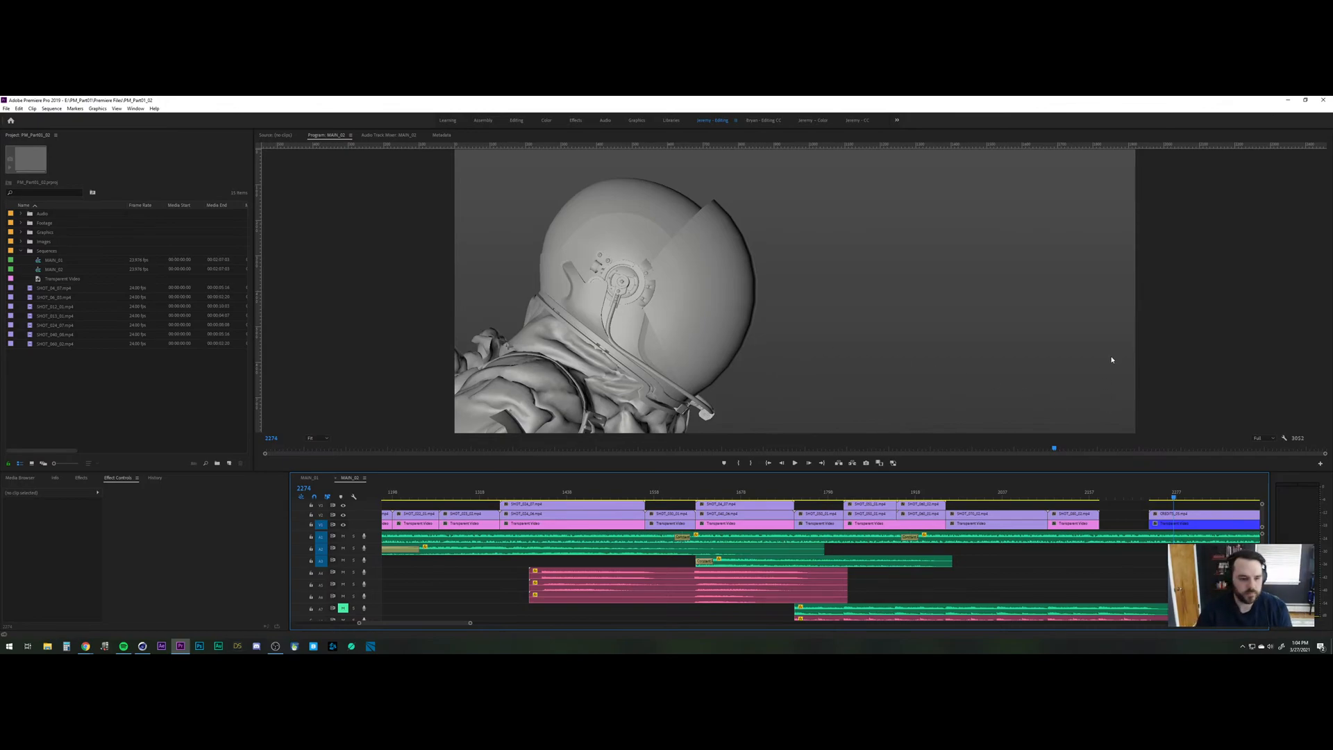
Switch to Cinema 4D, disable the two placeholder wall cubes and enable the detailed wall cloners.
{"action": "left_click", "coordinate": [142, 647]}
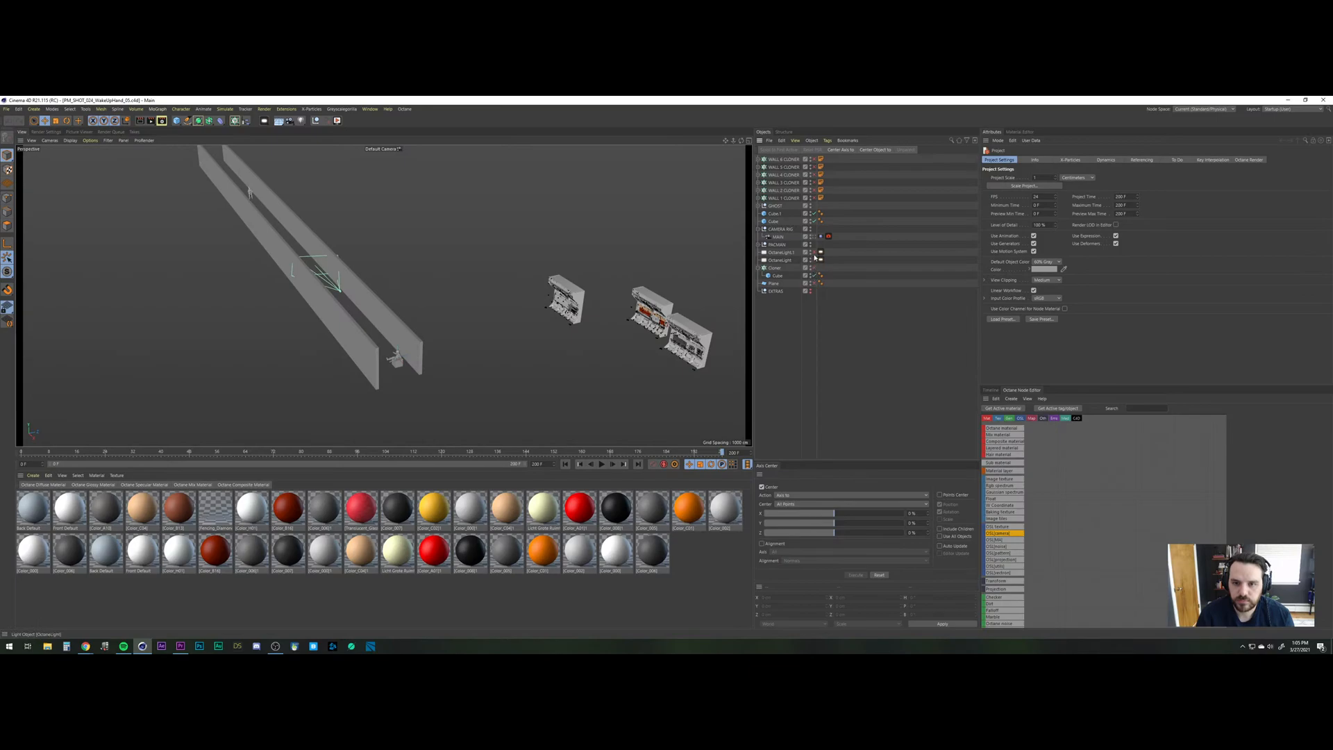
{"action": "left_click", "coordinate": [814, 214]}
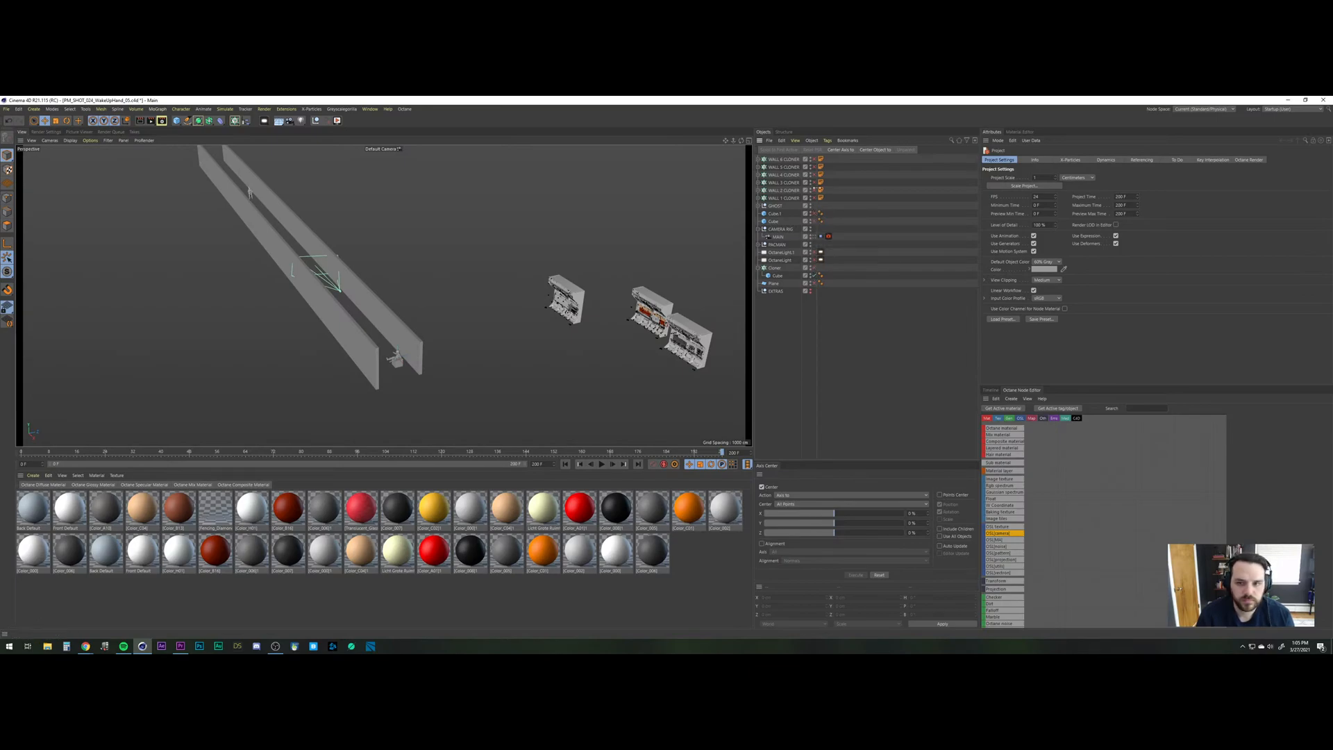
{"action": "left_click", "coordinate": [814, 222]}
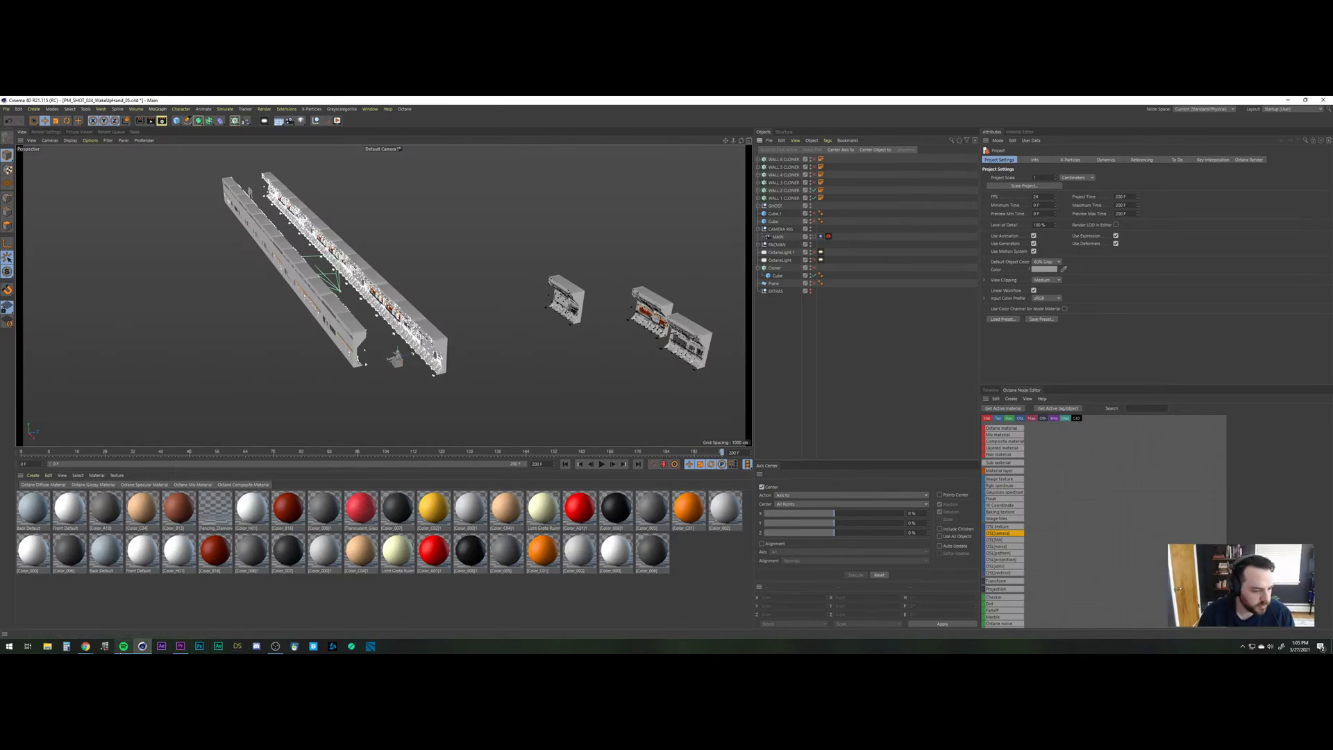
{"action": "left_click", "coordinate": [123, 646]}
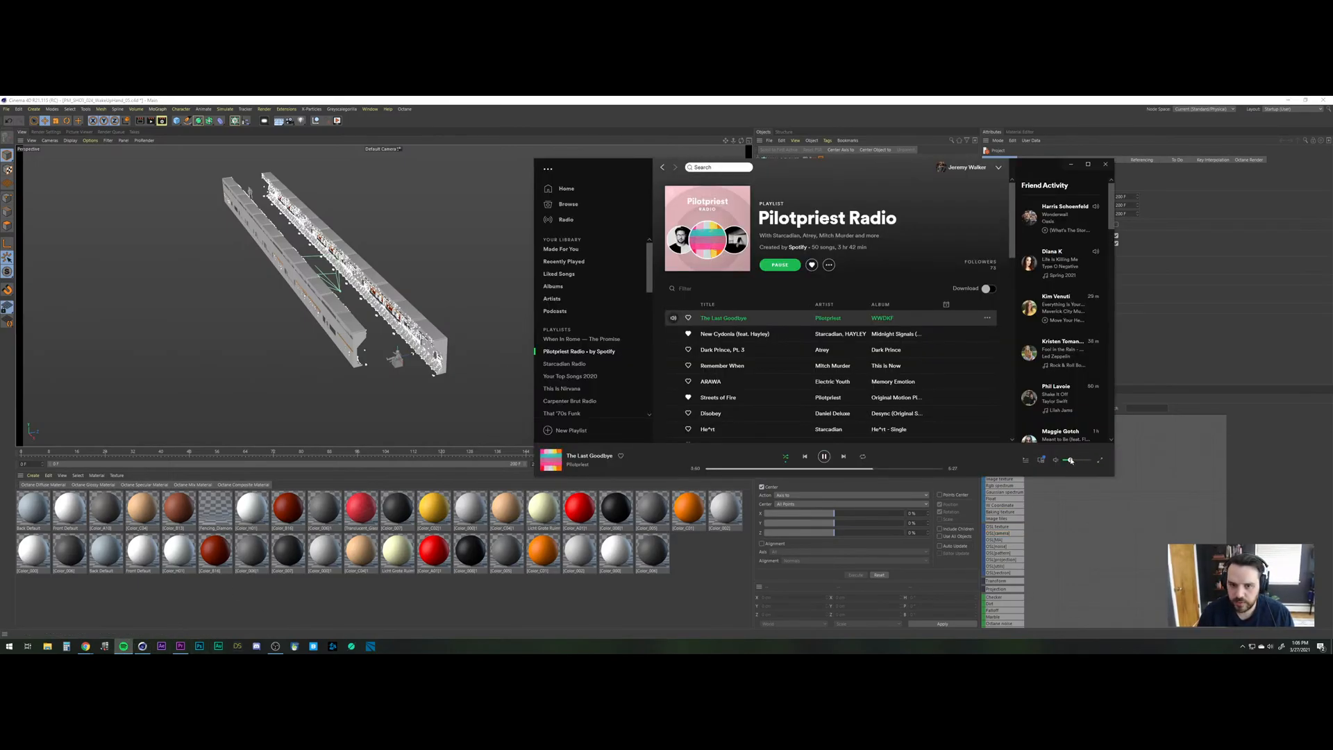
{"action": "left_click", "coordinate": [1073, 166]}
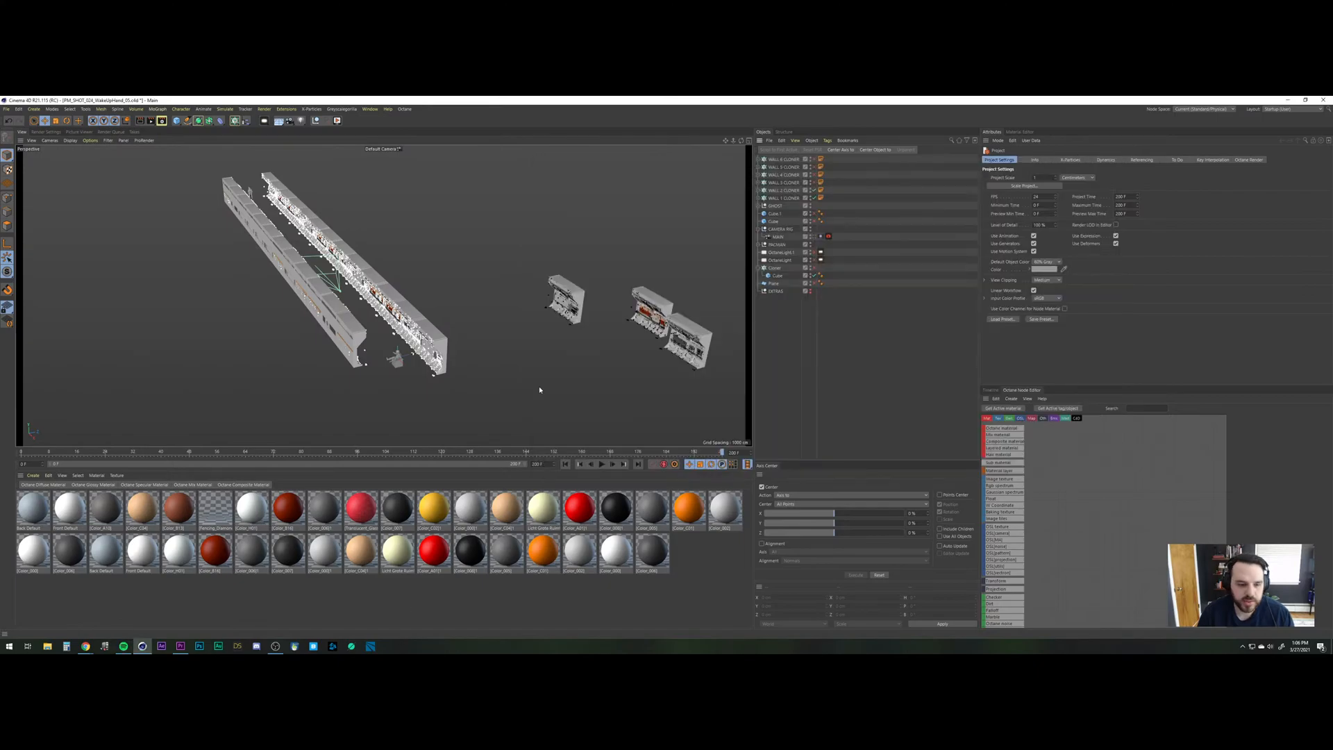
Look through the shot camera in the camera rig and return the animation to its first frame.
{"action": "left_click", "coordinate": [815, 237]}
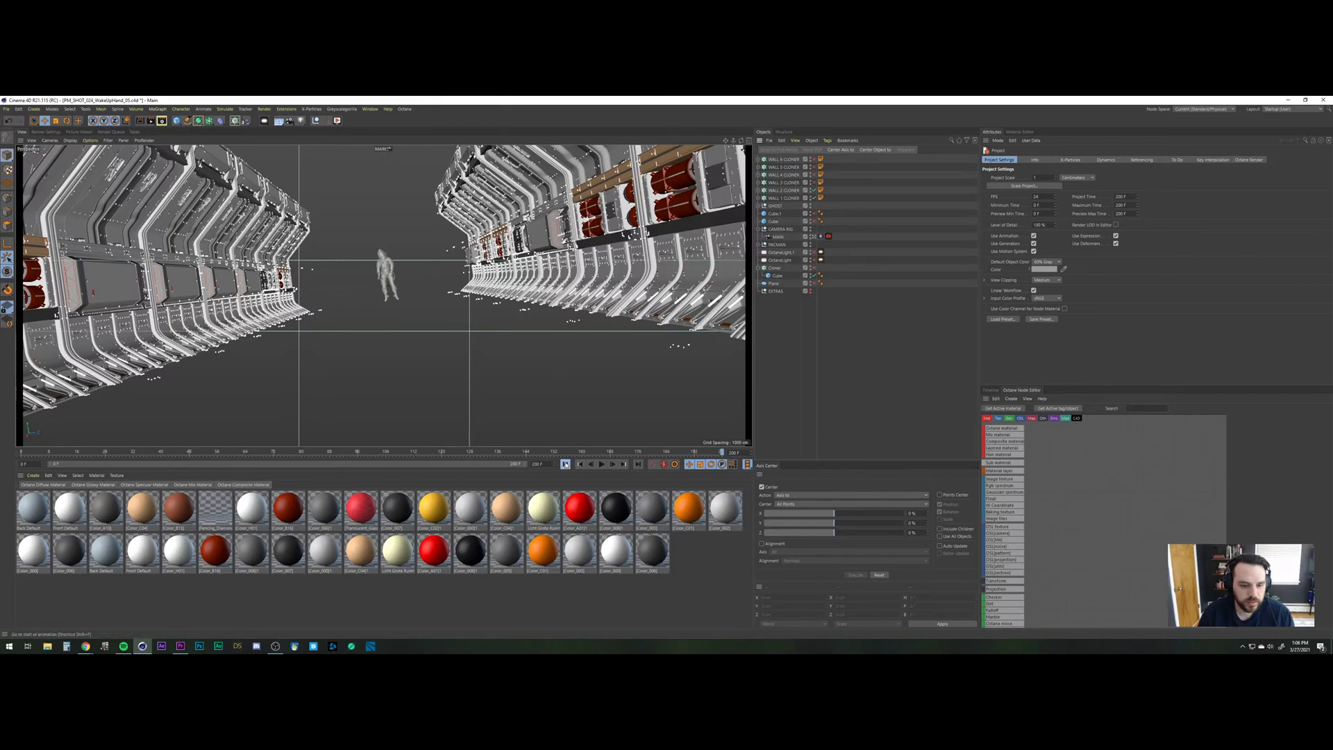
{"action": "left_click", "coordinate": [566, 464]}
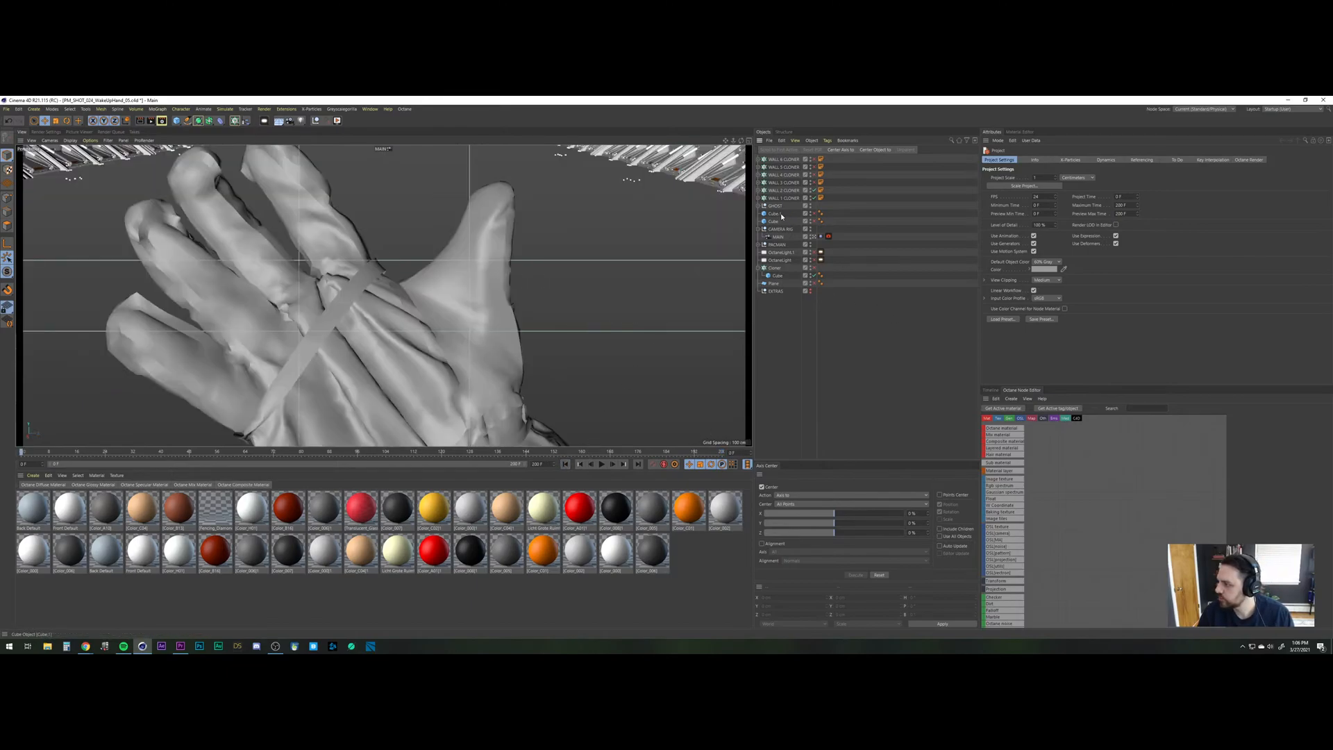
Switch to Premiere Pro and play the hand shot from the start of its clip in the MAIN_02 sequence.
{"action": "left_click", "coordinate": [180, 646]}
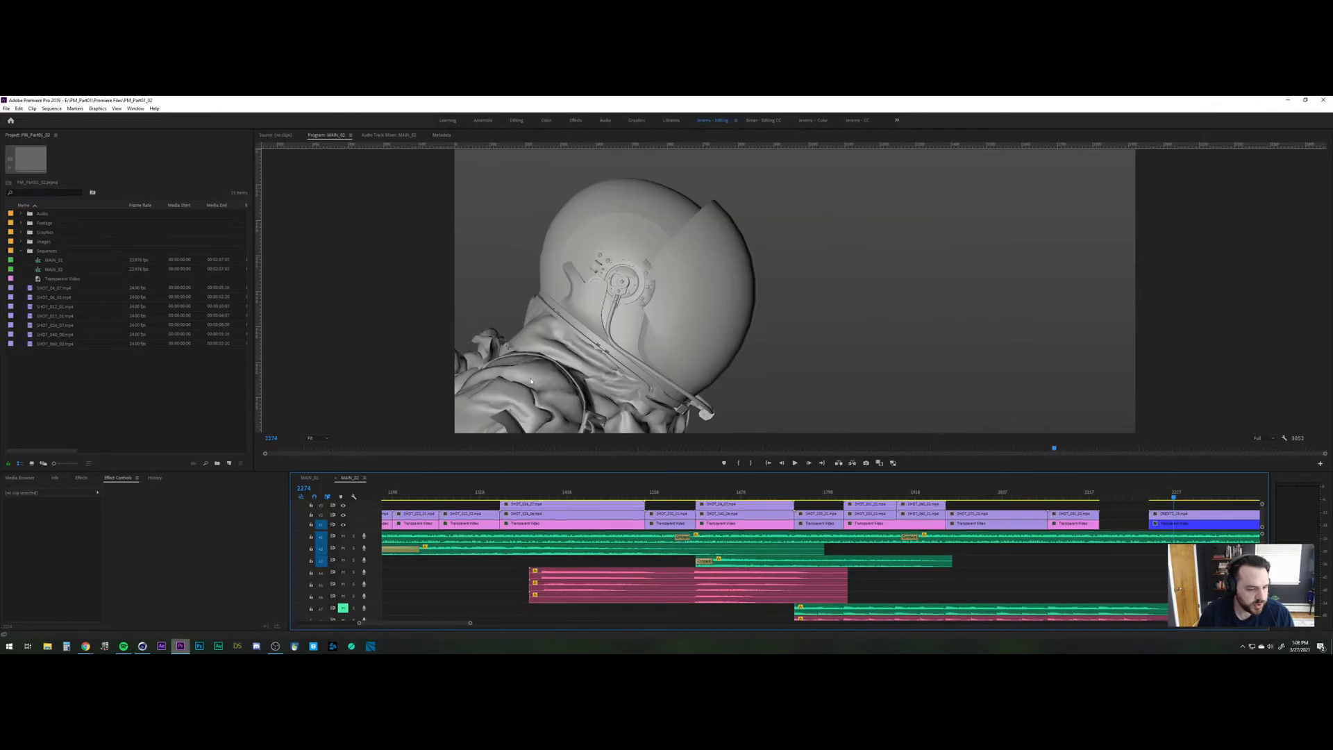
{"action": "left_click", "coordinate": [527, 494]}
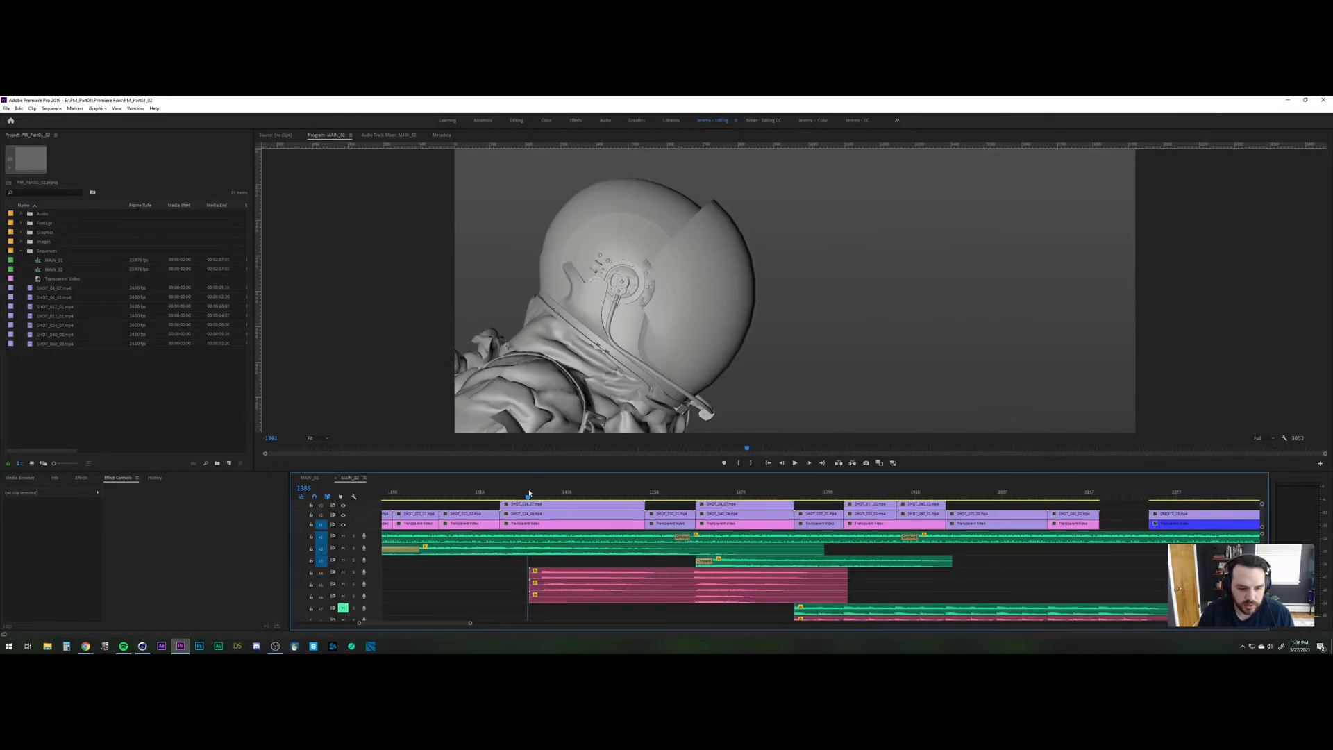
{"action": "left_click", "coordinate": [499, 495]}
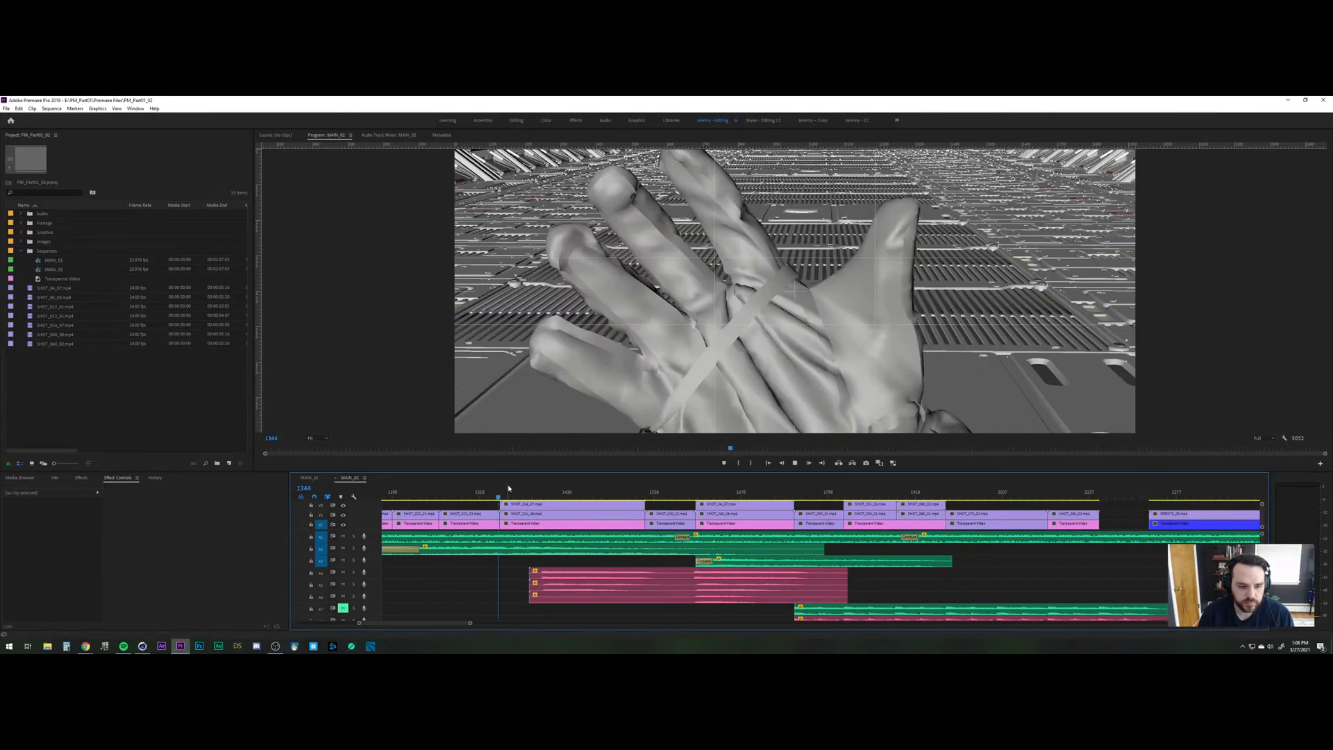
{"action": "key", "text": "space"}
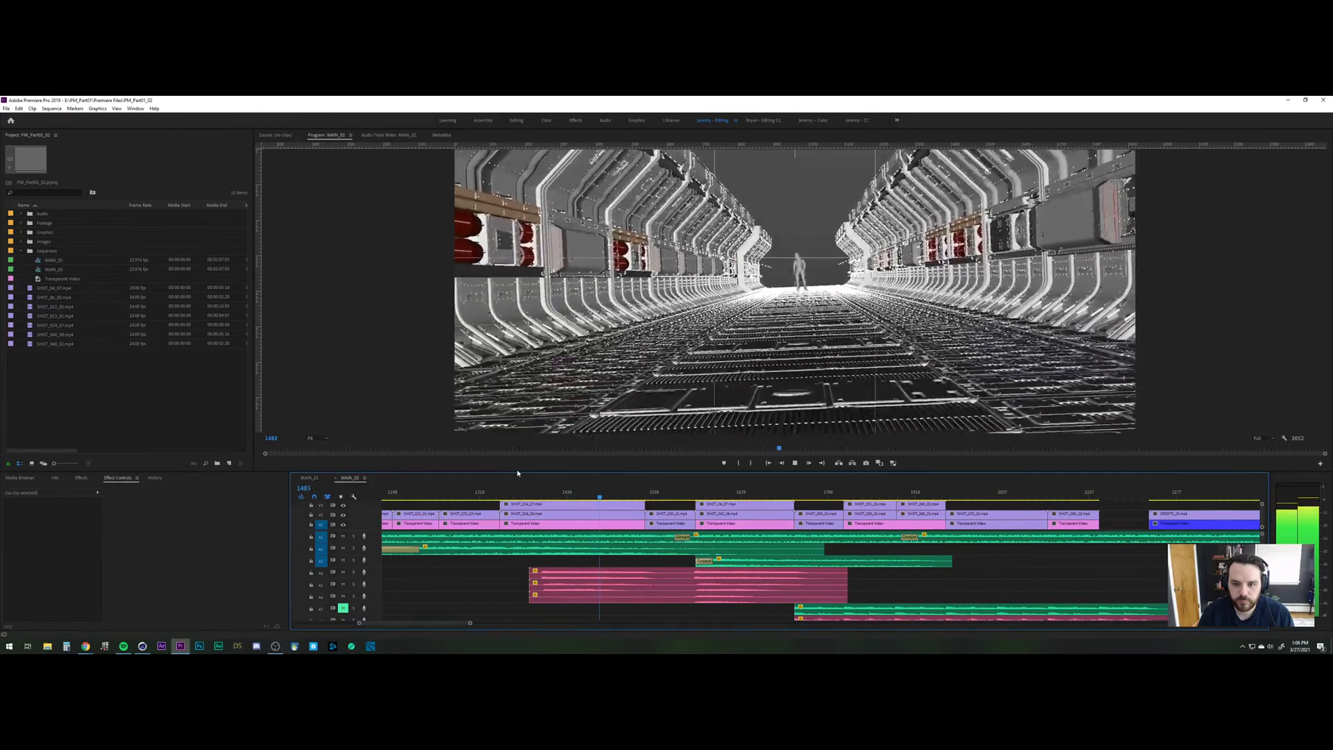
{"action": "key", "text": "space"}
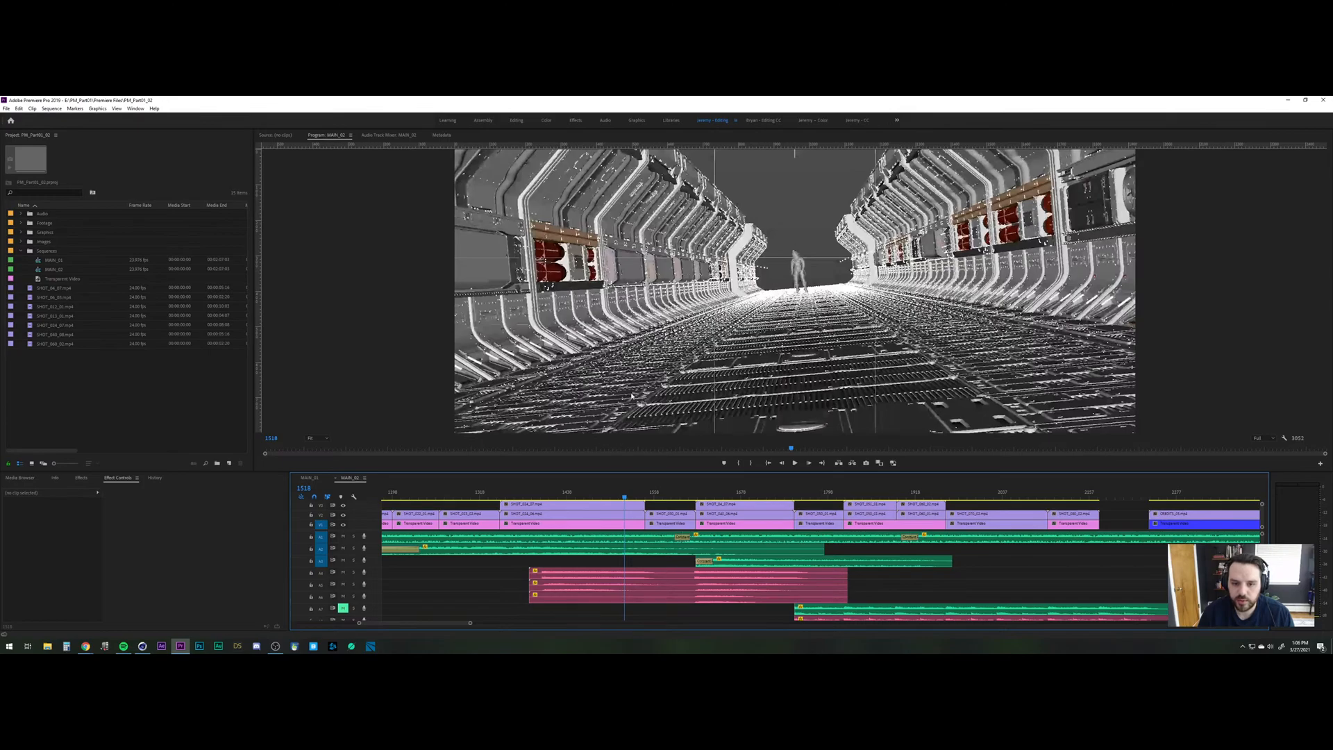
Switch to Chrome, detach the ShotDeck tab into its own window and reload its page.
{"action": "right_click", "coordinate": [86, 646]}
{"action": "left_click", "coordinate": [85, 647]}
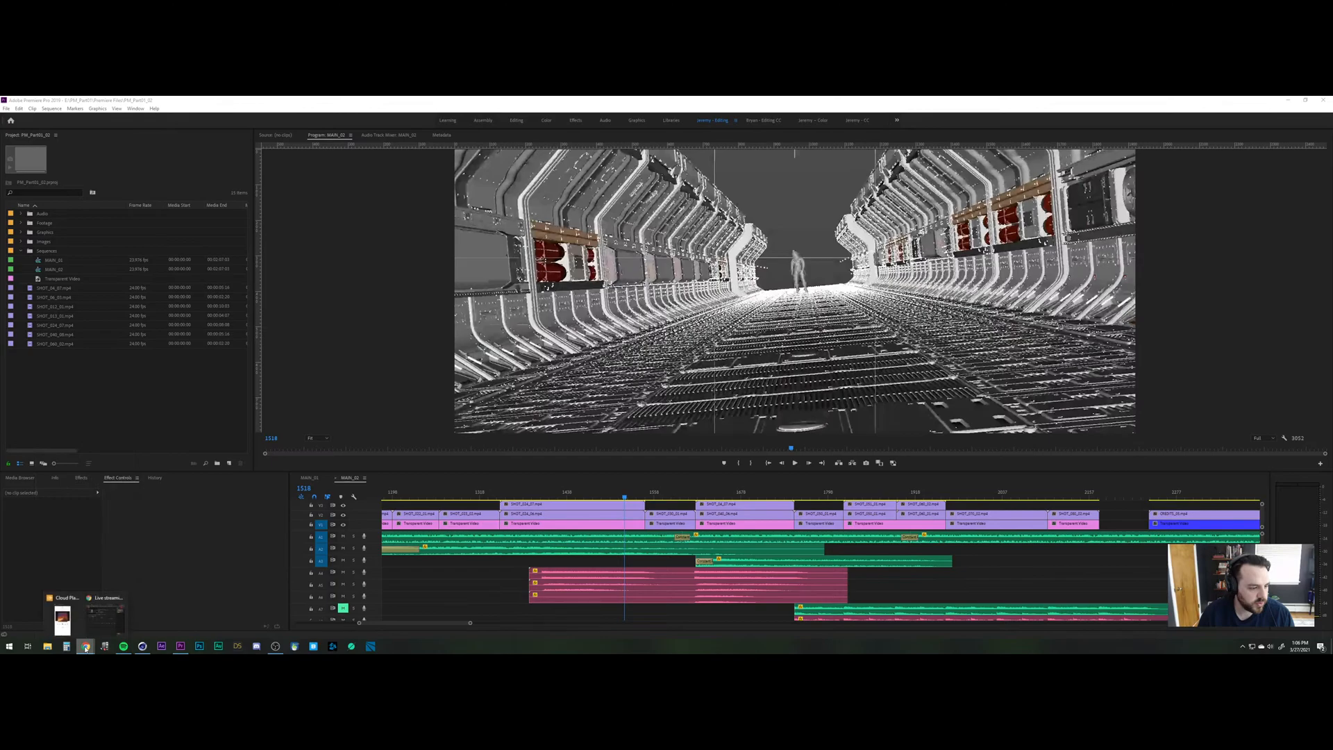
{"action": "left_click", "coordinate": [110, 615]}
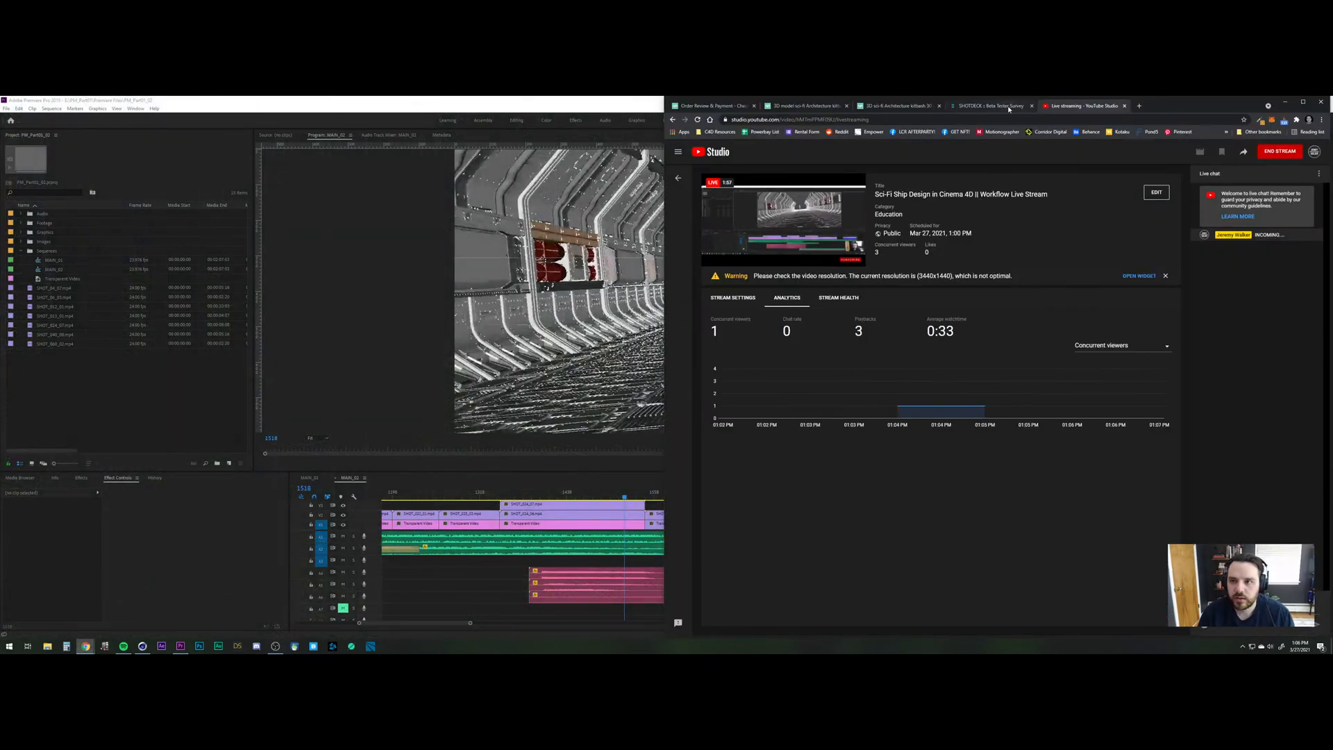
{"action": "left_click_drag", "start_coordinate": [1006, 107], "coordinate": [672, 134]}
{"action": "left_click", "coordinate": [1286, 101]}
{"action": "left_click", "coordinate": [394, 139]}
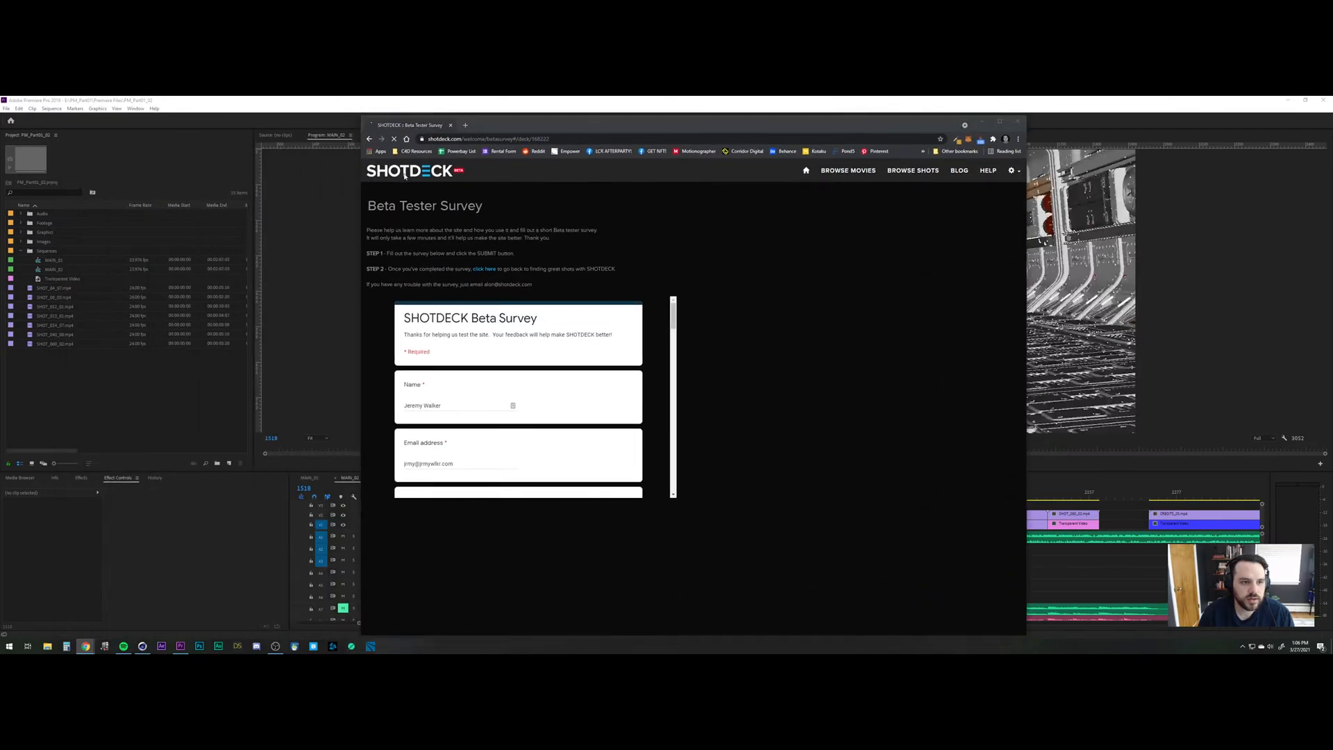
{"action": "left_click", "coordinate": [728, 184]}
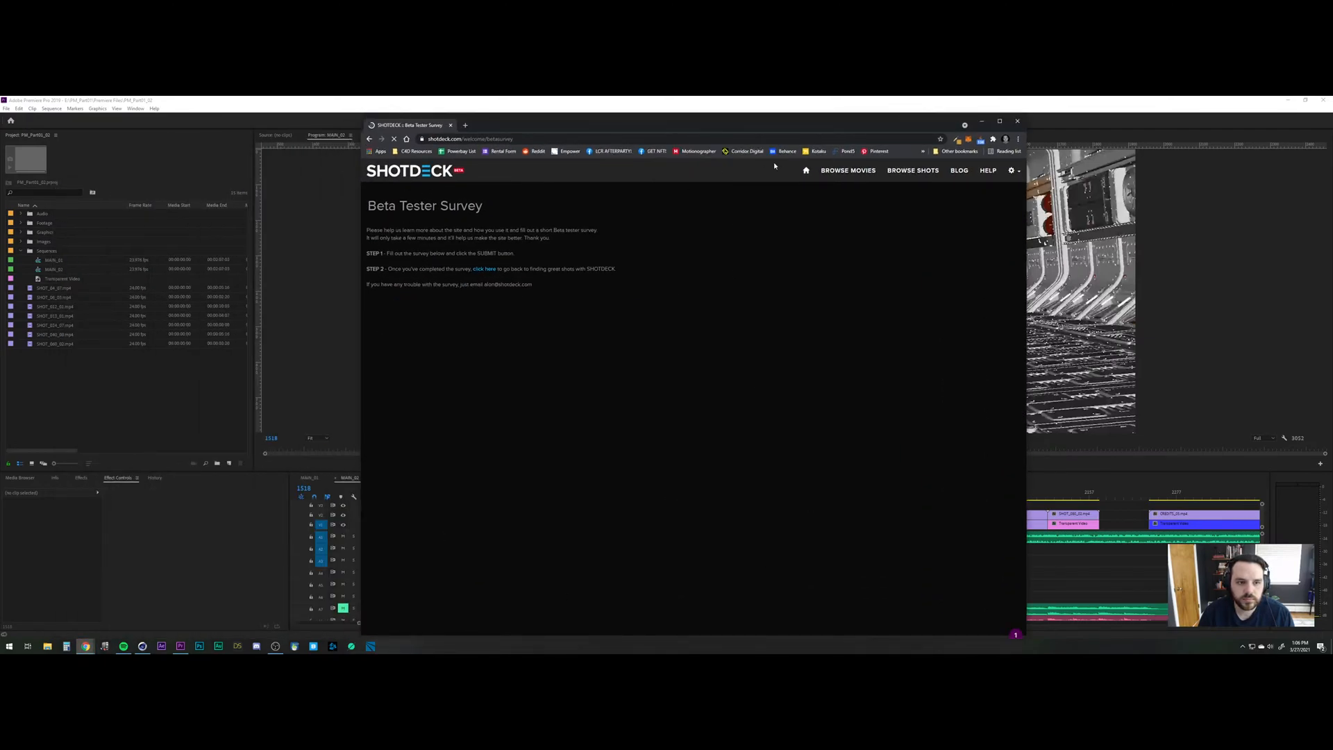
Try to browse ShotDeck's movies, look over the beta tester survey and minimize the browser window.
{"action": "left_click", "coordinate": [848, 171]}
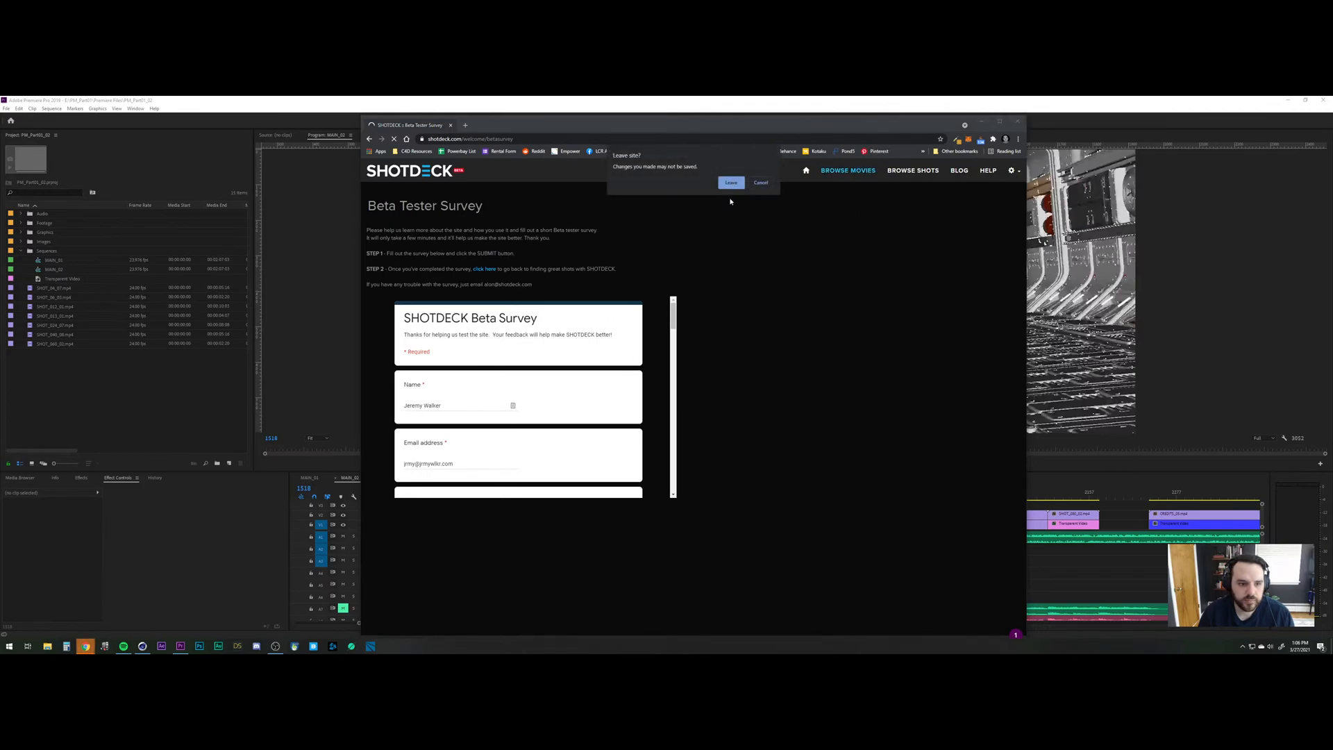
{"action": "left_click", "coordinate": [762, 186]}
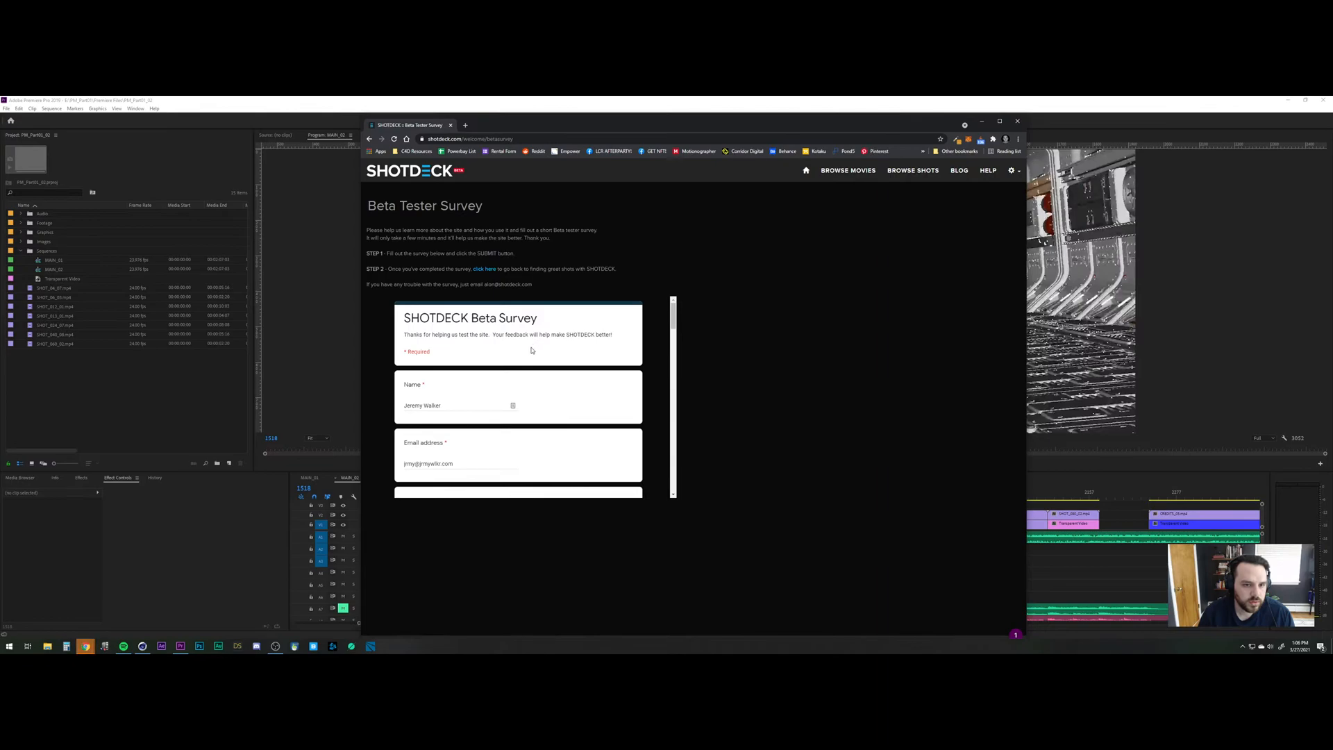
{"action": "scroll", "coordinate": [529, 352], "scroll_direction": "down", "scroll_amount": 3}
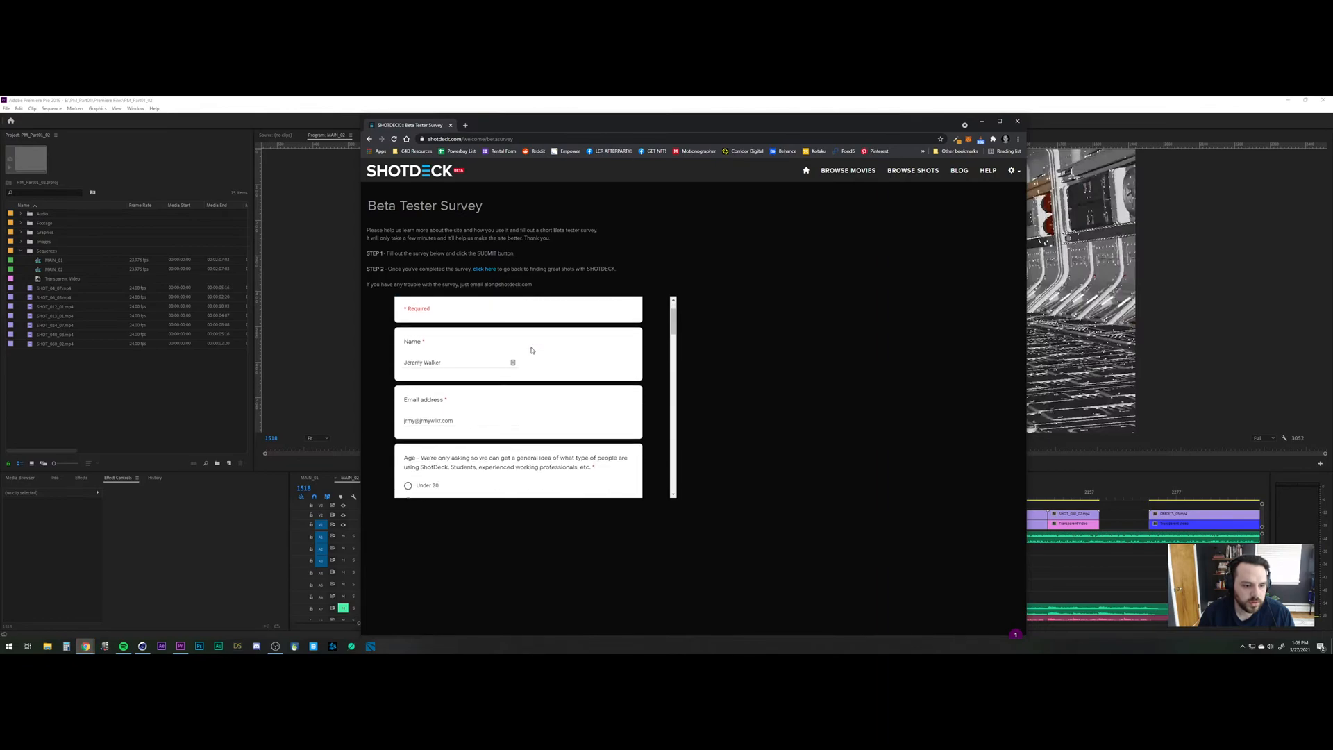
{"action": "scroll", "coordinate": [523, 355], "scroll_direction": "down", "scroll_amount": 1}
{"action": "scroll", "coordinate": [439, 377], "scroll_direction": "down", "scroll_amount": 1}
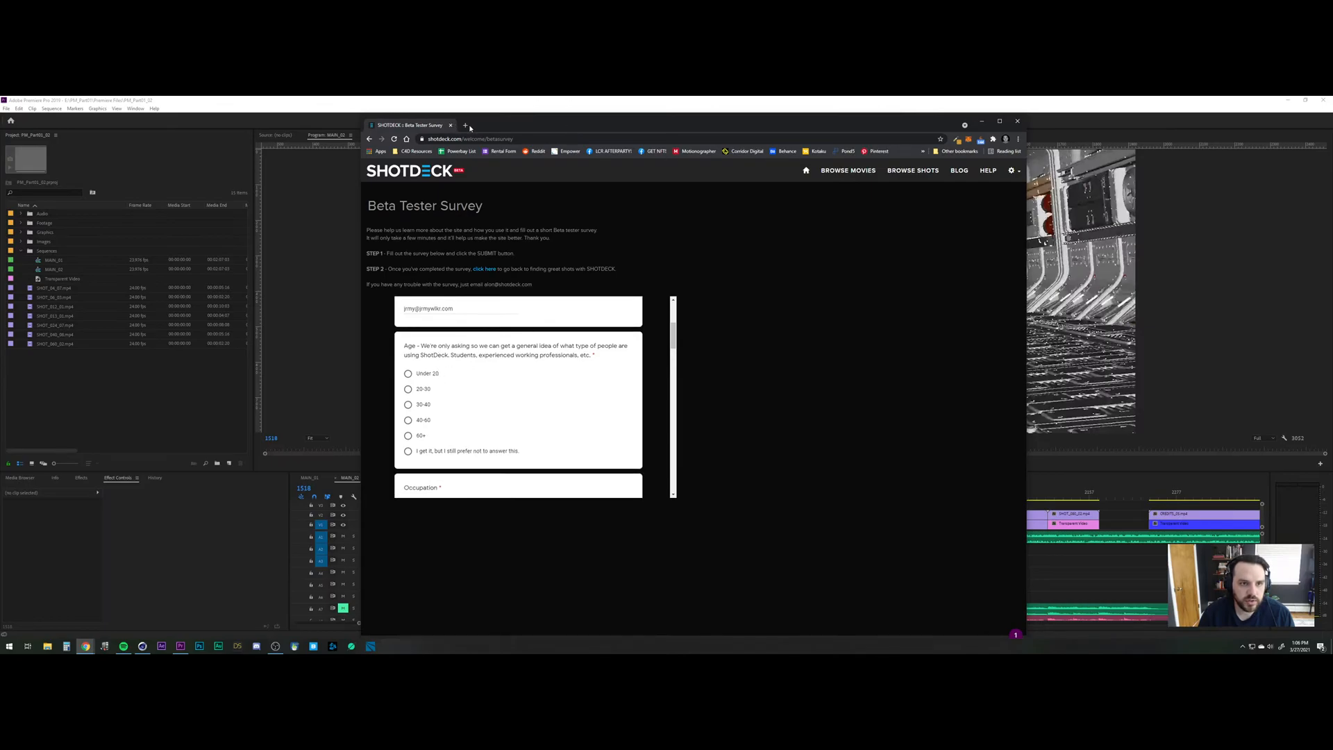
{"action": "left_click", "coordinate": [982, 121]}
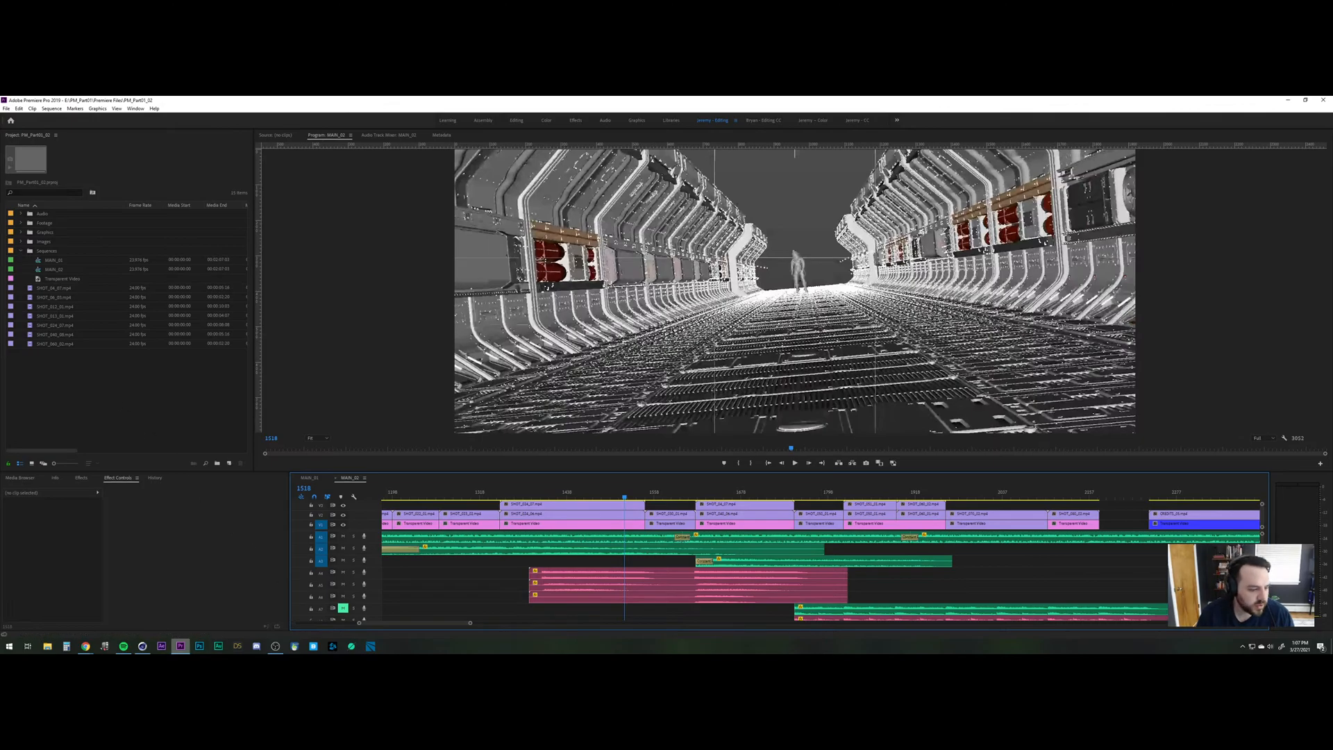
Switch to Cinema 4D and play the shot's camera animation until the full corridor is in view.
{"action": "left_click", "coordinate": [142, 647]}
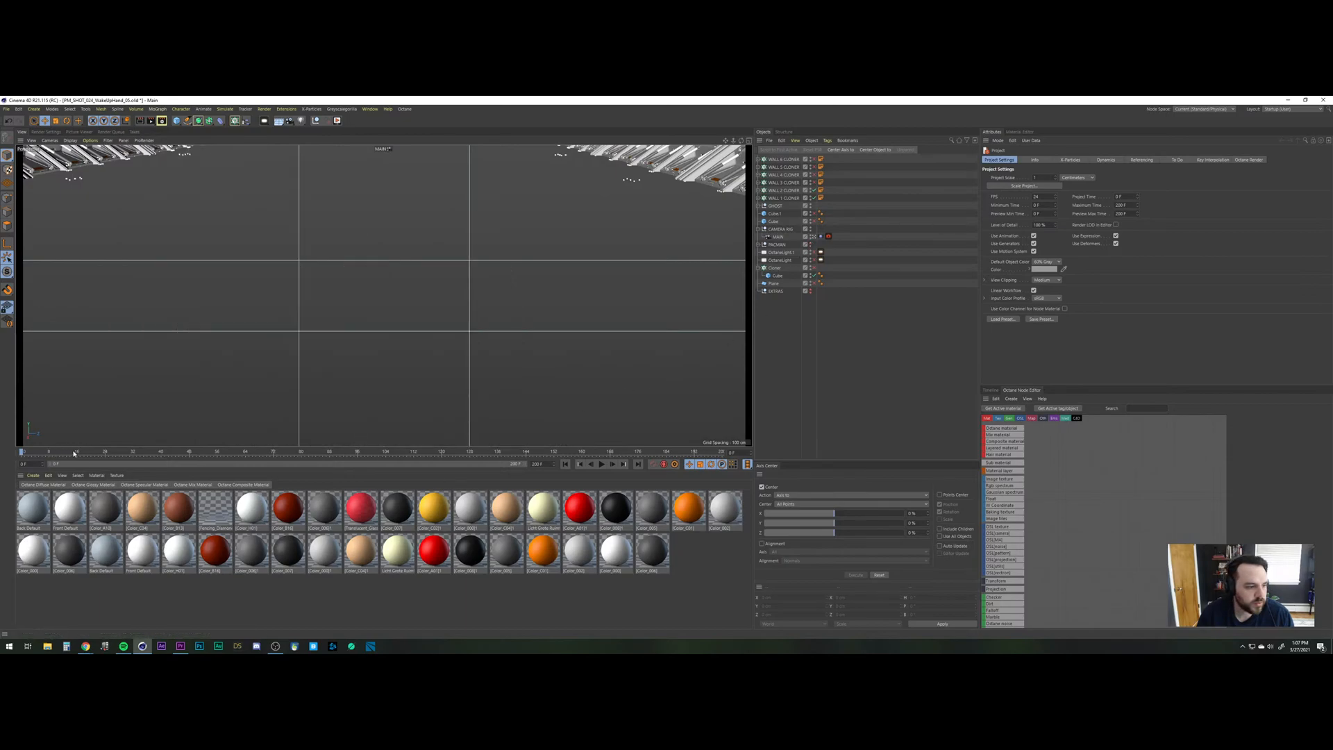
{"action": "left_click", "coordinate": [120, 452]}
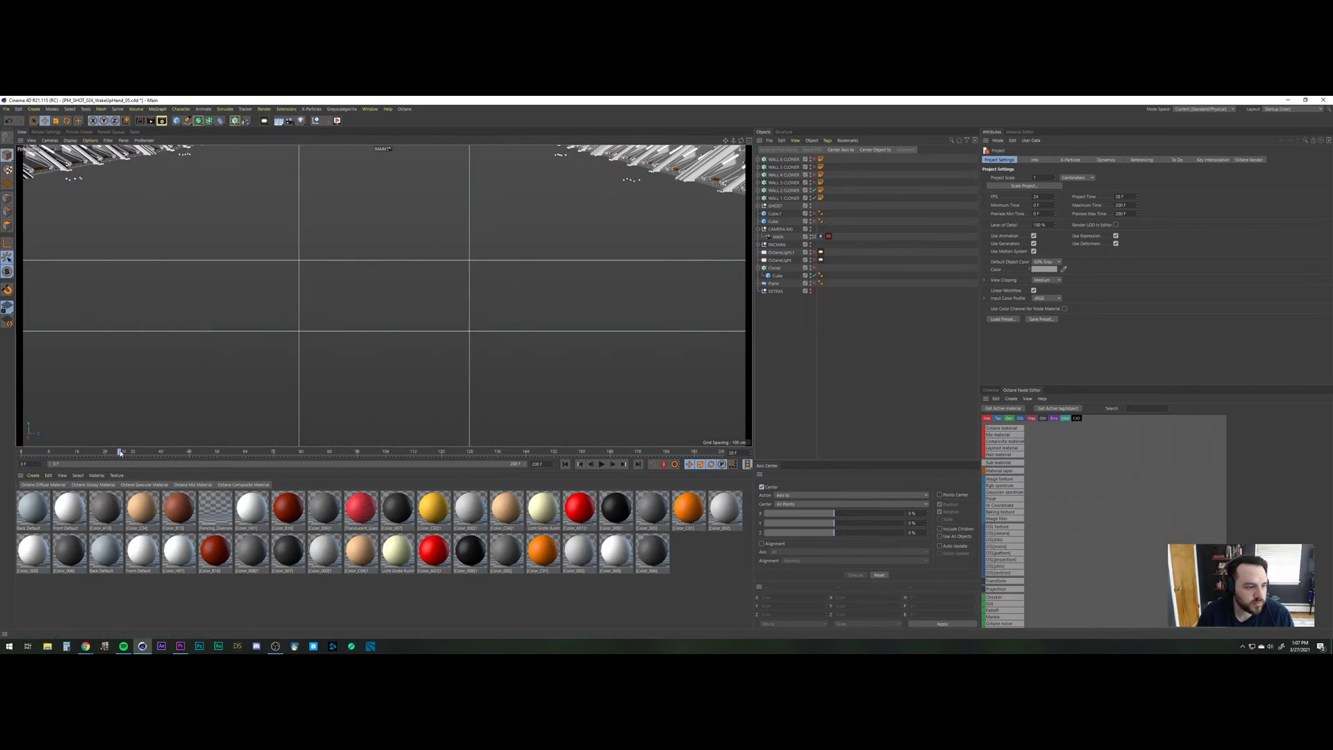
{"action": "left_click", "coordinate": [159, 452]}
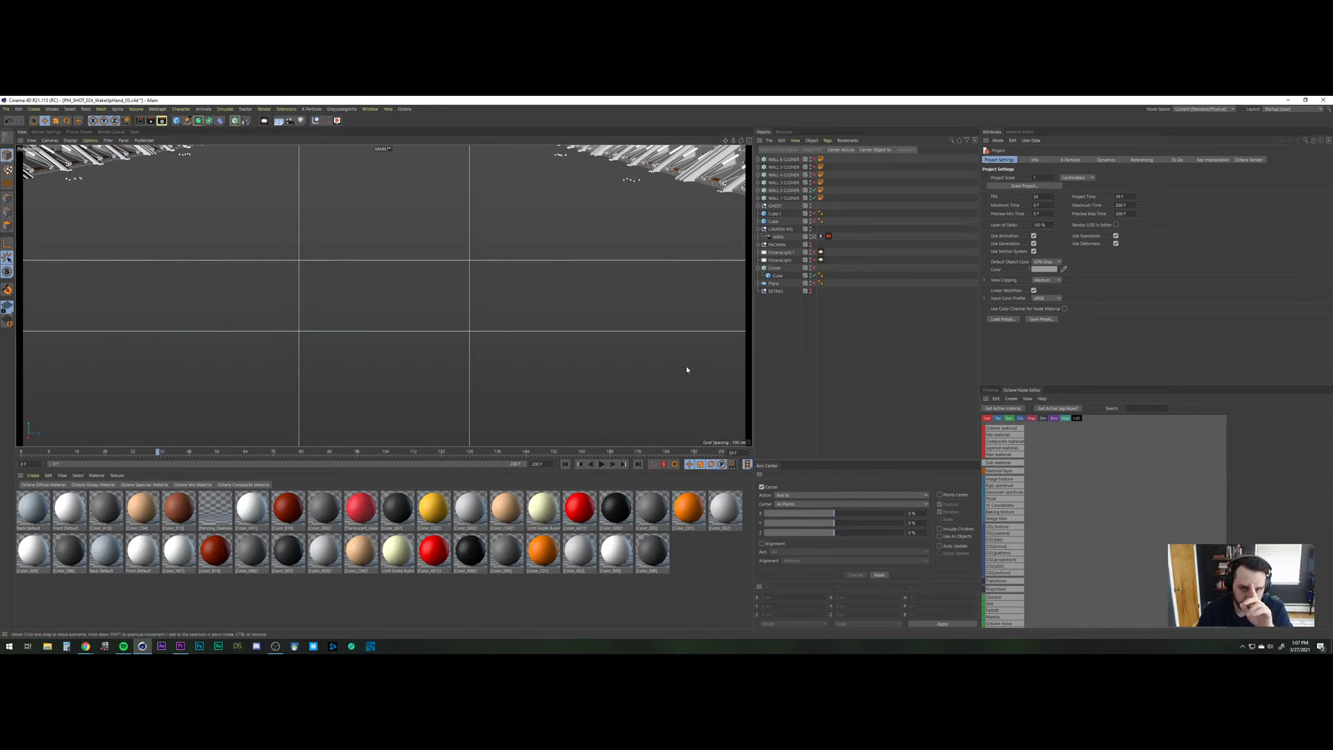
{"action": "left_click", "coordinate": [601, 464]}
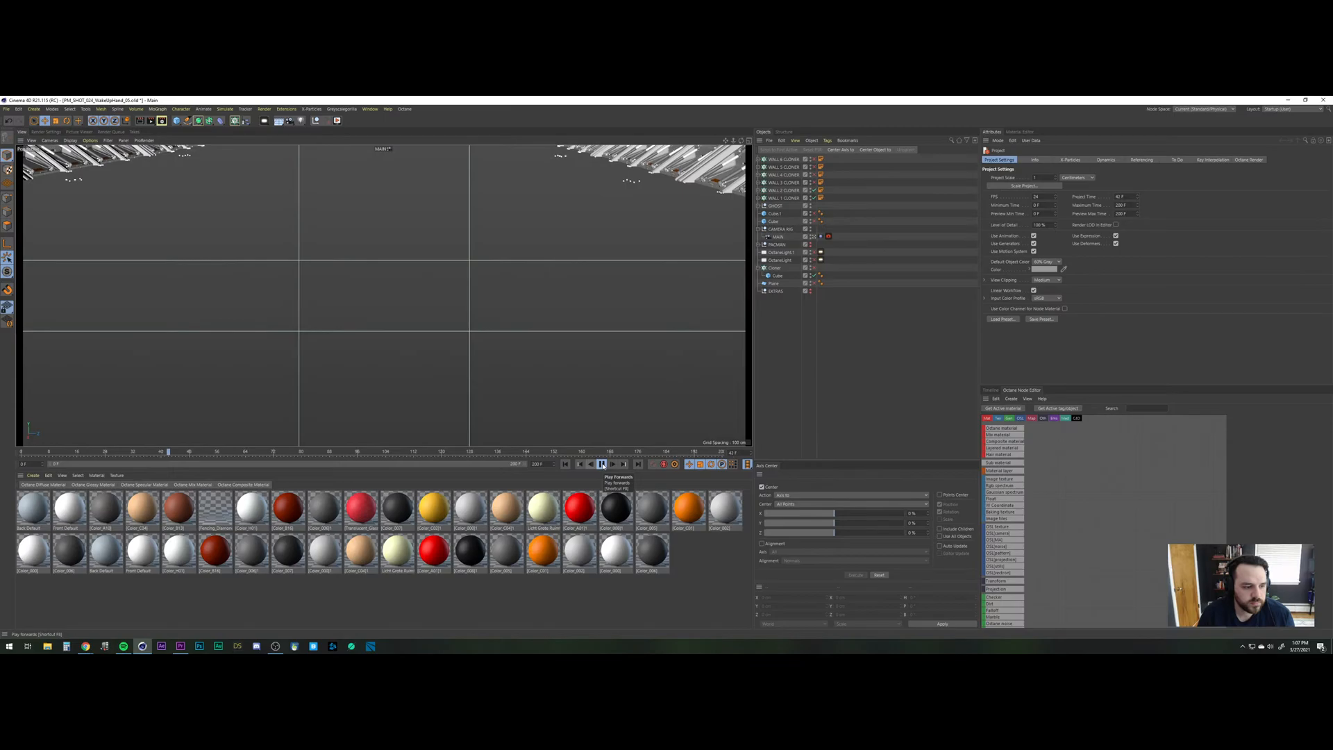
{"action": "left_click", "coordinate": [601, 465]}
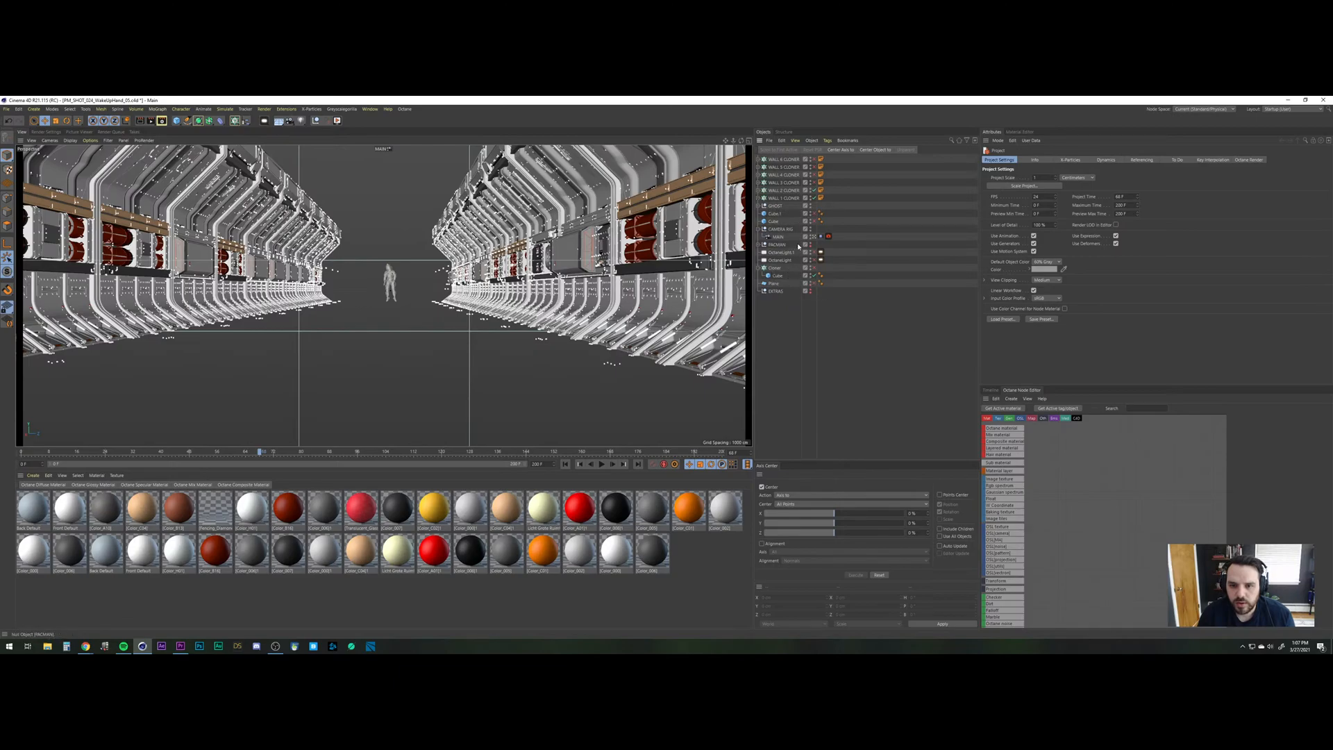
Open the project PM_SHOT_024_WakeUpHand_06 from the PM_Part01 Cinema 4D folder.
{"action": "left_click", "coordinate": [7, 109]}
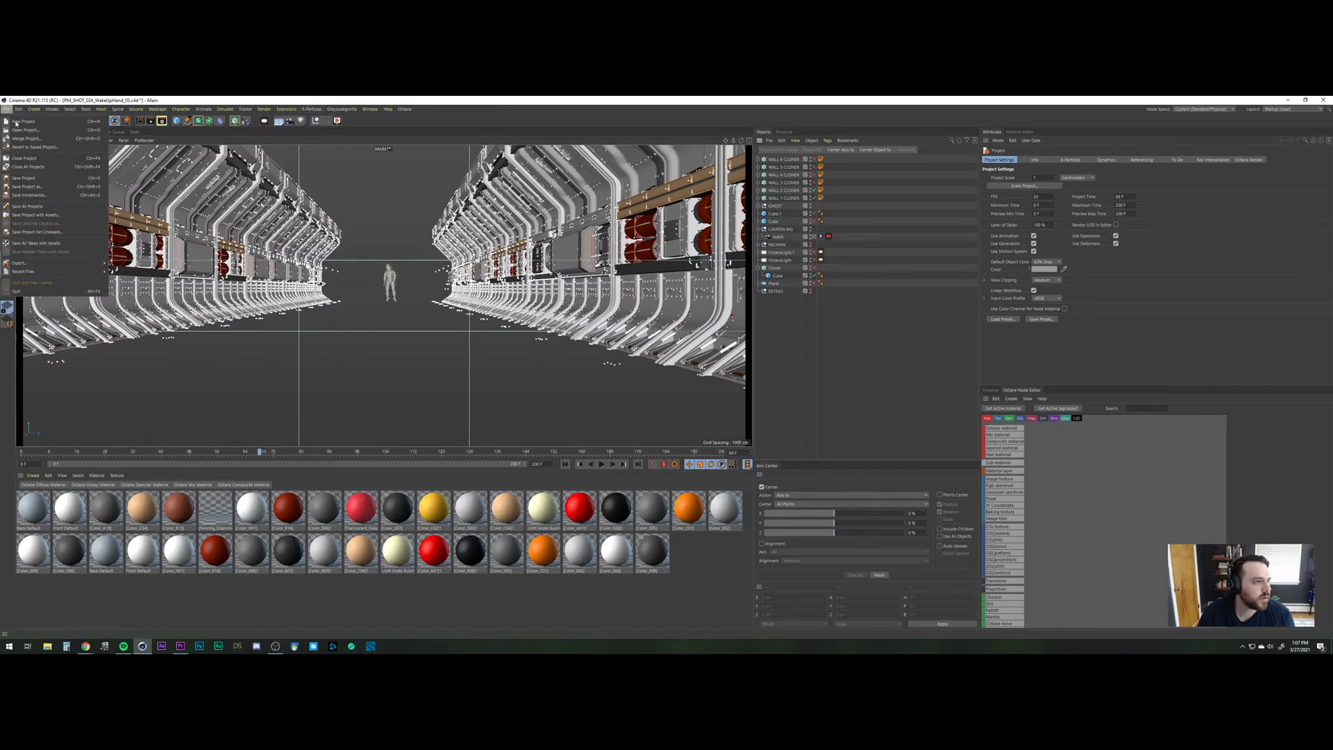
{"action": "left_click", "coordinate": [21, 130]}
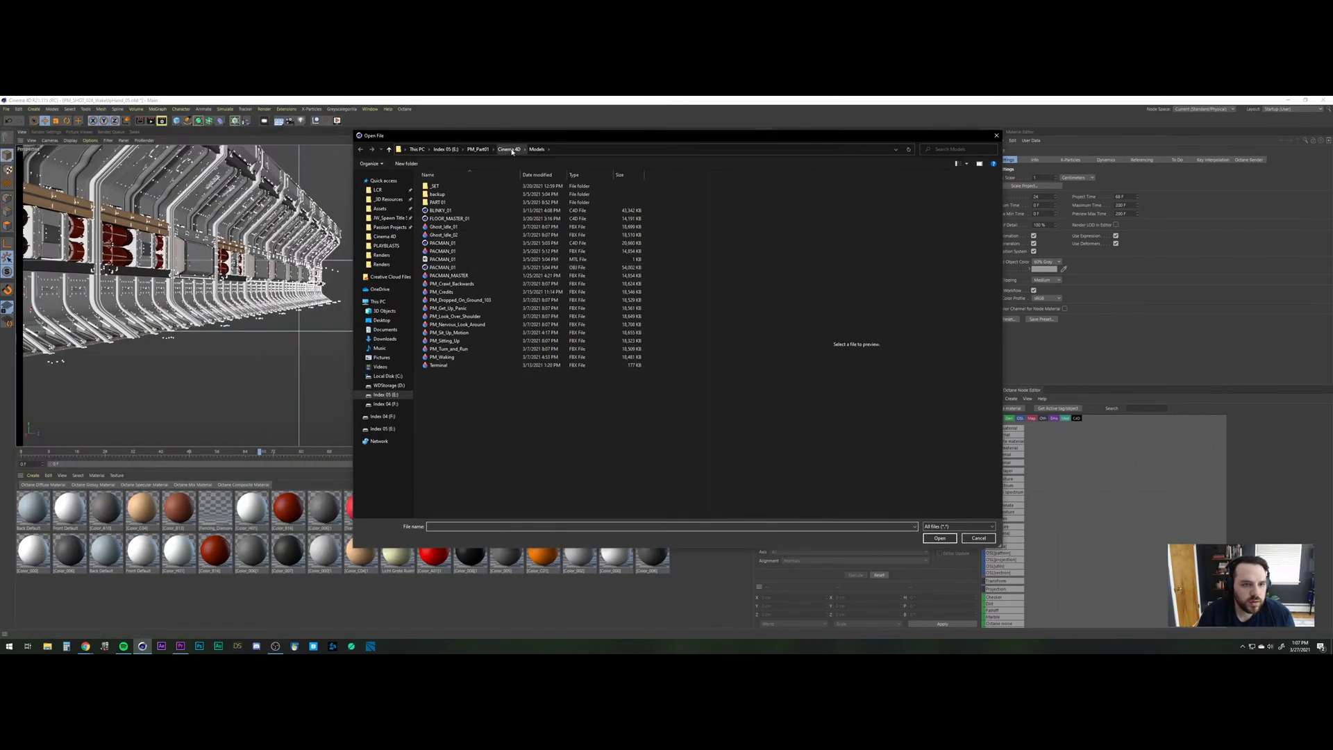
{"action": "left_click", "coordinate": [509, 149]}
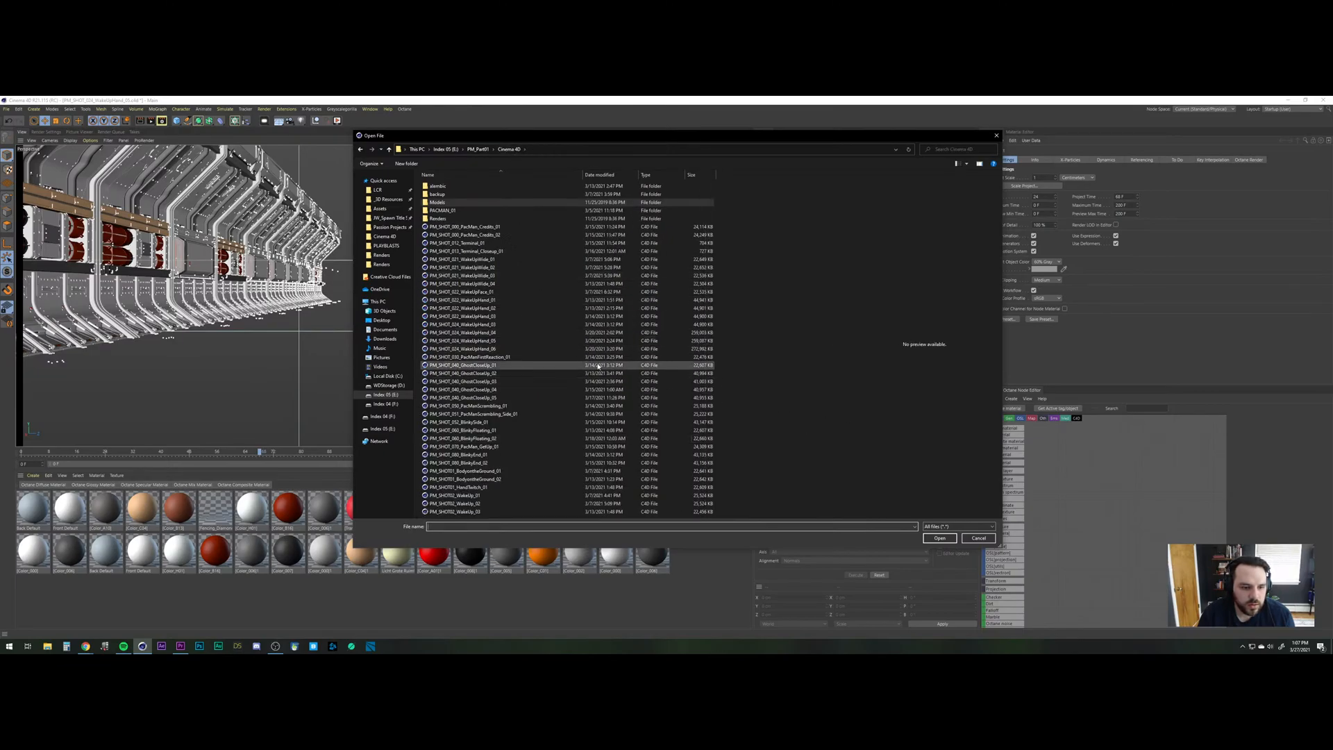
{"action": "left_click", "coordinate": [475, 350]}
{"action": "double_click", "coordinate": [475, 349]}
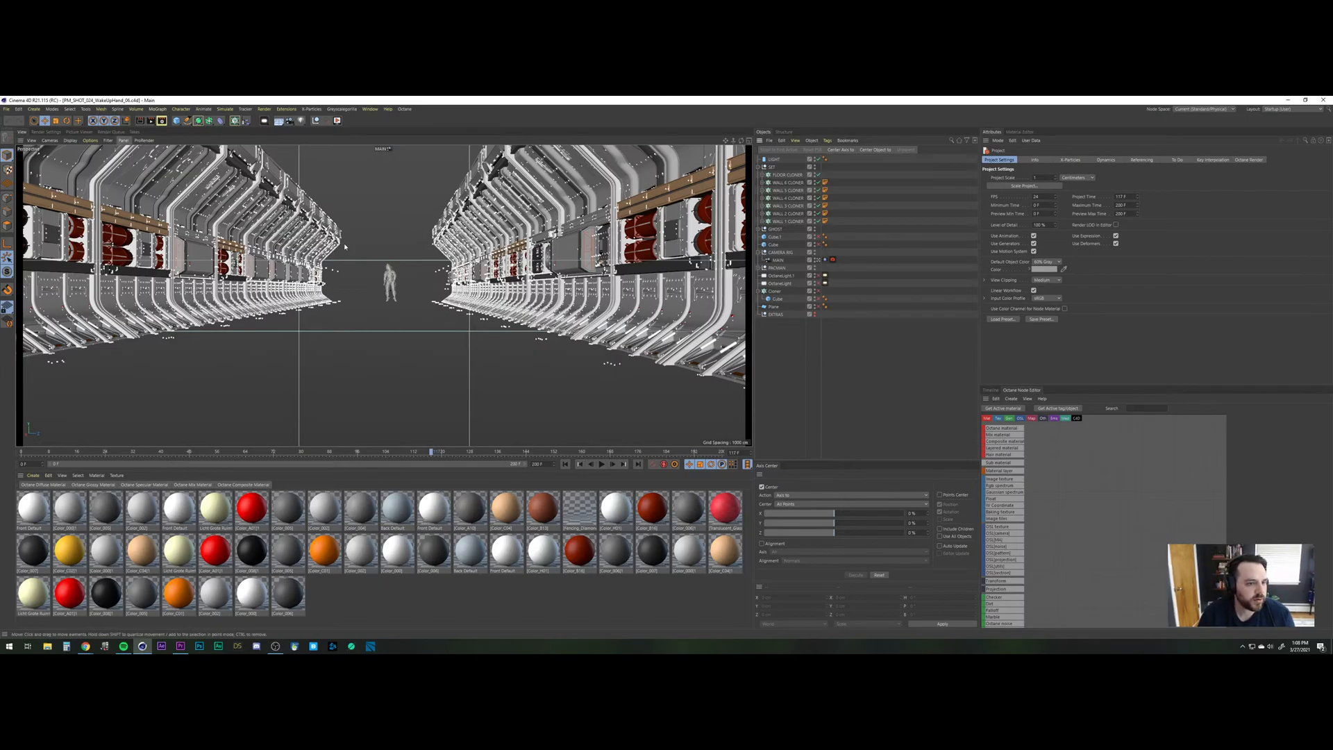
Switch back to the PM_SHOT_024_WakeUpHand_05 project and close it without saving its changes.
{"action": "key", "text": "v"}
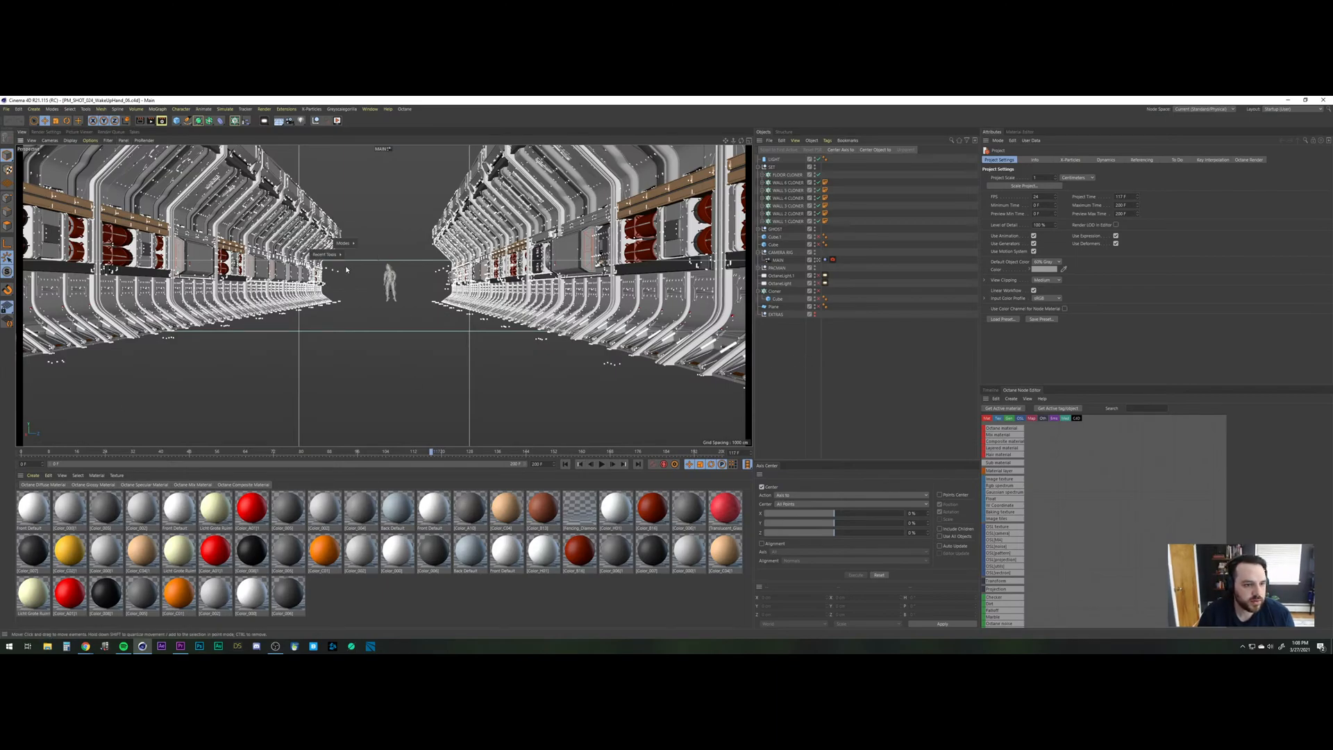
{"action": "left_click", "coordinate": [345, 306]}
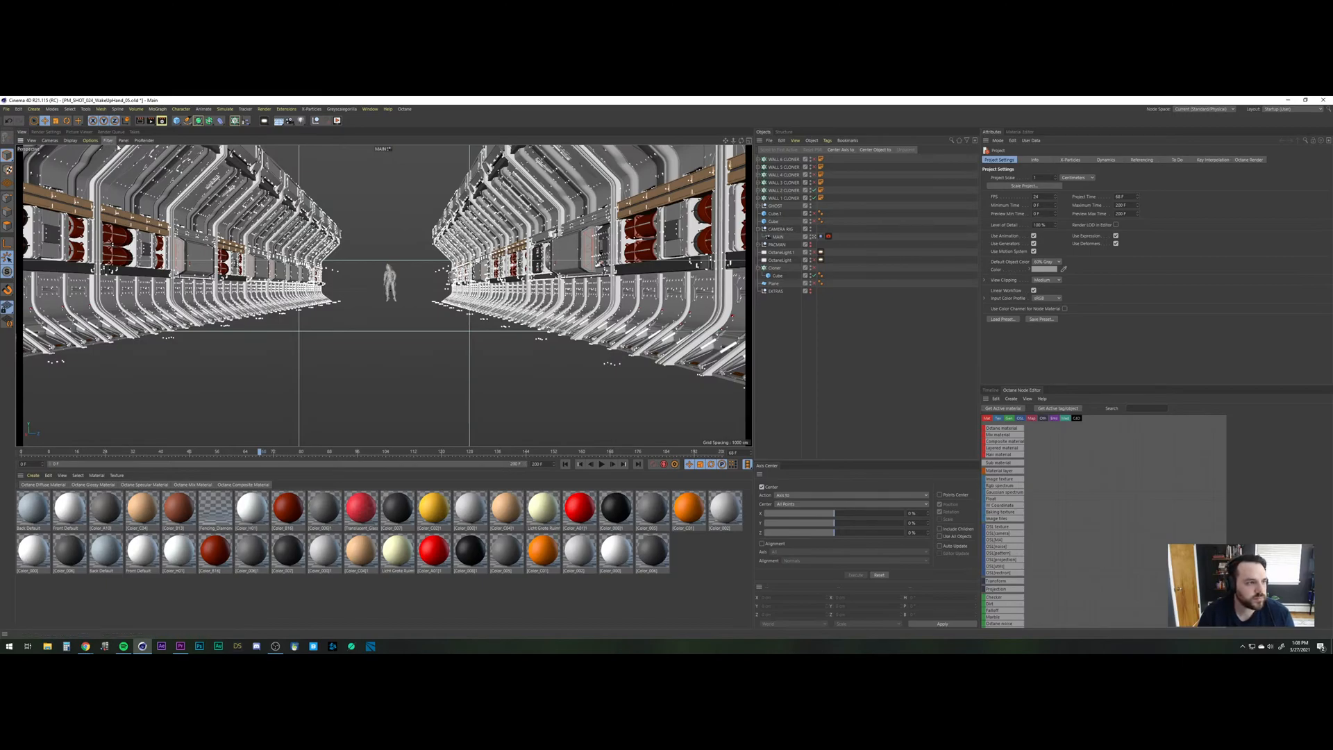
{"action": "left_click", "coordinate": [5, 109]}
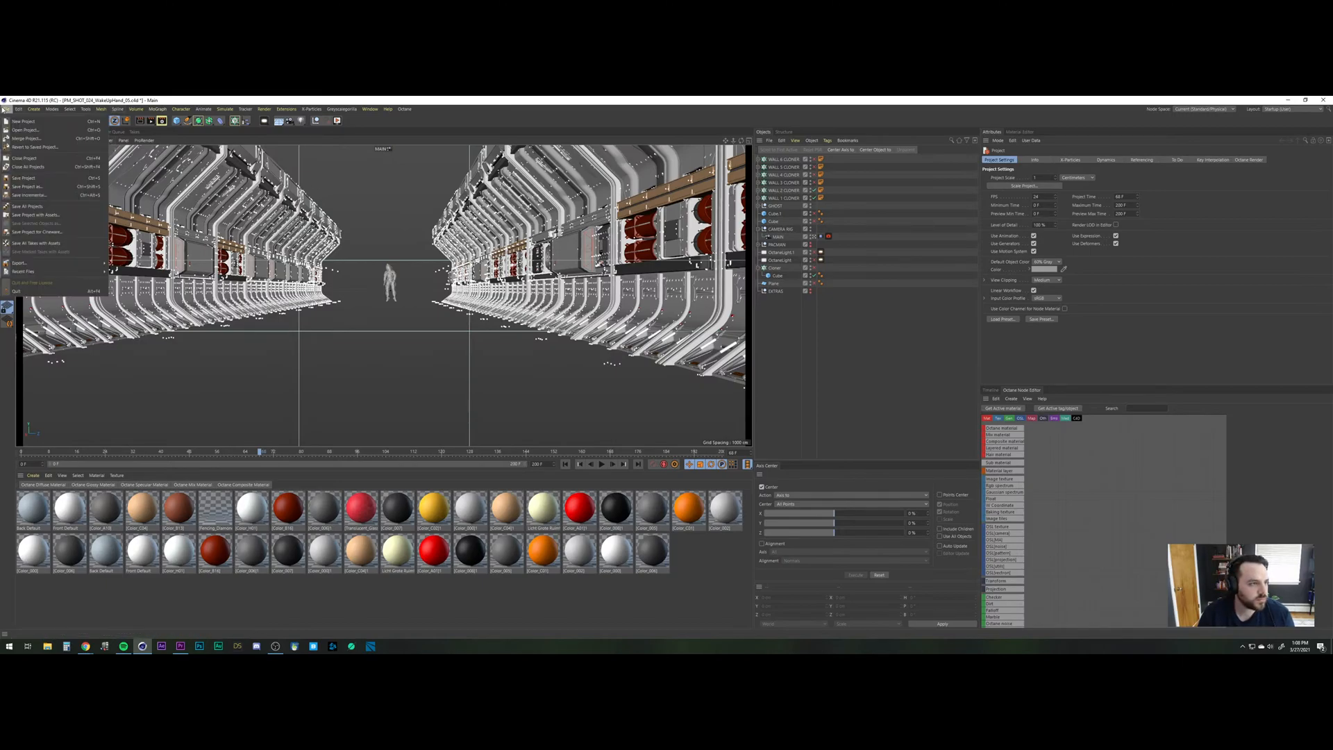
{"action": "left_click", "coordinate": [24, 158]}
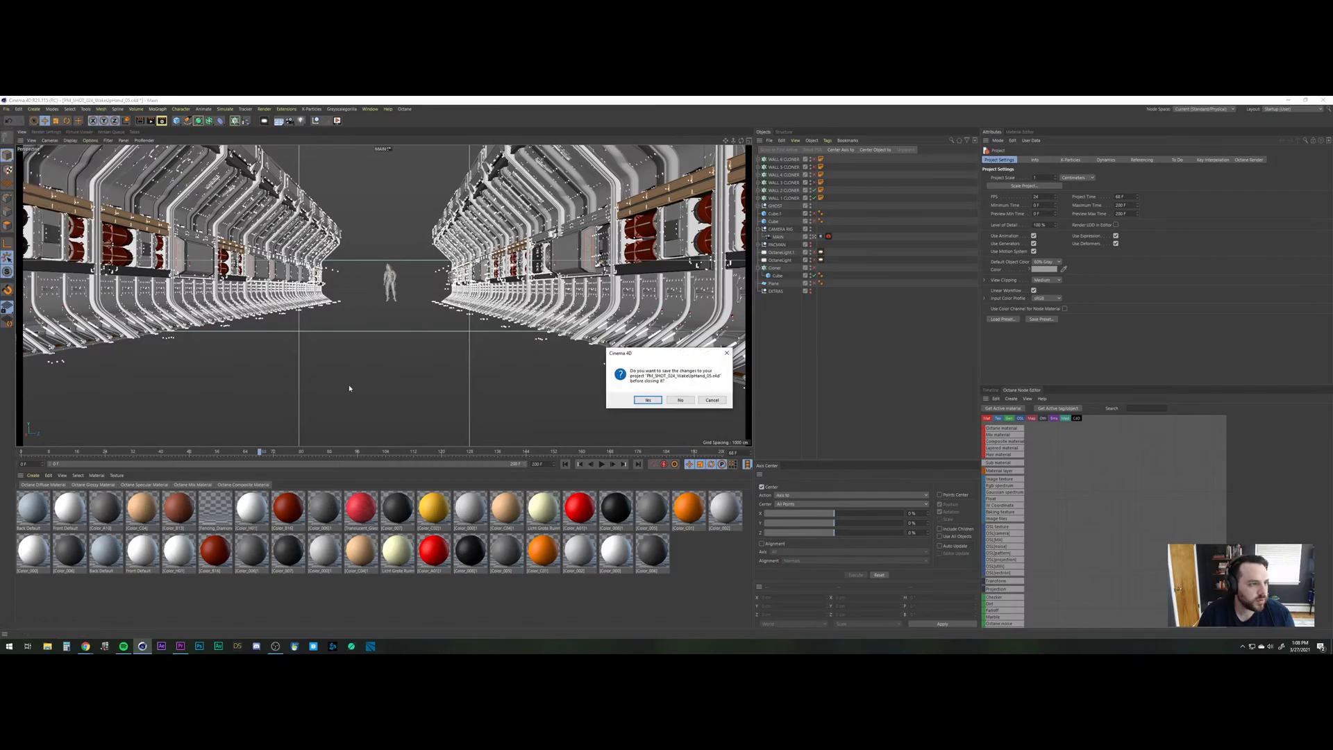
{"action": "left_click", "coordinate": [681, 401]}
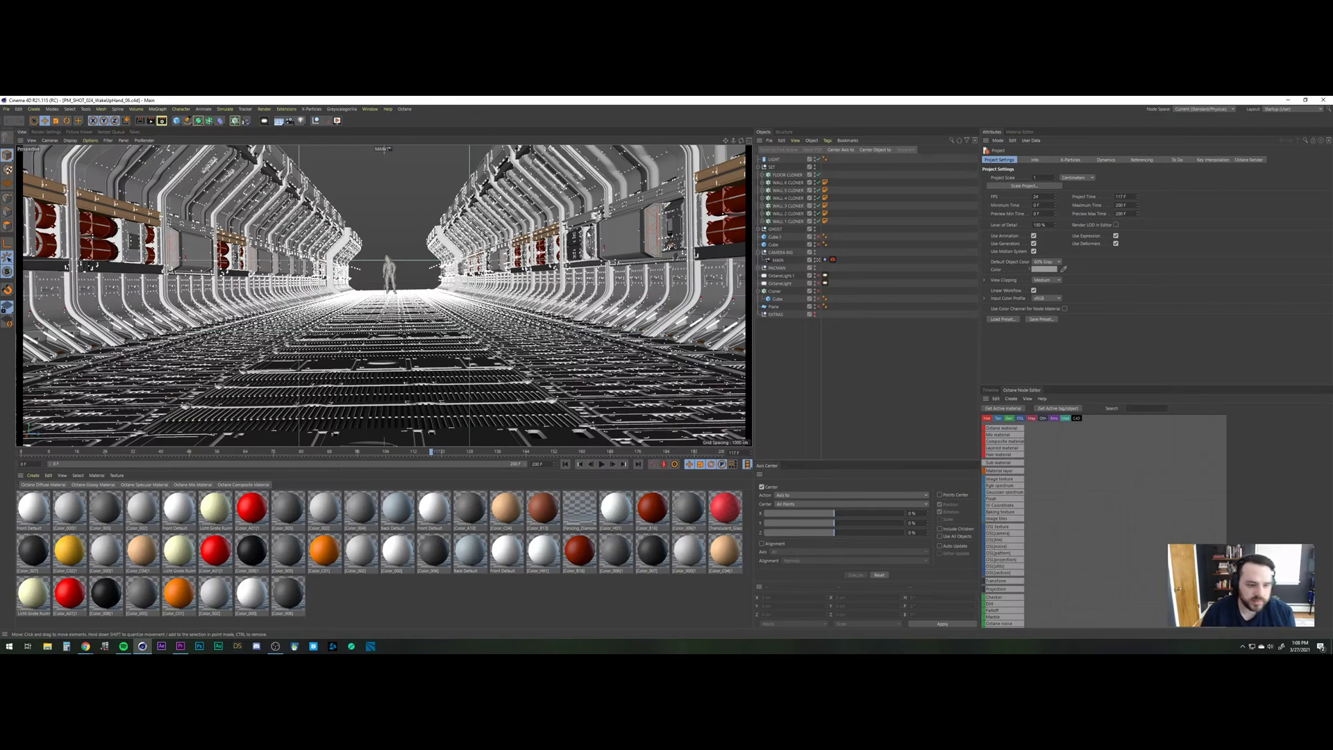
Find the sci-fi kitbash files in the project's Models\_SET folder and open SciFi_Arch_08_MASTER_01.
{"action": "left_click", "coordinate": [7, 109]}
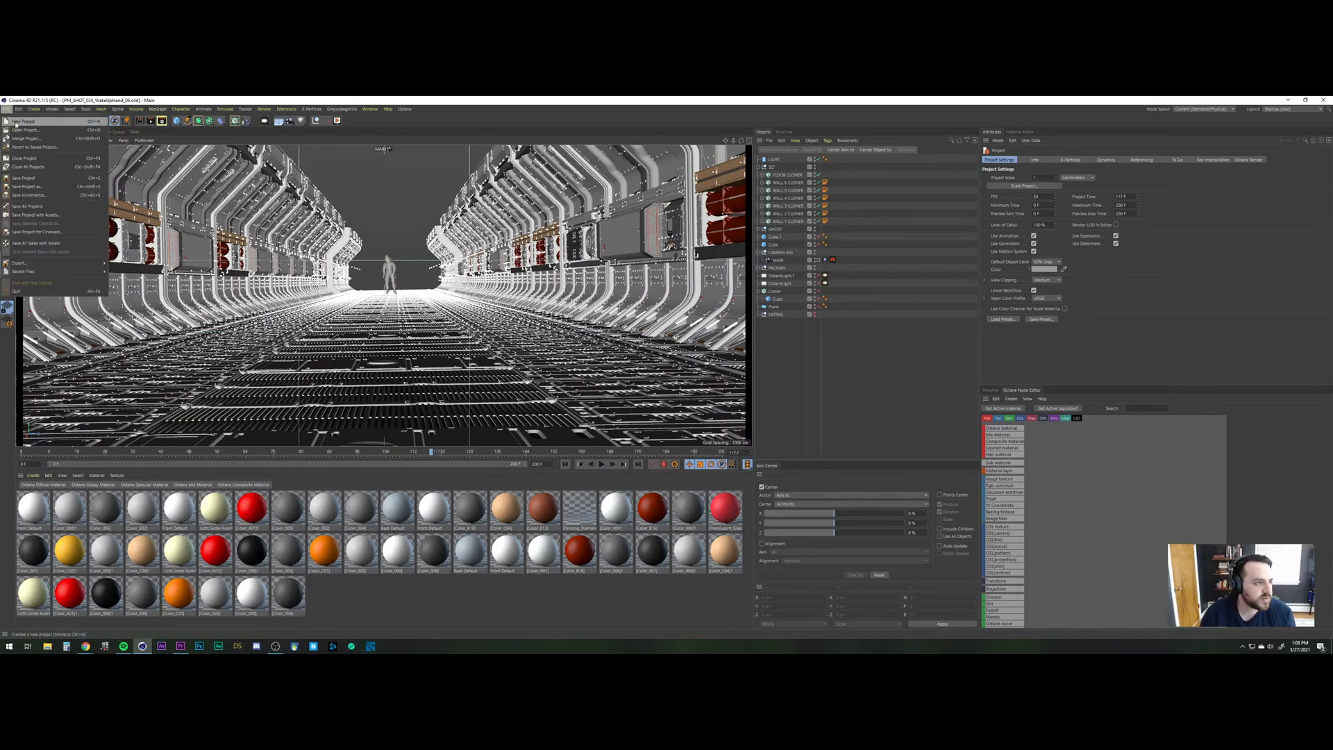
{"action": "left_click", "coordinate": [25, 130]}
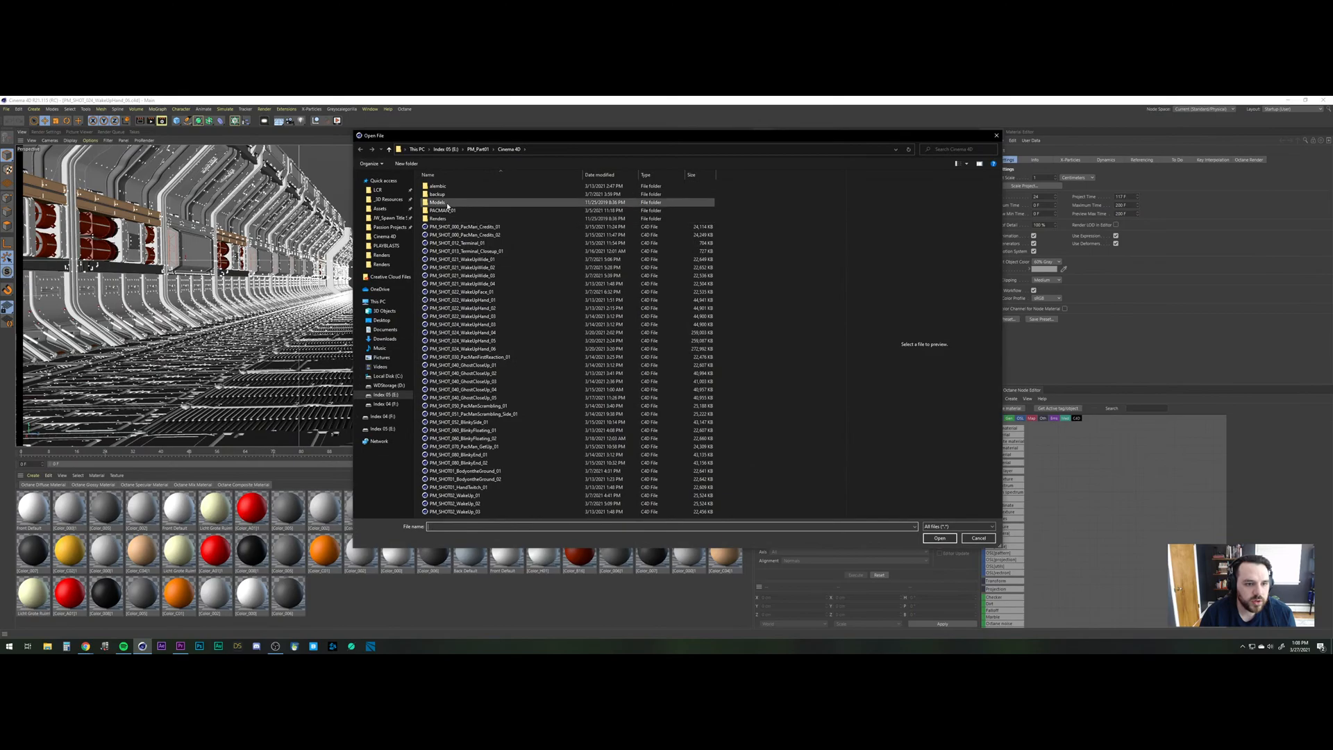
{"action": "double_click", "coordinate": [447, 204]}
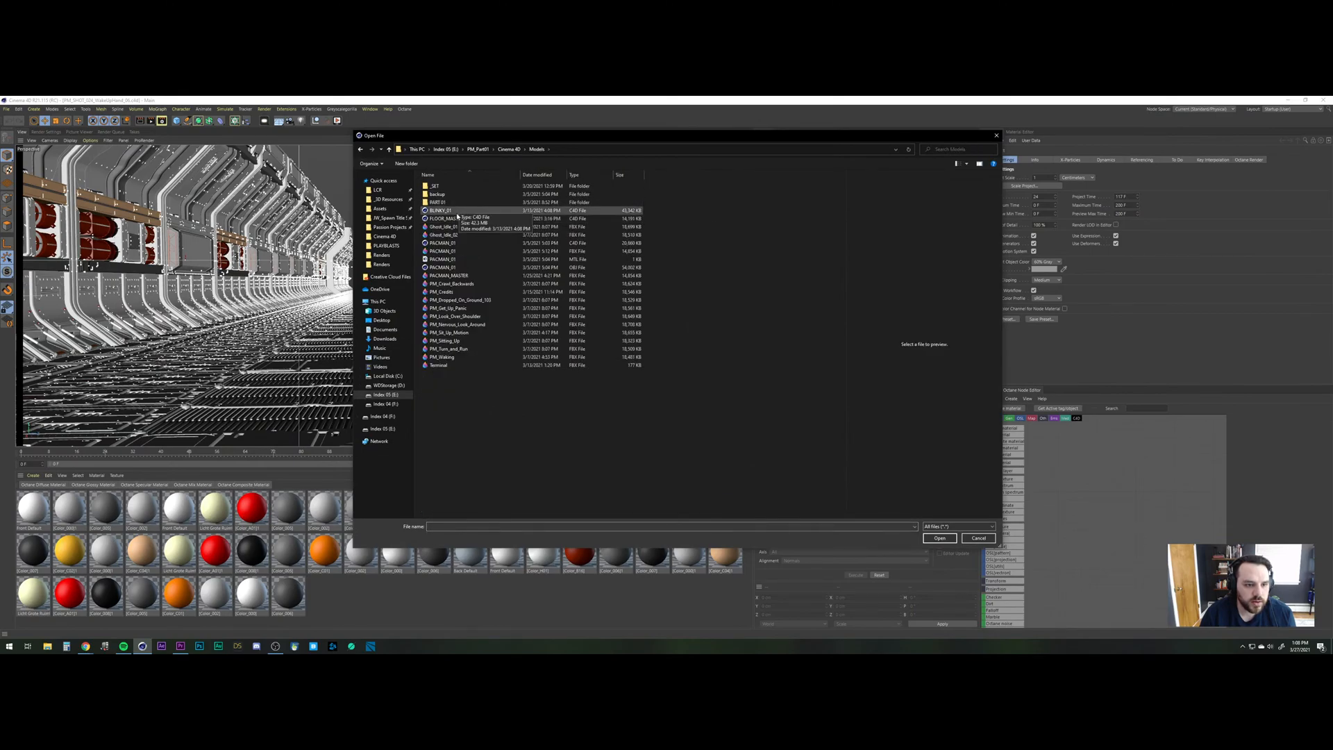
{"action": "key", "text": "alt+Left"}
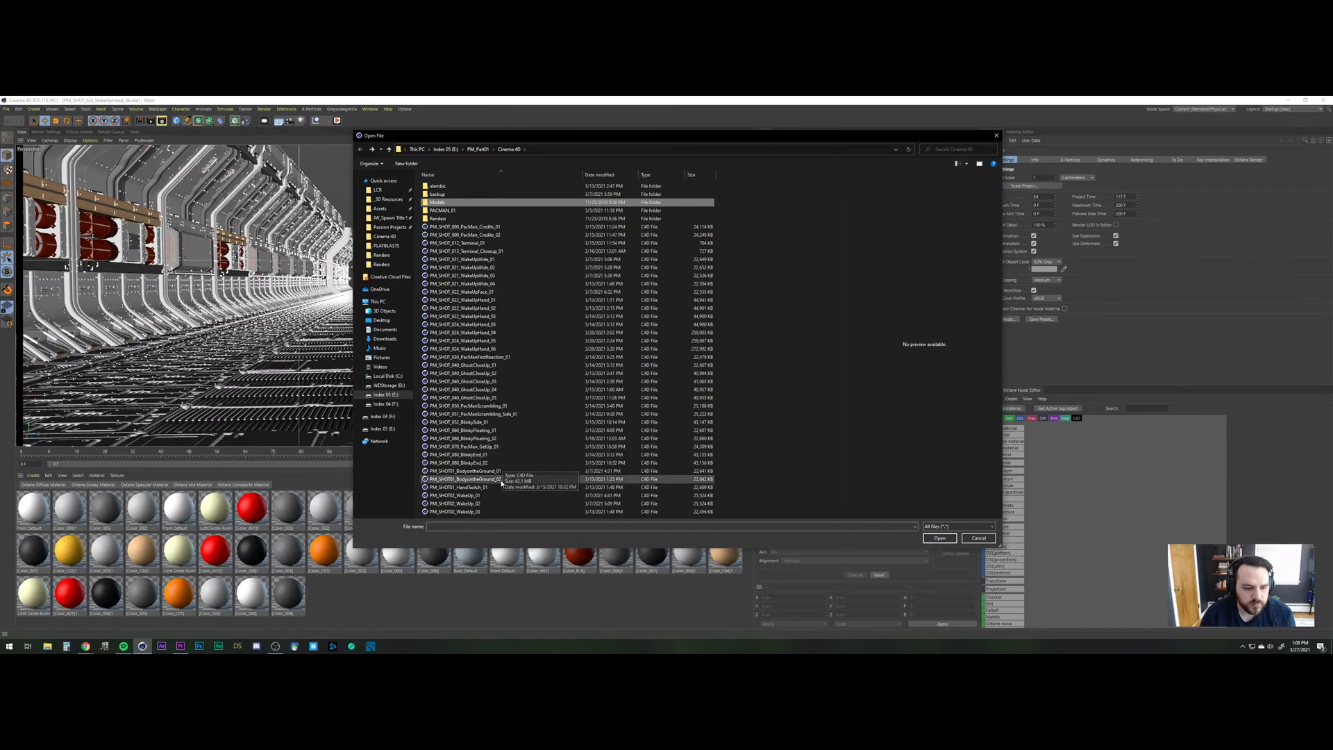
{"action": "double_click", "coordinate": [440, 210]}
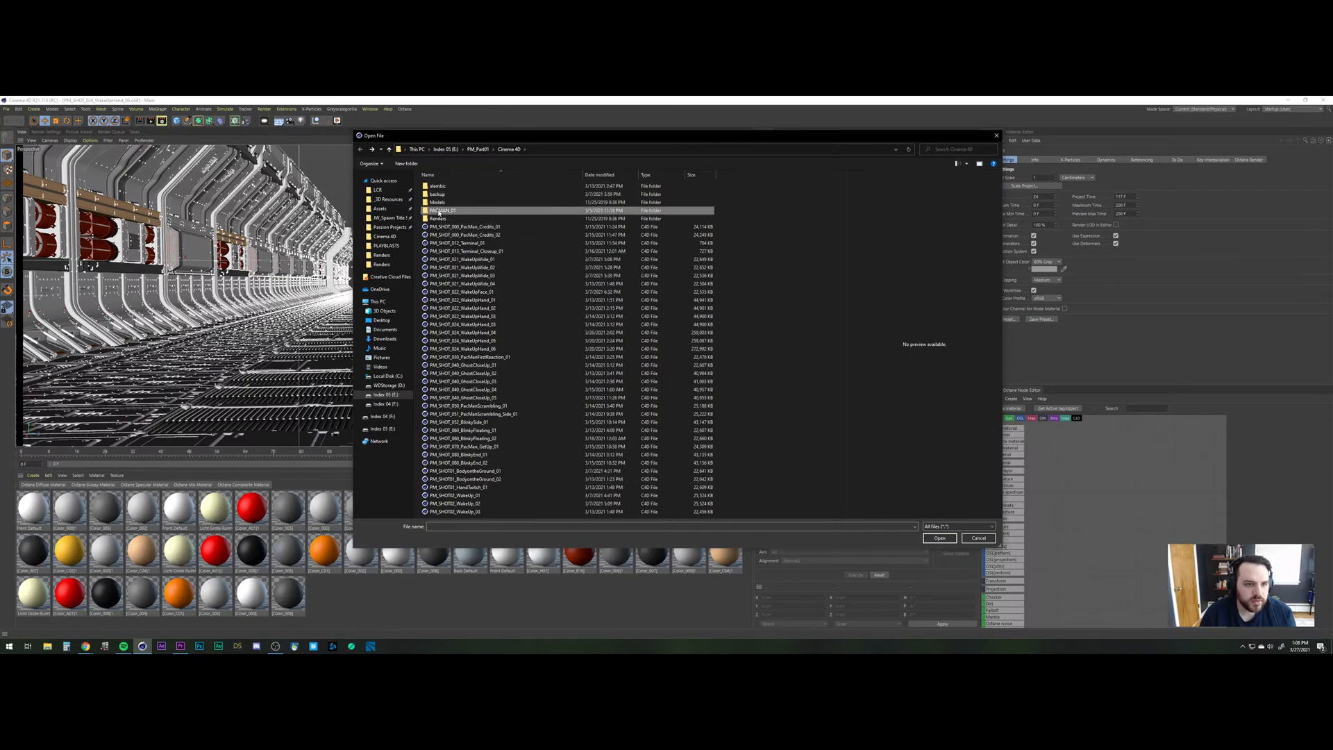
{"action": "left_click", "coordinate": [504, 150]}
{"action": "double_click", "coordinate": [437, 202]}
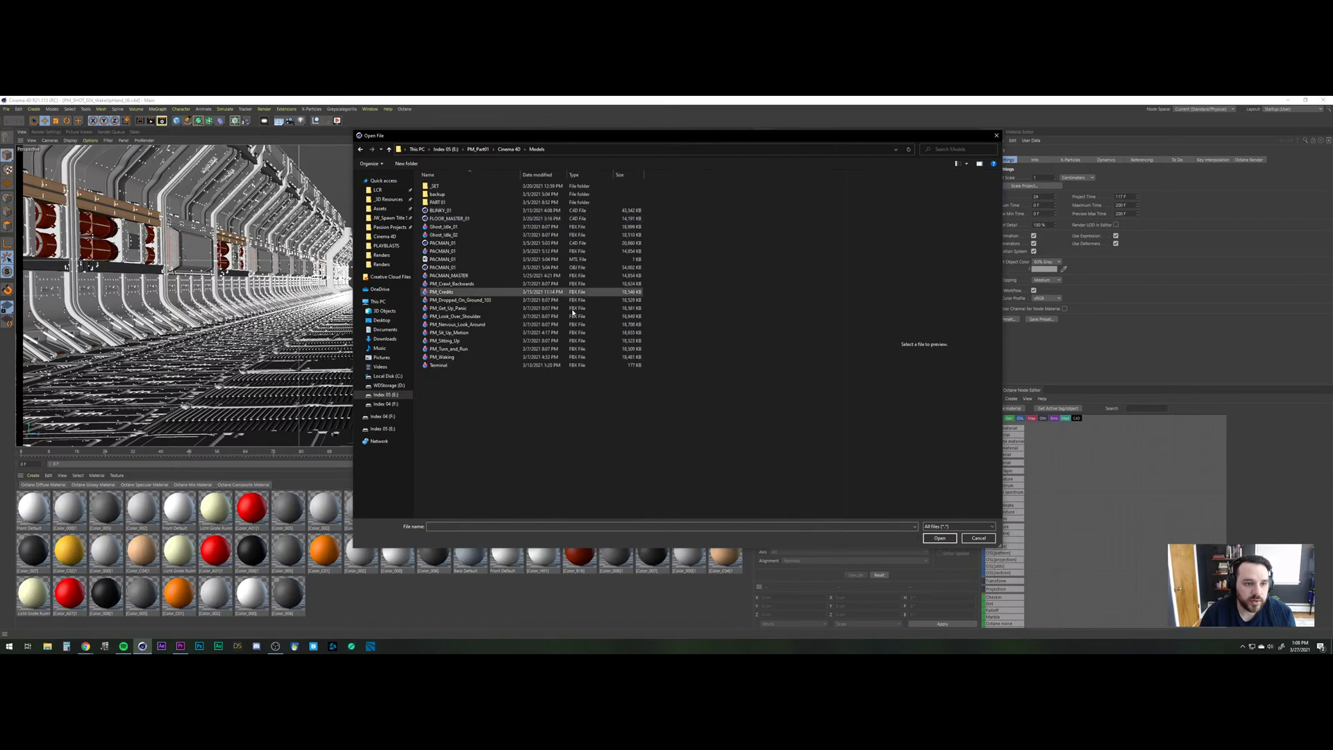
{"action": "double_click", "coordinate": [437, 202]}
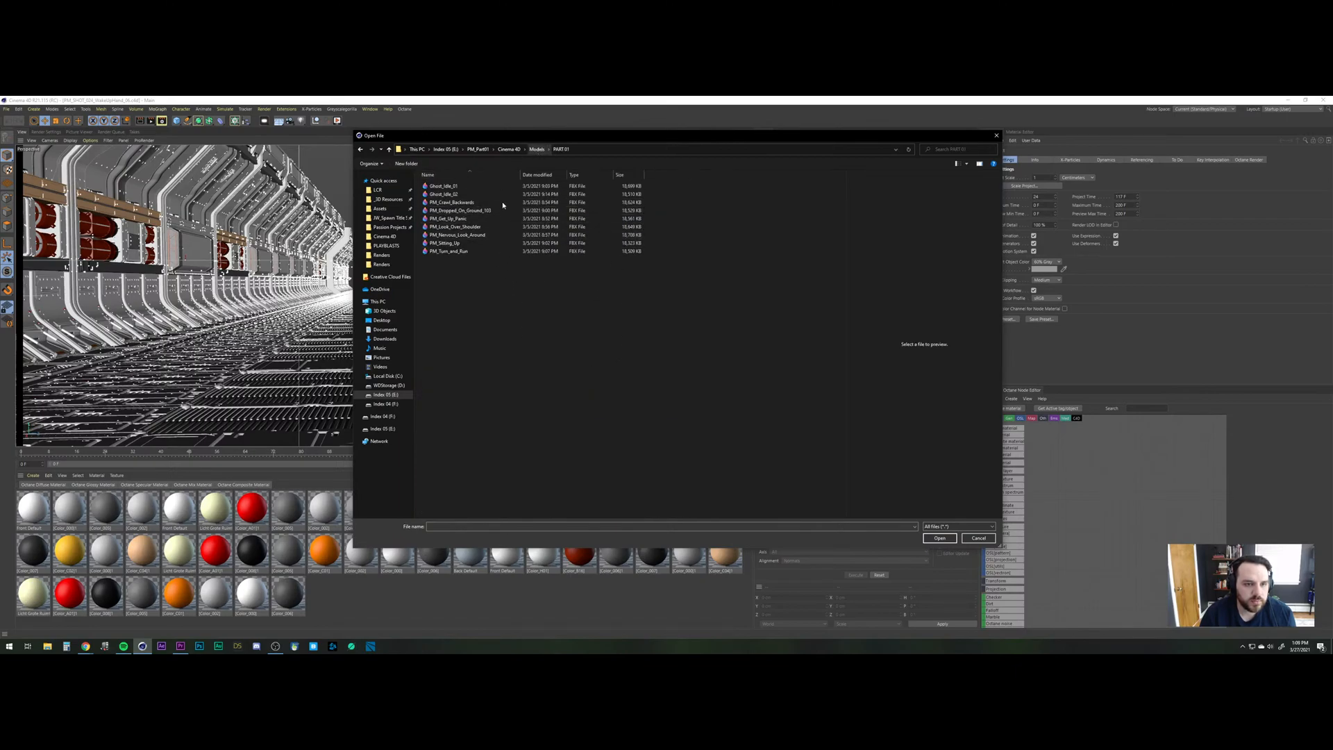
{"action": "left_click", "coordinate": [537, 149]}
{"action": "double_click", "coordinate": [438, 186]}
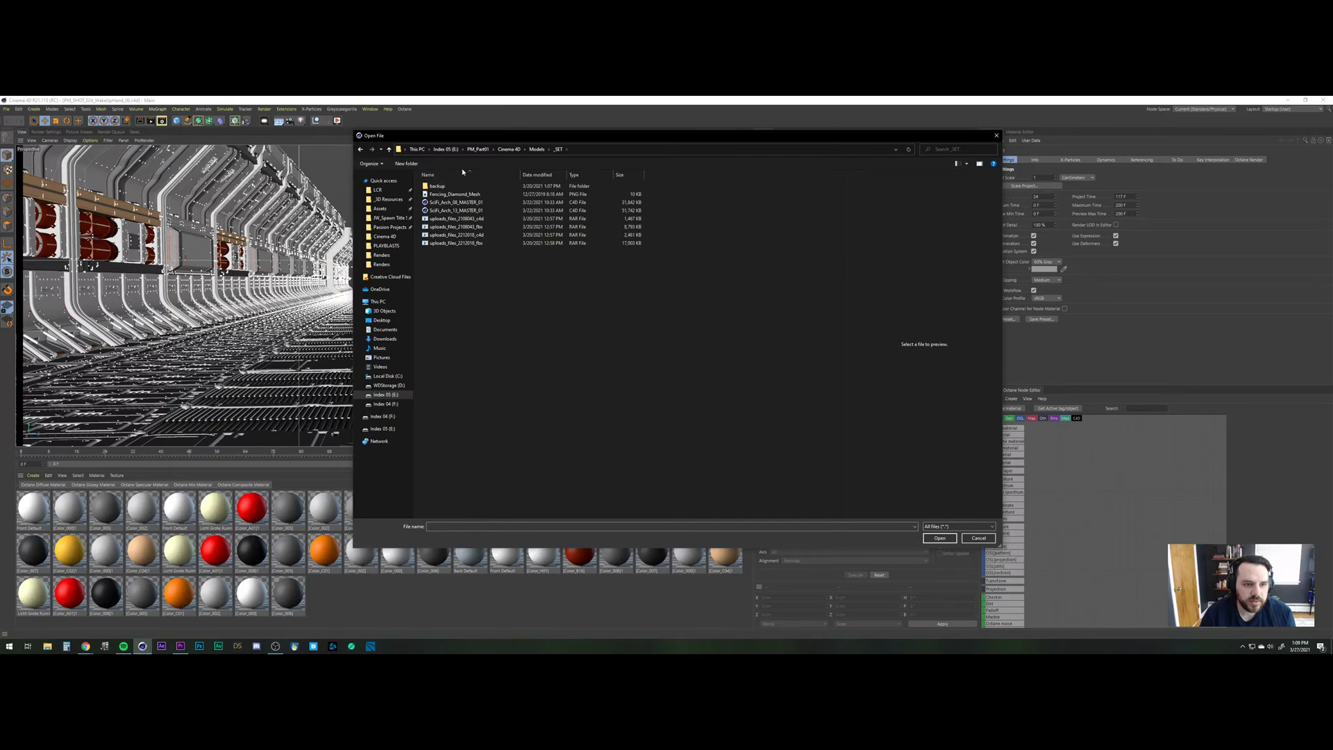
{"action": "double_click", "coordinate": [450, 202]}
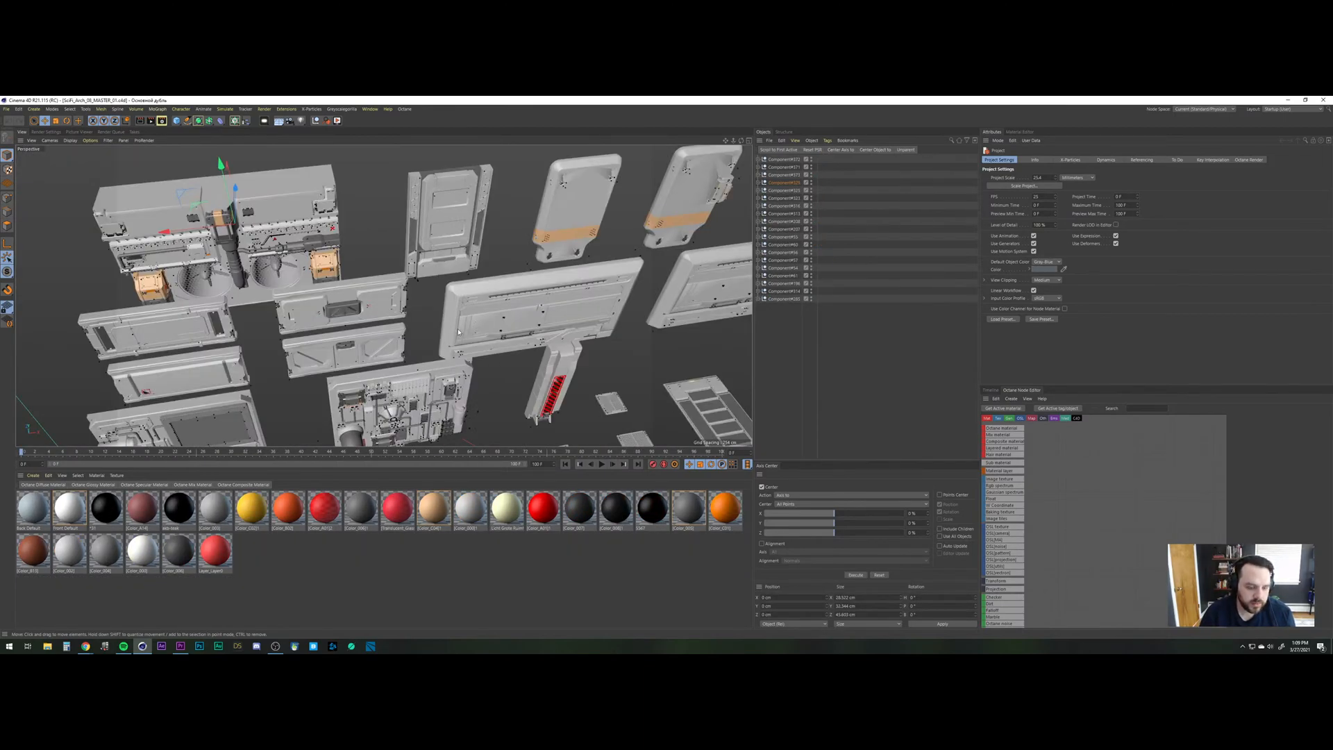
{"action": "scroll", "coordinate": [441, 308], "scroll_direction": "down", "scroll_amount": 5}
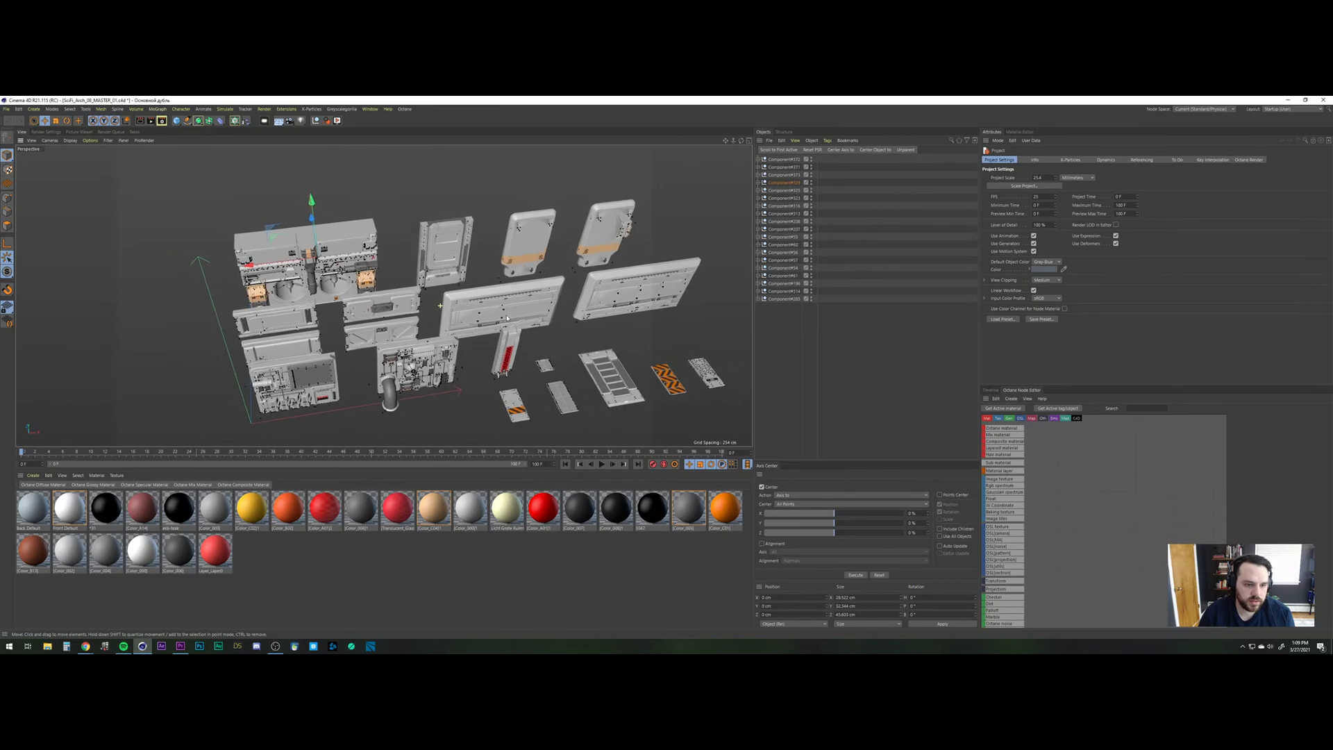
Open the second kitbash project, SciFi_Arch_13_MASTER_01, from the _SET folder.
{"action": "left_click", "coordinate": [6, 109]}
{"action": "left_click", "coordinate": [18, 130]}
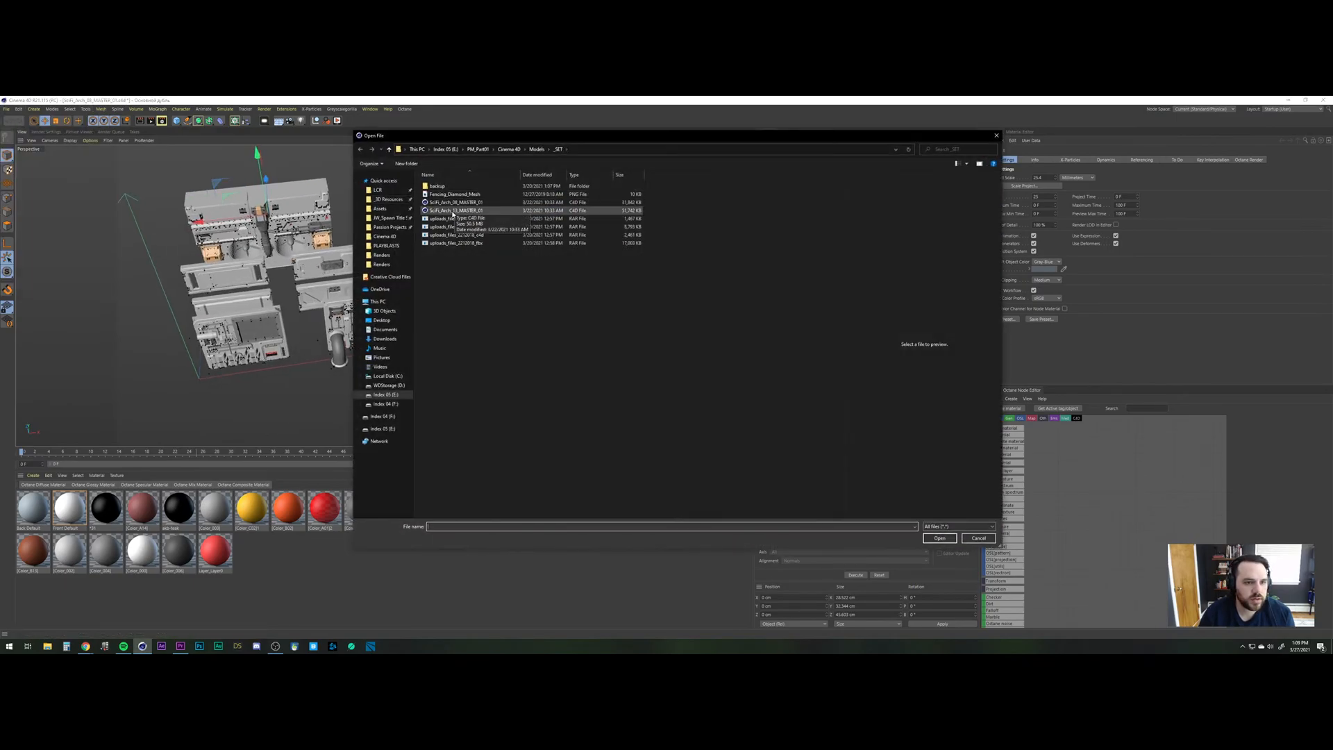
{"action": "double_click", "coordinate": [481, 239]}
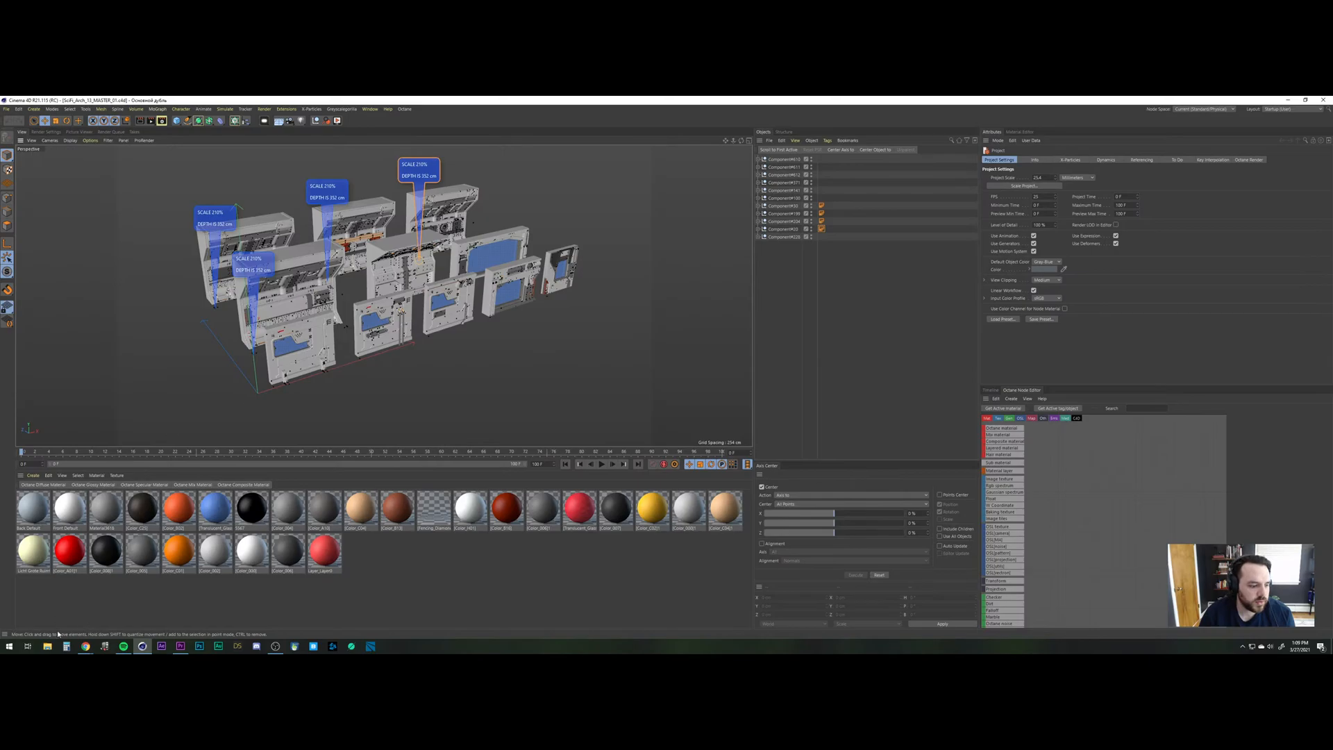
Switch to the ShotDeck browser window and load cgtrader.com/profile/purchases in a new tab.
{"action": "left_click", "coordinate": [86, 648]}
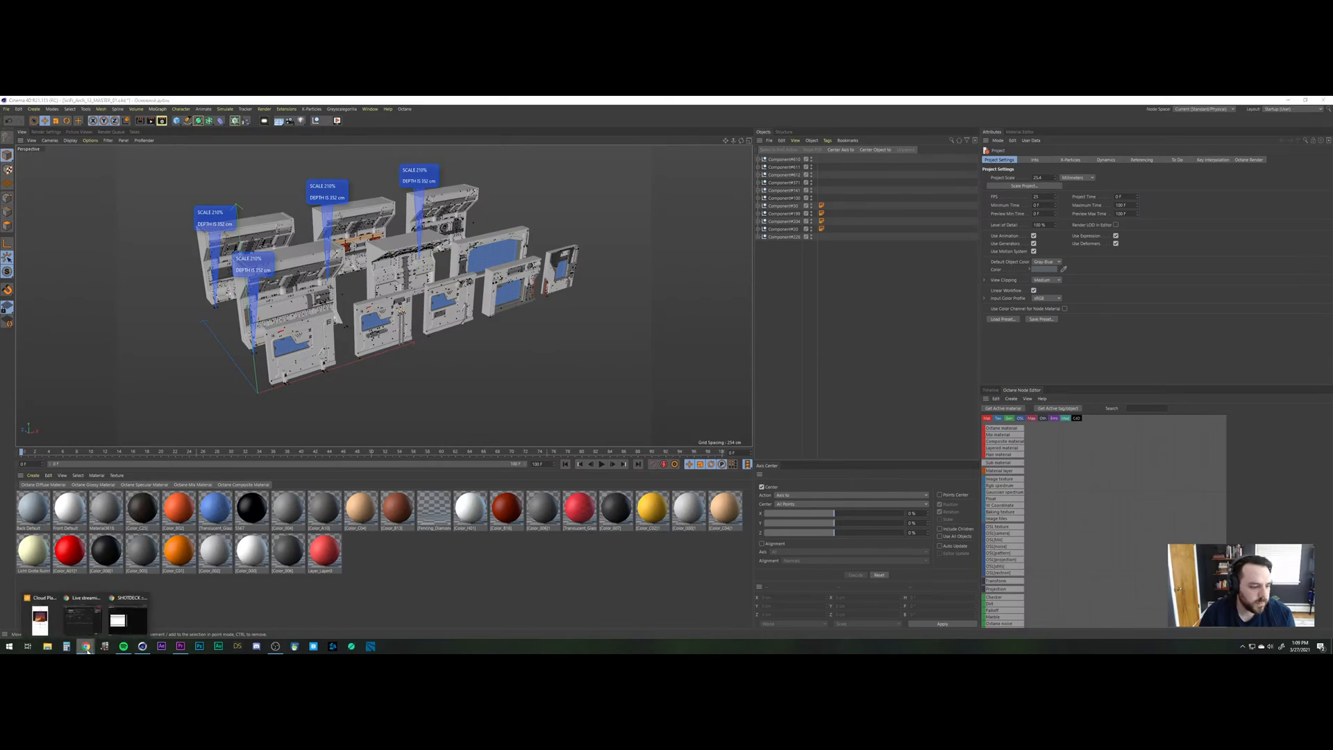
{"action": "left_click", "coordinate": [118, 620]}
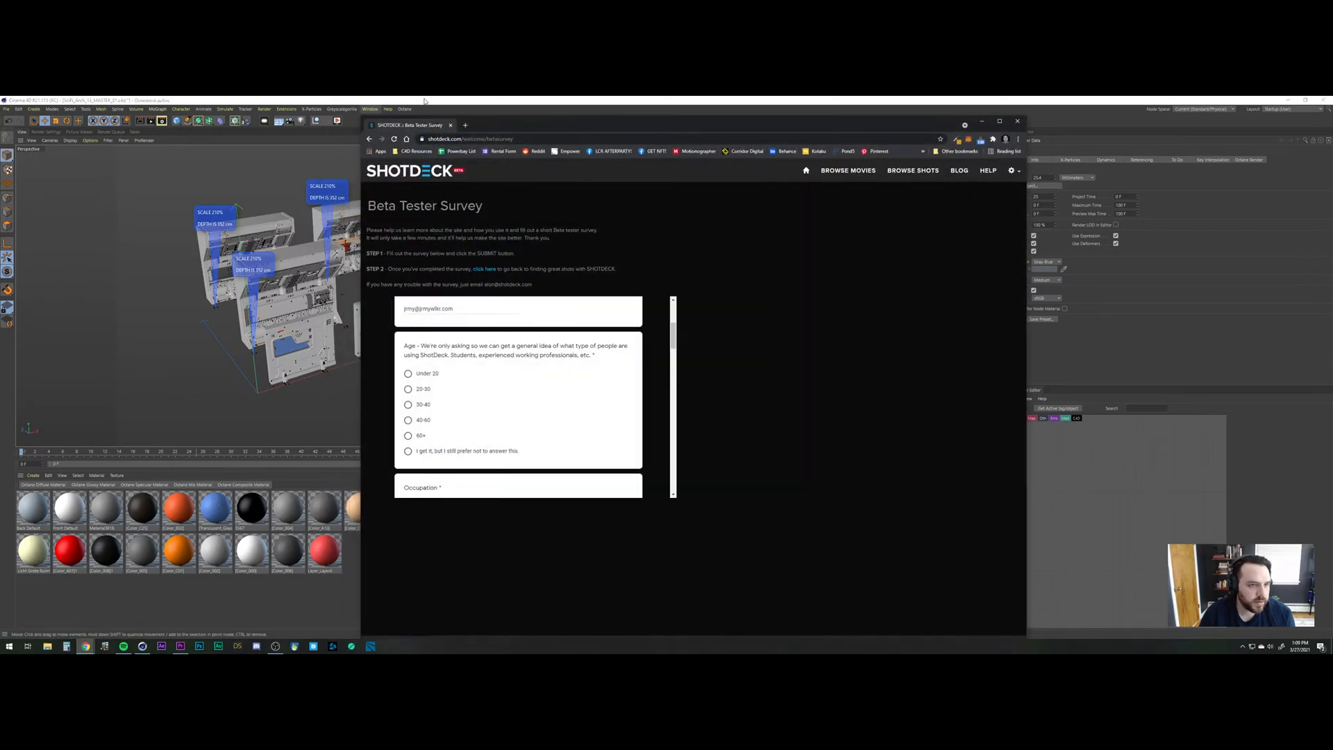
{"action": "left_click", "coordinate": [465, 126]}
{"action": "type", "text": "cgtrader.com/profile/purchases"}
{"action": "key", "text": "Return"}
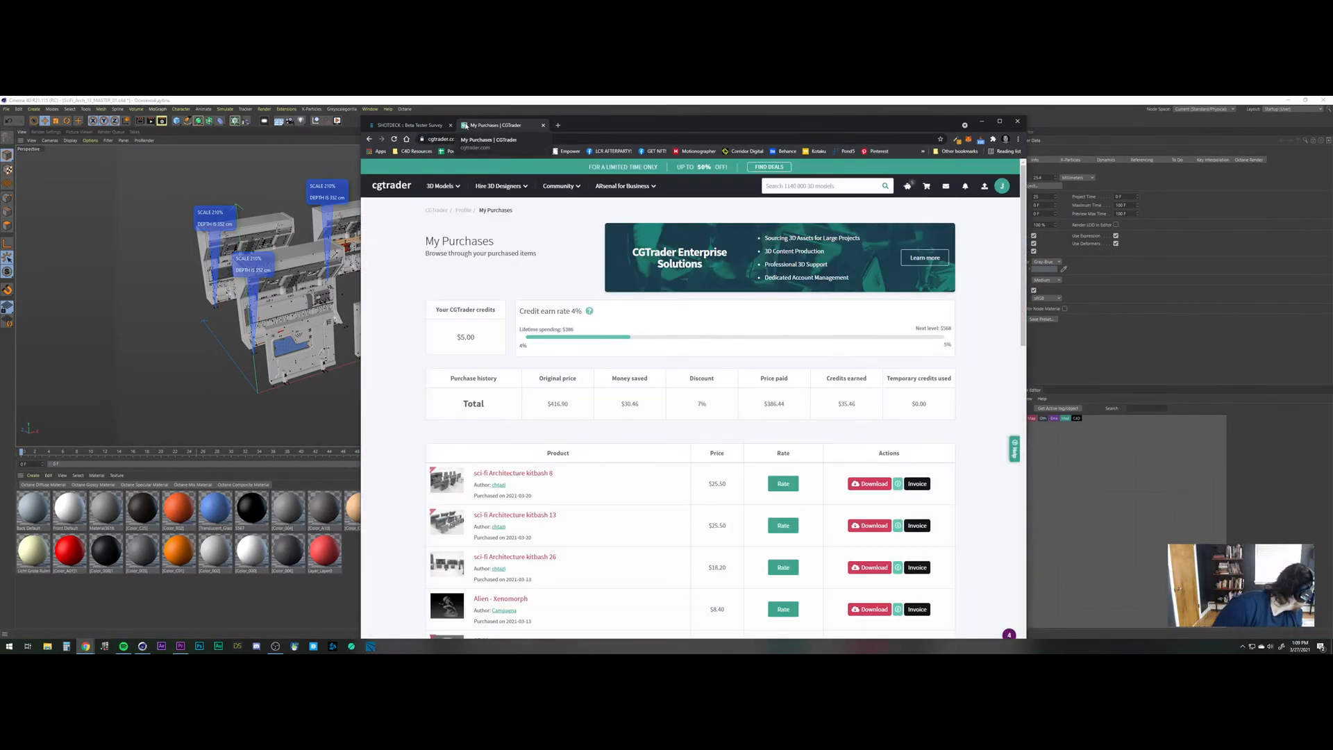
Download the c4d.rar file of sci-fi Architecture kitbash 26 from the purchases list.
{"action": "scroll", "coordinate": [433, 360], "scroll_direction": "down", "scroll_amount": 1}
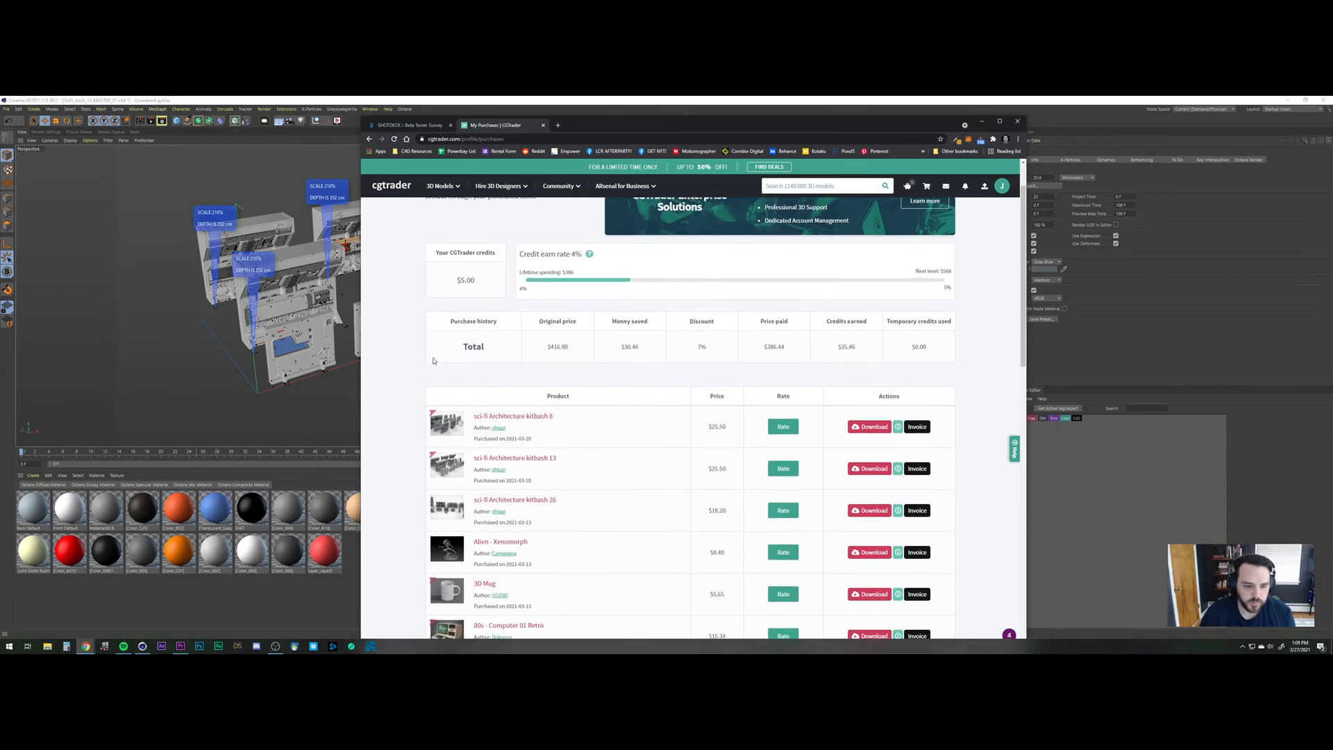
{"action": "scroll", "coordinate": [433, 360], "scroll_direction": "down", "scroll_amount": 2}
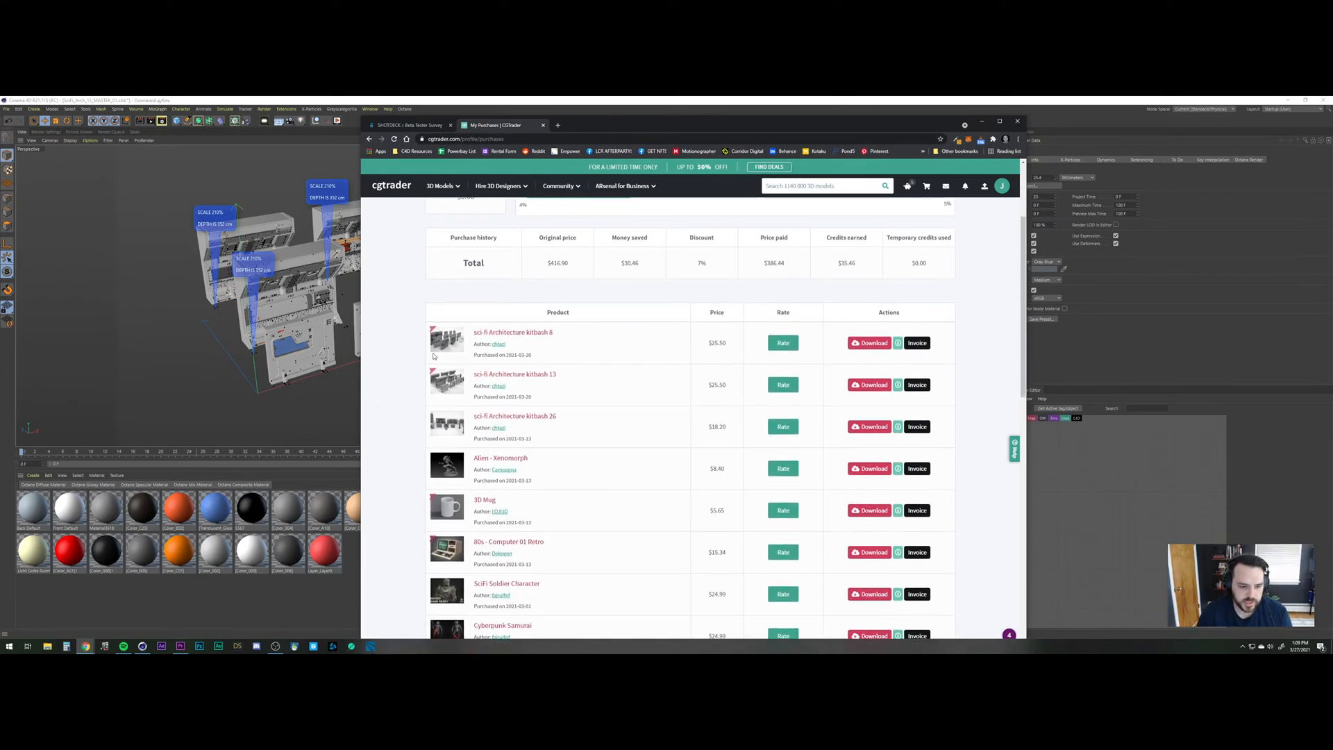
{"action": "left_click", "coordinate": [876, 413]}
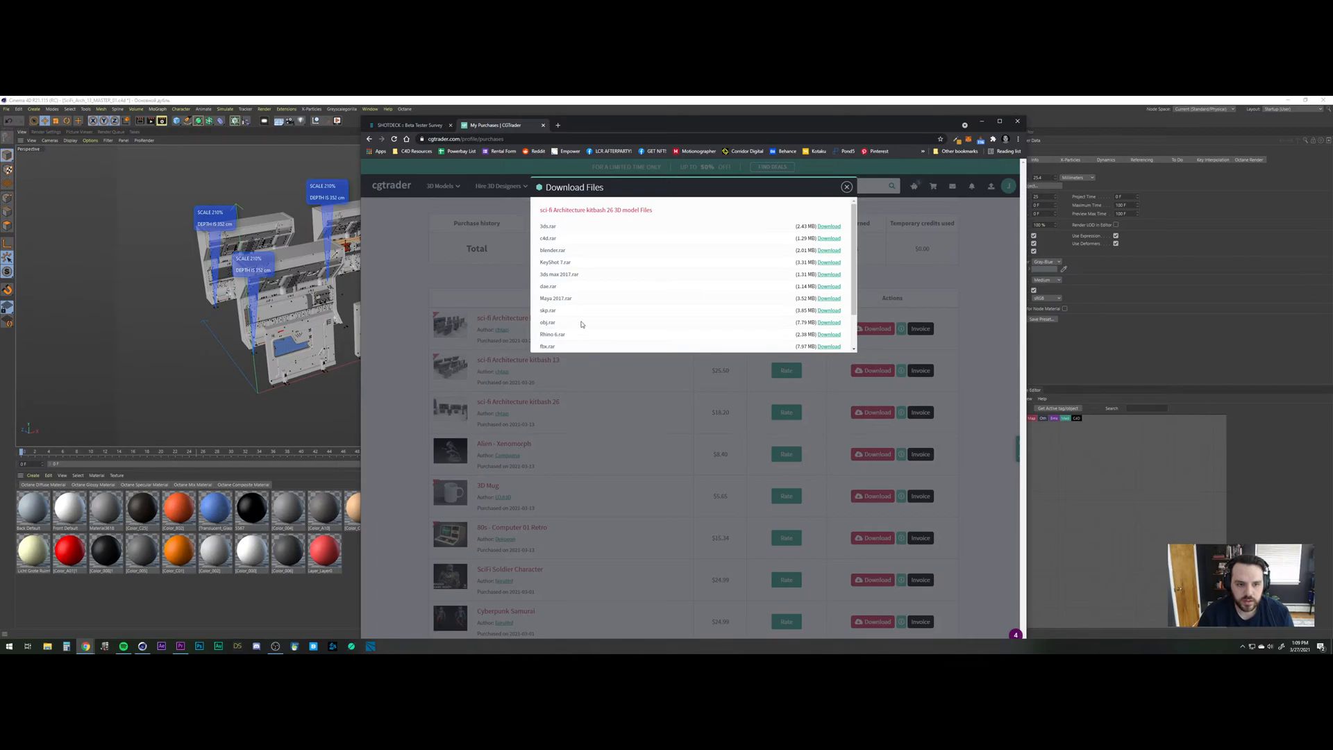
{"action": "left_click", "coordinate": [827, 238]}
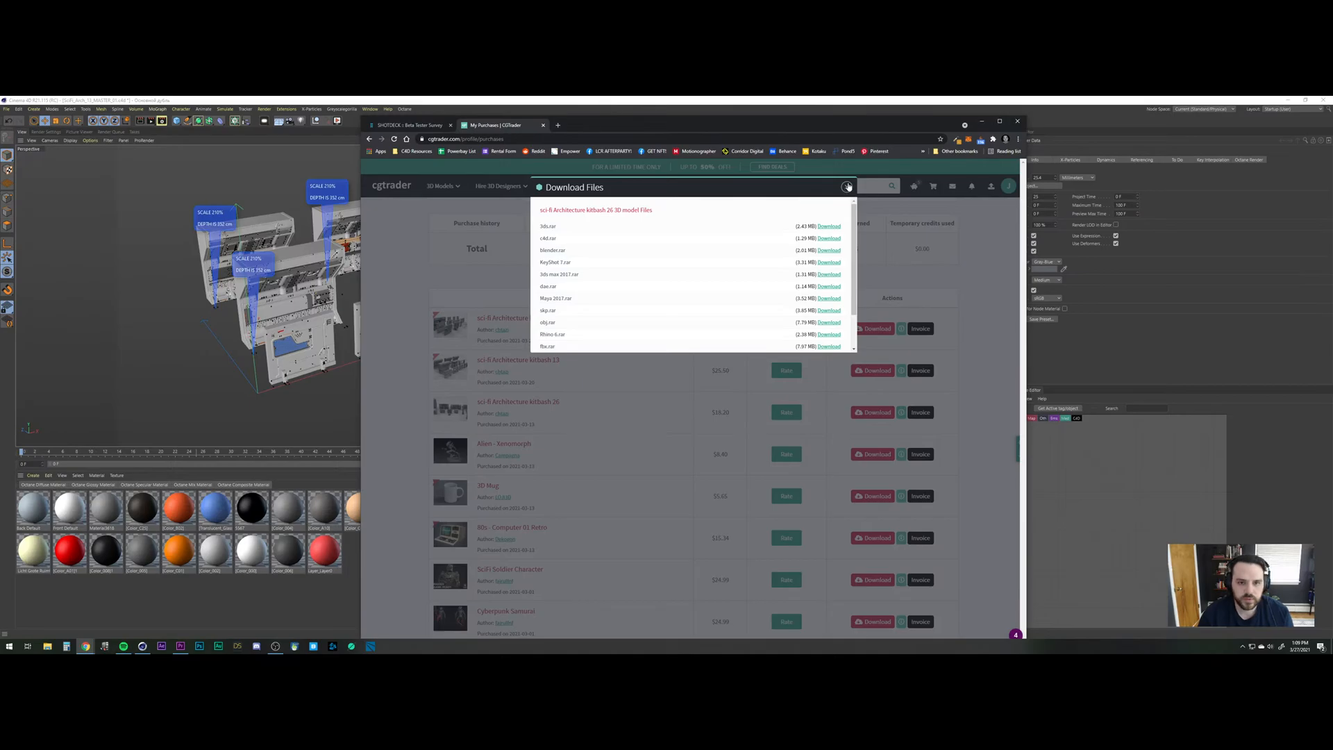
{"action": "left_click_drag", "start_coordinate": [805, 125], "coordinate": [831, 108]}
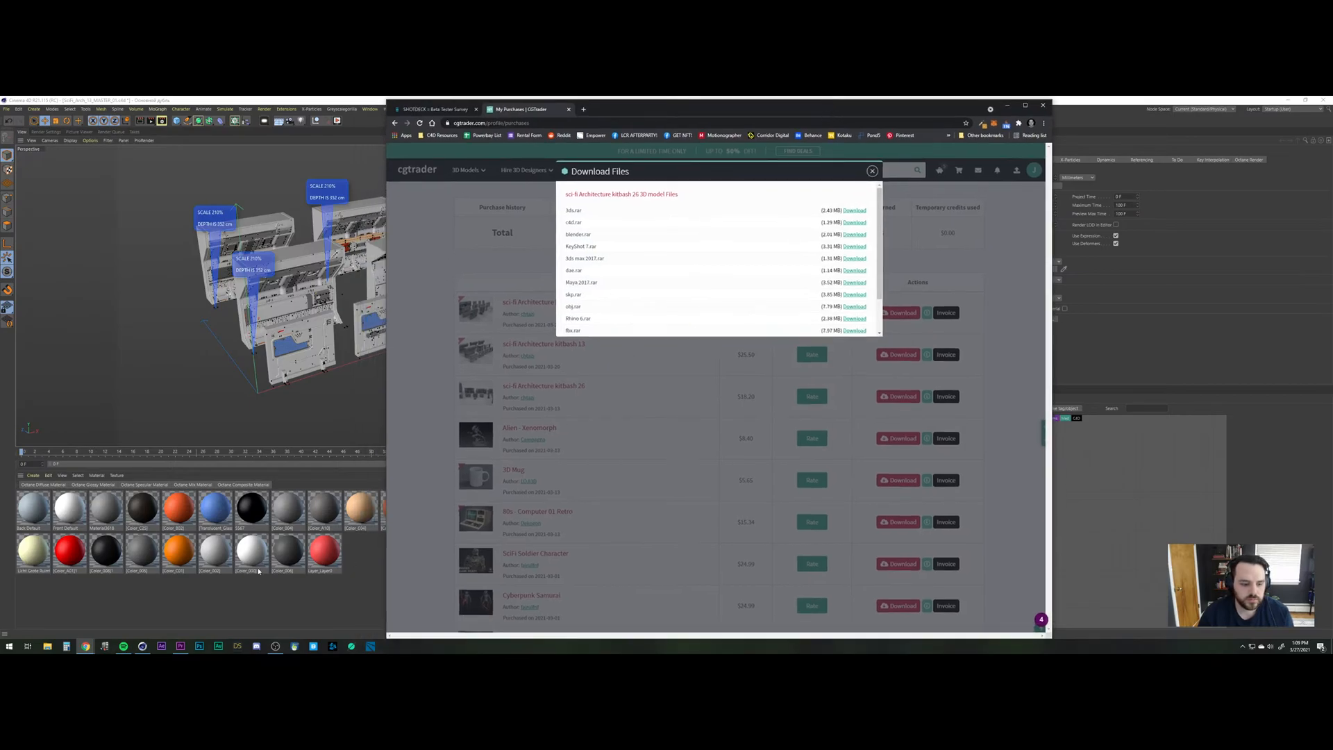
Switch to File Explorer and copy the newly downloaded c4d archive from the Downloads folder.
{"action": "left_click", "coordinate": [47, 646]}
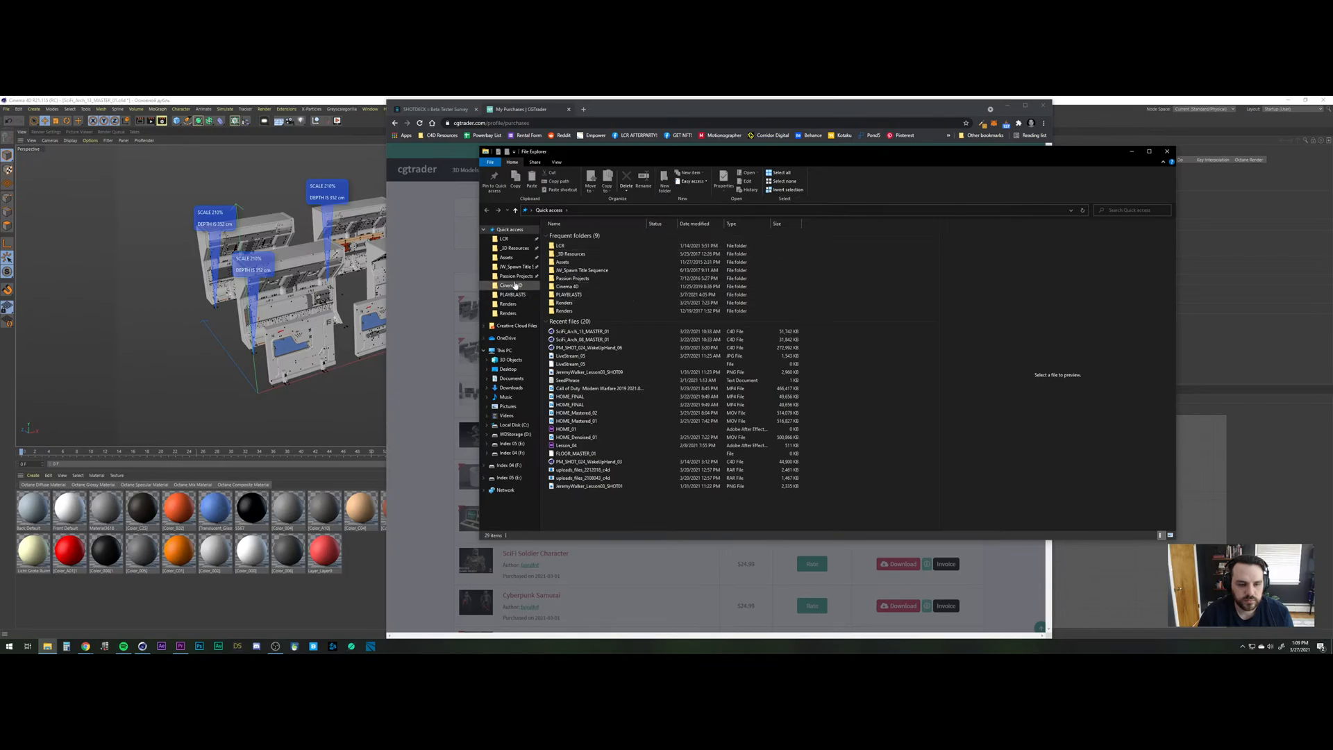
{"action": "left_click", "coordinate": [511, 388]}
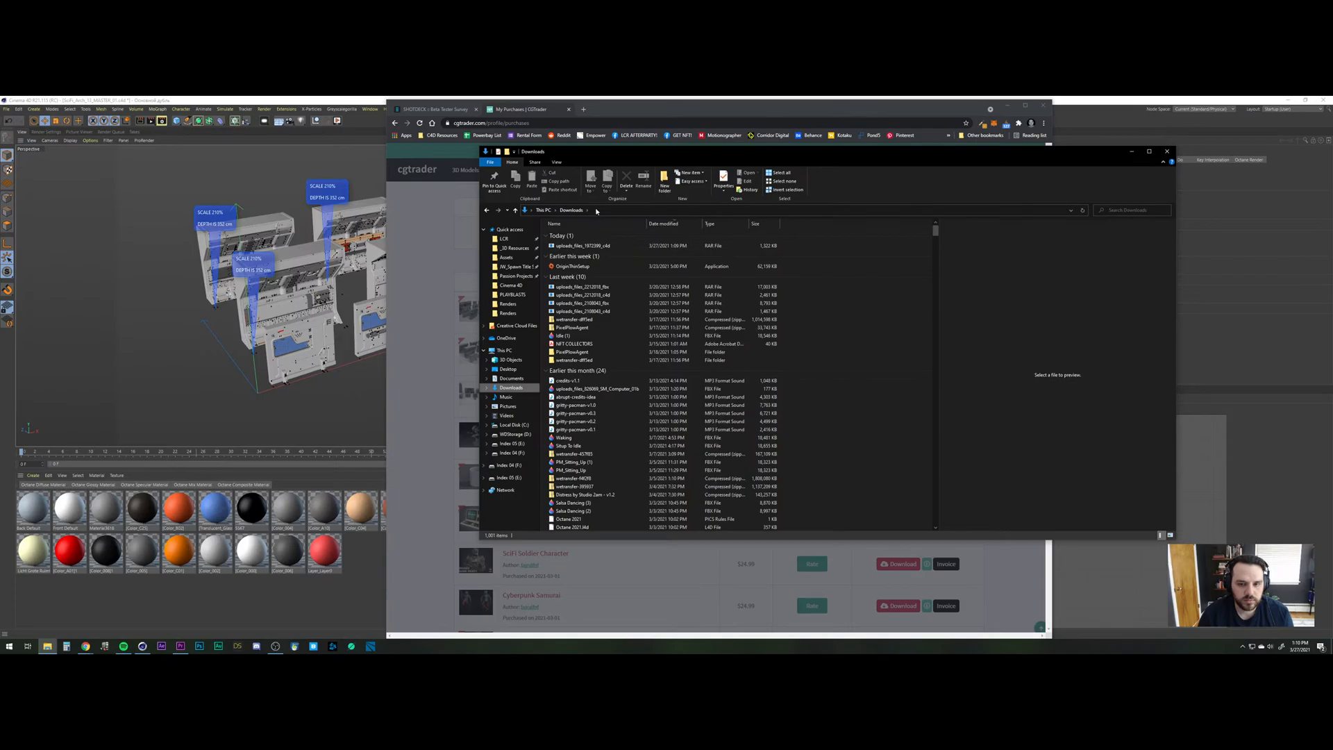
{"action": "right_click", "coordinate": [570, 246]}
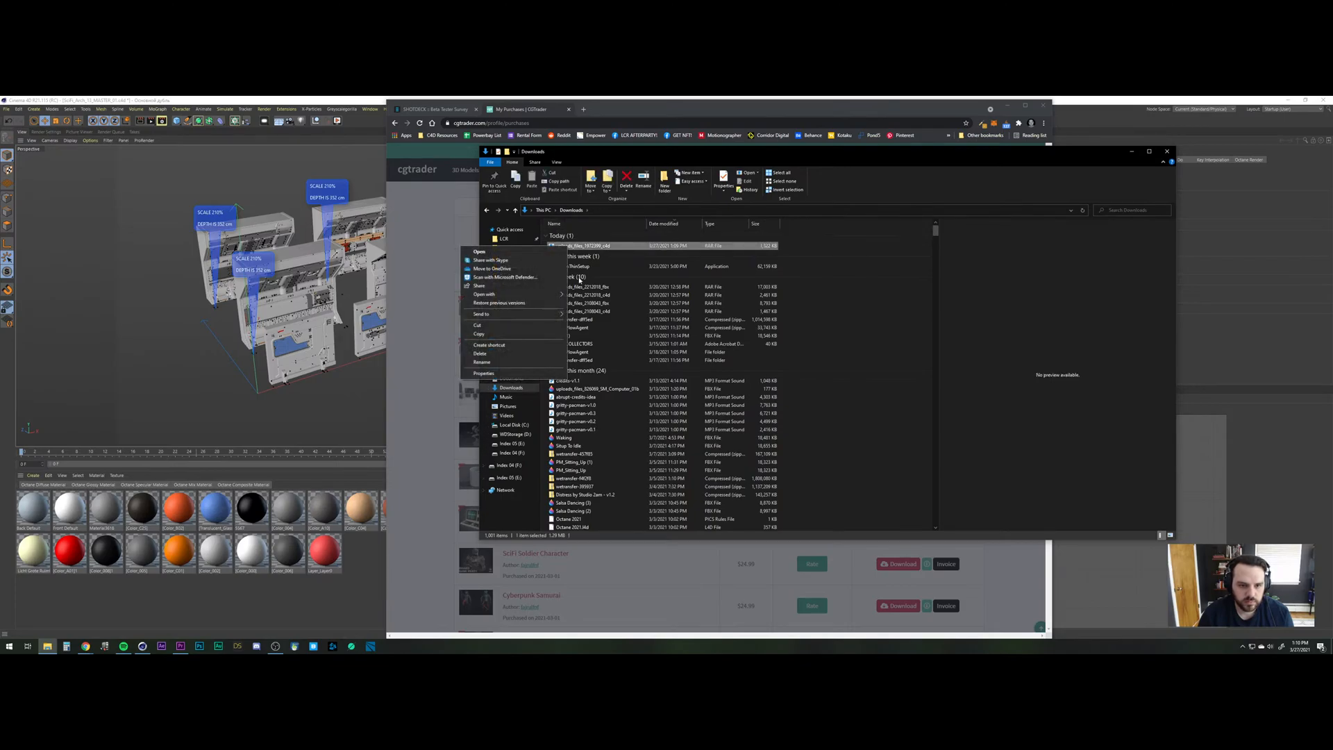
{"action": "left_click", "coordinate": [487, 335]}
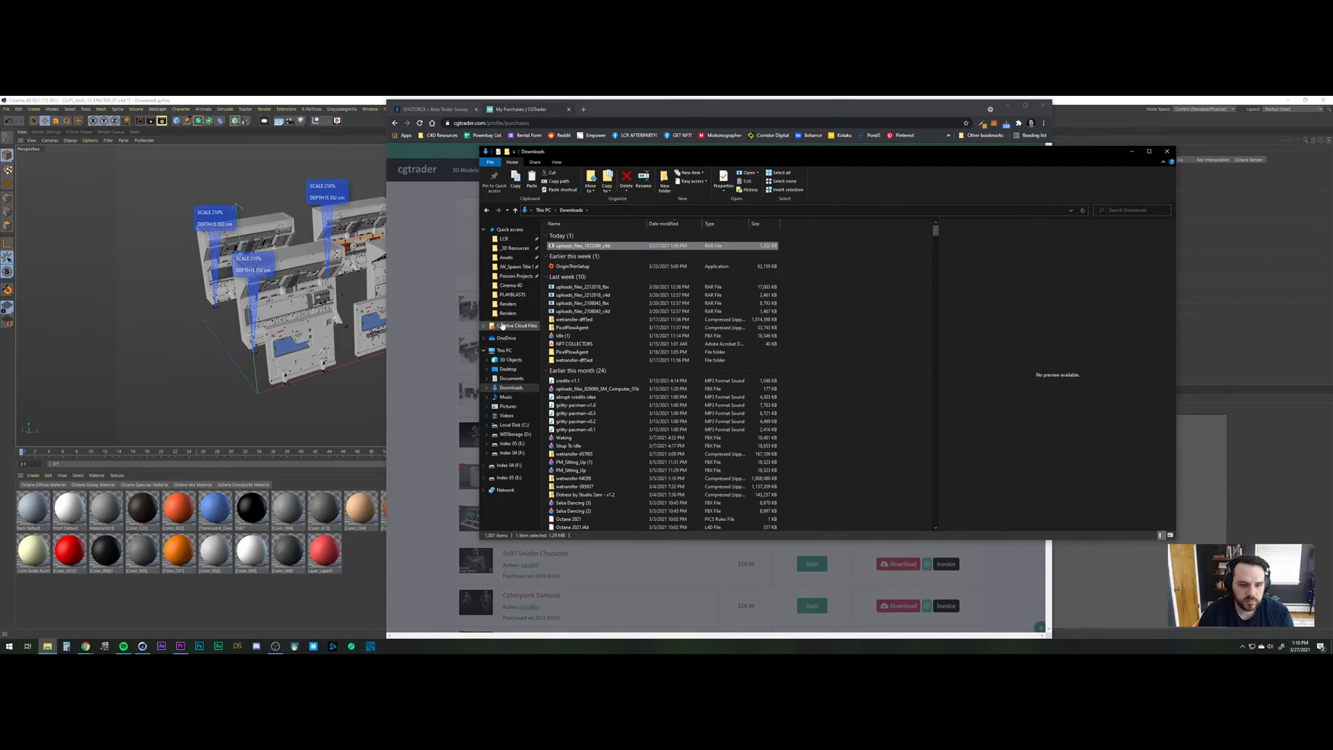
Paste the copied archive into the _SET folder under PM_Part01, Cinema 4D, Models.
{"action": "left_click", "coordinate": [512, 294]}
{"action": "left_click", "coordinate": [580, 210]}
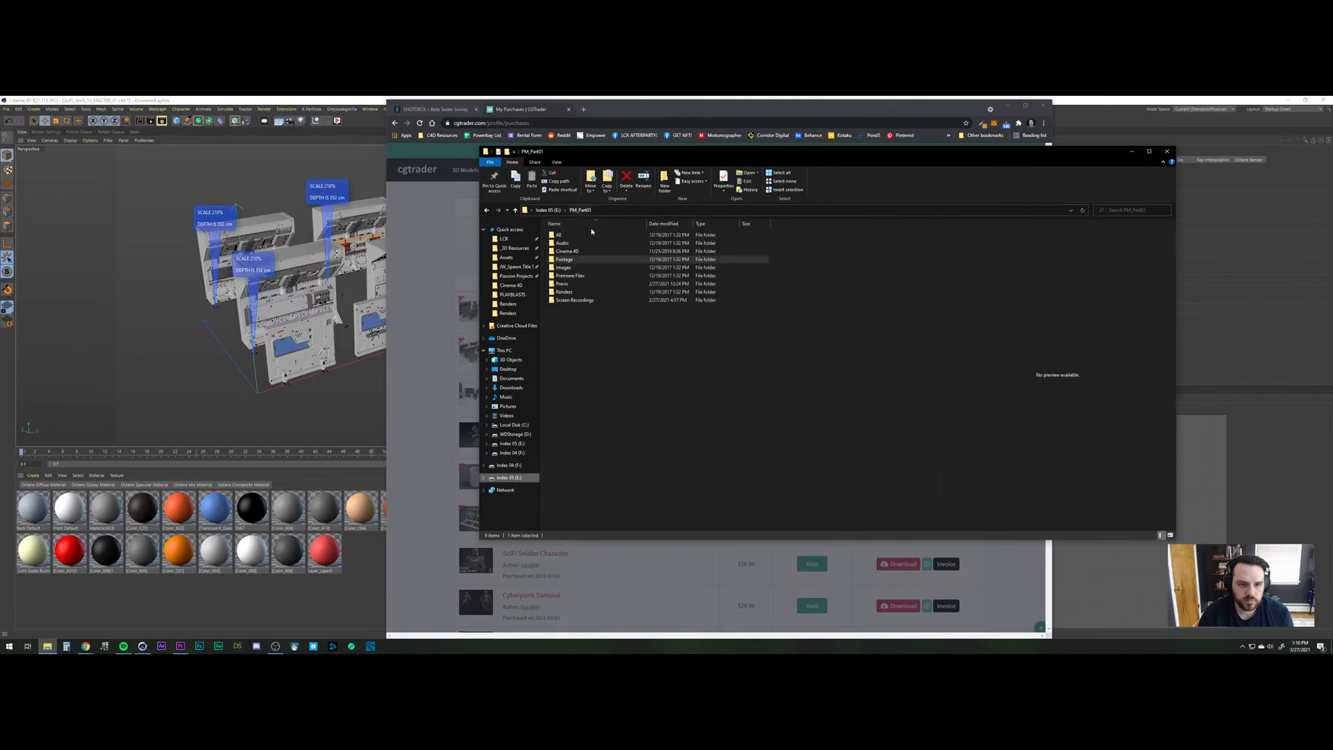
{"action": "double_click", "coordinate": [566, 243]}
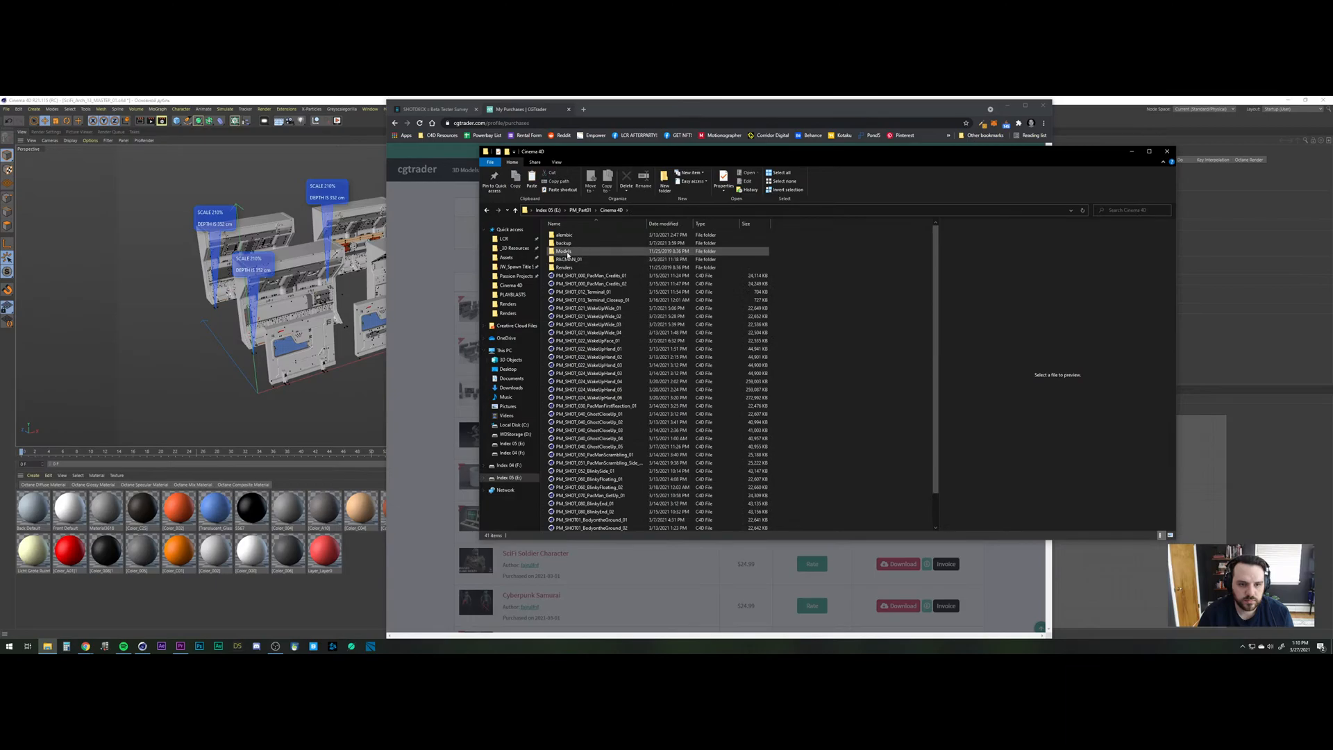
{"action": "double_click", "coordinate": [566, 250]}
{"action": "right_click", "coordinate": [601, 481]}
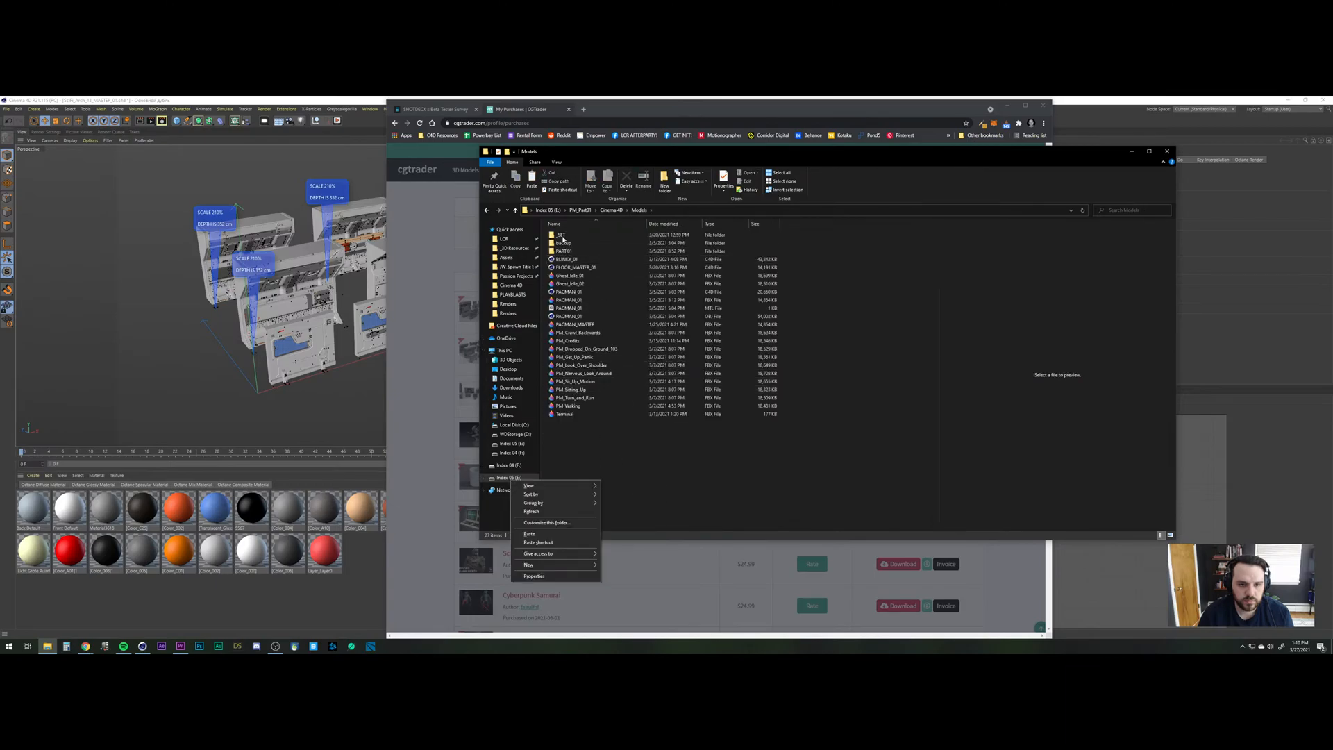
{"action": "double_click", "coordinate": [562, 236]}
{"action": "right_click", "coordinate": [614, 426]}
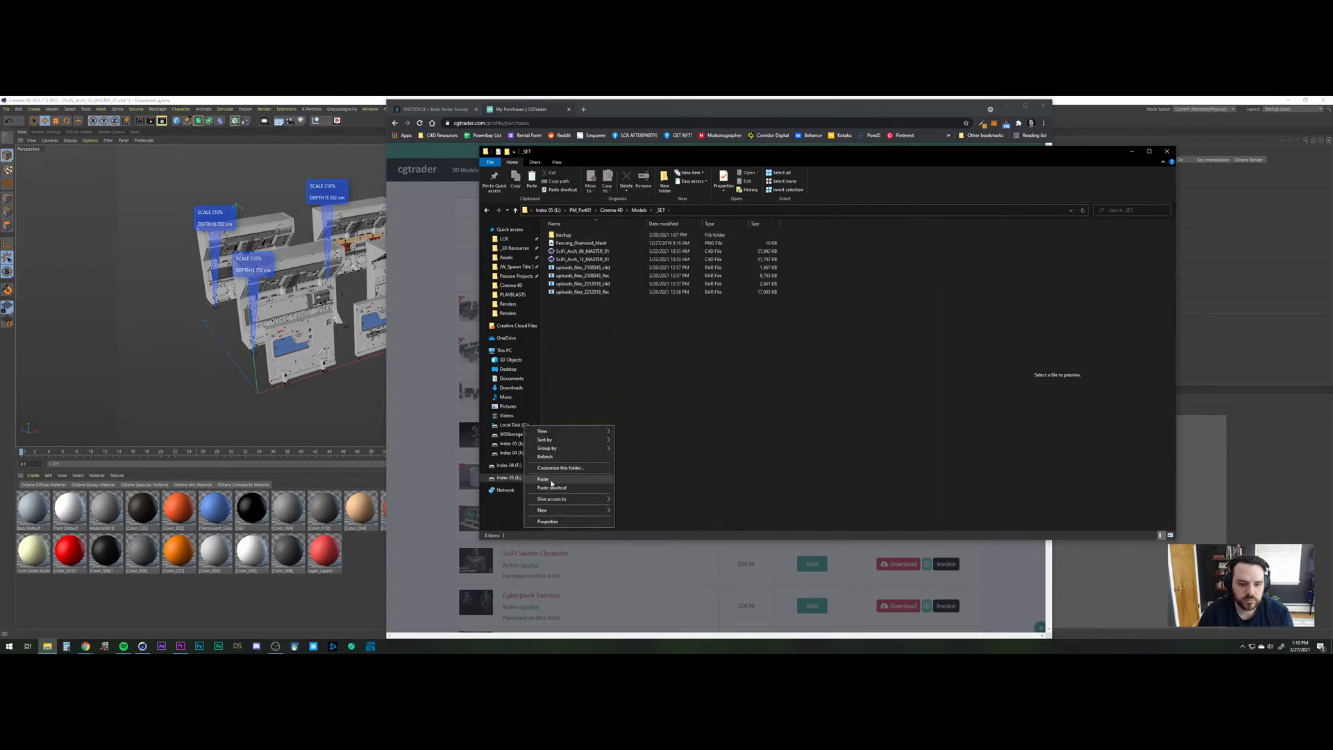
{"action": "left_click", "coordinate": [549, 480]}
Open the pasted archive in 7-Zip File Manager and extract its Cinema 4D and JPG files into the _SET folder.
{"action": "right_click", "coordinate": [584, 305]}
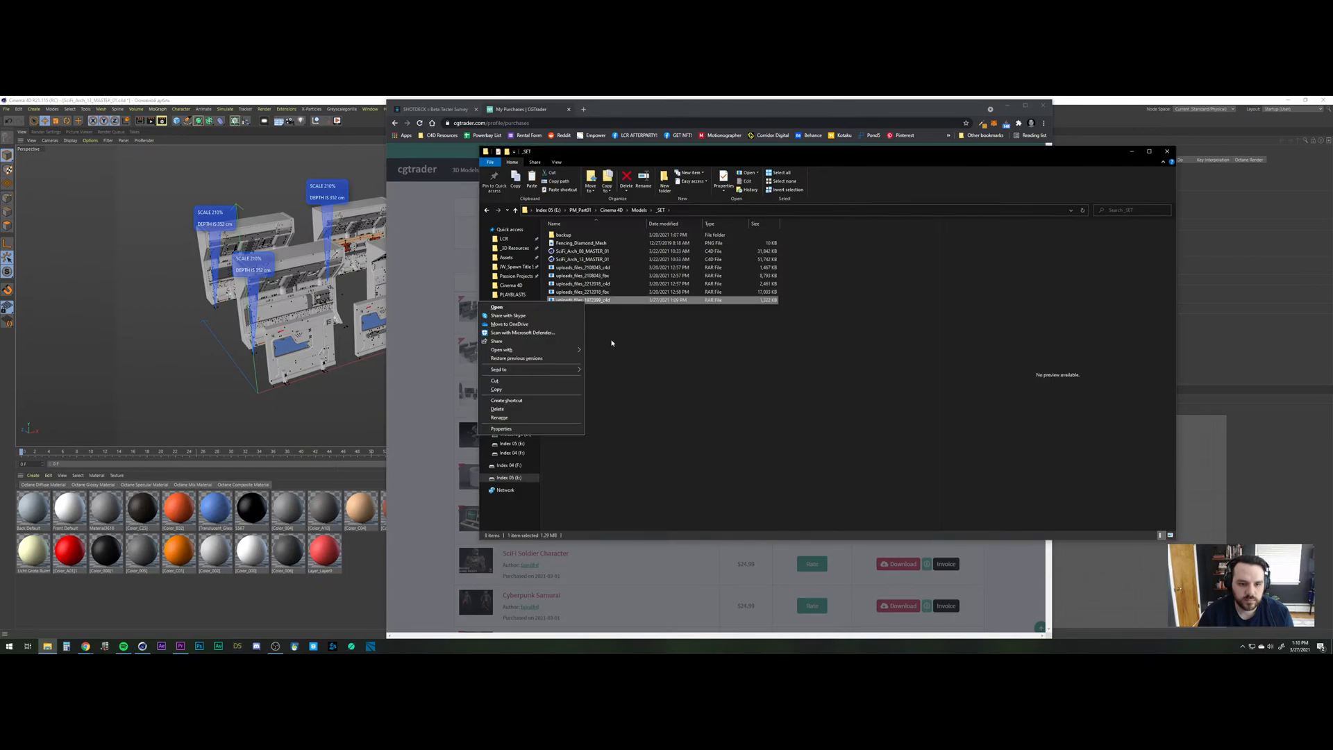
{"action": "mouse_move", "coordinate": [535, 349]}
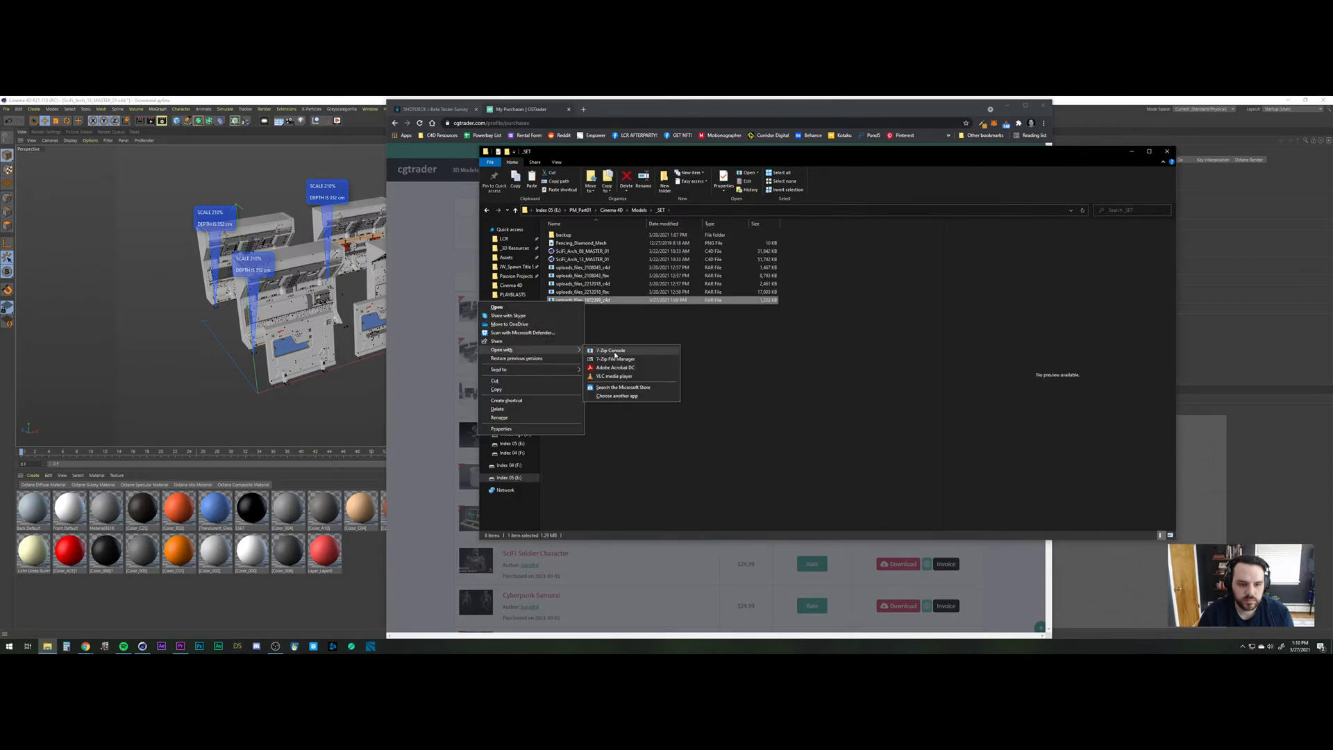
{"action": "left_click", "coordinate": [615, 358]}
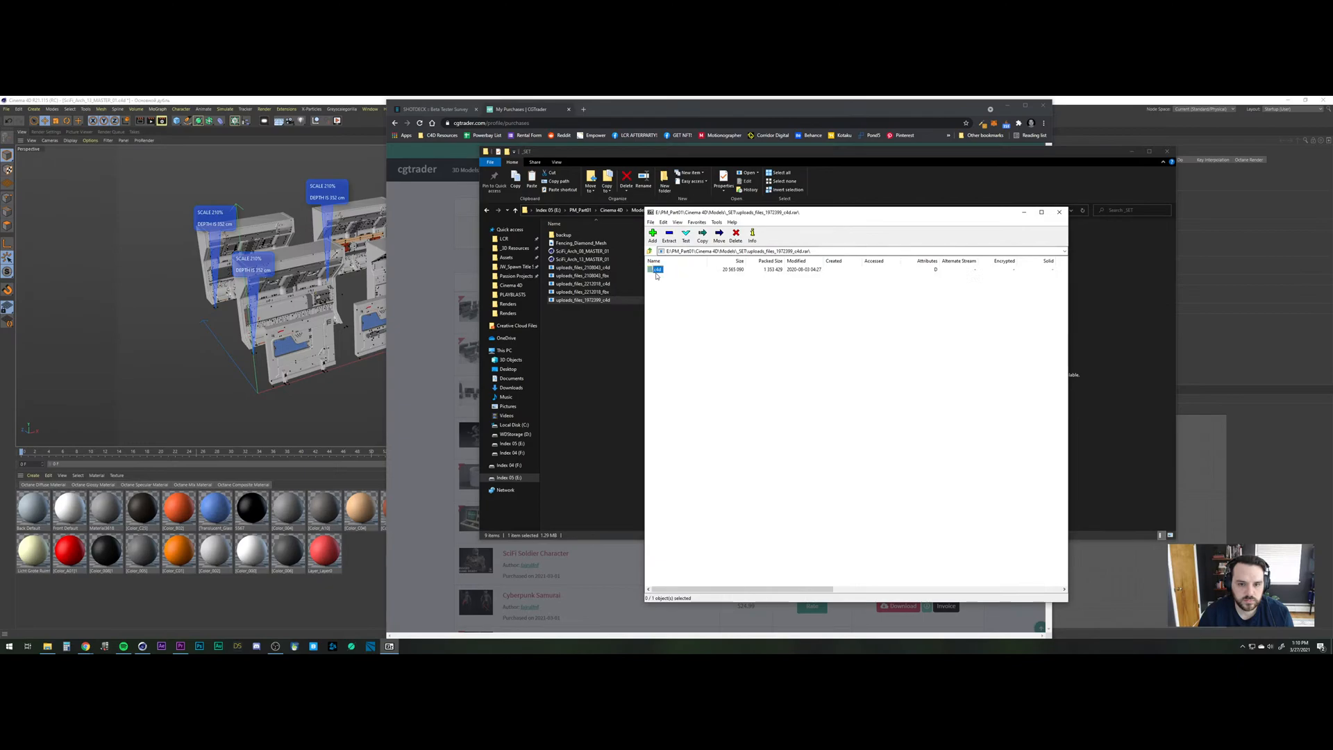
{"action": "double_click", "coordinate": [659, 270]}
{"action": "left_click_drag", "start_coordinate": [690, 311], "coordinate": [650, 267]}
{"action": "left_click_drag", "start_coordinate": [590, 364], "coordinate": [589, 447]}
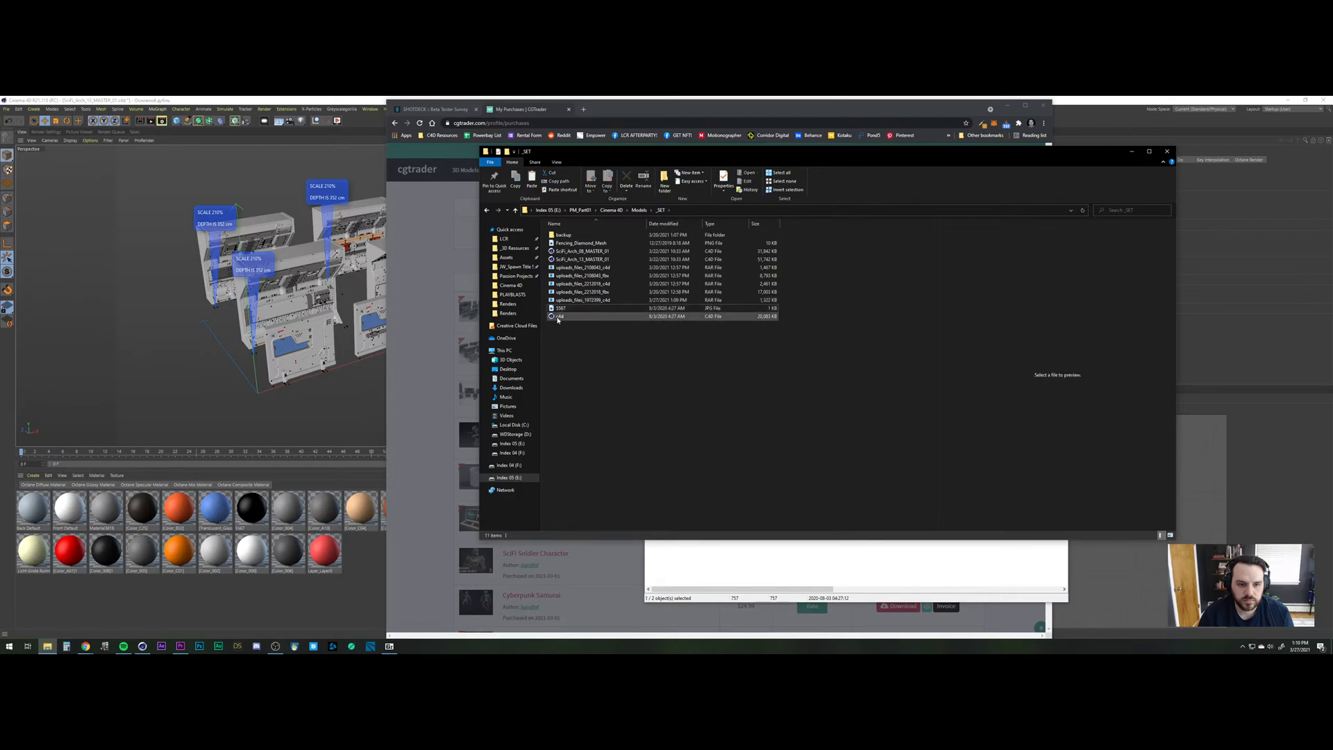
Rename the extracted c4d scene file in the _SET folder as SciFi_Arch_26_MASTER_01.
{"action": "left_click", "coordinate": [562, 317]}
{"action": "left_click", "coordinate": [562, 317]}
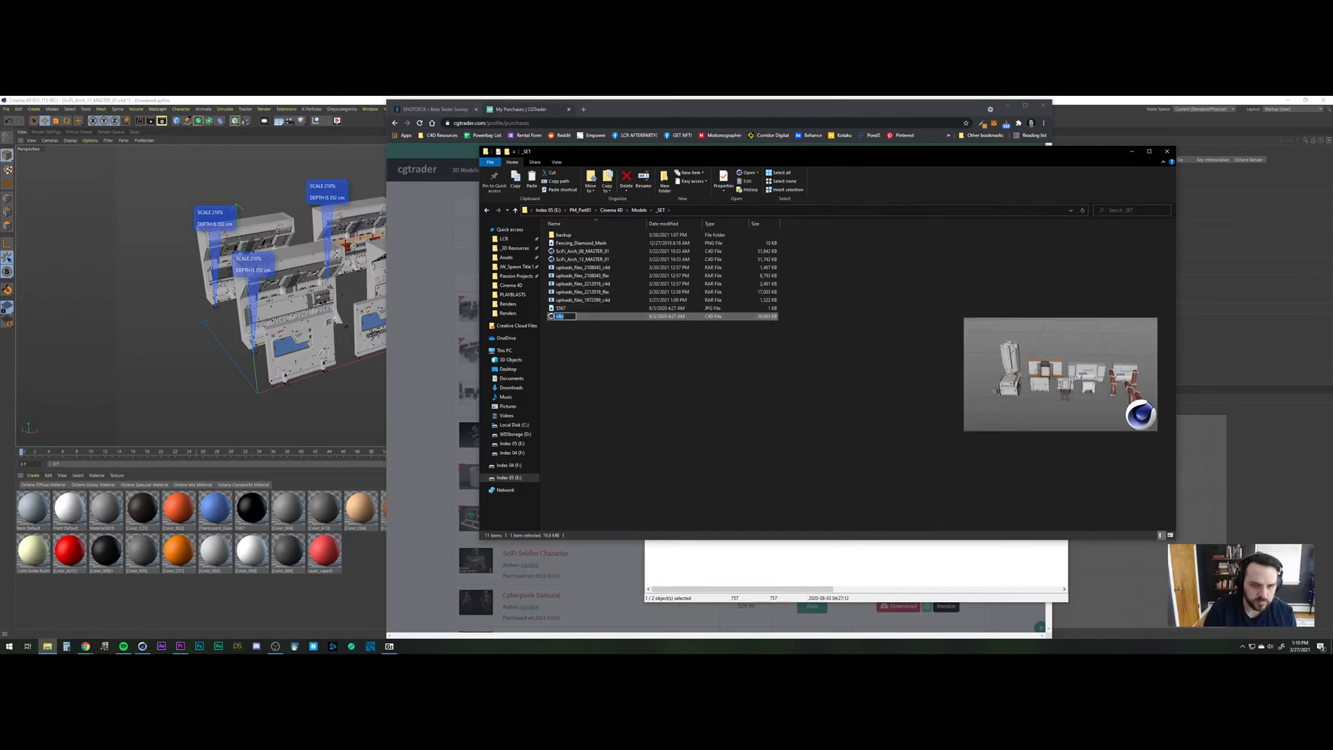
{"action": "type", "text": "SciFi_Arch_"}
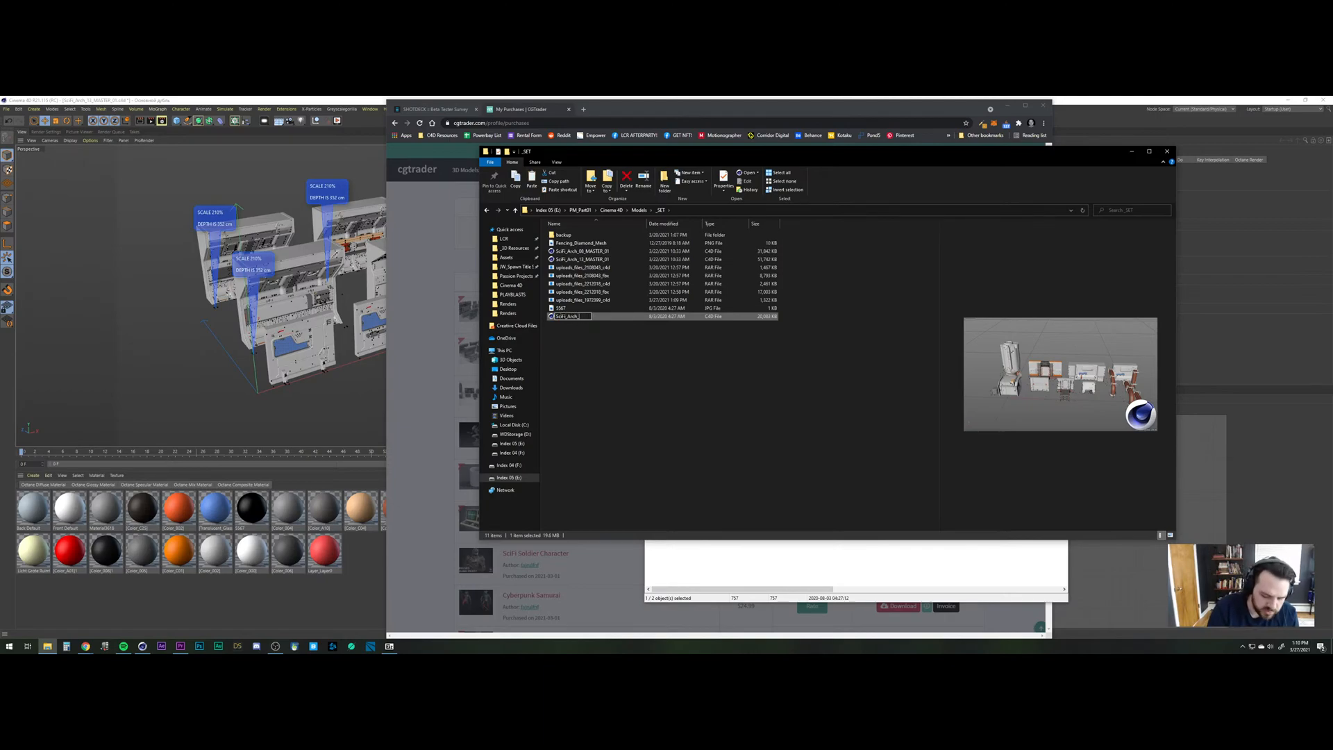
{"action": "left_click_drag", "start_coordinate": [656, 151], "coordinate": [580, 227]}
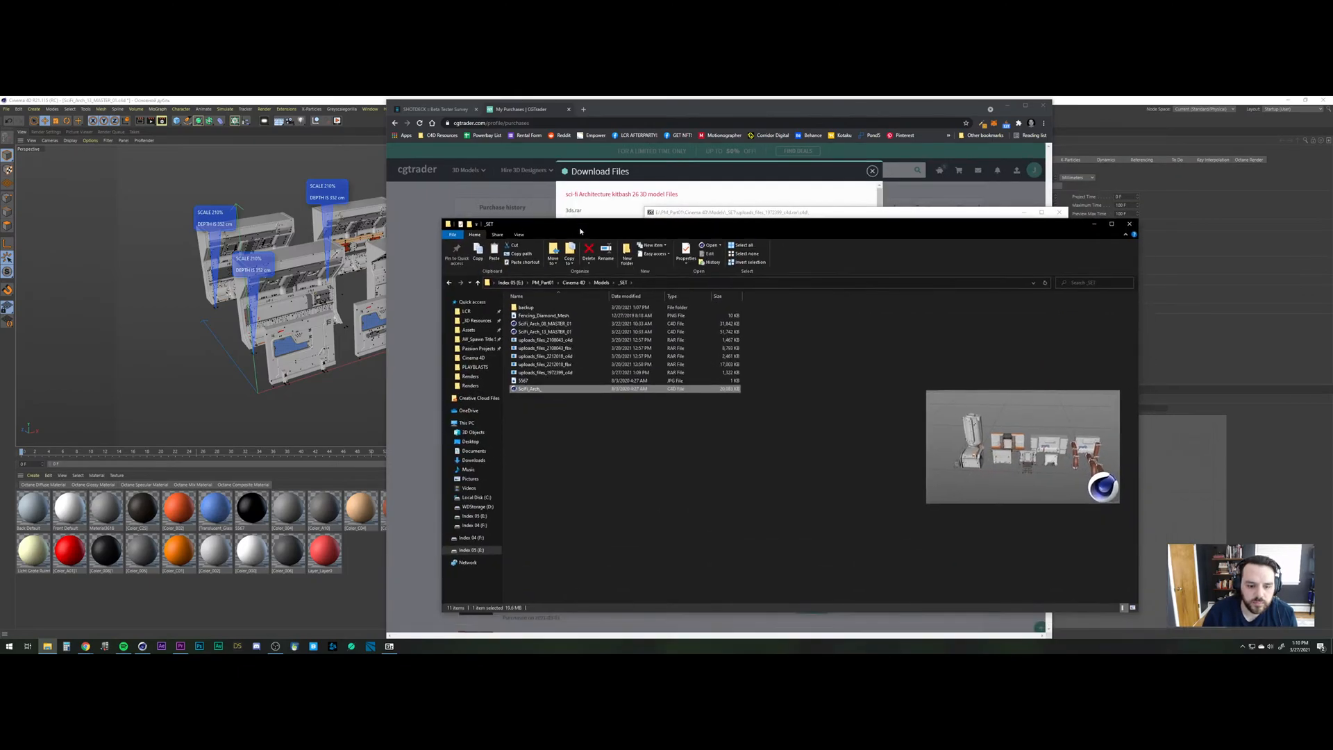
{"action": "key", "text": "F2"}
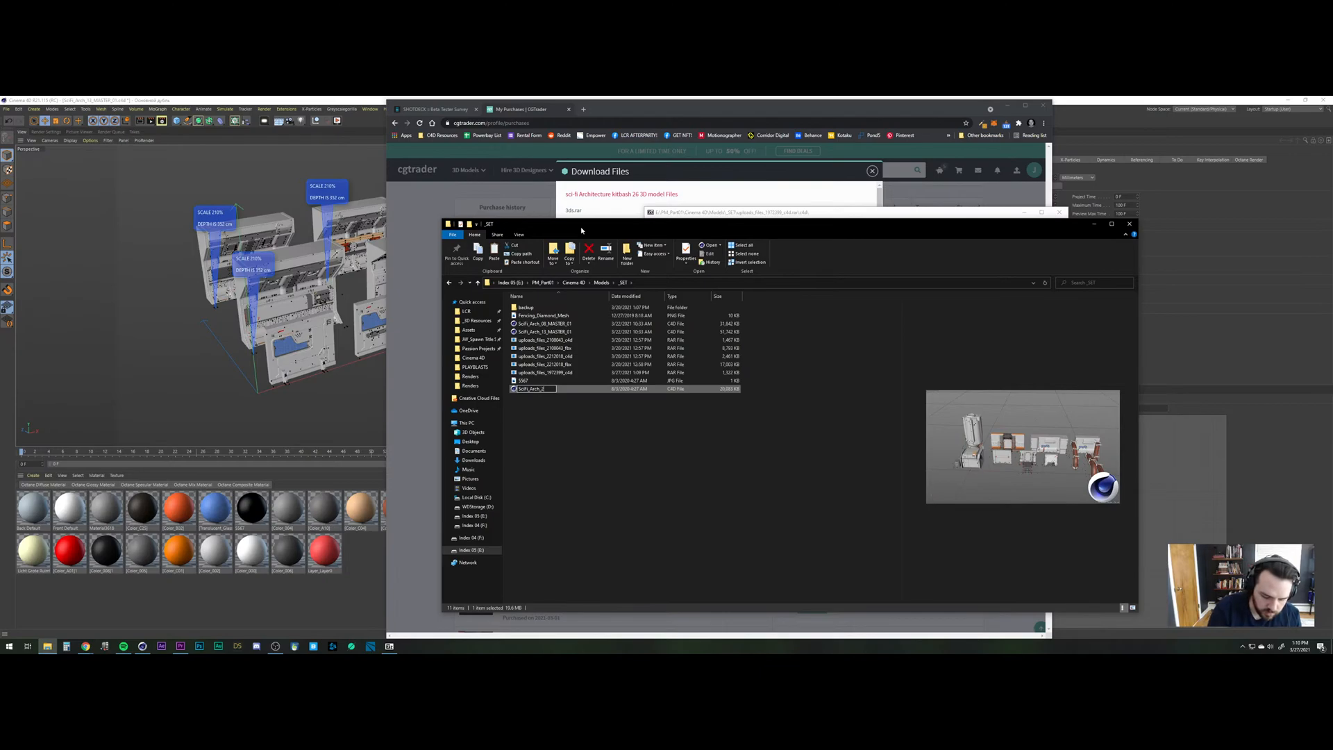
{"action": "type", "text": "26"}
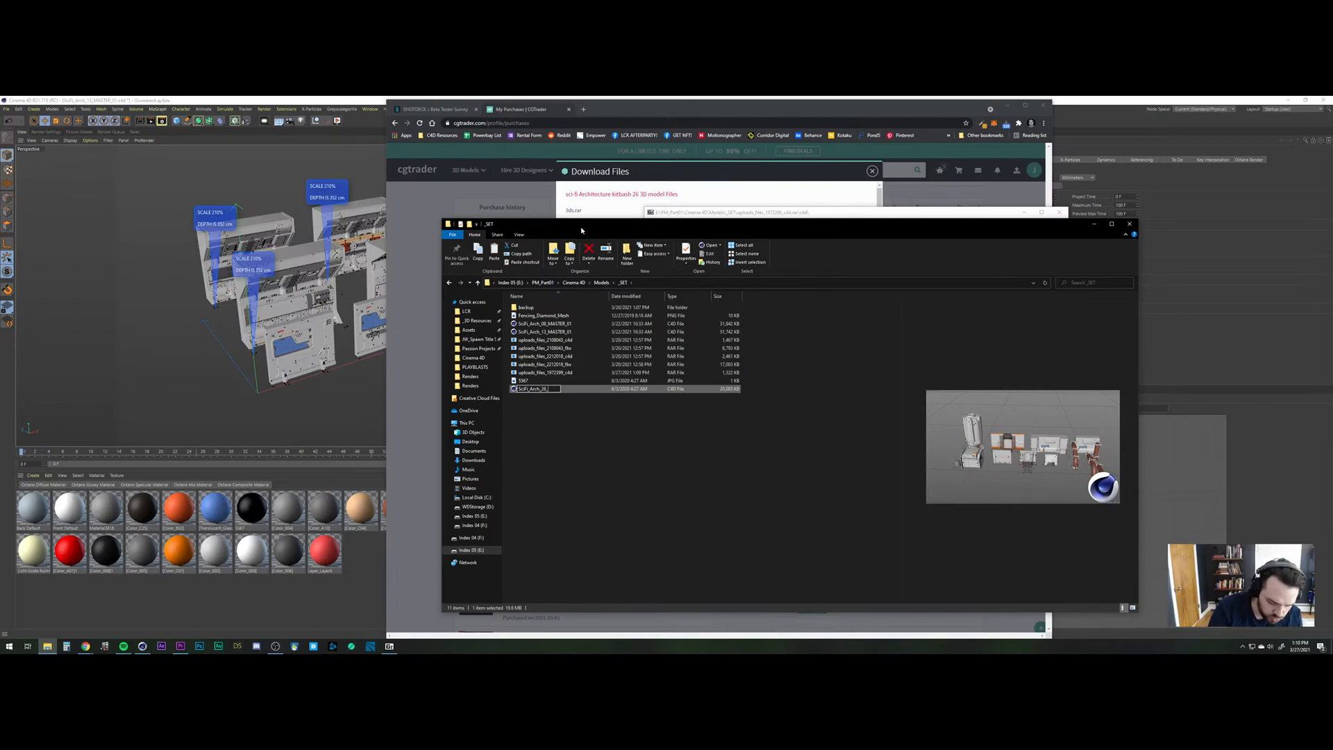
{"action": "type", "text": "_MASTER_01"}
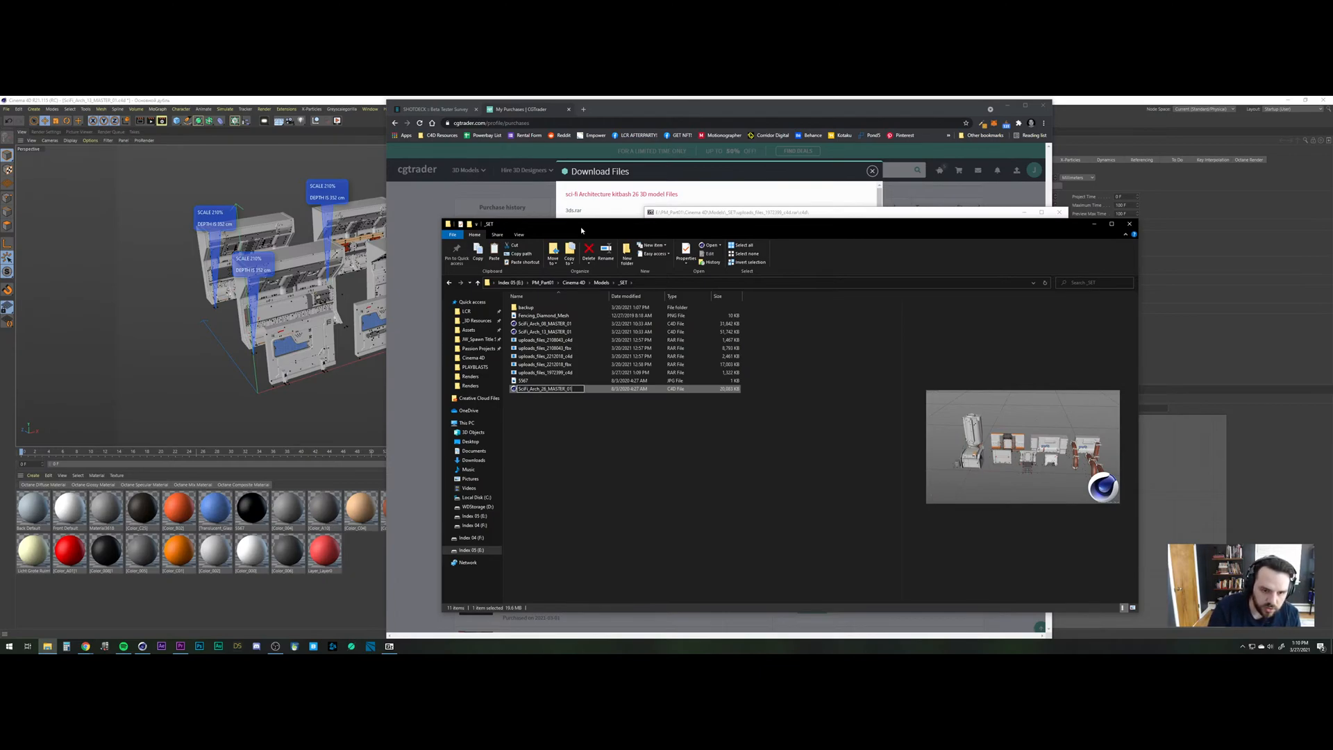
{"action": "key", "text": "Return"}
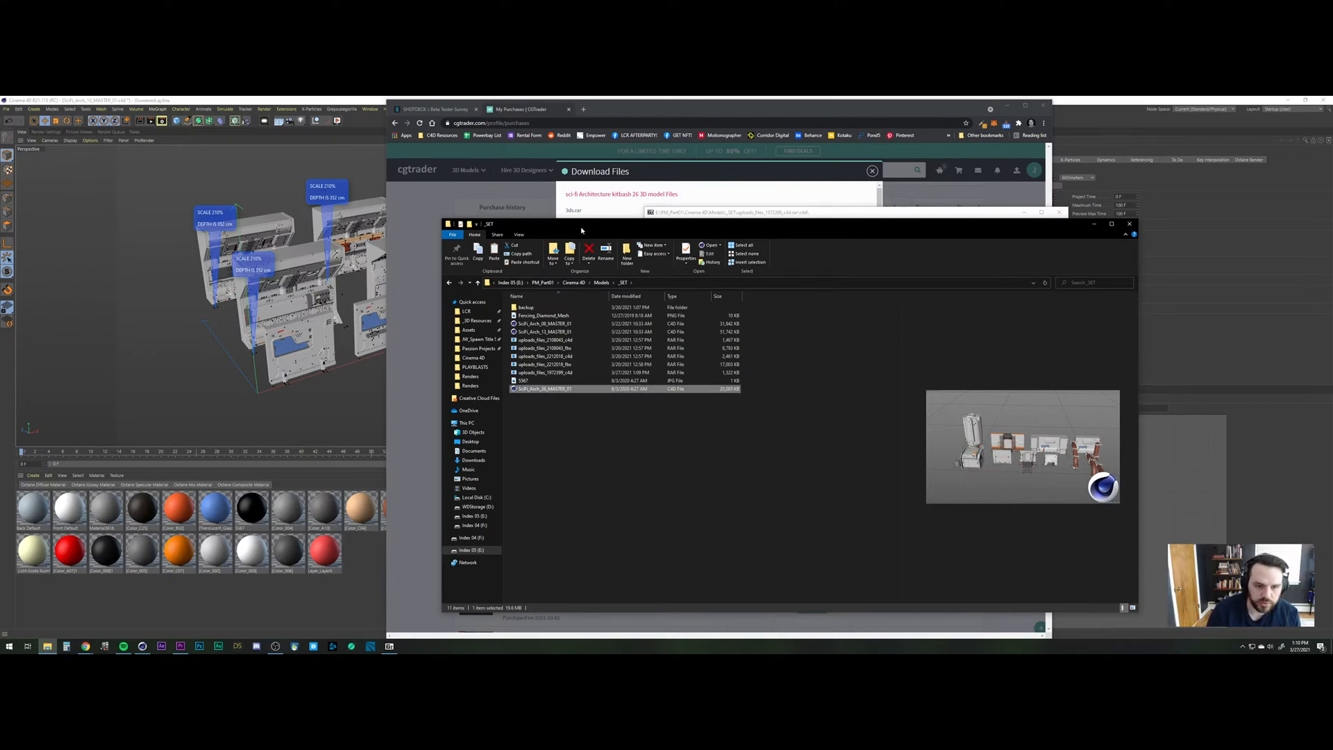
Open SciFi_Arch_26_MASTER_01 in Cinema 4D and clear the Explorer, archive and browser windows covering it.
{"action": "double_click", "coordinate": [566, 391]}
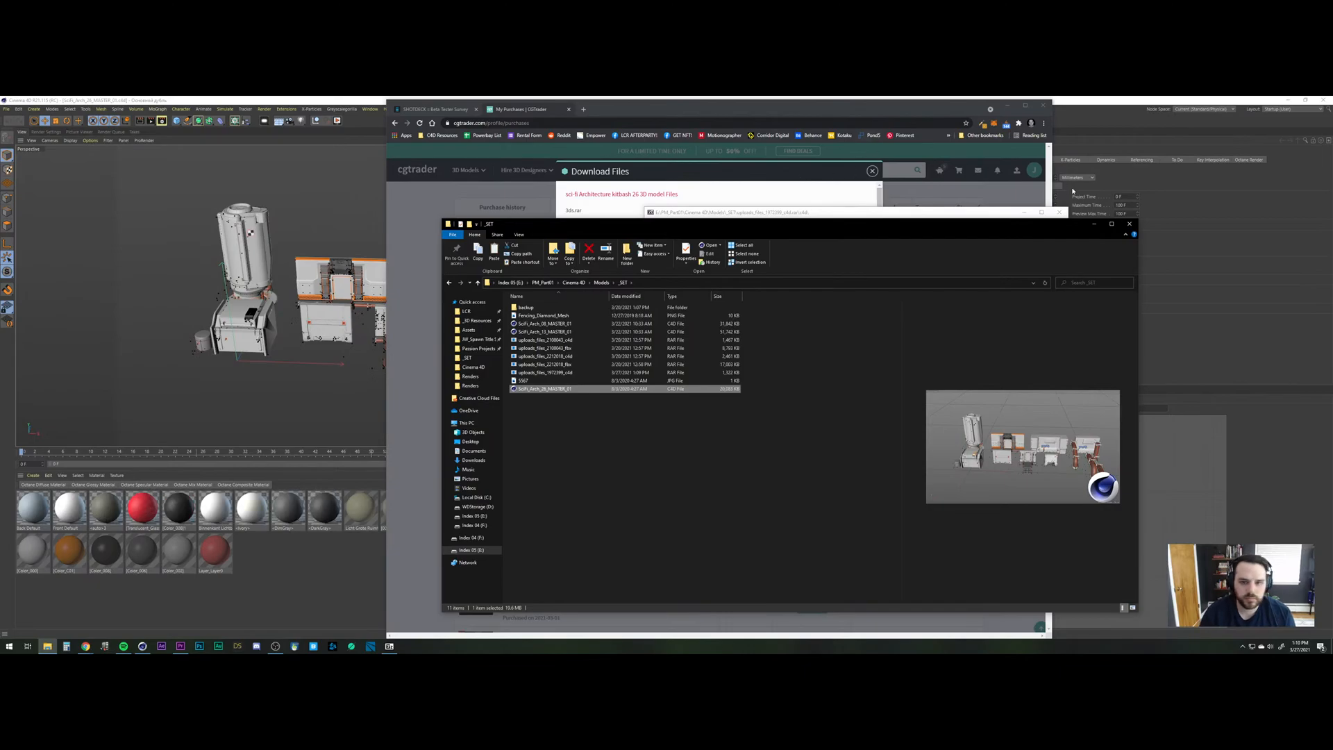
{"action": "left_click", "coordinate": [1094, 224]}
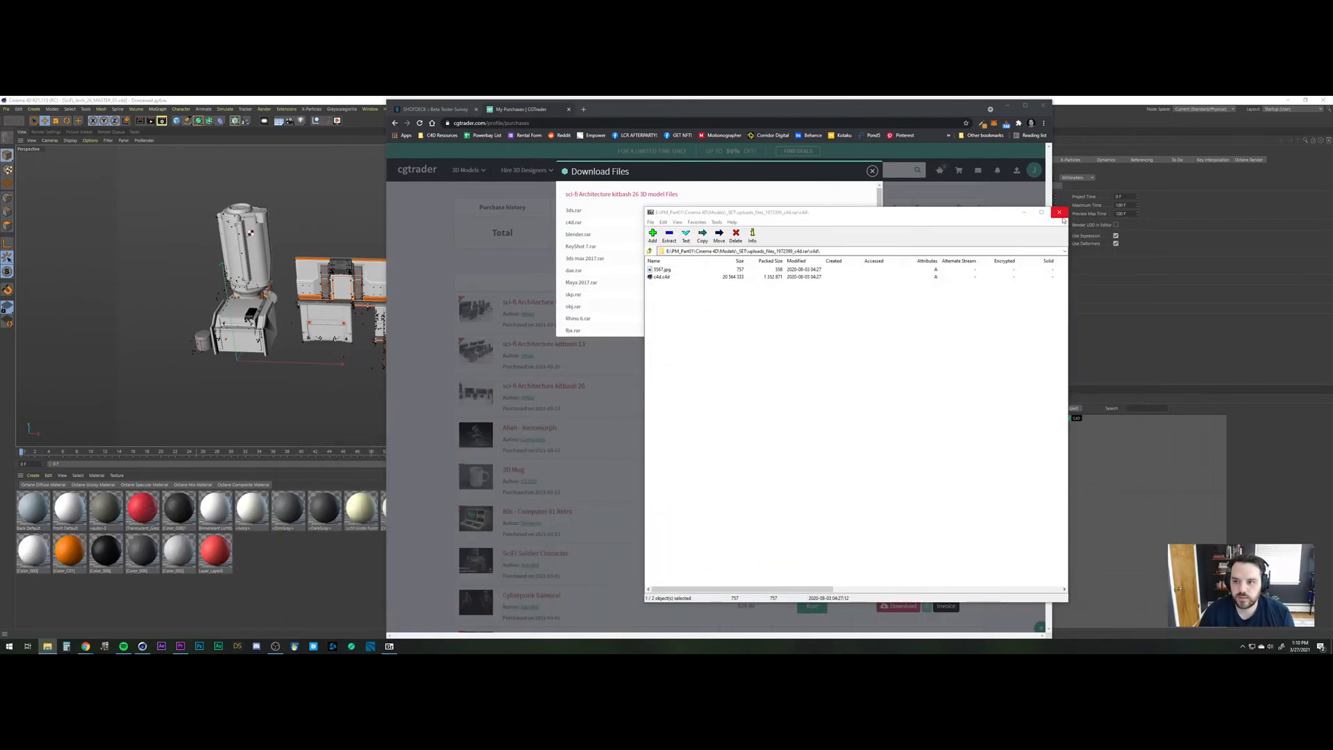
{"action": "left_click", "coordinate": [1059, 211]}
{"action": "left_click", "coordinate": [872, 171]}
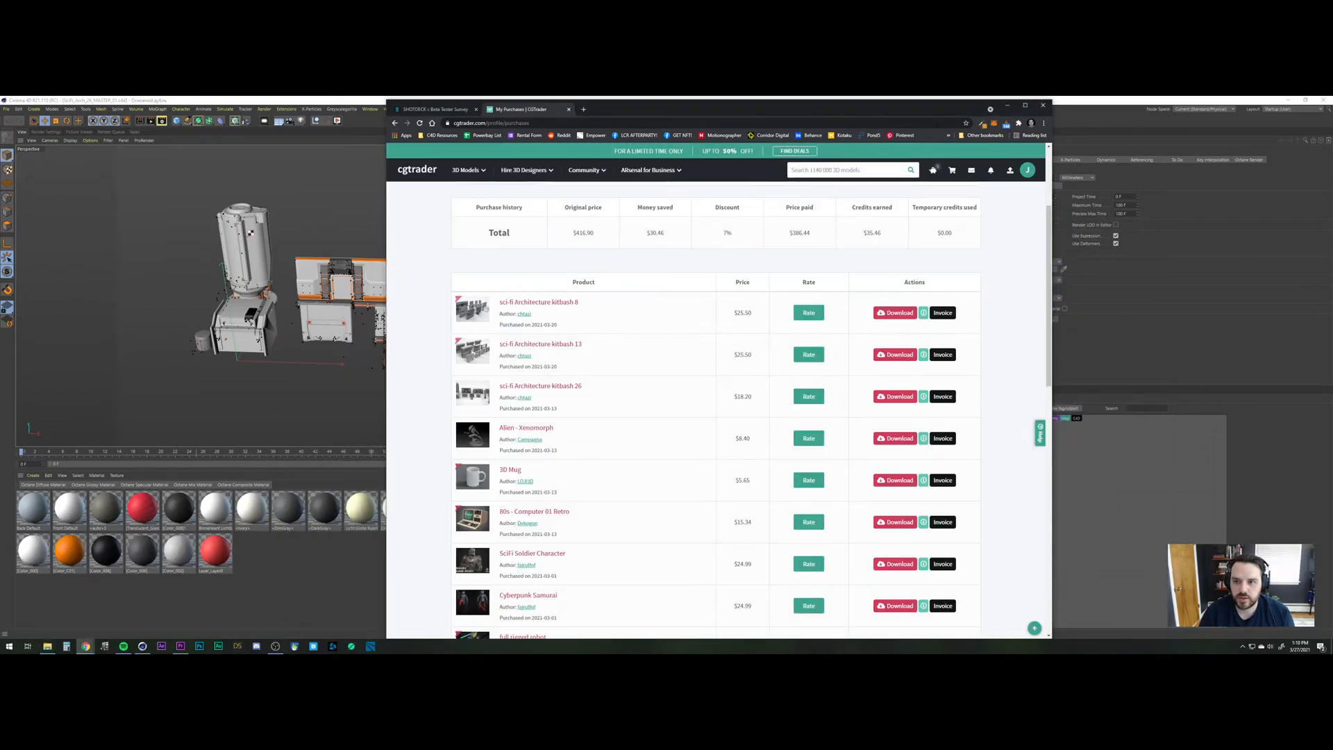
{"action": "left_click", "coordinate": [1008, 104]}
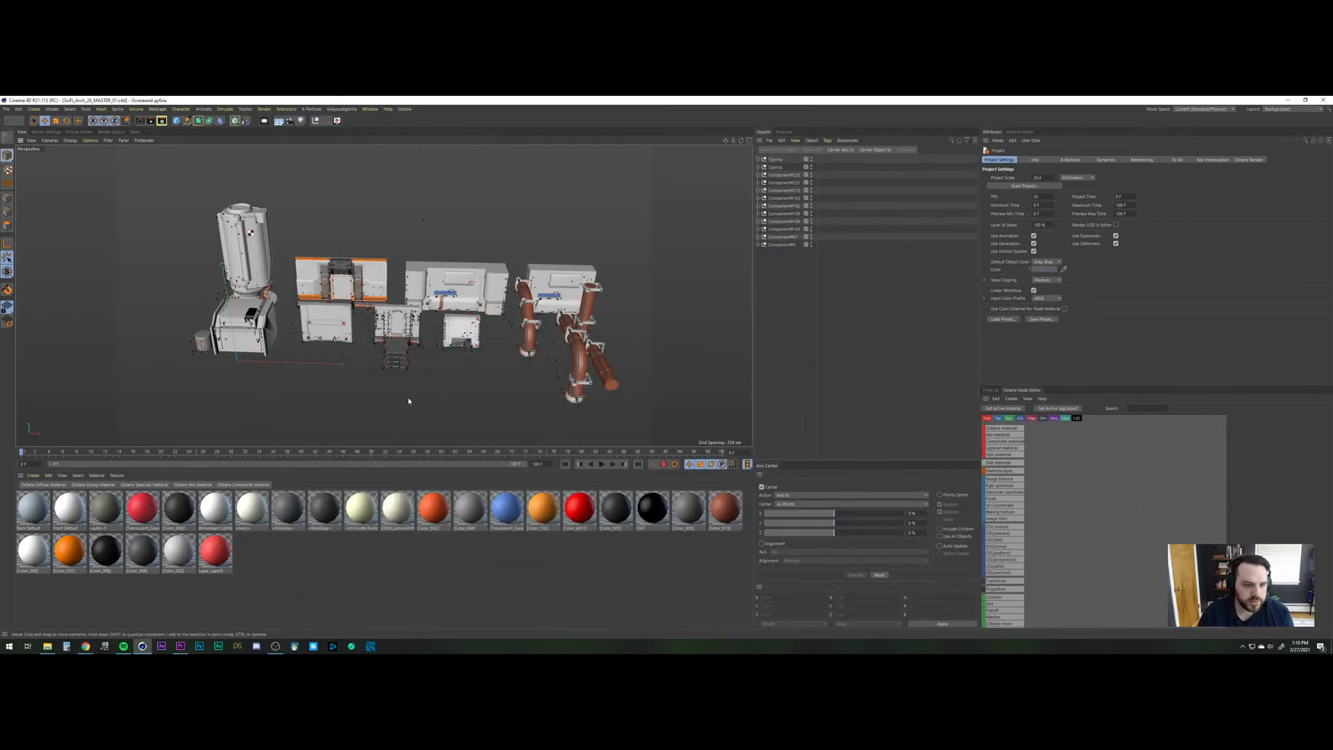
Examine the kitbash 26 wall panels, doorway and stair modules up close.
{"action": "left_click", "coordinate": [369, 347]}
{"action": "scroll", "coordinate": [387, 360], "scroll_direction": "up", "scroll_amount": 10}
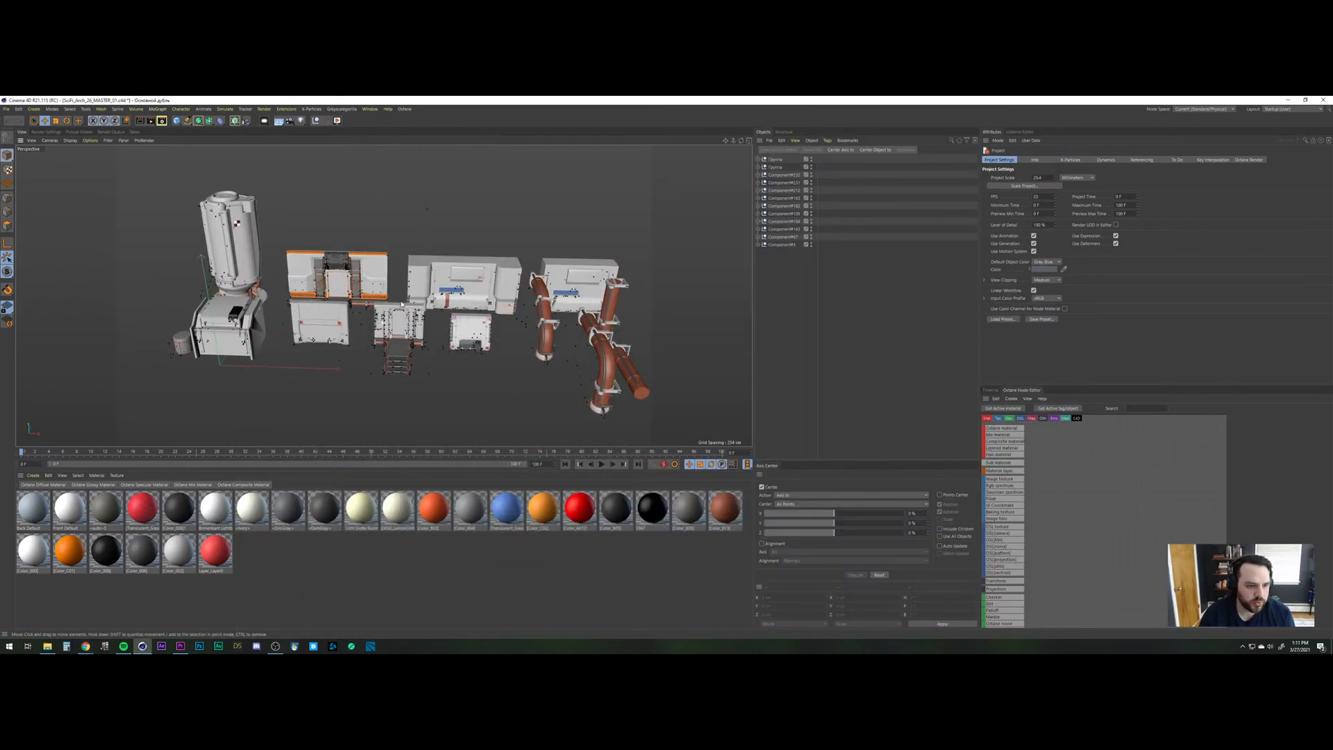
{"action": "left_click_drag", "start_coordinate": [422, 245], "coordinate": [333, 225], "text": "alt"}
{"action": "scroll", "coordinate": [406, 294], "scroll_direction": "down", "scroll_amount": 5}
{"action": "left_click_drag", "start_coordinate": [406, 296], "coordinate": [395, 297], "text": "alt"}
{"action": "middle_click_drag", "start_coordinate": [395, 298], "coordinate": [303, 300], "text": "alt"}
{"action": "scroll", "coordinate": [410, 249], "scroll_direction": "up", "scroll_amount": 8}
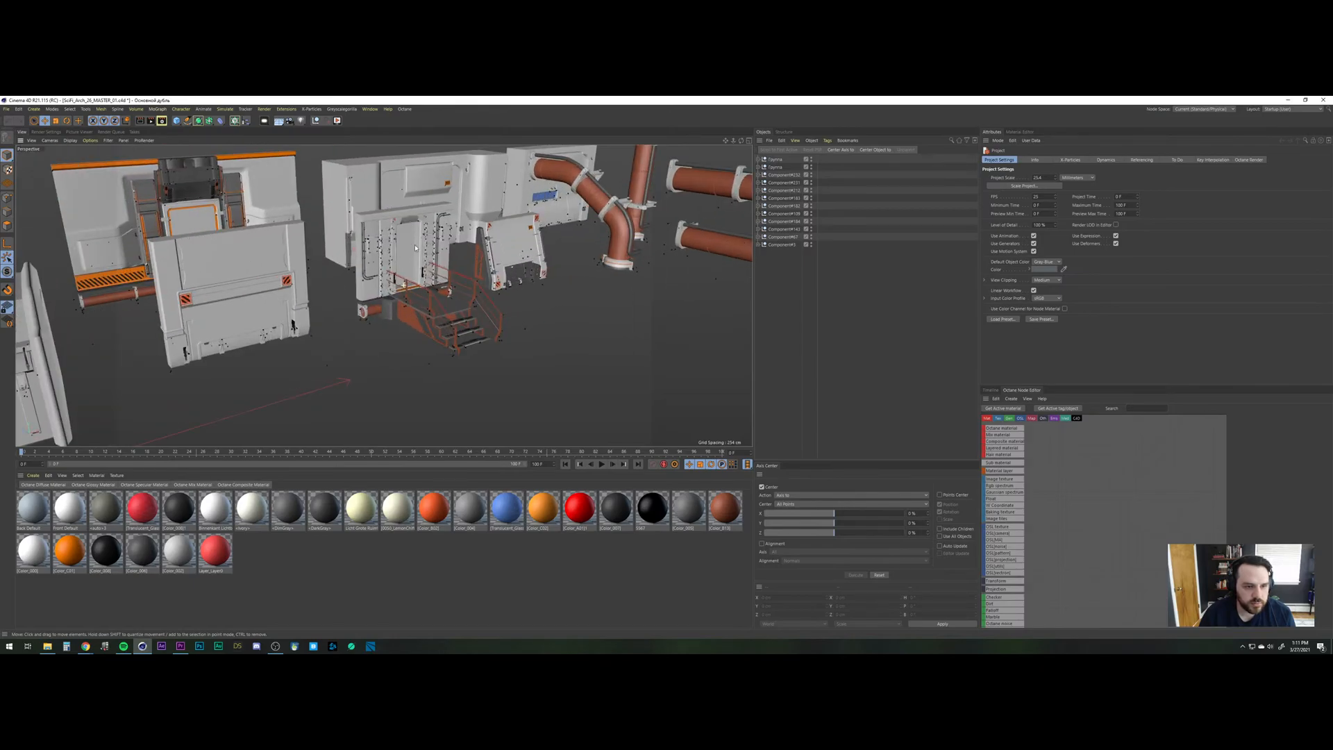
{"action": "left_click_drag", "start_coordinate": [399, 248], "coordinate": [293, 282], "text": "alt"}
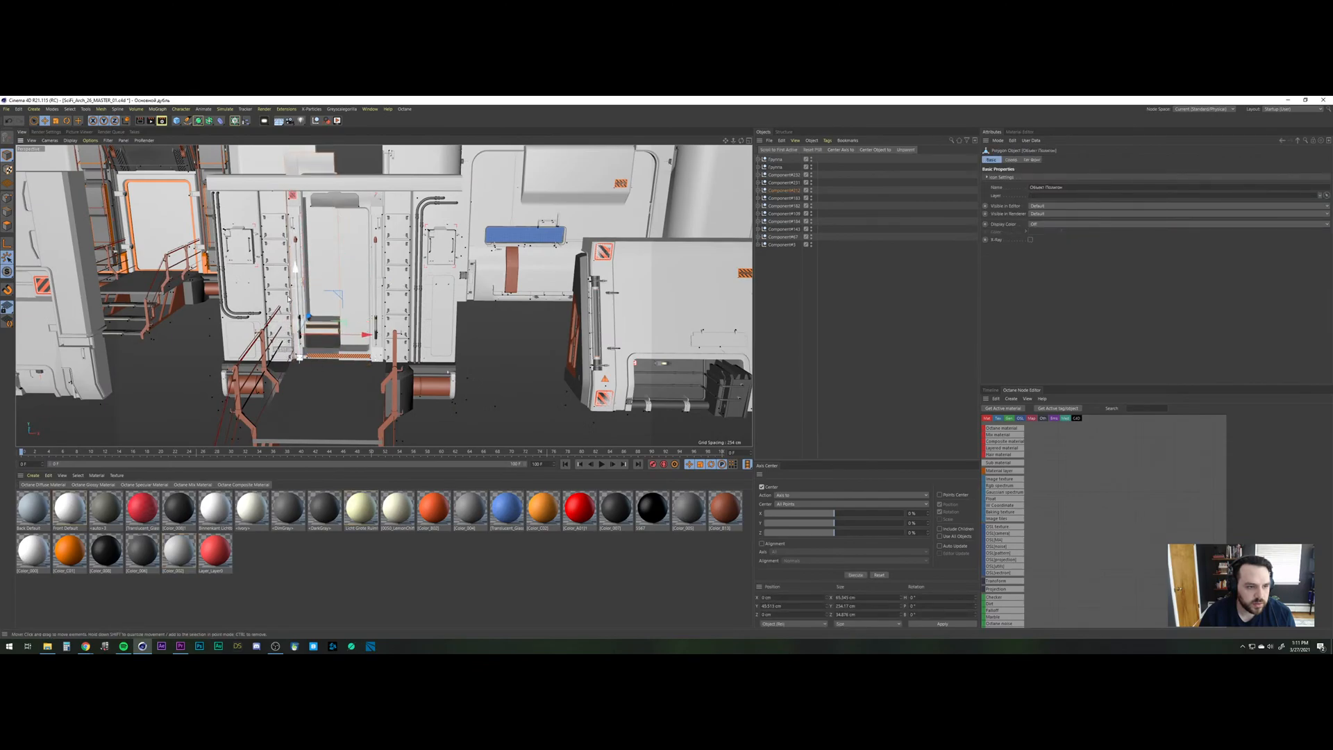
Try raising the door pieces of the doorway module with the stairs, undoing each move.
{"action": "key", "text": "ctrl+z"}
{"action": "scroll", "coordinate": [367, 308], "scroll_direction": "down", "scroll_amount": 3}
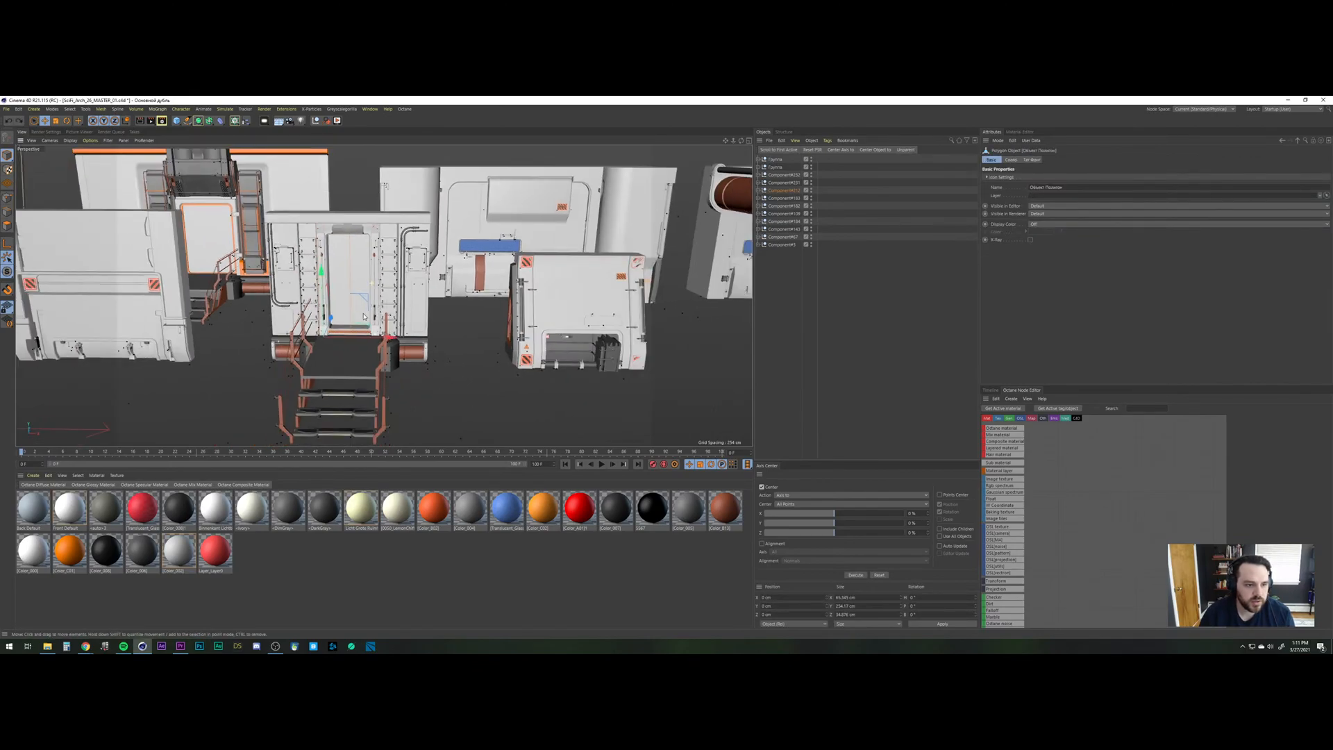
{"action": "left_click", "coordinate": [346, 308], "text": "shift"}
{"action": "mouse_move", "coordinate": [348, 311]}
{"action": "left_mouse_down"}
{"action": "mouse_move", "coordinate": [345, 196]}
{"action": "mouse_move", "coordinate": [347, 295]}
{"action": "left_mouse_up"}
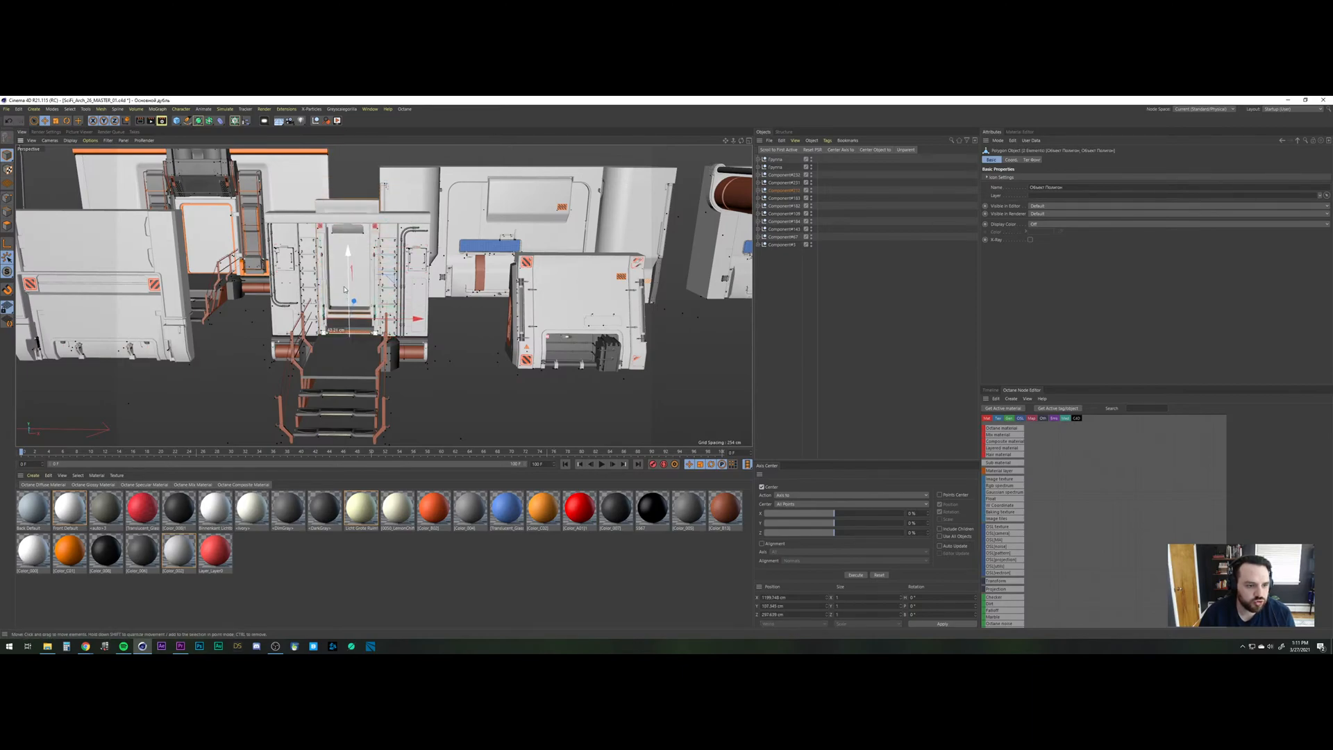
{"action": "key", "text": "ctrl+z"}
{"action": "scroll", "coordinate": [606, 313], "scroll_direction": "down", "scroll_amount": 2}
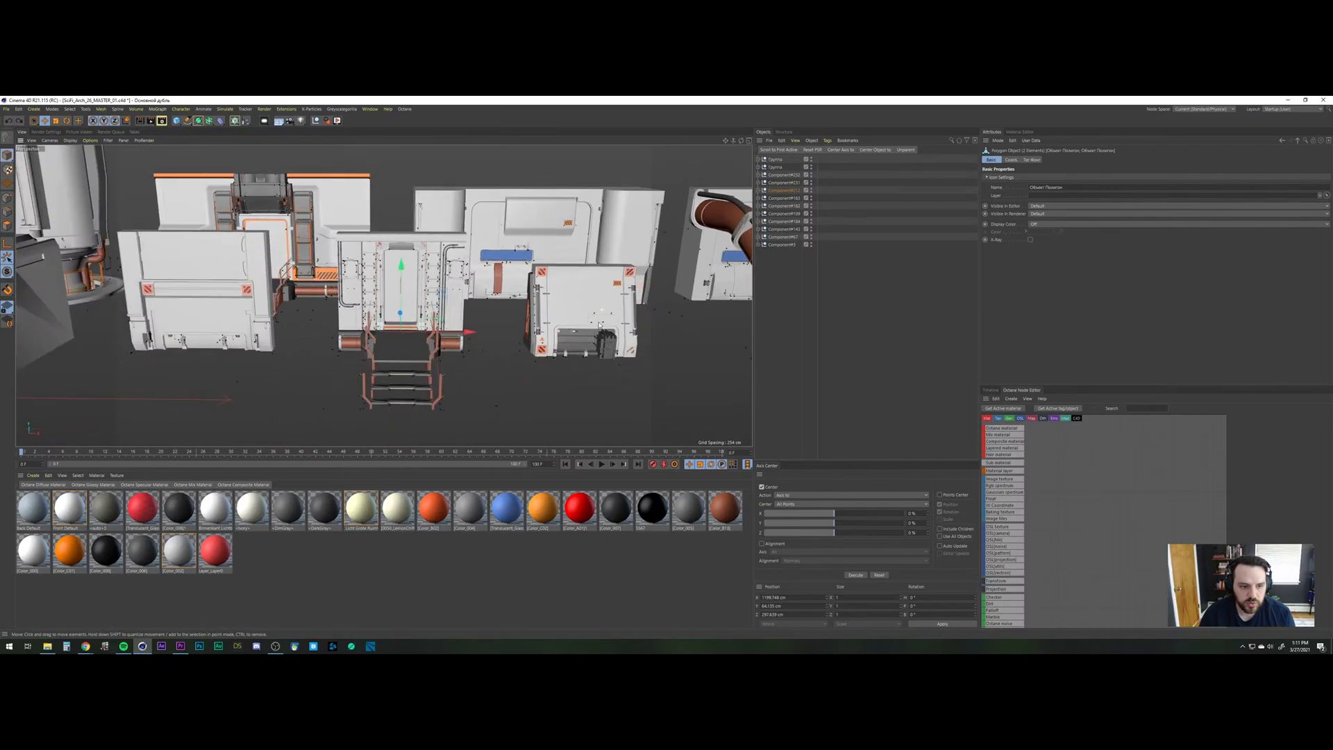
Inspect the red pipe models, then select and copy the parent component of the short straight pipe lying horizontally.
{"action": "middle_click_drag", "start_coordinate": [694, 305], "coordinate": [524, 333], "text": "alt"}
{"action": "left_click_drag", "start_coordinate": [524, 333], "coordinate": [590, 314], "text": "alt"}
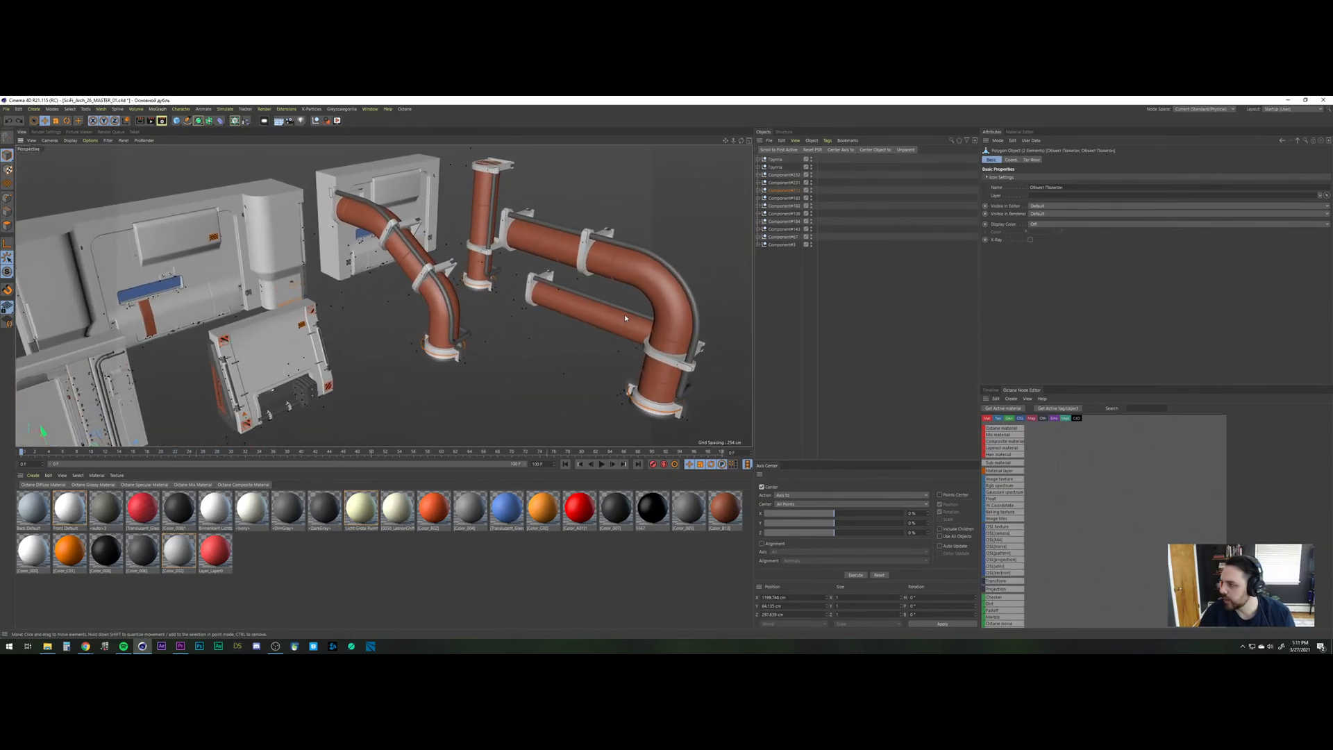
{"action": "middle_click_drag", "start_coordinate": [641, 327], "coordinate": [543, 329], "text": "alt"}
{"action": "left_click_drag", "start_coordinate": [543, 330], "coordinate": [490, 332], "text": "alt"}
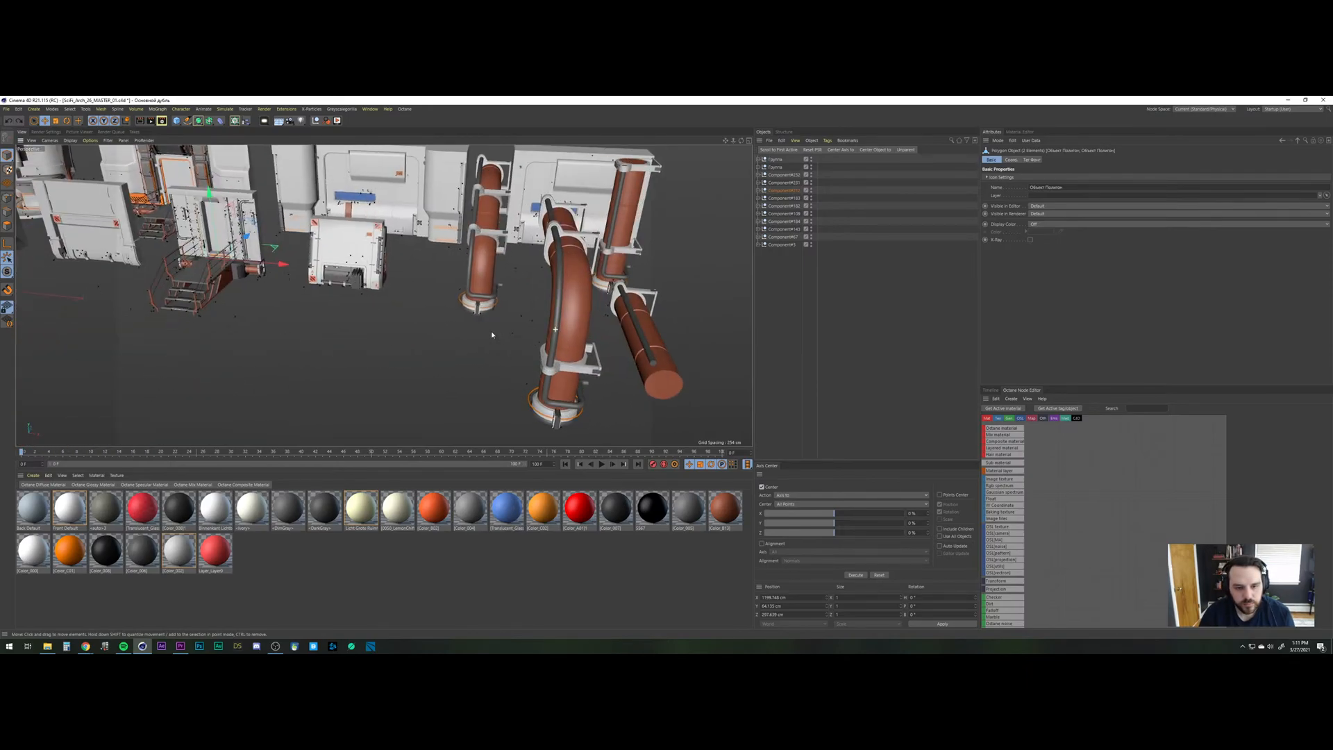
{"action": "middle_click_drag", "start_coordinate": [581, 321], "coordinate": [437, 332], "text": "alt"}
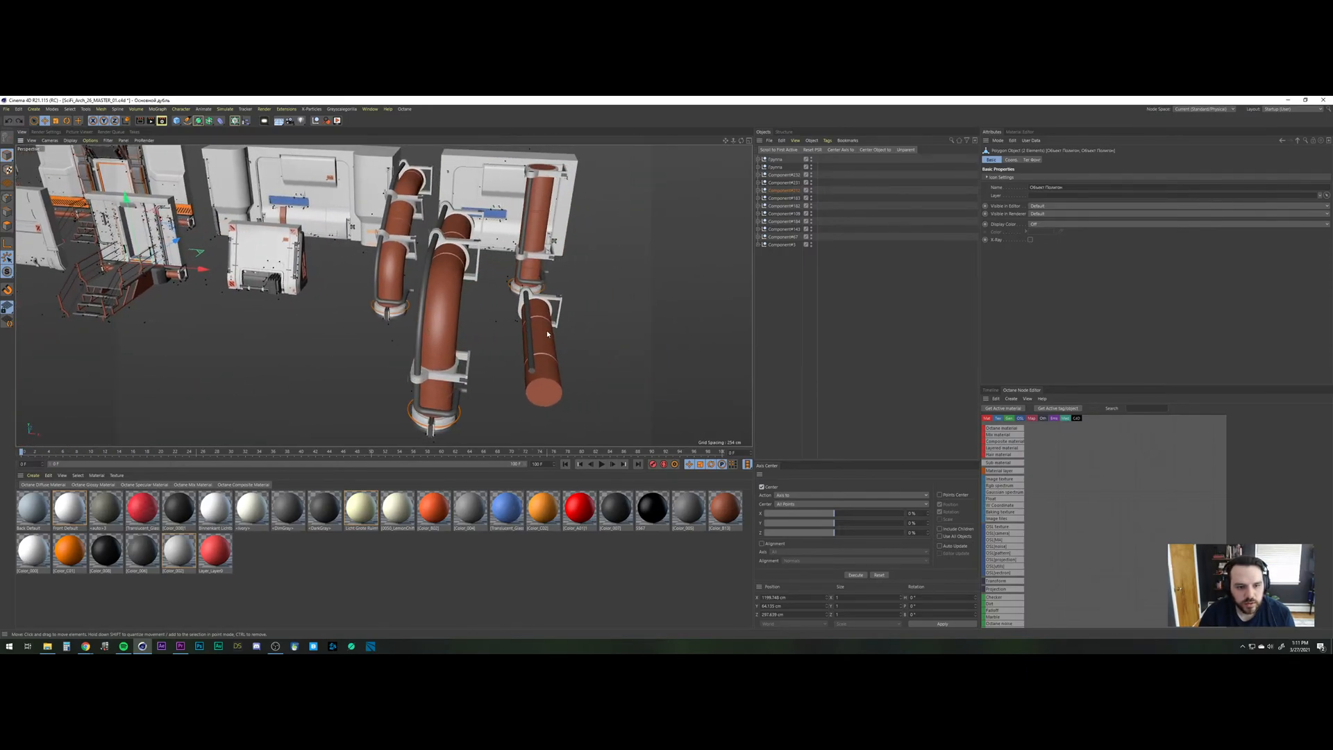
{"action": "left_click", "coordinate": [547, 330]}
{"action": "left_click", "coordinate": [778, 213]}
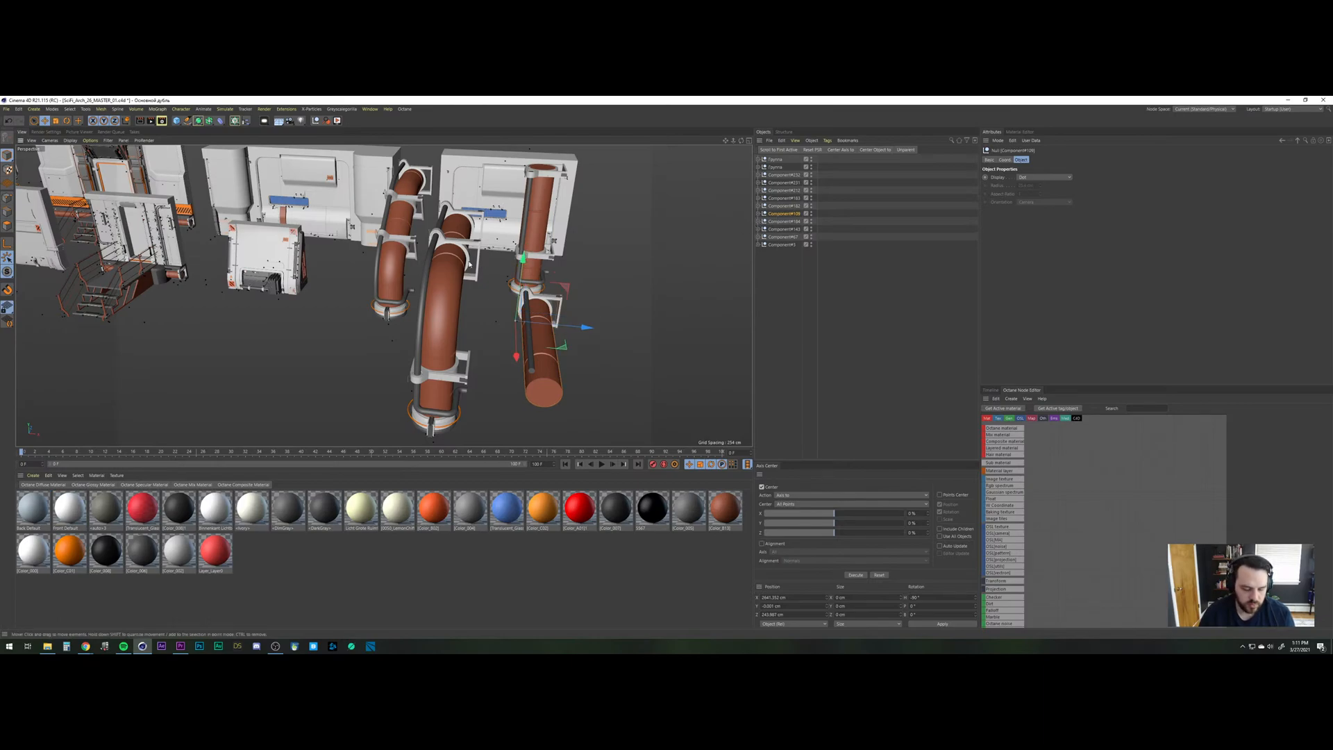
Switch to the open PM_SHOT corridor project and disable the floor cloner in the set group.
{"action": "key", "text": "v"}
{"action": "mouse_move", "coordinate": [341, 271]}
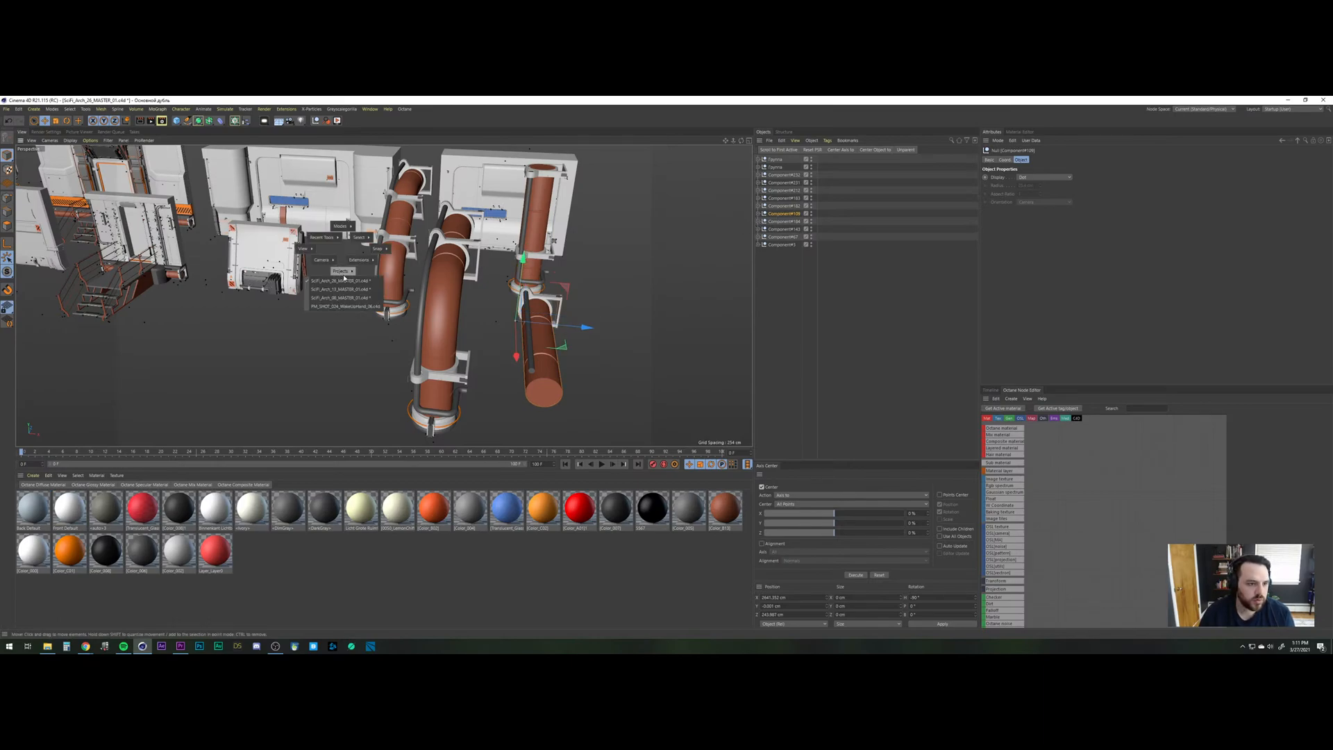
{"action": "left_click", "coordinate": [345, 307]}
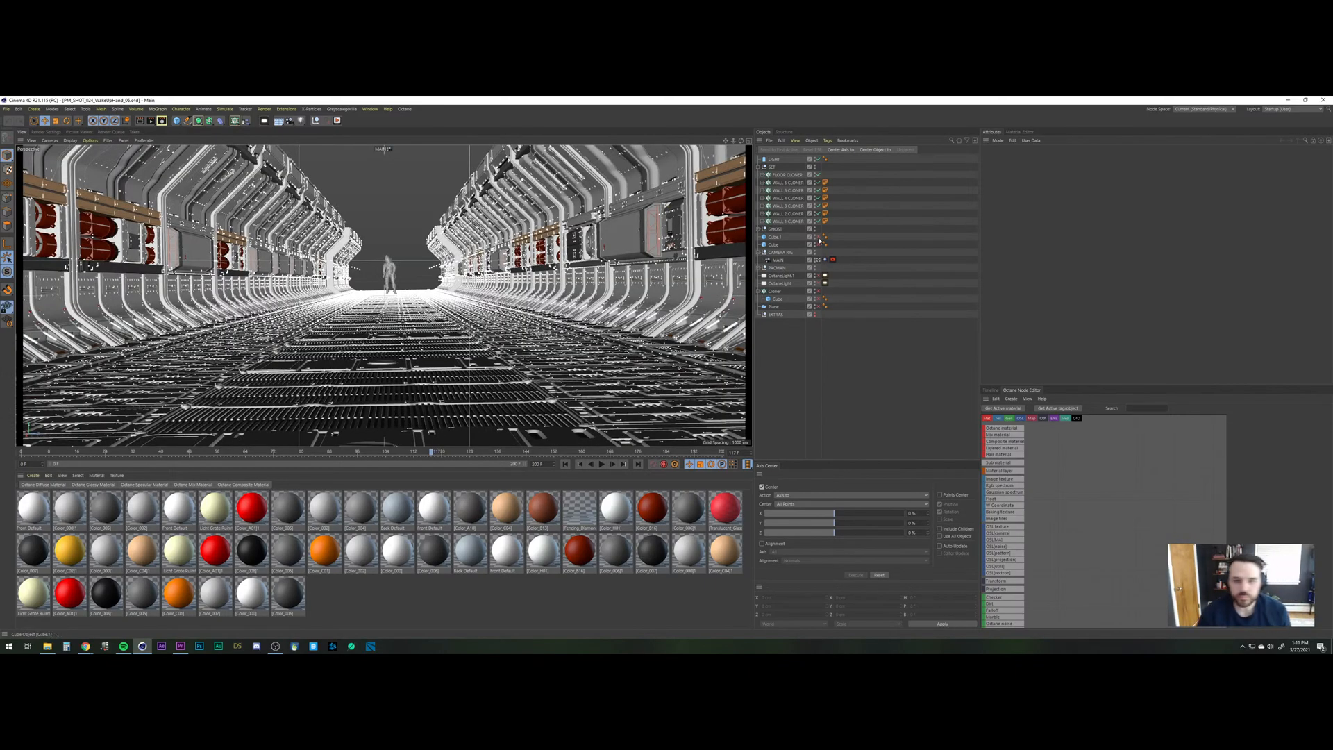
{"action": "left_click", "coordinate": [819, 206]}
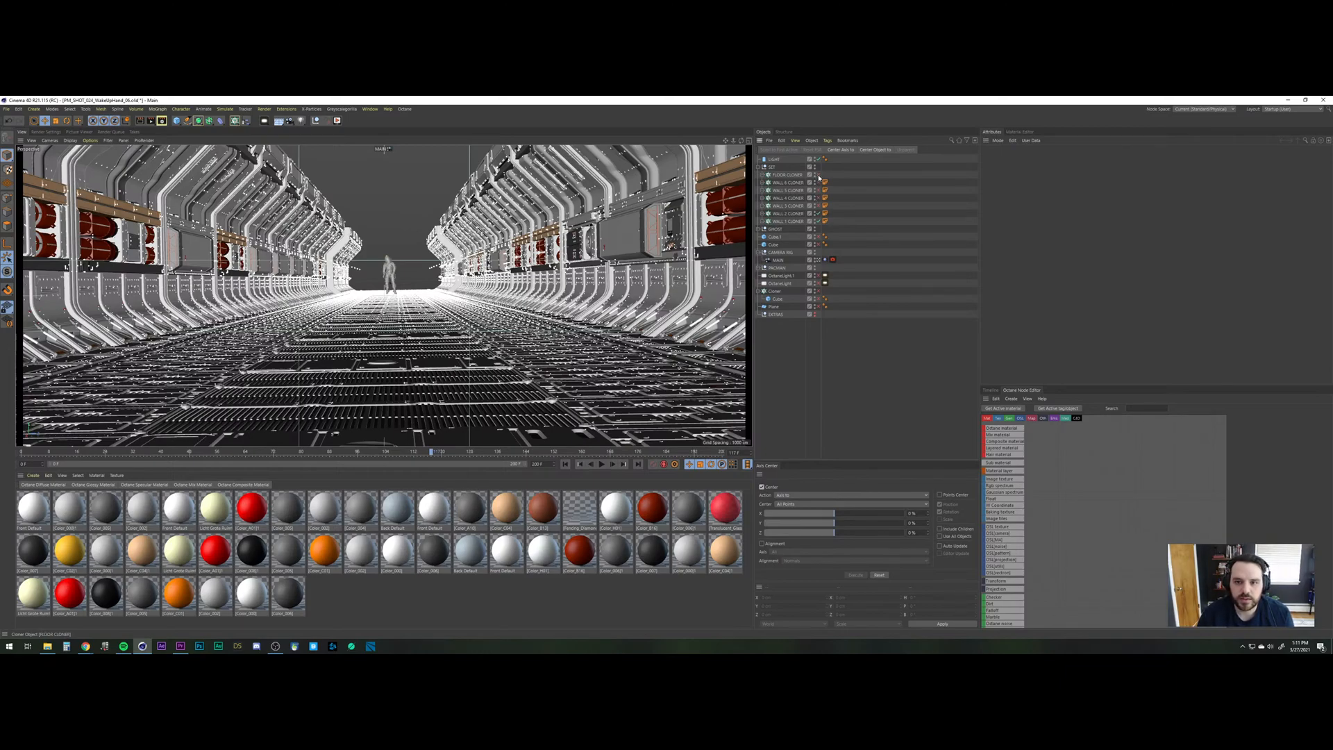
{"action": "left_click", "coordinate": [819, 174]}
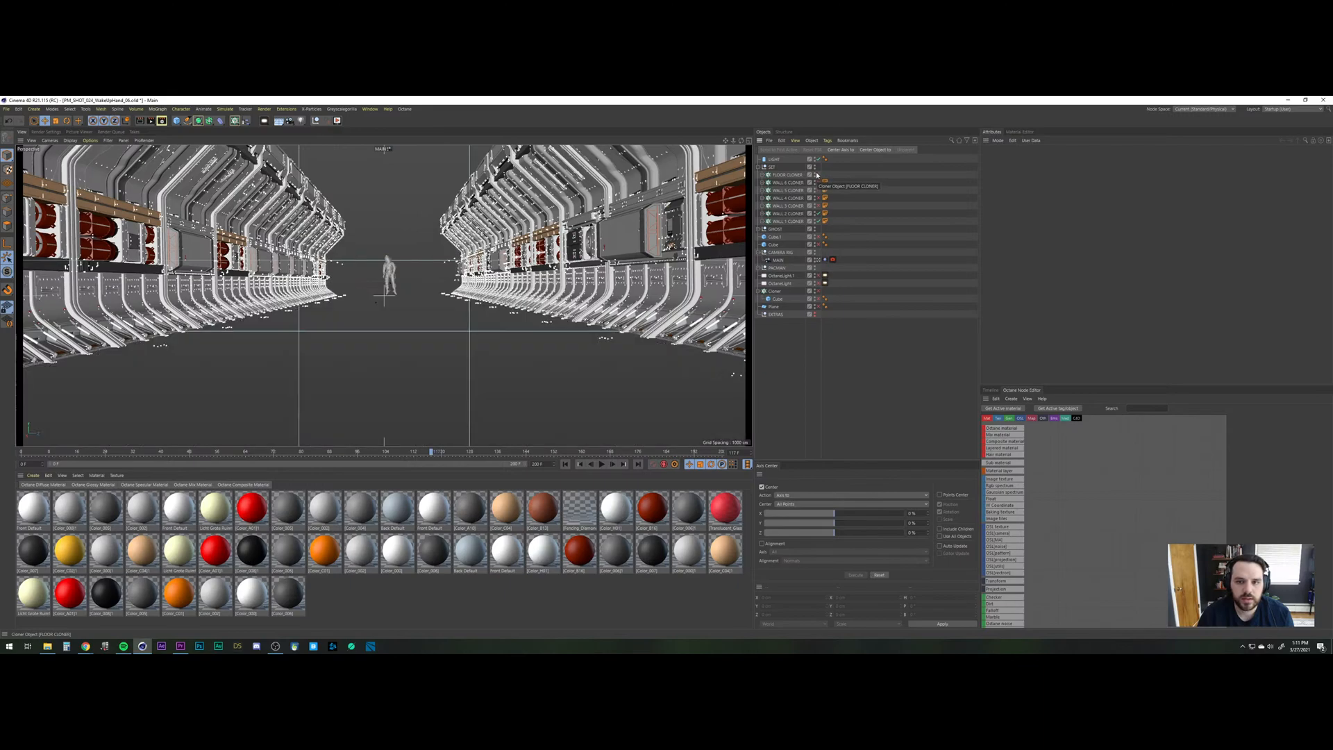
{"action": "left_click", "coordinate": [764, 176]}
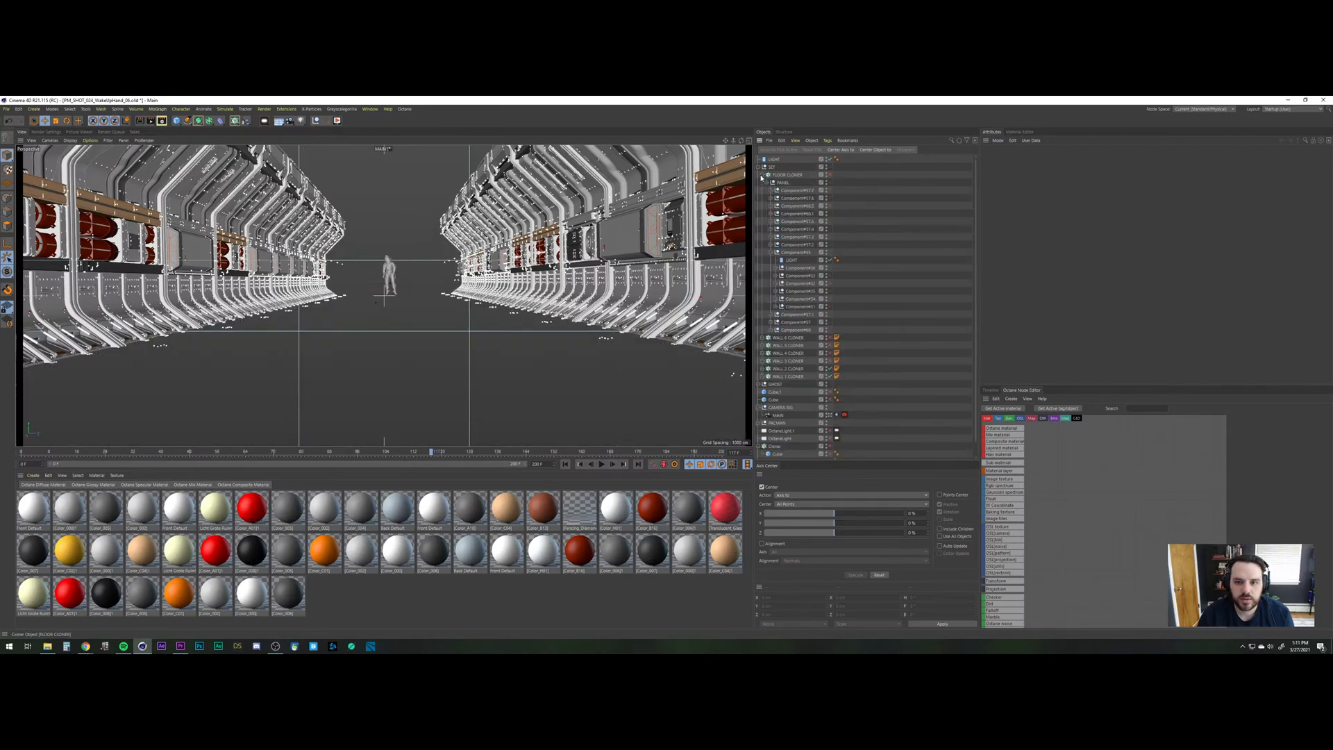
{"action": "left_click", "coordinate": [763, 175]}
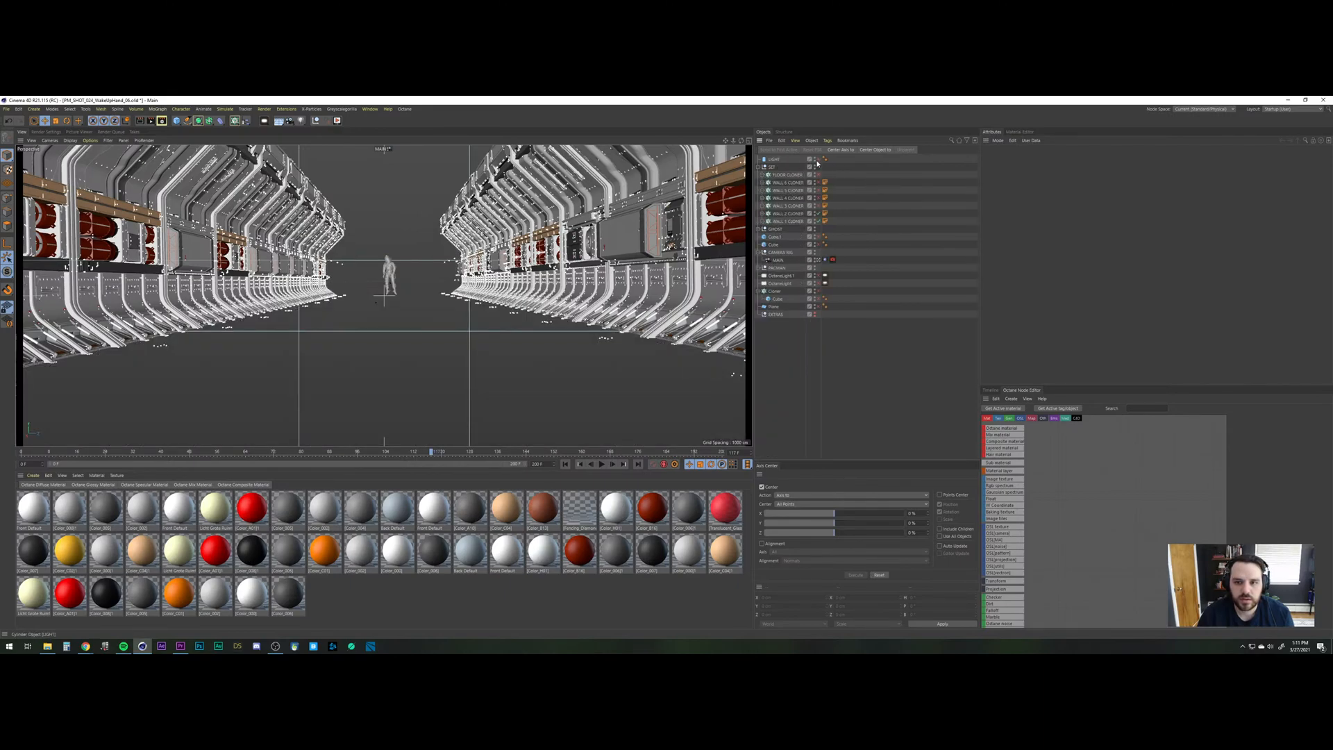
Paste the copied pipe component into the corridor scene at the top level of the object hierarchy.
{"action": "left_click", "coordinate": [774, 160]}
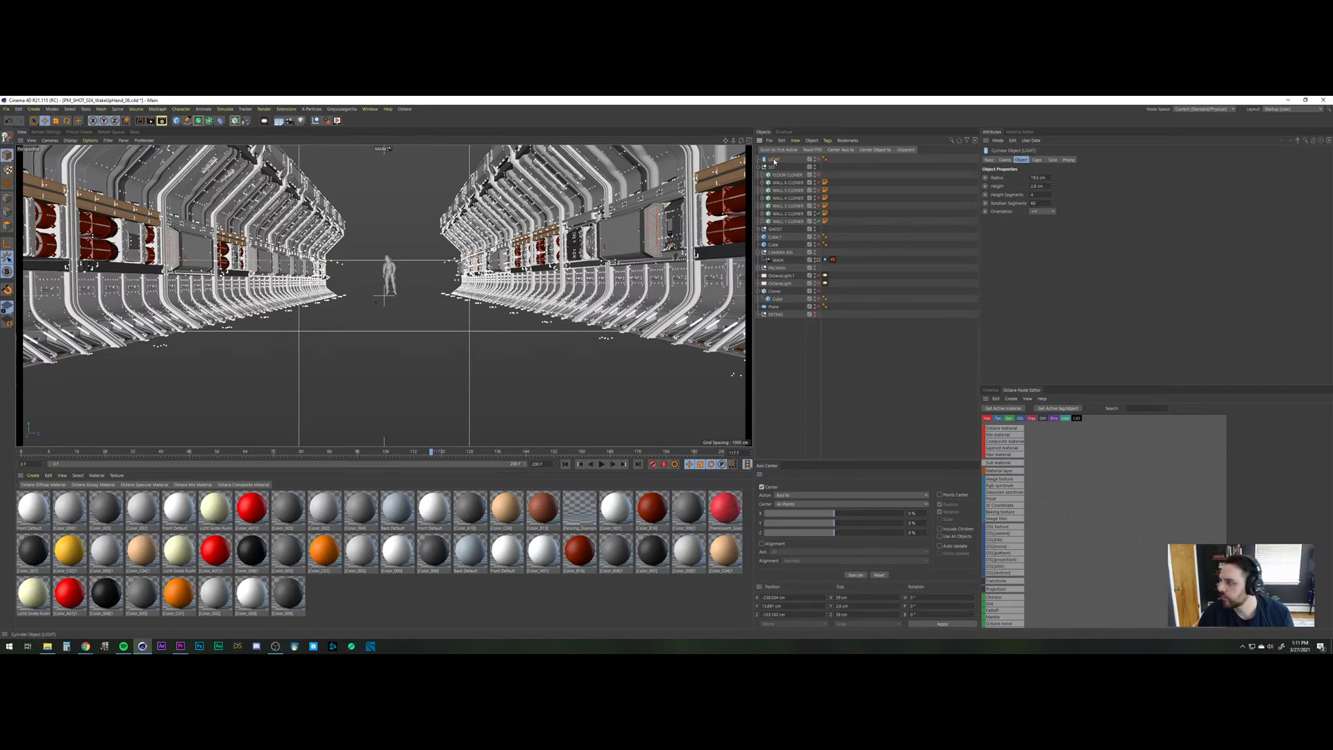
{"action": "left_click", "coordinate": [786, 376]}
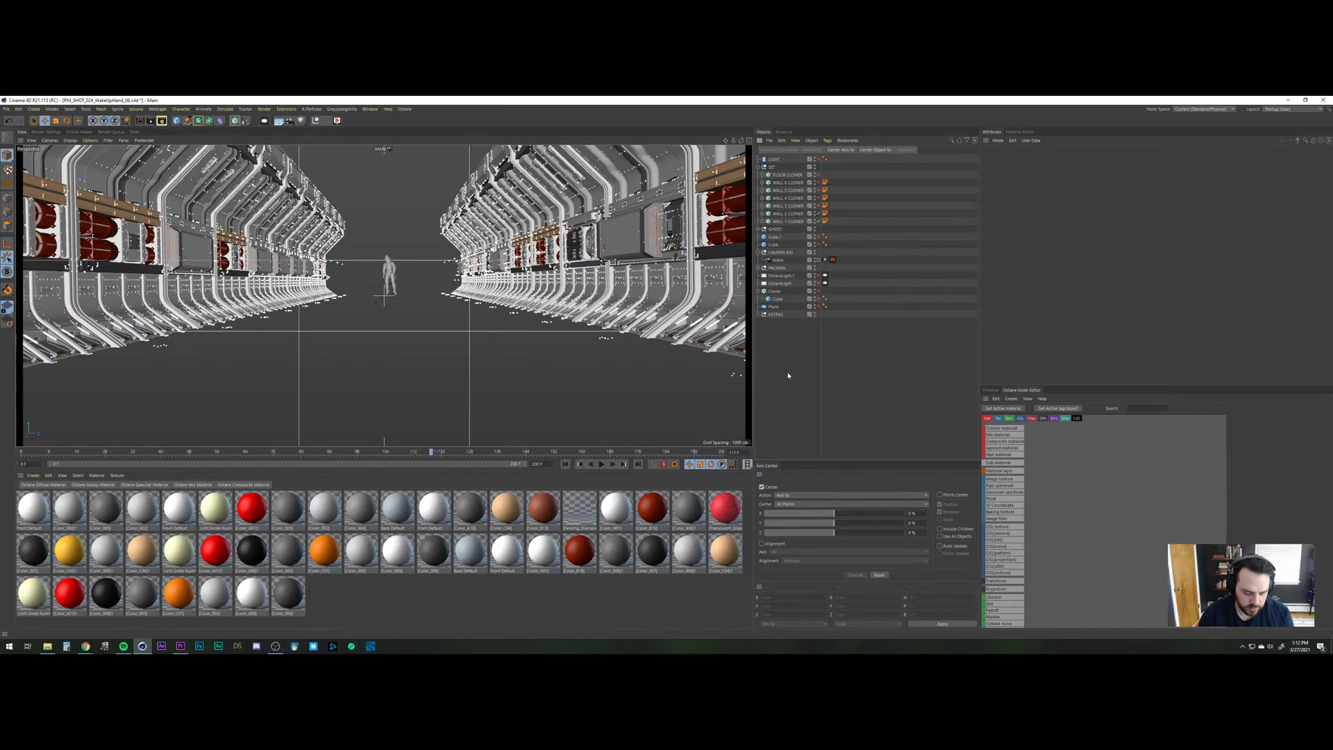
{"action": "key", "text": "ctrl+v"}
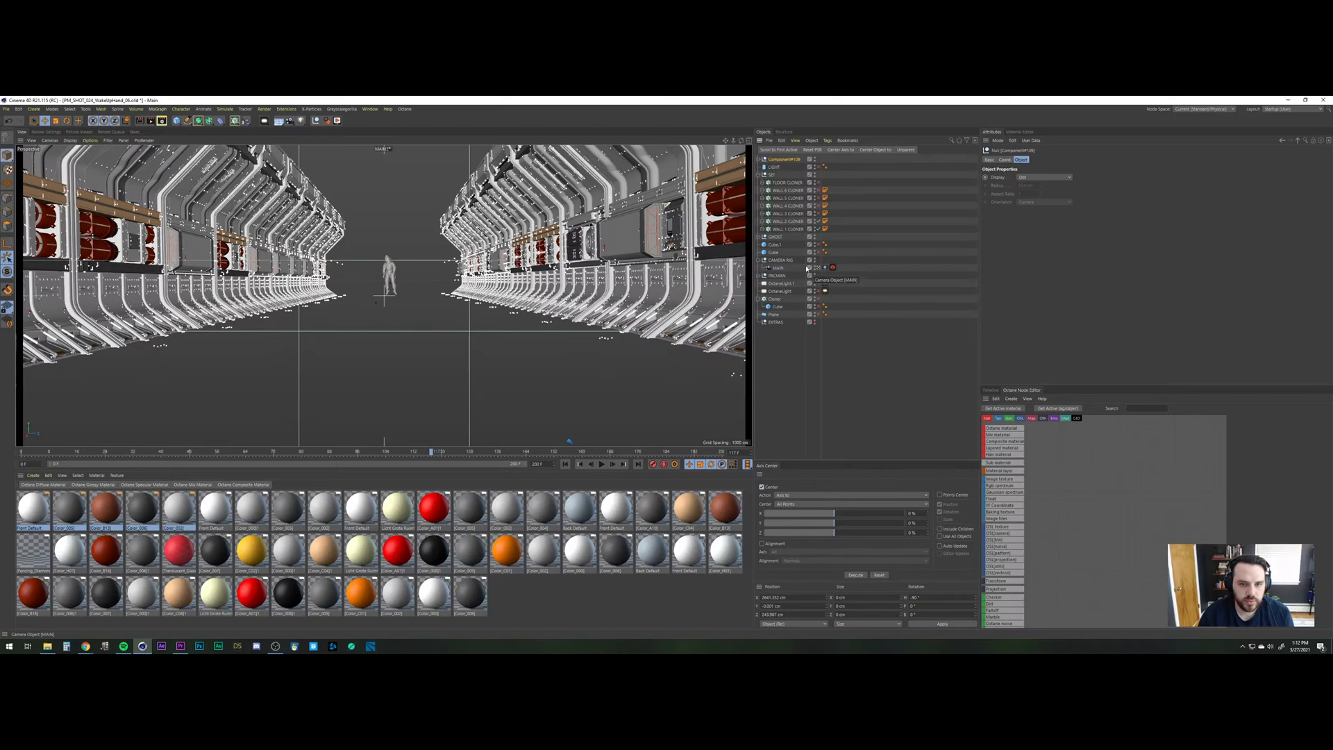
Create a new floating view panel and enlarge it over the main viewport.
{"action": "left_click", "coordinate": [33, 141]}
{"action": "left_click", "coordinate": [35, 141]}
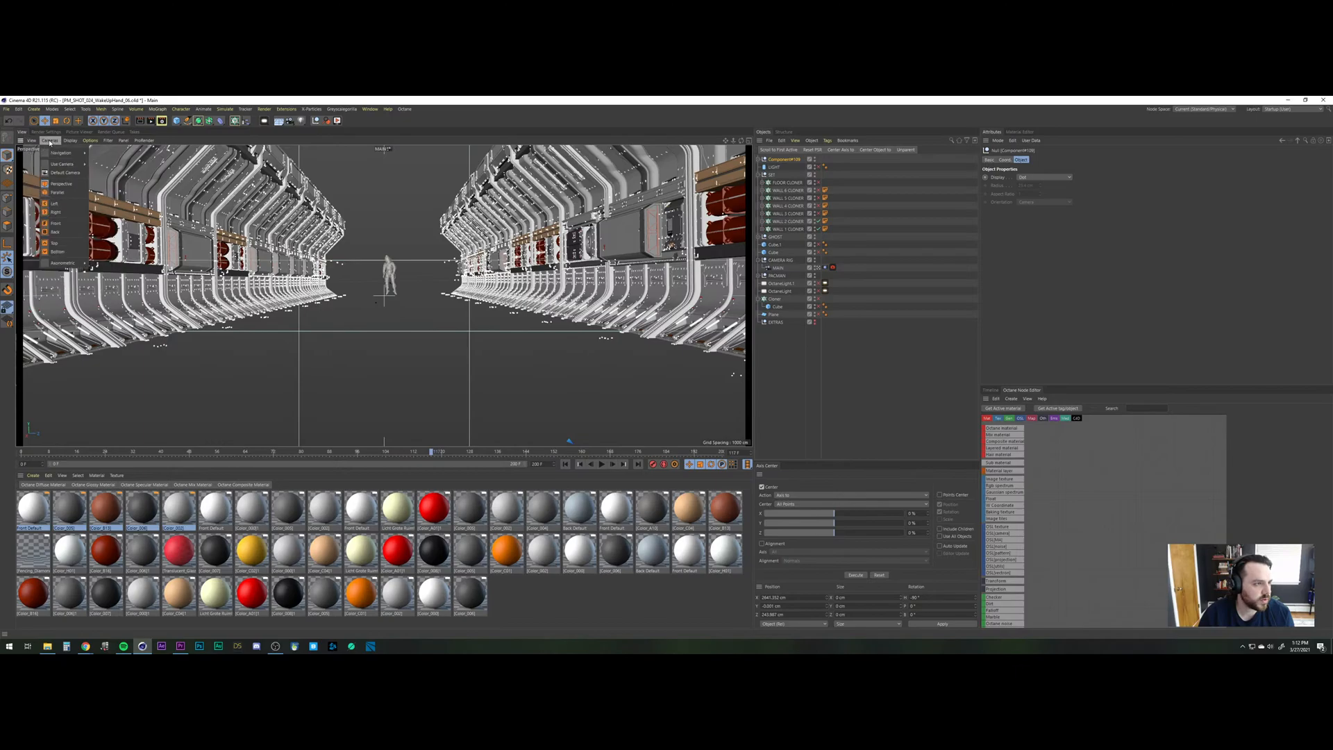
{"action": "left_click", "coordinate": [37, 142]}
{"action": "left_click", "coordinate": [33, 142]}
{"action": "left_click", "coordinate": [70, 142]}
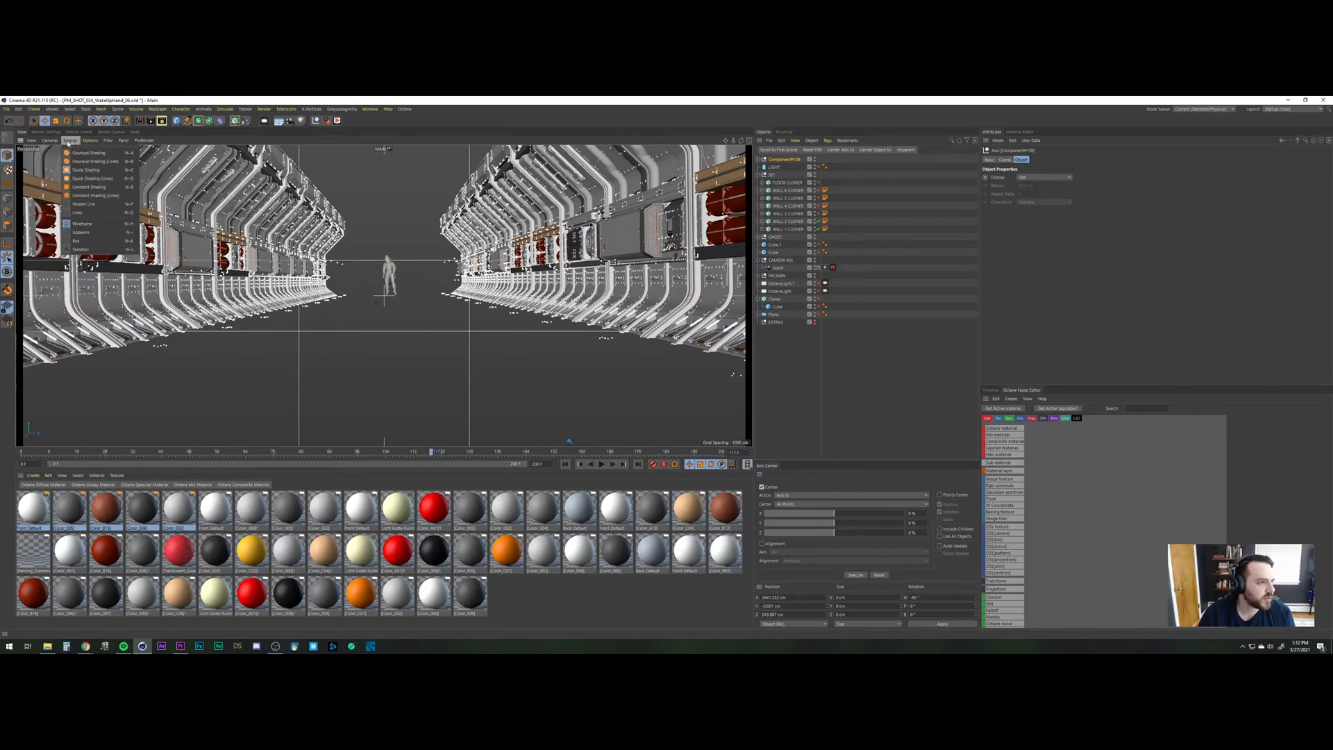
{"action": "mouse_move", "coordinate": [125, 142]}
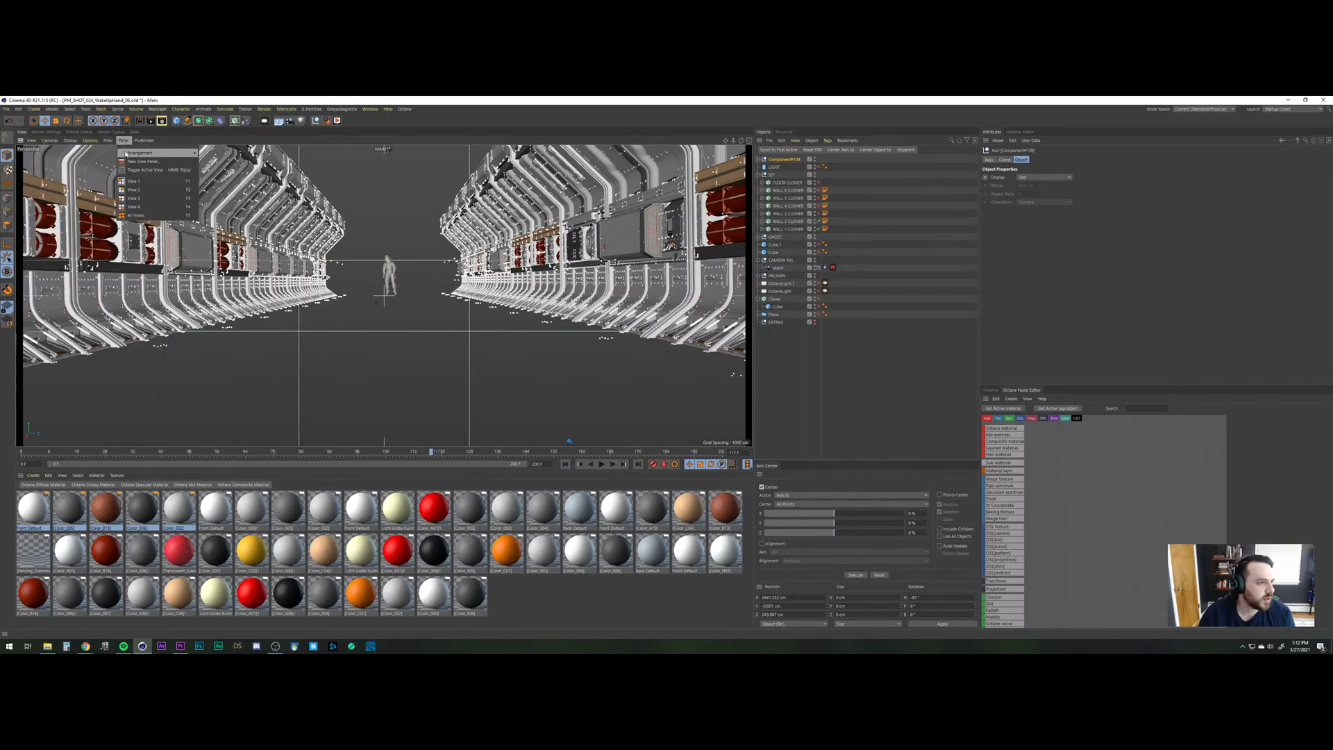
{"action": "left_click", "coordinate": [132, 164]}
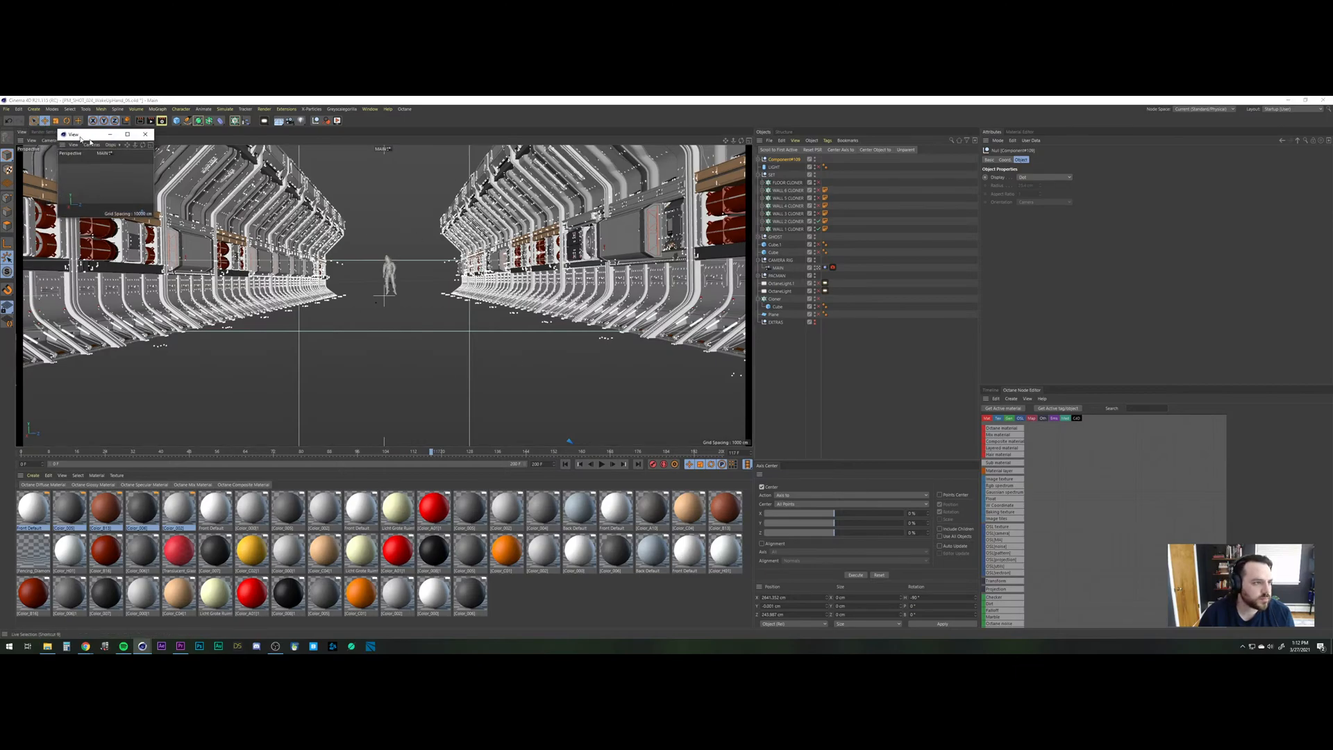
{"action": "left_click_drag", "start_coordinate": [291, 276], "coordinate": [439, 400]}
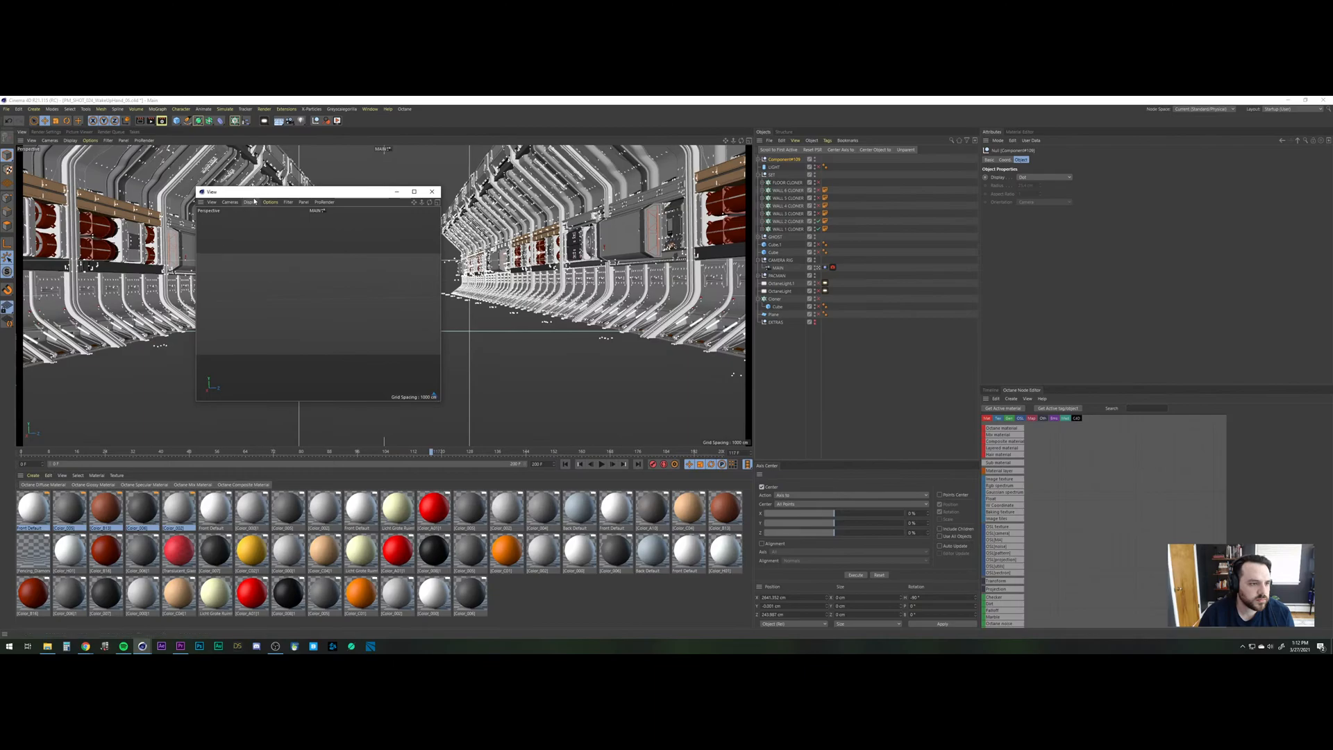
Dock the new view beside the main viewport, clear the selection, and switch the main viewport to the default camera.
{"action": "left_click_drag", "start_coordinate": [253, 193], "coordinate": [748, 219]}
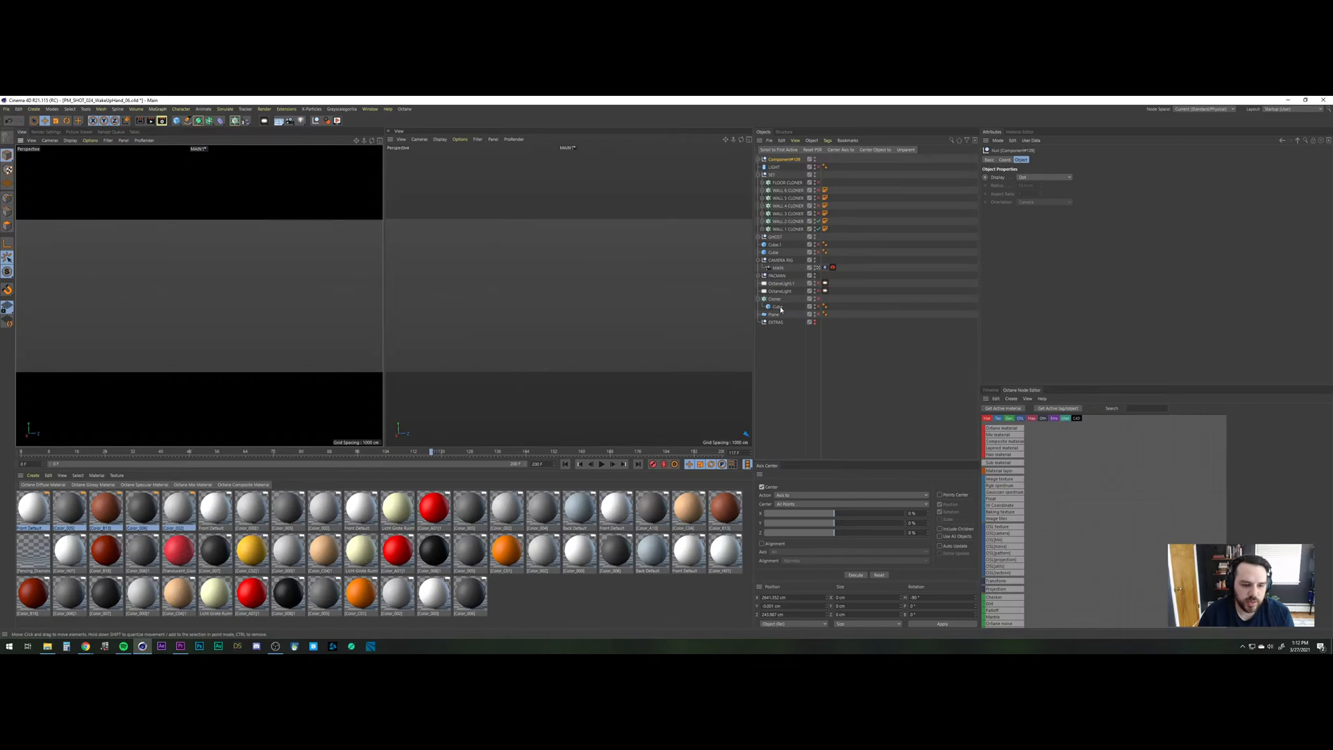
{"action": "key", "text": "ctrl+shift+a"}
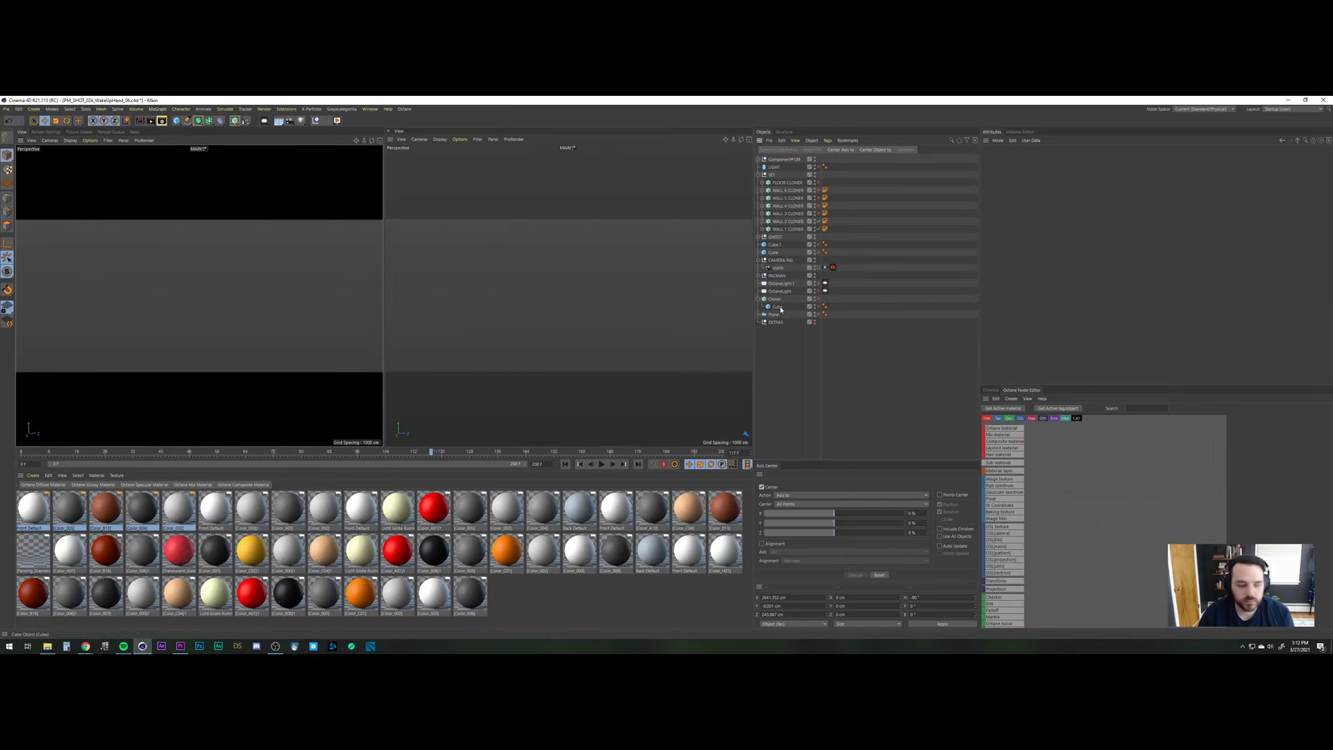
{"action": "left_click", "coordinate": [819, 268]}
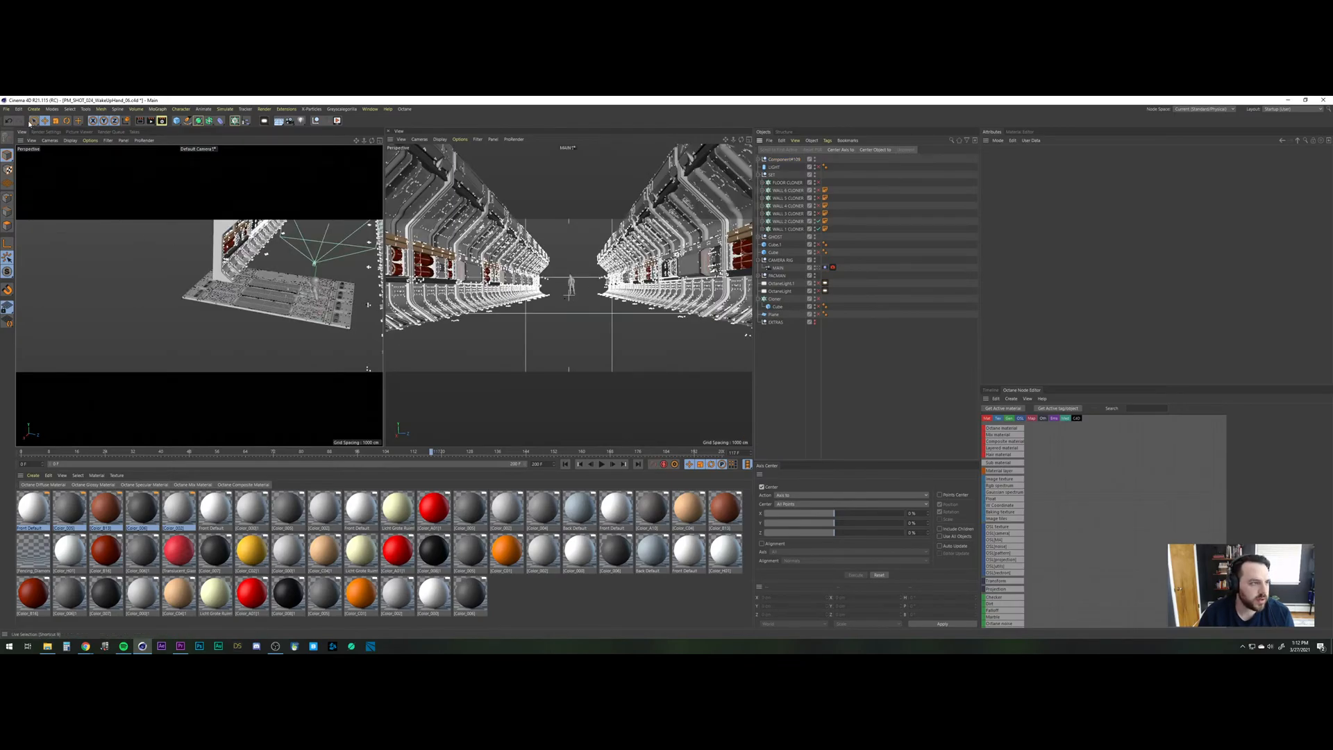
Save the project as a new incremental version, and widen the viewport area with more room for the default camera view.
{"action": "left_click", "coordinate": [6, 109]}
{"action": "left_click", "coordinate": [19, 195]}
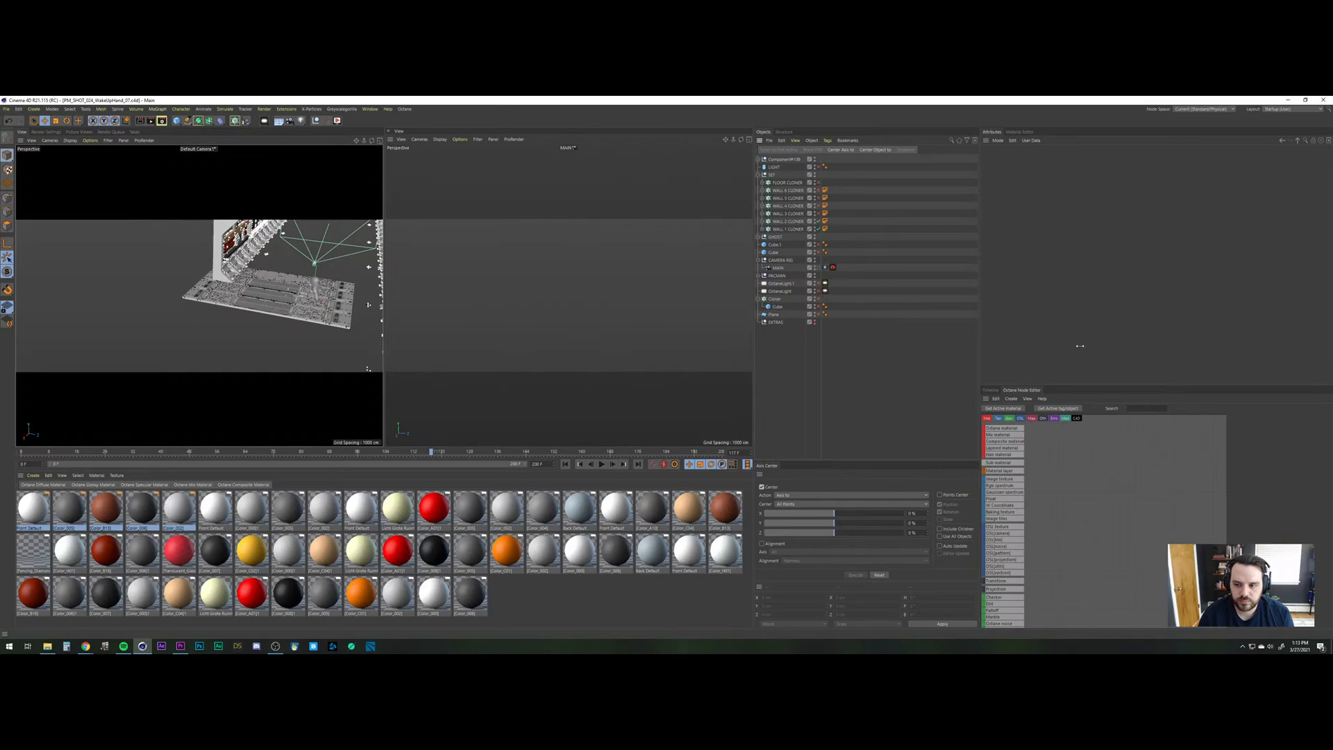
{"action": "left_click_drag", "start_coordinate": [998, 347], "coordinate": [1145, 343]}
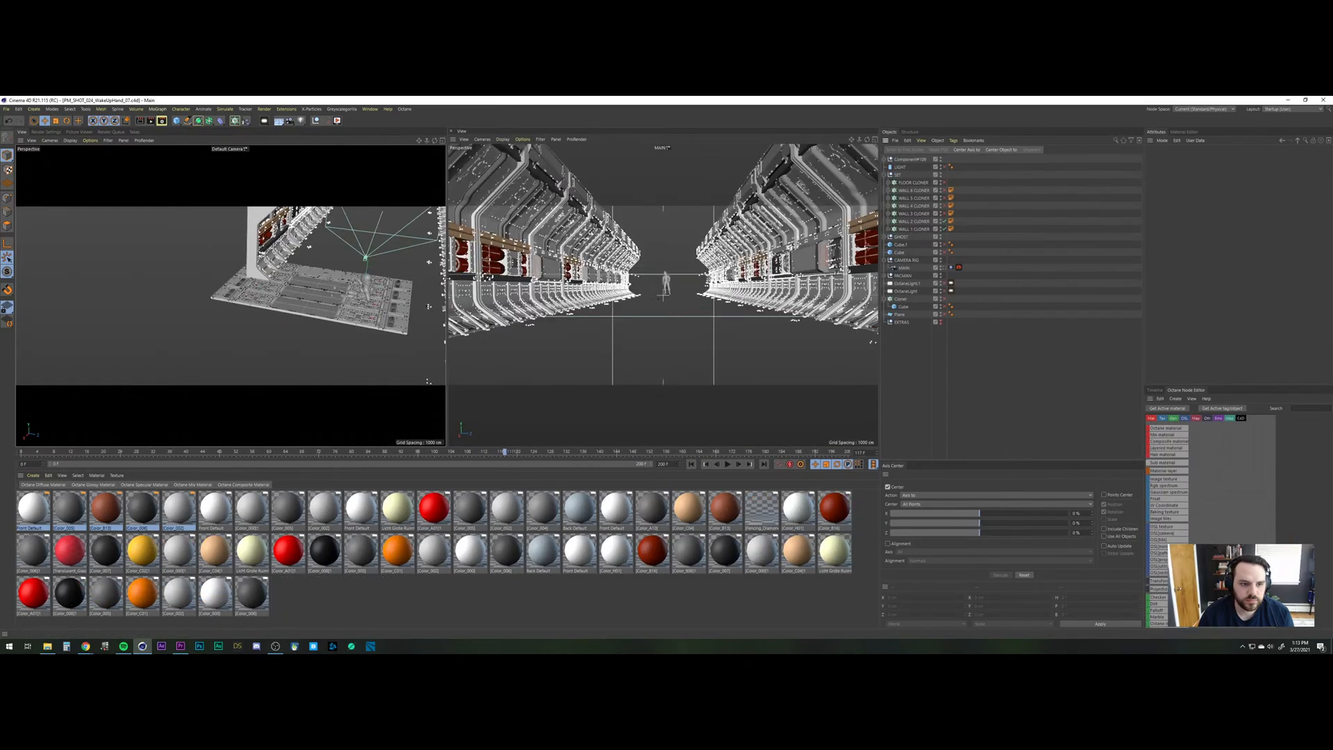
{"action": "left_click_drag", "start_coordinate": [448, 278], "coordinate": [571, 275]}
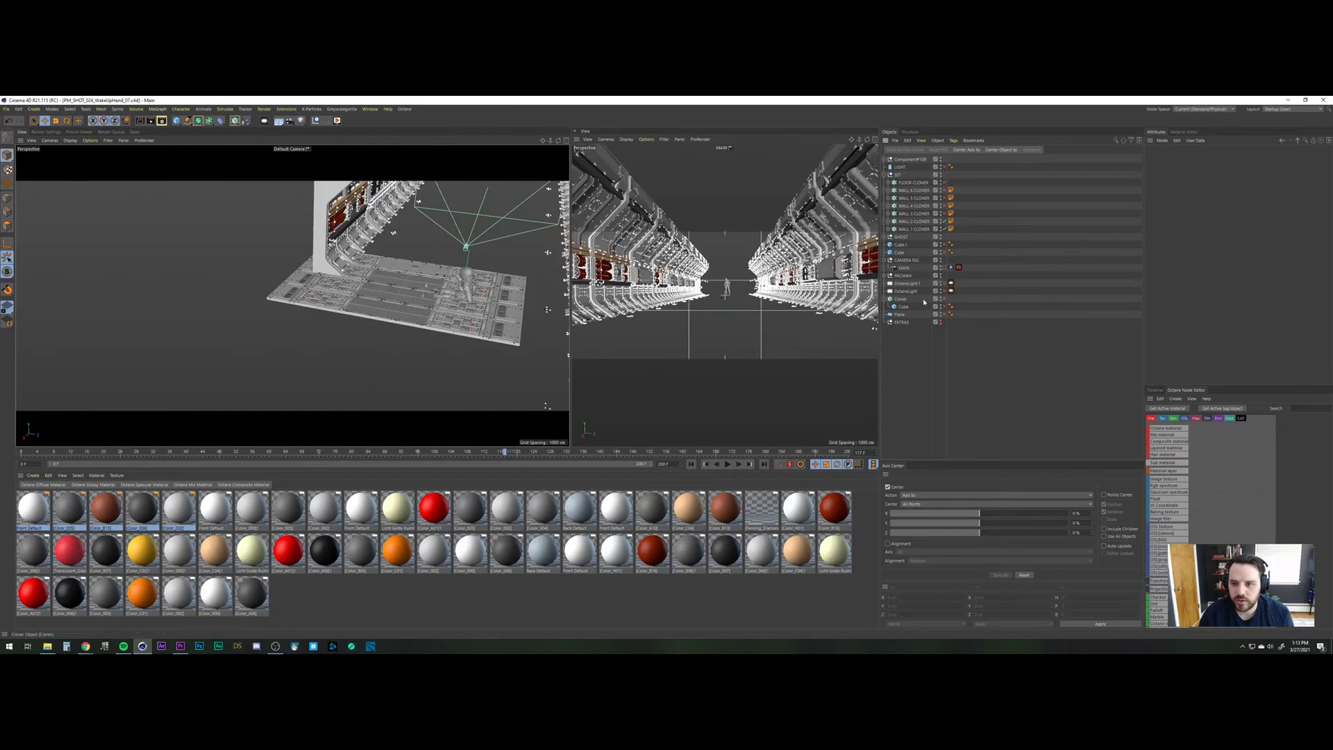
Enable Cube and Cube.1, the two plain wall blocks running along both sides of the corridor.
{"action": "left_click_drag", "start_coordinate": [945, 253], "coordinate": [946, 245]}
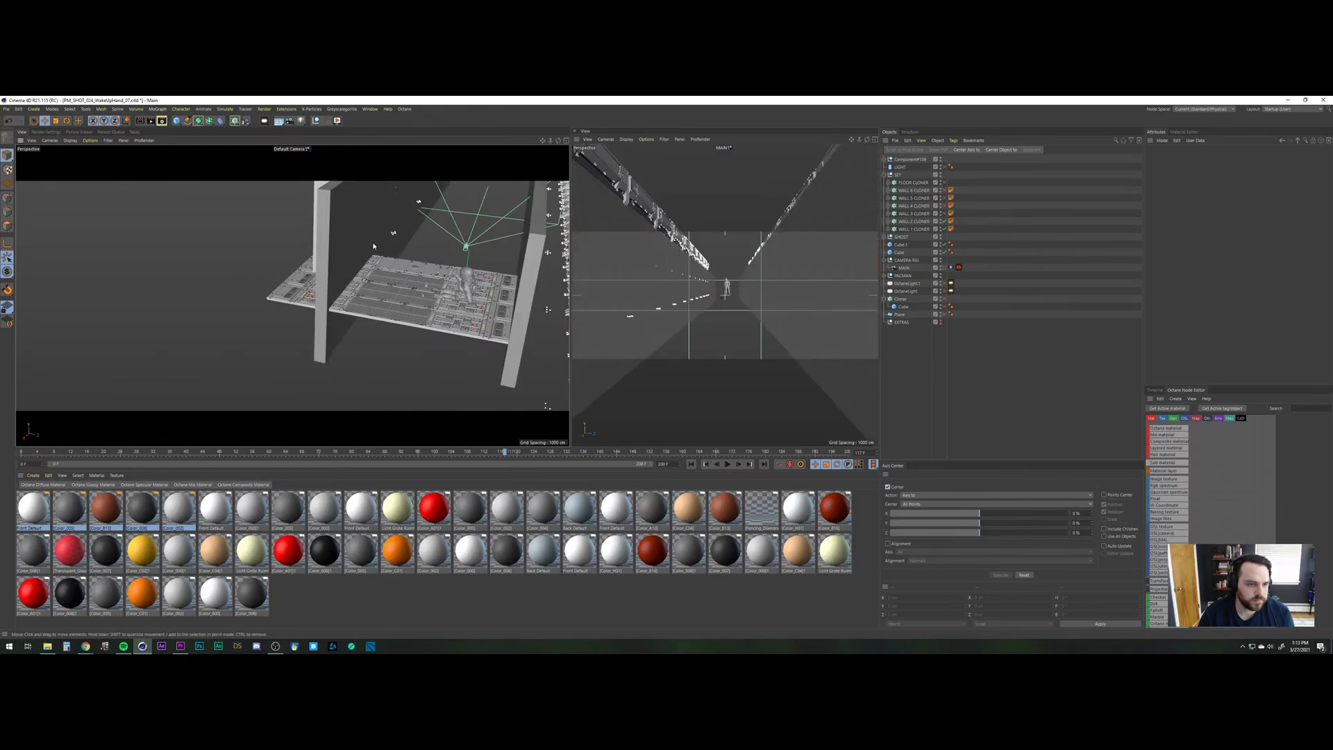
{"action": "scroll", "coordinate": [369, 275], "scroll_direction": "down", "scroll_amount": 1}
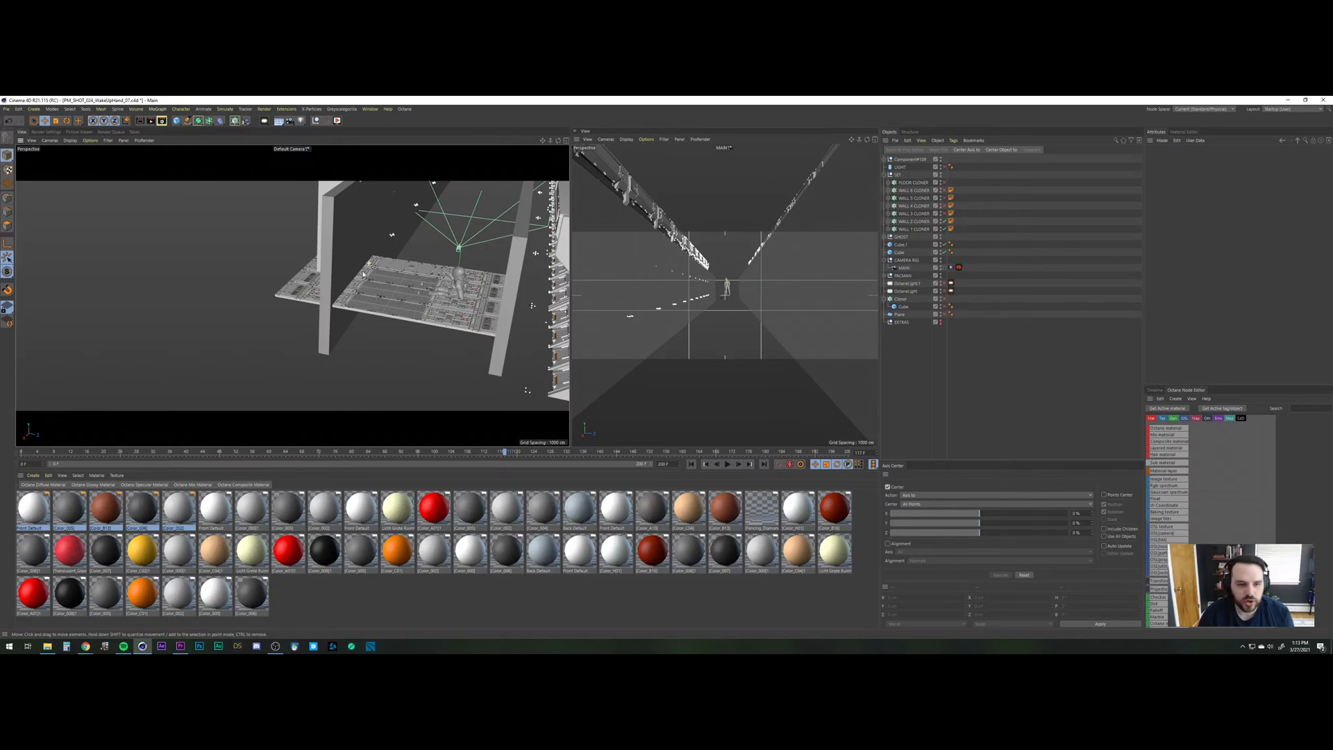
{"action": "left_click_drag", "start_coordinate": [333, 347], "coordinate": [335, 369], "text": "alt"}
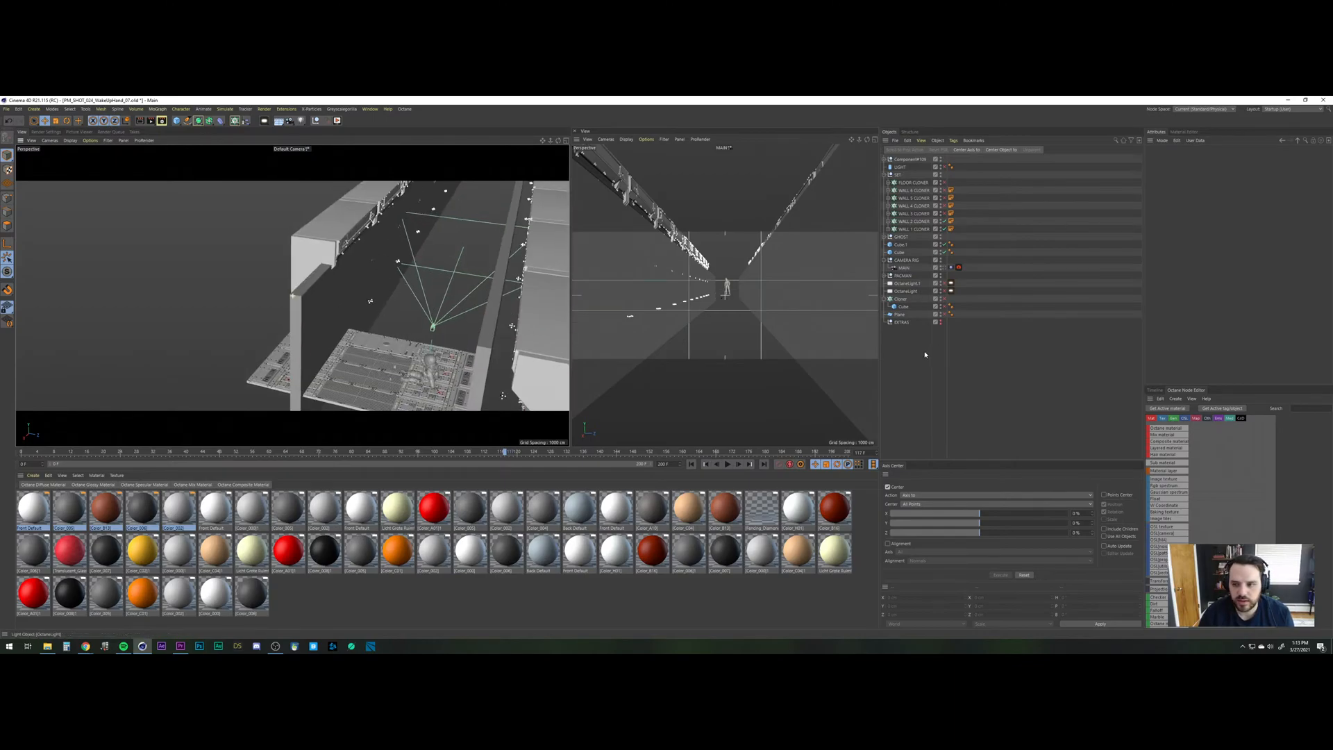
Move the wall block Cube outward from the corridor's centre, and disable the cloned wall panels on that side.
{"action": "left_click", "coordinate": [903, 253]}
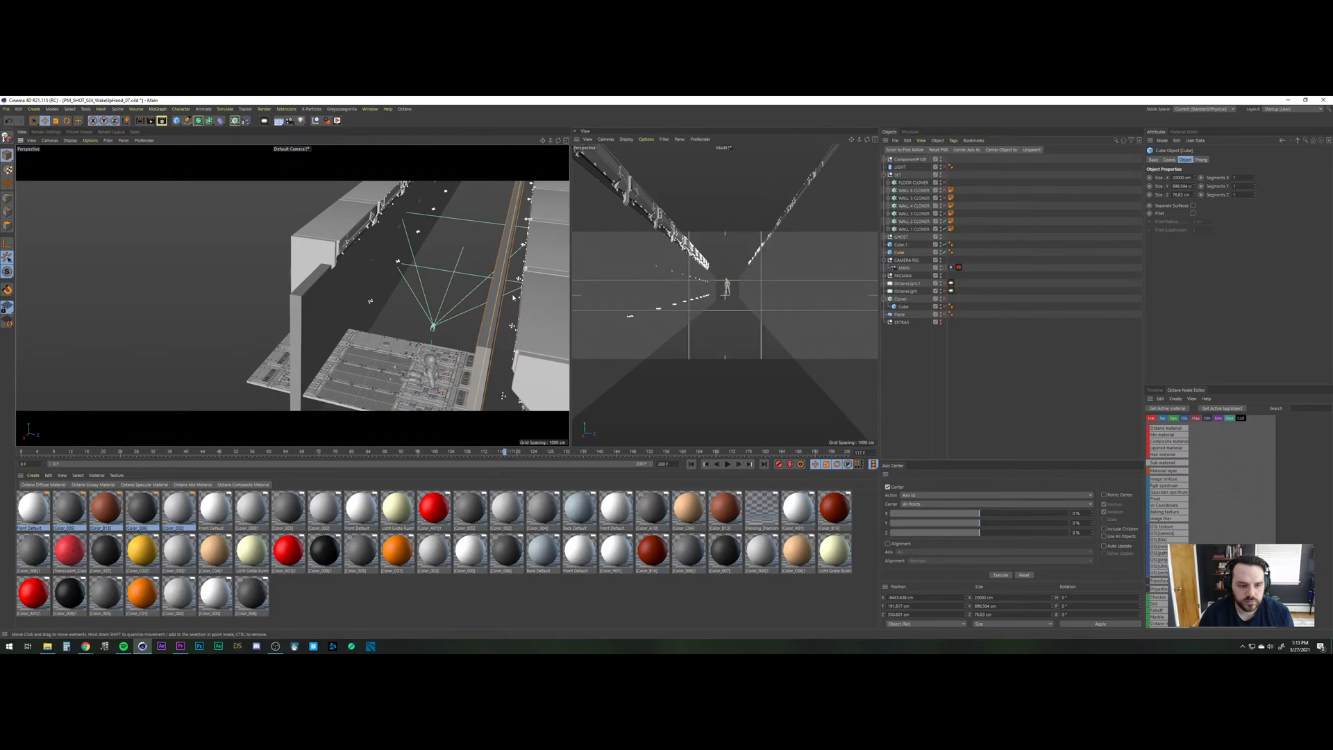
{"action": "left_click", "coordinate": [465, 263]}
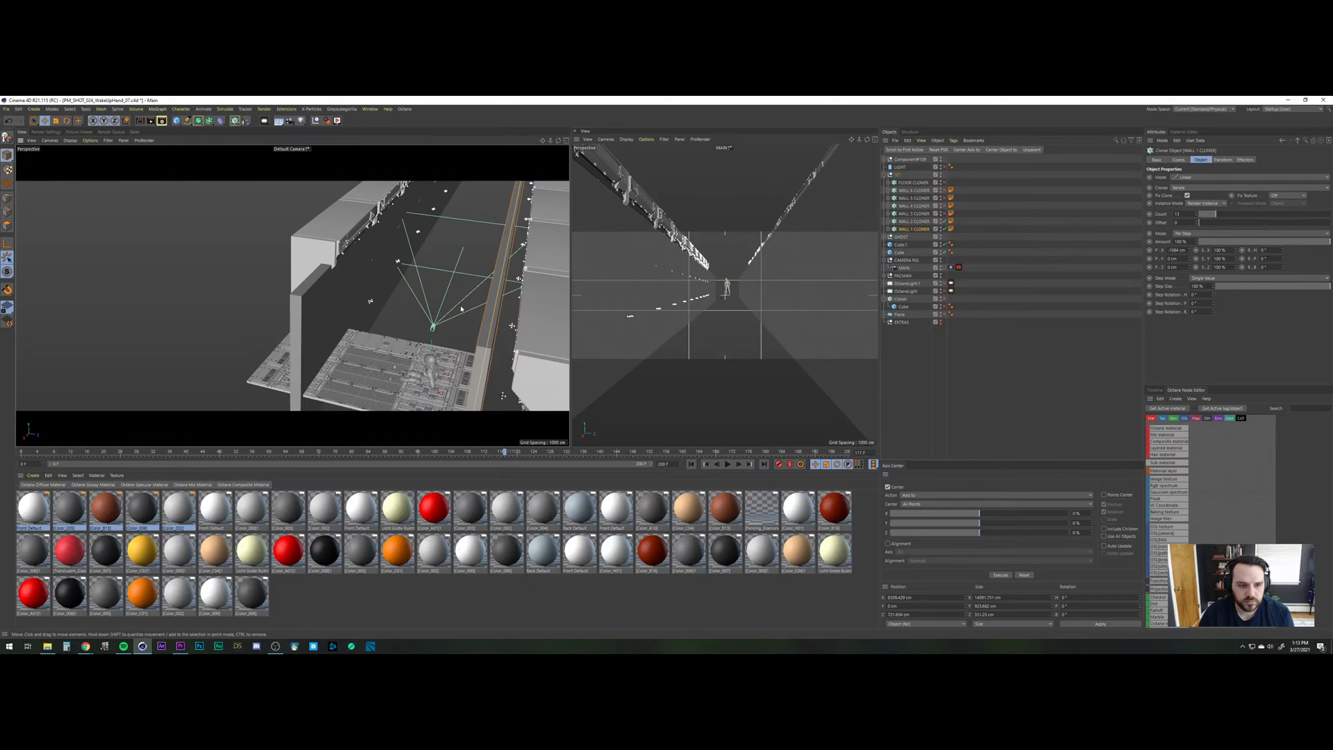
{"action": "left_click_drag", "start_coordinate": [489, 243], "coordinate": [528, 380], "text": "alt"}
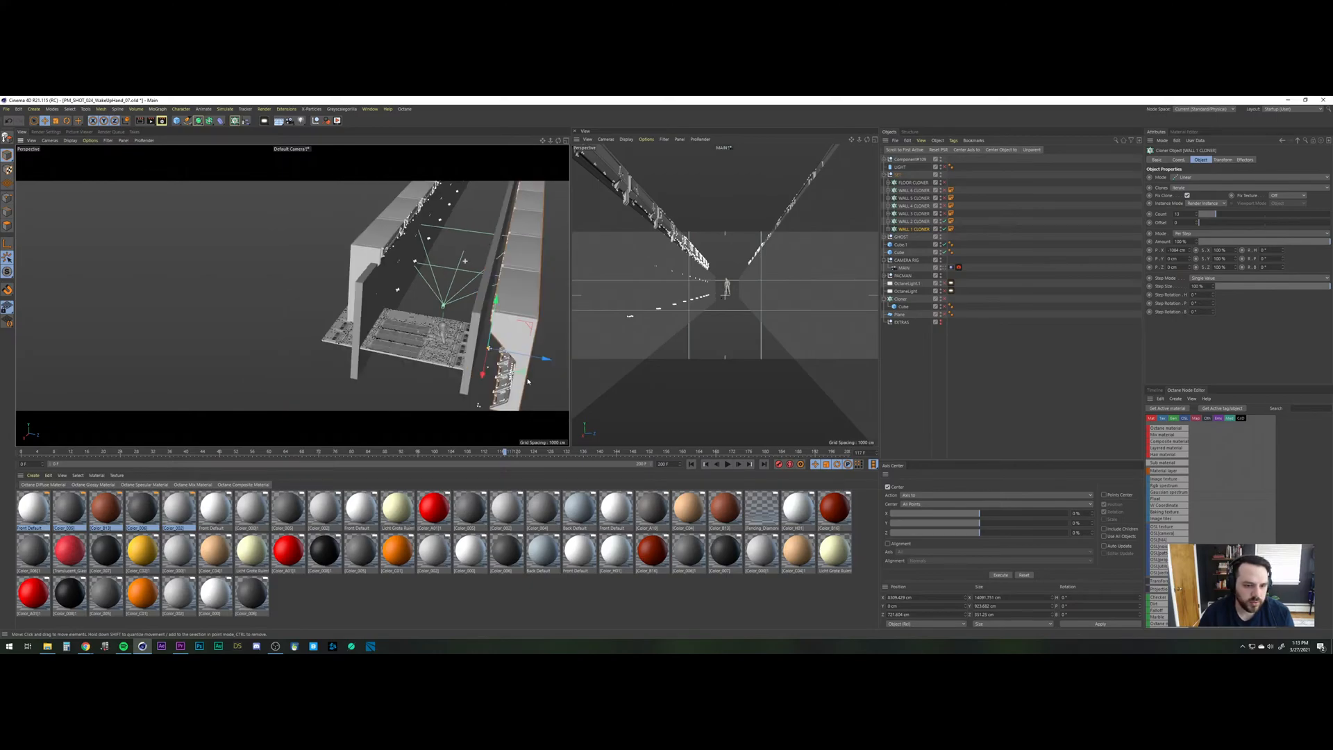
{"action": "left_click", "coordinate": [931, 345]}
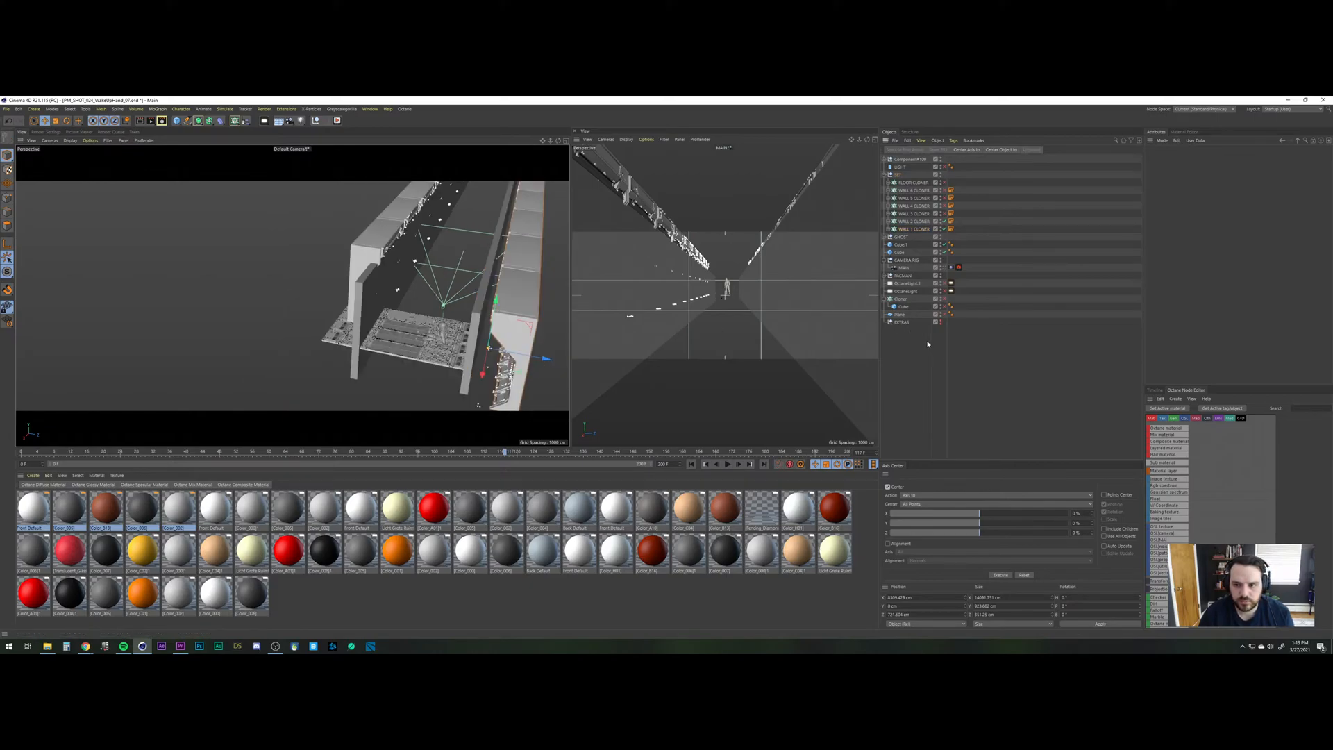
{"action": "left_click", "coordinate": [900, 253]}
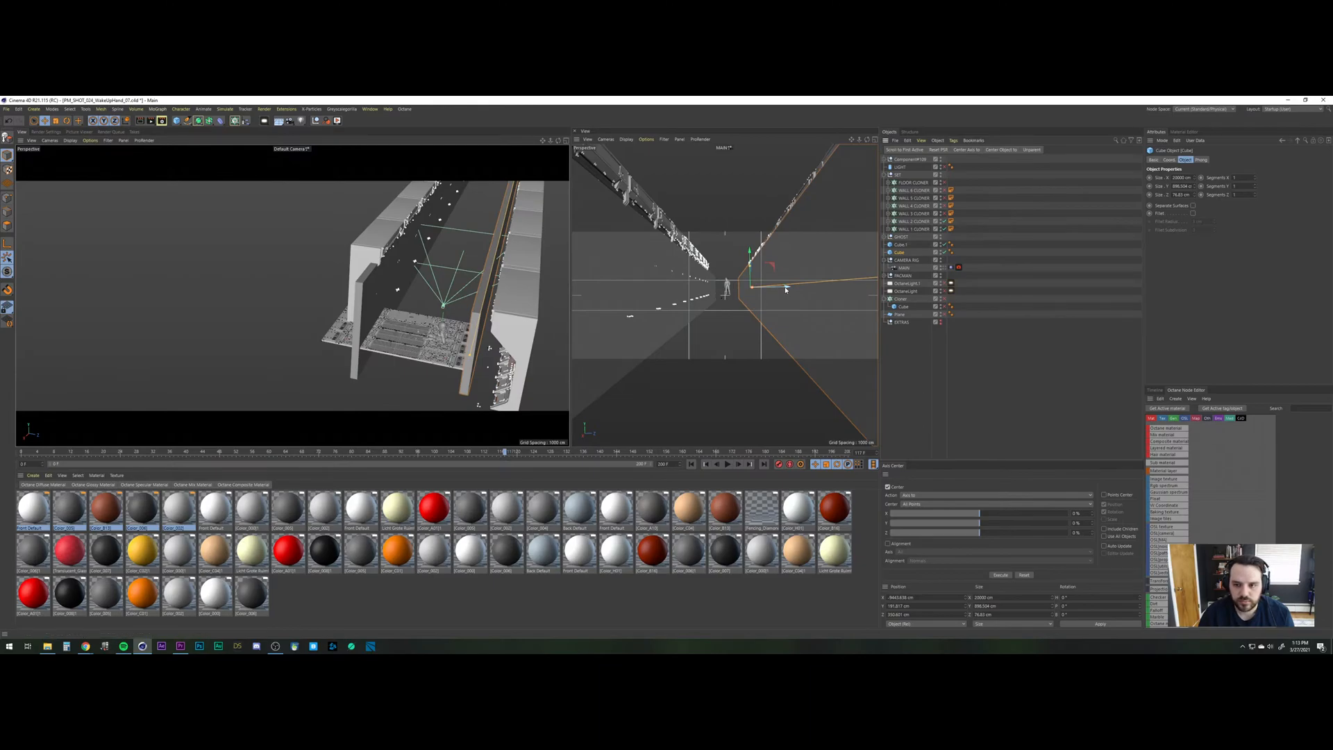
{"action": "left_click_drag", "start_coordinate": [786, 288], "coordinate": [798, 287]}
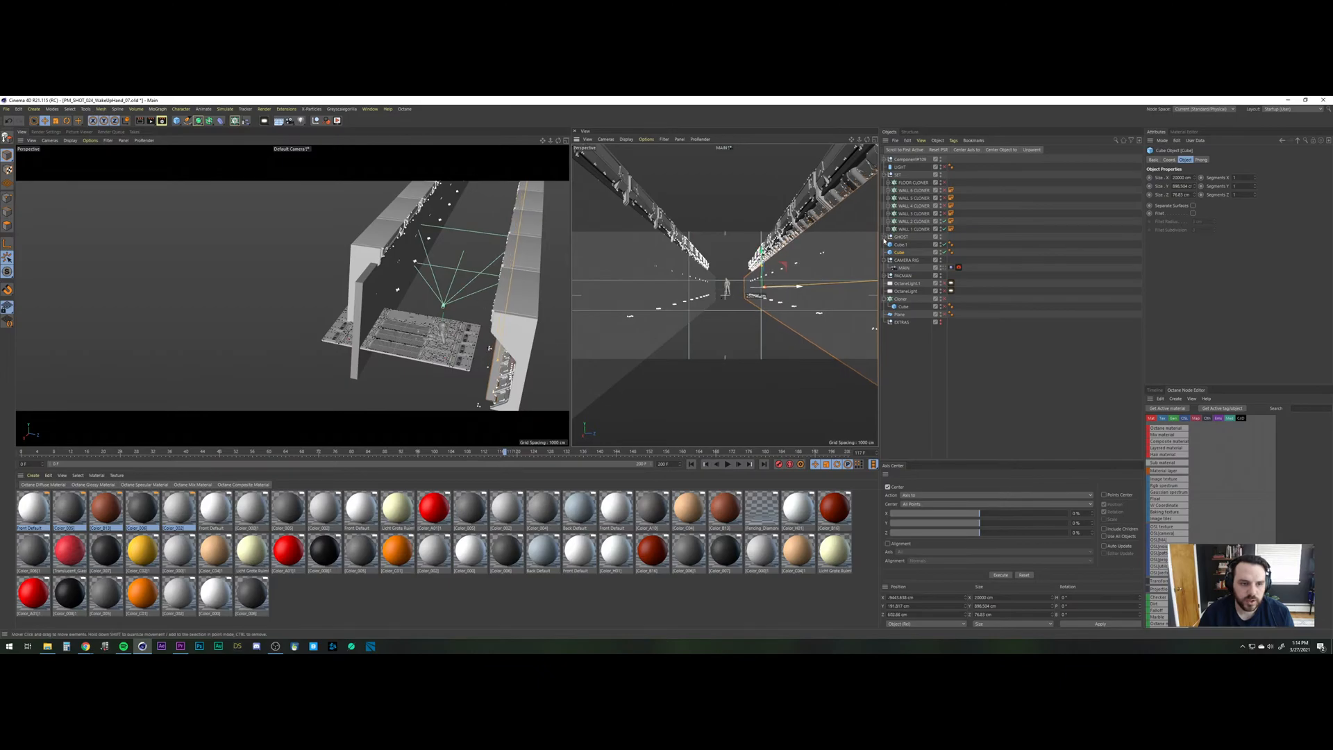
{"action": "left_click", "coordinate": [945, 222]}
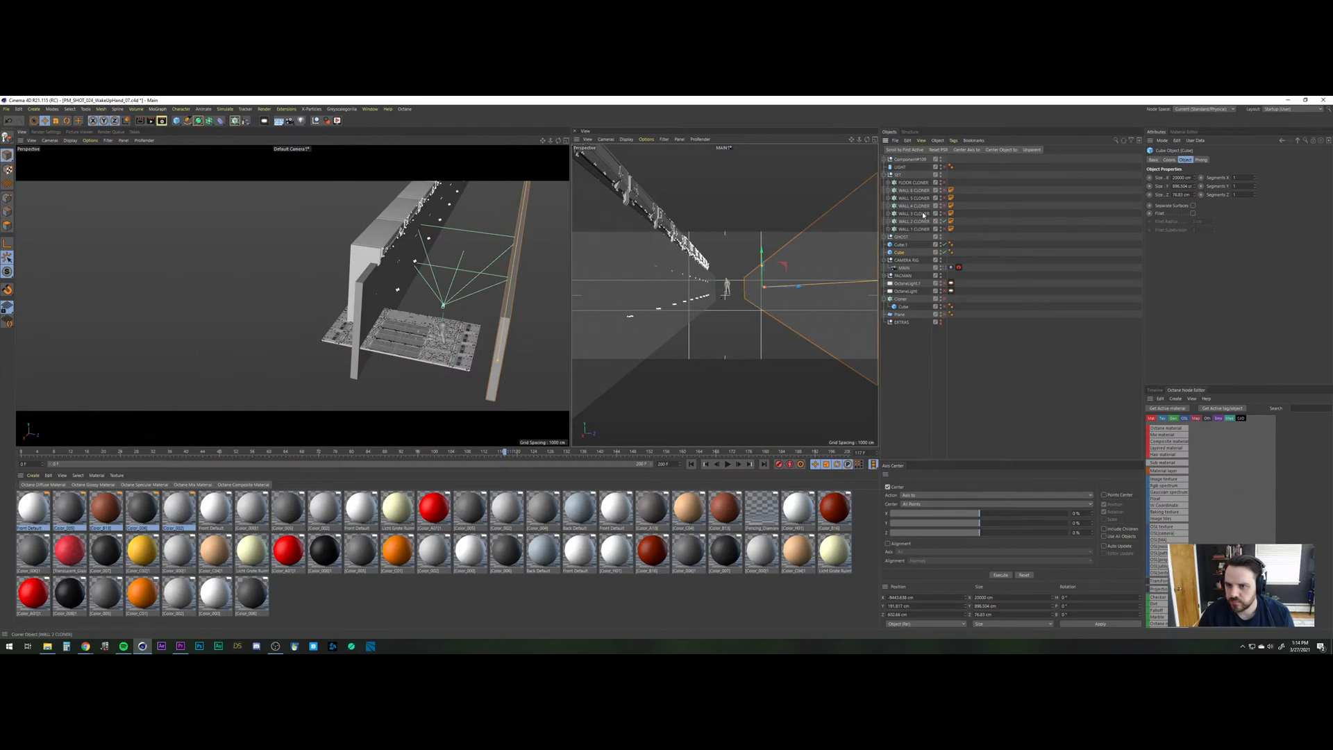
Select the WALL 1 cloner and open the Layer Manager as a floating window over the camera view.
{"action": "left_click", "coordinate": [915, 229]}
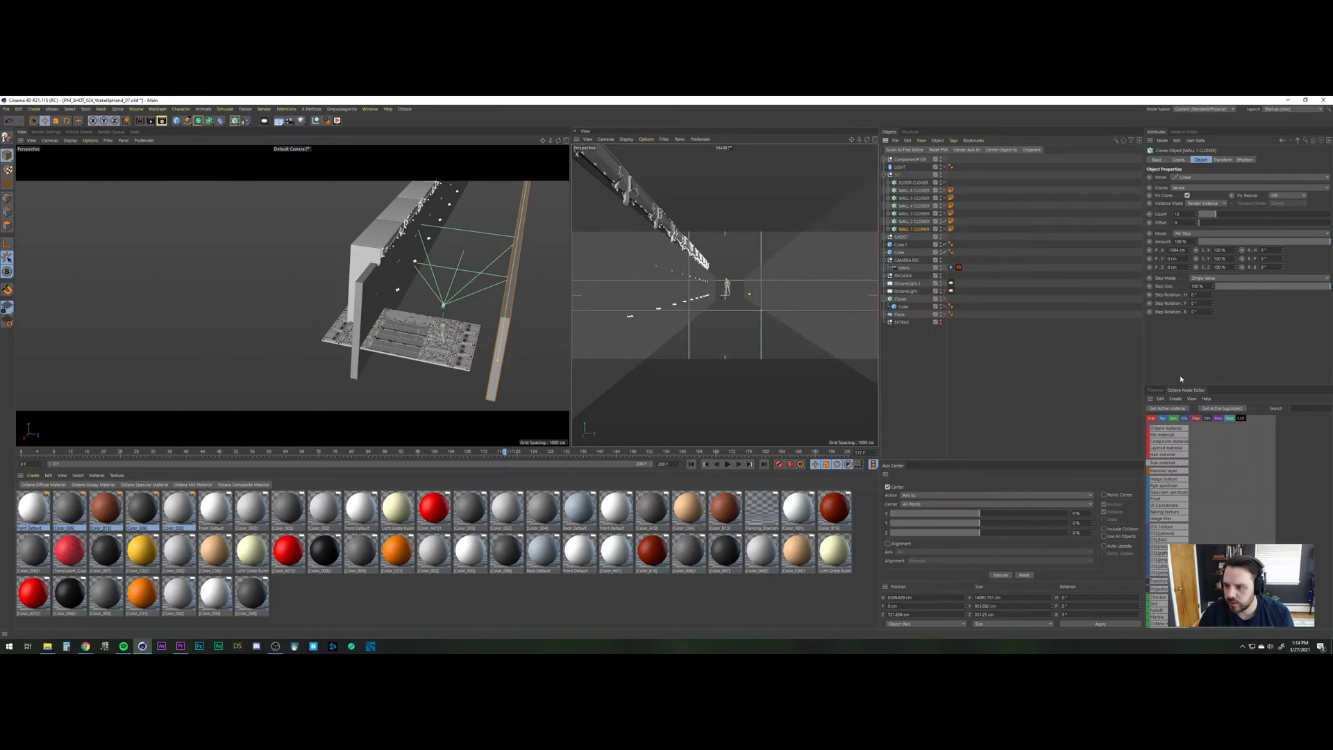
{"action": "left_click", "coordinate": [1159, 391]}
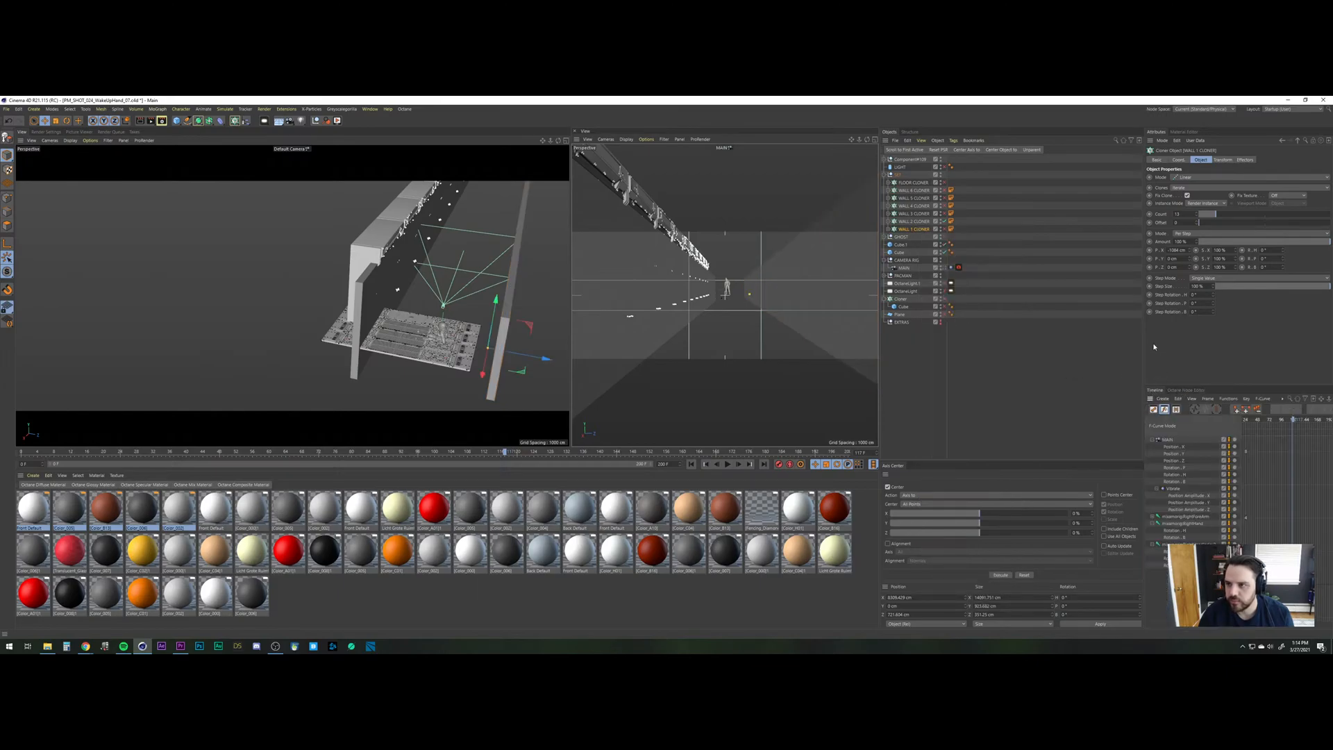
{"action": "left_click", "coordinate": [370, 109]}
{"action": "left_click", "coordinate": [394, 240]}
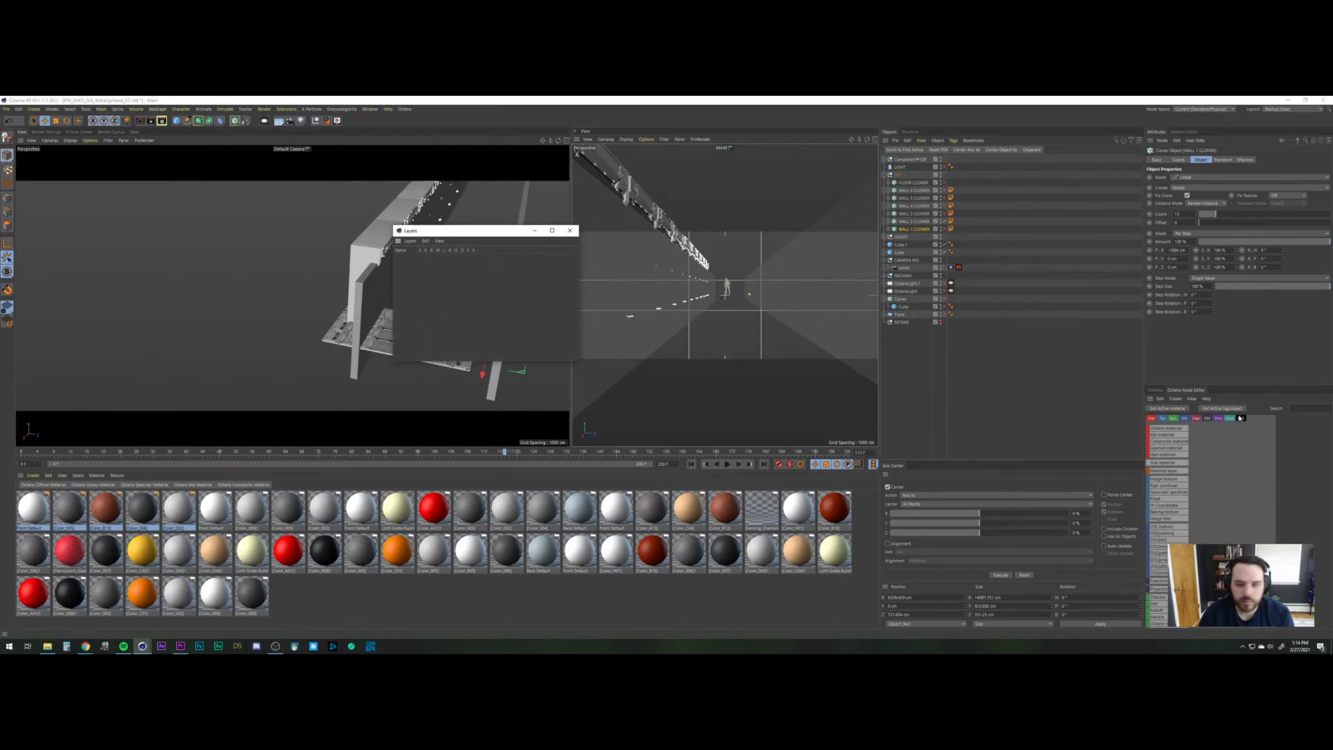
{"action": "left_click_drag", "start_coordinate": [448, 237], "coordinate": [742, 268]}
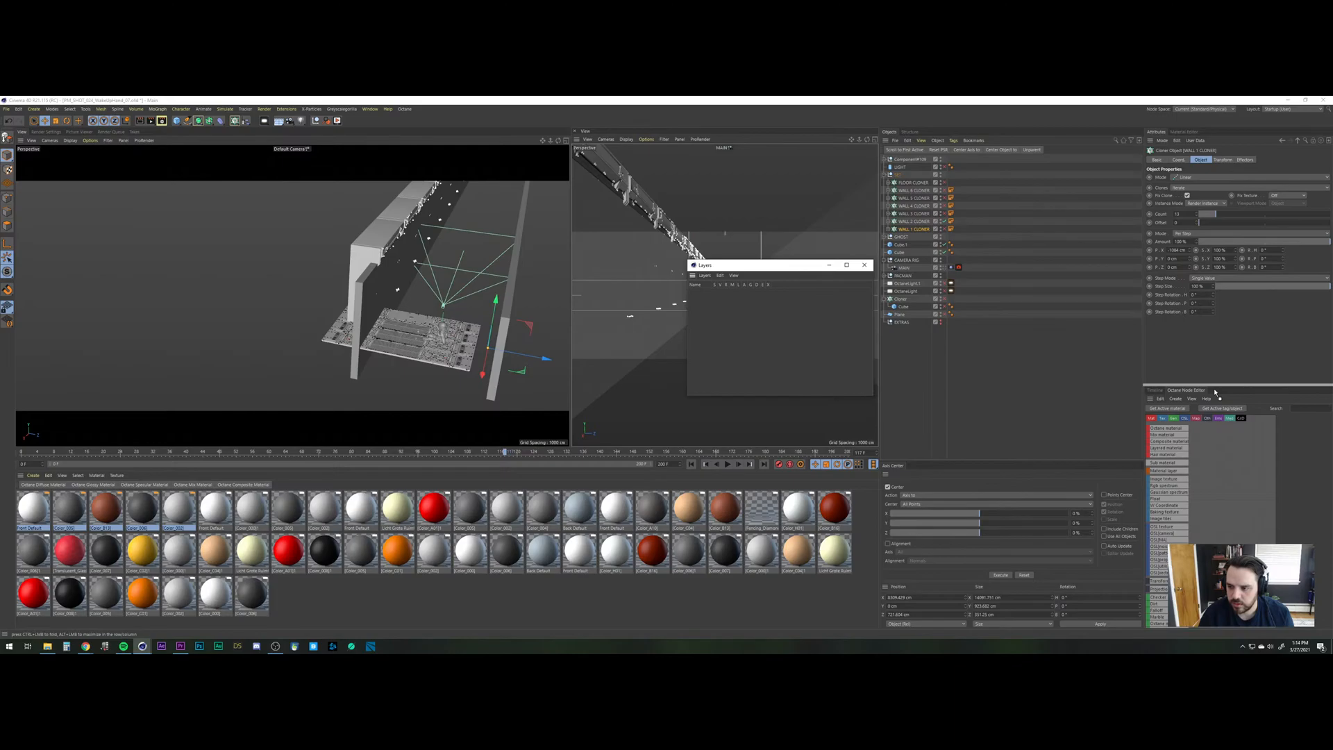
Try docking the Layer Manager in different parts of the layout, and undock it again.
{"action": "left_click_drag", "start_coordinate": [1215, 392], "coordinate": [1214, 391]}
{"action": "key", "text": "super"}
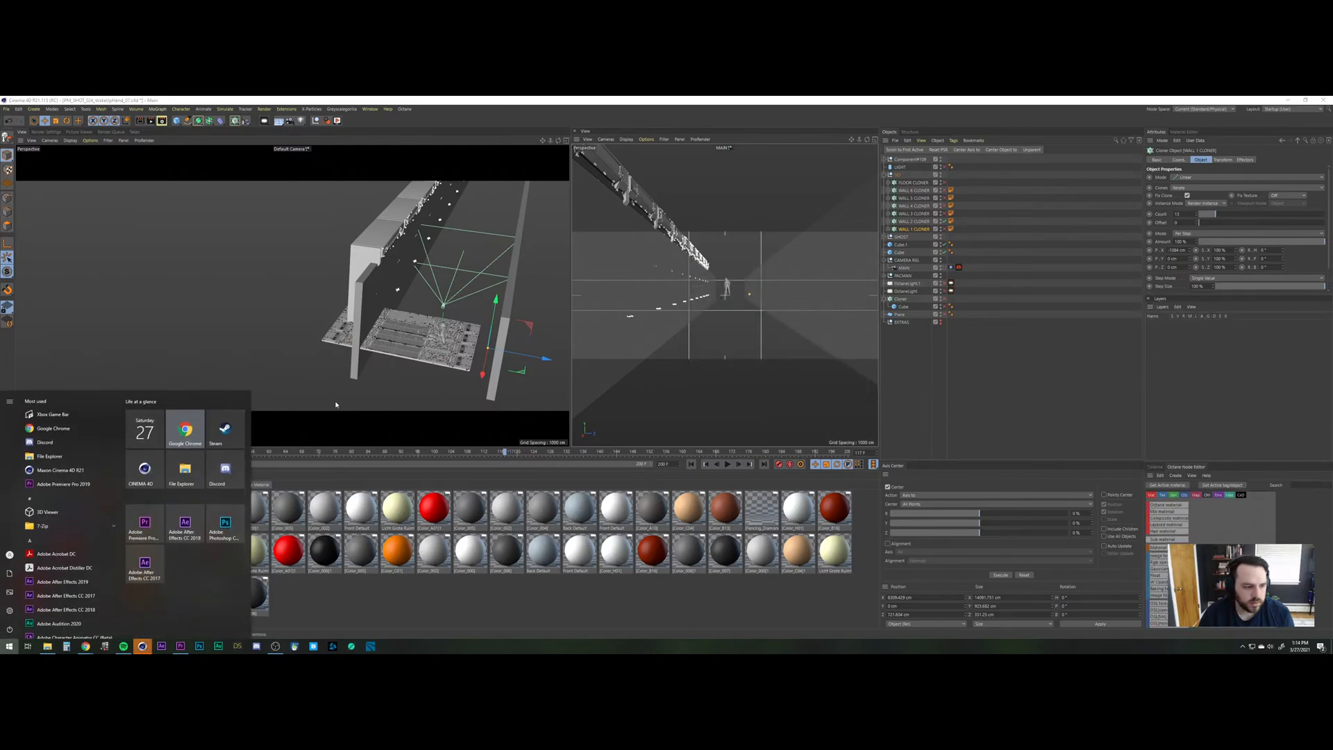
{"action": "key", "text": "super"}
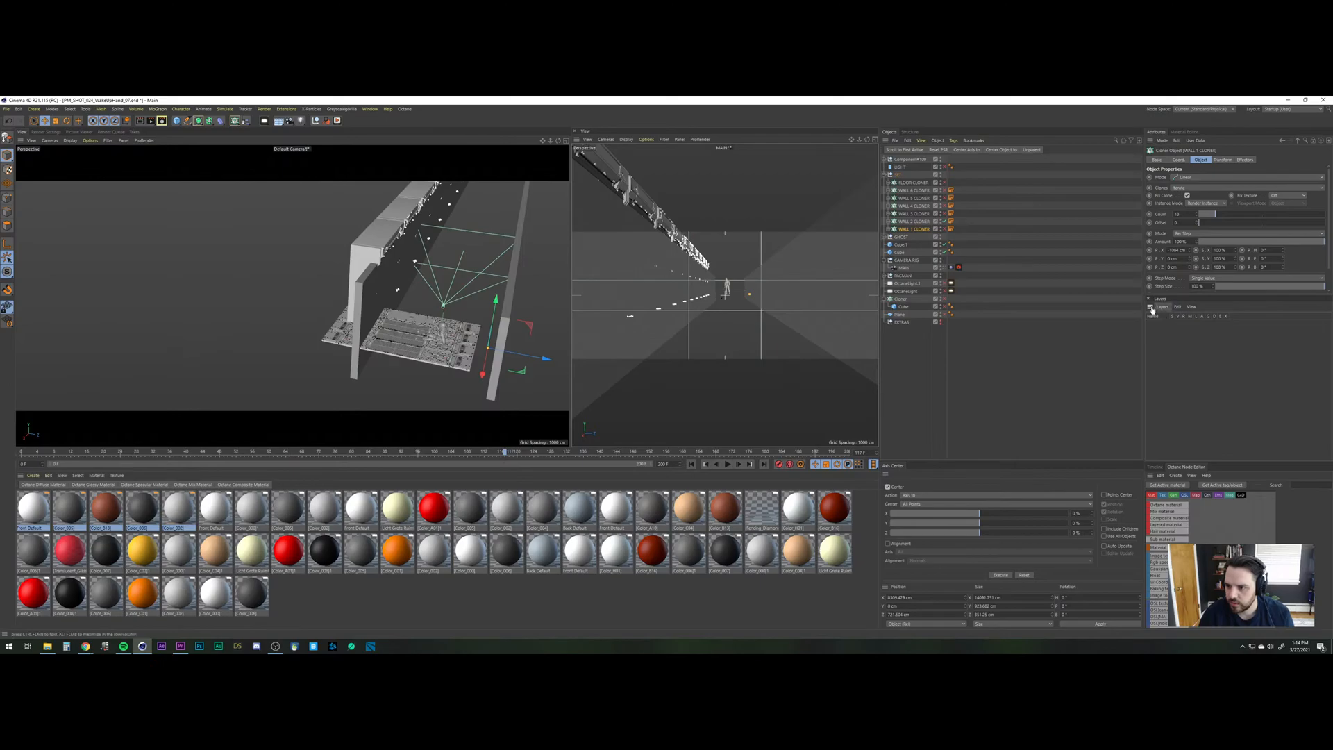
{"action": "left_click_drag", "start_coordinate": [1150, 310], "coordinate": [965, 320]}
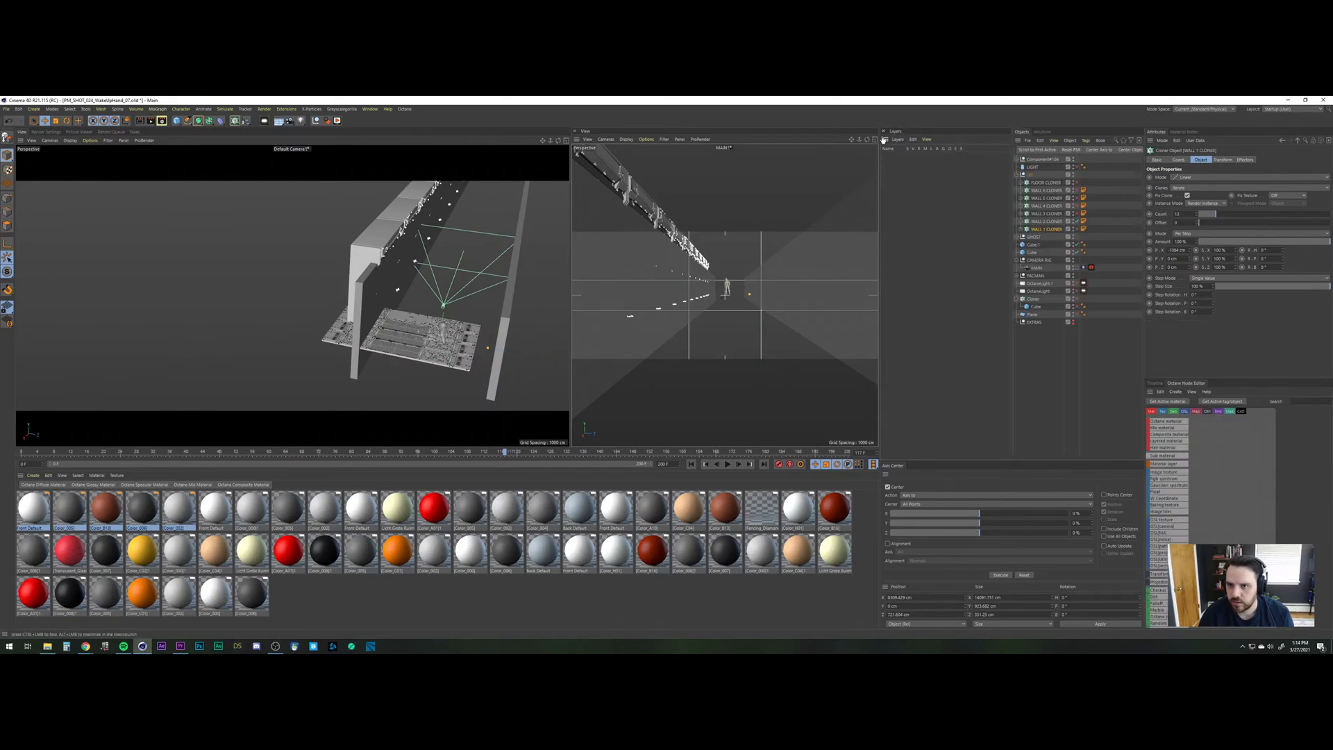
{"action": "left_click_drag", "start_coordinate": [886, 140], "coordinate": [568, 246]}
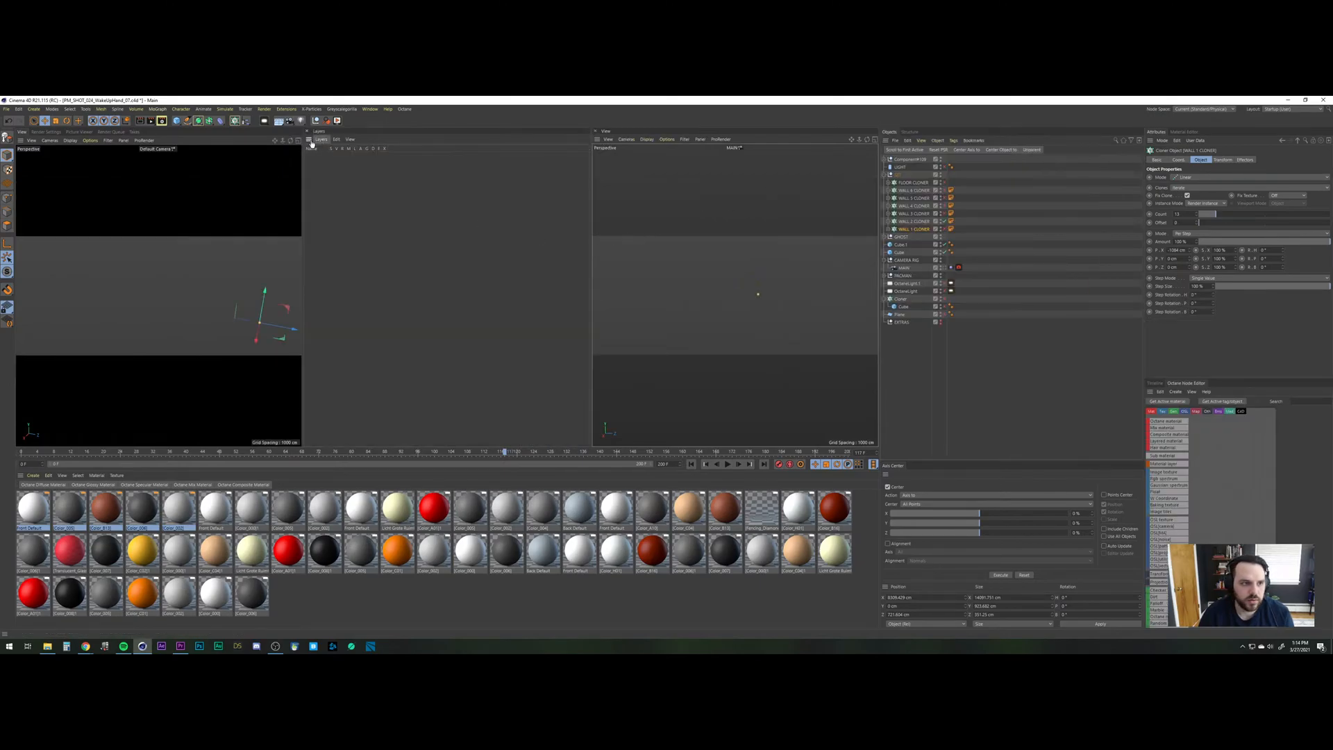
{"action": "left_click", "coordinate": [309, 140]}
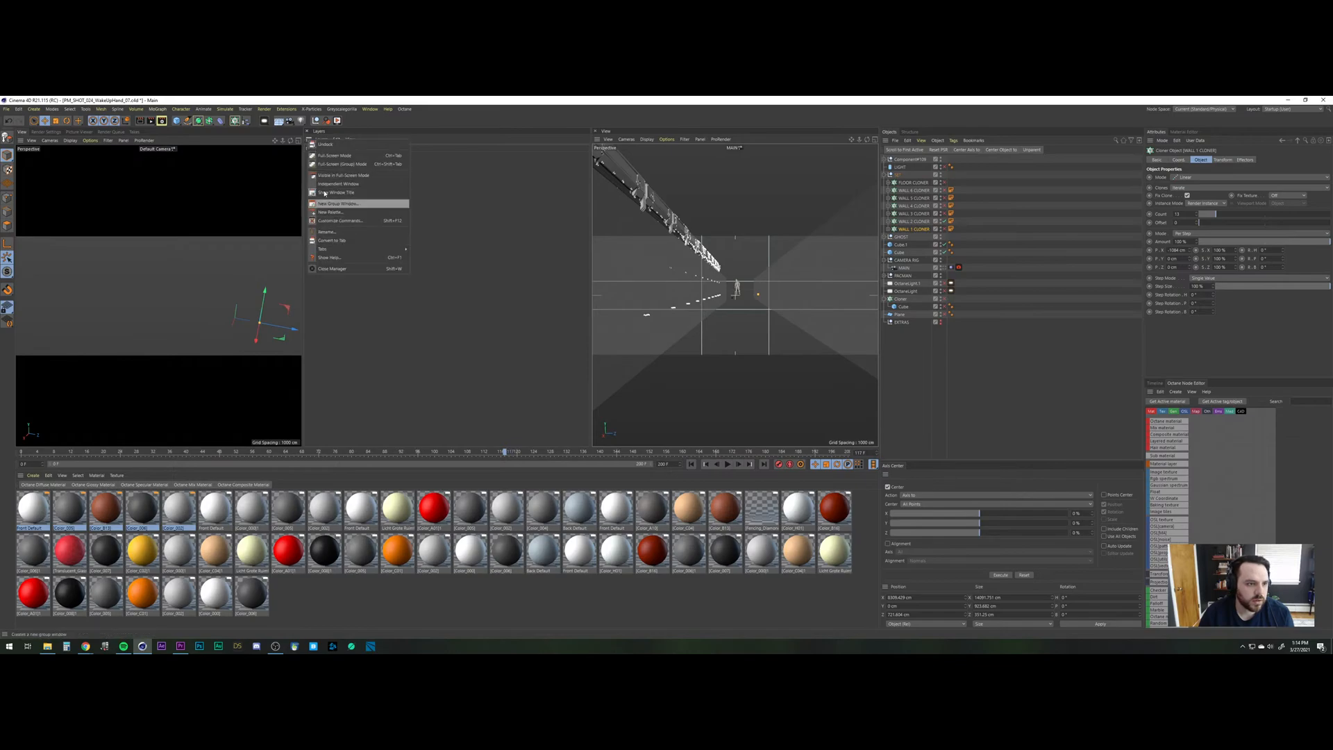
{"action": "left_click", "coordinate": [325, 144]}
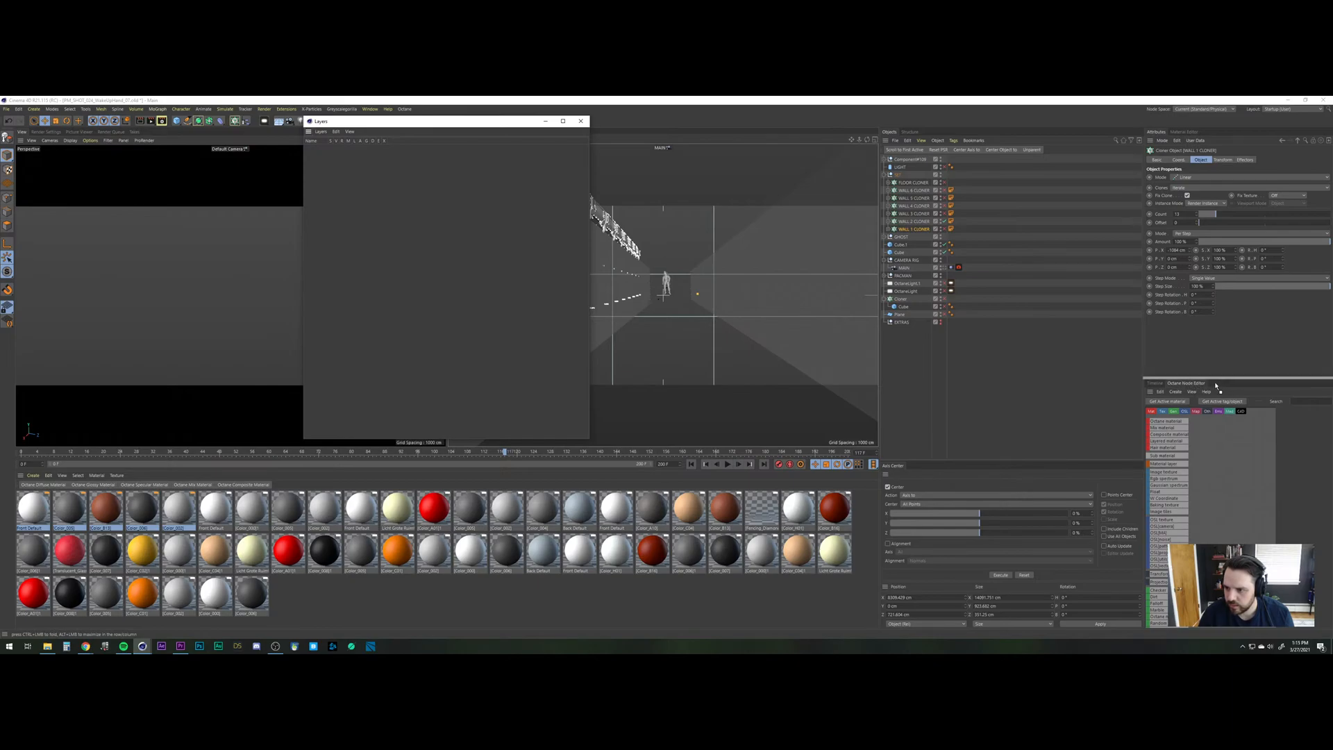
Dock the Layer Manager below the object attributes, and create a new layer named SET PIECES.
{"action": "left_click_drag", "start_coordinate": [1195, 384], "coordinate": [1215, 381]}
{"action": "left_click_drag", "start_coordinate": [1215, 293], "coordinate": [1222, 329]}
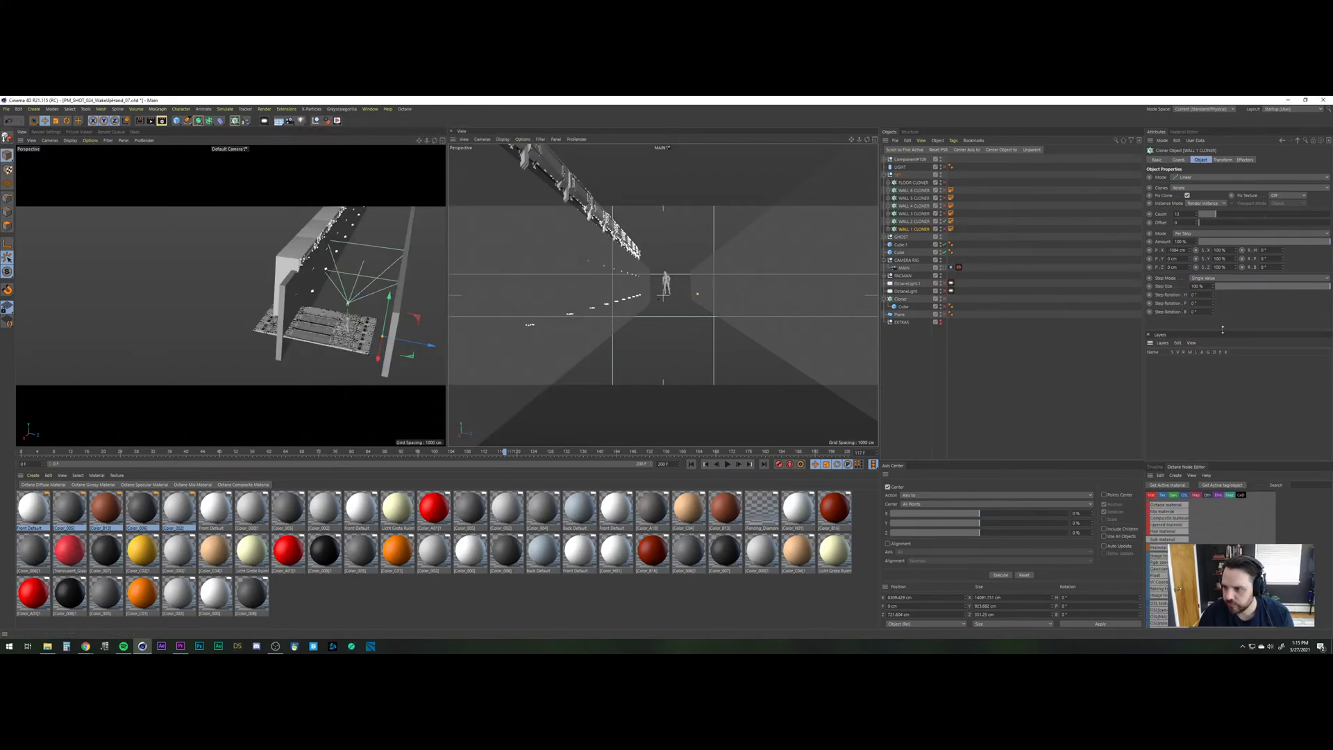
{"action": "left_click", "coordinate": [1163, 343]}
{"action": "left_click", "coordinate": [1174, 357]}
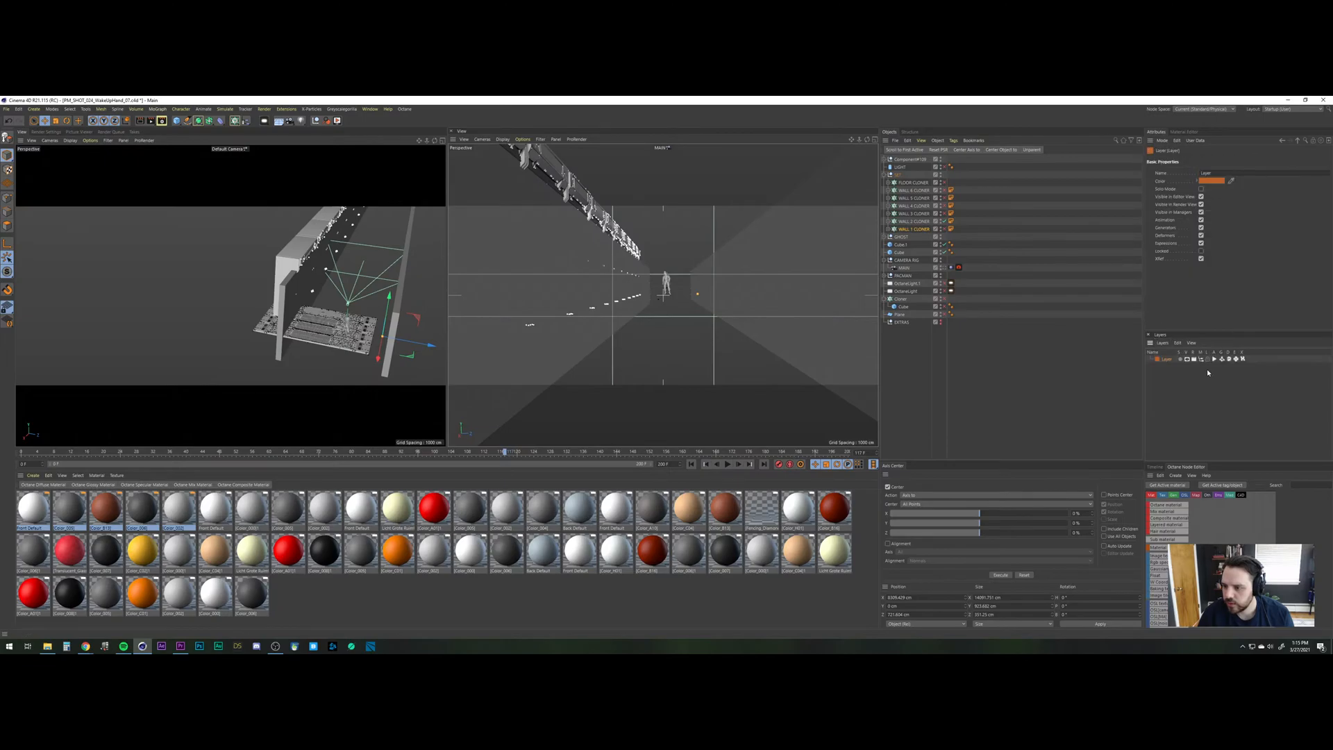
{"action": "double_click", "coordinate": [1166, 360]}
{"action": "type", "text": "SET PIEC"}
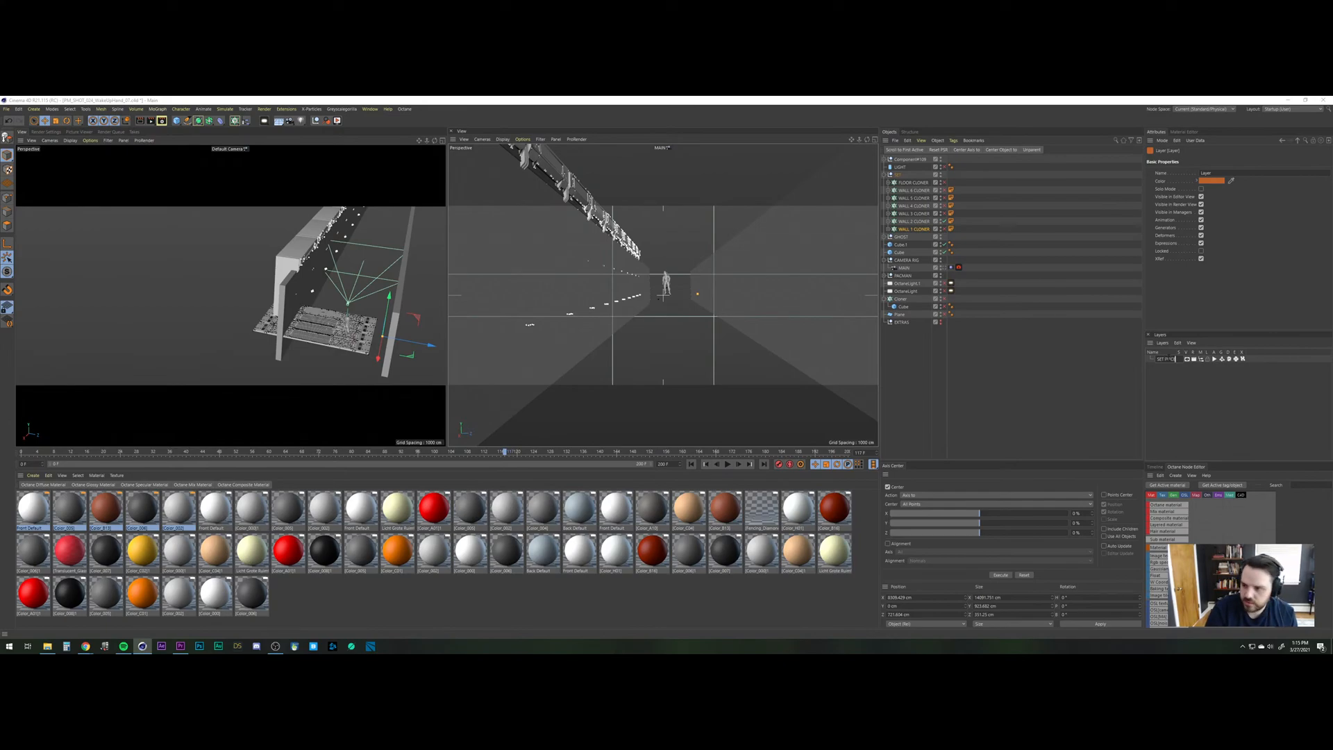
{"action": "key", "text": "Return"}
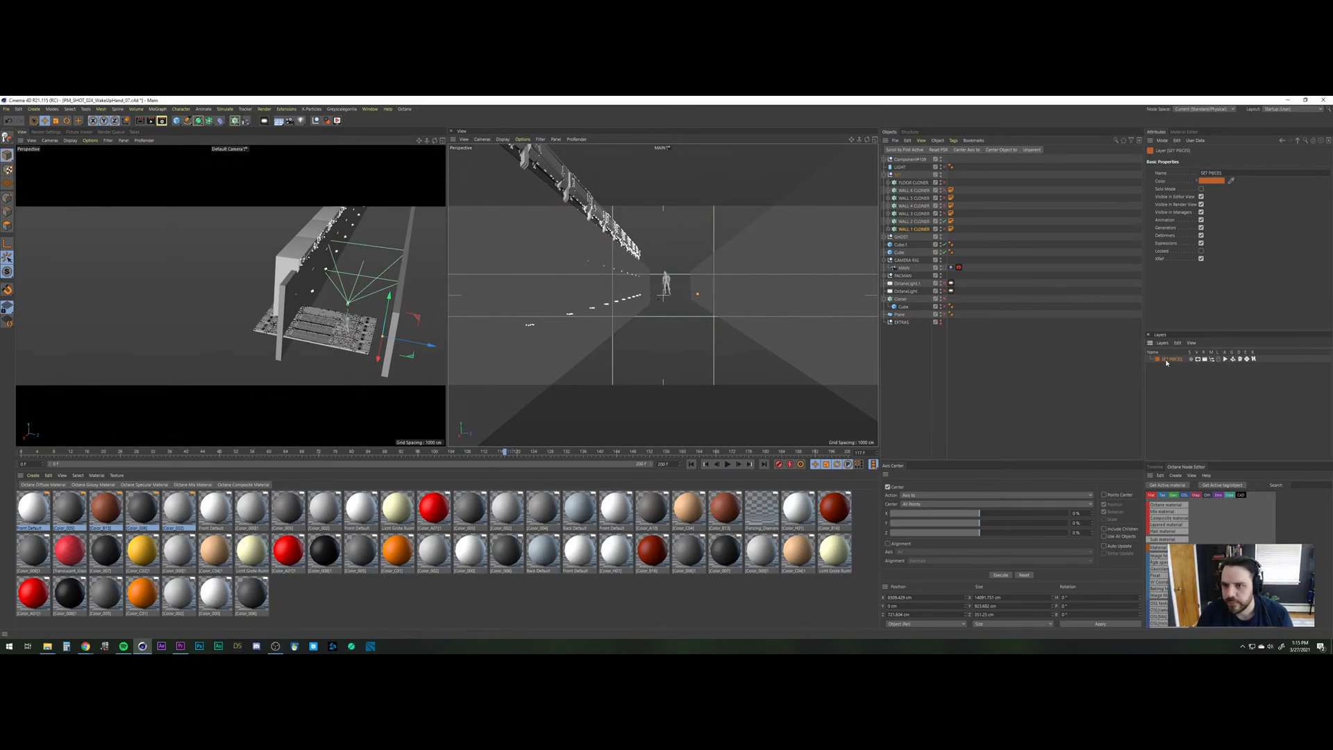
Assign the floor and all wall cloners to SET PIECES, and hide that layer from the views and the object list with its generators off.
{"action": "left_click", "coordinate": [914, 183]}
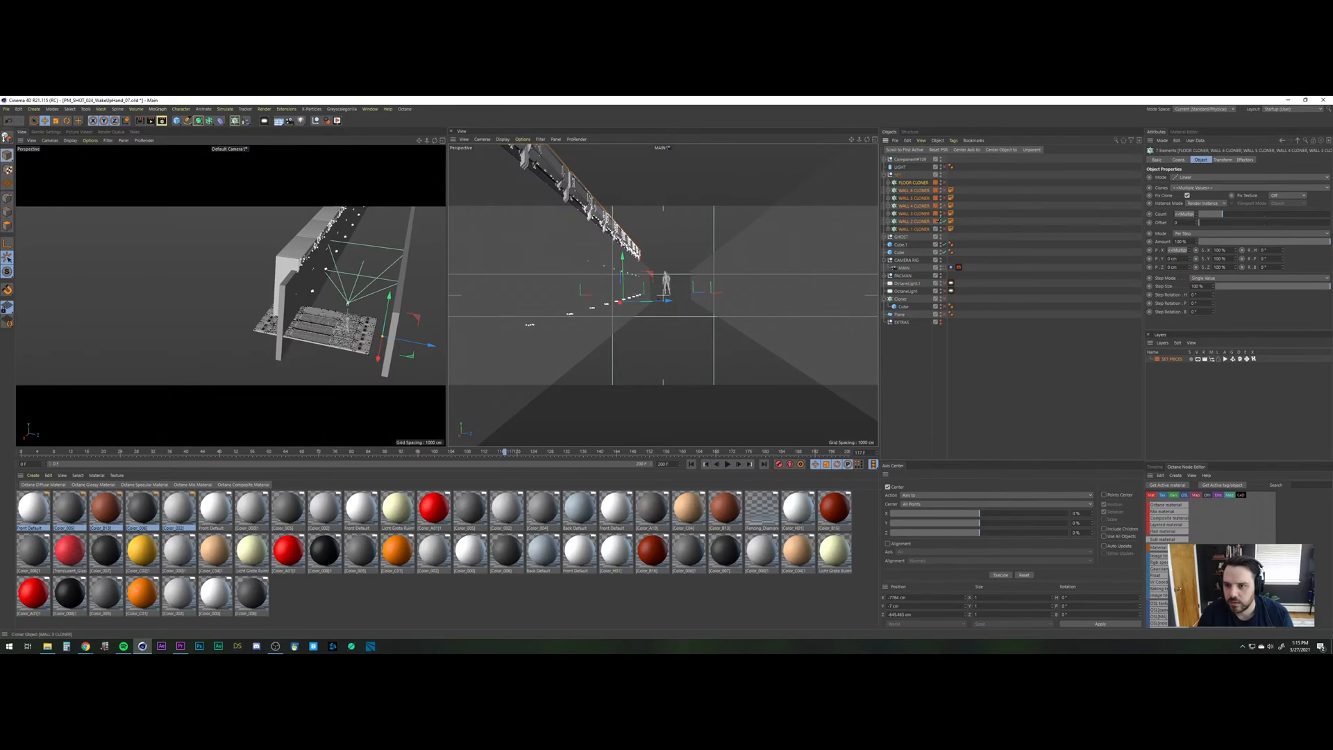
{"action": "left_click", "coordinate": [1199, 361]}
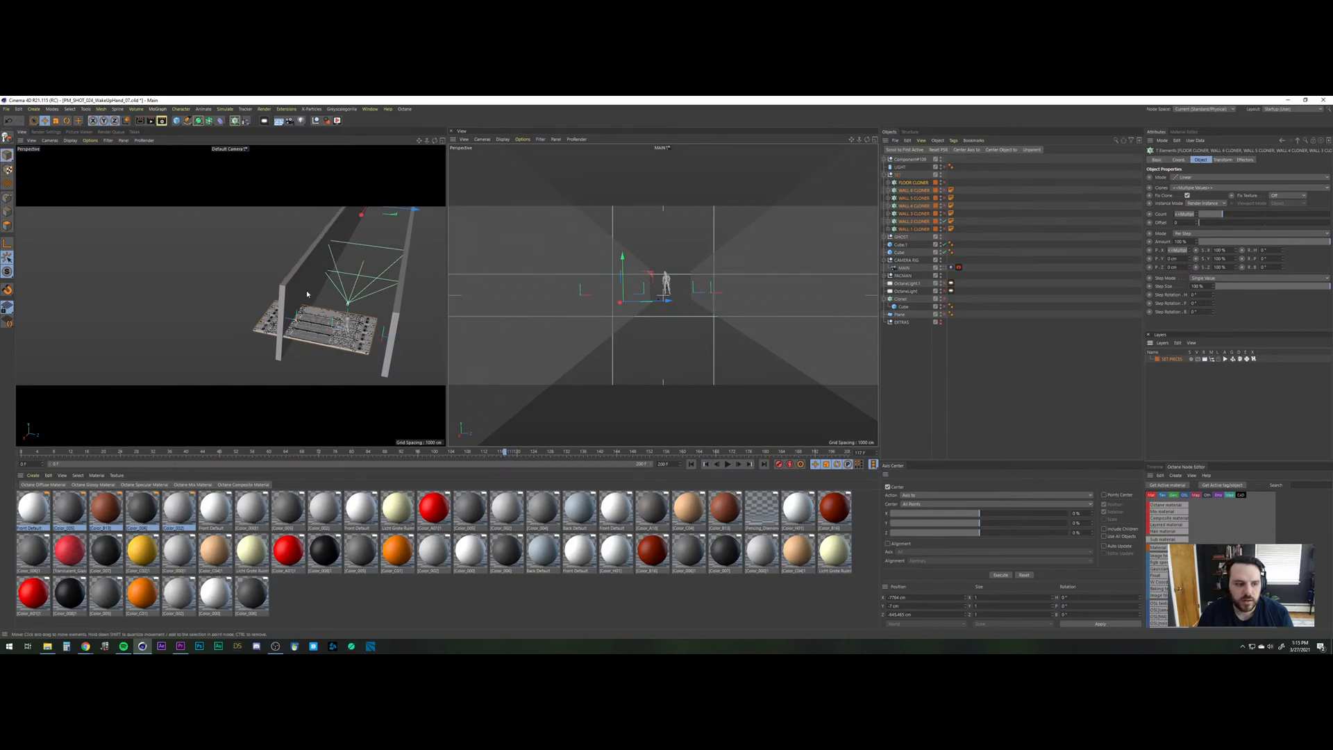
{"action": "right_click_drag", "start_coordinate": [303, 310], "coordinate": [300, 361], "text": "alt"}
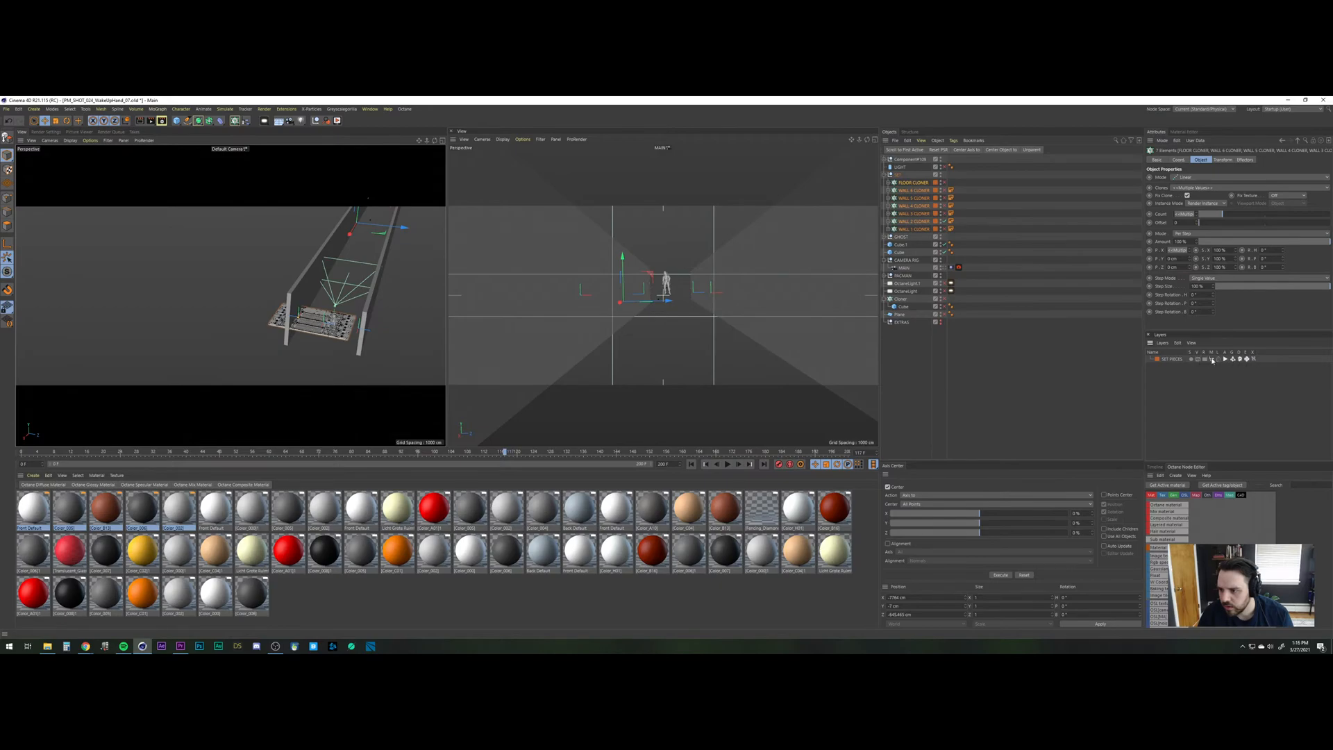
{"action": "left_click", "coordinate": [1233, 359]}
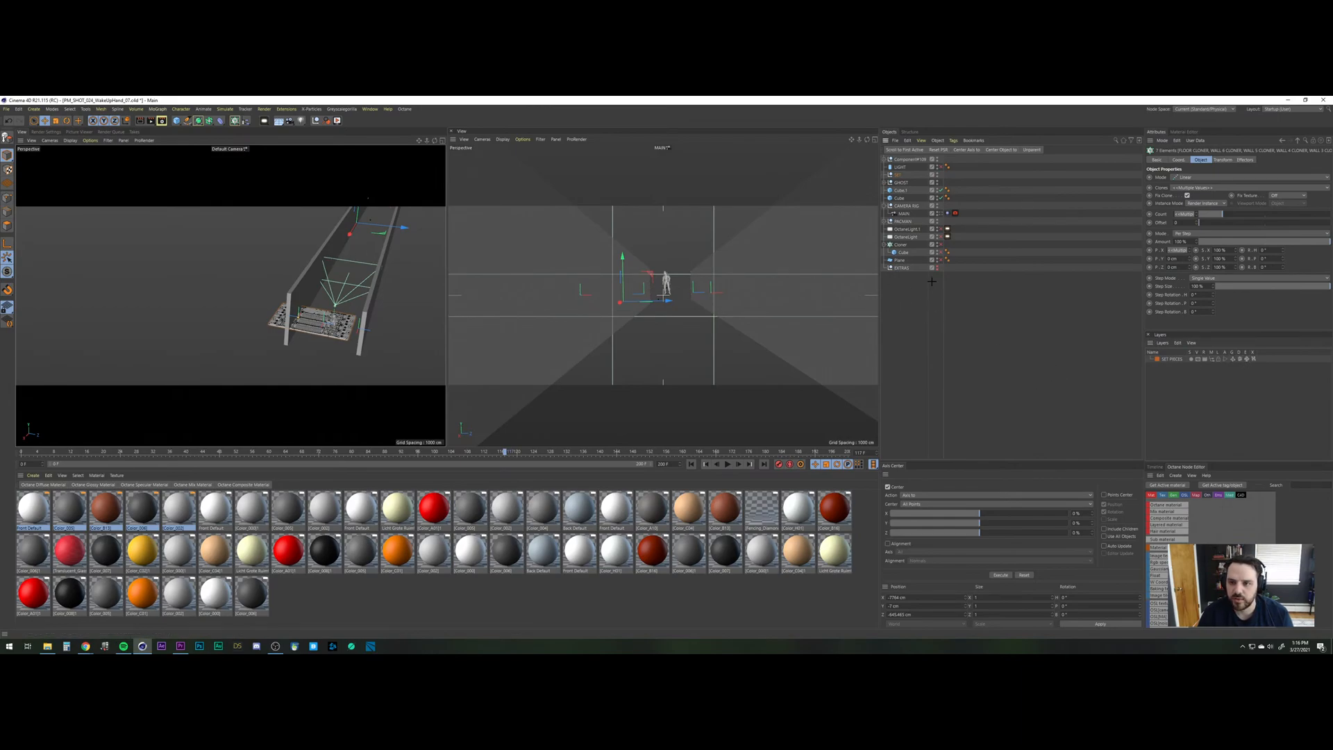
{"action": "left_click", "coordinate": [427, 275]}
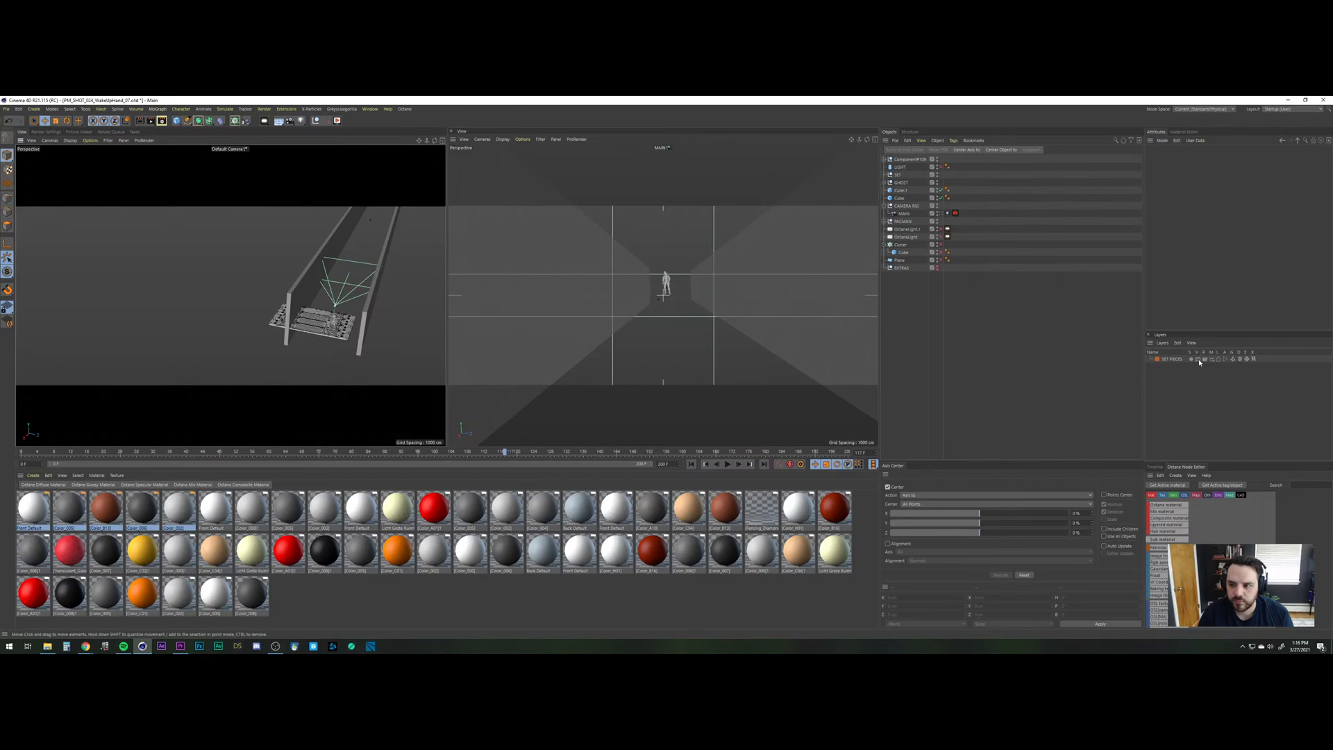
Restore the SET PIECES layer in the views and object list, unlock it, and check the contents of the FLOOR CLONER.
{"action": "left_click", "coordinate": [1240, 359]}
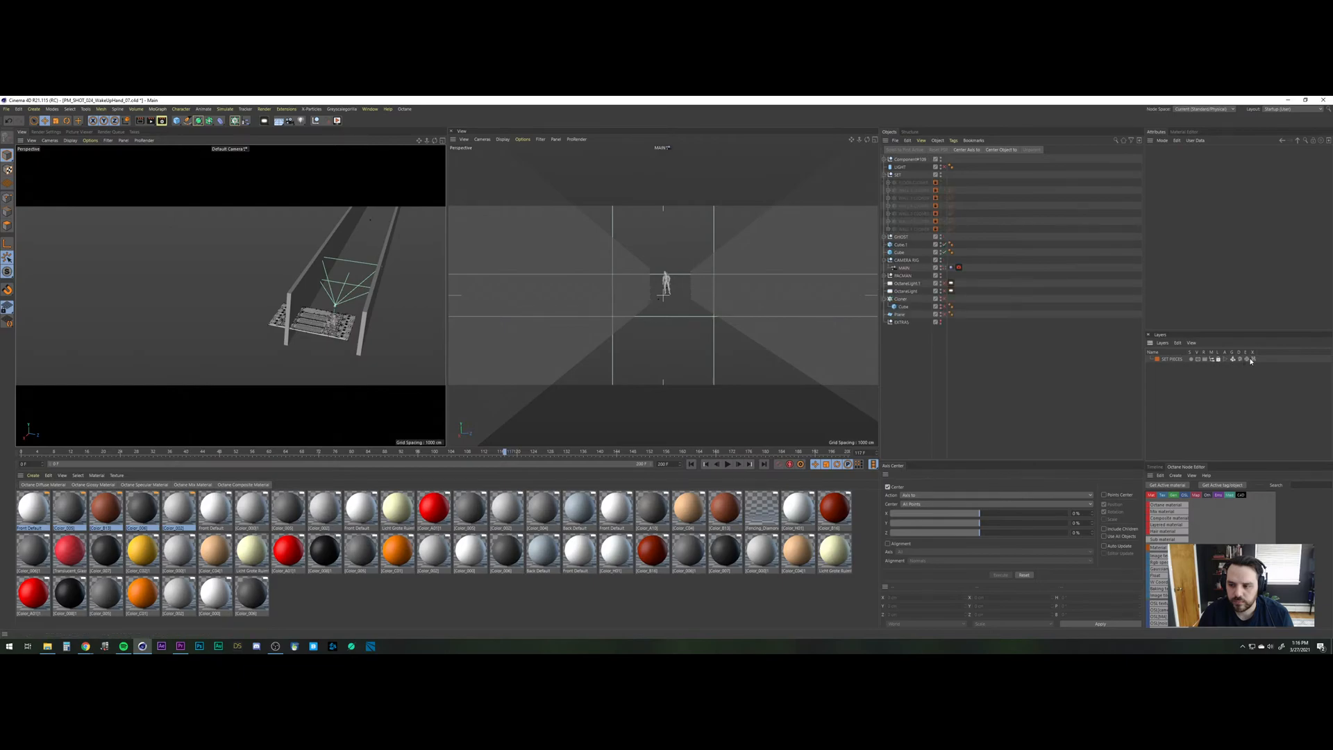
{"action": "left_click", "coordinate": [1248, 359]}
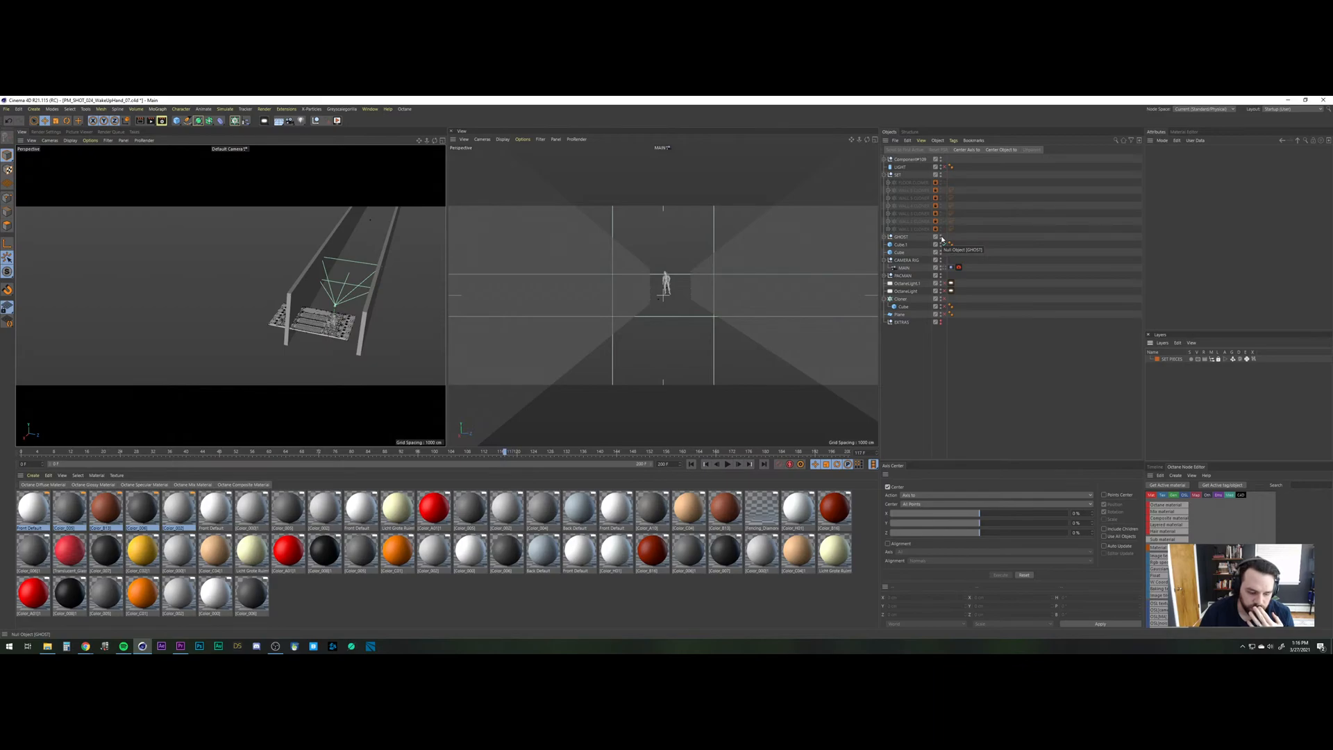
{"action": "left_click", "coordinate": [1203, 360]}
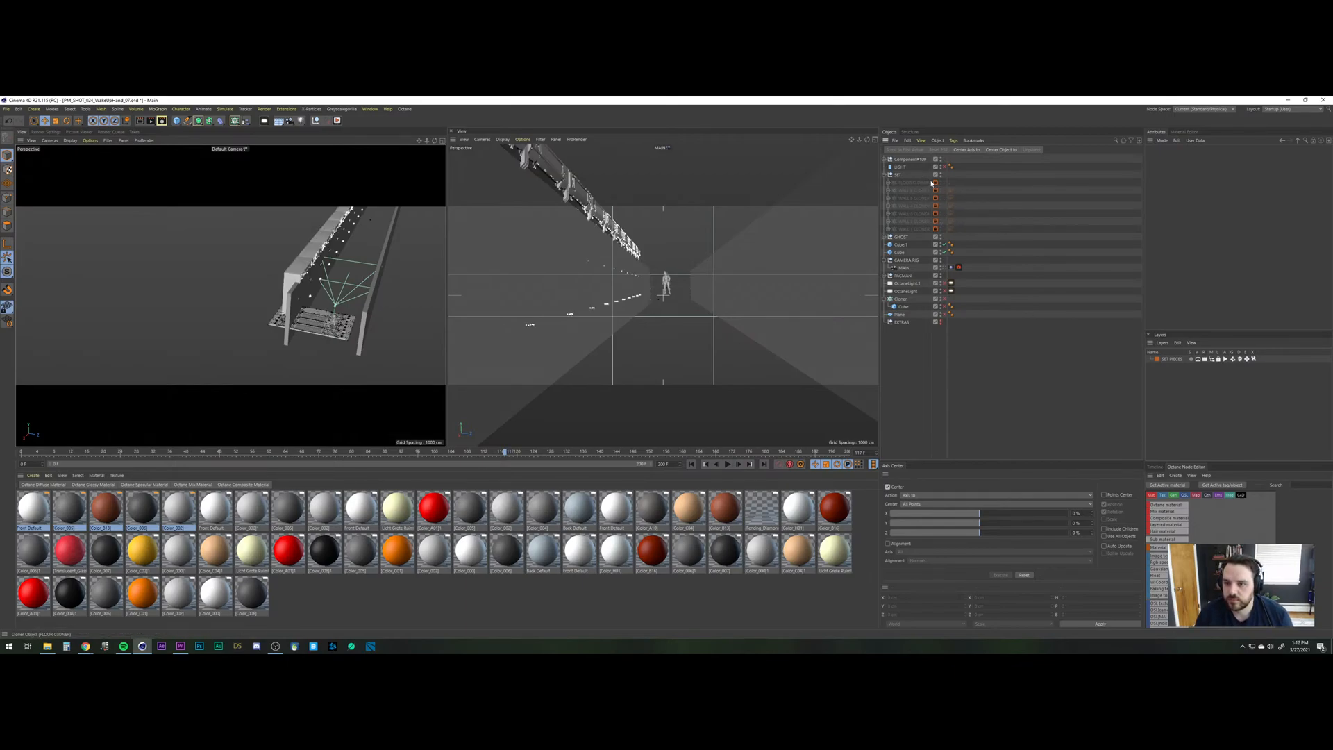
{"action": "left_click", "coordinate": [1218, 359]}
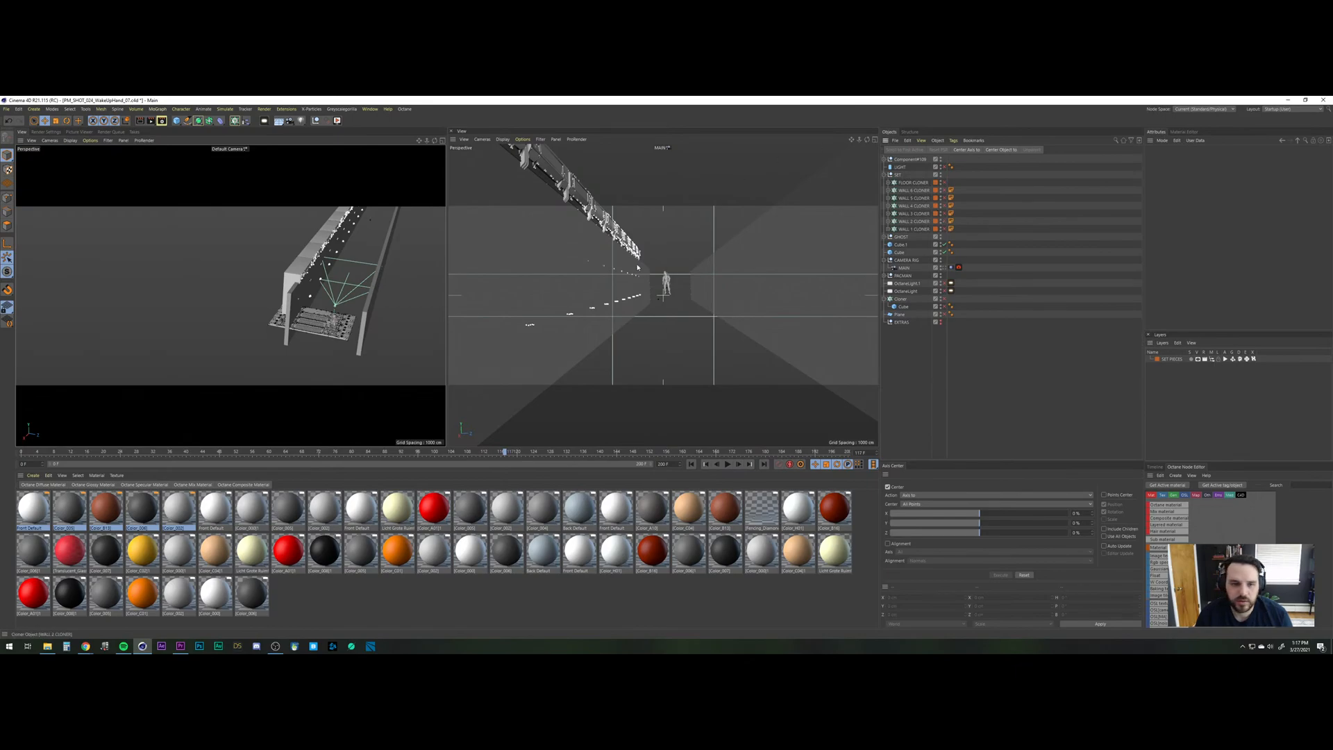
{"action": "left_click", "coordinate": [889, 183]}
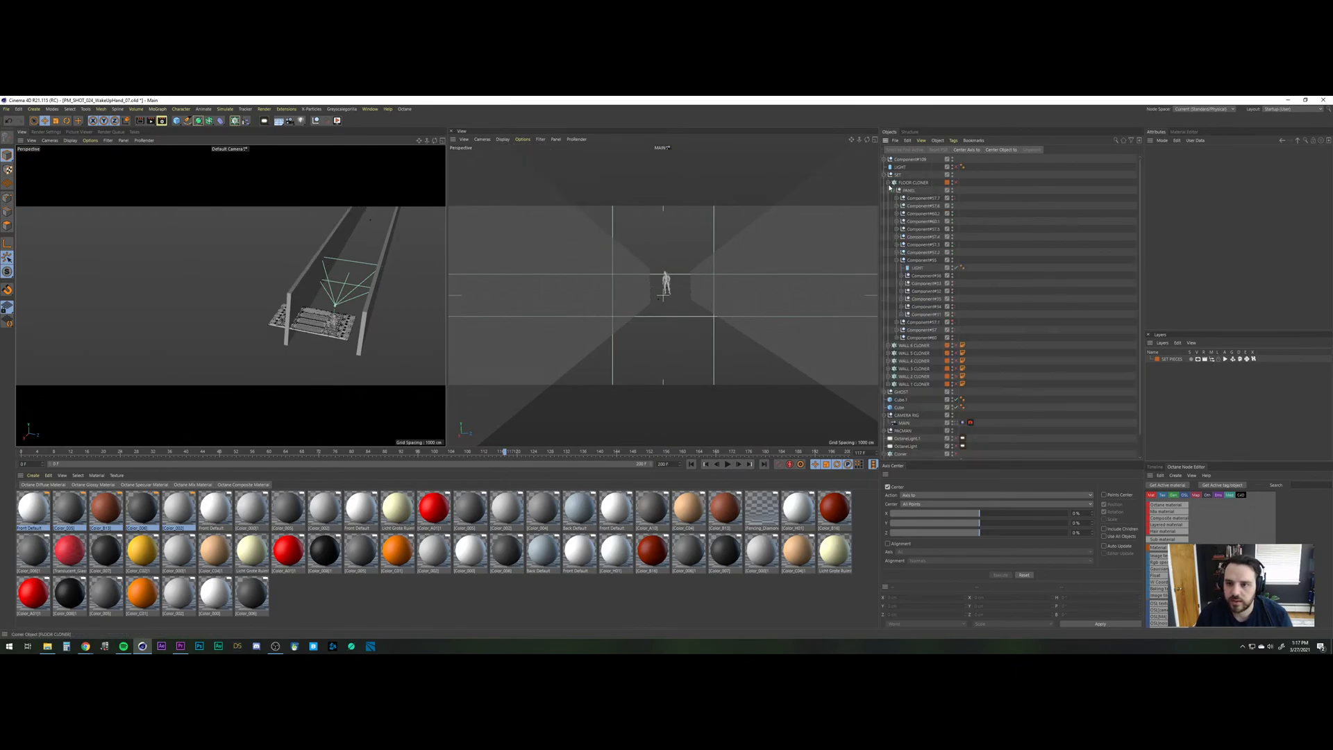
{"action": "left_click", "coordinate": [889, 183]}
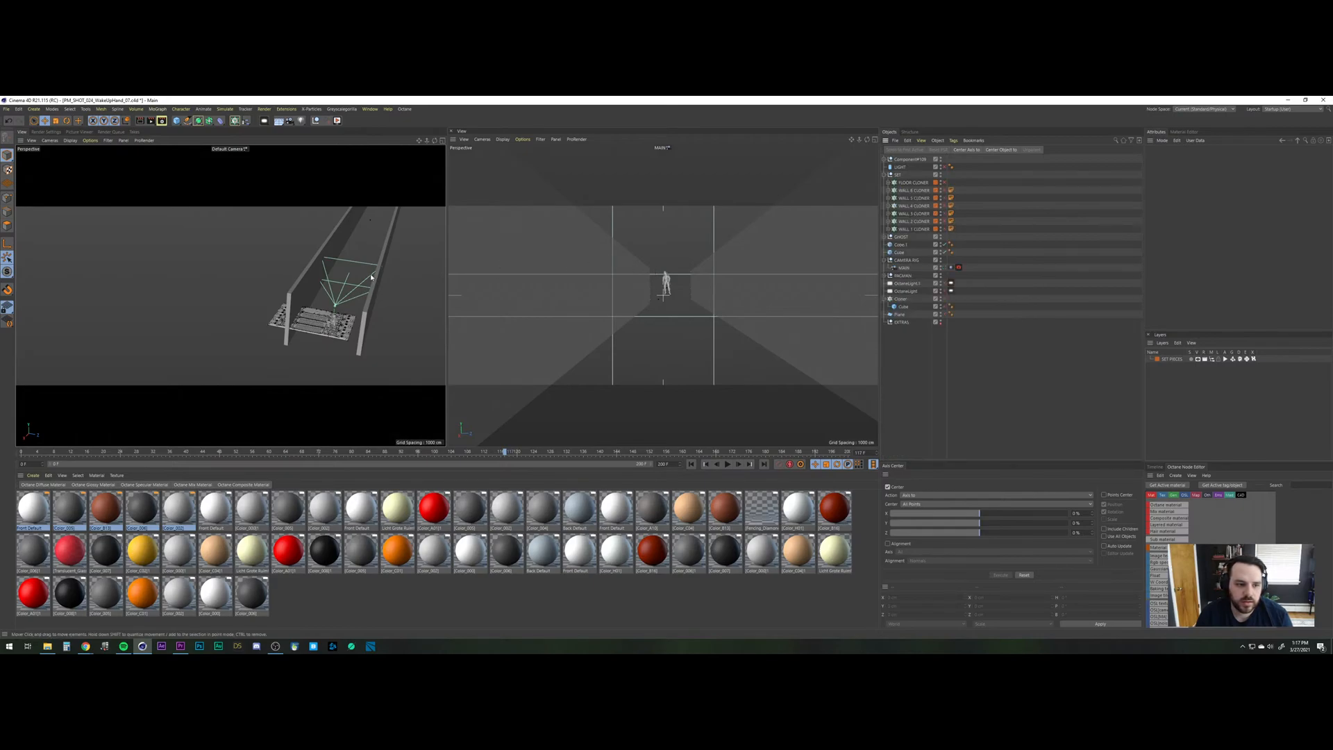
Widen the working perspective view beside the camera view, and frame the near end of the corridor in it.
{"action": "left_click_drag", "start_coordinate": [447, 265], "coordinate": [620, 273]}
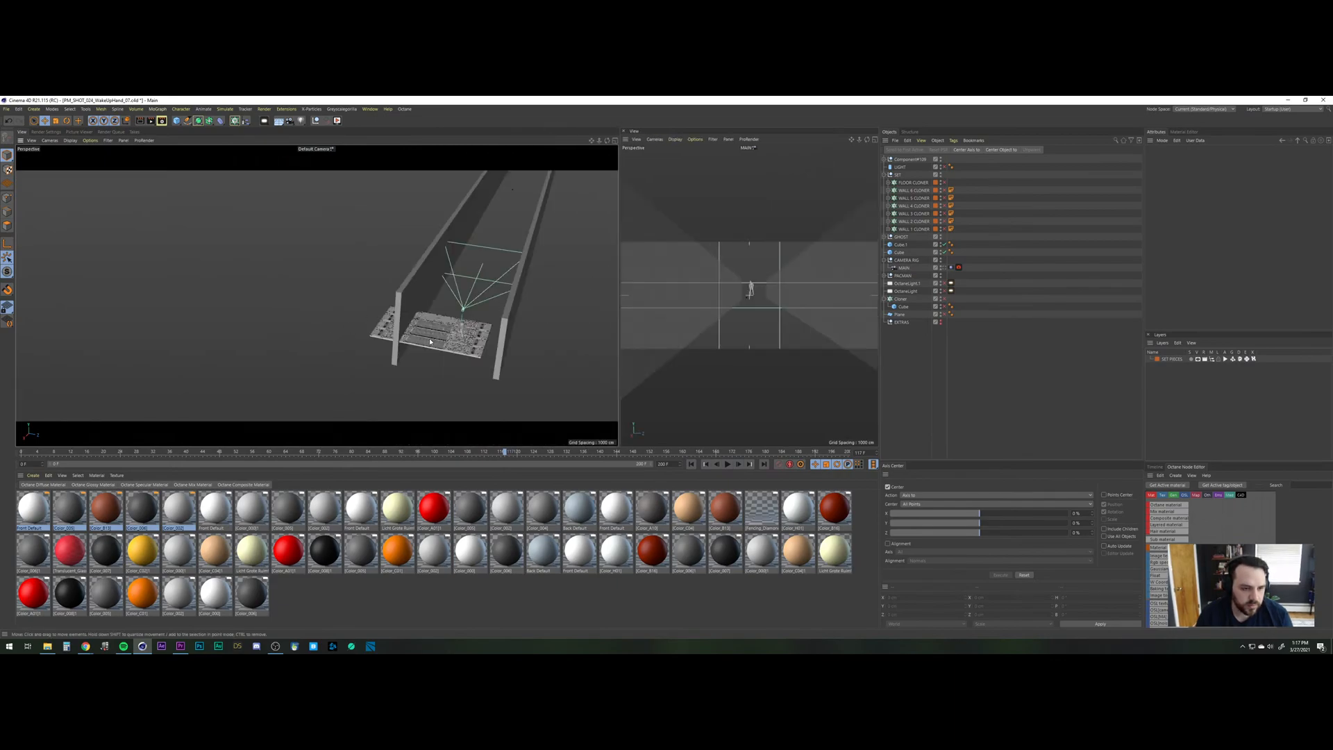
{"action": "right_click_drag", "start_coordinate": [424, 353], "coordinate": [420, 357], "text": "alt"}
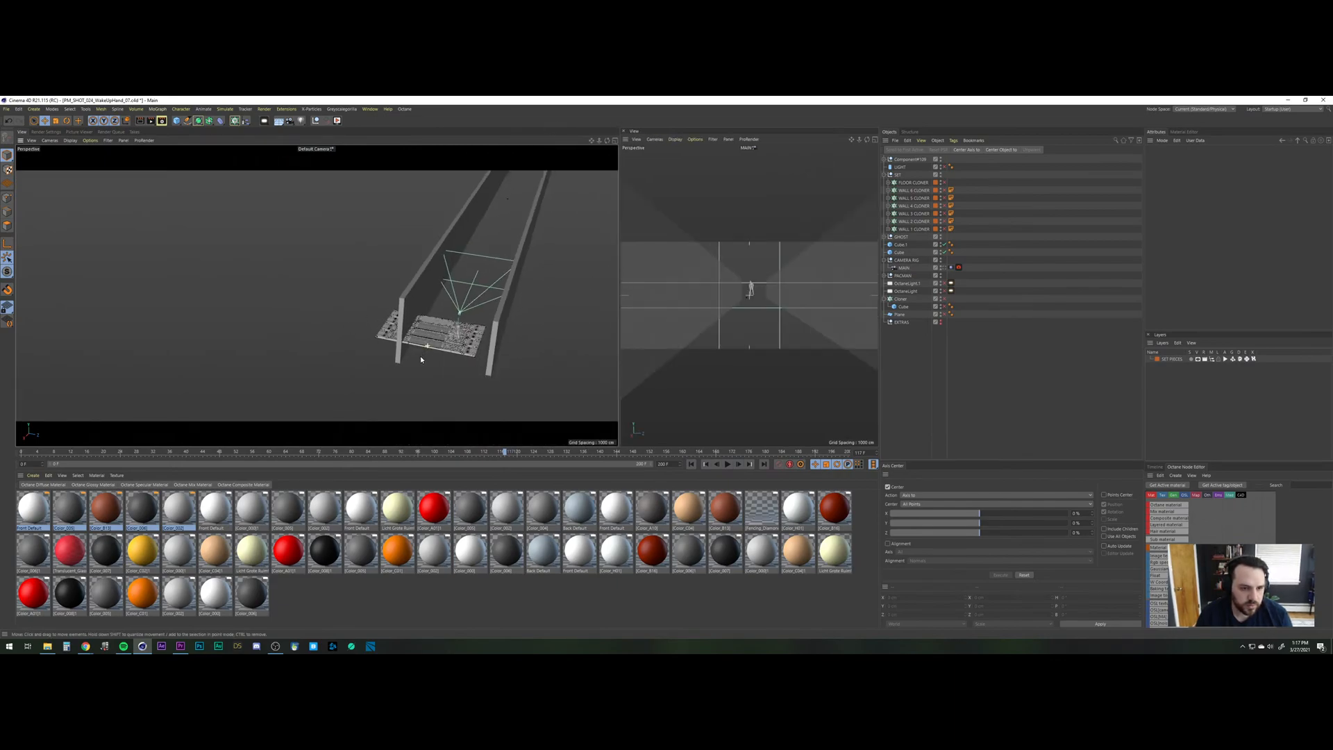
{"action": "middle_click_drag", "start_coordinate": [422, 342], "coordinate": [320, 352], "text": "alt"}
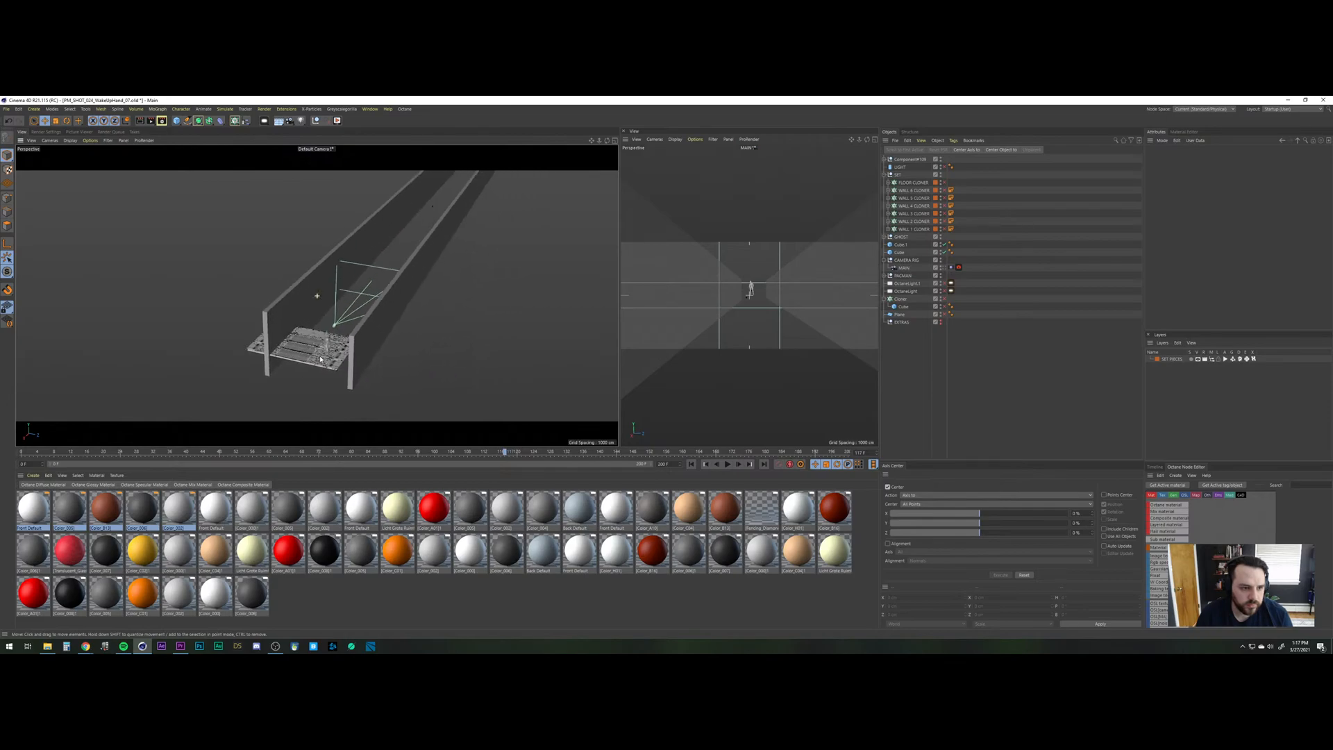
{"action": "left_click_drag", "start_coordinate": [317, 355], "coordinate": [324, 354], "text": "alt"}
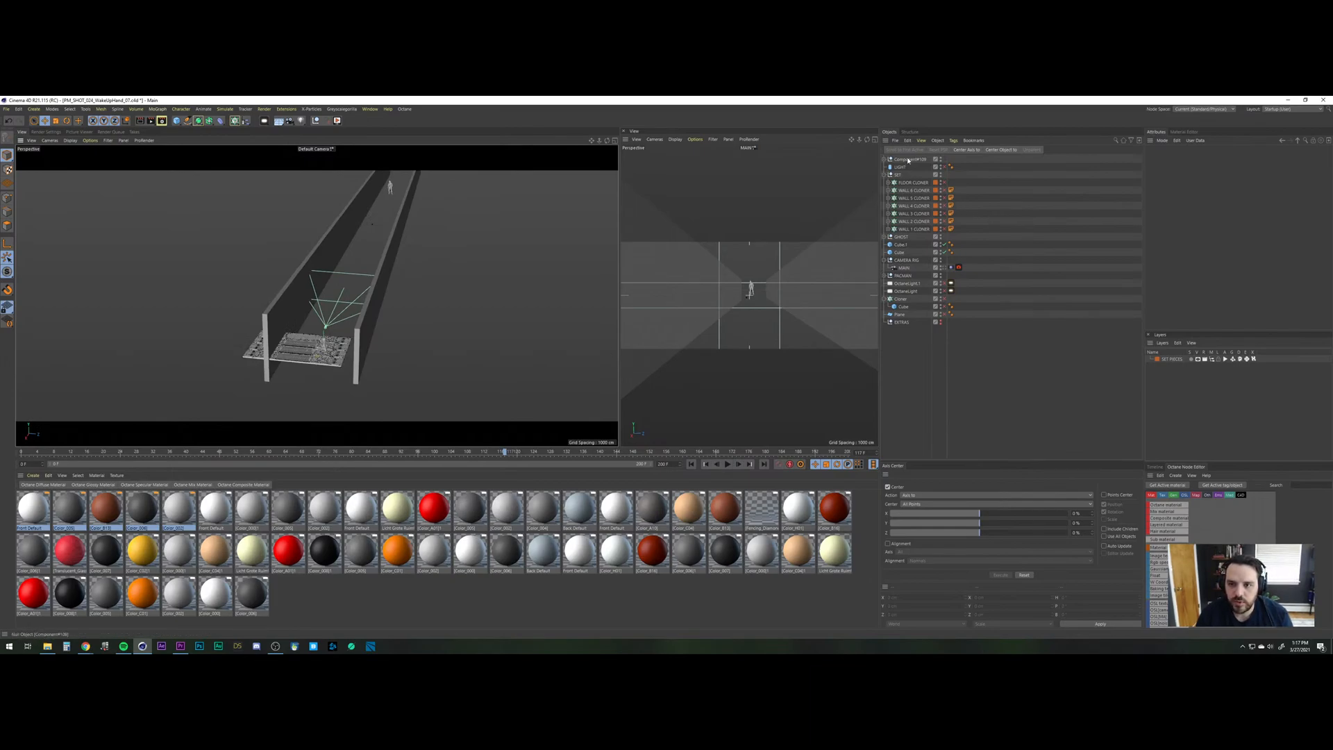
Add a cloner named CEILING PIPE and nest the loose kitbash component from the top of the object list inside it.
{"action": "left_click_drag", "start_coordinate": [909, 161], "coordinate": [906, 248]}
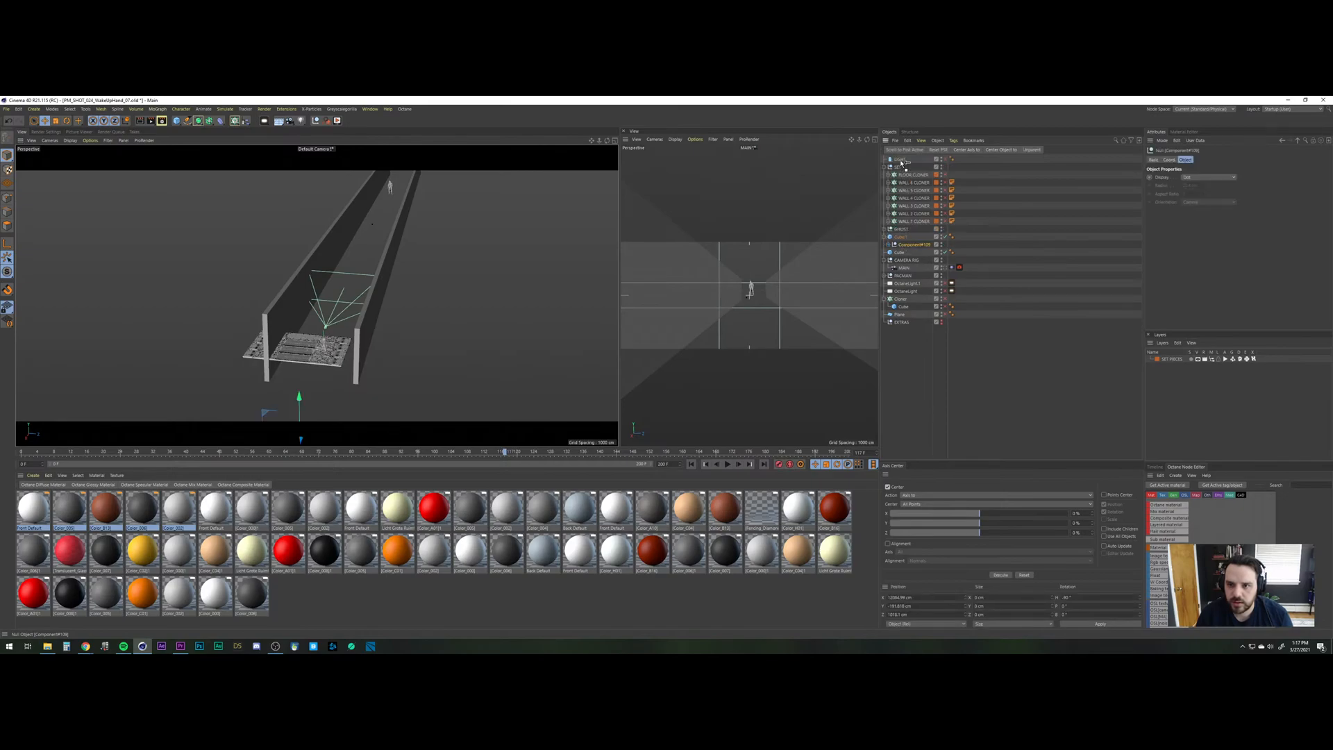
{"action": "key", "text": "ctrl+z"}
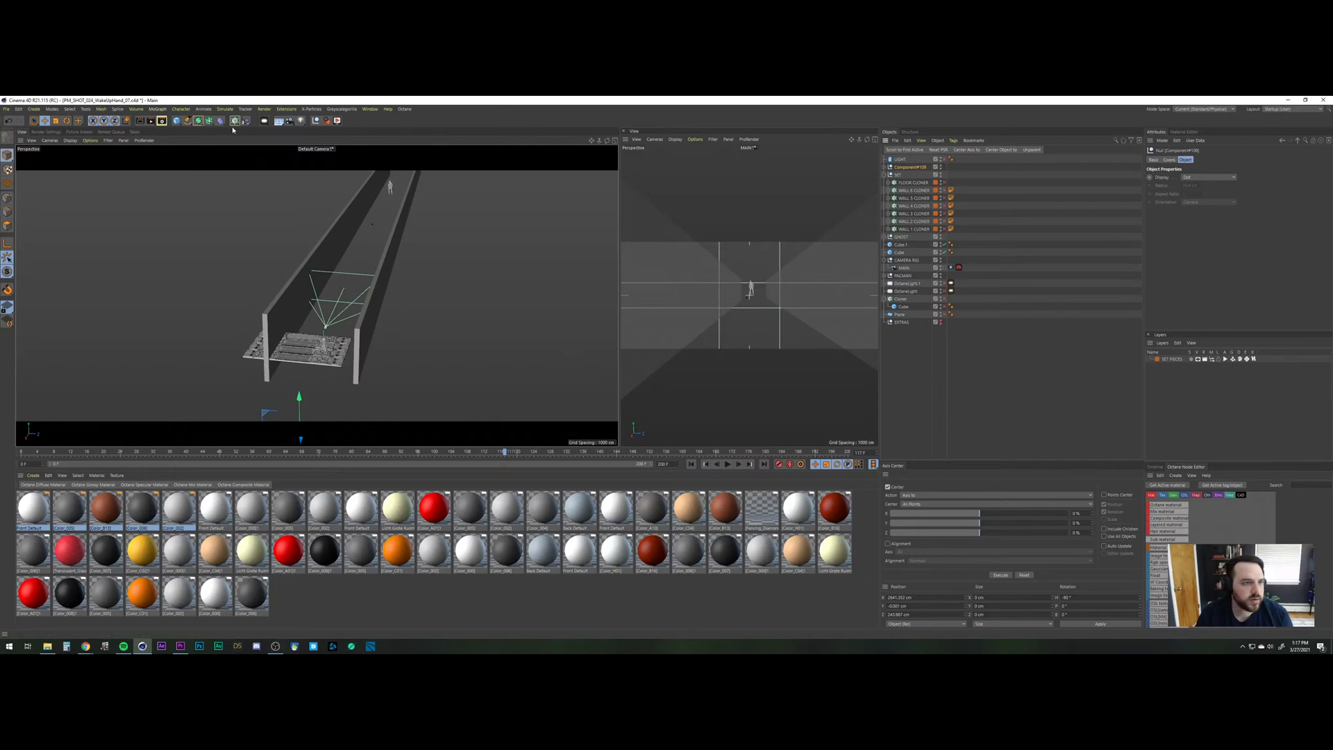
{"action": "left_click", "coordinate": [235, 123]}
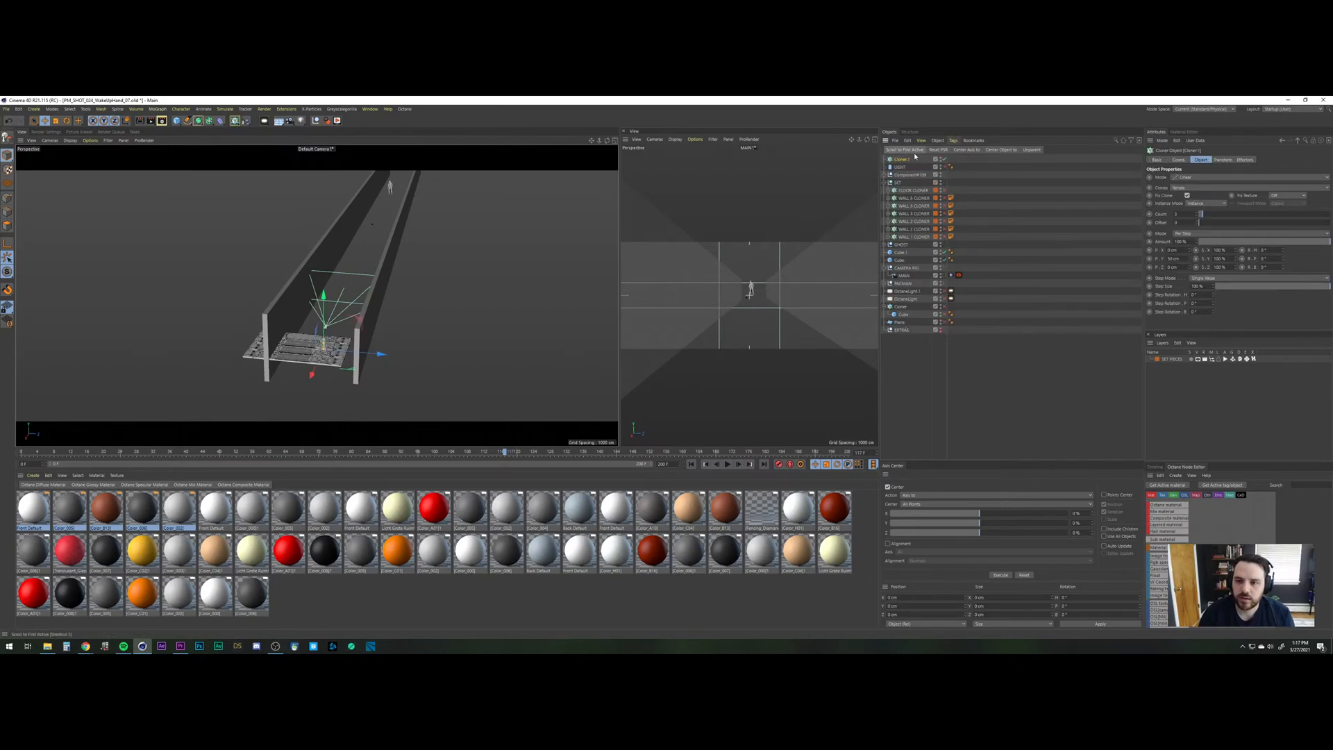
{"action": "double_click", "coordinate": [903, 160]}
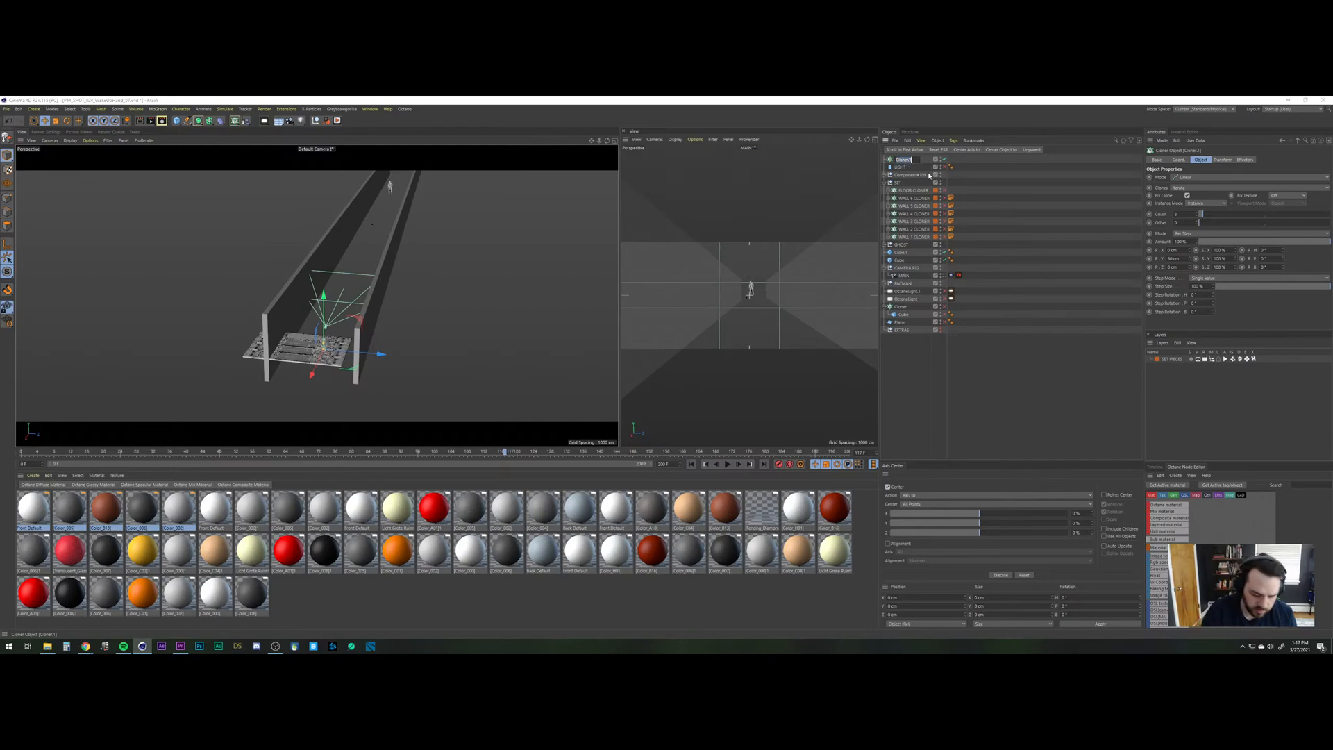
{"action": "type", "text": "CEILIN"}
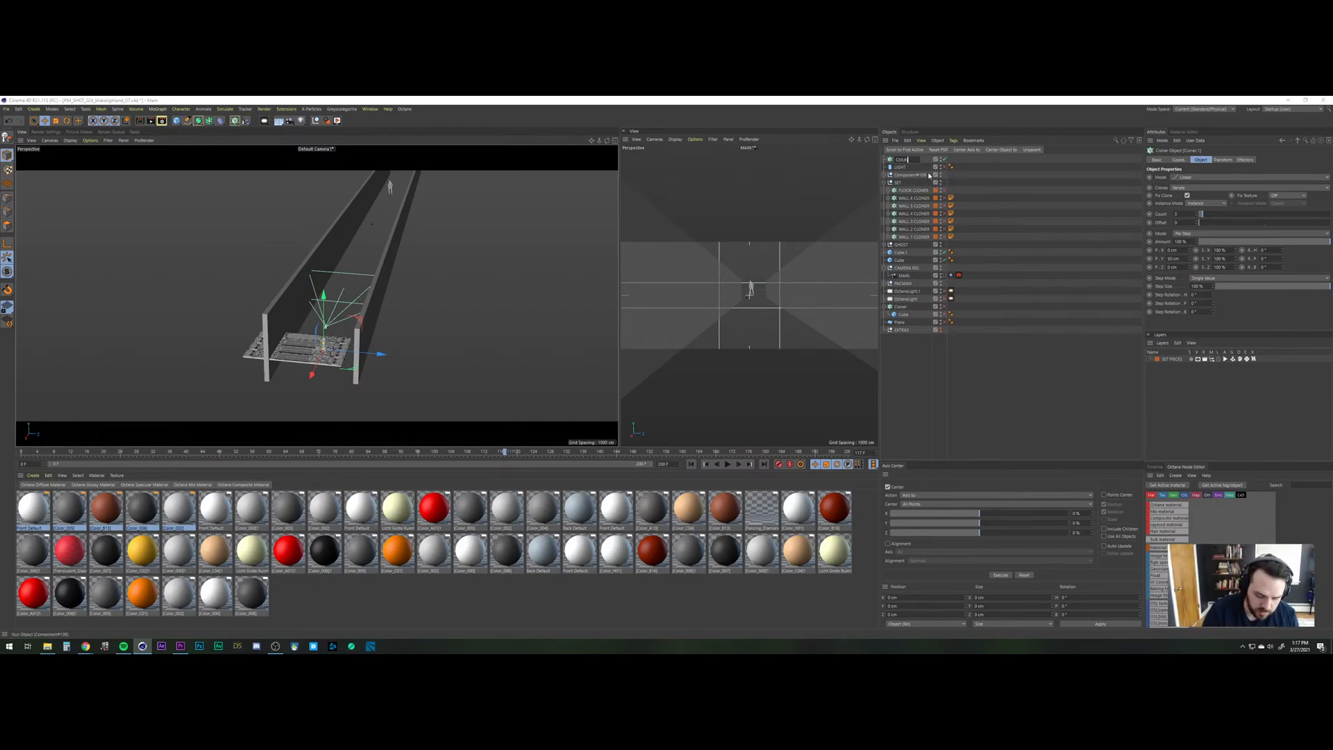
{"action": "type", "text": "G PIPE"}
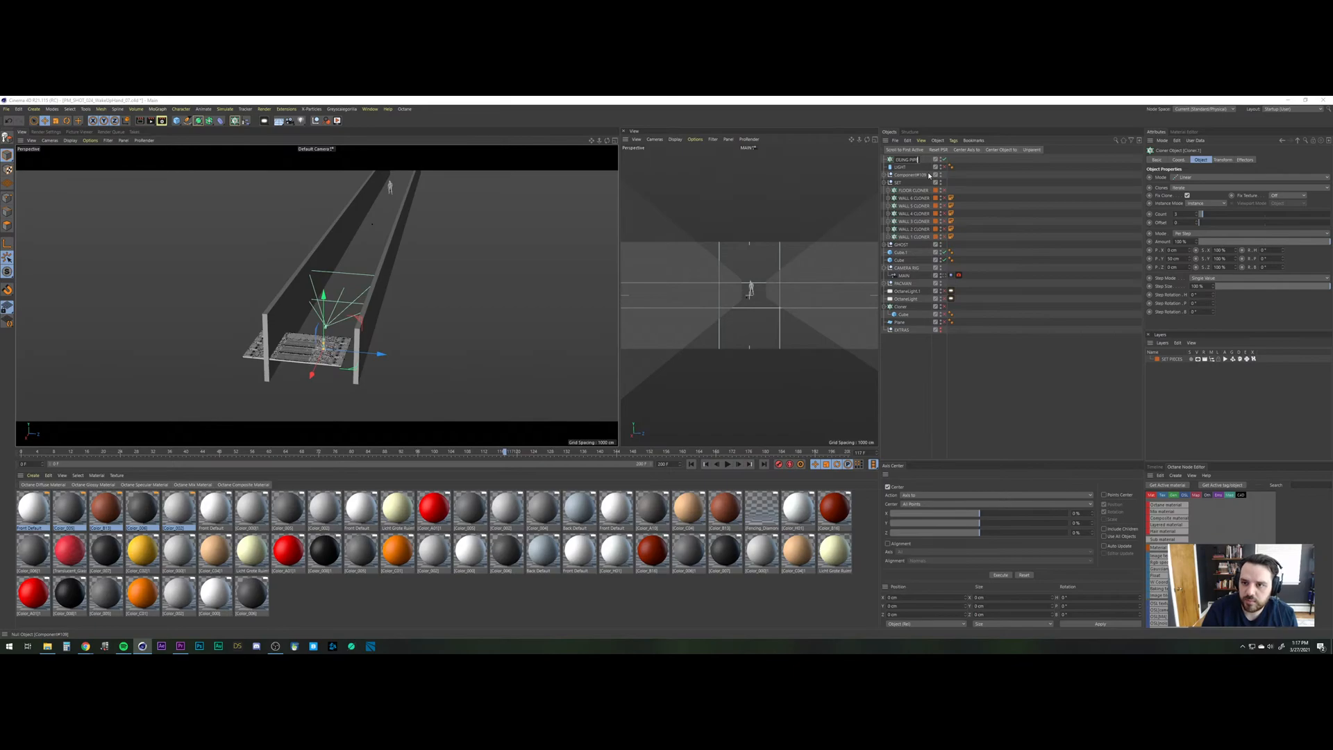
{"action": "key", "text": "Return"}
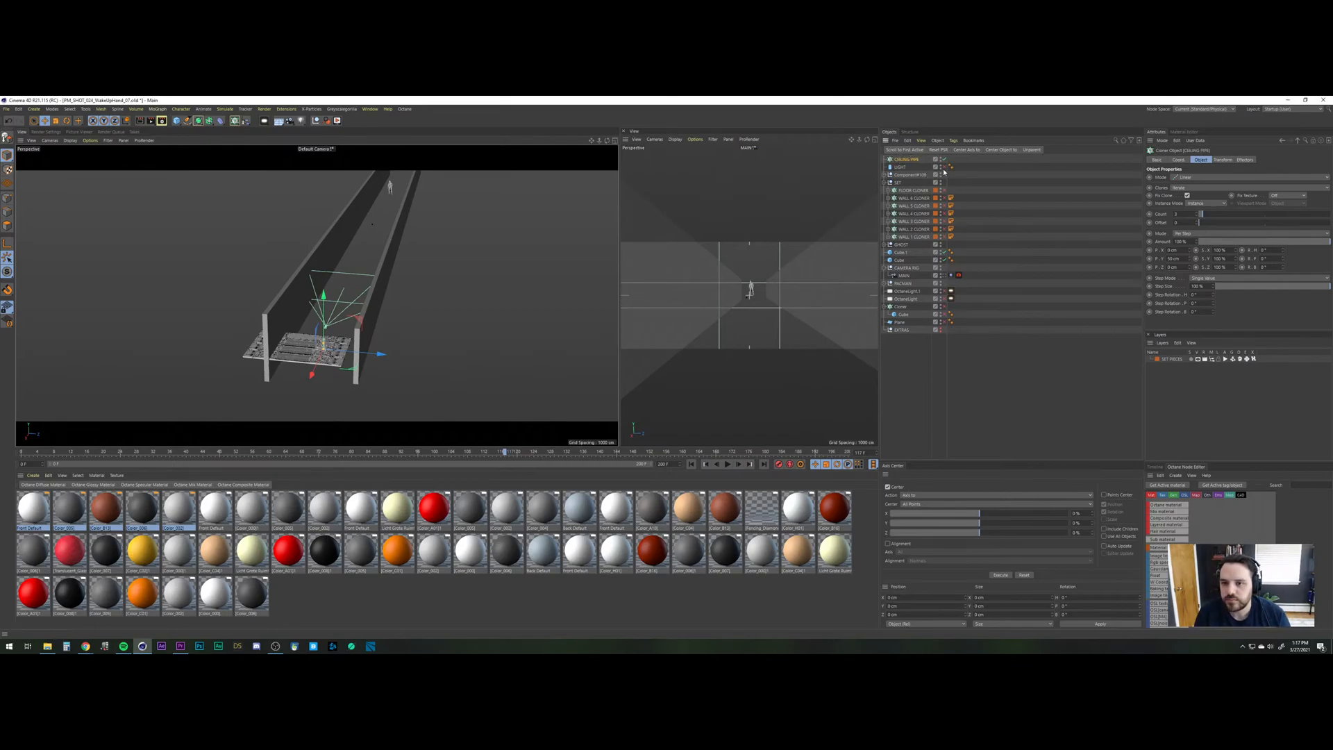
{"action": "left_click_drag", "start_coordinate": [906, 174], "coordinate": [912, 160]}
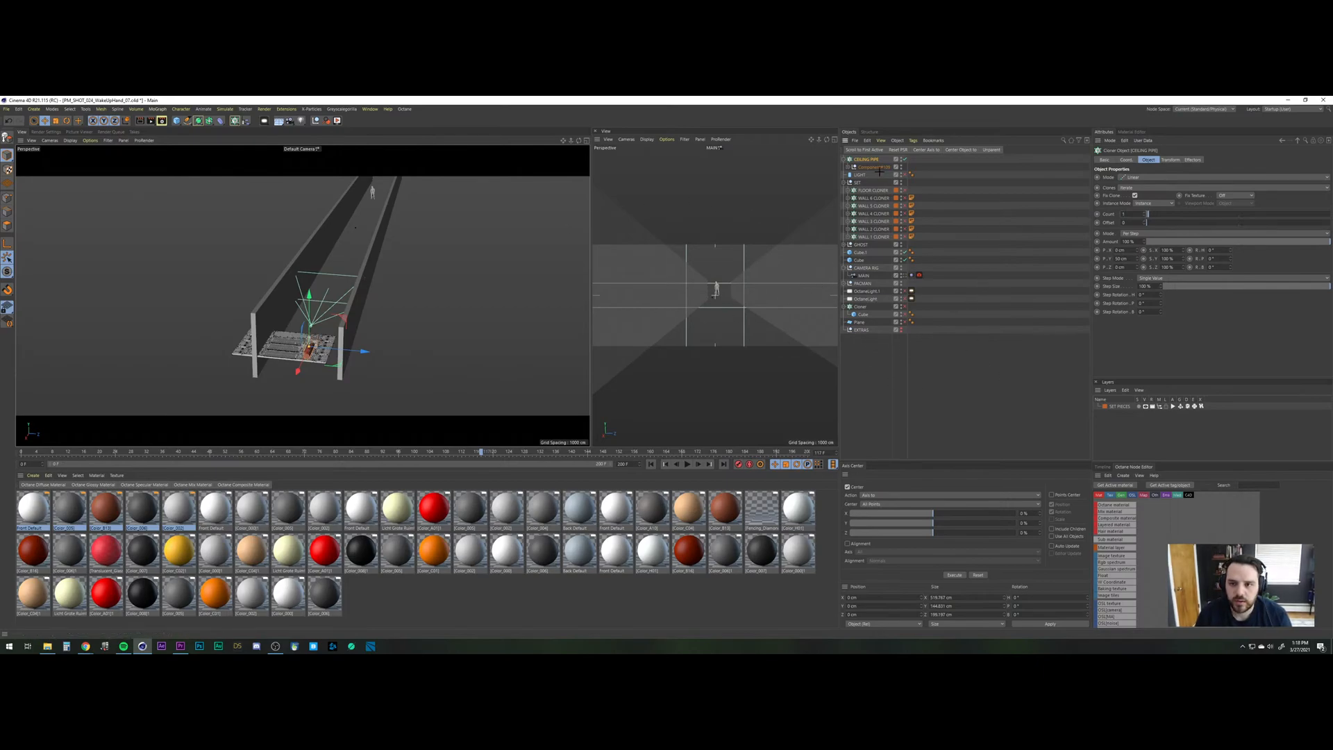
Raise the CEILING PIPE cloner straight up from the floor between the corridor walls.
{"action": "left_click", "coordinate": [982, 381]}
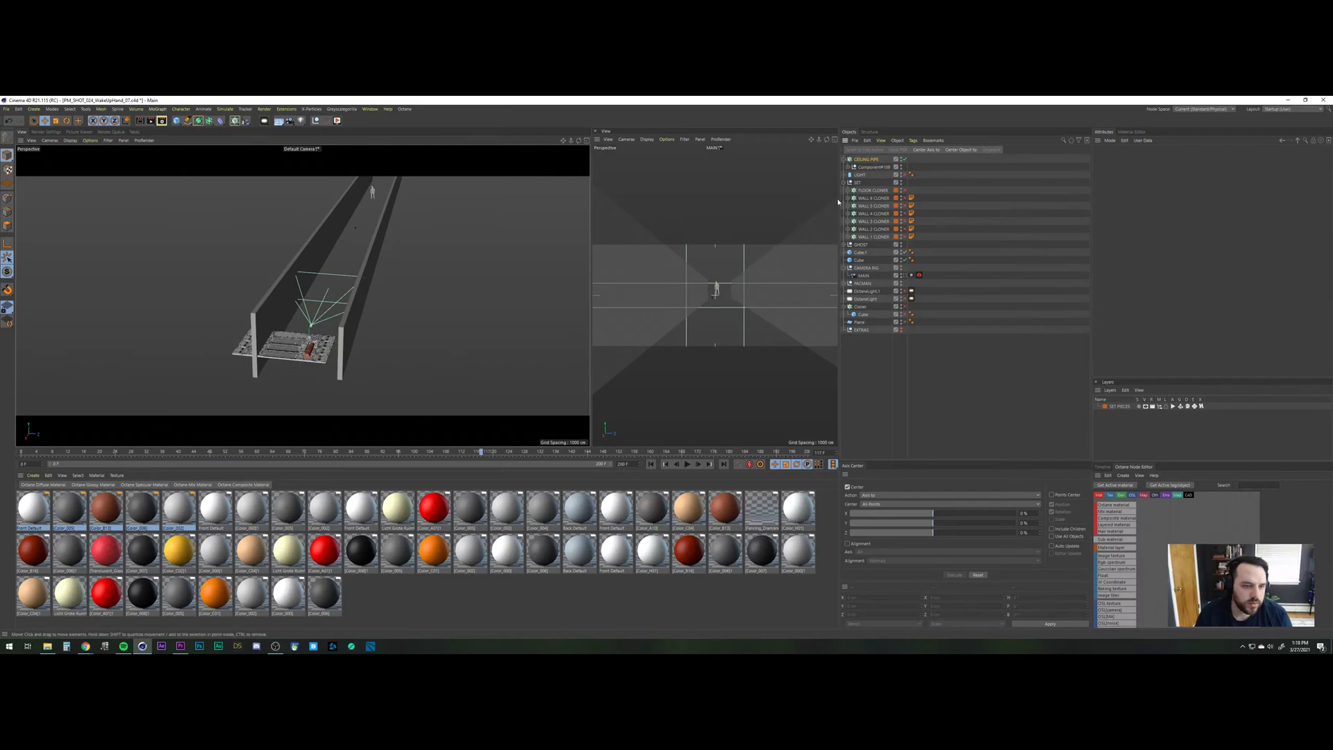
{"action": "left_click", "coordinate": [866, 159]}
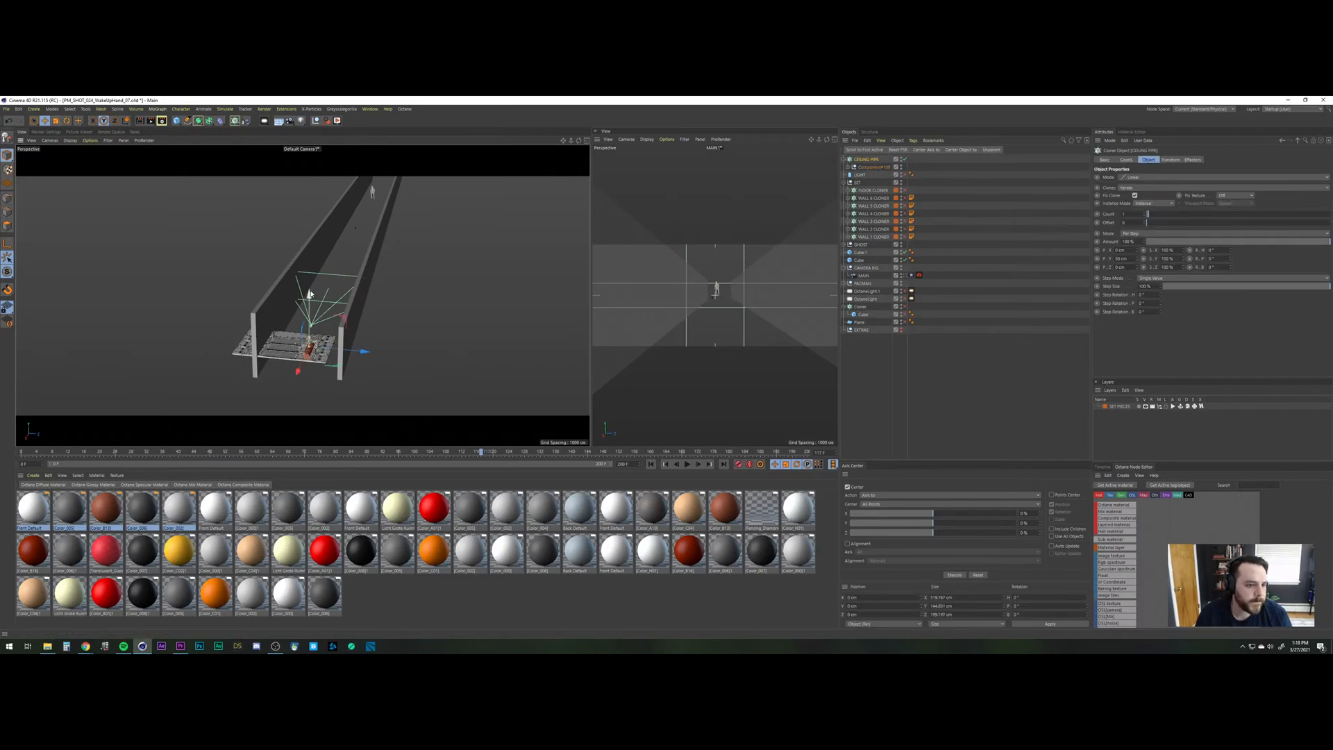
{"action": "left_click_drag", "start_coordinate": [310, 294], "coordinate": [310, 241]}
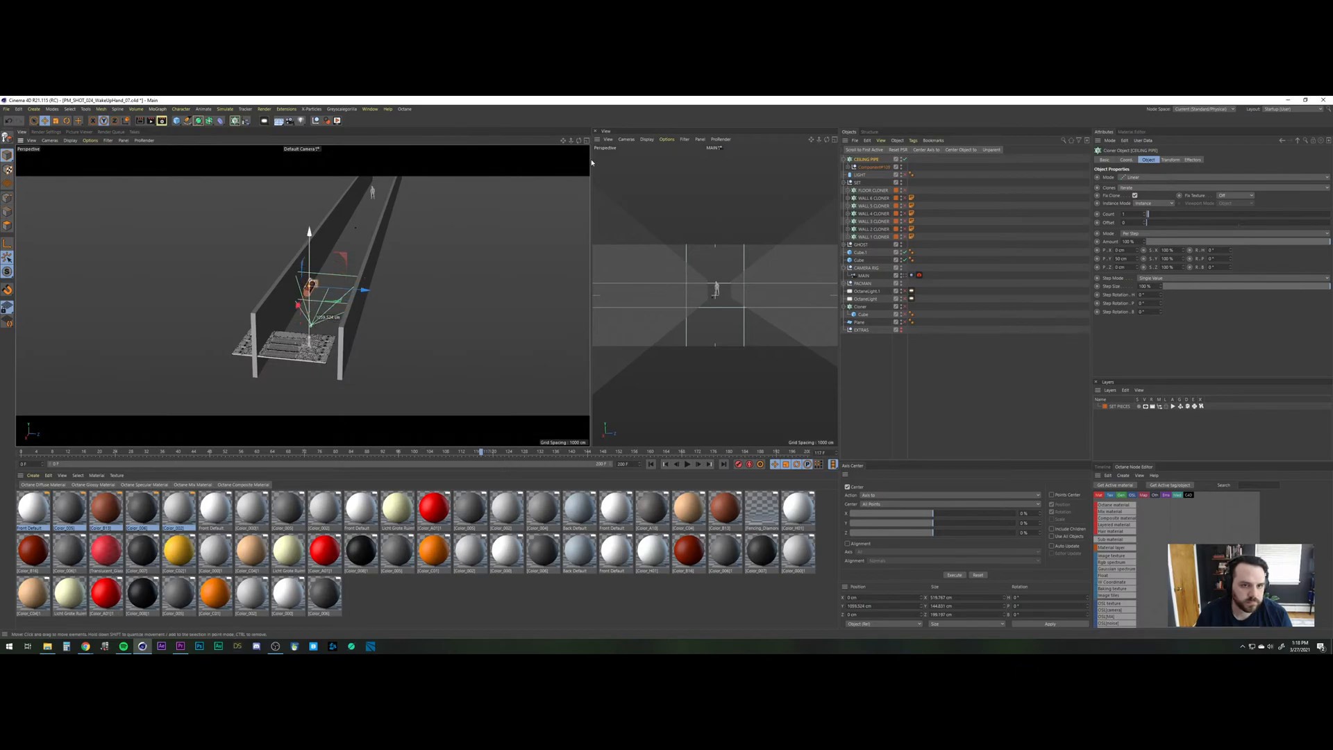
Lower the CEILING PIPE cloner in the enlarged front view until it sits just above the wall panels.
{"action": "left_click", "coordinate": [587, 142]}
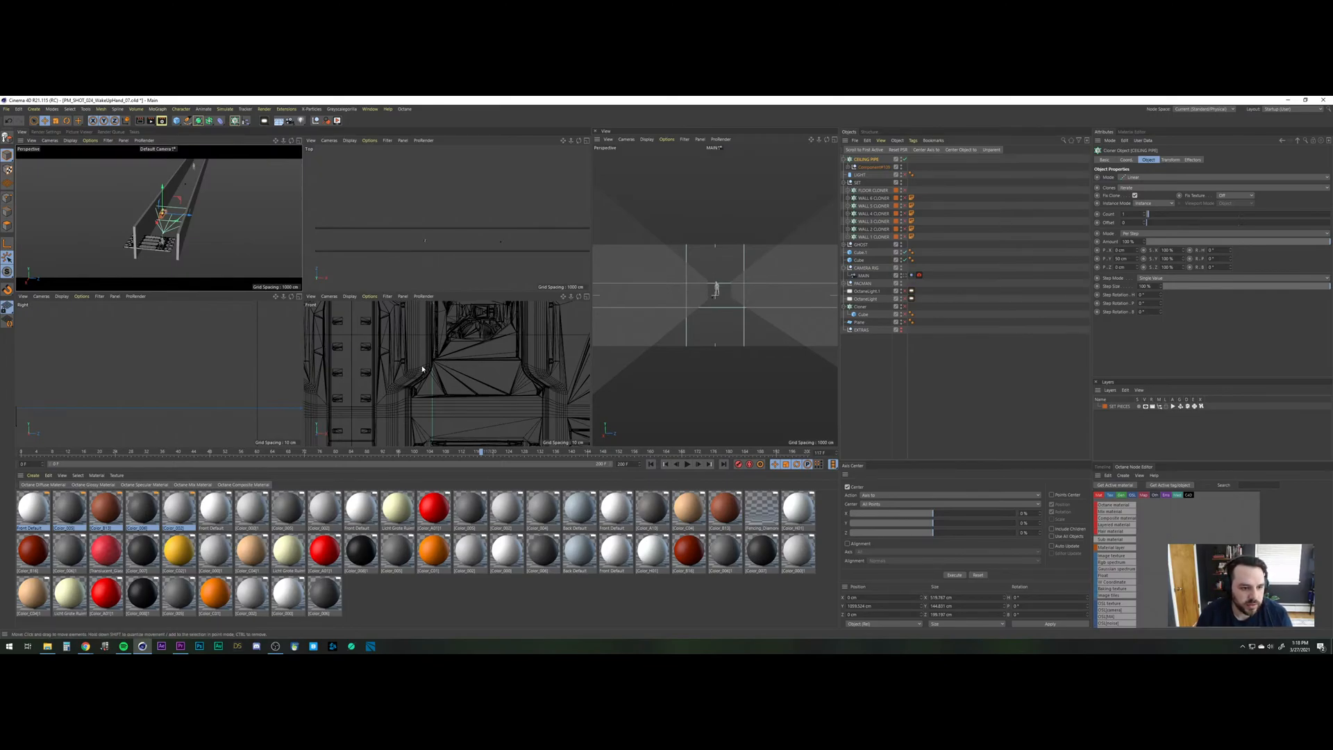
{"action": "left_click_drag", "start_coordinate": [571, 296], "coordinate": [478, 296]}
{"action": "left_click_drag", "start_coordinate": [571, 296], "coordinate": [592, 297]}
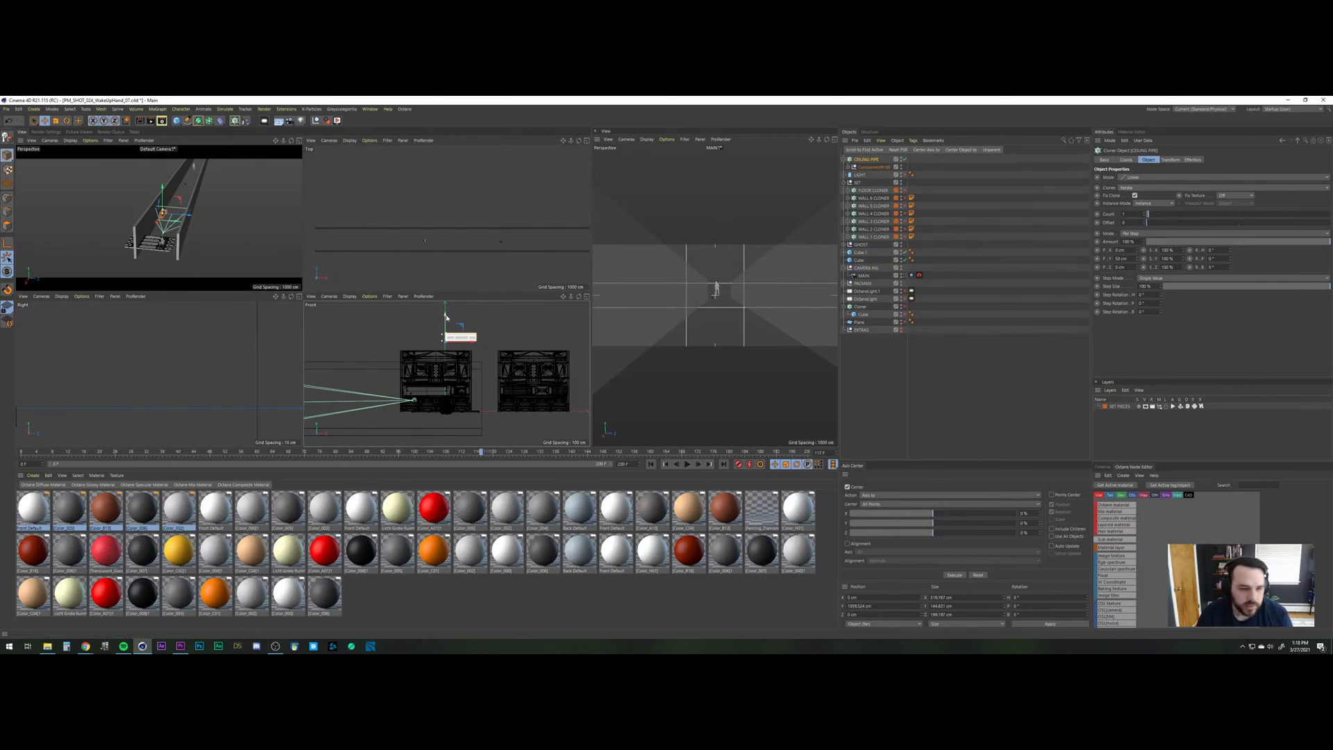
{"action": "left_click_drag", "start_coordinate": [447, 327], "coordinate": [445, 403]}
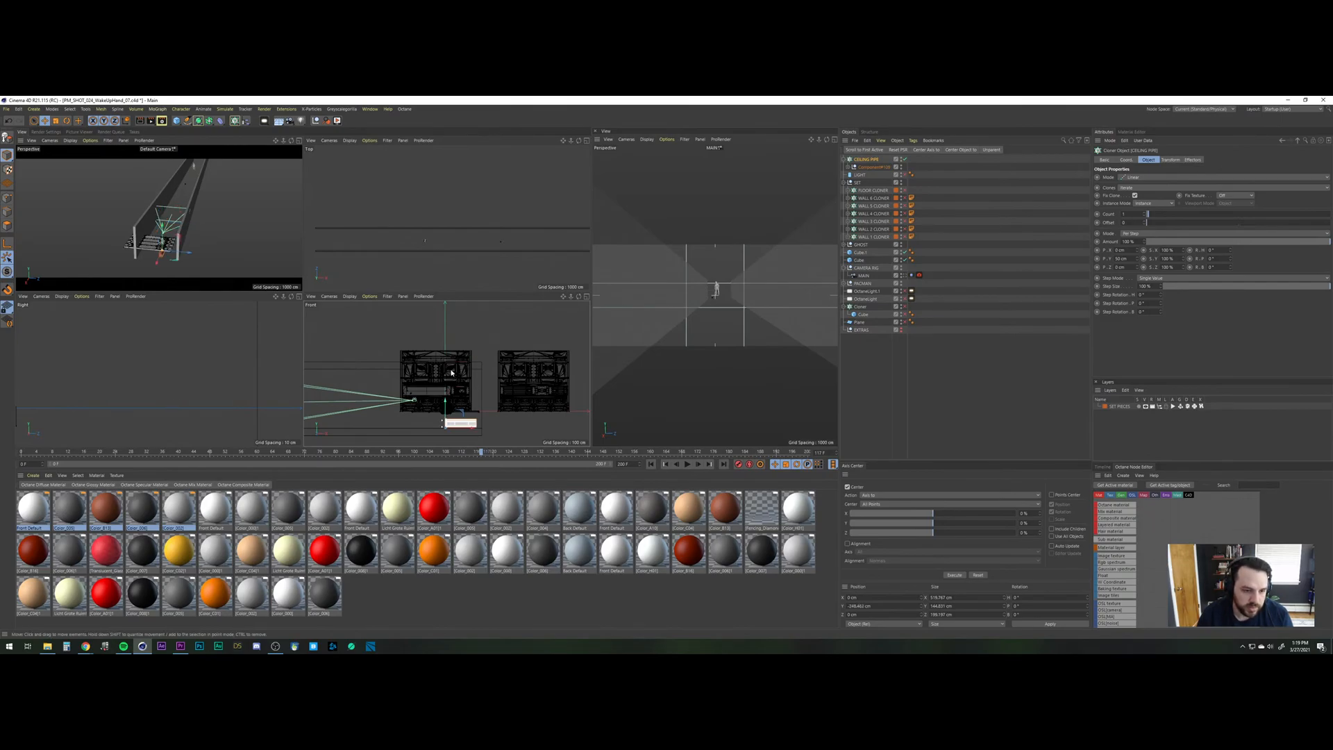
{"action": "key", "text": "ctrl+z"}
{"action": "left_click", "coordinate": [585, 298]}
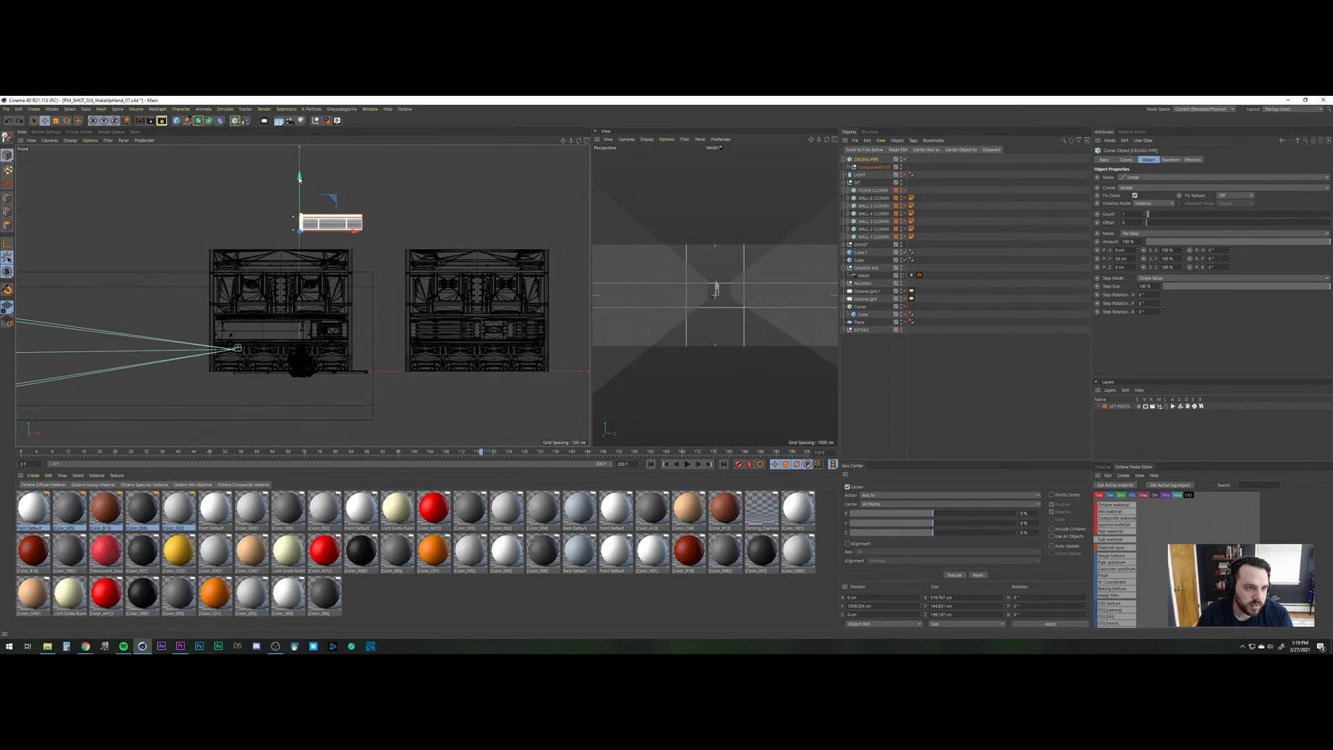
{"action": "left_click_drag", "start_coordinate": [300, 188], "coordinate": [299, 192]}
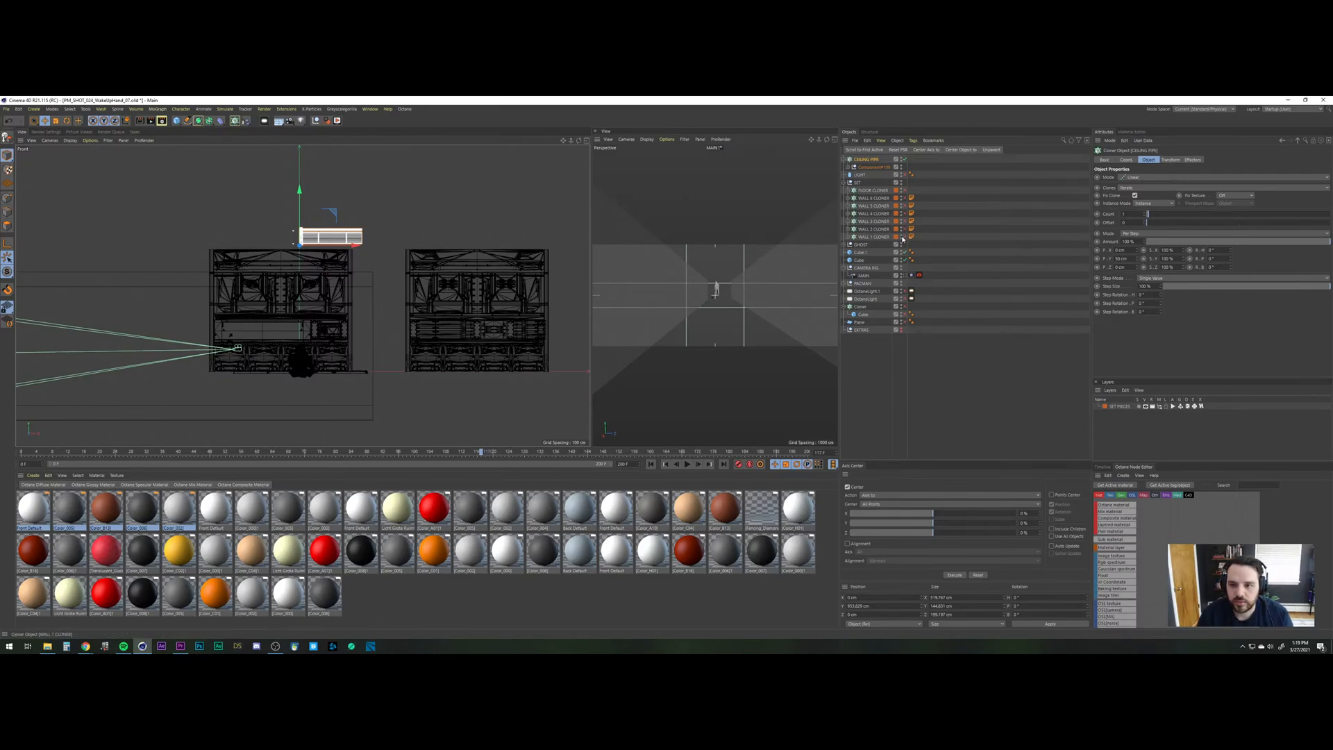
Toggle the WALL 1 cloner to examine the extent of its clones, and inspect its object properties.
{"action": "left_click", "coordinate": [875, 238]}
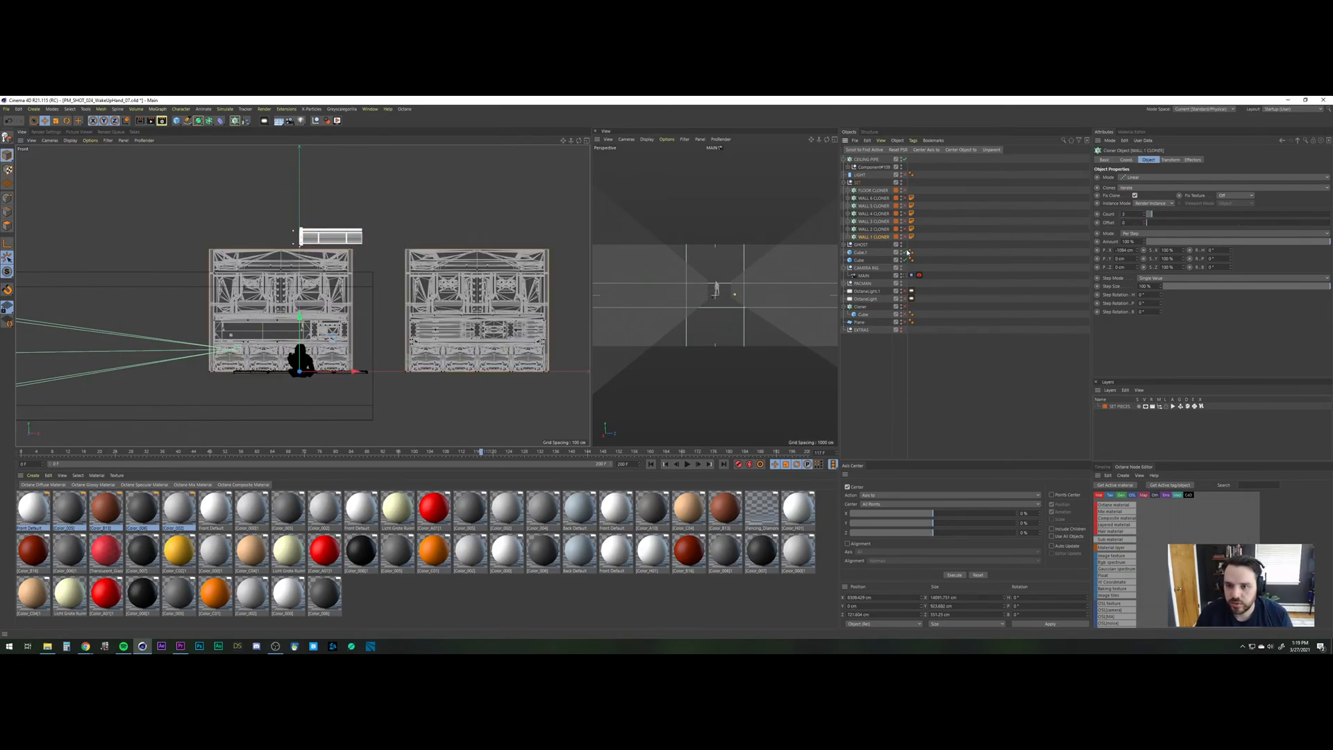
{"action": "left_click", "coordinate": [904, 238]}
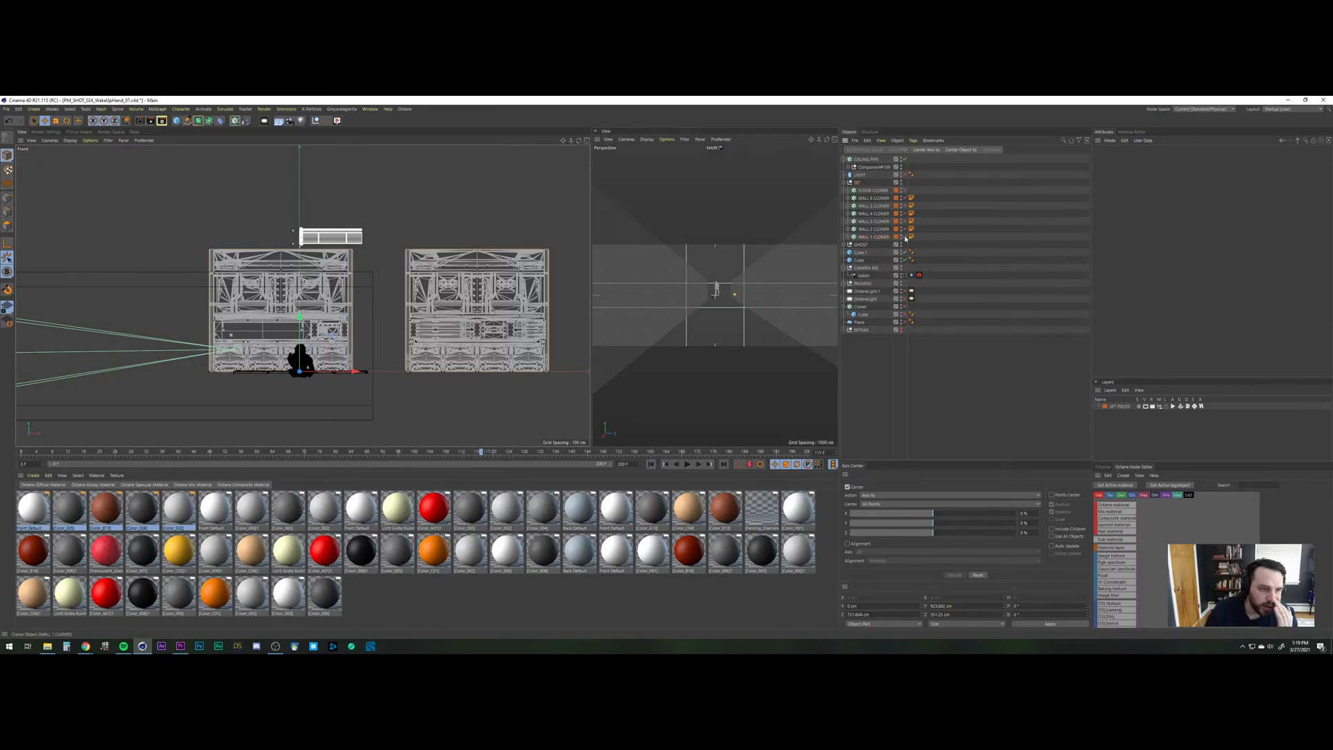
{"action": "left_click", "coordinate": [855, 229]}
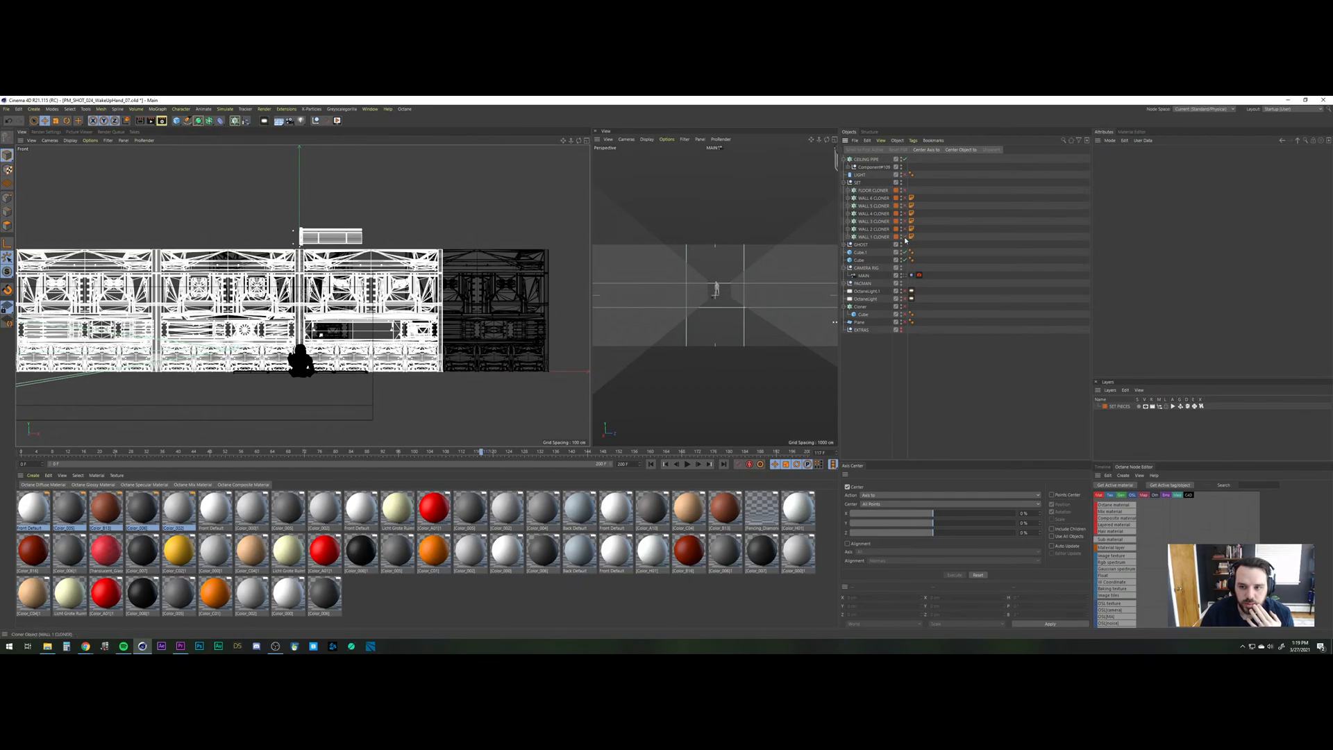
{"action": "left_click", "coordinate": [874, 238]}
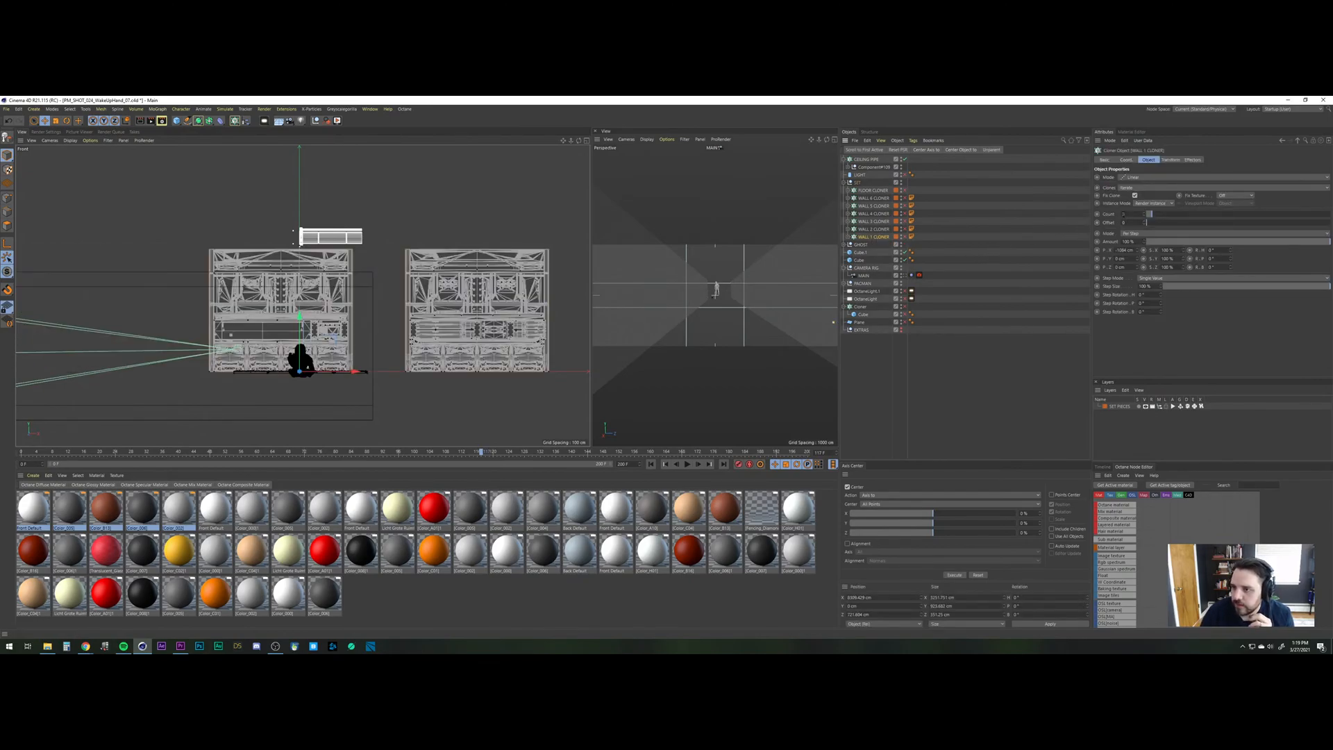
Set the CEILING PIPE cloner's count to 10.
{"action": "key", "text": "Return"}
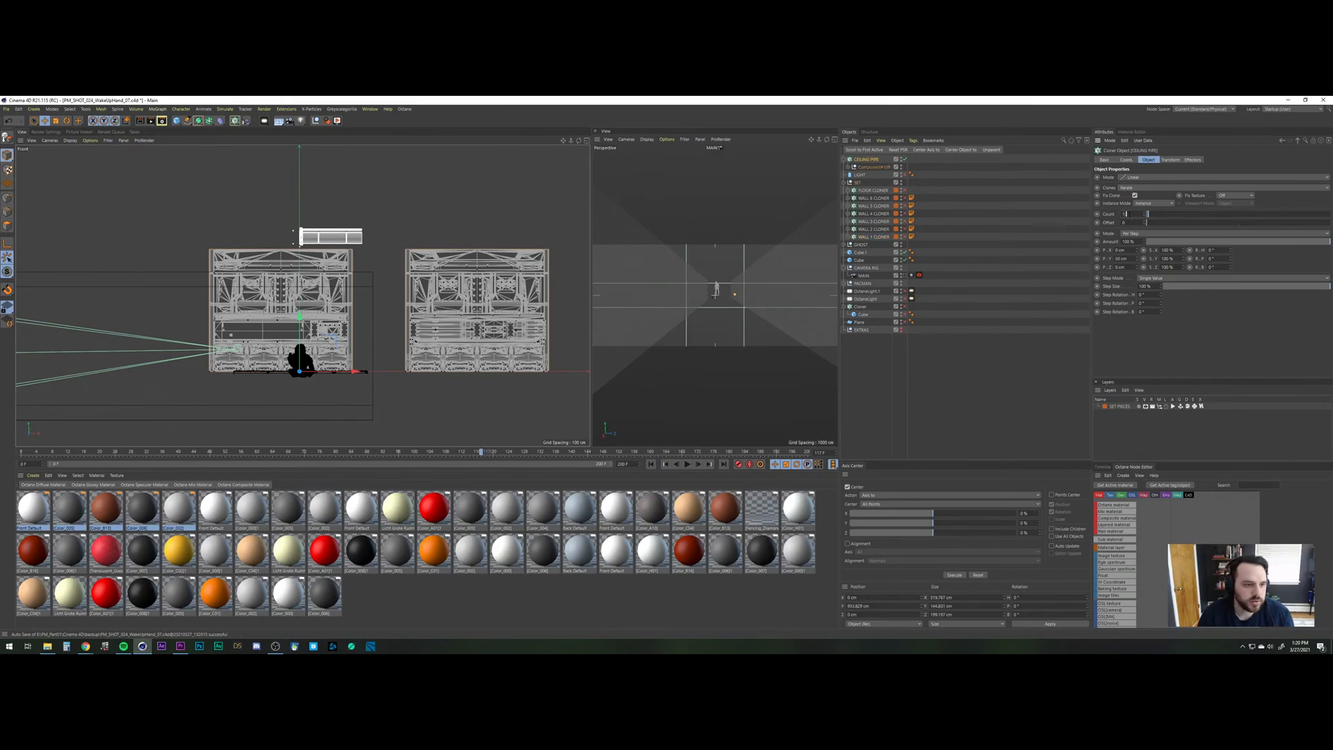
{"action": "type", "text": "10"}
{"action": "key", "text": "Return"}
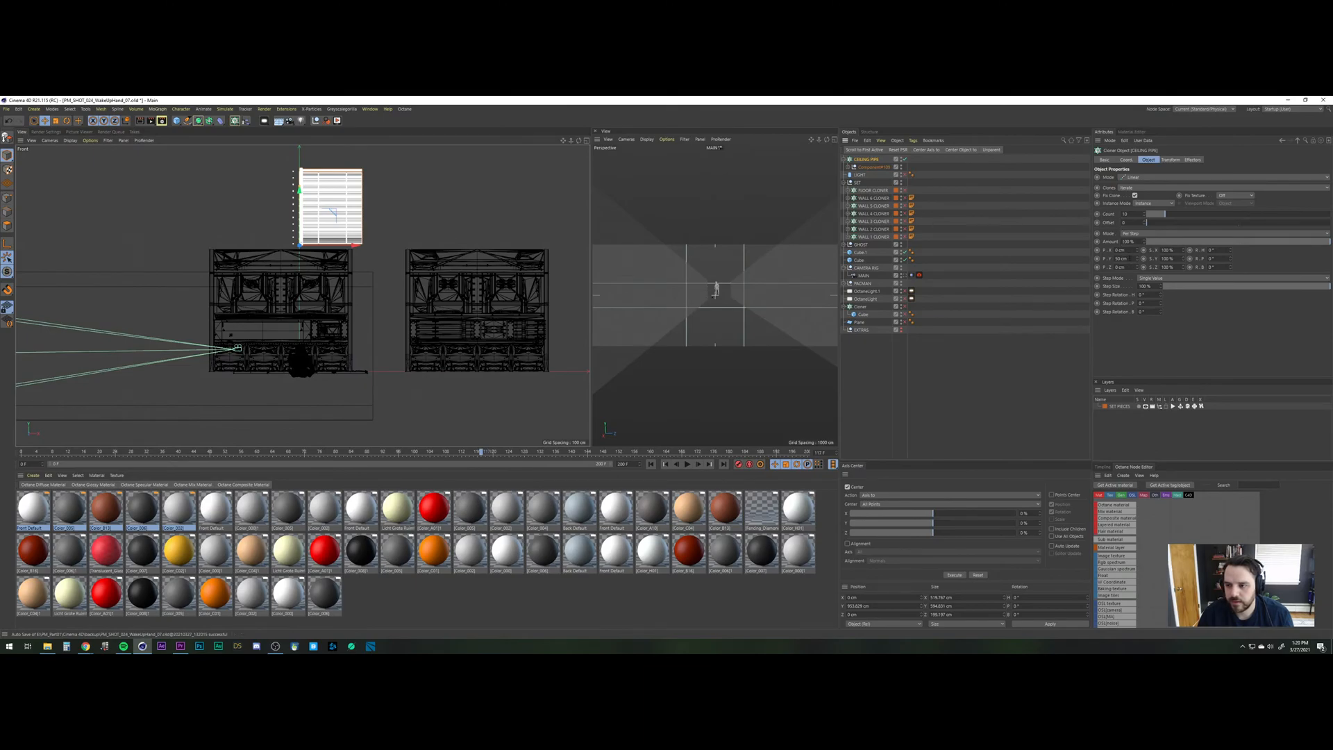
Save the project as a new version named PM_SHOT_024_PipesOnly_01 in the Cinema 4D project folder.
{"action": "left_click", "coordinate": [7, 109]}
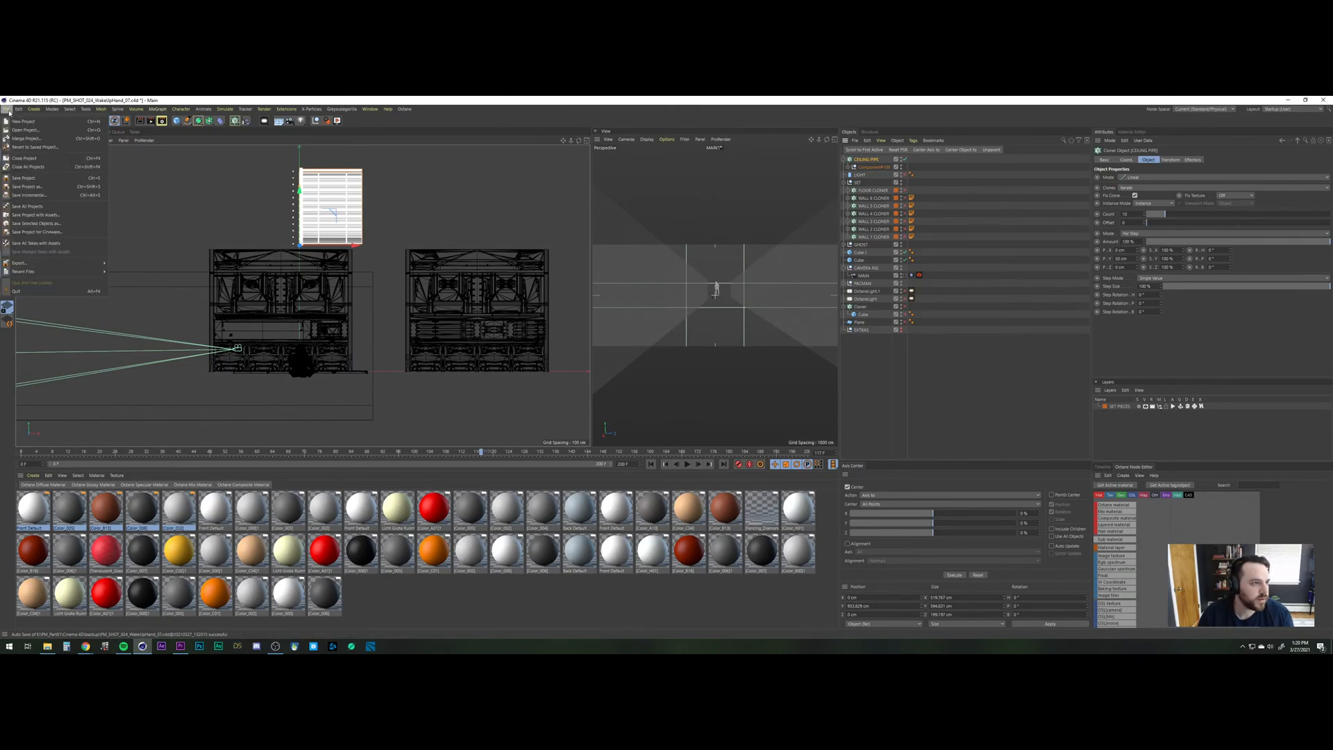
{"action": "left_click", "coordinate": [29, 186]}
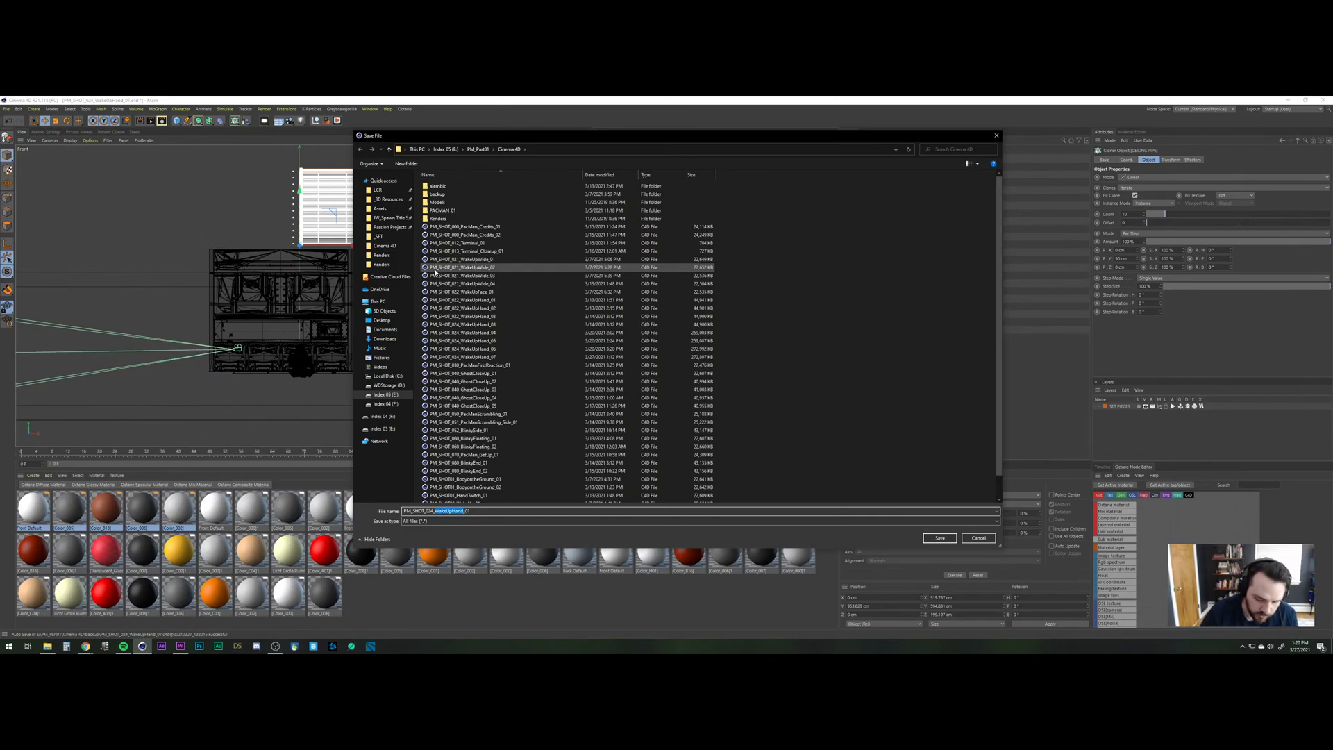
{"action": "type", "text": "PipesOnly"}
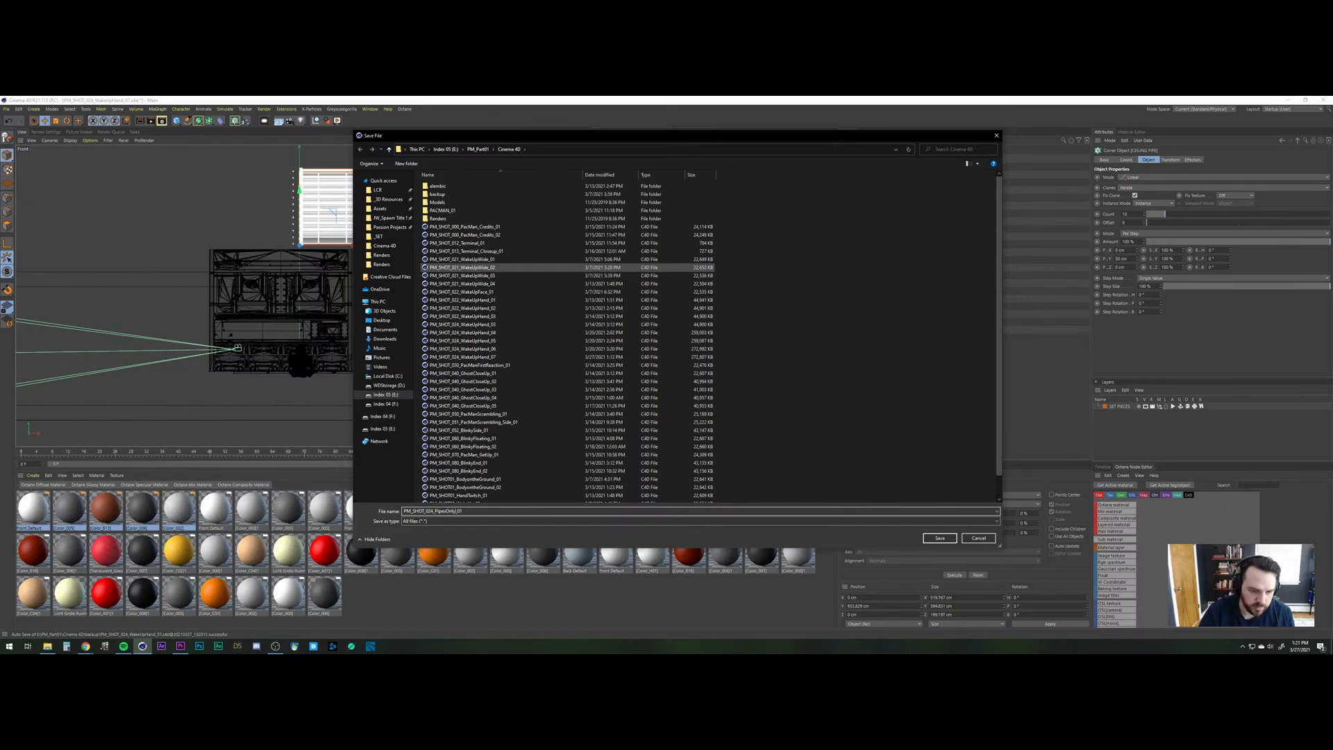
{"action": "key", "text": "Return"}
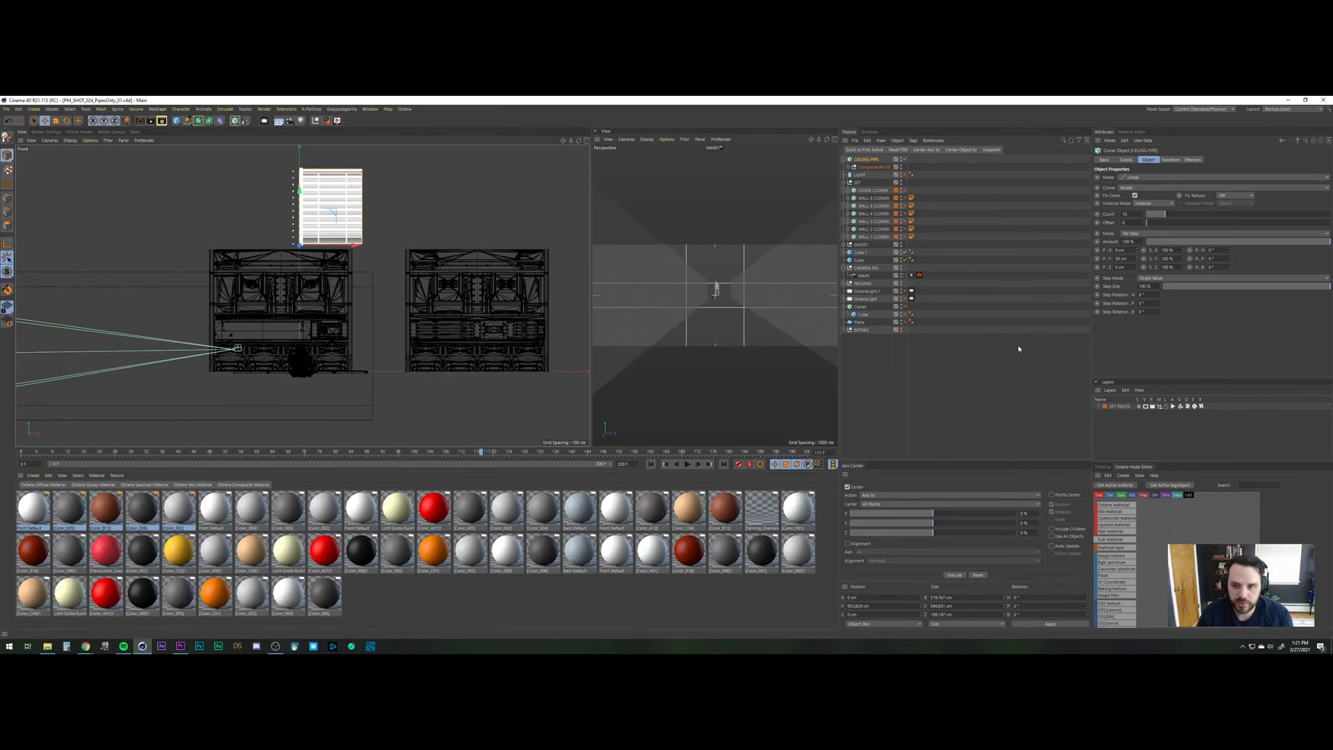
Delete the floor cloner and the WALL 2 to WALL 6 cloners, keeping only the WALL 1 cloner.
{"action": "key", "text": "ctrl+shift+a"}
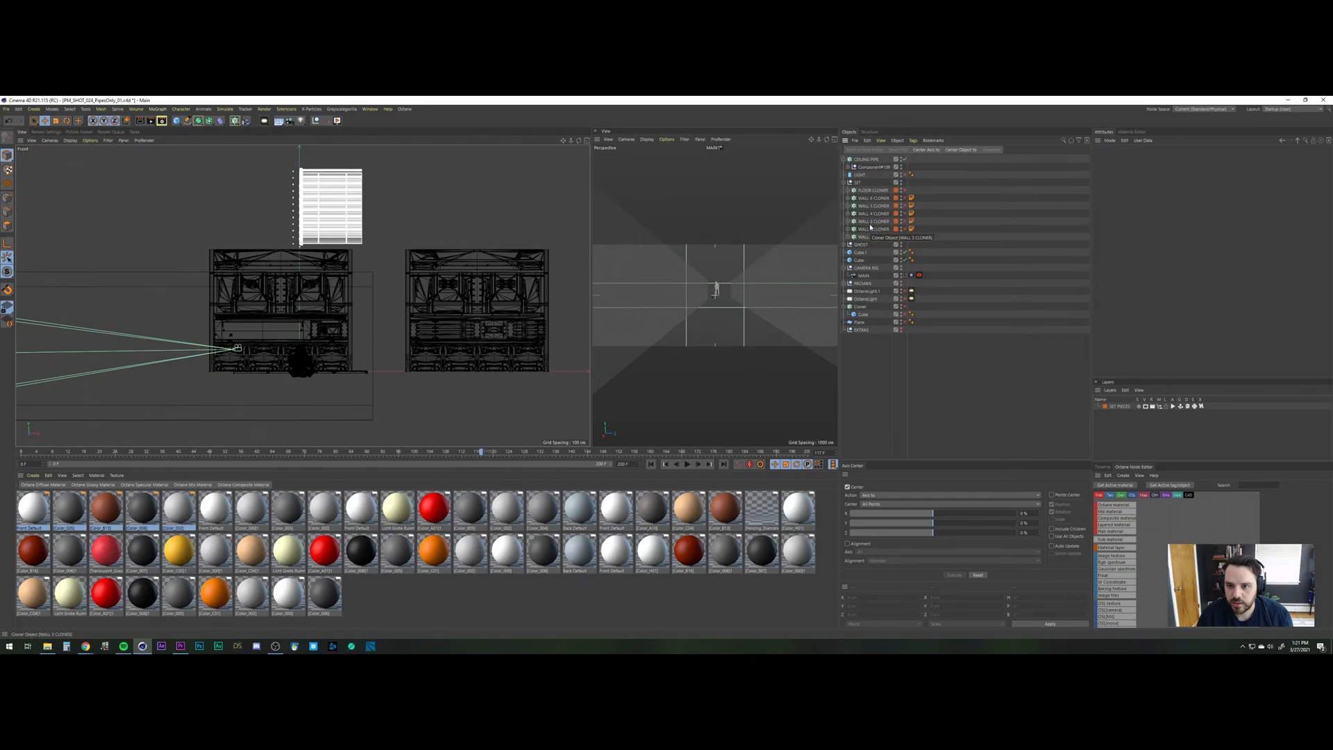
{"action": "left_click", "coordinate": [873, 229]}
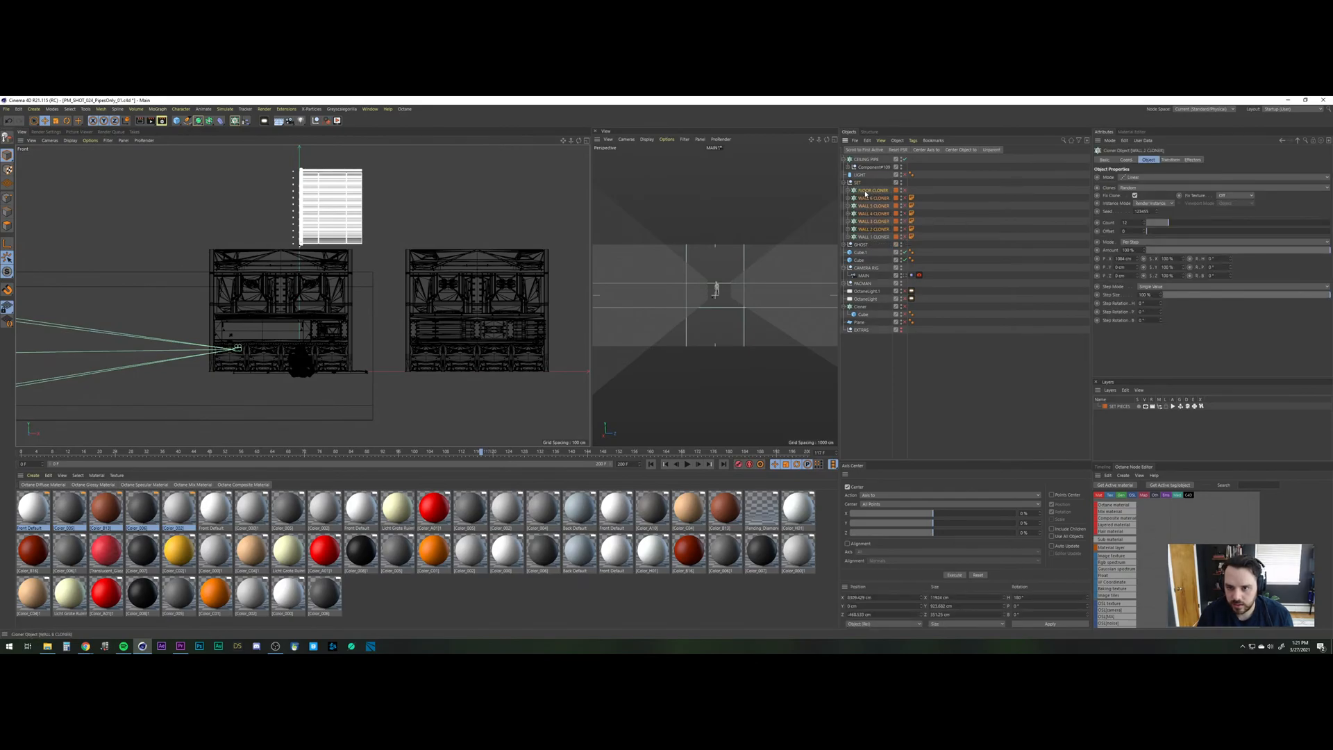
{"action": "left_click", "coordinate": [867, 190], "text": "shift"}
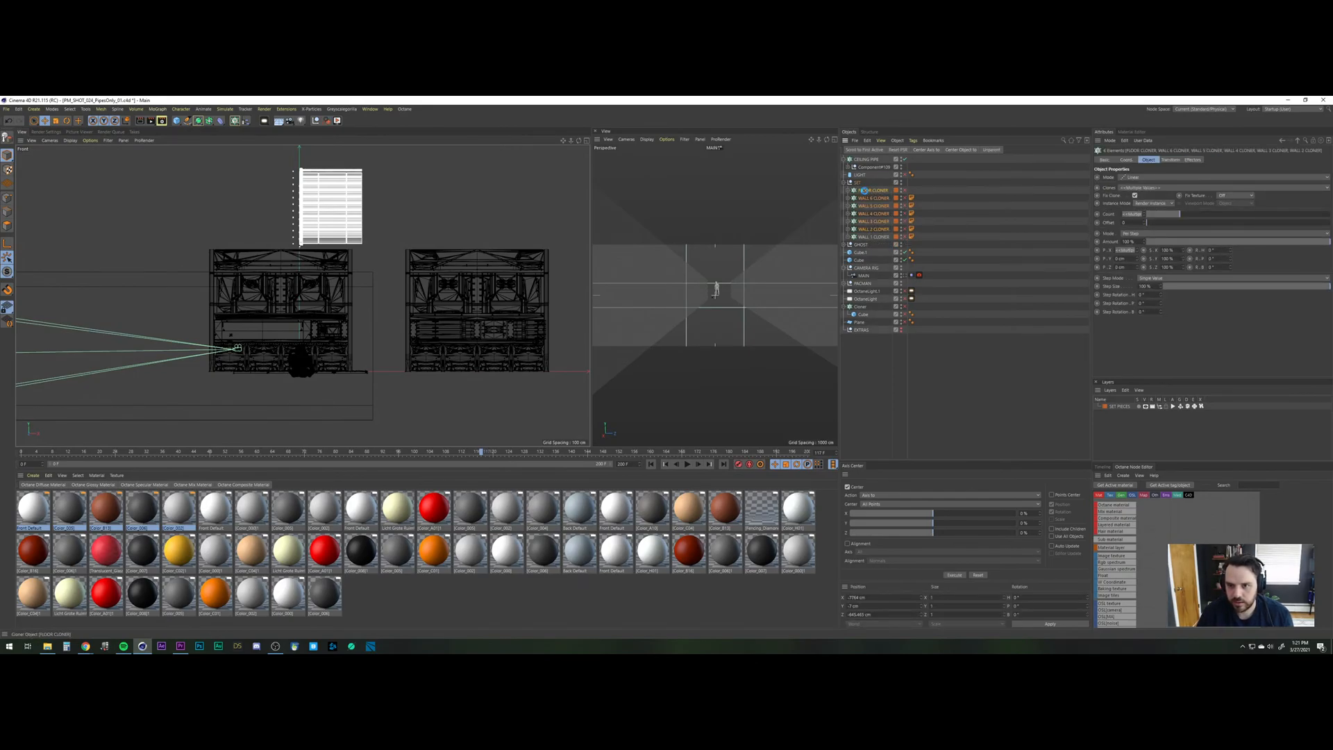
{"action": "key", "text": "Delete"}
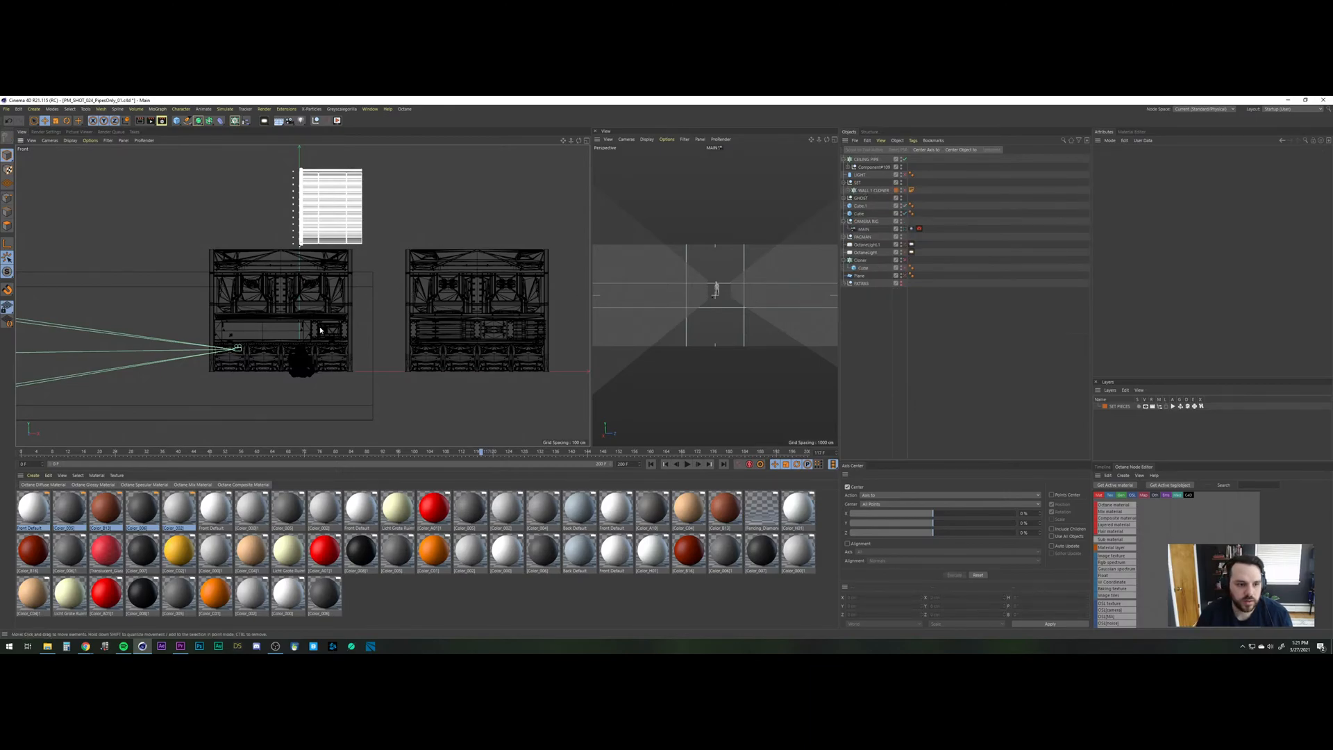
Set the CEILING PIPE cloner's Y position step to 0 cm.
{"action": "scroll", "coordinate": [320, 330], "scroll_direction": "down", "scroll_amount": 3}
{"action": "scroll", "coordinate": [318, 321], "scroll_direction": "up", "scroll_amount": 4}
{"action": "scroll", "coordinate": [320, 320], "scroll_direction": "down", "scroll_amount": 3}
{"action": "scroll", "coordinate": [325, 316], "scroll_direction": "up", "scroll_amount": 3}
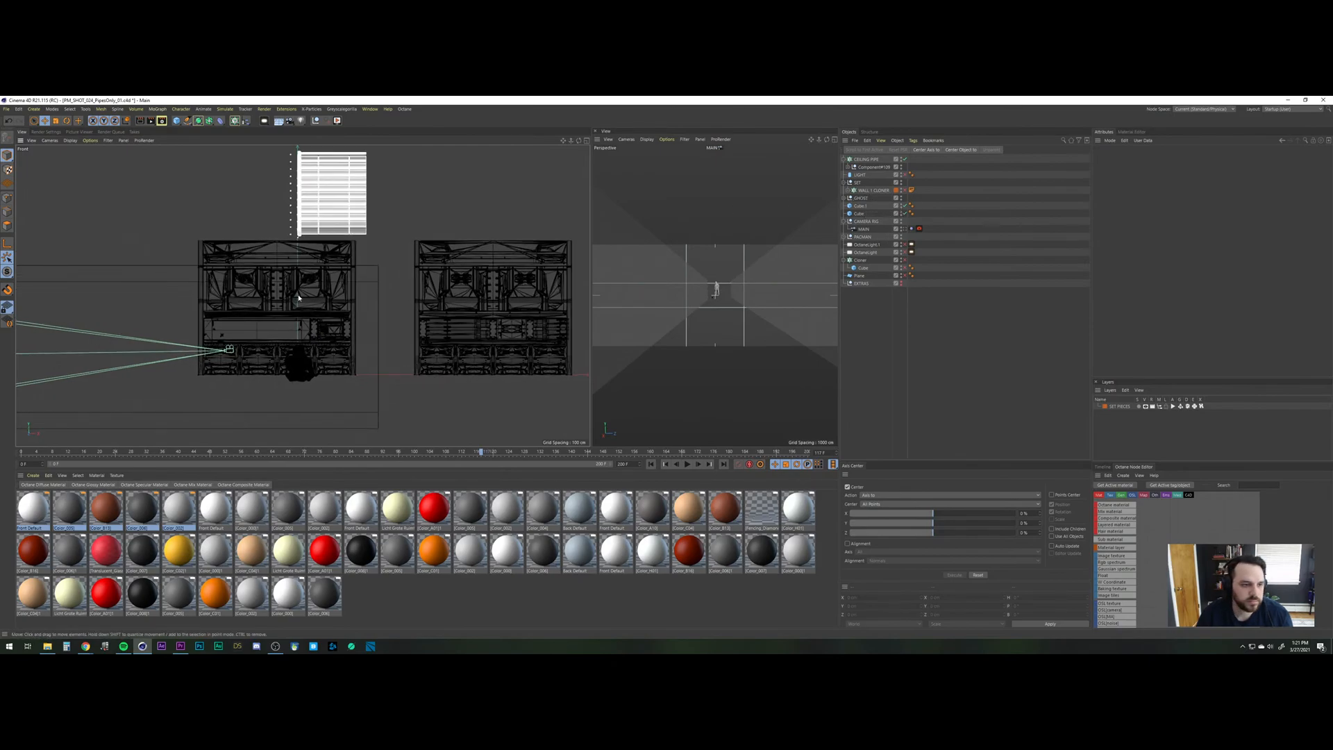
{"action": "scroll", "coordinate": [302, 311], "scroll_direction": "down", "scroll_amount": 3}
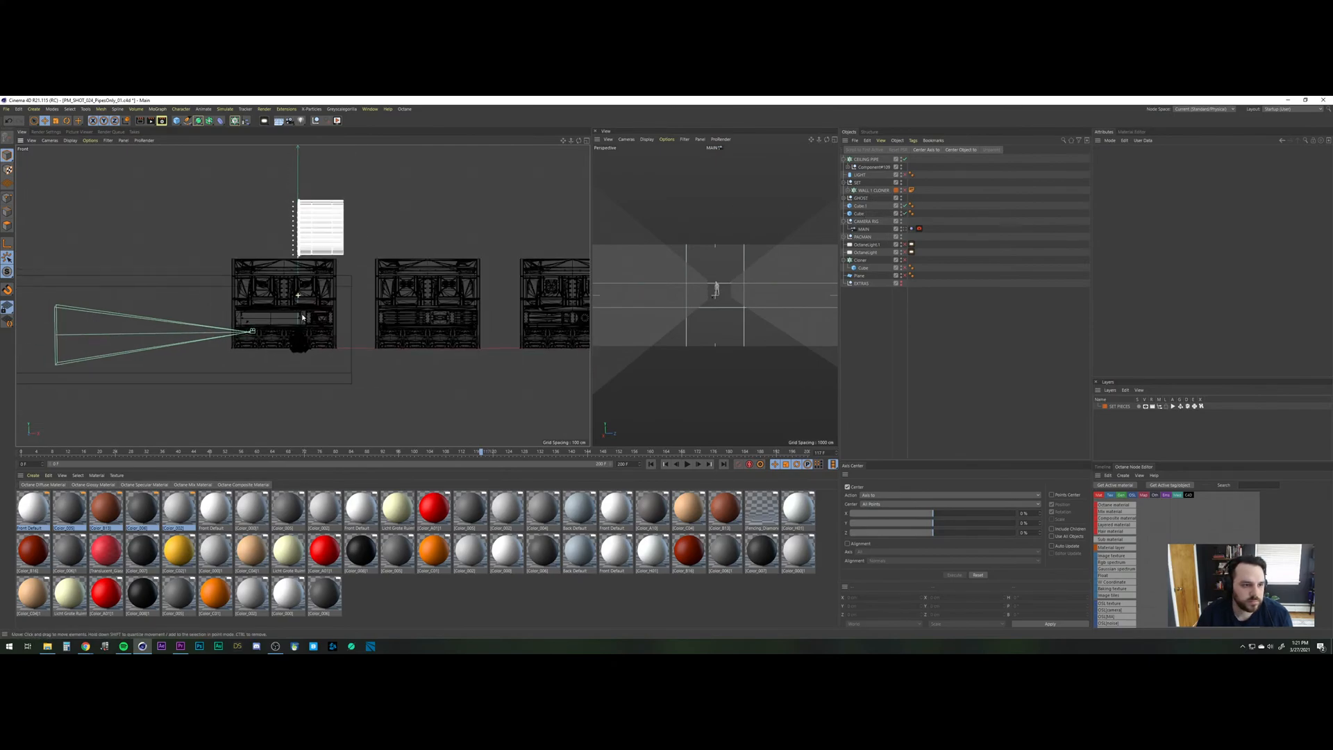
{"action": "left_click", "coordinate": [864, 159]}
{"action": "left_click_drag", "start_coordinate": [1134, 260], "coordinate": [995, 240]}
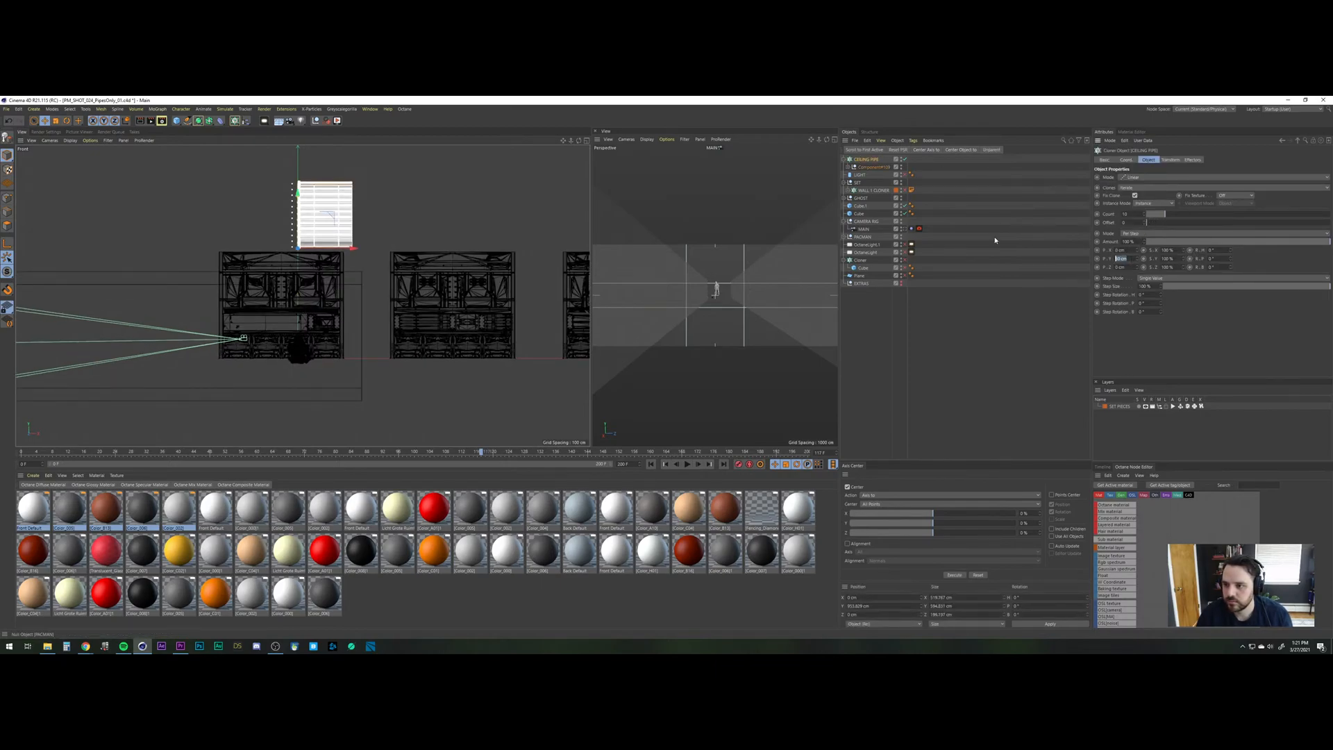
{"action": "type", "text": "0"}
{"action": "key", "text": "Return"}
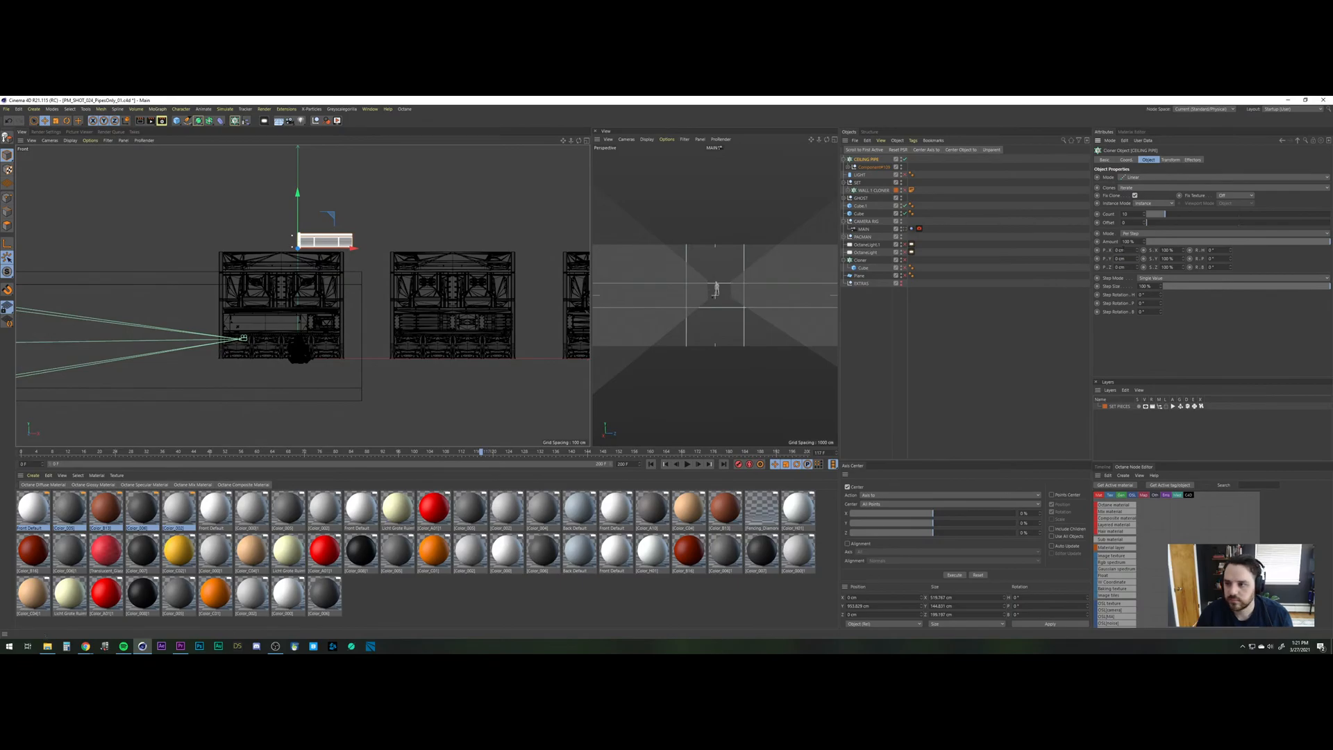
Set the CEILING PIPE cloner's X position step to about -470 cm so the pipe sections join end to end.
{"action": "left_click_drag", "start_coordinate": [1137, 250], "coordinate": [1137, 430]}
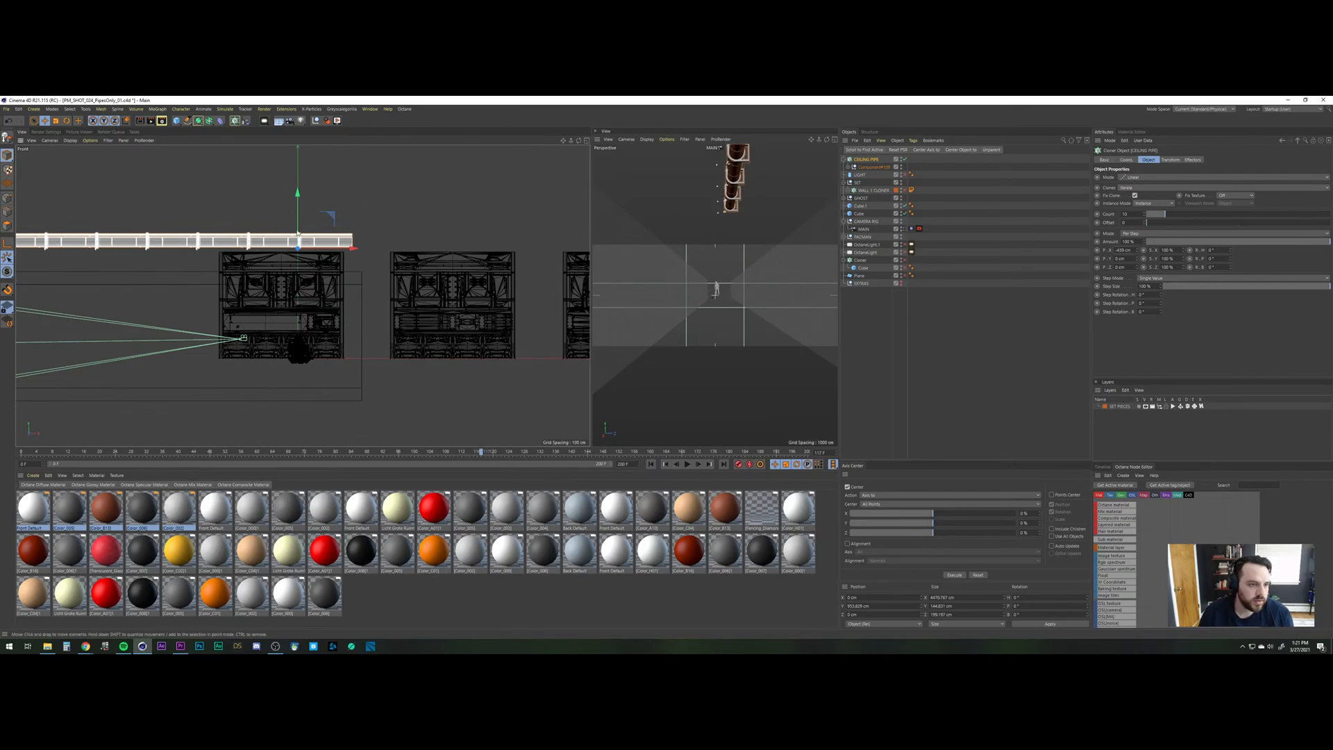
{"action": "scroll", "coordinate": [293, 235], "scroll_direction": "up", "scroll_amount": 10}
{"action": "scroll", "coordinate": [293, 235], "scroll_direction": "up", "scroll_amount": 4}
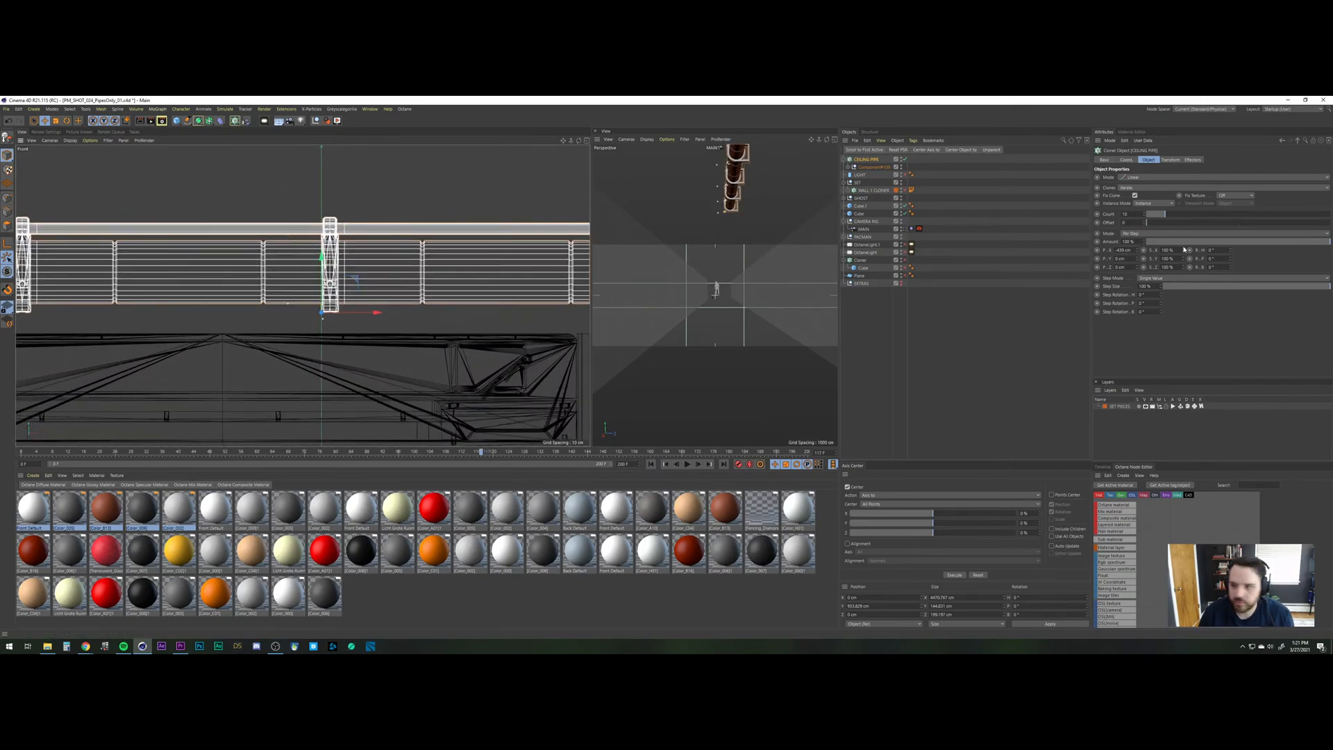
{"action": "left_click_drag", "start_coordinate": [1139, 251], "coordinate": [1139, 255]}
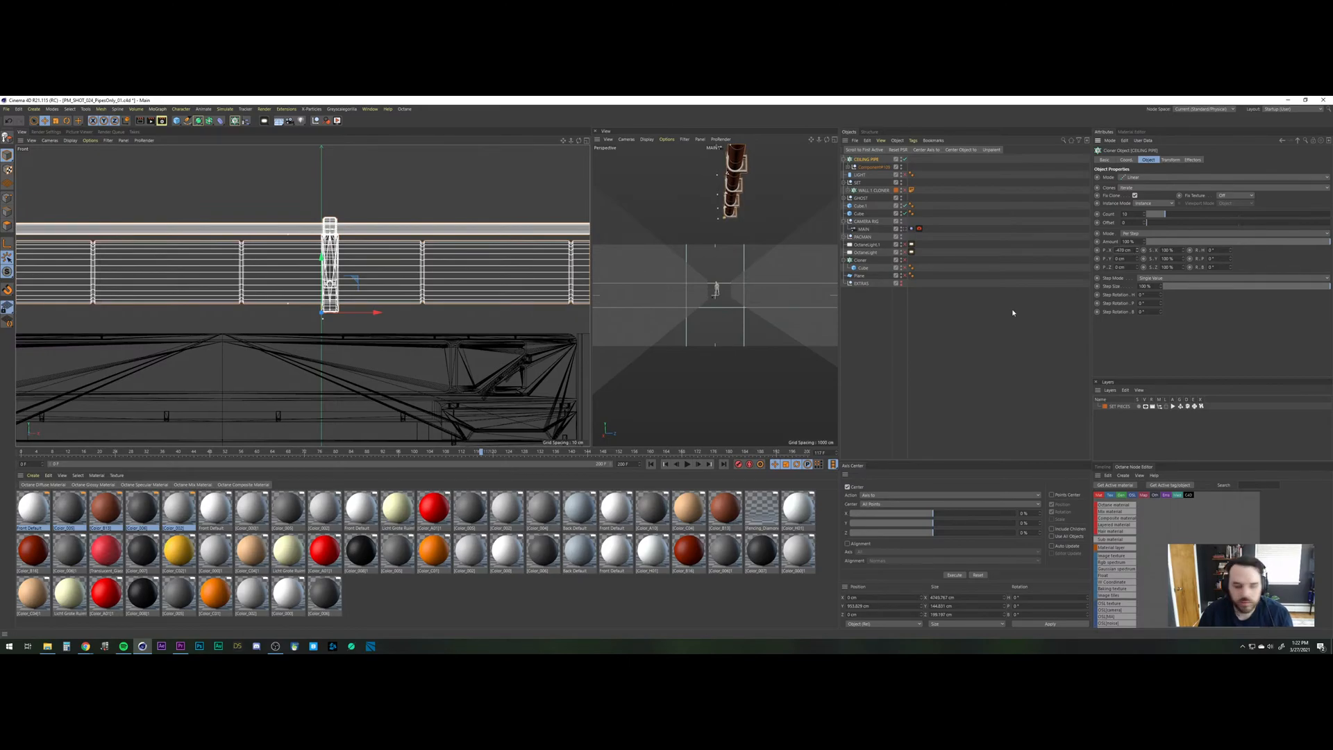
{"action": "scroll", "coordinate": [335, 269], "scroll_direction": "down", "scroll_amount": 8}
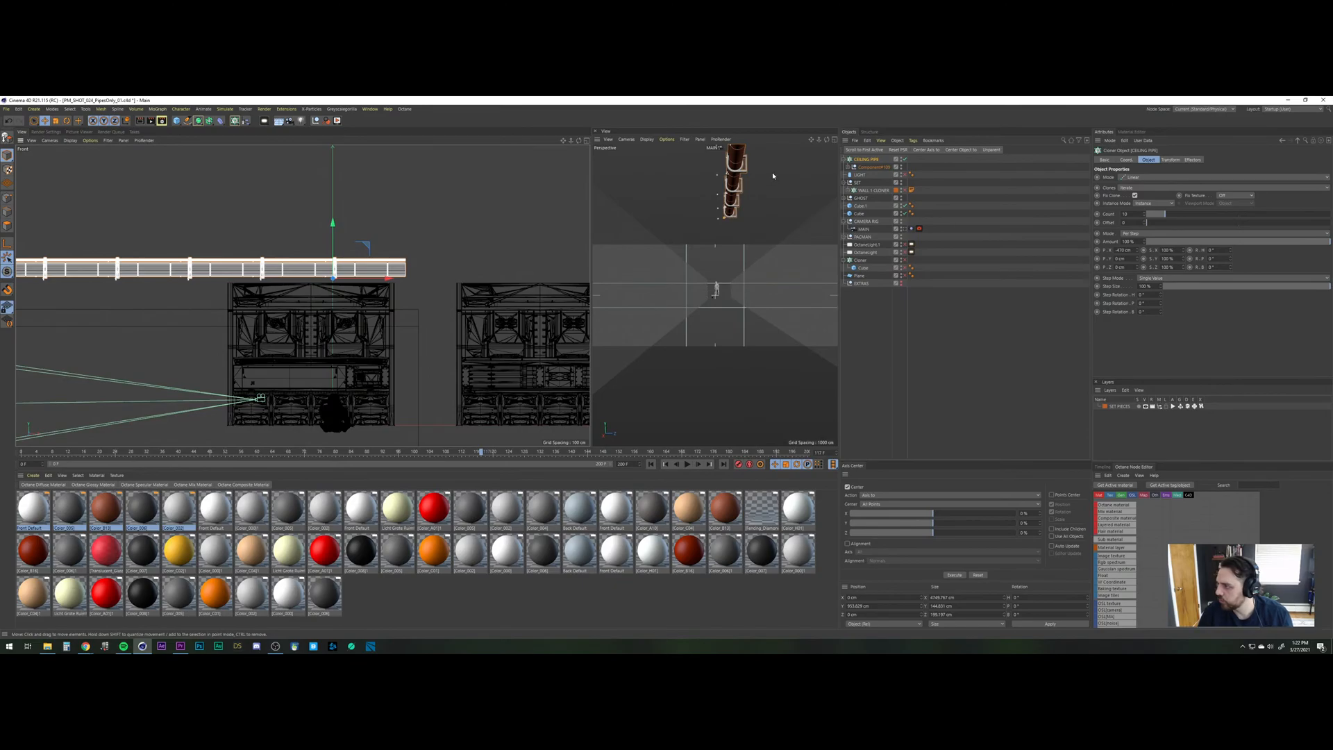
{"action": "left_click", "coordinate": [922, 303]}
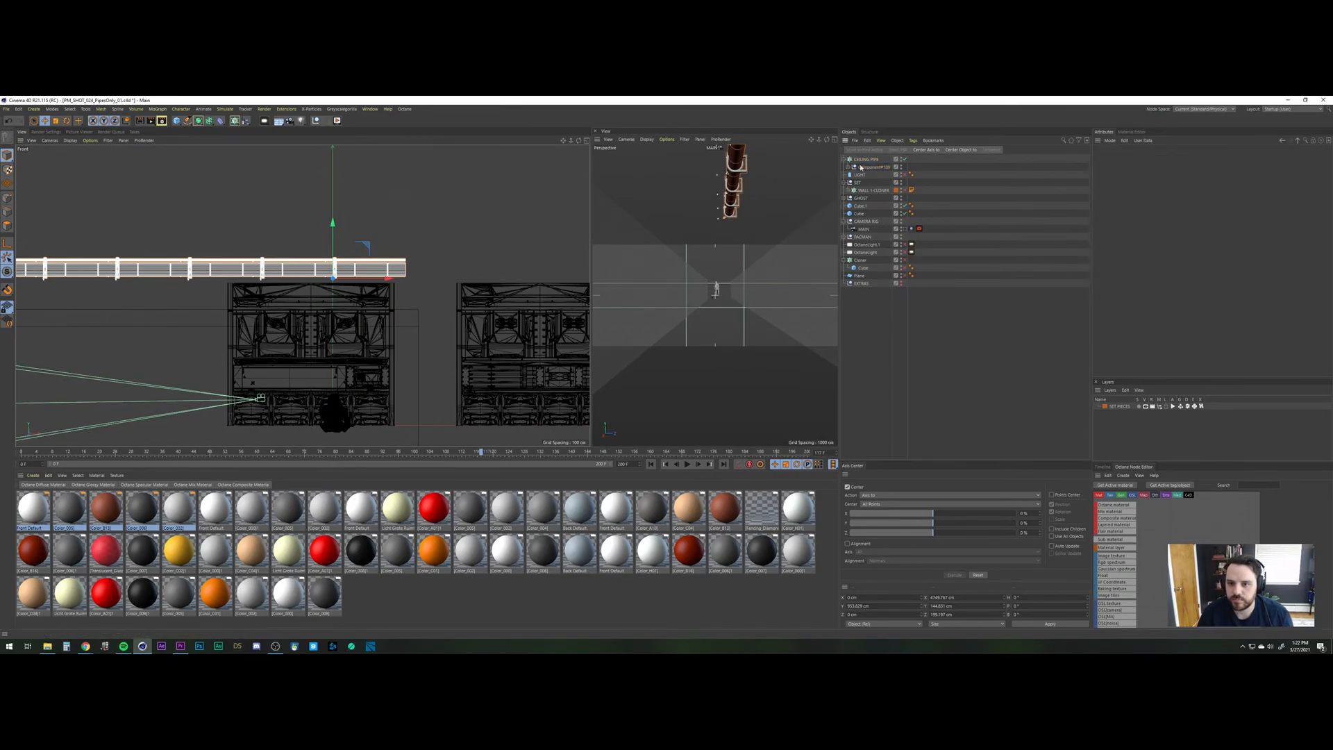
Try a per-step pitch rotation of 90° on the CEILING PIPE cloner's clones.
{"action": "left_click", "coordinate": [867, 160]}
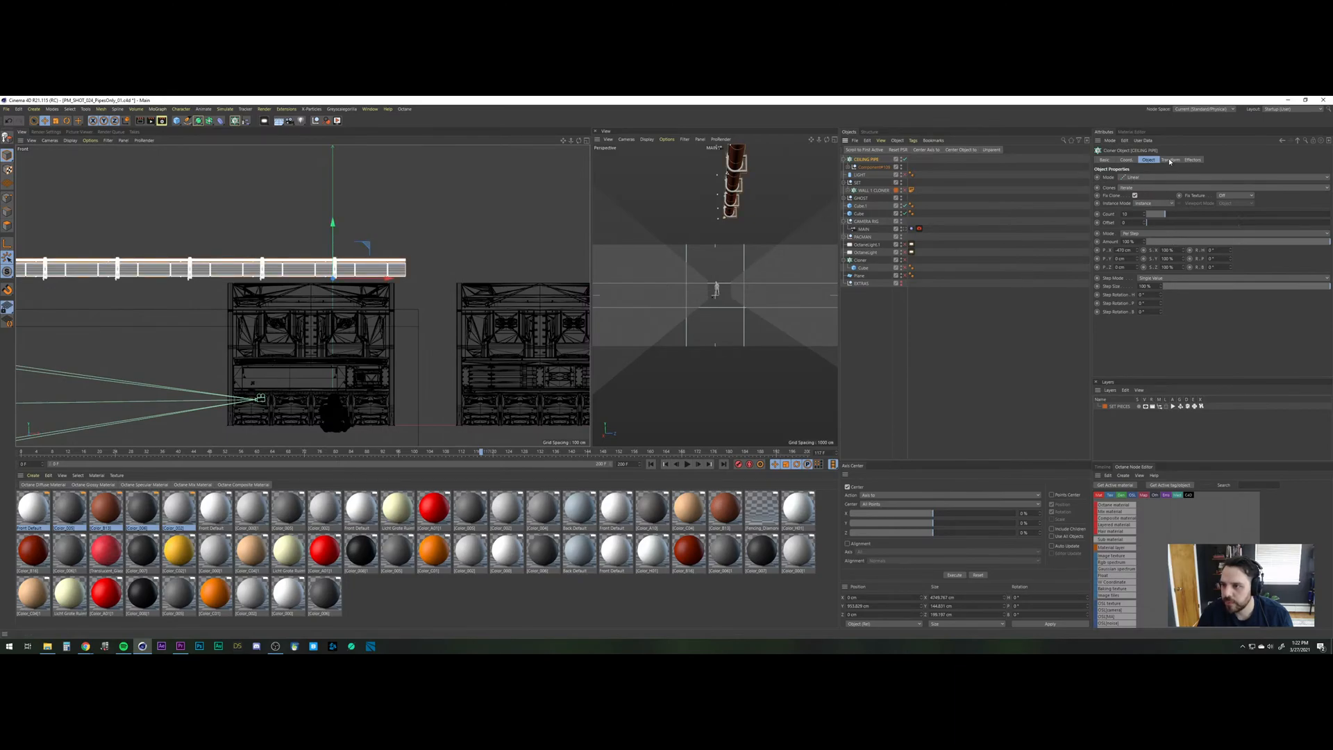
{"action": "left_click_drag", "start_coordinate": [1232, 259], "coordinate": [1147, 259]}
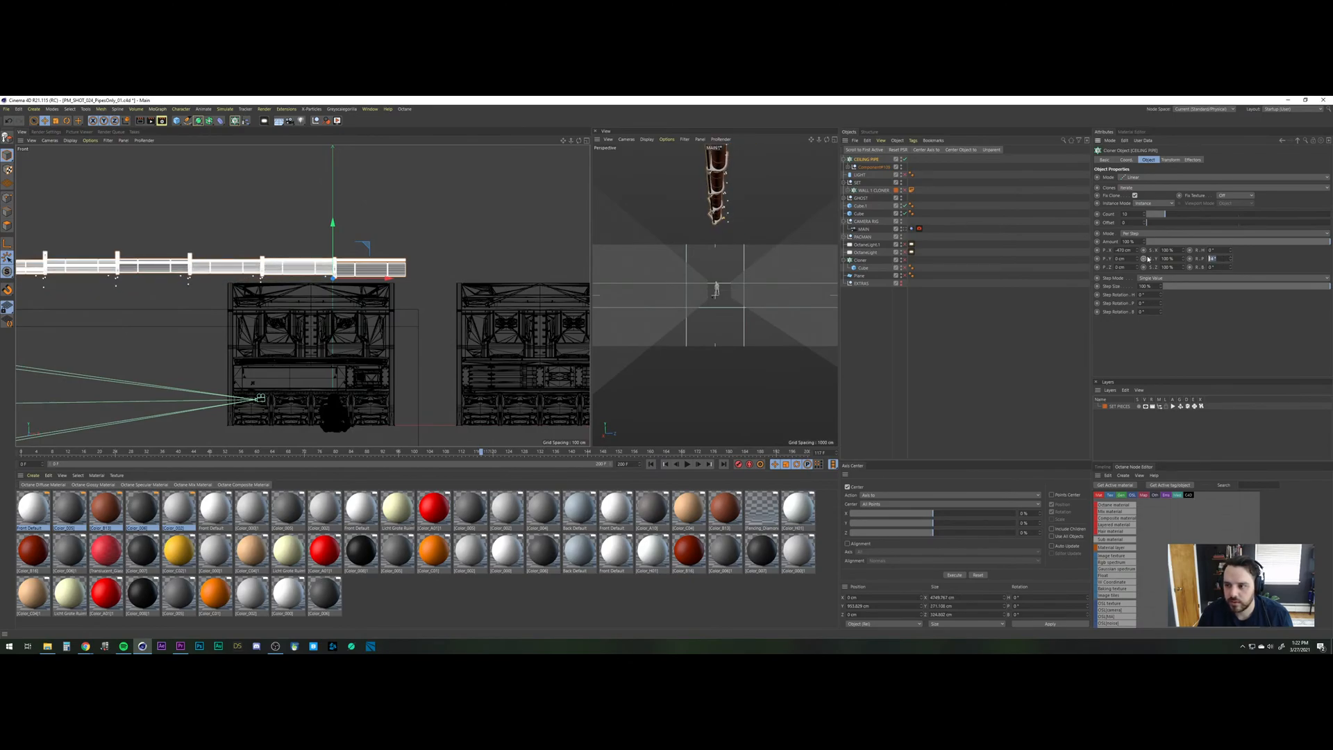
{"action": "type", "text": "90"}
{"action": "key", "text": "Return"}
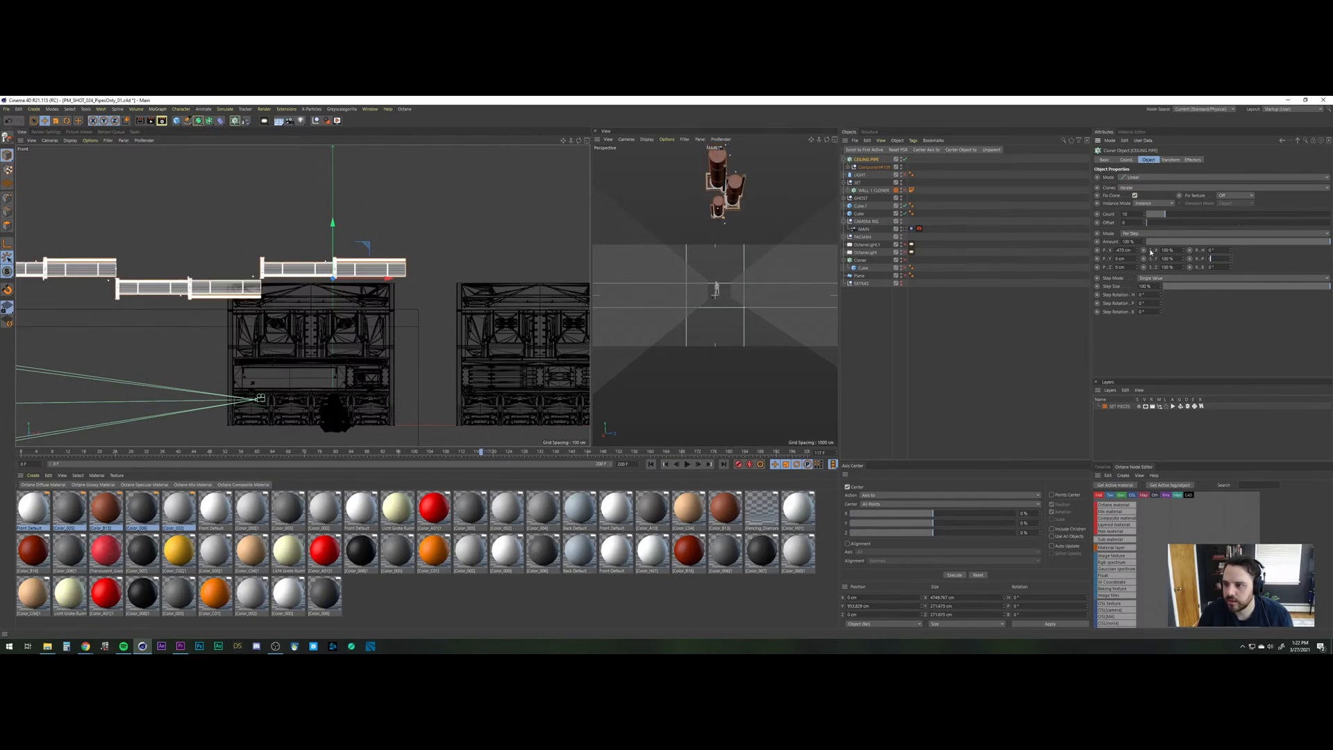
{"action": "key", "text": "Return"}
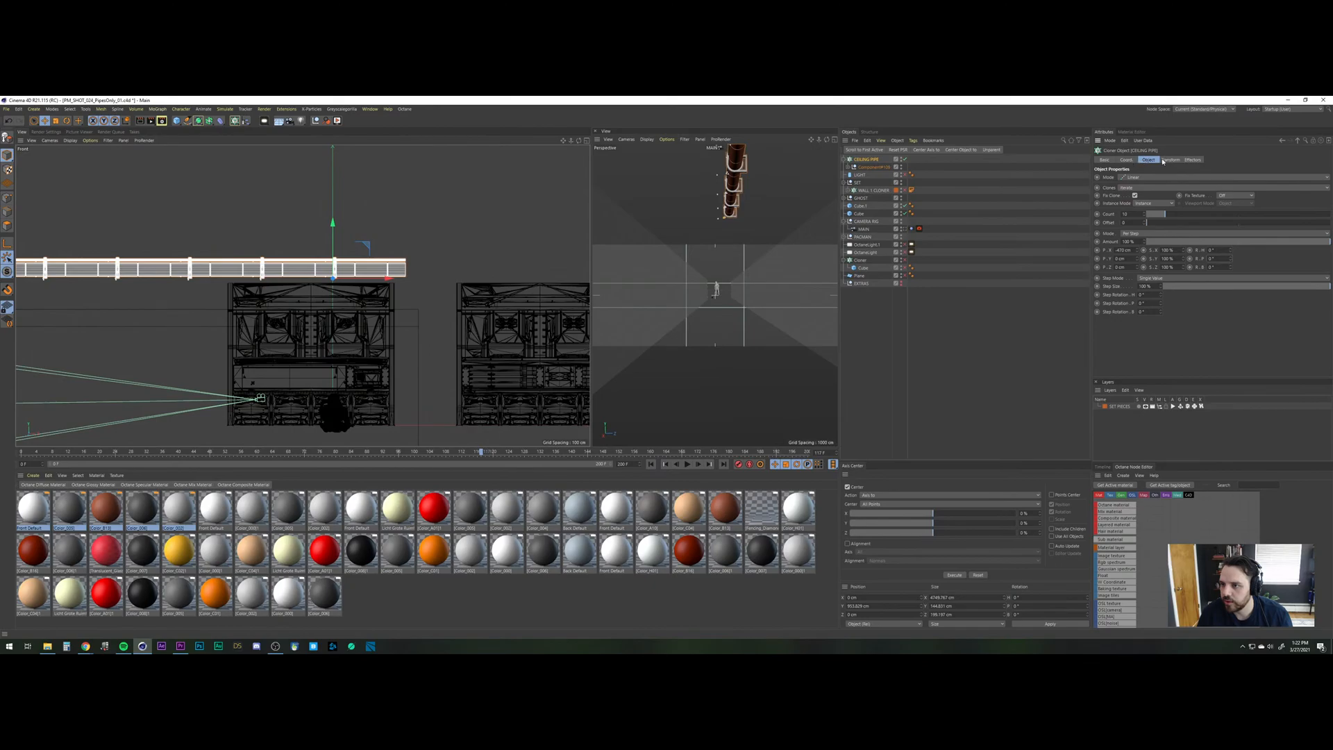
Rotate all CEILING PIPE clones together by setting the cloner's transform pitch to 90°.
{"action": "left_click", "coordinate": [1170, 160]}
{"action": "left_click_drag", "start_coordinate": [1231, 197], "coordinate": [1231, 189]}
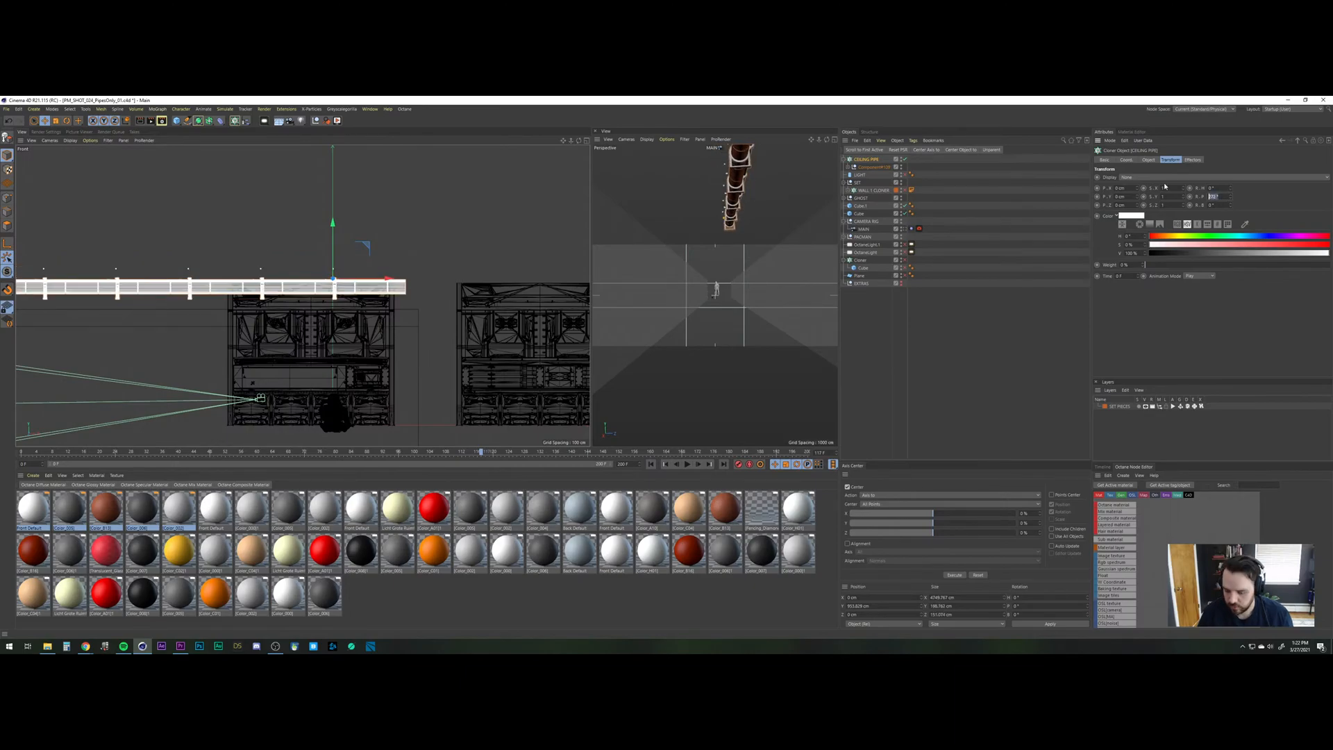
{"action": "type", "text": "90"}
{"action": "key", "text": "Return"}
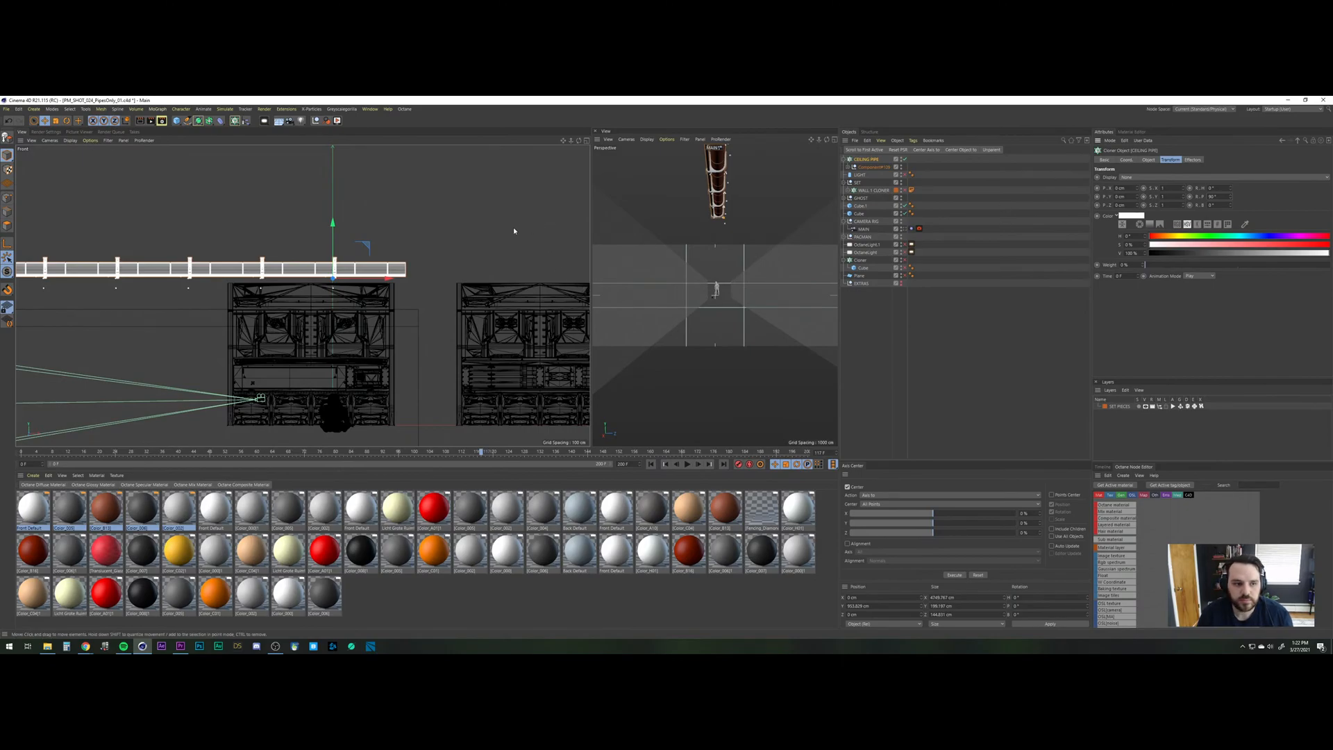
Switch the CEILING PIPE cloner's instance mode to Render Instance.
{"action": "left_click", "coordinate": [875, 165]}
{"action": "left_click", "coordinate": [876, 159]}
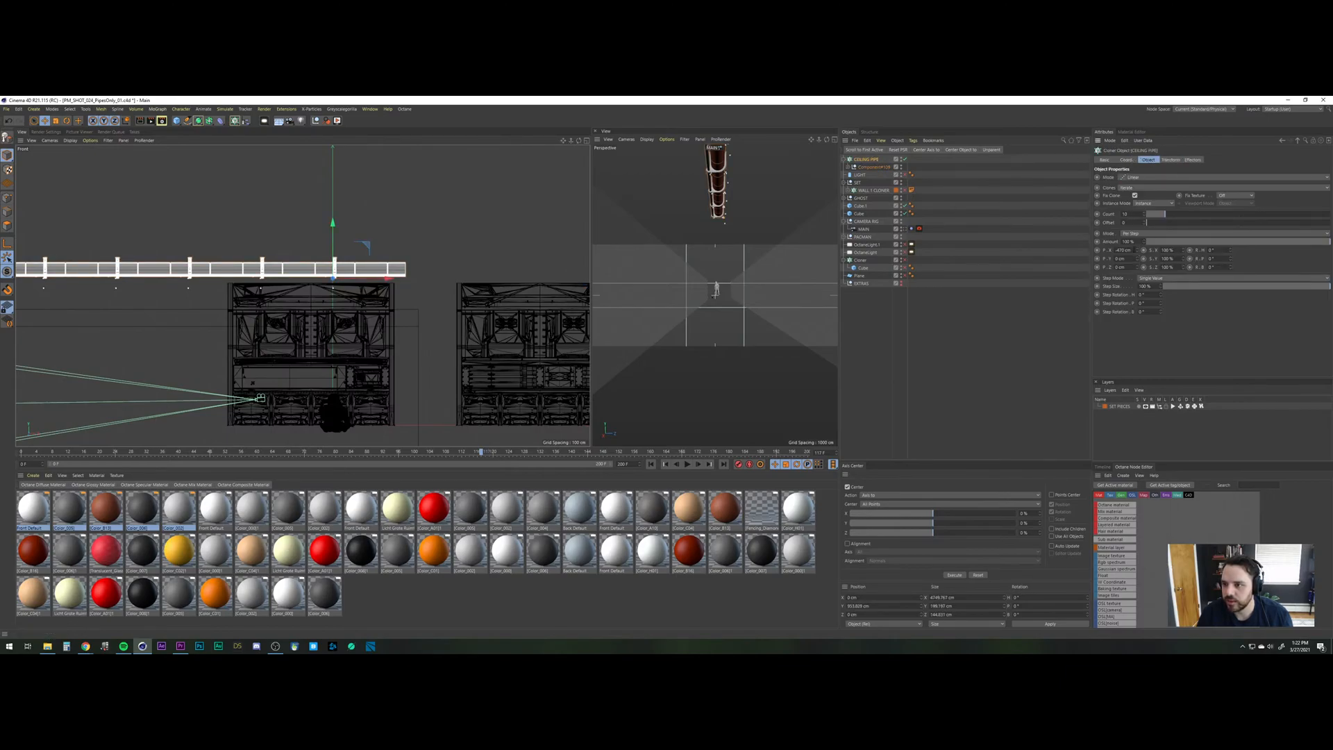
{"action": "scroll", "coordinate": [318, 375], "scroll_direction": "down", "scroll_amount": 8}
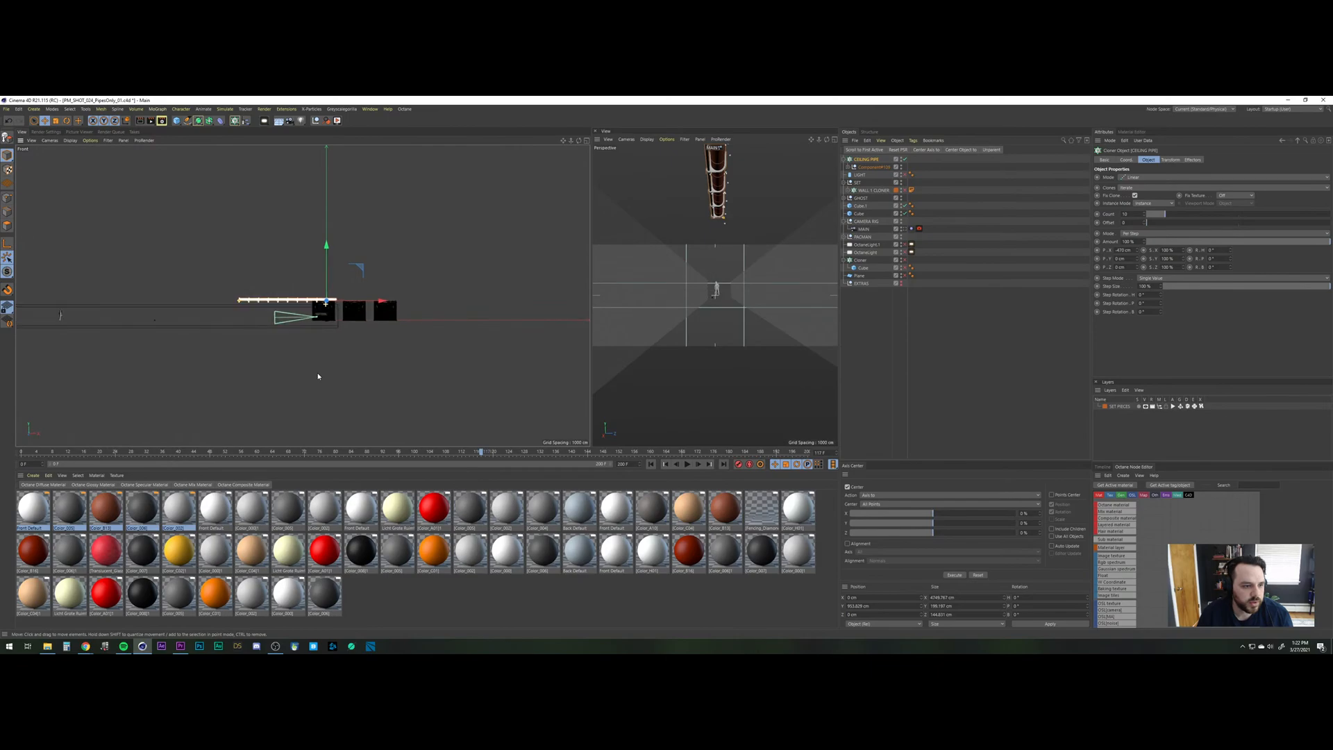
{"action": "middle_click_drag", "start_coordinate": [362, 326], "coordinate": [507, 332], "text": "alt"}
{"action": "scroll", "coordinate": [409, 333], "scroll_direction": "down", "scroll_amount": 2}
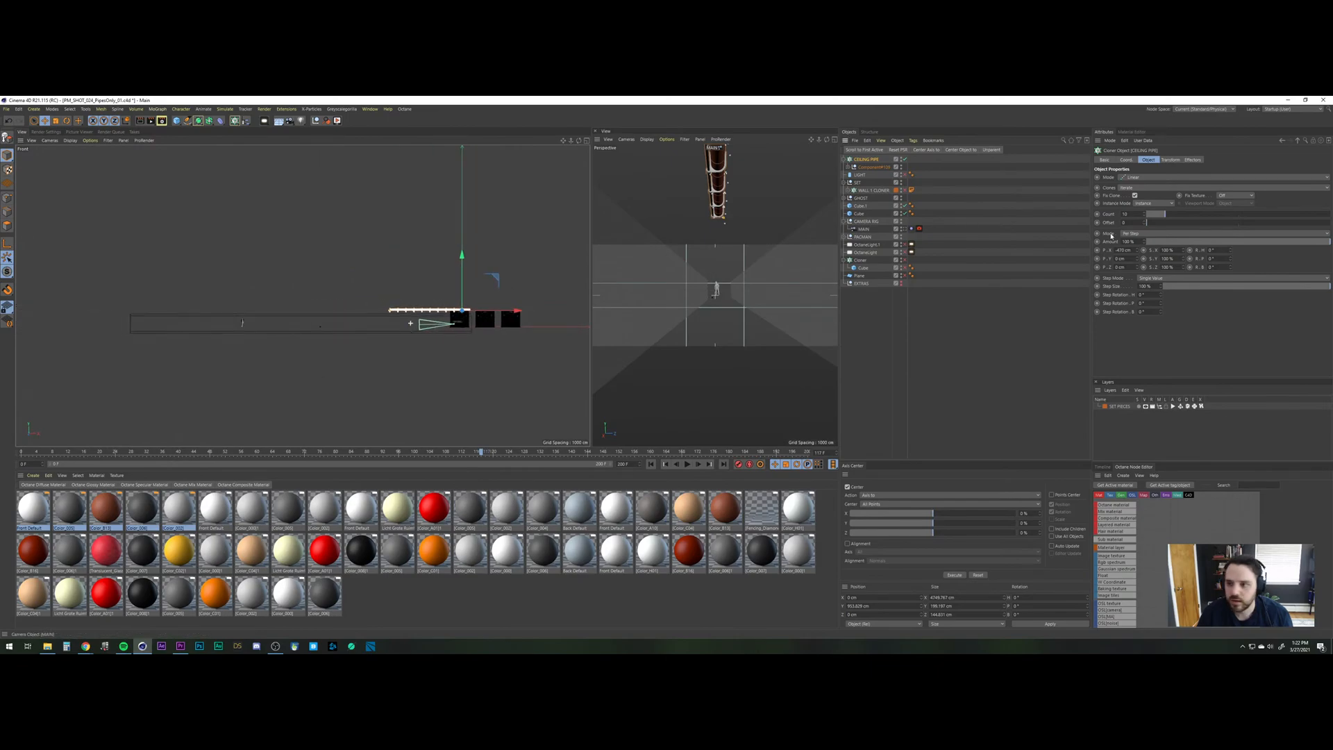
{"action": "left_click", "coordinate": [1155, 203]}
{"action": "left_click", "coordinate": [1153, 211]}
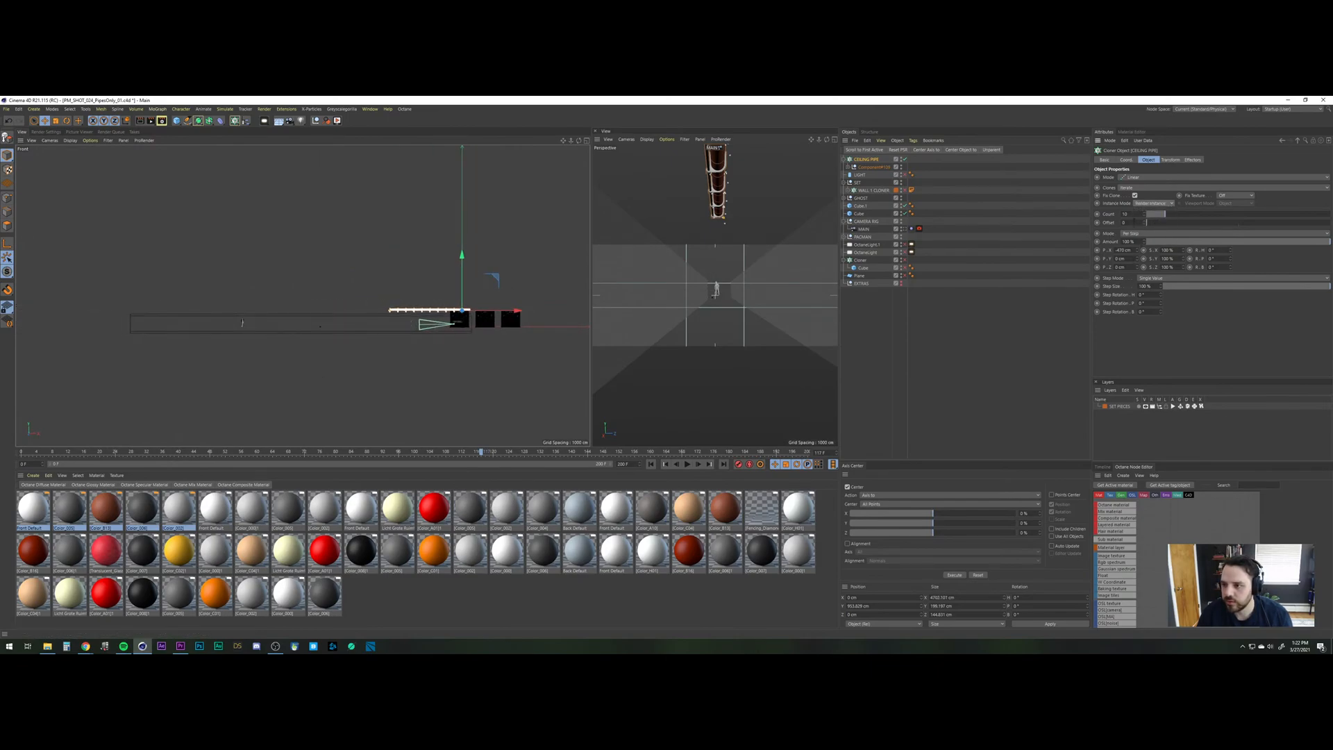
Try counts of 40 and 50 on the CEILING PIPE cloner and settle on 45 to cover the corridor's length.
{"action": "type", "text": "40"}
{"action": "key", "text": "Return"}
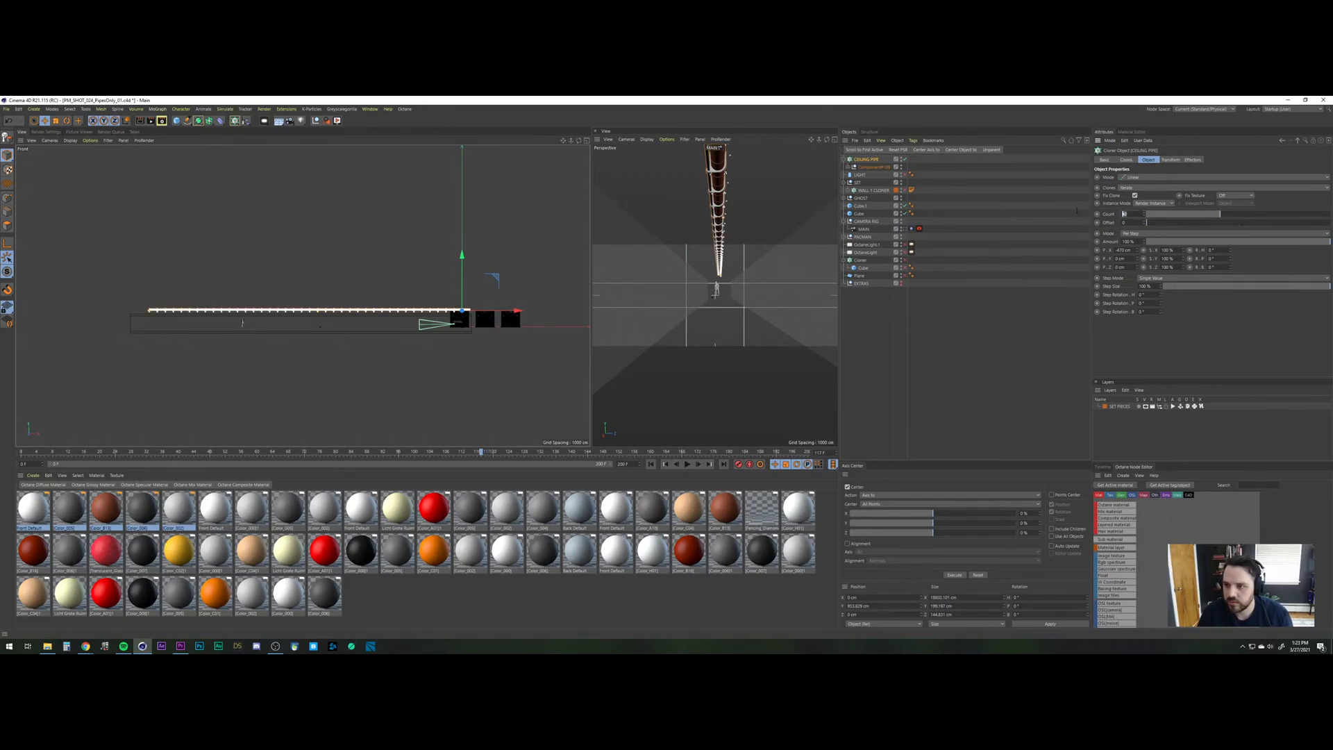
{"action": "type", "text": "50"}
{"action": "key", "text": "Return"}
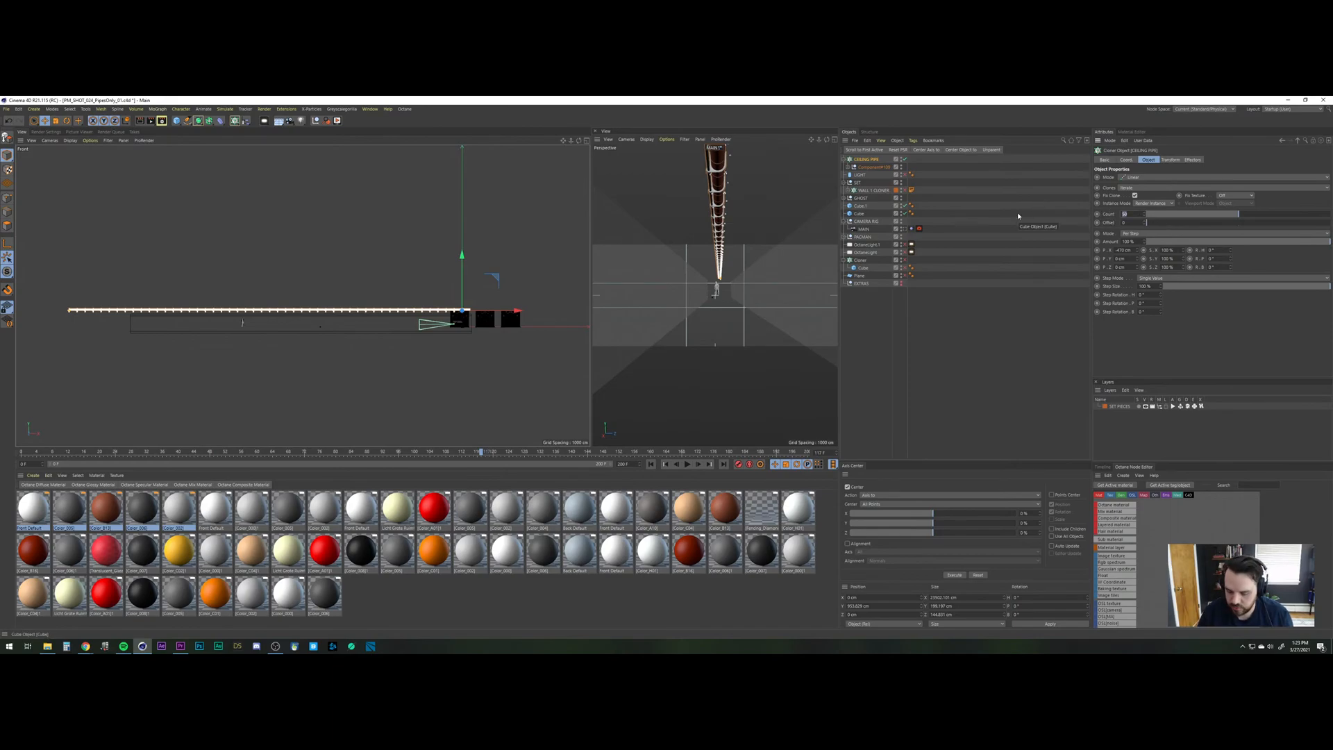
{"action": "type", "text": "45"}
{"action": "key", "text": "Return"}
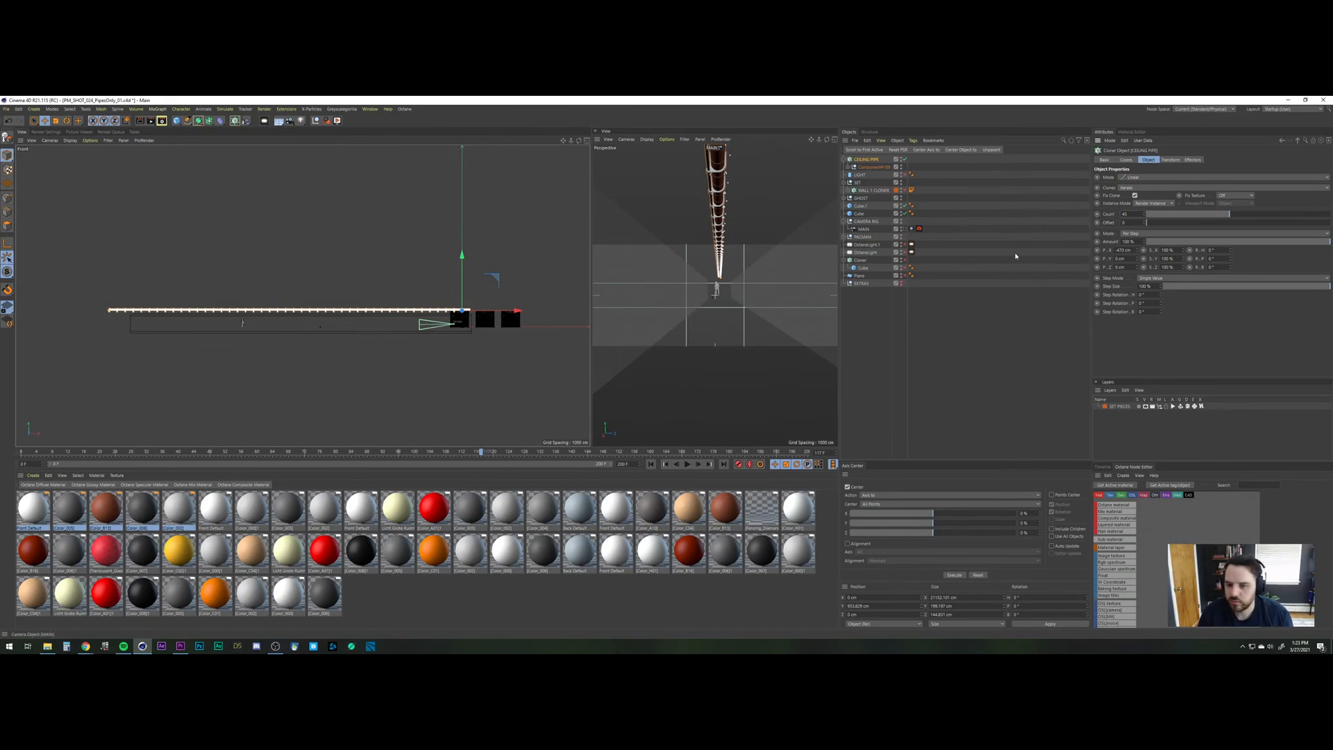
{"action": "left_click", "coordinate": [940, 336]}
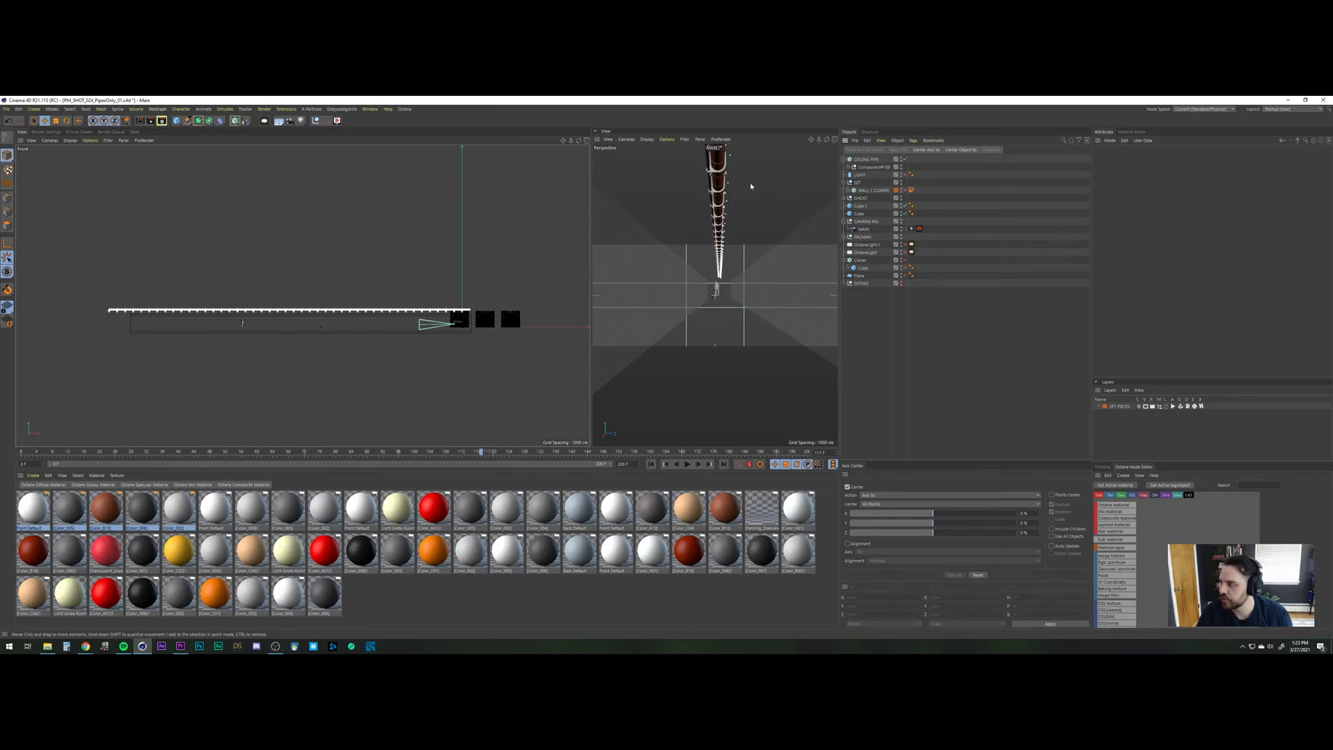
Duplicate the pipe component inside the CEILING PIPE cloner and append "No Mount" to the copy's name.
{"action": "left_click", "coordinate": [868, 168]}
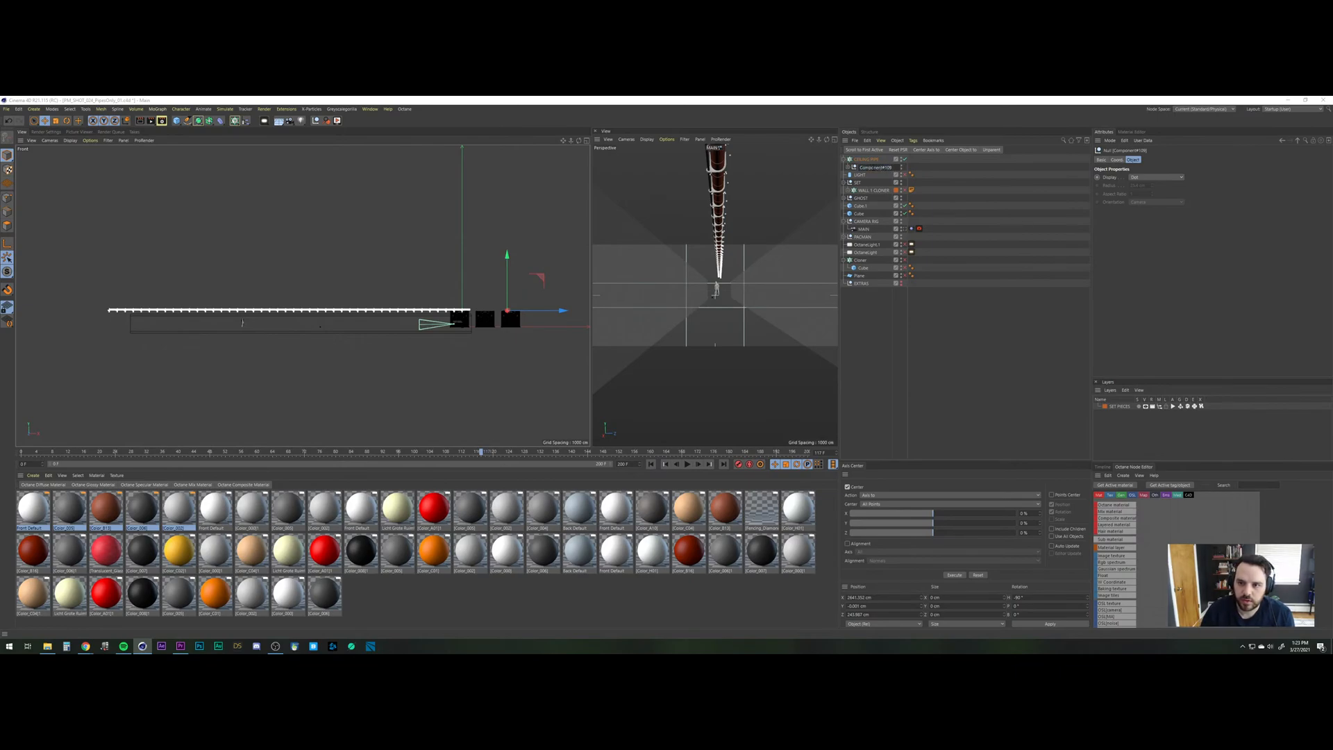
{"action": "key", "text": "Escape"}
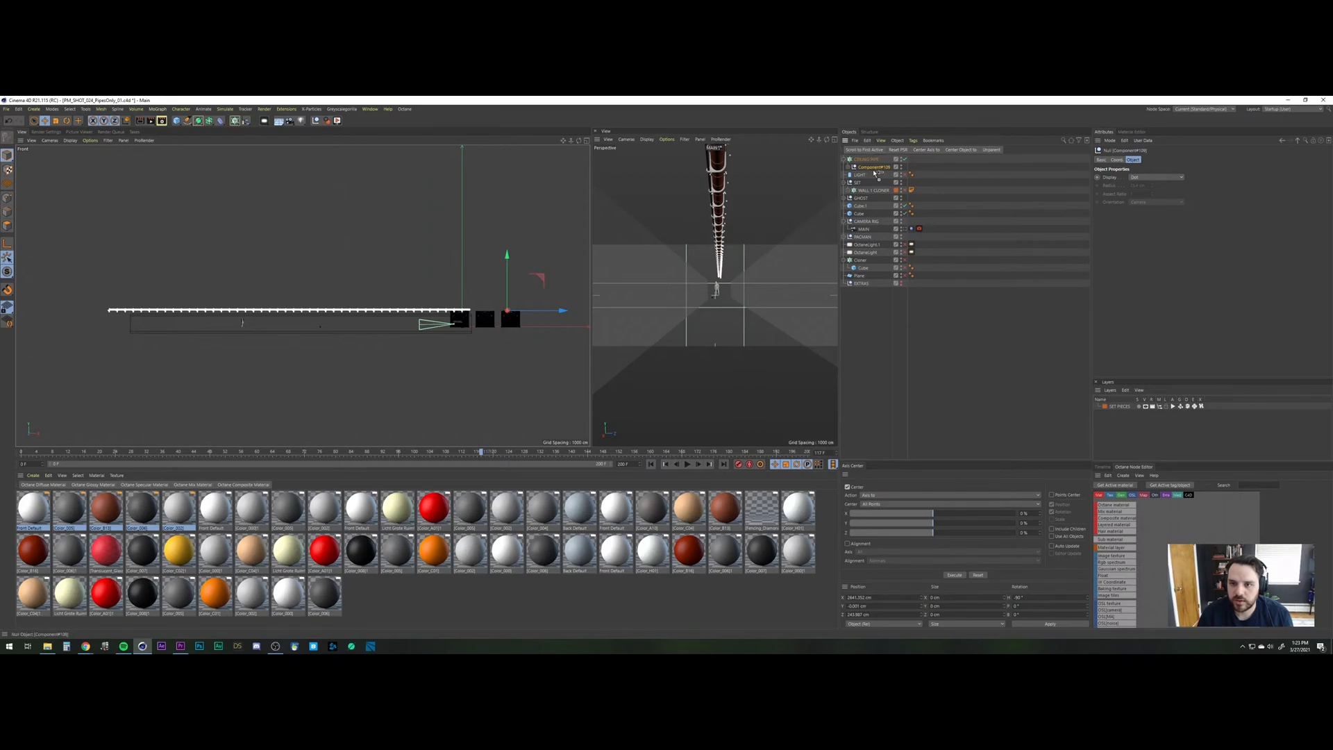
{"action": "left_click_drag", "start_coordinate": [875, 173], "coordinate": [875, 175], "text": "ctrl"}
{"action": "double_click", "coordinate": [875, 174]}
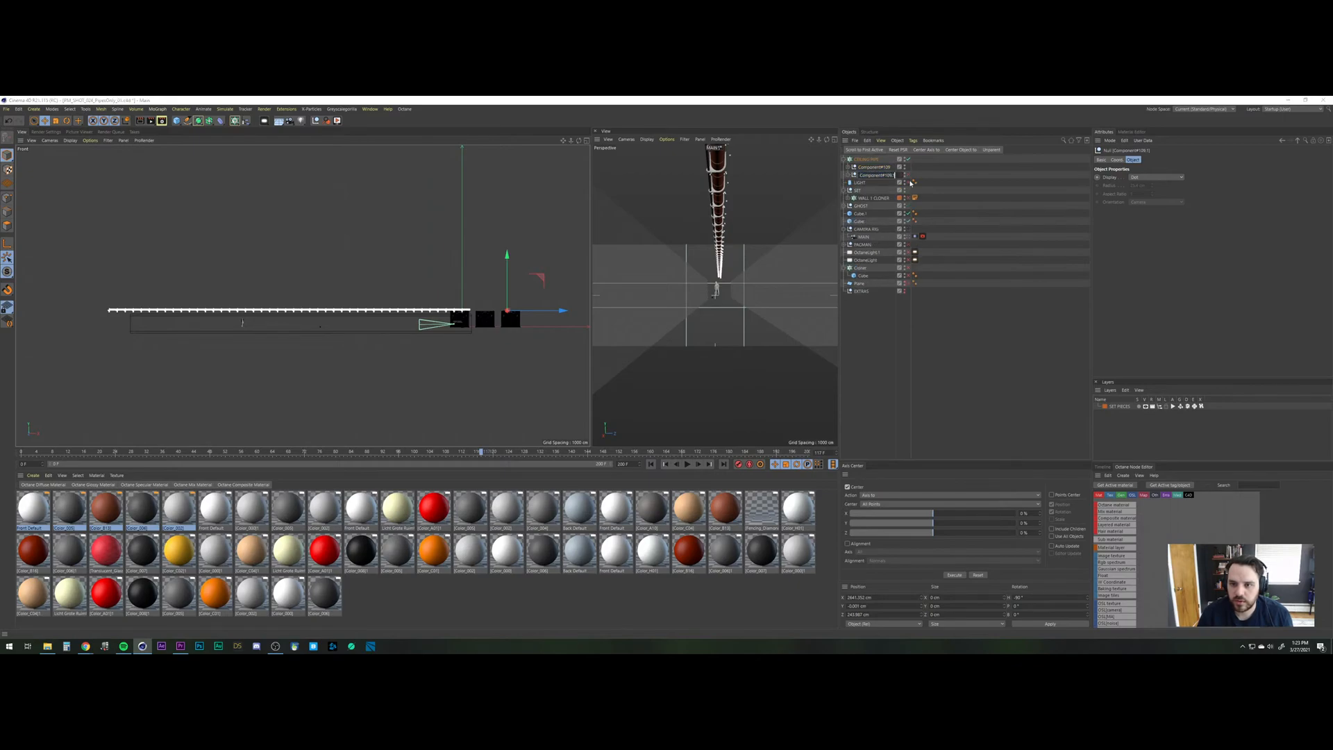
{"action": "type", "text": "No Mo"}
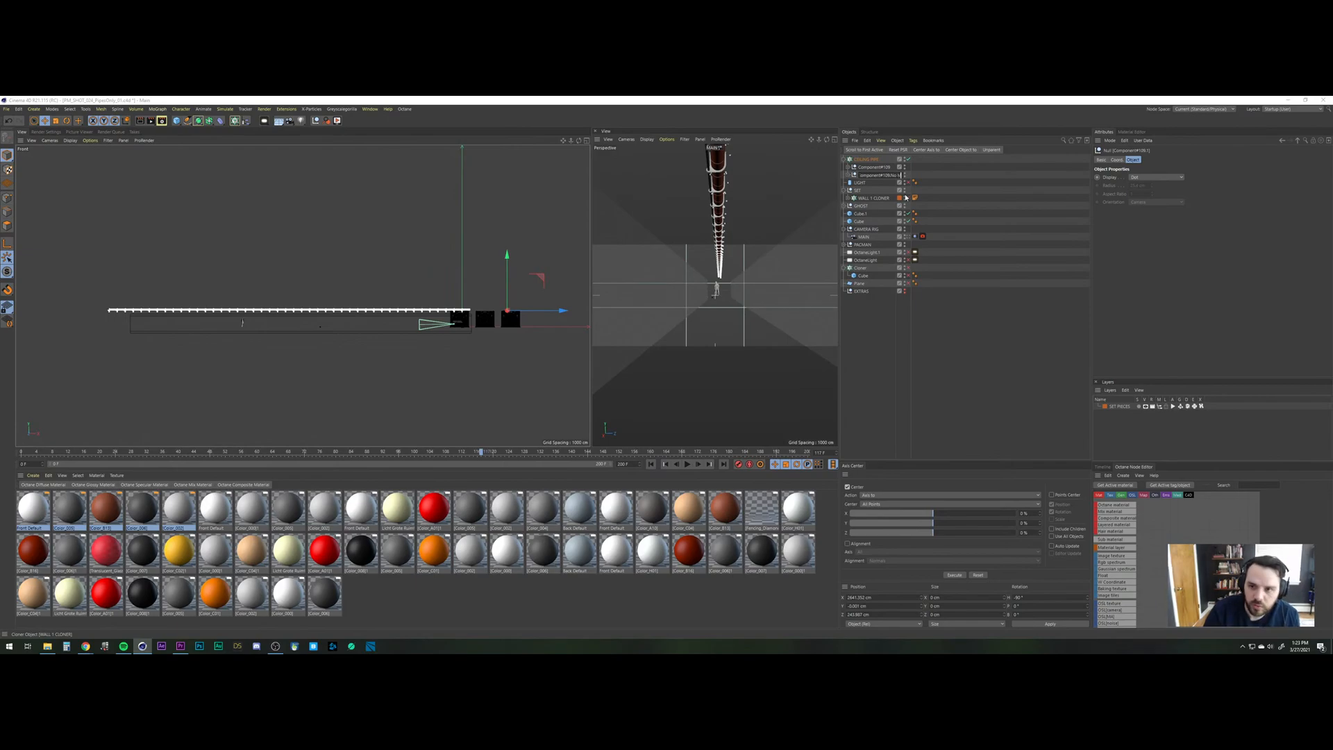
{"action": "type", "text": "unt"}
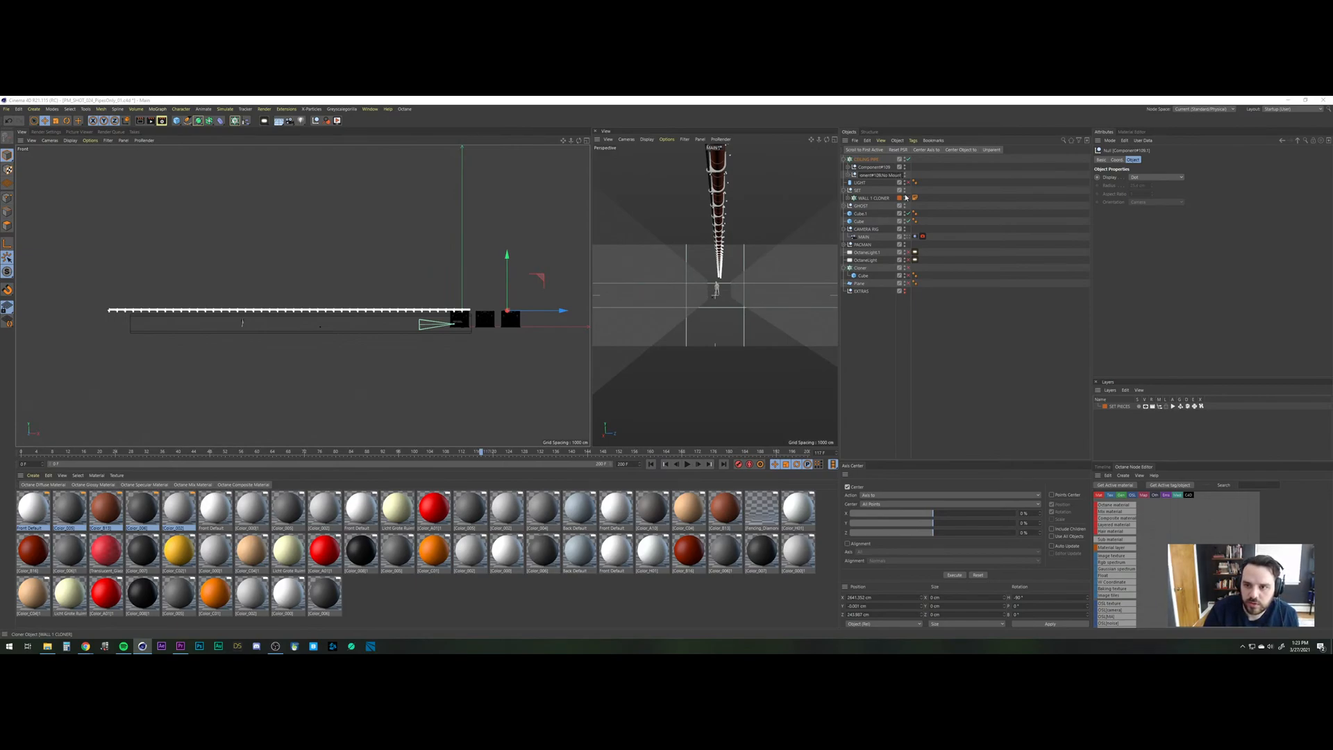
{"action": "key", "text": "Return"}
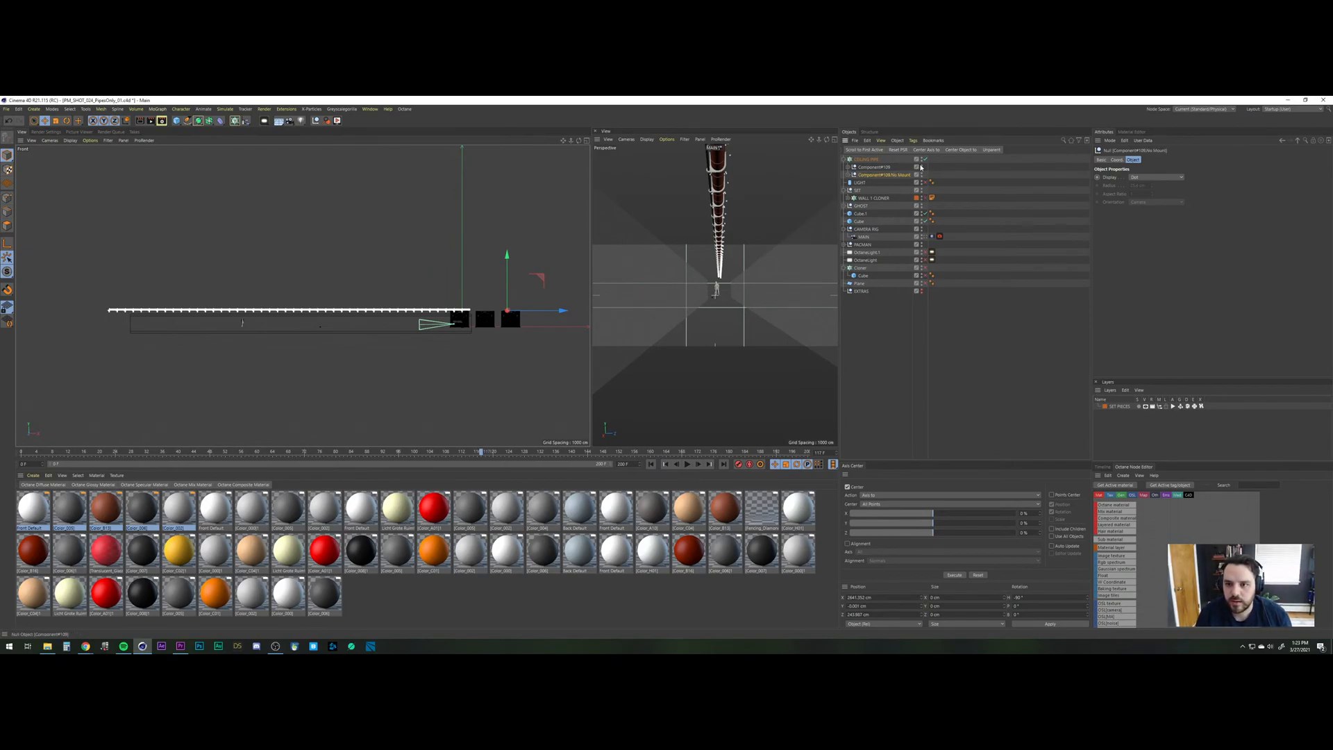
Hide the original pipe component, disable the CEILING PIPE cloner and bring the No Mount copy into a close perspective view.
{"action": "left_click", "coordinate": [922, 172]}
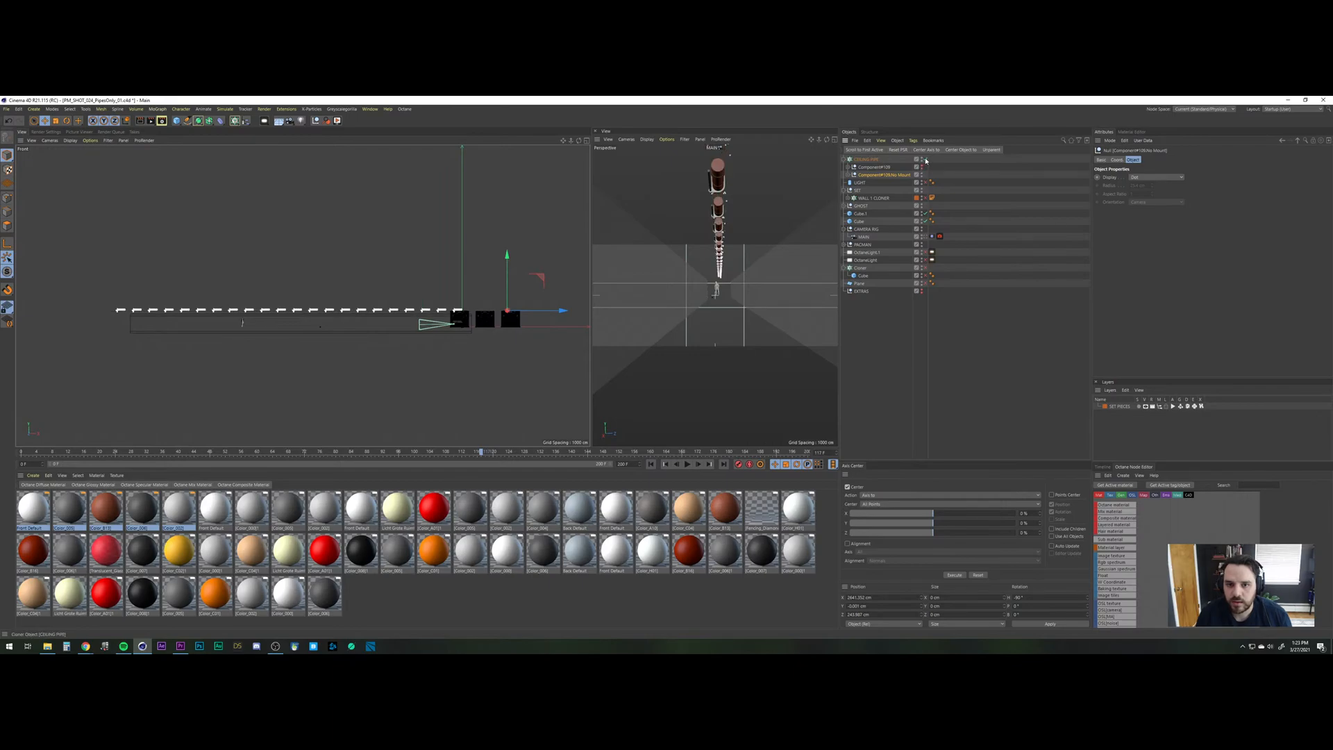
{"action": "left_click", "coordinate": [850, 175]}
{"action": "left_click", "coordinate": [876, 183]}
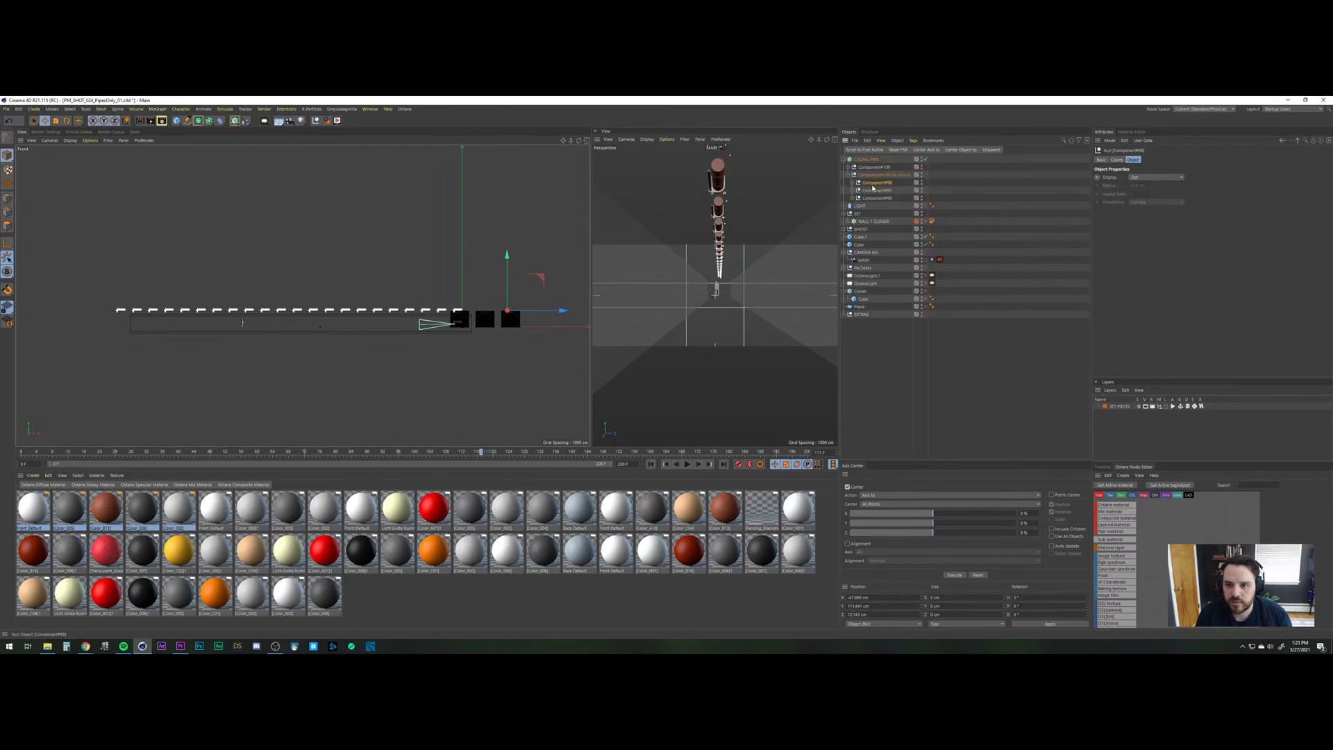
{"action": "left_click", "coordinate": [925, 159]}
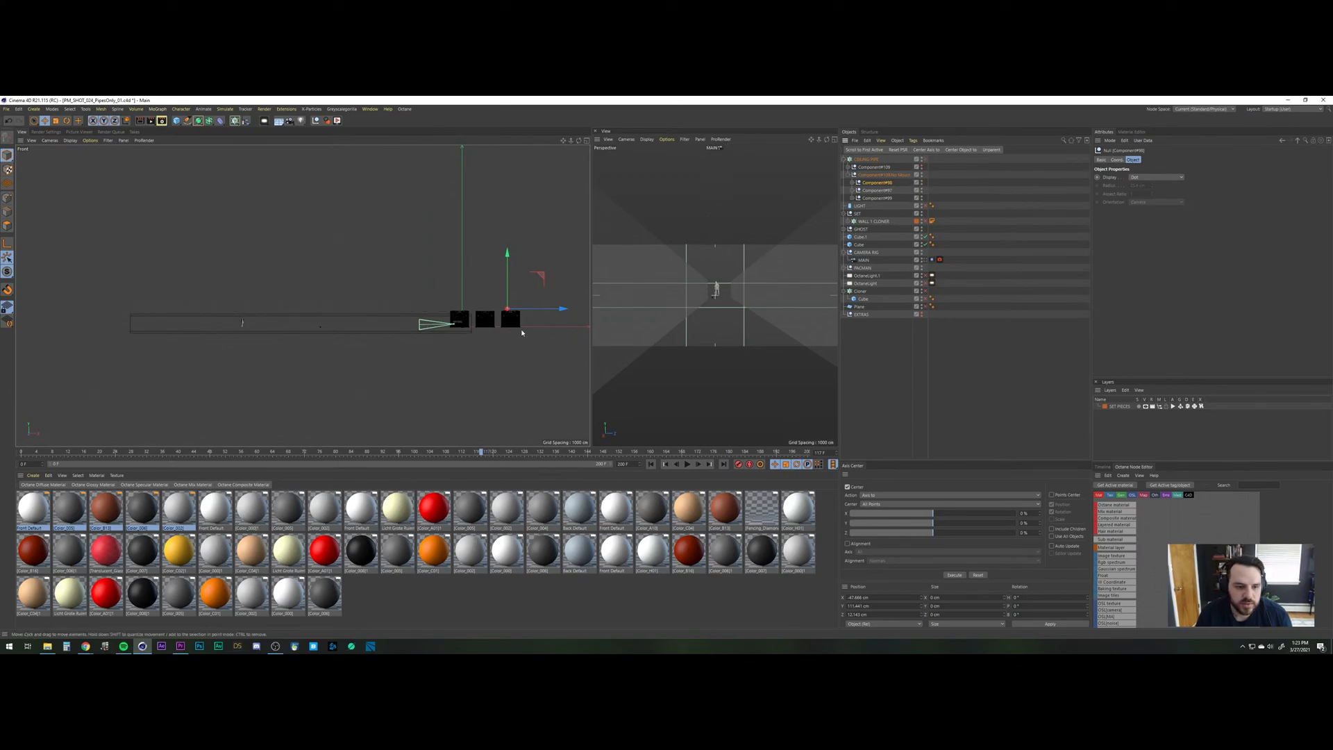
{"action": "left_click", "coordinate": [587, 140]}
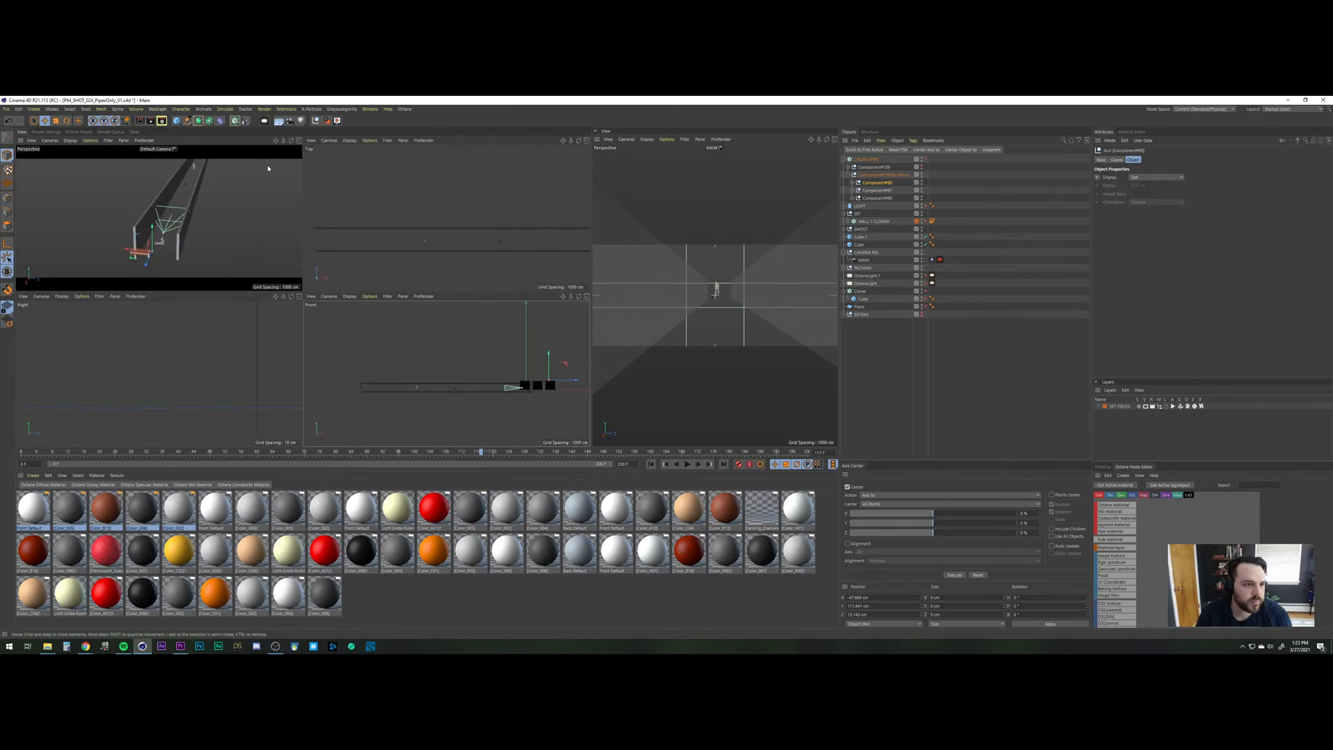
{"action": "left_click", "coordinate": [299, 141]}
{"action": "scroll", "coordinate": [274, 362], "scroll_direction": "up", "scroll_amount": 8}
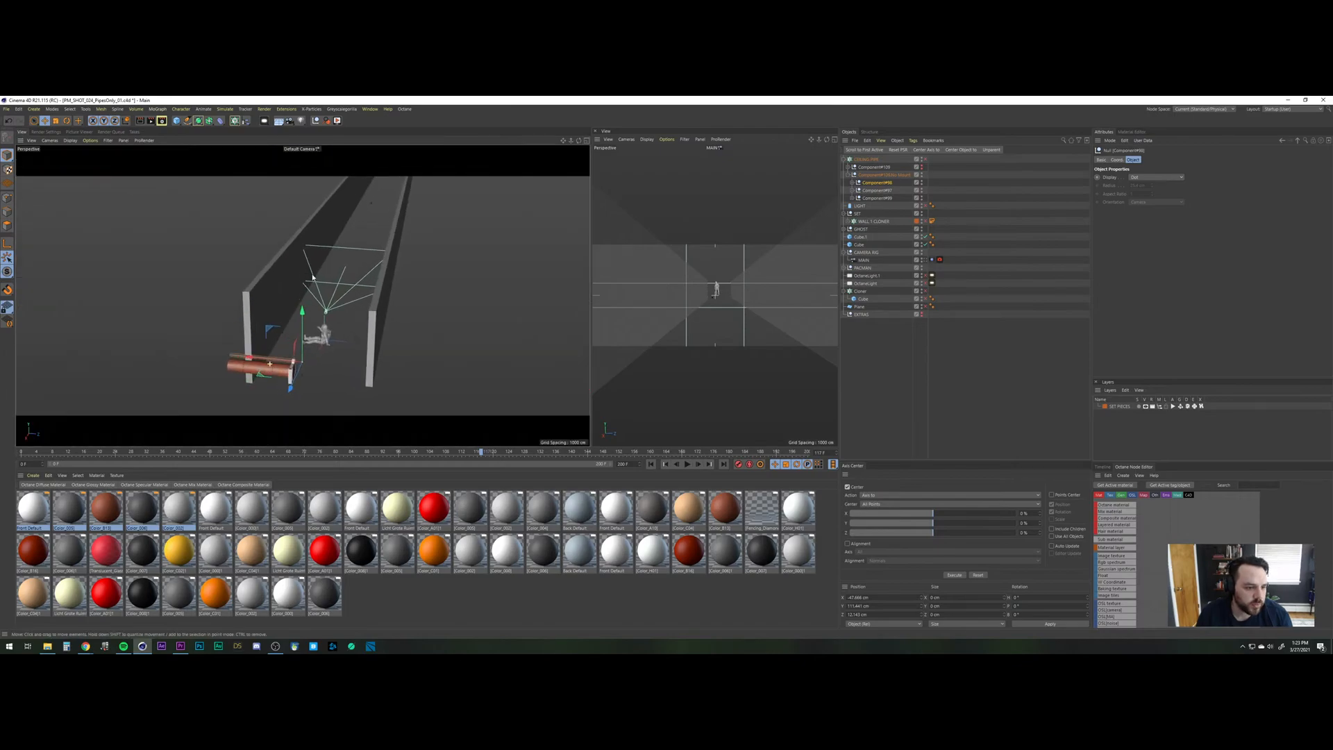
{"action": "left_click_drag", "start_coordinate": [338, 353], "coordinate": [305, 314], "text": "alt"}
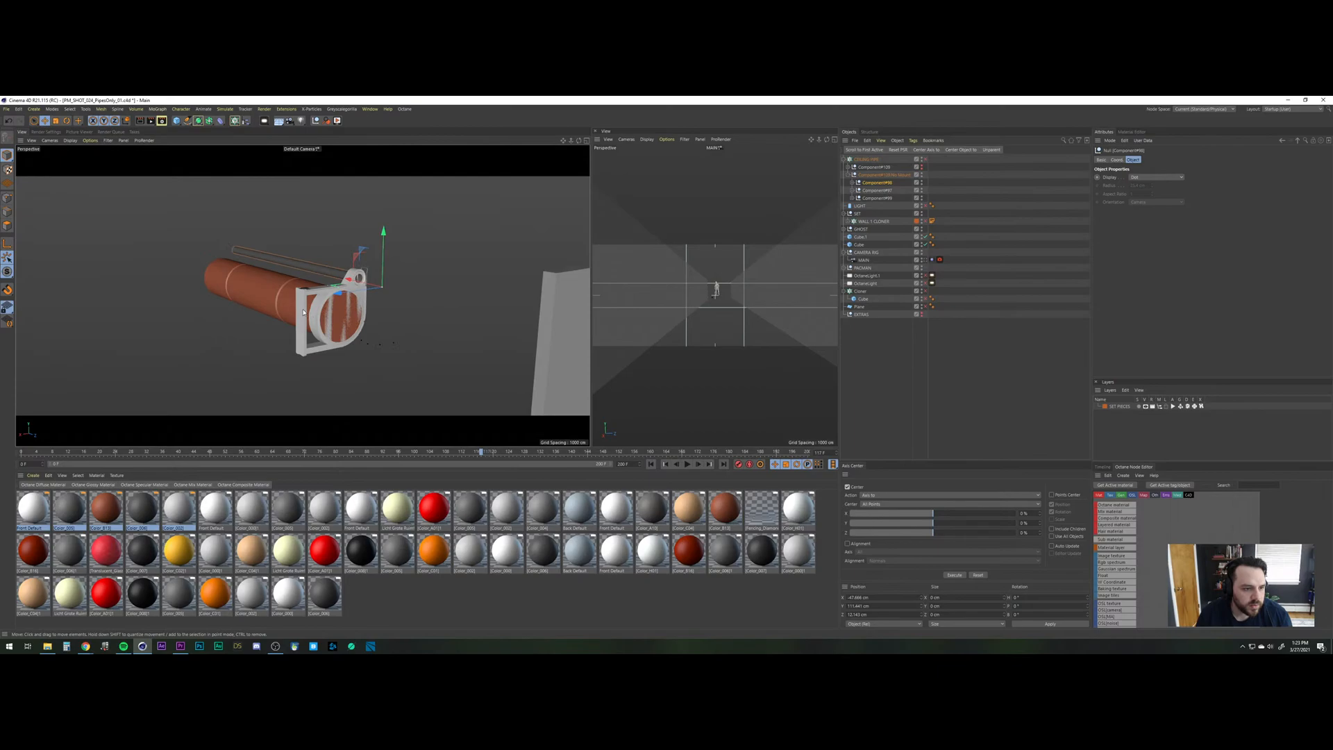
Identify the mounting bracket's parts in the No Mount copy by hiding its two bracket subcomponents.
{"action": "left_click", "coordinate": [880, 190]}
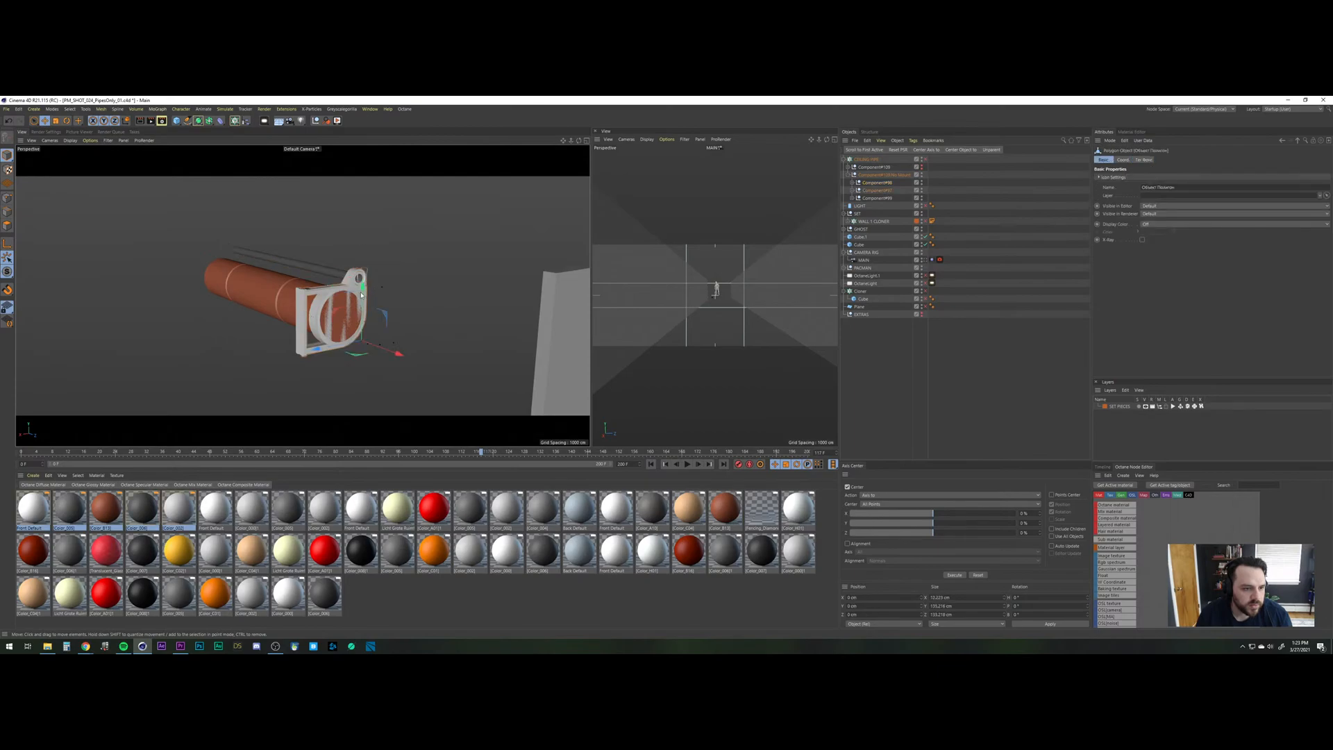
{"action": "left_click", "coordinate": [852, 191]}
{"action": "left_click", "coordinate": [881, 199]}
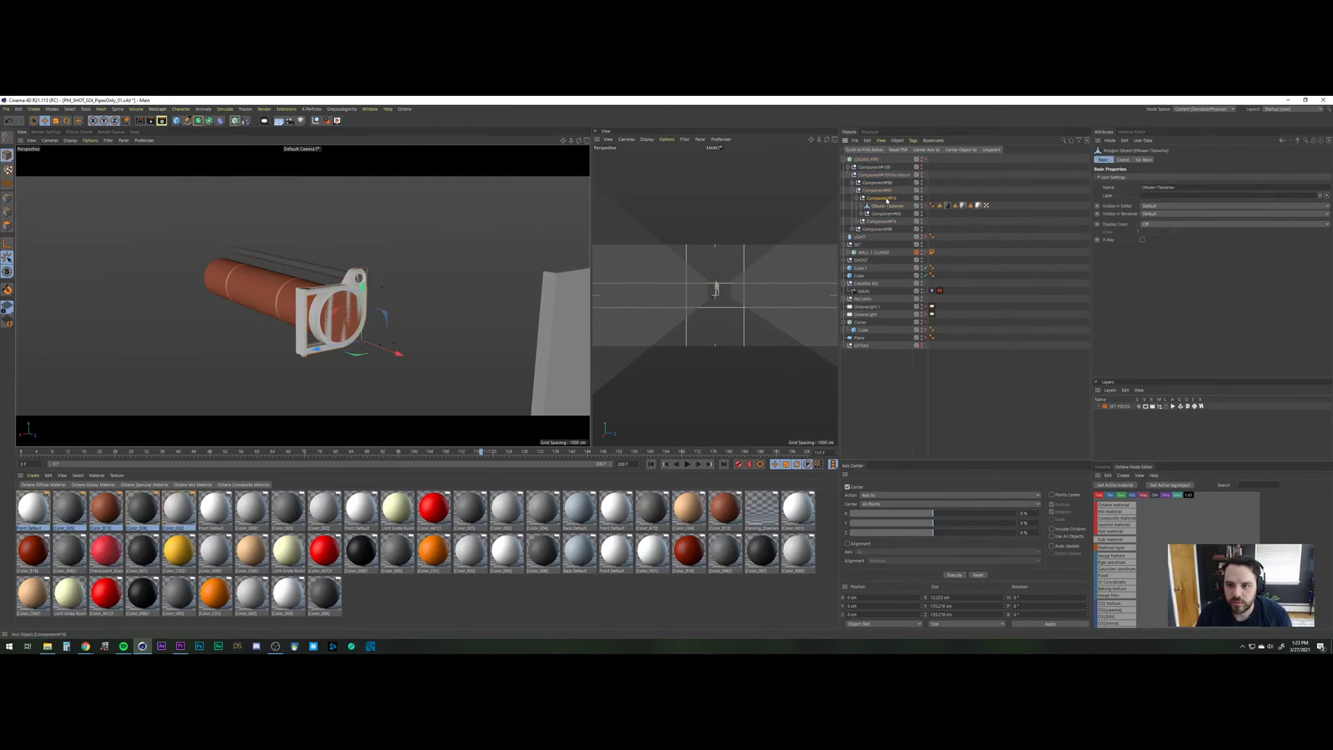
{"action": "left_click", "coordinate": [886, 199]}
{"action": "left_click", "coordinate": [921, 199]}
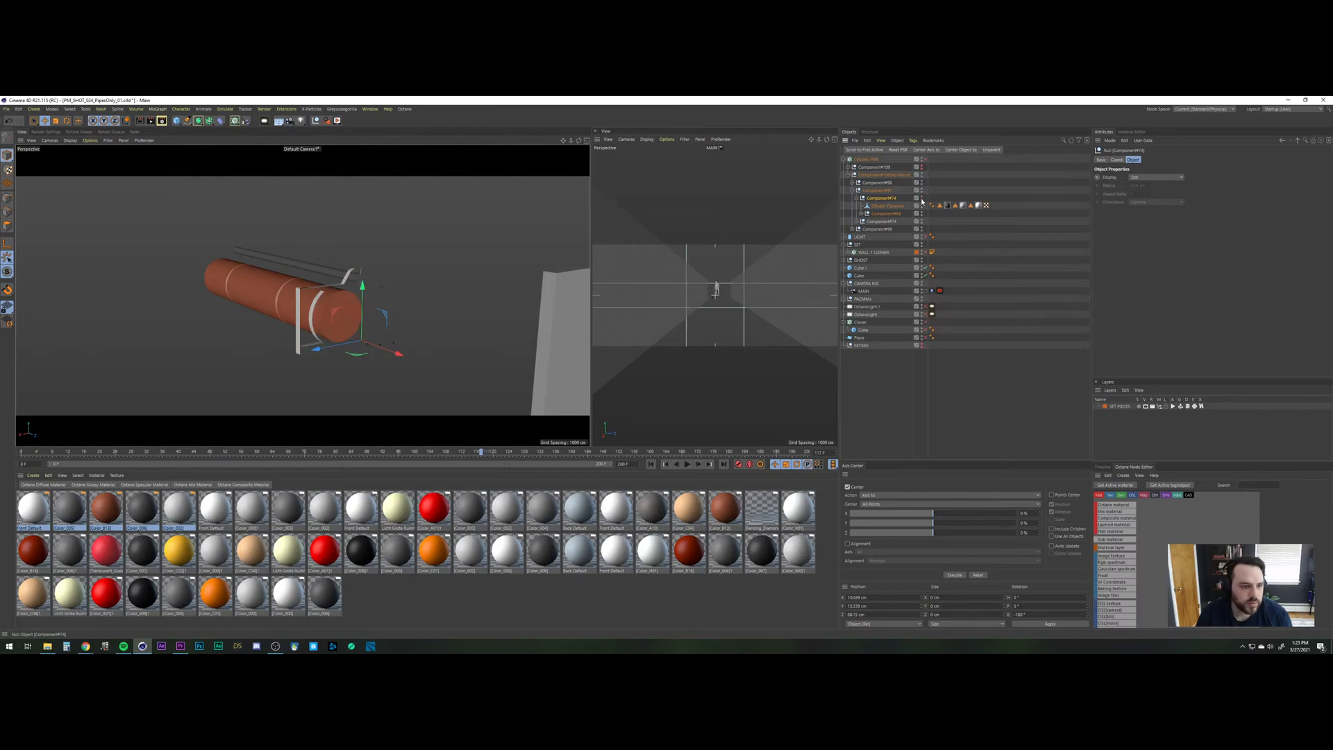
{"action": "left_click", "coordinate": [299, 306]}
{"action": "left_click_drag", "start_coordinate": [321, 312], "coordinate": [368, 321], "text": "alt"}
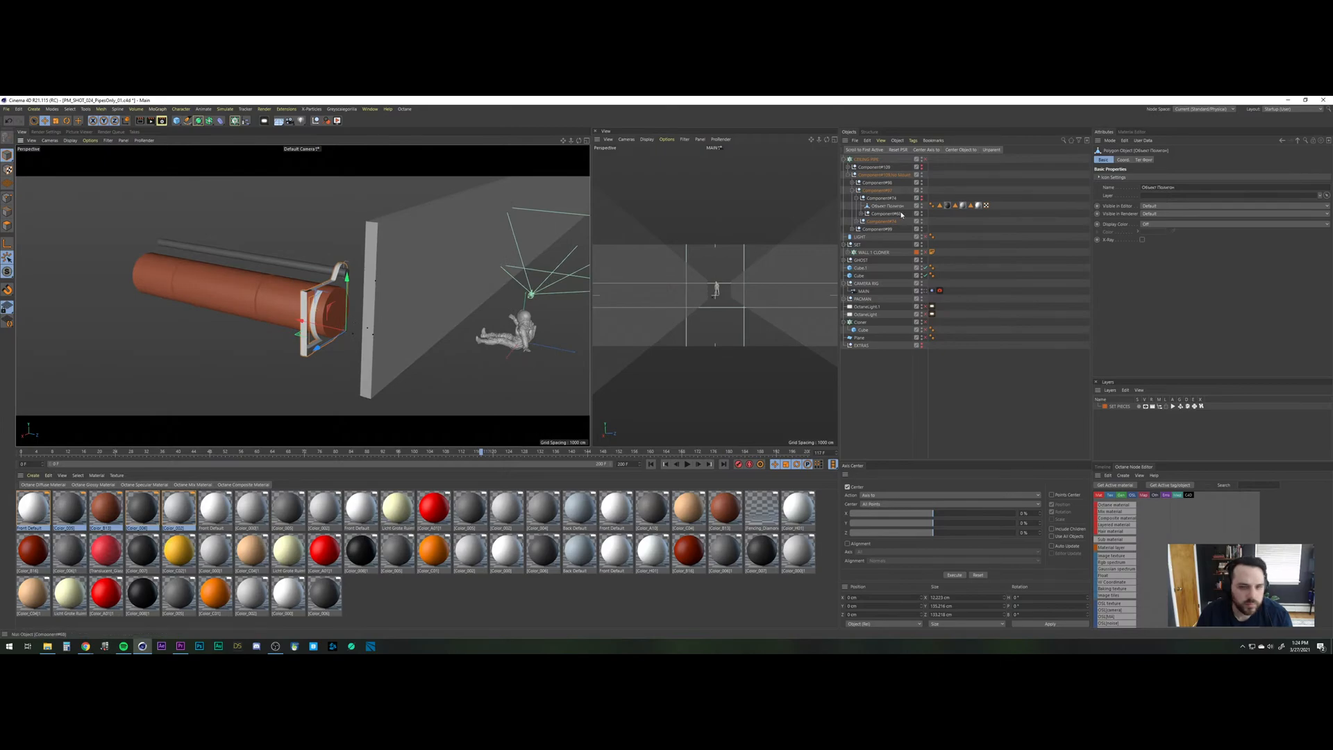
{"action": "left_click", "coordinate": [922, 223]}
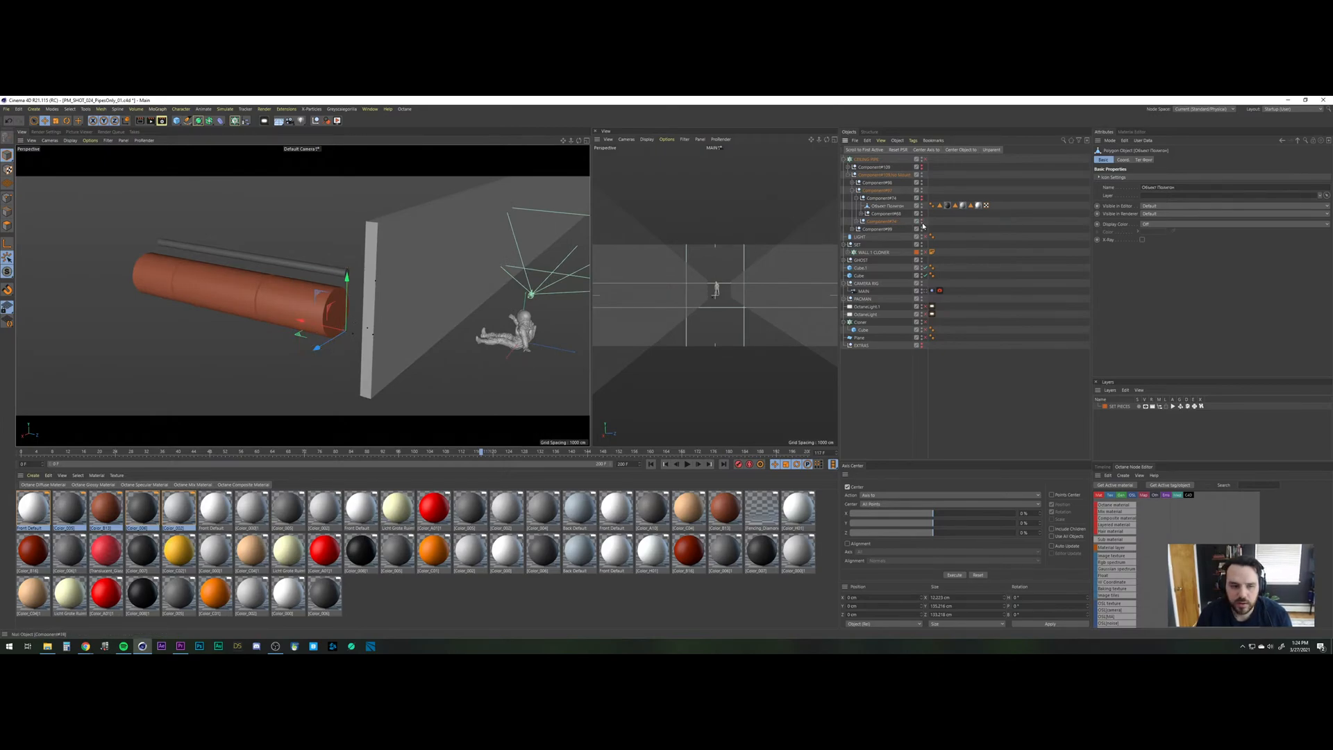
Delete the group holding the mounting bracket parts from the No Mount copy.
{"action": "left_click", "coordinate": [884, 222]}
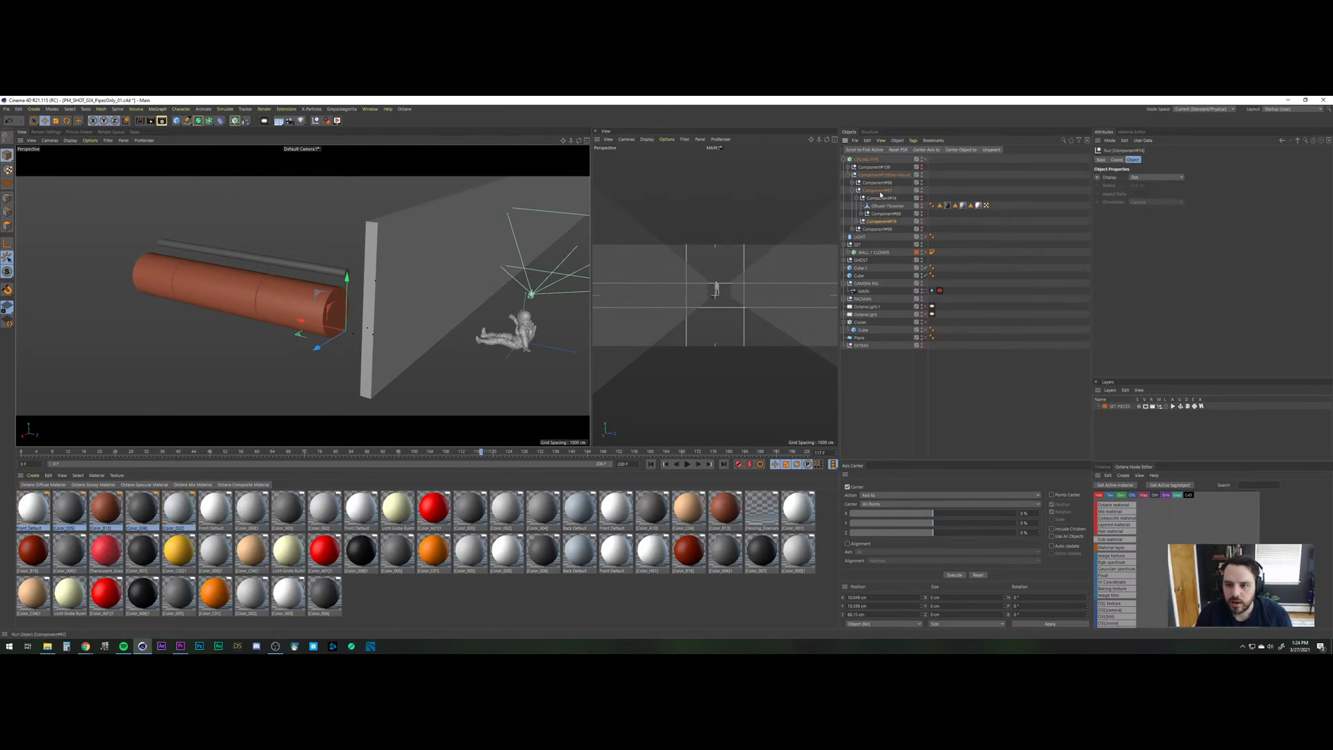
{"action": "left_click", "coordinate": [878, 191]}
{"action": "key", "text": "Delete"}
{"action": "left_click", "coordinate": [878, 190]}
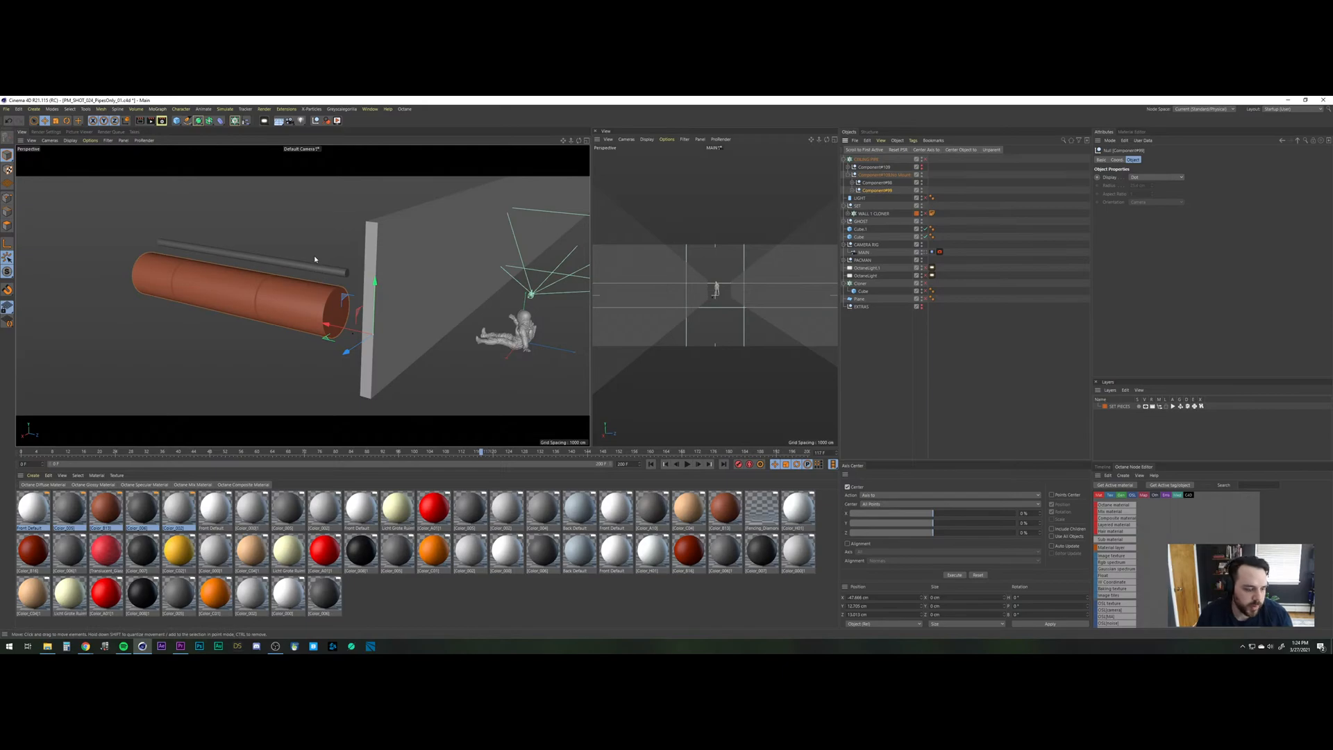
Show the original pipe component again and re-enable the CEILING PIPE cloner.
{"action": "left_click", "coordinate": [901, 176]}
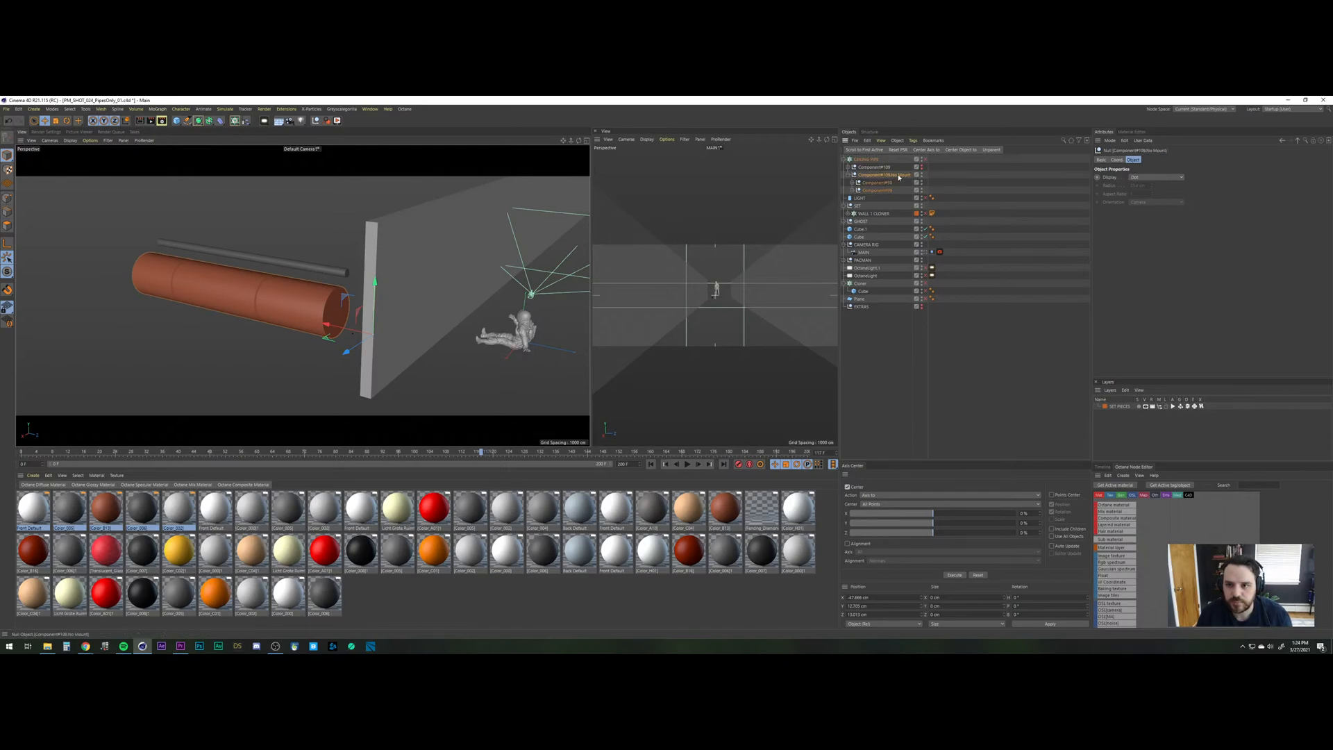
{"action": "left_click", "coordinate": [858, 174]}
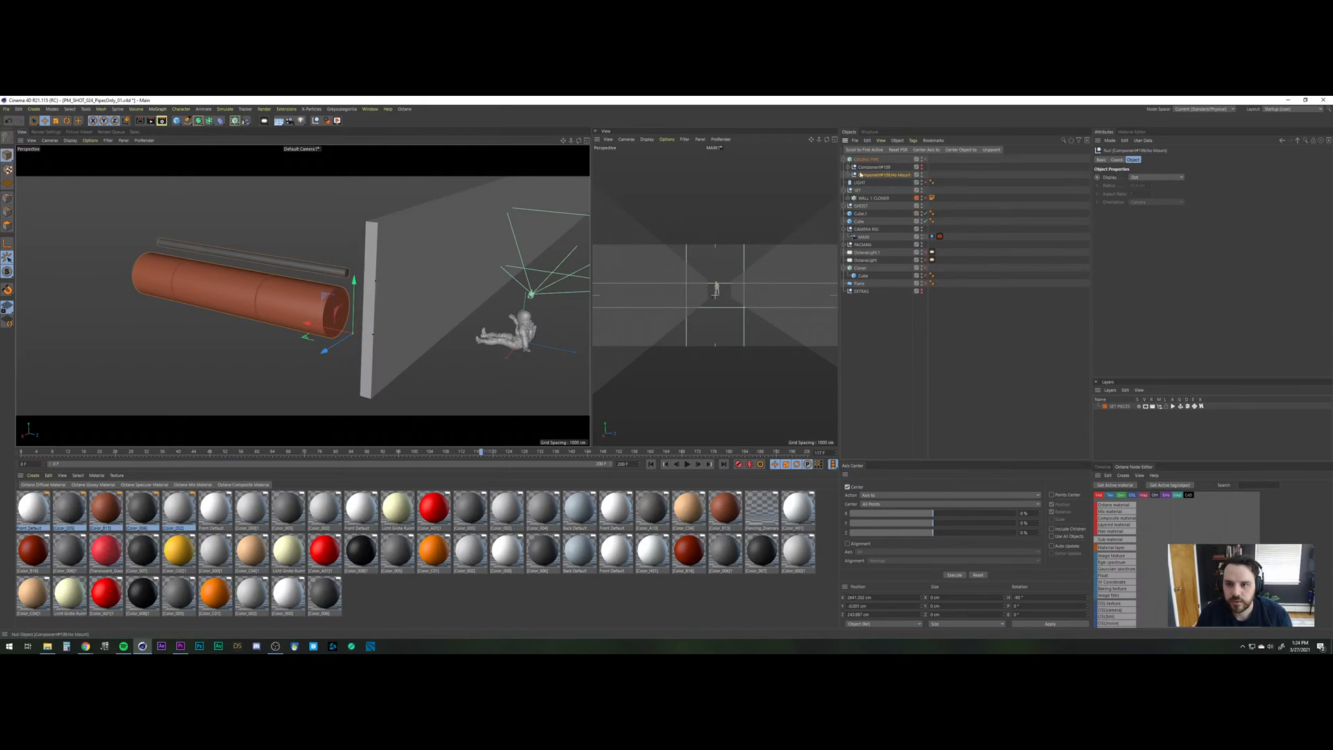
{"action": "left_click", "coordinate": [922, 168]}
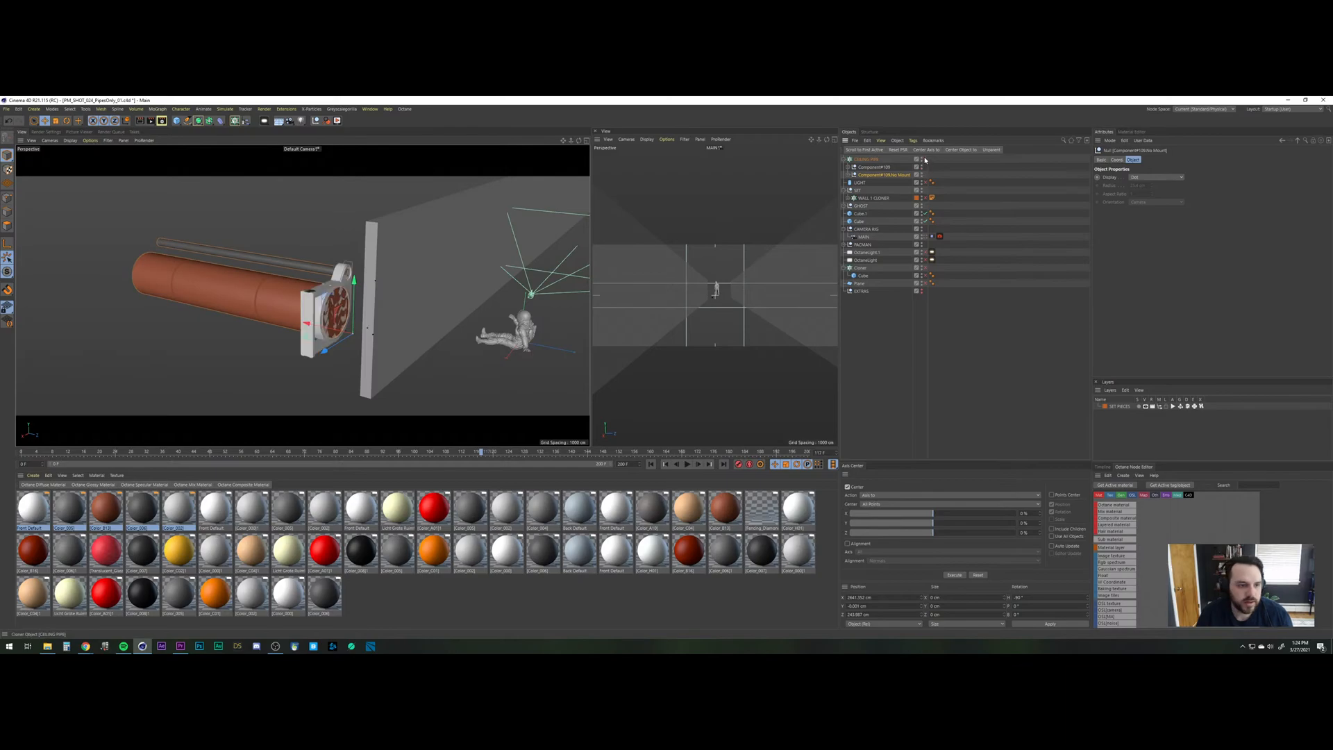
{"action": "left_click", "coordinate": [925, 159]}
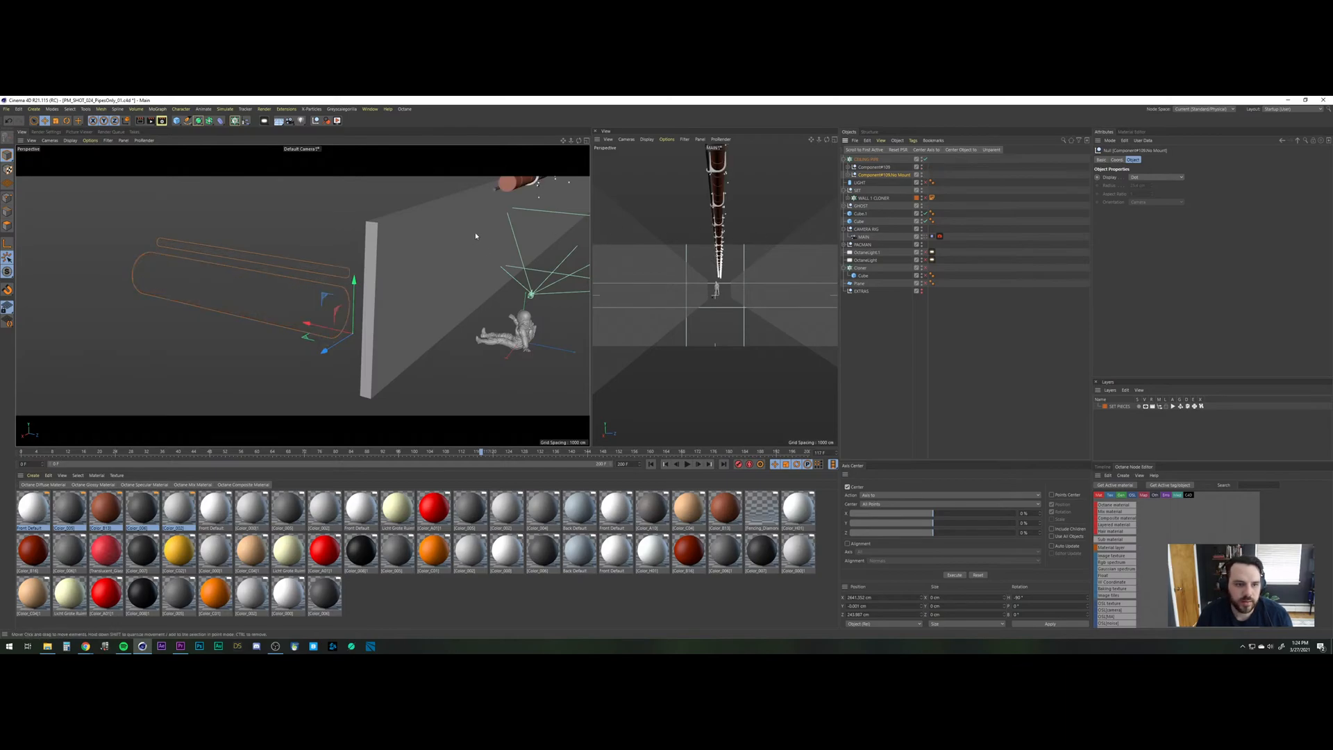
{"action": "left_click_drag", "start_coordinate": [473, 245], "coordinate": [386, 291], "text": "alt"}
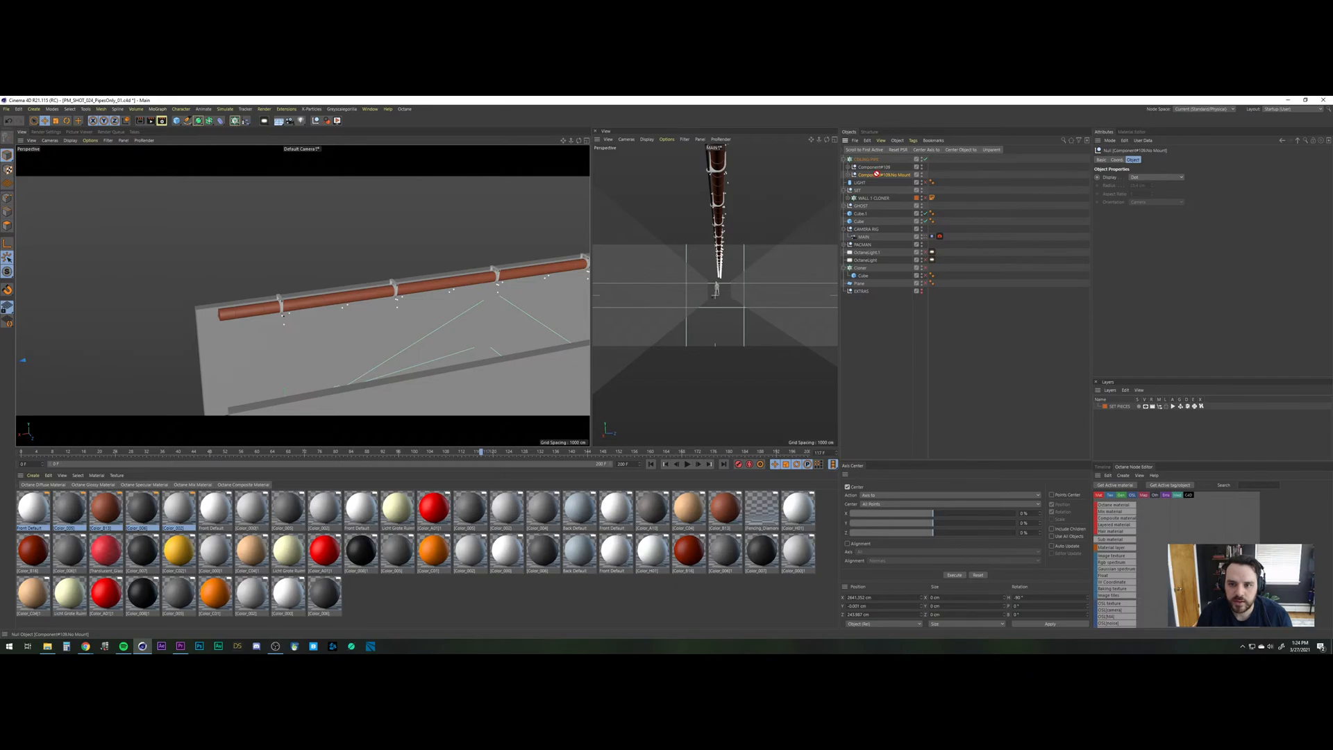
Make two more duplicates of the No Mount component inside the CEILING PIPE cloner to space the mounts farther apart.
{"action": "left_click_drag", "start_coordinate": [877, 172], "coordinate": [878, 174], "text": "ctrl"}
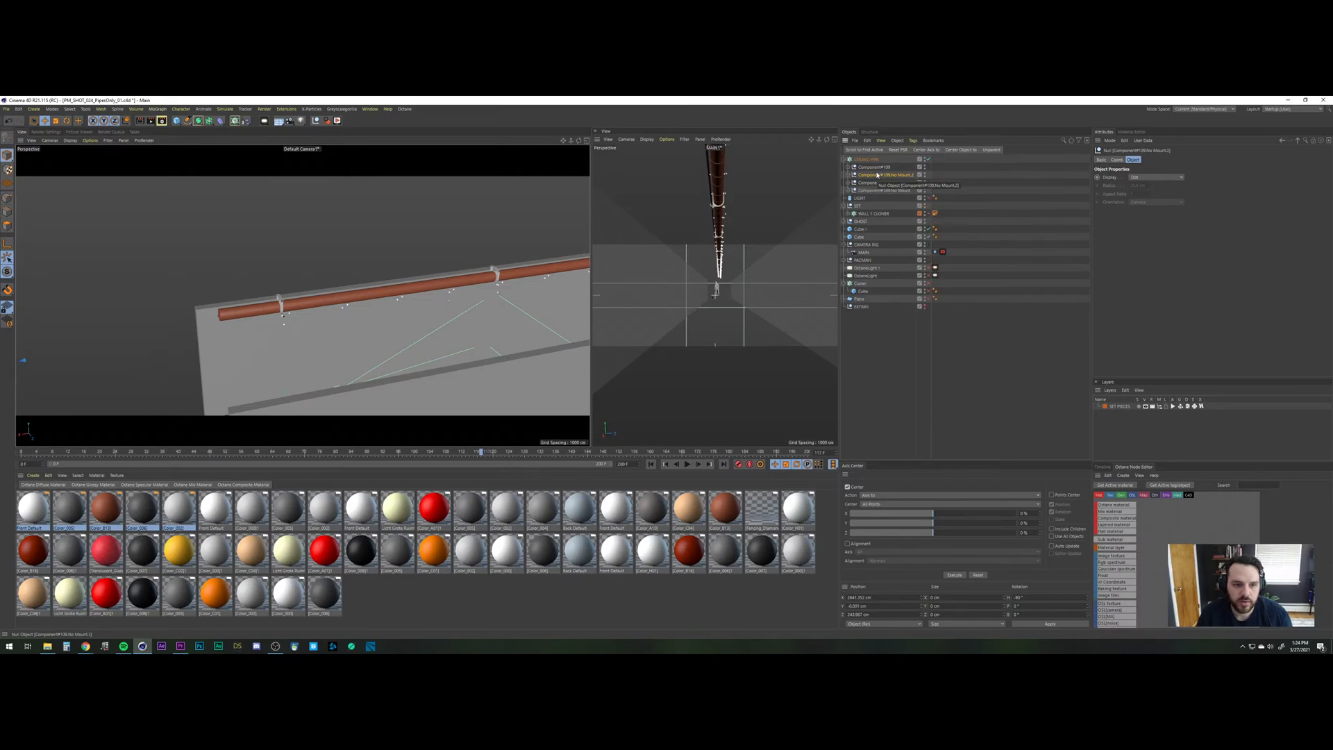
{"action": "scroll", "coordinate": [484, 277], "scroll_direction": "down", "scroll_amount": 2}
{"action": "middle_click_drag", "start_coordinate": [485, 278], "coordinate": [366, 289], "text": "alt"}
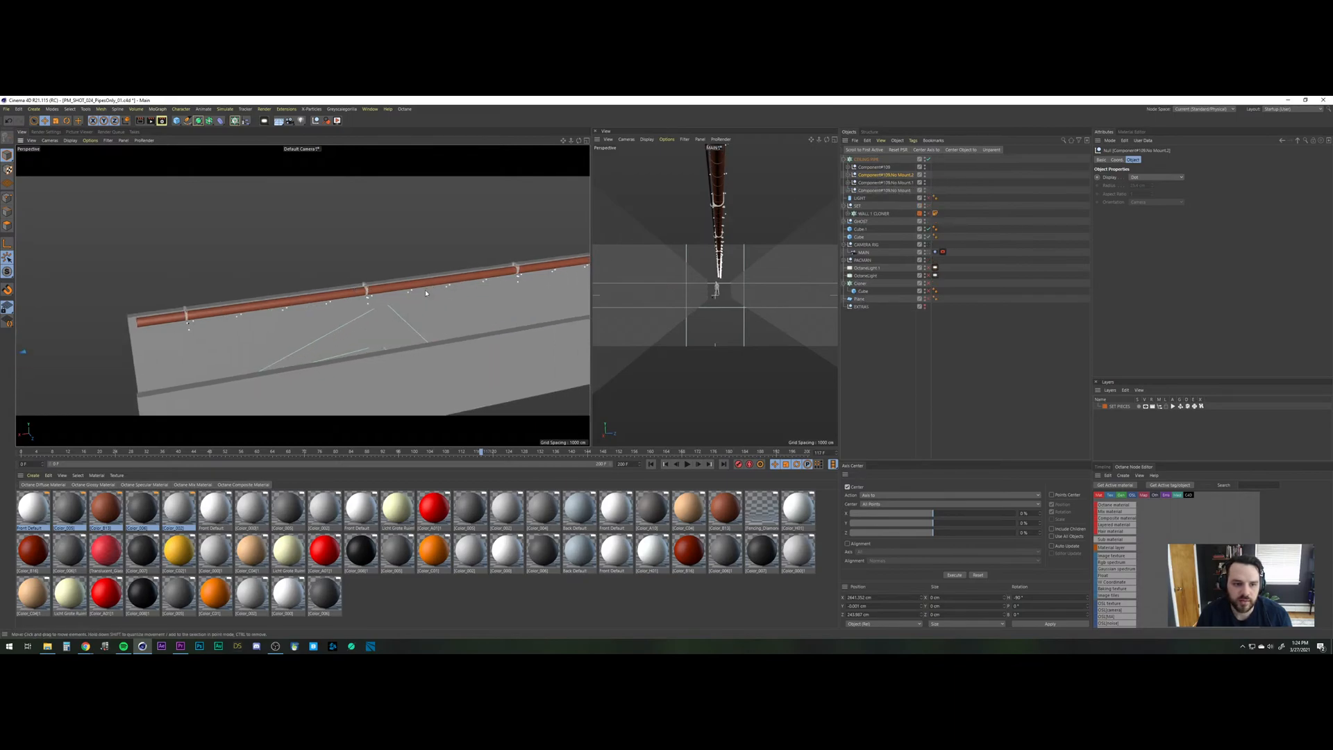
{"action": "left_click_drag", "start_coordinate": [426, 292], "coordinate": [454, 284], "text": "alt"}
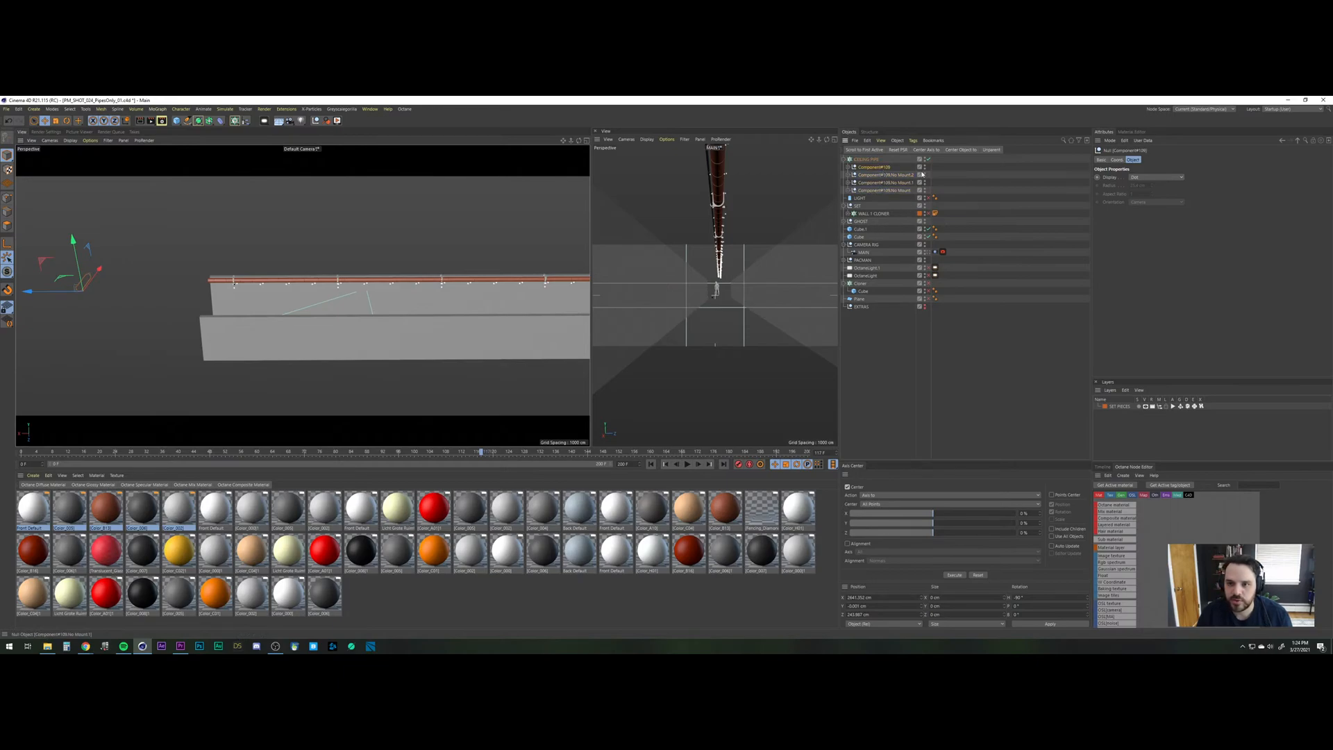
Remove the number suffixes from the names of the duplicated No Mount components.
{"action": "double_click", "coordinate": [883, 174]}
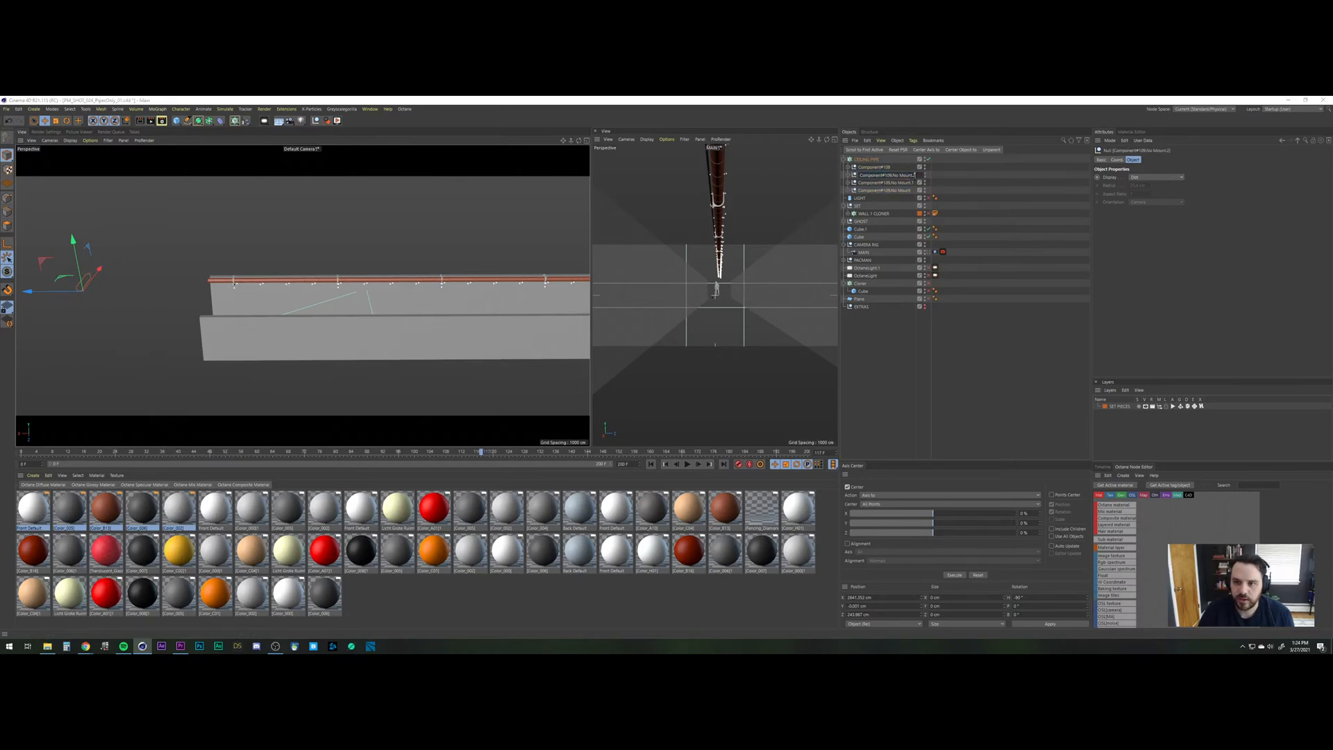
{"action": "key", "text": "Return"}
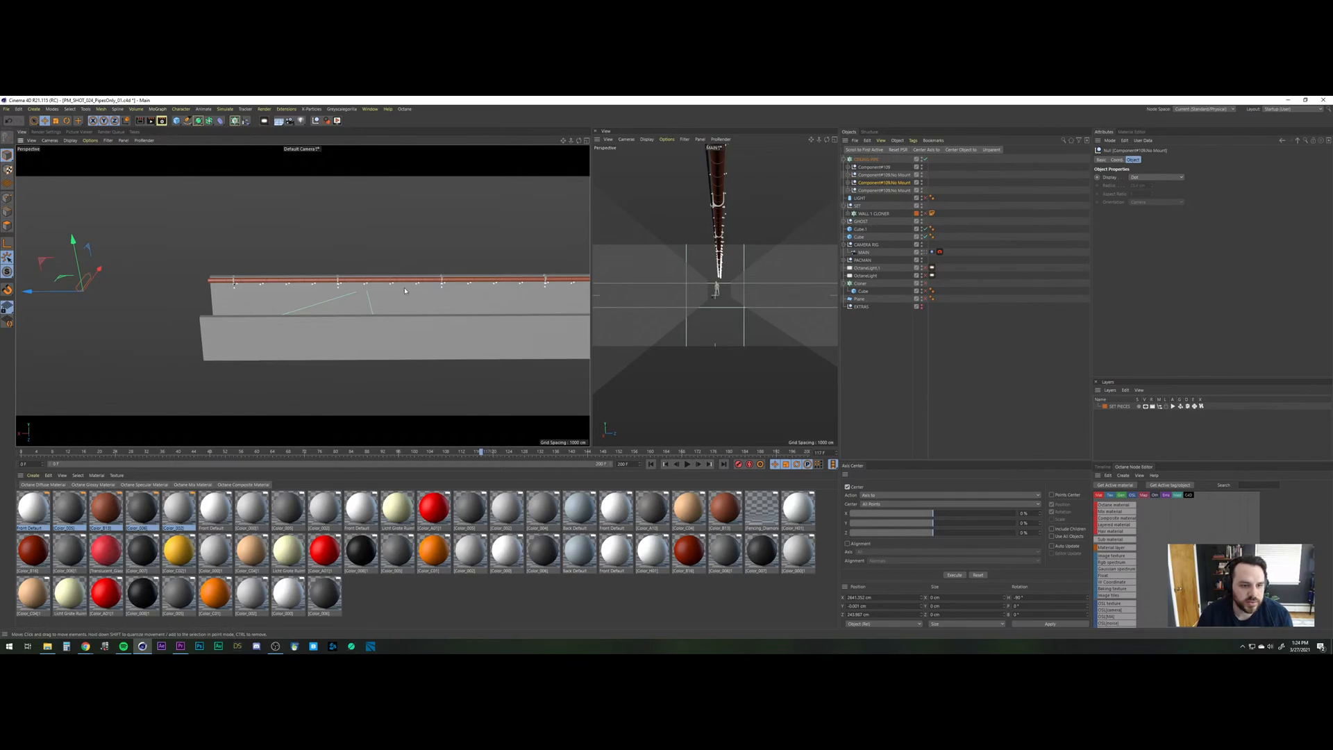
{"action": "middle_click_drag", "start_coordinate": [409, 290], "coordinate": [208, 291], "text": "alt"}
{"action": "right_click_drag", "start_coordinate": [431, 295], "coordinate": [486, 310], "text": "alt"}
{"action": "middle_click_drag", "start_coordinate": [486, 310], "coordinate": [370, 308], "text": "alt"}
{"action": "left_click", "coordinate": [904, 342]}
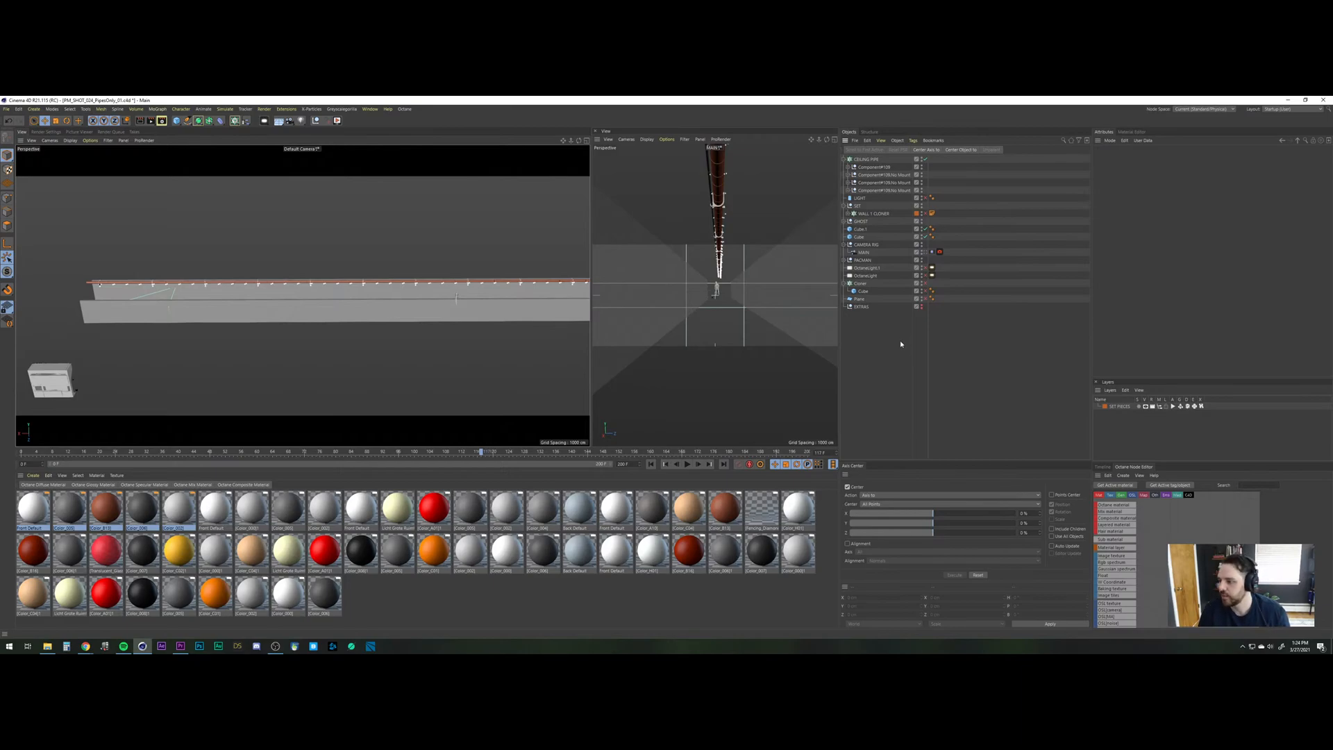
Add a new cloner named PIPES and nest the CEILING PIPE cloner inside it.
{"action": "left_click", "coordinate": [845, 160]}
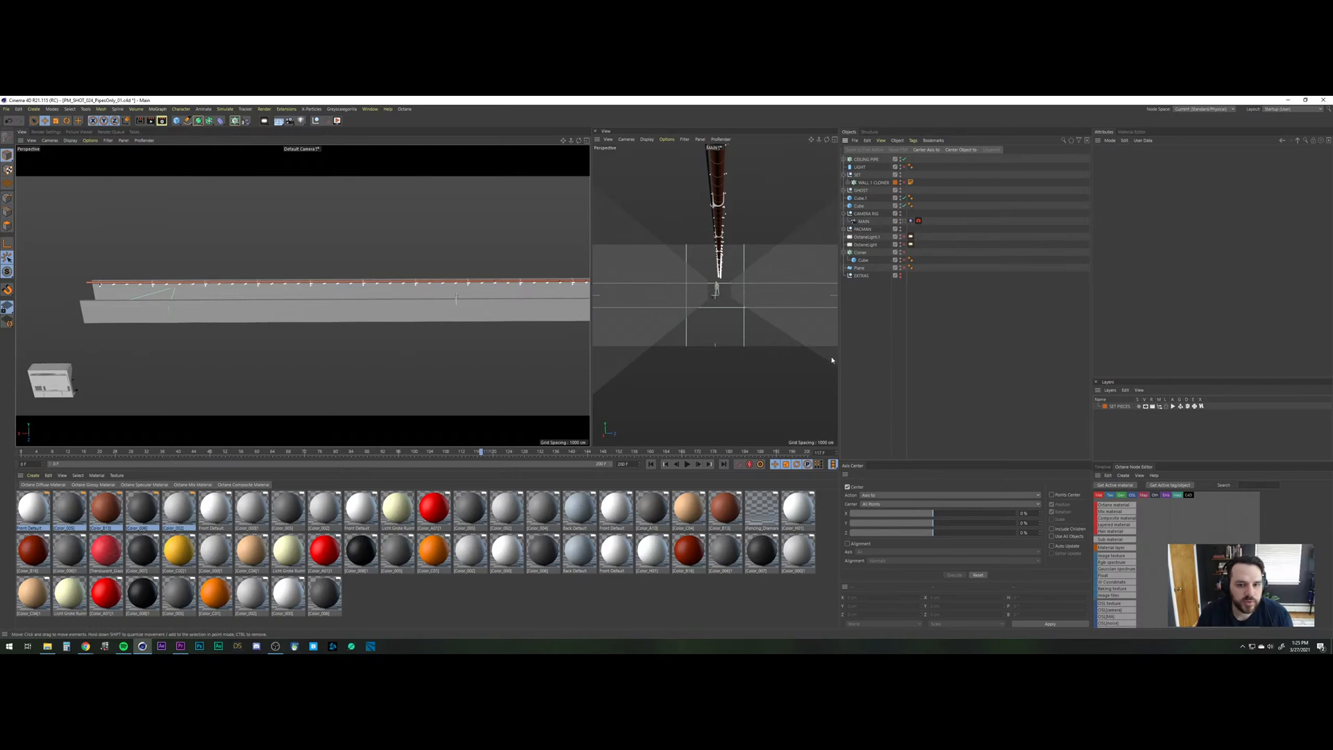
{"action": "left_click", "coordinate": [234, 122]}
{"action": "double_click", "coordinate": [861, 159]}
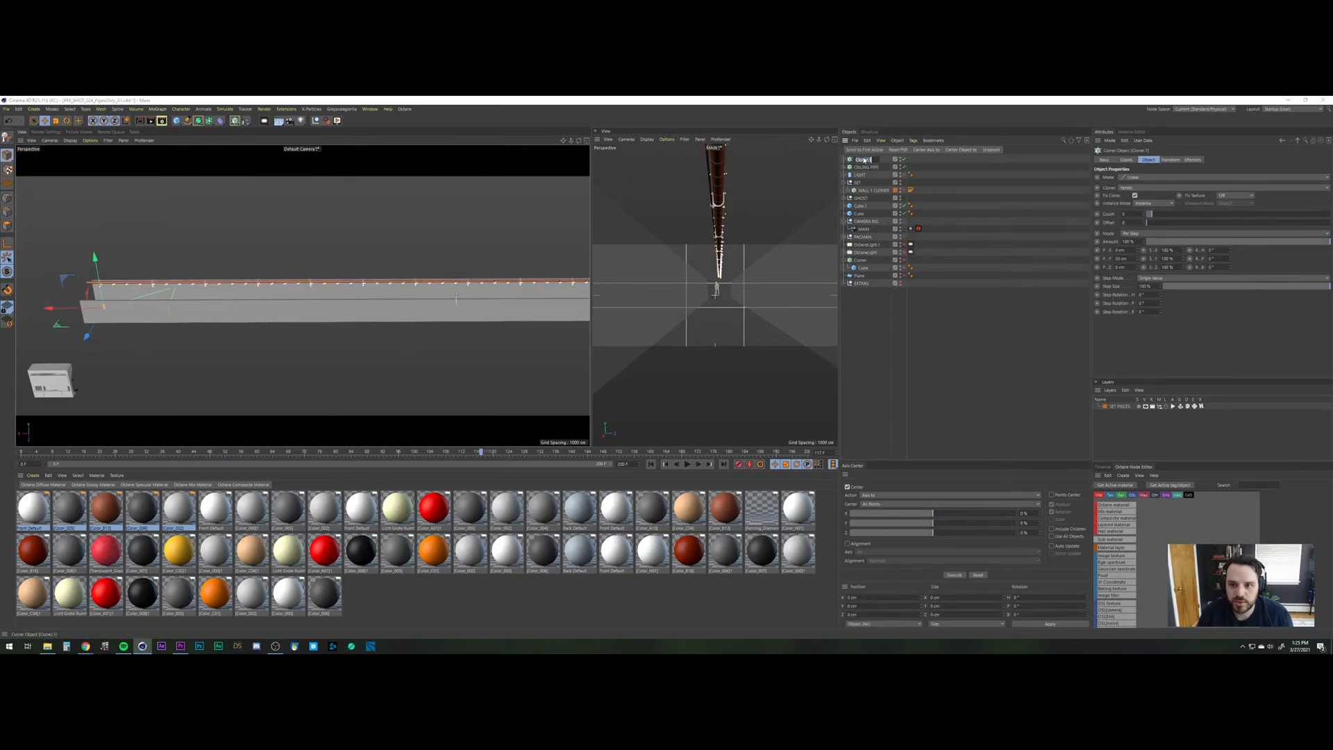
{"action": "type", "text": "P"}
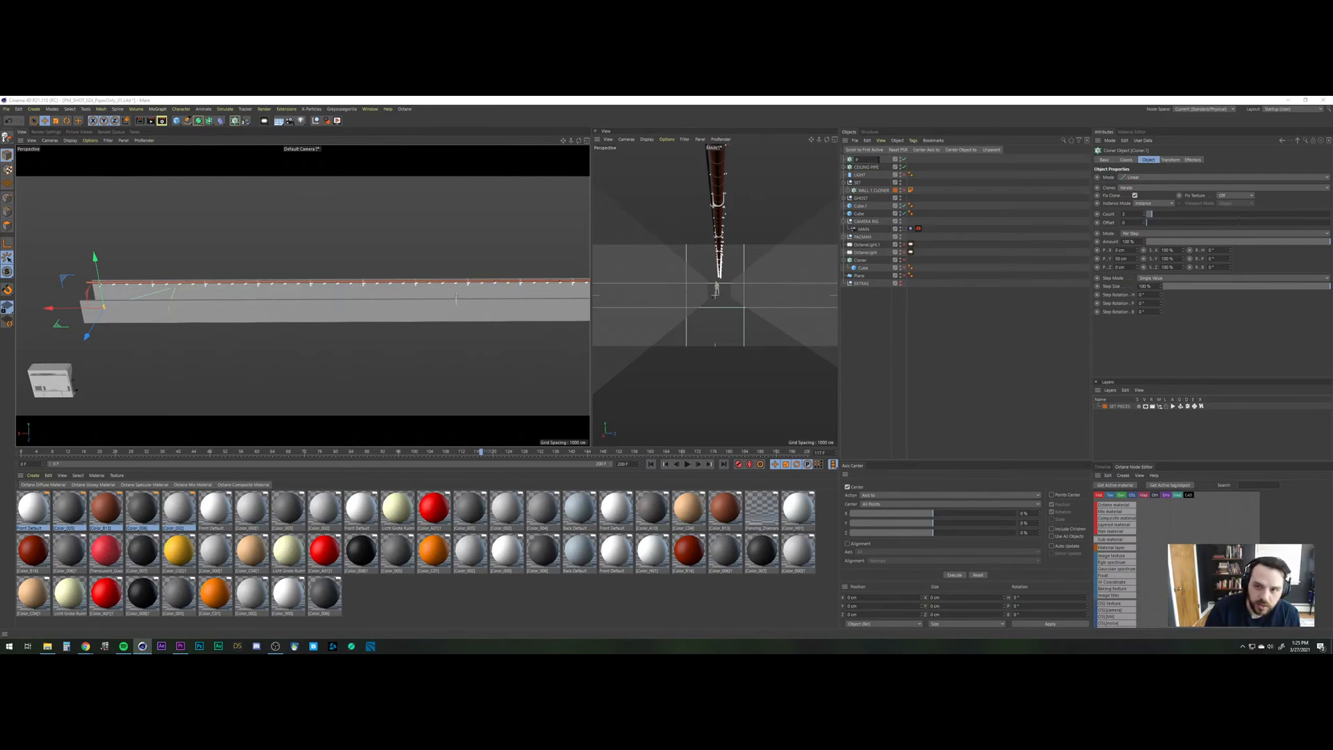
{"action": "type", "text": "IPES"}
{"action": "key", "text": "Return"}
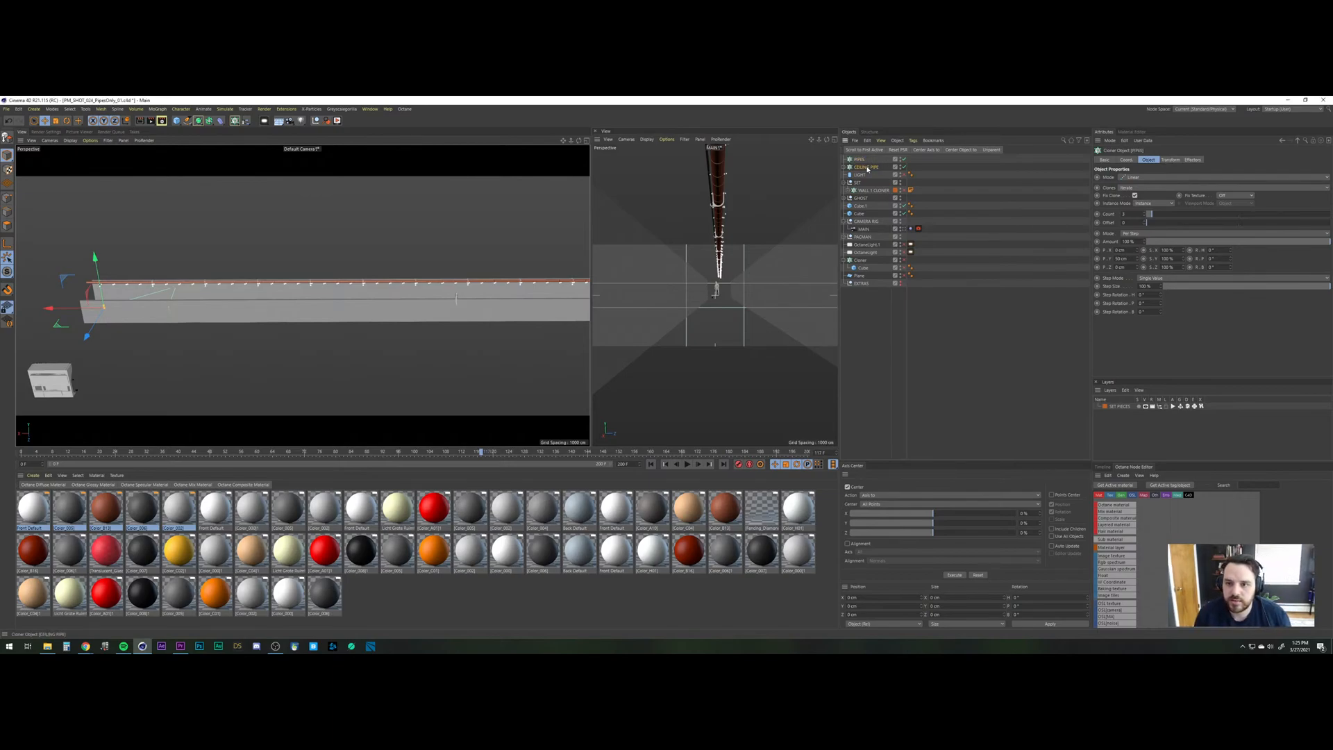
{"action": "left_click_drag", "start_coordinate": [874, 165], "coordinate": [861, 160]}
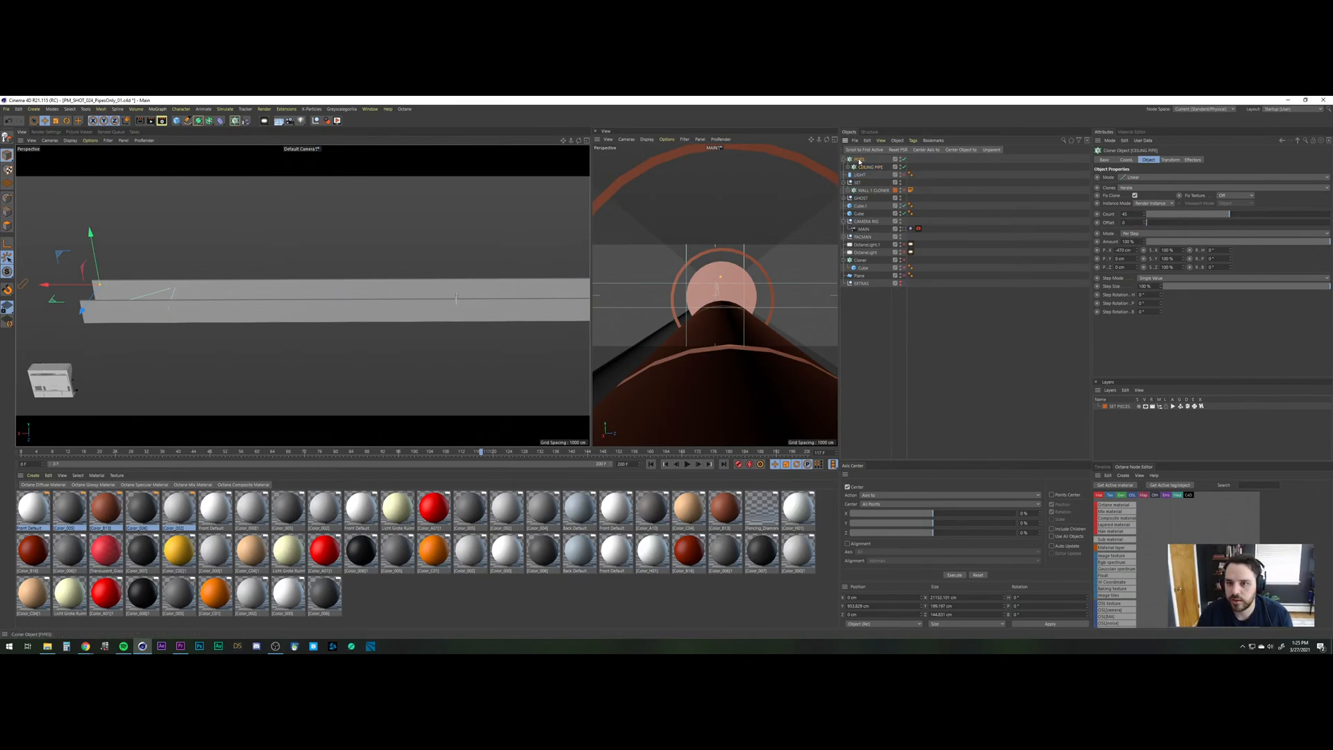
Set the PIPES cloner's vertical (Y) clone offset to 0 cm.
{"action": "left_click", "coordinate": [859, 160]}
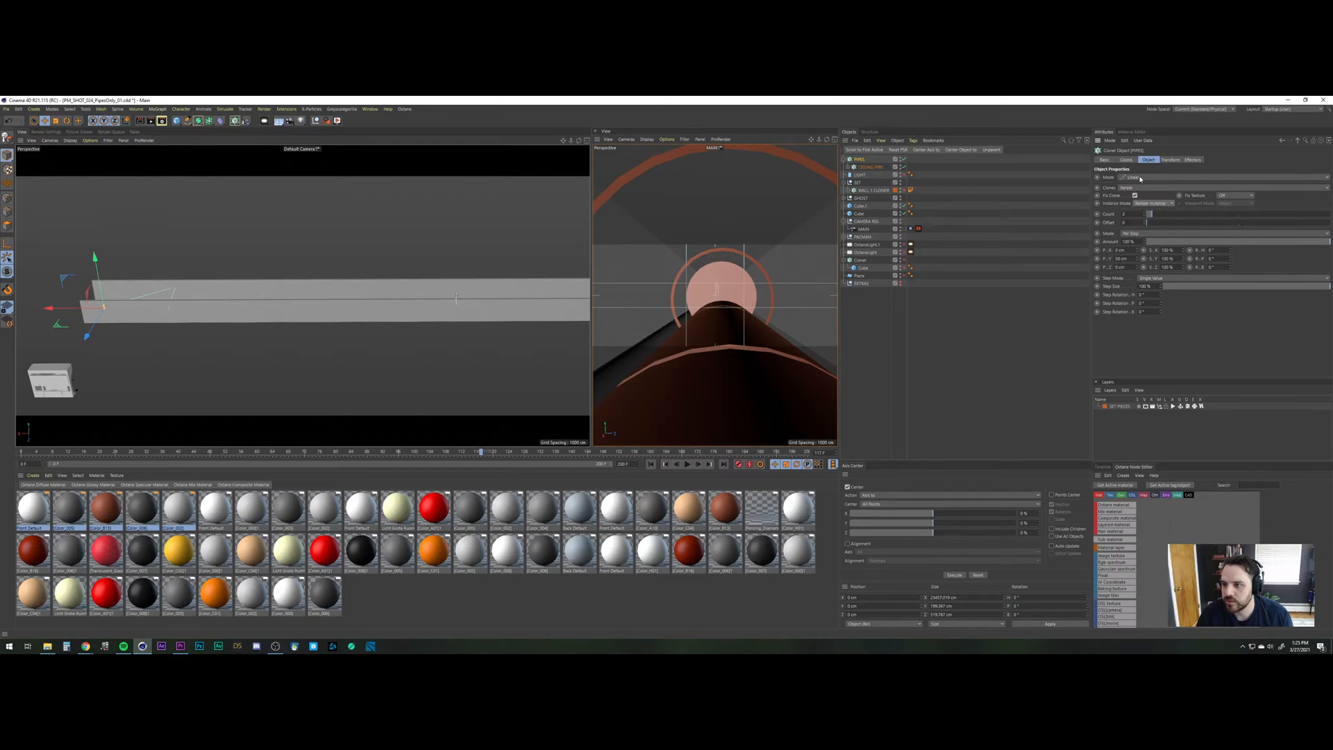
{"action": "left_click_drag", "start_coordinate": [1130, 259], "coordinate": [1031, 247]}
{"action": "type", "text": "0"}
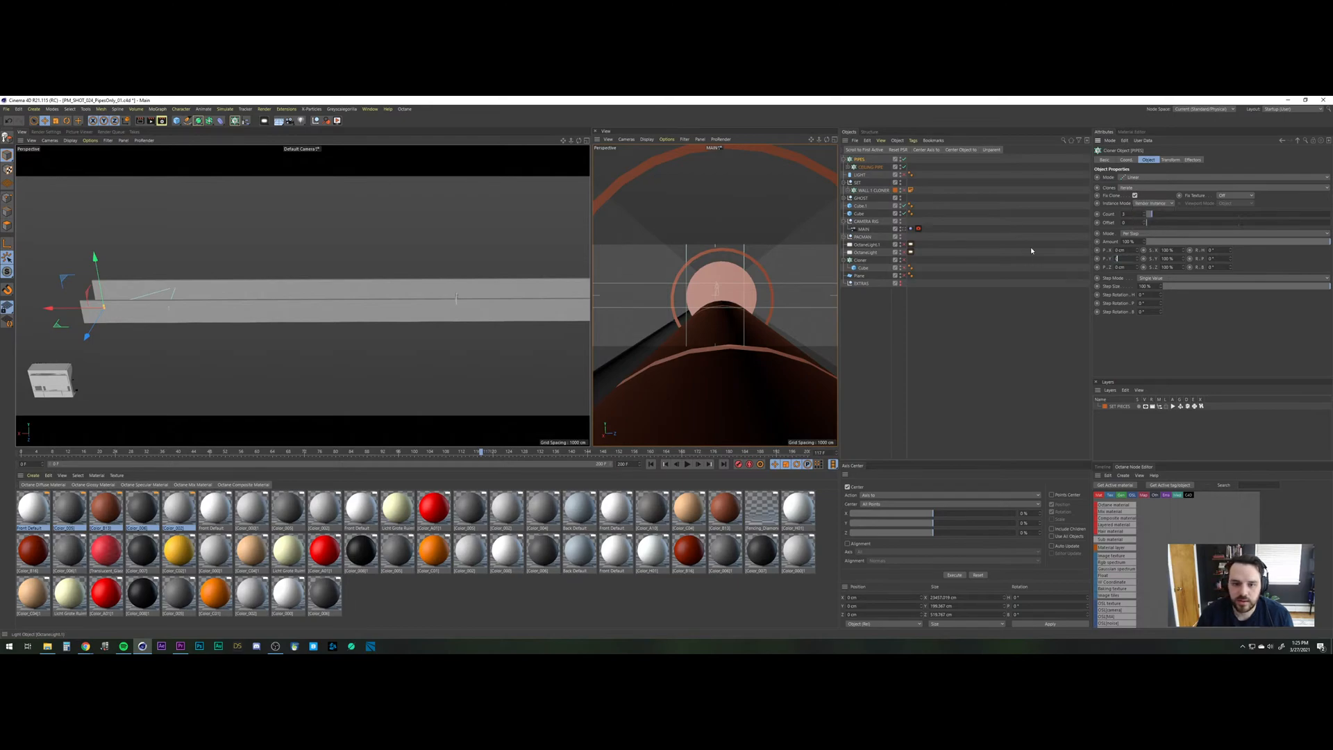
{"action": "key", "text": "Return"}
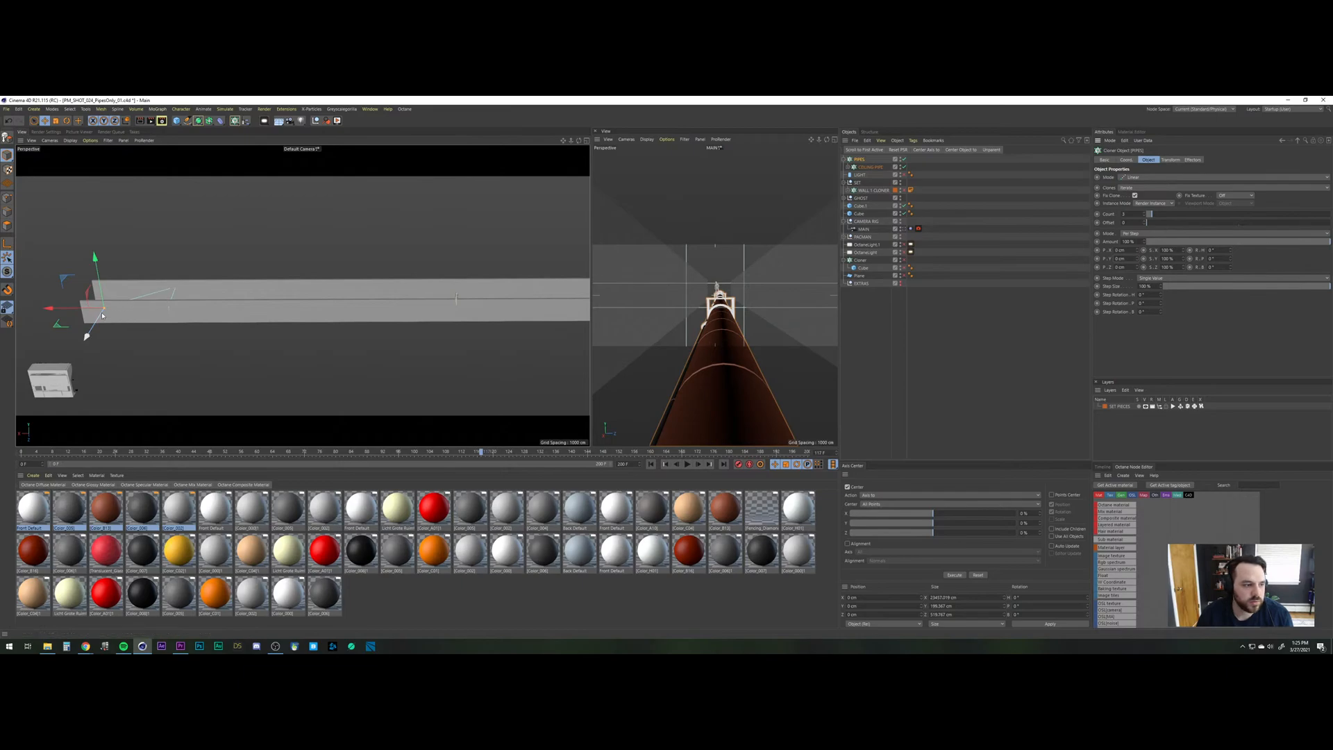
Take the CEILING PIPE cloner out of PIPES and set its Y position to 950 cm.
{"action": "left_click_drag", "start_coordinate": [164, 293], "coordinate": [250, 262], "text": "alt"}
{"action": "left_click", "coordinate": [876, 168]}
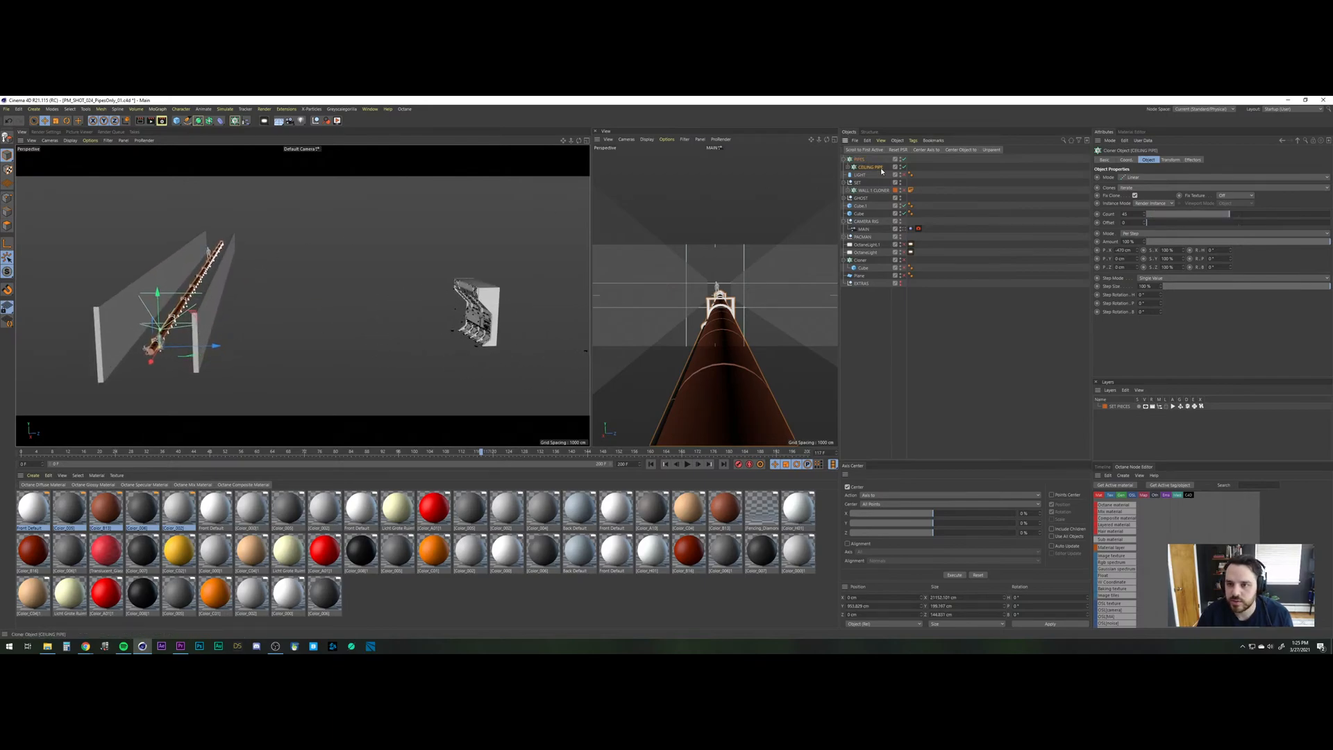
{"action": "left_click", "coordinate": [1126, 160]}
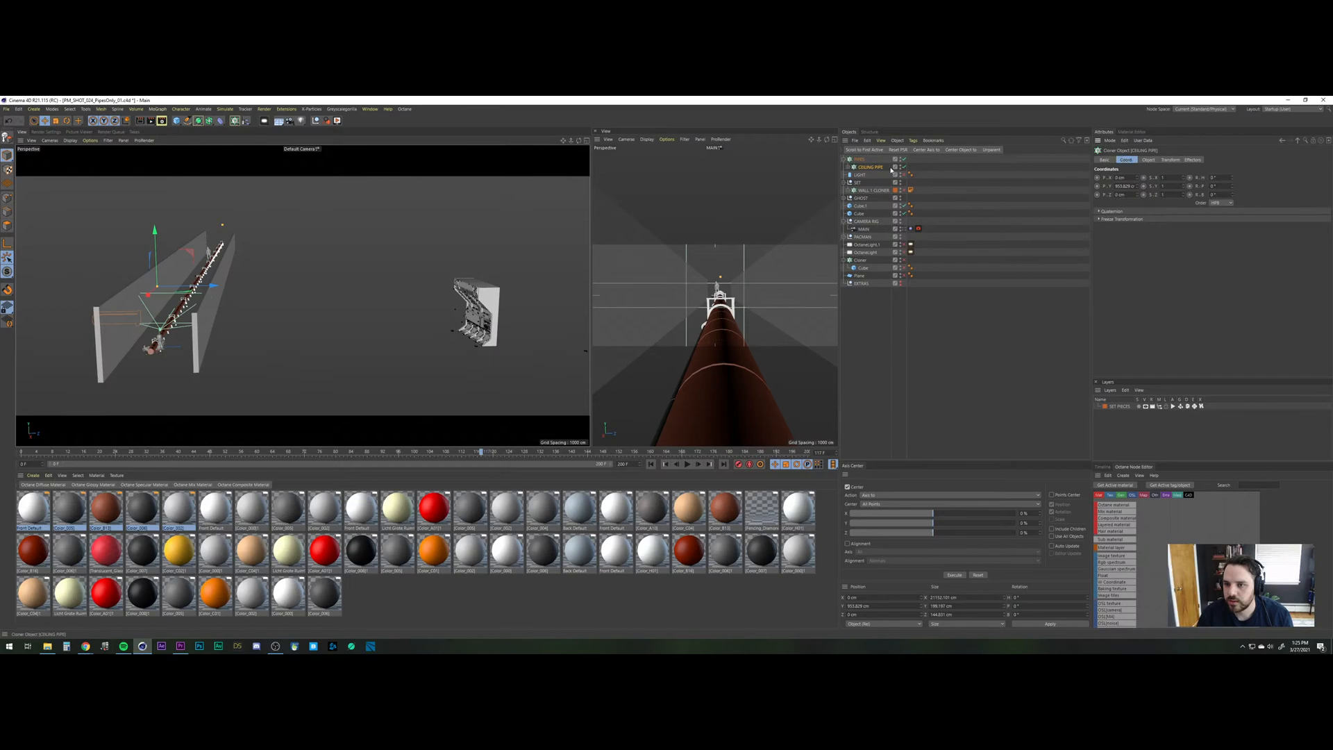
{"action": "left_click_drag", "start_coordinate": [863, 155], "coordinate": [864, 160]}
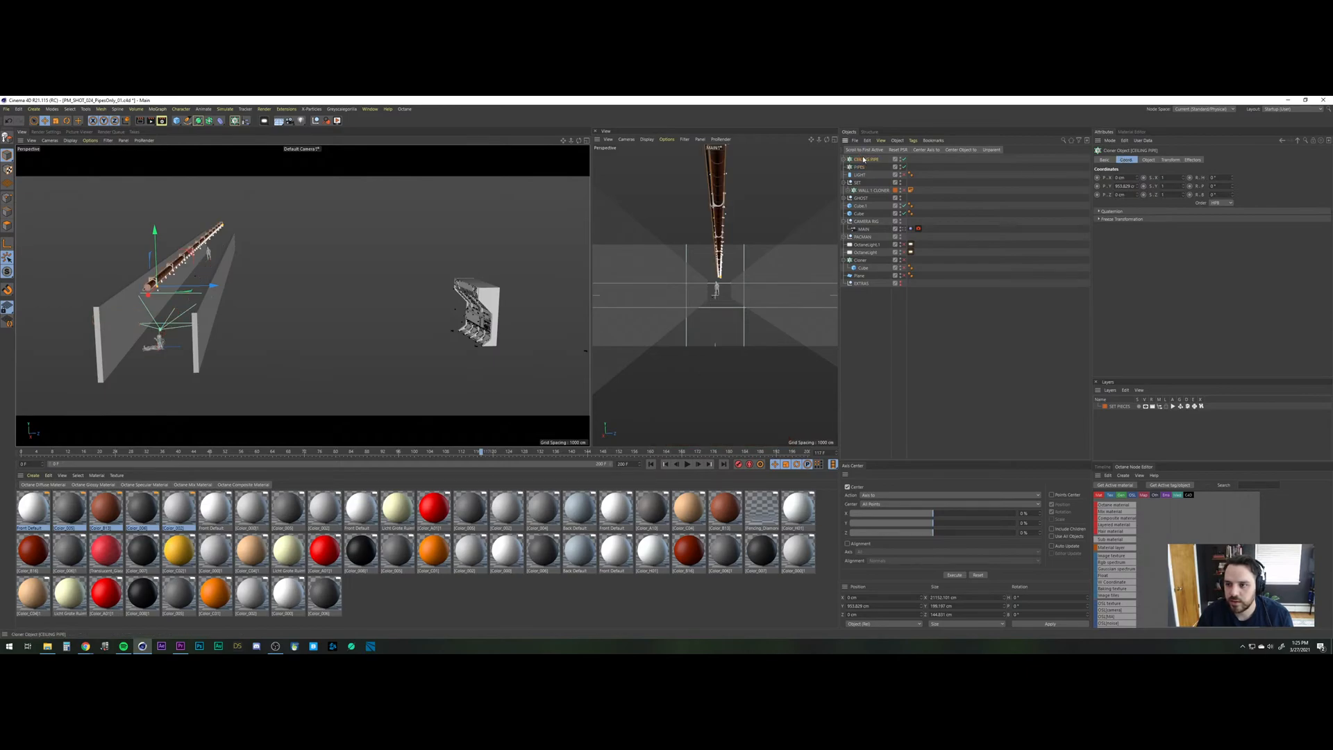
{"action": "double_click", "coordinate": [1123, 186]}
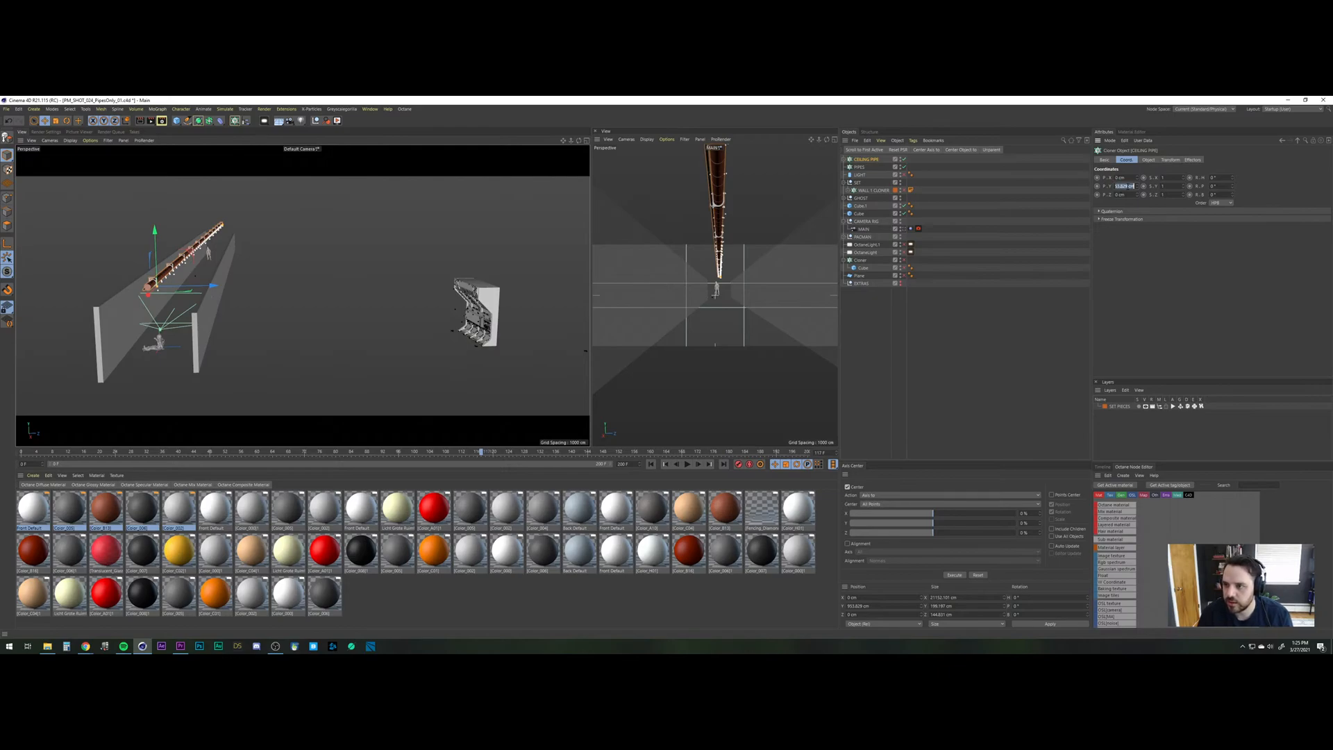
{"action": "type", "text": "950"}
{"action": "key", "text": "Return"}
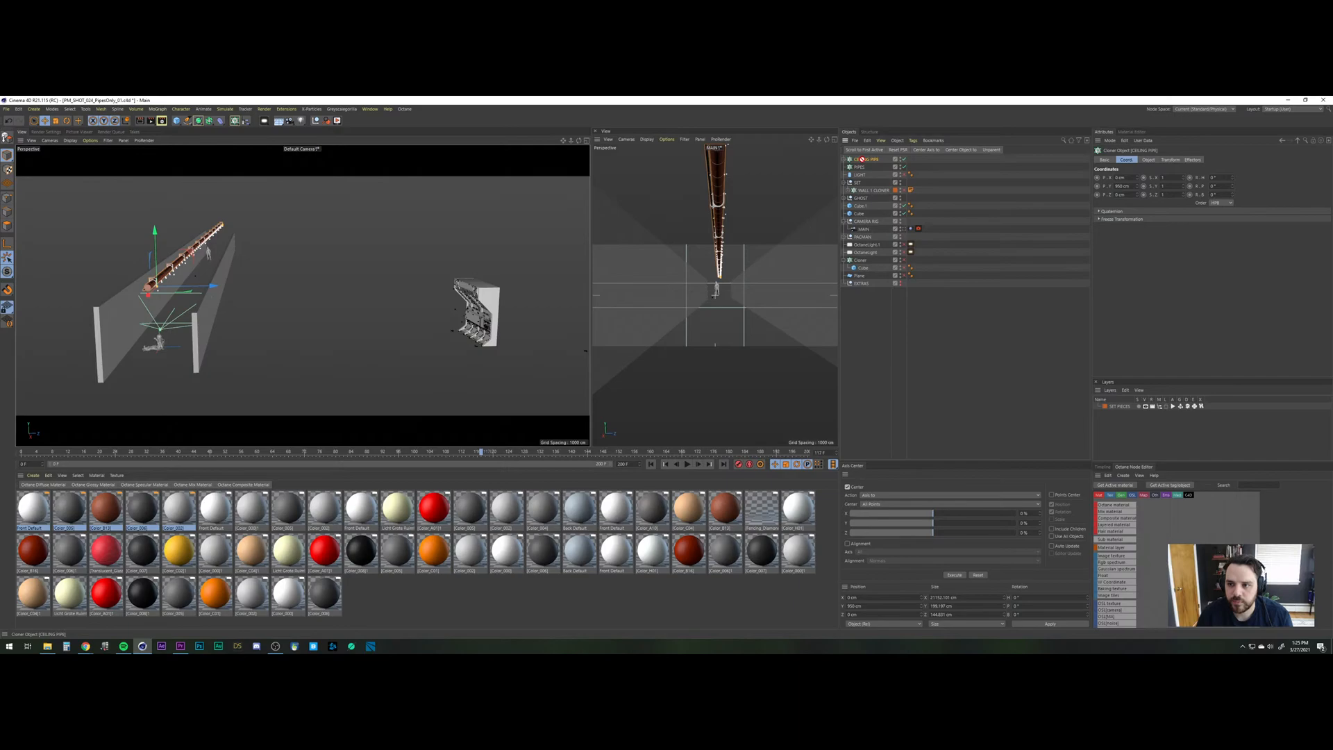
Zero the CEILING PIPE cloner's Y position, giving PIPES the 950 cm height instead, and nest CEILING PIPE back inside PIPES.
{"action": "double_click", "coordinate": [1118, 186]}
{"action": "type", "text": "0"}
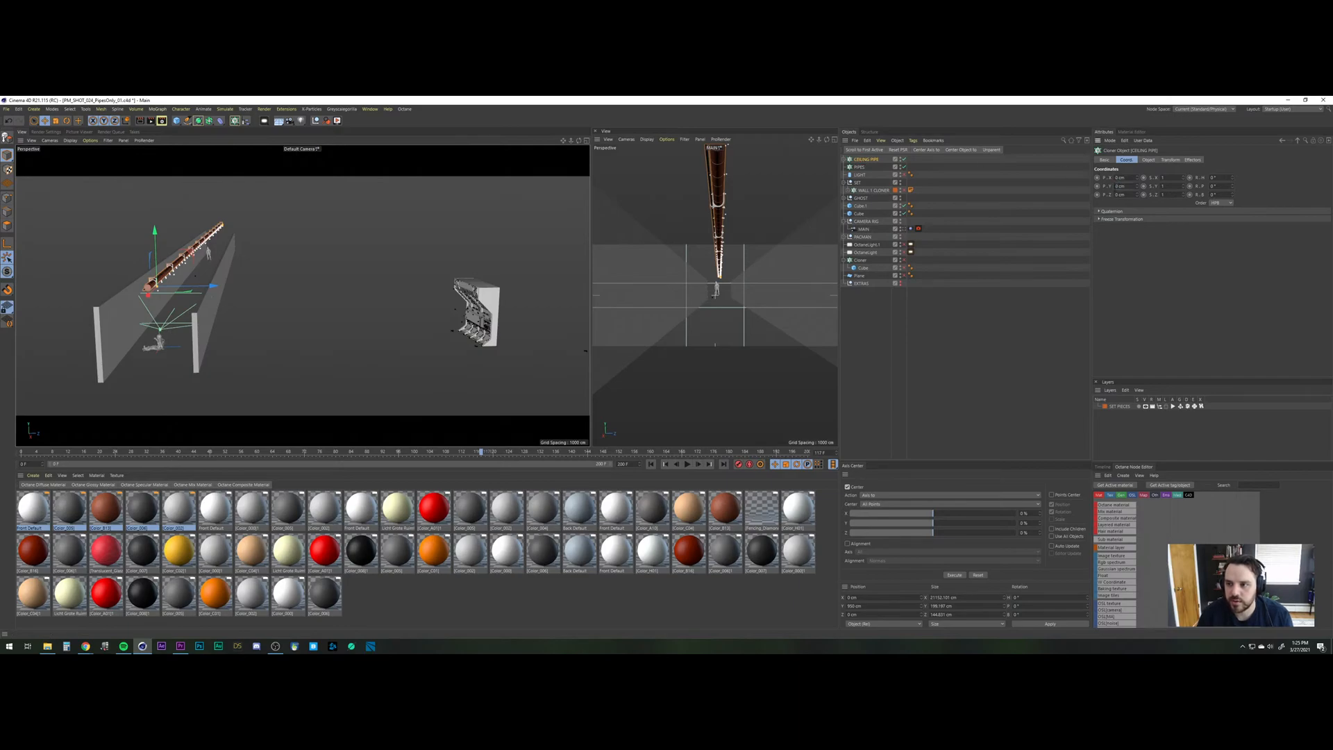
{"action": "key", "text": "Return"}
{"action": "left_click", "coordinate": [861, 168]}
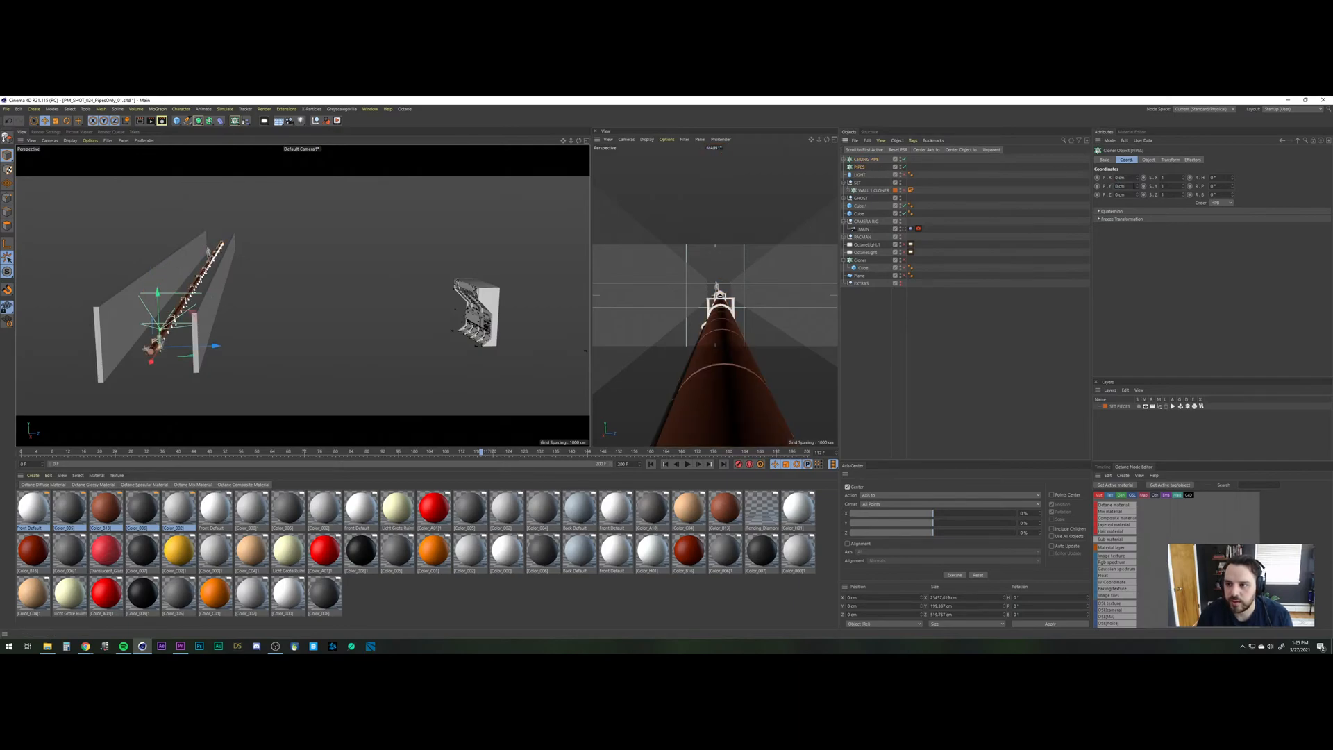
{"action": "left_click", "coordinate": [859, 160]}
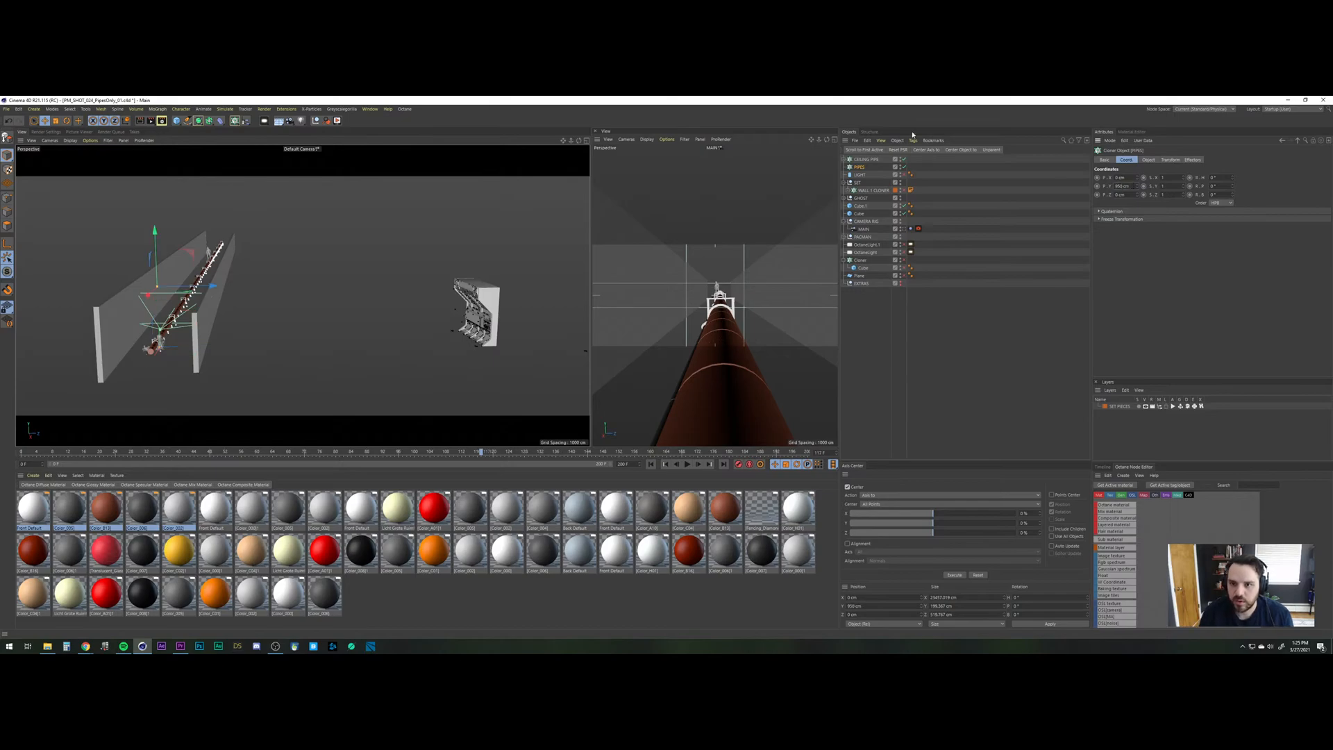
{"action": "left_click_drag", "start_coordinate": [861, 168], "coordinate": [861, 169]}
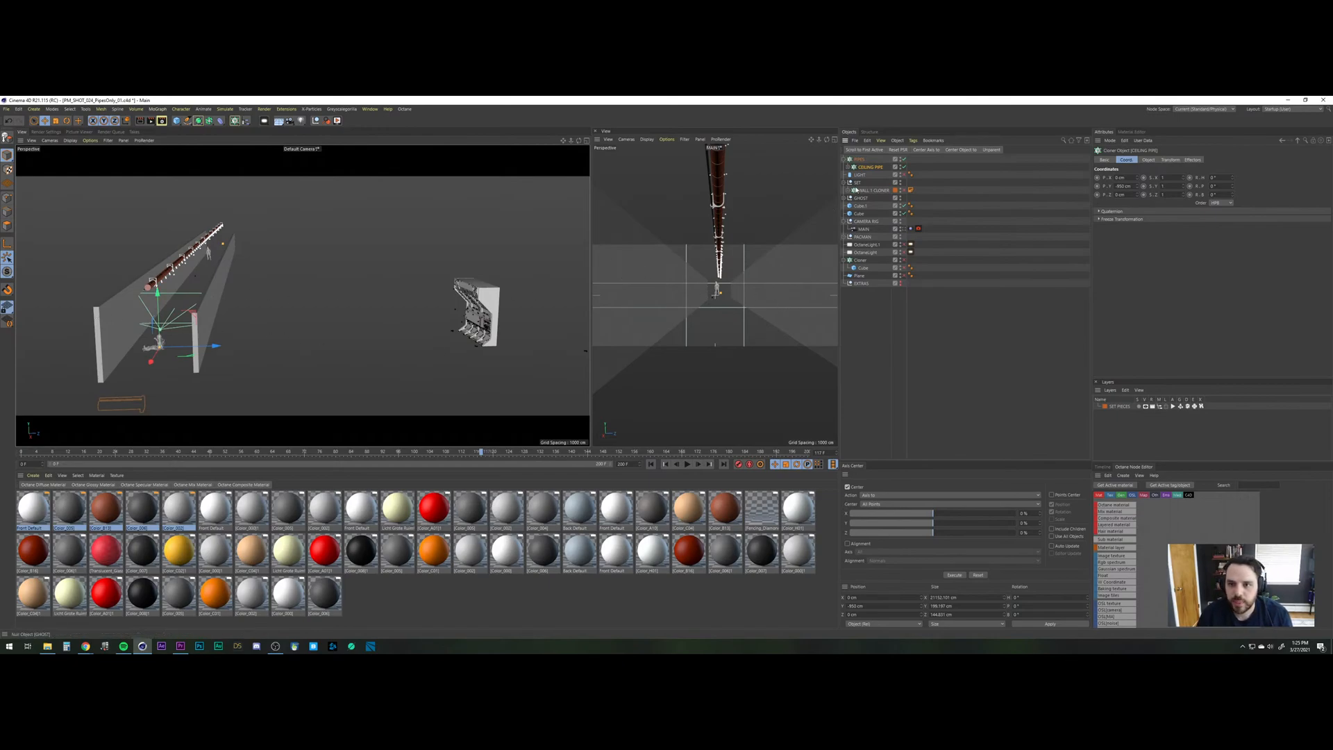
Space the PIPES clones 200 cm apart along Z, keeping their X offset at 0 cm.
{"action": "left_click", "coordinate": [859, 159]}
{"action": "left_click", "coordinate": [1148, 160]}
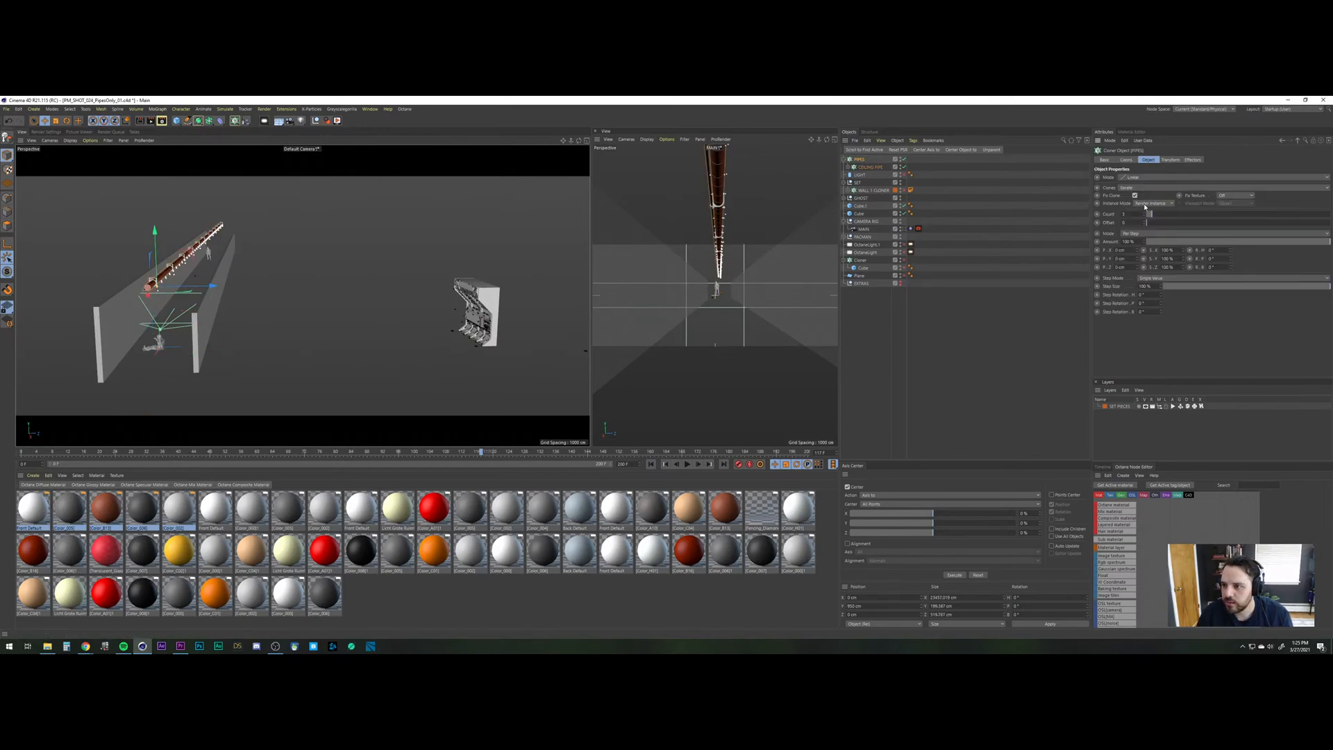
{"action": "left_click_drag", "start_coordinate": [1137, 250], "coordinate": [1137, 209]}
{"action": "double_click", "coordinate": [1122, 250]}
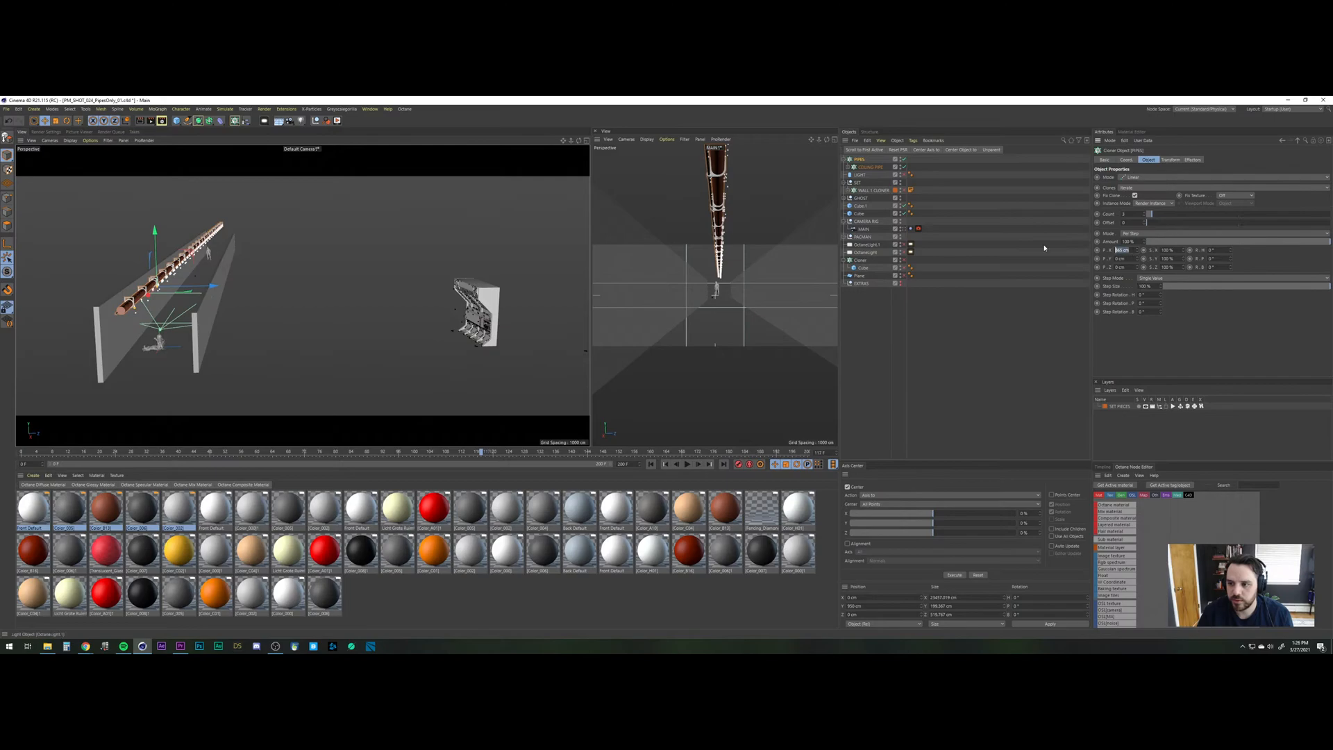
{"action": "type", "text": "0"}
{"action": "key", "text": "Return"}
{"action": "left_click_drag", "start_coordinate": [1130, 268], "coordinate": [1045, 268]}
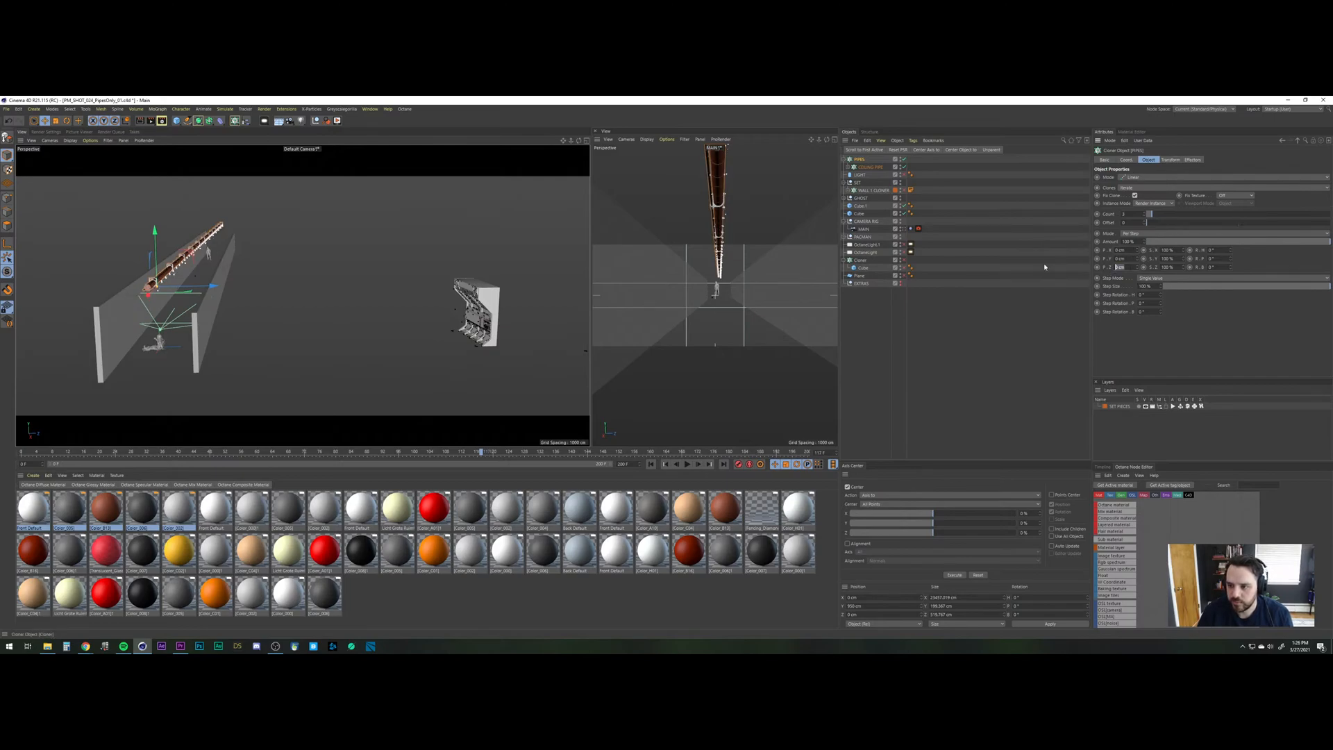
{"action": "type", "text": "4"}
{"action": "key", "text": "Return"}
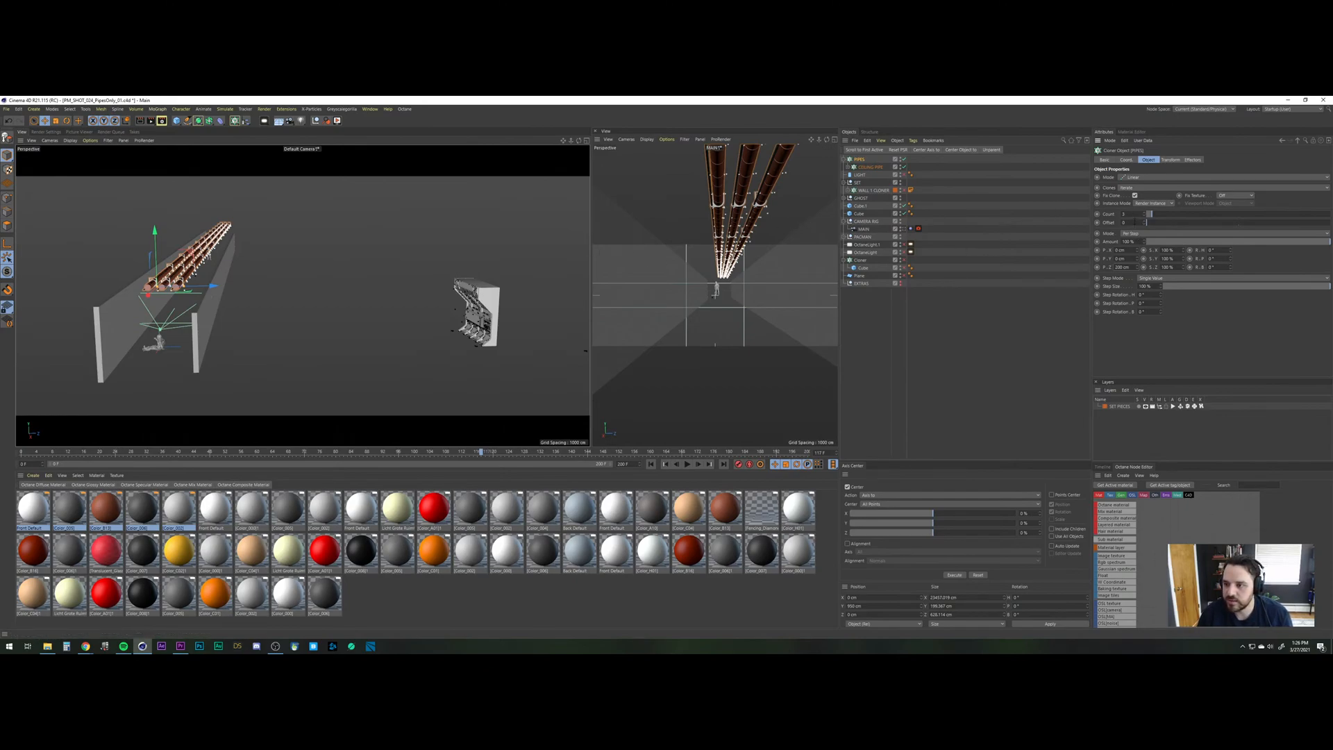
Try 10 clones in the PIPES cloner and reduce the count to 8.
{"action": "left_click_drag", "start_coordinate": [1136, 214], "coordinate": [1078, 210]}
{"action": "type", "text": "10"}
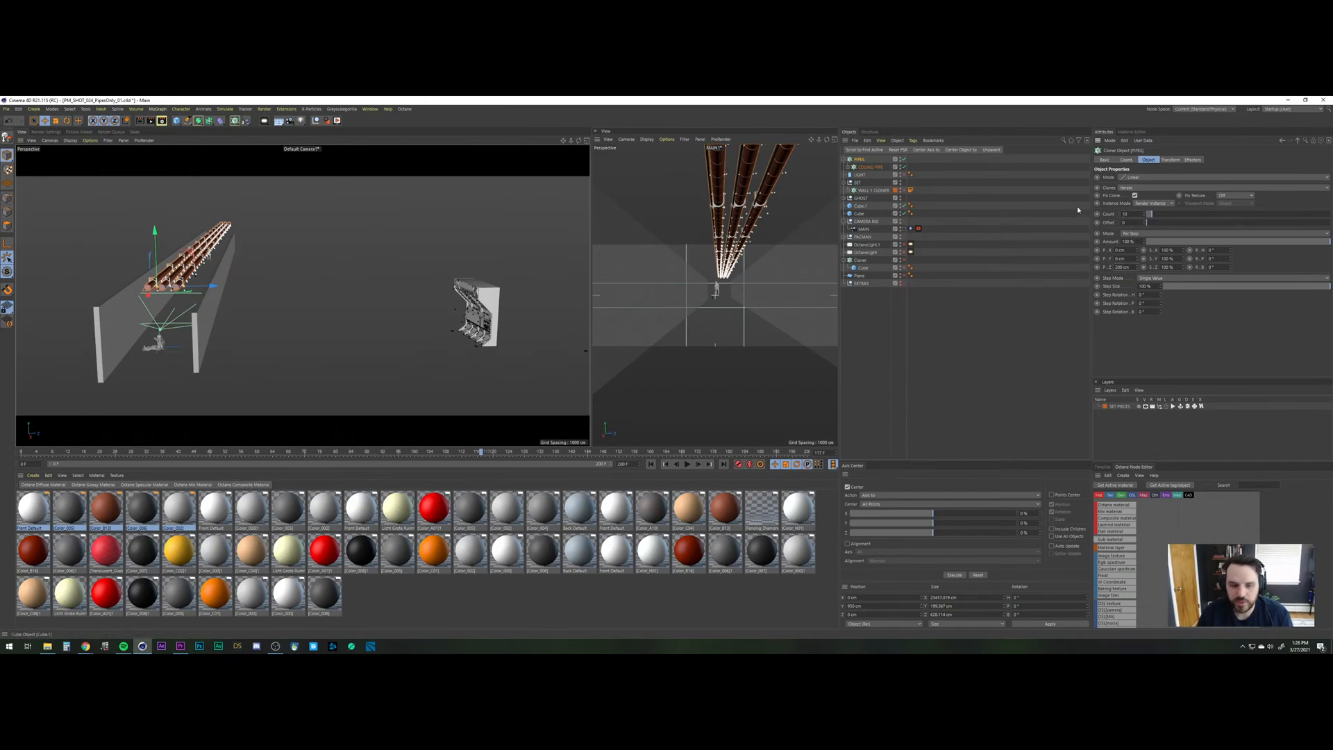
{"action": "key", "text": "Return"}
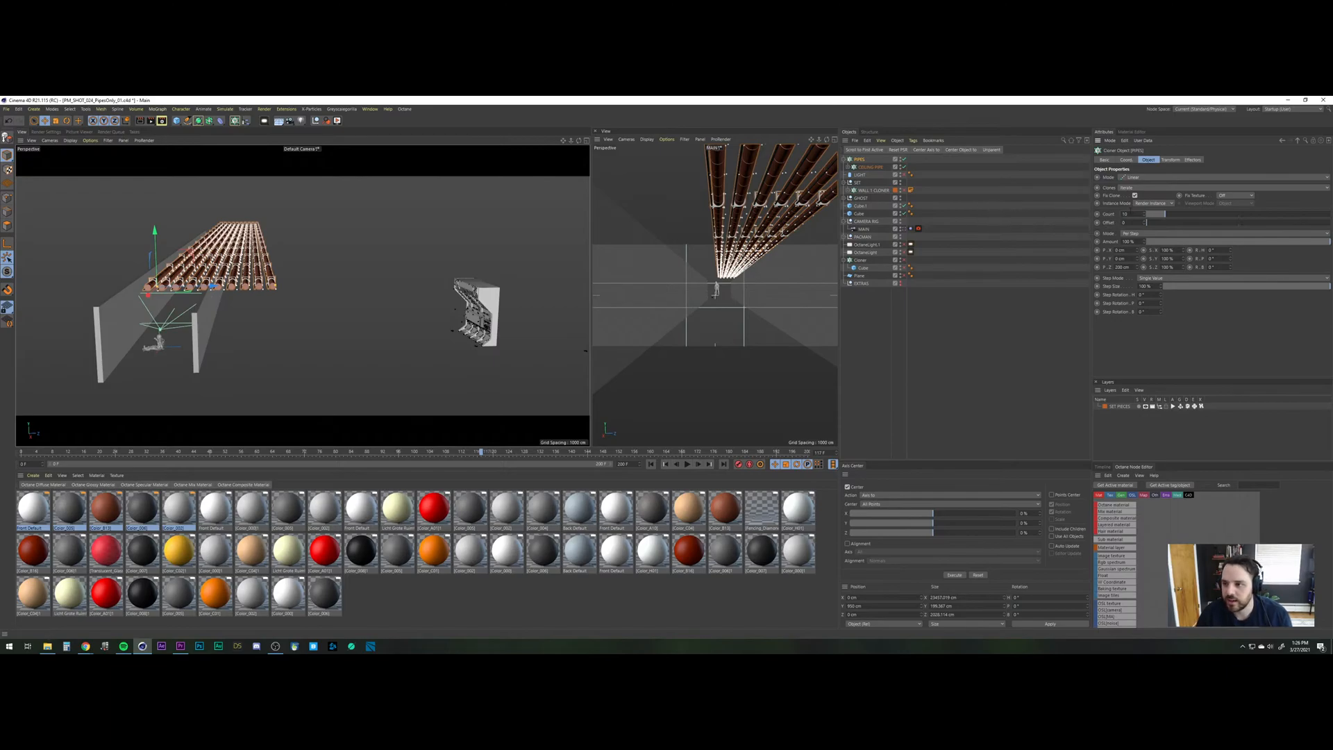
{"action": "type", "text": "8"}
{"action": "key", "text": "Return"}
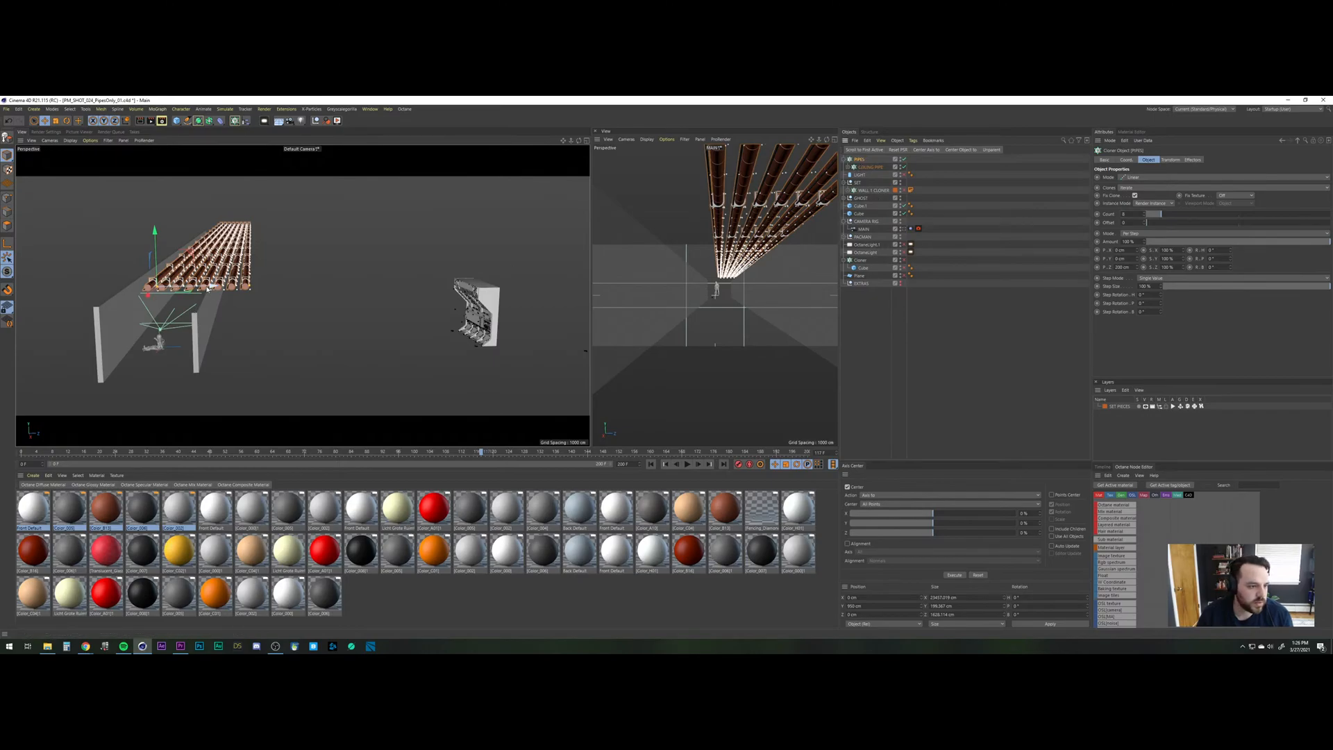
Shift the PIPES cloner along Z in the top view to line the pipe rows up with the corridor walls, hiding the pipes briefly to check.
{"action": "left_click_drag", "start_coordinate": [207, 288], "coordinate": [198, 290]}
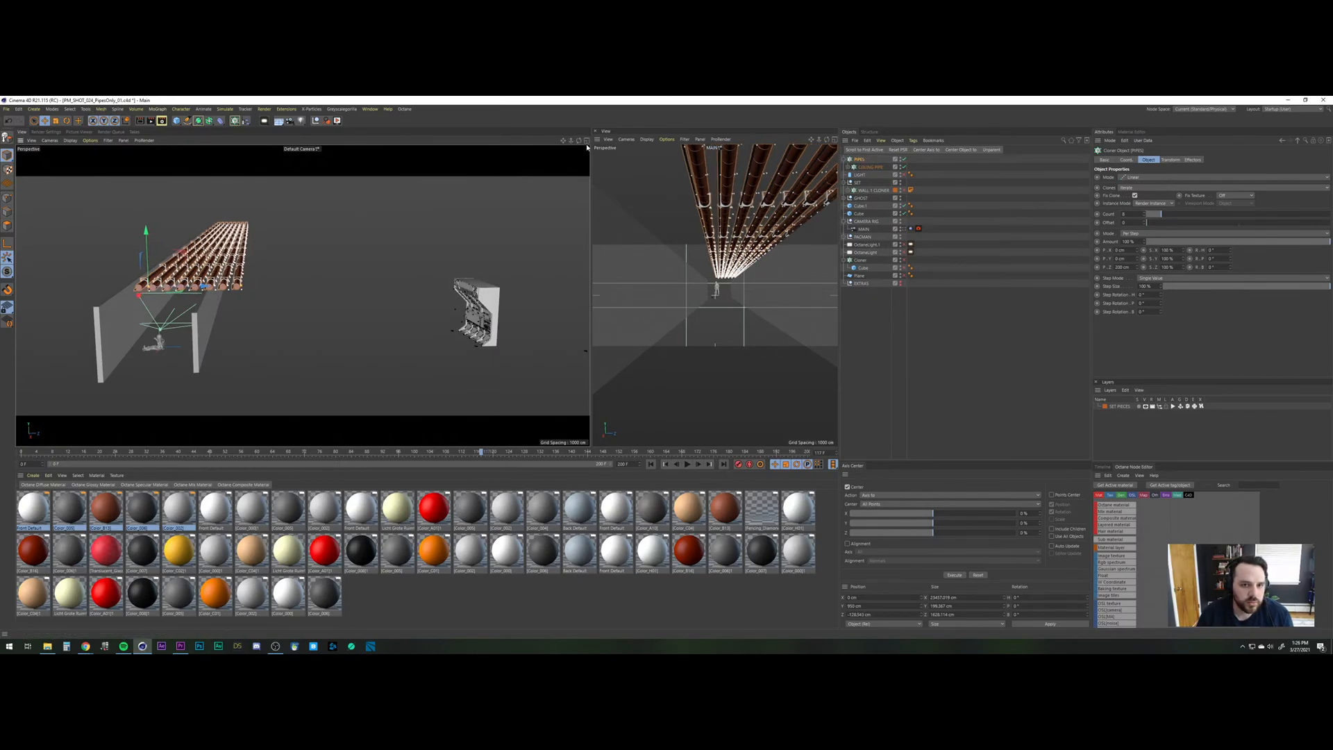
{"action": "left_click", "coordinate": [587, 141]}
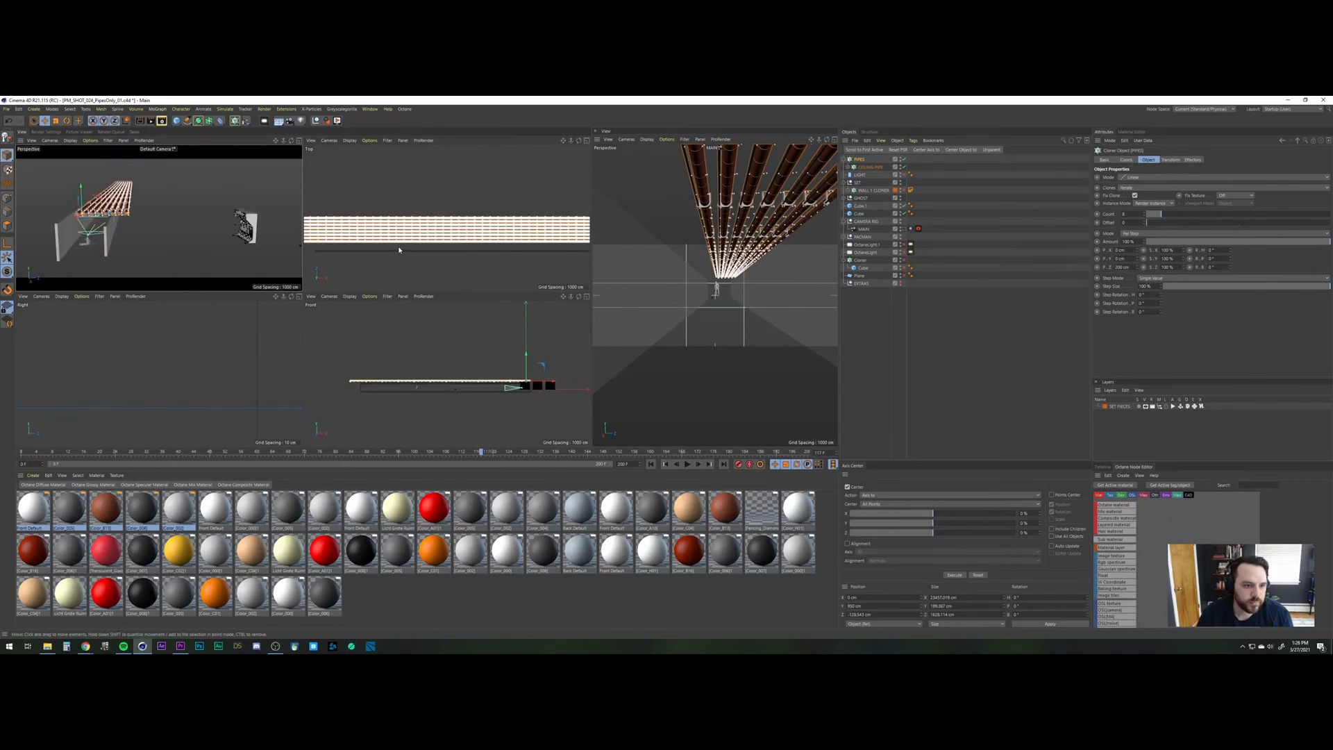
{"action": "scroll", "coordinate": [420, 229], "scroll_direction": "up", "scroll_amount": 5}
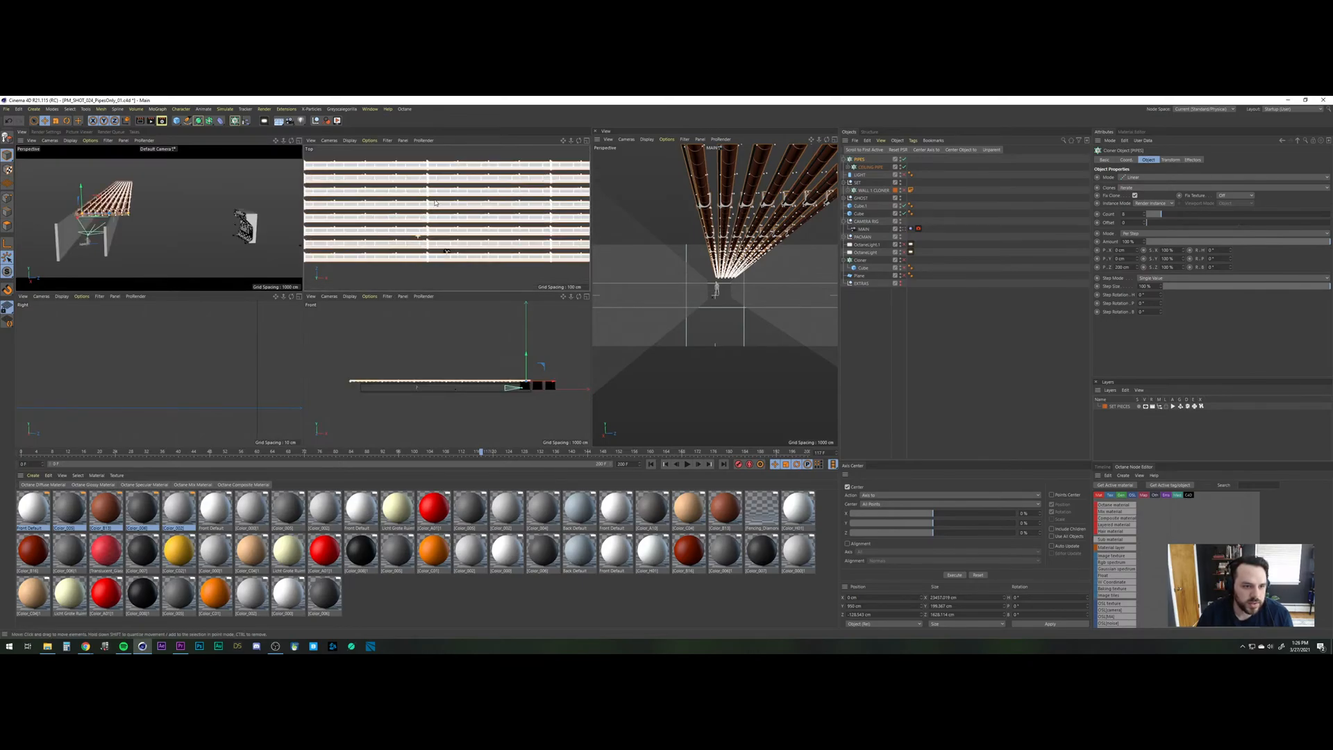
{"action": "left_click", "coordinate": [904, 167]}
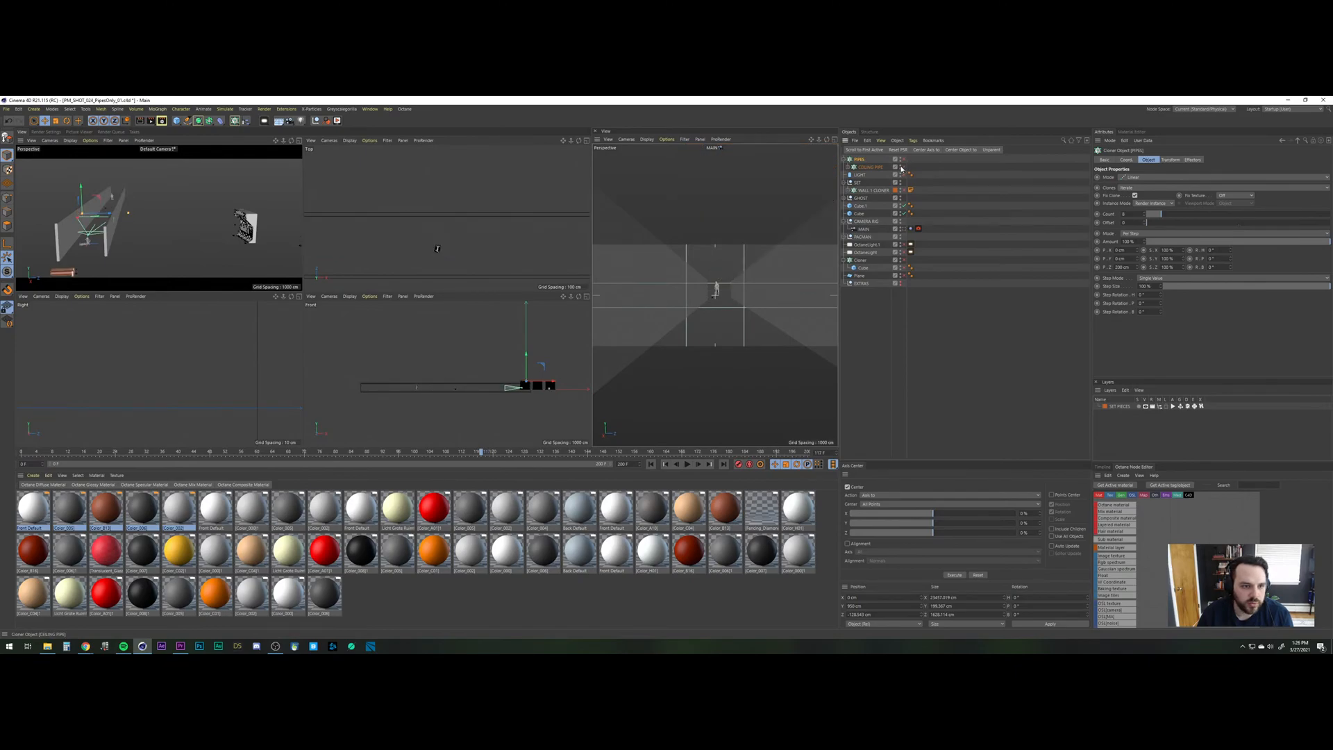
{"action": "left_click", "coordinate": [586, 141]}
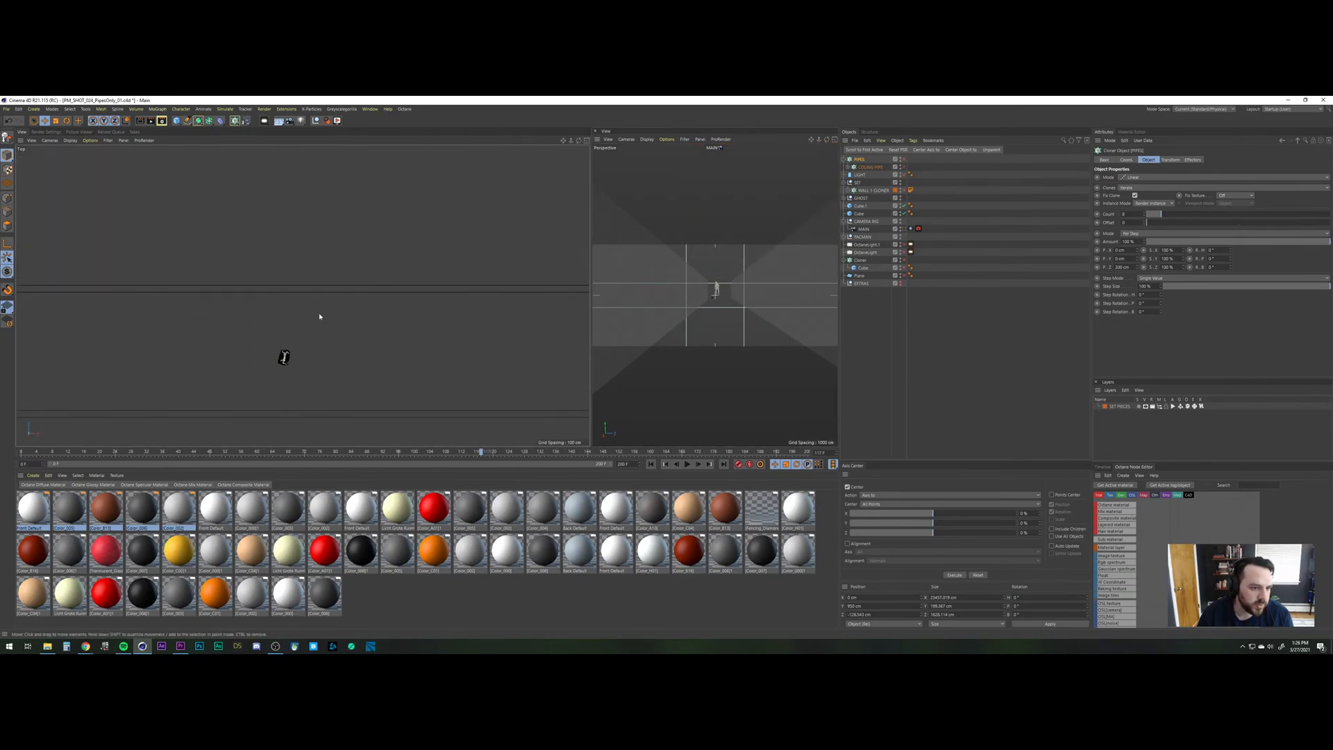
{"action": "left_click", "coordinate": [904, 166]}
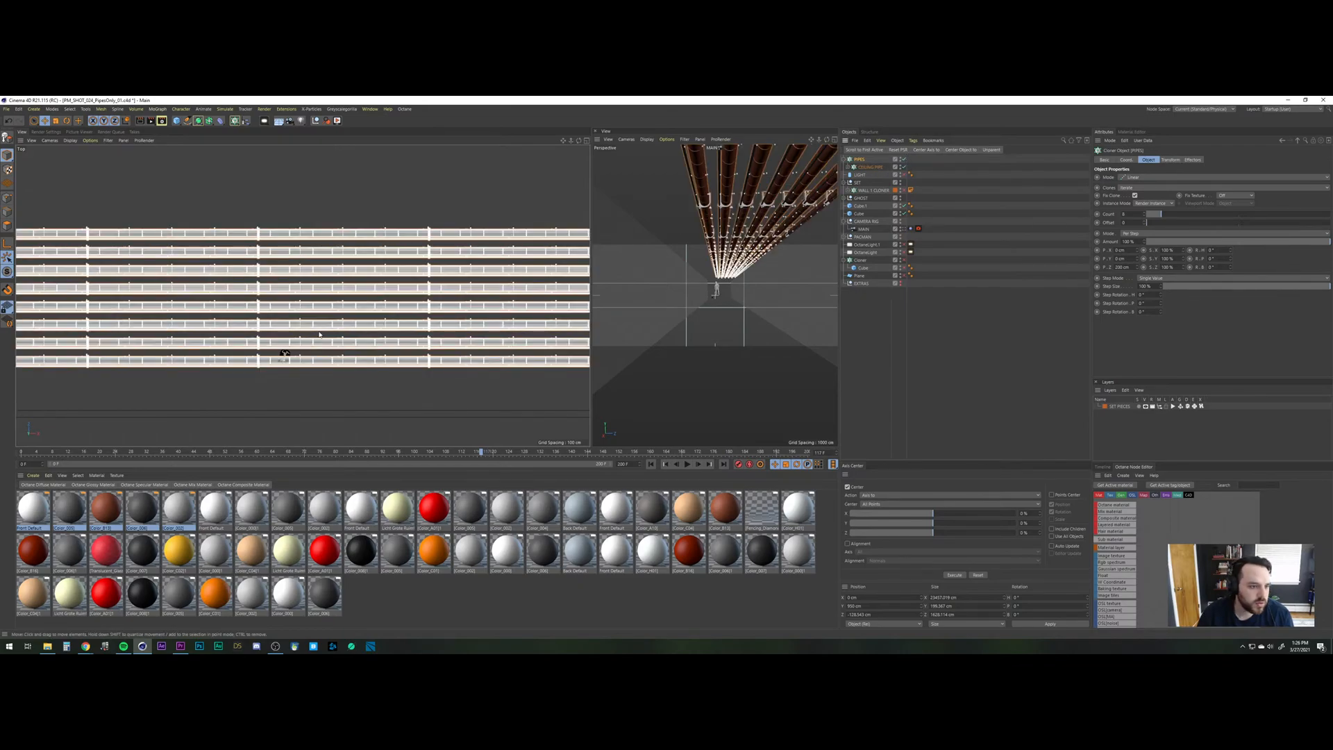
{"action": "scroll", "coordinate": [319, 334], "scroll_direction": "down", "scroll_amount": 5}
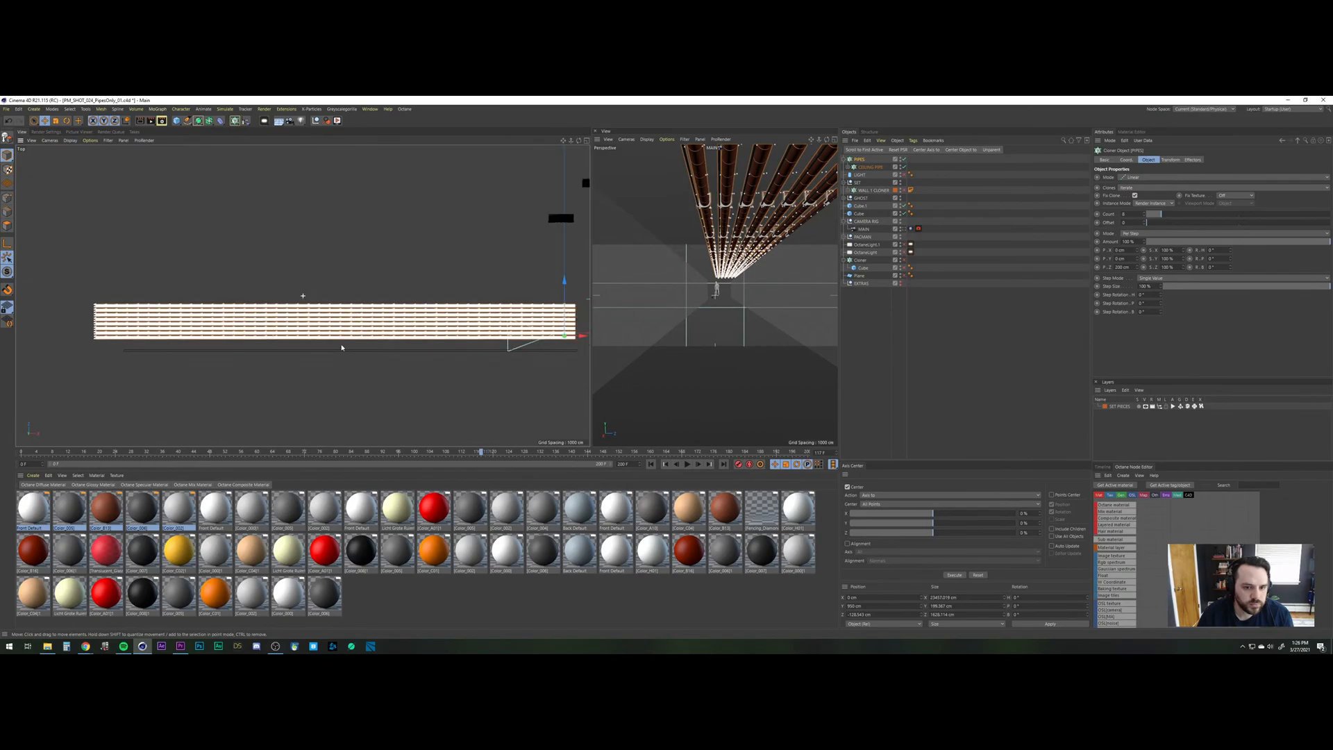
{"action": "scroll", "coordinate": [340, 343], "scroll_direction": "up", "scroll_amount": 5}
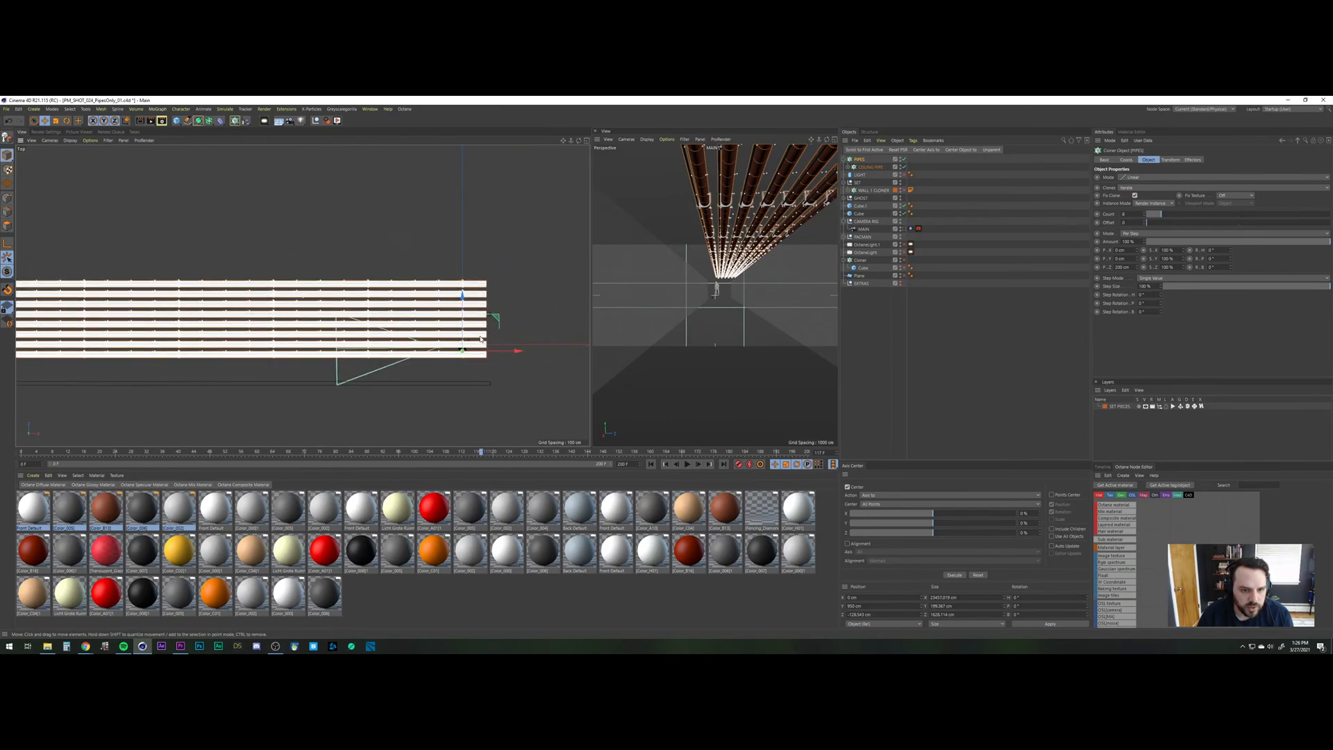
{"action": "scroll", "coordinate": [480, 339], "scroll_direction": "up", "scroll_amount": 4}
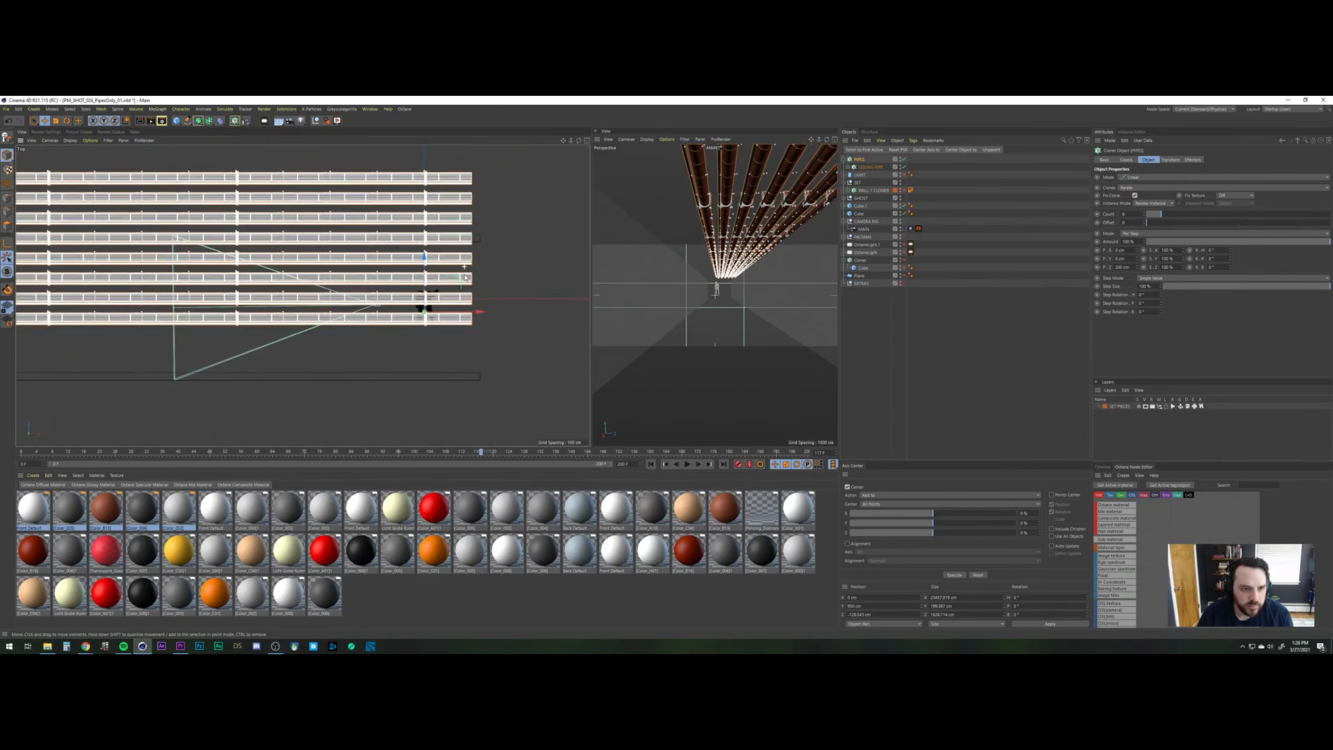
{"action": "left_click_drag", "start_coordinate": [425, 269], "coordinate": [426, 317]}
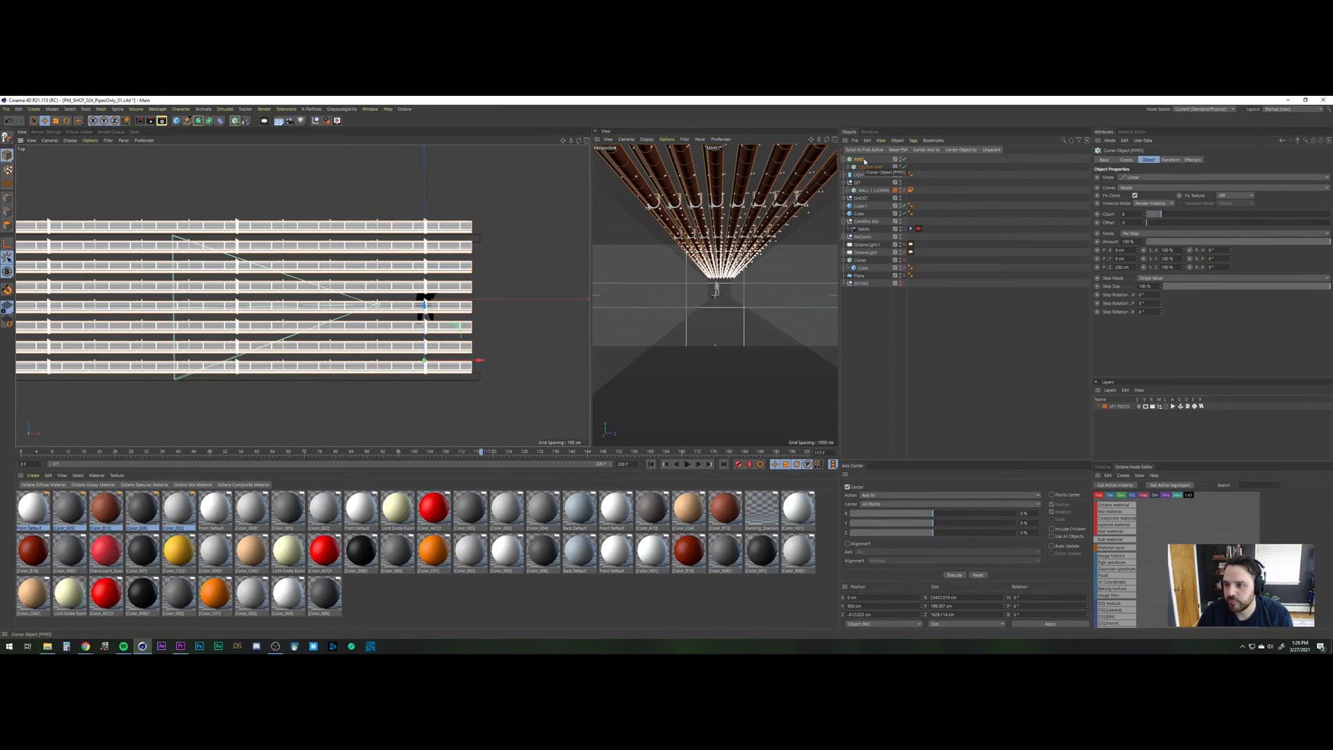
Reduce the PIPES cloner's count to 6 and recenter the pipe rows between the corridor walls.
{"action": "left_click", "coordinate": [1144, 216]}
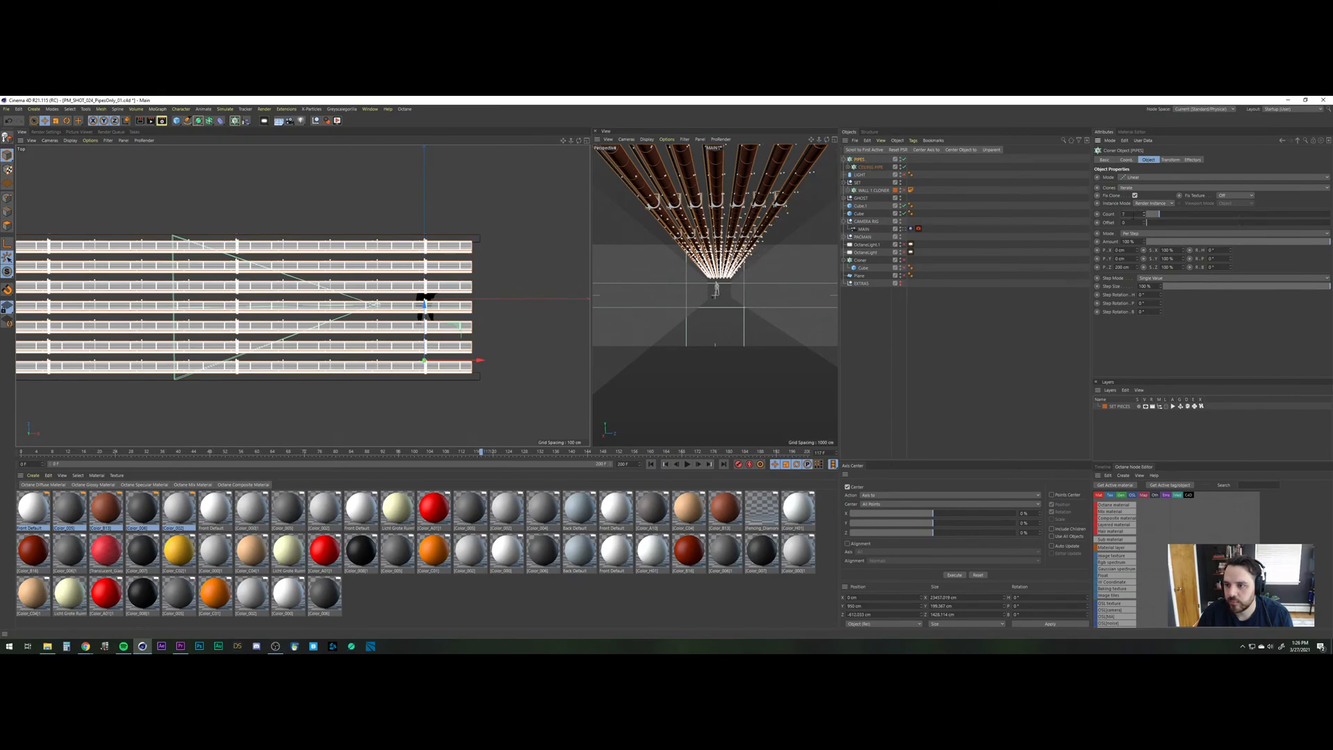
{"action": "left_click", "coordinate": [1144, 217]}
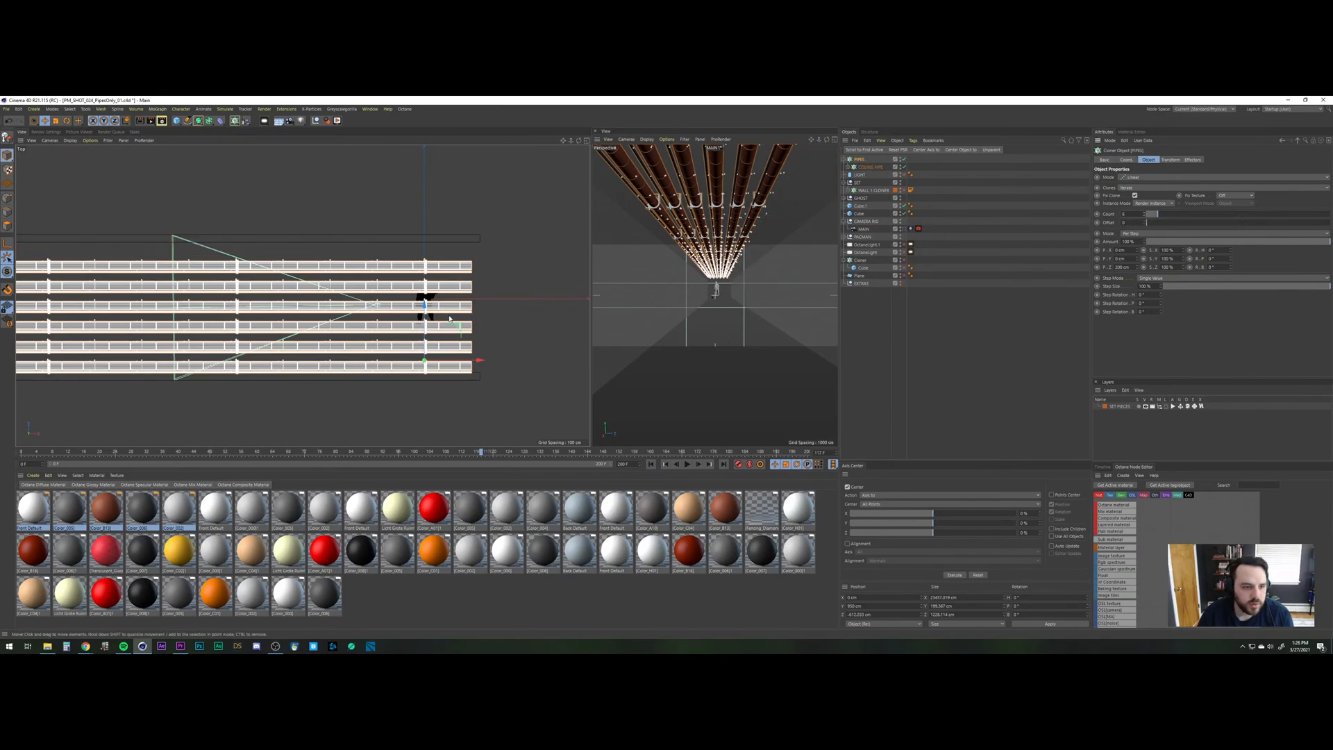
{"action": "left_click_drag", "start_coordinate": [425, 332], "coordinate": [429, 321]}
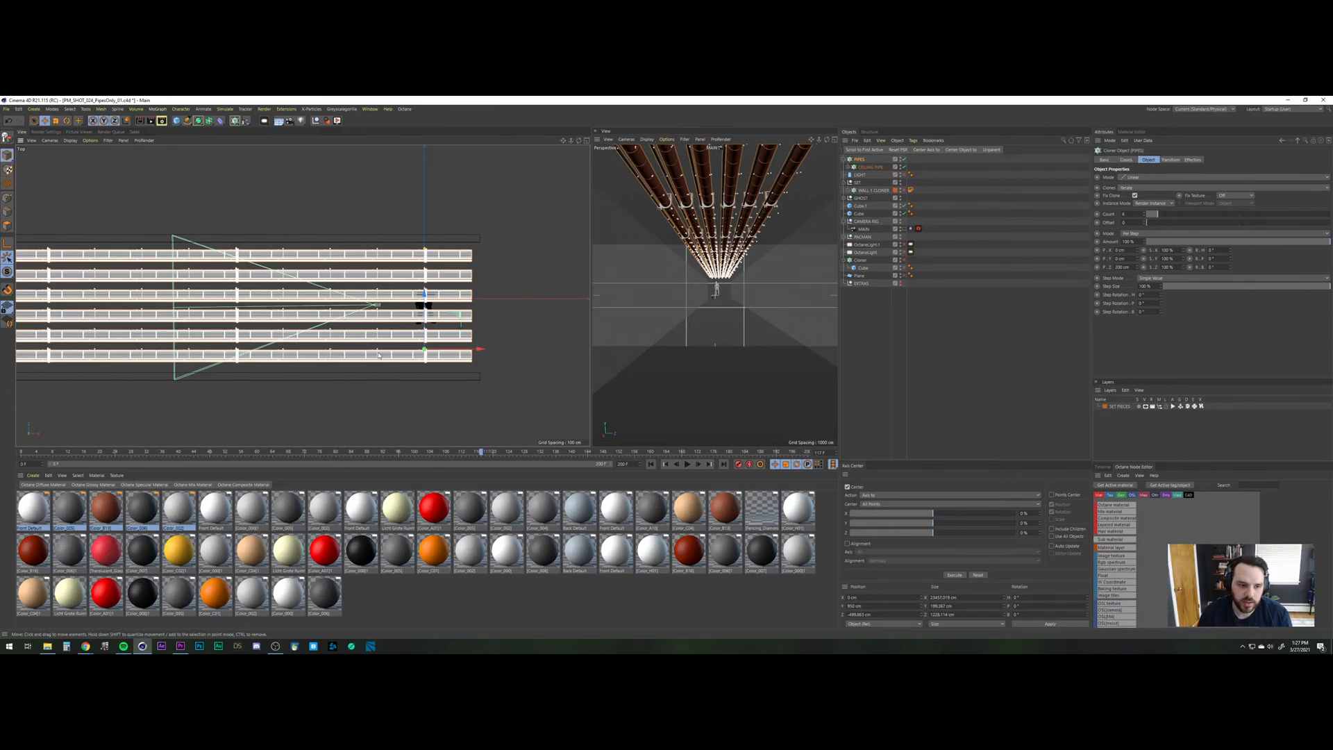
{"action": "left_click_drag", "start_coordinate": [422, 303], "coordinate": [423, 306]}
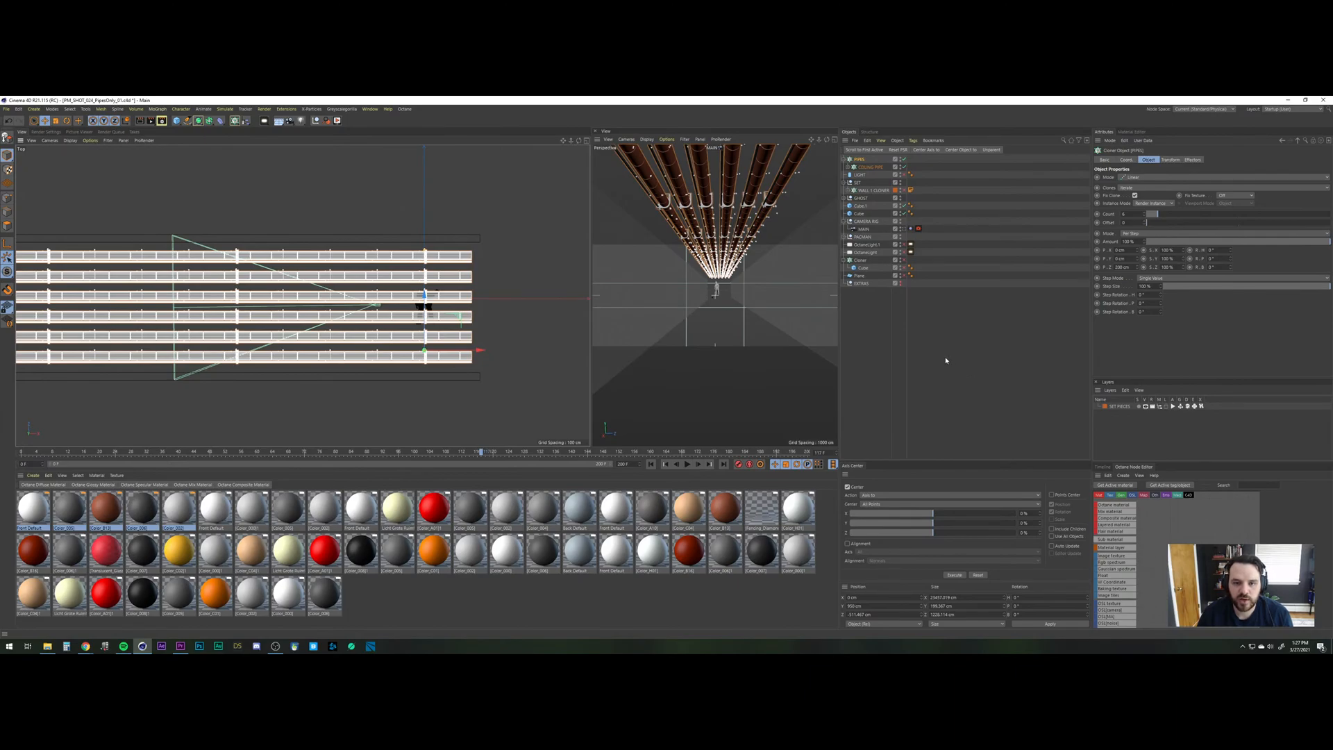
Add a Random effector to the PIPES cloner and set its X, Y and Z position offsets to 0 cm.
{"action": "left_click", "coordinate": [246, 121]}
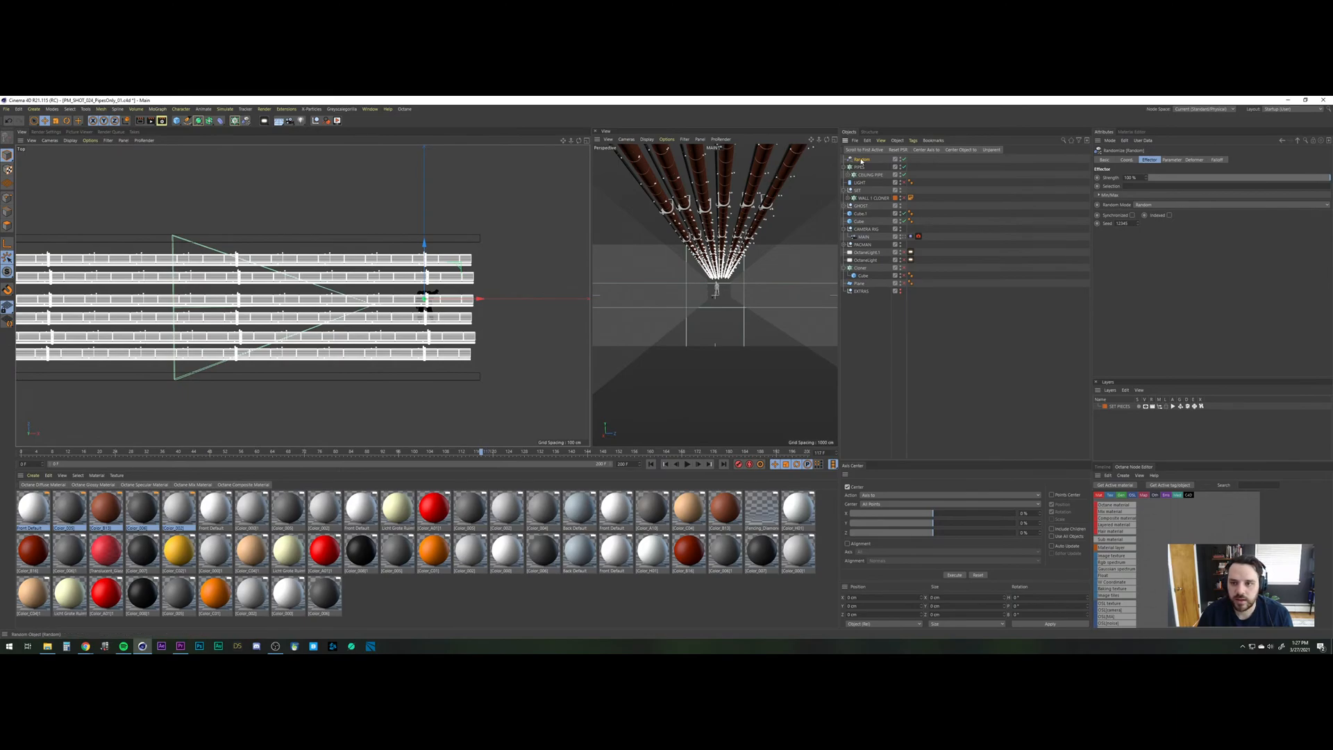
{"action": "left_click", "coordinate": [1171, 159]}
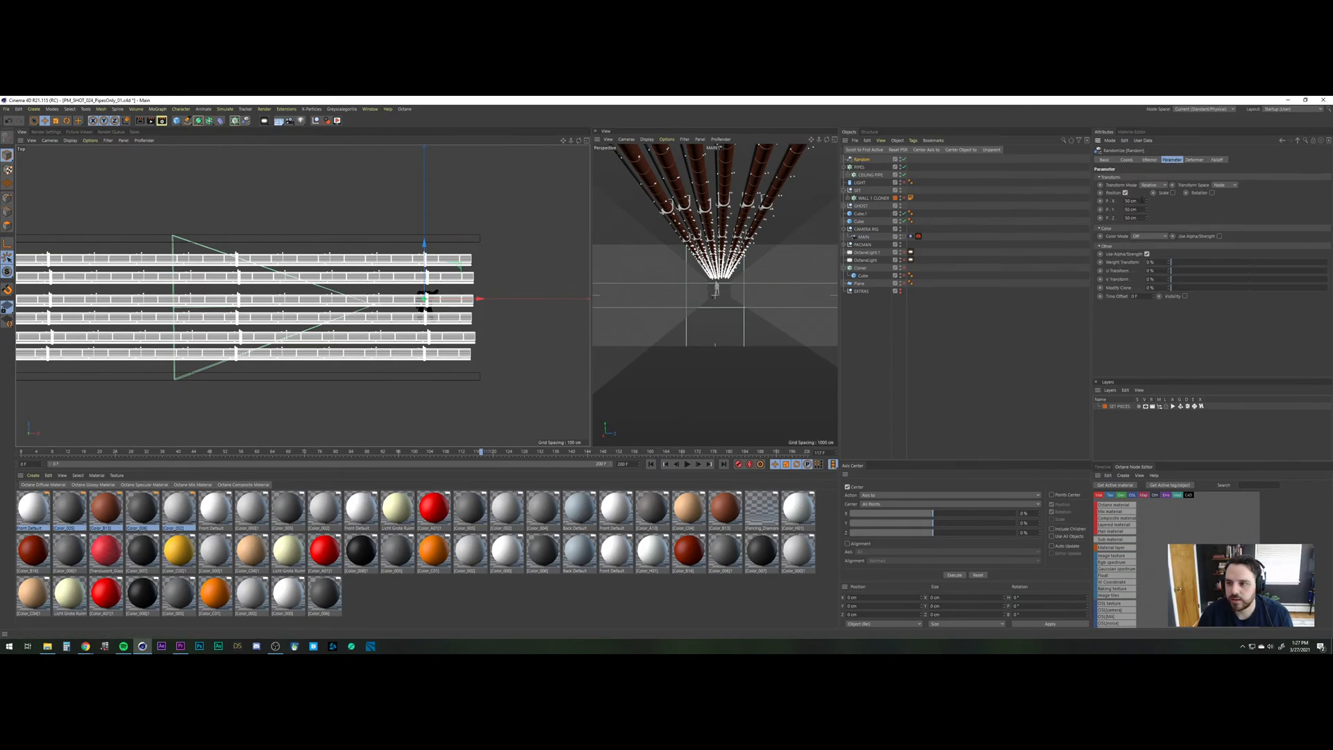
{"action": "left_click_drag", "start_coordinate": [1141, 200], "coordinate": [1023, 193]}
{"action": "type", "text": "0"}
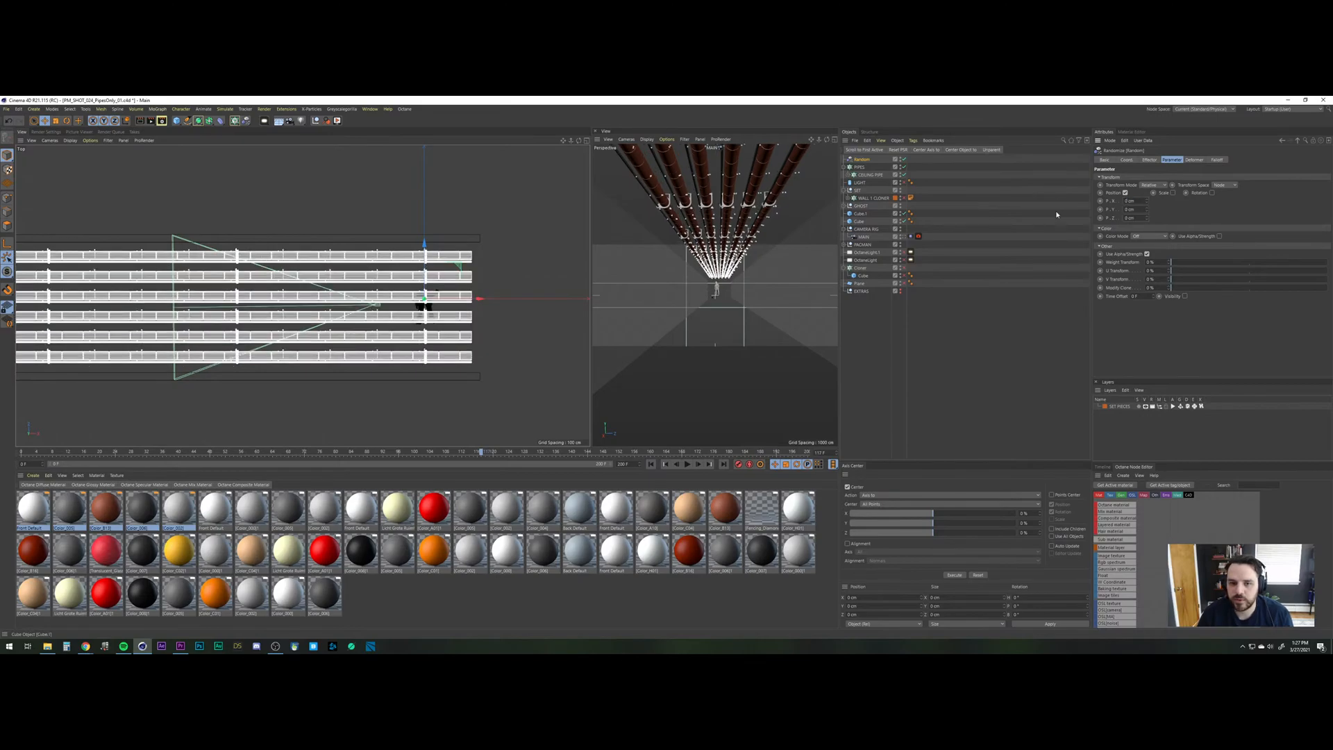
{"action": "left_click_drag", "start_coordinate": [1148, 222], "coordinate": [1011, 205]}
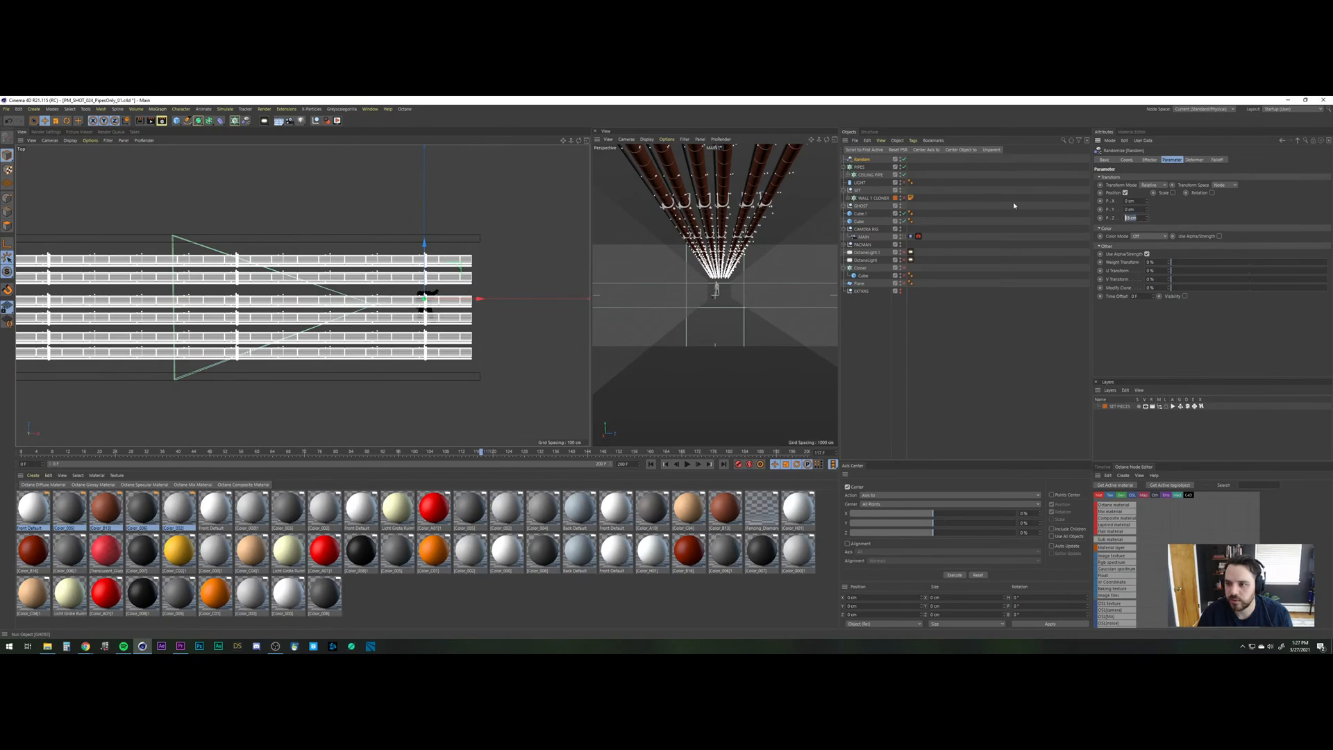
{"action": "type", "text": "0"}
{"action": "key", "text": "Return"}
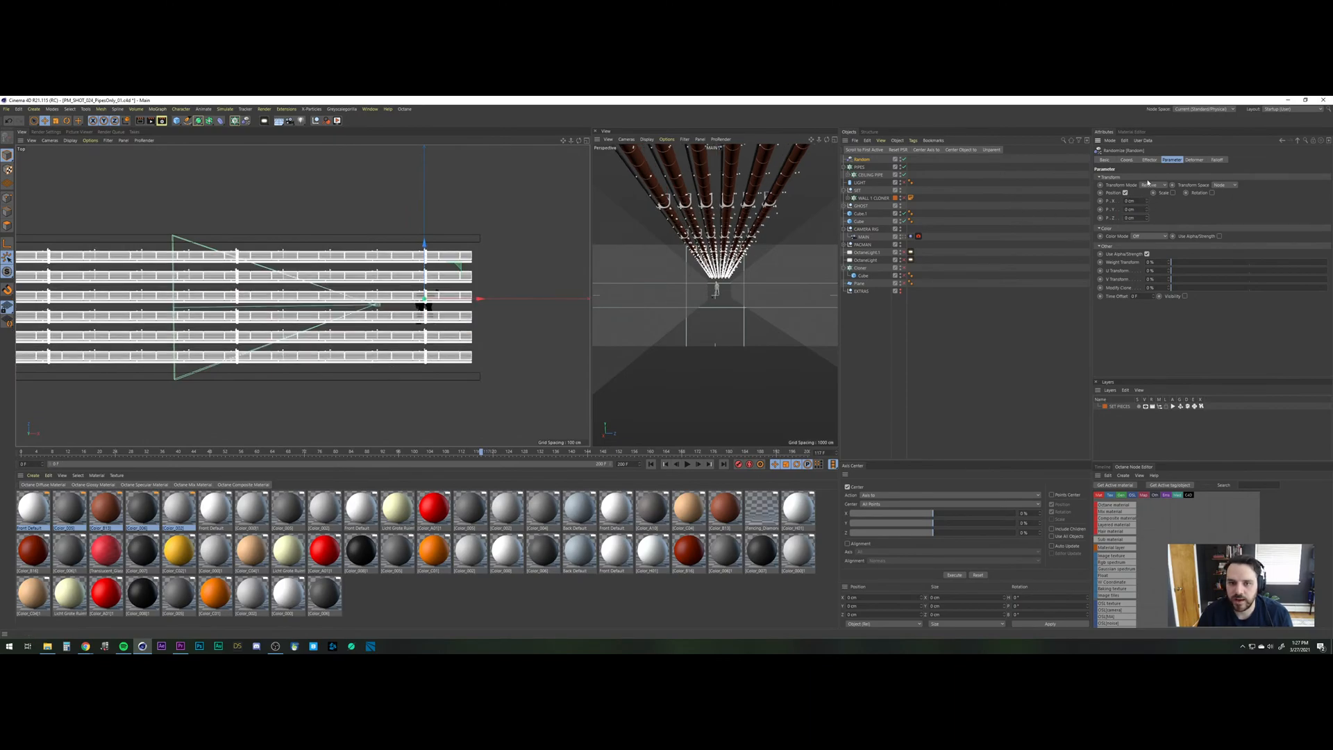
Try staggering the pipe rows along X with the Random effector, and reset that position offset to 0 cm.
{"action": "left_click_drag", "start_coordinate": [1147, 201], "coordinate": [1147, 190]}
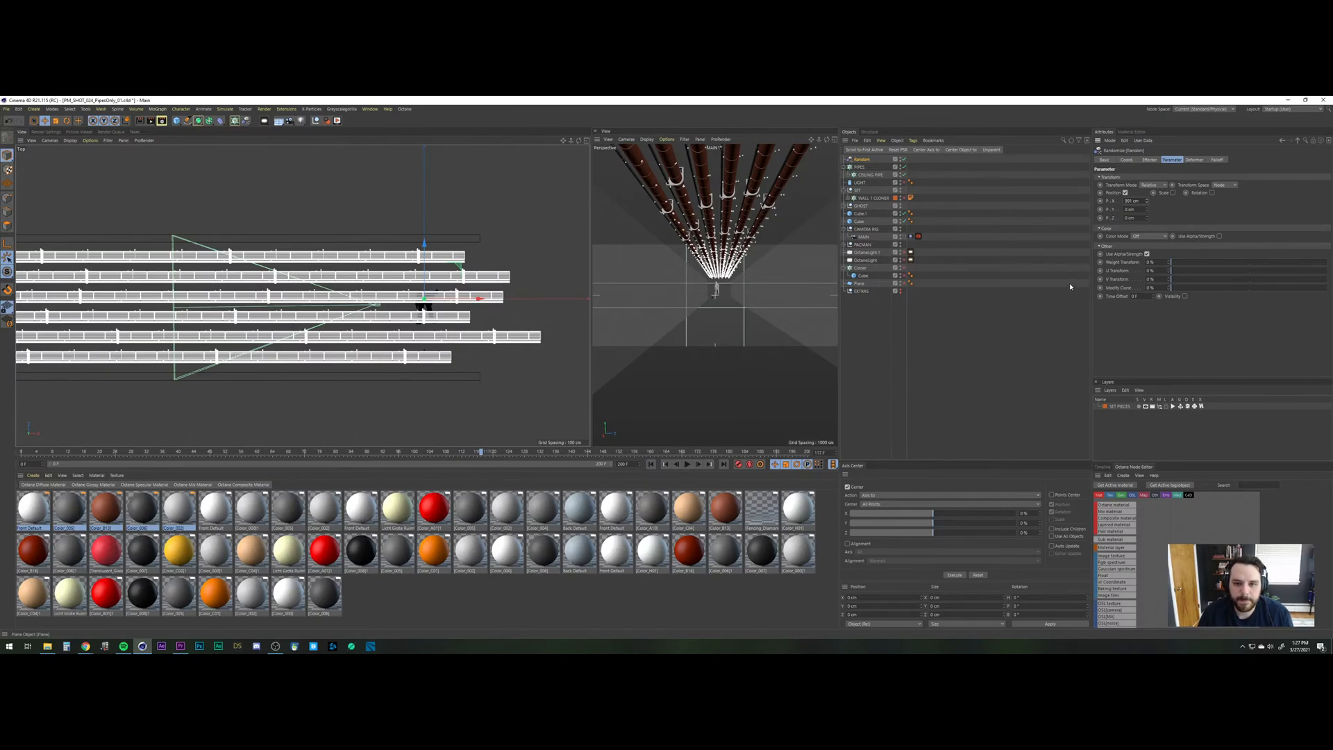
{"action": "left_click", "coordinate": [947, 348]}
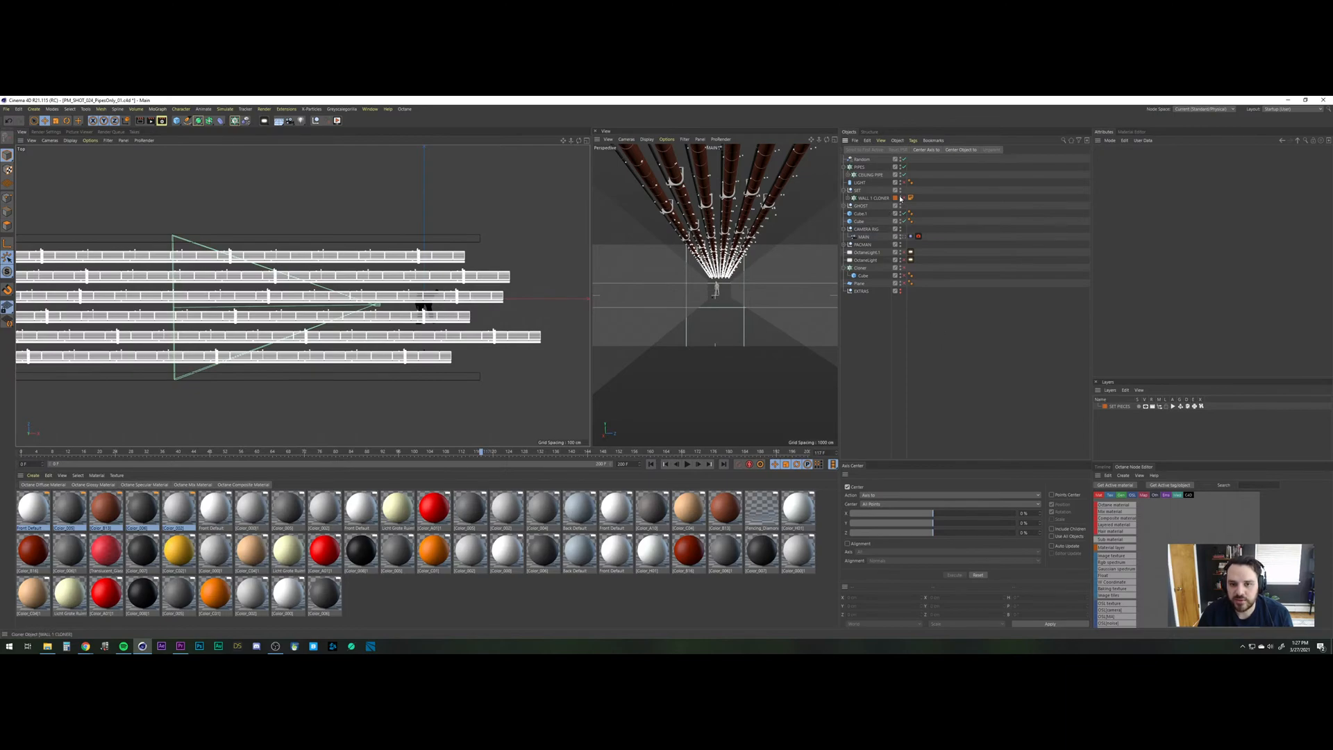
{"action": "left_click", "coordinate": [867, 159]}
{"action": "left_click_drag", "start_coordinate": [1141, 201], "coordinate": [1042, 189]}
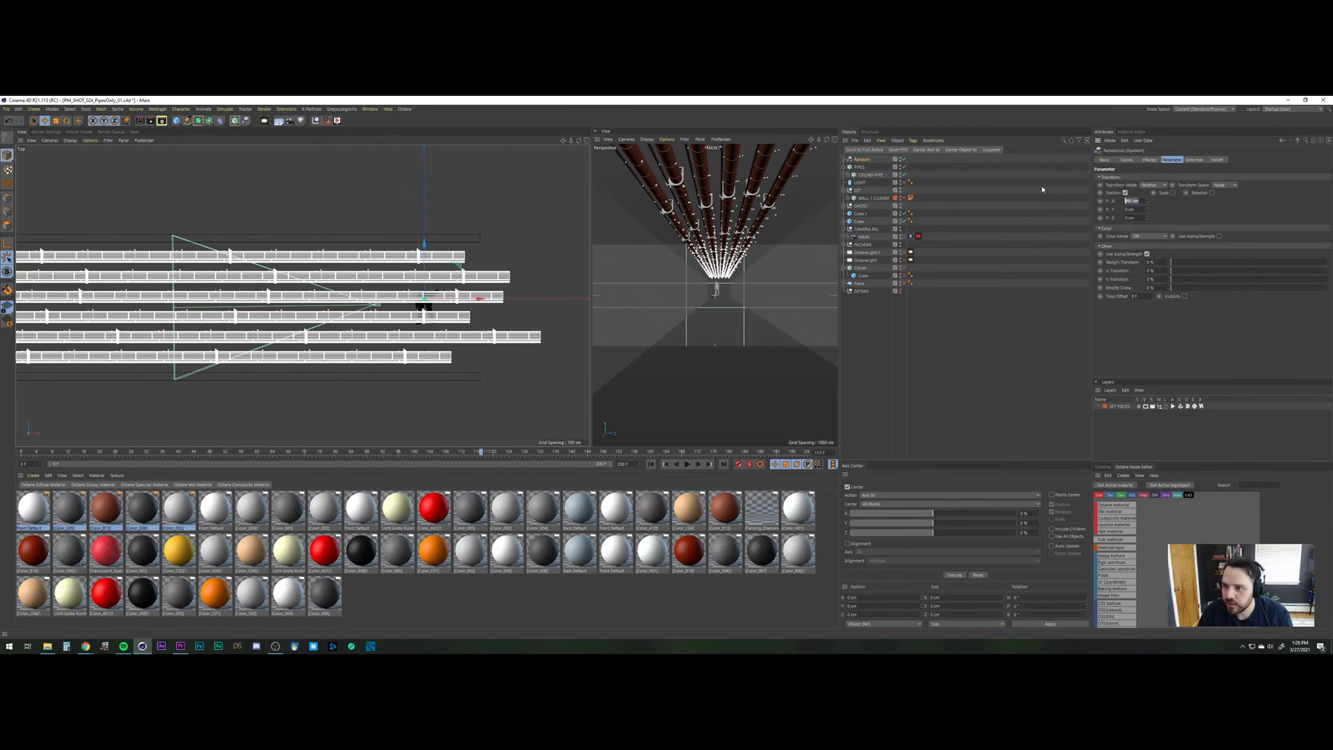
{"action": "type", "text": "0"}
{"action": "key", "text": "Return"}
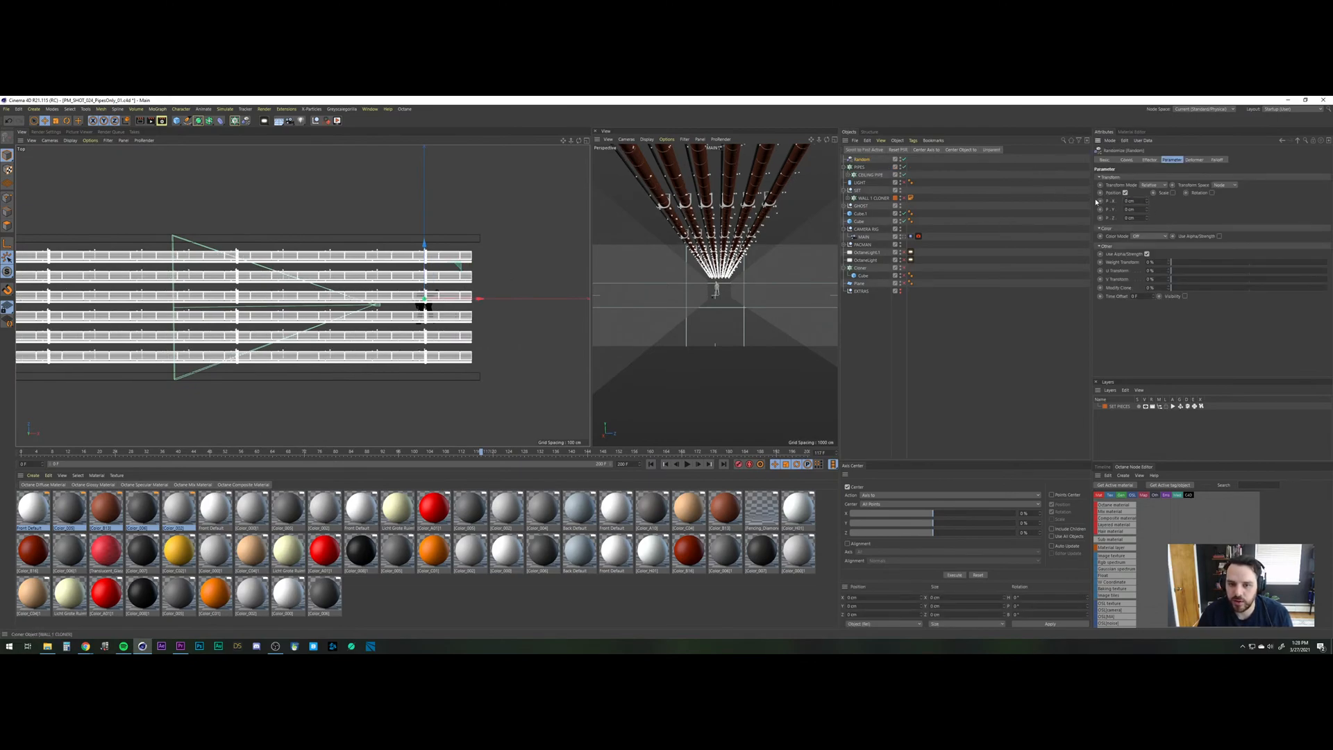
Try uniform random scaling of the pipes in the Random effector, and switch uniform scaling back off.
{"action": "left_click", "coordinate": [1173, 193]}
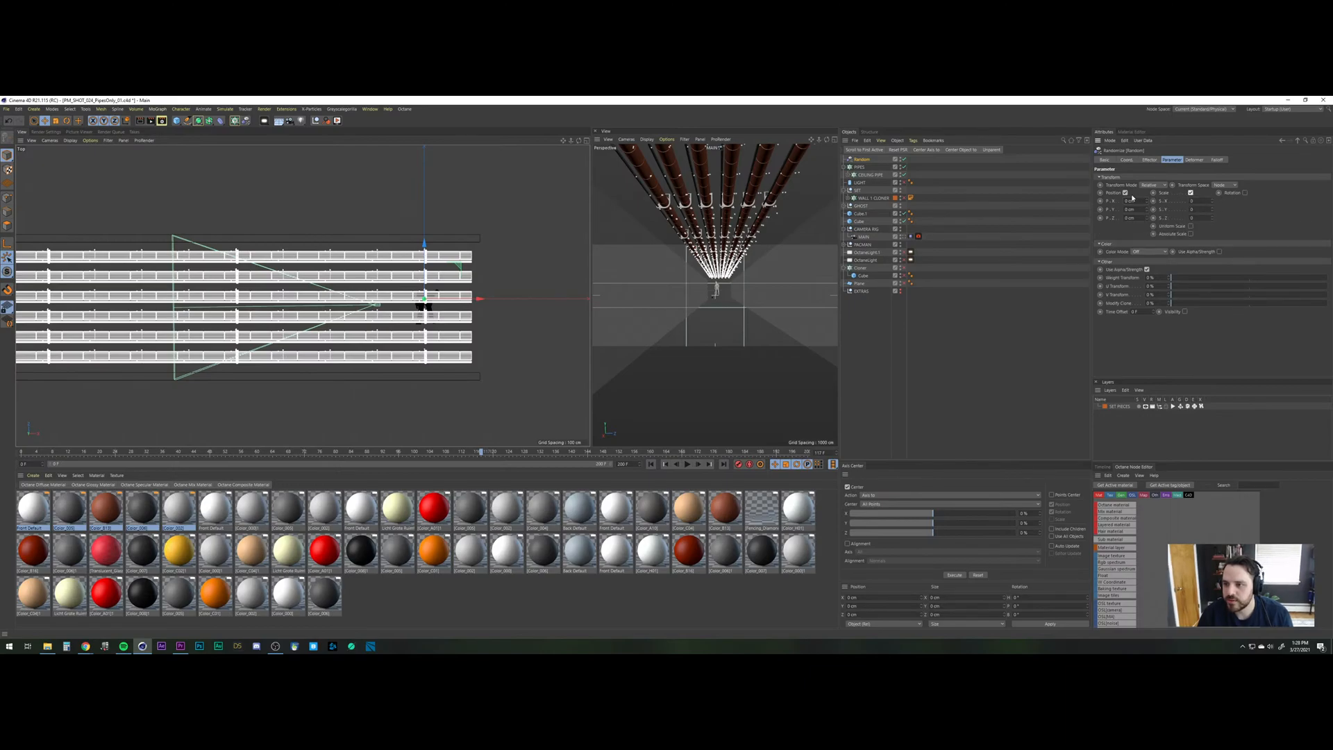
{"action": "left_click", "coordinate": [1191, 227]}
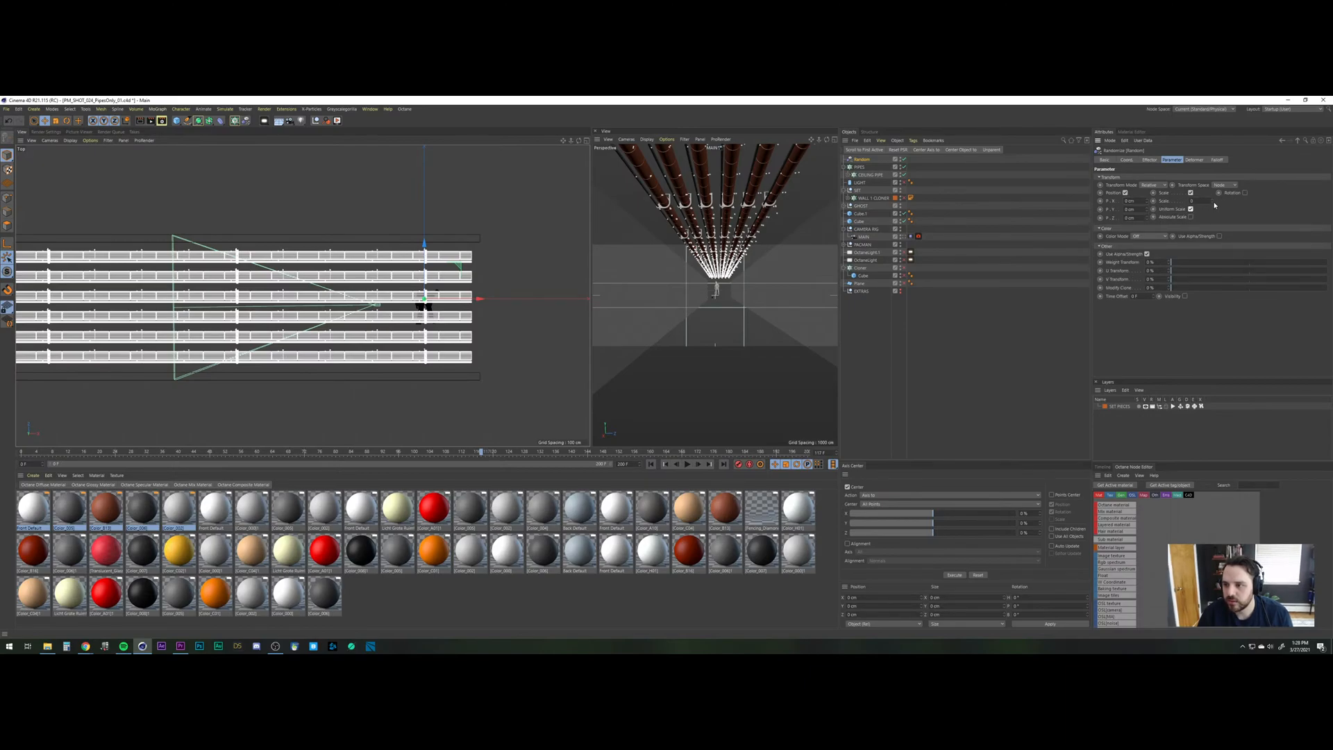
{"action": "left_click_drag", "start_coordinate": [1213, 202], "coordinate": [1157, 202]}
{"action": "left_click", "coordinate": [1191, 209]}
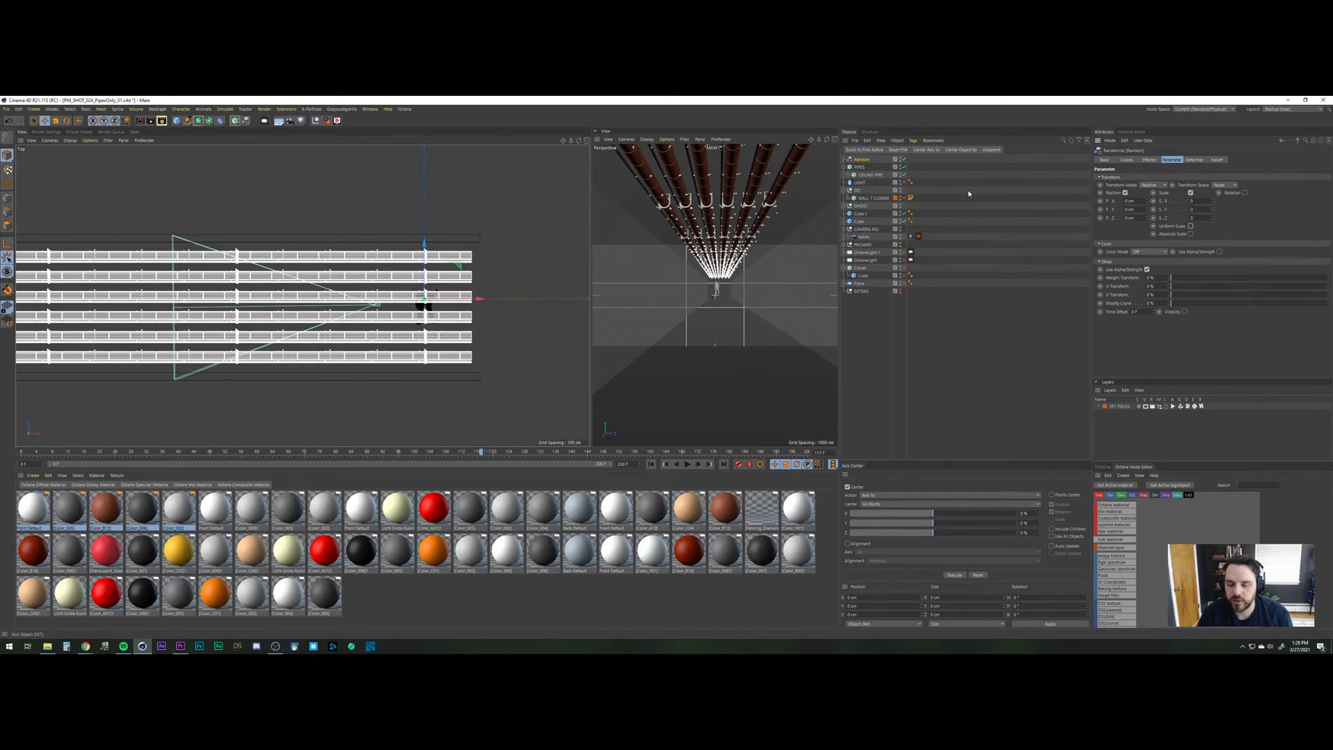
Limit the Random effector to rotation, enabling rotation and turning off position and scale.
{"action": "left_click", "coordinate": [1246, 193]}
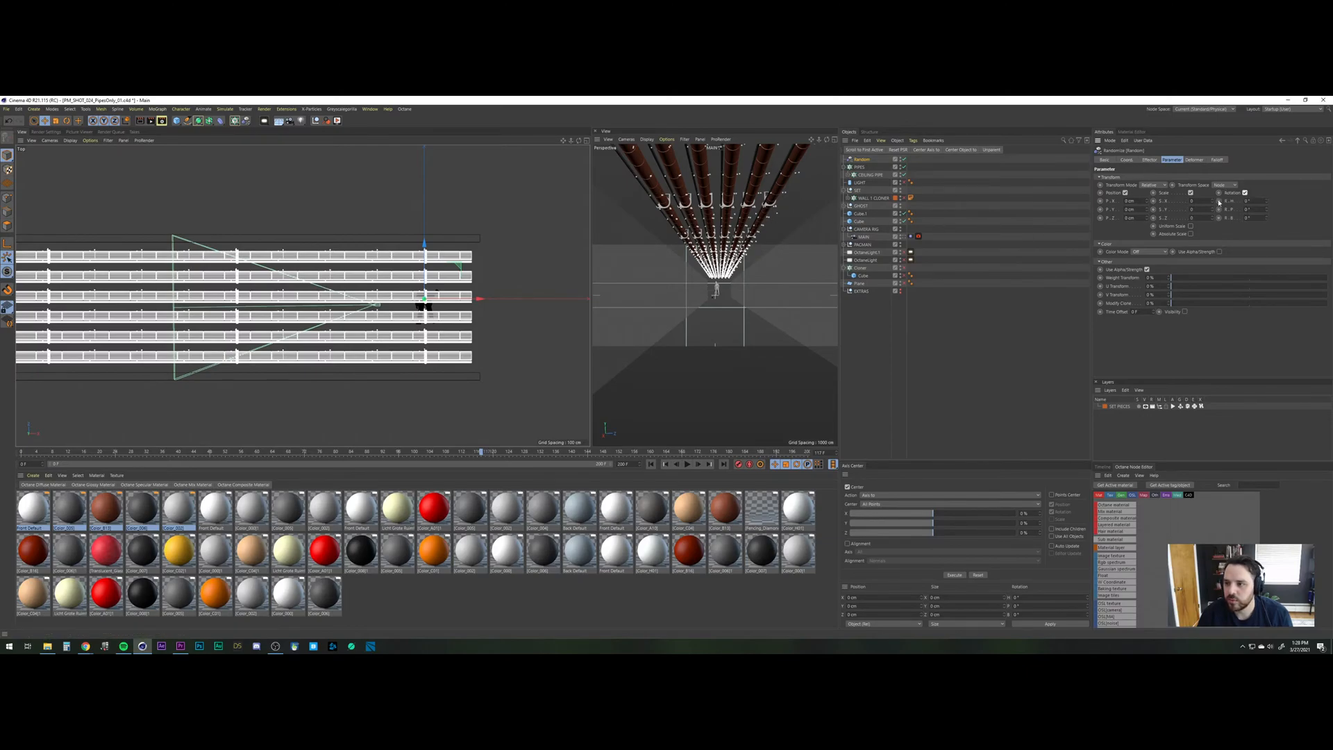
{"action": "left_click", "coordinate": [1125, 192]}
{"action": "left_click", "coordinate": [1180, 195]}
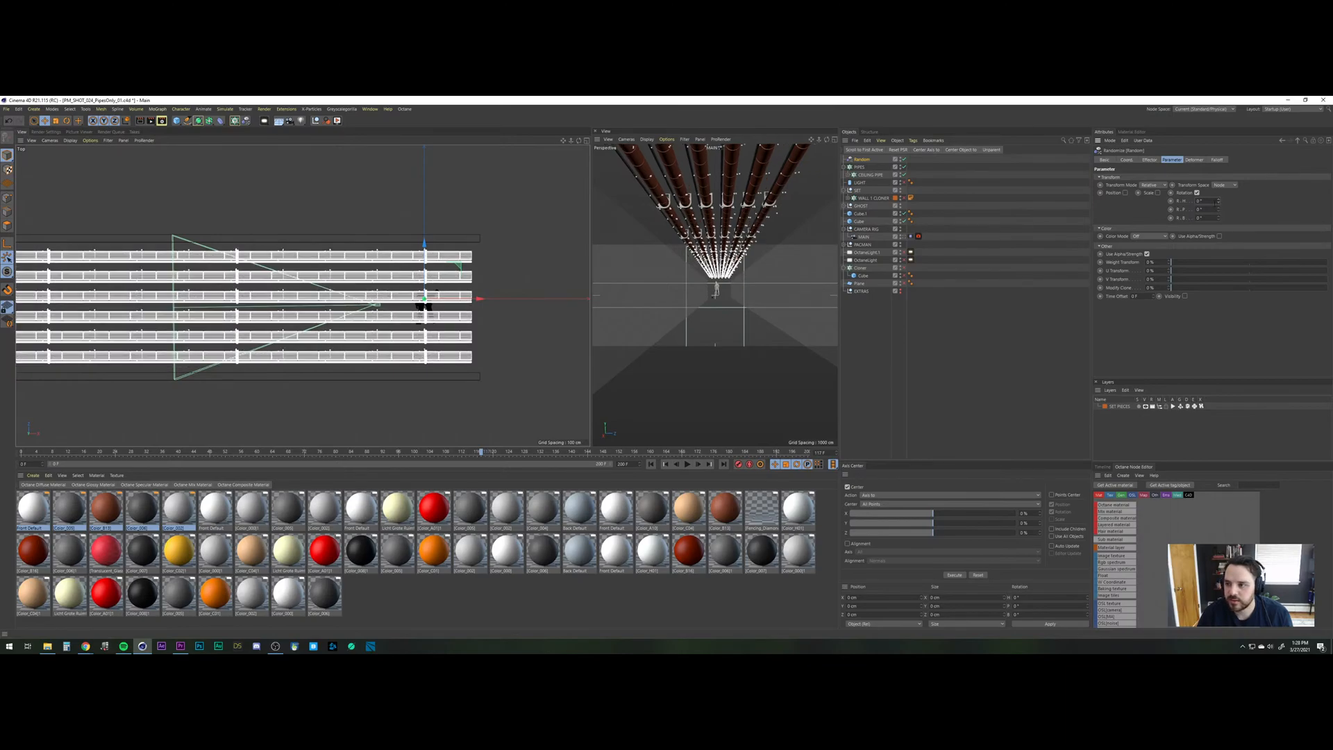
Test random pitch rotation on the pipe rows, reset it to 0°, and set it to 4°.
{"action": "left_click", "coordinate": [1218, 211]}
{"action": "left_click", "coordinate": [1219, 212]}
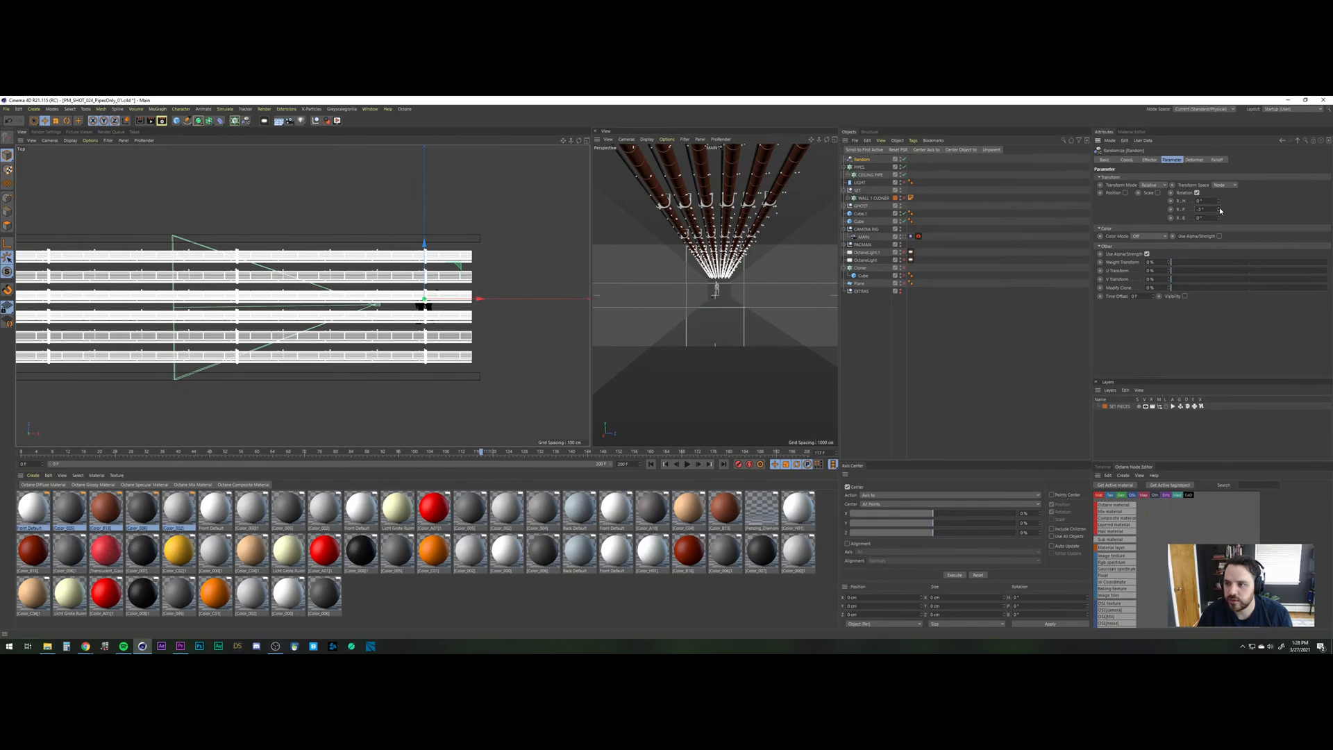
{"action": "mouse_move", "coordinate": [1219, 210]}
{"action": "left_mouse_down"}
{"action": "mouse_move", "coordinate": [1219, 235]}
{"action": "mouse_move", "coordinate": [1219, 201]}
{"action": "mouse_move", "coordinate": [1218, 216]}
{"action": "left_mouse_up"}
{"action": "type", "text": "0"}
{"action": "key", "text": "Return"}
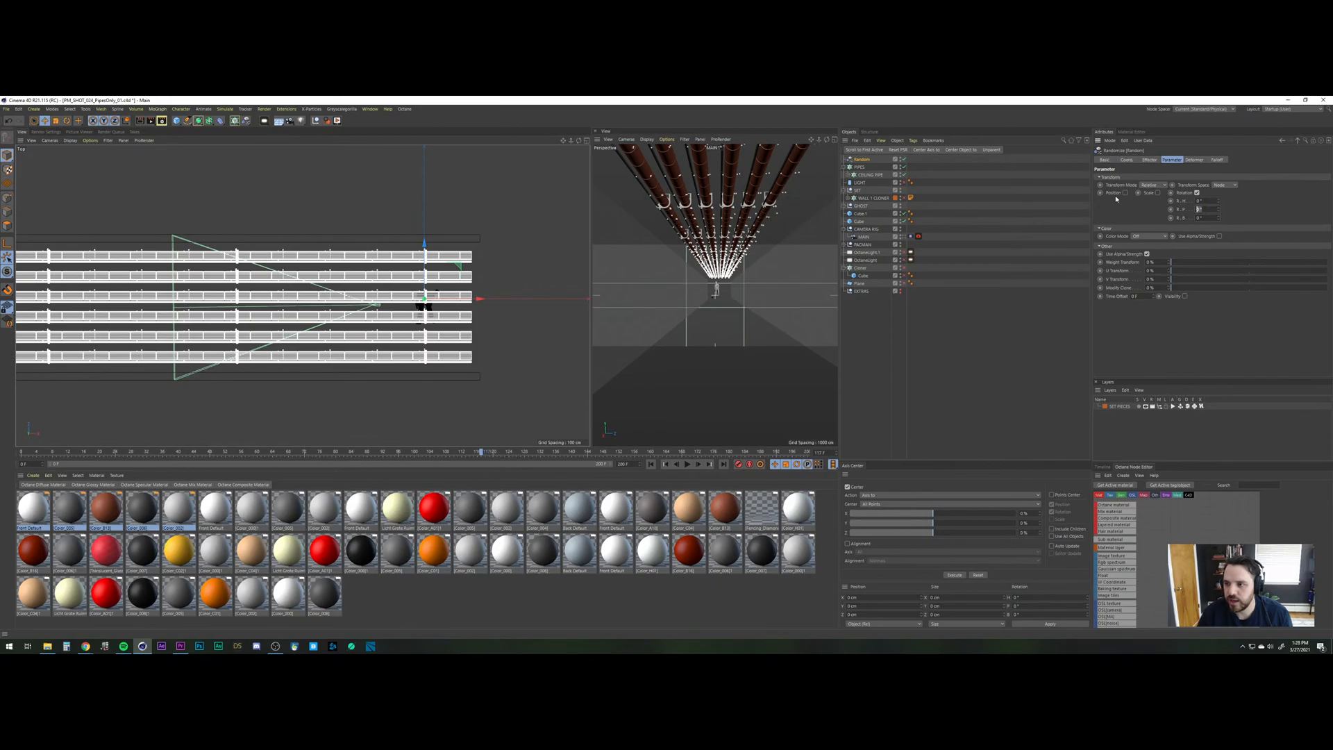
{"action": "type", "text": "4"}
{"action": "key", "text": "Return"}
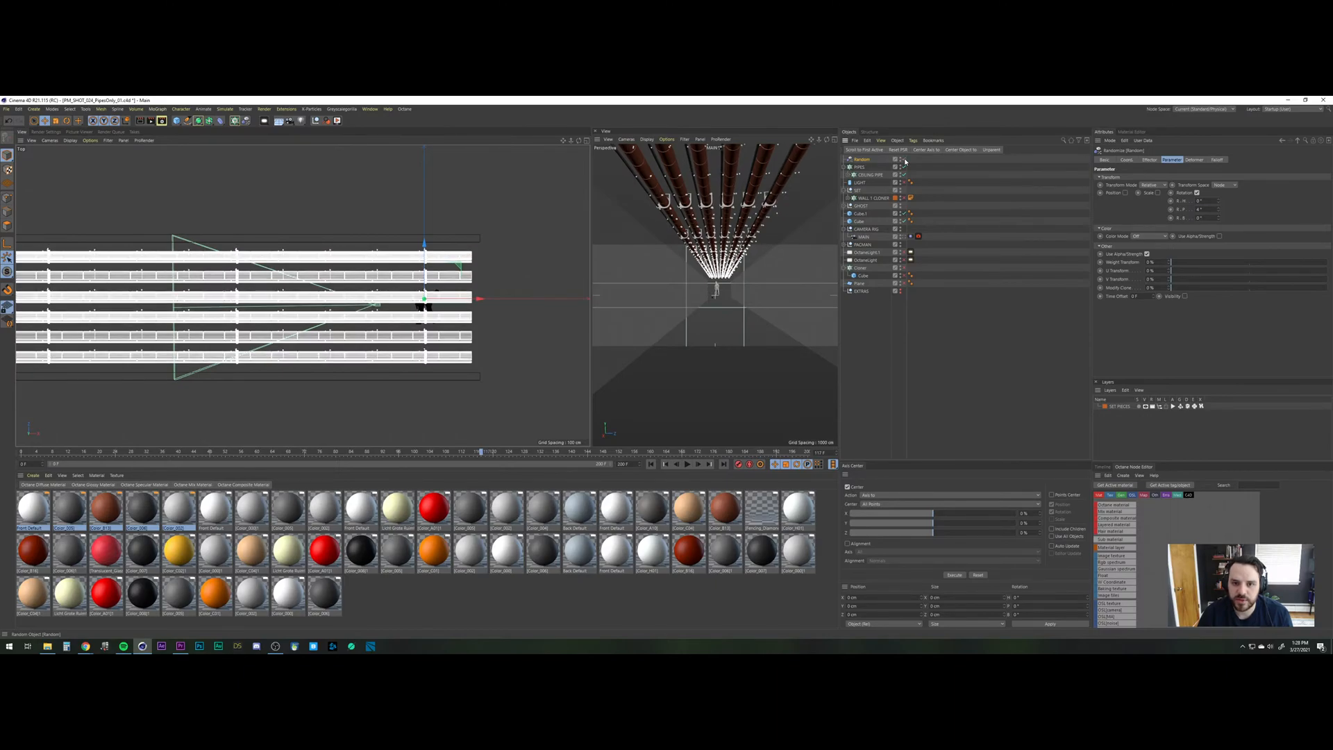
Rename the Random effector as Random Pipe Rotation.
{"action": "double_click", "coordinate": [864, 160]}
{"action": "key", "text": "Right"}
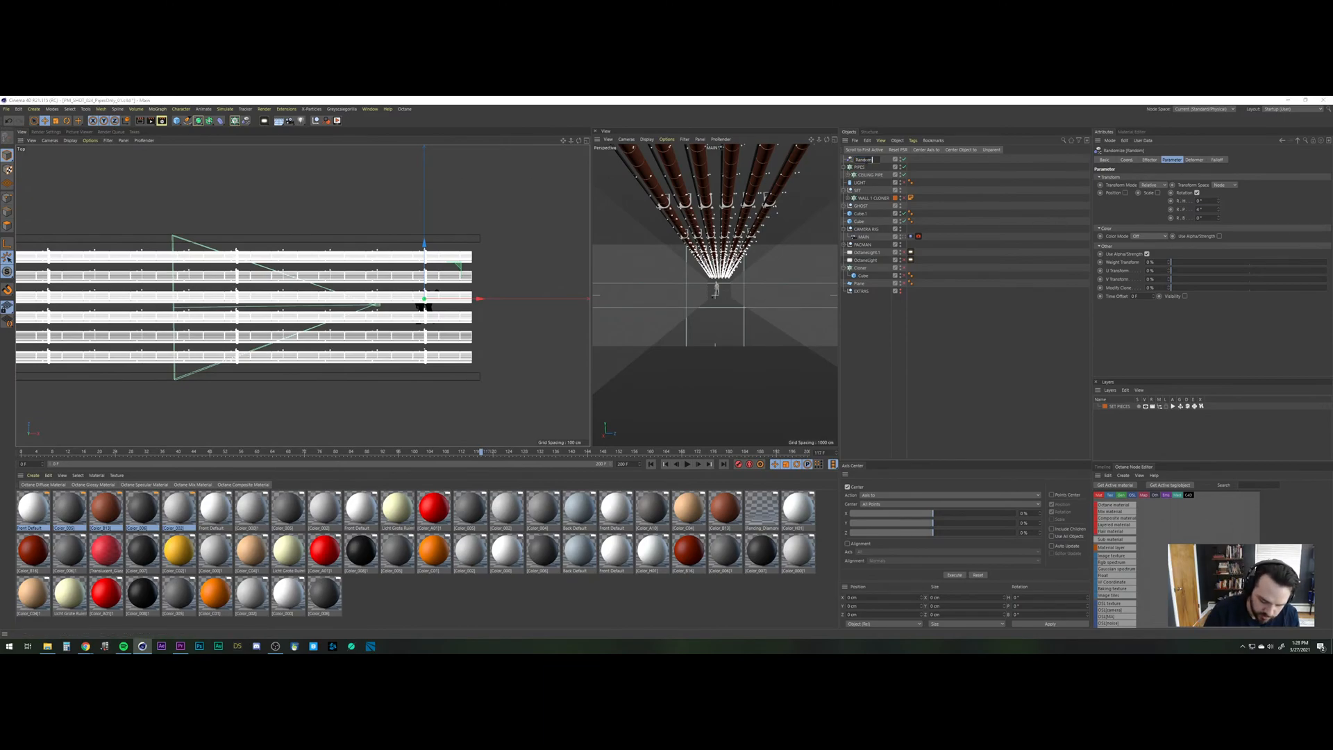
{"action": "key", "text": "BackSpace"}
{"action": "key", "text": "BackSpace"}
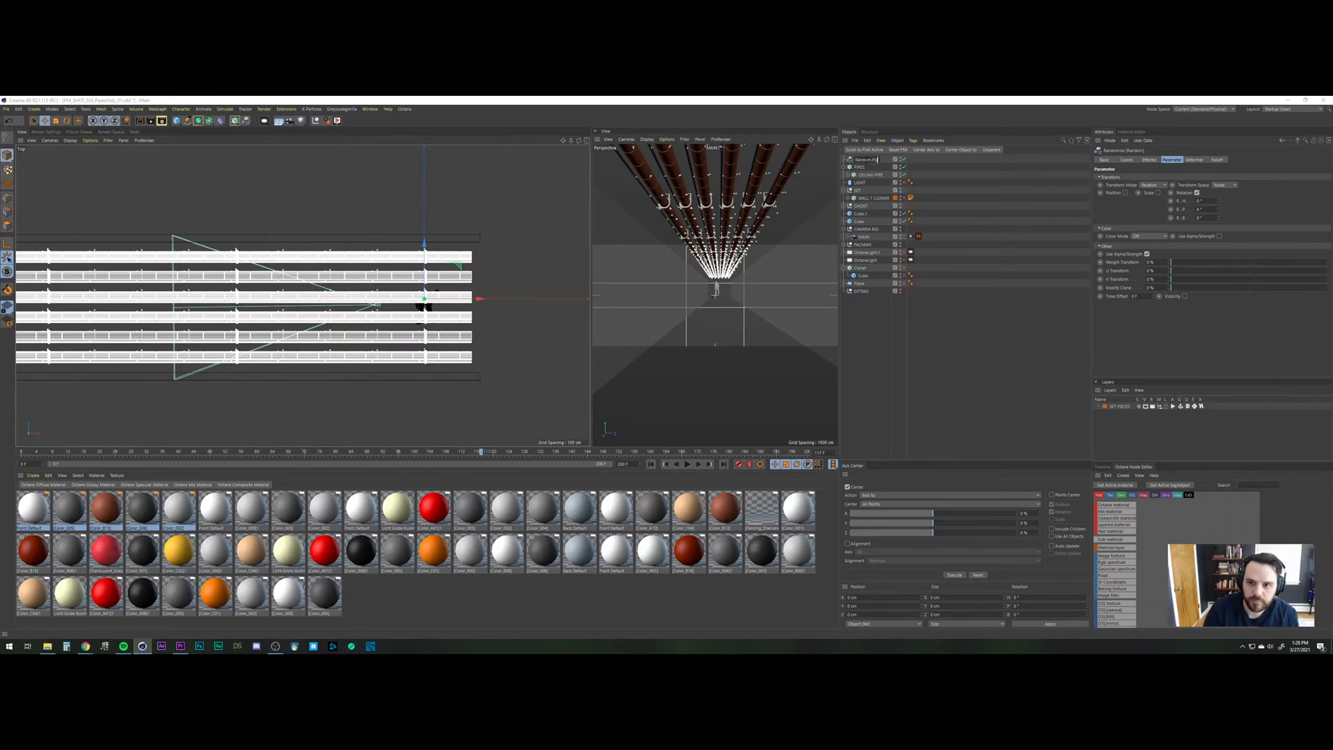
{"action": "type", "text": "n"}
{"action": "key", "text": "Return"}
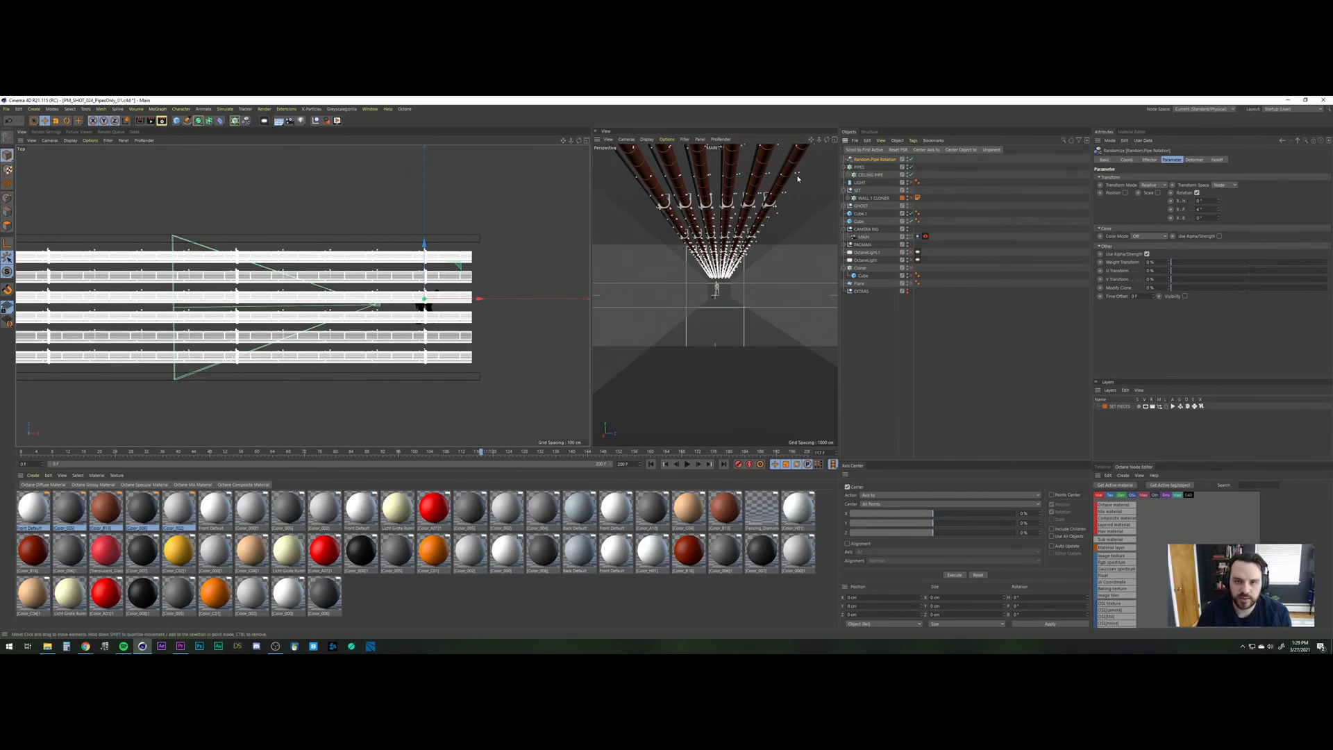
Open the Octane camera tag's settings and scrub the timeline to check the ceiling pipes through the camera.
{"action": "left_click", "coordinate": [917, 353]}
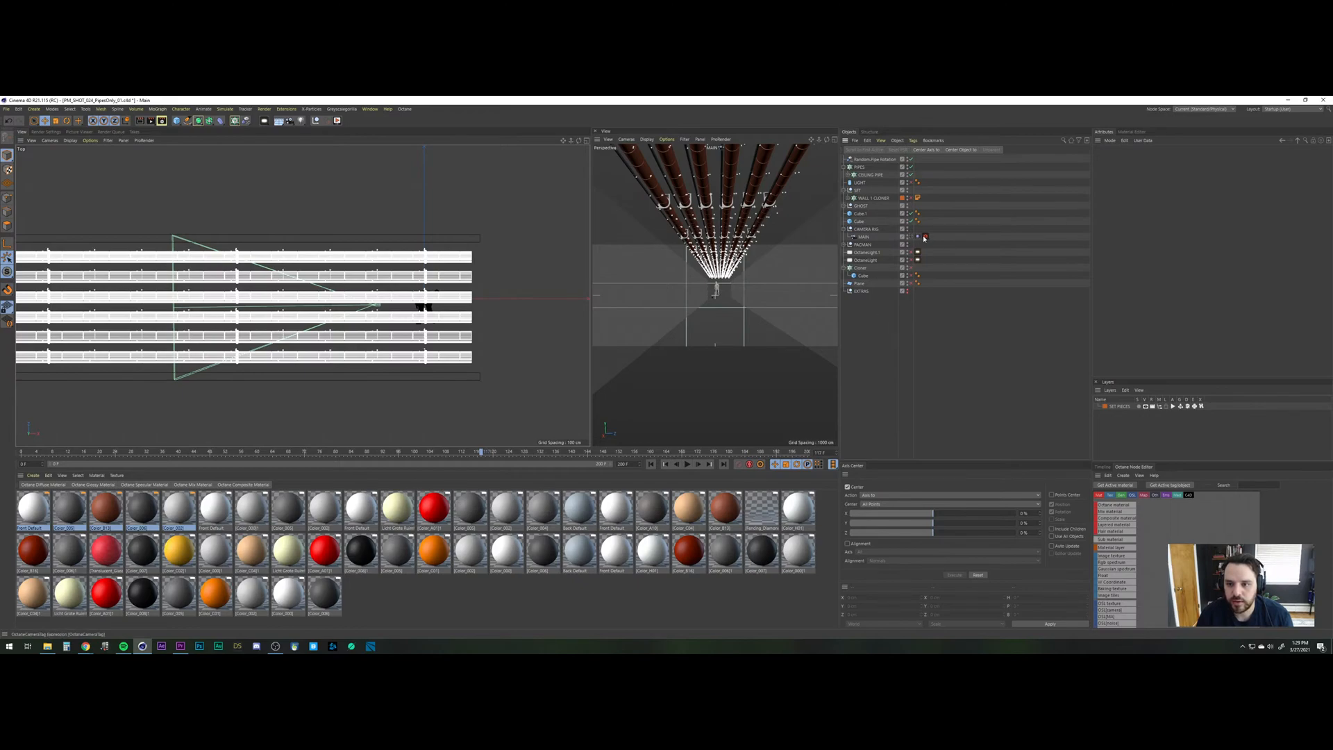
{"action": "left_click", "coordinate": [925, 237]}
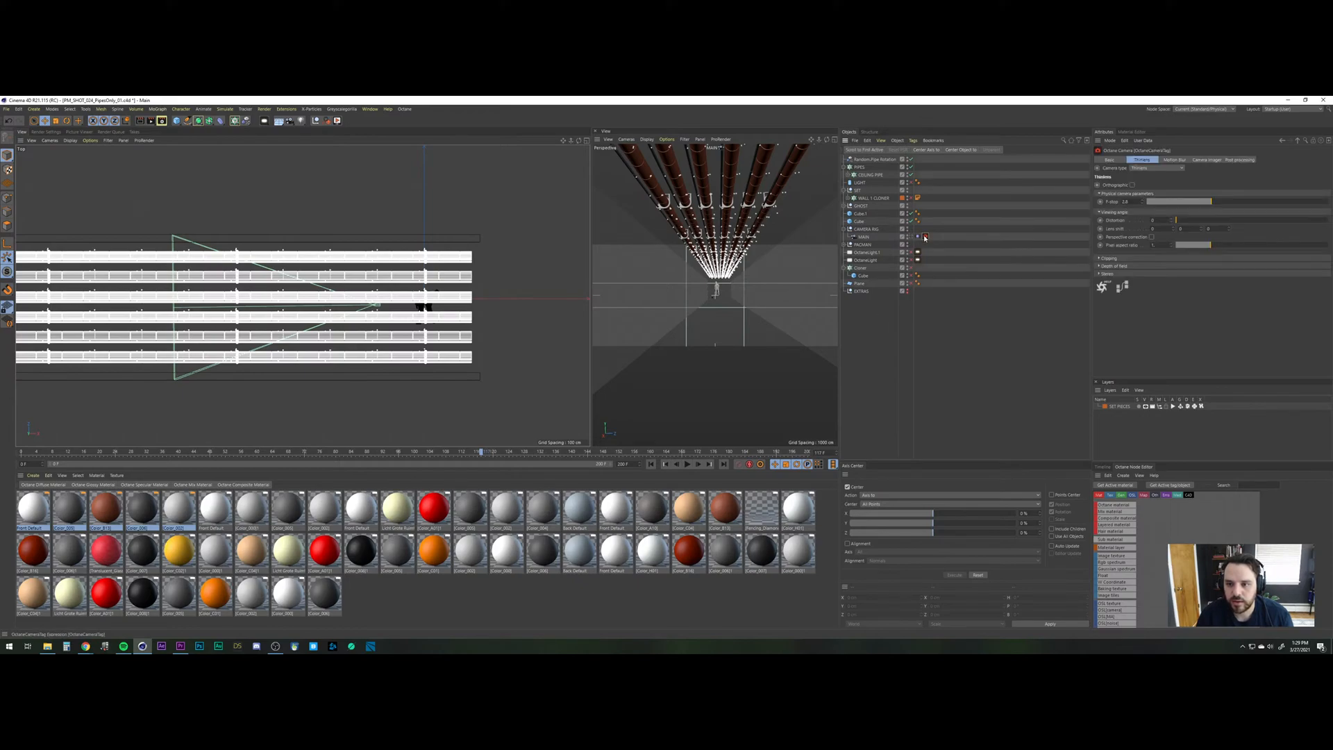
{"action": "left_click", "coordinate": [234, 452]}
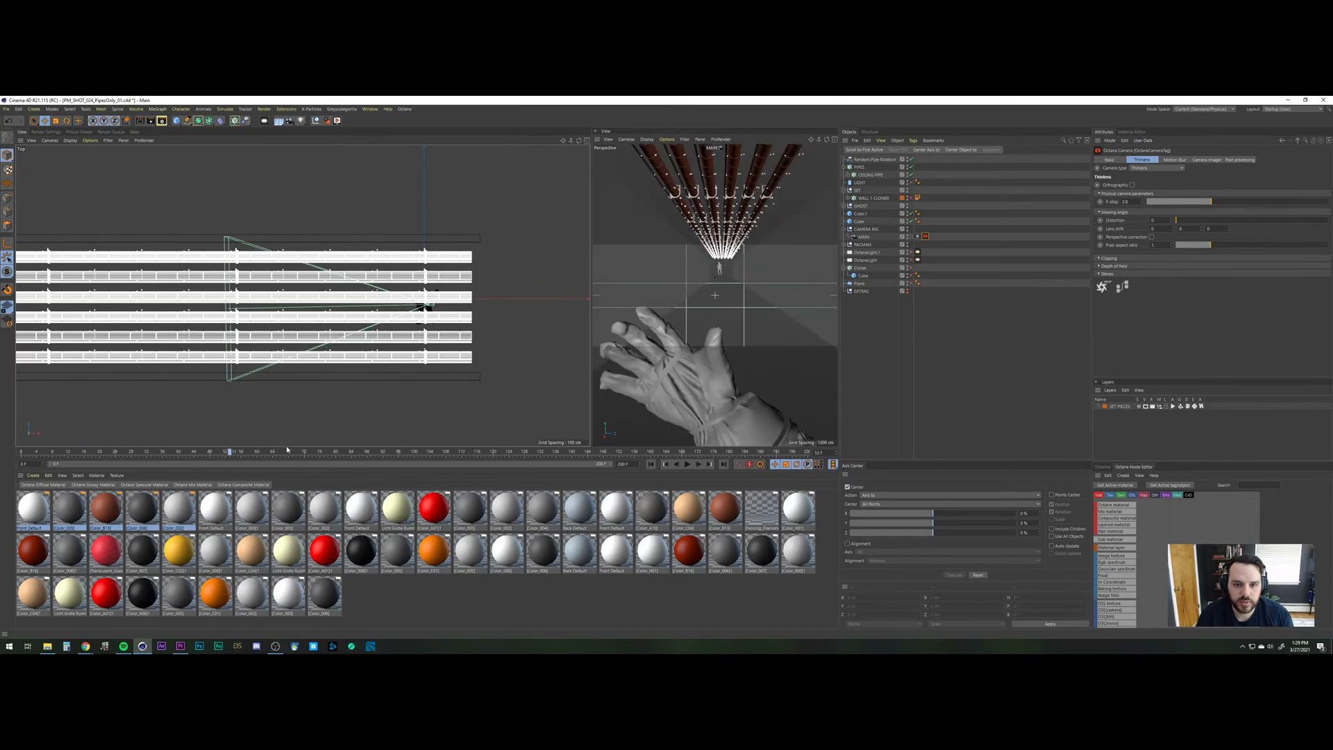
{"action": "left_click_drag", "start_coordinate": [286, 449], "coordinate": [447, 438]}
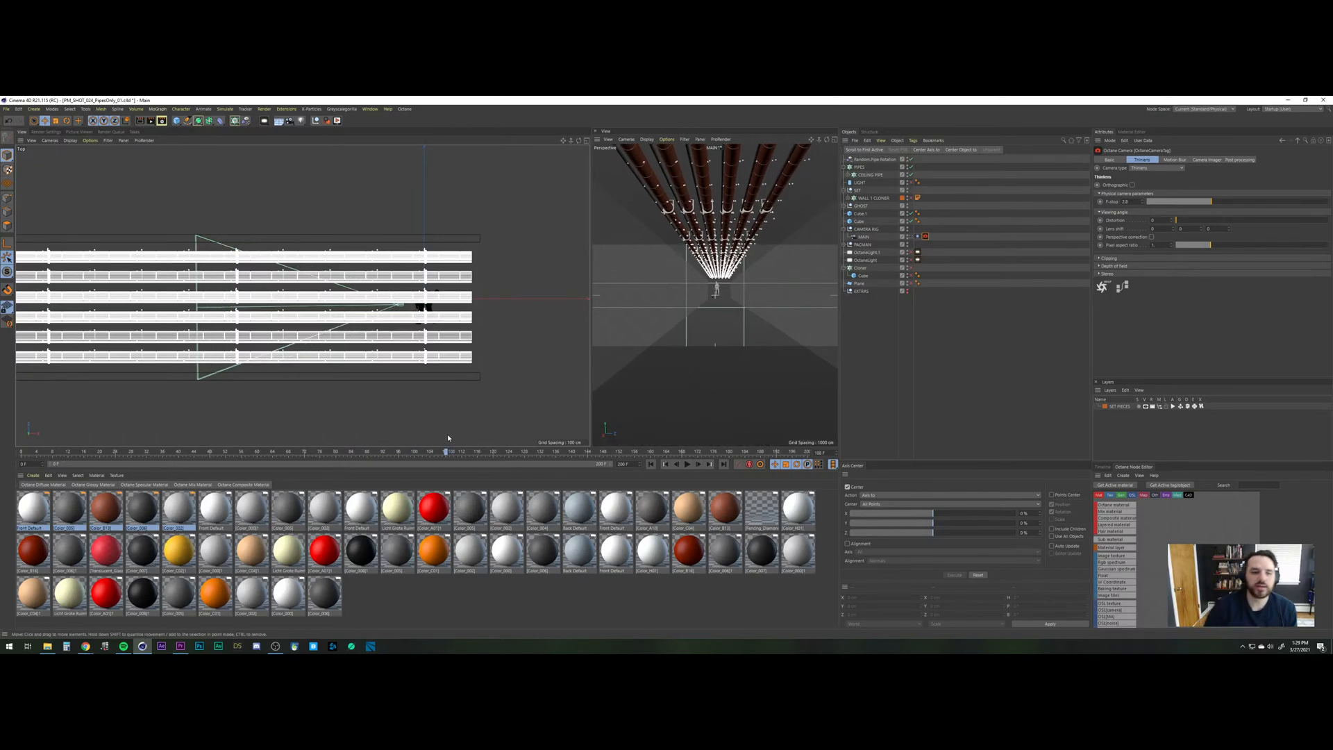
Save the pipes-only project and review the ceiling pipes at other frames of the camera move.
{"action": "left_click", "coordinate": [7, 109]}
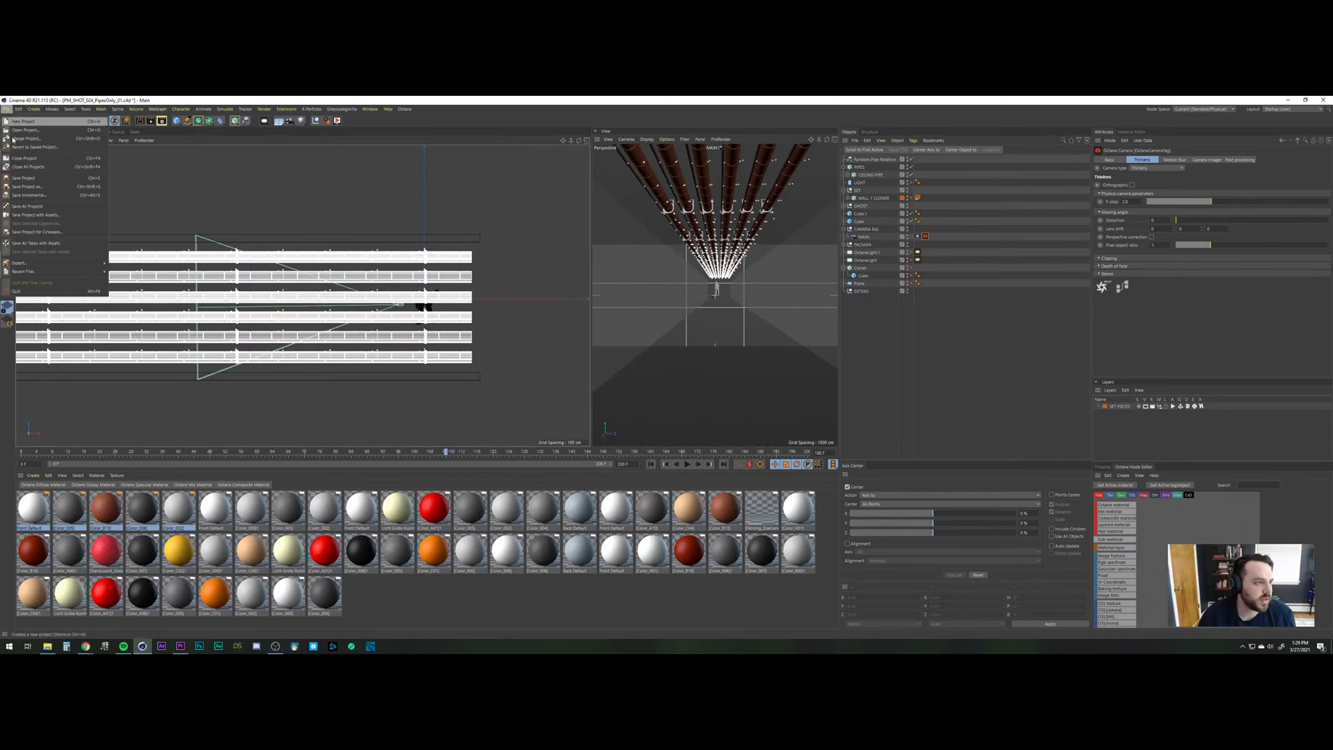
{"action": "left_click", "coordinate": [23, 178]}
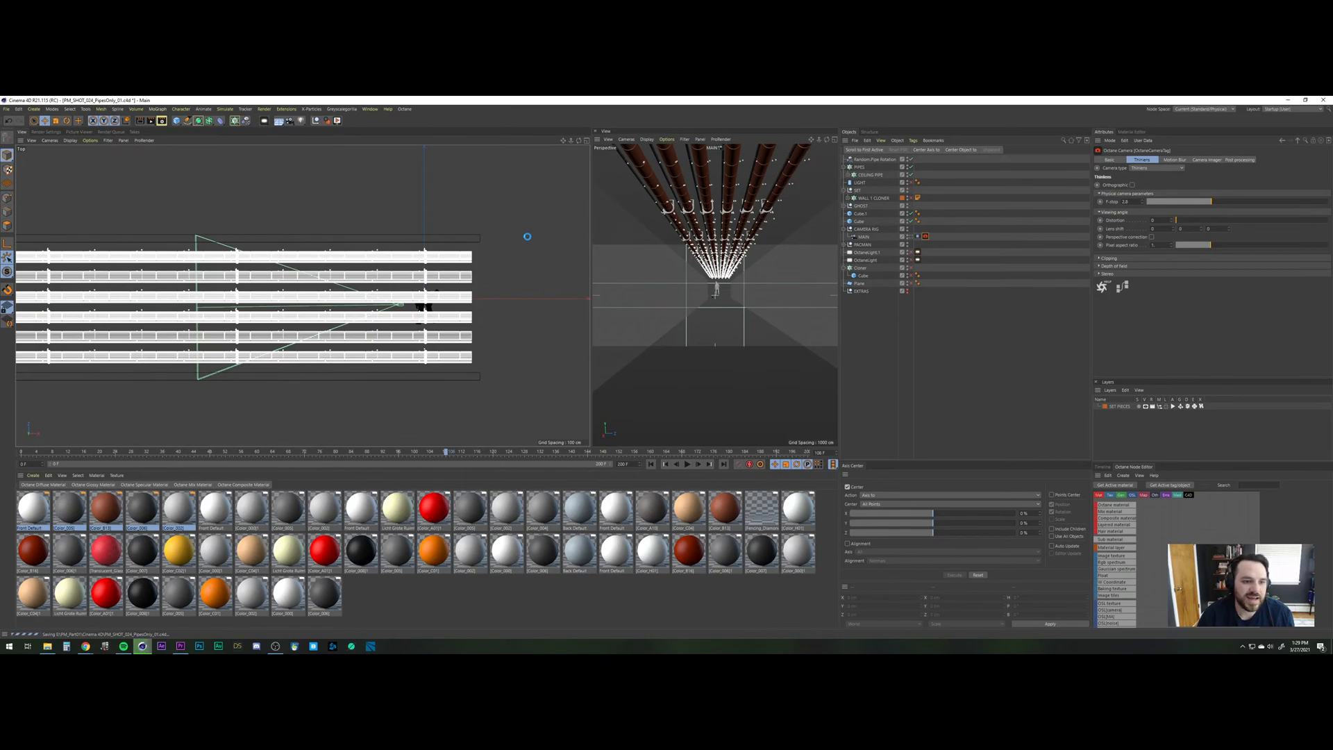
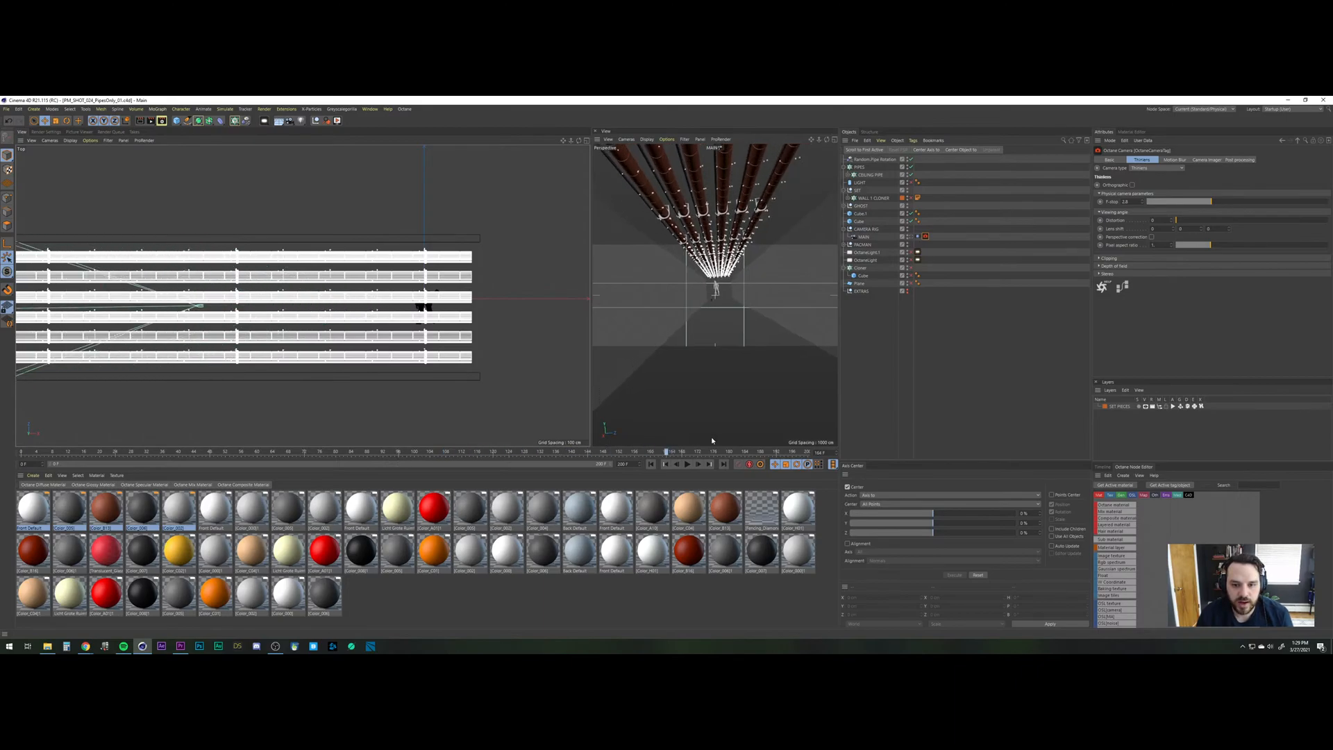
{"action": "left_click_drag", "start_coordinate": [574, 452], "coordinate": [415, 450]}
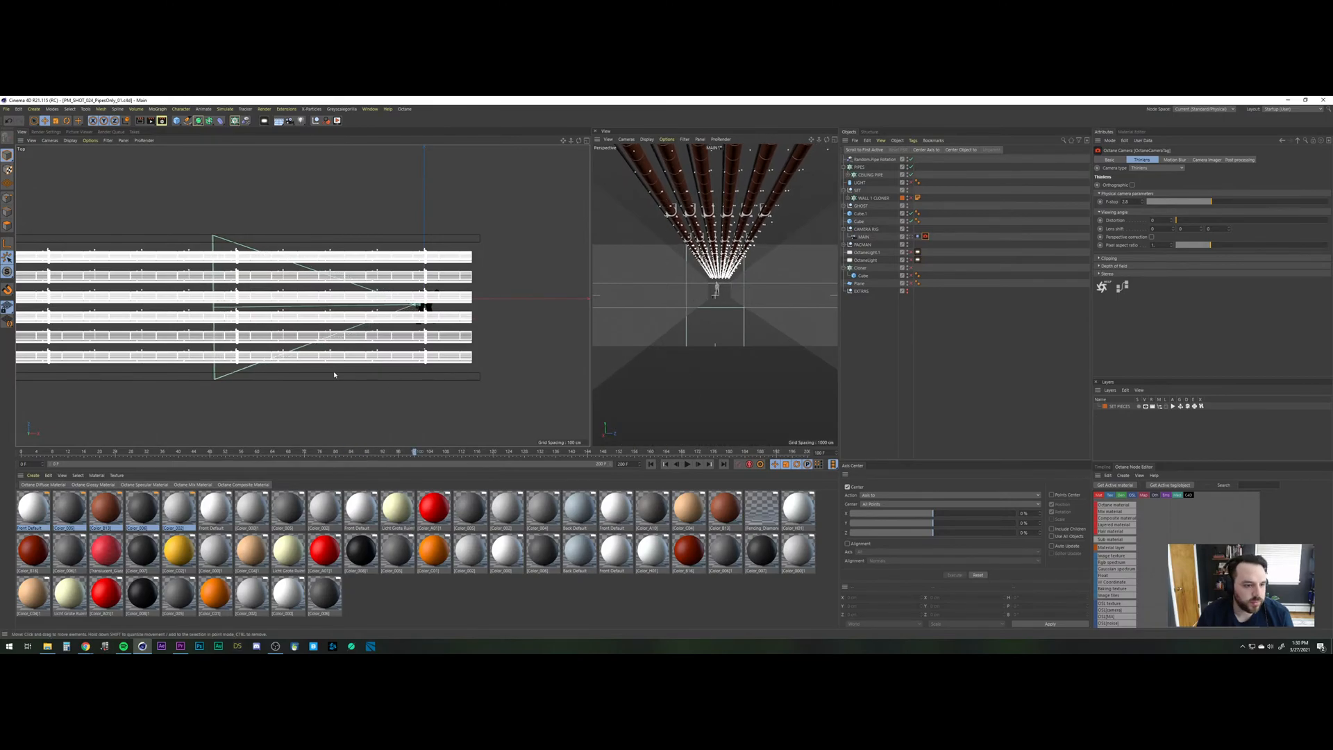
Group the PIPES cloner and its Random Pipe Rotation effector under a null named CEILING PIPES.
{"action": "left_click", "coordinate": [884, 224]}
{"action": "left_click", "coordinate": [846, 167]}
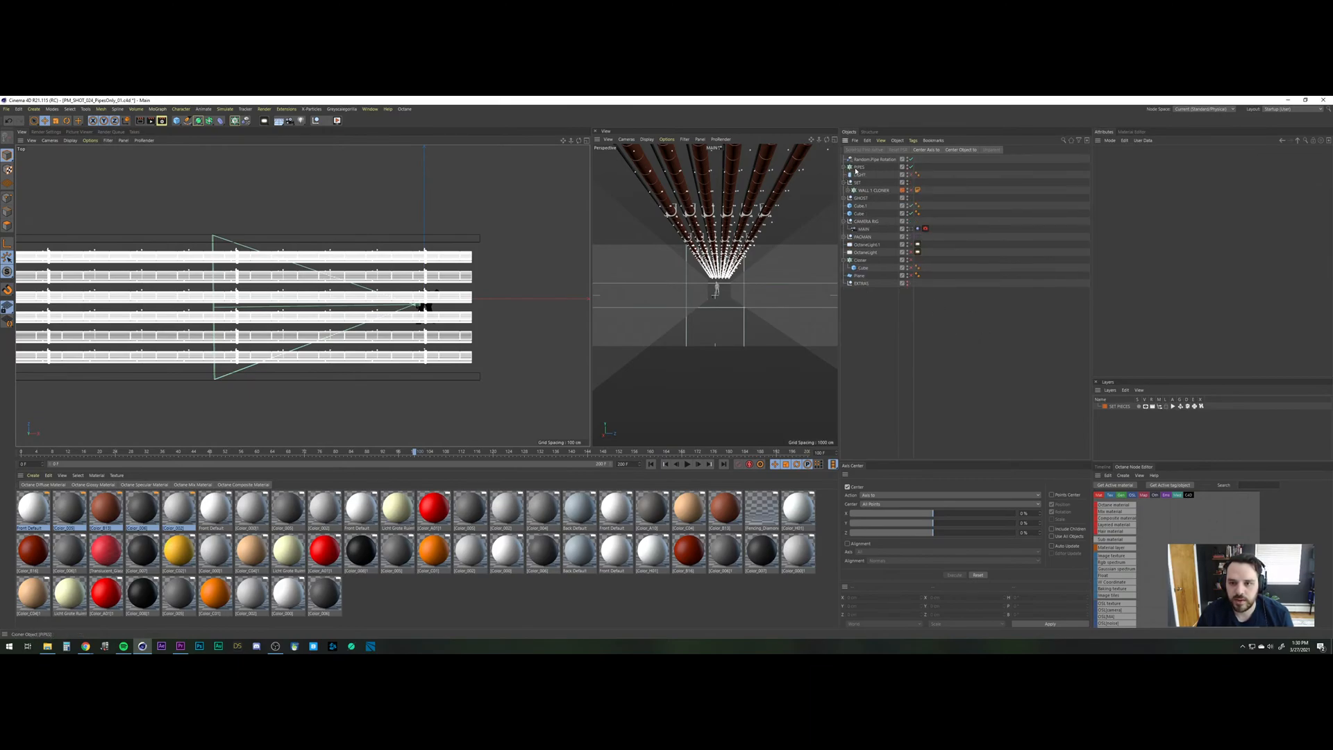
{"action": "left_click", "coordinate": [860, 168]}
{"action": "left_click", "coordinate": [868, 160], "text": "shift"}
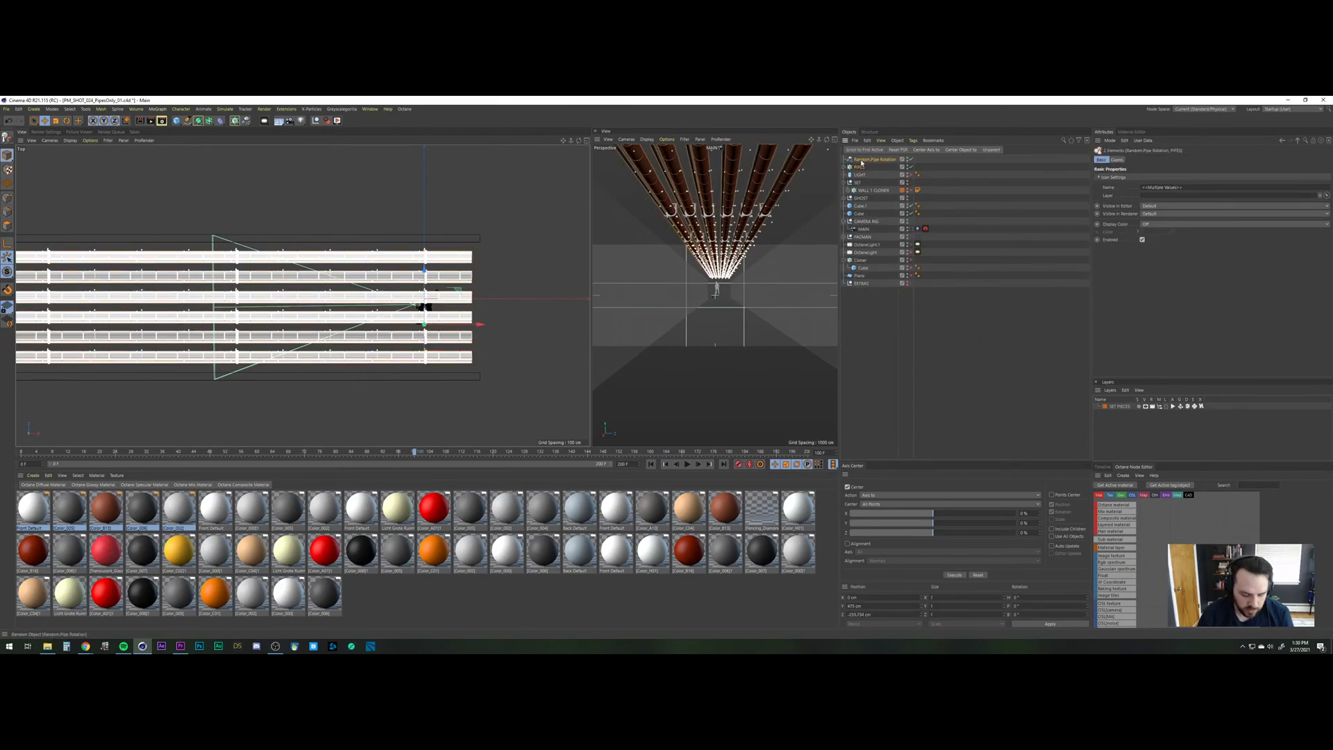
{"action": "key", "text": "alt+g"}
{"action": "double_click", "coordinate": [858, 160]}
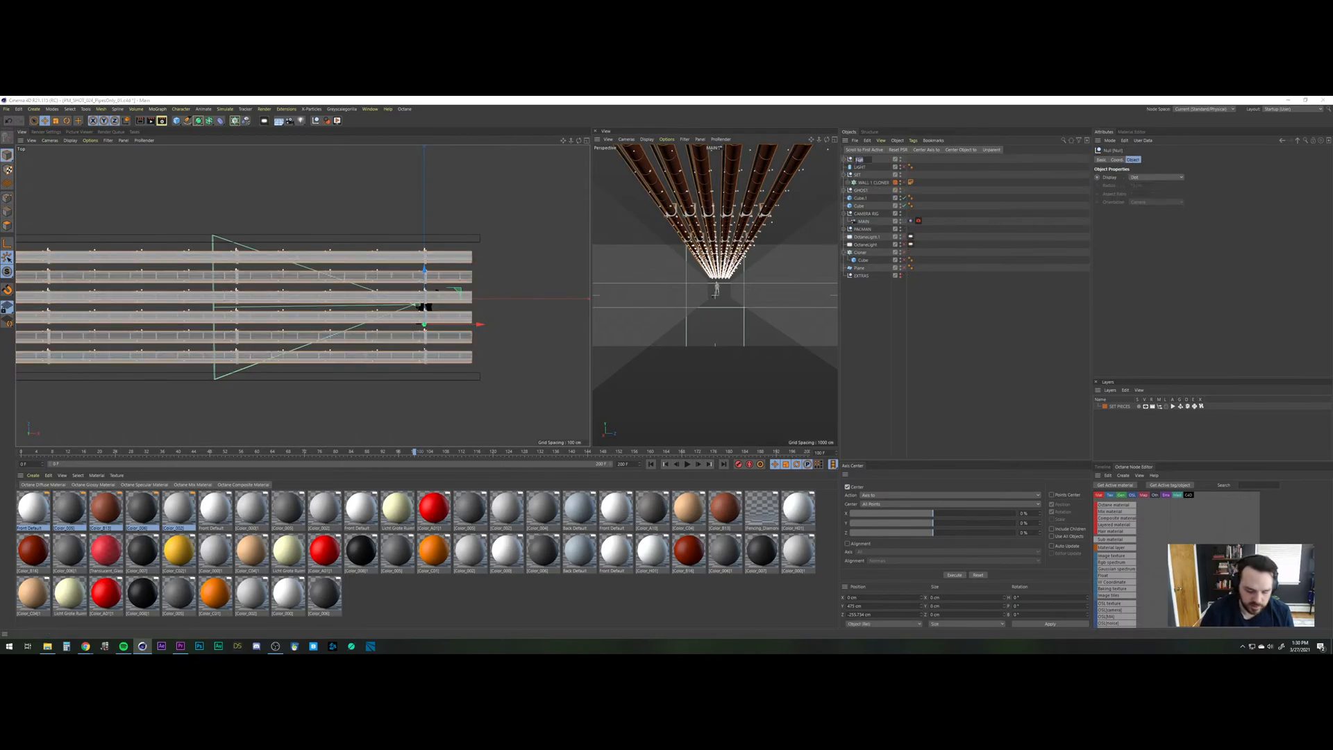
{"action": "type", "text": "CEILING"}
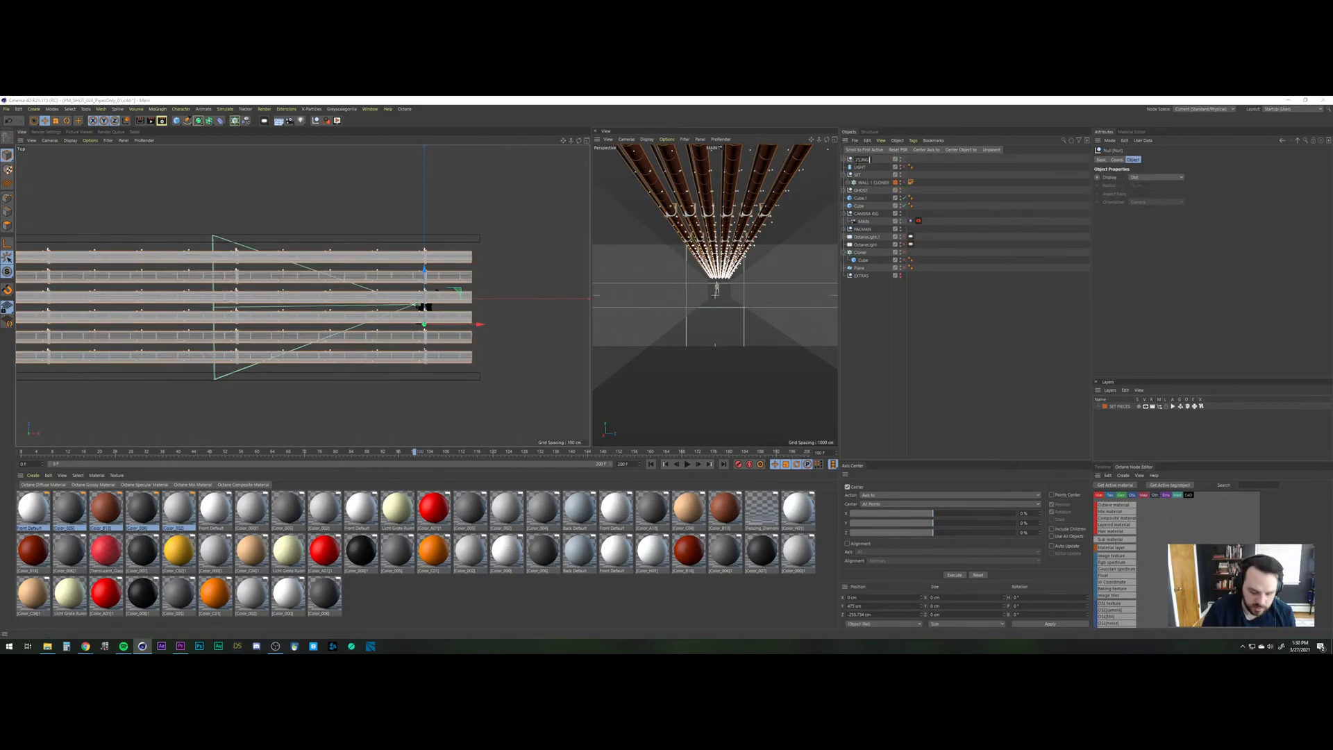
{"action": "type", "text": " PIPS"}
{"action": "key", "text": "Return"}
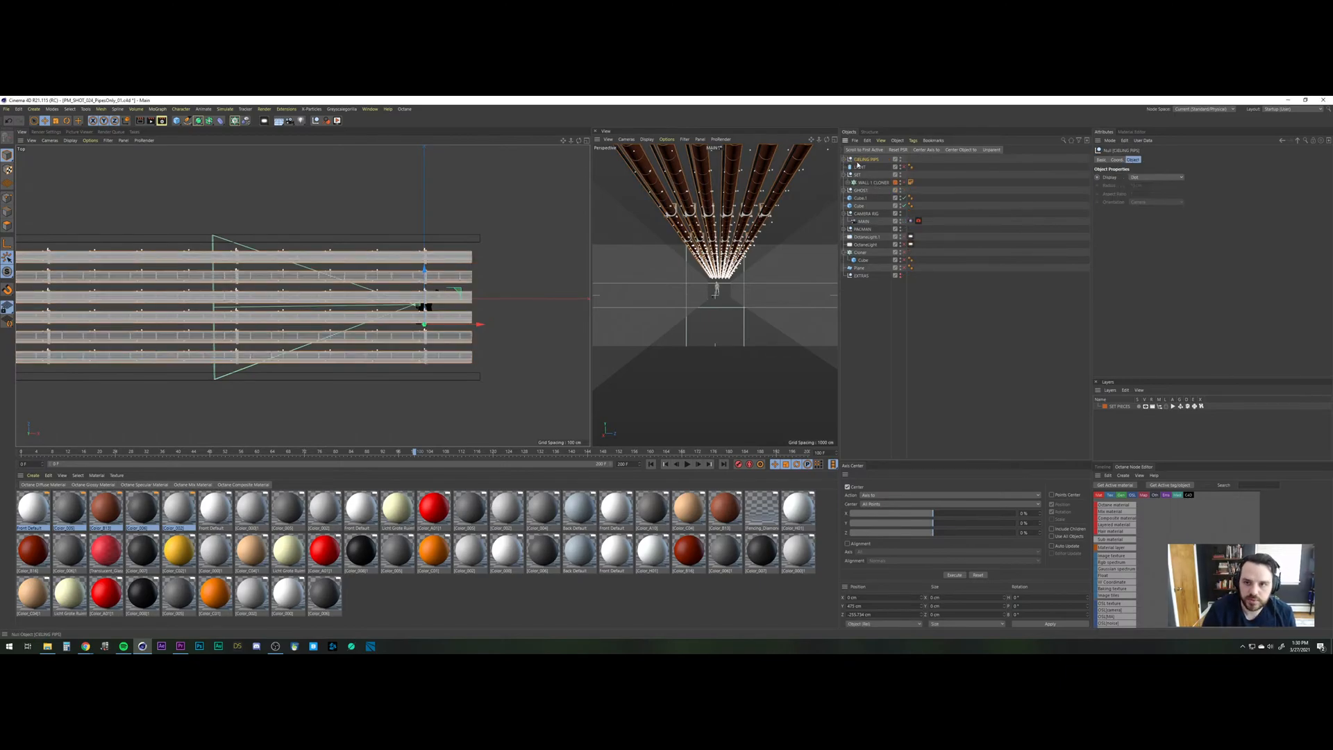
Correct the spelling of the ceiling pipes null's name so that it reads CEILING PIPES.
{"action": "double_click", "coordinate": [865, 160]}
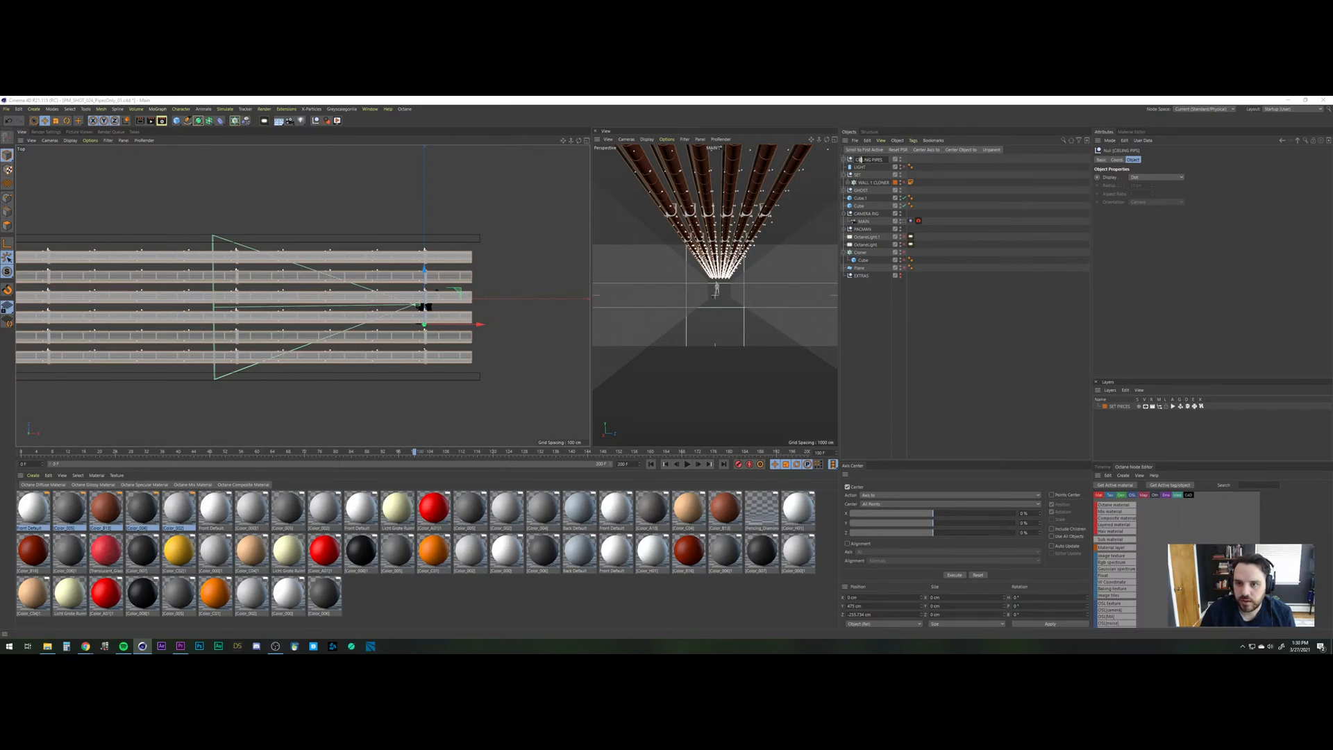
{"action": "key", "text": "BackSpace"}
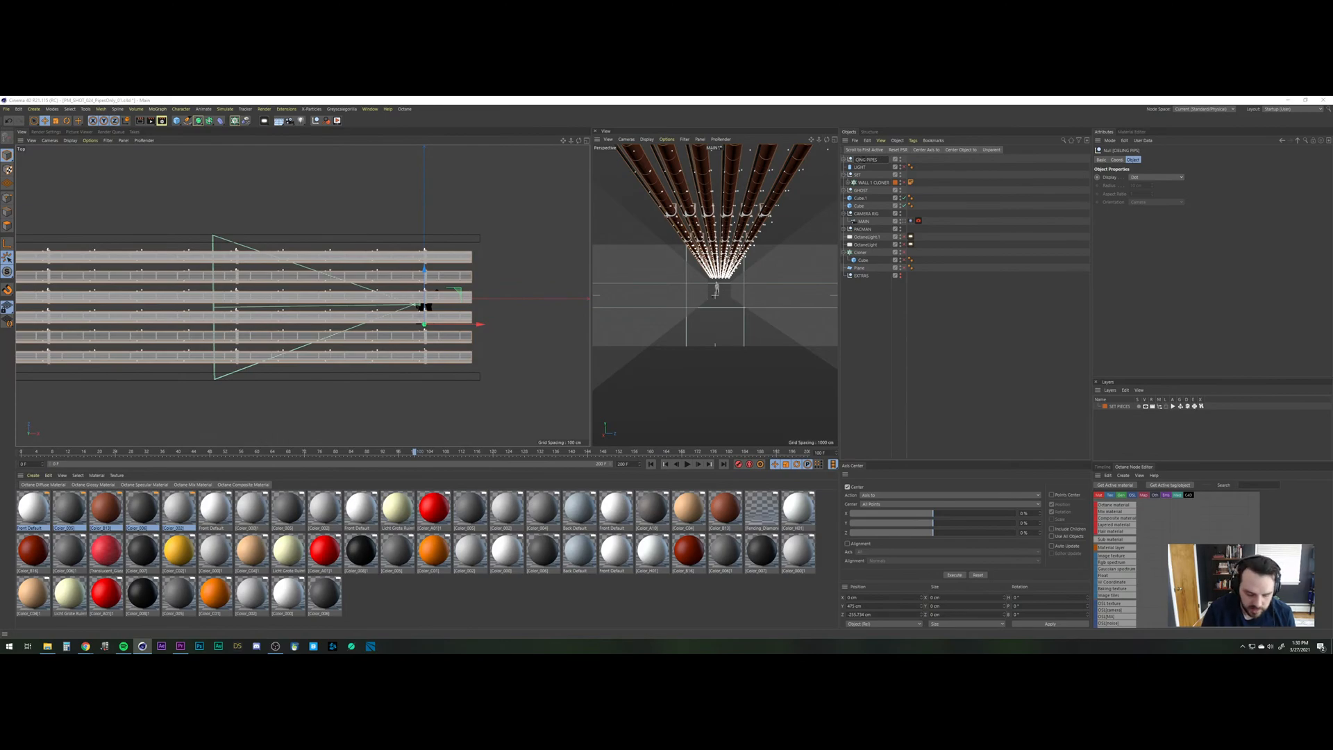
{"action": "type", "text": "EIL"}
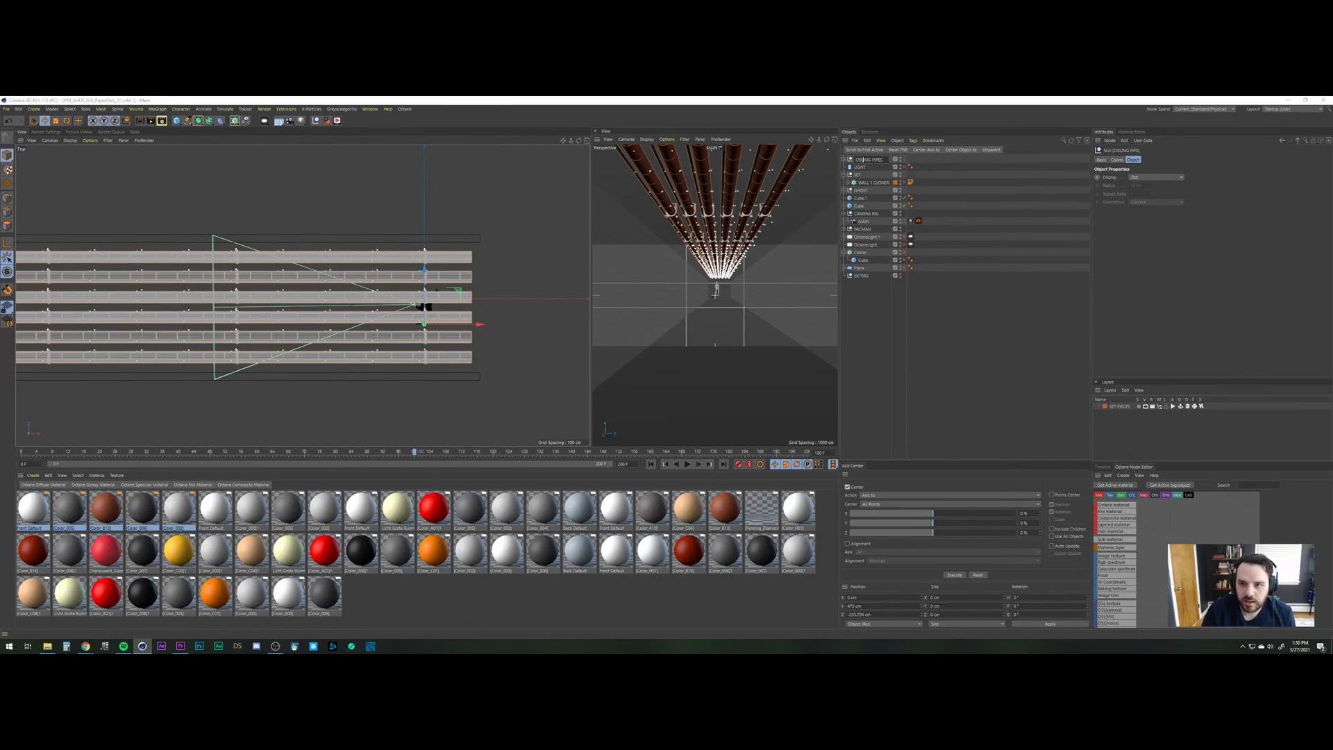
{"action": "key", "text": "Return"}
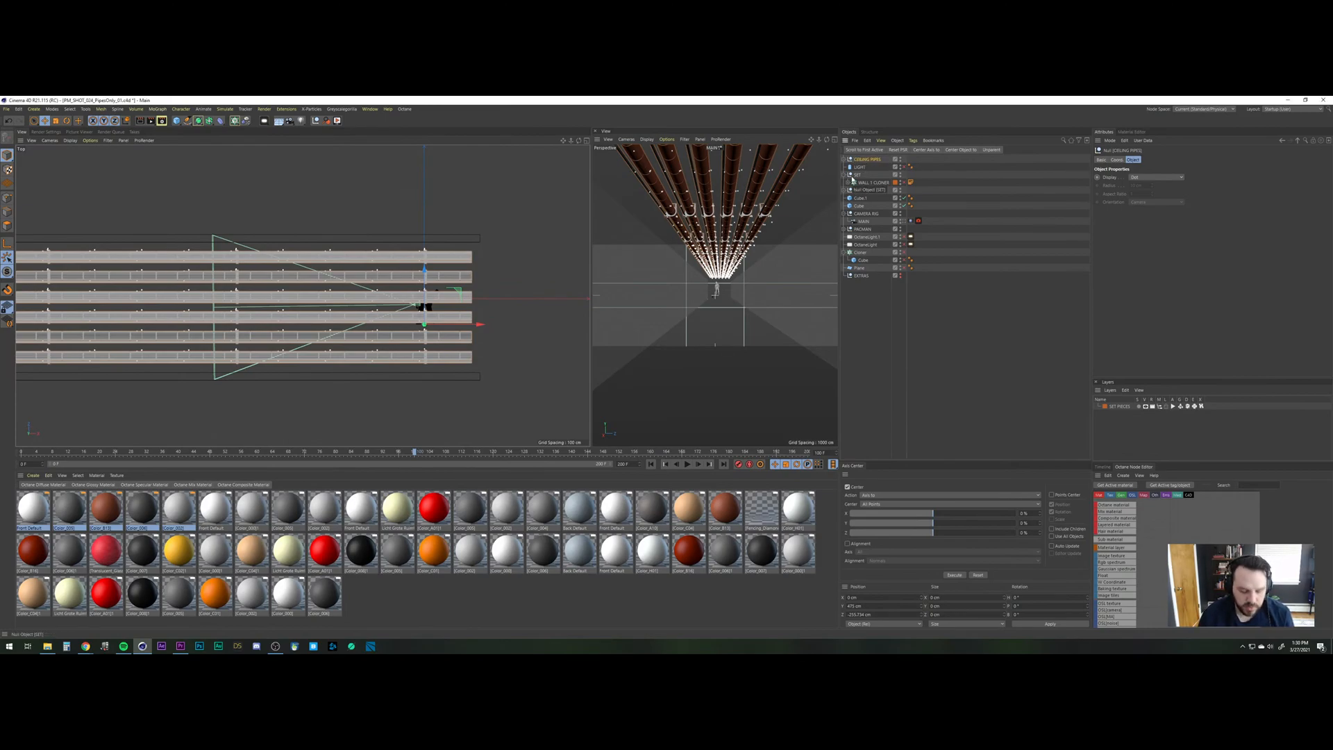
Open the recent WakeUpHand_07 project that holds the full corridor set.
{"action": "key", "text": "v"}
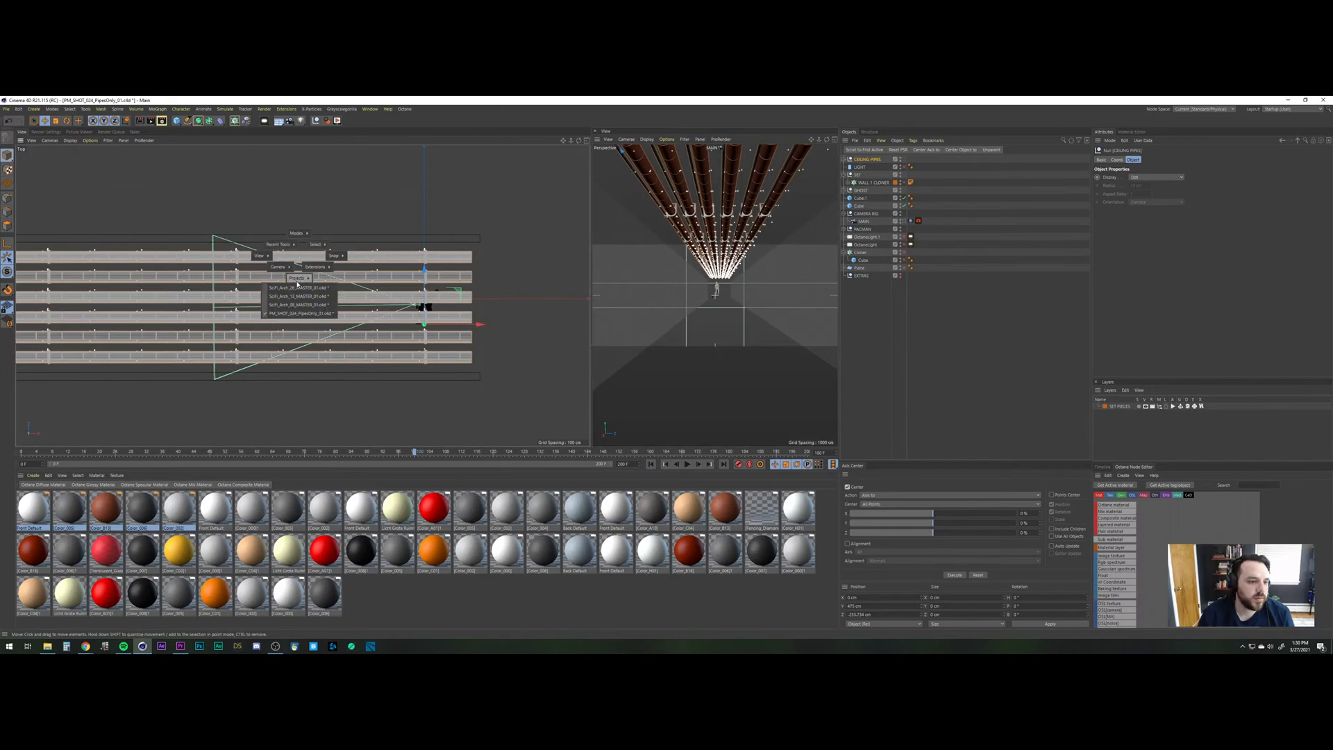
{"action": "left_click", "coordinate": [7, 109]}
{"action": "mouse_move", "coordinate": [28, 271]}
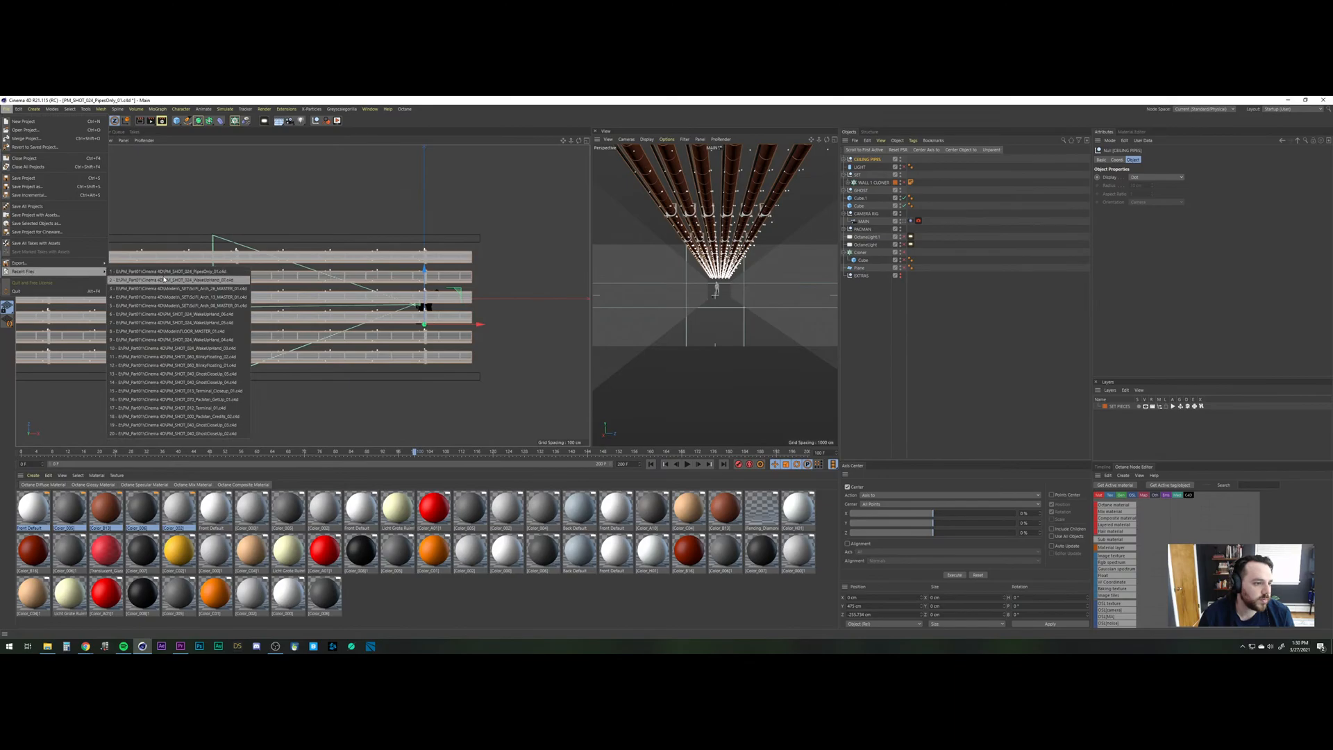
{"action": "left_click", "coordinate": [177, 280]}
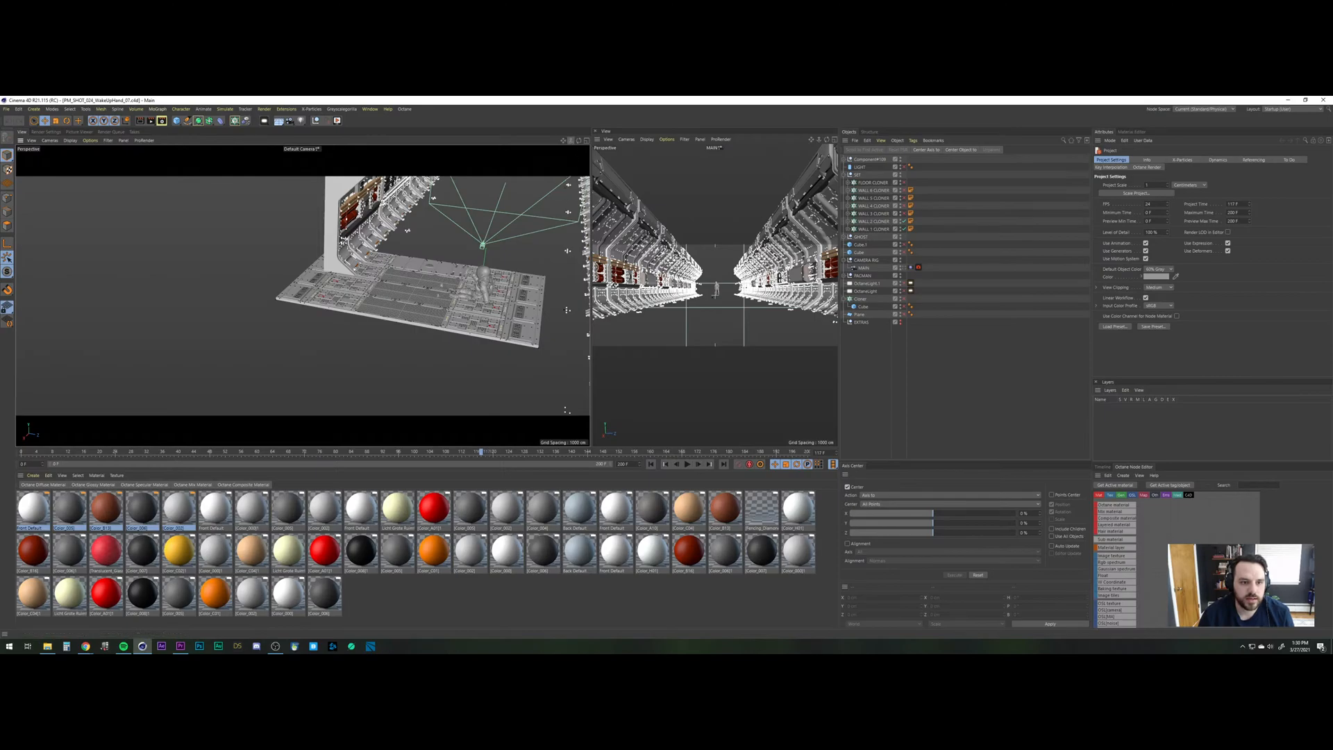
Paste the CEILING PIPES null into the corridor scene and delete the old Component null.
{"action": "left_click_drag", "start_coordinate": [571, 140], "coordinate": [555, 141]}
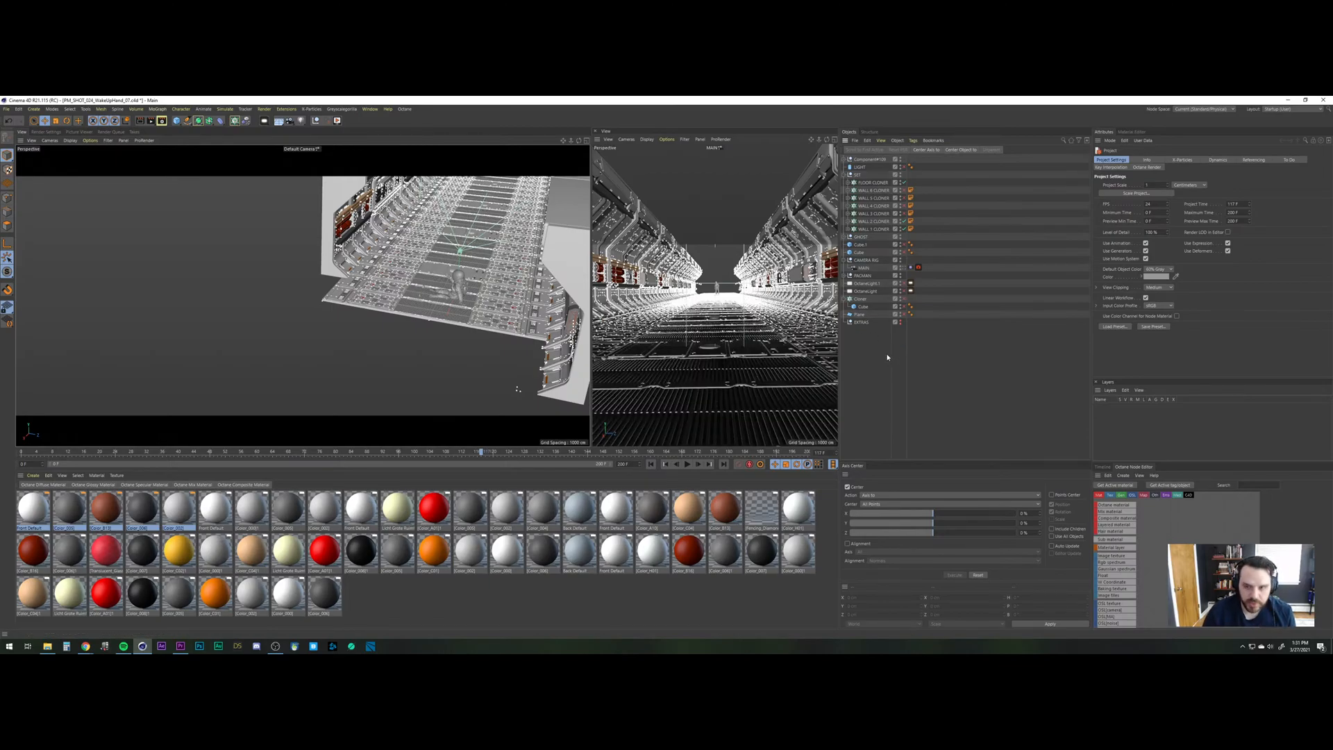
{"action": "key", "text": "ctrl+v"}
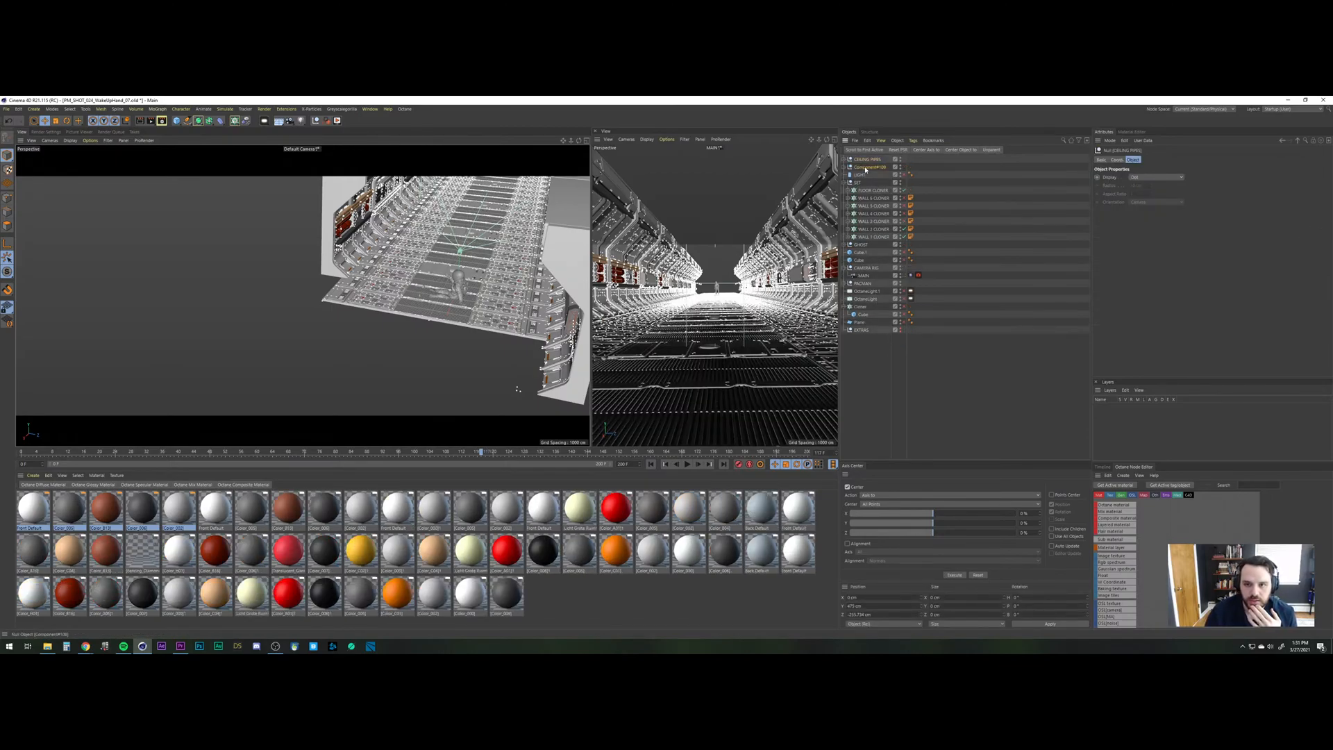
{"action": "key", "text": "Delete"}
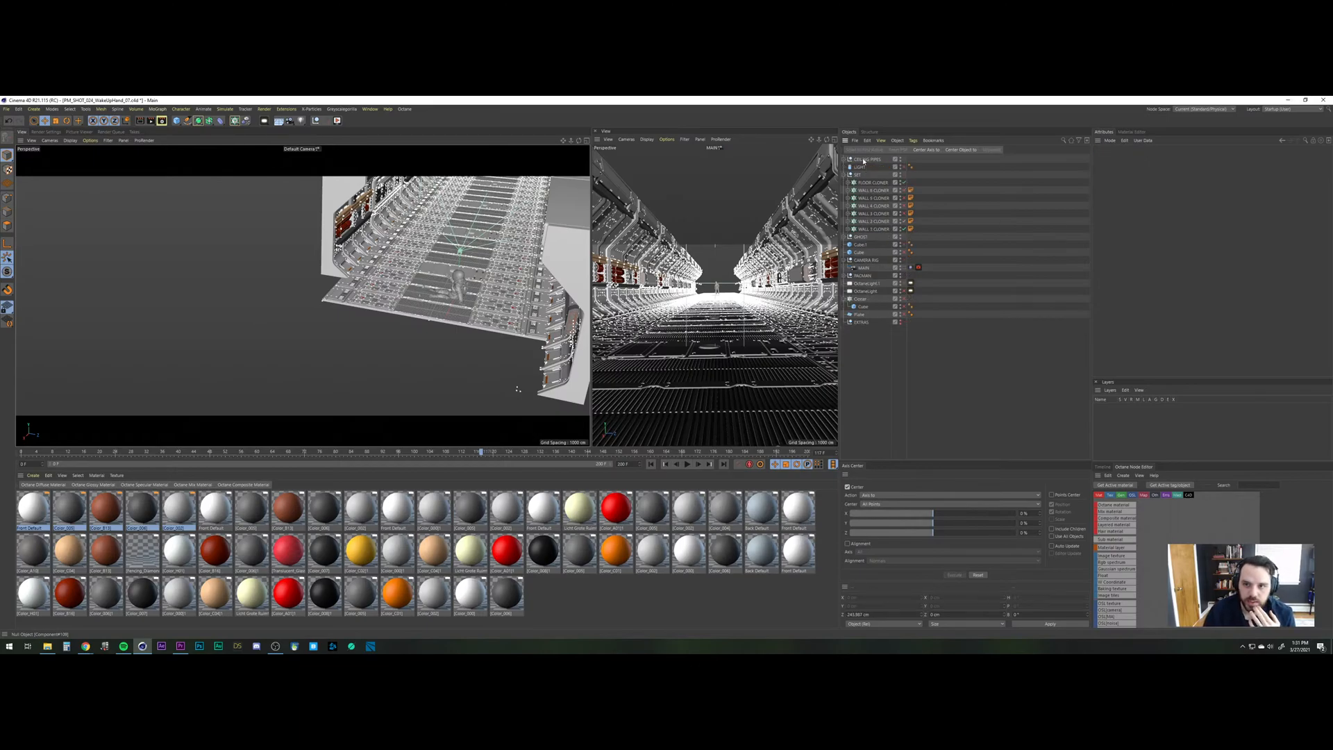
Nest the CEILING PIPES null under the SET null and save the project.
{"action": "left_click", "coordinate": [864, 160]}
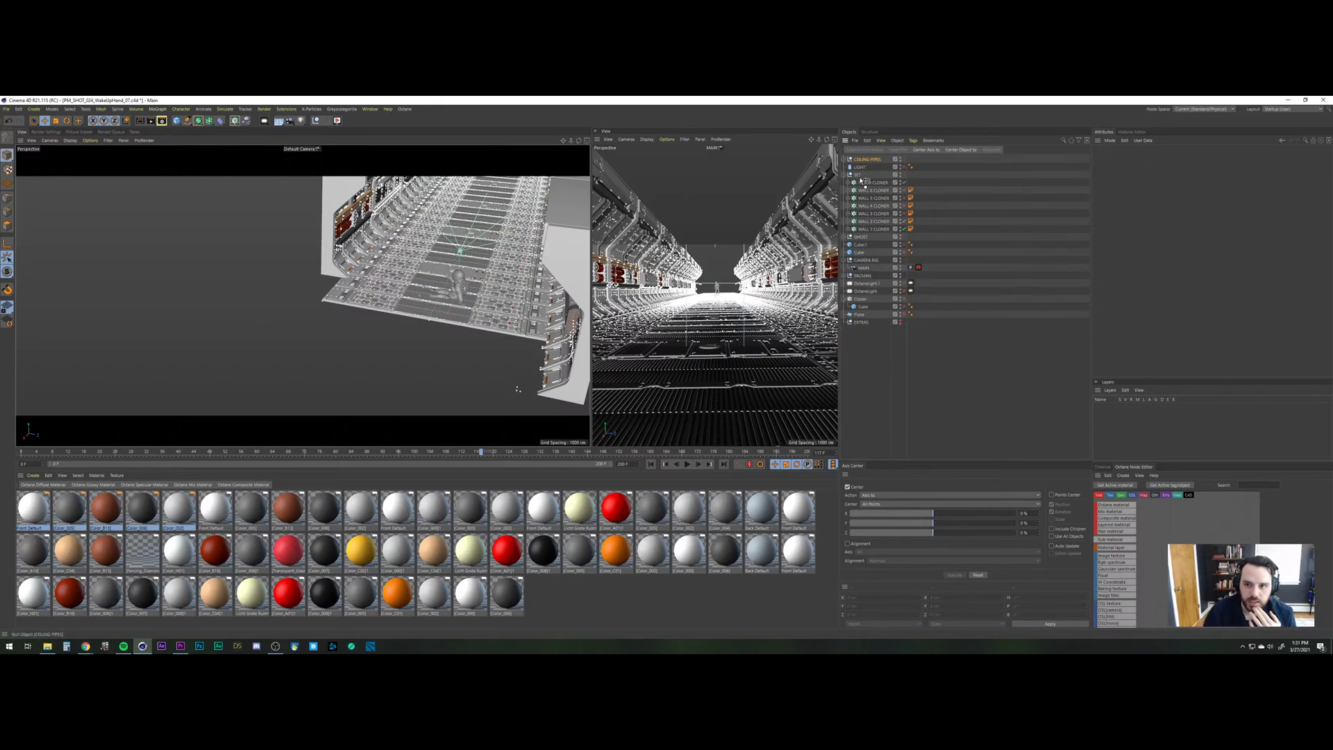
{"action": "left_click_drag", "start_coordinate": [860, 180], "coordinate": [861, 176]}
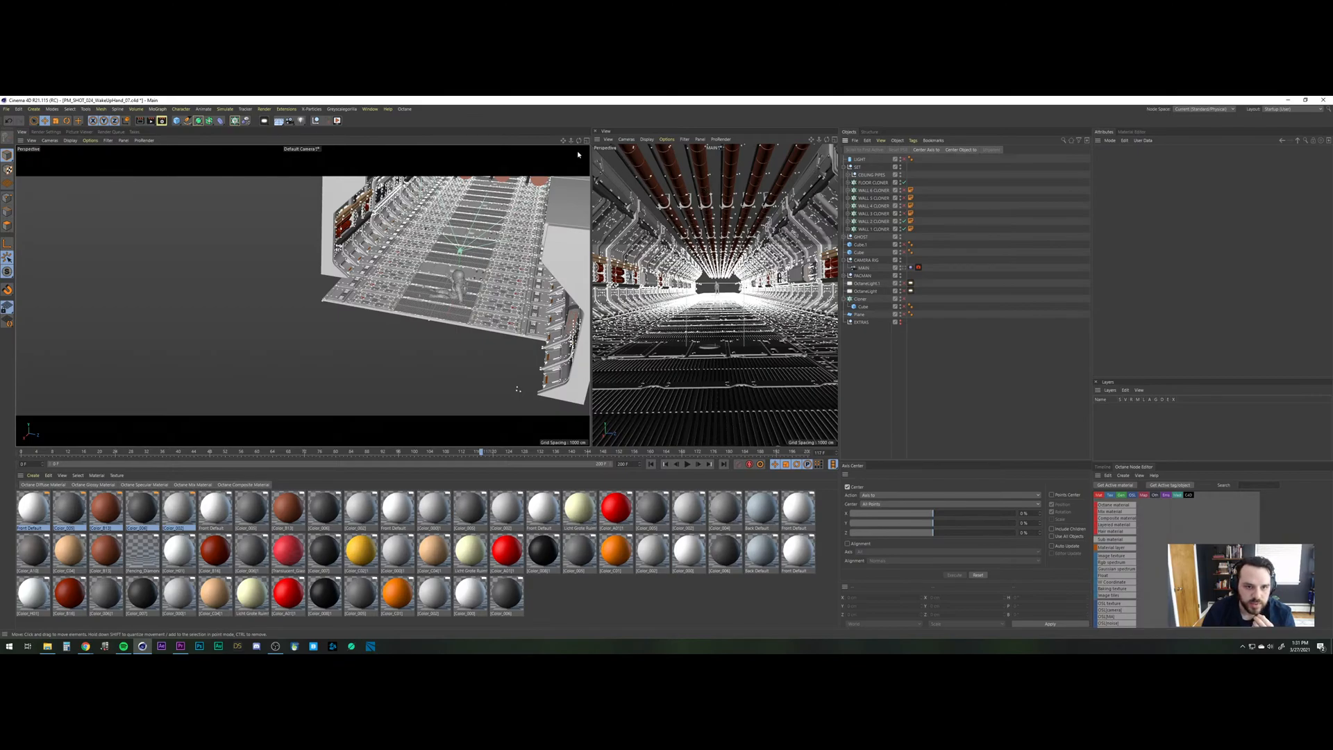
{"action": "middle_click", "coordinate": [517, 389]}
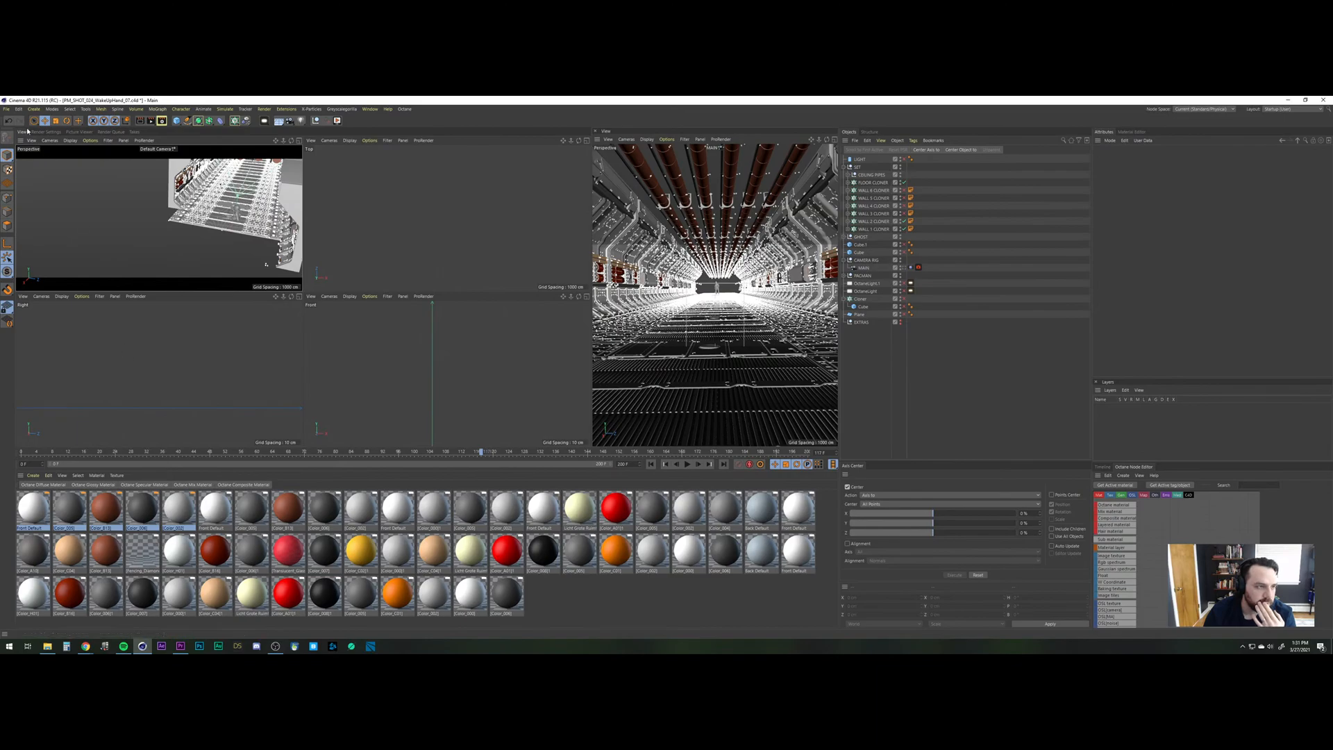
{"action": "left_click", "coordinate": [6, 109]}
{"action": "left_click", "coordinate": [25, 180]}
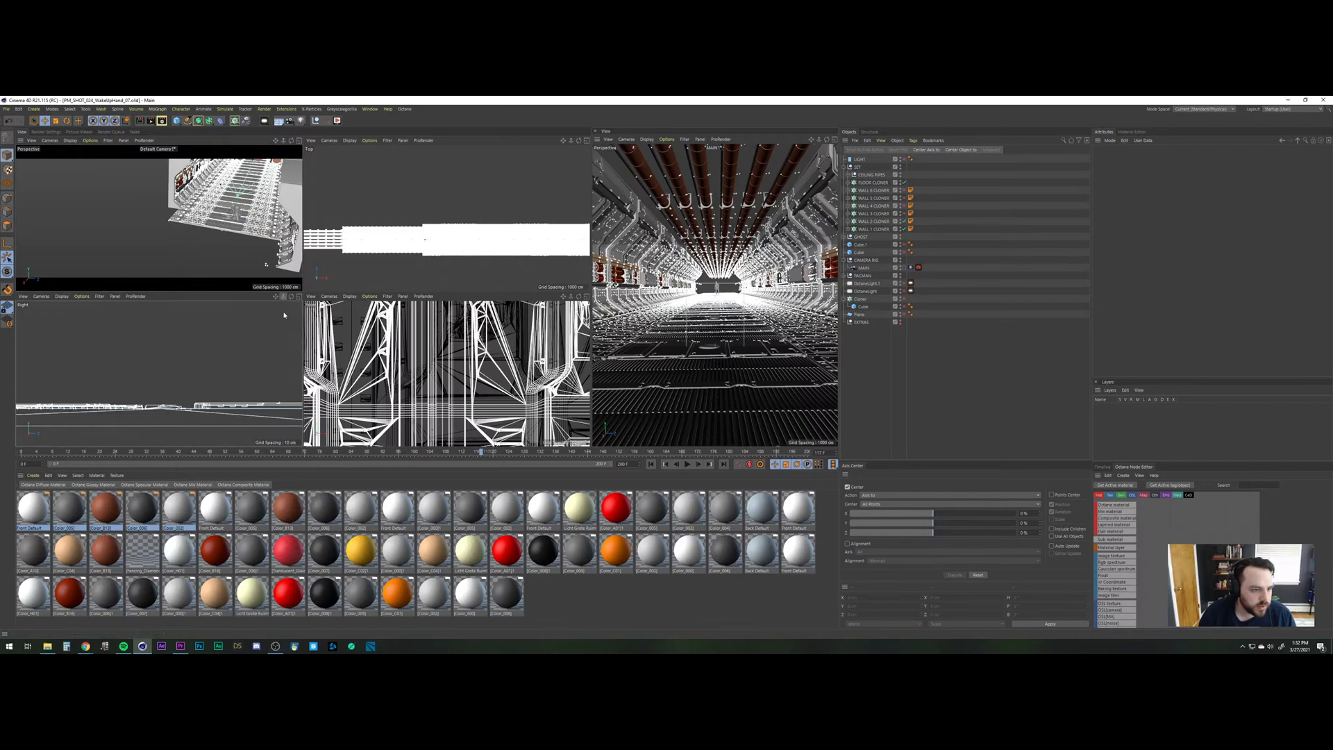
Frame the corridor's cross-section in the Right view and set the CEILING PIPES null's Z position to 0 cm.
{"action": "scroll", "coordinate": [159, 374], "scroll_direction": "up", "scroll_amount": 3}
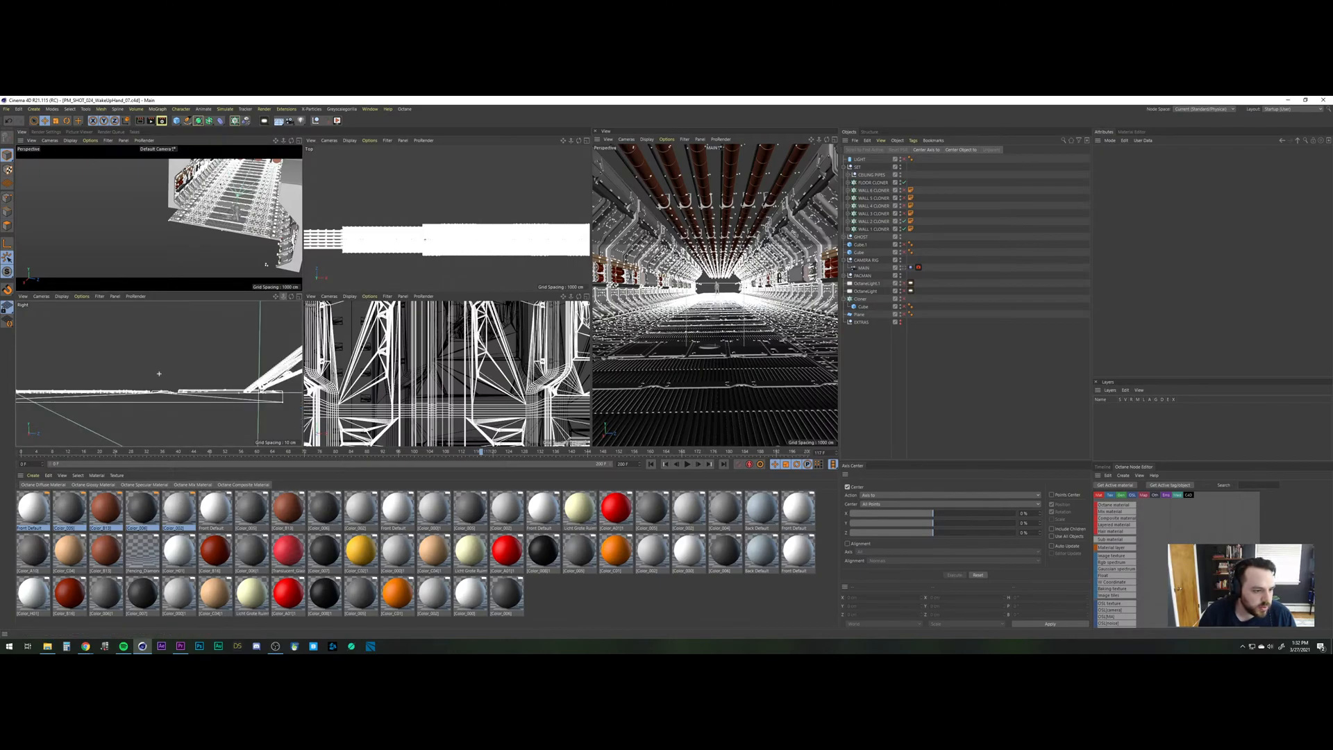
{"action": "scroll", "coordinate": [159, 373], "scroll_direction": "down", "scroll_amount": 2}
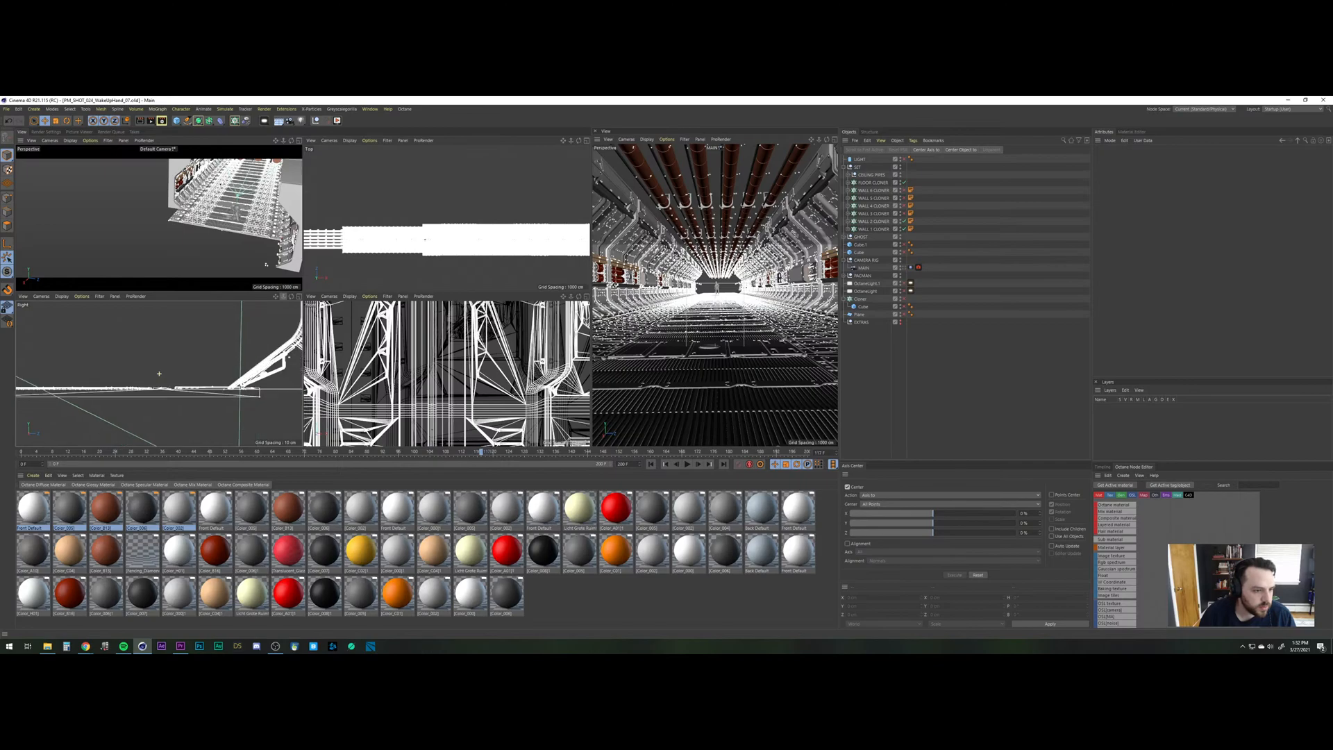
{"action": "scroll", "coordinate": [158, 373], "scroll_direction": "down", "scroll_amount": 5}
{"action": "scroll", "coordinate": [159, 373], "scroll_direction": "down", "scroll_amount": 3}
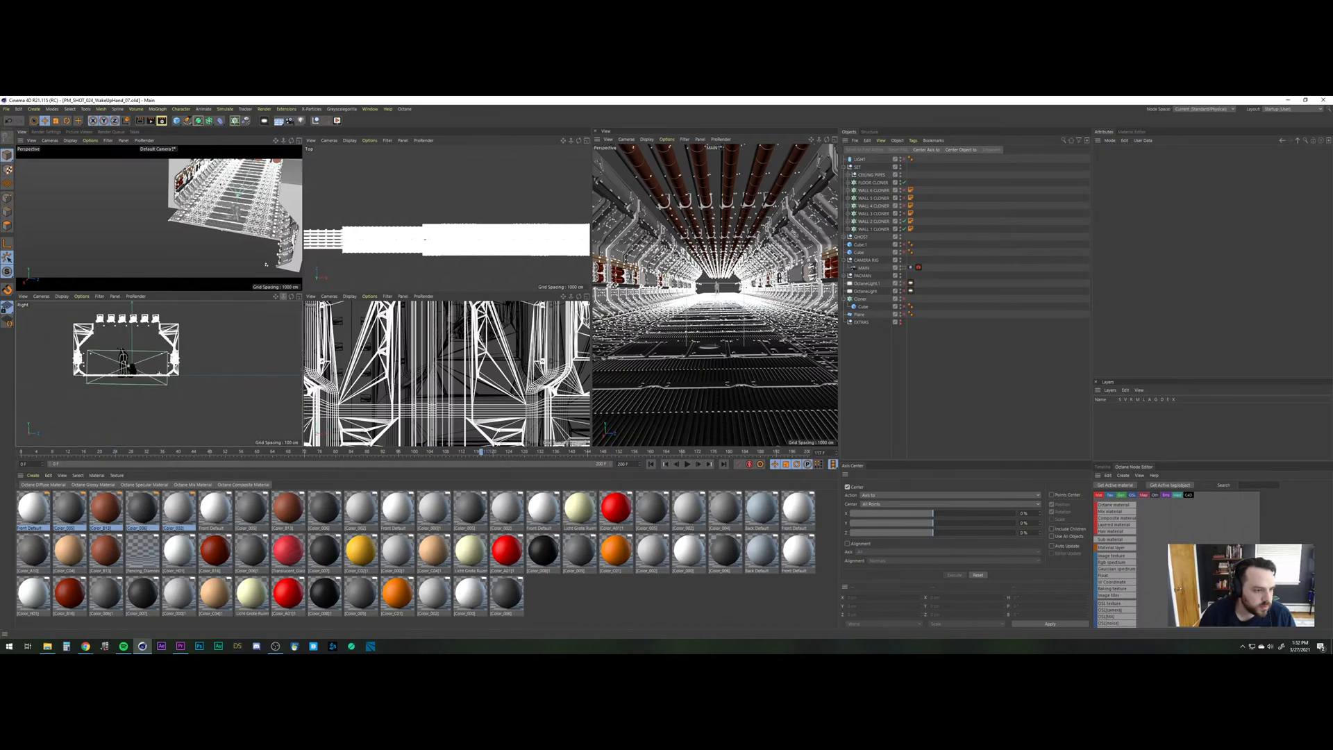
{"action": "scroll", "coordinate": [159, 374], "scroll_direction": "down", "scroll_amount": 1}
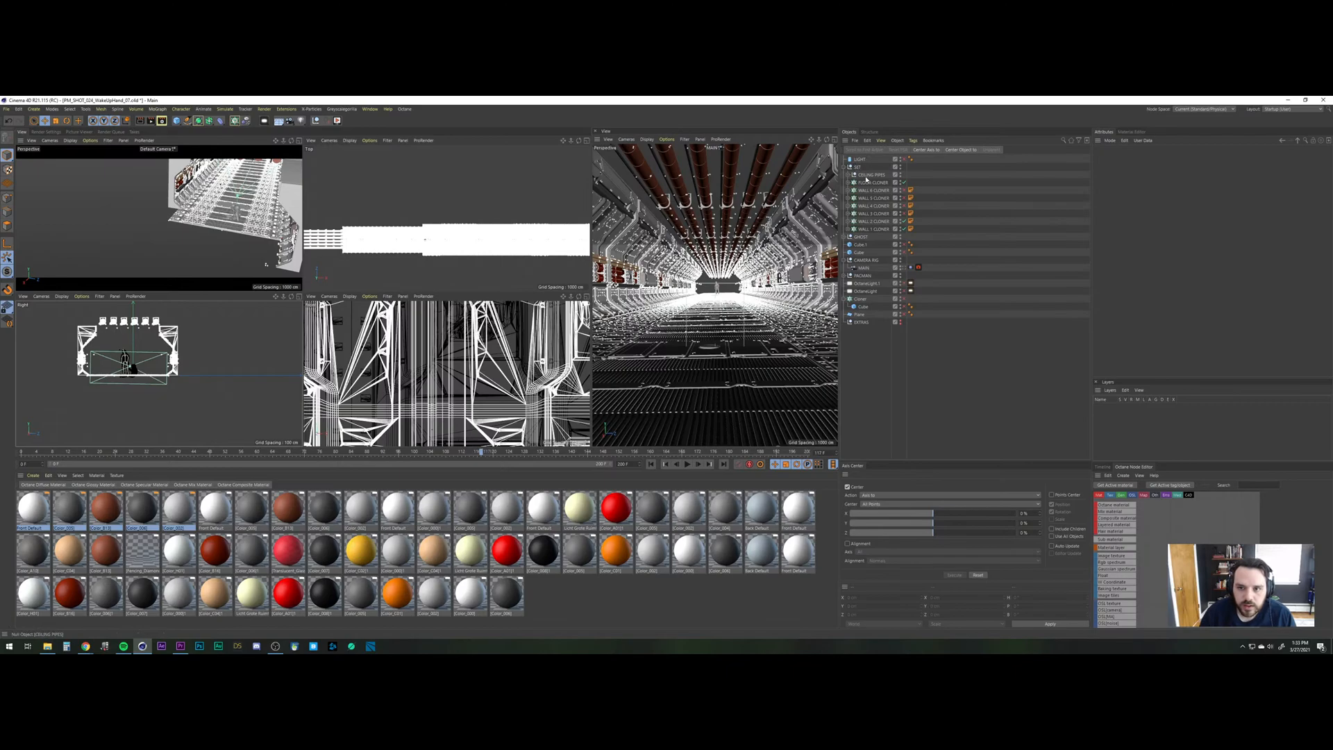
{"action": "left_click", "coordinate": [921, 175]}
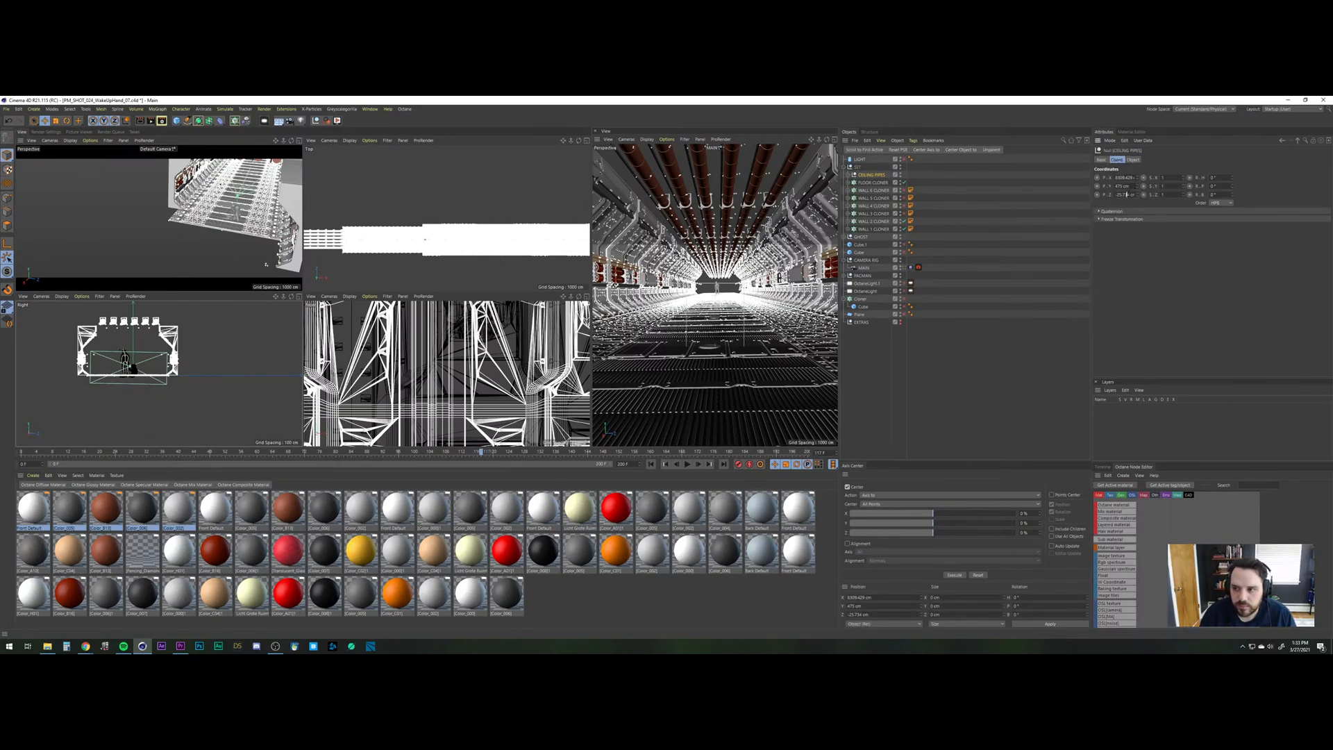
{"action": "double_click", "coordinate": [1128, 195]}
{"action": "type", "text": "0"}
{"action": "key", "text": "Return"}
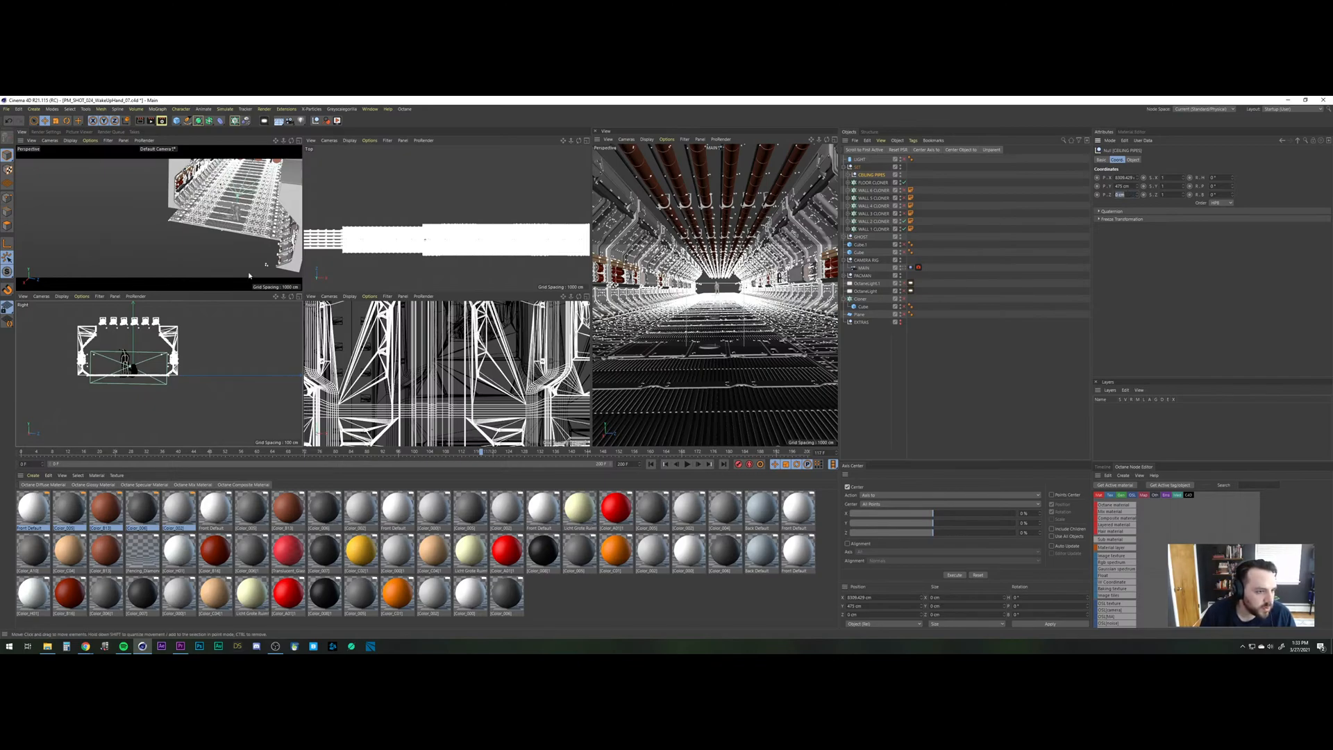
In an enlarged Right view, try Z positions of 40 and -20 cm for the CEILING PIPES null and settle on -40 cm.
{"action": "left_click", "coordinate": [292, 298]}
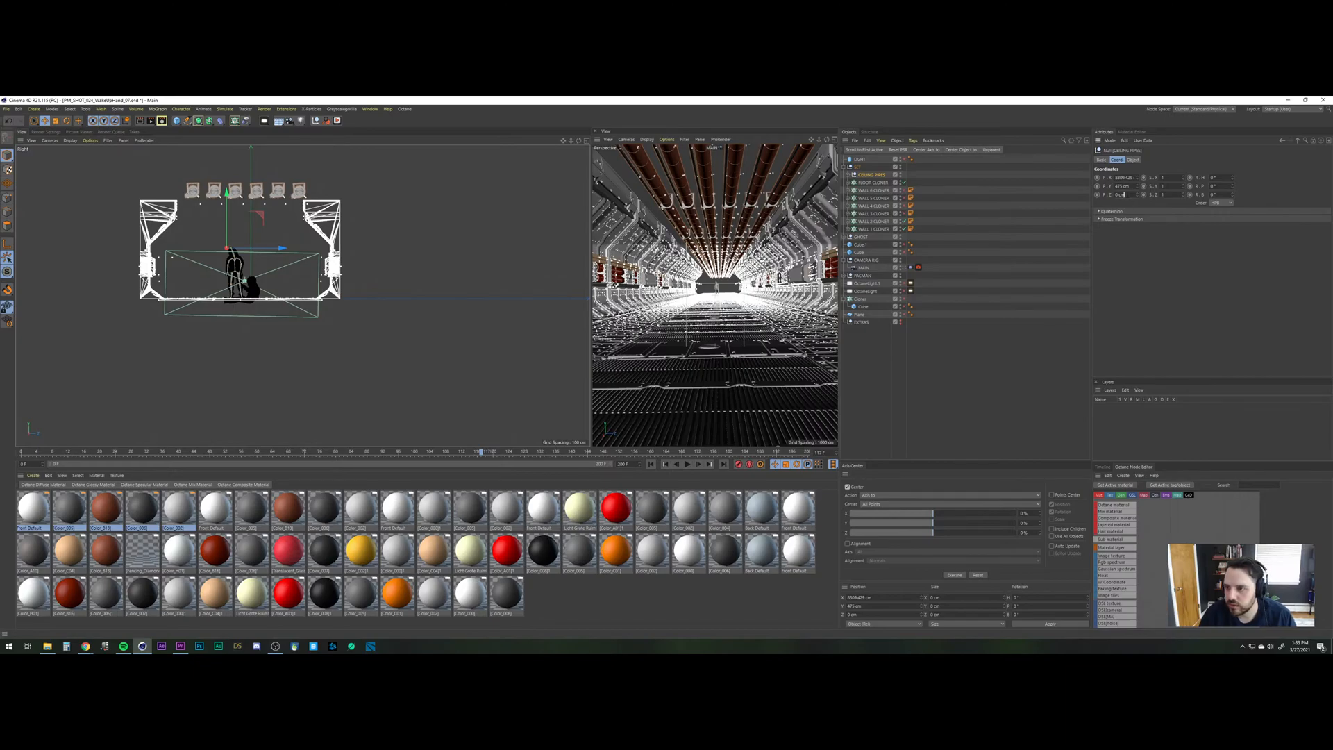
{"action": "type", "text": "4"}
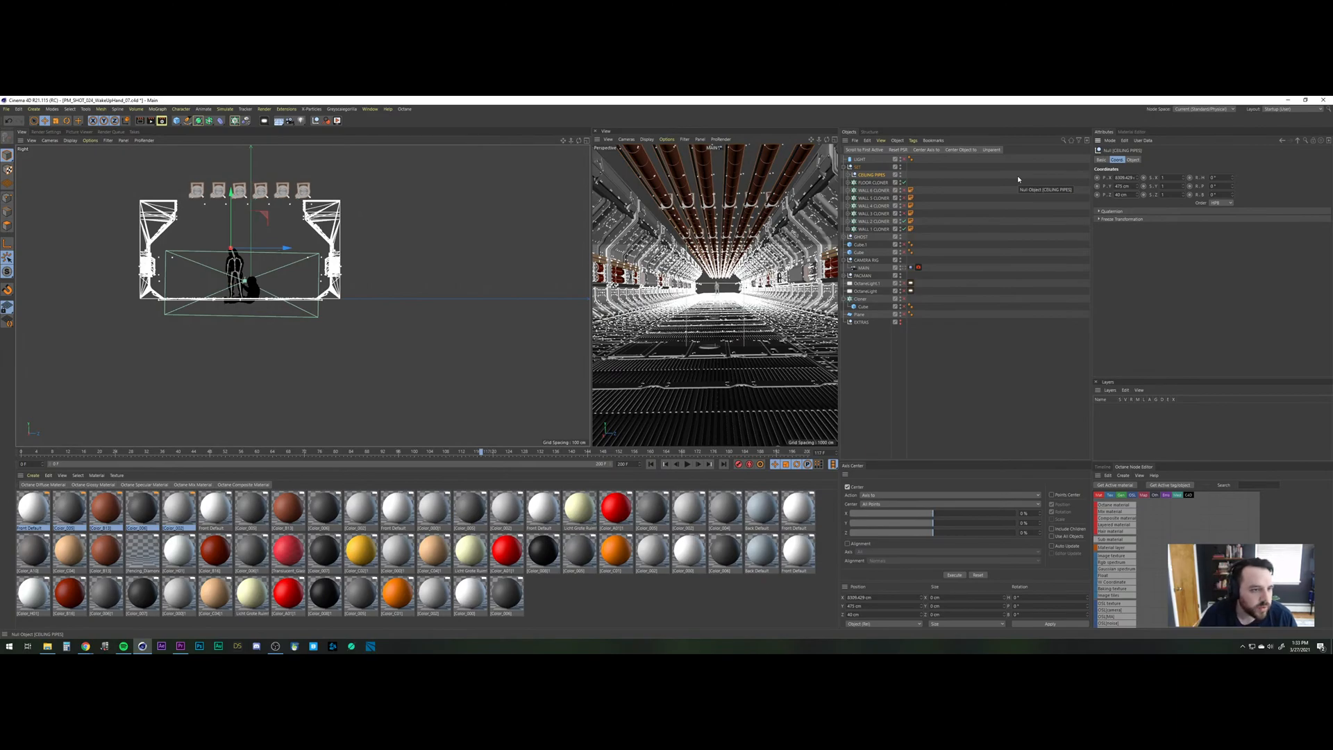
{"action": "left_click_drag", "start_coordinate": [1131, 195], "coordinate": [1031, 183]}
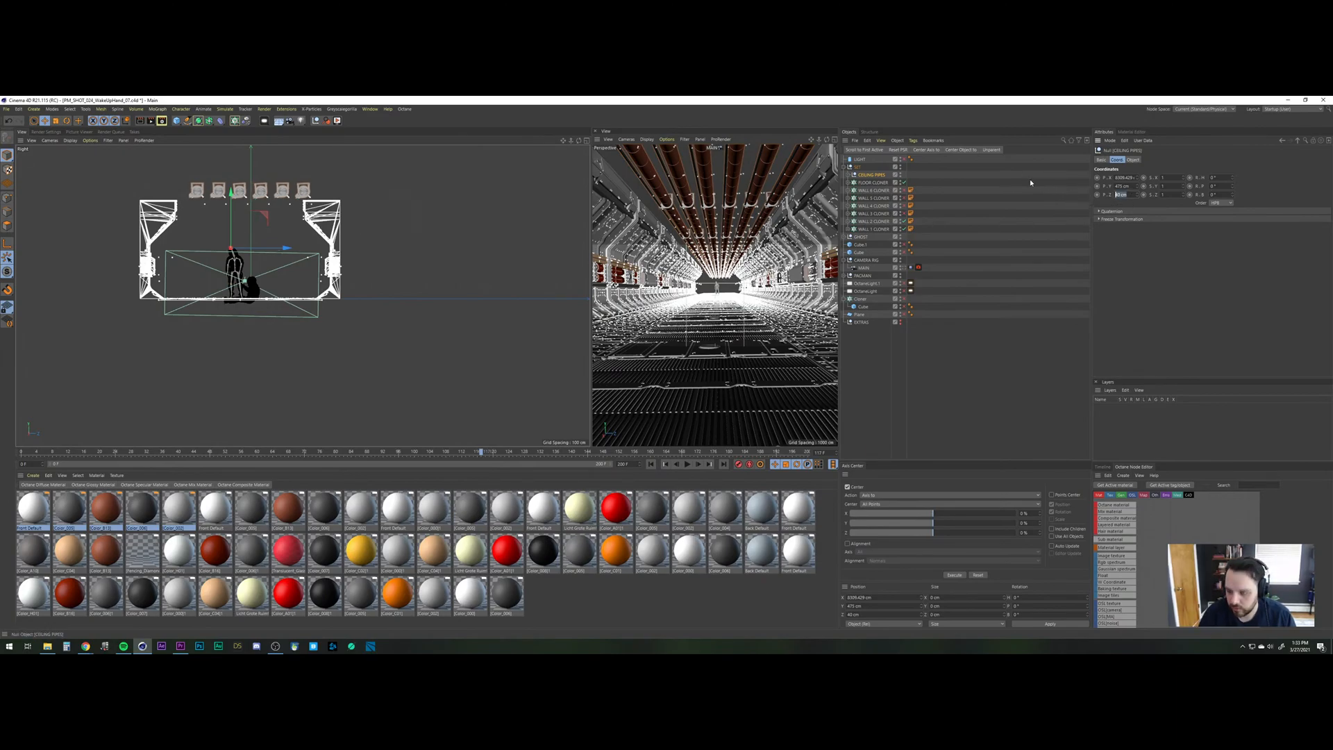
{"action": "type", "text": "-2"}
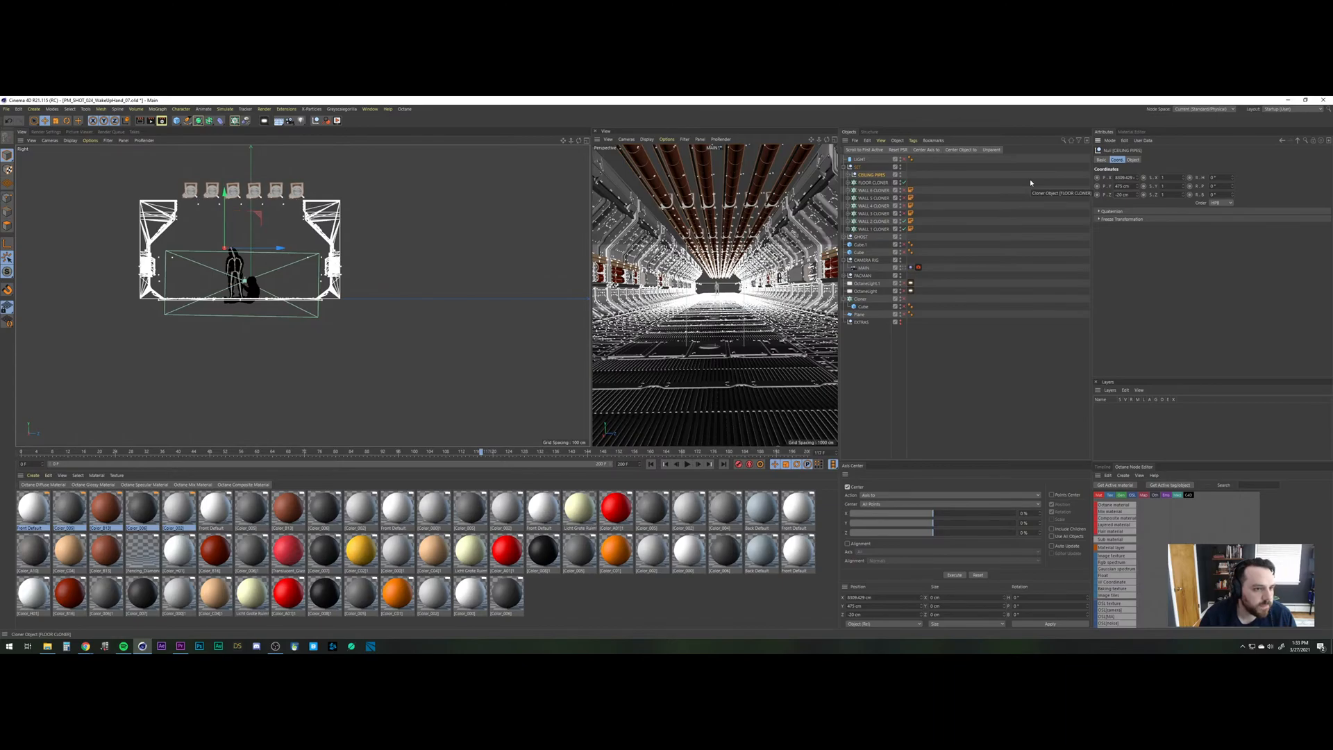
{"action": "left_click_drag", "start_coordinate": [1131, 197], "coordinate": [993, 184]}
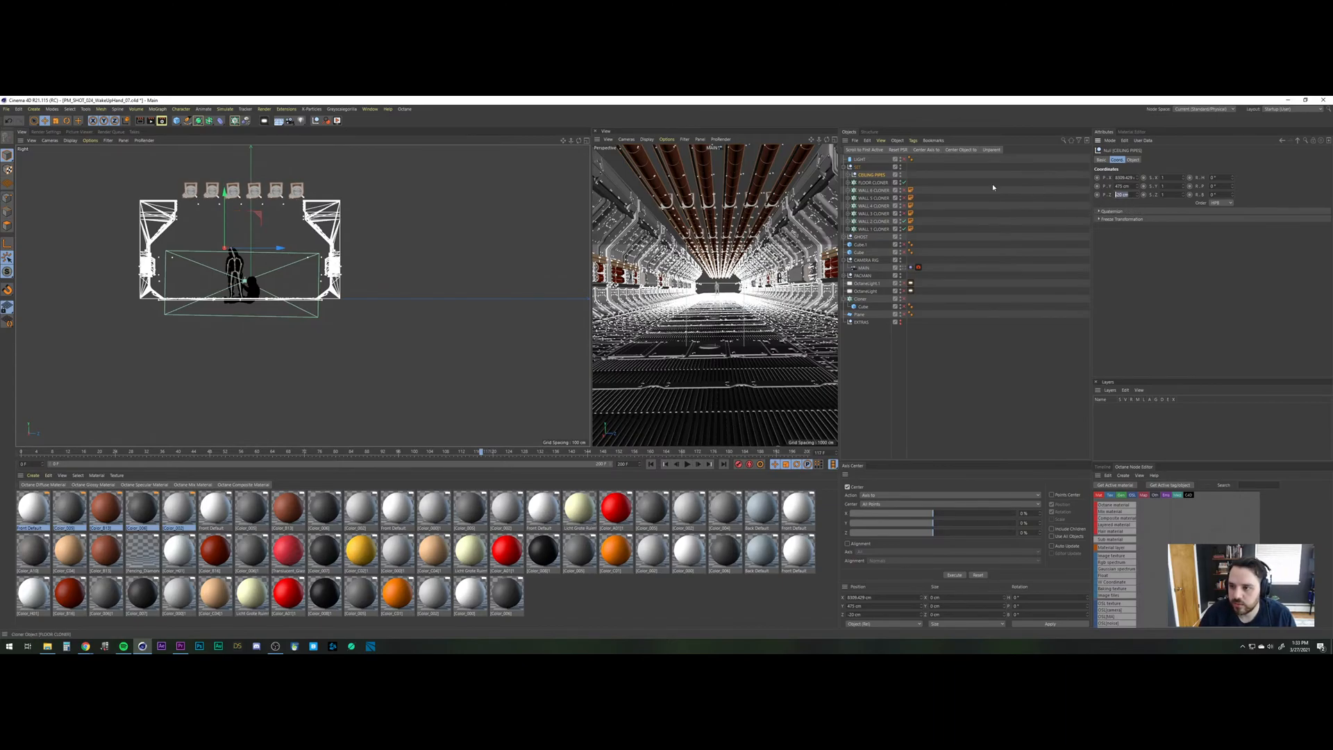
{"action": "type", "text": "-4"}
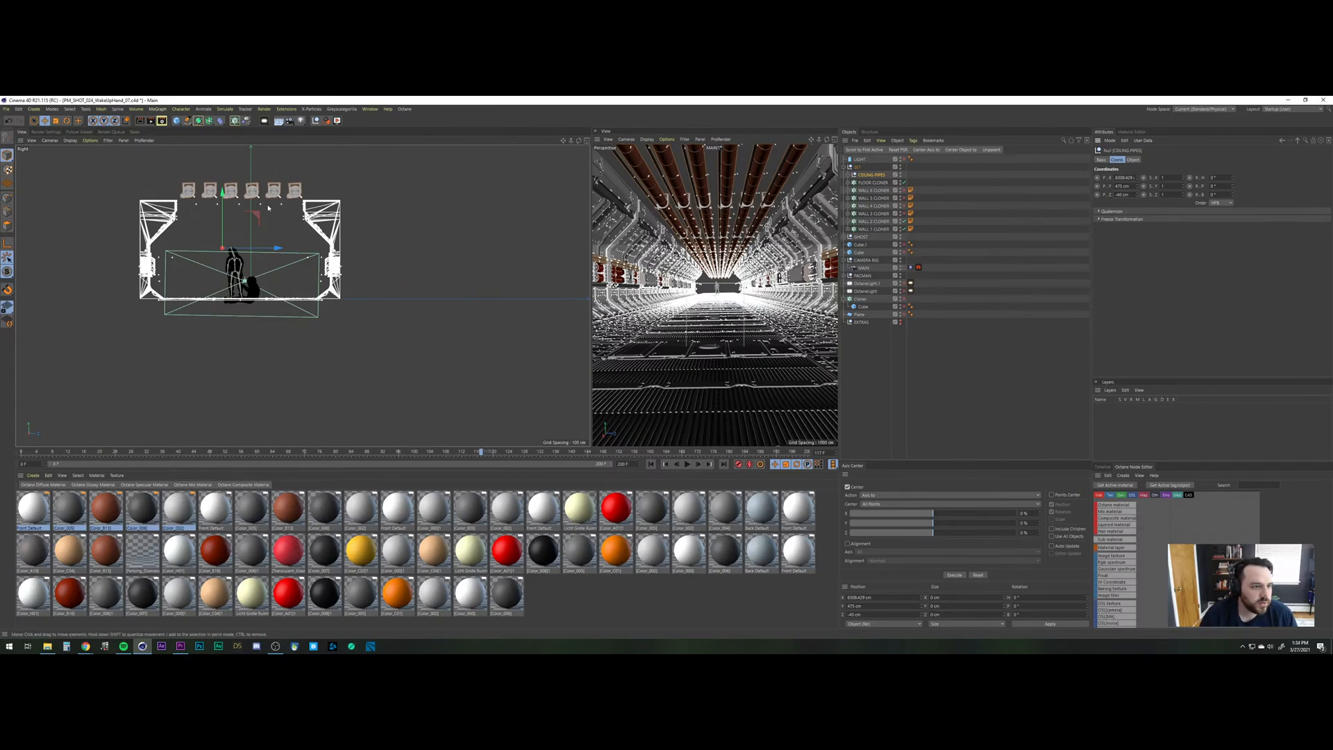
Save the corridor project and switch back to the open PipesOnly_01 project.
{"action": "left_click", "coordinate": [6, 109]}
{"action": "left_click", "coordinate": [40, 178]}
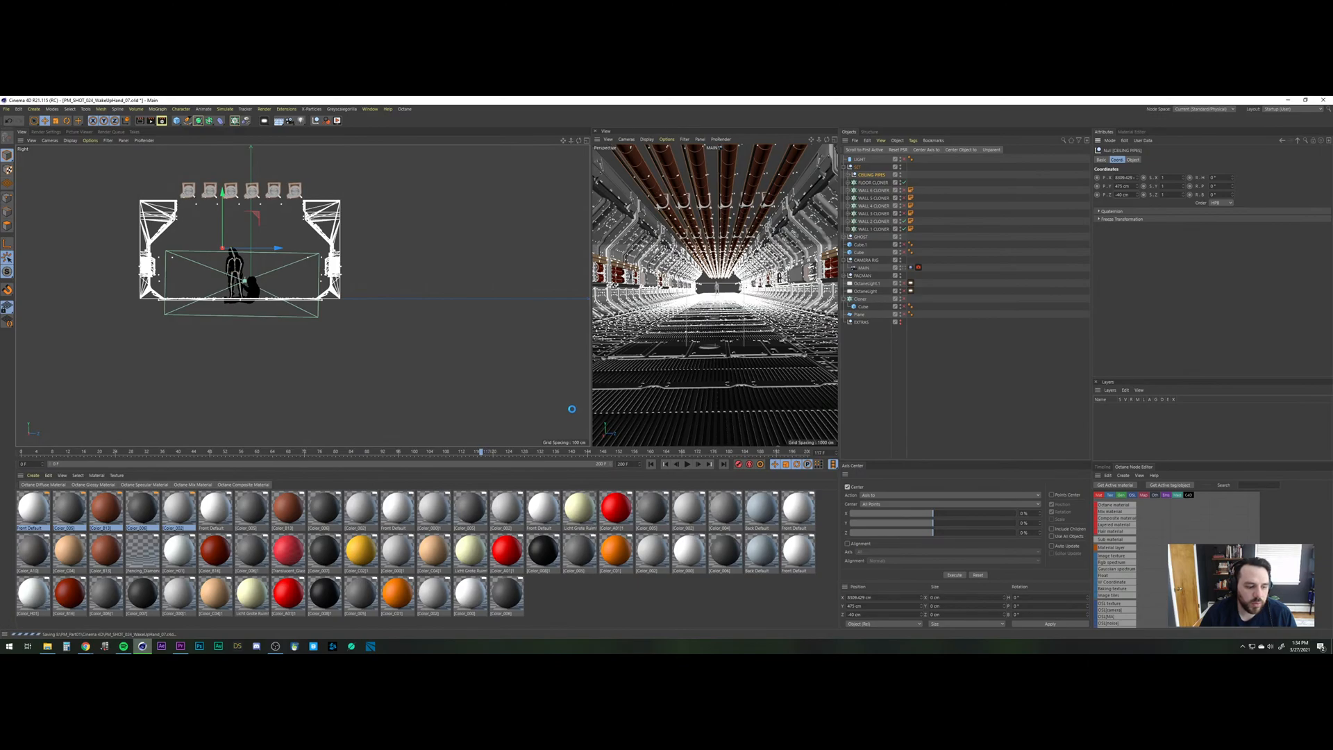
{"action": "key", "text": "v"}
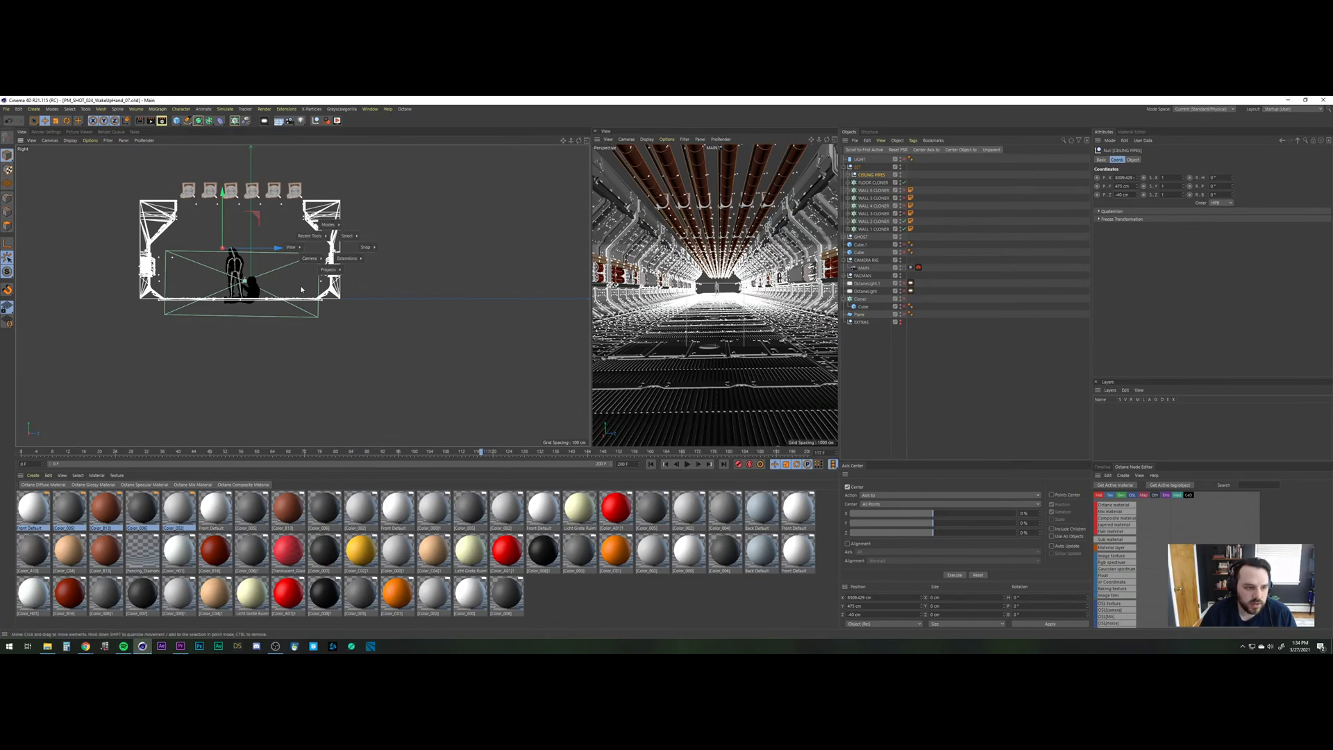
{"action": "mouse_move", "coordinate": [328, 269]}
{"action": "left_click", "coordinate": [327, 303]}
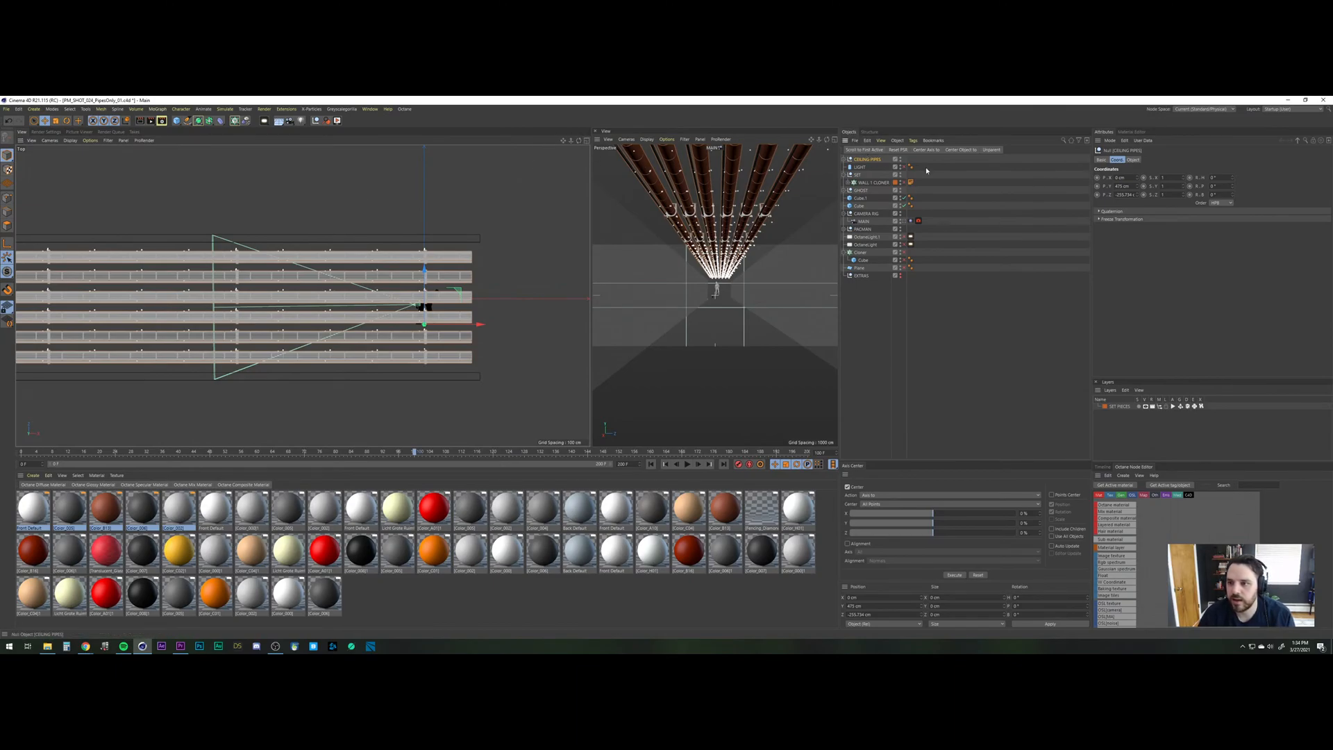
Select the CEILING PIPES null and examine the ceiling pipes' layout around the figures in an enlarged Right view.
{"action": "left_click", "coordinate": [862, 168]}
{"action": "left_click", "coordinate": [865, 161]}
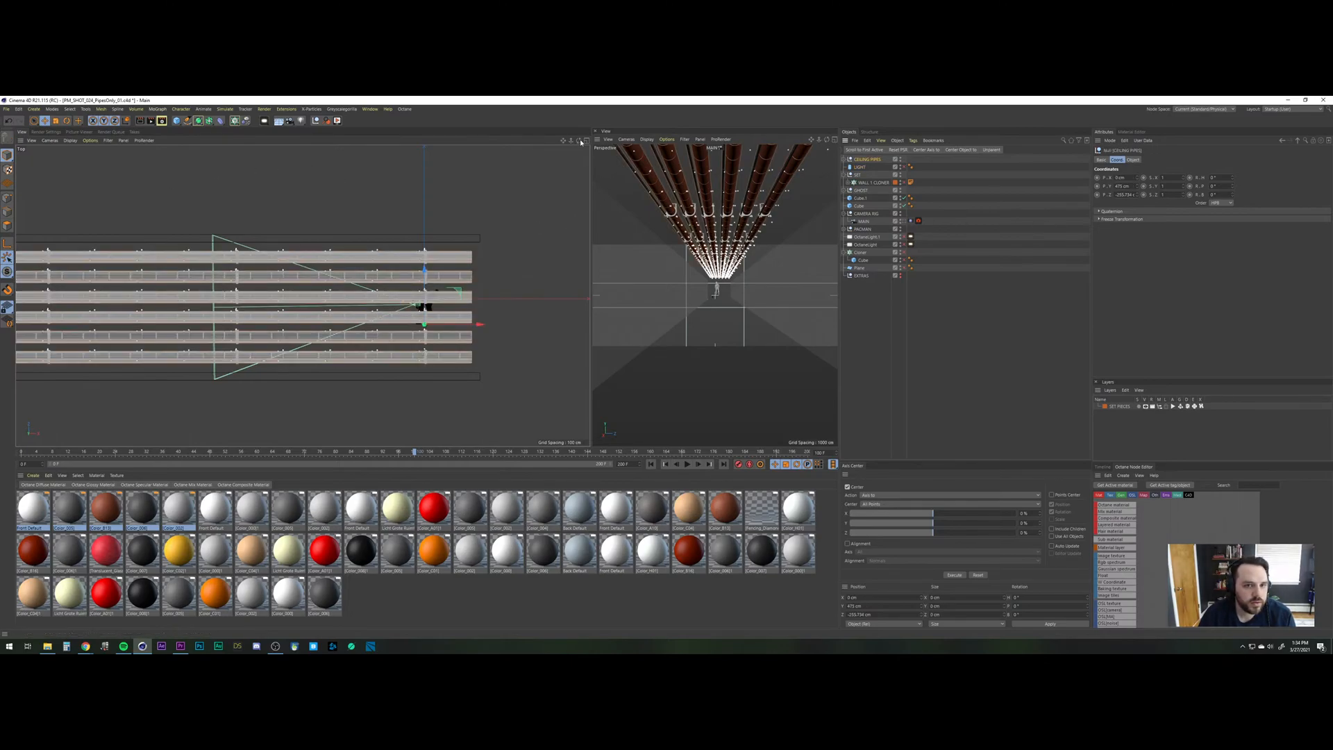
{"action": "middle_click", "coordinate": [388, 196]}
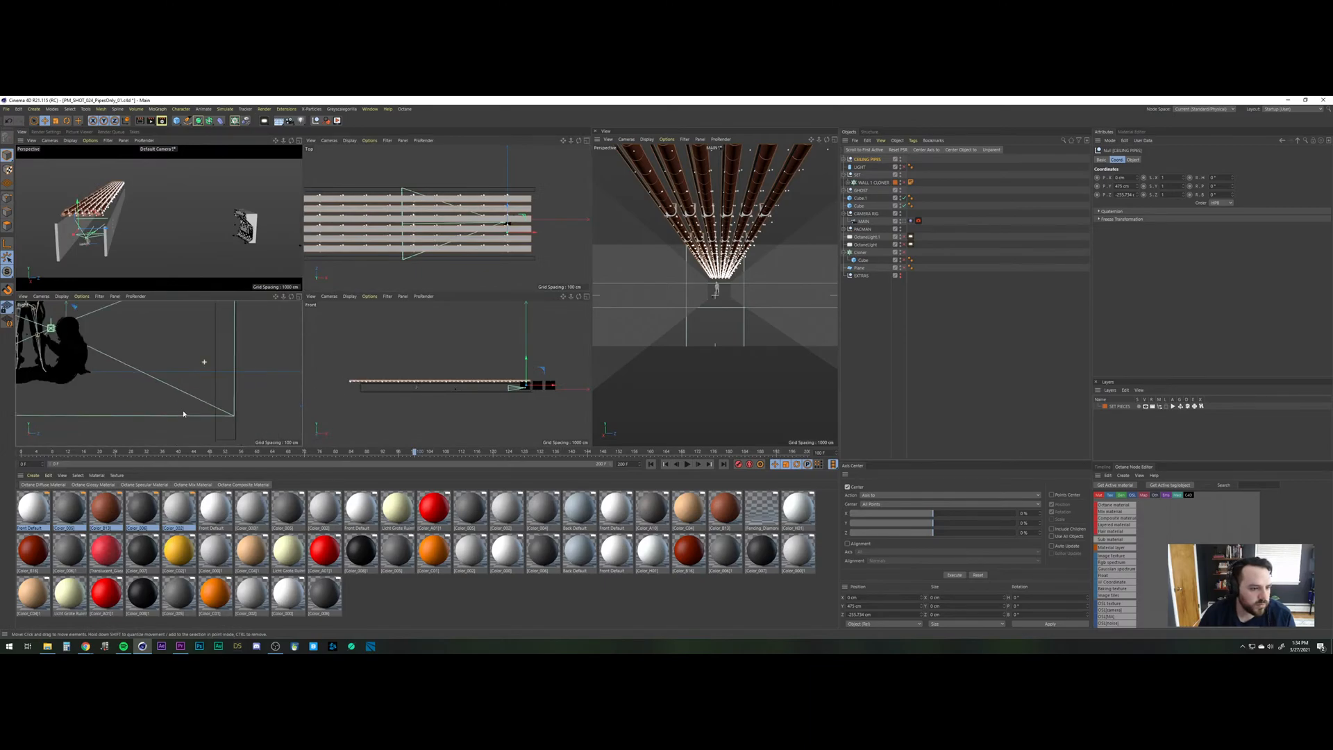
{"action": "middle_click", "coordinate": [287, 314]}
{"action": "scroll", "coordinate": [287, 315], "scroll_direction": "down", "scroll_amount": 10}
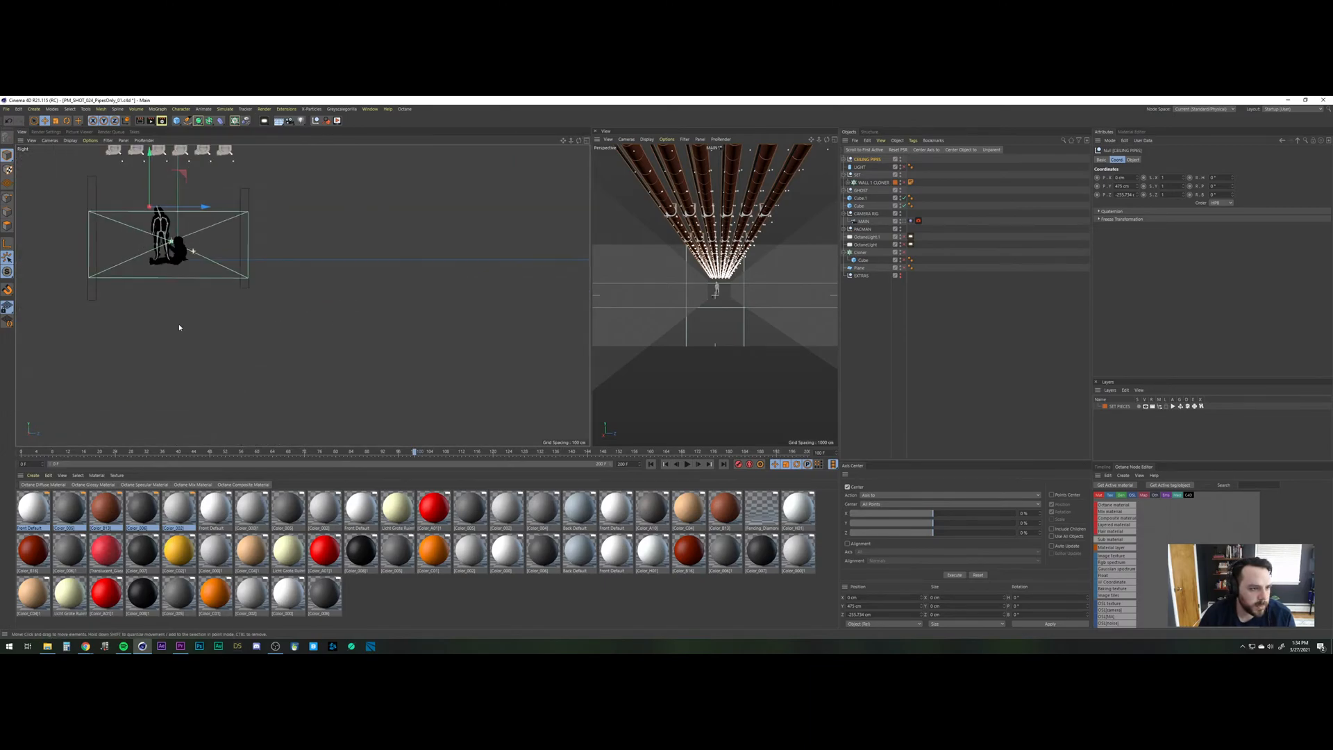
{"action": "scroll", "coordinate": [212, 286], "scroll_direction": "up", "scroll_amount": 8}
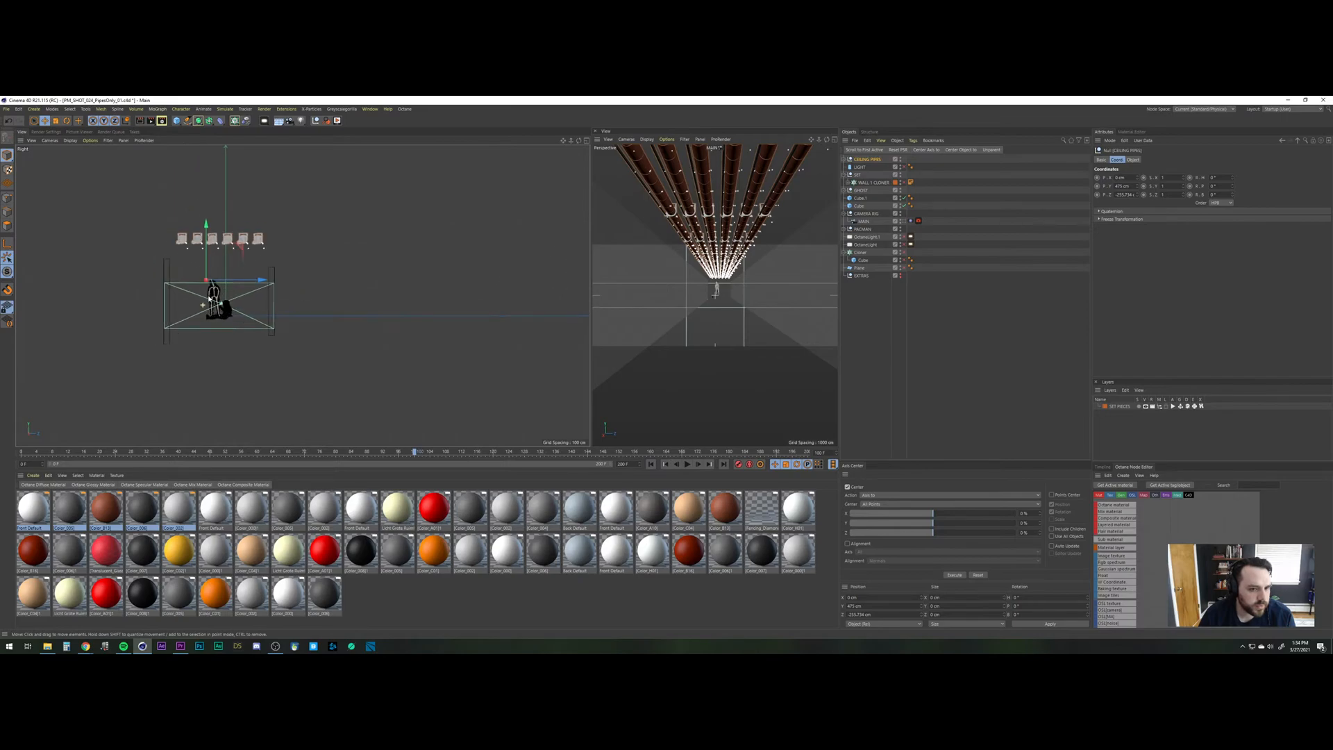
{"action": "middle_click_drag", "start_coordinate": [217, 281], "coordinate": [232, 314], "text": "alt"}
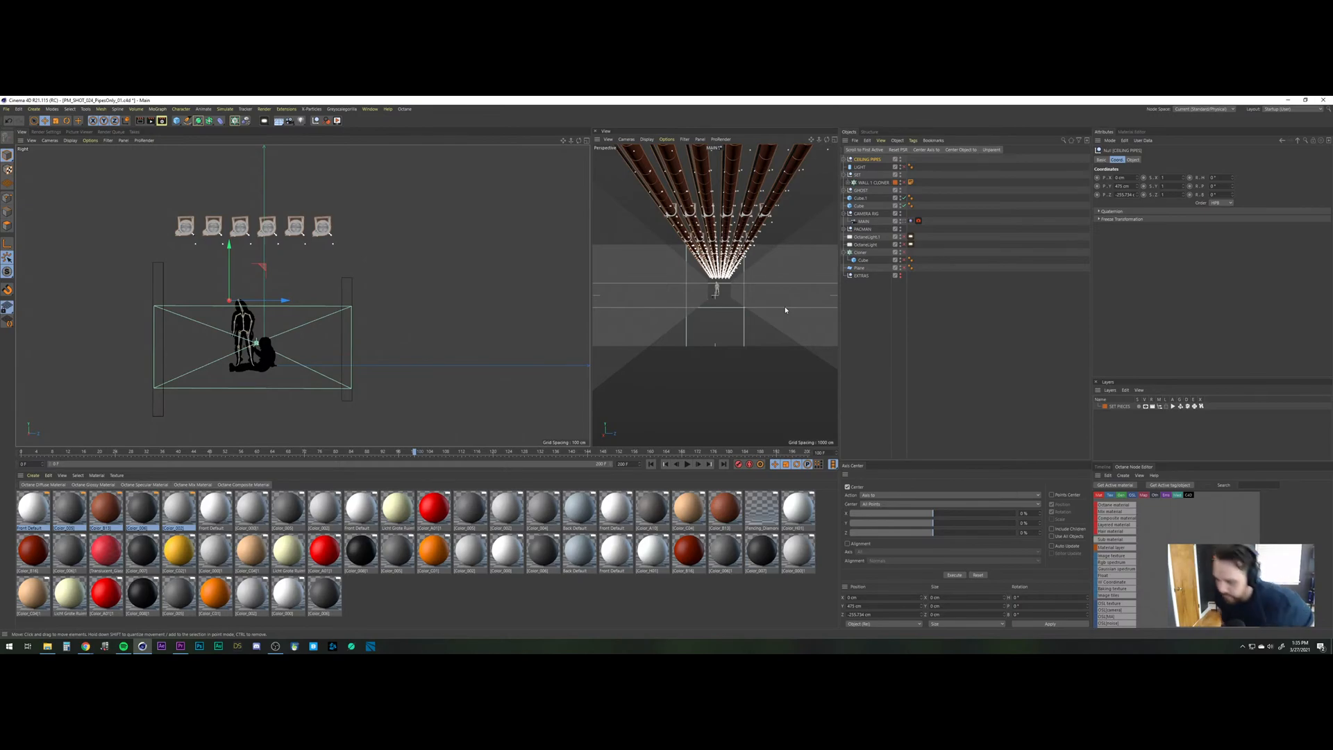
Switch to the Premiere Pro edit and examine the shots along the MAIN_02 timeline, including the corridor shot and the seated-astronaut shot.
{"action": "left_click", "coordinate": [180, 646]}
{"action": "left_click_drag", "start_coordinate": [484, 494], "coordinate": [421, 502]}
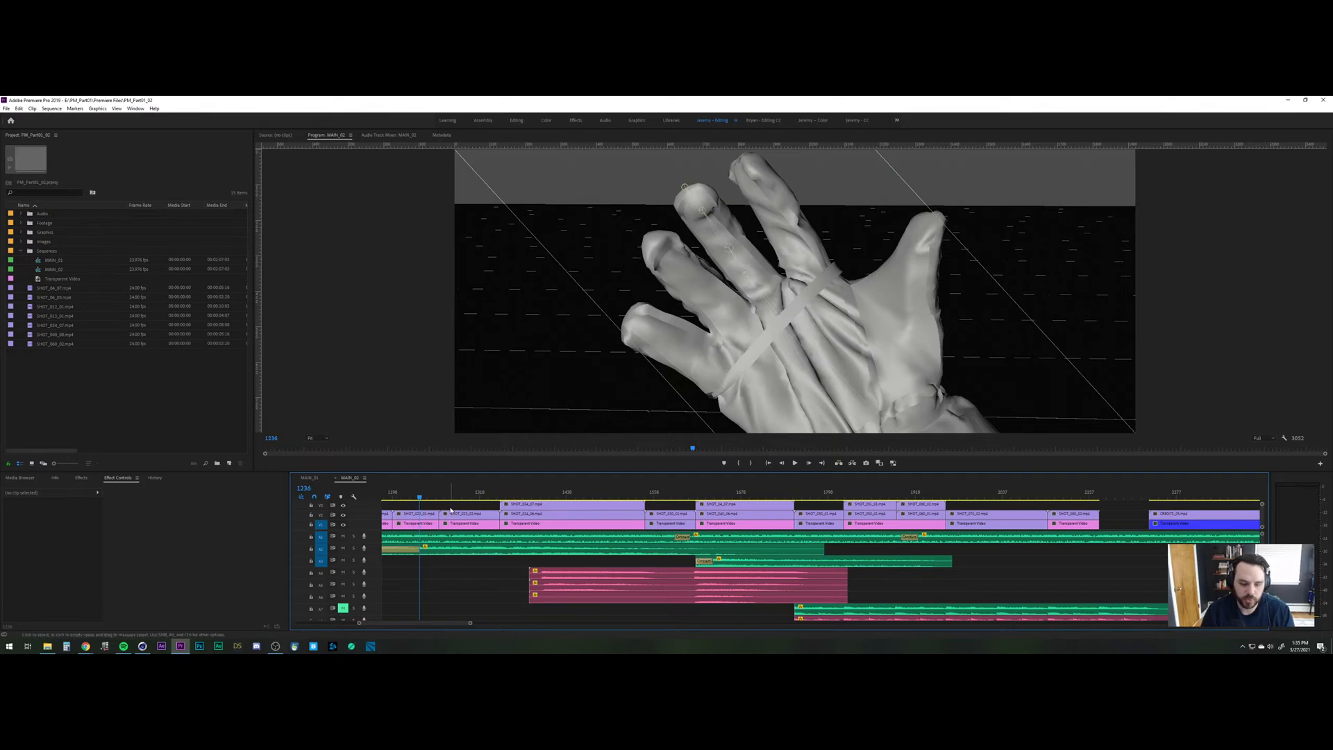
{"action": "key", "text": "minus"}
{"action": "key", "text": "minus"}
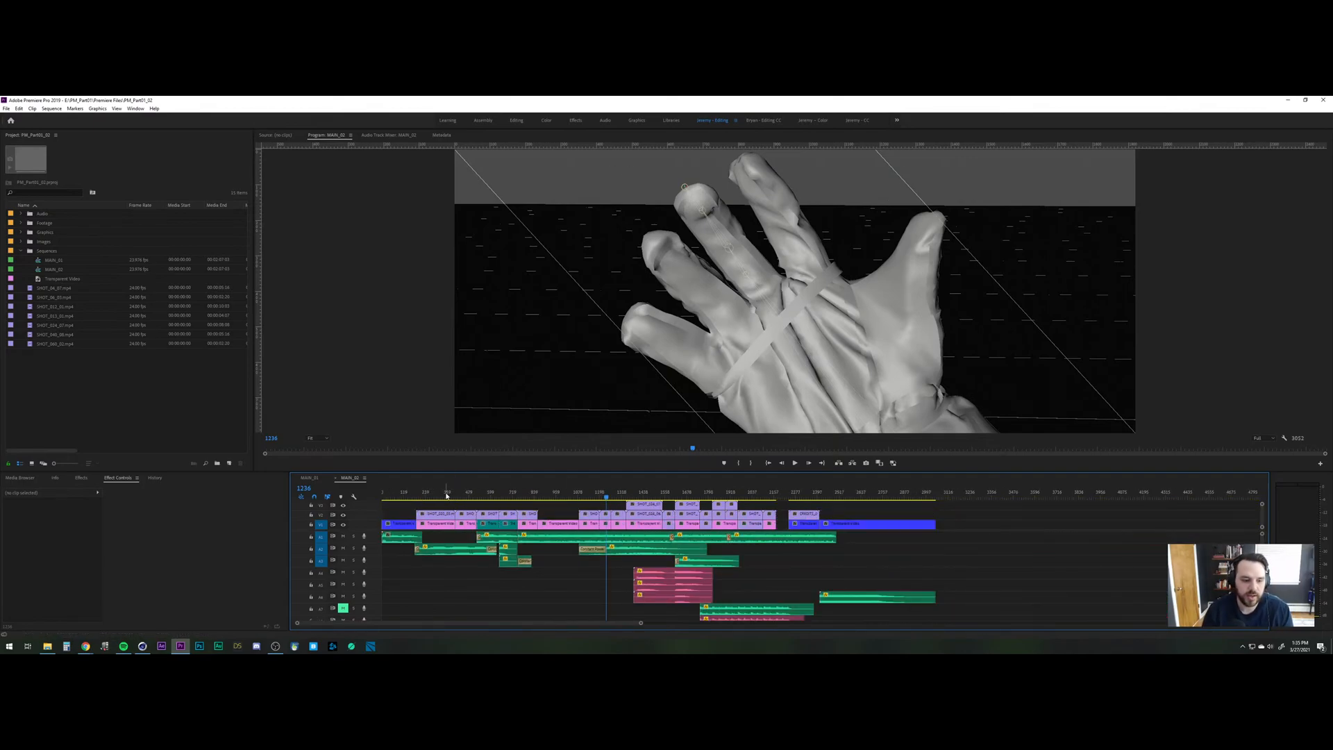
{"action": "left_click", "coordinate": [443, 495]}
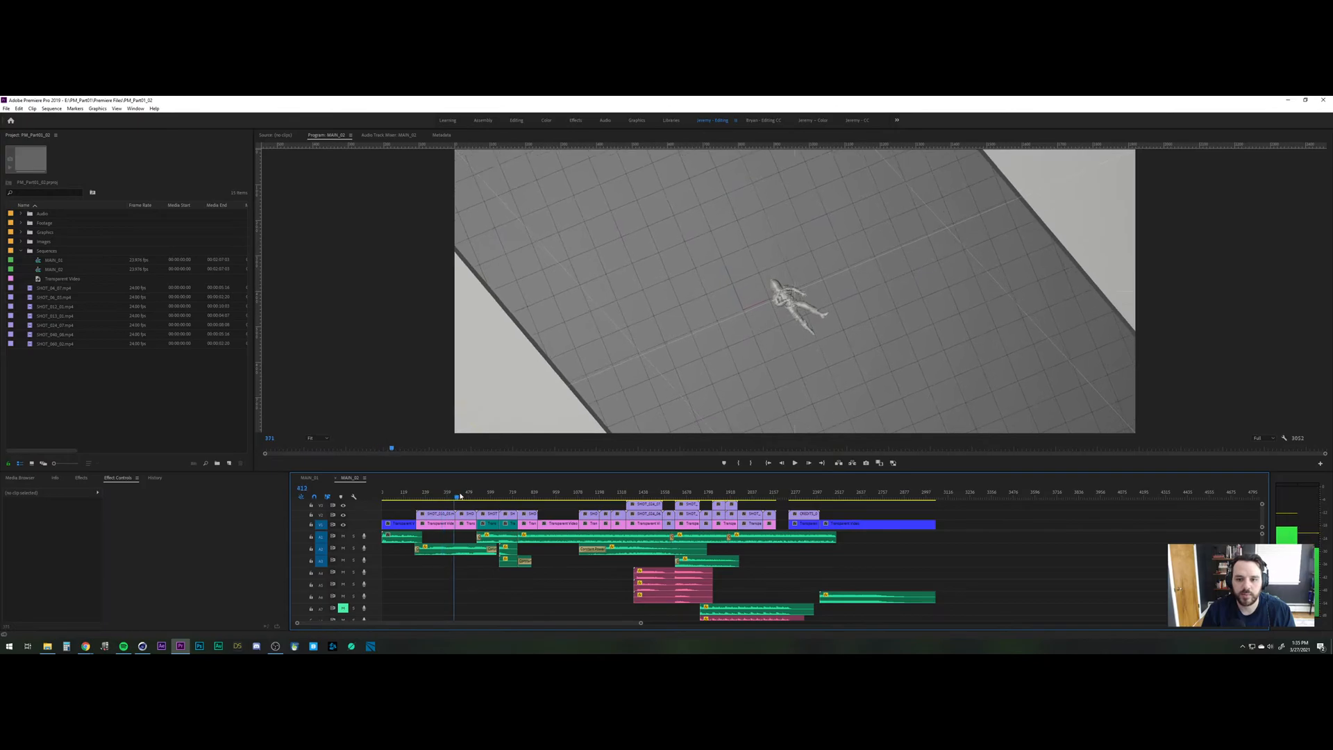
{"action": "left_click", "coordinate": [470, 494]}
{"action": "left_click", "coordinate": [638, 492]}
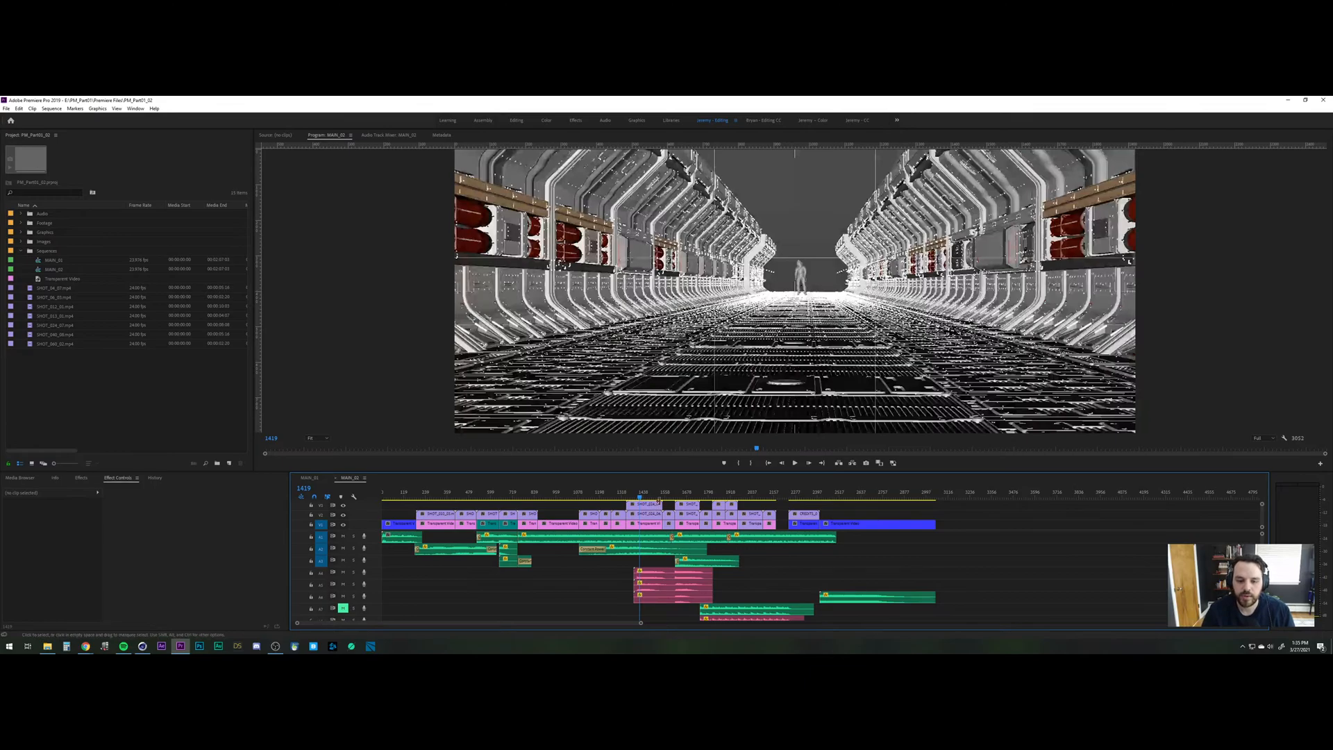
{"action": "left_click", "coordinate": [665, 495]}
{"action": "left_click", "coordinate": [683, 495]}
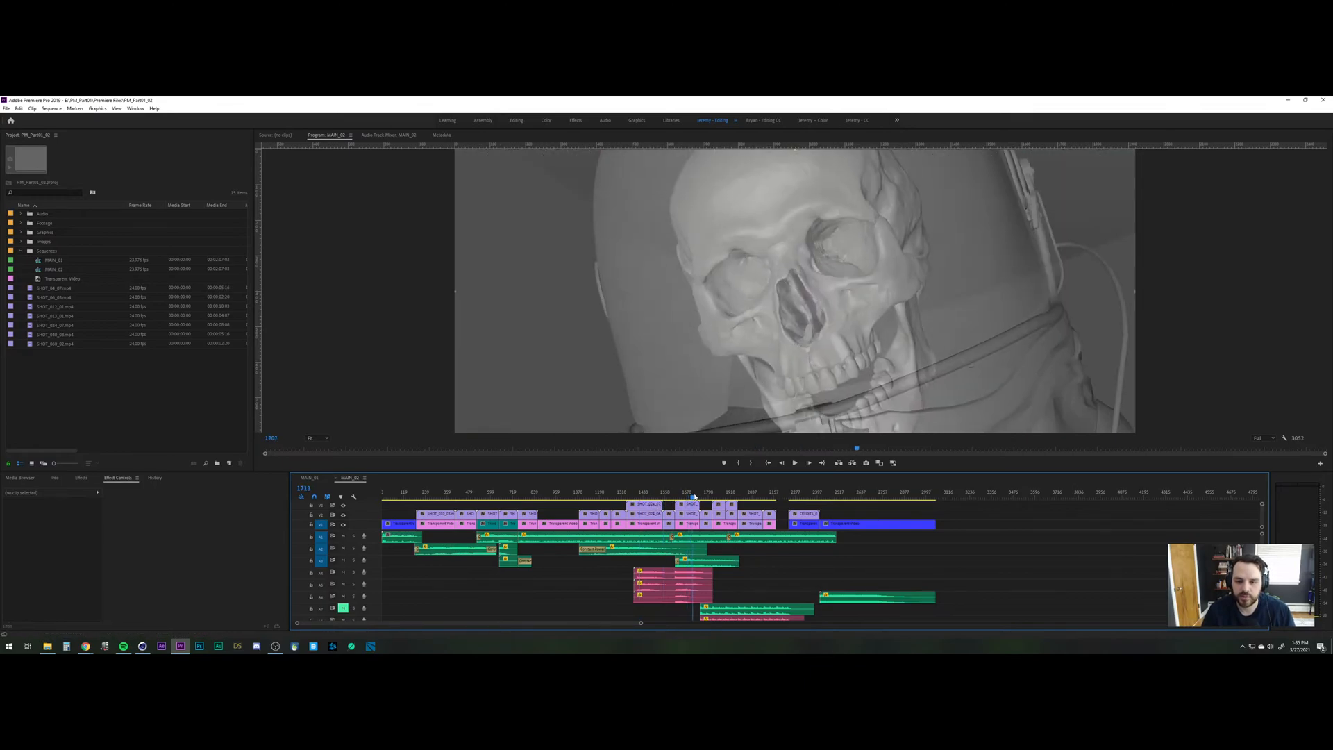
{"action": "left_click", "coordinate": [707, 496]}
{"action": "left_click", "coordinate": [720, 495]}
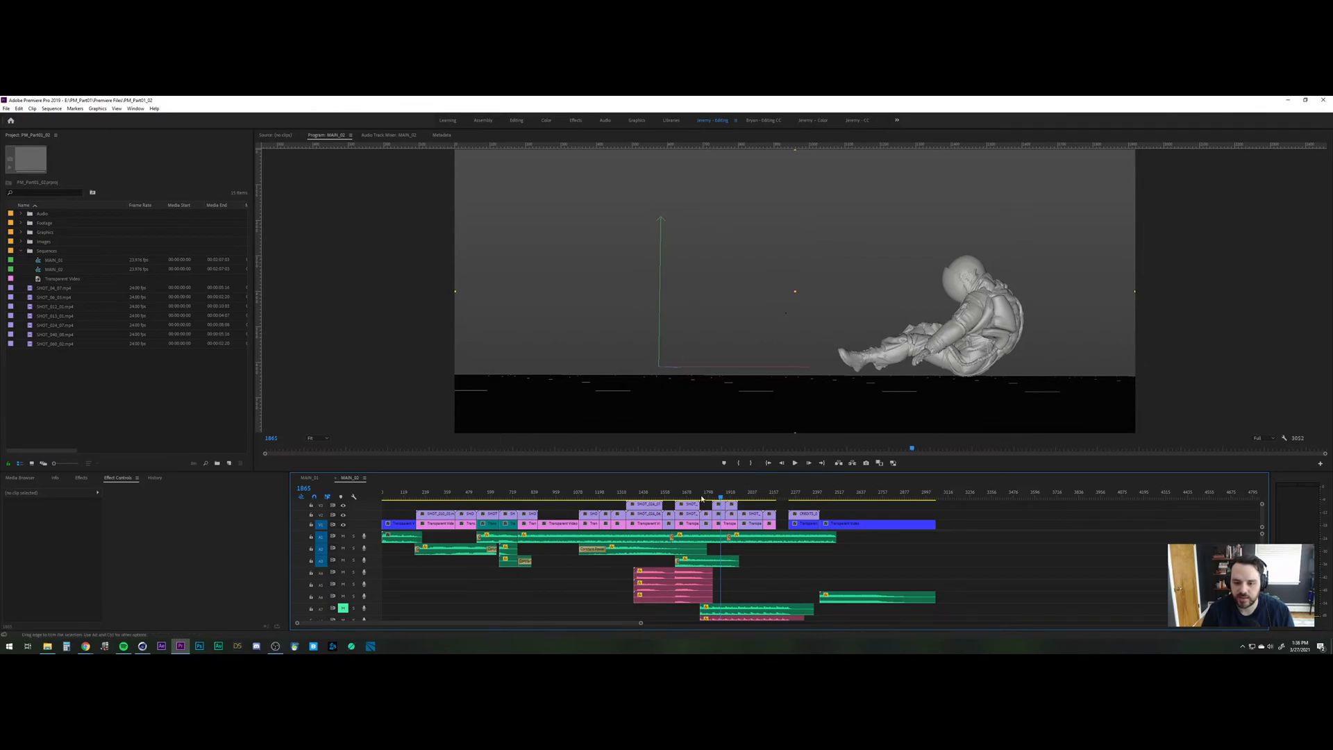
{"action": "left_click", "coordinate": [722, 497]}
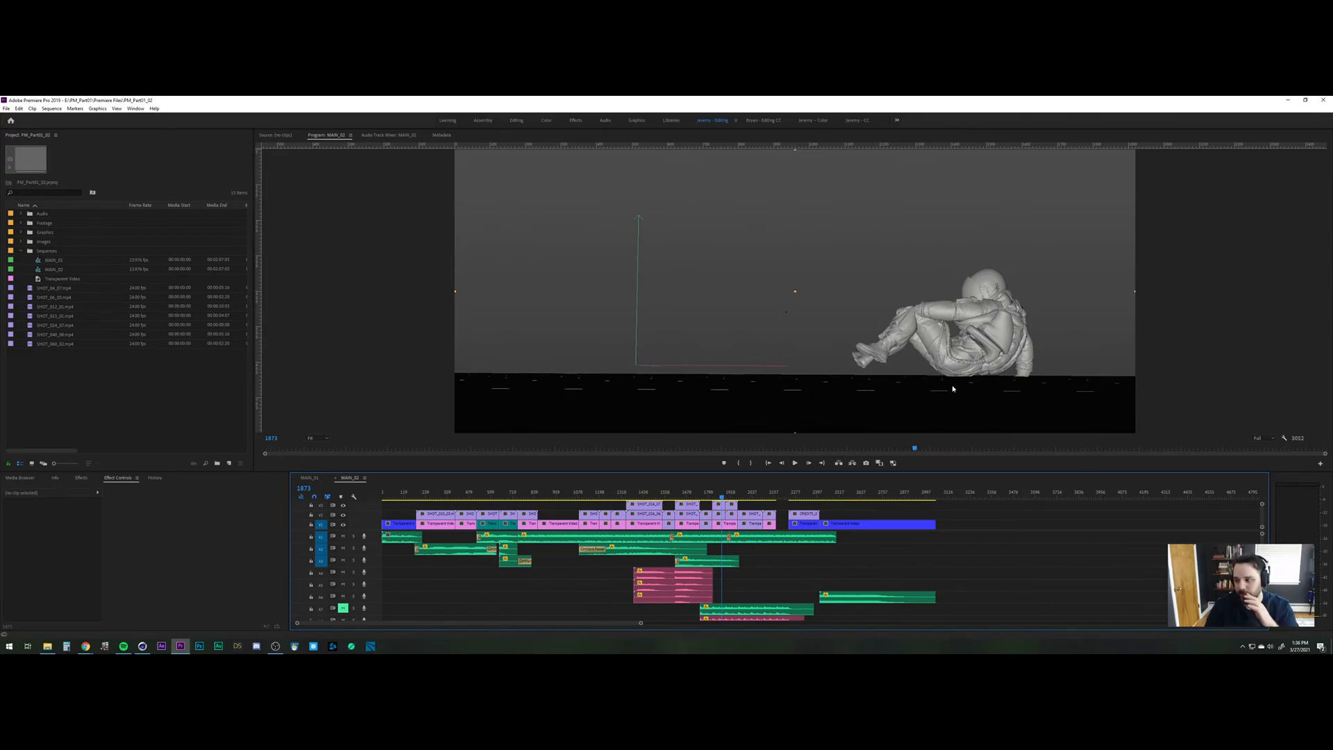
Switch back to Cinema 4D and add a cube directly above the ceiling pipes, shaped into a beam about 67 cm high and 1537 cm long.
{"action": "key", "text": "alt+Tab"}
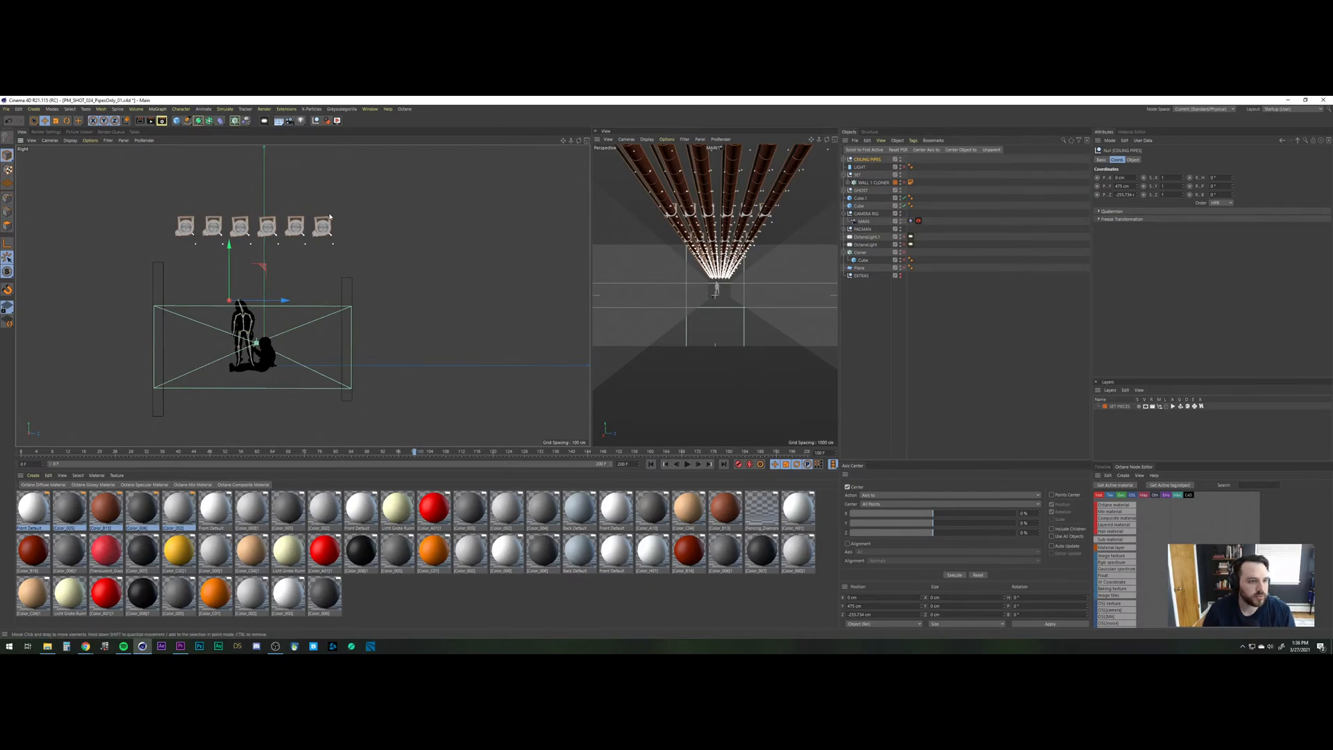
{"action": "left_click", "coordinate": [177, 121]}
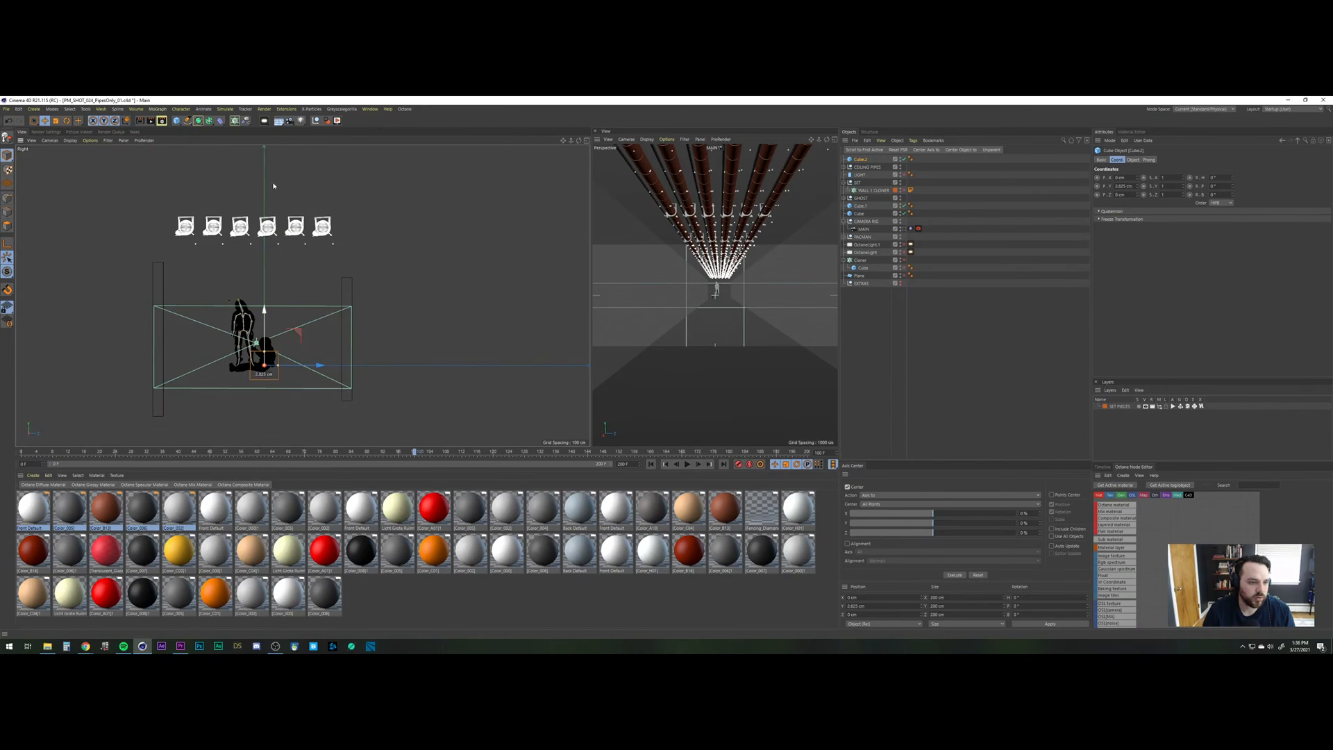
{"action": "left_click_drag", "start_coordinate": [267, 352], "coordinate": [370, 207]}
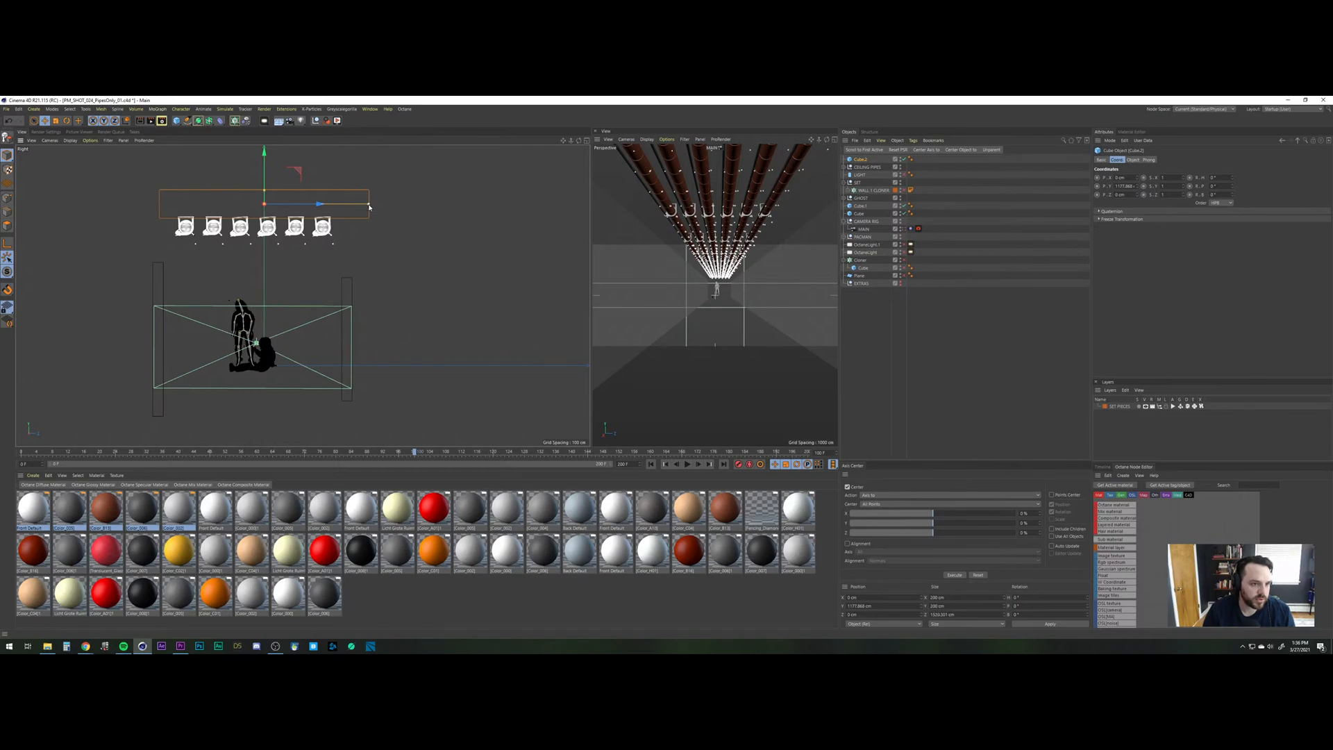
{"action": "mouse_move", "coordinate": [264, 186]}
{"action": "left_mouse_down"}
{"action": "mouse_move", "coordinate": [265, 203]}
{"action": "mouse_move", "coordinate": [265, 190]}
{"action": "left_mouse_up"}
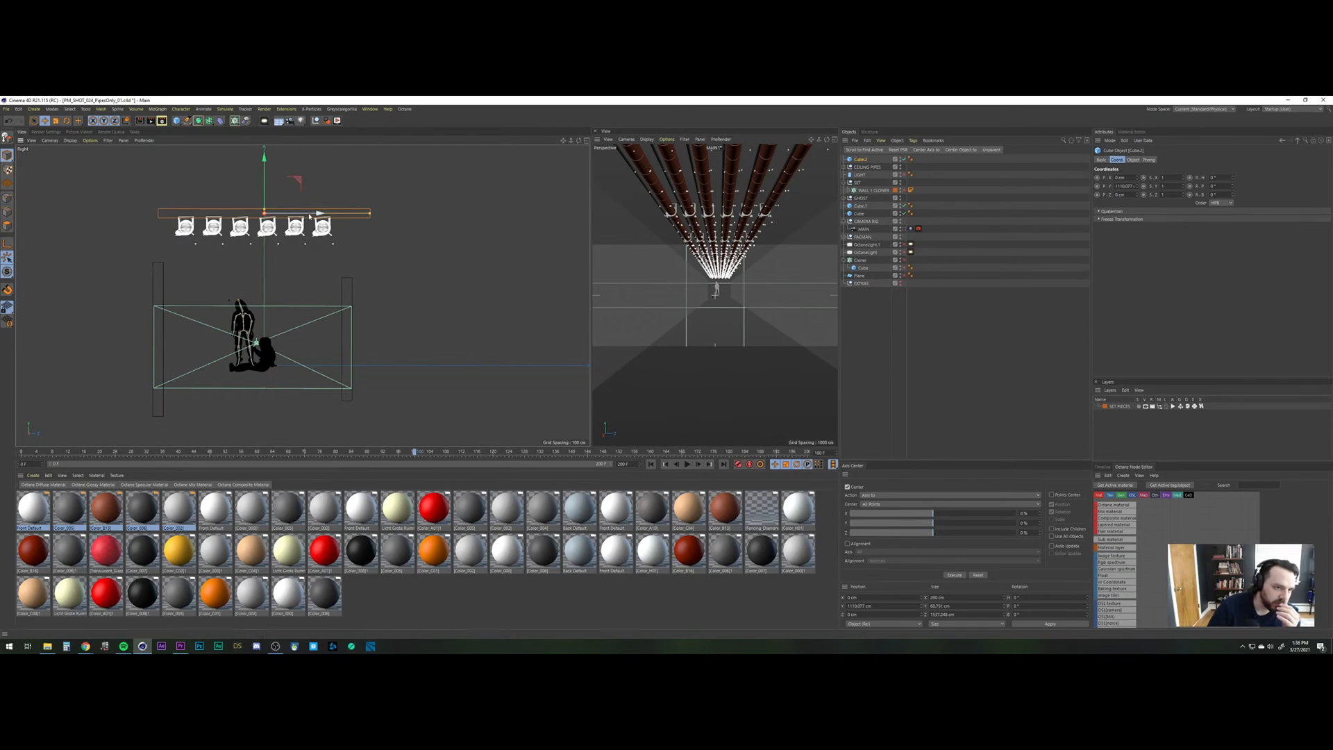
{"action": "left_click_drag", "start_coordinate": [308, 216], "coordinate": [306, 216]}
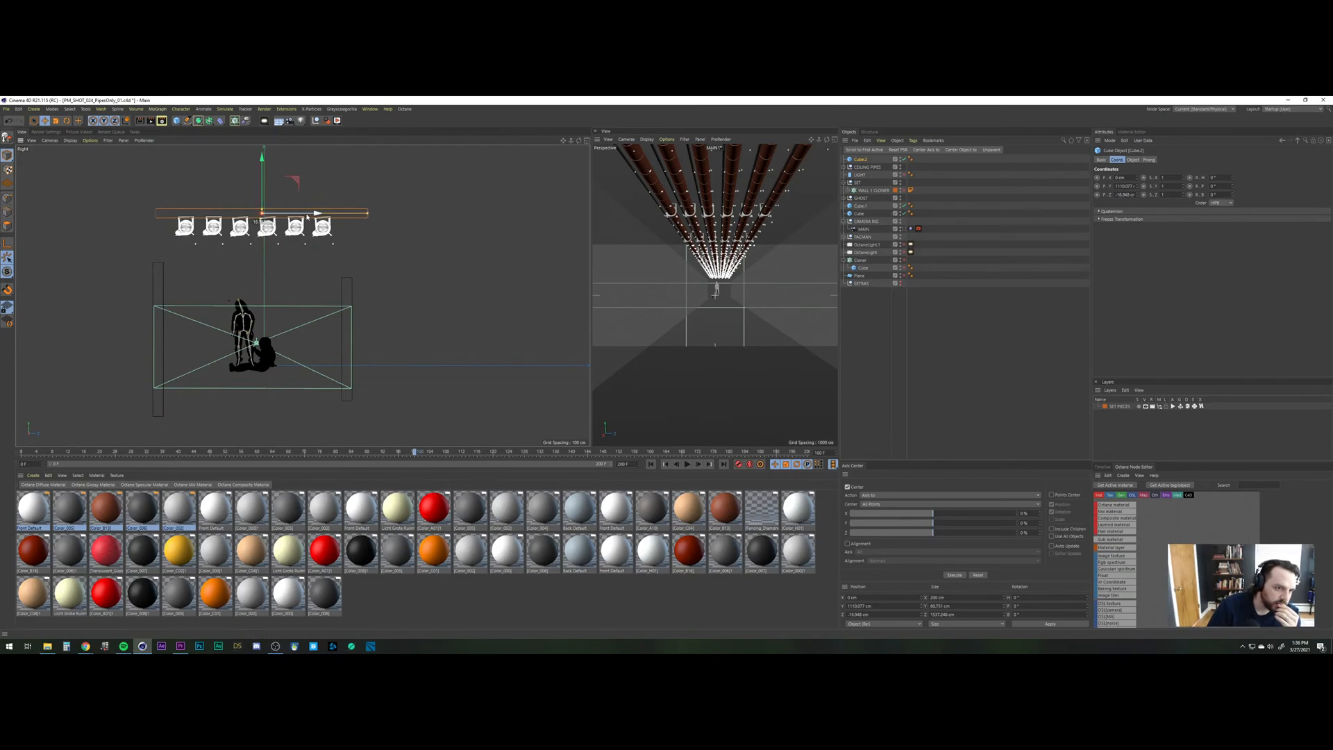
{"action": "left_click_drag", "start_coordinate": [307, 217], "coordinate": [306, 216]}
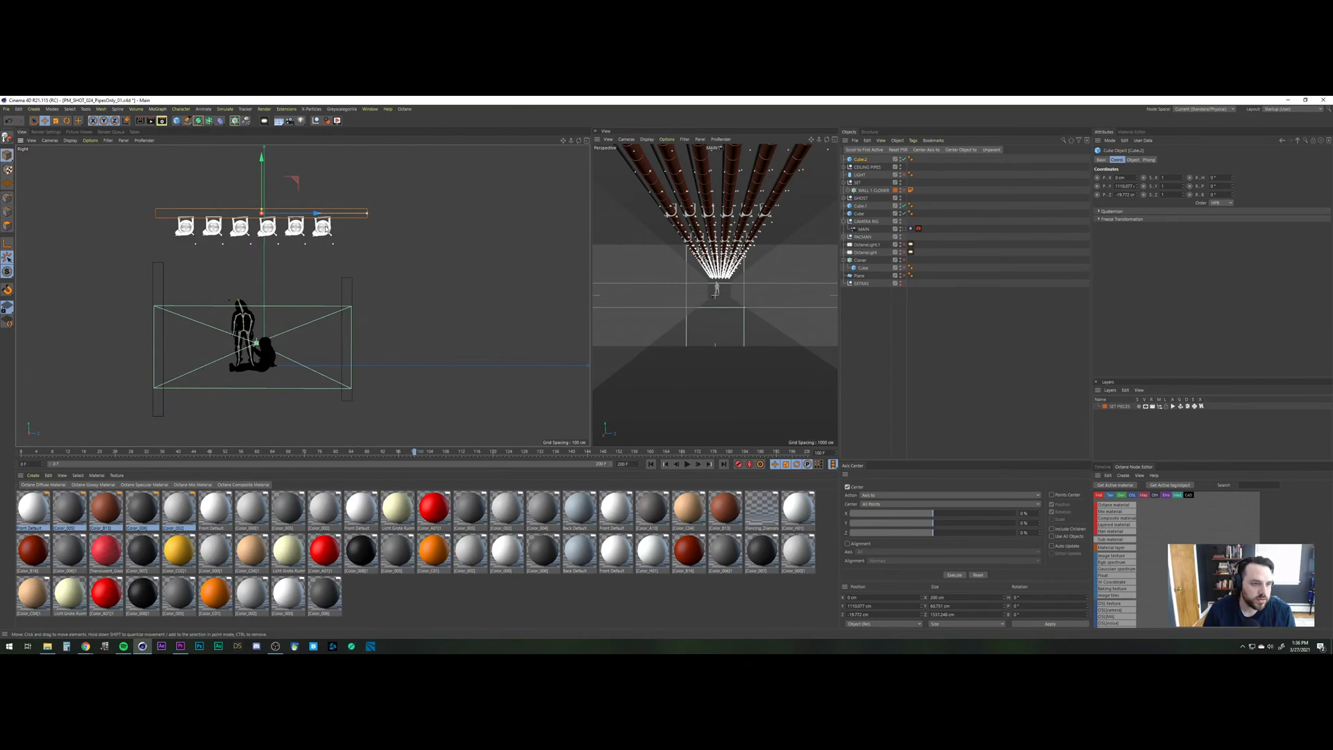
Switch to an enlarged Perspective view of the new beam and hide the CEILING PIPES null in the viewport.
{"action": "left_click", "coordinate": [588, 141]}
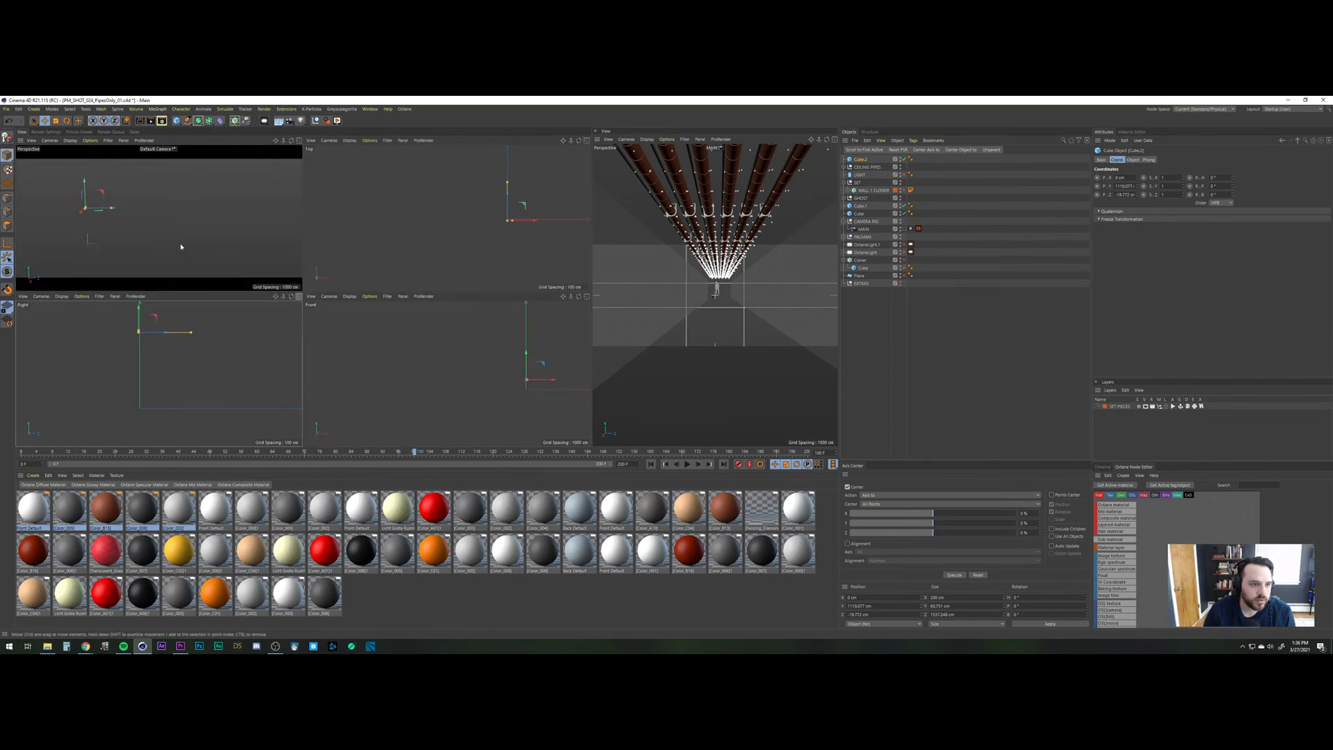
{"action": "left_click", "coordinate": [298, 141]}
{"action": "right_click_drag", "start_coordinate": [136, 278], "coordinate": [197, 200], "text": "alt"}
{"action": "left_click_drag", "start_coordinate": [201, 288], "coordinate": [426, 190], "text": "alt"}
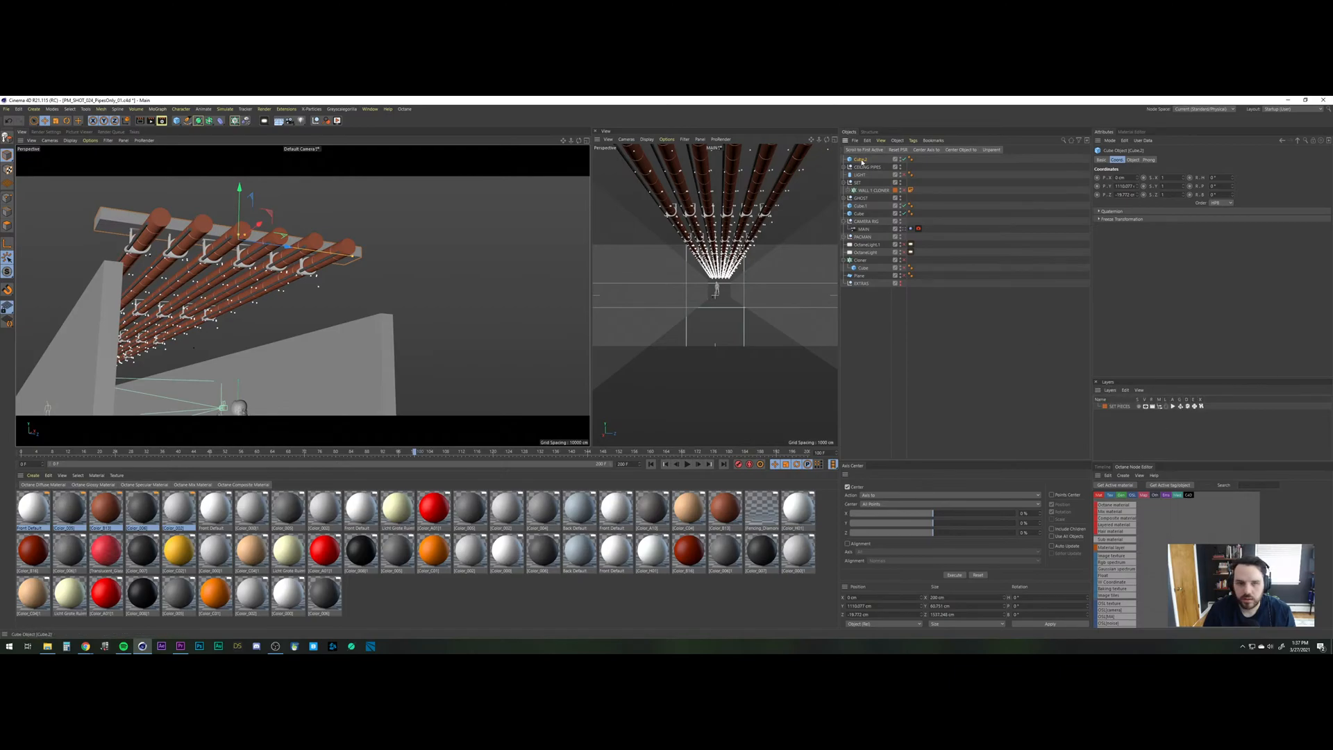
{"action": "left_click", "coordinate": [899, 167]}
{"action": "scroll", "coordinate": [148, 229], "scroll_direction": "up", "scroll_amount": 3}
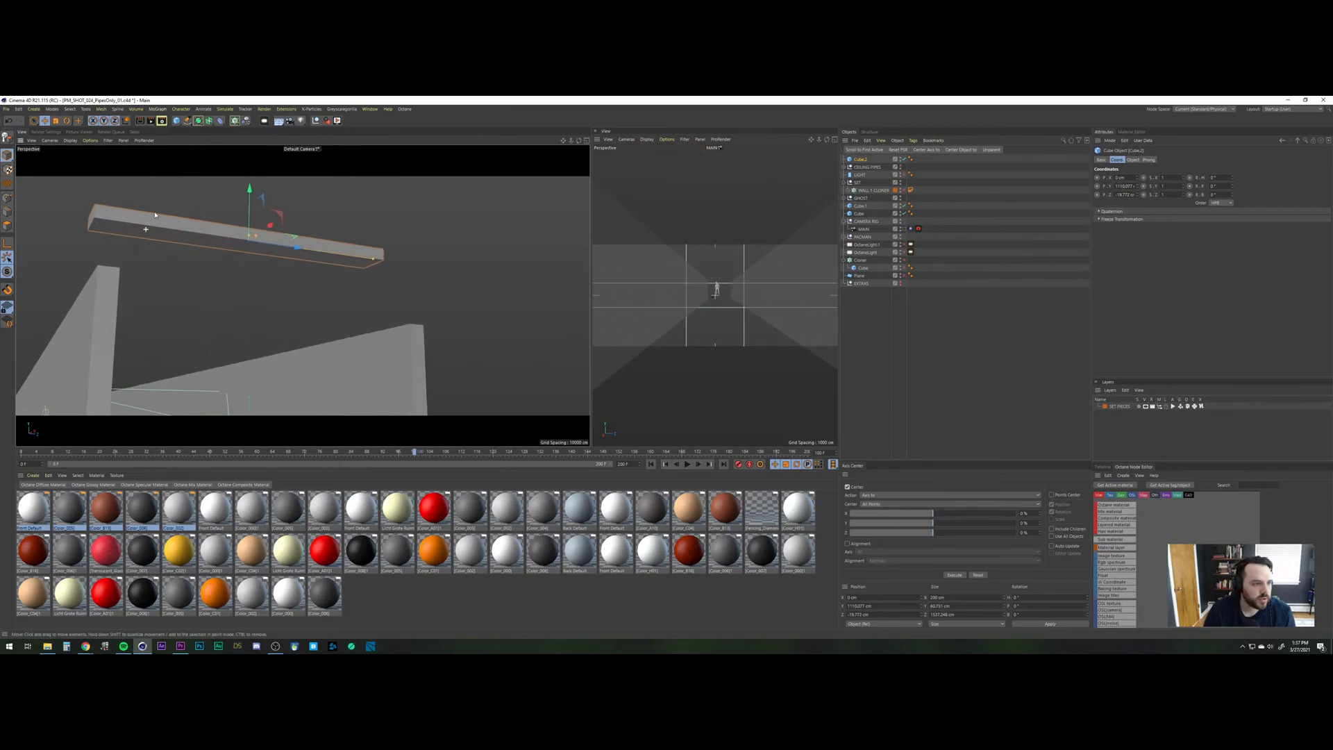
{"action": "left_click_drag", "start_coordinate": [194, 241], "coordinate": [185, 242], "text": "alt"}
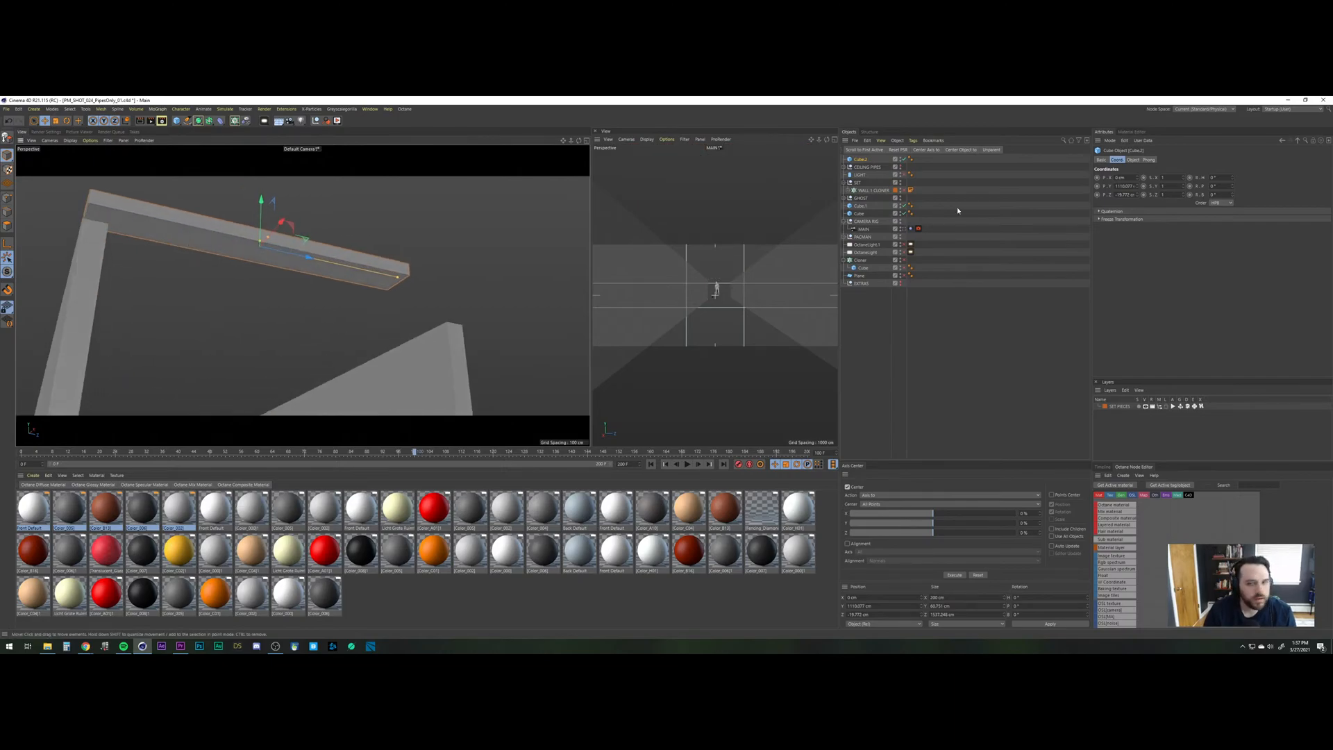
Set the beam's X, Y and Z segments to 10 and show its segment lines with Gouraud Shading (Lines).
{"action": "left_click", "coordinate": [1133, 160]}
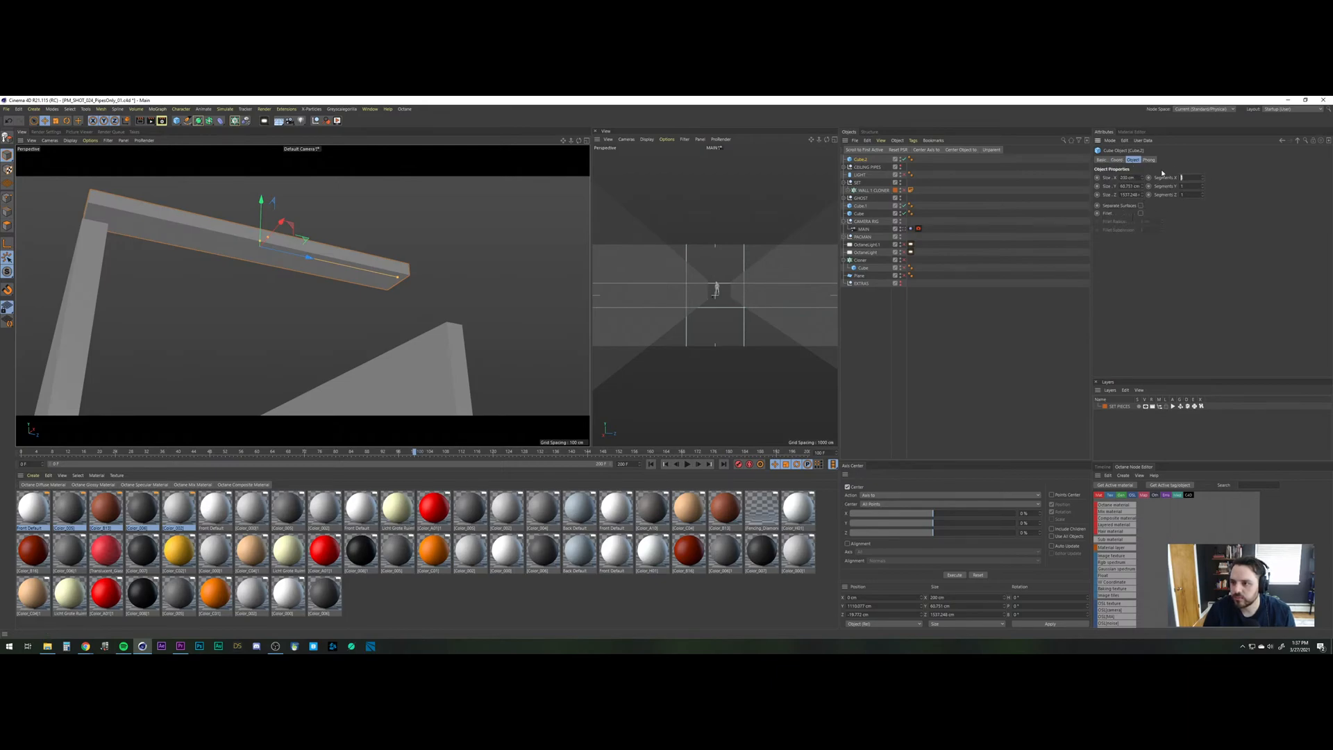
{"action": "type", "text": "10"}
{"action": "key", "text": "Tab"}
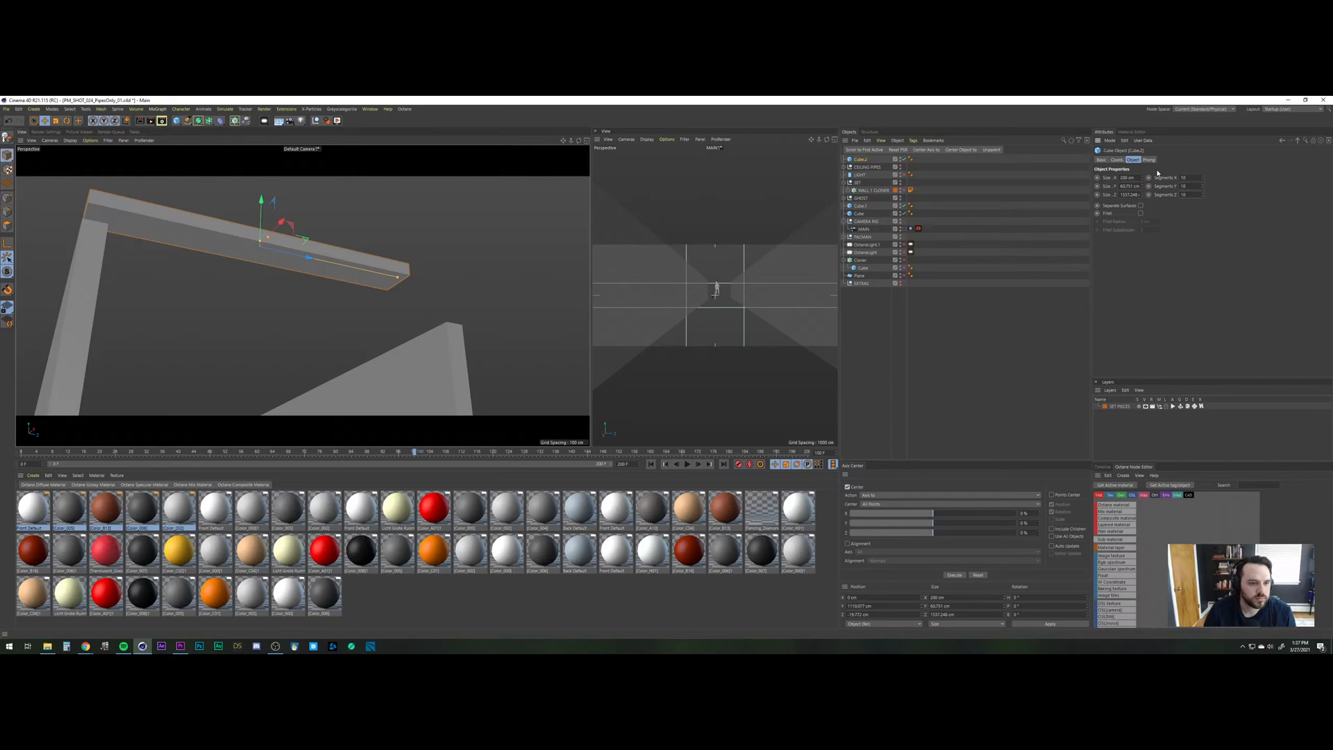
{"action": "left_click", "coordinate": [70, 140]}
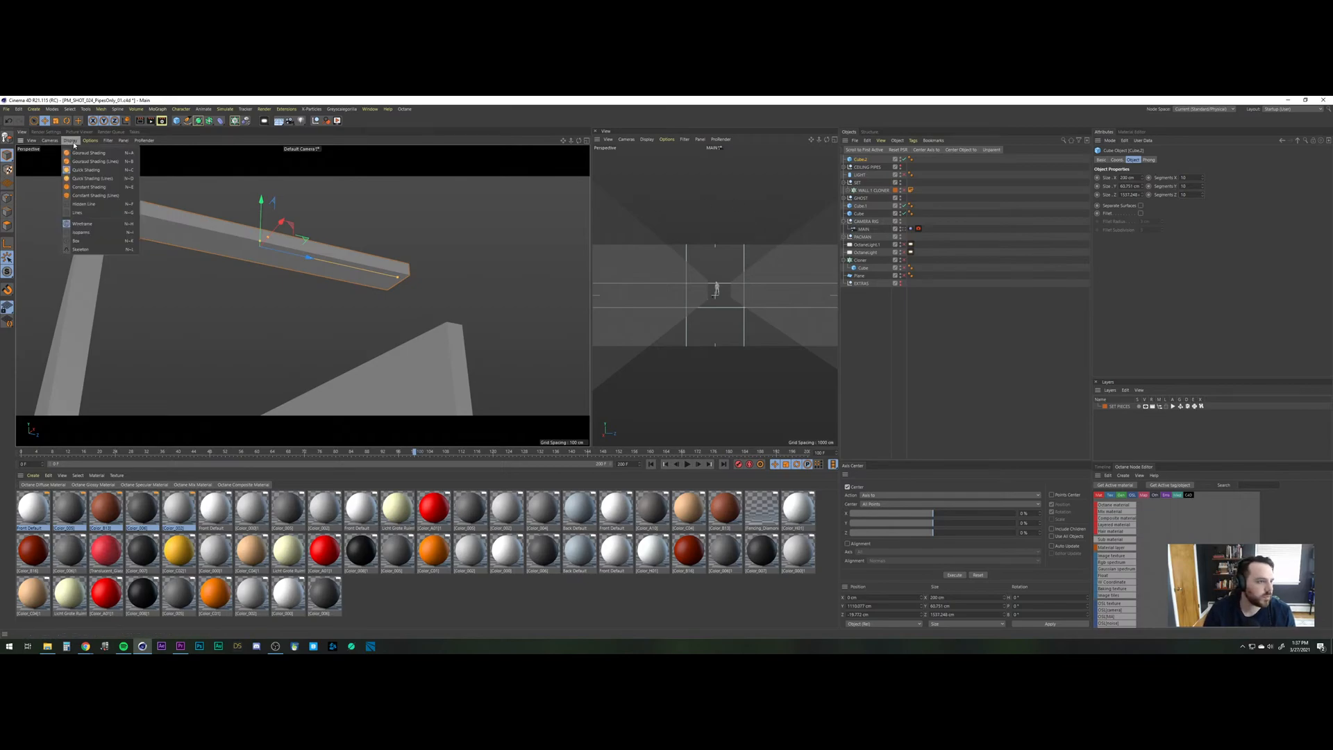
{"action": "left_click", "coordinate": [78, 164]}
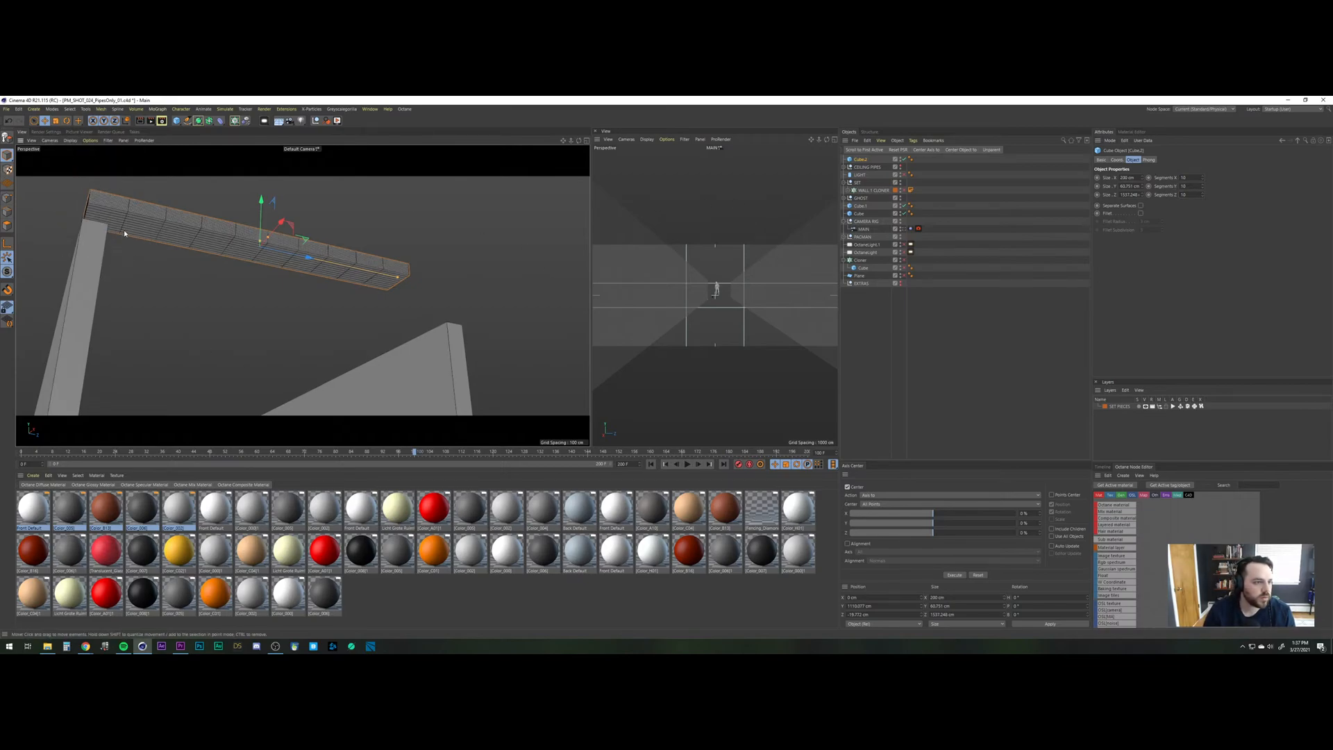
Reduce the beam's X and Y segments to 1 and lengthen it slightly along Z.
{"action": "left_click_drag", "start_coordinate": [154, 228], "coordinate": [149, 230], "text": "alt"}
{"action": "left_click_drag", "start_coordinate": [1203, 187], "coordinate": [1202, 195]}
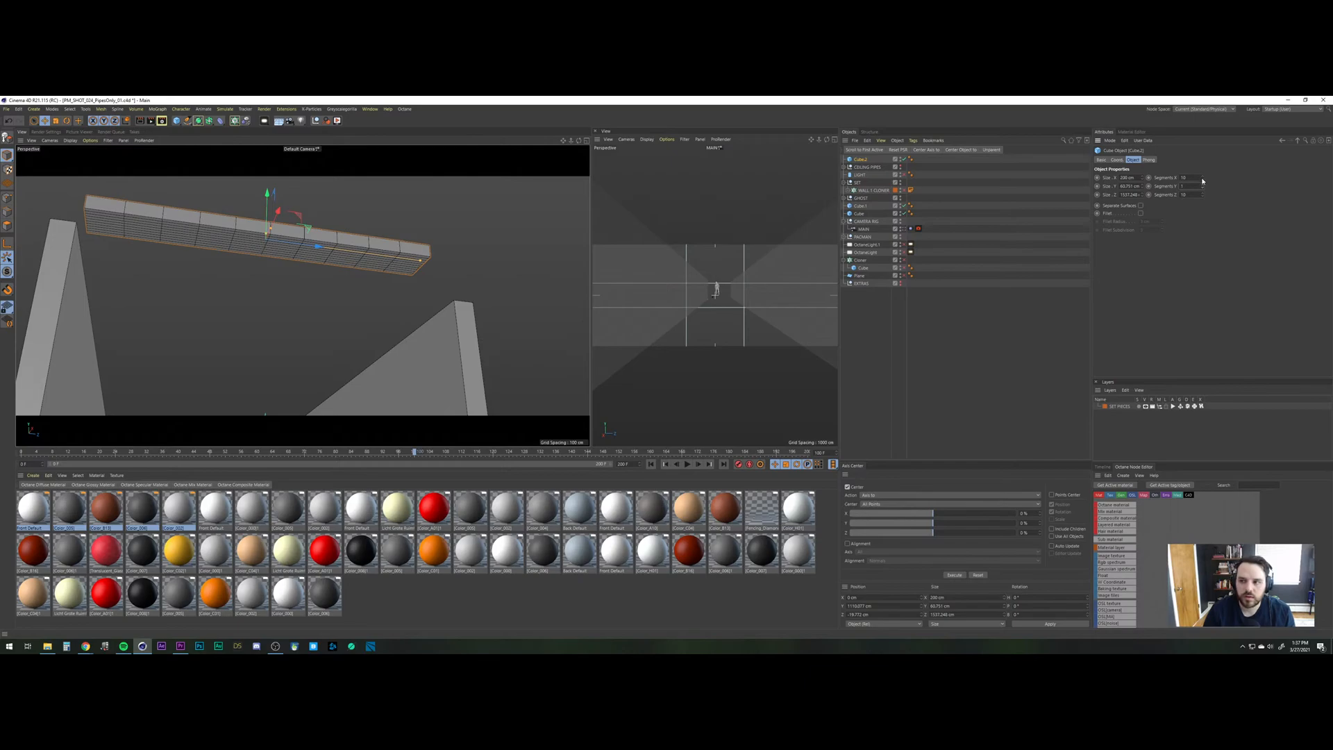
{"action": "left_click_drag", "start_coordinate": [1203, 178], "coordinate": [1202, 197]}
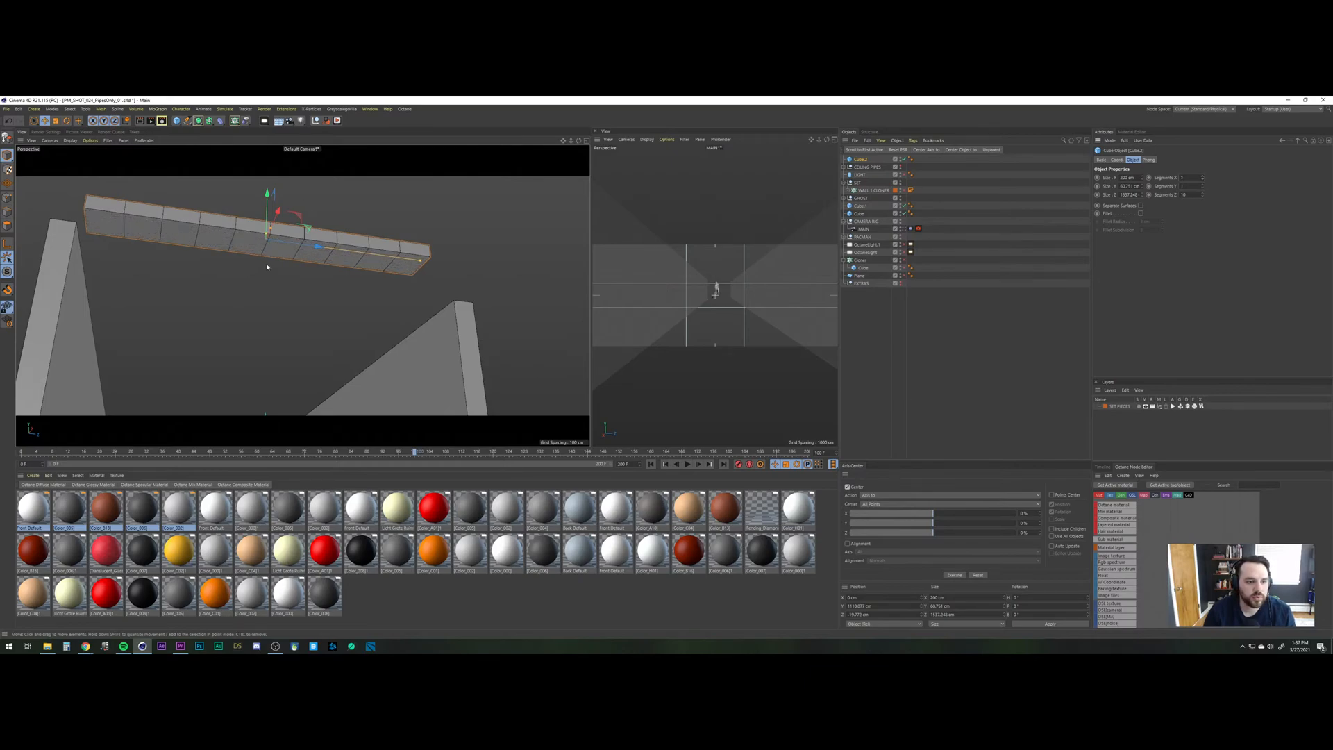
{"action": "left_click_drag", "start_coordinate": [421, 260], "coordinate": [430, 264]}
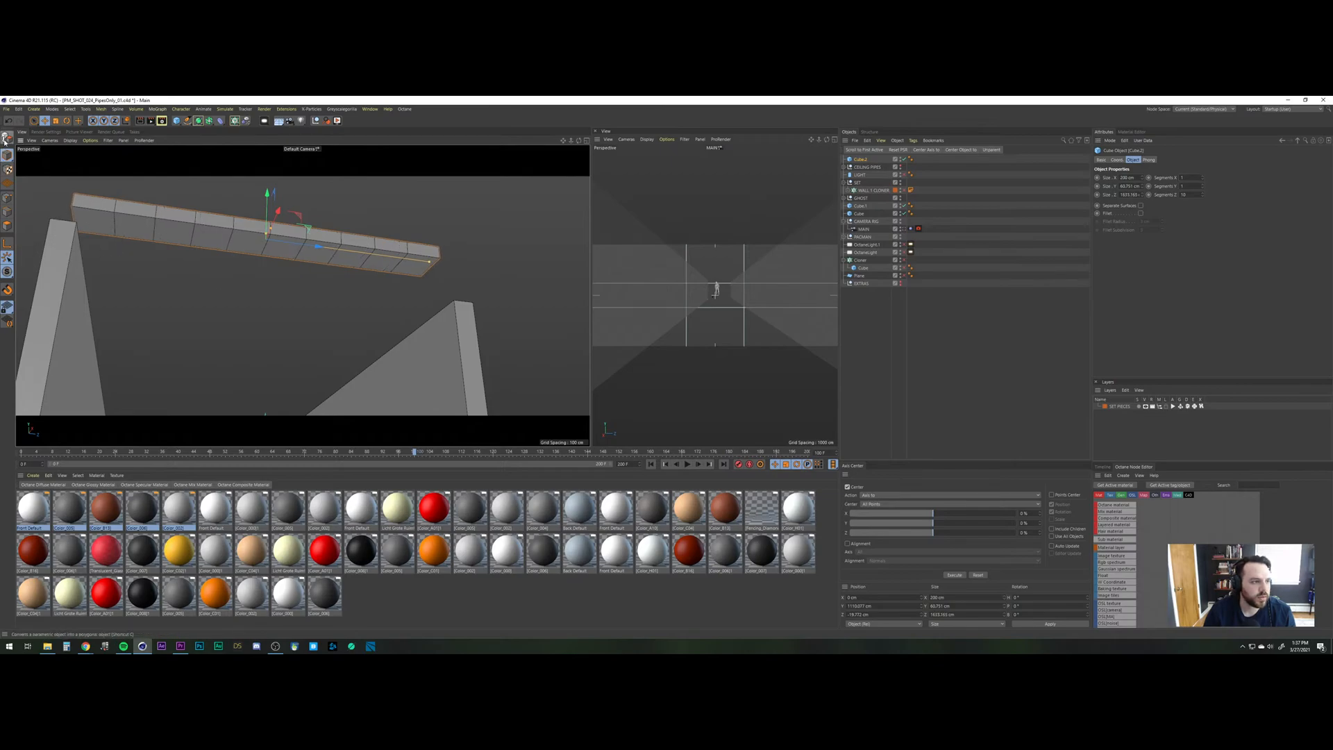
Make the beam editable and extrude the two end polygons of its underside downwards to form legs.
{"action": "key", "text": "c"}
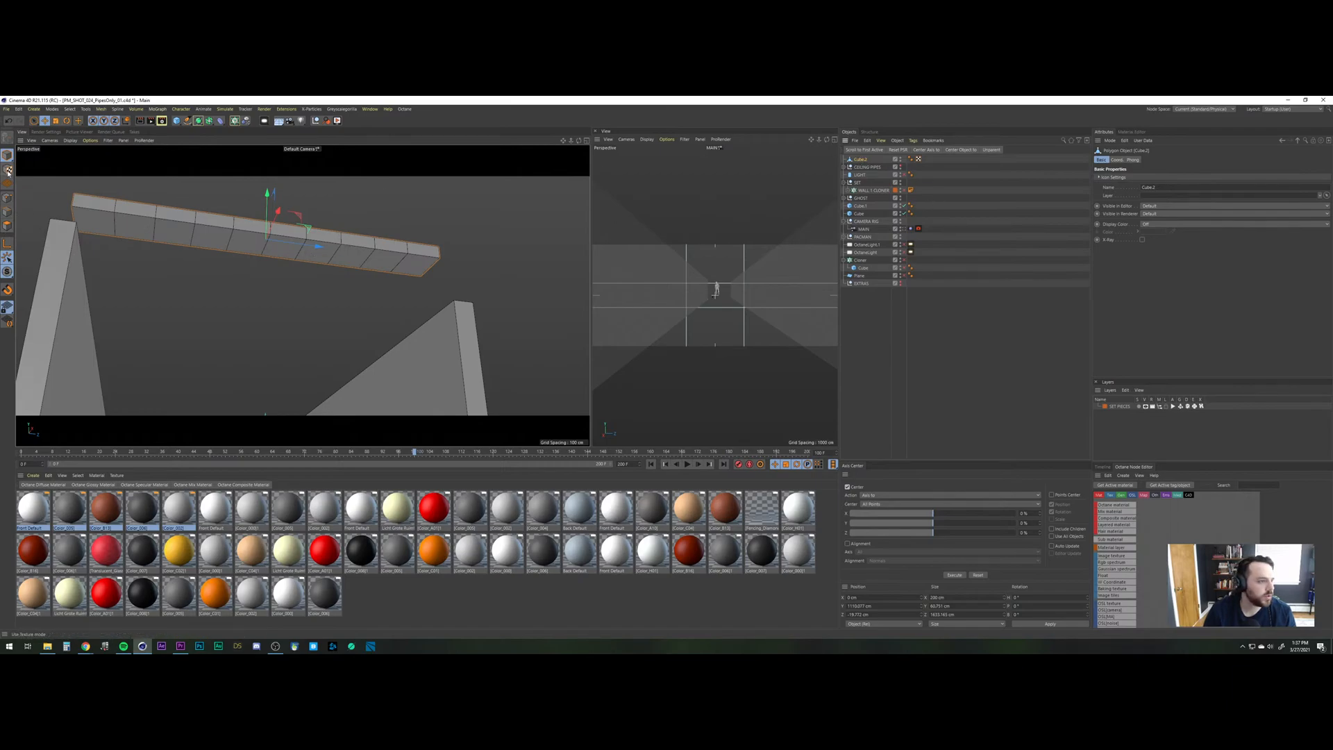
{"action": "left_click", "coordinate": [7, 225]}
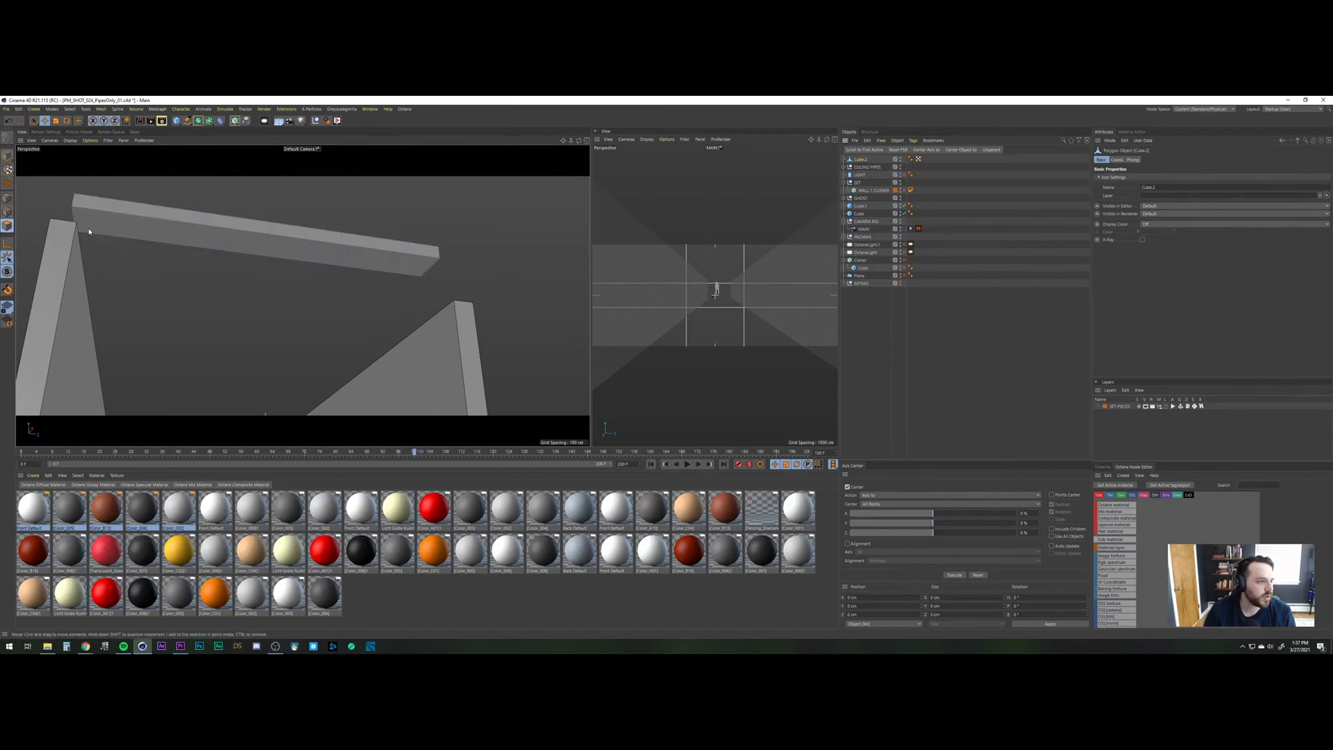
{"action": "left_click", "coordinate": [90, 228]}
{"action": "left_click", "coordinate": [415, 265], "text": "shift"}
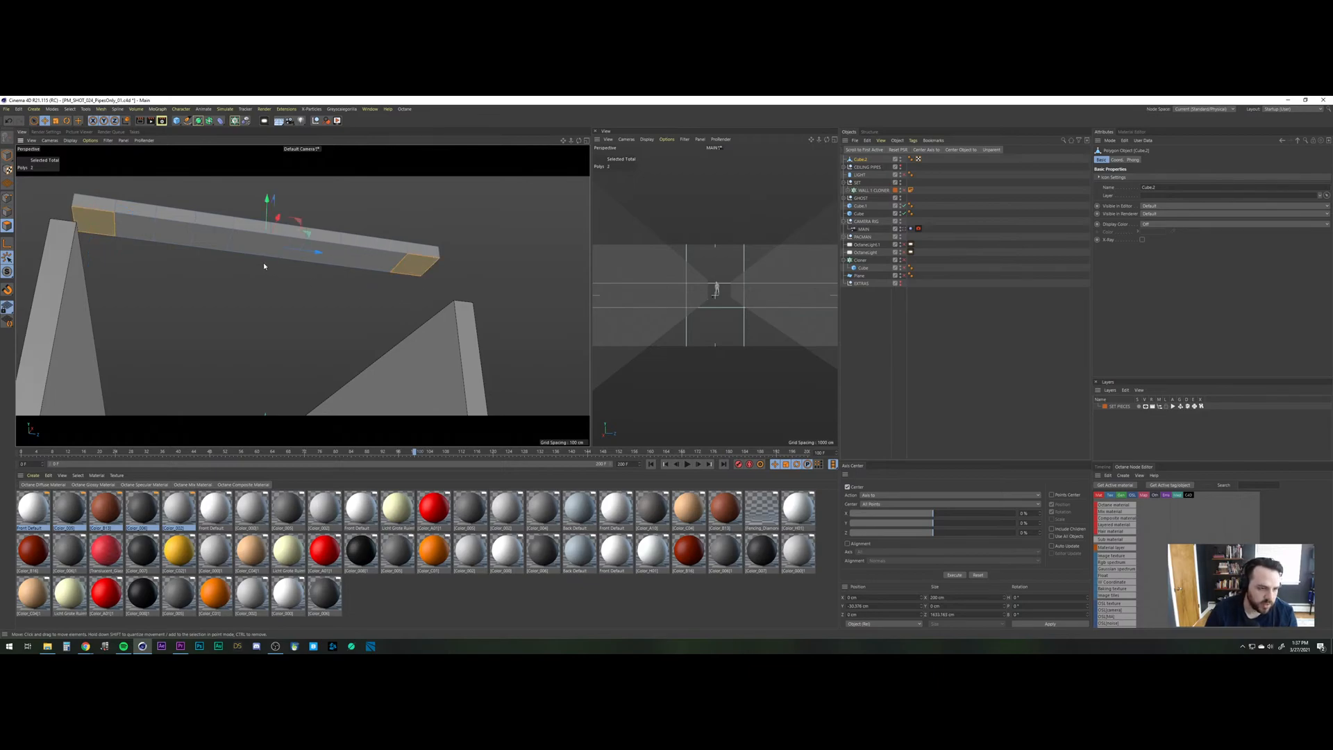
{"action": "key", "text": "u"}
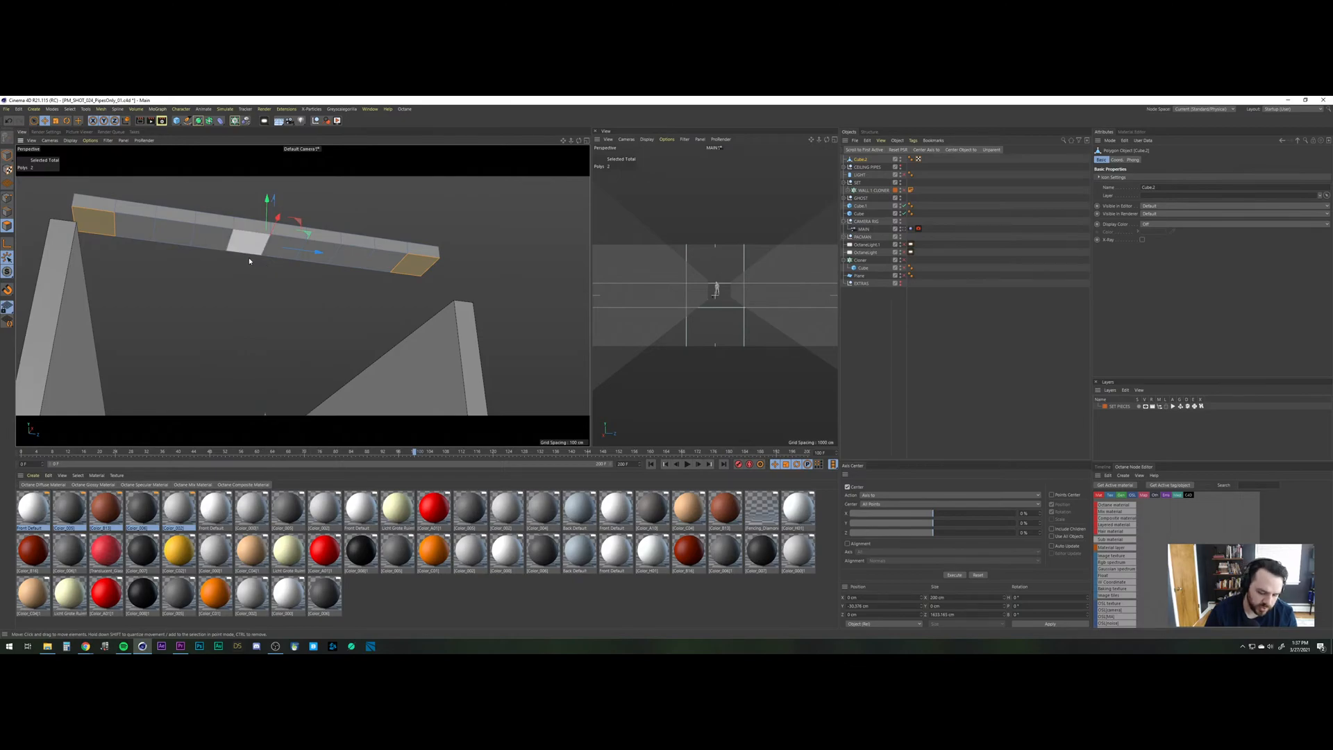
{"action": "key", "text": "m"}
{"action": "key", "text": "t"}
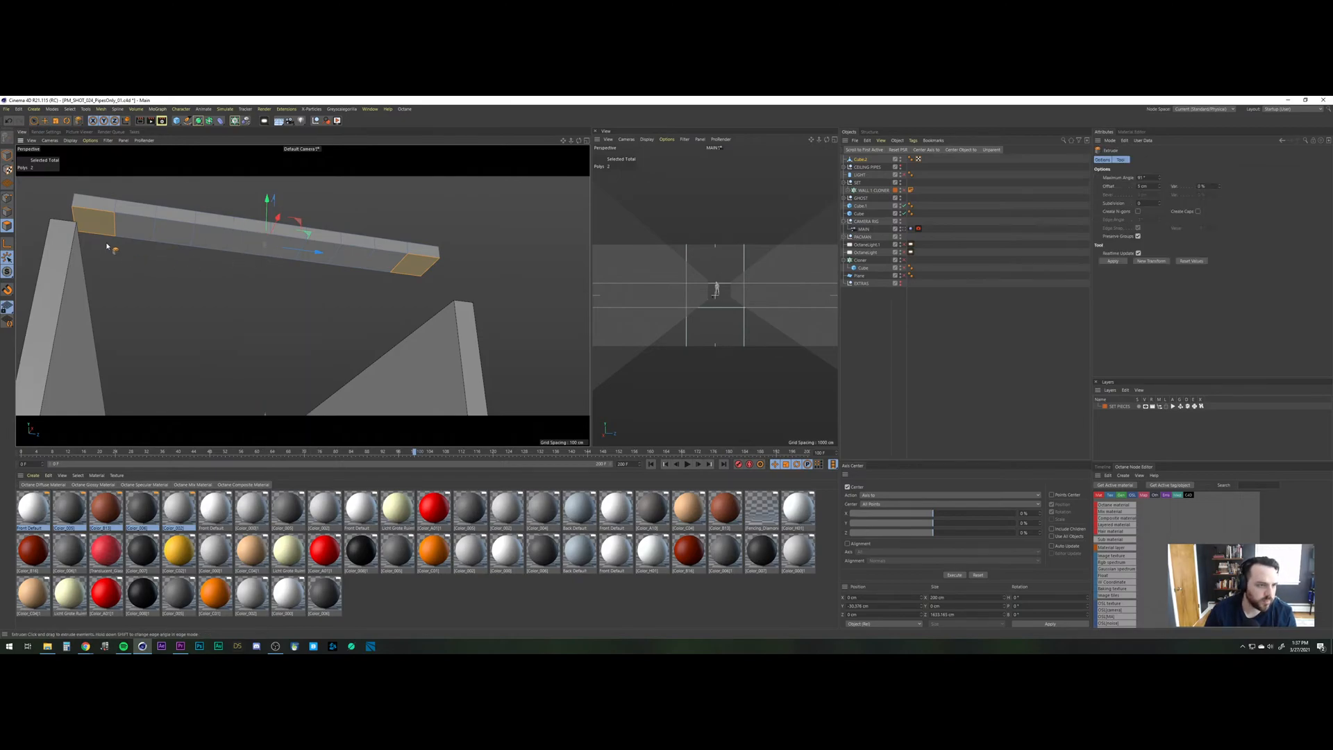
{"action": "left_click_drag", "start_coordinate": [104, 235], "coordinate": [264, 313]}
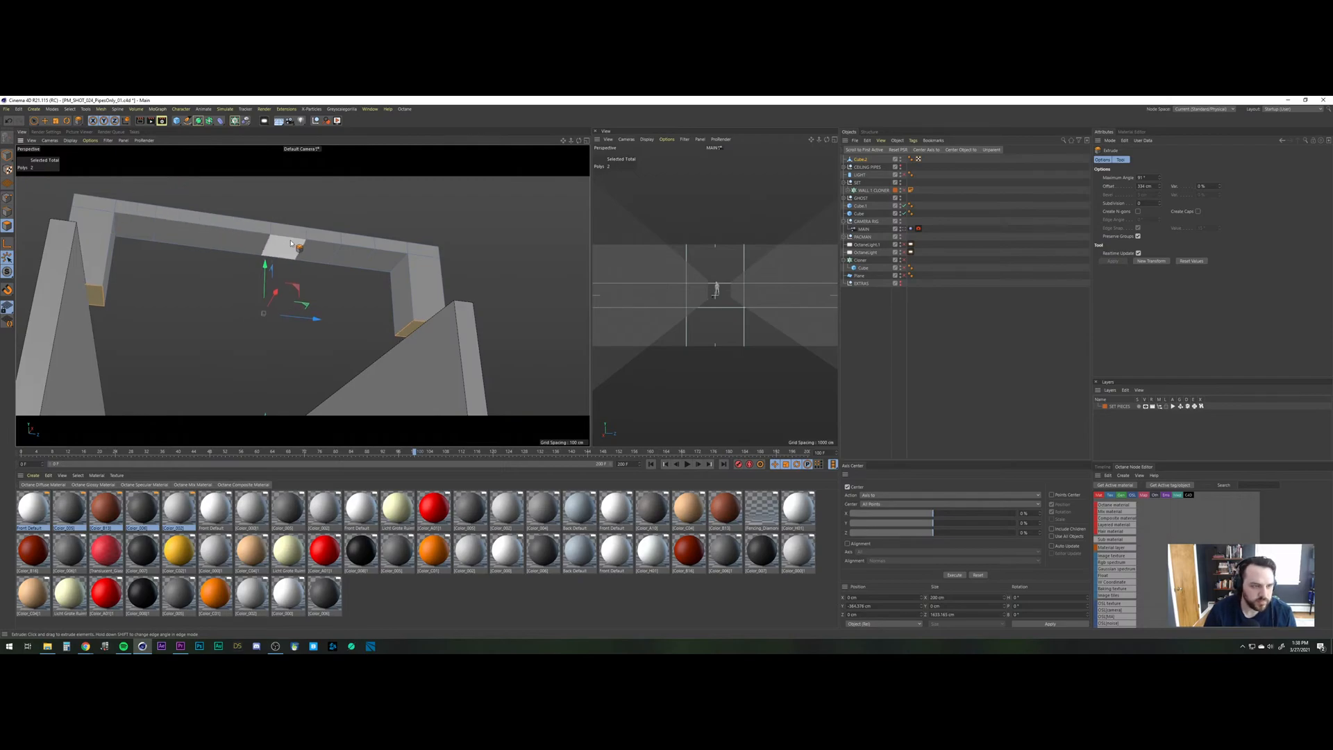
Try scaling the bottom polygons of the two legs wider along X in the Top view, and undo the scaling.
{"action": "key", "text": "t"}
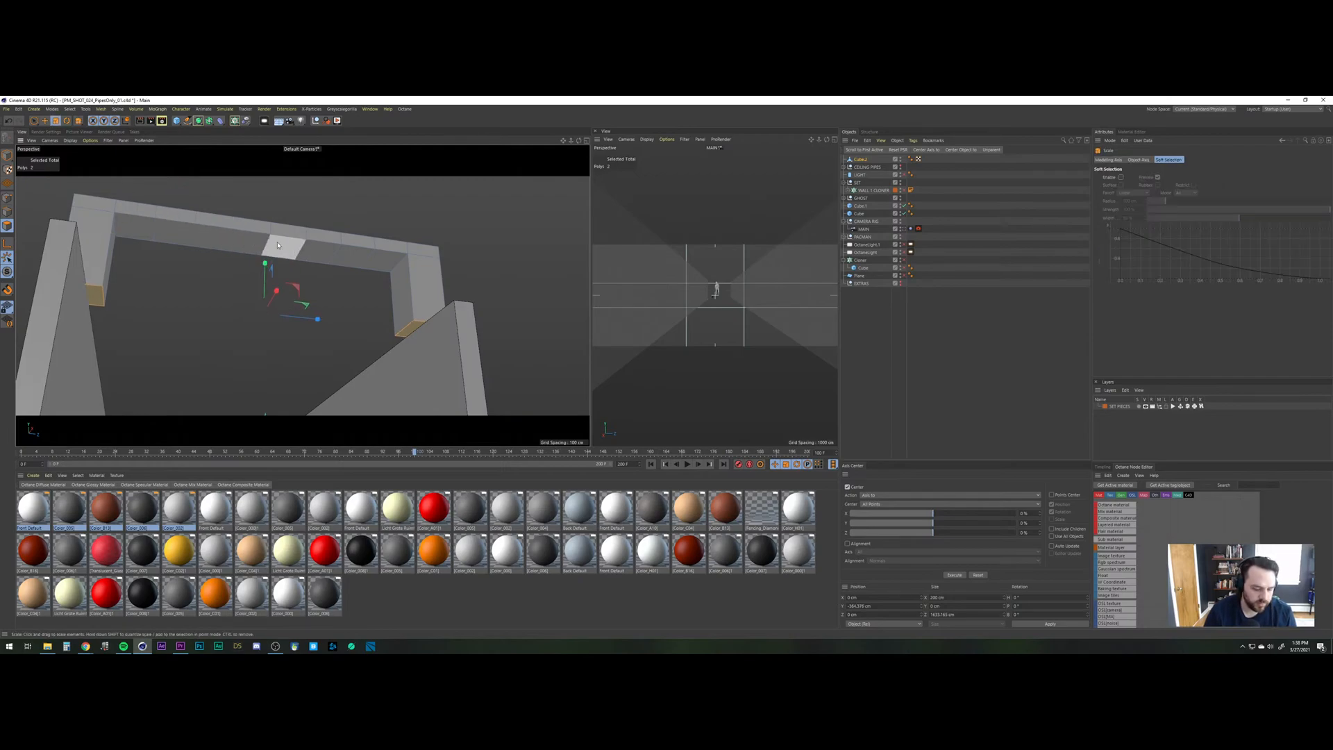
{"action": "middle_click", "coordinate": [397, 220]}
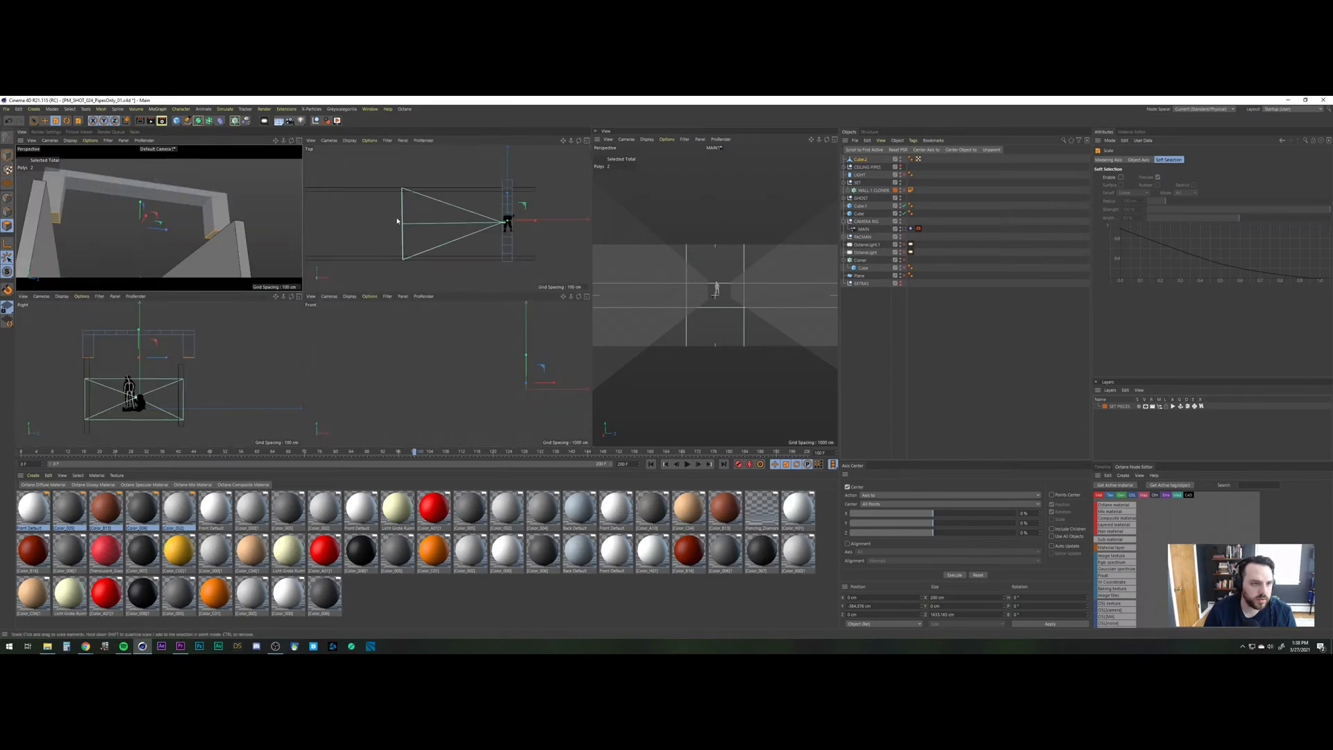
{"action": "scroll", "coordinate": [483, 210], "scroll_direction": "down", "scroll_amount": 8}
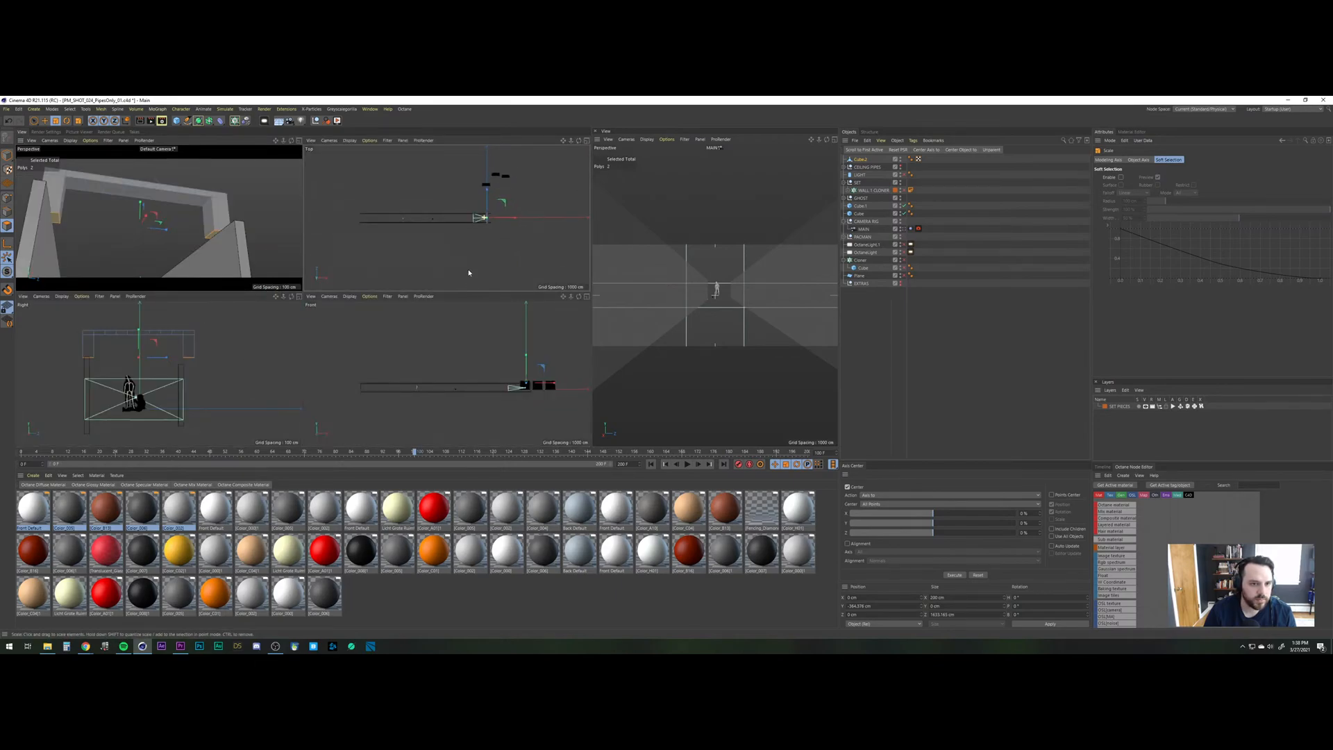
{"action": "middle_click_drag", "start_coordinate": [467, 234], "coordinate": [470, 256], "text": "alt"}
{"action": "left_click_drag", "start_coordinate": [515, 243], "coordinate": [563, 242]}
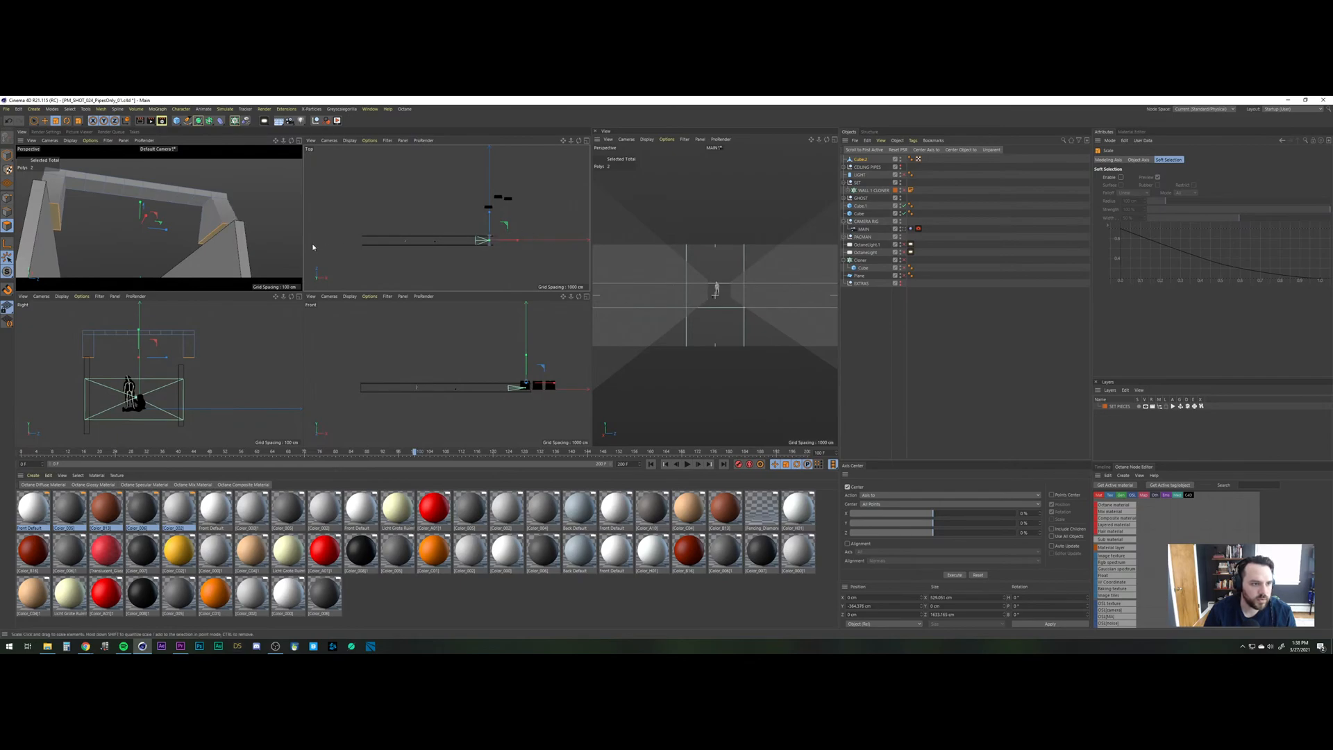
{"action": "key", "text": "ctrl+z"}
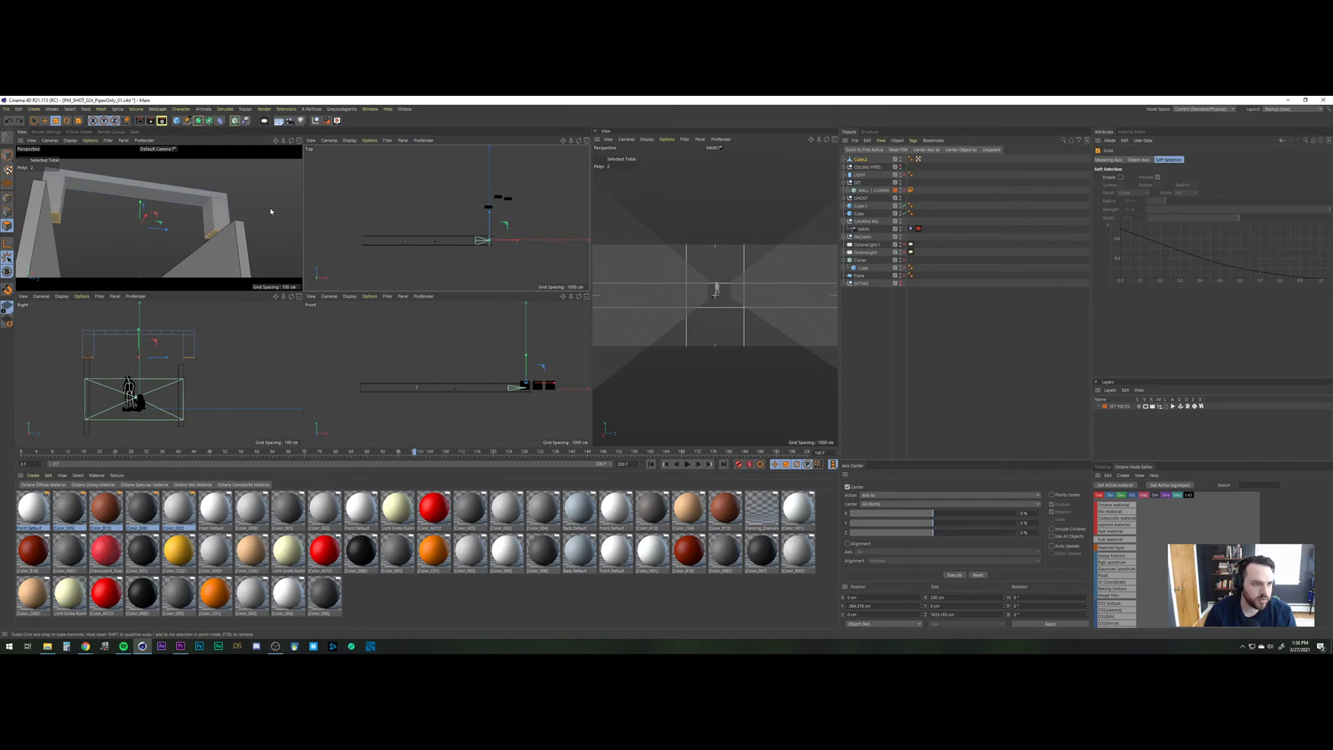
Stretch the whole ceiling frame along X to the full corridor length and move it to line up with the corridor in the Top view.
{"action": "left_click", "coordinate": [8, 157]}
{"action": "left_click_drag", "start_coordinate": [517, 241], "coordinate": [883, 241]}
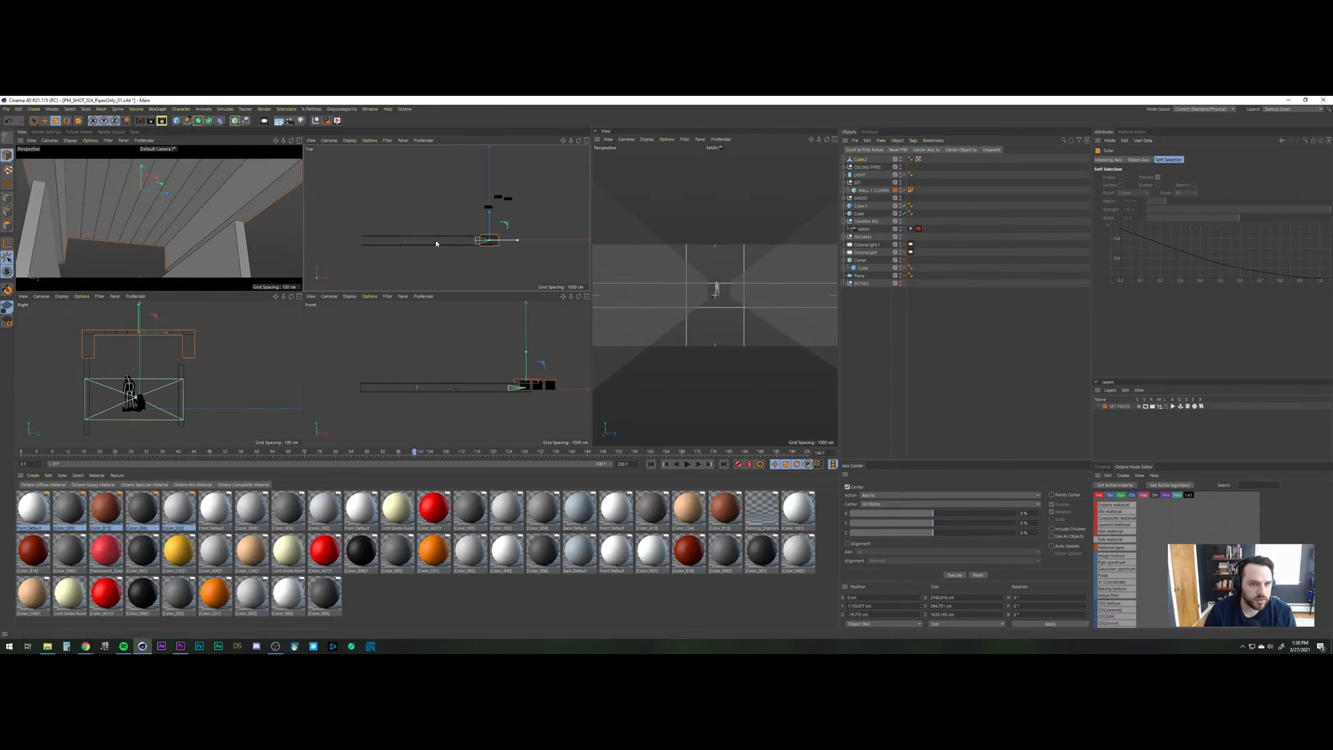
{"action": "key", "text": "e"}
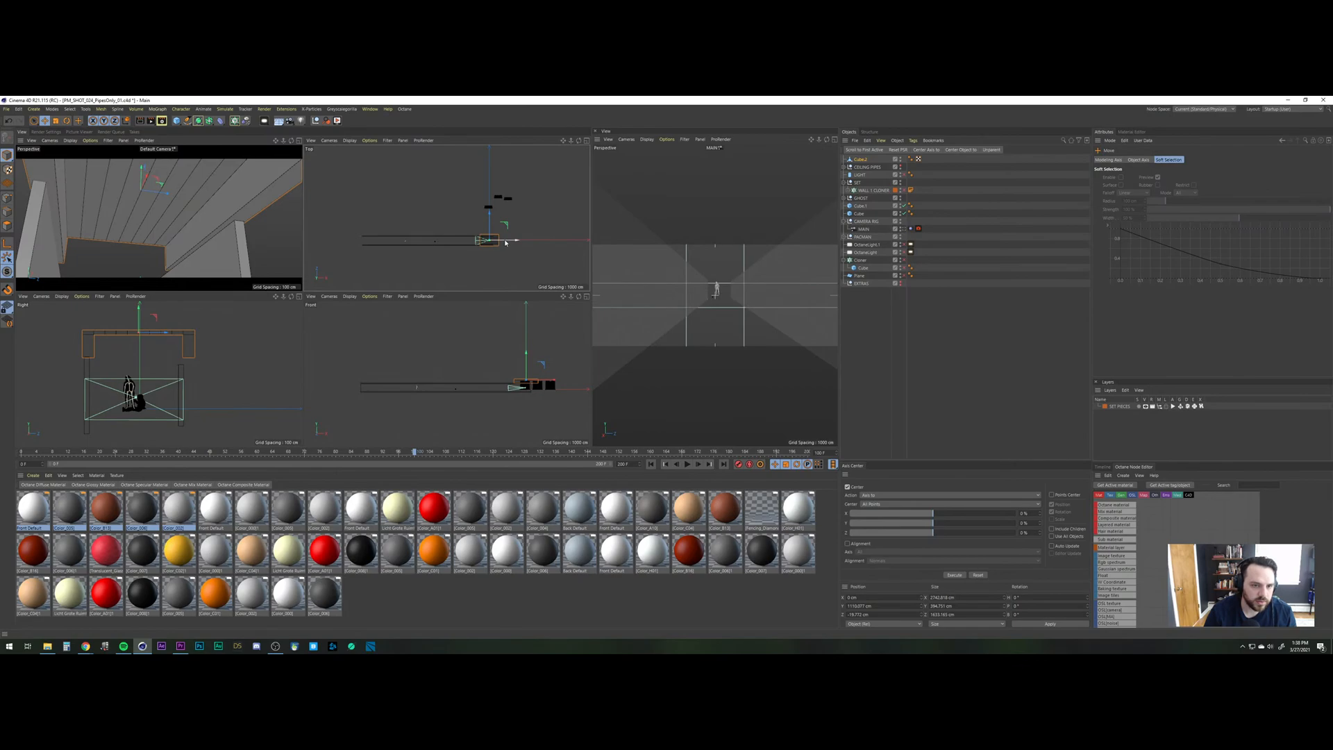
{"action": "left_click_drag", "start_coordinate": [506, 242], "coordinate": [625, 240]}
{"action": "key", "text": "t"}
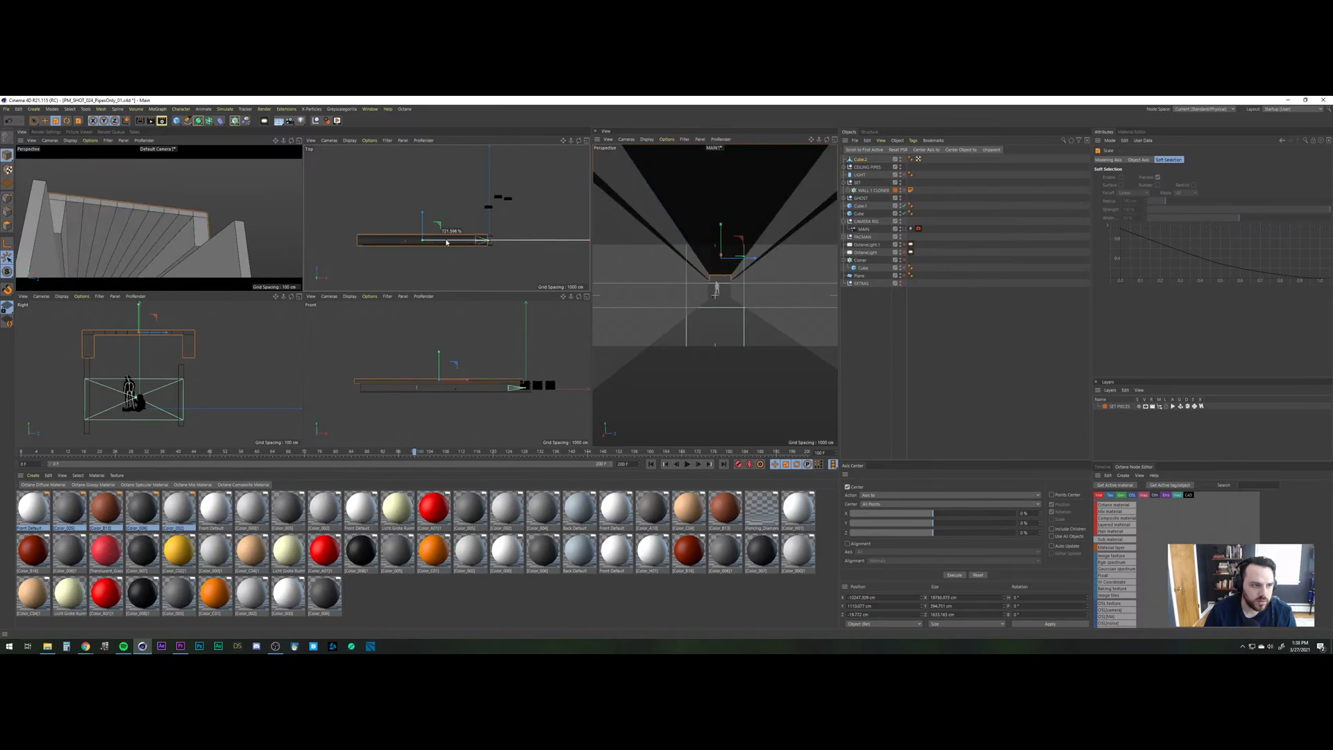
{"action": "key", "text": "e"}
{"action": "left_click_drag", "start_coordinate": [445, 242], "coordinate": [446, 242]}
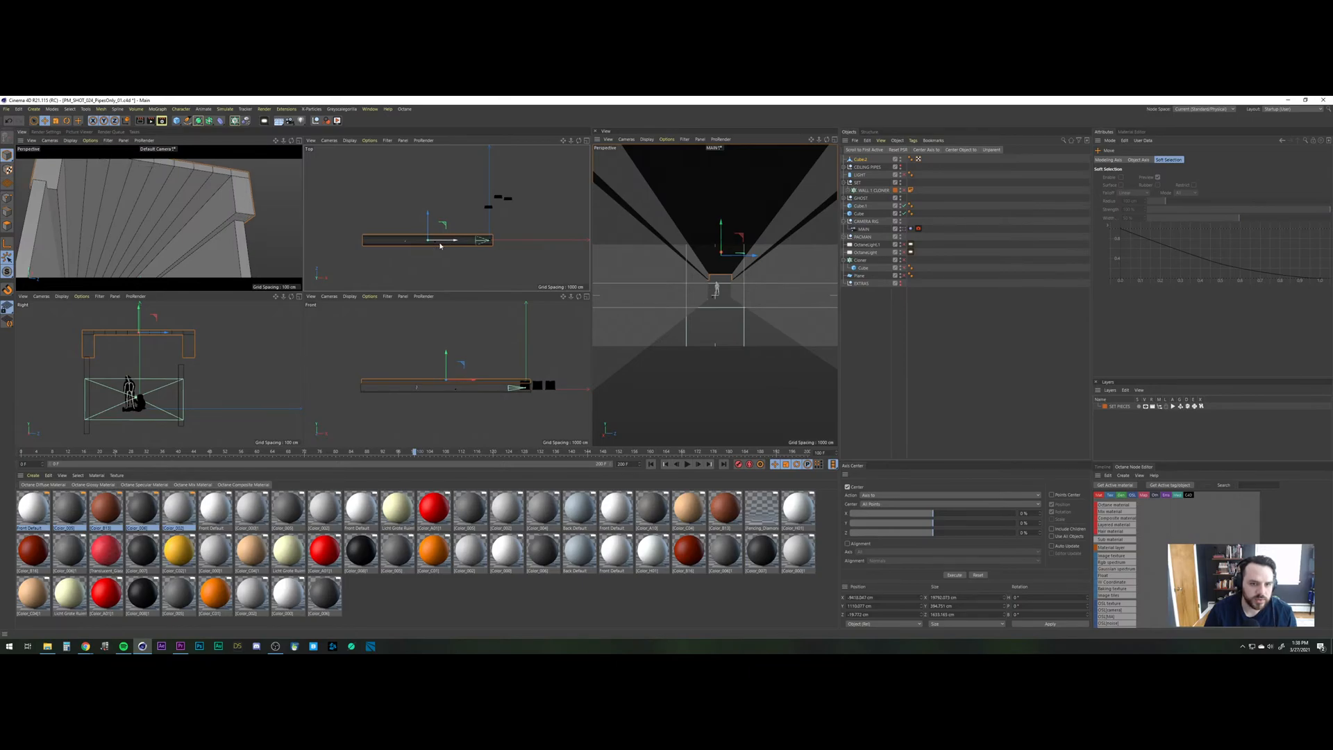
Rename the ceiling frame object as CEILING and save the project.
{"action": "left_click", "coordinate": [860, 159]}
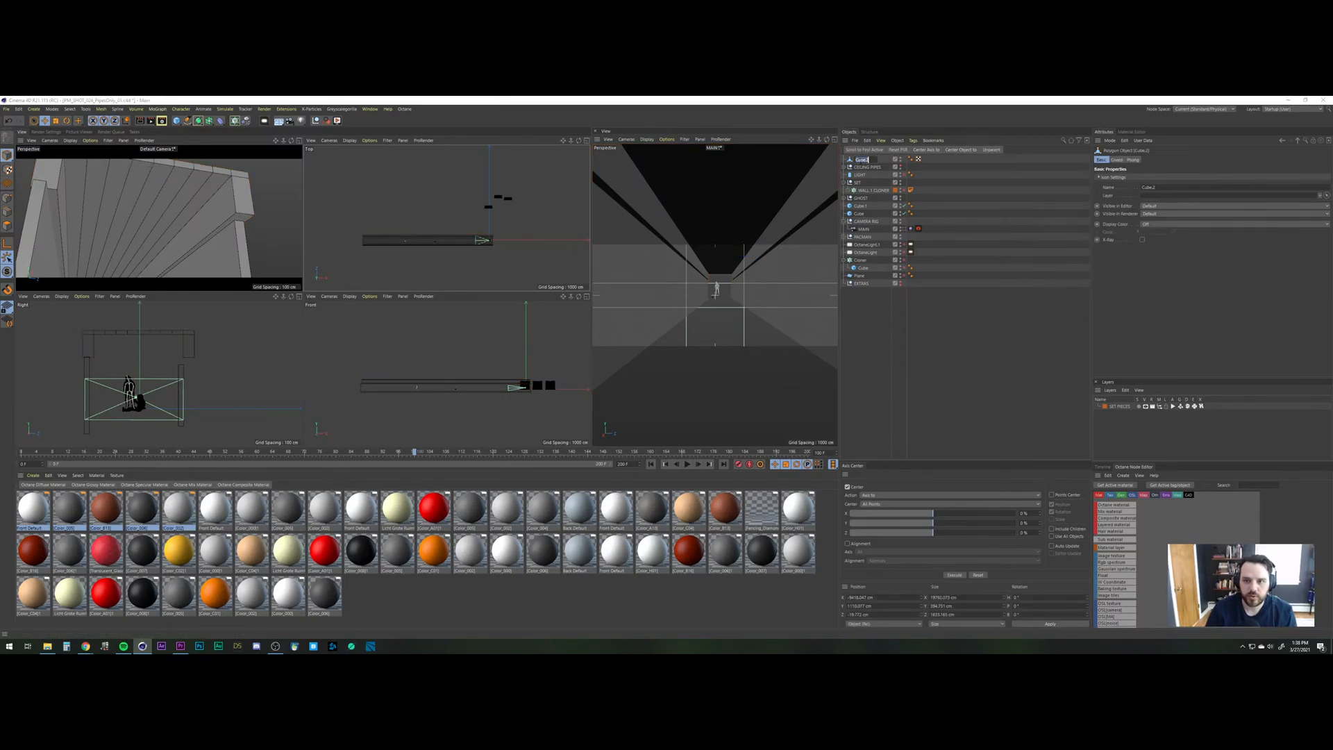
{"action": "double_click", "coordinate": [859, 159]}
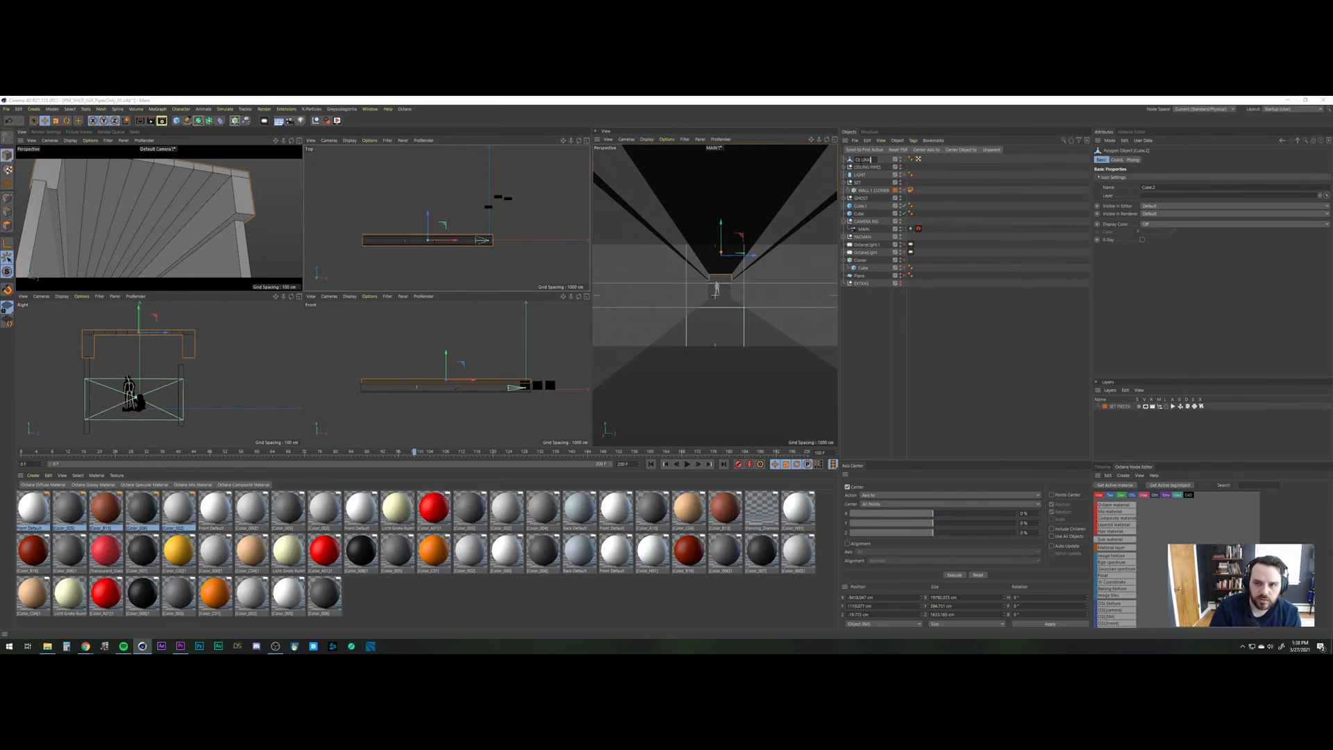
{"action": "type", "text": "CEILING"}
{"action": "key", "text": "Return"}
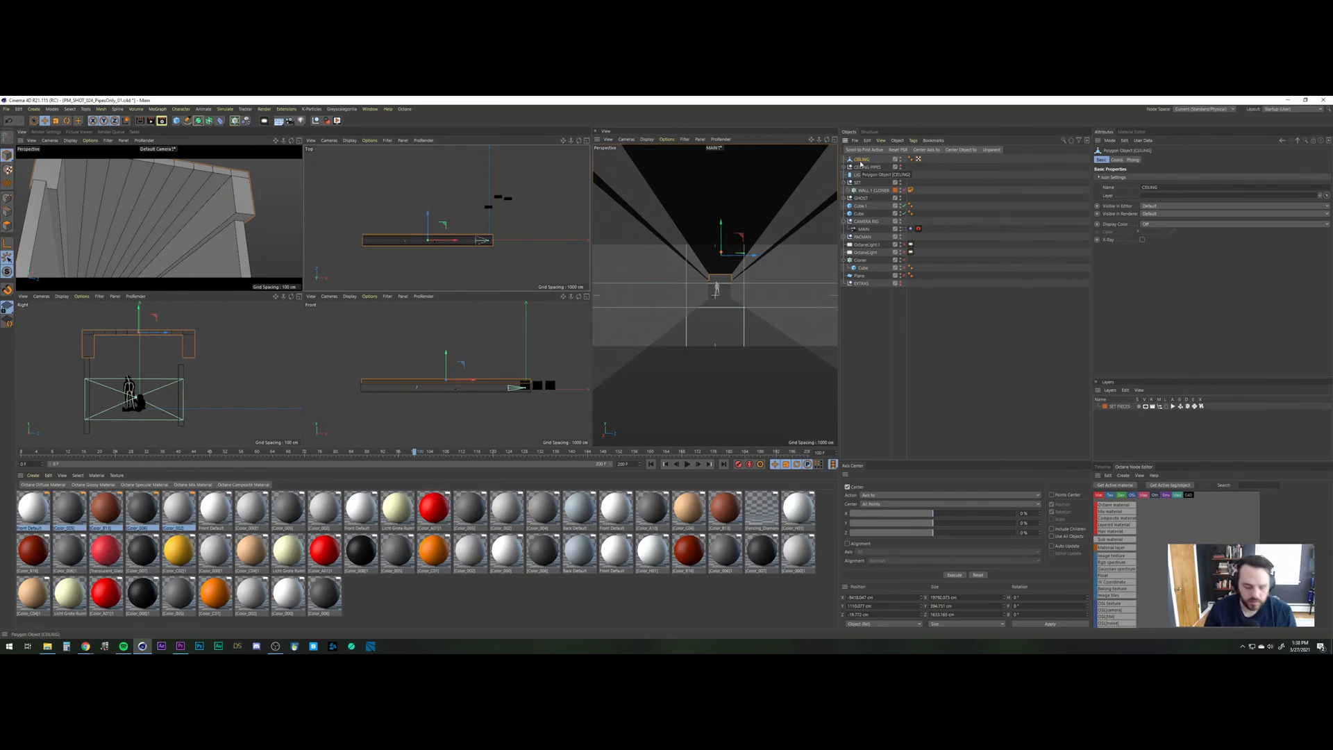
{"action": "key", "text": "ctrl+s"}
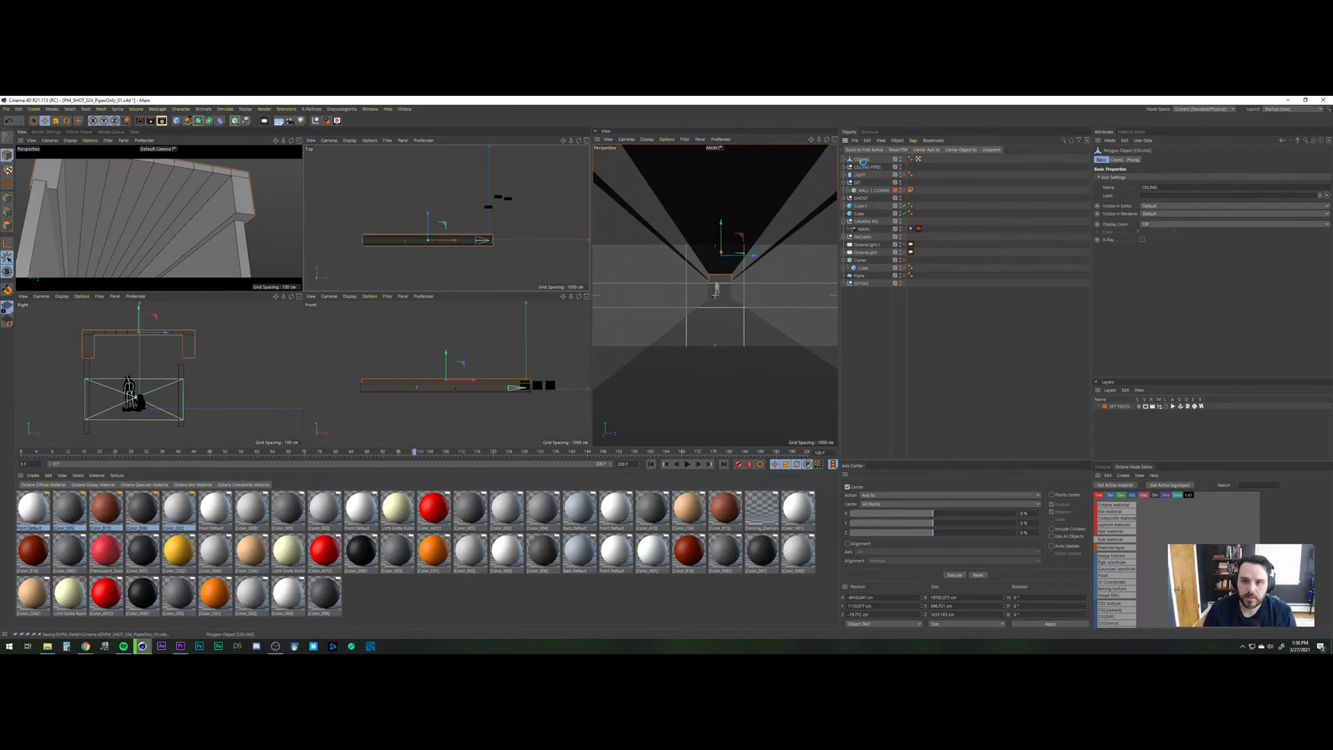
Switch to the open WakeUpHand shot project, paste the CEILING object and place it inside the SET group.
{"action": "key", "text": "v"}
{"action": "mouse_move", "coordinate": [136, 236]}
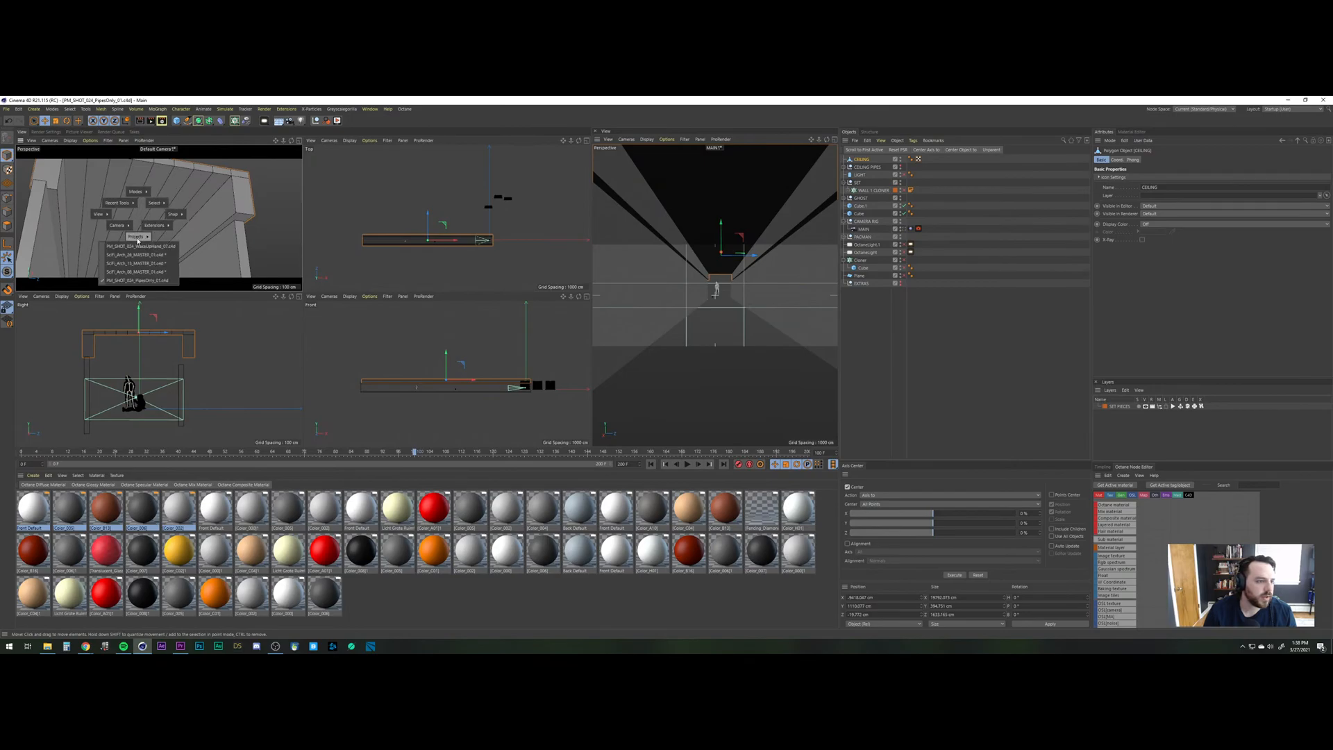
{"action": "left_click", "coordinate": [139, 245]}
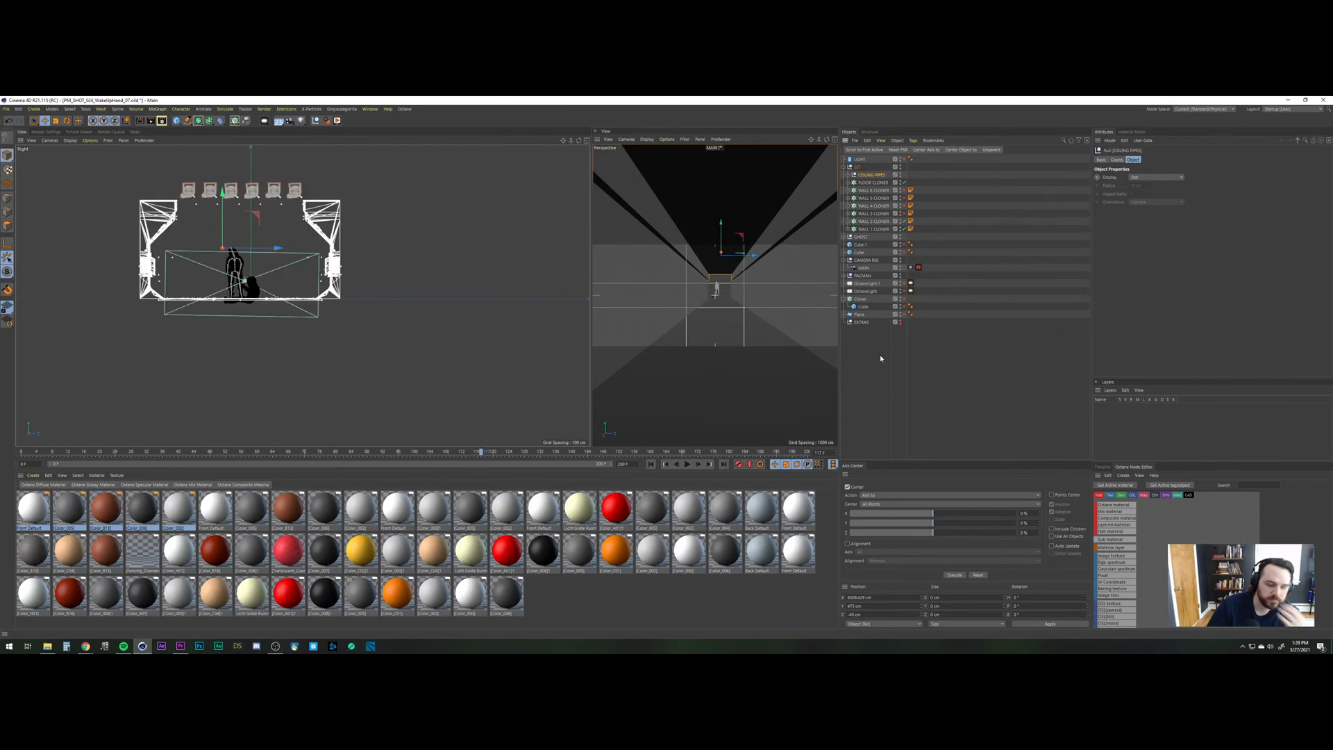
{"action": "left_click", "coordinate": [880, 356]}
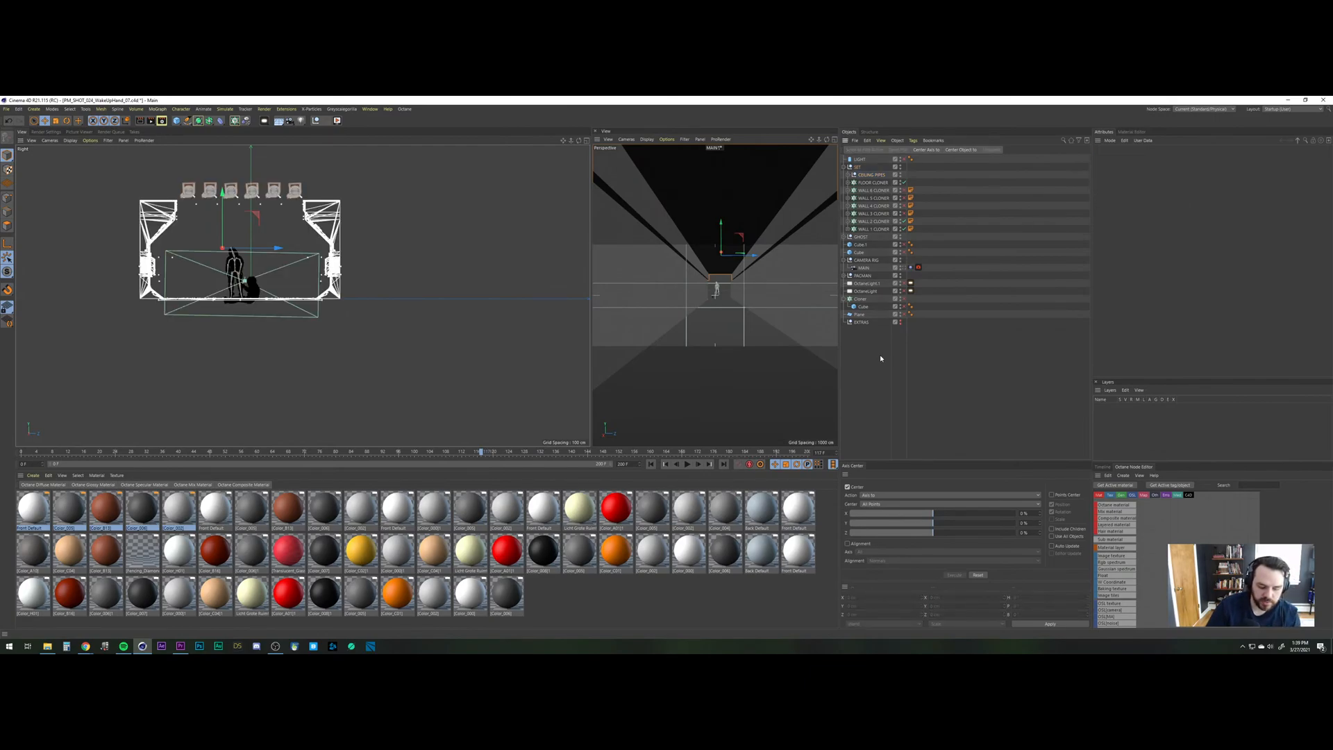
{"action": "key", "text": "ctrl+v"}
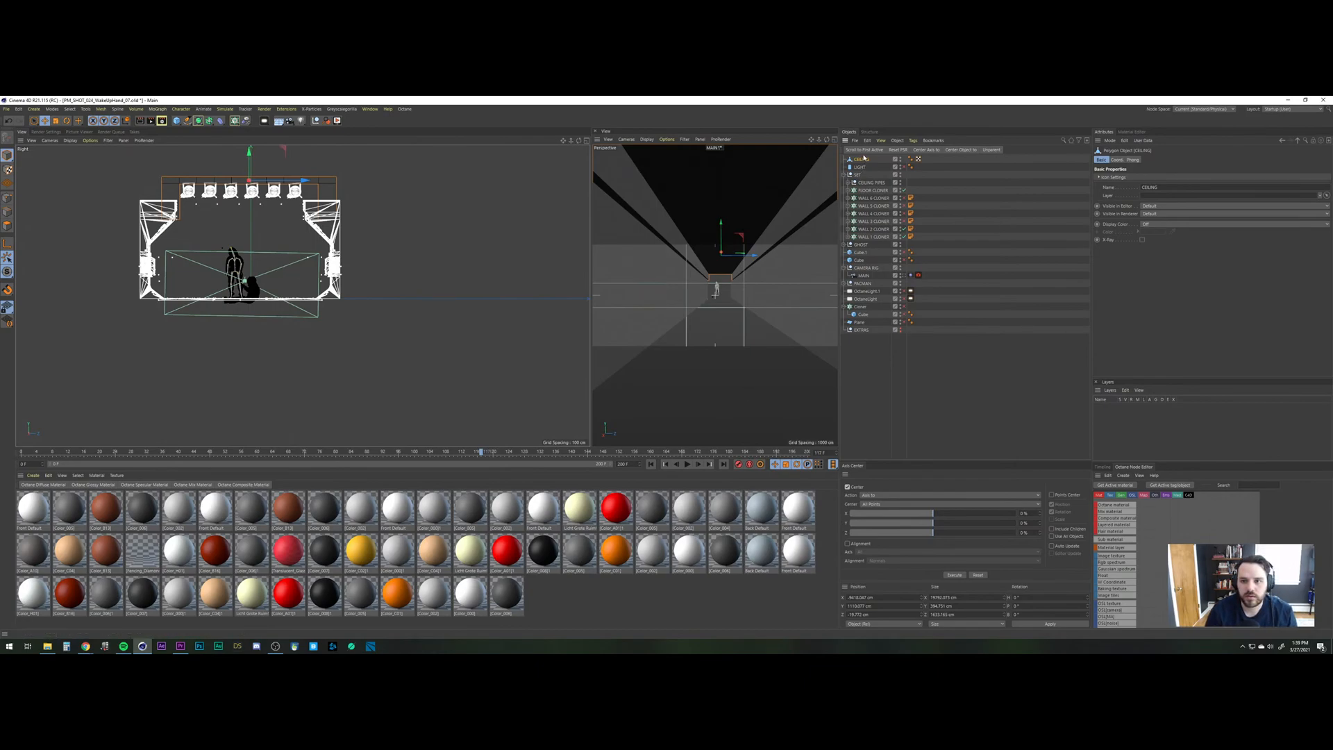
{"action": "left_click_drag", "start_coordinate": [860, 175], "coordinate": [865, 179]}
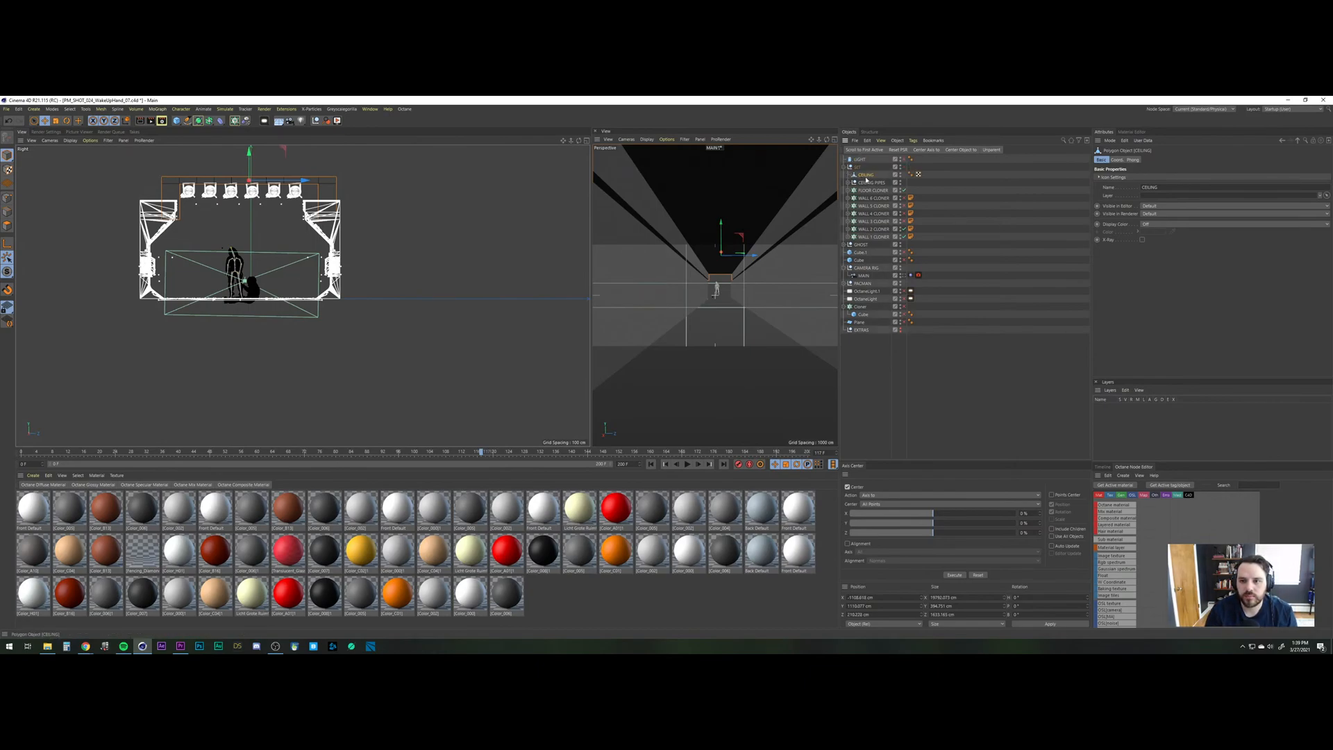
Subtract 40 cm from the CEILING object's Z position.
{"action": "left_click", "coordinate": [1117, 160]}
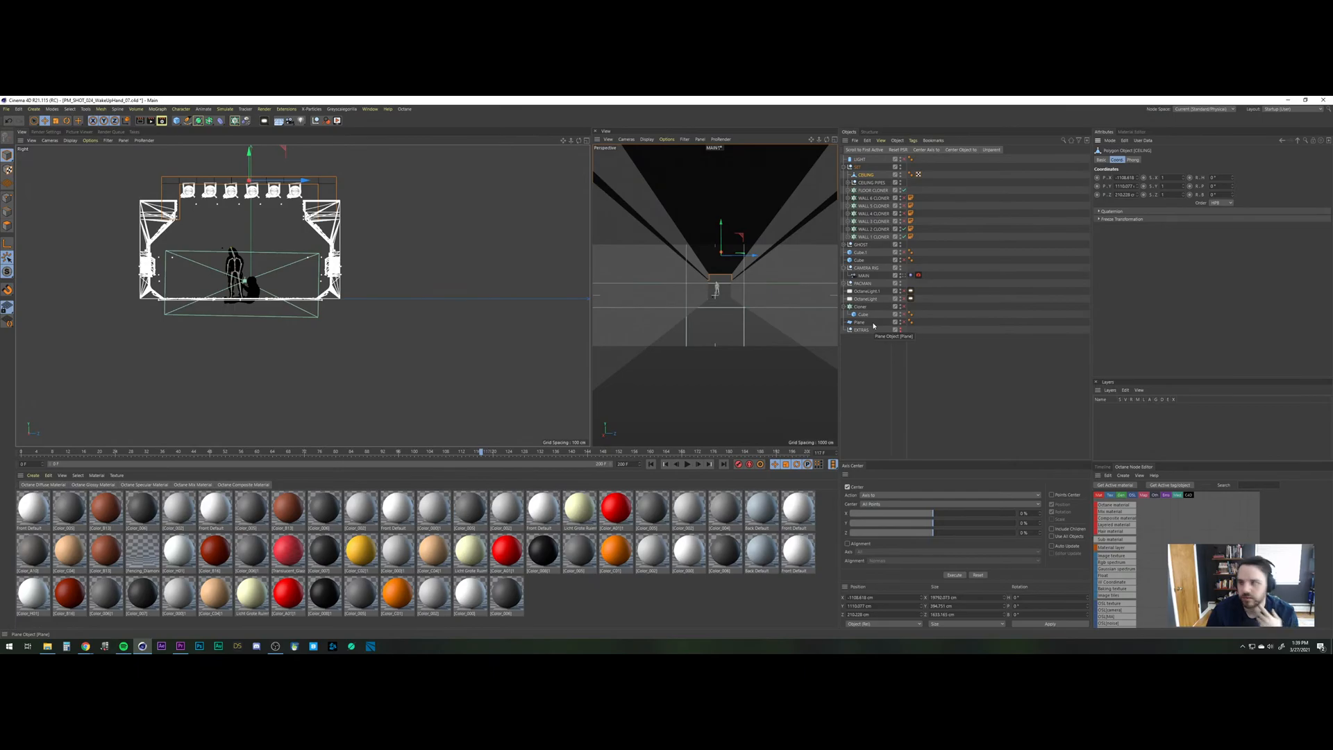
{"action": "left_click", "coordinate": [885, 359]}
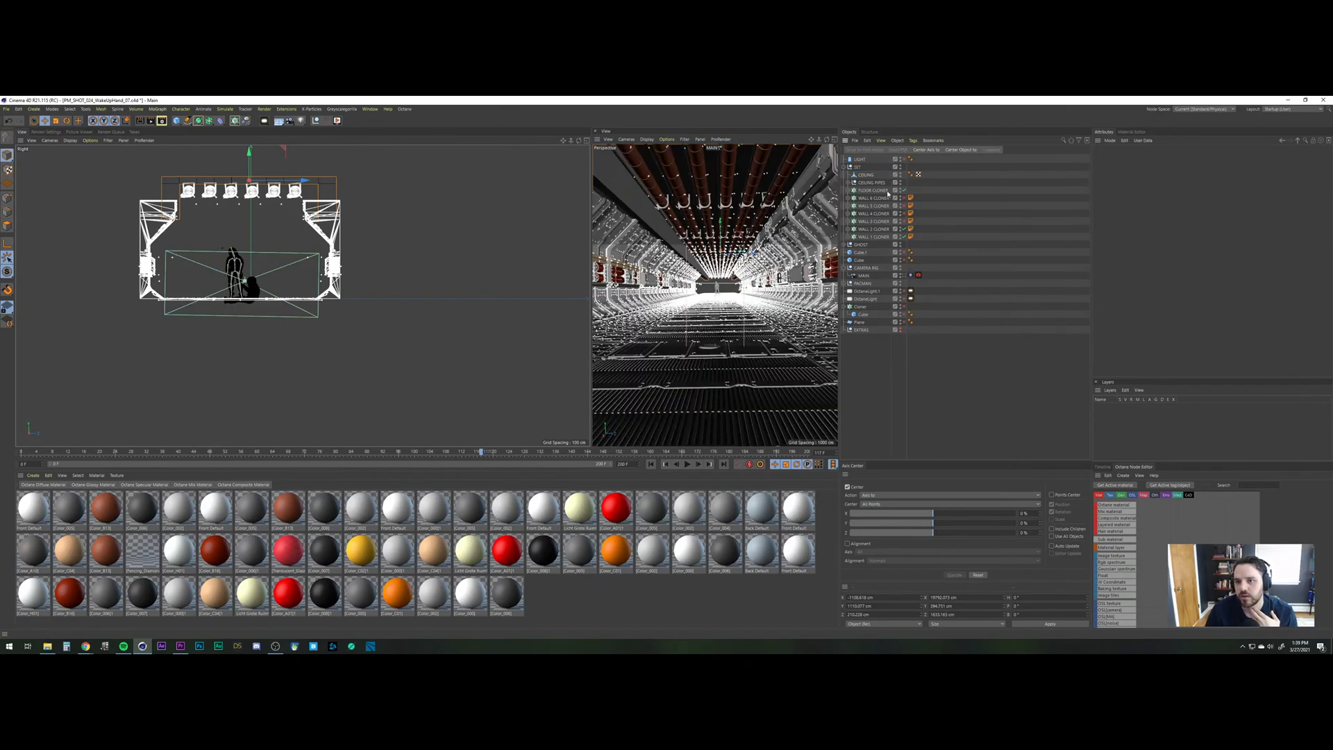
{"action": "left_click", "coordinate": [872, 175]}
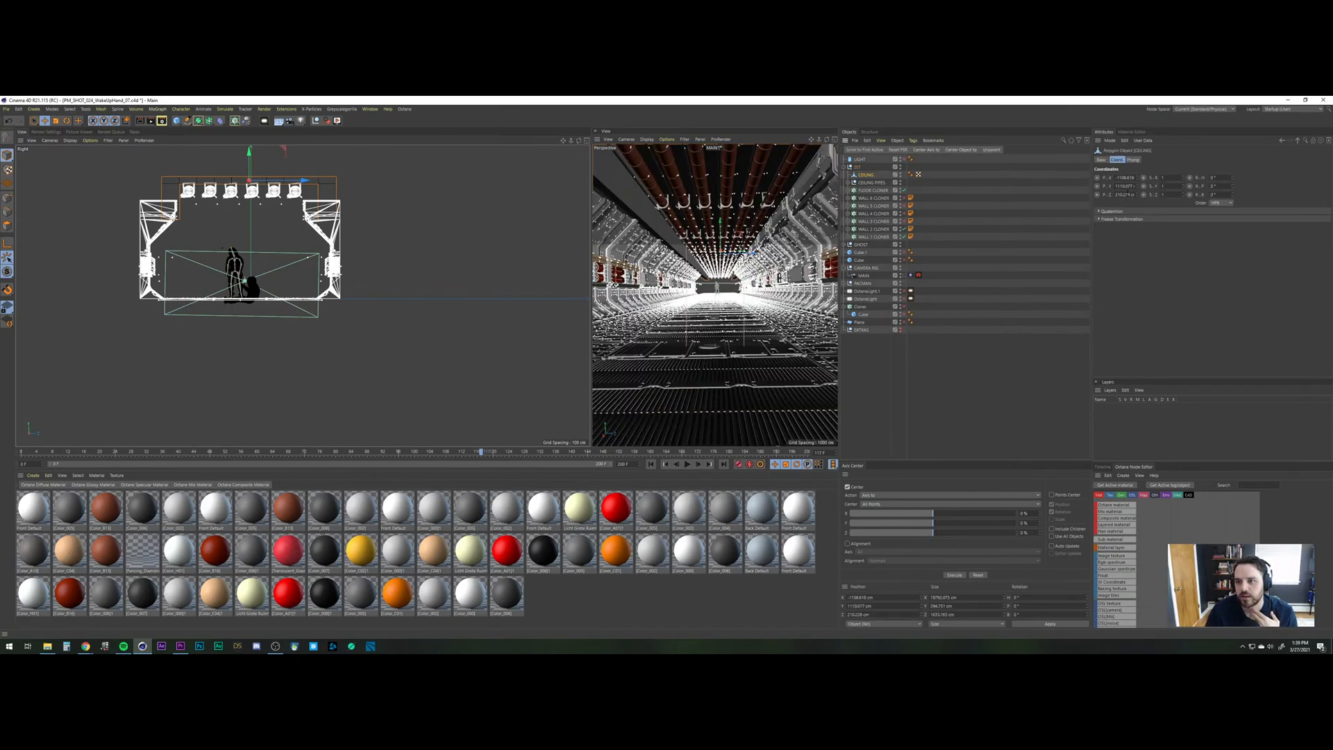
{"action": "left_click", "coordinate": [1125, 195]}
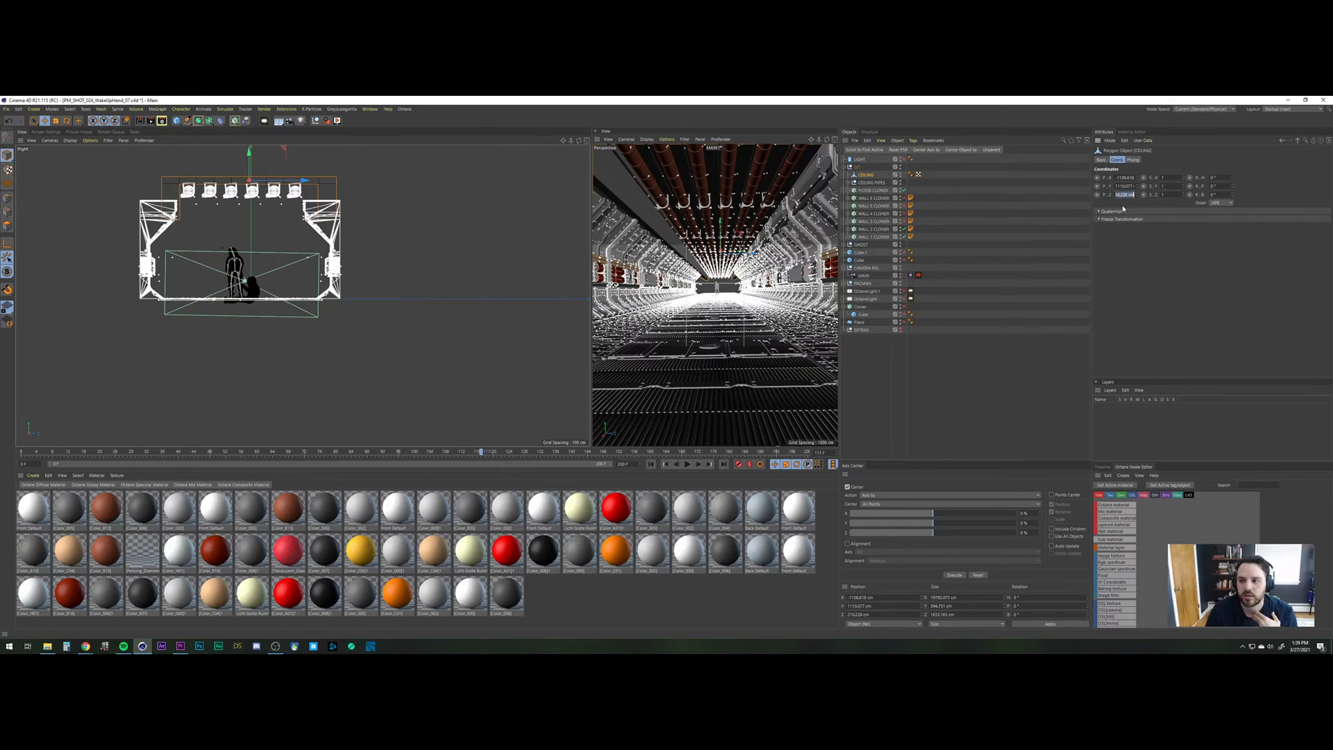
{"action": "left_click", "coordinate": [1130, 195]}
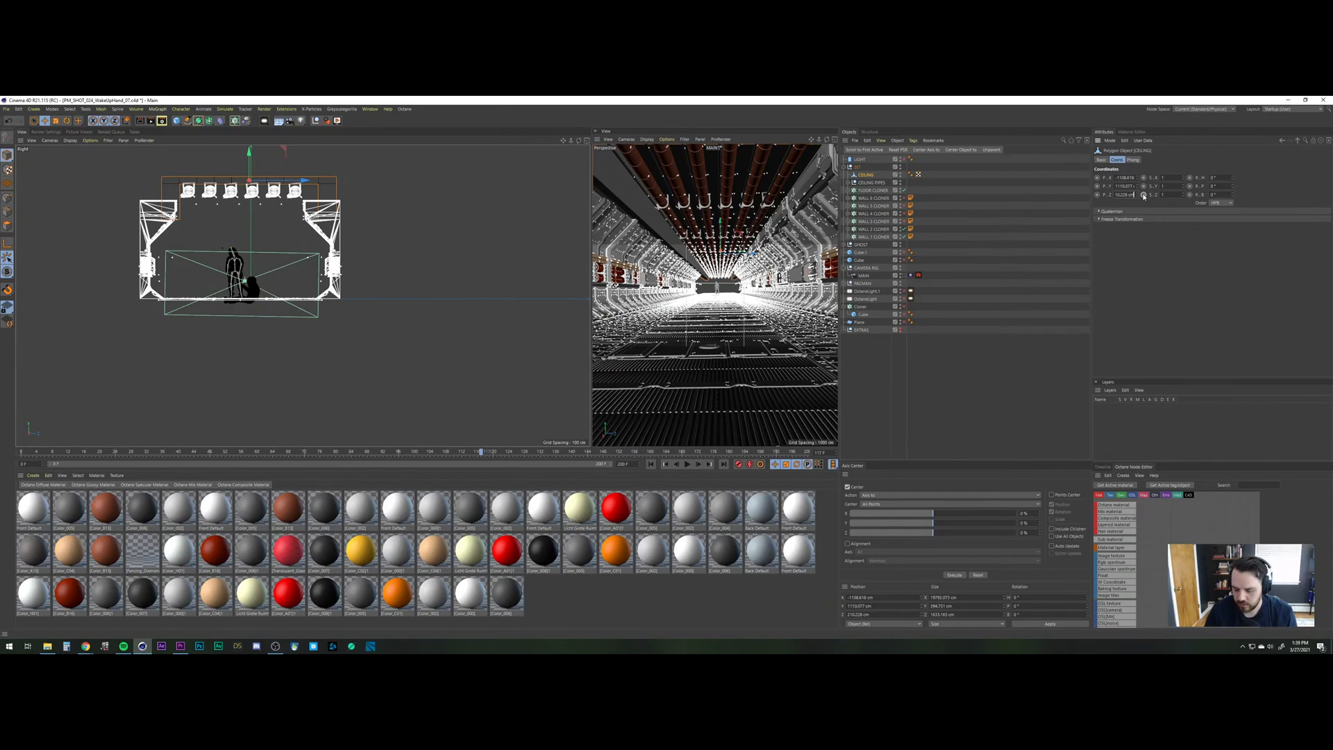
{"action": "type", "text": "-40"}
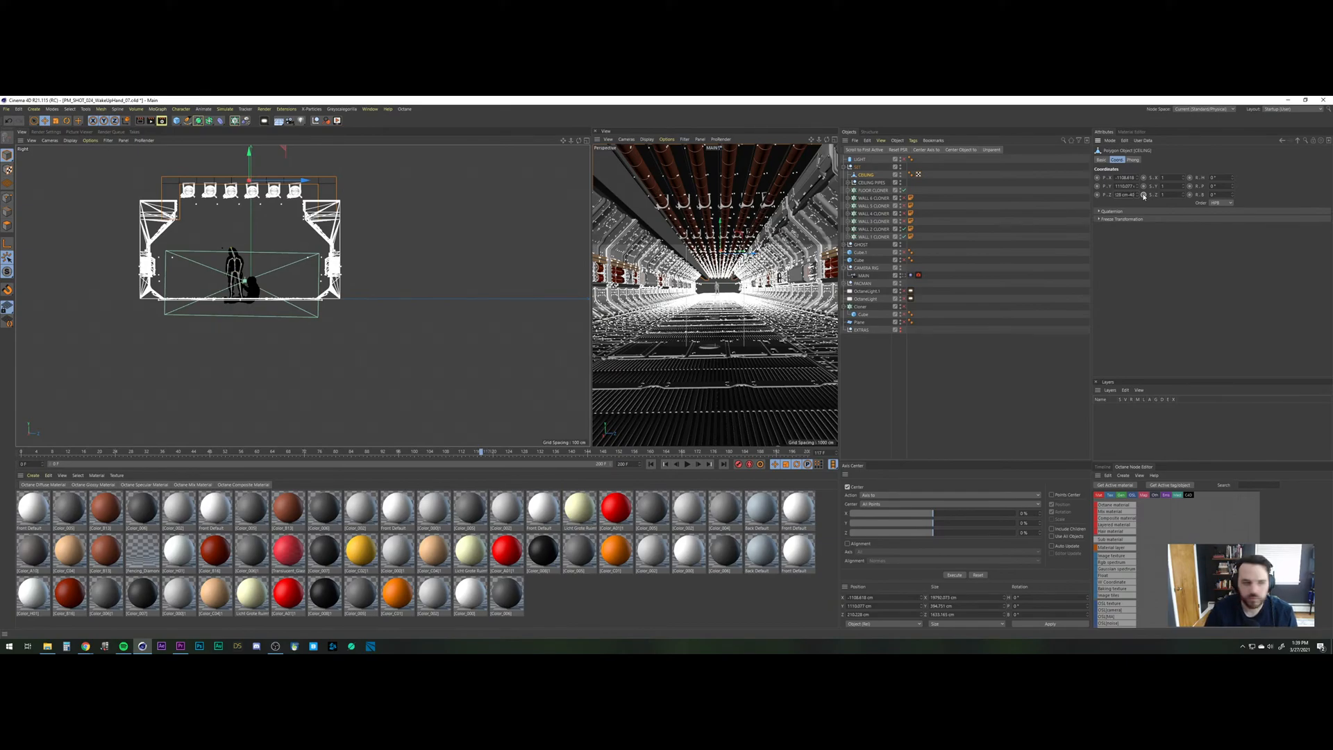
{"action": "key", "text": "Return"}
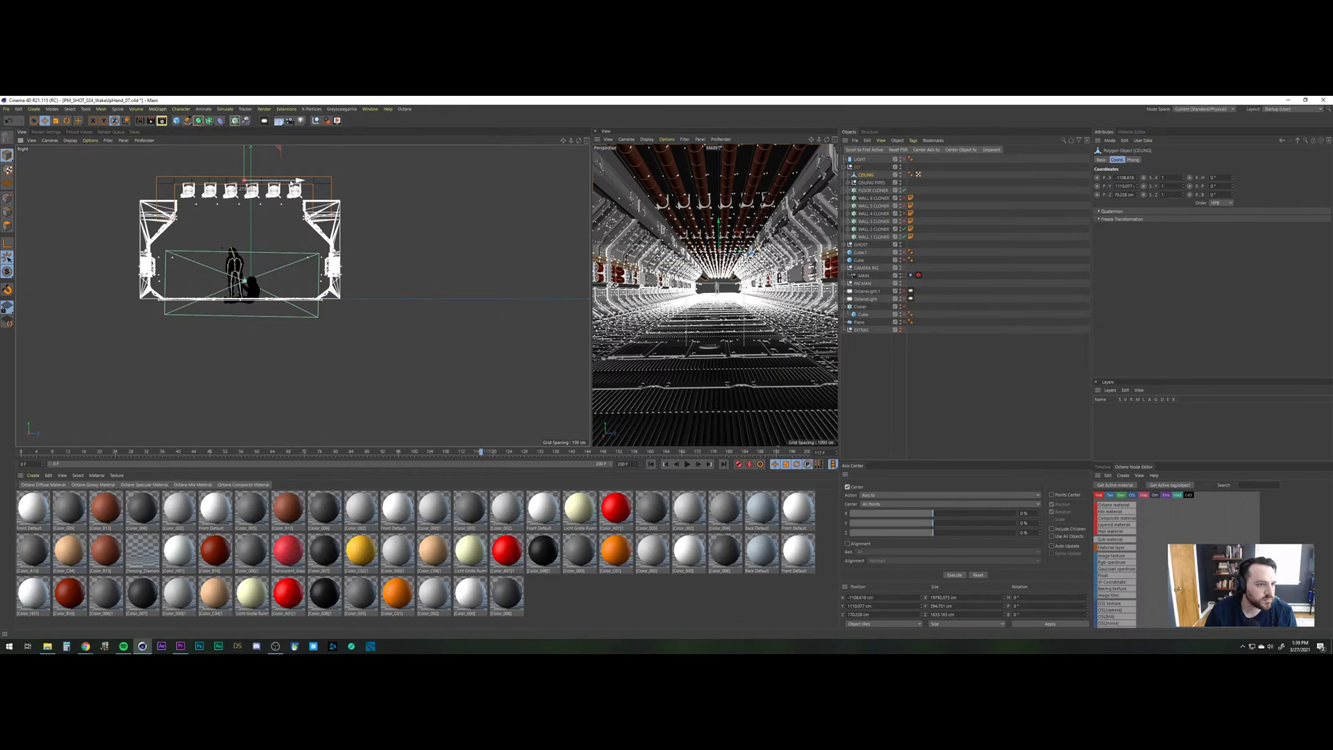
Centre the CEILING object over the corridor by sliding it along Z, adding 100 cm to its Z position and subtracting 50 cm.
{"action": "left_click_drag", "start_coordinate": [297, 182], "coordinate": [289, 181]}
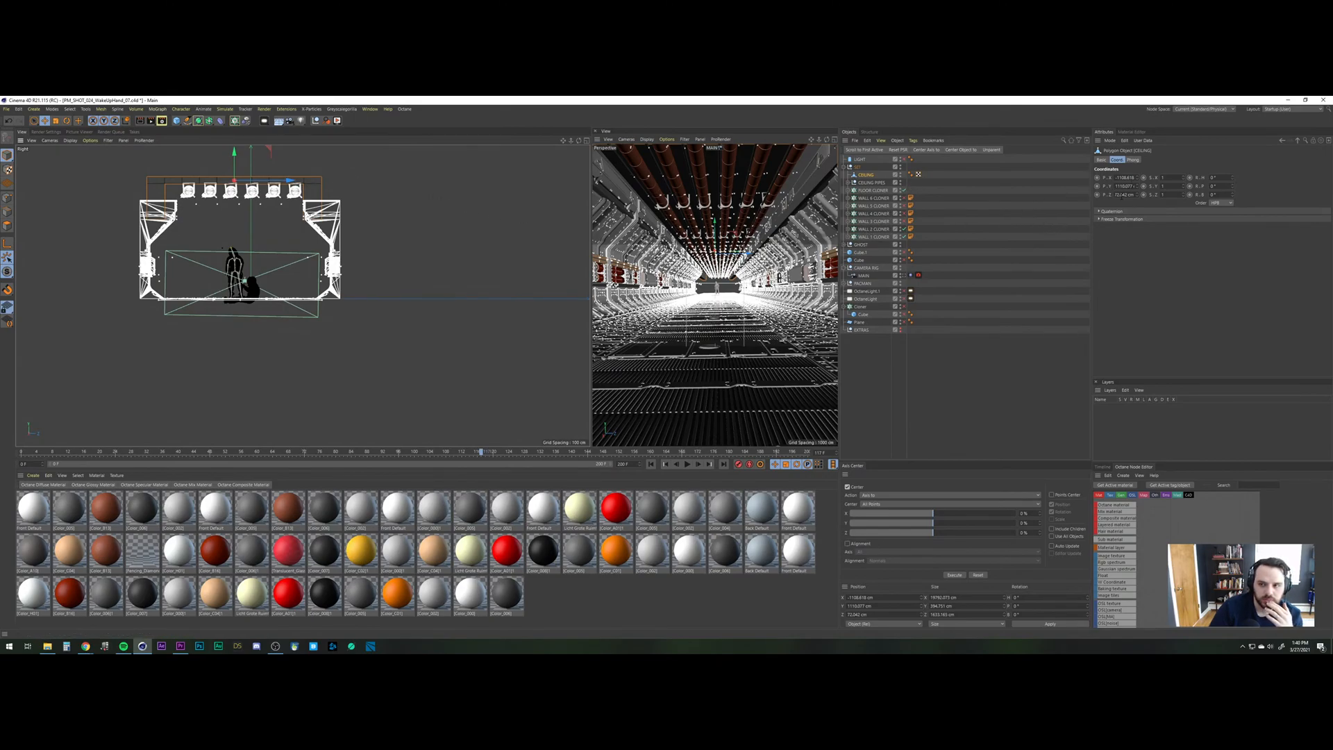
{"action": "double_click", "coordinate": [1121, 195]}
{"action": "left_click", "coordinate": [1133, 195]}
{"action": "type", "text": "+100"}
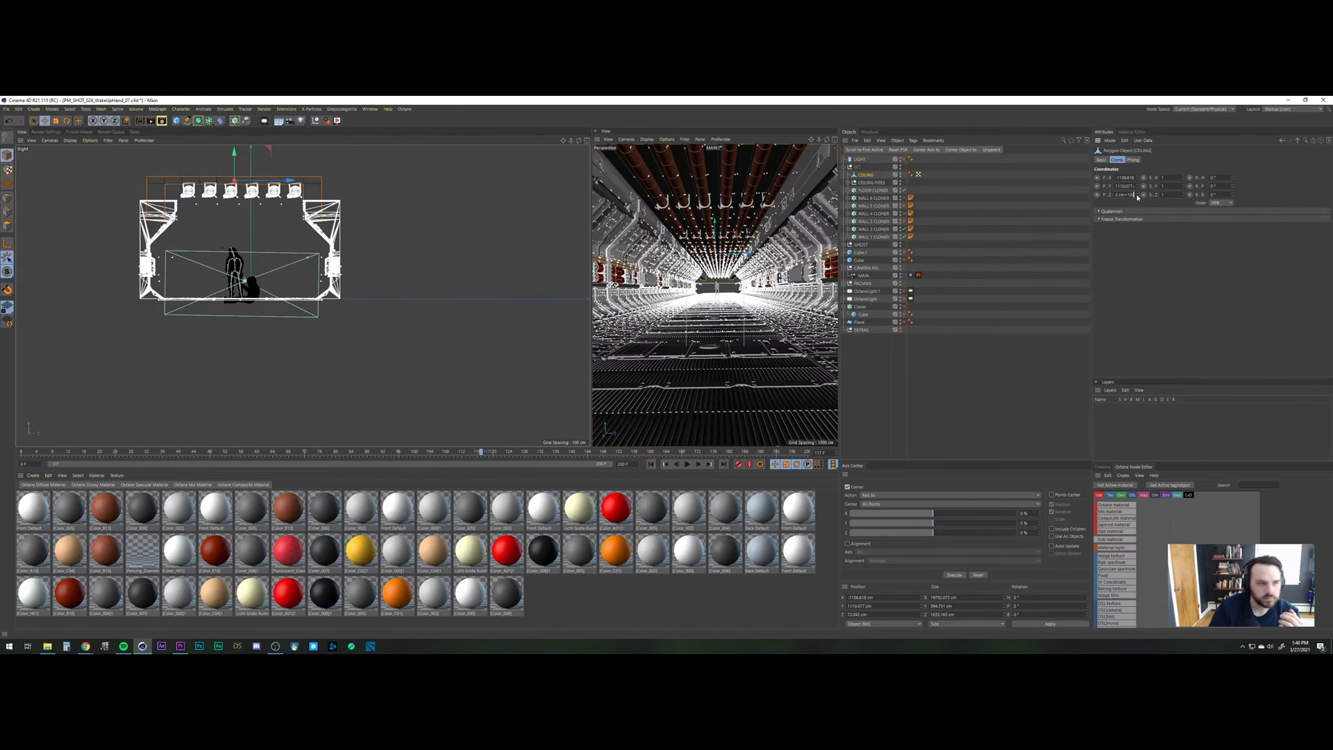
{"action": "key", "text": "Return"}
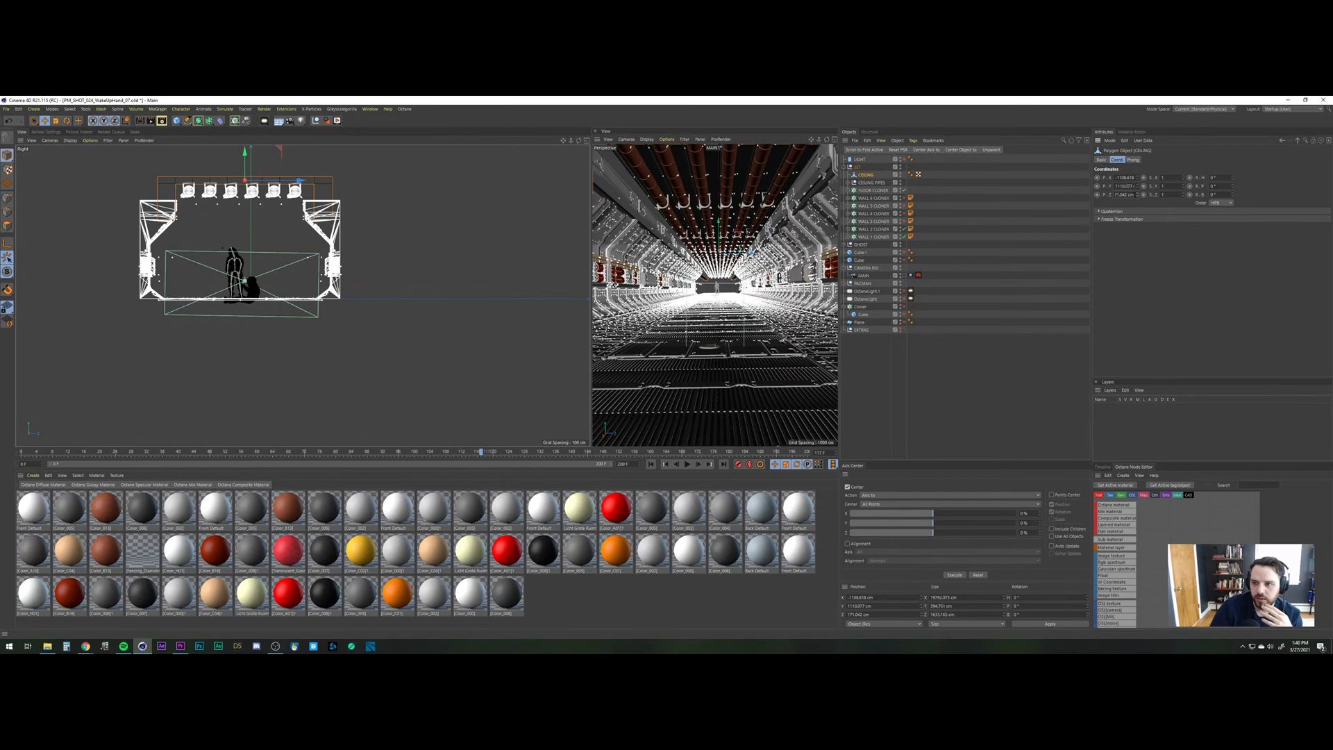
{"action": "type", "text": "-50"}
{"action": "key", "text": "Return"}
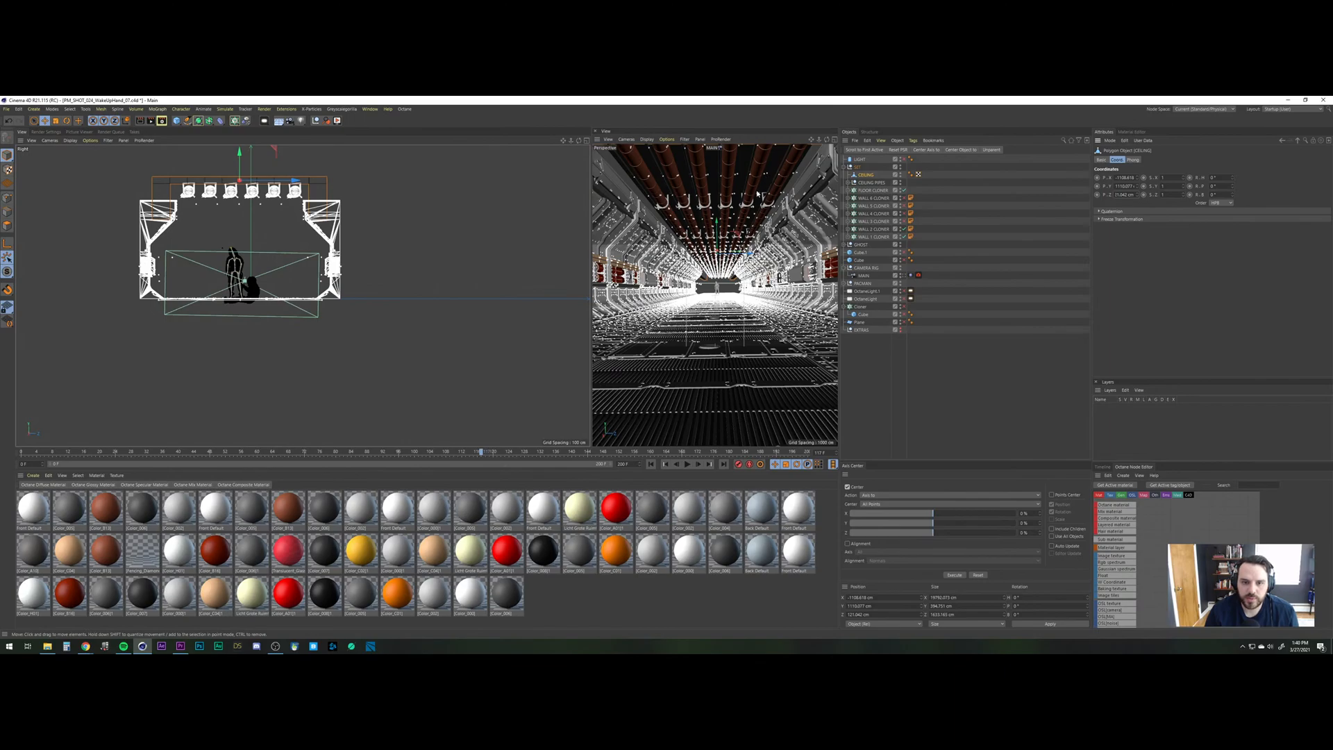
{"action": "left_click", "coordinate": [586, 141]}
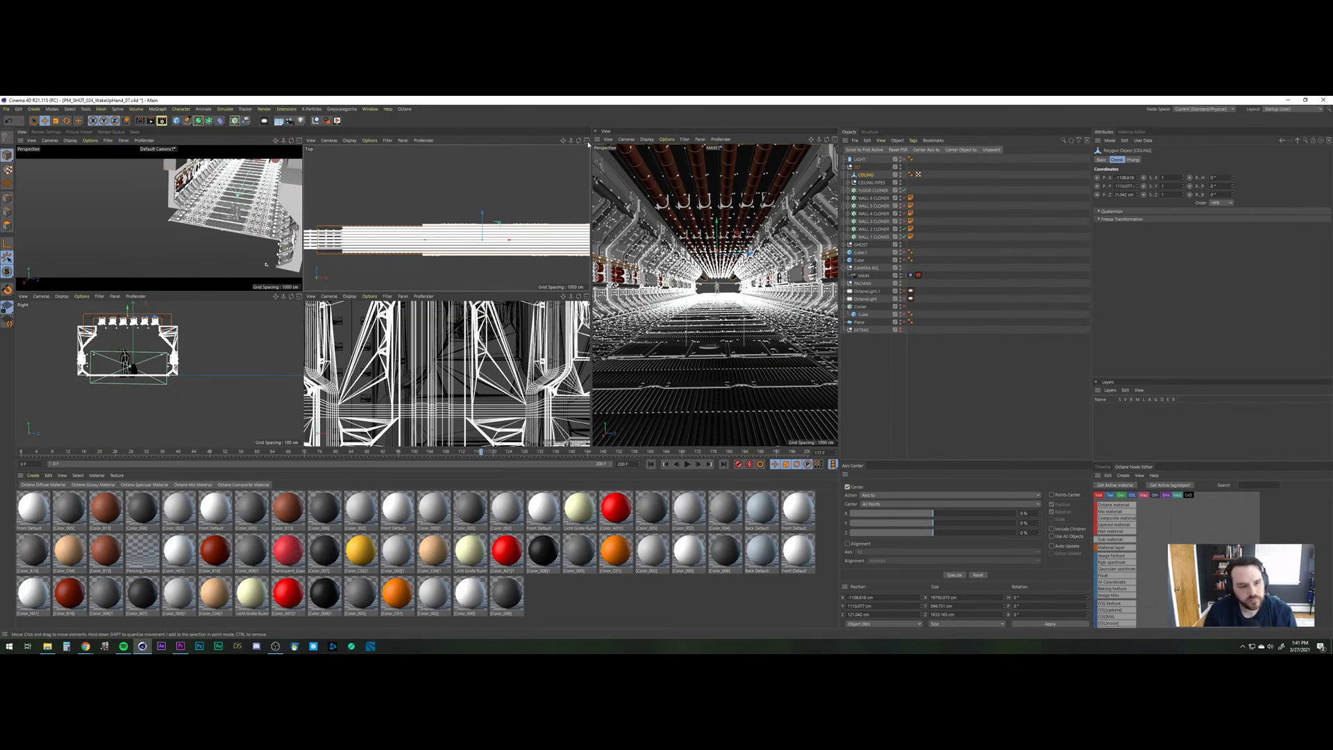
{"action": "scroll", "coordinate": [588, 144], "scroll_direction": "down", "scroll_amount": 6}
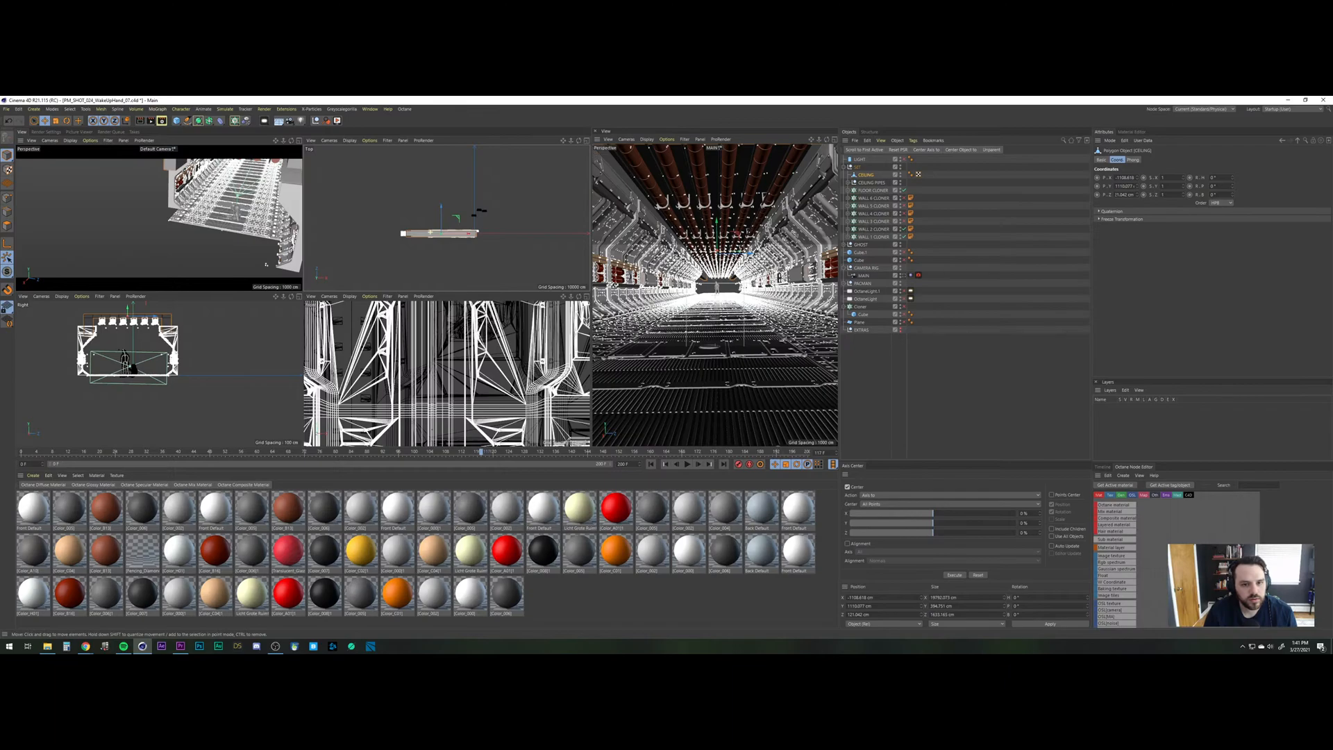
{"action": "scroll", "coordinate": [431, 232], "scroll_direction": "up", "scroll_amount": 10}
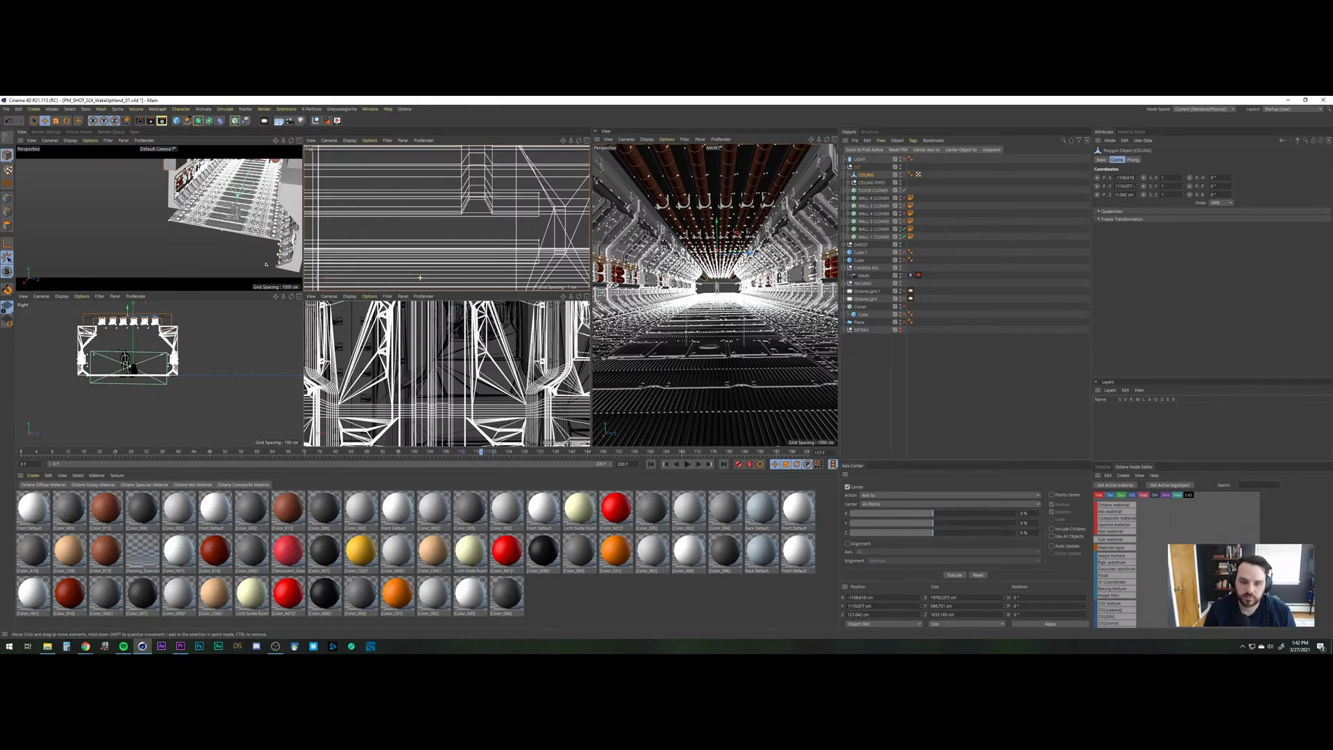
{"action": "key", "text": "h"}
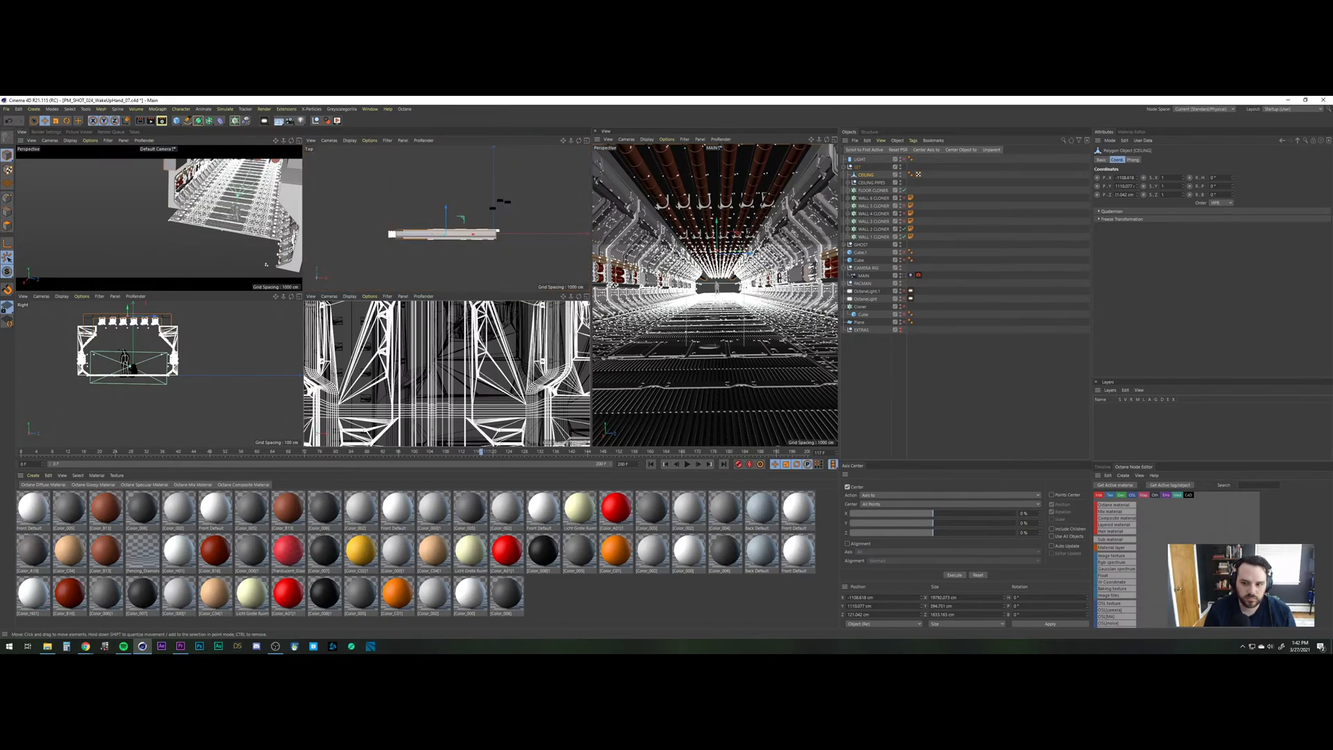
{"action": "scroll", "coordinate": [431, 235], "scroll_direction": "up", "scroll_amount": 5}
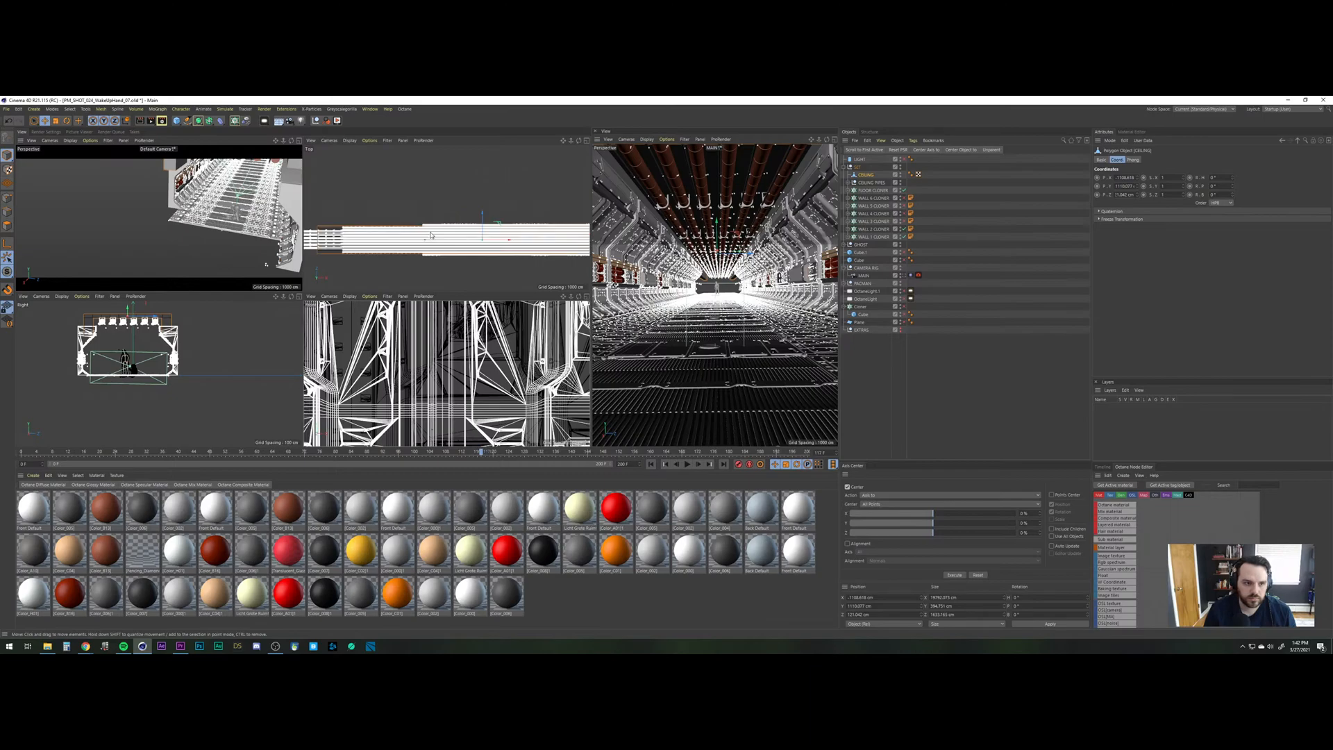
{"action": "scroll", "coordinate": [447, 372], "scroll_direction": "up", "scroll_amount": 10}
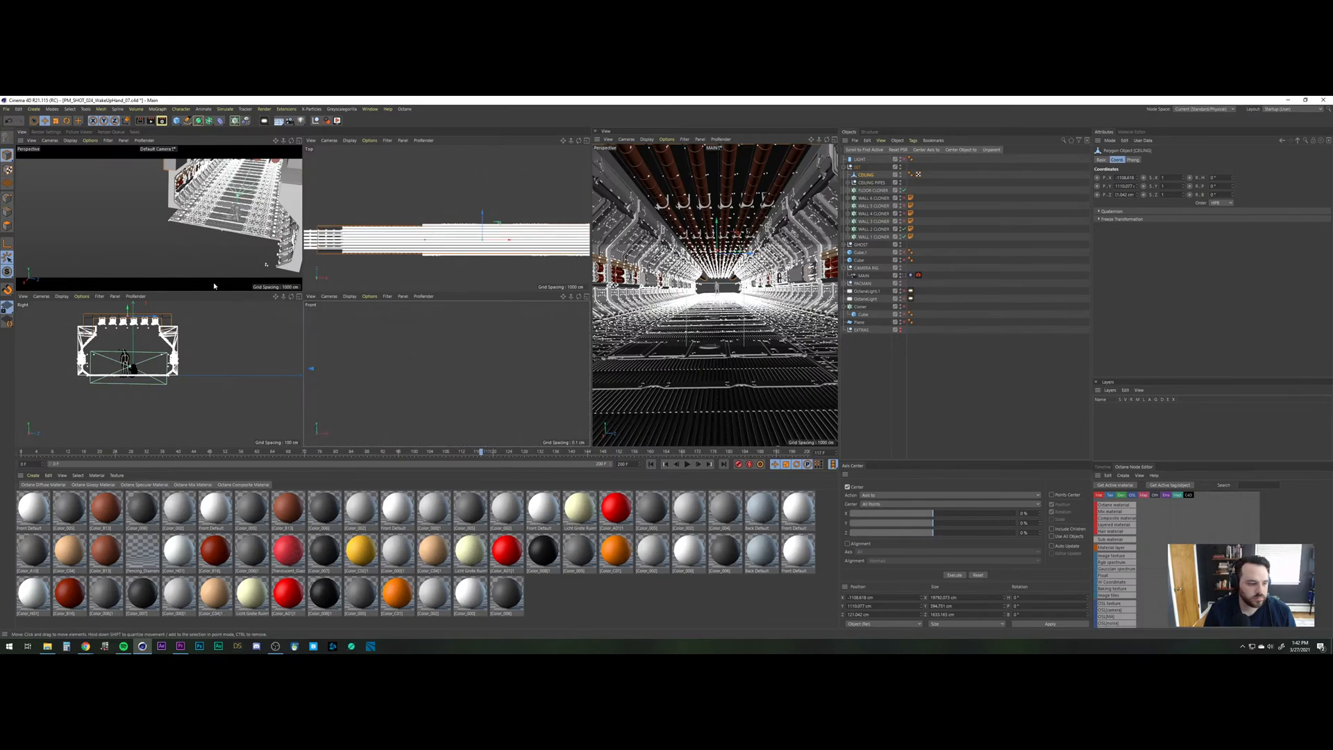
Enlarge the top view of the corridor and save the project.
{"action": "left_click", "coordinate": [7, 109]}
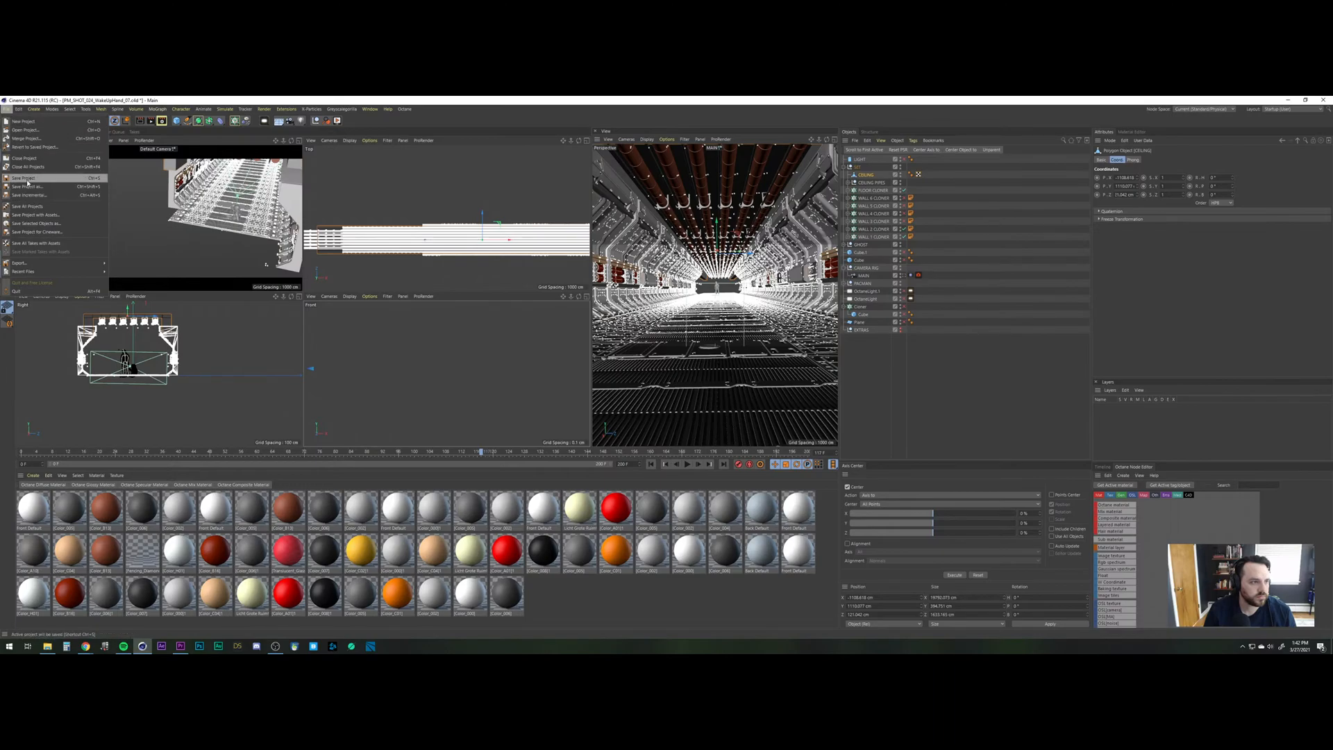
{"action": "left_click", "coordinate": [28, 180]}
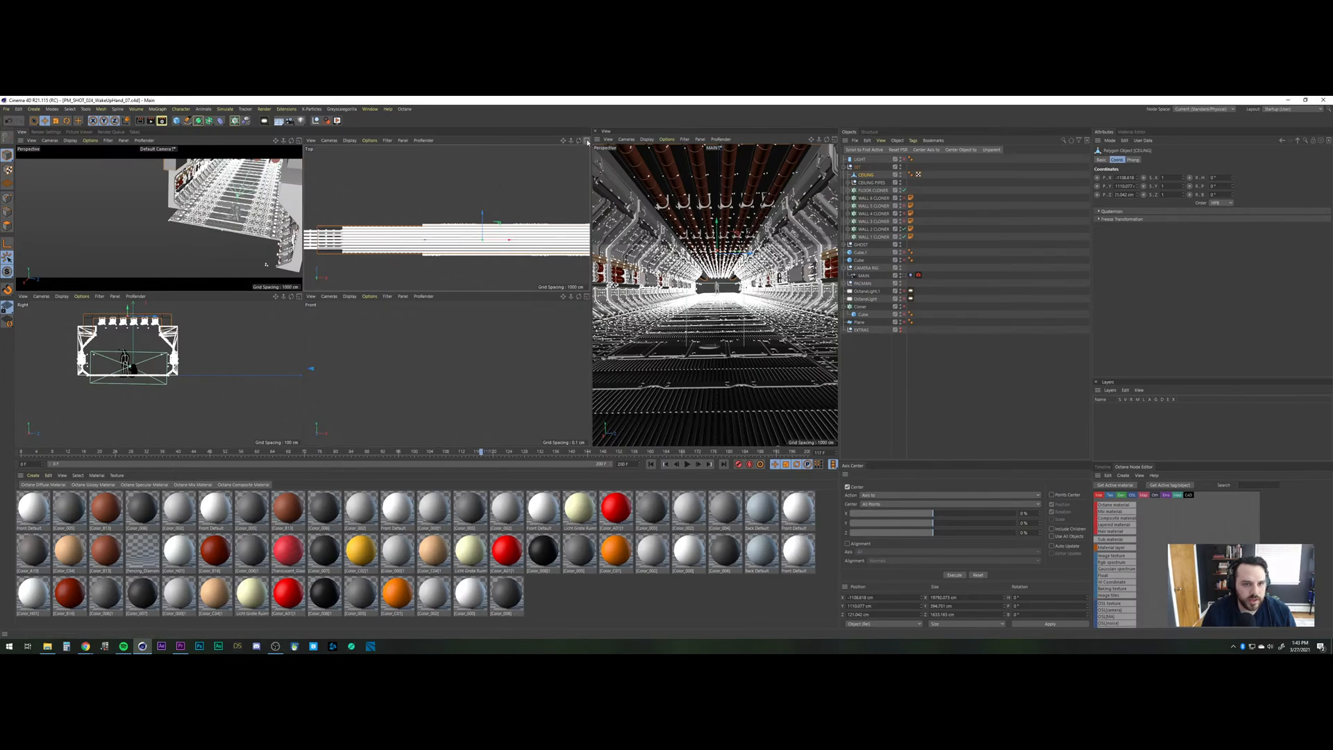
{"action": "middle_click", "coordinate": [364, 270]}
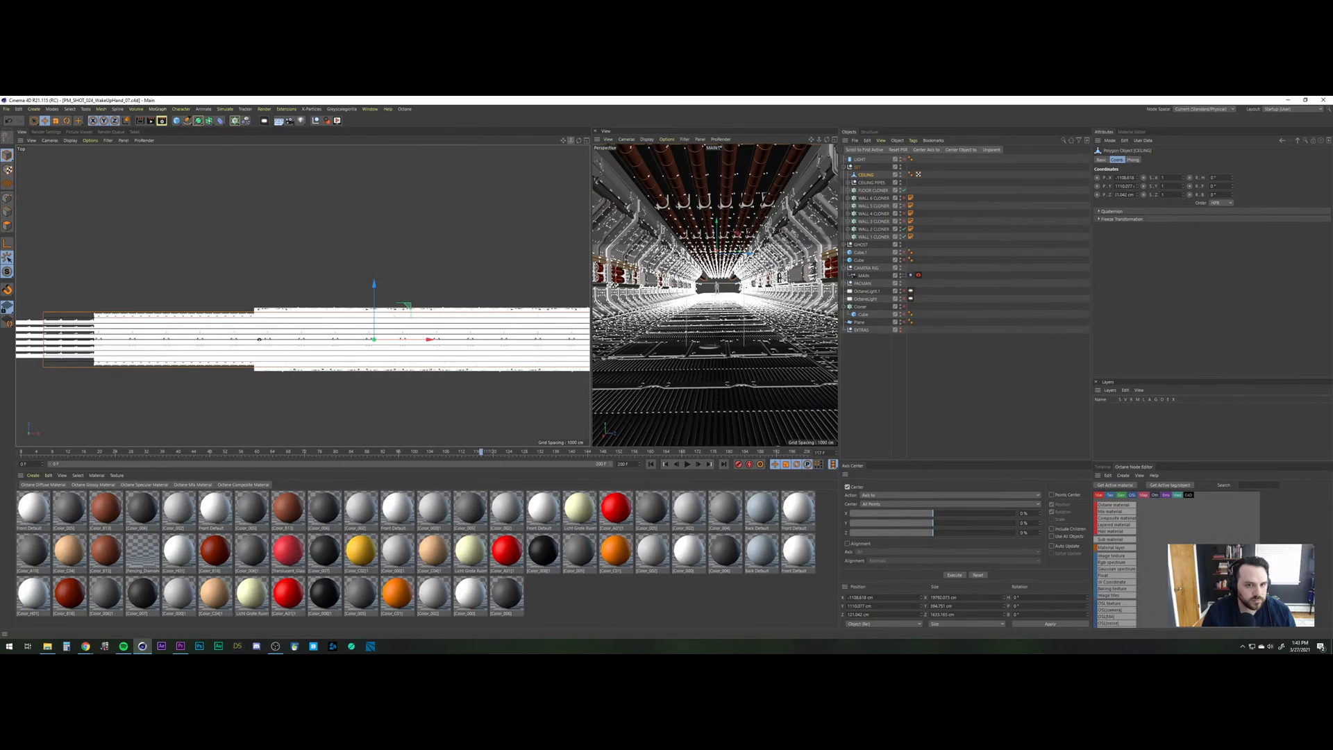
{"action": "scroll", "coordinate": [303, 296], "scroll_direction": "down", "scroll_amount": 1}
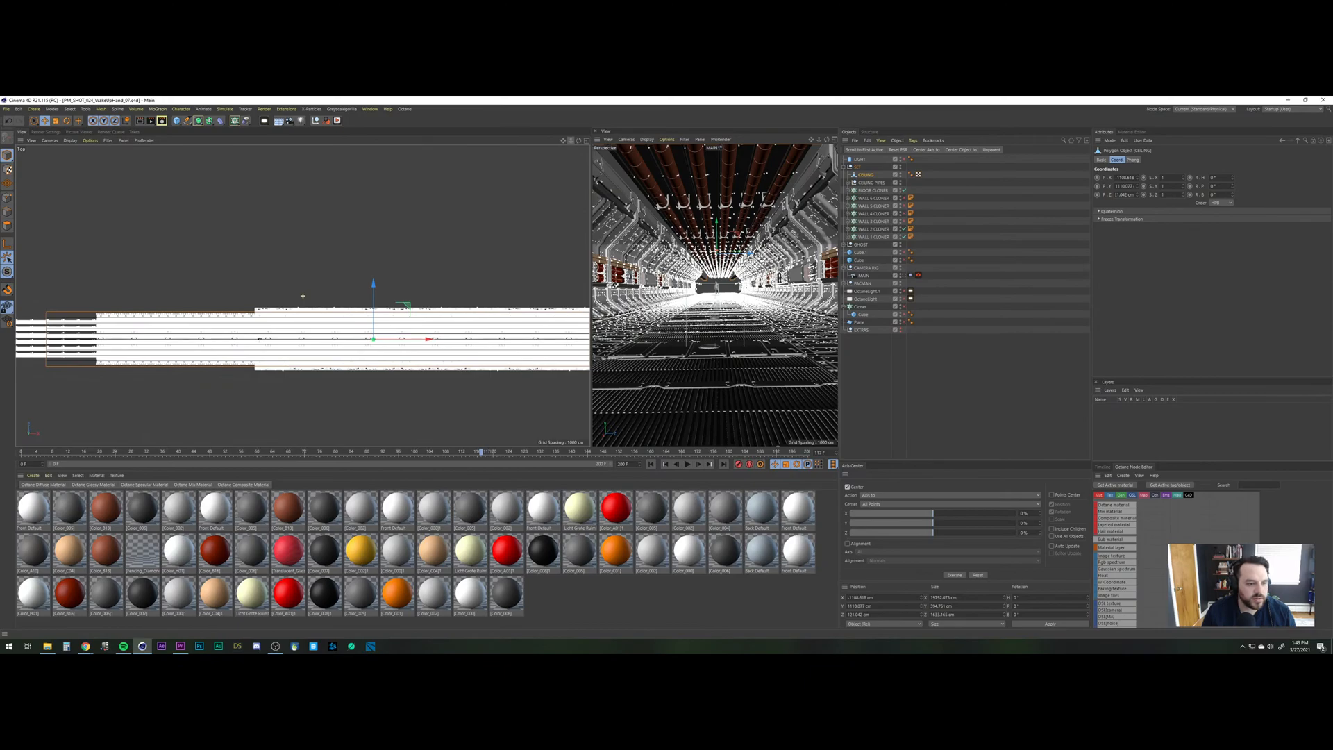
{"action": "scroll", "coordinate": [430, 335], "scroll_direction": "down", "scroll_amount": 1}
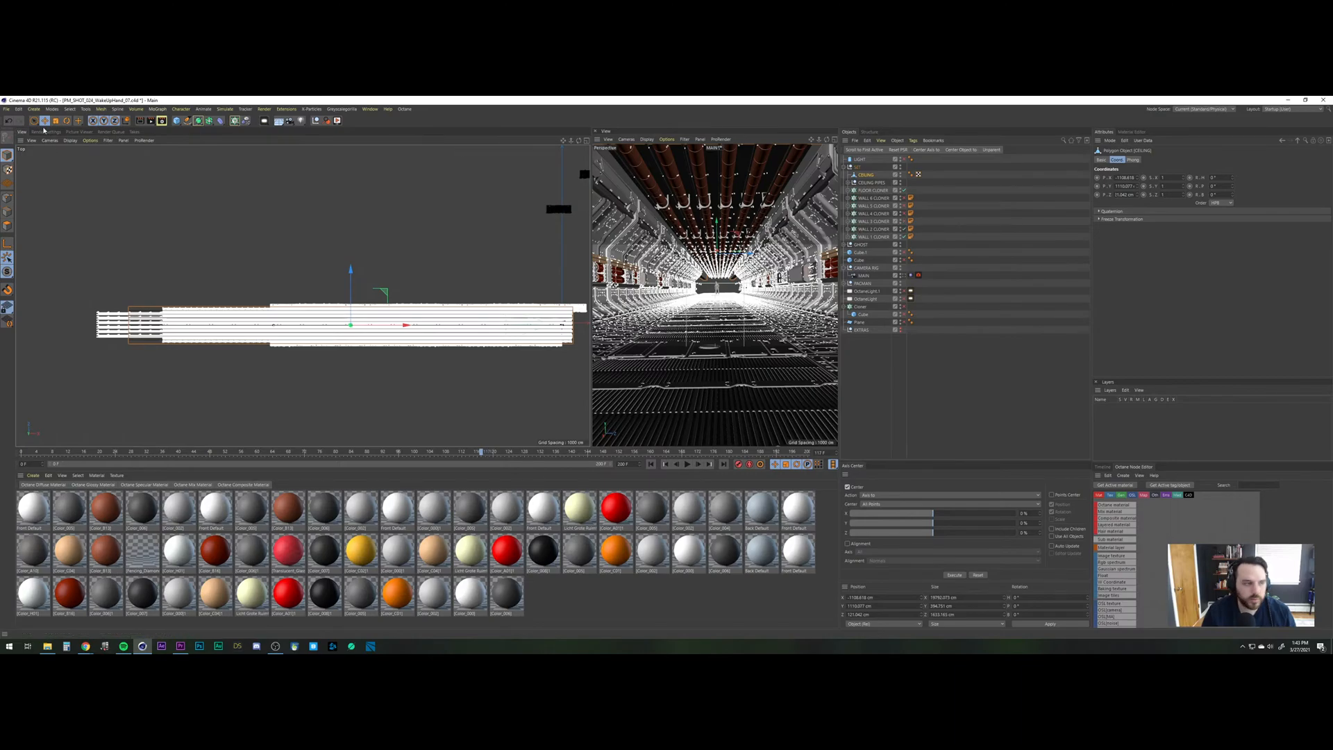
{"action": "left_click", "coordinate": [6, 109]}
{"action": "left_click", "coordinate": [41, 181]}
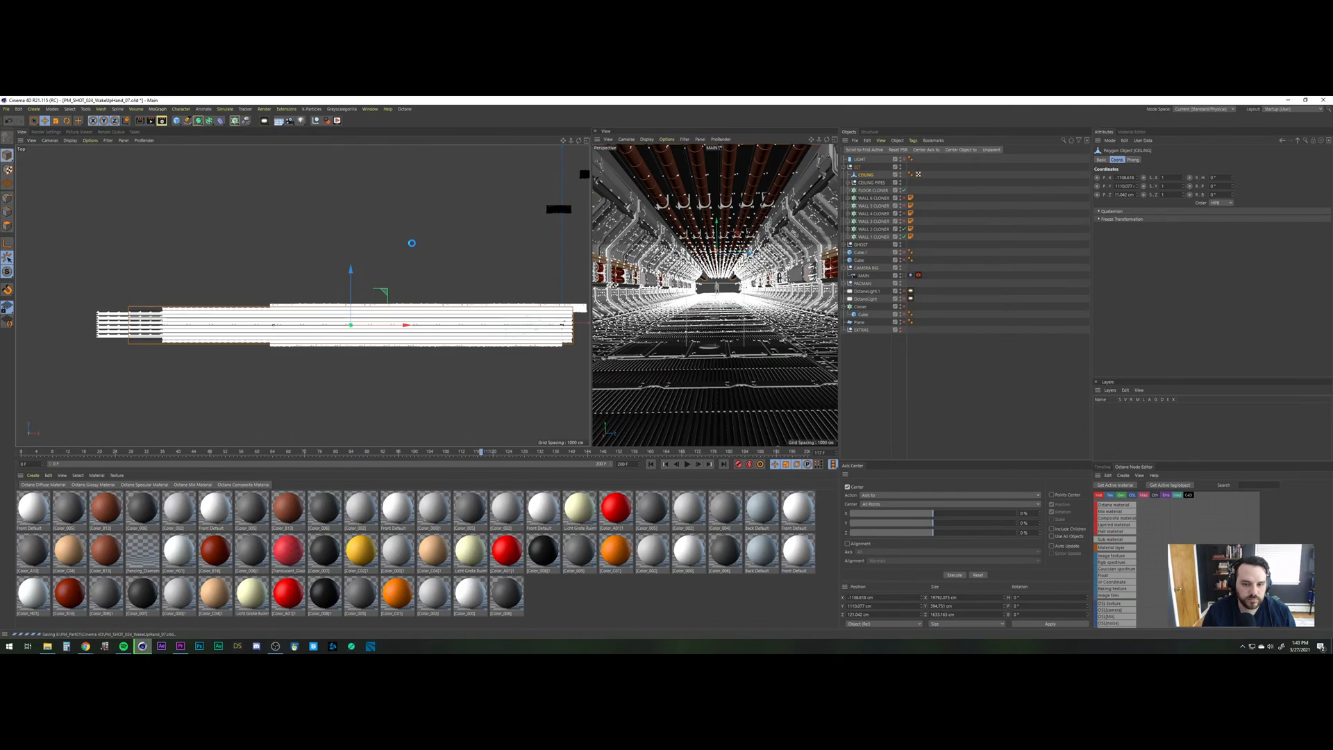
Switch to the open PM_SHOT_024_PipesOnly_01.c4d project.
{"action": "key", "text": "v"}
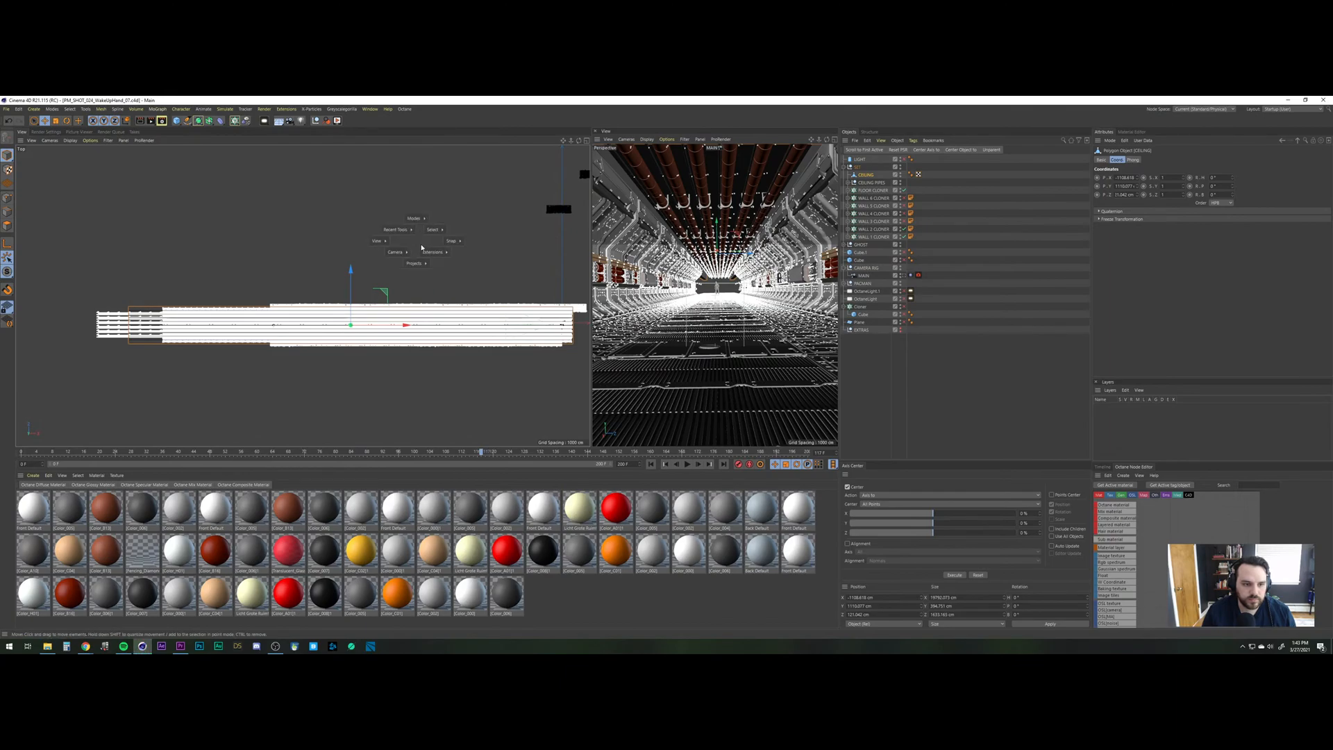
{"action": "mouse_move", "coordinate": [416, 263]}
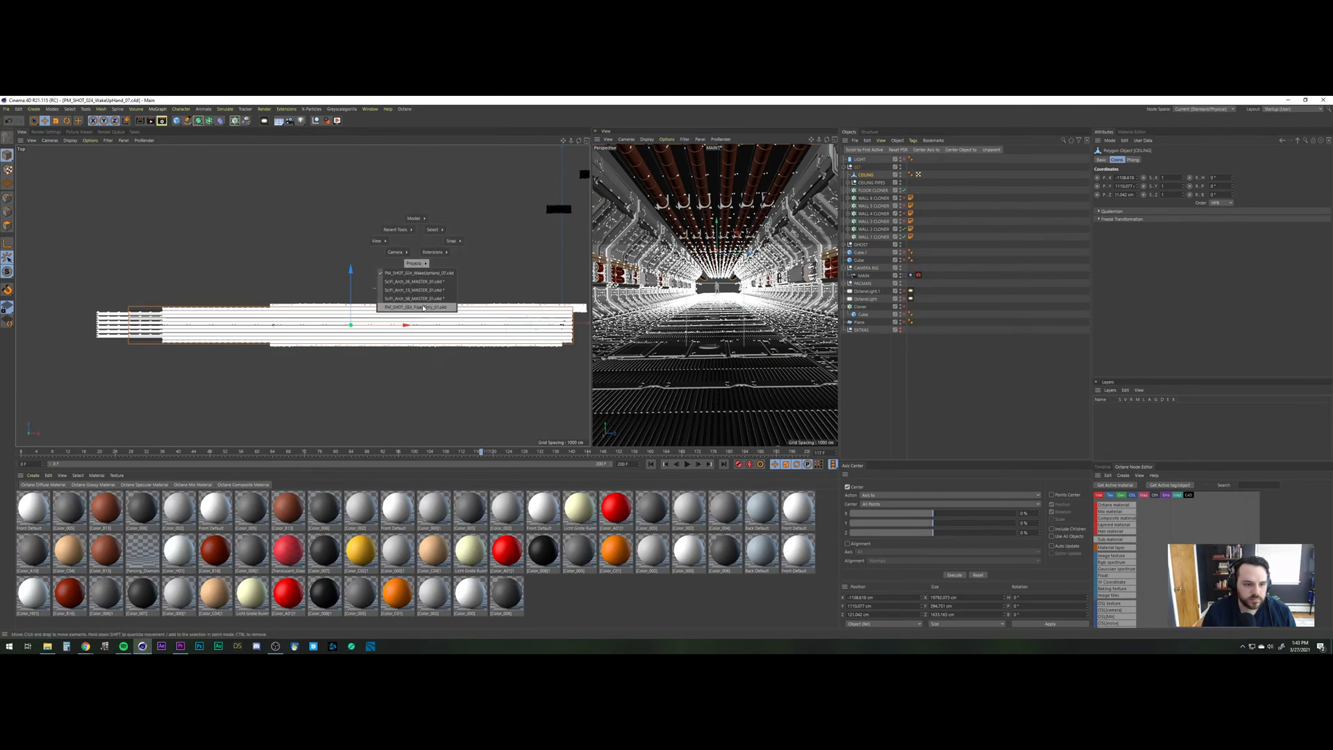
{"action": "left_click", "coordinate": [423, 309]}
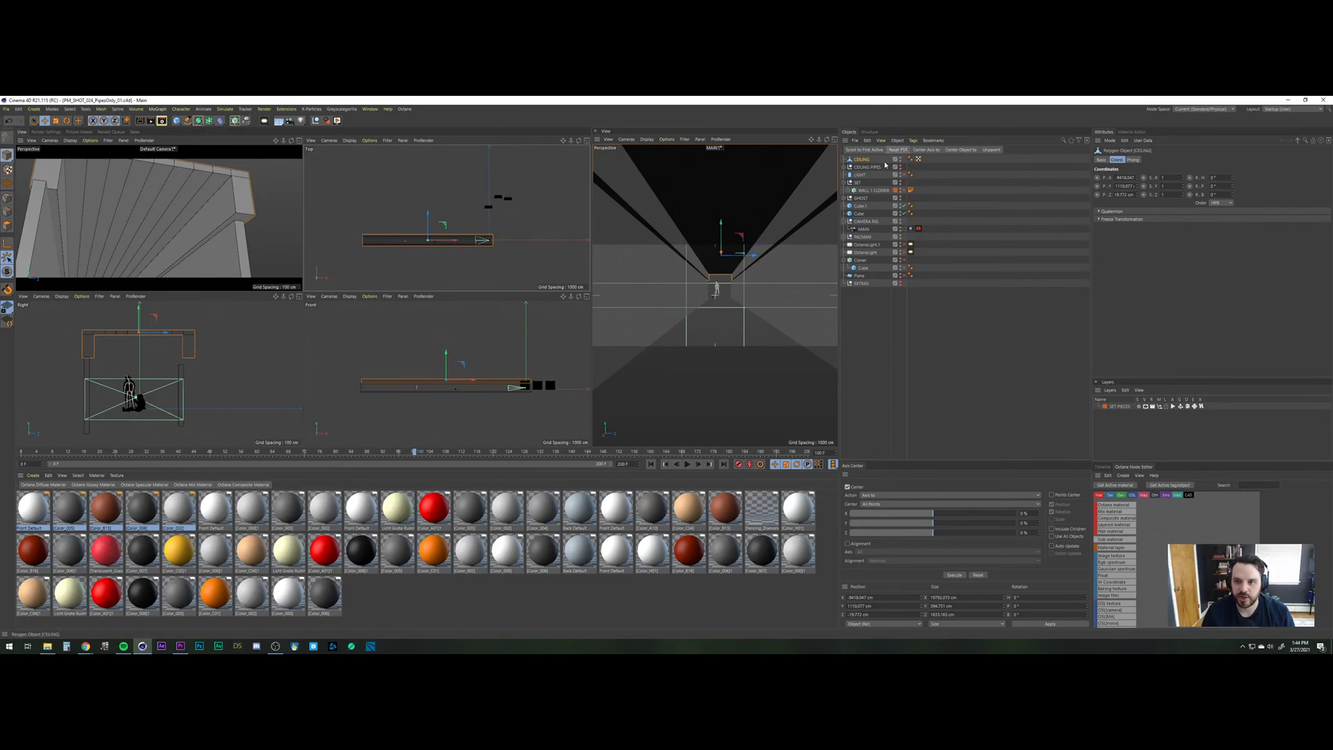
Disable the two wall cubes, Cube.1 and Cube, leaving the ceiling in the enlarged perspective view.
{"action": "left_click", "coordinate": [300, 141]}
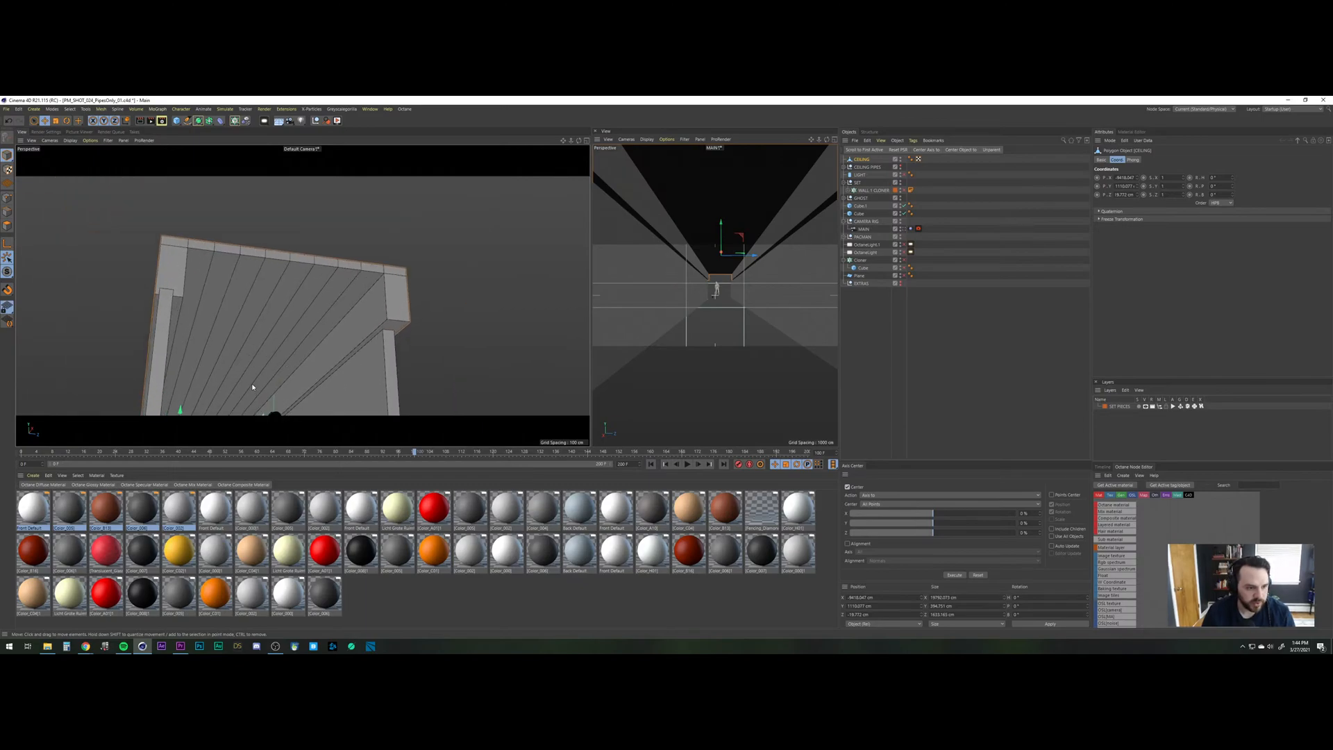
{"action": "left_click_drag", "start_coordinate": [252, 387], "coordinate": [243, 337], "text": "alt"}
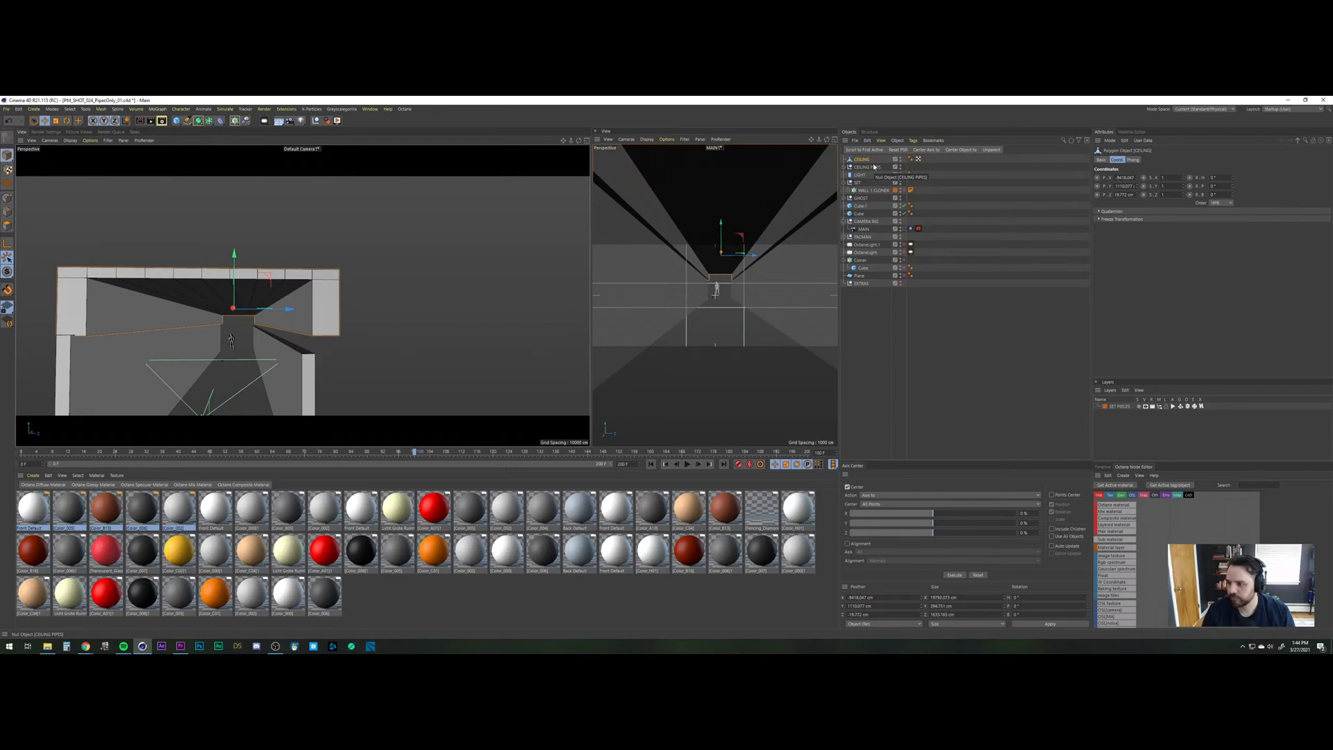
{"action": "middle_click_drag", "start_coordinate": [187, 366], "coordinate": [227, 332], "text": "alt"}
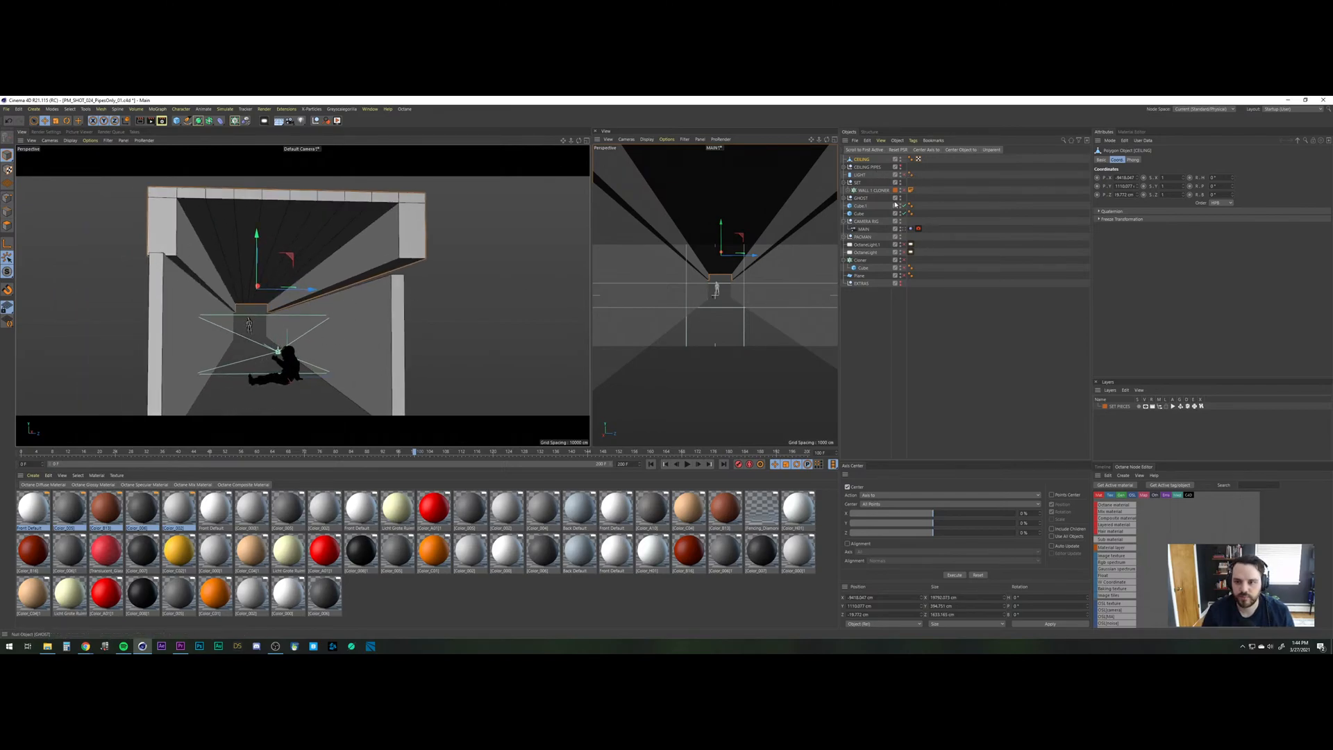
{"action": "left_click_drag", "start_coordinate": [904, 206], "coordinate": [904, 215]}
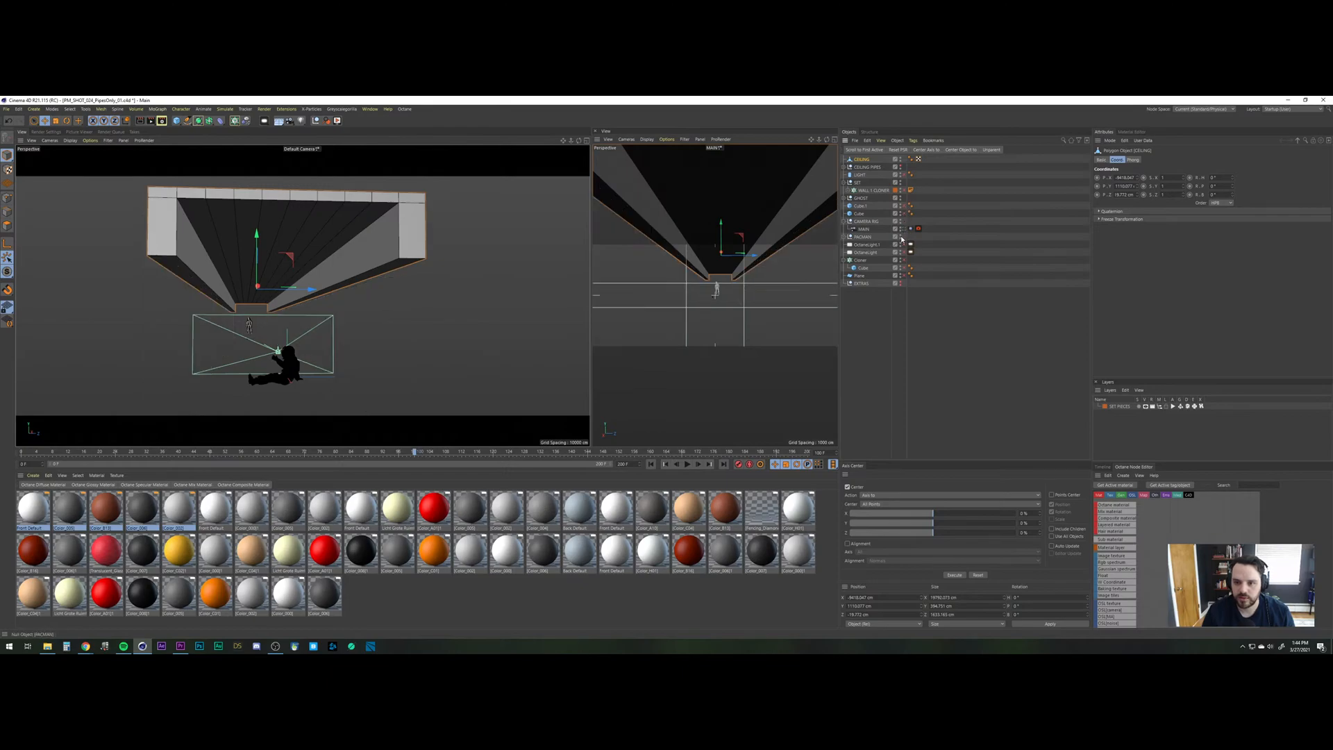
Delete the PACMAN and GHOST nulls from the scene.
{"action": "left_click", "coordinate": [863, 237]}
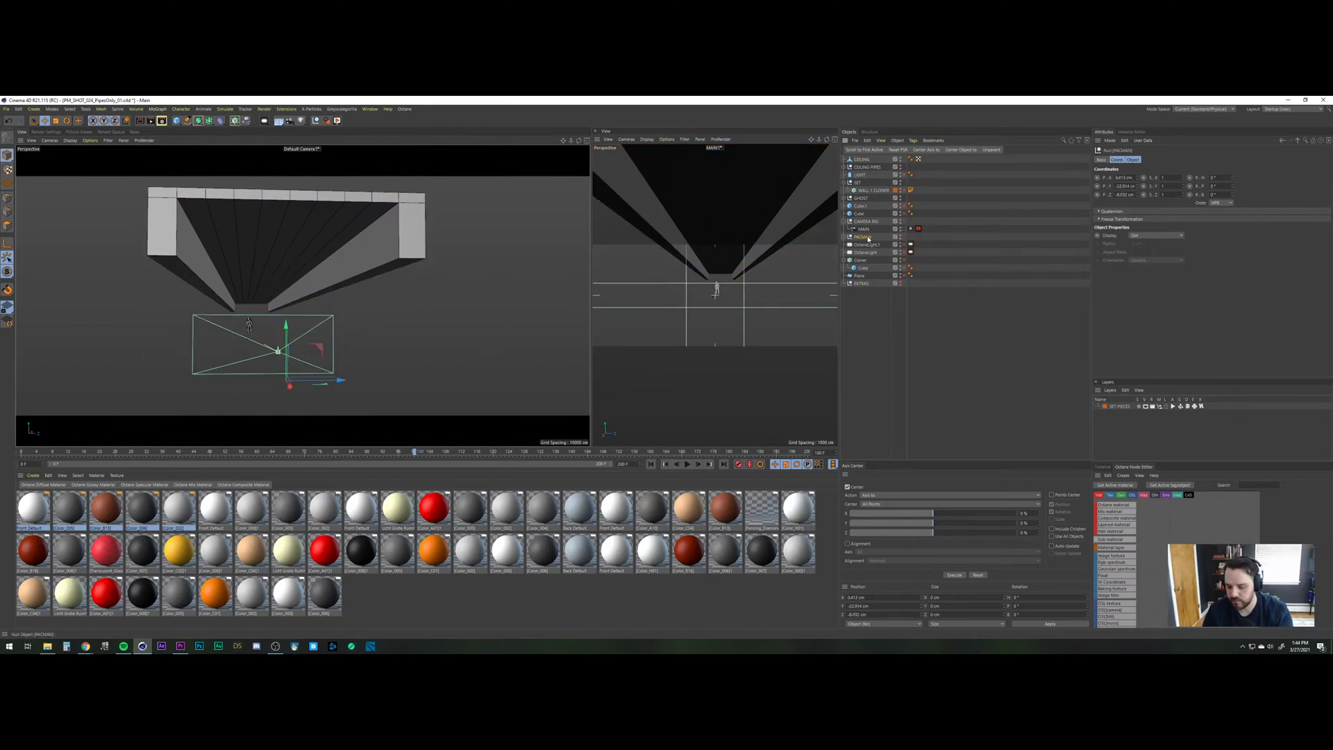
{"action": "key", "text": "Delete"}
{"action": "left_click", "coordinate": [861, 198]}
{"action": "key", "text": "Delete"}
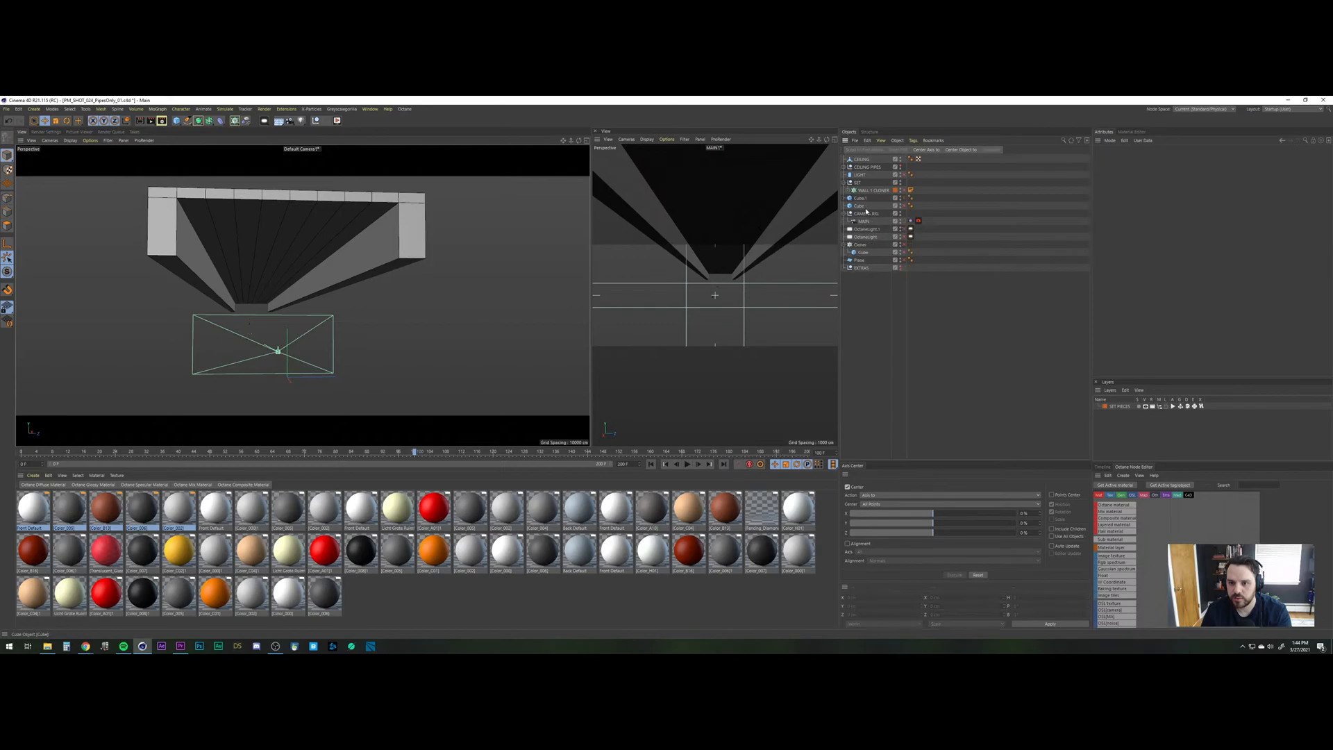
Delete both Octane lights, the Cloner with its child cube, and the Plane.
{"action": "left_click", "coordinate": [864, 233]}
{"action": "key", "text": "Delete"}
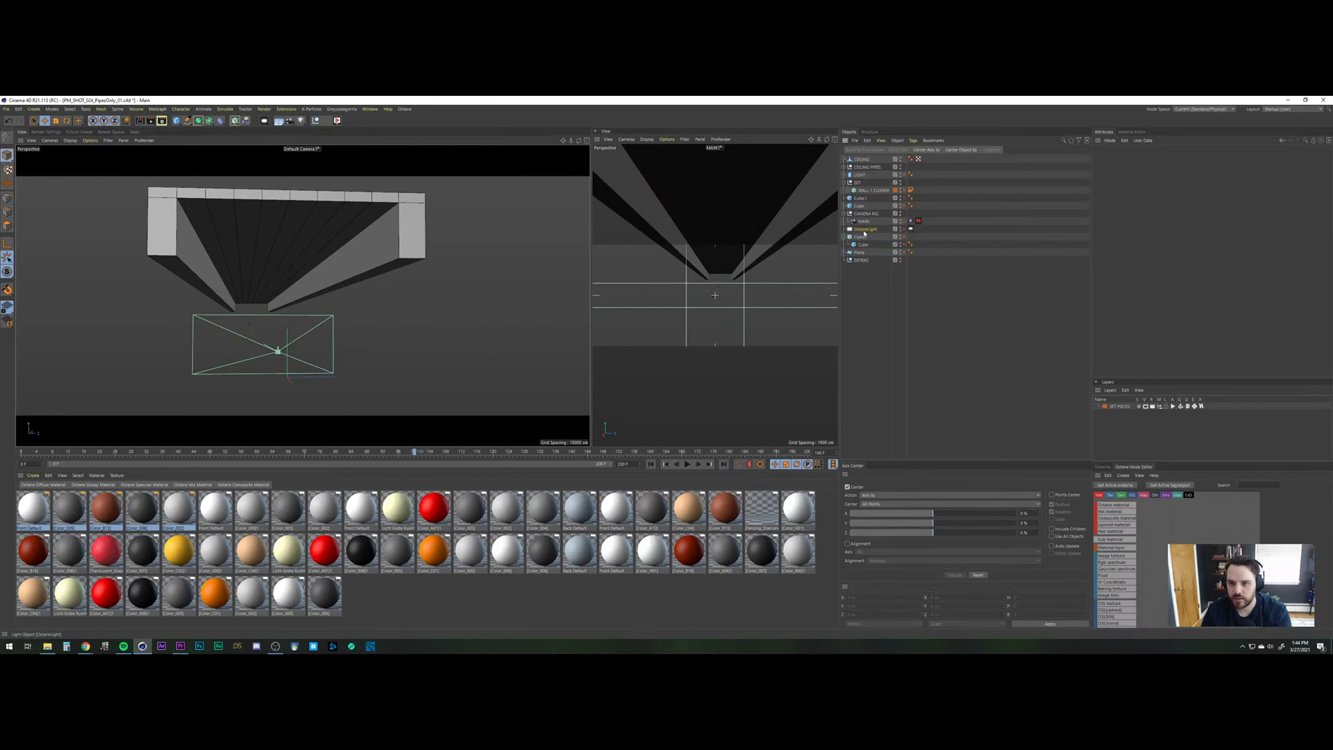
{"action": "left_click", "coordinate": [863, 232]}
{"action": "key", "text": "Delete"}
{"action": "left_click", "coordinate": [862, 230]}
{"action": "key", "text": "Delete"}
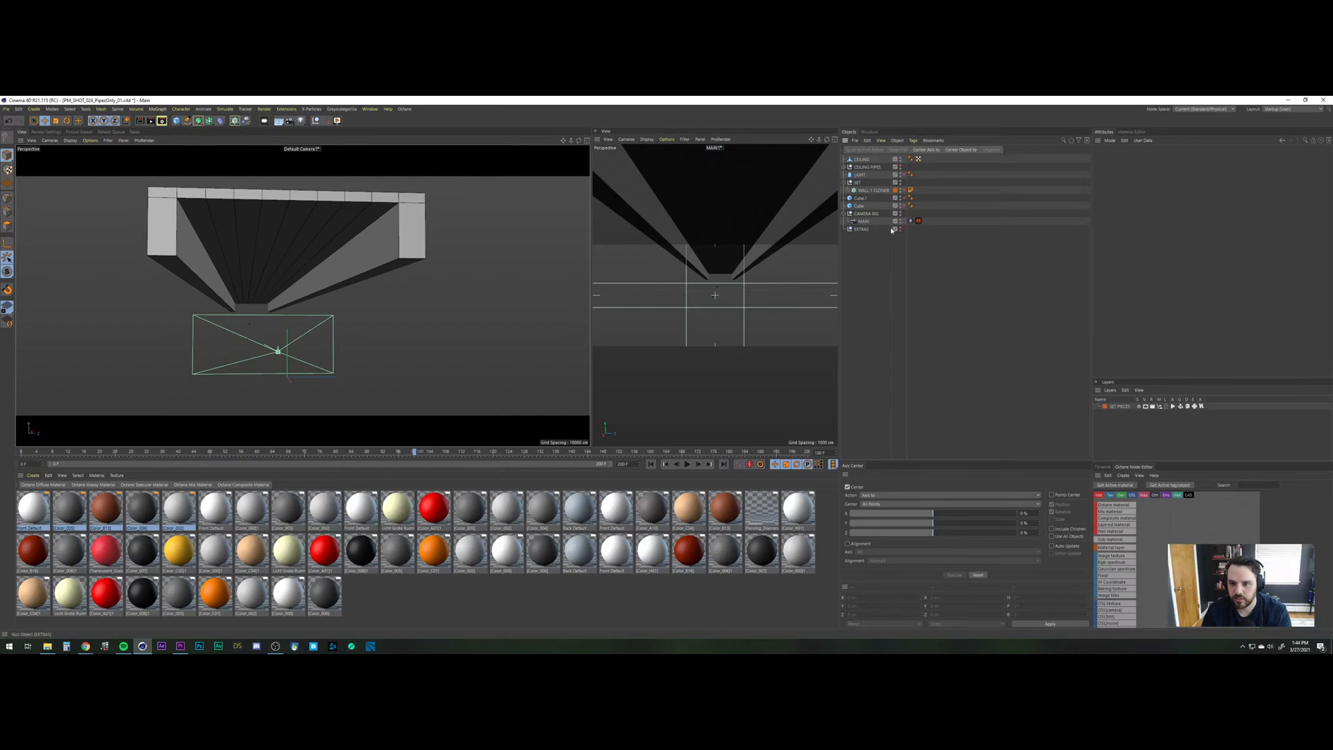
Delete the EXTRAS null and the LIGHT object.
{"action": "left_click", "coordinate": [864, 230]}
{"action": "key", "text": "Delete"}
{"action": "left_click", "coordinate": [862, 176]}
{"action": "key", "text": "Delete"}
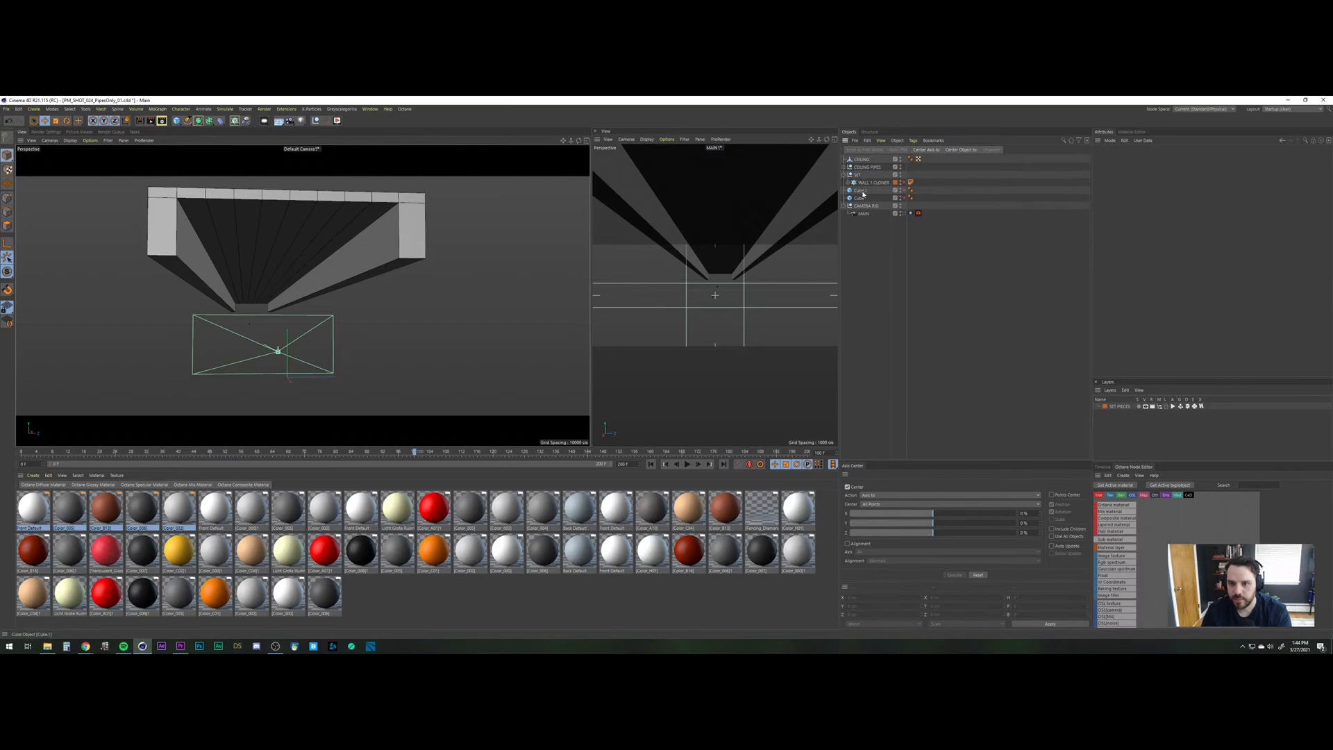
Clear the object selection and save the pipes-only project.
{"action": "left_click", "coordinate": [861, 193]}
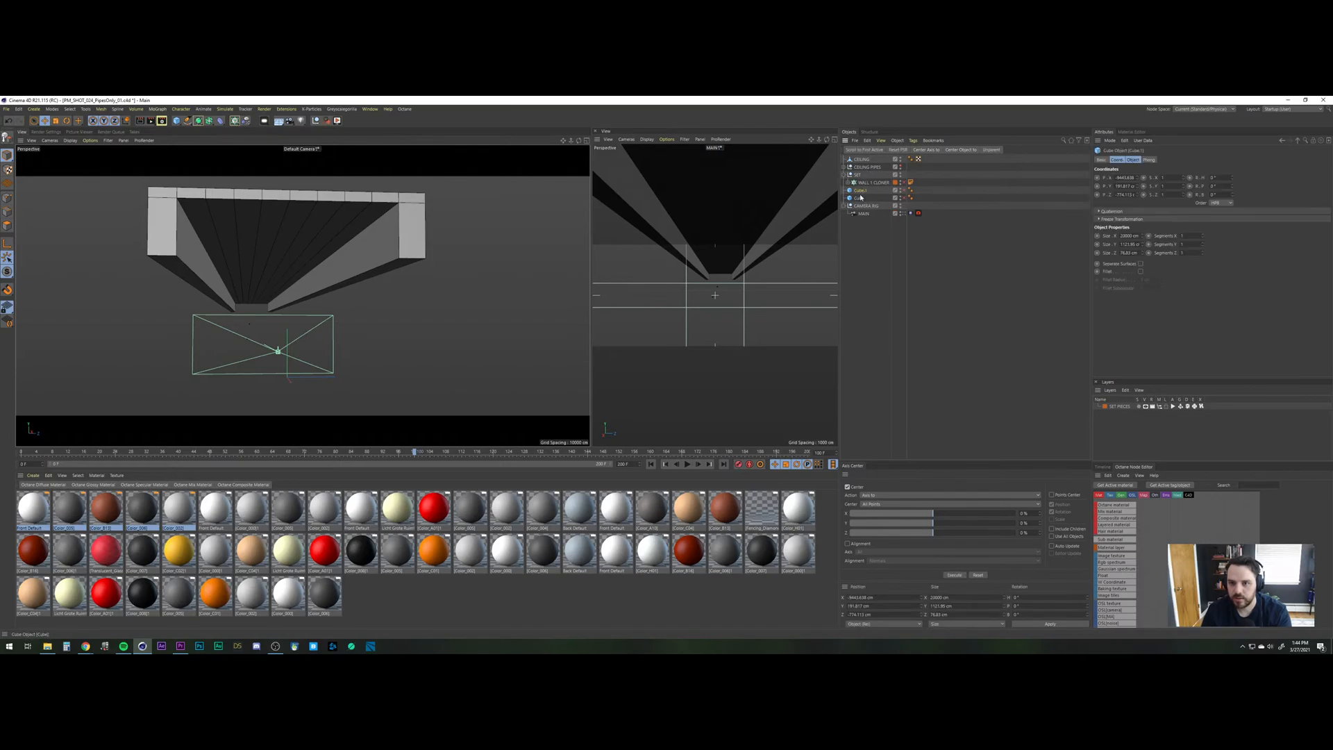
{"action": "left_click", "coordinate": [881, 237]}
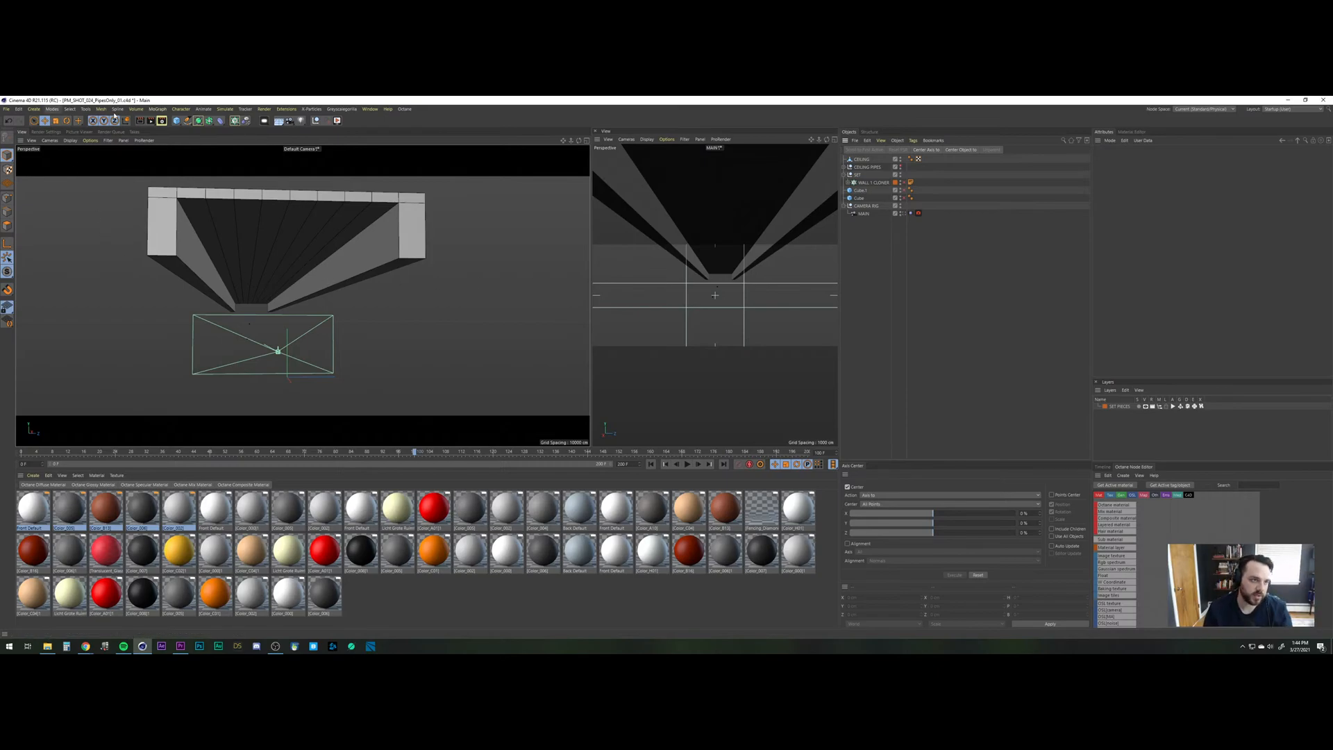
{"action": "left_click", "coordinate": [6, 109]}
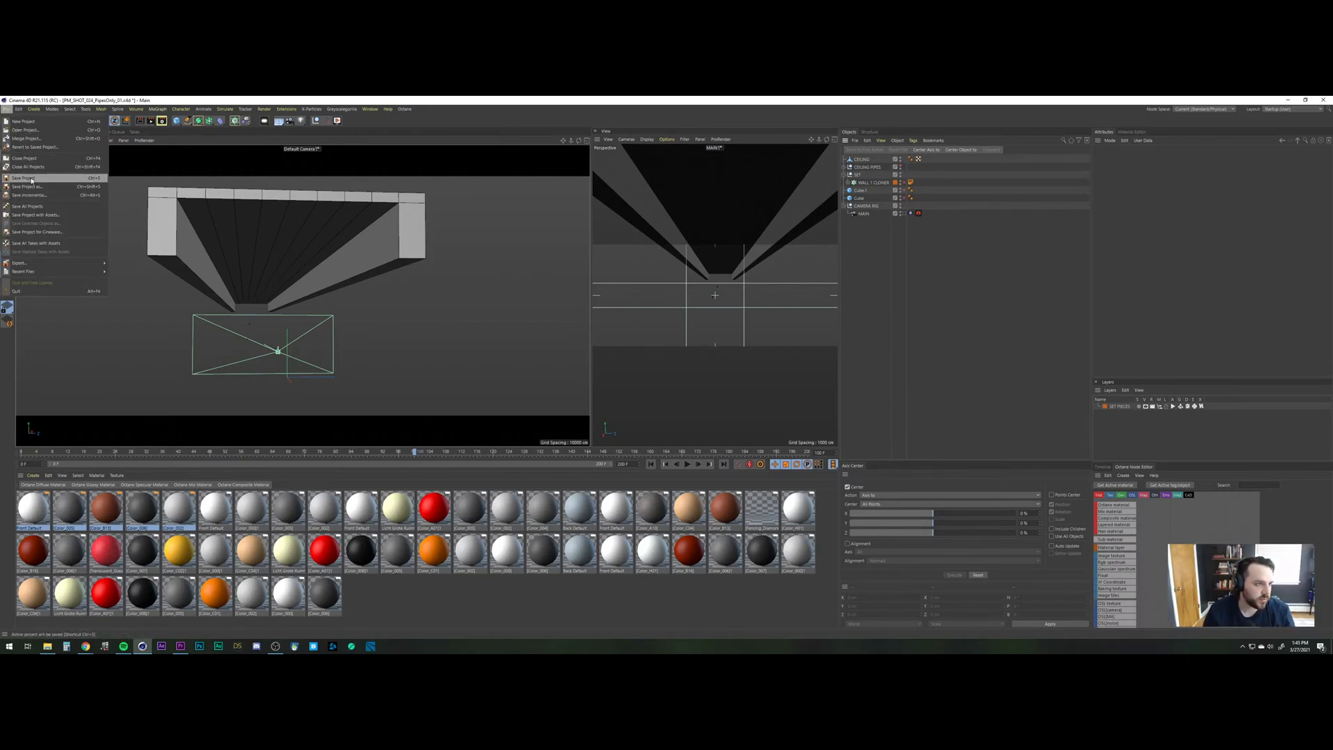
{"action": "left_click", "coordinate": [30, 179]}
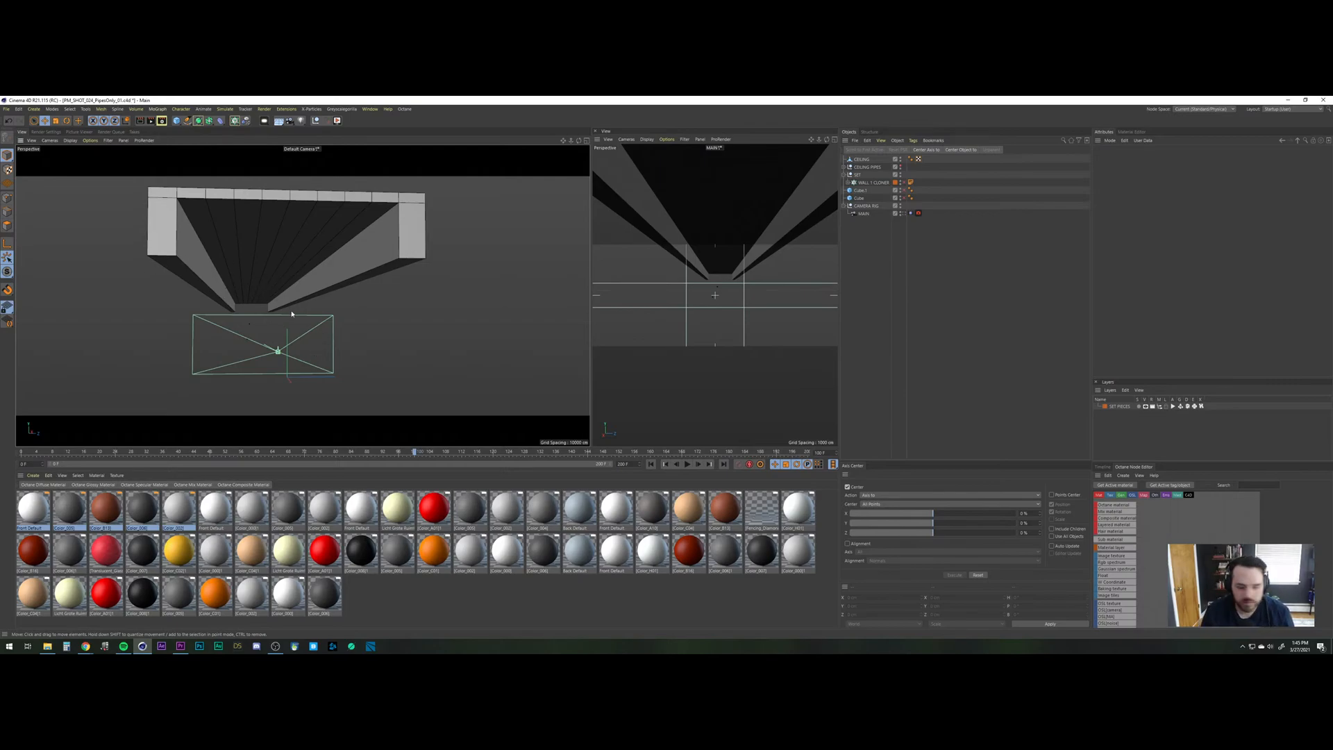
{"action": "left_click", "coordinate": [259, 262]}
{"action": "left_click_drag", "start_coordinate": [259, 262], "coordinate": [267, 263]}
{"action": "key", "text": "ctrl+shift+a"}
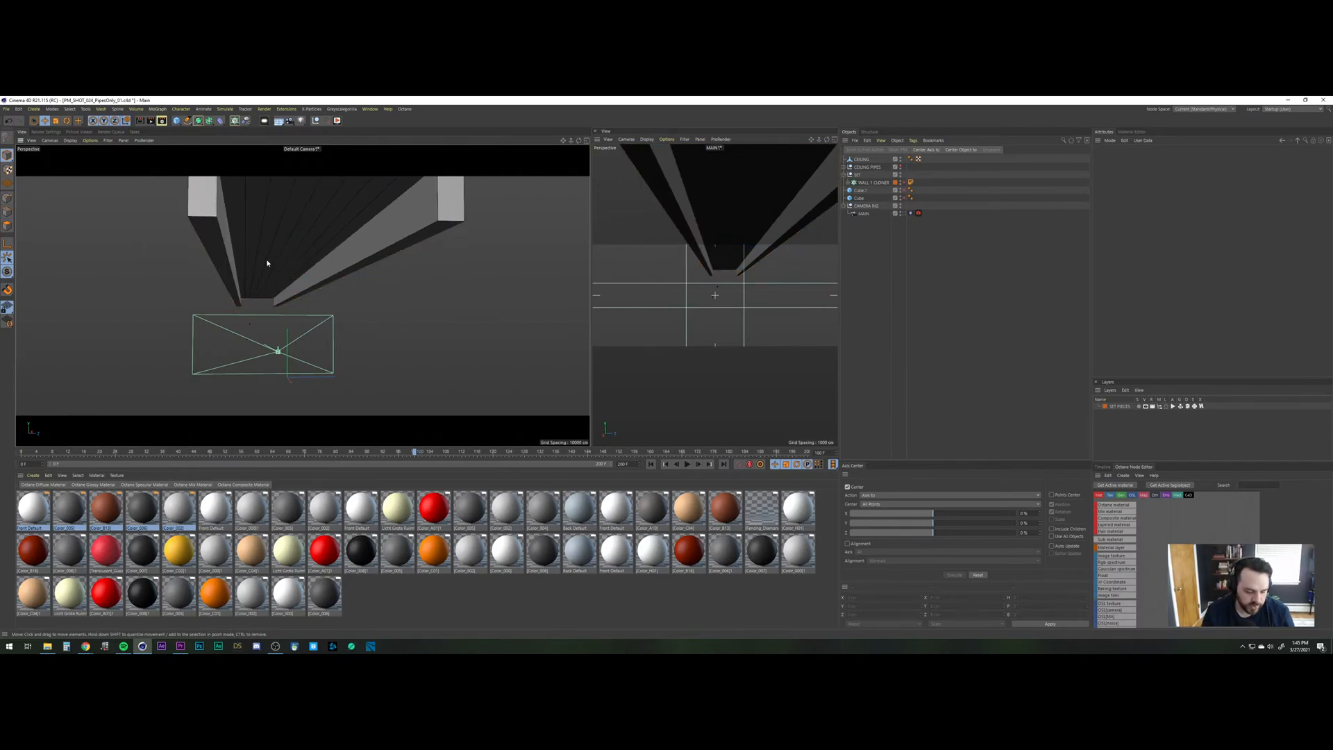
{"action": "key", "text": "ctrl+z"}
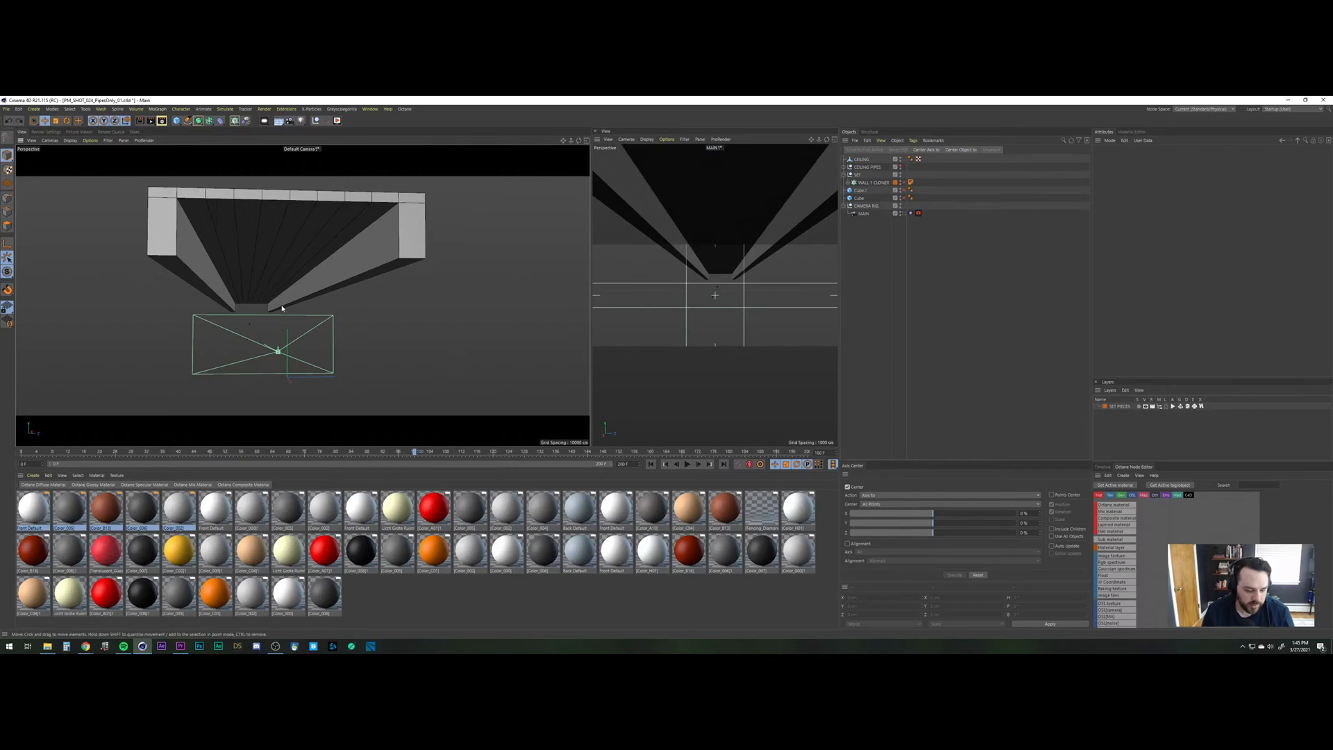
Switch to a full-size Front view framed on the camera end of the ceiling.
{"action": "scroll", "coordinate": [271, 250], "scroll_direction": "up", "scroll_amount": 3}
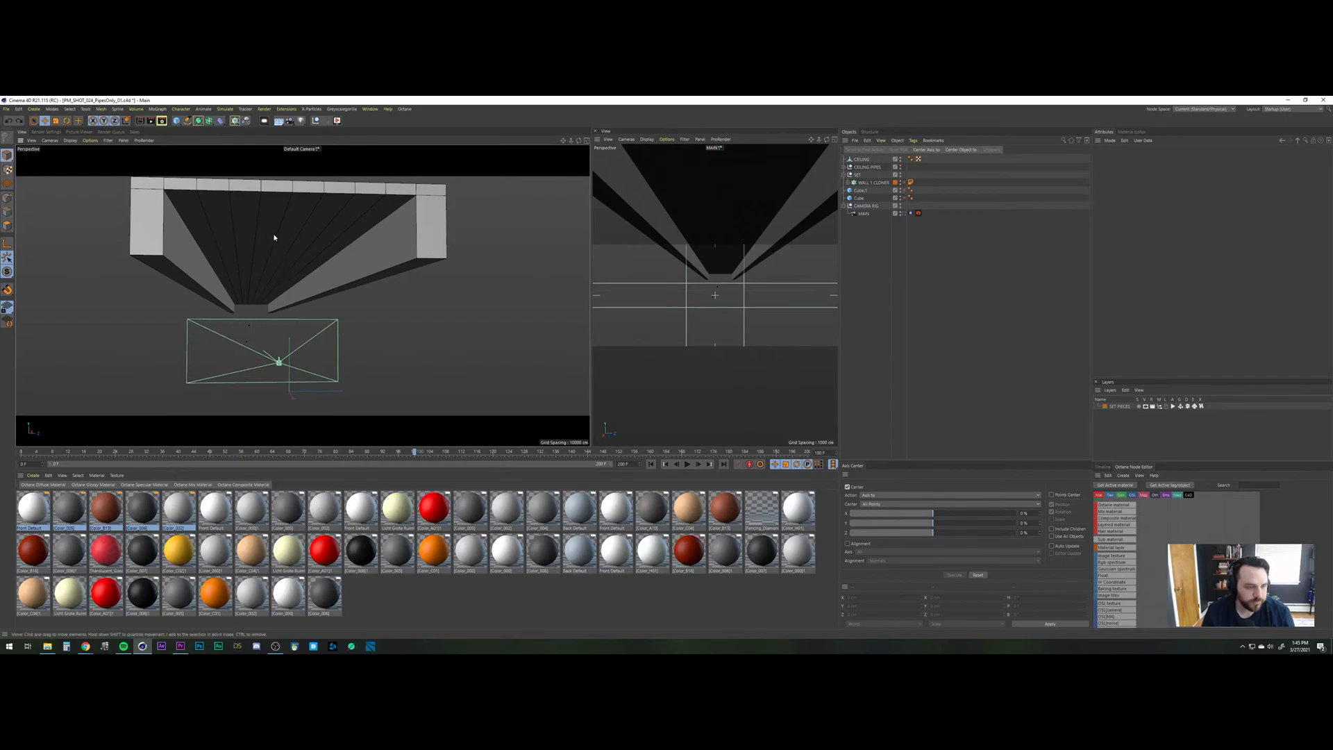
{"action": "scroll", "coordinate": [274, 236], "scroll_direction": "up", "scroll_amount": 2}
{"action": "scroll", "coordinate": [273, 236], "scroll_direction": "down", "scroll_amount": 2}
{"action": "left_click_drag", "start_coordinate": [321, 242], "coordinate": [293, 260], "text": "alt"}
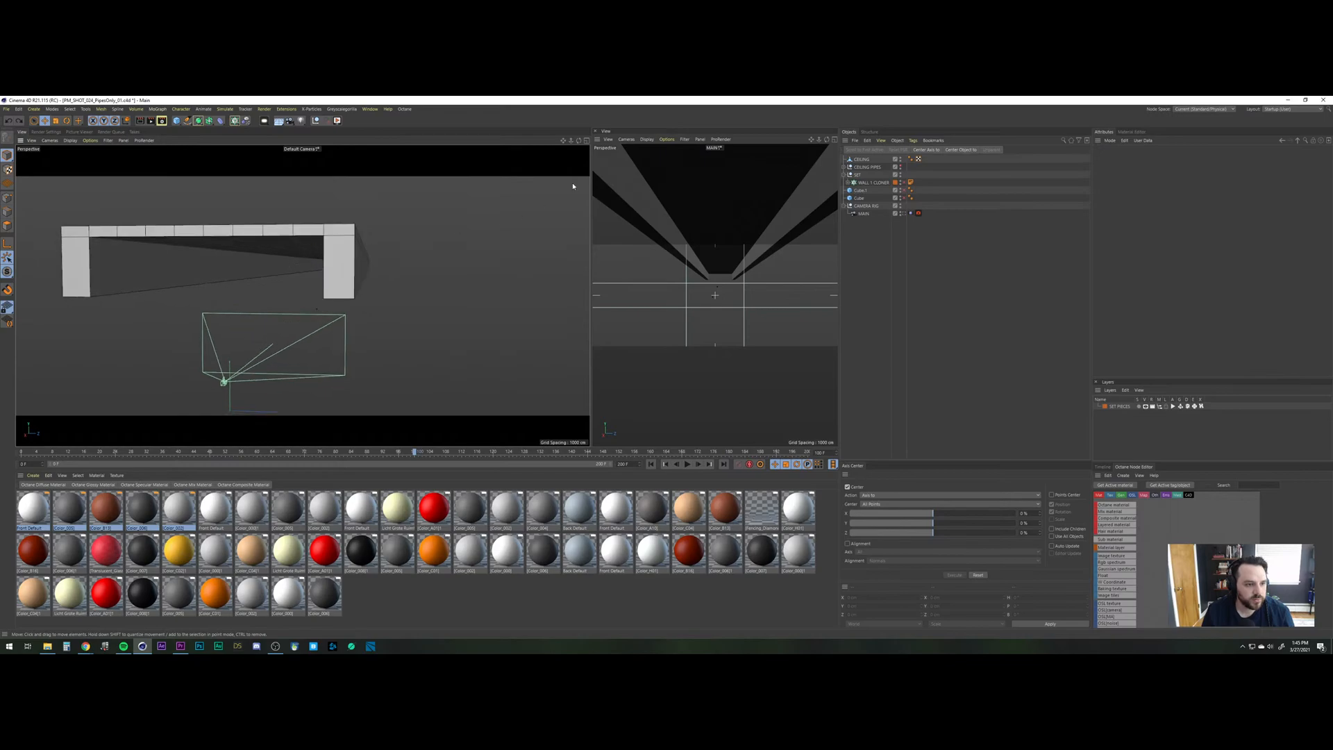
{"action": "left_click", "coordinate": [586, 141]}
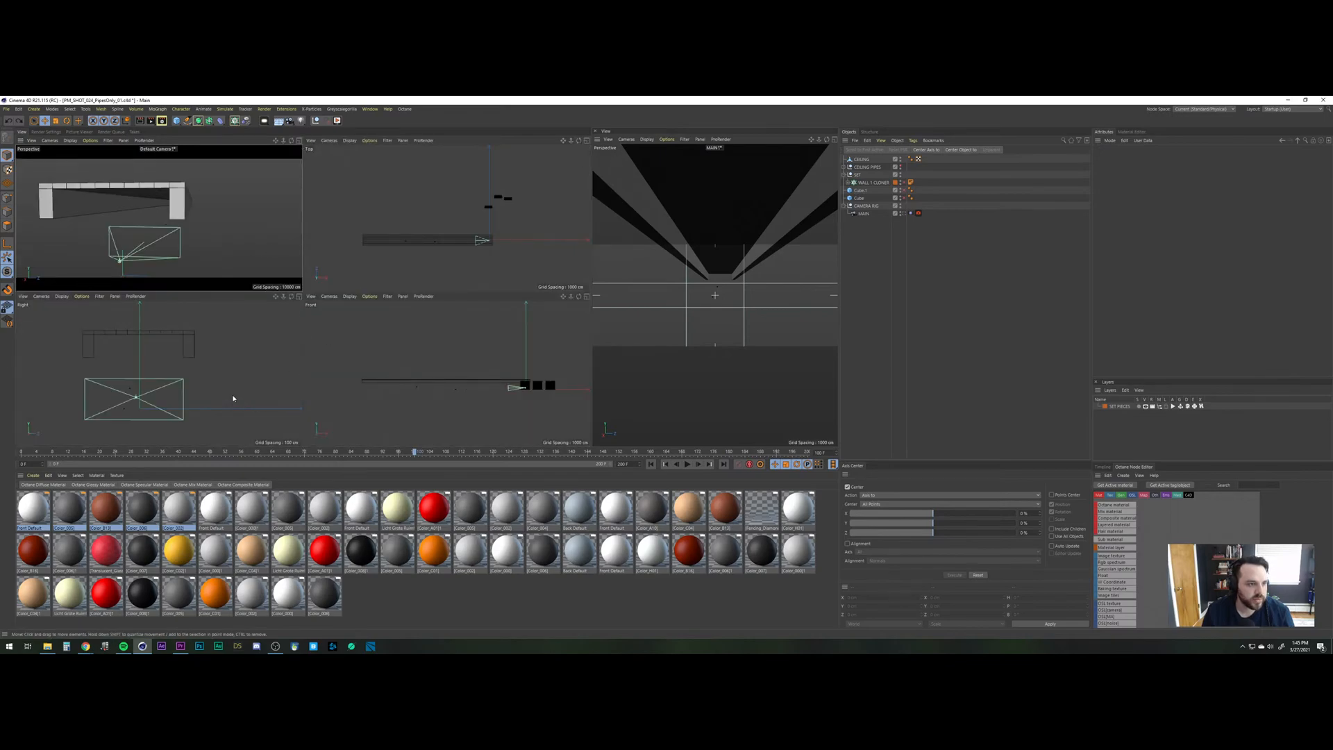
{"action": "left_click", "coordinate": [587, 296]}
{"action": "scroll", "coordinate": [447, 285], "scroll_direction": "up", "scroll_amount": 6}
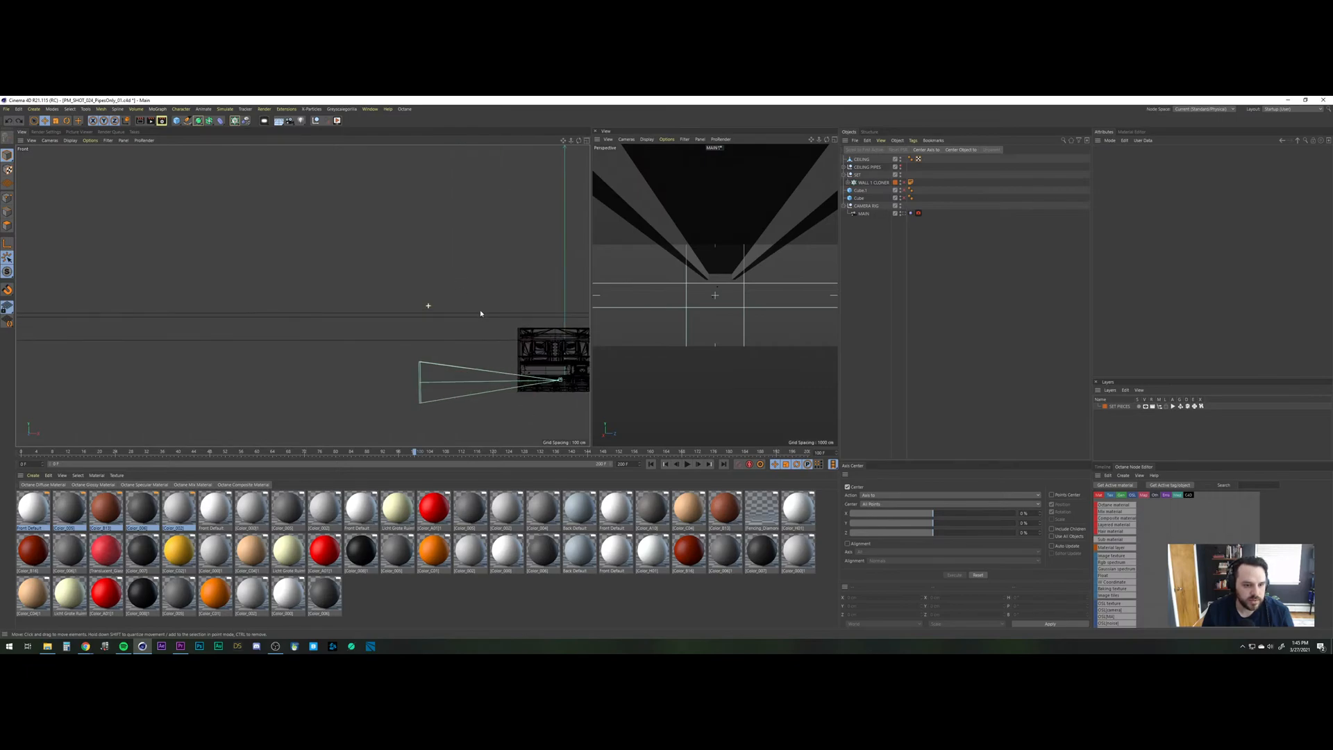
Place a first spline point with the Spline Pen at the ceiling's camera-side upper corner.
{"action": "left_click", "coordinate": [187, 121]}
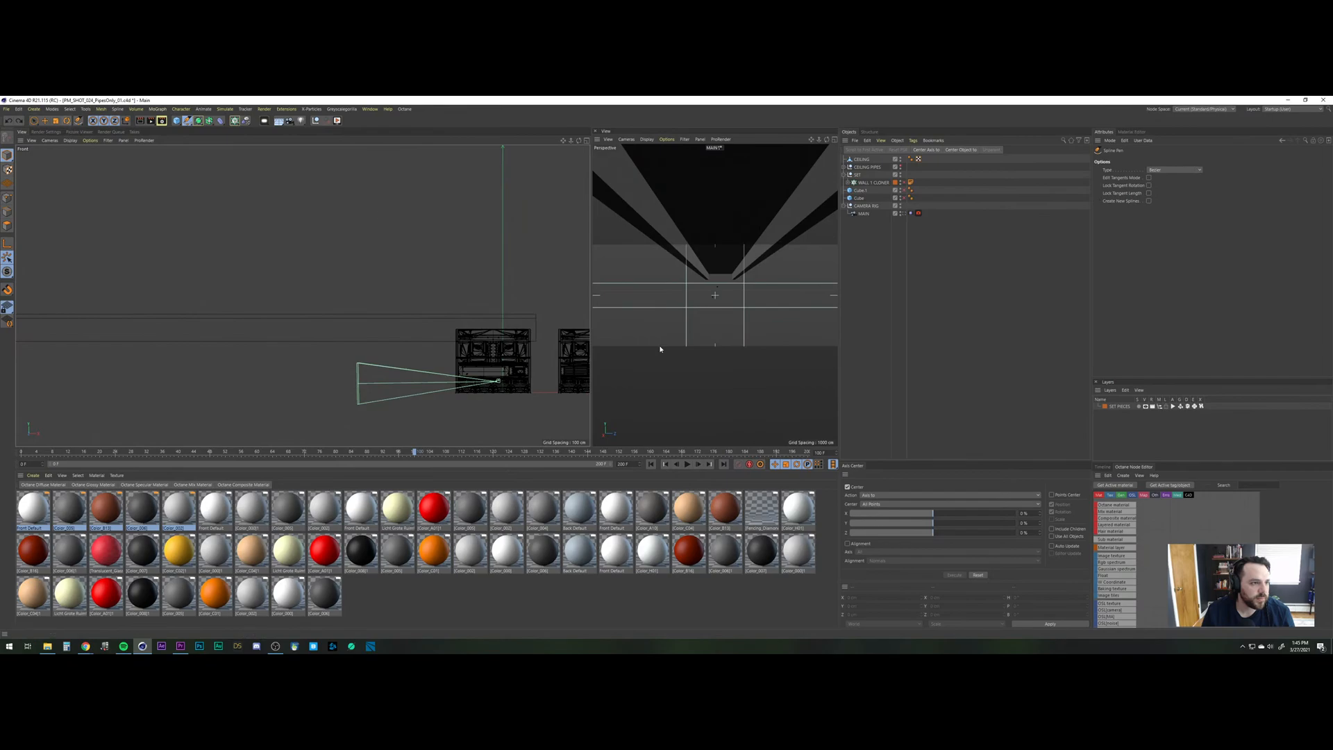
{"action": "left_click", "coordinate": [537, 316]}
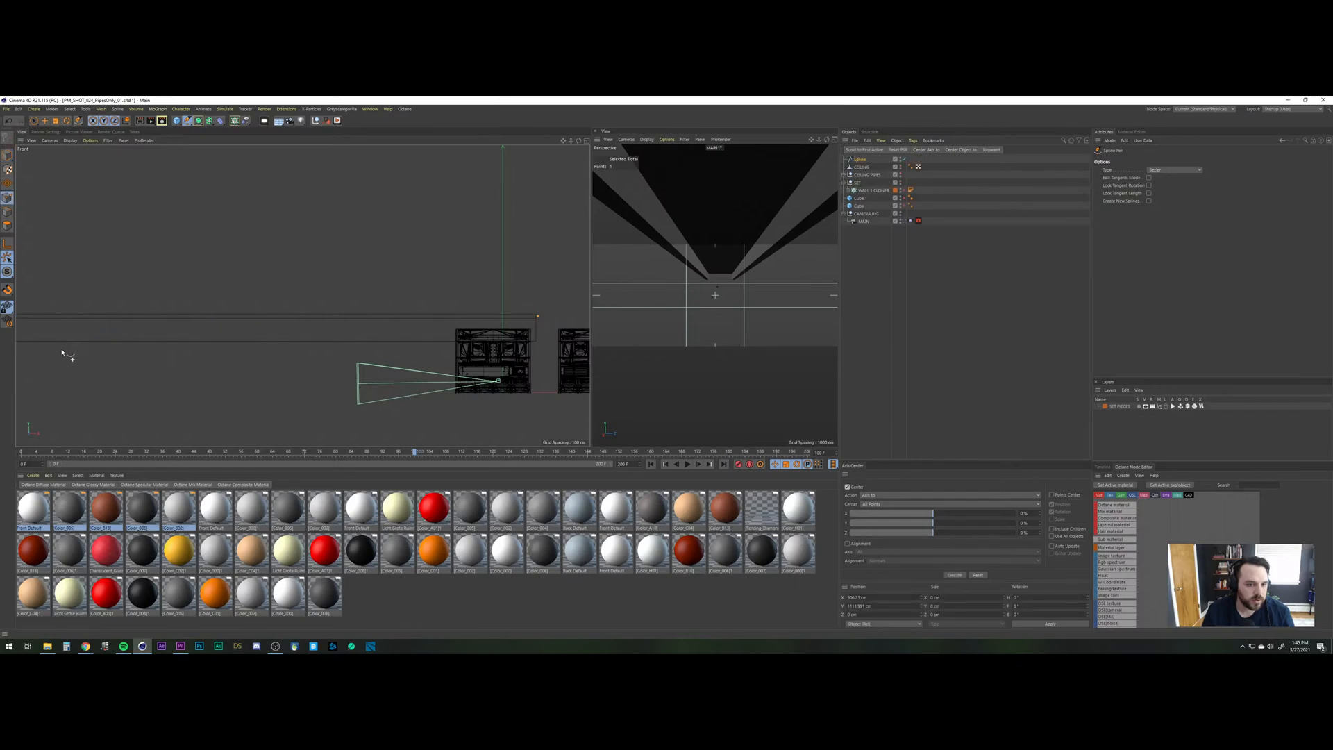
{"action": "scroll", "coordinate": [55, 365], "scroll_direction": "down", "scroll_amount": 3}
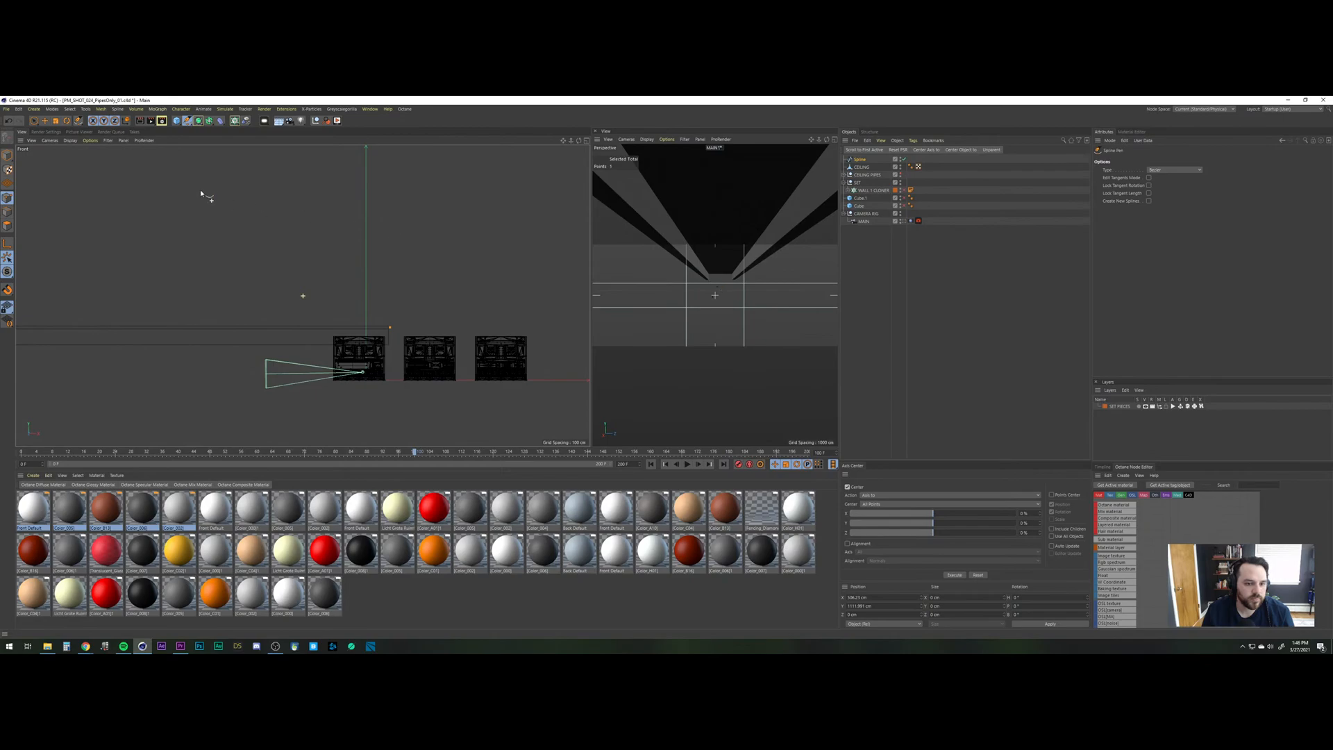
Delete the SET null together with its WALL 1 cloner.
{"action": "left_click", "coordinate": [859, 183]}
{"action": "key", "text": "Delete"}
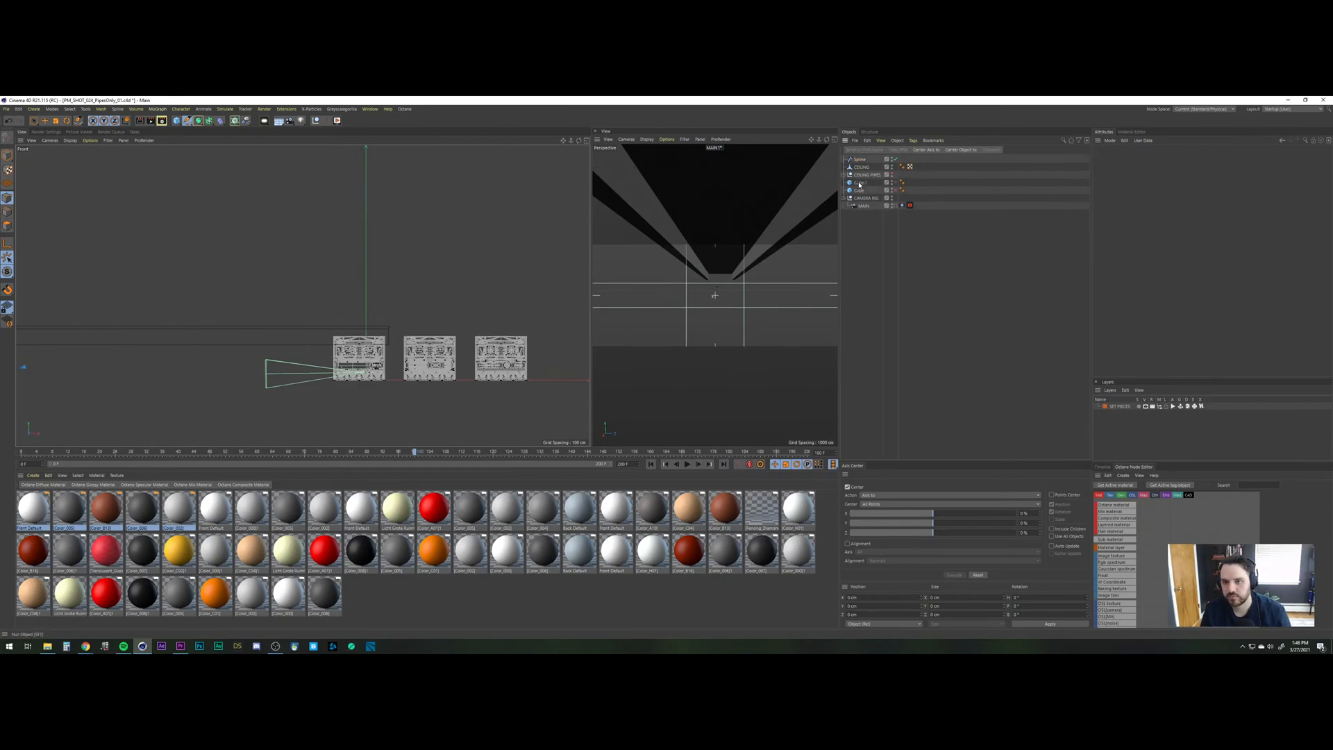
Start a new spline at the upper corner of the ceiling's camera end.
{"action": "scroll", "coordinate": [290, 331], "scroll_direction": "down", "scroll_amount": 2}
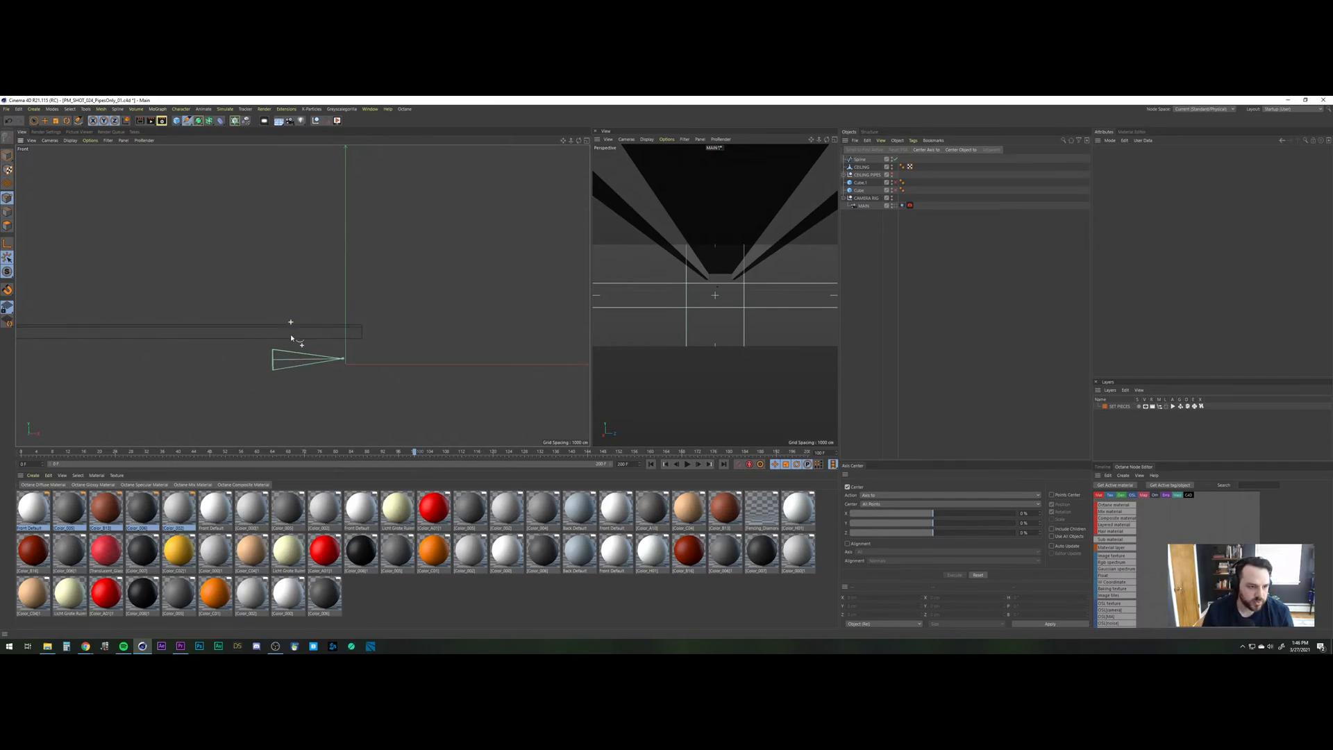
{"action": "middle_click_drag", "start_coordinate": [264, 333], "coordinate": [357, 333], "text": "alt"}
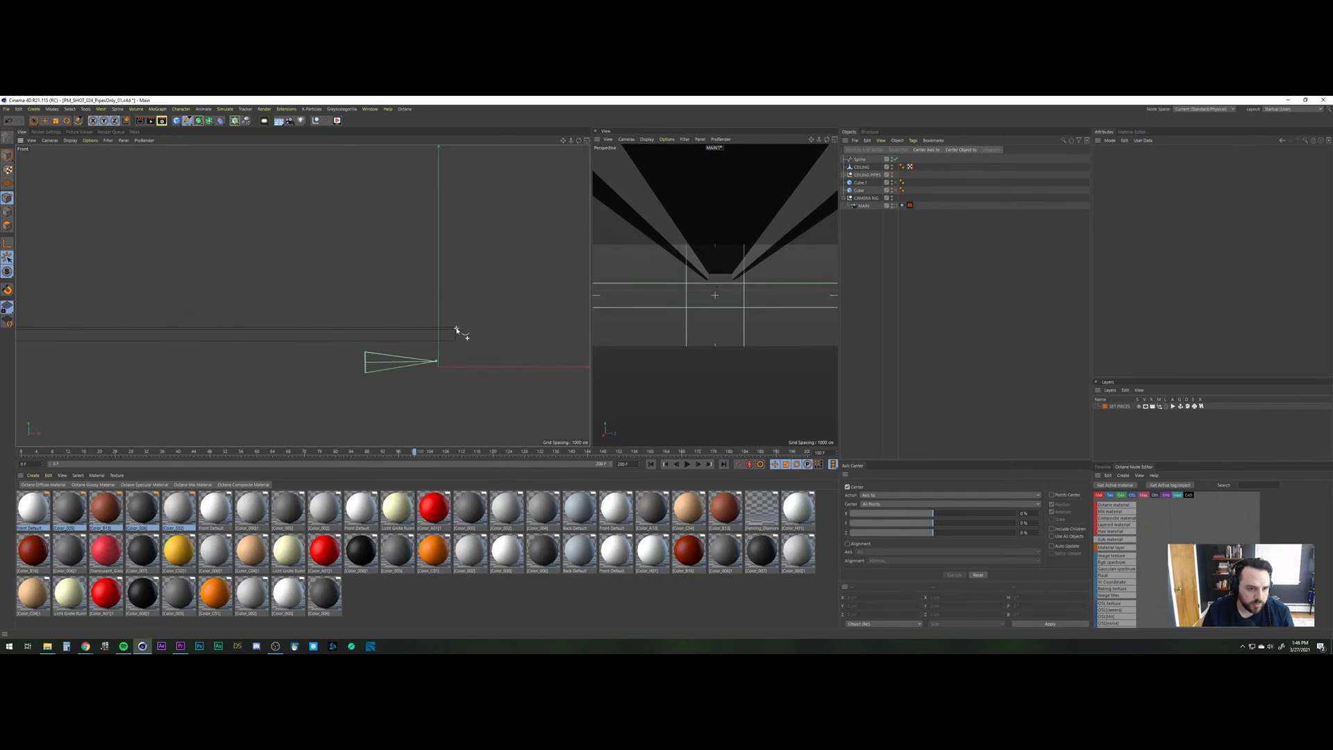
{"action": "scroll", "coordinate": [456, 331], "scroll_direction": "up", "scroll_amount": 2}
{"action": "left_click", "coordinate": [455, 332]}
Extend the spline in a straight line along the ceiling, ending well past its far end.
{"action": "middle_click_drag", "start_coordinate": [230, 335], "coordinate": [586, 350], "text": "alt"}
{"action": "scroll", "coordinate": [83, 342], "scroll_direction": "down", "scroll_amount": 5}
{"action": "right_click_drag", "start_coordinate": [32, 412], "coordinate": [51, 373], "text": "alt"}
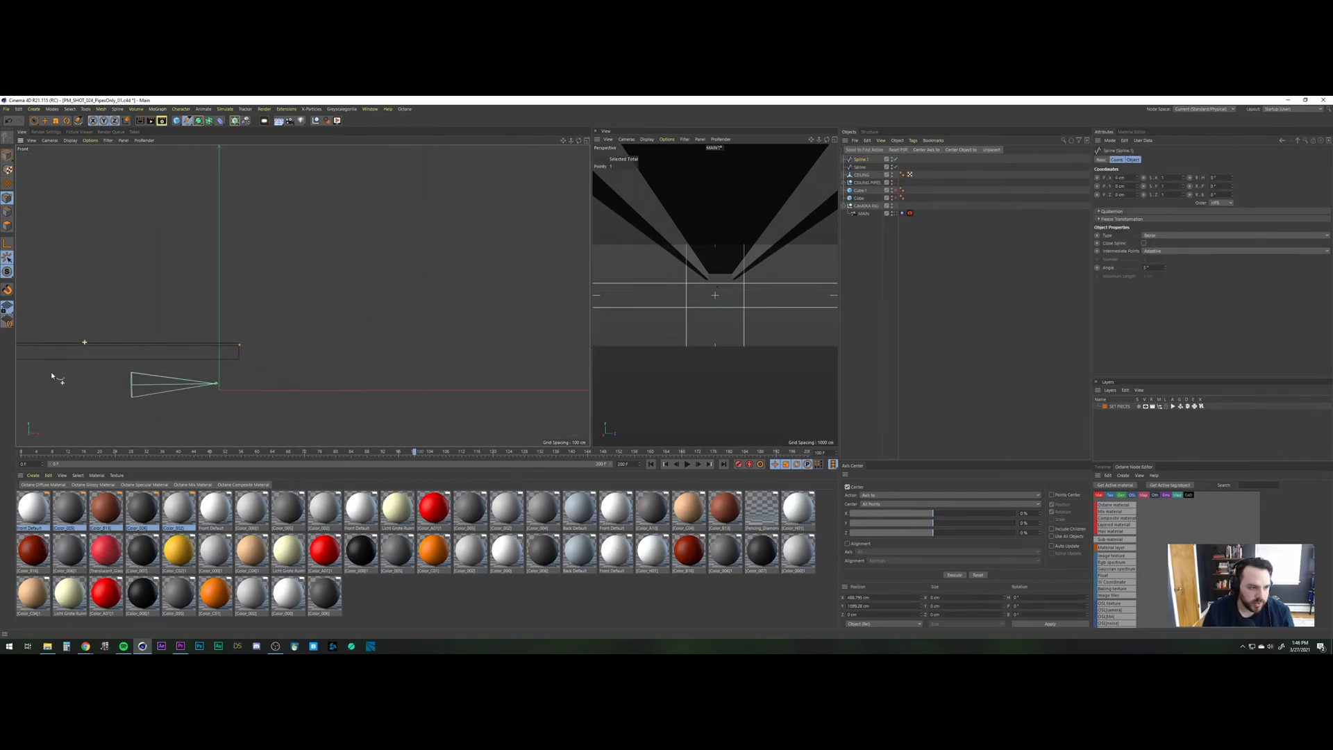
{"action": "middle_click_drag", "start_coordinate": [25, 343], "coordinate": [326, 349], "text": "alt"}
{"action": "middle_click_drag", "start_coordinate": [208, 354], "coordinate": [371, 356], "text": "alt"}
{"action": "mouse_move", "coordinate": [223, 348]}
{"action": "right_mouse_down", "text": "alt"}
{"action": "mouse_move", "coordinate": [203, 382]}
{"action": "mouse_move", "coordinate": [213, 361]}
{"action": "right_mouse_up", "text": "alt"}
{"action": "middle_click_drag", "start_coordinate": [156, 353], "coordinate": [457, 360], "text": "alt"}
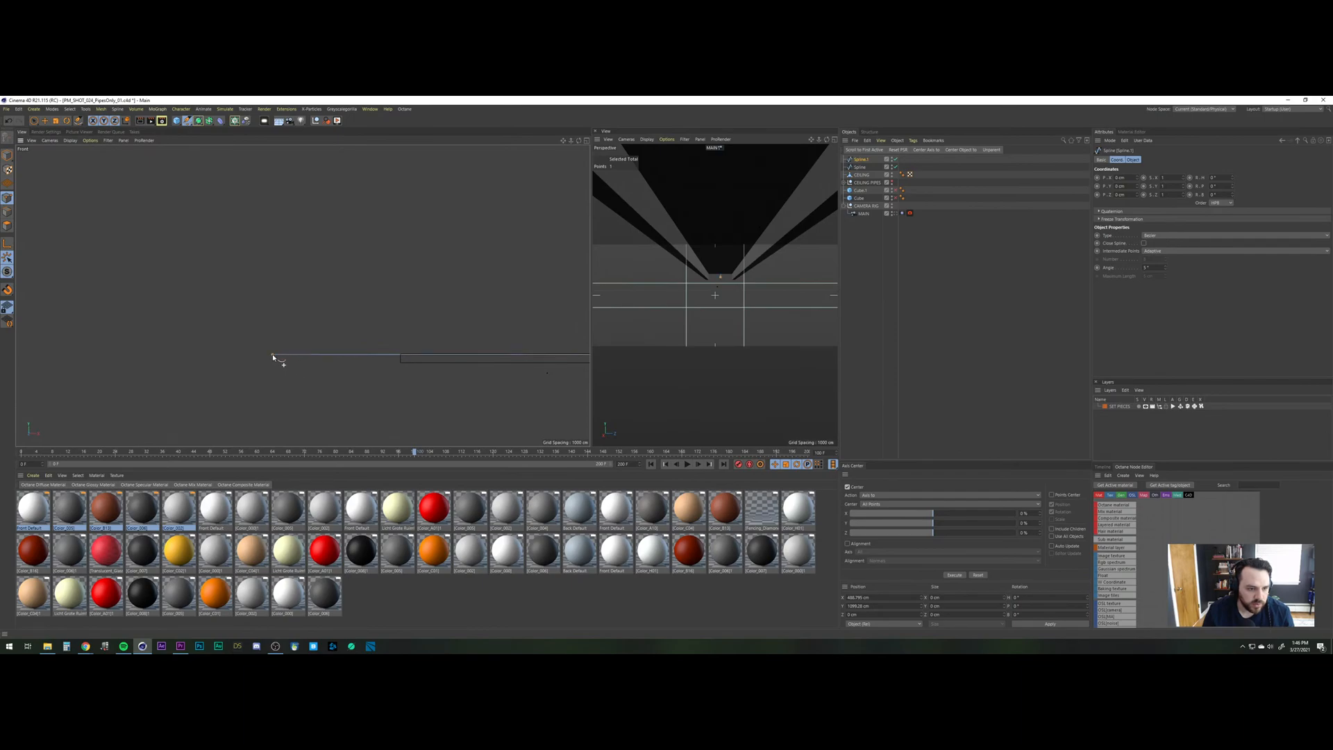
{"action": "left_click", "coordinate": [273, 356]}
{"action": "middle_click_drag", "start_coordinate": [420, 360], "coordinate": [199, 345], "text": "alt"}
{"action": "mouse_move", "coordinate": [236, 341]}
{"action": "right_mouse_down", "text": "alt"}
{"action": "mouse_move", "coordinate": [213, 353]}
{"action": "mouse_move", "coordinate": [233, 341]}
{"action": "right_mouse_up", "text": "alt"}
{"action": "right_click", "coordinate": [228, 338]}
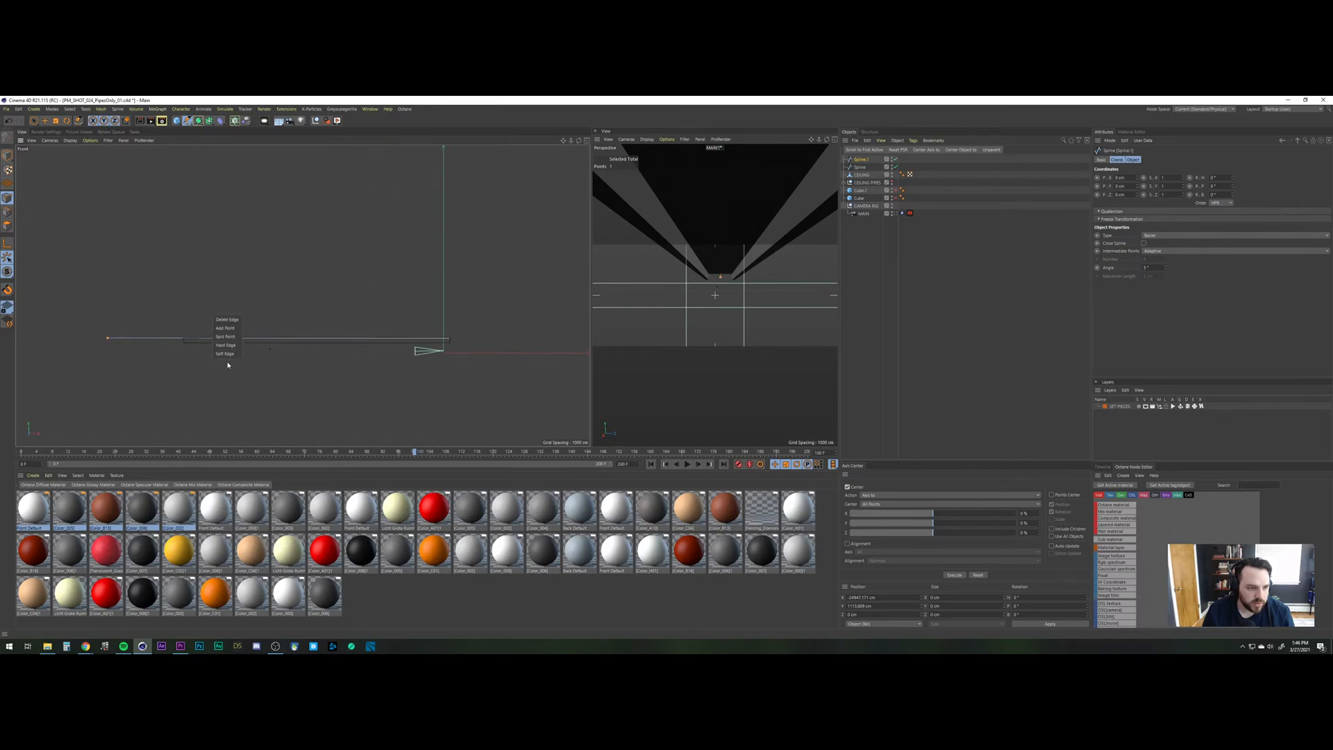
{"action": "left_click", "coordinate": [237, 318]}
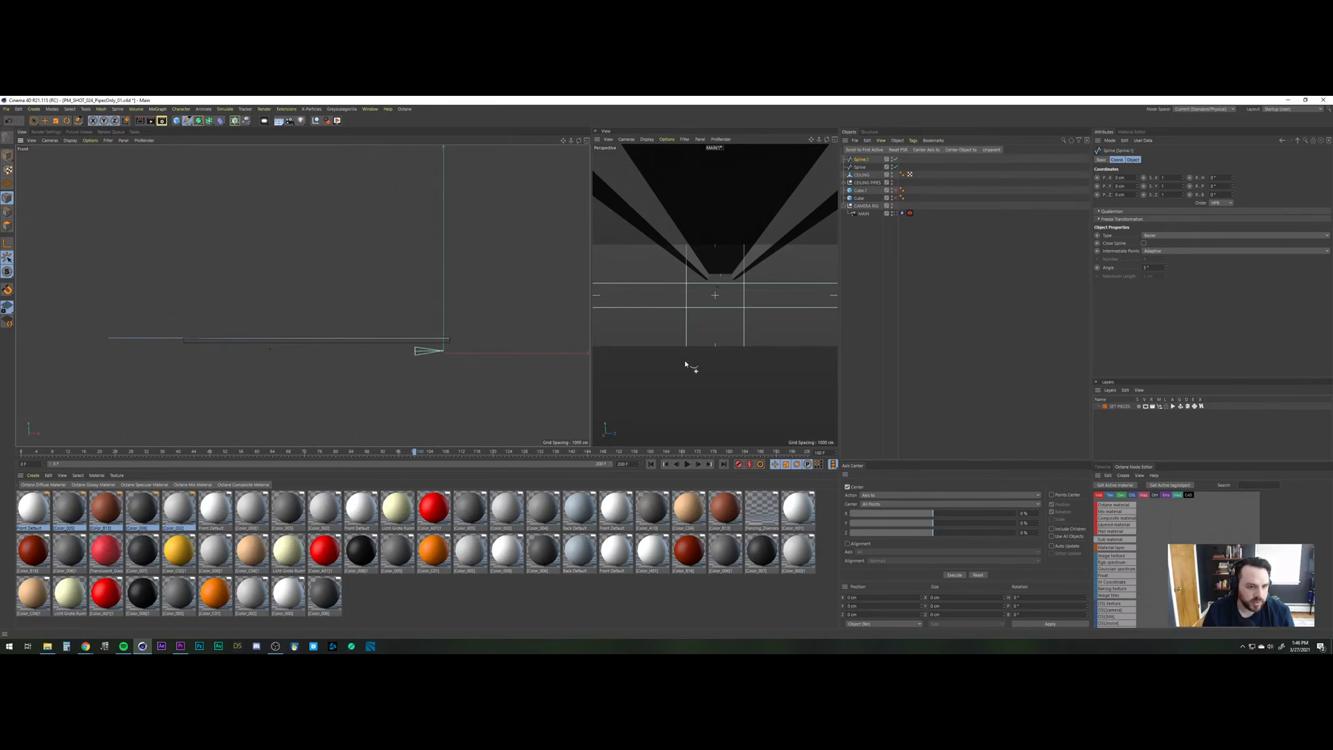
Delete the leftover first spline that holds only a single point.
{"action": "left_click", "coordinate": [918, 257]}
{"action": "left_click", "coordinate": [861, 168]}
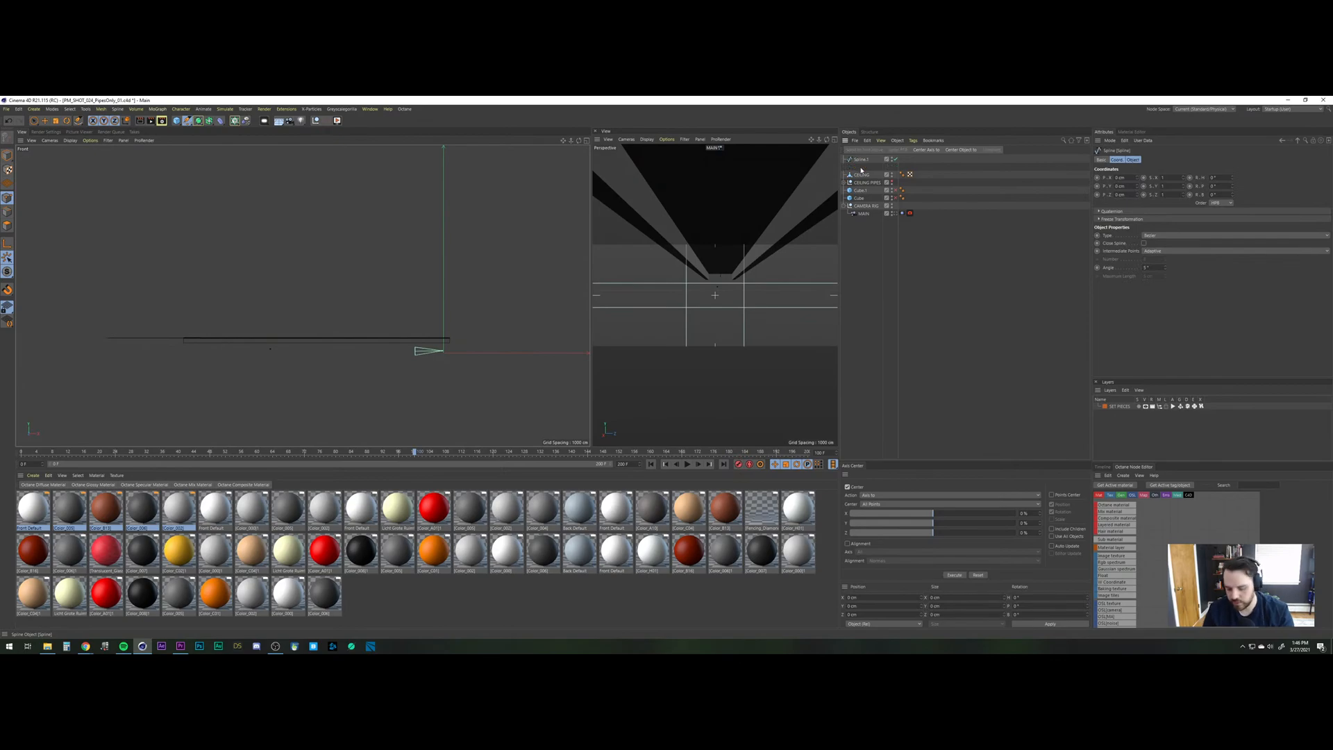
{"action": "key", "text": "Delete"}
Rename the remaining ceiling spline to WIRE BASE.
{"action": "double_click", "coordinate": [860, 160]}
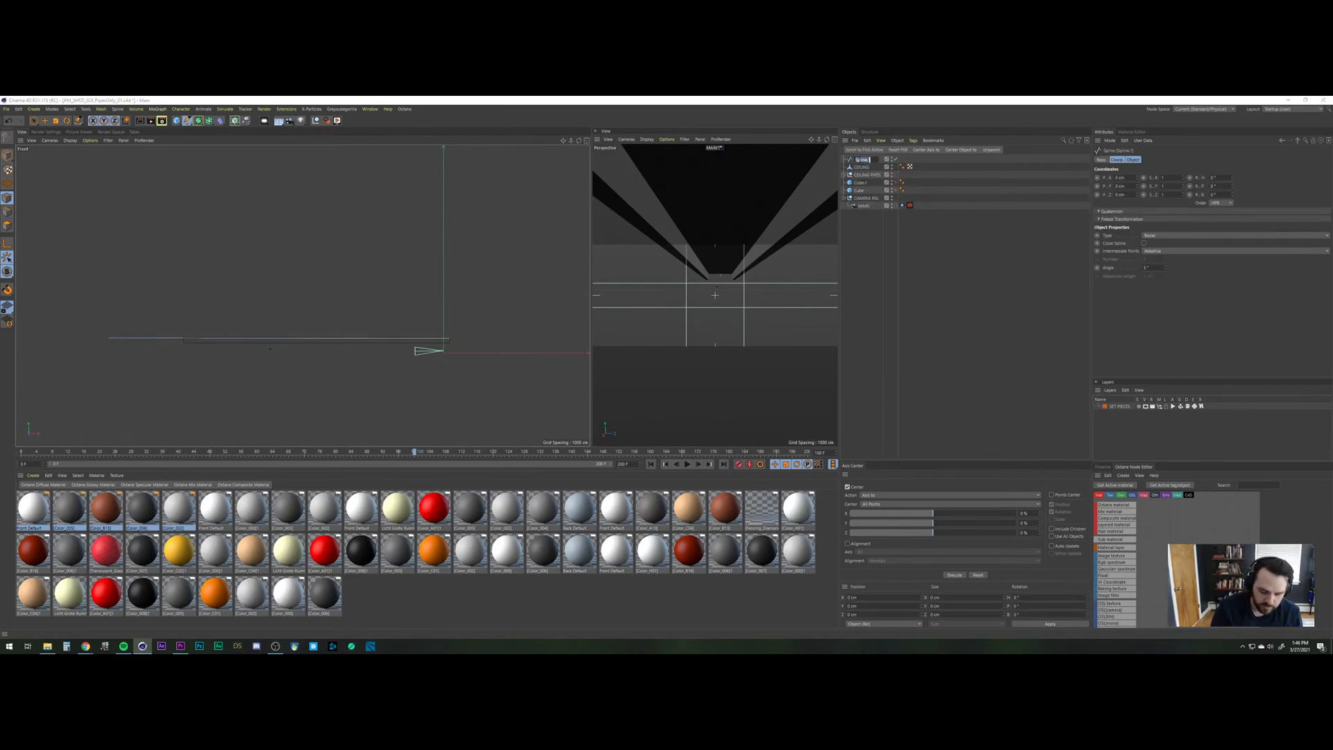
{"action": "type", "text": "WIRE BASE"}
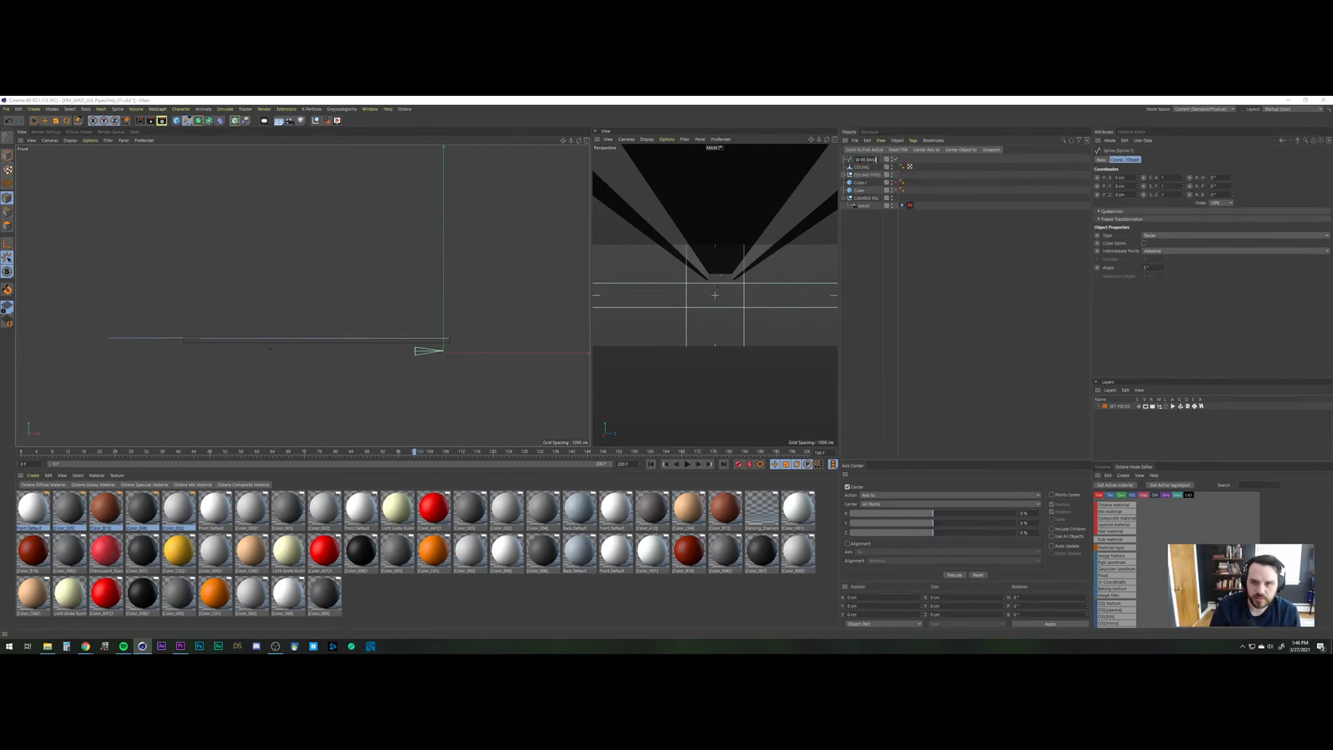
{"action": "key", "text": "Return"}
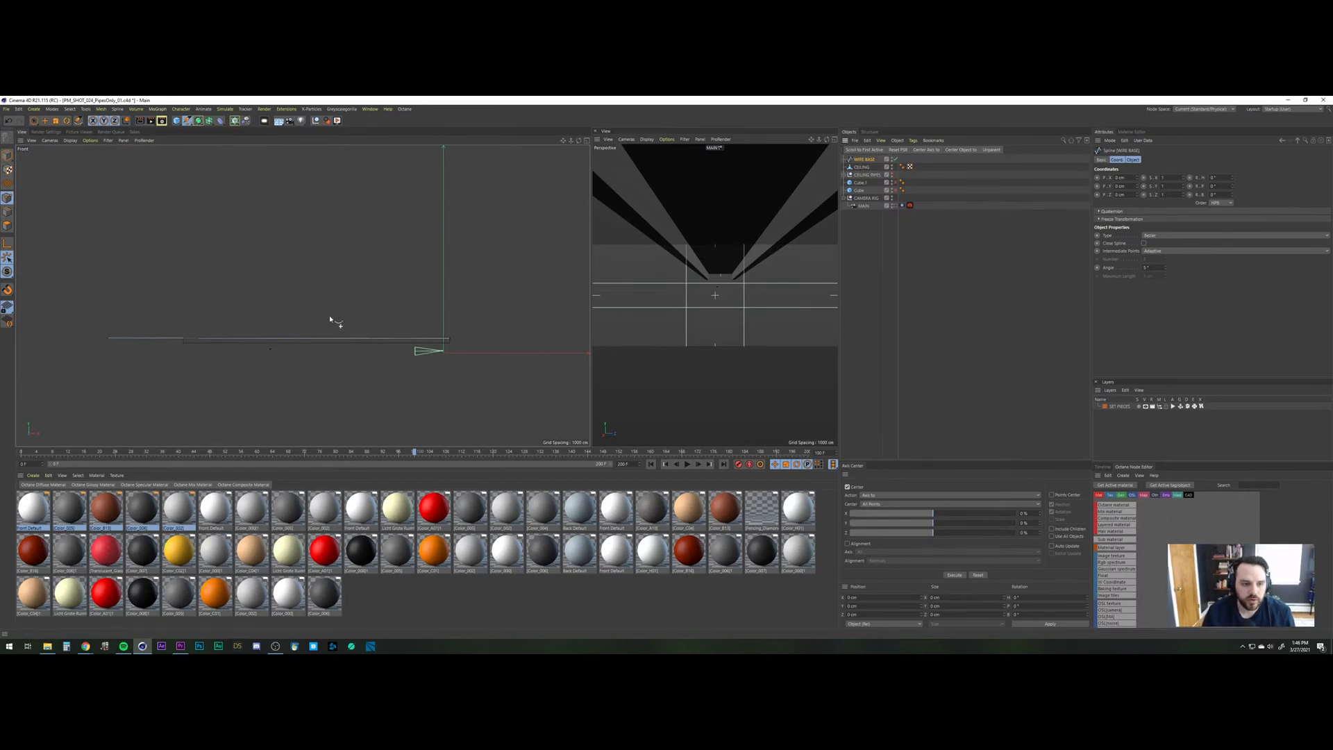
Set the WIRE BASE spline's intermediate points to Uniform and raise their number.
{"action": "scroll", "coordinate": [264, 344], "scroll_direction": "up", "scroll_amount": 2}
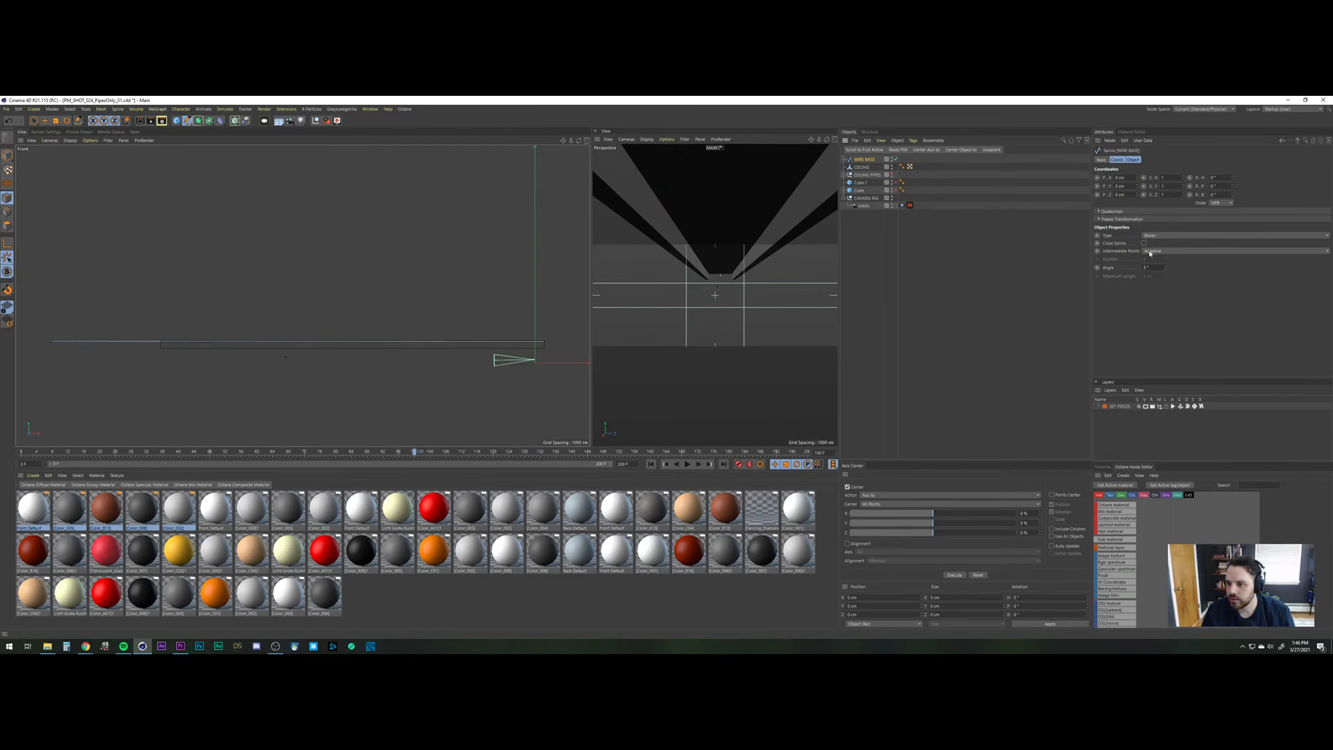
{"action": "left_click", "coordinate": [1151, 237]}
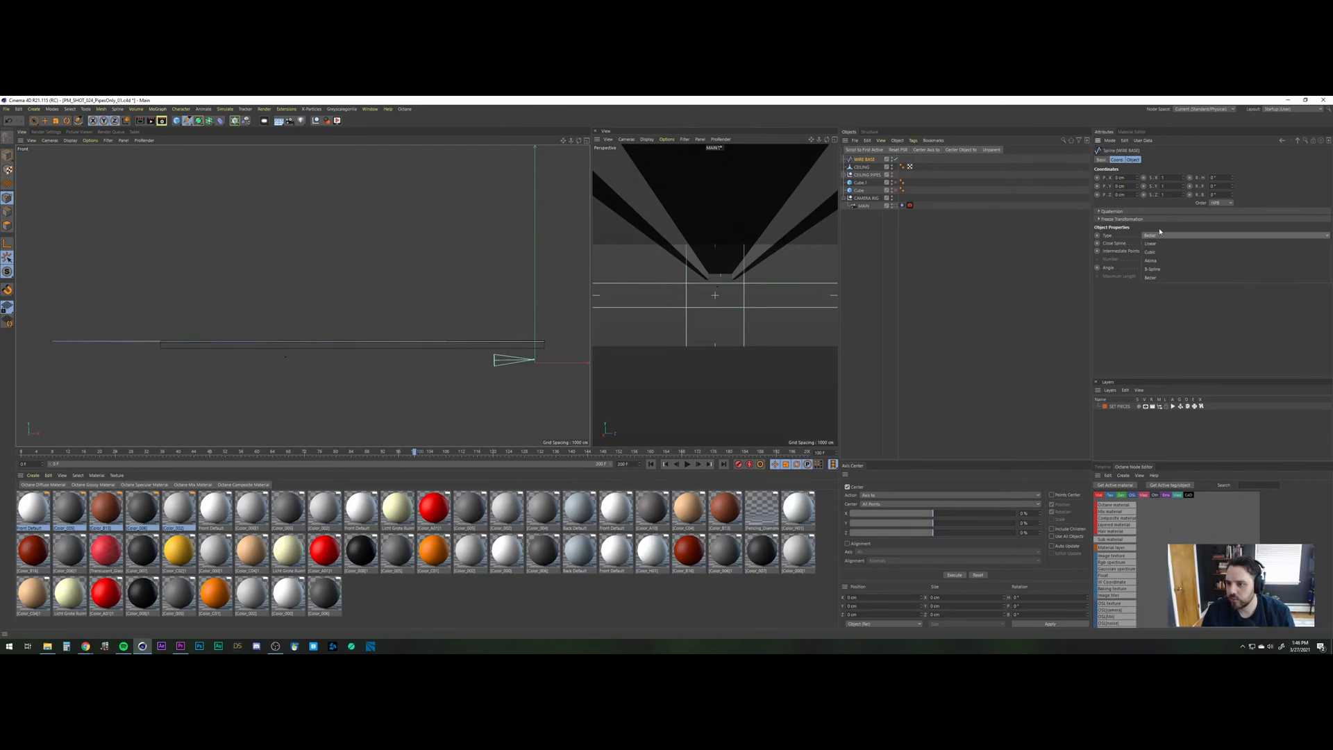
{"action": "left_click", "coordinate": [1159, 228]}
{"action": "left_click", "coordinate": [1158, 252]}
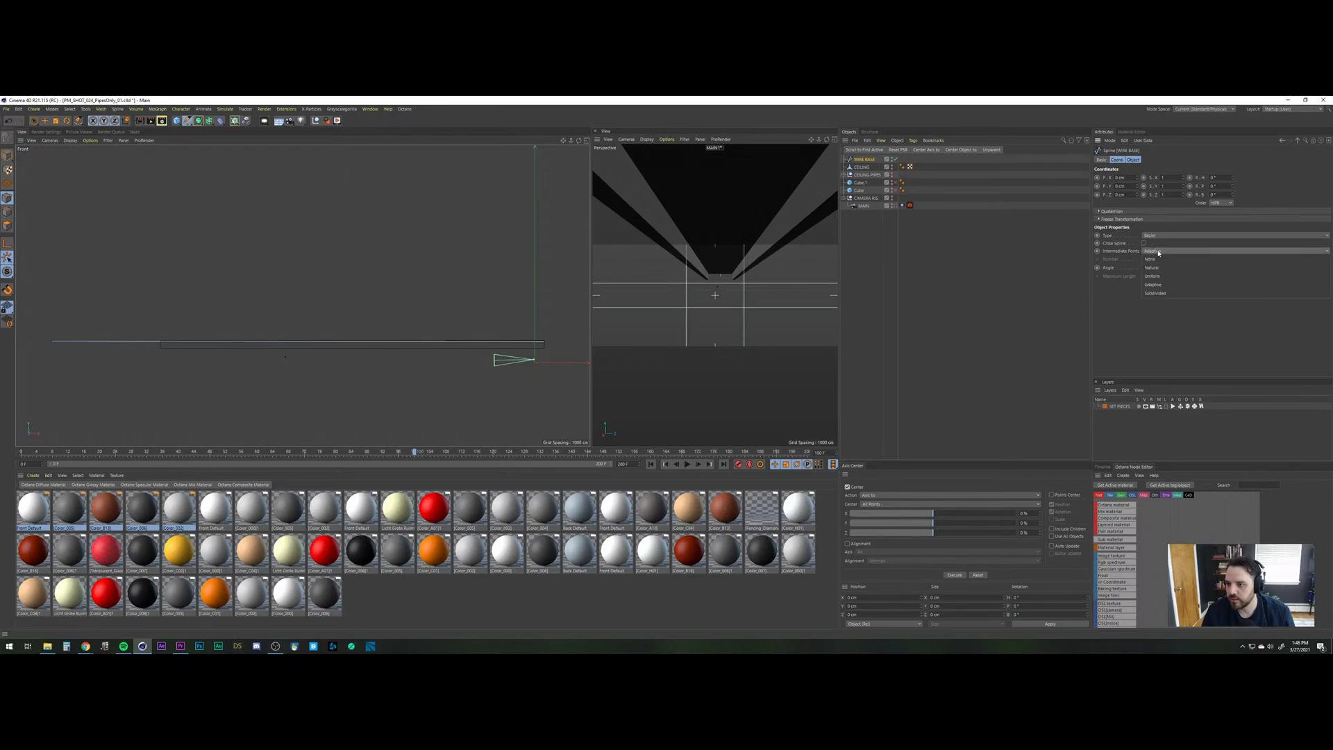
{"action": "left_click", "coordinate": [1152, 276]}
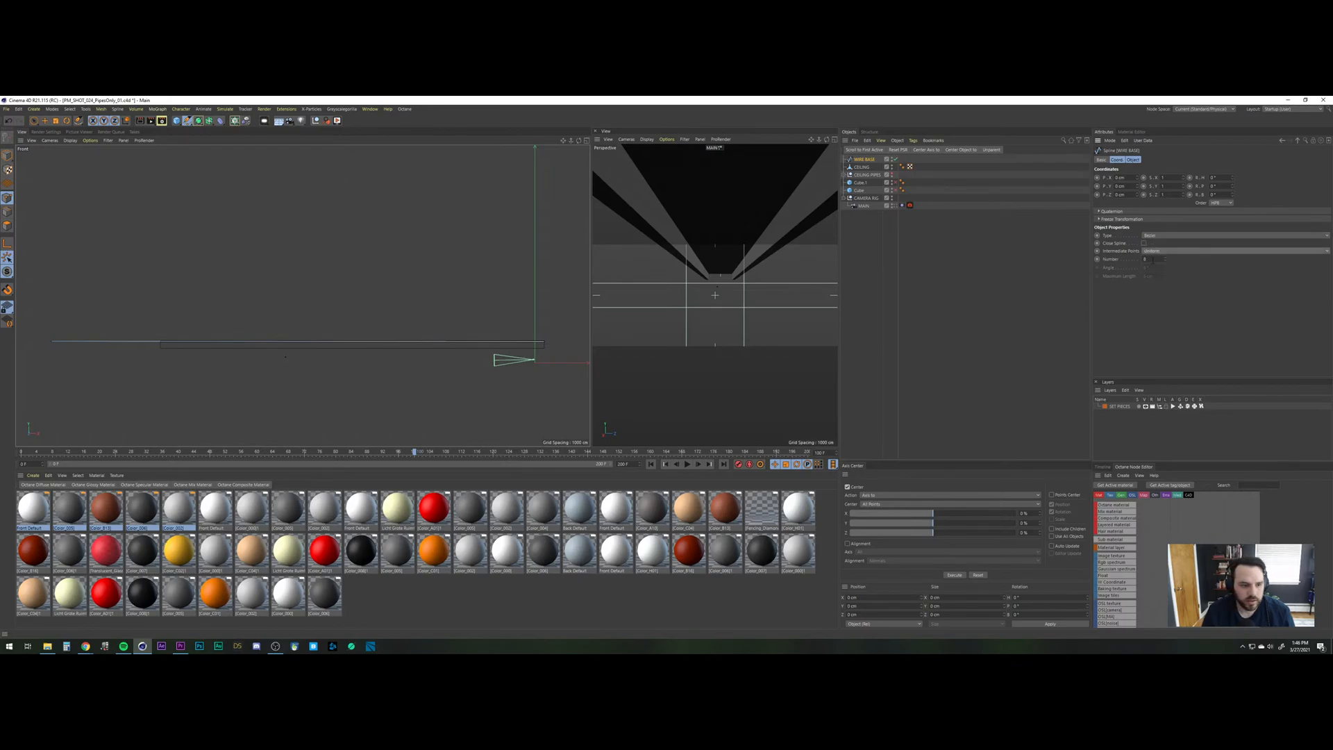
{"action": "left_click", "coordinate": [1146, 259]}
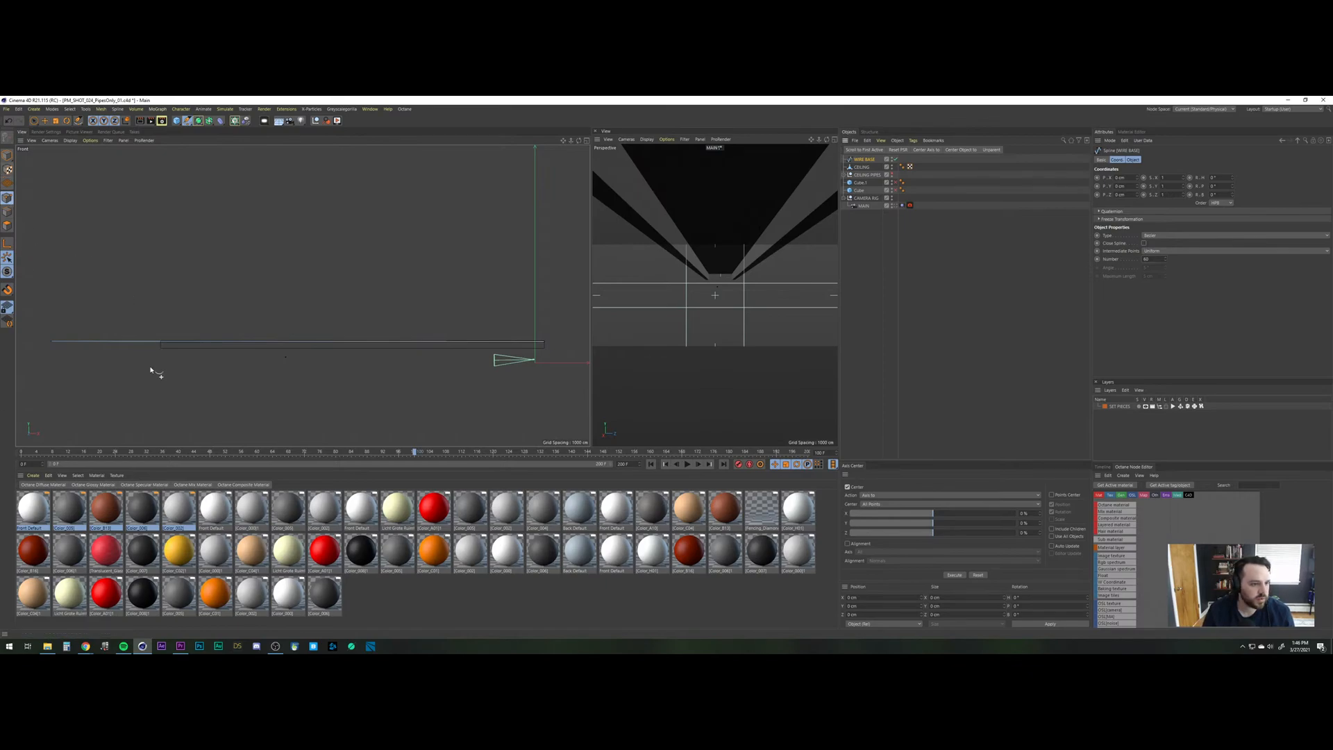
Select both end points of the WIRE BASE spline with Live Selection.
{"action": "left_click", "coordinate": [51, 342]}
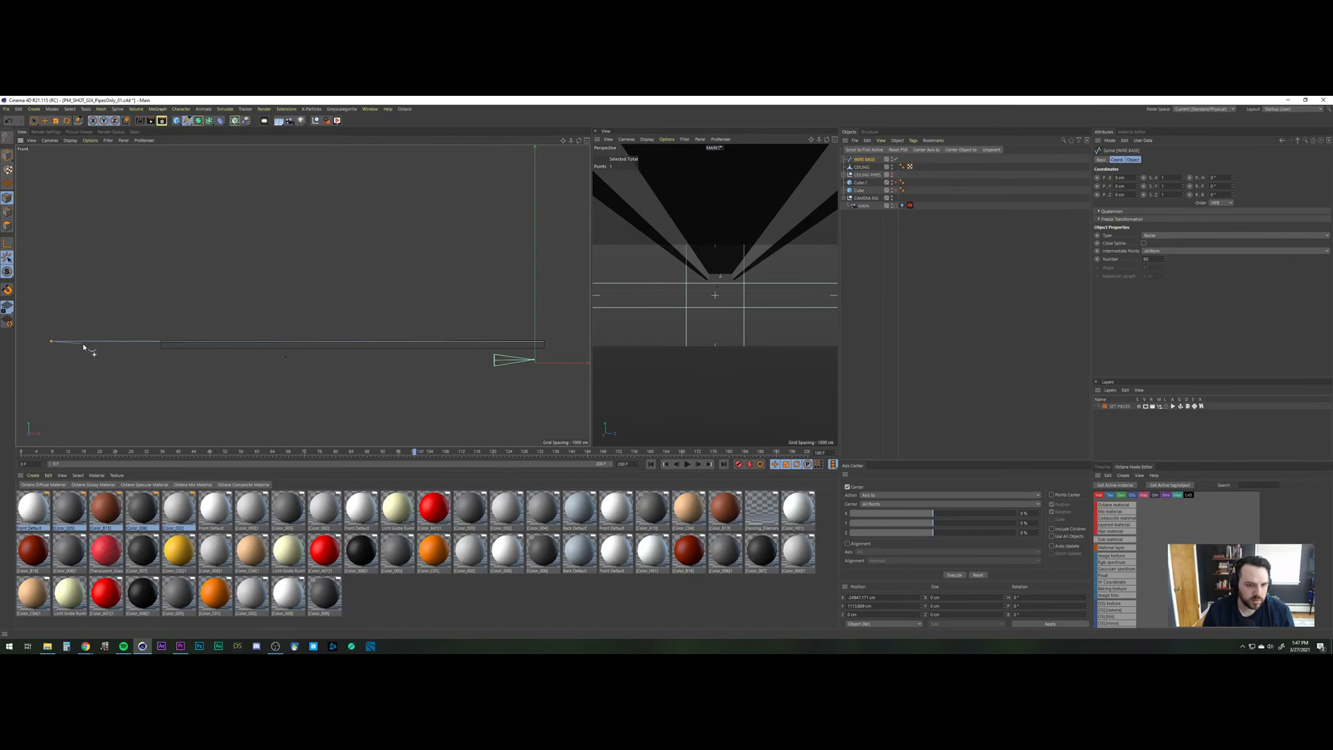
{"action": "key", "text": "Escape"}
{"action": "left_click", "coordinate": [34, 121]}
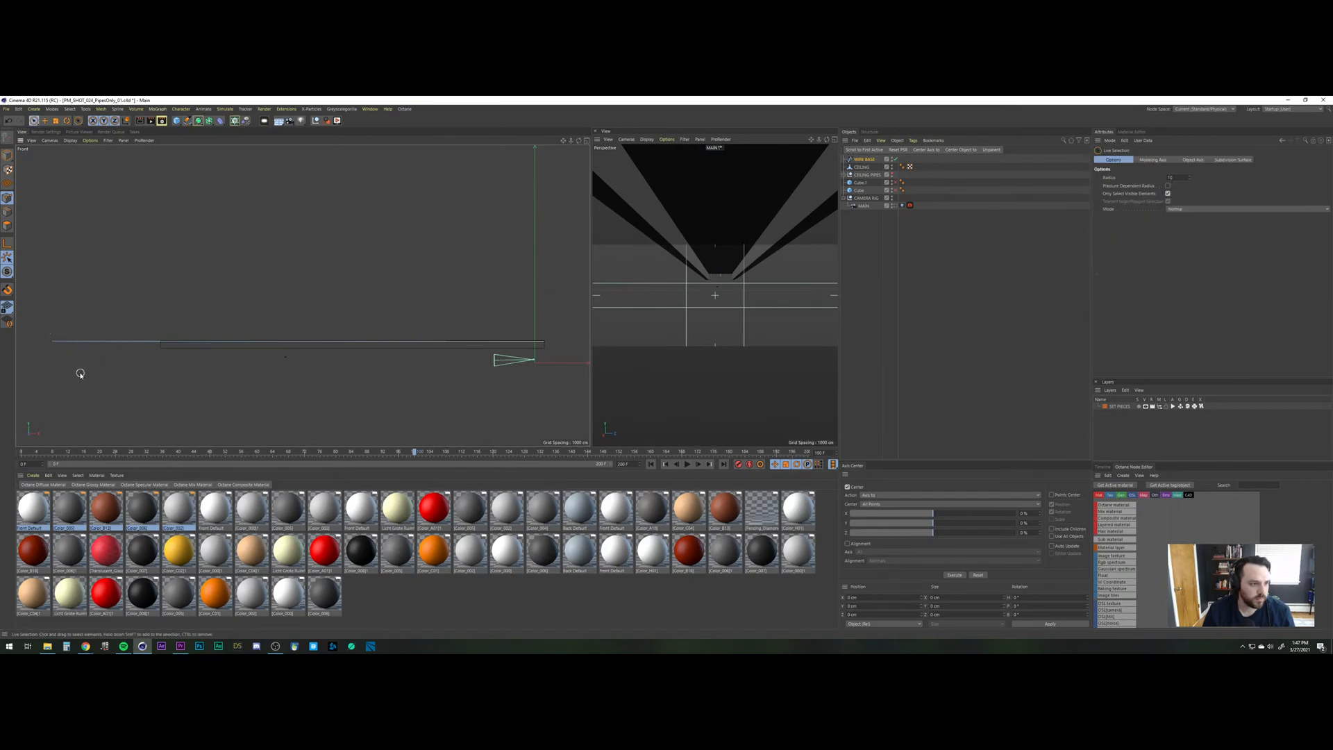
{"action": "left_click_drag", "start_coordinate": [50, 342], "coordinate": [543, 343]}
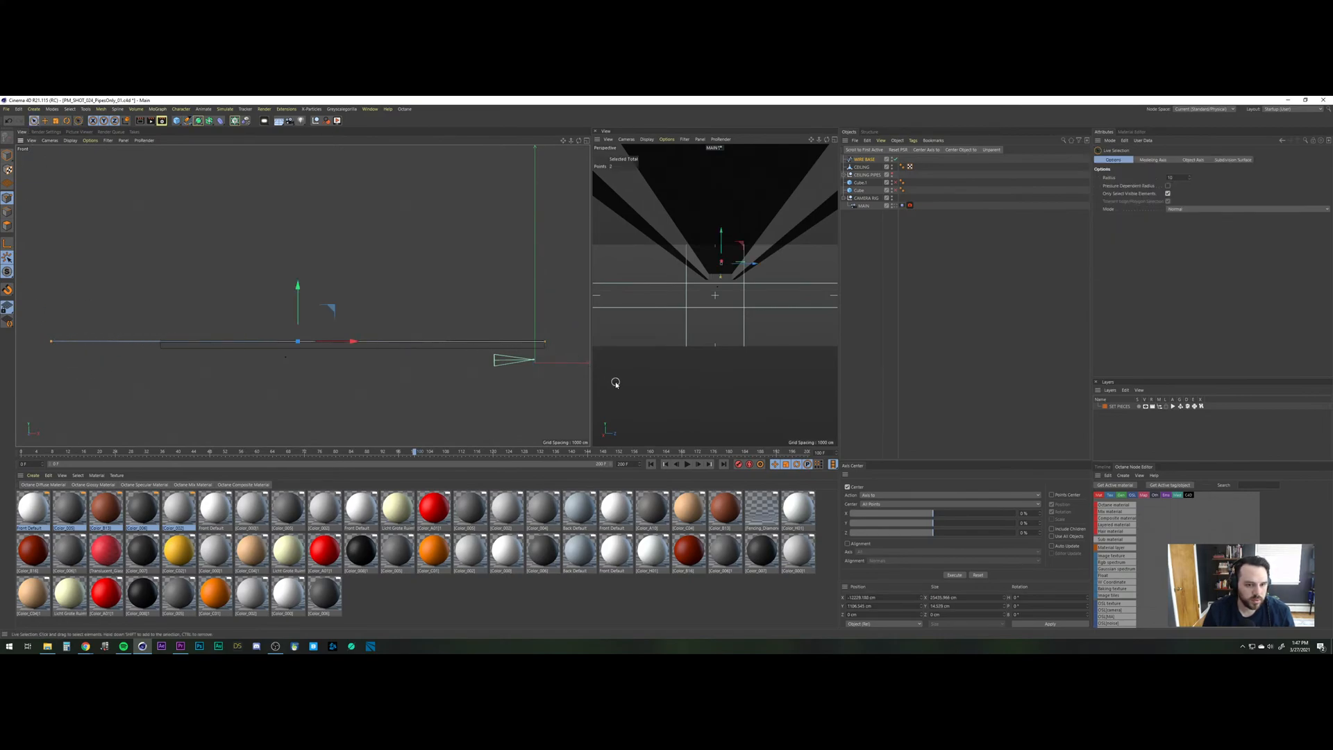
{"action": "left_click", "coordinate": [863, 159]}
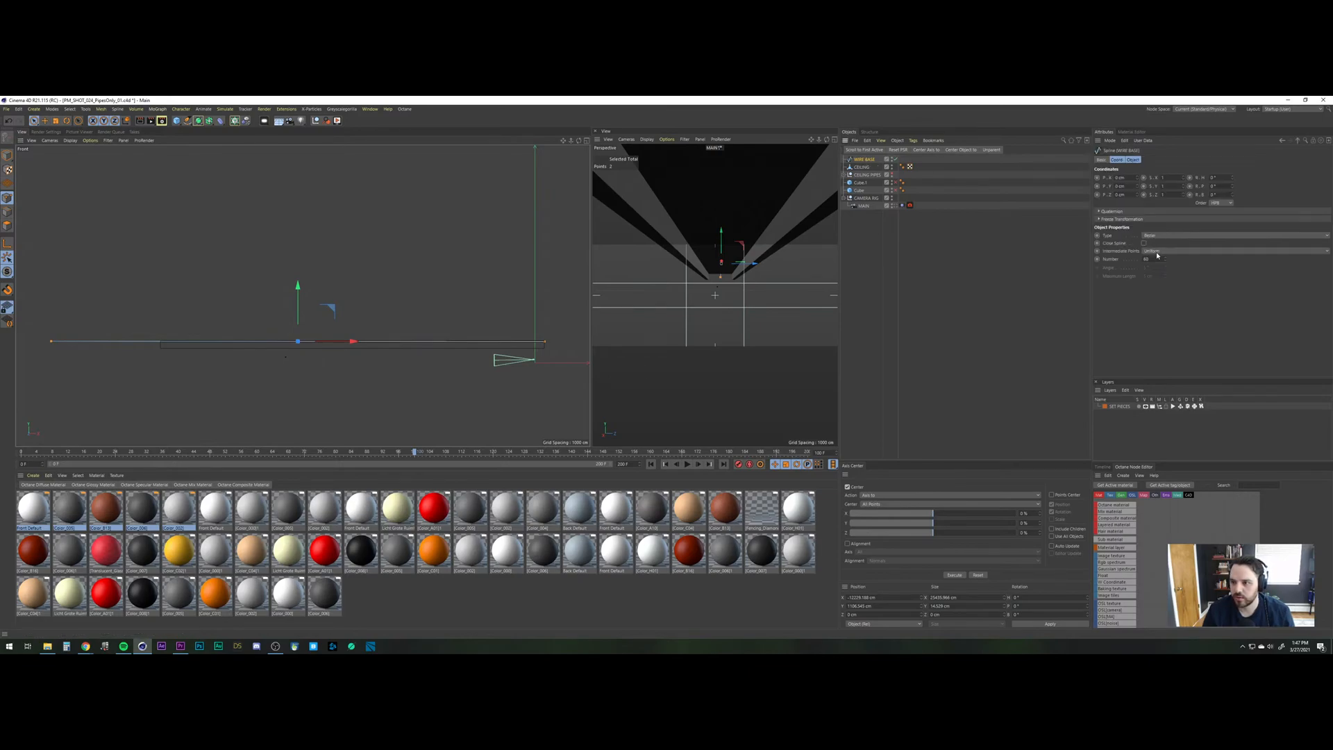
Subdivide the WIRE BASE spline repeatedly until it has 257 evenly spaced points.
{"action": "right_click", "coordinate": [208, 344]}
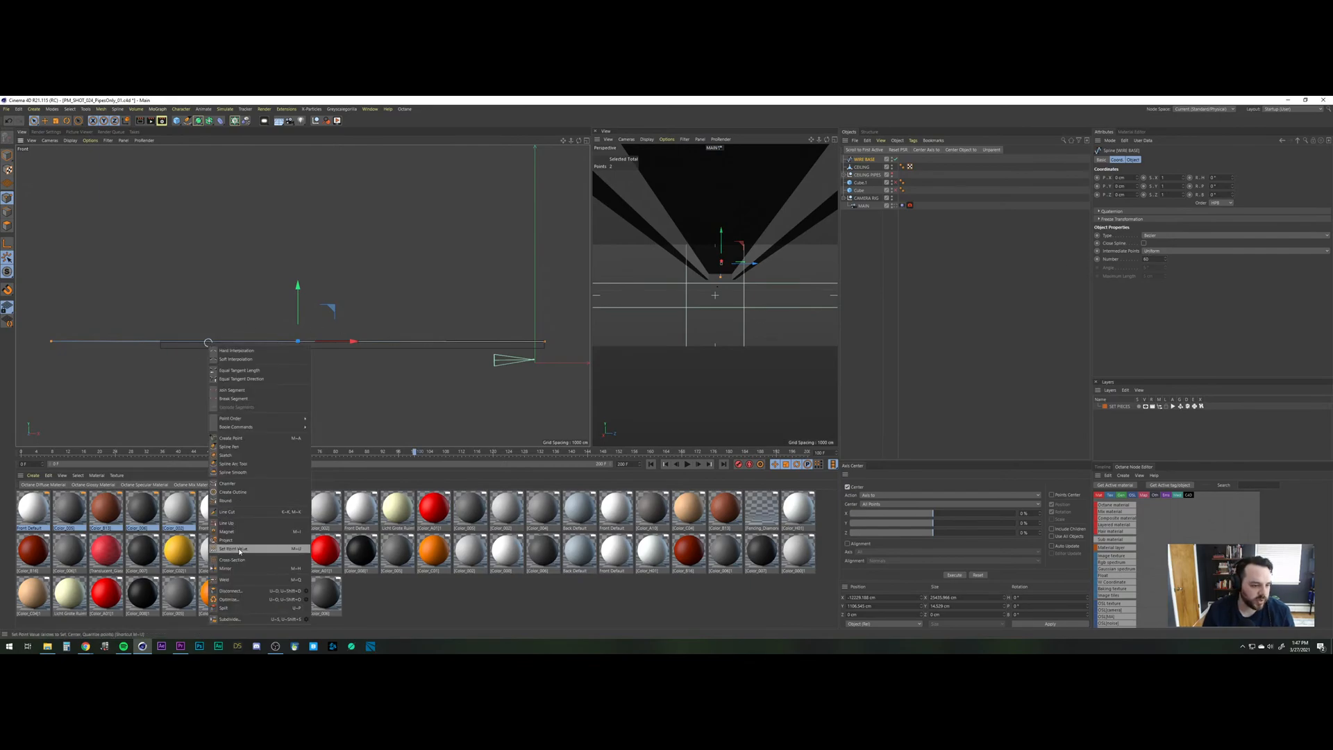
{"action": "left_click", "coordinate": [242, 620]}
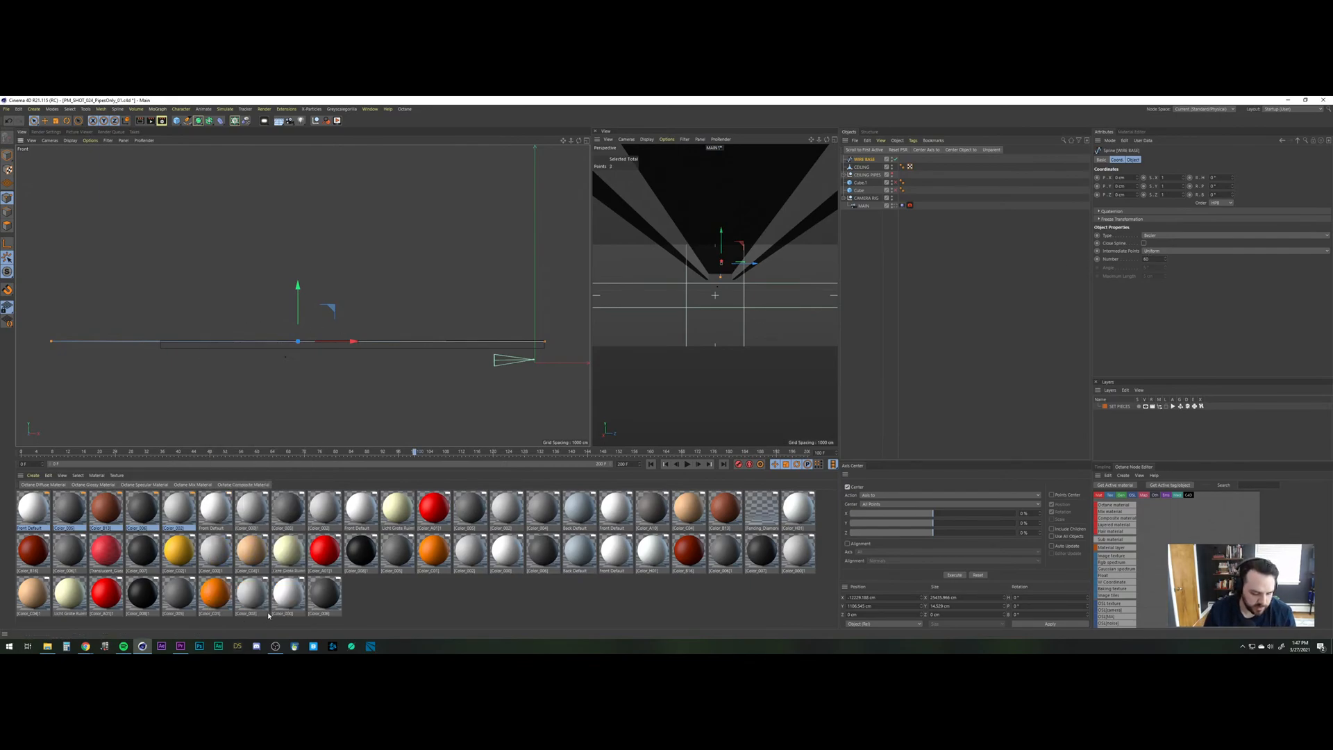
{"action": "key", "text": "u"}
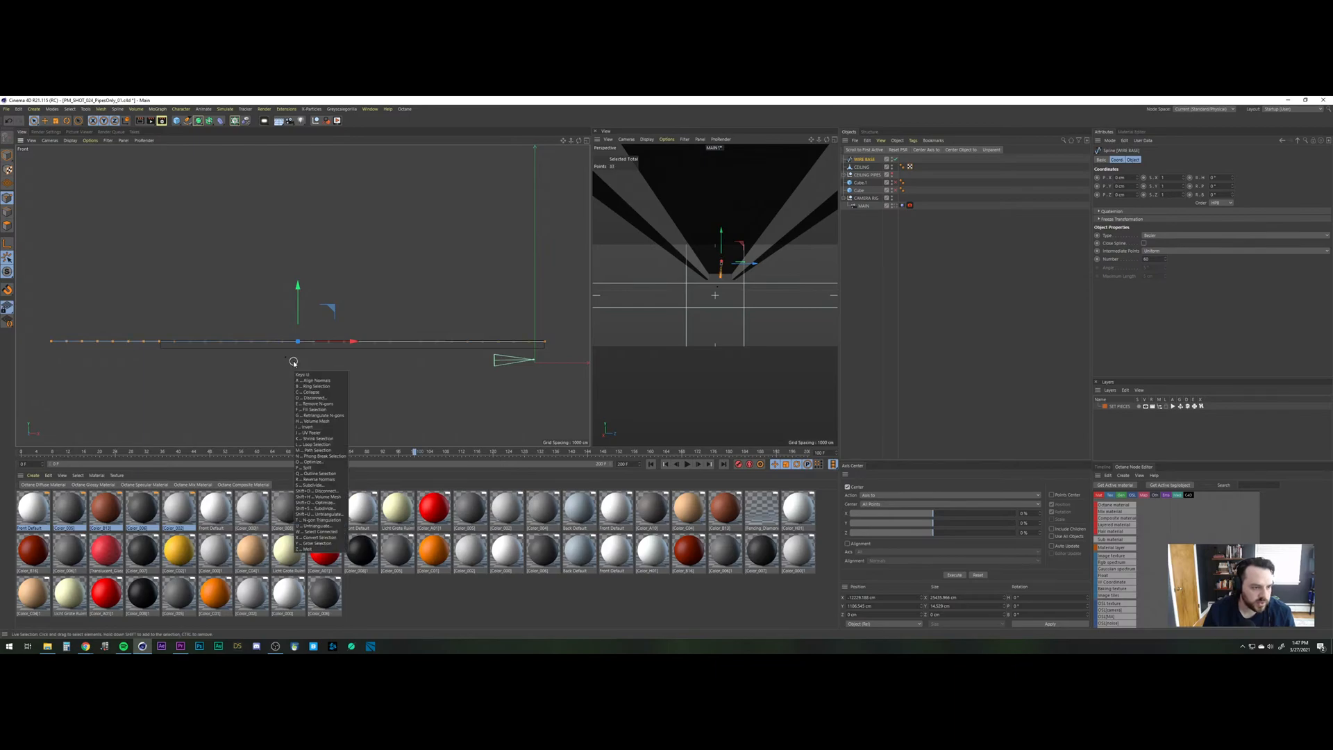
{"action": "key", "text": "Escape"}
{"action": "key", "text": "s"}
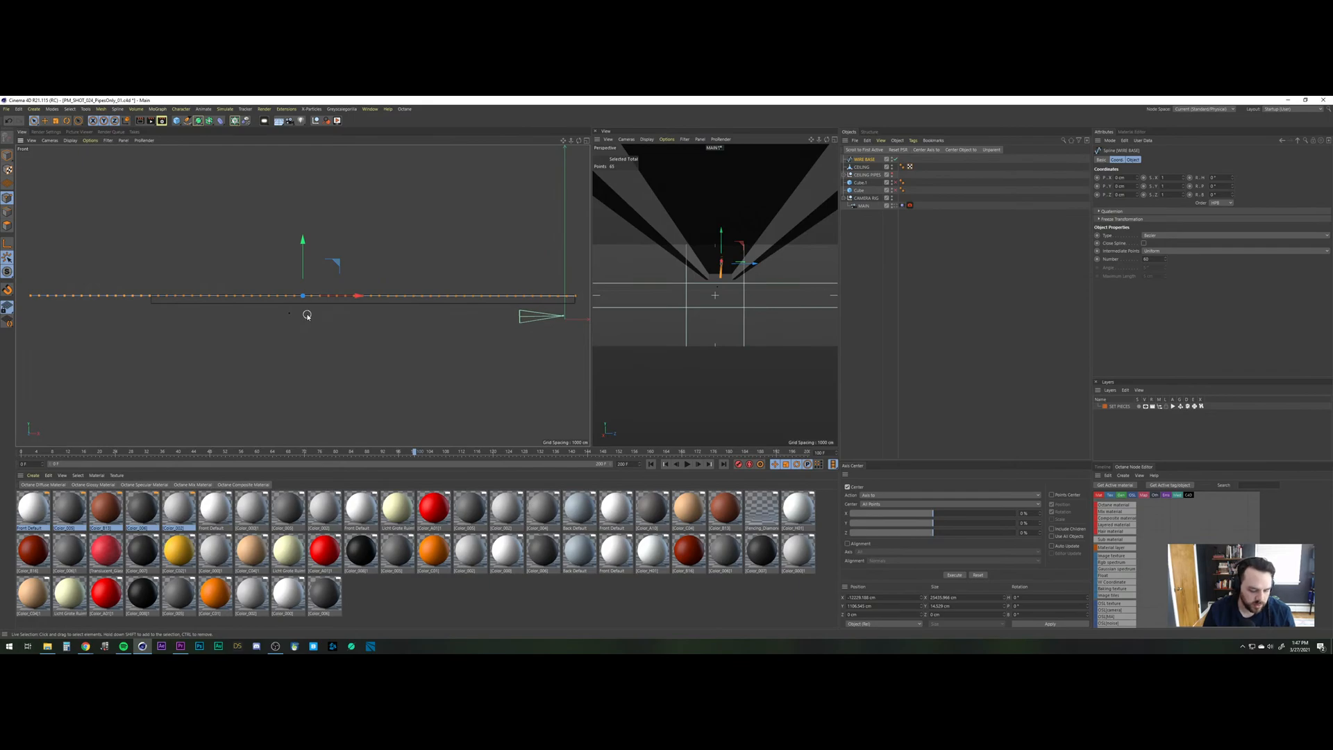
{"action": "key", "text": "u"}
{"action": "key", "text": "s"}
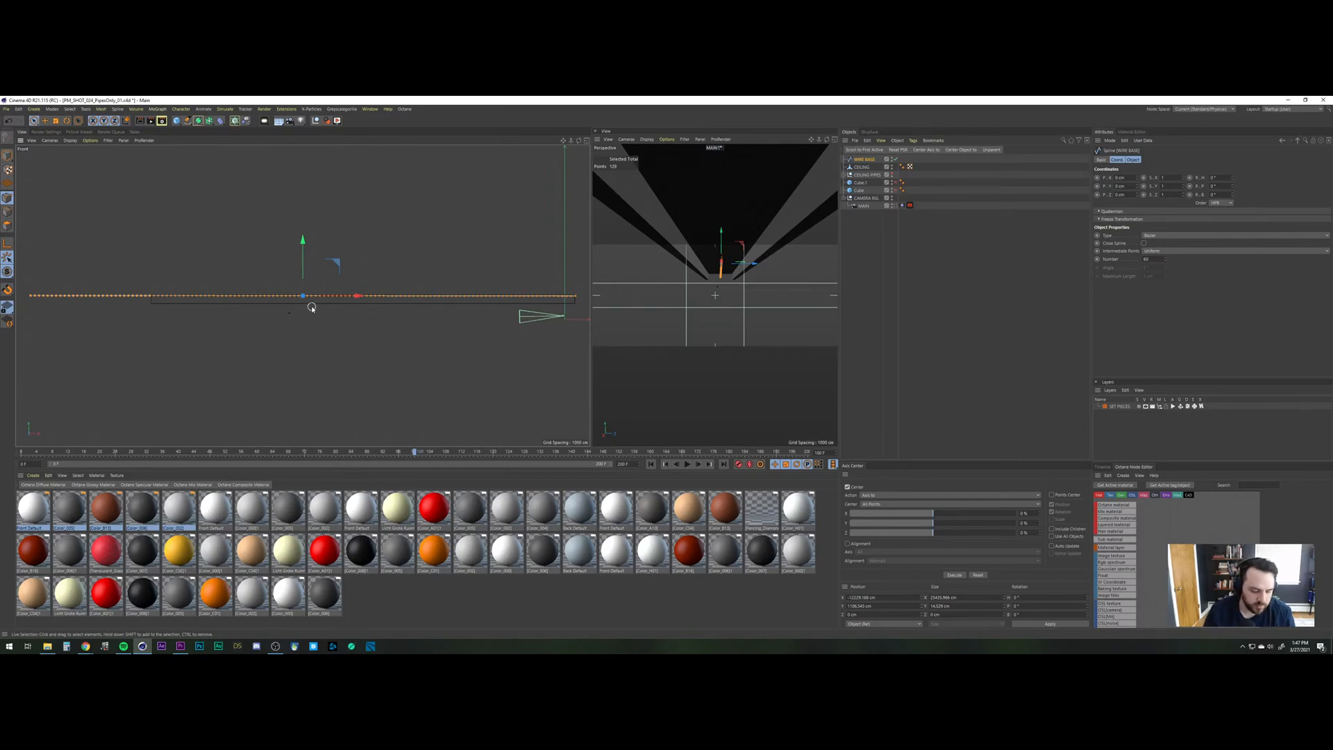
{"action": "key", "text": "u"}
{"action": "key", "text": "s"}
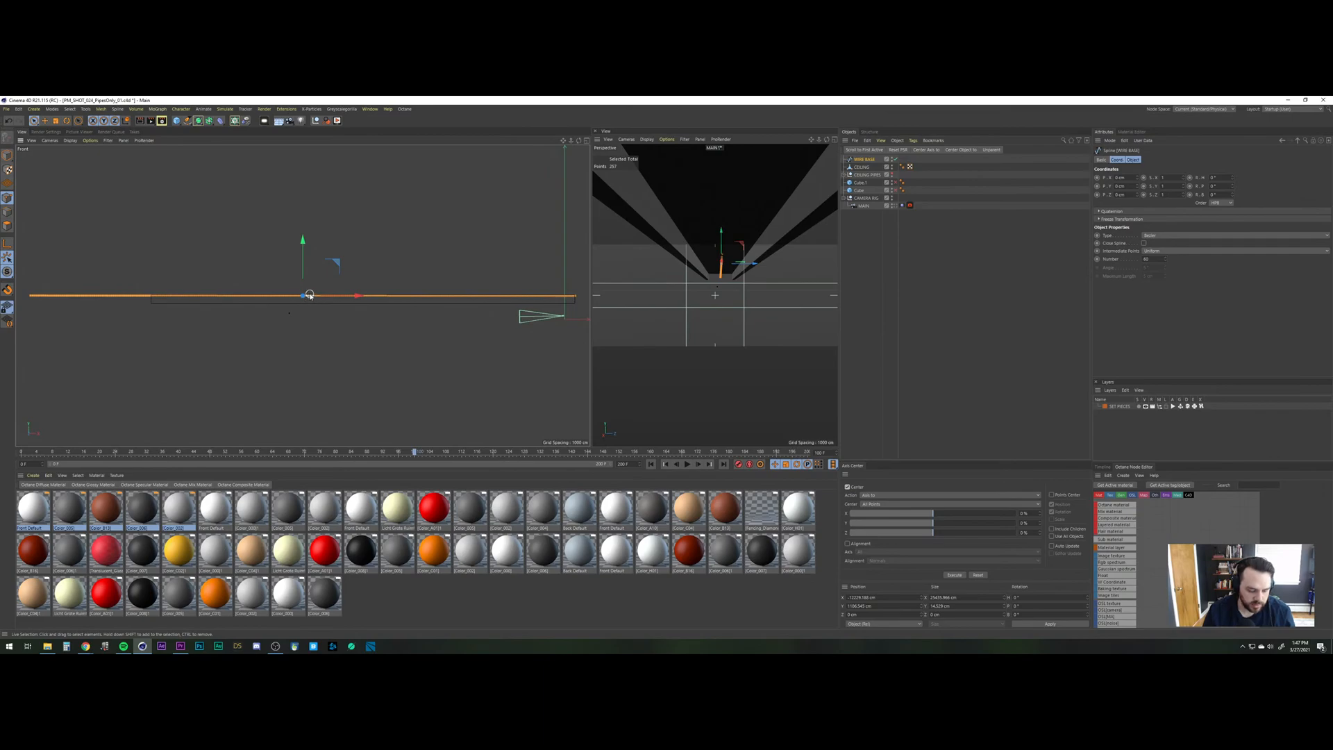
Clear the object selection and save the project with the subdivided spline.
{"action": "left_click", "coordinate": [877, 301]}
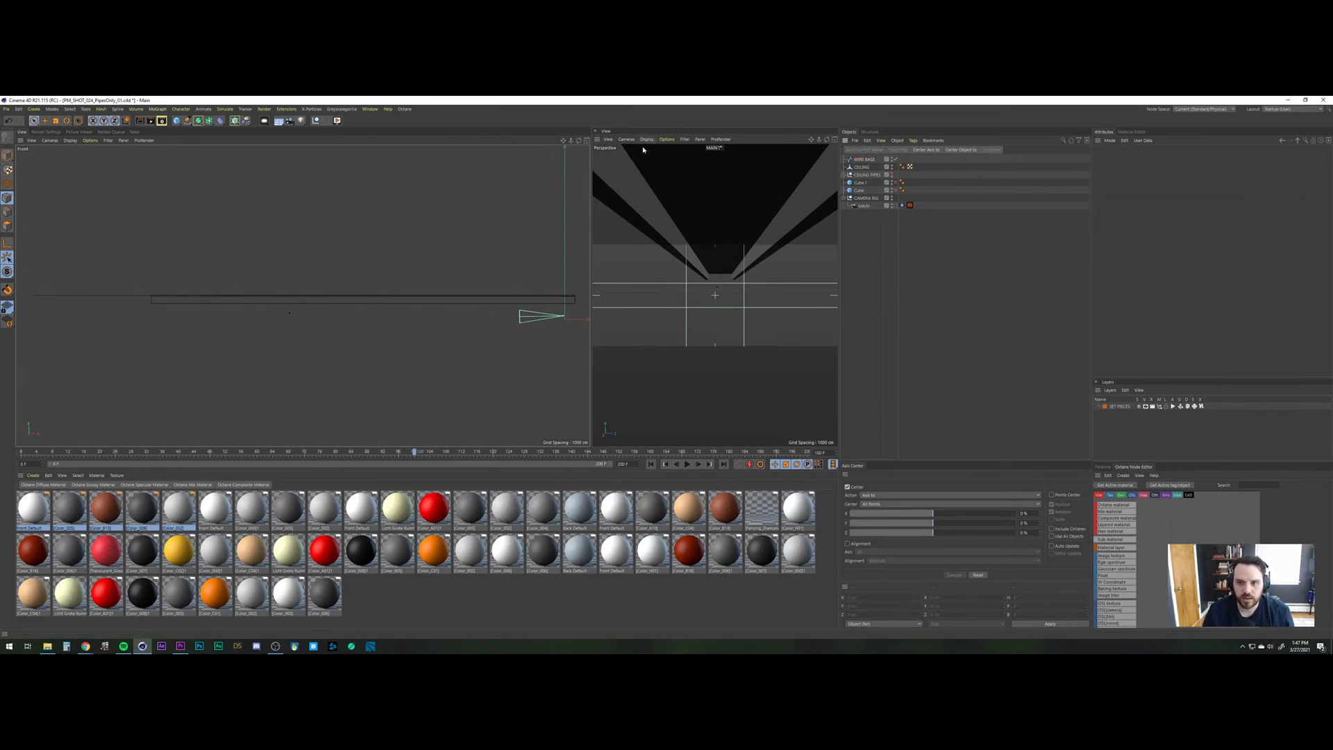
{"action": "key", "text": "ctrl+s"}
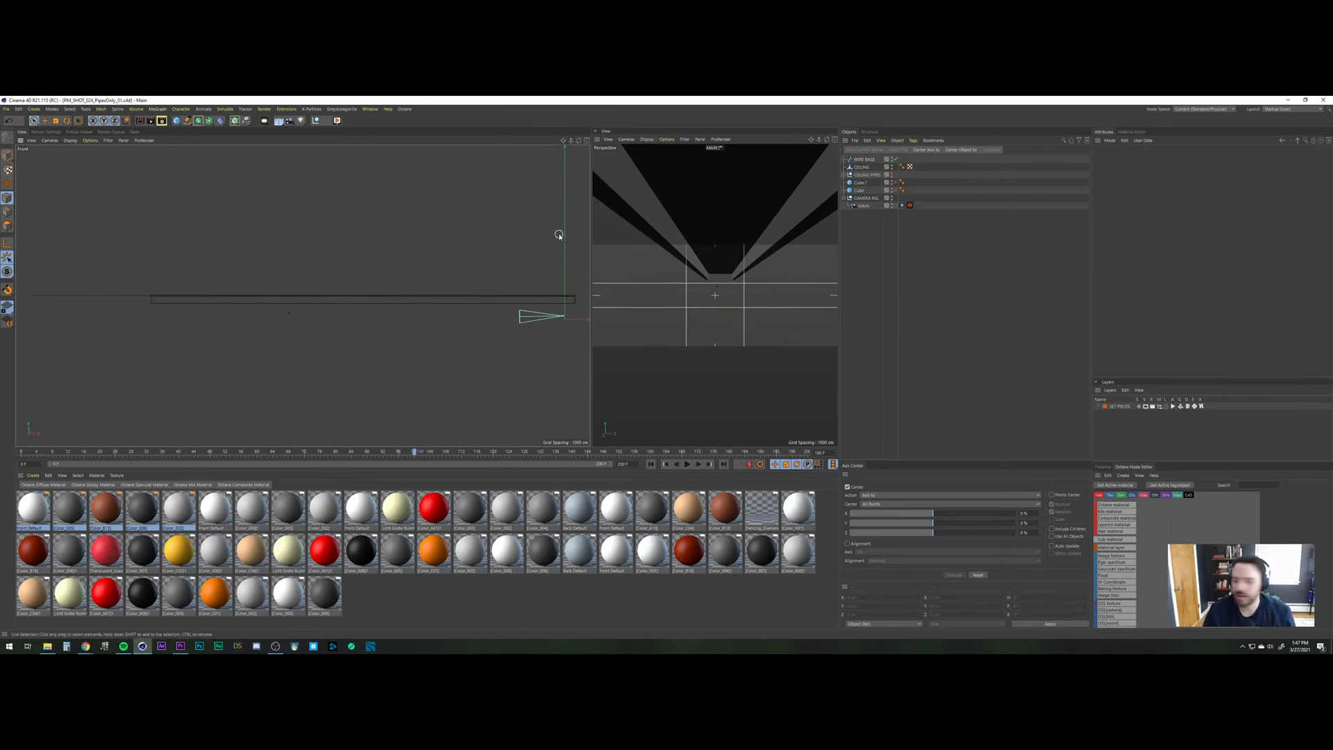
Hide the ceiling geometry, duplicate the WIRE BASE spline and select the copy.
{"action": "left_click", "coordinate": [892, 167]}
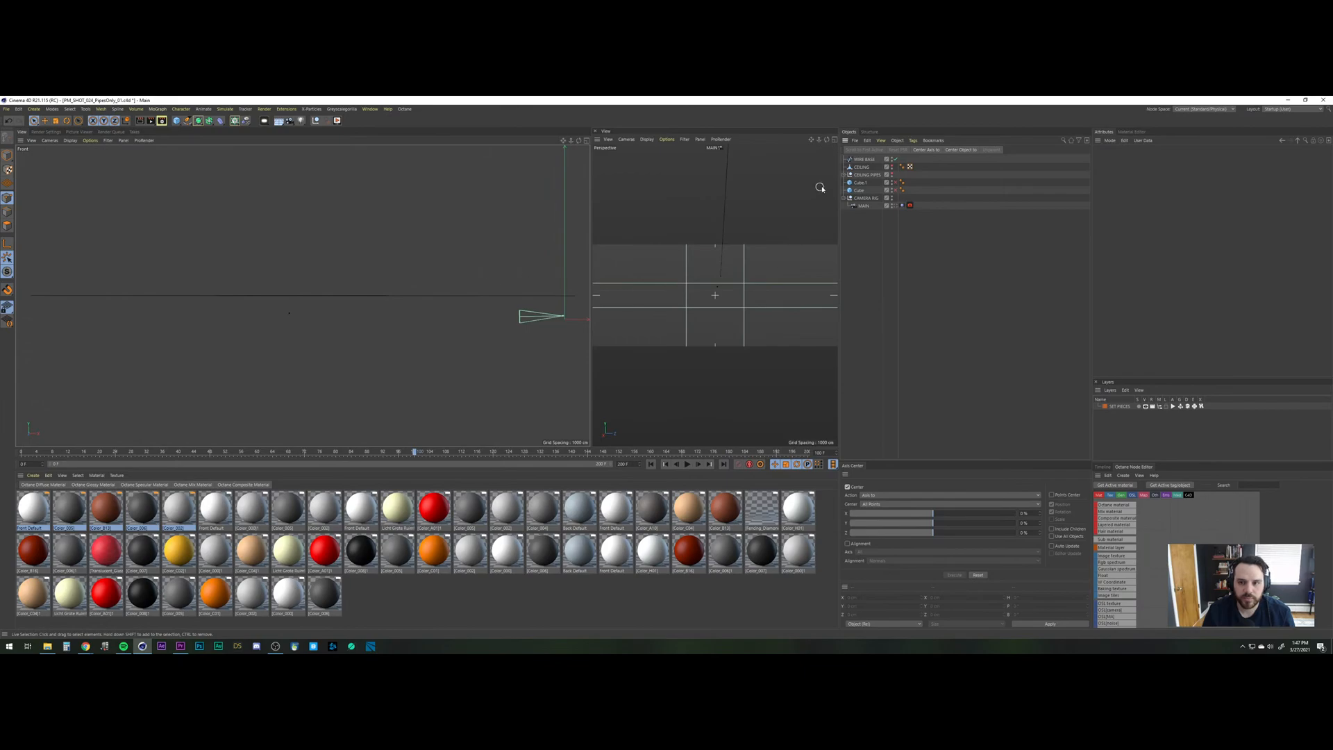
{"action": "left_click", "coordinate": [864, 159]}
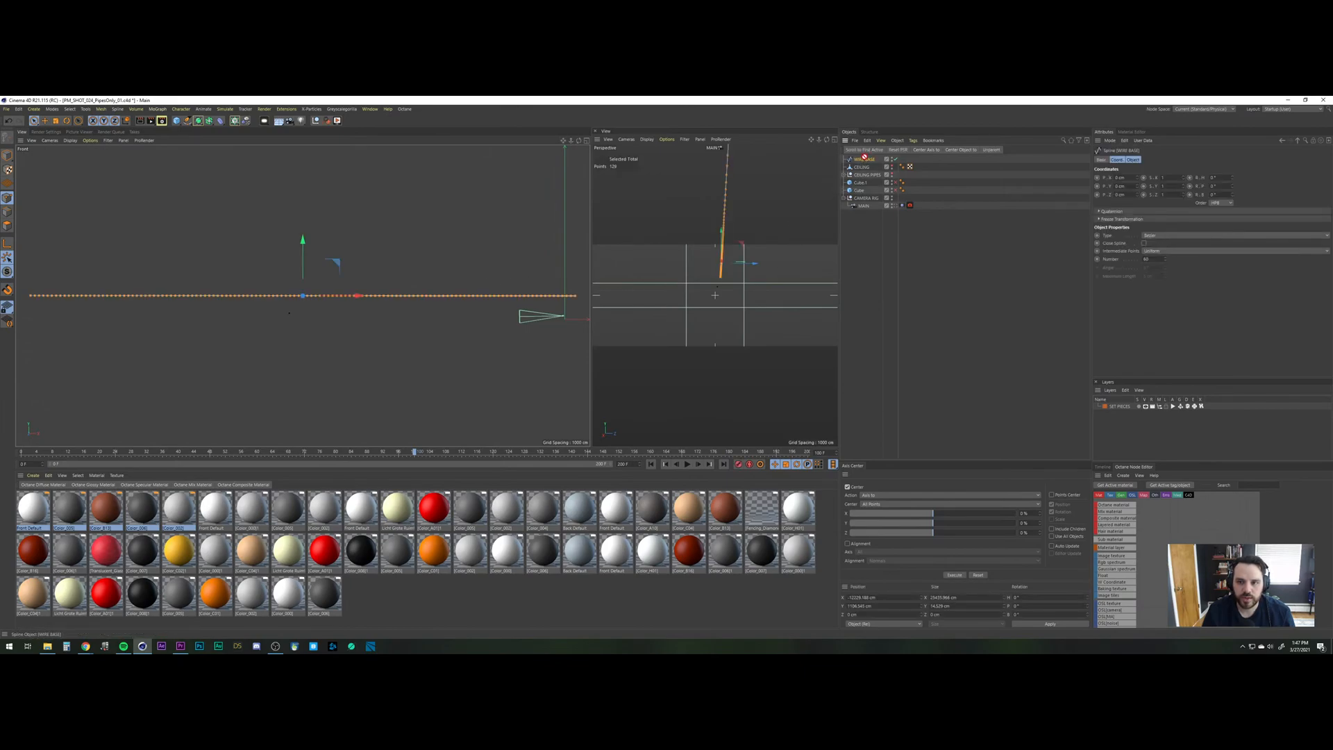
{"action": "left_click_drag", "start_coordinate": [865, 163], "coordinate": [866, 164], "text": "ctrl"}
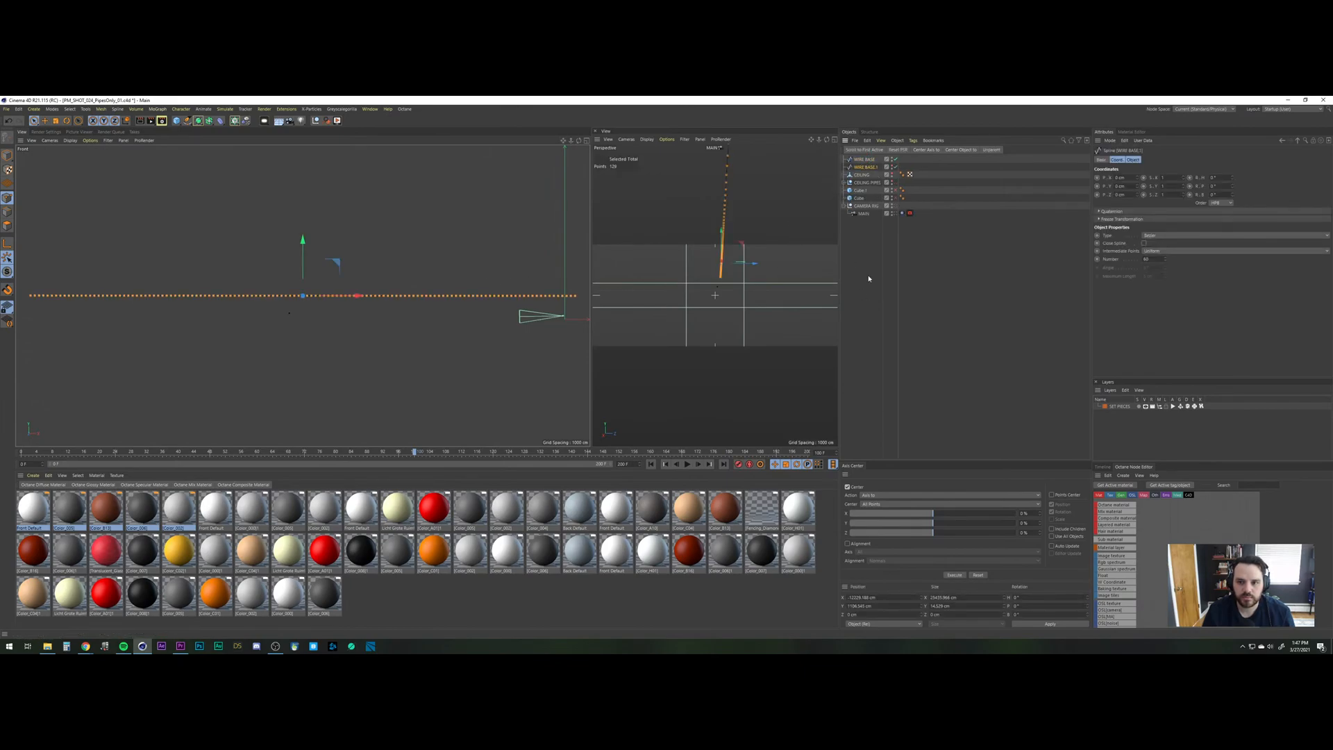
{"action": "left_click", "coordinate": [868, 278]}
{"action": "left_click", "coordinate": [868, 167]}
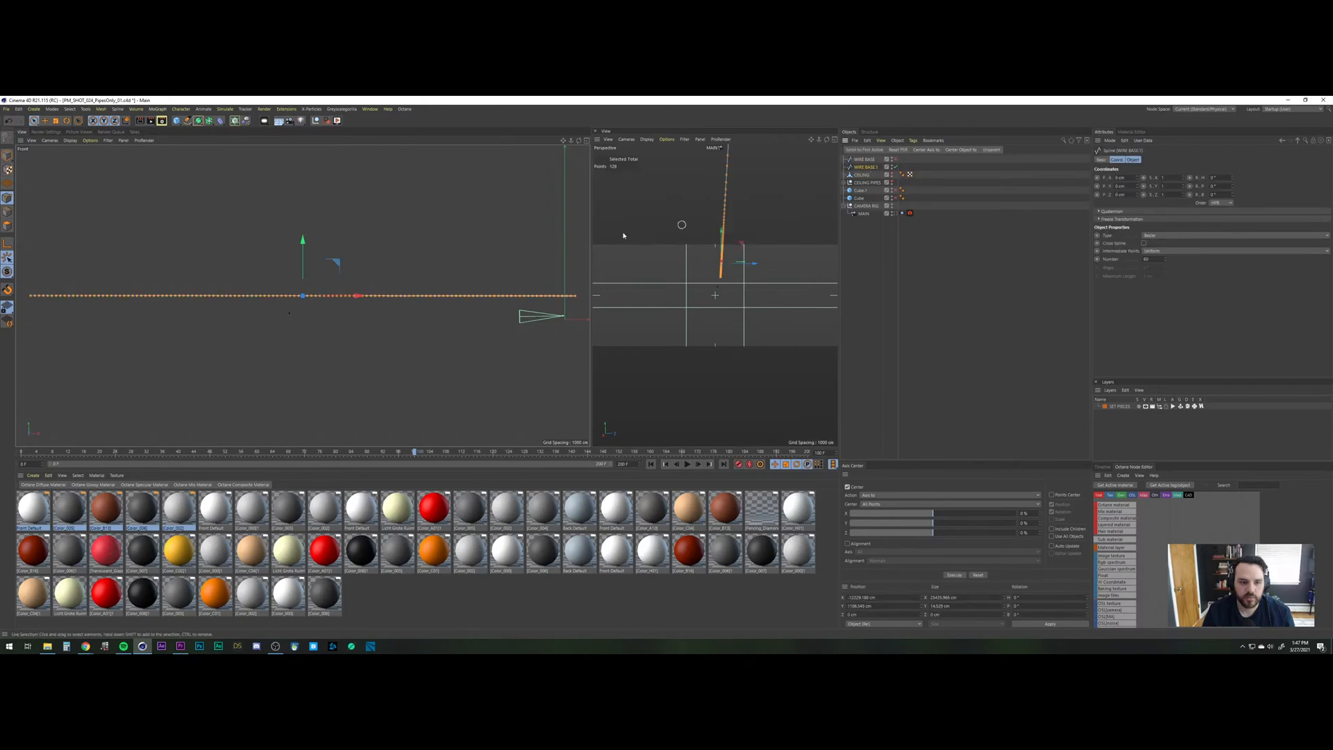
Select both end points of the duplicated WIRE BASE spline.
{"action": "left_click", "coordinate": [210, 317]}
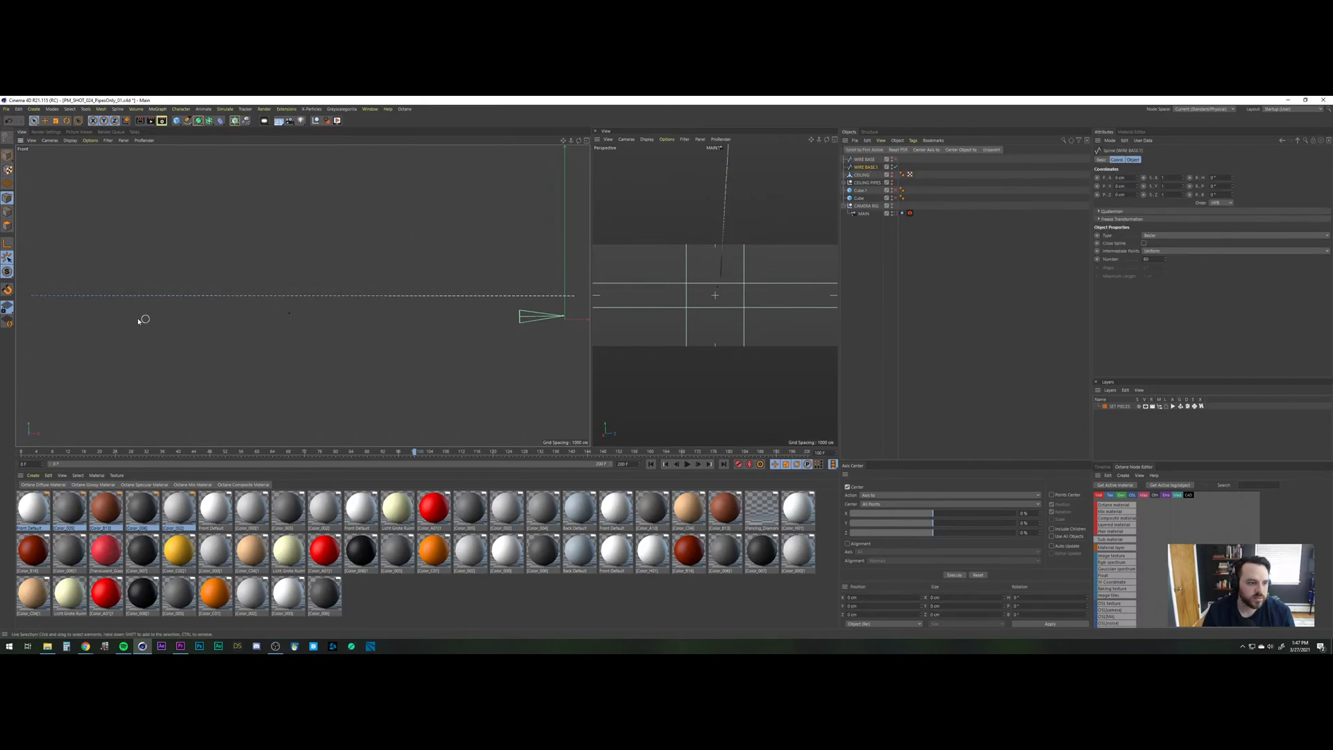
{"action": "left_click", "coordinate": [28, 295]}
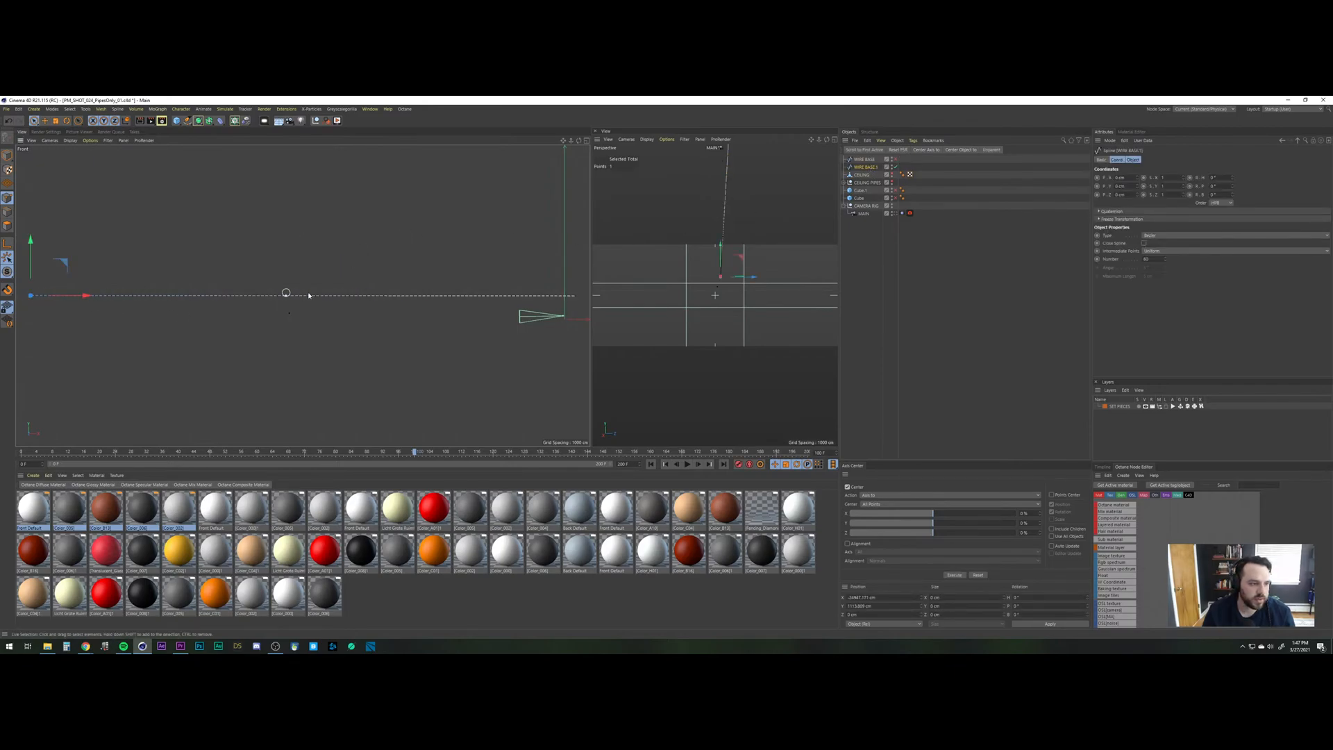
{"action": "left_click", "coordinate": [576, 296], "text": "shift"}
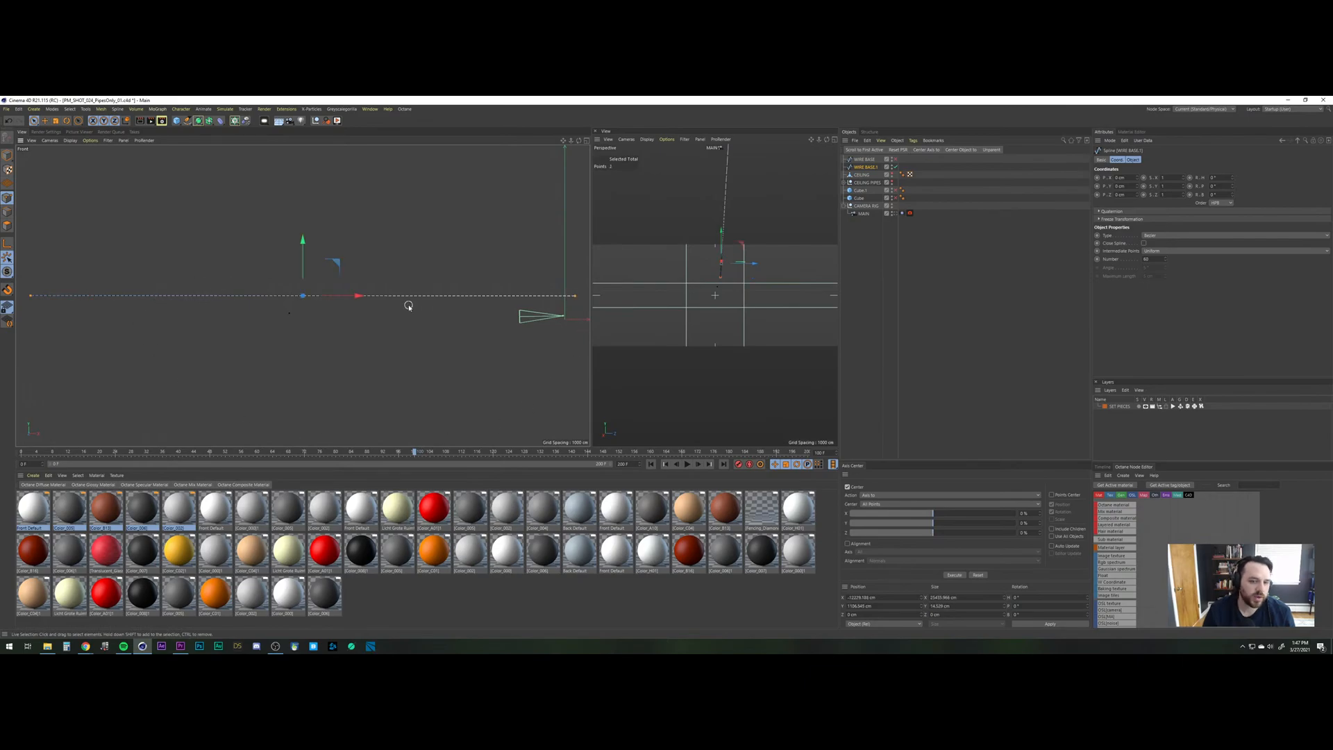
Look through the duplicated spline's available tags and search the commands for "spline".
{"action": "right_click", "coordinate": [875, 169]}
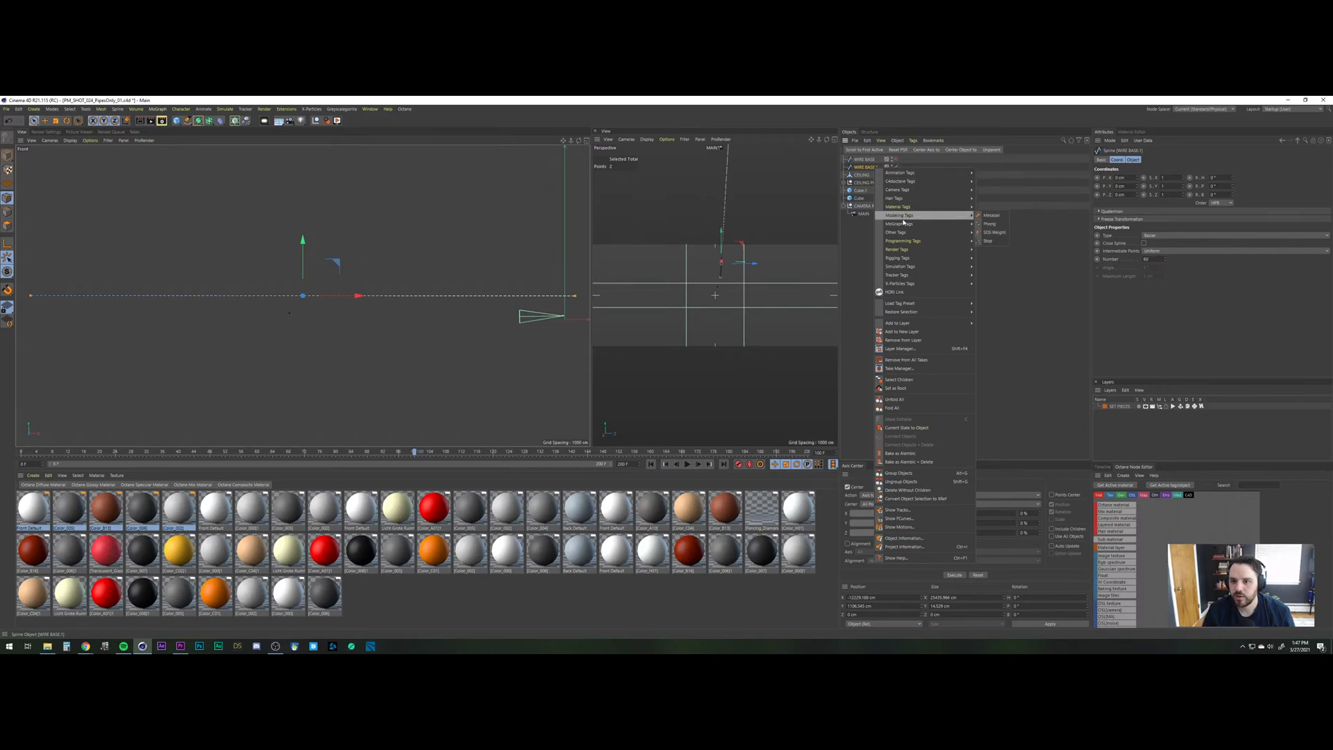
{"action": "mouse_move", "coordinate": [900, 270]}
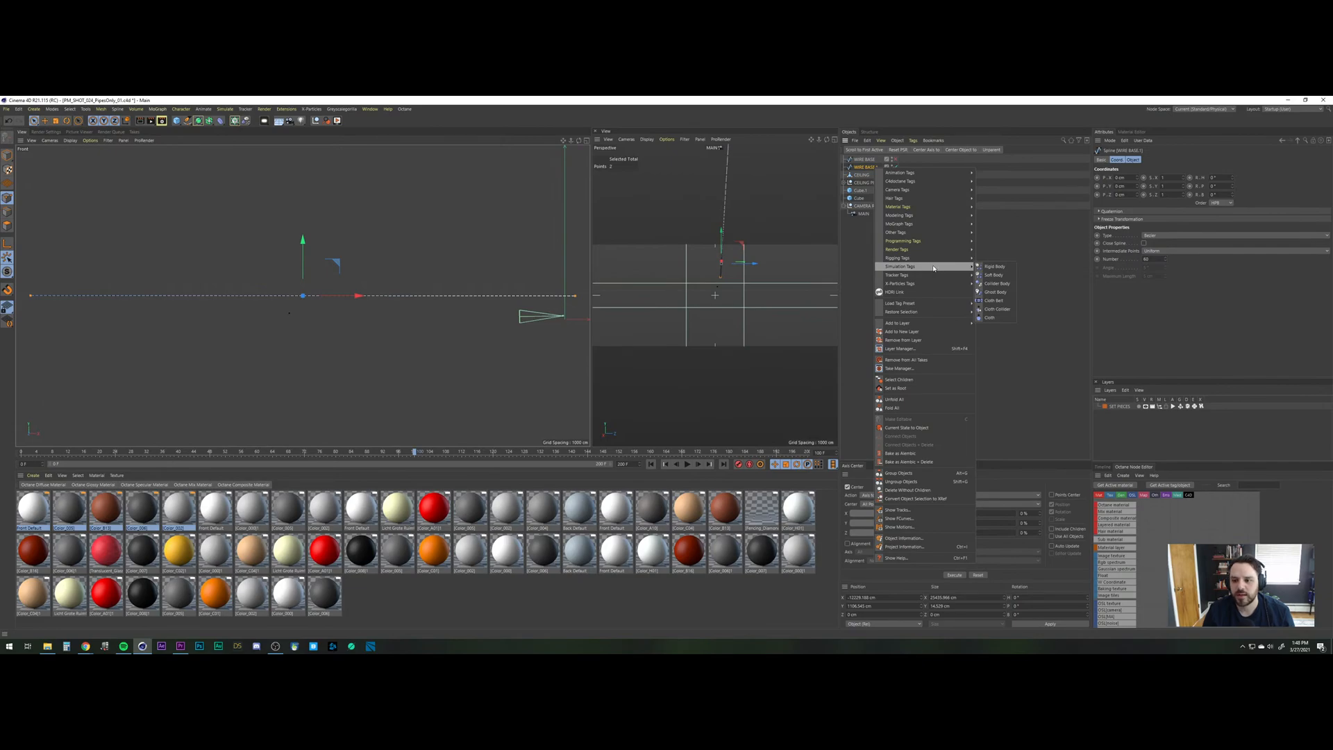
{"action": "key", "text": "Escape"}
{"action": "key", "text": "shift+c"}
{"action": "type", "text": "spline"}
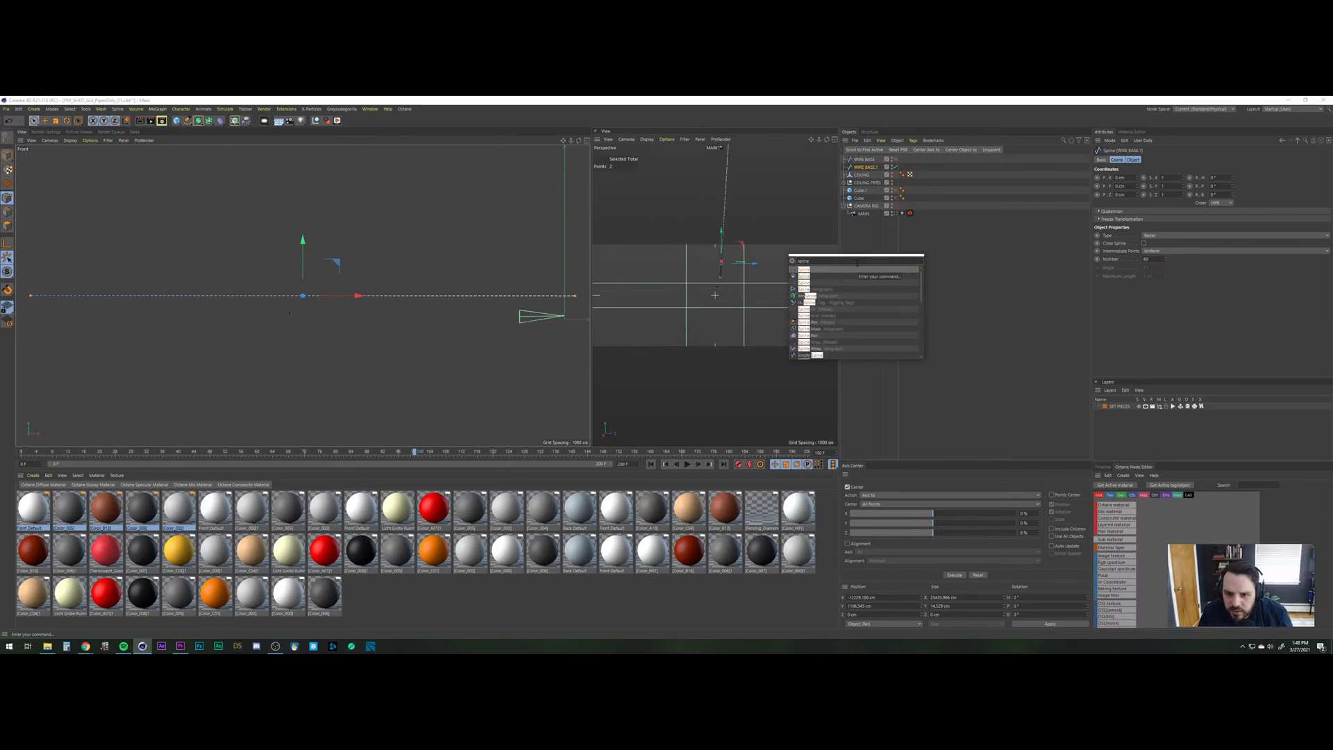
{"action": "scroll", "coordinate": [879, 295], "scroll_direction": "down", "scroll_amount": 2}
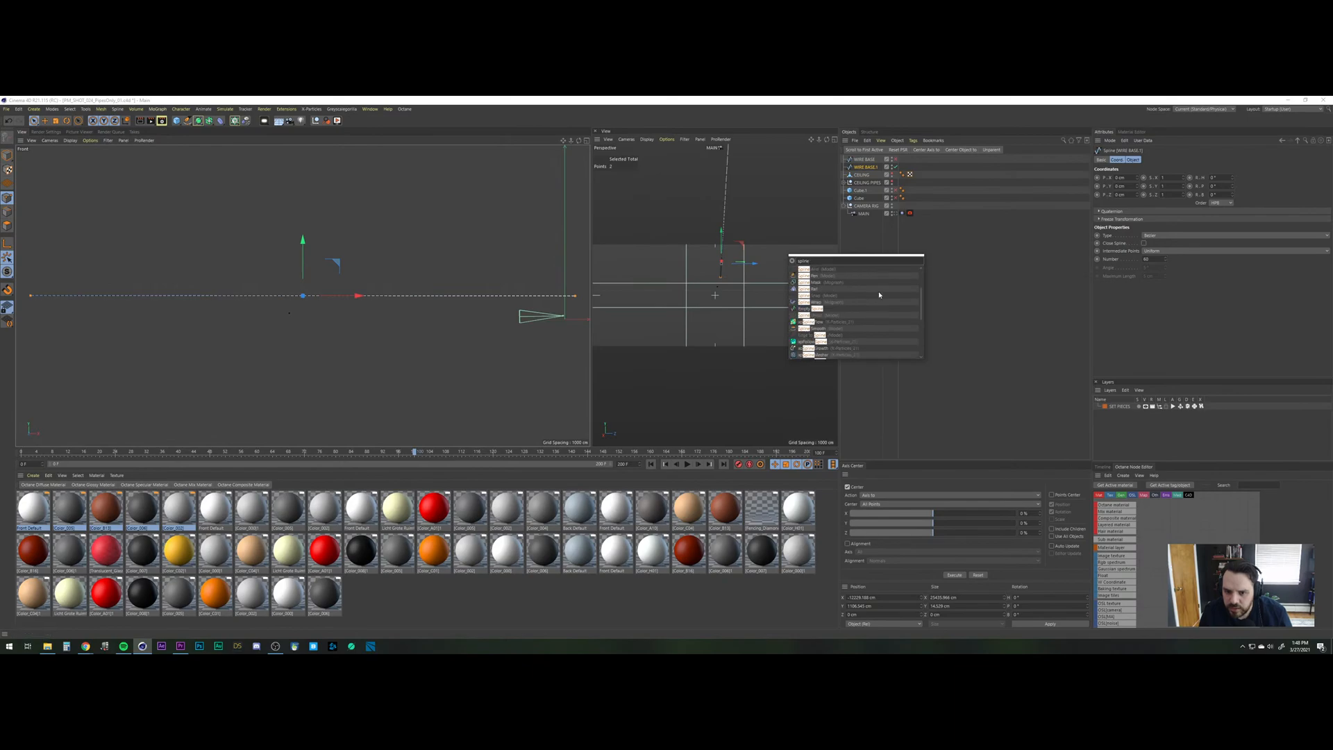
{"action": "scroll", "coordinate": [870, 297], "scroll_direction": "down", "scroll_amount": 3}
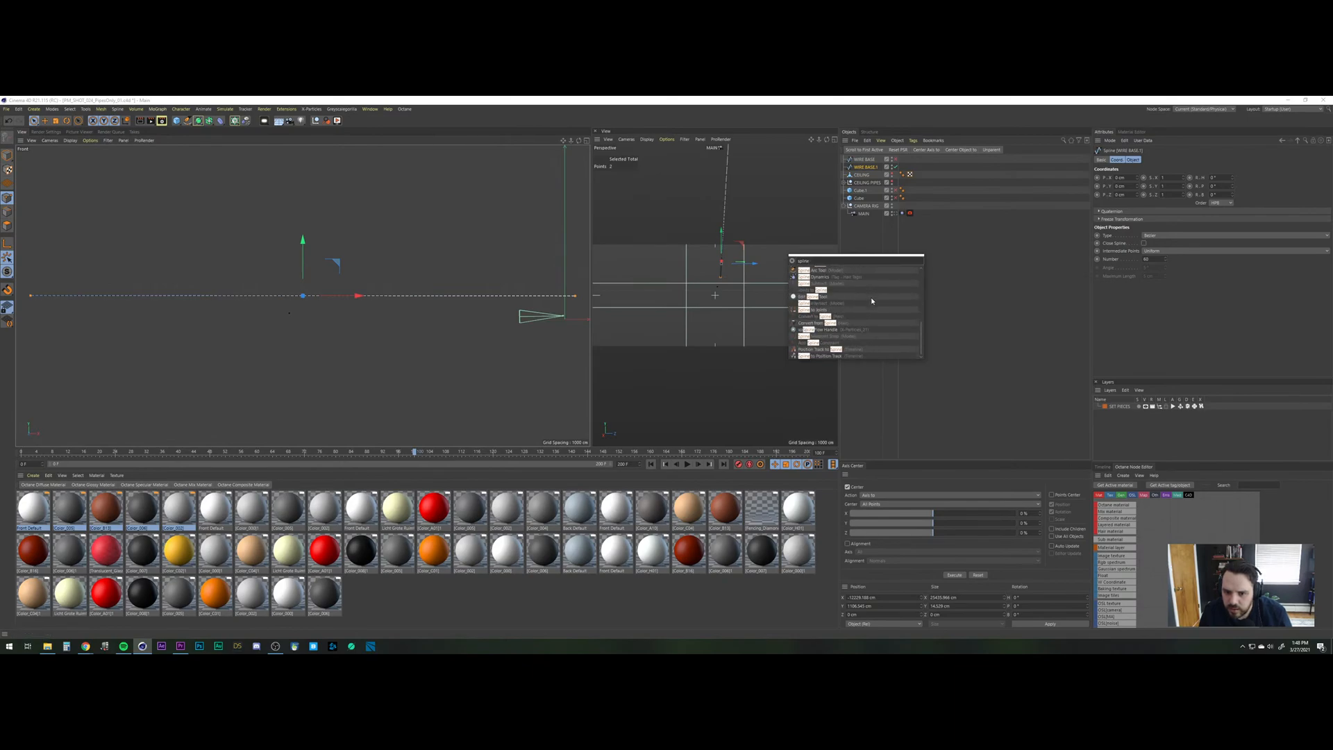
{"action": "scroll", "coordinate": [871, 297], "scroll_direction": "up", "scroll_amount": 5}
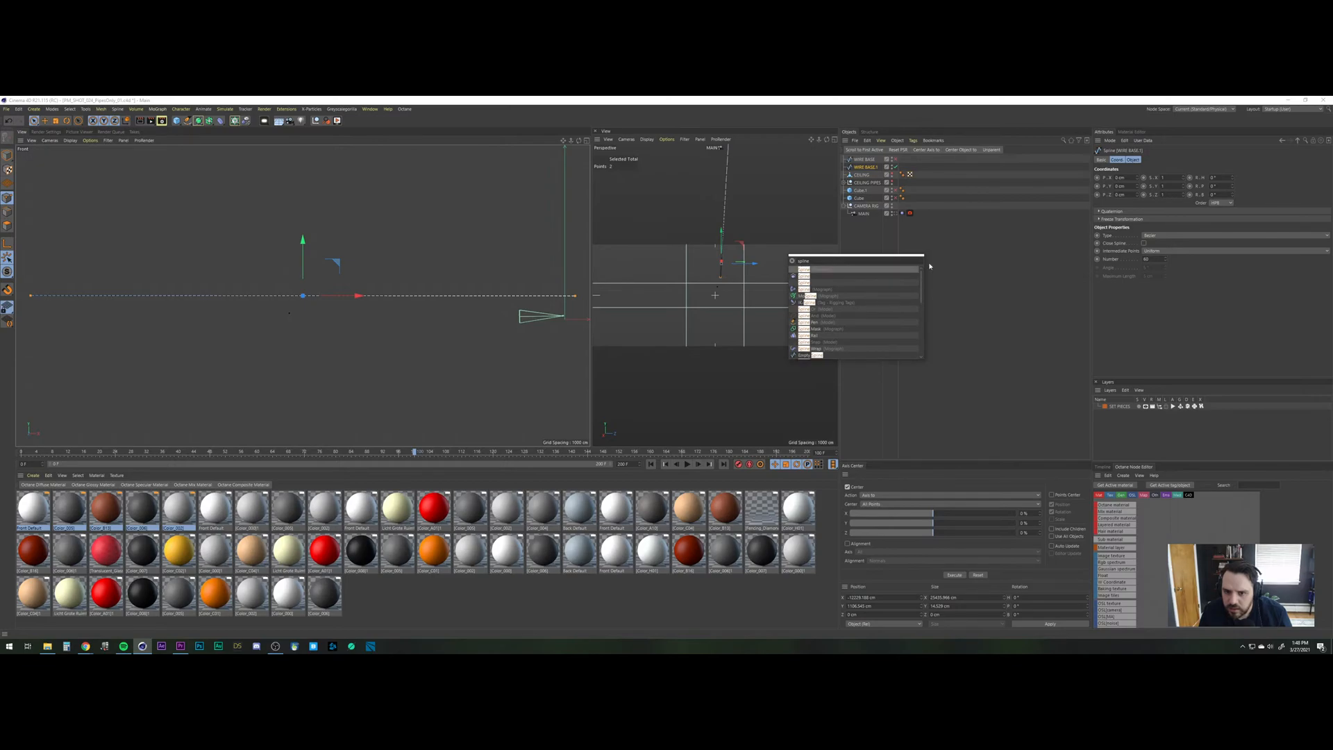
{"action": "key", "text": "Escape"}
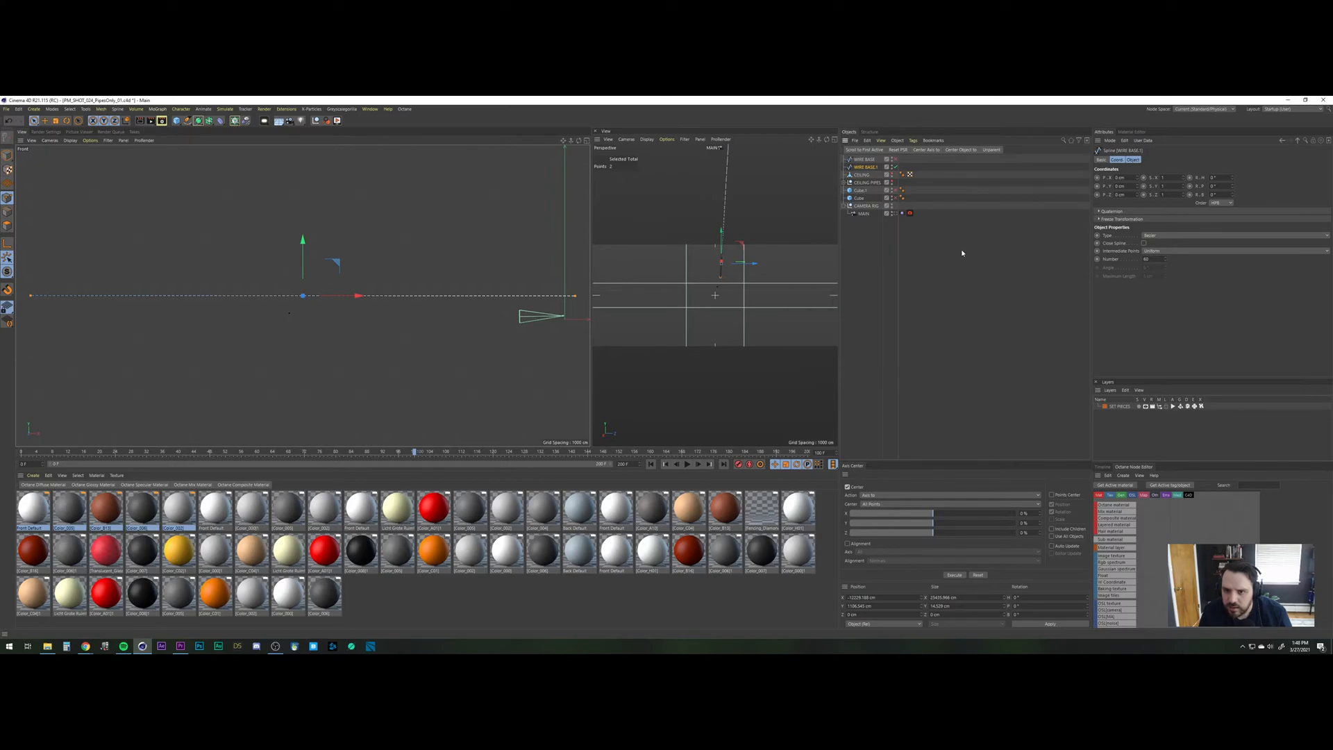
Try a Cloth simulation tag on the duplicated WIRE BASE spline and test it by playing from the first frame.
{"action": "right_click", "coordinate": [872, 167]}
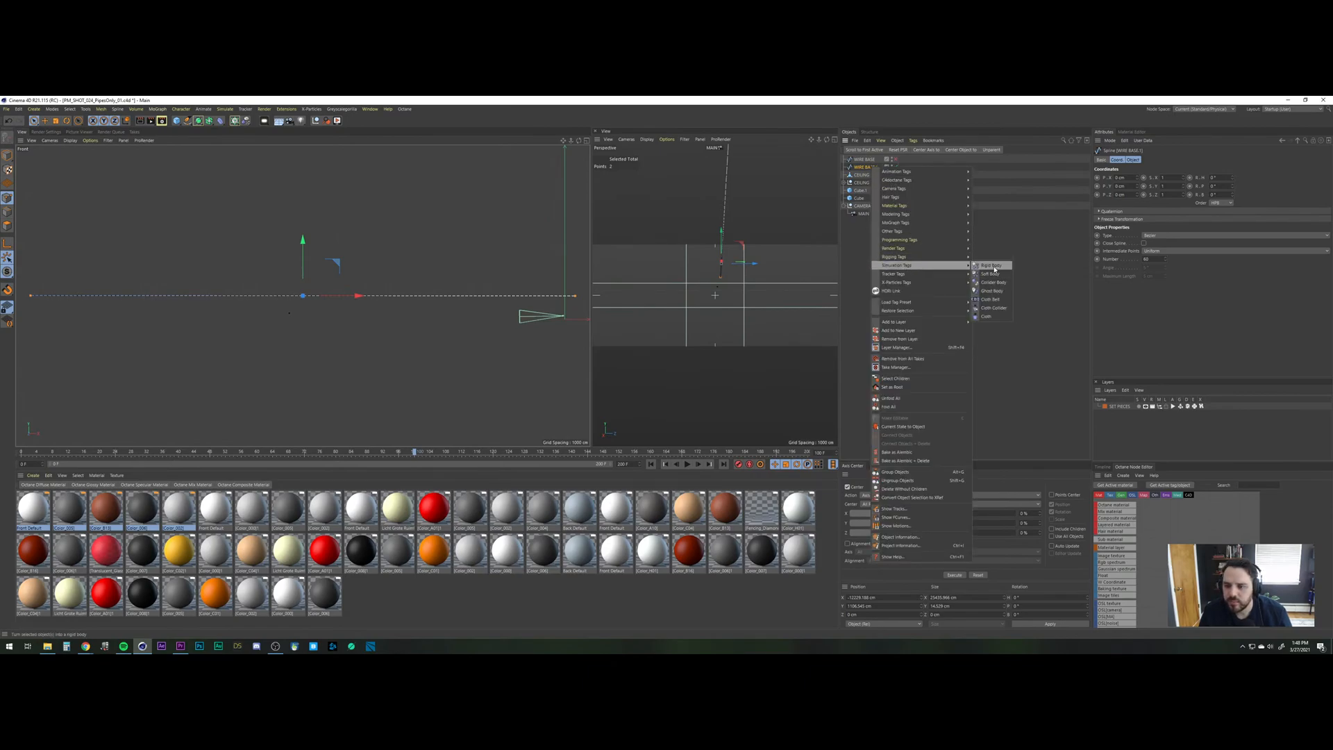
{"action": "left_click", "coordinate": [985, 317]}
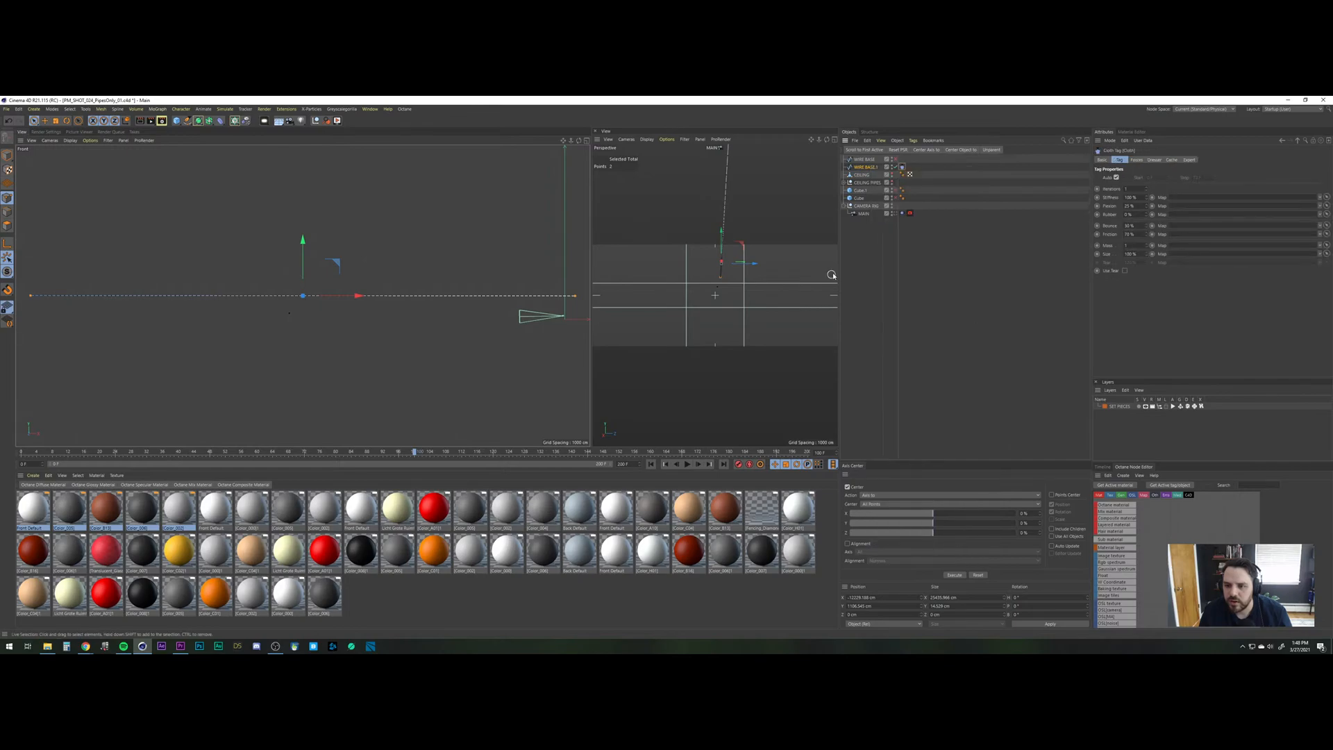
{"action": "left_click", "coordinate": [651, 465]}
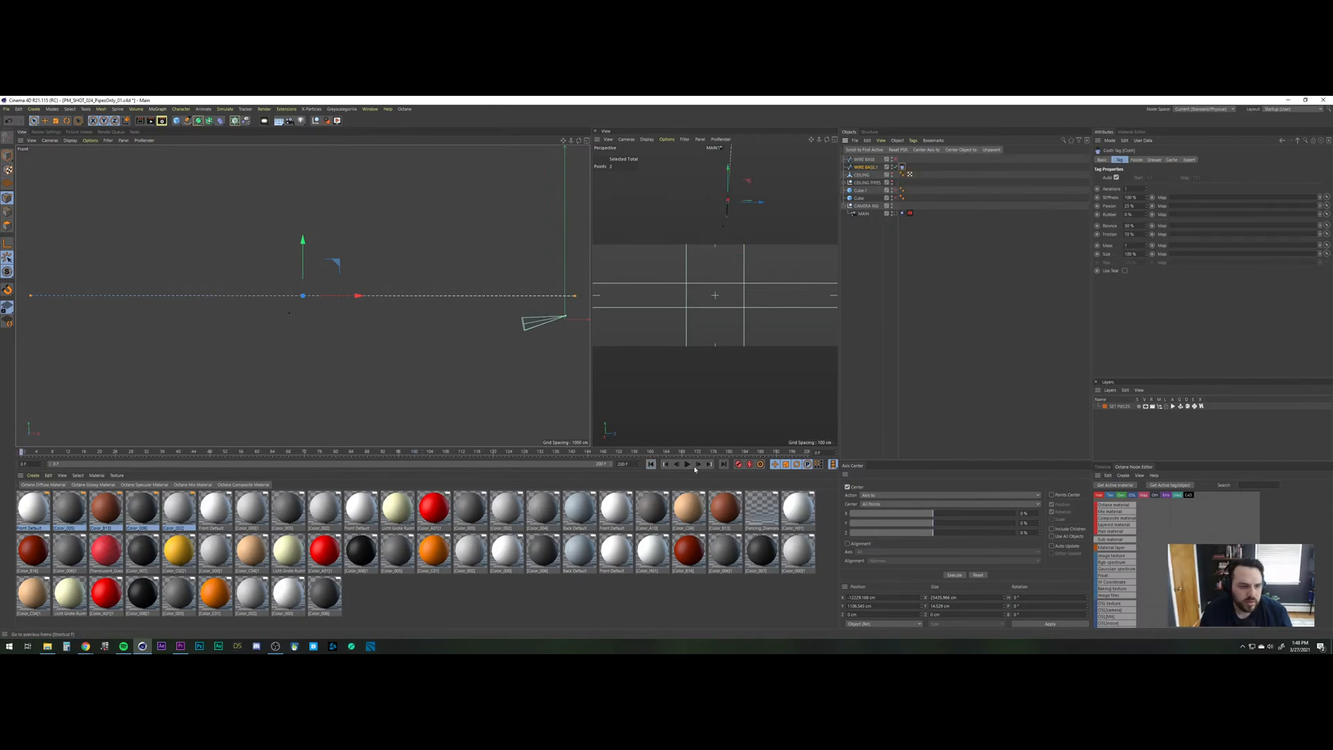
{"action": "left_click", "coordinate": [687, 464]}
{"action": "left_click", "coordinate": [651, 465]}
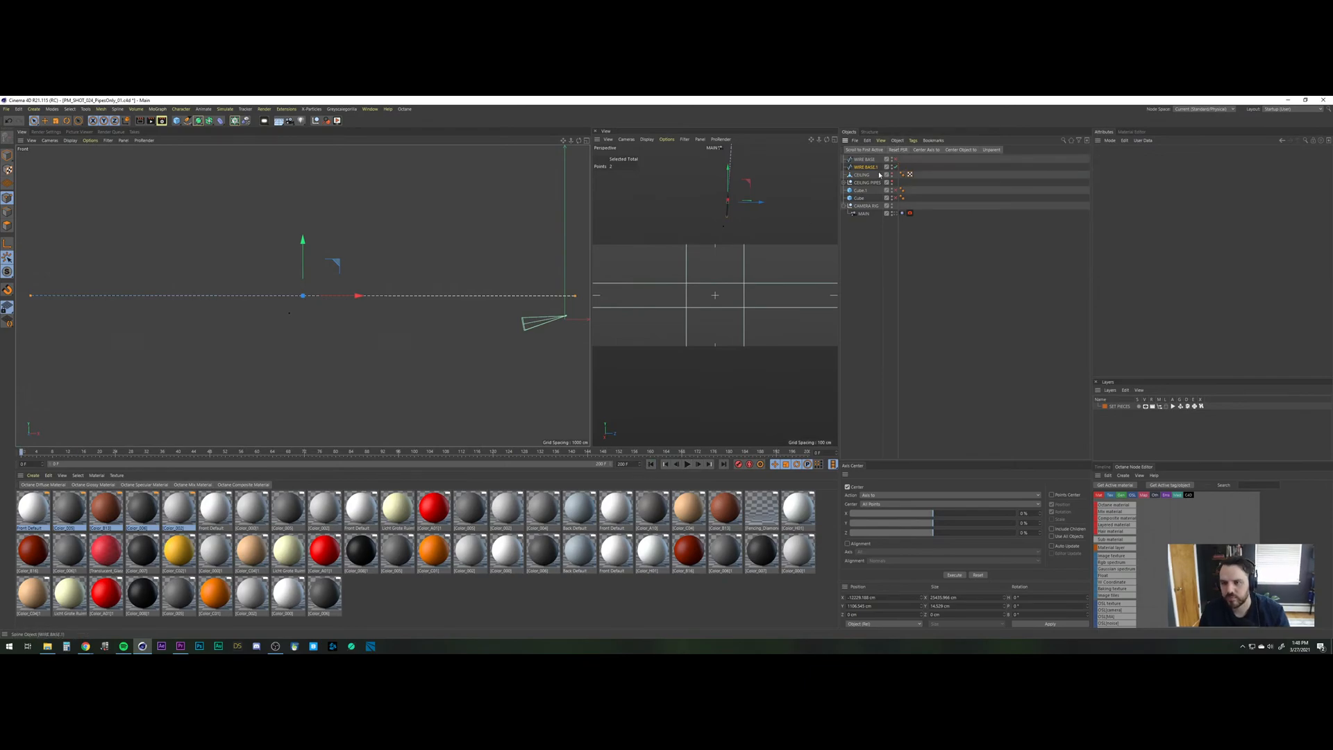
Try a Rigid Body tag on the duplicated WIRE BASE spline, play the simulation and rewind it to the start.
{"action": "right_click", "coordinate": [872, 167]}
{"action": "mouse_move", "coordinate": [890, 231]}
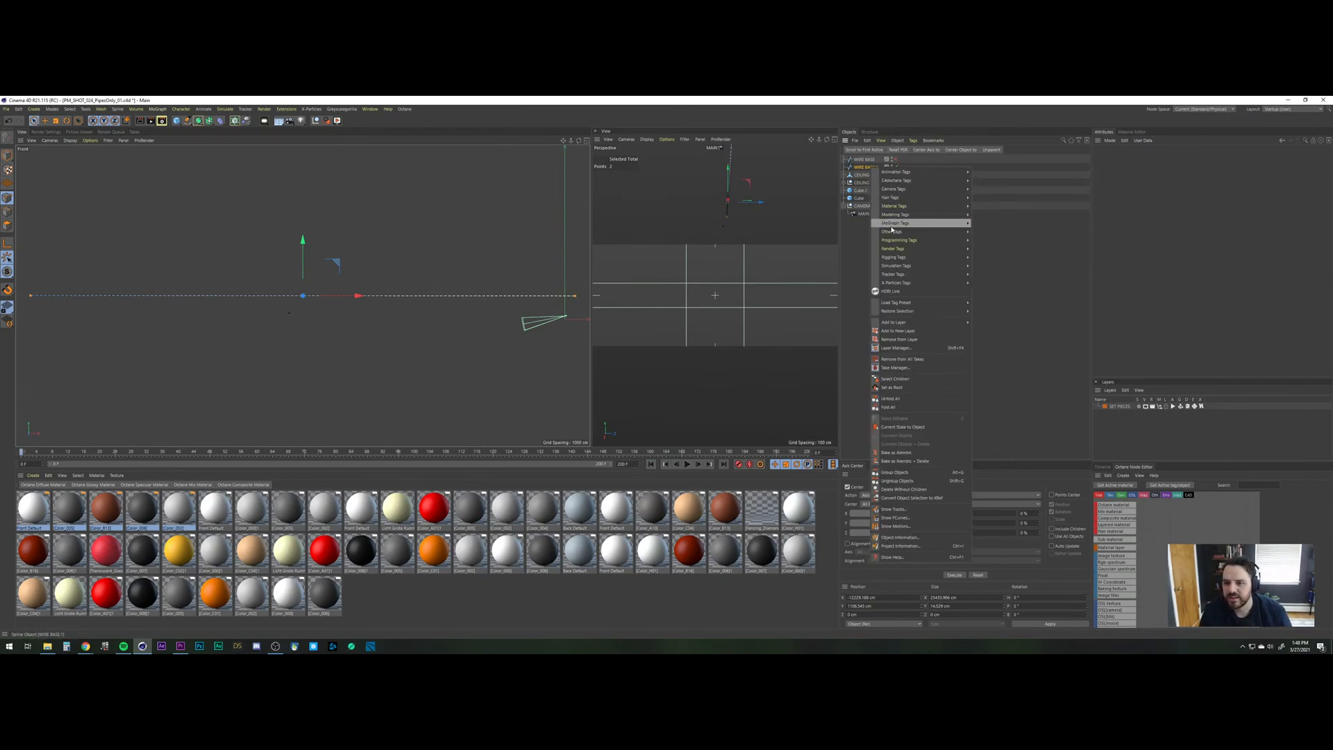
{"action": "mouse_move", "coordinate": [901, 266]}
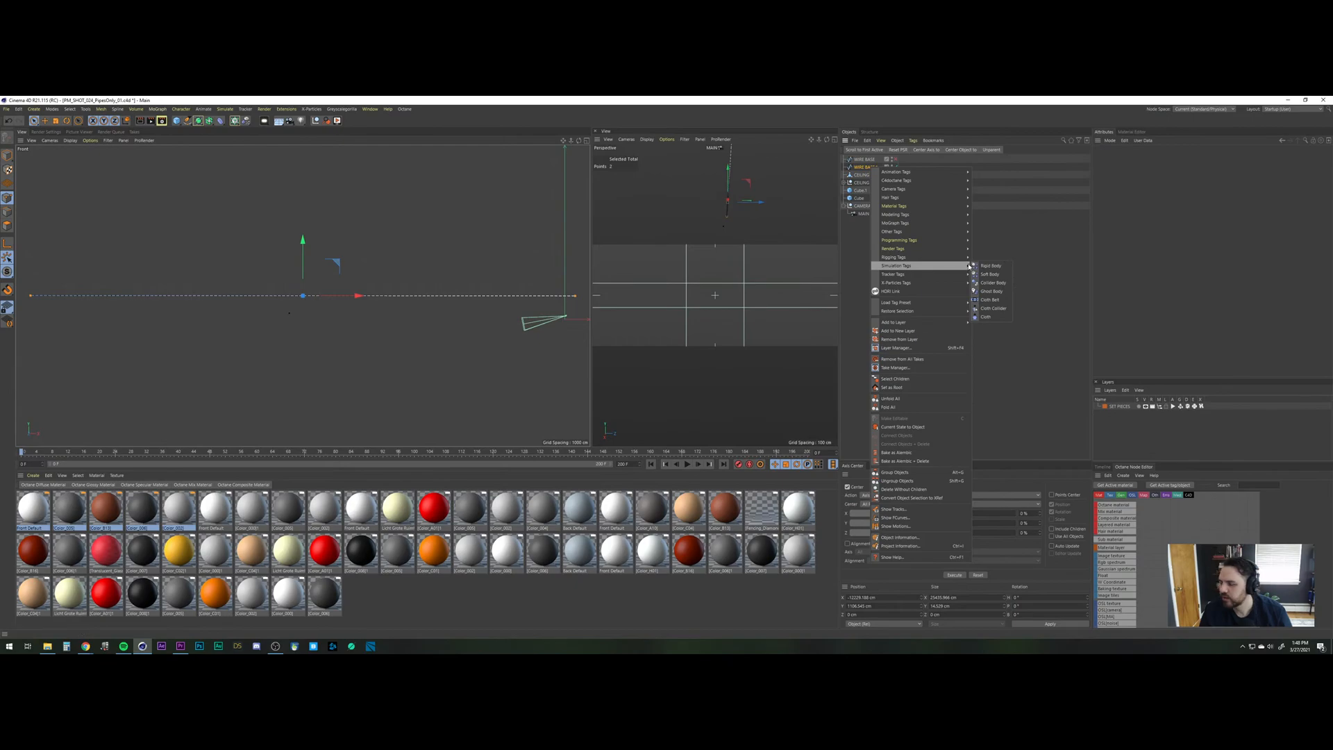
{"action": "left_click", "coordinate": [980, 268]}
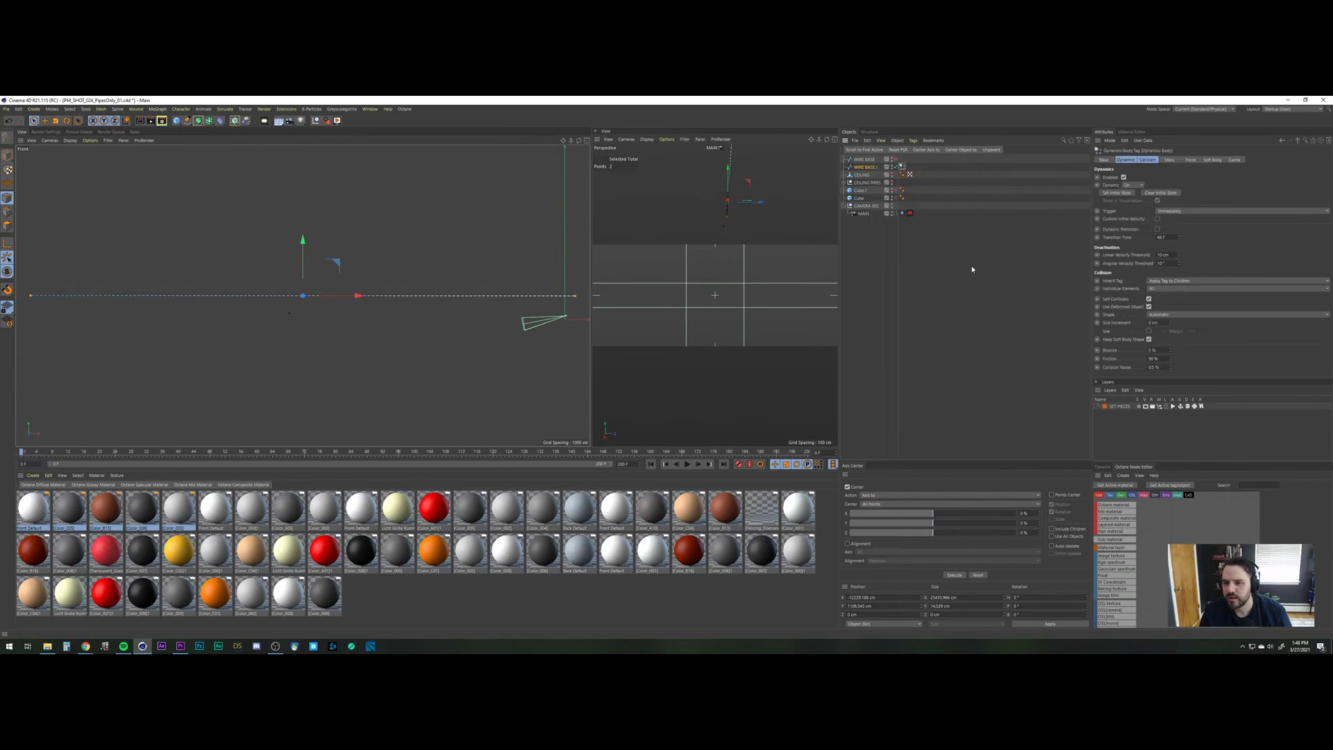
{"action": "left_click", "coordinate": [688, 464]}
{"action": "left_click", "coordinate": [688, 464]}
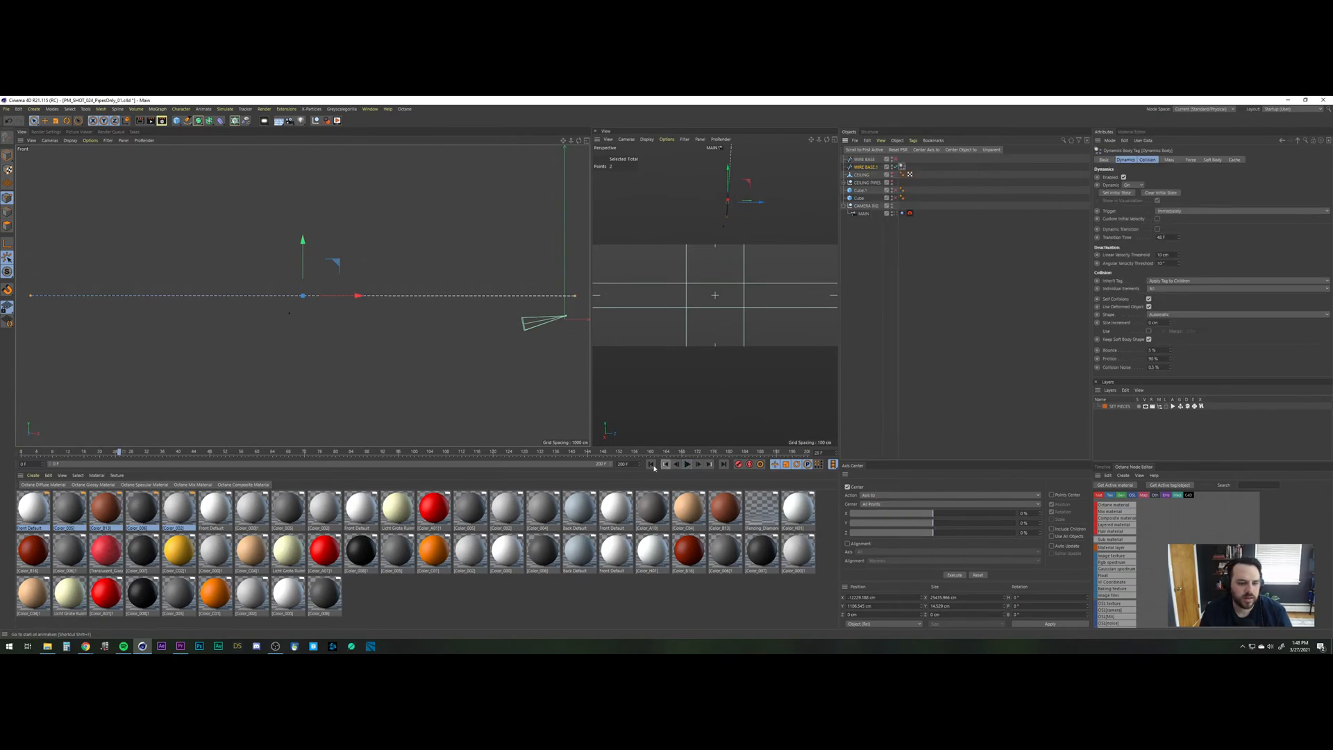
{"action": "left_click", "coordinate": [651, 465]}
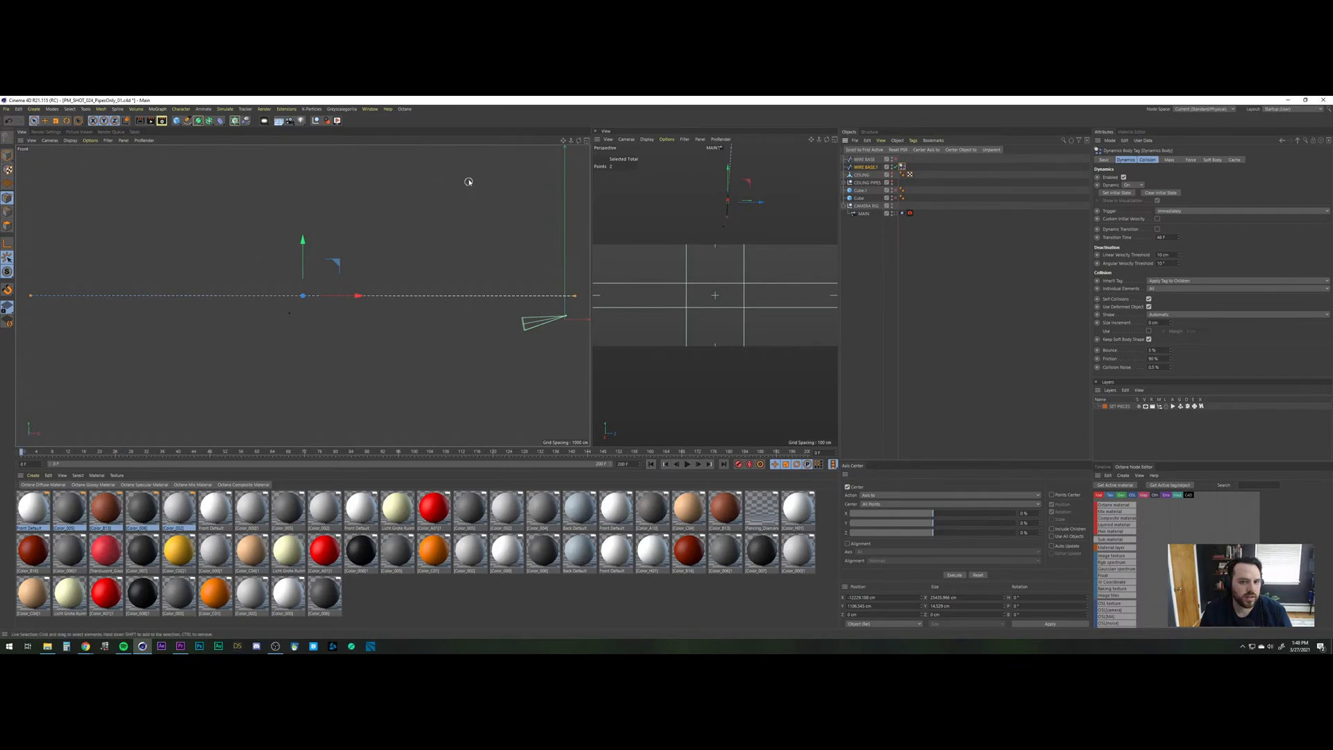
Replace the Rigid Body tag with a Spline Dynamics tag on the duplicated spline and test the simulation in an enlarged perspective view.
{"action": "left_click", "coordinate": [587, 140]}
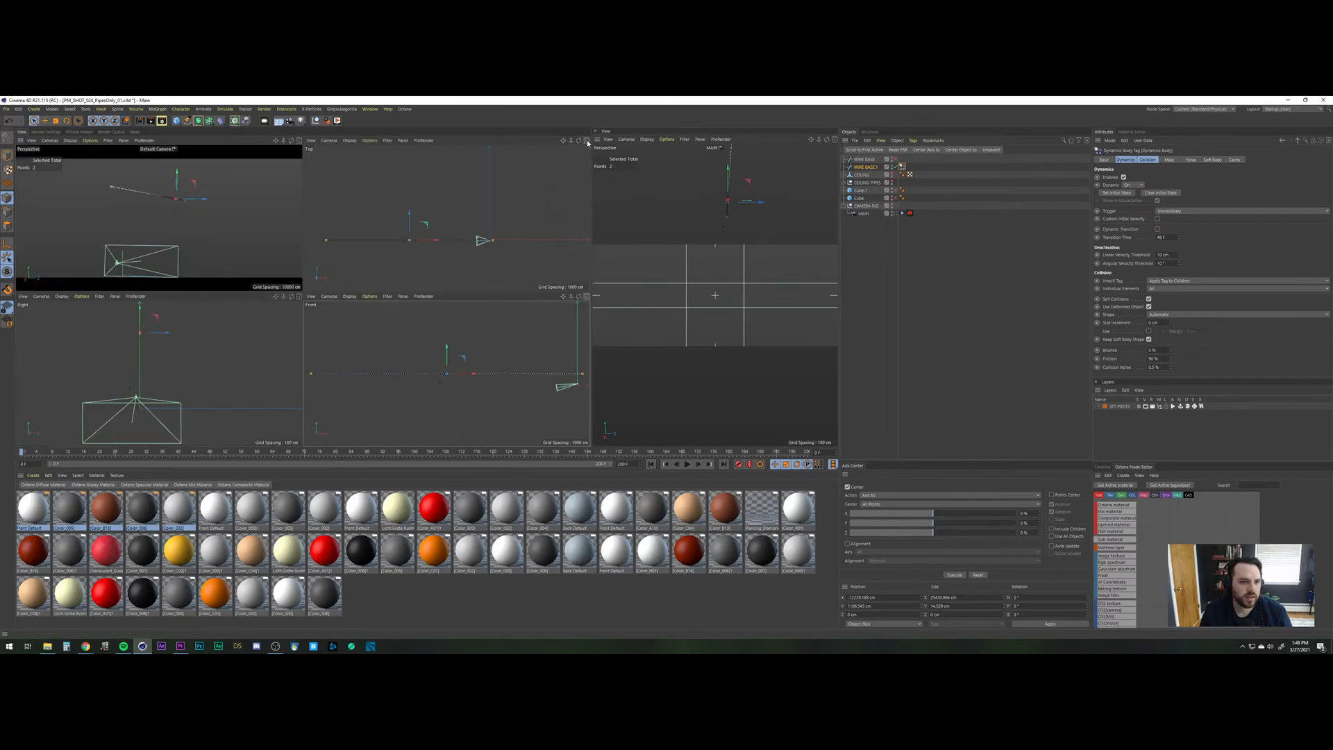
{"action": "left_click", "coordinate": [299, 140]}
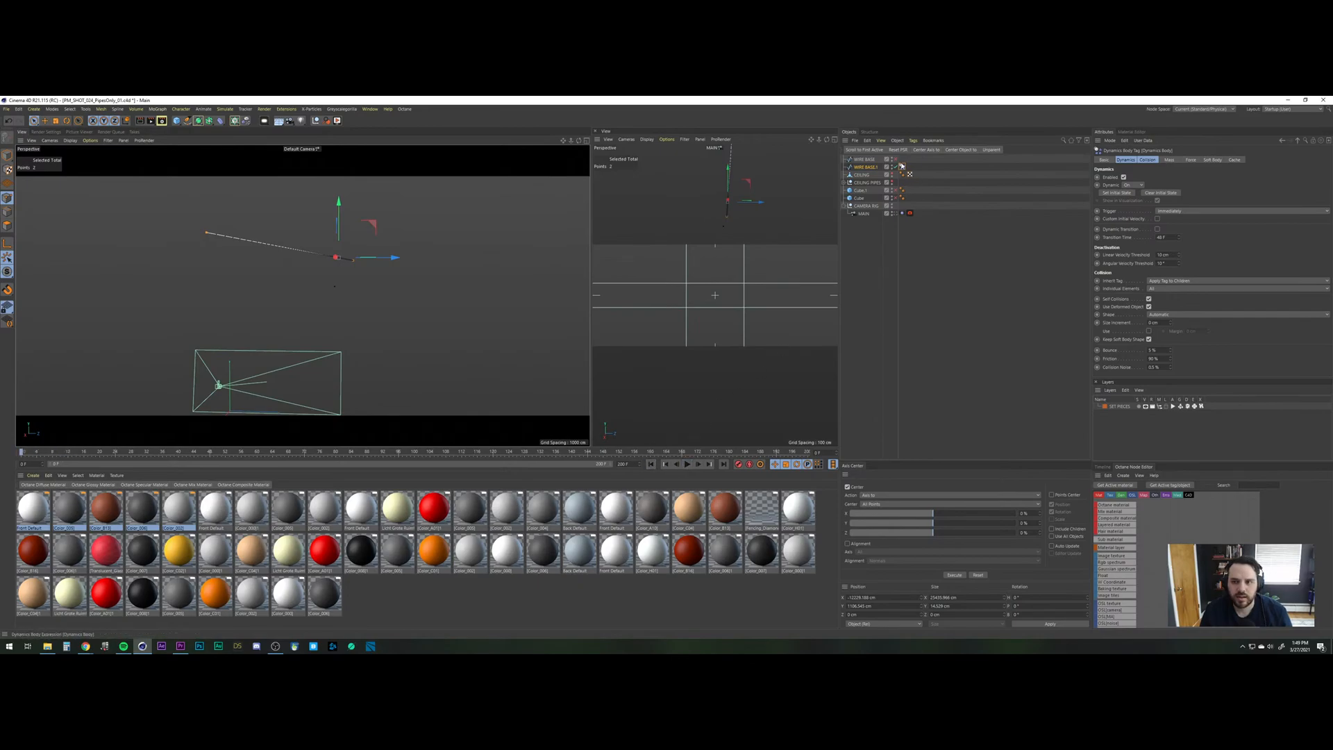
{"action": "right_click", "coordinate": [869, 167]}
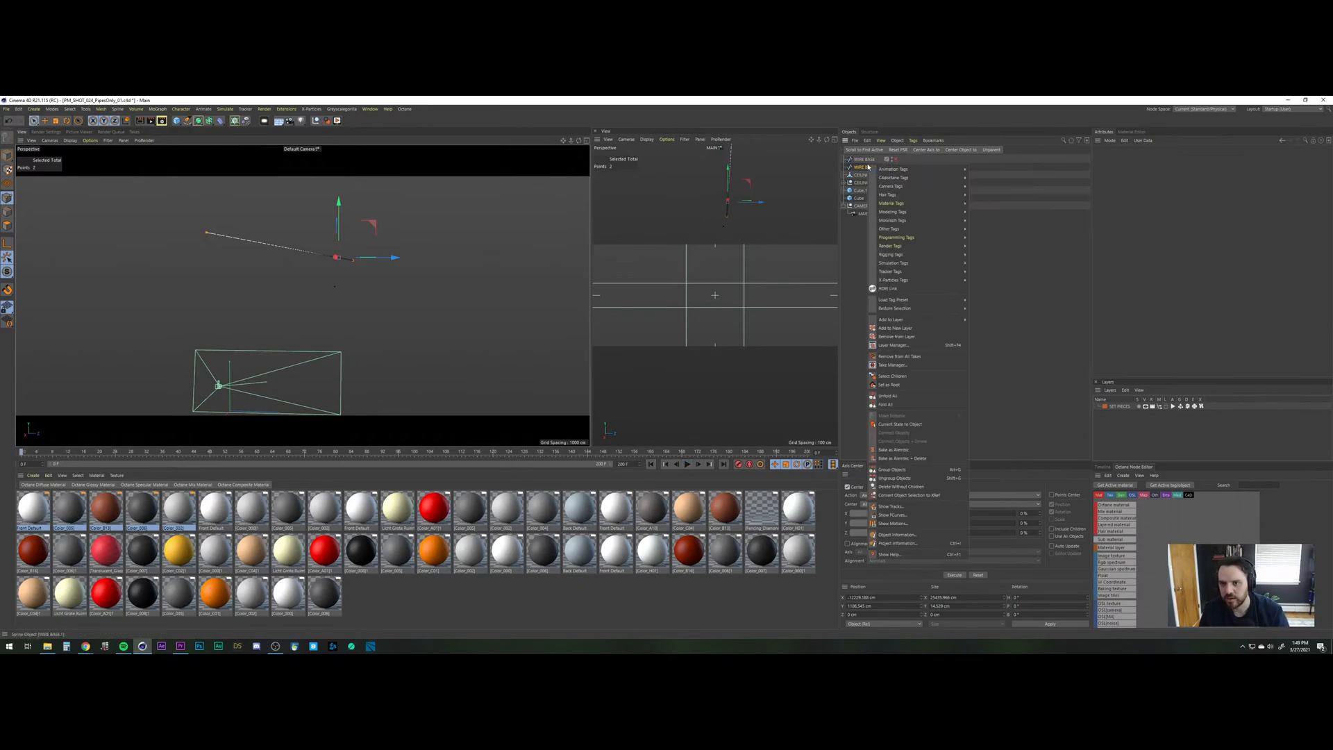
{"action": "mouse_move", "coordinate": [902, 203]}
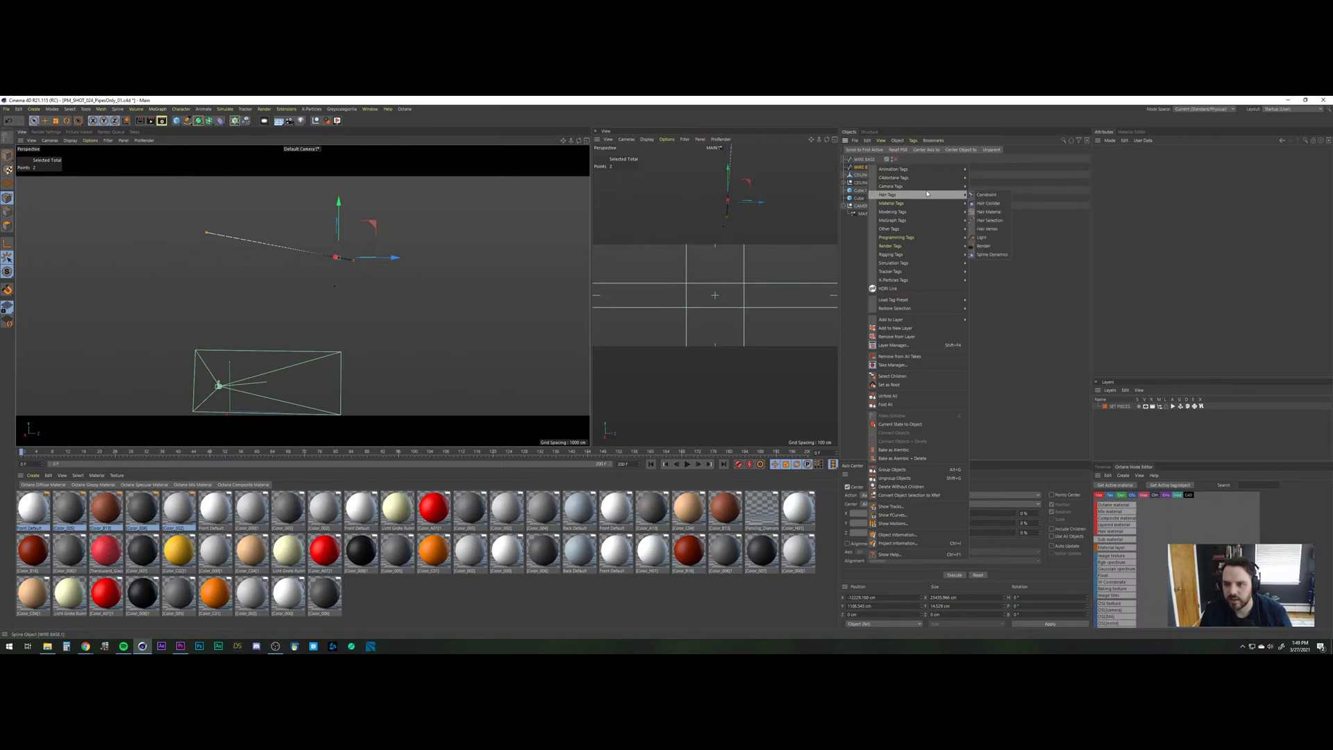
{"action": "left_click", "coordinate": [990, 254]}
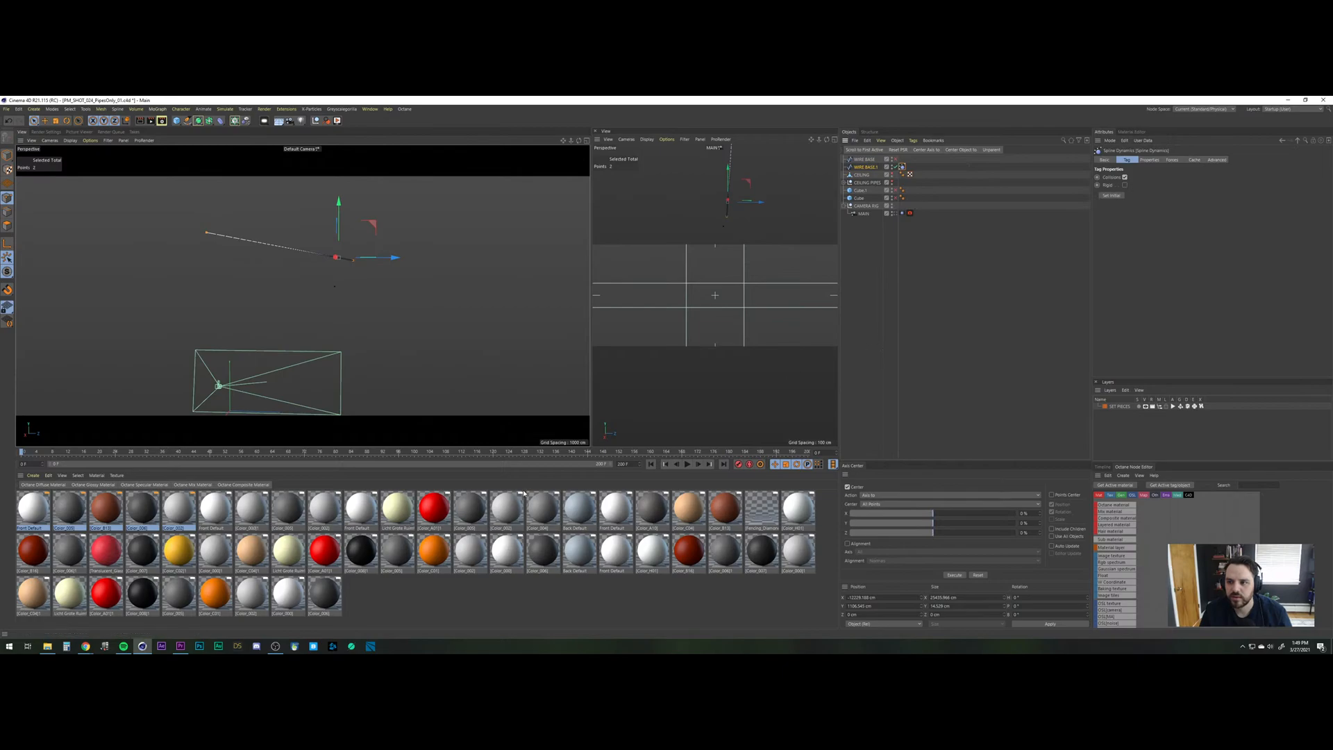
{"action": "left_click", "coordinate": [688, 464]}
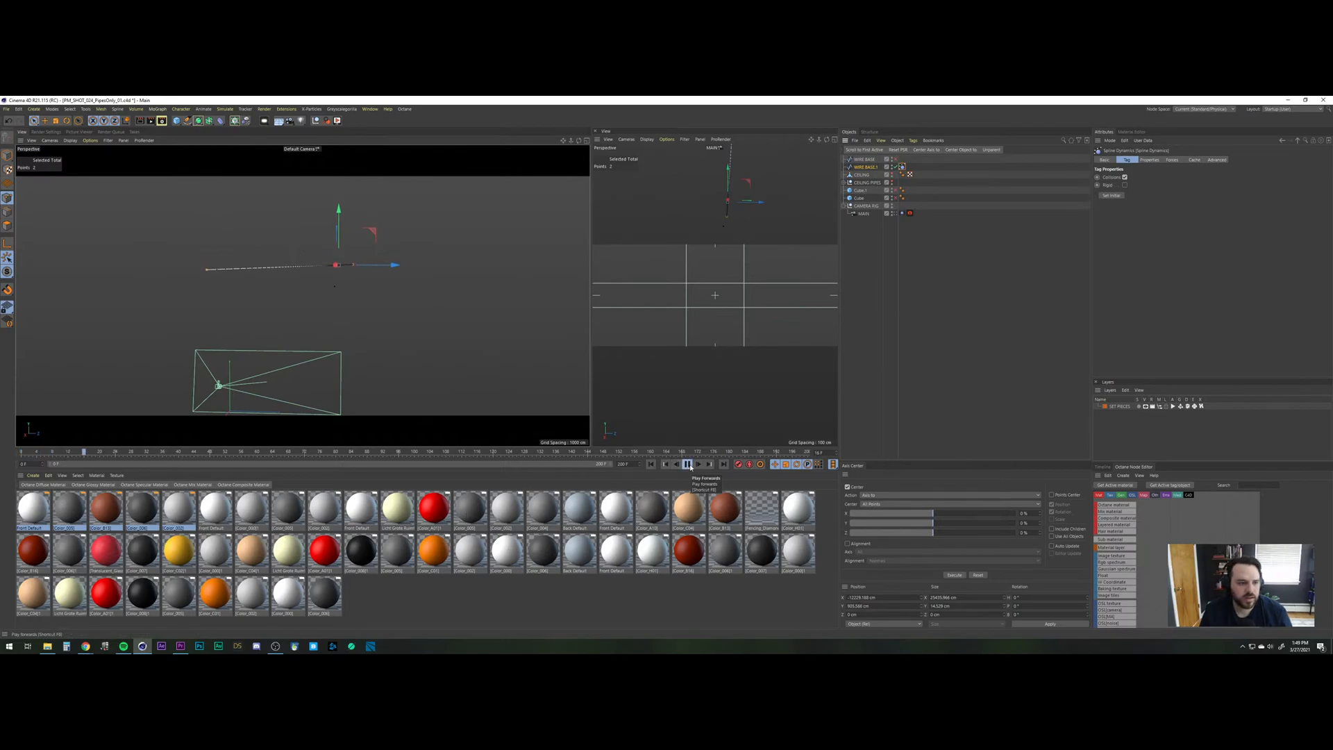
{"action": "left_click", "coordinate": [688, 464]}
{"action": "left_click", "coordinate": [651, 463]}
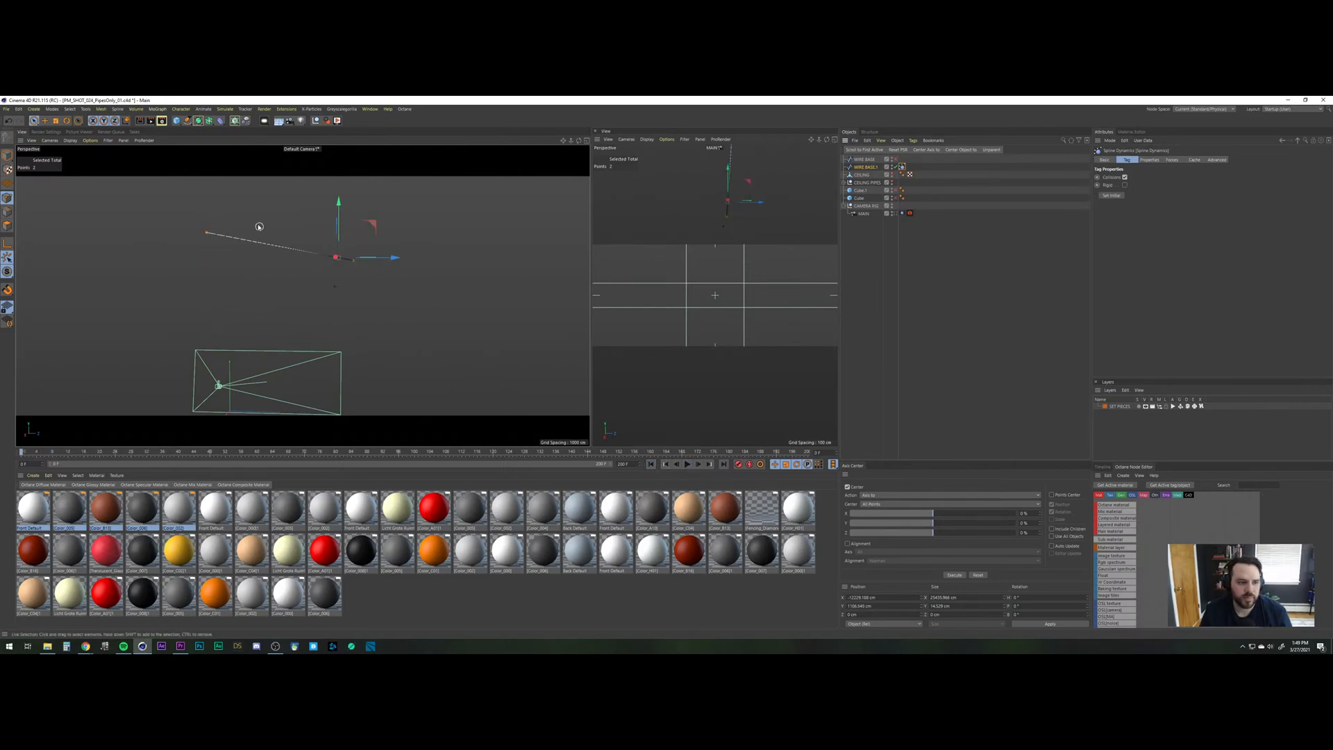
Set the selected end points as fixed in the Spline Dynamics properties and play the simulation.
{"action": "left_click_drag", "start_coordinate": [331, 261], "coordinate": [299, 270], "text": "alt"}
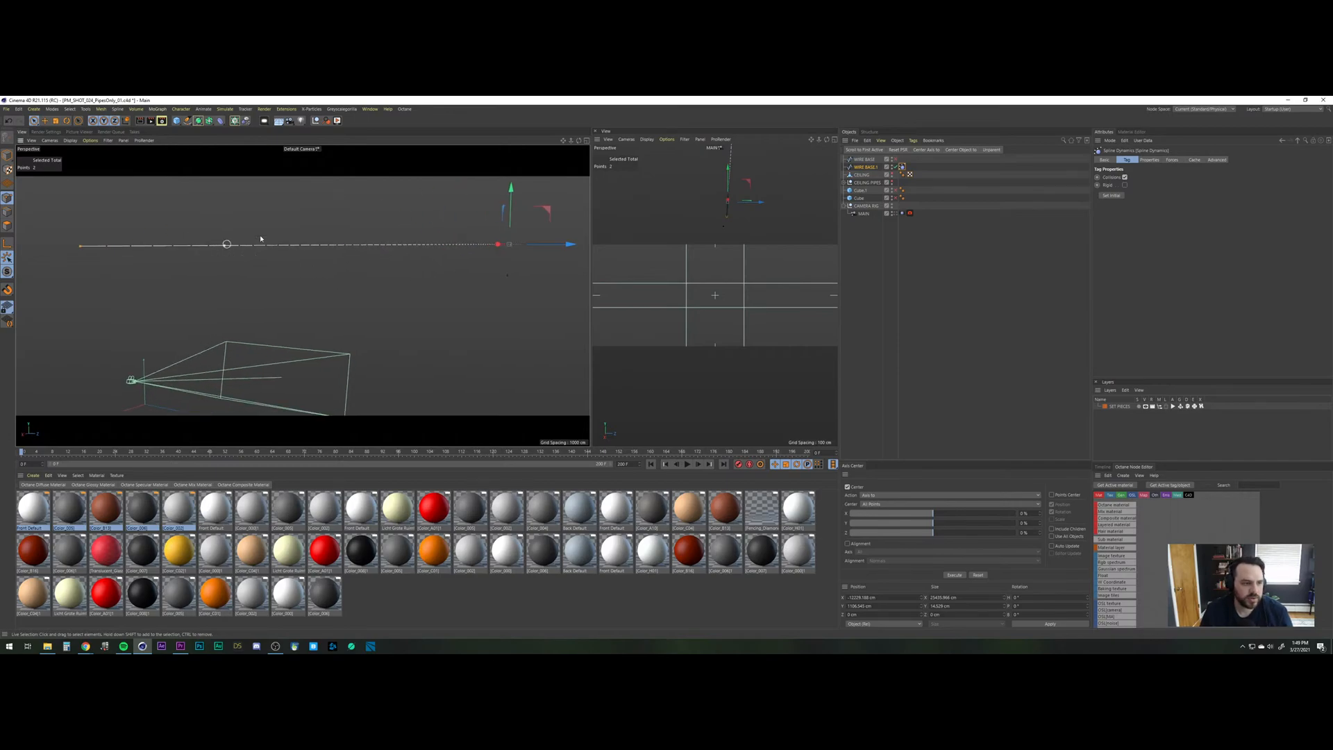
{"action": "left_click", "coordinate": [1172, 159]}
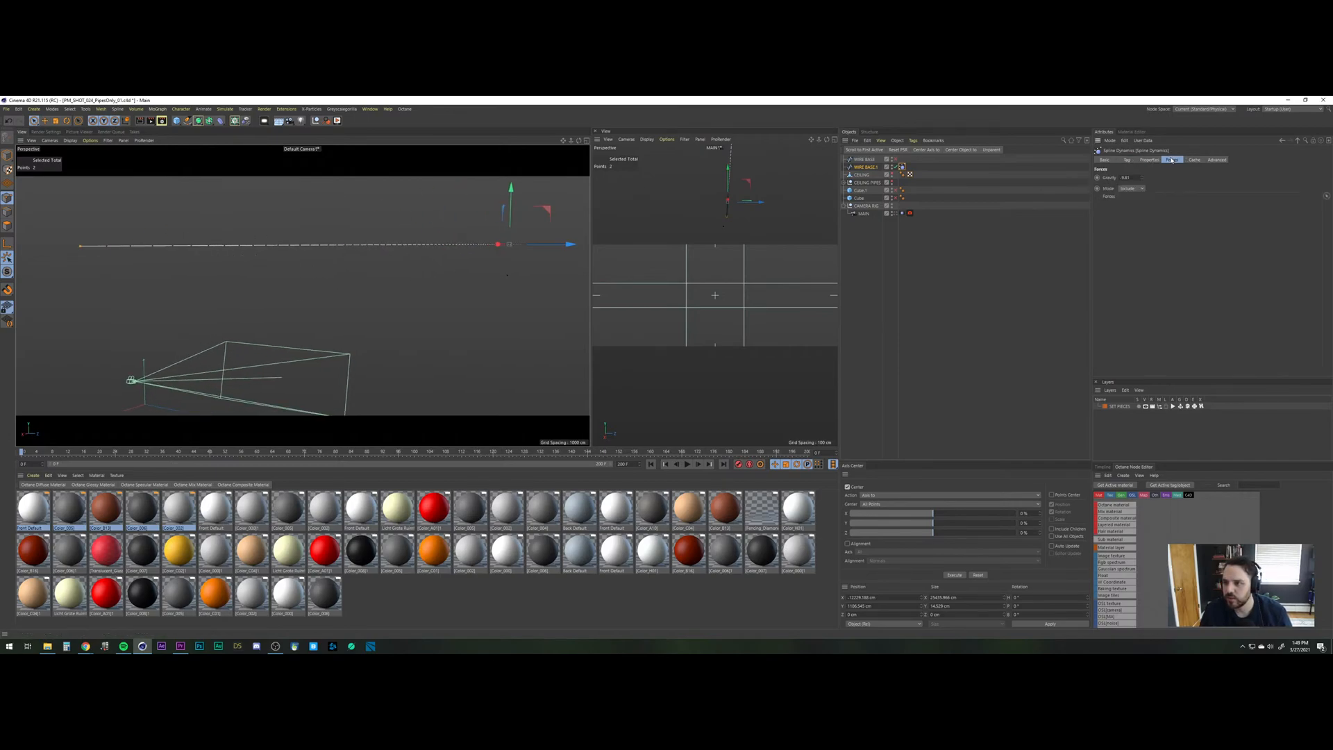
{"action": "left_click", "coordinate": [1150, 160]}
{"action": "left_click", "coordinate": [1125, 160]}
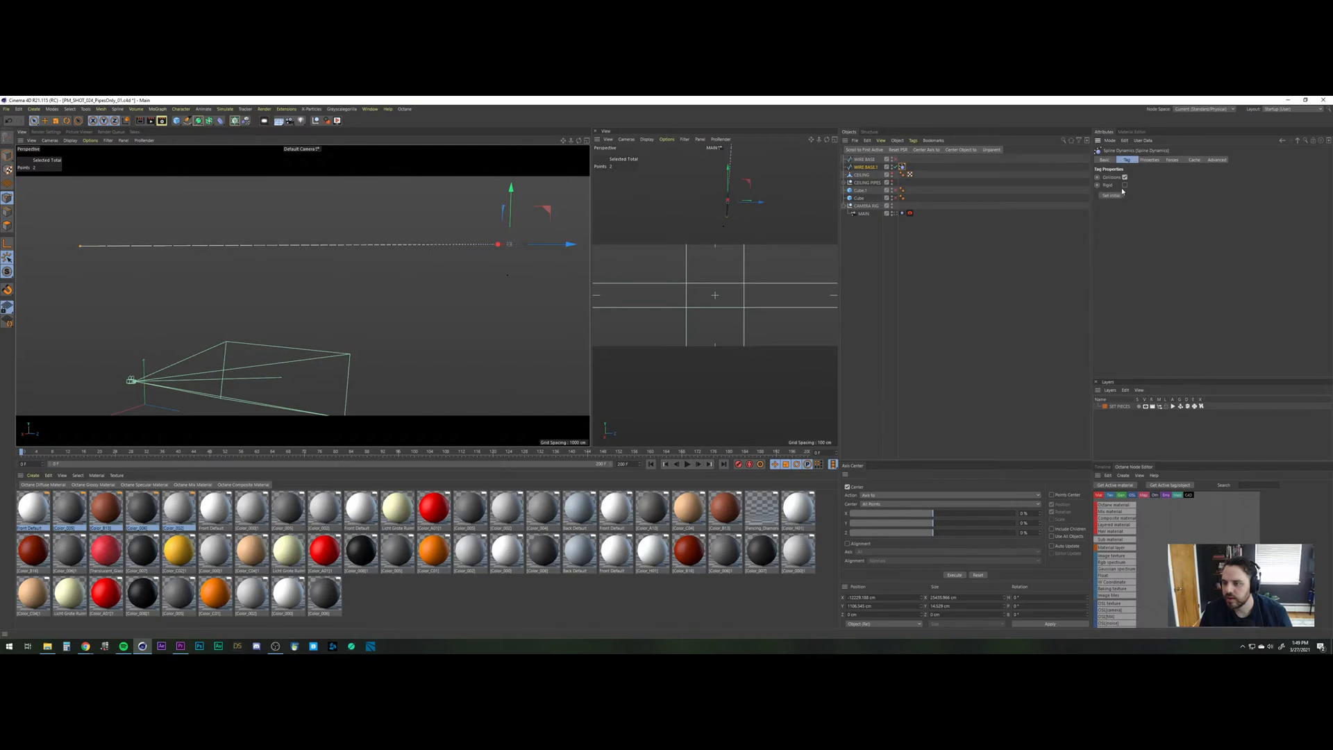
{"action": "left_click", "coordinate": [1151, 160]}
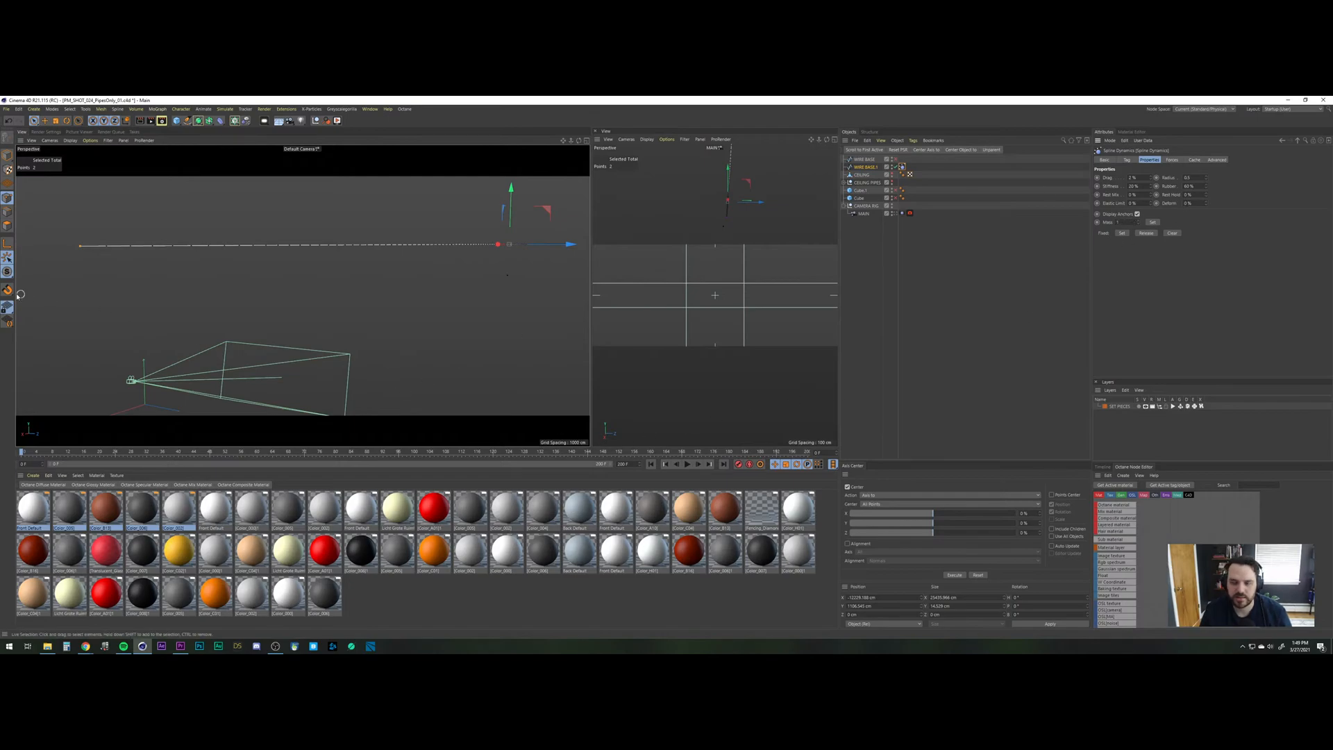
{"action": "left_click", "coordinate": [687, 465]}
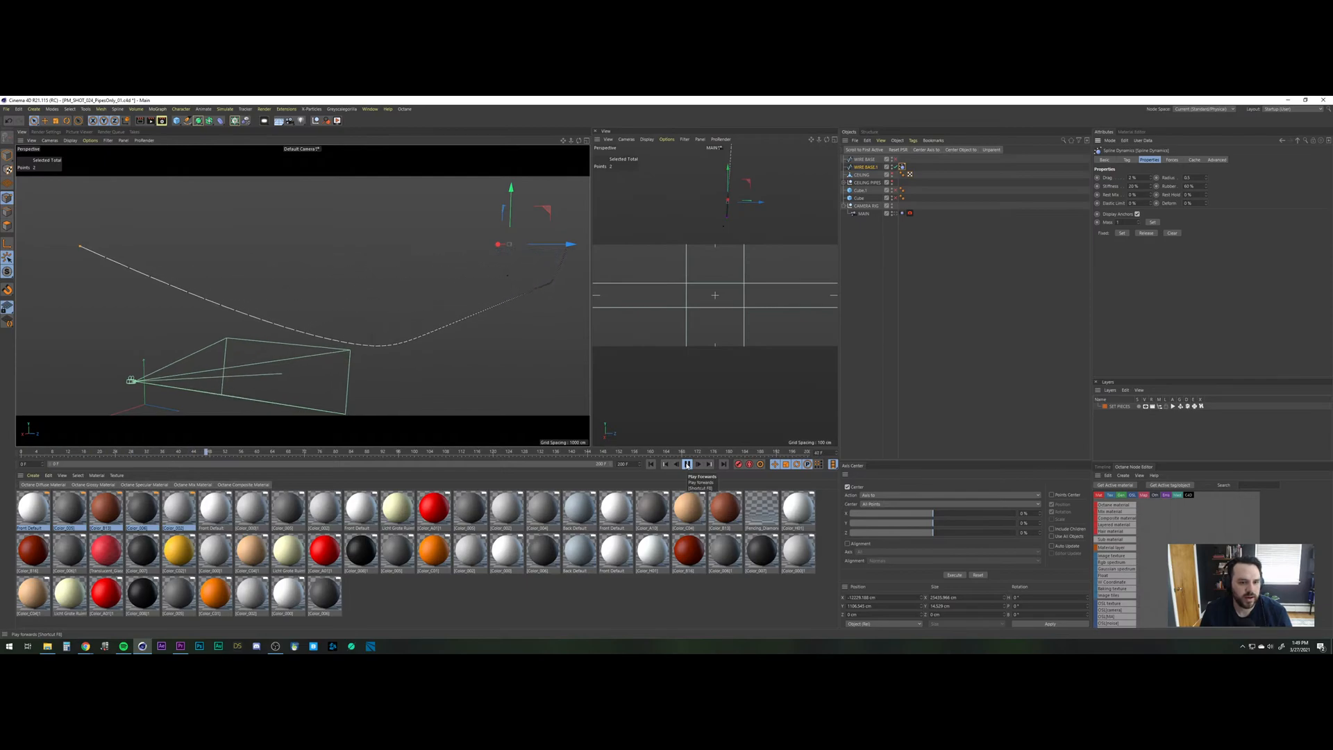
Stop the simulation, rewind it to the first frame and switch to an enlarged Front view.
{"action": "left_click", "coordinate": [687, 464]}
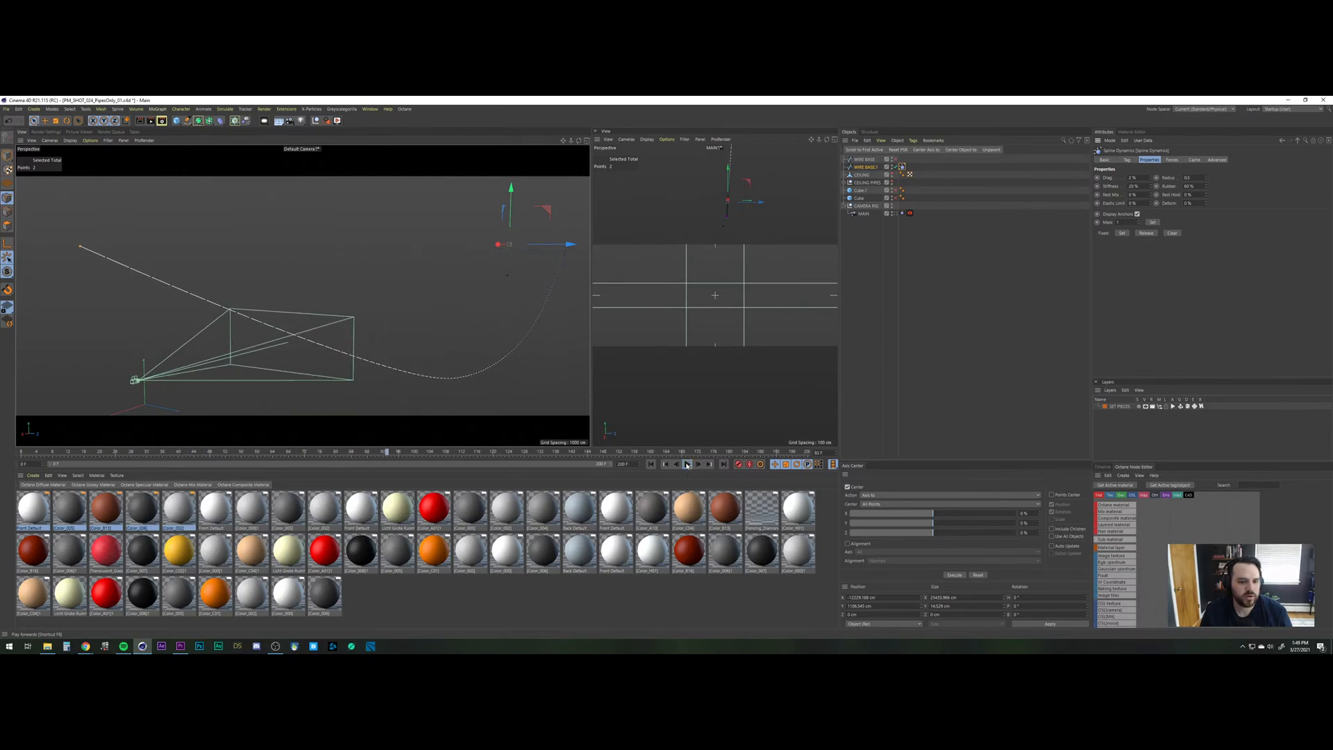
{"action": "left_click", "coordinate": [651, 464]}
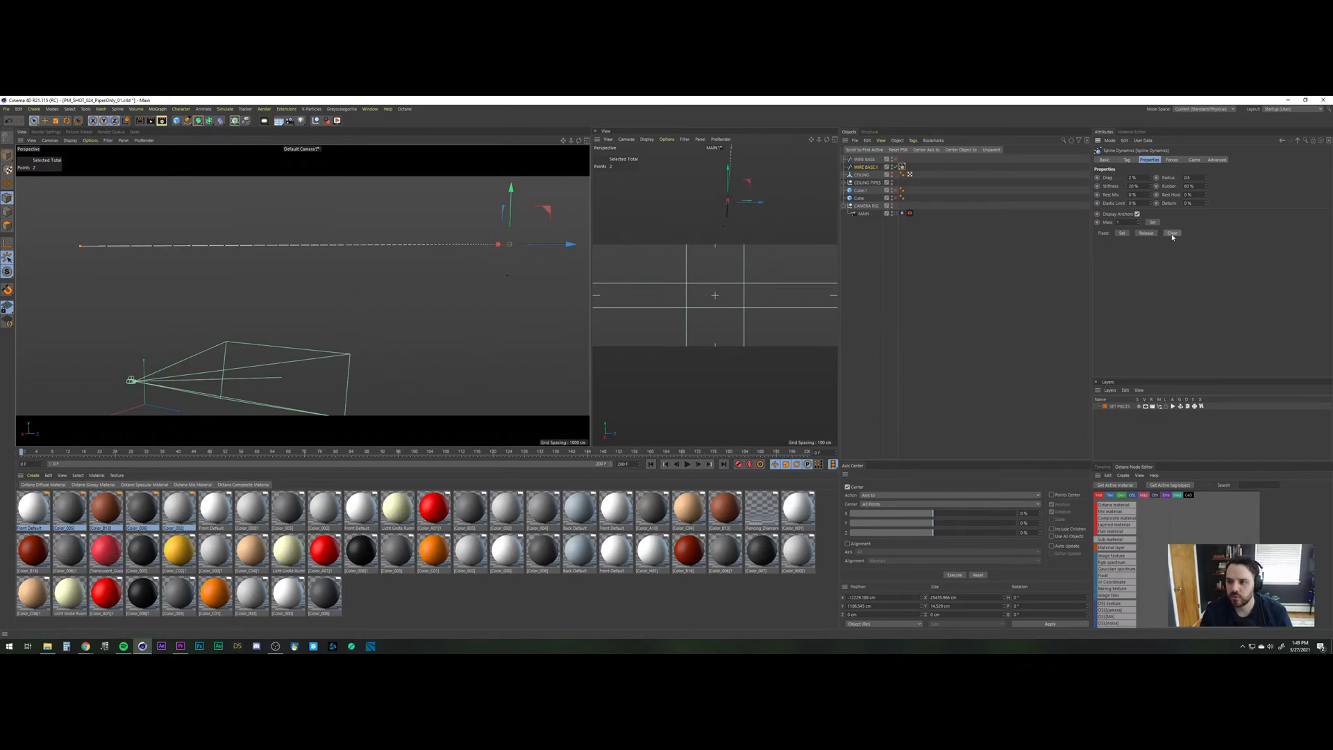
{"action": "left_click", "coordinate": [588, 141]}
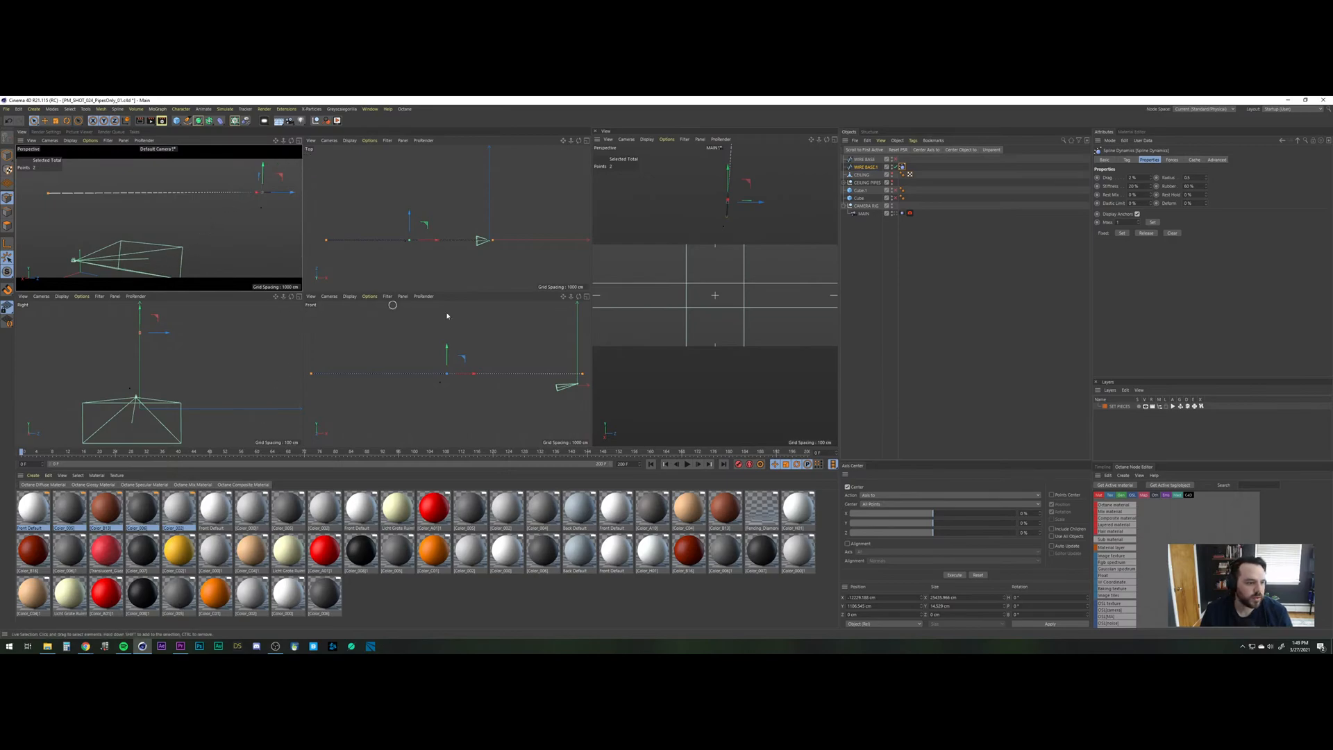
{"action": "left_click", "coordinate": [587, 297]}
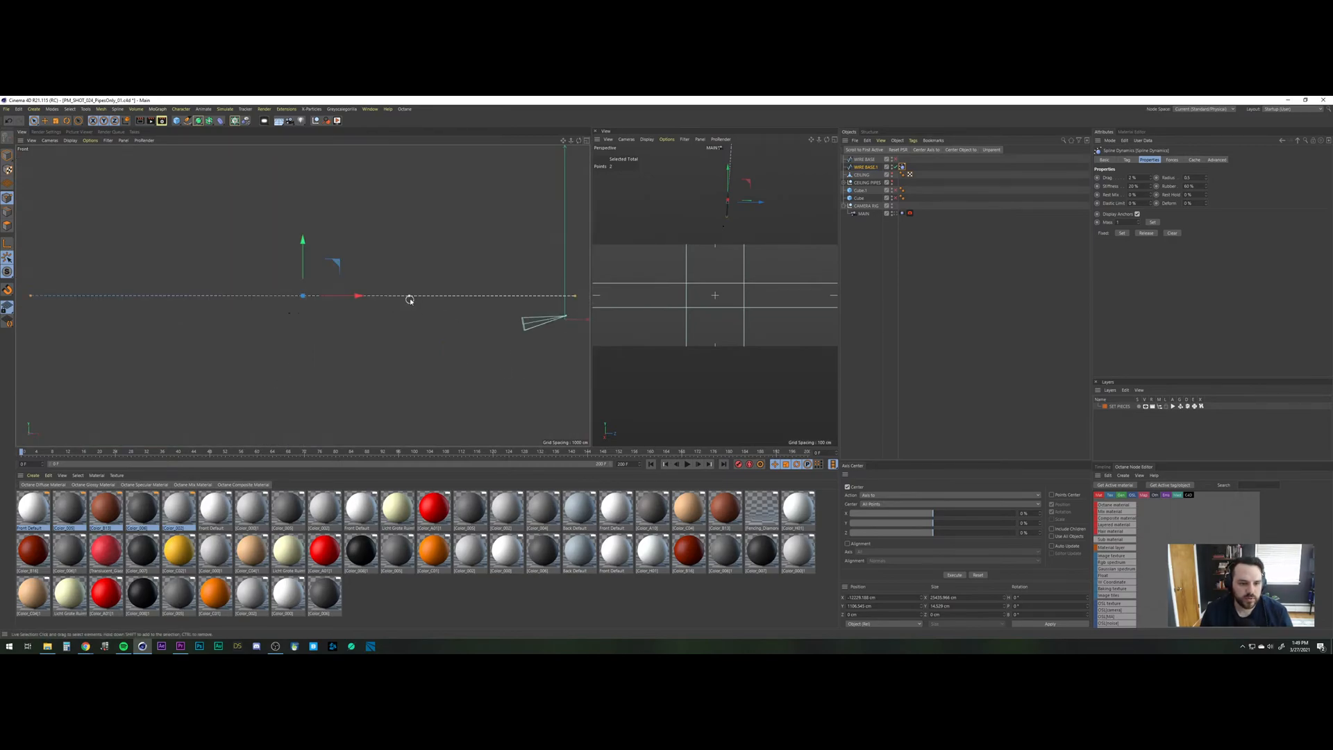
Add irregularly spaced points along the whole duplicated WIRE BASE spline to the selection and set them as fixed in Spline Dynamics.
{"action": "right_click_drag", "start_coordinate": [410, 300], "coordinate": [417, 288], "text": "alt"}
{"action": "middle_click_drag", "start_coordinate": [235, 289], "coordinate": [509, 306], "text": "alt"}
{"action": "right_click_drag", "start_coordinate": [148, 321], "coordinate": [180, 291], "text": "alt"}
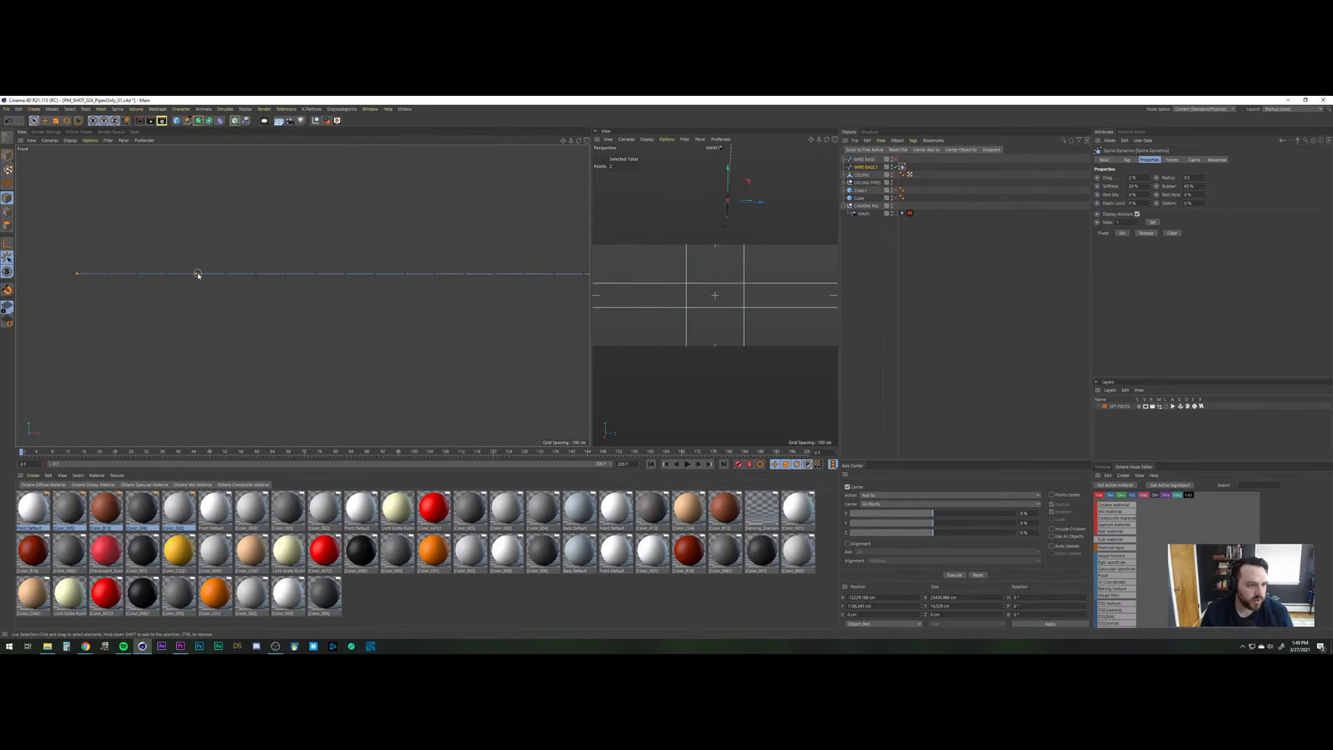
{"action": "left_click", "coordinate": [345, 274], "text": "ctrl"}
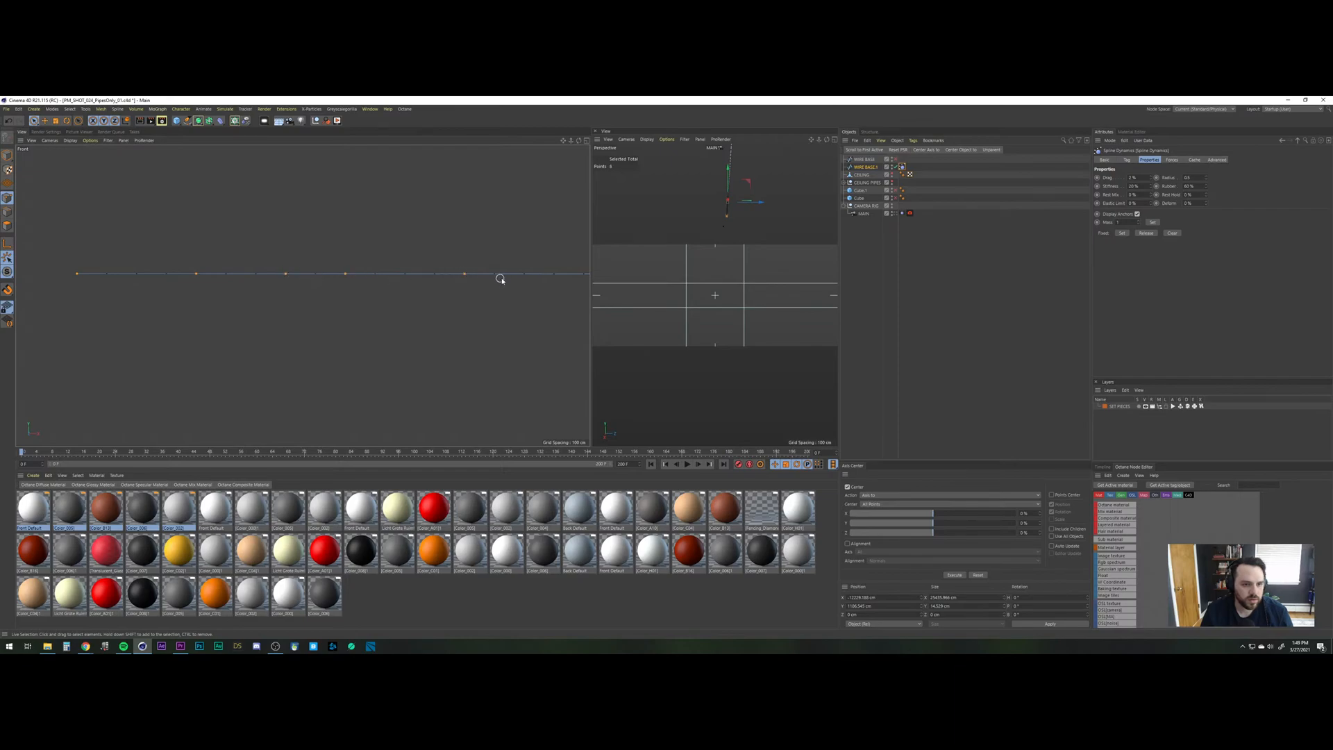
{"action": "scroll", "coordinate": [501, 279], "scroll_direction": "down", "scroll_amount": 1}
{"action": "middle_click_drag", "start_coordinate": [515, 277], "coordinate": [310, 286], "text": "alt"}
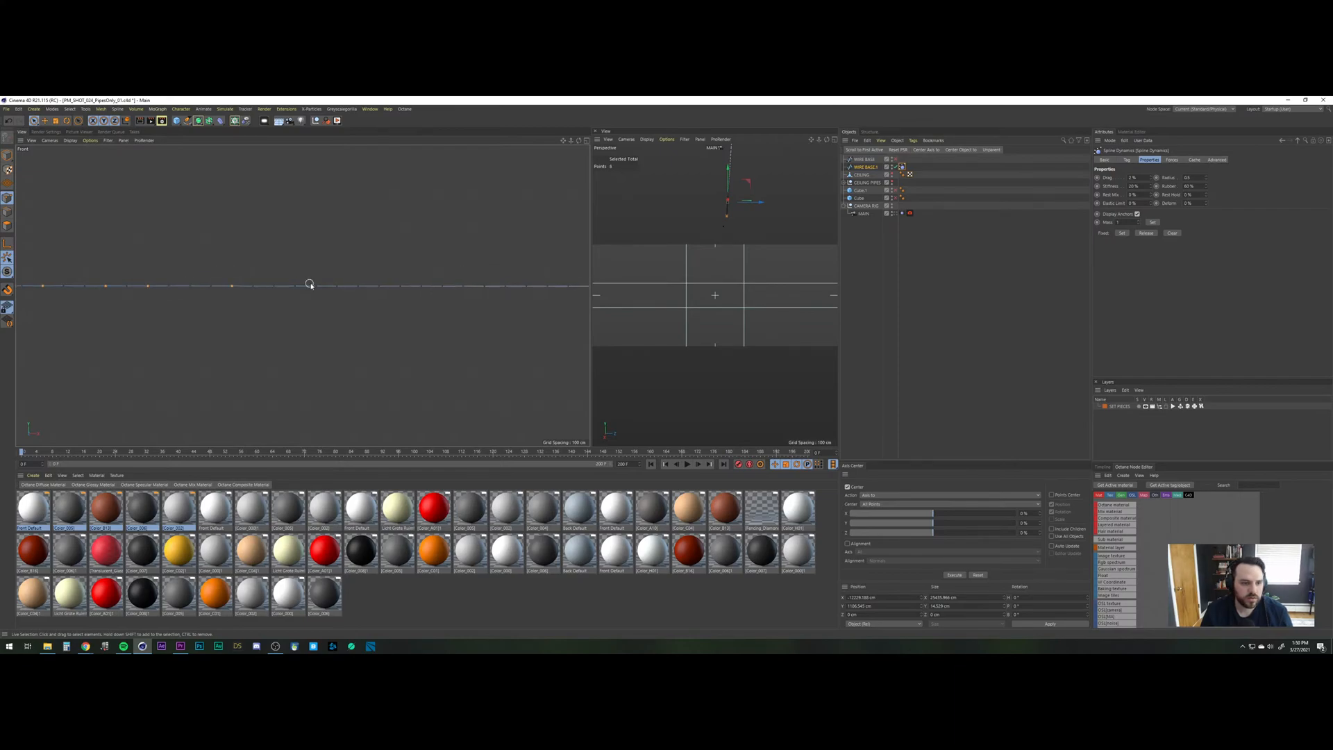
{"action": "left_click", "coordinate": [419, 287], "text": "shift"}
{"action": "left_click", "coordinate": [464, 286], "text": "shift"}
{"action": "middle_click_drag", "start_coordinate": [542, 285], "coordinate": [351, 290], "text": "alt"}
{"action": "left_click", "coordinate": [376, 290], "text": "shift"}
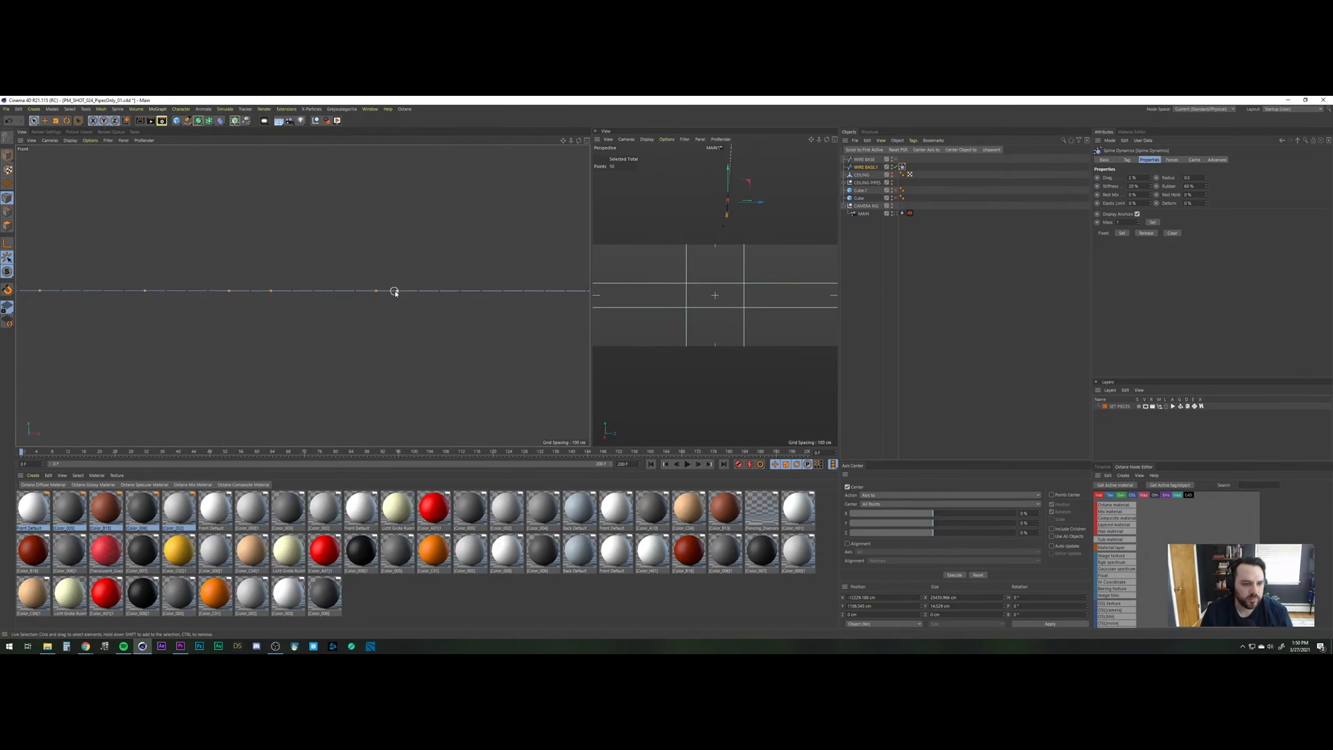
{"action": "left_click", "coordinate": [462, 289], "text": "shift"}
{"action": "middle_click_drag", "start_coordinate": [506, 295], "coordinate": [356, 310], "text": "alt"}
{"action": "left_click", "coordinate": [349, 303], "text": "shift"}
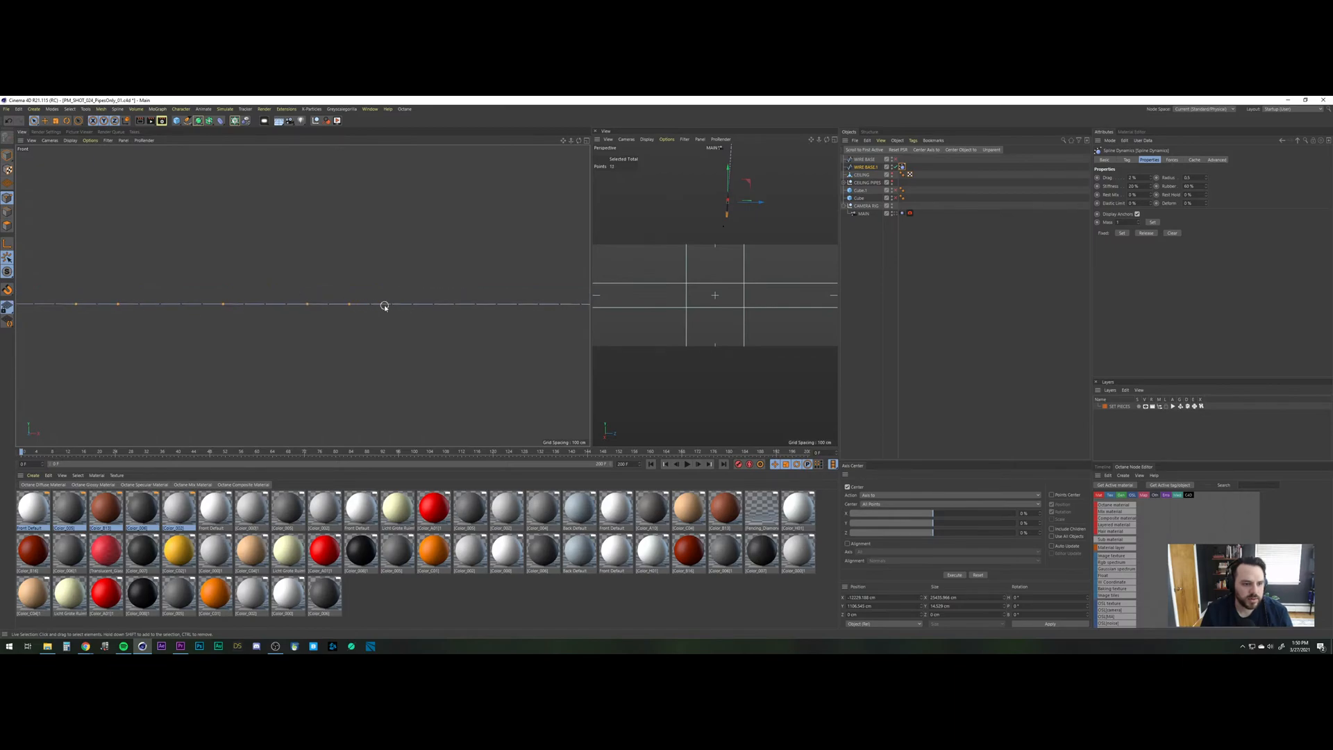
{"action": "left_click", "coordinate": [477, 305], "text": "shift"}
{"action": "middle_click_drag", "start_coordinate": [446, 316], "coordinate": [363, 316], "text": "alt"}
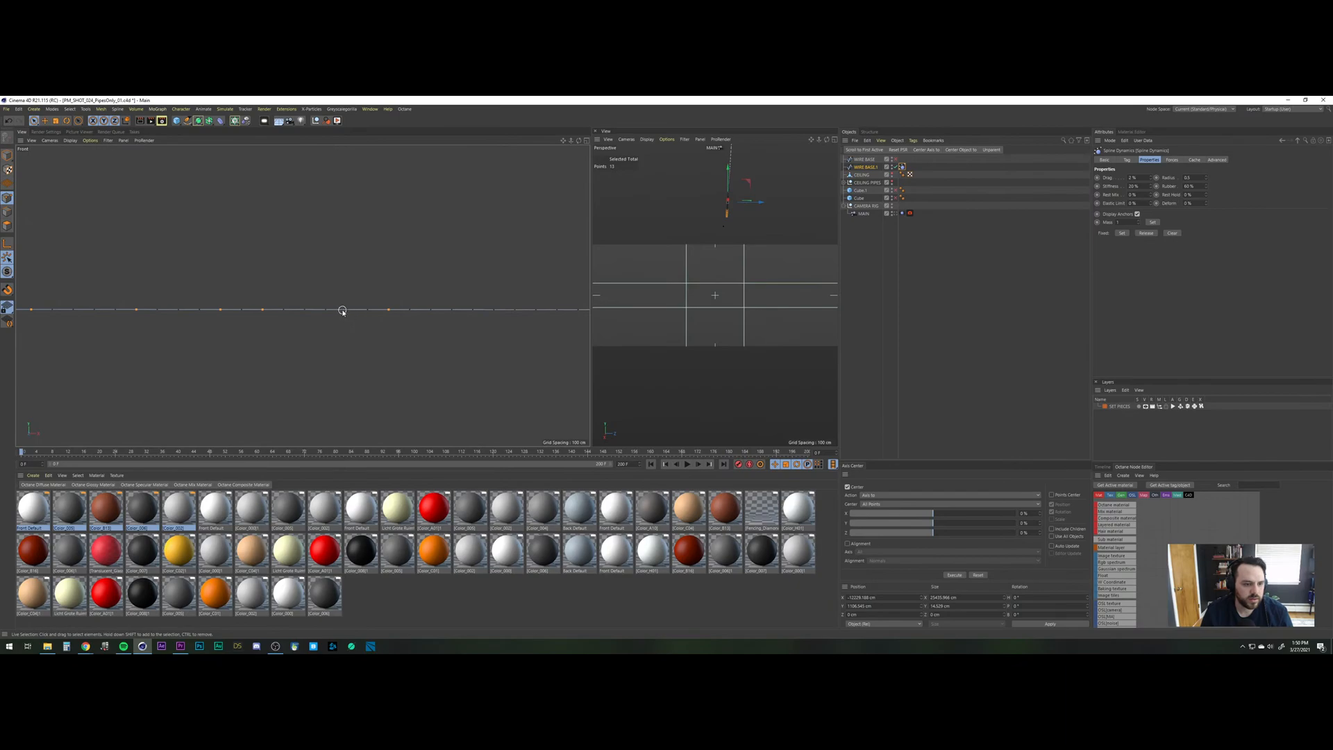
{"action": "left_click", "coordinate": [493, 309], "text": "shift"}
{"action": "middle_click_drag", "start_coordinate": [528, 310], "coordinate": [325, 300], "text": "alt"}
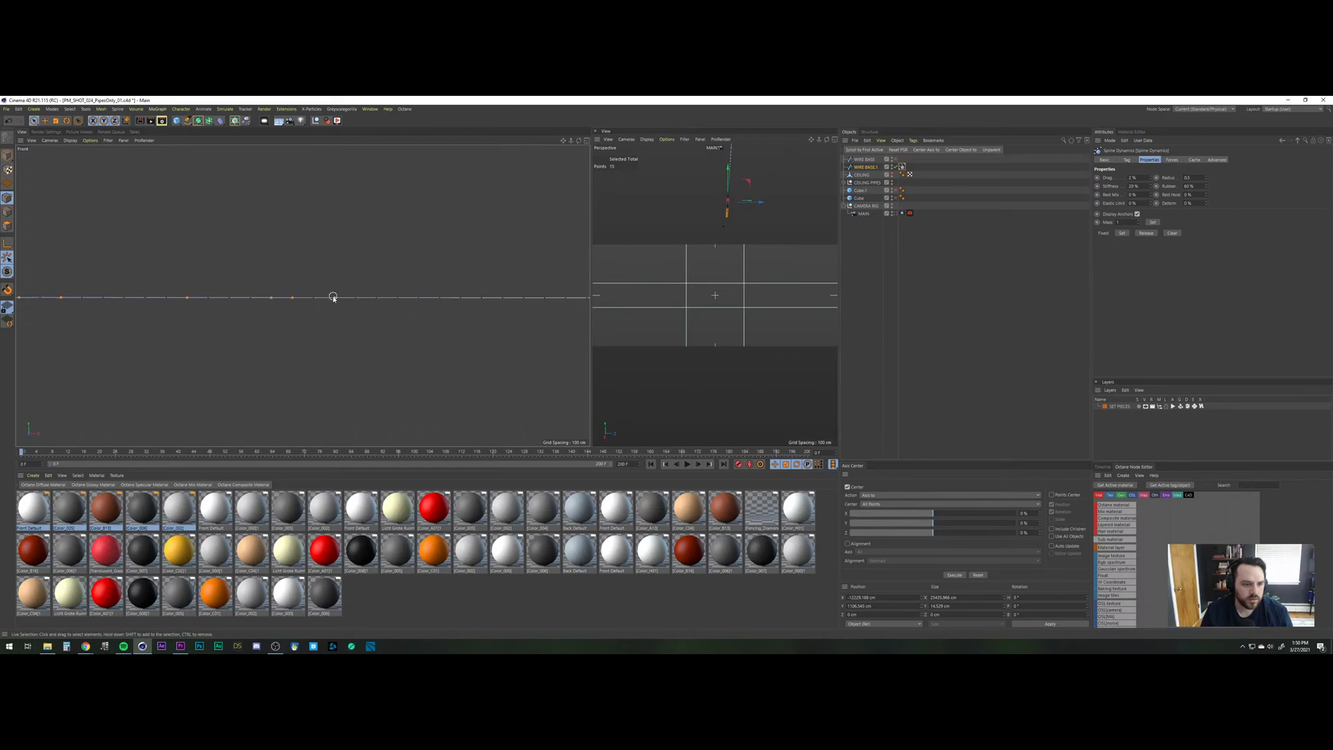
{"action": "left_click", "coordinate": [377, 298], "text": "shift"}
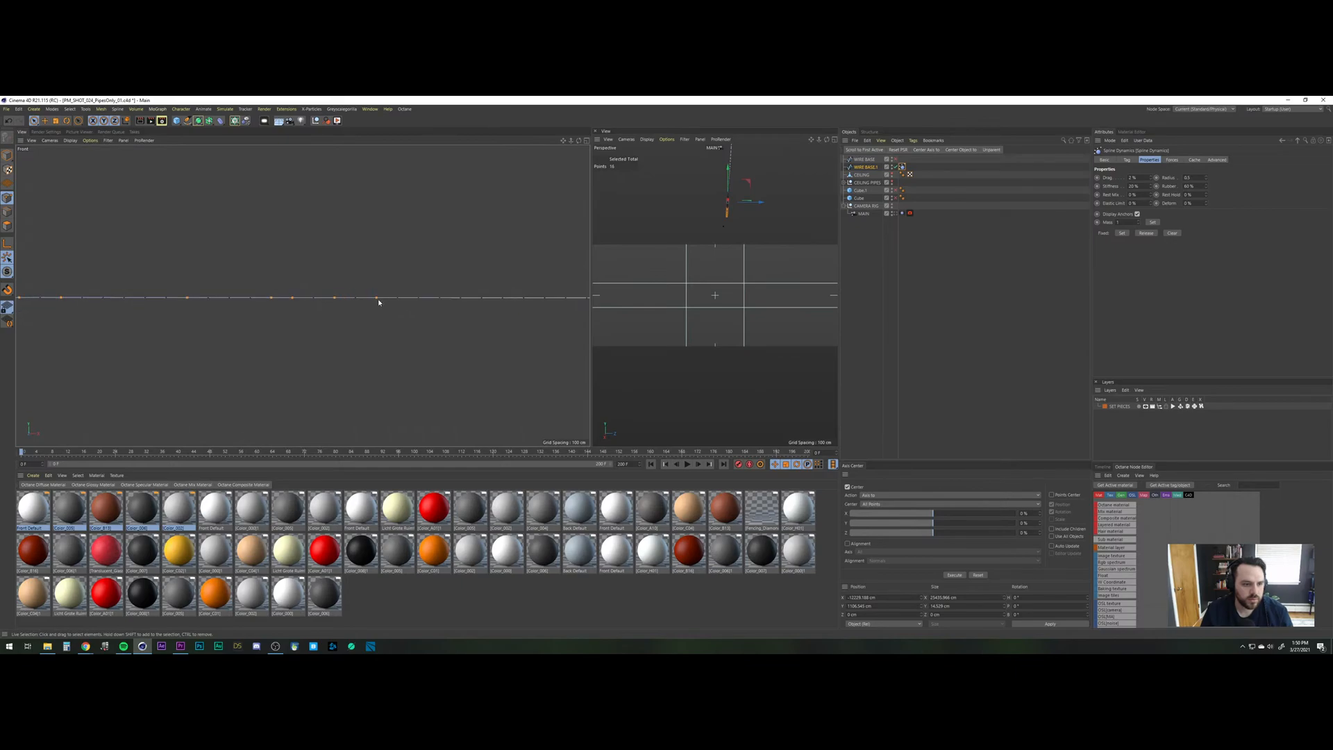
{"action": "left_click", "coordinate": [418, 299], "text": "shift"}
{"action": "left_click", "coordinate": [439, 298], "text": "shift"}
{"action": "middle_click_drag", "start_coordinate": [482, 298], "coordinate": [290, 296], "text": "alt"}
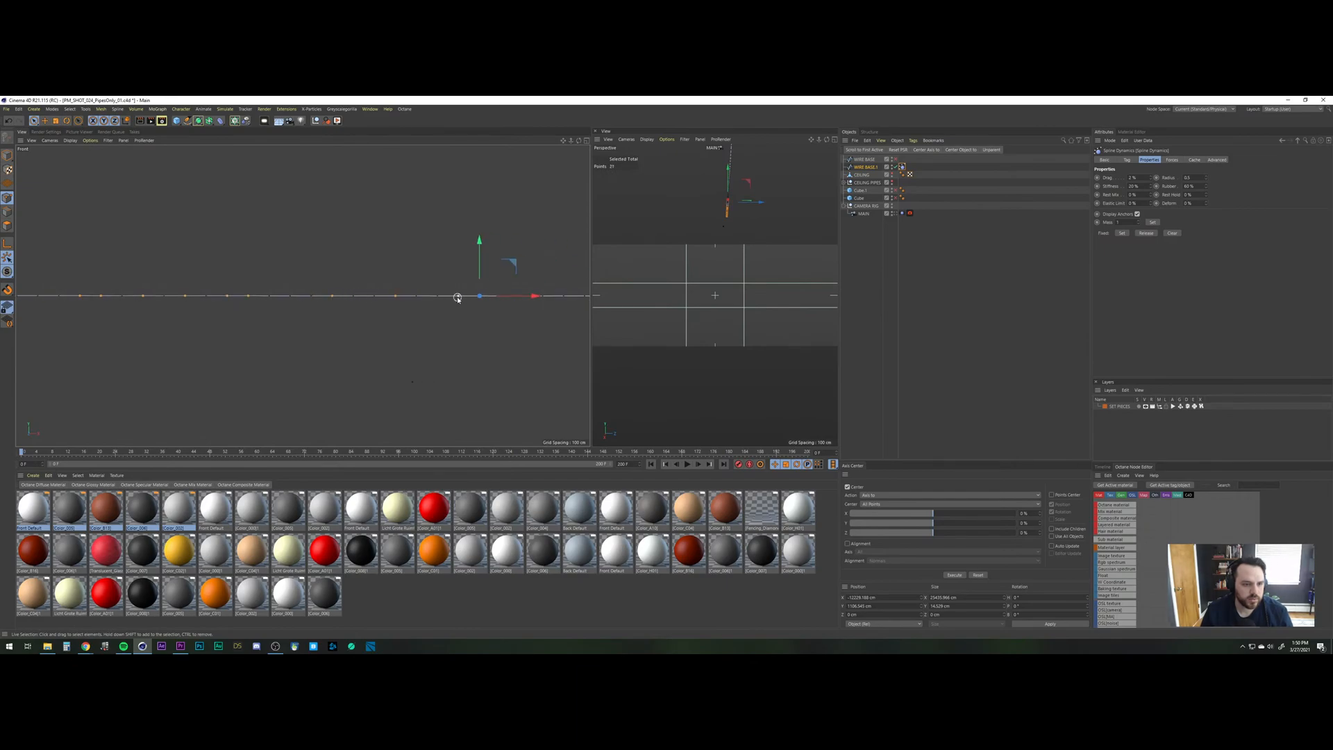
{"action": "middle_click_drag", "start_coordinate": [484, 299], "coordinate": [377, 305], "text": "alt"}
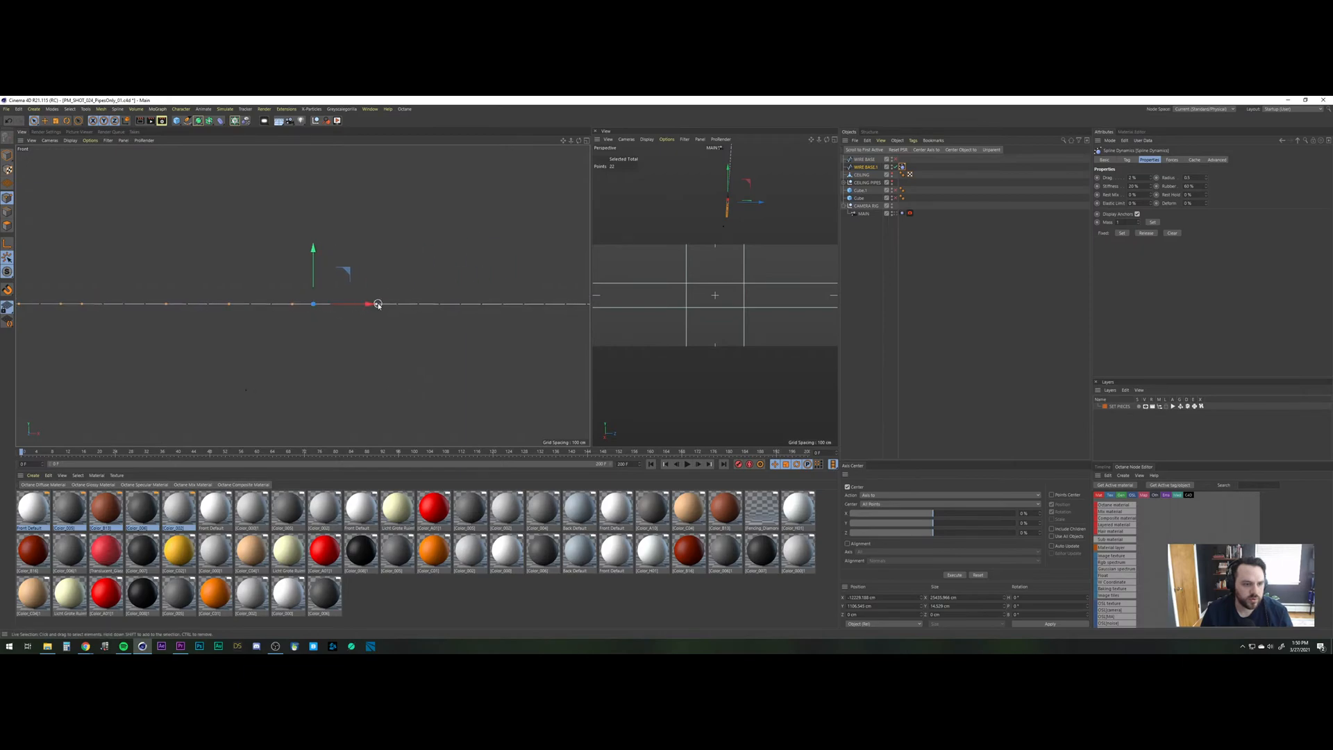
{"action": "scroll", "coordinate": [368, 295], "scroll_direction": "up", "scroll_amount": 5}
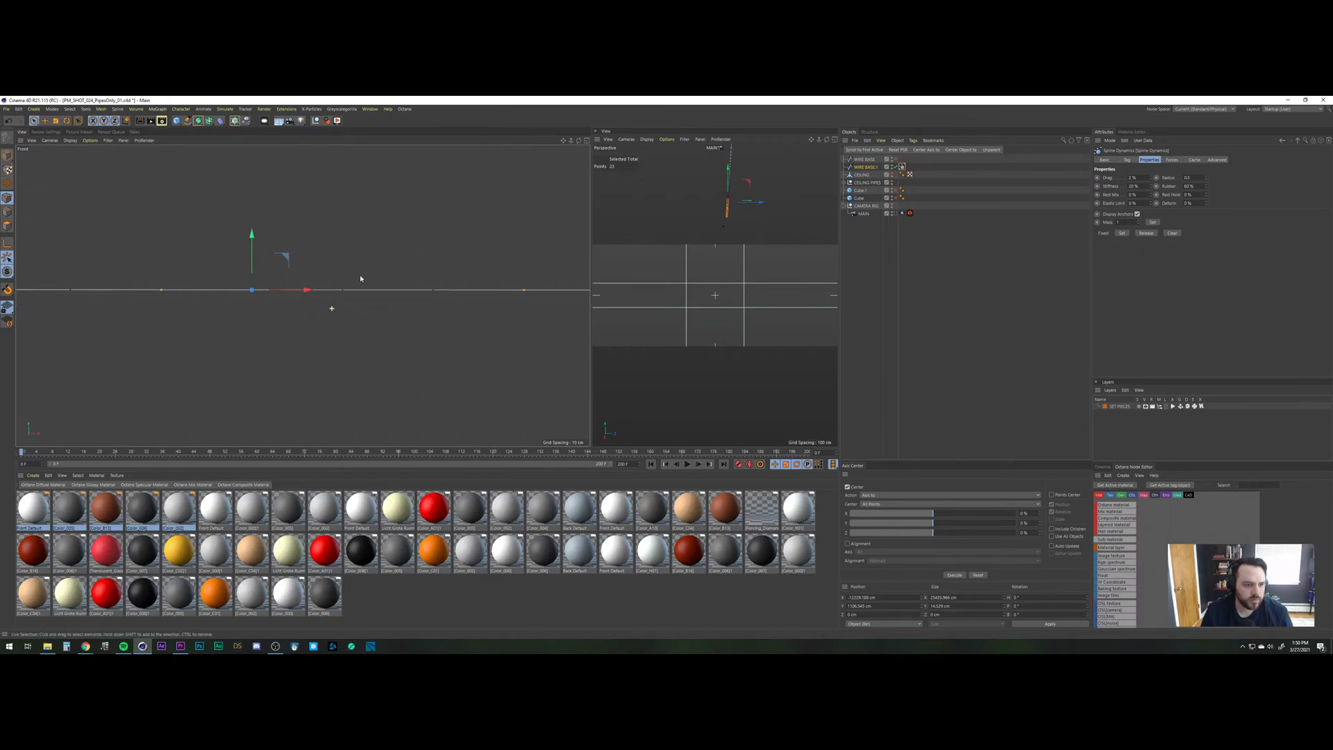
{"action": "left_click", "coordinate": [345, 286], "text": "shift"}
{"action": "right_click_drag", "start_coordinate": [363, 289], "coordinate": [347, 332], "text": "alt"}
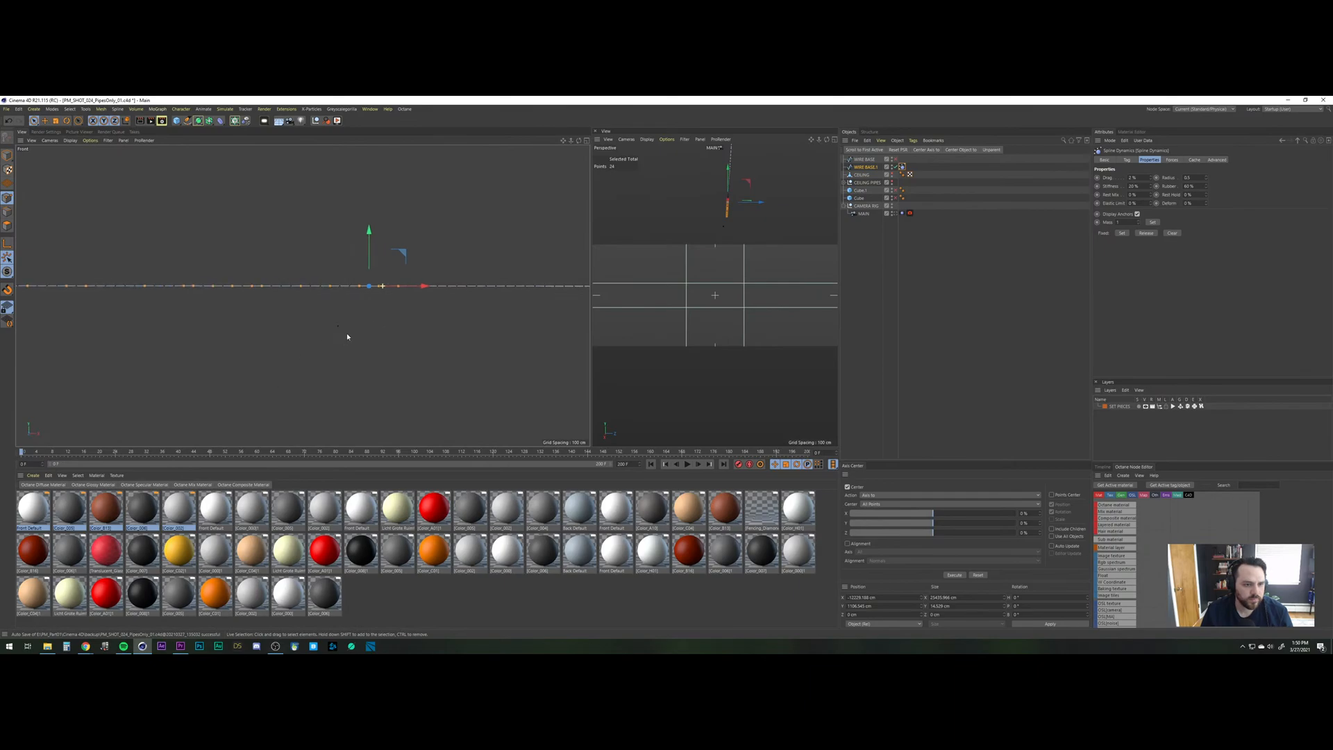
{"action": "middle_click_drag", "start_coordinate": [408, 303], "coordinate": [339, 323], "text": "alt"}
{"action": "right_click_drag", "start_coordinate": [338, 314], "coordinate": [364, 297], "text": "alt"}
{"action": "left_click", "coordinate": [361, 298], "text": "shift"}
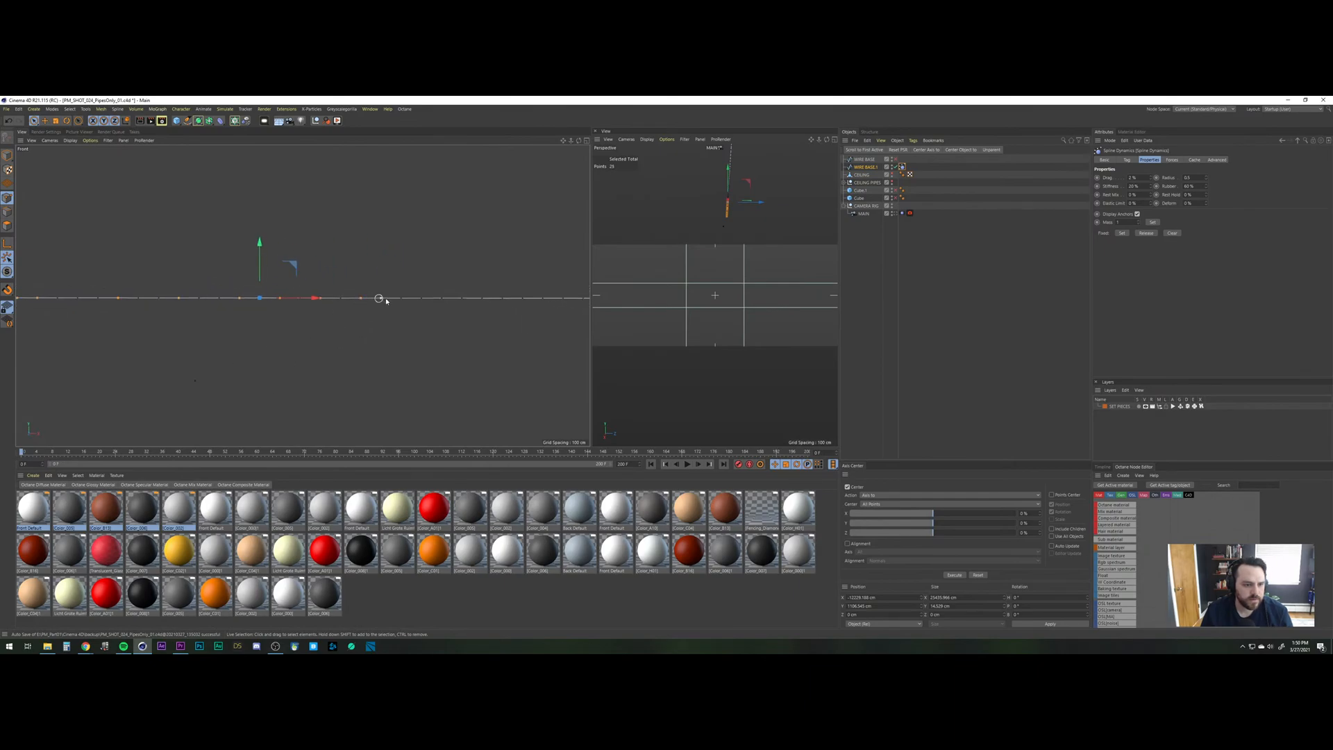
{"action": "left_click", "coordinate": [420, 298], "text": "shift"}
{"action": "middle_click_drag", "start_coordinate": [482, 300], "coordinate": [312, 315], "text": "alt"}
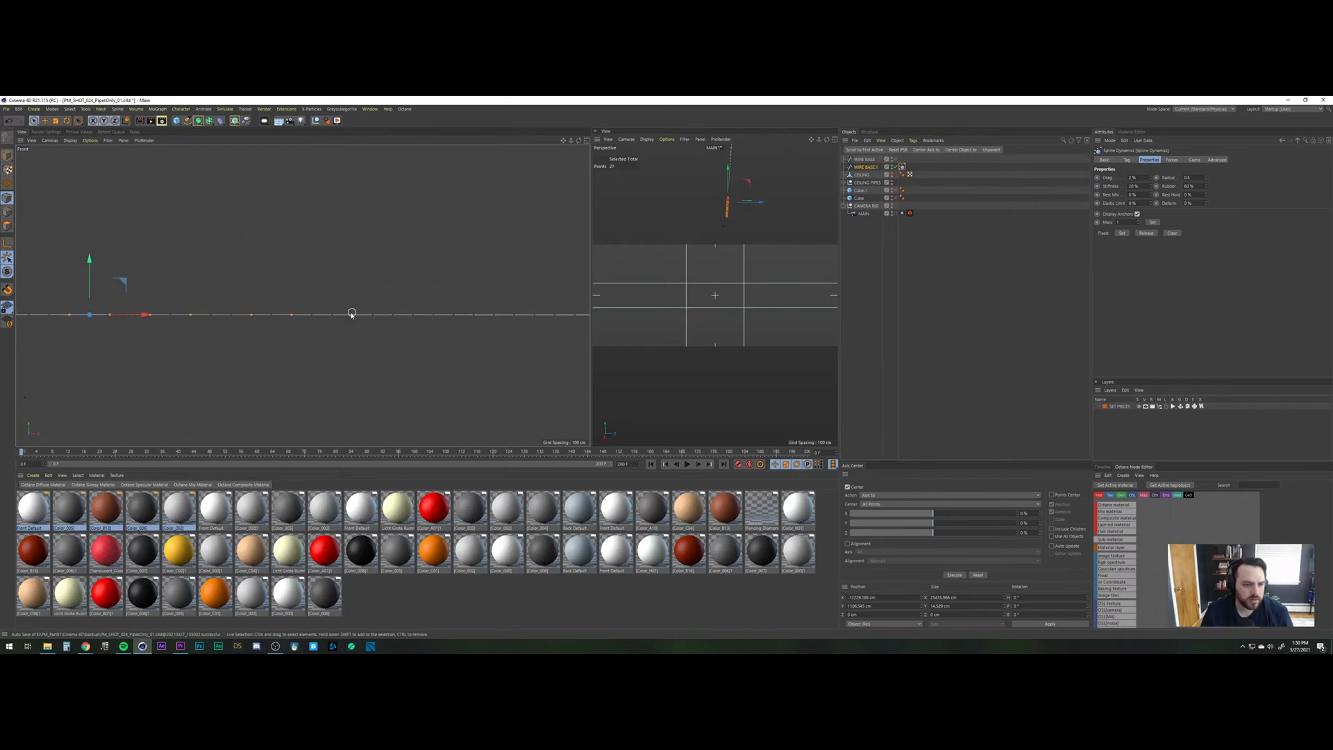
{"action": "left_click", "coordinate": [373, 314], "text": "shift"}
{"action": "left_click", "coordinate": [413, 315], "text": "shift"}
{"action": "middle_click_drag", "start_coordinate": [517, 324], "coordinate": [295, 323], "text": "alt"}
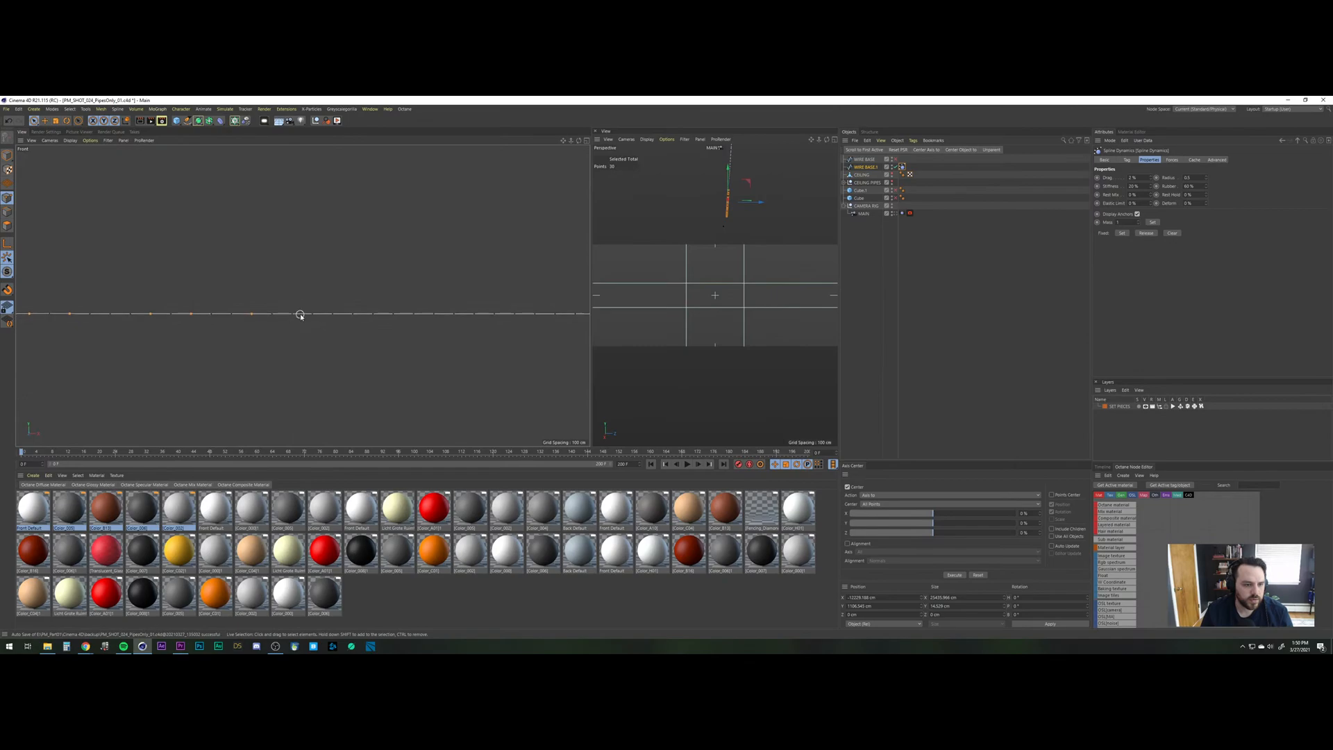
{"action": "left_click", "coordinate": [312, 314], "text": "shift"}
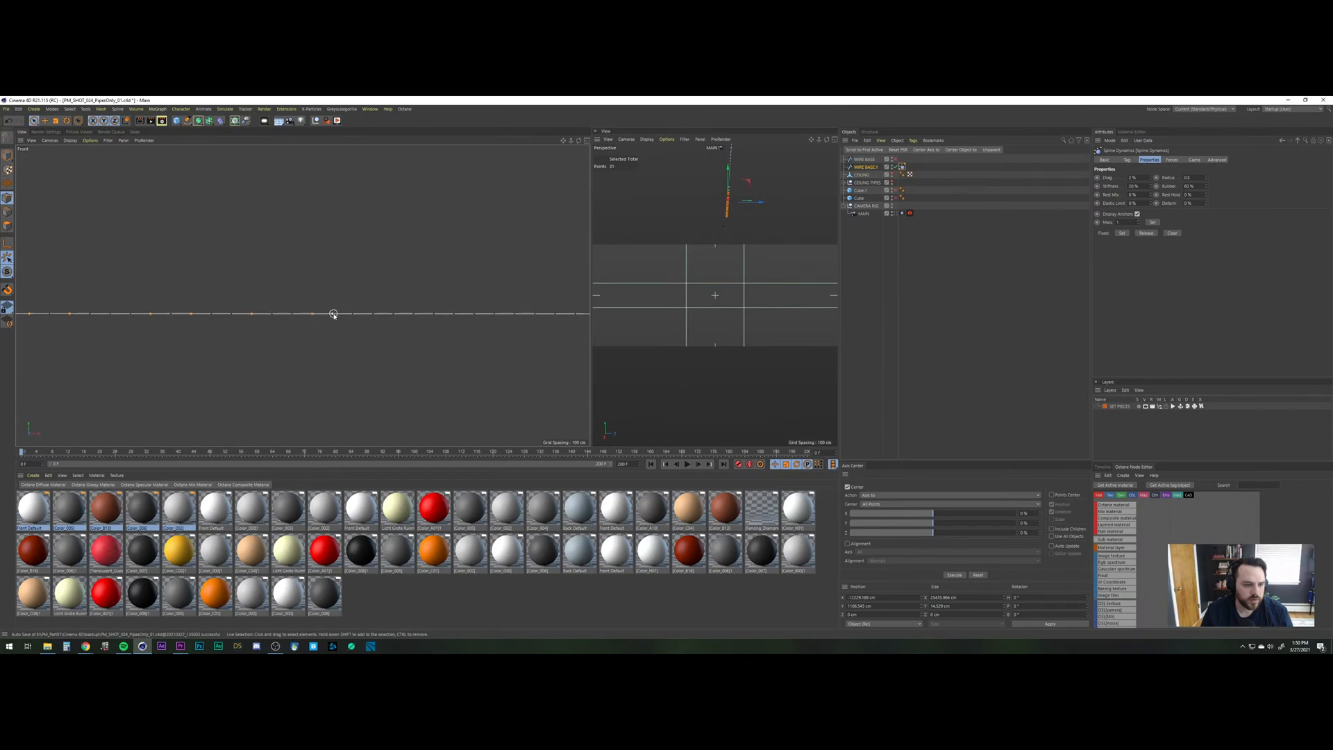
{"action": "left_click", "coordinate": [374, 314], "text": "shift"}
{"action": "left_click", "coordinate": [434, 314], "text": "shift"}
{"action": "left_click", "coordinate": [475, 314], "text": "shift"}
{"action": "left_click", "coordinate": [515, 314], "text": "shift"}
{"action": "scroll", "coordinate": [302, 296], "scroll_direction": "down", "scroll_amount": 8}
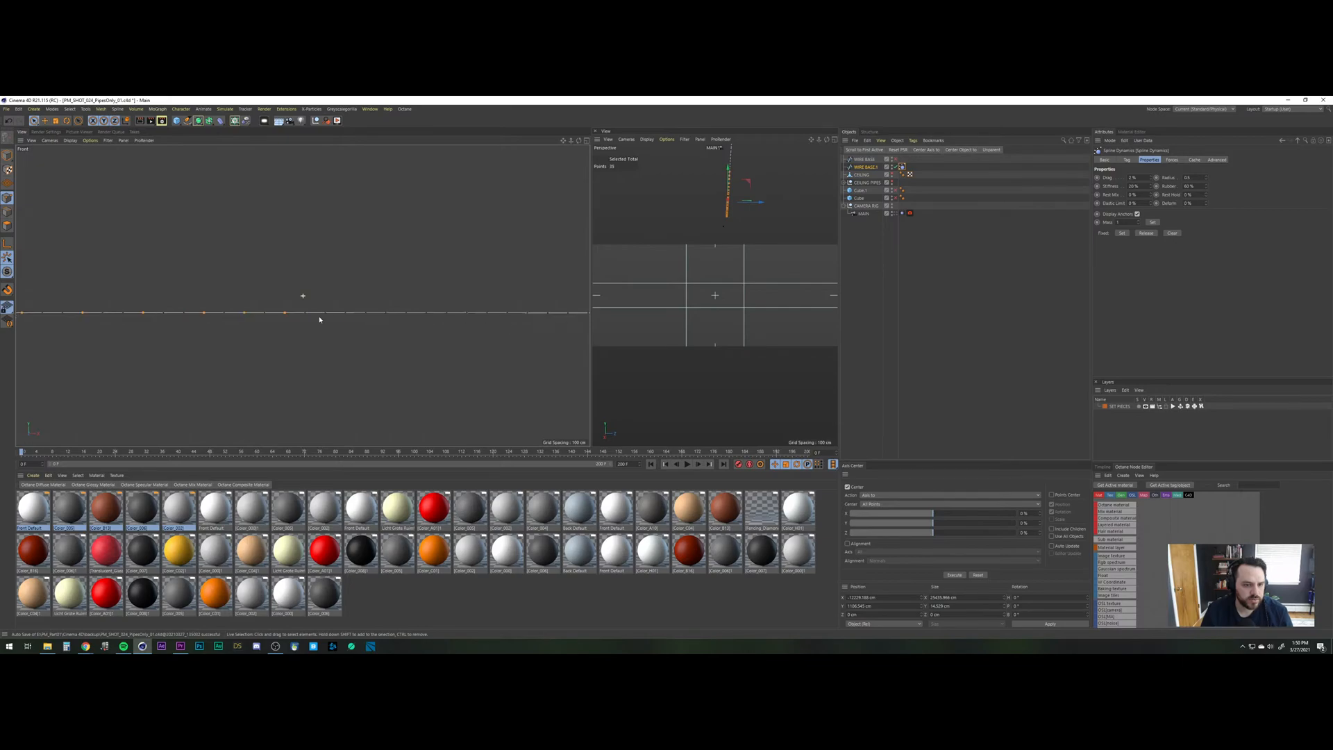
{"action": "scroll", "coordinate": [370, 314], "scroll_direction": "up", "scroll_amount": 5}
{"action": "scroll", "coordinate": [370, 313], "scroll_direction": "up", "scroll_amount": 4}
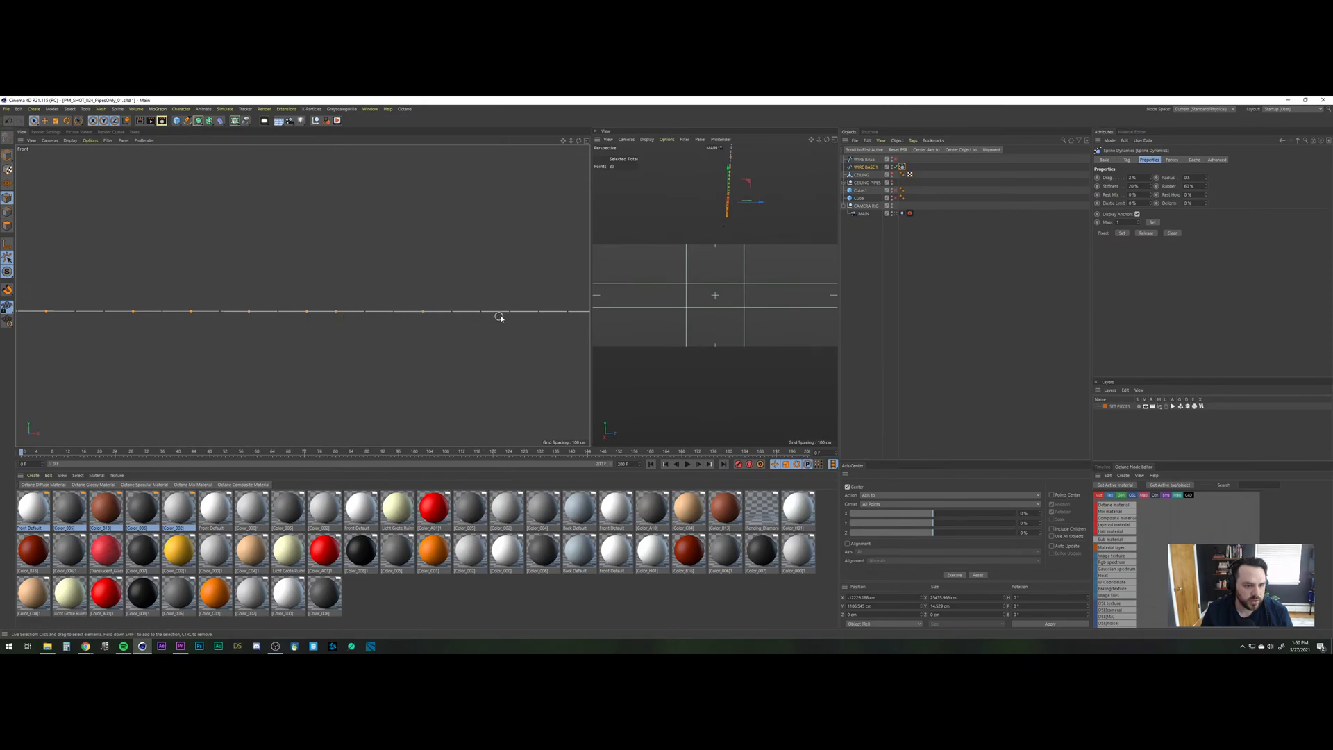
{"action": "middle_click_drag", "start_coordinate": [538, 318], "coordinate": [393, 331], "text": "alt"}
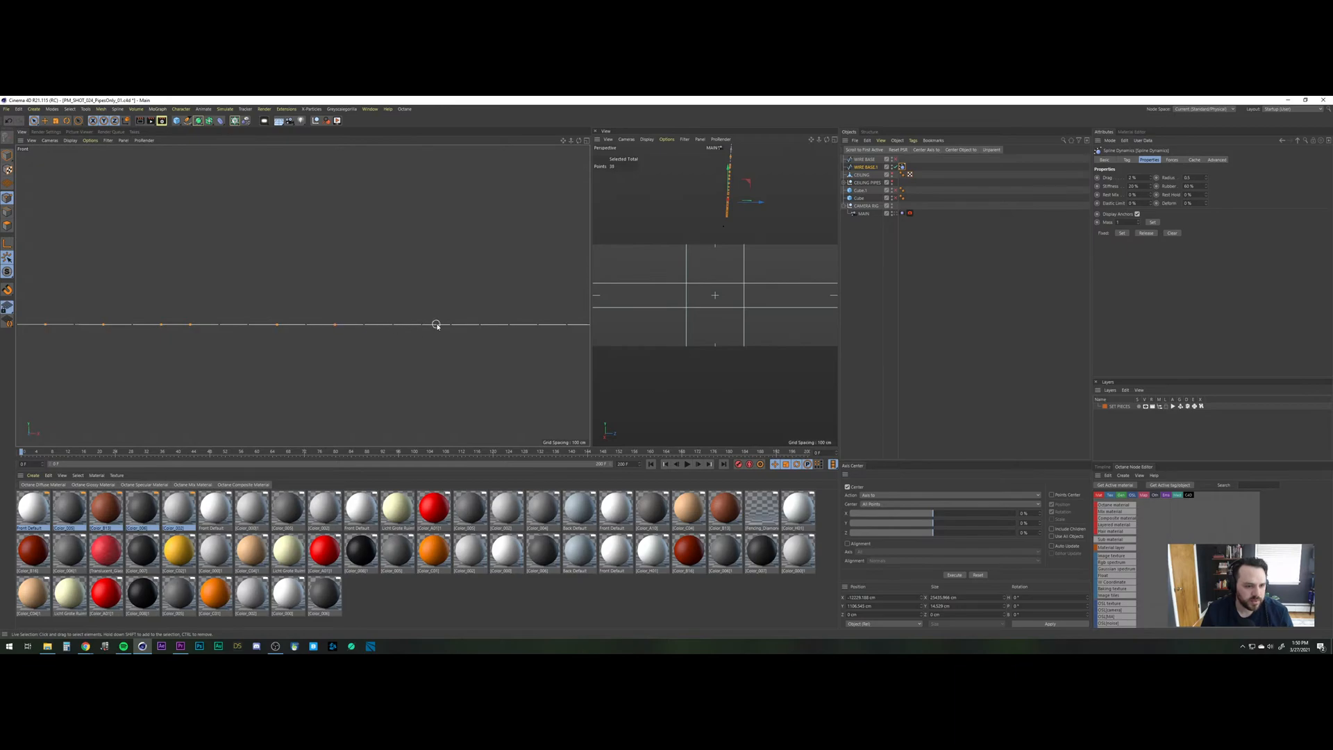
{"action": "left_click", "coordinate": [539, 326], "text": "shift"}
{"action": "middle_click_drag", "start_coordinate": [547, 326], "coordinate": [348, 324], "text": "alt"}
{"action": "scroll", "coordinate": [380, 313], "scroll_direction": "down", "scroll_amount": 4}
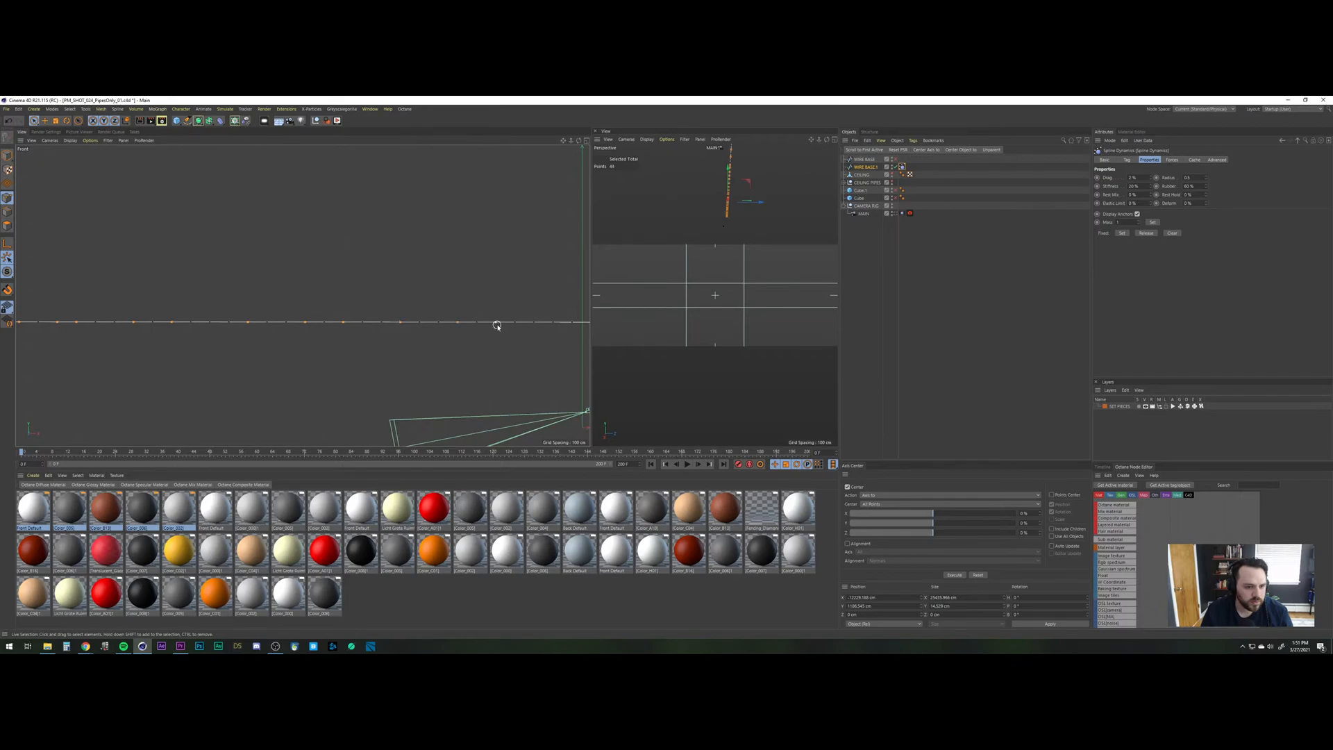
{"action": "middle_click_drag", "start_coordinate": [532, 329], "coordinate": [399, 337], "text": "alt"}
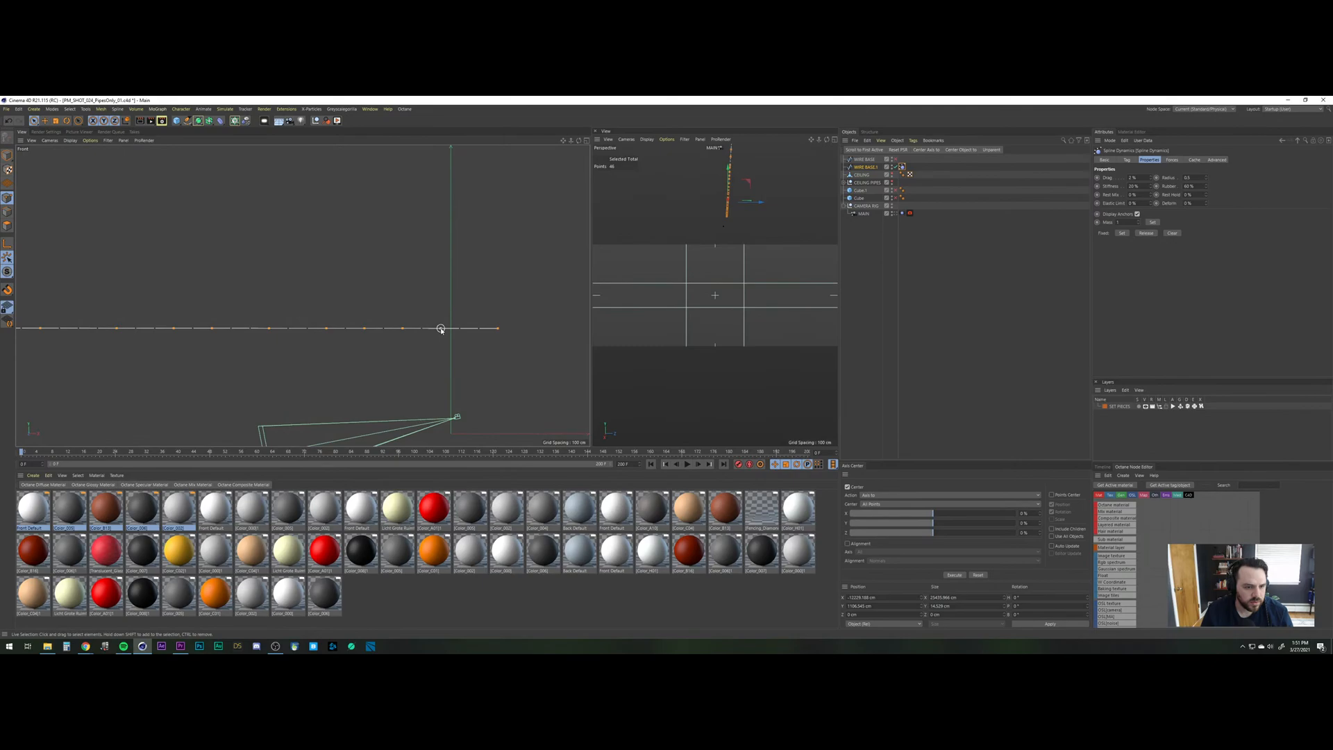
{"action": "scroll", "coordinate": [364, 328], "scroll_direction": "down", "scroll_amount": 6}
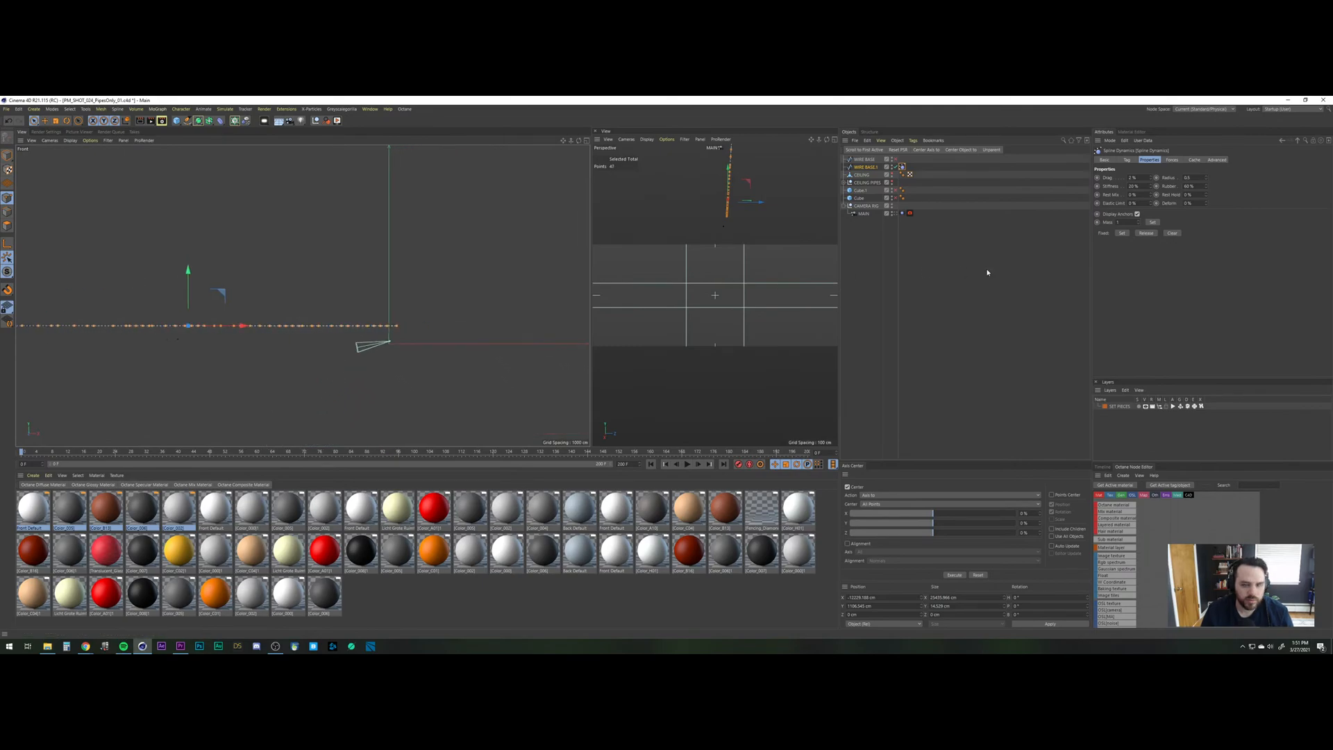
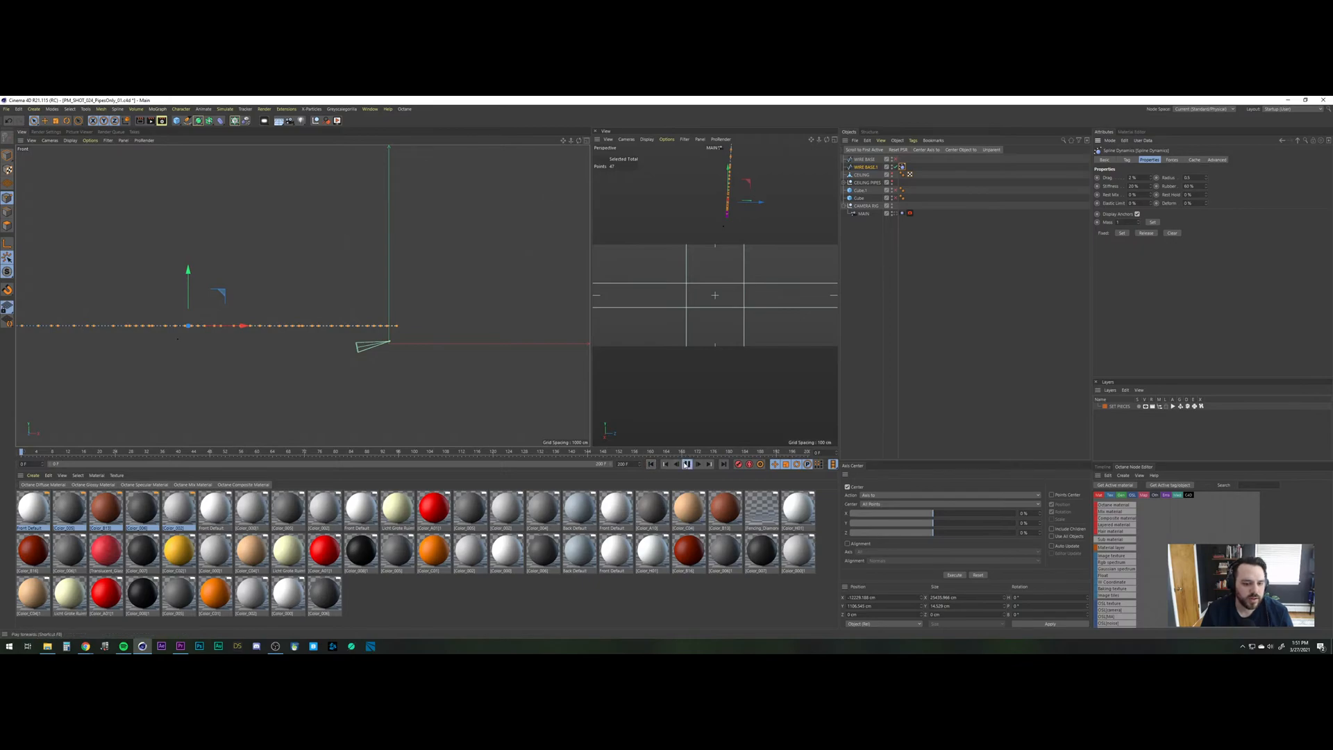
Rewind the timeline and test the spline simulation with the additional fixed points in an enlarged Perspective view.
{"action": "left_click", "coordinate": [650, 464]}
{"action": "left_click", "coordinate": [587, 141]}
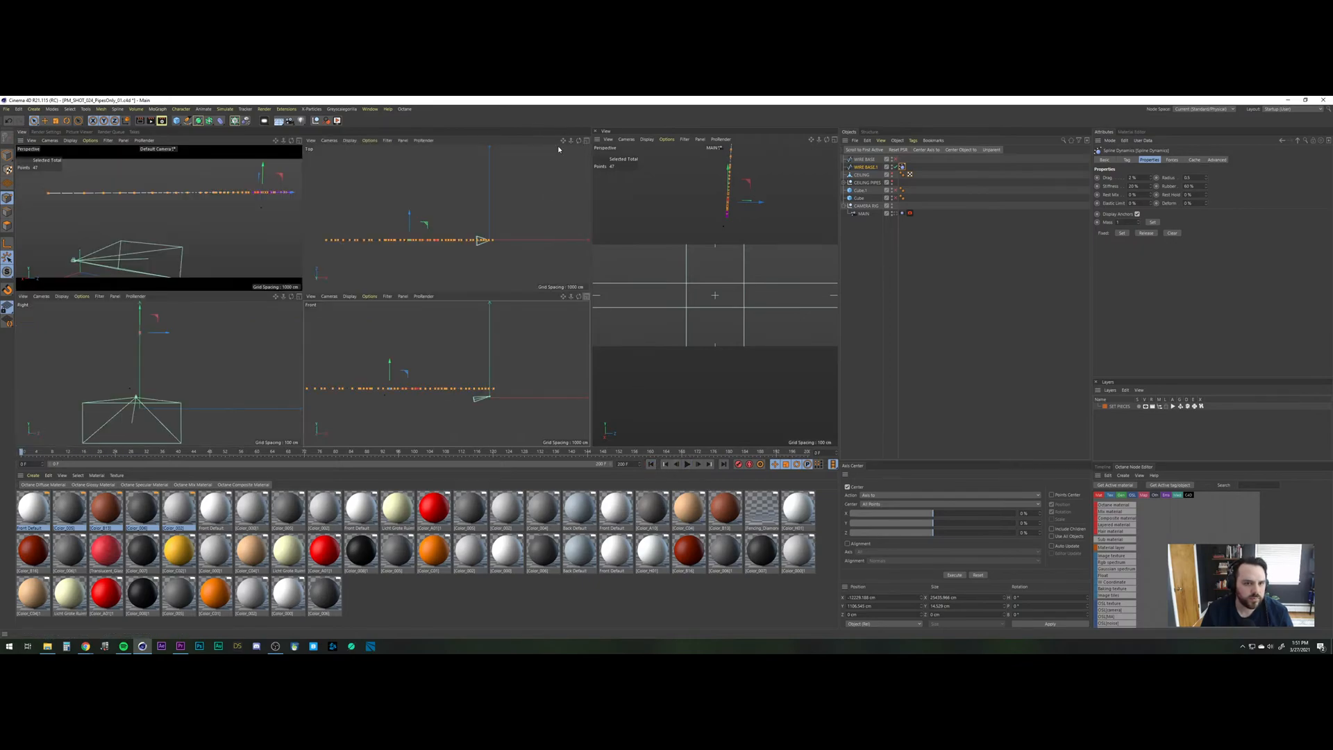
{"action": "left_click", "coordinate": [299, 141]}
{"action": "scroll", "coordinate": [311, 231], "scroll_direction": "up", "scroll_amount": 3}
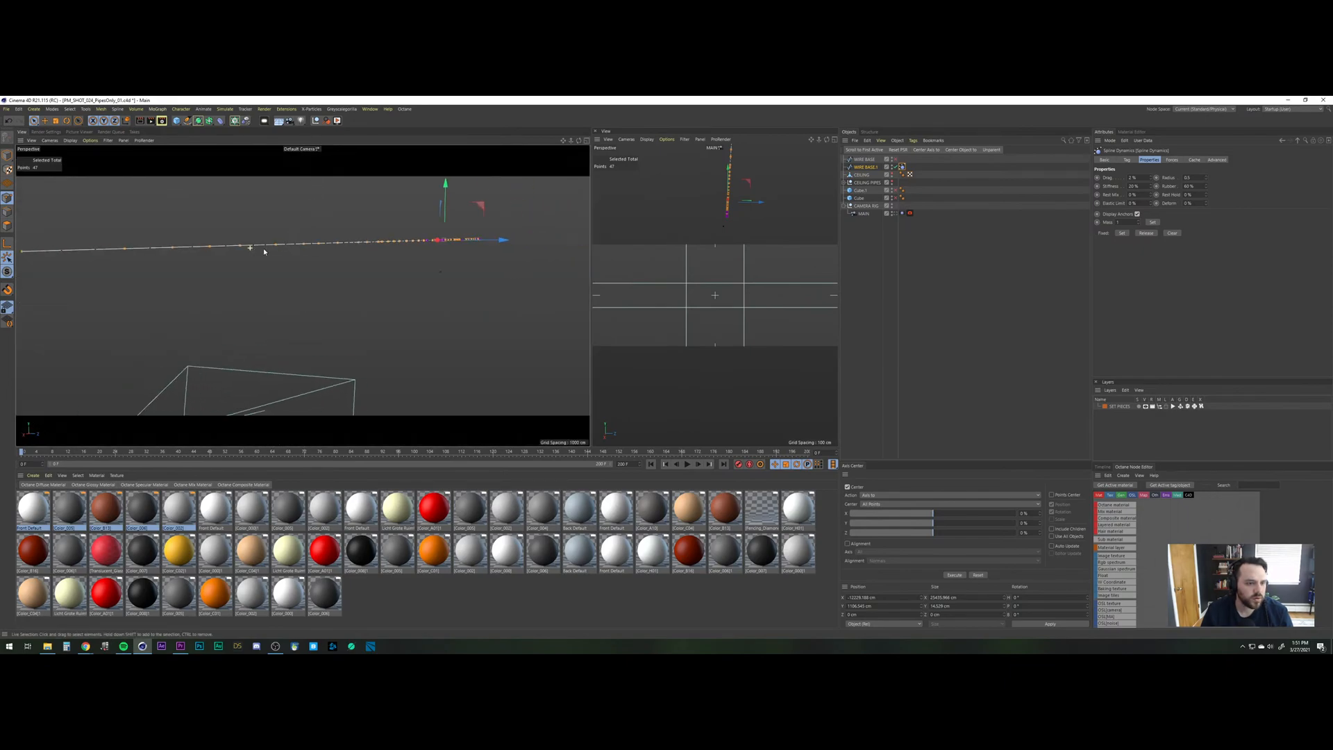
{"action": "mouse_move", "coordinate": [264, 252]}
{"action": "left_mouse_down", "text": "alt"}
{"action": "mouse_move", "coordinate": [282, 253]}
{"action": "mouse_move", "coordinate": [275, 264]}
{"action": "left_mouse_up", "text": "alt"}
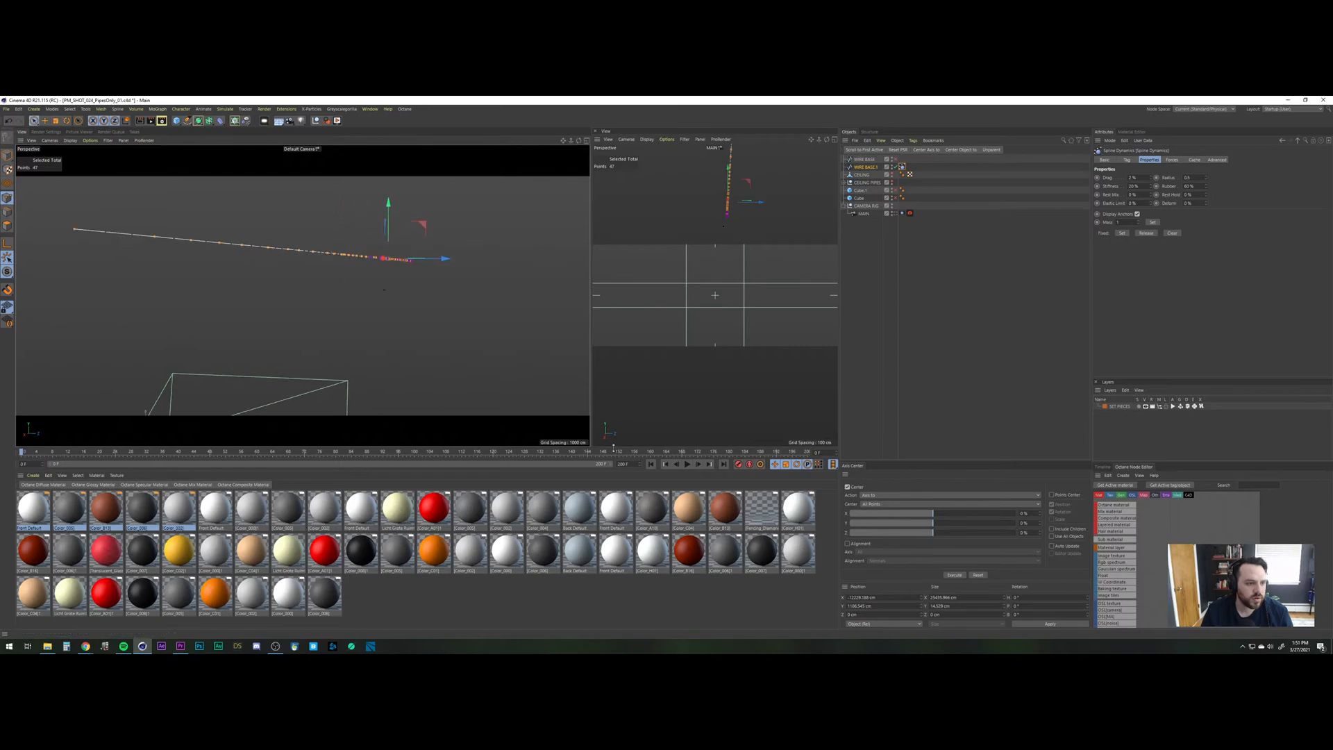
{"action": "left_click", "coordinate": [688, 465]}
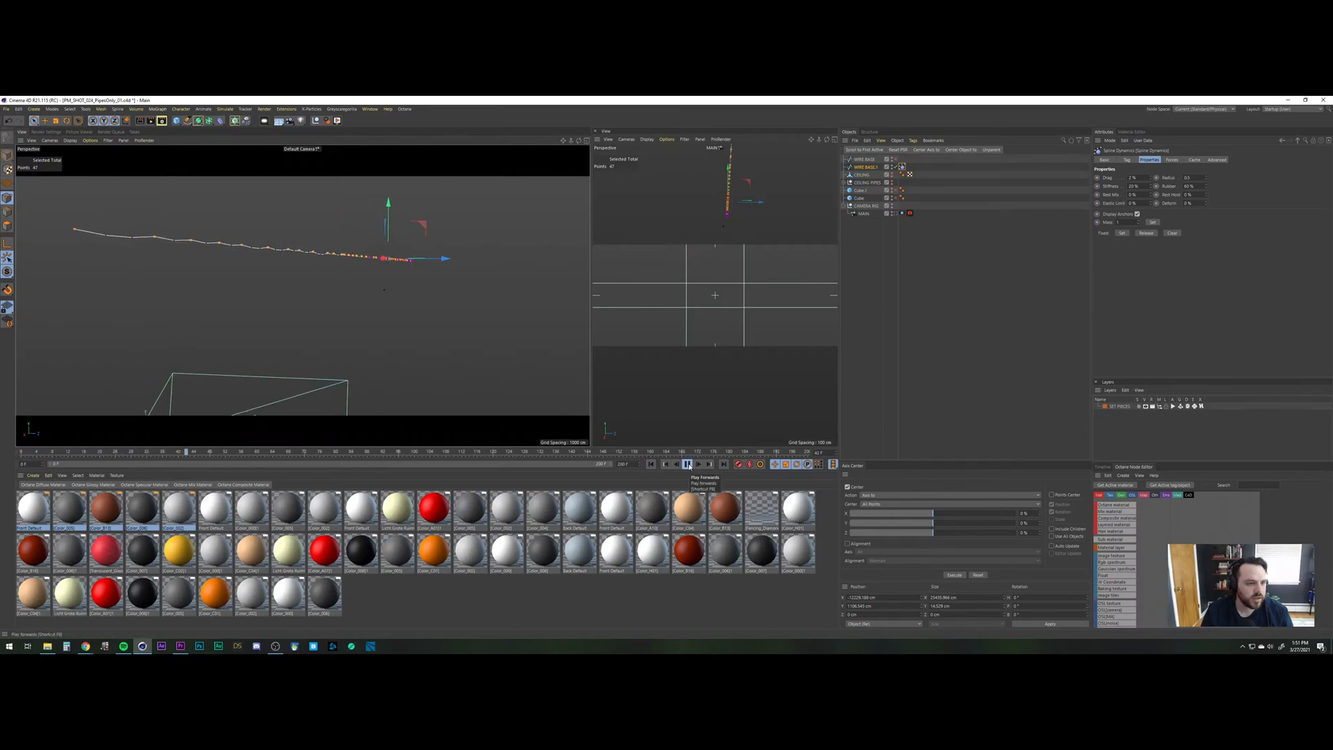
{"action": "left_click", "coordinate": [687, 464]}
Frame the whole wire from the side in the Perspective view and play the simulation again.
{"action": "left_click_drag", "start_coordinate": [190, 252], "coordinate": [584, 245], "text": "alt"}
{"action": "right_click_drag", "start_coordinate": [559, 239], "coordinate": [455, 283], "text": "alt"}
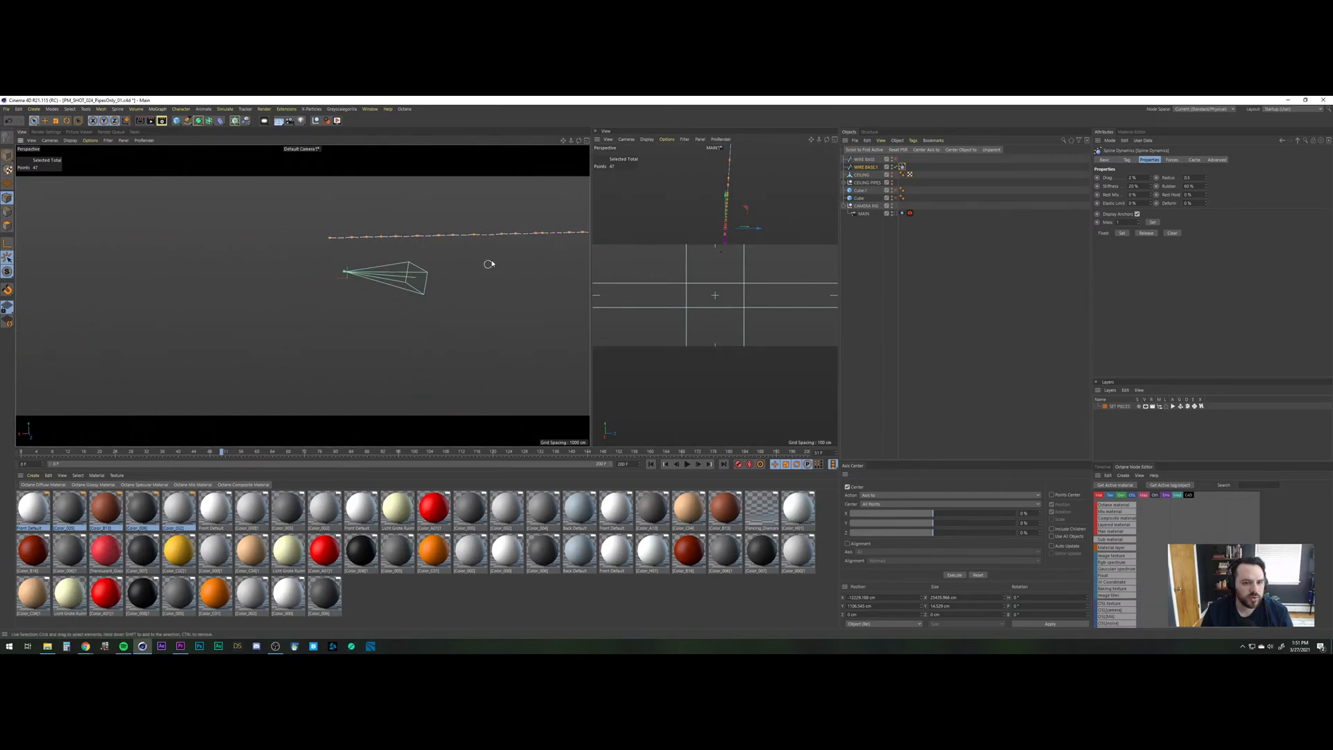
{"action": "middle_click_drag", "start_coordinate": [537, 227], "coordinate": [274, 240], "text": "alt"}
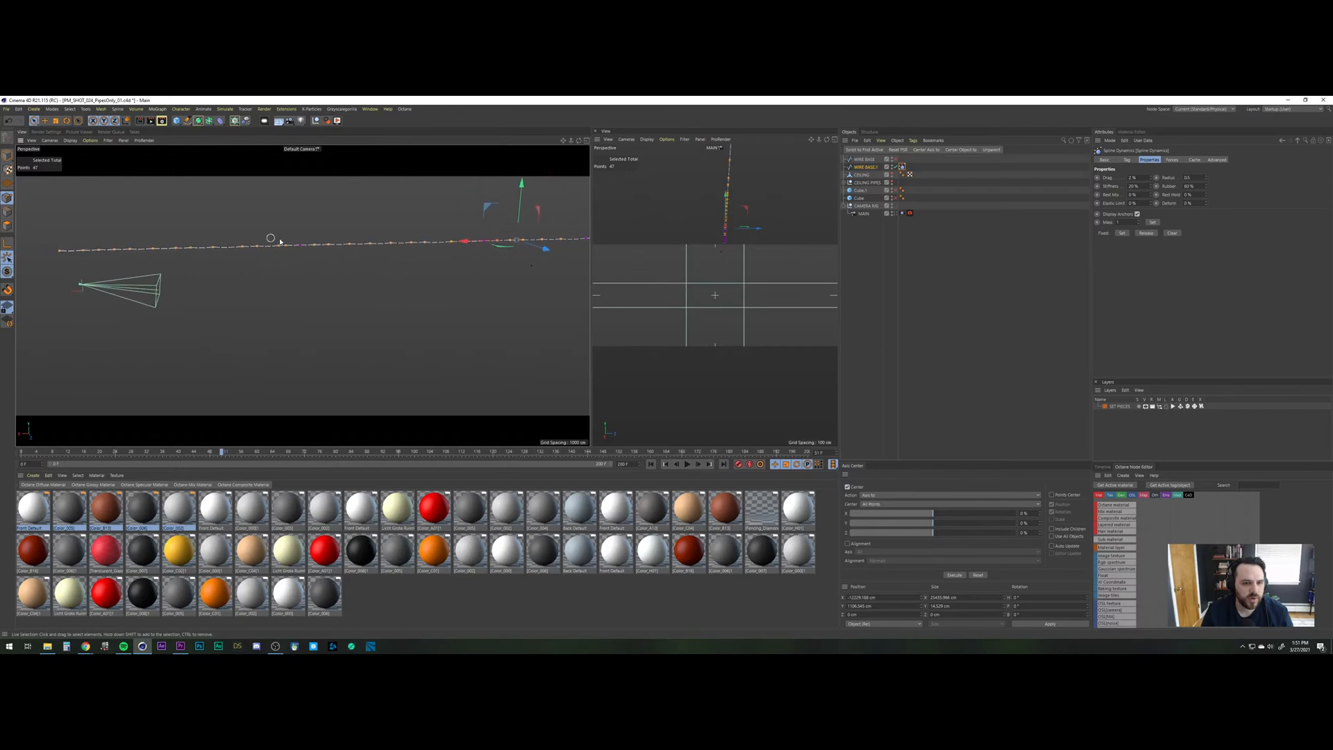
{"action": "left_click_drag", "start_coordinate": [279, 241], "coordinate": [429, 226], "text": "alt"}
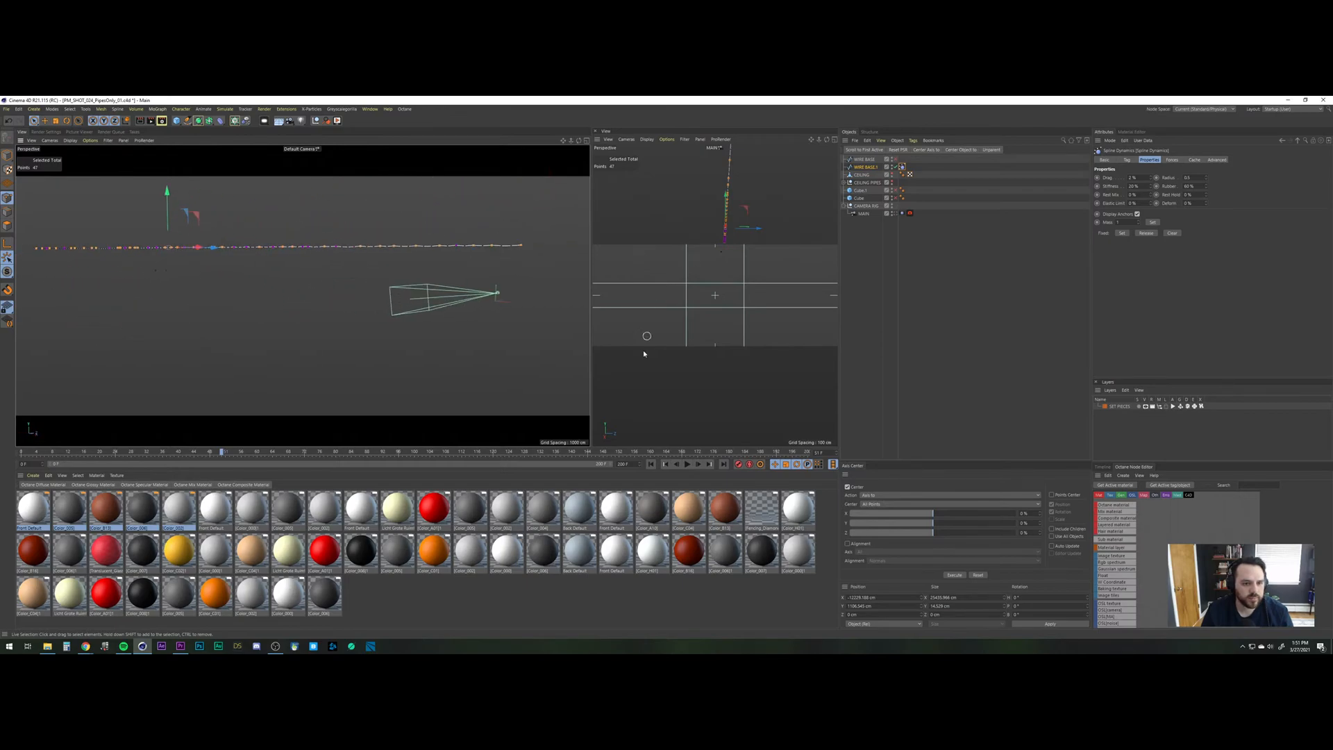
{"action": "left_click", "coordinate": [687, 463]}
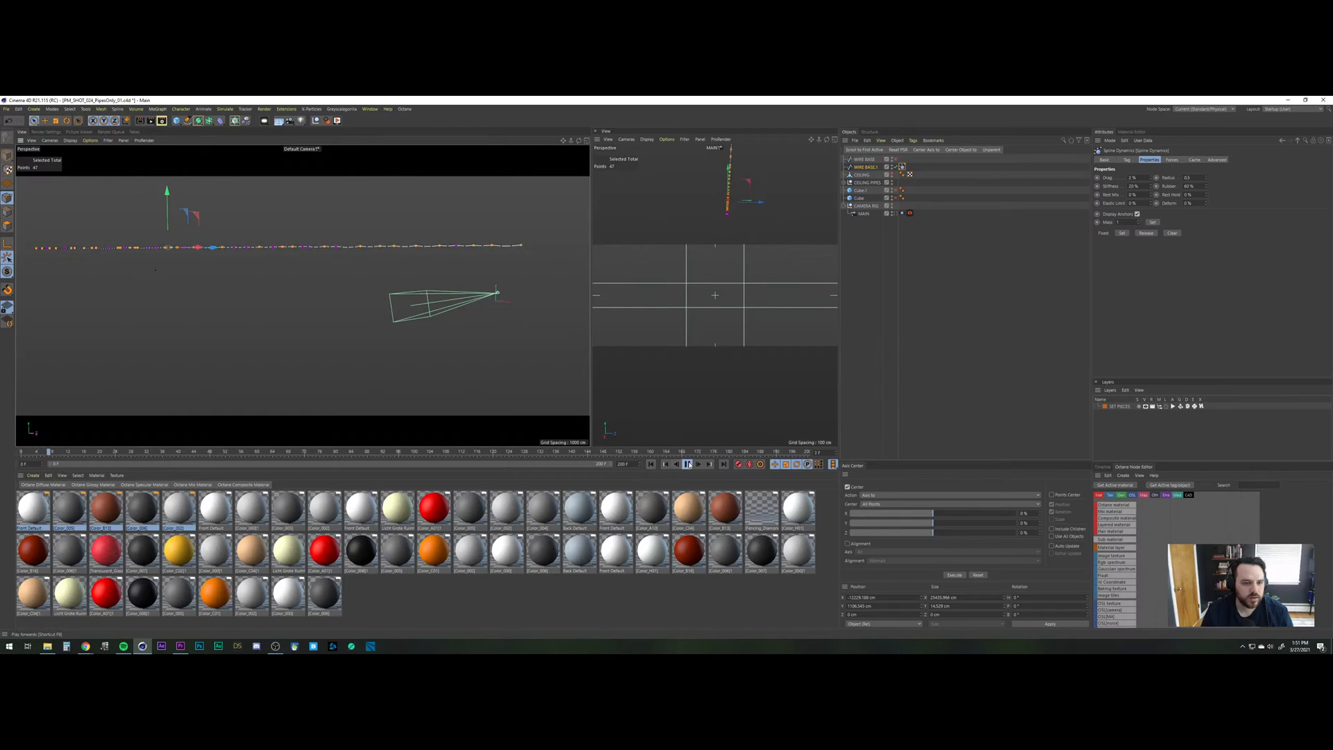
Rewind the simulation, review the Spline Dynamics settings, and set Stiffness to 5% and Deform to 100%.
{"action": "left_click", "coordinate": [689, 464]}
{"action": "left_click", "coordinate": [651, 463]}
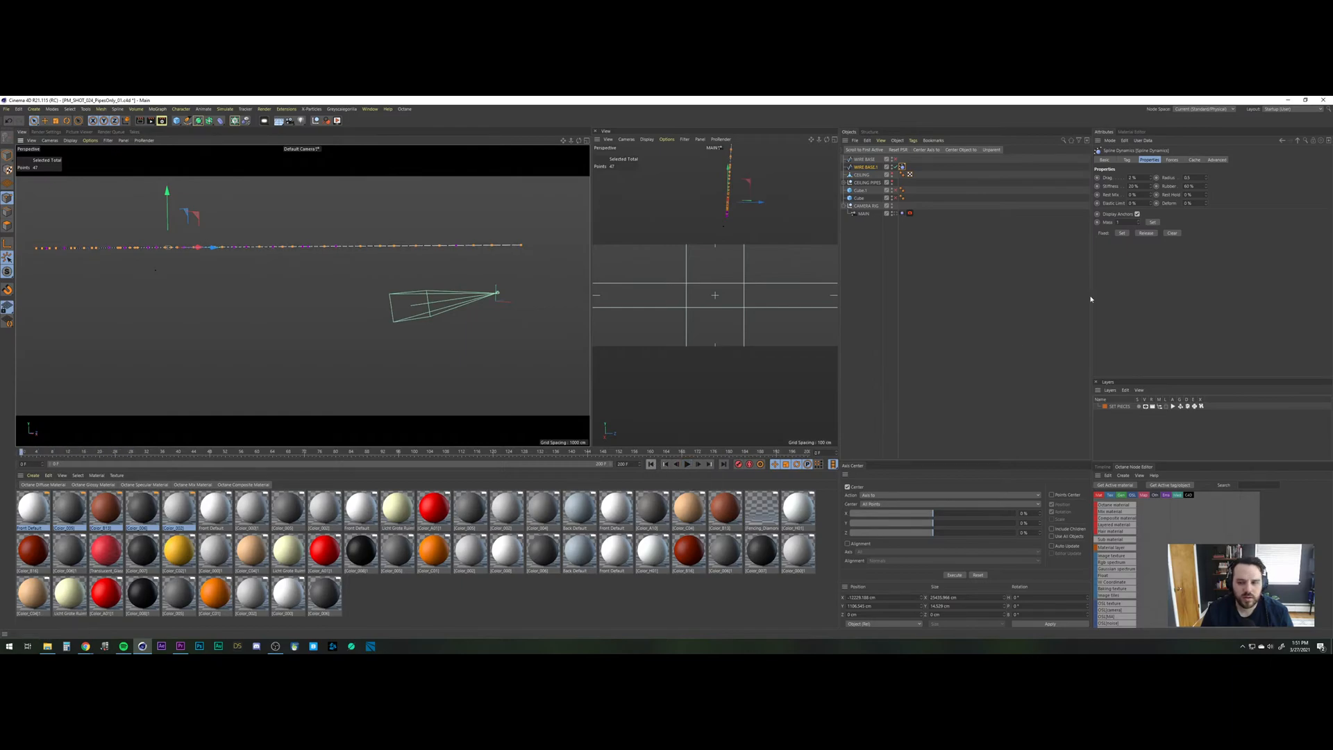
{"action": "left_click", "coordinate": [1126, 160]}
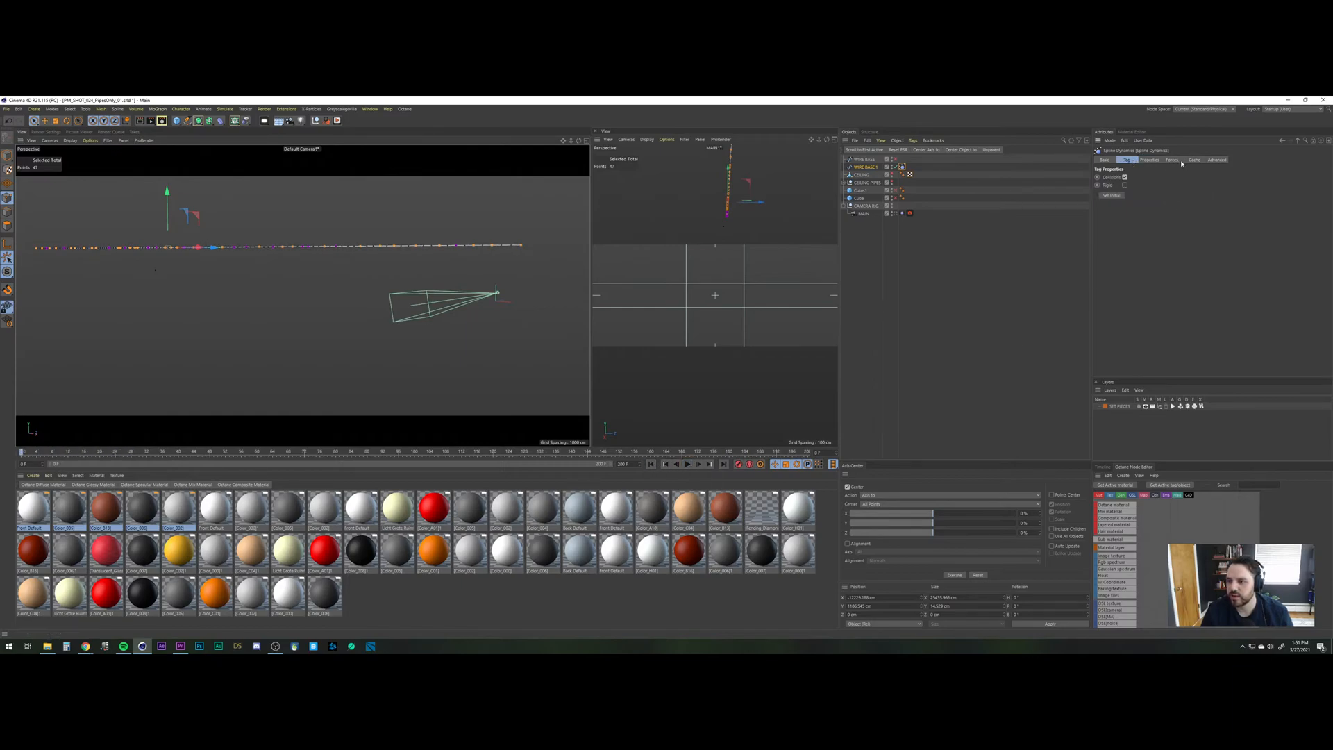
{"action": "left_click", "coordinate": [1170, 160]}
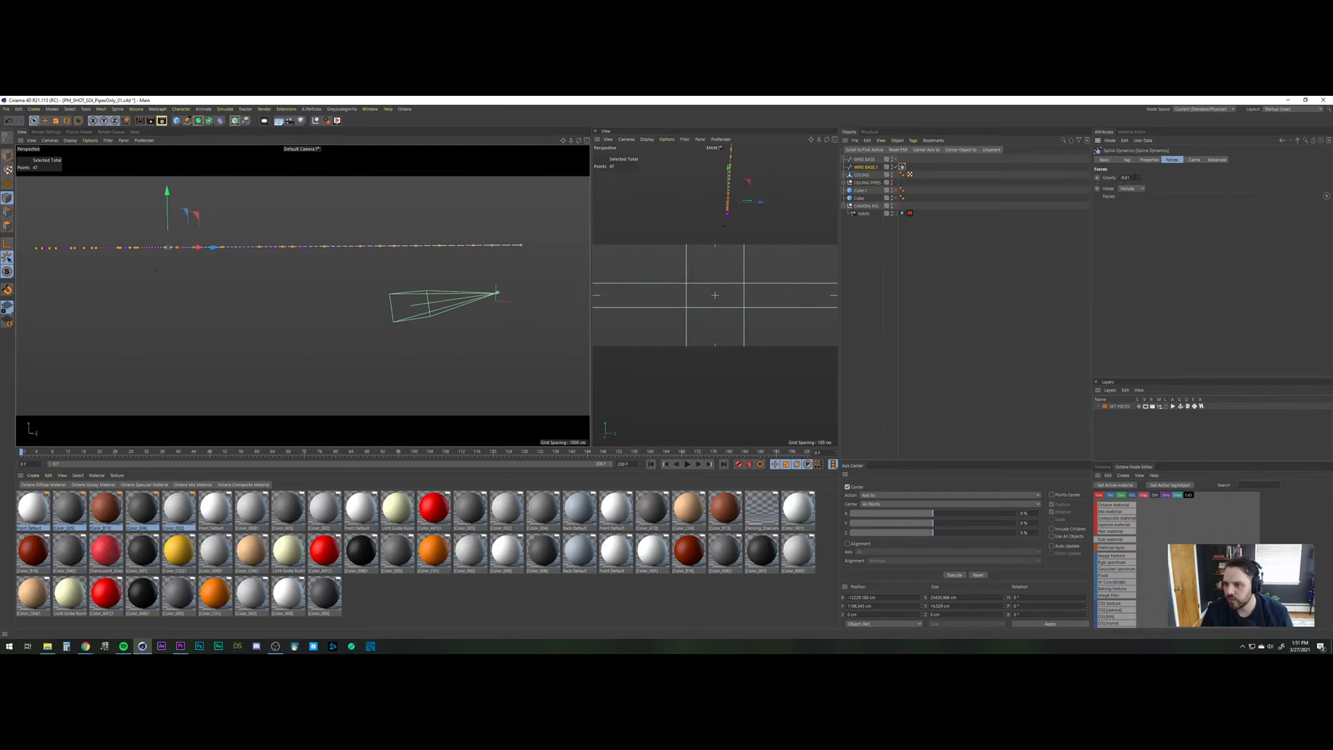
{"action": "left_click", "coordinate": [1195, 160]}
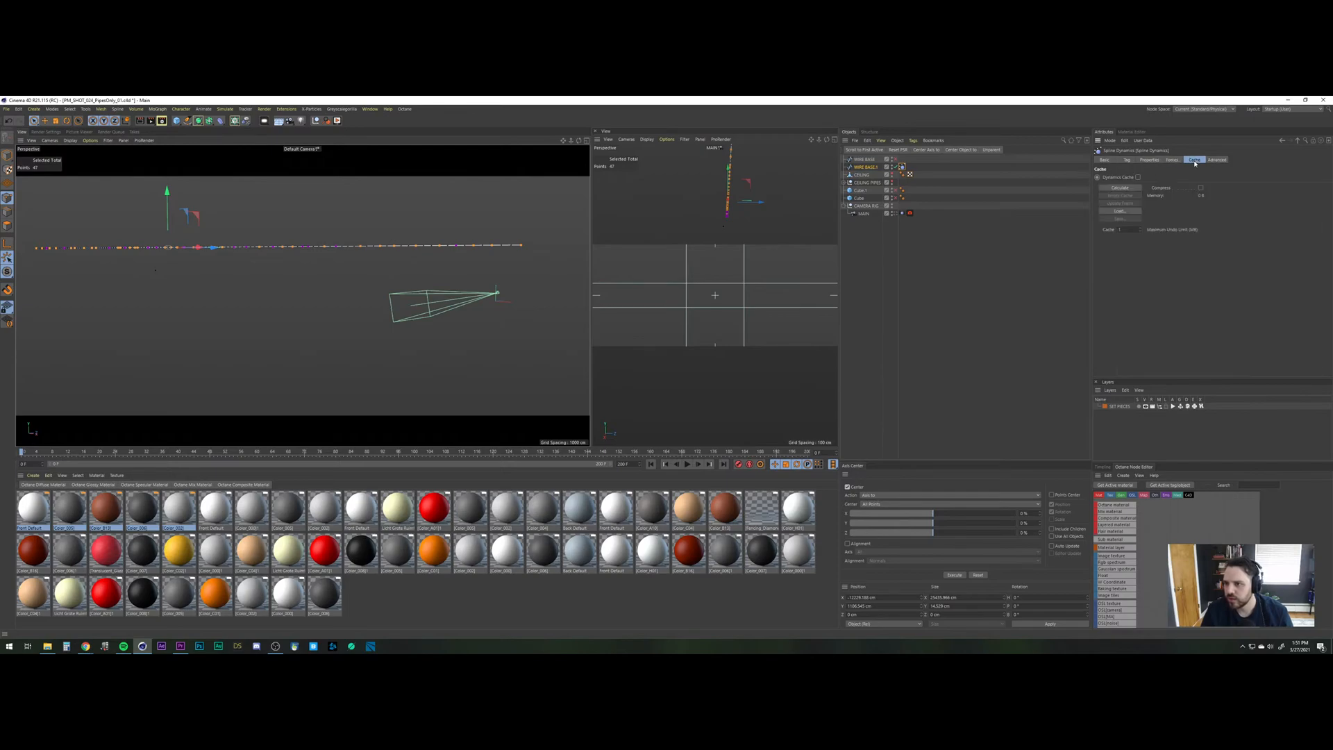
{"action": "left_click", "coordinate": [1150, 161]}
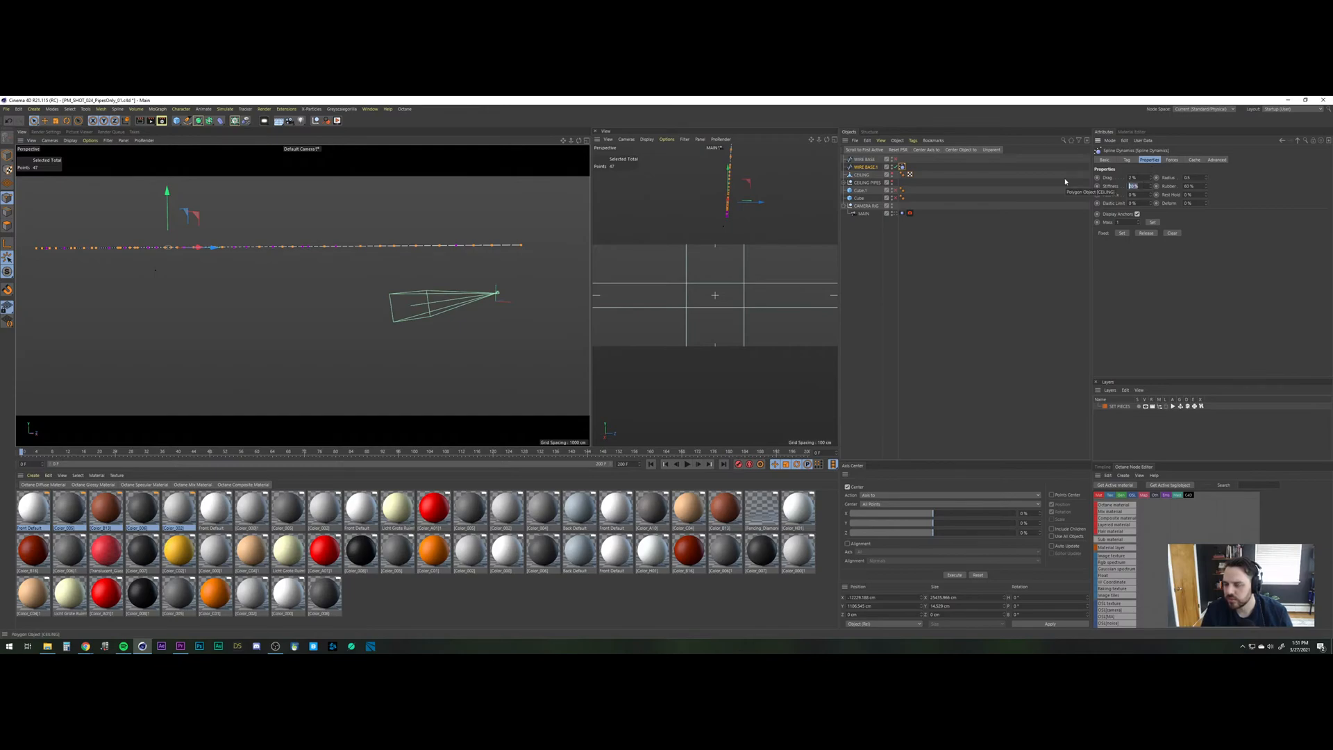
{"action": "type", "text": "5"}
{"action": "type", "text": "100"}
{"action": "key", "text": "Return"}
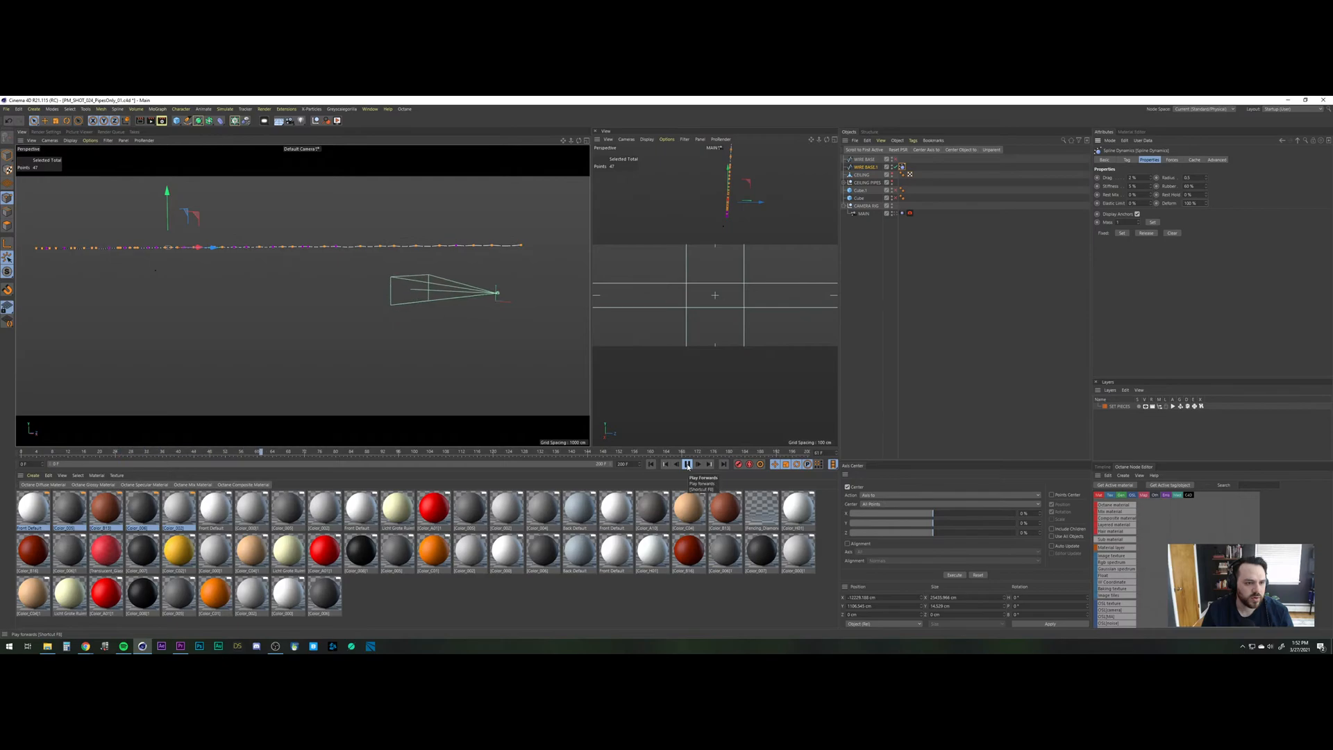
Play and rewind the simulation with the new settings, and clear all fixed points in the duplicated spline's Spline Dynamics tag.
{"action": "left_click", "coordinate": [688, 464]}
{"action": "left_click", "coordinate": [651, 465]}
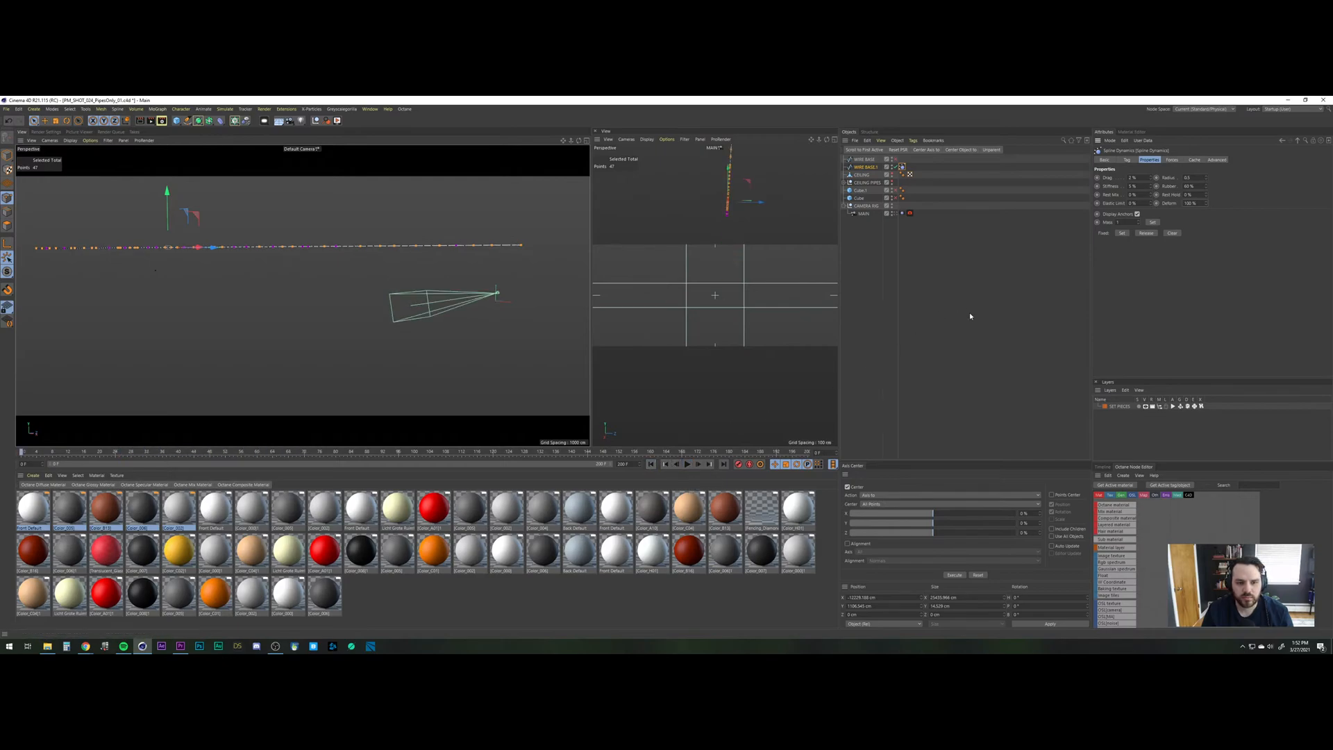
{"action": "left_click", "coordinate": [888, 244]}
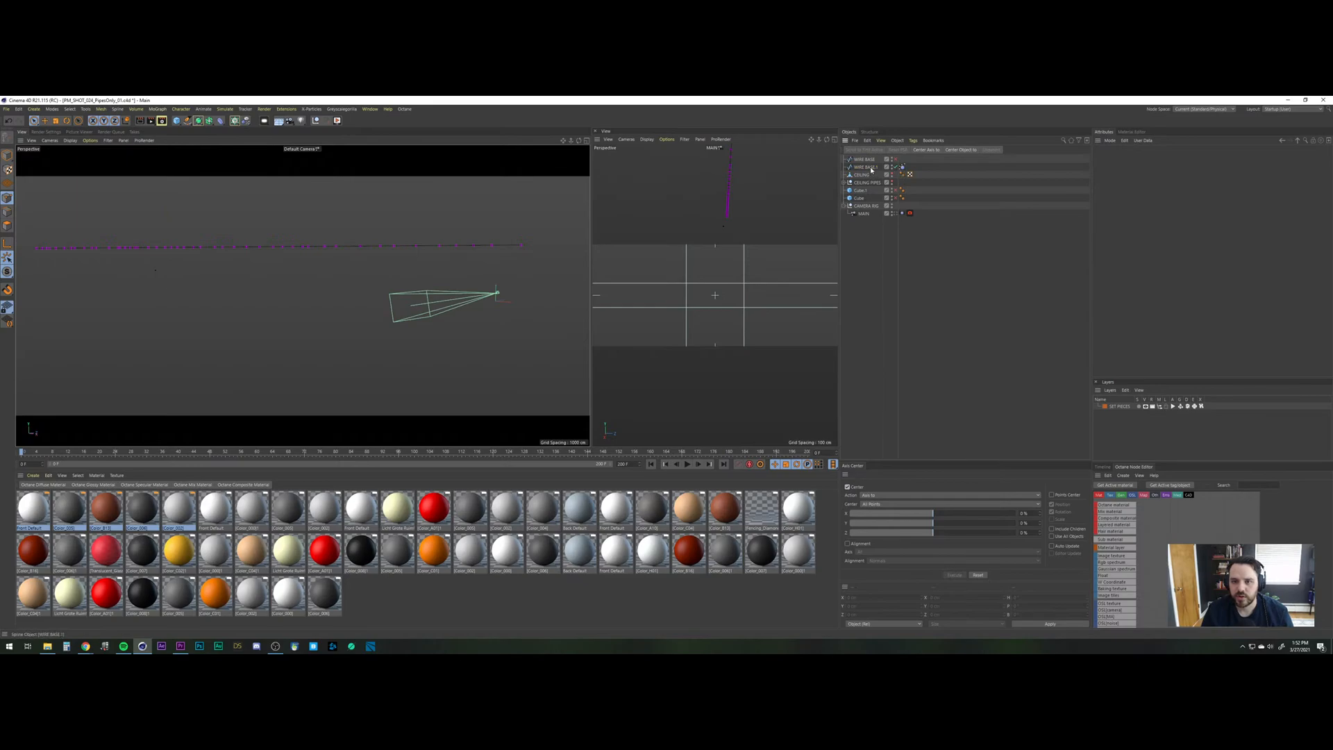
{"action": "left_click", "coordinate": [902, 167]}
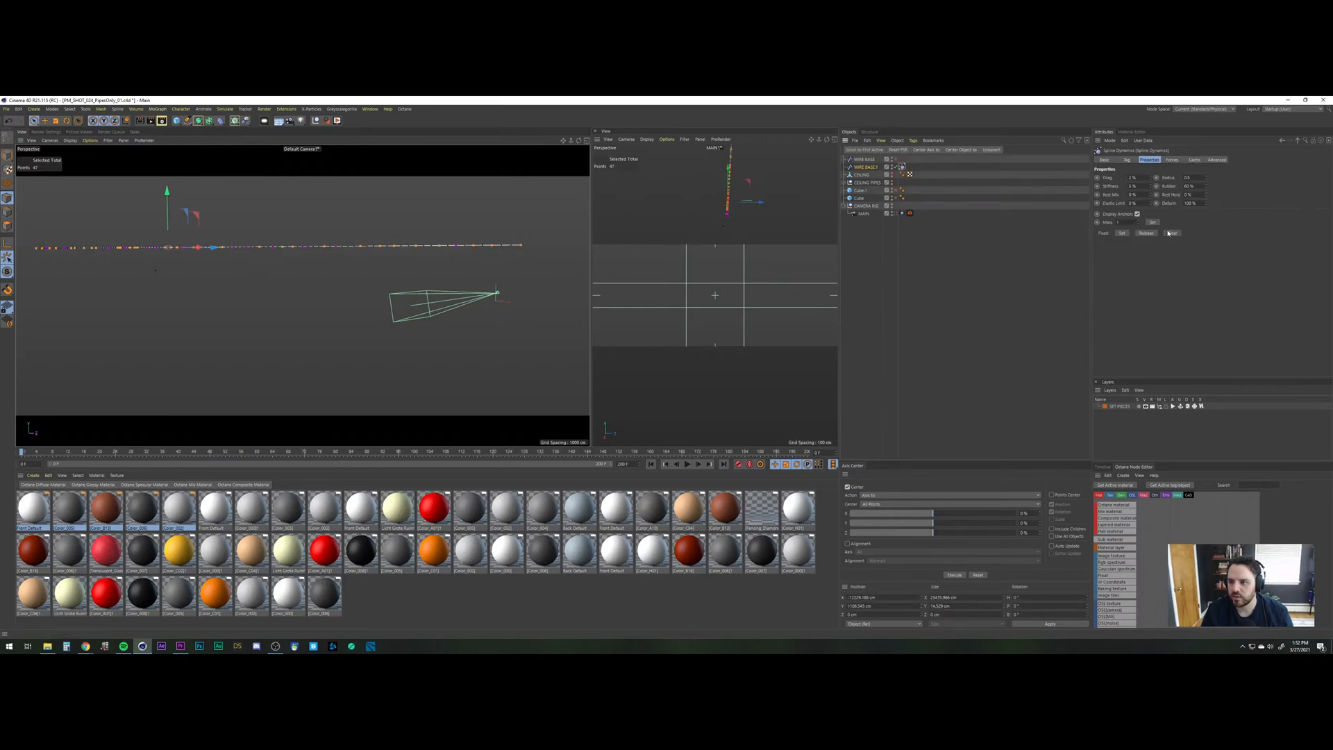
In an enlarged Front view, start a new selection with three irregularly spaced points at the far end of the duplicated wire spline.
{"action": "middle_click", "coordinate": [206, 360]}
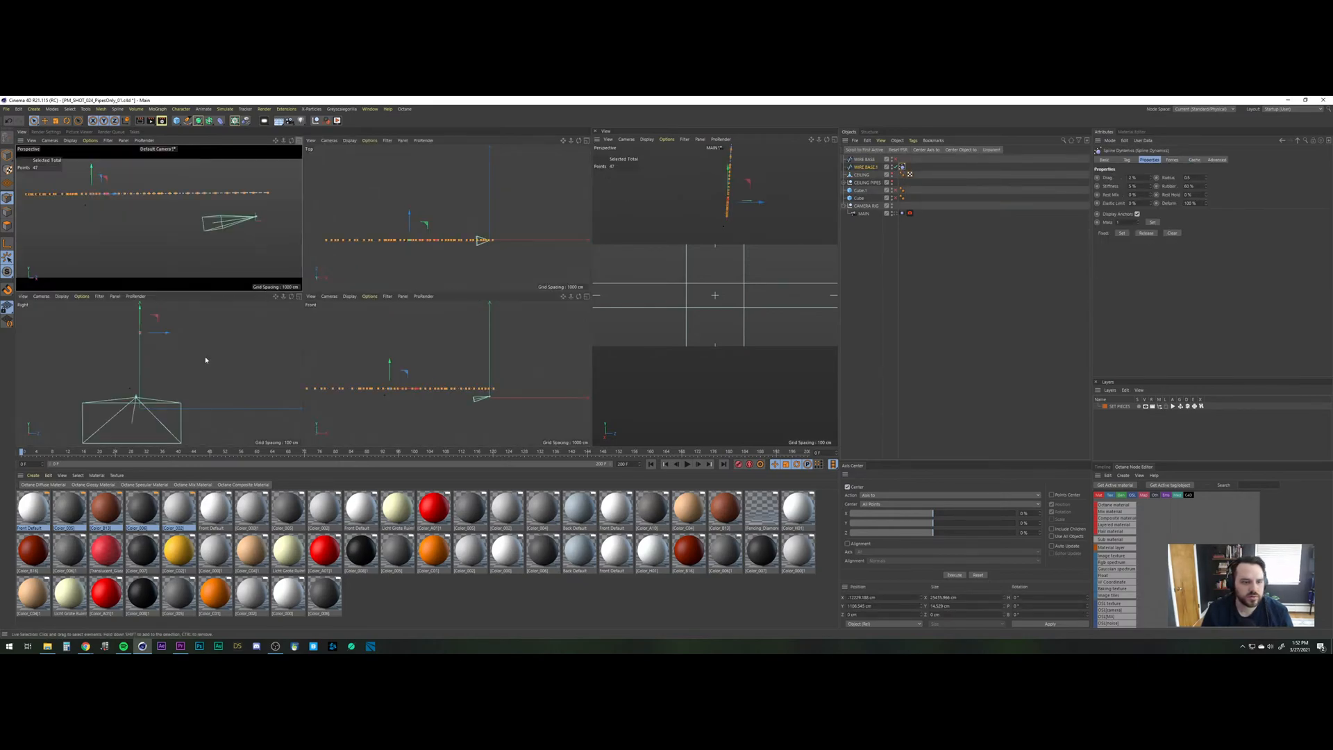
{"action": "left_click", "coordinate": [586, 297]}
{"action": "scroll", "coordinate": [381, 326], "scroll_direction": "down", "scroll_amount": 6}
{"action": "scroll", "coordinate": [303, 323], "scroll_direction": "up", "scroll_amount": 6}
{"action": "middle_click_drag", "start_coordinate": [257, 330], "coordinate": [443, 318], "text": "alt"}
{"action": "left_click", "coordinate": [304, 330]}
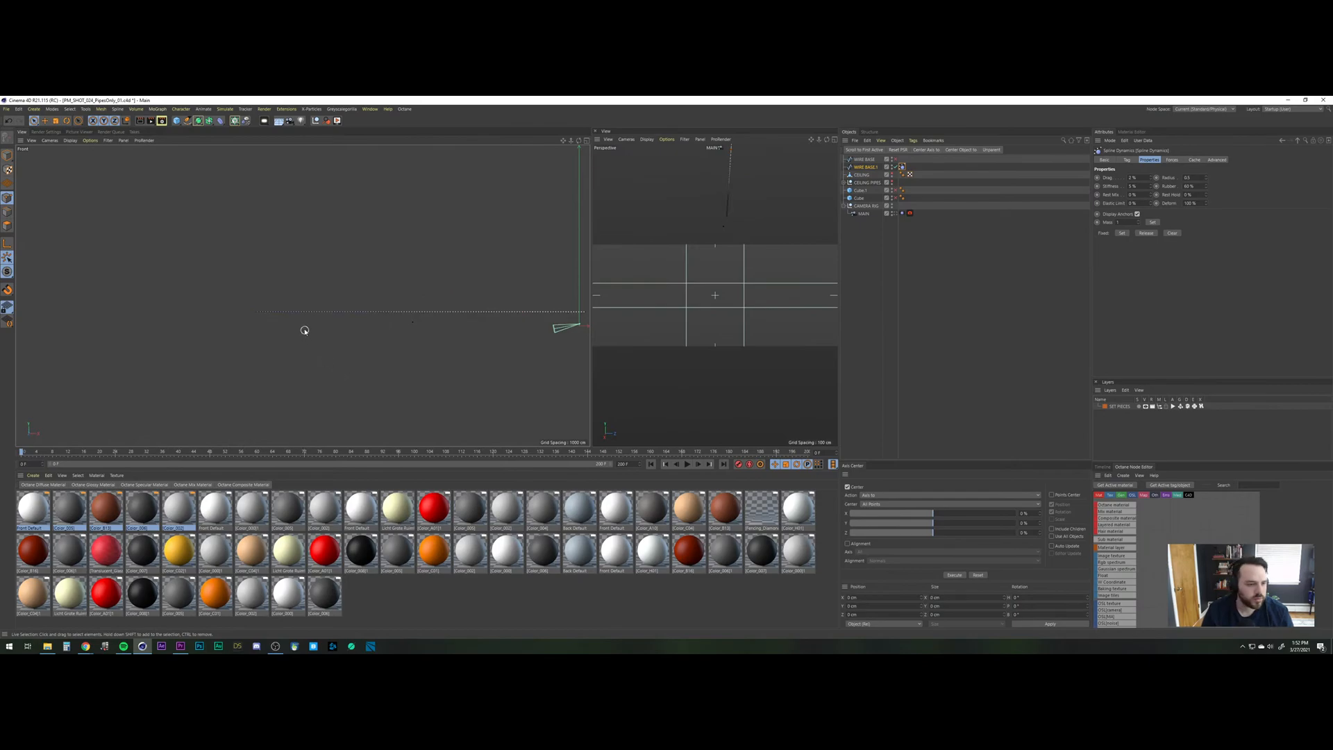
{"action": "scroll", "coordinate": [304, 331], "scroll_direction": "up", "scroll_amount": 5}
{"action": "left_click", "coordinate": [197, 263]}
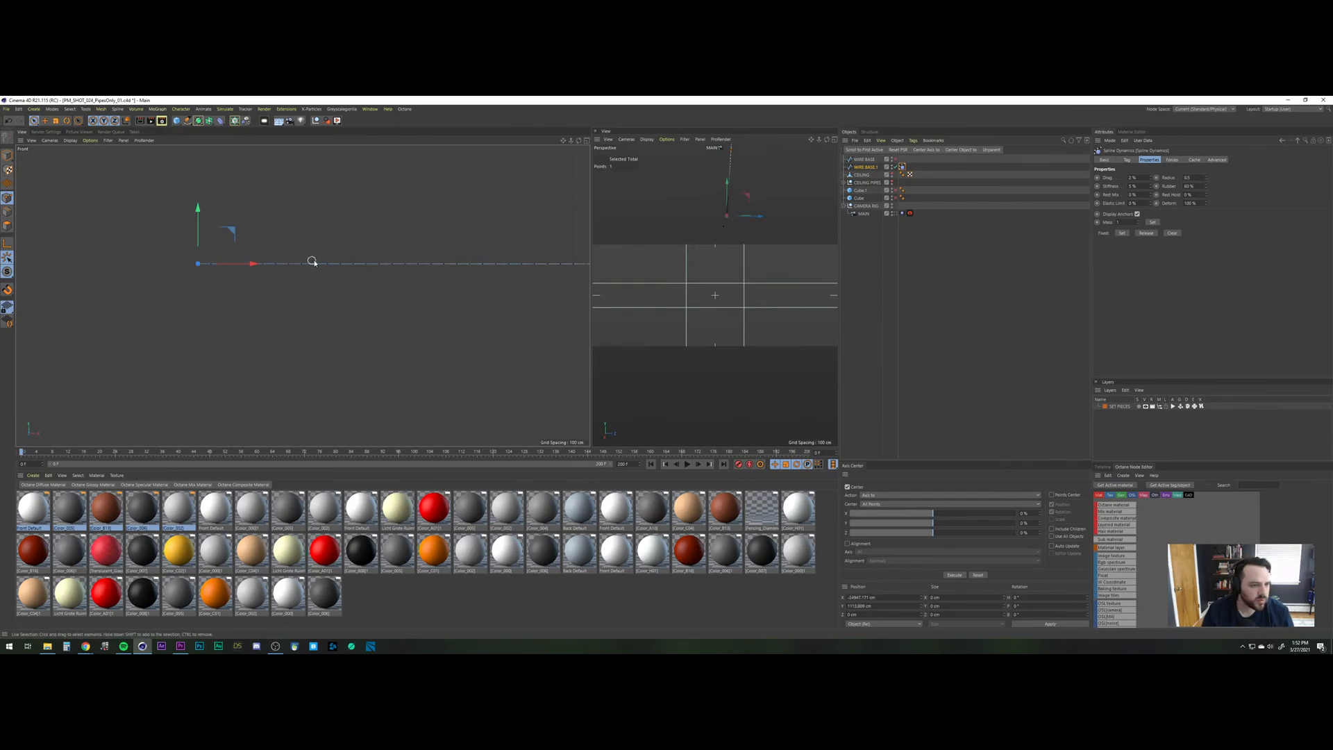
{"action": "left_click", "coordinate": [327, 264], "text": "shift"}
{"action": "left_click", "coordinate": [506, 264], "text": "shift"}
{"action": "right_click_drag", "start_coordinate": [545, 284], "coordinate": [498, 291], "text": "alt"}
{"action": "middle_click_drag", "start_coordinate": [497, 291], "coordinate": [335, 305], "text": "alt"}
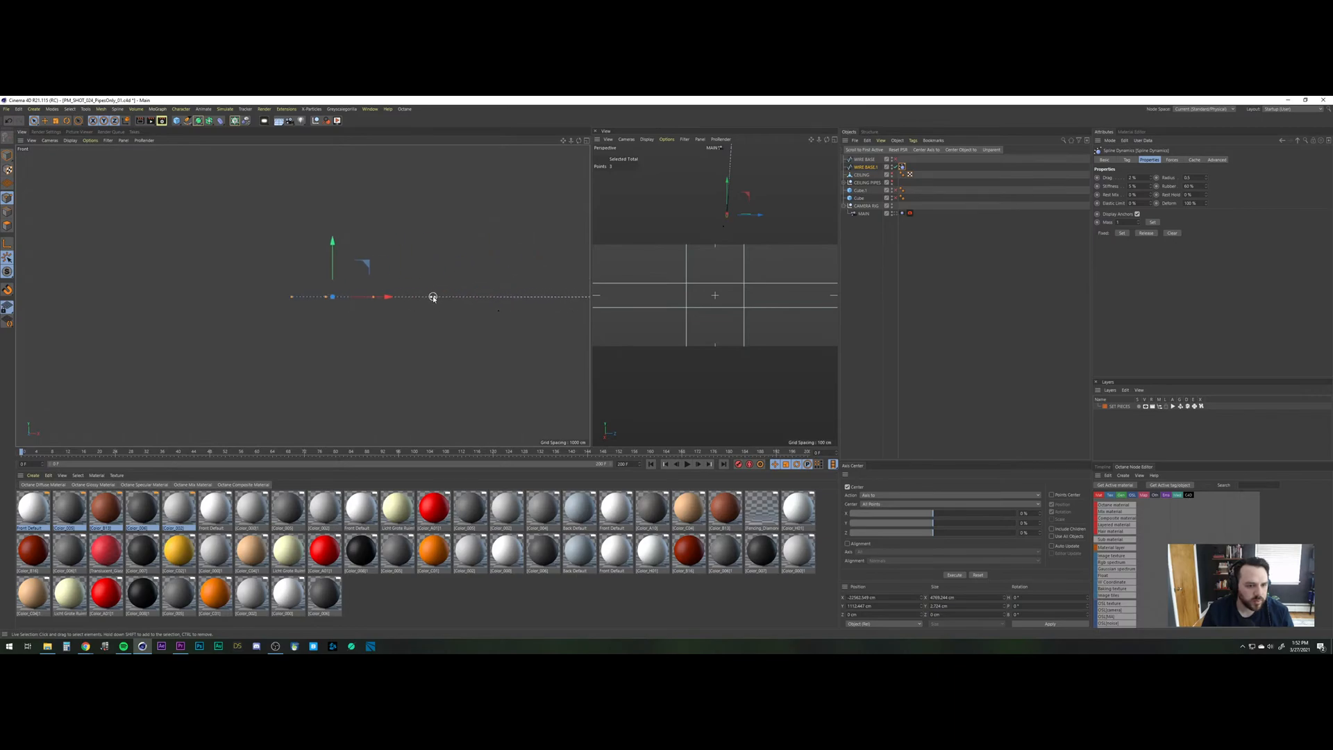
Extend the selection to 15 widely and irregularly spaced points along the rest of the wire and set them as fixed.
{"action": "scroll", "coordinate": [415, 298], "scroll_direction": "up", "scroll_amount": 5}
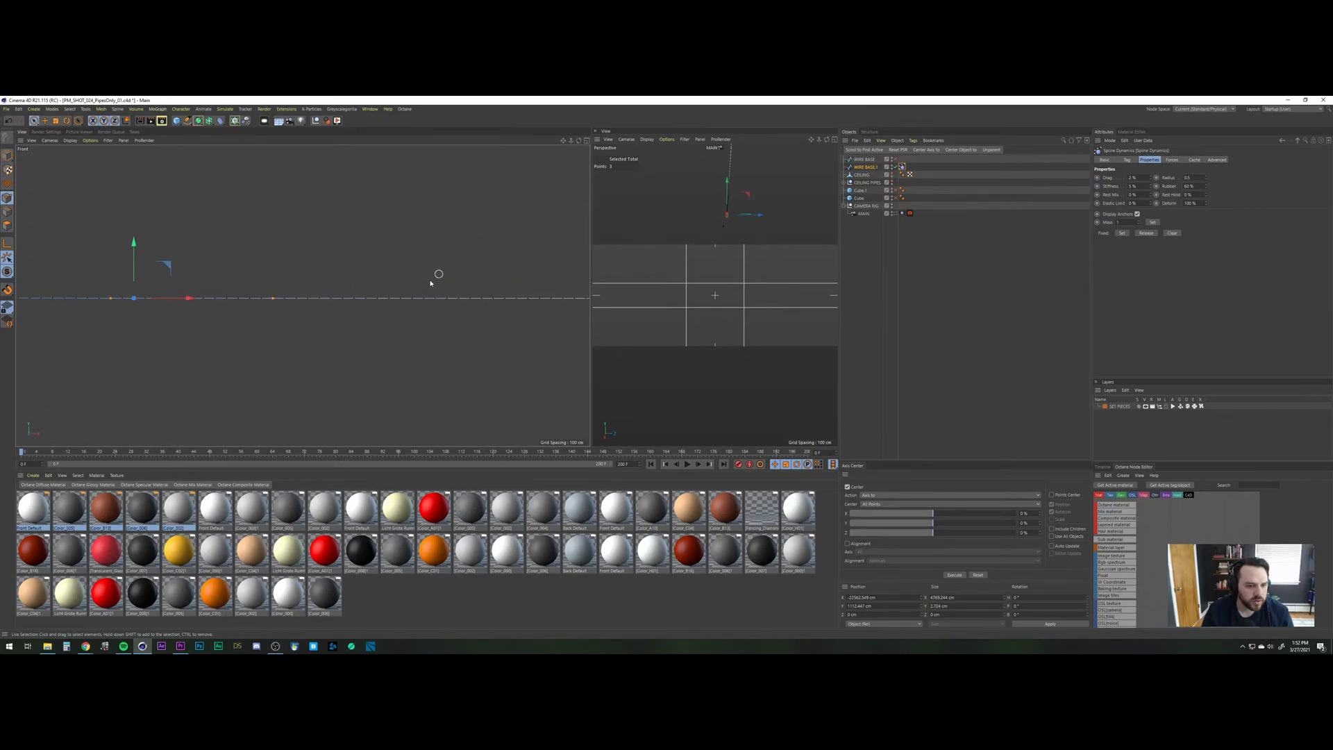
{"action": "left_click", "coordinate": [502, 299], "text": "shift"}
{"action": "left_click", "coordinate": [503, 301], "text": "shift"}
{"action": "middle_click_drag", "start_coordinate": [538, 303], "coordinate": [170, 307], "text": "alt"}
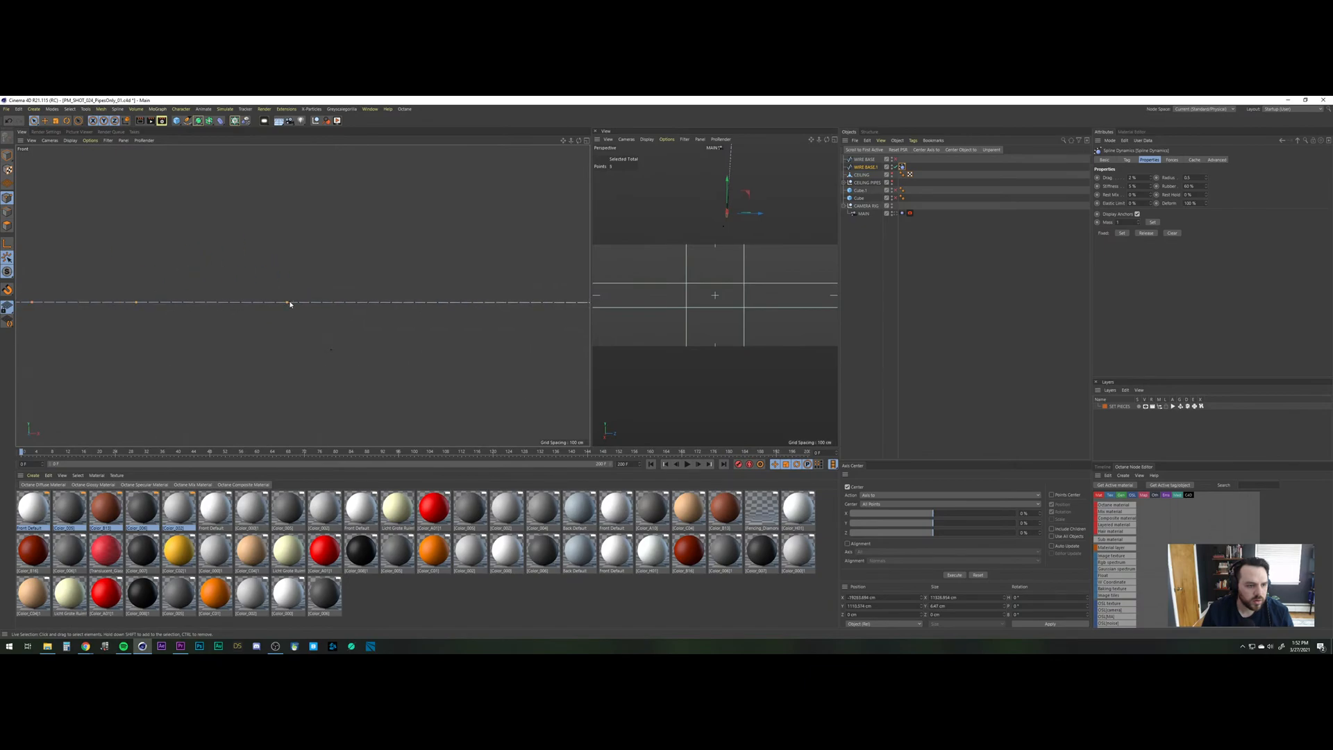
{"action": "left_click", "coordinate": [485, 305], "text": "shift"}
{"action": "middle_click_drag", "start_coordinate": [491, 304], "coordinate": [323, 297], "text": "alt"}
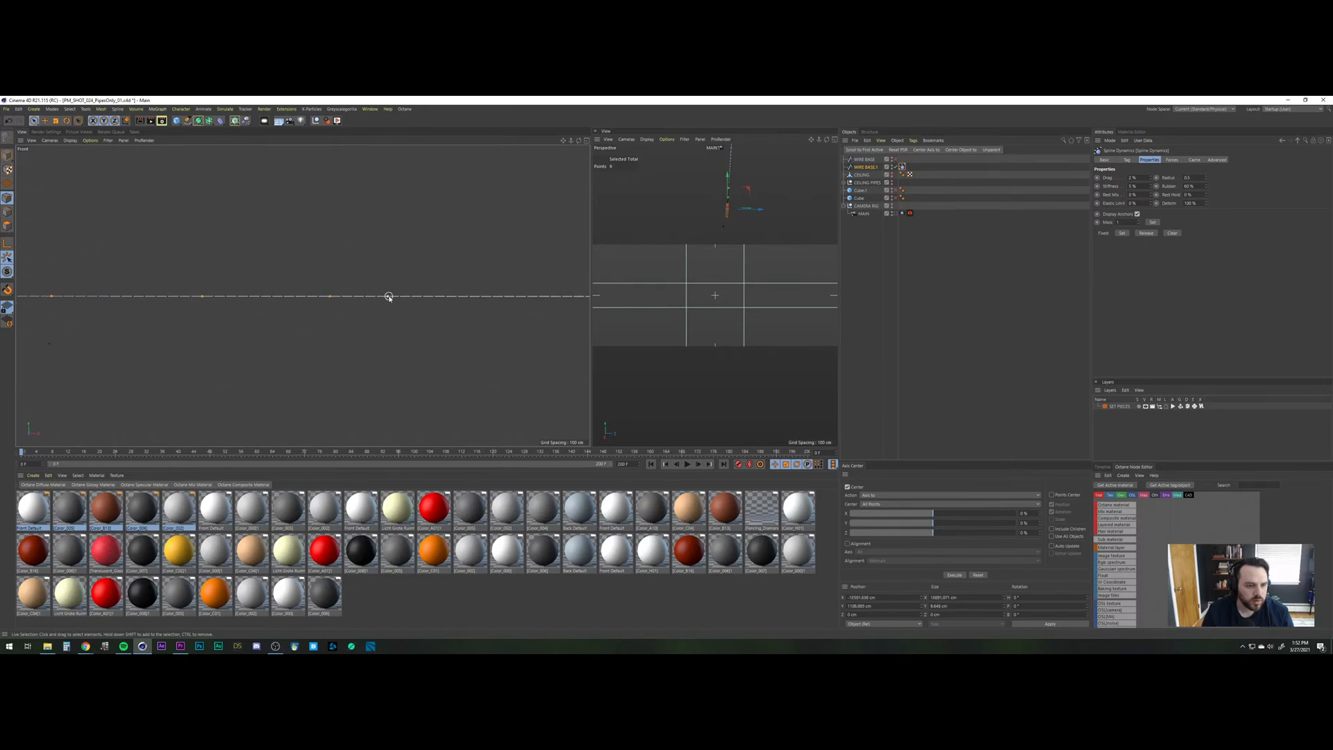
{"action": "middle_click_drag", "start_coordinate": [479, 299], "coordinate": [298, 297], "text": "alt"}
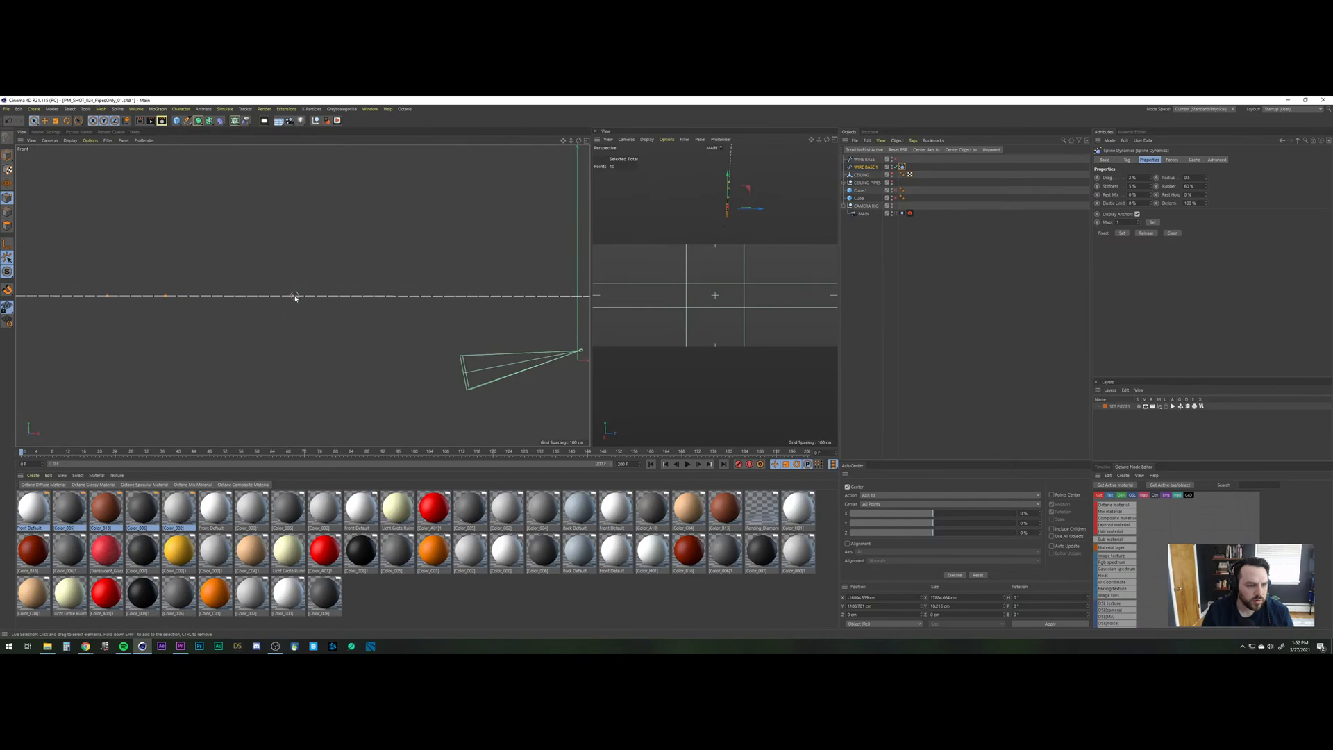
{"action": "left_click", "coordinate": [443, 297], "text": "shift"}
{"action": "middle_click_drag", "start_coordinate": [443, 296], "coordinate": [311, 296], "text": "alt"}
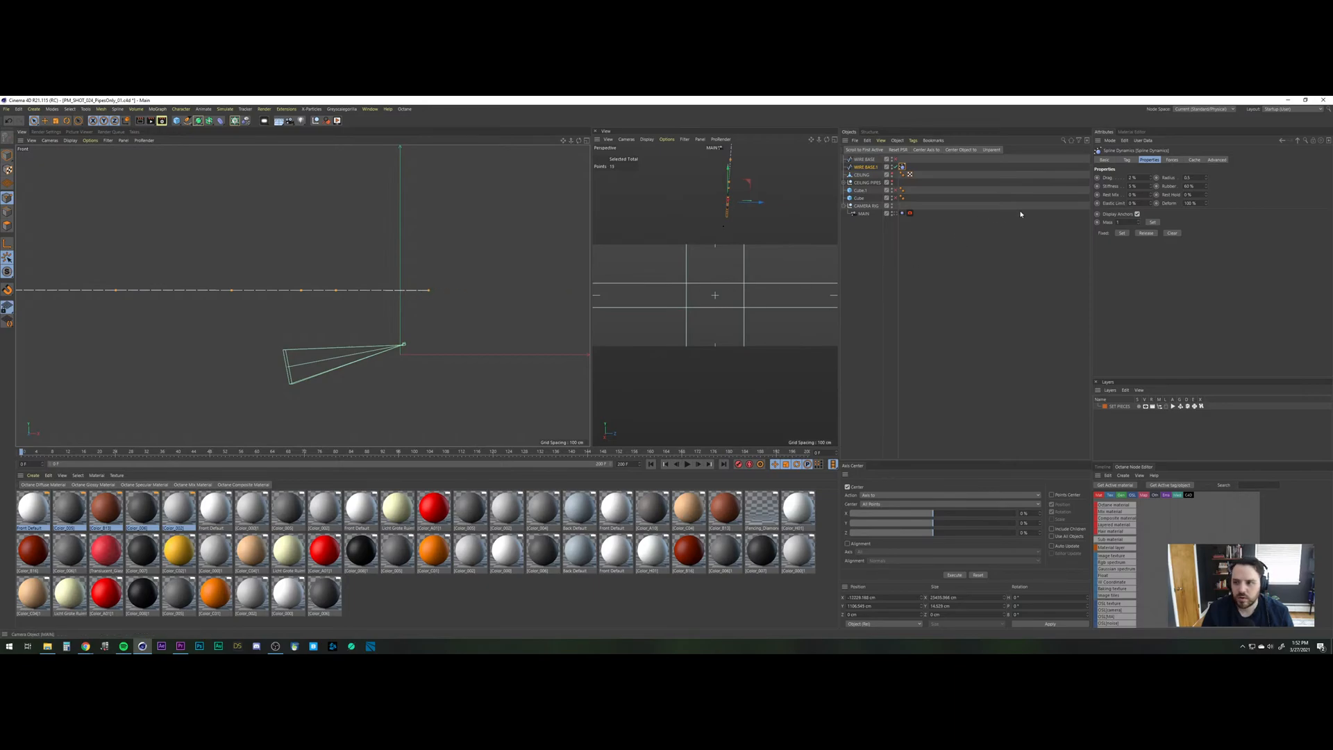
Play the simulation in the enlarged Perspective view, stop it once the wire sags, and inspect the droop along its length.
{"action": "middle_click", "coordinate": [556, 217]}
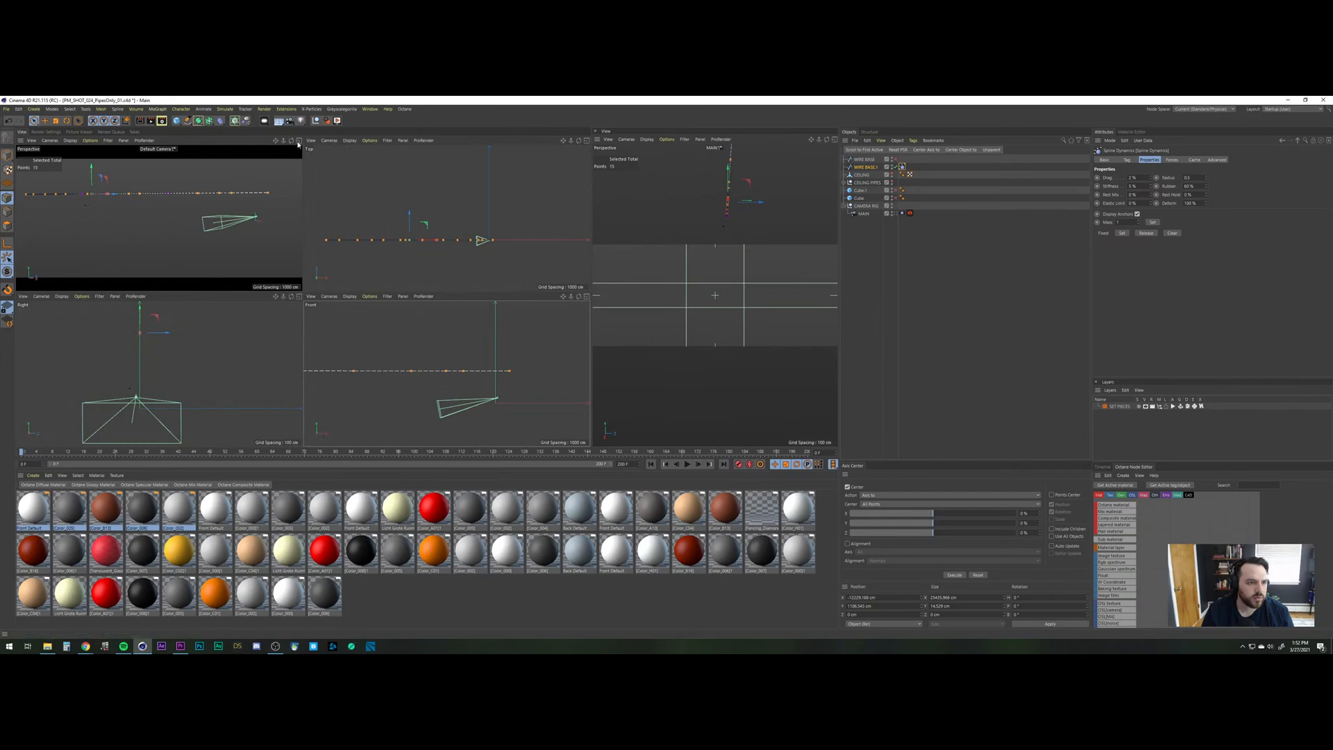
{"action": "left_click", "coordinate": [299, 141]}
{"action": "left_click_drag", "start_coordinate": [279, 245], "coordinate": [259, 274], "text": "alt"}
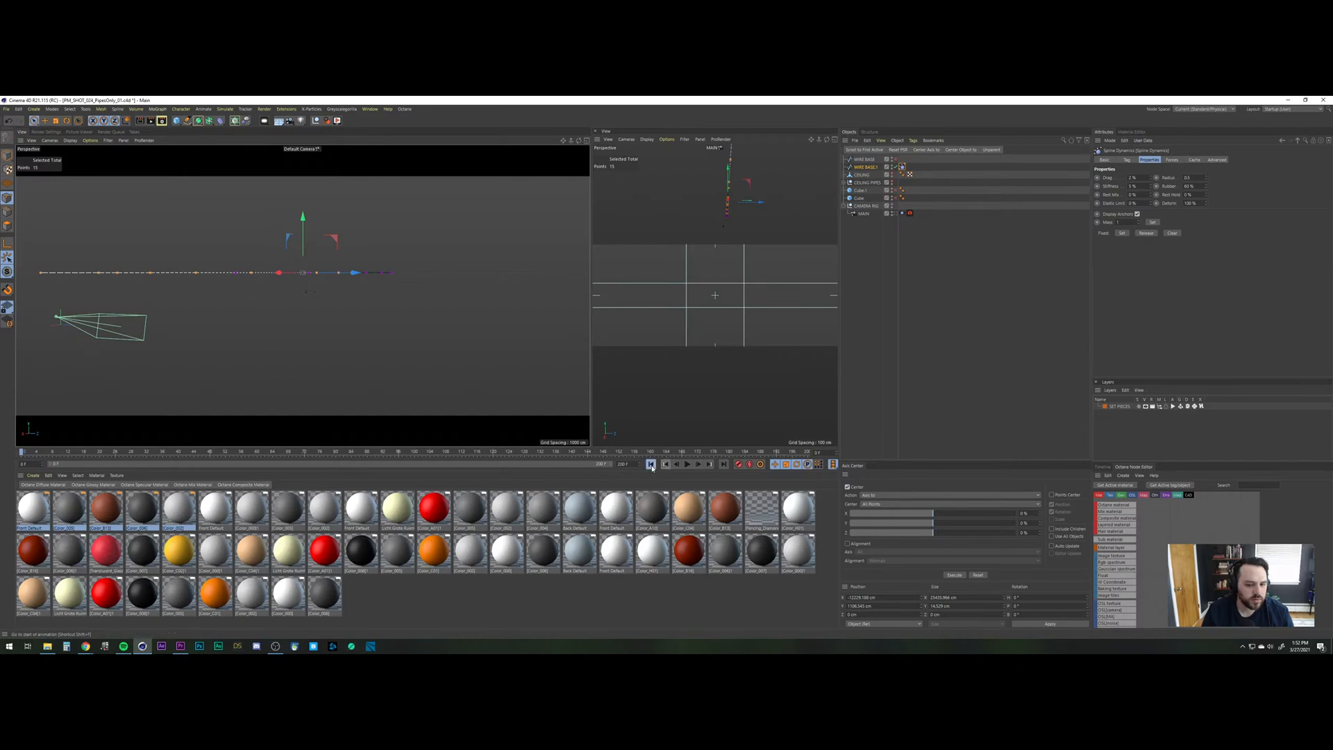
{"action": "left_click", "coordinate": [687, 465]}
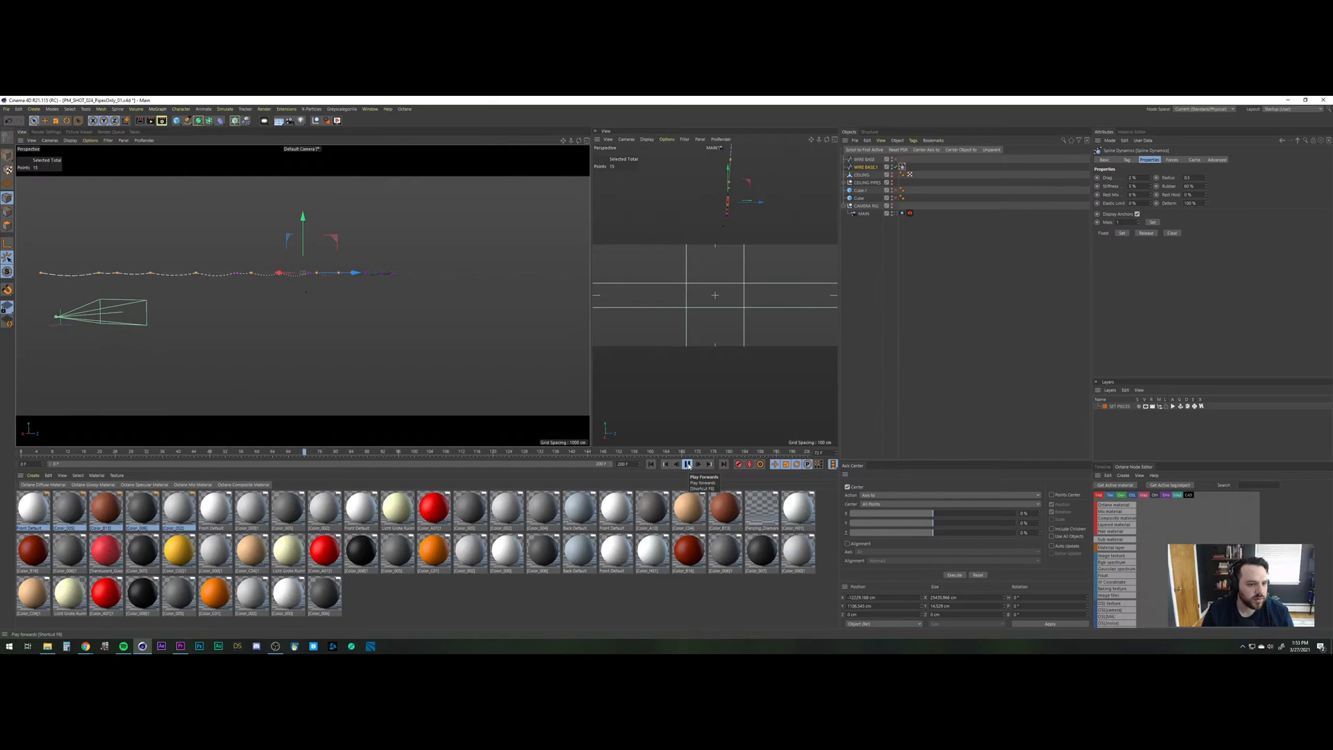
{"action": "left_click", "coordinate": [688, 465]}
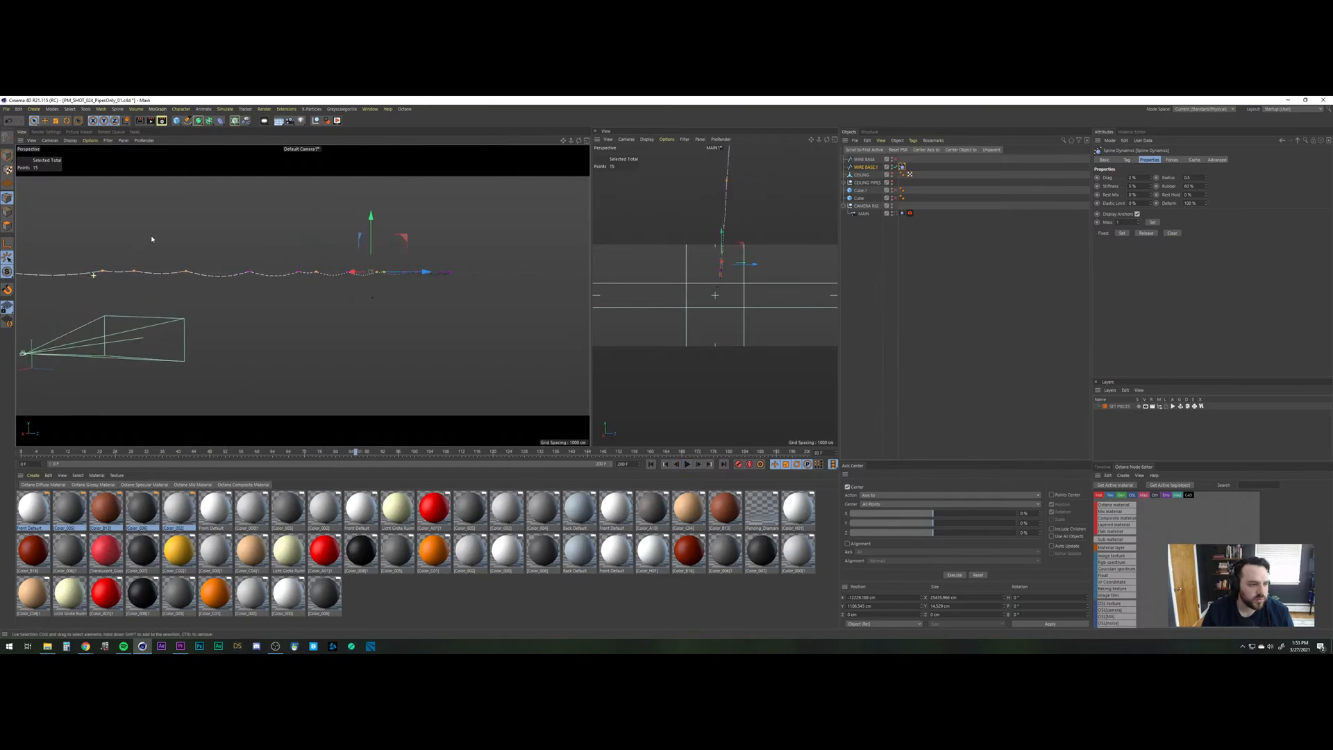
{"action": "right_click_drag", "start_coordinate": [151, 236], "coordinate": [190, 211], "text": "alt"}
{"action": "left_click_drag", "start_coordinate": [207, 264], "coordinate": [270, 273], "text": "alt"}
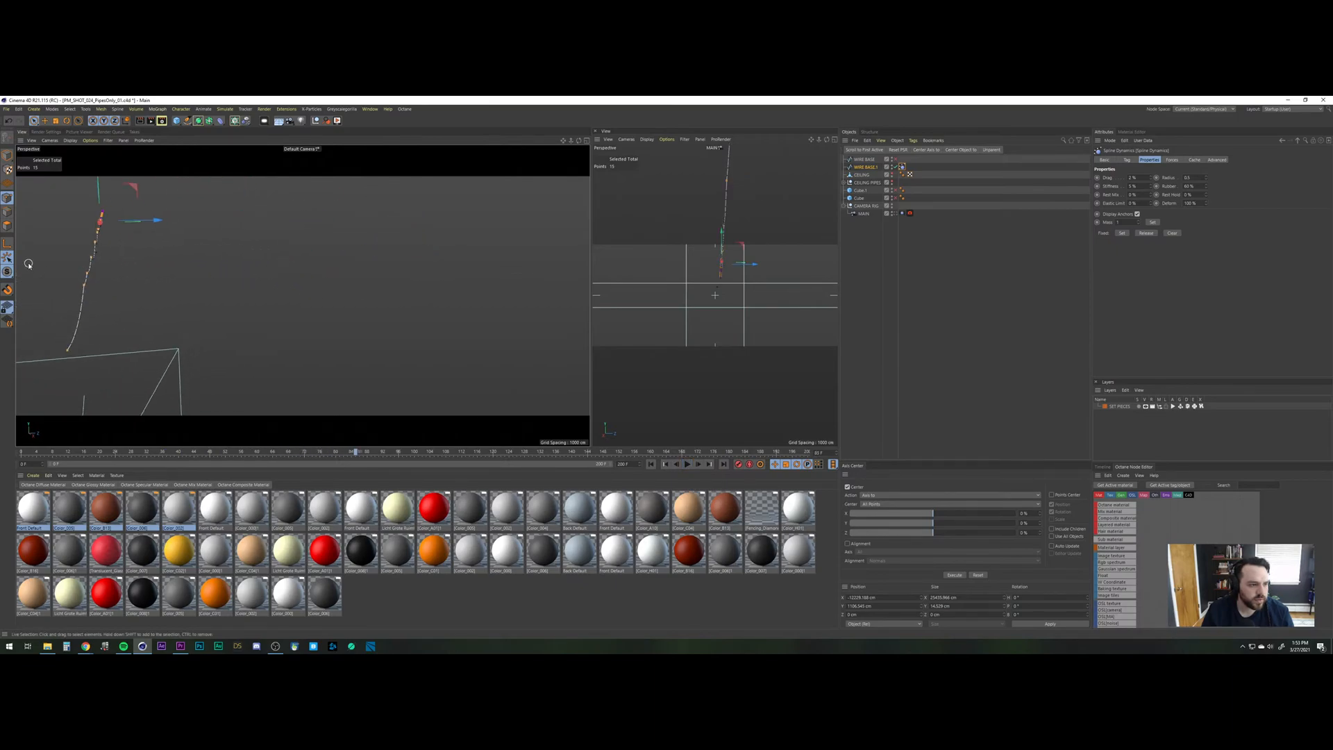
{"action": "left_click_drag", "start_coordinate": [29, 263], "coordinate": [322, 244], "text": "alt"}
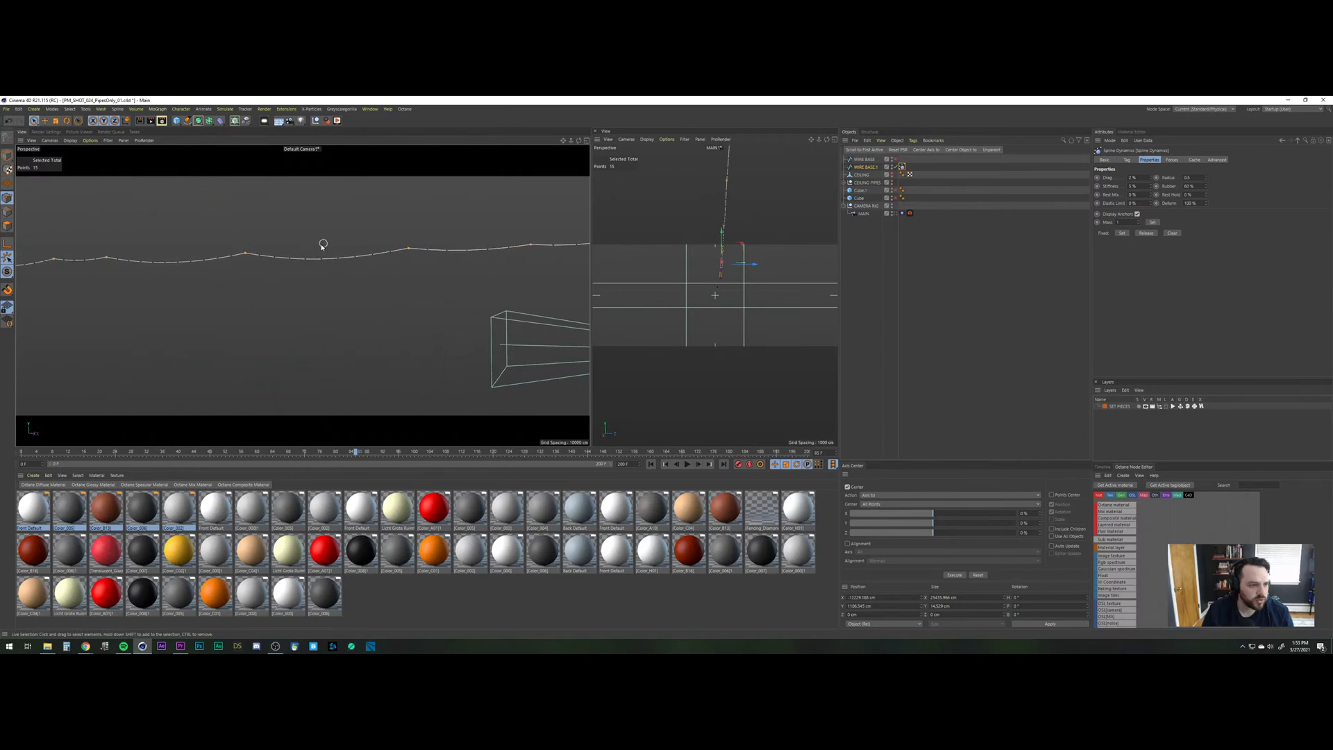
{"action": "middle_click_drag", "start_coordinate": [139, 266], "coordinate": [352, 264], "text": "alt"}
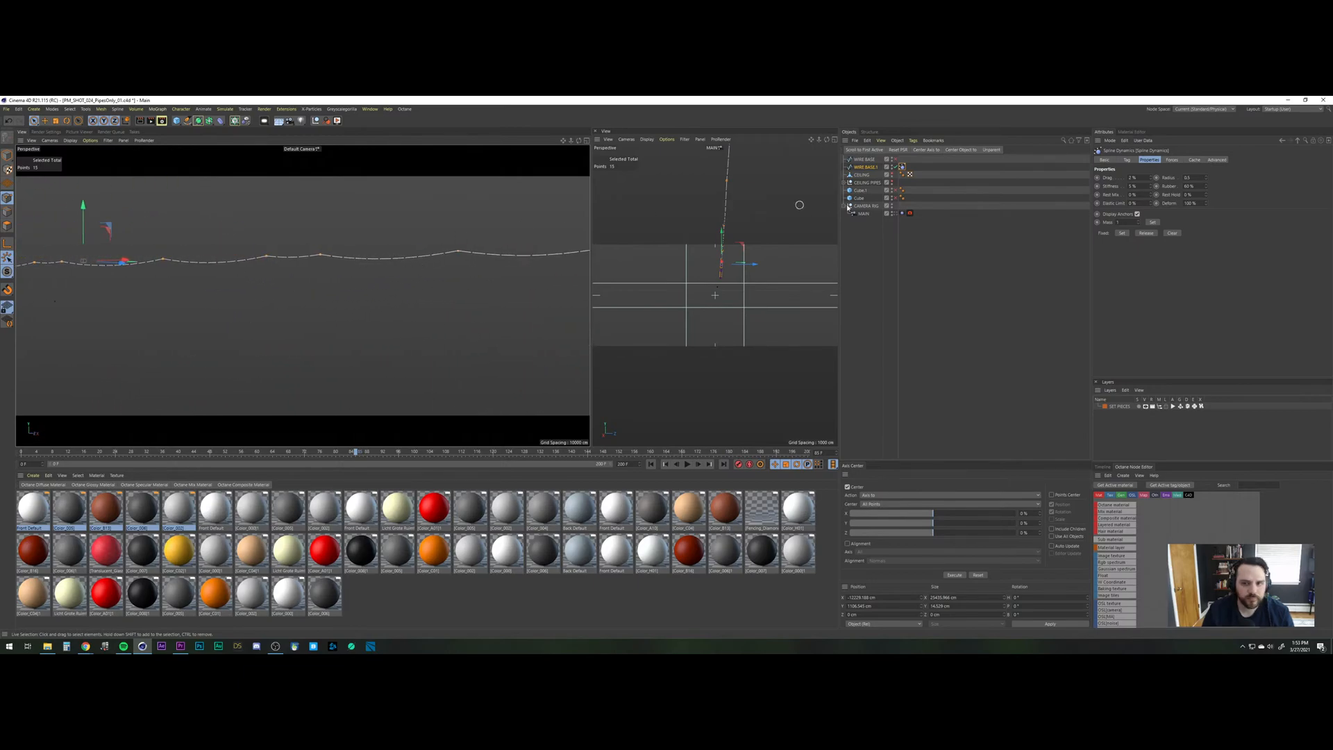
Show the CEILING PIPES group again and run the WIRE BASE.1 simulation further to judge the sag against the pipes.
{"action": "left_click", "coordinate": [892, 181]}
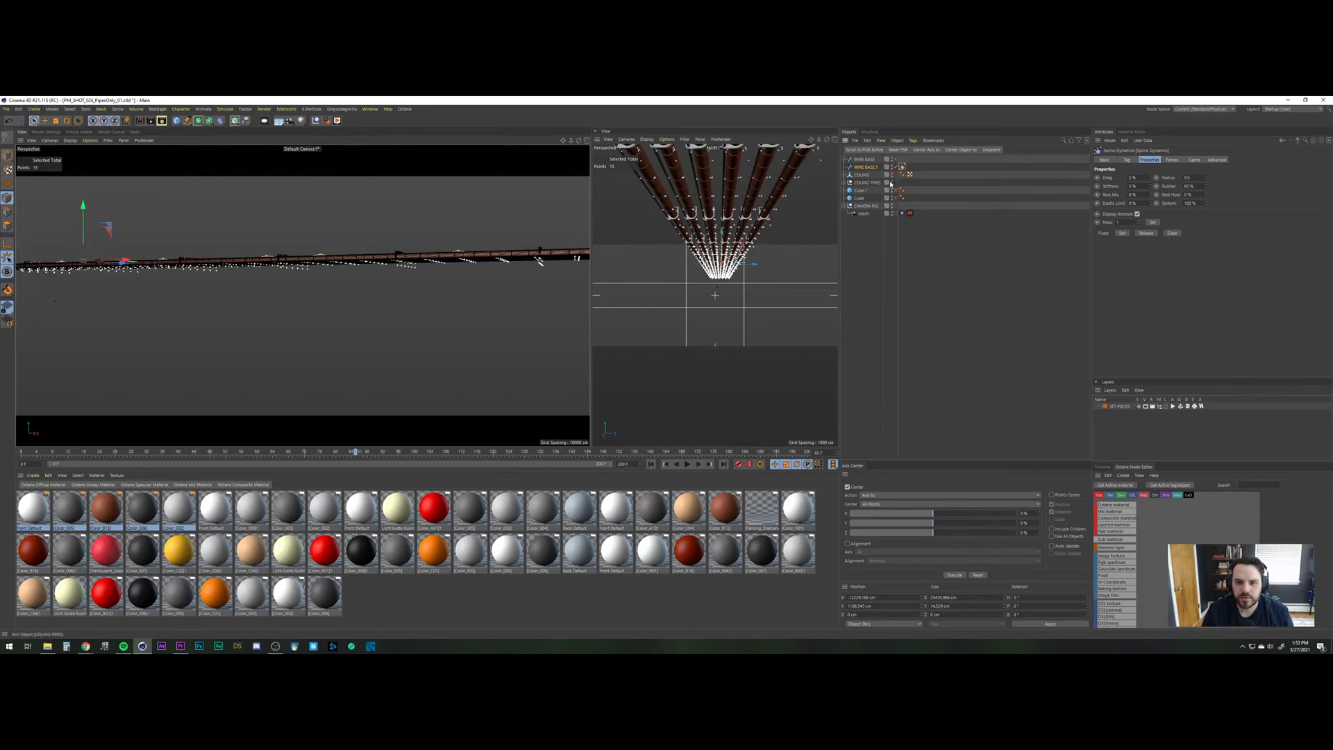
{"action": "left_click_drag", "start_coordinate": [346, 265], "coordinate": [415, 279], "text": "alt"}
{"action": "left_click", "coordinate": [907, 223]}
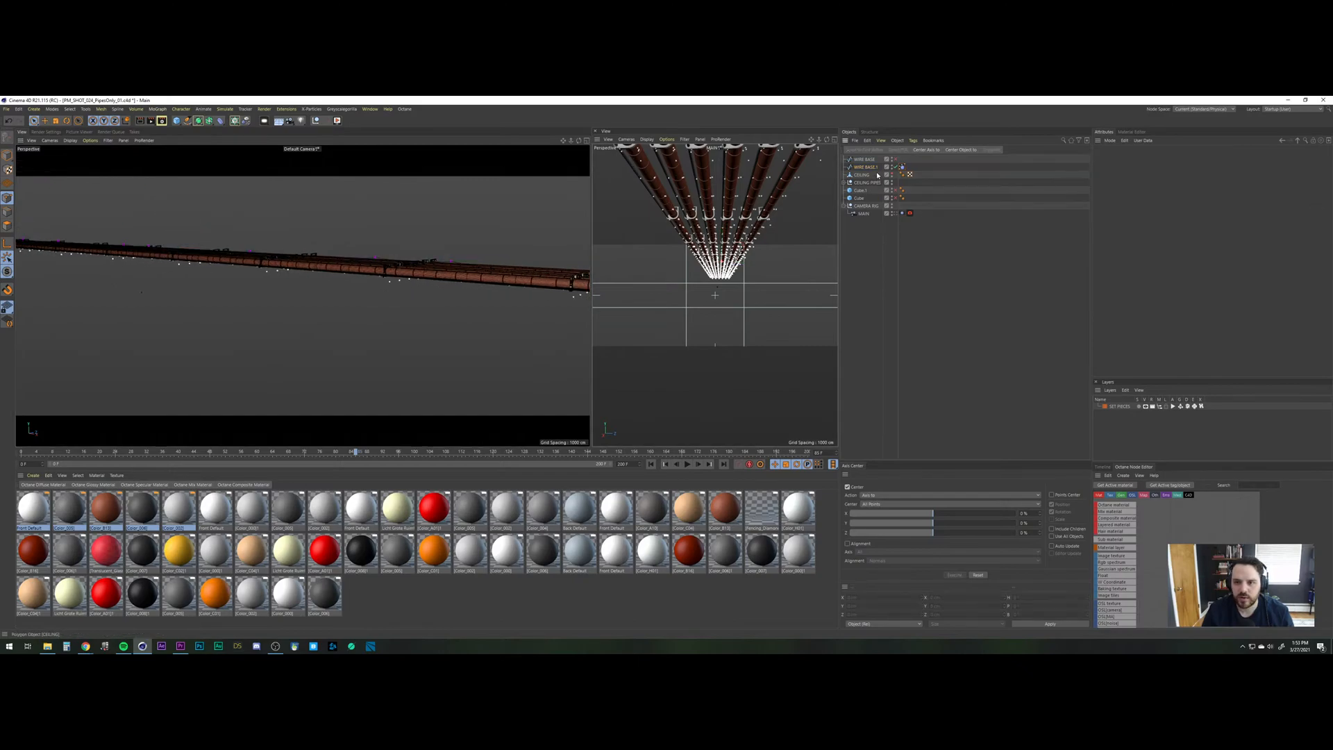
{"action": "left_click", "coordinate": [872, 168]}
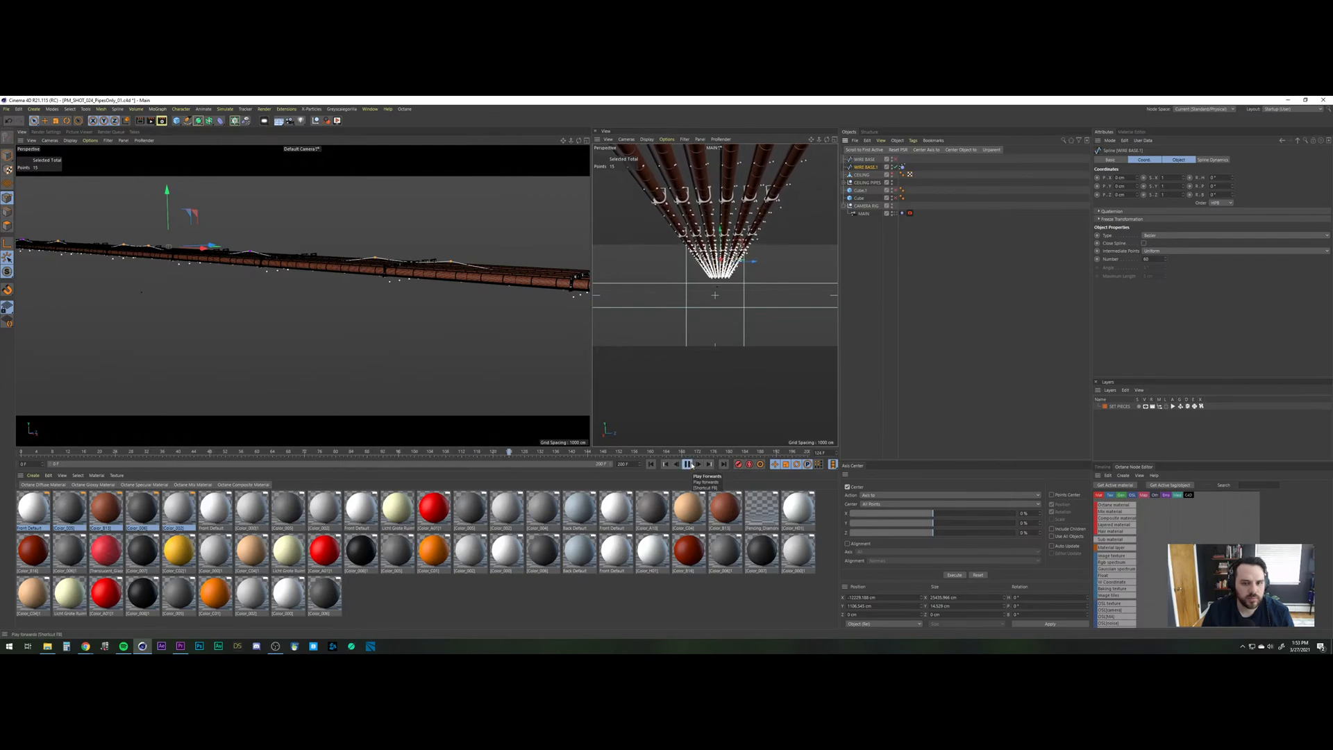
{"action": "left_click", "coordinate": [690, 464]}
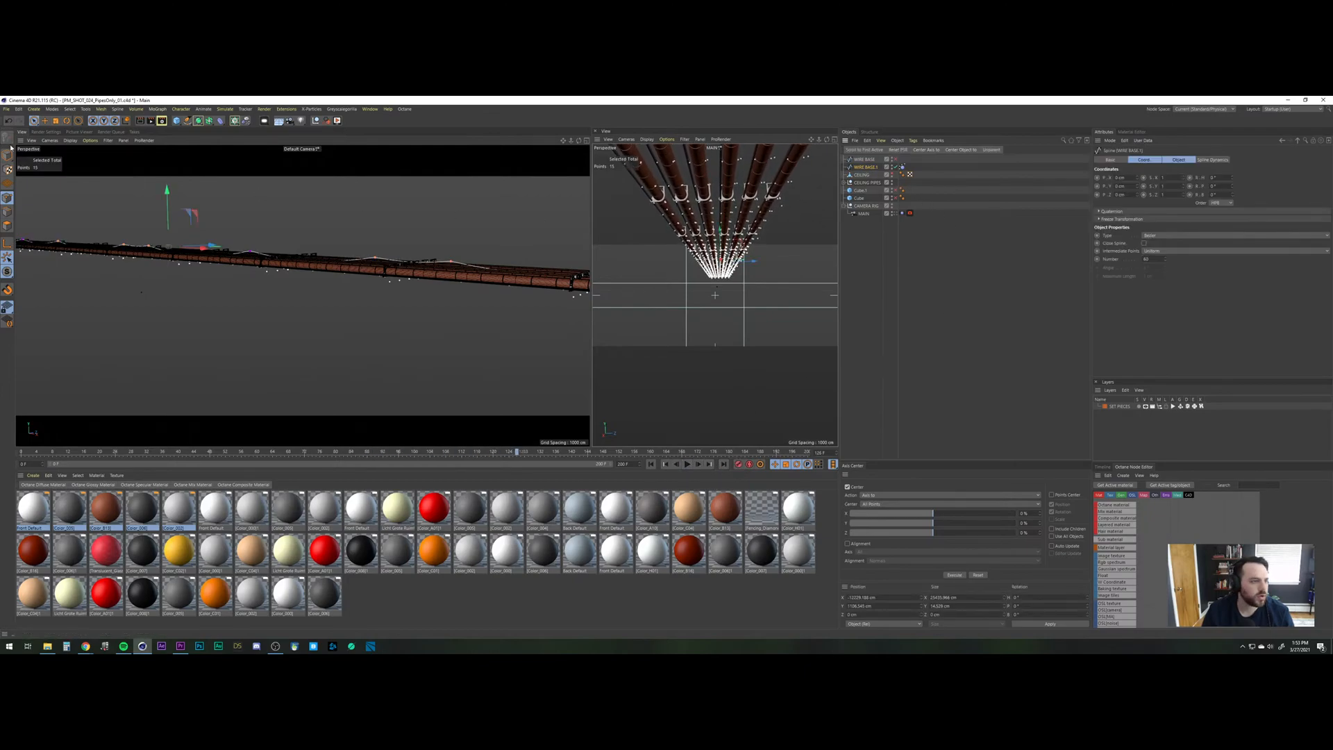
Copy the Spline Dynamics tag from WIRE BASE.1 onto the original WIRE BASE spline.
{"action": "right_click", "coordinate": [865, 167]}
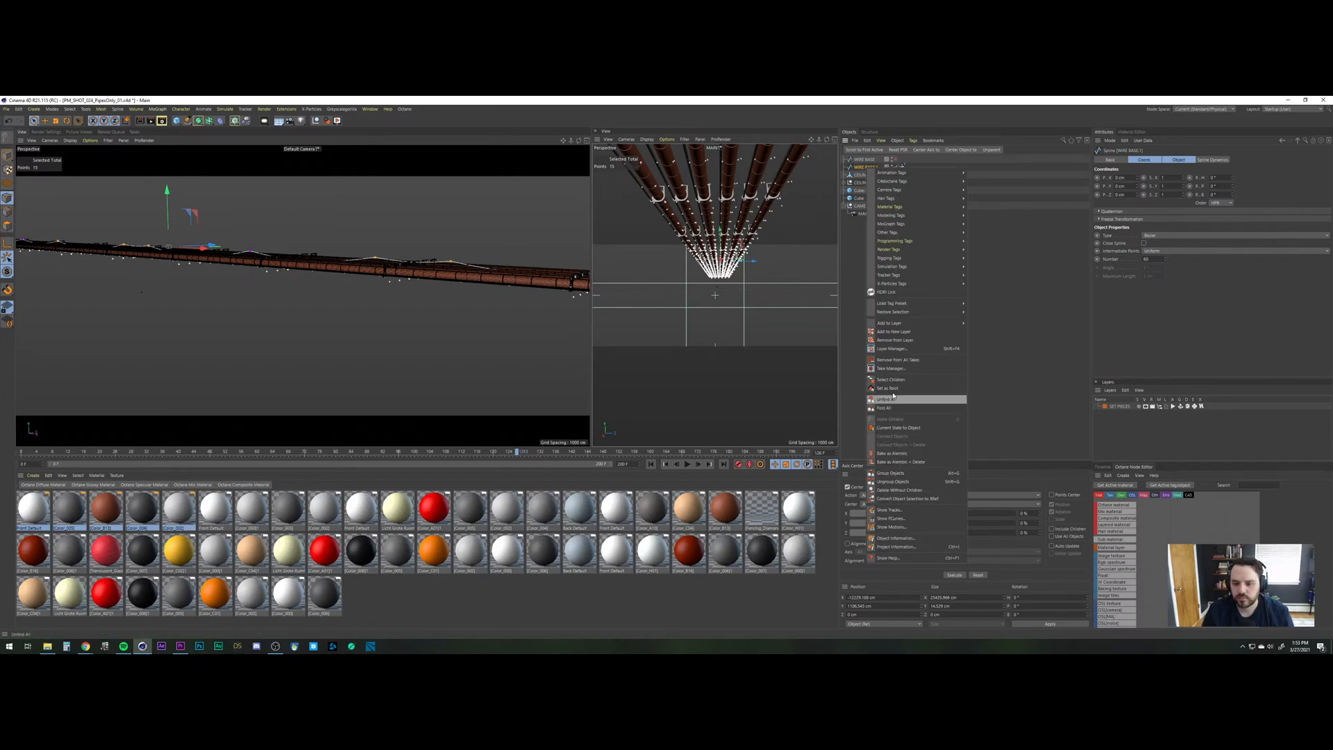
{"action": "left_click", "coordinate": [903, 428]}
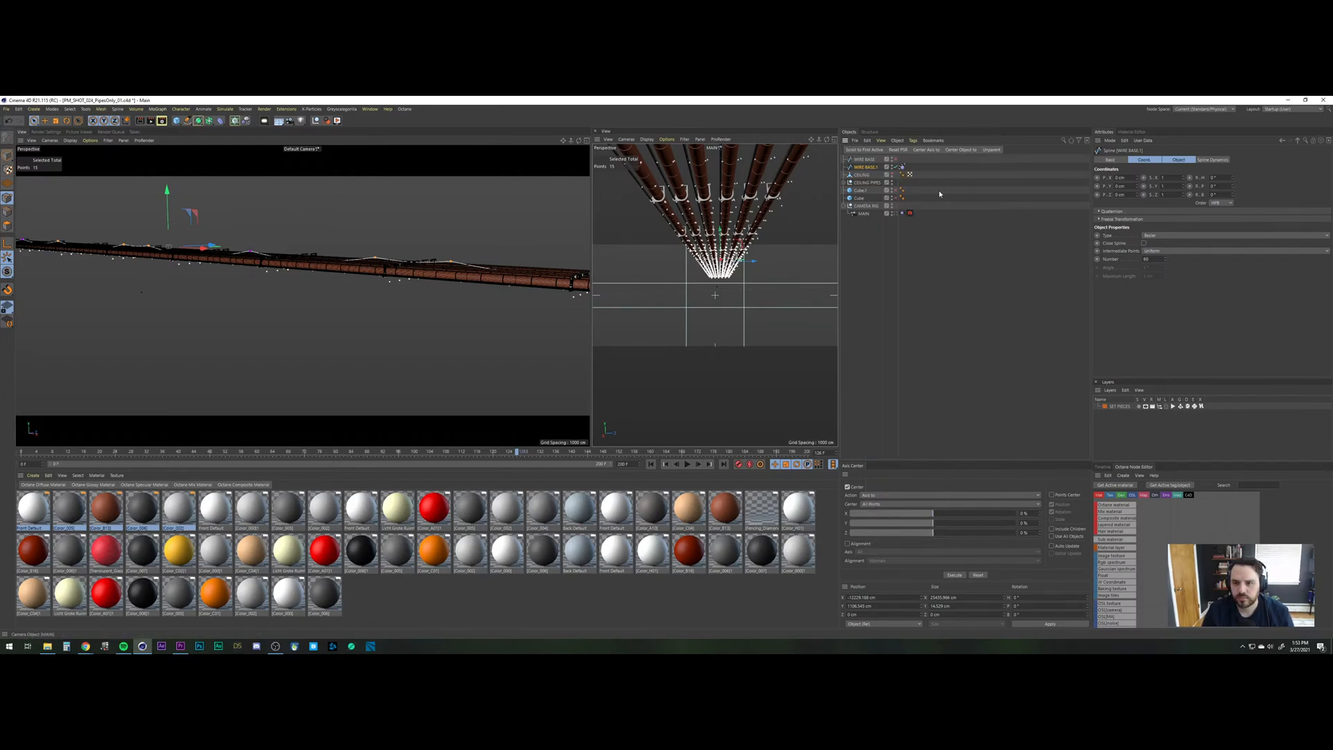
{"action": "left_click", "coordinate": [902, 160]}
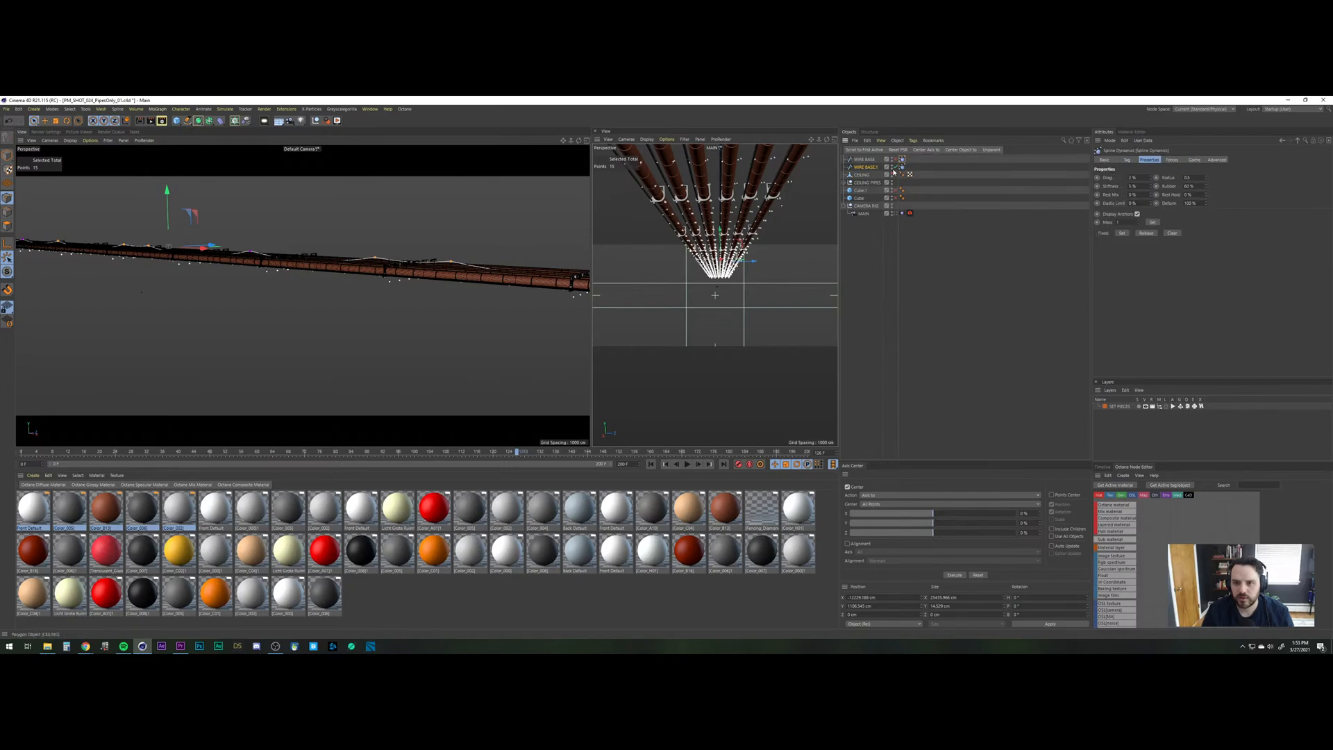
Capture the sagging shape of WIRE BASE.1 as a separate spline with Current State to Object.
{"action": "right_click", "coordinate": [876, 169]}
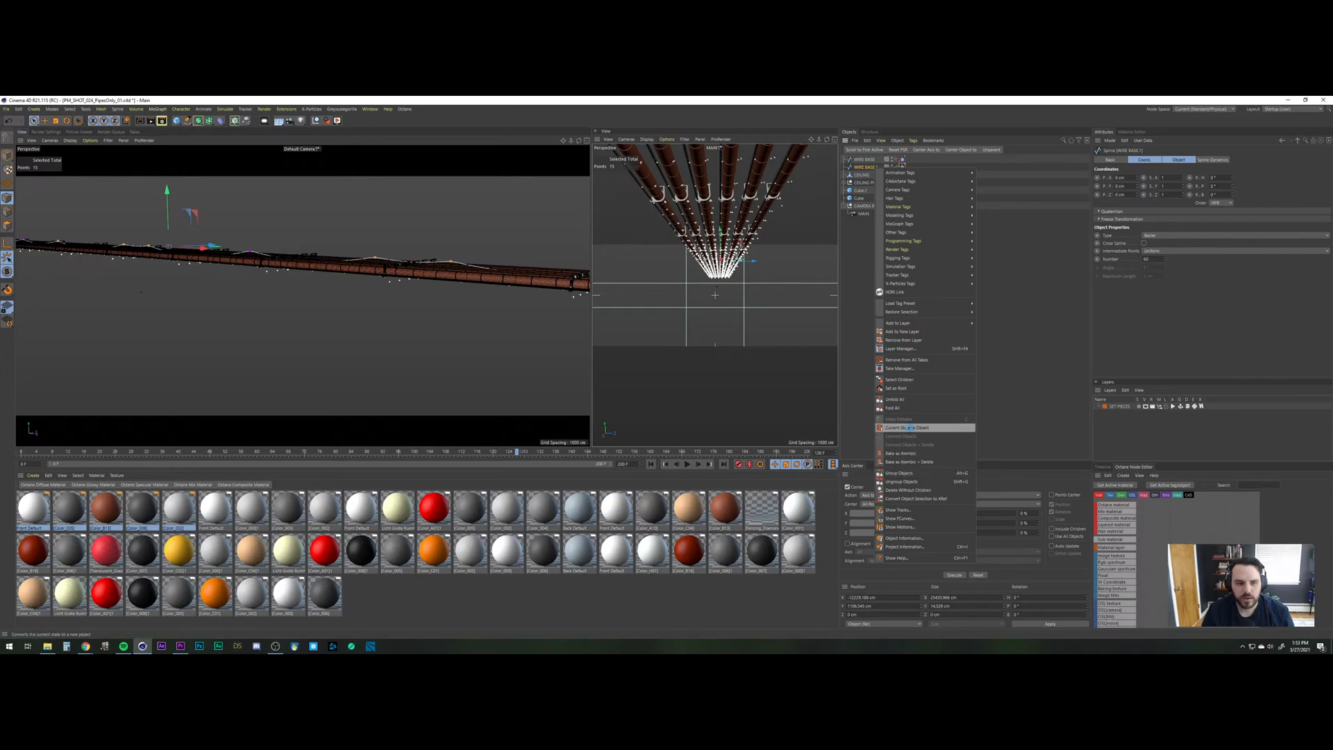
{"action": "left_click", "coordinate": [908, 427]}
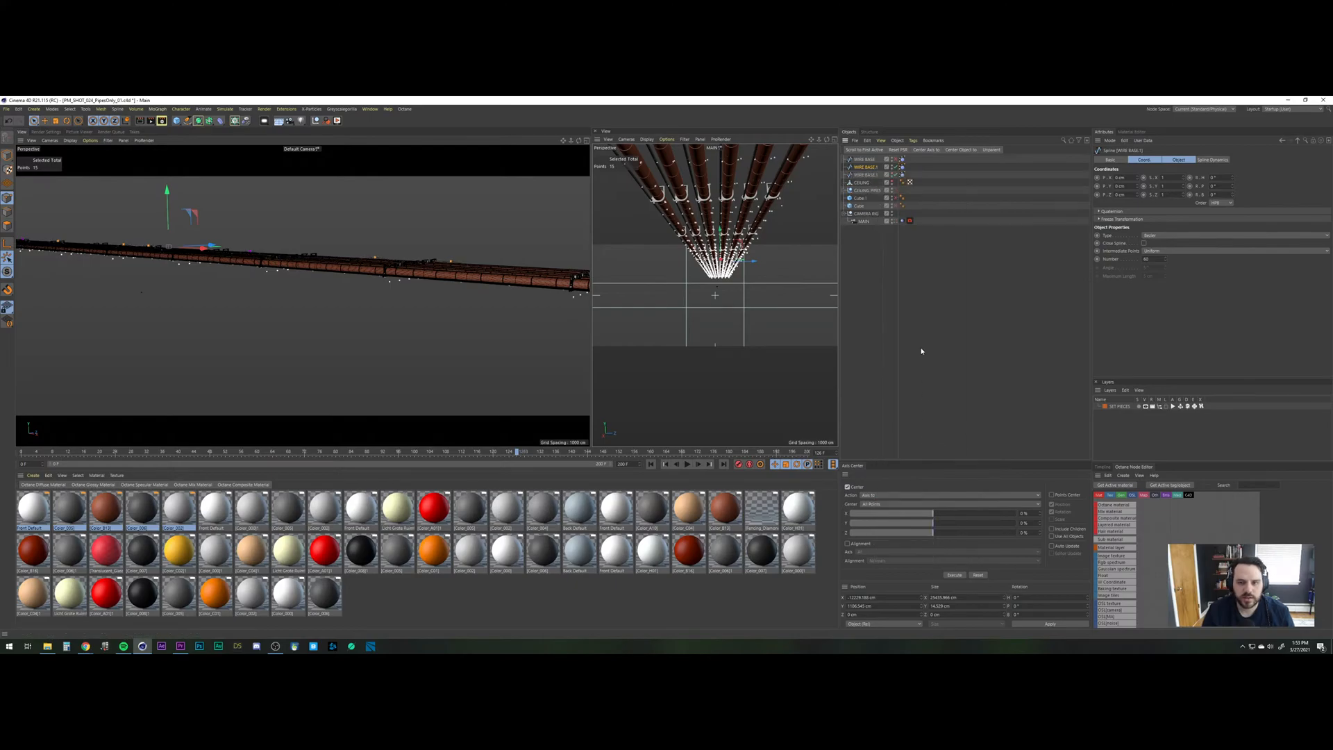
{"action": "left_click", "coordinate": [866, 167]}
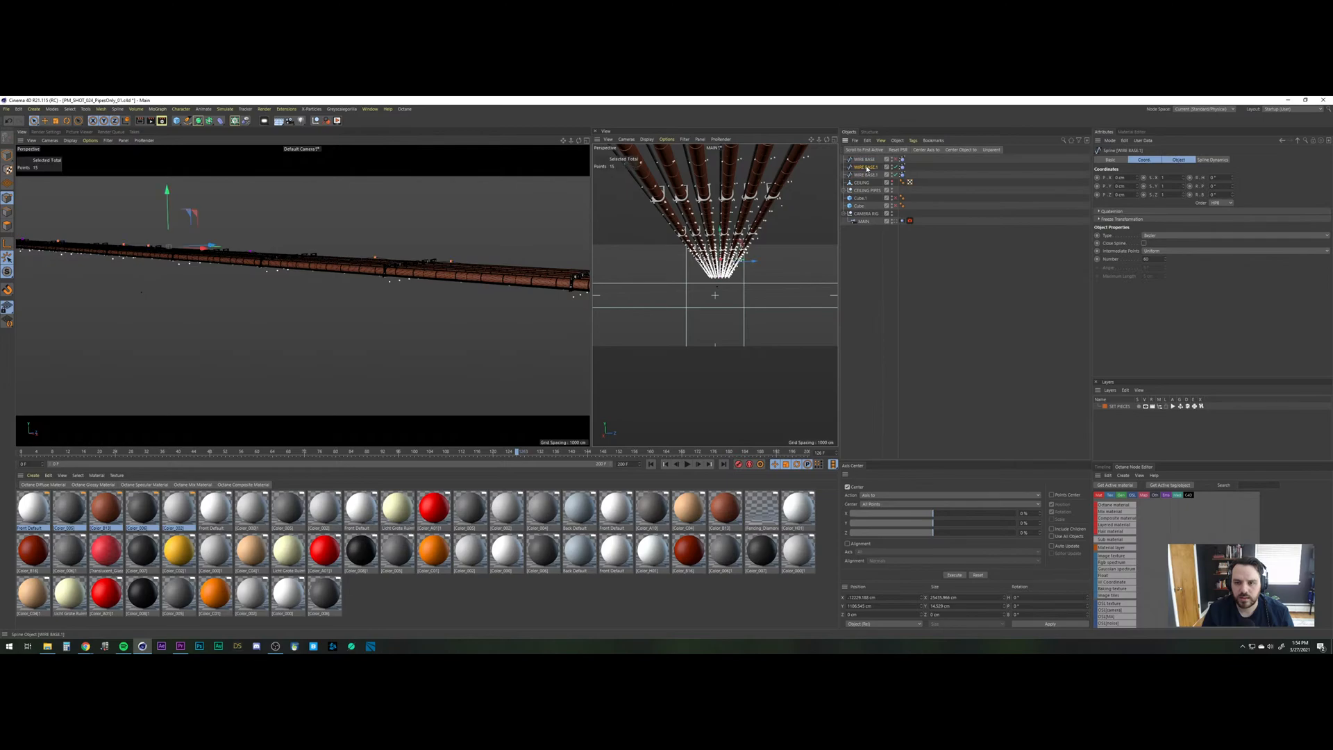
Delete the Spline Dynamics tag from the captured copy of the wire spline and switch to whole-object editing.
{"action": "left_click", "coordinate": [903, 167]}
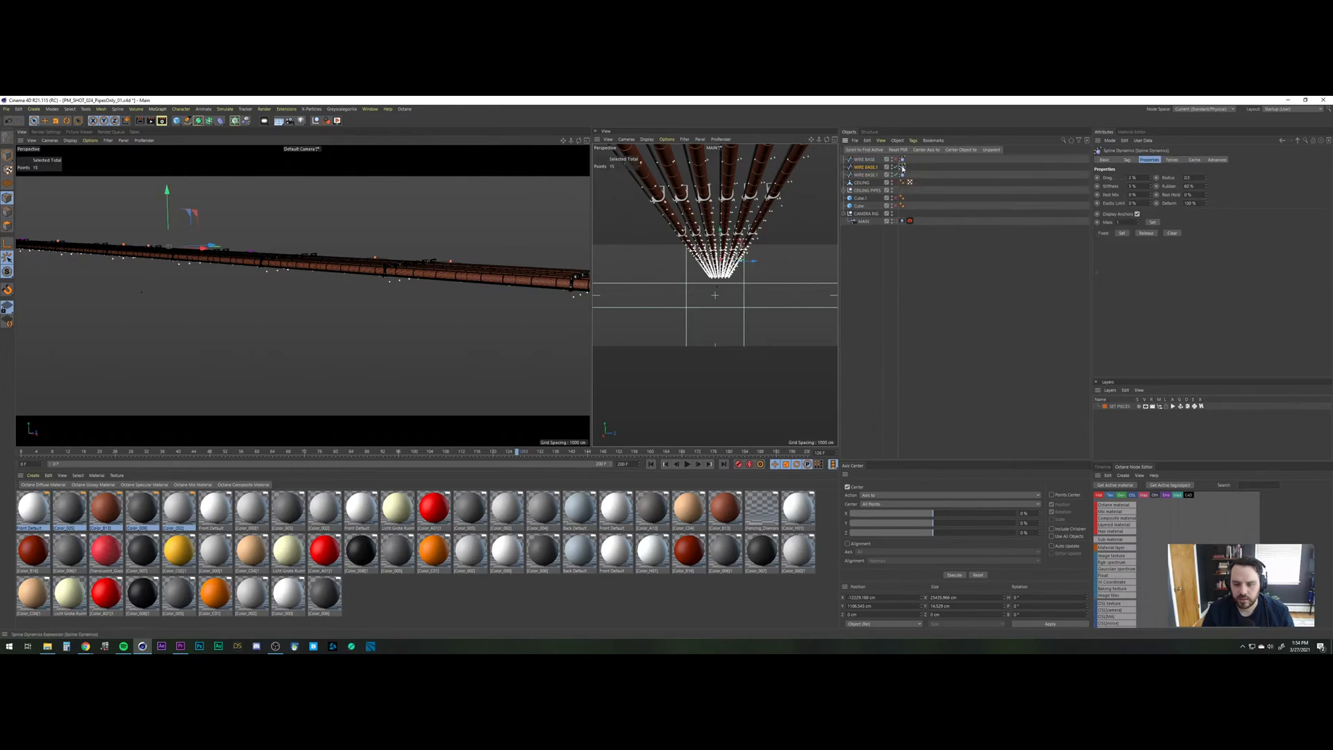
{"action": "key", "text": "Delete"}
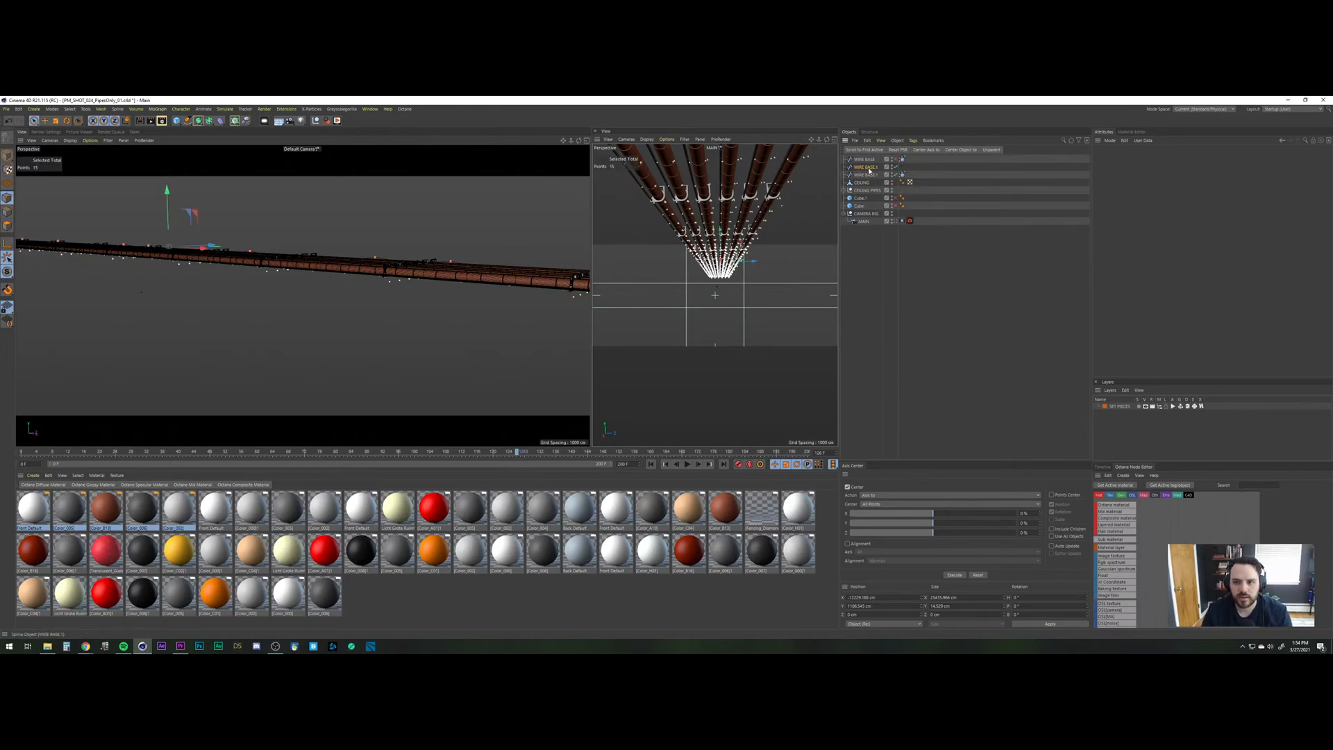
{"action": "left_click", "coordinate": [868, 167]}
{"action": "left_click_drag", "start_coordinate": [168, 230], "coordinate": [172, 267]}
{"action": "key", "text": "ctrl+z"}
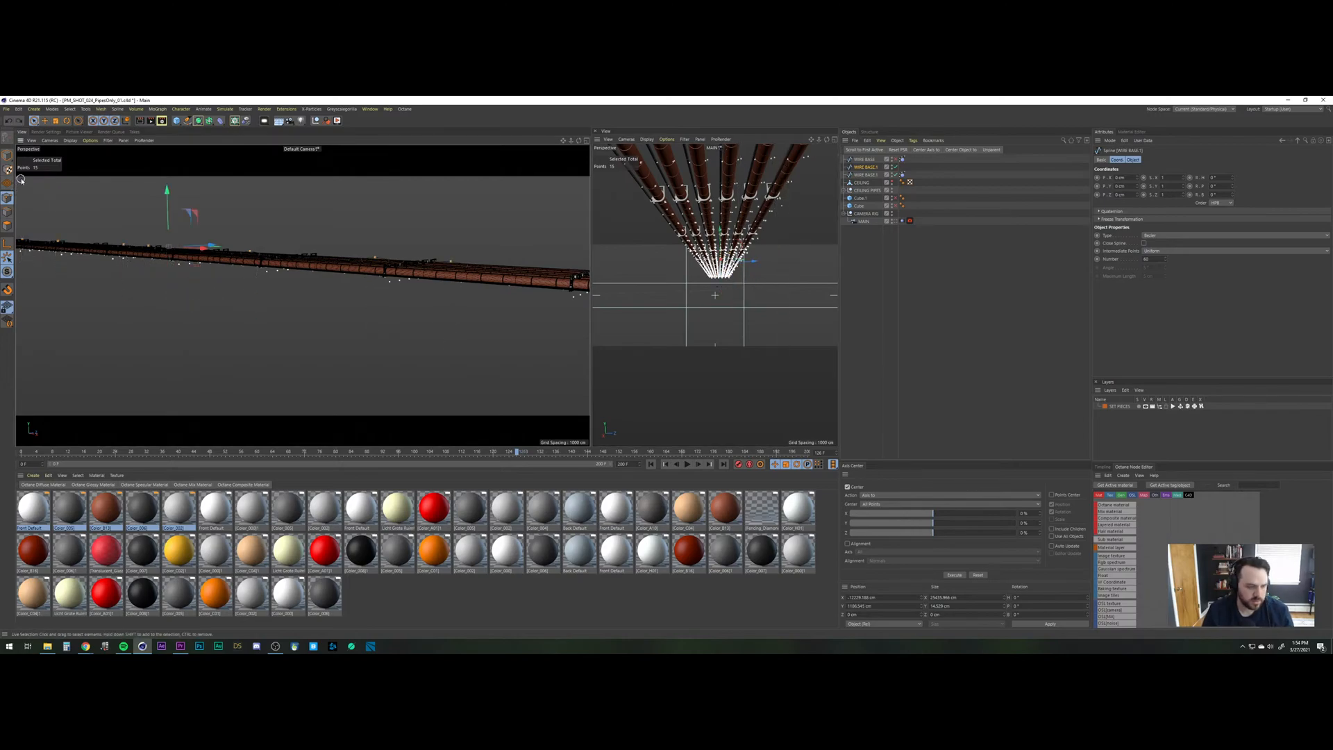
{"action": "left_click", "coordinate": [7, 156]}
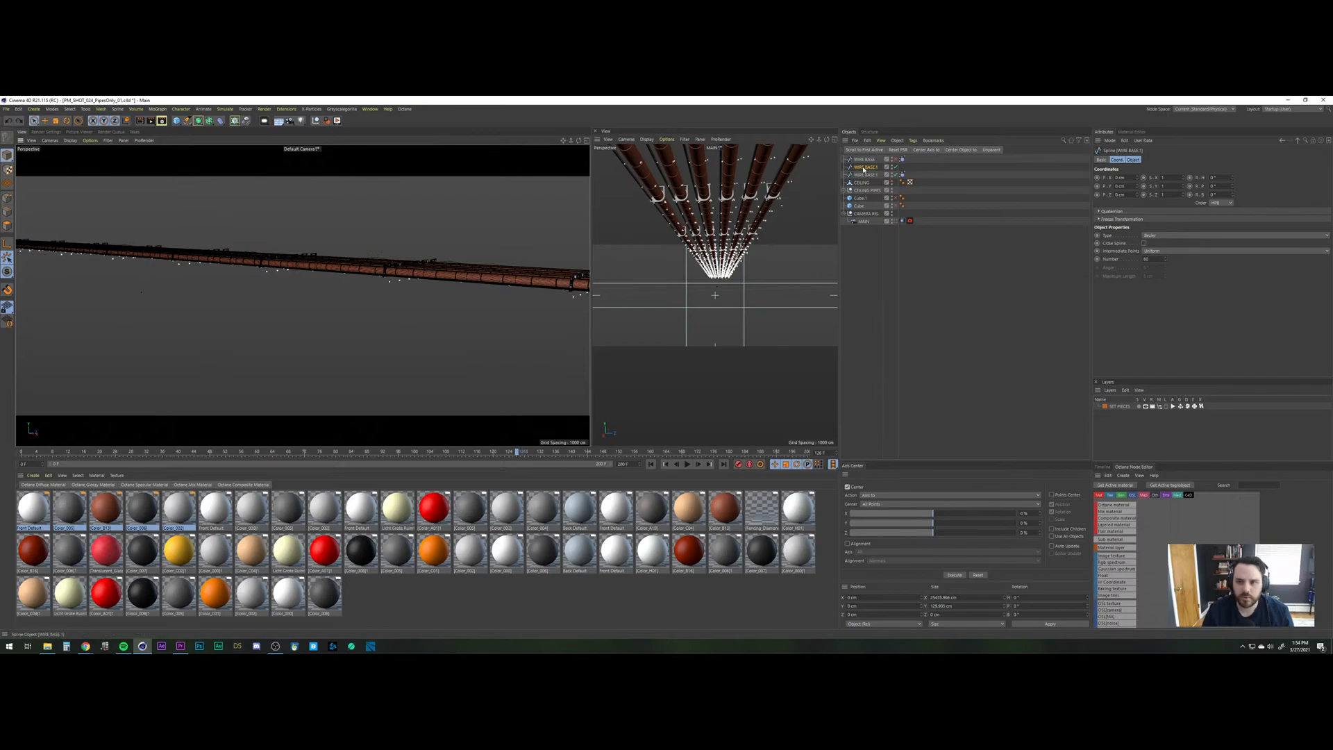
Lower the captured static spline well below the ceiling pipes and check its sagging shape along the length.
{"action": "left_click_drag", "start_coordinate": [441, 297], "coordinate": [405, 395], "text": "alt"}
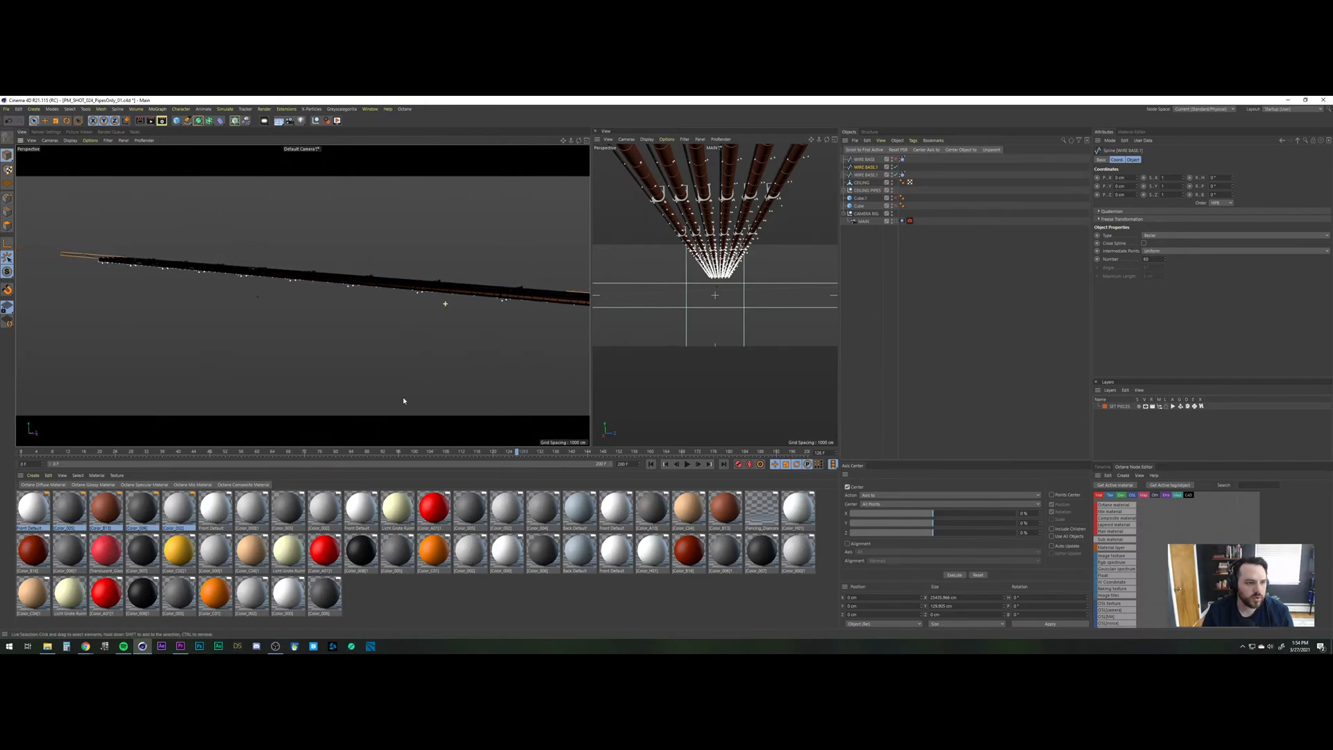
{"action": "left_click_drag", "start_coordinate": [216, 319], "coordinate": [163, 313], "text": "alt"}
{"action": "middle_click_drag", "start_coordinate": [463, 294], "coordinate": [199, 262], "text": "alt"}
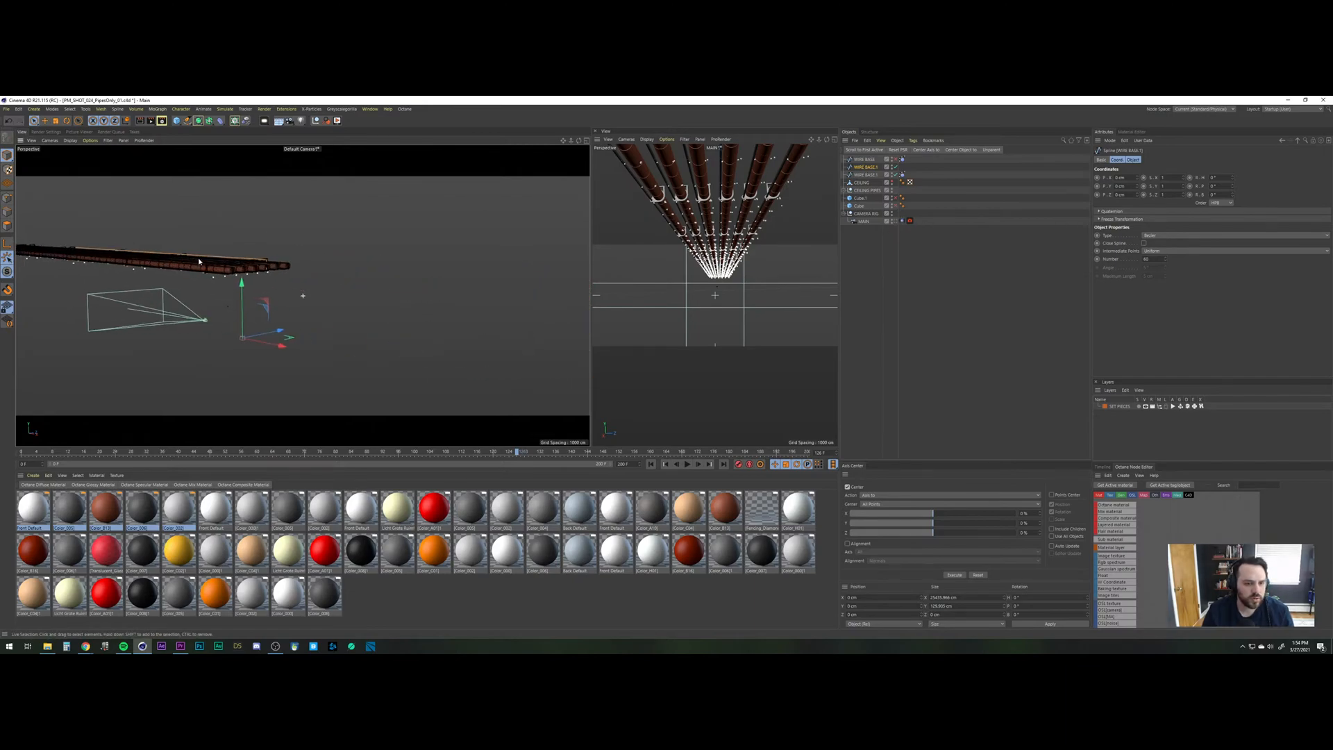
{"action": "left_click_drag", "start_coordinate": [200, 262], "coordinate": [219, 244], "text": "alt"}
{"action": "left_click_drag", "start_coordinate": [311, 294], "coordinate": [311, 340]}
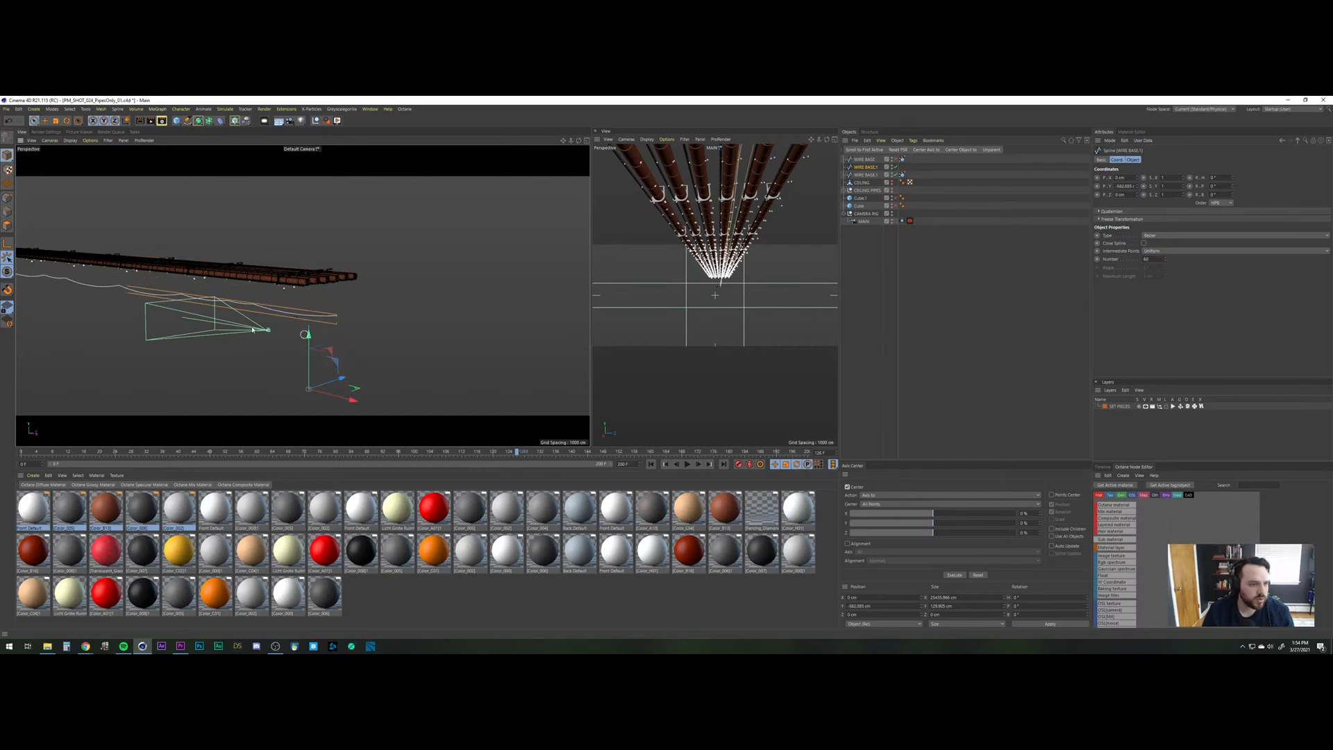
{"action": "left_click_drag", "start_coordinate": [63, 322], "coordinate": [201, 273], "text": "alt"}
{"action": "scroll", "coordinate": [202, 273], "scroll_direction": "down", "scroll_amount": 1}
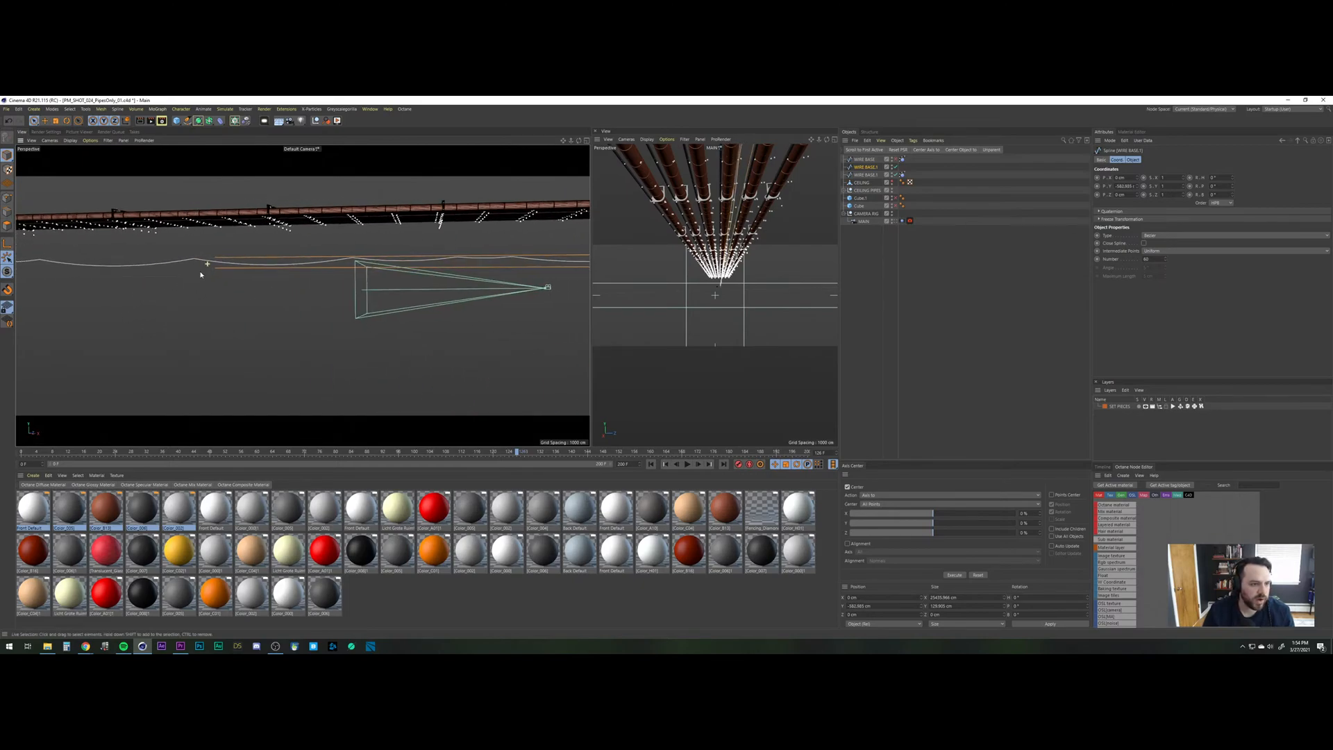
{"action": "left_click_drag", "start_coordinate": [483, 254], "coordinate": [429, 252], "text": "alt"}
Rename the captured static spline WIRE 1 and place it below the two WIRE BASE splines in the object list.
{"action": "left_click_drag", "start_coordinate": [898, 259], "coordinate": [891, 254]}
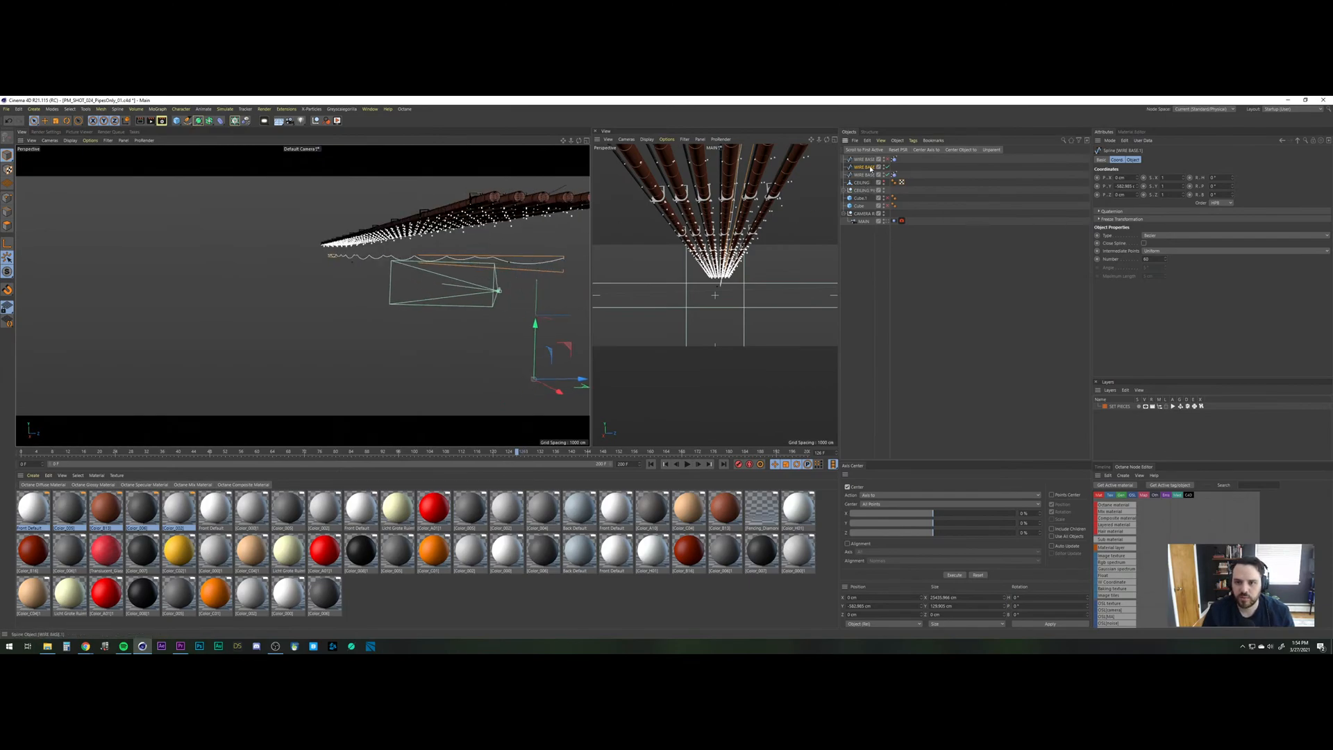
{"action": "double_click", "coordinate": [864, 168]}
{"action": "type", "text": "WIRE 1"}
{"action": "key", "text": "Return"}
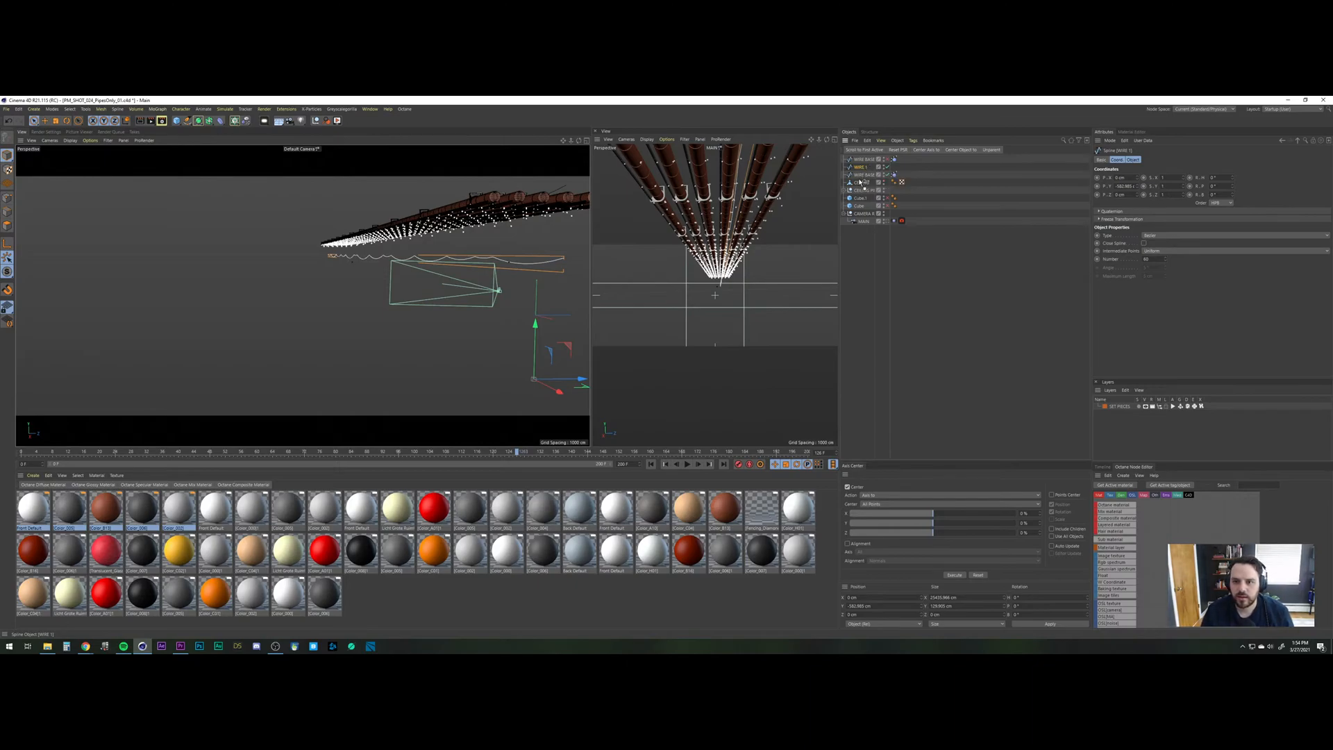
{"action": "left_click", "coordinate": [852, 393]}
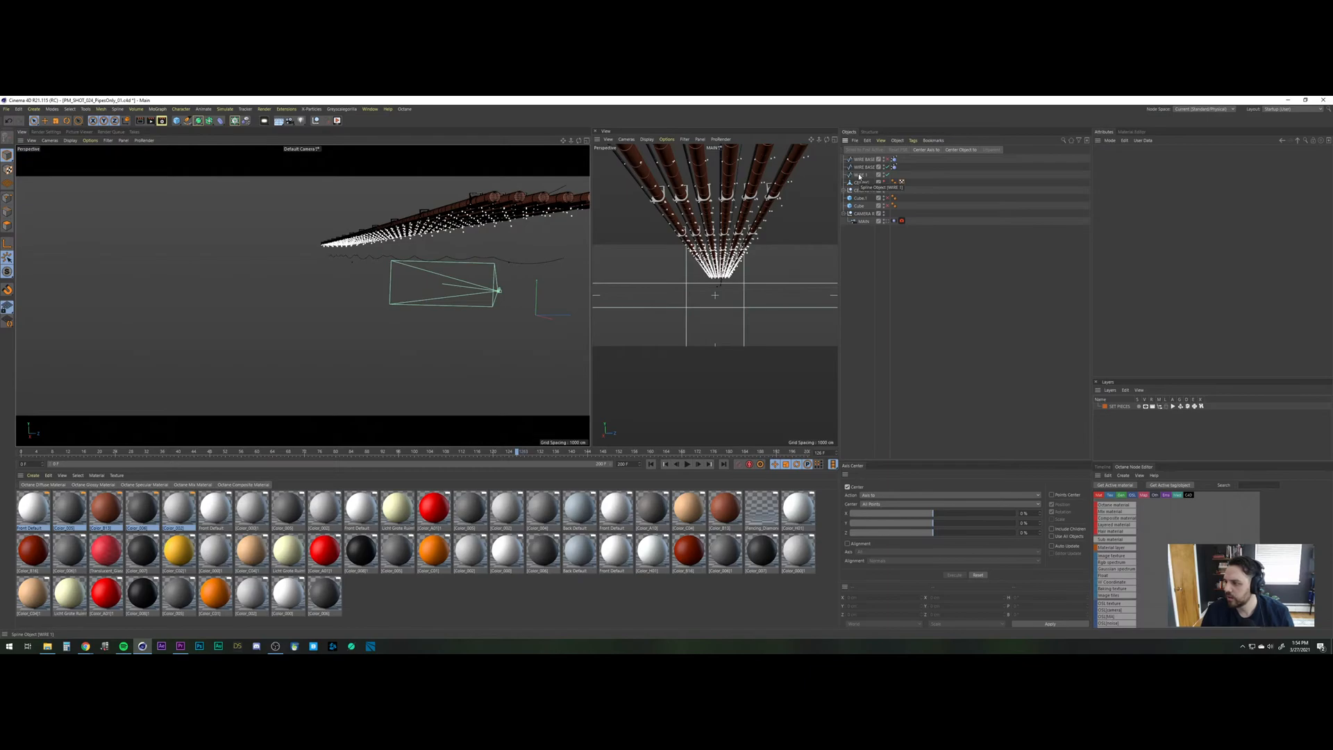
Raise WIRE 1 back toward the pipes and center its axis on its points with Axis Center.
{"action": "left_click", "coordinate": [860, 175]}
{"action": "left_click_drag", "start_coordinate": [537, 316], "coordinate": [536, 277]}
{"action": "mouse_move", "coordinate": [528, 215]}
{"action": "left_mouse_down", "text": "alt"}
{"action": "mouse_move", "coordinate": [541, 207]}
{"action": "mouse_move", "coordinate": [515, 234]}
{"action": "left_mouse_up", "text": "alt"}
{"action": "left_click", "coordinate": [951, 578]}
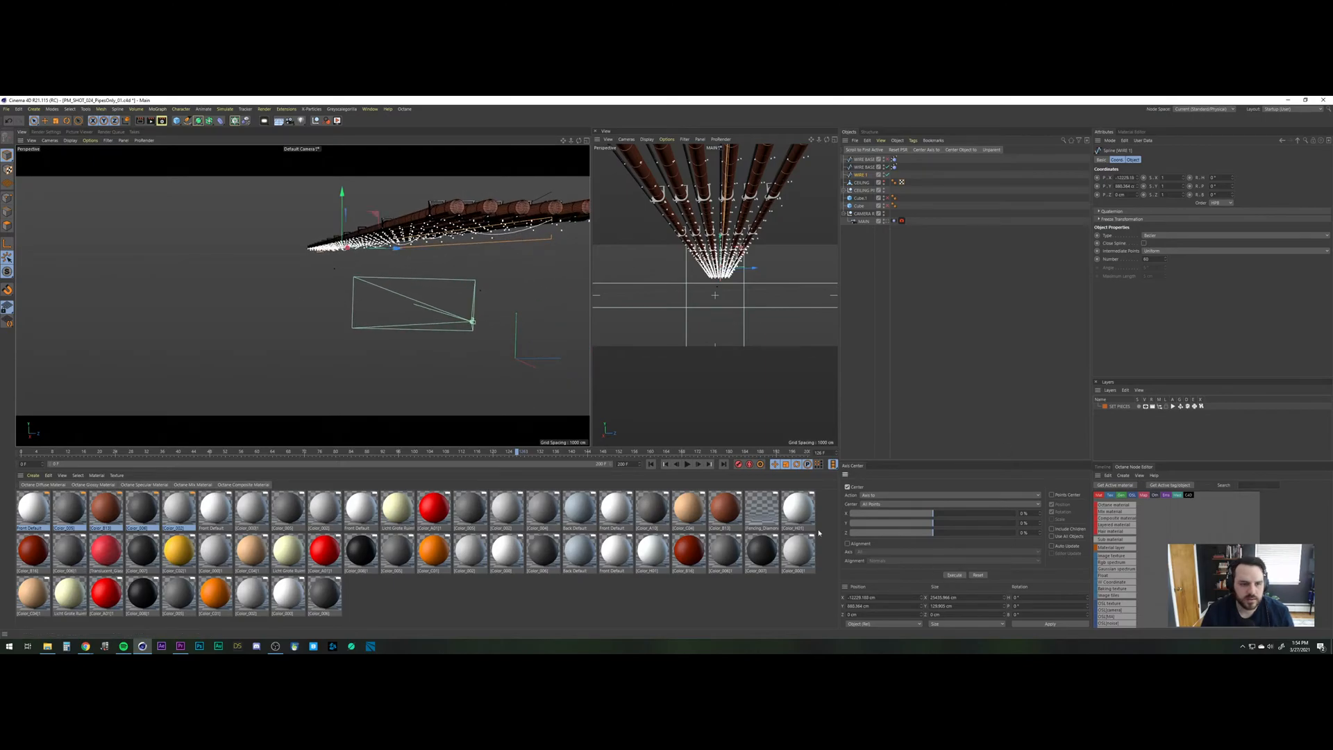
Lower WIRE 1 slightly so that it hangs just beneath the pipes.
{"action": "right_click_drag", "start_coordinate": [411, 313], "coordinate": [399, 194], "text": "alt"}
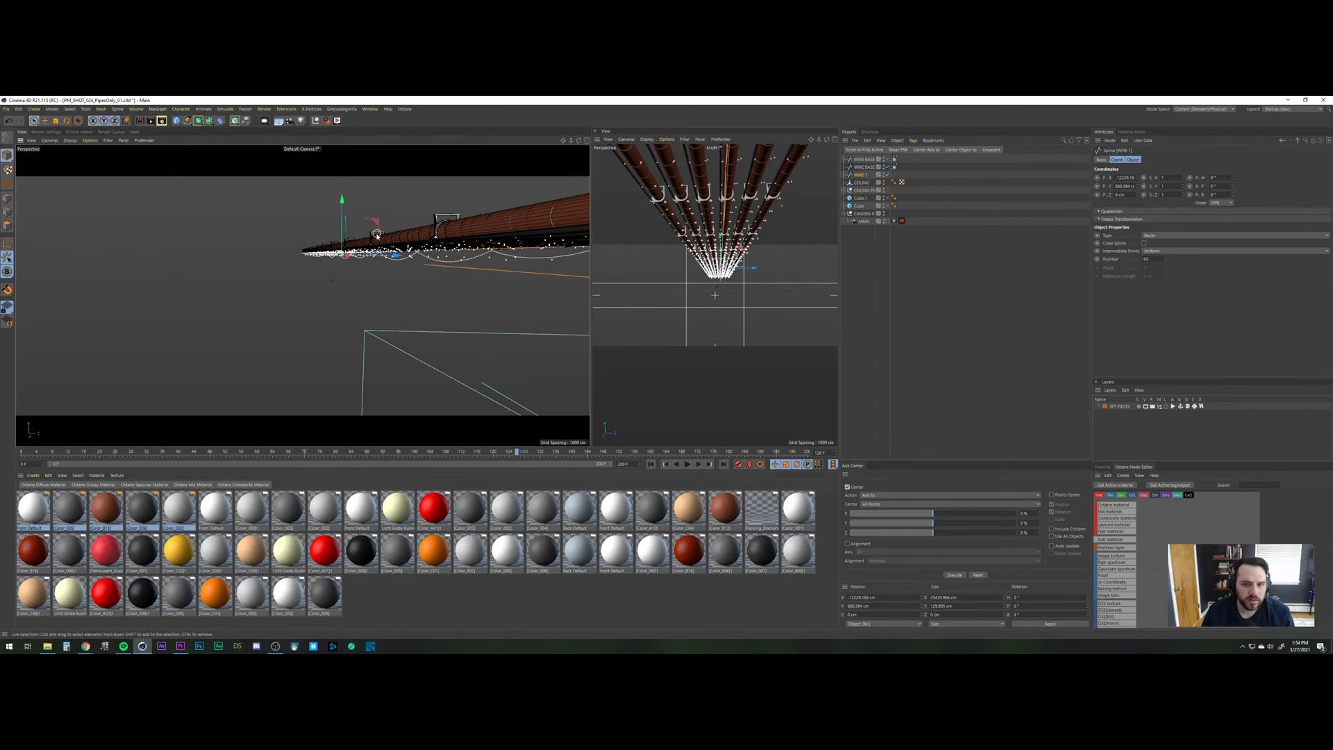
{"action": "left_click_drag", "start_coordinate": [376, 235], "coordinate": [485, 263], "text": "alt"}
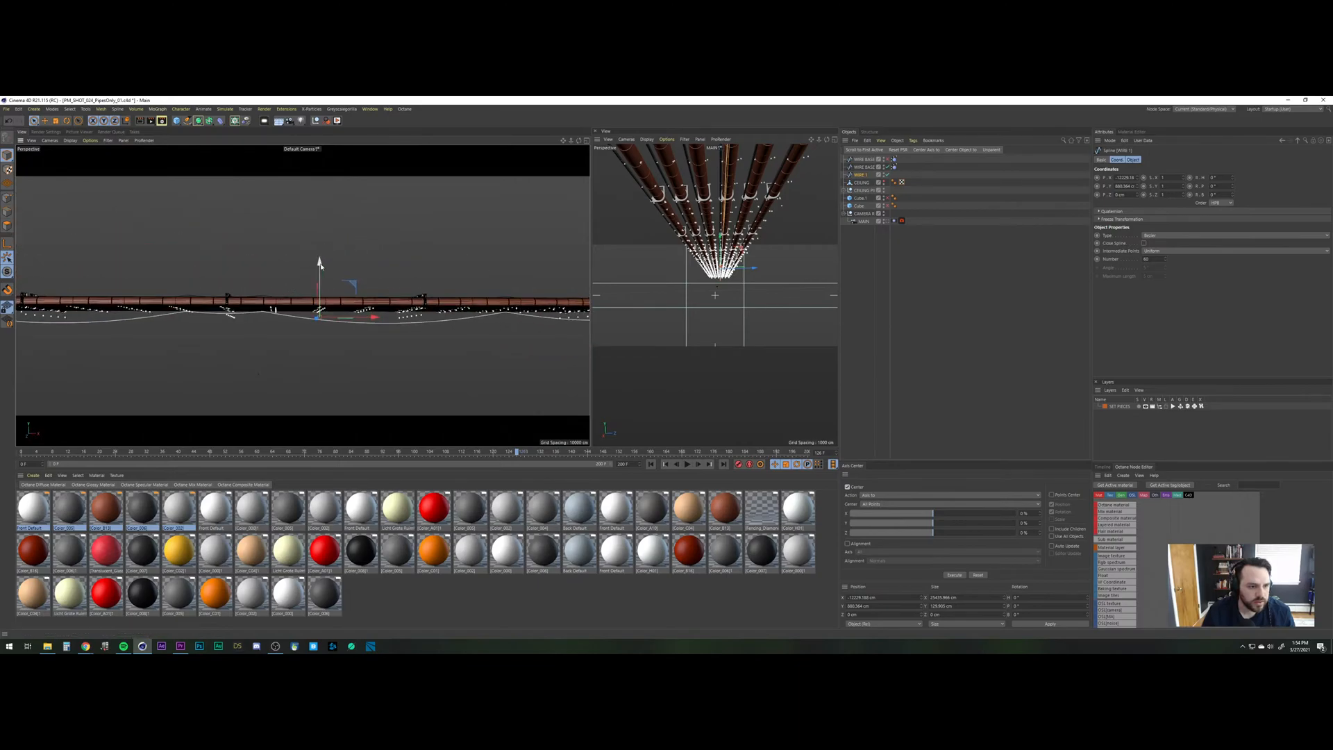
{"action": "left_click_drag", "start_coordinate": [320, 262], "coordinate": [321, 272]}
Move only the axis of WIRE 1 along its length and up onto one of the wire's crests, using the Front view.
{"action": "key", "text": "l"}
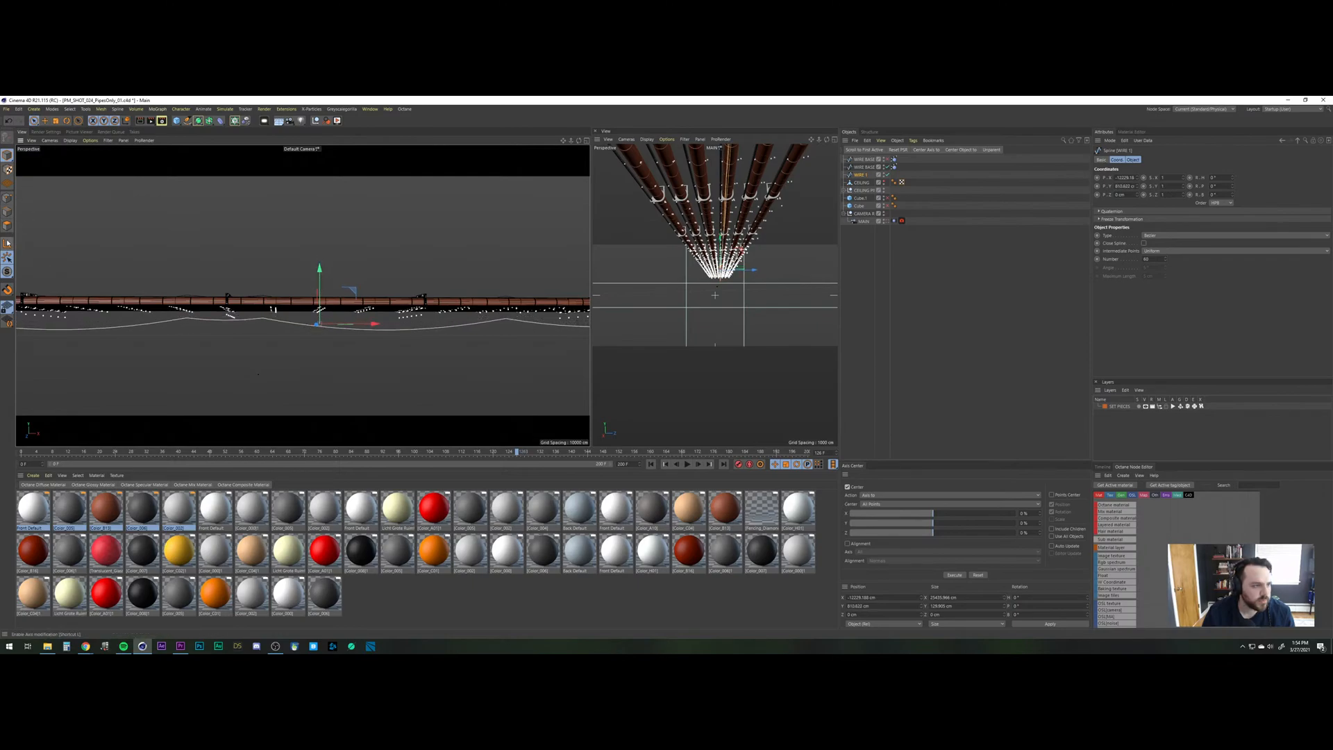
{"action": "left_click_drag", "start_coordinate": [356, 325], "coordinate": [300, 323]}
{"action": "left_click", "coordinate": [587, 141]}
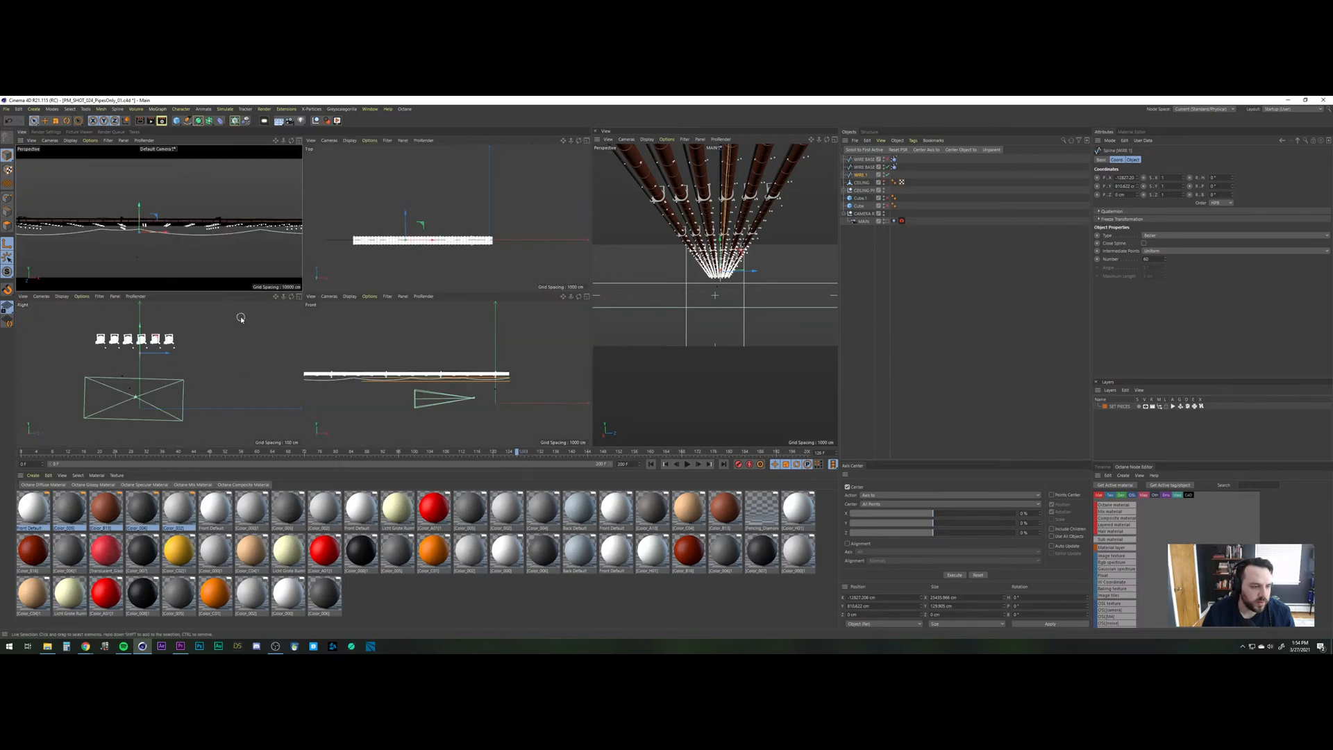
{"action": "left_click", "coordinate": [586, 296]}
{"action": "scroll", "coordinate": [163, 299], "scroll_direction": "up", "scroll_amount": 5}
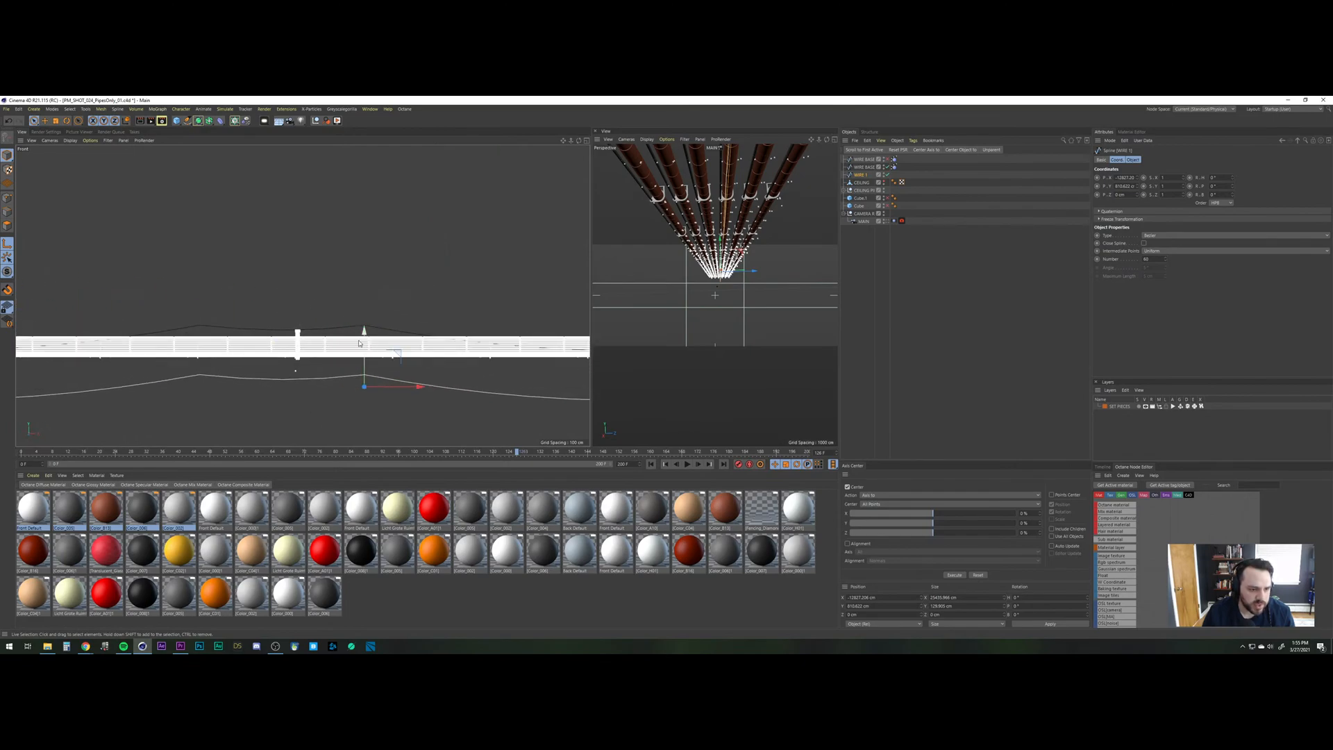
{"action": "left_click_drag", "start_coordinate": [359, 343], "coordinate": [368, 330]}
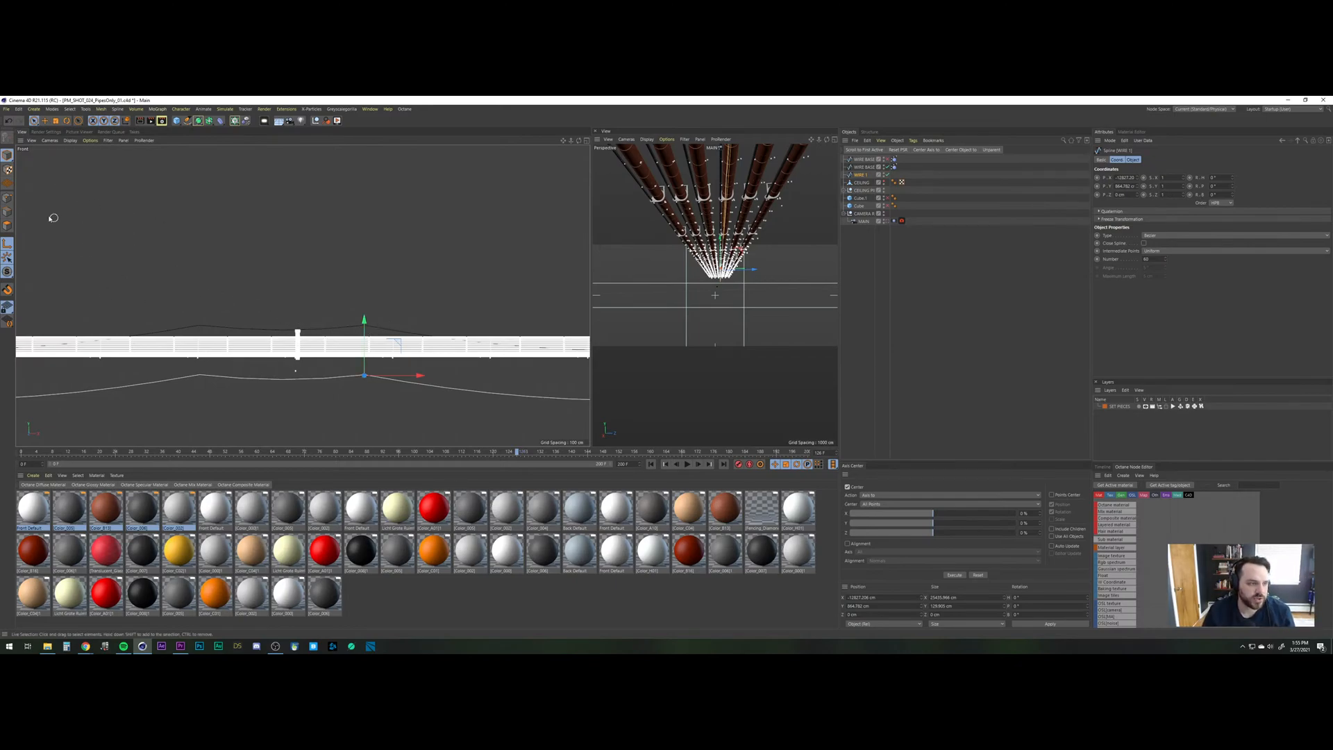
Raise WIRE 1 by about 103 cm so its crests meet the pipes' underside, and check the fit along the whole run.
{"action": "left_click_drag", "start_coordinate": [366, 332], "coordinate": [368, 313]}
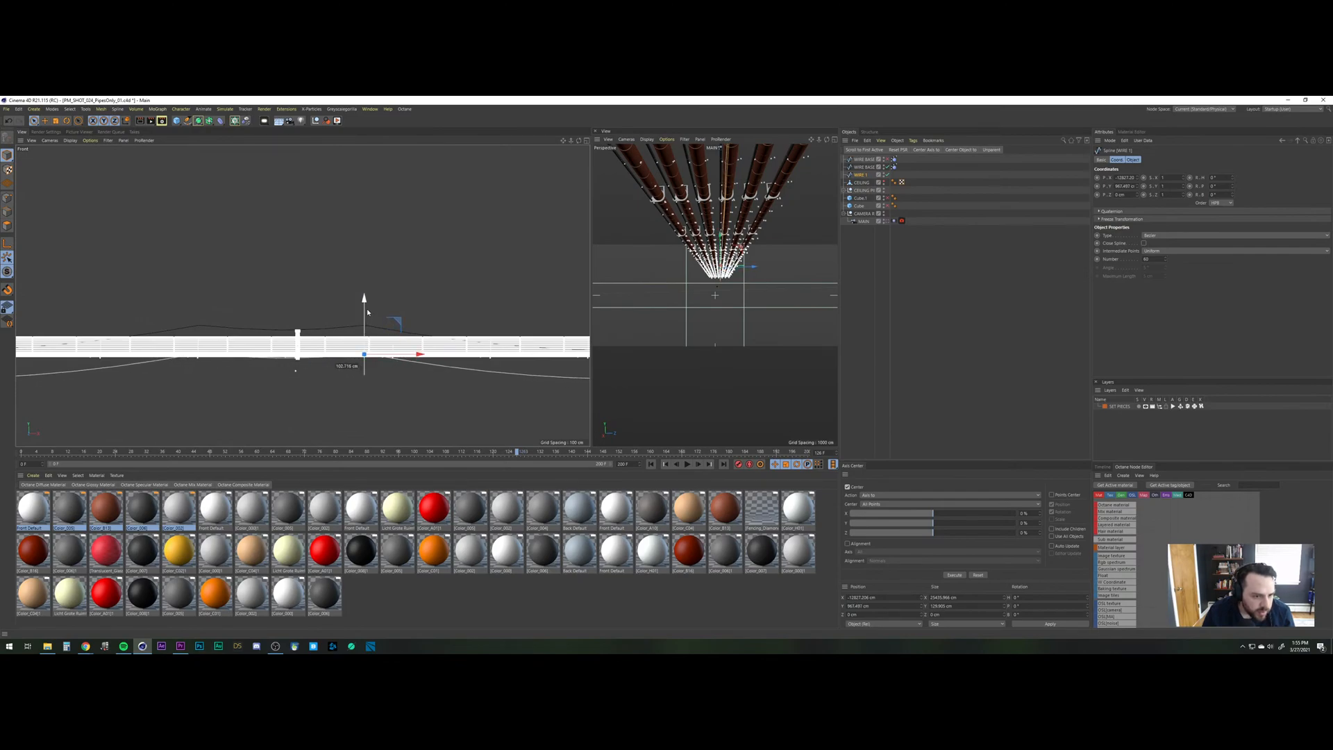
{"action": "middle_click_drag", "start_coordinate": [173, 338], "coordinate": [345, 283], "text": "alt"}
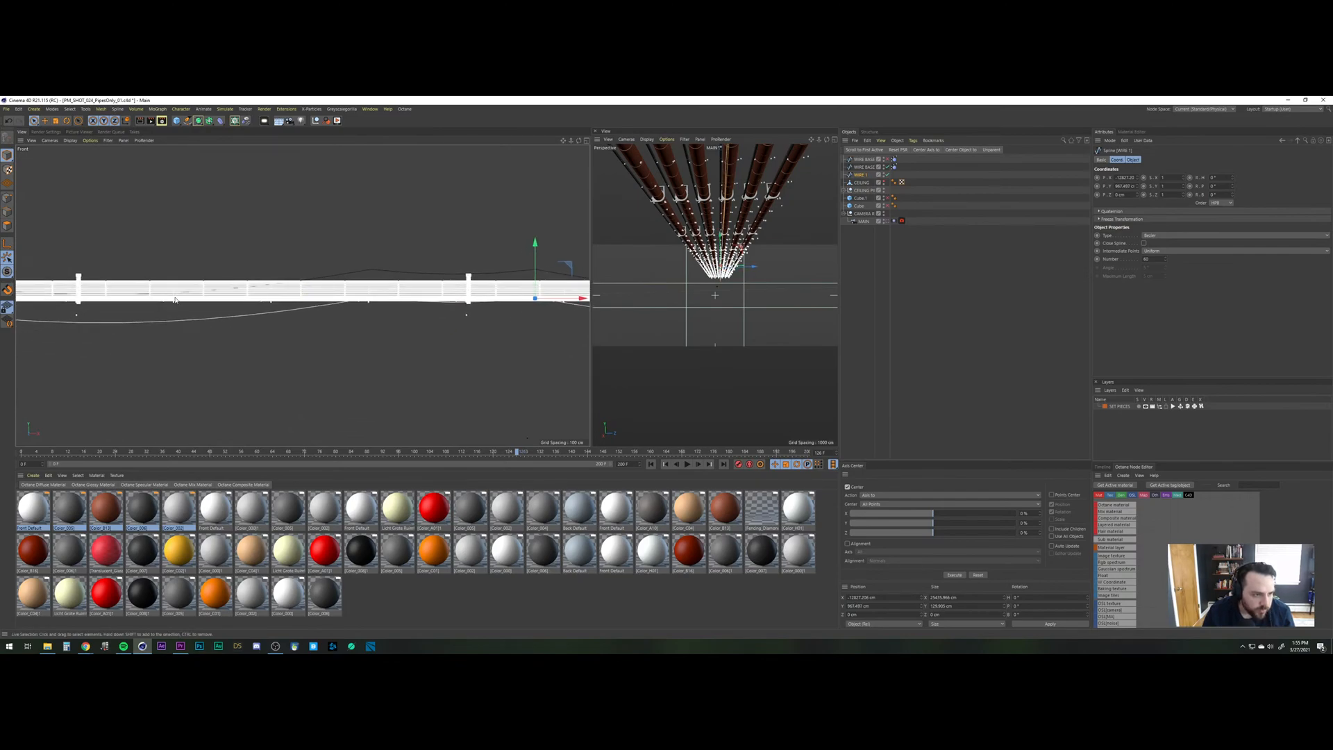
{"action": "right_click_drag", "start_coordinate": [175, 299], "coordinate": [159, 307], "text": "alt"}
{"action": "middle_click_drag", "start_coordinate": [158, 308], "coordinate": [471, 312], "text": "alt"}
{"action": "mouse_move", "coordinate": [263, 296]}
{"action": "right_mouse_down", "text": "alt"}
{"action": "mouse_move", "coordinate": [302, 301]}
{"action": "mouse_move", "coordinate": [262, 312]}
{"action": "right_mouse_up", "text": "alt"}
{"action": "middle_click_drag", "start_coordinate": [263, 313], "coordinate": [554, 298], "text": "alt"}
{"action": "middle_click_drag", "start_coordinate": [464, 304], "coordinate": [491, 303], "text": "alt"}
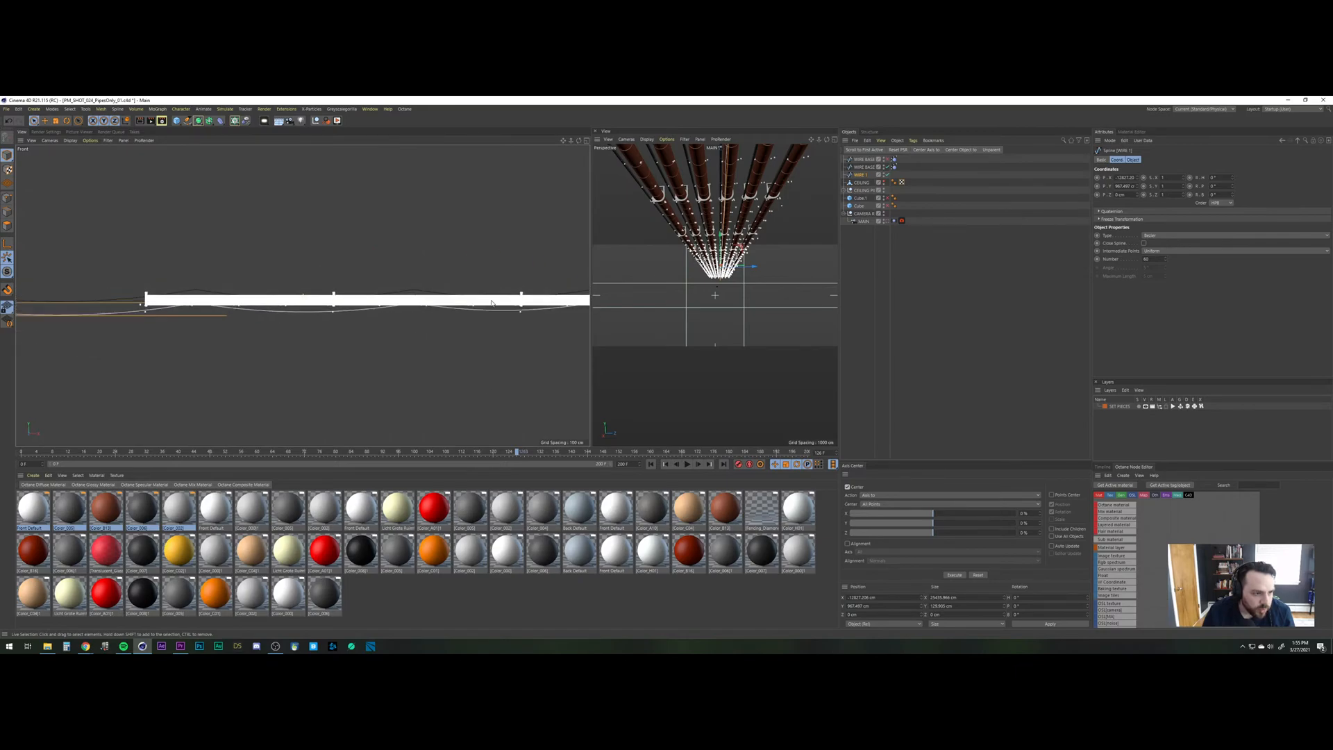
{"action": "right_click_drag", "start_coordinate": [492, 303], "coordinate": [425, 314], "text": "alt"}
{"action": "middle_click_drag", "start_coordinate": [419, 273], "coordinate": [274, 300], "text": "alt"}
{"action": "right_click_drag", "start_coordinate": [453, 319], "coordinate": [501, 306], "text": "alt"}
{"action": "middle_click_drag", "start_coordinate": [471, 346], "coordinate": [321, 325], "text": "alt"}
{"action": "middle_click_drag", "start_coordinate": [490, 331], "coordinate": [468, 316], "text": "alt"}
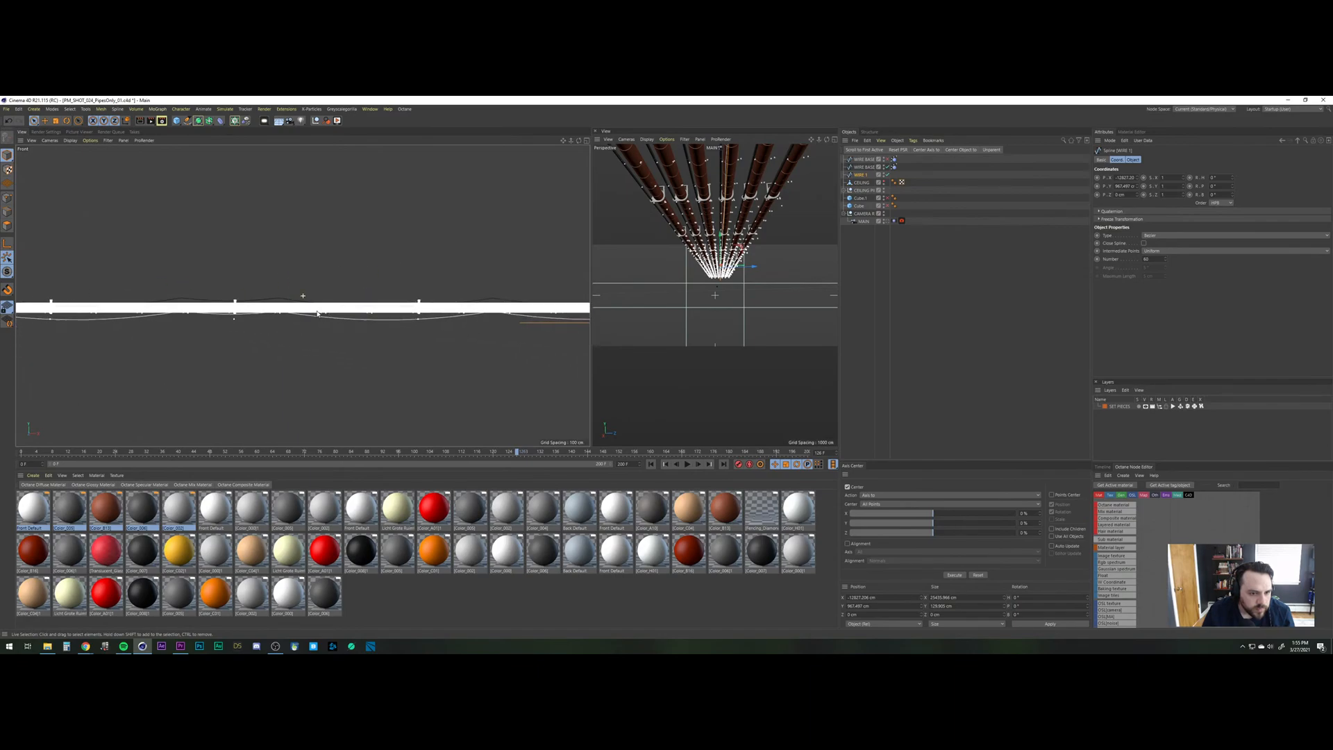
Return to the Perspective view, add a Sweep generator and make WIRE 1 its child.
{"action": "left_click", "coordinate": [586, 142]}
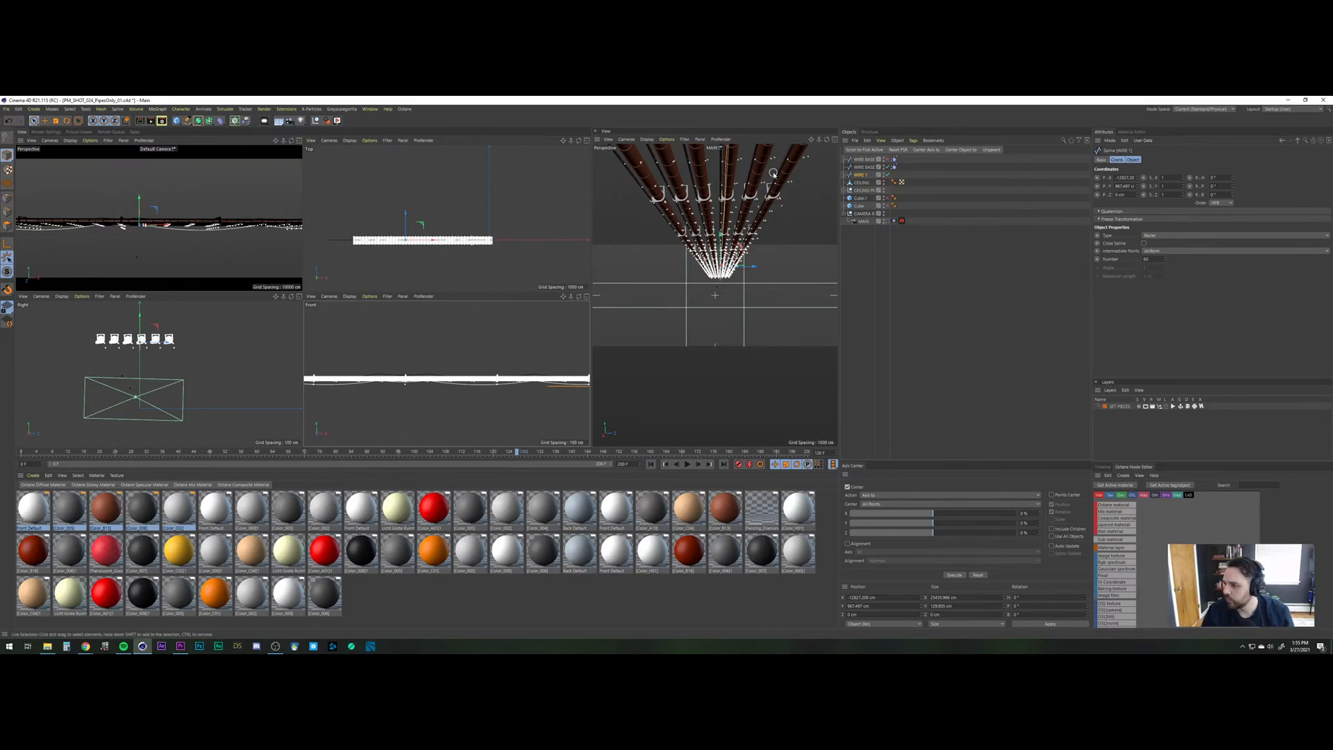
{"action": "left_click", "coordinate": [299, 142]}
{"action": "mouse_move", "coordinate": [410, 305]}
{"action": "left_mouse_down", "text": "alt"}
{"action": "mouse_move", "coordinate": [295, 333]}
{"action": "mouse_move", "coordinate": [301, 294]}
{"action": "mouse_move", "coordinate": [407, 287]}
{"action": "mouse_move", "coordinate": [392, 286]}
{"action": "left_mouse_up", "text": "alt"}
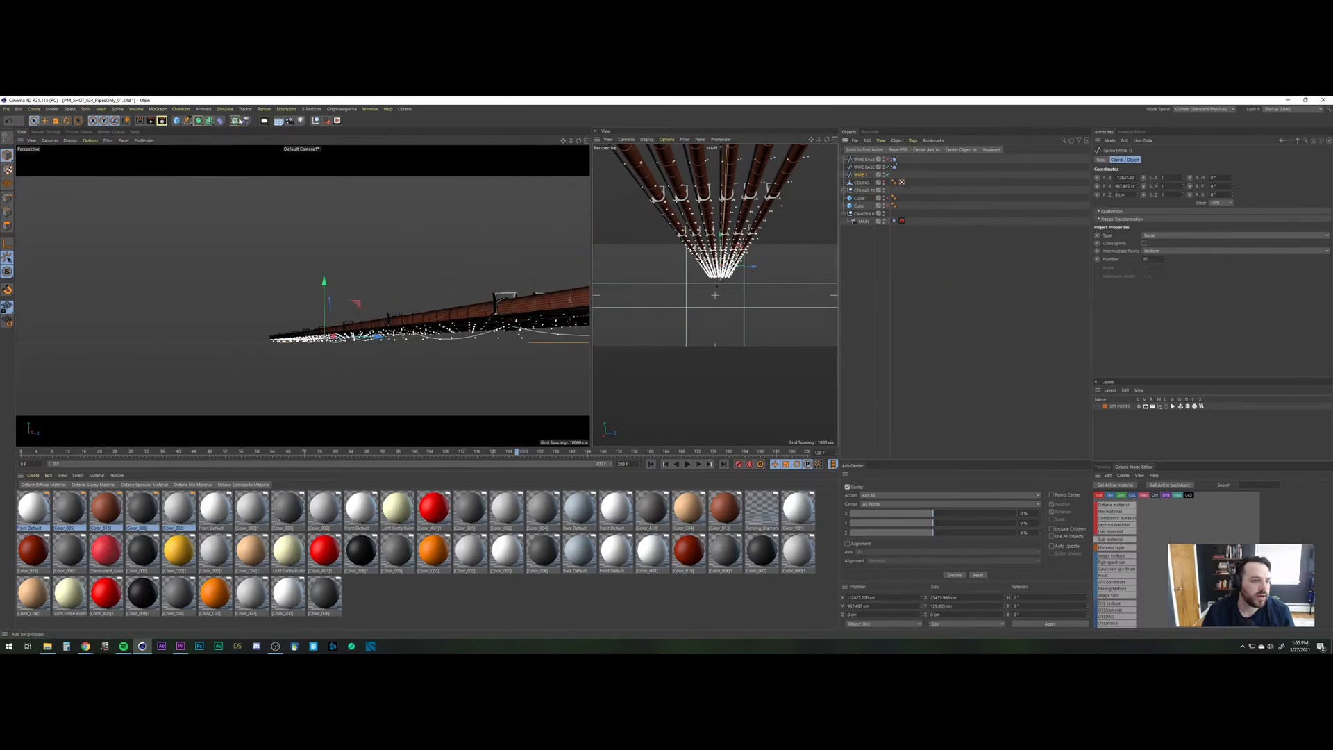
{"action": "left_click", "coordinate": [209, 122]}
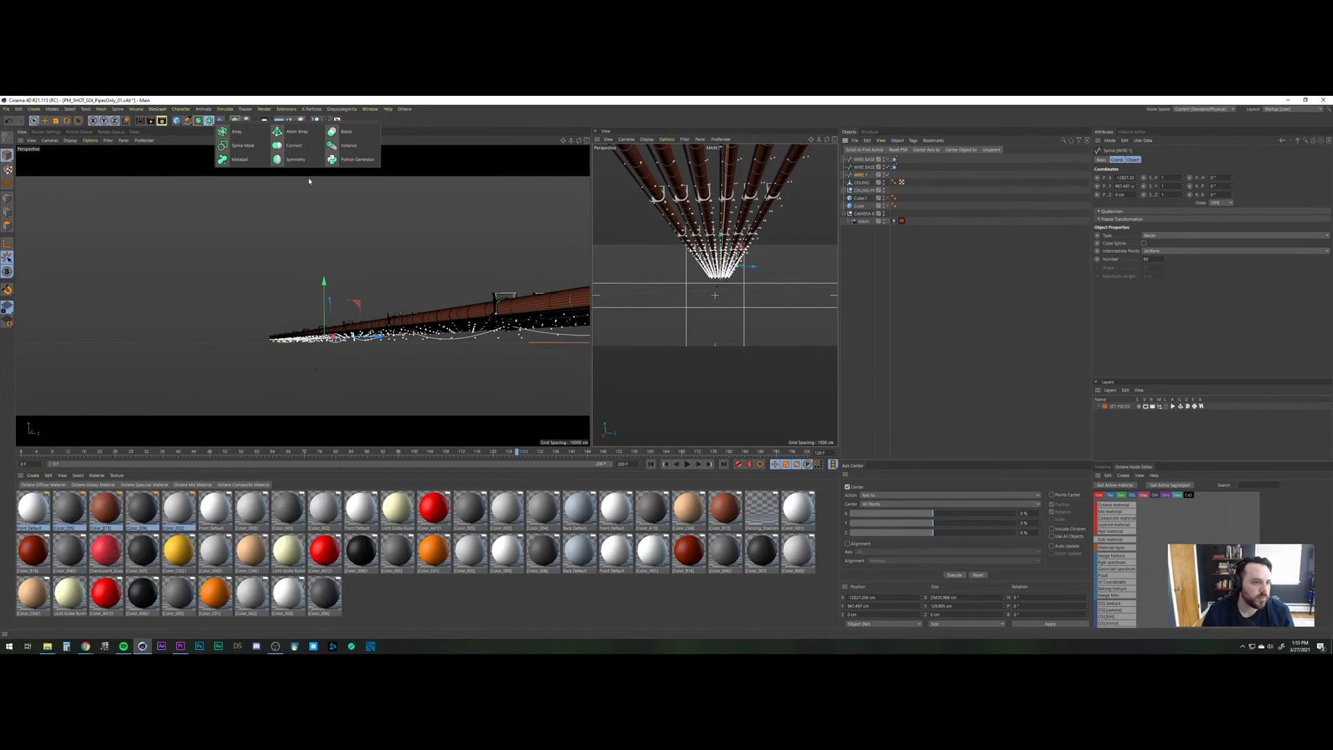
{"action": "left_click", "coordinate": [198, 121]}
{"action": "left_click", "coordinate": [222, 159]}
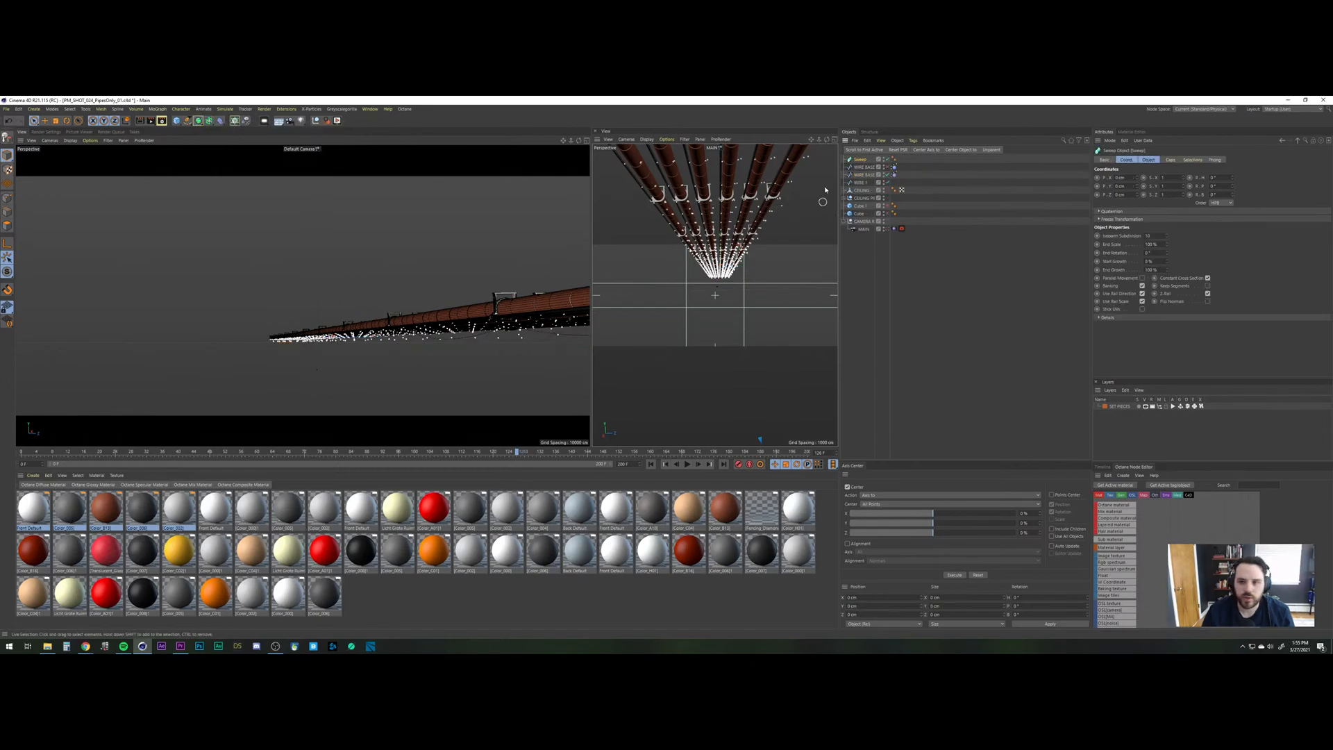
{"action": "left_click_drag", "start_coordinate": [862, 161], "coordinate": [862, 160]}
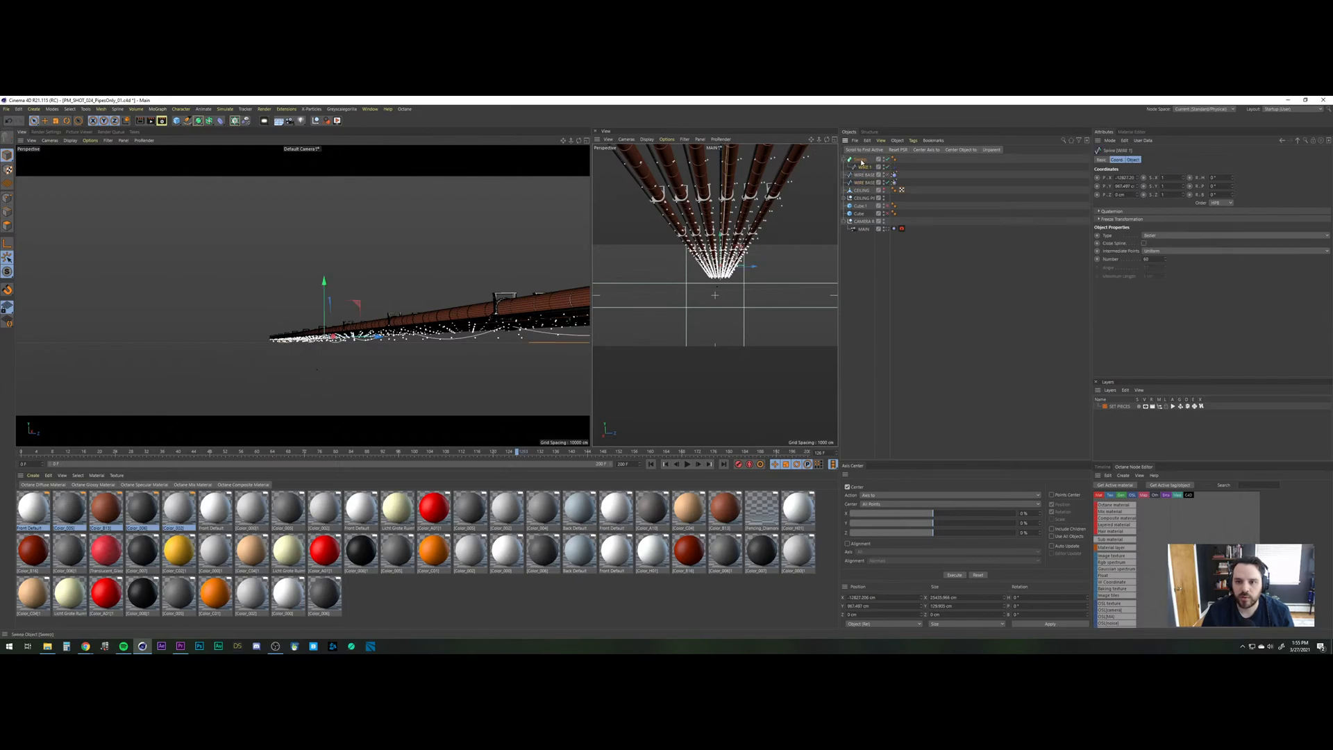
Rename the Sweep generator SWEEP WIRE 1.
{"action": "type", "text": "REF WIRE"}
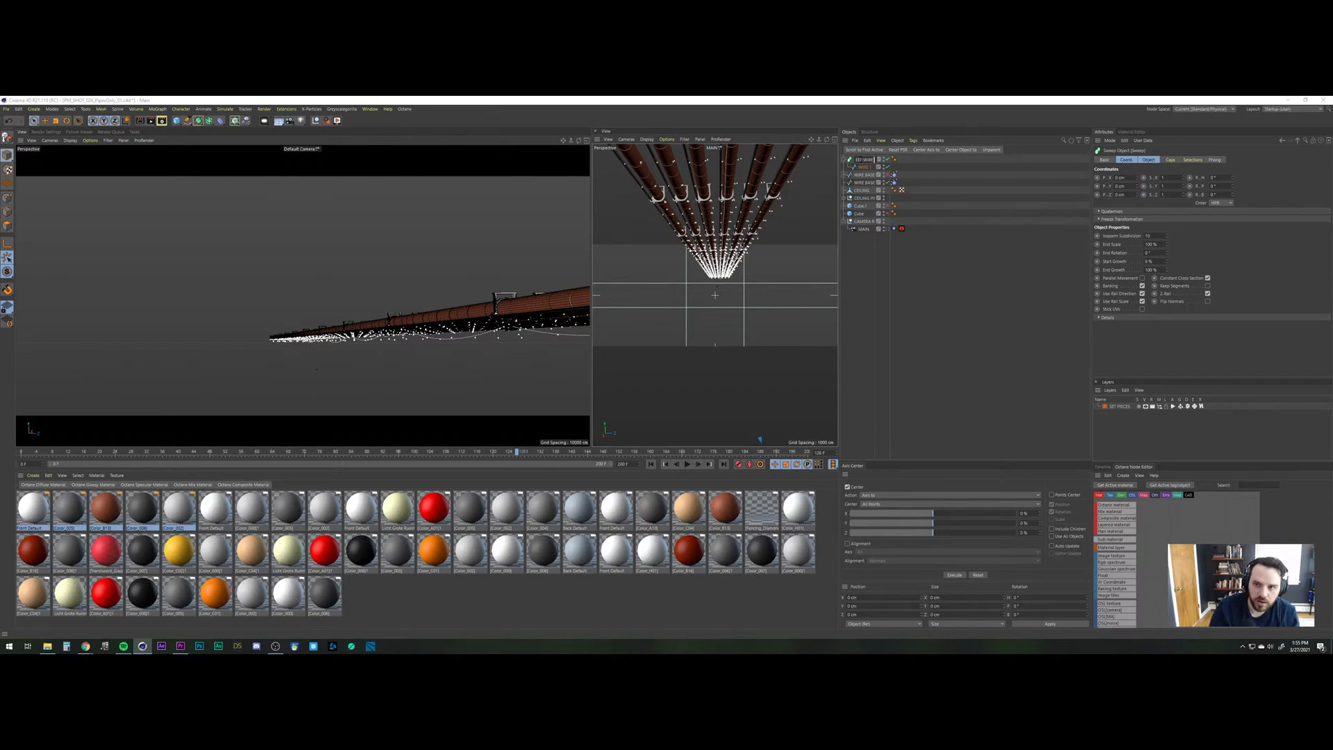
{"action": "type", "text": " 1"}
{"action": "key", "text": "Return"}
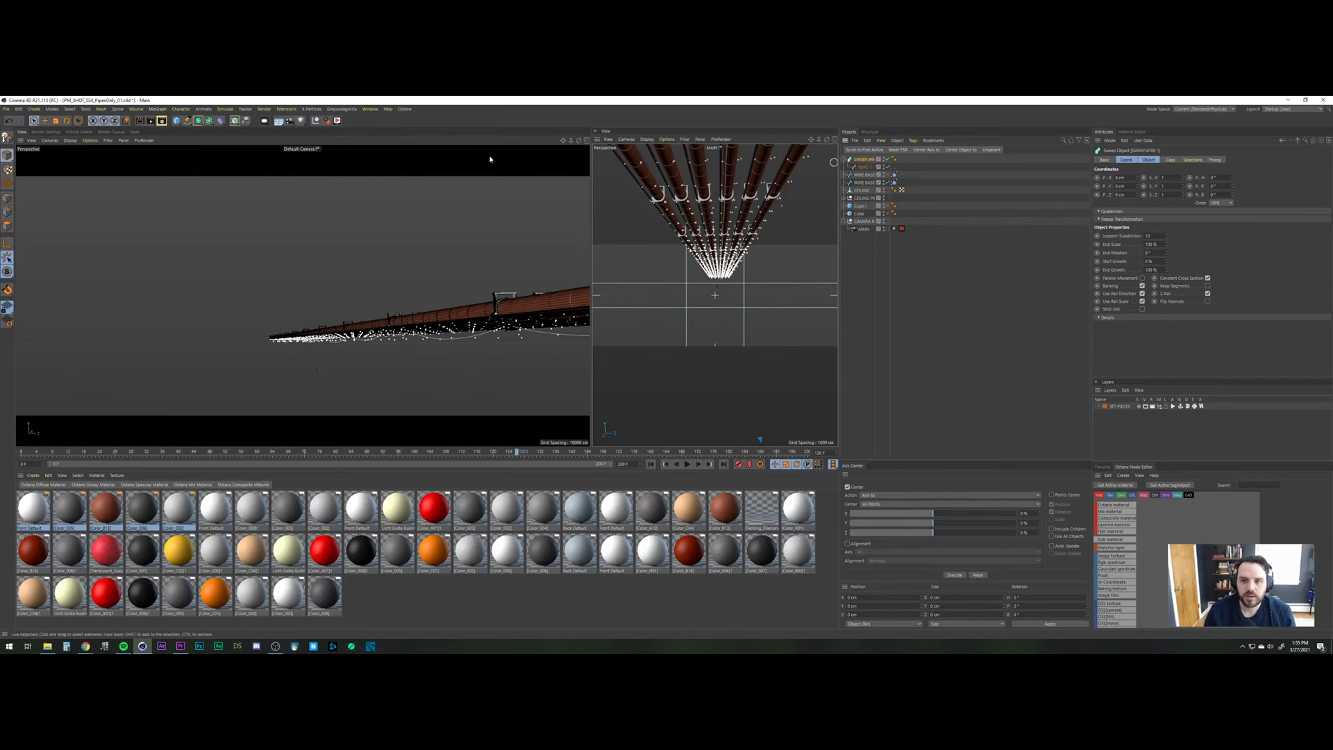
Add a Circle spline as the profile inside SWEEP WIRE 1 and set its radius to 4 cm.
{"action": "left_click", "coordinate": [185, 121]}
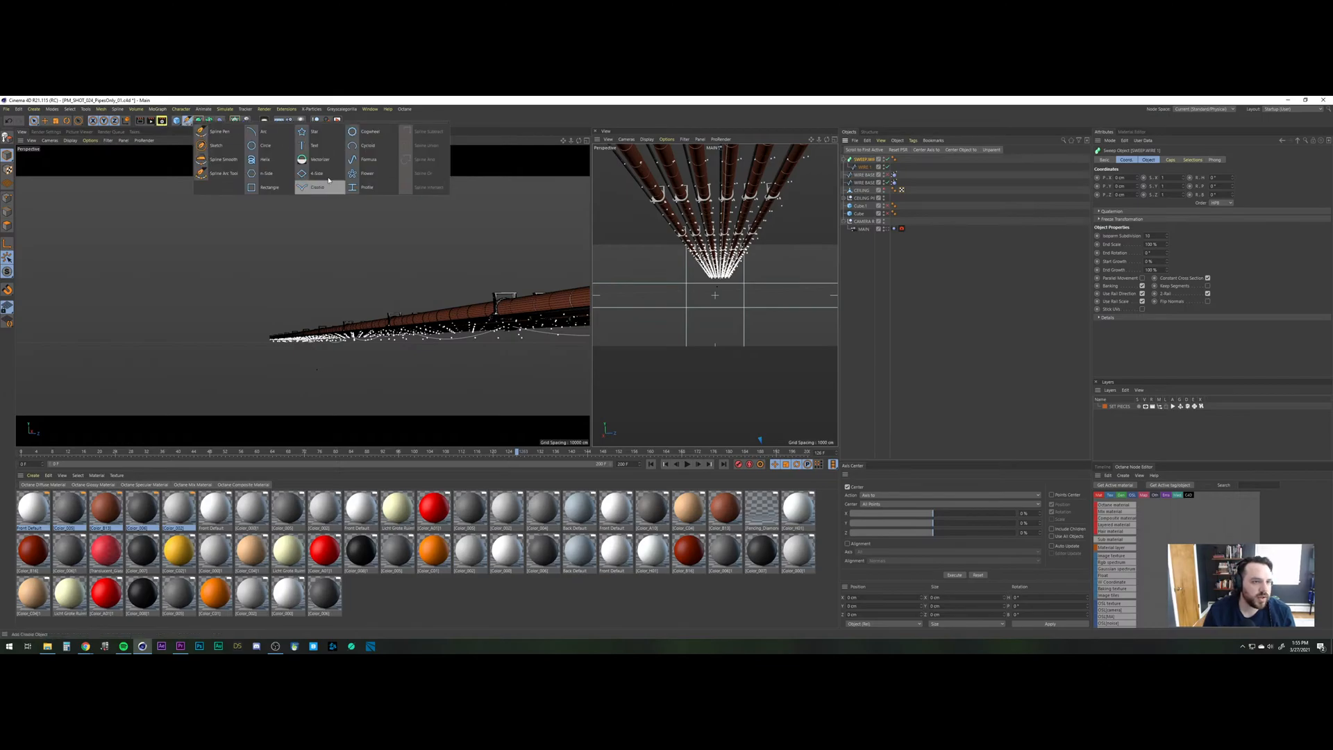
{"action": "left_click", "coordinate": [267, 145]}
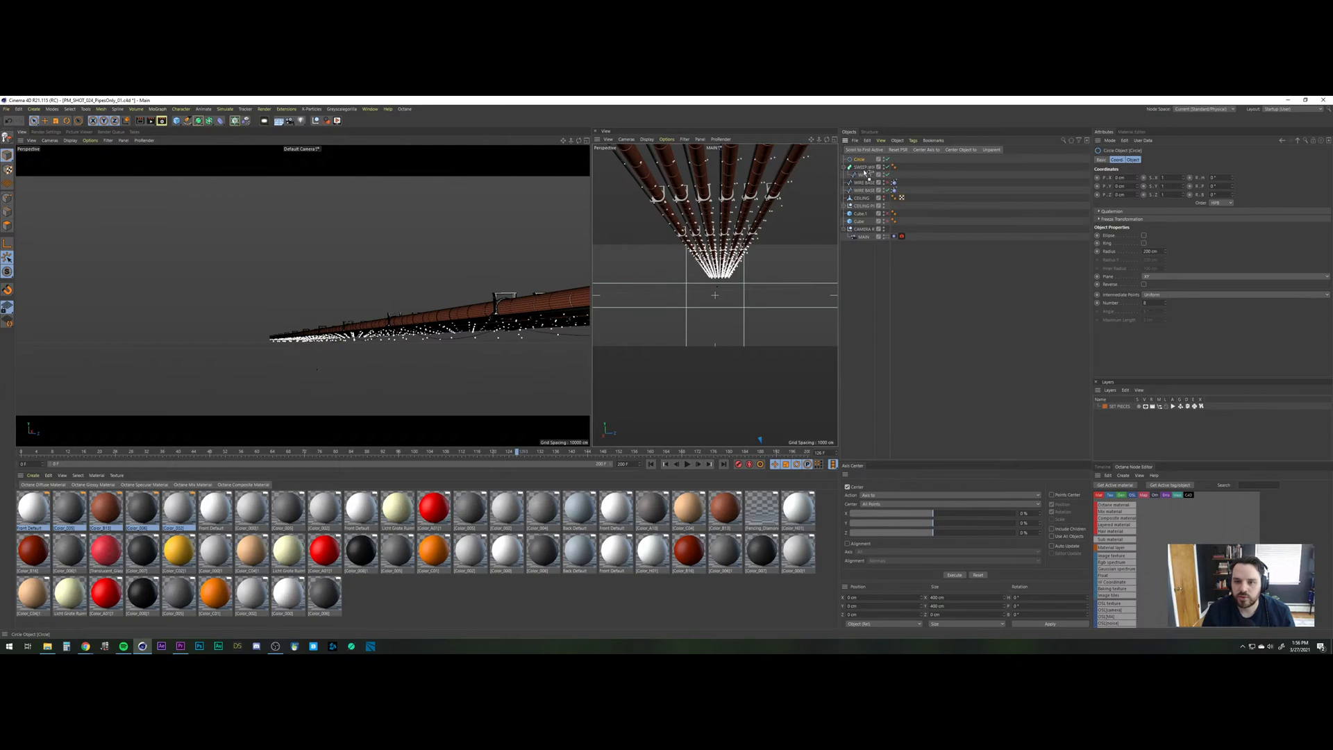
{"action": "left_click", "coordinate": [886, 190]}
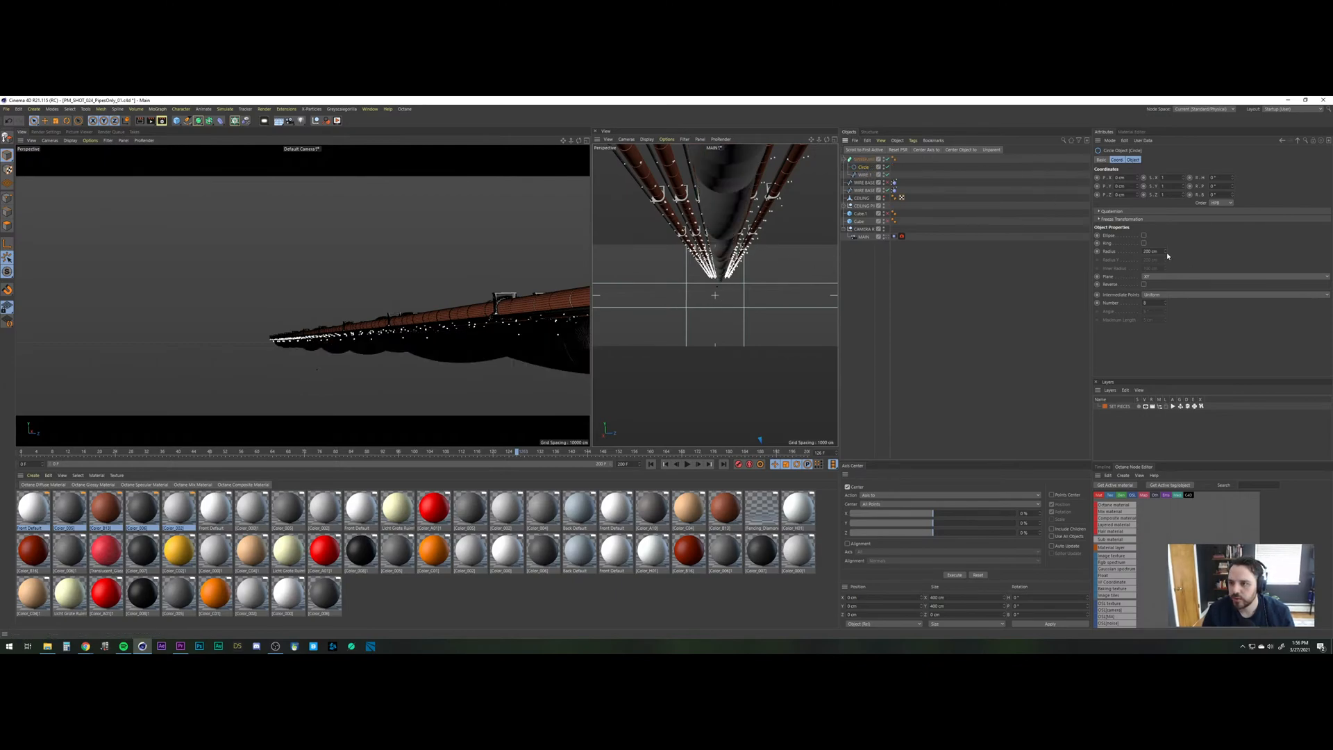
{"action": "left_click_drag", "start_coordinate": [1165, 251], "coordinate": [1165, 387]}
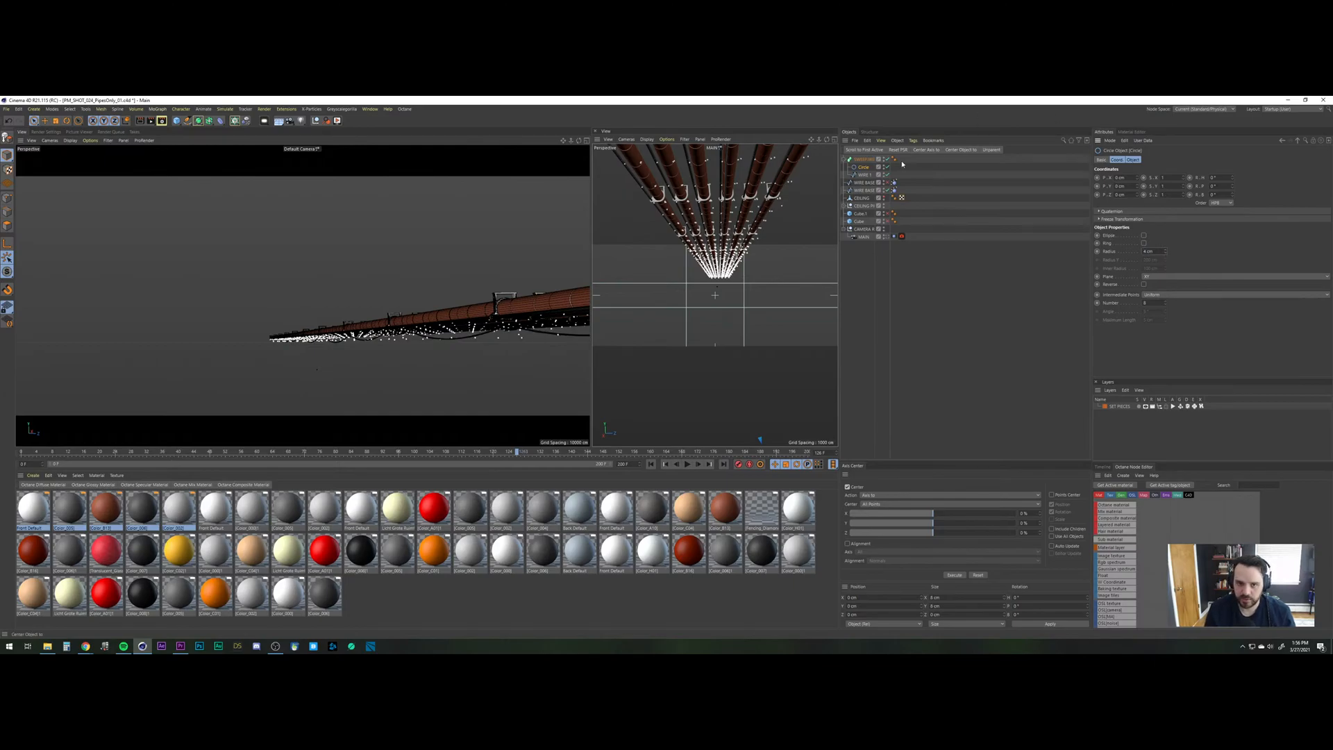
Inspect the swept wire's thickness and placement among the pipes from close below, and select SWEEP WIRE 1.
{"action": "scroll", "coordinate": [561, 301], "scroll_direction": "up", "scroll_amount": 5}
{"action": "middle_click_drag", "start_coordinate": [561, 301], "coordinate": [453, 255], "text": "alt"}
{"action": "middle_click_drag", "start_coordinate": [553, 271], "coordinate": [508, 250], "text": "alt"}
{"action": "left_click_drag", "start_coordinate": [482, 291], "coordinate": [626, 244], "text": "alt"}
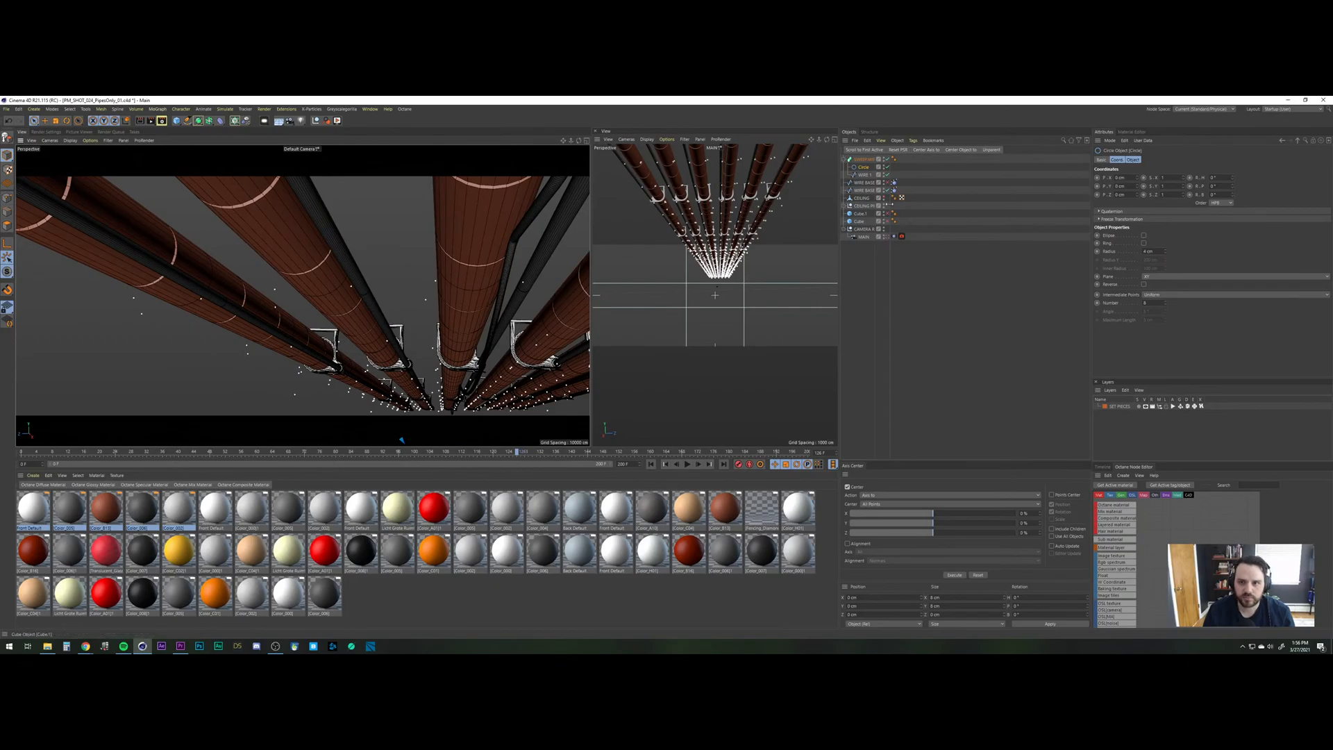
{"action": "left_click", "coordinate": [864, 160]}
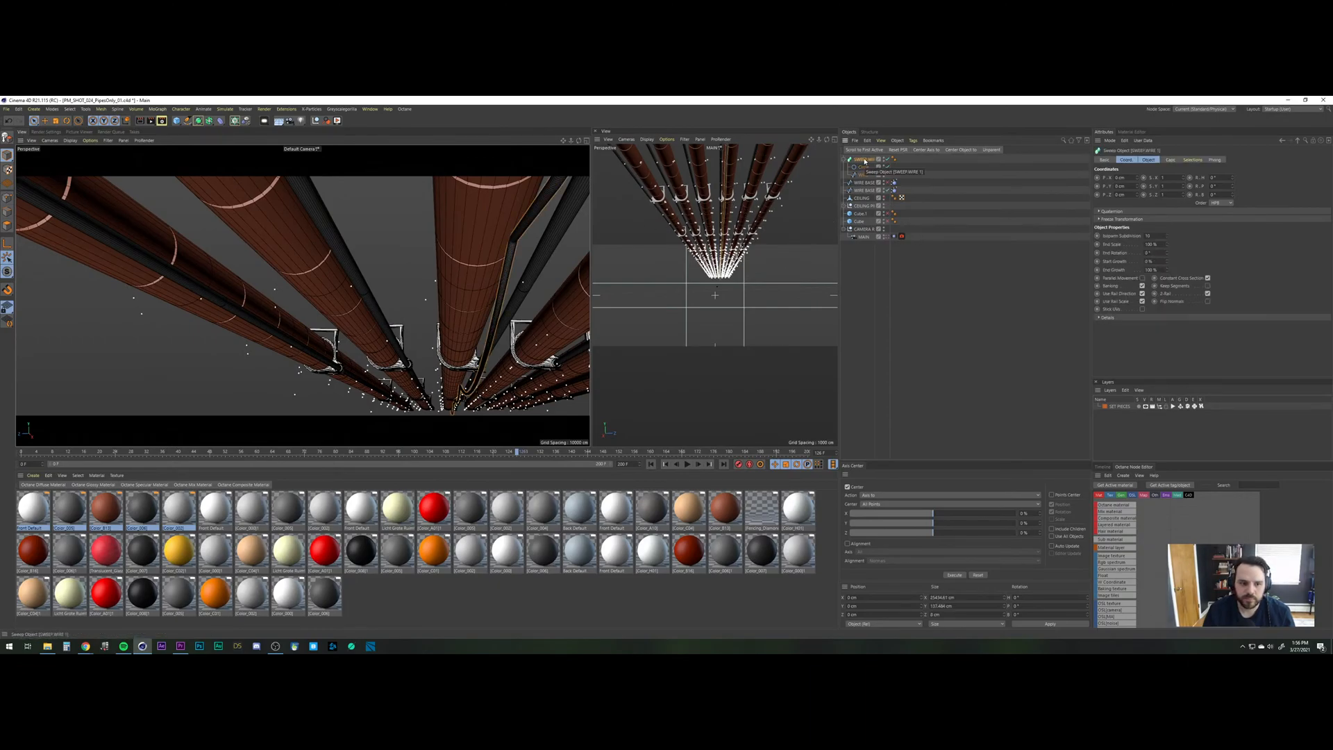
Move the WIRE 1 spline sideways along Z so the cable hangs between the pipes, and deselect it.
{"action": "left_click", "coordinate": [863, 175]}
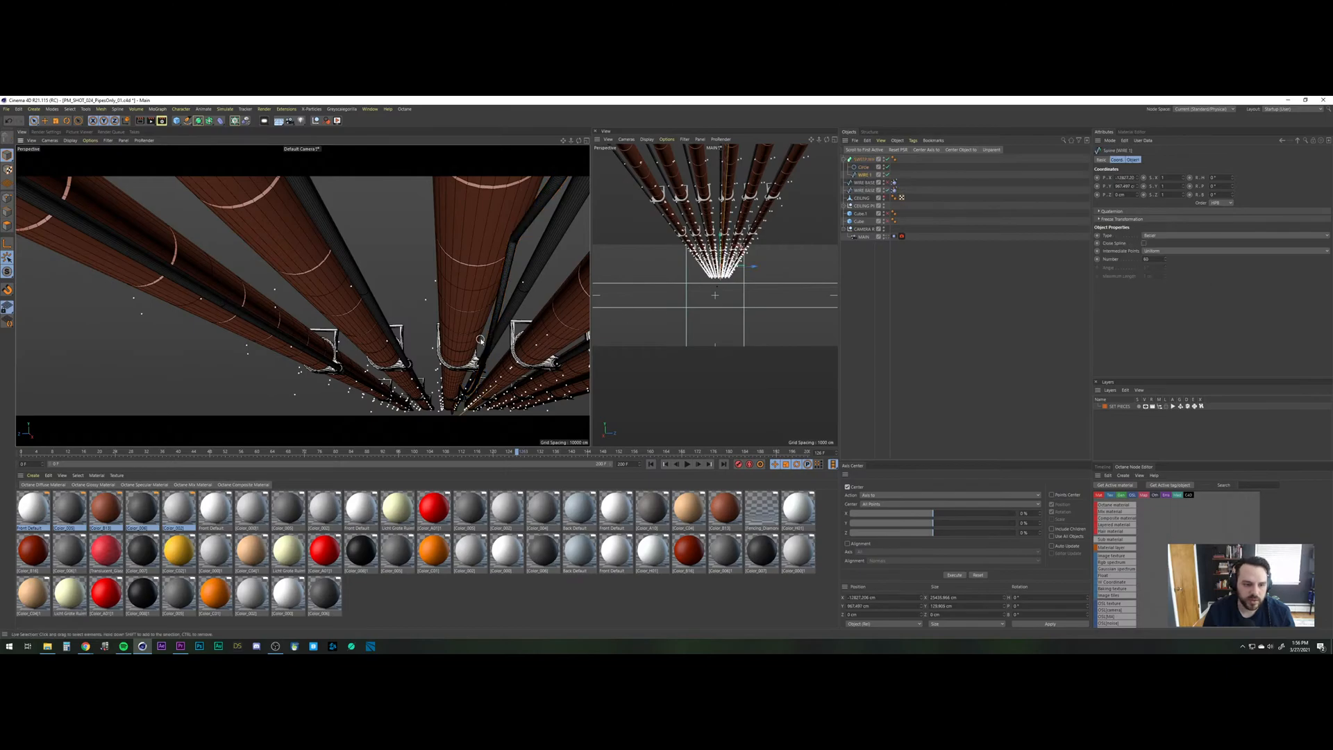
{"action": "left_click_drag", "start_coordinate": [481, 340], "coordinate": [441, 350], "text": "alt"}
{"action": "right_click_drag", "start_coordinate": [447, 341], "coordinate": [410, 441], "text": "alt"}
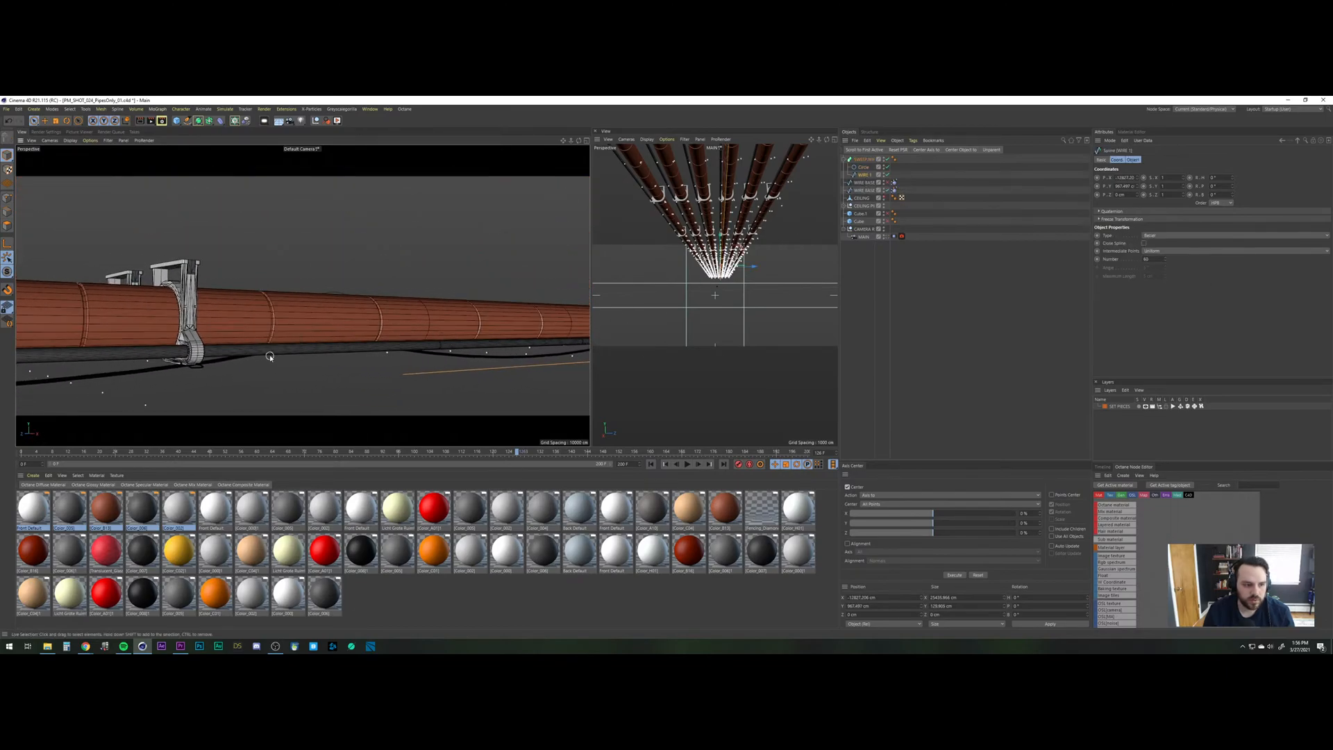
{"action": "mouse_move", "coordinate": [270, 357]}
{"action": "left_mouse_down", "text": "alt"}
{"action": "mouse_move", "coordinate": [270, 332]}
{"action": "mouse_move", "coordinate": [286, 361]}
{"action": "left_mouse_up", "text": "alt"}
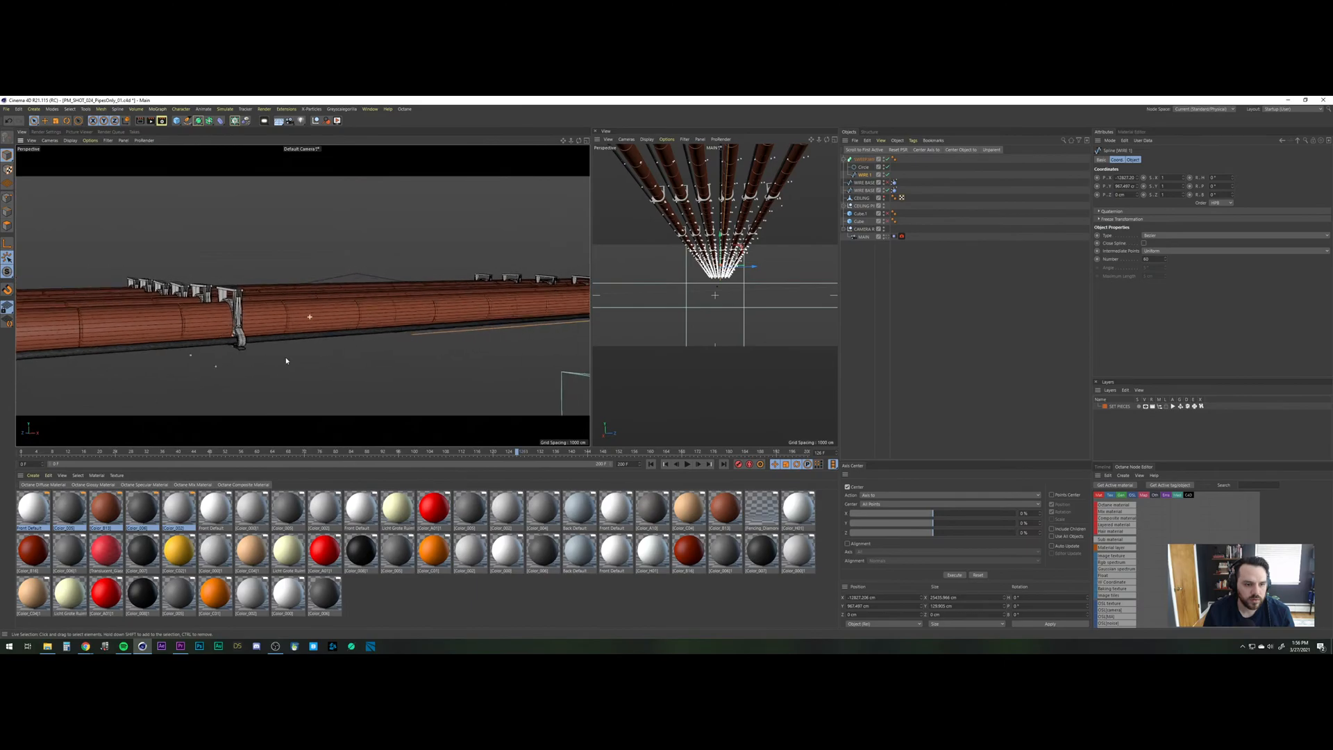
{"action": "right_click_drag", "start_coordinate": [286, 361], "coordinate": [202, 442], "text": "alt"}
{"action": "left_click_drag", "start_coordinate": [334, 315], "coordinate": [224, 354], "text": "alt"}
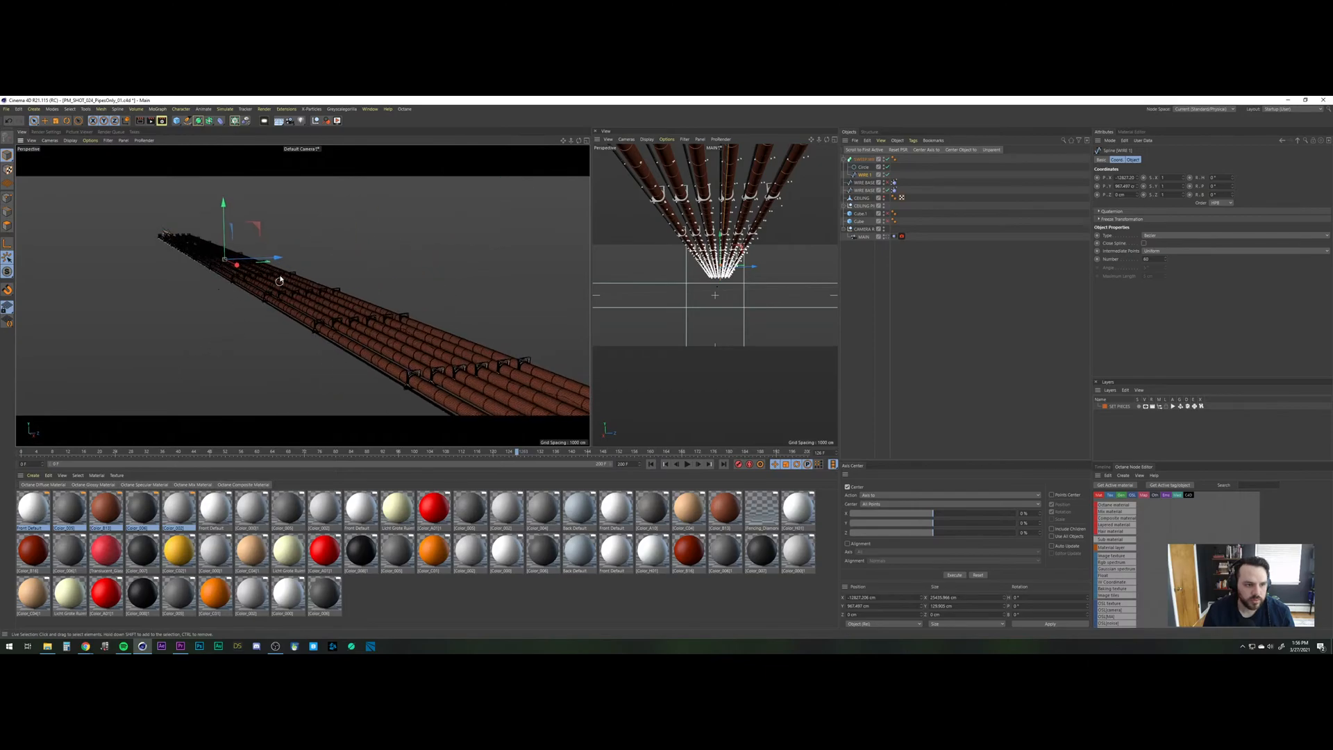
{"action": "right_click_drag", "start_coordinate": [224, 259], "coordinate": [286, 161], "text": "alt"}
{"action": "left_click_drag", "start_coordinate": [277, 209], "coordinate": [221, 319], "text": "alt"}
{"action": "right_click_drag", "start_coordinate": [221, 319], "coordinate": [263, 224], "text": "alt"}
{"action": "mouse_move", "coordinate": [247, 277]}
{"action": "left_mouse_down", "text": "alt"}
{"action": "mouse_move", "coordinate": [226, 326]}
{"action": "mouse_move", "coordinate": [272, 264]}
{"action": "mouse_move", "coordinate": [253, 267]}
{"action": "left_mouse_up", "text": "alt"}
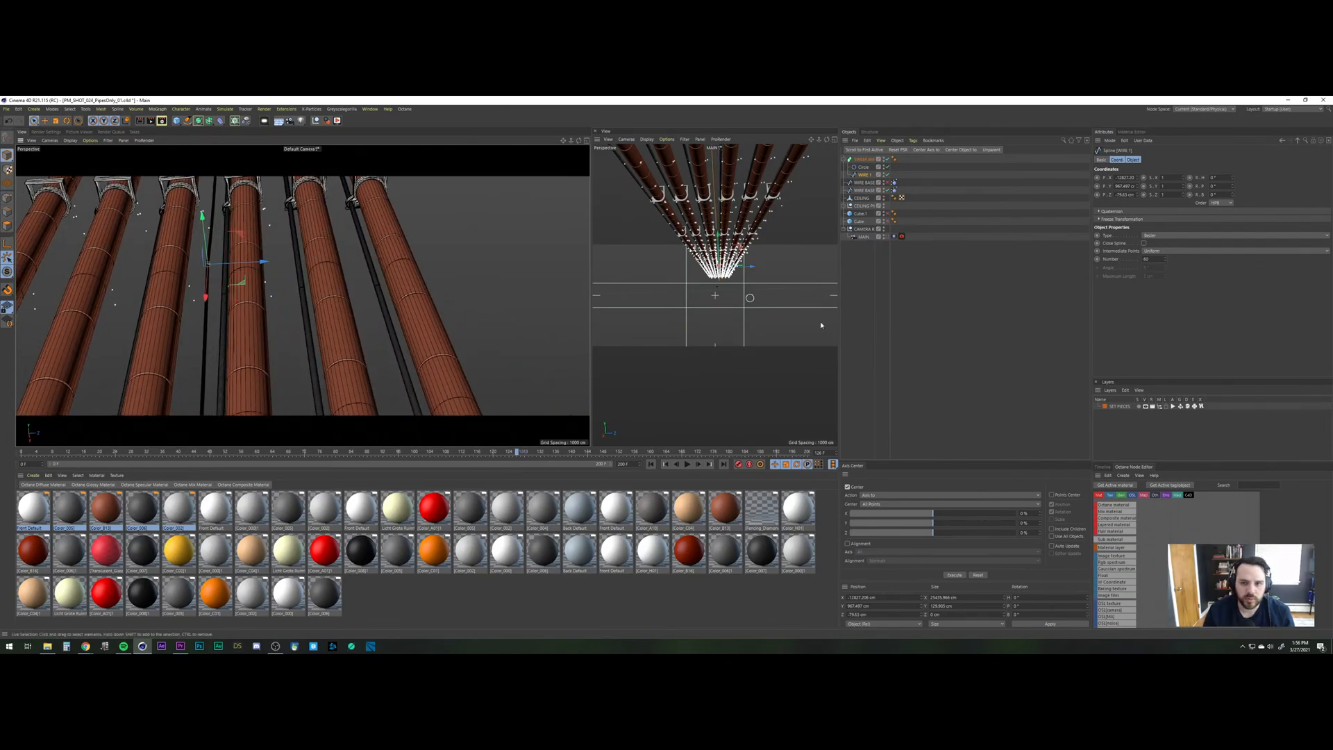
{"action": "left_click", "coordinate": [913, 325]}
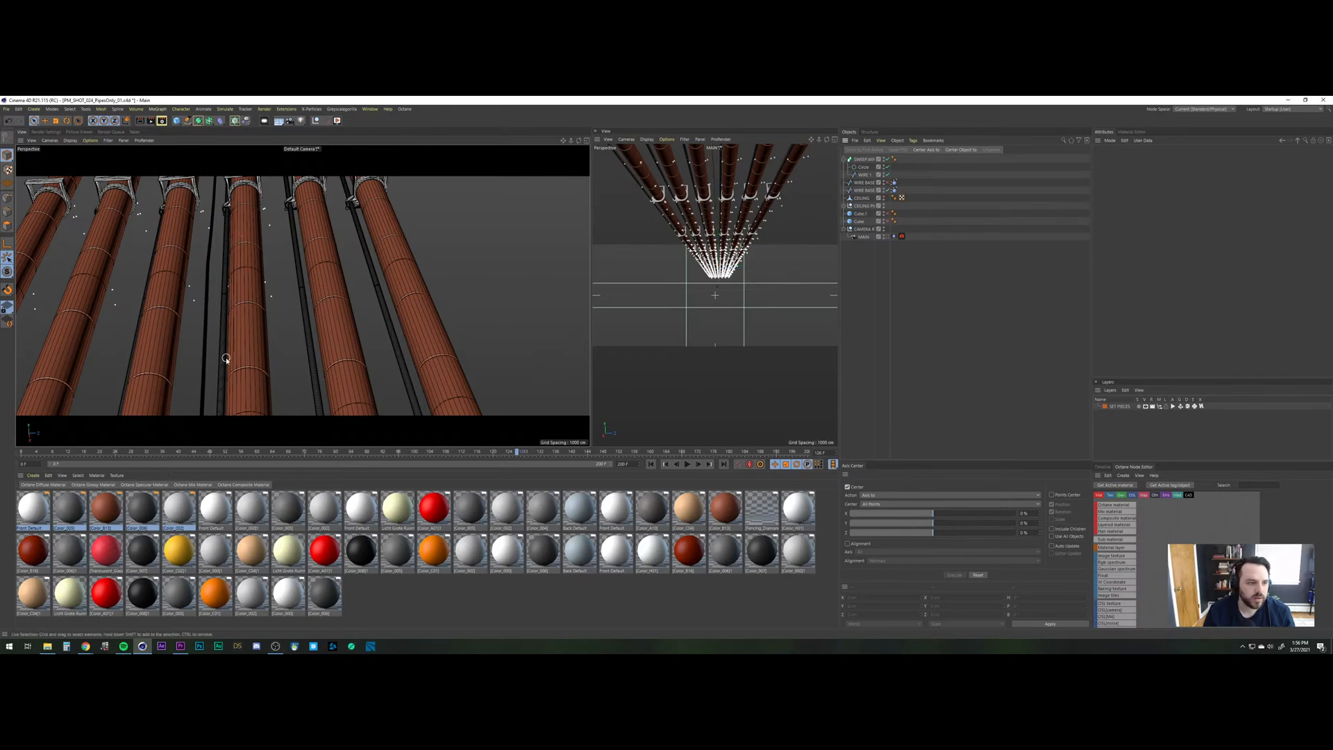
View the wire and pipes from the side and take the WIRE 1 spline out of SWEEP WIRE 1.
{"action": "left_click_drag", "start_coordinate": [226, 361], "coordinate": [256, 294], "text": "alt"}
{"action": "middle_click_drag", "start_coordinate": [275, 386], "coordinate": [213, 306], "text": "alt"}
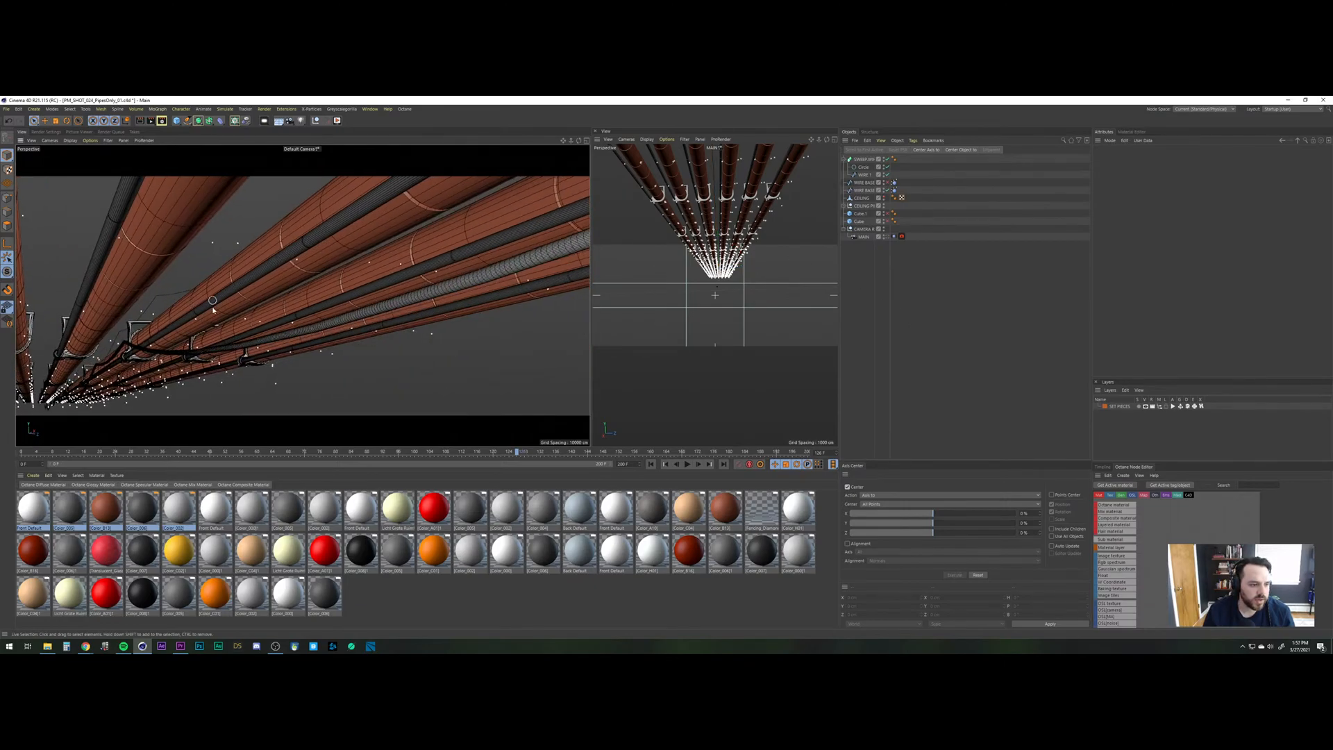
{"action": "right_click_drag", "start_coordinate": [213, 312], "coordinate": [192, 375], "text": "alt"}
{"action": "middle_click_drag", "start_coordinate": [239, 314], "coordinate": [315, 317], "text": "alt"}
{"action": "left_click_drag", "start_coordinate": [316, 317], "coordinate": [378, 306], "text": "alt"}
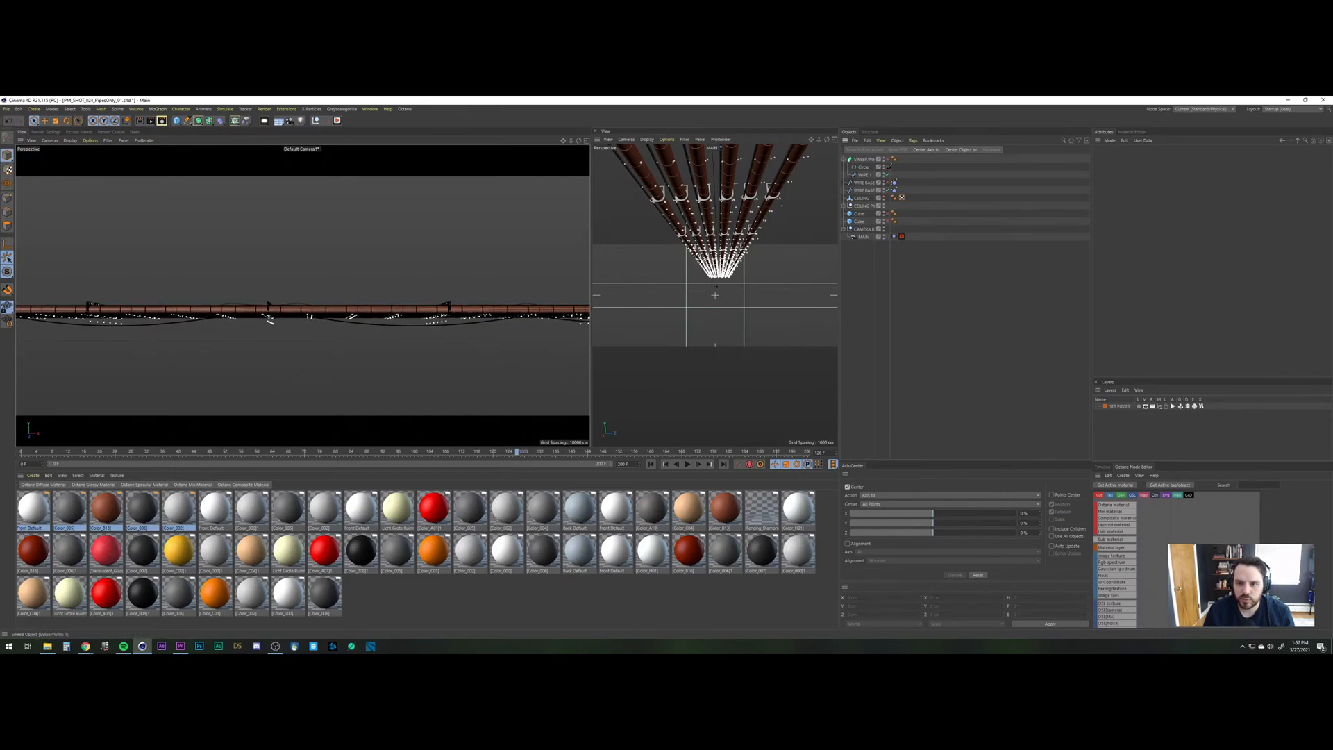
{"action": "left_click", "coordinate": [863, 175]}
{"action": "left_click_drag", "start_coordinate": [865, 159], "coordinate": [863, 158]}
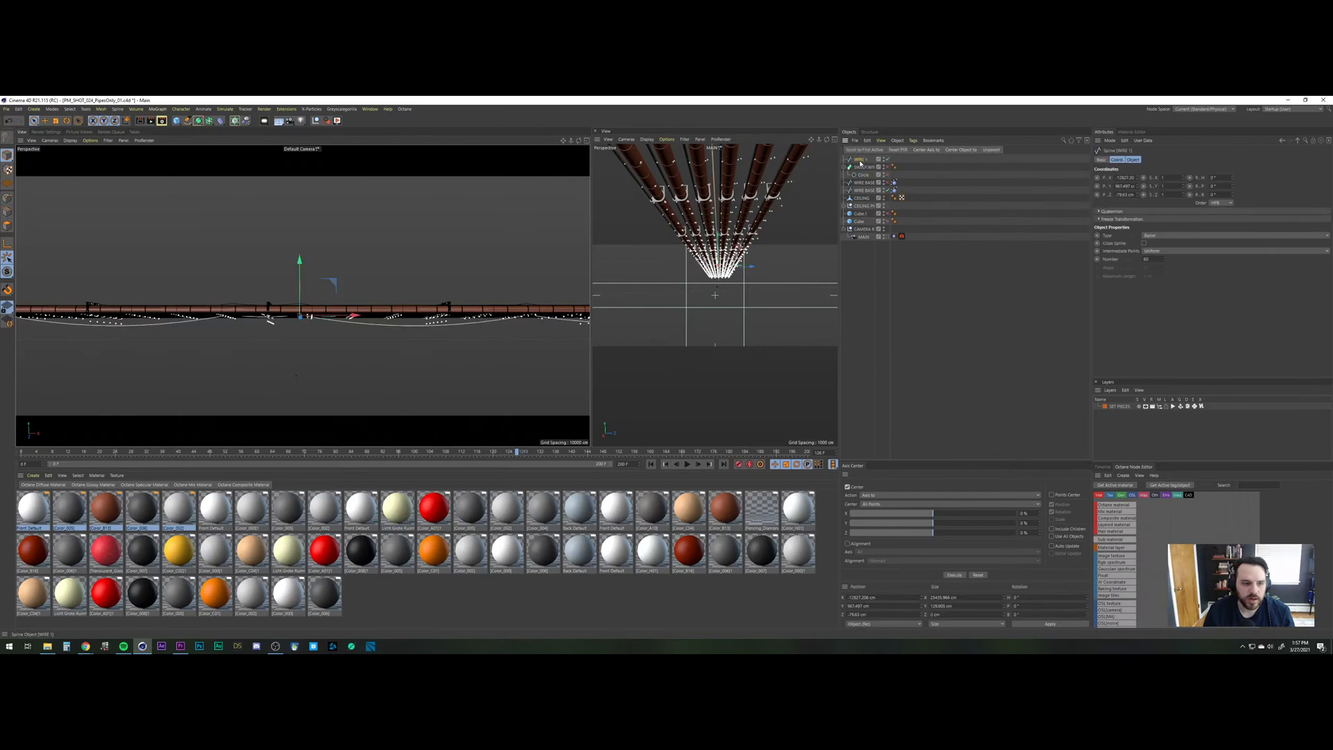
Scale WIRE 1 up vertically for deeper sags and adjust its height so its upper points meet the underside of the pipes.
{"action": "key", "text": "t"}
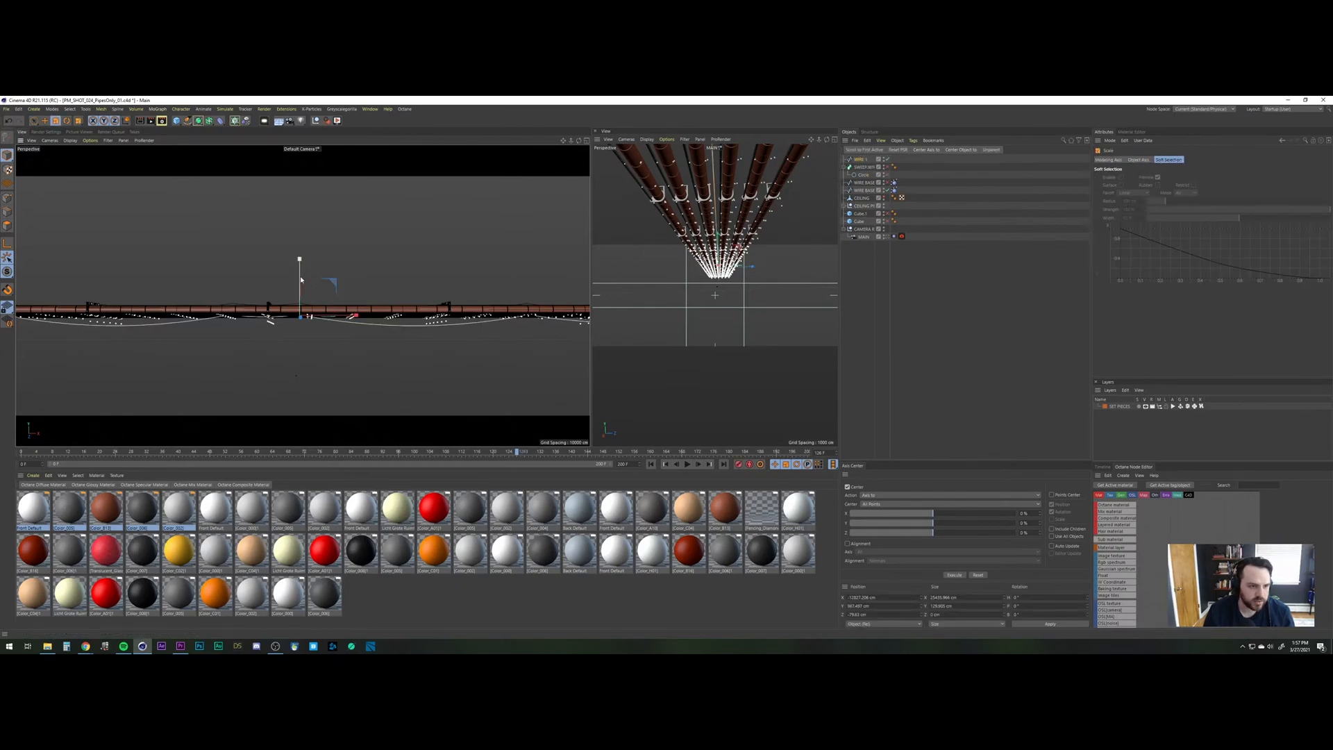
{"action": "left_click_drag", "start_coordinate": [300, 260], "coordinate": [310, 194]}
{"action": "right_click_drag", "start_coordinate": [294, 270], "coordinate": [277, 357], "text": "alt"}
{"action": "key", "text": "e"}
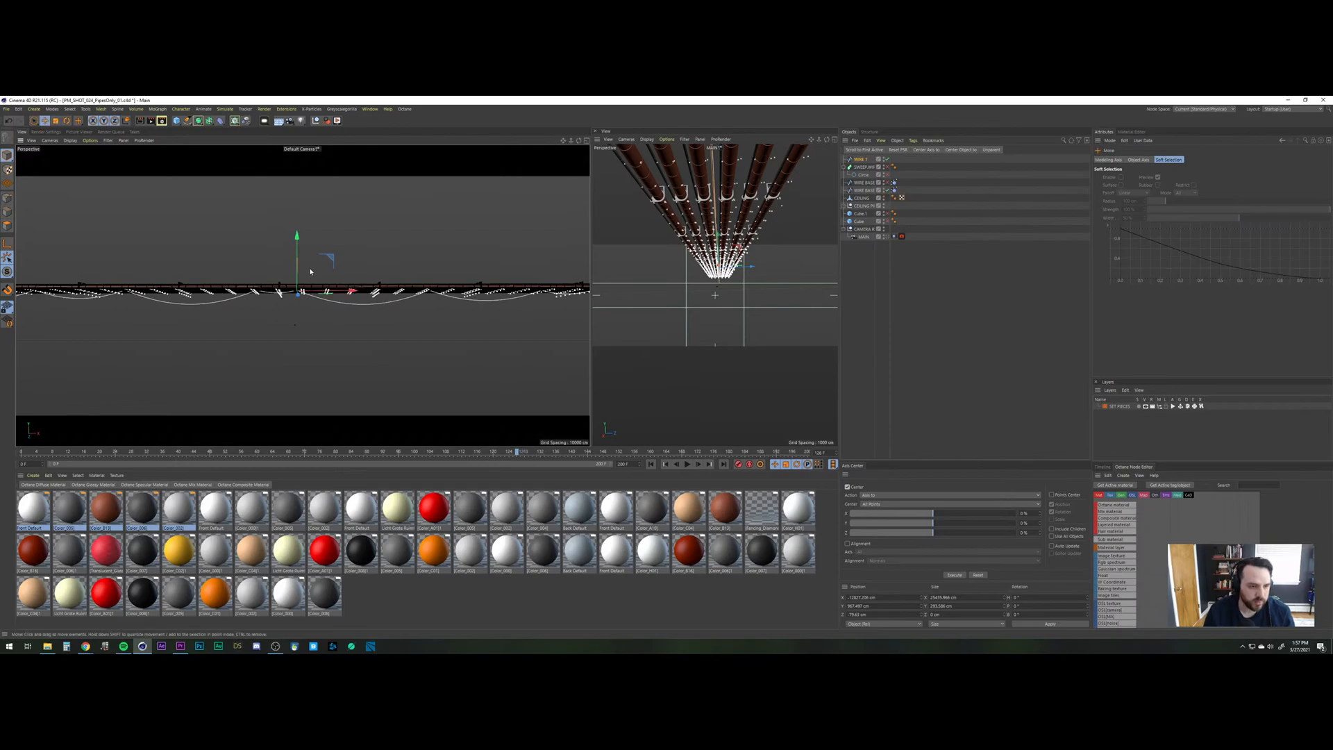
{"action": "left_click_drag", "start_coordinate": [297, 240], "coordinate": [297, 248]}
{"action": "middle_click_drag", "start_coordinate": [298, 331], "coordinate": [302, 286], "text": "alt"}
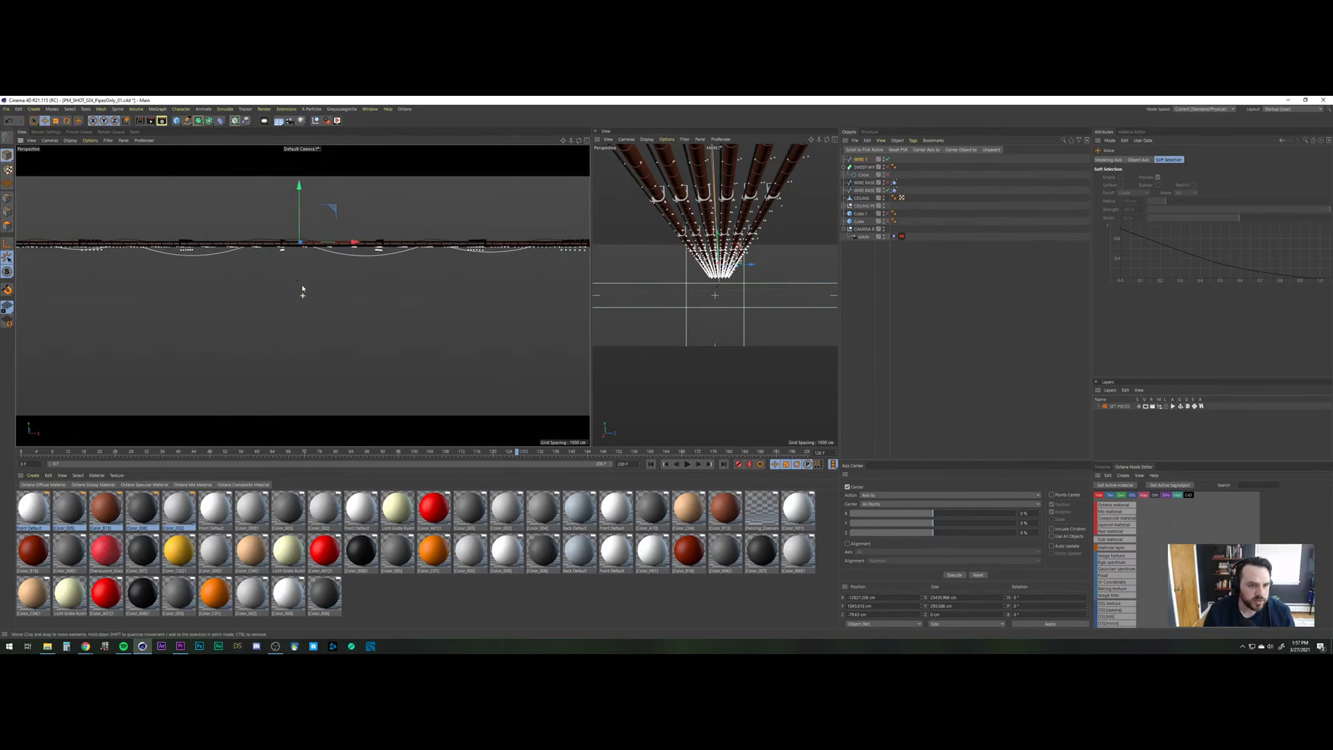
{"action": "left_click_drag", "start_coordinate": [303, 199], "coordinate": [301, 181]}
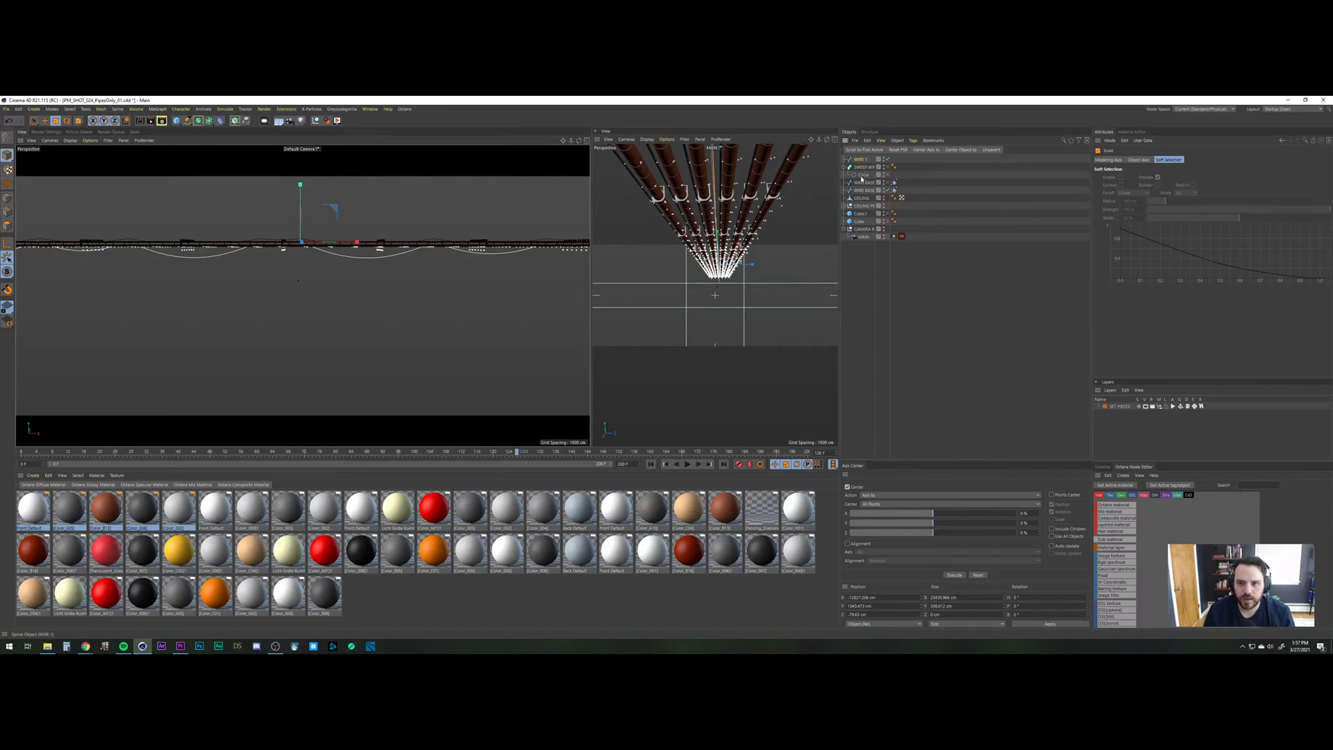
Return WIRE 1 to SWEEP WIRE 1 and scrub the animation back near its start.
{"action": "left_click_drag", "start_coordinate": [862, 178], "coordinate": [864, 178]}
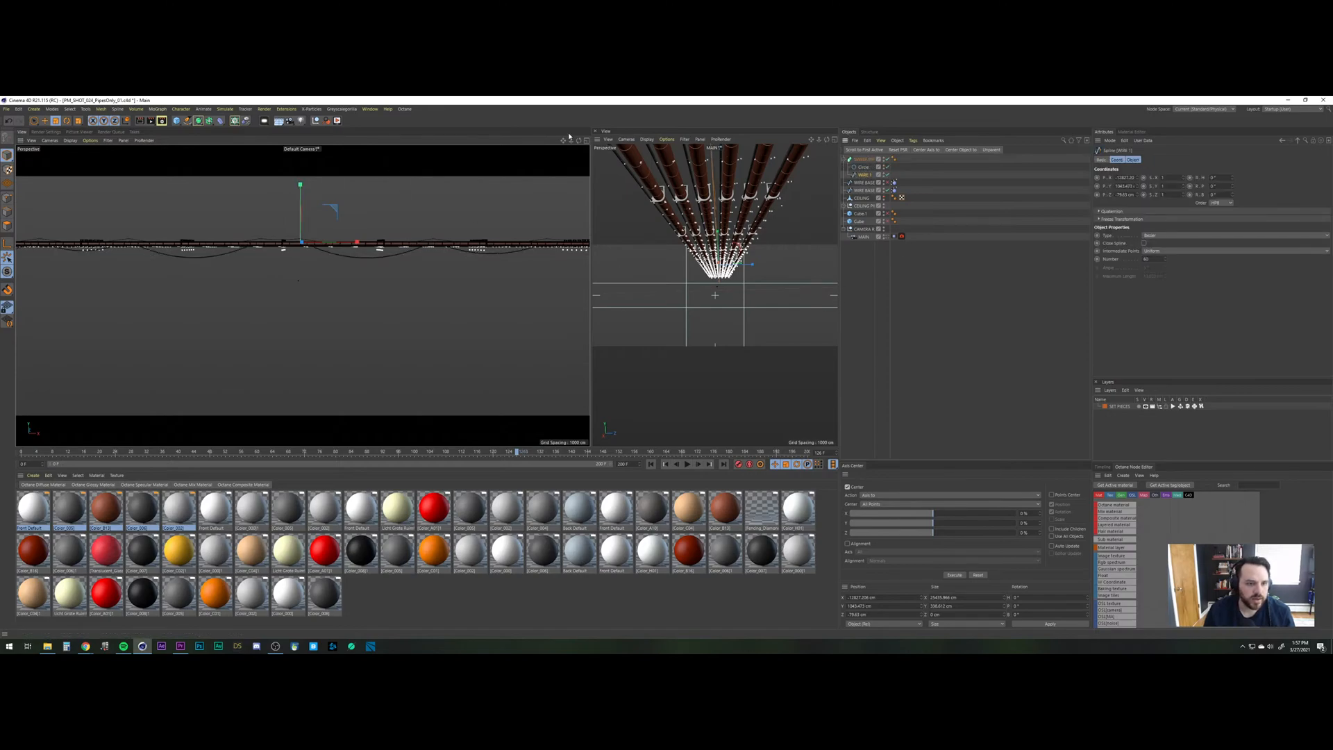
{"action": "left_click", "coordinate": [957, 336]}
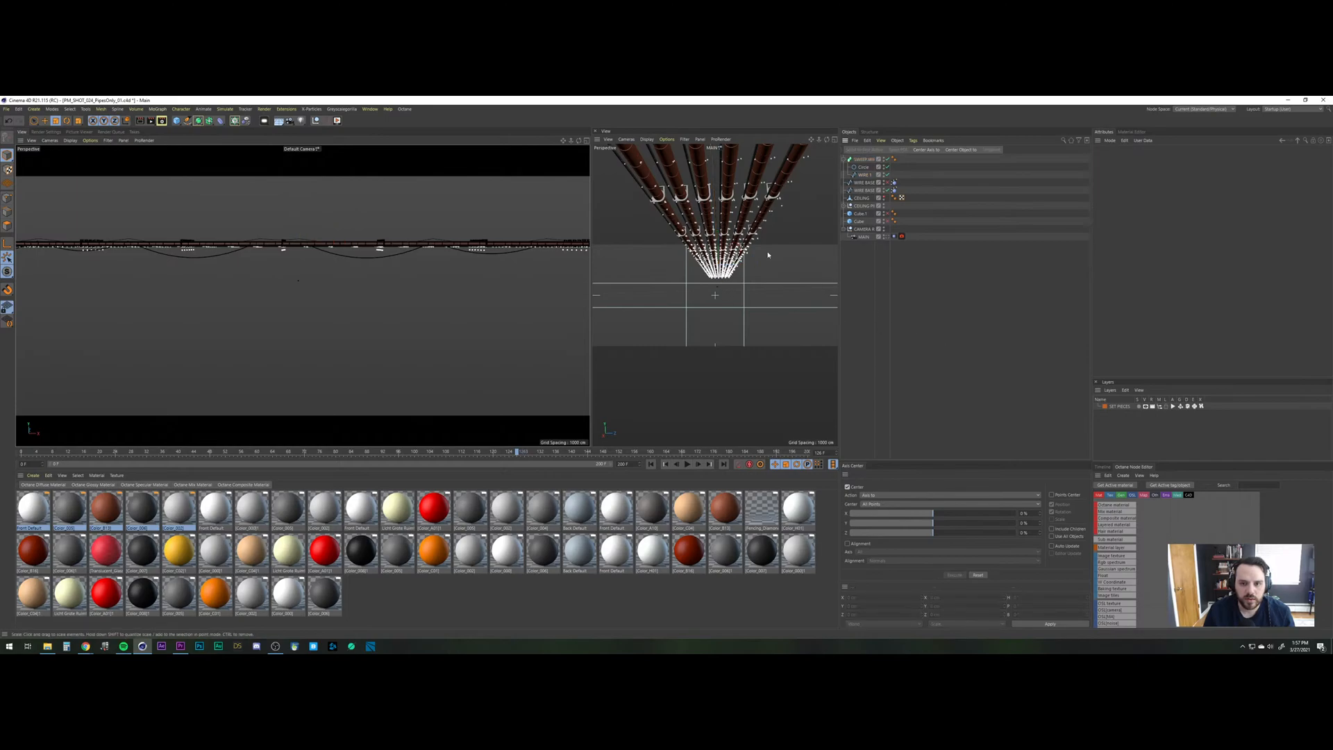
{"action": "left_click_drag", "start_coordinate": [526, 452], "coordinate": [35, 434]}
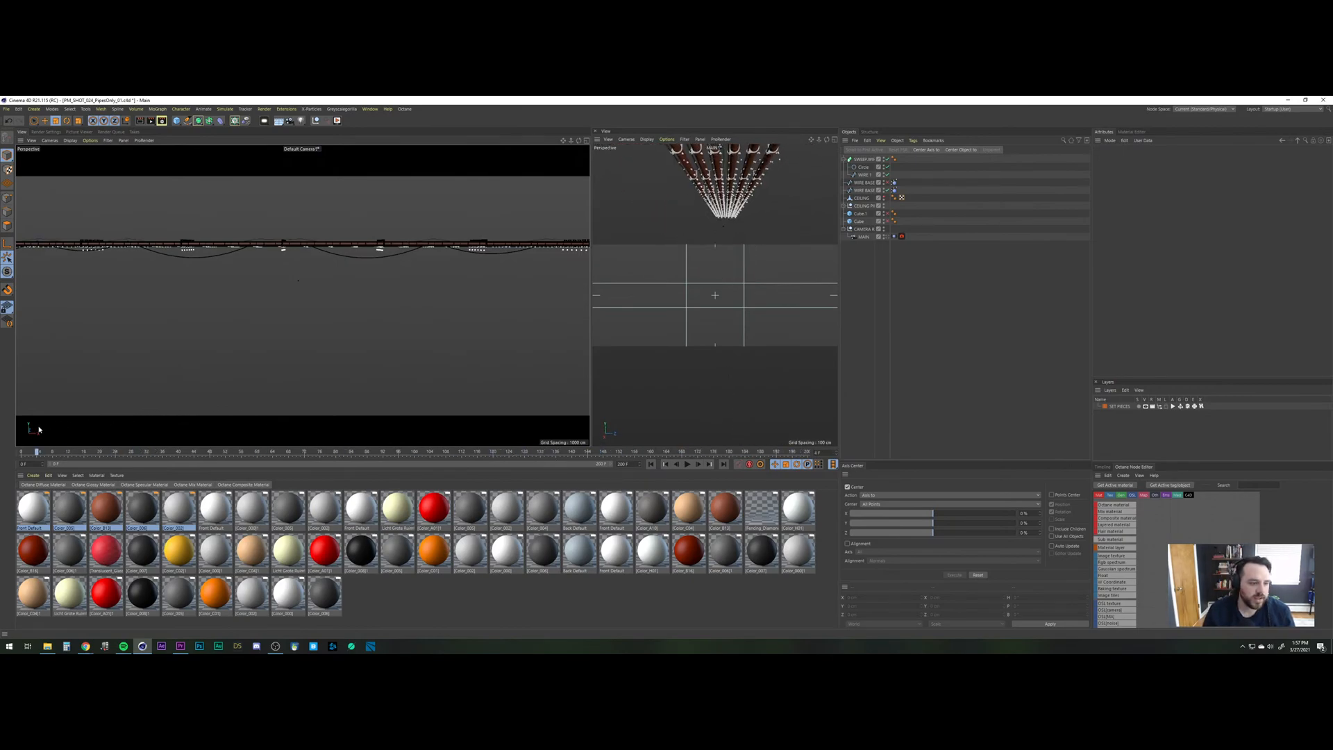
Show the full pipe run in the Front view, duplicate SWEEP WIRE 1, and rename the copy SWEEP WIRE 2.
{"action": "left_click", "coordinate": [587, 141]}
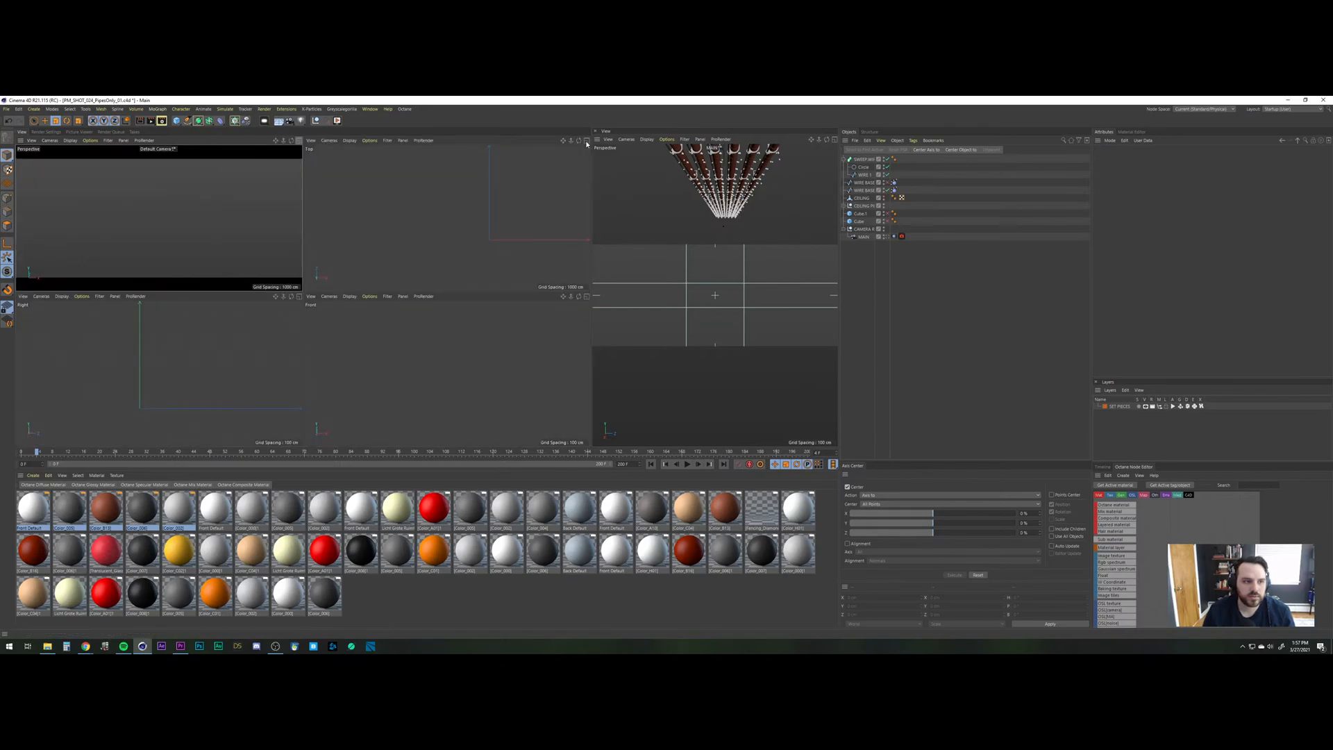
{"action": "left_click", "coordinate": [587, 297]}
{"action": "scroll", "coordinate": [307, 351], "scroll_direction": "down", "scroll_amount": 5}
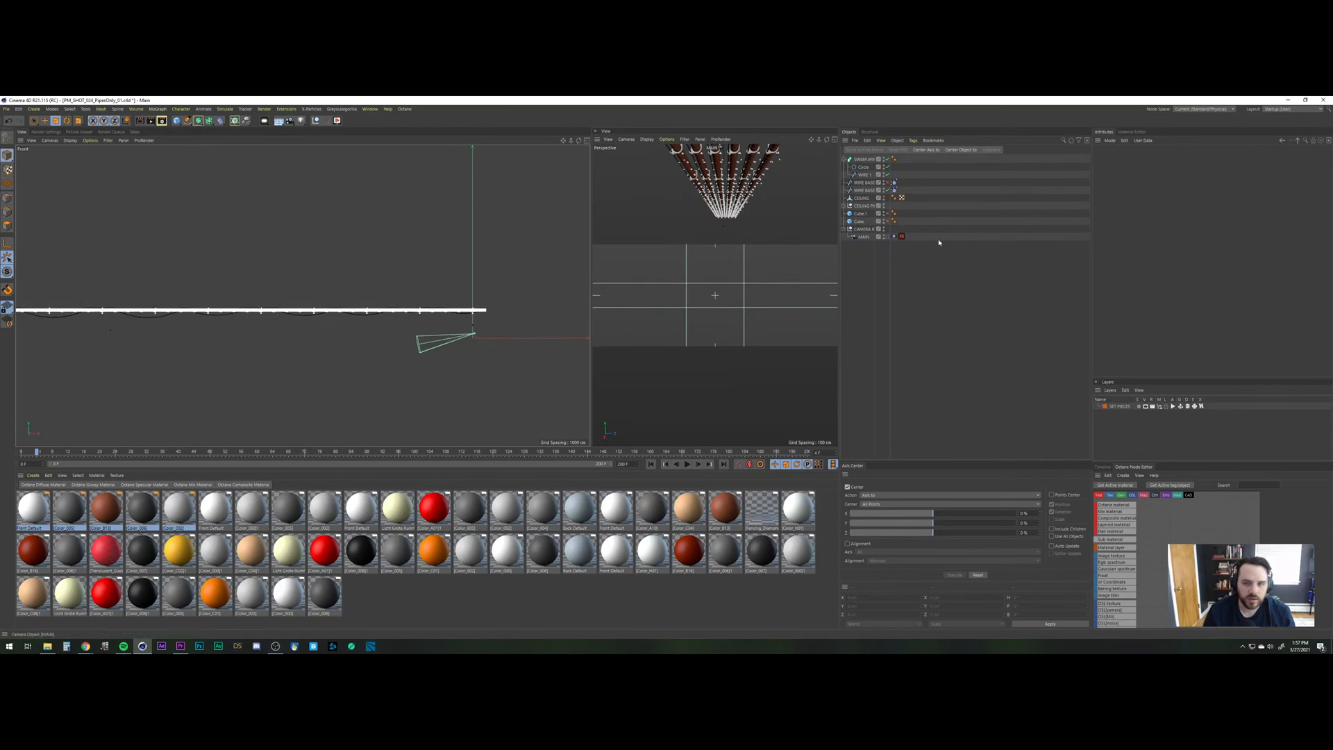
{"action": "left_click", "coordinate": [864, 160]}
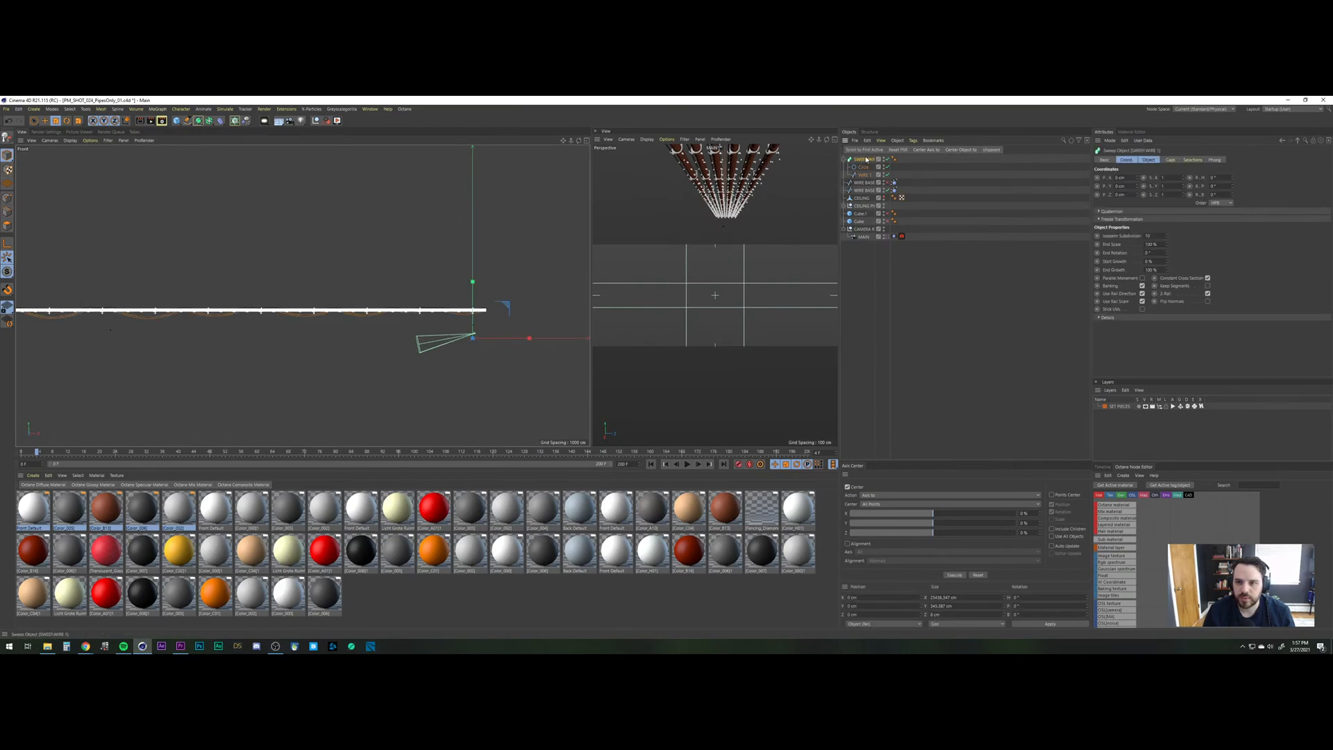
{"action": "left_click_drag", "start_coordinate": [866, 179], "coordinate": [865, 180], "text": "ctrl"}
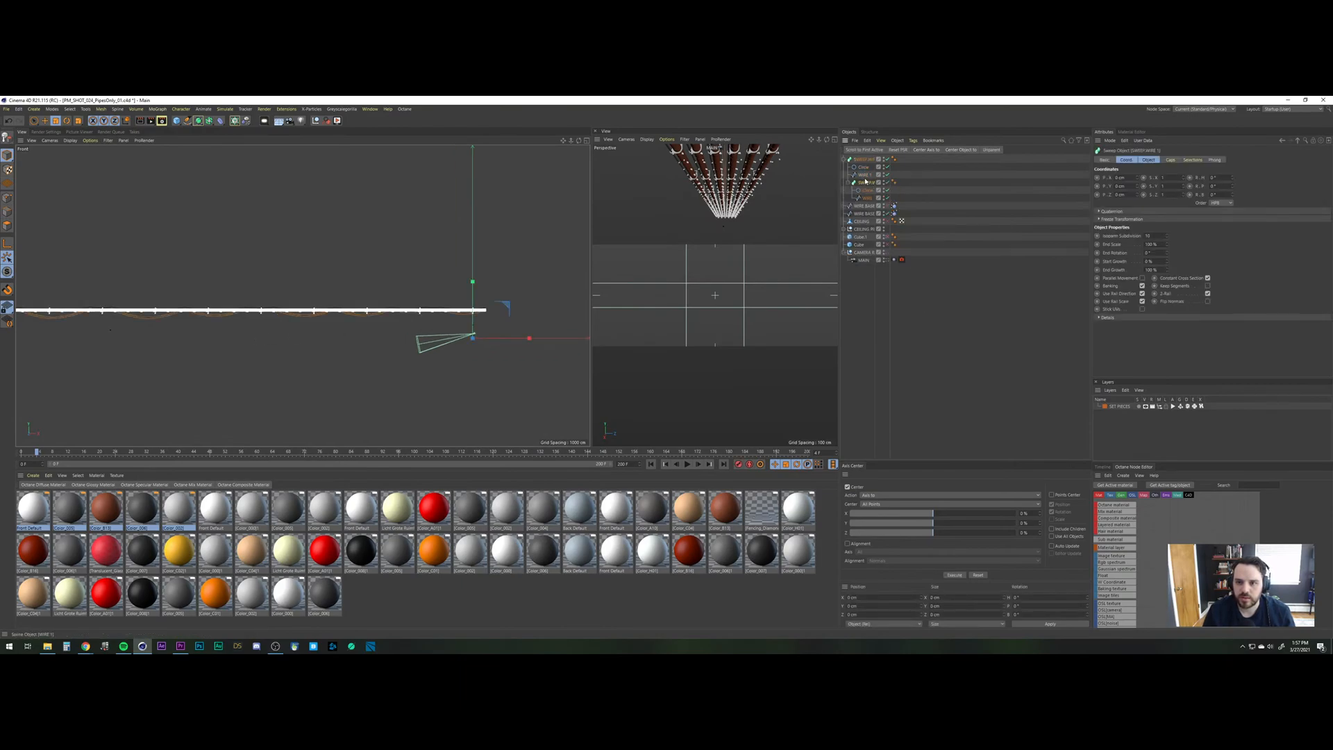
{"action": "left_click", "coordinate": [865, 160]}
{"action": "left_click_drag", "start_coordinate": [891, 164], "coordinate": [943, 175]}
{"action": "double_click", "coordinate": [868, 160]}
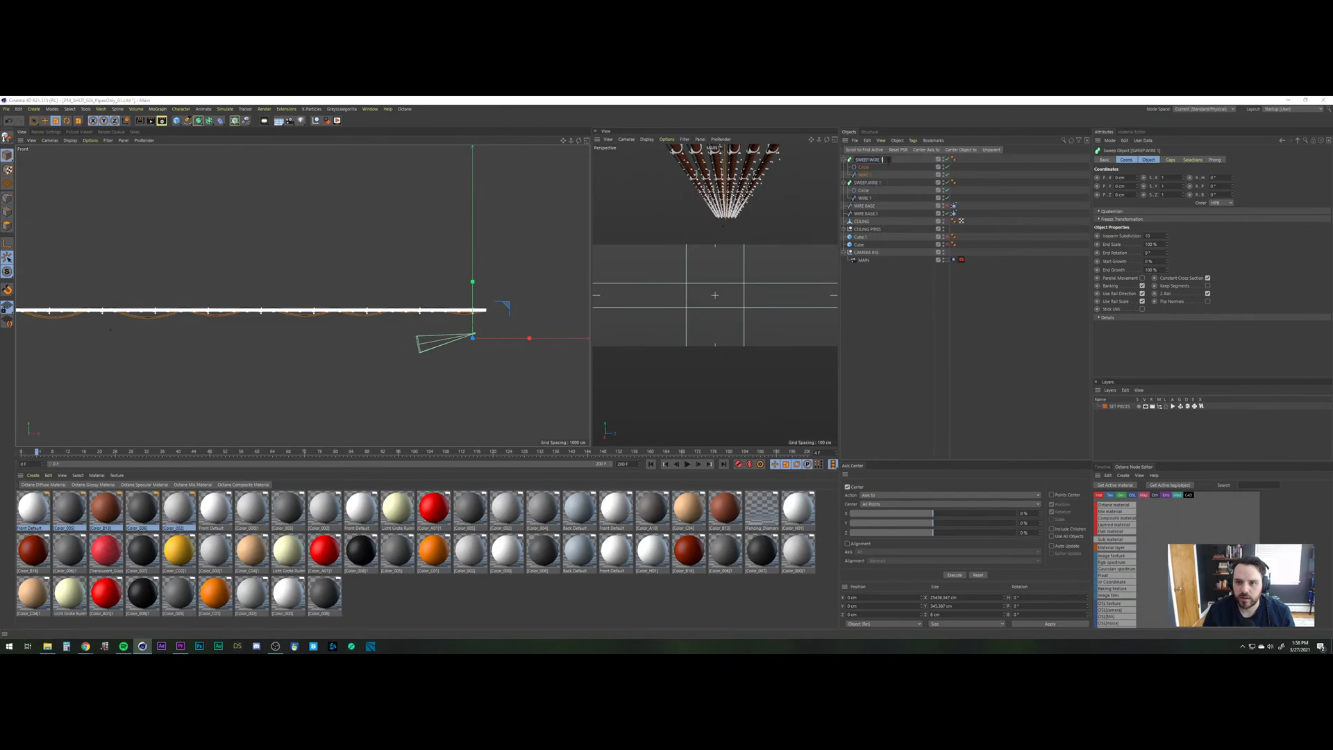
{"action": "key", "text": "Return"}
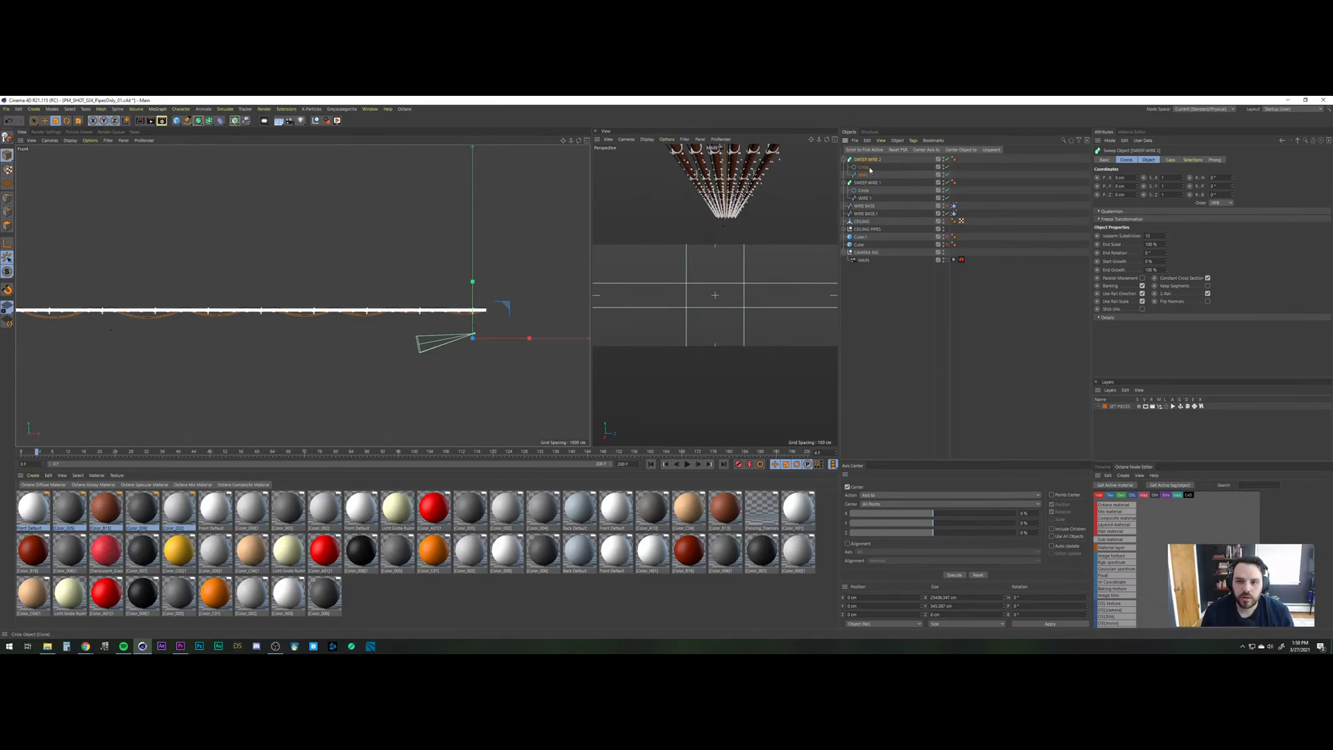
Scale the spline inside SWEEP WIRE 2 up vertically and slightly lengthwise so its sags differ from the first wire.
{"action": "left_click", "coordinate": [868, 176]}
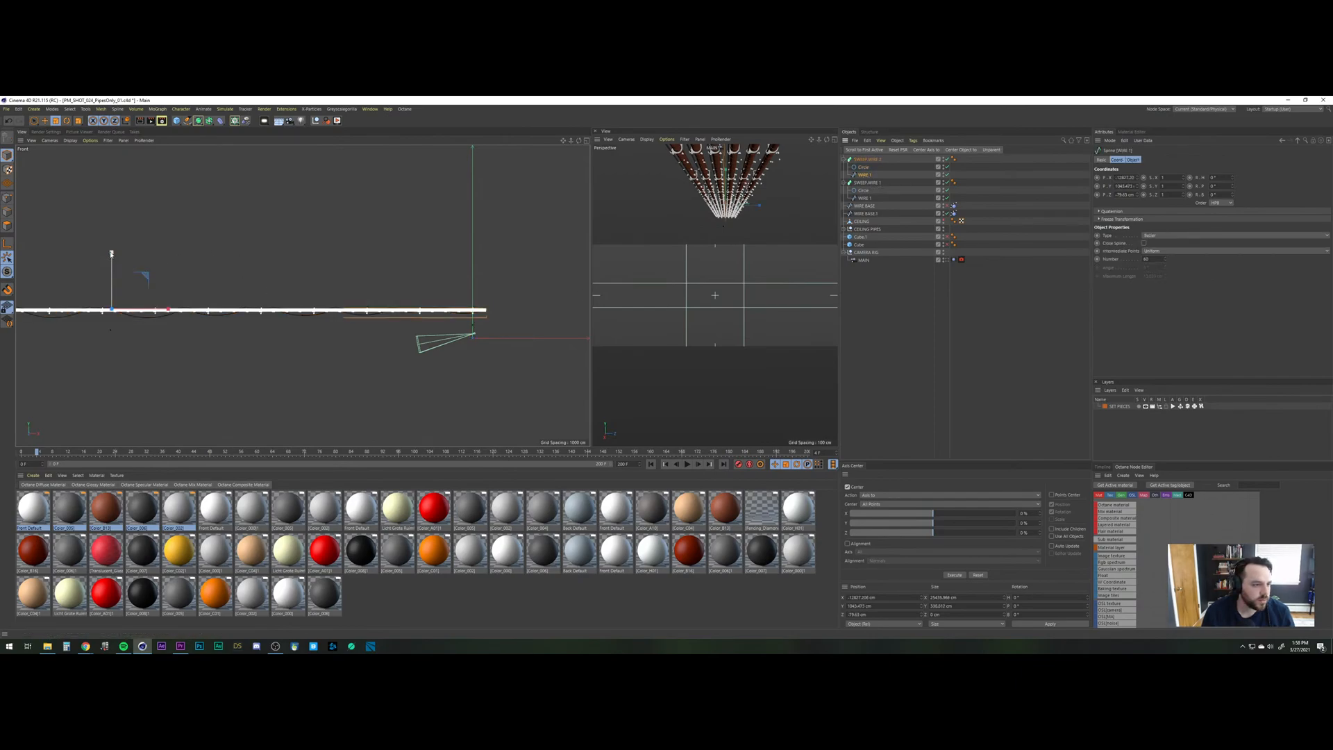
{"action": "left_click_drag", "start_coordinate": [112, 252], "coordinate": [113, 220]}
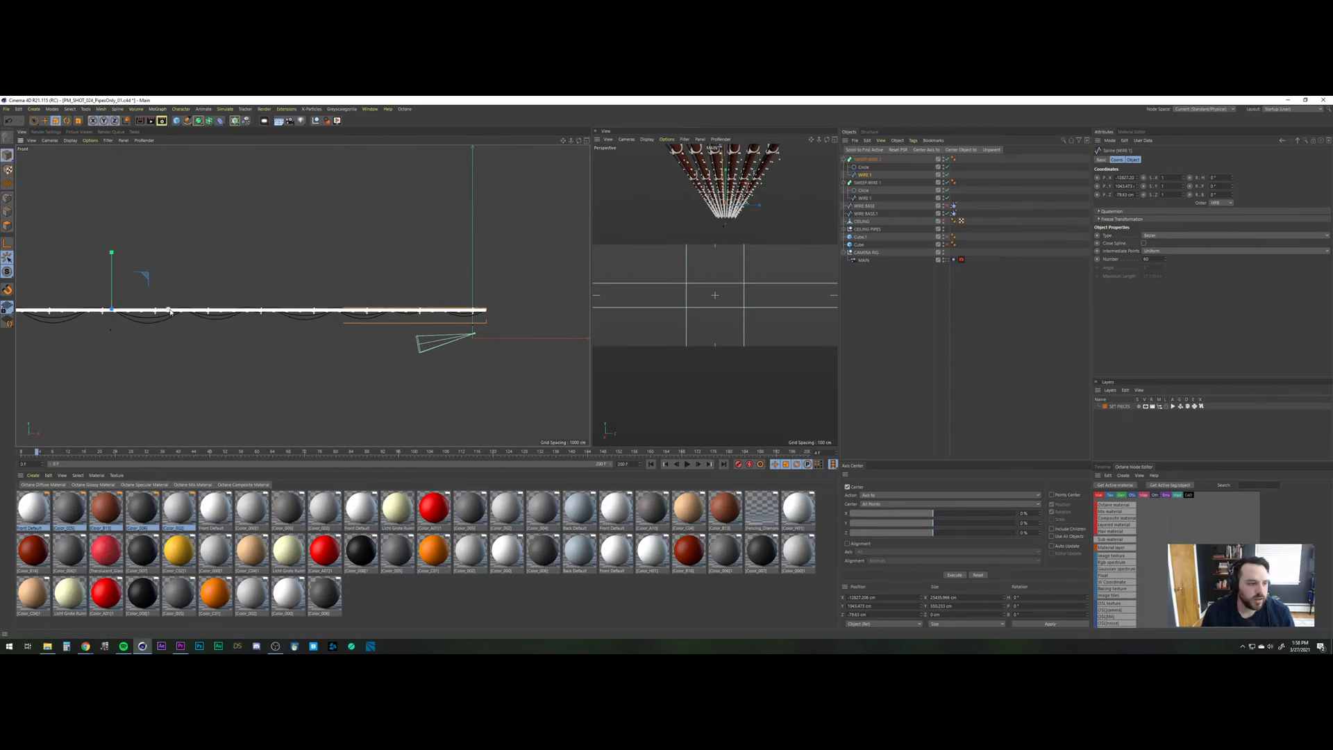
{"action": "left_click_drag", "start_coordinate": [159, 311], "coordinate": [168, 311]}
Rotate SWEEP WIRE 2's spline 180° in heading and shift it along the pipe run.
{"action": "key", "text": "r"}
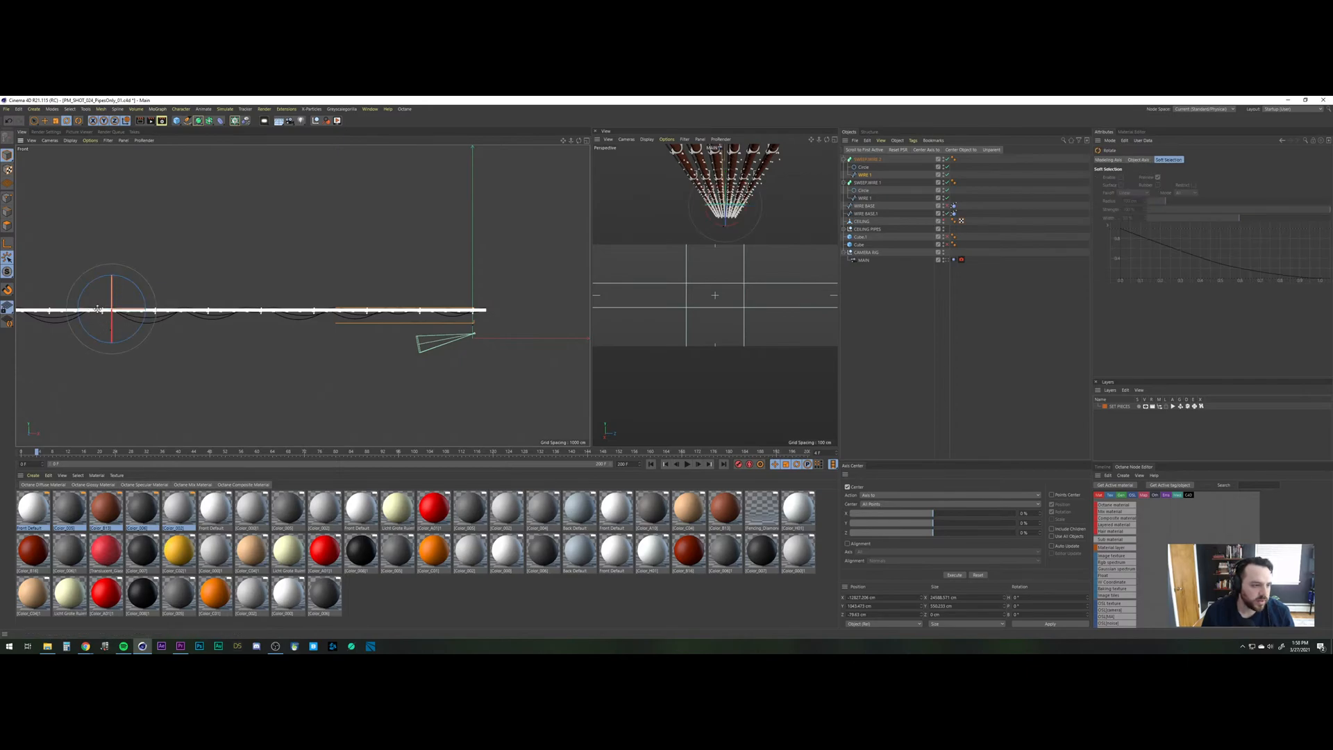
{"action": "left_click_drag", "start_coordinate": [97, 308], "coordinate": [265, 311]}
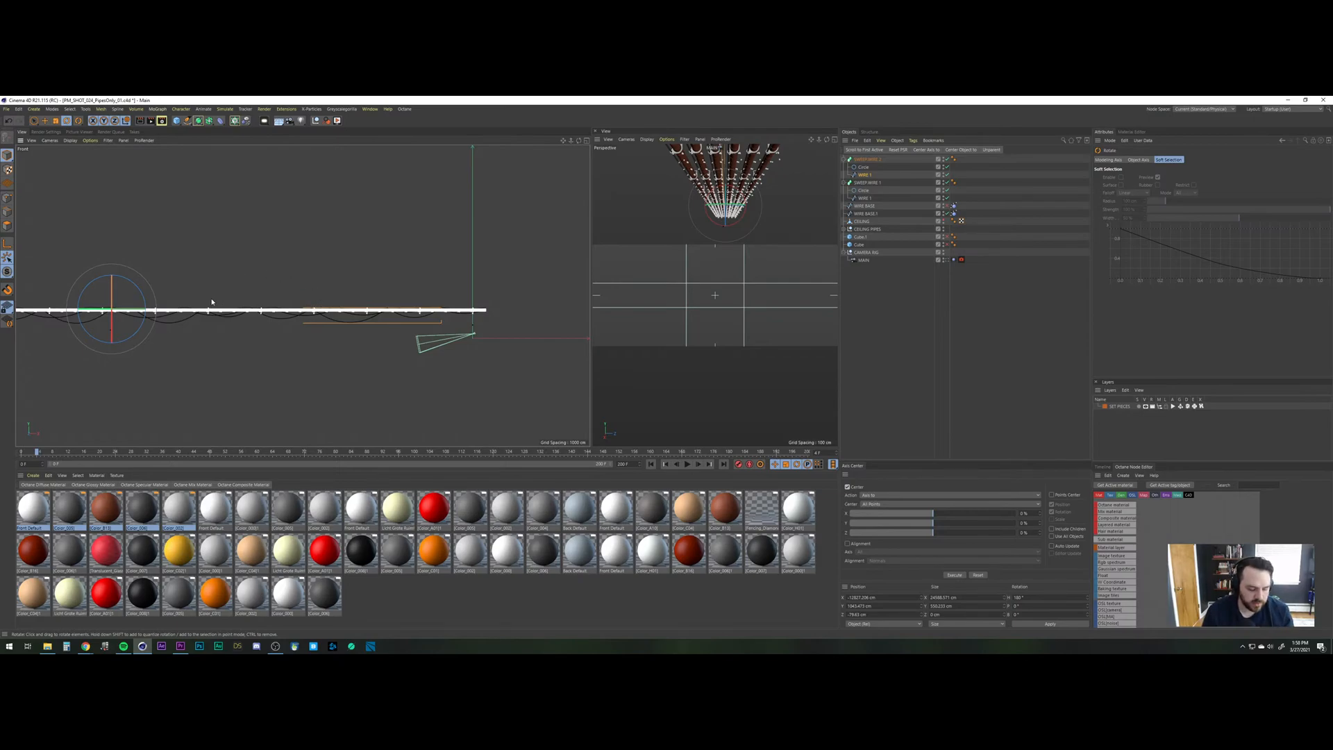
{"action": "scroll", "coordinate": [201, 306], "scroll_direction": "down", "scroll_amount": 3}
{"action": "middle_click_drag", "start_coordinate": [199, 308], "coordinate": [288, 315]}
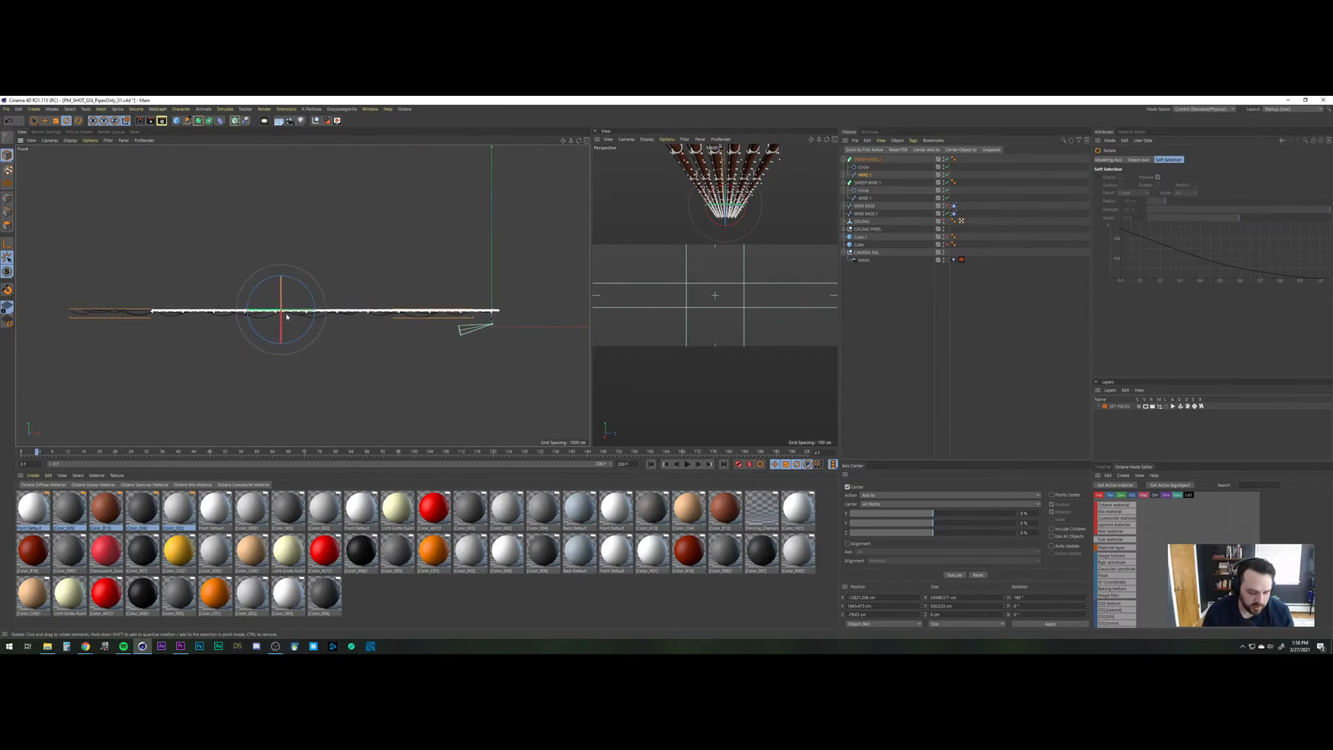
{"action": "key", "text": "e"}
{"action": "left_click_drag", "start_coordinate": [255, 313], "coordinate": [266, 312]}
Offset SWEEP WIRE 2's spline sideways into a different gap between the pipes, using the Top view, and deselect it.
{"action": "left_click_drag", "start_coordinate": [720, 203], "coordinate": [700, 205]}
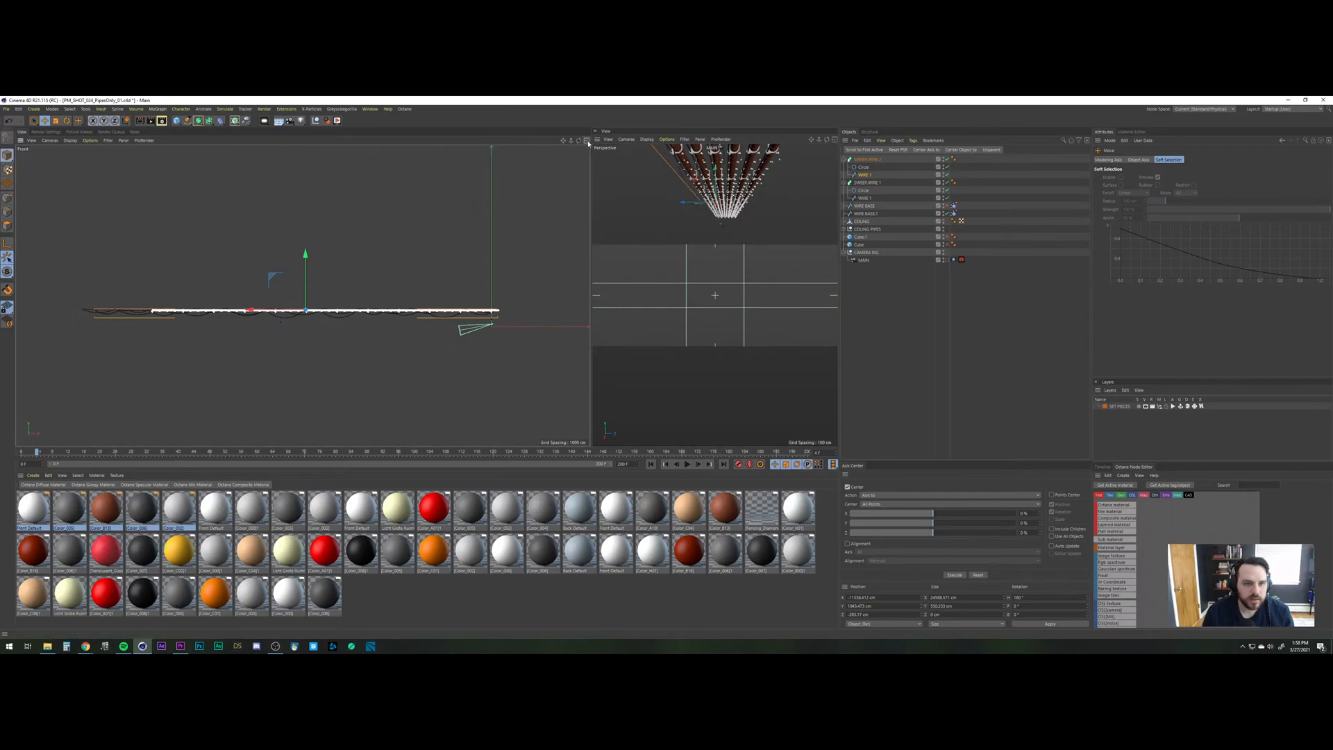
{"action": "middle_click", "coordinate": [447, 191]}
{"action": "scroll", "coordinate": [420, 234], "scroll_direction": "up", "scroll_amount": 10}
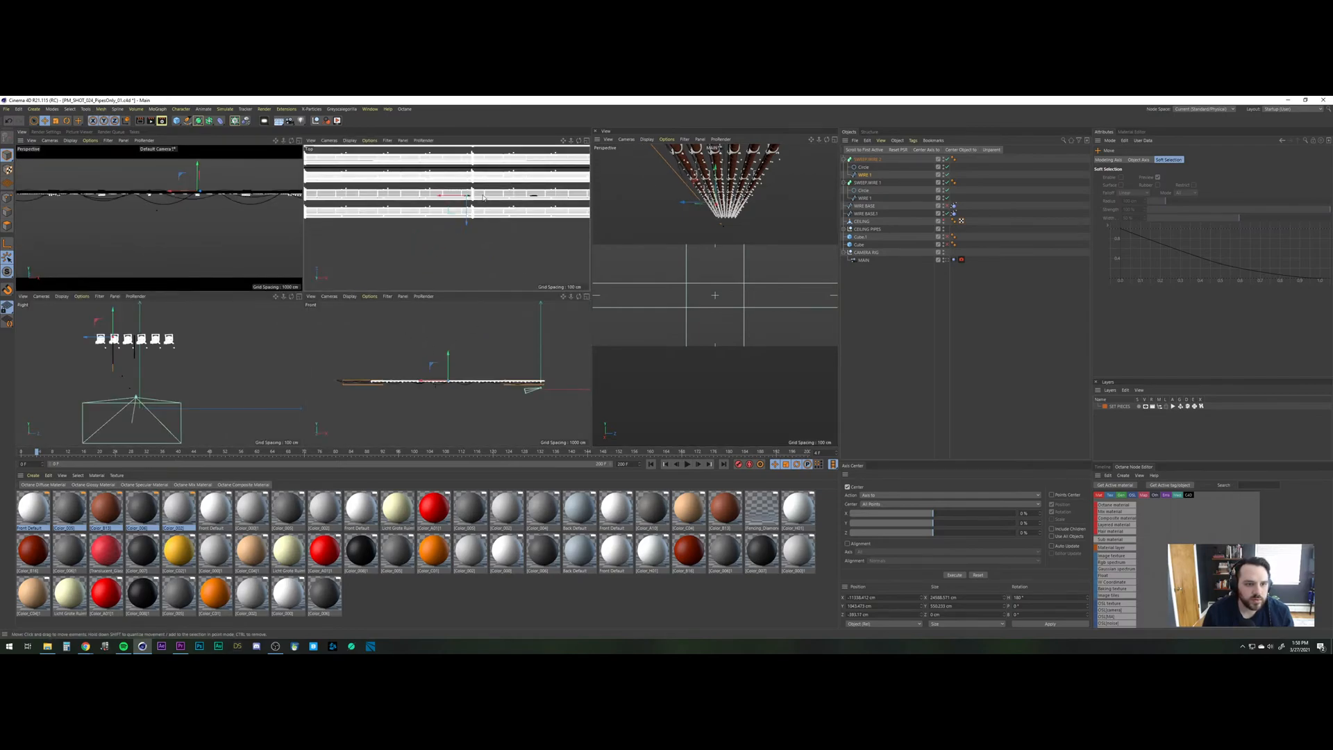
{"action": "left_click_drag", "start_coordinate": [456, 226], "coordinate": [456, 228]}
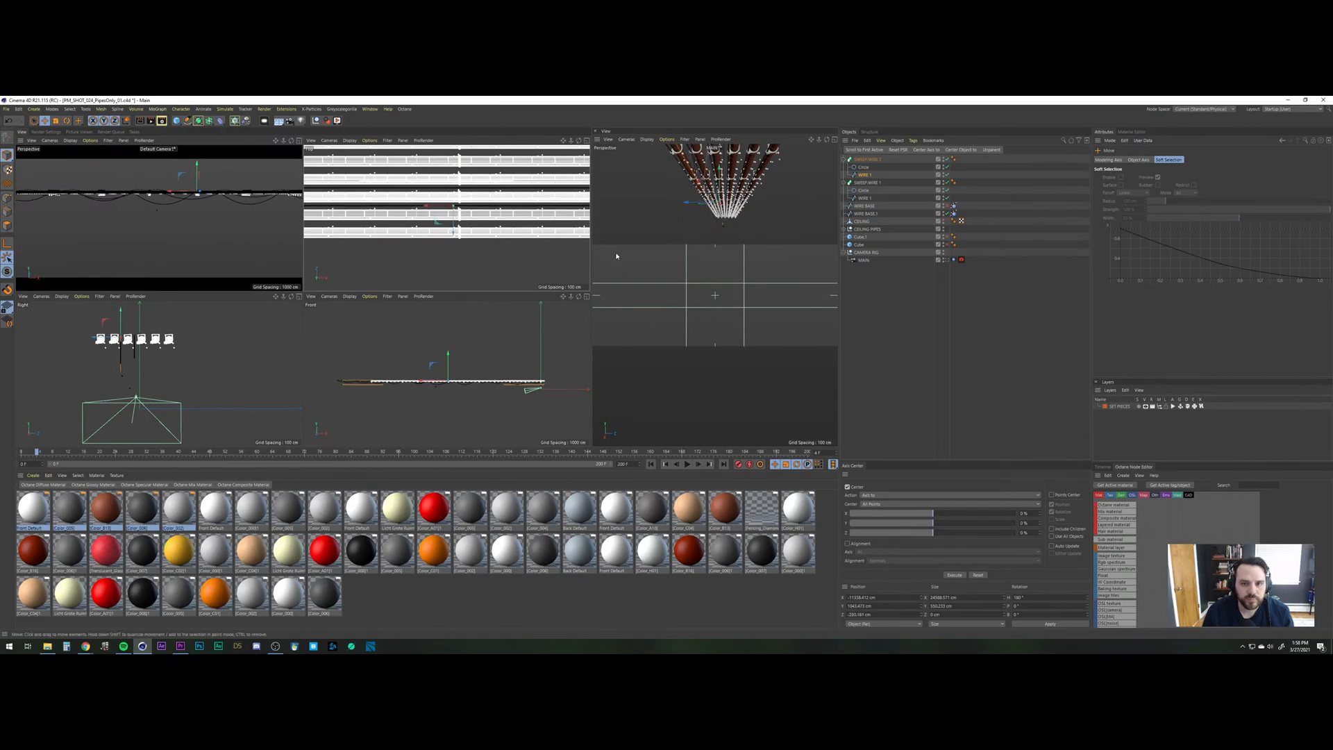
{"action": "left_click", "coordinate": [900, 324]}
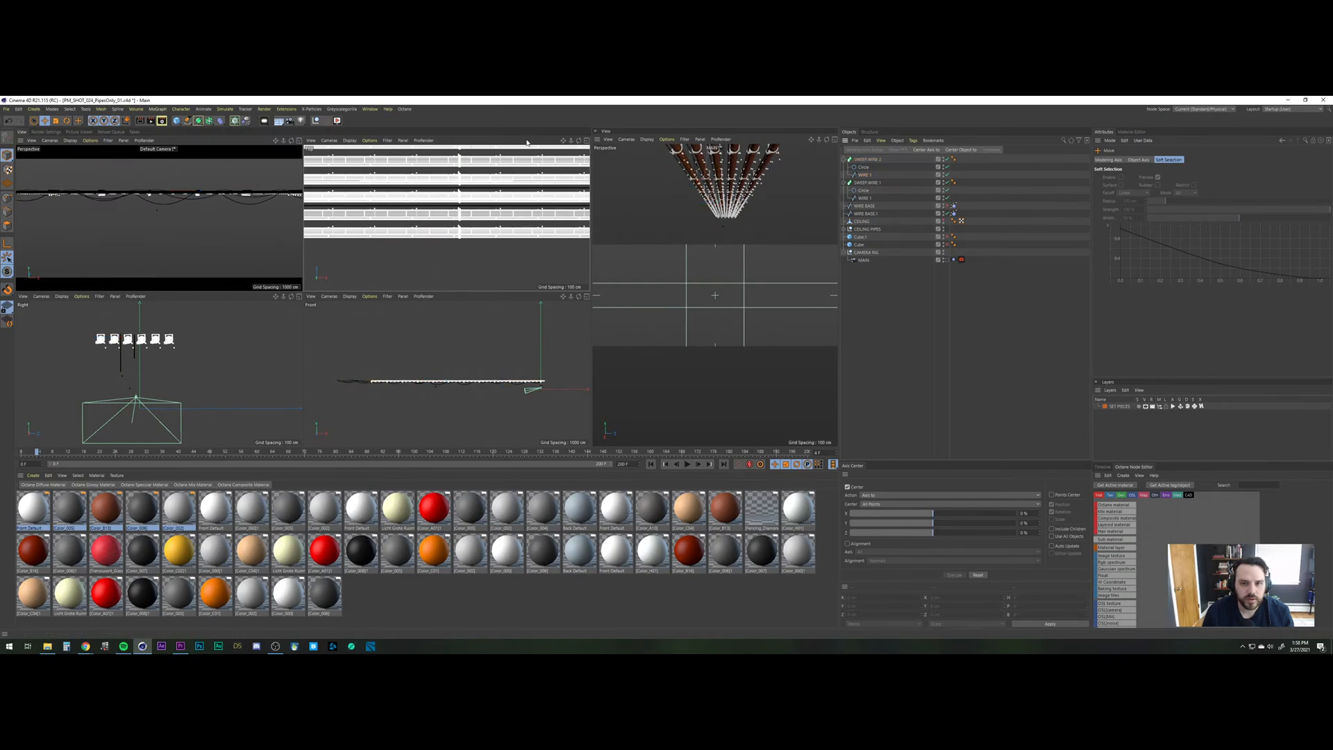
Examine how both wires hang along the pipes in the Perspective view, and select SWEEP WIRE 2's spline.
{"action": "left_click", "coordinate": [299, 141]}
{"action": "right_click_drag", "start_coordinate": [375, 265], "coordinate": [507, 246], "text": "alt"}
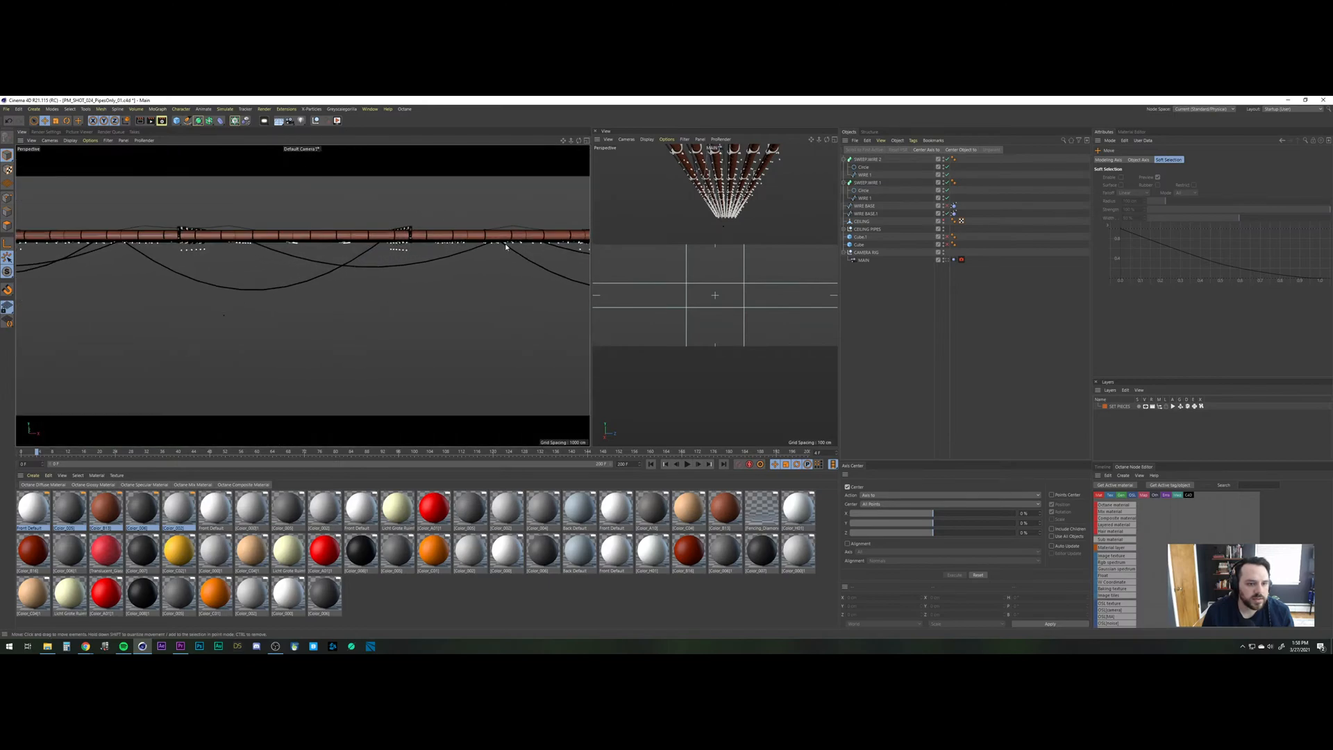
{"action": "left_click_drag", "start_coordinate": [506, 245], "coordinate": [224, 309], "text": "alt"}
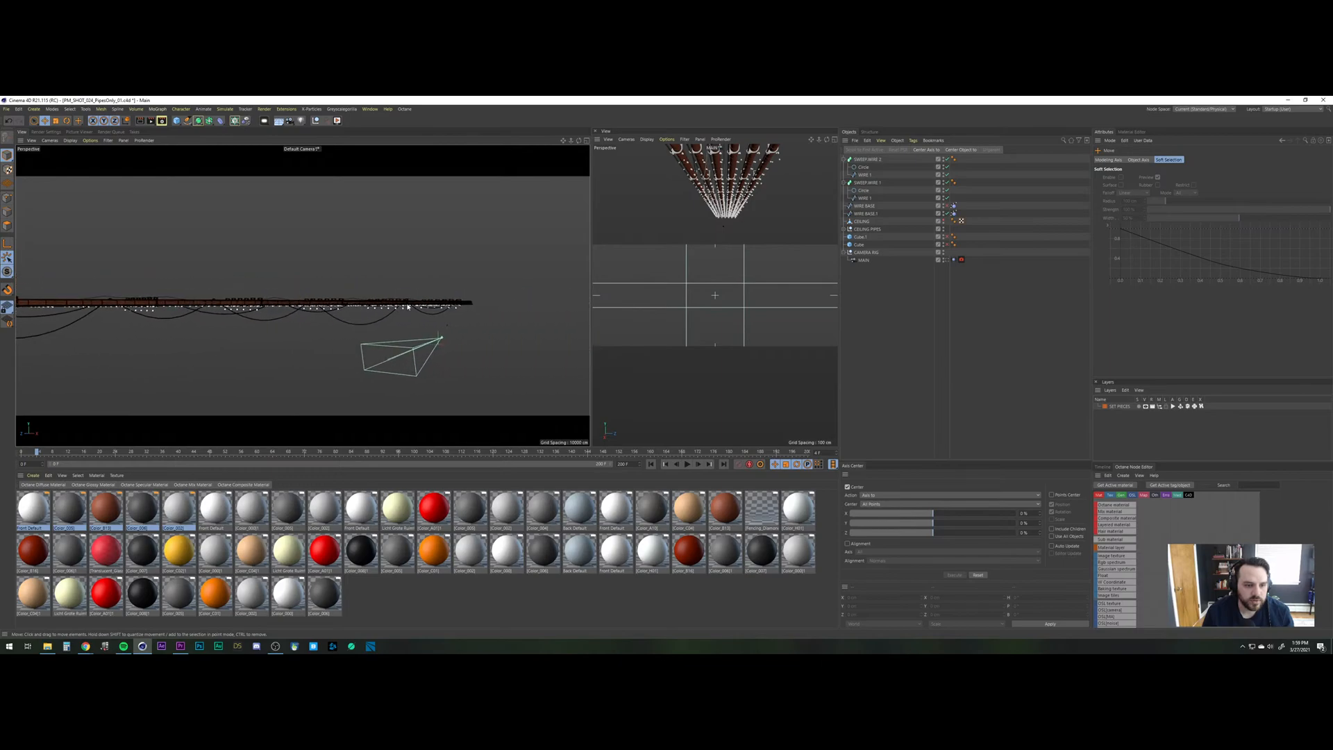
{"action": "left_click_drag", "start_coordinate": [408, 306], "coordinate": [454, 304], "text": "alt"}
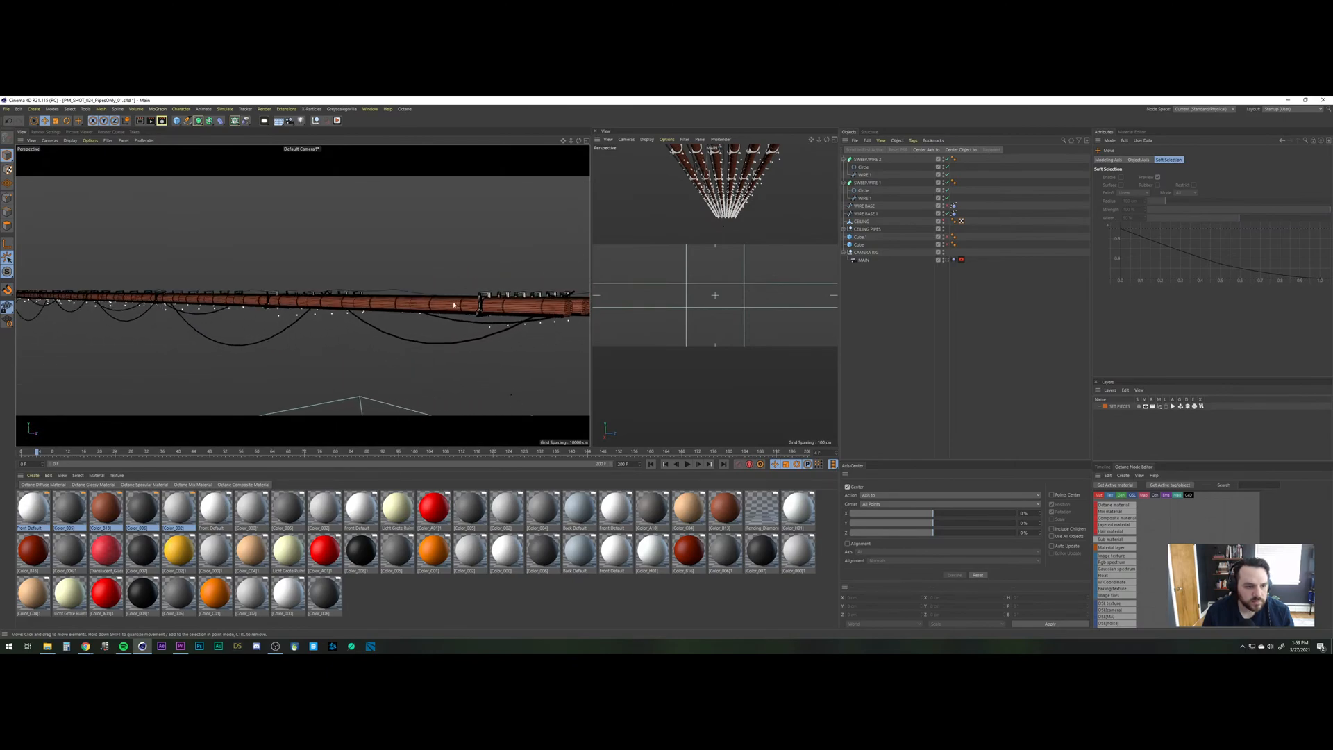
{"action": "left_click", "coordinate": [865, 177]}
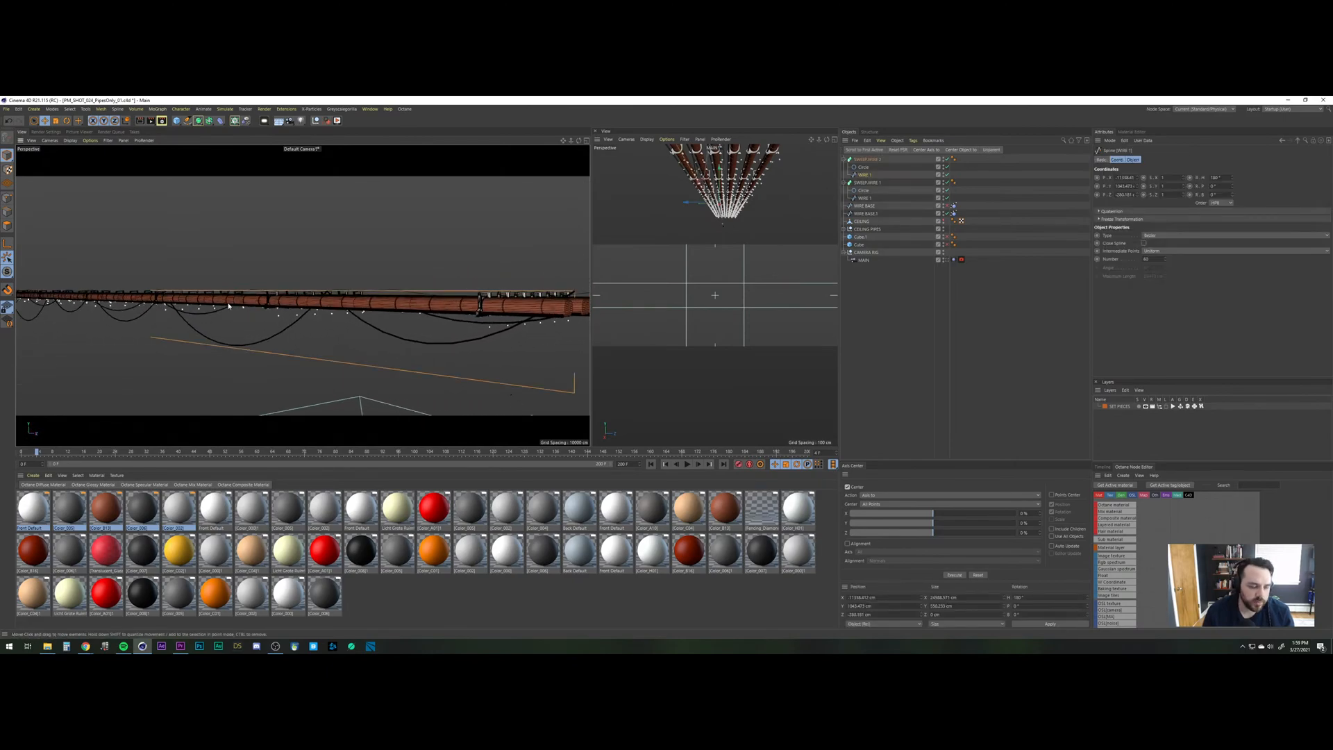
Scale SWEEP WIRE 2's spline down vertically so its sags hang less deeply below the pipes.
{"action": "right_click_drag", "start_coordinate": [229, 304], "coordinate": [173, 333], "text": "alt"}
{"action": "left_click_drag", "start_coordinate": [174, 334], "coordinate": [179, 316], "text": "alt"}
{"action": "key", "text": "t"}
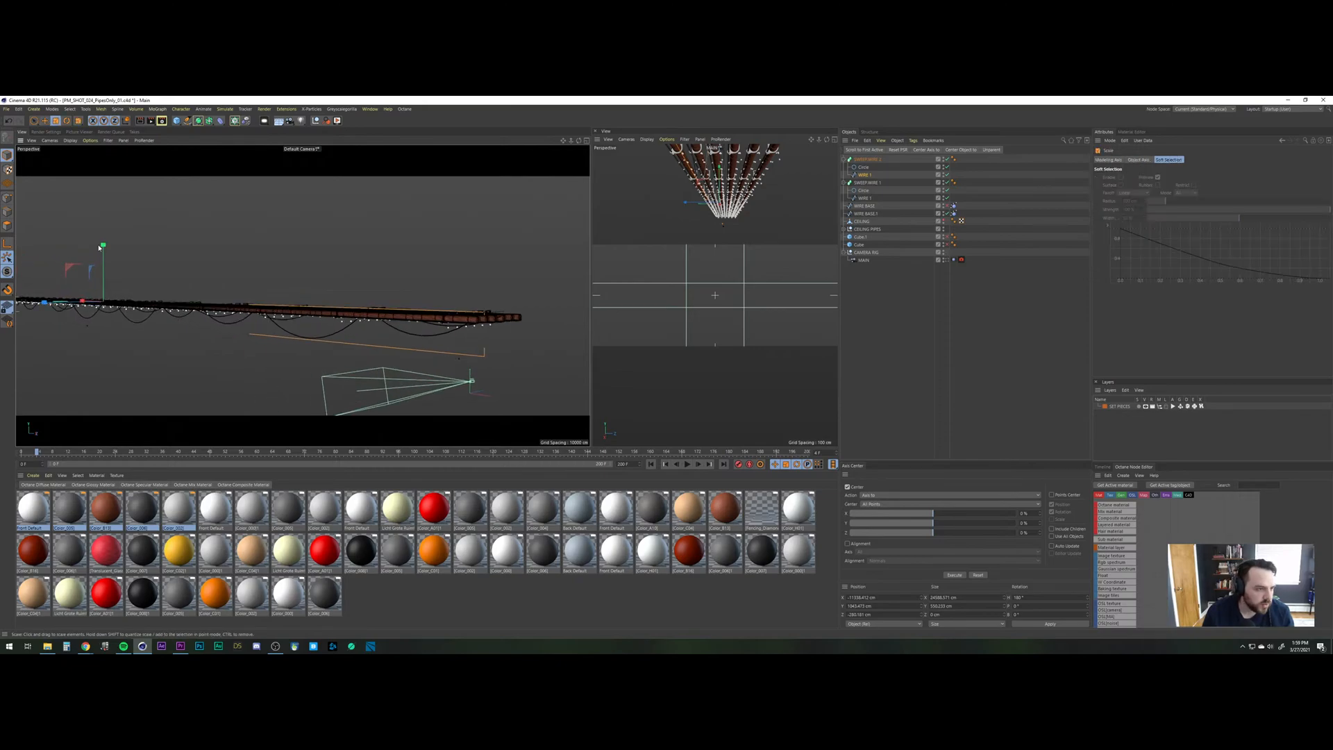
{"action": "left_click_drag", "start_coordinate": [105, 250], "coordinate": [106, 263]}
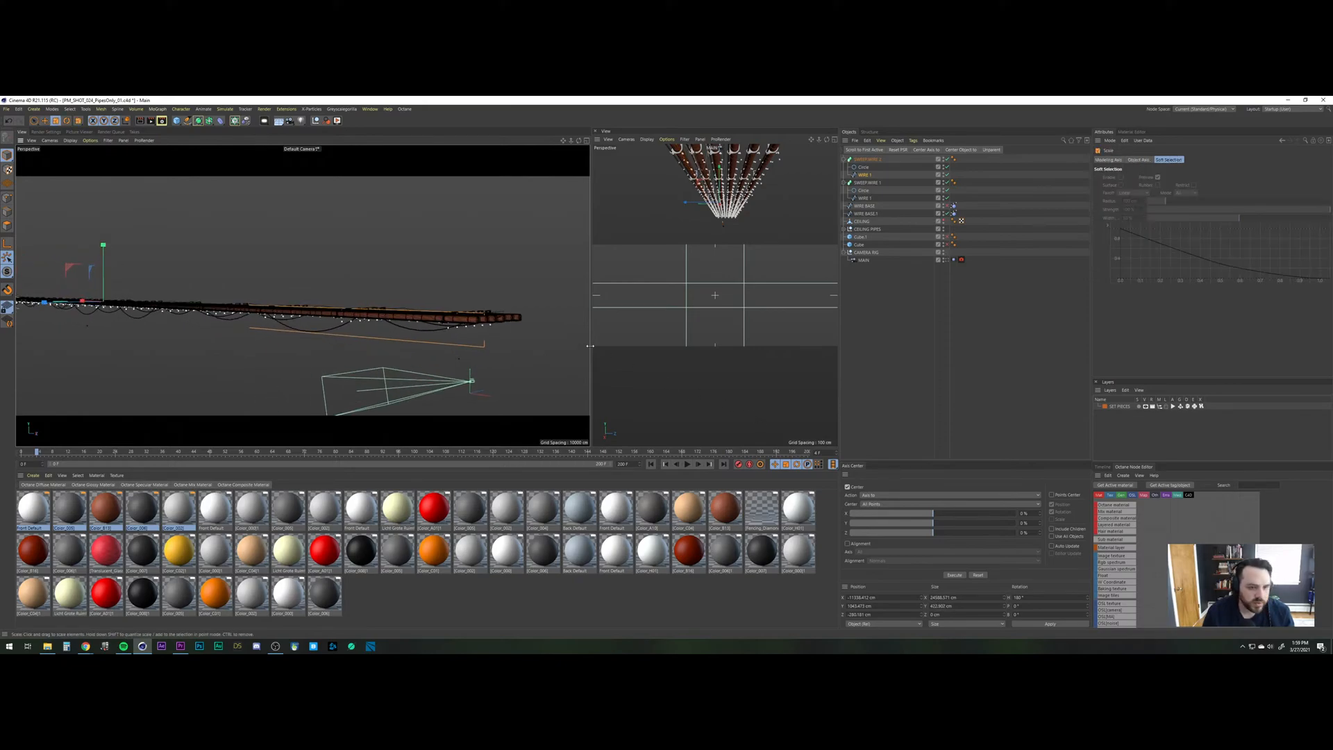
Duplicate the SWEEP WIRE 2 sweep with its circle and spline, and rename the copy SWEEP WIRE 3.
{"action": "left_click", "coordinate": [867, 159]}
{"action": "key", "text": "ctrl+c"}
{"action": "key", "text": "ctrl+v"}
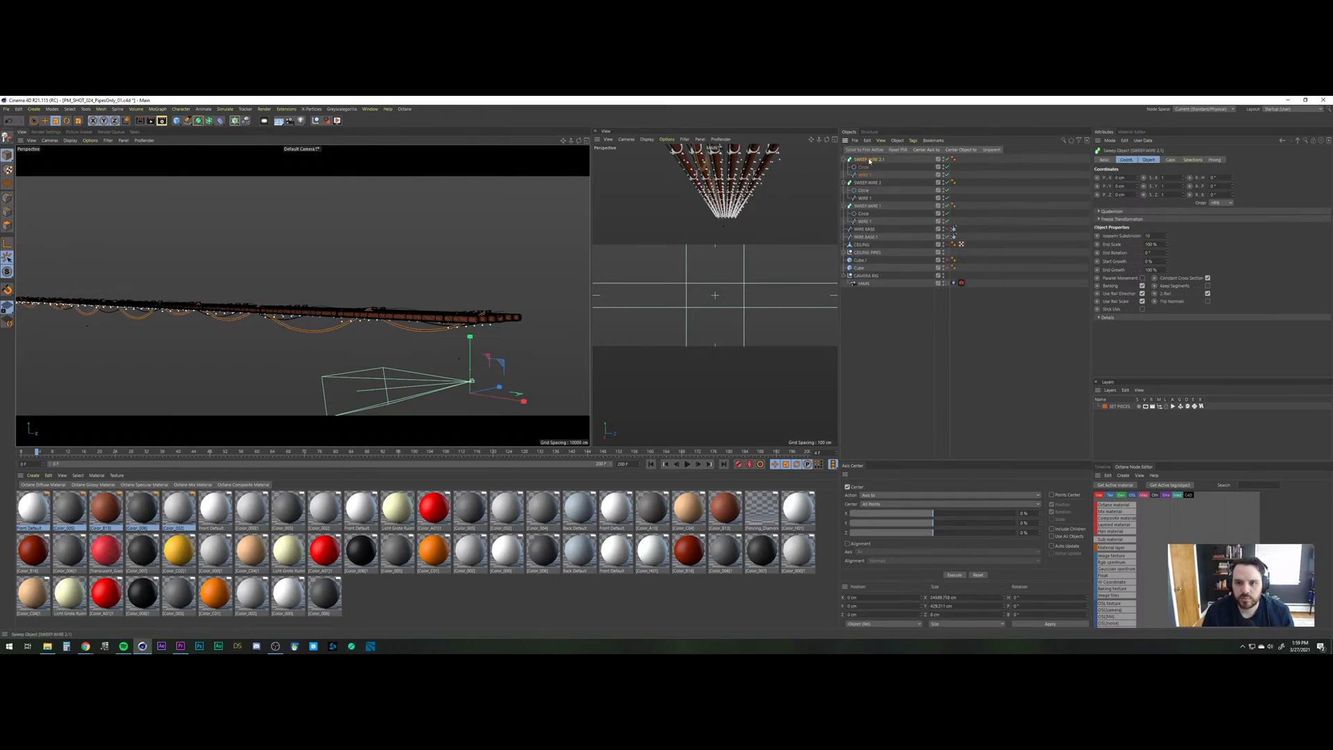
{"action": "double_click", "coordinate": [867, 159]}
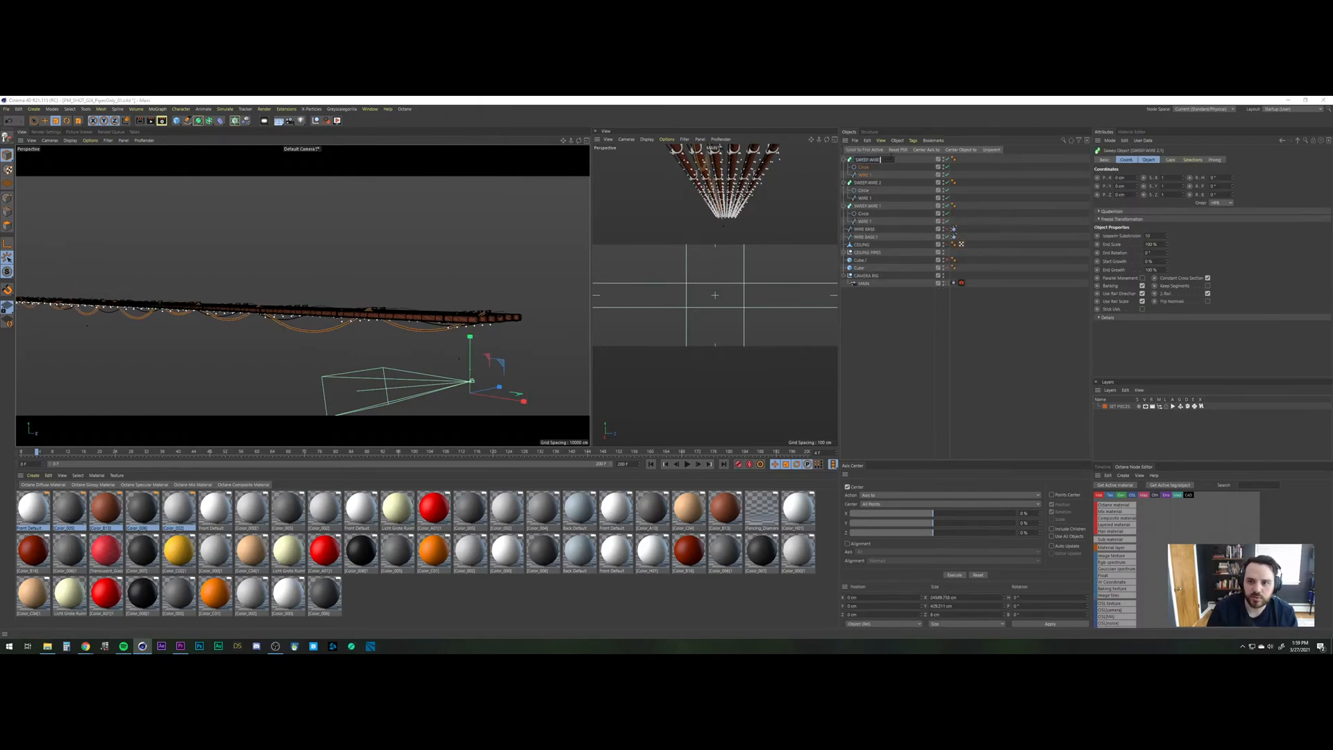
{"action": "key", "text": "Return"}
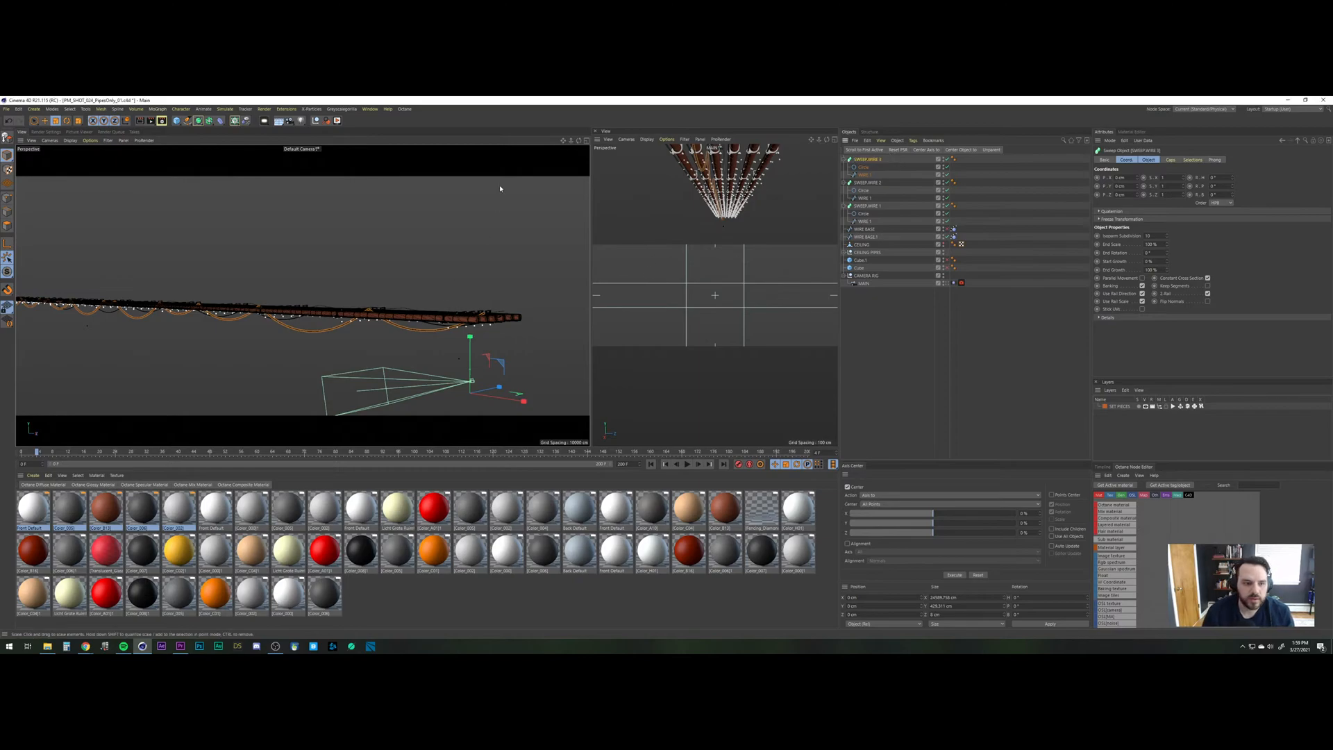
Offset SWEEP WIRE 3's spline sideways into a free gap between the pipes, using the Top view.
{"action": "left_click", "coordinate": [586, 140]}
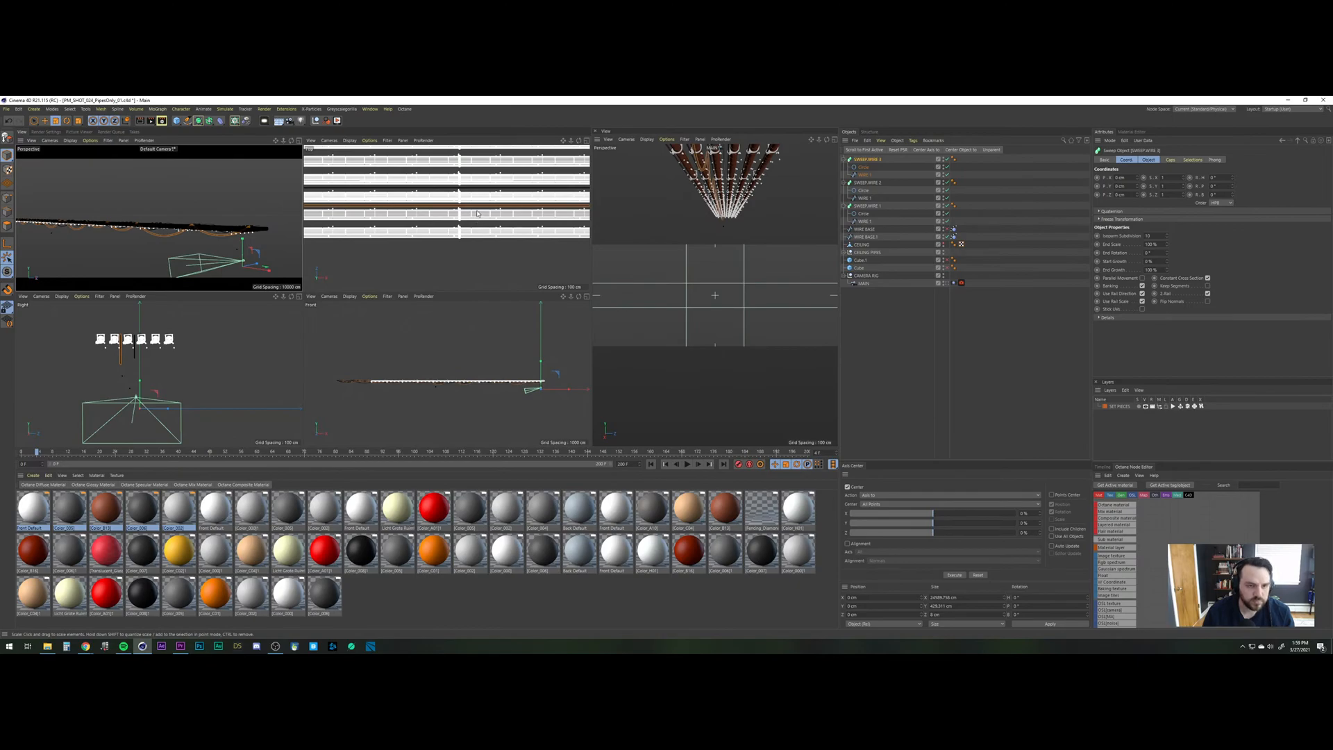
{"action": "key", "text": "e"}
{"action": "middle_click", "coordinate": [358, 220]}
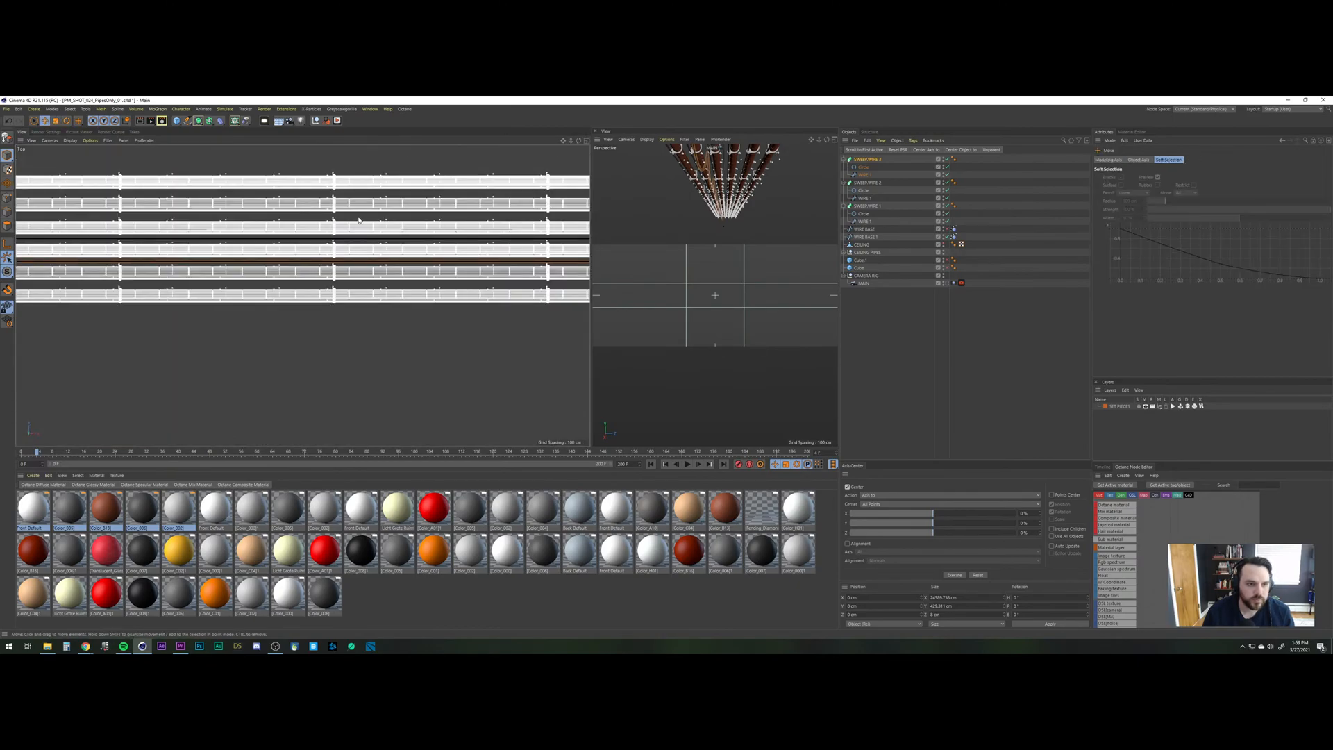
{"action": "scroll", "coordinate": [358, 220], "scroll_direction": "down", "scroll_amount": 8}
{"action": "scroll", "coordinate": [334, 246], "scroll_direction": "up", "scroll_amount": 2}
{"action": "middle_click_drag", "start_coordinate": [570, 215], "coordinate": [417, 282], "text": "alt"}
{"action": "scroll", "coordinate": [465, 281], "scroll_direction": "up", "scroll_amount": 1}
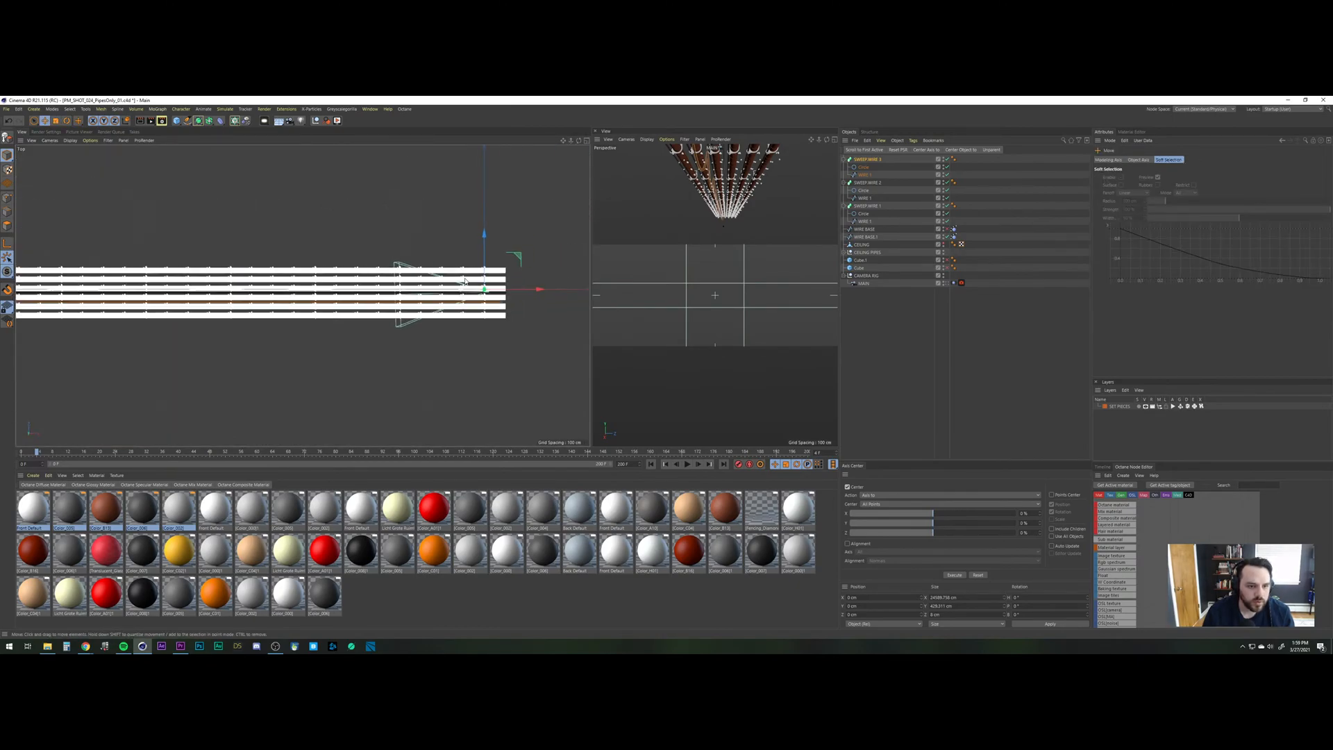
{"action": "scroll", "coordinate": [465, 281], "scroll_direction": "up", "scroll_amount": 4}
{"action": "left_click", "coordinate": [452, 229]}
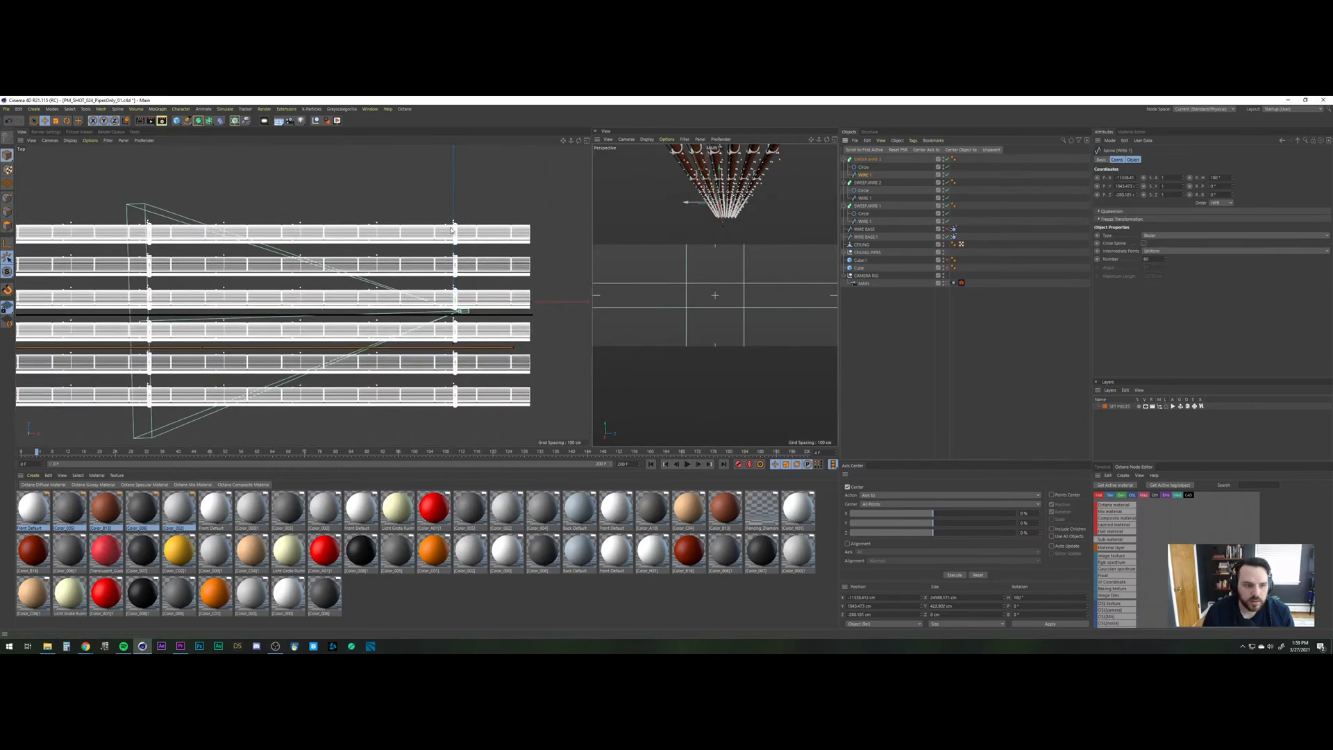
{"action": "scroll", "coordinate": [198, 243], "scroll_direction": "down", "scroll_amount": 8}
{"action": "middle_click_drag", "start_coordinate": [222, 288], "coordinate": [517, 320], "text": "alt"}
{"action": "scroll", "coordinate": [294, 279], "scroll_direction": "up", "scroll_amount": 2}
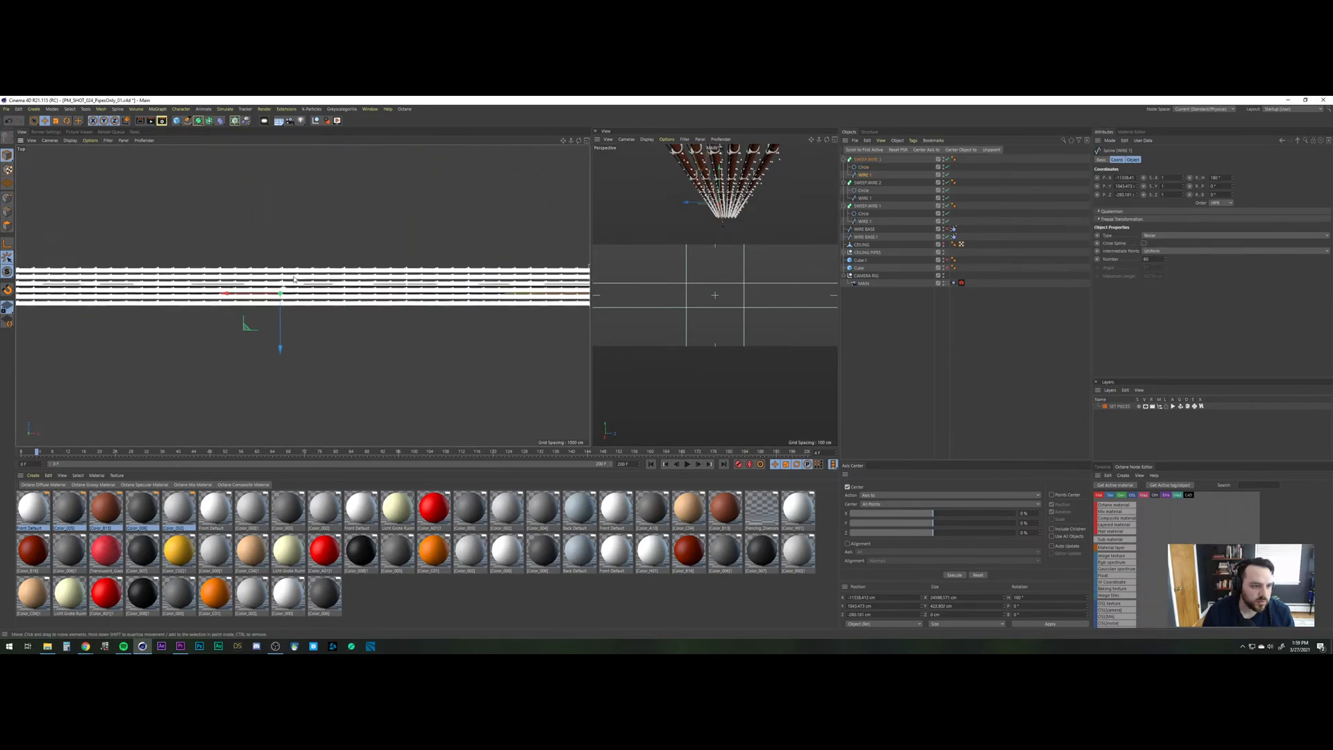
{"action": "scroll", "coordinate": [295, 279], "scroll_direction": "up", "scroll_amount": 5}
{"action": "left_click_drag", "start_coordinate": [267, 323], "coordinate": [266, 278]}
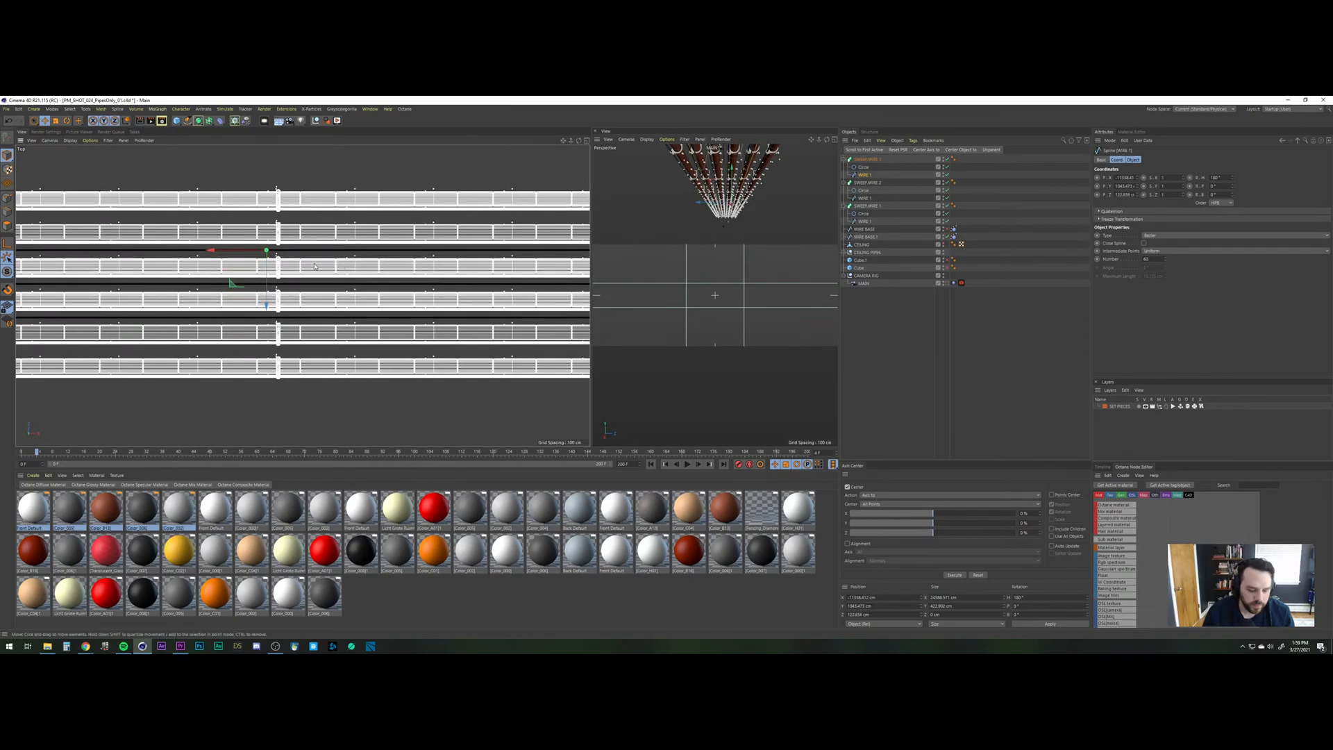
Stretch SWEEP WIRE 3's spline lengthwise along the pipe run so it extends past both pipe ends.
{"action": "key", "text": "r"}
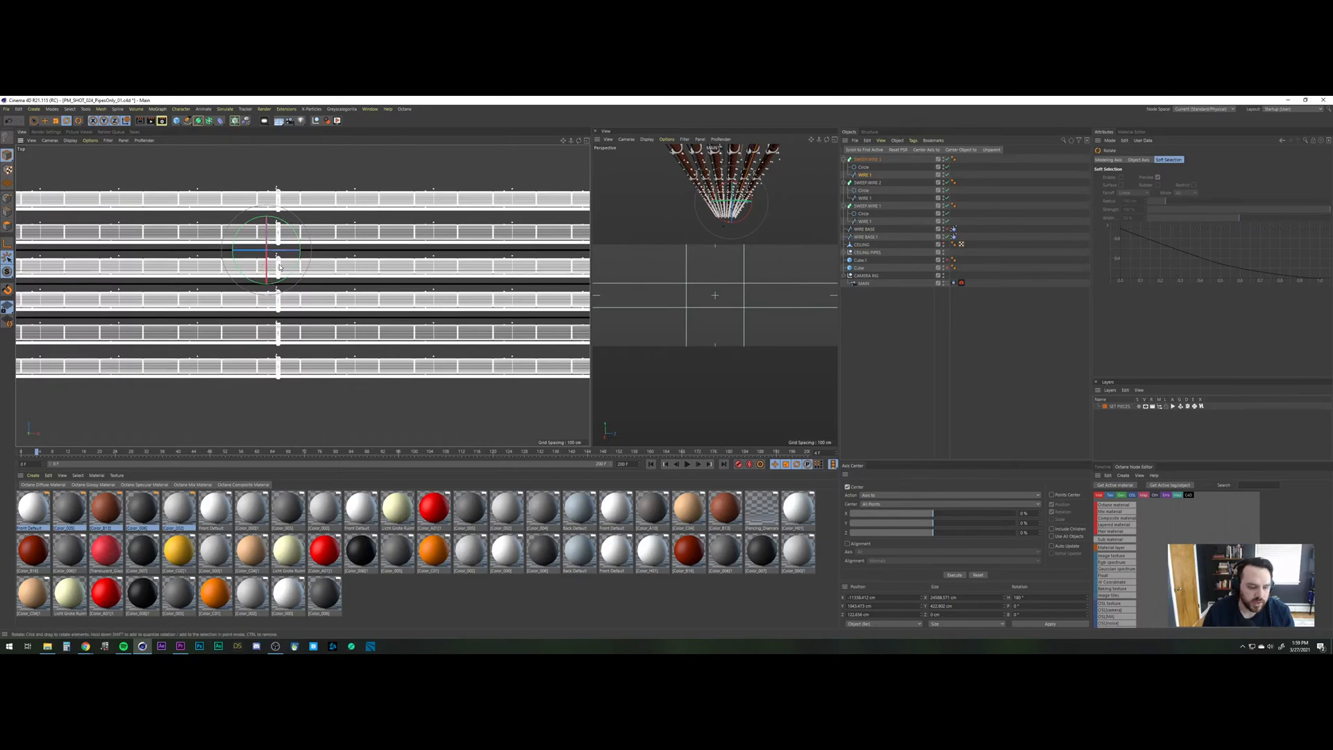
{"action": "key", "text": "e"}
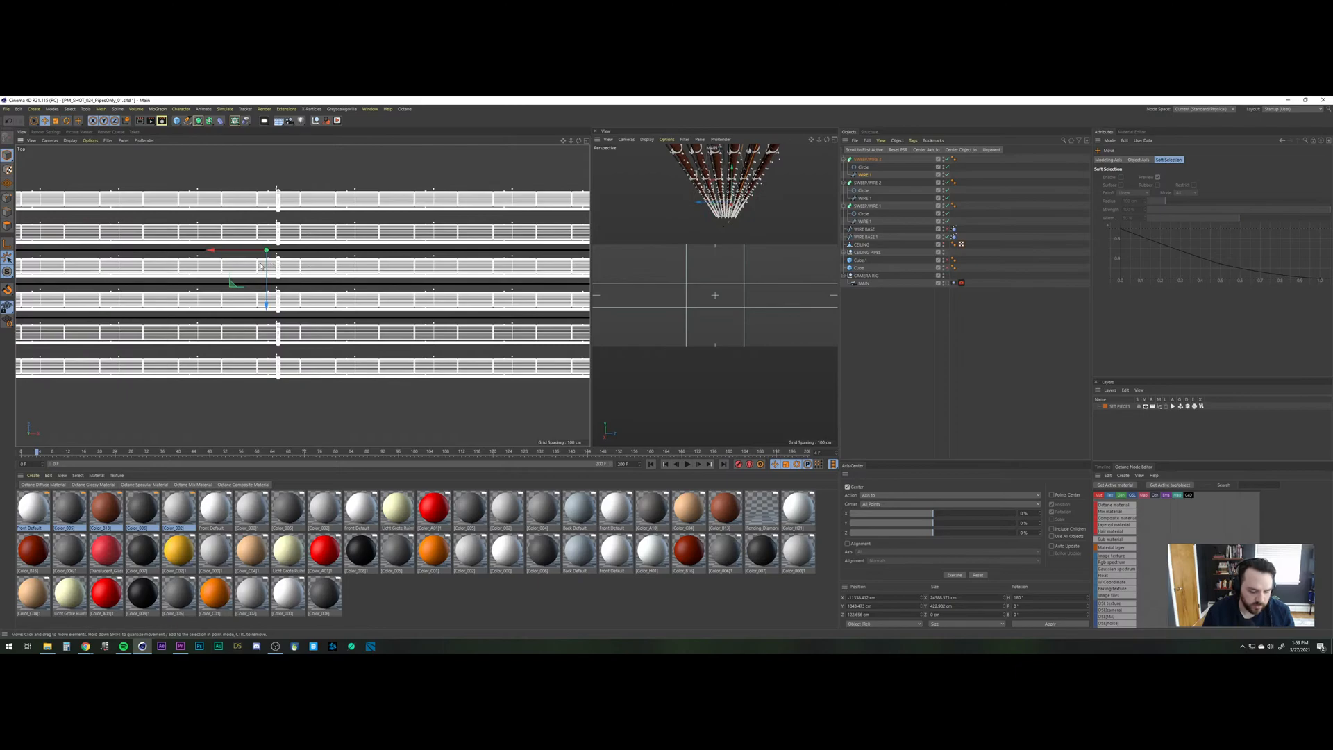
{"action": "key", "text": "t"}
{"action": "scroll", "coordinate": [285, 294], "scroll_direction": "down", "scroll_amount": 5}
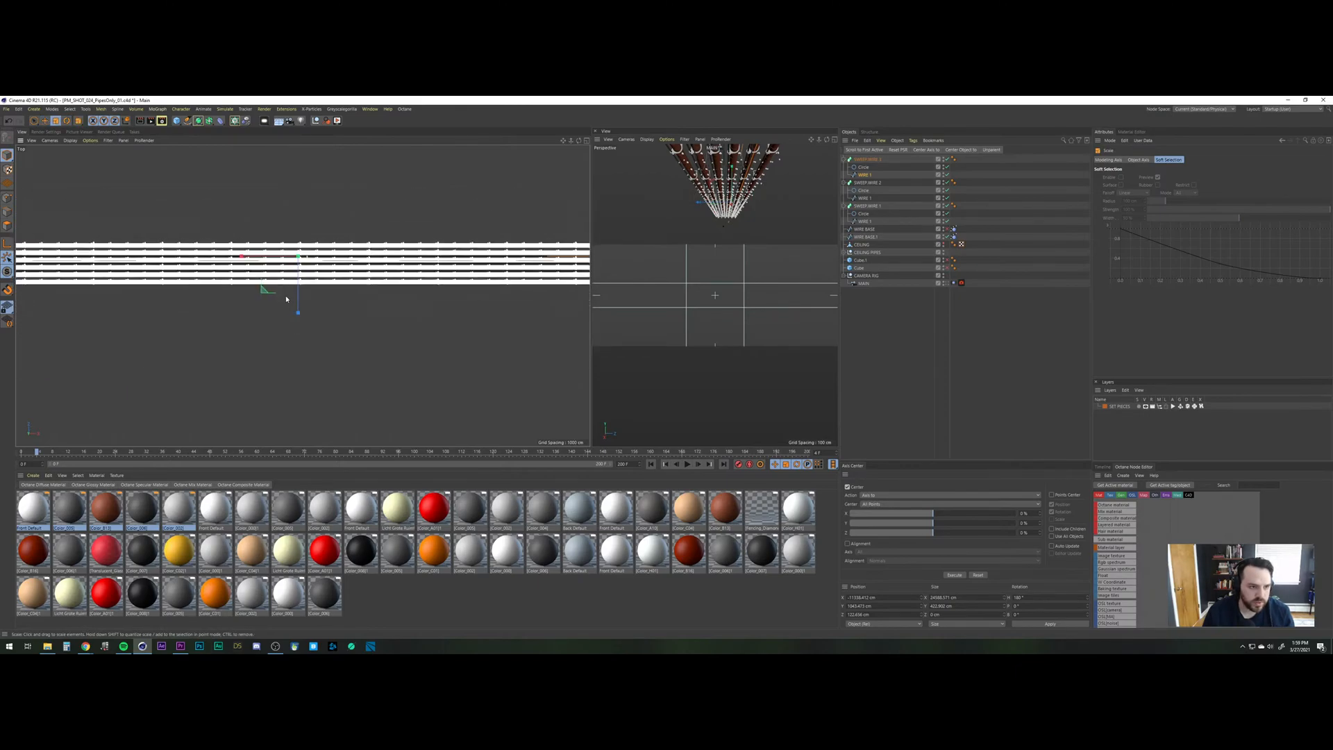
{"action": "scroll", "coordinate": [247, 258], "scroll_direction": "up", "scroll_amount": 1}
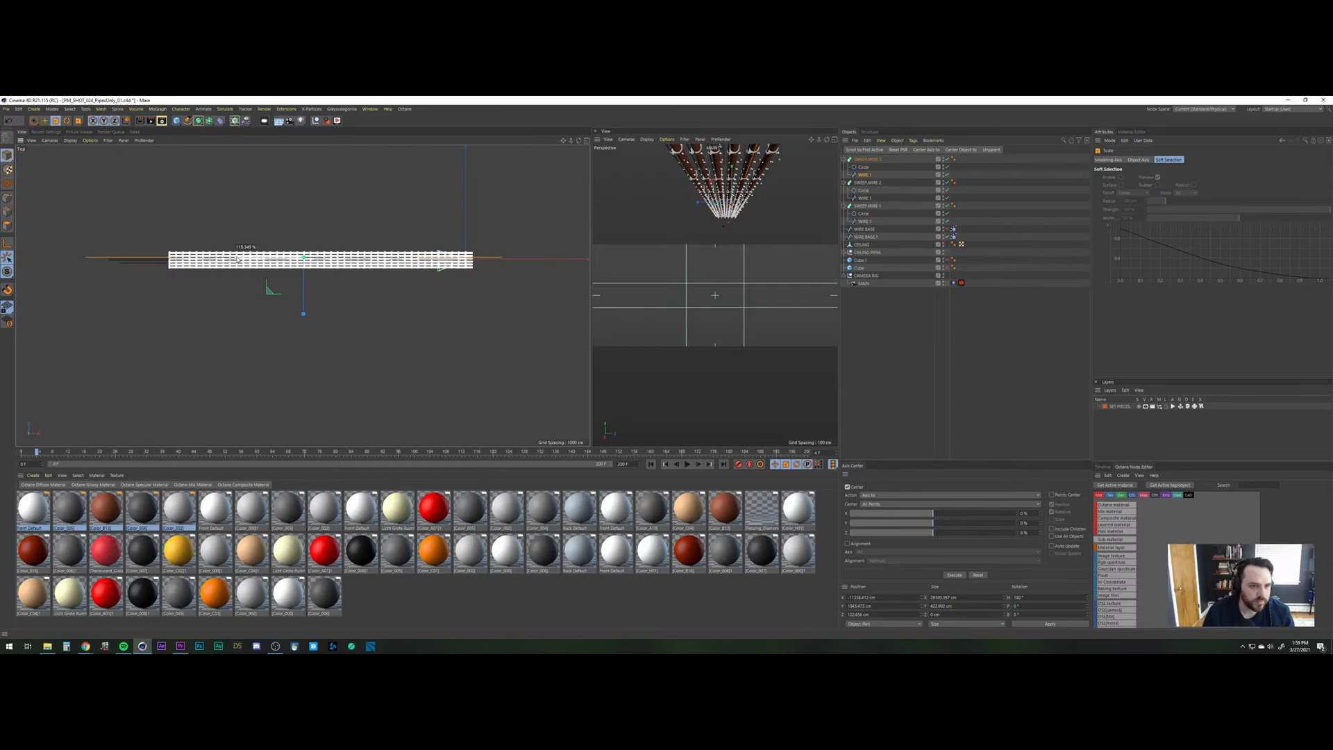
{"action": "left_click_drag", "start_coordinate": [236, 260], "coordinate": [235, 260]}
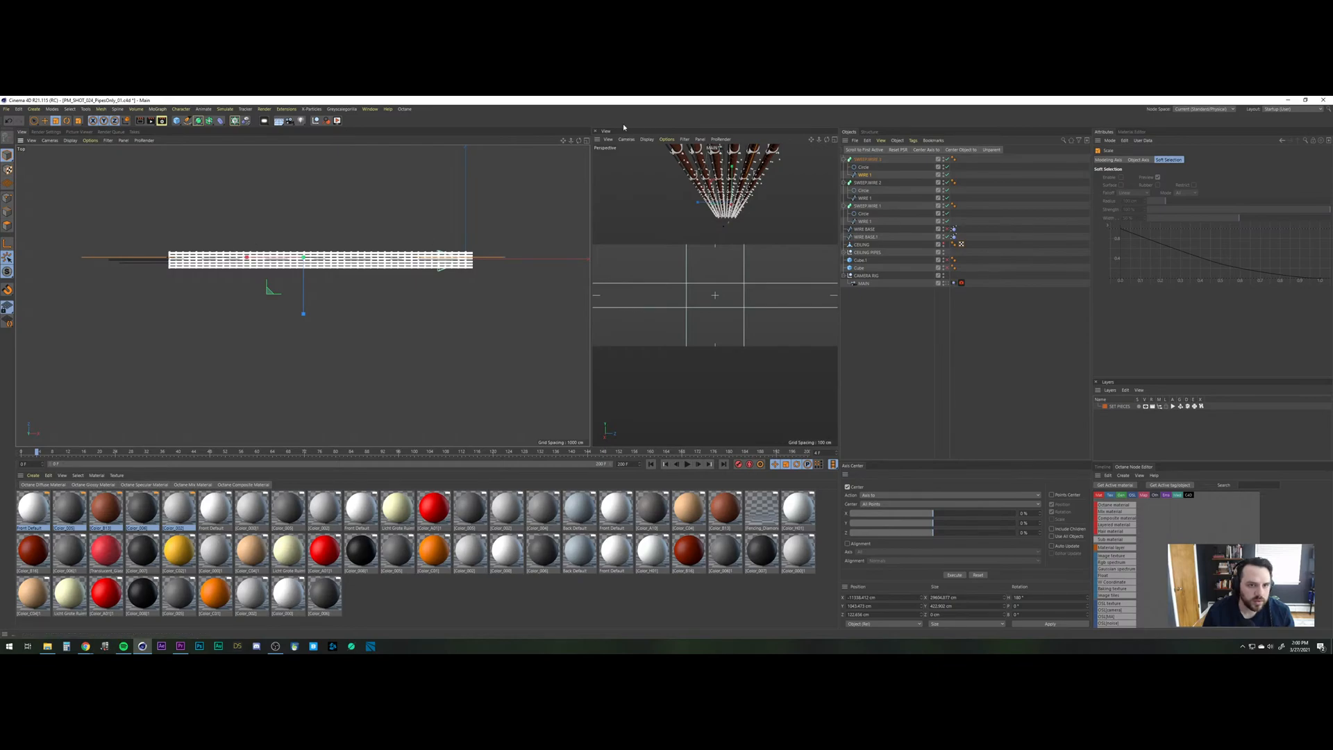
Scale SWEEP WIRE 3's spline down vertically in the Right view to shorten its sags, and deselect it.
{"action": "left_click", "coordinate": [587, 140]}
{"action": "scroll", "coordinate": [143, 354], "scroll_direction": "up", "scroll_amount": 4}
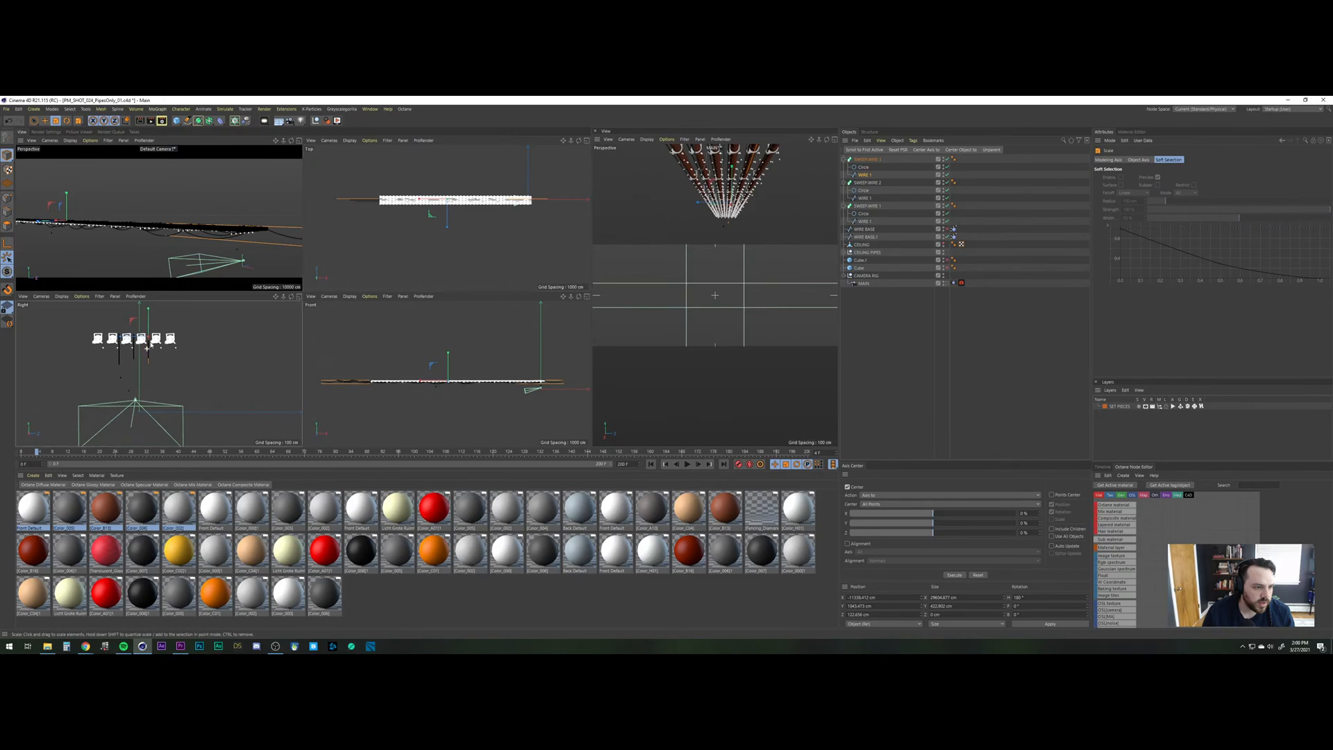
{"action": "left_click_drag", "start_coordinate": [150, 309], "coordinate": [157, 316]}
{"action": "left_click", "coordinate": [261, 349]}
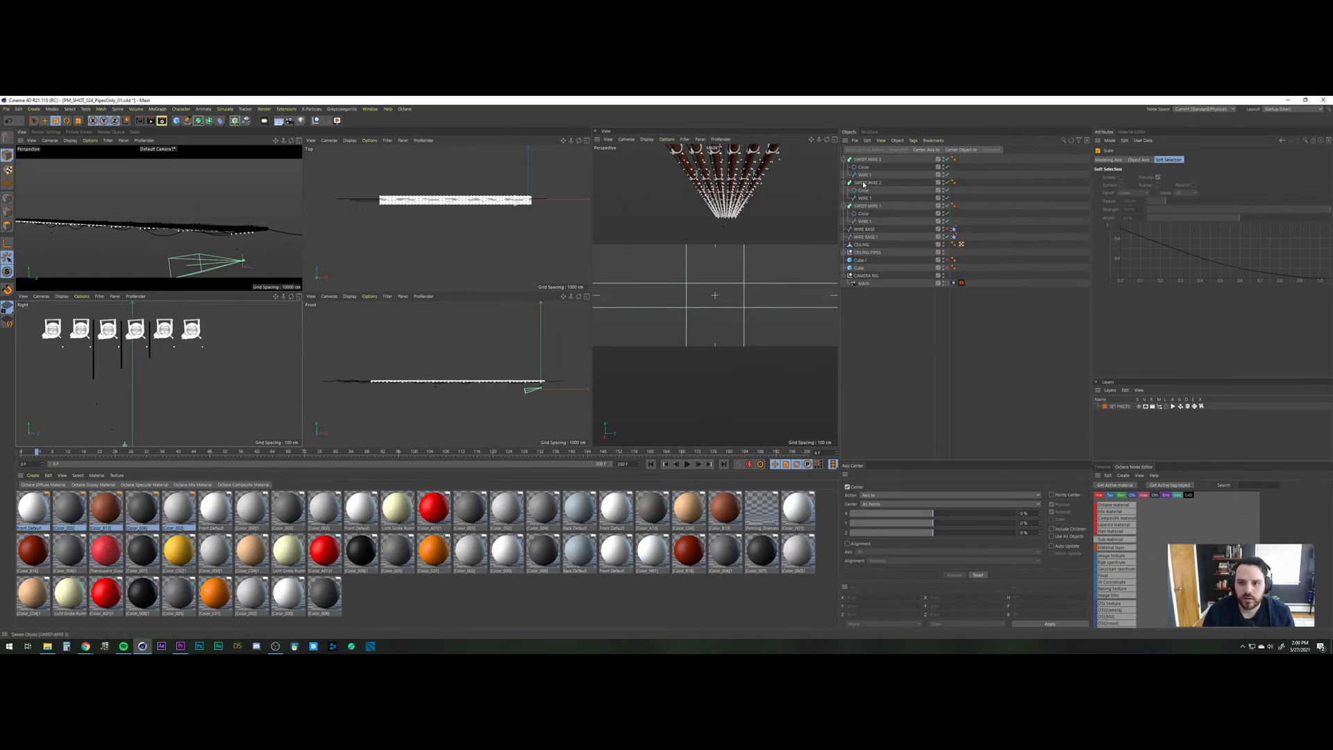
Duplicate SWEEP WIRE 3 and offset the copy's spline sideways into the outermost gap on the opposite side of the pipes.
{"action": "left_click", "coordinate": [868, 160]}
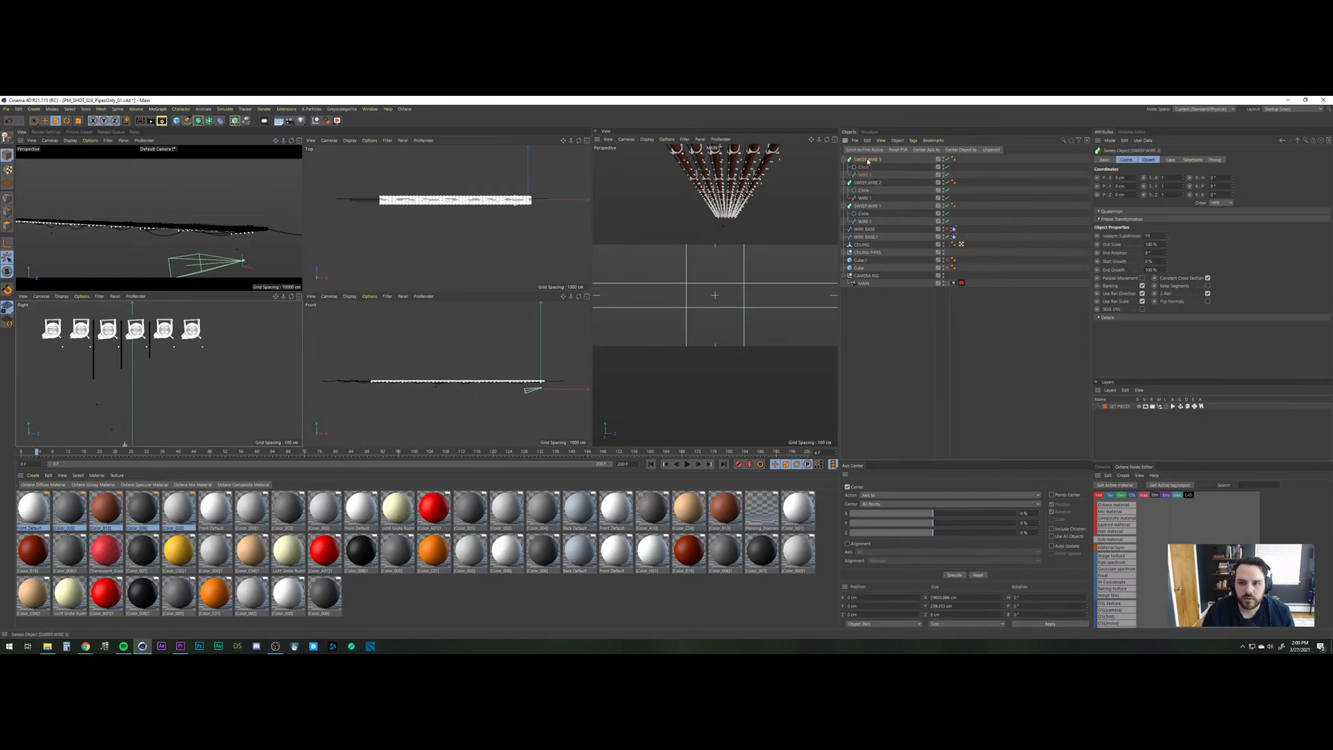
{"action": "left_click_drag", "start_coordinate": [873, 159], "coordinate": [873, 156], "text": "ctrl"}
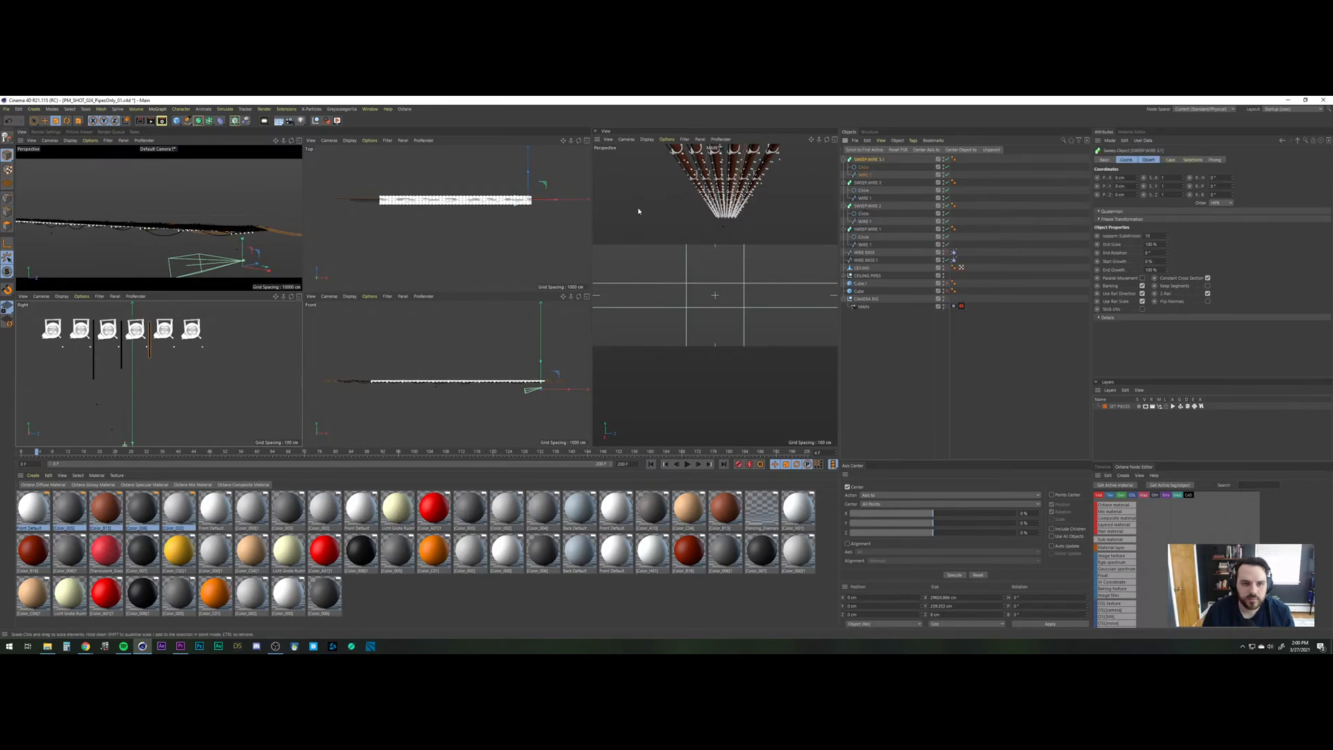
{"action": "scroll", "coordinate": [539, 175], "scroll_direction": "up", "scroll_amount": 5}
{"action": "left_click", "coordinate": [501, 210]}
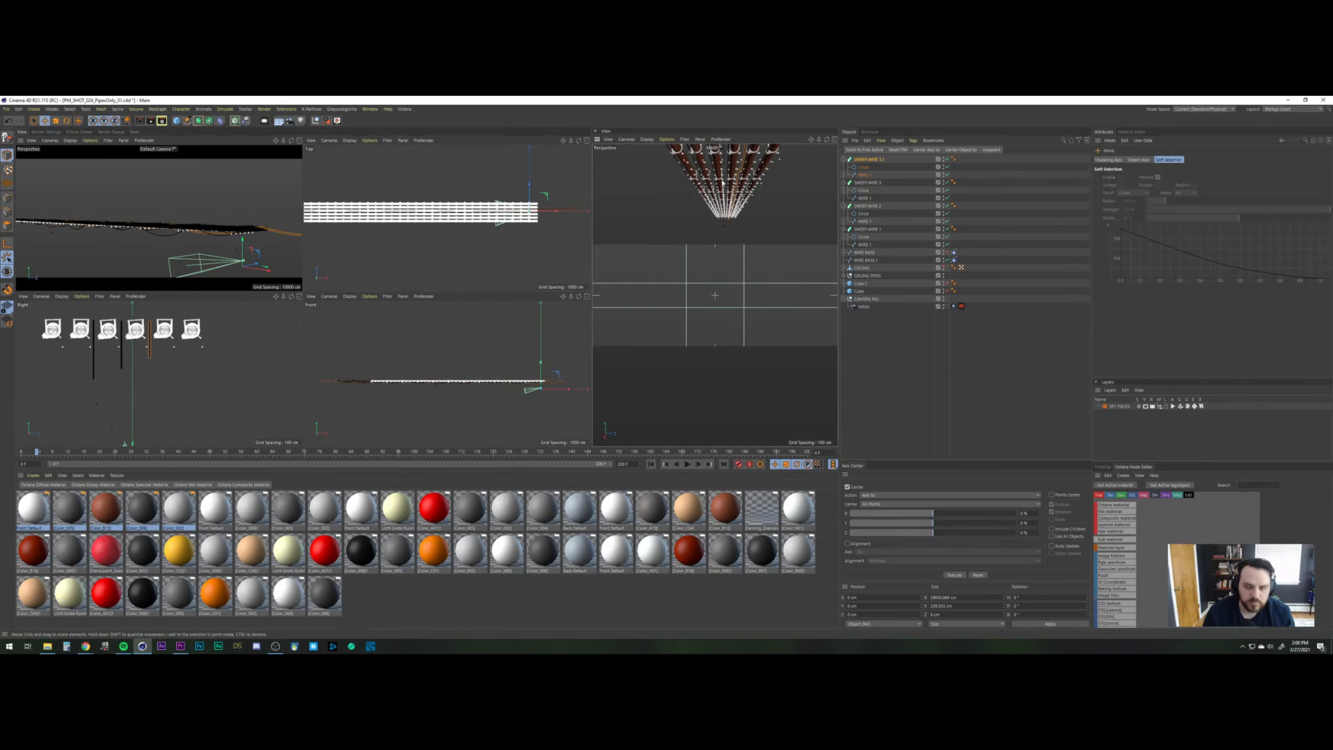
{"action": "key", "text": "e"}
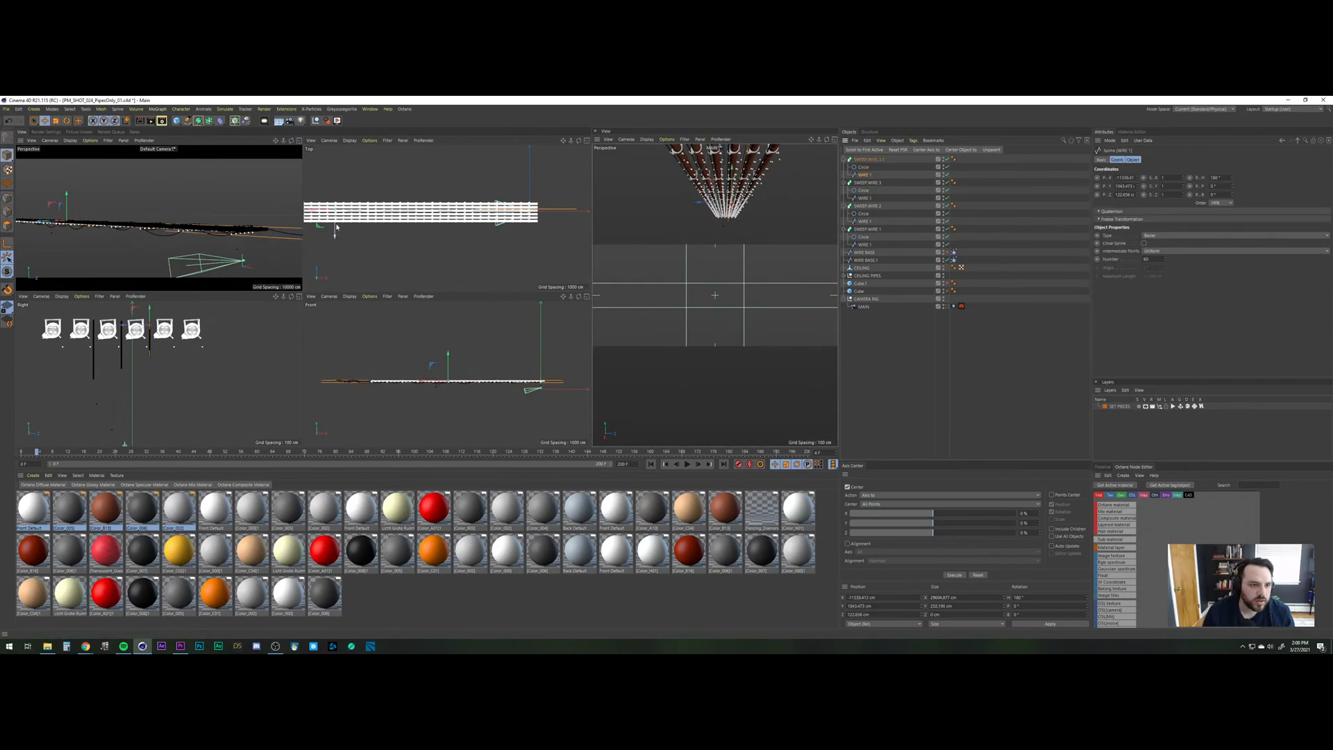
{"action": "left_click_drag", "start_coordinate": [336, 229], "coordinate": [335, 243]}
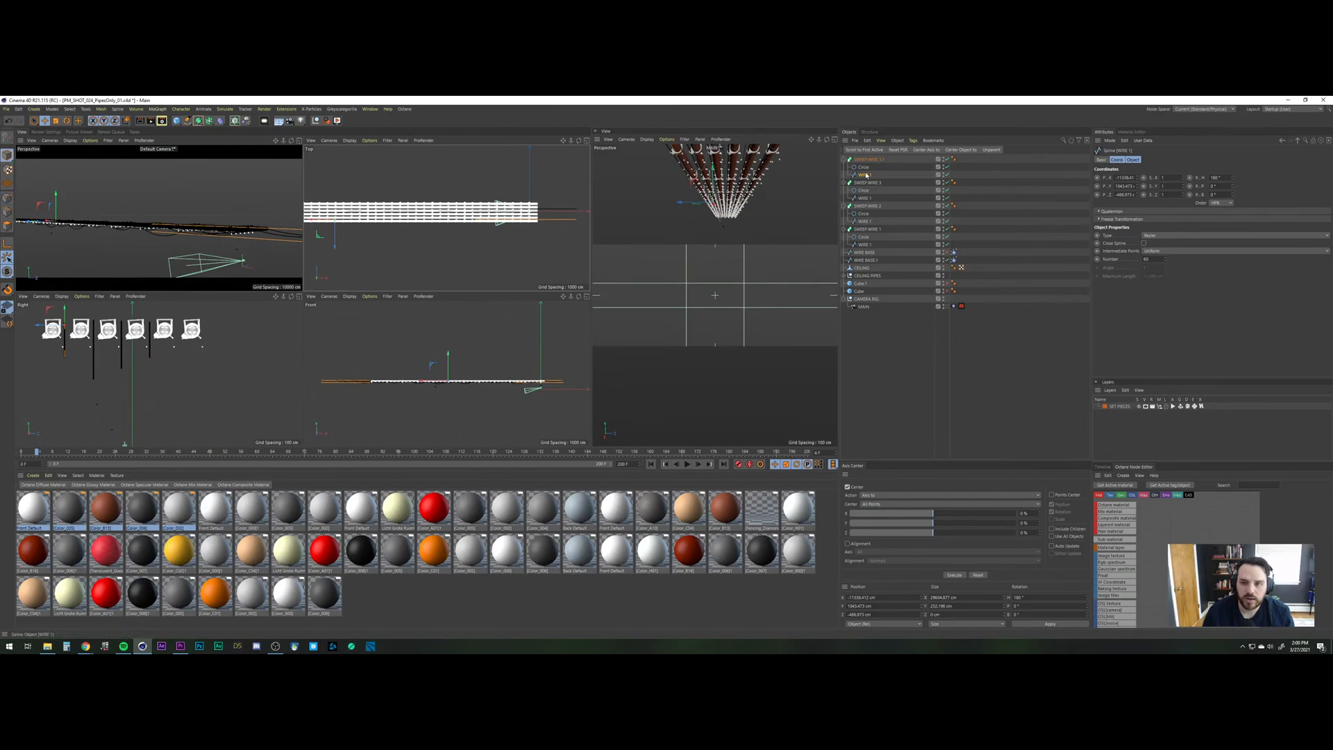
Scale the copied wire's spline slightly shorter lengthwise and taller vertically, and rename its sweep SWEEP WIRE 4.
{"action": "key", "text": "t"}
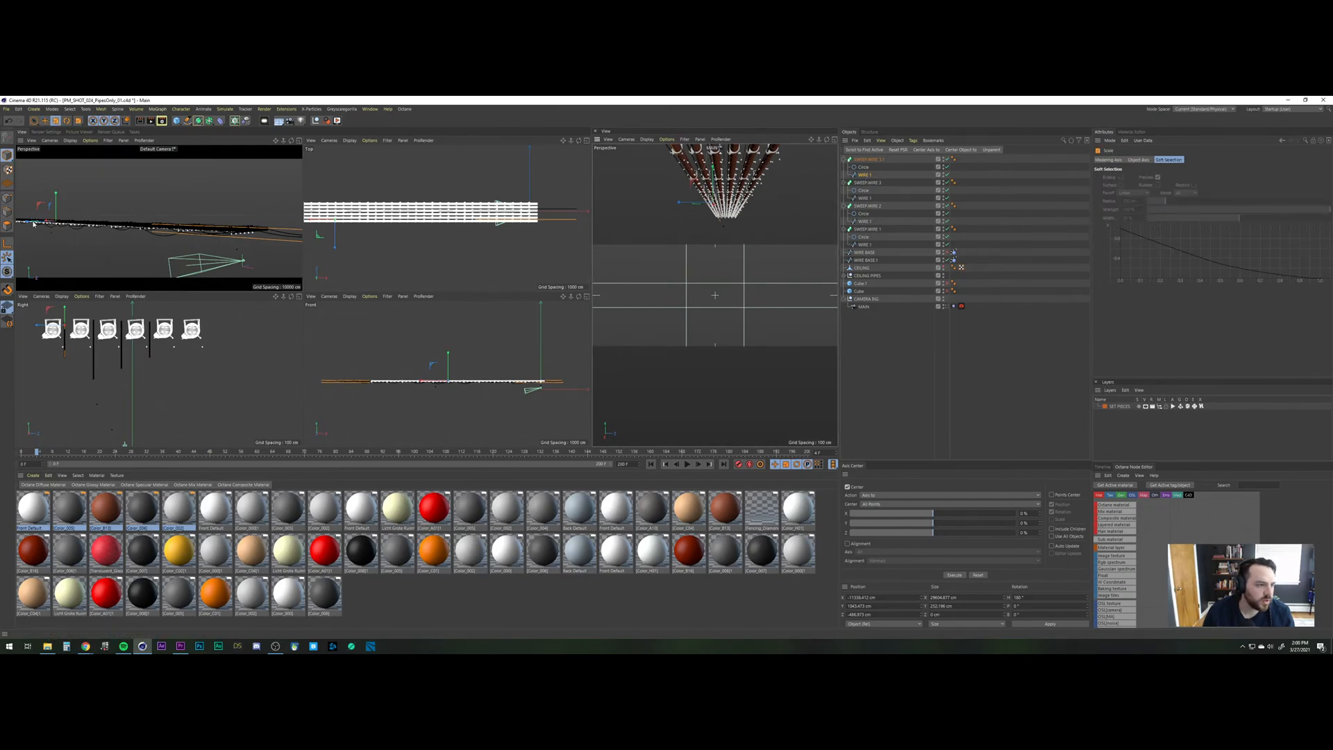
{"action": "left_click_drag", "start_coordinate": [30, 222], "coordinate": [38, 224]}
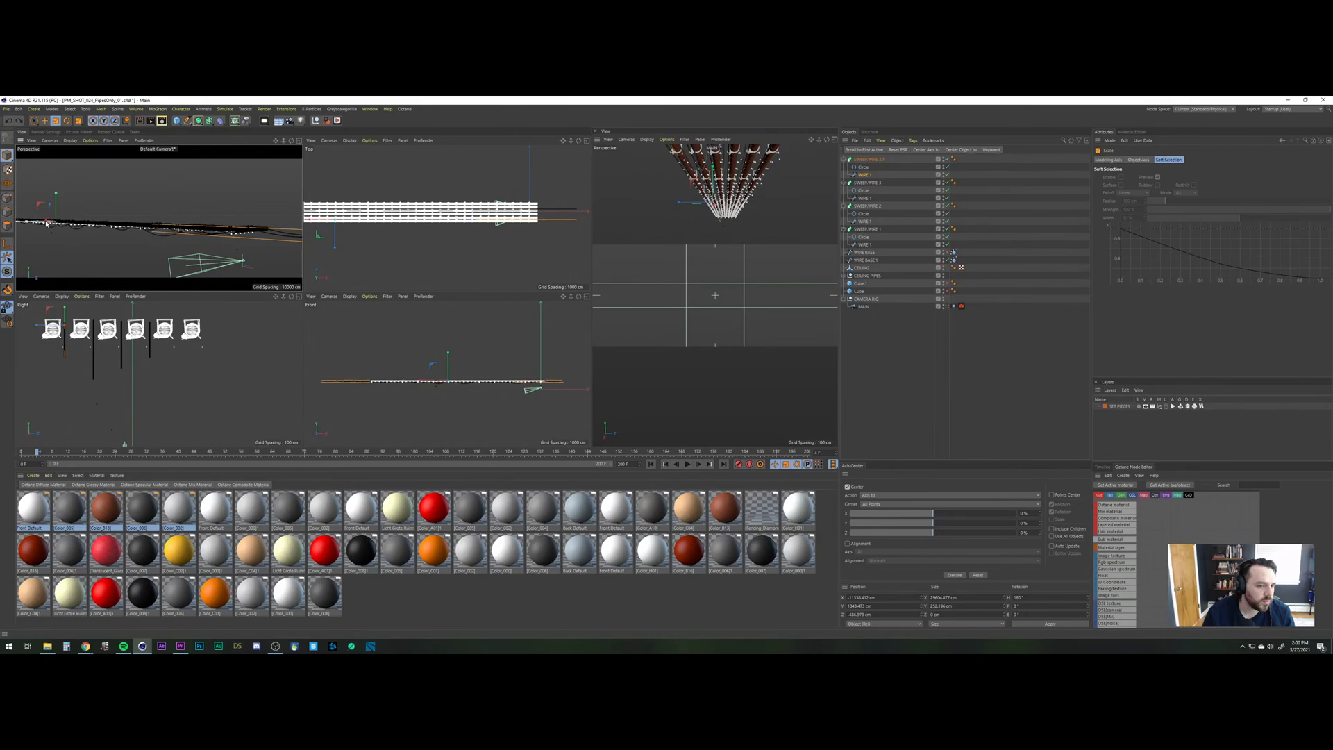
{"action": "left_click_drag", "start_coordinate": [445, 381], "coordinate": [448, 354]}
{"action": "left_click", "coordinate": [872, 161]}
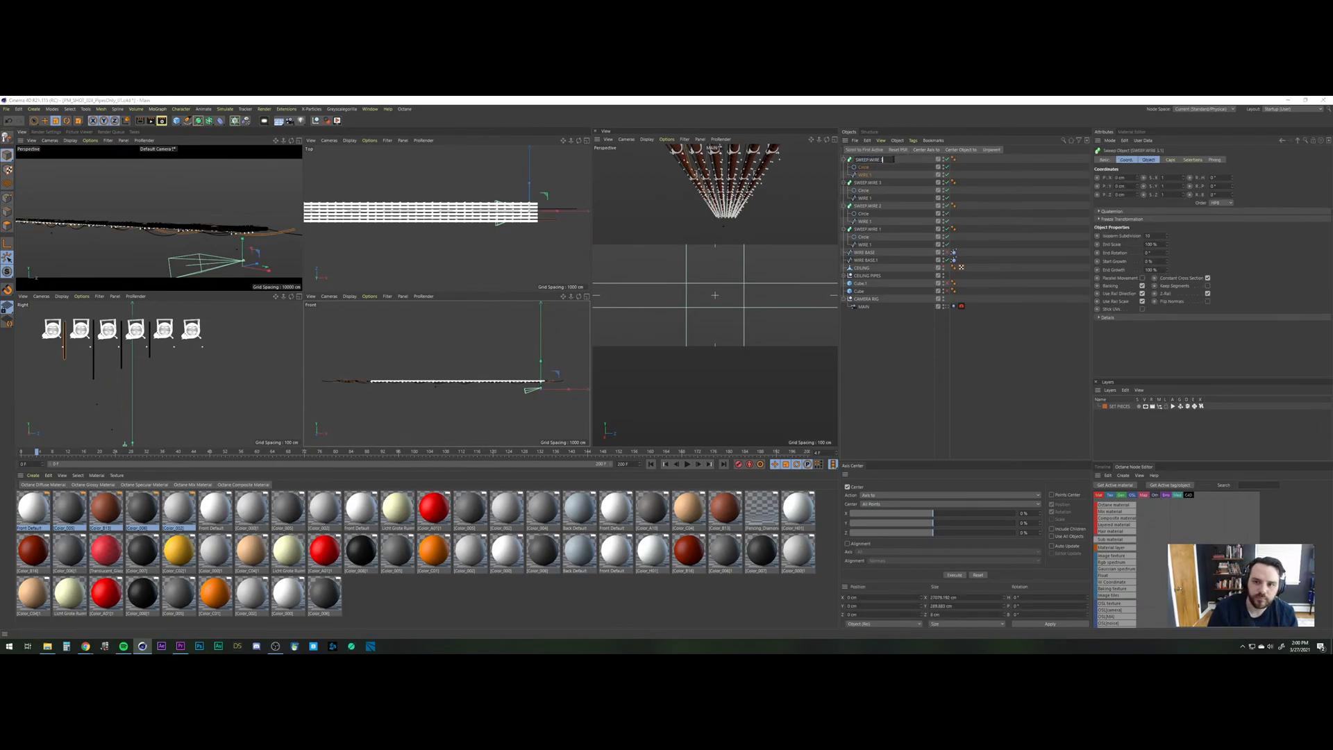
{"action": "key", "text": "Return"}
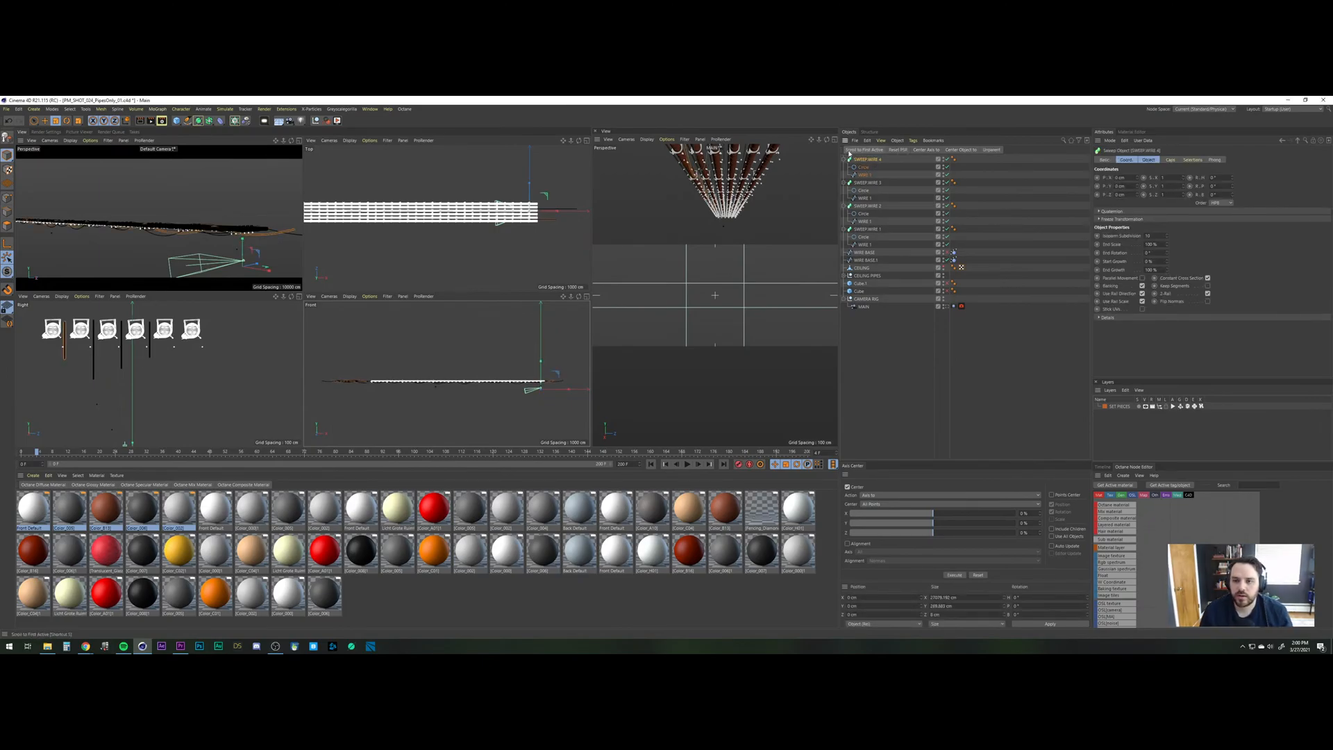
Duplicate the SWEEP WIRE 4 sweep and rename the copy SWEEP WIRE 5.
{"action": "key", "text": "ctrl+c"}
{"action": "key", "text": "ctrl+v"}
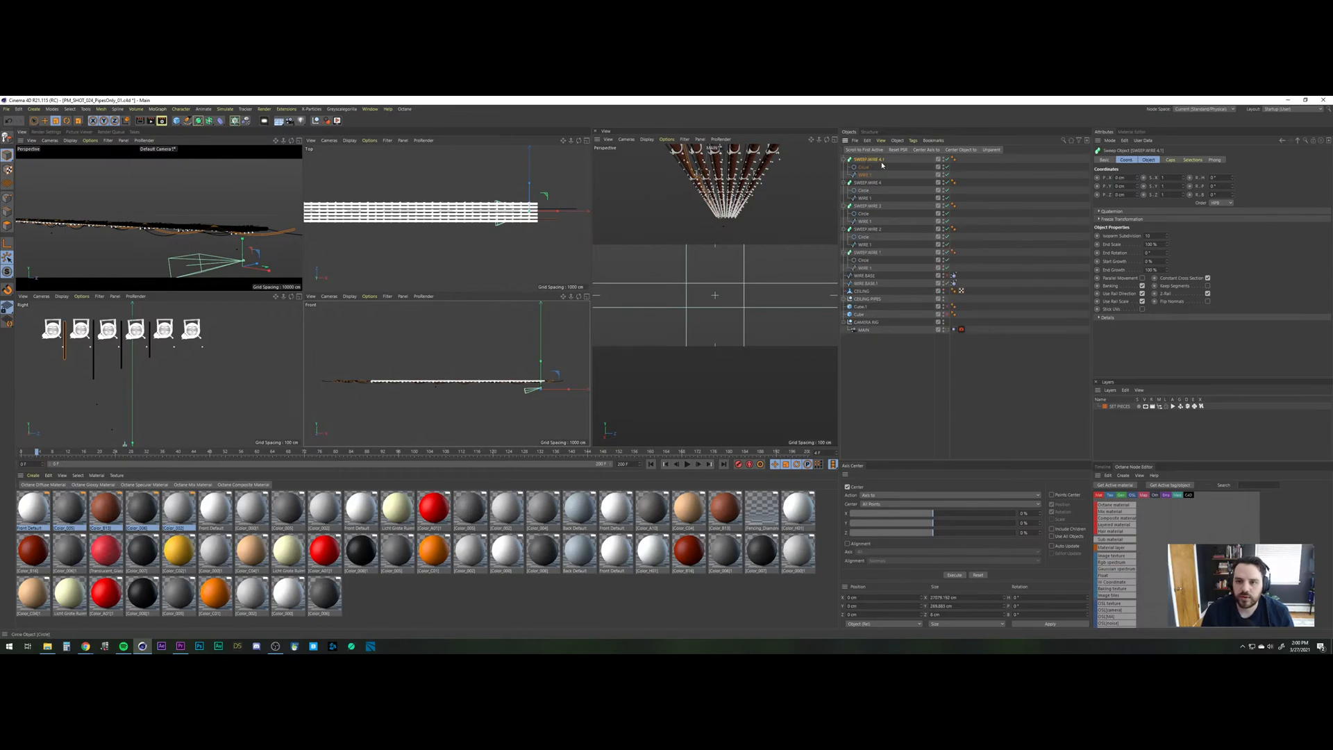
{"action": "double_click", "coordinate": [882, 164]}
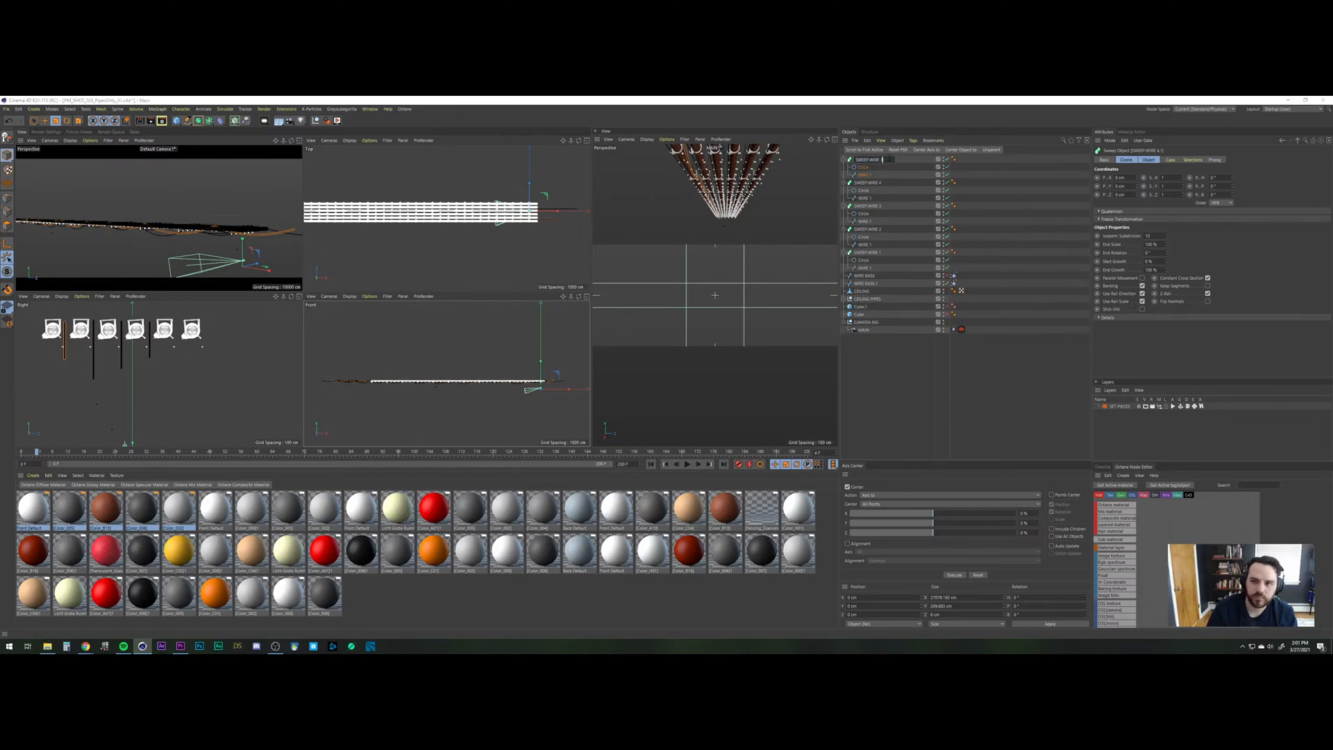
{"action": "key", "text": "Return"}
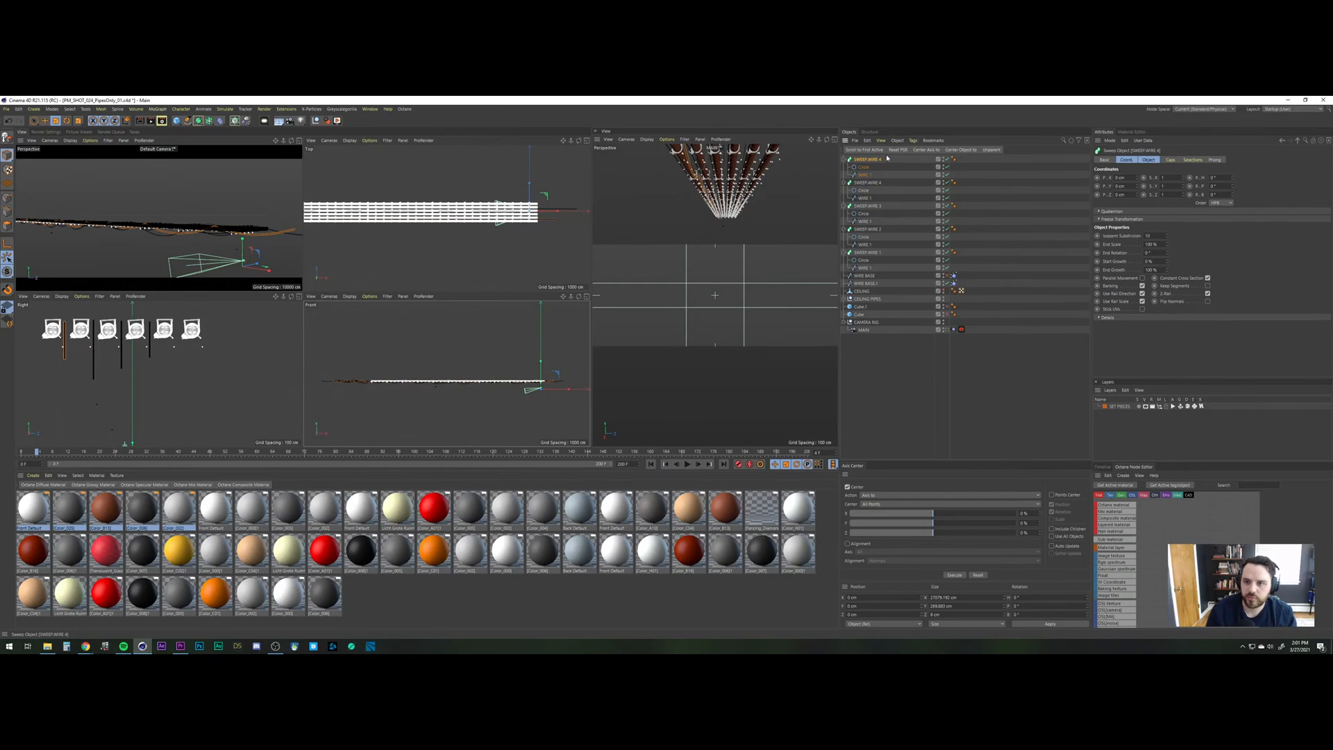
{"action": "double_click", "coordinate": [880, 161]}
{"action": "key", "text": "Return"}
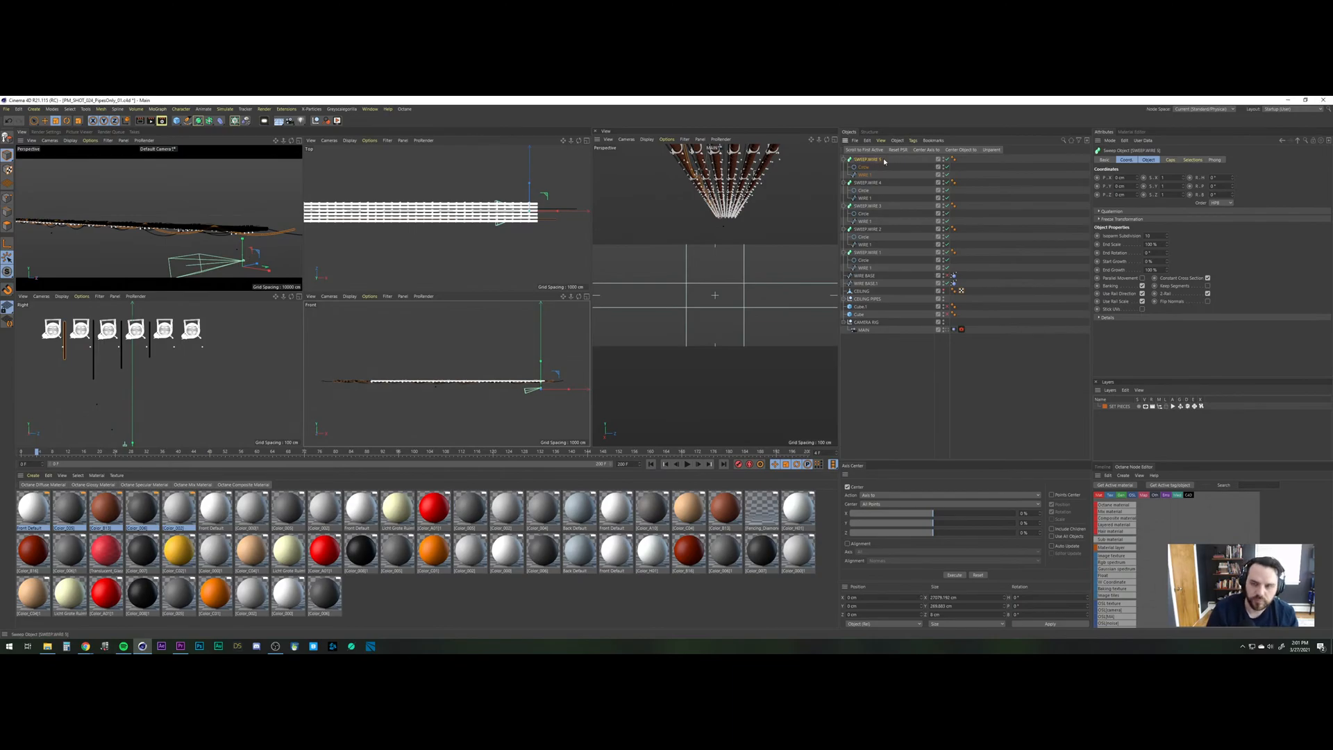
Offset SWEEP WIRE 5's spline into the last free gap on the far side of the pipes and rotate it 180° in heading.
{"action": "left_click", "coordinate": [865, 175]}
{"action": "key", "text": "e"}
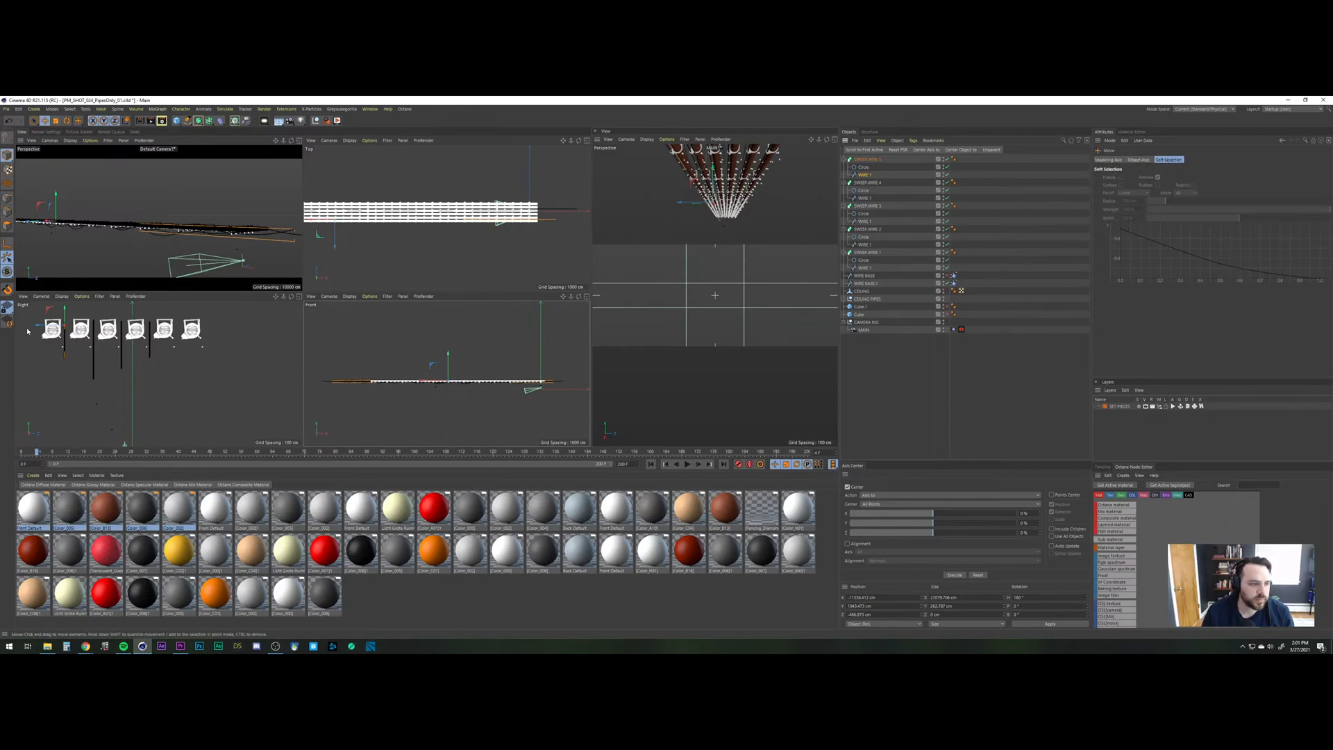
{"action": "left_click_drag", "start_coordinate": [36, 326], "coordinate": [154, 332]}
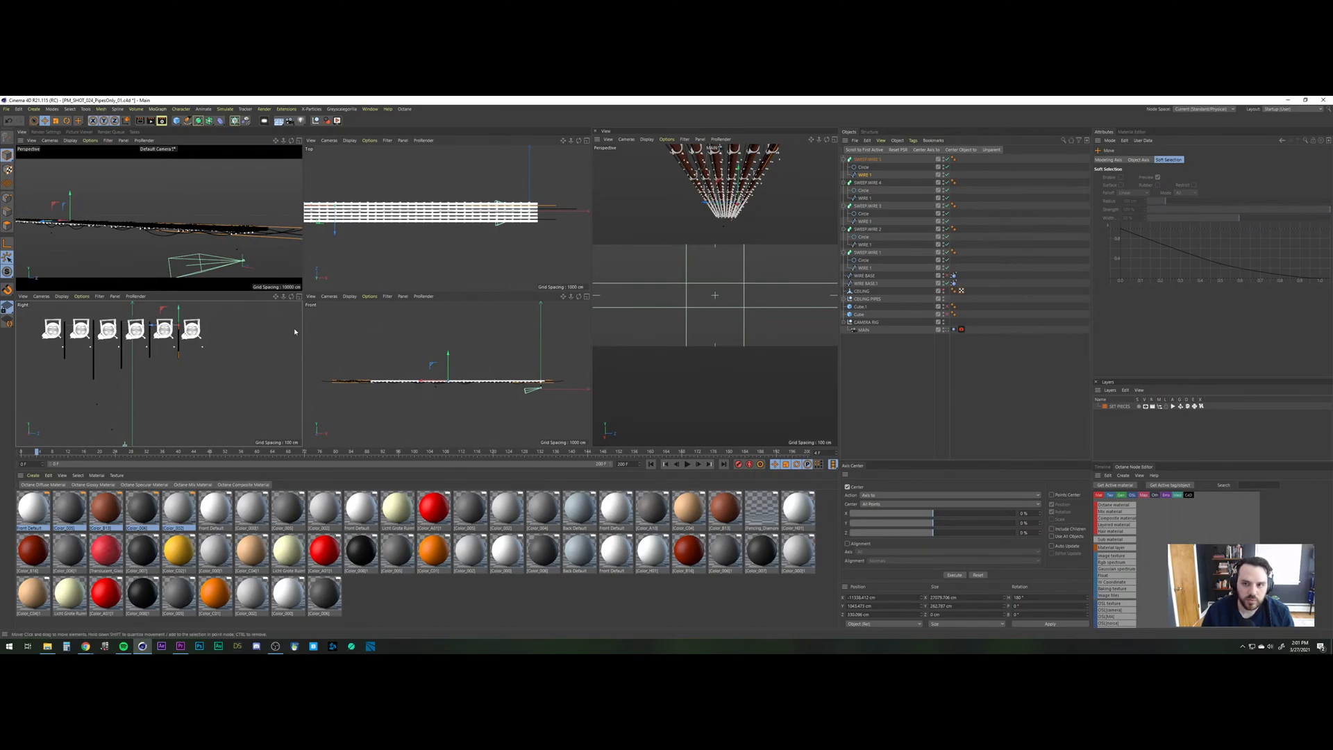
{"action": "key", "text": "r"}
{"action": "left_click_drag", "start_coordinate": [168, 330], "coordinate": [474, 342]}
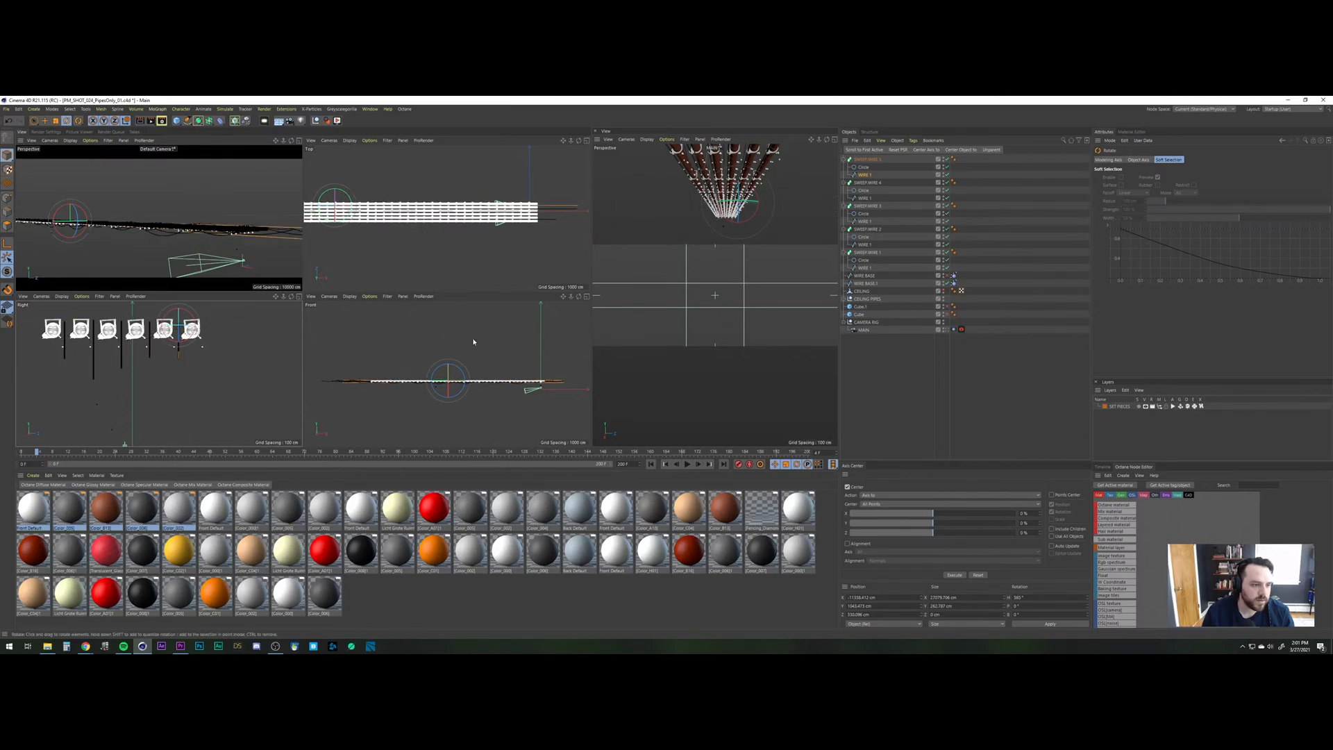
Scale SWEEP WIRE 5's spline flatter vertically and longer lengthwise so its sag differs from the other wires.
{"action": "key", "text": "t"}
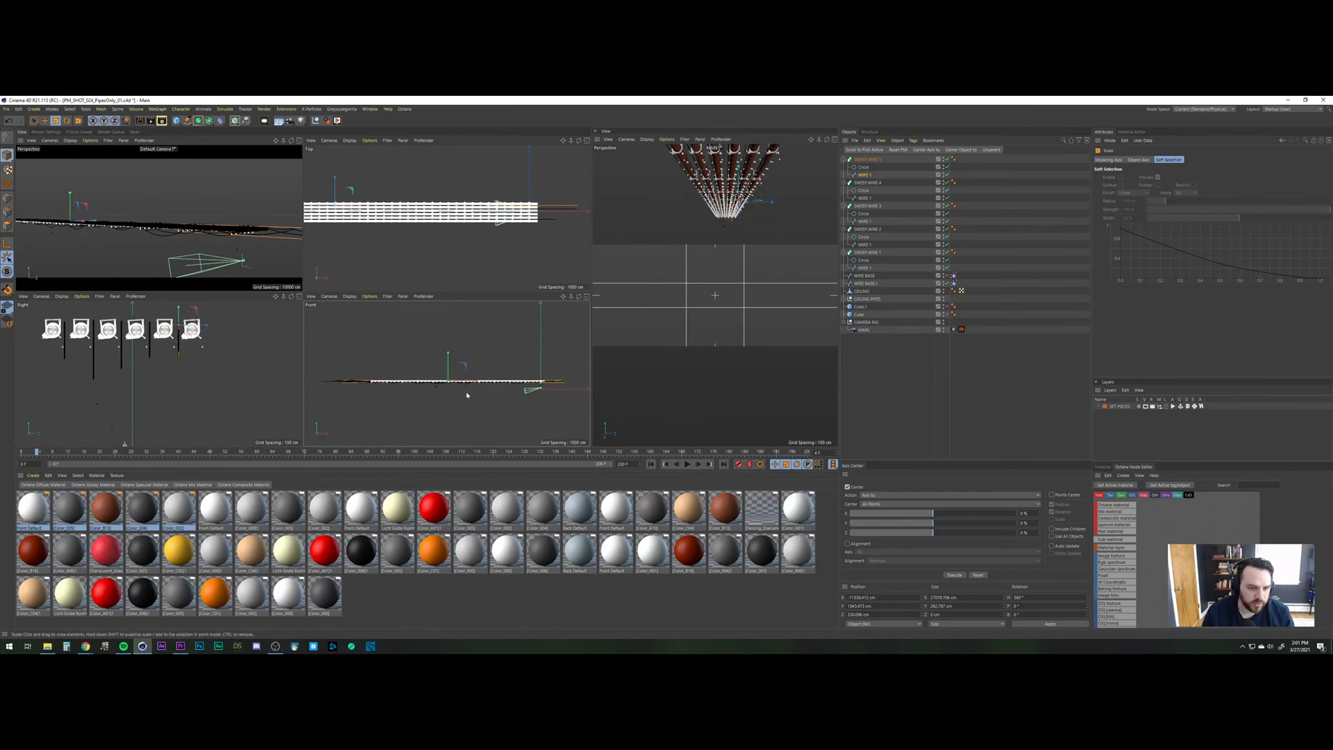
{"action": "left_click_drag", "start_coordinate": [448, 351], "coordinate": [448, 339]}
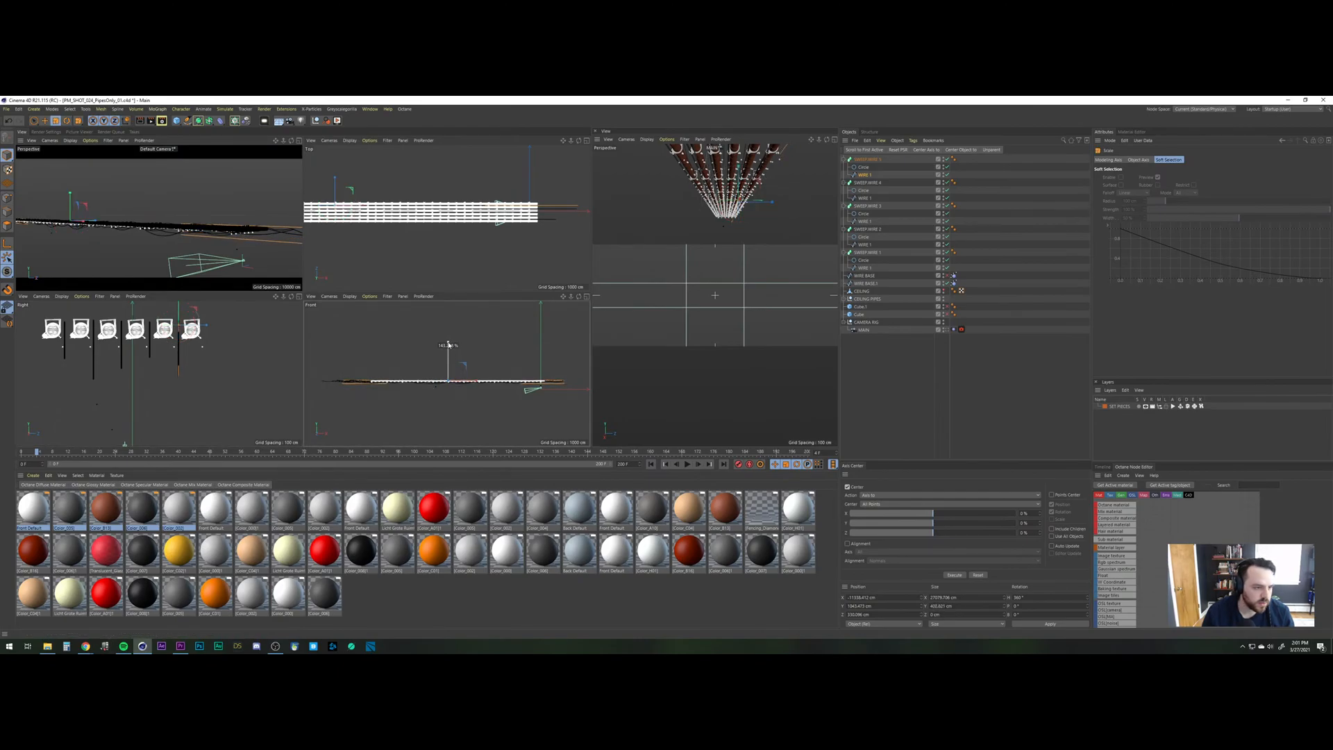
{"action": "left_click_drag", "start_coordinate": [449, 350], "coordinate": [448, 362]}
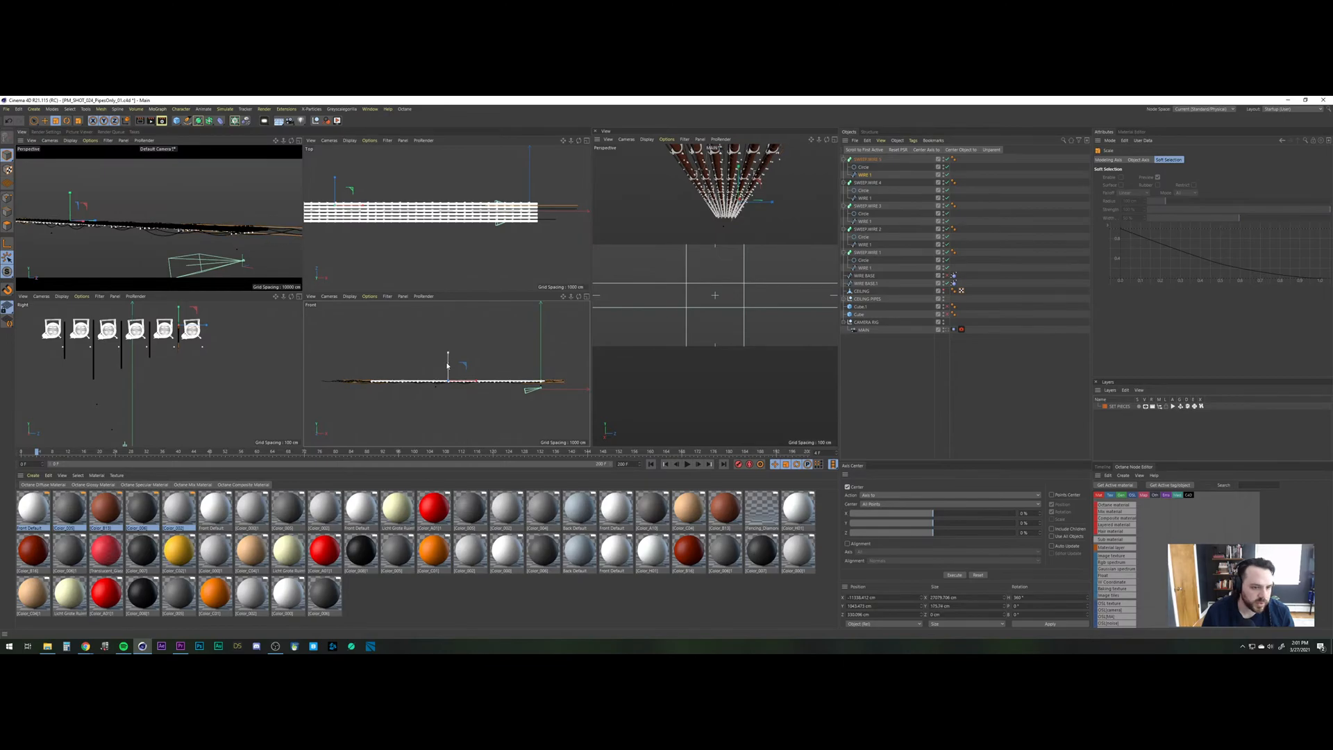
{"action": "left_click_drag", "start_coordinate": [479, 383], "coordinate": [491, 383]}
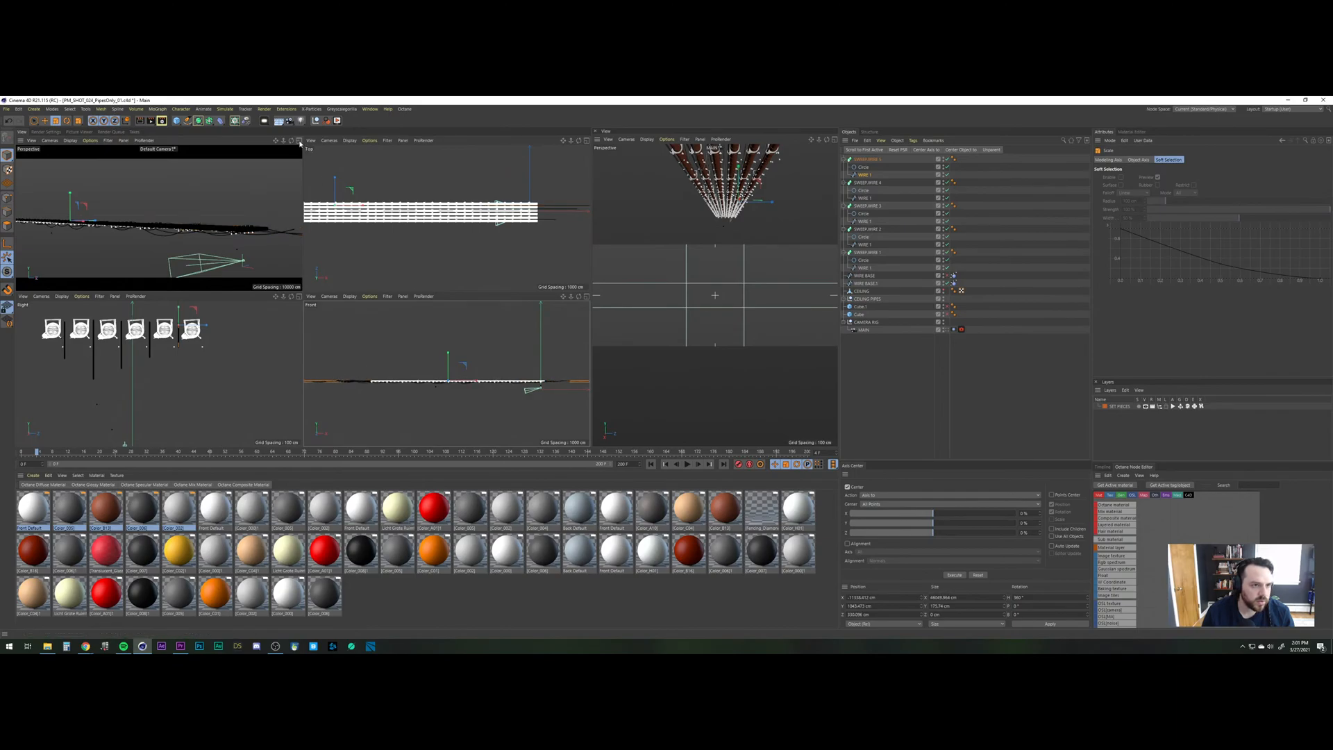
{"action": "left_click", "coordinate": [299, 141]}
{"action": "right_click_drag", "start_coordinate": [456, 311], "coordinate": [479, 257], "text": "alt"}
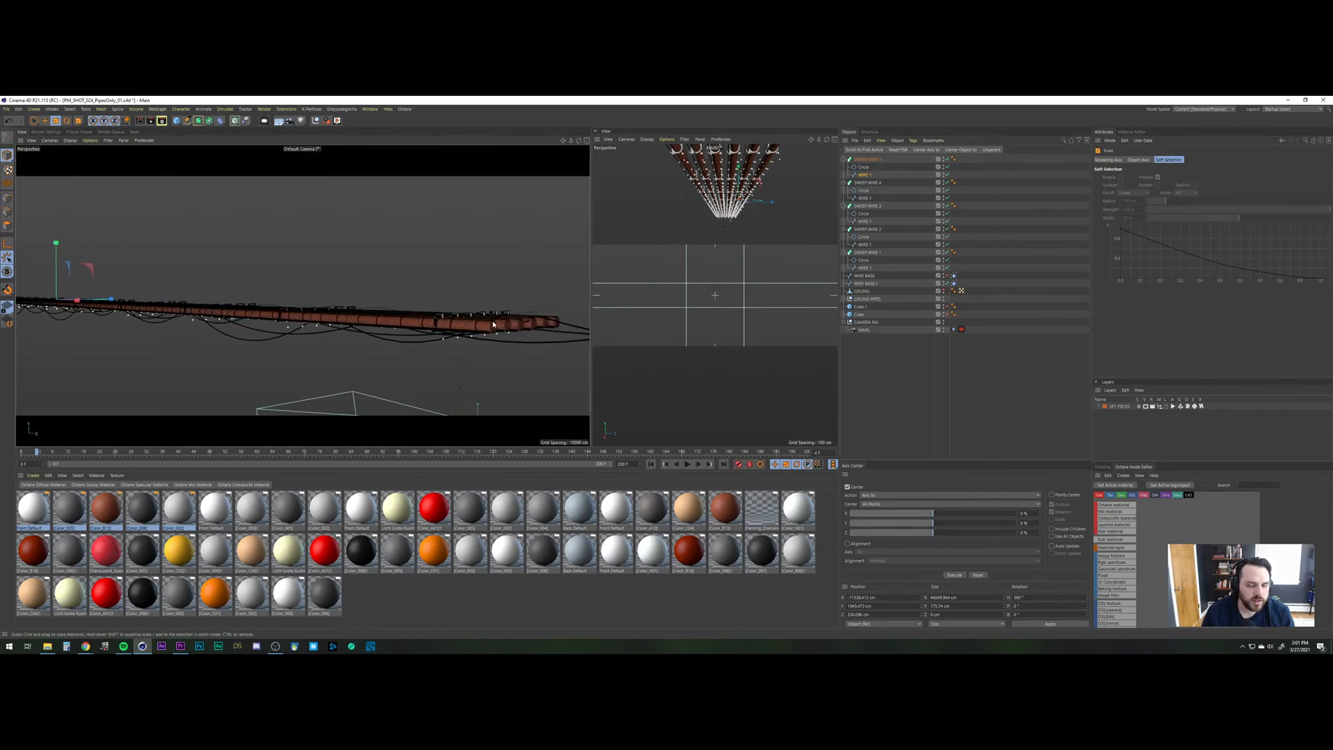
Collapse the hierarchies of all five SWEEP WIRE objects in the object list.
{"action": "left_click", "coordinate": [844, 160]}
{"action": "left_click", "coordinate": [844, 168]}
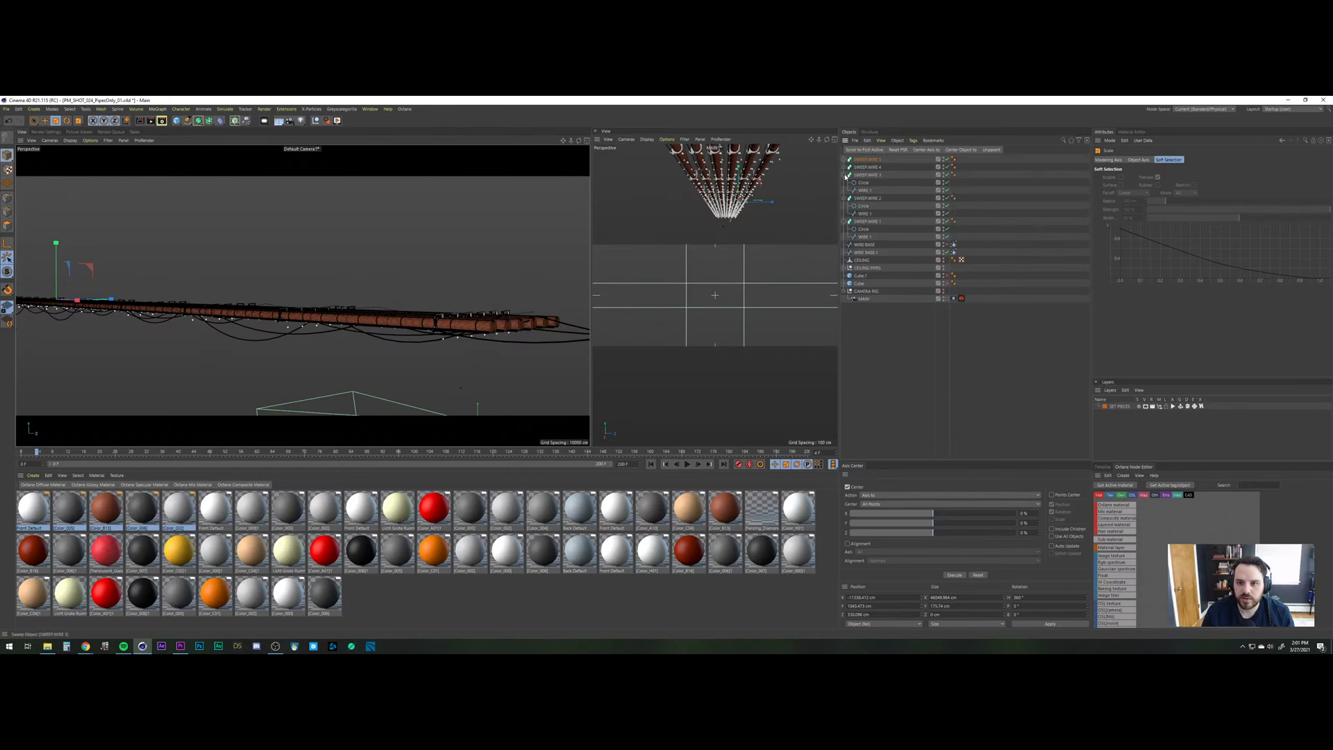
{"action": "left_click", "coordinate": [844, 175]}
{"action": "left_click", "coordinate": [844, 183]}
{"action": "left_click", "coordinate": [845, 190]}
Delete the spare WIRE BASE.1 spline, keeping the original WIRE BASE.
{"action": "left_click", "coordinate": [864, 198]}
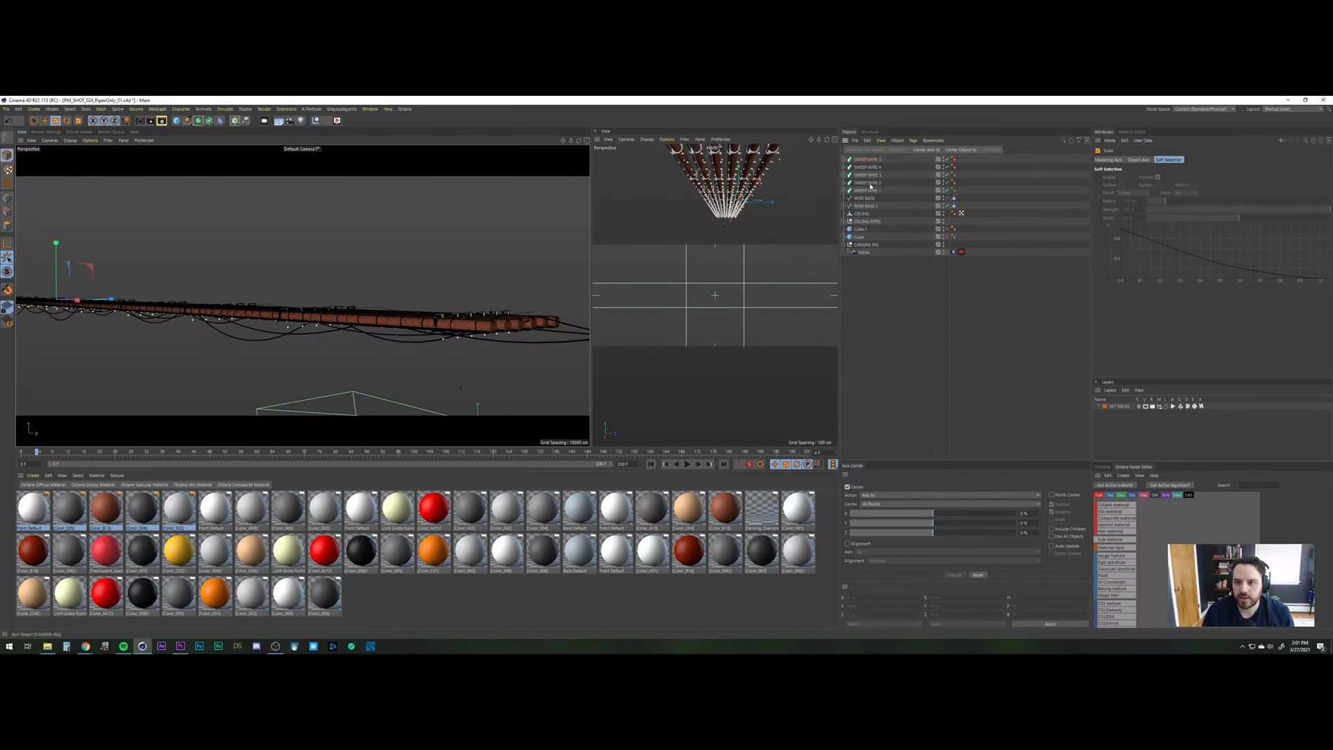
{"action": "left_click", "coordinate": [871, 206], "text": "shift"}
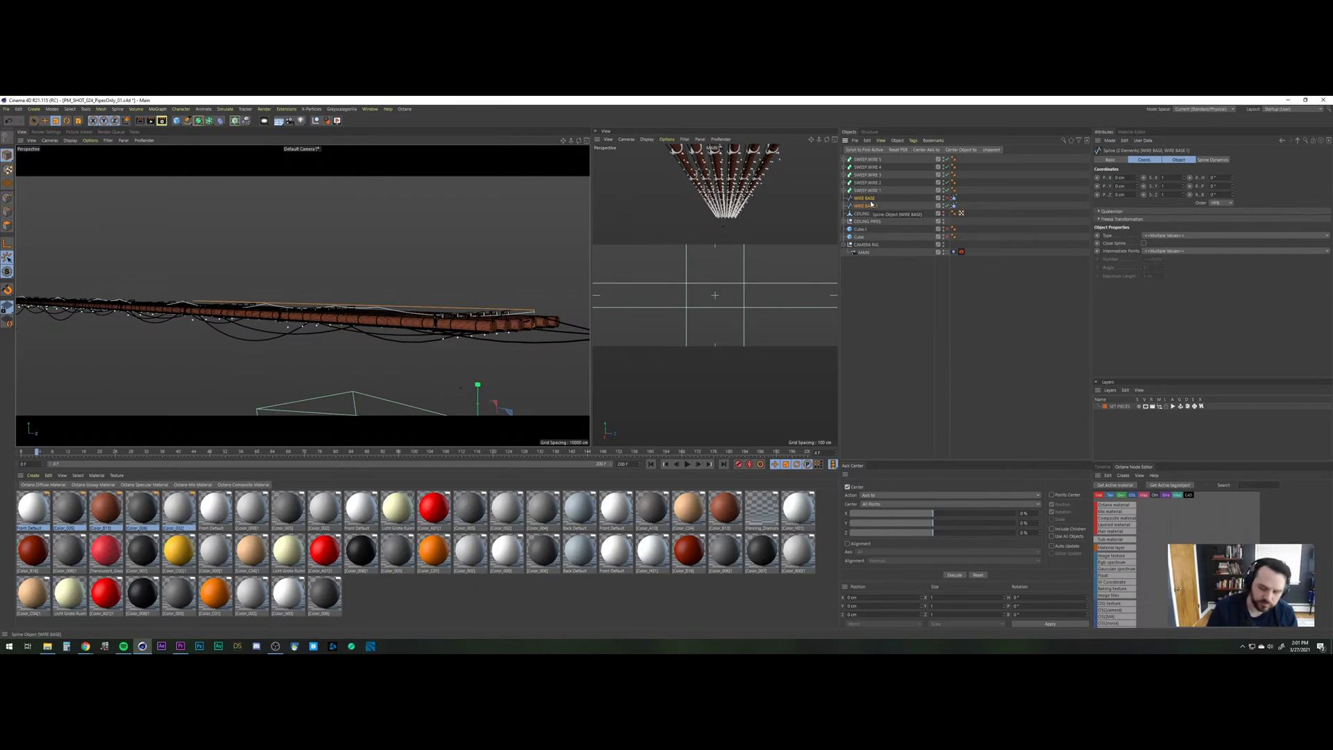
{"action": "left_click", "coordinate": [861, 301]}
{"action": "left_click", "coordinate": [866, 206]}
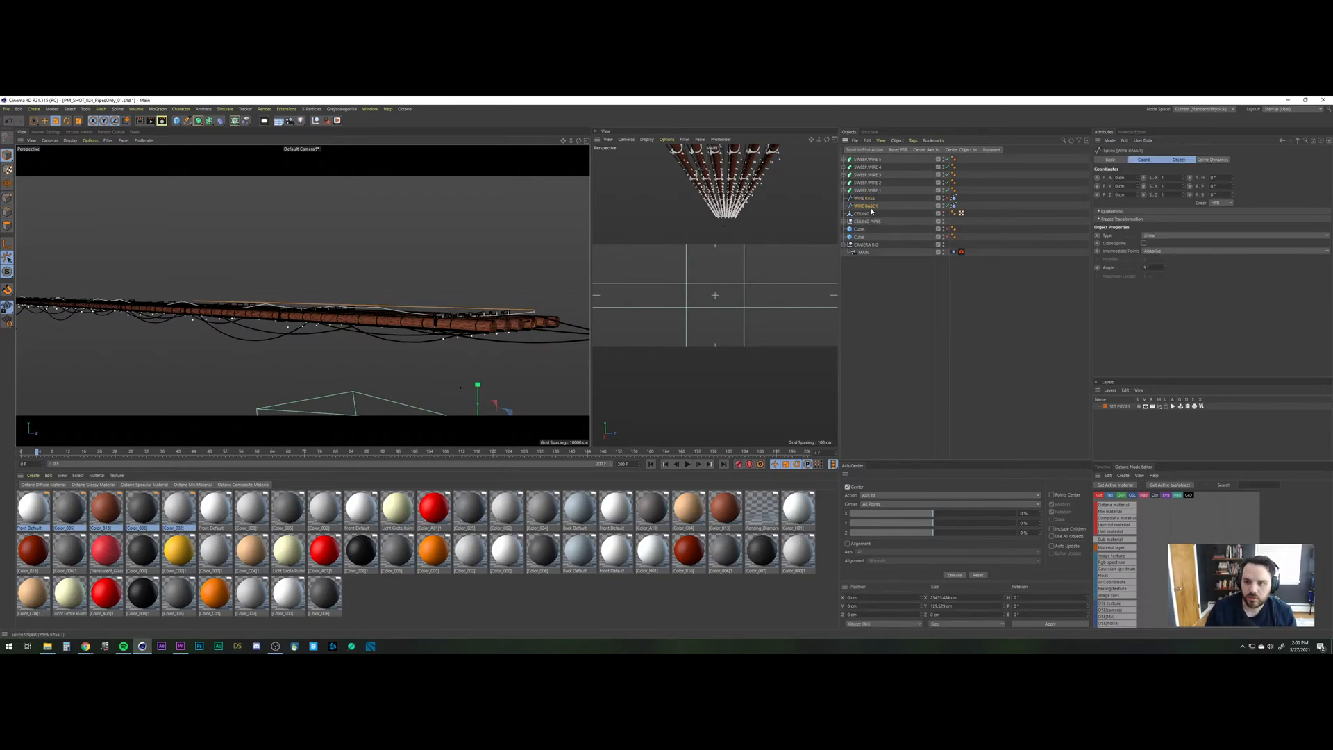
{"action": "key", "text": "Delete"}
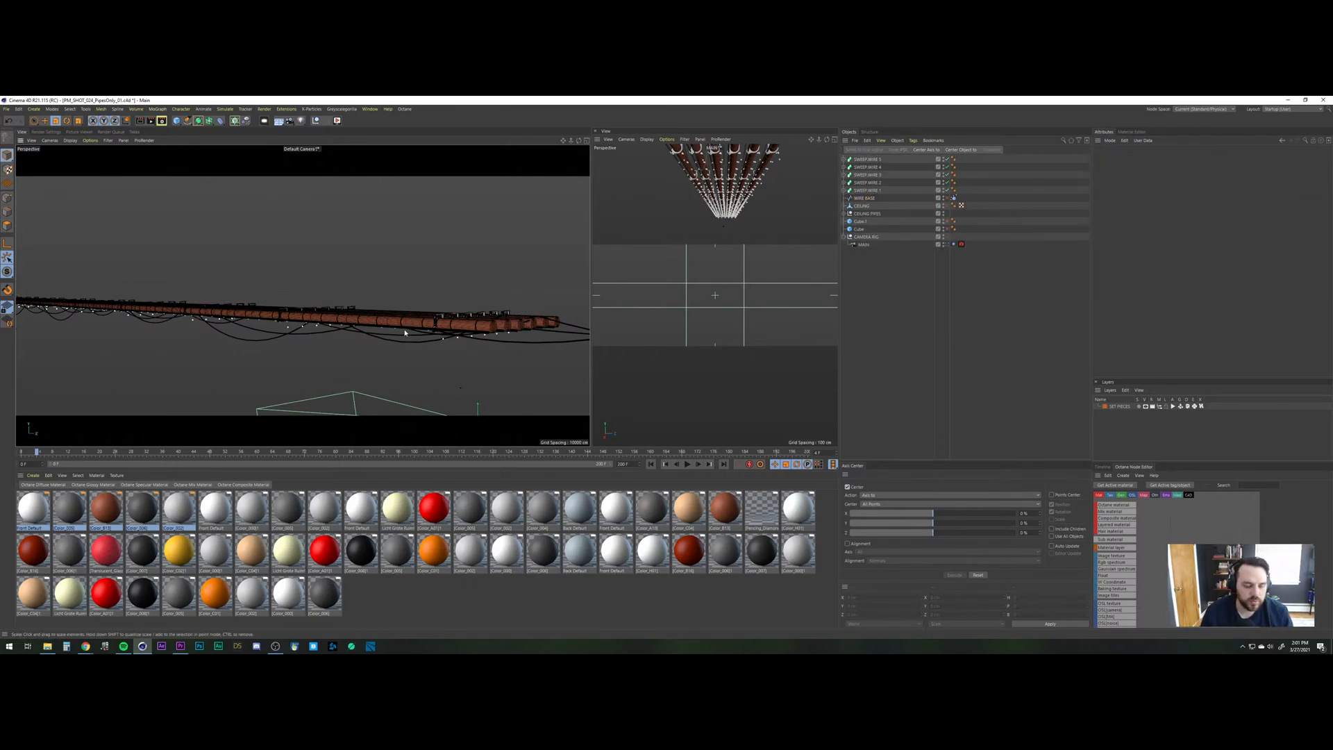
Expand SWEEP WIRE 2 and examine the circle profile and the sweep settings of the first two wires.
{"action": "left_click_drag", "start_coordinate": [408, 331], "coordinate": [461, 335], "text": "alt"}
{"action": "left_click_drag", "start_coordinate": [251, 340], "coordinate": [330, 335], "text": "alt"}
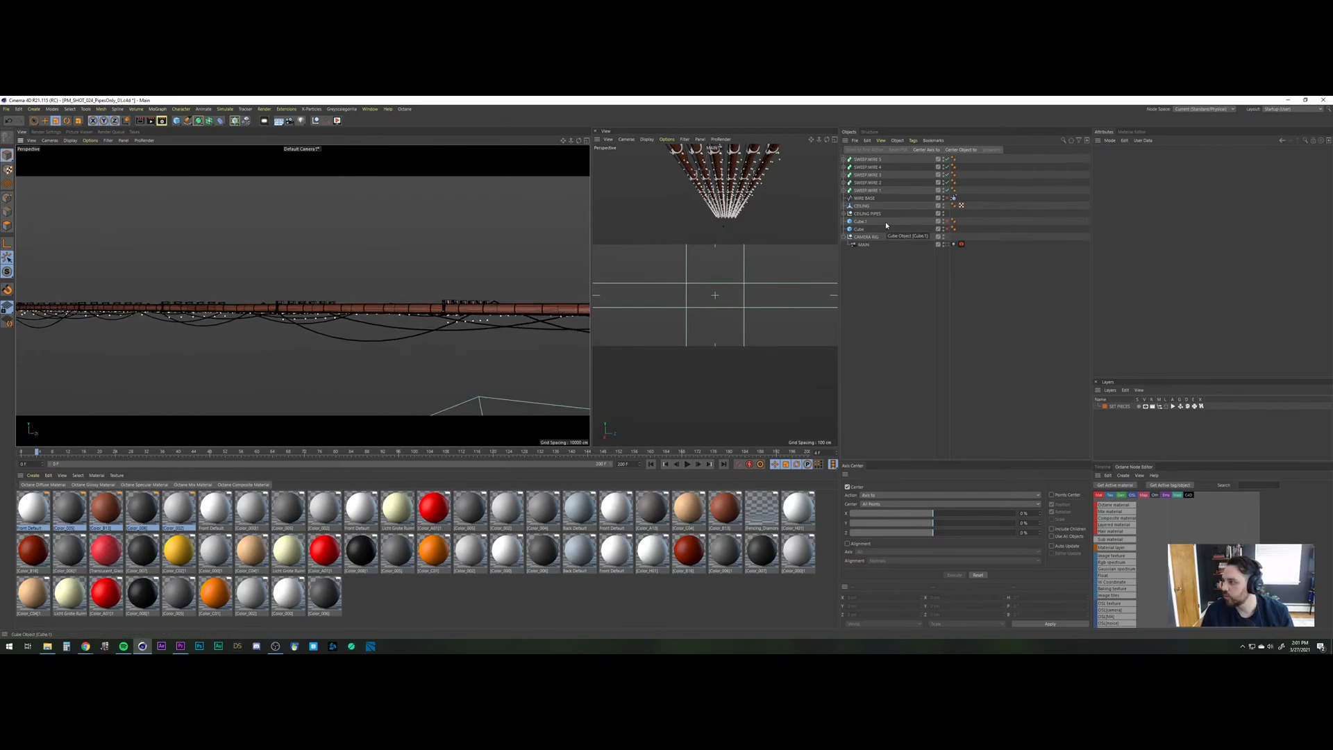
{"action": "left_click", "coordinate": [844, 182]}
{"action": "left_click", "coordinate": [863, 191]}
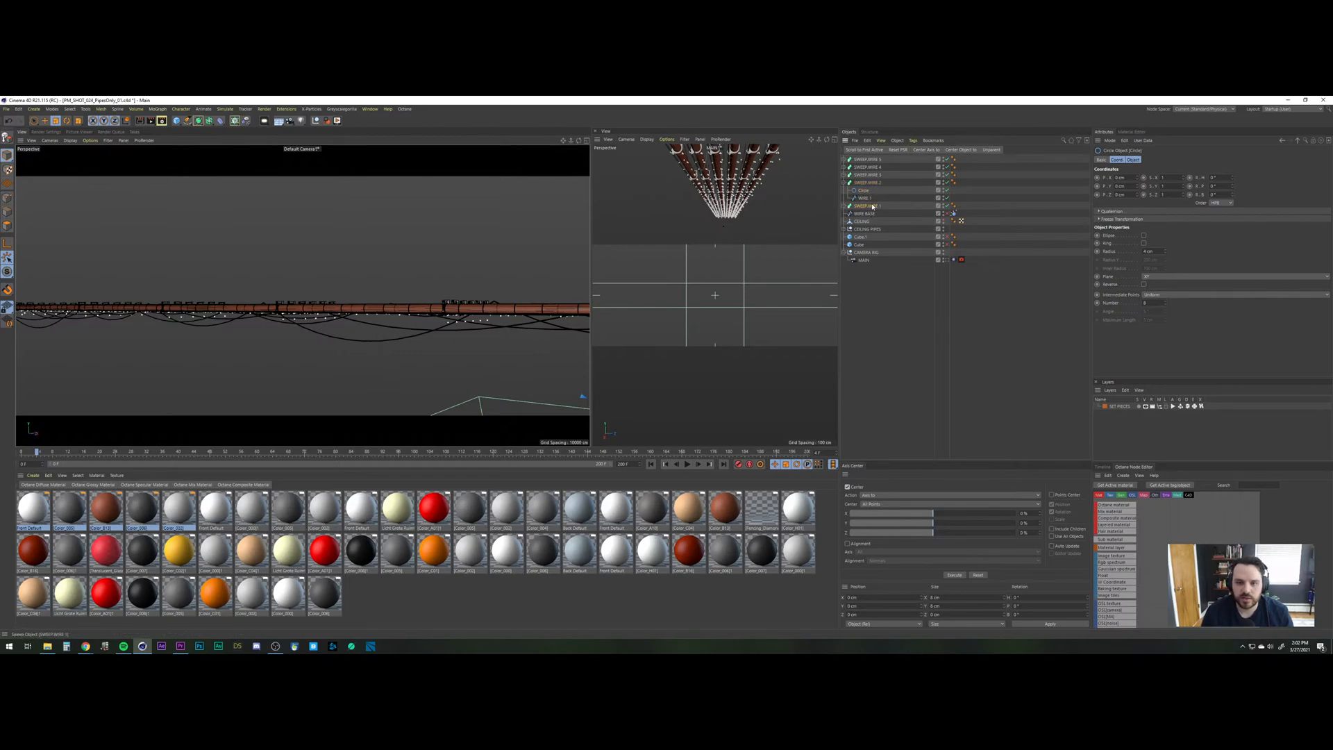
{"action": "left_click", "coordinate": [873, 206]}
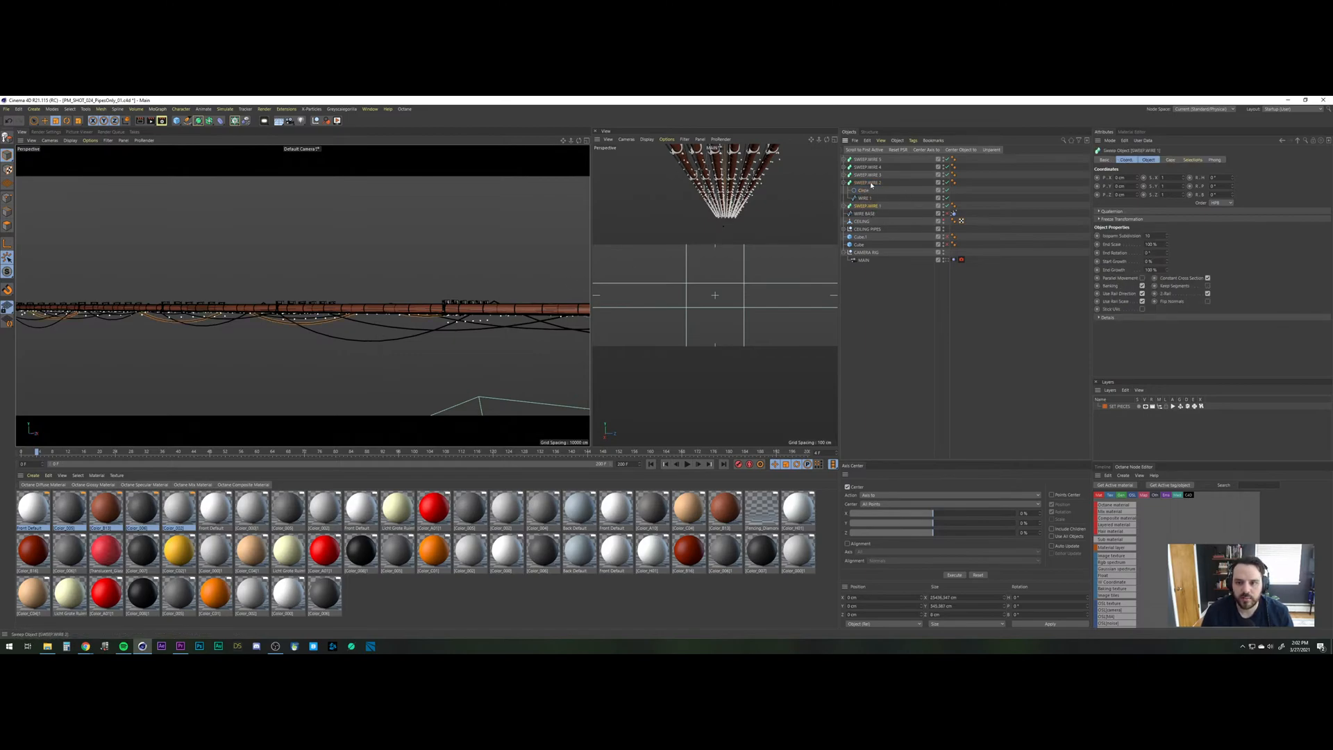
{"action": "left_click", "coordinate": [867, 183]}
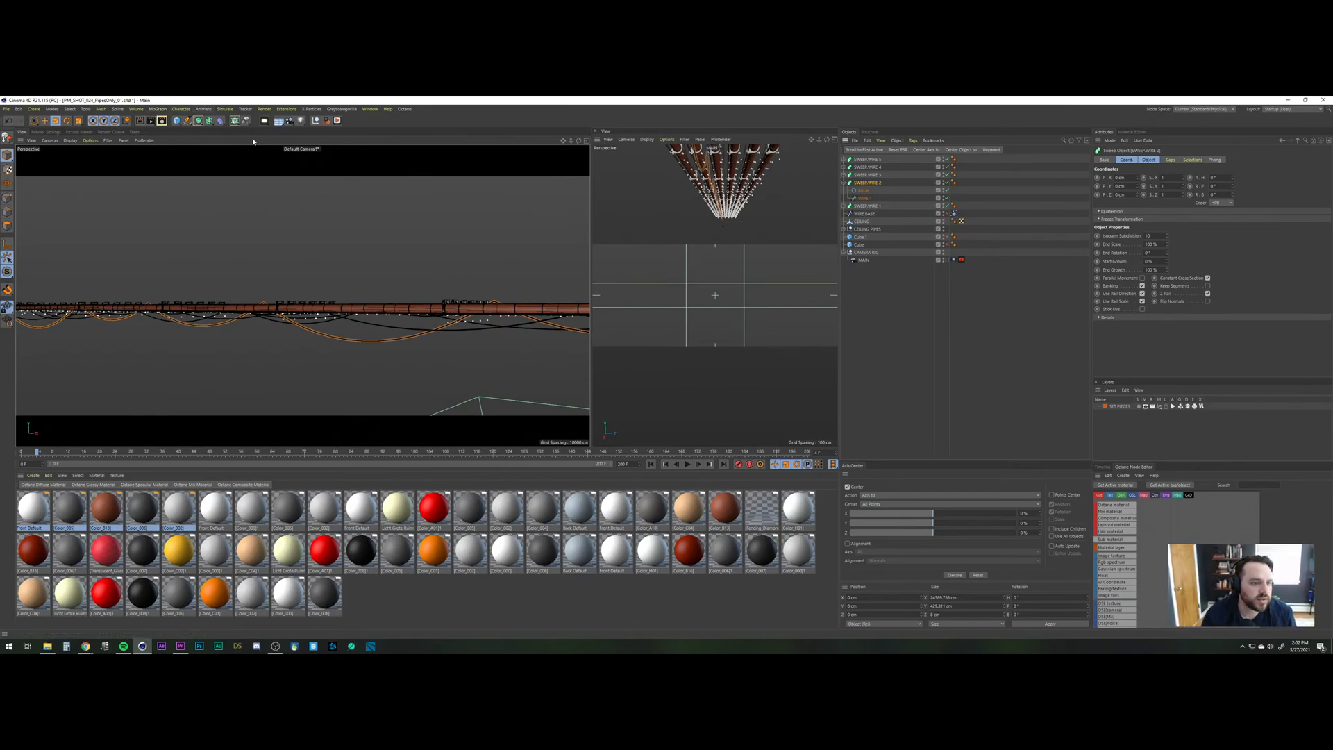
Add a new circle spline and set its radius to 4 cm to match the wire profile.
{"action": "left_click", "coordinate": [210, 122]}
{"action": "left_click", "coordinate": [187, 123]}
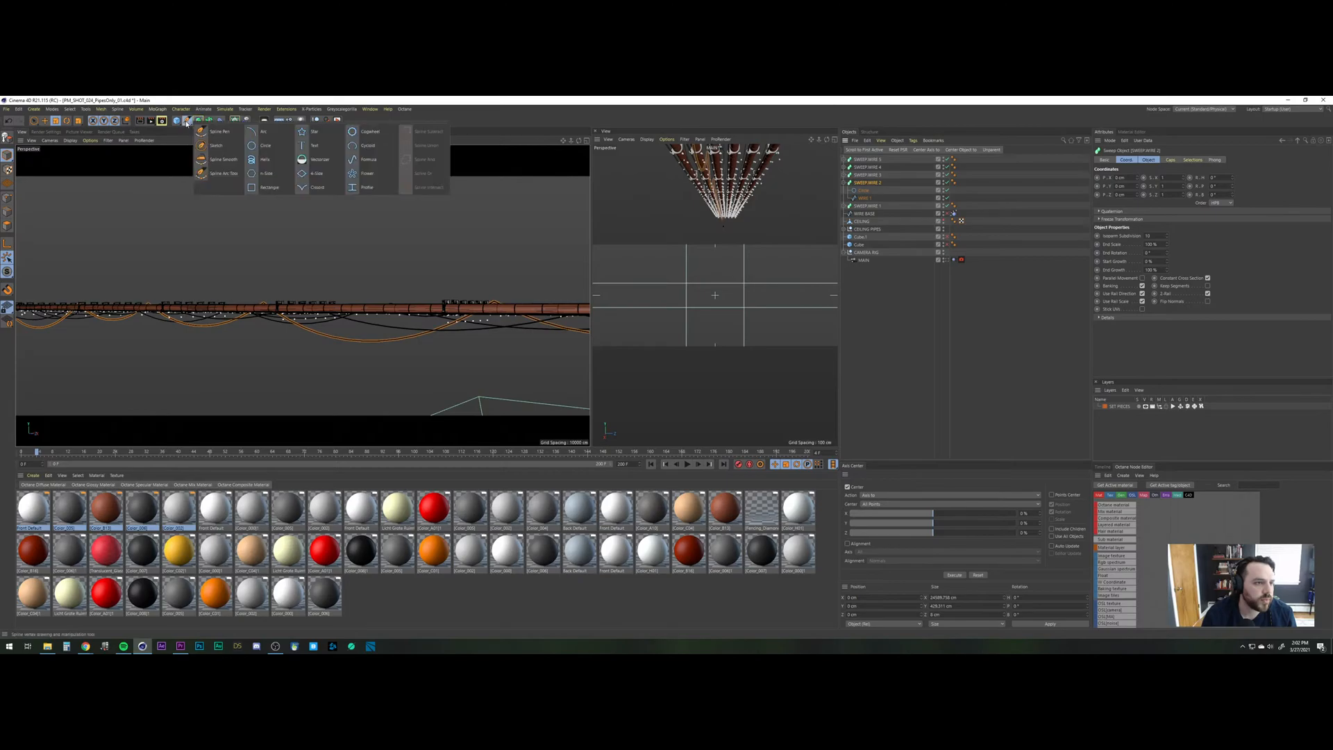
{"action": "left_click", "coordinate": [264, 145]}
{"action": "middle_click_drag", "start_coordinate": [489, 320], "coordinate": [288, 277], "text": "alt"}
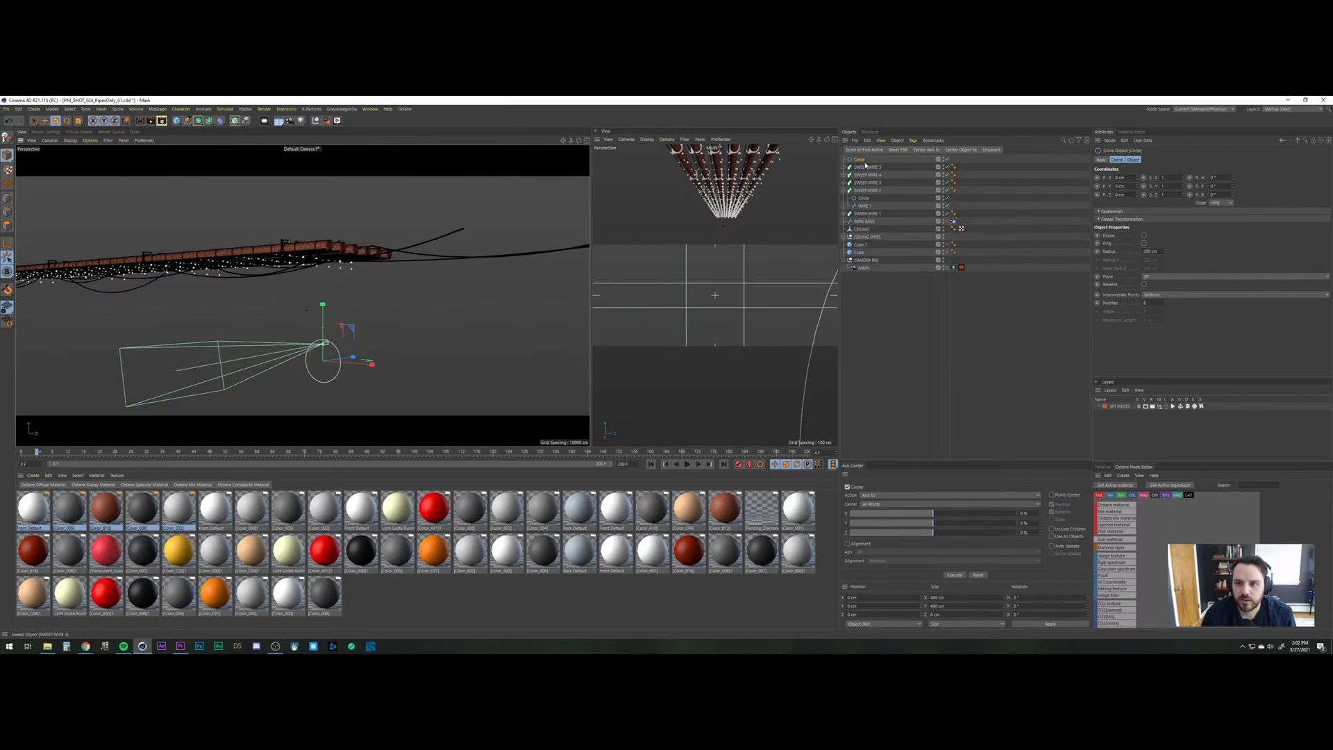
{"action": "left_click", "coordinate": [868, 199]}
{"action": "left_click", "coordinate": [859, 160]}
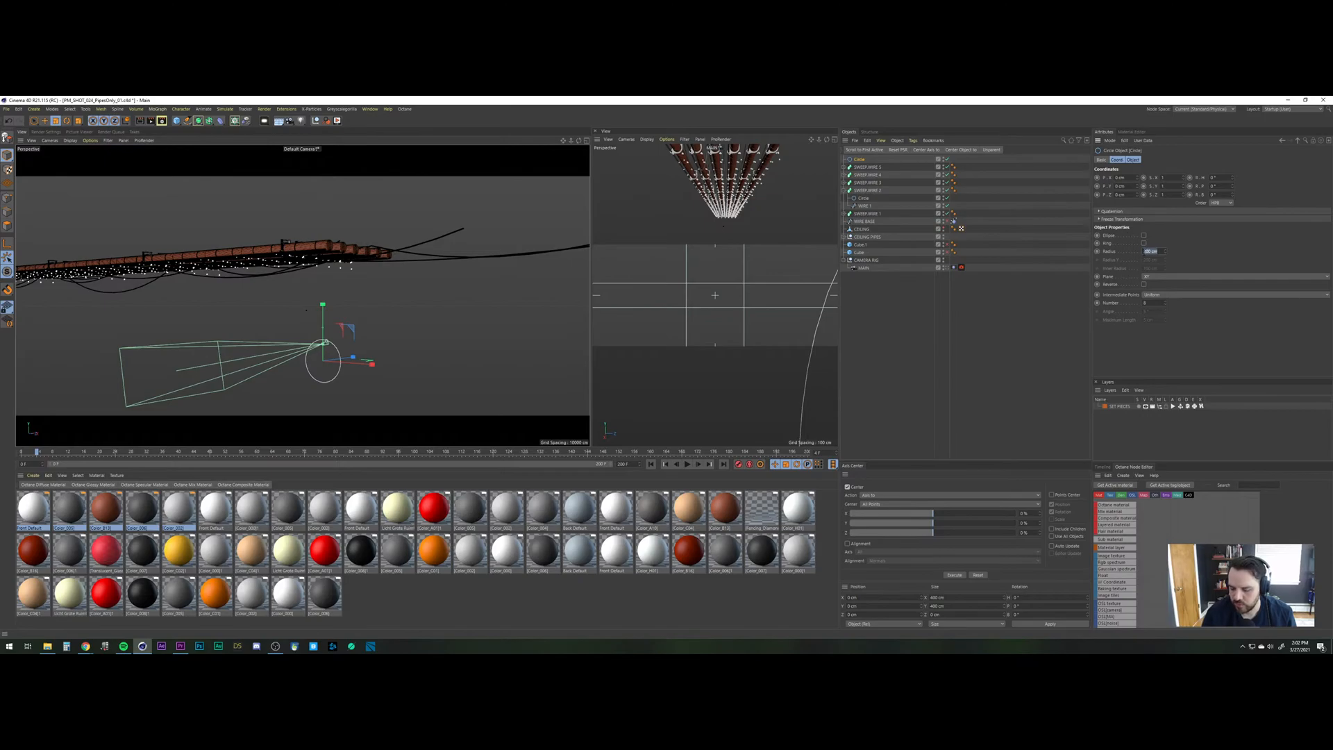
{"action": "type", "text": "4"}
{"action": "key", "text": "Return"}
Duplicate the 4 cm circle twice, placing one copy directly above it and the other beside the pair.
{"action": "scroll", "coordinate": [321, 363], "scroll_direction": "up", "scroll_amount": 8}
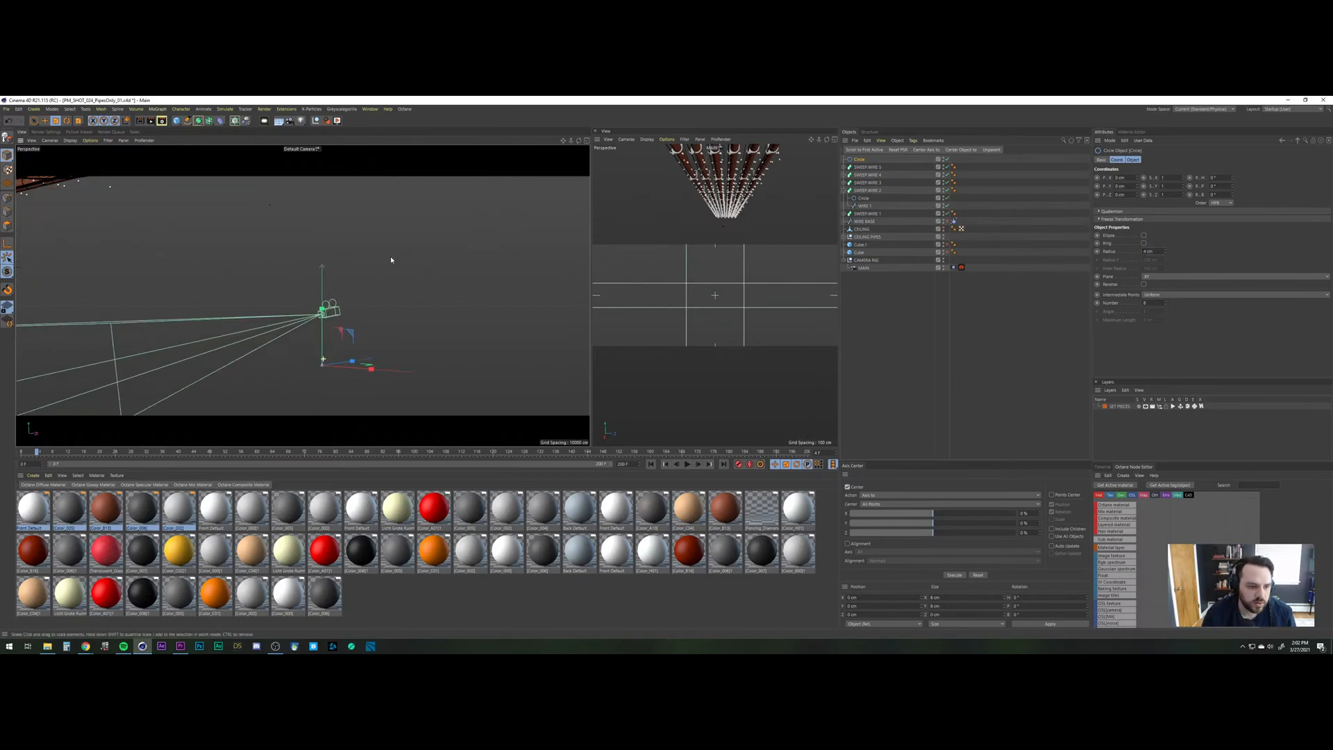
{"action": "middle_click_drag", "start_coordinate": [322, 363], "coordinate": [333, 312], "text": "alt"}
{"action": "key", "text": "e"}
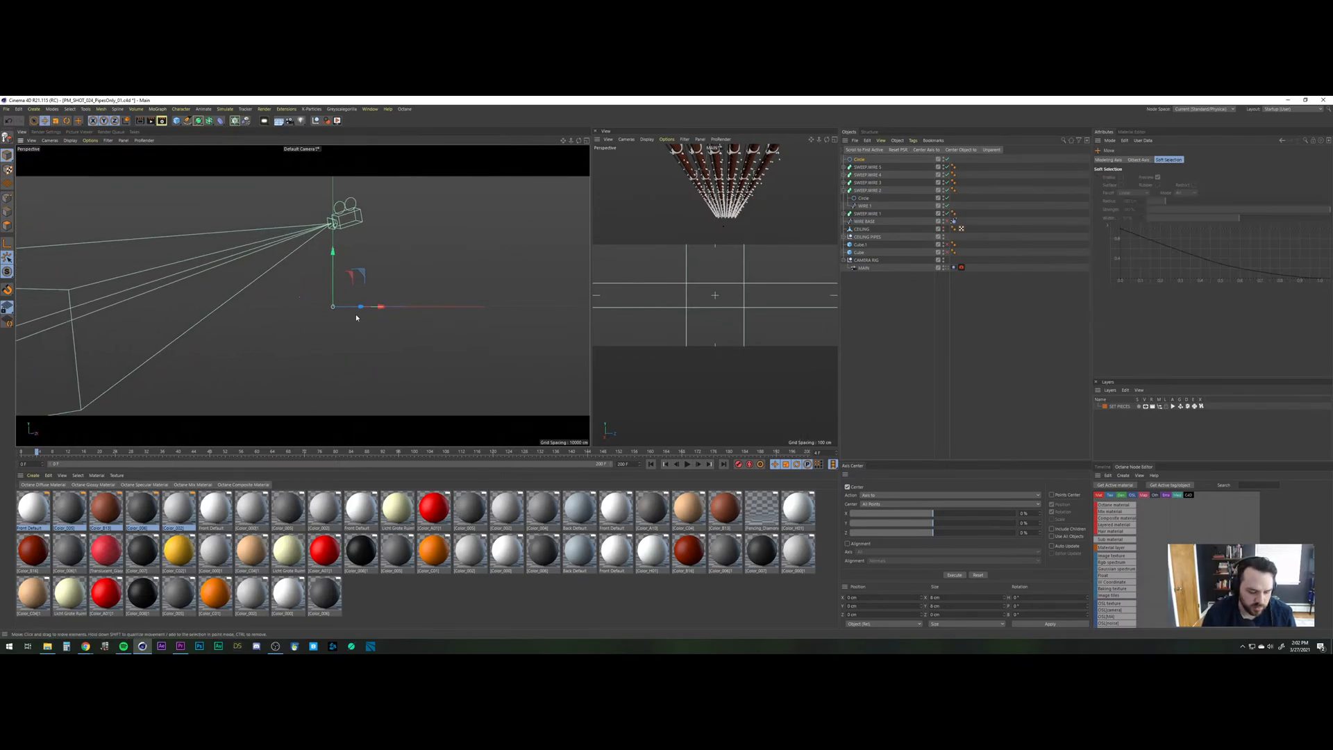
{"action": "scroll", "coordinate": [337, 298], "scroll_direction": "up", "scroll_amount": 5}
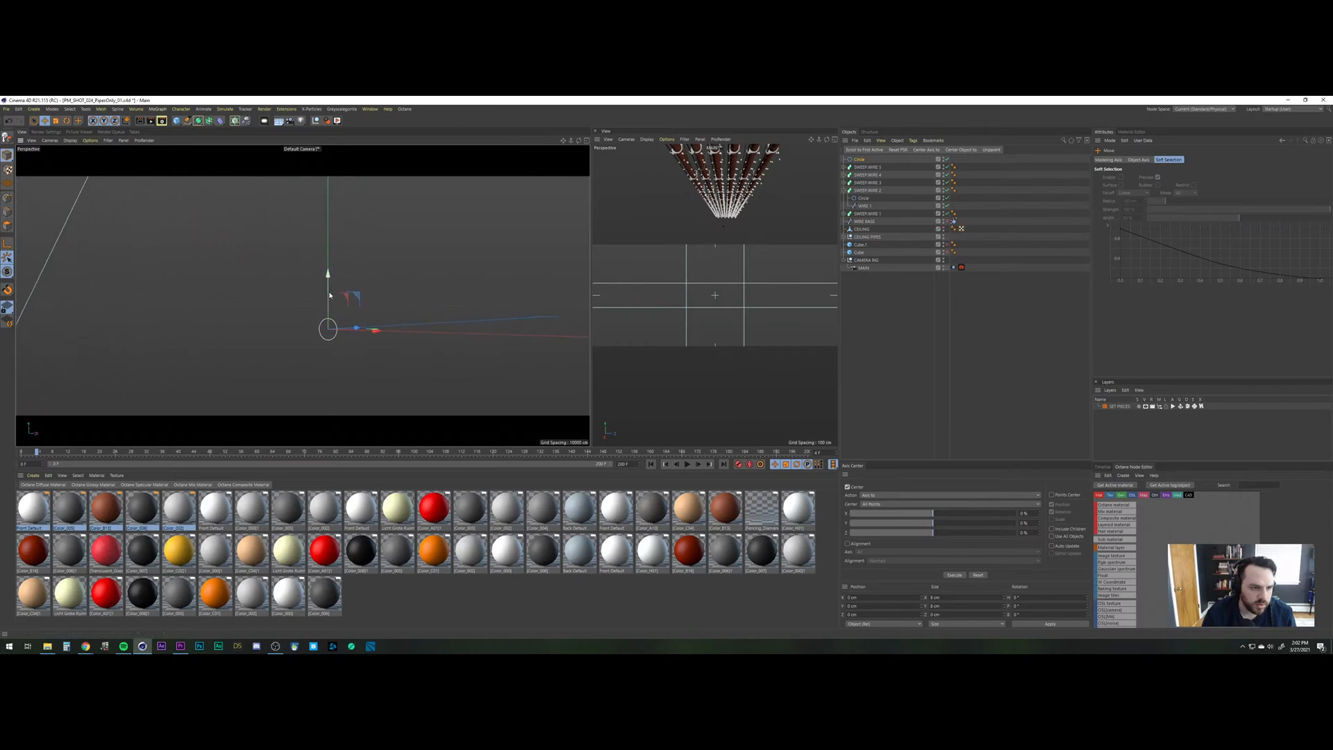
{"action": "left_click_drag", "start_coordinate": [328, 296], "coordinate": [331, 273], "text": "ctrl"}
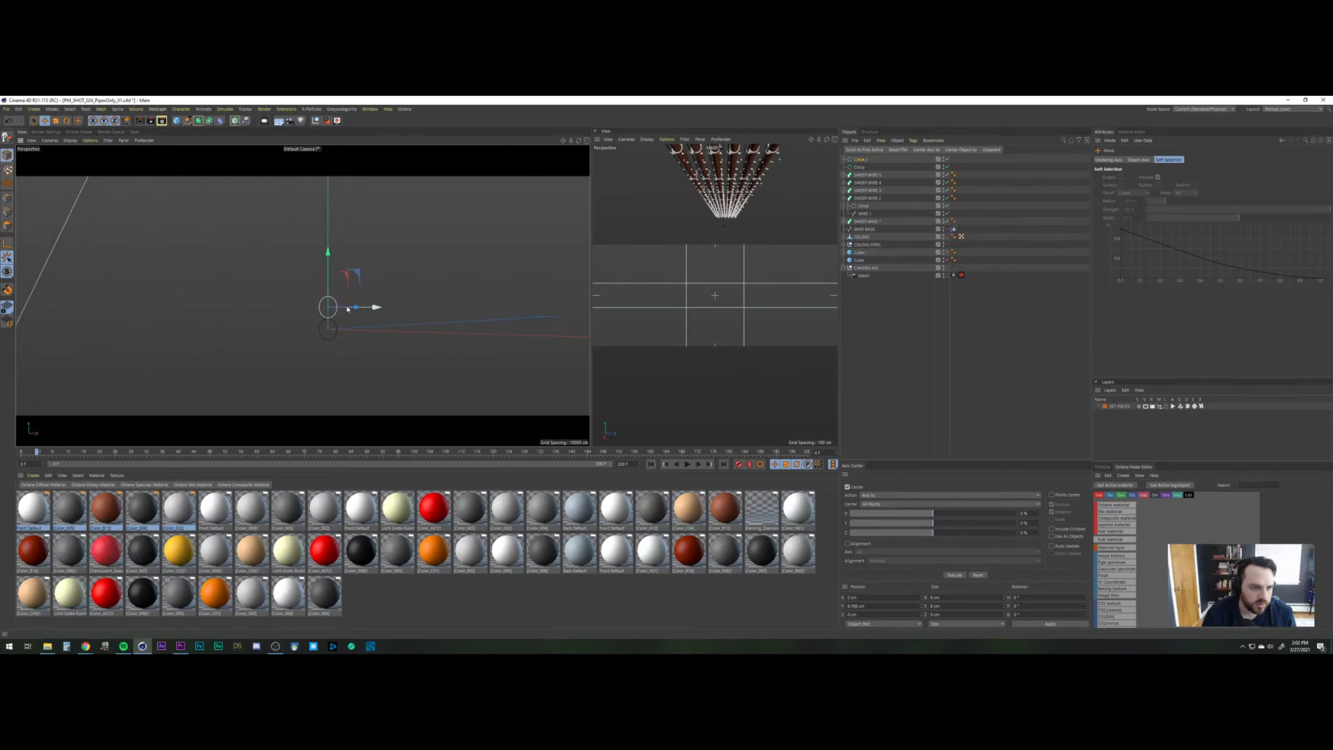
{"action": "left_click_drag", "start_coordinate": [335, 319], "coordinate": [395, 328], "text": "alt"}
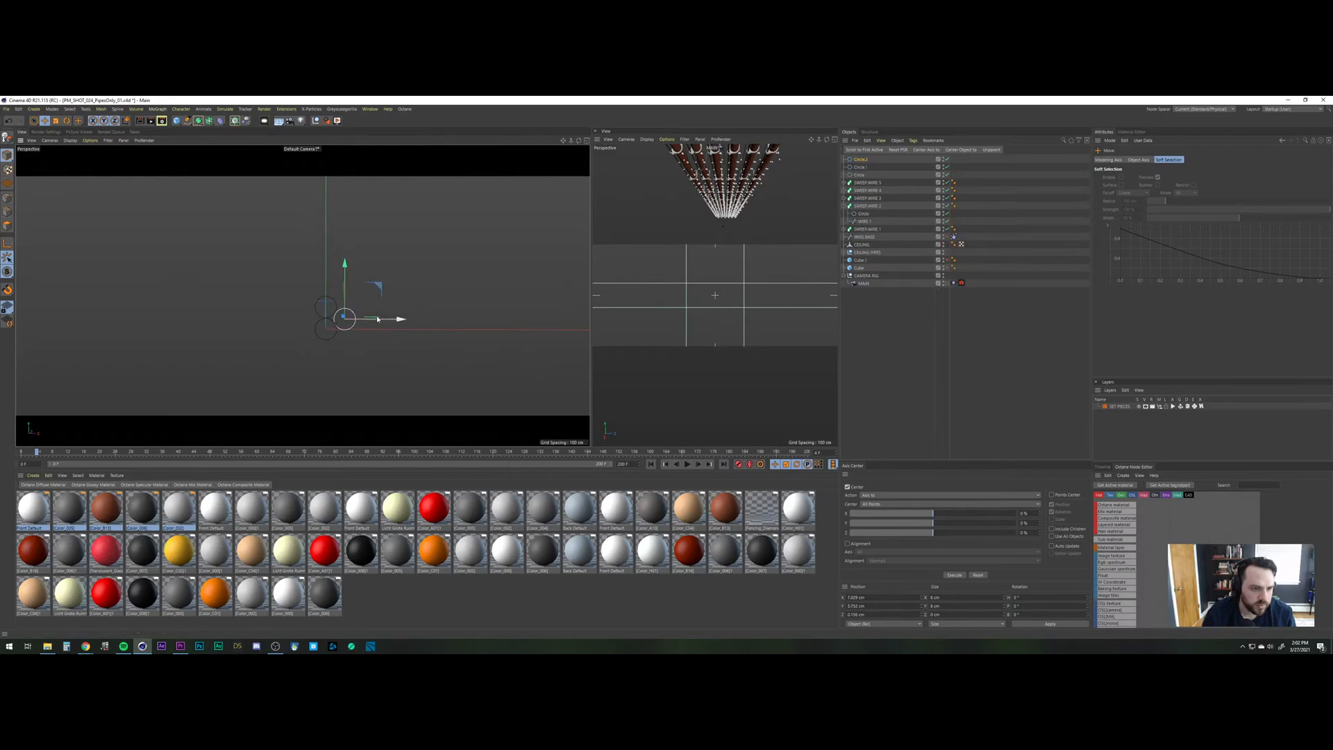
Scale the upper circle slightly larger and the side circle smaller, repositioning both so the three circles form a tight cluster.
{"action": "left_click", "coordinate": [328, 305]}
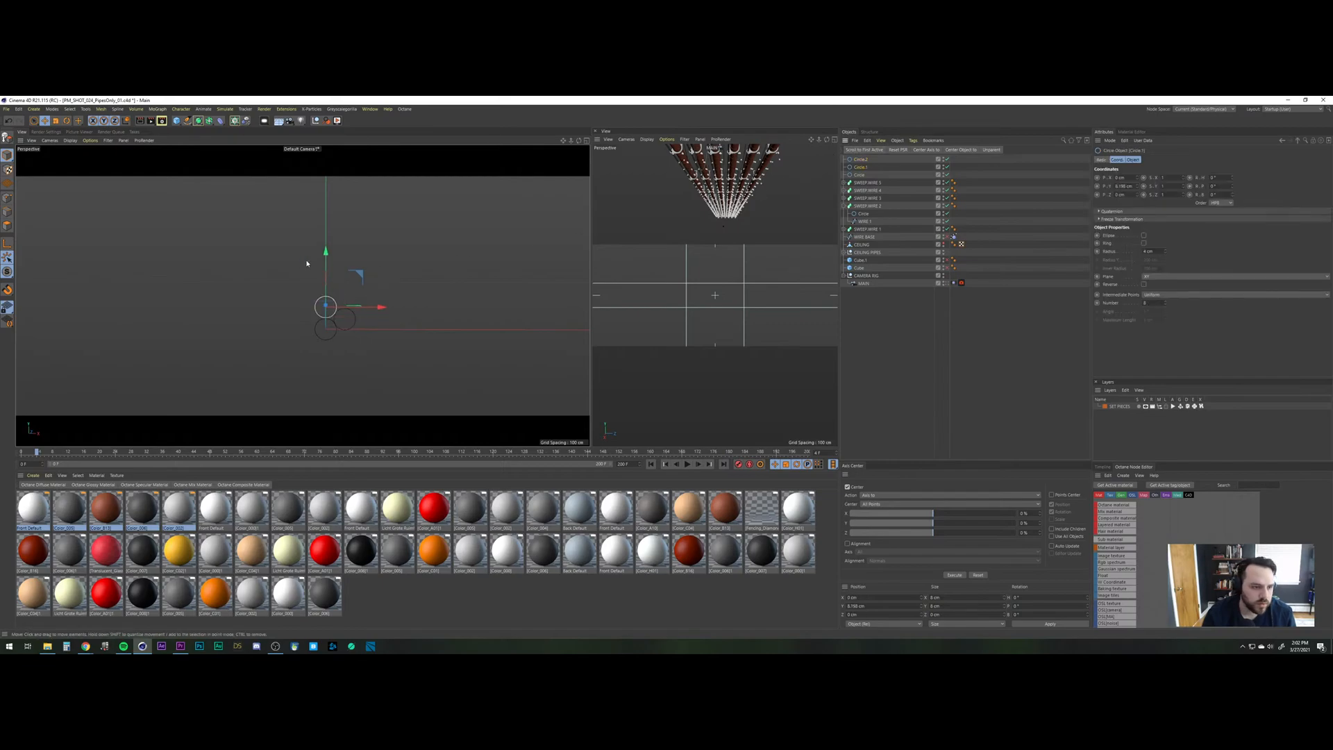
{"action": "left_click_drag", "start_coordinate": [359, 277], "coordinate": [356, 280]}
{"action": "key", "text": "t"}
{"action": "key", "text": "e"}
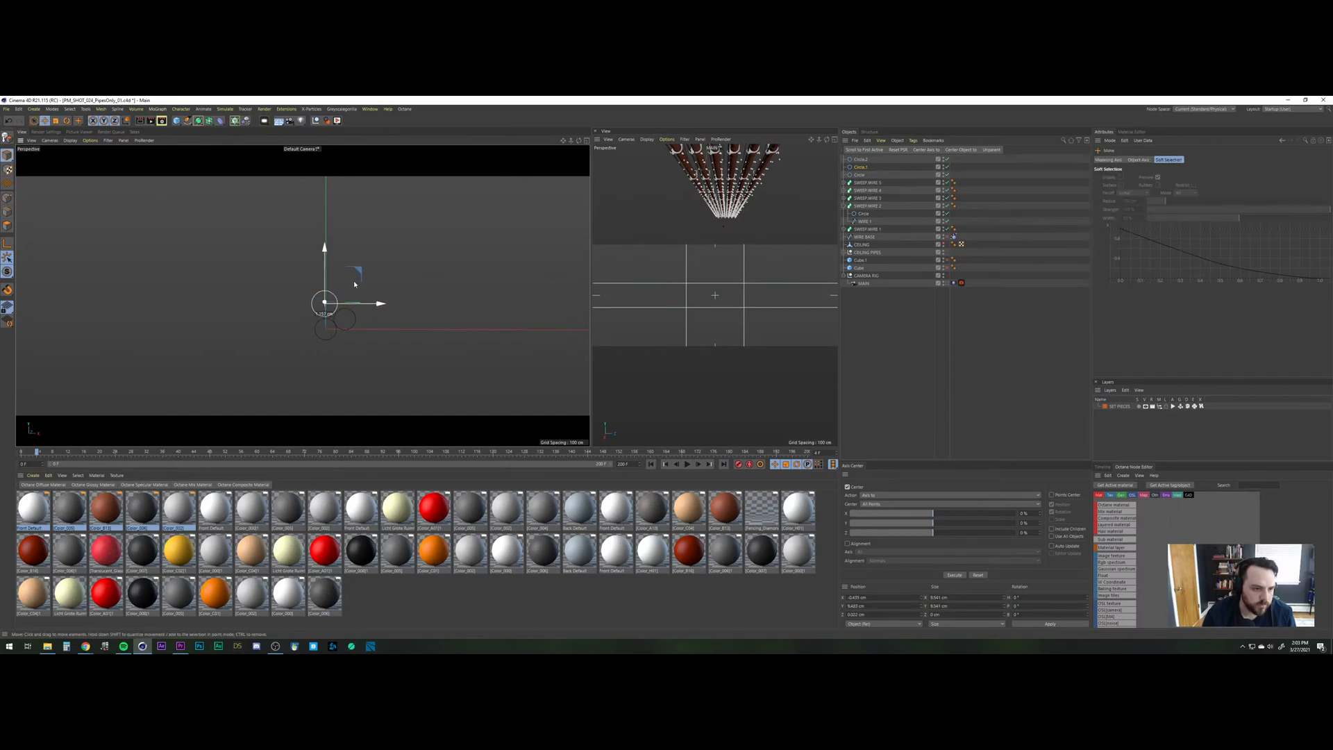
{"action": "left_click", "coordinate": [862, 159]}
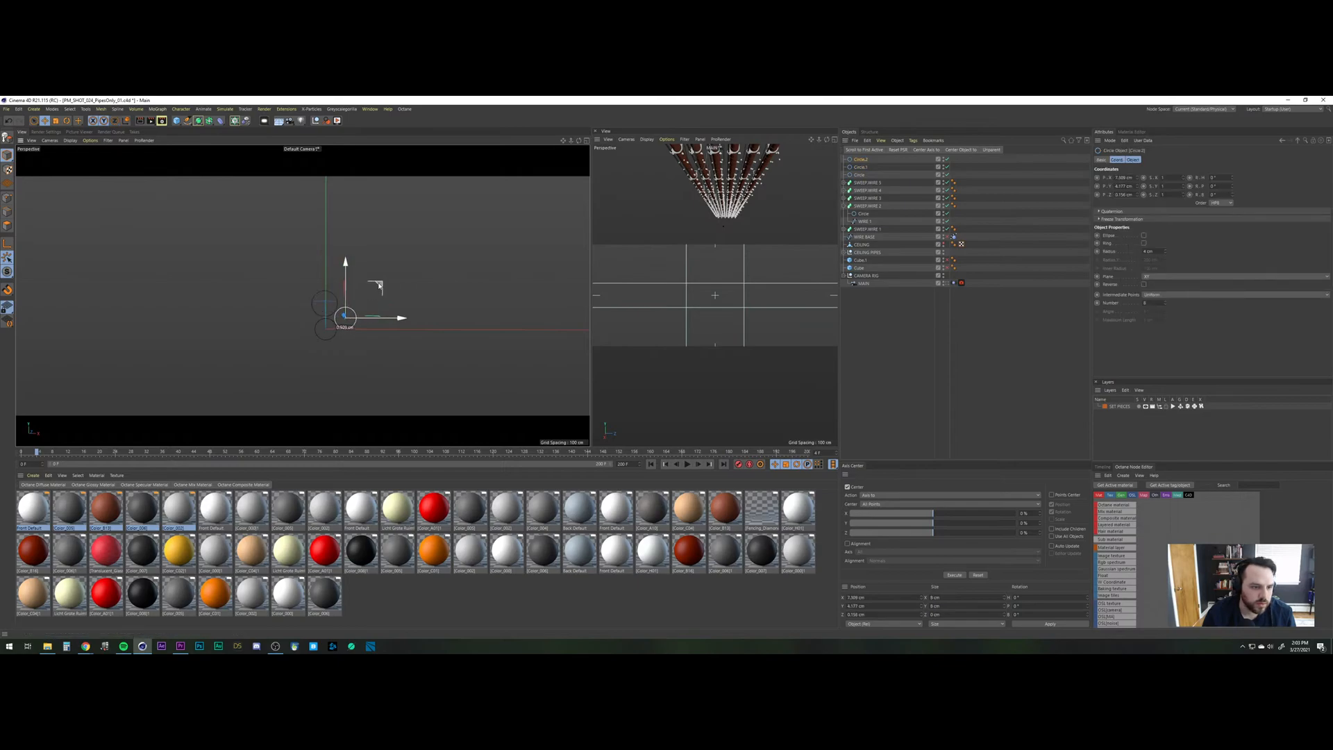
{"action": "key", "text": "t"}
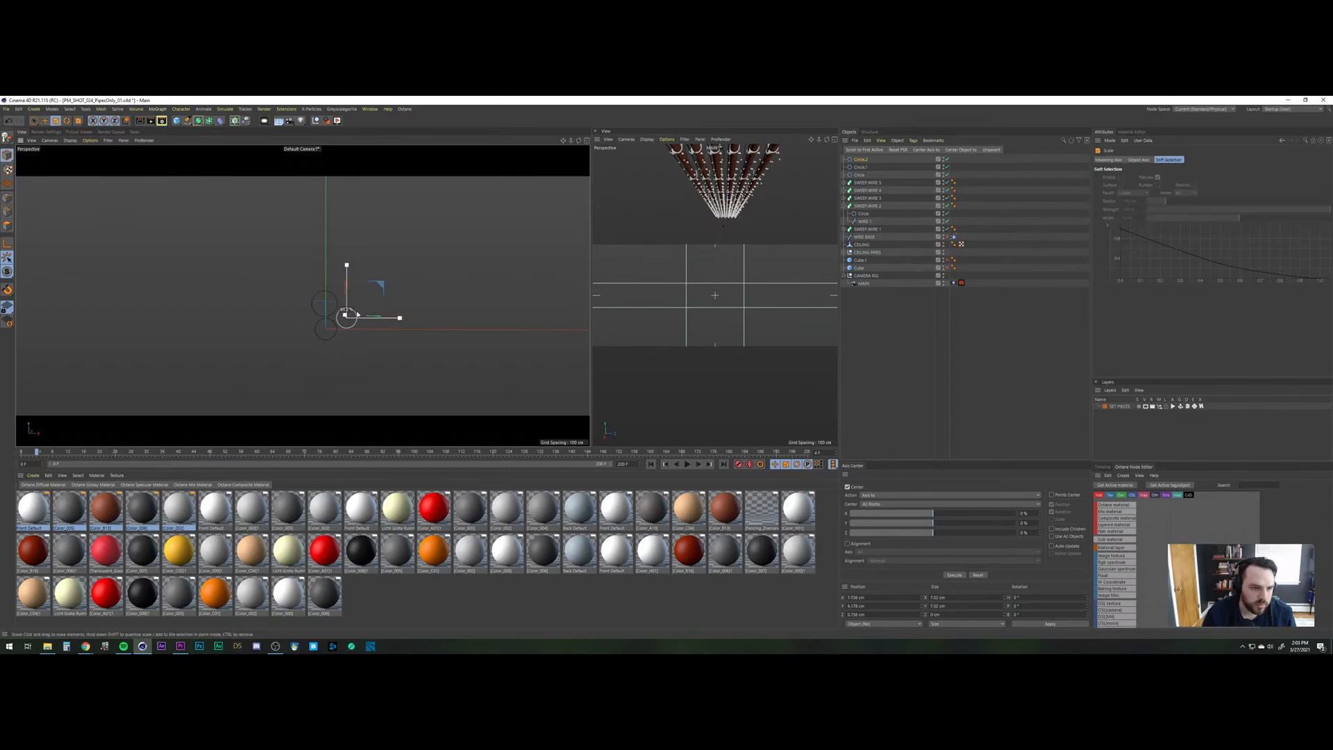
{"action": "key", "text": "e"}
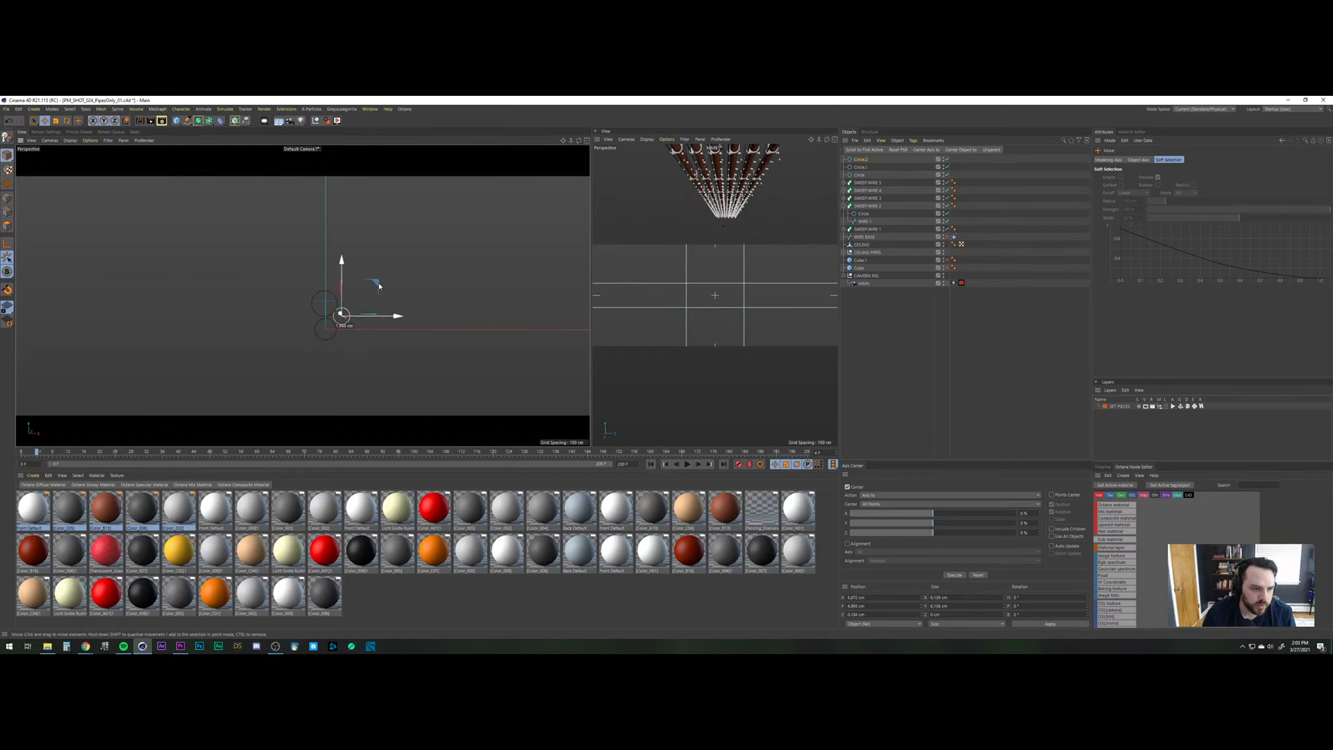
Try to merge the three circles with Connect Objects + Delete and use the result as SWEEP WIRE 2's profile in place of its circle.
{"action": "left_click", "coordinate": [859, 174], "text": "shift"}
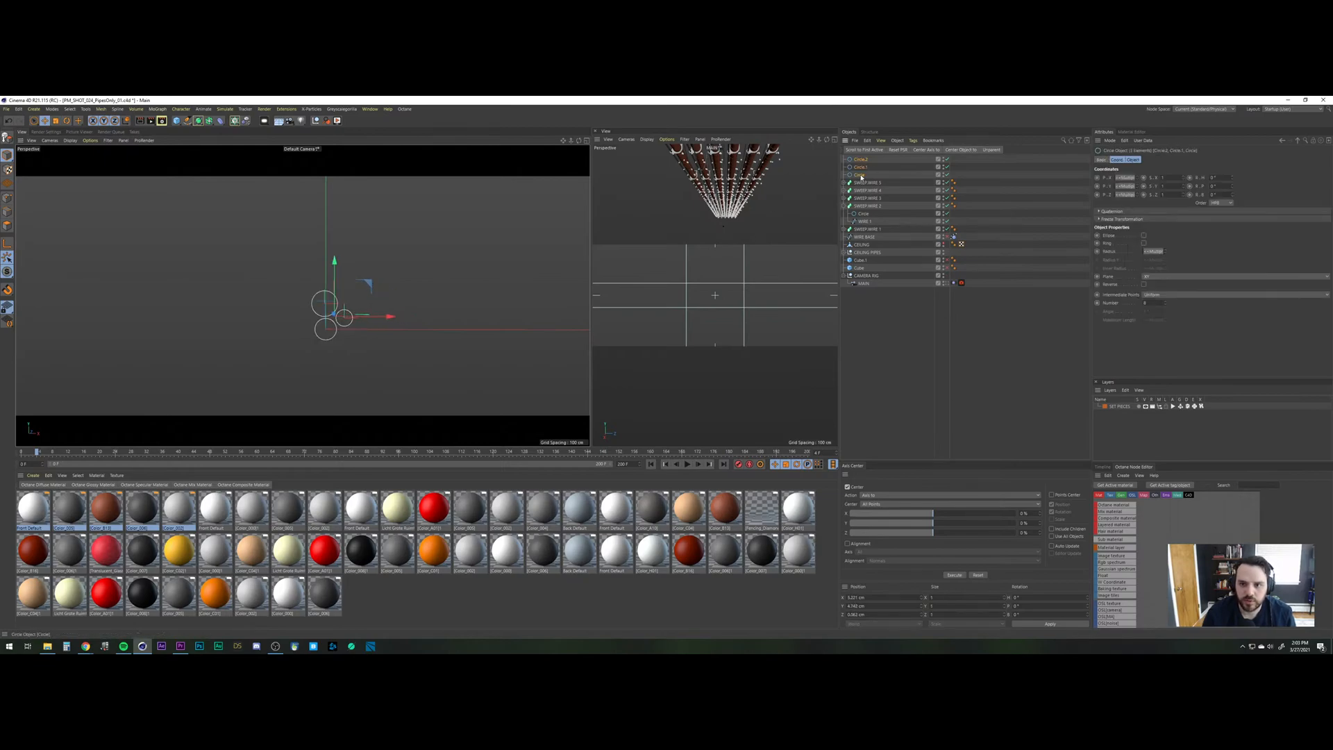
{"action": "right_click", "coordinate": [861, 175]}
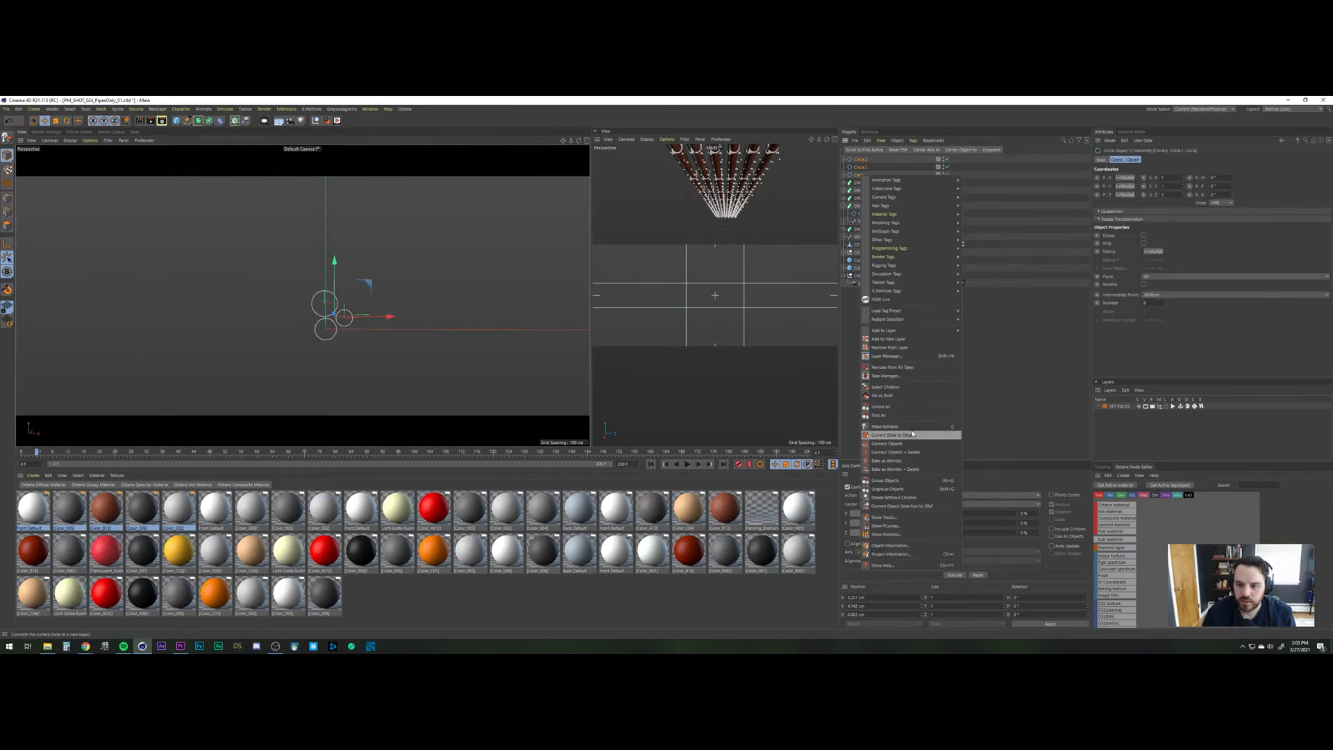
{"action": "left_click", "coordinate": [902, 452]}
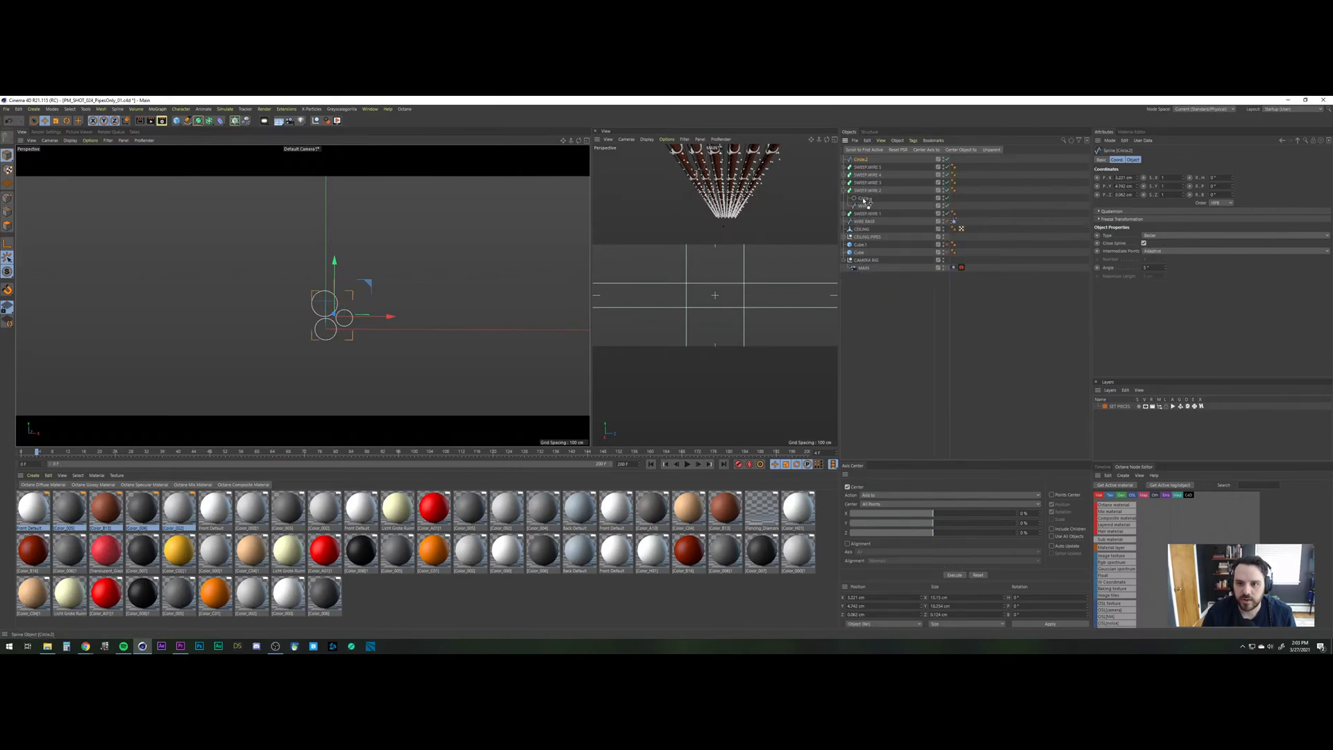
{"action": "left_click_drag", "start_coordinate": [865, 201], "coordinate": [863, 201]}
{"action": "left_click_drag", "start_coordinate": [886, 319], "coordinate": [887, 305]}
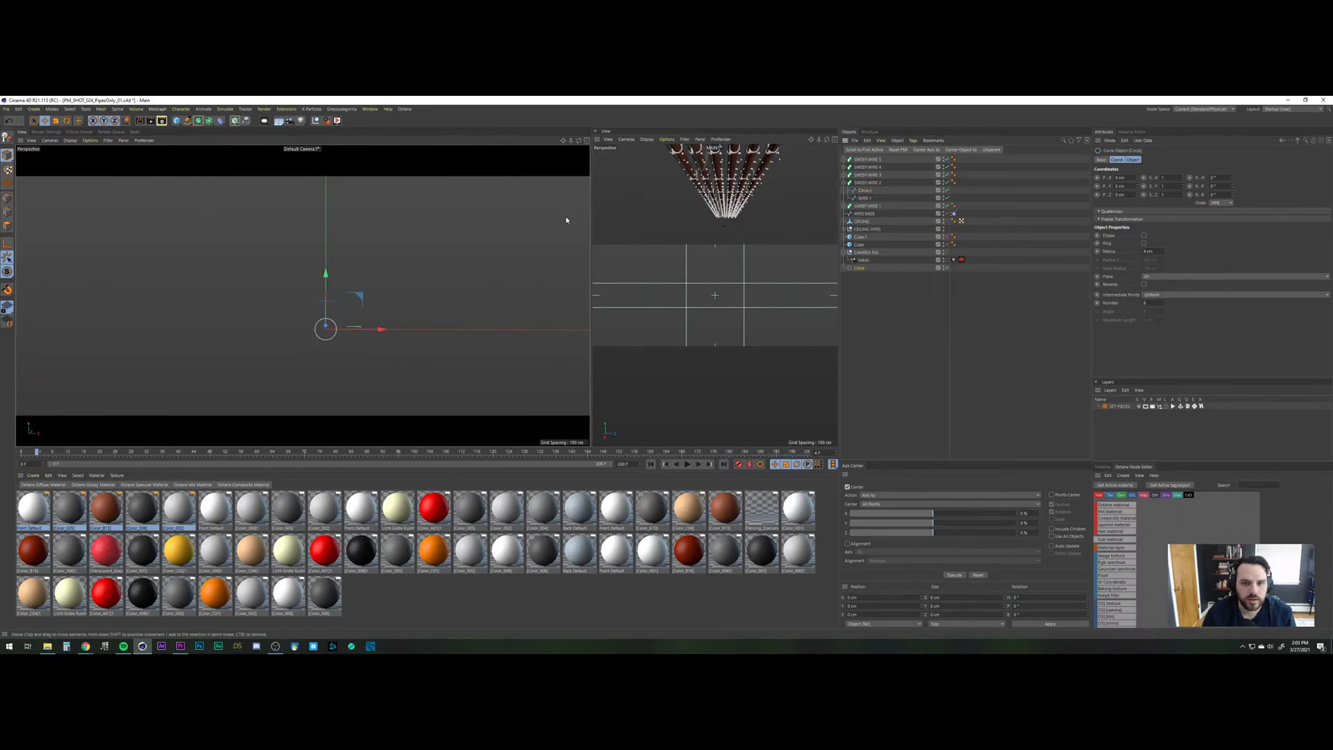
{"action": "mouse_move", "coordinate": [321, 329]}
{"action": "left_mouse_down", "text": "alt"}
{"action": "mouse_move", "coordinate": [184, 261]}
{"action": "mouse_move", "coordinate": [348, 314]}
{"action": "mouse_move", "coordinate": [404, 280]}
{"action": "mouse_move", "coordinate": [361, 277]}
{"action": "mouse_move", "coordinate": [345, 300]}
{"action": "mouse_move", "coordinate": [536, 280]}
{"action": "mouse_move", "coordinate": [542, 302]}
{"action": "left_mouse_up", "text": "alt"}
{"action": "left_click_drag", "start_coordinate": [152, 315], "coordinate": [508, 231], "text": "alt"}
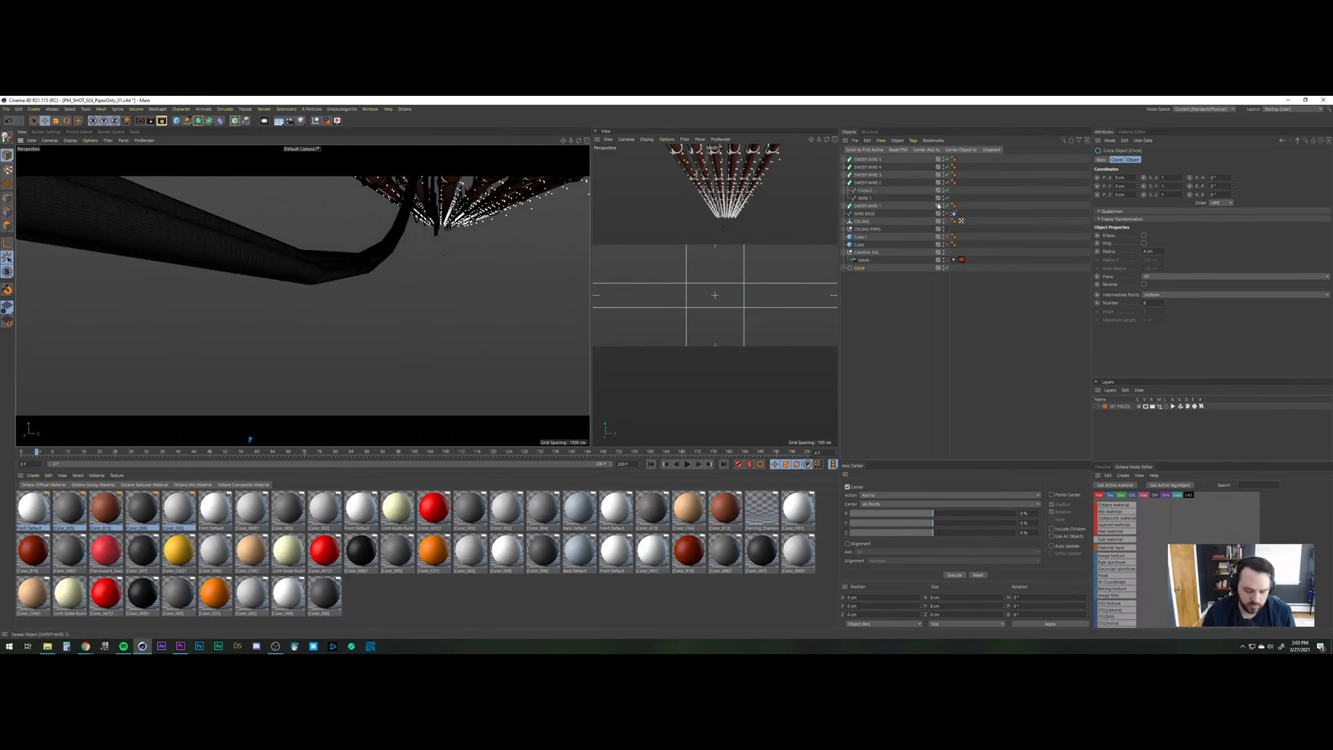
Undo the profile swap and the merging of the three circles, and clear the selection.
{"action": "key", "text": "ctrl+z"}
{"action": "key", "text": "ctrl+z"}
{"action": "key", "text": "ctrl+z"}
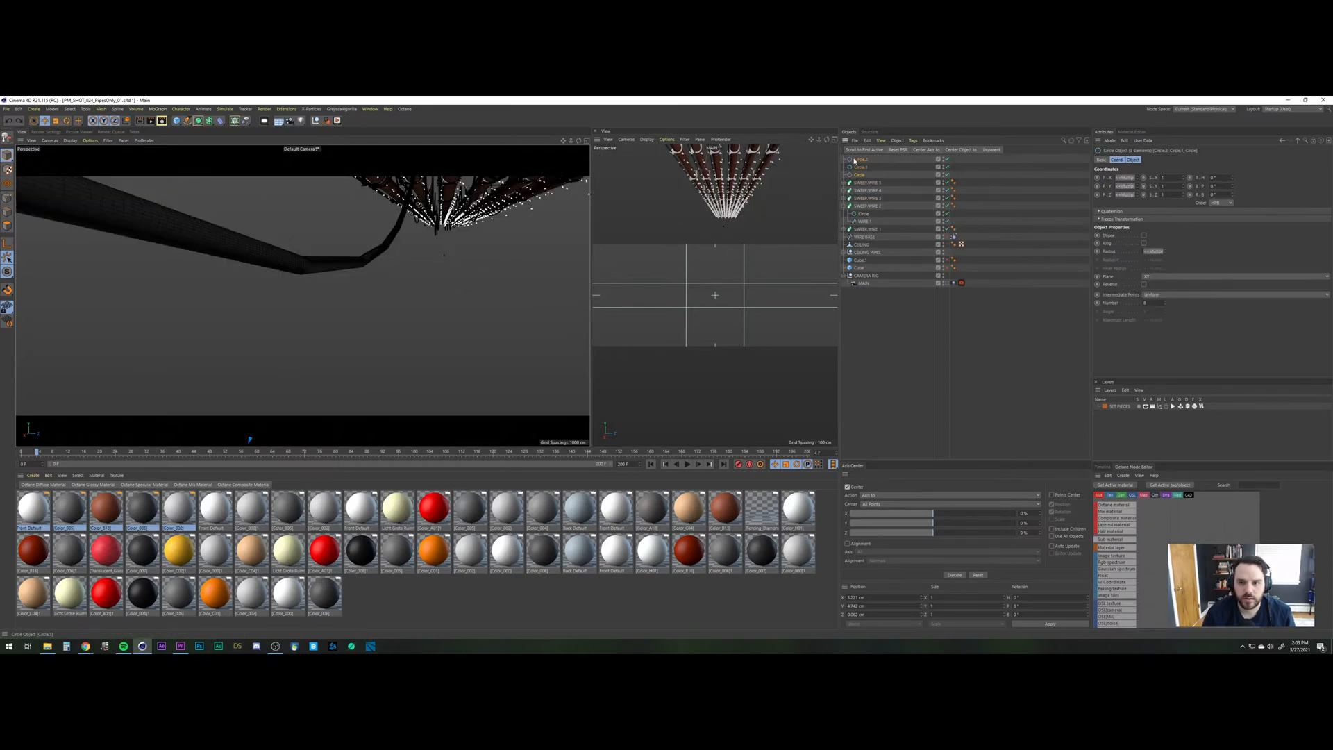
{"action": "left_click_drag", "start_coordinate": [424, 259], "coordinate": [446, 277], "text": "alt"}
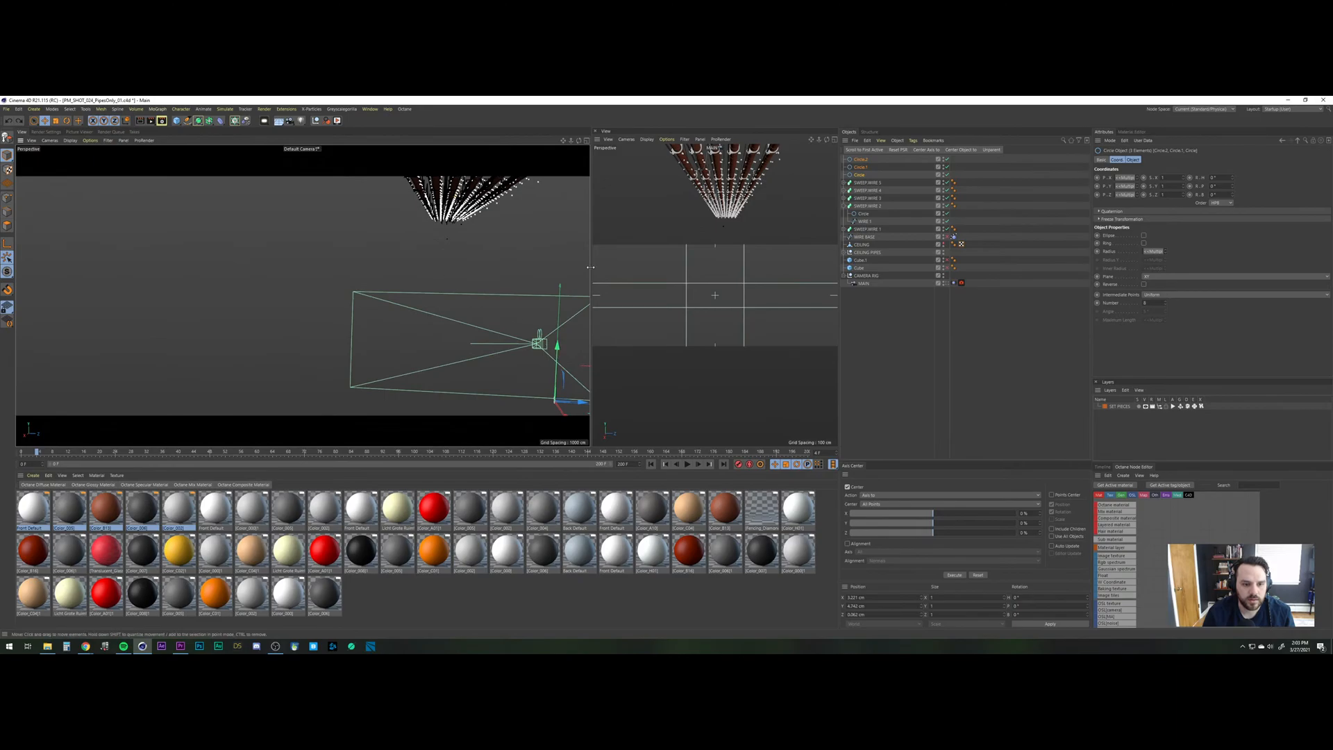
{"action": "left_click", "coordinate": [891, 301]}
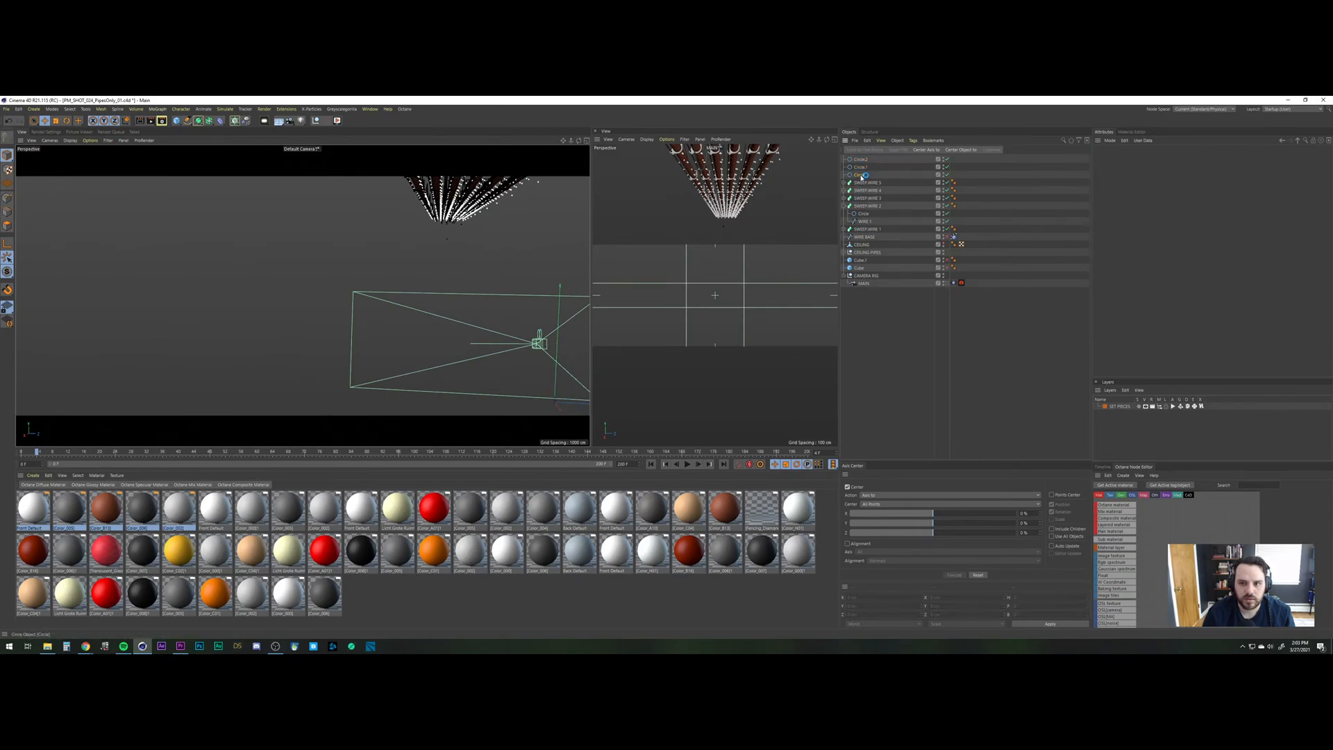
Spread the three profile circles apart by moving the lower, upper and side circles outward from each other.
{"action": "left_click", "coordinate": [861, 175]}
{"action": "left_click_drag", "start_coordinate": [574, 401], "coordinate": [532, 262], "text": "alt"}
{"action": "scroll", "coordinate": [472, 255], "scroll_direction": "up", "scroll_amount": 8}
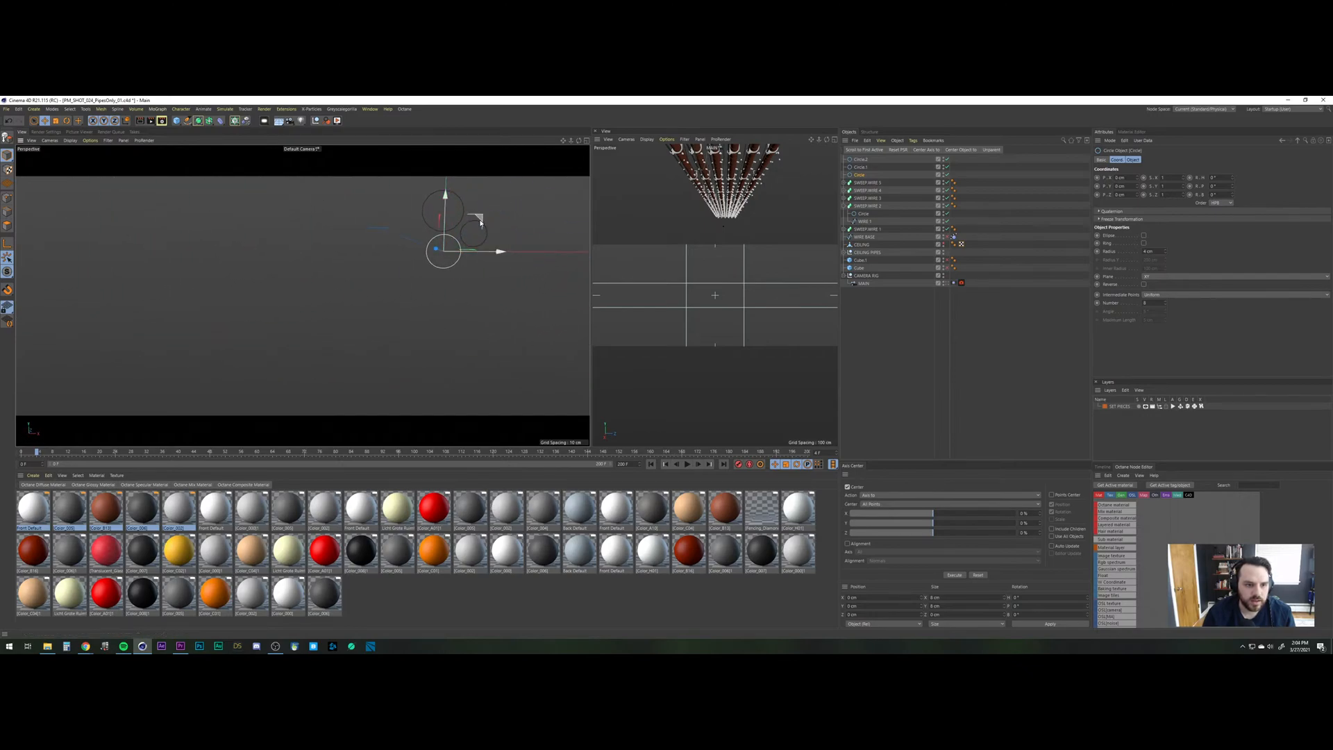
{"action": "left_click_drag", "start_coordinate": [483, 222], "coordinate": [465, 238]}
{"action": "left_click", "coordinate": [861, 168]}
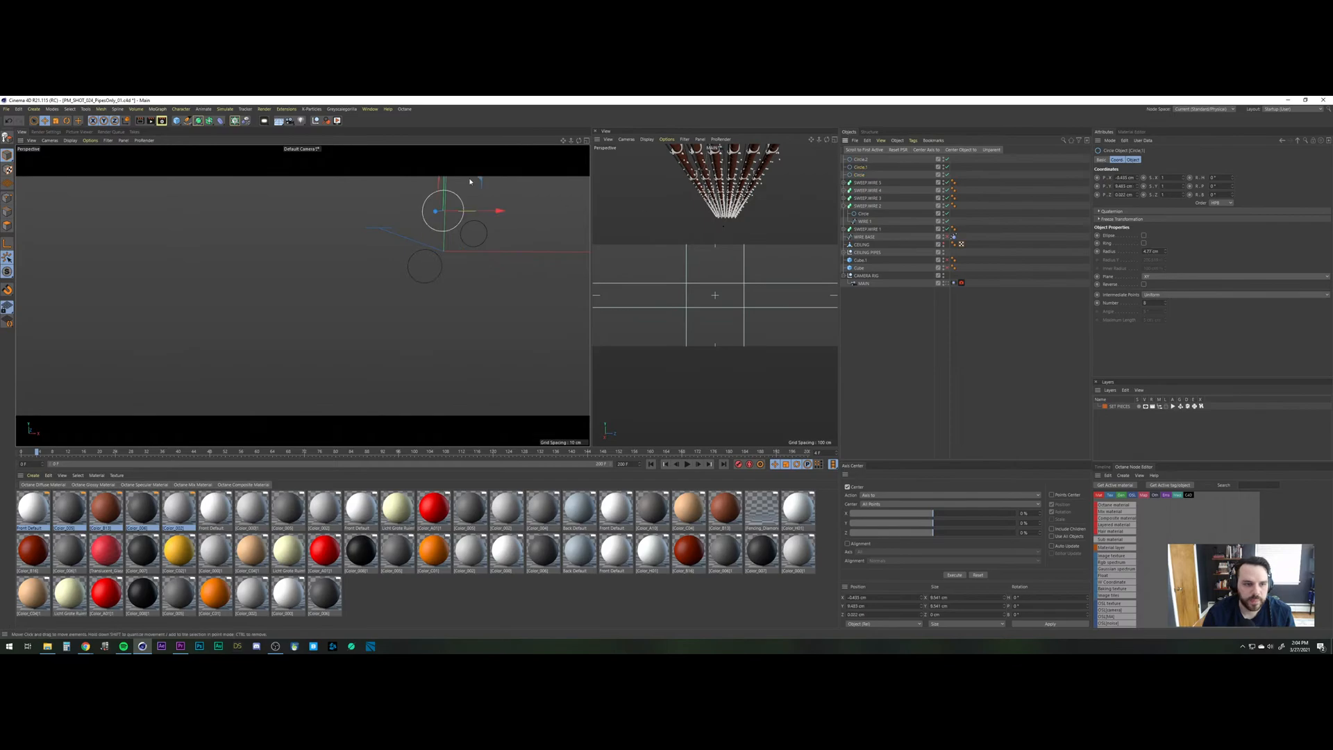
{"action": "left_click_drag", "start_coordinate": [480, 179], "coordinate": [465, 158]}
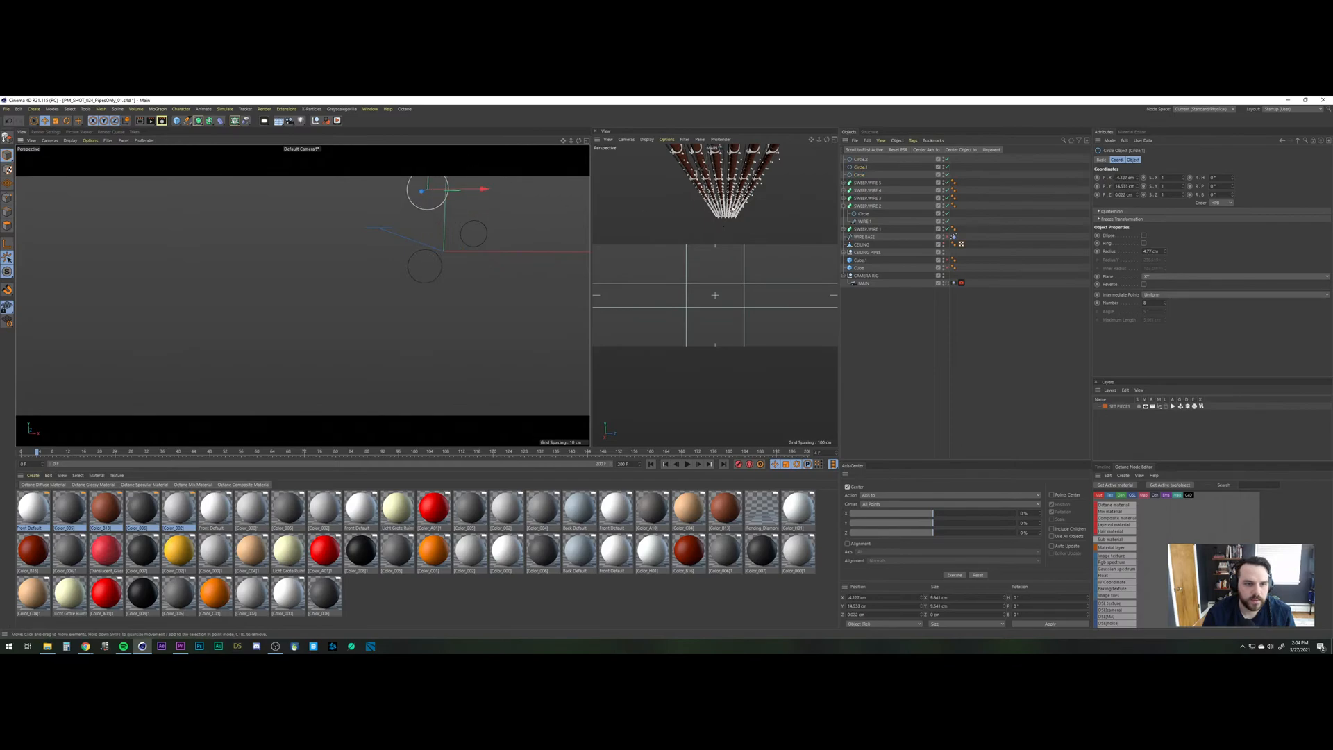
{"action": "left_click", "coordinate": [861, 159]}
{"action": "left_click_drag", "start_coordinate": [513, 203], "coordinate": [523, 205]}
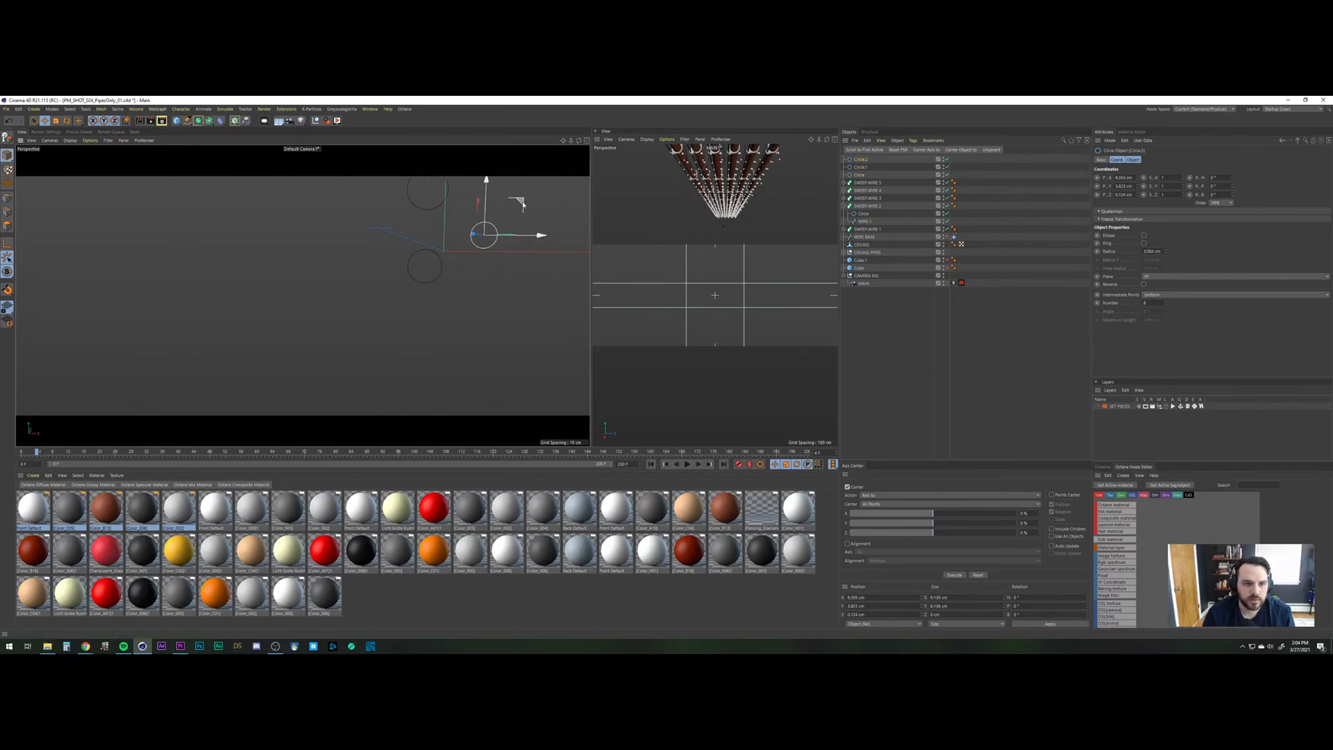
Merge the three circles with Connect Objects, keeping the originals, and use the merged spline as SWEEP WIRE 2's profile in place of its circle.
{"action": "left_click", "coordinate": [860, 174], "text": "shift"}
{"action": "right_click", "coordinate": [861, 175]}
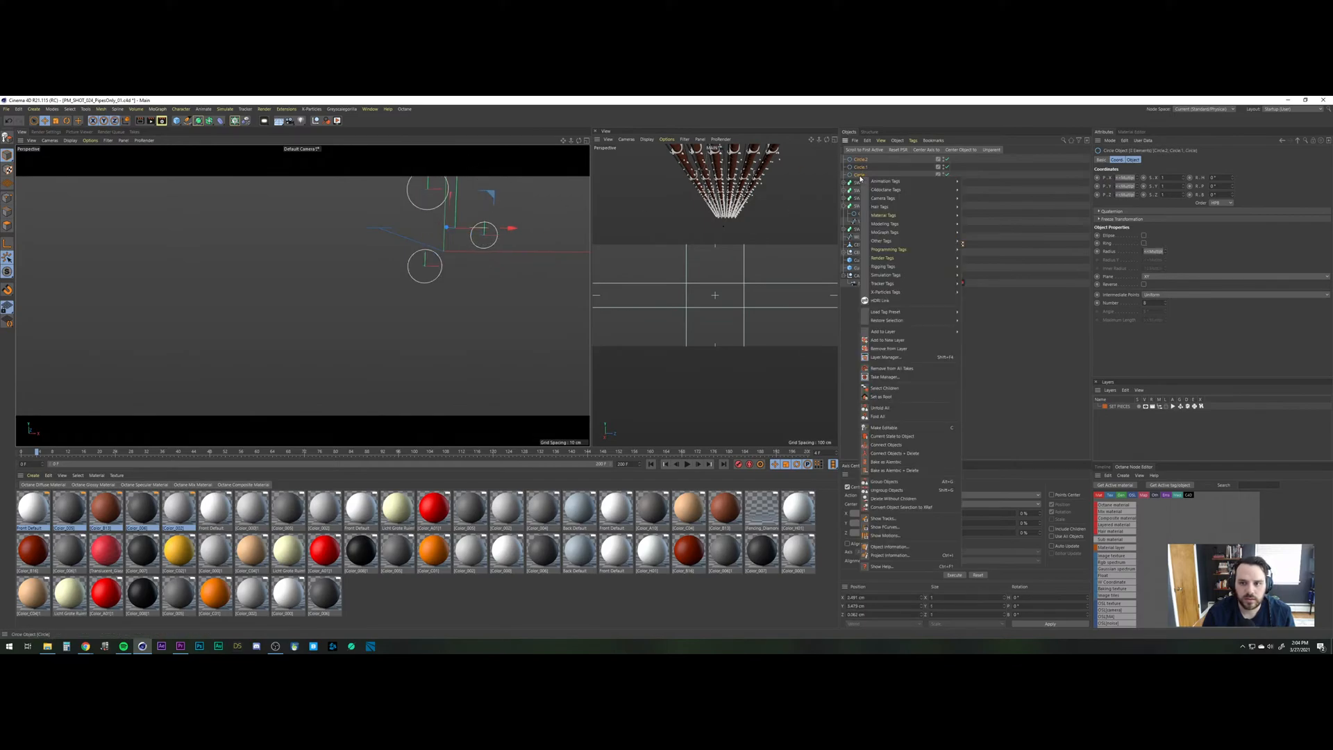
{"action": "left_click", "coordinate": [910, 444]}
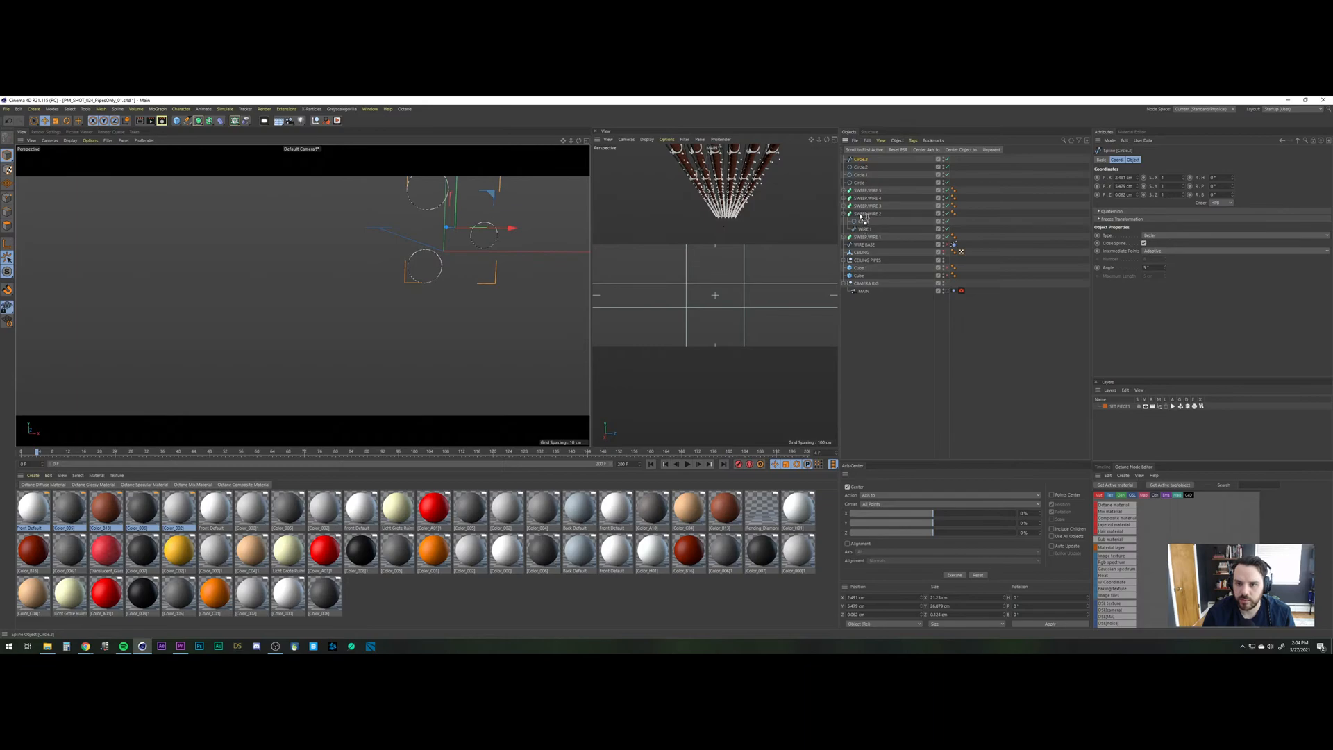
{"action": "left_click_drag", "start_coordinate": [861, 219], "coordinate": [861, 217]}
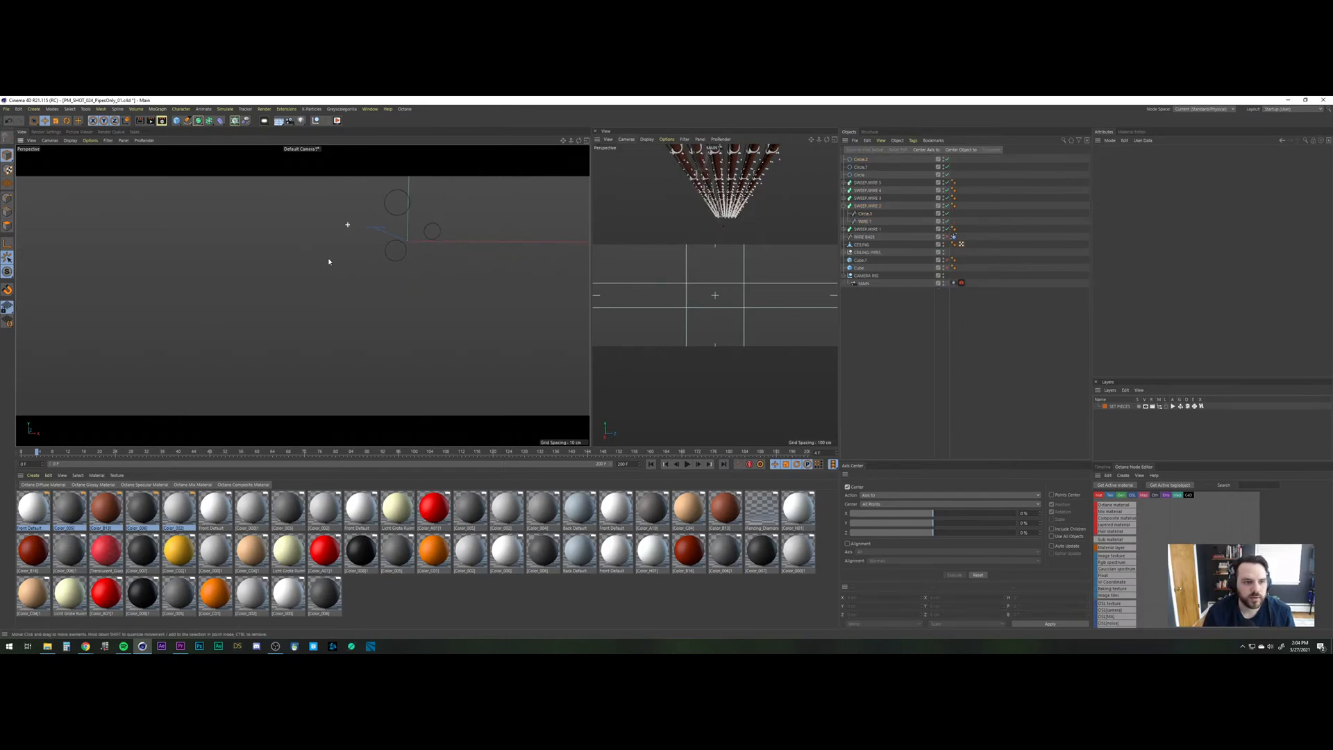
Inspect the bundled wire under the ceiling pipes and switch the perspective view to a shaded display without wireframe lines.
{"action": "scroll", "coordinate": [328, 262], "scroll_direction": "down", "scroll_amount": 5}
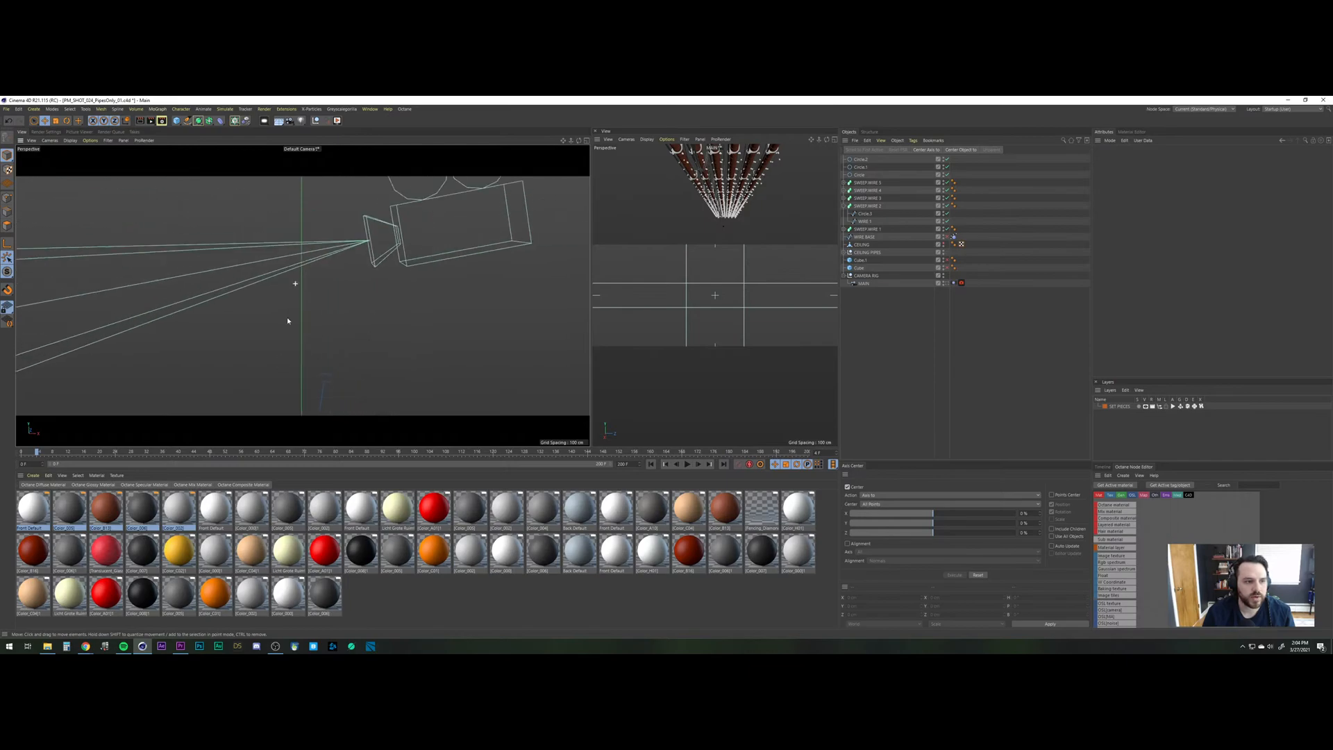
{"action": "scroll", "coordinate": [287, 320], "scroll_direction": "down", "scroll_amount": 3}
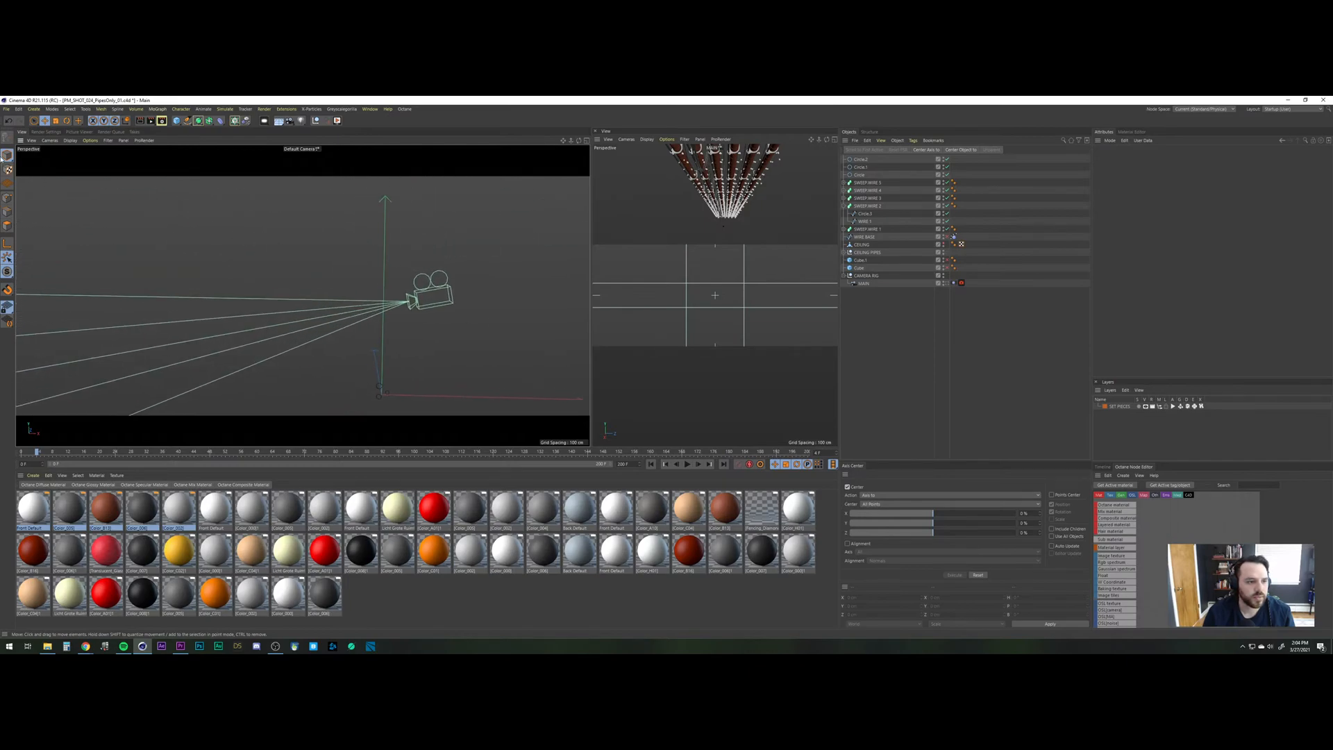
{"action": "scroll", "coordinate": [45, 207], "scroll_direction": "down", "scroll_amount": 5}
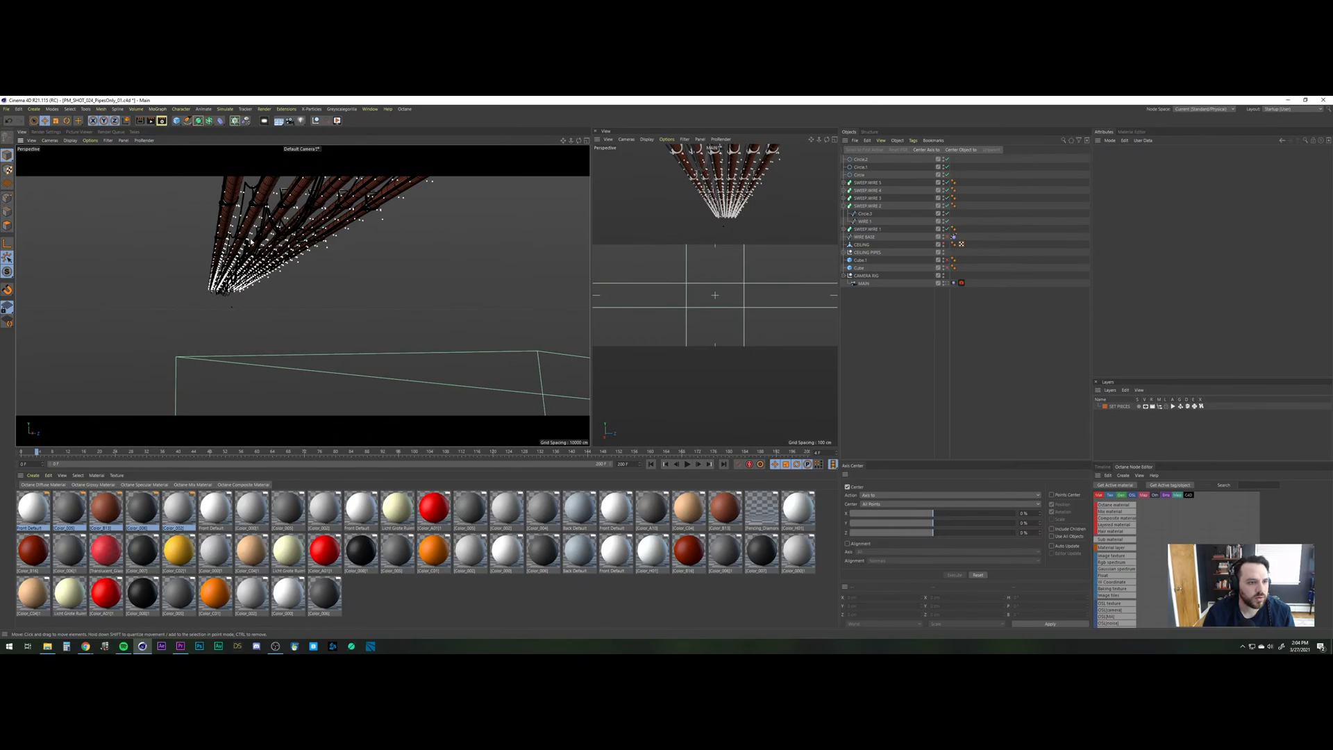
{"action": "scroll", "coordinate": [298, 291], "scroll_direction": "up", "scroll_amount": 10}
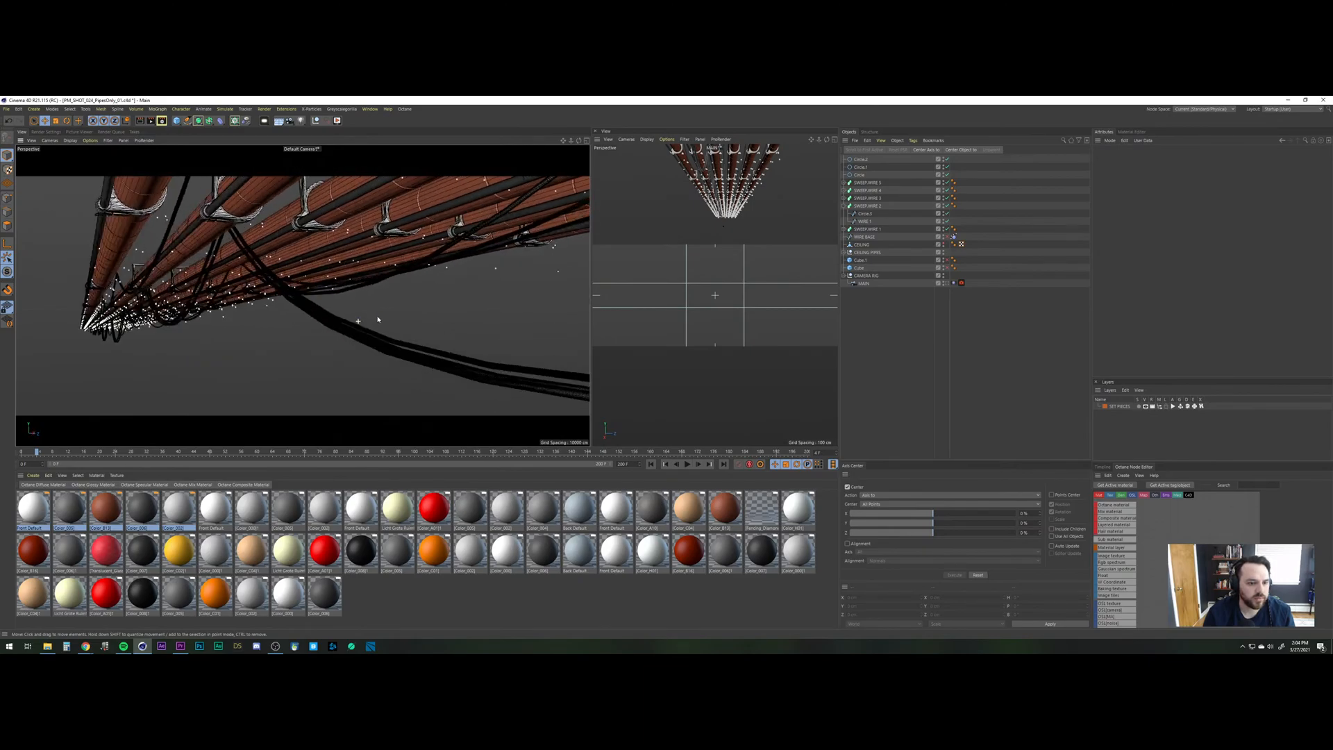
{"action": "left_click_drag", "start_coordinate": [378, 320], "coordinate": [548, 323], "text": "alt"}
{"action": "scroll", "coordinate": [468, 283], "scroll_direction": "up", "scroll_amount": 6}
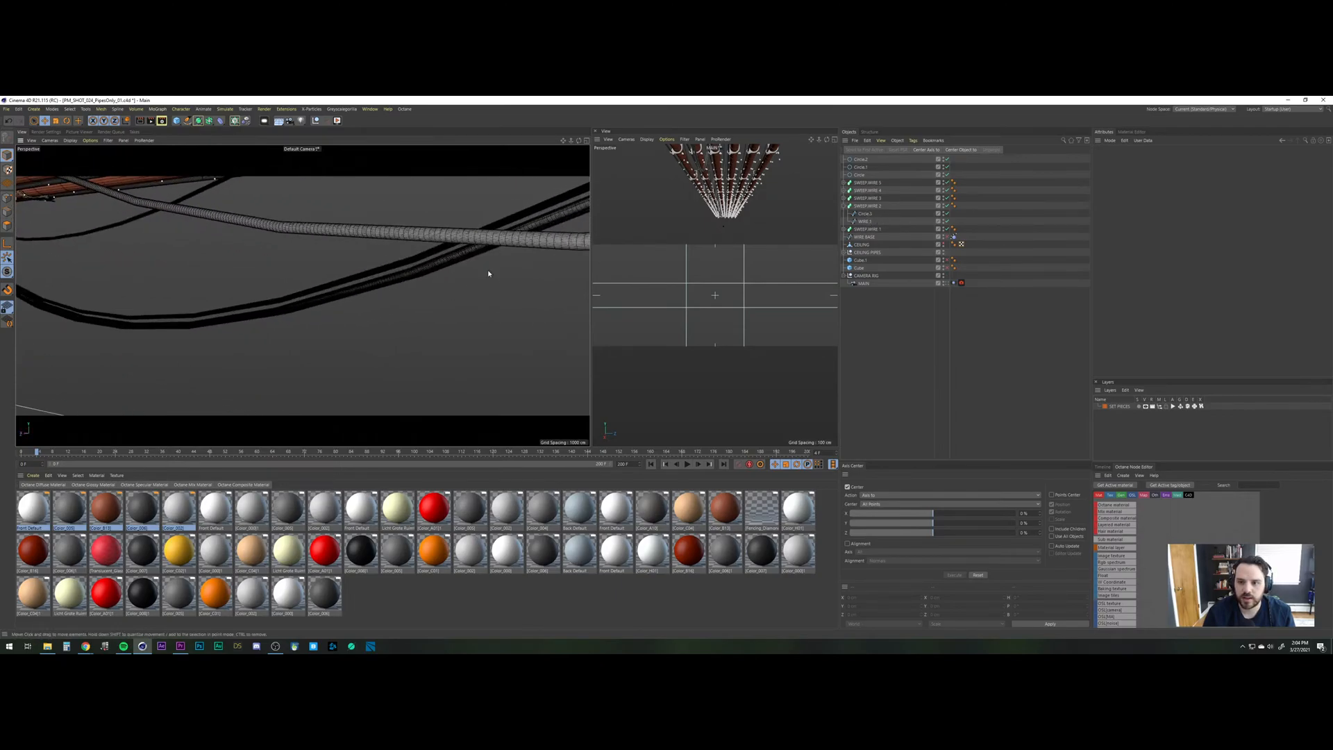
{"action": "scroll", "coordinate": [488, 269], "scroll_direction": "down", "scroll_amount": 6}
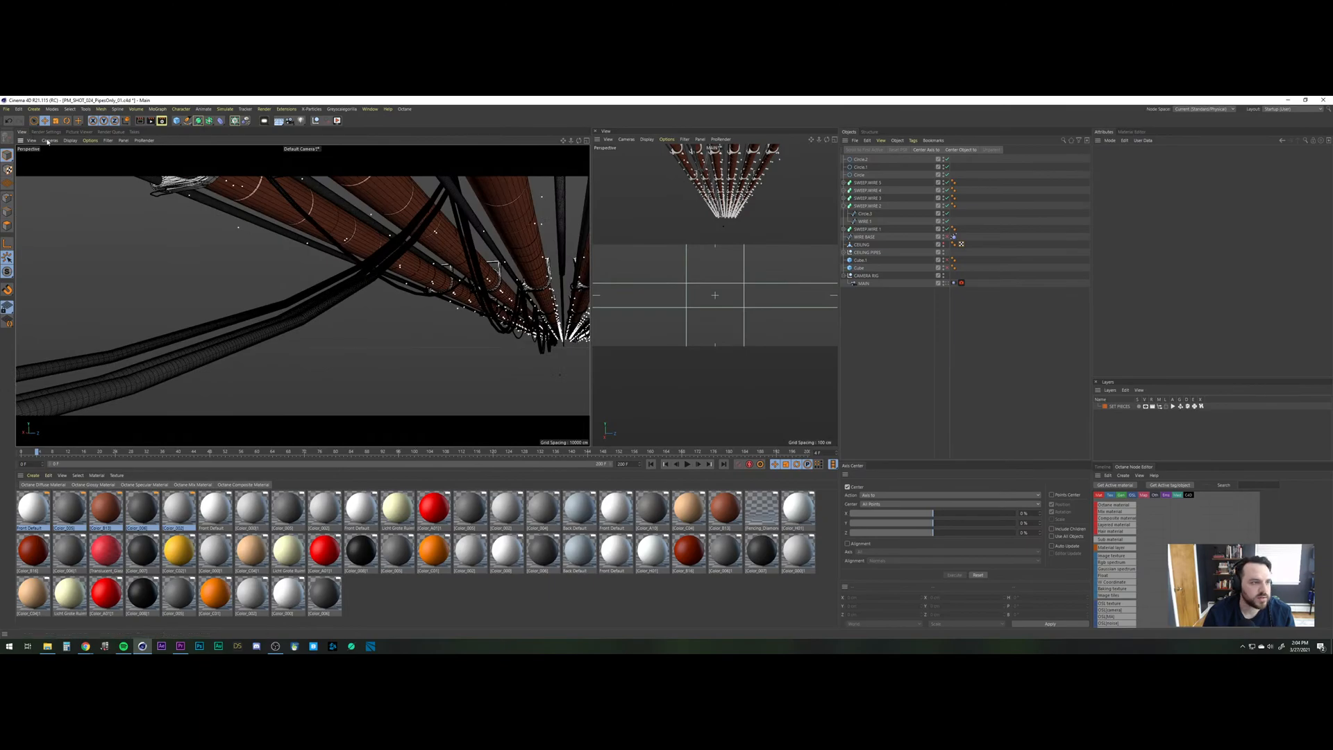
{"action": "left_click", "coordinate": [70, 140]}
{"action": "left_click", "coordinate": [87, 152]}
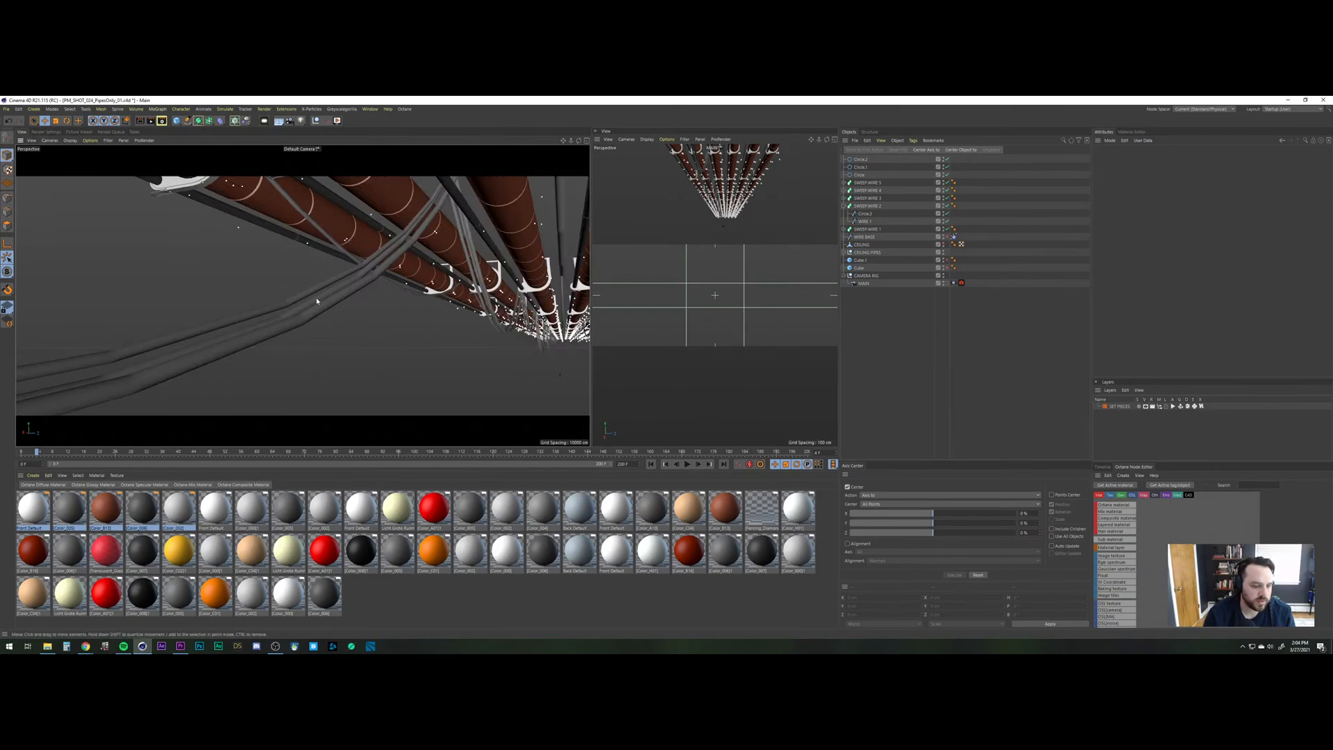
{"action": "left_click_drag", "start_coordinate": [317, 300], "coordinate": [327, 302], "text": "alt"}
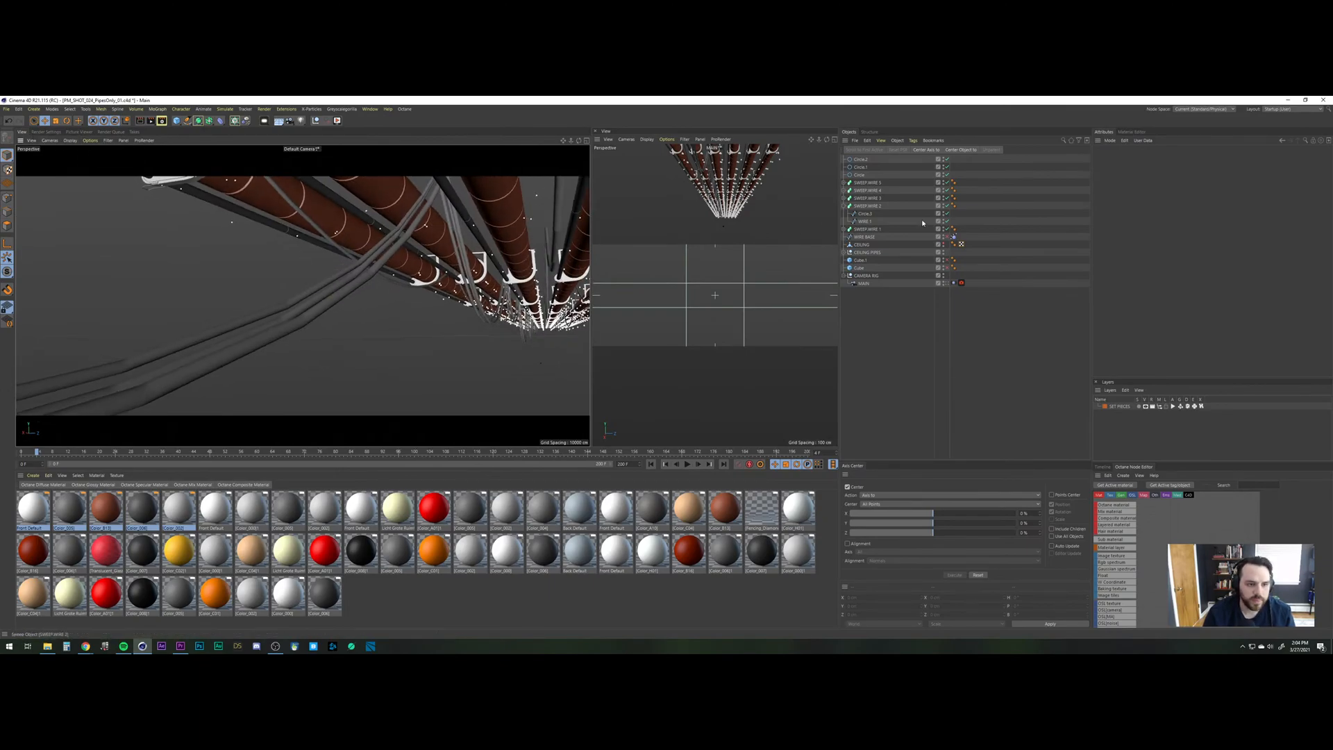
Twist the SWEEP WIRE 2 bundle along its length by setting its End Rotation to 1000°.
{"action": "left_click", "coordinate": [867, 207]}
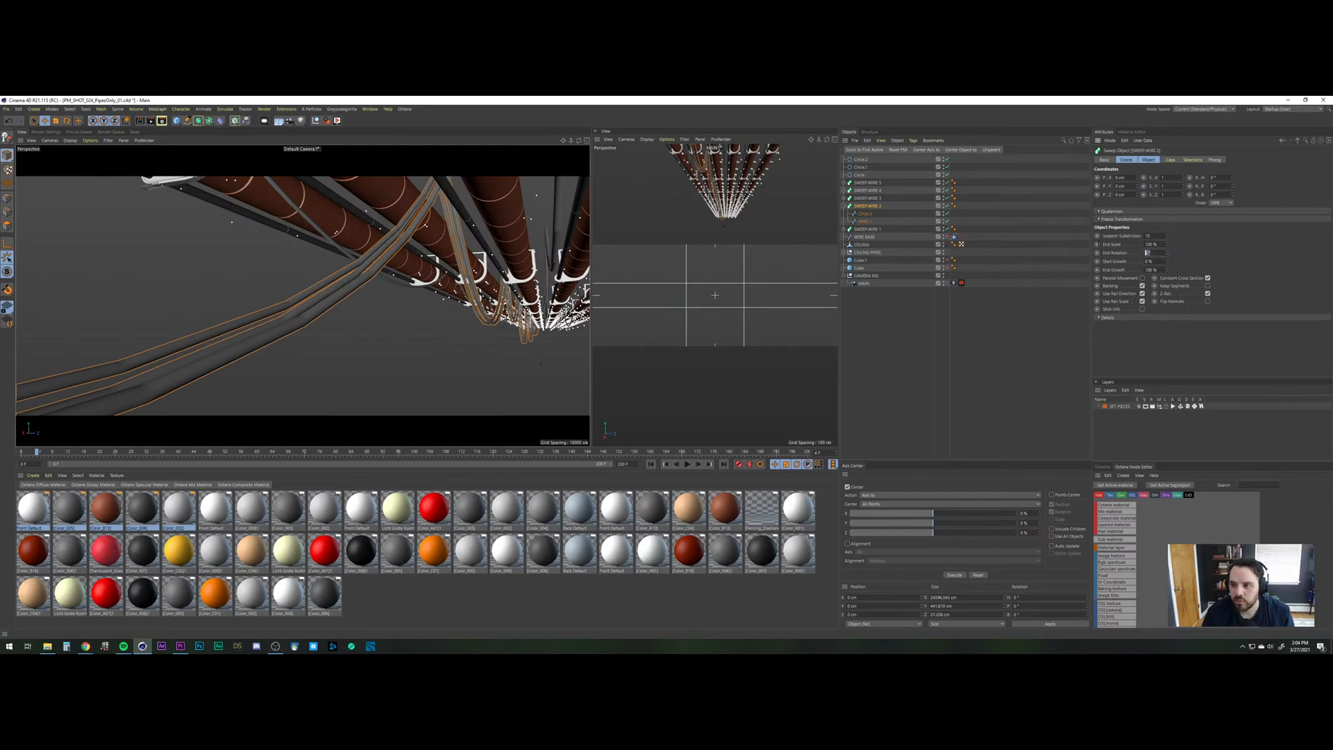
{"action": "key", "text": "Return"}
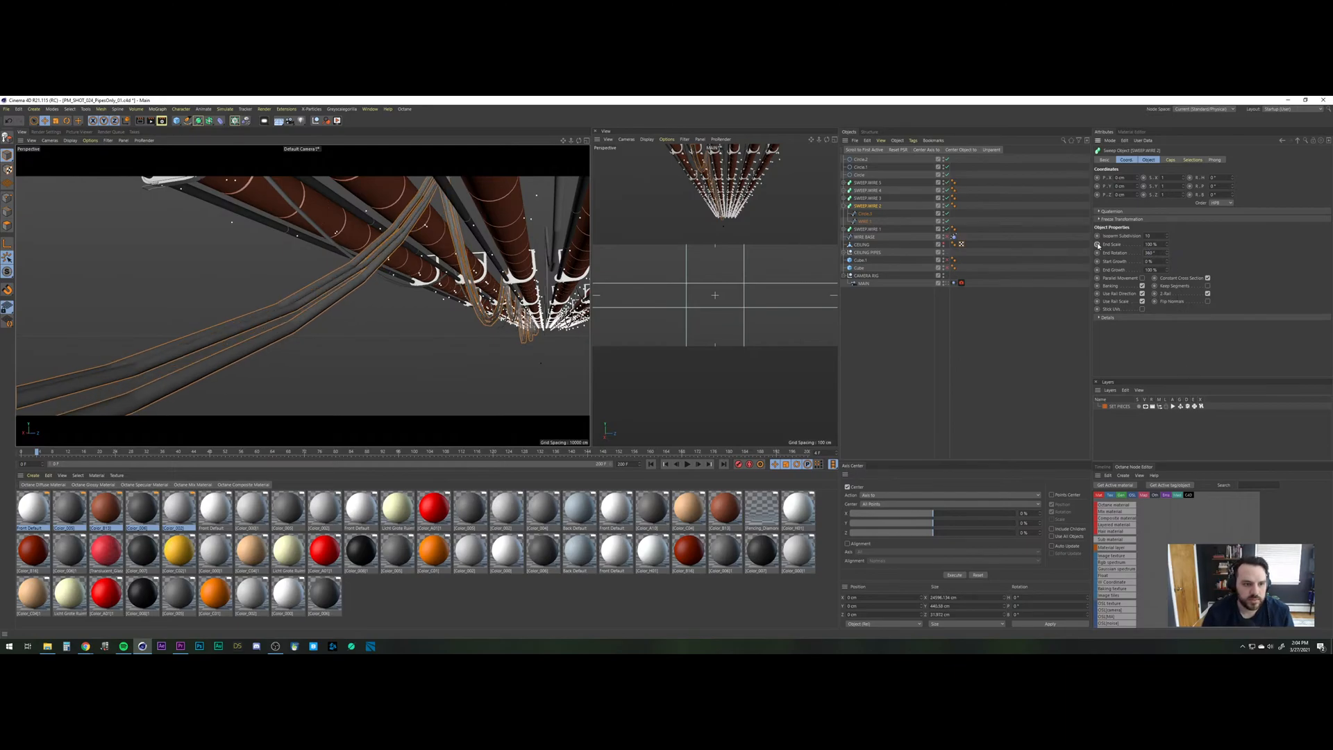
{"action": "left_click_drag", "start_coordinate": [330, 284], "coordinate": [540, 296], "text": "alt"}
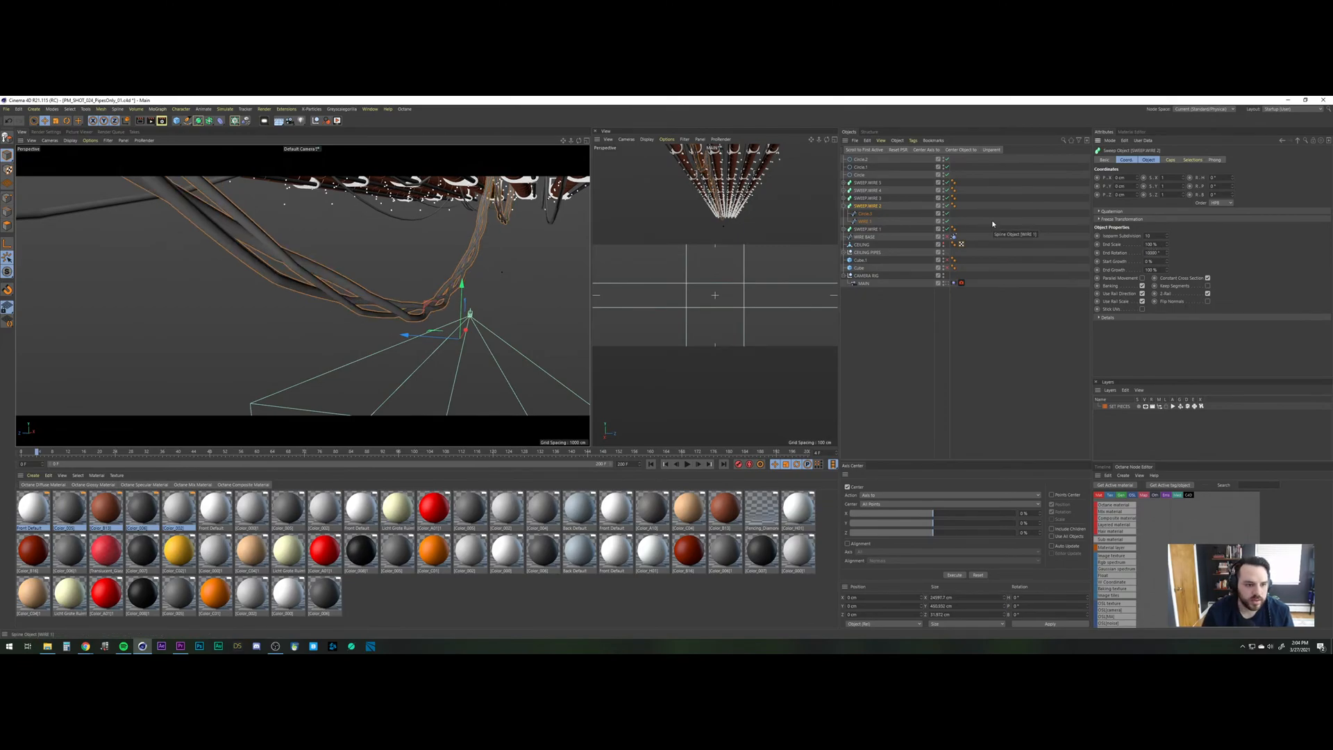
{"action": "left_click_drag", "start_coordinate": [380, 304], "coordinate": [410, 292], "text": "alt"}
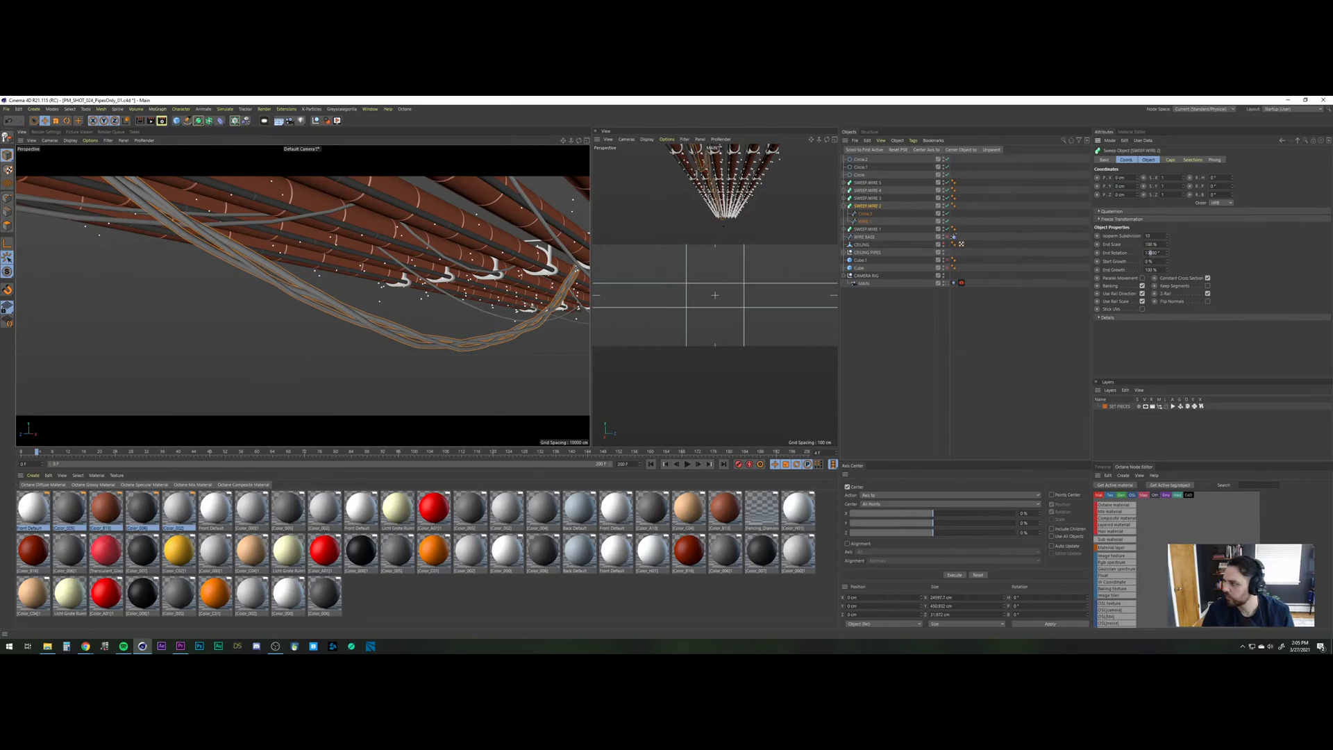
{"action": "key", "text": "Return"}
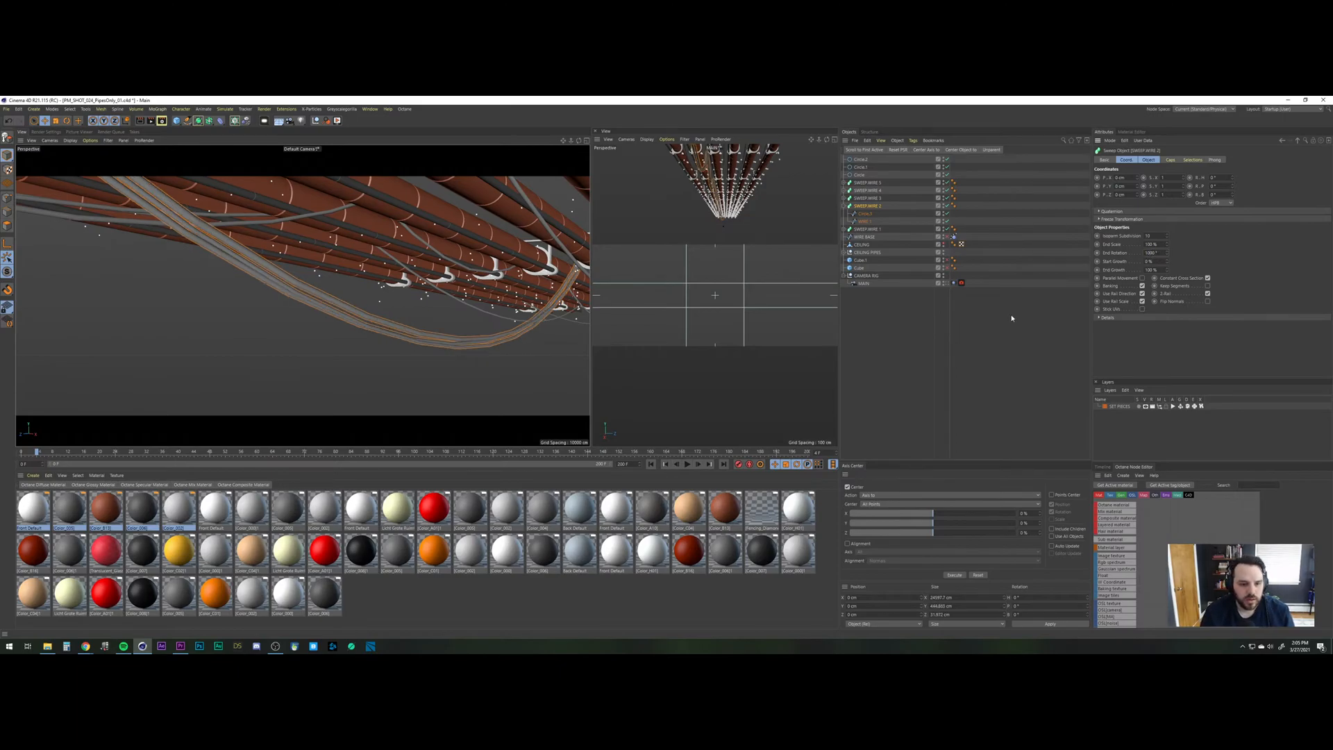
{"action": "left_click_drag", "start_coordinate": [435, 326], "coordinate": [526, 342], "text": "alt"}
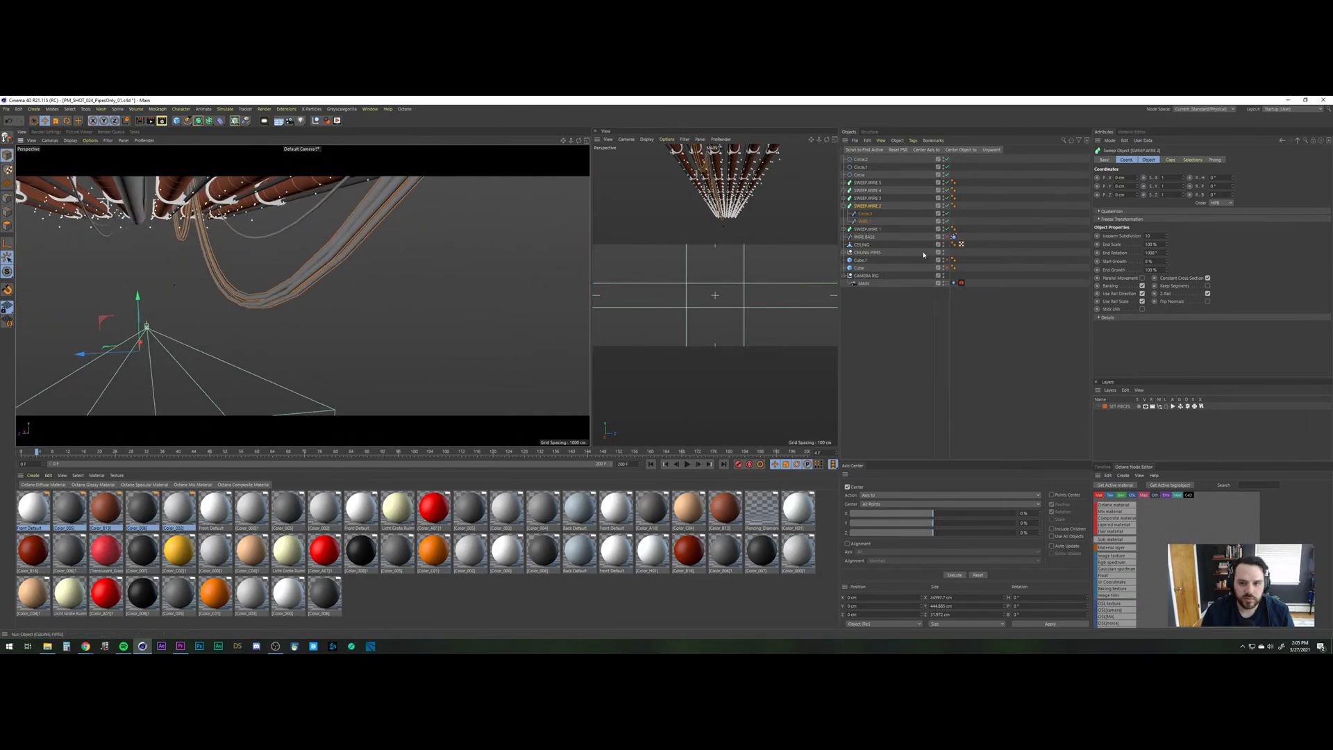
{"action": "left_click", "coordinate": [776, 211]}
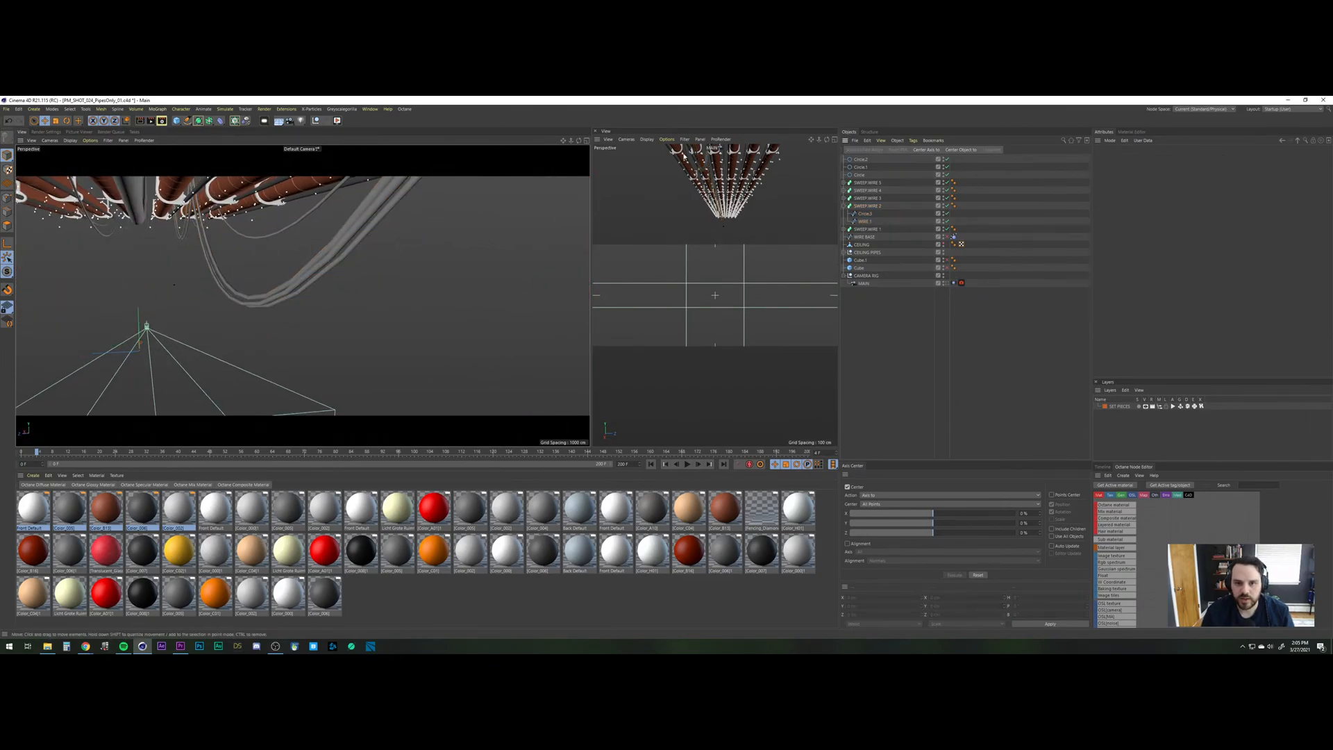
Rename the merged profile spline inside SWEEP WIRE 2 to Triple Circle.
{"action": "left_click", "coordinate": [864, 214]}
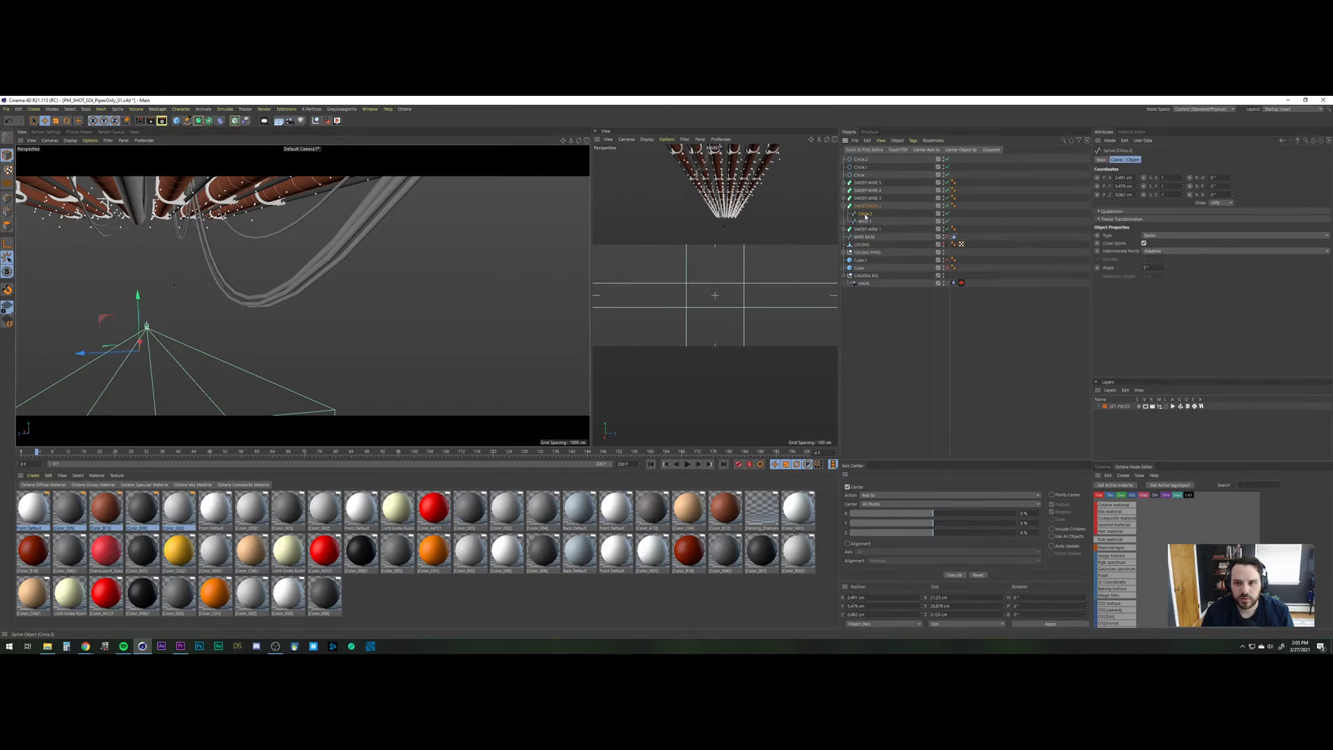
{"action": "double_click", "coordinate": [865, 214]}
{"action": "type", "text": "T"}
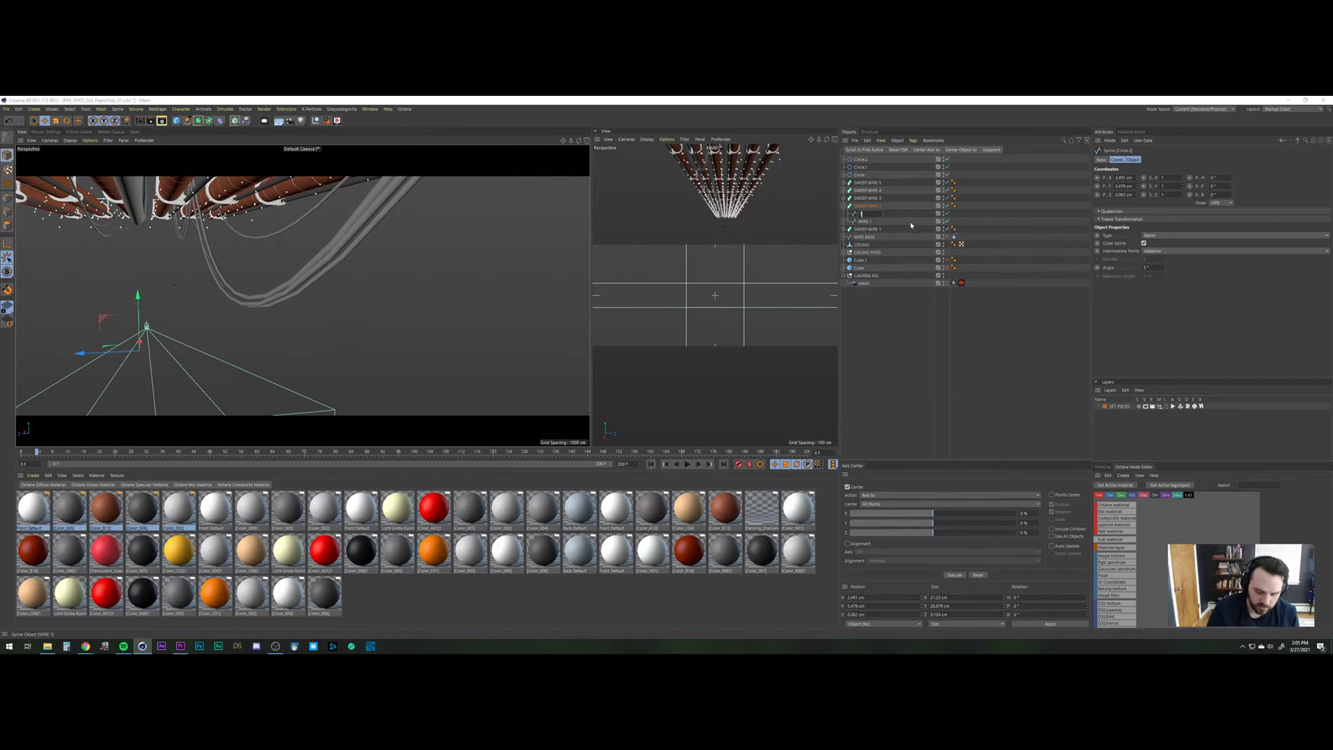
{"action": "type", "text": "riple"}
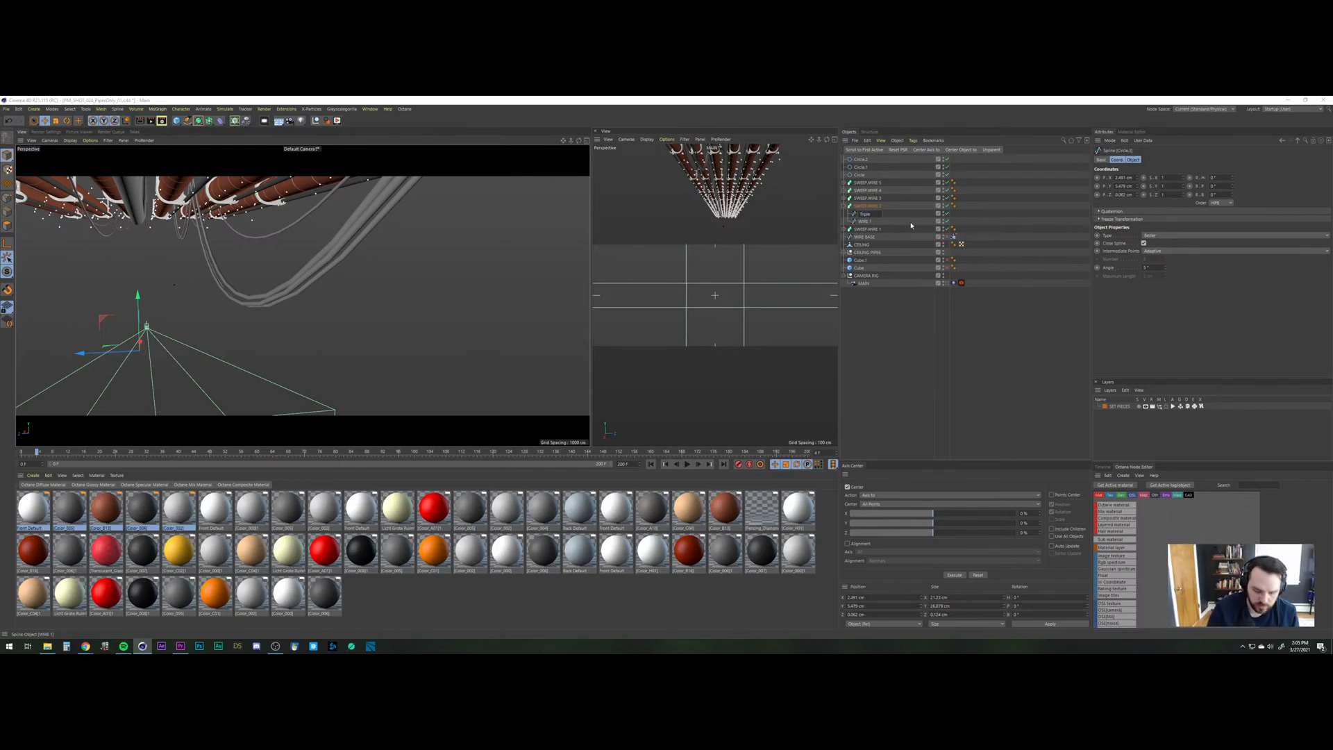
{"action": "type", "text": " Circle"}
{"action": "key", "text": "Return"}
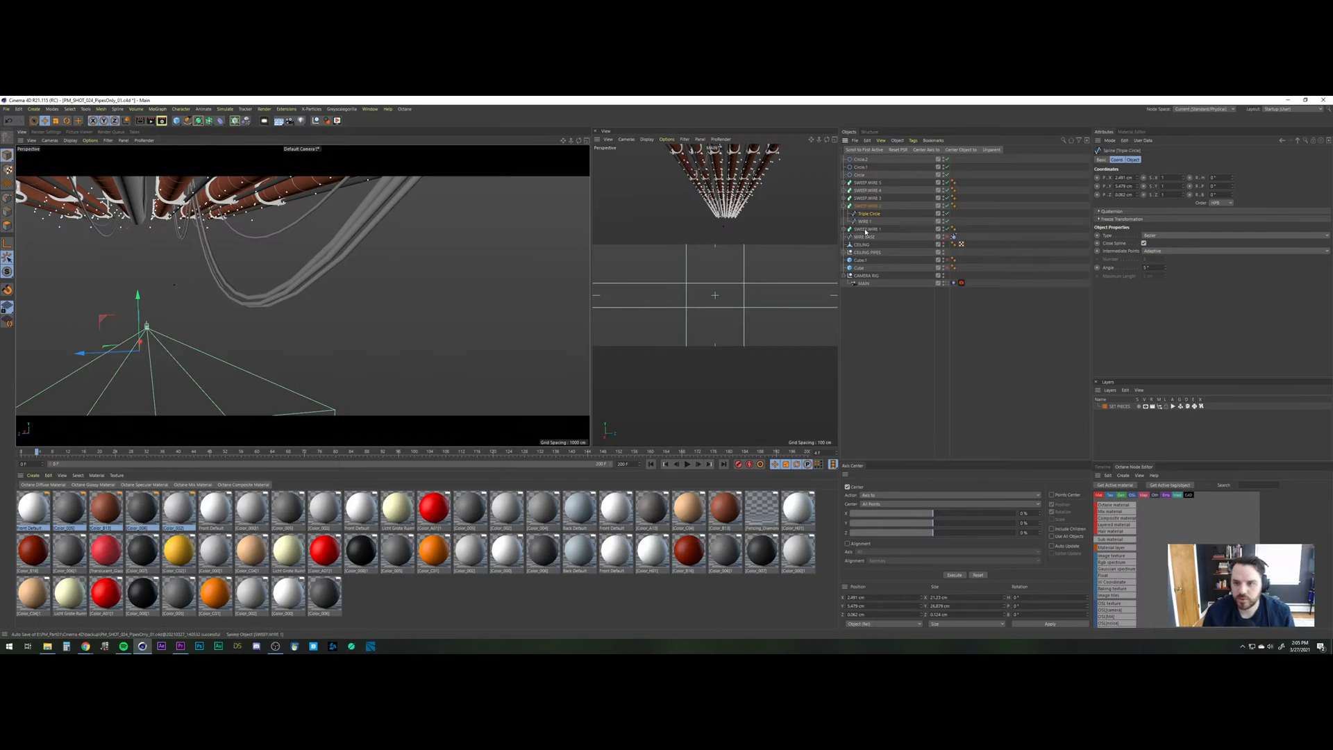
Thicken the SWEEP WIRE 3 wire by setting its profile circle's radius to 8 cm.
{"action": "left_click", "coordinate": [845, 198]}
{"action": "left_click", "coordinate": [863, 205]}
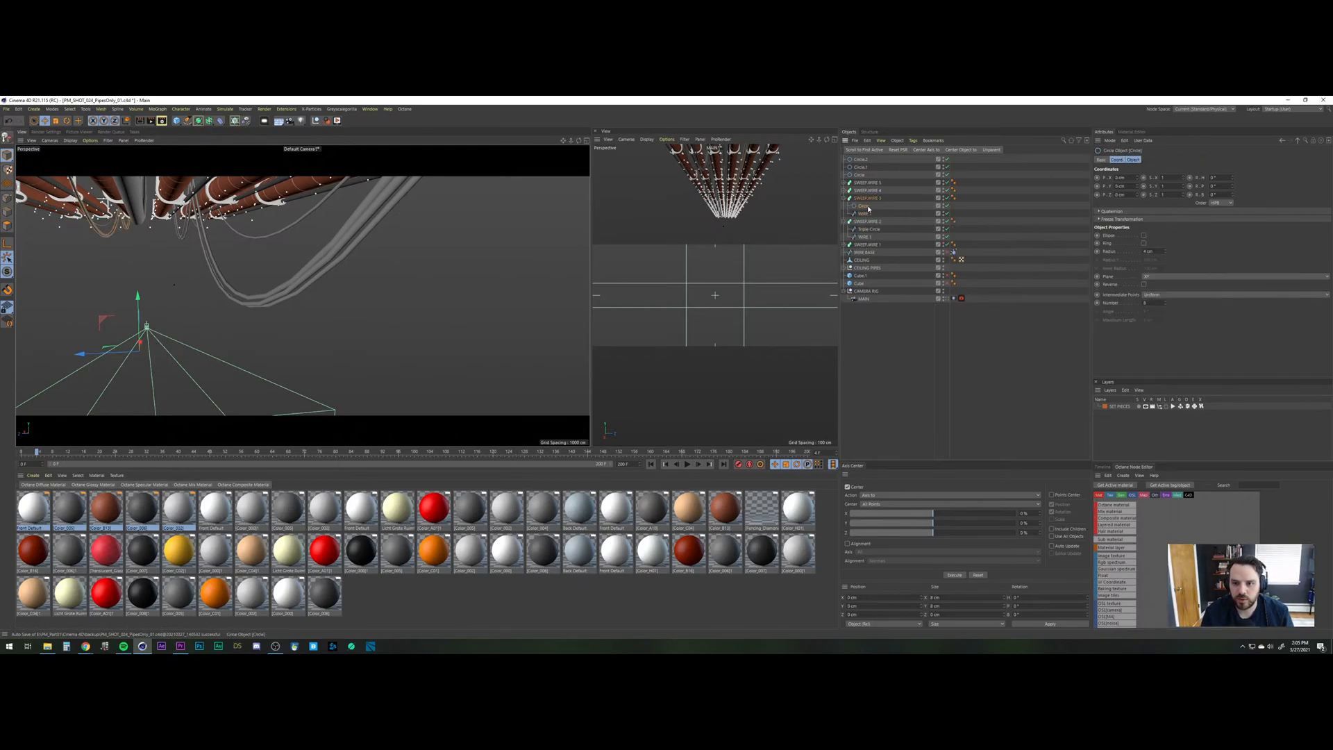
{"action": "type", "text": "8"}
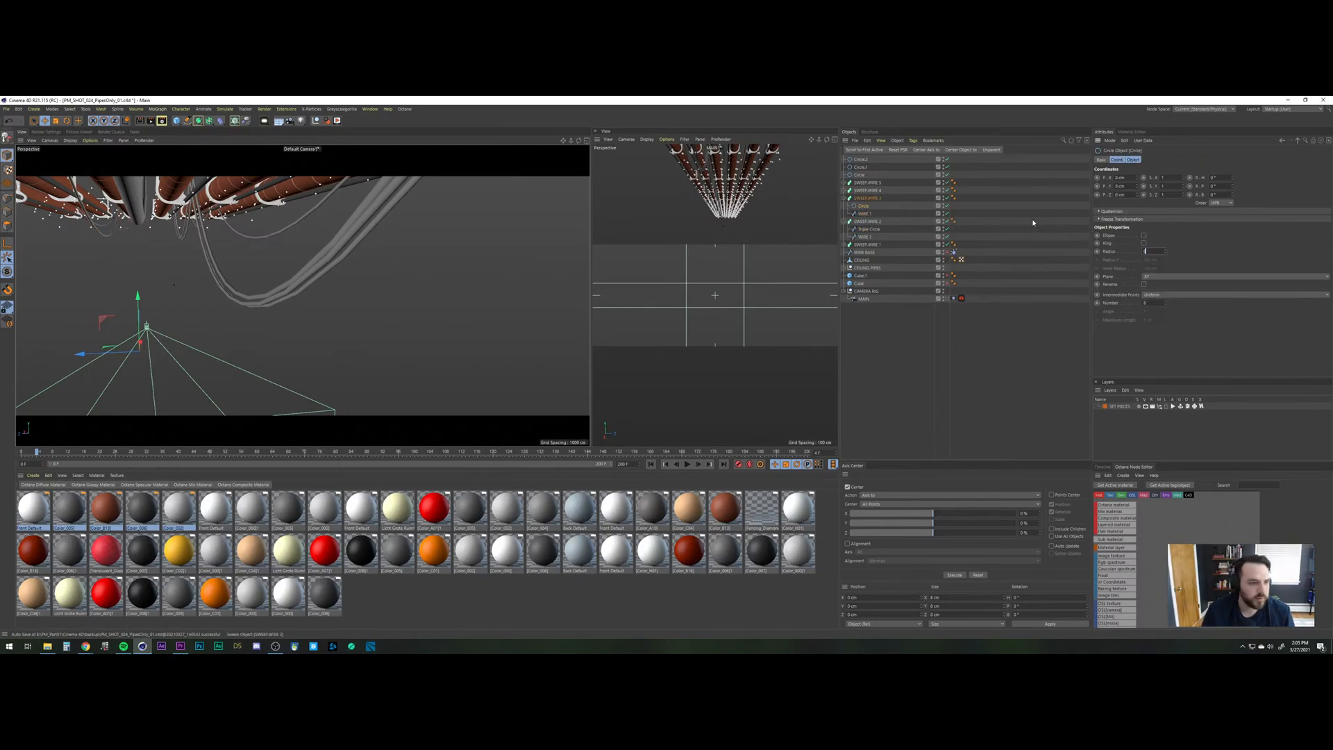
{"action": "key", "text": "Return"}
{"action": "left_click_drag", "start_coordinate": [83, 212], "coordinate": [105, 209], "text": "alt"}
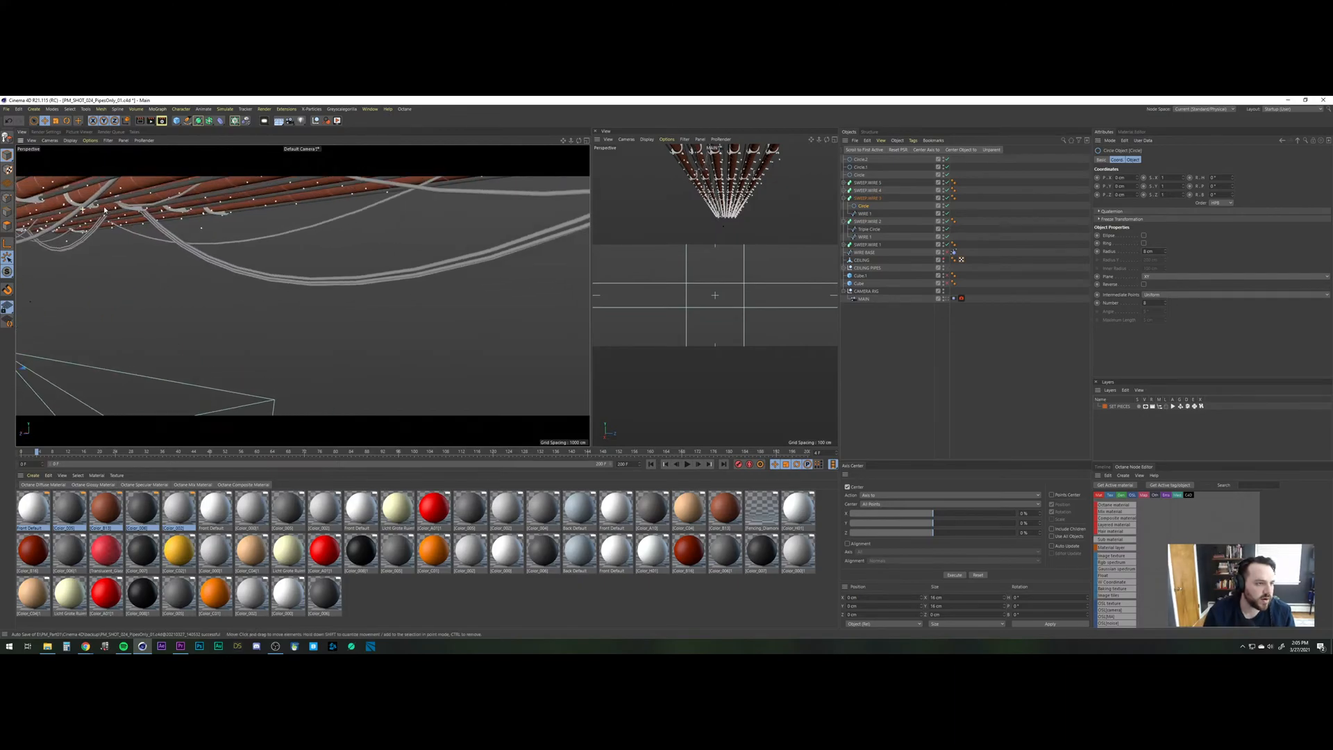
Frame the three original loose circles and scale the small side circle up slightly.
{"action": "left_click", "coordinate": [861, 160], "text": "shift"}
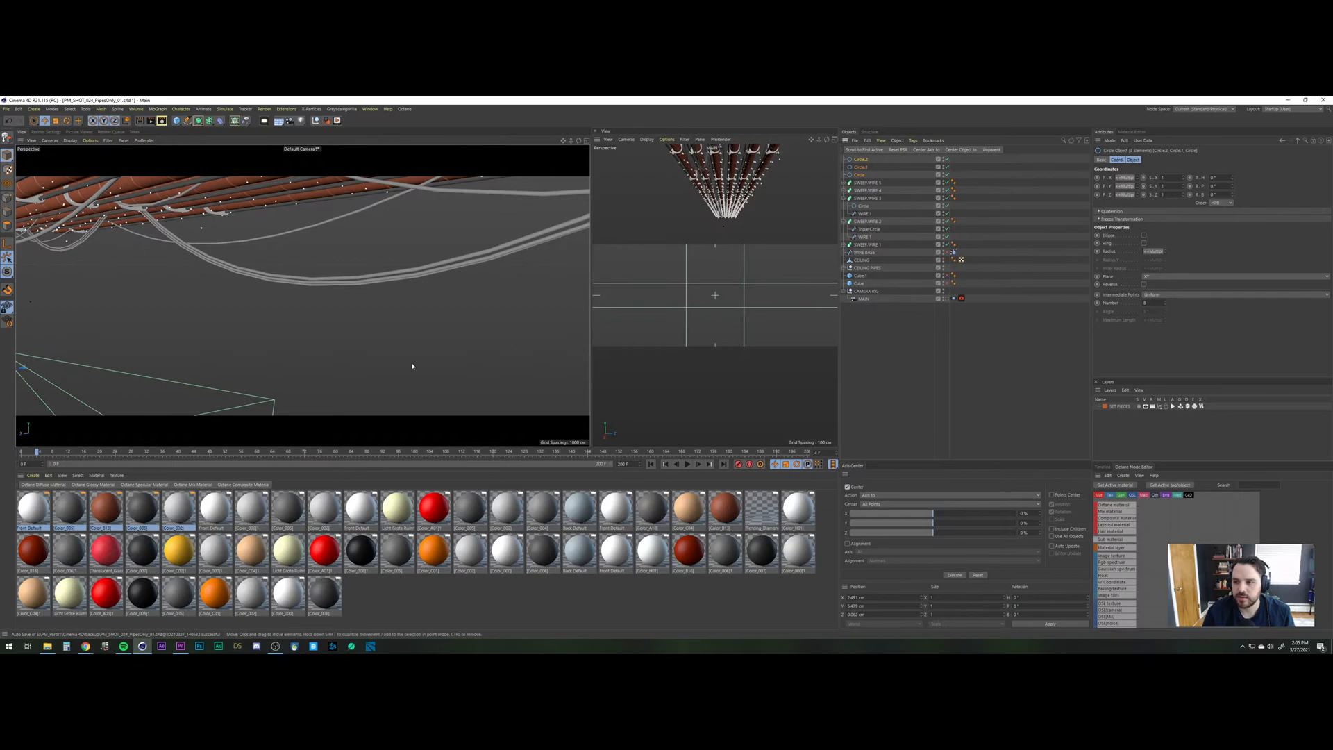
{"action": "key", "text": "o"}
{"action": "left_click_drag", "start_coordinate": [268, 252], "coordinate": [398, 314], "text": "alt"}
{"action": "left_click_drag", "start_coordinate": [211, 321], "coordinate": [355, 310], "text": "alt"}
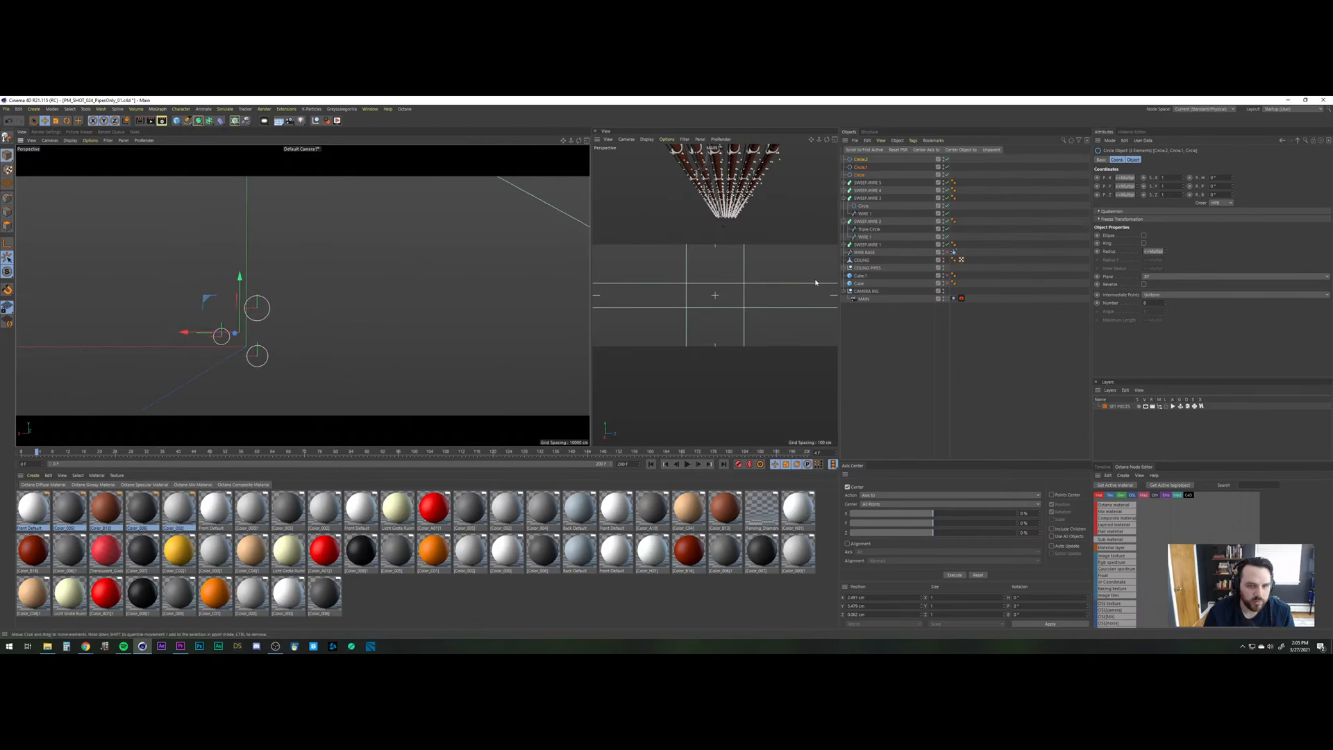
{"action": "left_click", "coordinate": [883, 332]}
{"action": "left_click", "coordinate": [866, 160]}
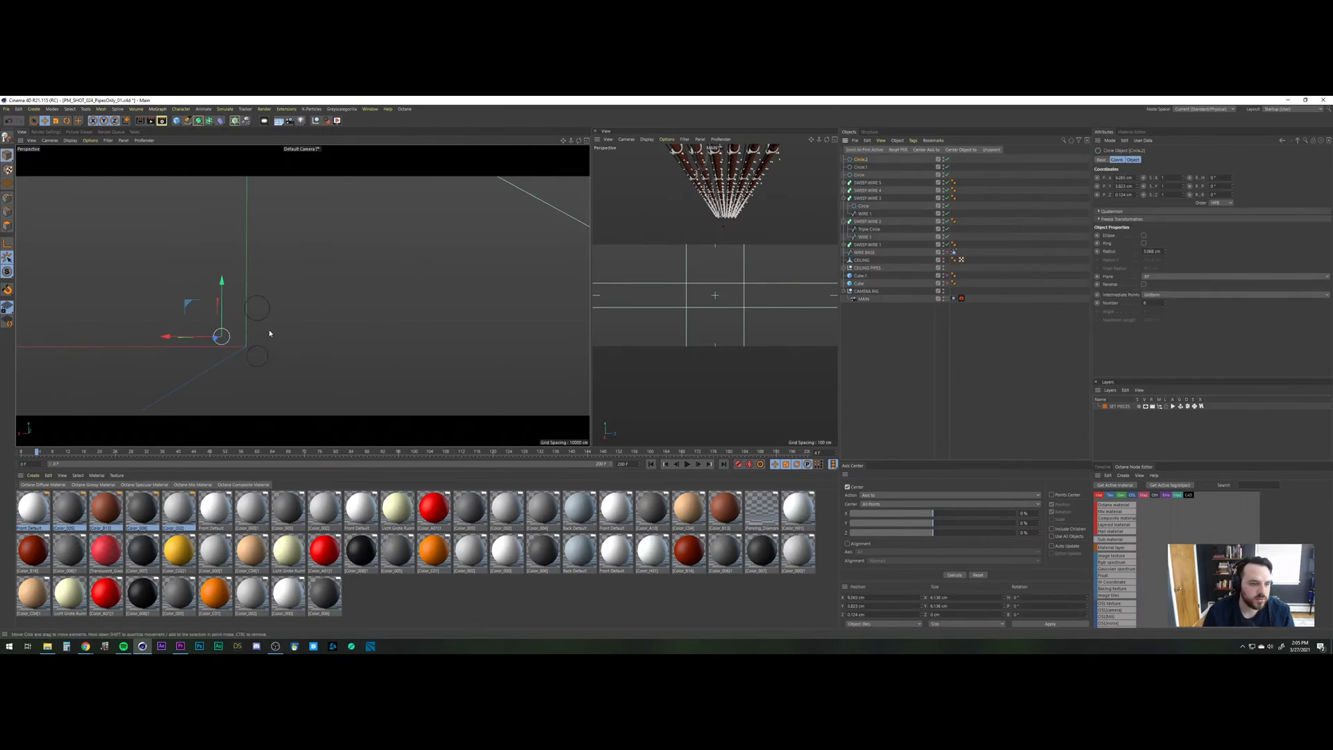
{"action": "key", "text": "t"}
{"action": "left_click_drag", "start_coordinate": [236, 310], "coordinate": [281, 284]}
{"action": "key", "text": "e"}
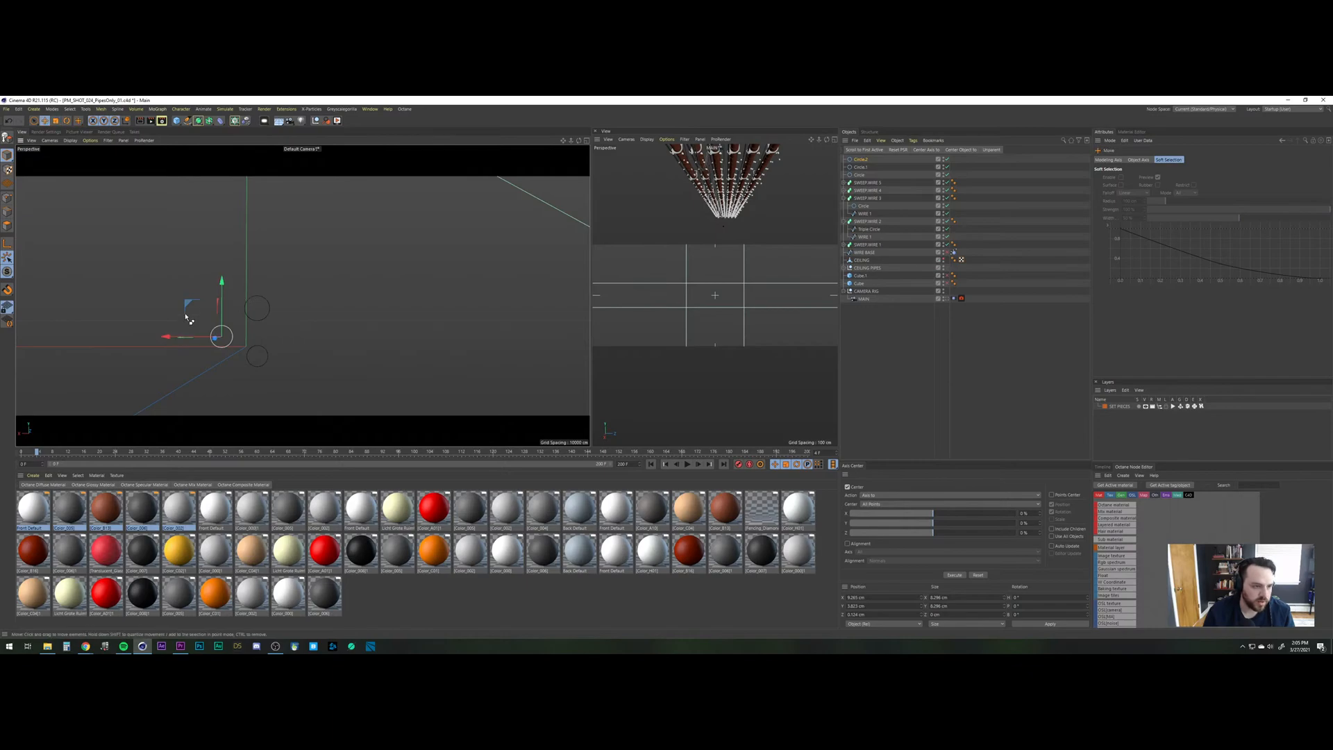
Duplicate the small side circle to the opposite side of the cluster and scale the copy up slightly.
{"action": "left_click_drag", "start_coordinate": [192, 308], "coordinate": [352, 294]}
{"action": "key", "text": "t"}
{"action": "key", "text": "e"}
{"action": "mouse_move", "coordinate": [255, 316]}
{"action": "left_mouse_down"}
{"action": "mouse_move", "coordinate": [248, 301]}
{"action": "mouse_move", "coordinate": [263, 300]}
{"action": "left_mouse_up"}
Scale up the bottom circle of the four-circle cluster and move it up between the two side circles.
{"action": "left_click", "coordinate": [896, 175]}
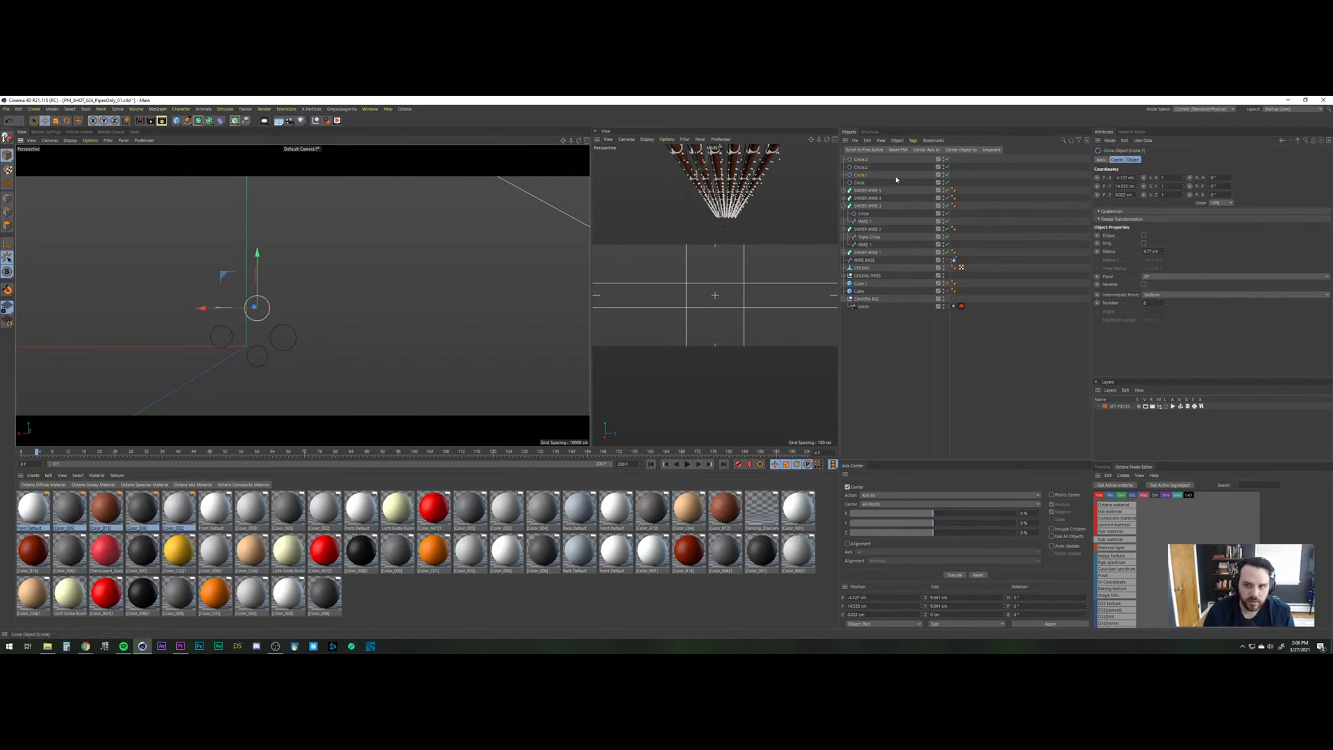
{"action": "left_click", "coordinate": [861, 183]}
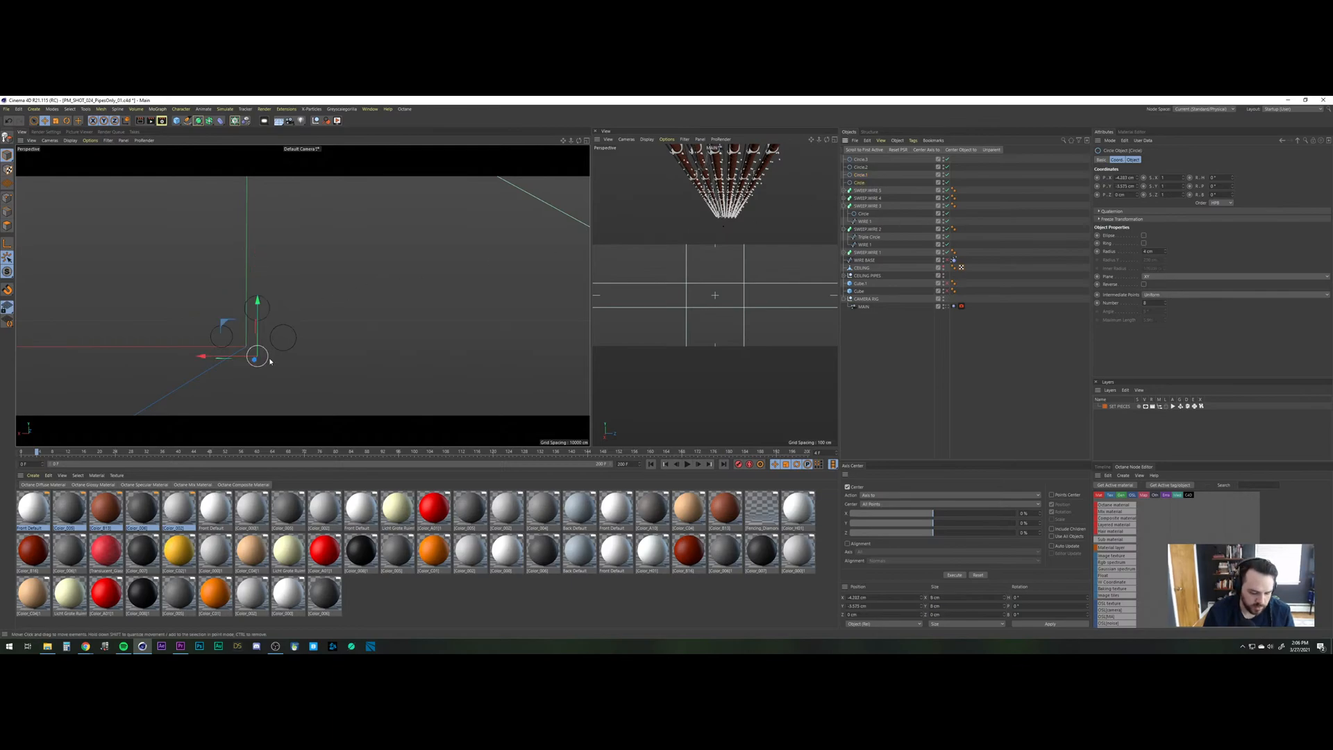
{"action": "key", "text": "t"}
{"action": "left_click_drag", "start_coordinate": [278, 340], "coordinate": [344, 282]}
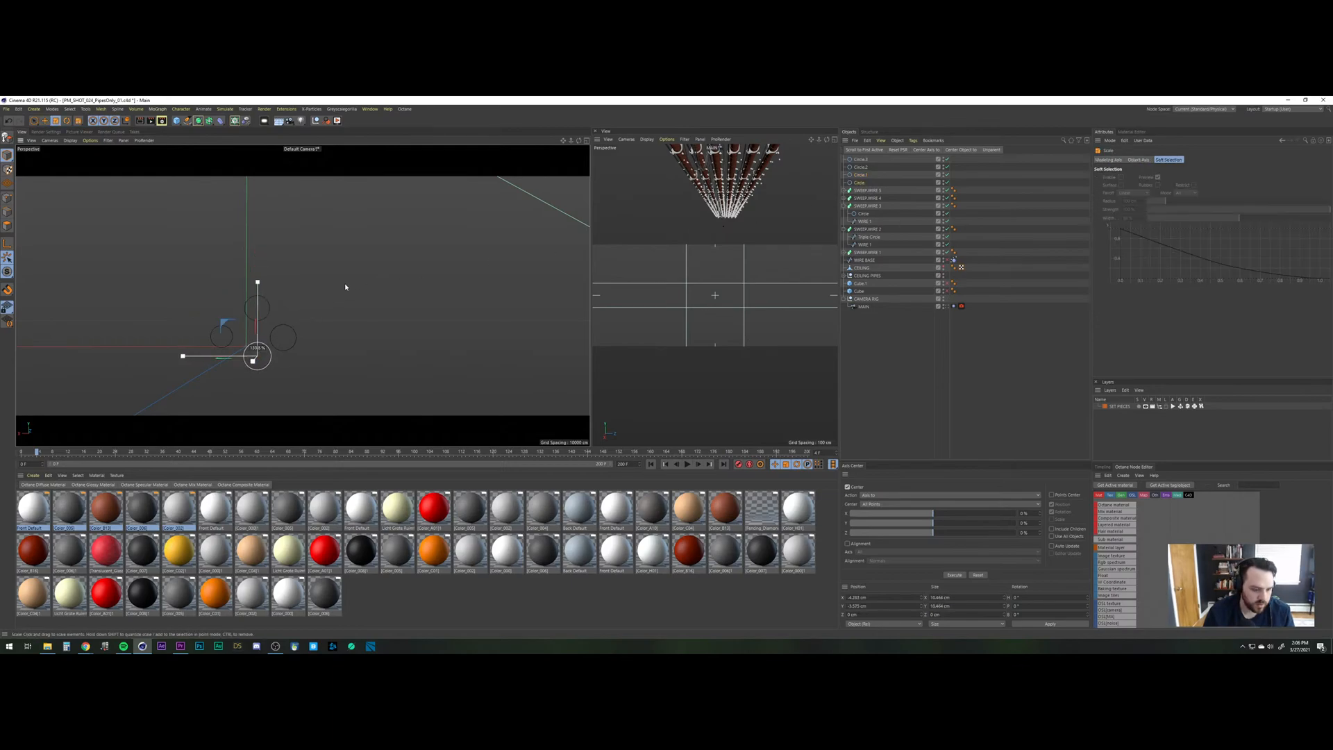
{"action": "key", "text": "e"}
{"action": "left_click_drag", "start_coordinate": [223, 324], "coordinate": [217, 307]}
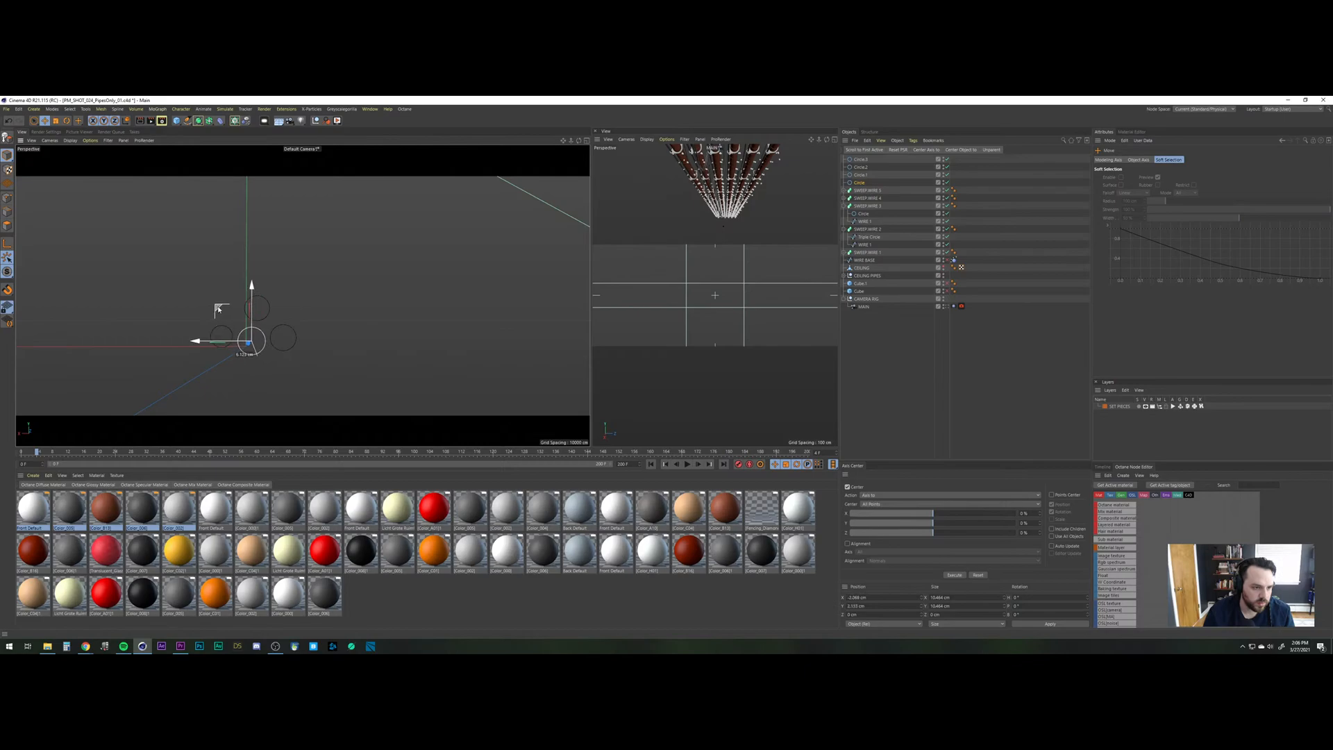
Move the Circle.2 side circle in toward the cluster, then enlarge the top circle and shift it slightly so it sits against its neighbours.
{"action": "left_click", "coordinate": [863, 167]}
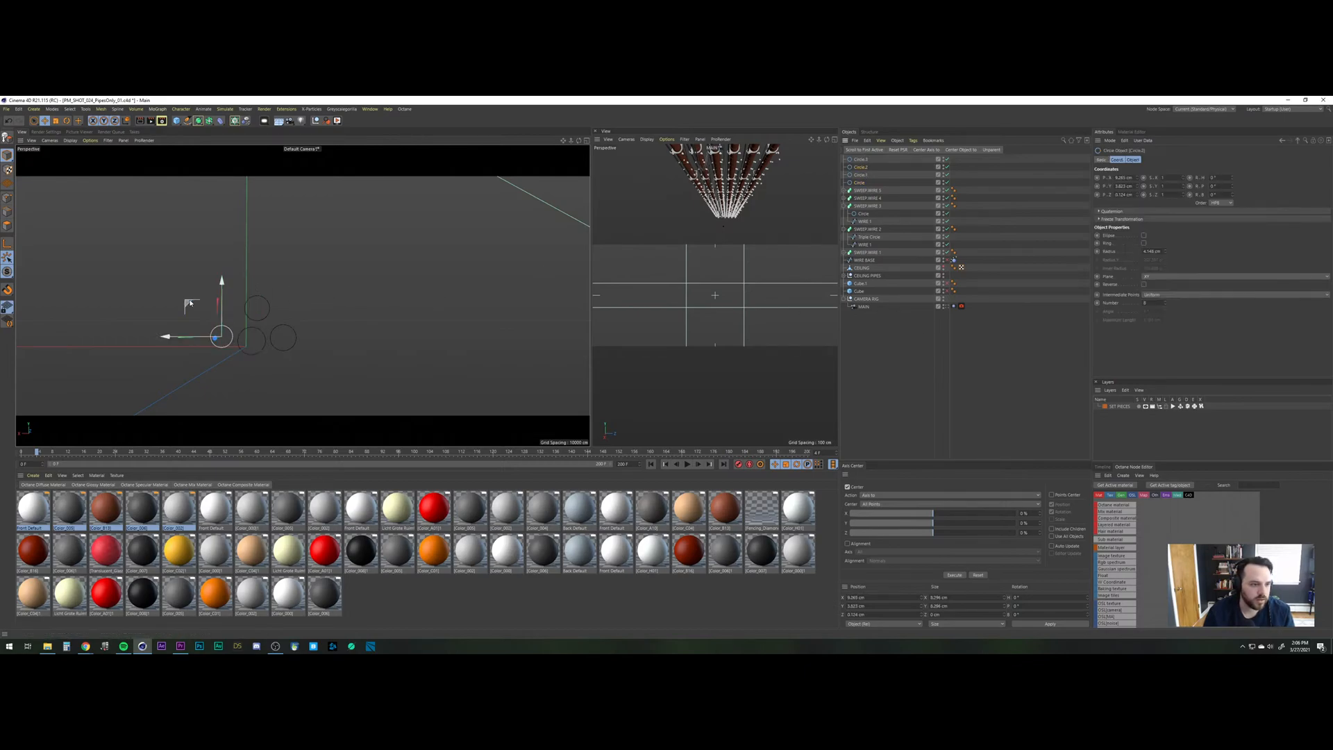
{"action": "left_click_drag", "start_coordinate": [202, 294], "coordinate": [199, 289]}
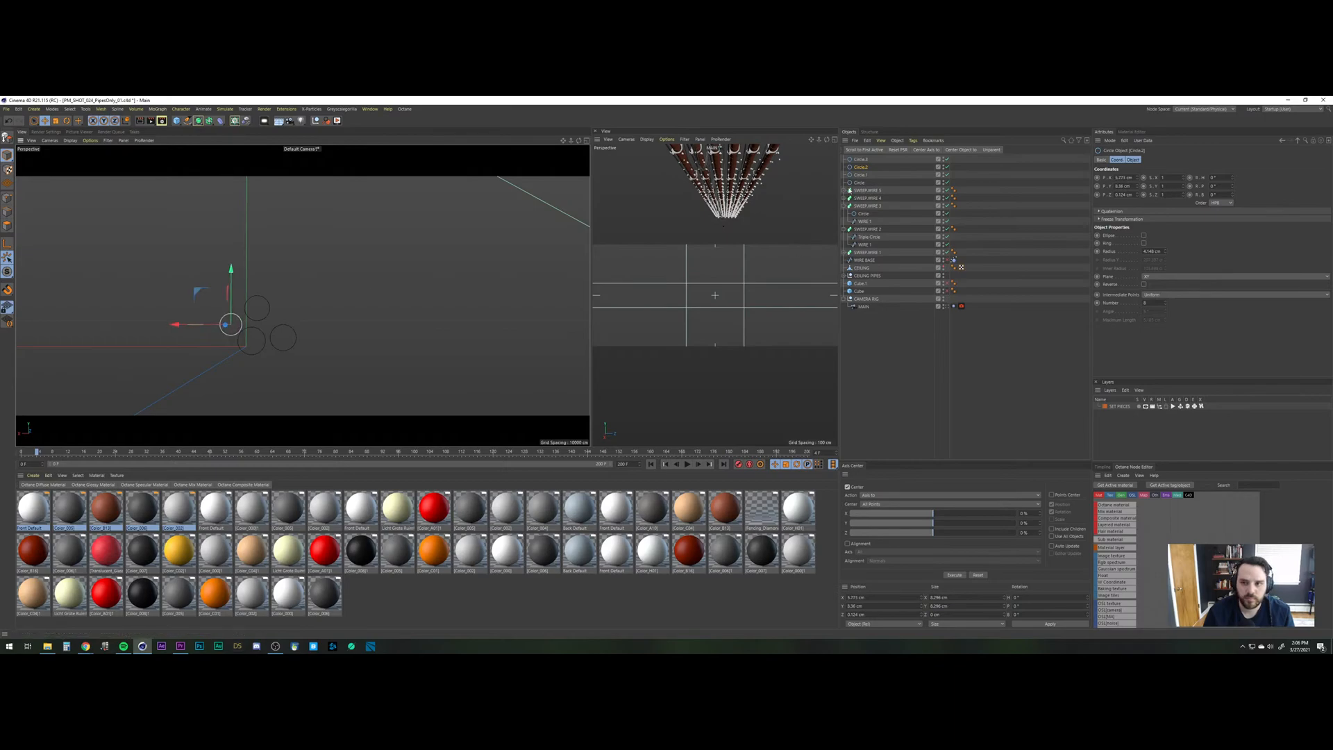
{"action": "key", "text": "t"}
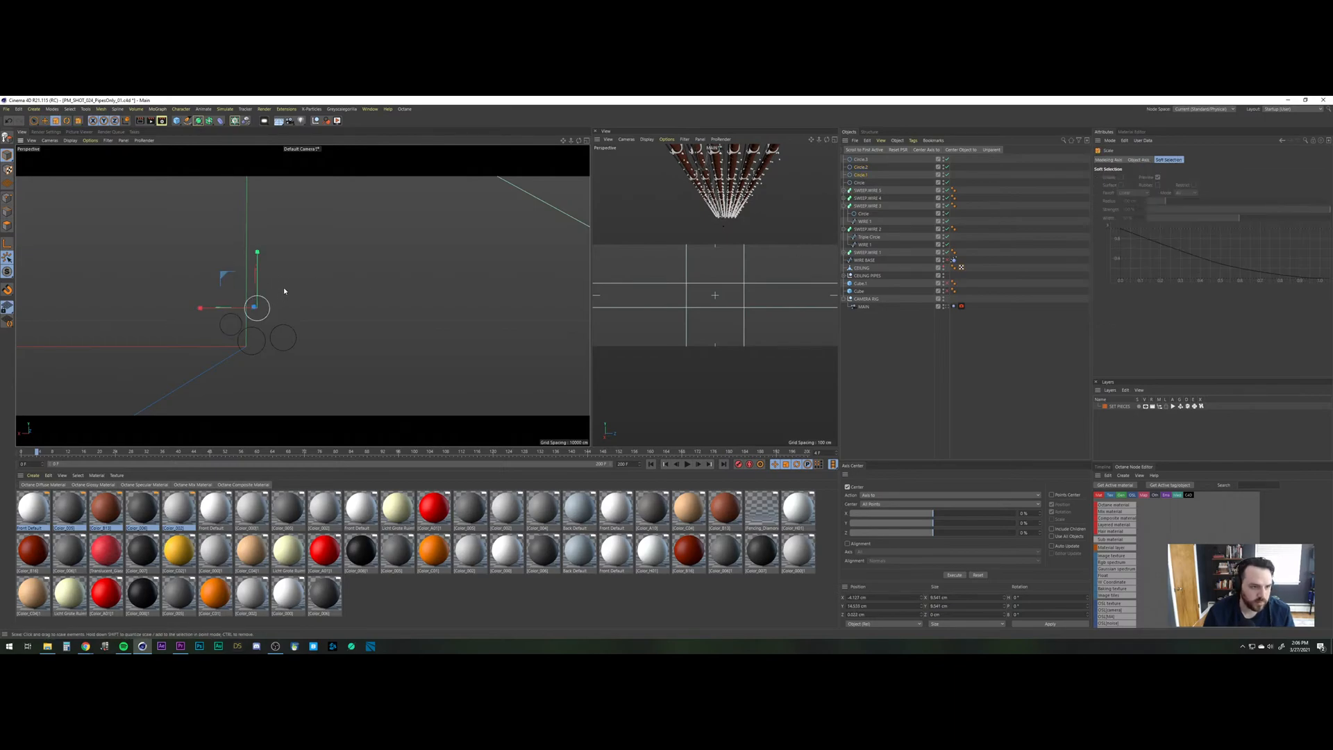
{"action": "left_click_drag", "start_coordinate": [284, 286], "coordinate": [432, 217]}
{"action": "key", "text": "e"}
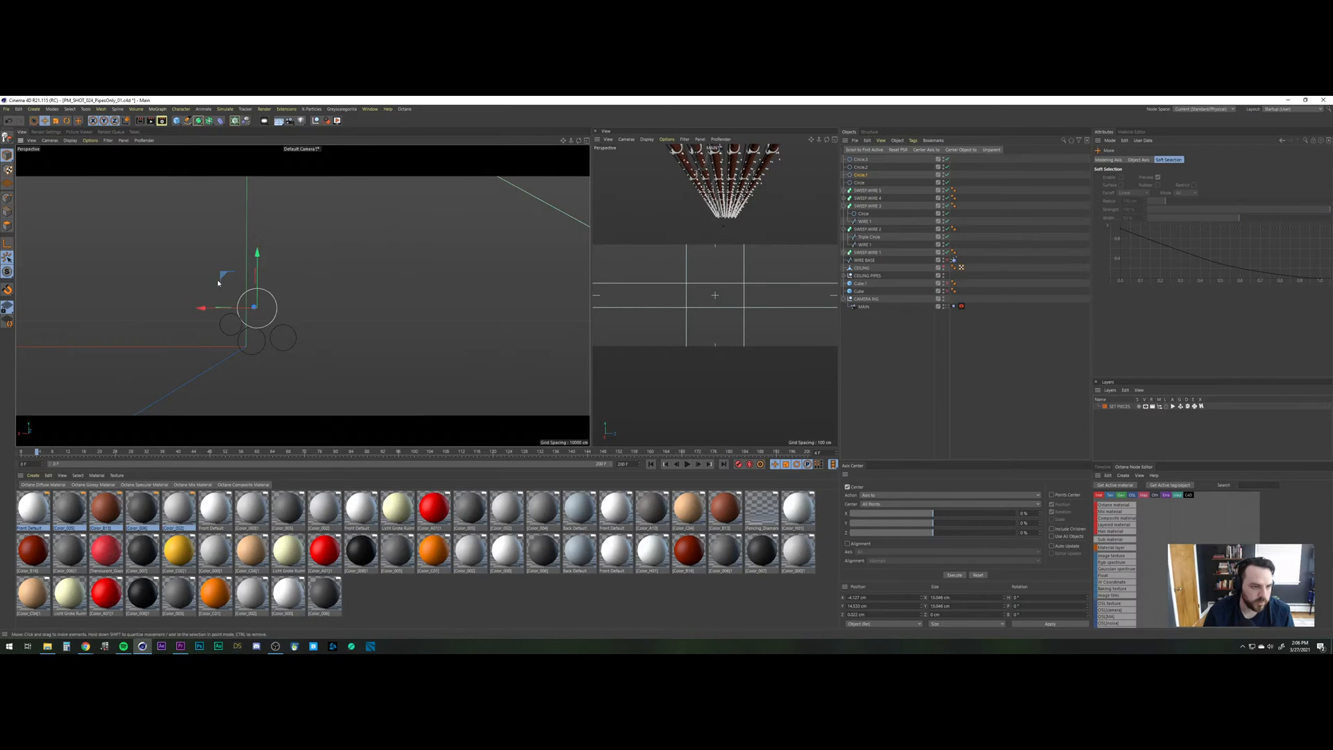
{"action": "left_click_drag", "start_coordinate": [223, 279], "coordinate": [231, 275]}
{"action": "left_click", "coordinate": [886, 331]}
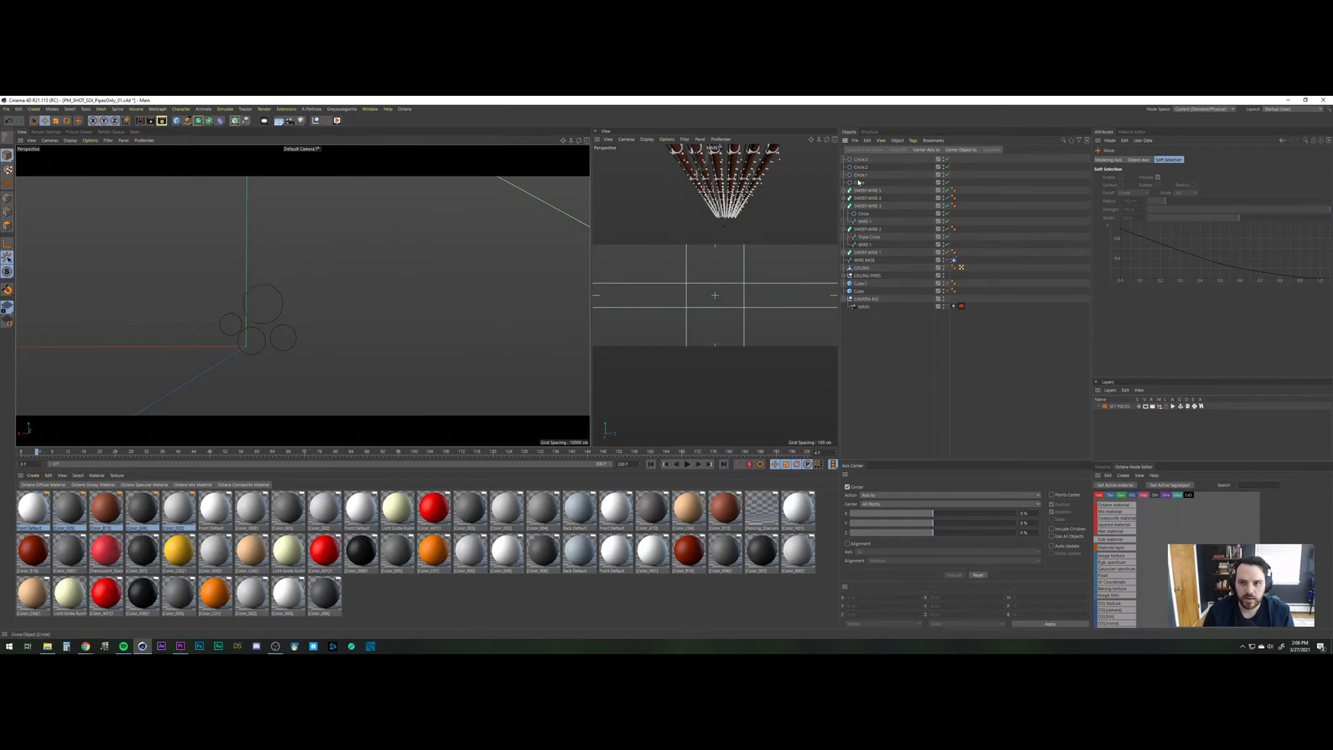
Connect the four loose circles into one merged profile spline, keeping the original circles.
{"action": "left_click", "coordinate": [861, 182]}
{"action": "left_click", "coordinate": [861, 159], "text": "shift"}
{"action": "right_click", "coordinate": [865, 162]}
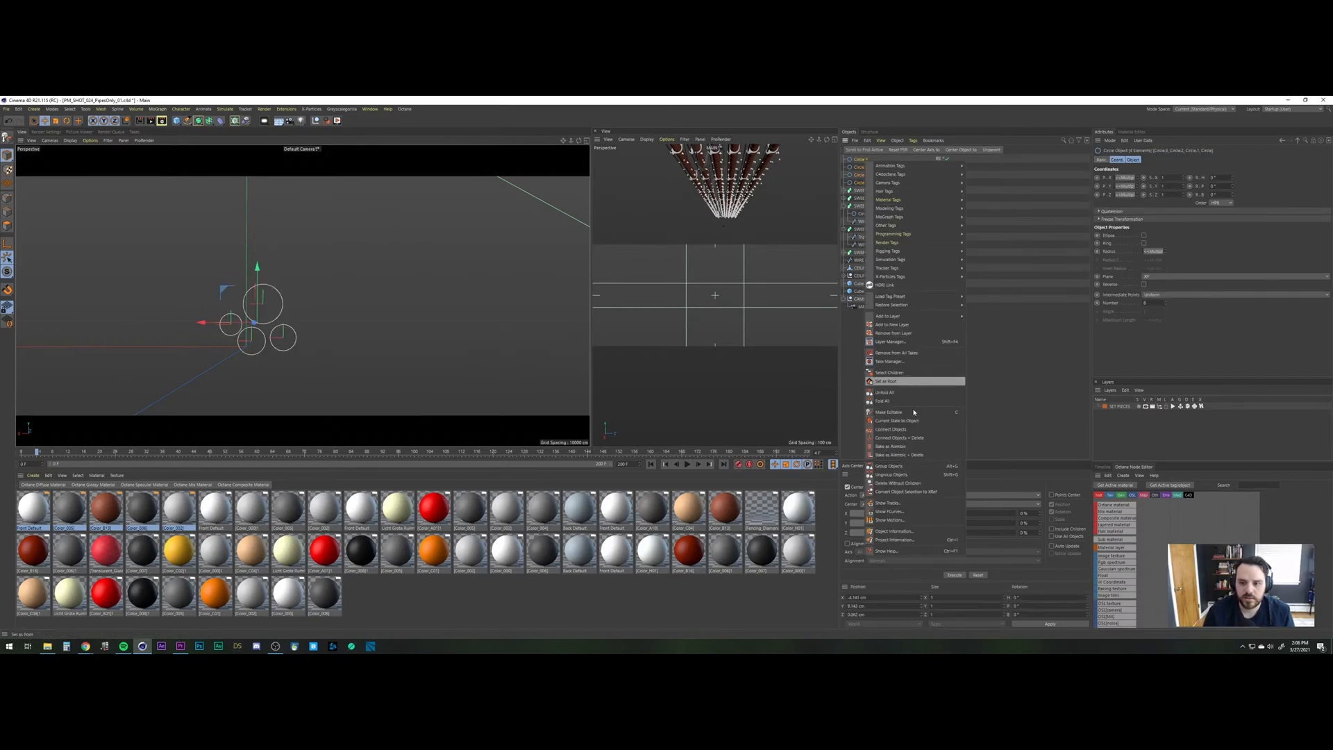
{"action": "left_click", "coordinate": [899, 421]}
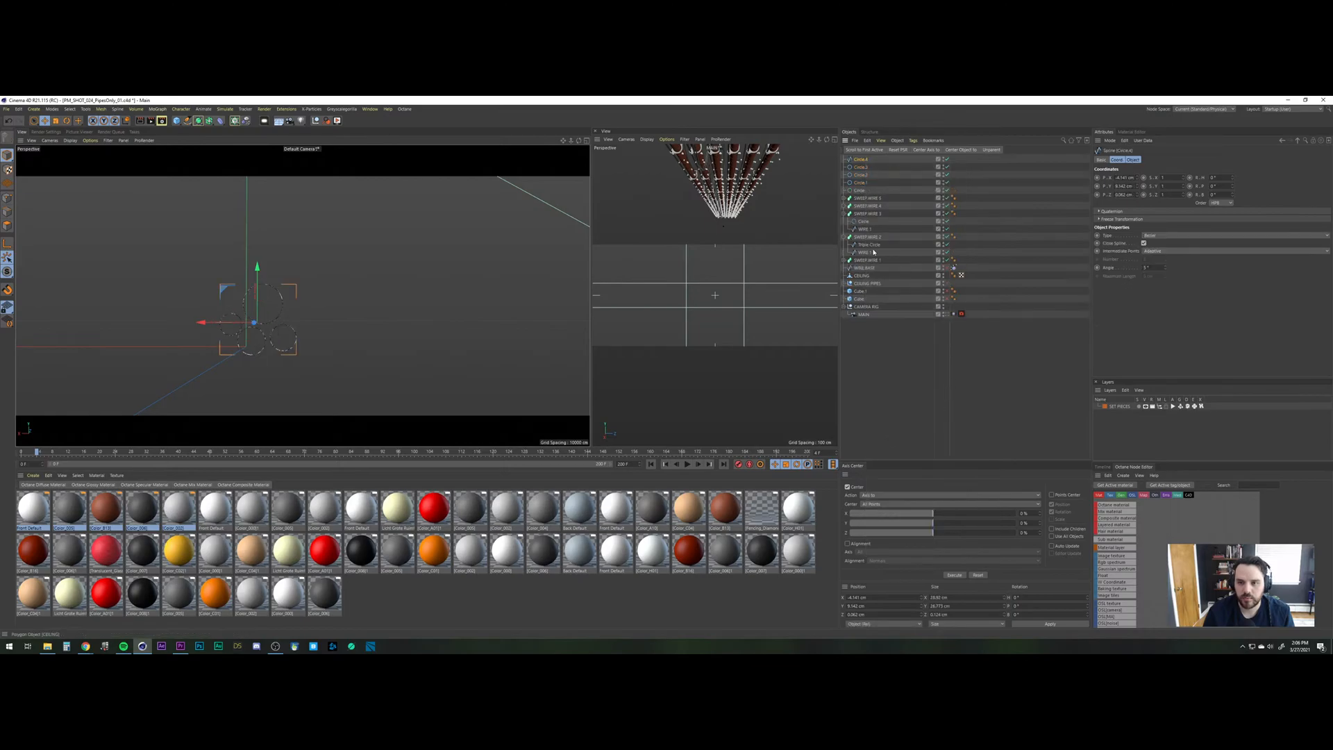
Rename the merged profile spline inside SWEEP WIRE 2 to Circle.3.
{"action": "double_click", "coordinate": [861, 159]}
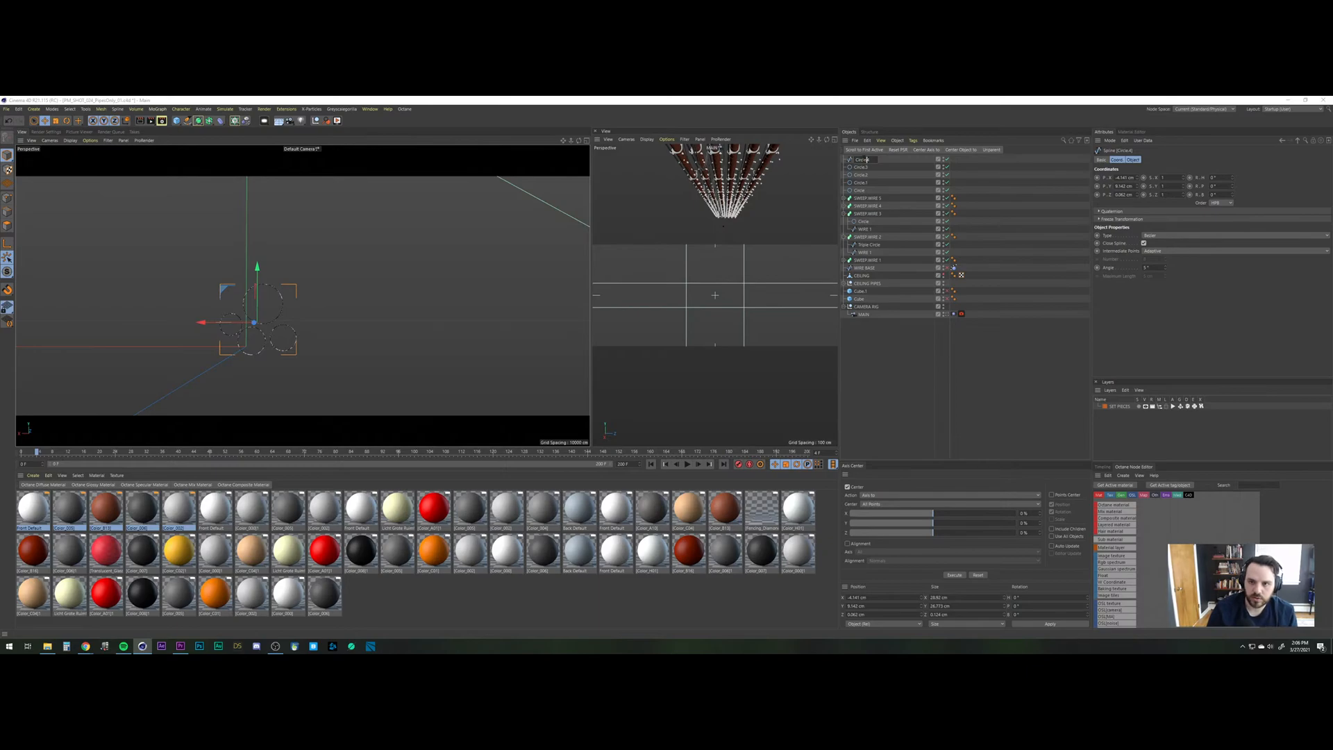
{"action": "double_click", "coordinate": [869, 245]}
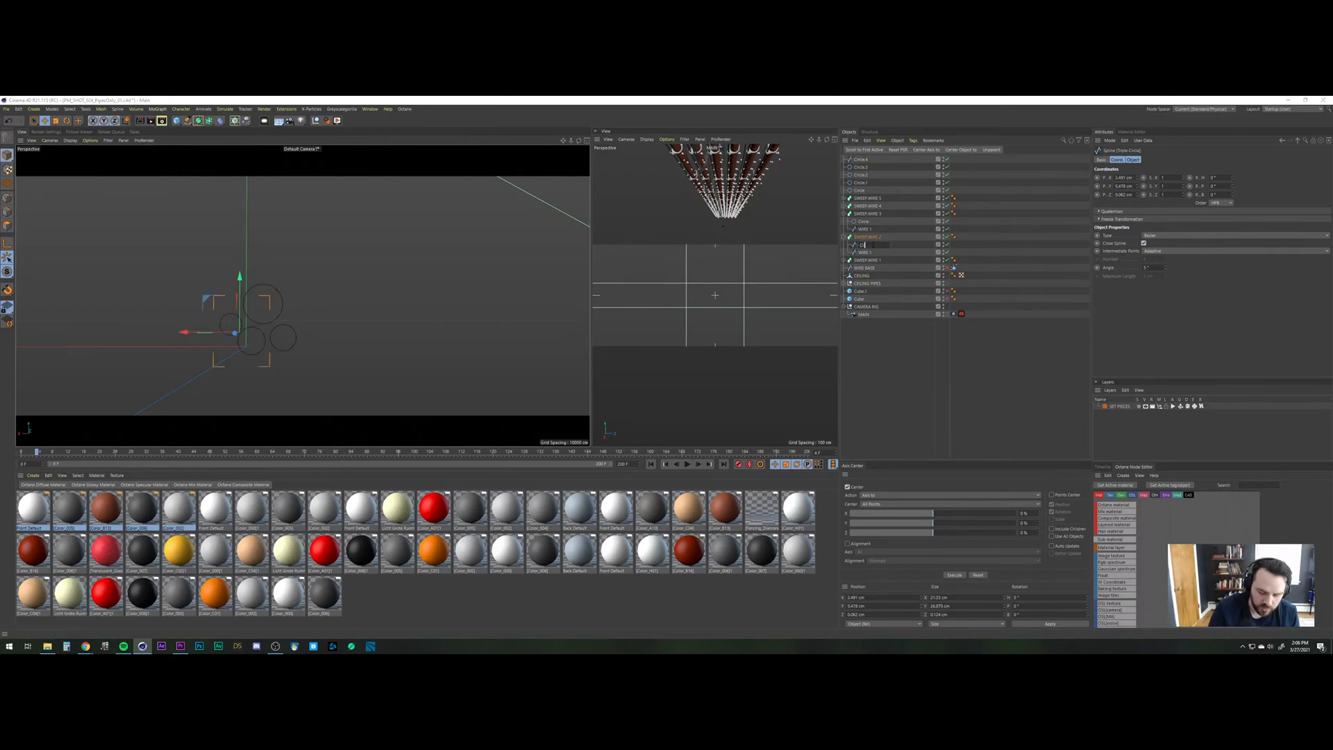
{"action": "type", "text": "Circle.3"}
{"action": "key", "text": "Return"}
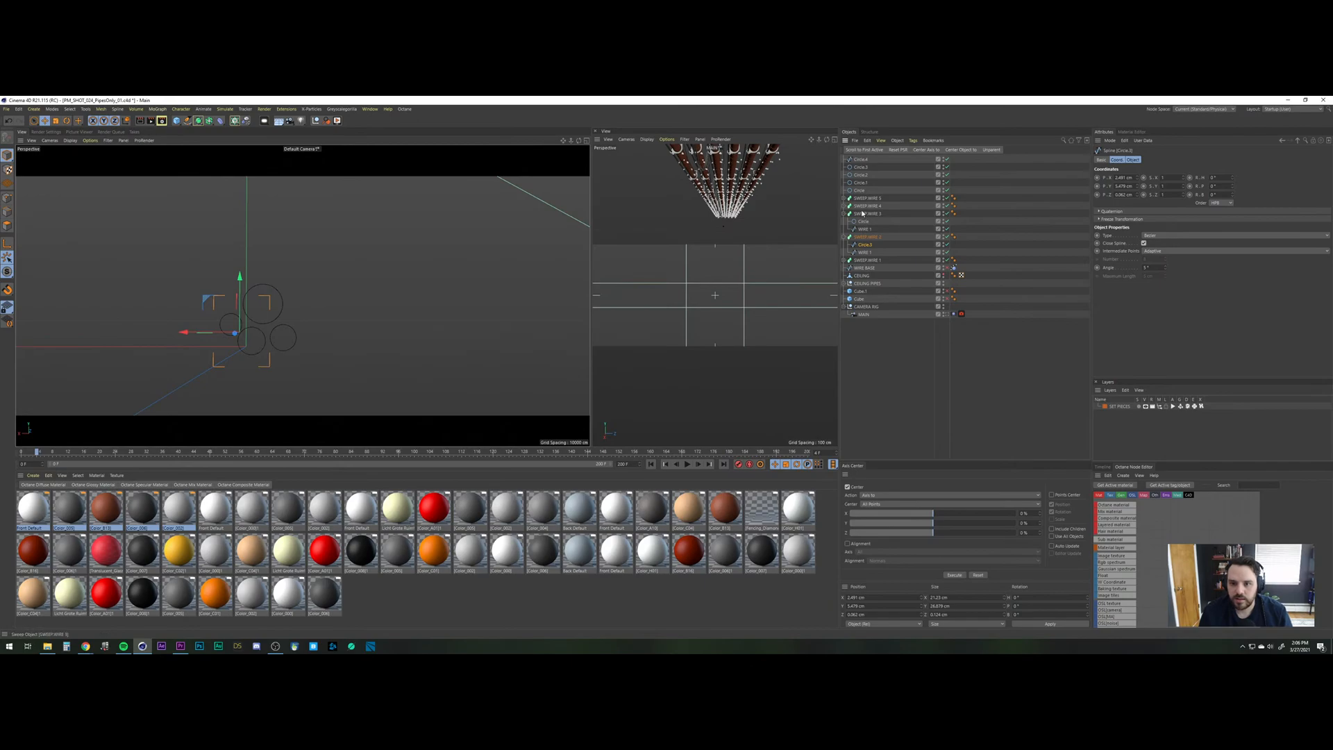
Replace the single circle profile inside SWEEP WIRE 4 with the merged four-circle spline.
{"action": "left_click", "coordinate": [845, 206]}
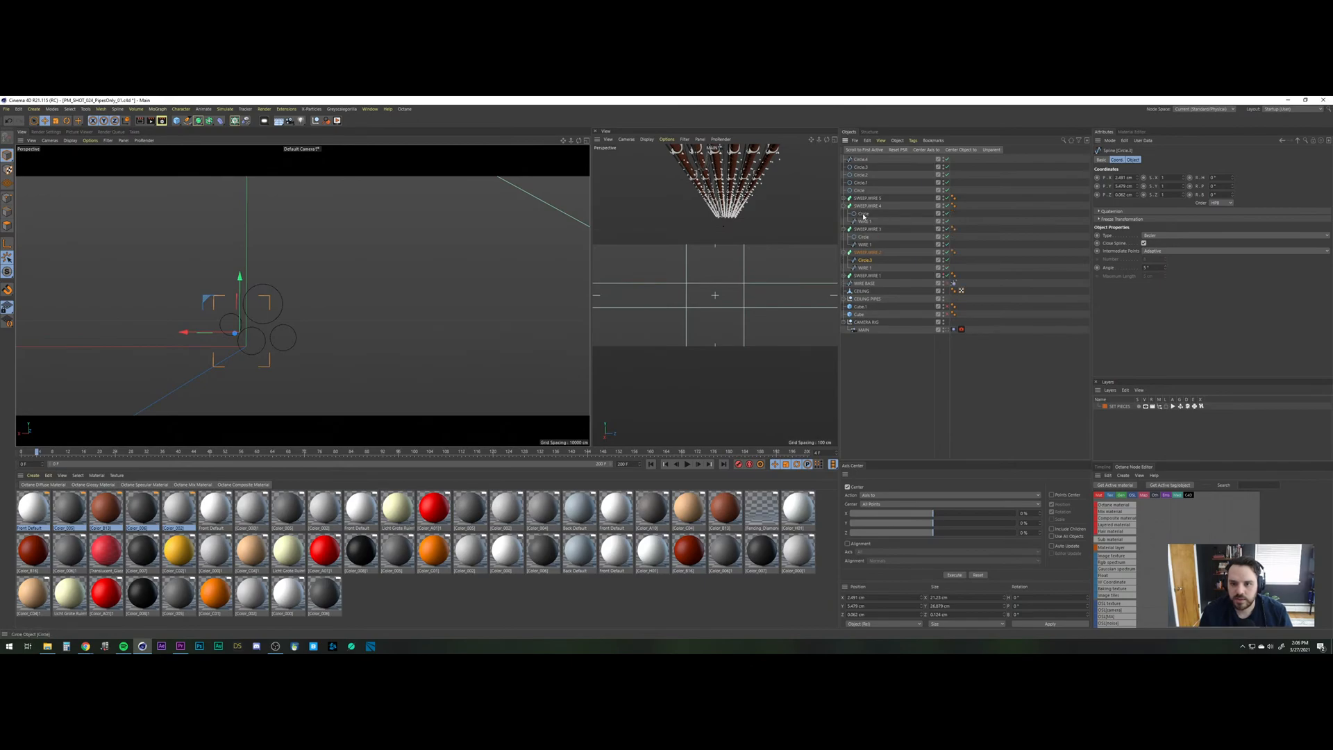
{"action": "left_click", "coordinate": [863, 214]}
{"action": "key", "text": "Delete"}
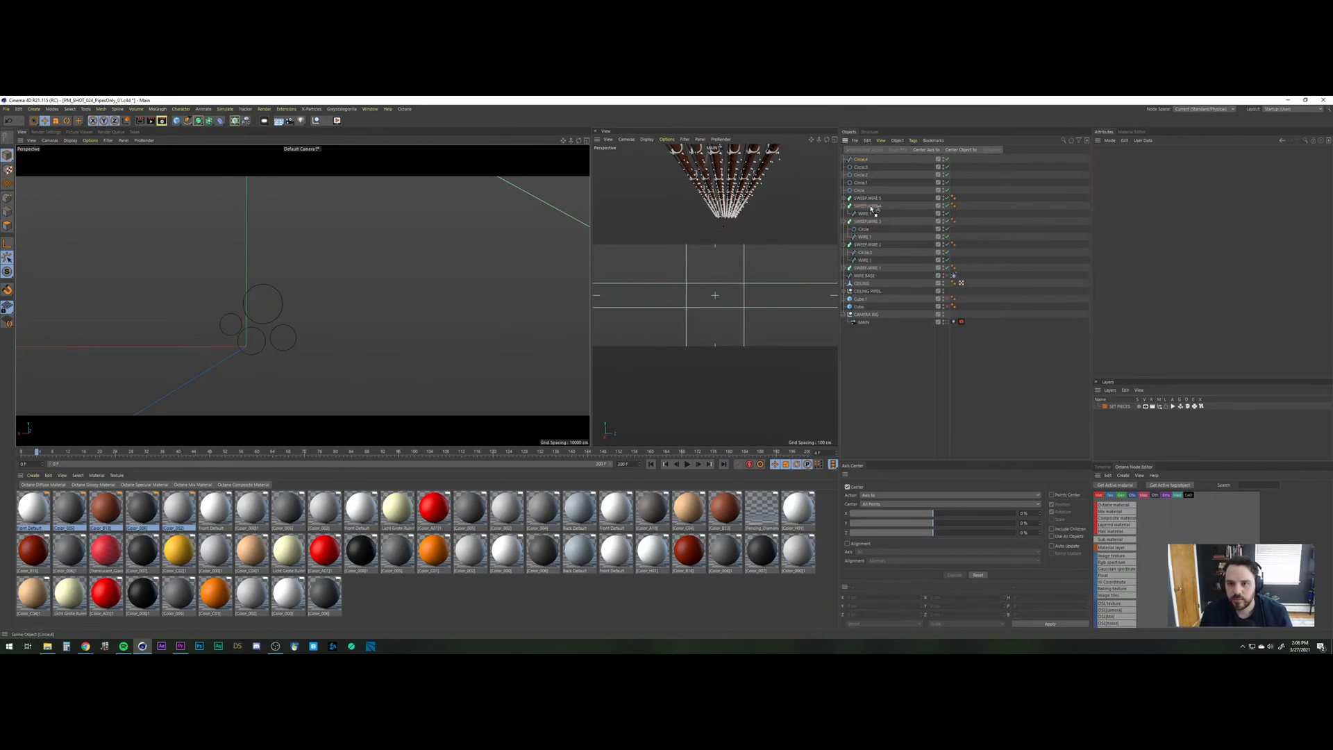
{"action": "left_click_drag", "start_coordinate": [873, 210], "coordinate": [872, 207]}
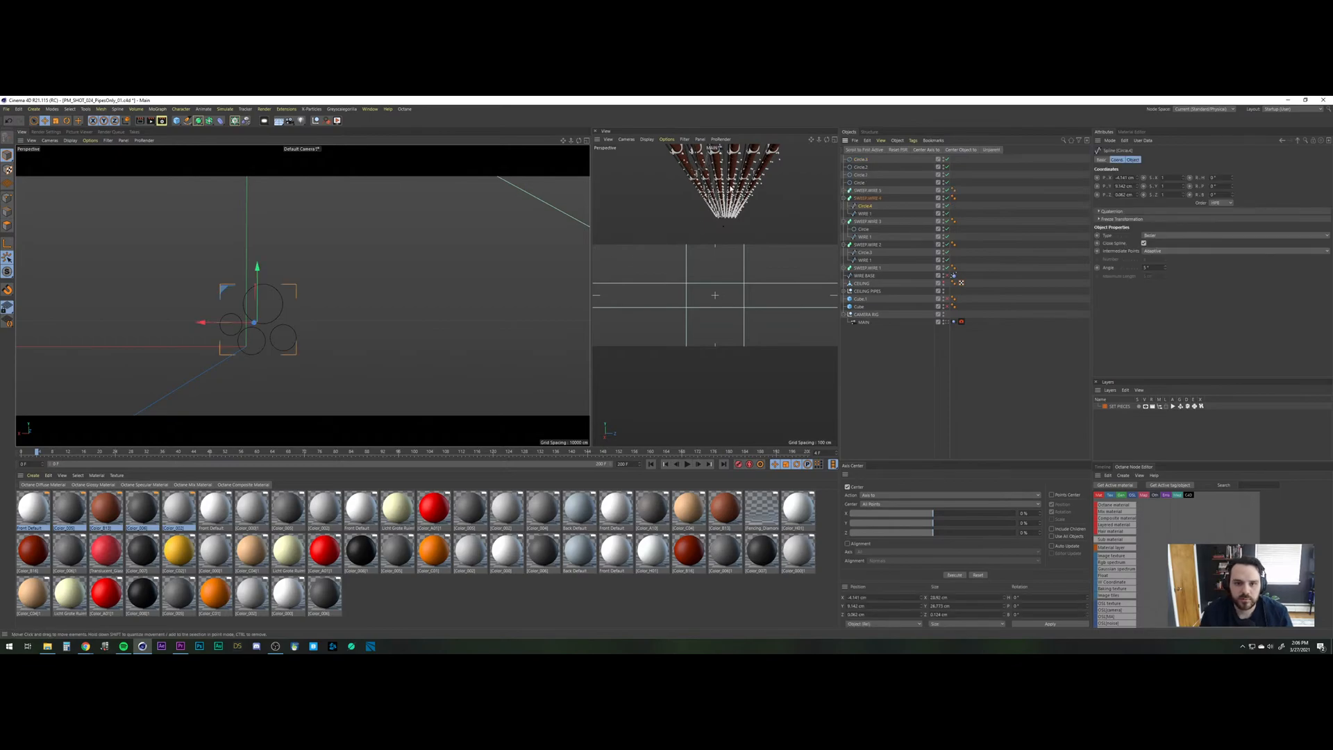
Examine the four-strand SWEEP WIRE 4 bundle and its sweep settings along the ceiling pipes from several angles.
{"action": "right_click_drag", "start_coordinate": [261, 311], "coordinate": [200, 428], "text": "alt"}
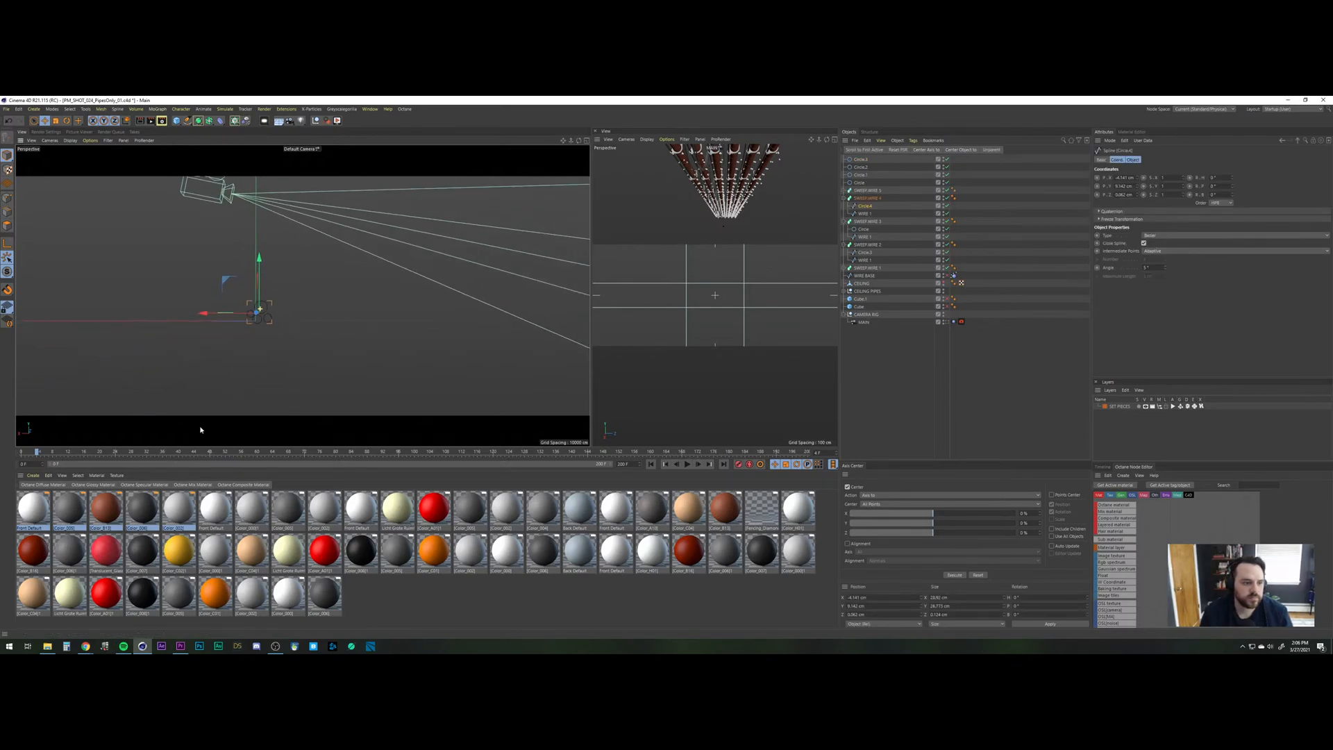
{"action": "middle_click_drag", "start_coordinate": [303, 279], "coordinate": [272, 299], "text": "alt"}
{"action": "left_click_drag", "start_coordinate": [272, 300], "coordinate": [392, 275], "text": "alt"}
{"action": "middle_click_drag", "start_coordinate": [384, 211], "coordinate": [341, 267], "text": "alt"}
{"action": "left_click_drag", "start_coordinate": [342, 266], "coordinate": [384, 223], "text": "alt"}
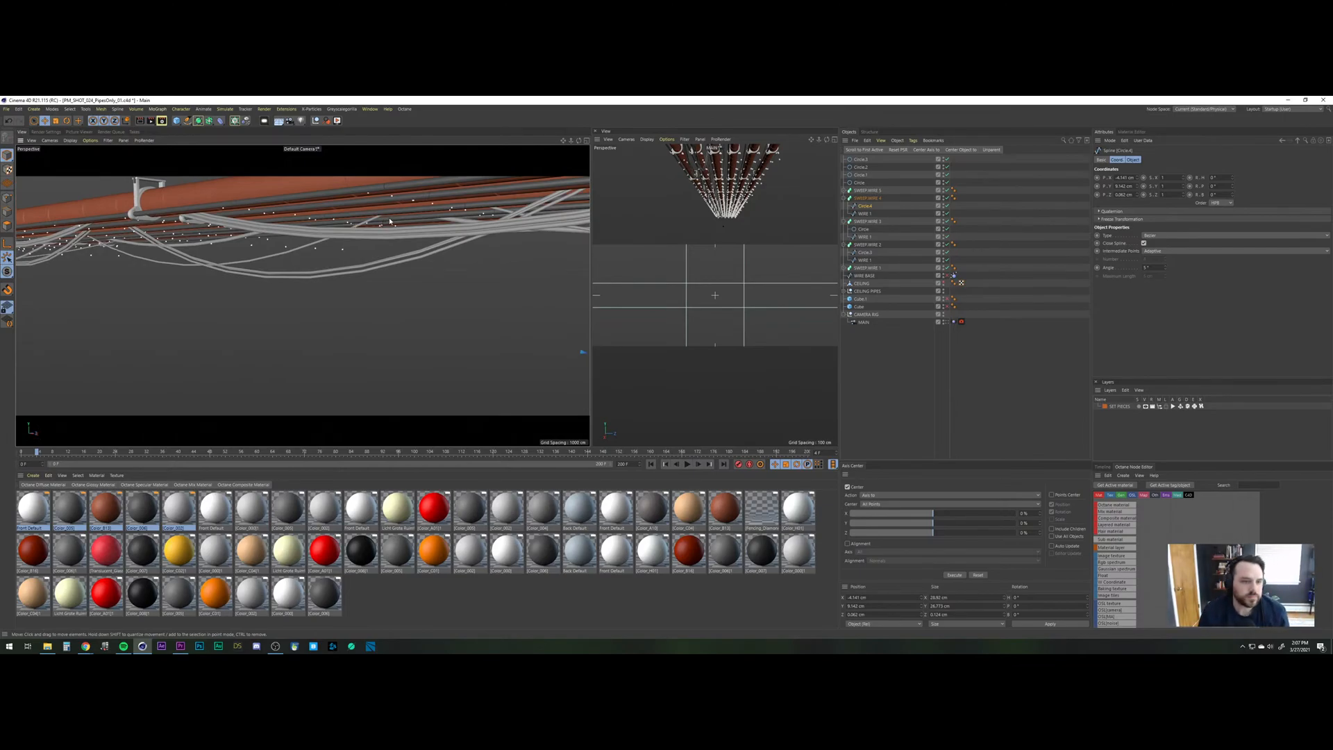
{"action": "left_click_drag", "start_coordinate": [383, 222], "coordinate": [420, 219], "text": "alt"}
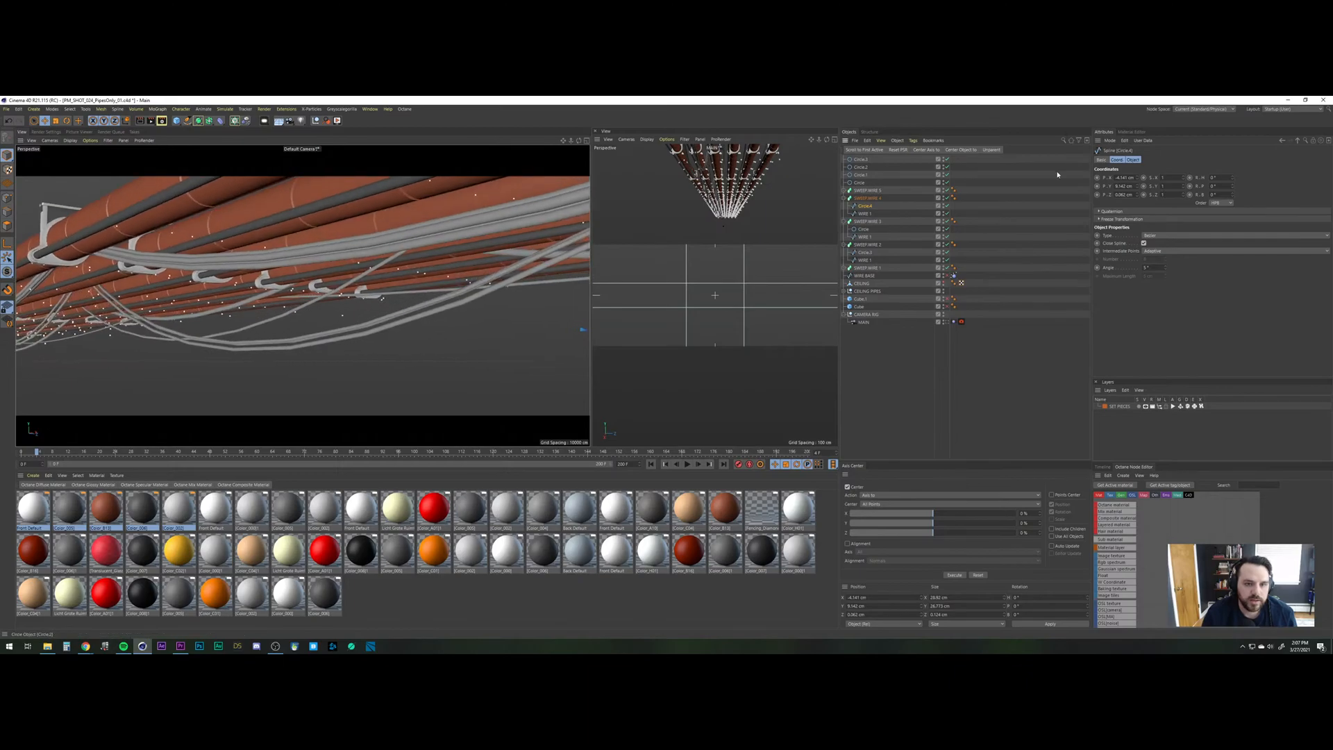
{"action": "left_click", "coordinate": [869, 198]}
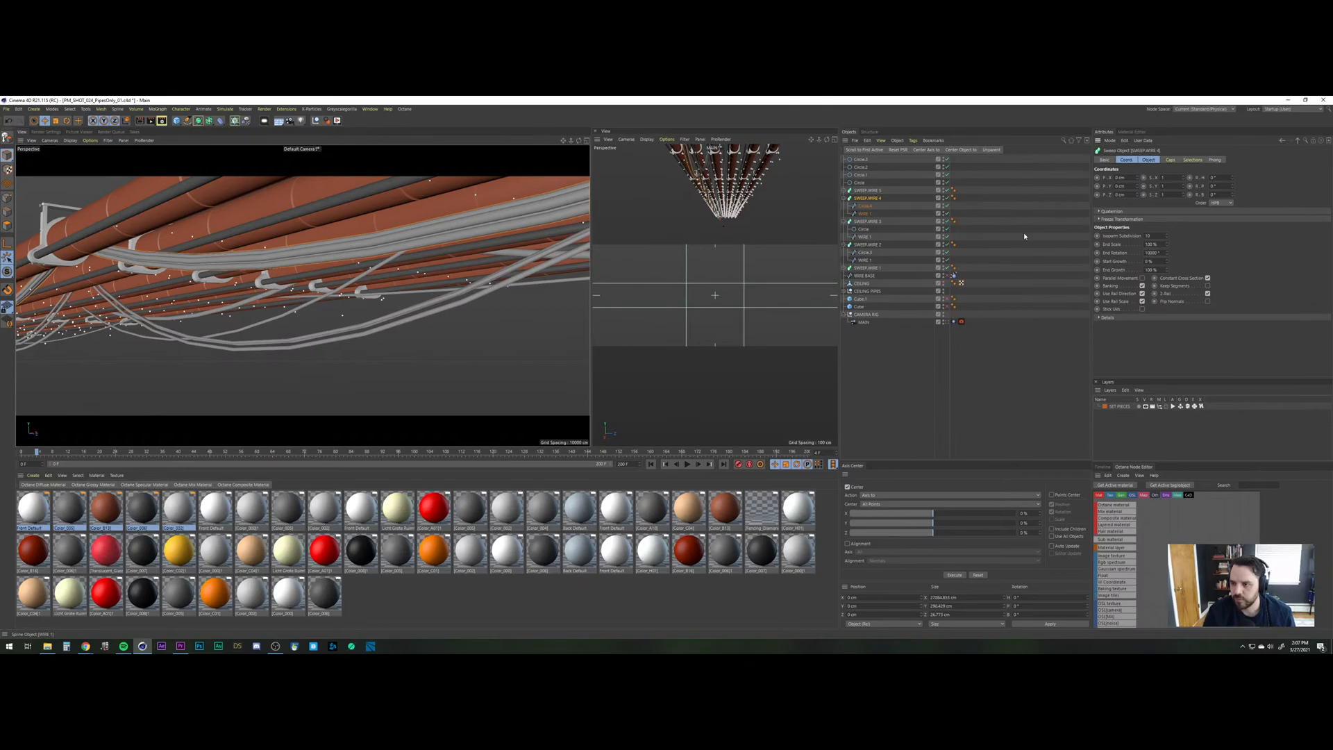
{"action": "left_click_drag", "start_coordinate": [355, 250], "coordinate": [265, 270], "text": "alt"}
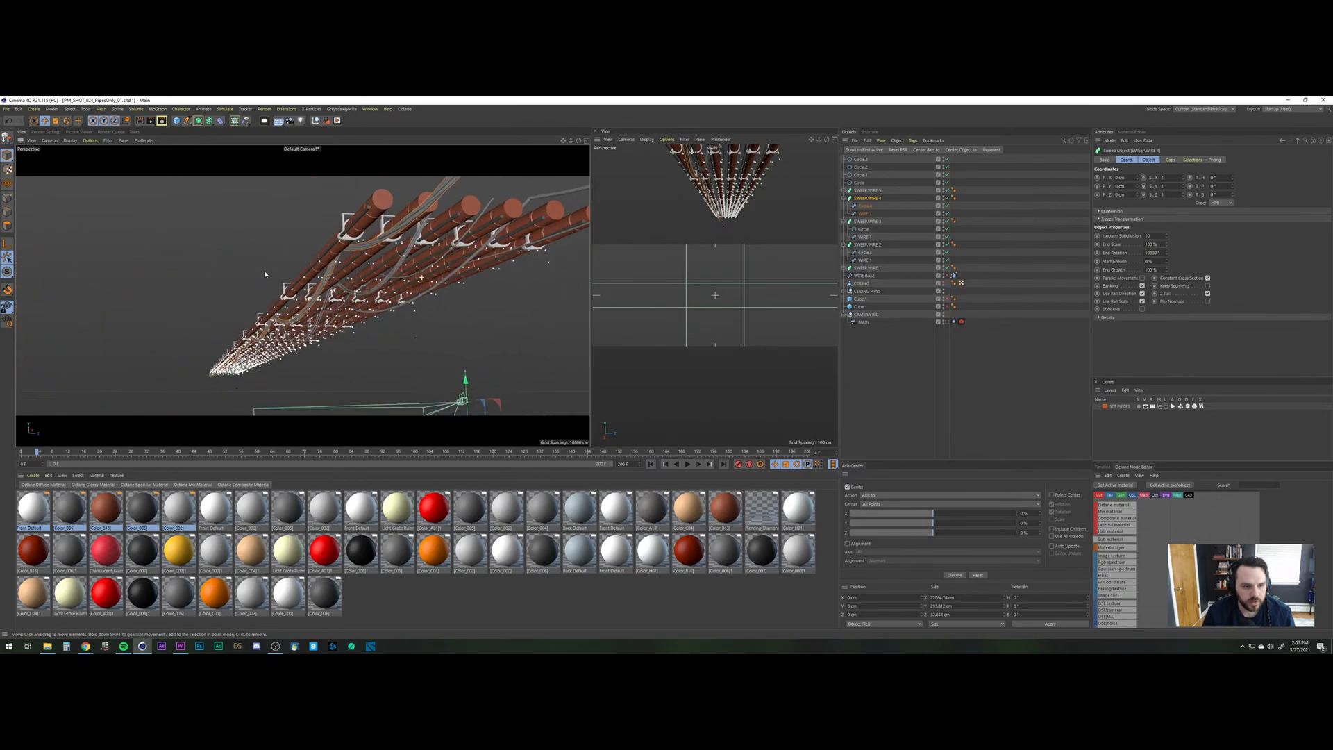
Move the Circle.3 profile from SWEEP WIRE 2 into SWEEP WIRE 5 and delete SWEEP WIRE 5's single circle.
{"action": "left_click", "coordinate": [865, 252]}
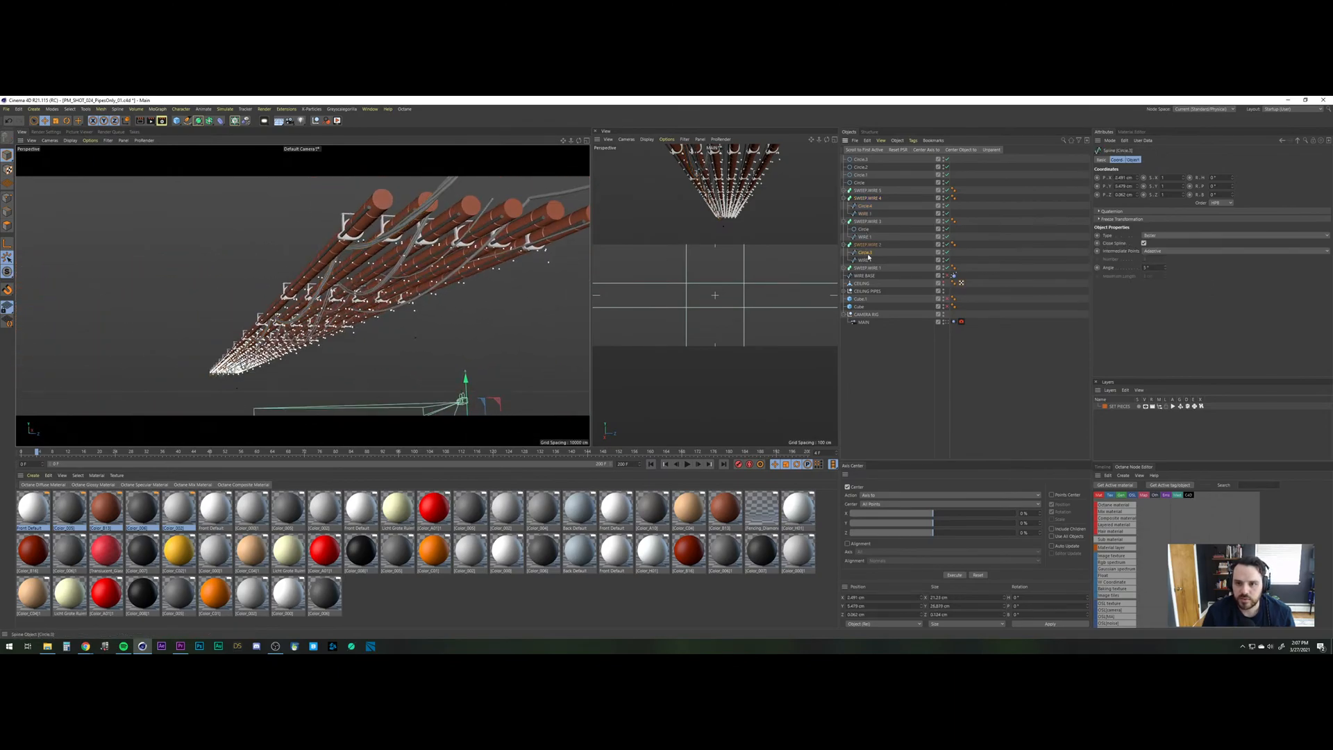
{"action": "left_click", "coordinate": [844, 192]}
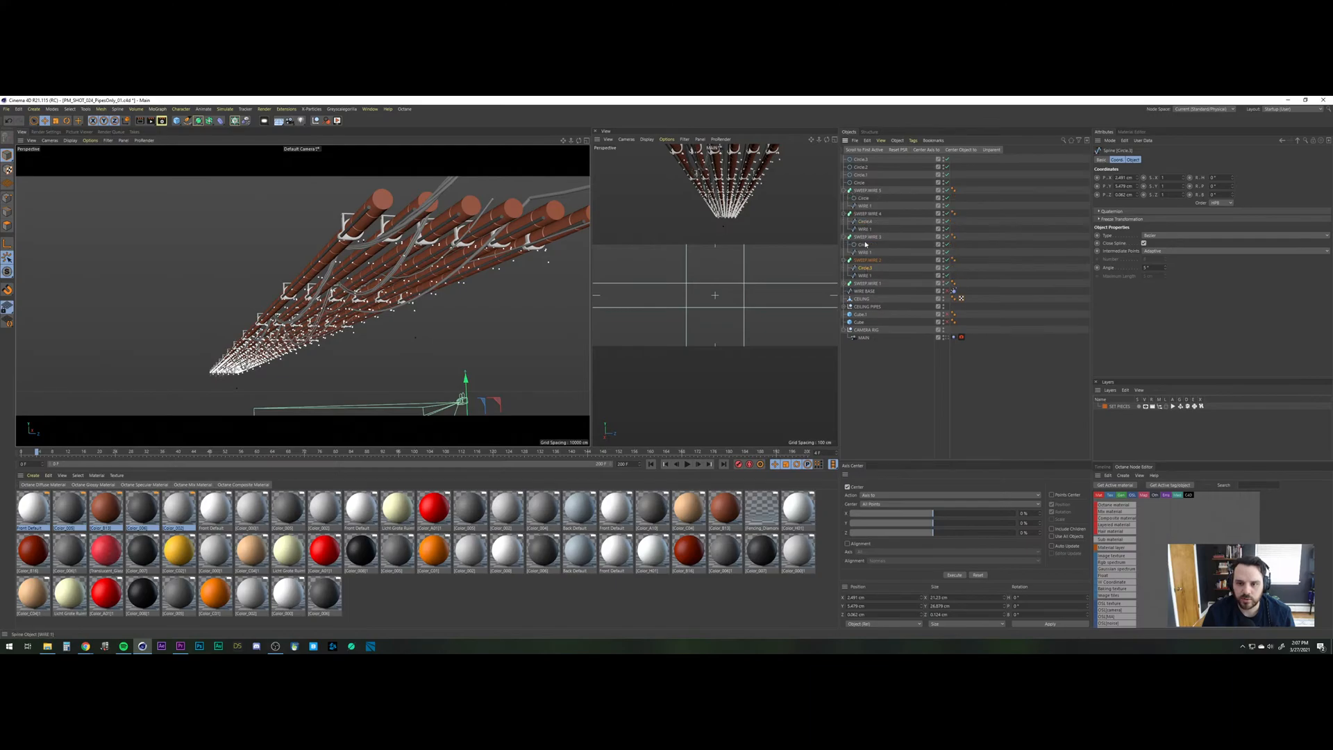
{"action": "left_click_drag", "start_coordinate": [864, 199], "coordinate": [864, 201]}
{"action": "left_click", "coordinate": [864, 207]}
{"action": "key", "text": "Delete"}
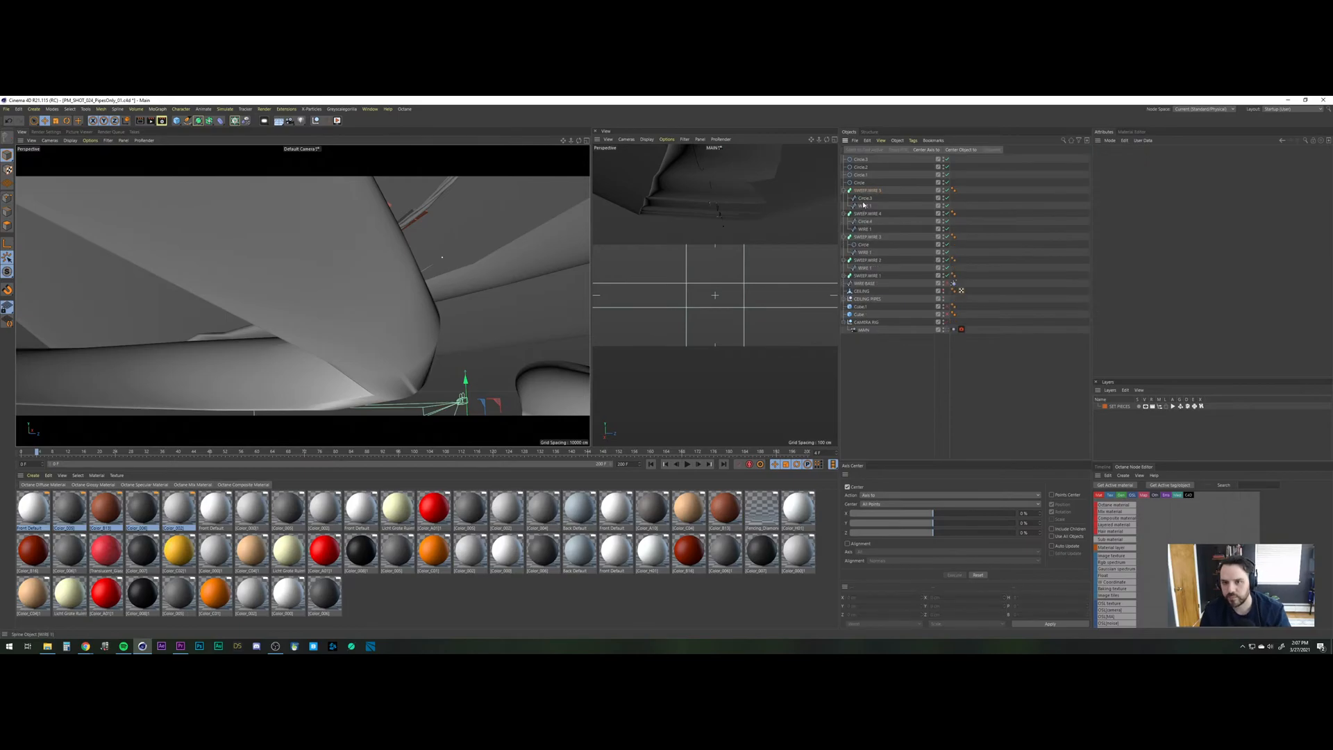
{"action": "left_click", "coordinate": [865, 198]}
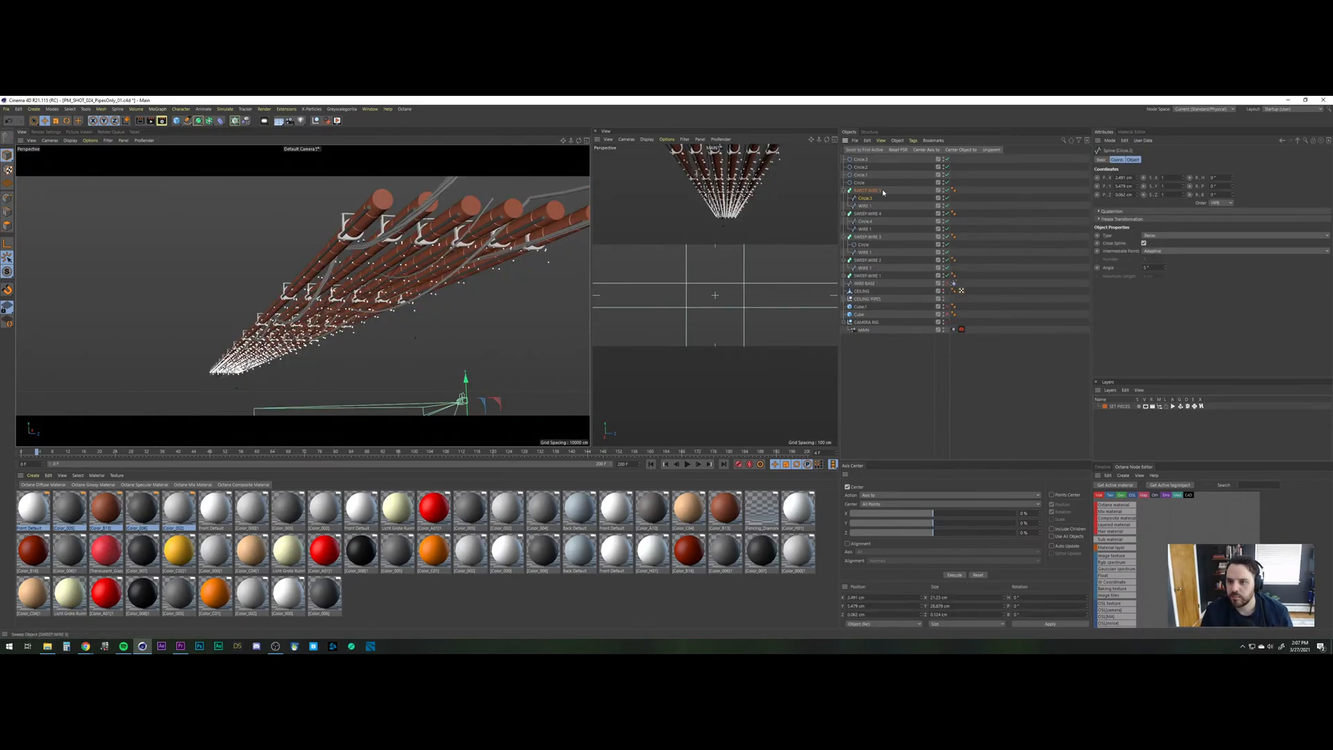
Twist the SWEEP WIRE 5 bundle by setting its end rotation to 5000°.
{"action": "left_click", "coordinate": [867, 191]}
{"action": "left_click", "coordinate": [1157, 253]}
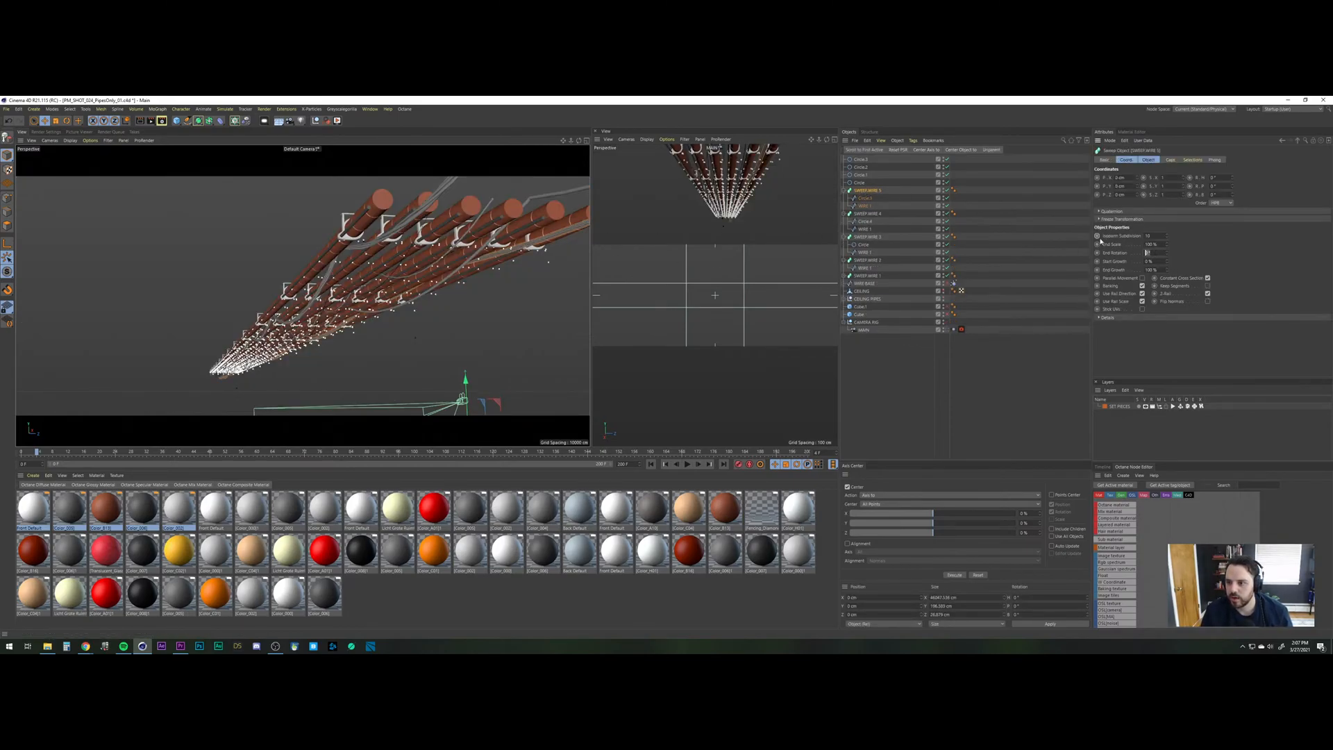
{"action": "type", "text": "50000"}
{"action": "key", "text": "Return"}
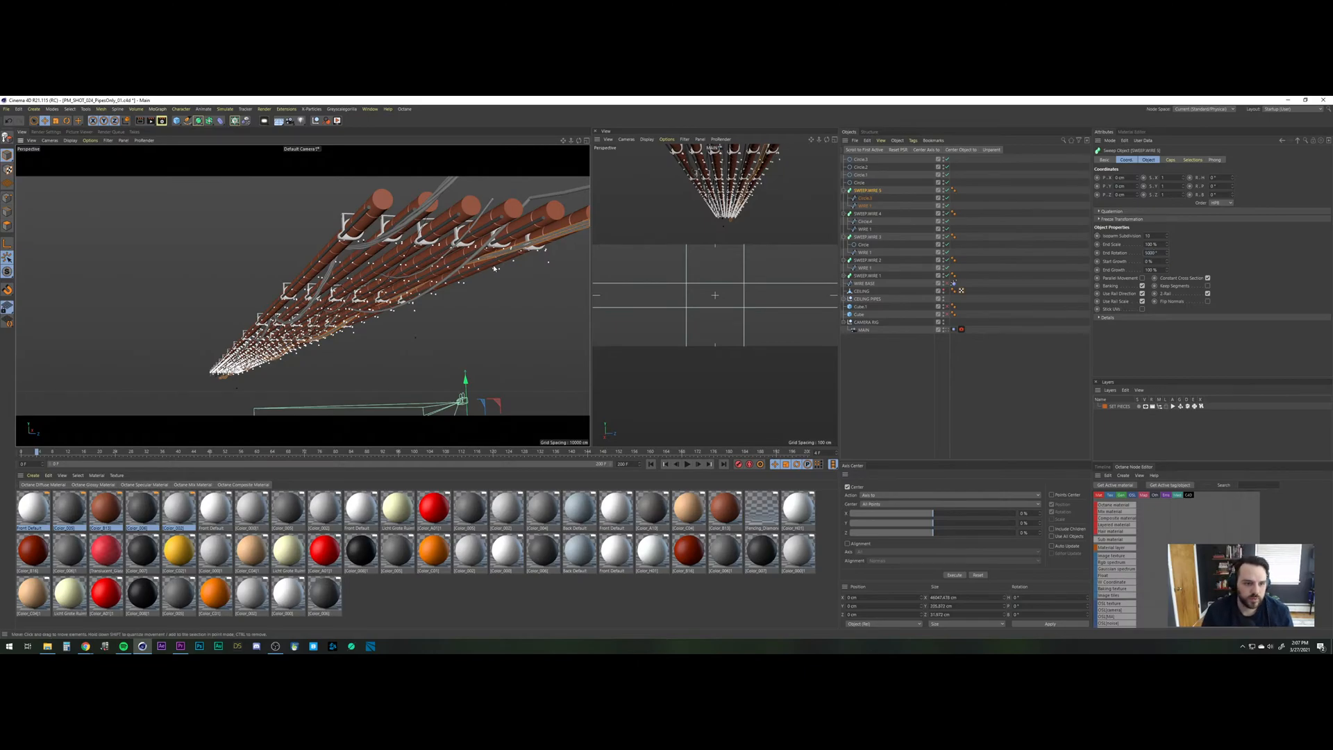
{"action": "right_click_drag", "start_coordinate": [493, 265], "coordinate": [516, 210], "text": "alt"}
{"action": "left_click_drag", "start_coordinate": [516, 210], "coordinate": [512, 285], "text": "alt"}
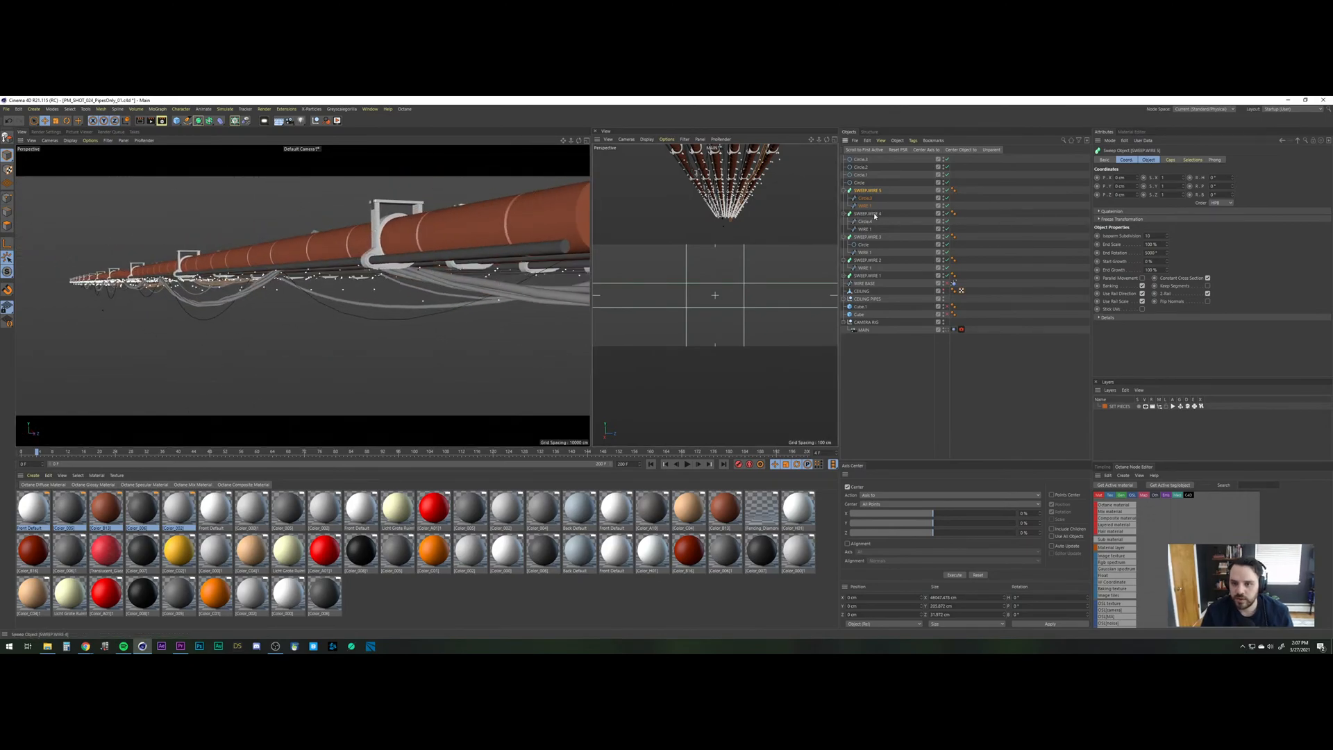
Check the single circle profile nested inside SWEEP WIRE 1.
{"action": "left_click", "coordinate": [866, 262]}
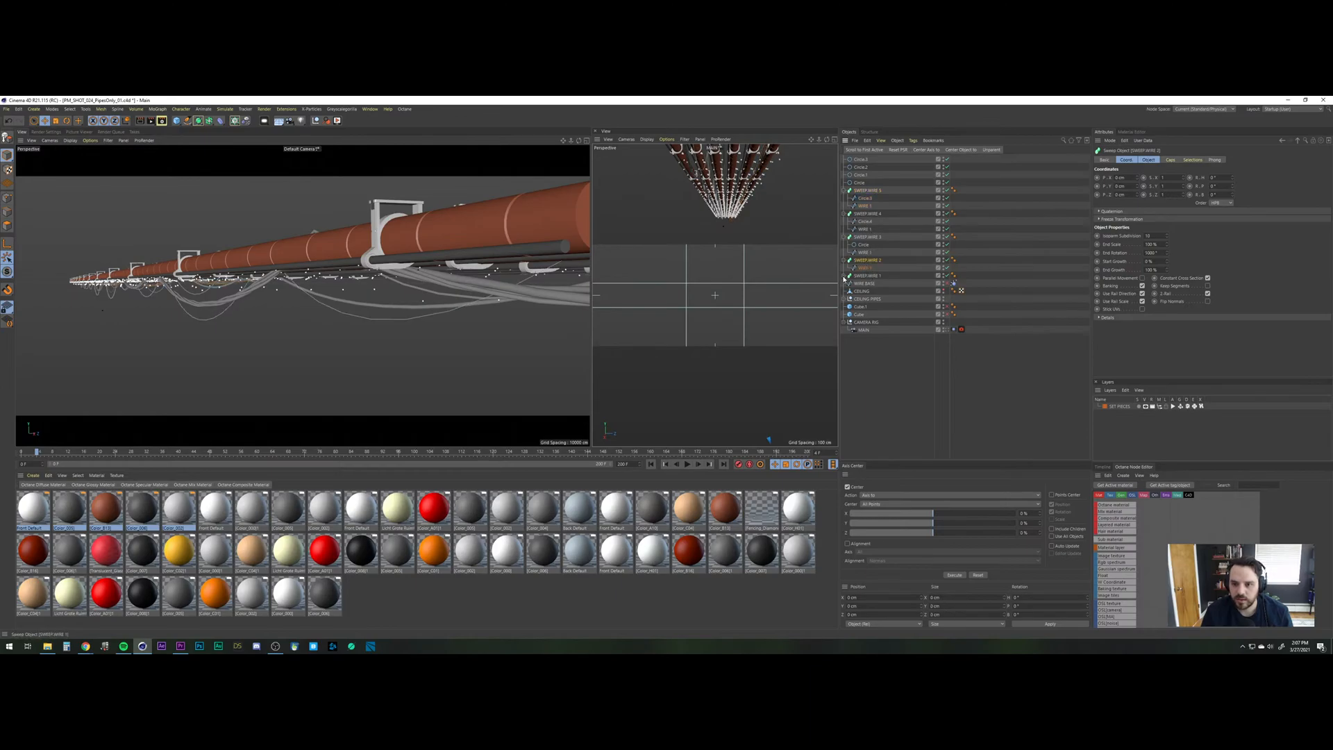
{"action": "left_click", "coordinate": [844, 276]}
{"action": "left_click", "coordinate": [863, 283]}
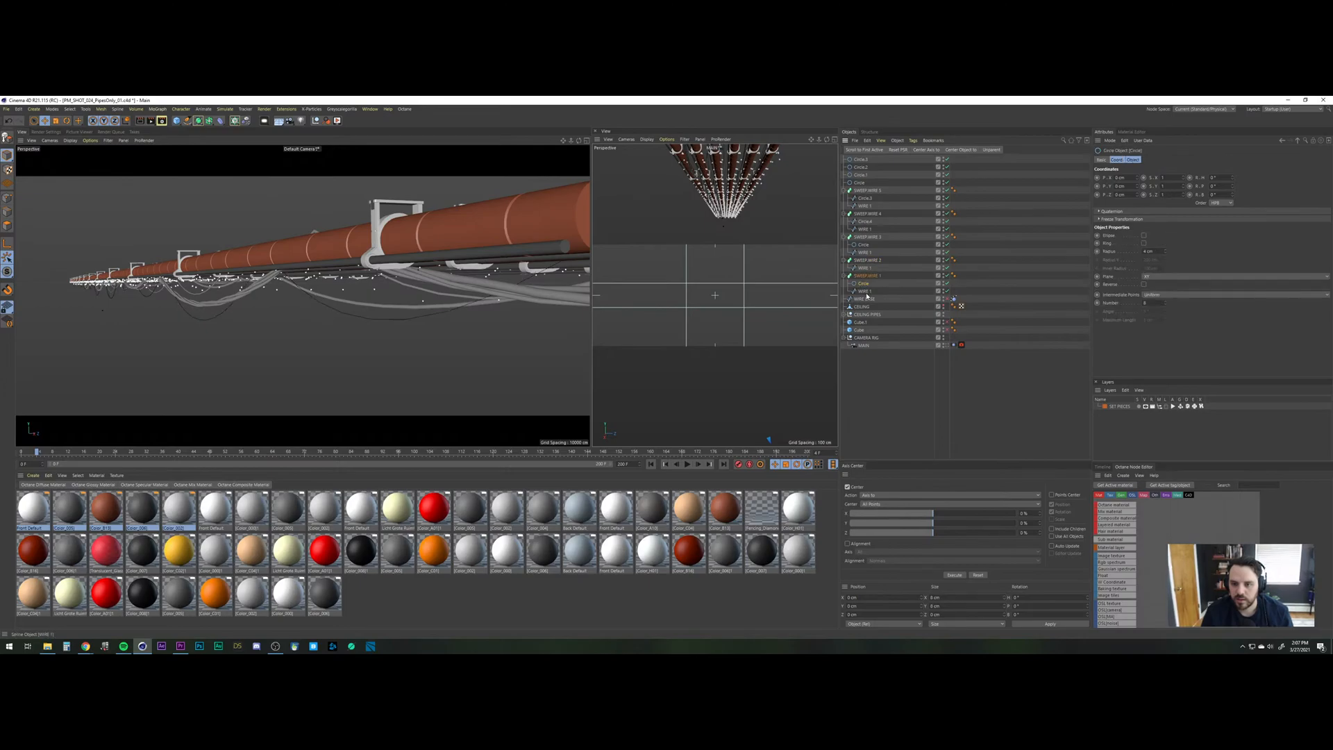
Spread out the loose circle profiles by moving Circle.3 away from the group and Circle.2 outward and up.
{"action": "left_click", "coordinate": [860, 167]}
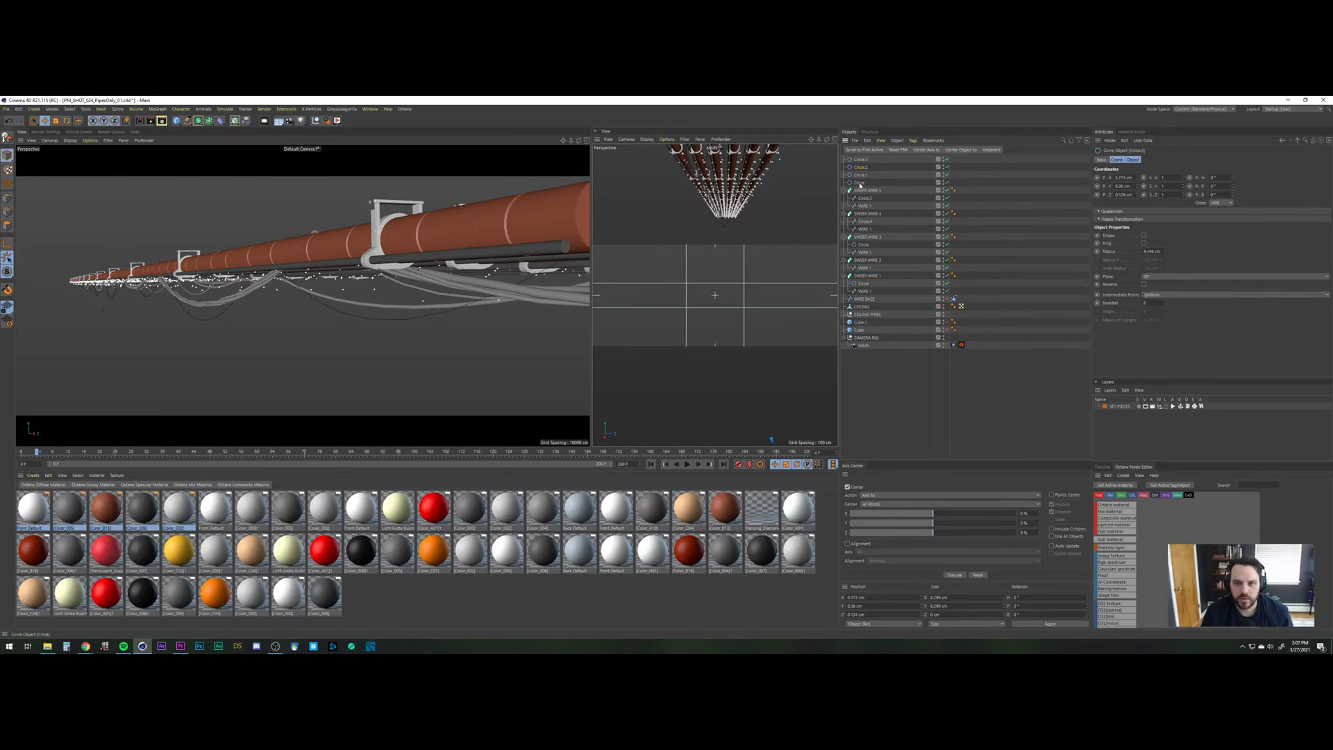
{"action": "left_click", "coordinate": [861, 160], "text": "shift"}
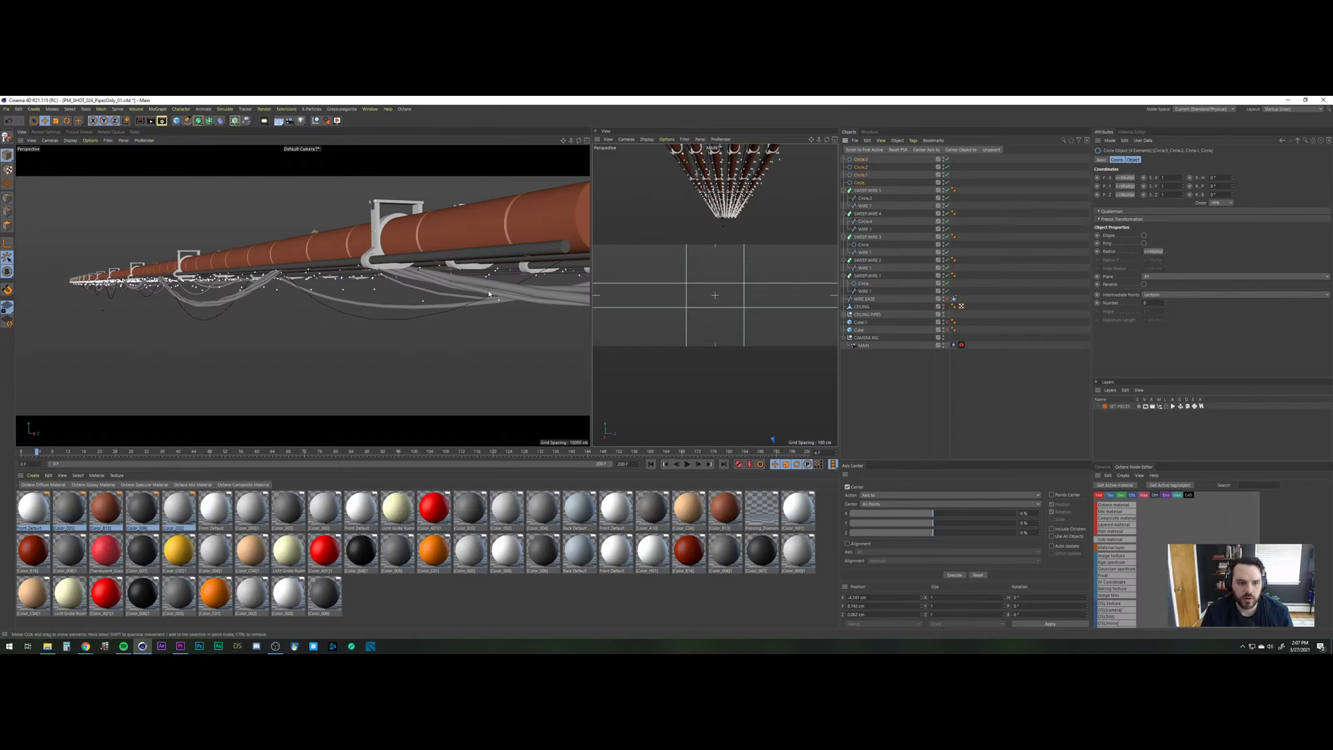
{"action": "left_click_drag", "start_coordinate": [303, 295], "coordinate": [441, 220], "text": "alt"}
{"action": "left_click_drag", "start_coordinate": [452, 335], "coordinate": [427, 353], "text": "alt"}
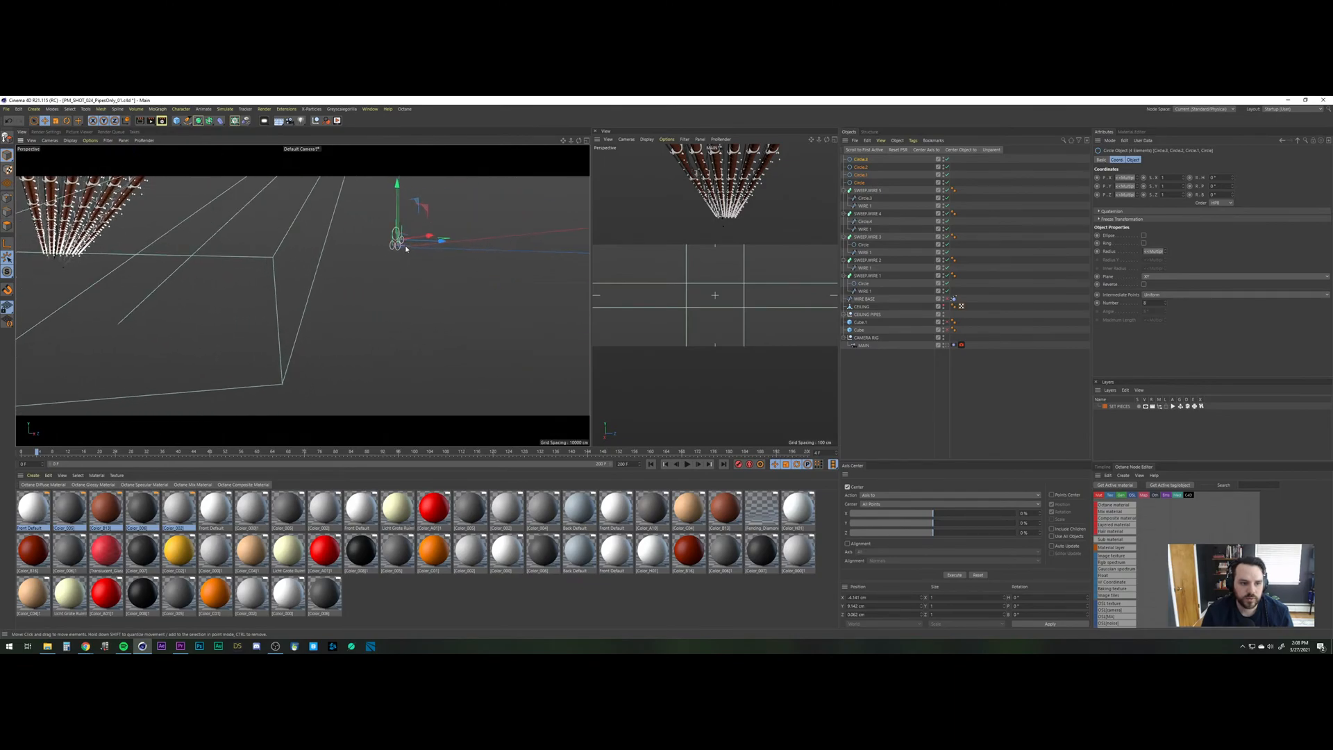
{"action": "left_click_drag", "start_coordinate": [407, 249], "coordinate": [462, 279], "text": "alt"}
{"action": "right_click_drag", "start_coordinate": [393, 240], "coordinate": [425, 187], "text": "alt"}
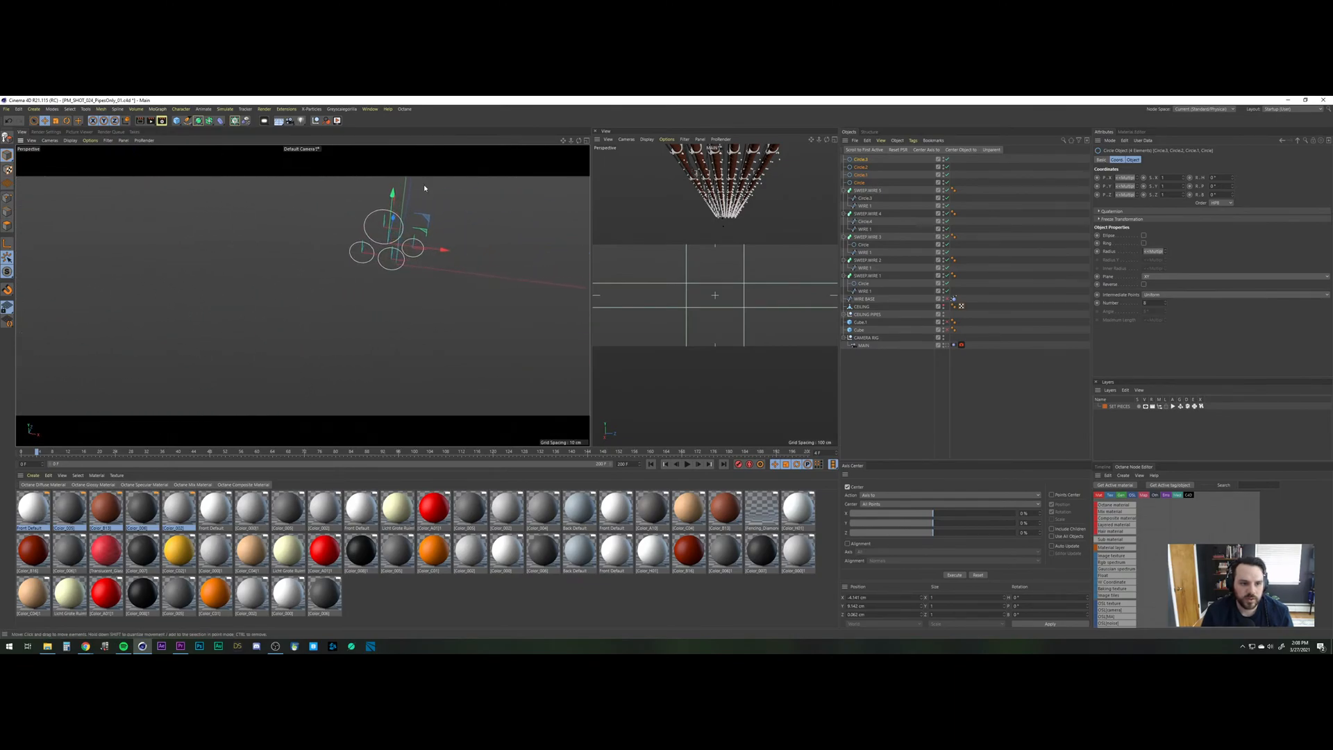
{"action": "left_click", "coordinate": [949, 357]}
{"action": "left_click", "coordinate": [861, 160]}
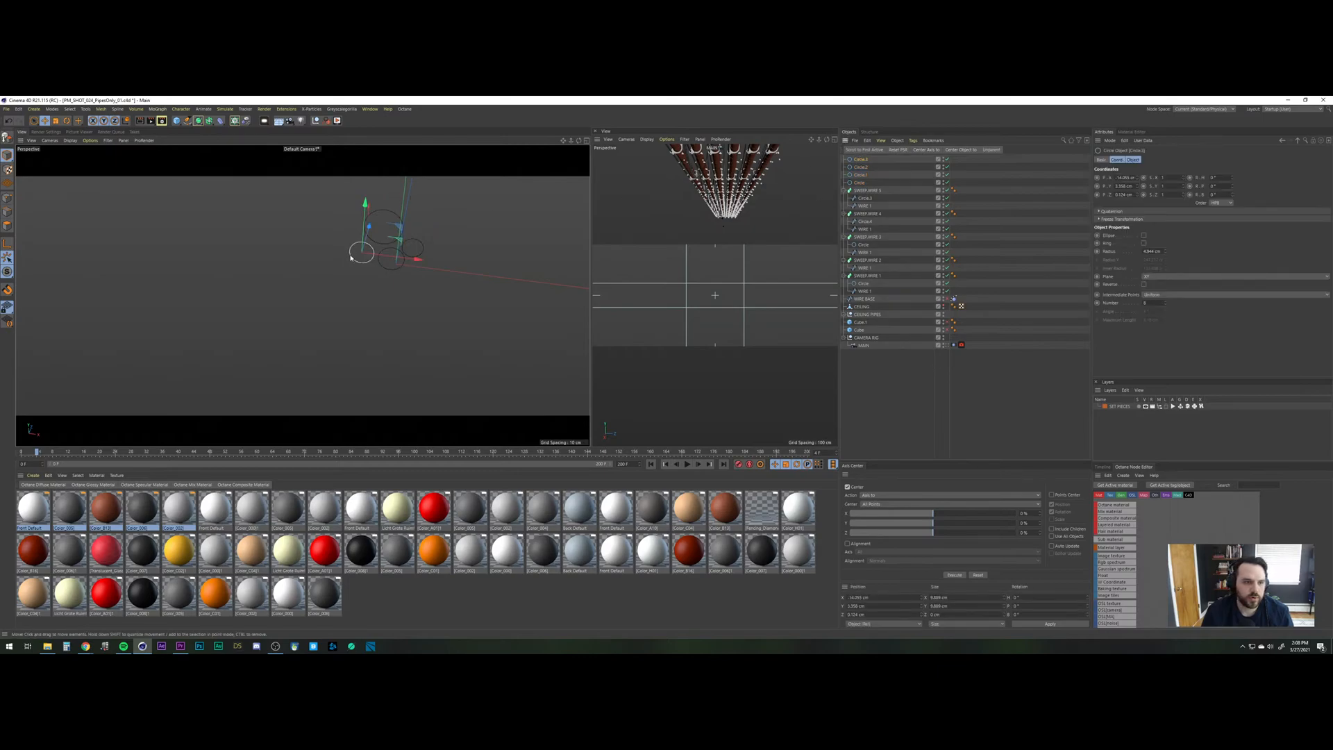
{"action": "left_click_drag", "start_coordinate": [350, 257], "coordinate": [354, 222], "text": "alt"}
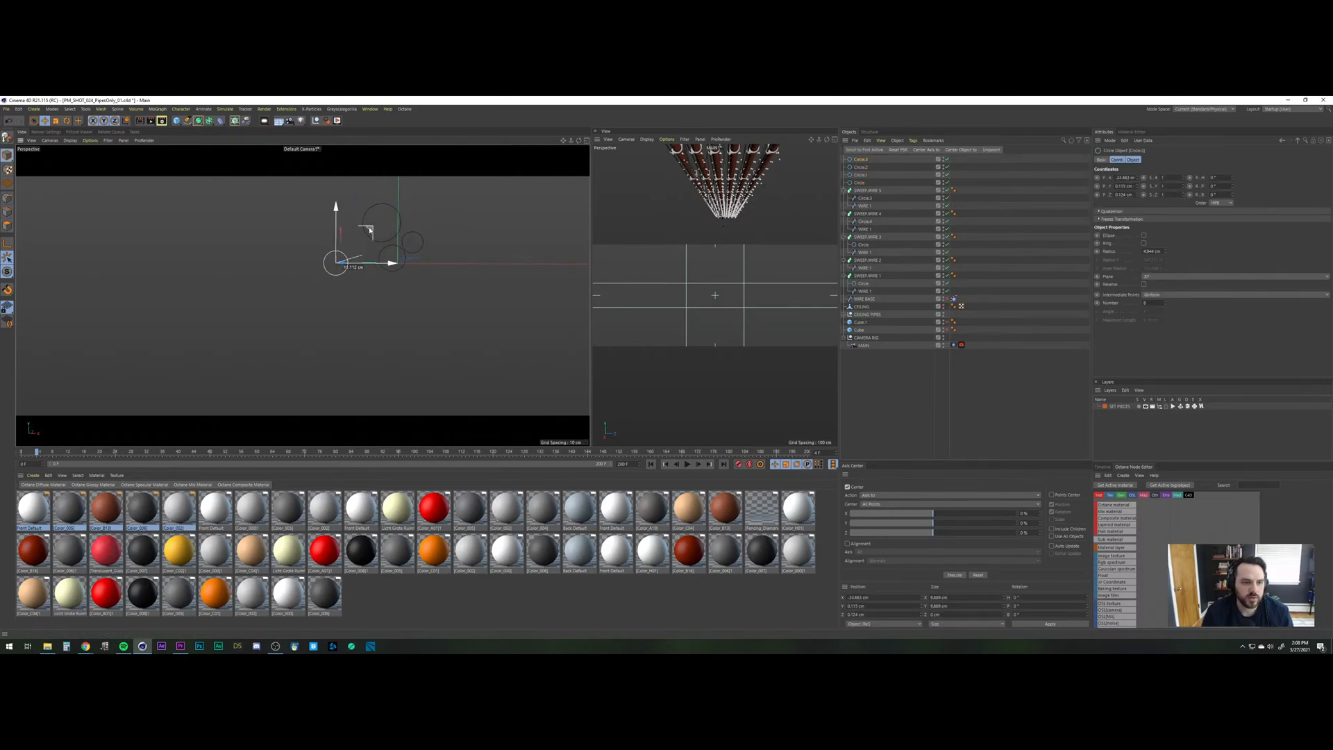
{"action": "left_click", "coordinate": [864, 166]}
{"action": "left_click_drag", "start_coordinate": [451, 214], "coordinate": [477, 196]}
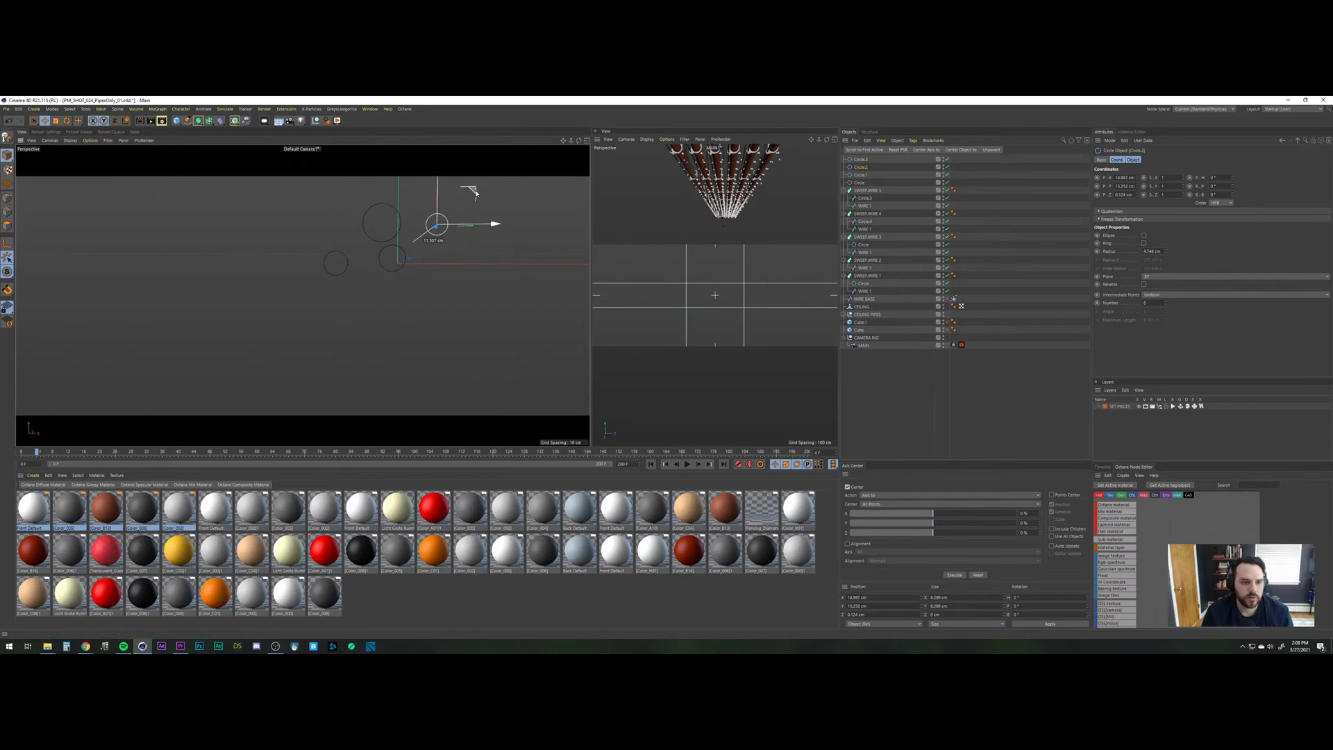
{"action": "left_click", "coordinate": [861, 159]}
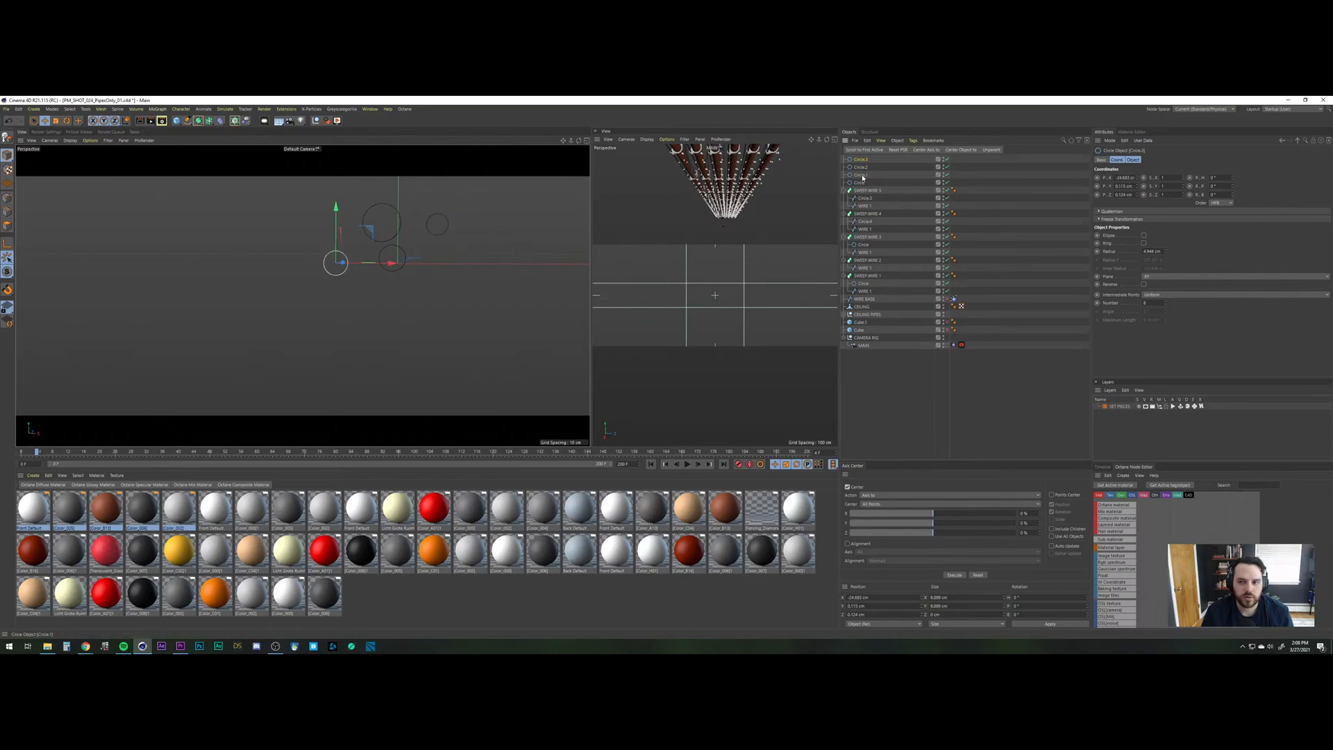
Lower and enlarge the loose Circle, shrink Circle.1 to about 2.8 cm radius and enlarge Circle.2 to about 7.5 cm radius.
{"action": "left_click", "coordinate": [393, 251]}
{"action": "left_click_drag", "start_coordinate": [426, 230], "coordinate": [505, 228]}
{"action": "key", "text": "t"}
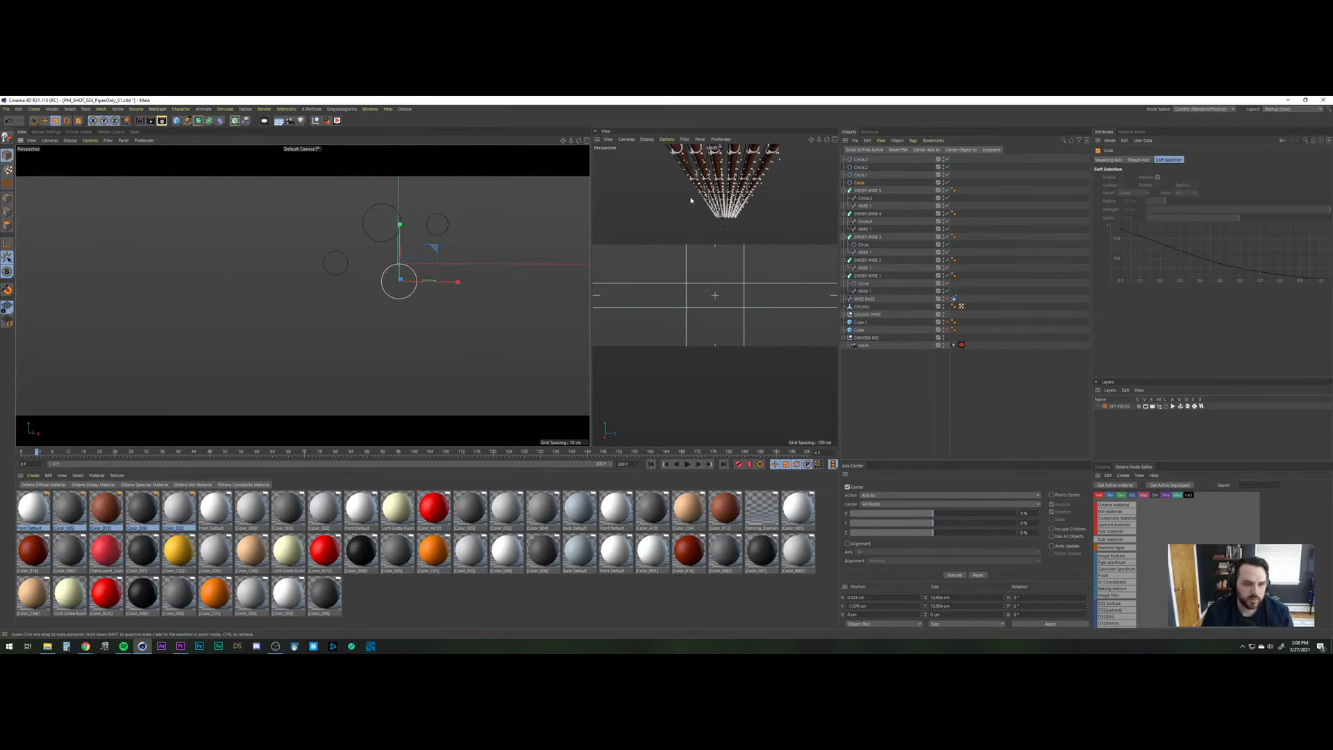
{"action": "left_click", "coordinate": [861, 176]}
{"action": "left_click_drag", "start_coordinate": [408, 205], "coordinate": [253, 289]}
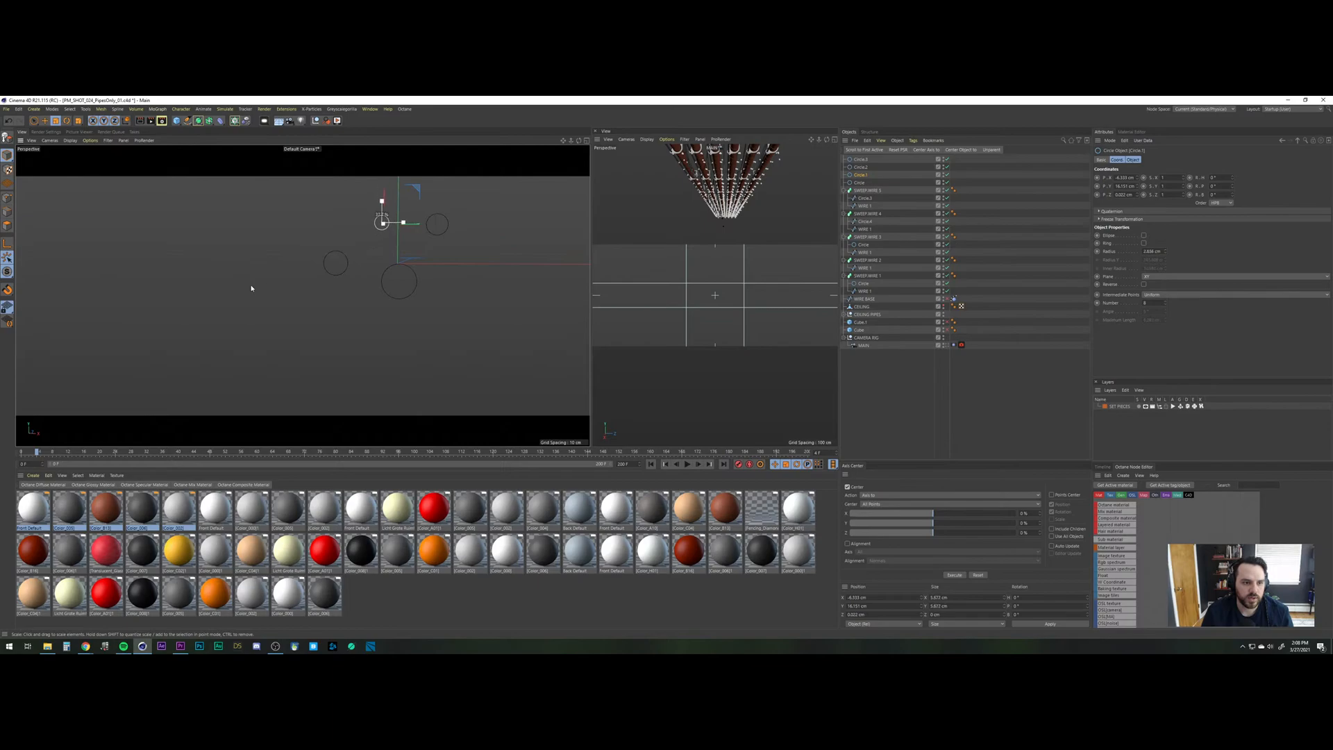
{"action": "left_click_drag", "start_coordinate": [461, 211], "coordinate": [577, 201]}
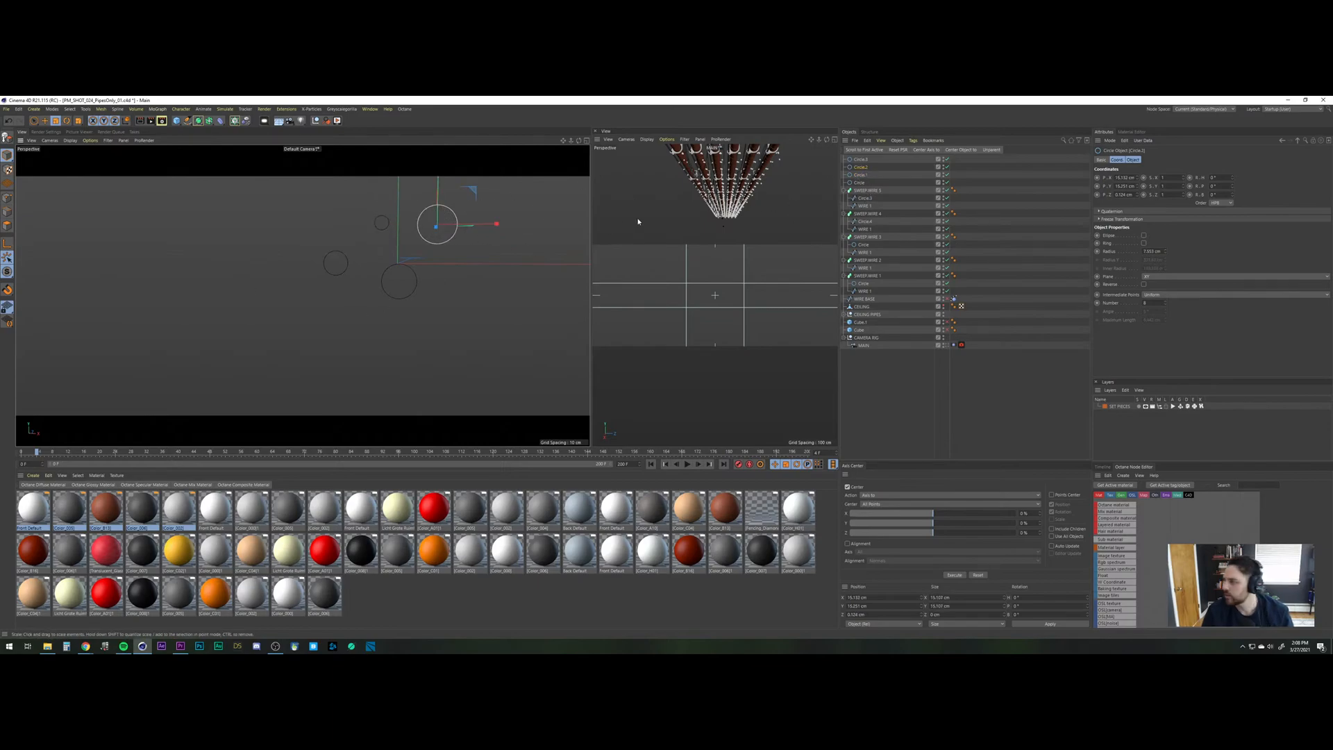
Merge the four loose circles into one spline with Connect Objects, keeping the originals, and rename it Circle.5.
{"action": "left_click", "coordinate": [860, 183]}
{"action": "left_click", "coordinate": [861, 159], "text": "shift"}
{"action": "right_click", "coordinate": [865, 160]}
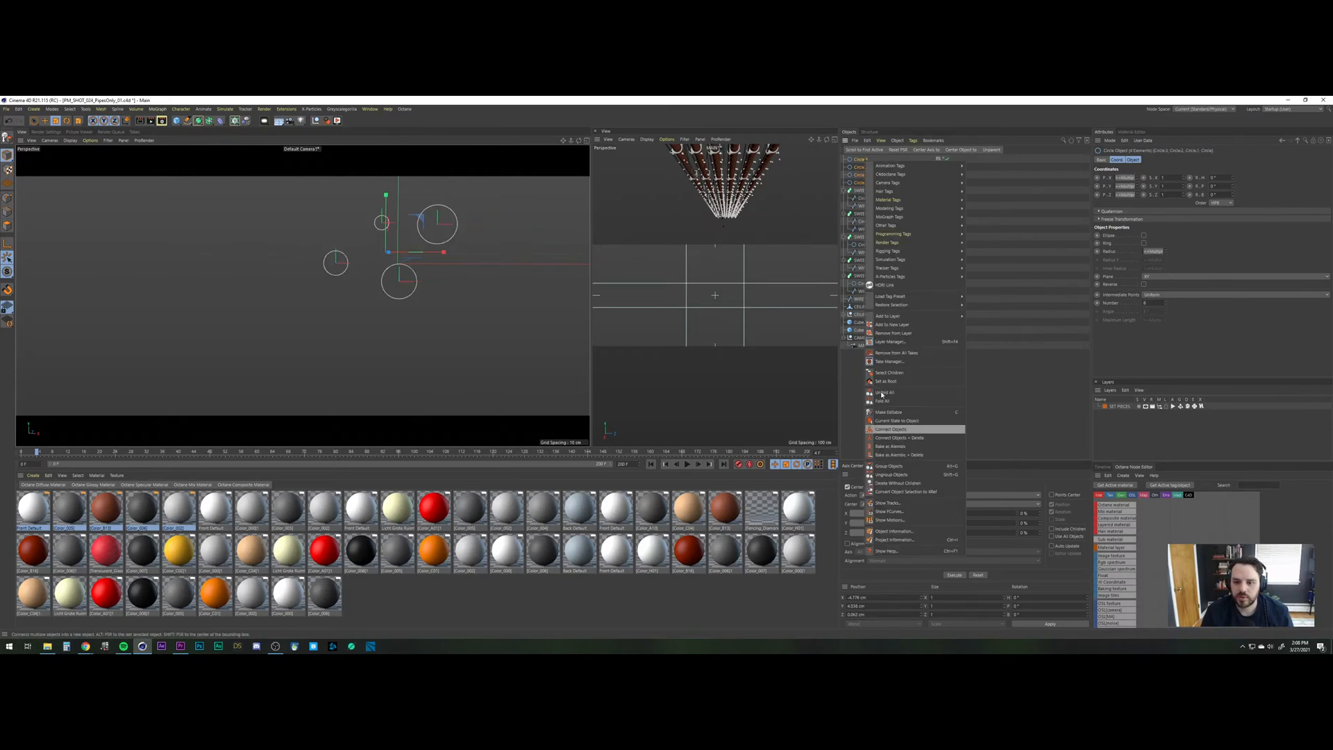
{"action": "left_click", "coordinate": [891, 429]}
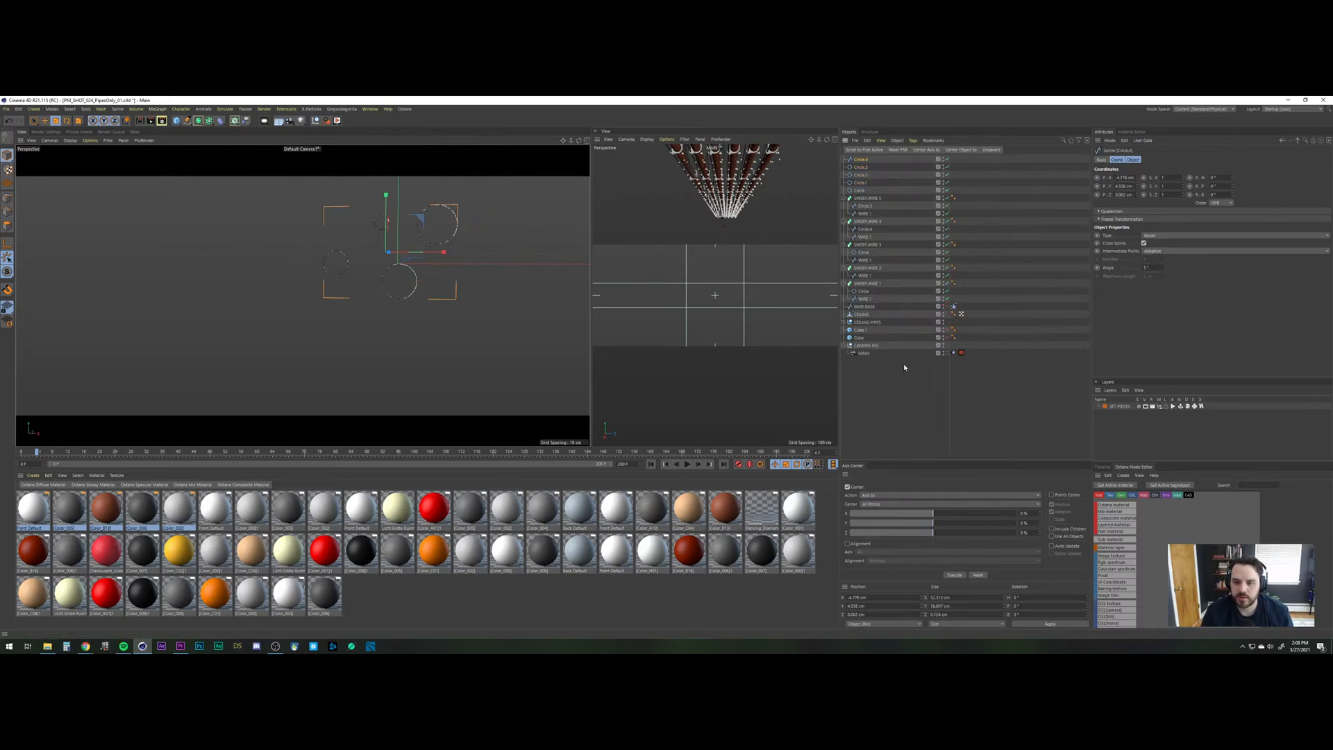
{"action": "double_click", "coordinate": [862, 160]}
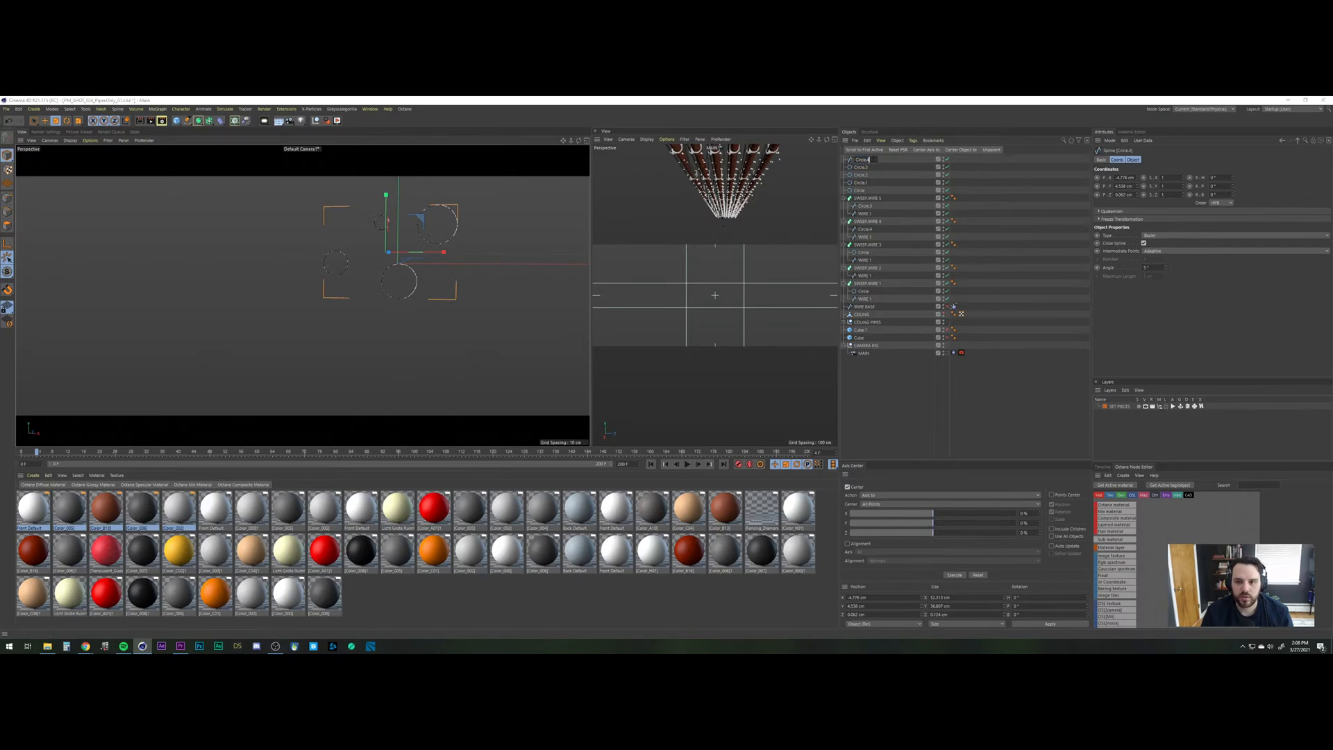
{"action": "key", "text": "BackSpace"}
{"action": "type", "text": "5"}
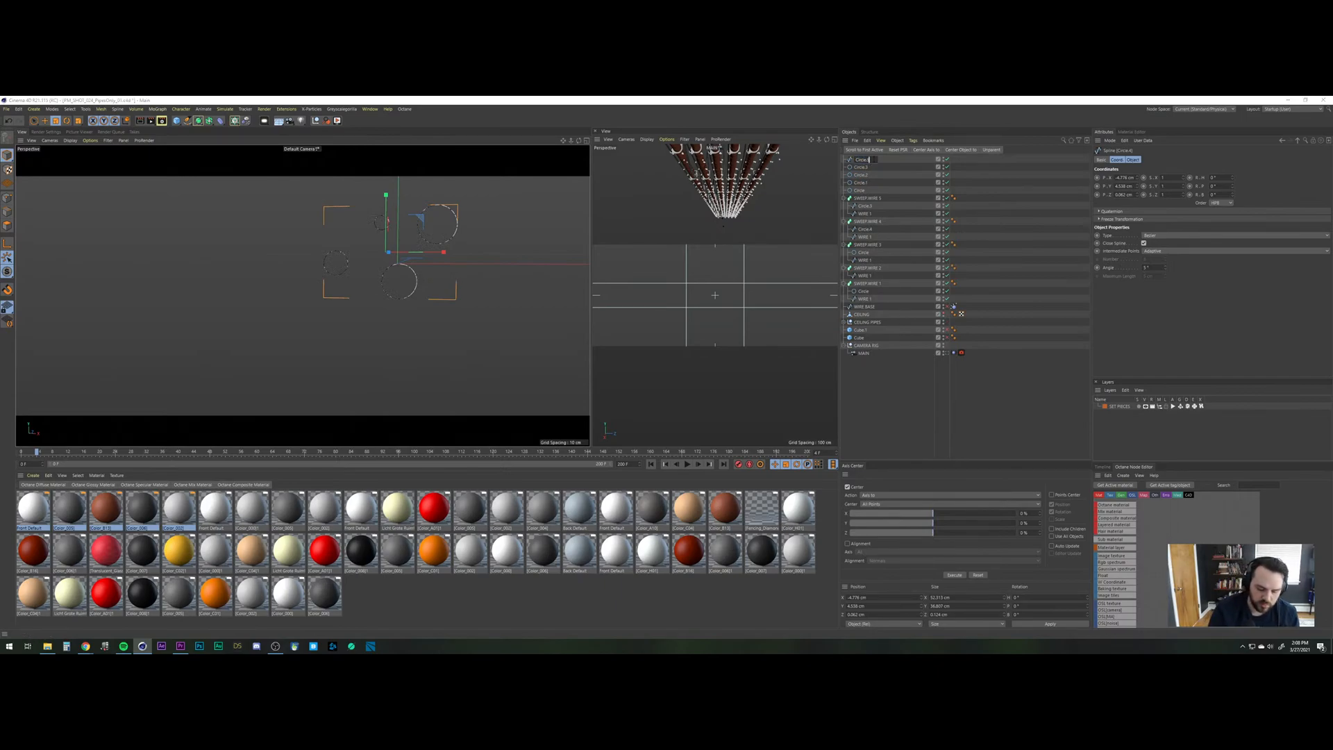
{"action": "key", "text": "Return"}
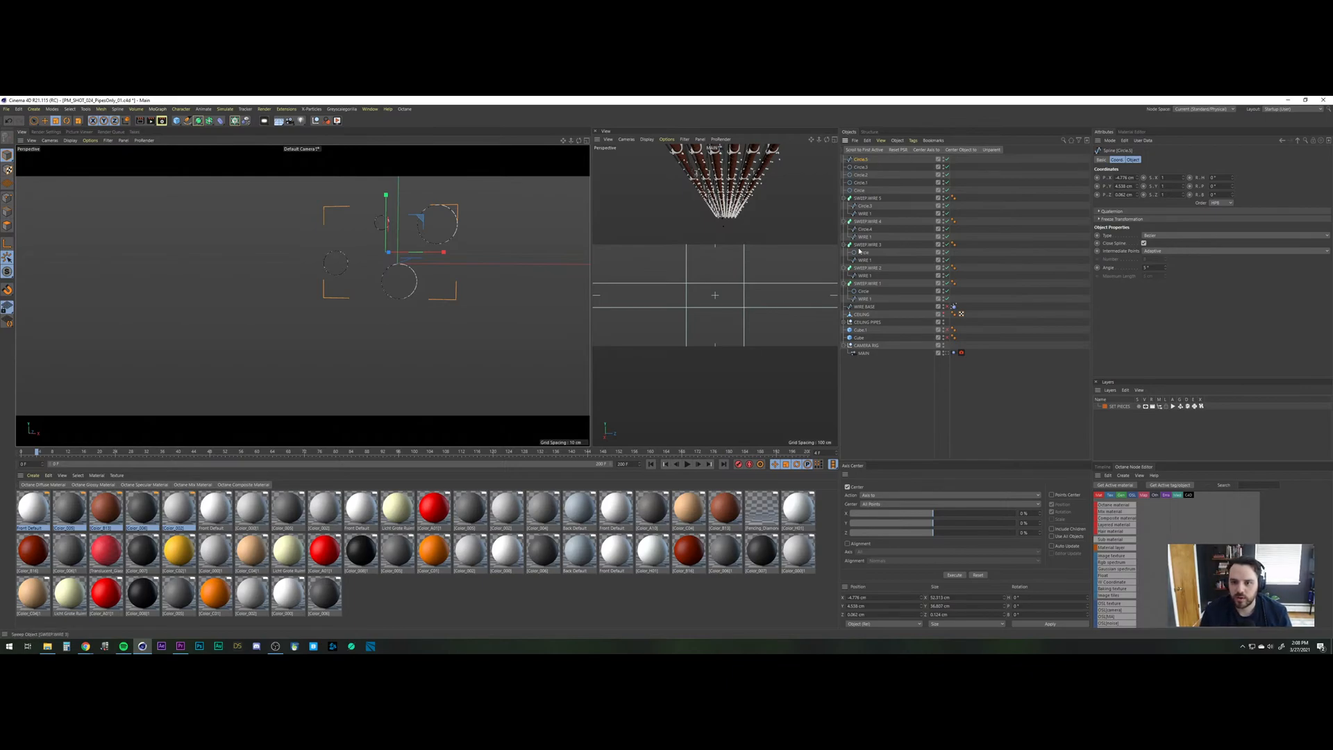
Place the Circle.5 profile inside SWEEP WIRE 2 and save the project.
{"action": "left_click_drag", "start_coordinate": [867, 244], "coordinate": [864, 270]}
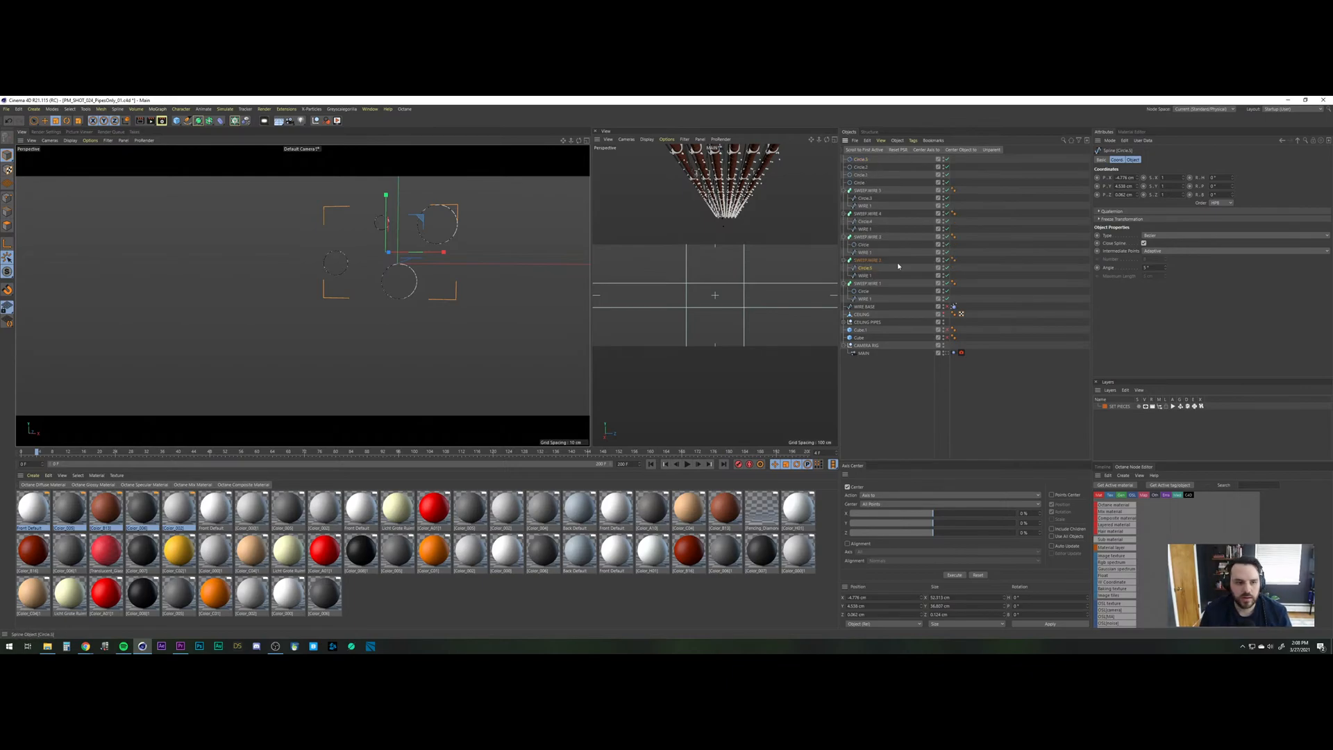
{"action": "right_click_drag", "start_coordinate": [401, 227], "coordinate": [338, 335], "text": "alt"}
{"action": "left_click_drag", "start_coordinate": [338, 335], "coordinate": [352, 329], "text": "alt"}
{"action": "middle_click_drag", "start_coordinate": [430, 191], "coordinate": [368, 323], "text": "alt"}
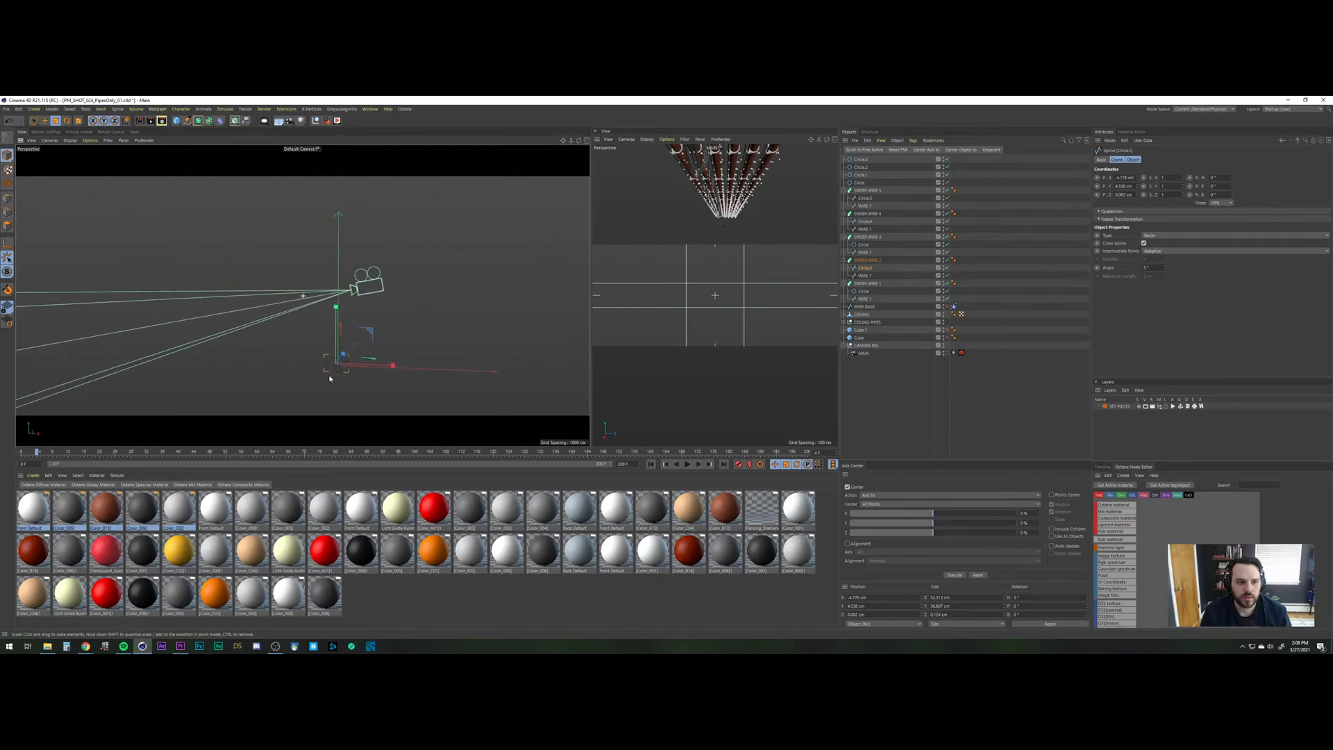
{"action": "key", "text": "ctrl+s"}
{"action": "left_click_drag", "start_coordinate": [387, 311], "coordinate": [240, 262], "text": "alt"}
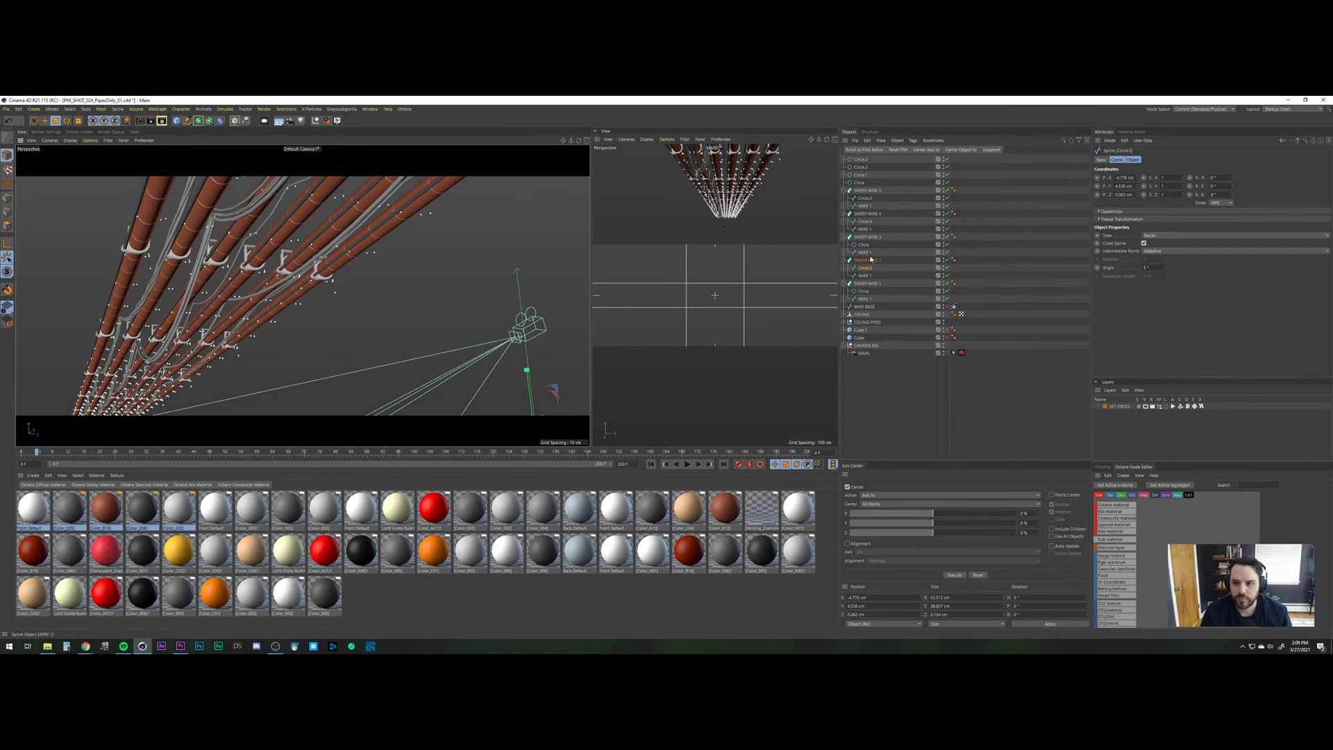
Swap the profiles so SWEEP WIRE 2 uses the single circle and SWEEP WIRE 1 uses Circle.5.
{"action": "left_click", "coordinate": [868, 284]}
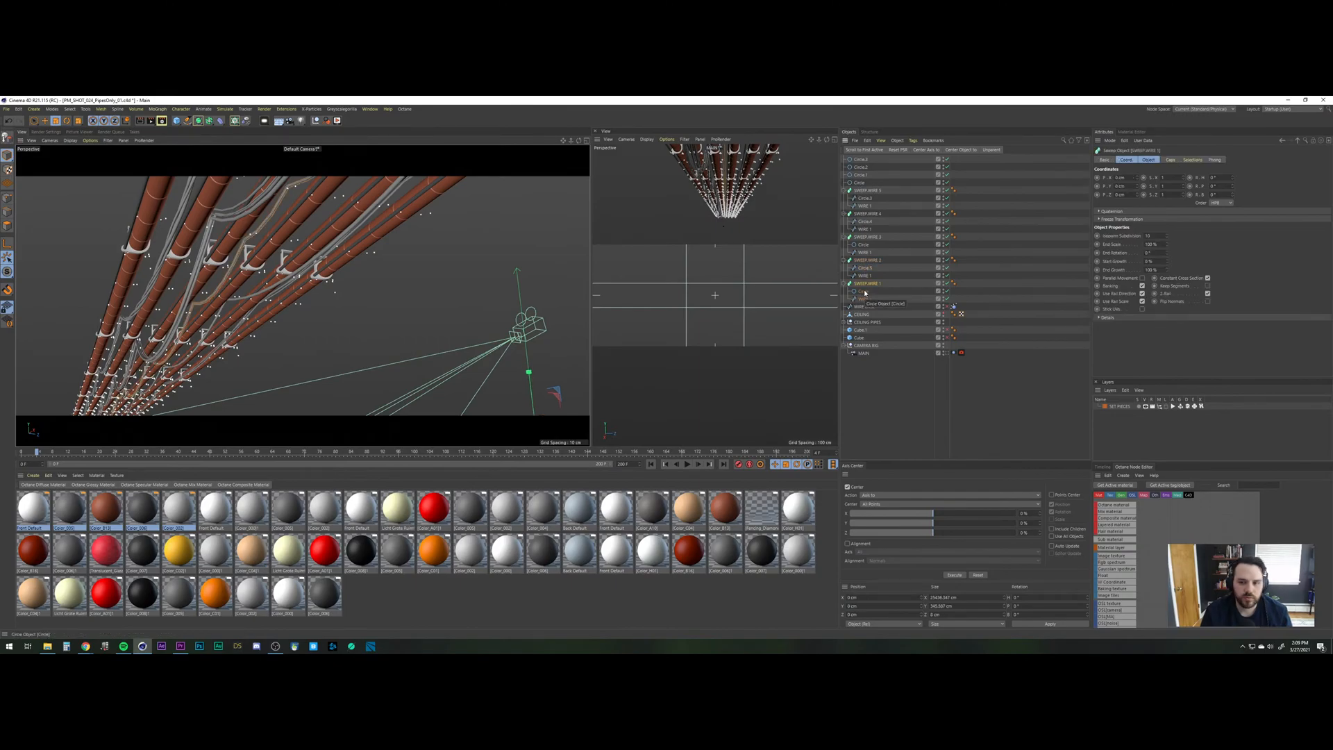
{"action": "left_click", "coordinate": [864, 291]}
{"action": "mouse_move", "coordinate": [865, 267]}
{"action": "left_mouse_down"}
{"action": "mouse_move", "coordinate": [867, 290]}
{"action": "mouse_move", "coordinate": [865, 265]}
{"action": "left_mouse_up"}
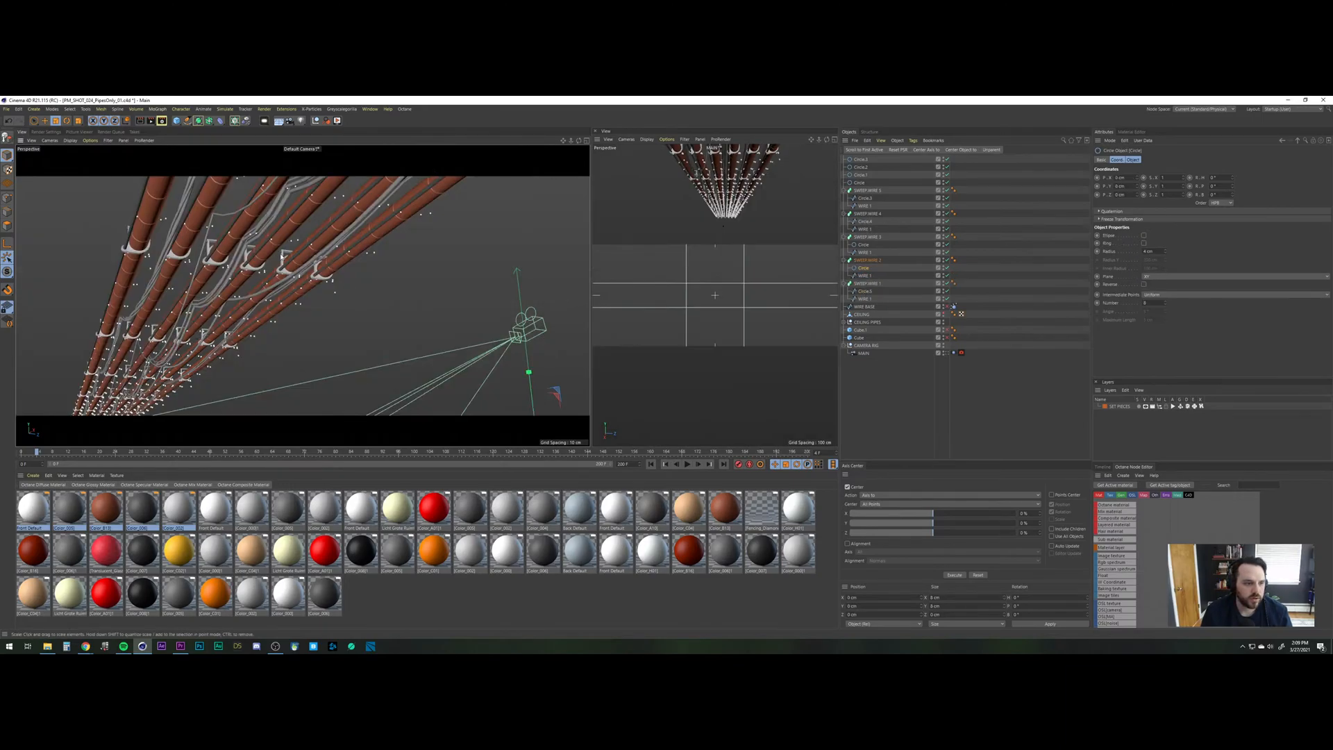
Scrub the animation forward to inspect the wires along the ceiling pipes, and open the project file commands.
{"action": "left_click_drag", "start_coordinate": [281, 257], "coordinate": [296, 314], "text": "alt"}
{"action": "left_click_drag", "start_coordinate": [128, 455], "coordinate": [393, 458]}
{"action": "left_click", "coordinate": [903, 385]}
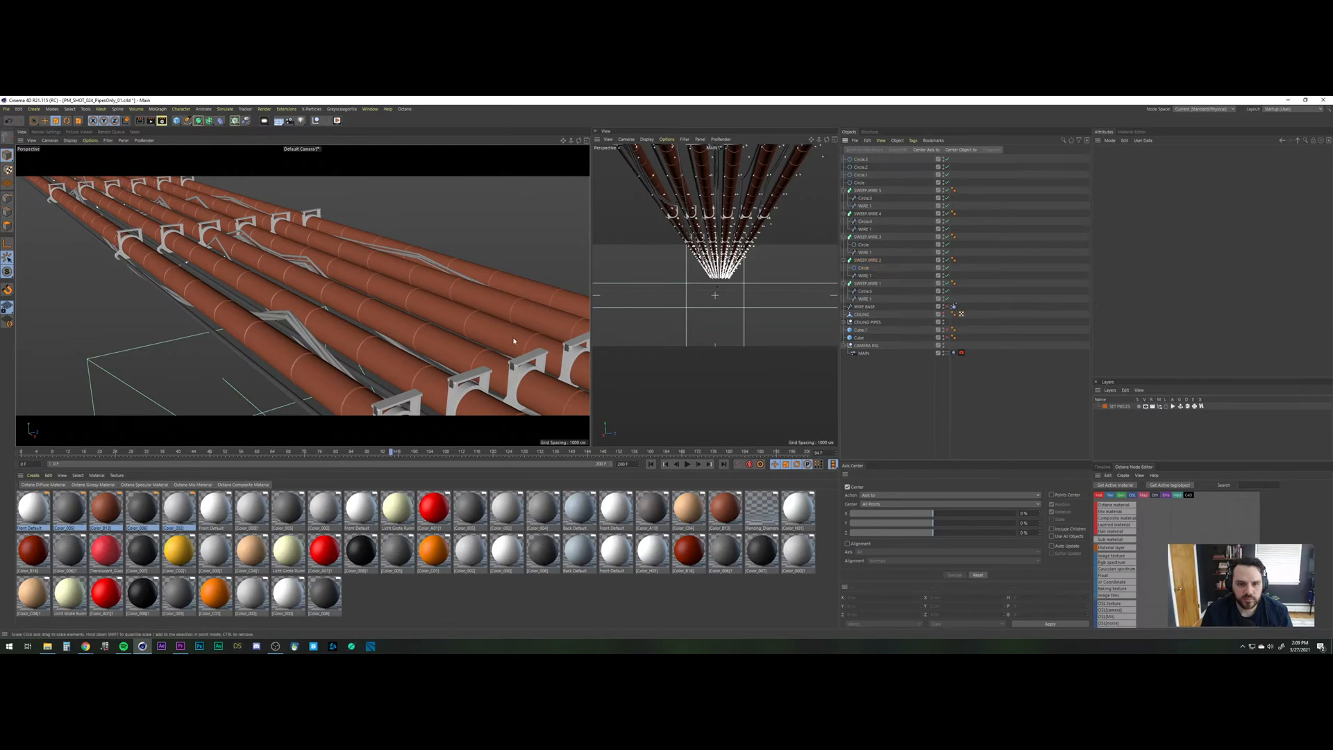
{"action": "left_click", "coordinate": [6, 109]}
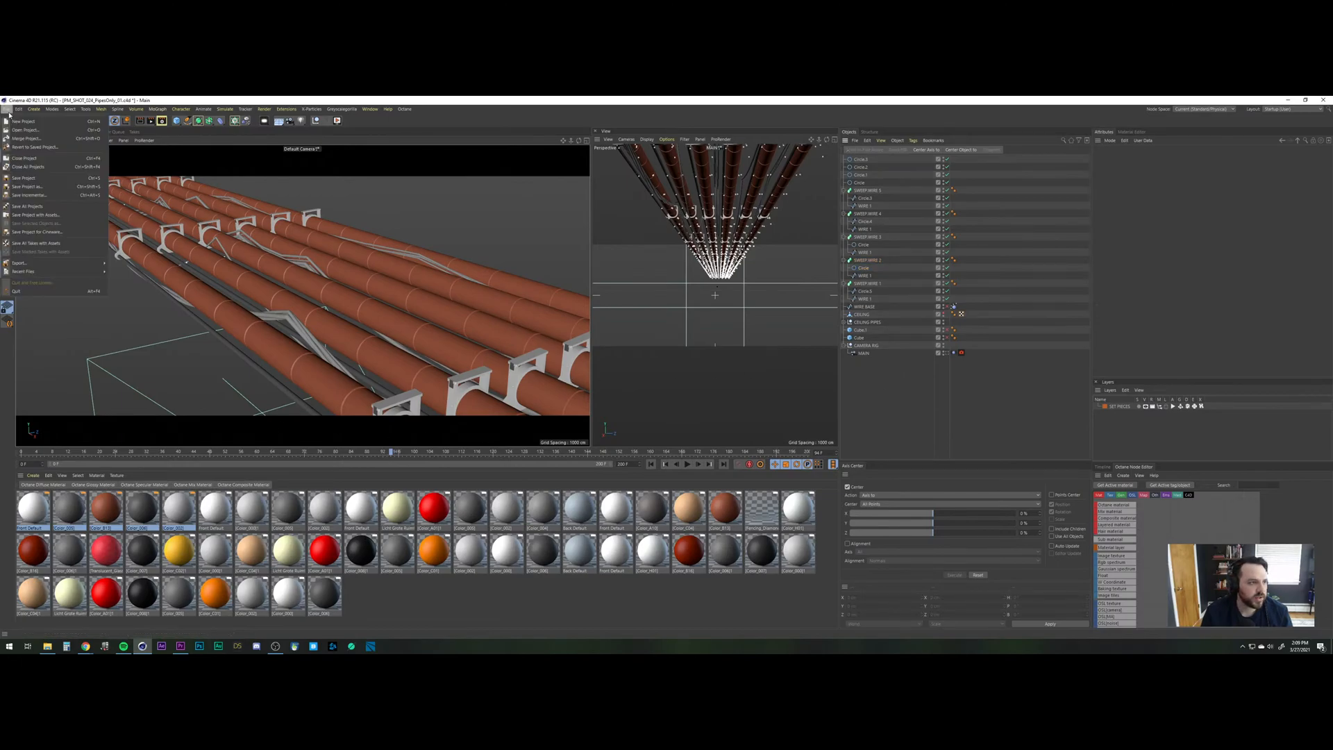
Save the pipes-only project and collapse the hierarchies of the five SWEEP WIRE objects.
{"action": "left_click", "coordinate": [28, 176]}
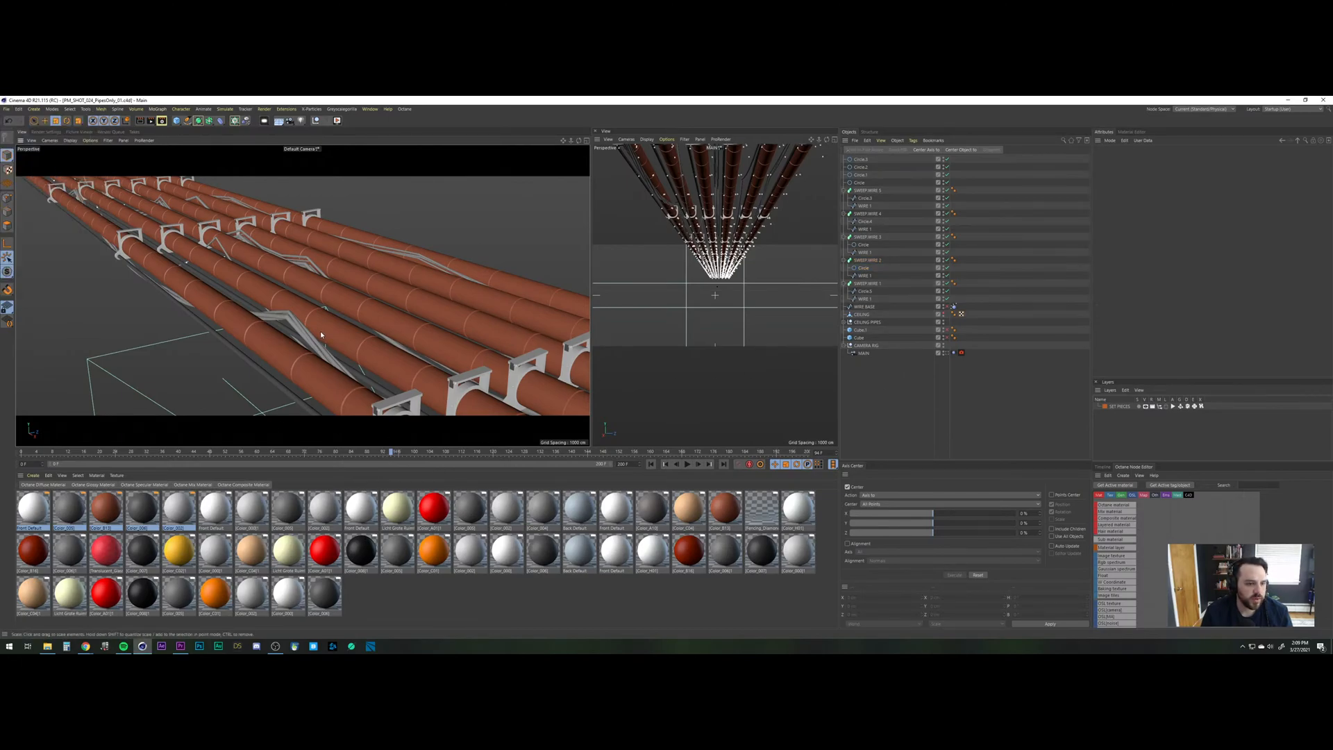
{"action": "scroll", "coordinate": [321, 335], "scroll_direction": "down", "scroll_amount": 1}
{"action": "left_click", "coordinate": [844, 190]}
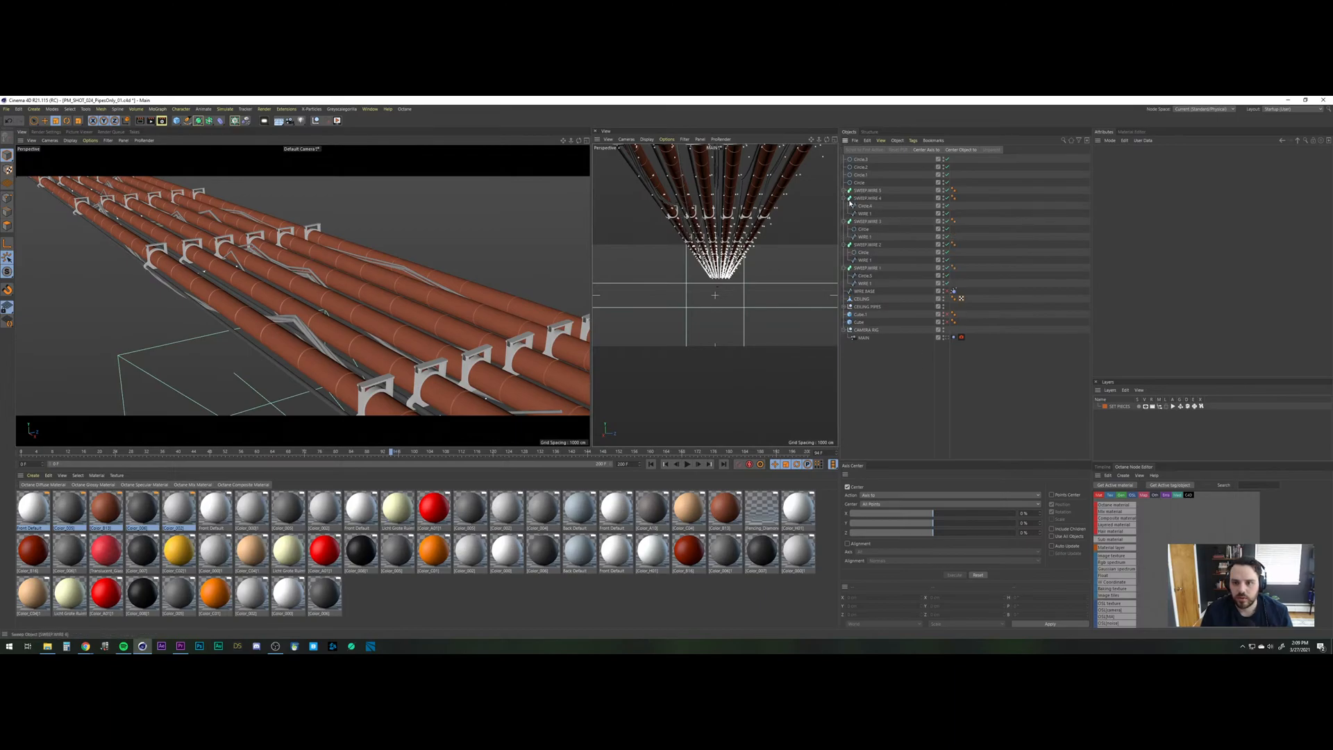
{"action": "left_click", "coordinate": [844, 198]}
{"action": "left_click", "coordinate": [844, 205]}
{"action": "left_click", "coordinate": [844, 213]}
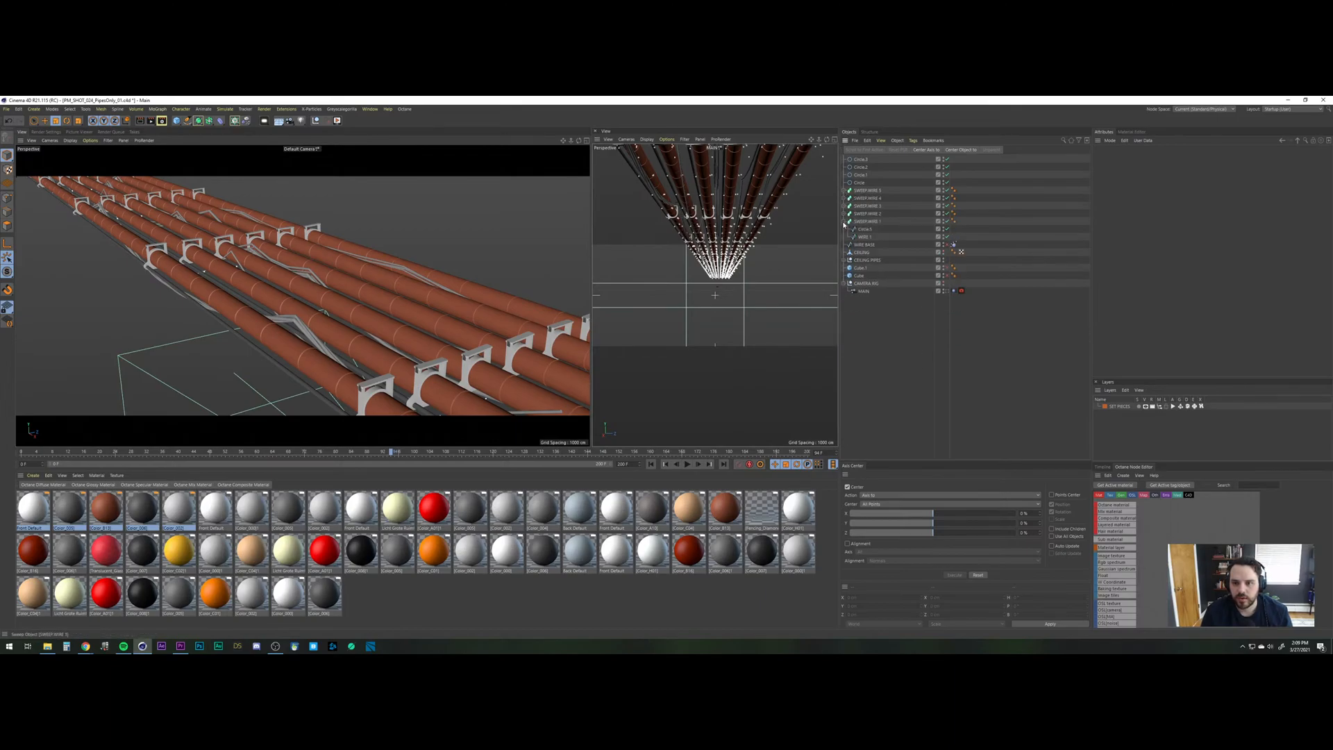
{"action": "left_click", "coordinate": [844, 221]}
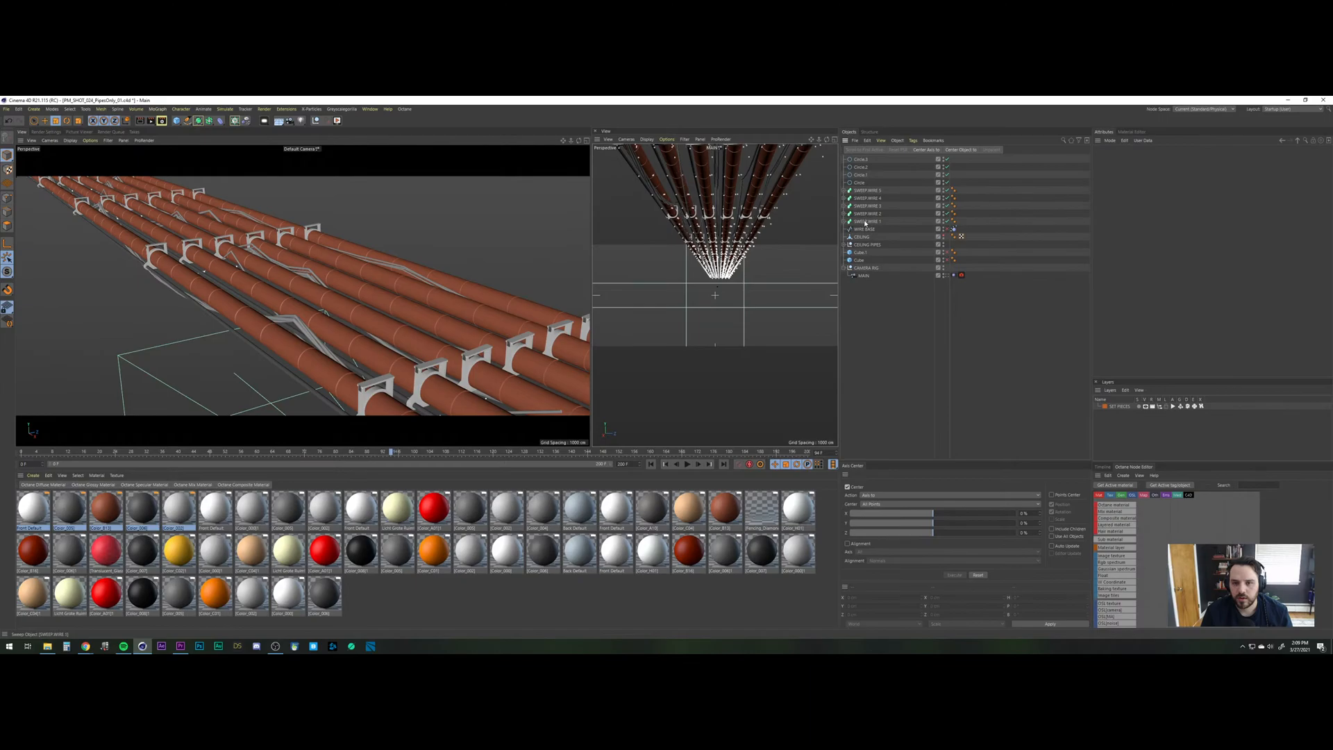
Group the five SWEEP WIRE objects under a null and name it CEILING WIRES.
{"action": "left_click", "coordinate": [865, 221]}
{"action": "left_click", "coordinate": [867, 191], "text": "shift"}
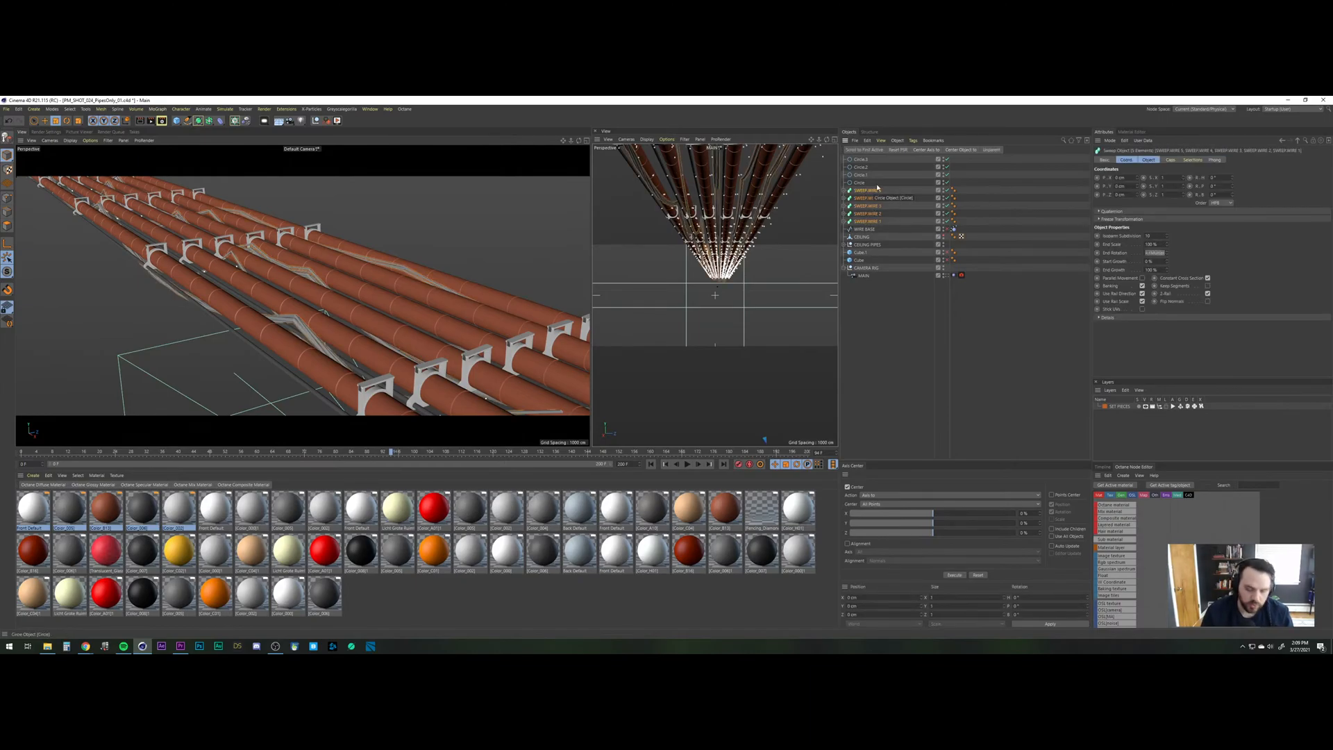
{"action": "key", "text": "alt+g"}
{"action": "double_click", "coordinate": [860, 190]}
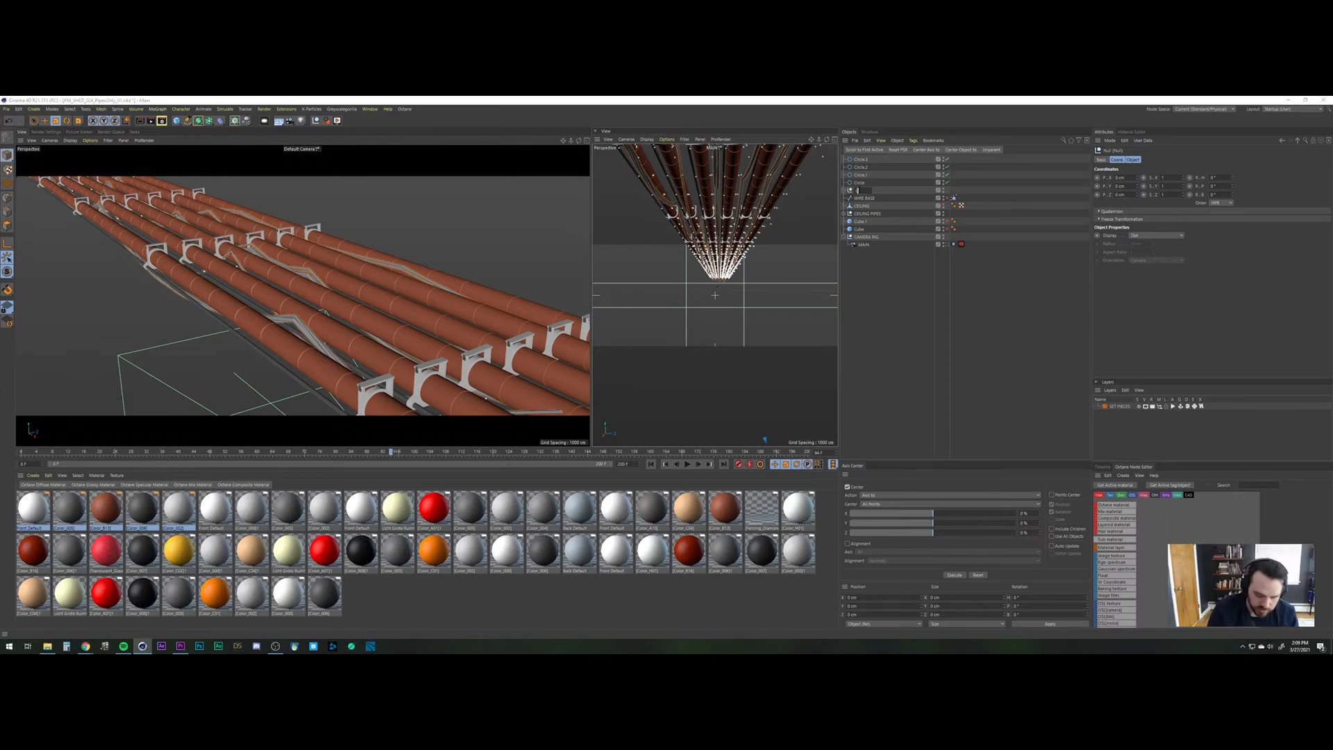
{"action": "type", "text": "CEILING WIRE"}
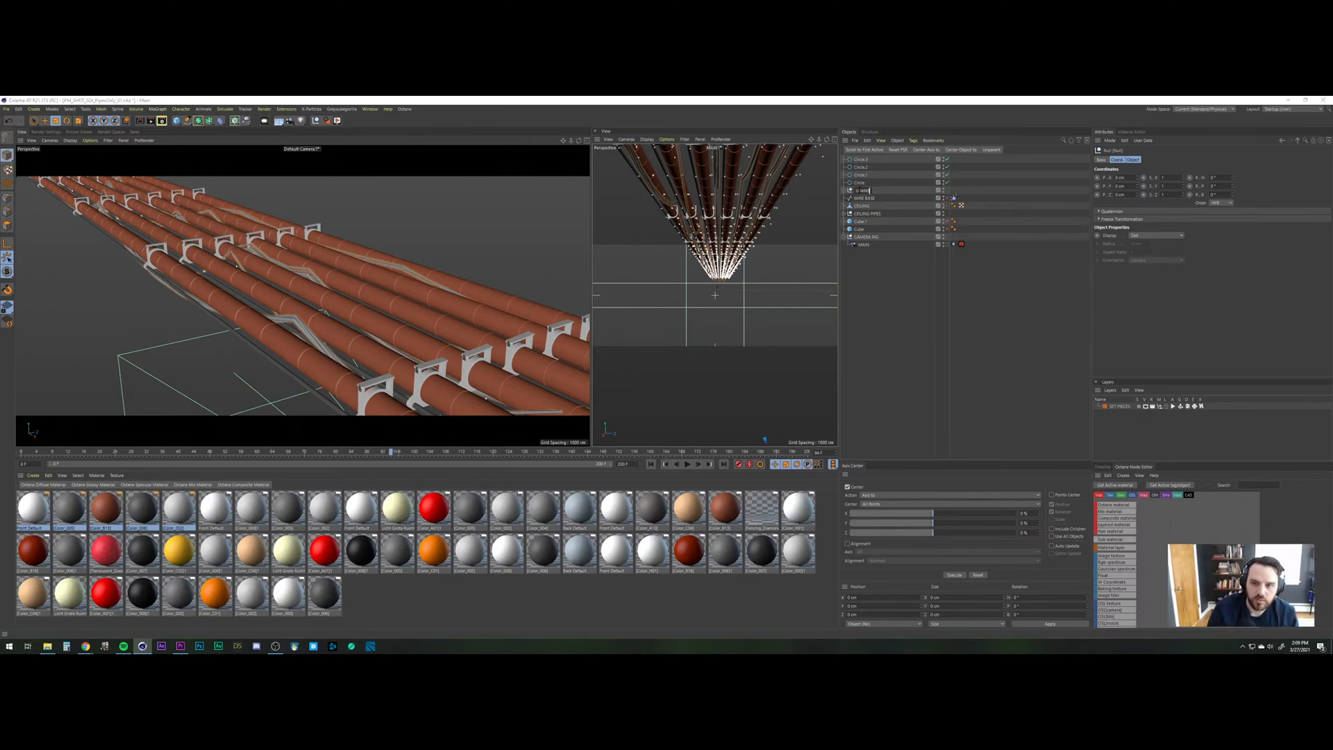
{"action": "type", "text": "S"}
{"action": "key", "text": "Return"}
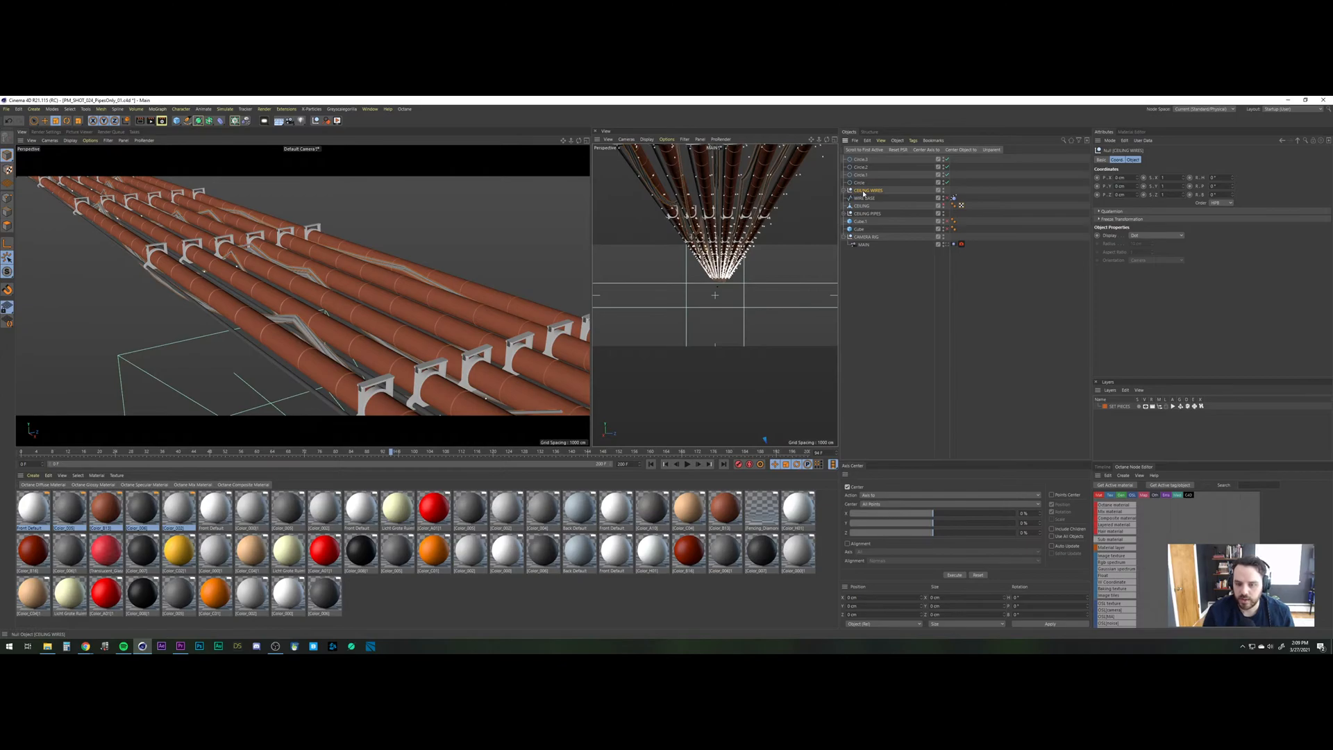
Switch to the open WakeUpHand shot project and turn off its floor and wall cloners.
{"action": "key", "text": "v"}
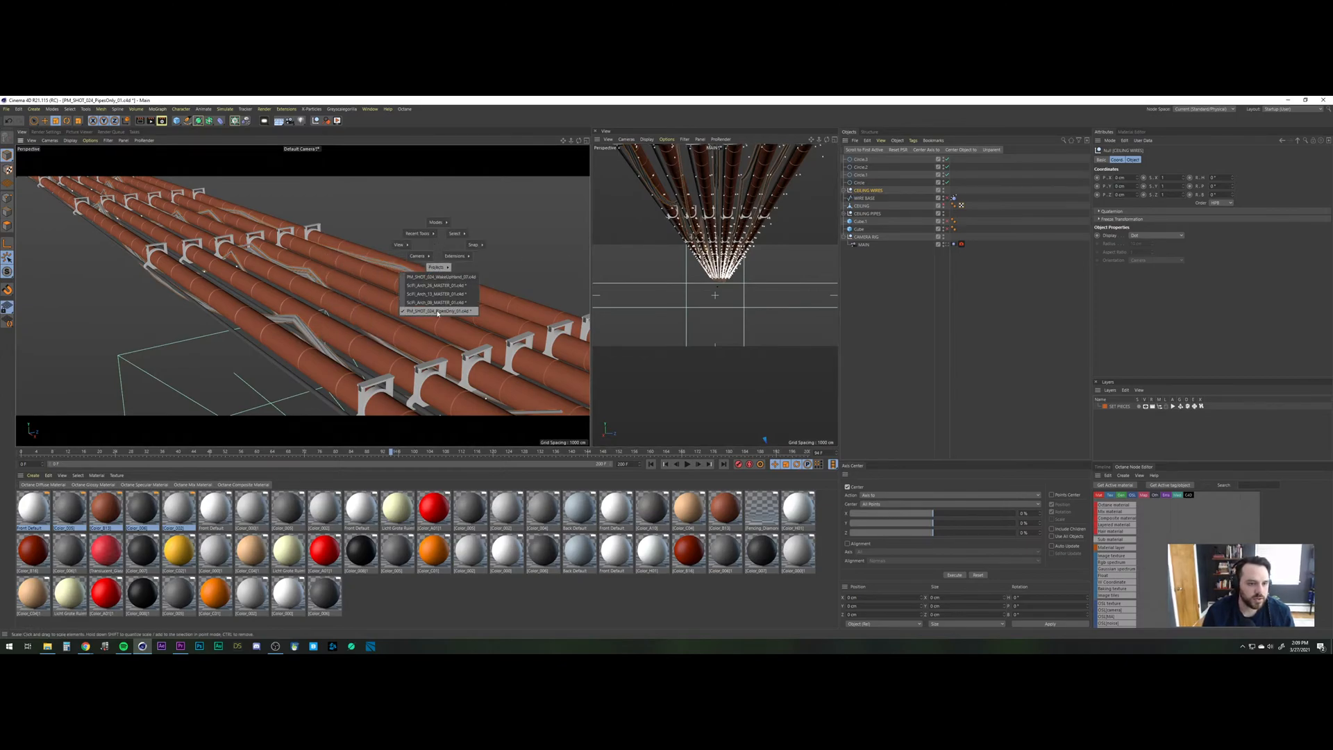
{"action": "left_click", "coordinate": [452, 277]}
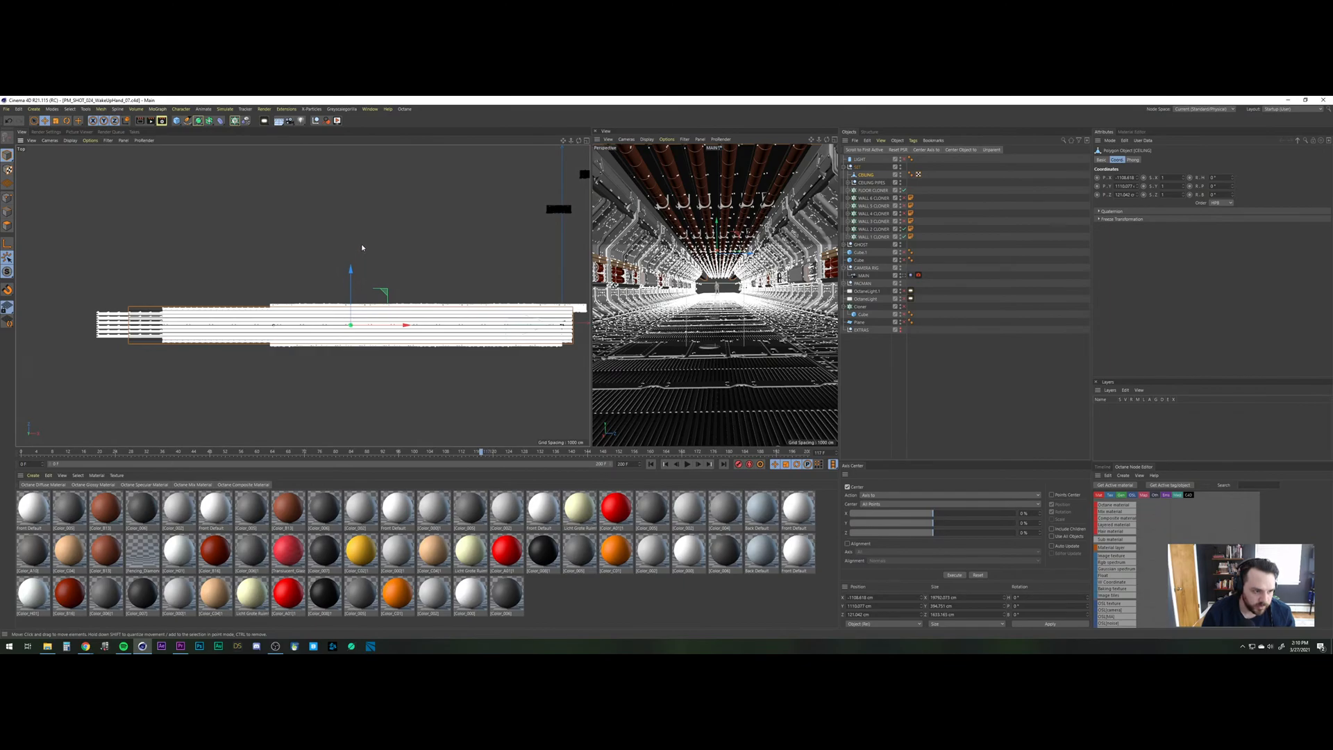
{"action": "scroll", "coordinate": [361, 248], "scroll_direction": "up", "scroll_amount": 10}
{"action": "scroll", "coordinate": [362, 266], "scroll_direction": "down", "scroll_amount": 5}
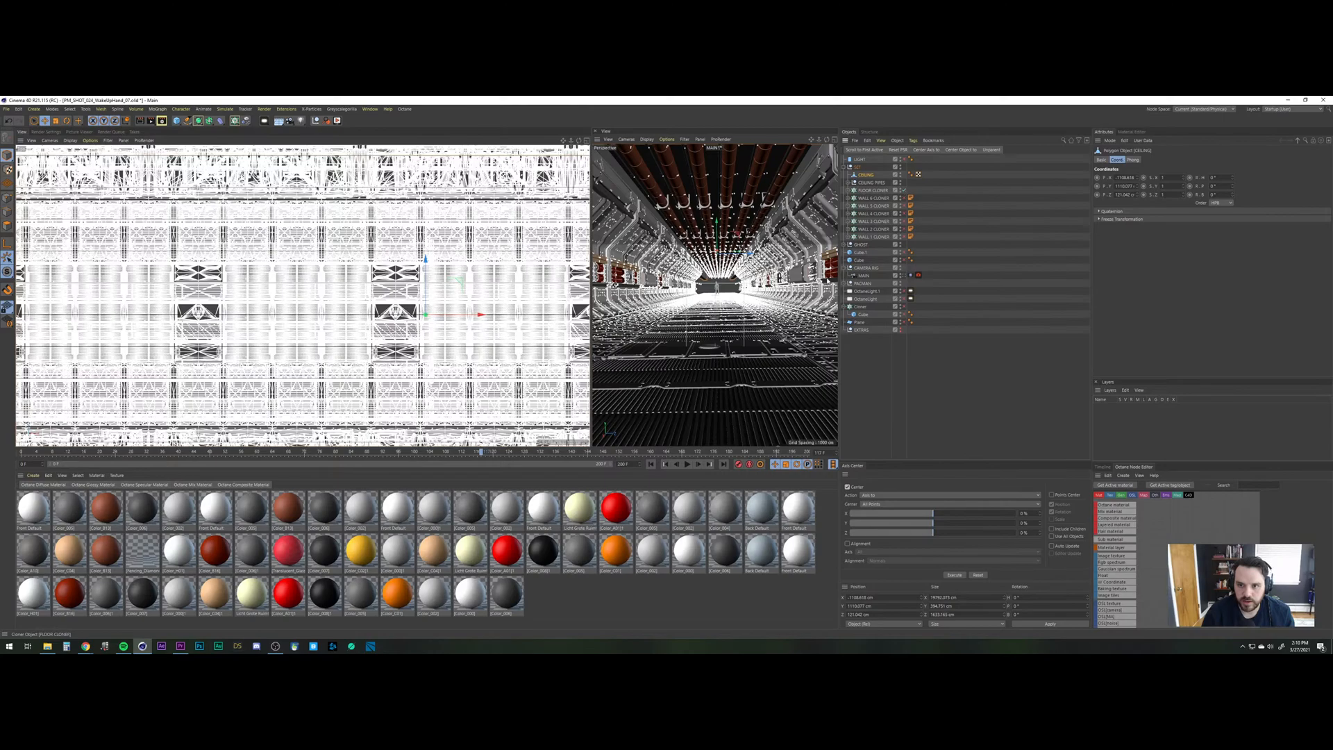
{"action": "left_click", "coordinate": [904, 190]}
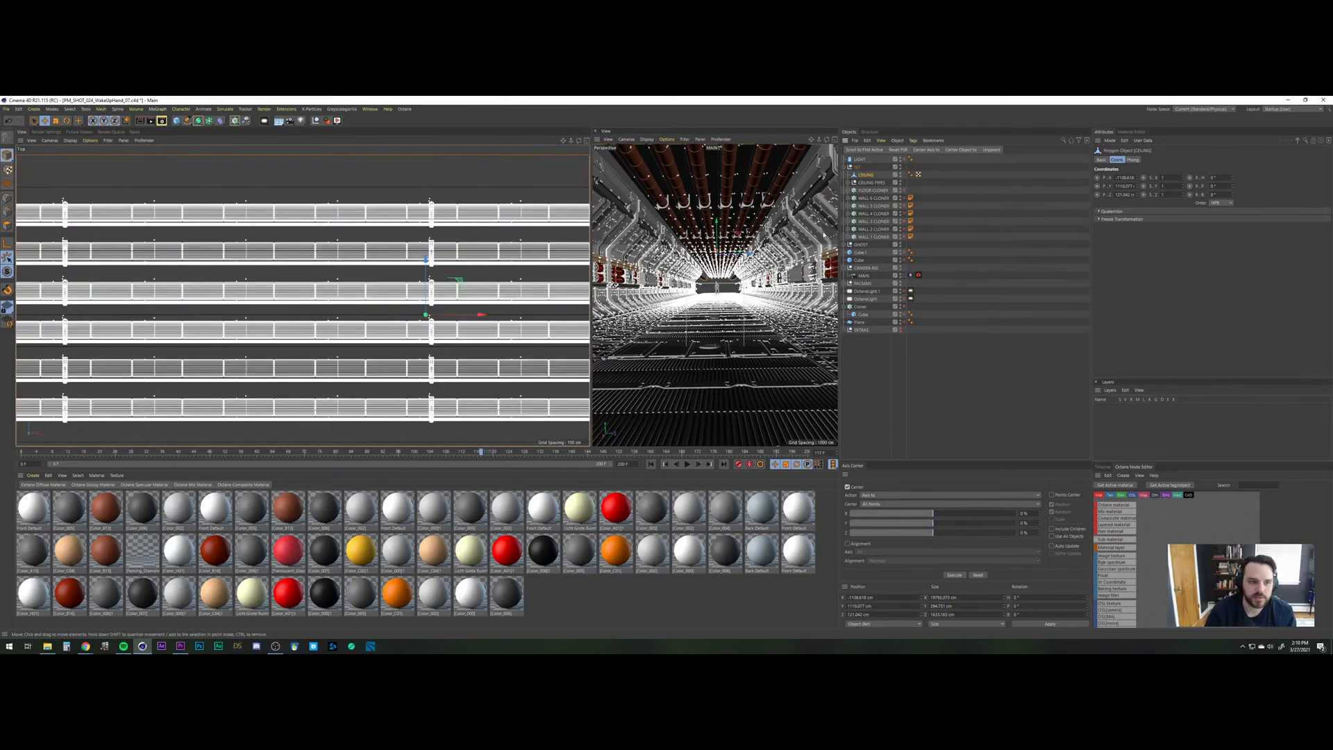
{"action": "left_click", "coordinate": [906, 370]}
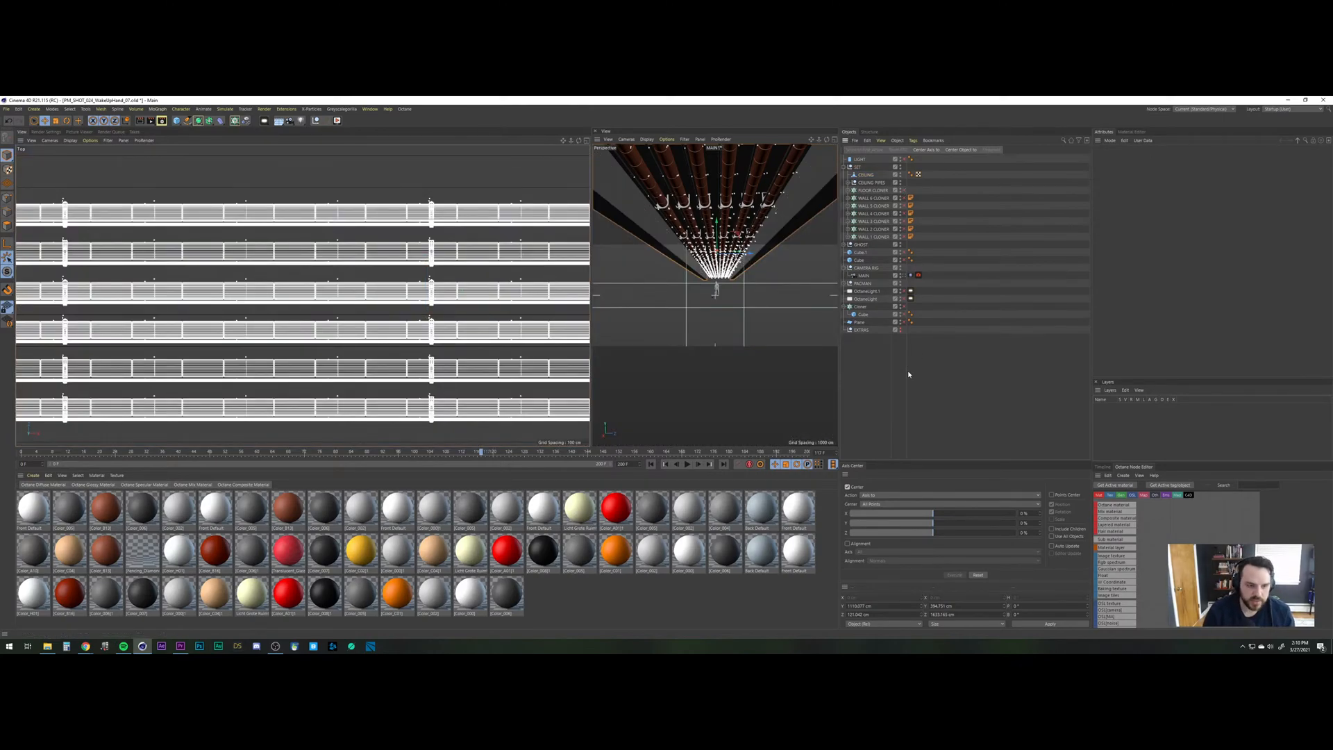
Paste the copied CEILING WIRES null into the scene and set its Z position to -40 cm.
{"action": "key", "text": "ctrl+v"}
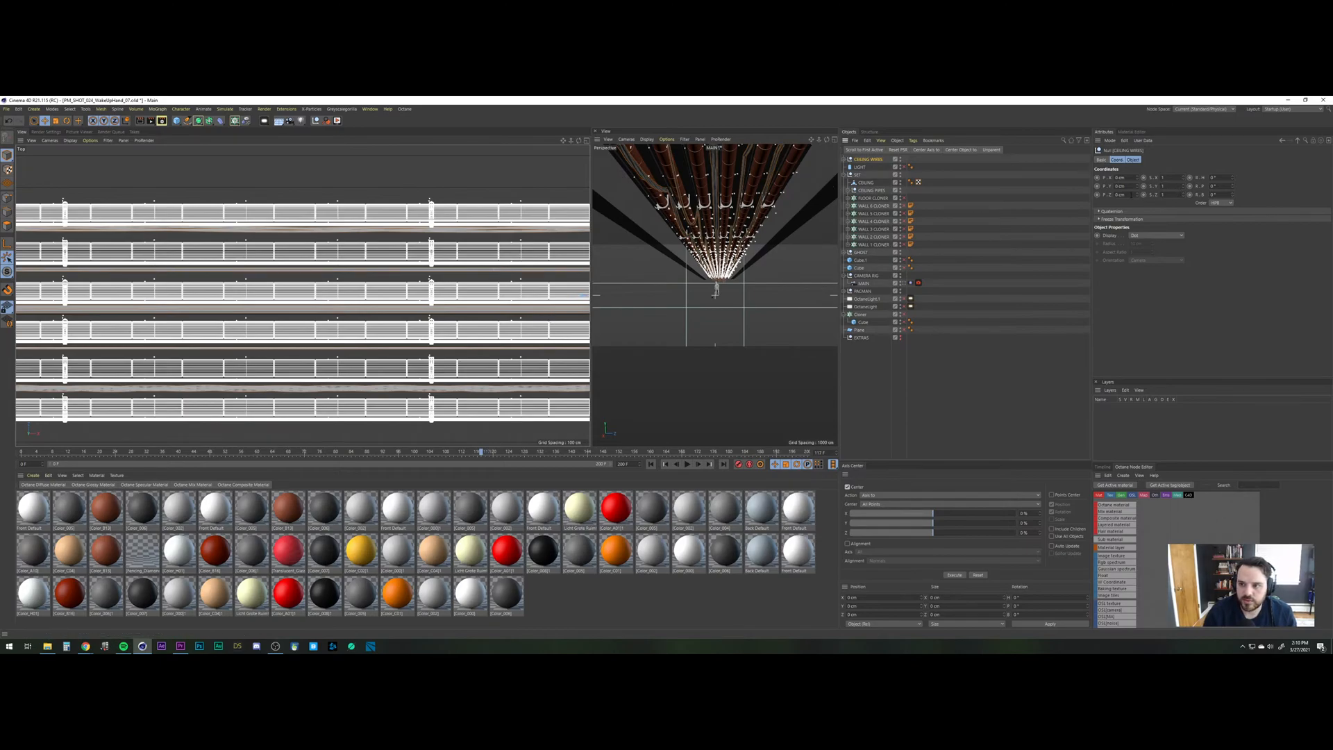
{"action": "key", "text": "Return"}
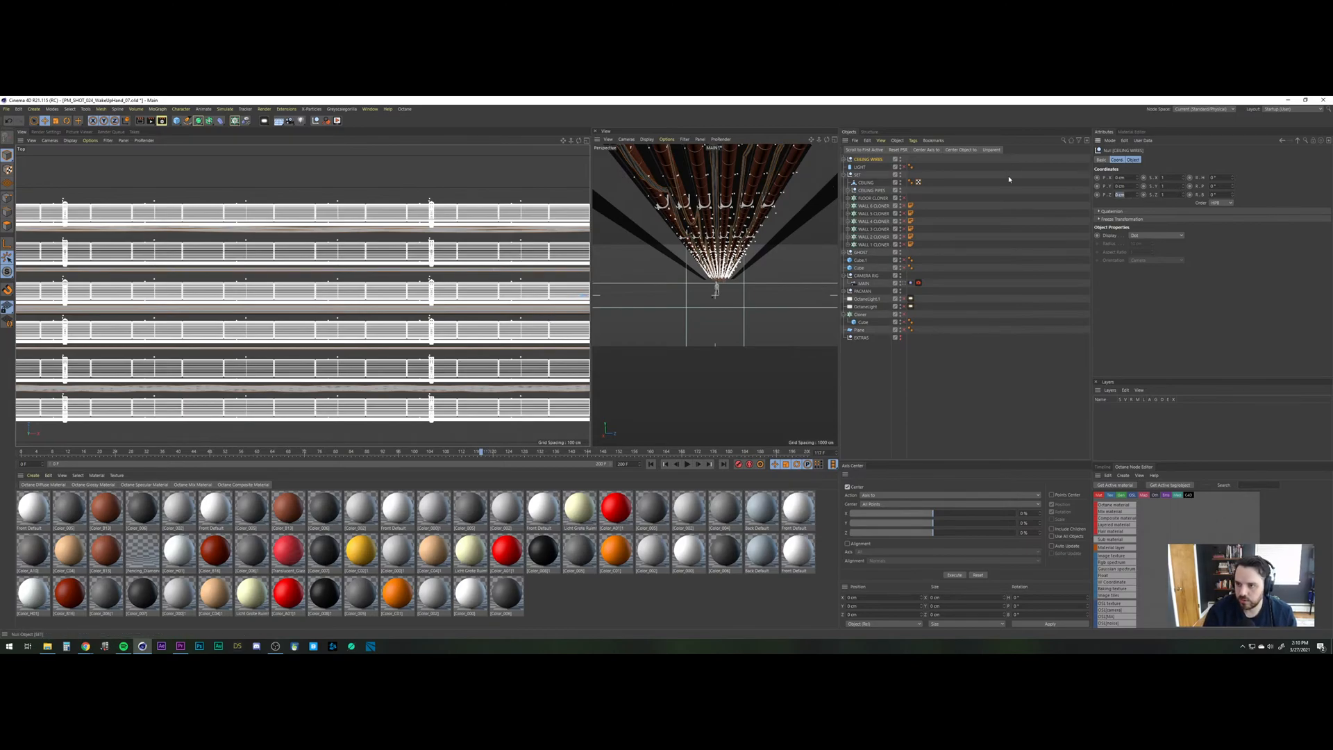
{"action": "type", "text": "-4"}
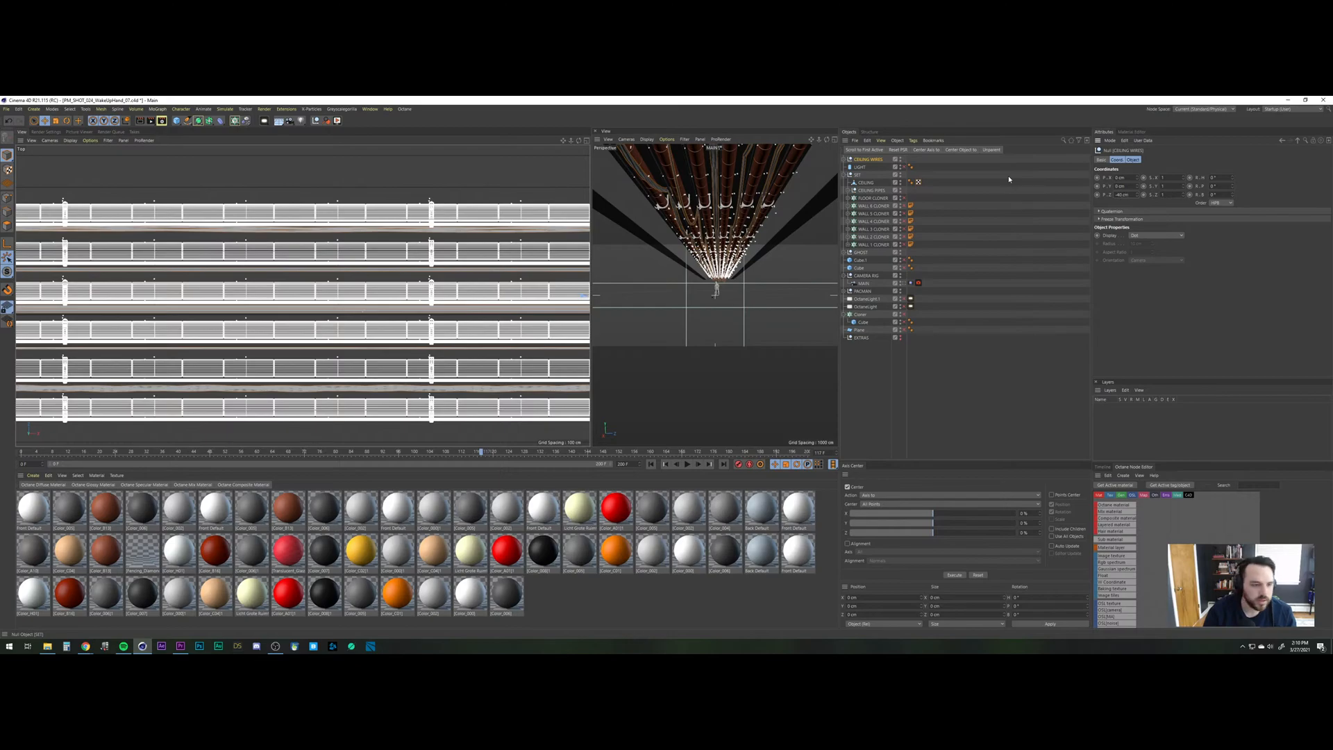
{"action": "key", "text": "Return"}
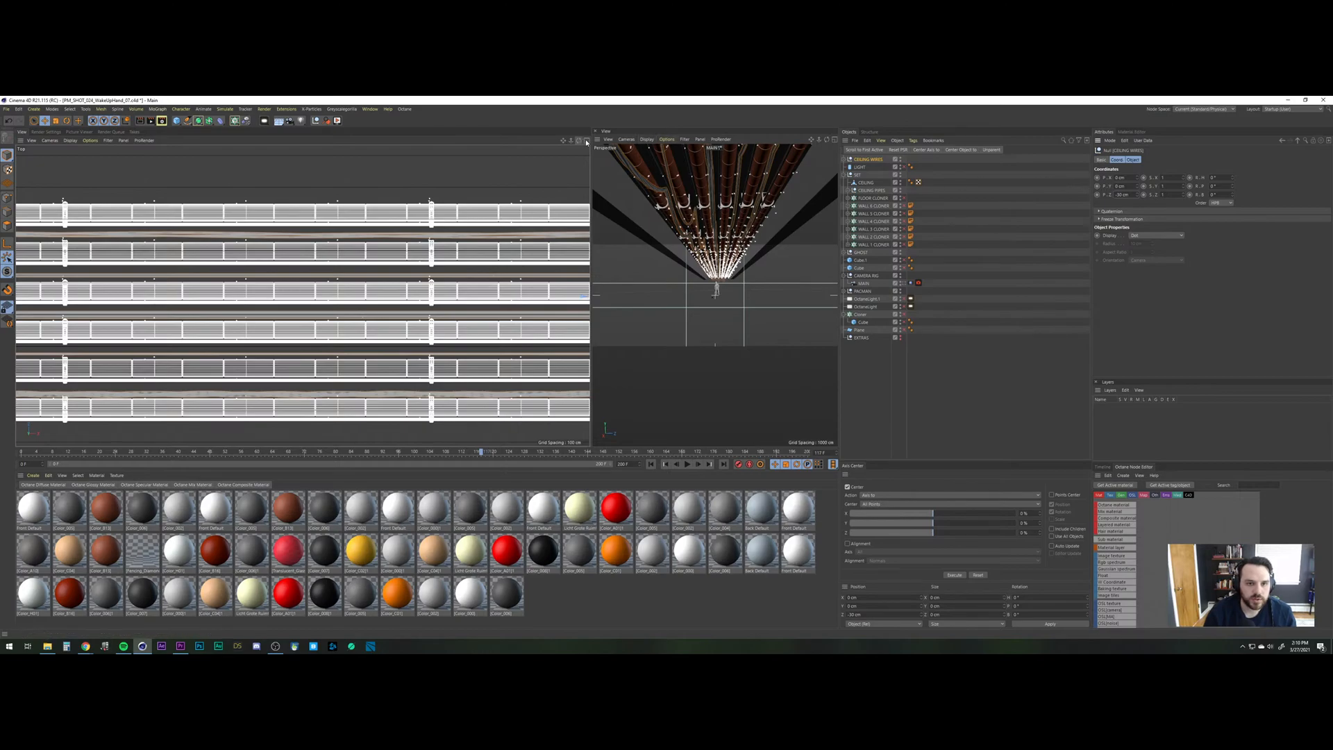
In the Right view, set the Y position of the CEILING WIRES null to 20 cm.
{"action": "middle_click", "coordinate": [381, 335]}
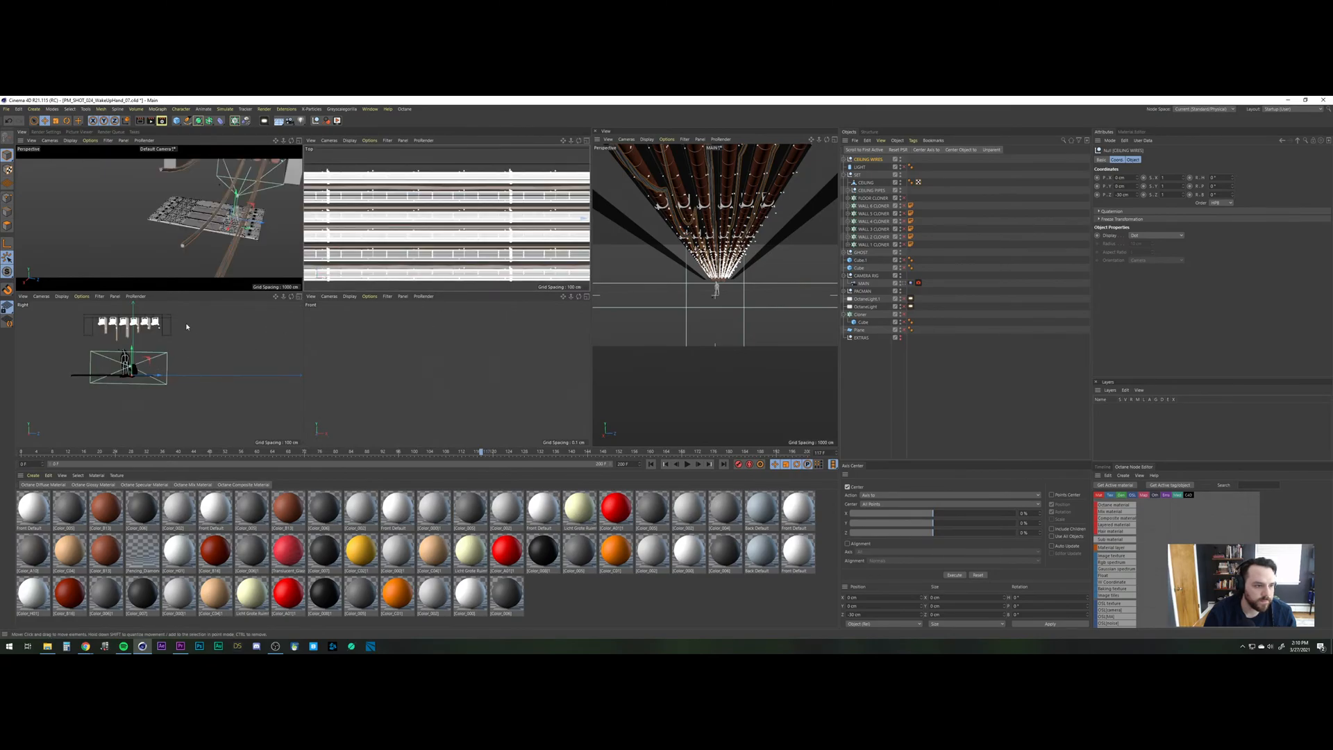
{"action": "middle_click", "coordinate": [240, 359]}
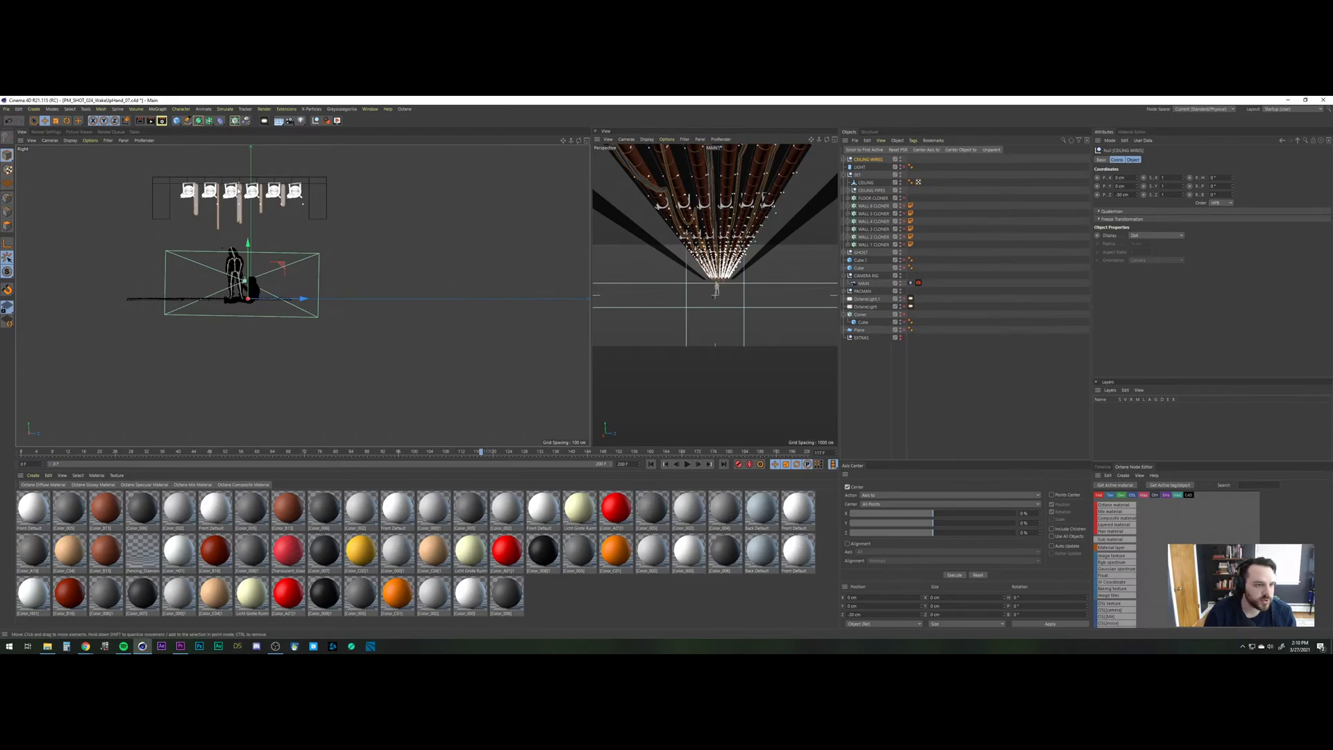
{"action": "scroll", "coordinate": [243, 169], "scroll_direction": "up", "scroll_amount": 5}
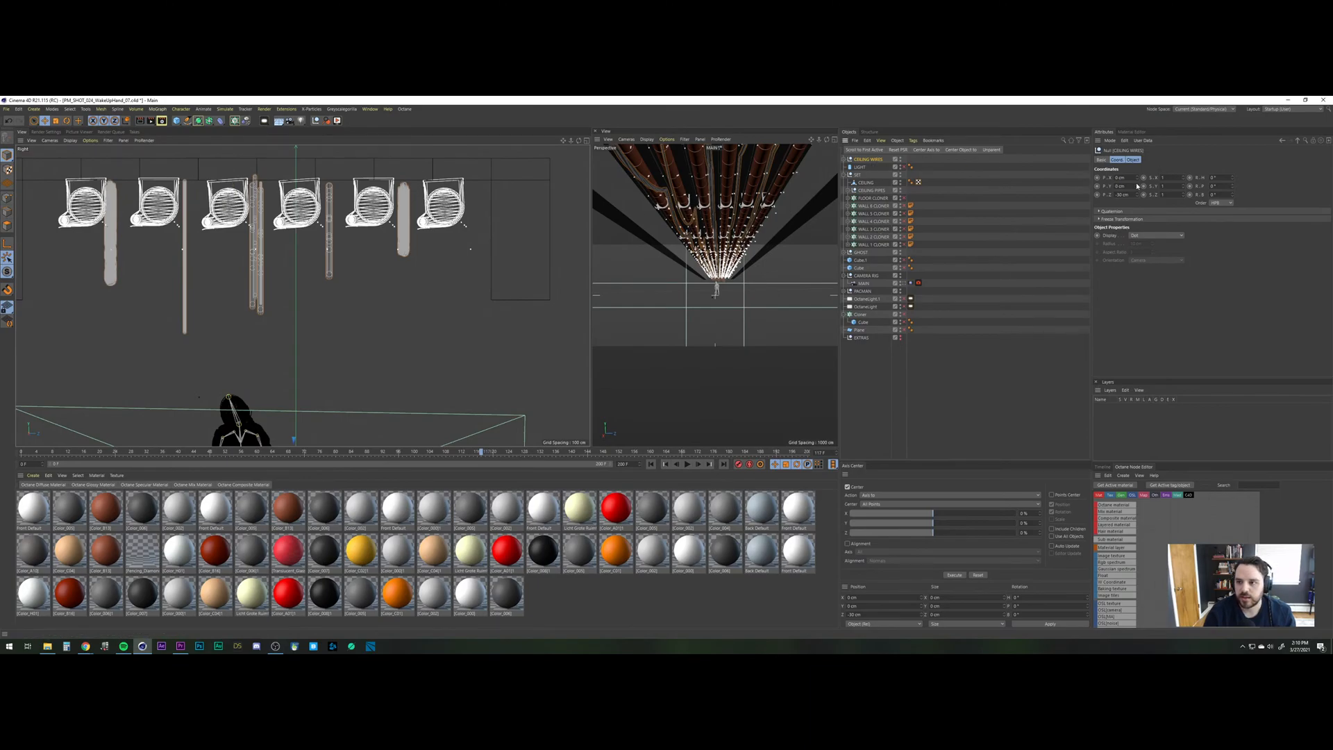
{"action": "type", "text": "2"}
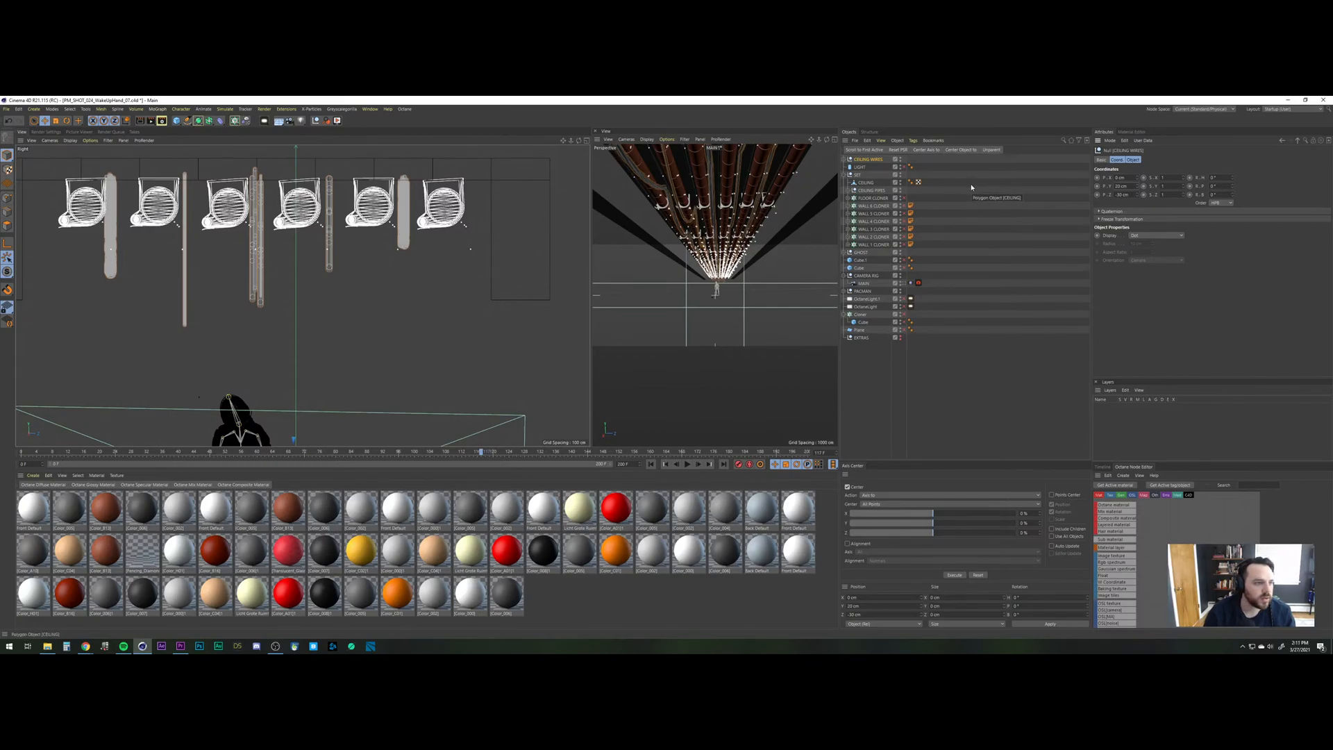
Try Z positions of -20 cm and 0 cm for the CEILING WIRES null.
{"action": "left_click_drag", "start_coordinate": [1131, 195], "coordinate": [923, 150]}
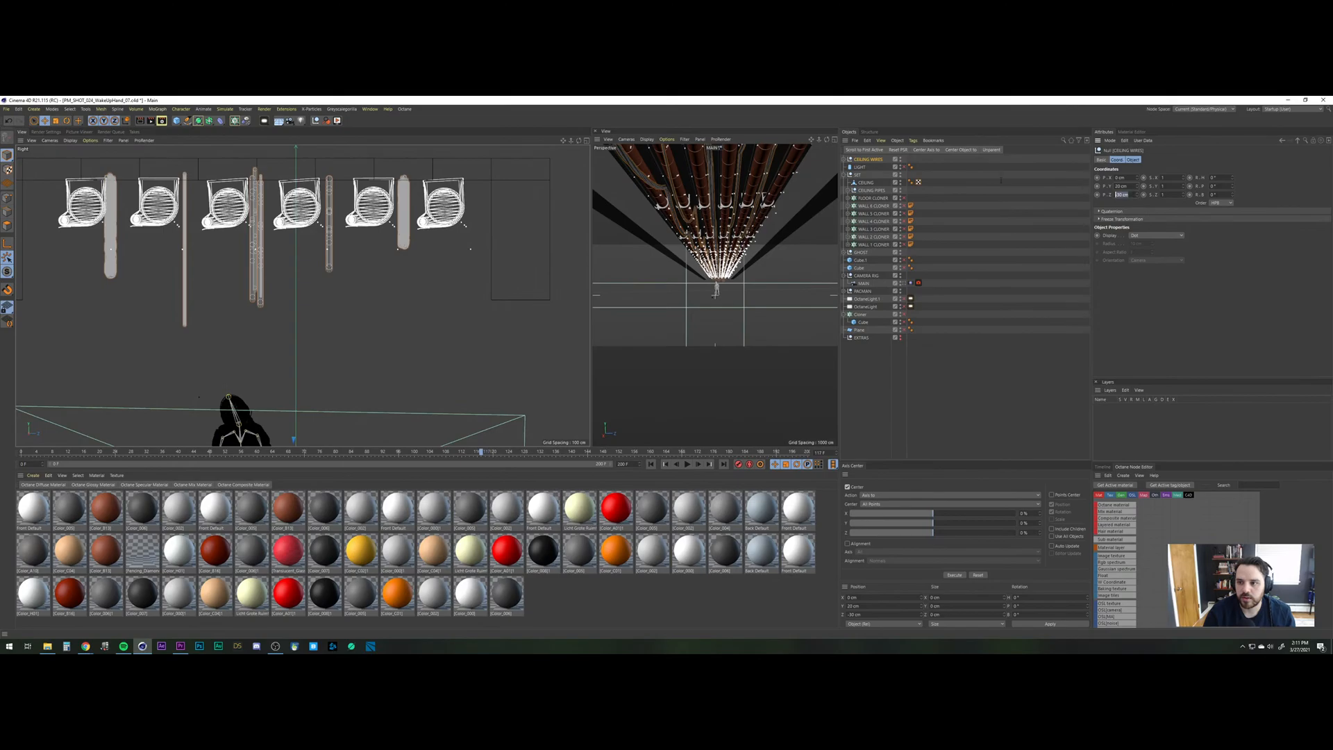
{"action": "type", "text": "-20"}
{"action": "key", "text": "Return"}
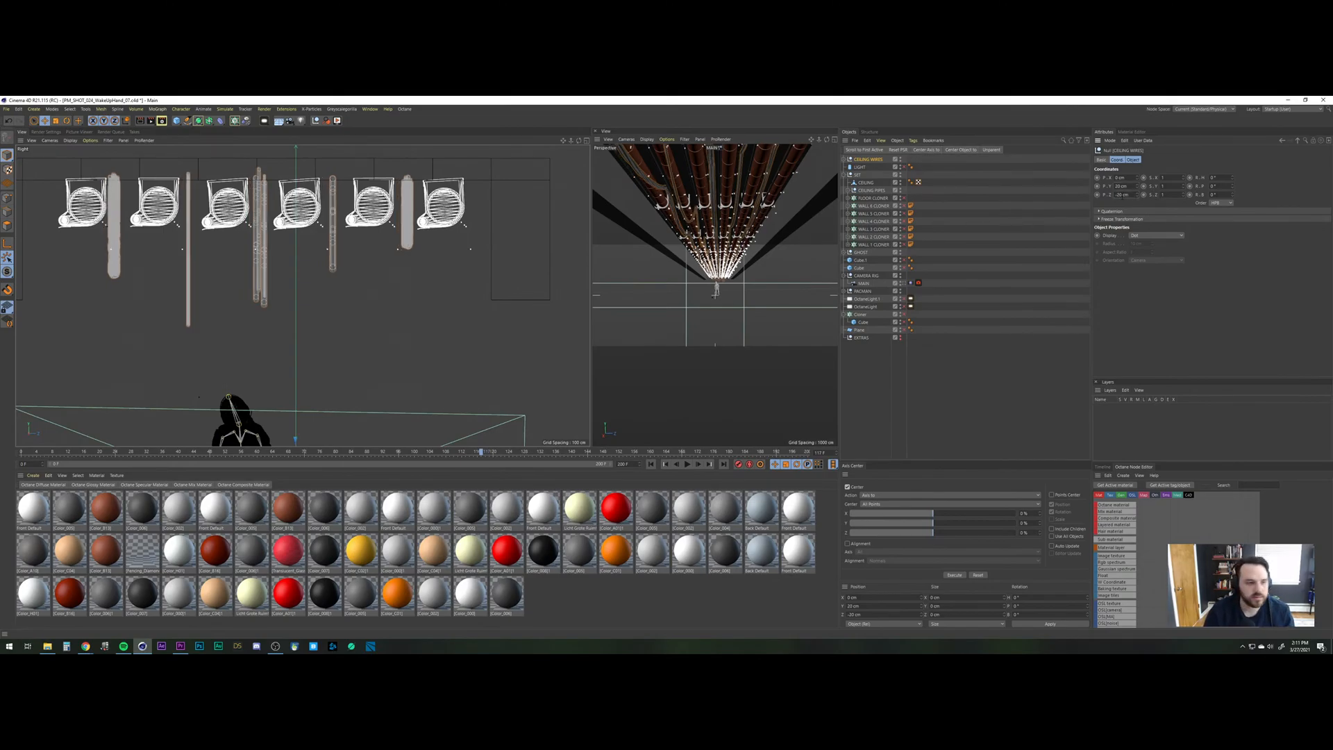
{"action": "double_click", "coordinate": [1122, 196]}
{"action": "type", "text": "0"}
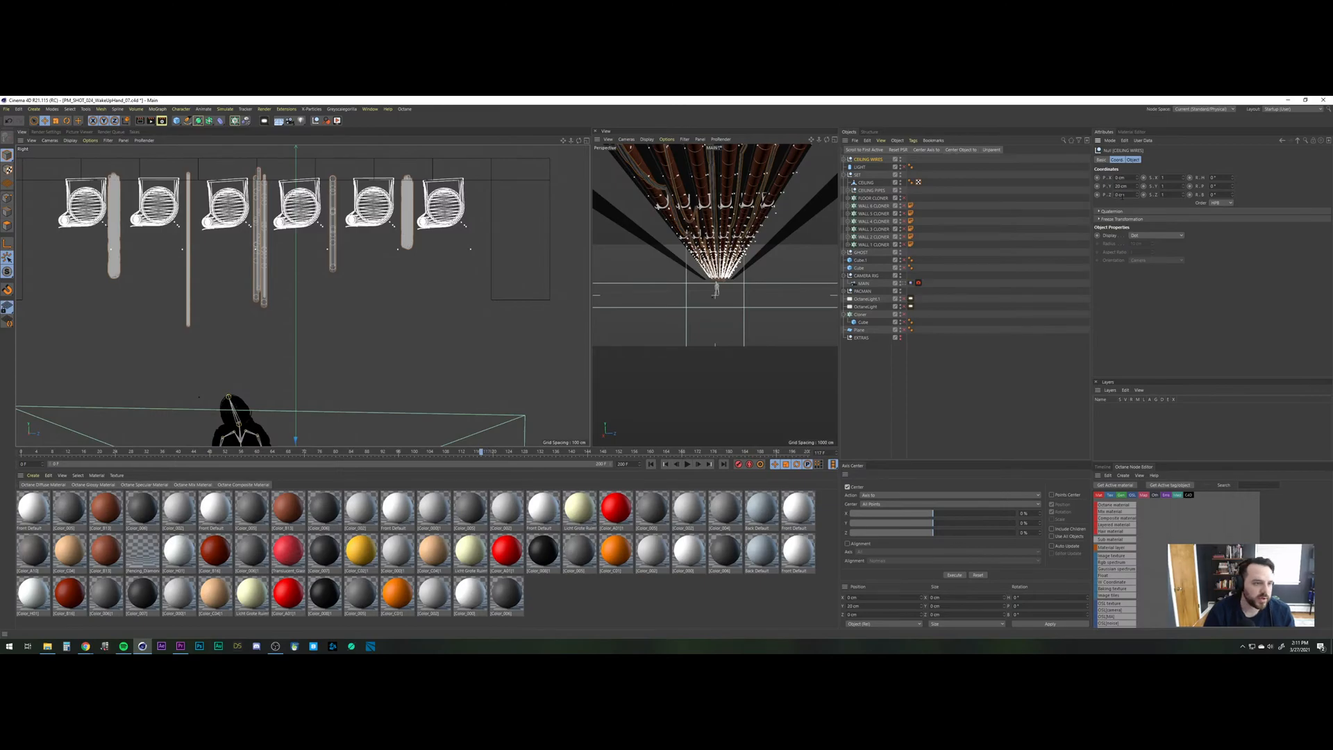
{"action": "key", "text": "Return"}
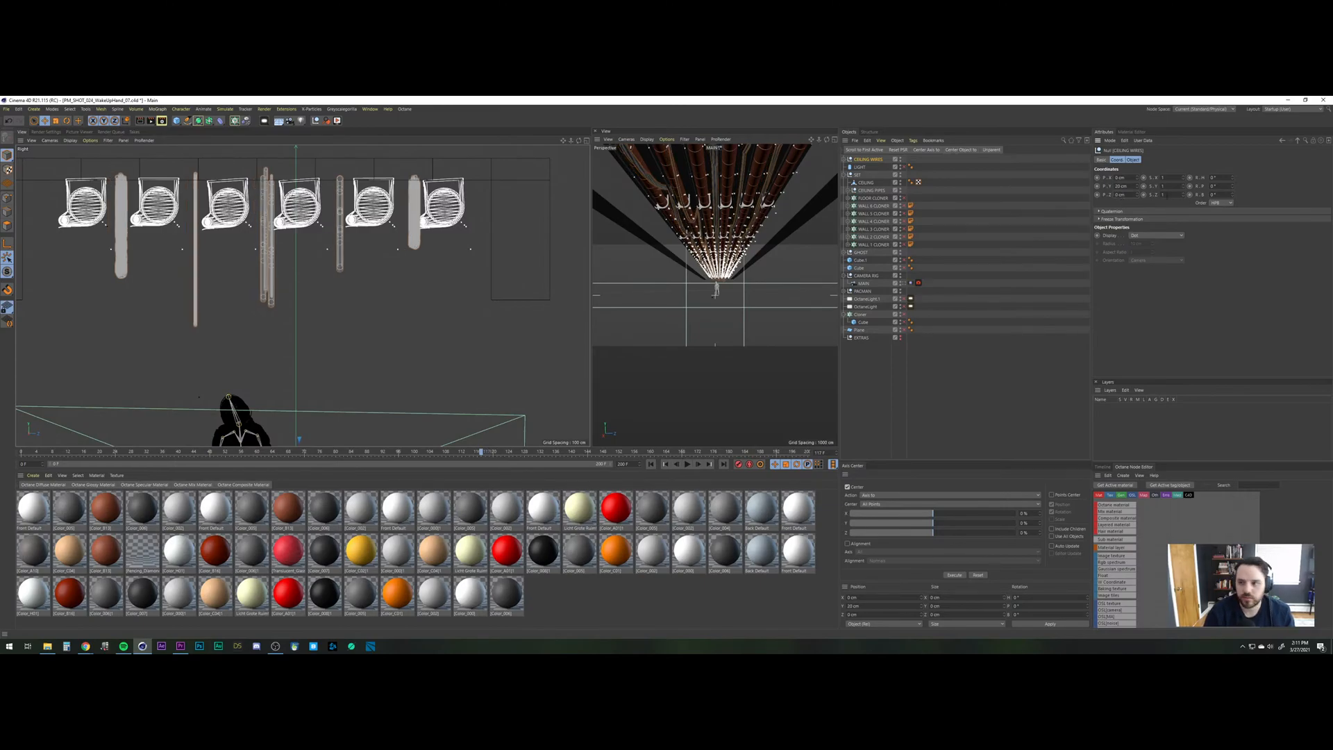
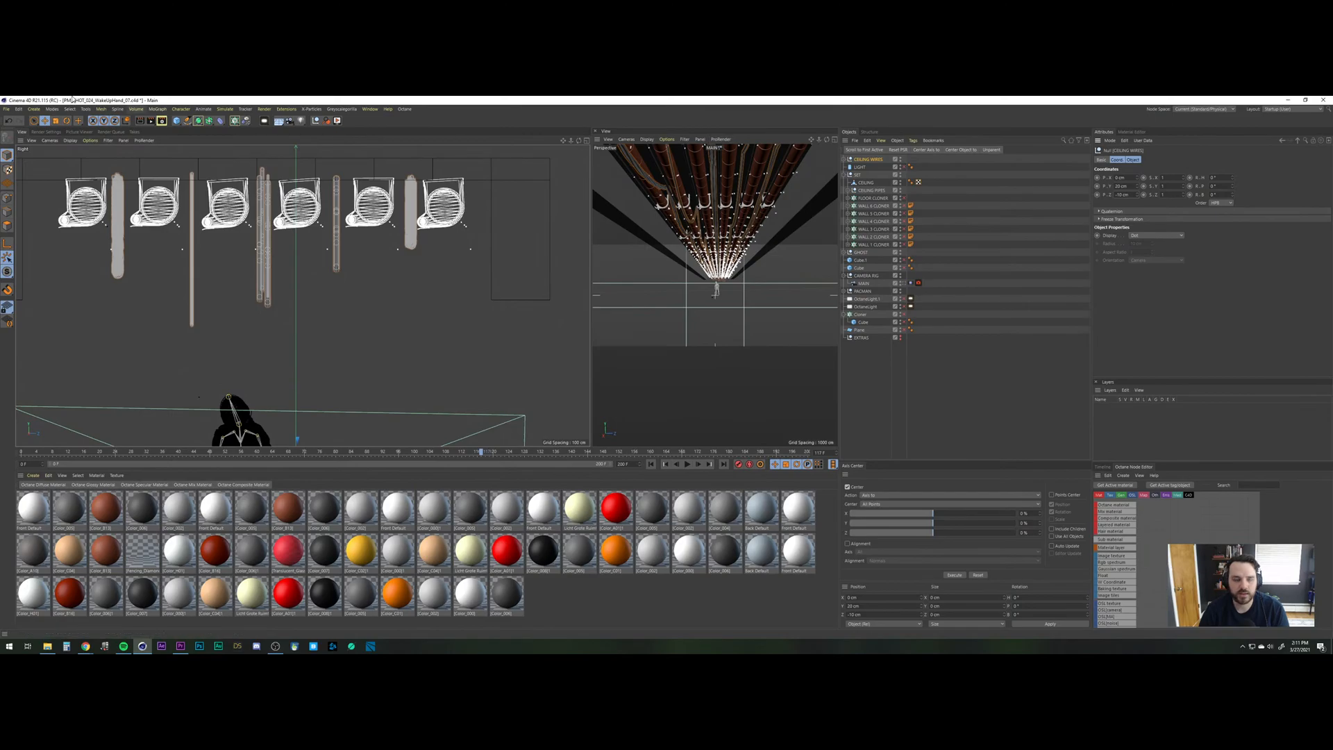
Save the WakeUpHand shot project.
{"action": "left_click", "coordinate": [6, 109]}
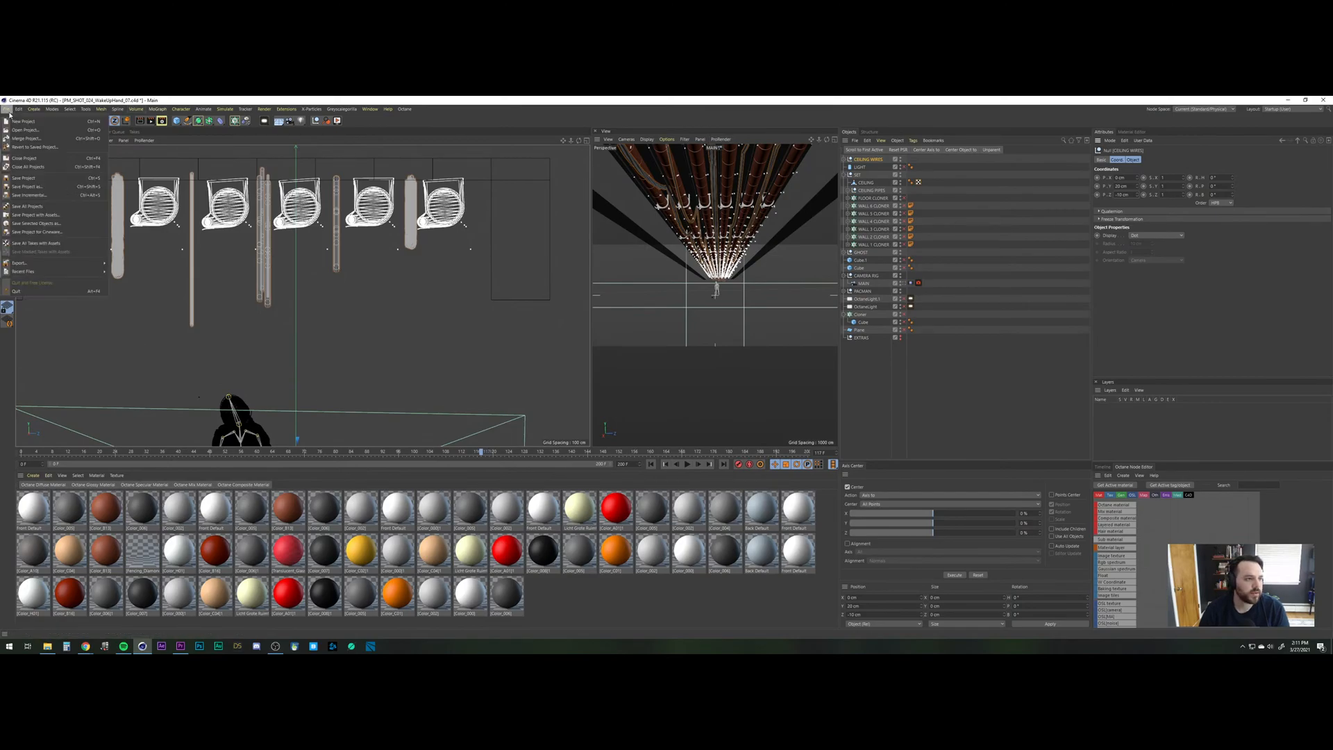
{"action": "left_click", "coordinate": [23, 177]}
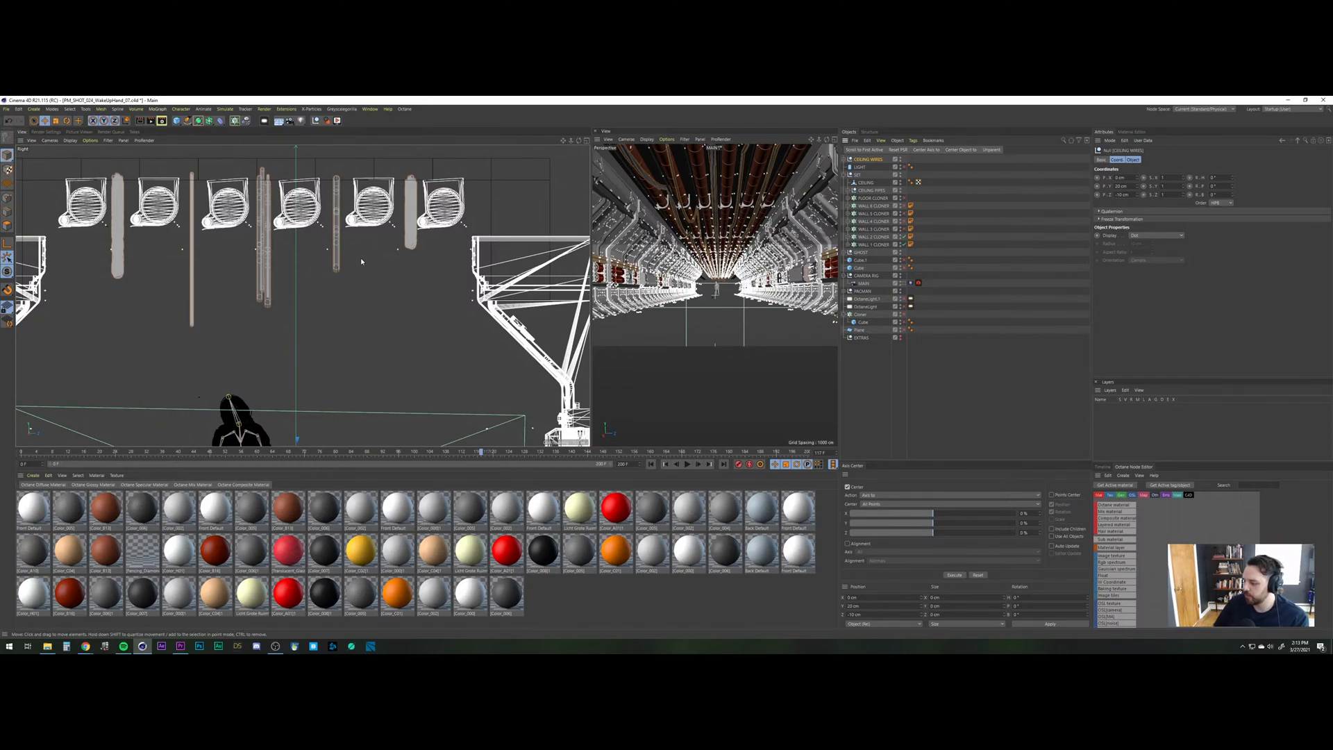
Switch to Premiere Pro and review the early astronaut shots in the MAIN_02 sequence.
{"action": "left_click", "coordinate": [180, 646]}
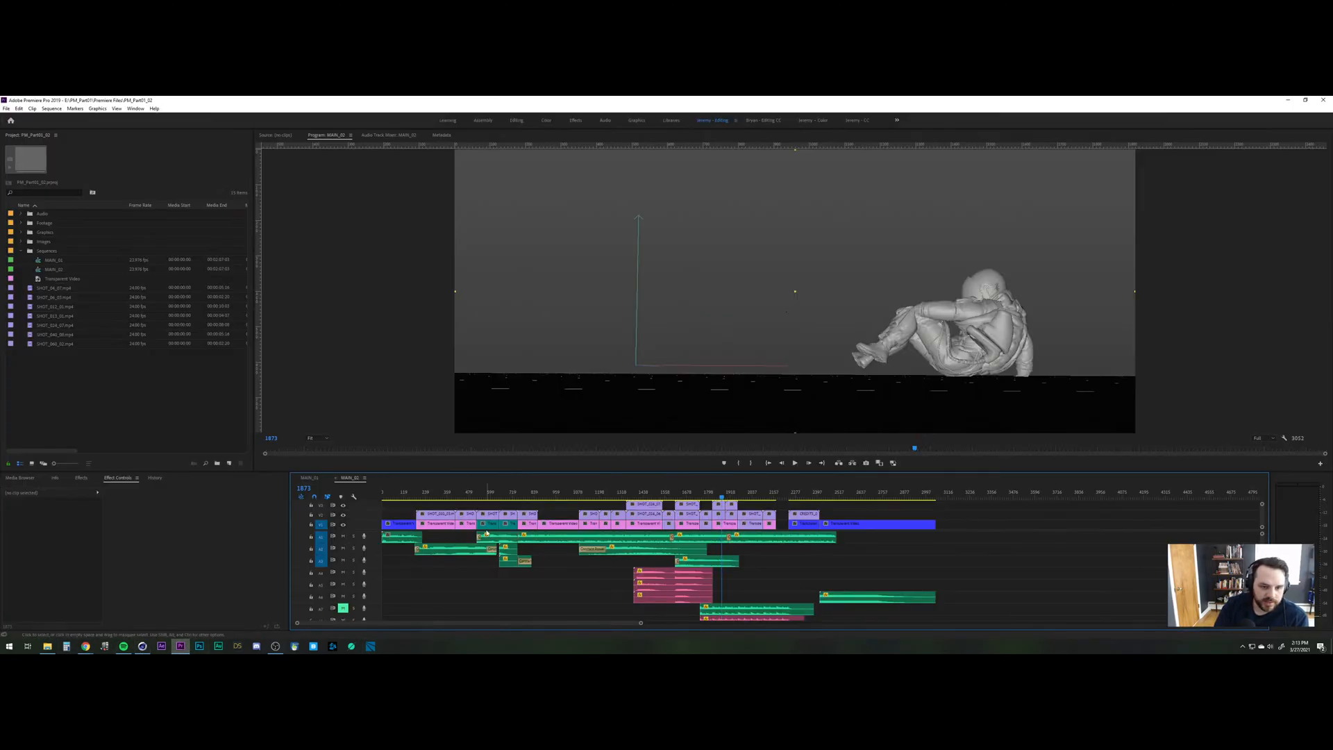
{"action": "left_click", "coordinate": [430, 495]}
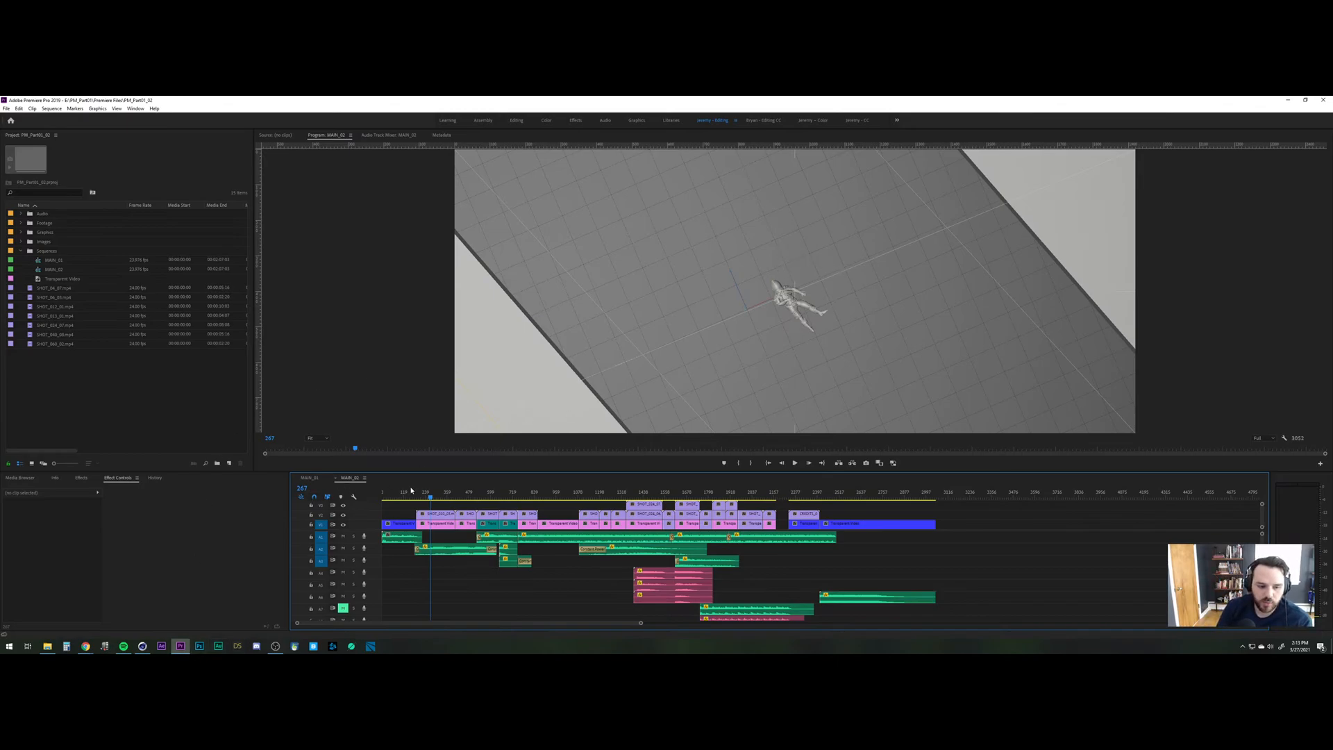
{"action": "key", "text": "space"}
{"action": "left_click", "coordinate": [468, 498]}
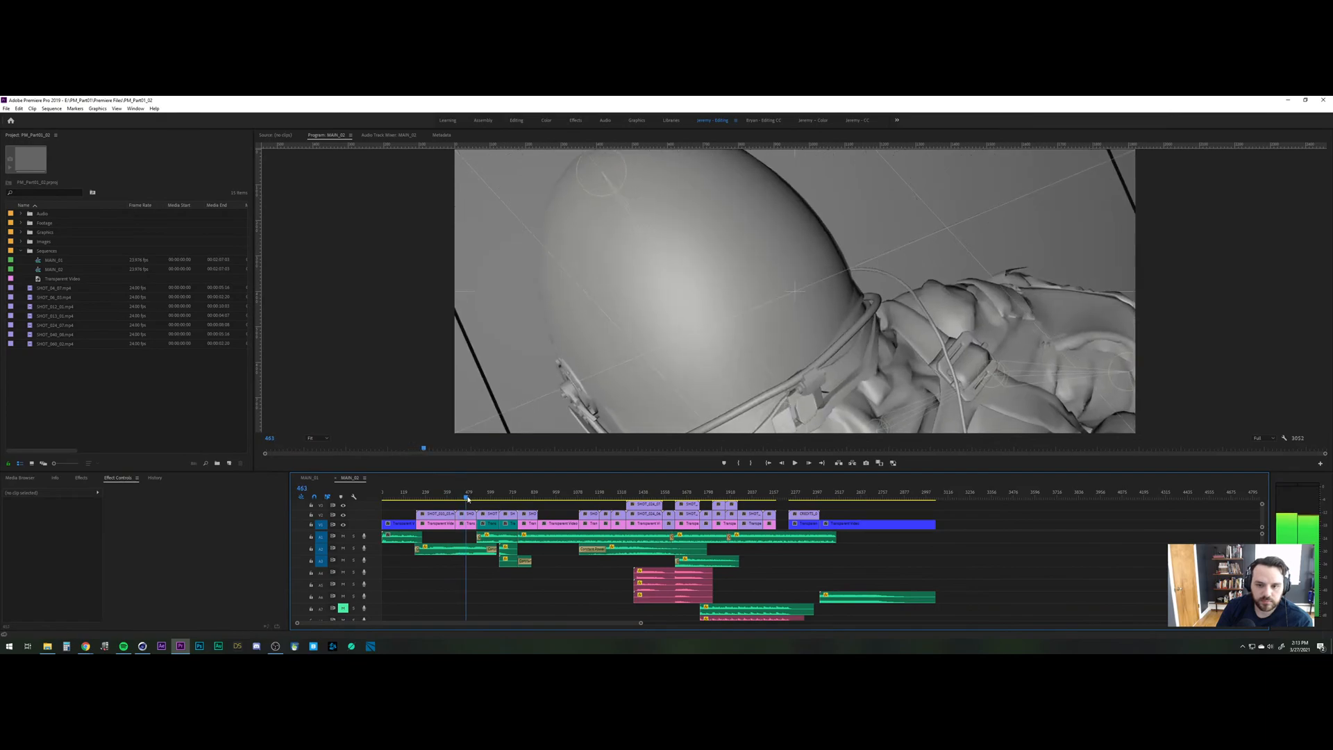
{"action": "left_click_drag", "start_coordinate": [467, 497], "coordinate": [433, 508]}
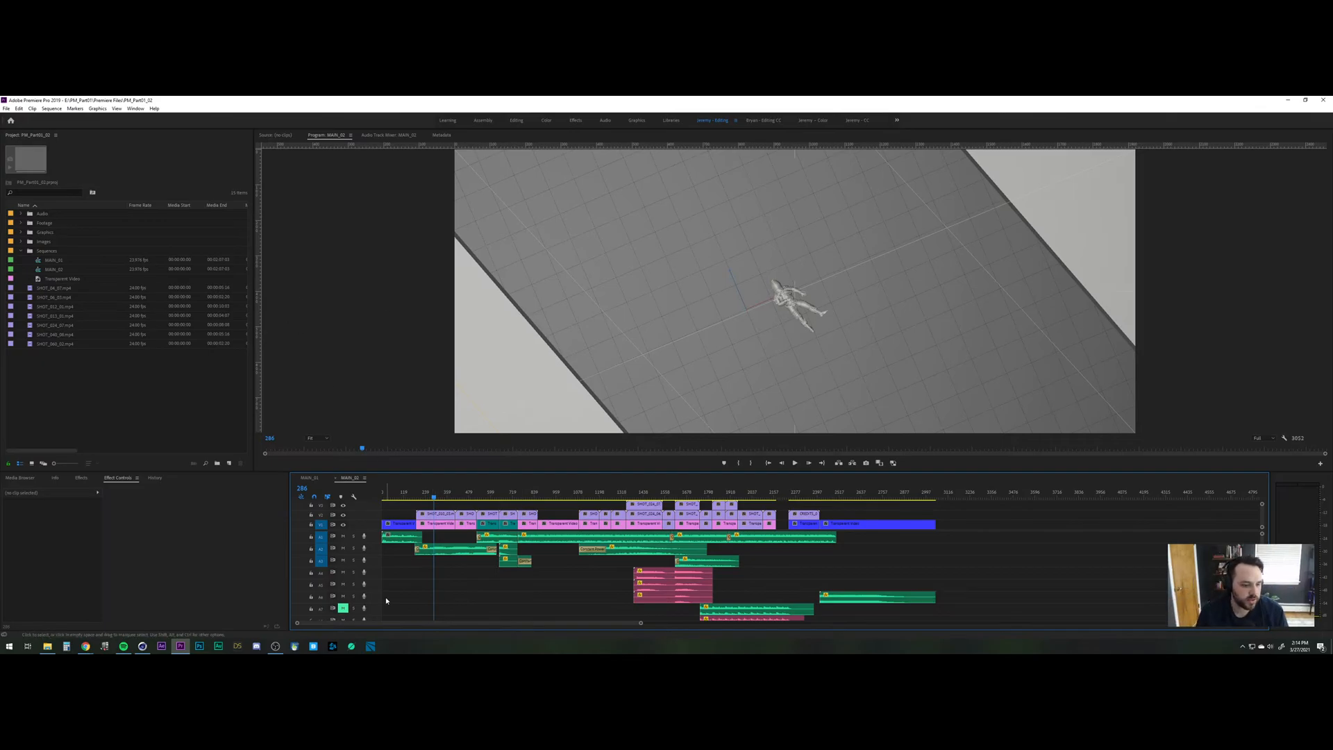
Switch back to Cinema 4D, clear the object selection and save the PM_SHOT_024_WakeUpHand_07 project.
{"action": "left_click", "coordinate": [142, 646]}
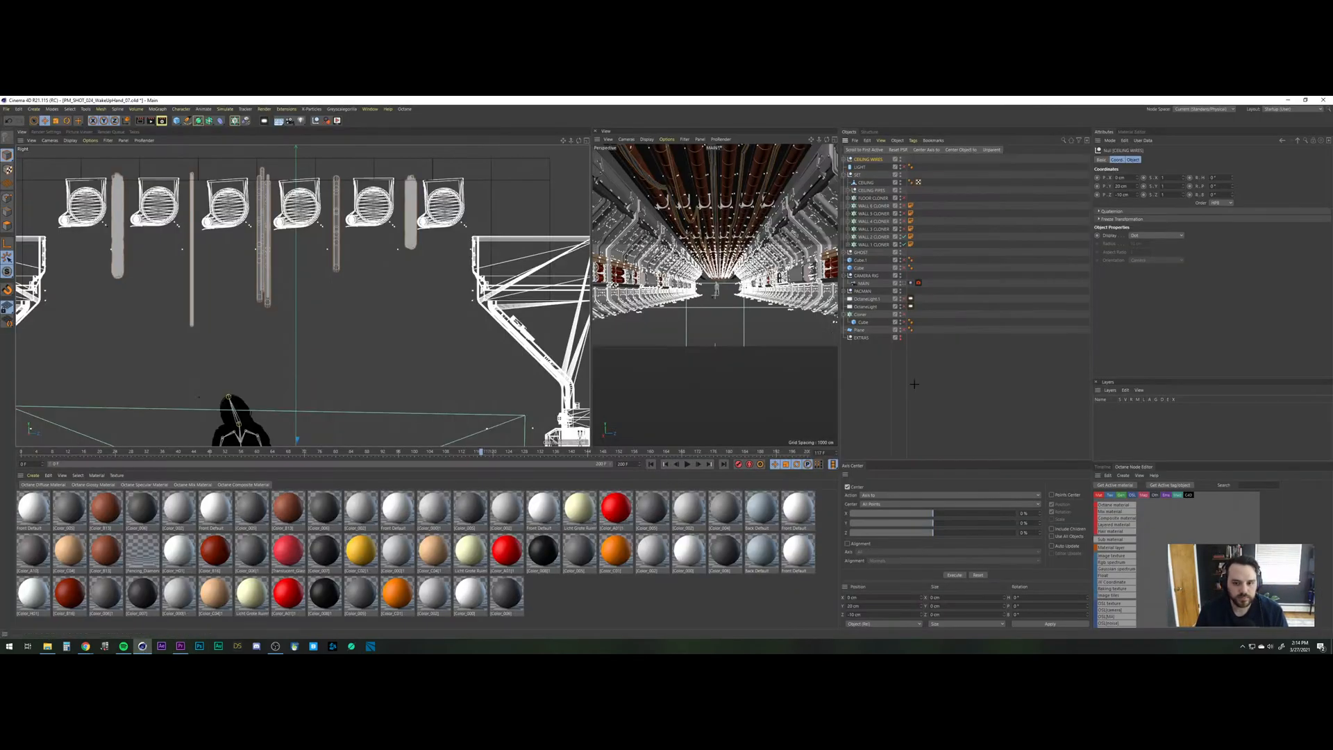
{"action": "left_click", "coordinate": [890, 381]}
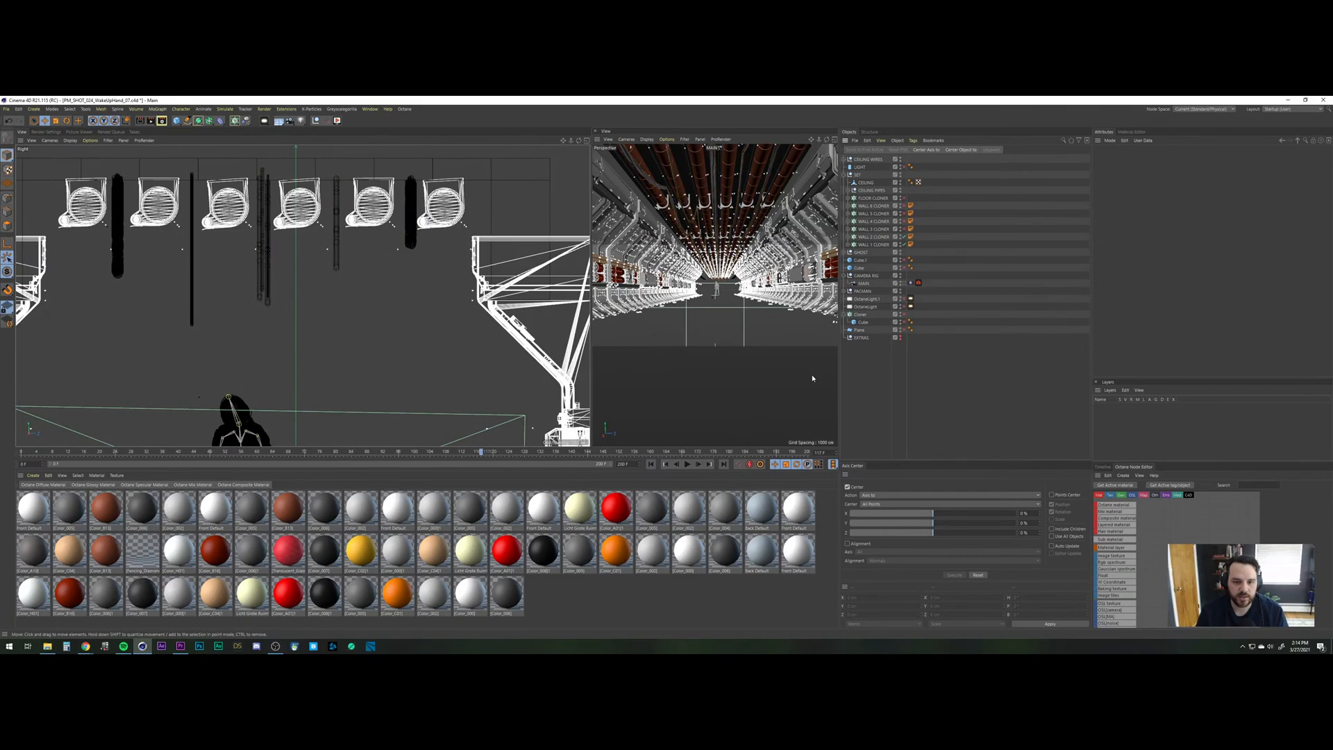
{"action": "left_click", "coordinate": [6, 109]}
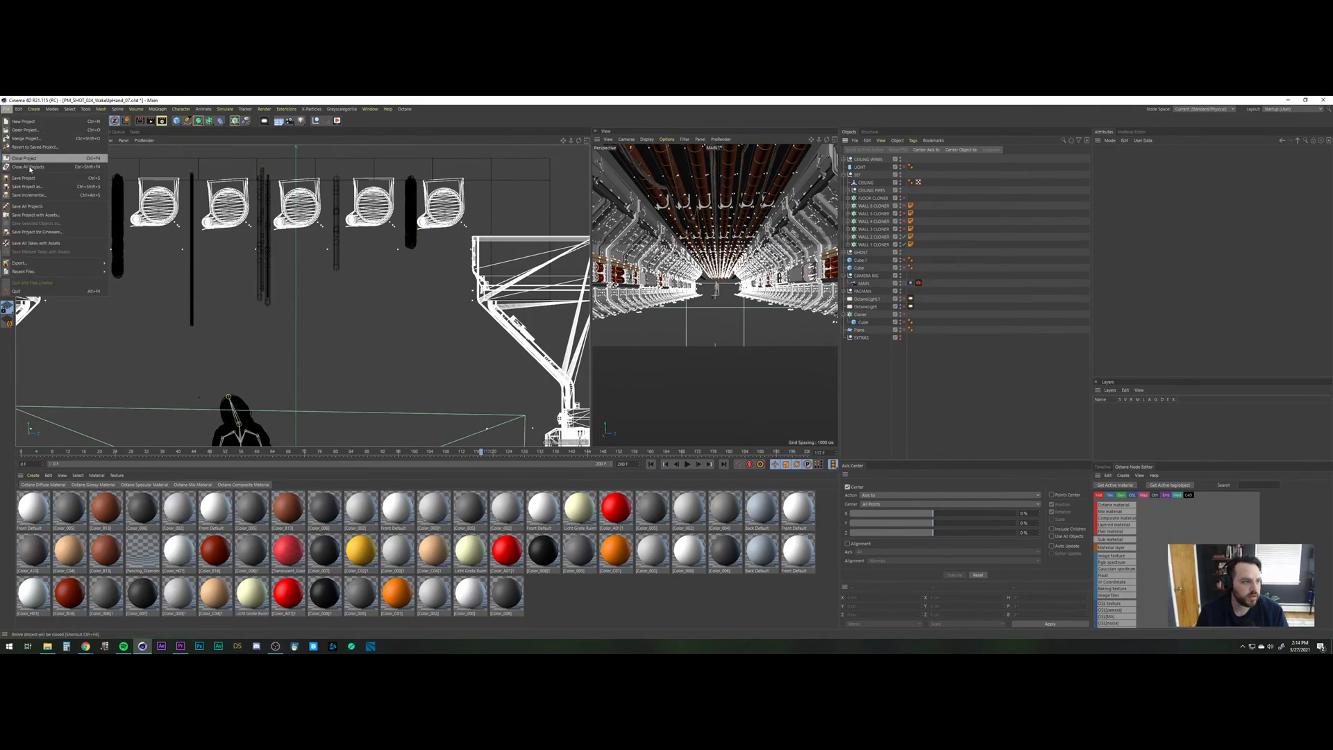
{"action": "left_click", "coordinate": [33, 170]}
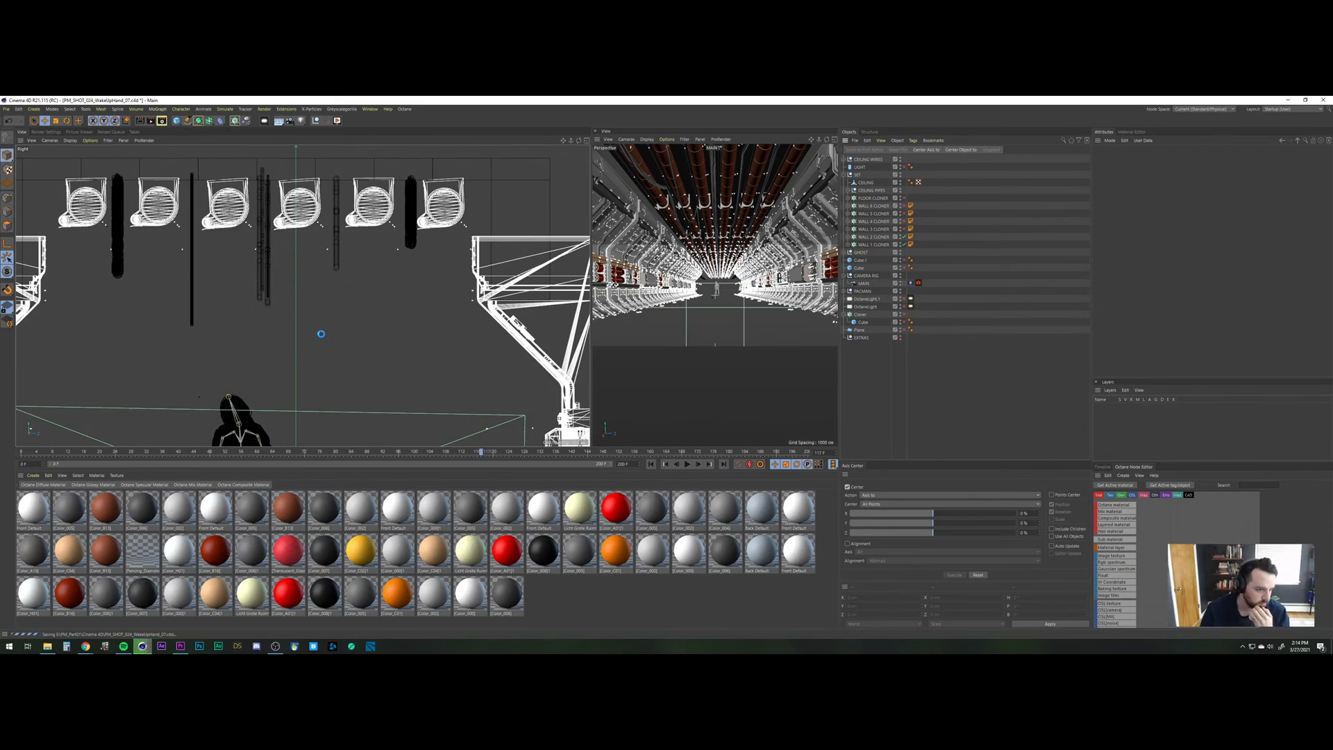
Switch to the PM_SHOT_024_PipesOnly_01 project and examine how the wires hang along the ceiling pipes.
{"action": "key", "text": "v"}
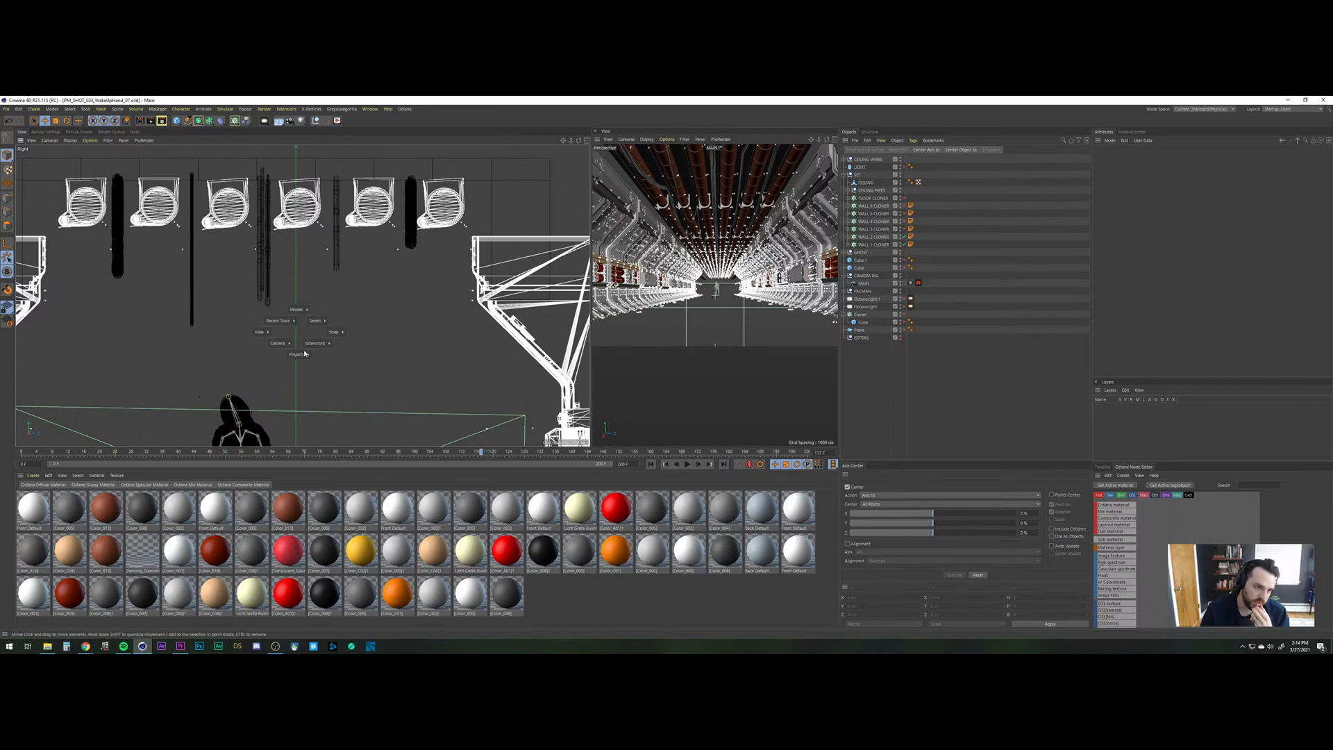
{"action": "mouse_move", "coordinate": [304, 354]}
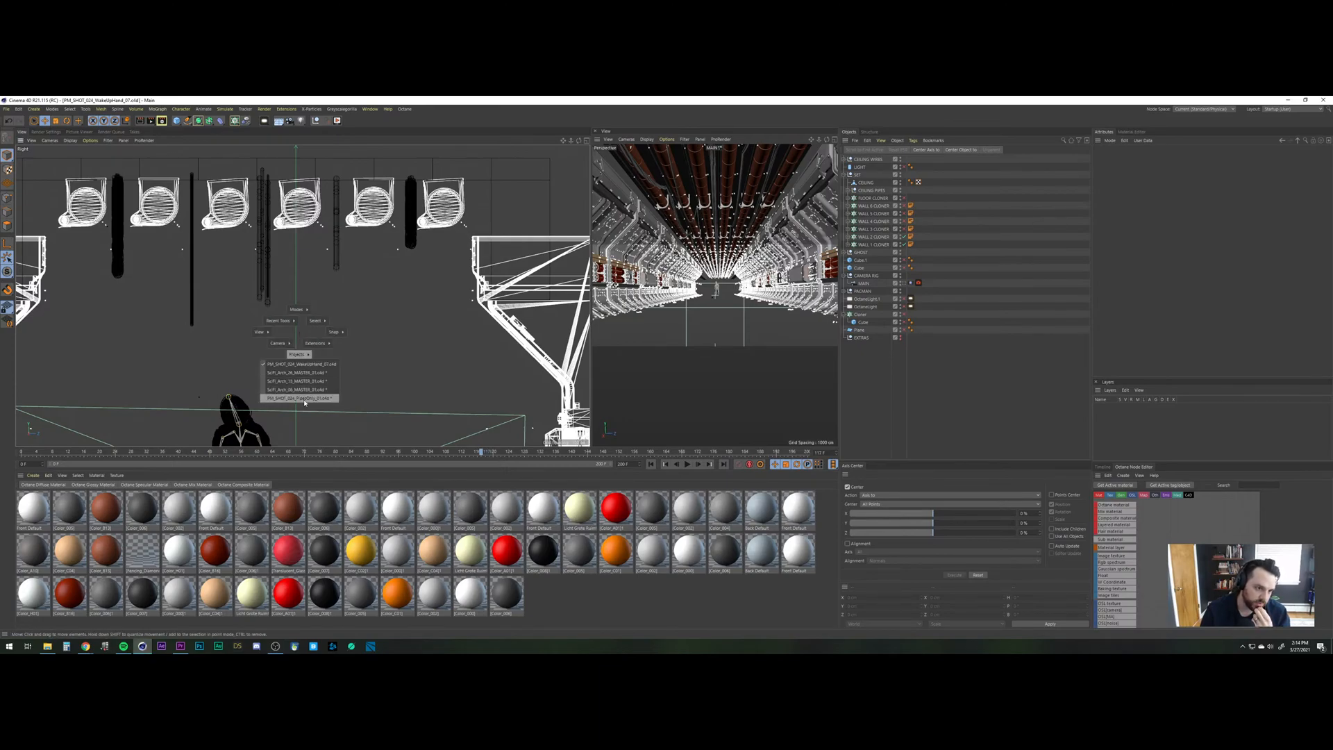
{"action": "left_click", "coordinate": [303, 399]}
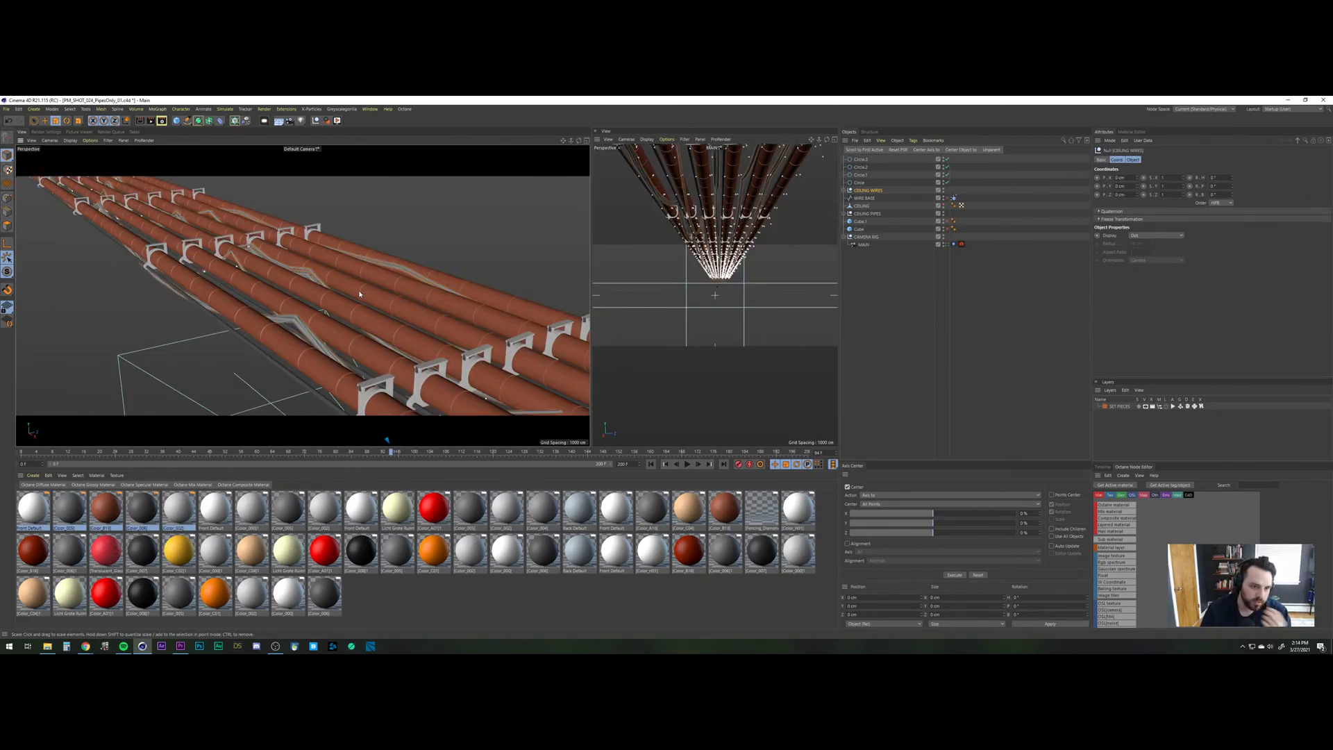
{"action": "scroll", "coordinate": [353, 311], "scroll_direction": "down", "scroll_amount": 5}
{"action": "left_click_drag", "start_coordinate": [369, 357], "coordinate": [347, 264], "text": "alt"}
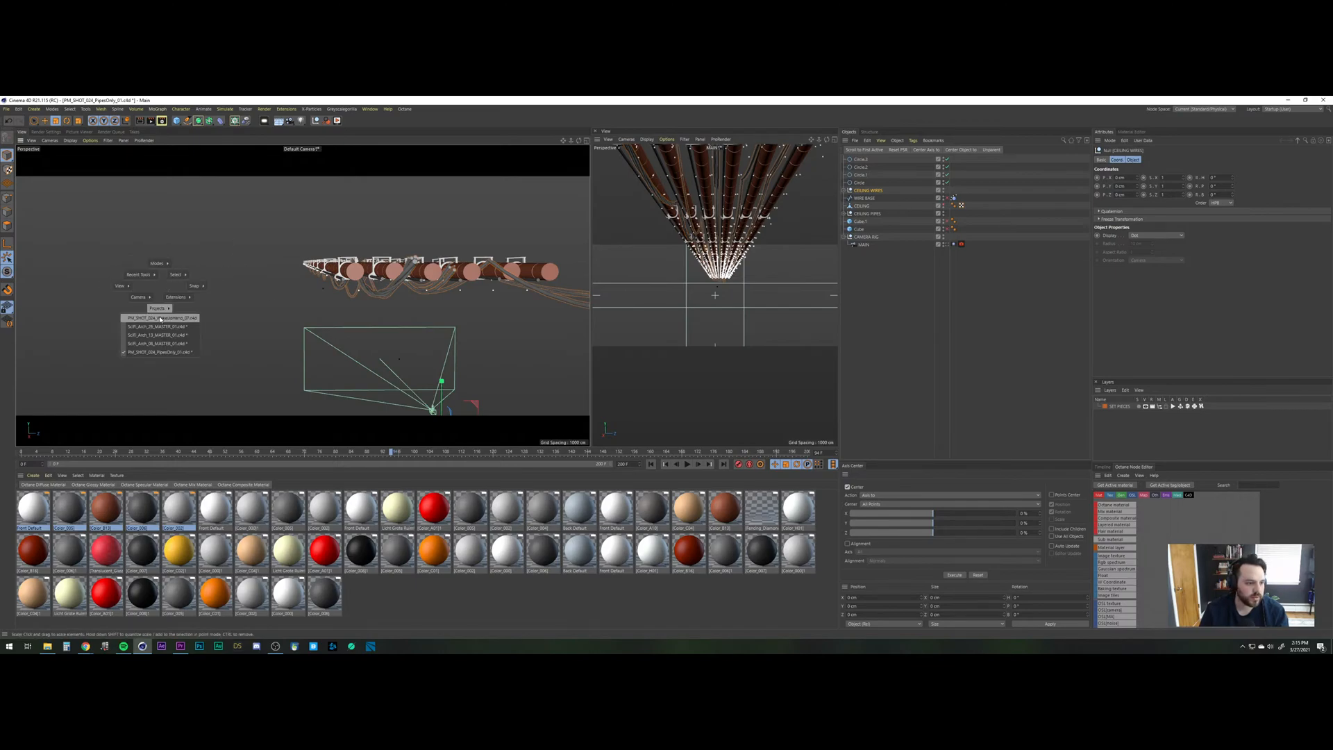
In the WakeUpHand project, copy the FLOOR CLONER, WALL 2 CLONER and WALL 1 CLONER objects together.
{"action": "left_click", "coordinate": [159, 318]}
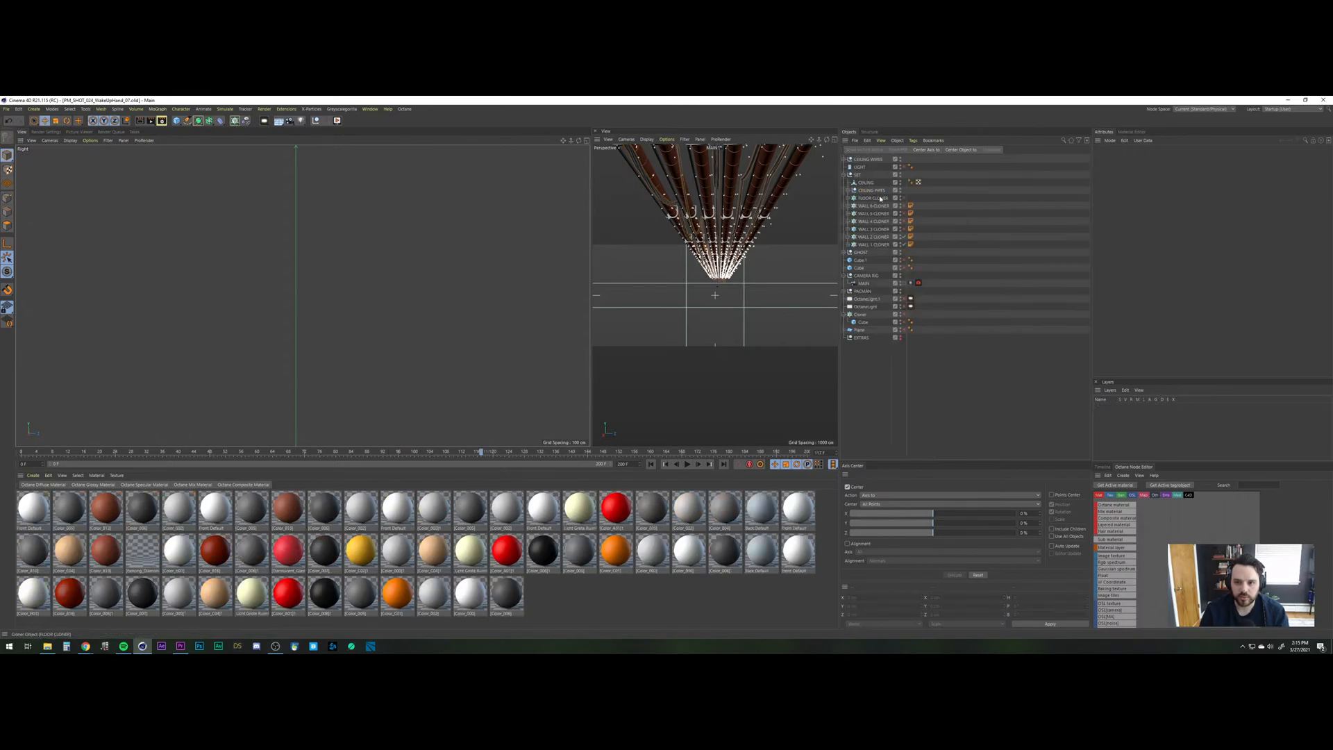
{"action": "left_click", "coordinate": [874, 198]}
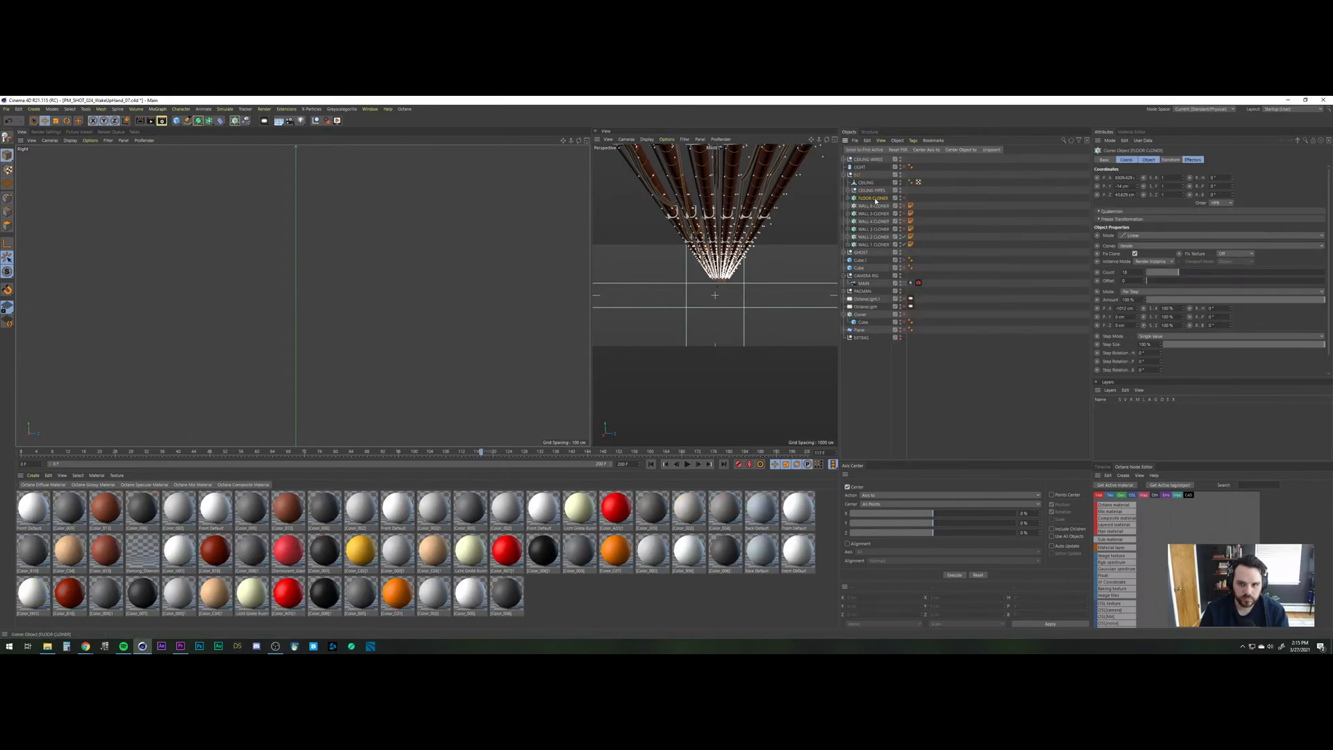
{"action": "left_click", "coordinate": [875, 240]}
{"action": "left_click", "coordinate": [873, 244], "text": "ctrl"}
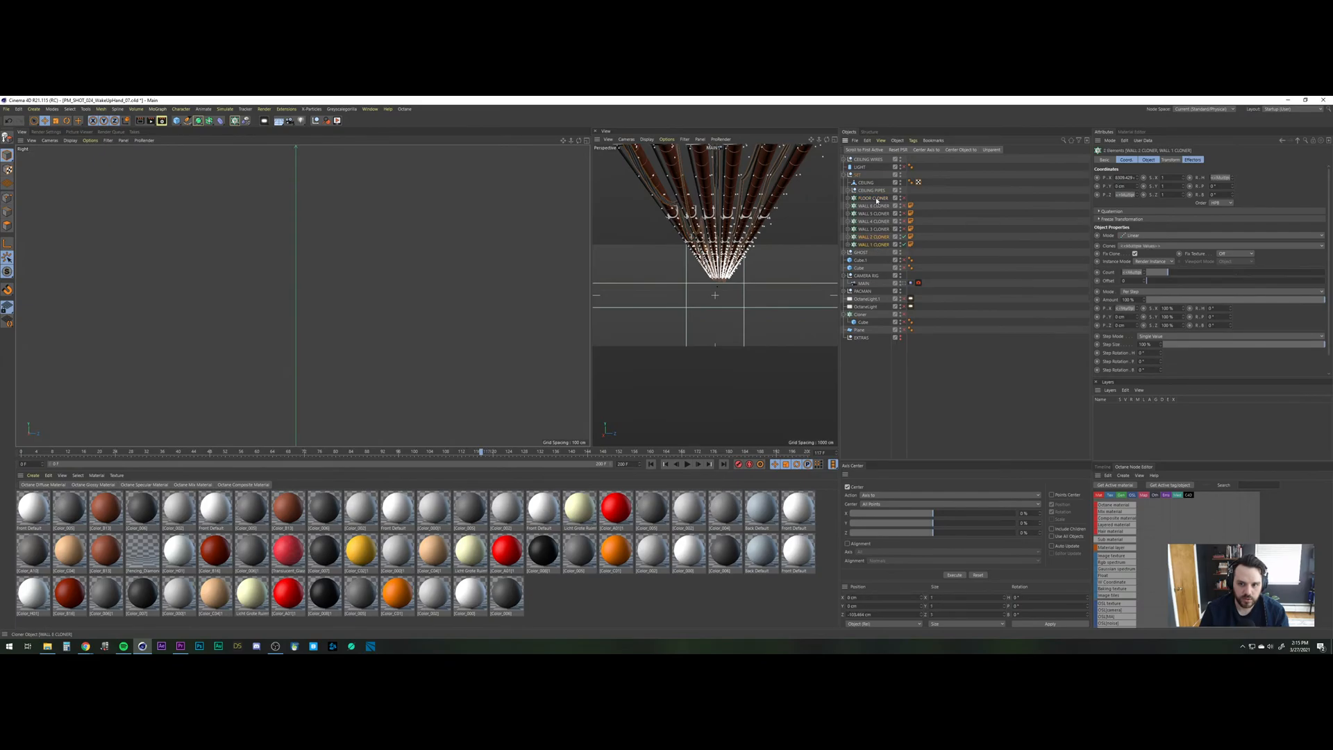
{"action": "left_click", "coordinate": [876, 199], "text": "ctrl"}
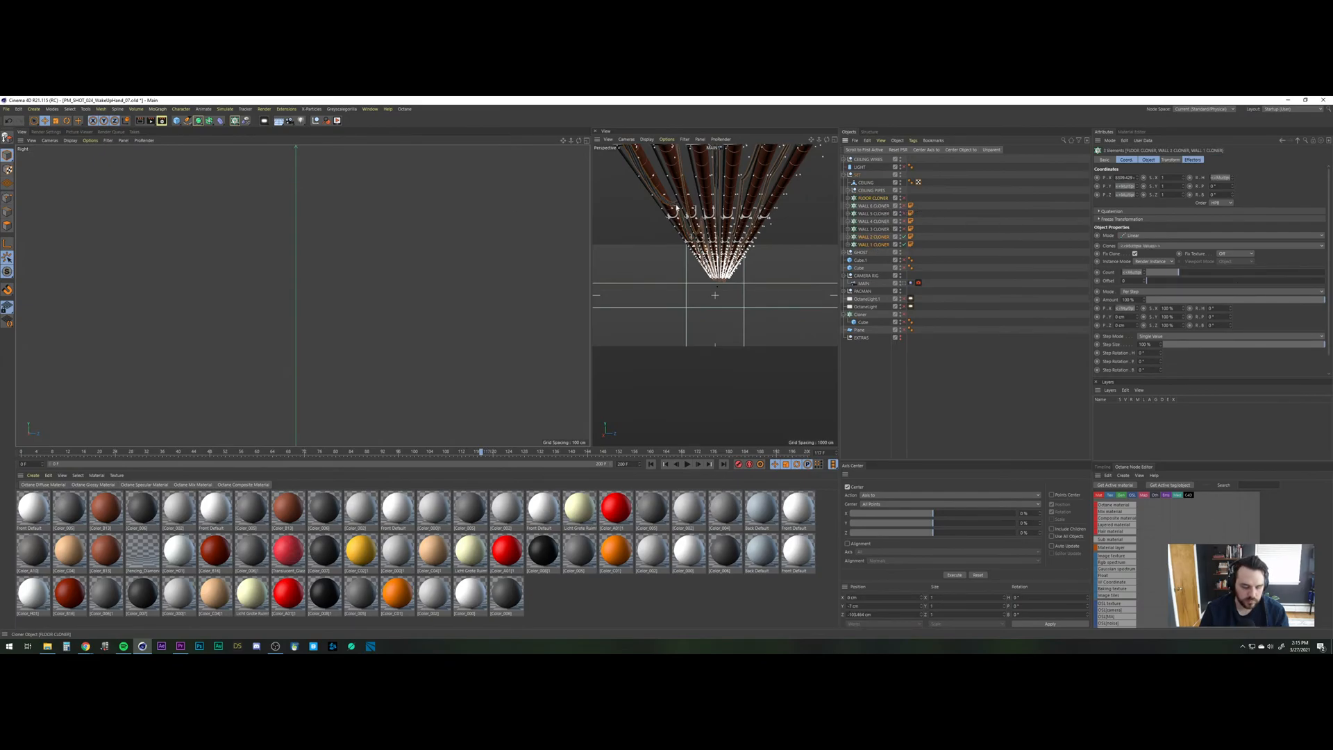
Return to the PipesOnly project and save it, accepting absolute paths for the external texture.
{"action": "key", "text": "v"}
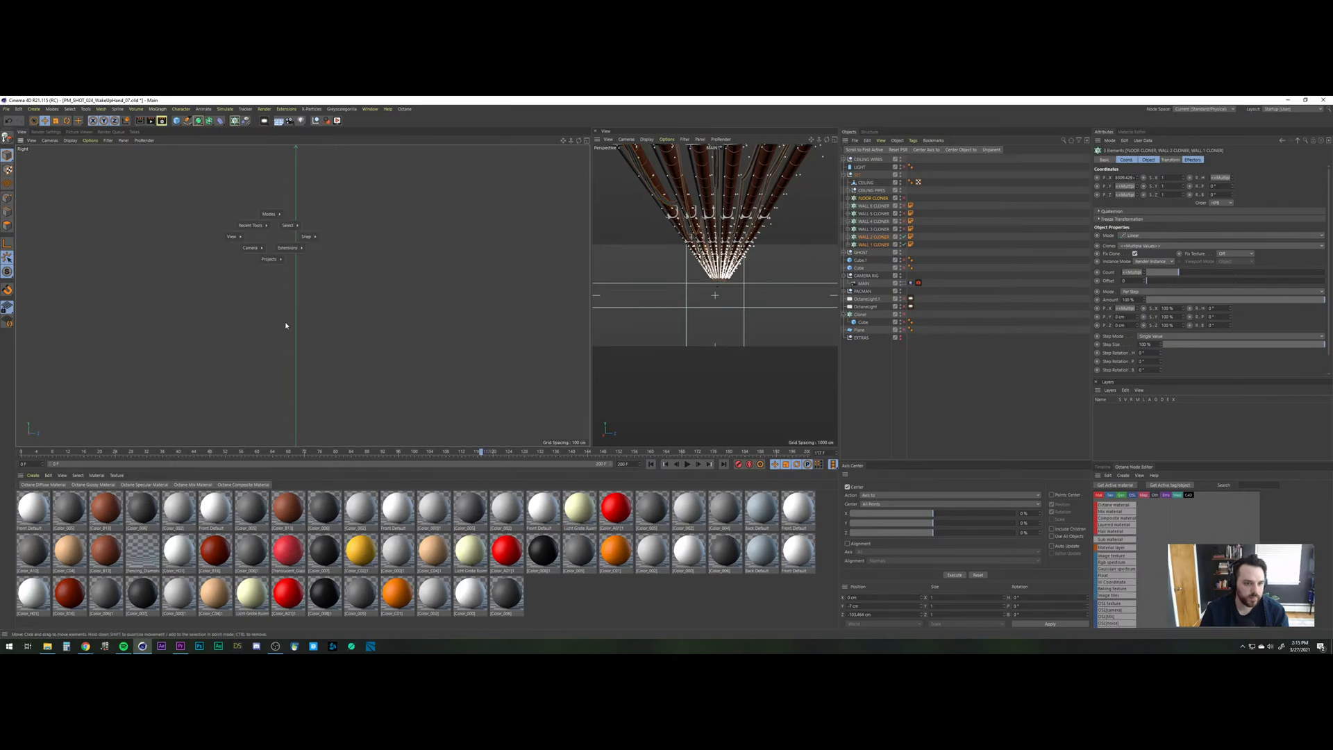
{"action": "mouse_move", "coordinate": [271, 259]}
{"action": "left_click", "coordinate": [271, 303]}
{"action": "left_click", "coordinate": [868, 350]}
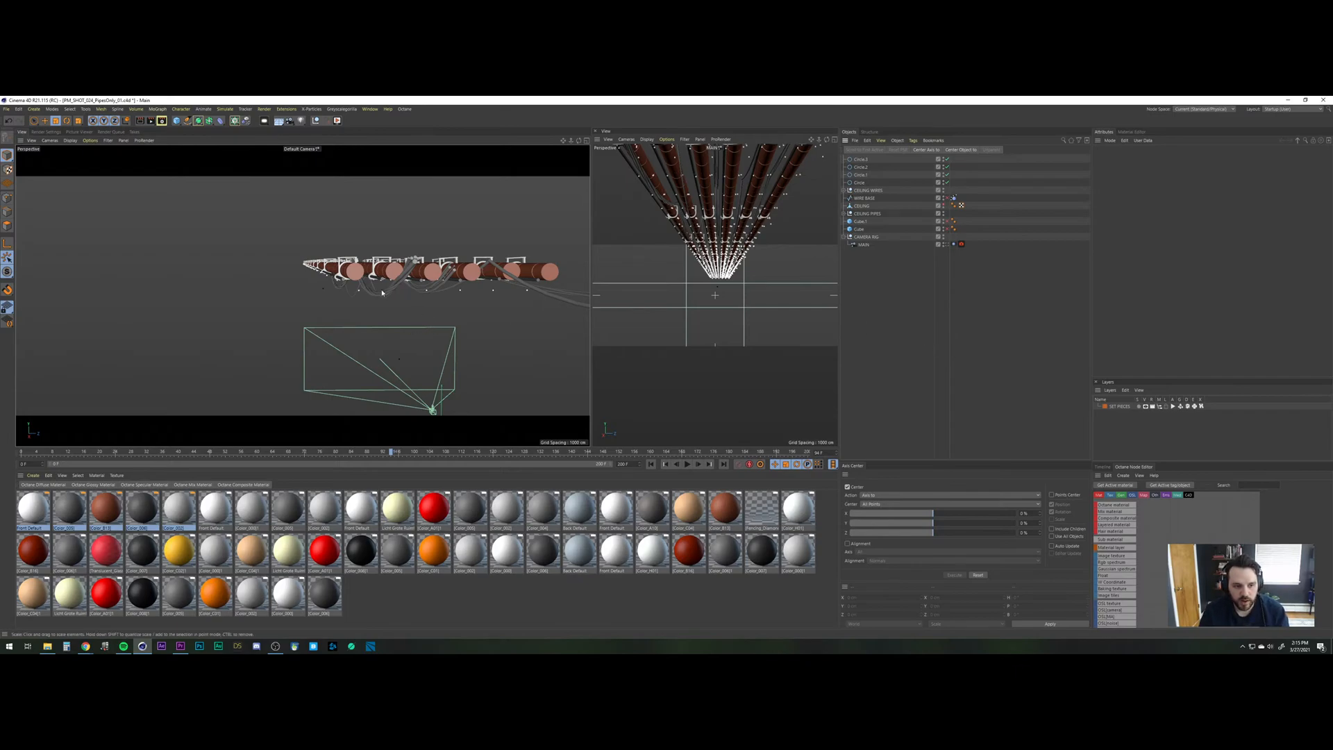
{"action": "scroll", "coordinate": [377, 292], "scroll_direction": "up", "scroll_amount": 4}
{"action": "left_click_drag", "start_coordinate": [373, 283], "coordinate": [404, 281], "text": "alt"}
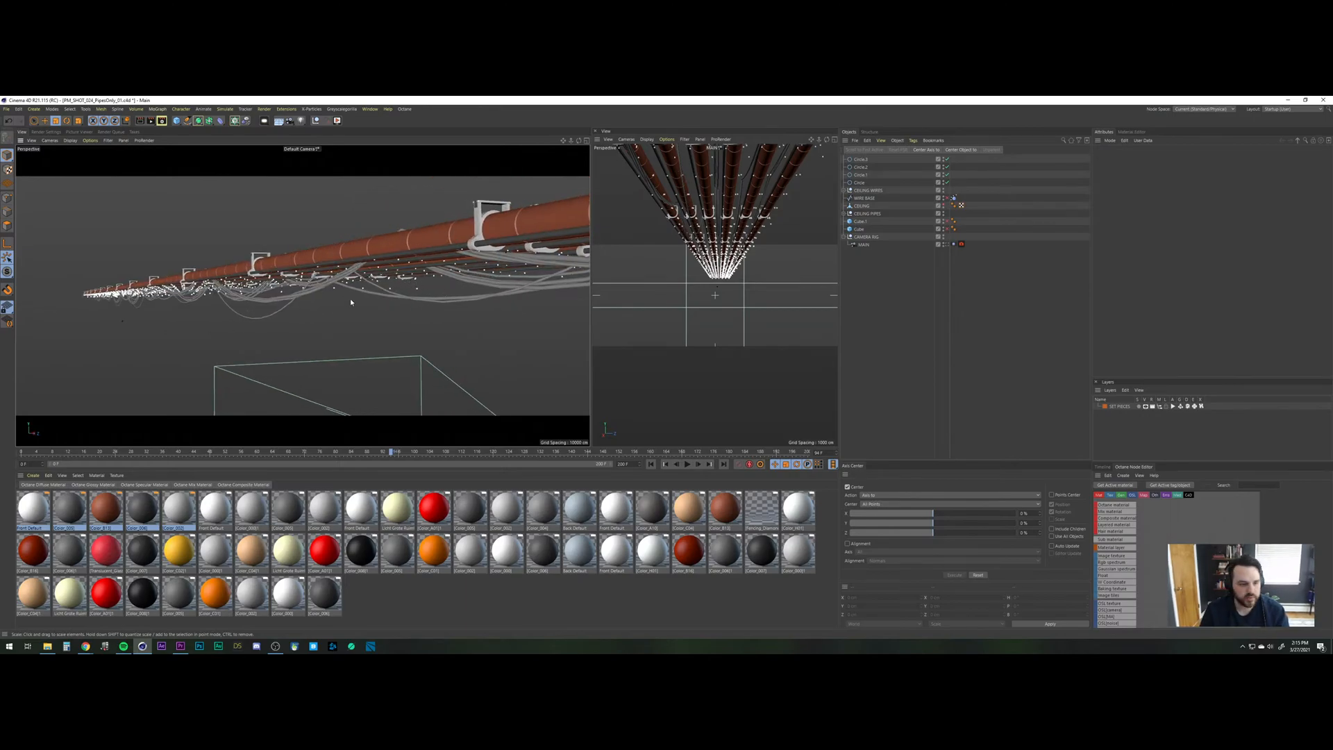
{"action": "left_click_drag", "start_coordinate": [350, 298], "coordinate": [357, 306], "text": "alt"}
{"action": "key", "text": "ctrl+s"}
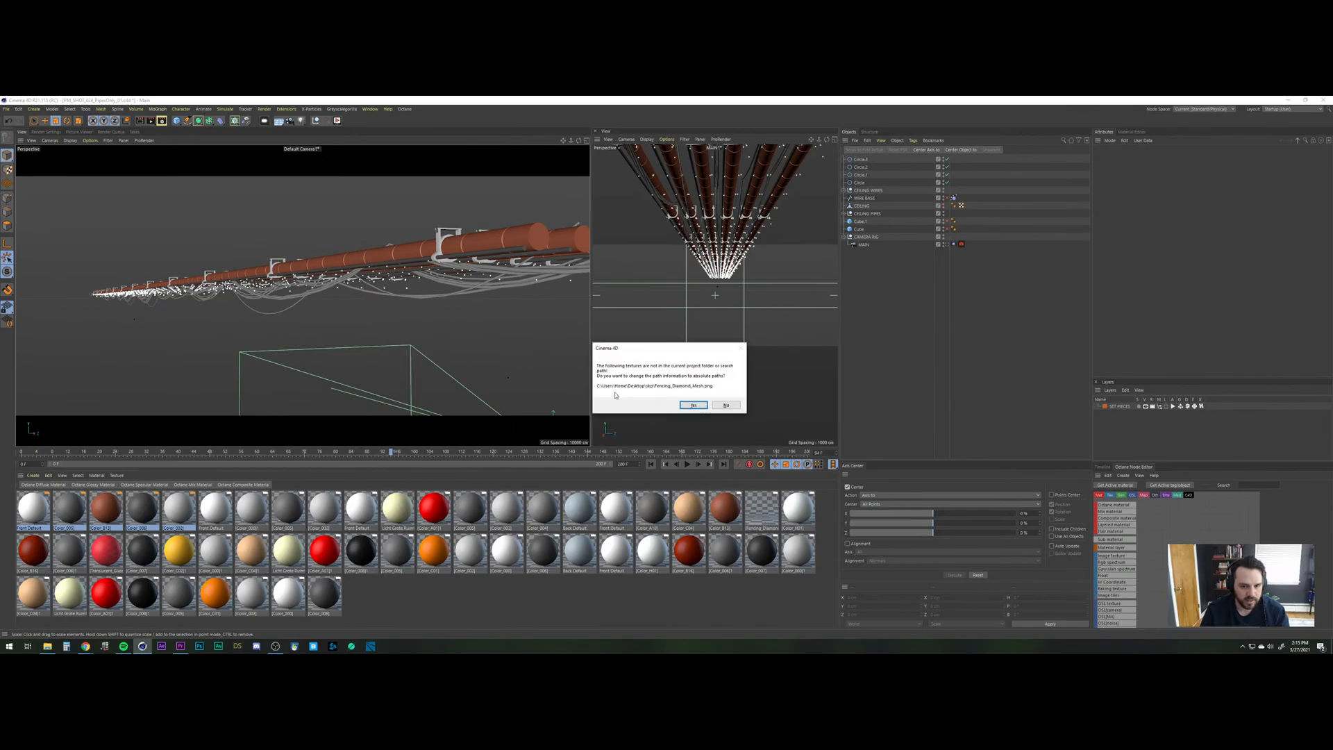
{"action": "left_click", "coordinate": [689, 406]}
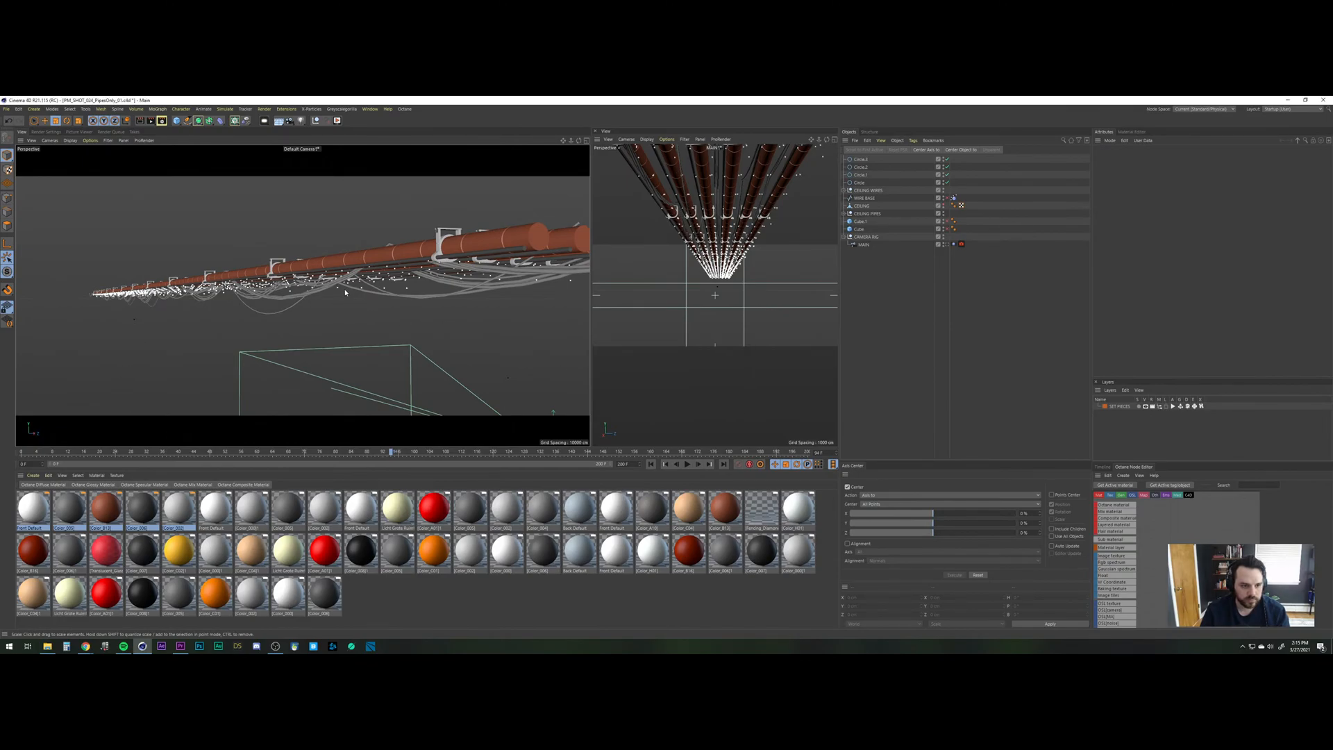
Paste the copied floor and two wall cloners into the pipes scene.
{"action": "key", "text": "ctrl+v"}
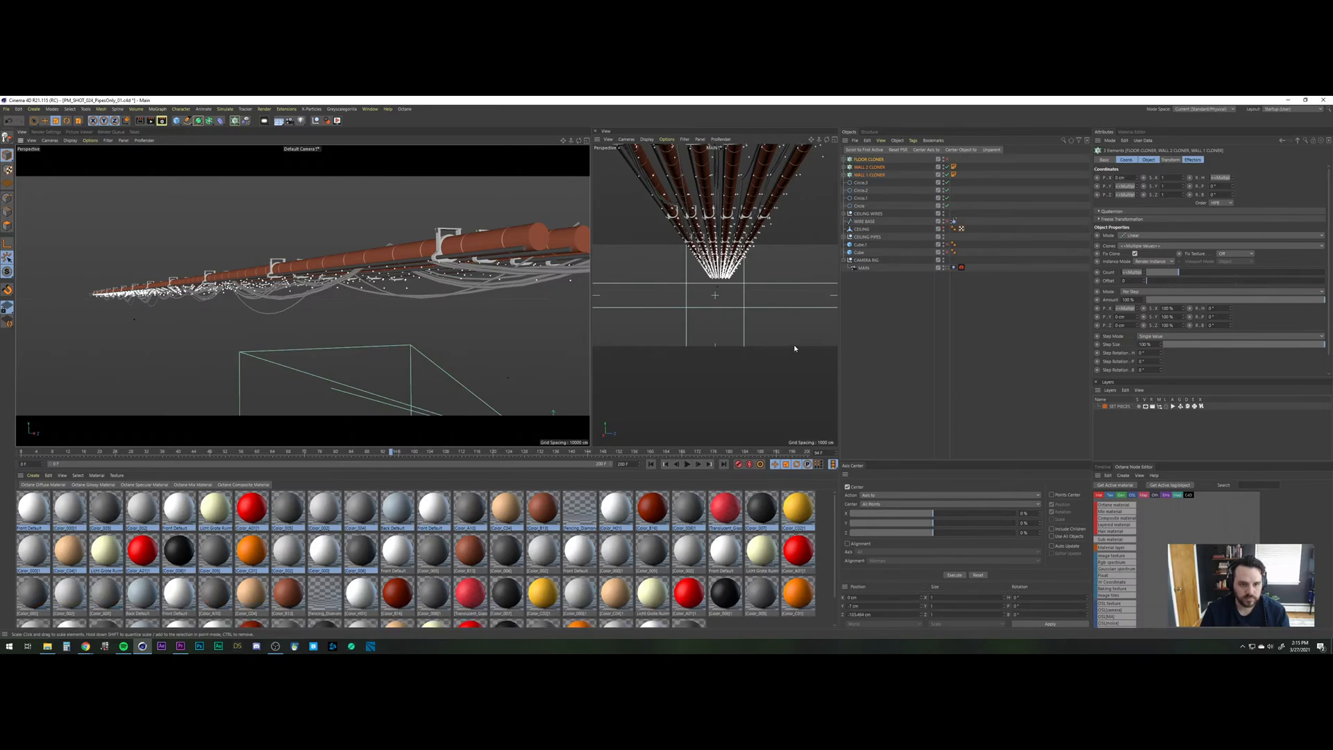
{"action": "left_click", "coordinate": [930, 330]}
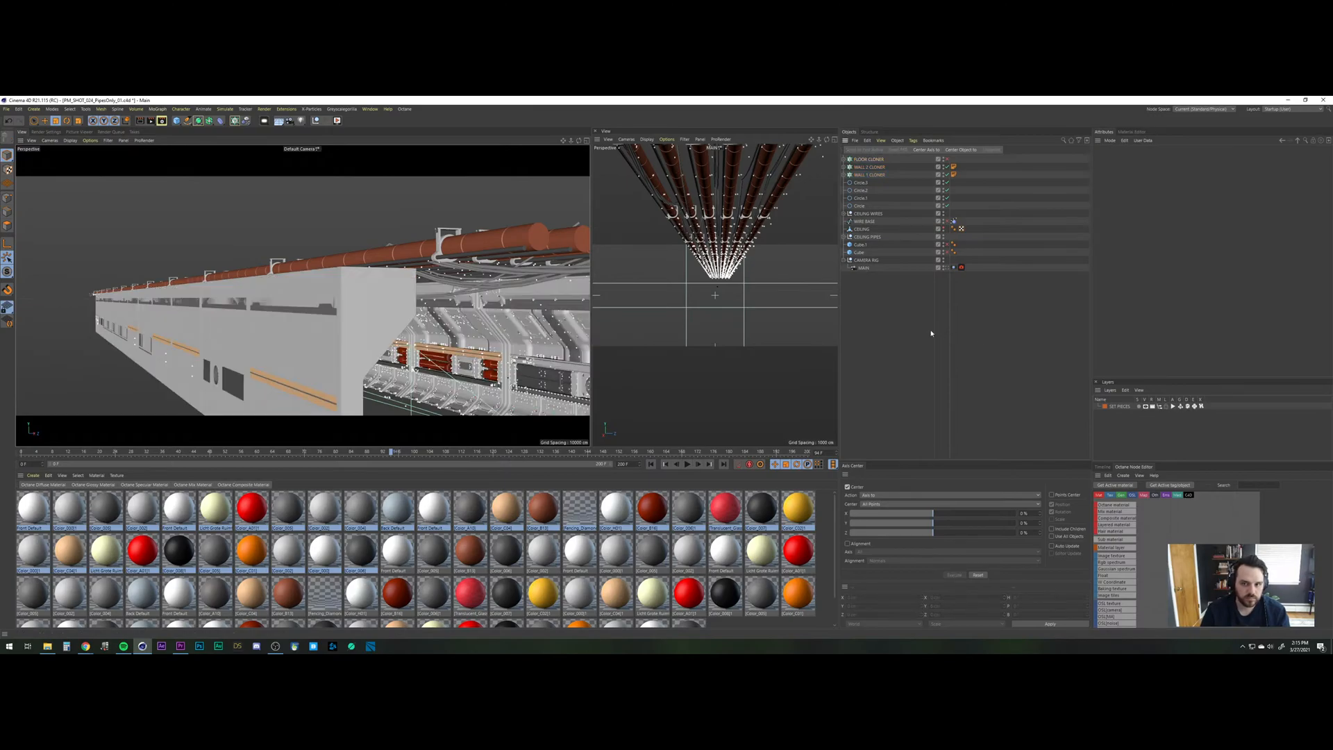
{"action": "left_click", "coordinate": [6, 109]}
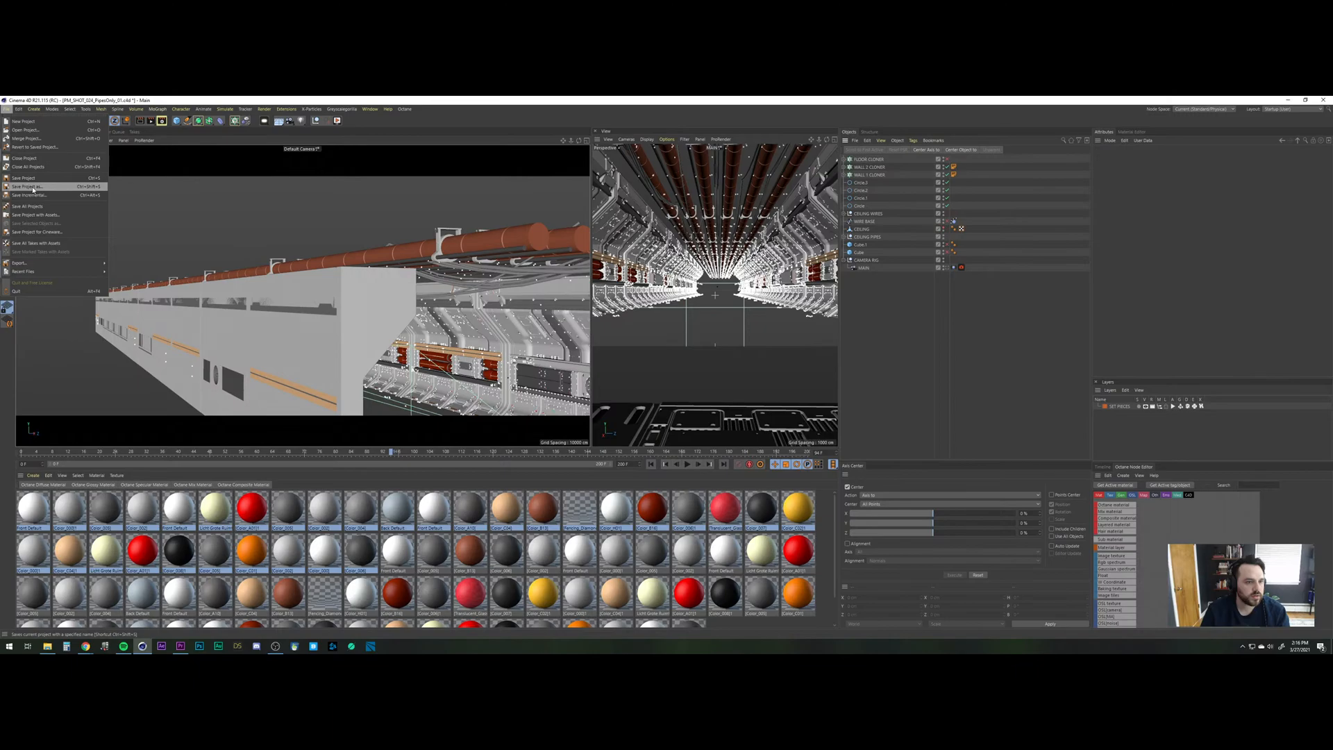
{"action": "left_click", "coordinate": [930, 316]}
Remove the three pasted cloners and resave the PipesOnly project with absolute texture paths.
{"action": "key", "text": "ctrl+z"}
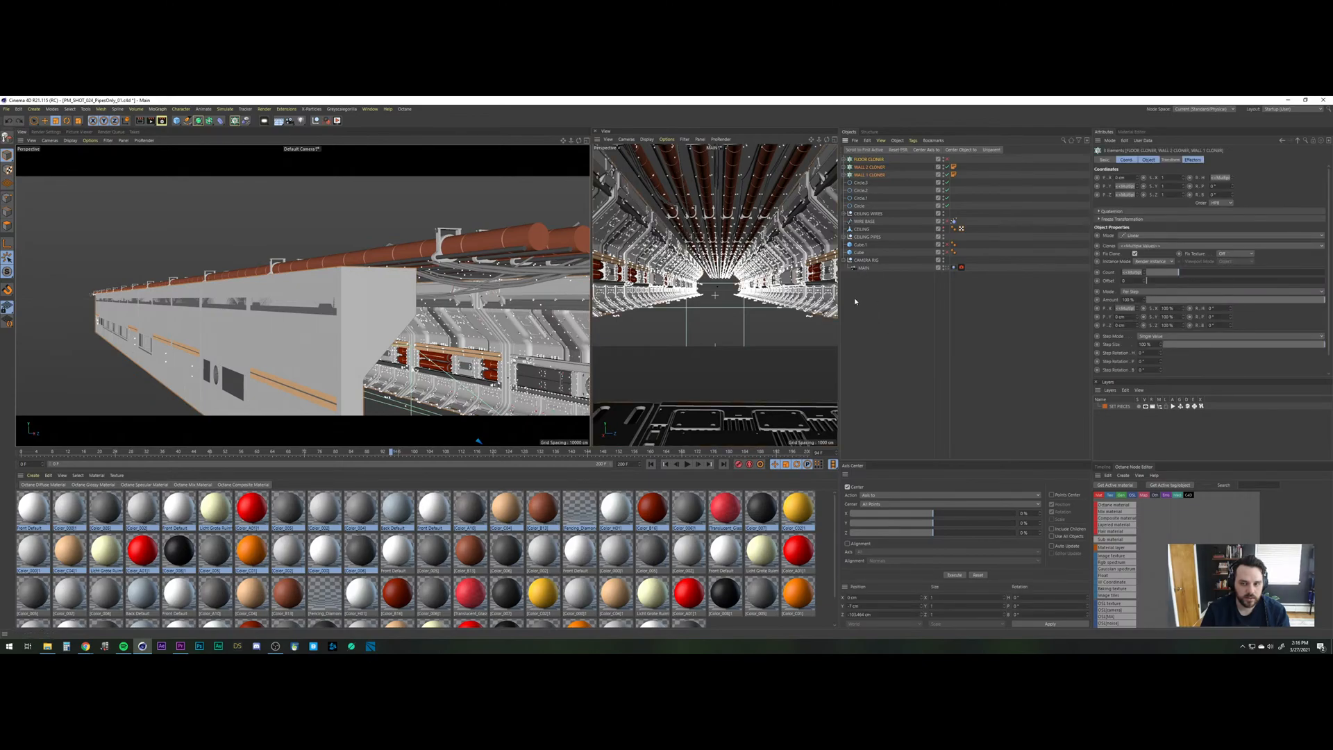
{"action": "key", "text": "Delete"}
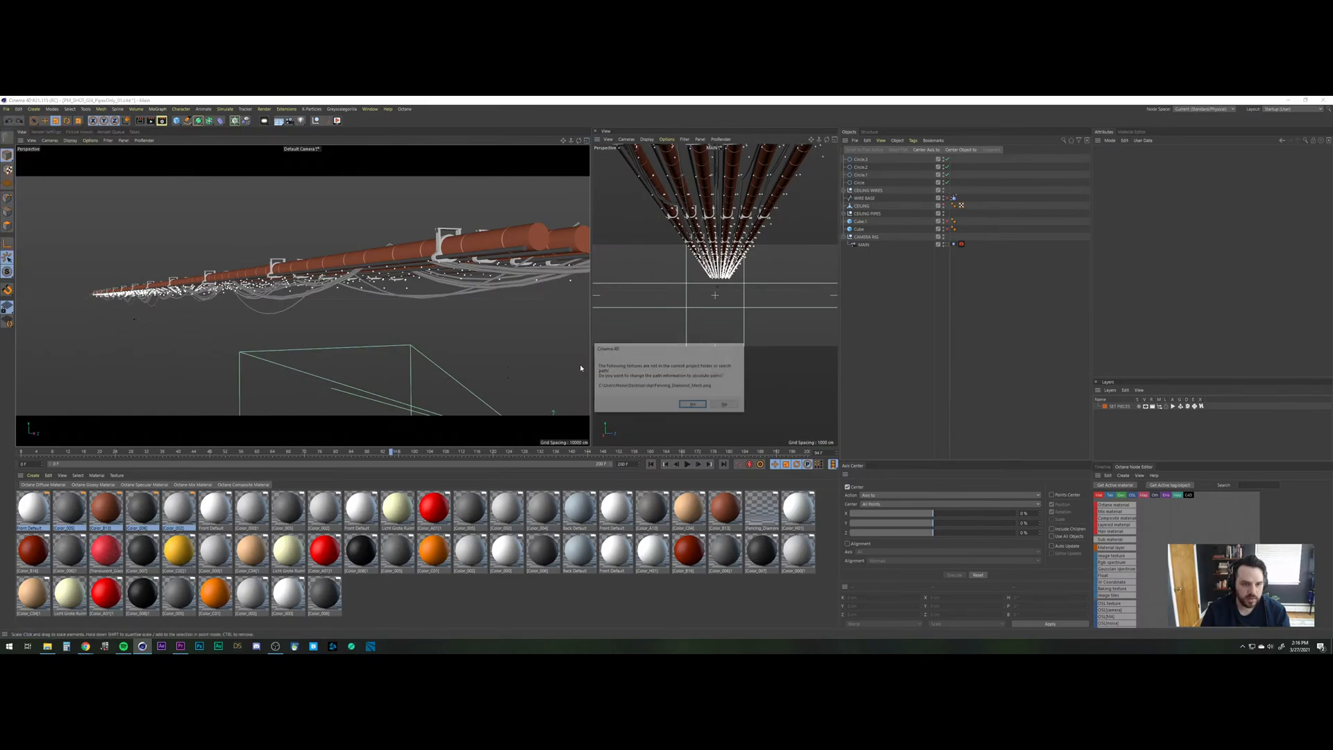
{"action": "left_click", "coordinate": [693, 406]}
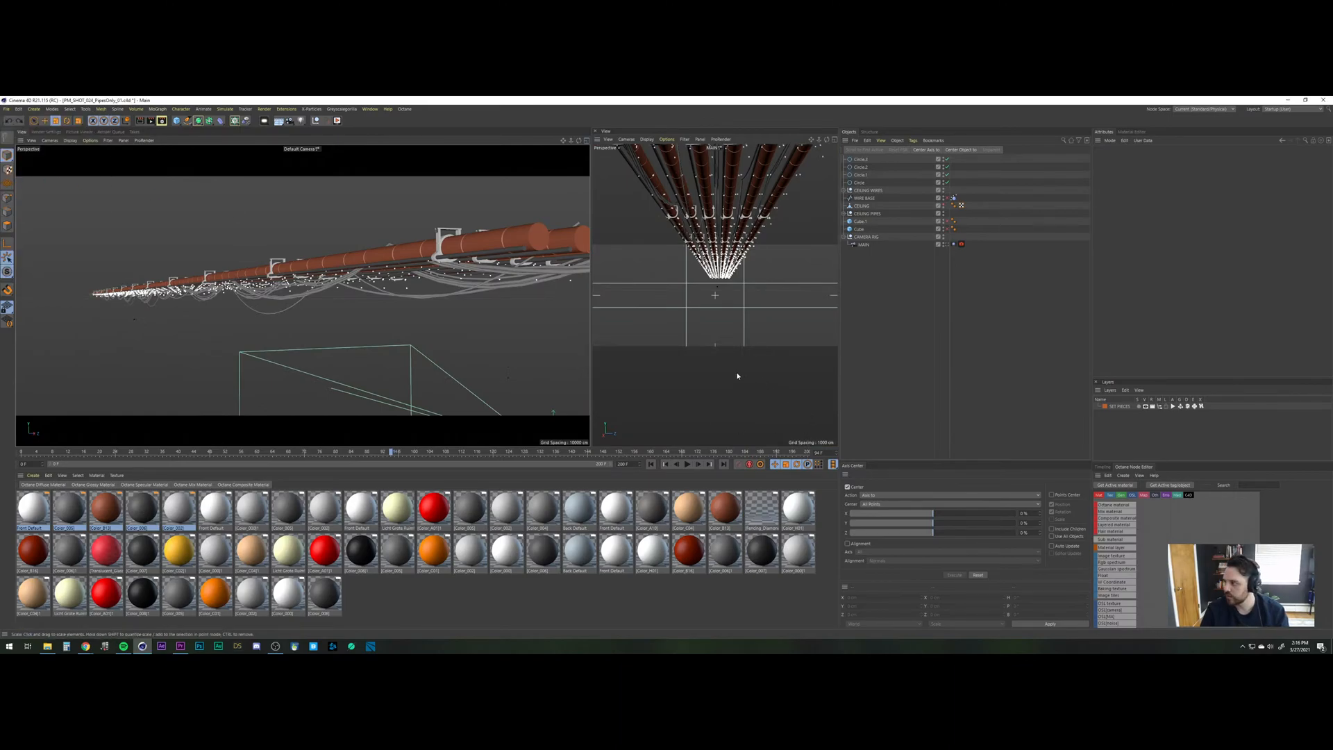
Bring the floor and wall cloners back and save the scene as a new project named PM_FloorDetails_01.
{"action": "key", "text": "ctrl+z"}
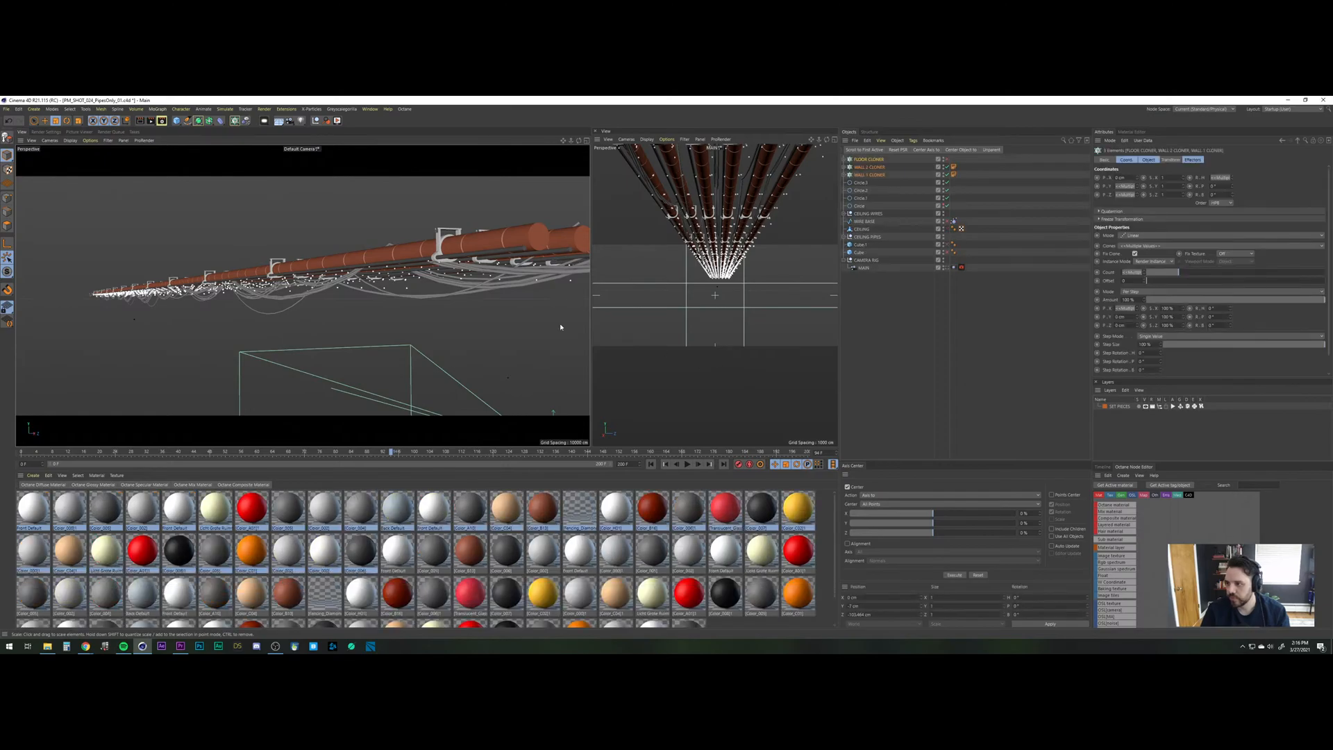
{"action": "left_click", "coordinate": [6, 109]}
{"action": "left_click", "coordinate": [39, 187]}
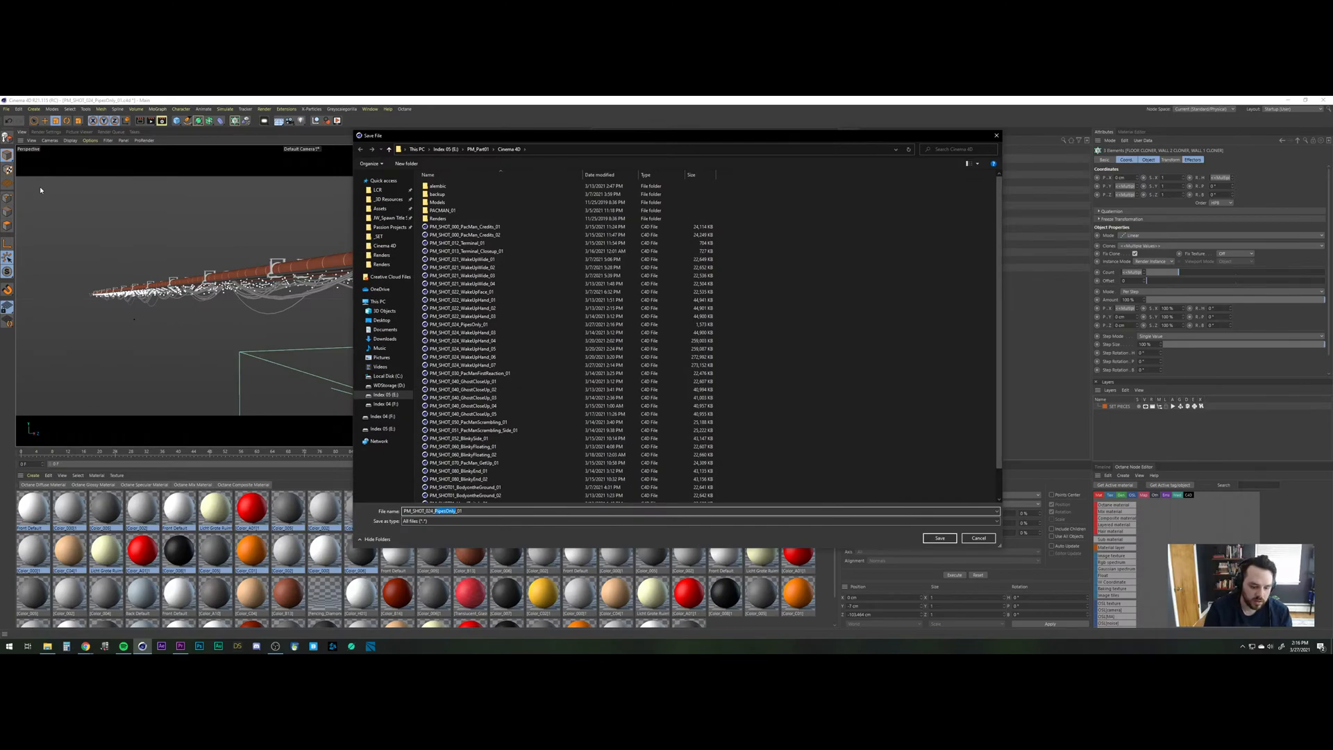
{"action": "type", "text": "FloorDetail"}
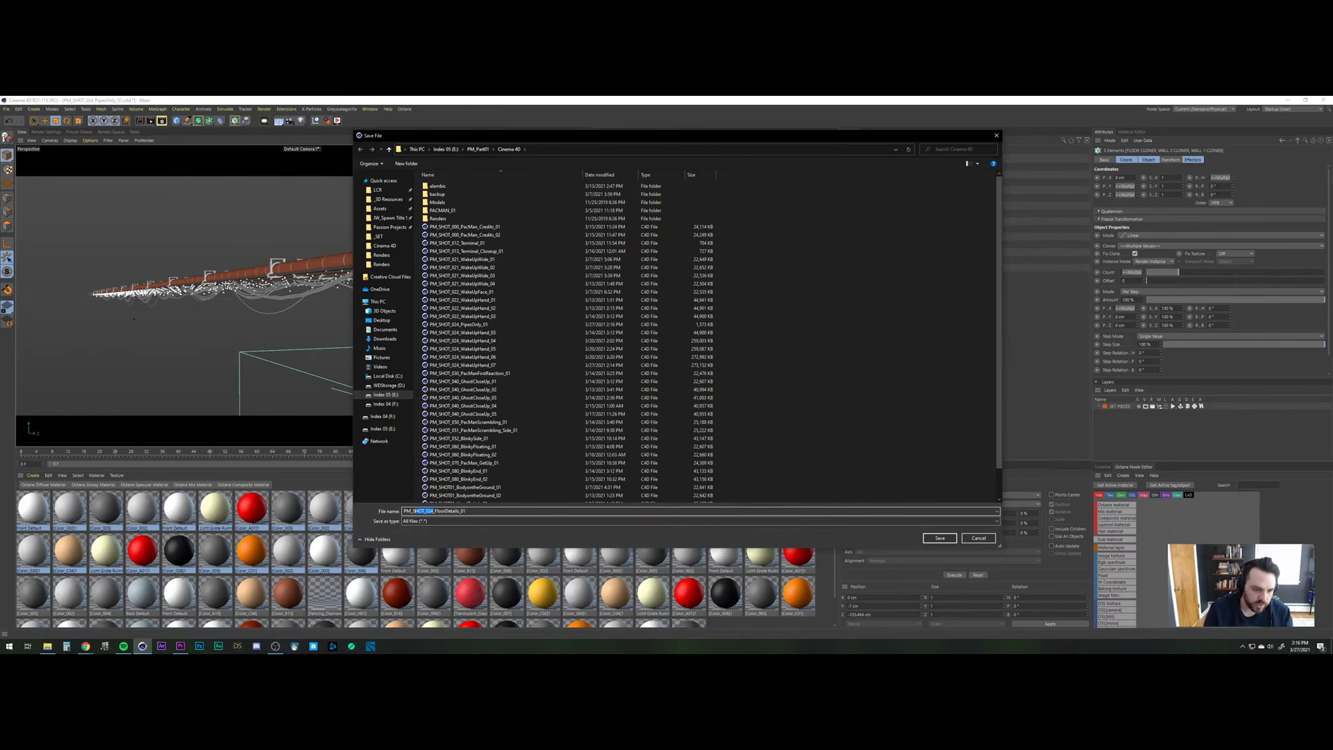
{"action": "key", "text": "BackSpace"}
{"action": "key", "text": "Return"}
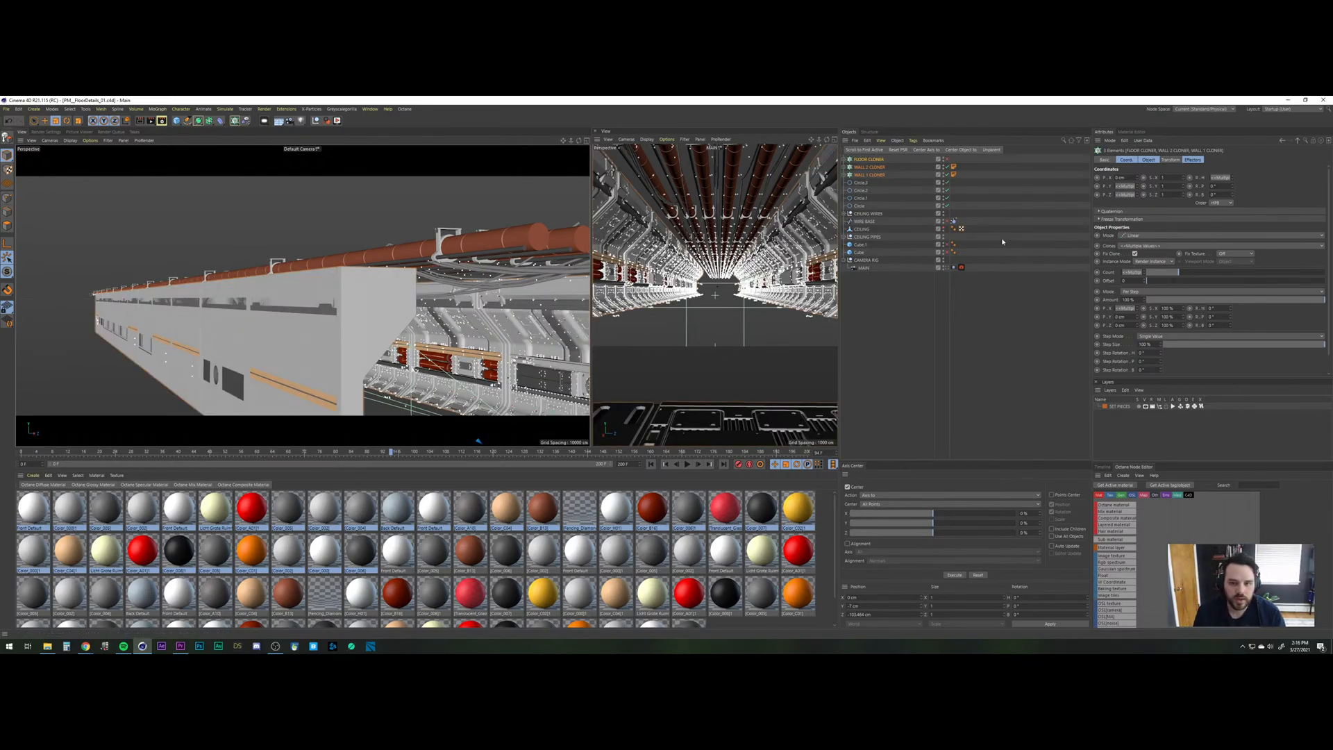
Delete the dynamics tag from the WIRE BASE spline and delete the CEILING PIPES group.
{"action": "left_click", "coordinate": [846, 214]}
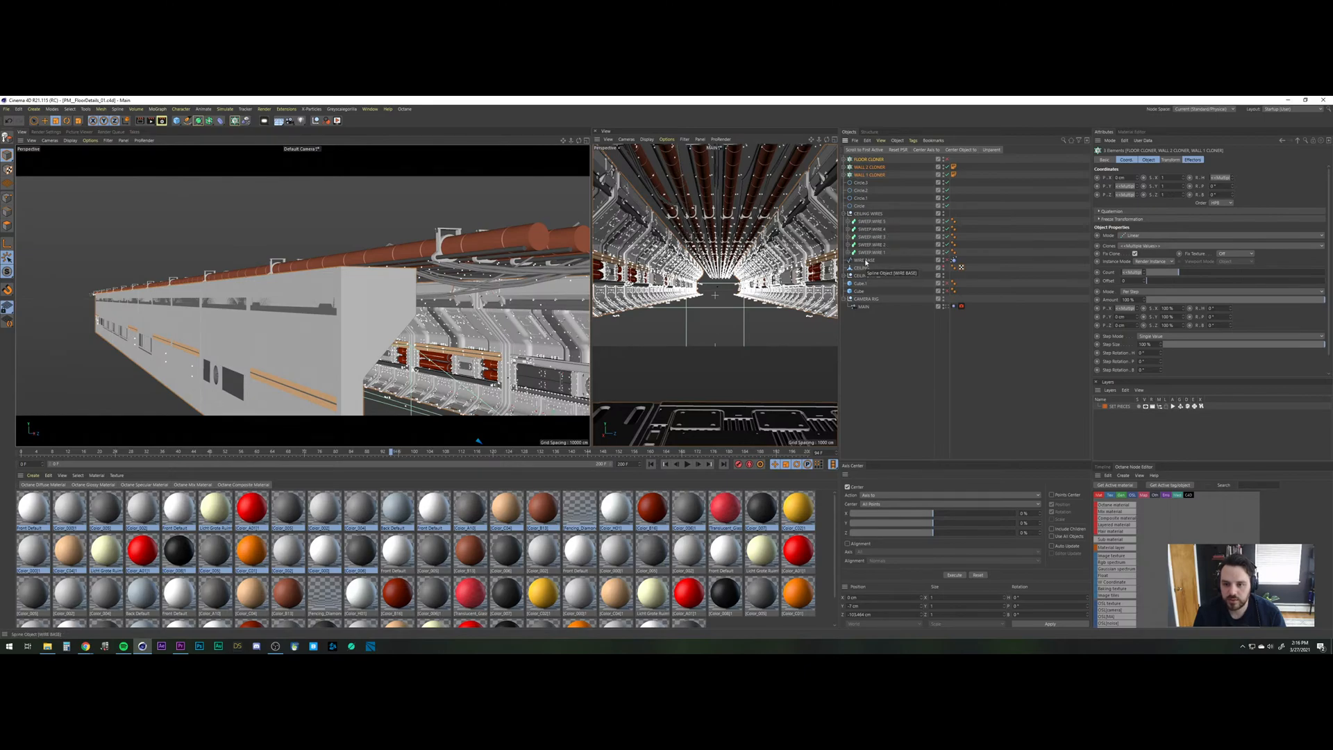
{"action": "left_click", "coordinate": [954, 261]}
{"action": "key", "text": "Delete"}
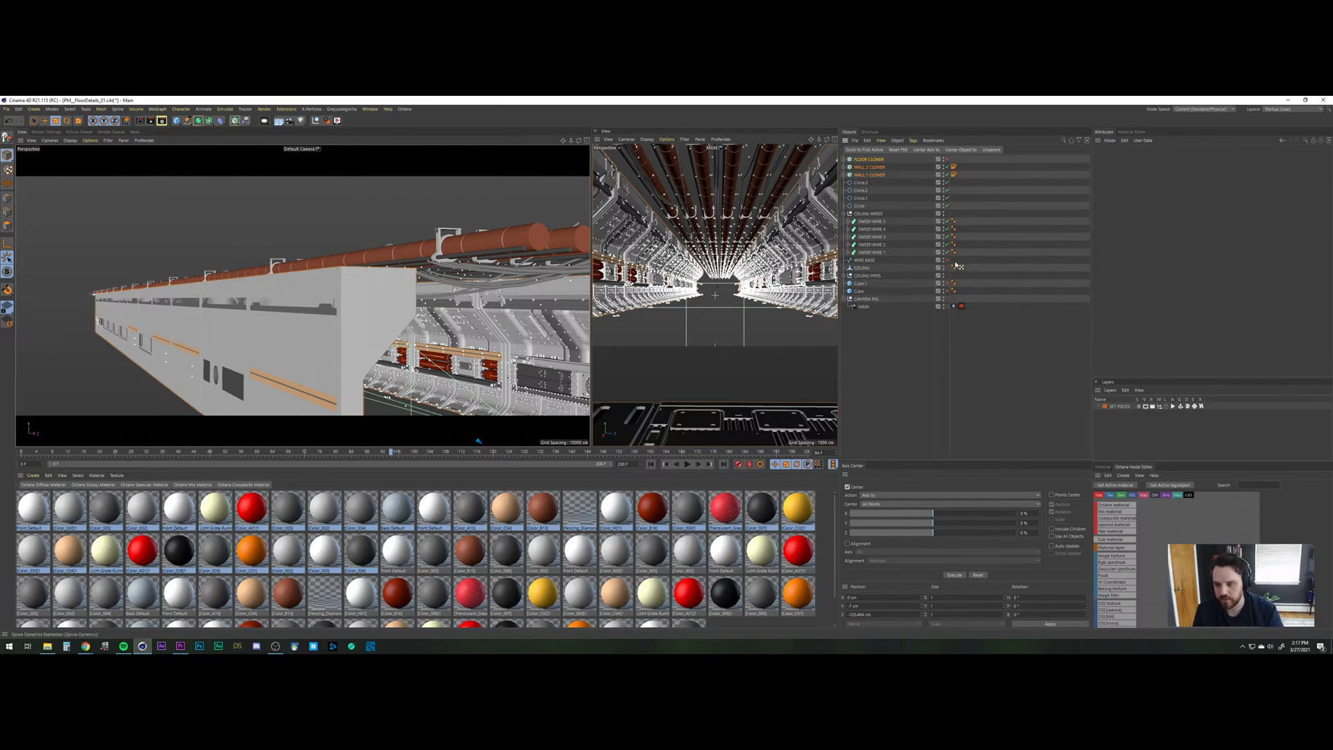
{"action": "left_click", "coordinate": [864, 276]}
{"action": "key", "text": "Delete"}
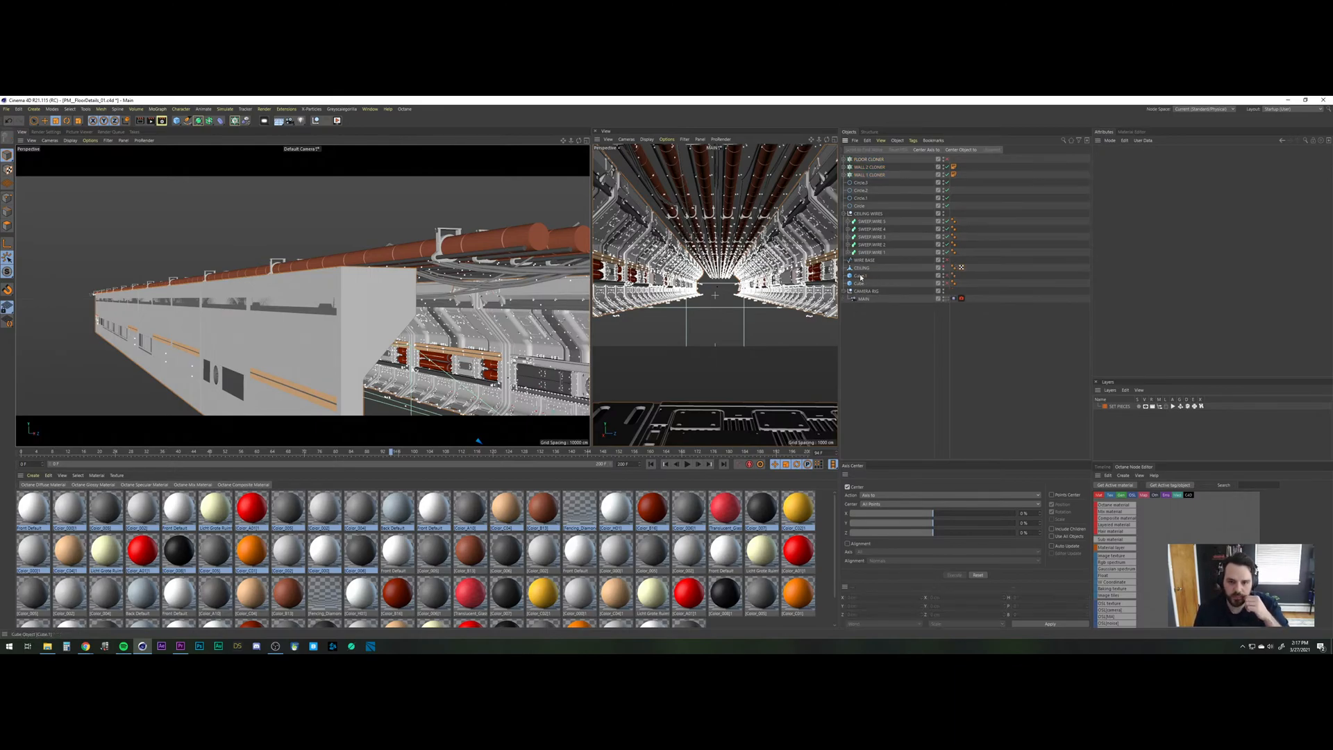
Set the clone count of WALL 2 CLONER to 2.
{"action": "left_click", "coordinate": [869, 167]}
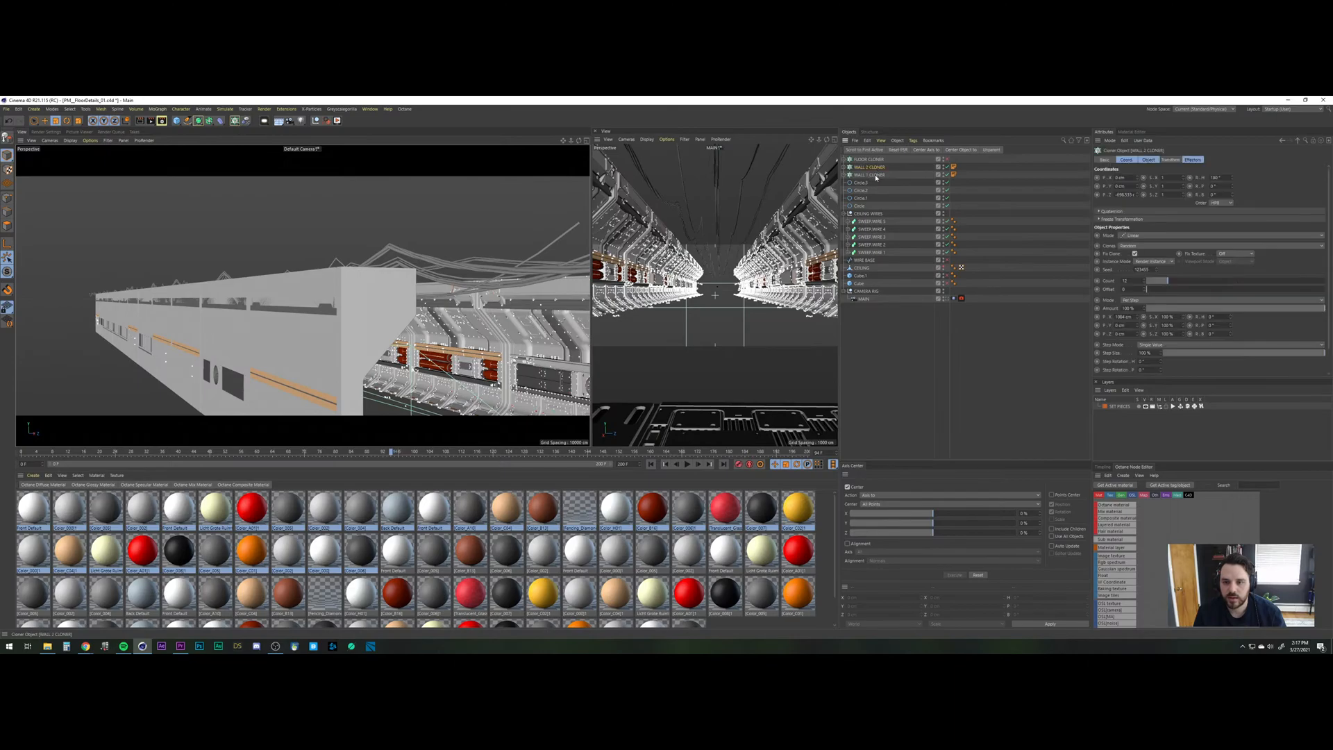
{"action": "double_click", "coordinate": [1126, 280]}
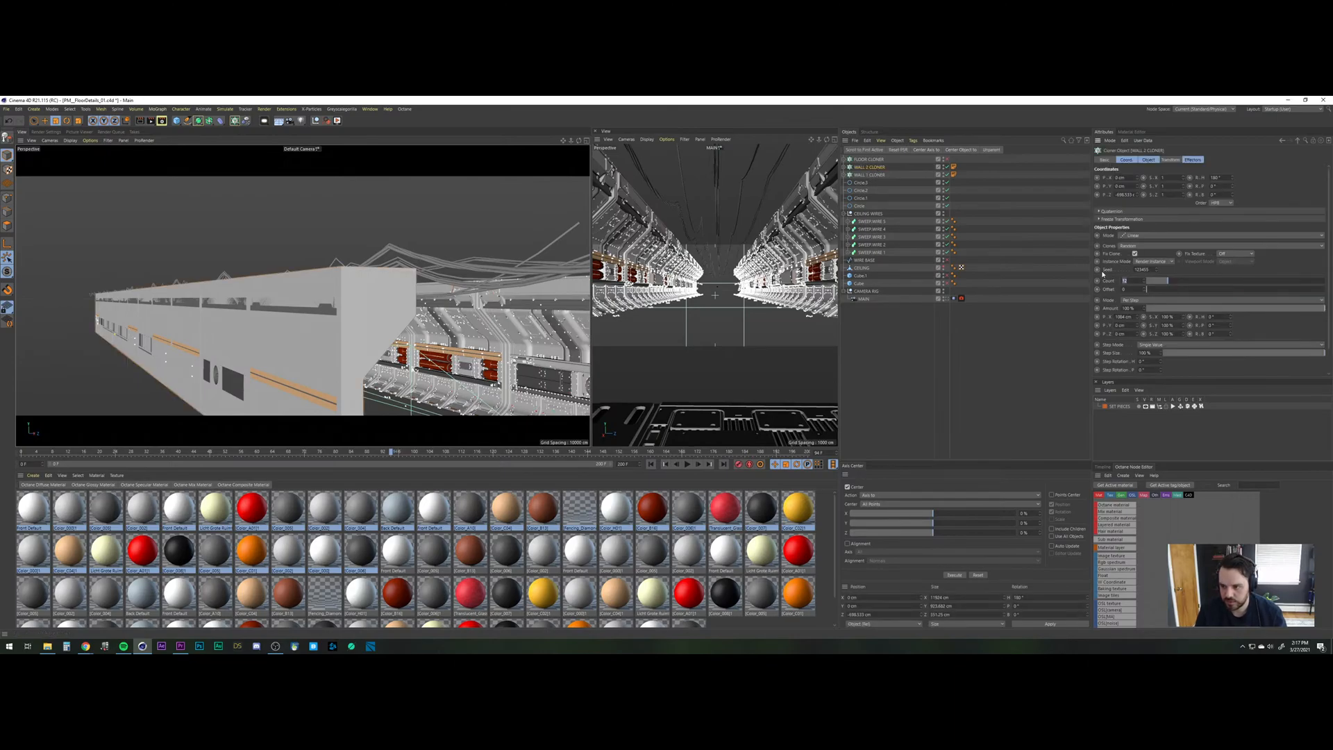
{"action": "type", "text": "2"}
{"action": "key", "text": "Return"}
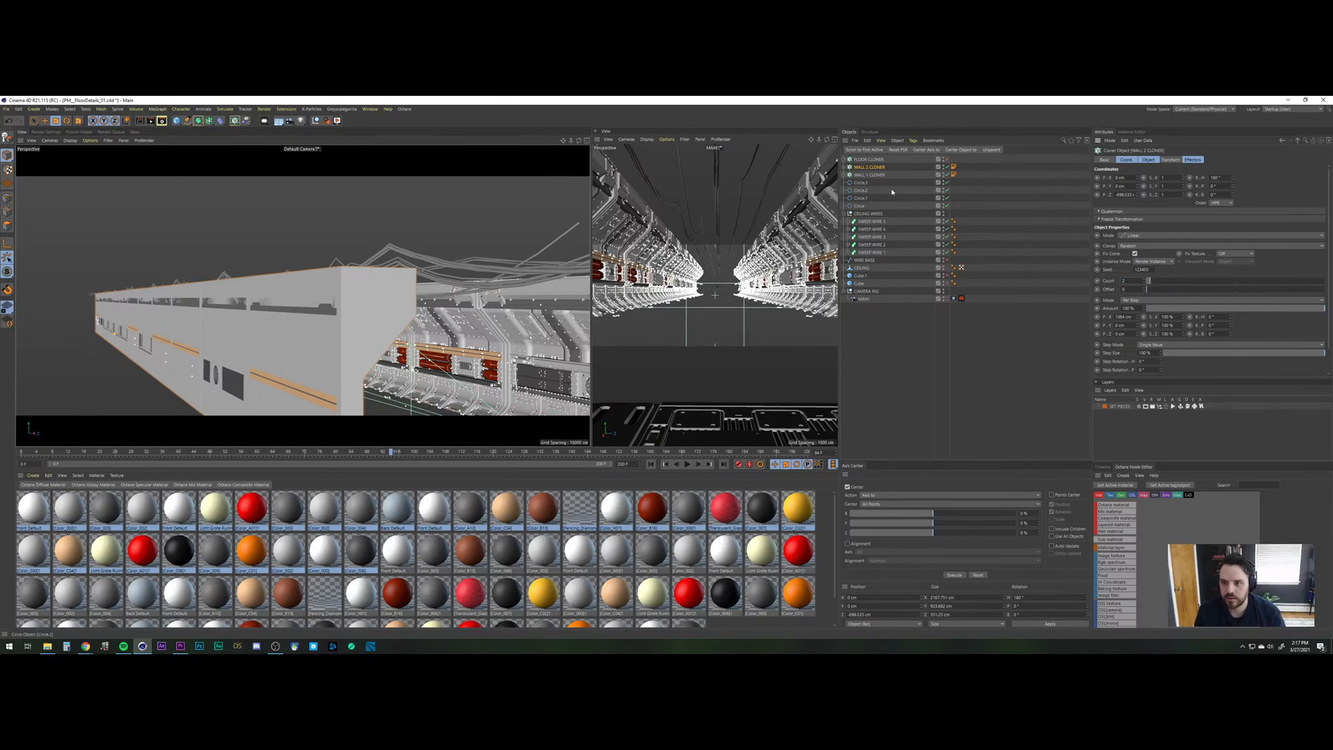
Set the clone count of WALL 1 CLONER to 3.
{"action": "left_click", "coordinate": [876, 175]}
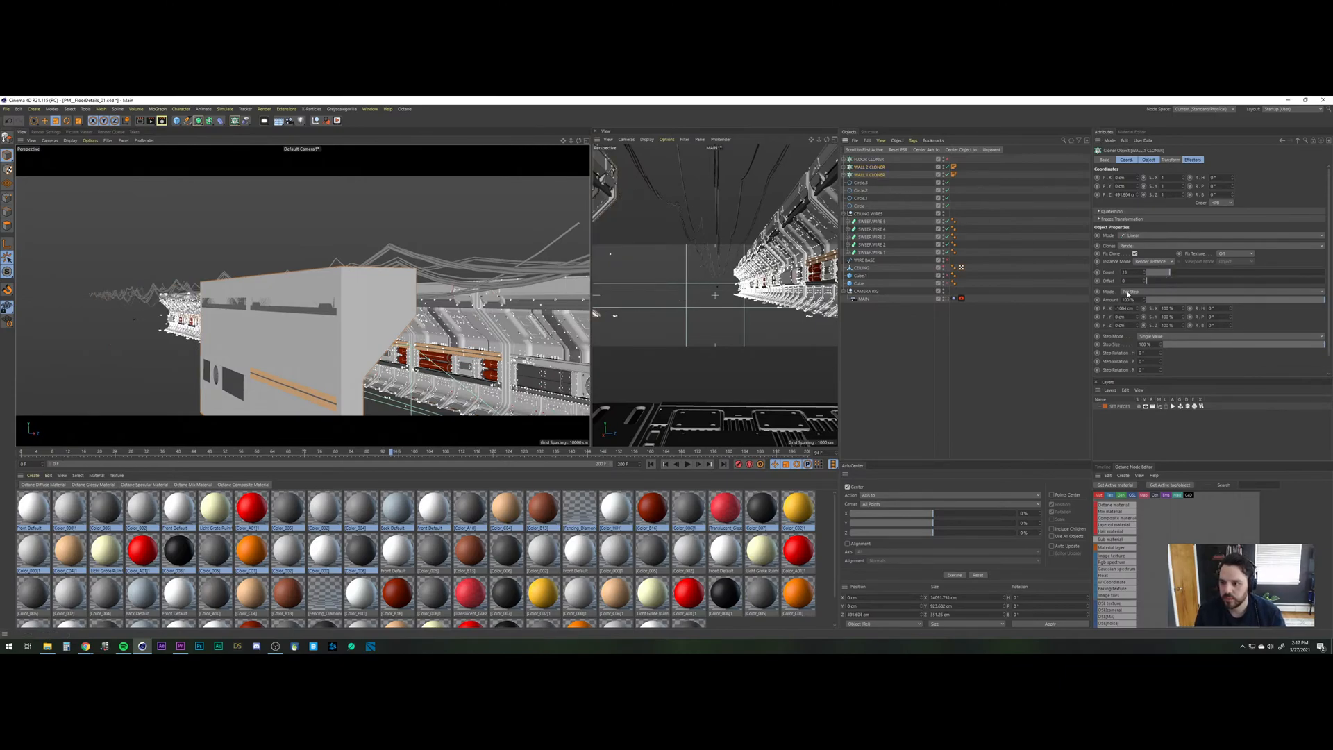
{"action": "type", "text": "3"}
{"action": "key", "text": "Return"}
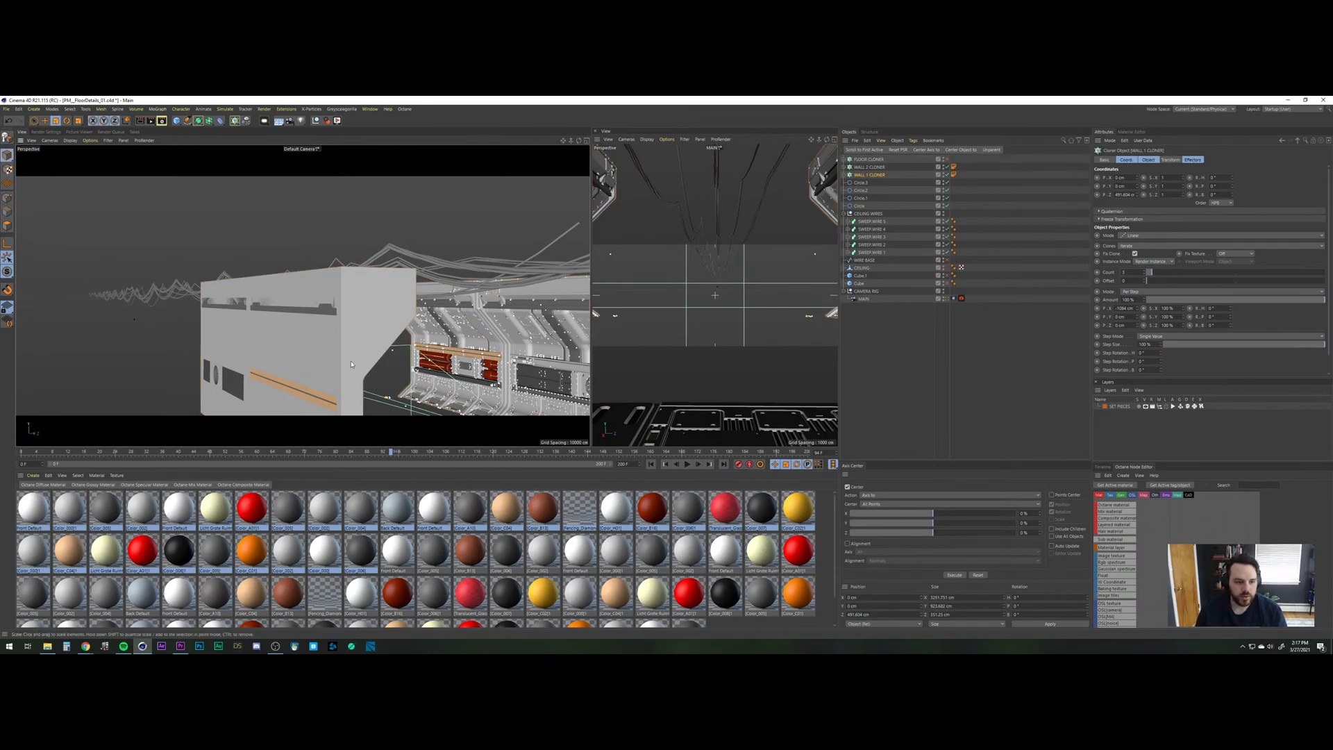
Deselect everything and disable the wall cloners, circles, ceiling wires and remaining pieces, leaving only the floor cloner active in the view.
{"action": "scroll", "coordinate": [354, 357], "scroll_direction": "up", "scroll_amount": 3}
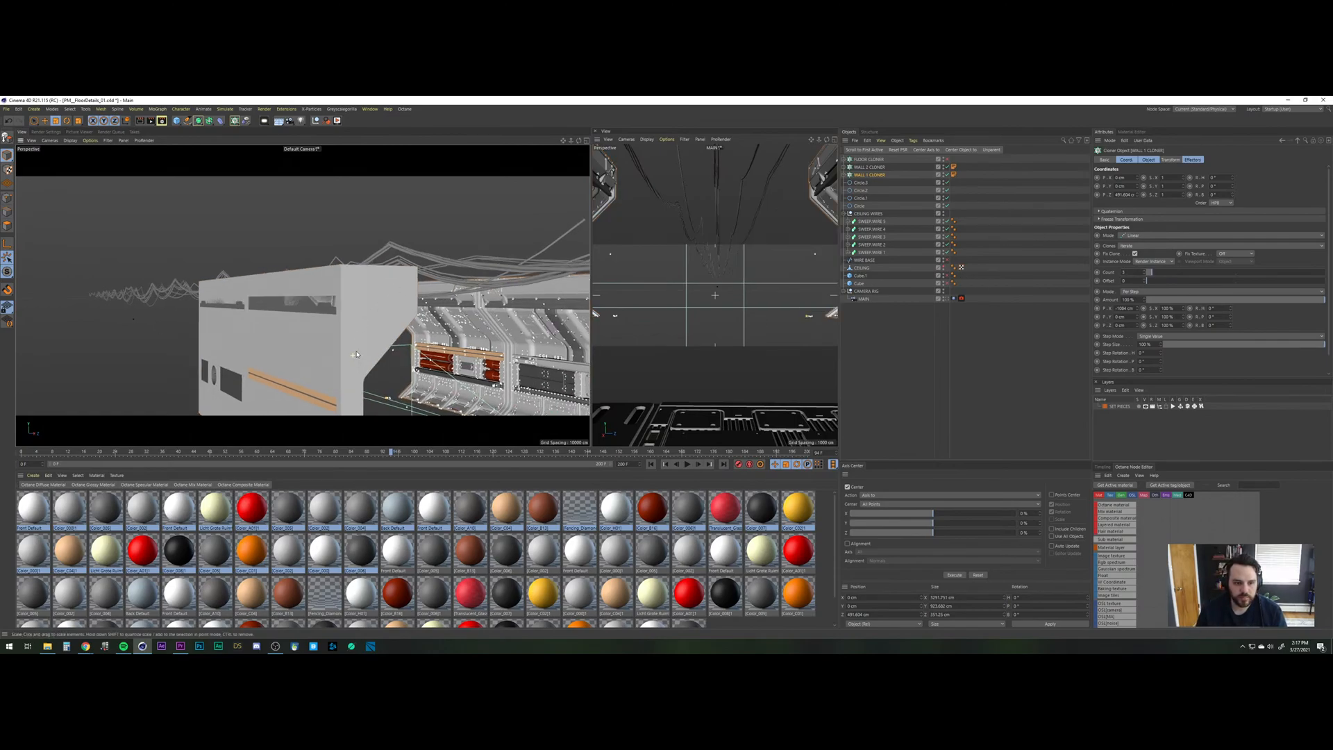
{"action": "left_click_drag", "start_coordinate": [358, 379], "coordinate": [469, 344], "text": "alt"}
{"action": "middle_click_drag", "start_coordinate": [446, 326], "coordinate": [341, 245], "text": "alt"}
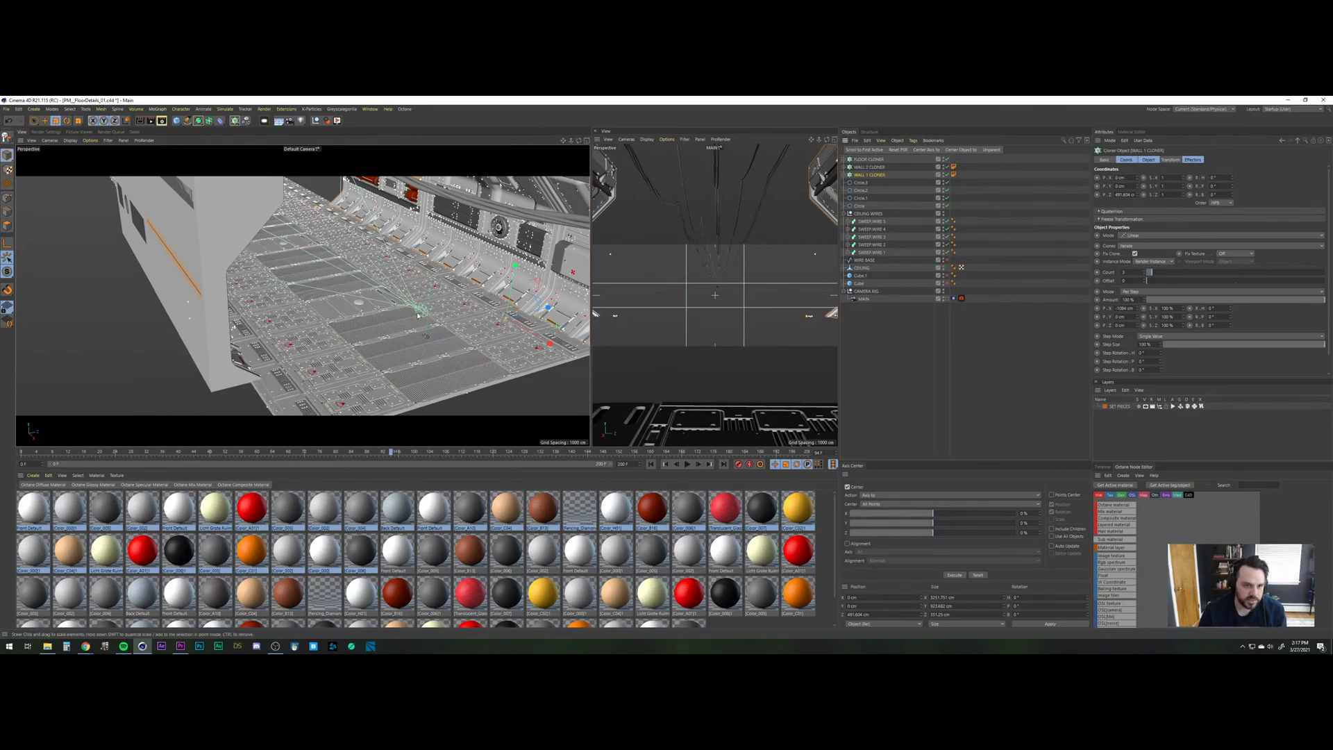
{"action": "left_click", "coordinate": [682, 366]}
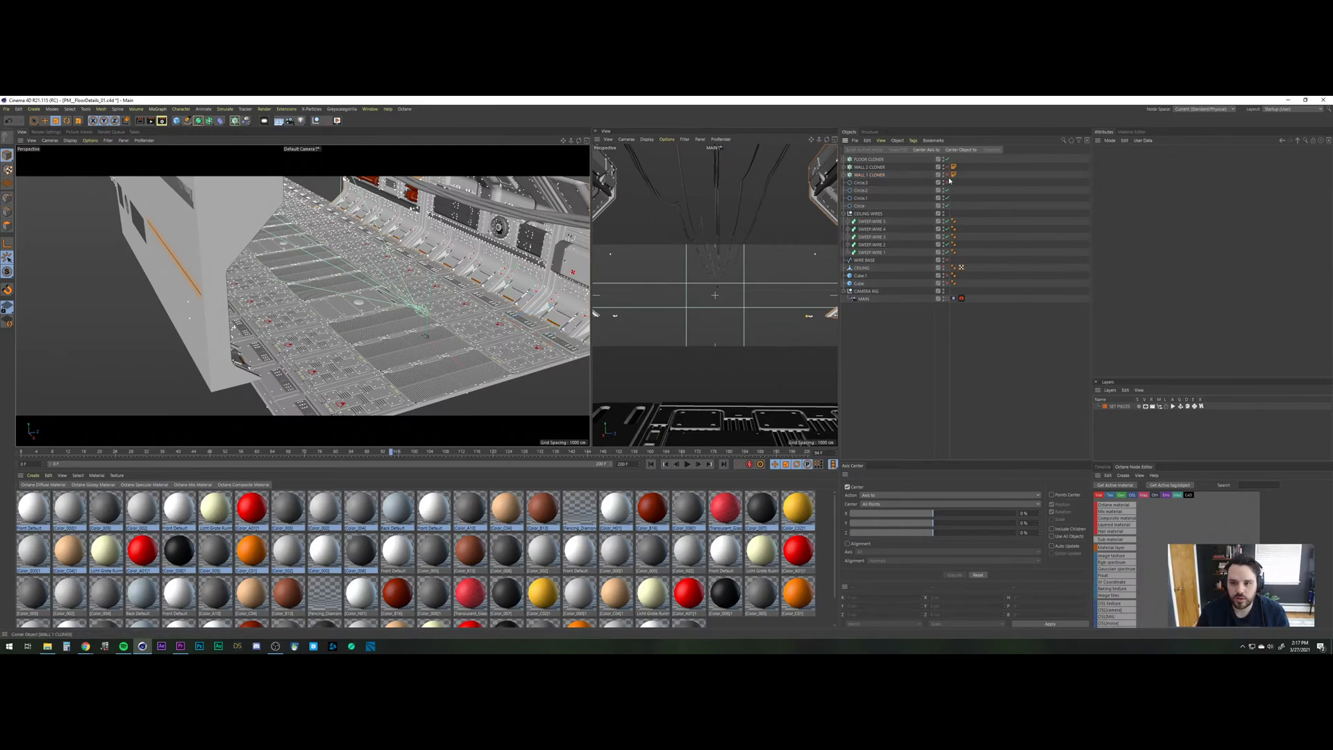
{"action": "left_click_drag", "start_coordinate": [948, 192], "coordinate": [949, 205]}
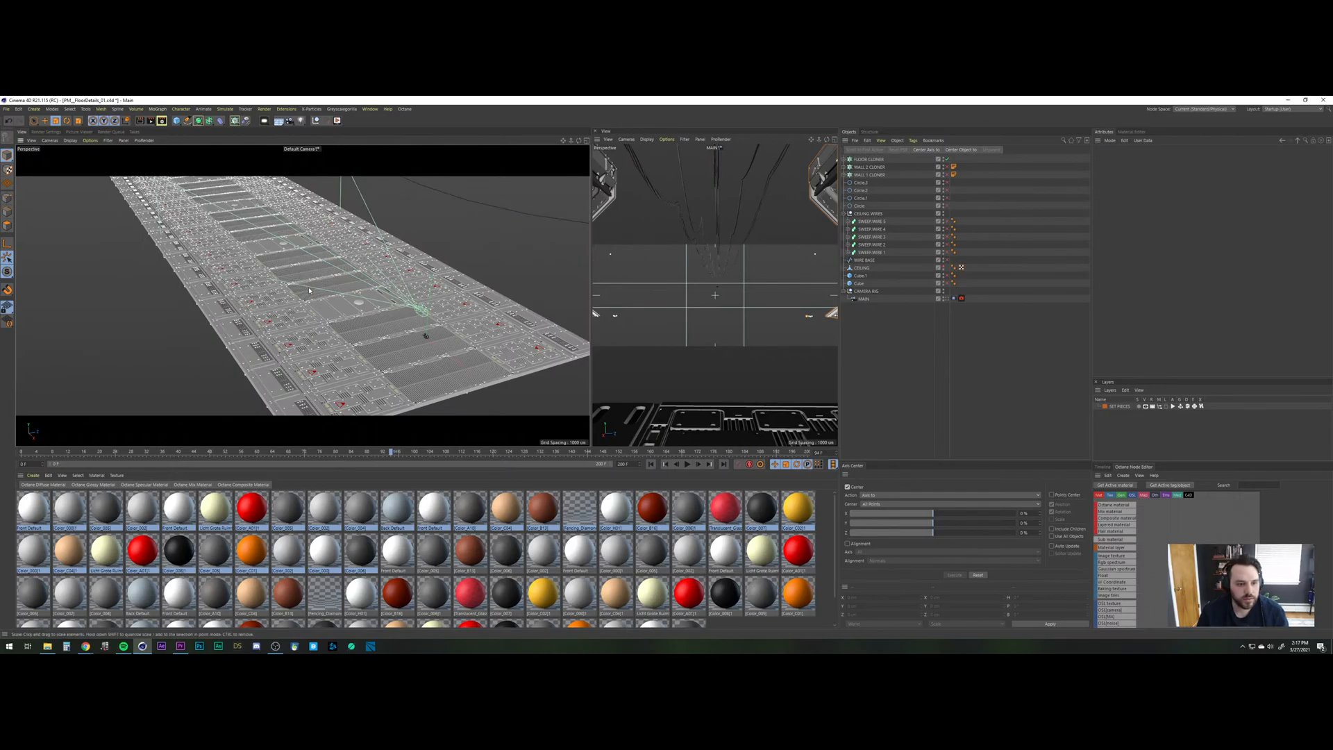
{"action": "mouse_move", "coordinate": [309, 290]}
{"action": "left_mouse_down", "text": "alt"}
{"action": "mouse_move", "coordinate": [331, 305]}
{"action": "mouse_move", "coordinate": [368, 294]}
{"action": "left_mouse_up", "text": "alt"}
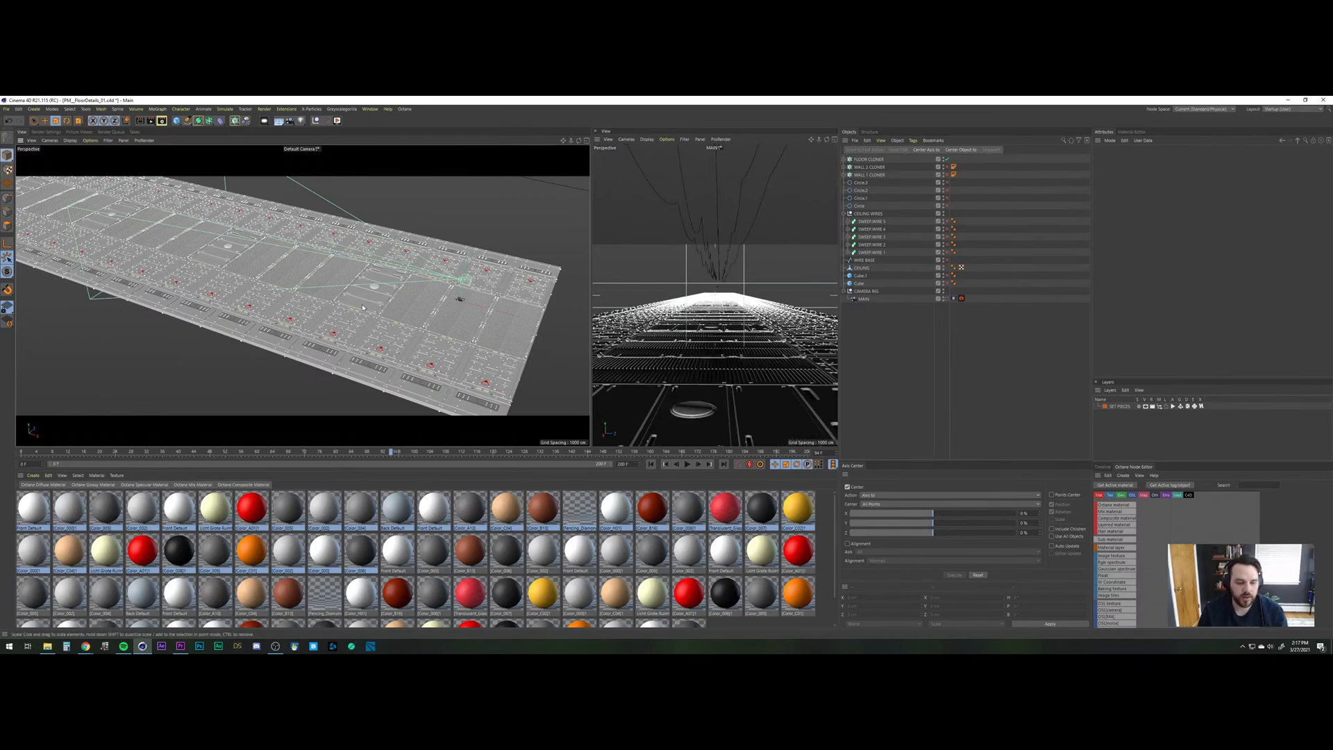
{"action": "left_click_drag", "start_coordinate": [356, 318], "coordinate": [344, 322], "text": "alt"}
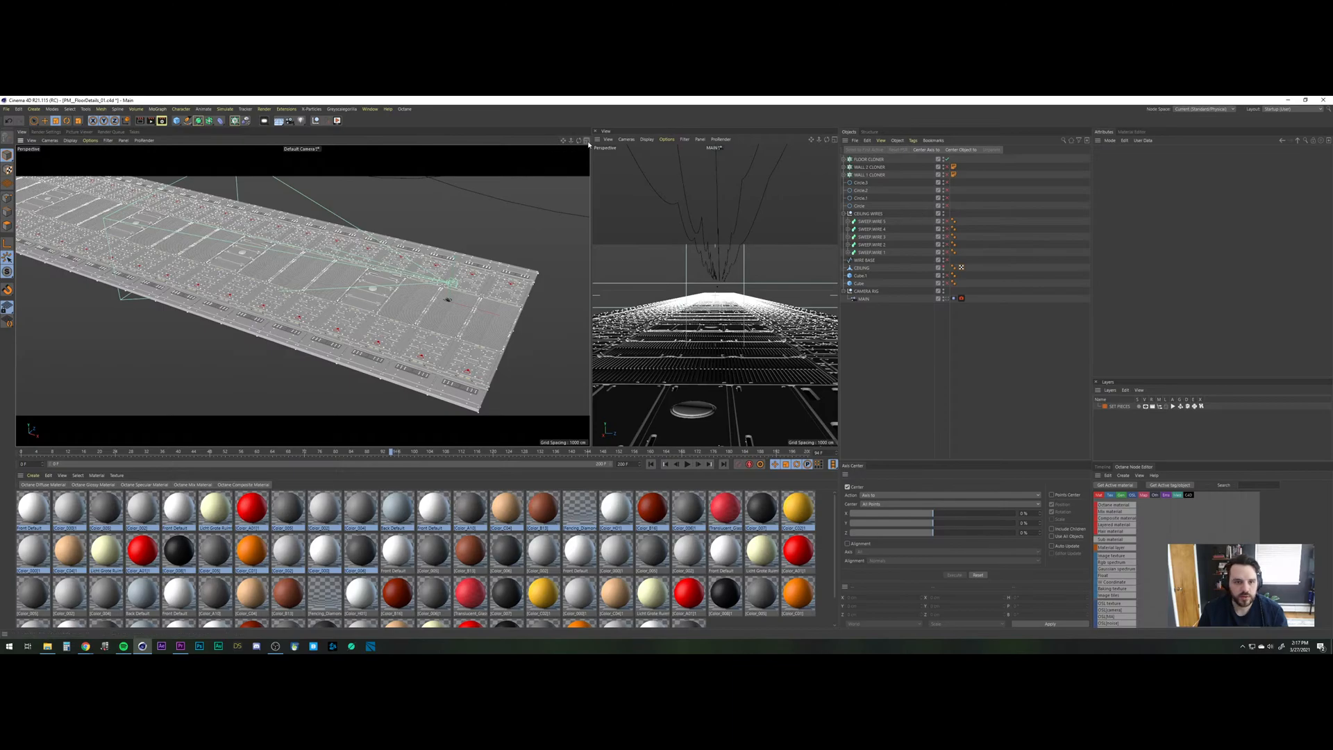
Add a plane primitive at the origin in the Top view, with the whole floor strip in frame.
{"action": "middle_click", "coordinate": [545, 338]}
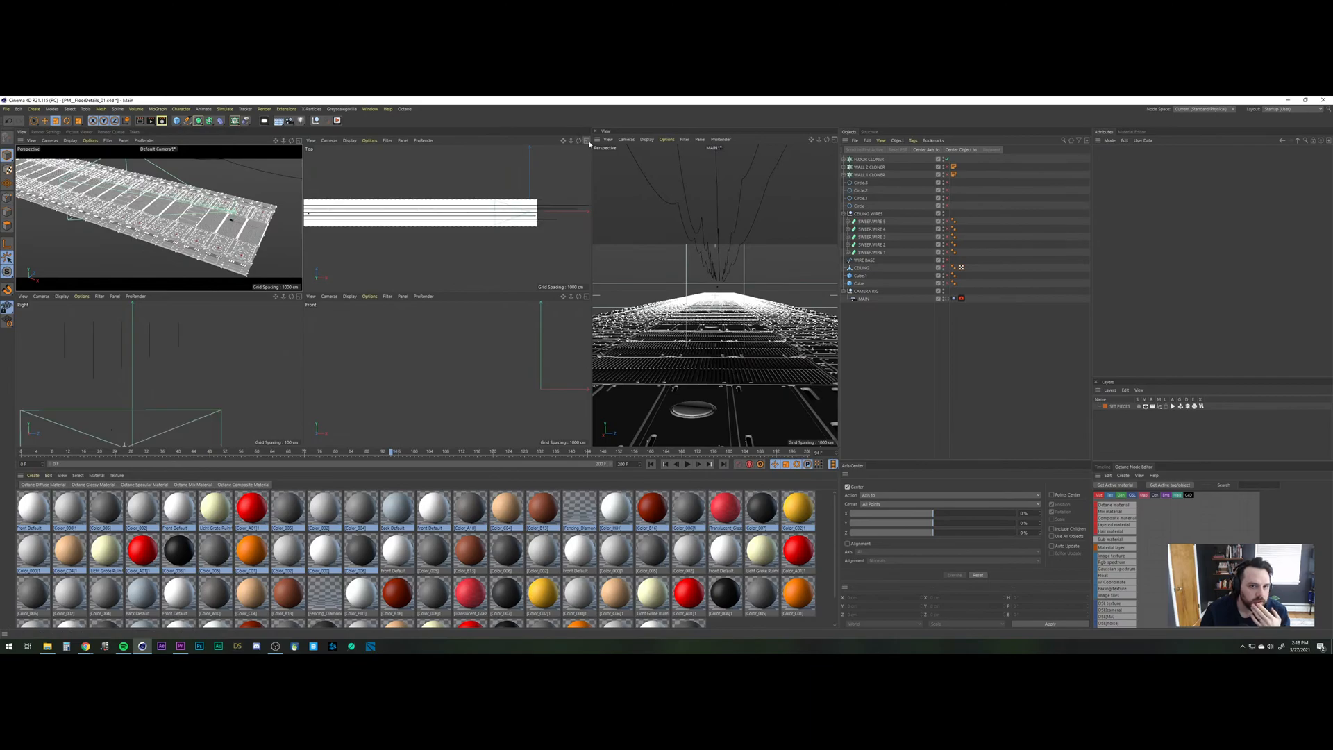
{"action": "middle_click", "coordinate": [430, 212]}
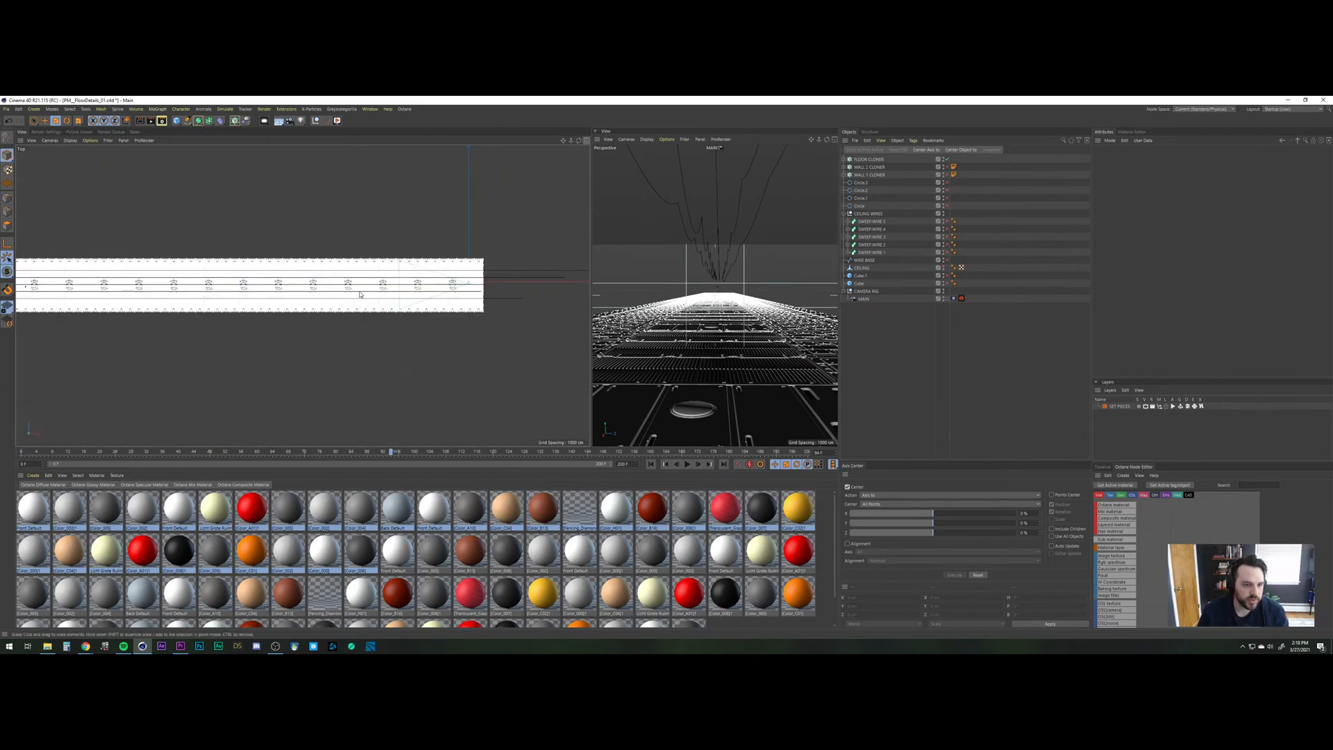
{"action": "scroll", "coordinate": [360, 295], "scroll_direction": "down", "scroll_amount": 5}
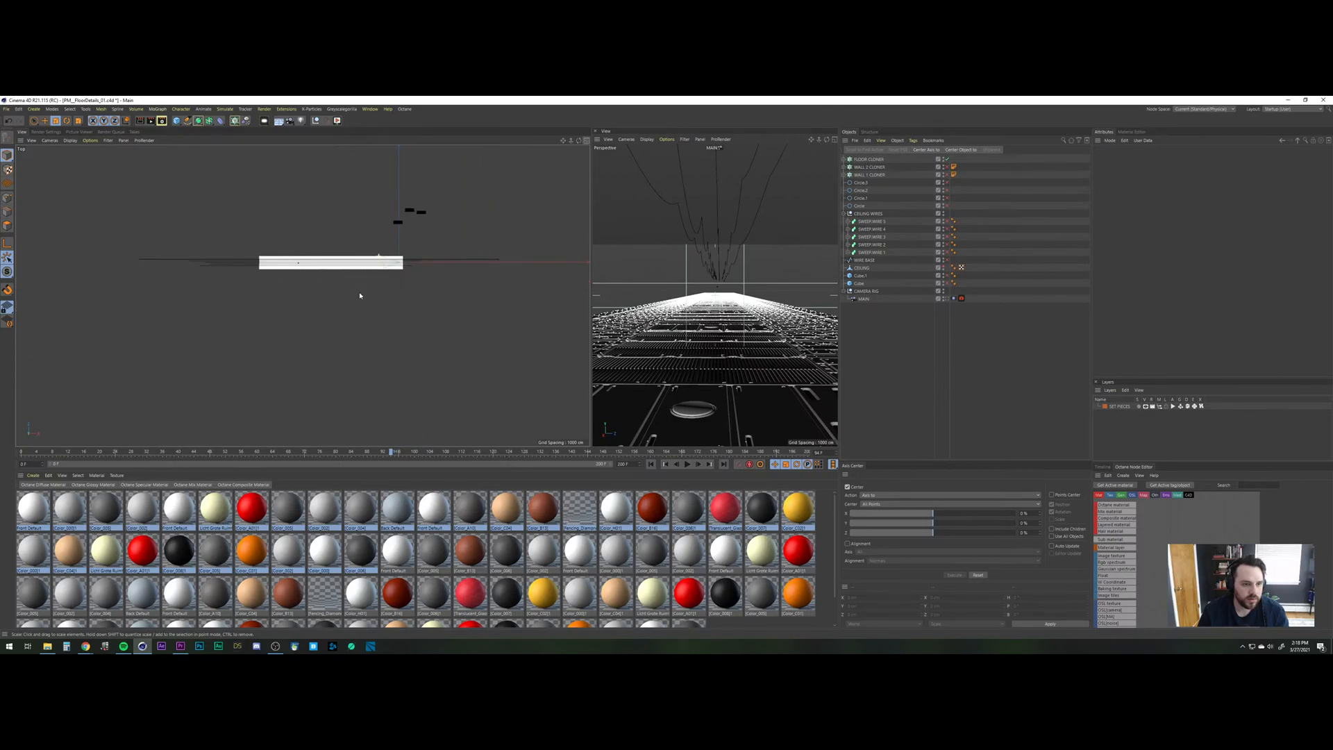
{"action": "scroll", "coordinate": [365, 283], "scroll_direction": "up", "scroll_amount": 2}
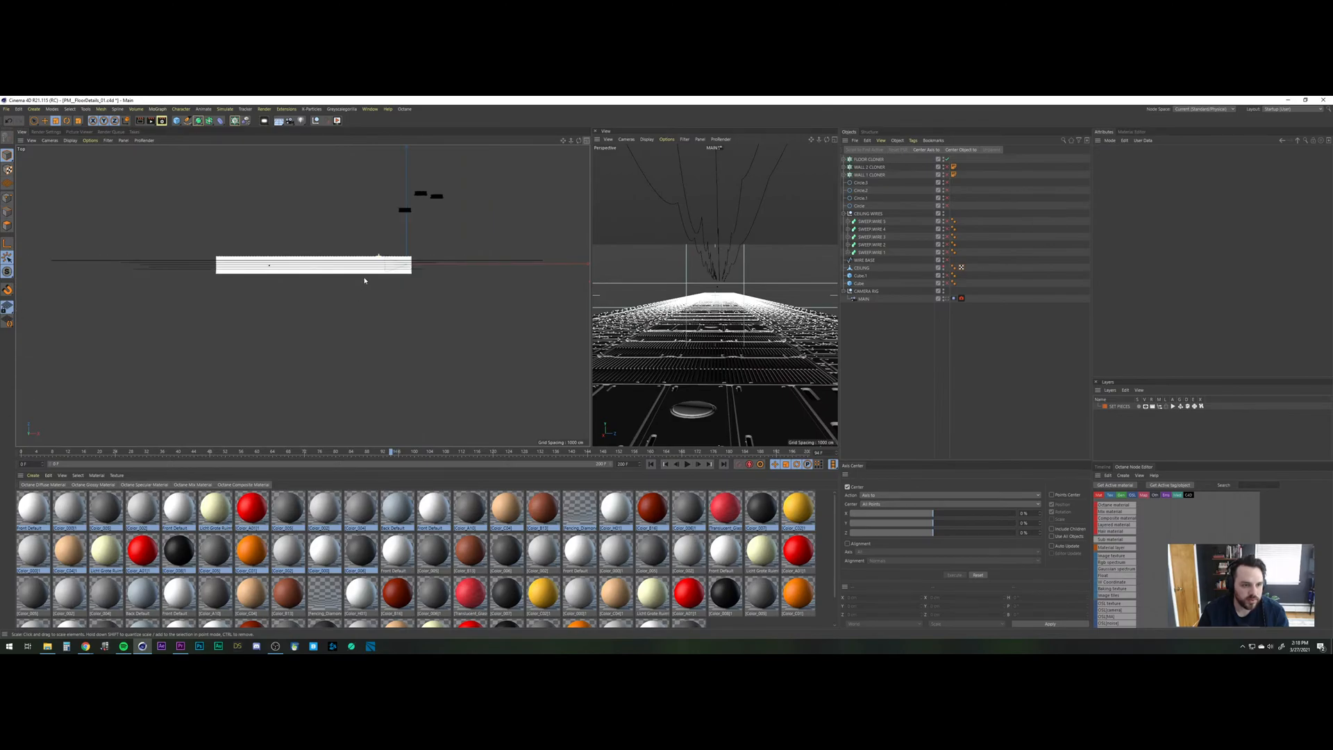
{"action": "scroll", "coordinate": [365, 281], "scroll_direction": "up", "scroll_amount": 1}
{"action": "scroll", "coordinate": [365, 277], "scroll_direction": "up", "scroll_amount": 1}
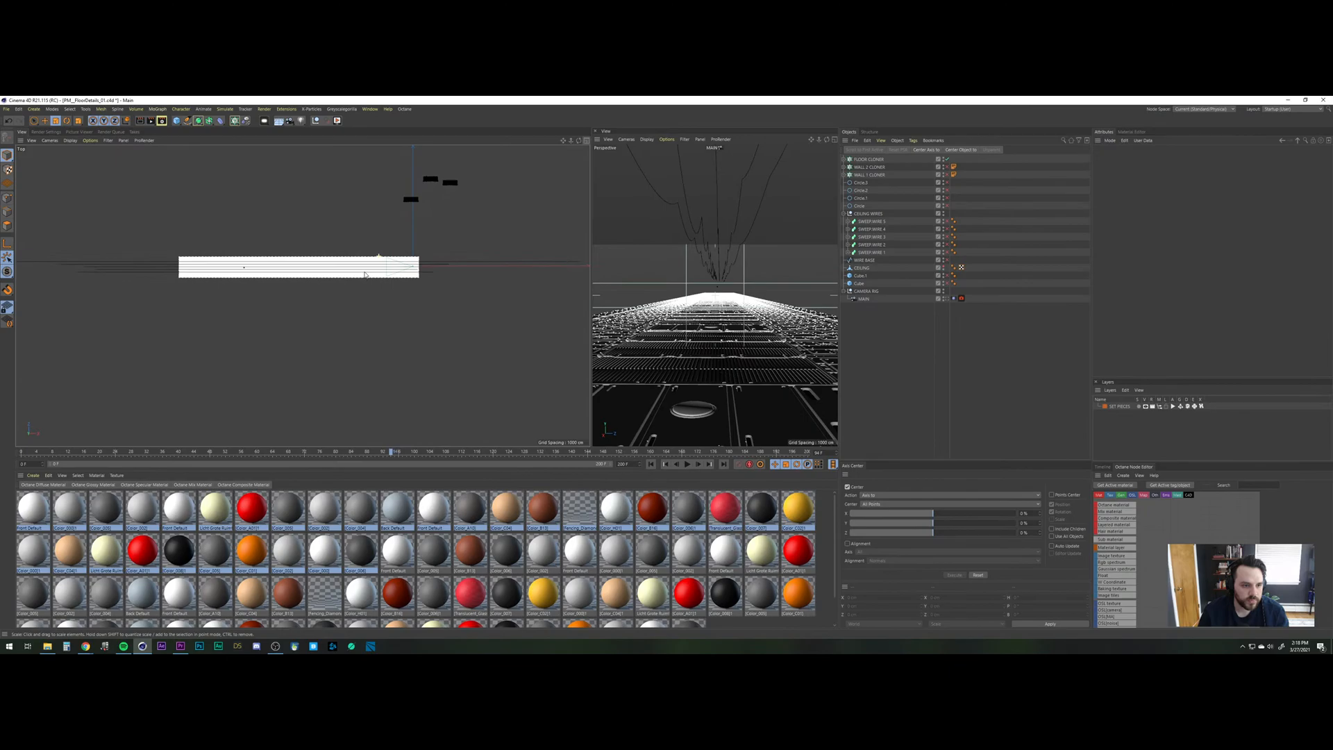
{"action": "scroll", "coordinate": [364, 274], "scroll_direction": "up", "scroll_amount": 1}
{"action": "scroll", "coordinate": [368, 269], "scroll_direction": "up", "scroll_amount": 1}
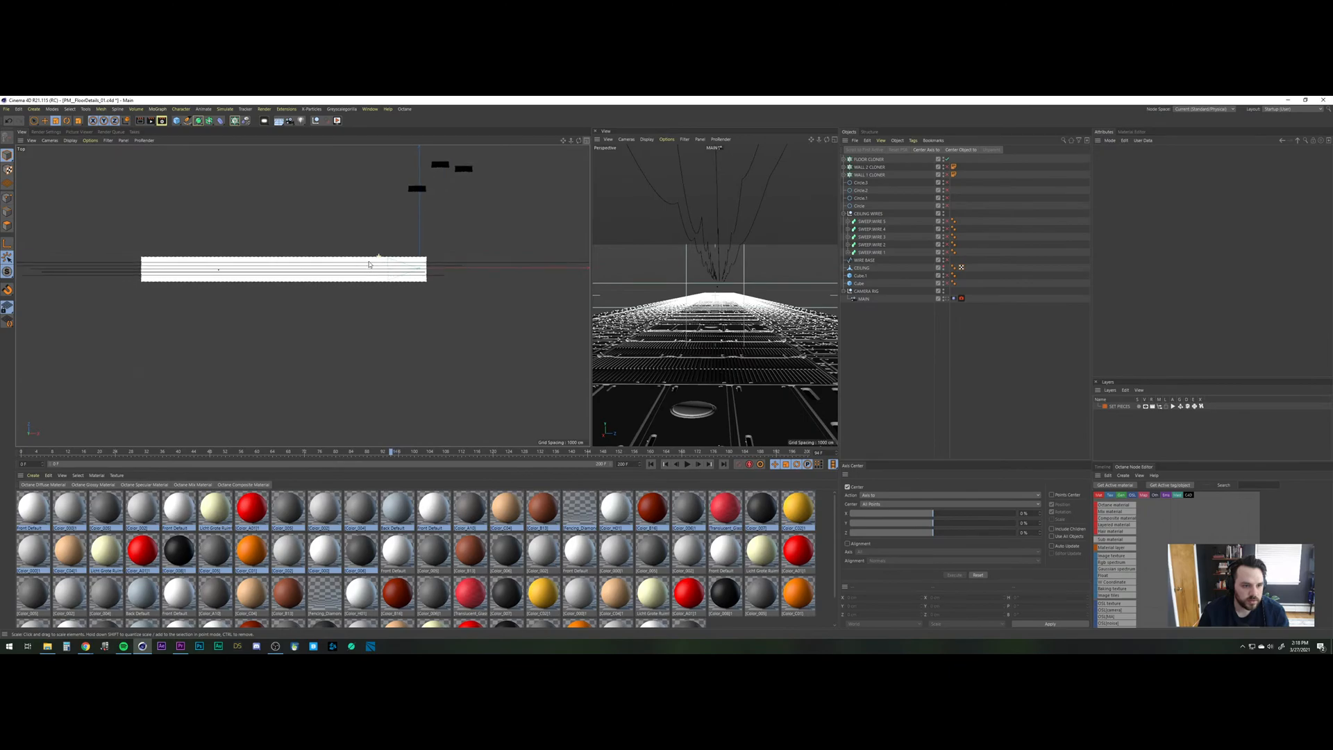
{"action": "scroll", "coordinate": [370, 264], "scroll_direction": "up", "scroll_amount": 2}
{"action": "scroll", "coordinate": [369, 264], "scroll_direction": "up", "scroll_amount": 1}
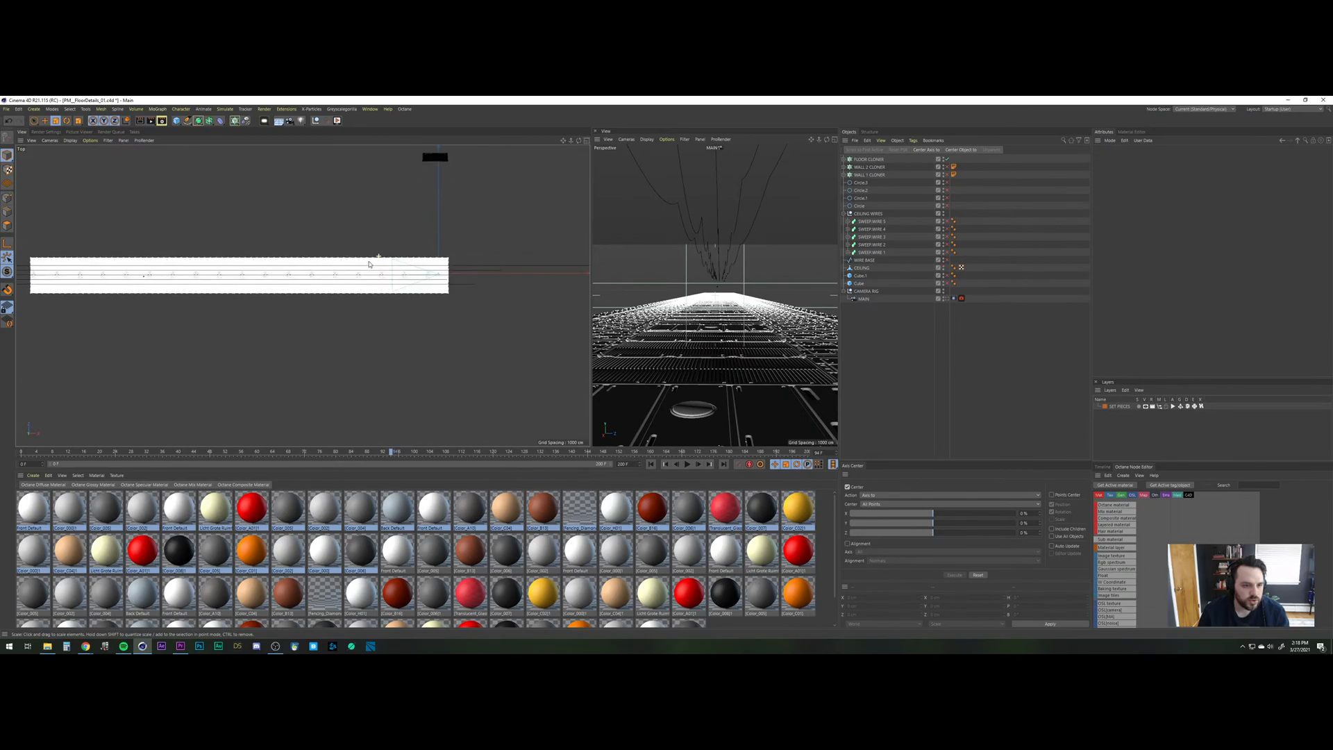
{"action": "left_click", "coordinate": [176, 121]}
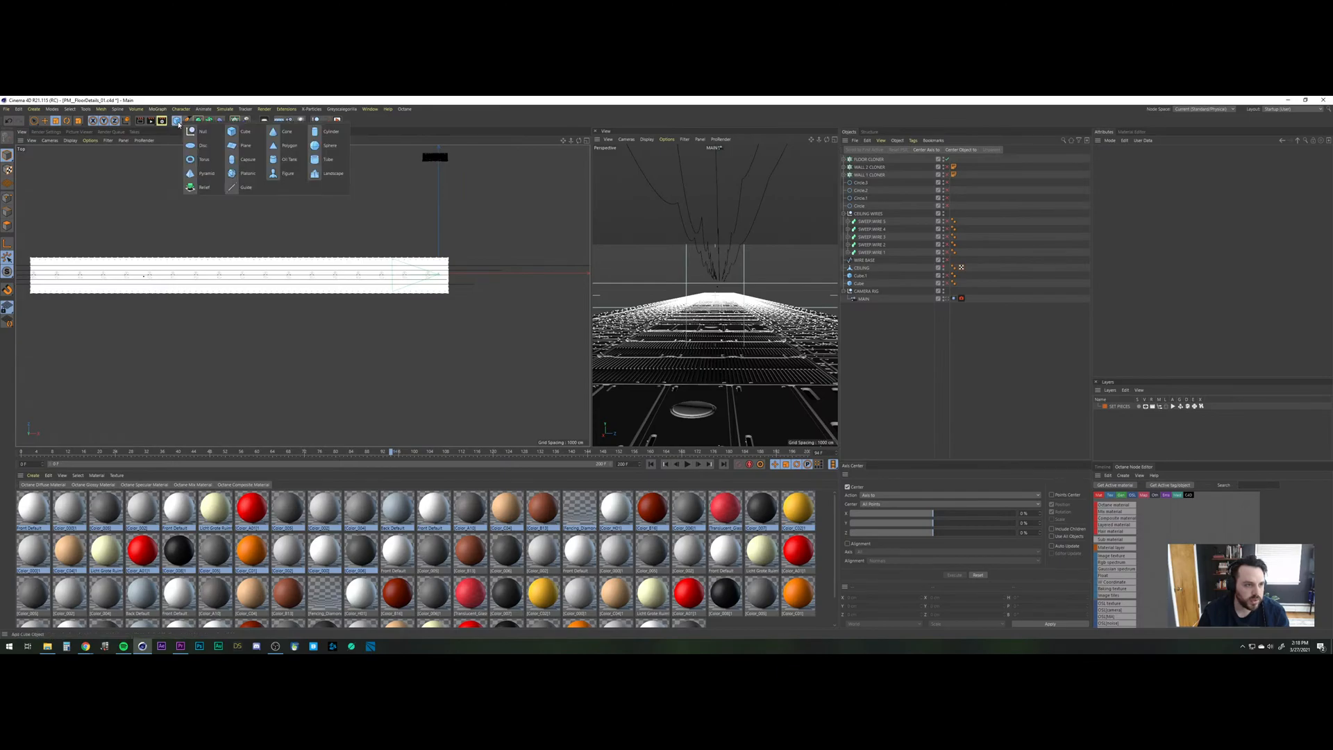
{"action": "left_click", "coordinate": [247, 146]}
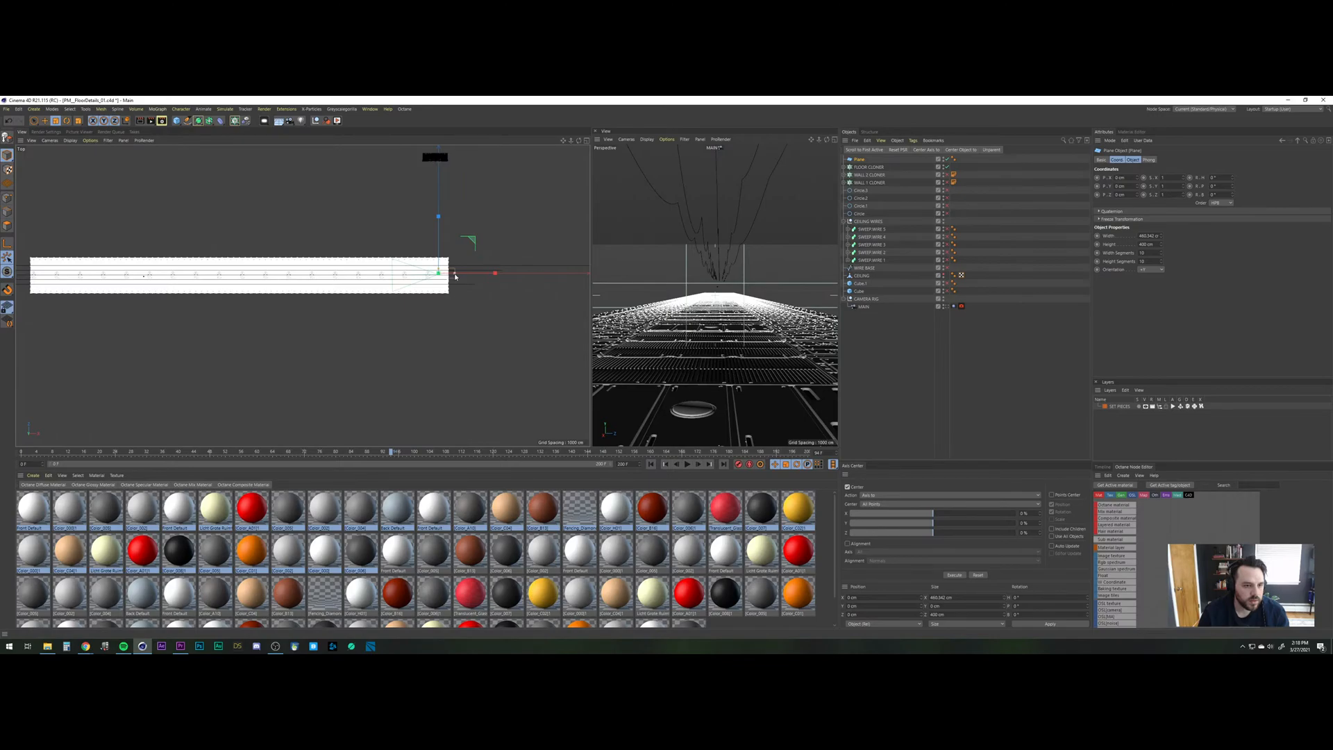
Resize the plane to about 1407 cm wide and 1497 cm deep, and align it across the floor strip in Z.
{"action": "left_click_drag", "start_coordinate": [455, 277], "coordinate": [440, 271]}
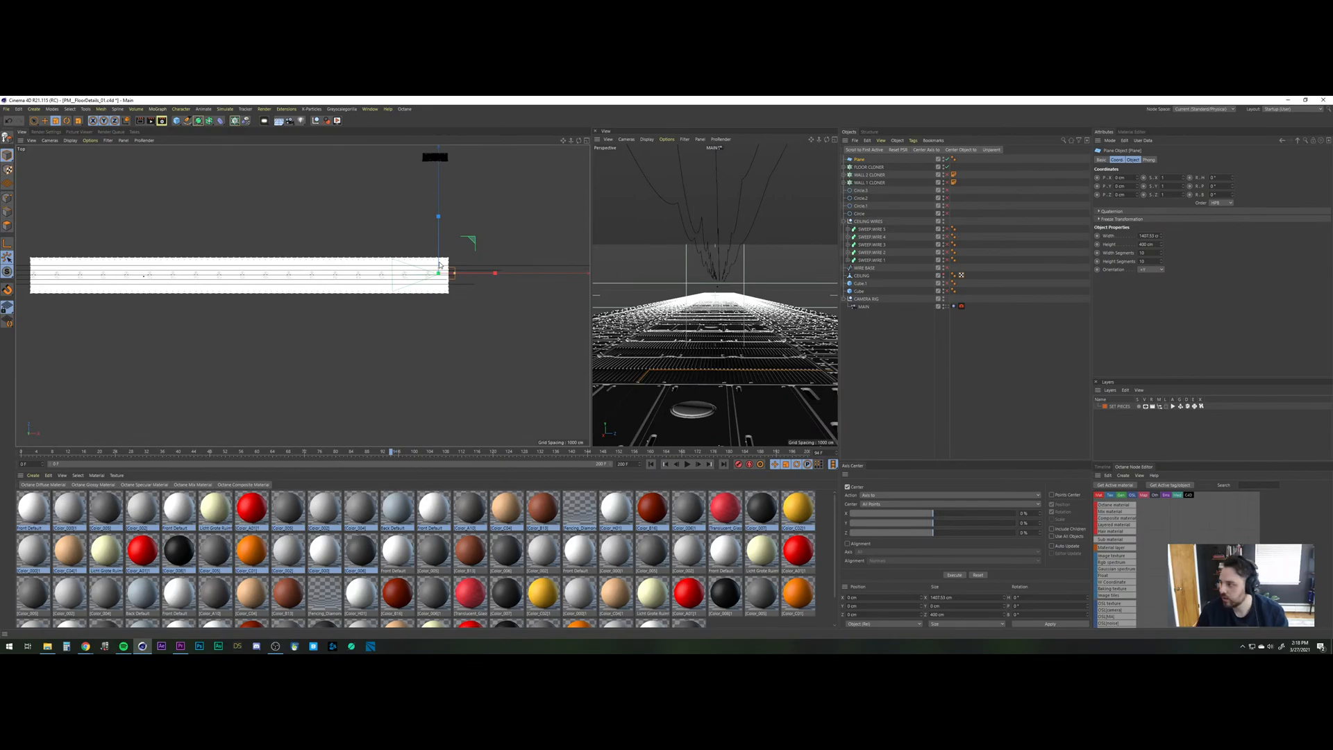
{"action": "left_click_drag", "start_coordinate": [438, 265], "coordinate": [440, 260]}
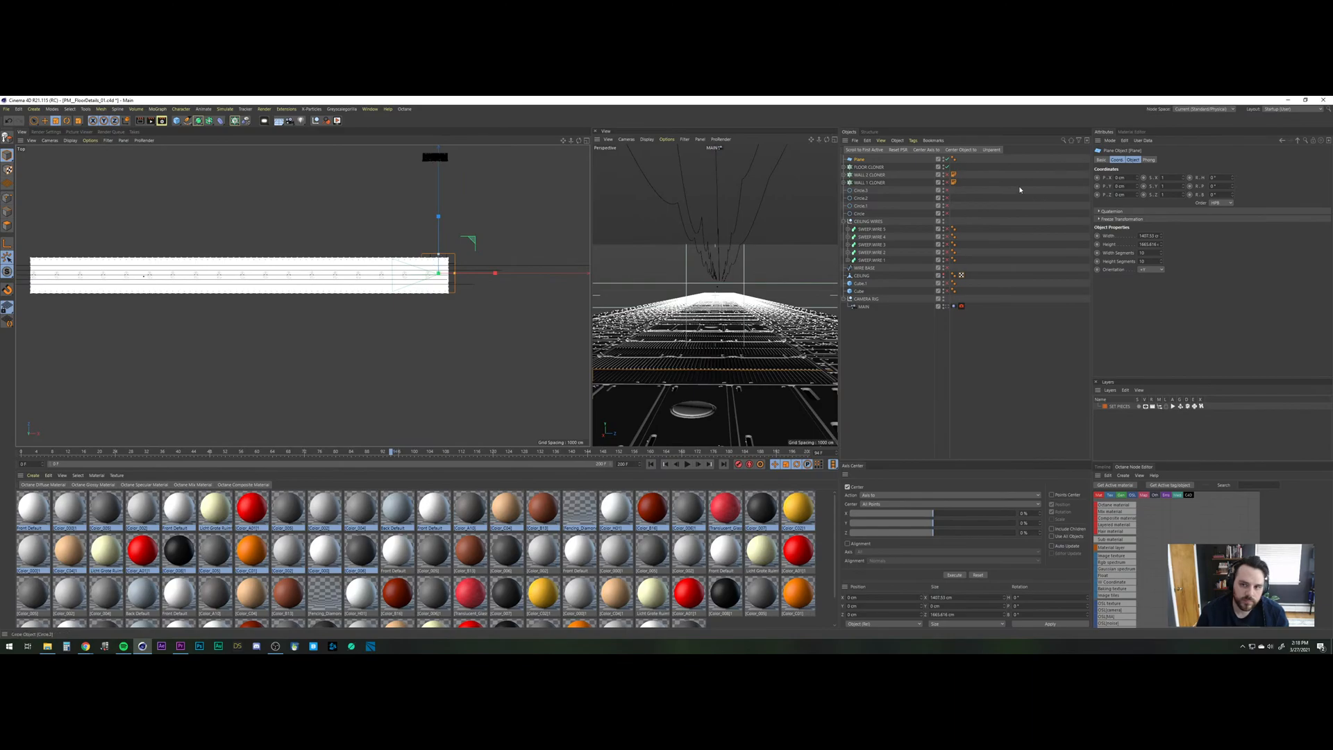
{"action": "left_click", "coordinate": [944, 166]}
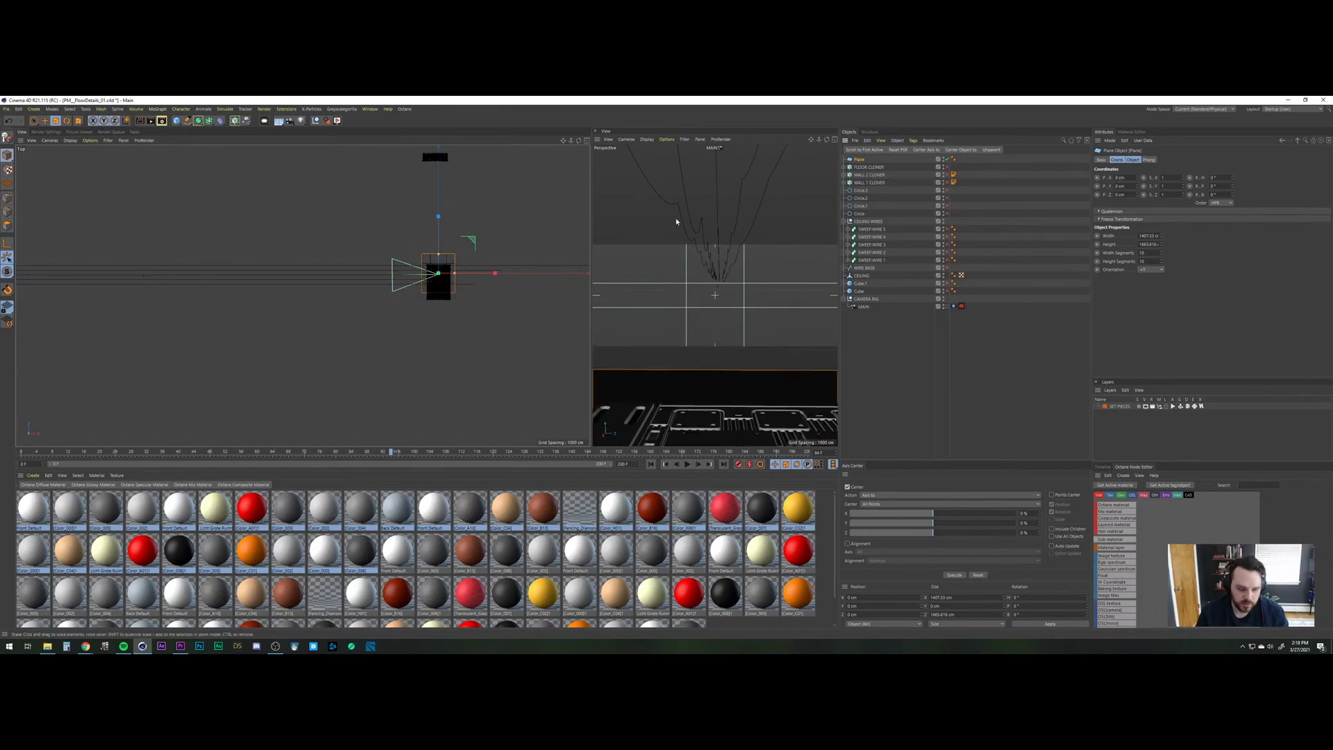
{"action": "key", "text": "e"}
{"action": "key", "text": "t"}
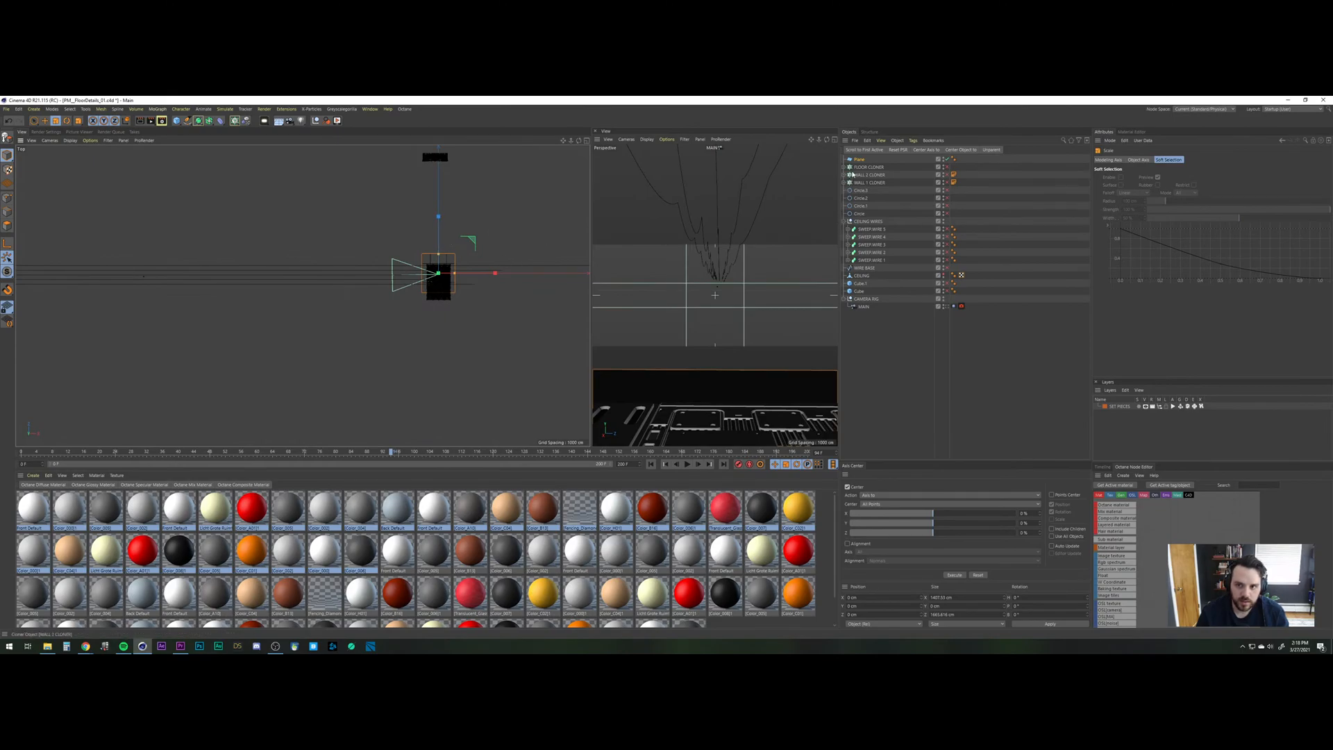
{"action": "left_click", "coordinate": [44, 120]}
{"action": "left_click_drag", "start_coordinate": [438, 234], "coordinate": [440, 268]}
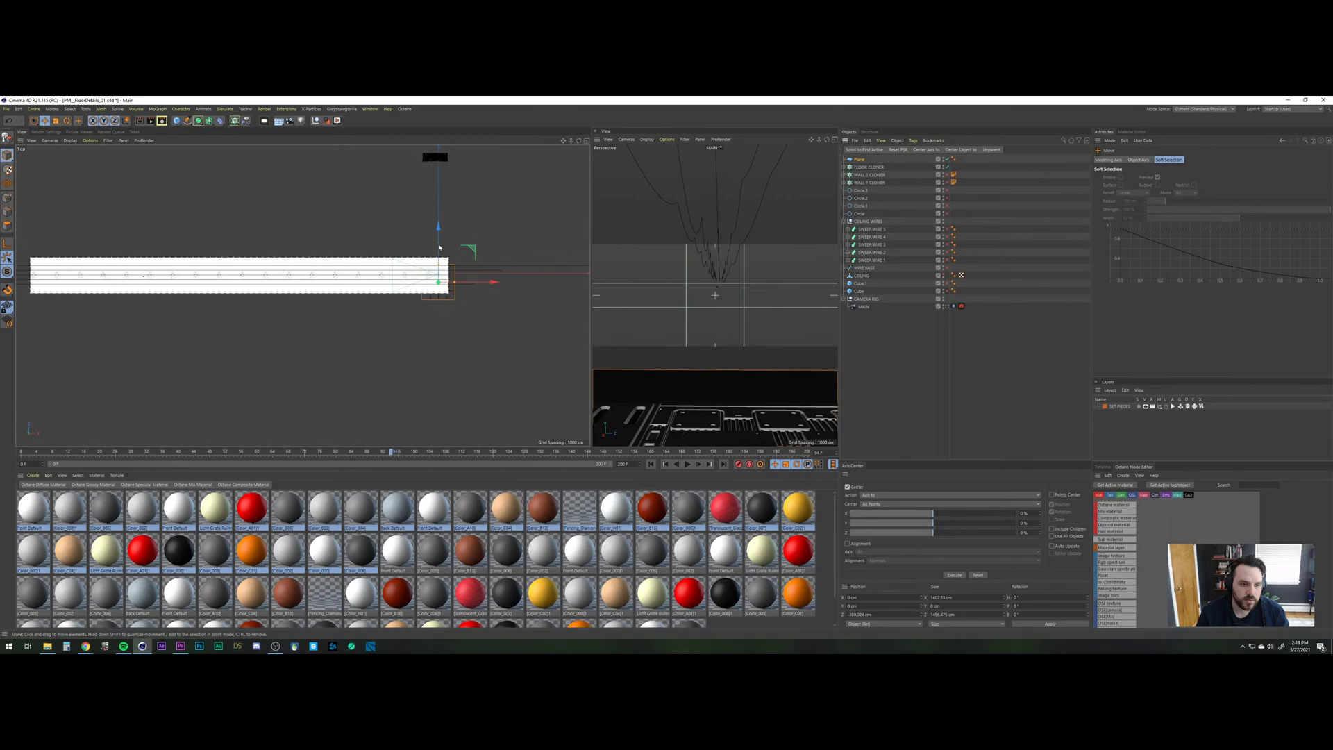
{"action": "left_click_drag", "start_coordinate": [439, 244], "coordinate": [438, 244]}
{"action": "left_click_drag", "start_coordinate": [439, 242], "coordinate": [439, 242]}
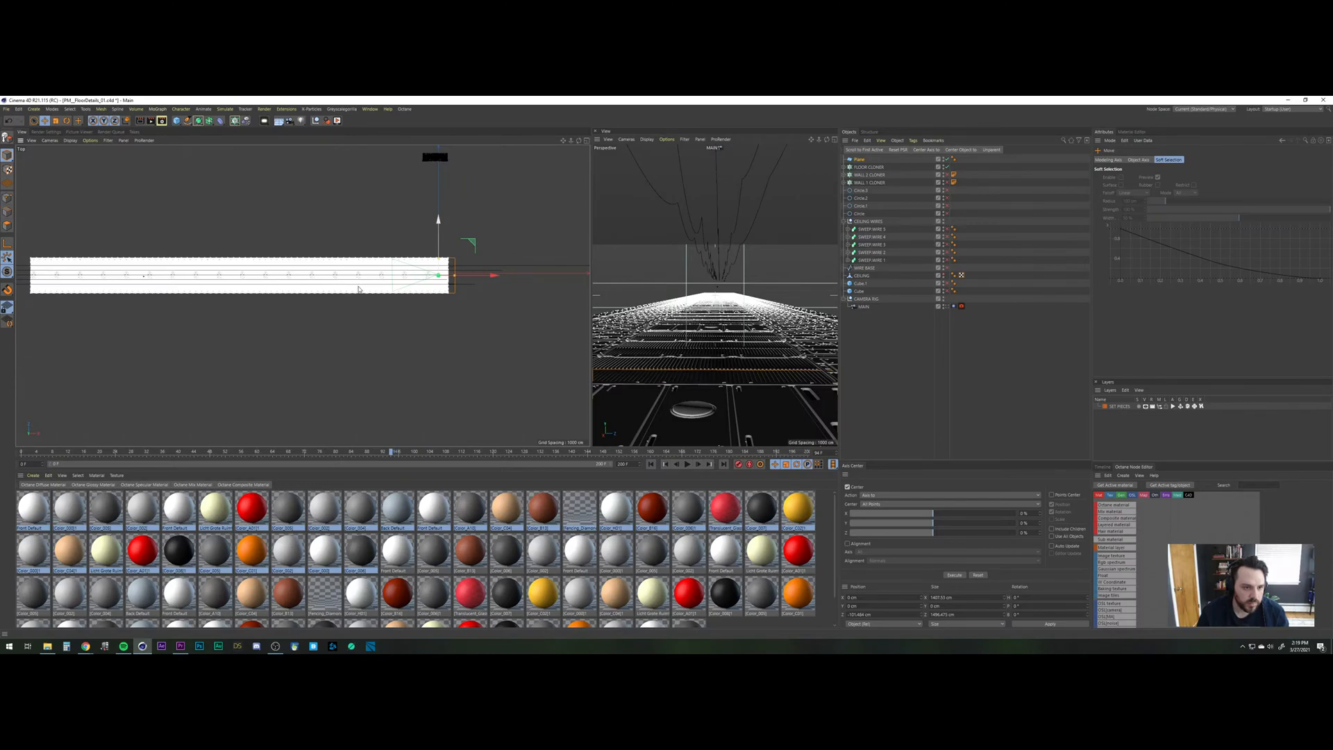
Turn off the floor cloner, stretch the plane to about 29,000 cm along X and position it over the corridor's full length.
{"action": "scroll", "coordinate": [359, 289], "scroll_direction": "down", "scroll_amount": 3}
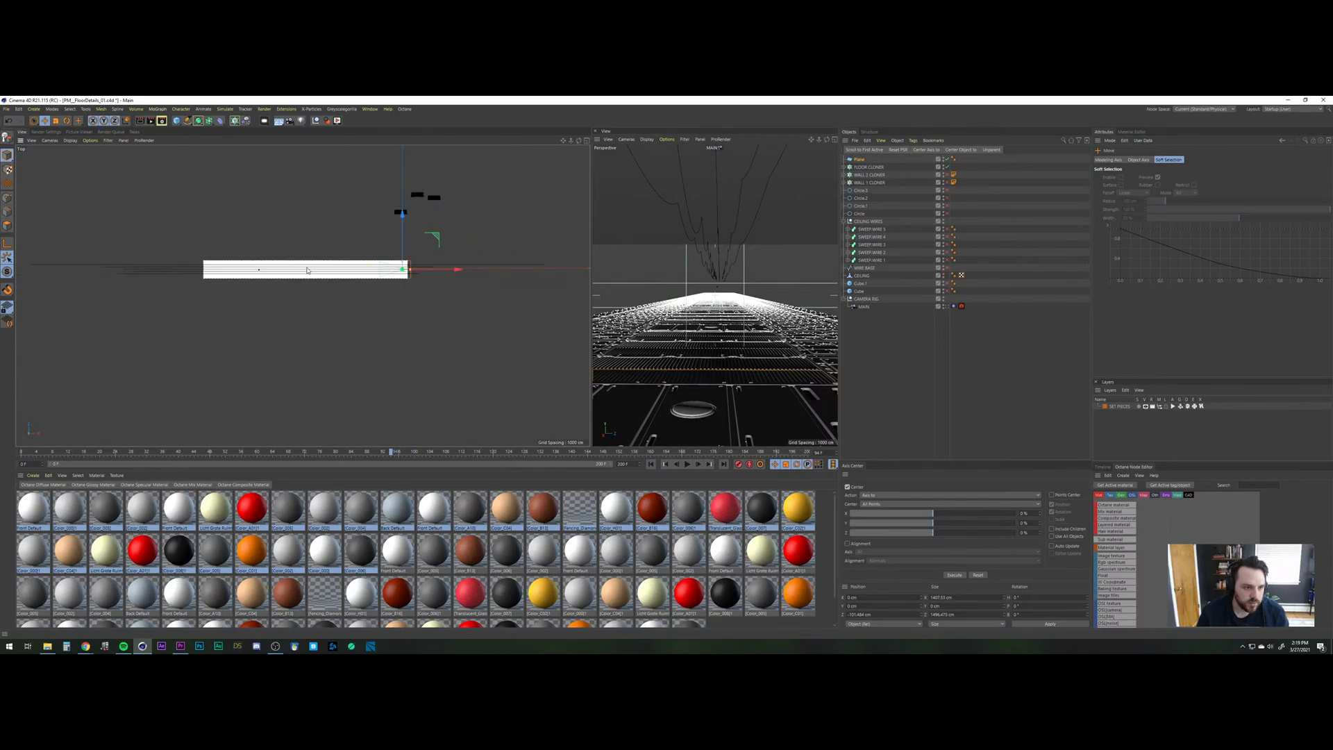
{"action": "scroll", "coordinate": [312, 271], "scroll_direction": "down", "scroll_amount": 1}
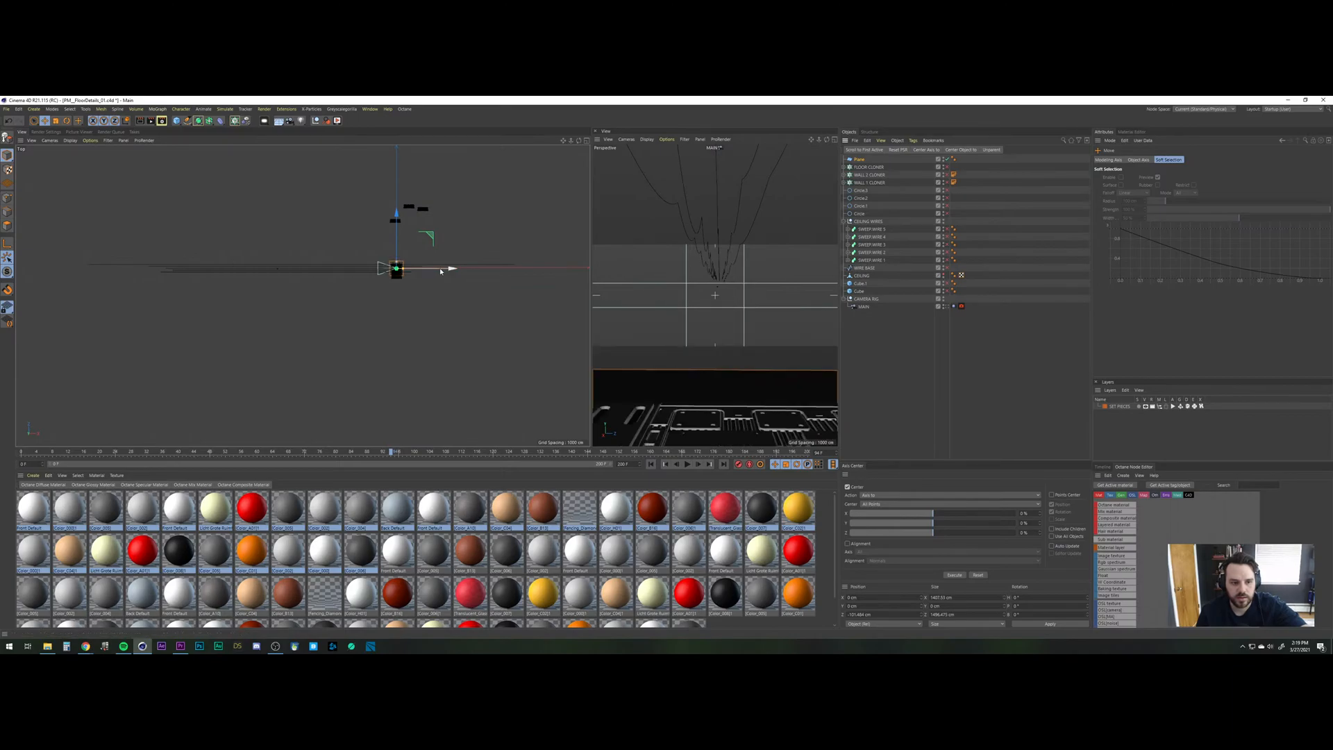
{"action": "mouse_move", "coordinate": [445, 268]}
{"action": "left_mouse_down"}
{"action": "mouse_move", "coordinate": [352, 269]}
{"action": "mouse_move", "coordinate": [453, 274]}
{"action": "left_mouse_up"}
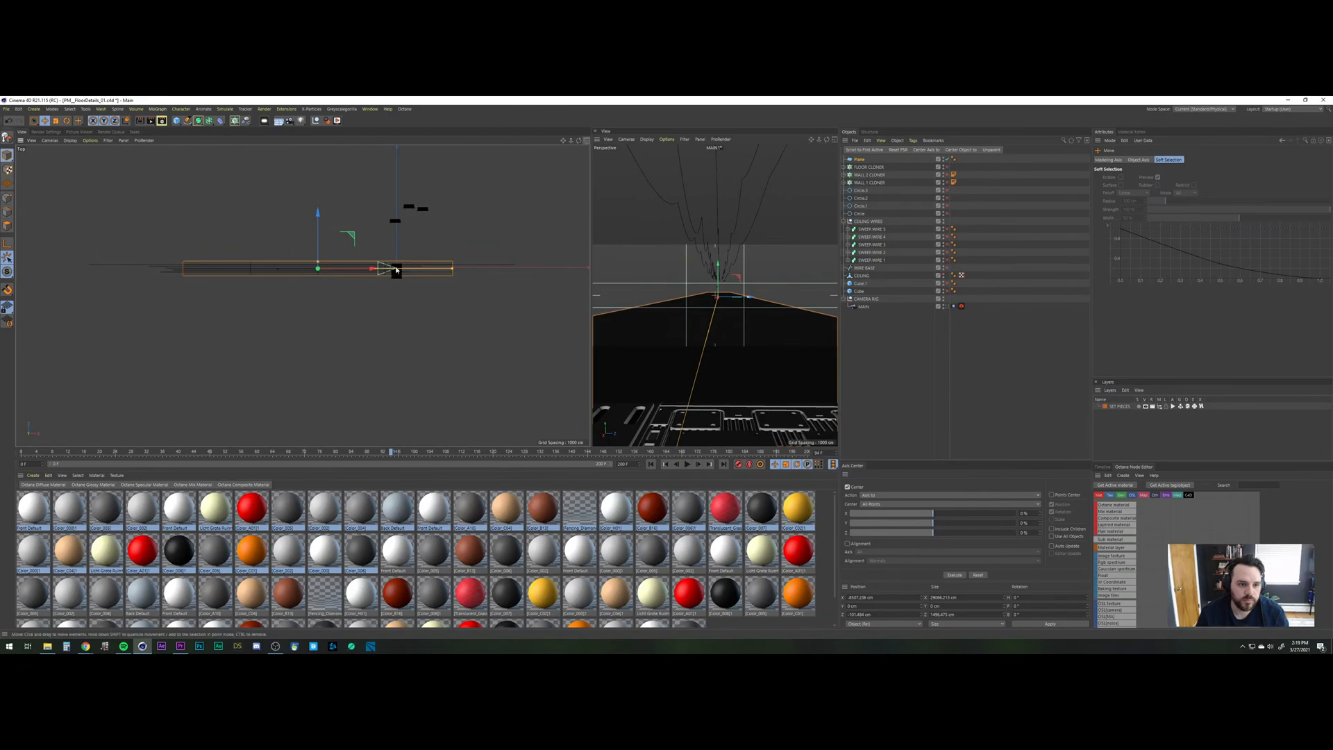
{"action": "scroll", "coordinate": [325, 275], "scroll_direction": "up", "scroll_amount": 5}
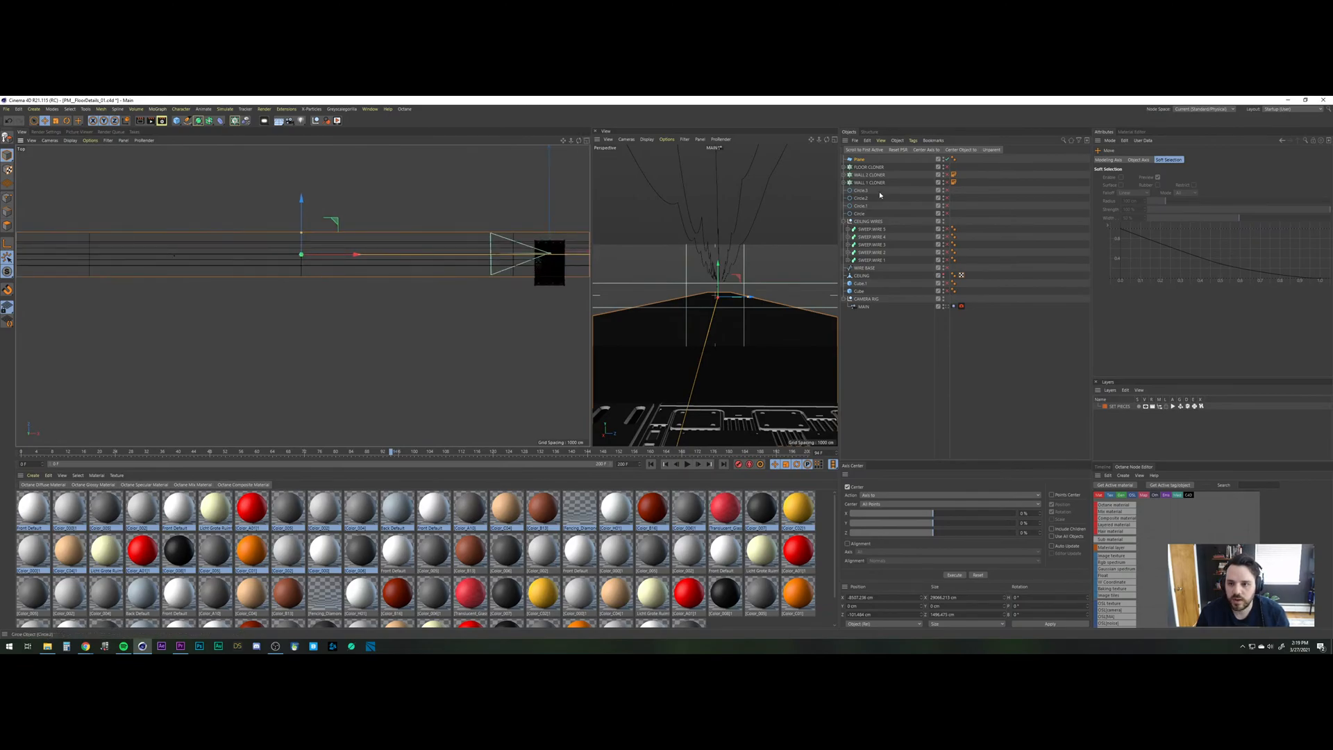
Check the parts inside the wall and floor cloners, hide the PANEL group under FLOOR CLONER and collapse the hierarchies again.
{"action": "left_click", "coordinate": [845, 183]}
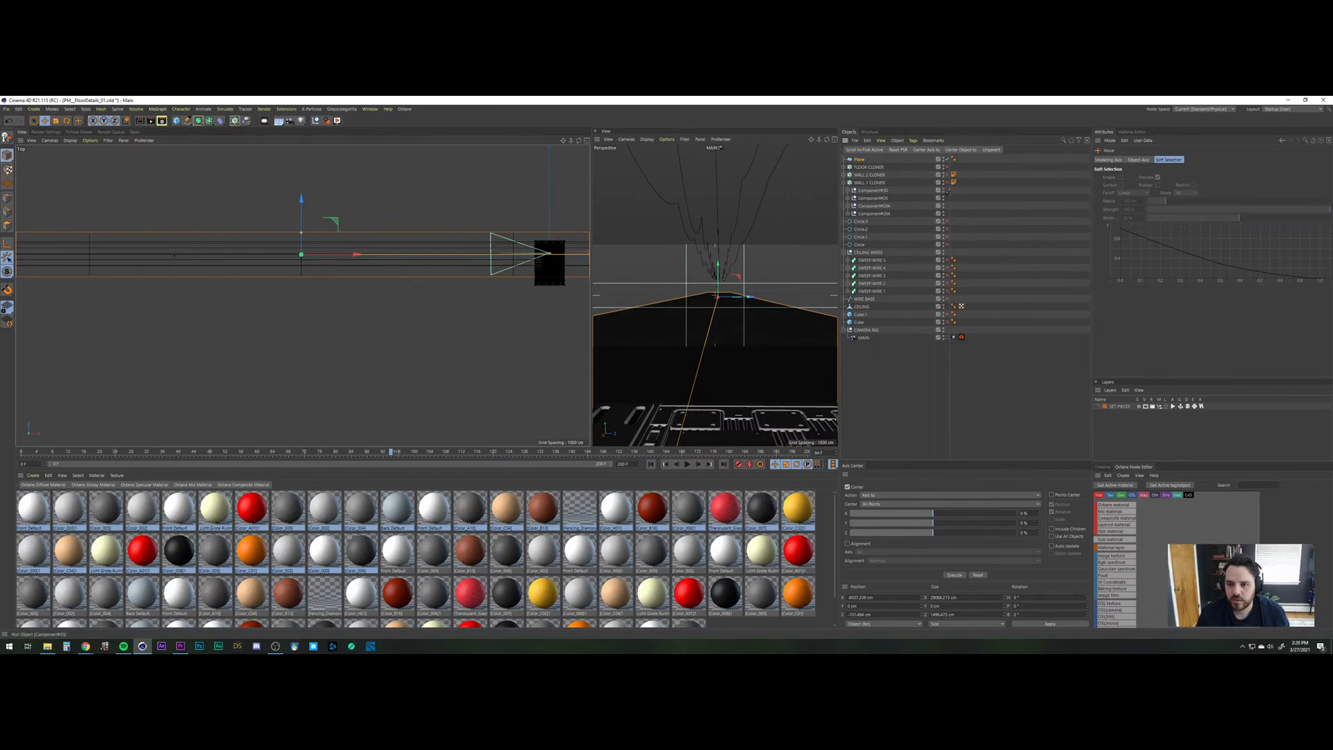
{"action": "left_click", "coordinate": [850, 214]}
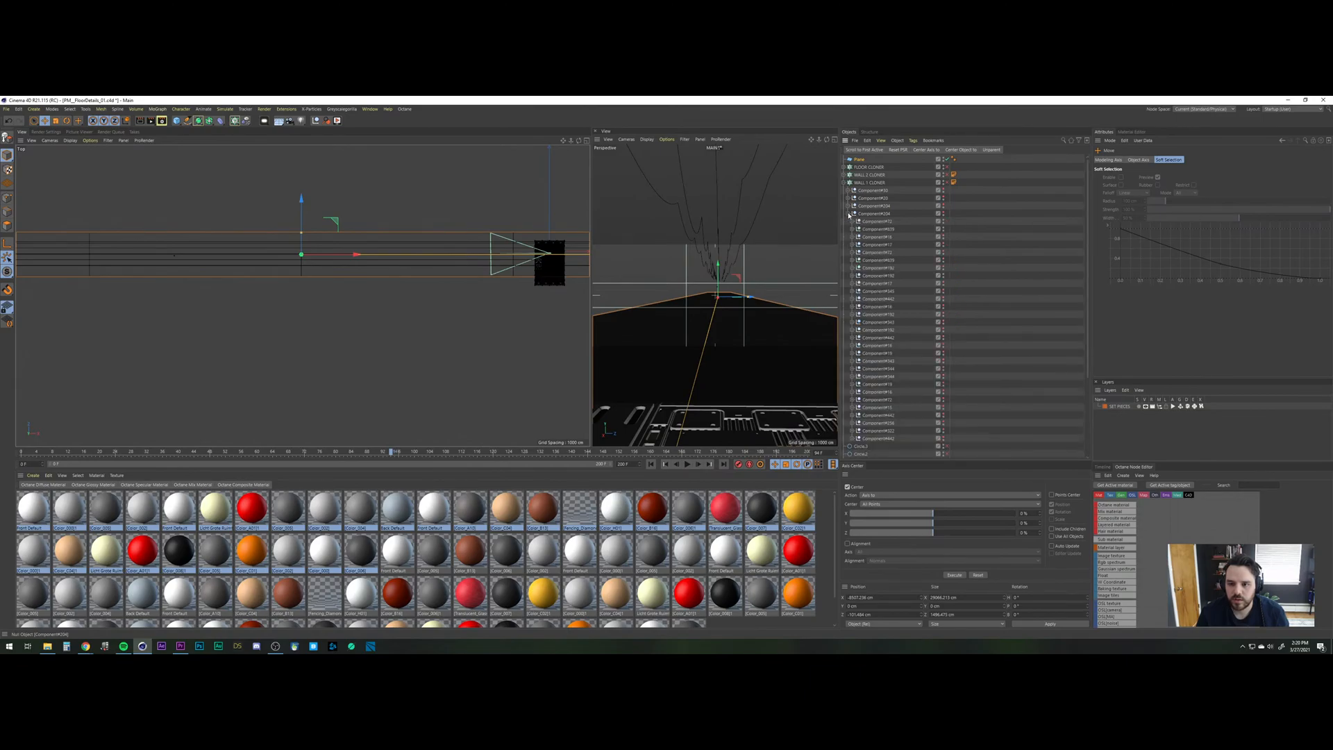
{"action": "left_click", "coordinate": [850, 214]}
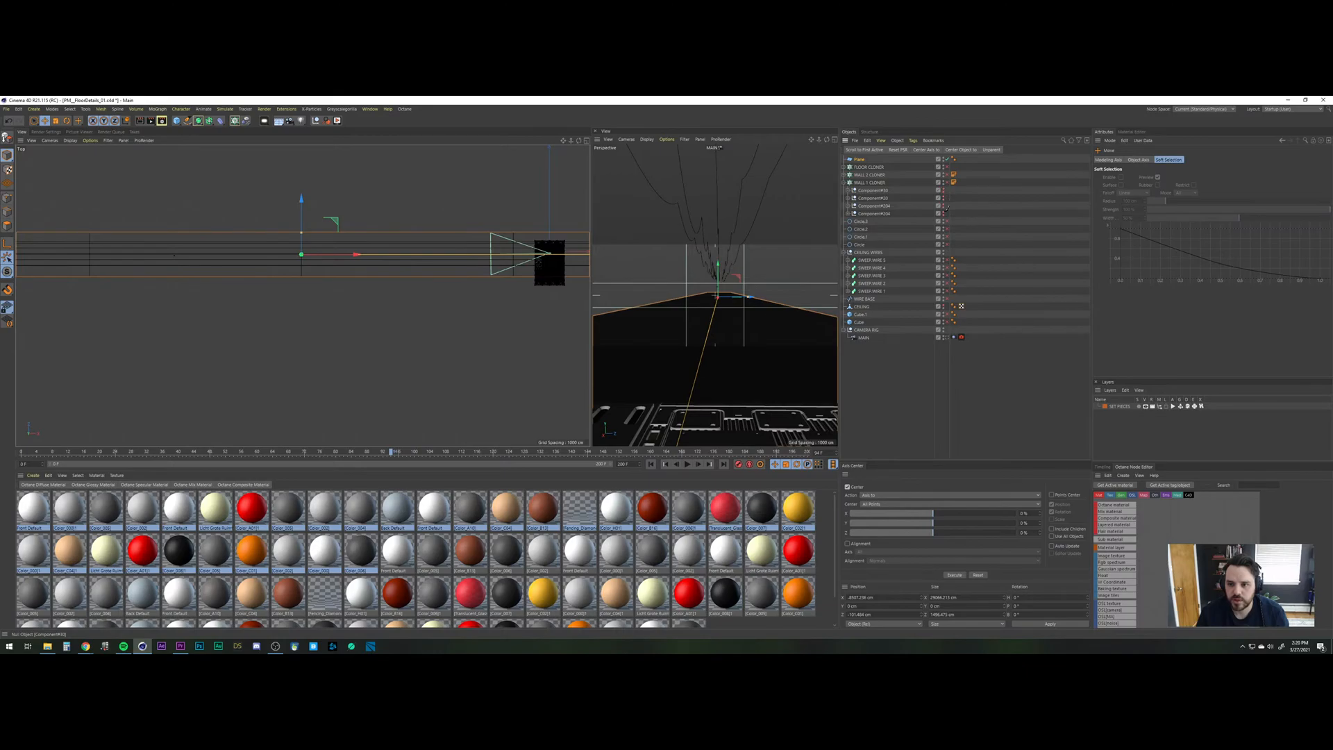
{"action": "left_click", "coordinate": [845, 175]}
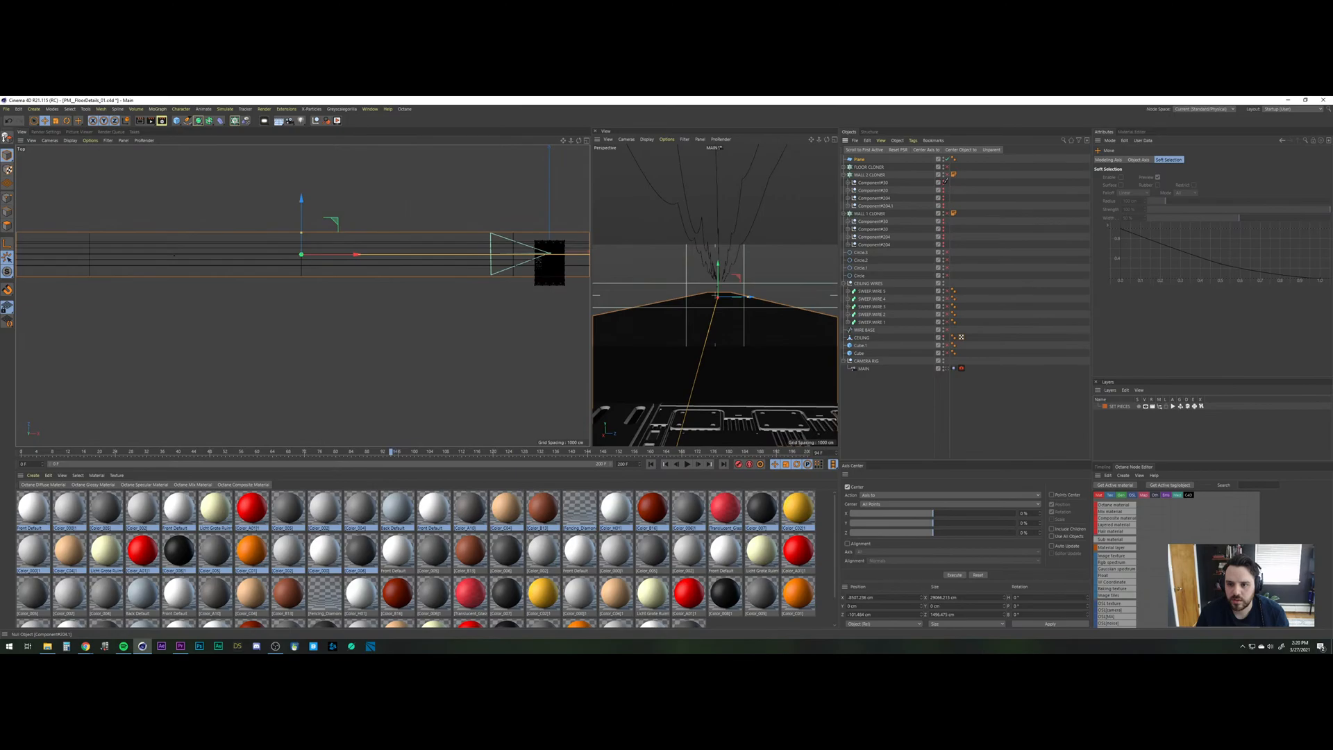
{"action": "left_click", "coordinate": [845, 167]}
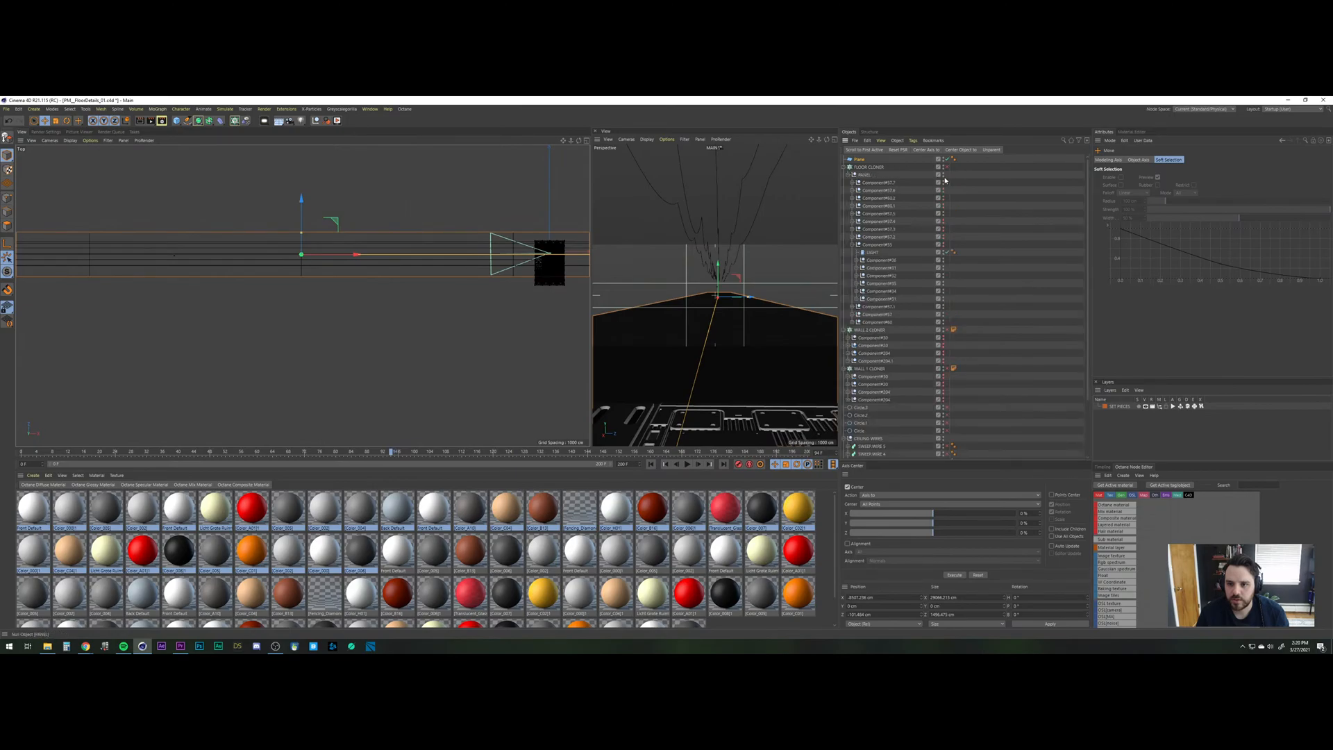
{"action": "left_click", "coordinate": [848, 175]}
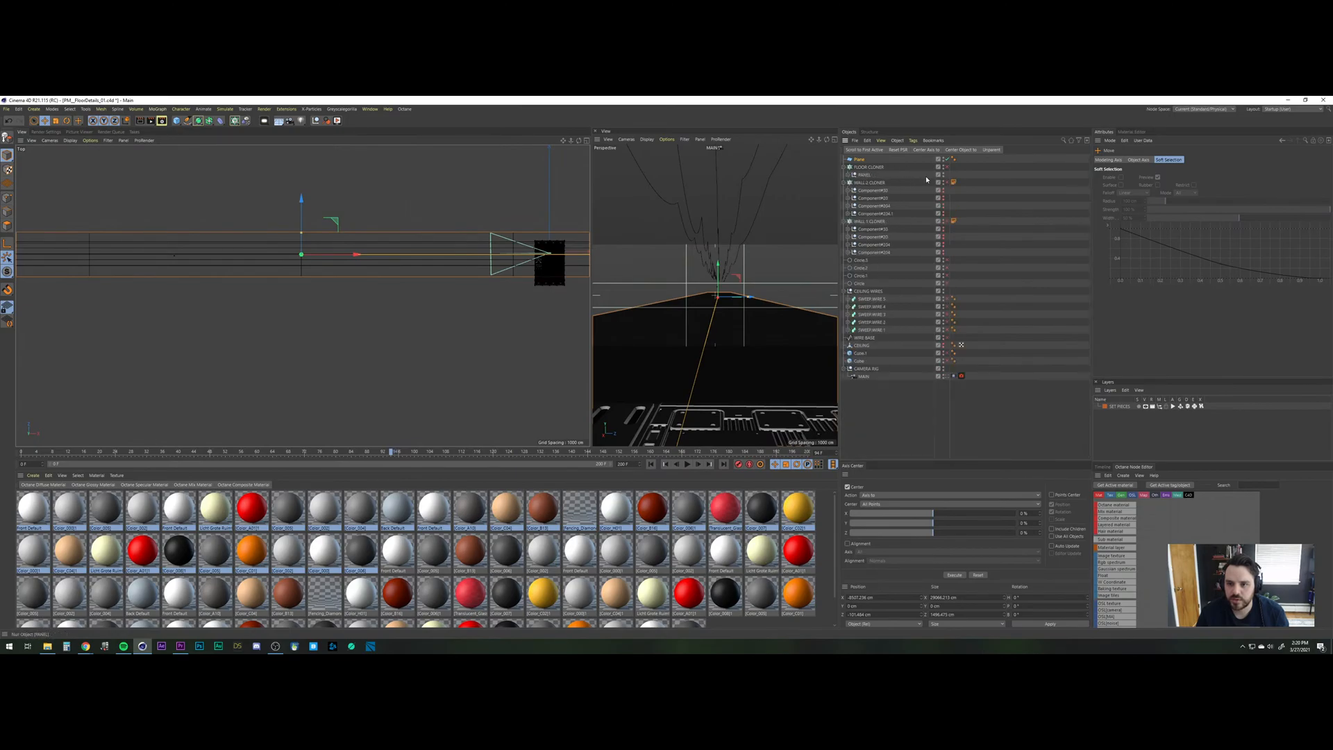
{"action": "left_click", "coordinate": [944, 174]}
{"action": "left_click", "coordinate": [845, 167]}
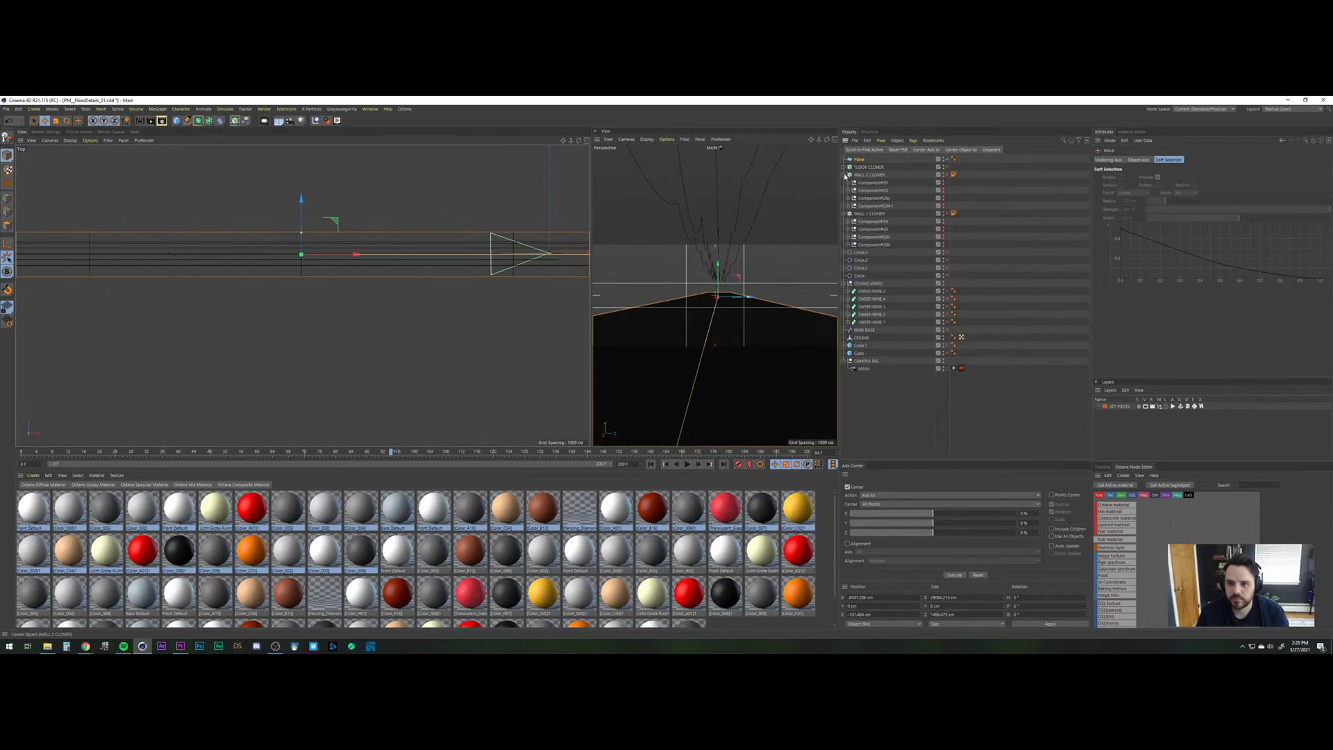
{"action": "left_click", "coordinate": [844, 175]}
{"action": "left_click", "coordinate": [845, 183]}
{"action": "scroll", "coordinate": [318, 284], "scroll_direction": "down", "scroll_amount": 2}
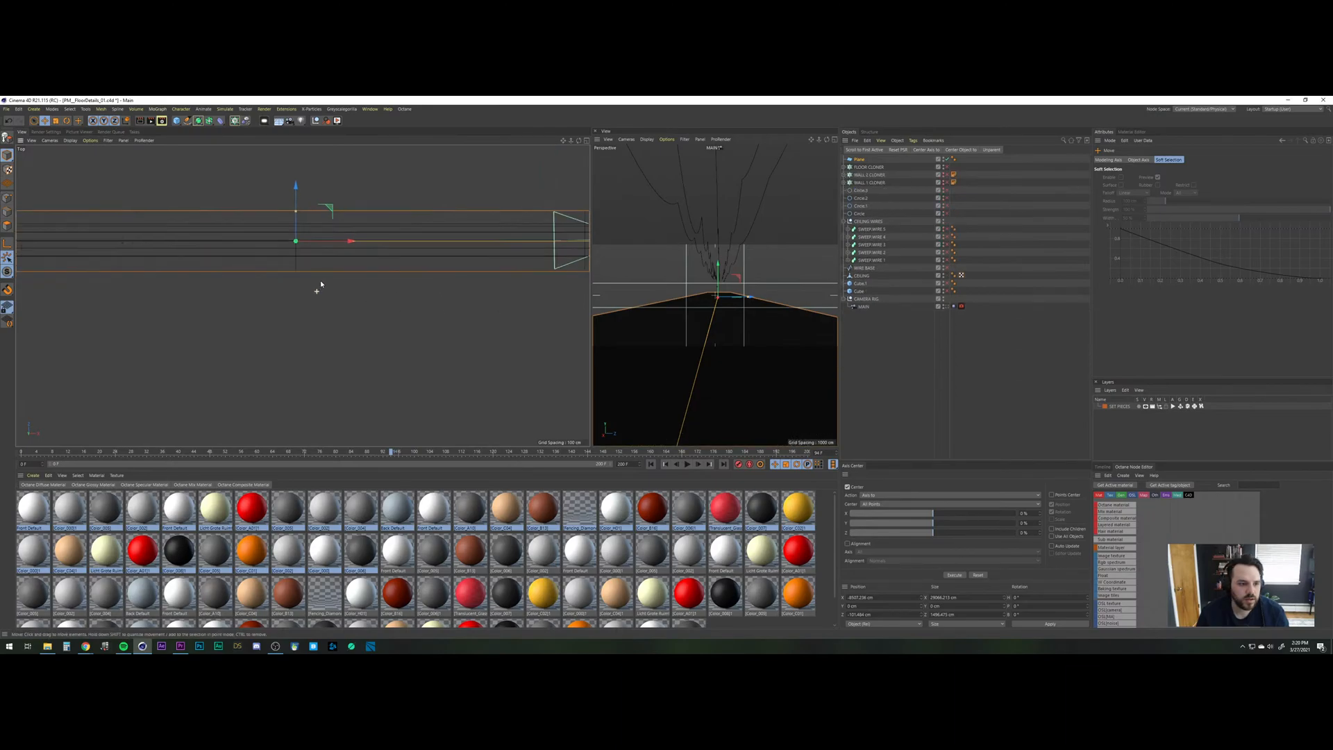
{"action": "scroll", "coordinate": [316, 315], "scroll_direction": "up", "scroll_amount": 2}
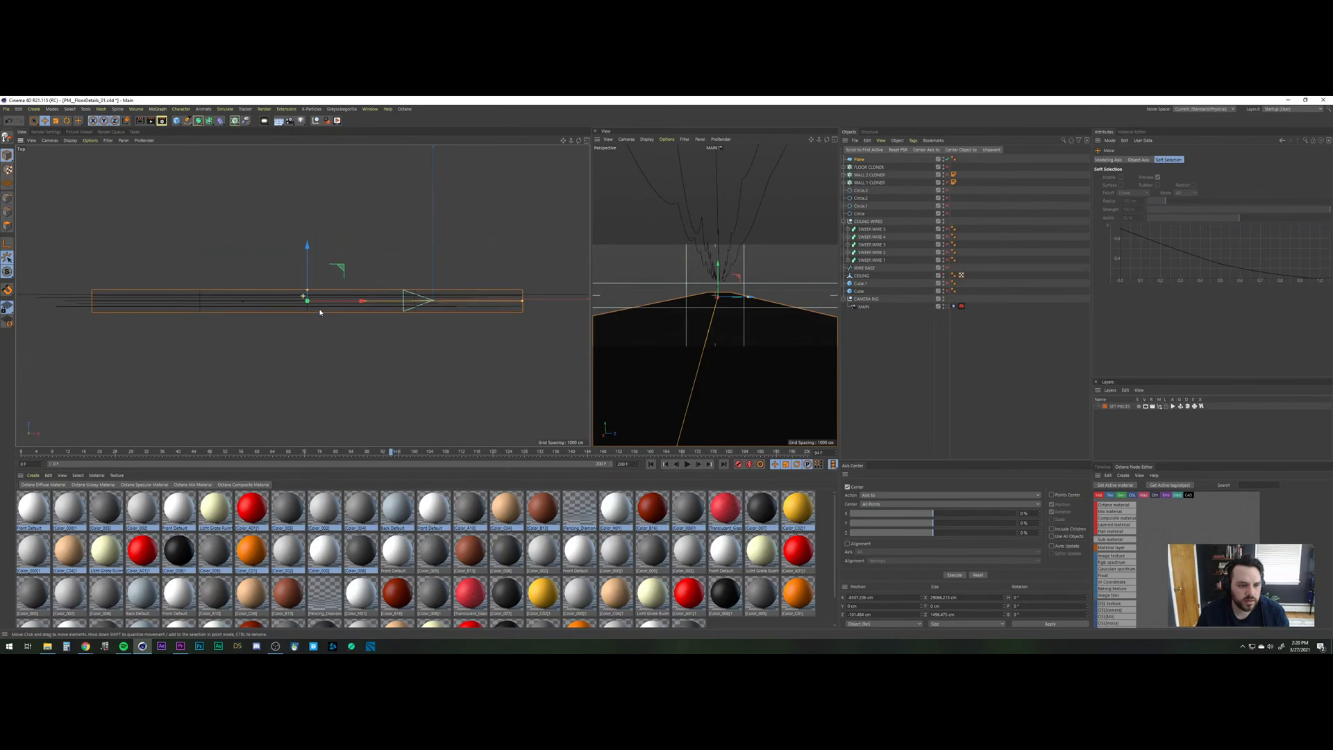
{"action": "scroll", "coordinate": [334, 306], "scroll_direction": "down", "scroll_amount": 3}
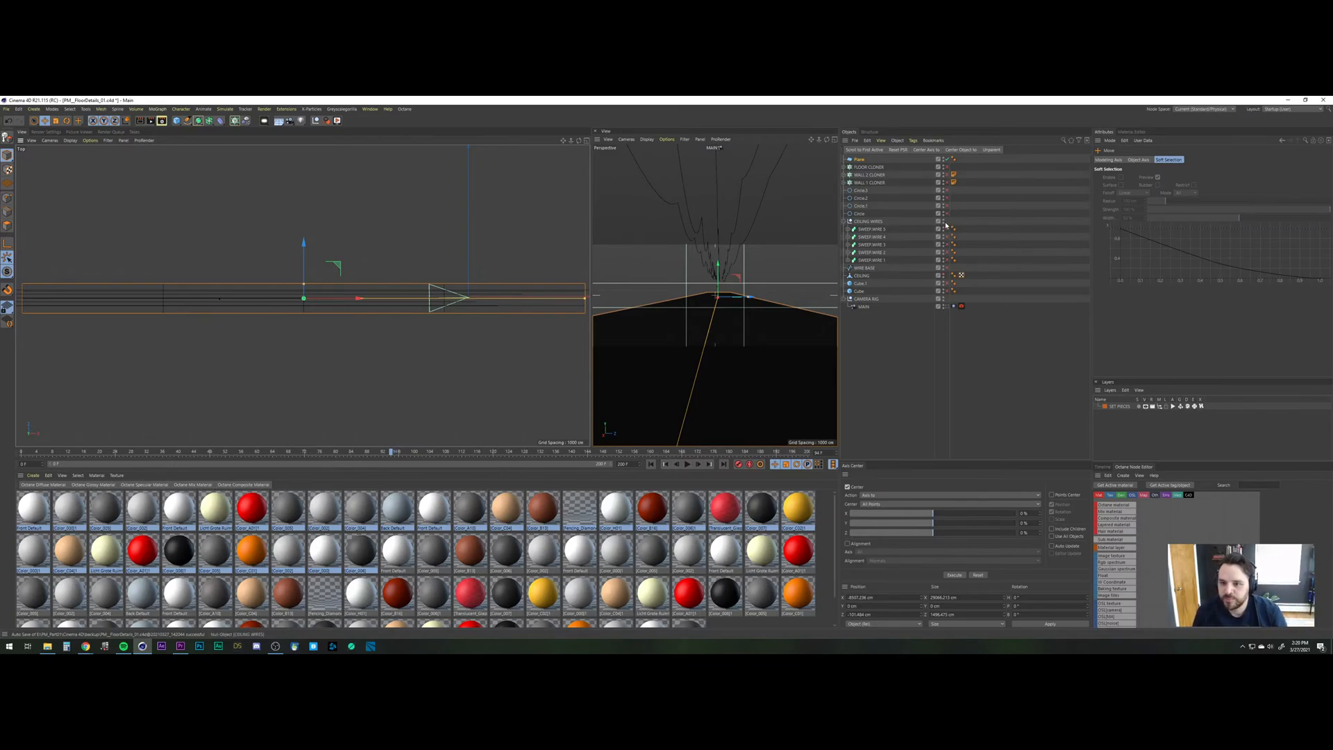
Hide the CEILING WIRES group and set the plane's width segments and height segments to 1.
{"action": "left_click", "coordinate": [944, 220]}
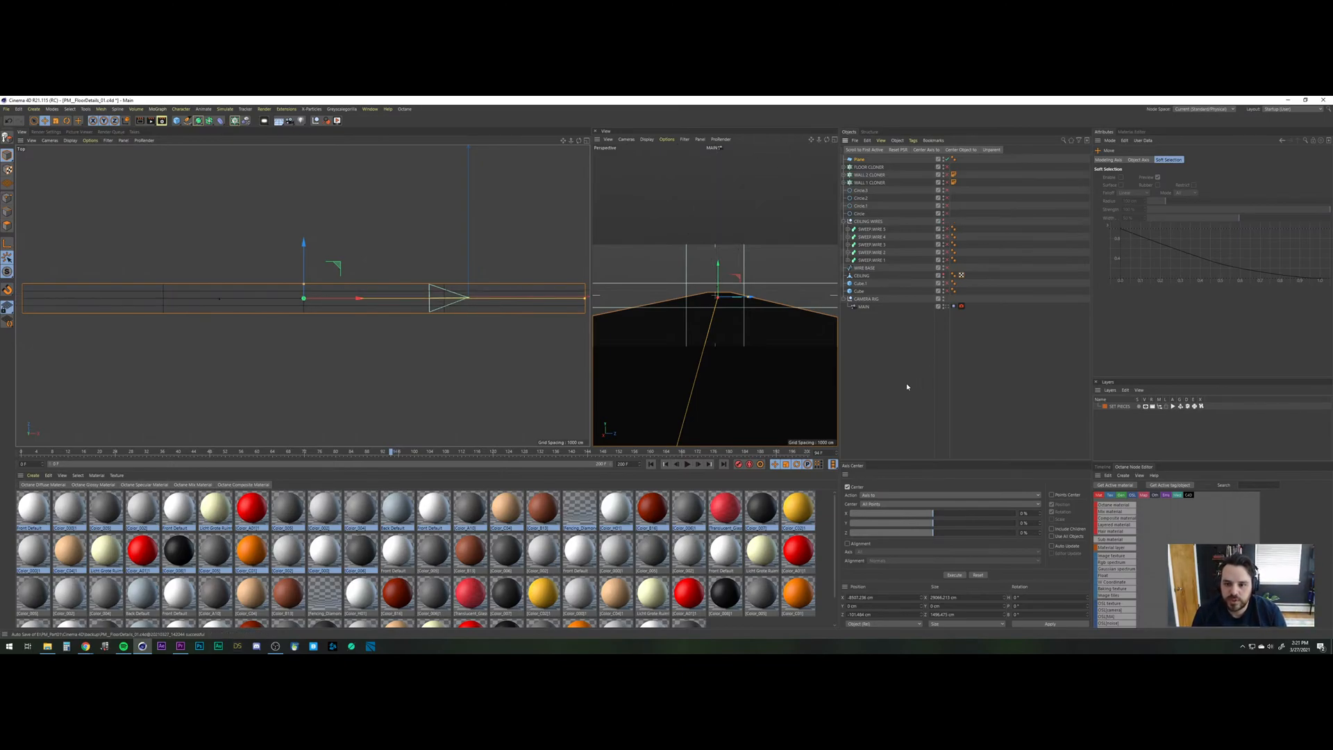
{"action": "left_click", "coordinate": [864, 268]}
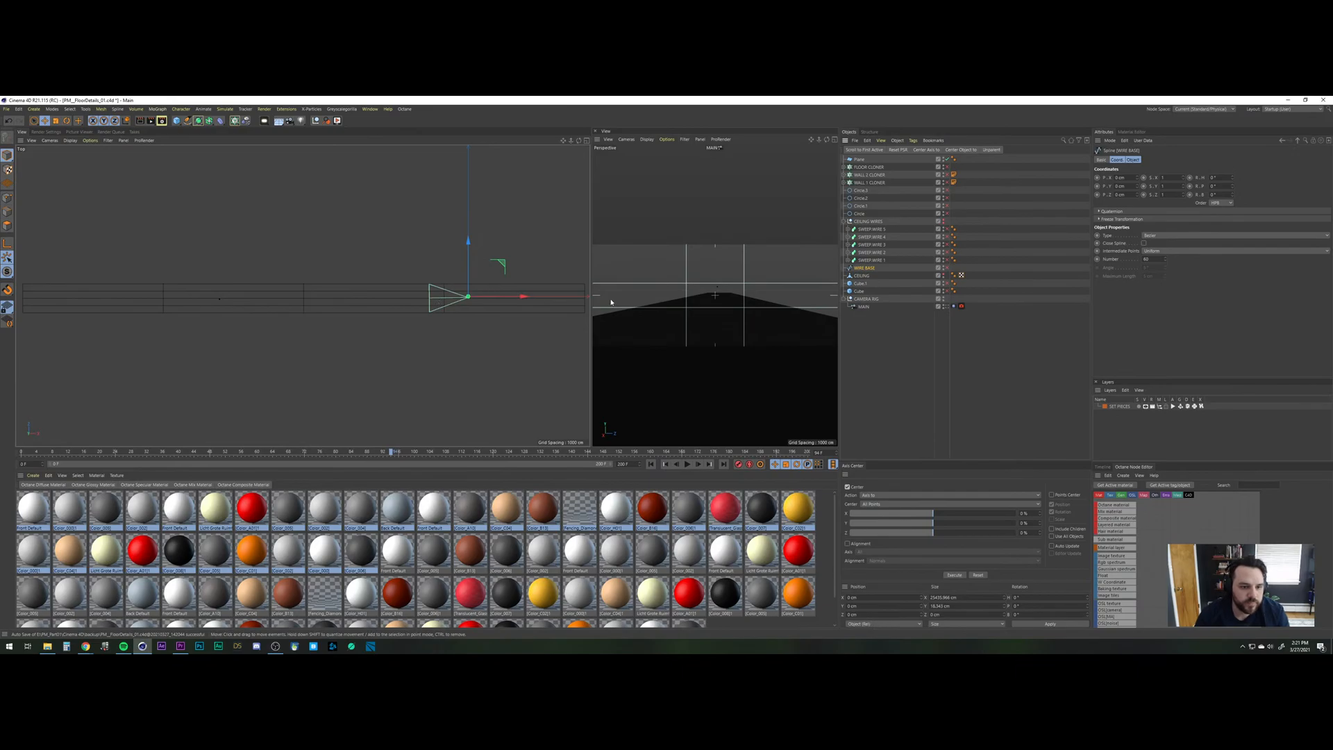
{"action": "left_click", "coordinate": [1002, 157]}
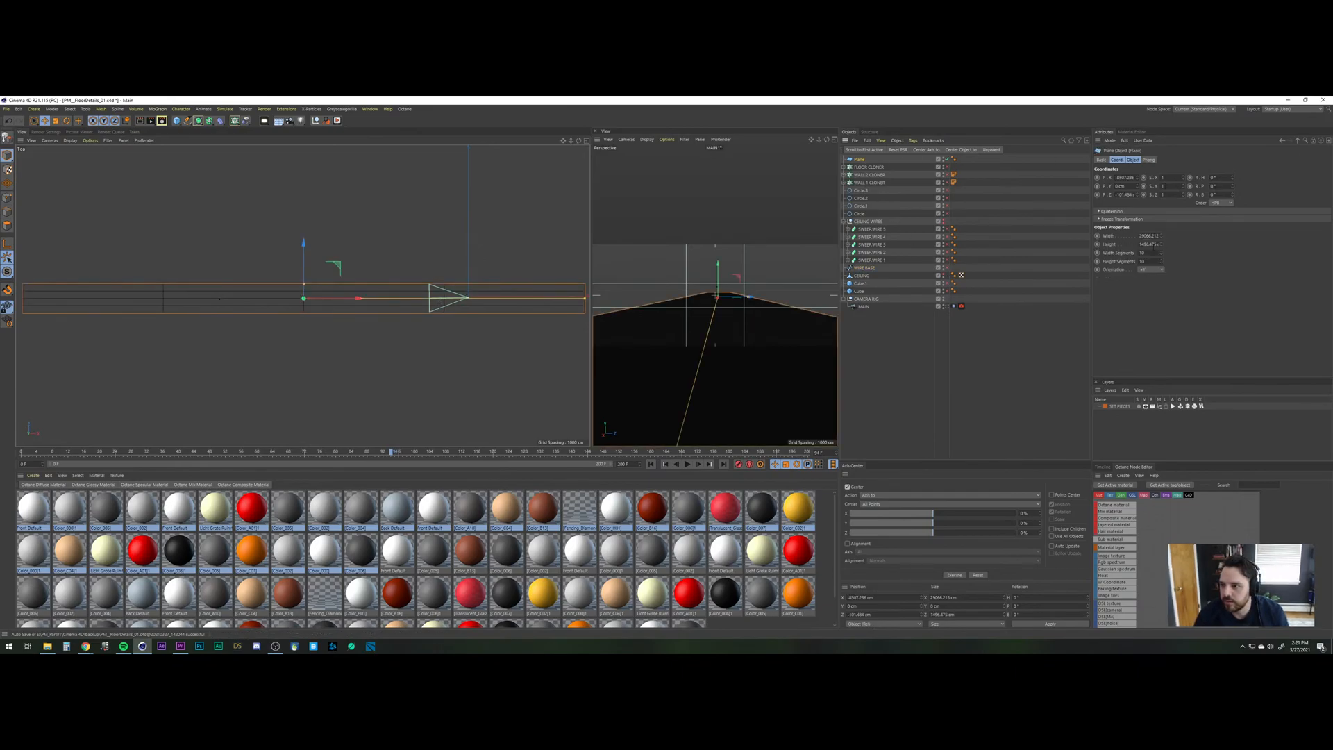
{"action": "left_click_drag", "start_coordinate": [1156, 253], "coordinate": [1051, 244]}
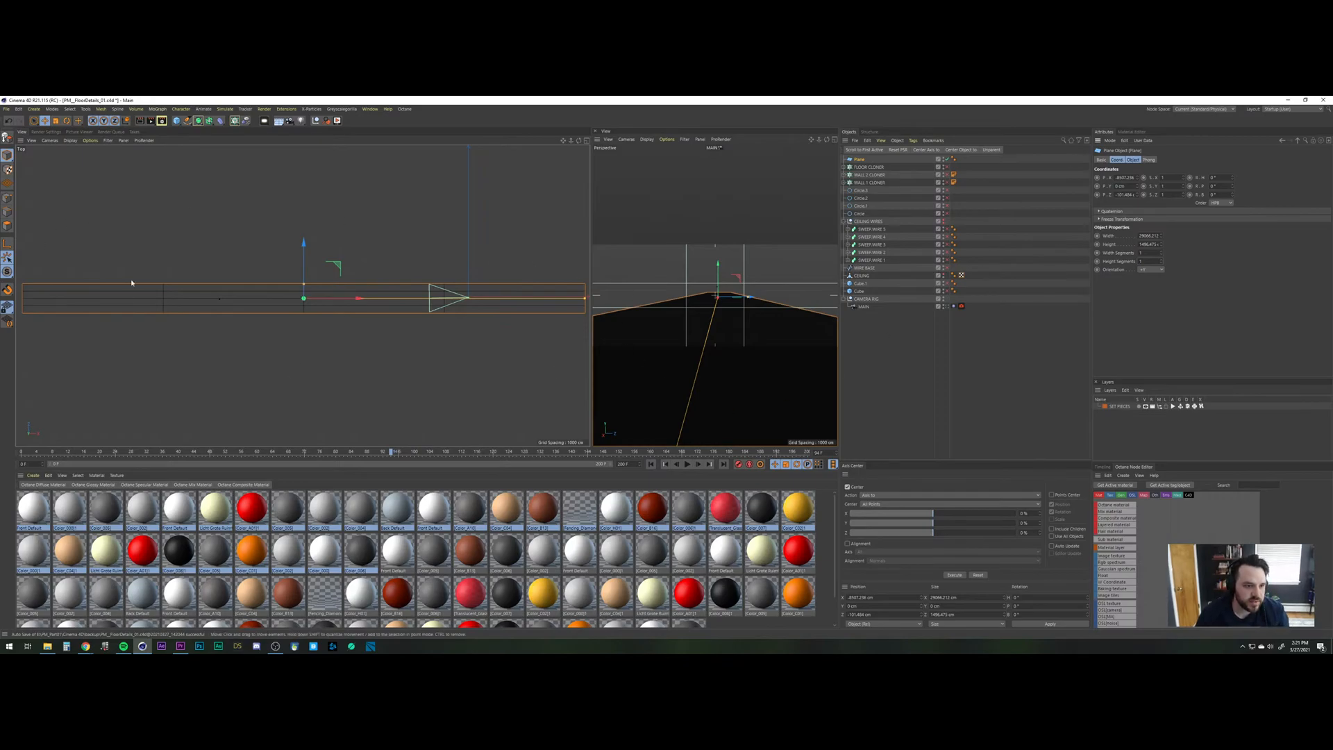
Change the Top view's display mode so the plane is drawn as an outline without inner division lines.
{"action": "left_click", "coordinate": [903, 353]}
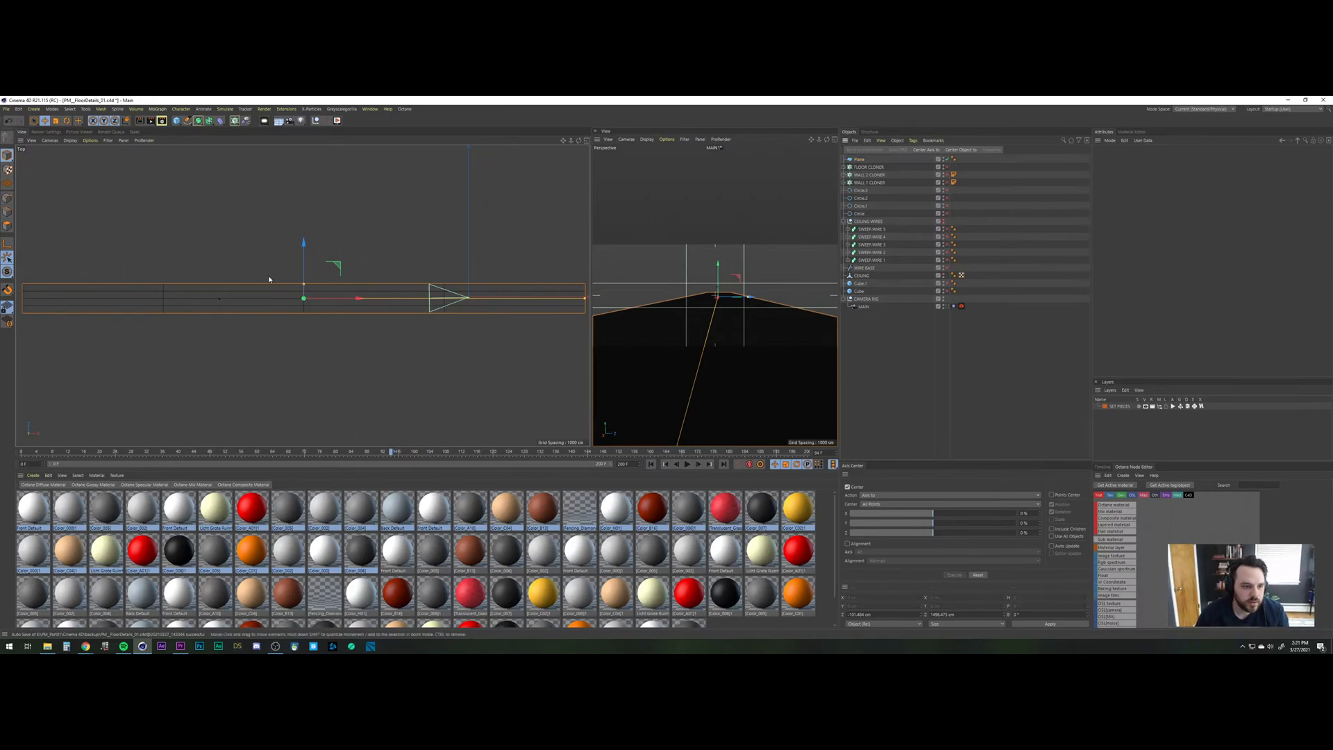
{"action": "left_click", "coordinate": [859, 160]}
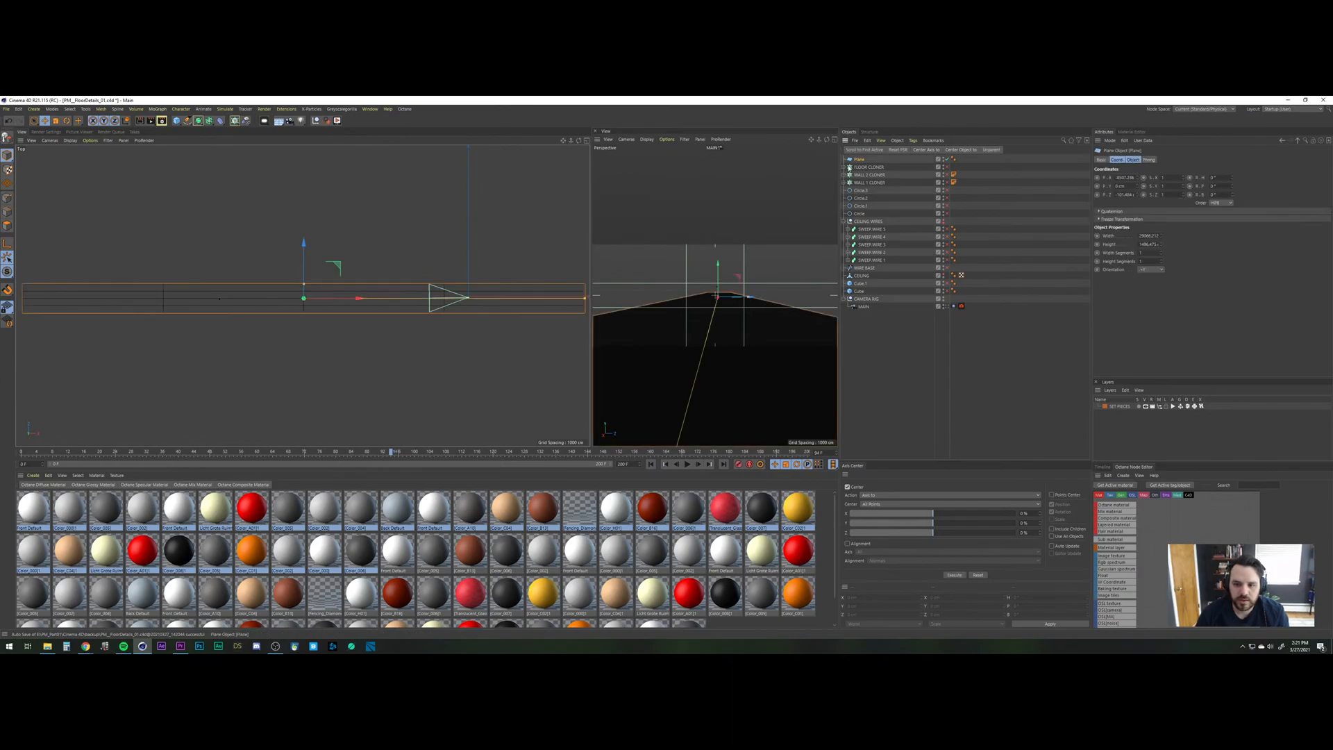
{"action": "left_click", "coordinate": [71, 141]}
{"action": "left_click", "coordinate": [87, 225]}
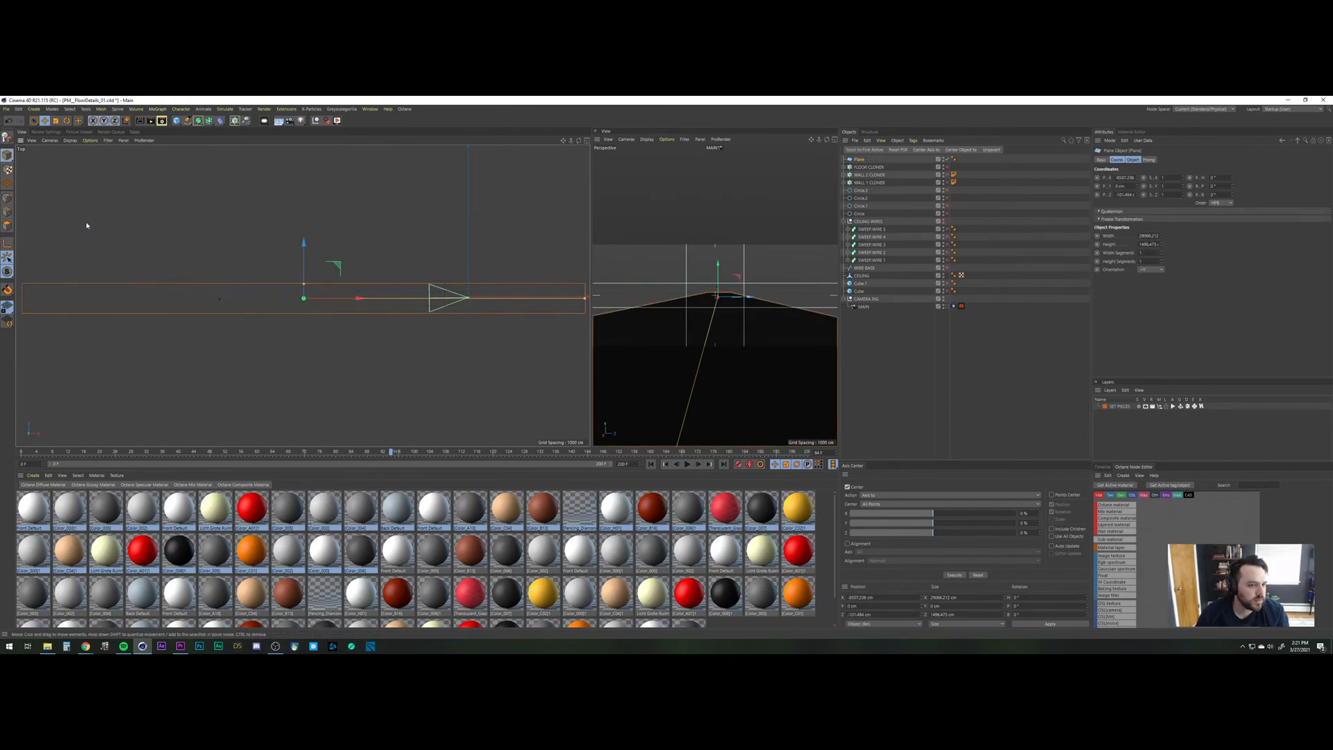
Inspect the WIRE BASE spline against the plane by showing it and selecting all its points in point mode.
{"action": "scroll", "coordinate": [326, 311], "scroll_direction": "down", "scroll_amount": 5}
{"action": "scroll", "coordinate": [327, 311], "scroll_direction": "up", "scroll_amount": 7}
{"action": "middle_click_drag", "start_coordinate": [353, 297], "coordinate": [437, 294], "text": "alt"}
{"action": "left_click", "coordinate": [864, 268]}
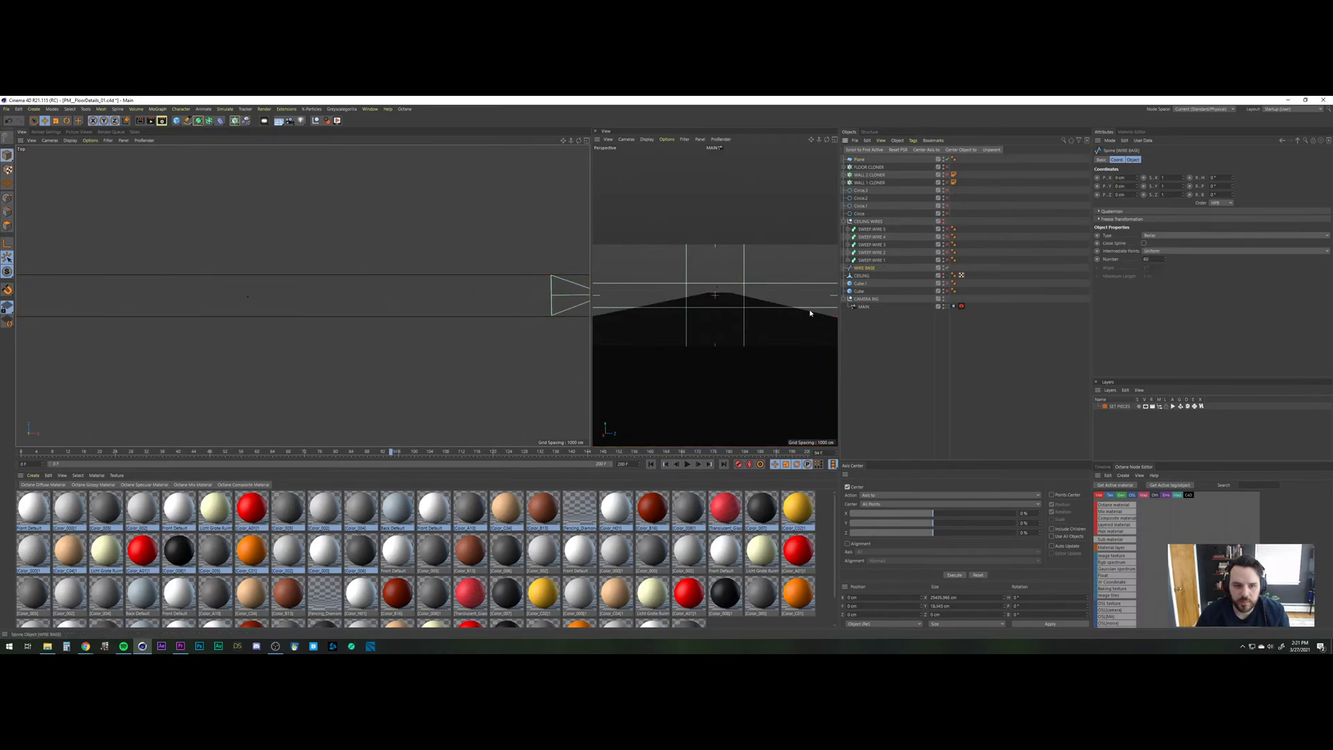
{"action": "scroll", "coordinate": [375, 316], "scroll_direction": "down", "scroll_amount": 3}
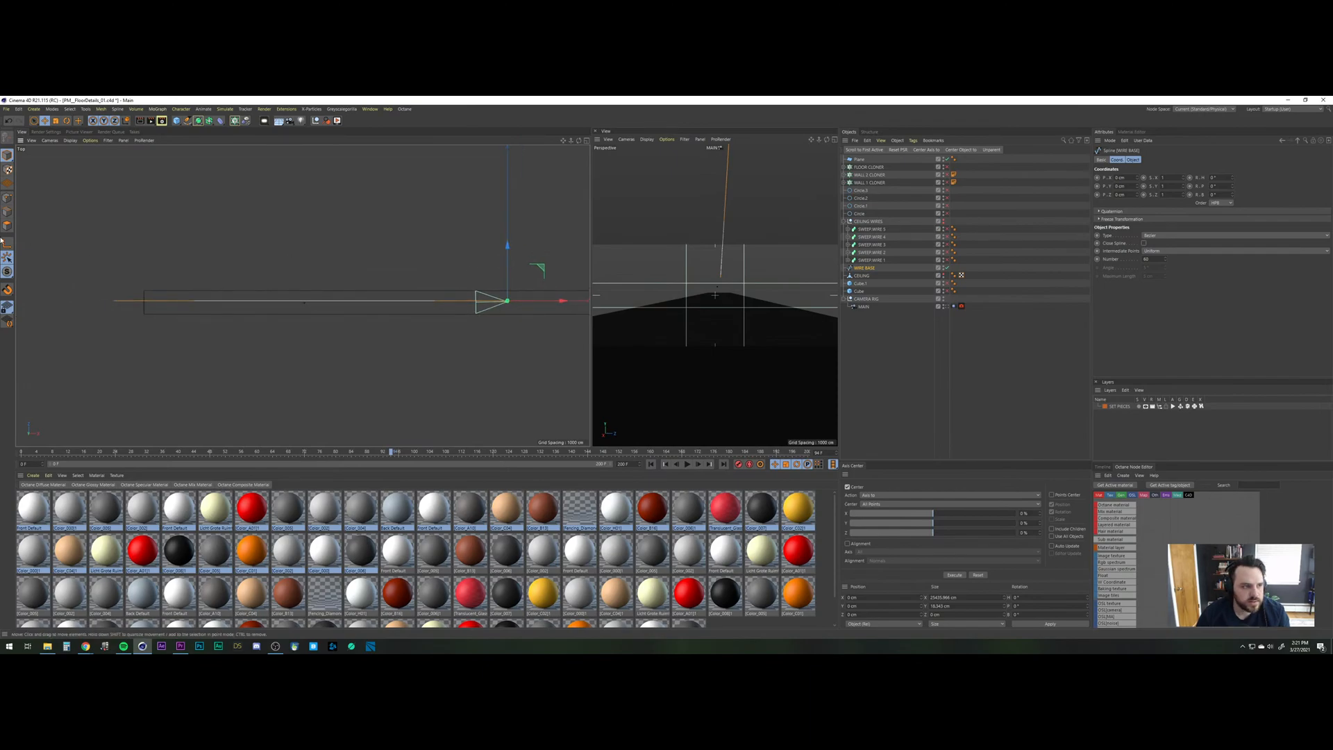
{"action": "left_click", "coordinate": [7, 197]}
{"action": "key", "text": "ctrl+a"}
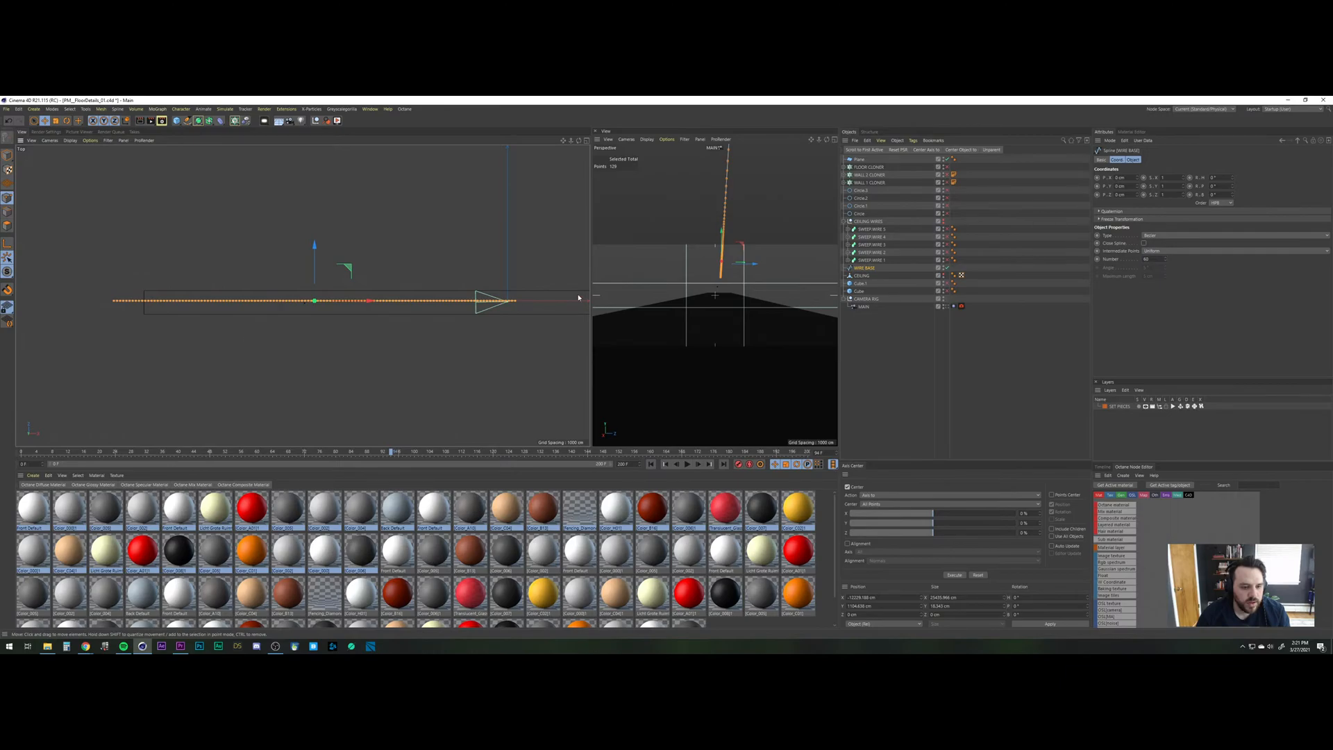
{"action": "left_click", "coordinate": [357, 326]}
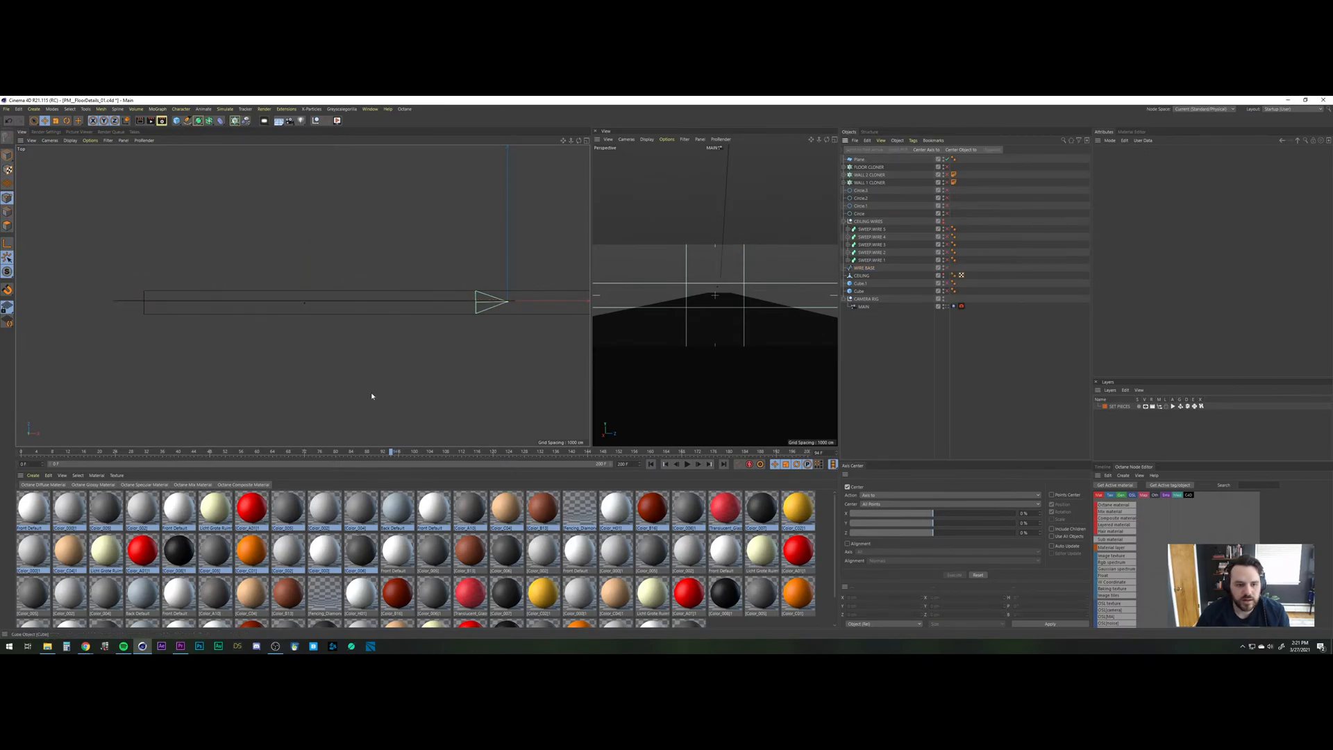
Draw a gently waving Bezier spline of five points with the Spline Pen along the whole floor strip in the Top view.
{"action": "scroll", "coordinate": [305, 314], "scroll_direction": "down", "scroll_amount": 3}
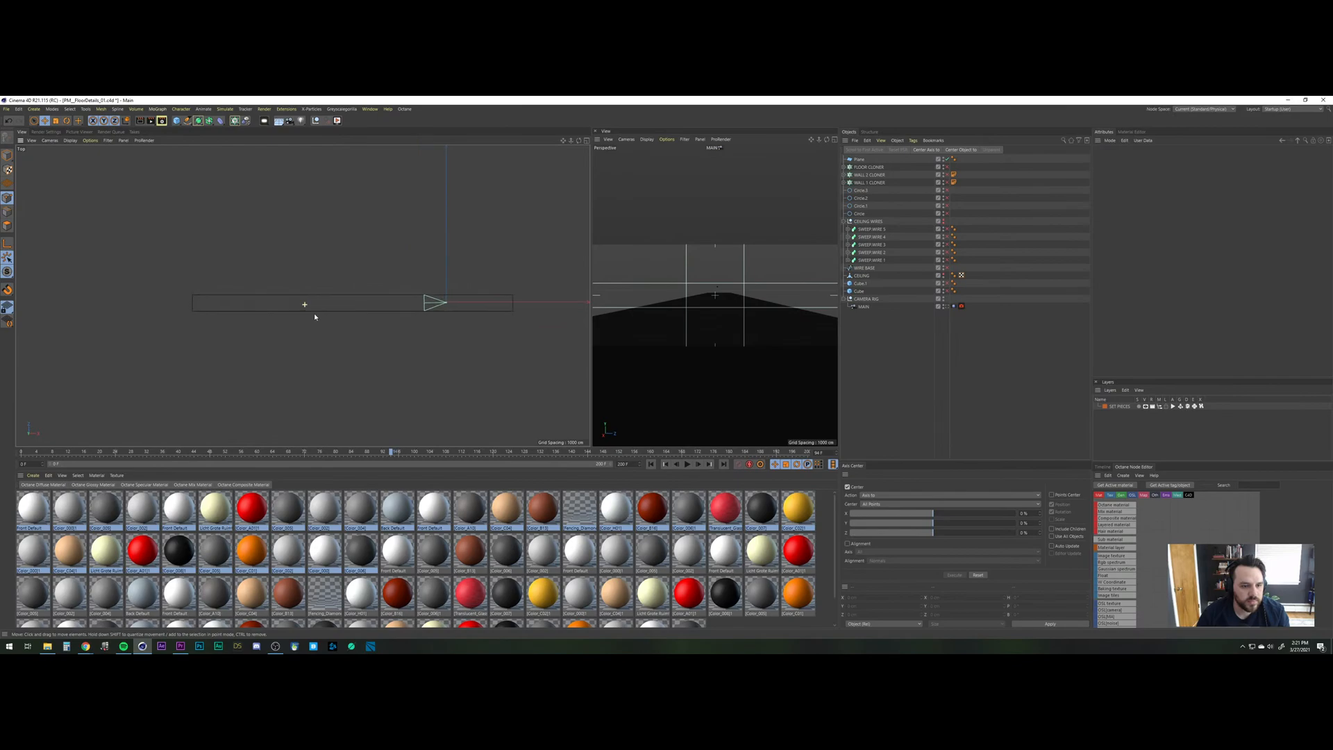
{"action": "left_click", "coordinate": [187, 120]}
{"action": "left_click", "coordinate": [495, 311]}
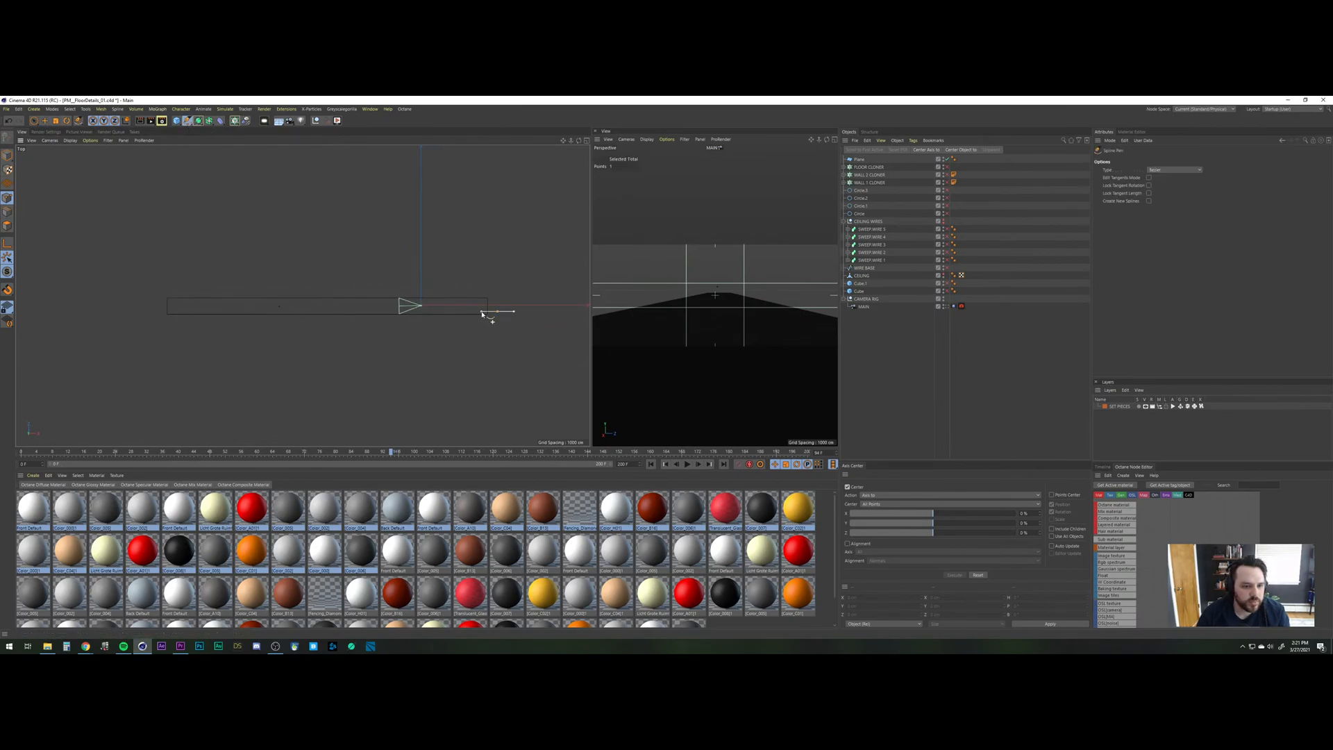
{"action": "left_click_drag", "start_coordinate": [433, 306], "coordinate": [303, 311]}
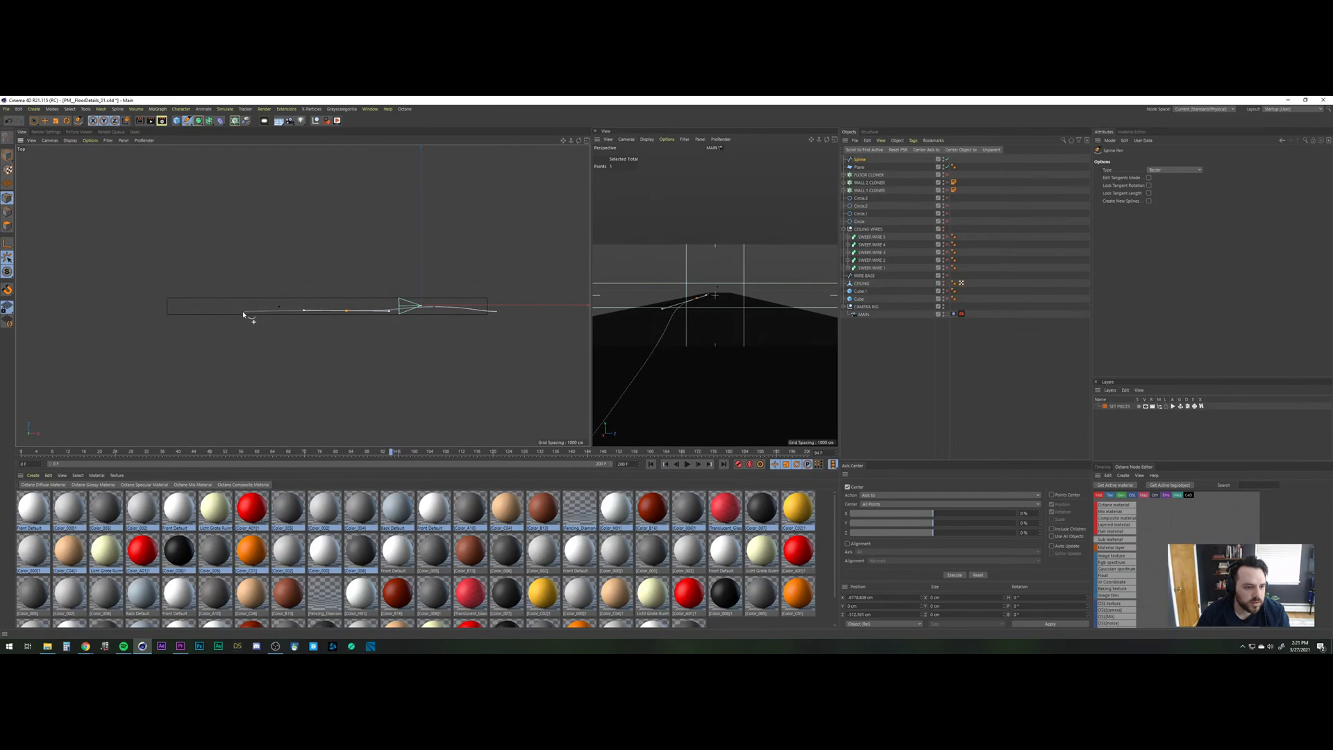
{"action": "left_click_drag", "start_coordinate": [243, 311], "coordinate": [231, 311]}
{"action": "left_click_drag", "start_coordinate": [158, 307], "coordinate": [115, 309]}
{"action": "right_click", "coordinate": [127, 310]}
{"action": "key", "text": "Escape"}
{"action": "key", "text": "Escape"}
Adjust the tangent of the new spline's middle point to give its central section a slight wave.
{"action": "left_click", "coordinate": [227, 313]}
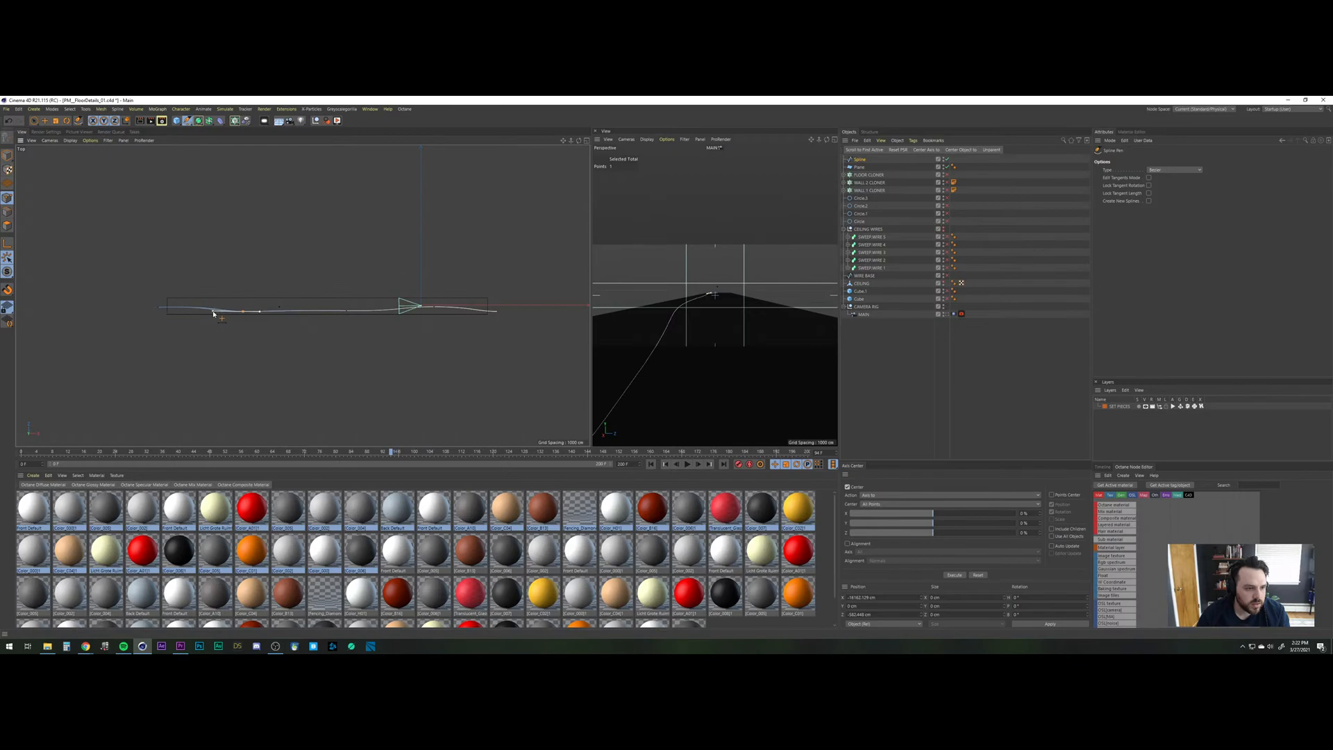
{"action": "scroll", "coordinate": [261, 291], "scroll_direction": "up", "scroll_amount": 5}
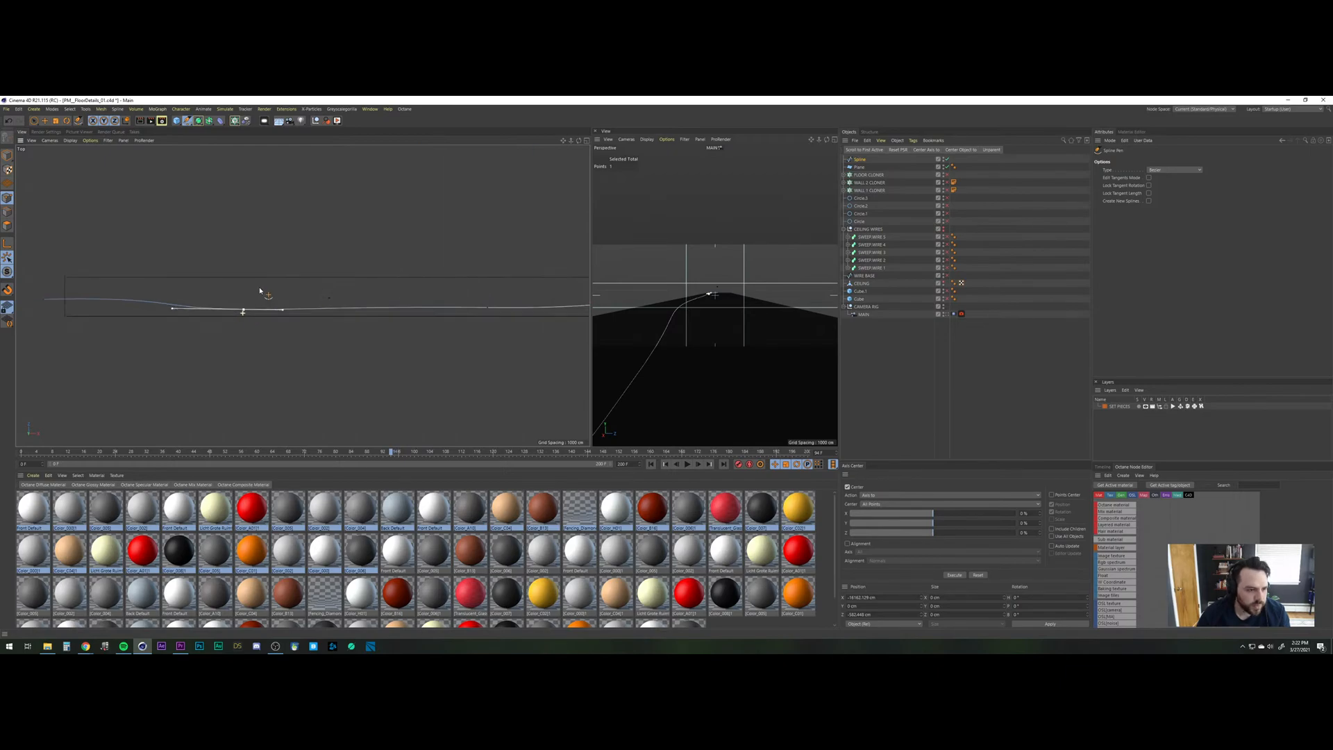
{"action": "scroll", "coordinate": [261, 290], "scroll_direction": "down", "scroll_amount": 3}
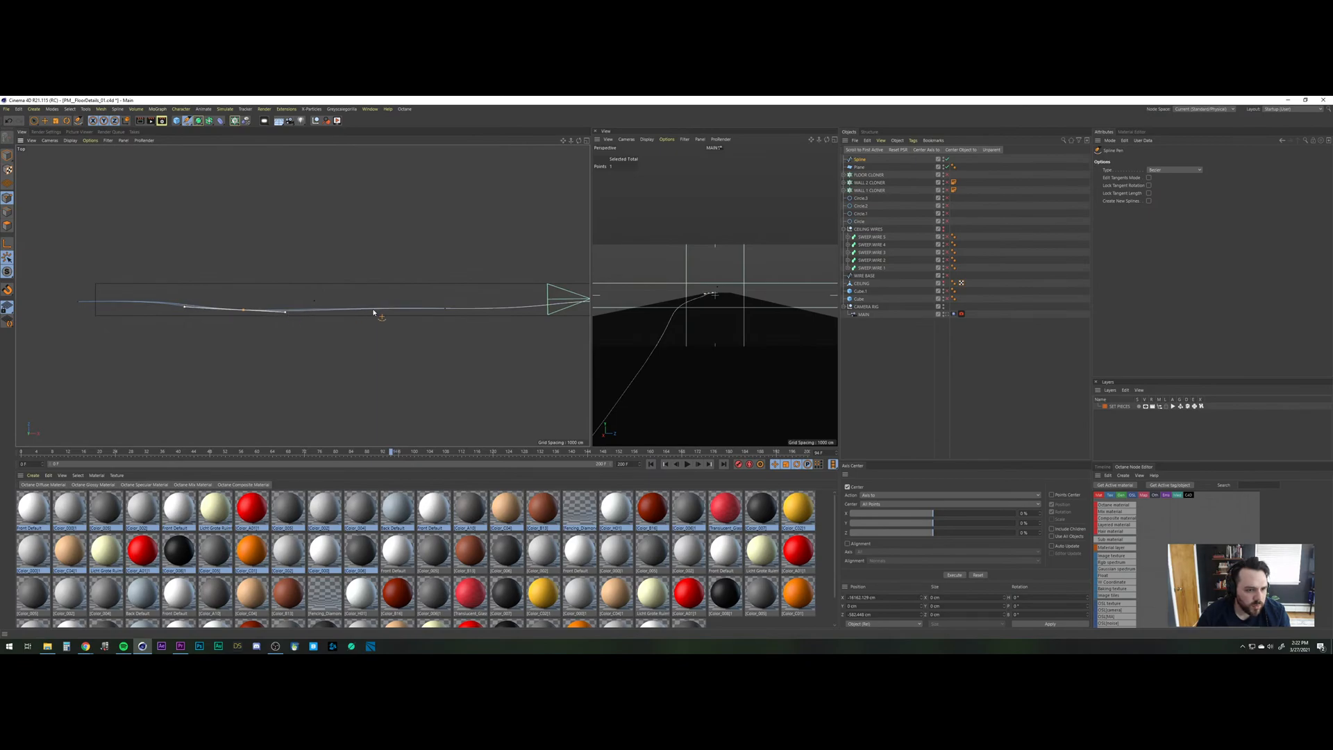
{"action": "left_click", "coordinate": [444, 309]}
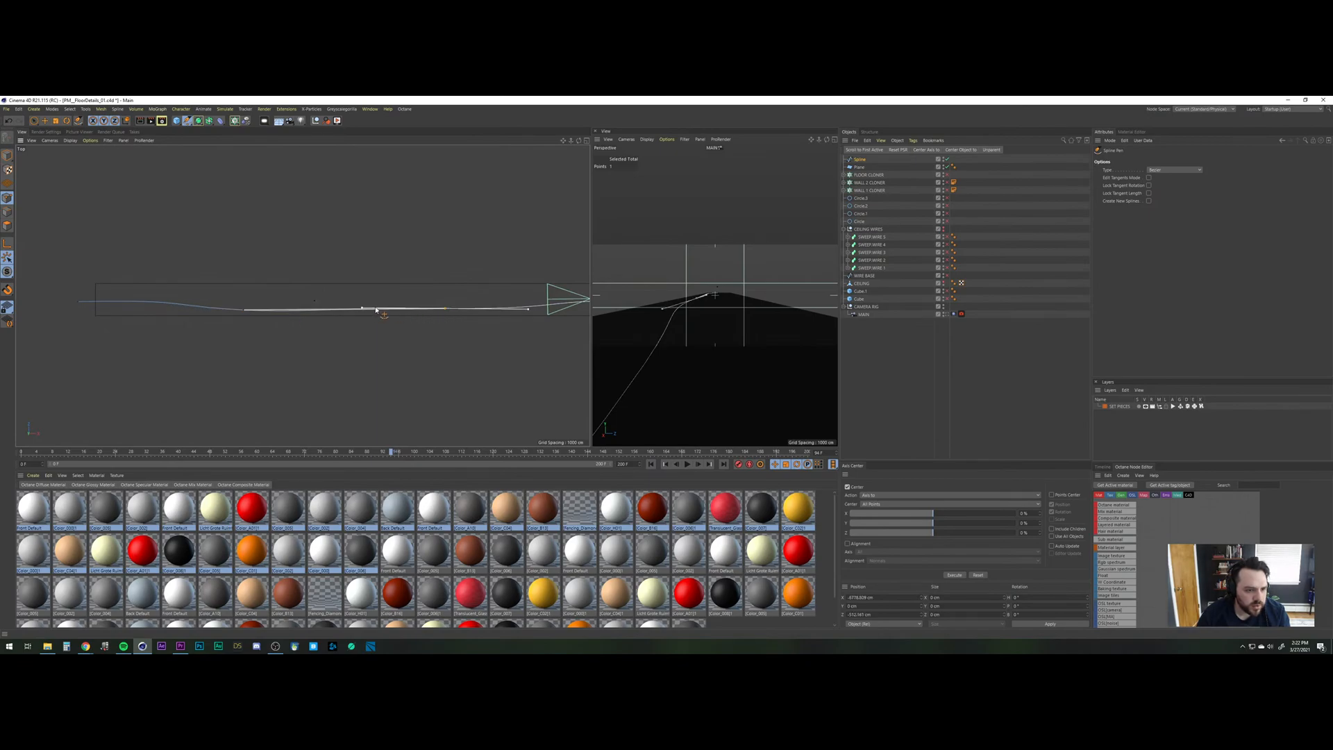
{"action": "left_click_drag", "start_coordinate": [361, 308], "coordinate": [351, 306]}
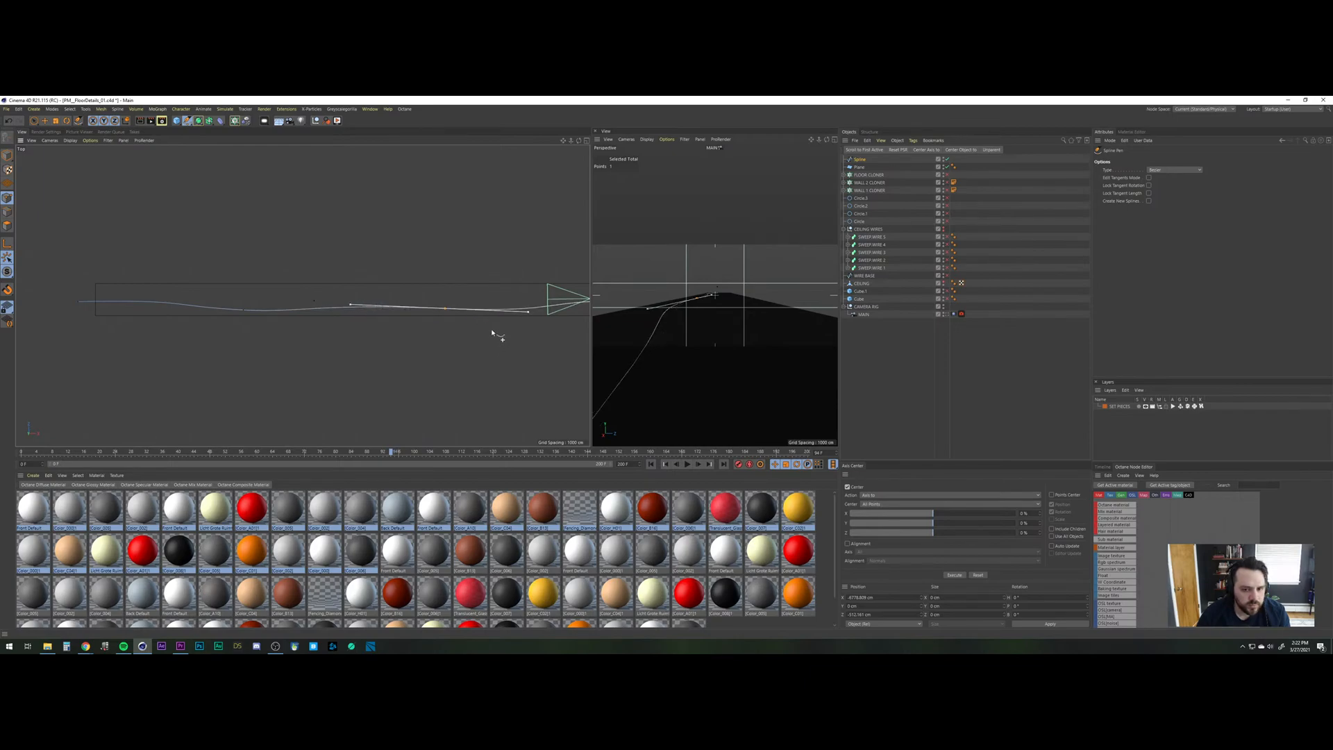
{"action": "scroll", "coordinate": [427, 333], "scroll_direction": "down", "scroll_amount": 5}
{"action": "scroll", "coordinate": [444, 321], "scroll_direction": "up", "scroll_amount": 5}
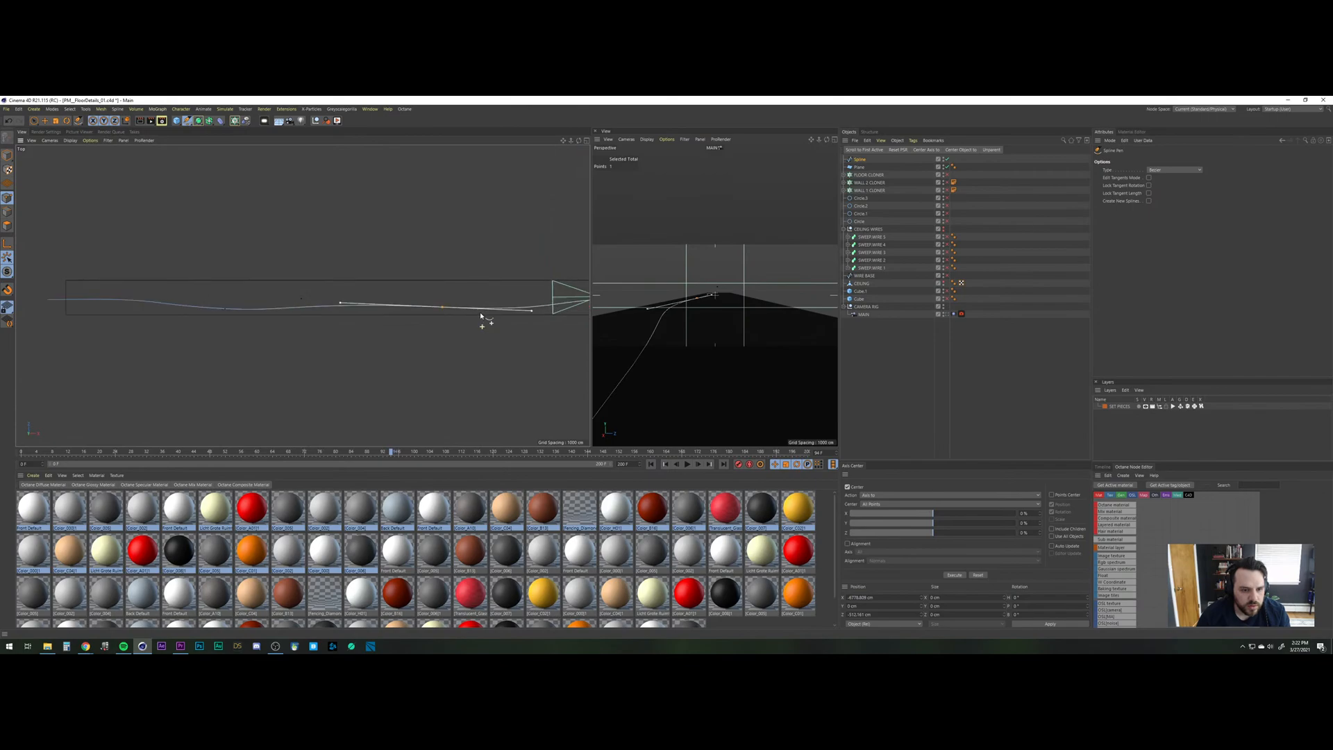
Lengthen the tangent of the point beside the camera, and reshape the spline's end point beyond the plane.
{"action": "left_click", "coordinate": [464, 300]}
{"action": "left_click", "coordinate": [413, 301]}
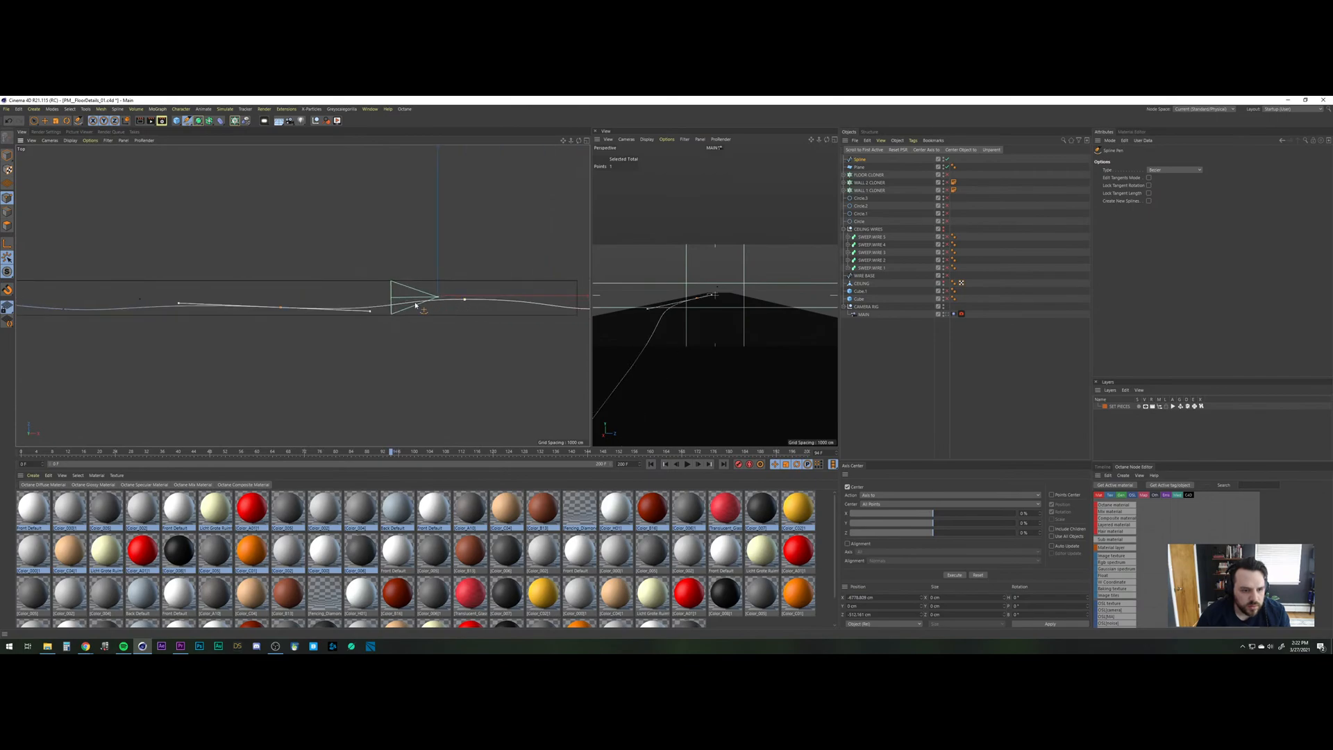
{"action": "left_click", "coordinate": [465, 299]}
{"action": "left_click_drag", "start_coordinate": [517, 300], "coordinate": [535, 297]}
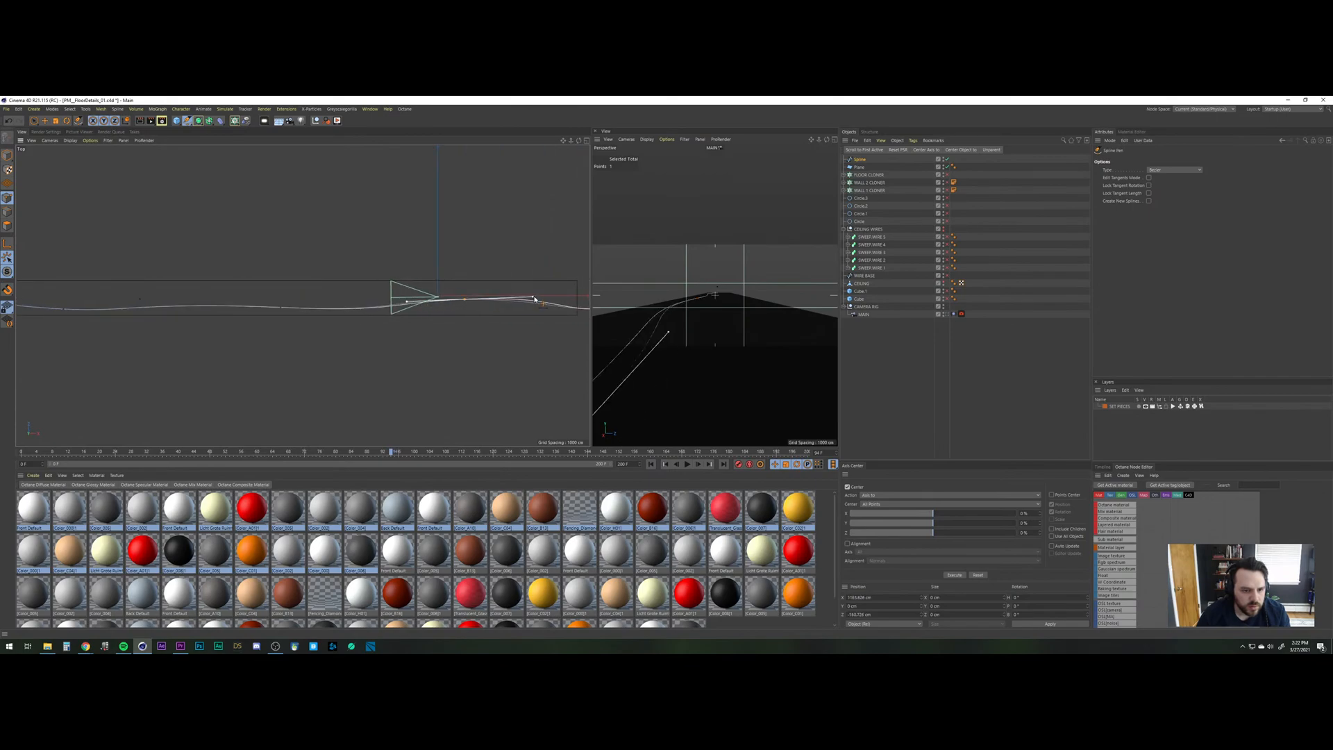
{"action": "middle_click_drag", "start_coordinate": [544, 304], "coordinate": [424, 306], "text": "alt"}
{"action": "left_click_drag", "start_coordinate": [478, 312], "coordinate": [530, 311]}
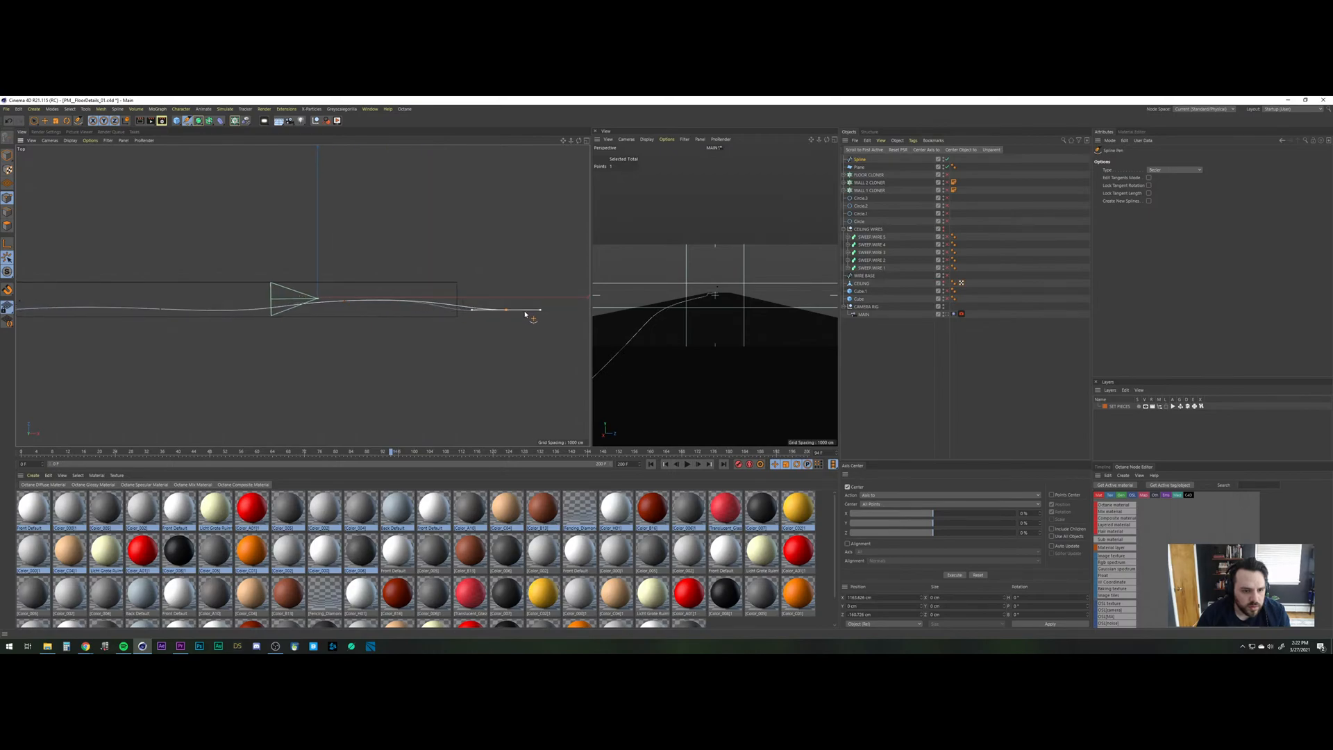
{"action": "left_click", "coordinate": [531, 311]}
{"action": "left_click_drag", "start_coordinate": [531, 313], "coordinate": [467, 316]}
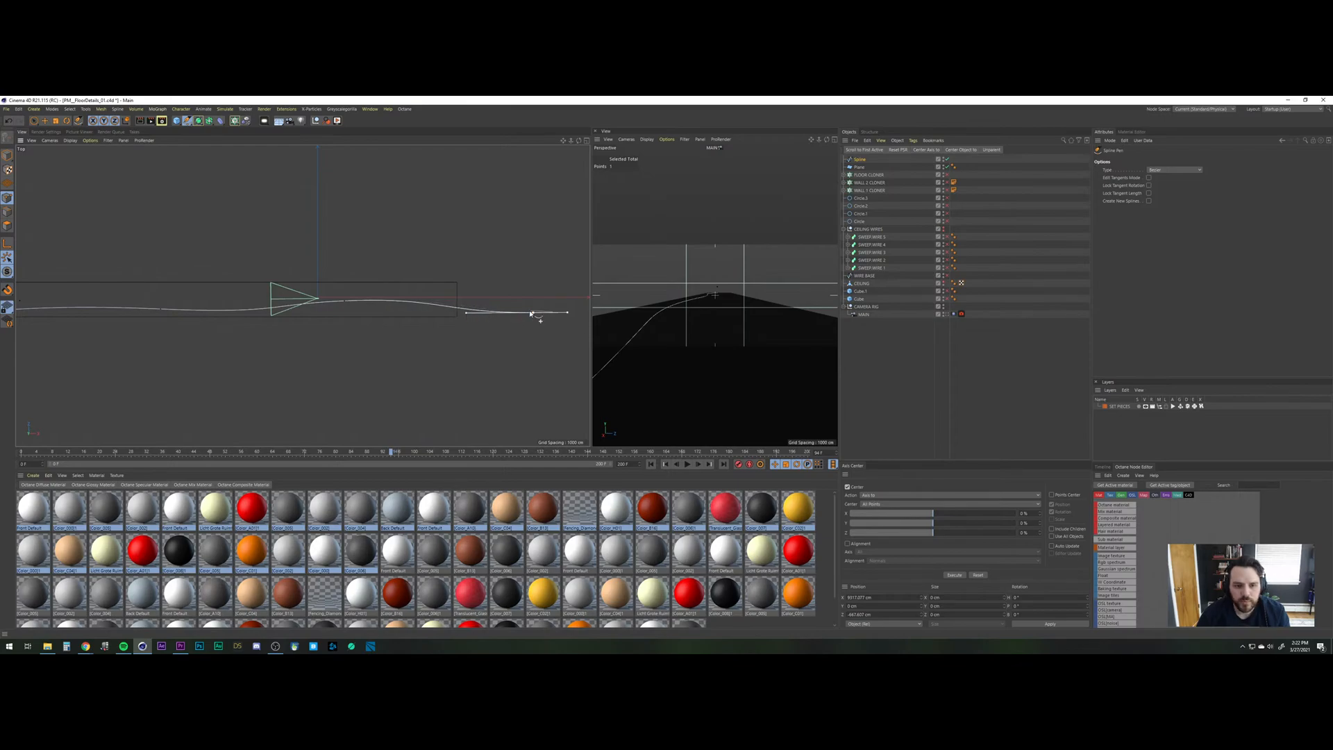
Try the B-Spline type on the new spline, and settle on the Akima type.
{"action": "left_click", "coordinate": [861, 160]}
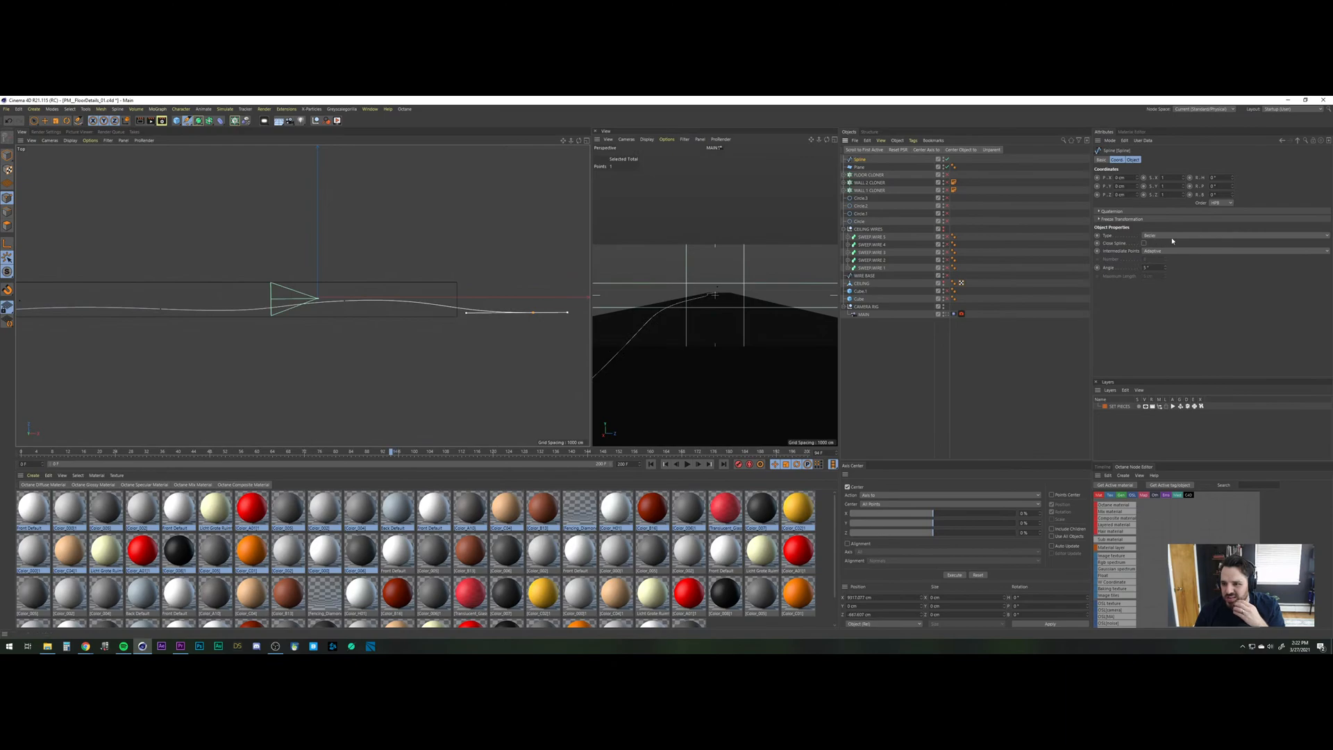
{"action": "left_click", "coordinate": [1172, 241]}
{"action": "left_click", "coordinate": [1164, 268]}
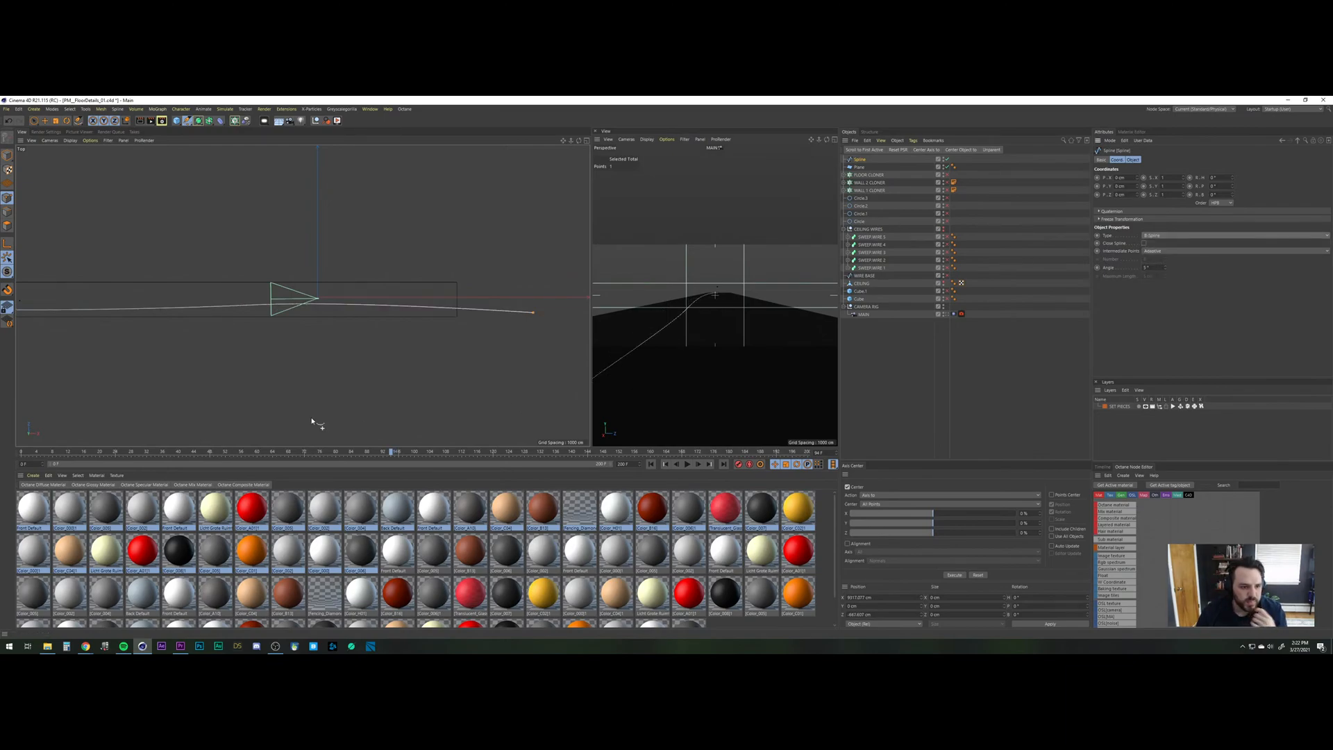
{"action": "scroll", "coordinate": [274, 380], "scroll_direction": "down", "scroll_amount": 2}
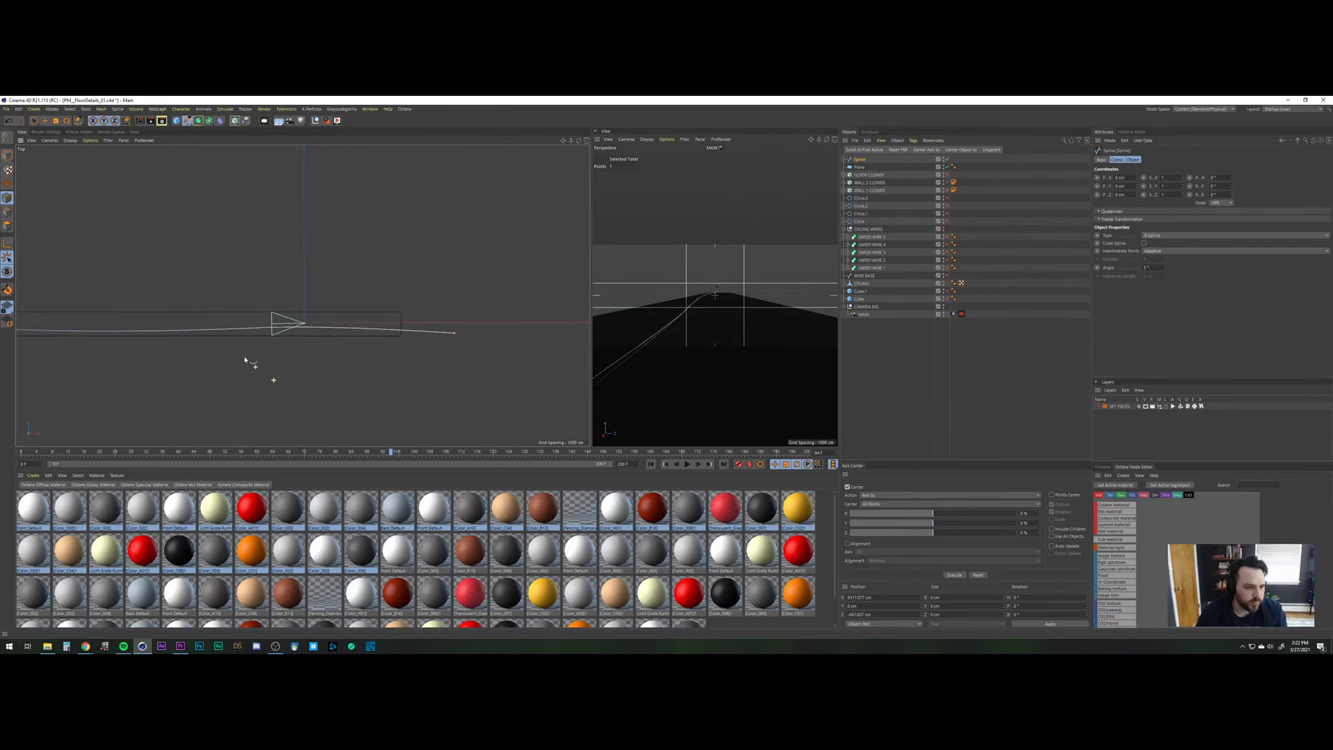
{"action": "middle_click_drag", "start_coordinate": [215, 361], "coordinate": [401, 354], "text": "alt"}
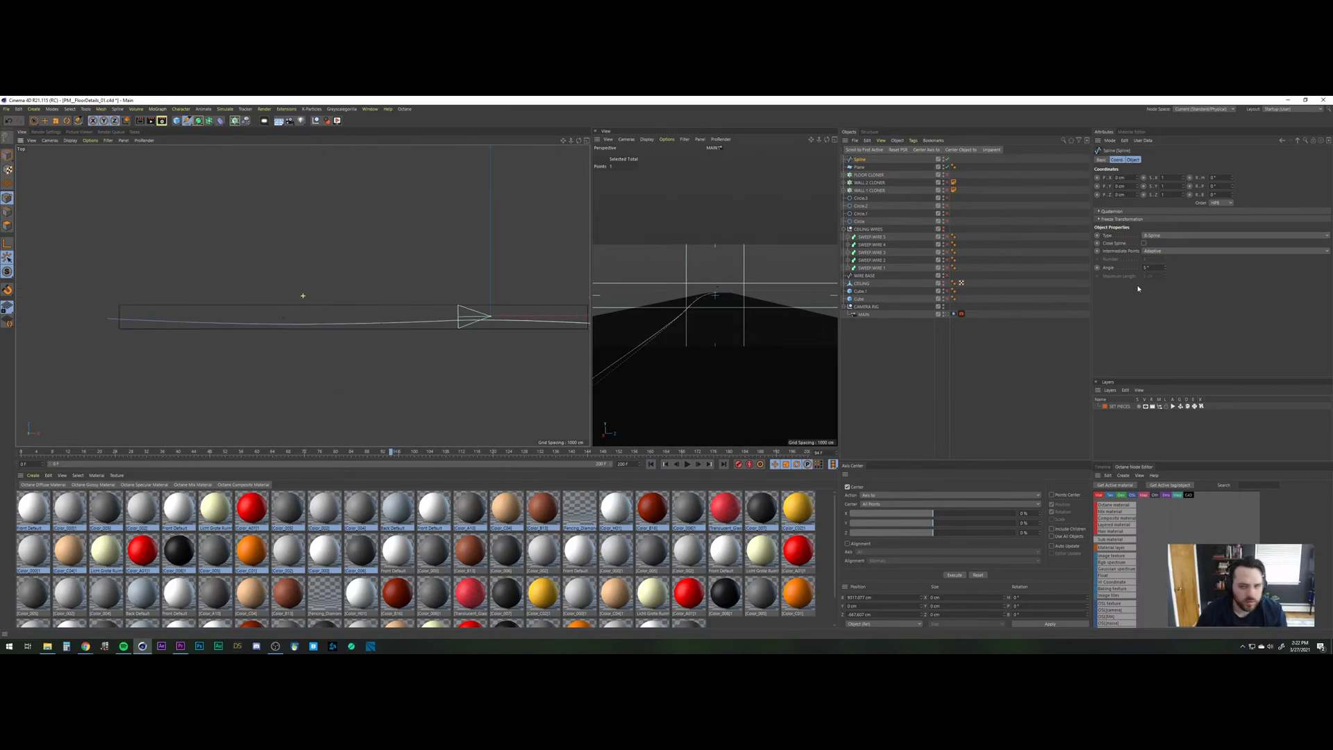
{"action": "left_click", "coordinate": [1173, 237]}
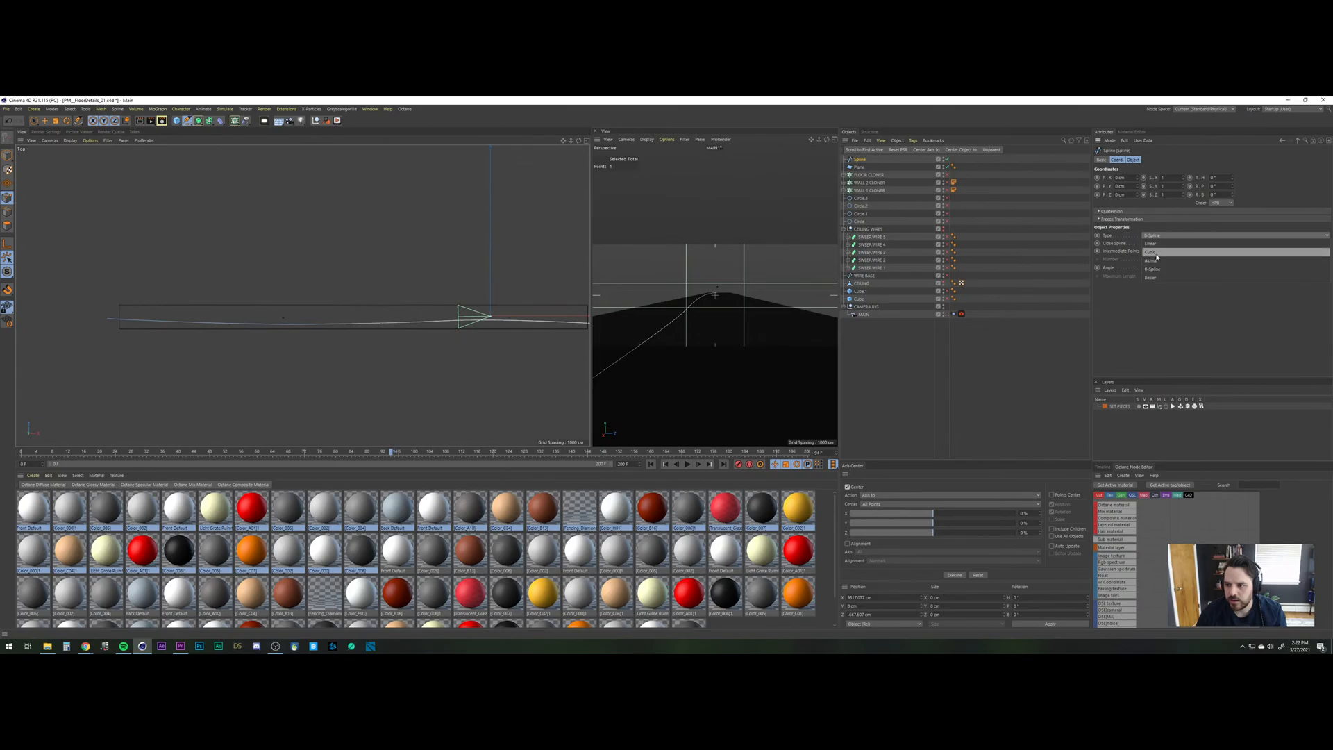
{"action": "left_click", "coordinate": [1158, 260]}
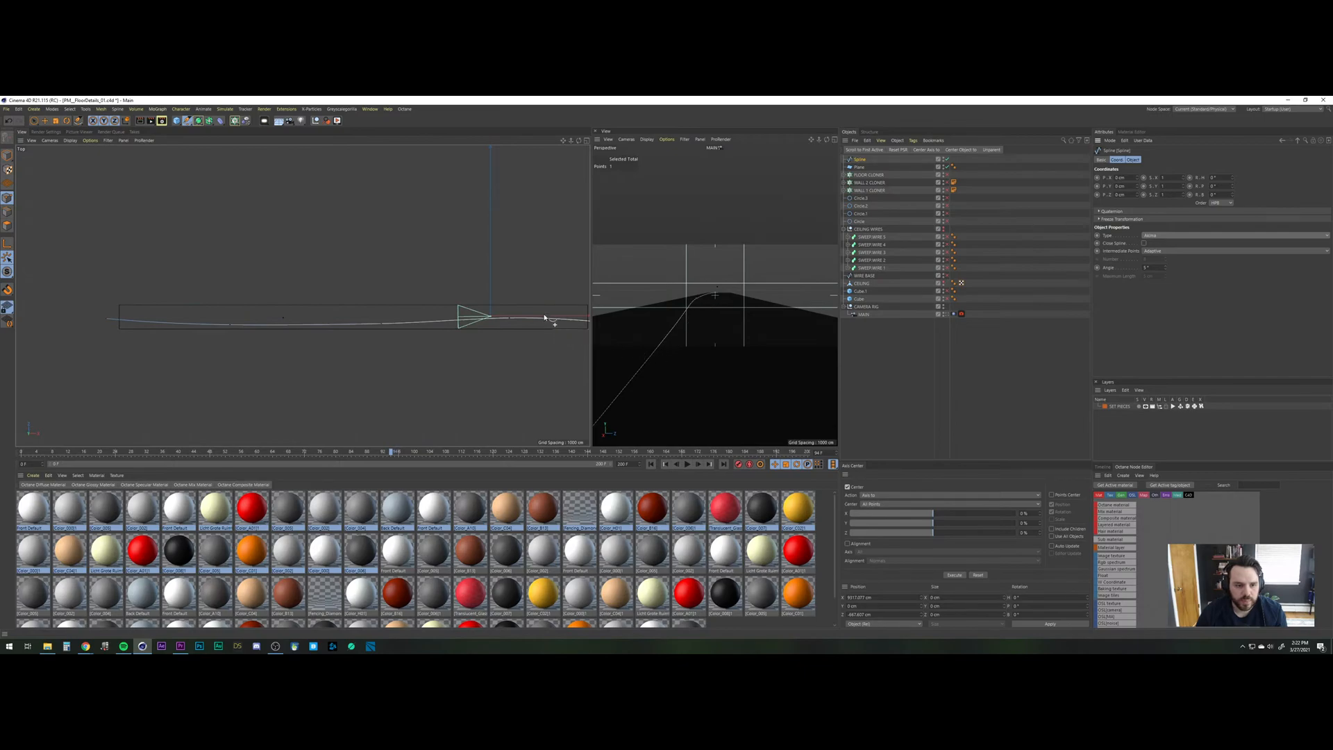
Select all five points of the new floor spline with the Live Selection tool.
{"action": "left_click", "coordinate": [586, 140]}
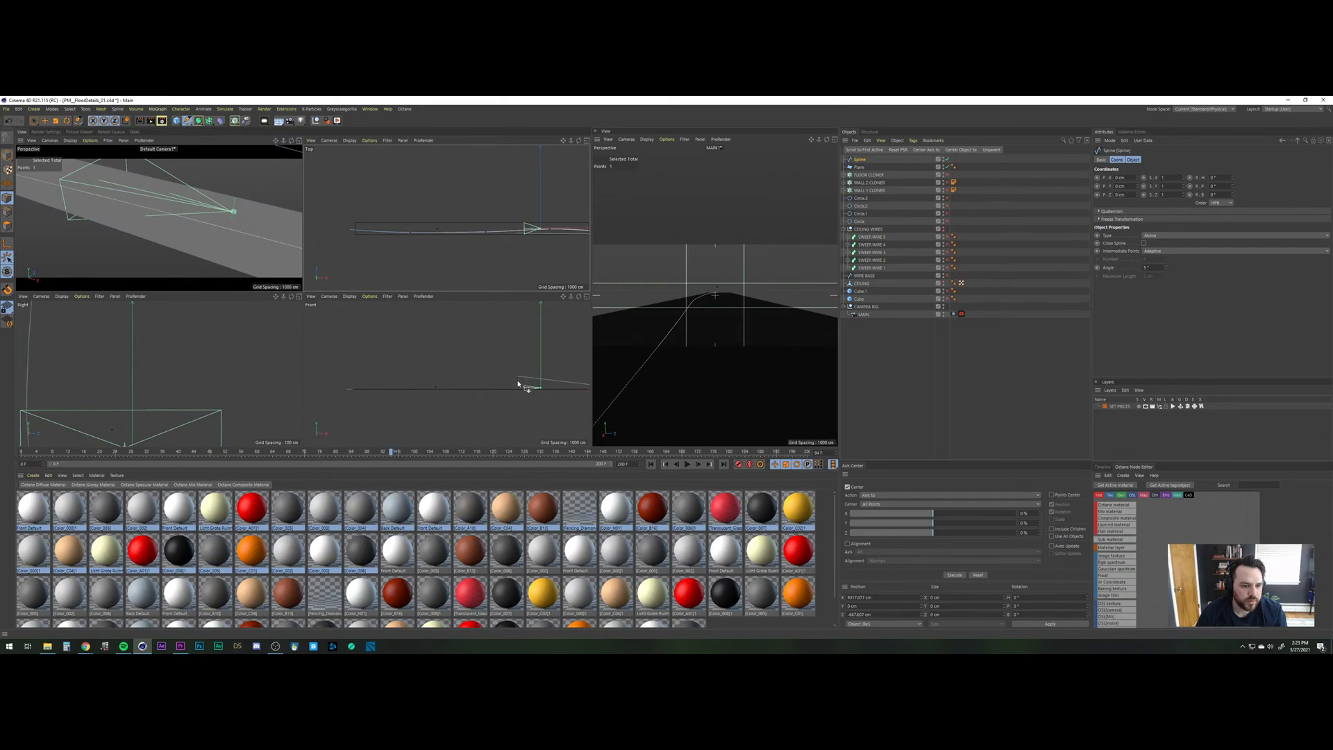
{"action": "scroll", "coordinate": [515, 384], "scroll_direction": "down", "scroll_amount": 5}
{"action": "middle_click_drag", "start_coordinate": [505, 397], "coordinate": [405, 395], "text": "alt"}
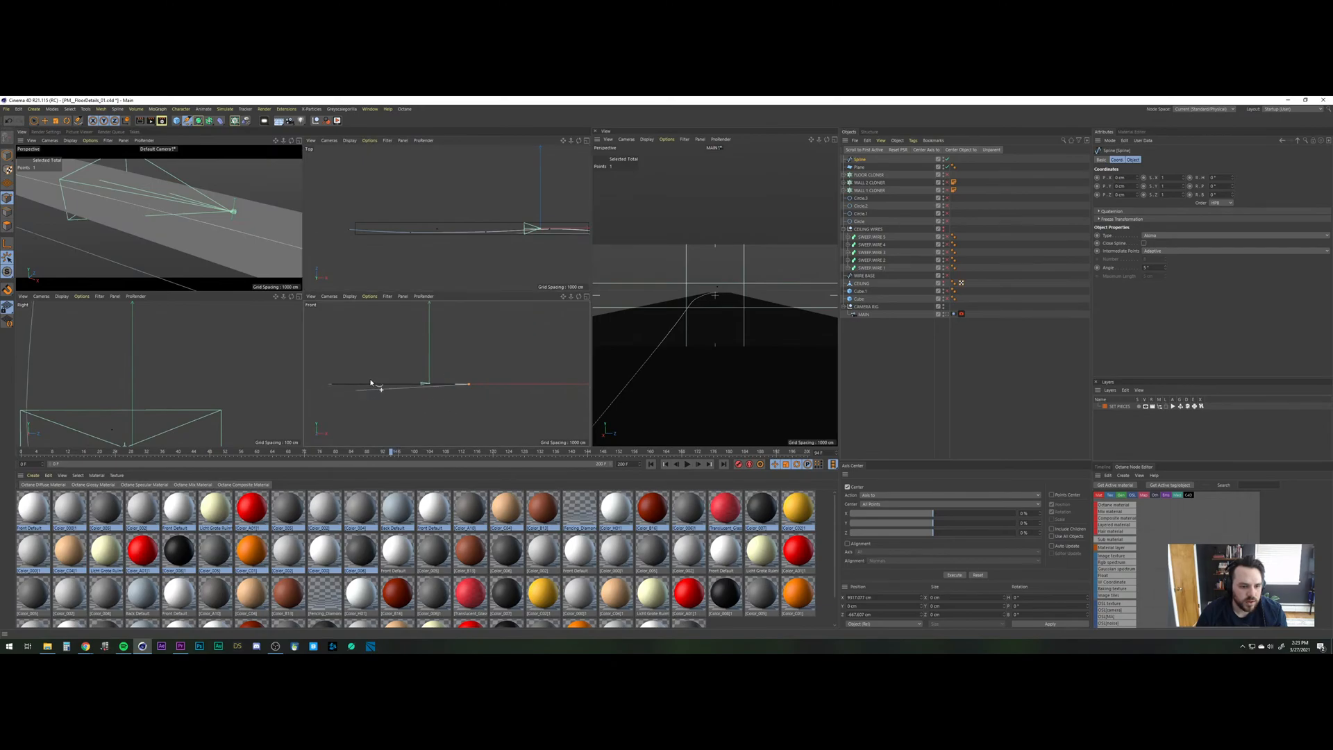
{"action": "right_click", "coordinate": [469, 368]}
{"action": "left_click", "coordinate": [498, 345]}
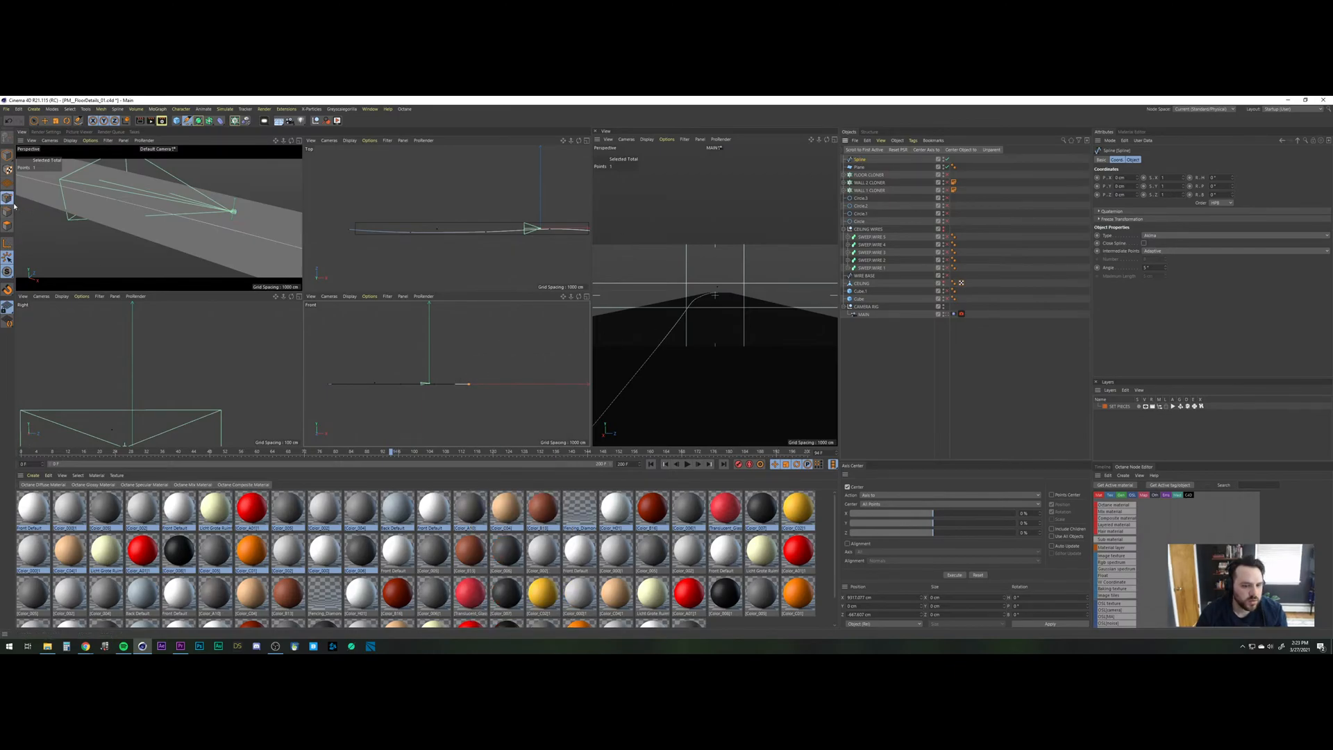
{"action": "left_click", "coordinate": [33, 120]}
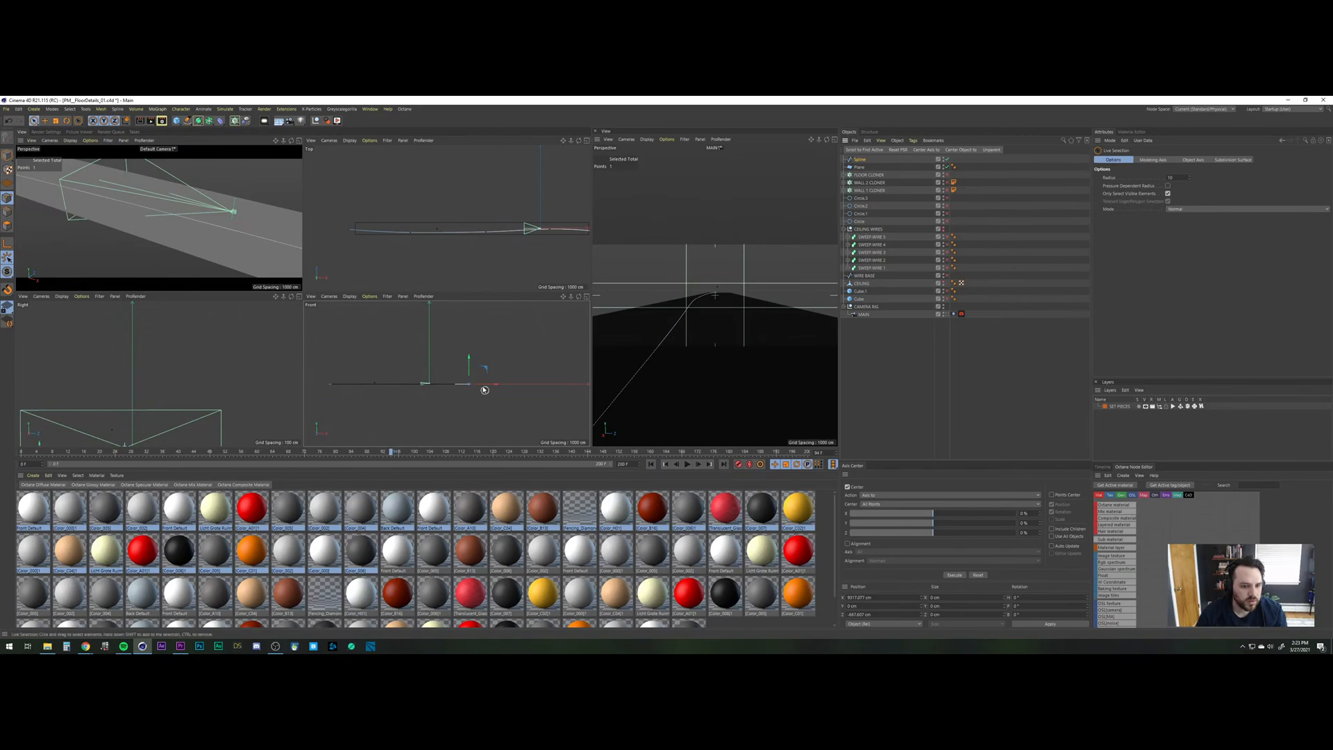
{"action": "key", "text": "ctrl+a"}
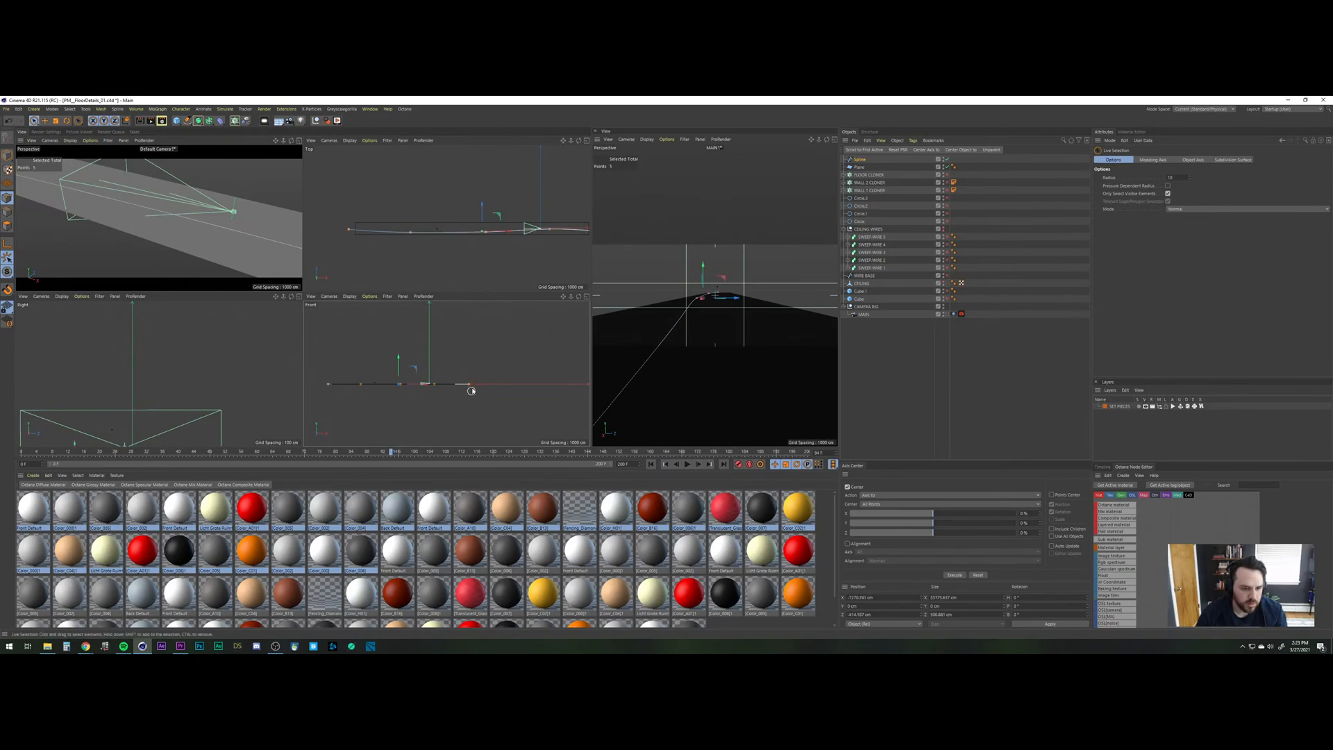
{"action": "scroll", "coordinate": [398, 364], "scroll_direction": "up", "scroll_amount": 5}
{"action": "left_click", "coordinate": [300, 141]}
{"action": "left_click_drag", "start_coordinate": [377, 302], "coordinate": [319, 393], "text": "alt"}
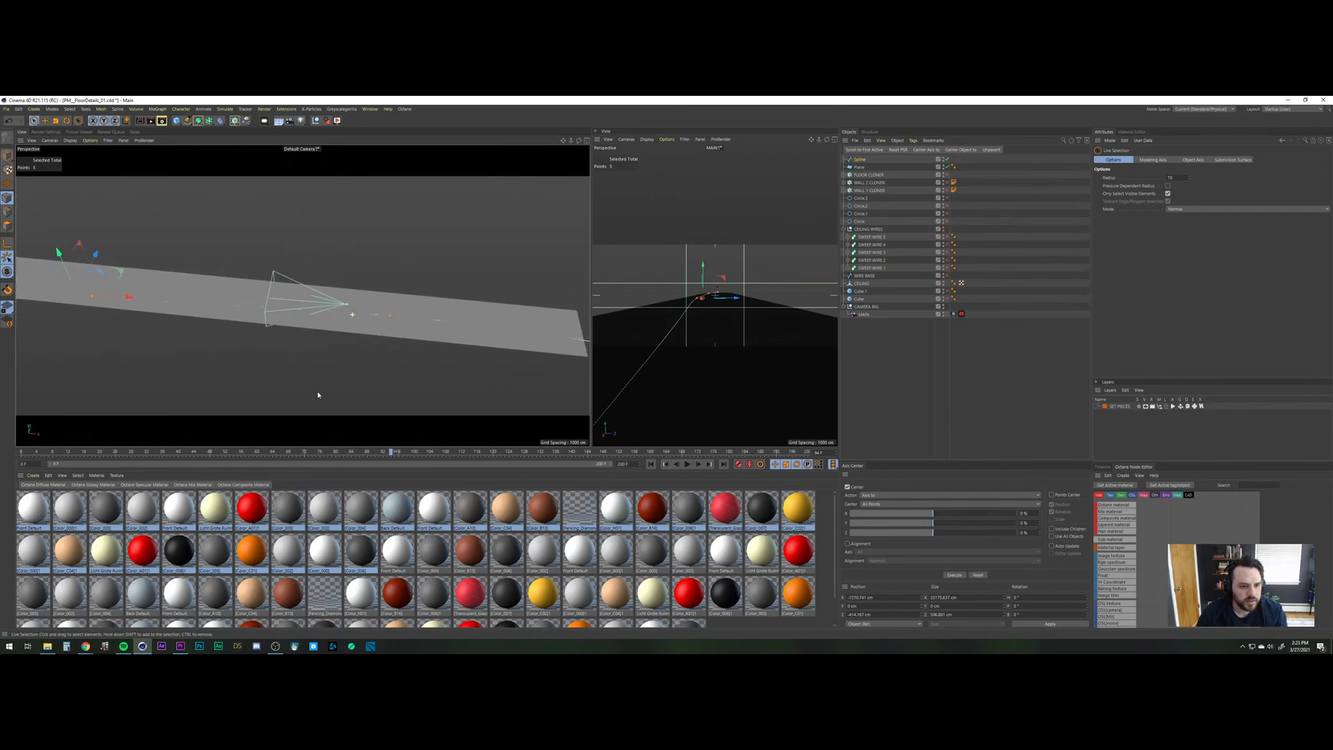
Try Subdivided and Uniform intermediate points on the spline, and settle on Natural.
{"action": "left_click", "coordinate": [862, 160]}
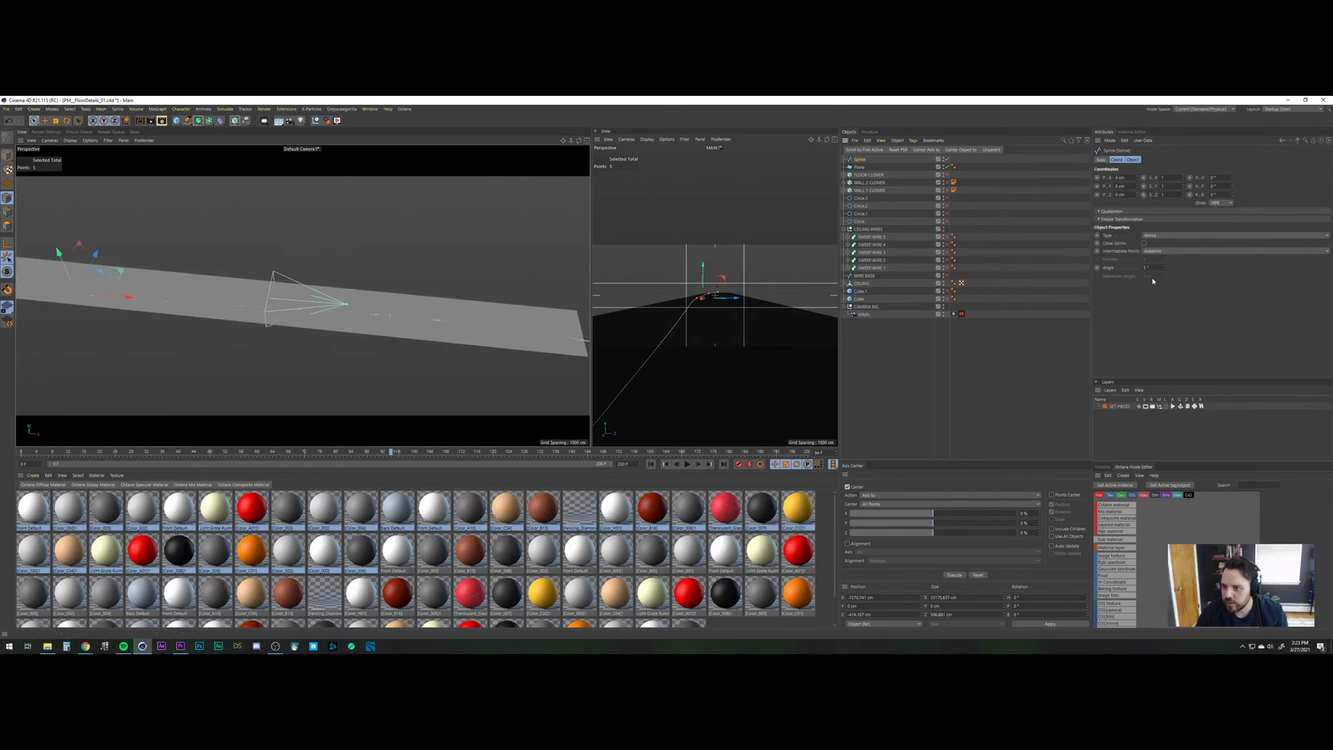
{"action": "left_click", "coordinate": [1158, 250]}
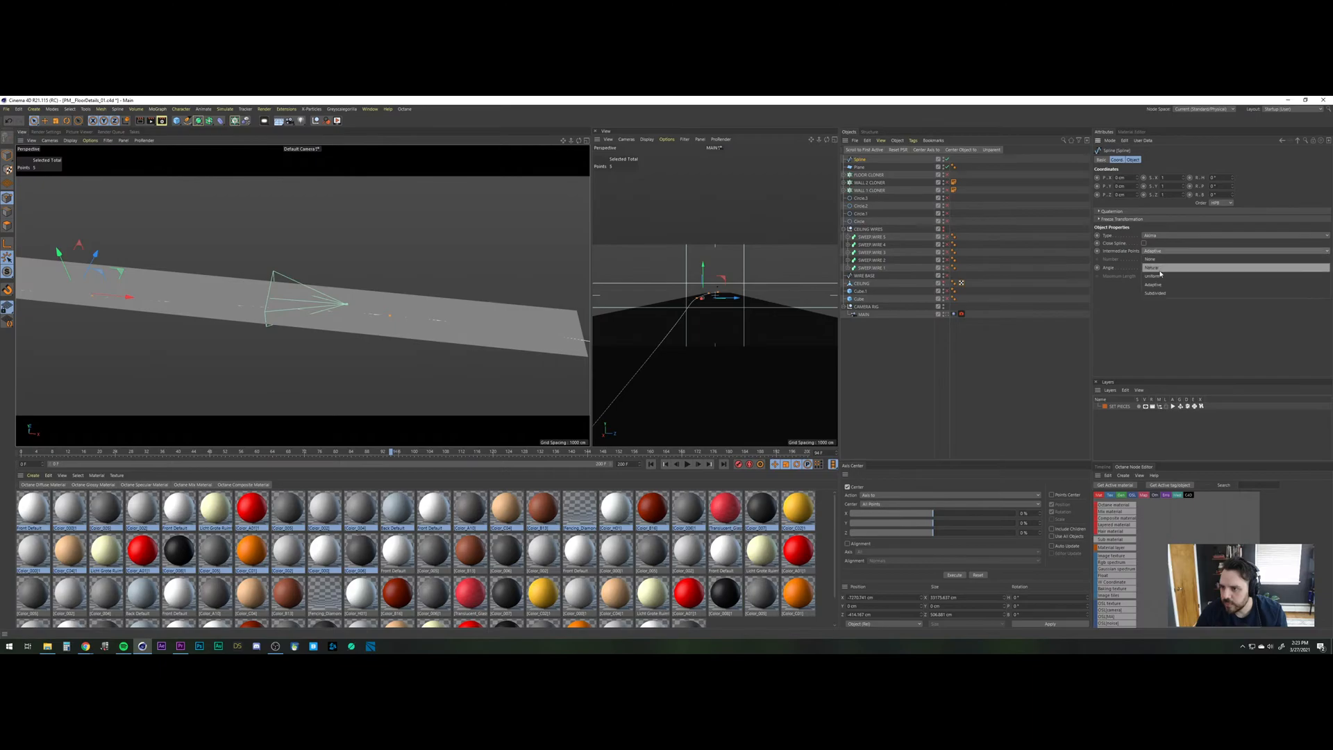
{"action": "left_click", "coordinate": [1158, 292]}
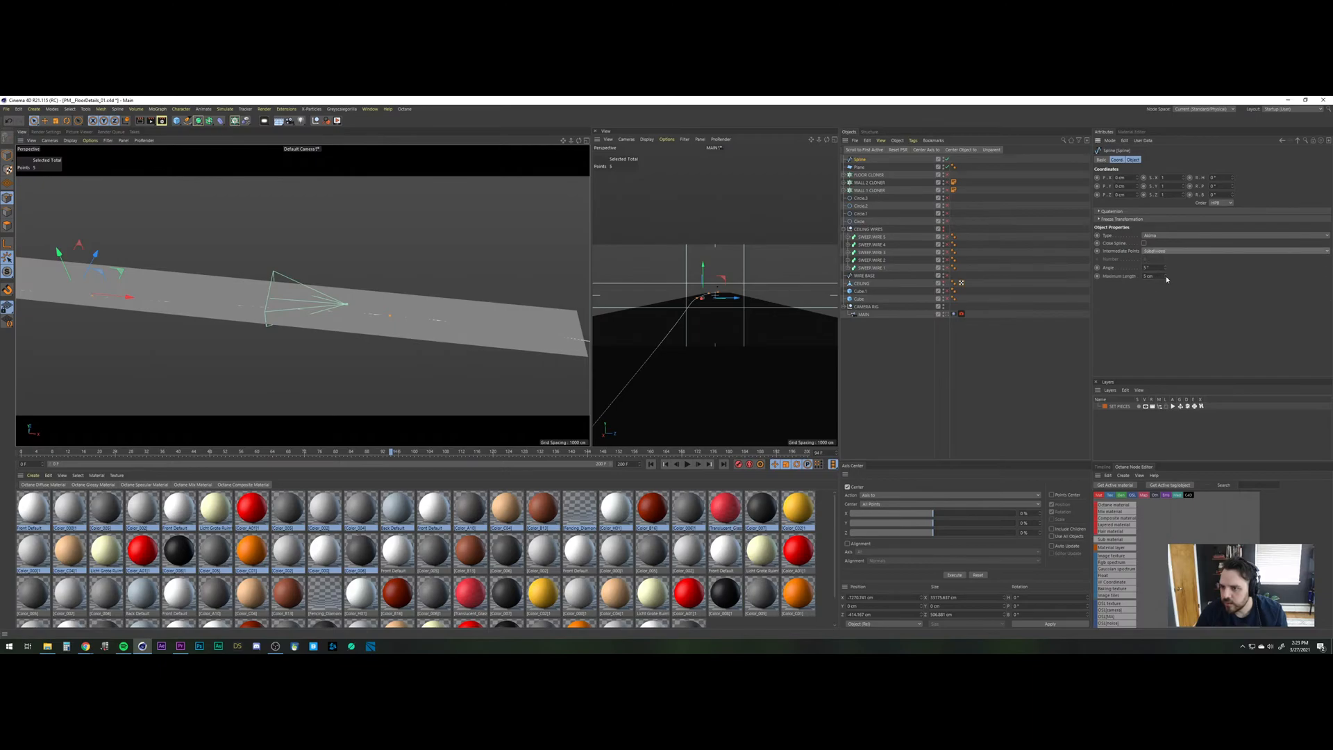
{"action": "left_click", "coordinate": [1159, 251]}
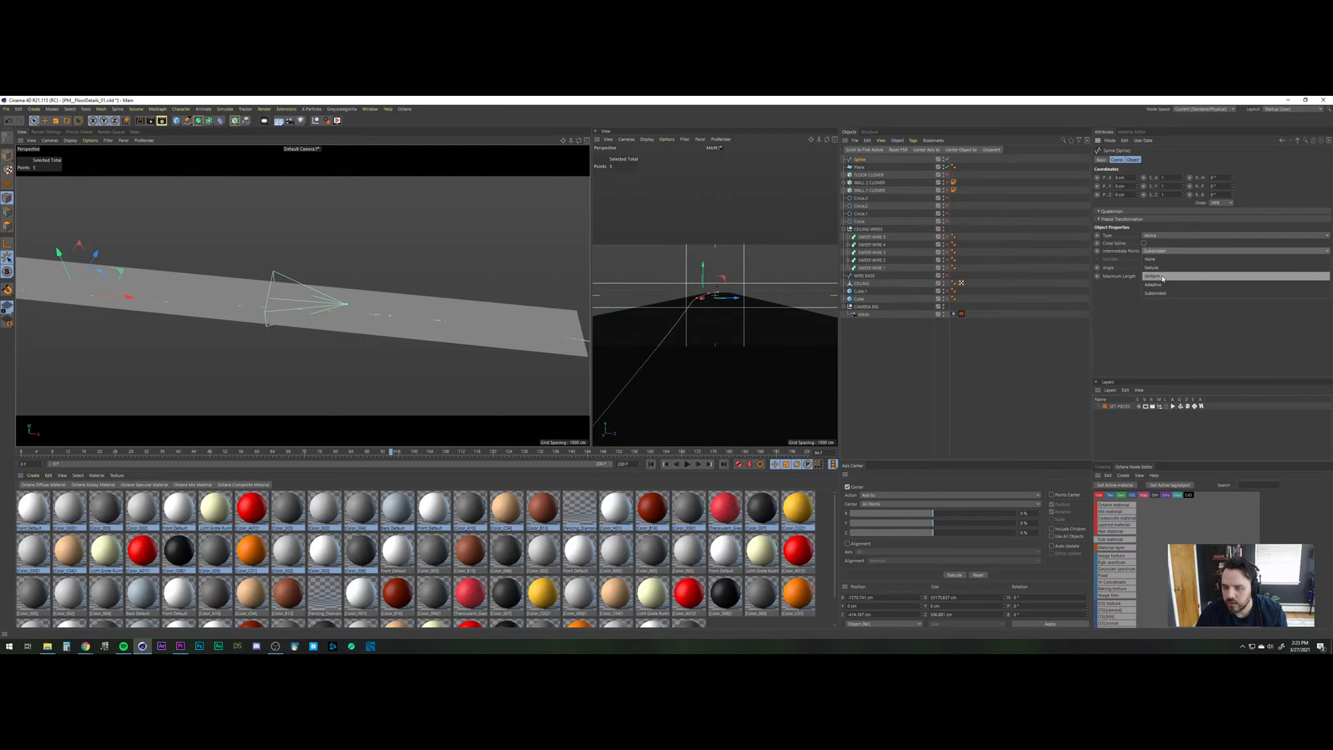
{"action": "left_click", "coordinate": [1163, 276]}
{"action": "left_click_drag", "start_coordinate": [1165, 260], "coordinate": [1165, 255]}
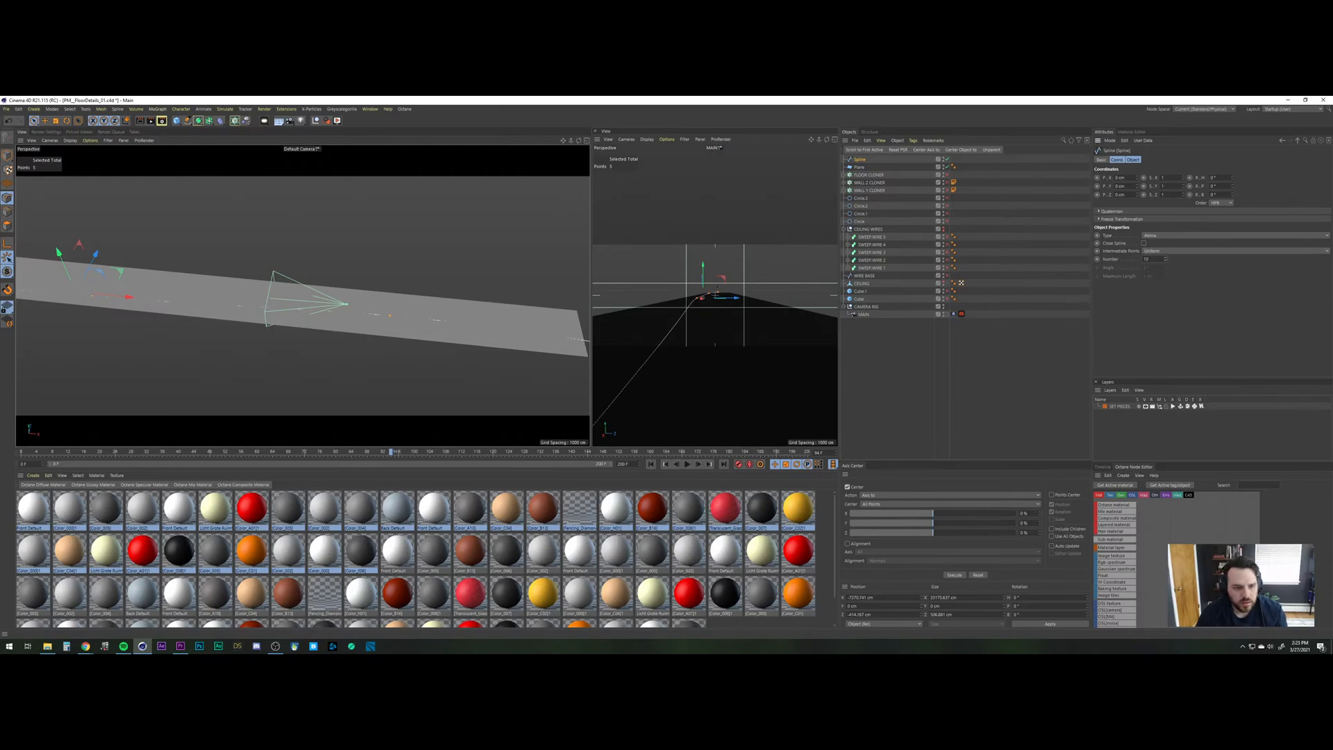
{"action": "left_click", "coordinate": [1162, 252]}
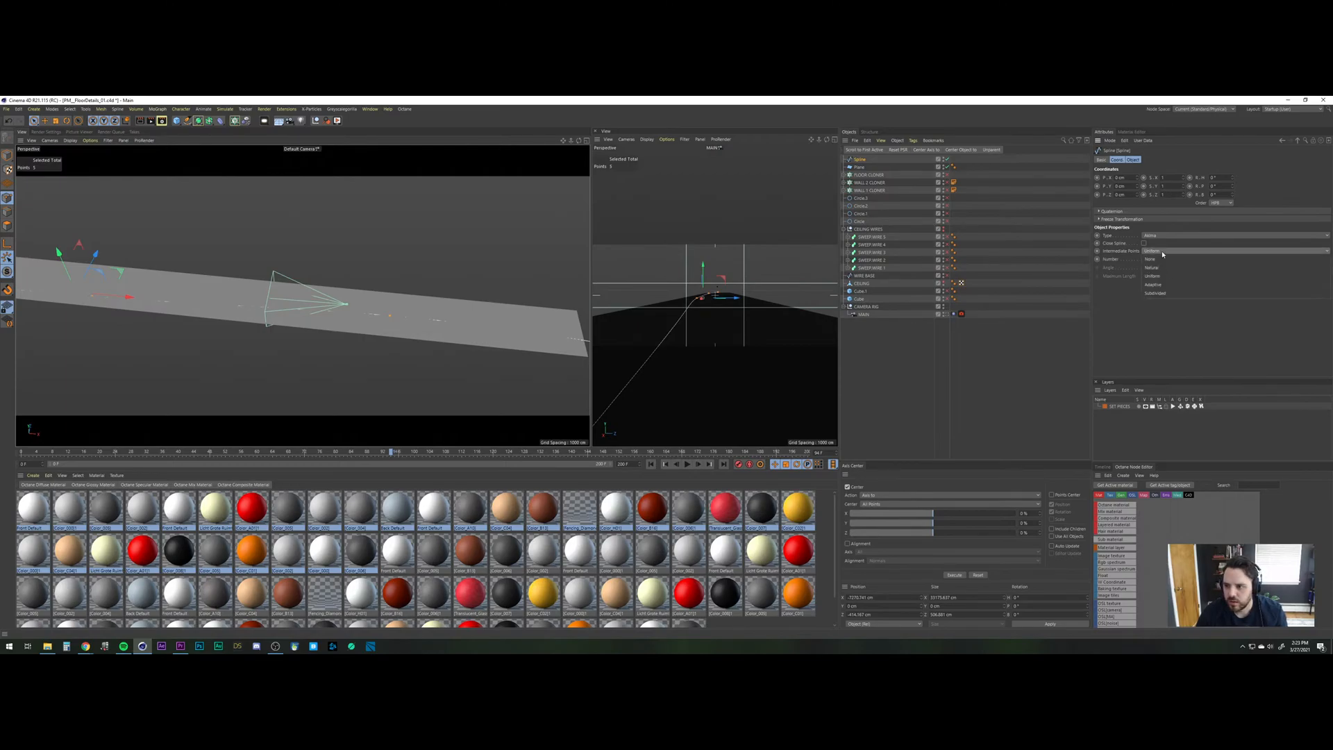
{"action": "left_click", "coordinate": [1160, 268]}
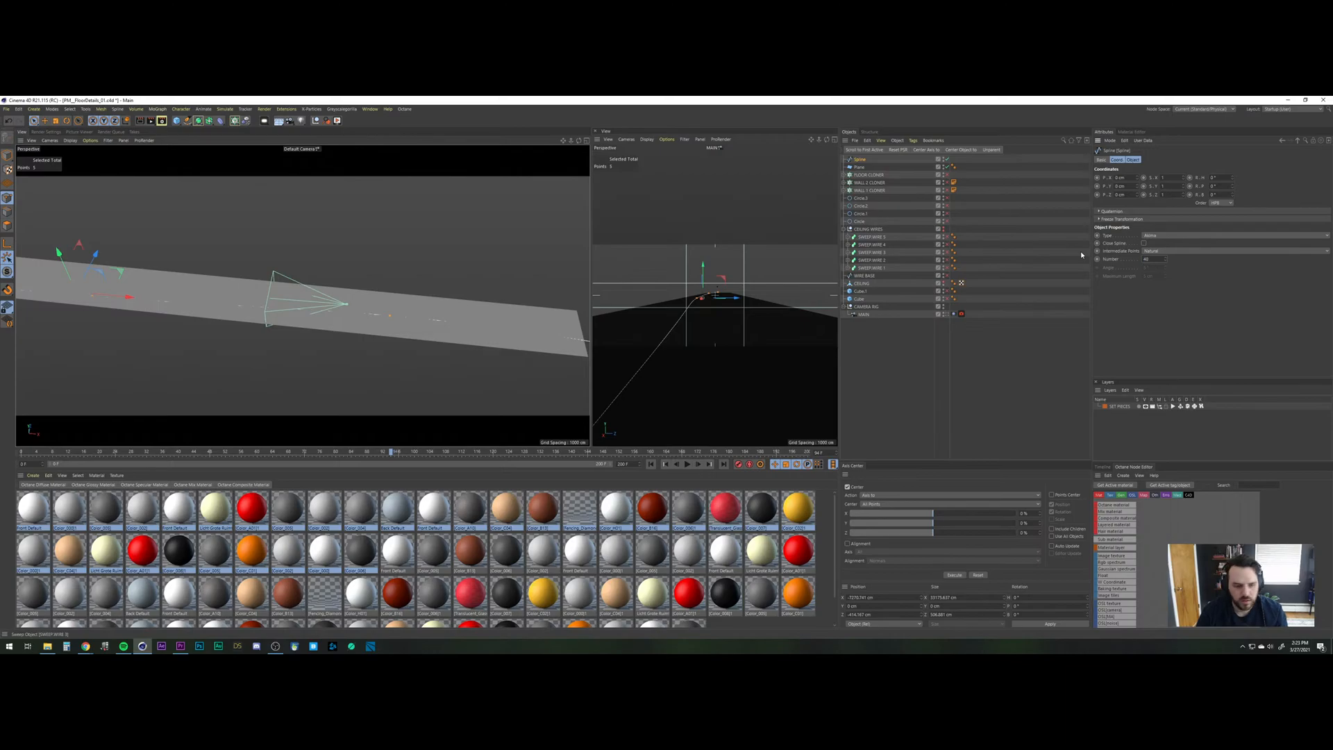
Look up how the ceiling wires are named in the object hierarchy, and rename the new spline FLOOR WIRE 1.
{"action": "left_click", "coordinate": [959, 384]}
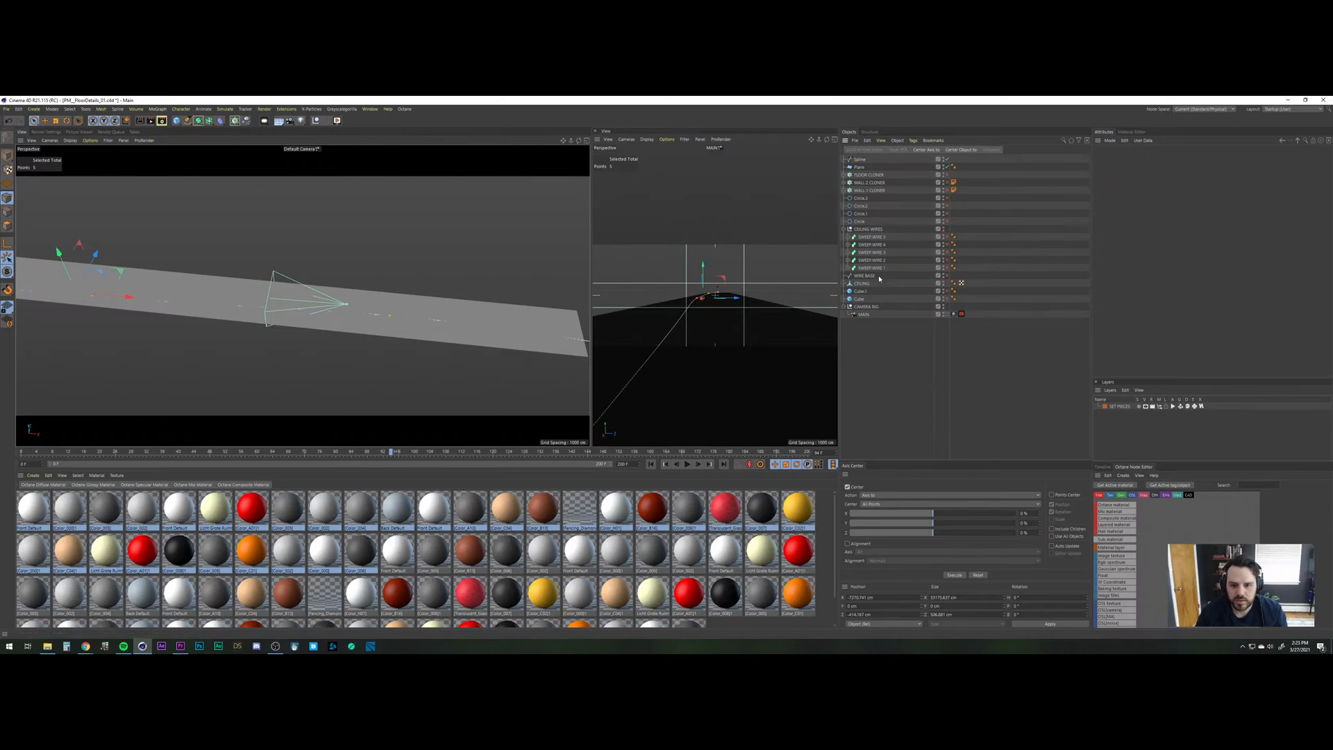
{"action": "left_click", "coordinate": [860, 160]}
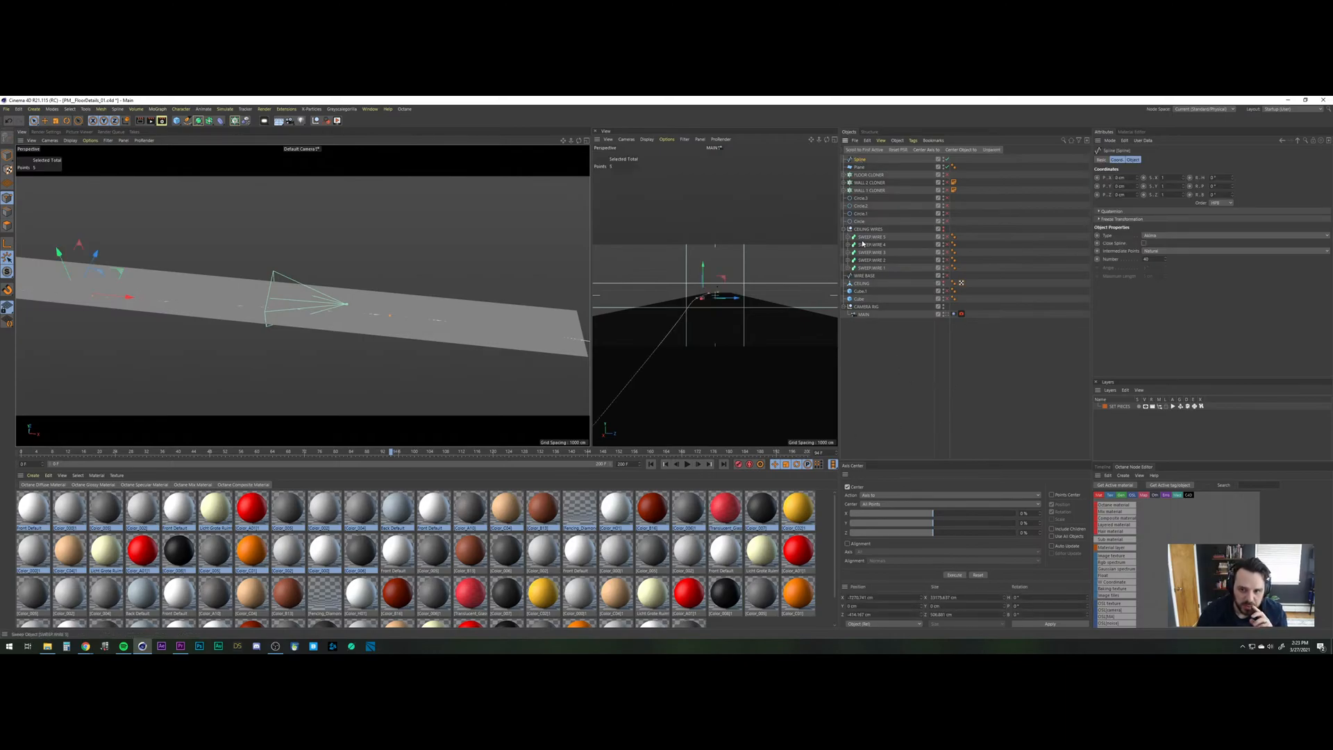
{"action": "left_click", "coordinate": [849, 237]}
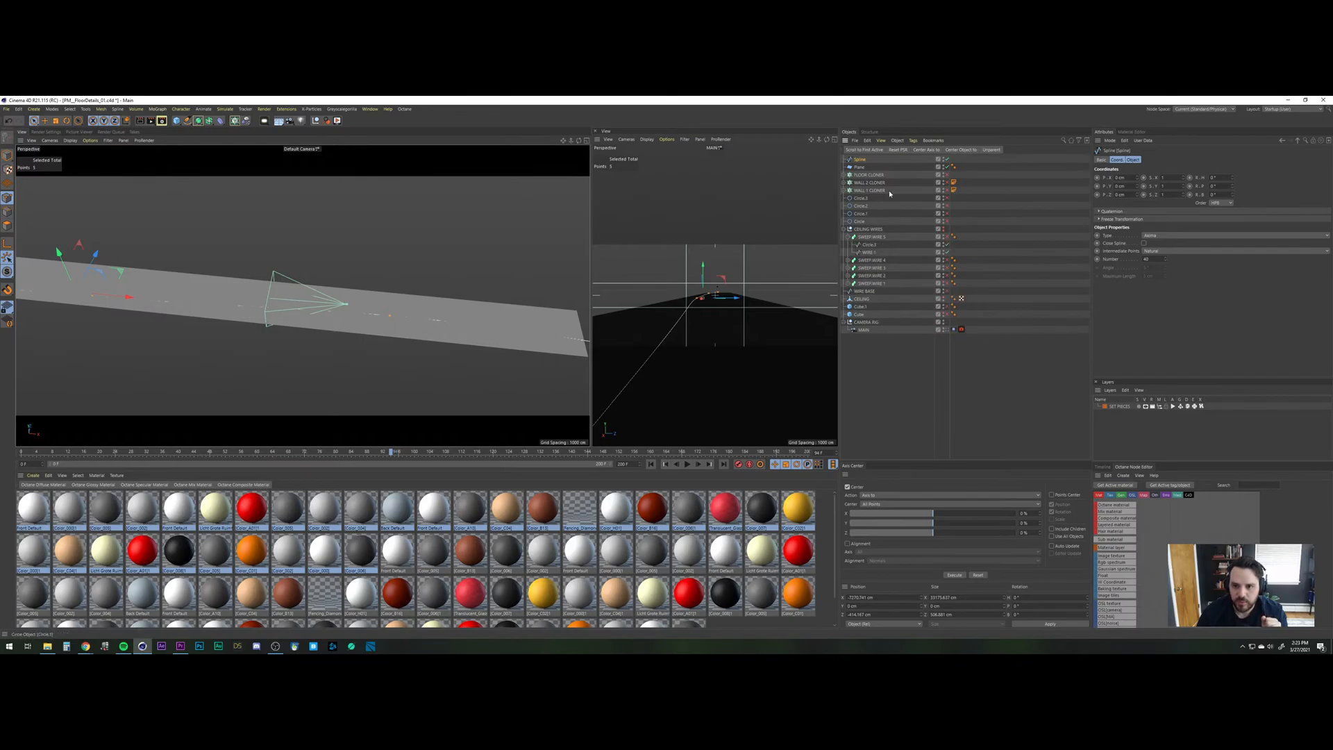
{"action": "double_click", "coordinate": [859, 161]}
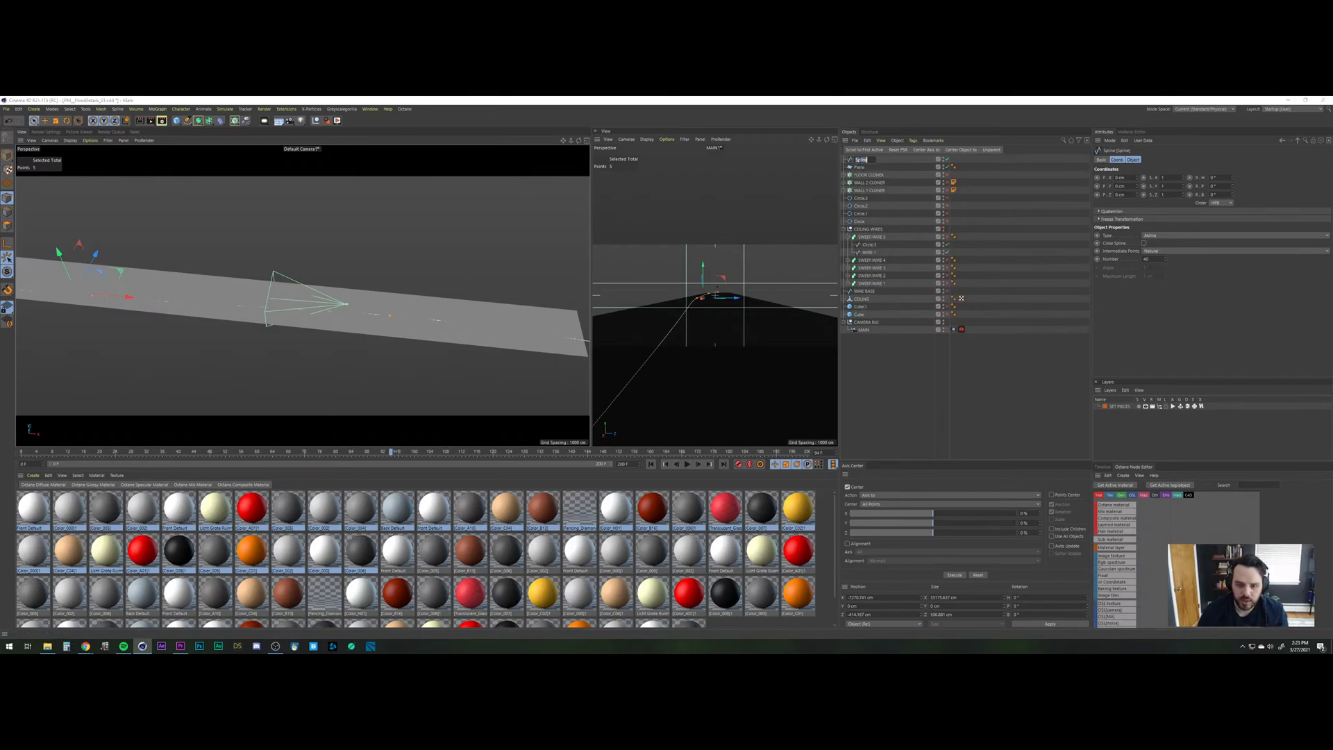
{"action": "type", "text": "OH WIRE"}
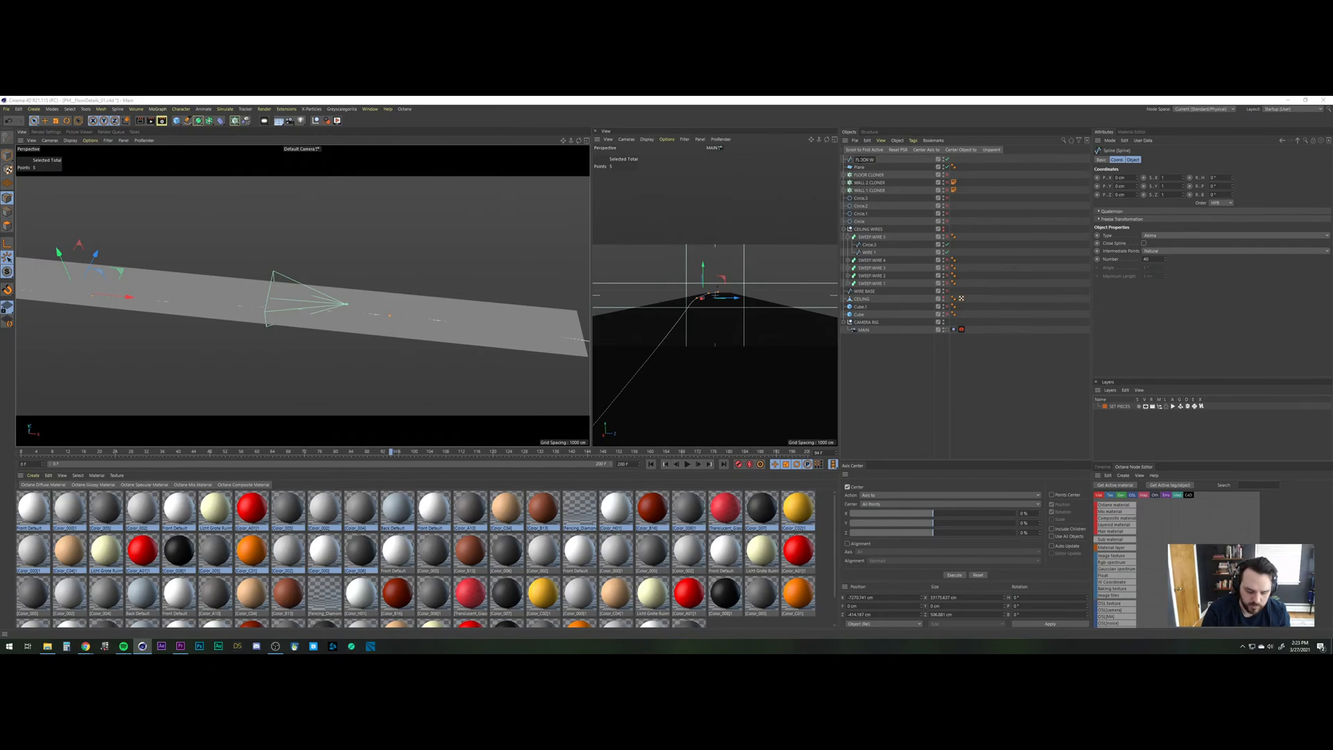
{"action": "type", "text": " 1"}
{"action": "key", "text": "Return"}
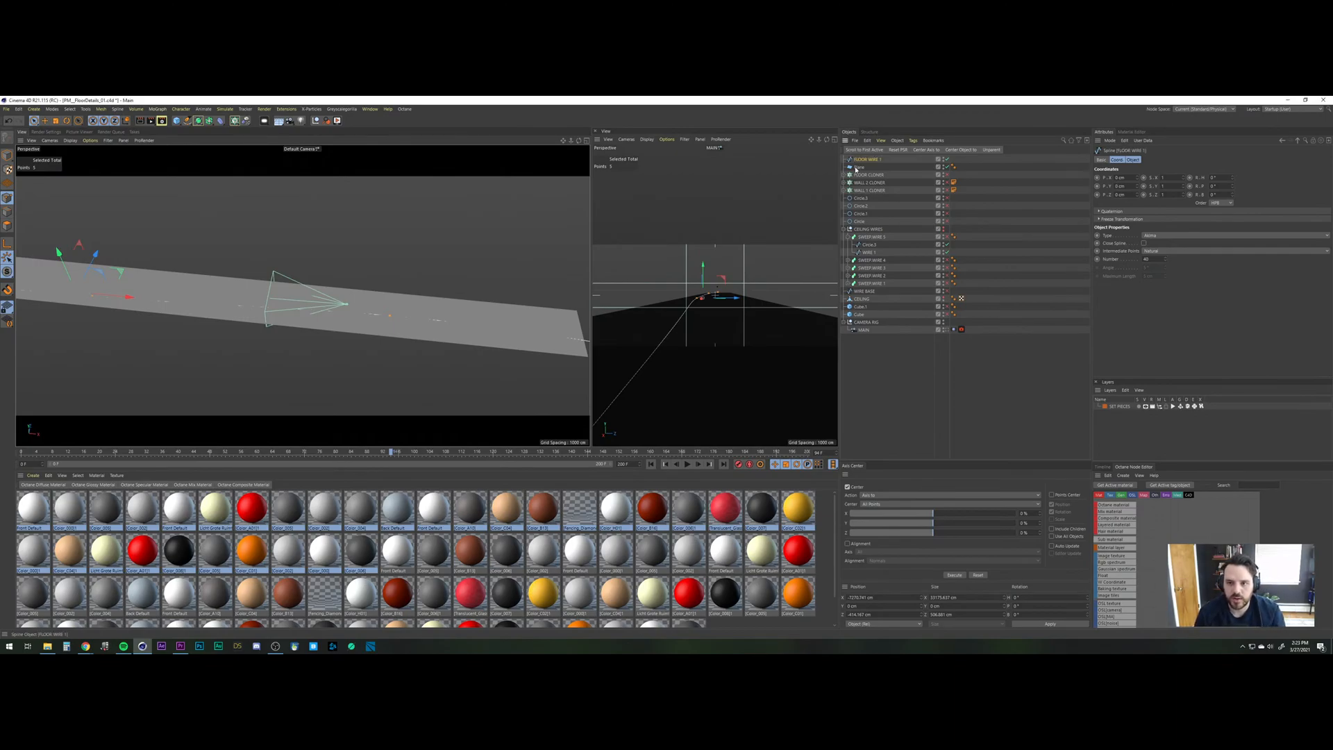
Duplicate the spline's points as a second strand offset sideways within FLOOR WIRE 1, and scale its wave wider across the corridor.
{"action": "left_click_drag", "start_coordinate": [95, 259], "coordinate": [106, 236]}
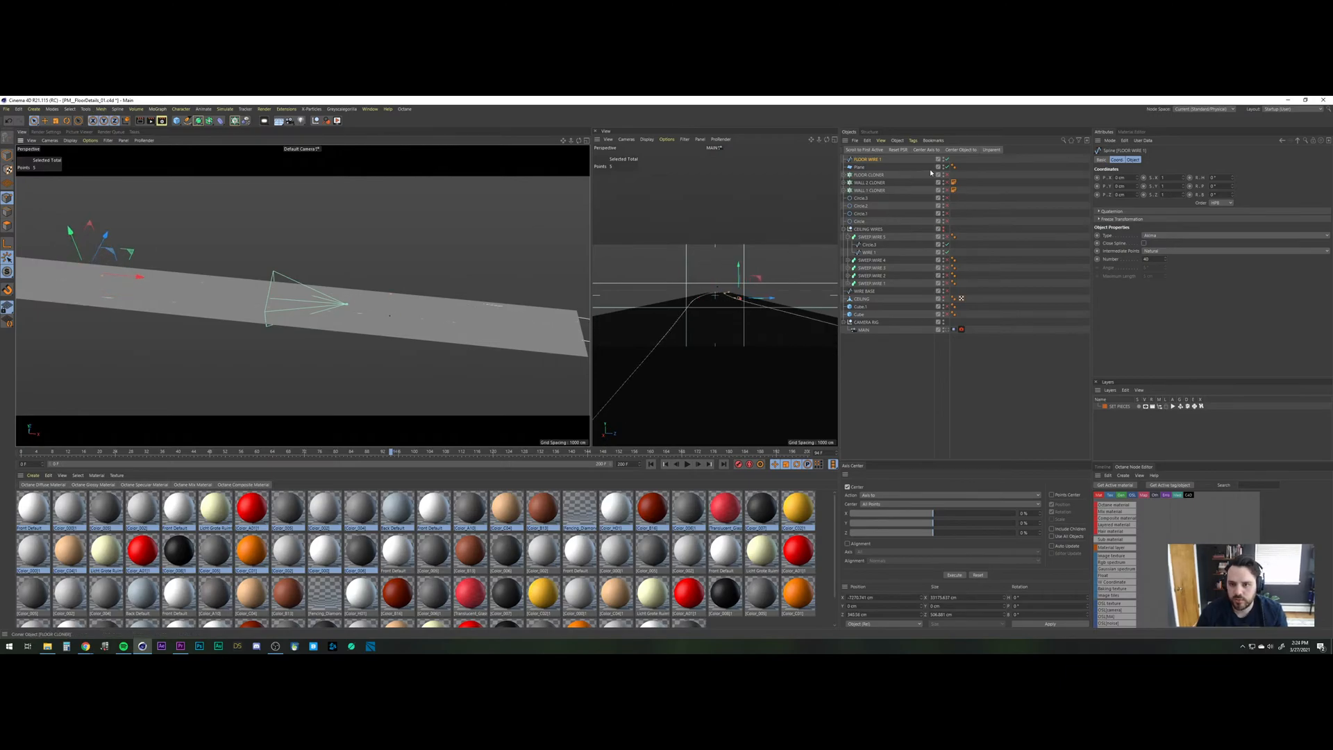
{"action": "right_click_drag", "start_coordinate": [132, 285], "coordinate": [116, 302], "text": "alt"}
{"action": "middle_click_drag", "start_coordinate": [139, 302], "coordinate": [234, 309], "text": "alt"}
{"action": "right_click_drag", "start_coordinate": [234, 308], "coordinate": [159, 403], "text": "alt"}
{"action": "key", "text": "t"}
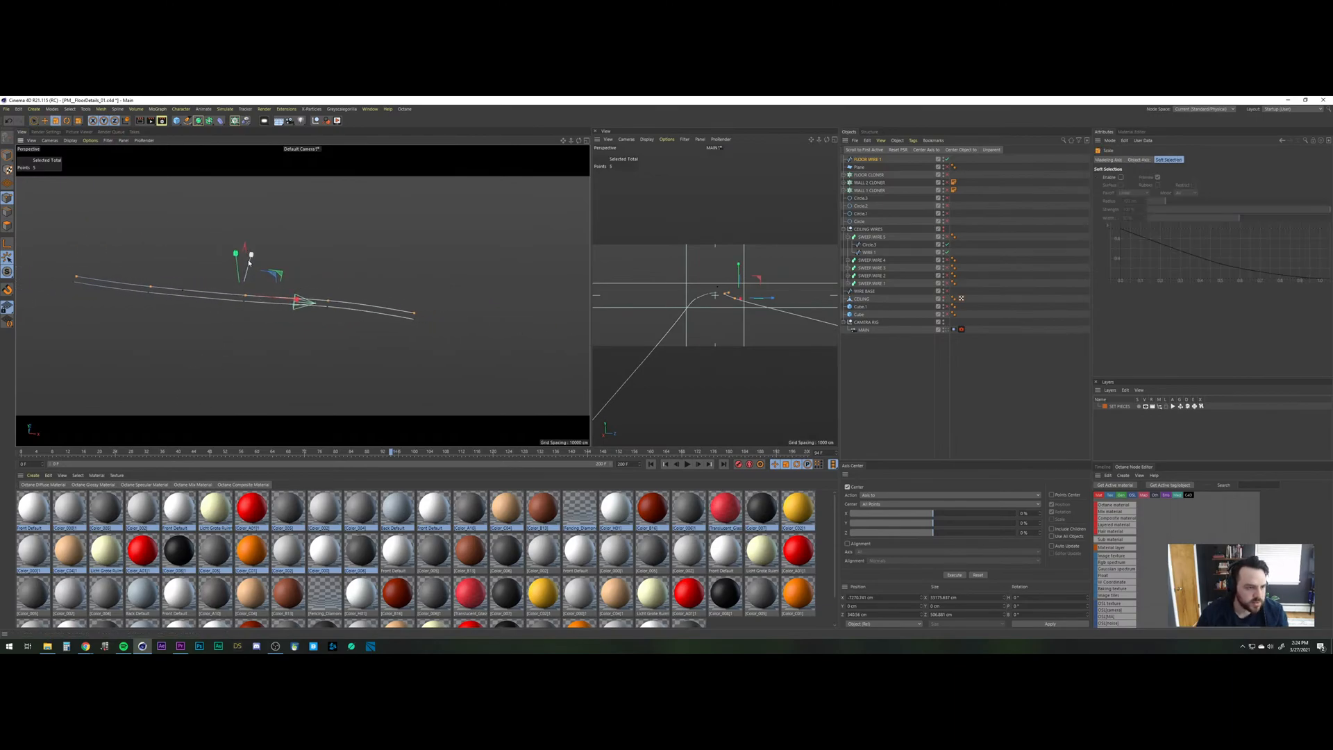
{"action": "left_click_drag", "start_coordinate": [247, 267], "coordinate": [270, 200]}
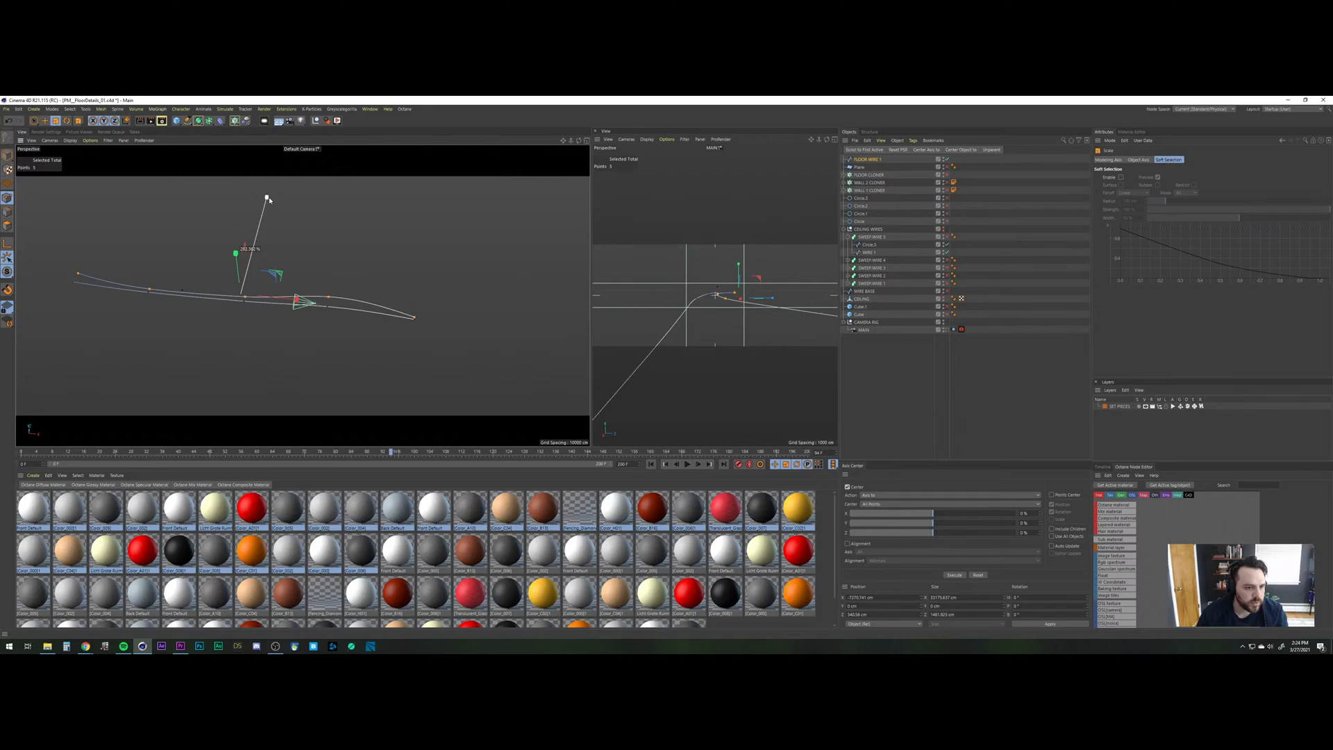
{"action": "left_click_drag", "start_coordinate": [269, 197], "coordinate": [269, 197]}
Rotate the second strand about its lengthwise axis to mirror its wave, and move it further away from the first strand.
{"action": "key", "text": "r"}
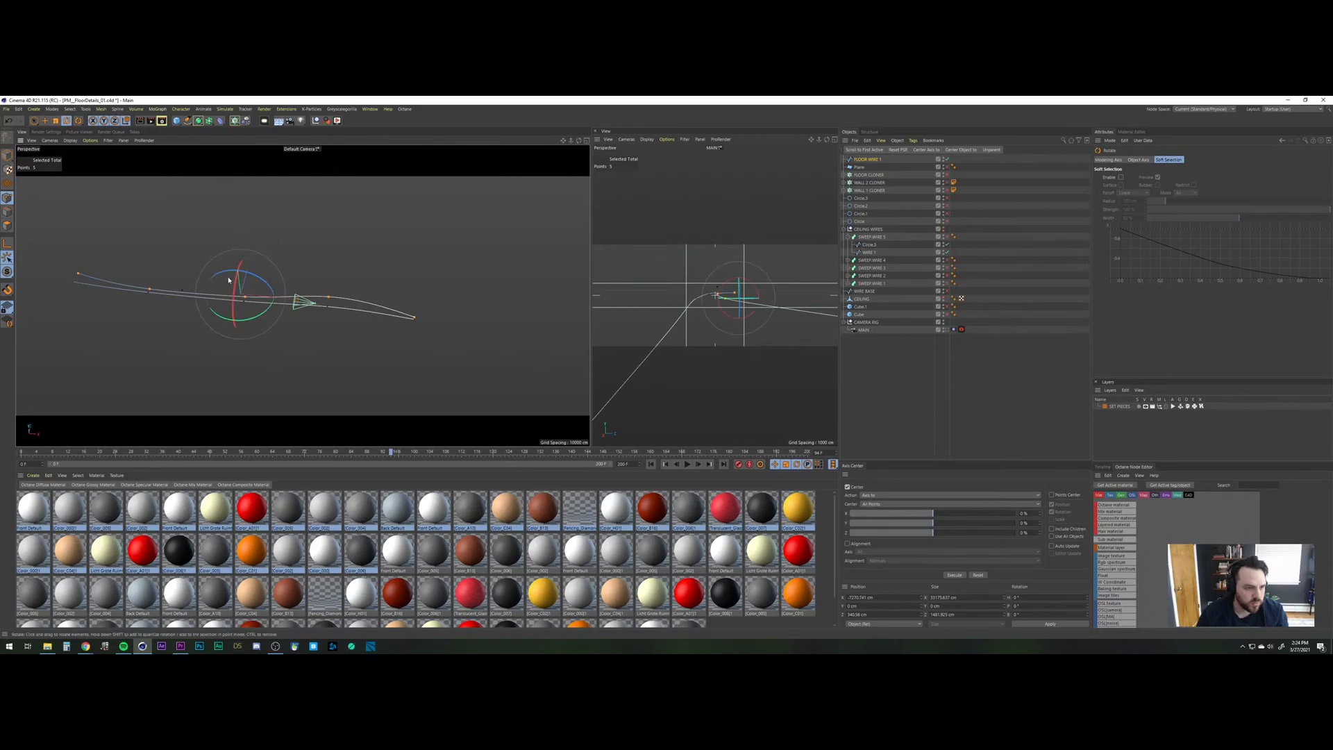
{"action": "left_click_drag", "start_coordinate": [243, 325], "coordinate": [230, 222]}
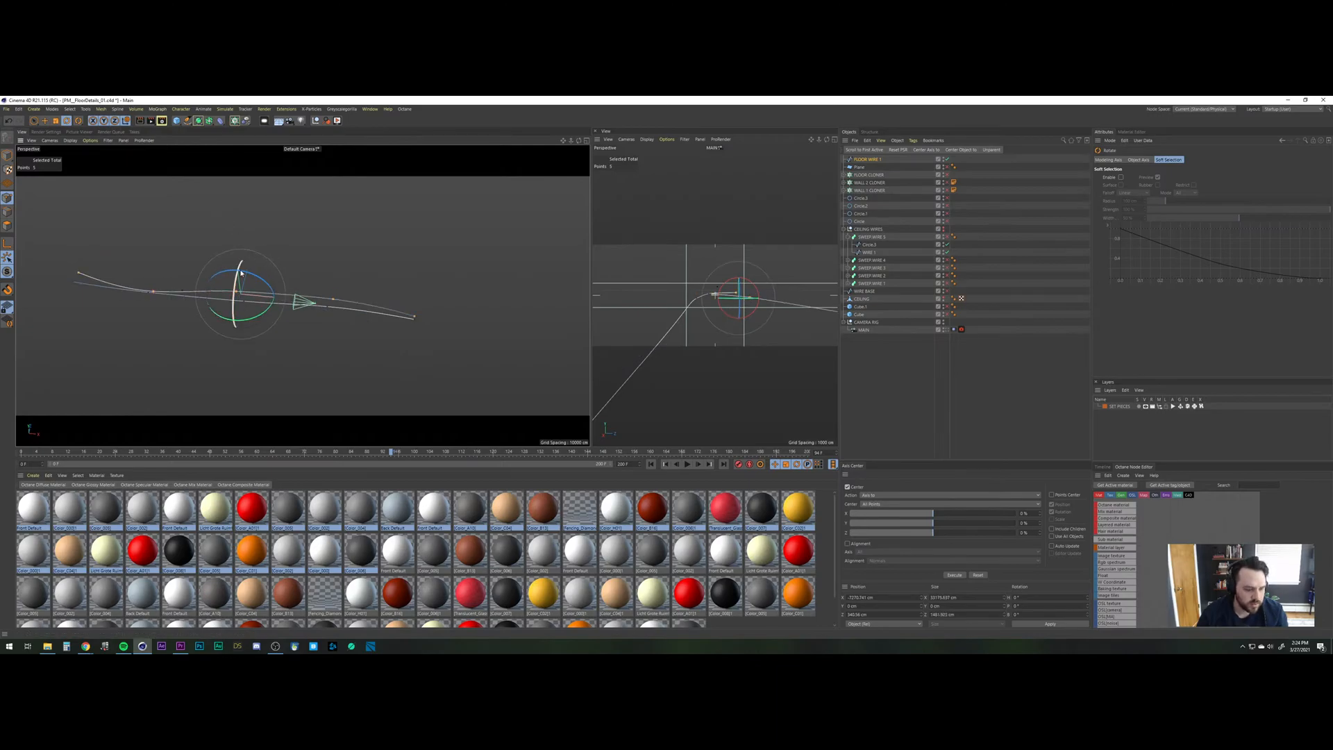
{"action": "key", "text": "e"}
{"action": "left_click_drag", "start_coordinate": [247, 270], "coordinate": [251, 265]}
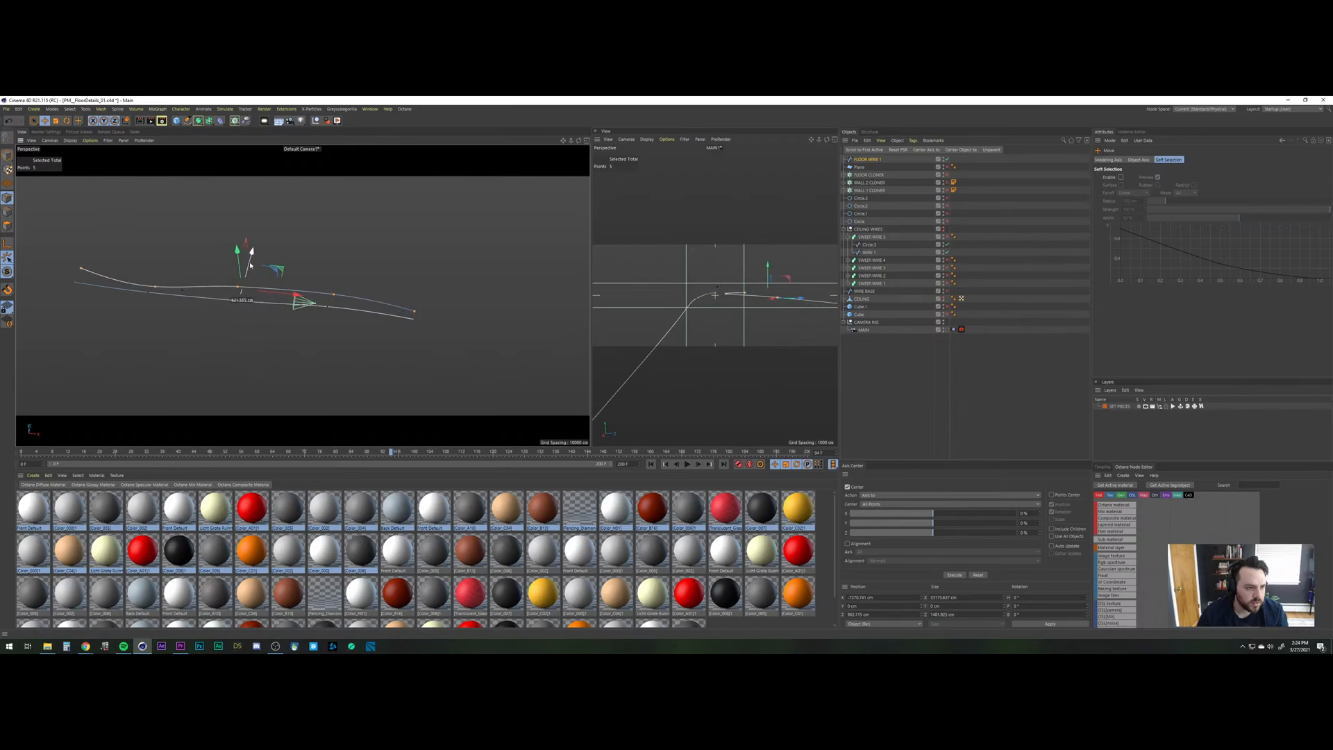
Shift the second strand's far end and middle points sideways, and extend its opposite end point along the corridor.
{"action": "left_click", "coordinate": [80, 268]}
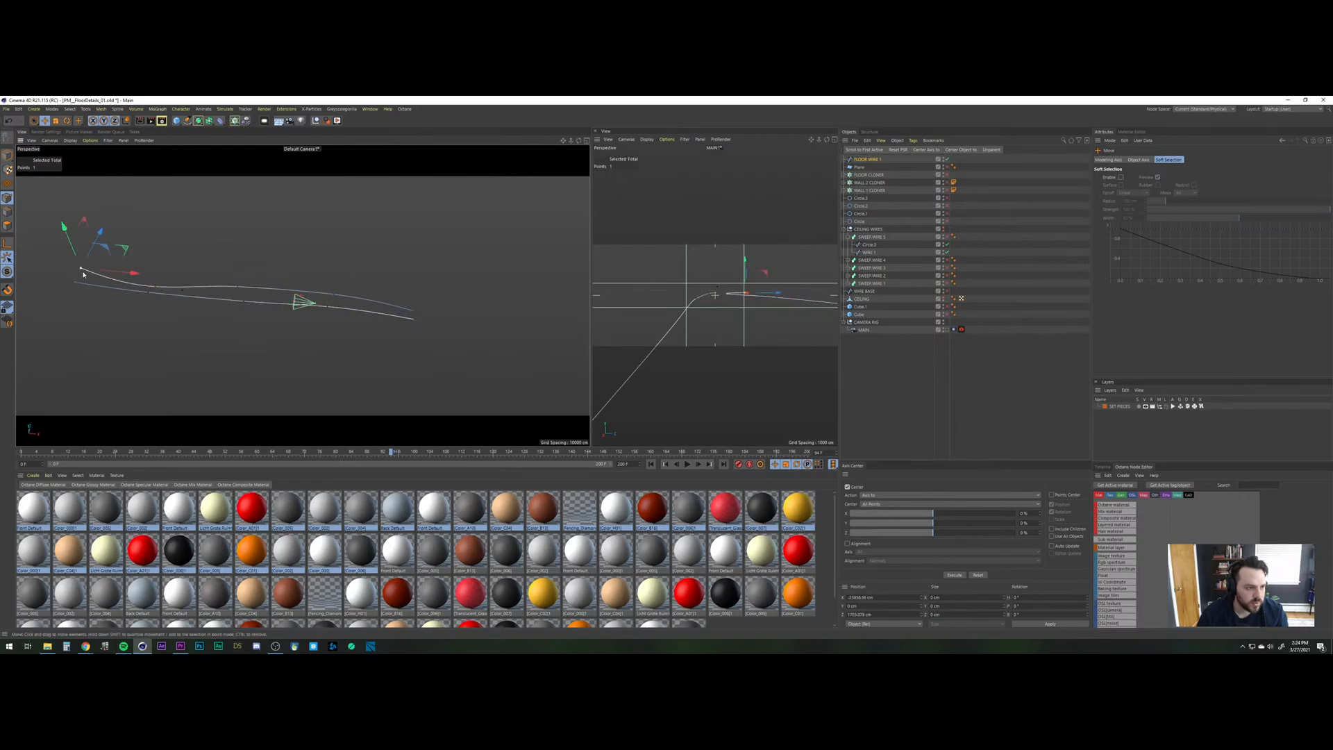
{"action": "left_click_drag", "start_coordinate": [97, 234], "coordinate": [279, 293]}
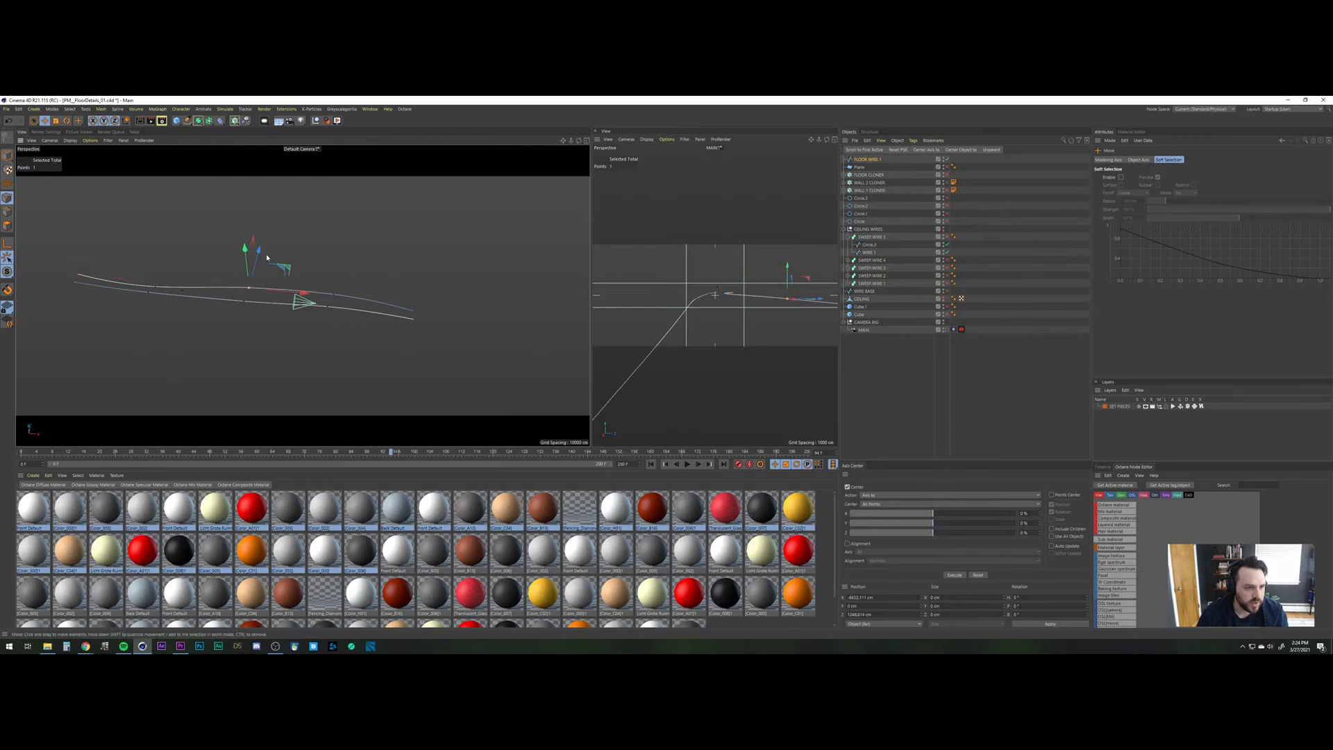
{"action": "left_click", "coordinate": [334, 297]}
{"action": "left_click", "coordinate": [414, 312]}
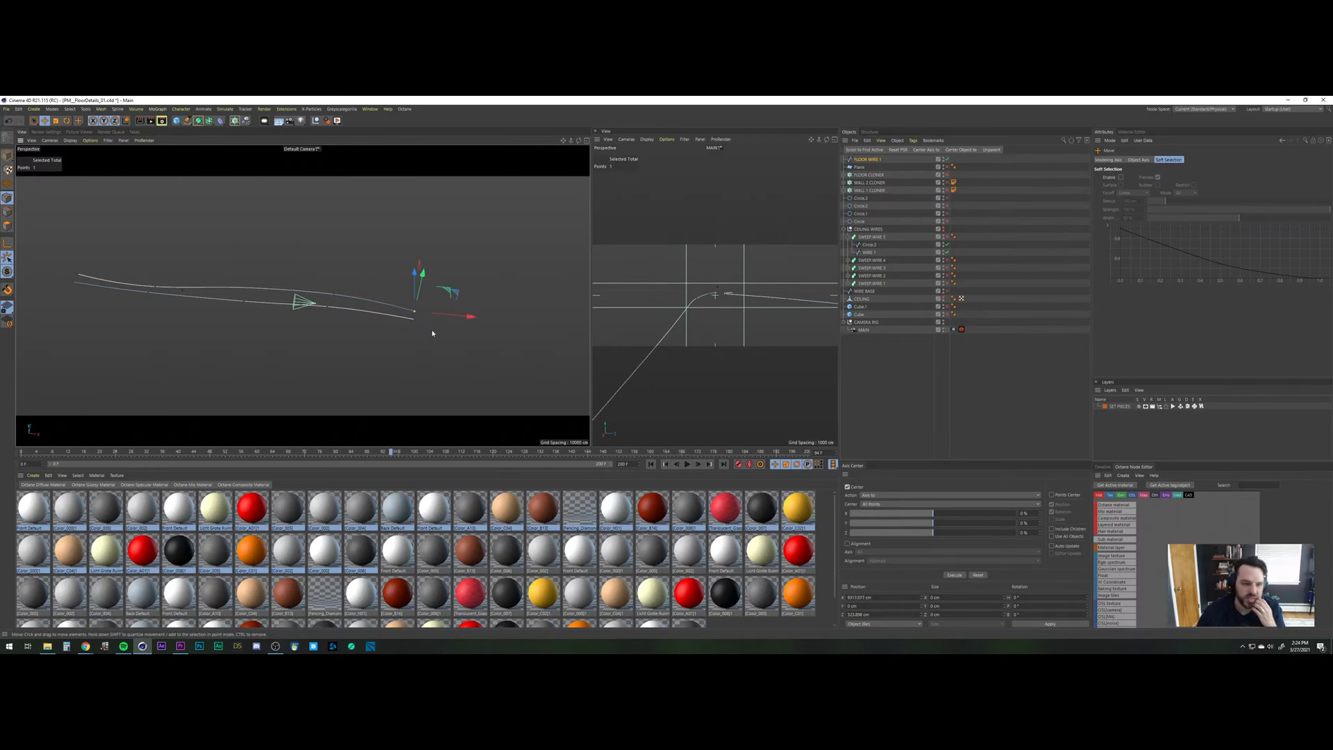
{"action": "left_click_drag", "start_coordinate": [469, 315], "coordinate": [477, 317]}
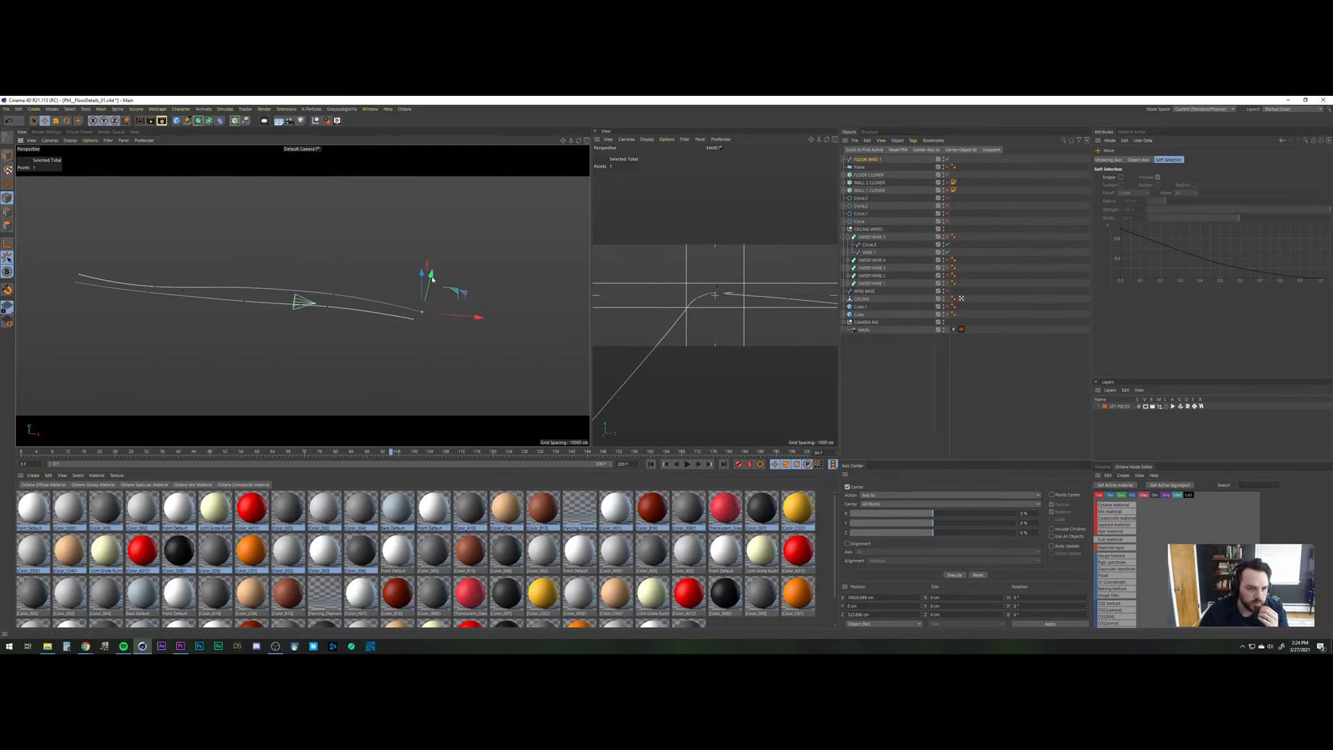
Try raising the second strand's end point and its neighbouring point above the floor, and undo the lift.
{"action": "left_click_drag", "start_coordinate": [435, 272], "coordinate": [434, 269]}
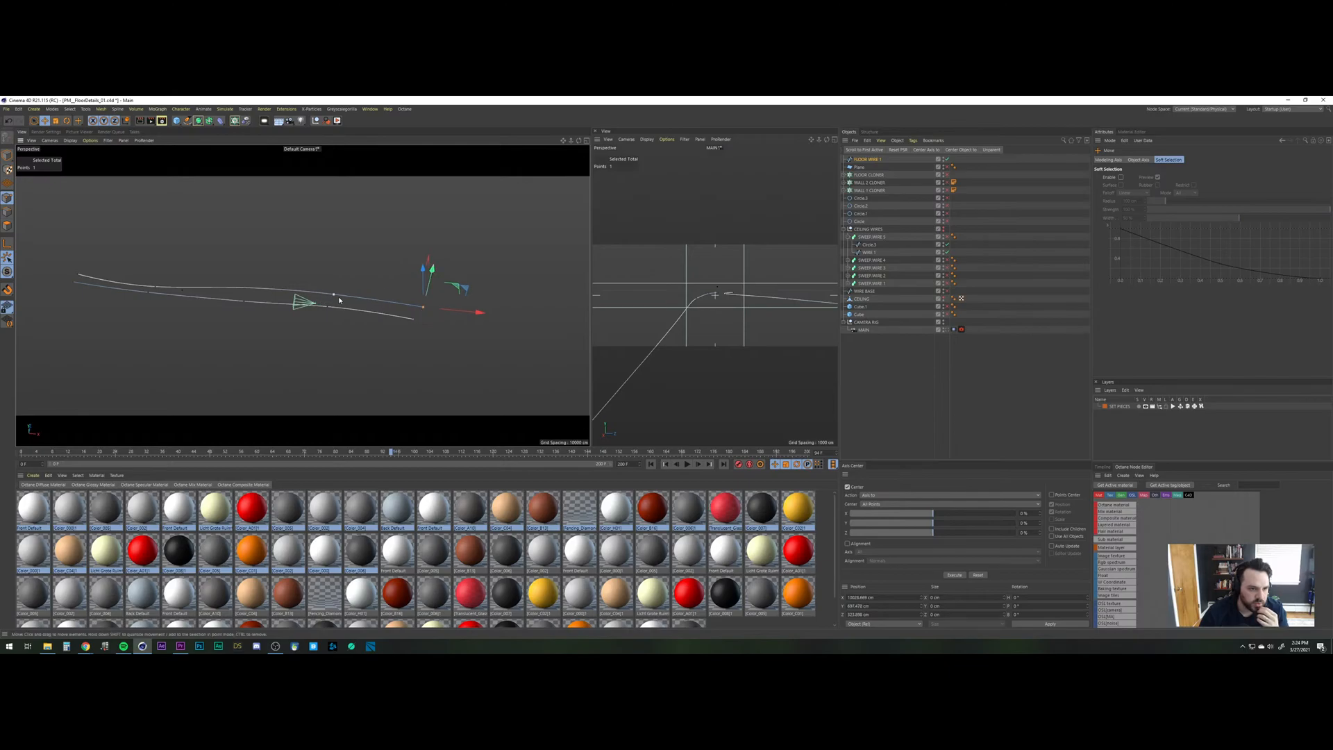
{"action": "left_click", "coordinate": [339, 300]}
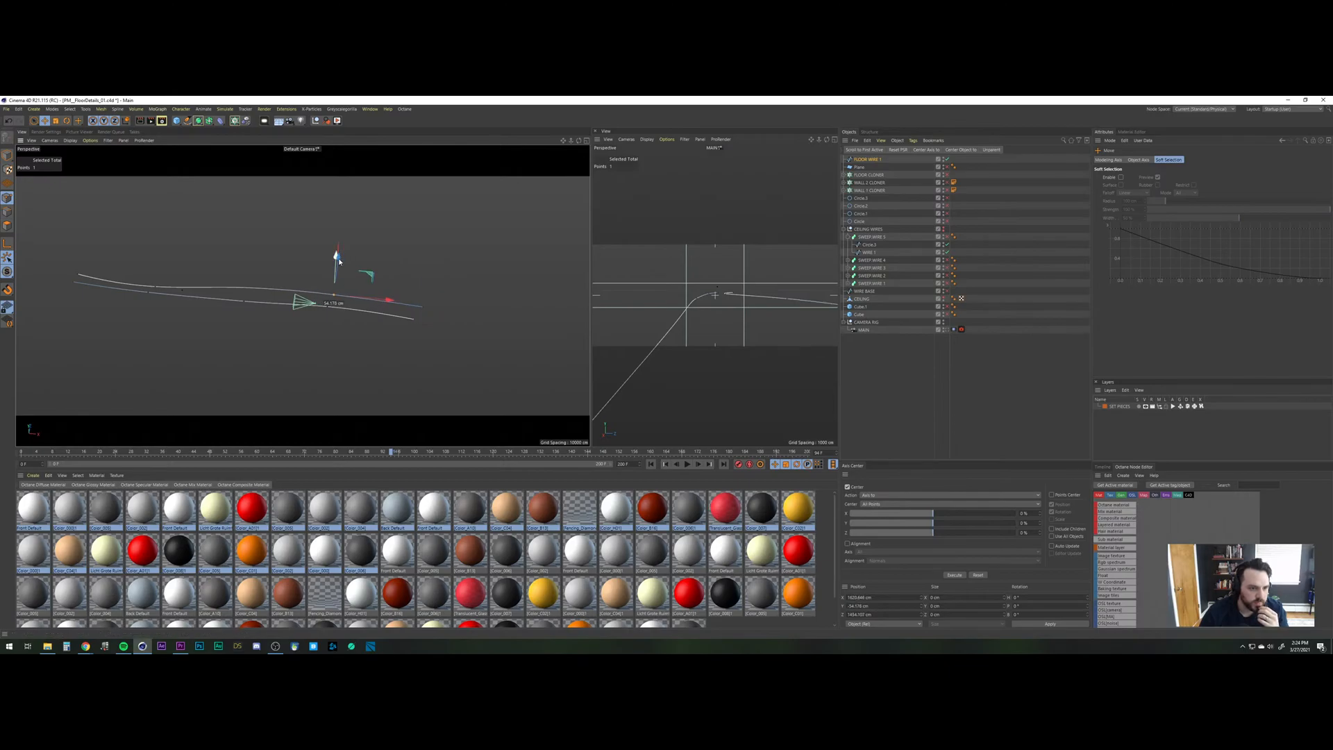
{"action": "mouse_move", "coordinate": [339, 261]}
{"action": "left_mouse_down"}
{"action": "mouse_move", "coordinate": [343, 278]}
{"action": "mouse_move", "coordinate": [374, 226]}
{"action": "mouse_move", "coordinate": [337, 261]}
{"action": "left_mouse_up"}
{"action": "key", "text": "ctrl+z"}
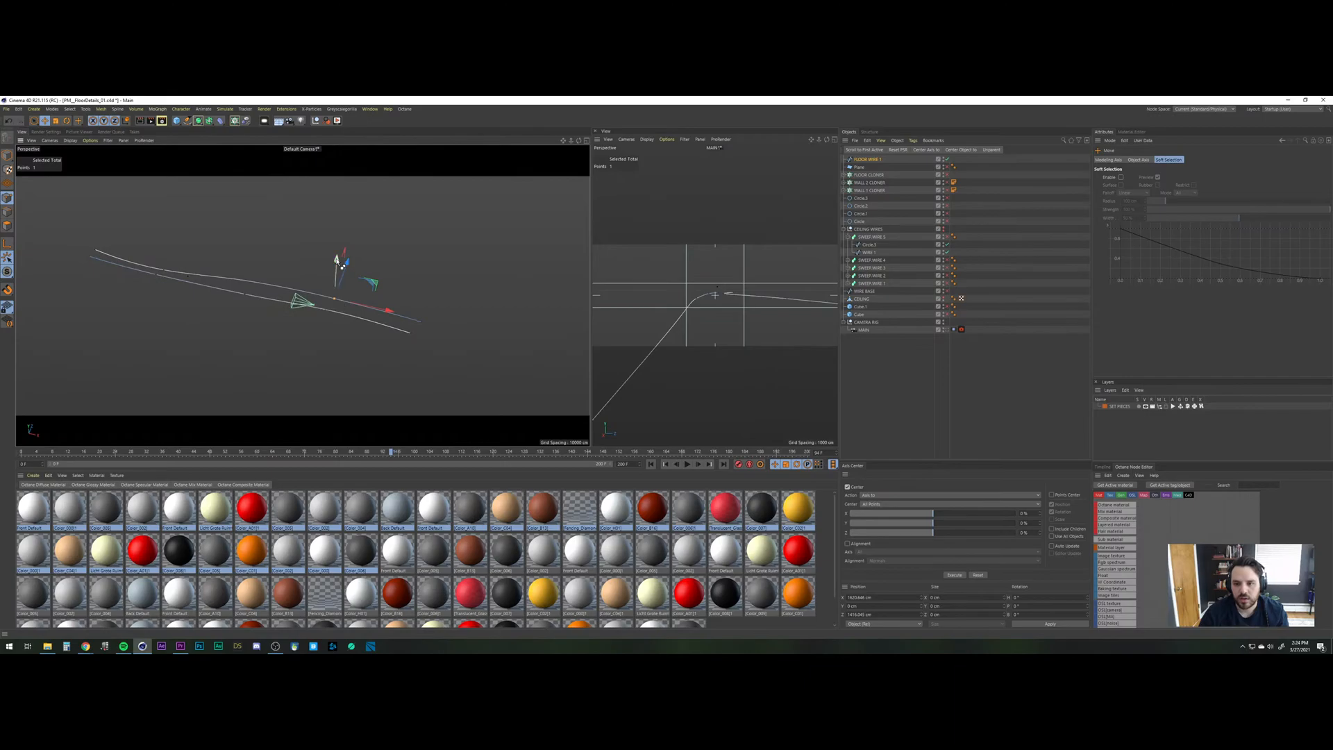
Leave point editing of FLOOR WIRE 1 for Model mode, and deselect the spline.
{"action": "left_click", "coordinate": [865, 160]}
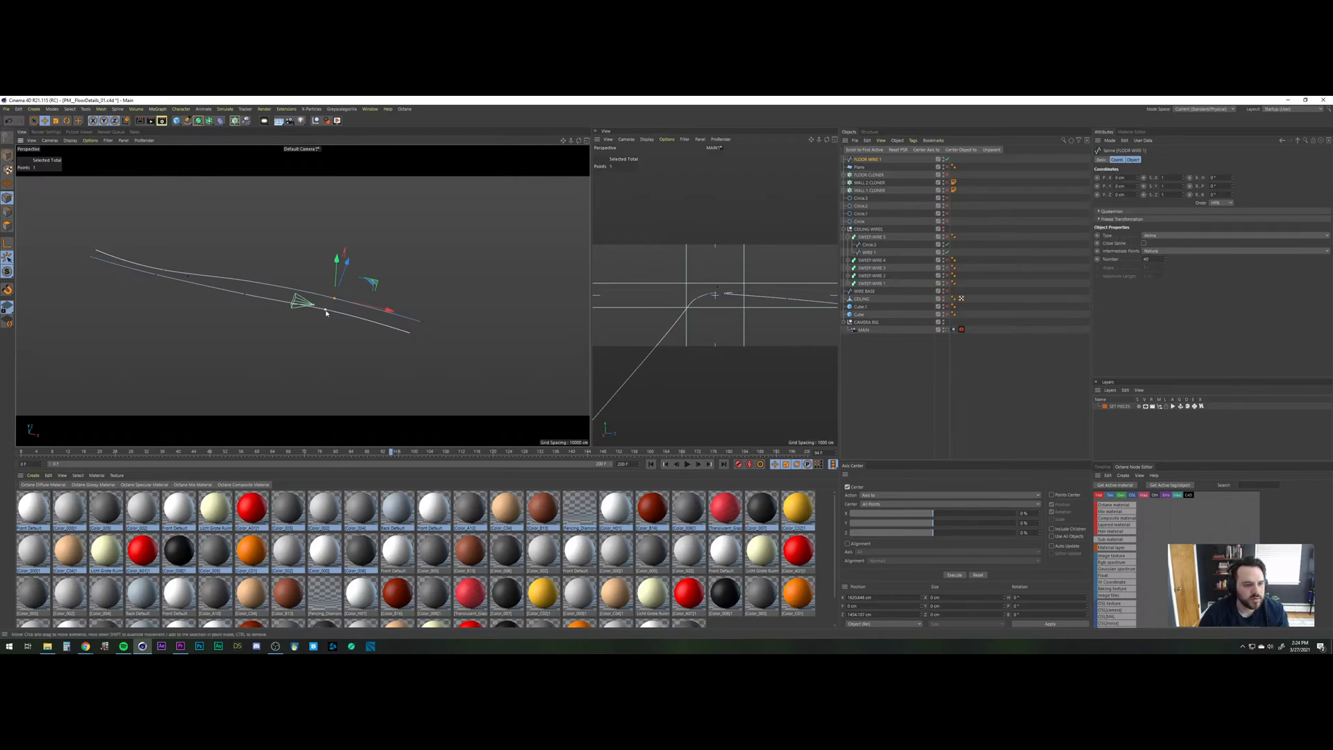
{"action": "left_click", "coordinate": [327, 312]}
{"action": "left_click", "coordinate": [8, 156]}
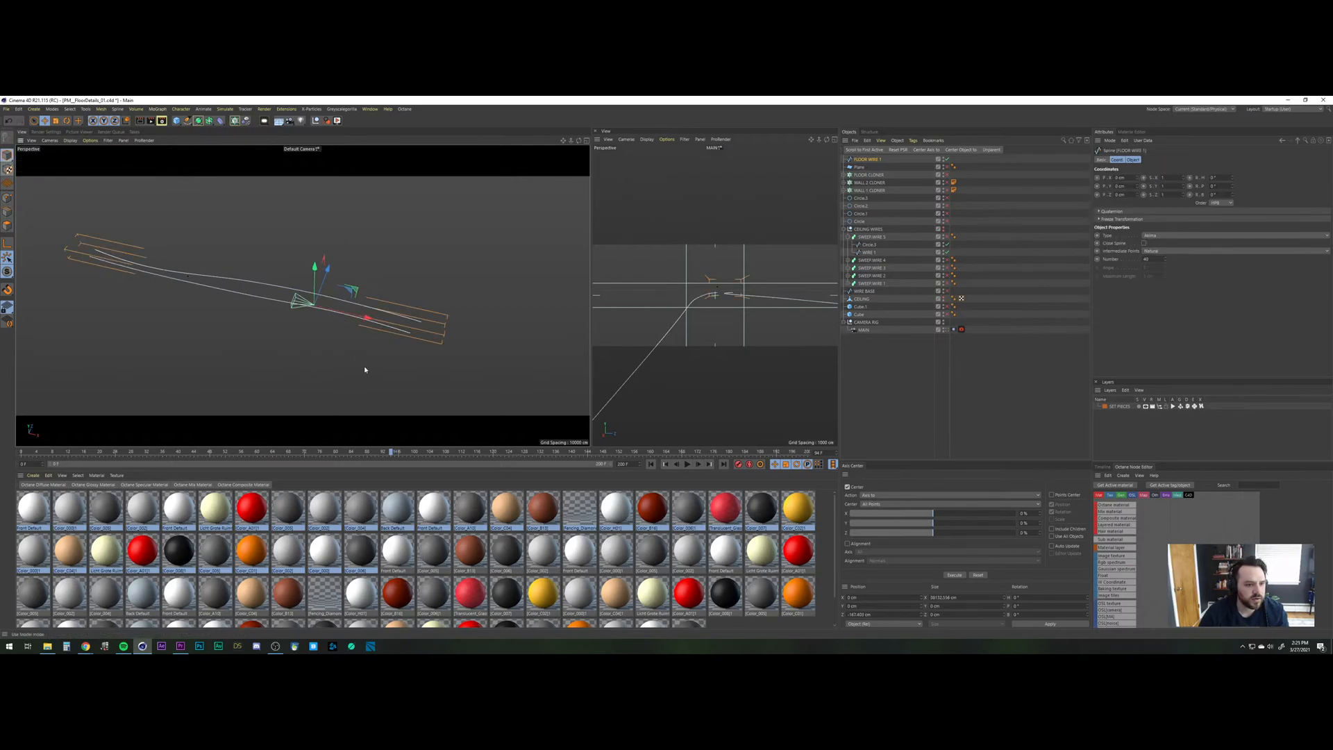
{"action": "left_click", "coordinate": [366, 369]}
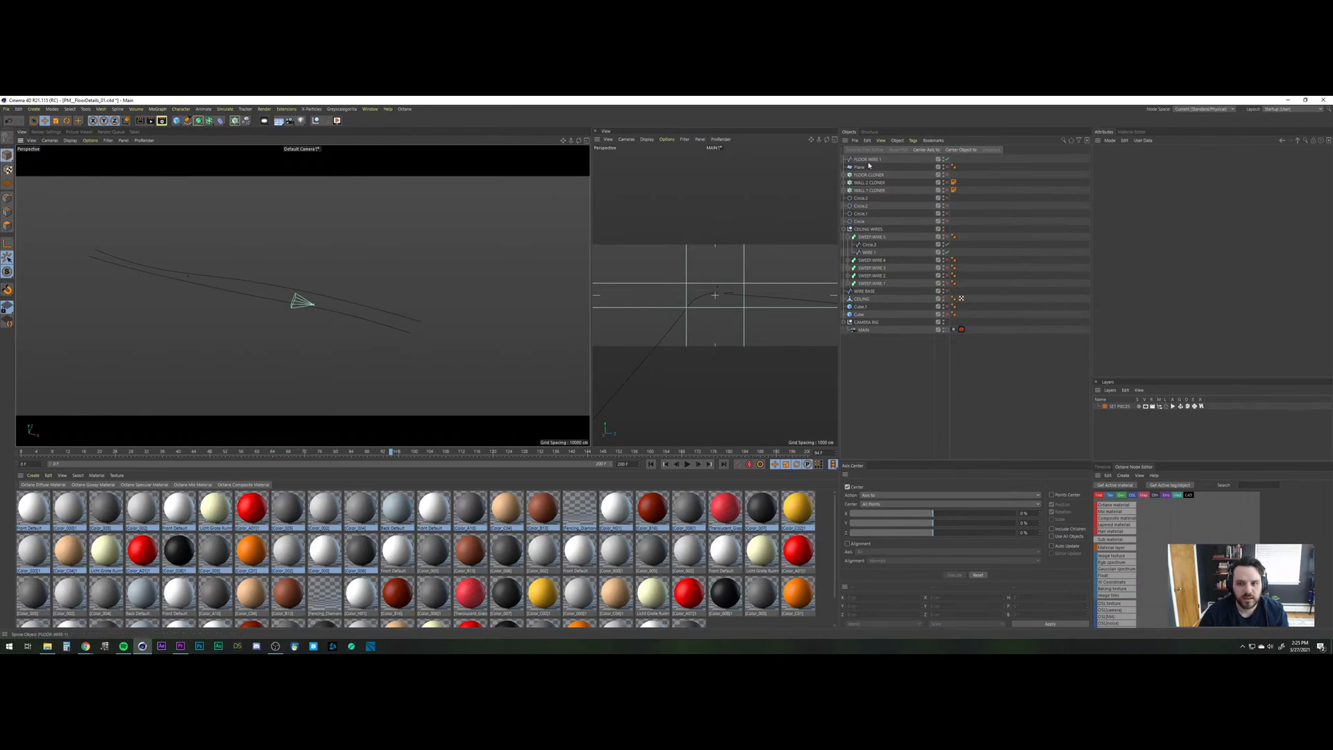
Undo the second strand's edits and its creation until FLOOR WIRE 1 is a single strand again.
{"action": "left_click", "coordinate": [868, 161]}
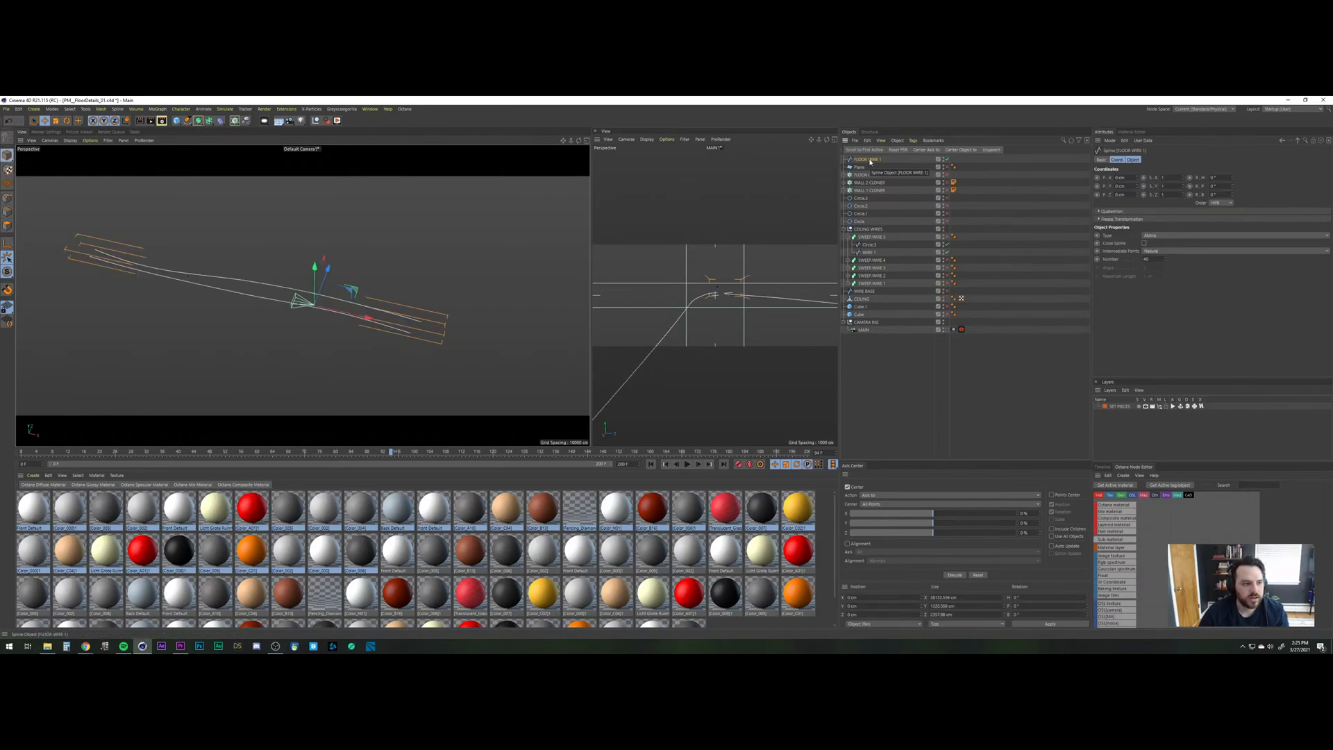
{"action": "left_click", "coordinate": [915, 363]}
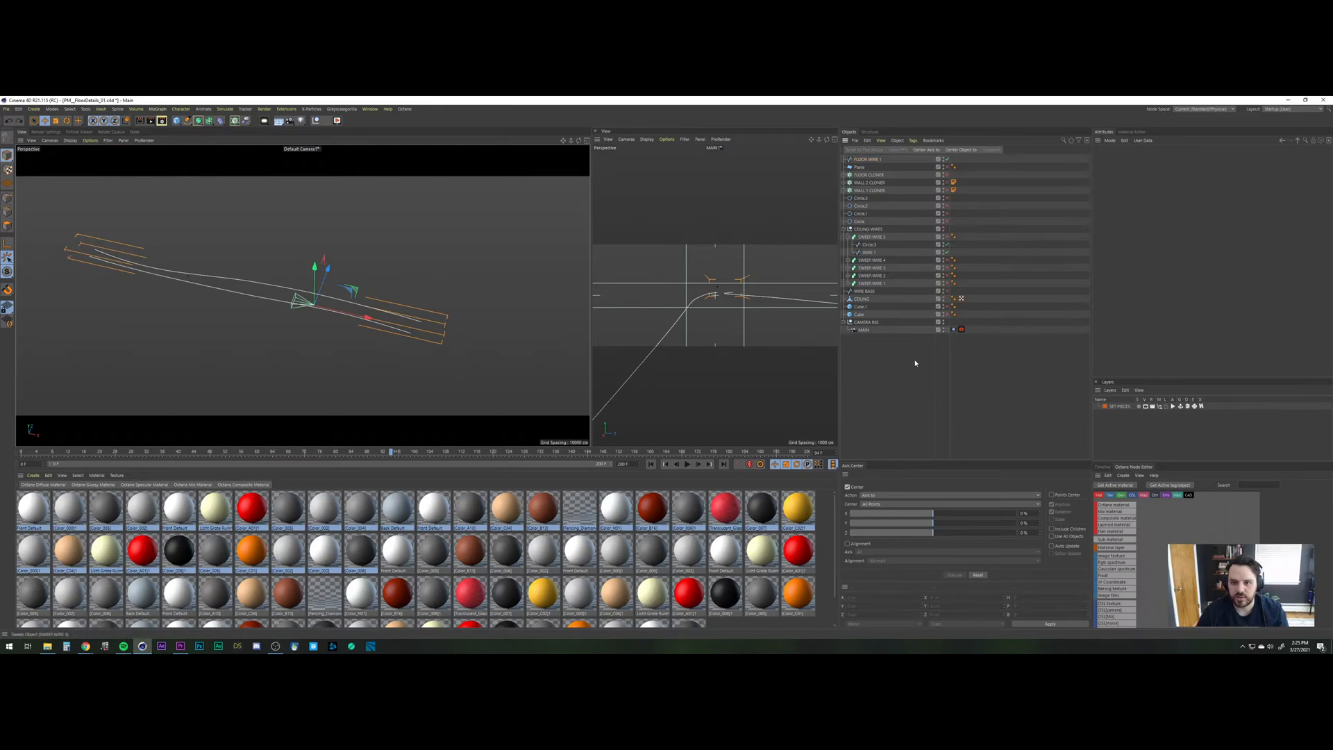
{"action": "key", "text": "ctrl+z"}
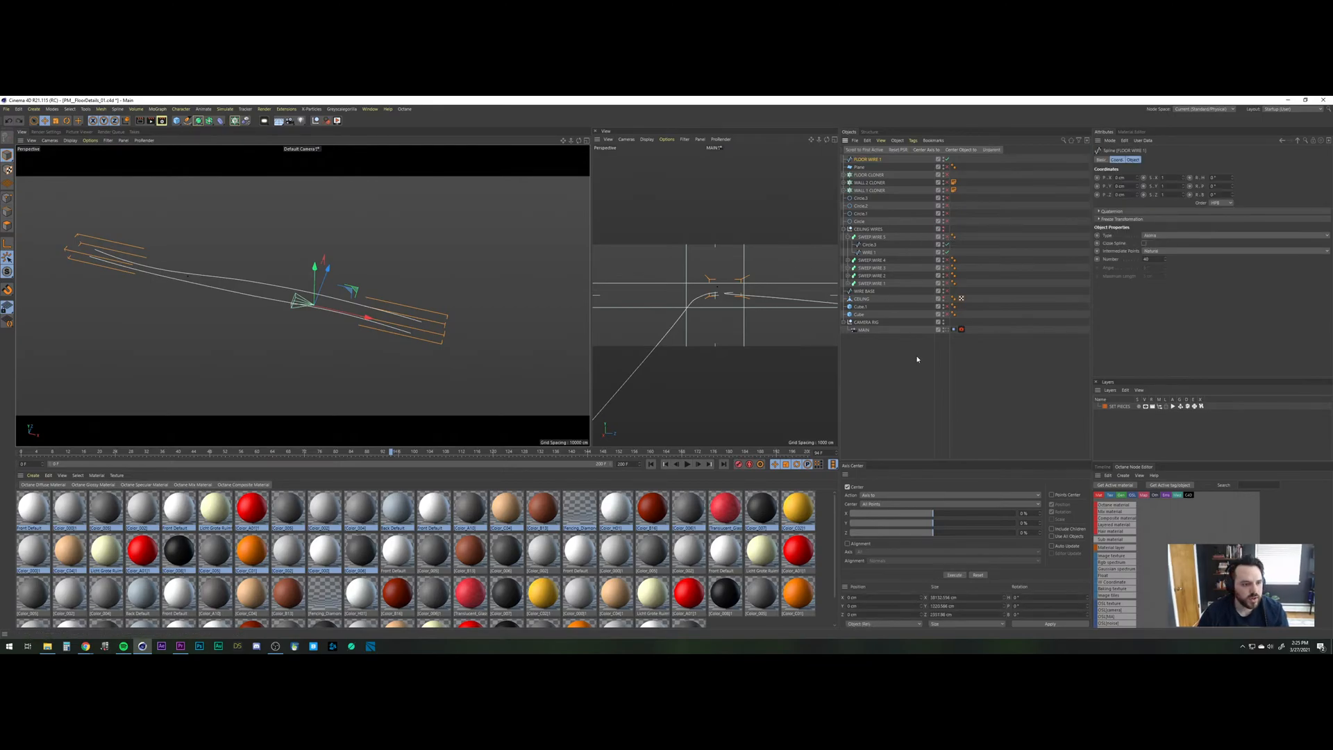
{"action": "key", "text": "ctrl+z"}
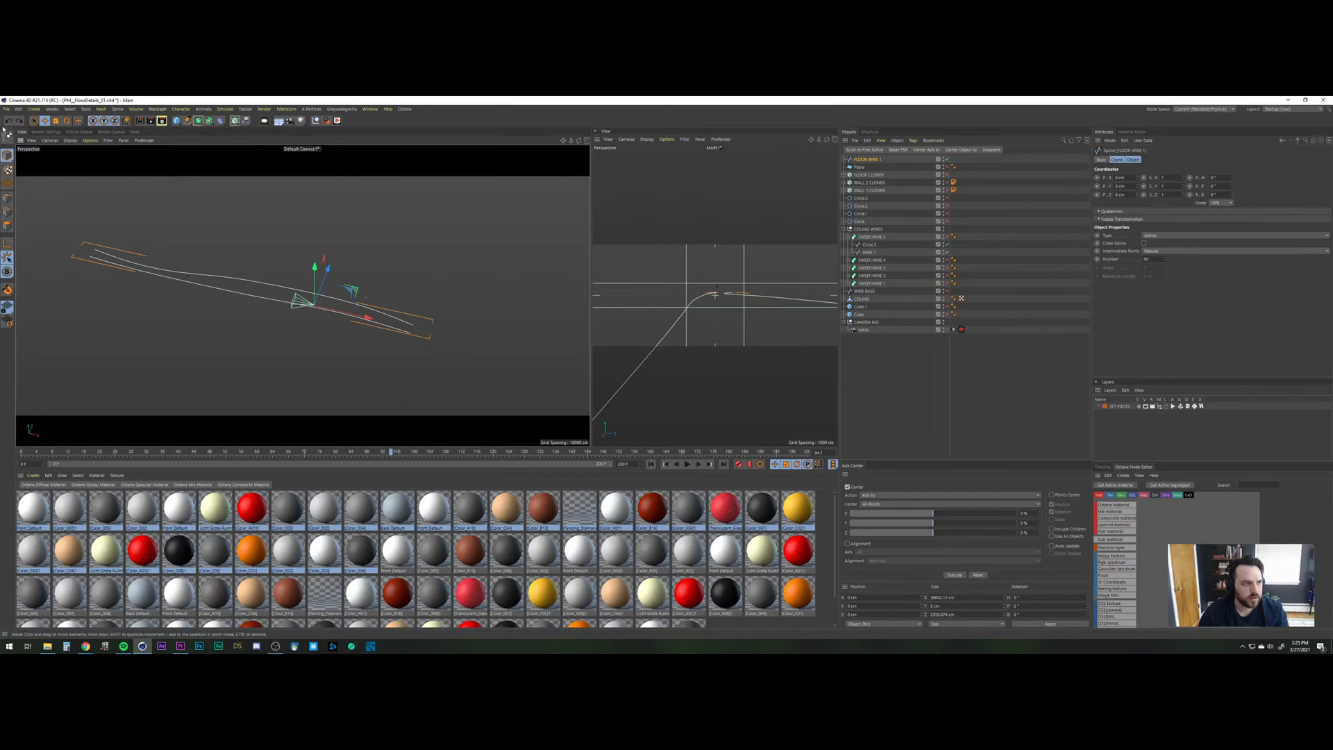
{"action": "left_click", "coordinate": [9, 122]}
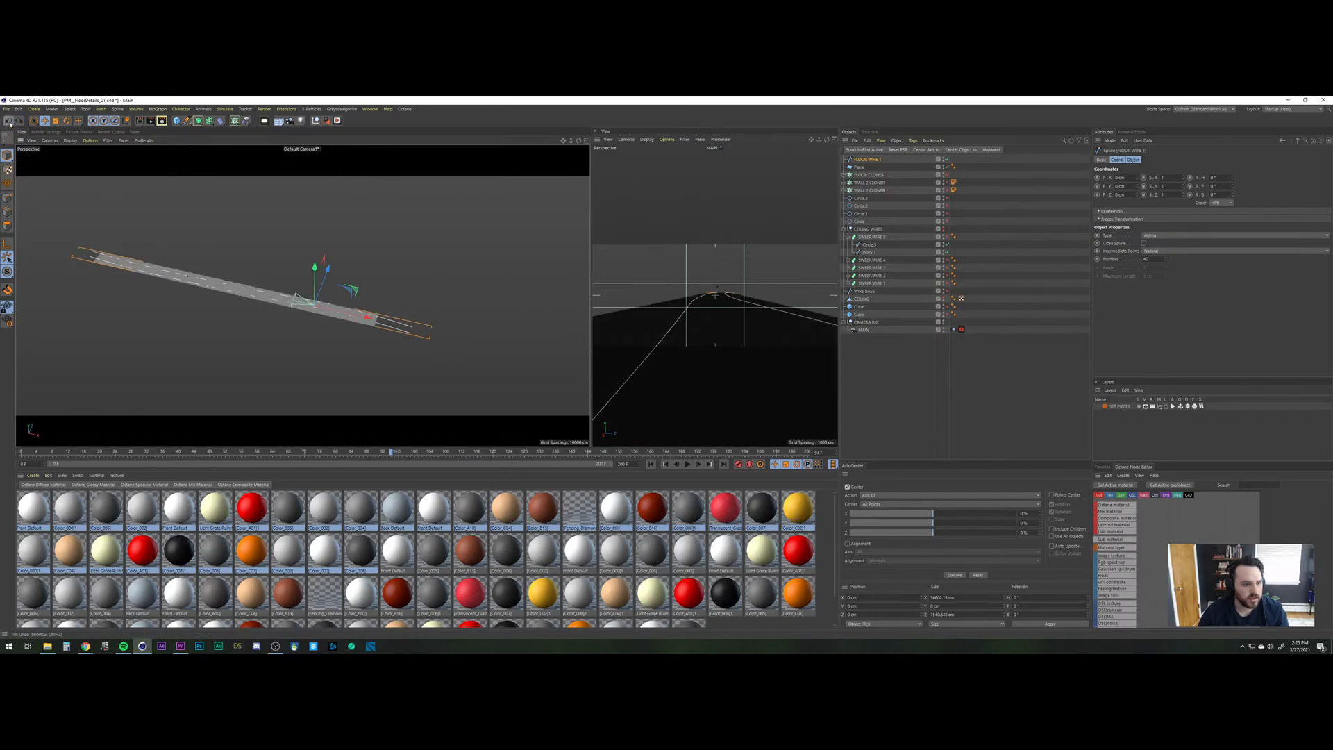
{"action": "left_click", "coordinate": [9, 122]}
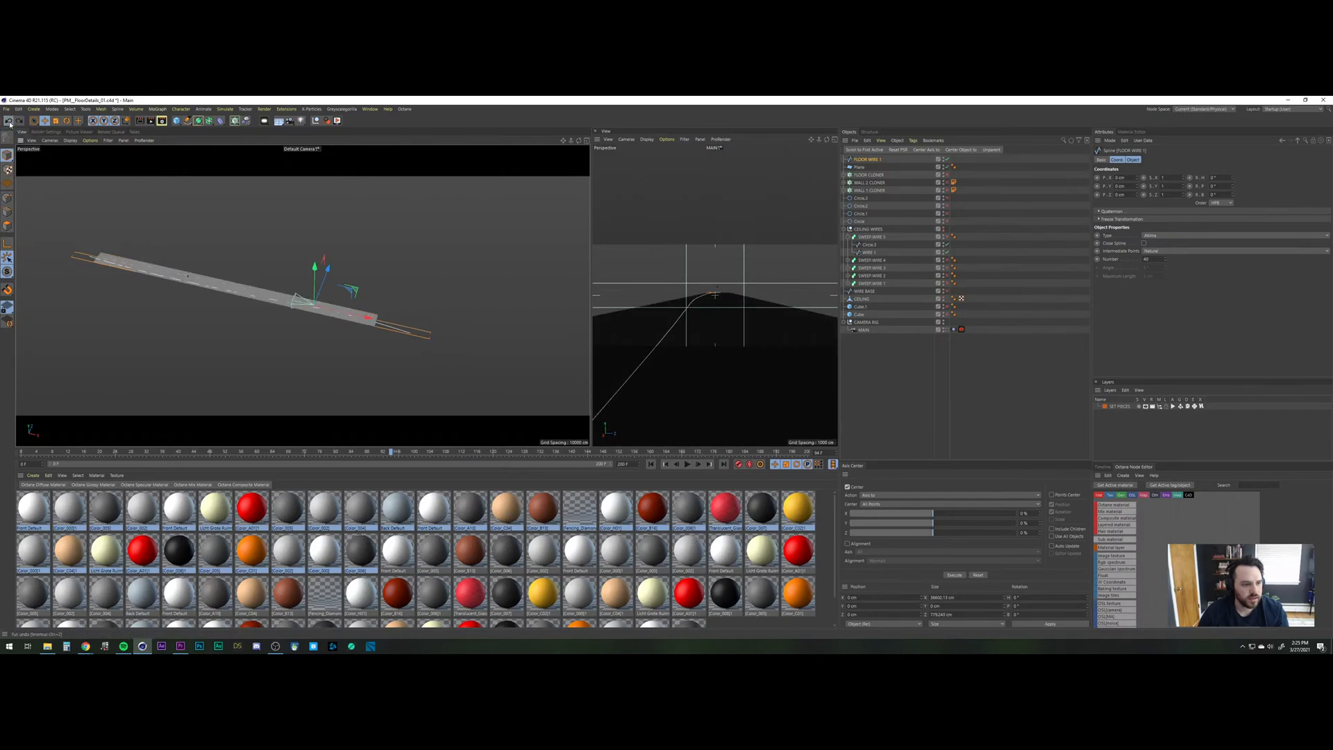
Duplicate the FLOOR WIRE 1 spline as a separate object and hide the floor plane.
{"action": "left_click", "coordinate": [871, 154]}
{"action": "left_click", "coordinate": [873, 160]}
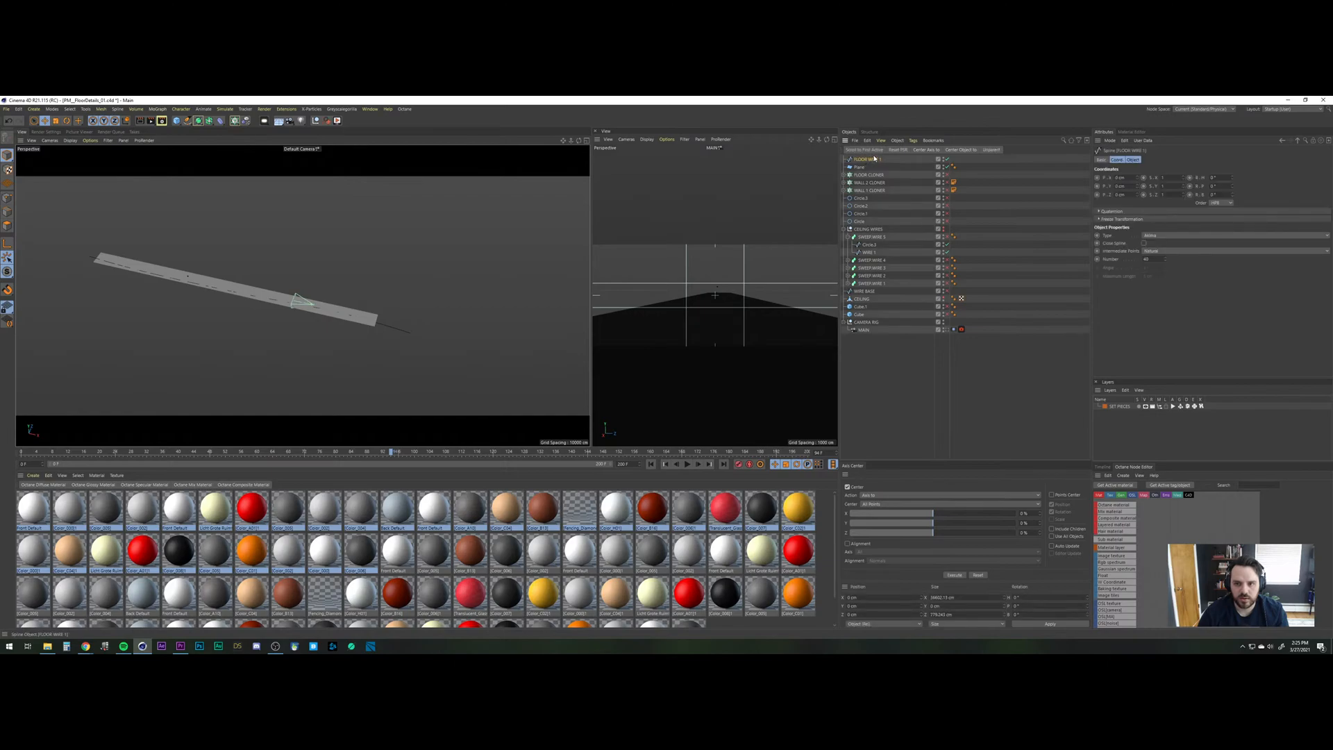
{"action": "left_click_drag", "start_coordinate": [878, 159], "coordinate": [877, 161], "text": "ctrl"}
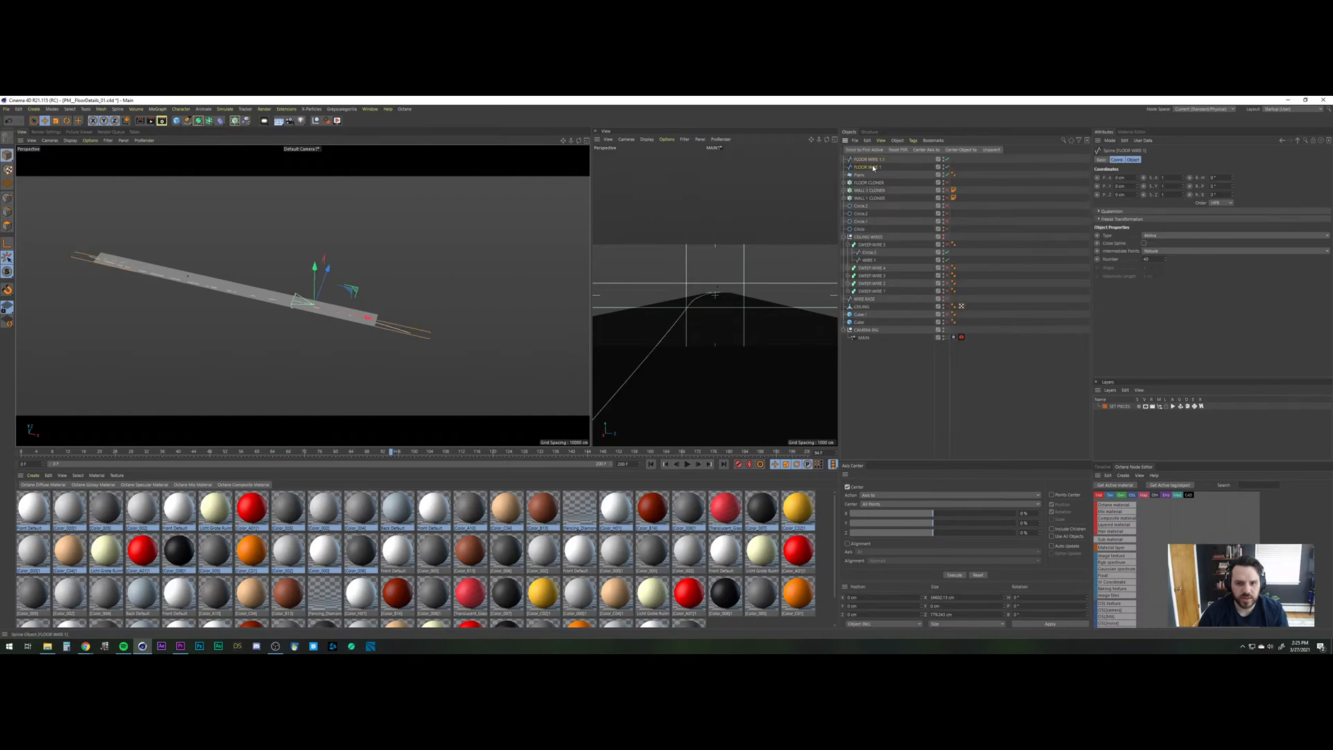
{"action": "left_click", "coordinate": [946, 175]}
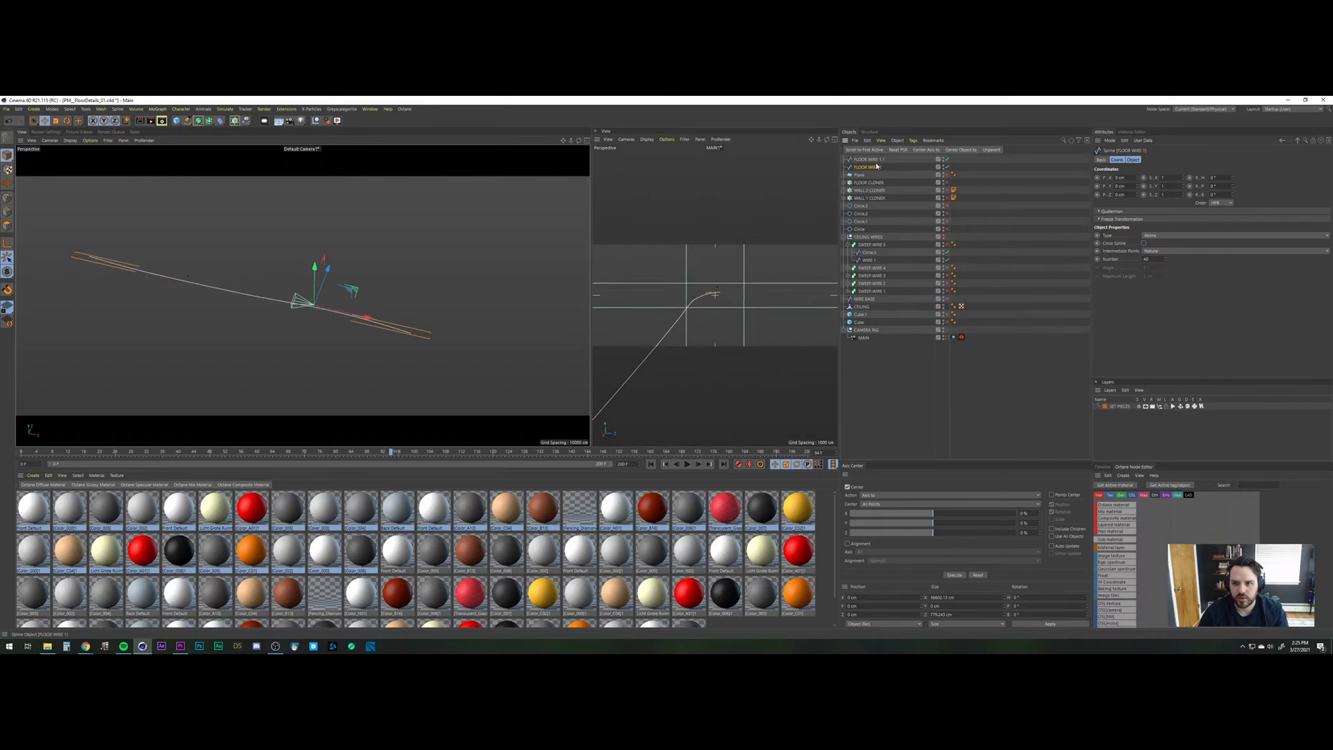
Move one of the two floor wire splines sideways from the other and scale it across the corridor to strengthen its wave.
{"action": "left_click_drag", "start_coordinate": [333, 268], "coordinate": [393, 200]}
{"action": "key", "text": "t"}
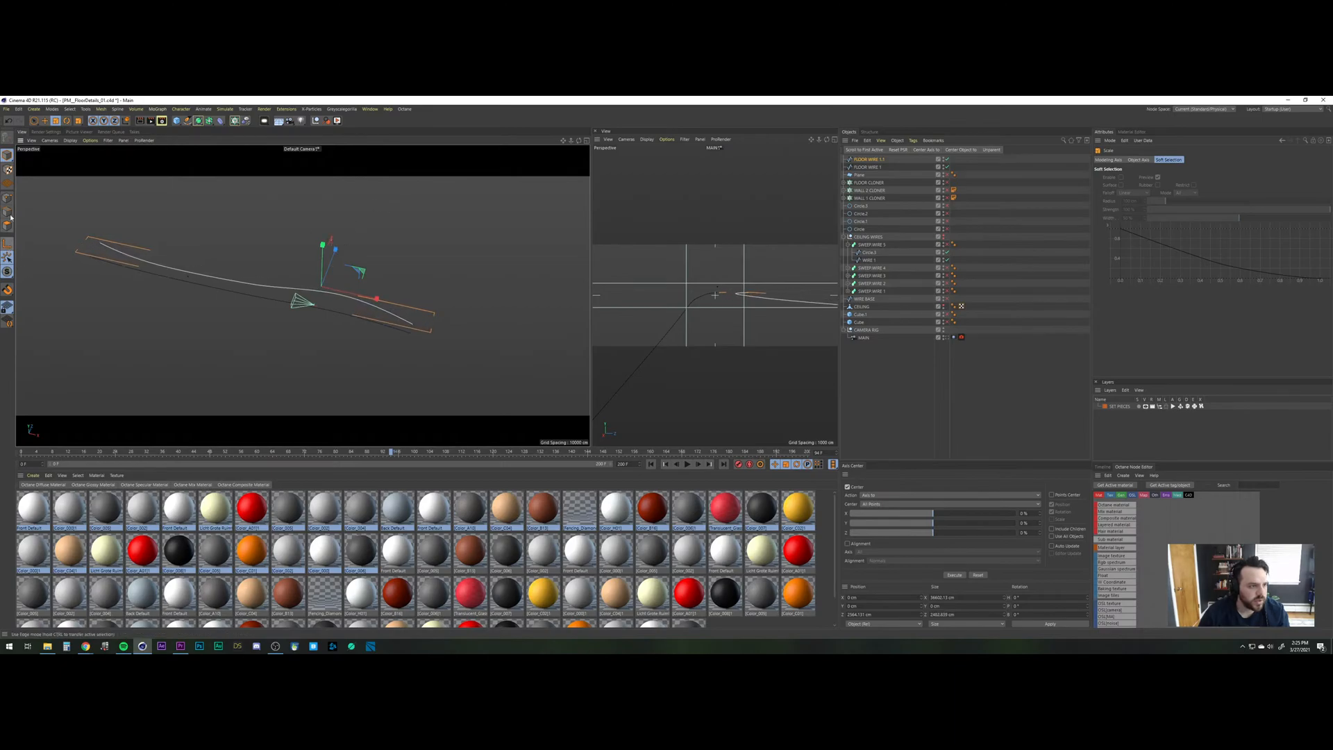
Shift the inner points of the duplicated floor wire sideways and its middle point along the corridor to vary the wave.
{"action": "left_click", "coordinate": [7, 198]}
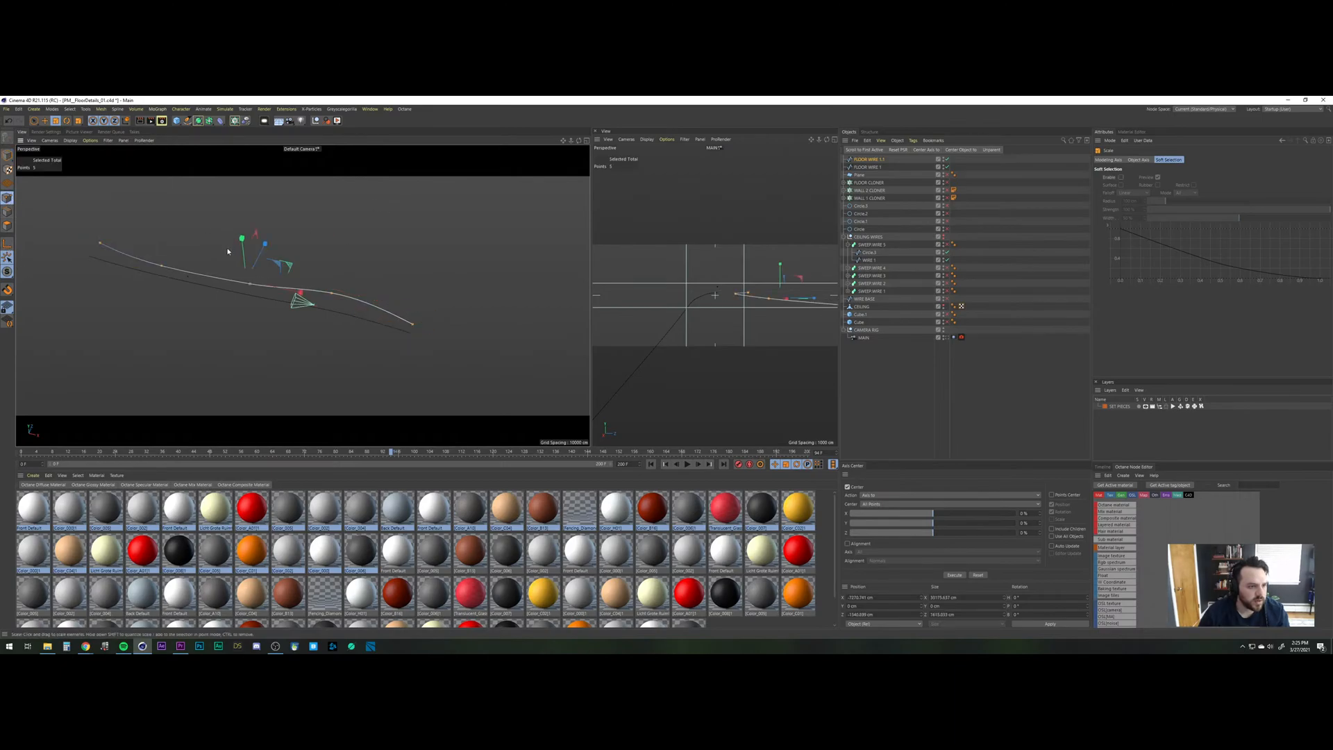
{"action": "key", "text": "e"}
{"action": "left_click", "coordinate": [161, 267]}
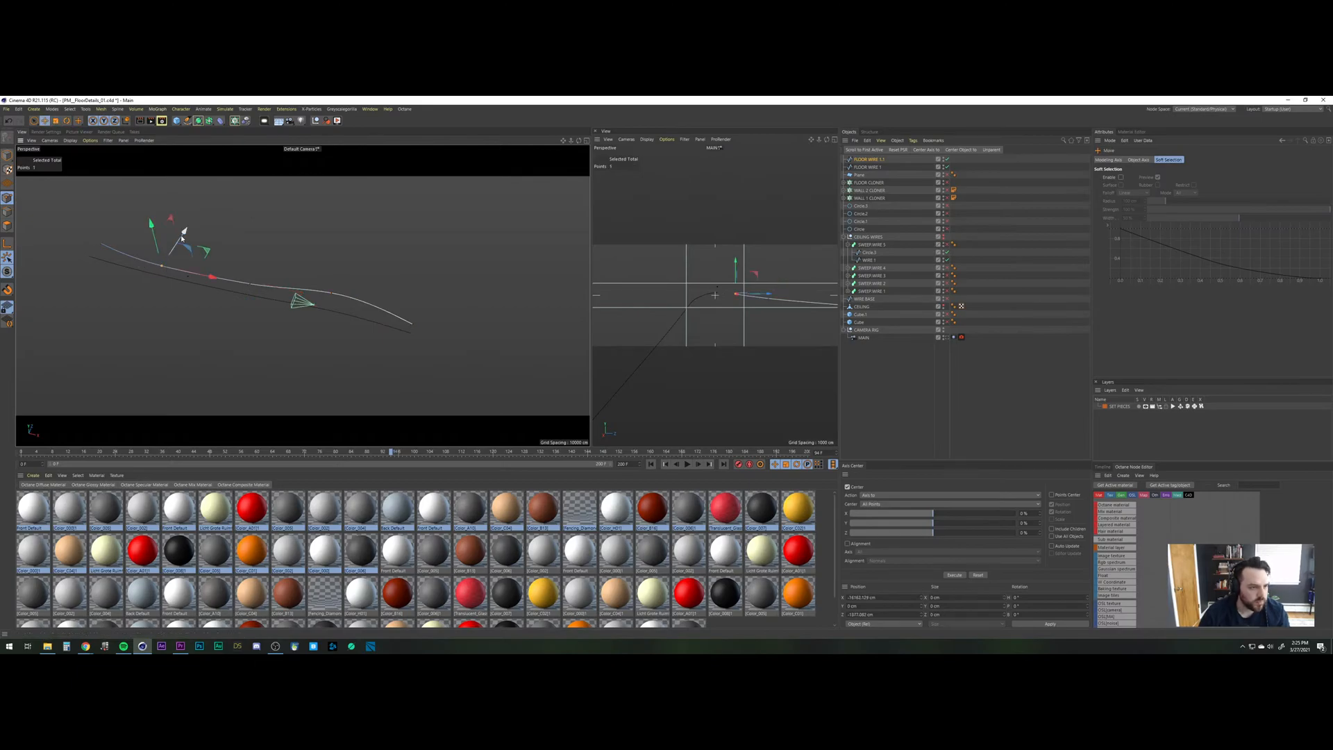
{"action": "left_click_drag", "start_coordinate": [184, 231], "coordinate": [190, 223]}
{"action": "left_click", "coordinate": [332, 292]}
{"action": "left_click_drag", "start_coordinate": [346, 258], "coordinate": [345, 263]}
{"action": "left_click", "coordinate": [252, 285]}
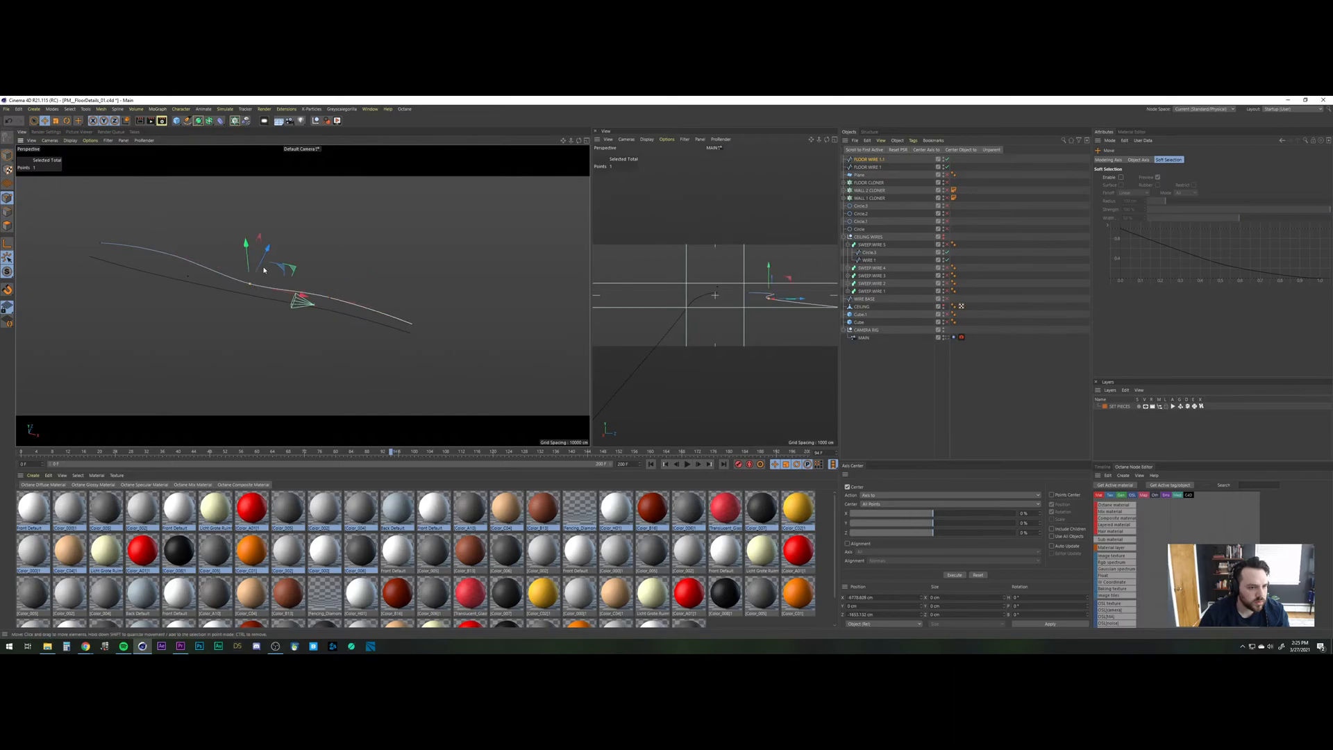
{"action": "left_click_drag", "start_coordinate": [270, 289], "coordinate": [254, 251]}
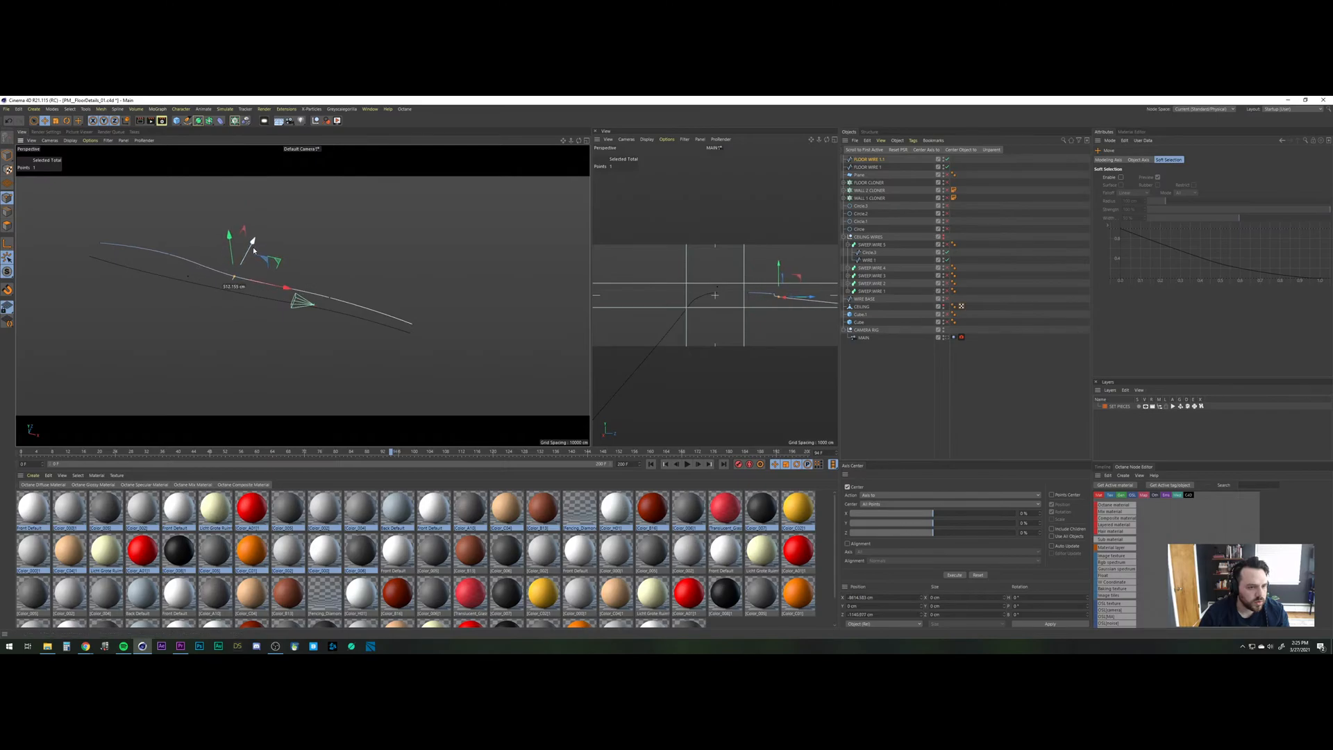
{"action": "left_click", "coordinate": [371, 274]}
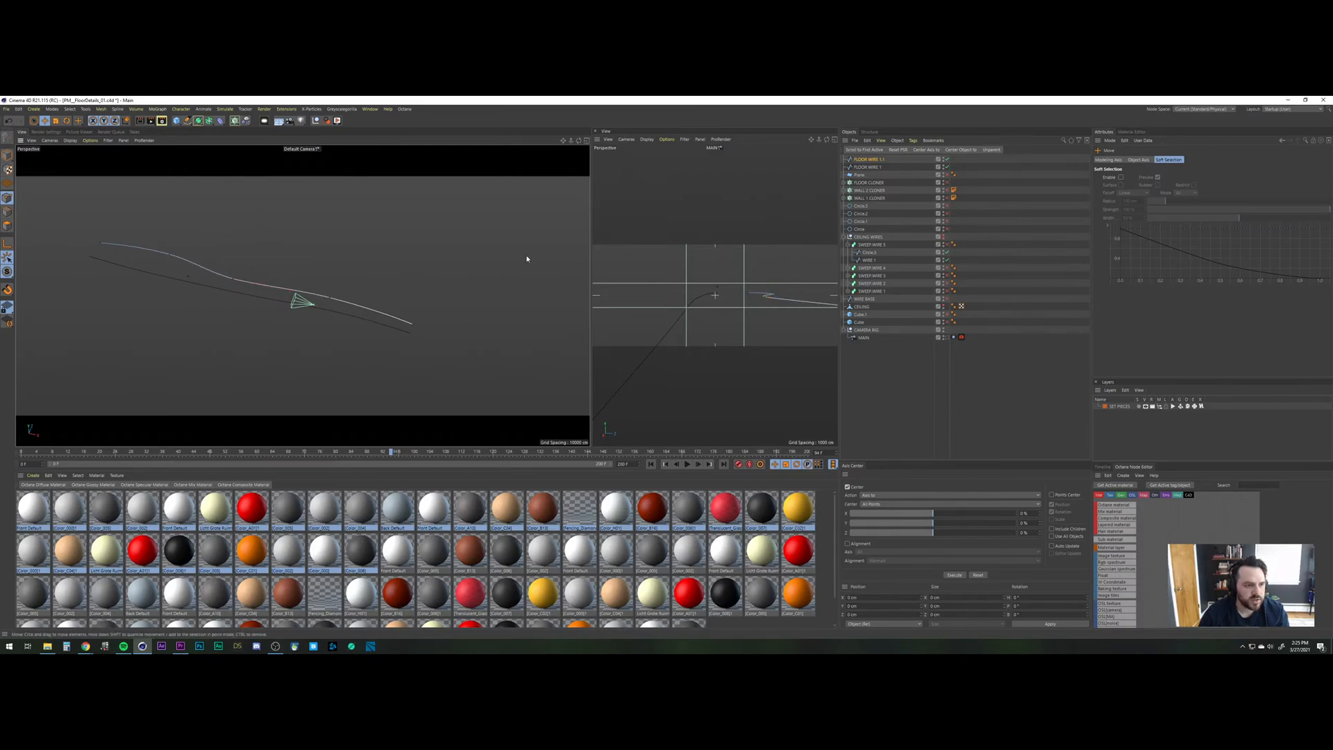
Rename the duplicated spline as FLOOR WIRE 2.
{"action": "left_click", "coordinate": [872, 160]}
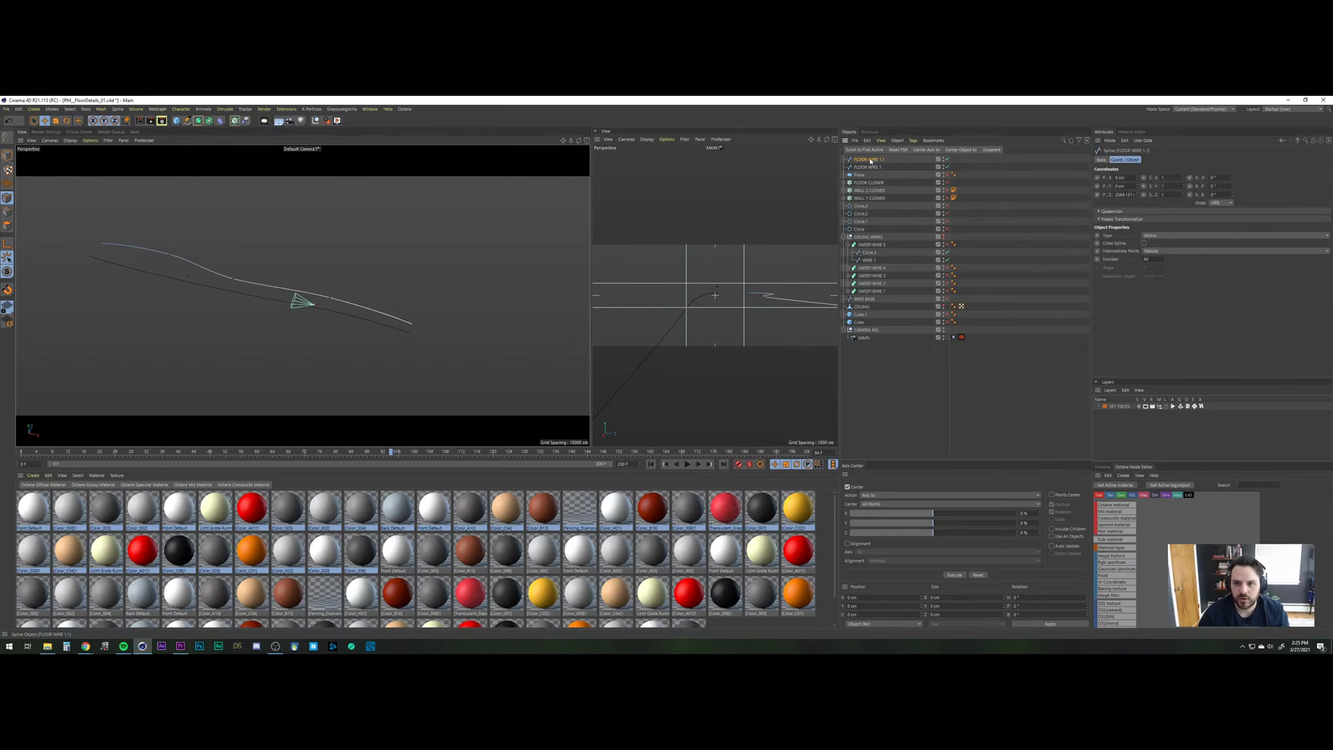
{"action": "double_click", "coordinate": [870, 160]}
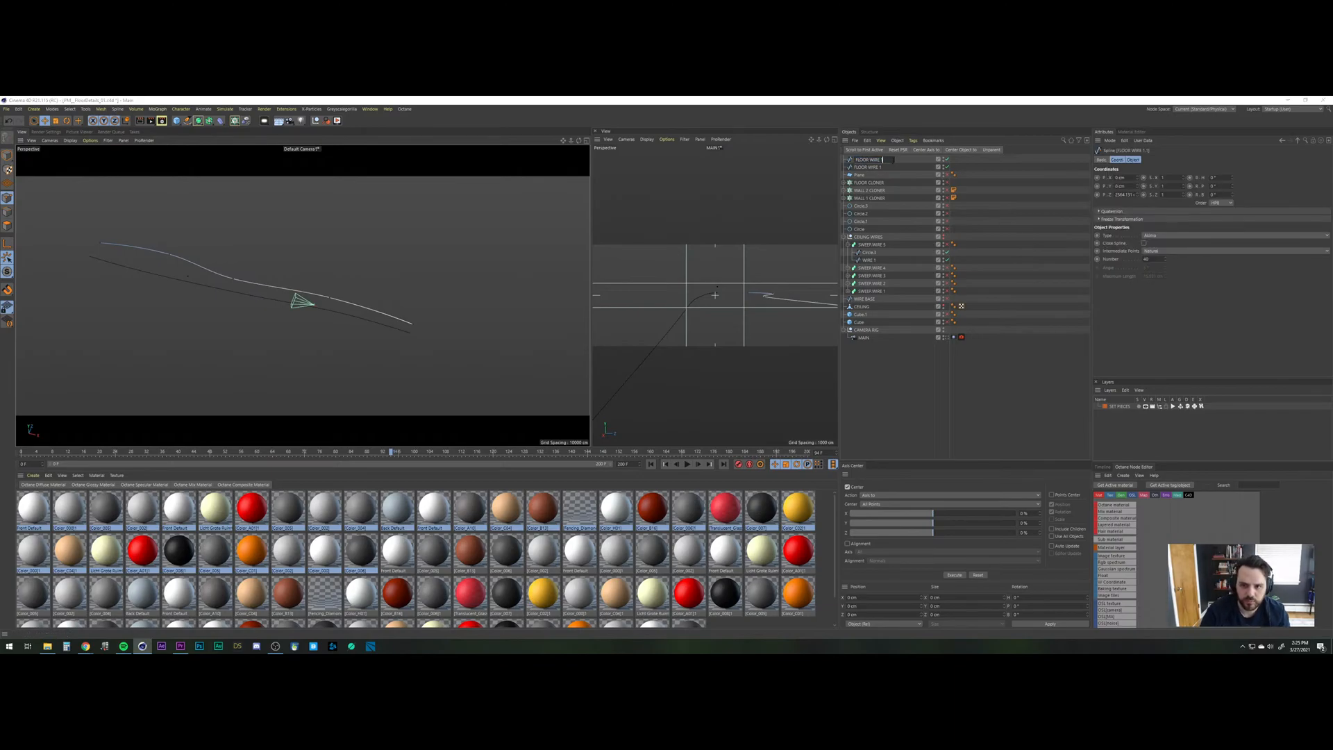
{"action": "type", "text": "2"}
{"action": "key", "text": "Return"}
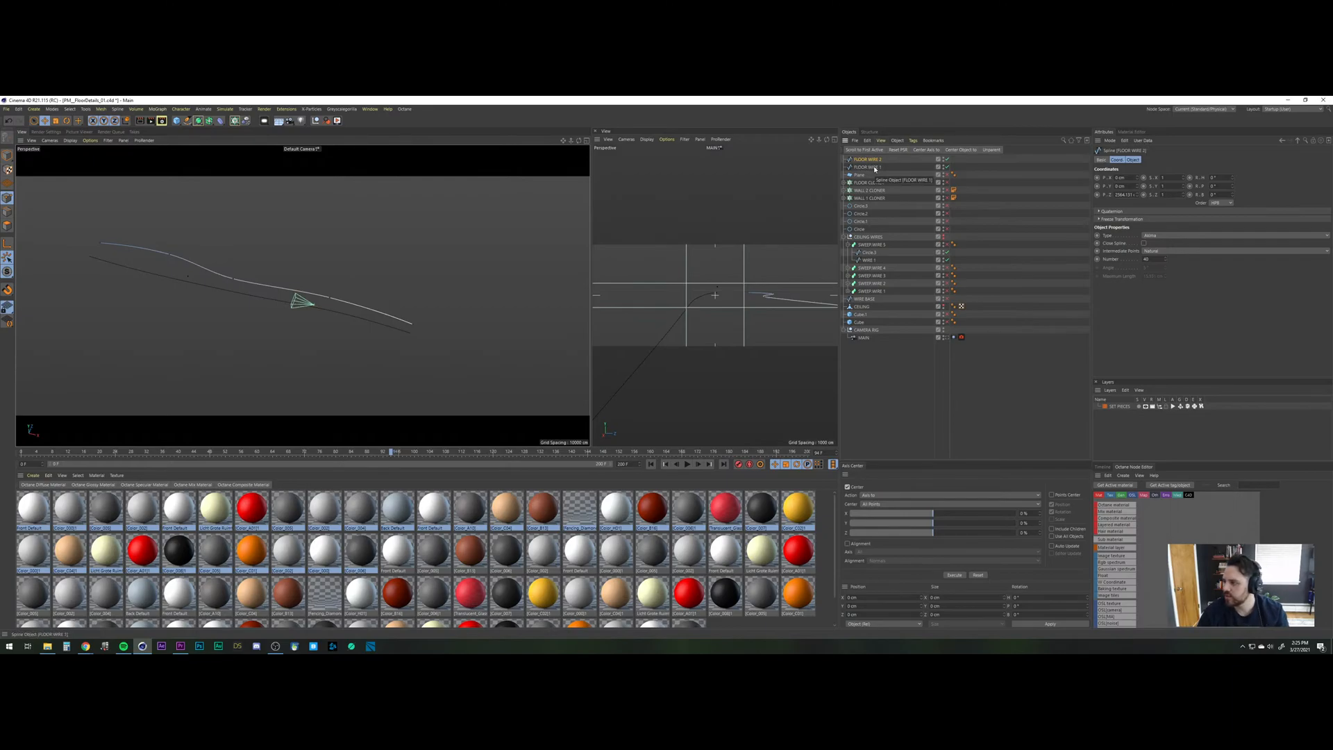
Copy and paste FLOOR WIRE 2, and rename the pasted spline as FLOOR WIRE 3.
{"action": "left_click", "coordinate": [874, 168]}
{"action": "left_click", "coordinate": [875, 161]}
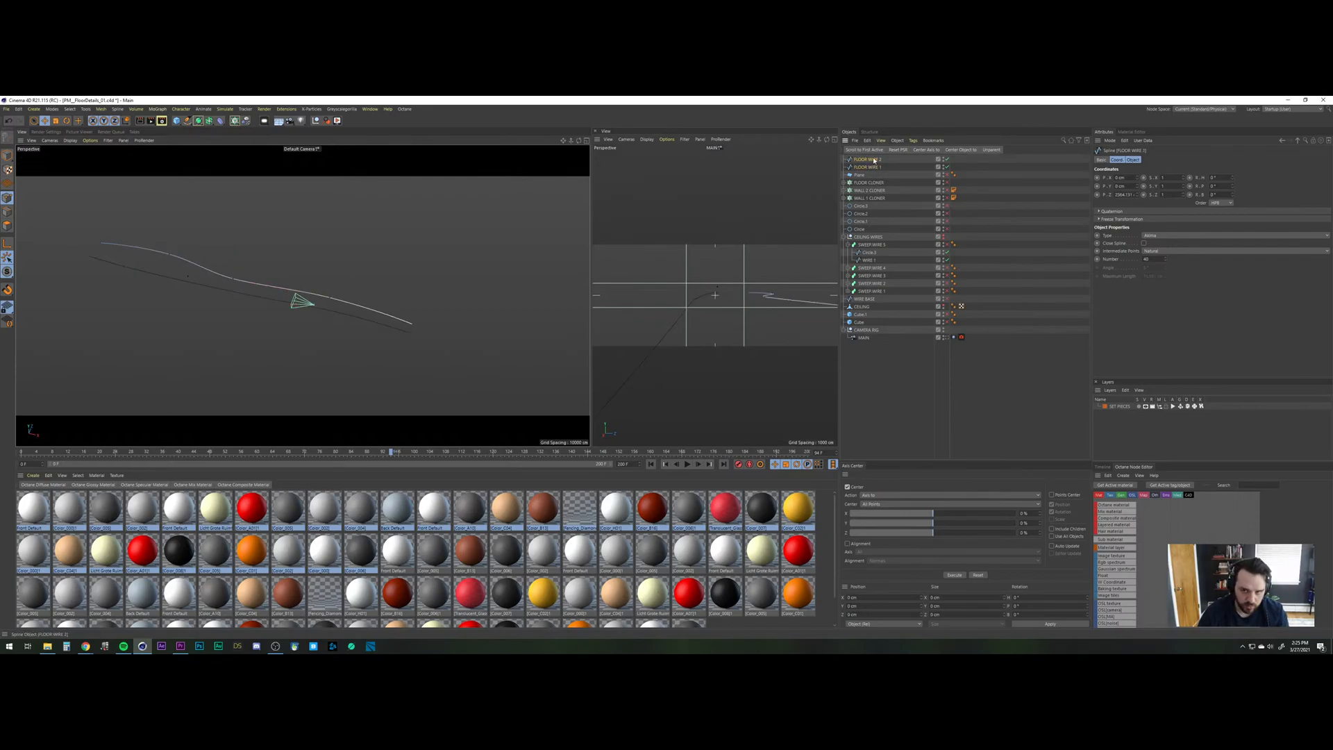
{"action": "key", "text": "ctrl+c"}
{"action": "key", "text": "ctrl+v"}
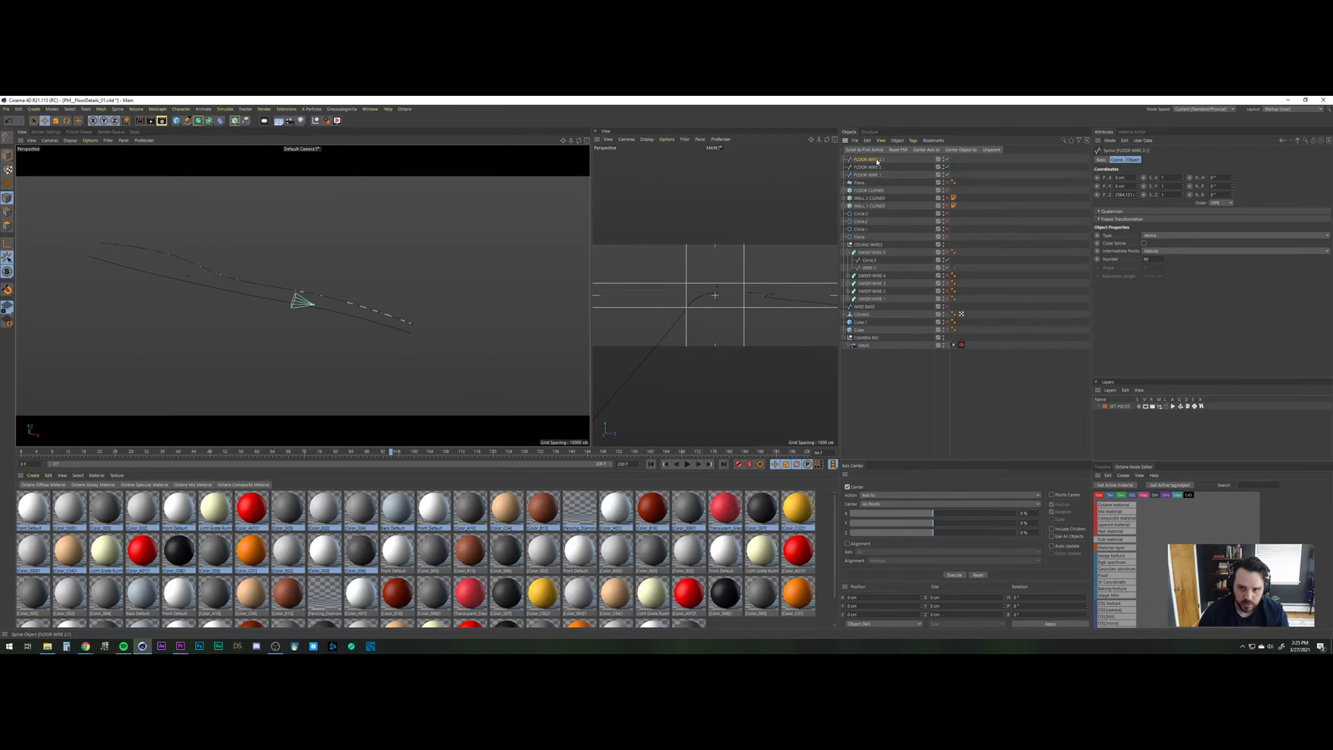
{"action": "double_click", "coordinate": [880, 160]}
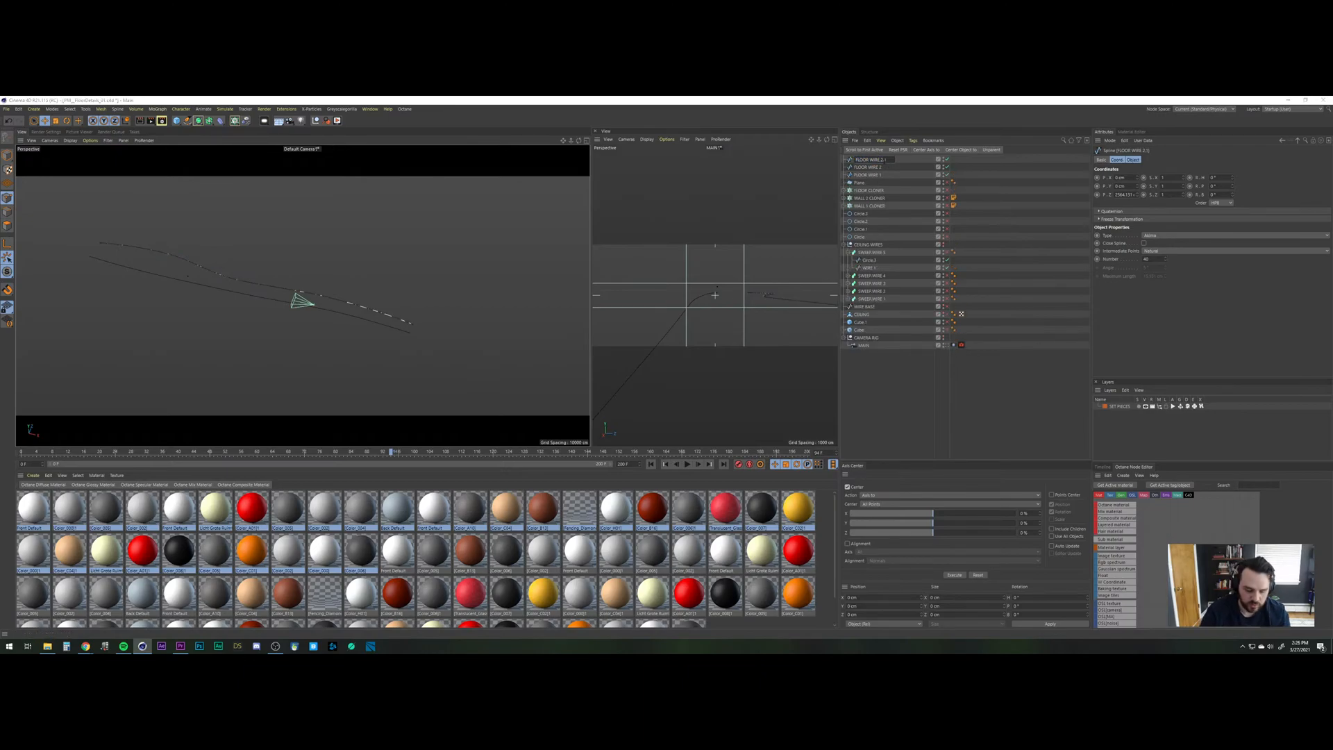
{"action": "type", "text": "3"}
{"action": "key", "text": "Return"}
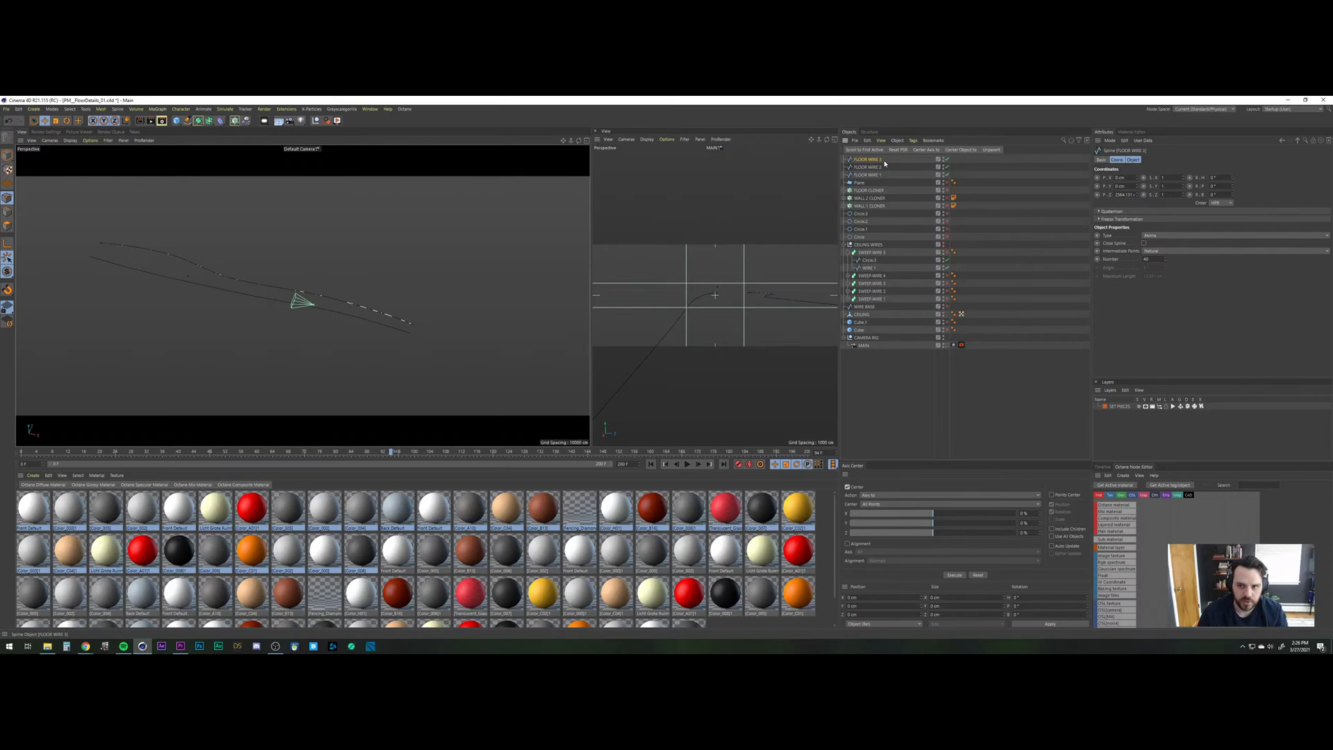
Move FLOOR WIRE 3 to the opposite side of FLOOR WIRE 1 and rotate it 180° about its lengthwise axis to mirror its wave.
{"action": "key", "text": "e"}
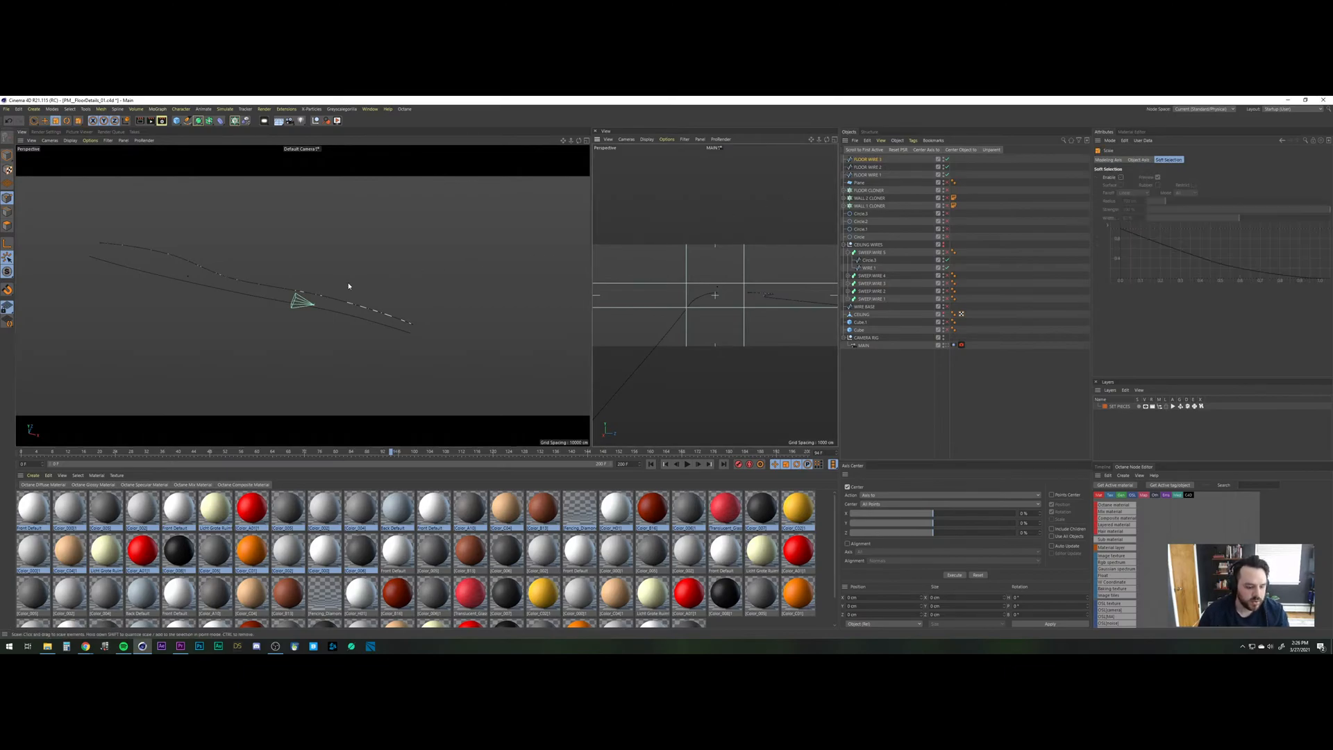
{"action": "left_click", "coordinate": [861, 161]}
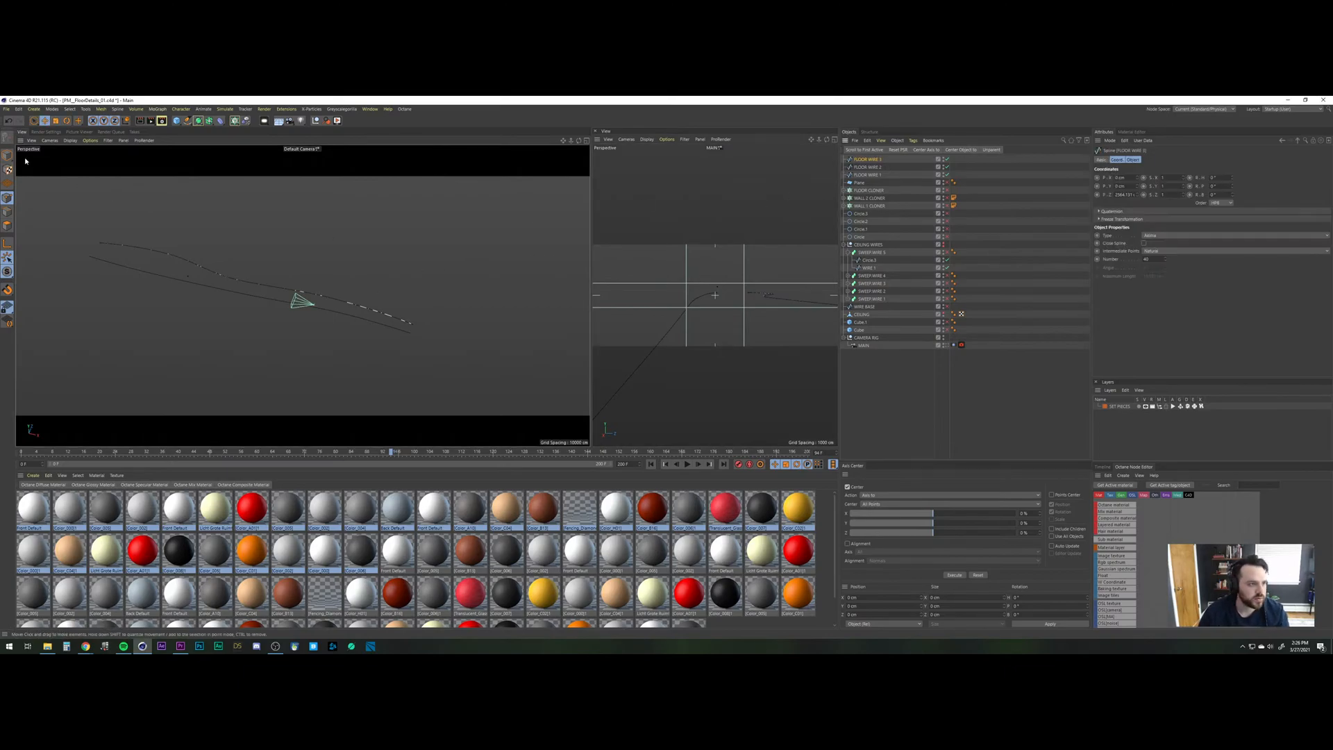
{"action": "left_click", "coordinate": [7, 155]}
{"action": "left_click_drag", "start_coordinate": [333, 254], "coordinate": [315, 286]}
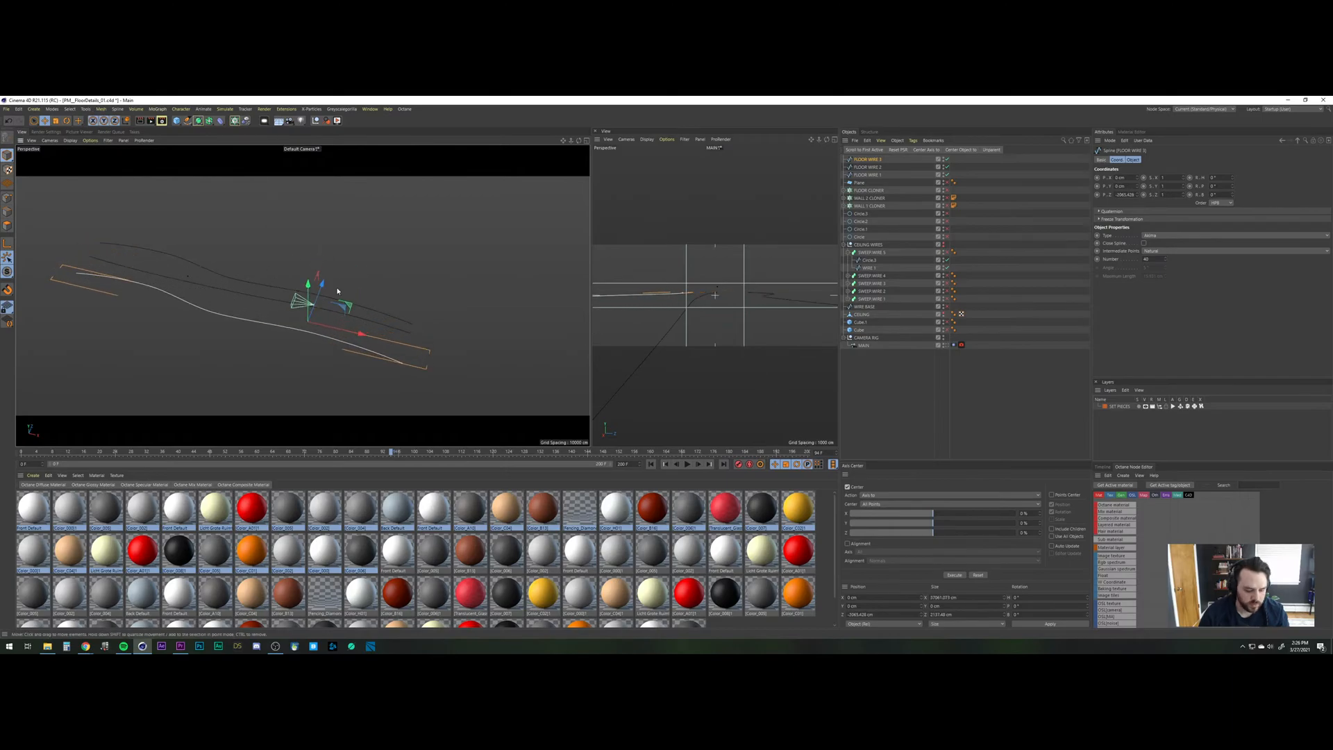
{"action": "key", "text": "r"}
{"action": "left_click_drag", "start_coordinate": [303, 312], "coordinate": [311, 301]}
{"action": "key", "text": "e"}
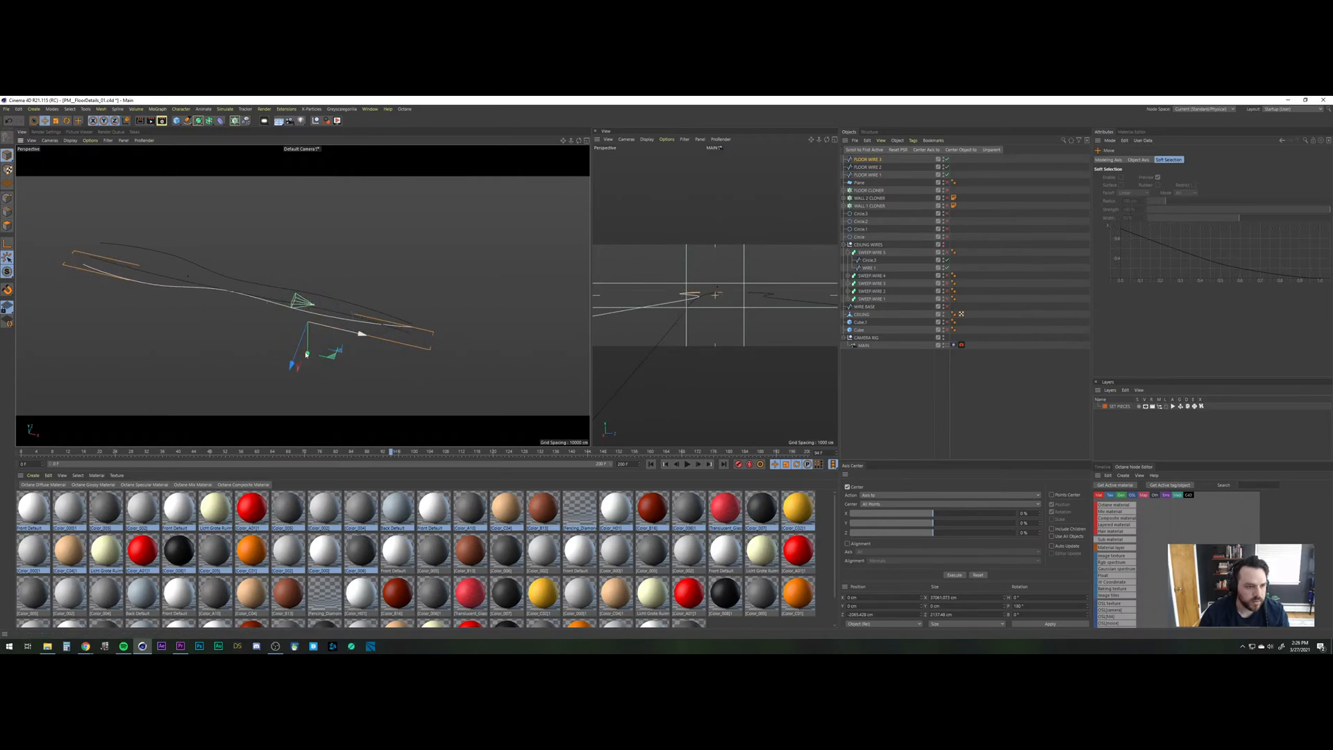
{"action": "left_click_drag", "start_coordinate": [289, 353], "coordinate": [288, 367]}
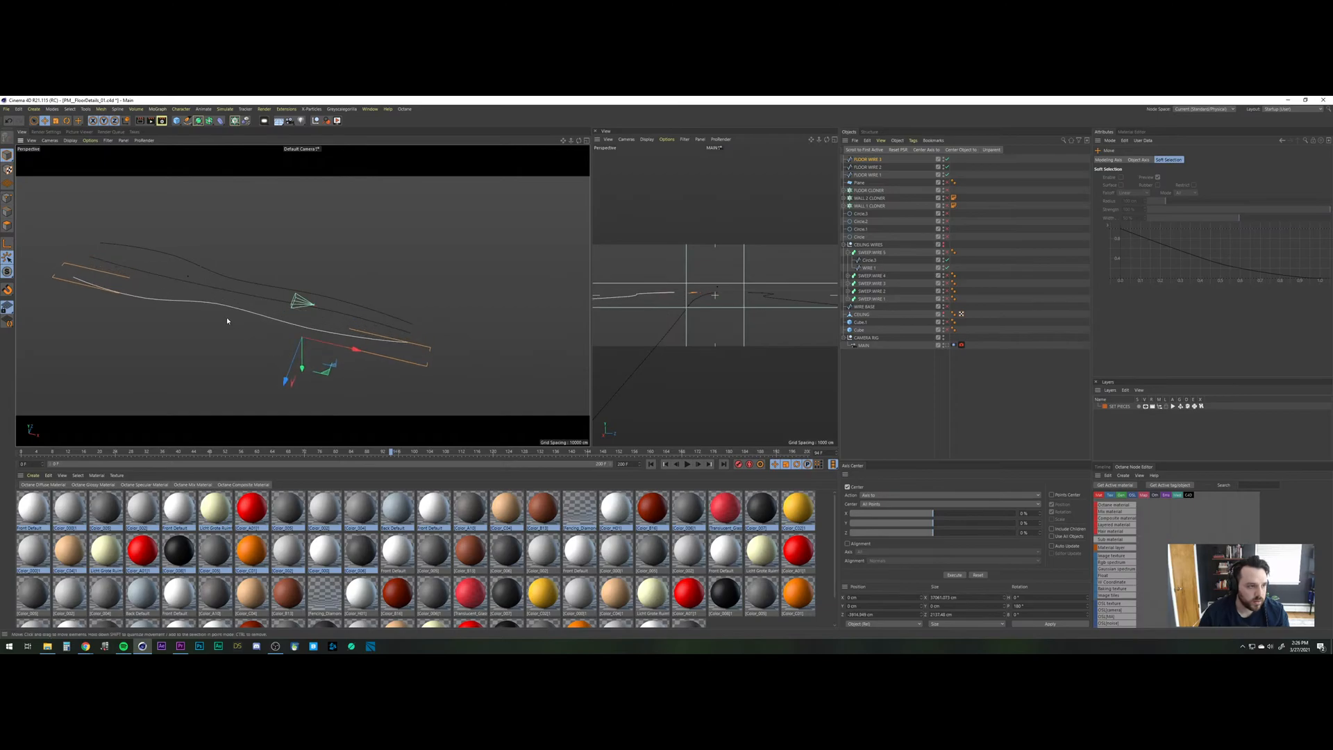
Center FLOOR WIRE 3's axis on its points and rotate only the axis 180° so that it stands upright.
{"action": "left_click", "coordinate": [953, 575]}
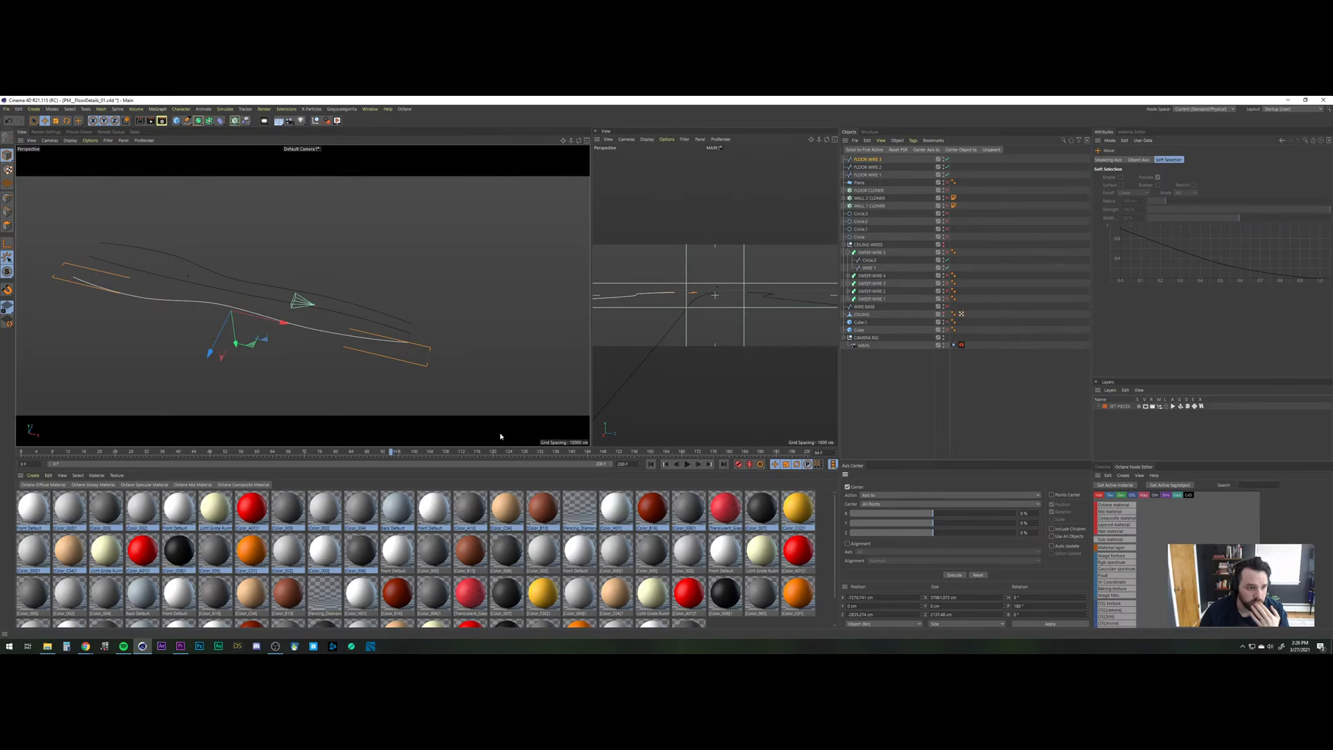
{"action": "key", "text": "l"}
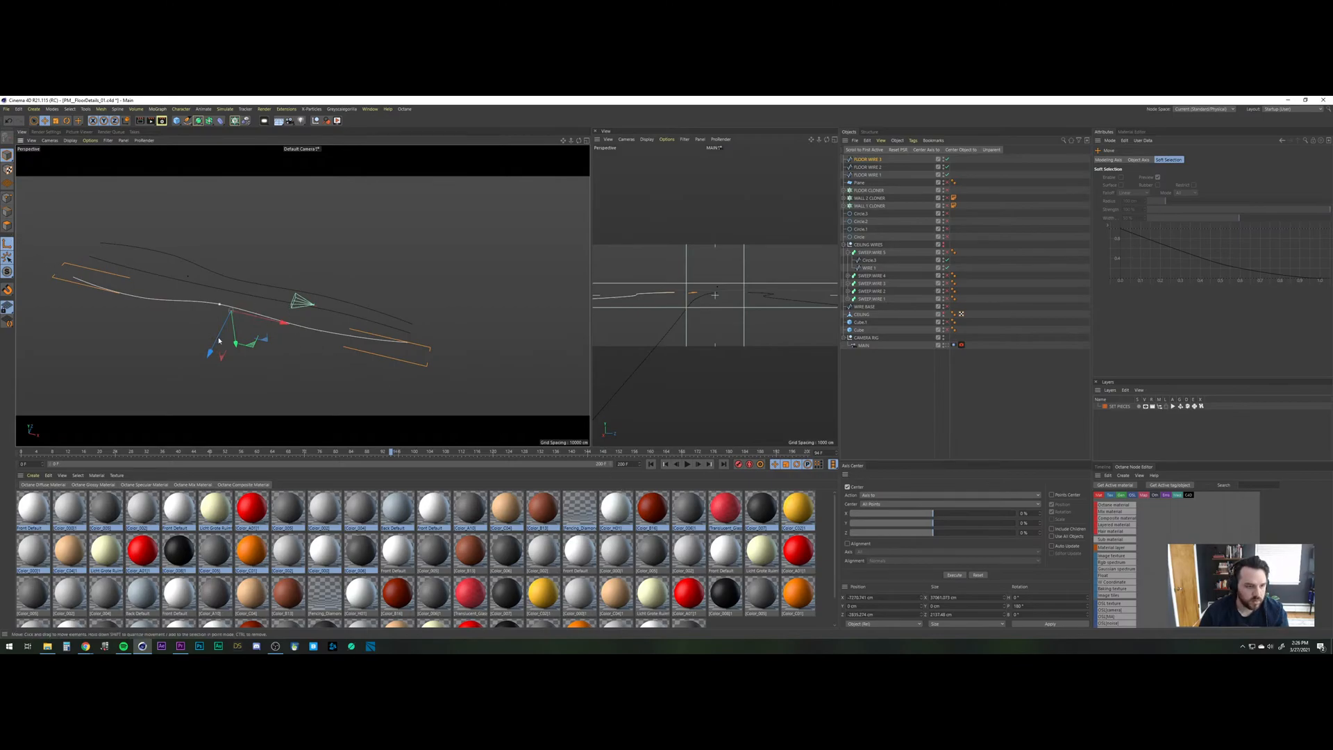
{"action": "key", "text": "r"}
{"action": "left_click_drag", "start_coordinate": [221, 333], "coordinate": [301, 321]}
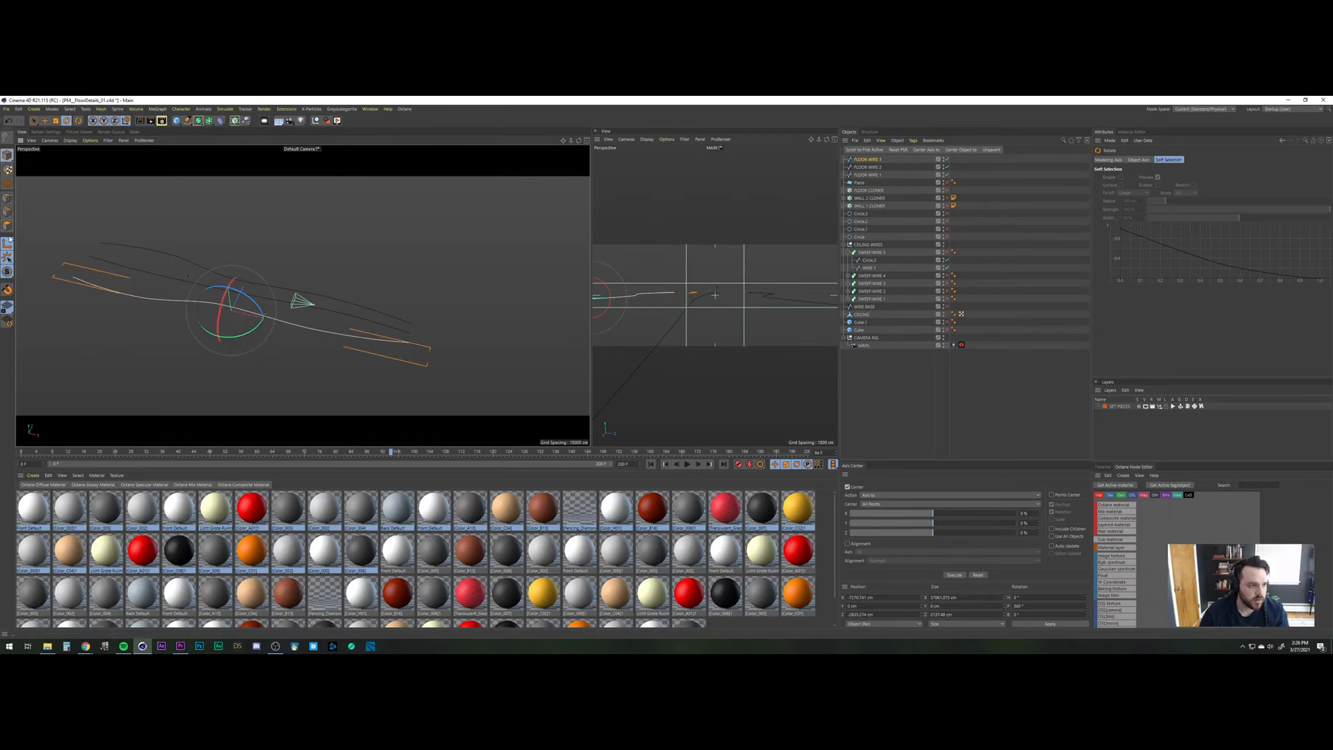
{"action": "key", "text": "e"}
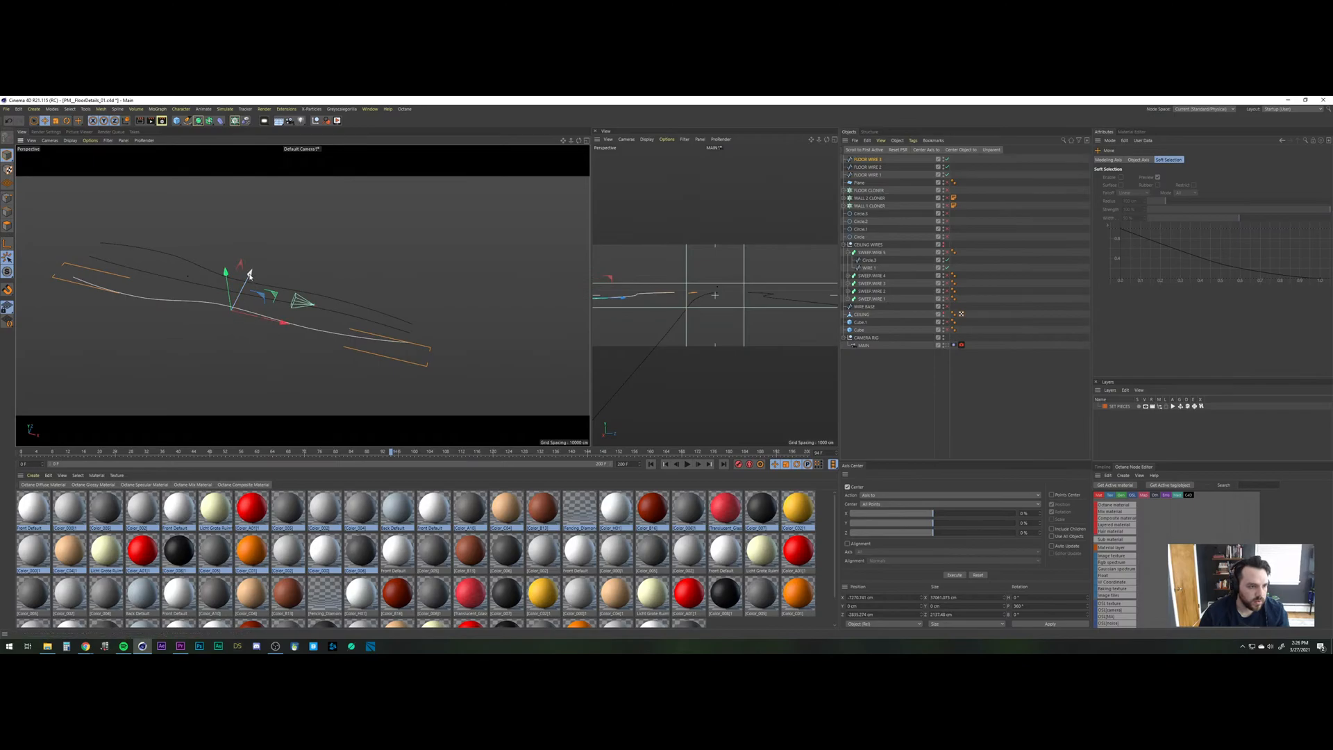
Shift FLOOR WIRE 3 slightly sideways and scale it longer along the corridor.
{"action": "left_click_drag", "start_coordinate": [249, 275], "coordinate": [292, 334]}
{"action": "key", "text": "t"}
{"action": "key", "text": "e"}
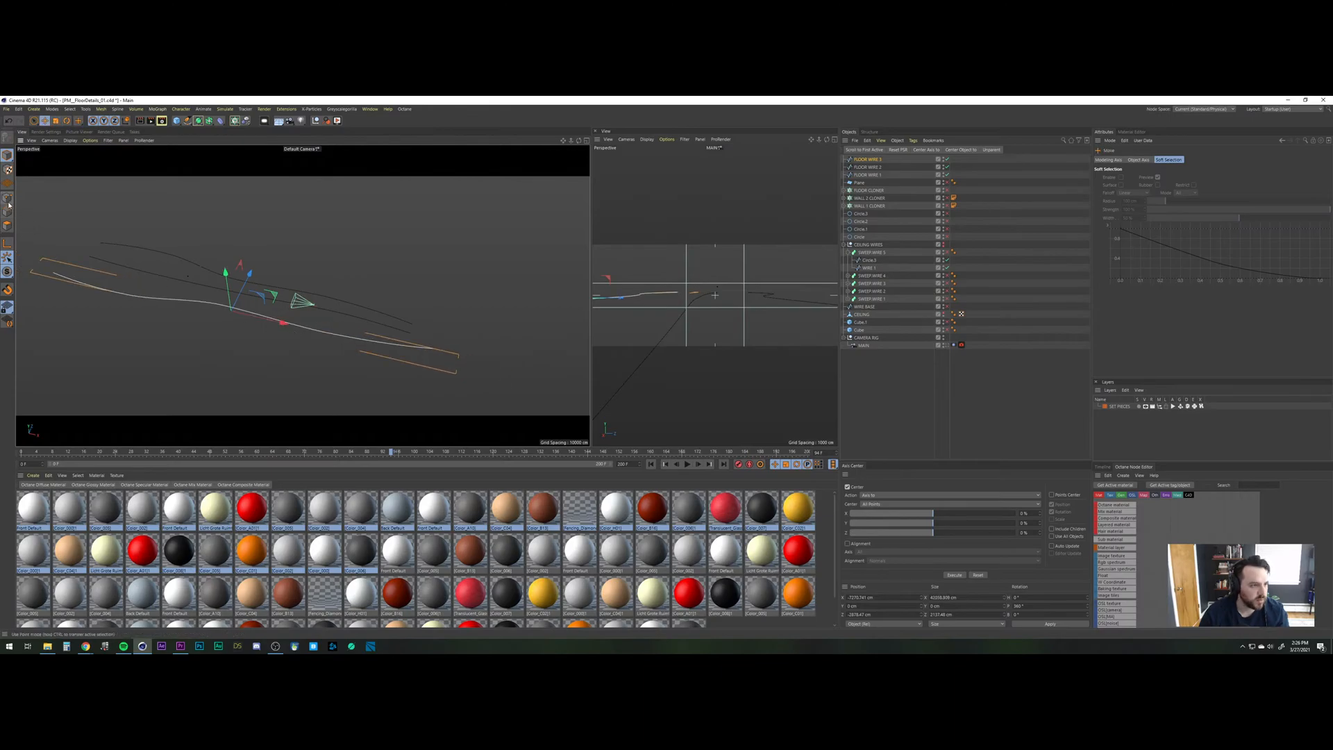
Edit FLOOR WIRE 3 at point level and shift its second point and adjacent end point to vary the curve.
{"action": "left_click", "coordinate": [7, 199]}
{"action": "left_click", "coordinate": [129, 295]}
{"action": "left_click_drag", "start_coordinate": [165, 304], "coordinate": [159, 260]}
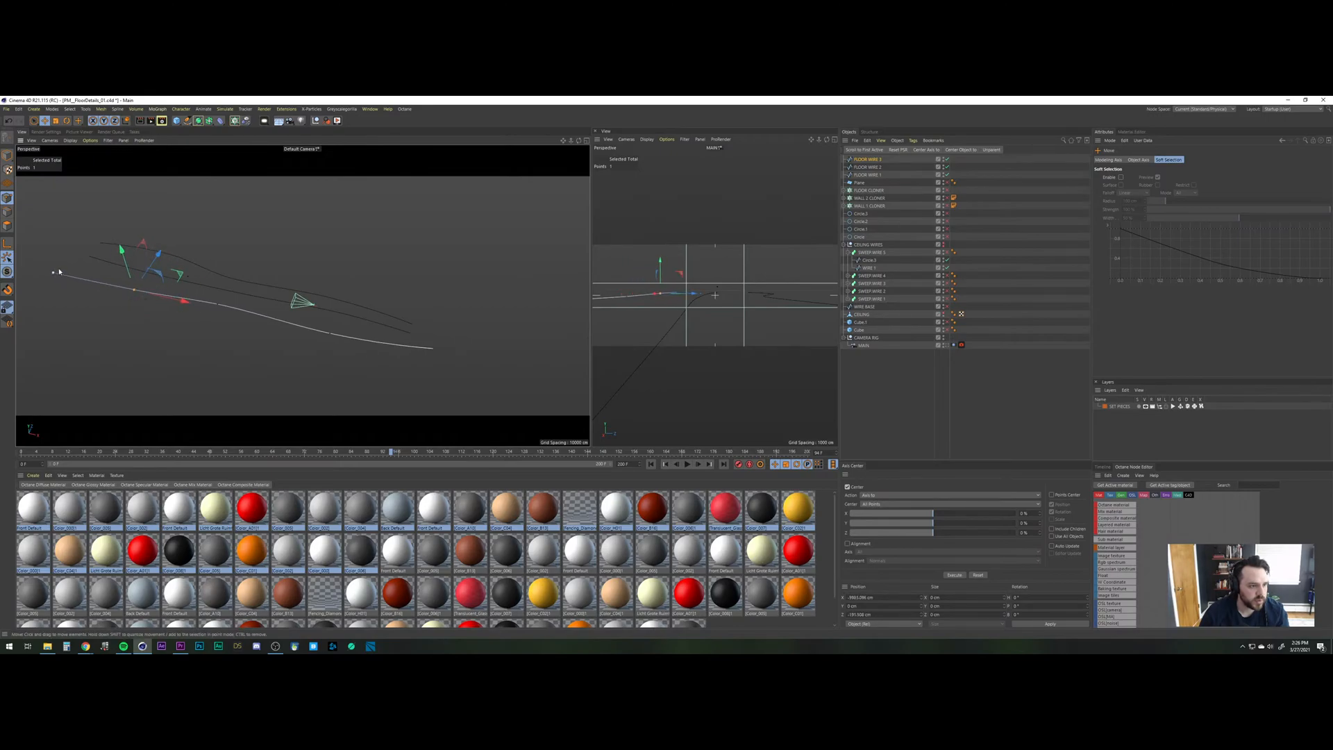
{"action": "left_click", "coordinate": [54, 272]}
{"action": "left_click_drag", "start_coordinate": [82, 239], "coordinate": [85, 236]}
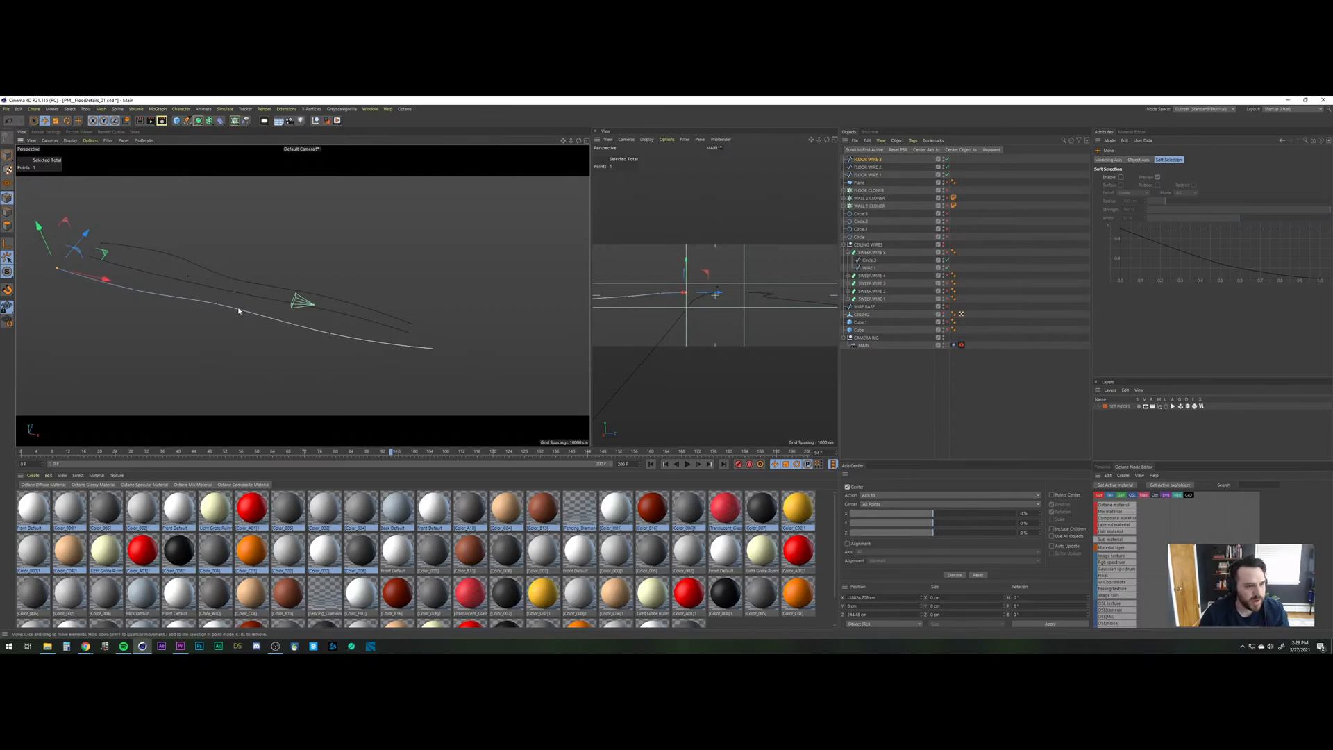
Move FLOOR WIRE 3's opposite end point downward and pull it slightly back along the corridor.
{"action": "left_click", "coordinate": [434, 350]}
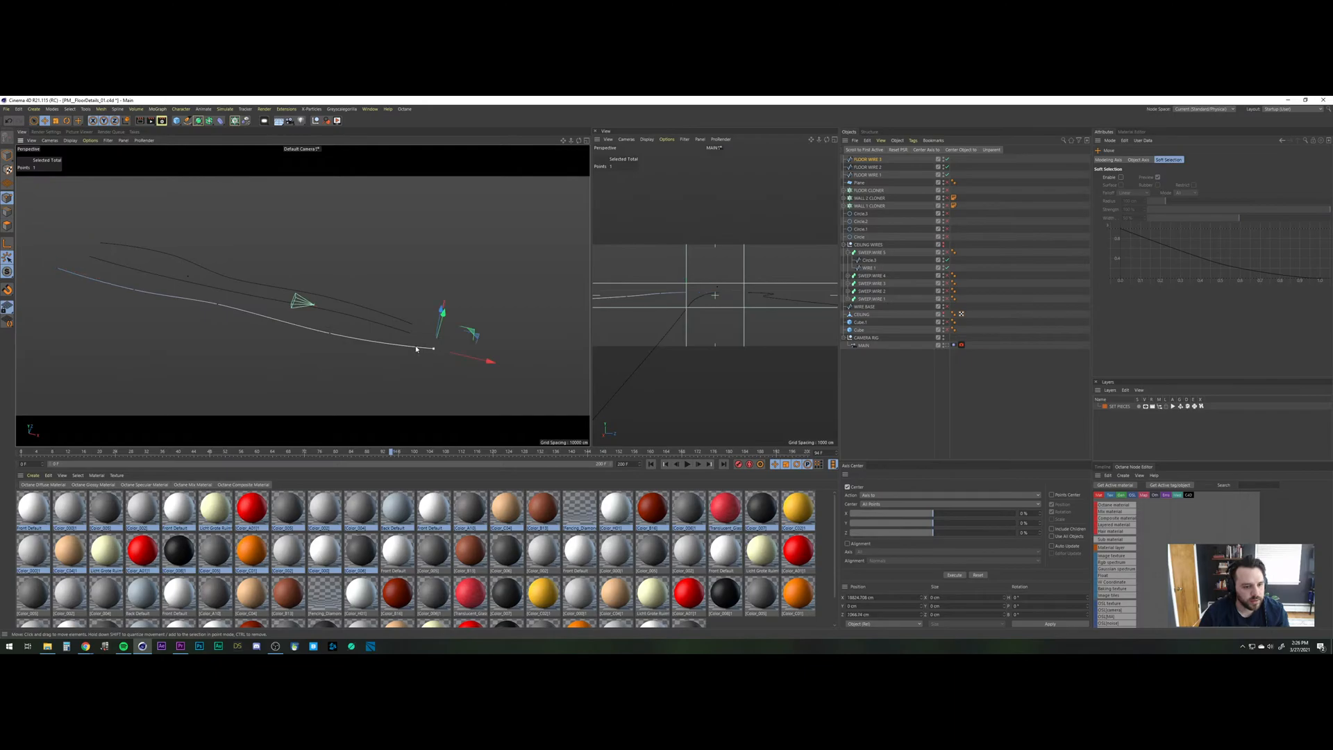
{"action": "left_click_drag", "start_coordinate": [441, 311], "coordinate": [440, 326]}
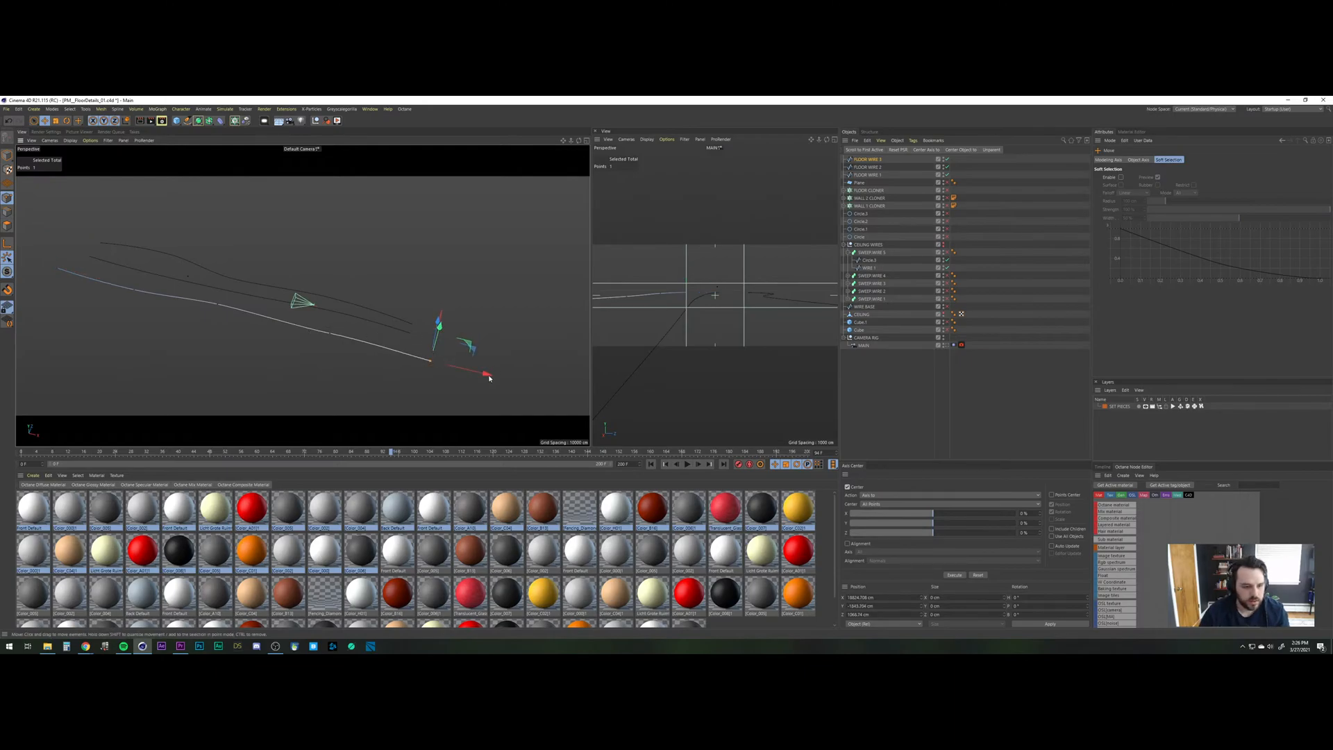
{"action": "left_click_drag", "start_coordinate": [484, 374], "coordinate": [472, 372]}
Reposition FLOOR WIRE 3's fourth point and middle point to reshape its wave.
{"action": "left_click_drag", "start_coordinate": [383, 345], "coordinate": [366, 340]}
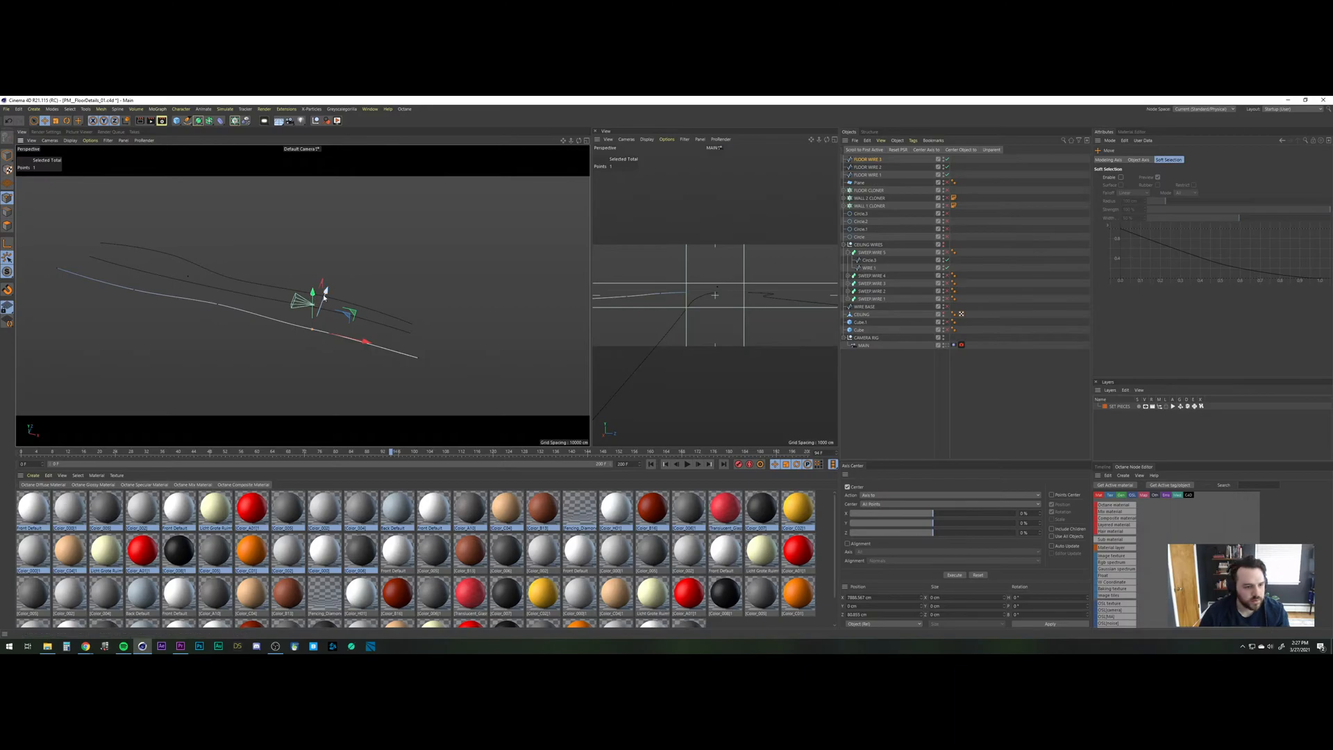
{"action": "left_click_drag", "start_coordinate": [324, 297], "coordinate": [284, 320]}
{"action": "left_click", "coordinate": [219, 304]}
{"action": "left_click_drag", "start_coordinate": [249, 273], "coordinate": [250, 273]}
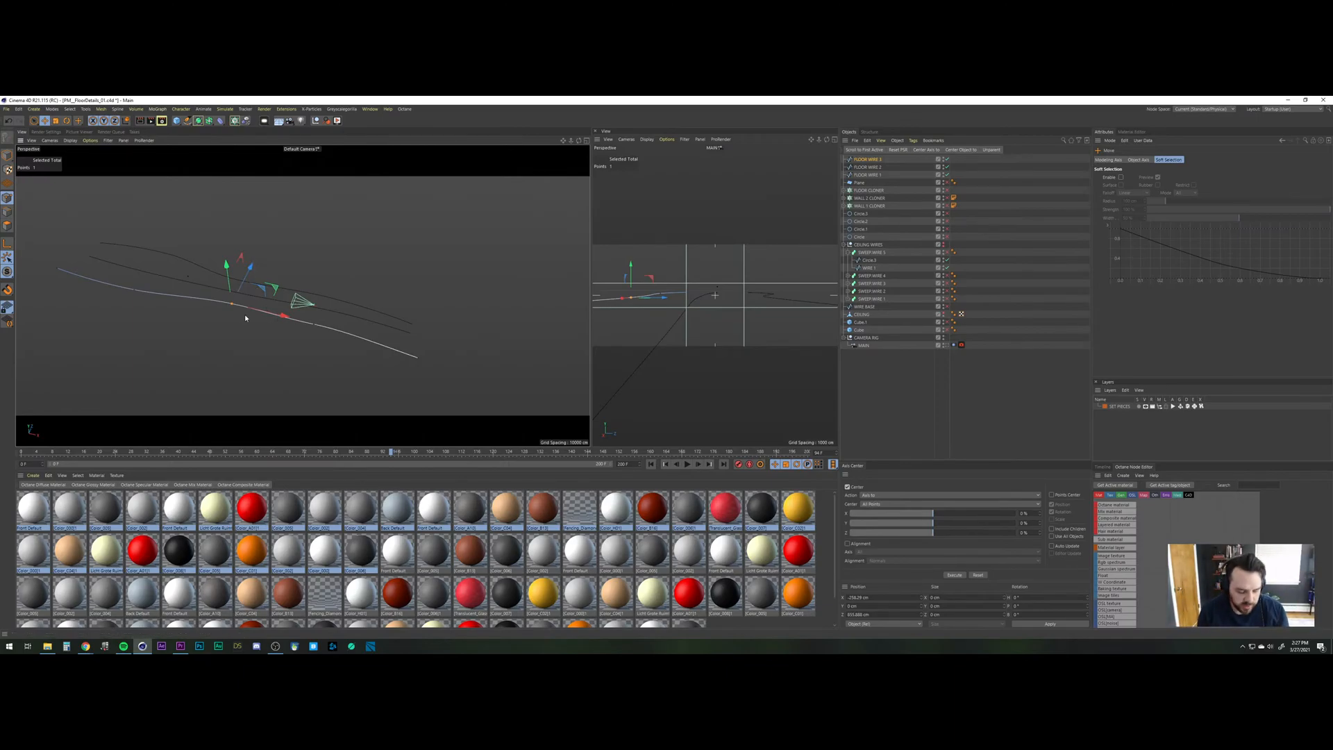
Shift FLOOR WIRE 3's second point along the corridor and sideways to make the bend less regular.
{"action": "left_click_drag", "start_coordinate": [219, 311], "coordinate": [204, 311], "text": "alt"}
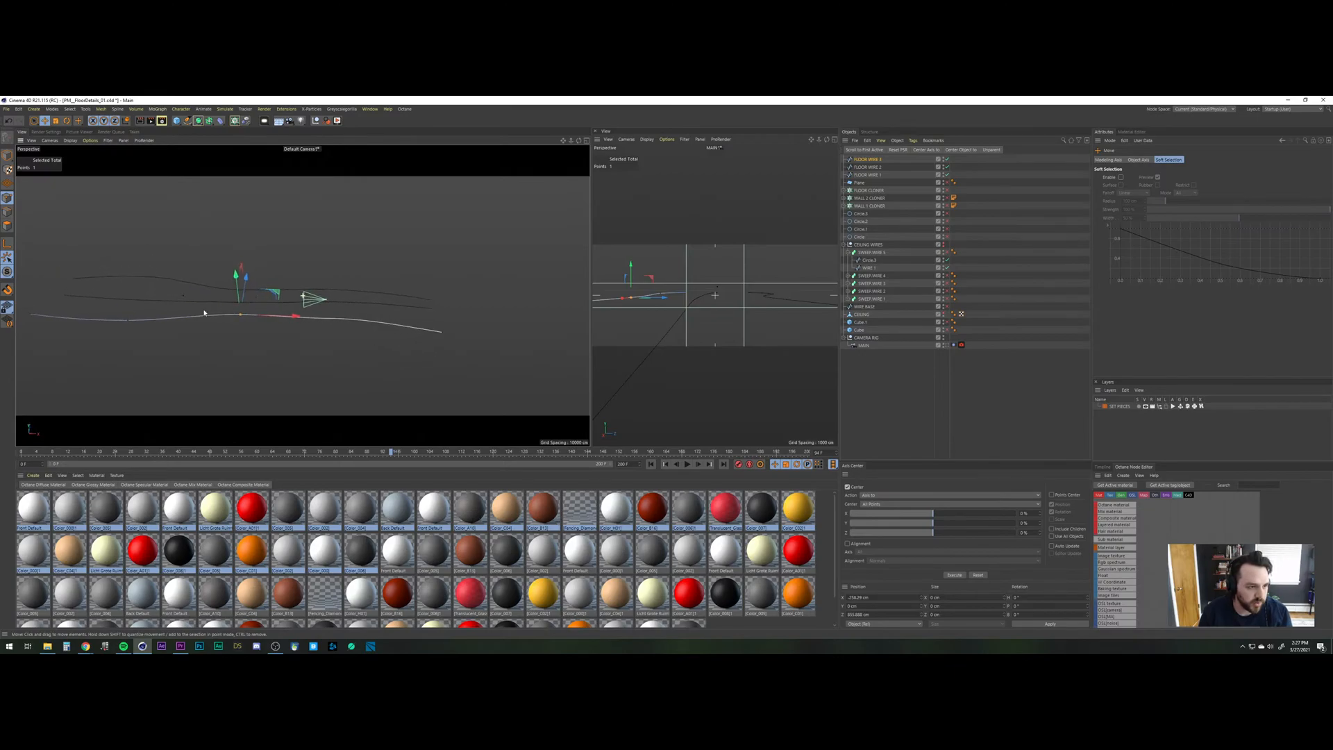
{"action": "left_click", "coordinate": [146, 321]}
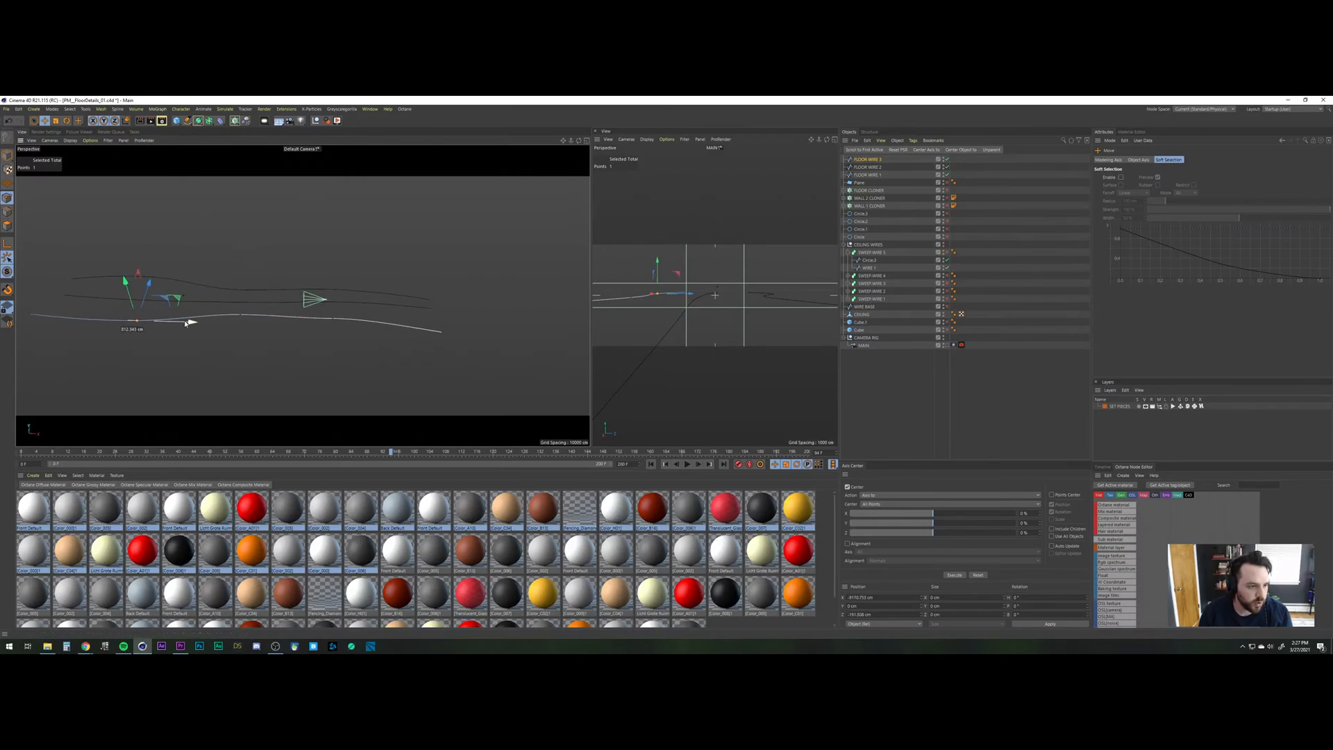
{"action": "left_click_drag", "start_coordinate": [140, 299], "coordinate": [237, 309]}
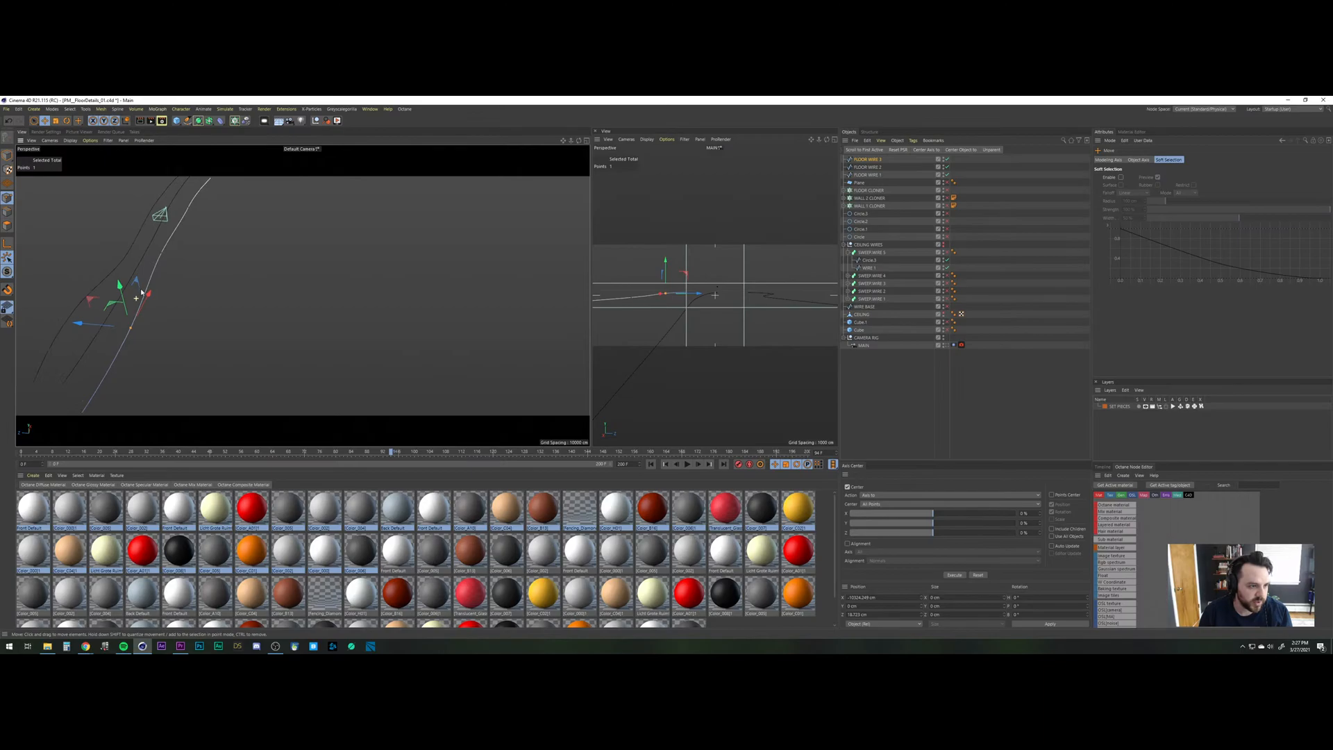
Set the Y position of FLOOR WIRE 3's lowered end point to 0 cm.
{"action": "left_click_drag", "start_coordinate": [141, 293], "coordinate": [98, 275], "text": "alt"}
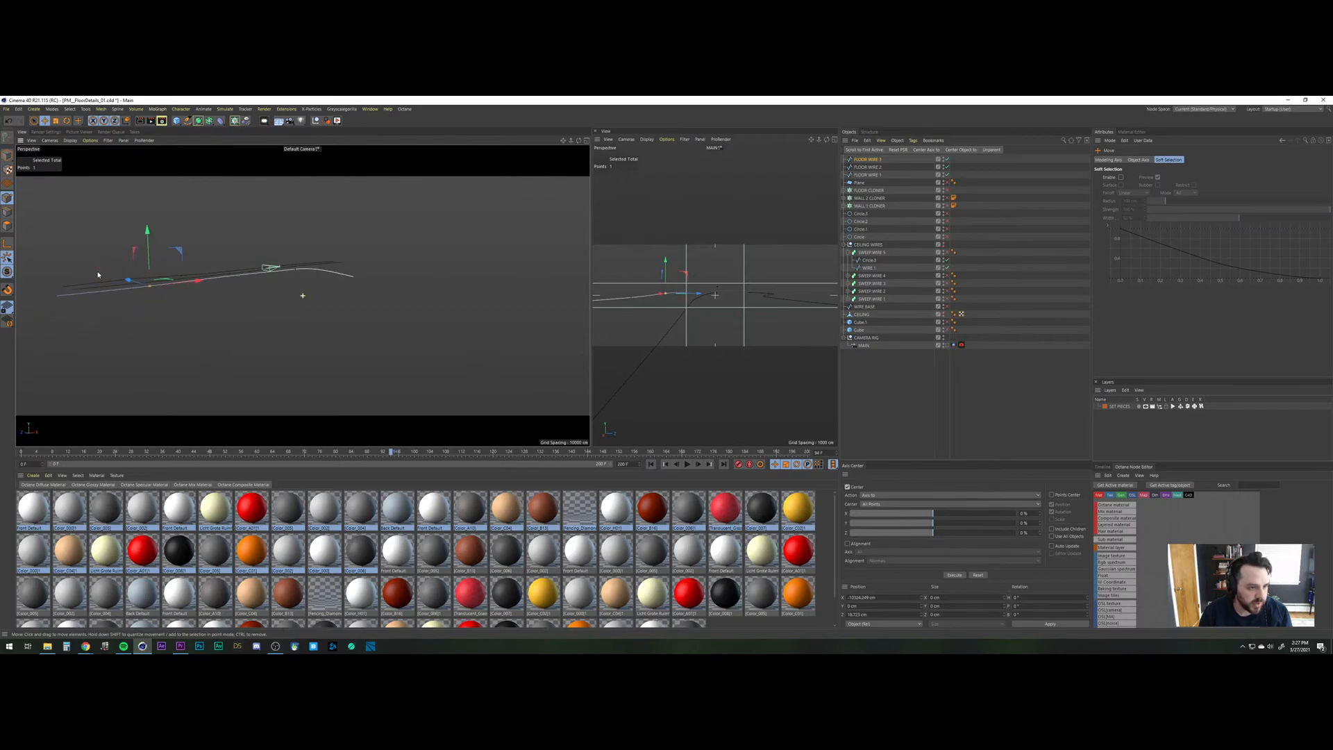
{"action": "left_click", "coordinate": [354, 276]}
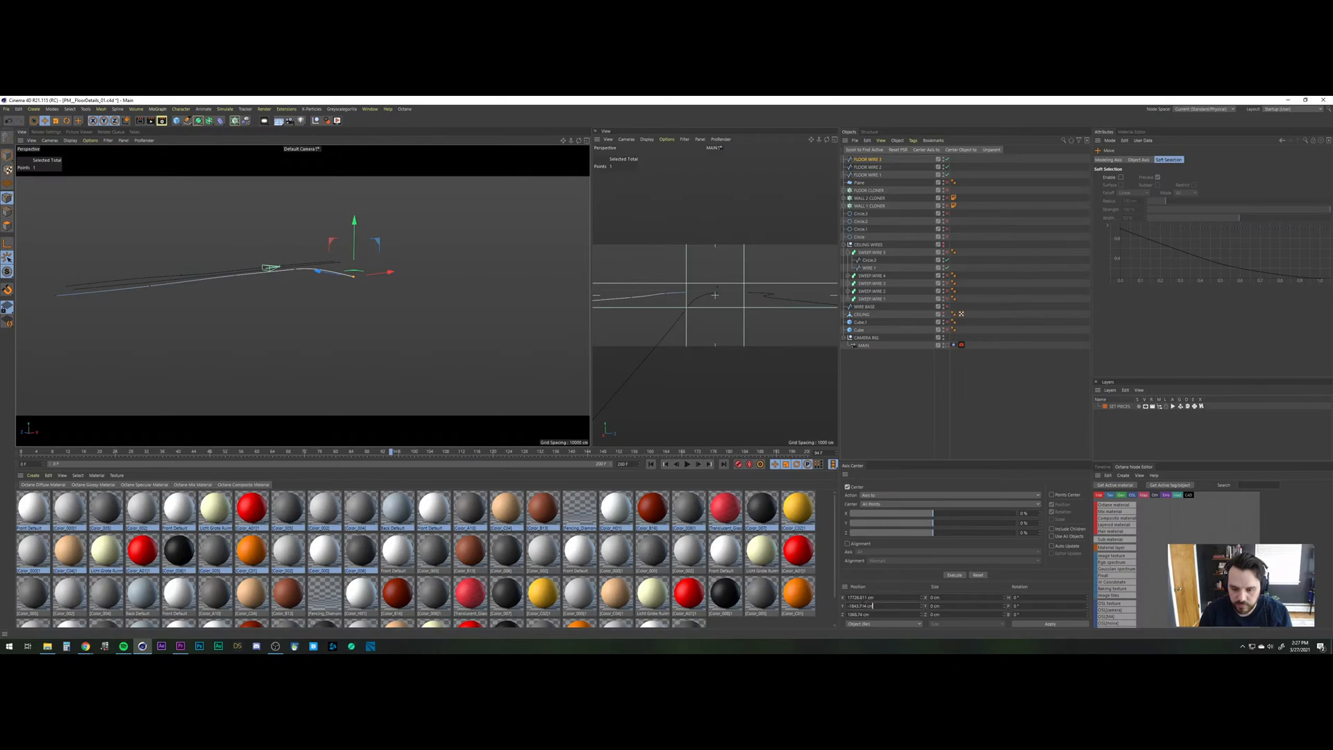
{"action": "key", "text": "ctrl+a"}
{"action": "type", "text": "0"}
{"action": "key", "text": "Return"}
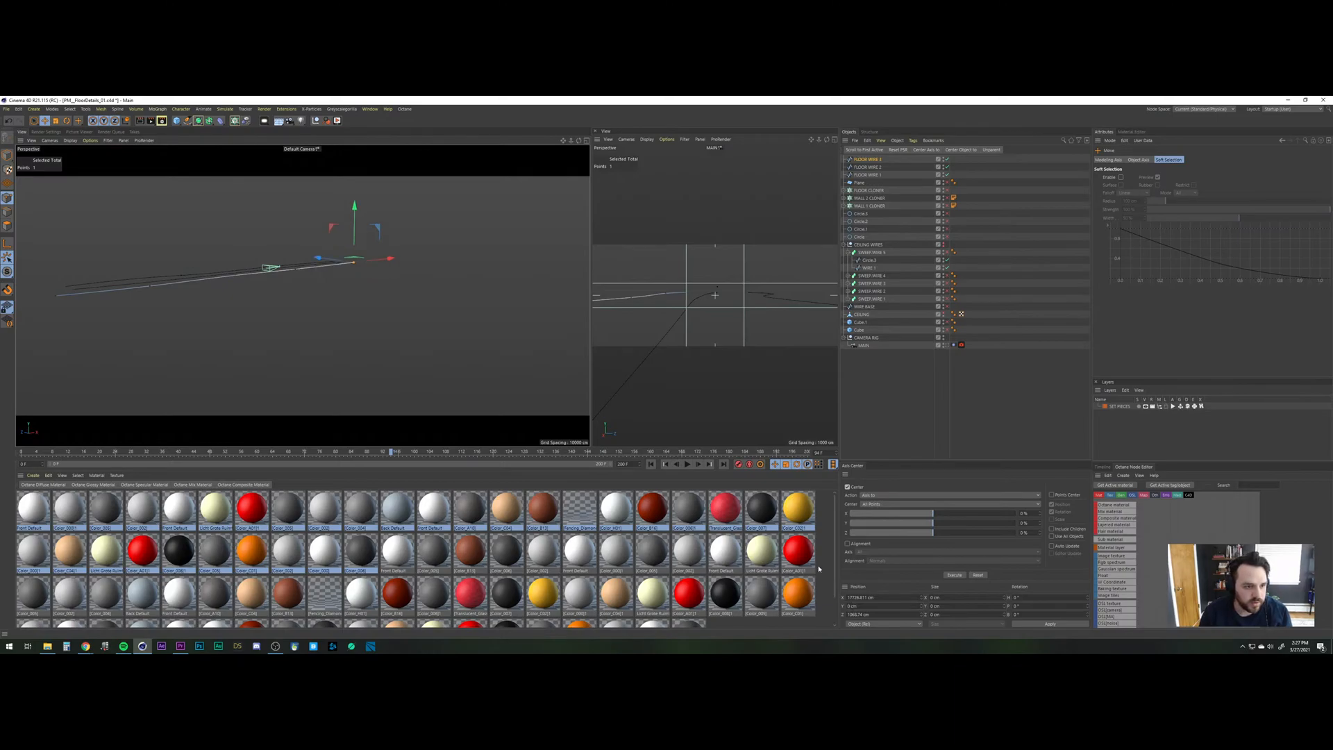
Check the Y positions of all points in FLOOR WIRE 3, FLOOR WIRE 2 and FLOOR WIRE 1.
{"action": "left_click_drag", "start_coordinate": [126, 273], "coordinate": [63, 273], "text": "alt"}
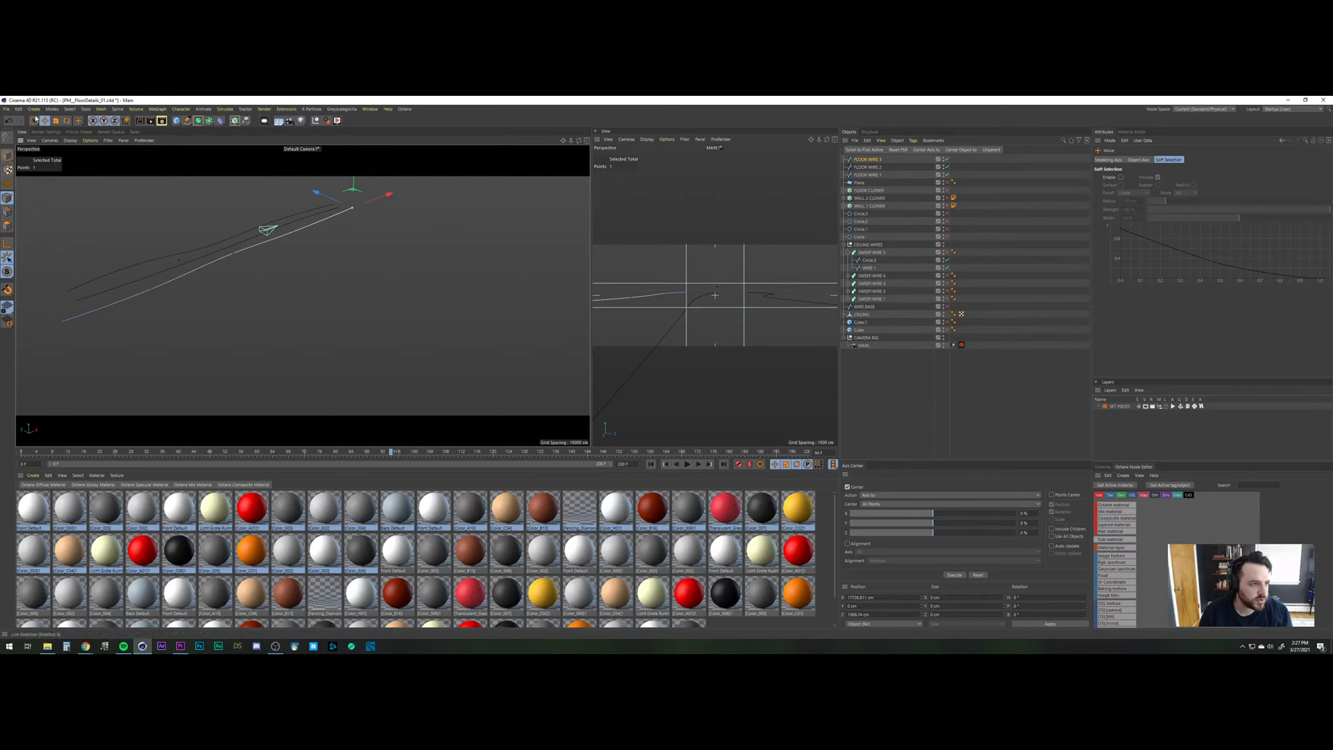
{"action": "left_click", "coordinate": [33, 120]}
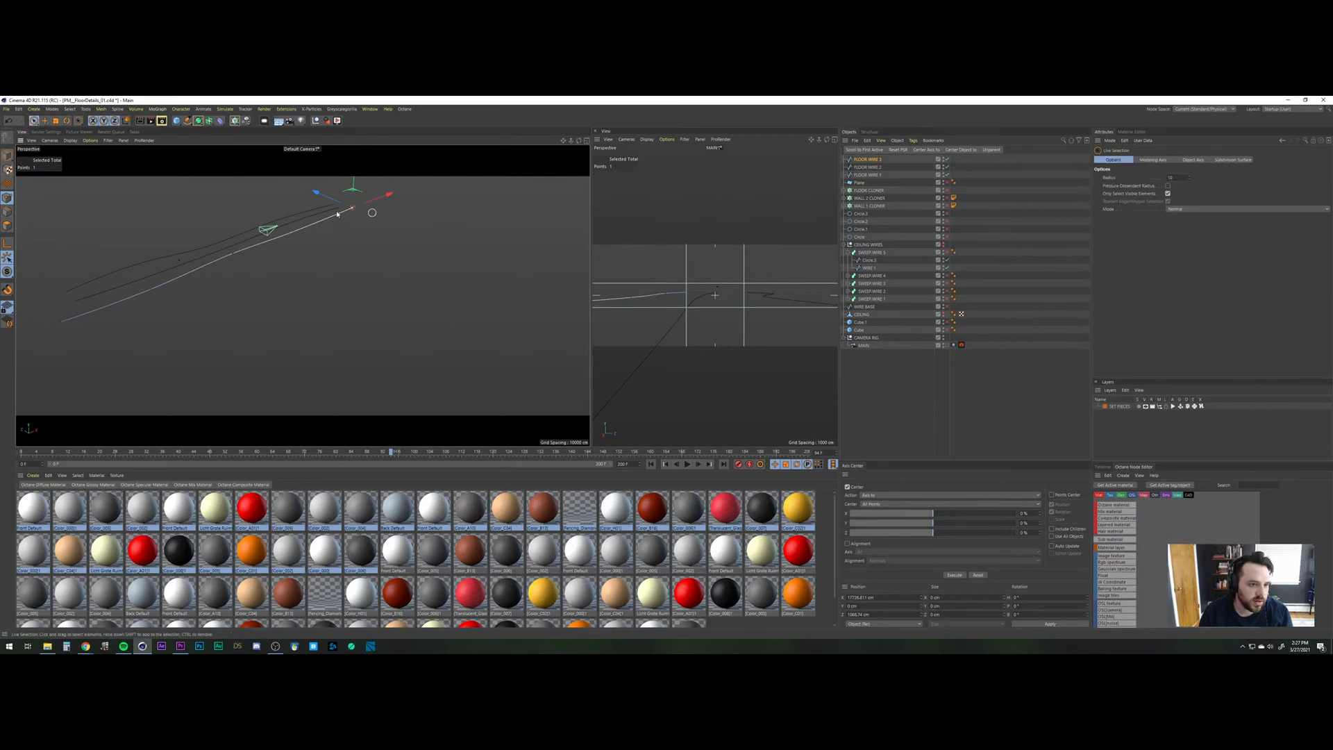
{"action": "left_click", "coordinate": [292, 231], "text": "shift"}
{"action": "left_click", "coordinate": [233, 258], "text": "shift"}
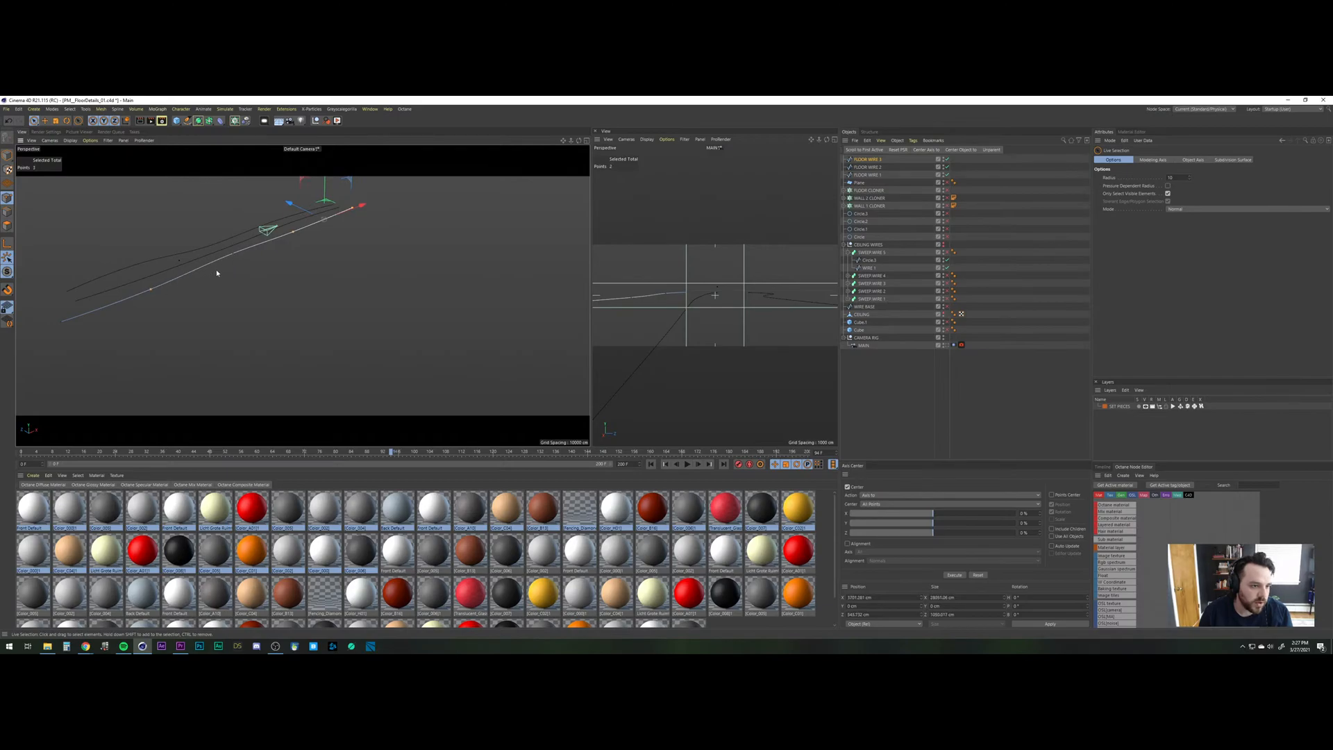
{"action": "left_click", "coordinate": [233, 257], "text": "shift"}
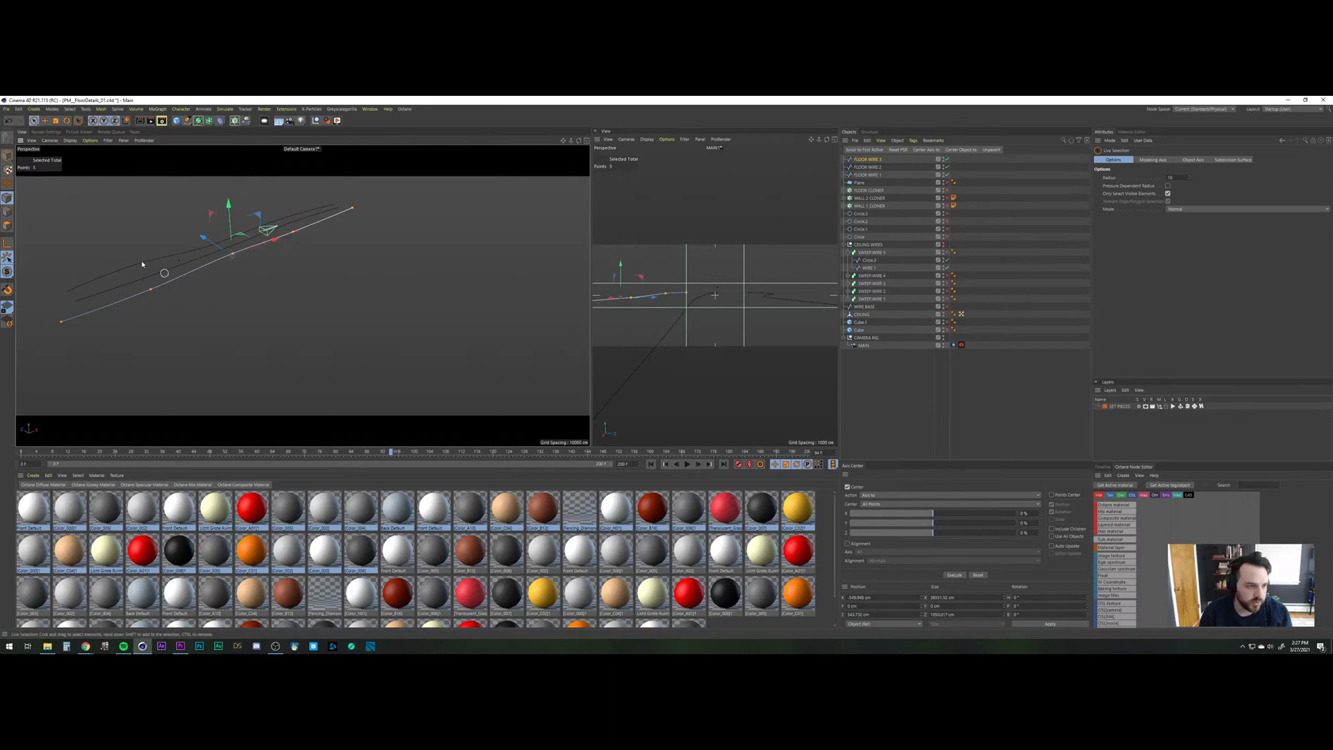
{"action": "left_click", "coordinate": [871, 167]}
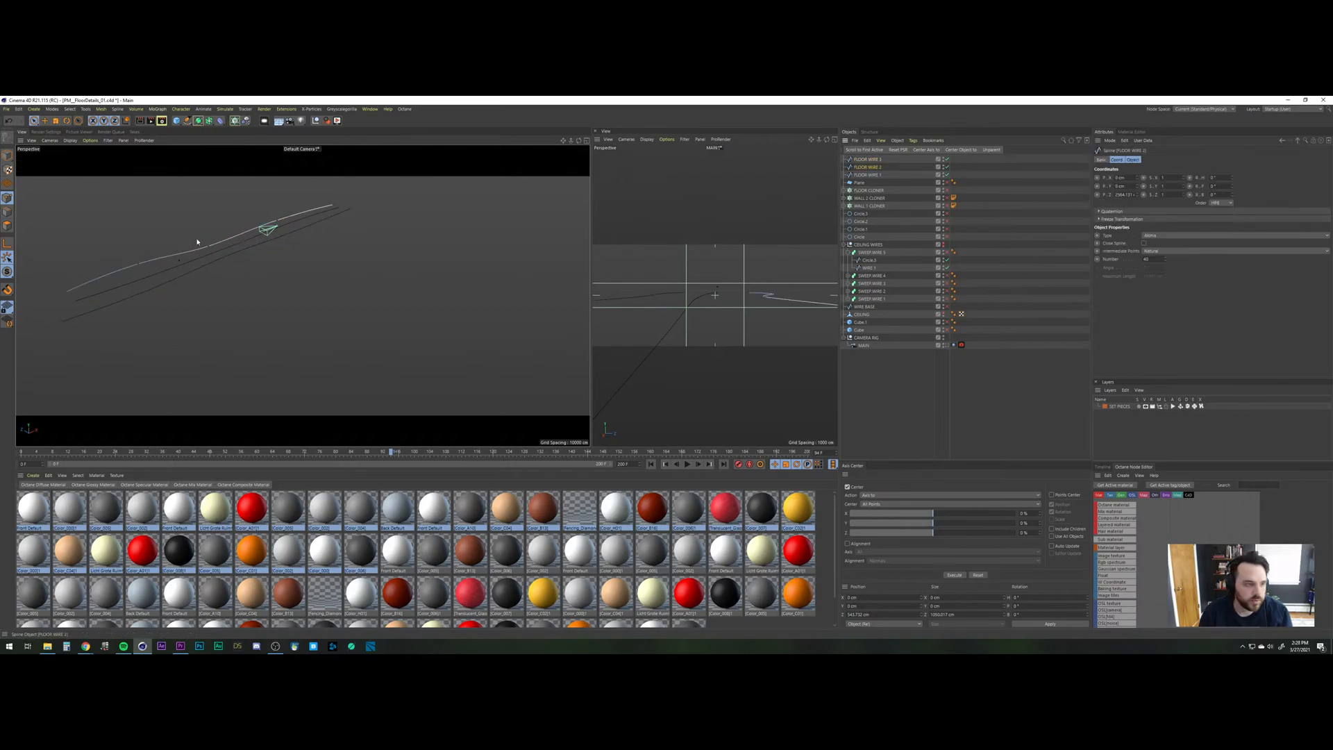
{"action": "left_click", "coordinate": [68, 291]}
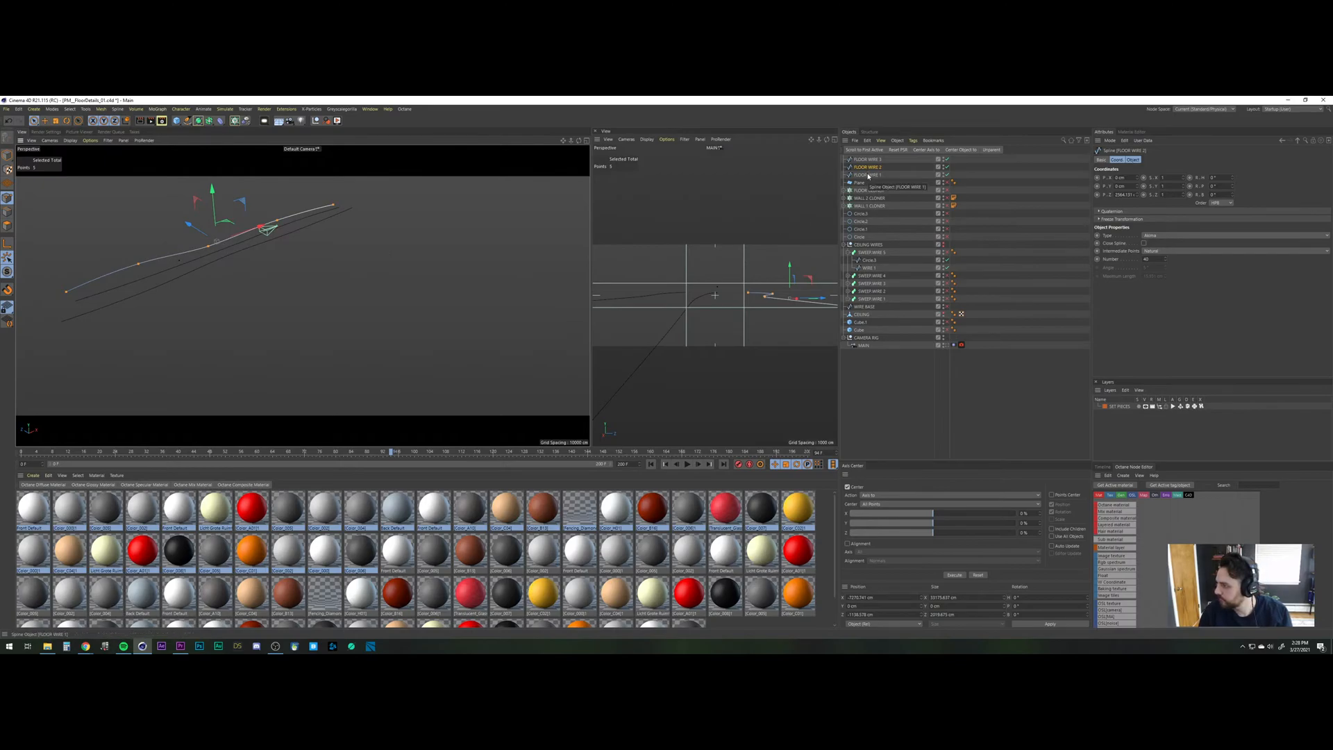
{"action": "left_click", "coordinate": [867, 175]}
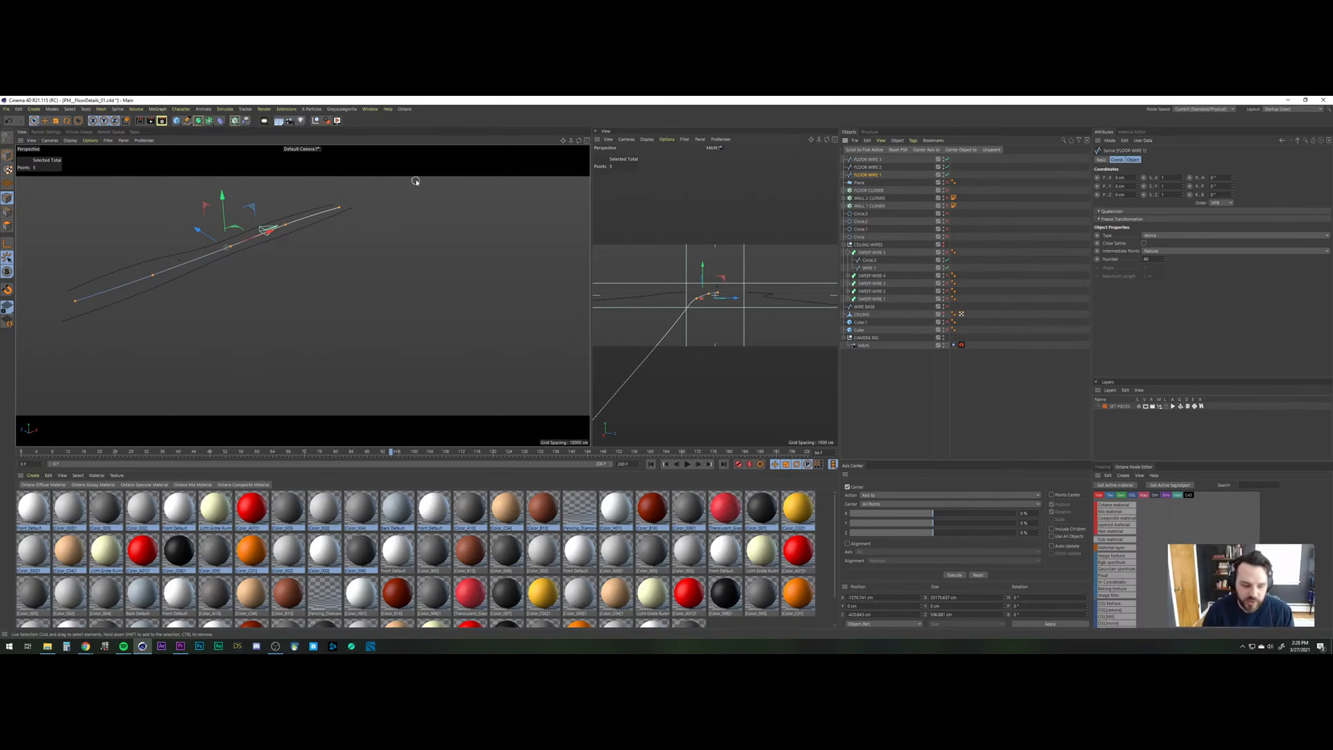
{"action": "left_click", "coordinate": [227, 247]}
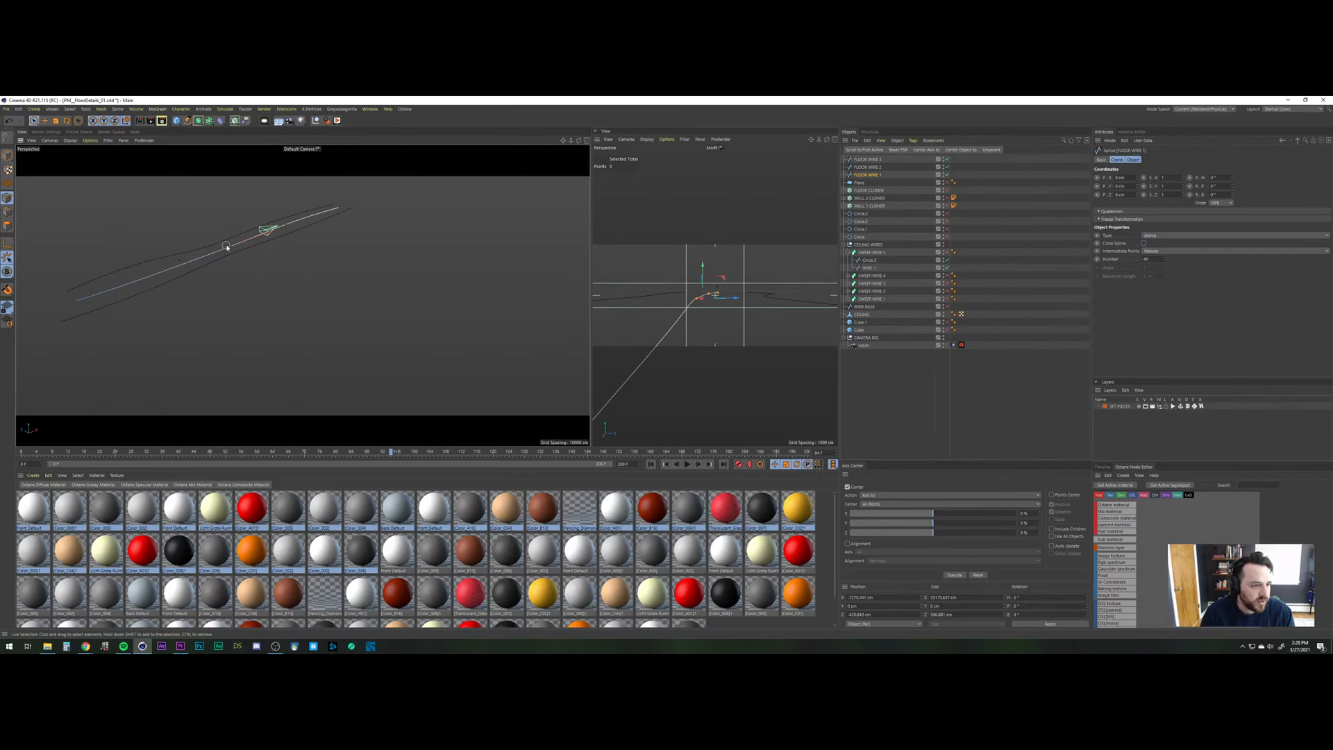
{"action": "key", "text": "ctrl+a"}
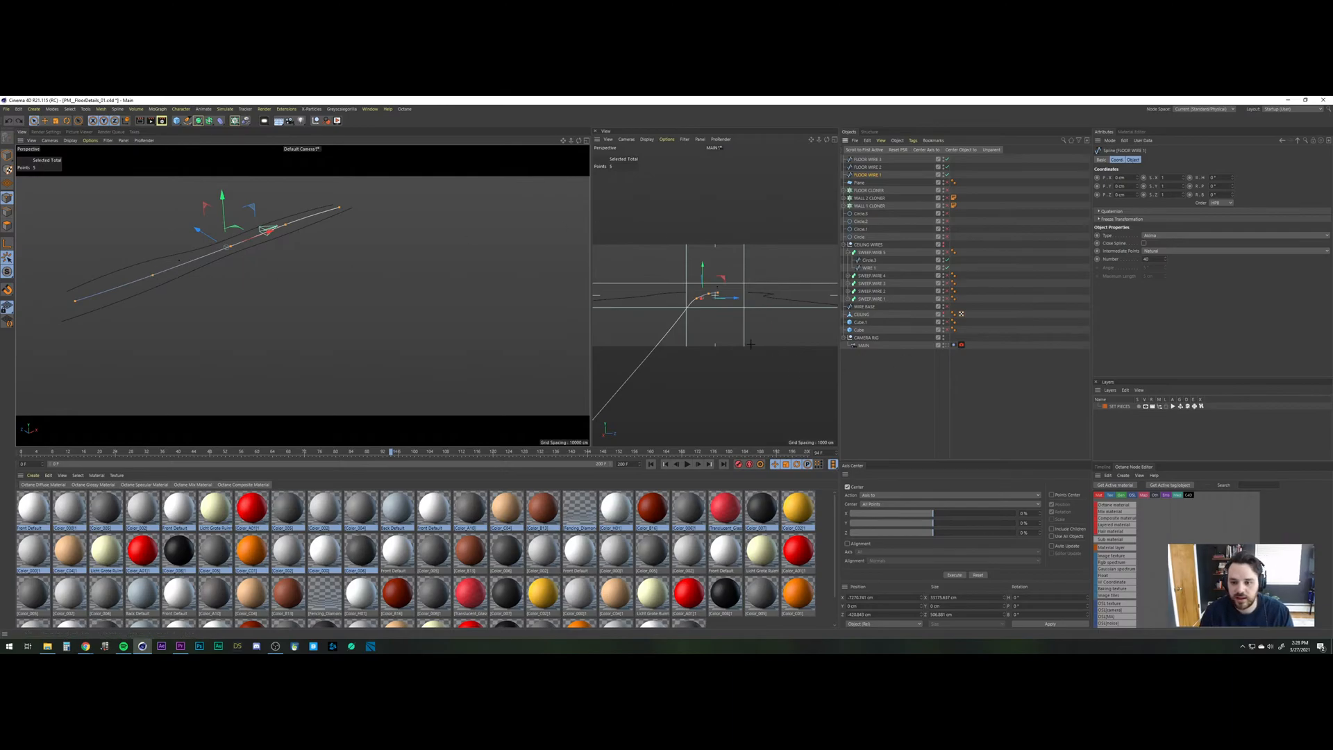
{"action": "left_click", "coordinate": [250, 244]}
{"action": "left_click_drag", "start_coordinate": [226, 248], "coordinate": [201, 289], "text": "alt"}
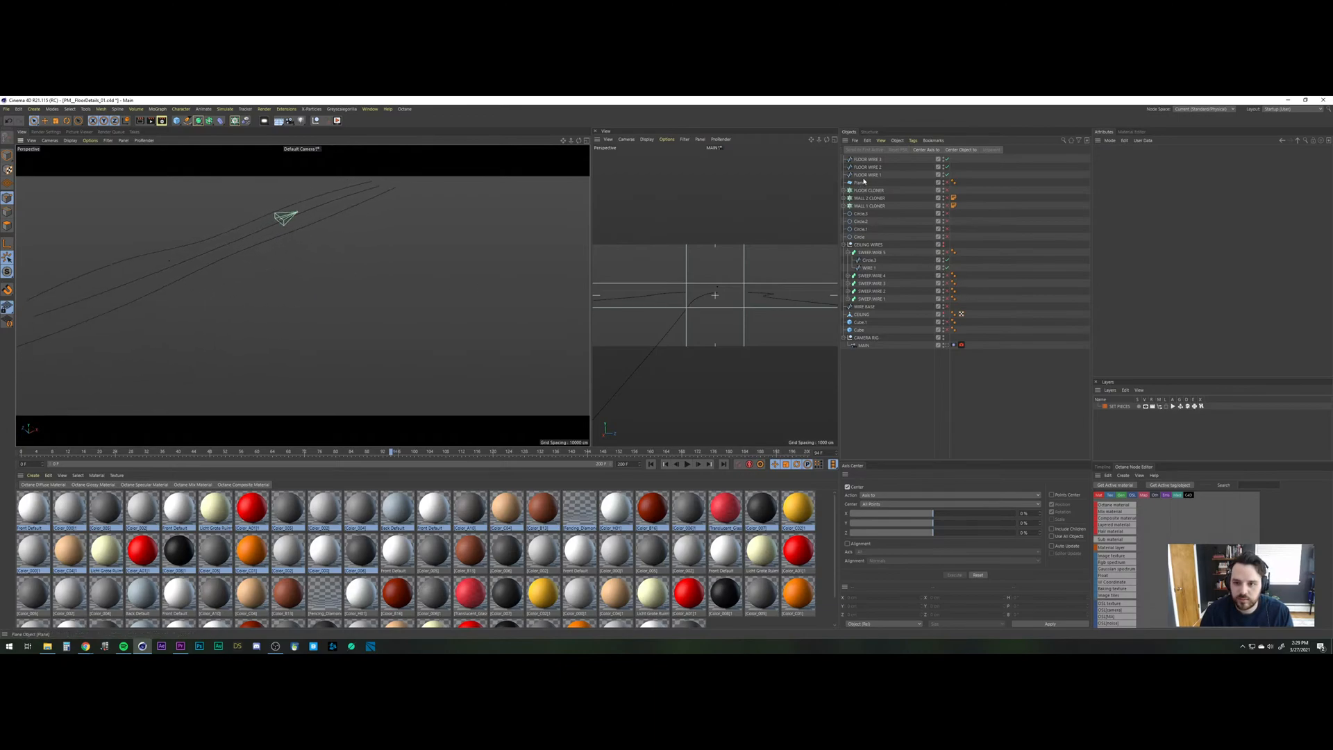
Select the middle point of FLOOR WIRE 3.
{"action": "left_click", "coordinate": [877, 160]}
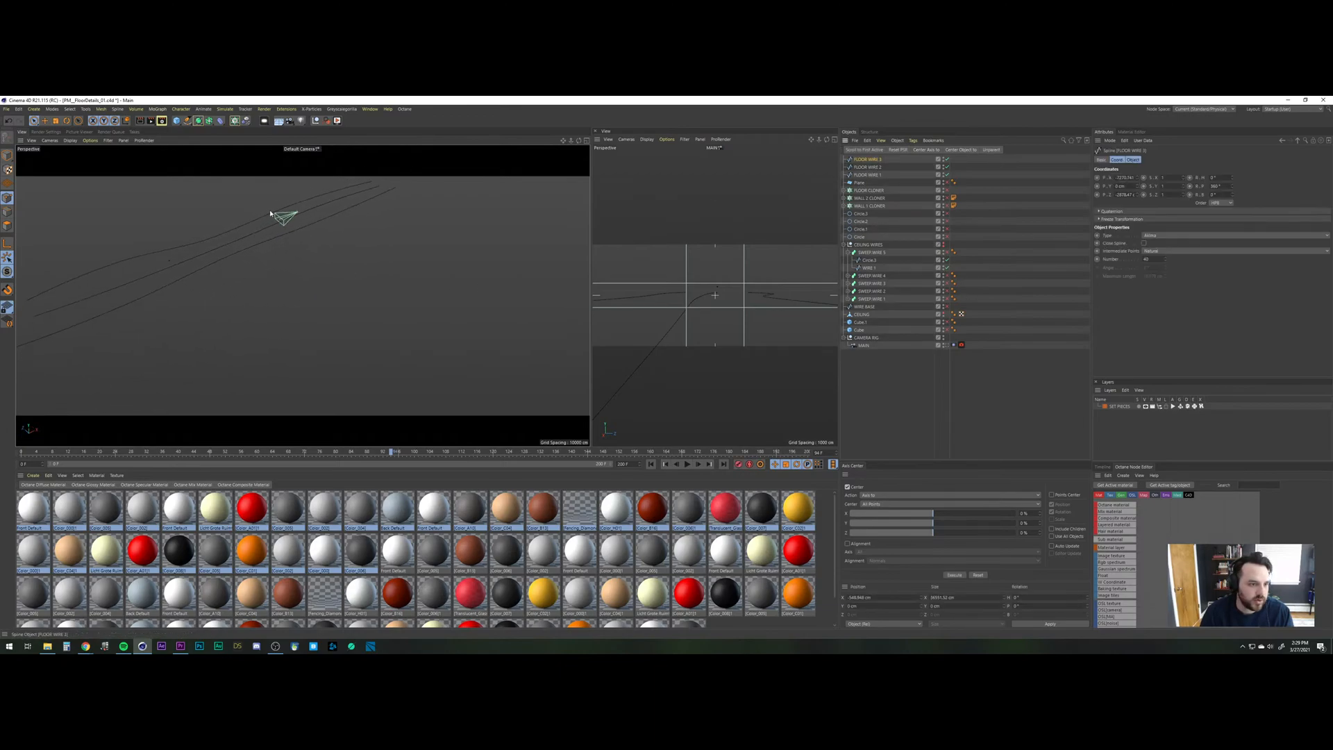
{"action": "left_click", "coordinate": [266, 252]}
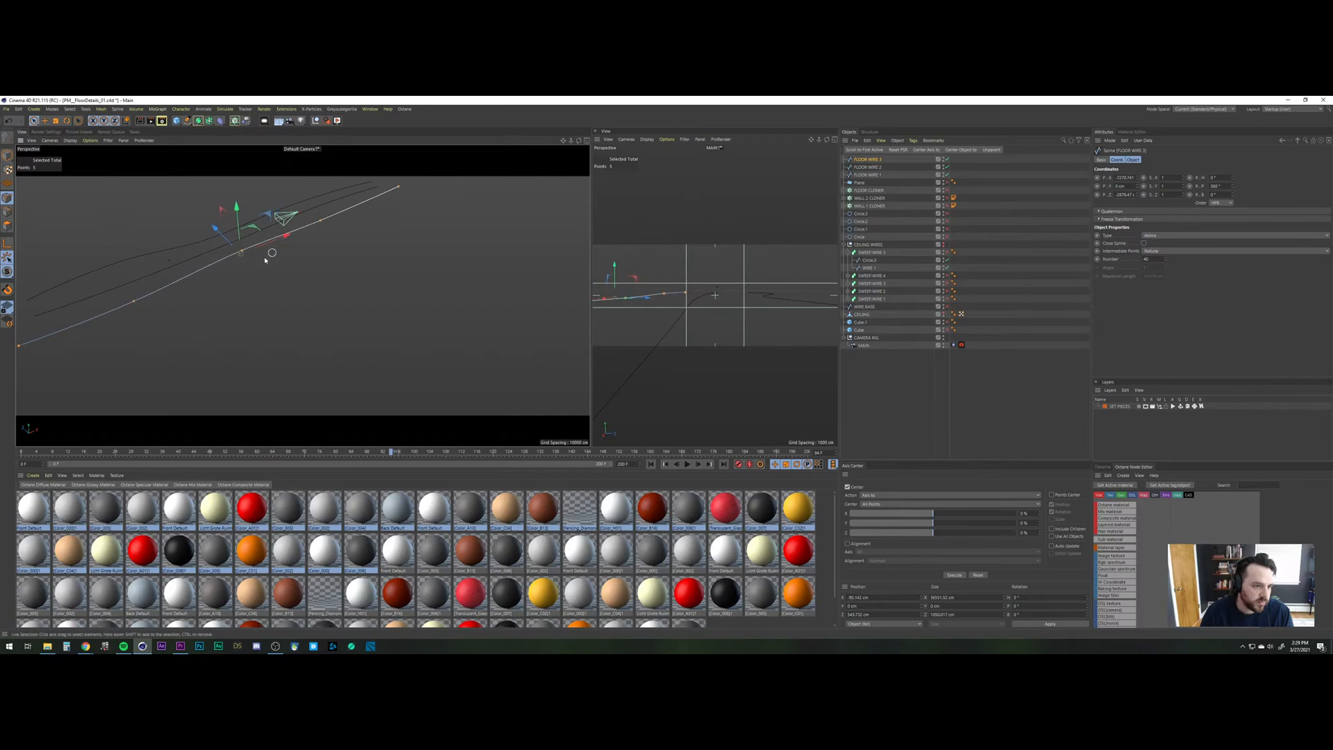
{"action": "left_click", "coordinate": [244, 252]}
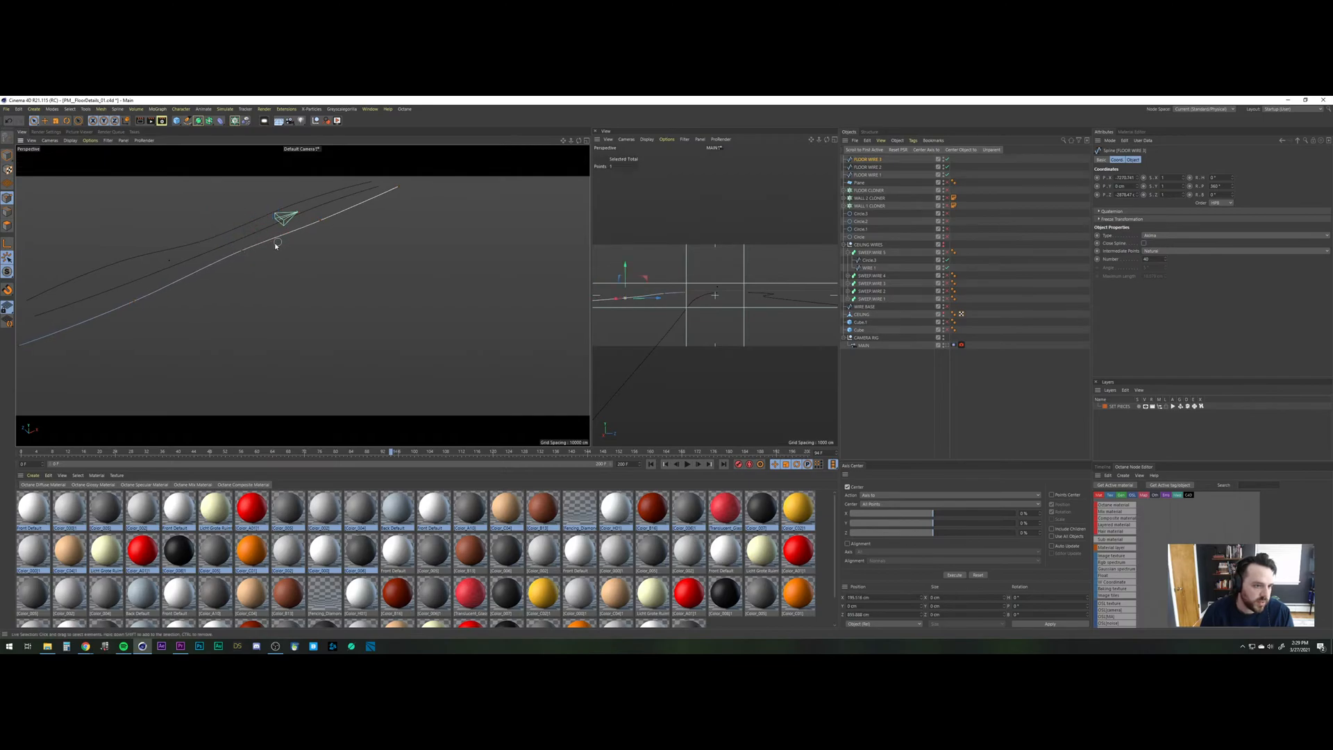
{"action": "left_click", "coordinate": [241, 250]}
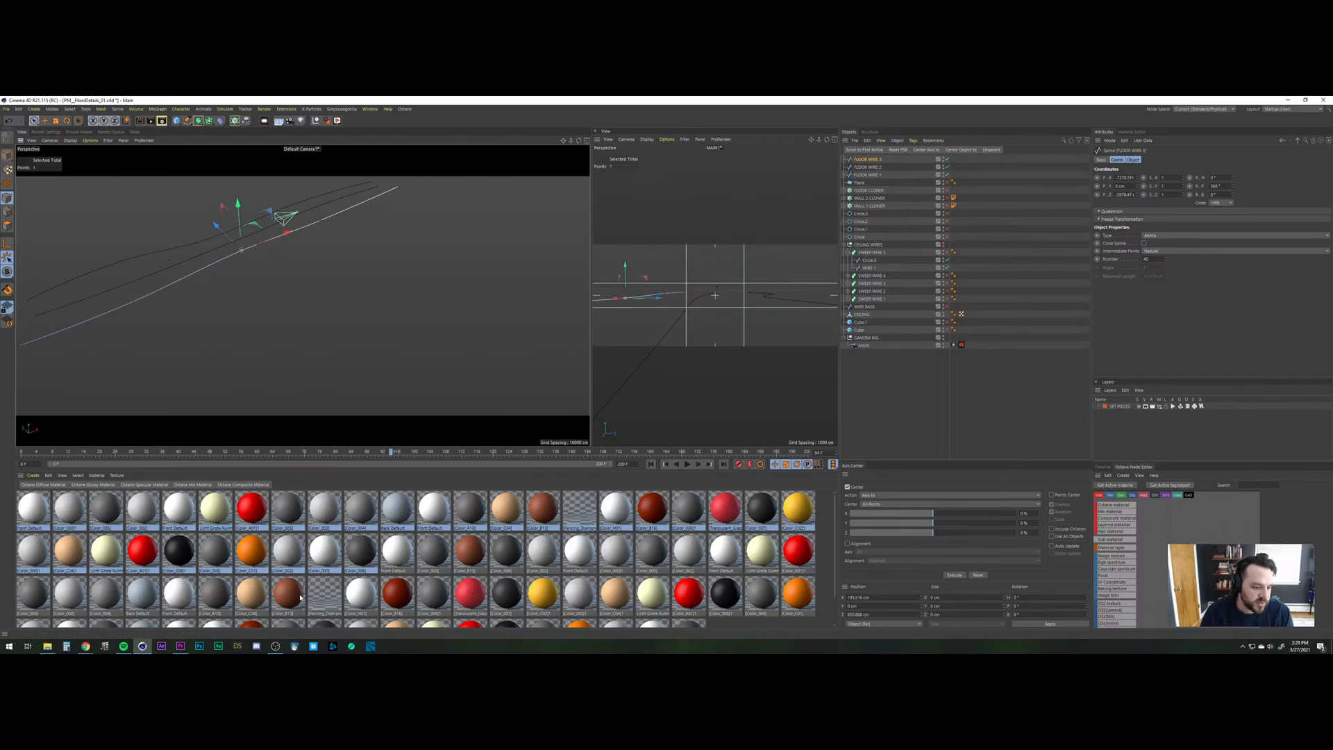
{"action": "left_click", "coordinate": [124, 646]}
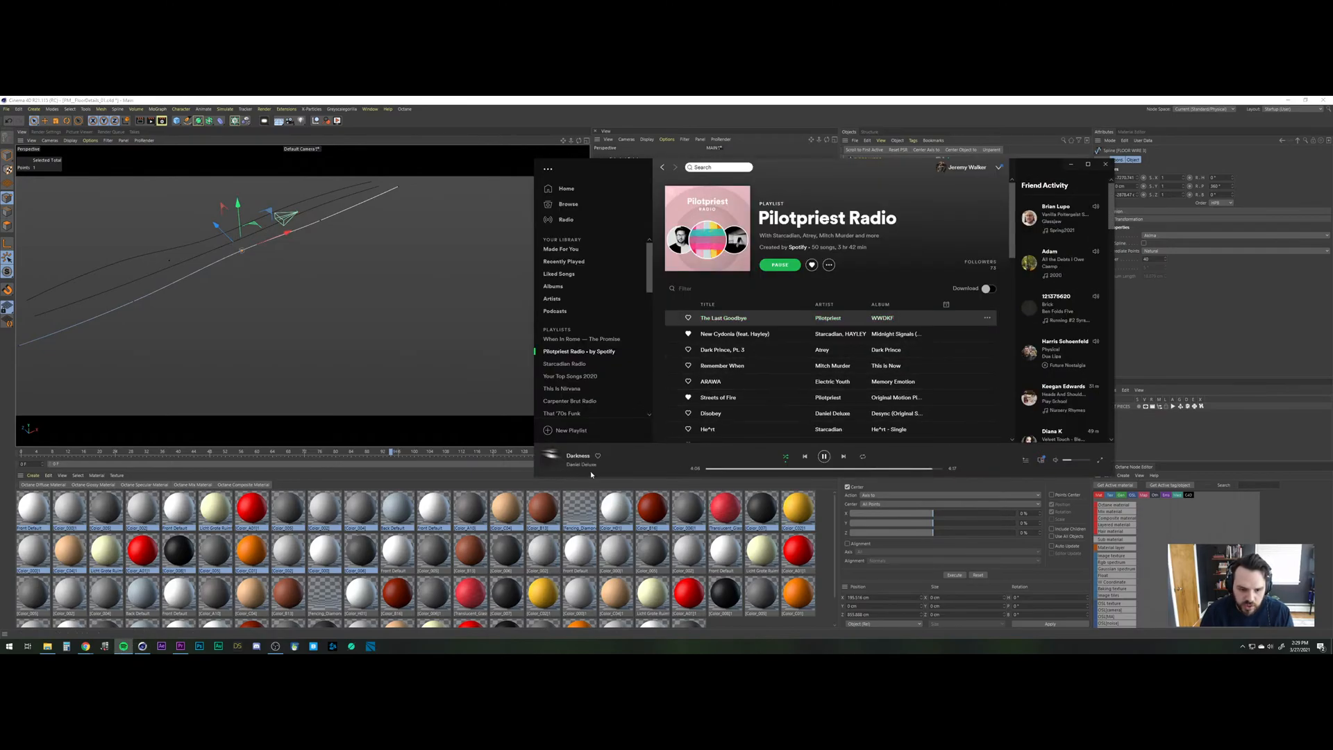
{"action": "left_click", "coordinate": [368, 339]}
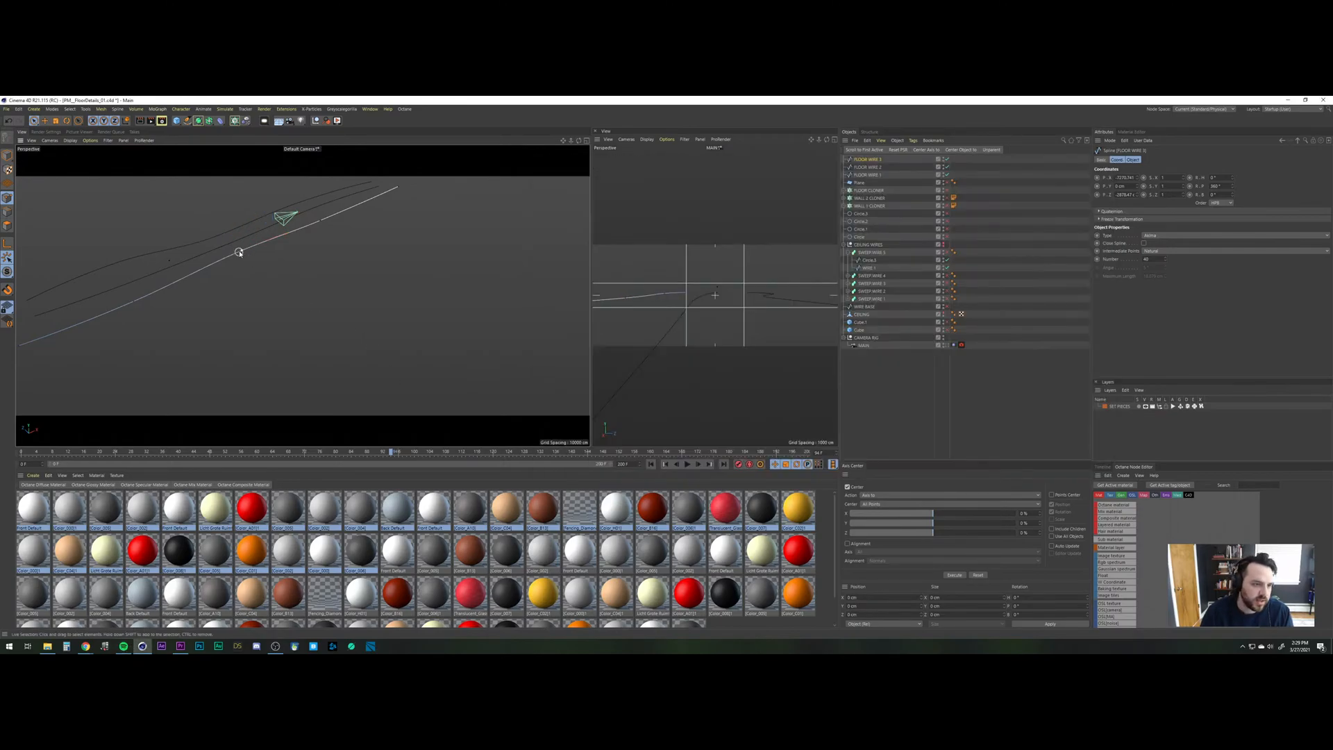
Slide FLOOR WIRE 3's middle point and second point along the corridor to make their spacing uneven.
{"action": "left_click", "coordinate": [239, 251]}
{"action": "left_click", "coordinate": [273, 240]}
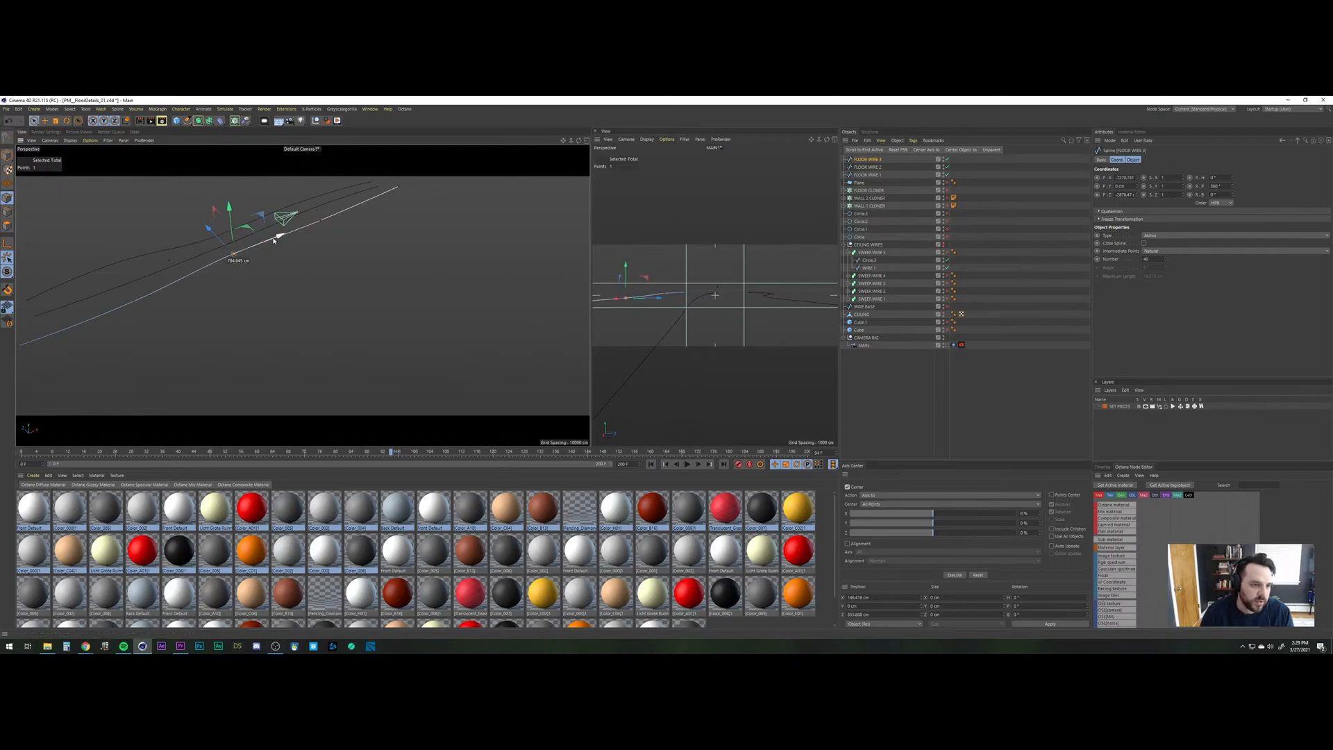
{"action": "left_click", "coordinate": [135, 301]}
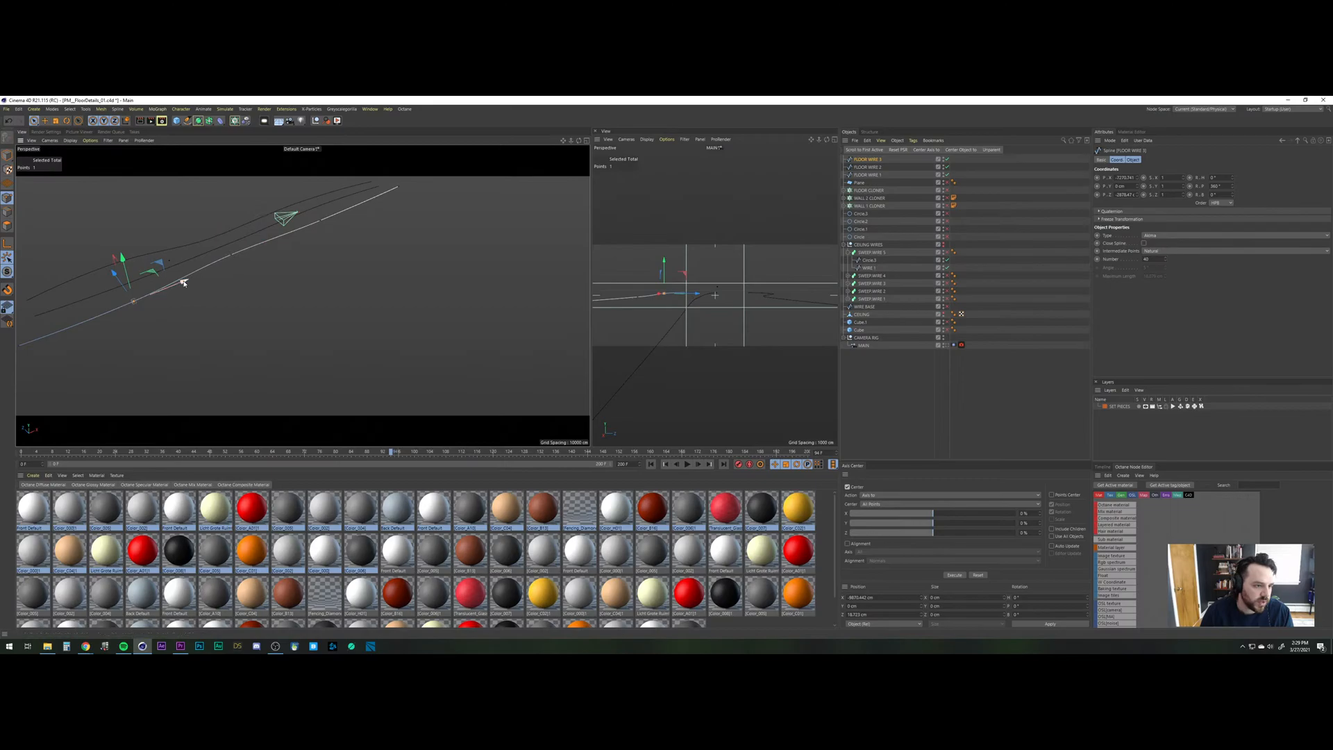
{"action": "left_click", "coordinate": [410, 301]}
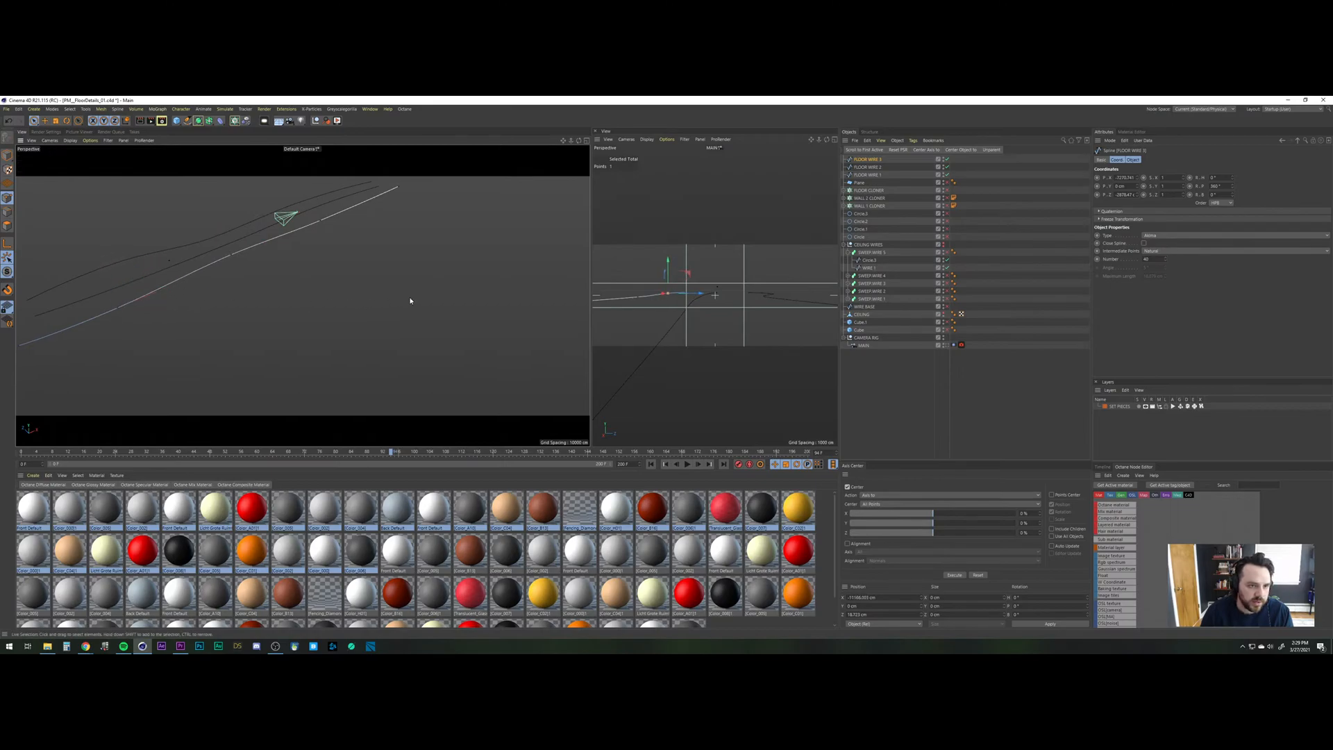
Inspect the settings of the expanded sweep under CEILING WIRES, its circle profile and its wire spline.
{"action": "left_click", "coordinate": [919, 196]}
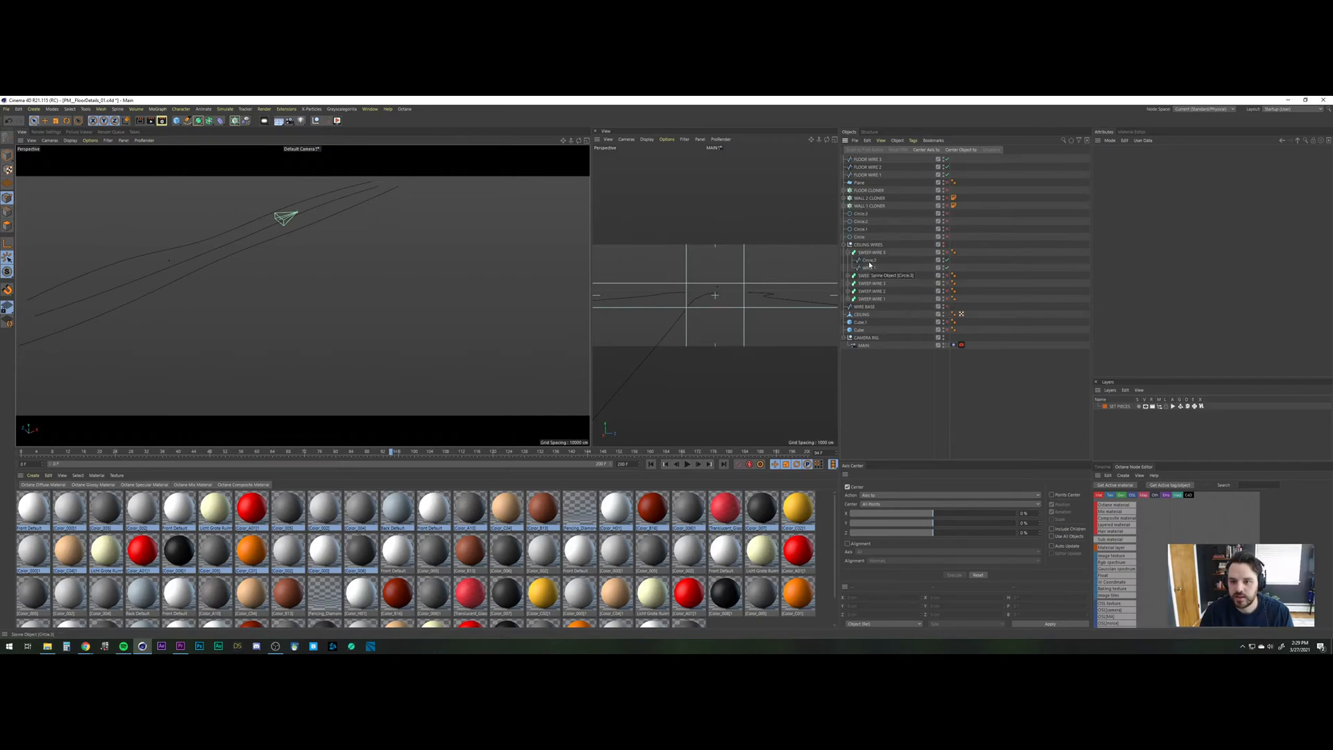
{"action": "left_click", "coordinate": [927, 254]}
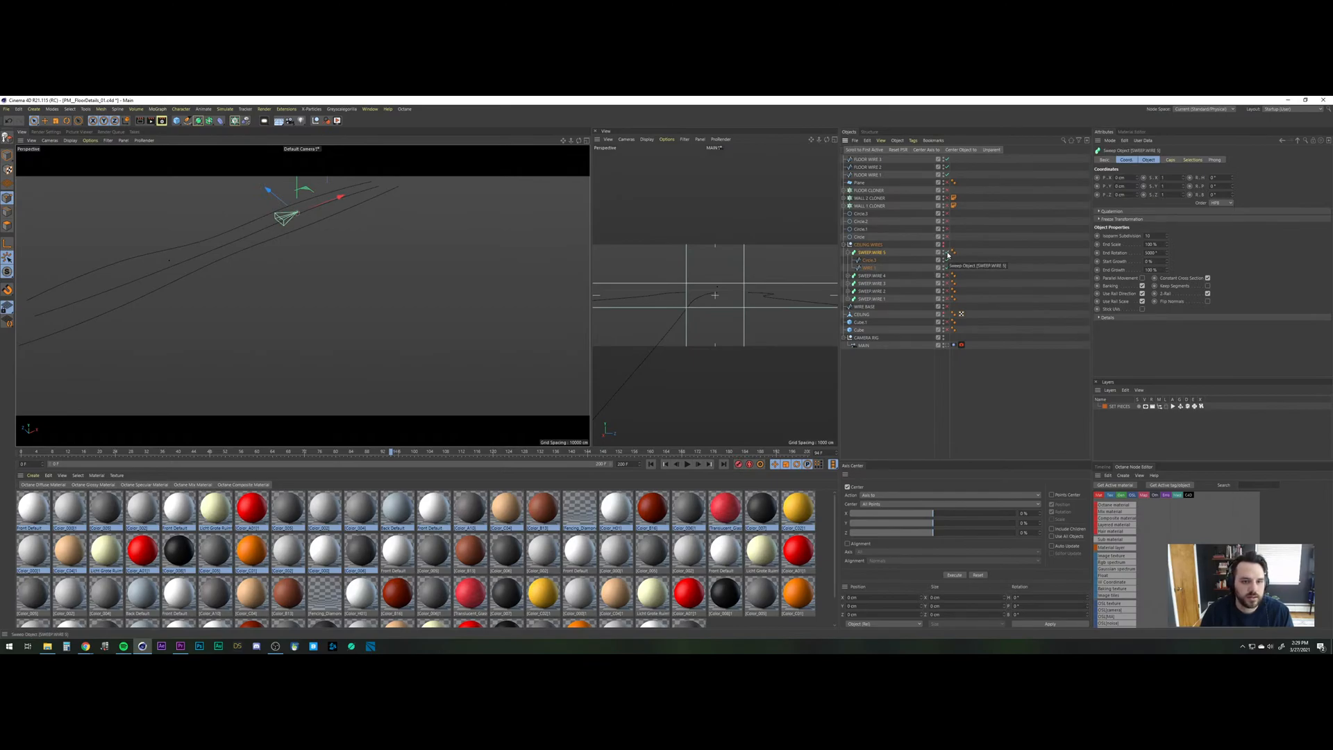
{"action": "left_click", "coordinate": [871, 261]}
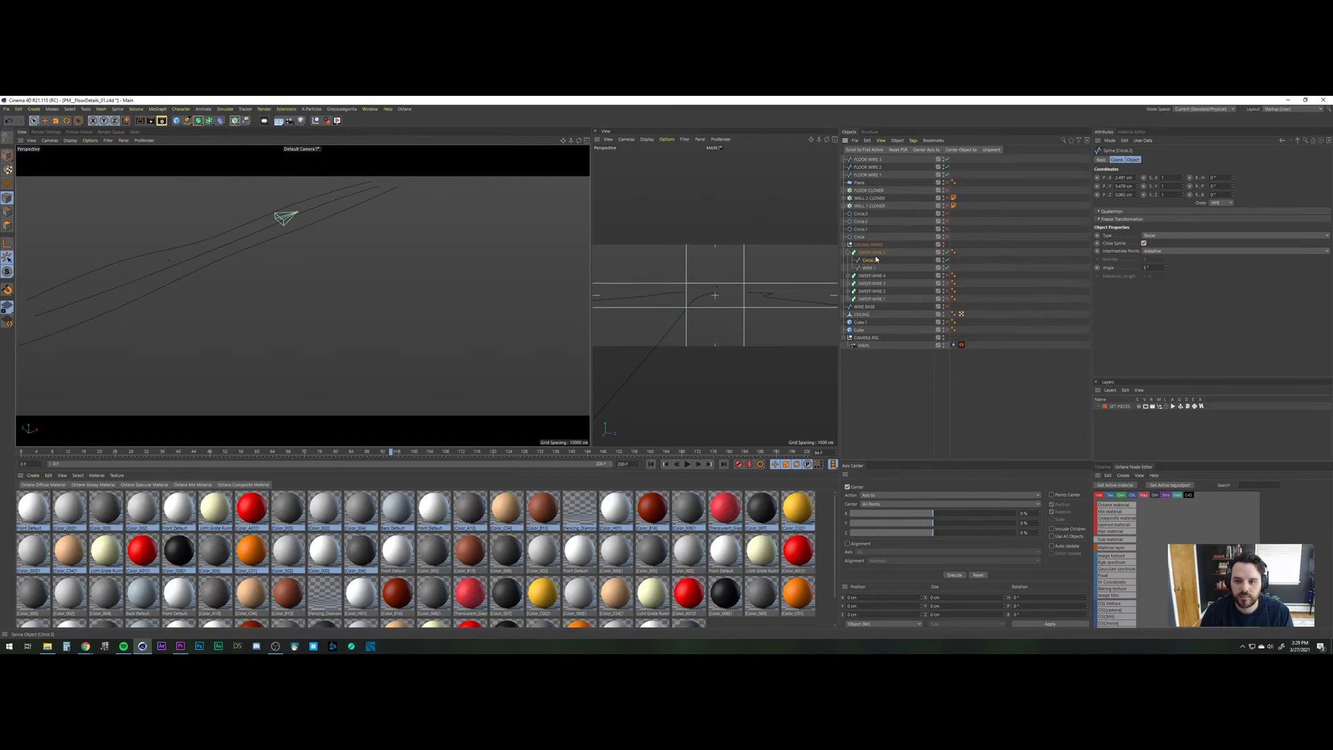
{"action": "left_click", "coordinate": [871, 269]}
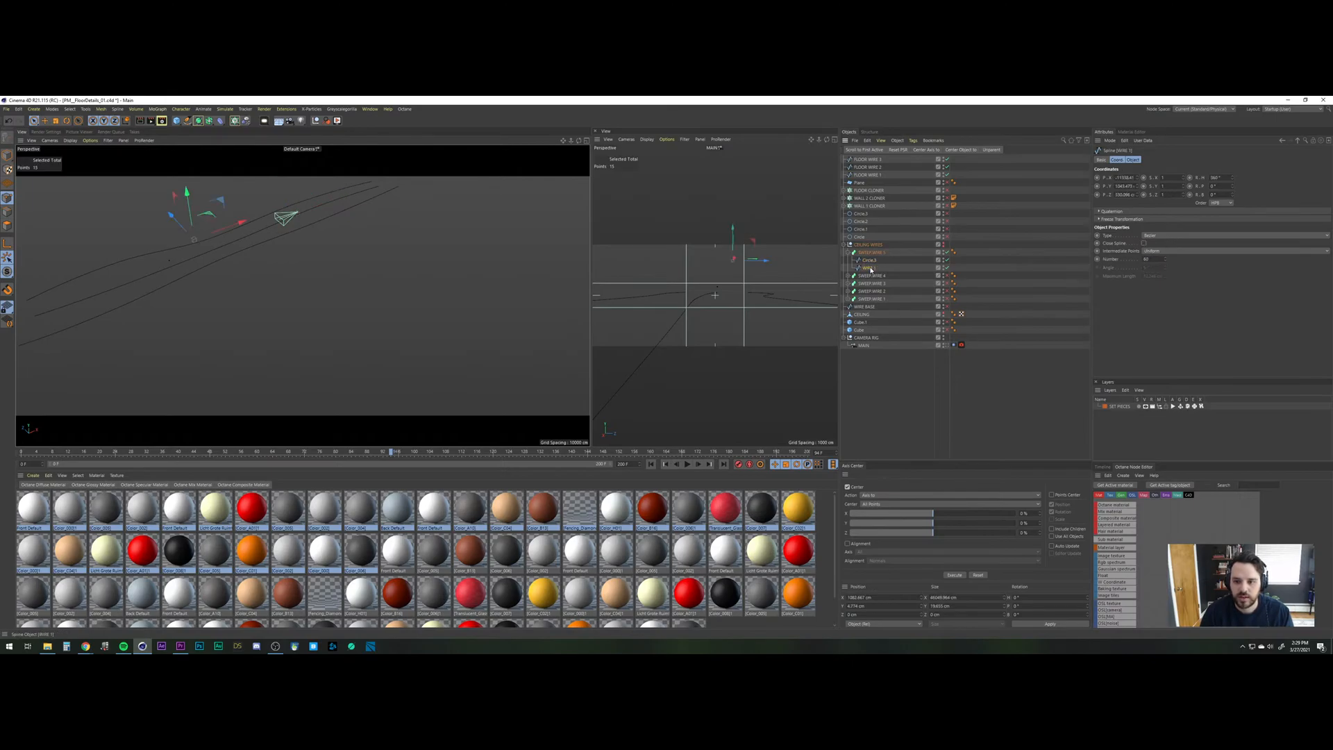
Replace the wire spline inside the expanded sweep under CEILING WIRES with FLOOR WIRE 1.
{"action": "key", "text": "Delete"}
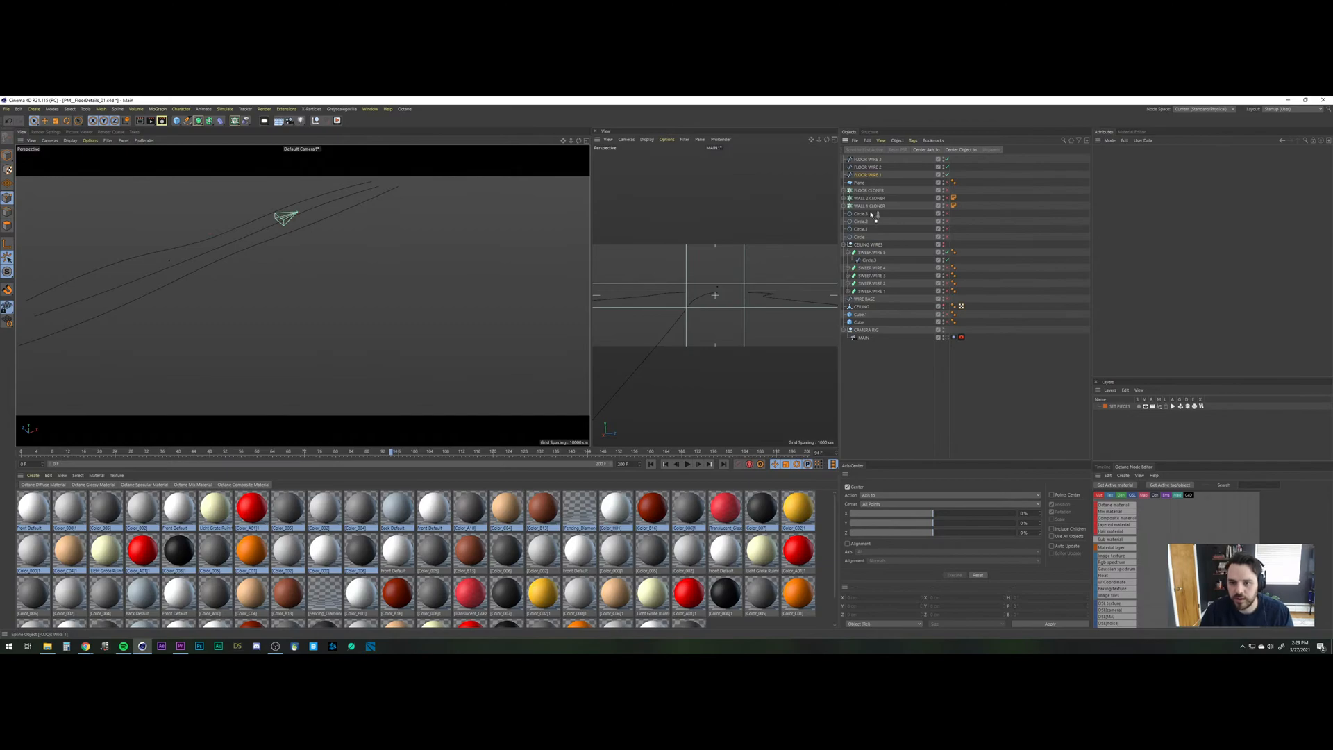
{"action": "left_click_drag", "start_coordinate": [871, 264], "coordinate": [873, 264]}
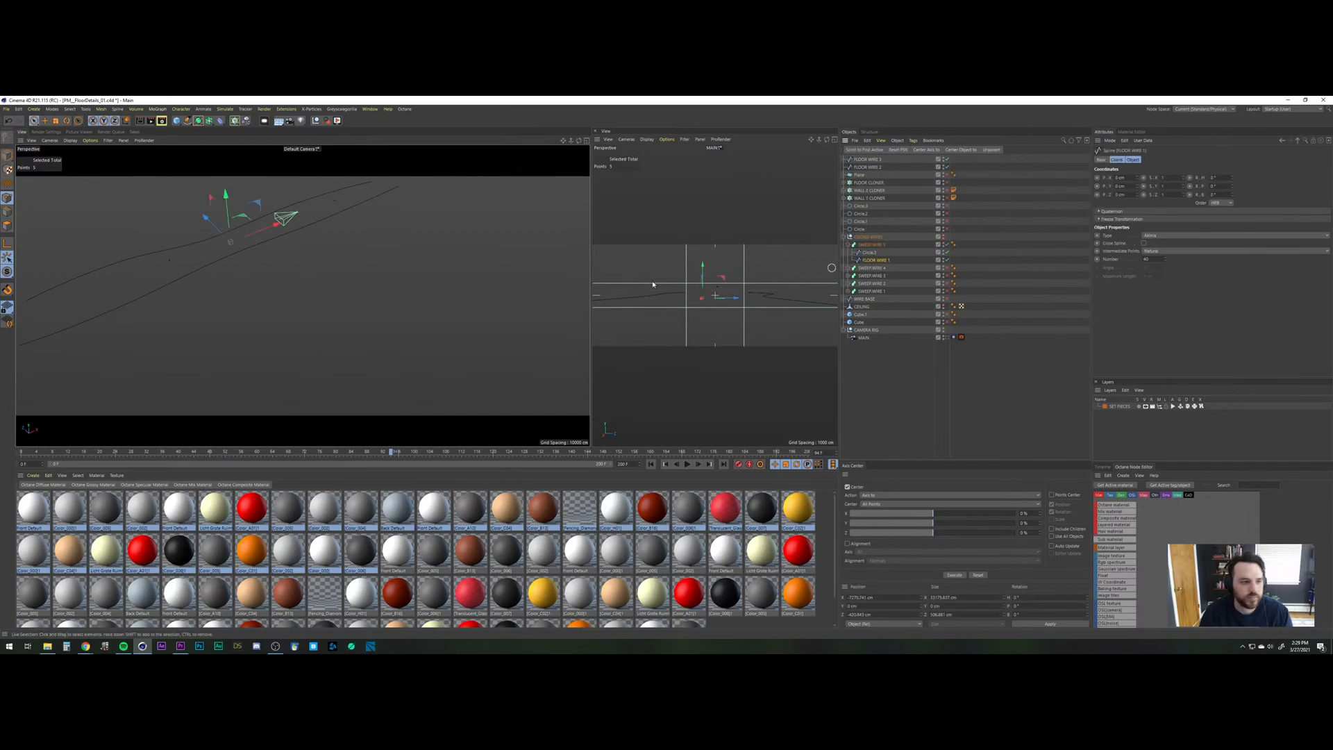
{"action": "scroll", "coordinate": [208, 288], "scroll_direction": "down", "scroll_amount": 4}
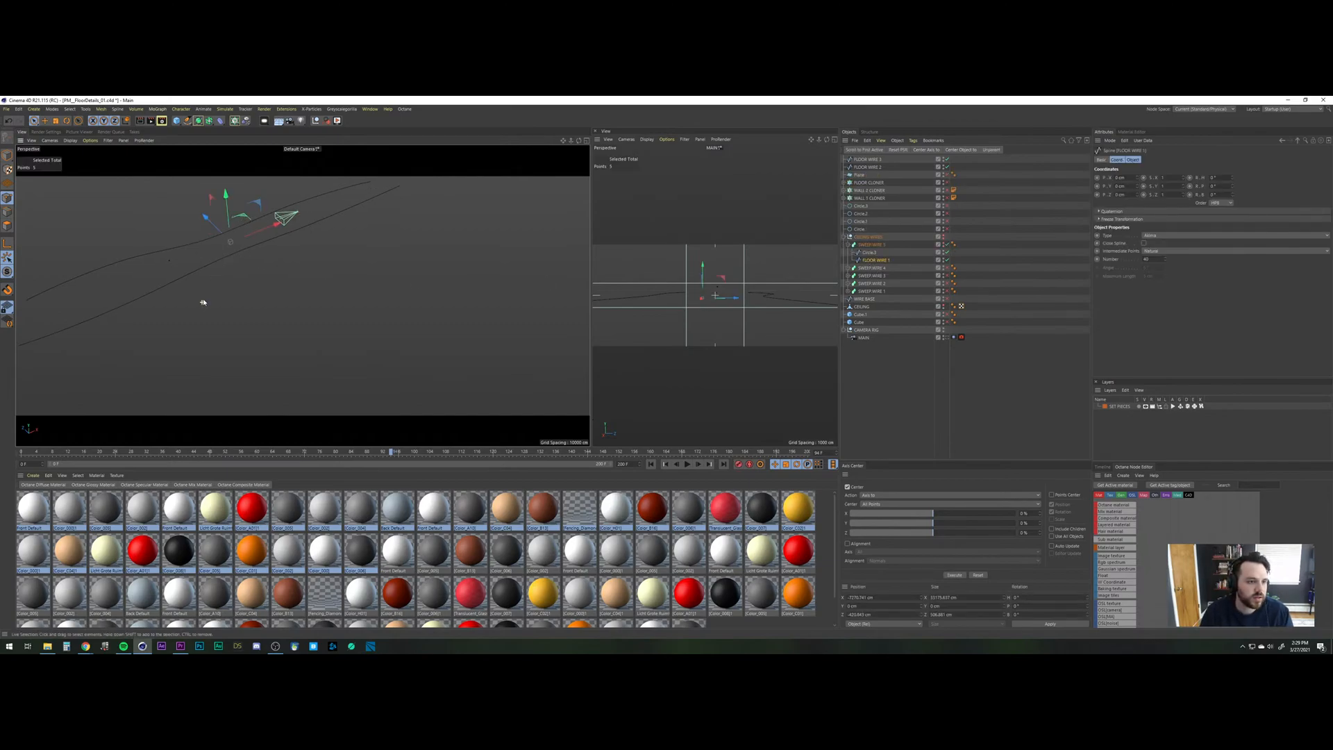
{"action": "right_click_drag", "start_coordinate": [161, 416], "coordinate": [284, 171], "text": "alt"}
{"action": "middle_click_drag", "start_coordinate": [206, 228], "coordinate": [270, 274], "text": "alt"}
{"action": "left_click_drag", "start_coordinate": [272, 271], "coordinate": [334, 254], "text": "alt"}
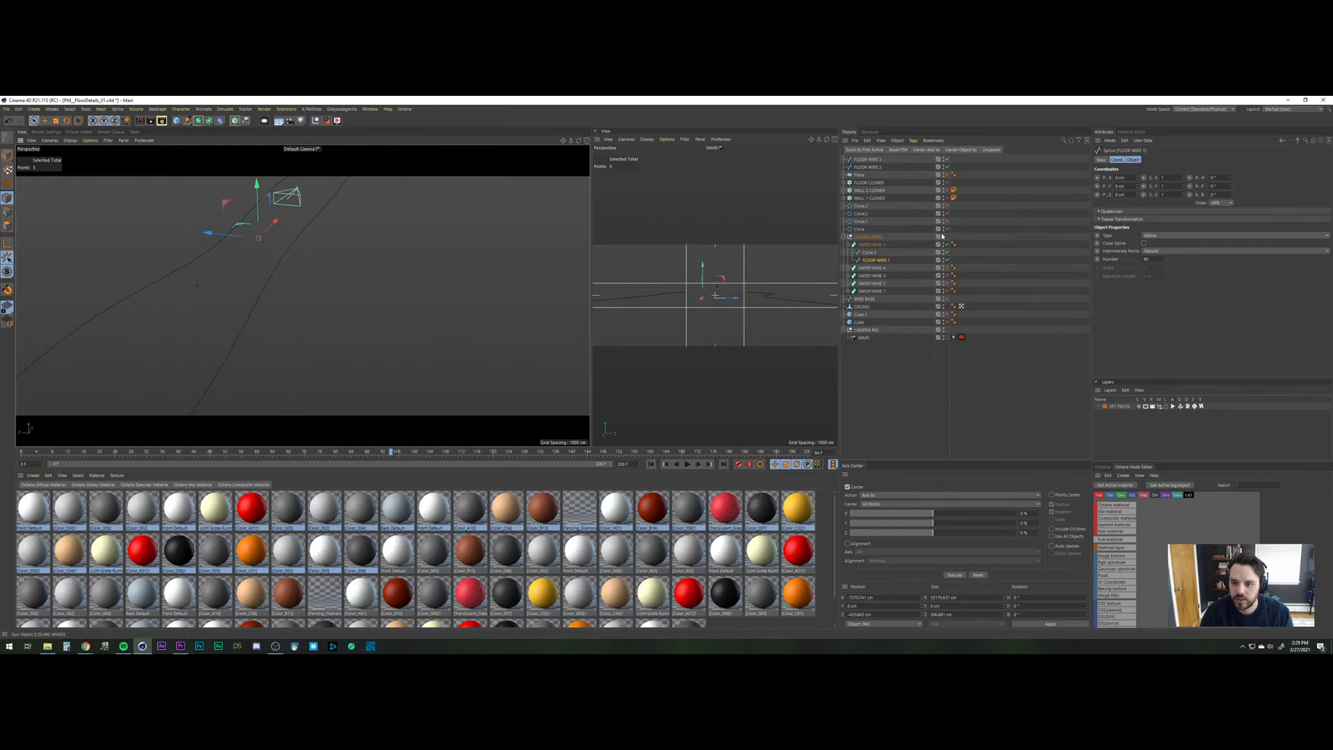
Move the sweep containing FLOOR WIRE 1 out of the CEILING WIRES group, keeping the ceiling wires hidden.
{"action": "left_click", "coordinate": [943, 239]}
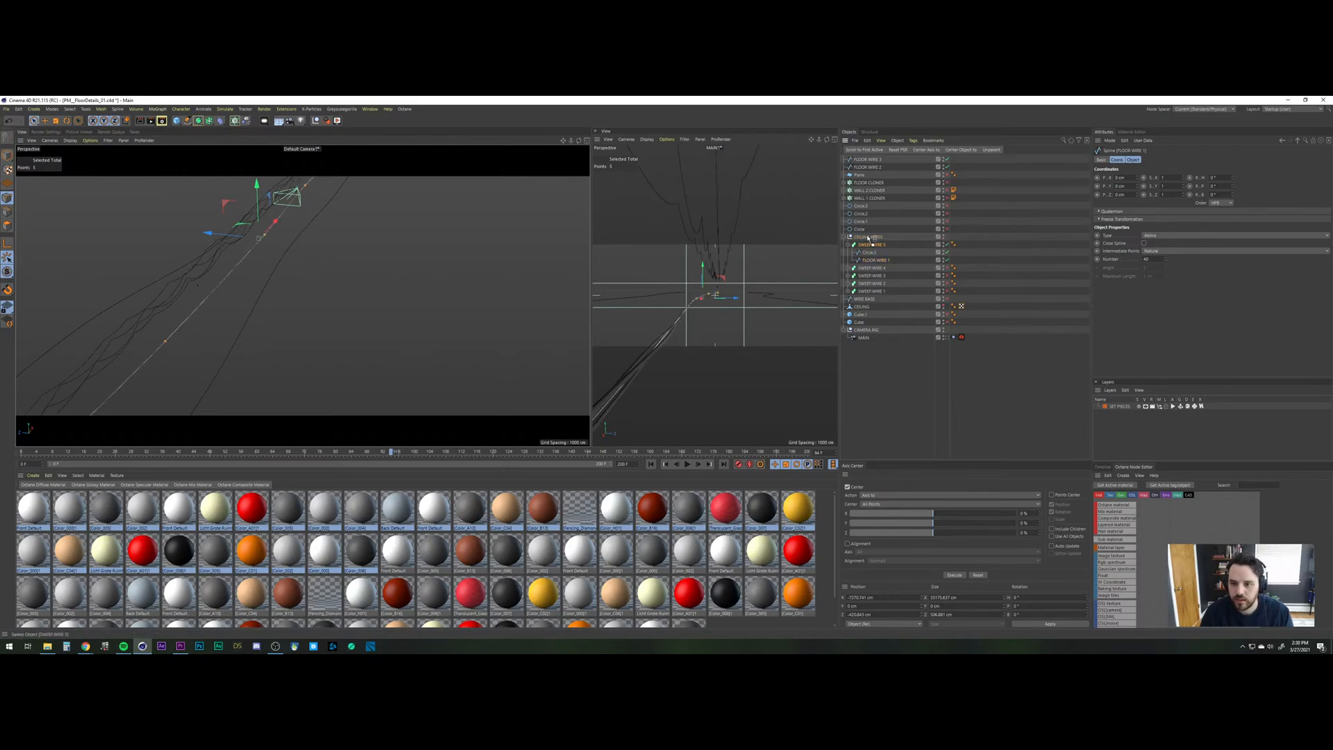
{"action": "left_click_drag", "start_coordinate": [871, 244], "coordinate": [864, 234]}
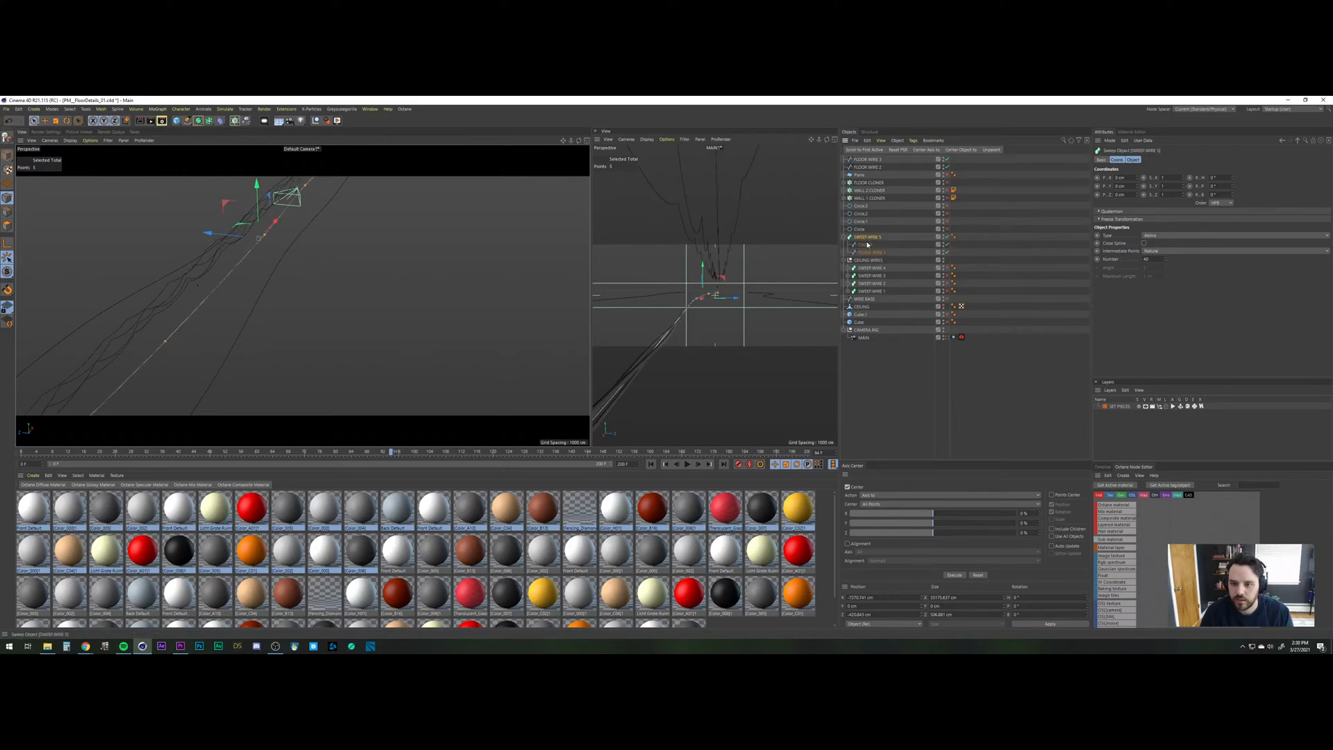
{"action": "left_click", "coordinate": [942, 260]}
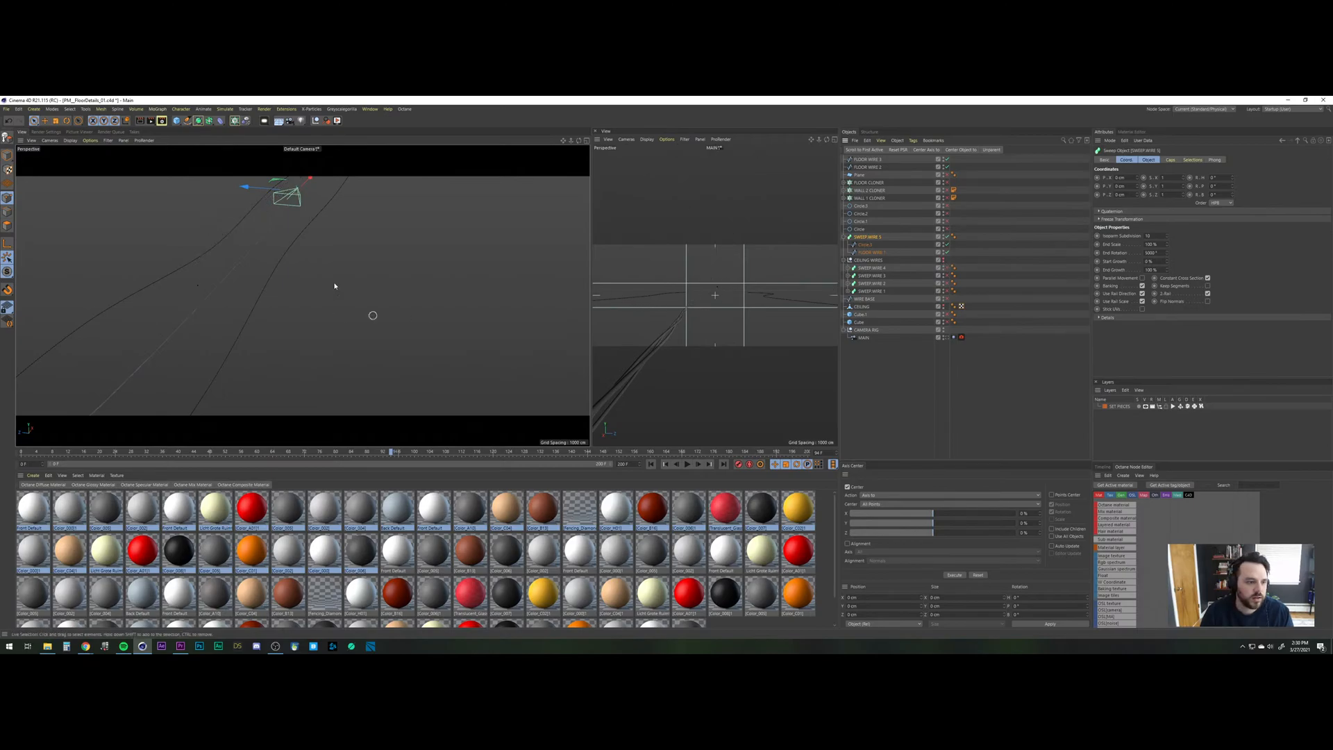
{"action": "right_click_drag", "start_coordinate": [240, 244], "coordinate": [300, 177], "text": "alt"}
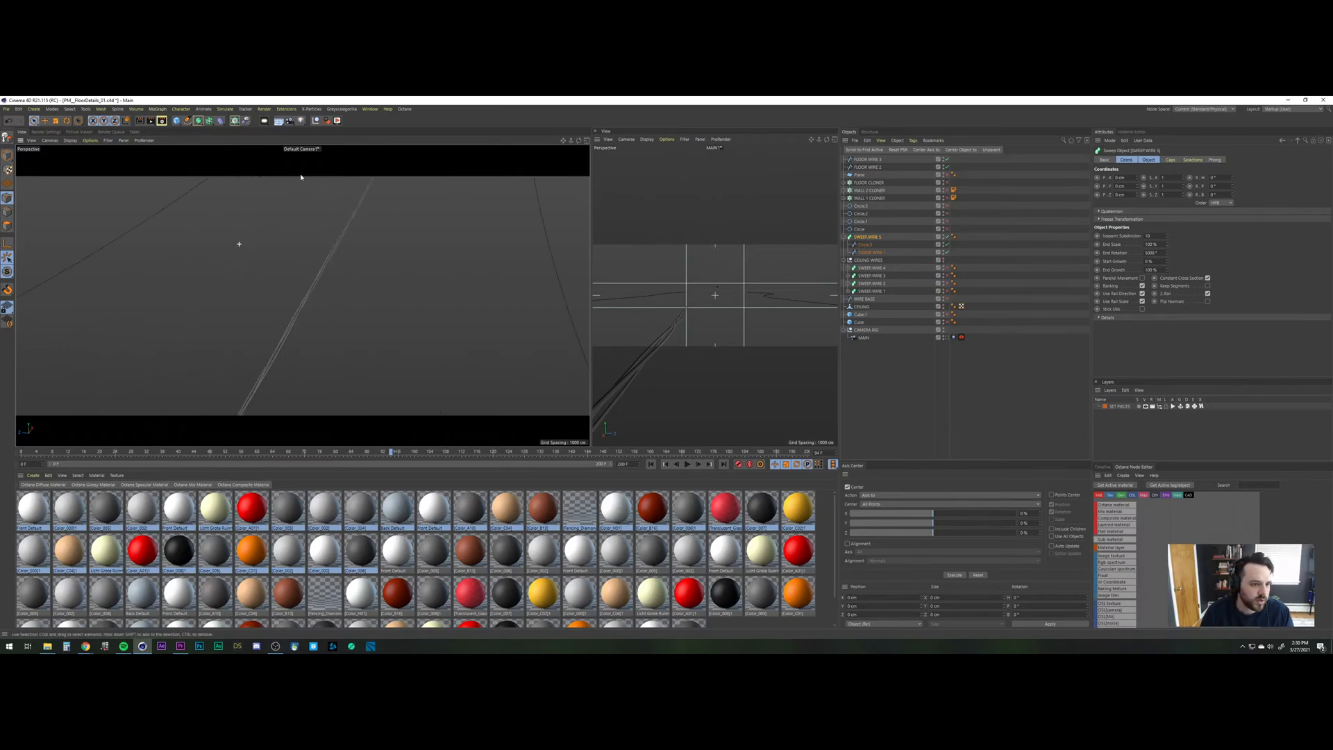
{"action": "left_click_drag", "start_coordinate": [304, 309], "coordinate": [333, 283], "text": "alt"}
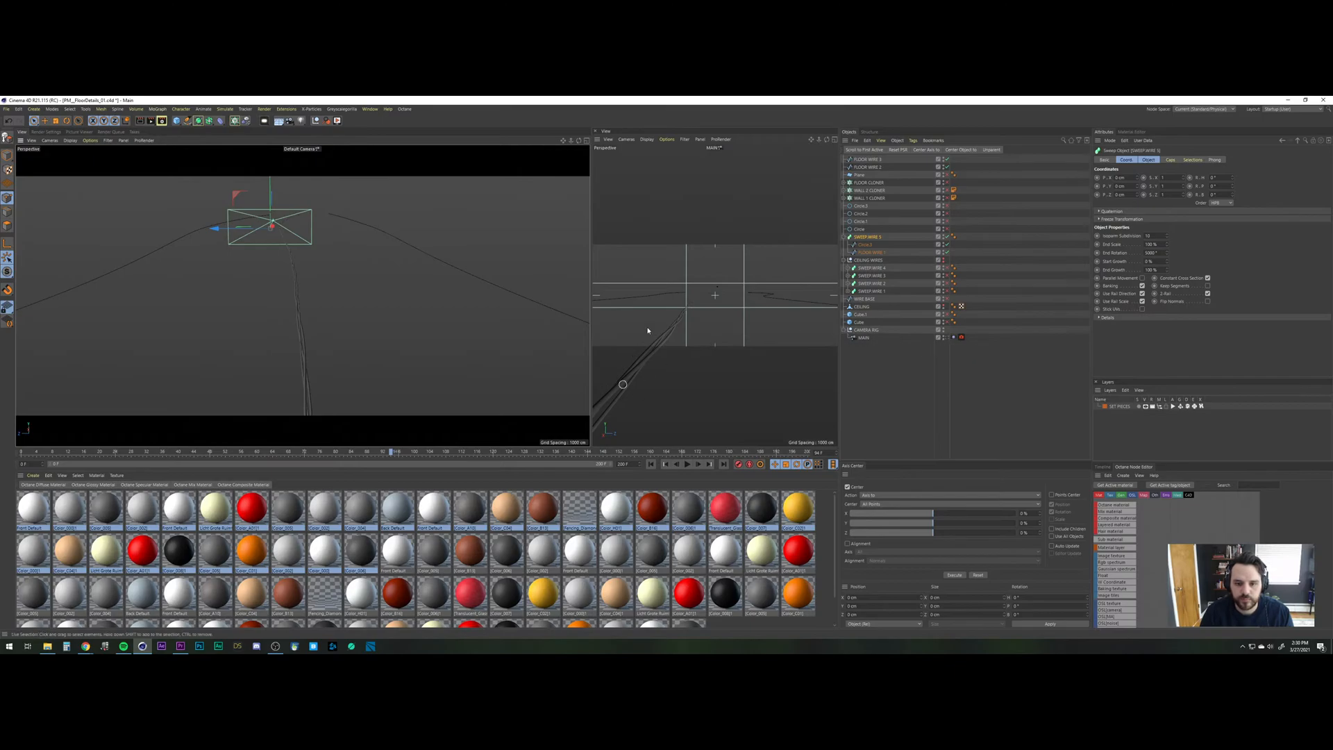
Show the floor Plane and shift the whole FLOOR WIRE 1 spline sideways across the corridor floor.
{"action": "left_click", "coordinate": [947, 174]}
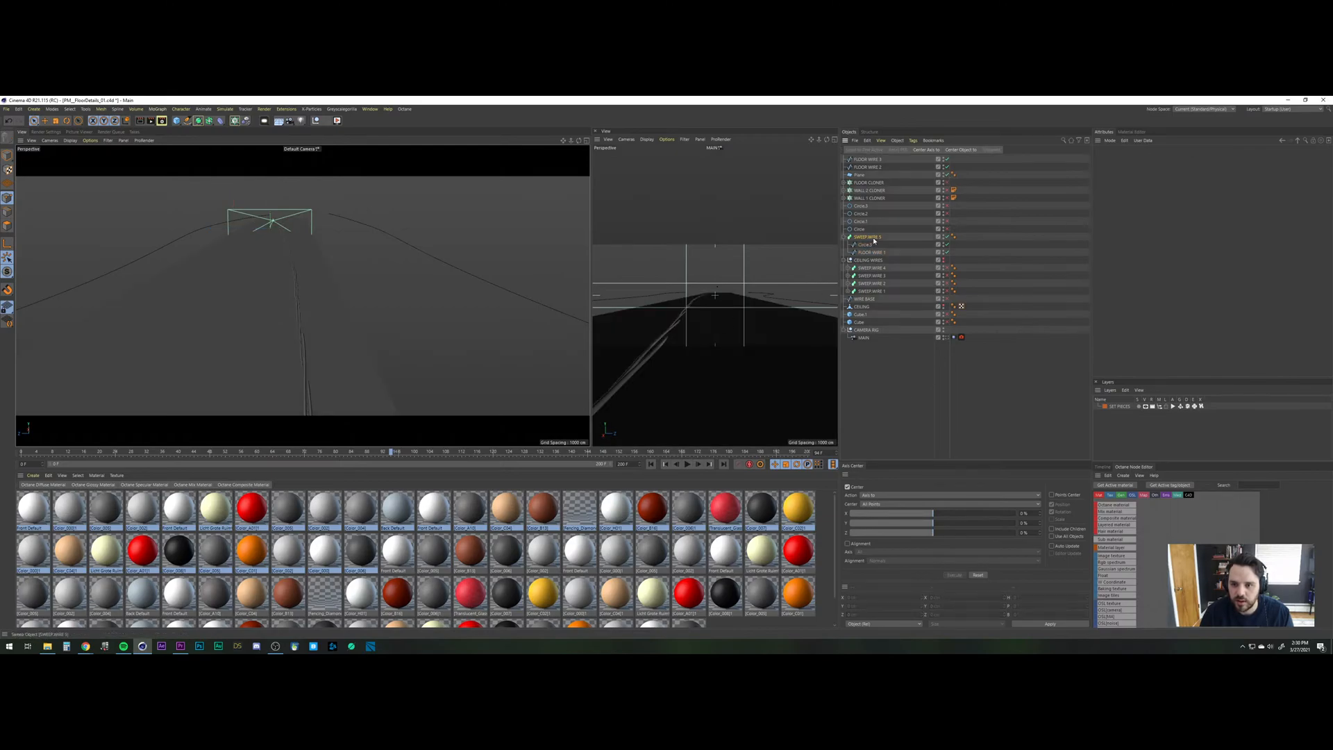
{"action": "left_click", "coordinate": [867, 252]}
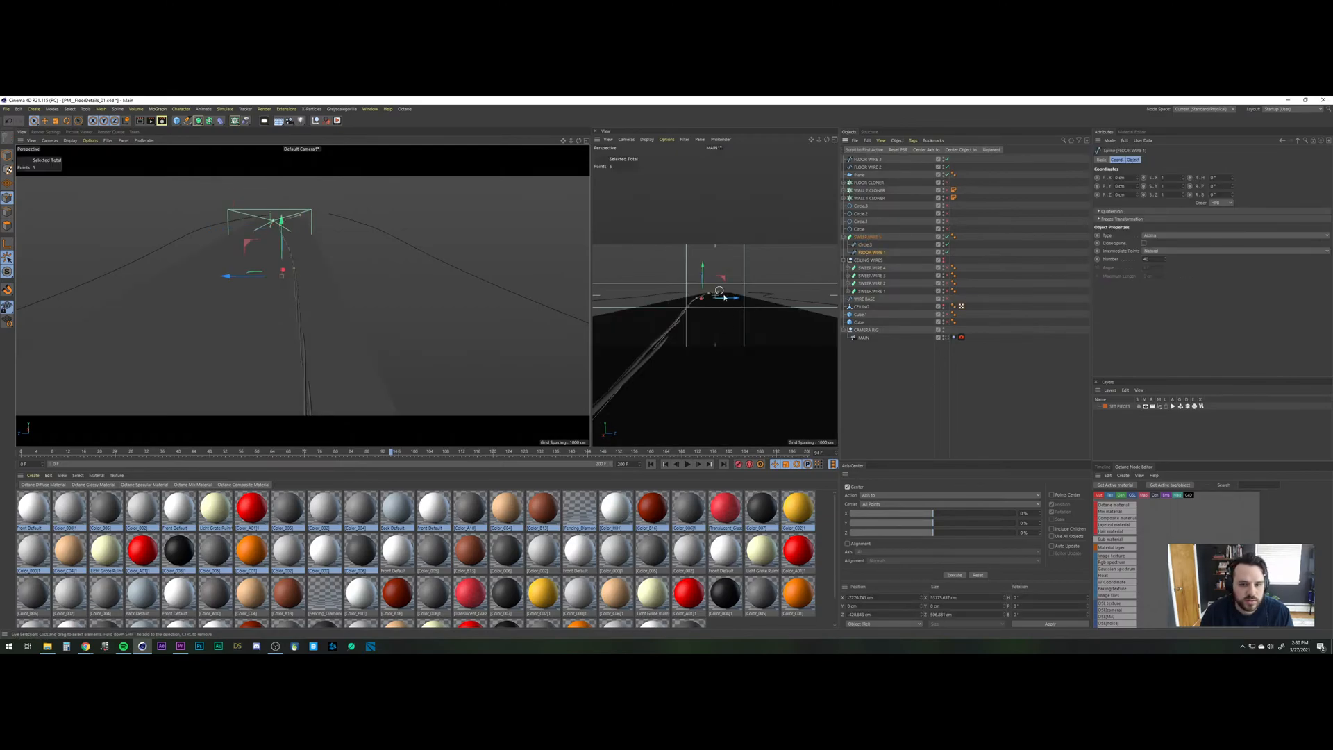
{"action": "left_click_drag", "start_coordinate": [735, 300], "coordinate": [729, 299]}
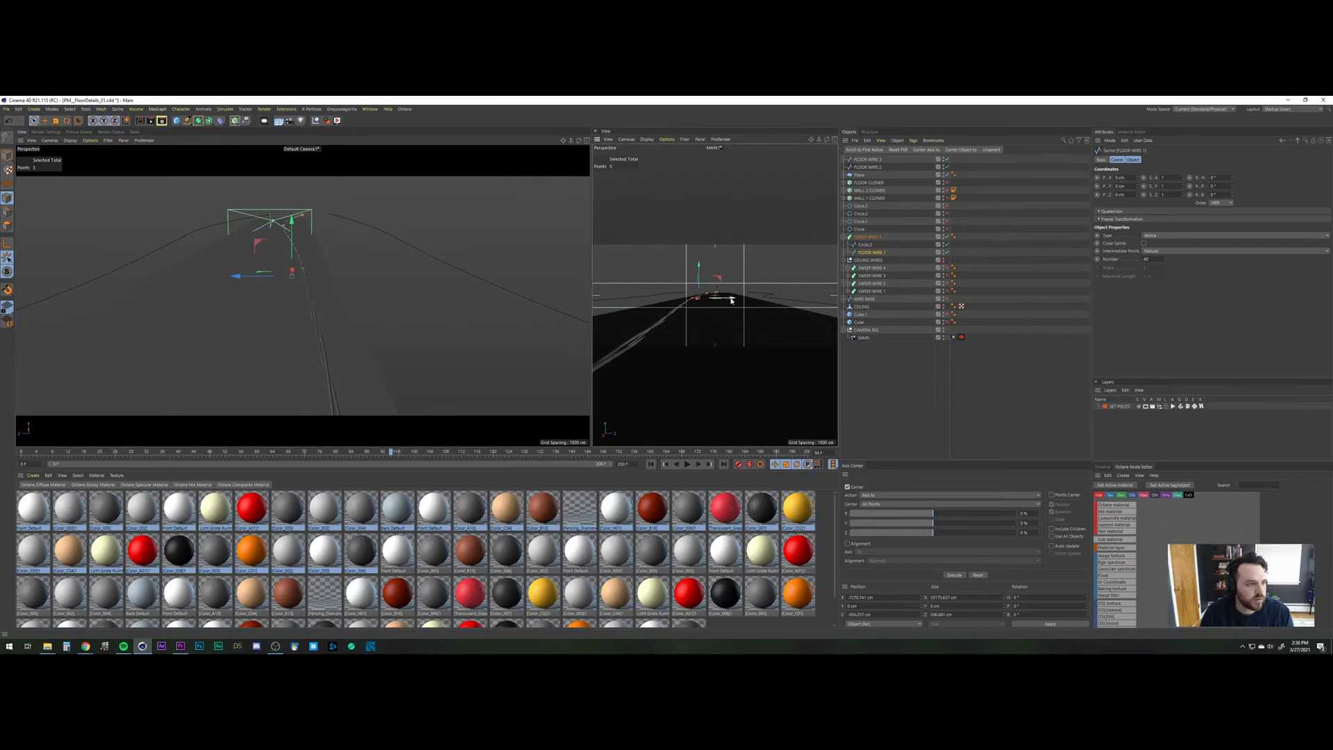
{"action": "key", "text": "ctrl+z"}
{"action": "left_click", "coordinate": [7, 155]}
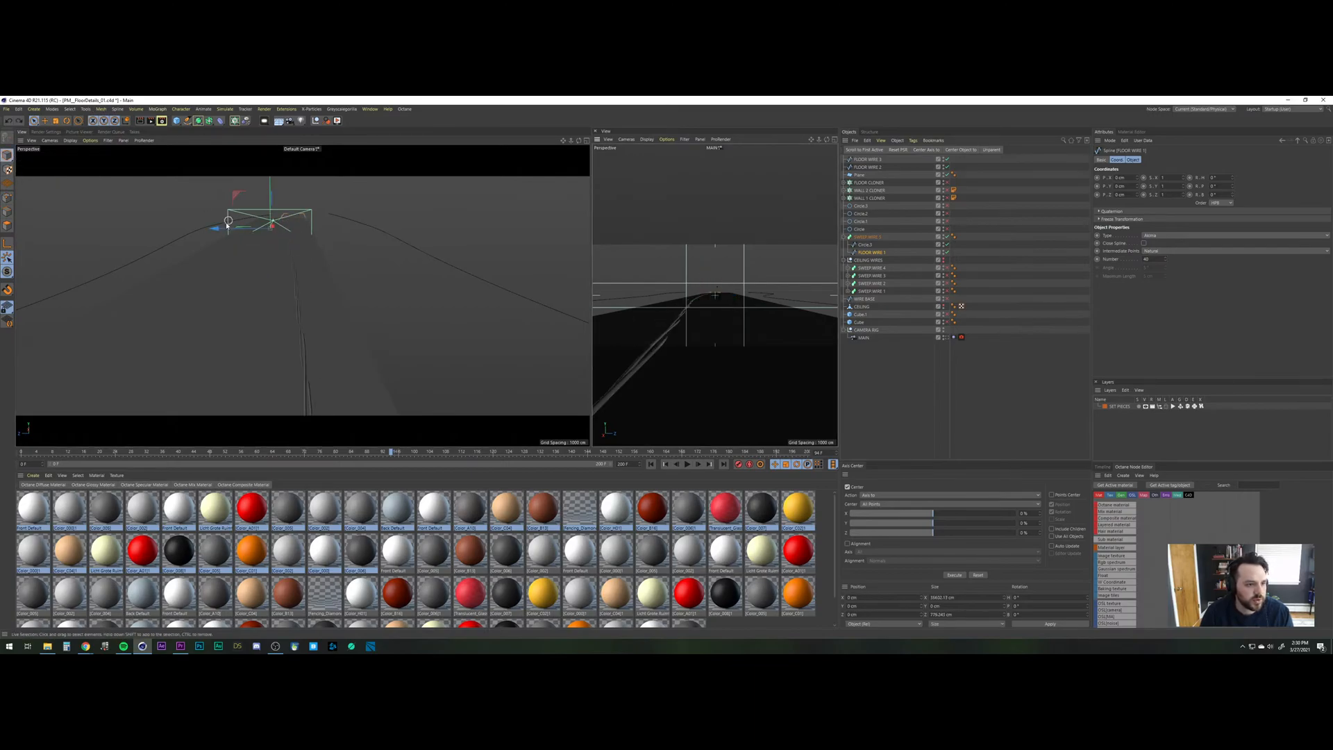
{"action": "left_click_drag", "start_coordinate": [218, 232], "coordinate": [229, 234]}
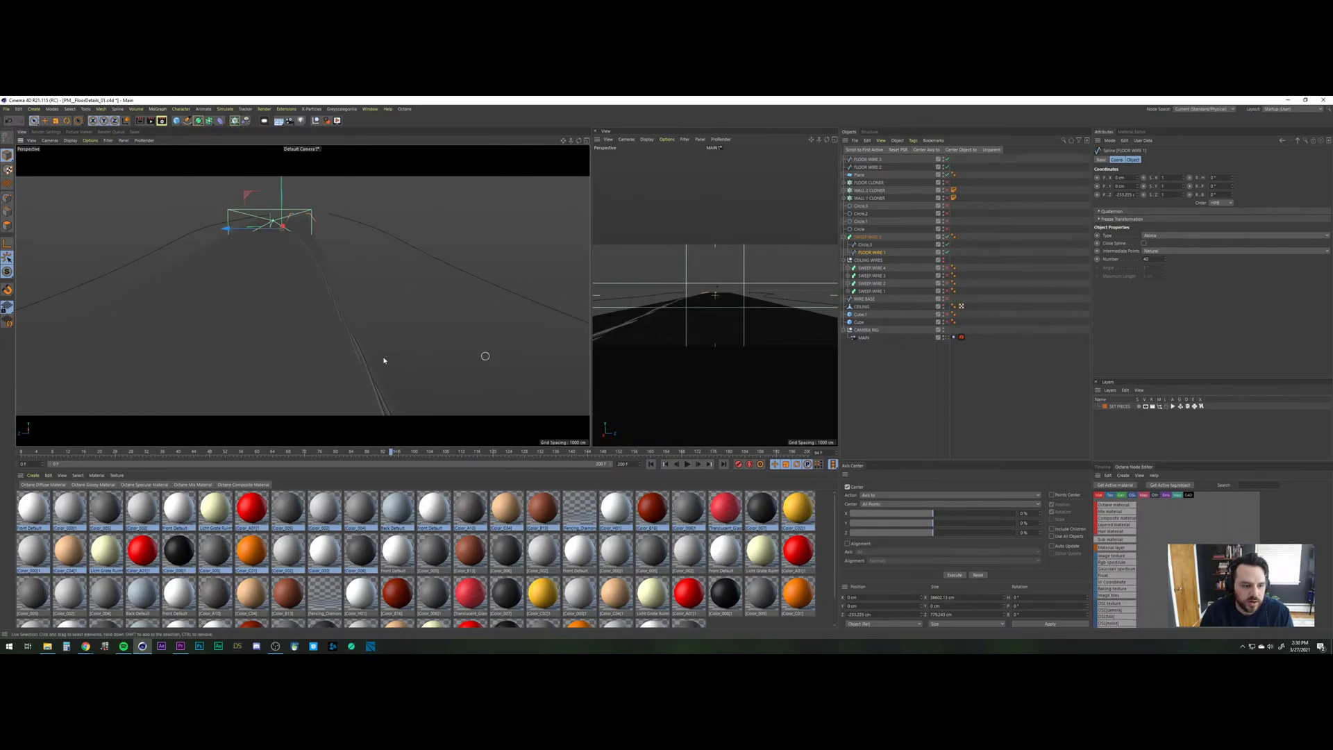
{"action": "scroll", "coordinate": [334, 313], "scroll_direction": "up", "scroll_amount": 2}
{"action": "left_click_drag", "start_coordinate": [328, 319], "coordinate": [364, 317], "text": "alt"}
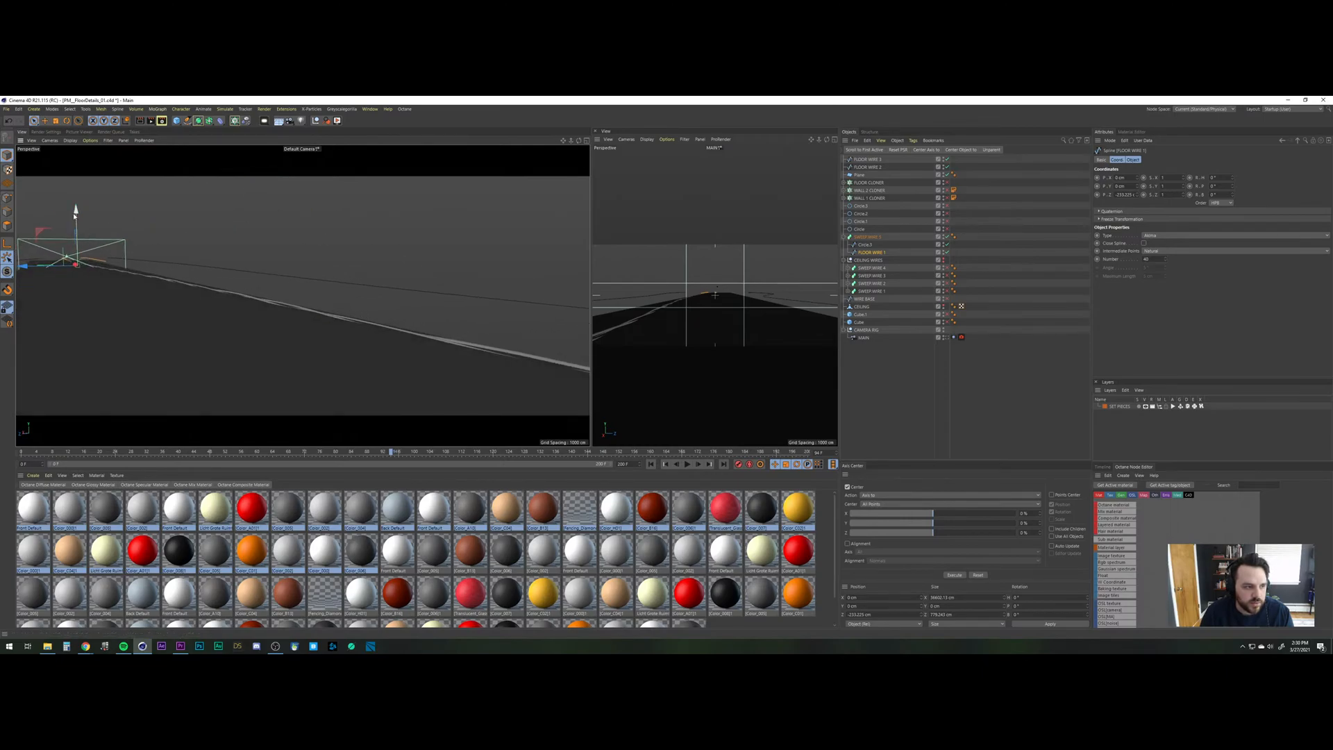
Raise FLOOR WIRE 1 to about 13 cm in Y so the swept wire rests on the floor plane.
{"action": "left_click_drag", "start_coordinate": [76, 211], "coordinate": [76, 212]}
{"action": "left_click", "coordinate": [586, 141]}
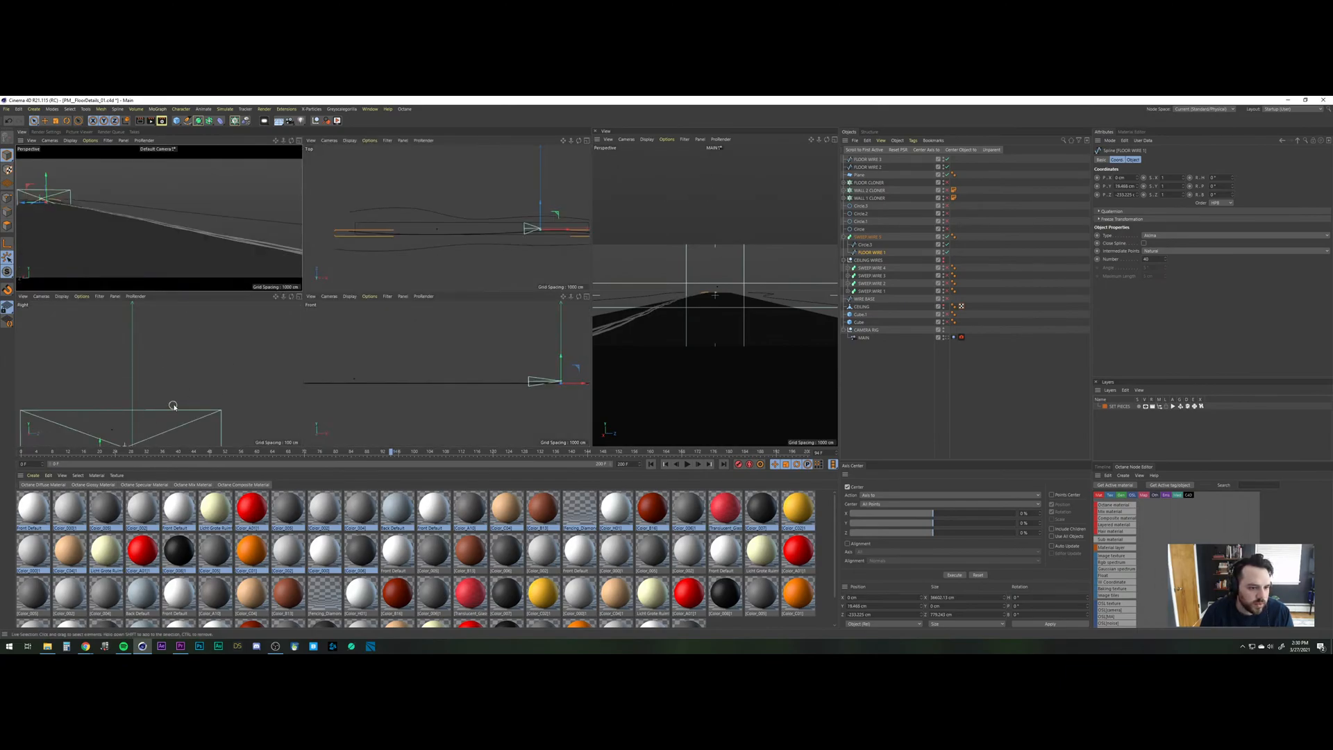
{"action": "right_click_drag", "start_coordinate": [562, 378], "coordinate": [530, 376], "text": "alt"}
{"action": "left_click_drag", "start_coordinate": [536, 375], "coordinate": [536, 377]}
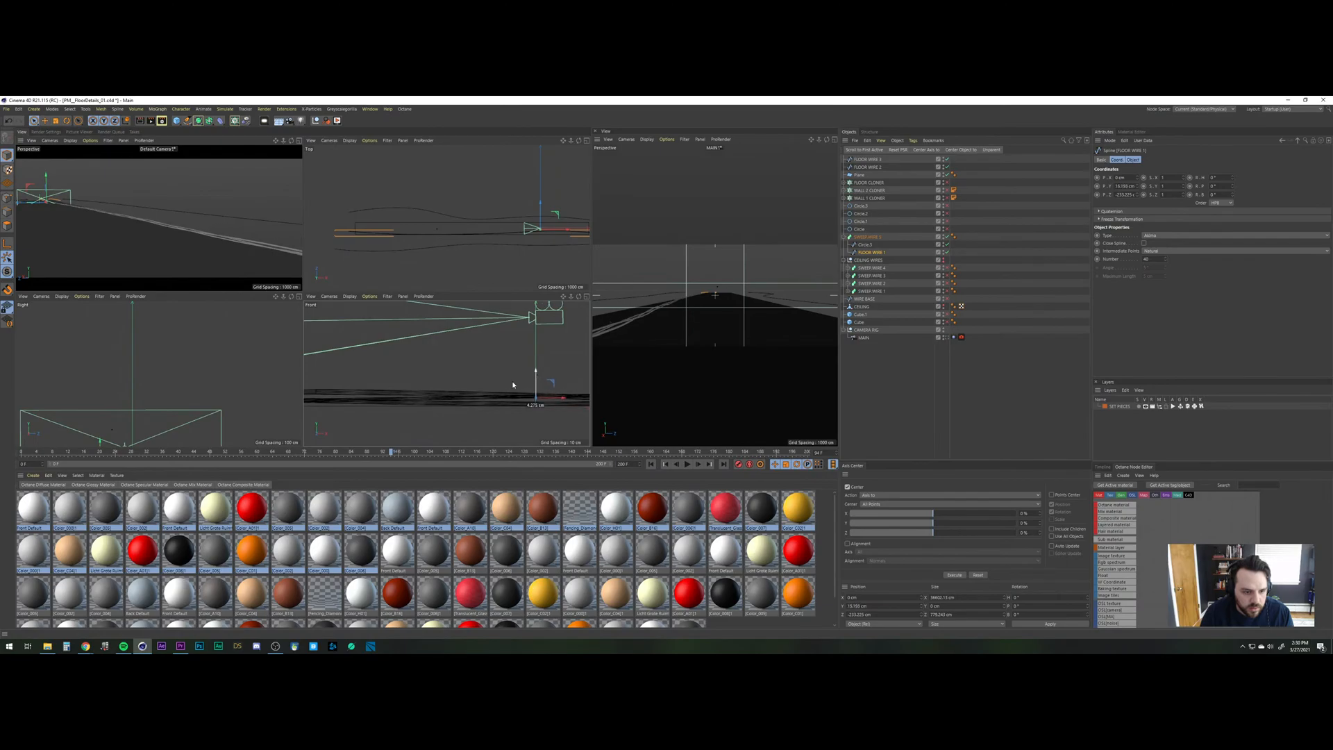
{"action": "scroll", "coordinate": [513, 385], "scroll_direction": "down", "scroll_amount": 5}
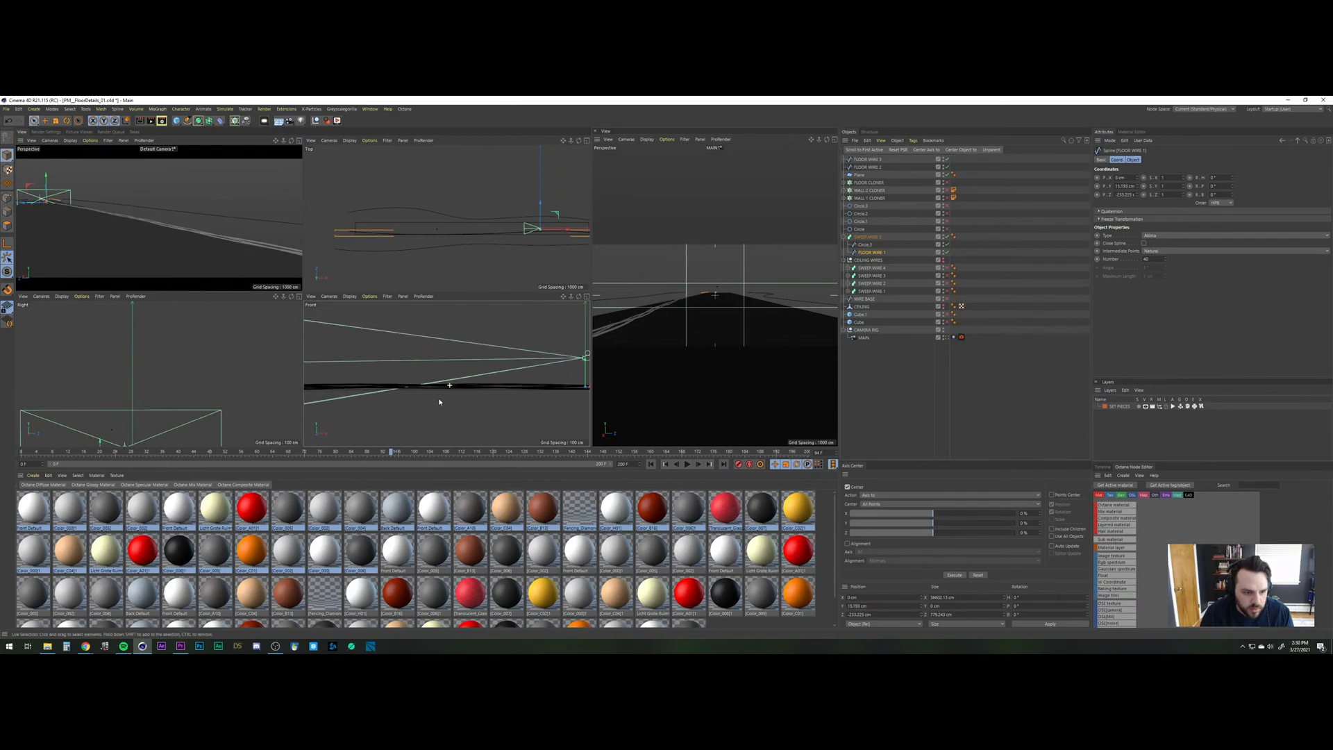
{"action": "scroll", "coordinate": [439, 402], "scroll_direction": "down", "scroll_amount": 2}
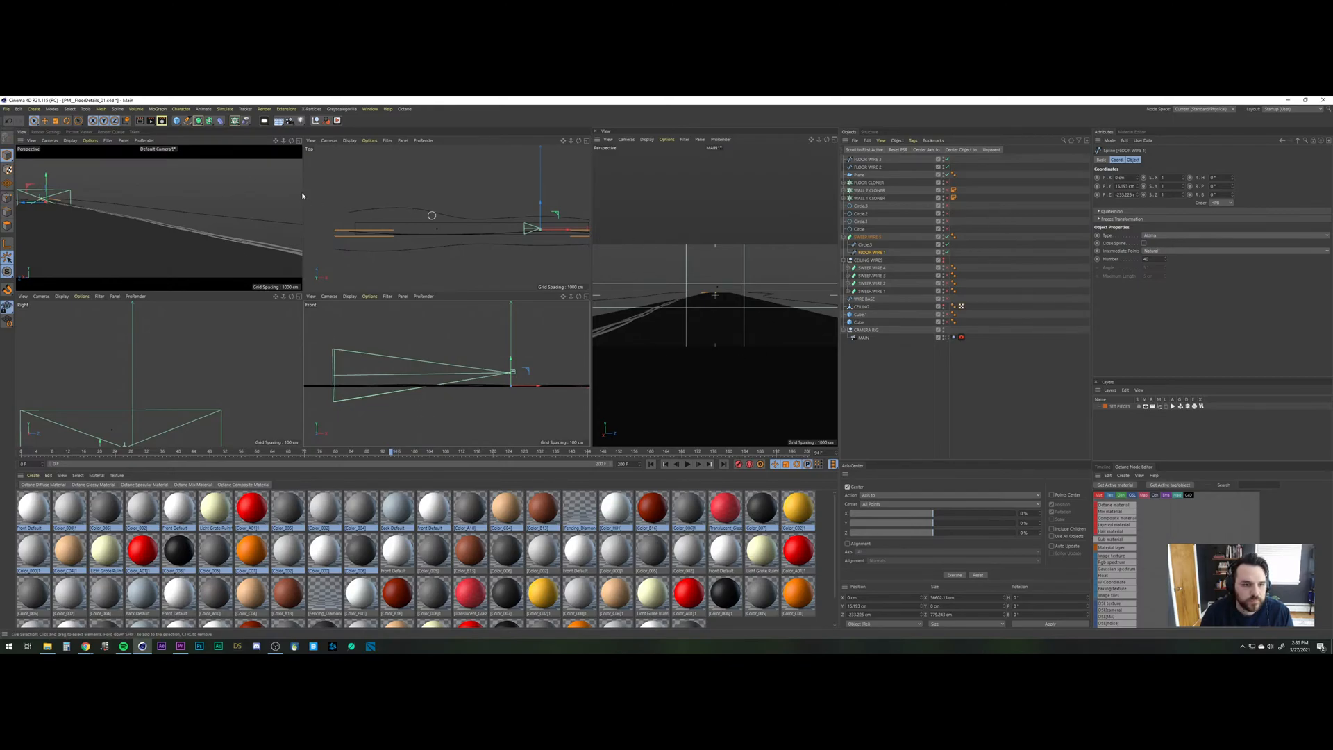
Reduce the End Rotation of the FLOOR WIRE 1 sweep, trying 100° and settling on 2500°.
{"action": "left_click", "coordinate": [877, 238]}
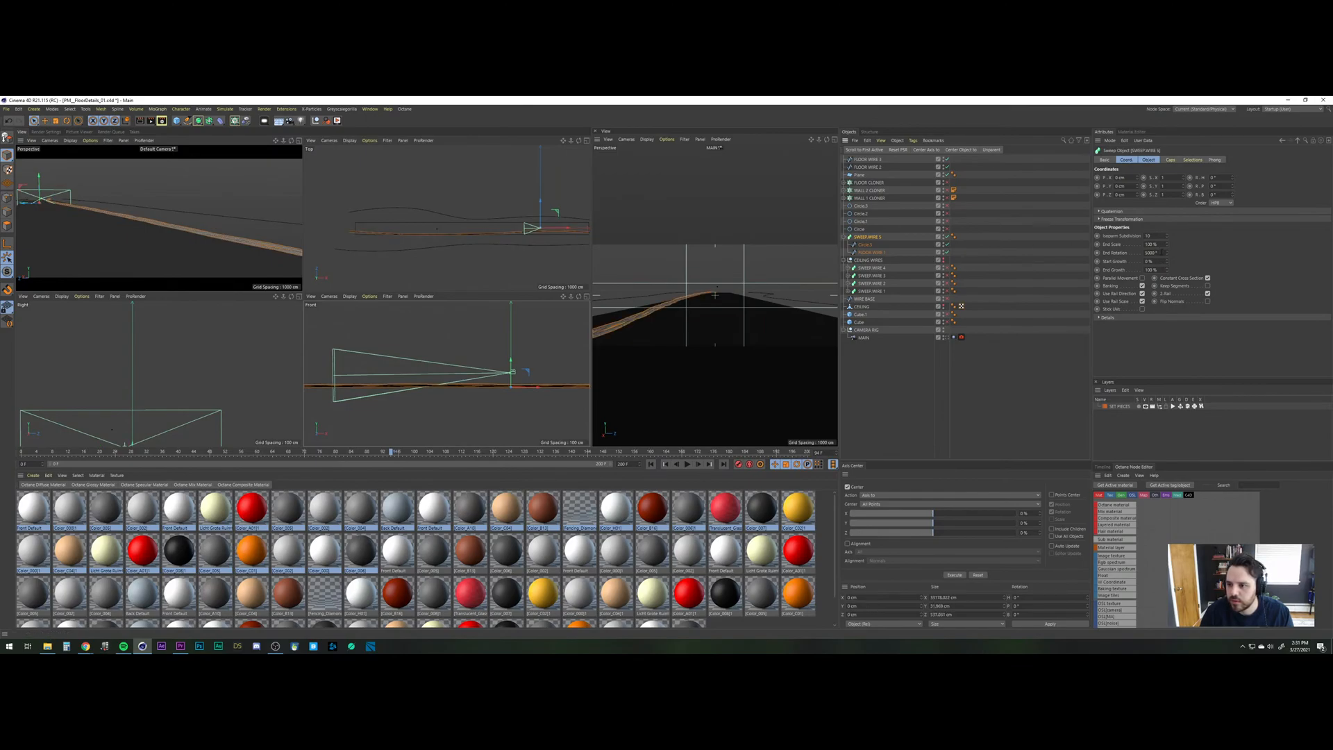
{"action": "left_click_drag", "start_coordinate": [1162, 252], "coordinate": [1016, 239]}
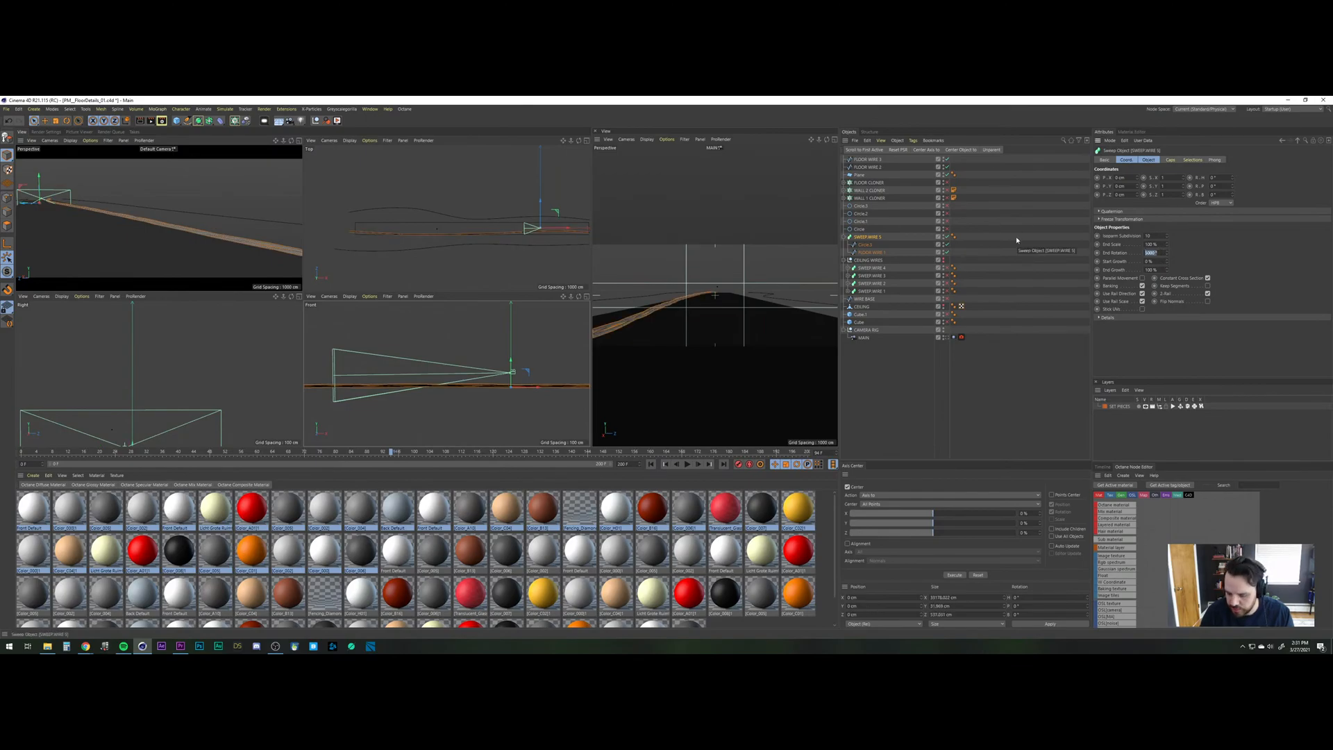
{"action": "type", "text": "100"}
{"action": "key", "text": "Return"}
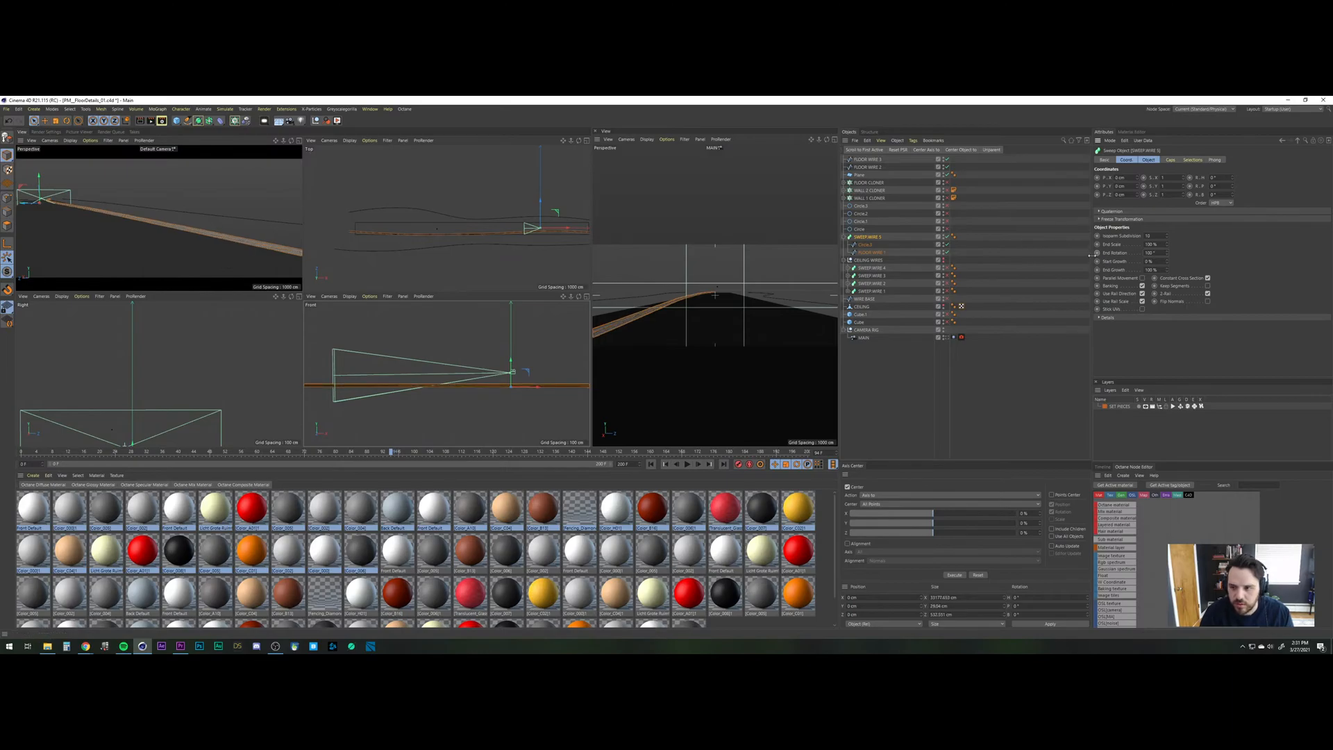
{"action": "left_click_drag", "start_coordinate": [1168, 254], "coordinate": [1174, 181]}
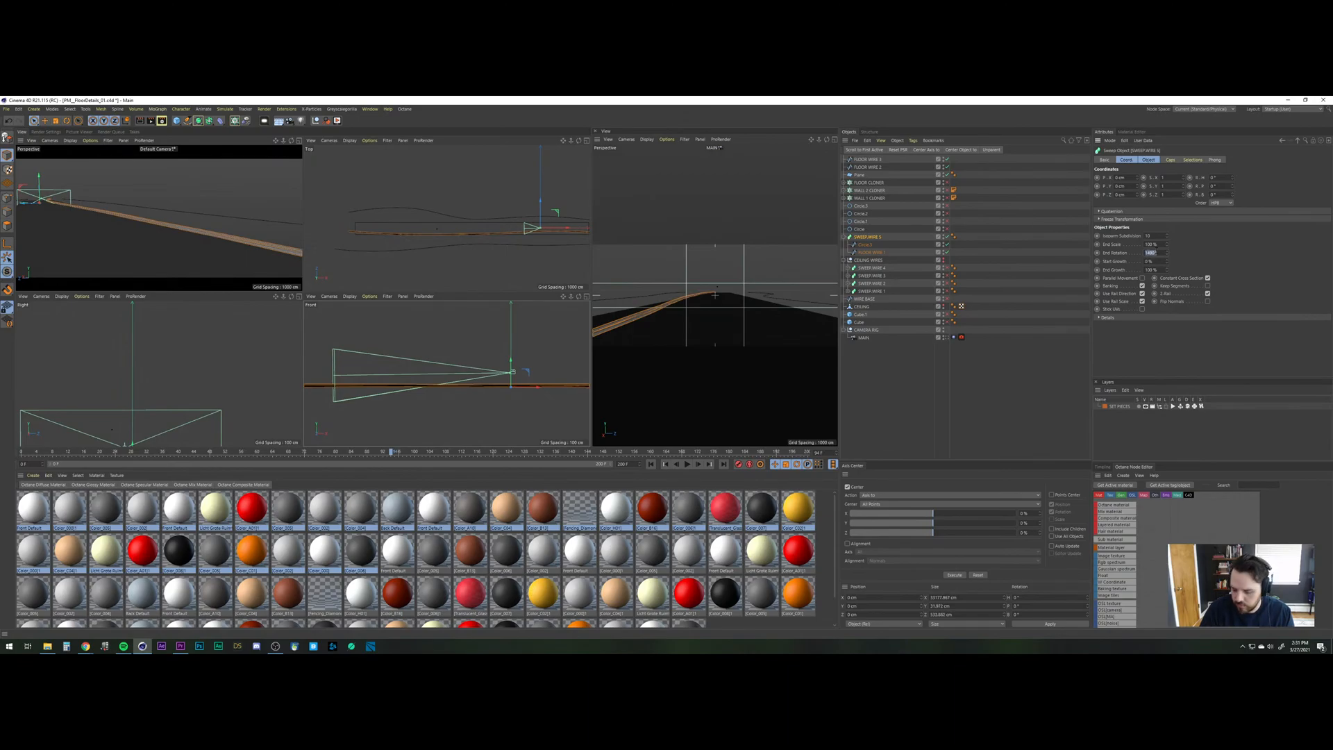
{"action": "type", "text": "00"}
{"action": "key", "text": "Return"}
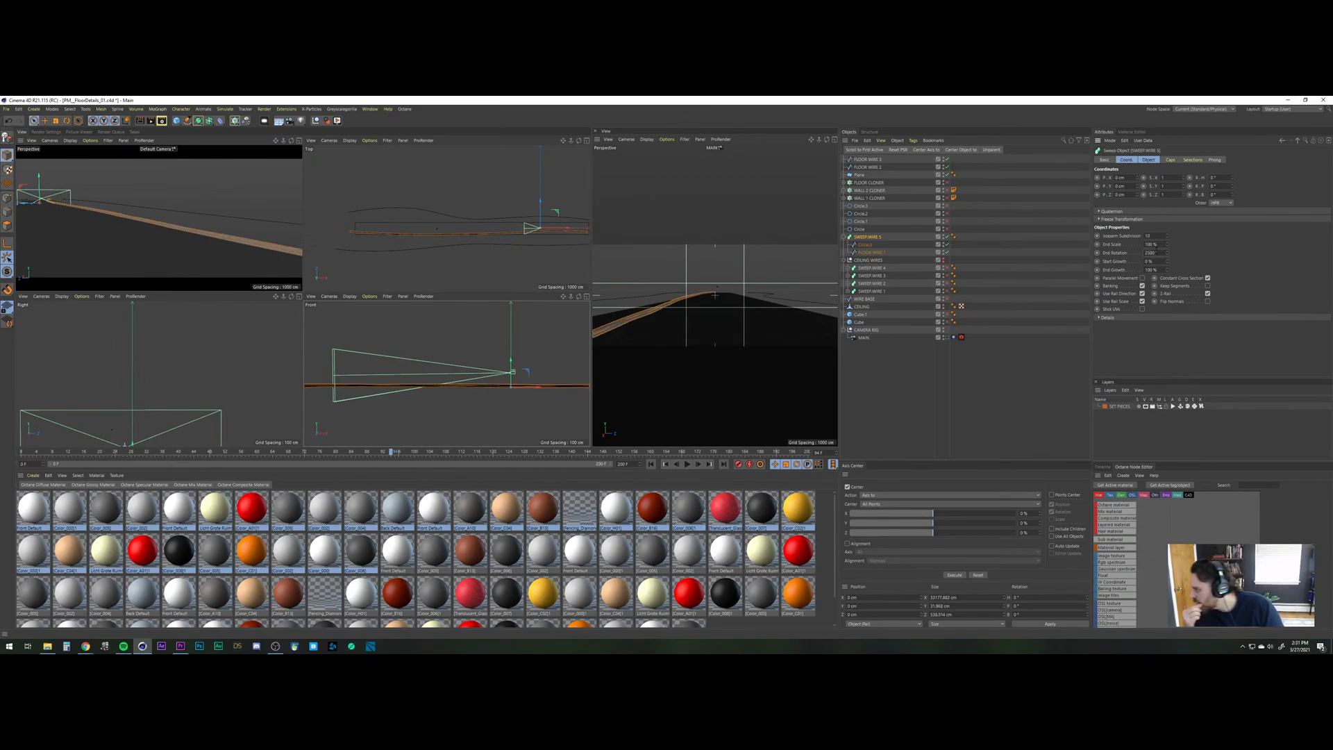
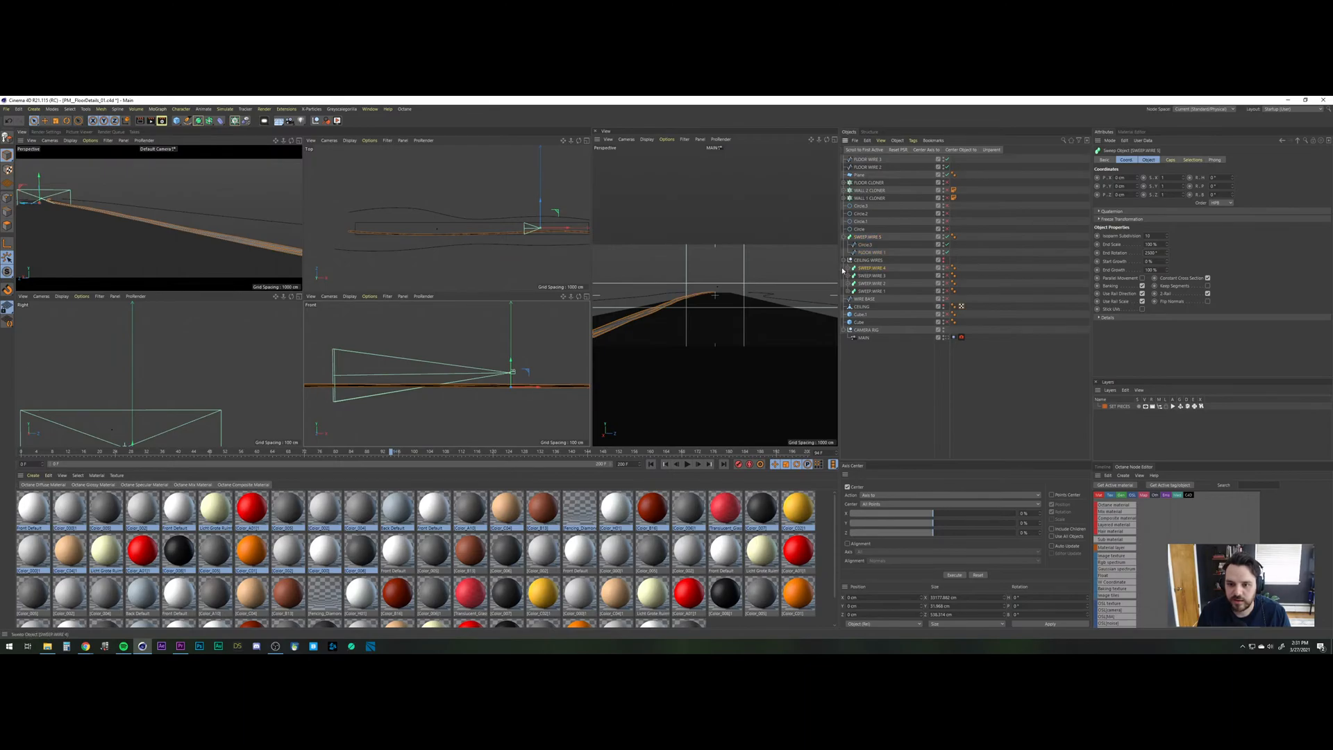
Move SWEEP WIRE 4 out of the CEILING WIRES group and rename the sweep containing FLOOR WIRE 1 as SWEEP WIRE 1.
{"action": "left_click", "coordinate": [848, 269]}
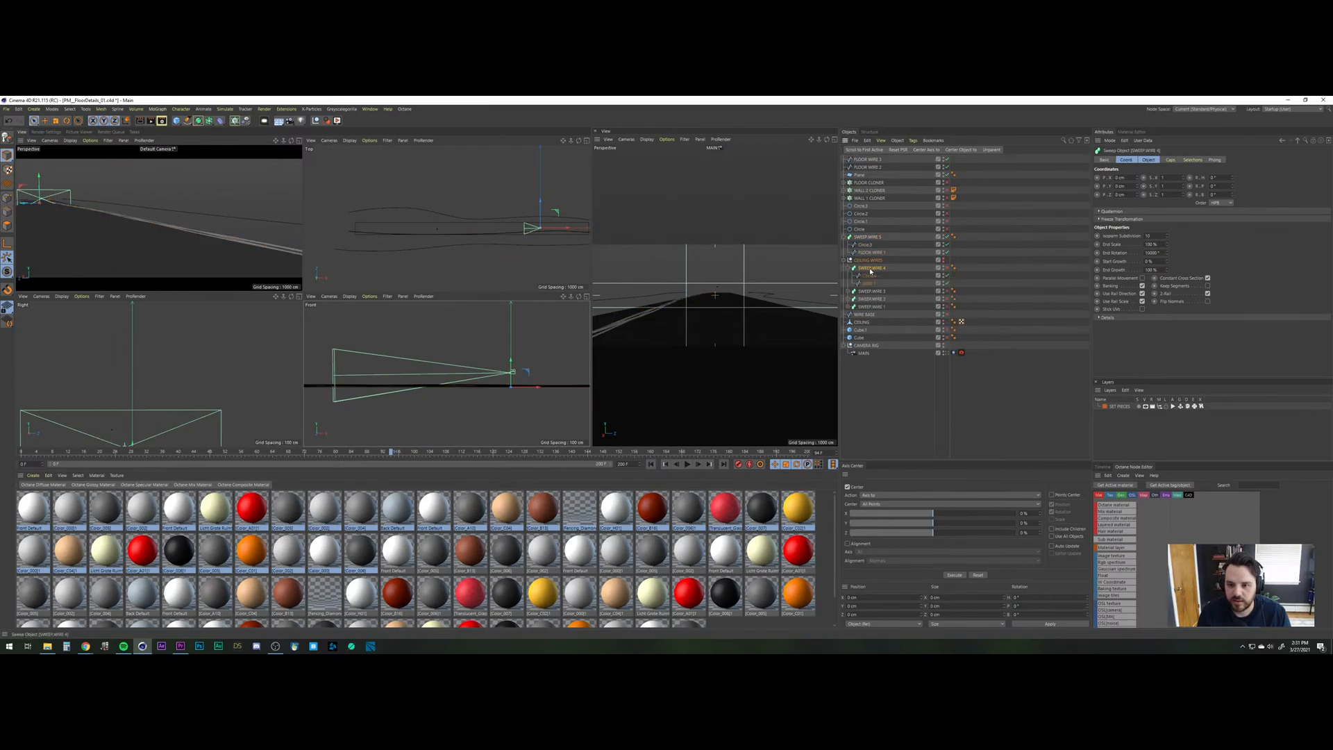
{"action": "left_click_drag", "start_coordinate": [873, 253], "coordinate": [869, 238]}
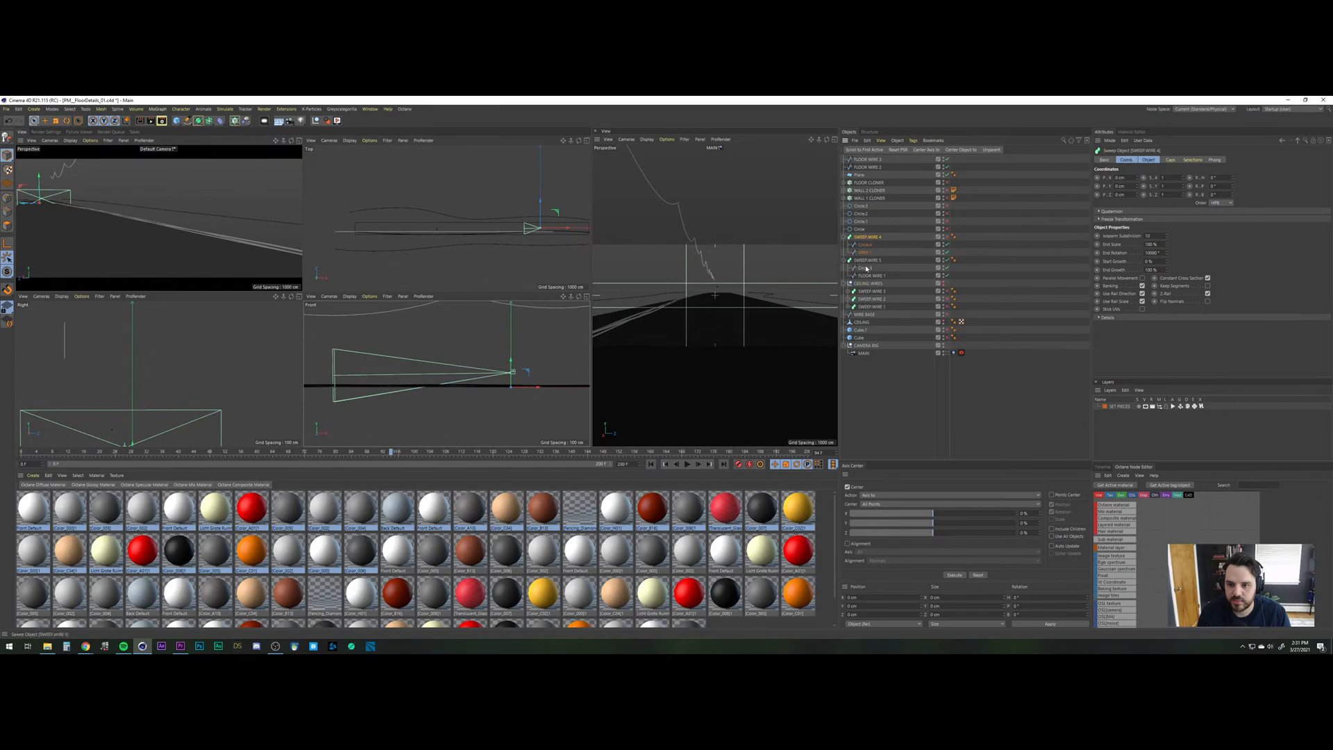
{"action": "left_click", "coordinate": [867, 261]}
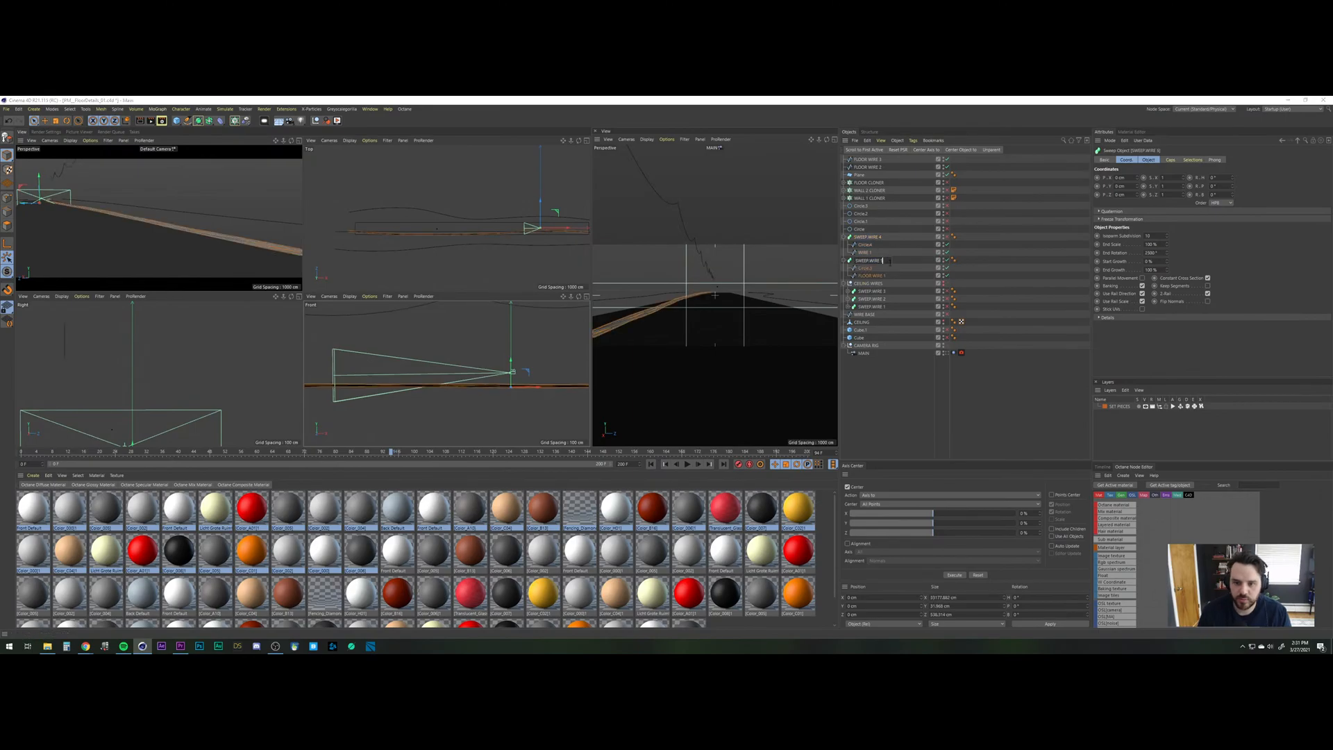
{"action": "type", "text": "1"}
{"action": "key", "text": "Return"}
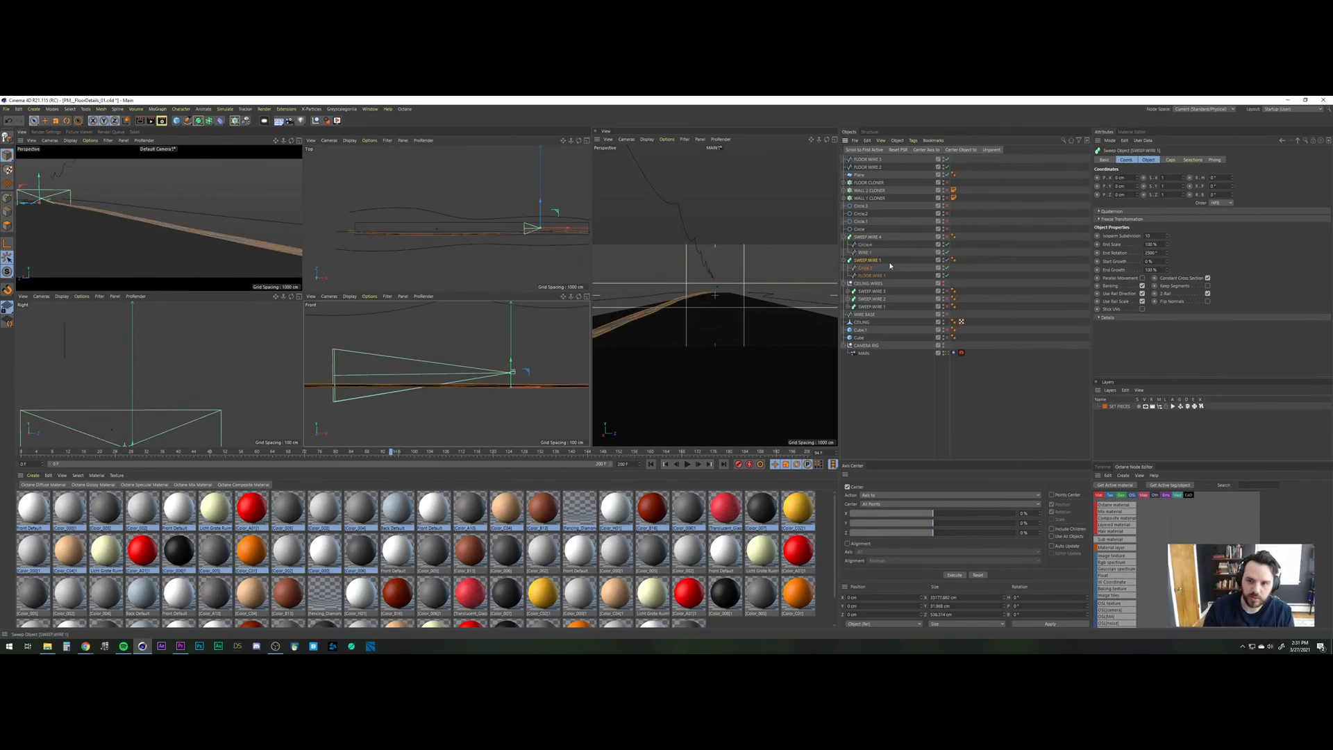
Rename the moved SWEEP WIRE 4 as SWEEP WIRE 2.
{"action": "double_click", "coordinate": [882, 237]}
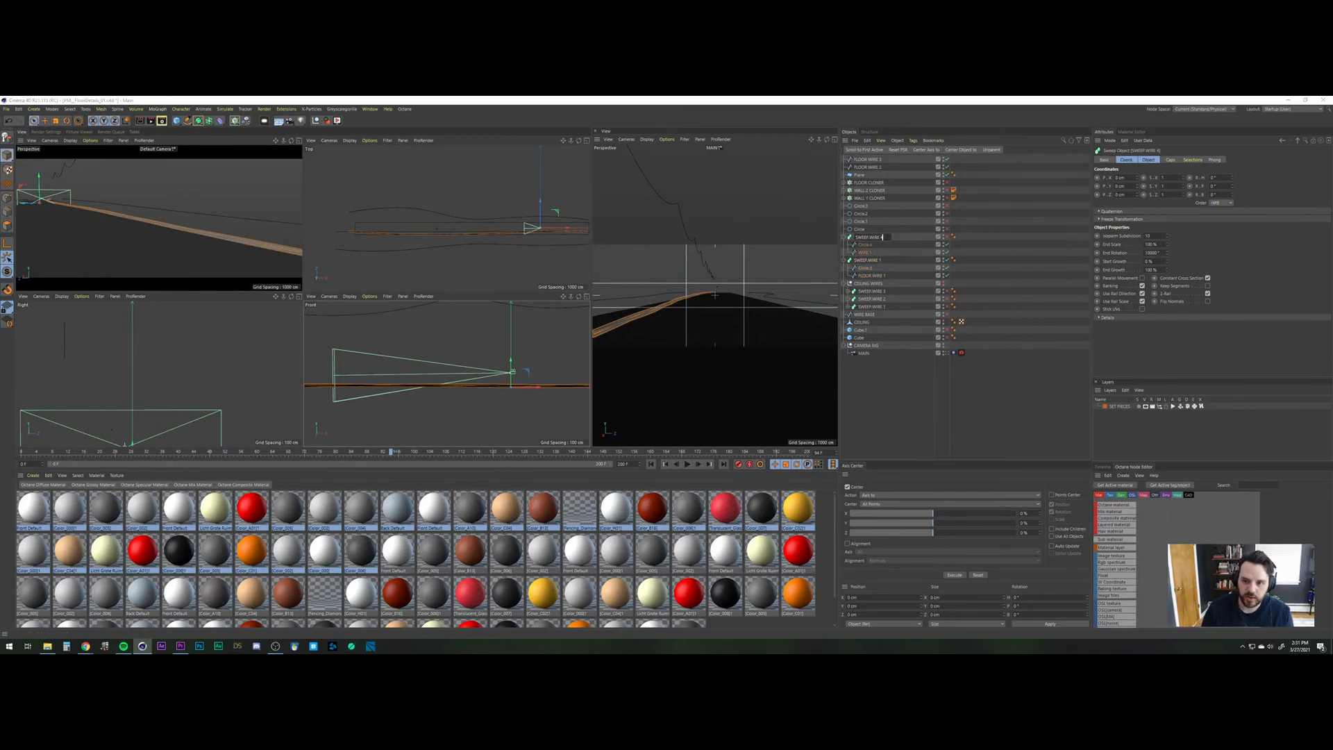
{"action": "key", "text": "BackSpace"}
{"action": "type", "text": "3"}
{"action": "key", "text": "Return"}
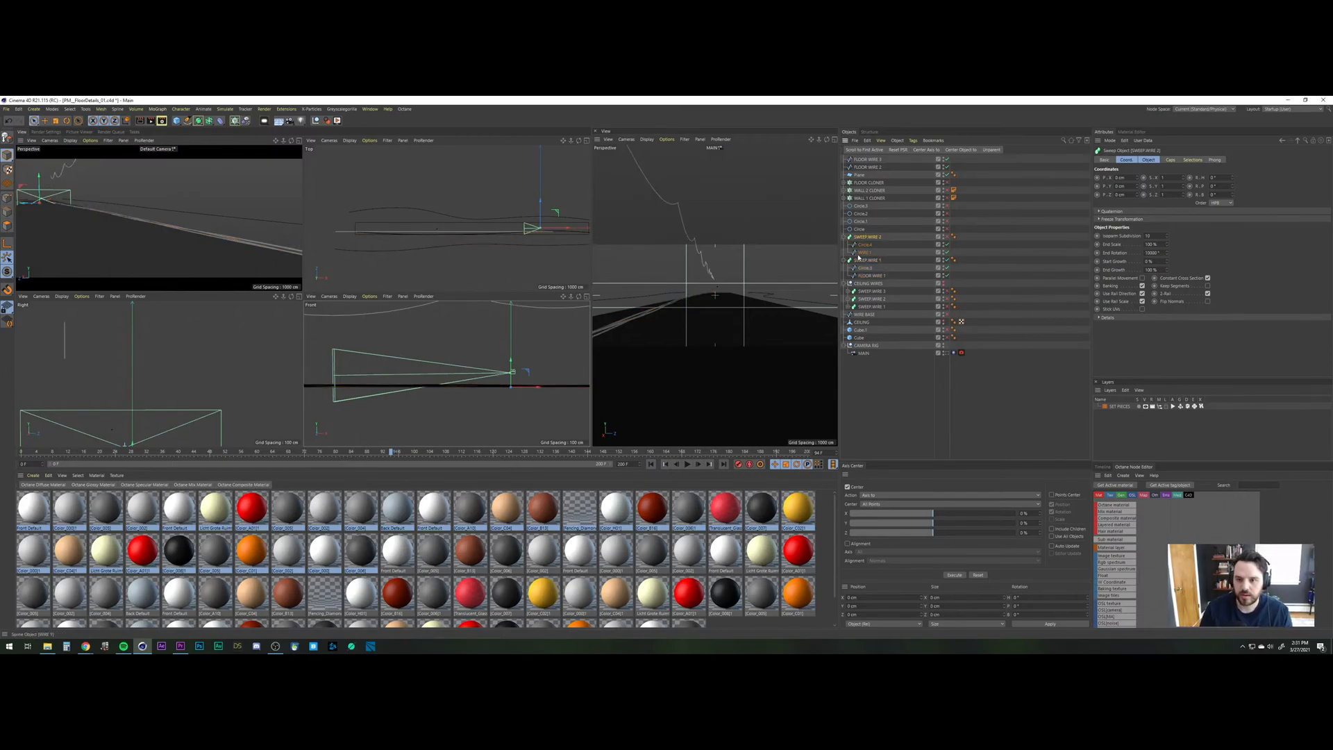
Replace the wire spline inside SWEEP WIRE 2 with FLOOR WIRE 2.
{"action": "left_click", "coordinate": [864, 253]}
{"action": "key", "text": "Delete"}
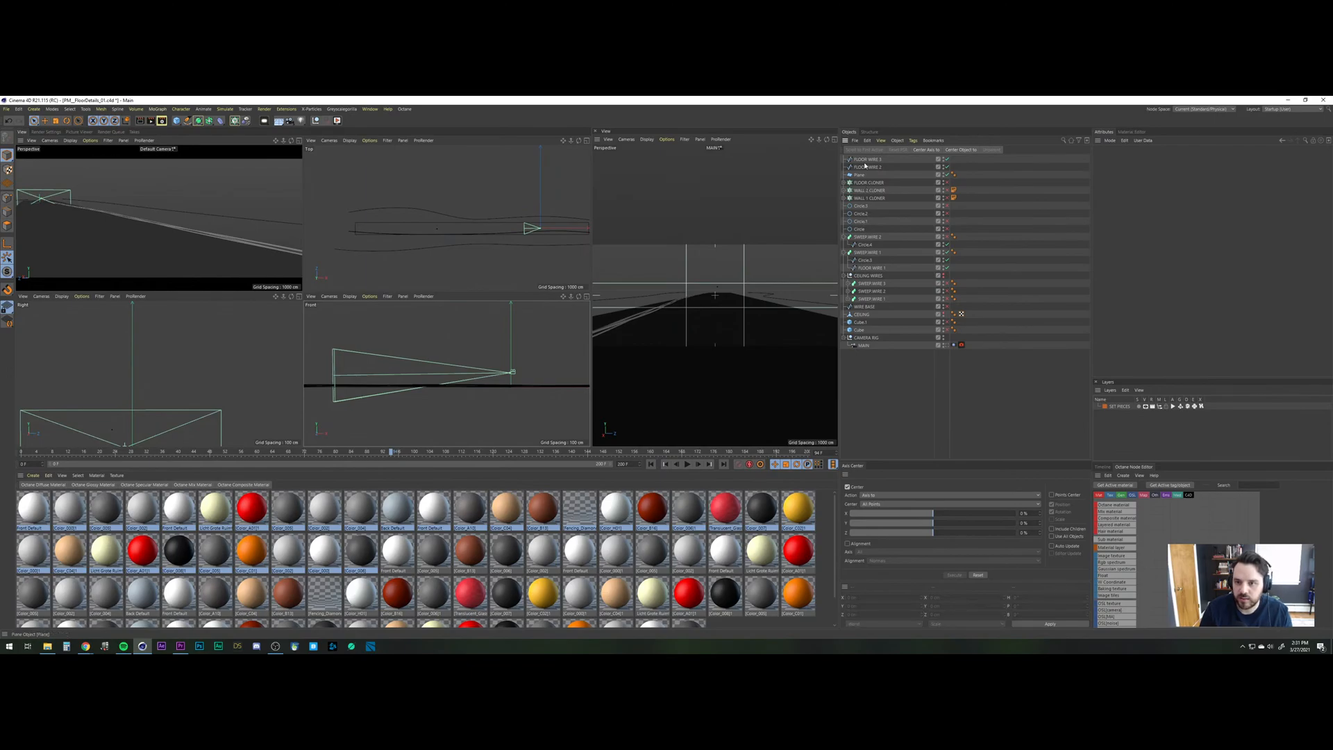
{"action": "left_click_drag", "start_coordinate": [866, 166], "coordinate": [872, 247]}
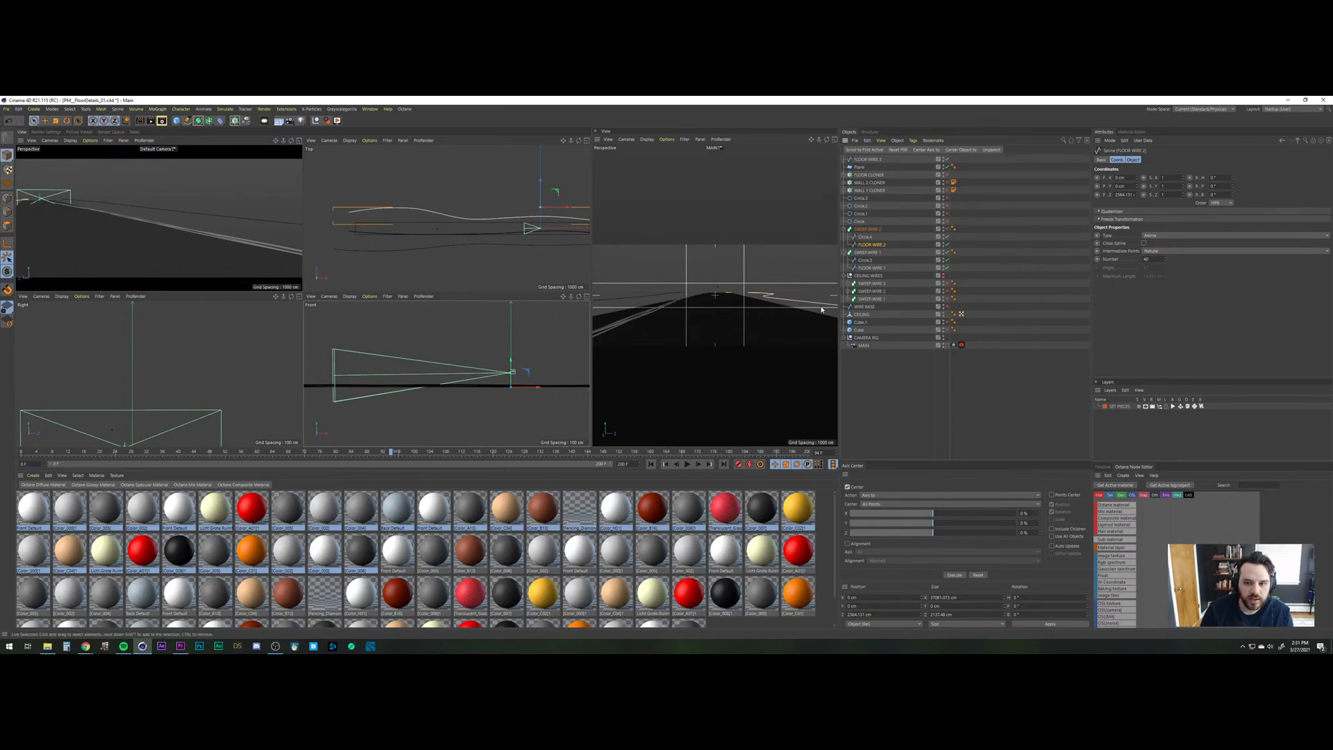
Move FLOOR WIRE 2 across the corridor floor in the top view to bring it closer to the other floor wires.
{"action": "left_click_drag", "start_coordinate": [541, 186], "coordinate": [541, 194]}
{"action": "scroll", "coordinate": [534, 239], "scroll_direction": "up", "scroll_amount": 4}
{"action": "middle_click_drag", "start_coordinate": [553, 235], "coordinate": [457, 247], "text": "alt"}
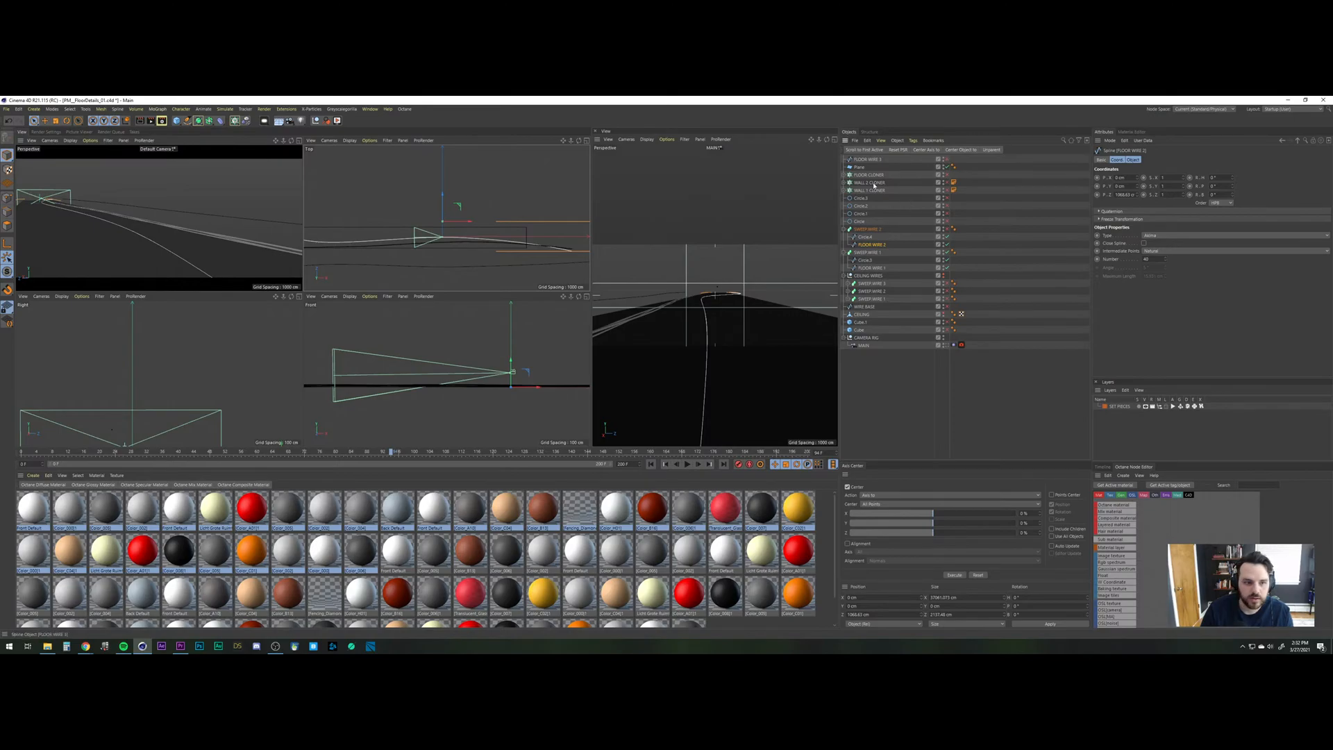
{"action": "left_click_drag", "start_coordinate": [445, 208], "coordinate": [446, 201]}
{"action": "key", "text": "9"}
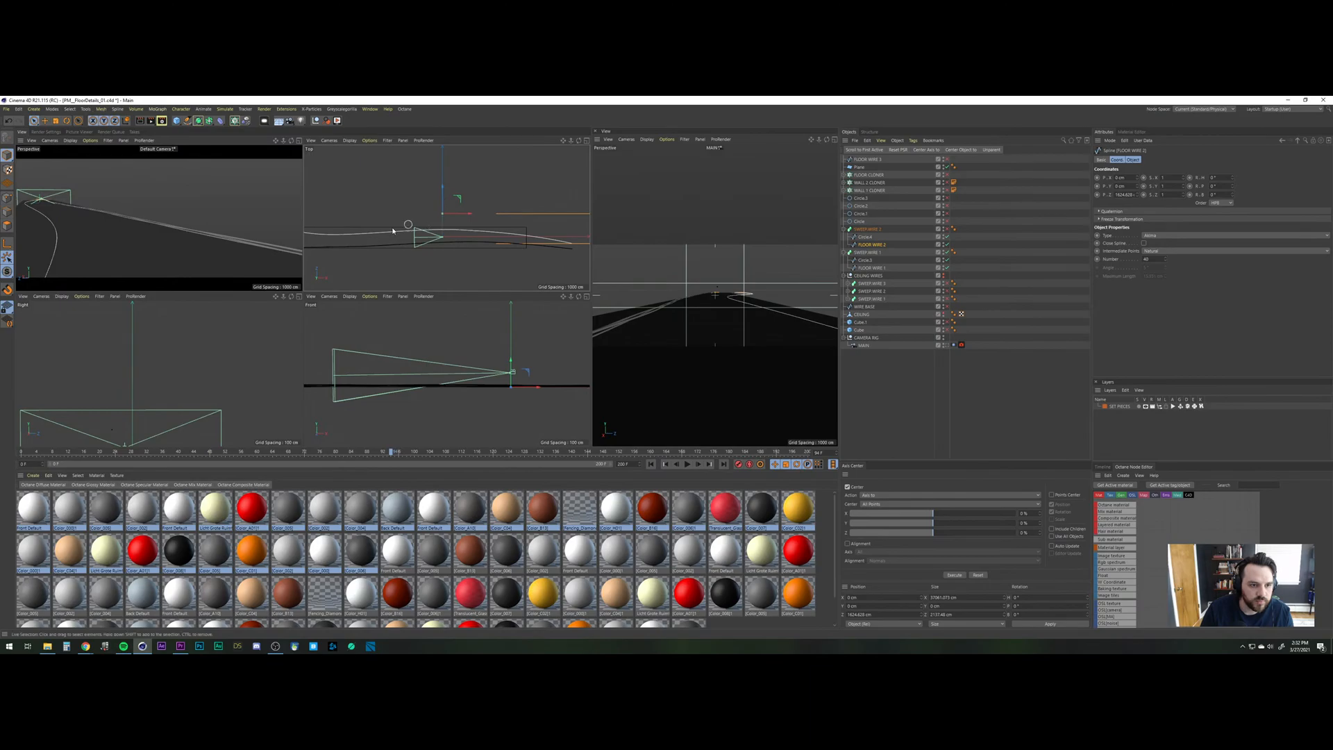
Edit FLOOR WIRE 2's points in the top view, moving its left end point and the bulging second point toward the neighbouring floor wire.
{"action": "middle_click_drag", "start_coordinate": [392, 229], "coordinate": [490, 230], "text": "alt"}
{"action": "scroll", "coordinate": [482, 229], "scroll_direction": "down", "scroll_amount": 2}
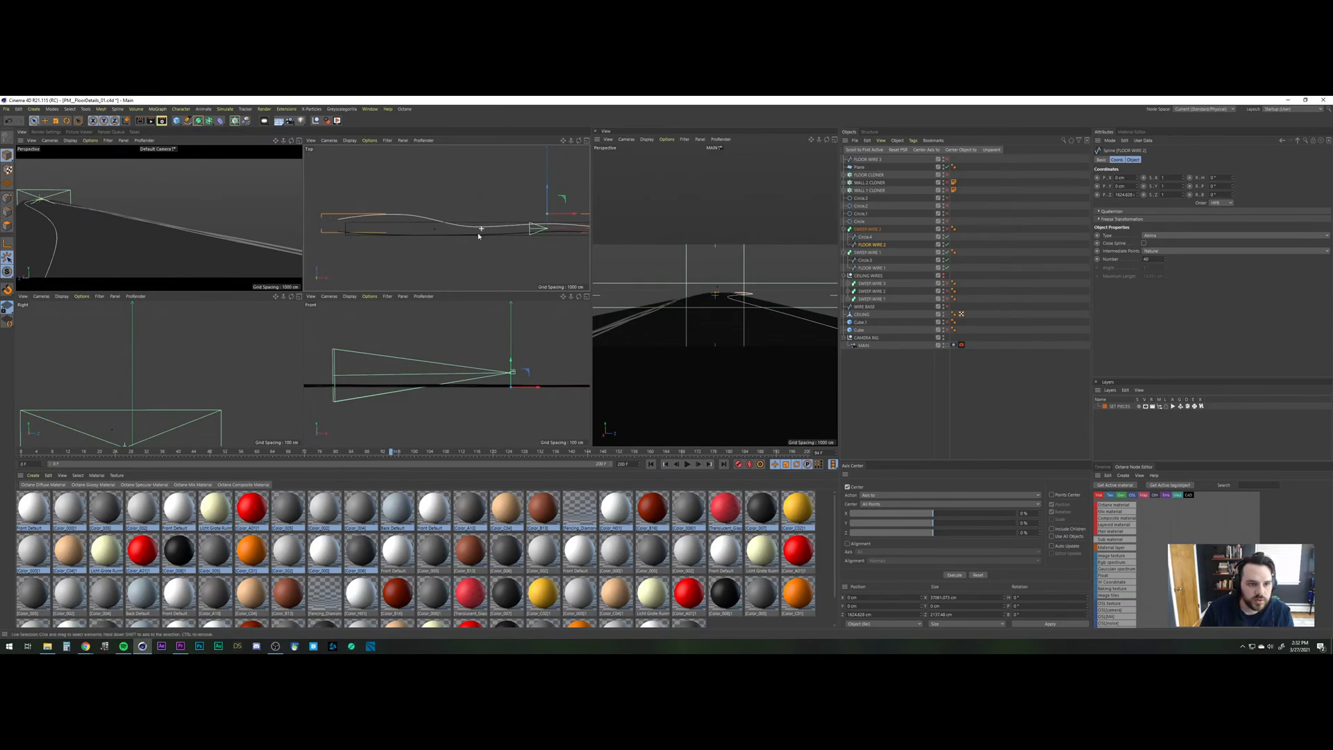
{"action": "left_click", "coordinate": [587, 141]}
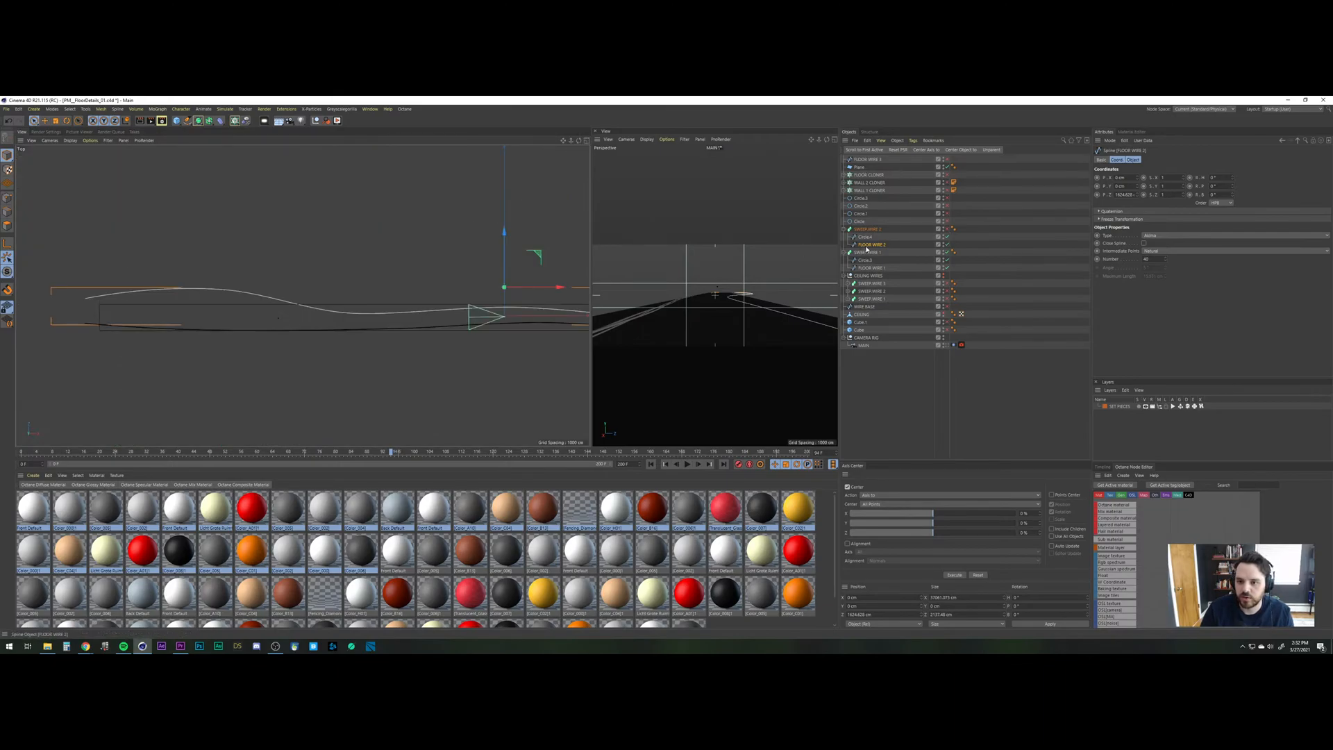
{"action": "left_click", "coordinate": [7, 198]}
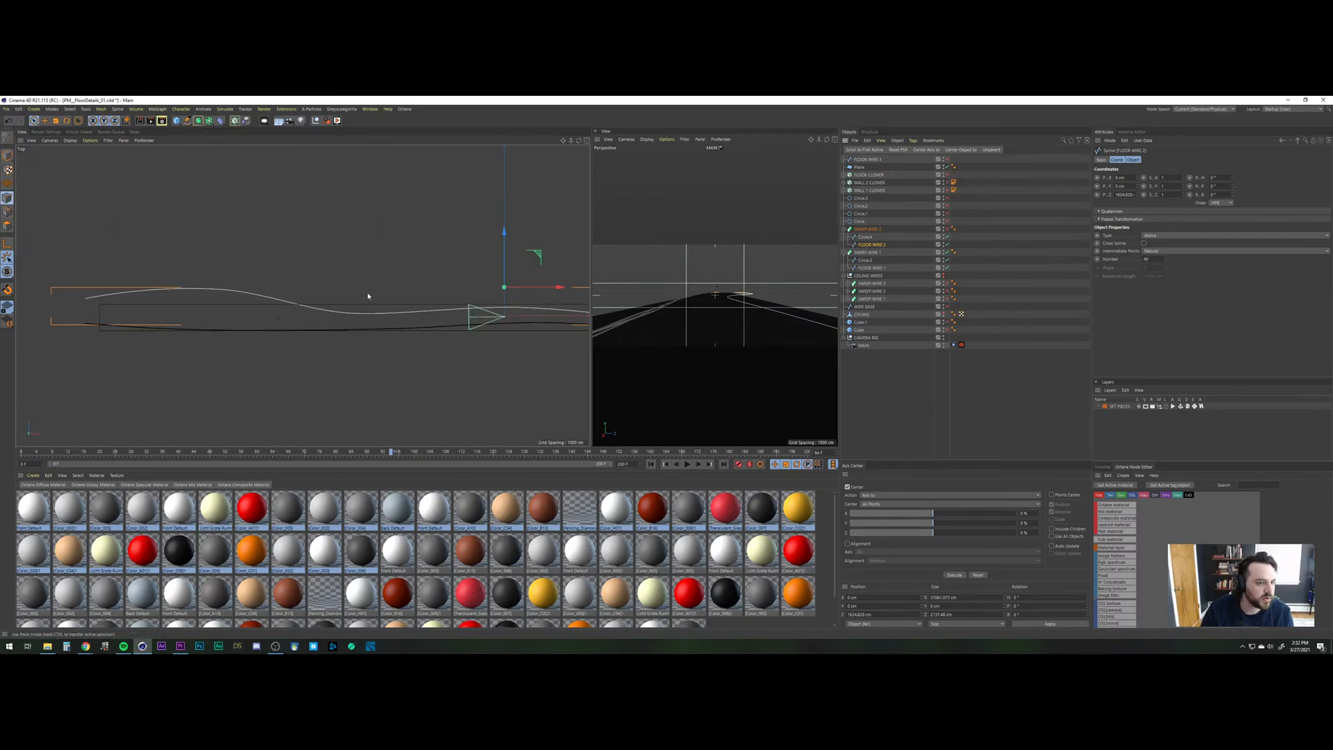
{"action": "left_click", "coordinate": [221, 290]}
{"action": "left_click_drag", "start_coordinate": [220, 255], "coordinate": [220, 274]}
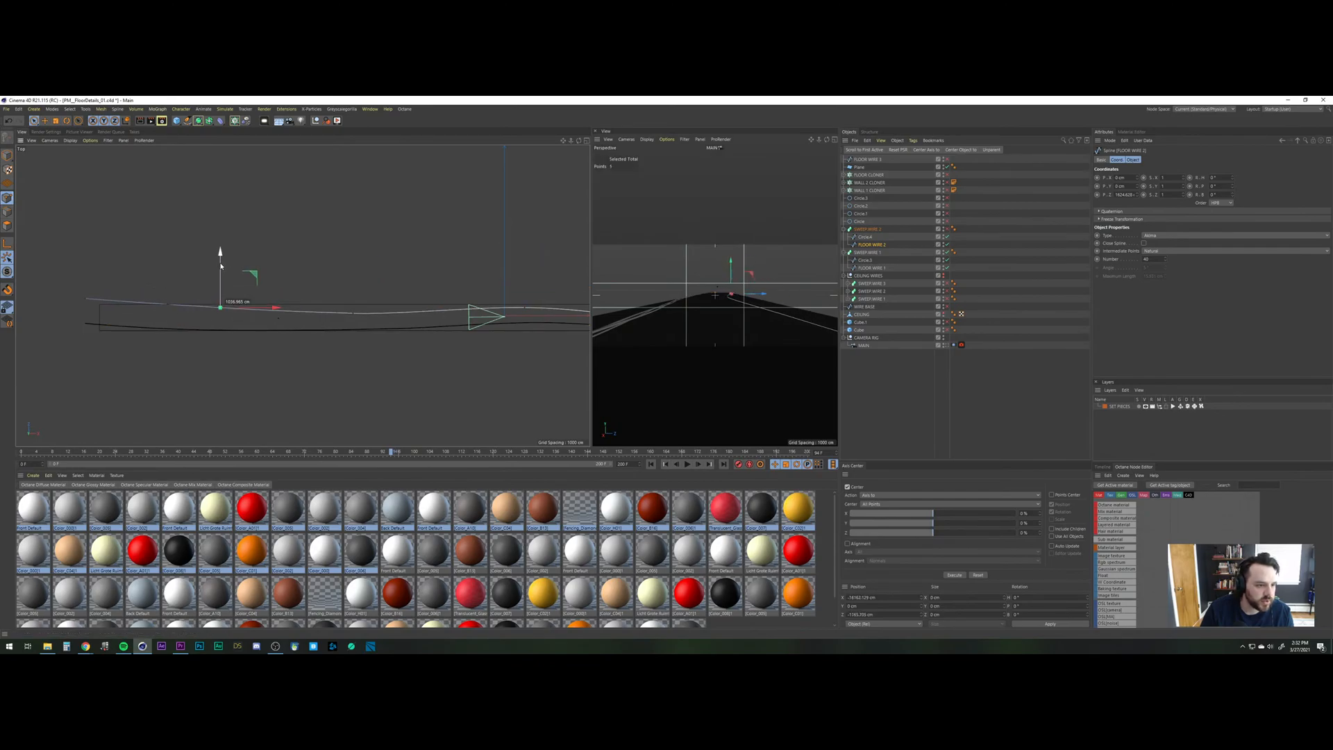
{"action": "left_click", "coordinate": [83, 301]}
{"action": "left_click_drag", "start_coordinate": [86, 251], "coordinate": [86, 261]}
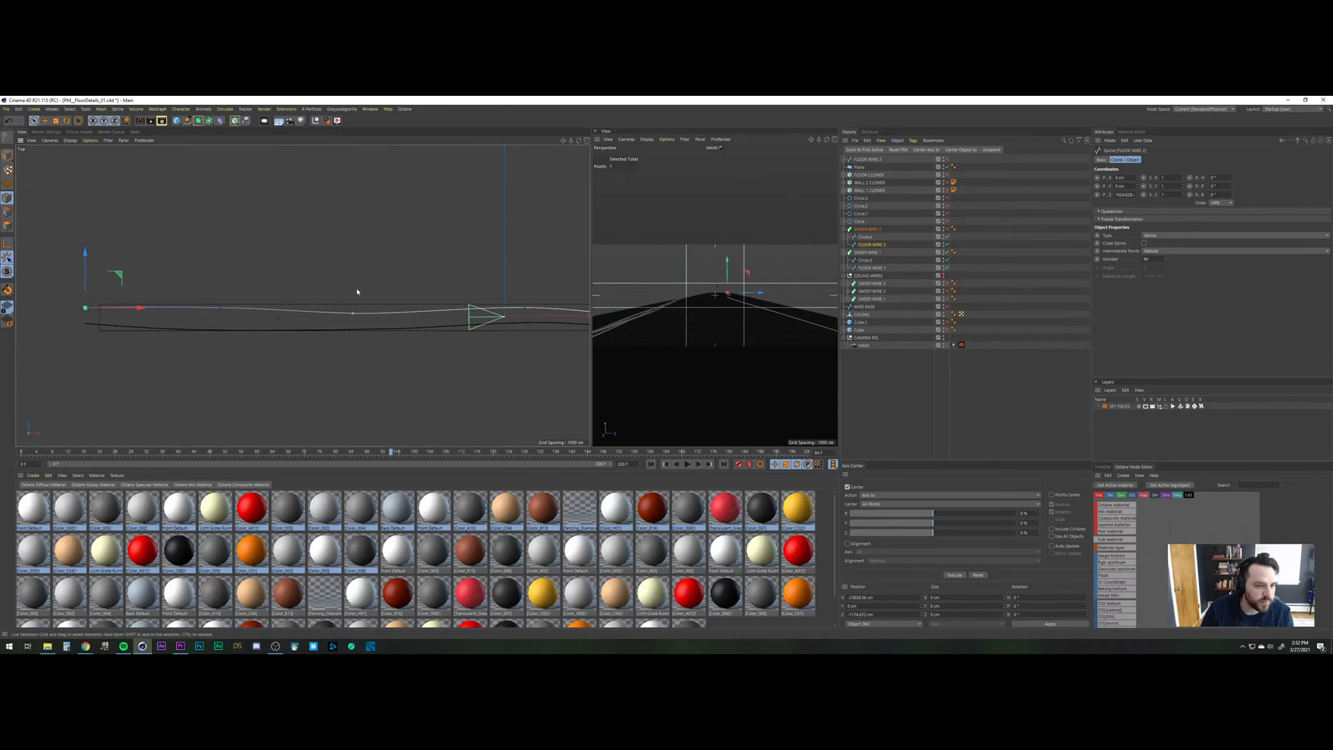
Shift the third point from FLOOR WIRE 2's left end away from the neighbouring wire and the second point closer to it.
{"action": "left_click", "coordinate": [353, 311]}
{"action": "left_click_drag", "start_coordinate": [355, 285], "coordinate": [356, 280]}
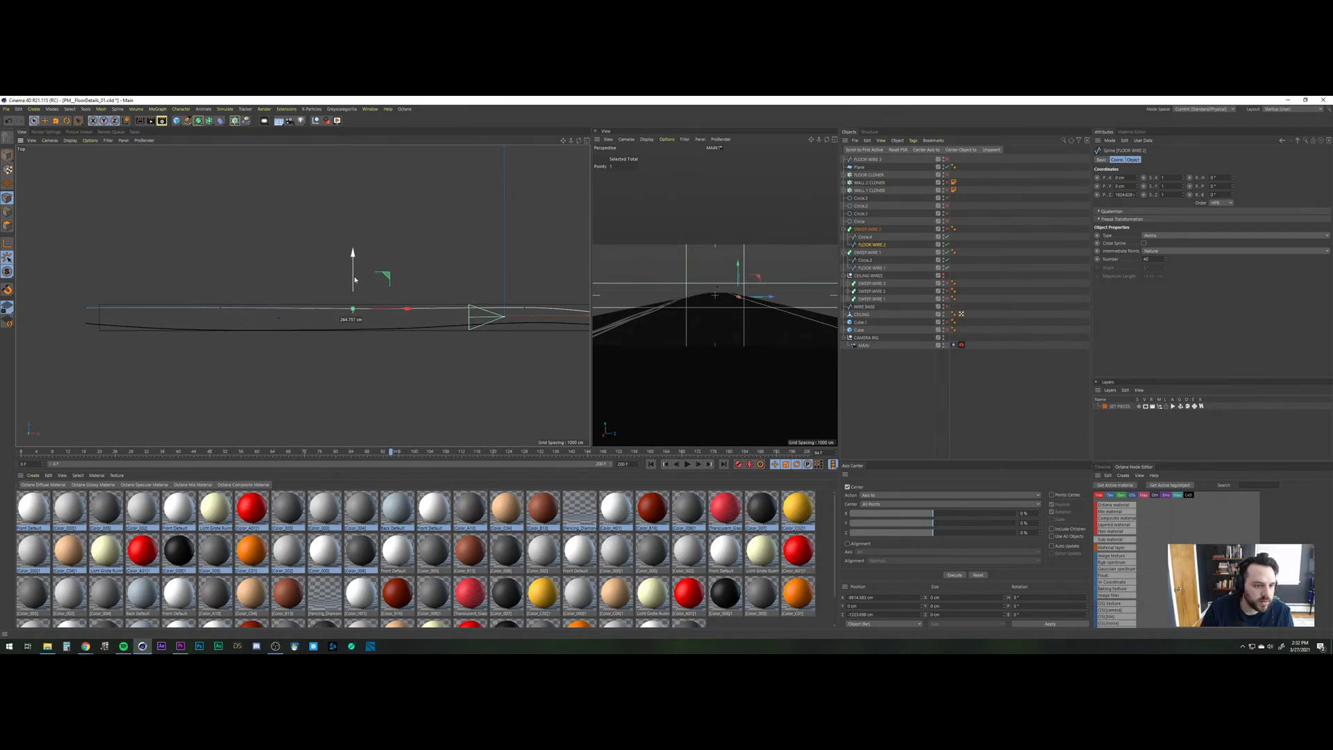
{"action": "left_click", "coordinate": [220, 308]}
{"action": "left_click_drag", "start_coordinate": [220, 261], "coordinate": [220, 268]}
Move FLOOR WIRE 2's point beside the camera closer to the neighbouring wire and its right end point farther away from it.
{"action": "middle_click_drag", "start_coordinate": [380, 294], "coordinate": [303, 295], "text": "alt"}
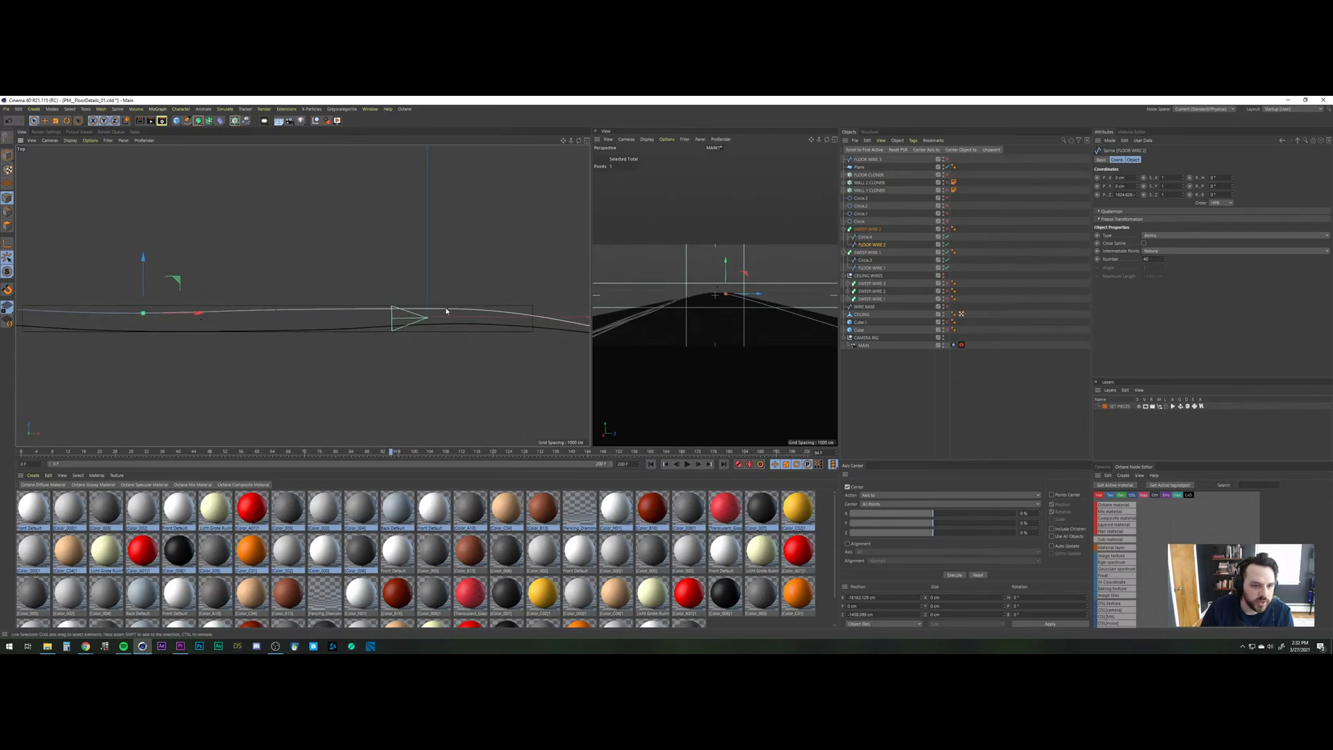
{"action": "left_click", "coordinate": [447, 309]}
{"action": "left_click_drag", "start_coordinate": [448, 276], "coordinate": [448, 281]}
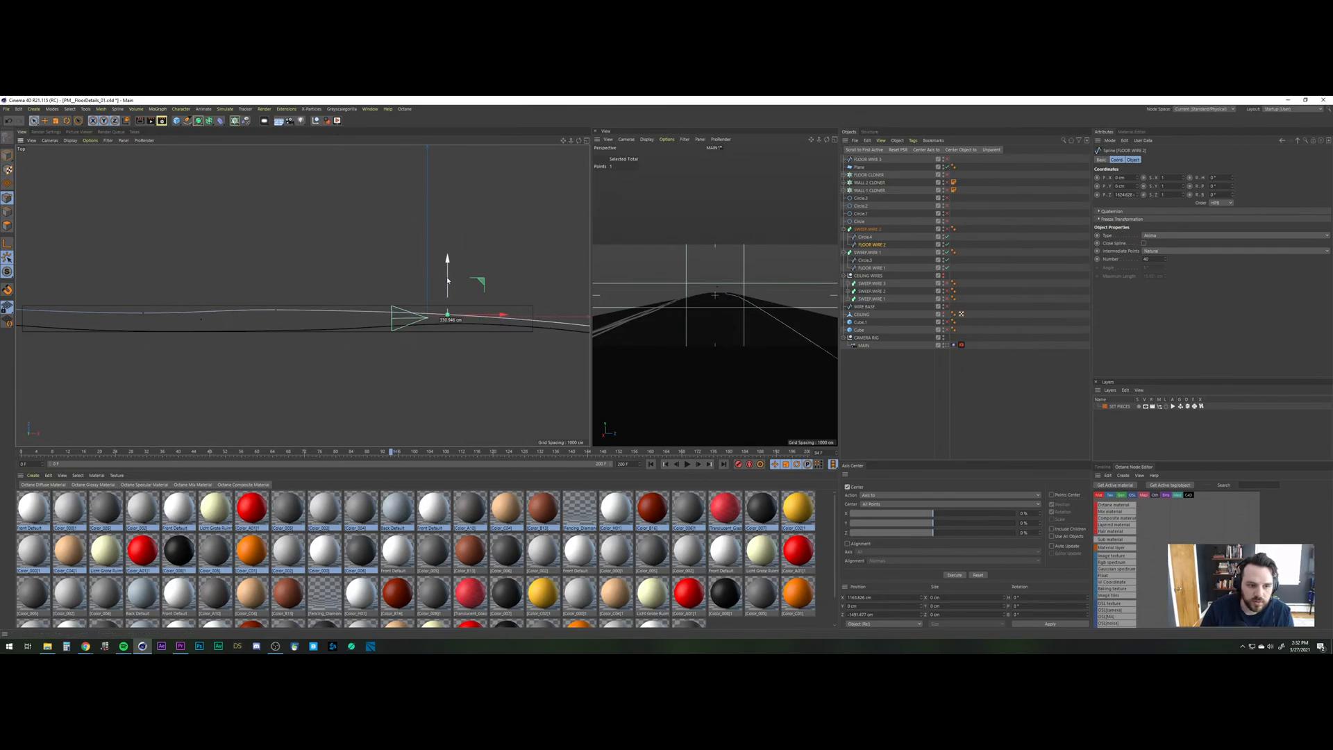
{"action": "middle_click_drag", "start_coordinate": [546, 319], "coordinate": [460, 304], "text": "alt"}
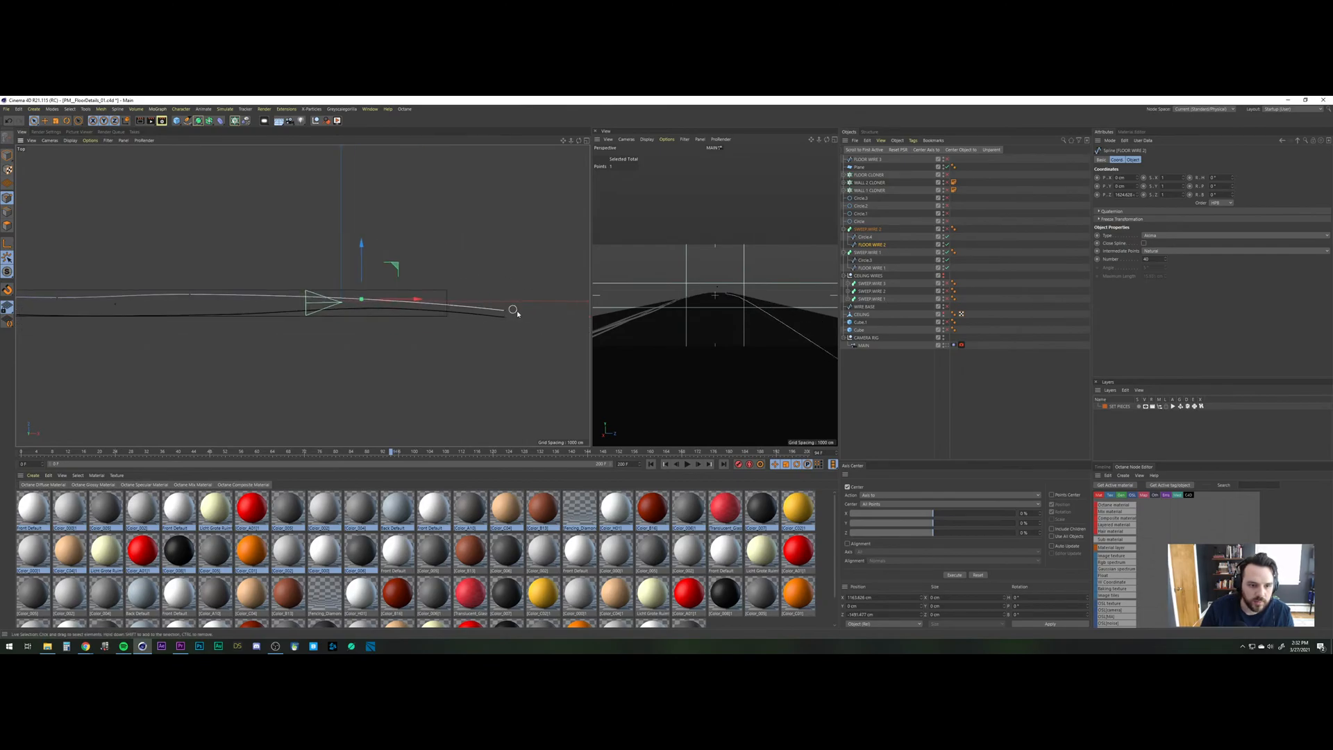
{"action": "left_click", "coordinate": [506, 314]}
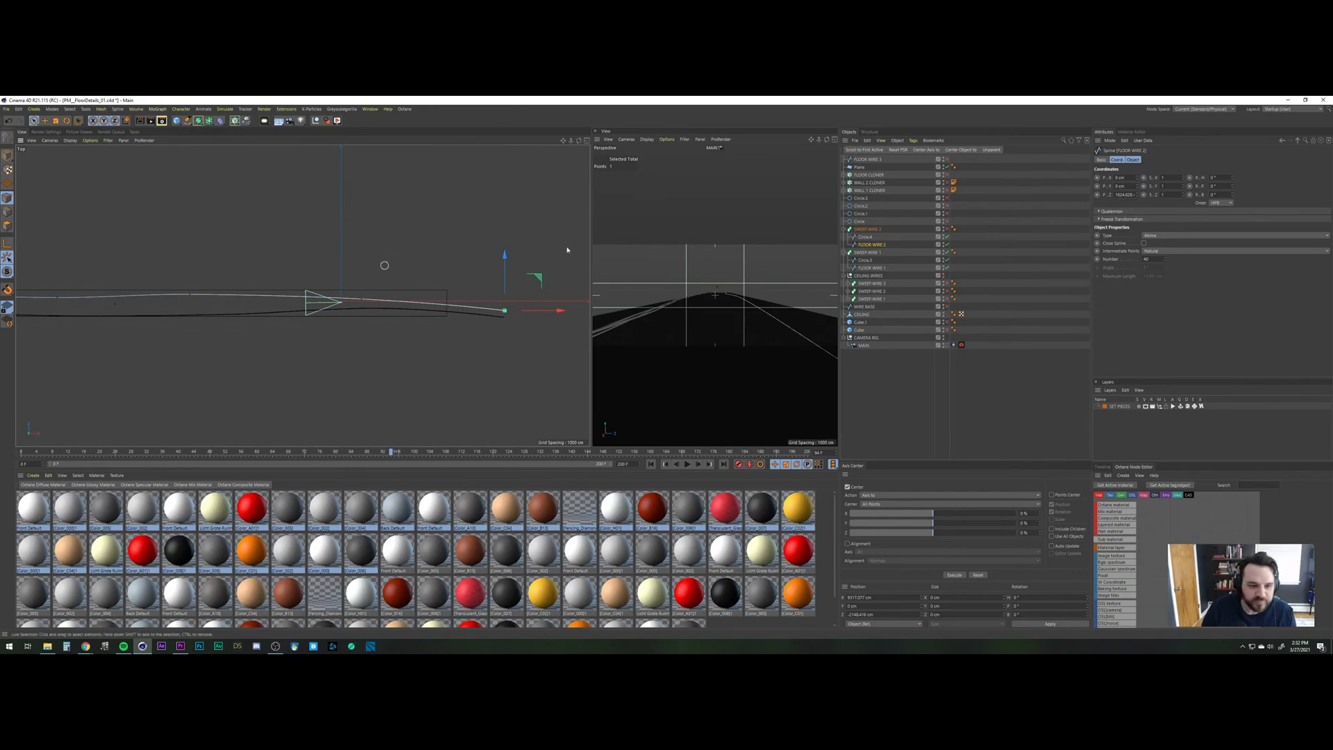
{"action": "left_click_drag", "start_coordinate": [503, 262], "coordinate": [506, 250]}
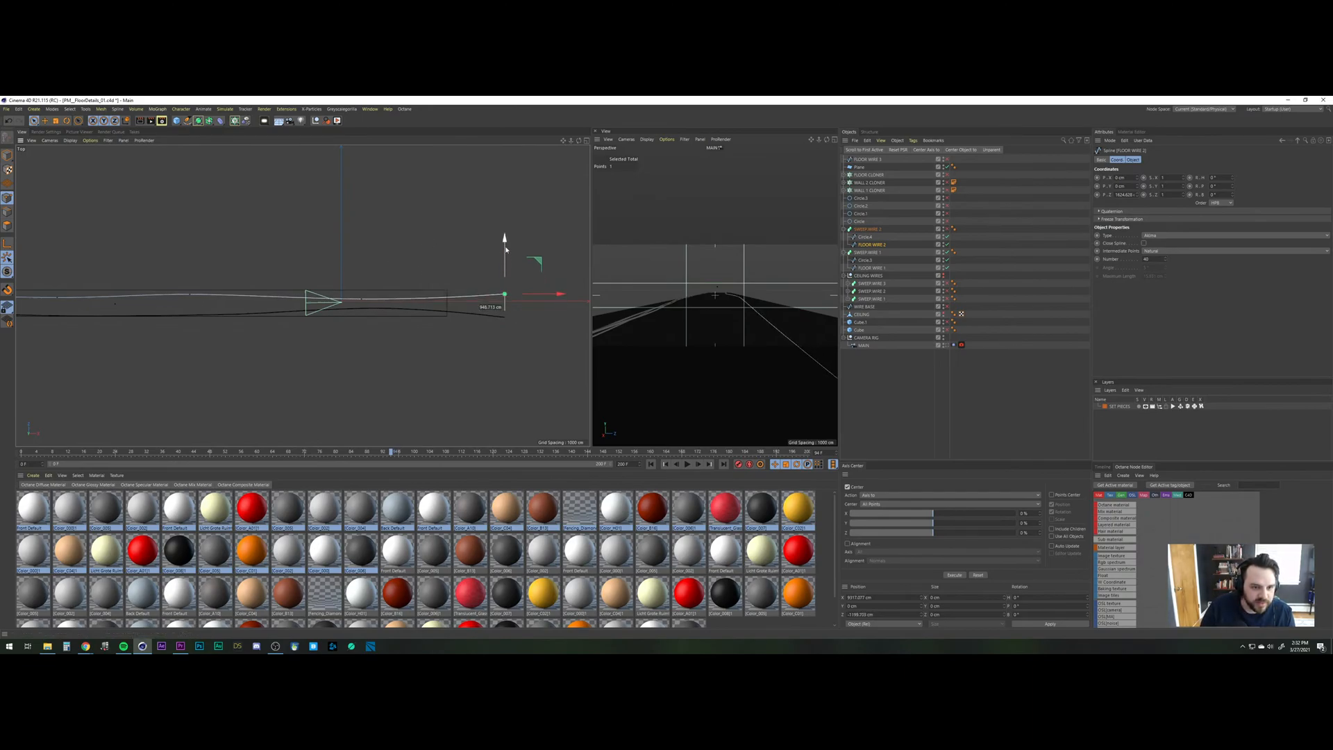
Fine-tune the third and second points from FLOOR WIRE 2's left end for a gentle wave in the top view.
{"action": "middle_click_drag", "start_coordinate": [261, 294], "coordinate": [325, 292], "text": "alt"}
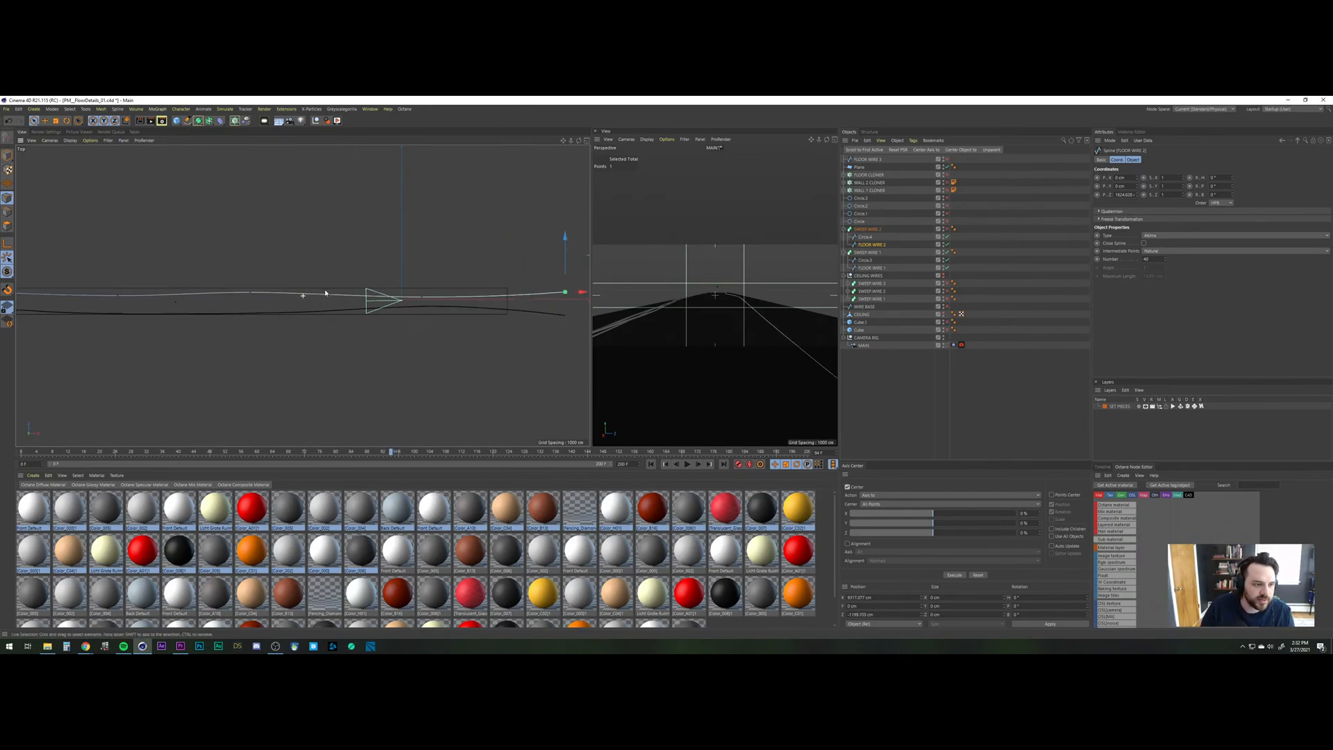
{"action": "left_click", "coordinate": [256, 292]}
{"action": "left_click_drag", "start_coordinate": [257, 241], "coordinate": [262, 243]}
{"action": "middle_click_drag", "start_coordinate": [270, 301], "coordinate": [387, 313], "text": "alt"}
{"action": "left_click", "coordinate": [239, 306]}
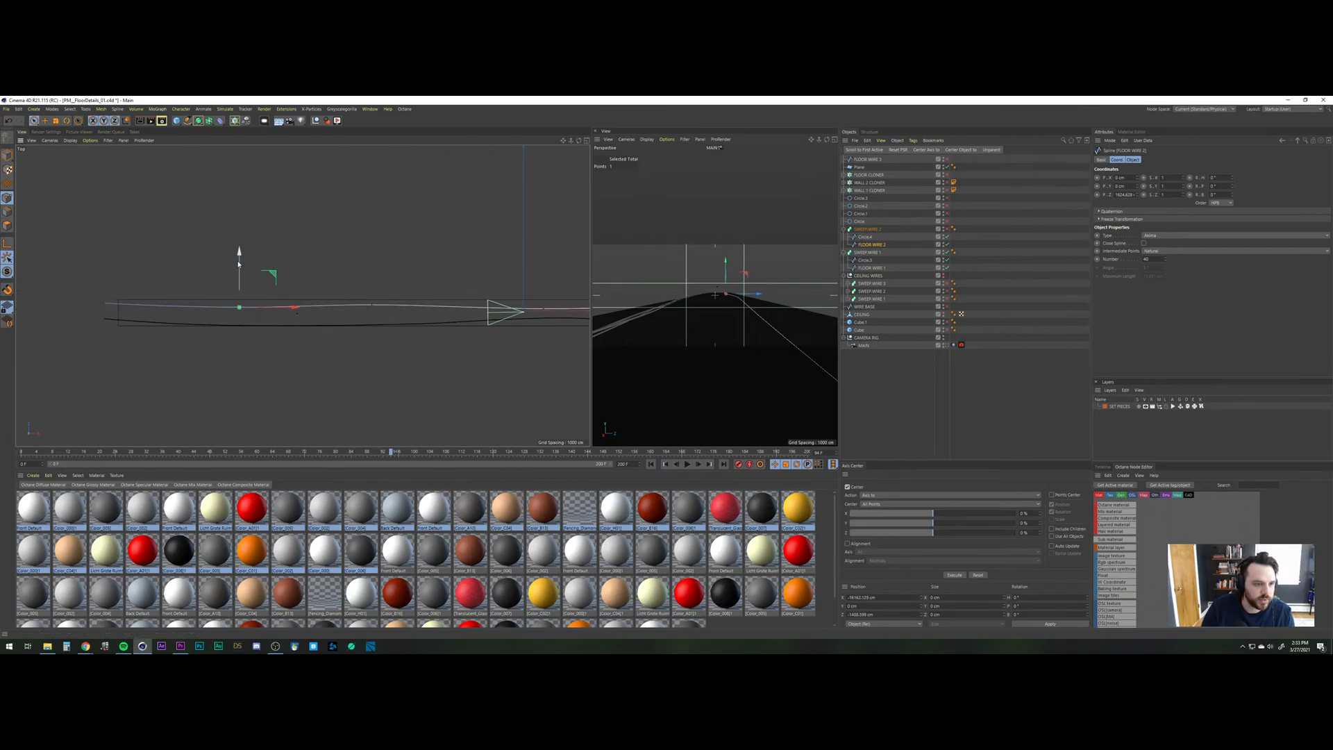
{"action": "left_click_drag", "start_coordinate": [239, 255], "coordinate": [240, 259]}
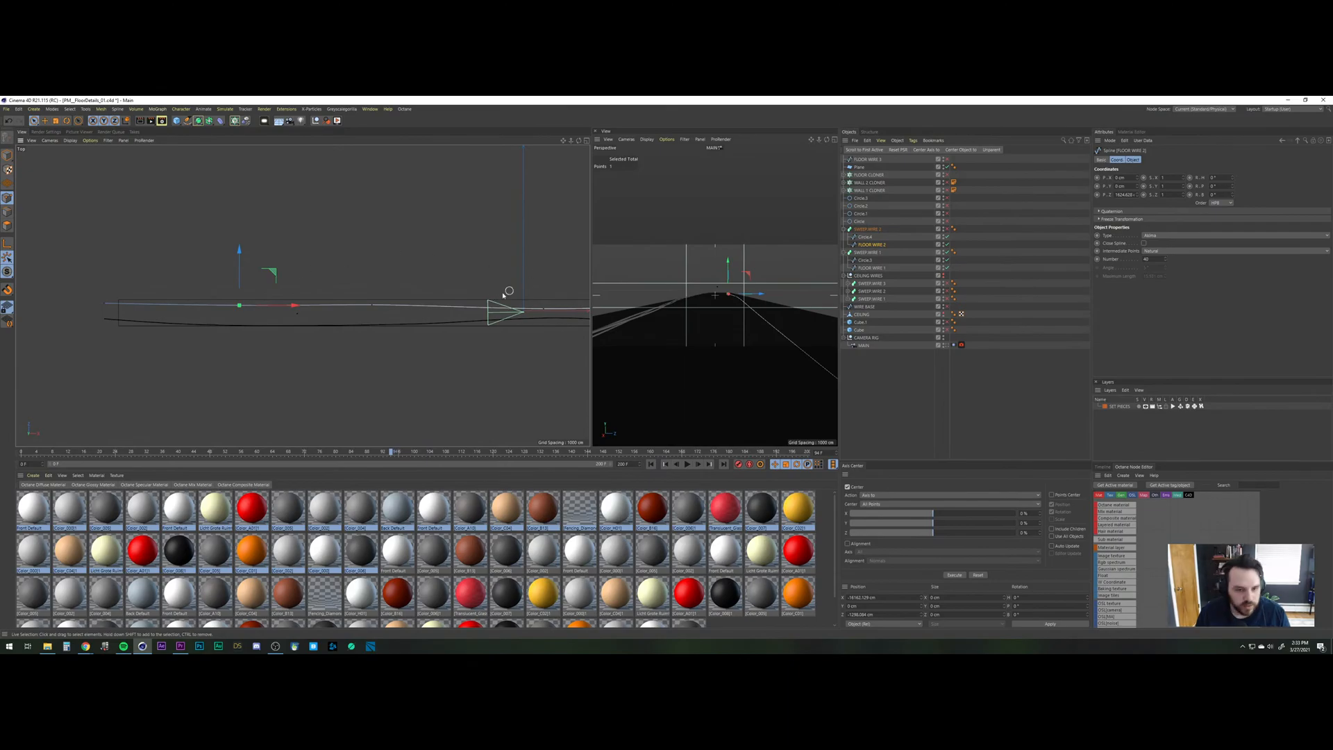
Enable the SWEEP WIRE 2 generator with the floor wires framed in the perspective view.
{"action": "middle_click", "coordinate": [196, 234]}
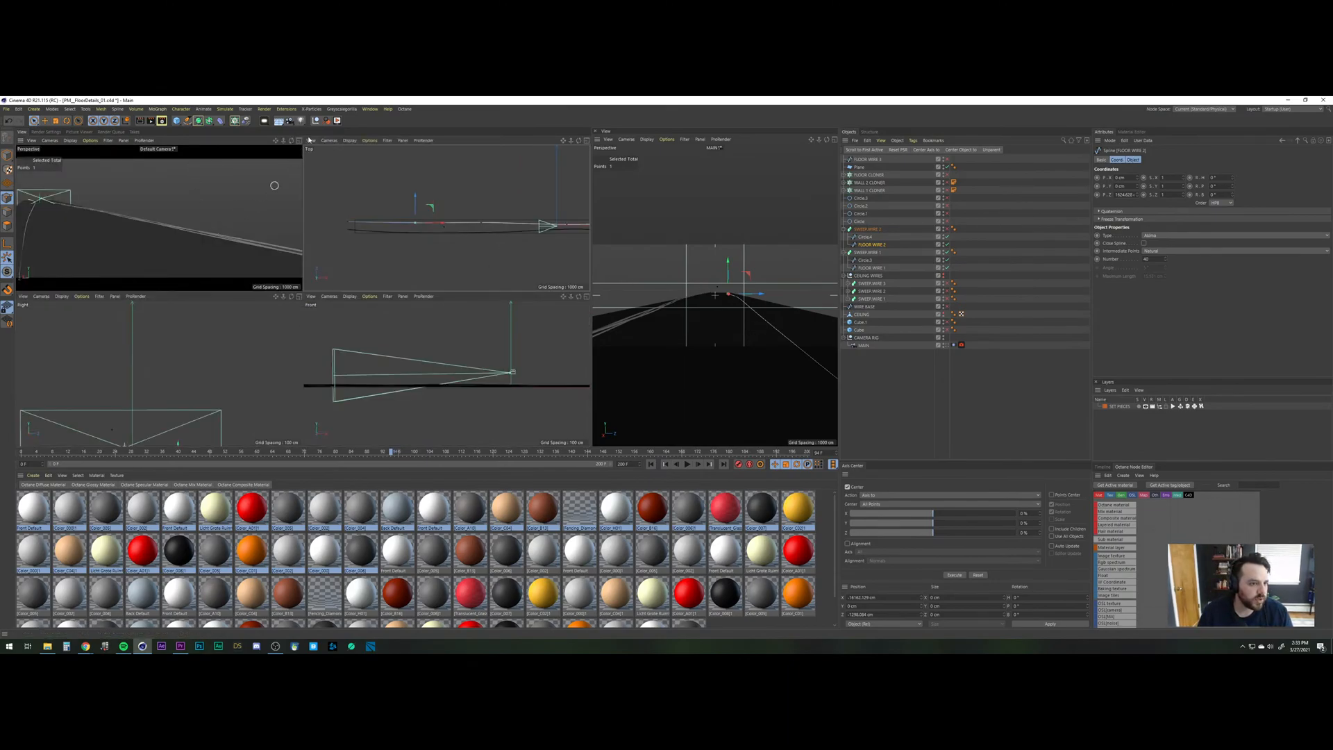
{"action": "middle_click", "coordinate": [215, 261]}
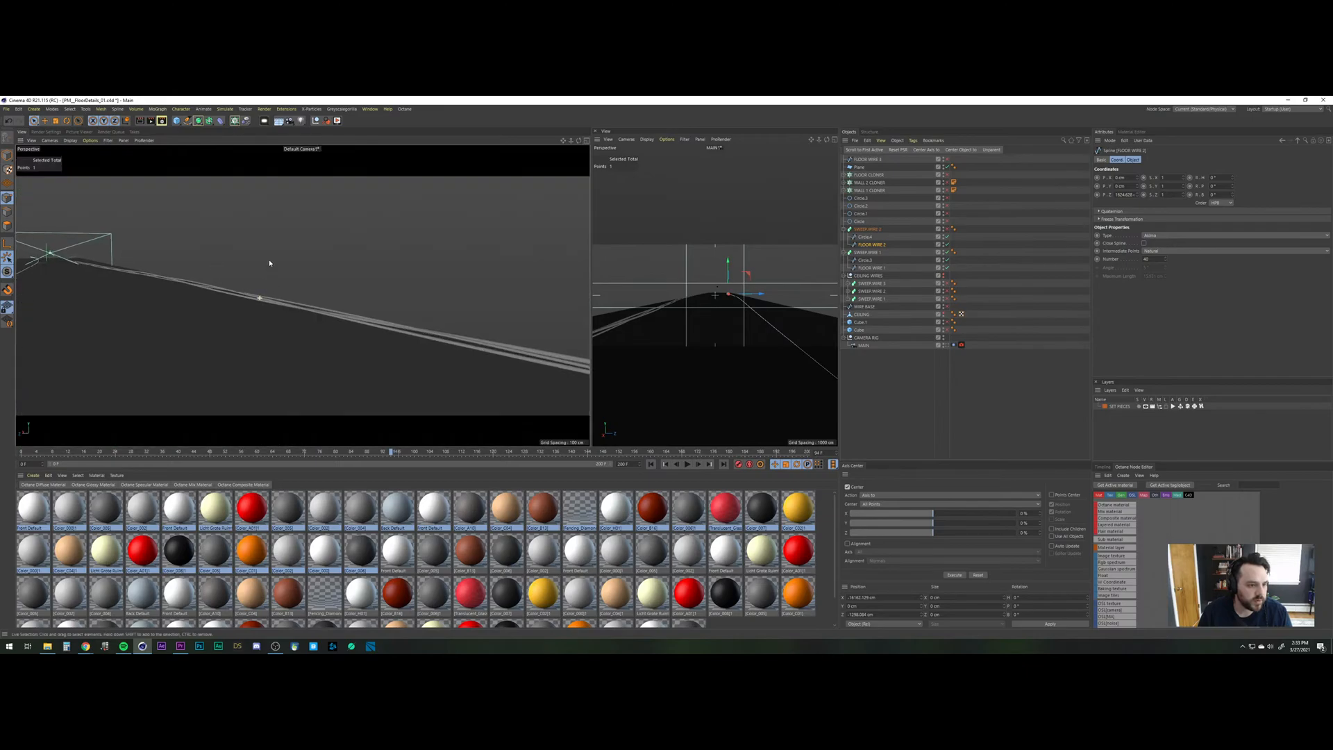
{"action": "right_click_drag", "start_coordinate": [270, 263], "coordinate": [289, 214], "text": "alt"}
{"action": "left_click_drag", "start_coordinate": [293, 304], "coordinate": [213, 273], "text": "alt"}
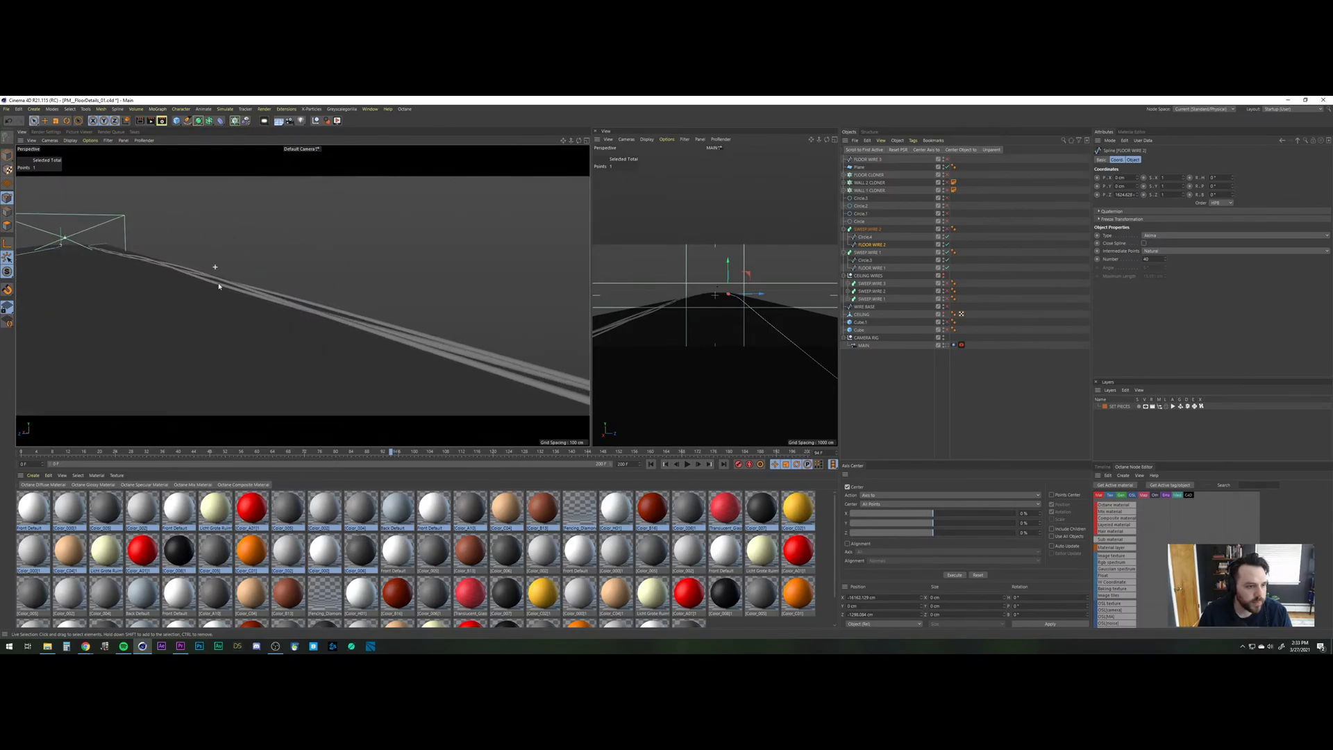
{"action": "left_click", "coordinate": [864, 237]}
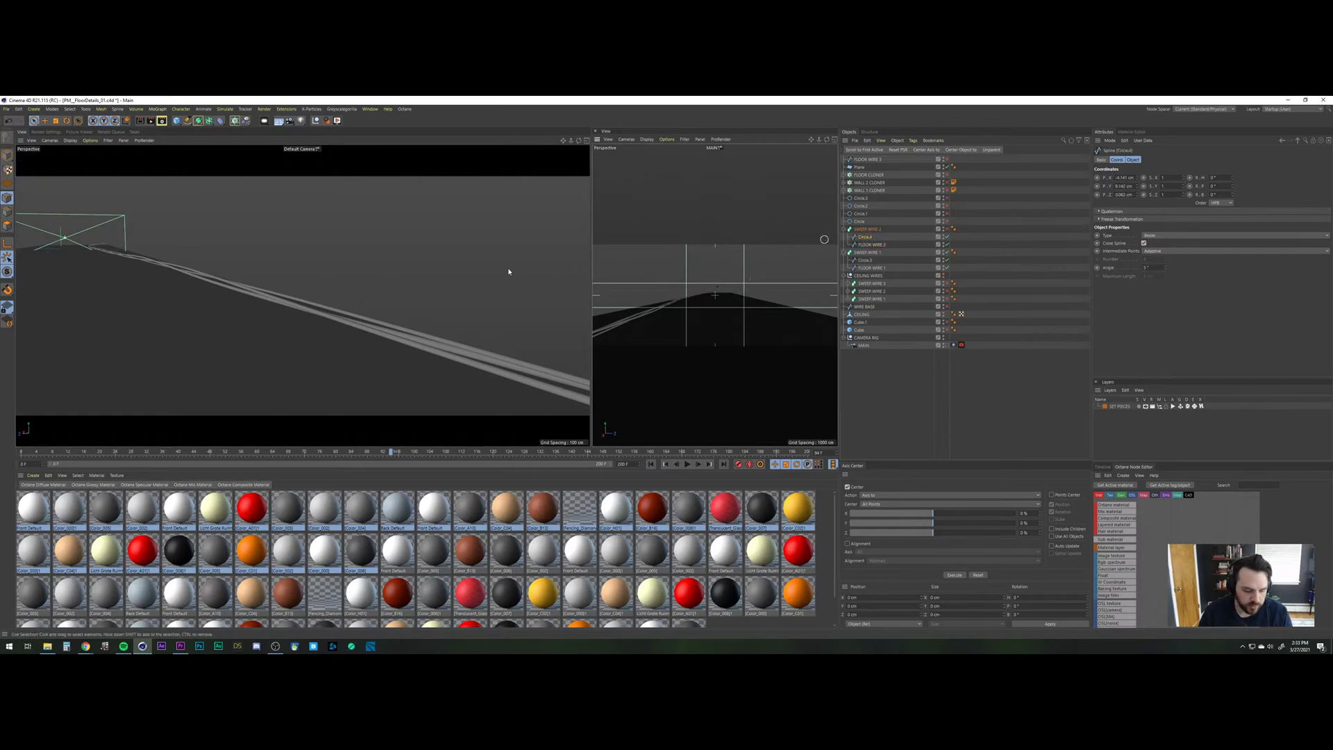
{"action": "key", "text": "9"}
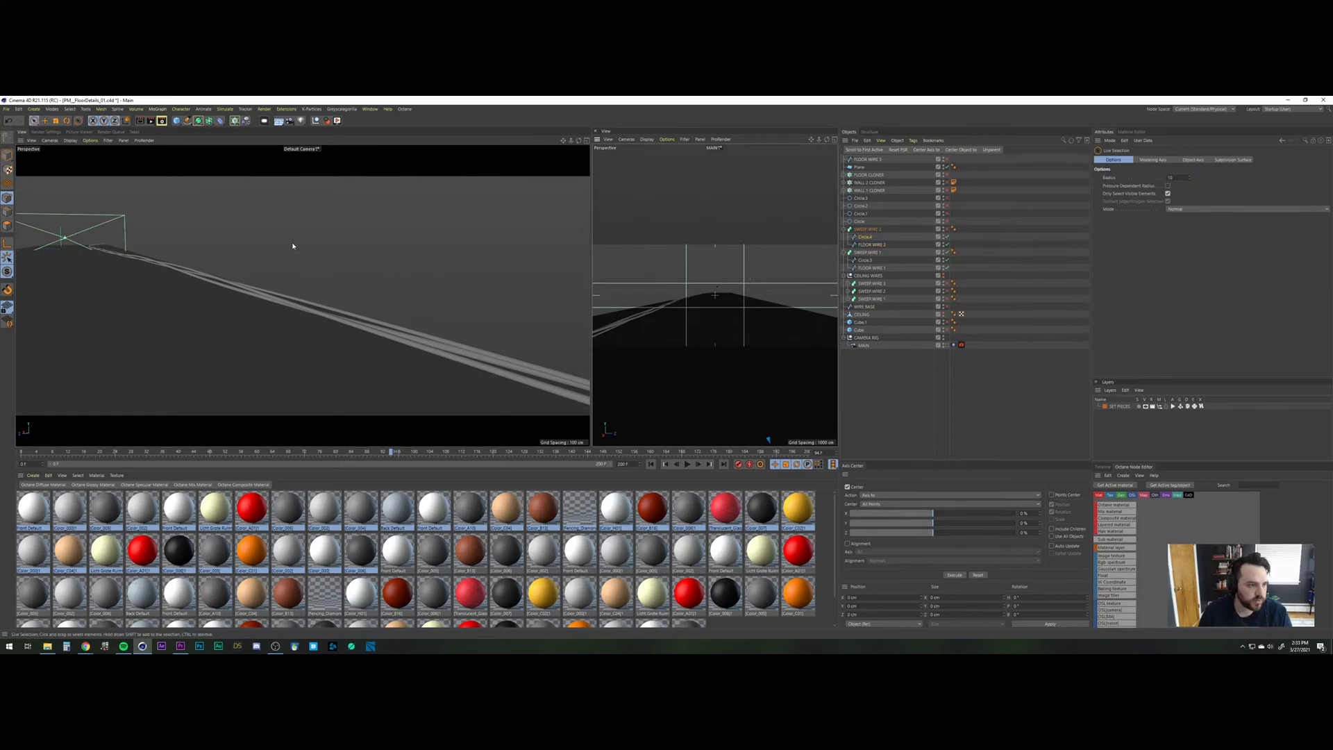
{"action": "left_click", "coordinate": [948, 229]}
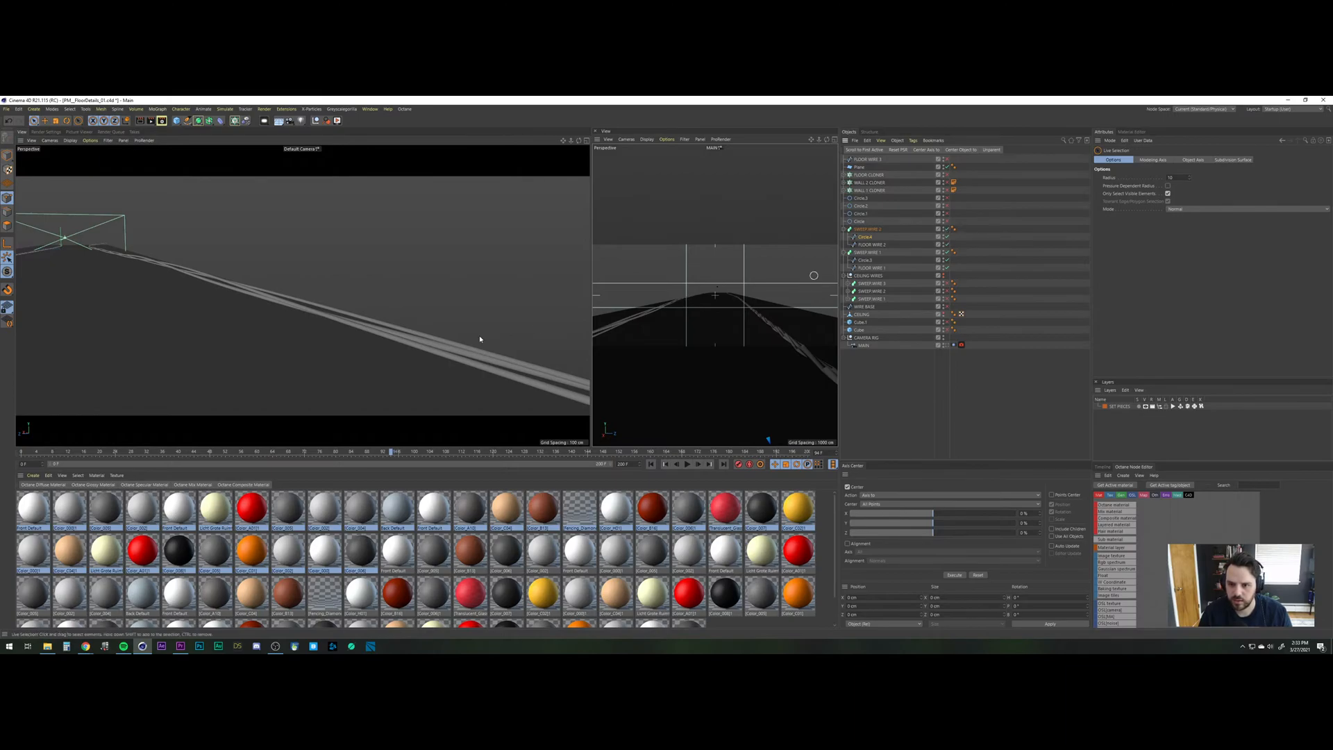
Compare the corridor floor with SWEEP WIRE 2 and its circle profile switched off and on.
{"action": "scroll", "coordinate": [394, 414], "scroll_direction": "down", "scroll_amount": 4}
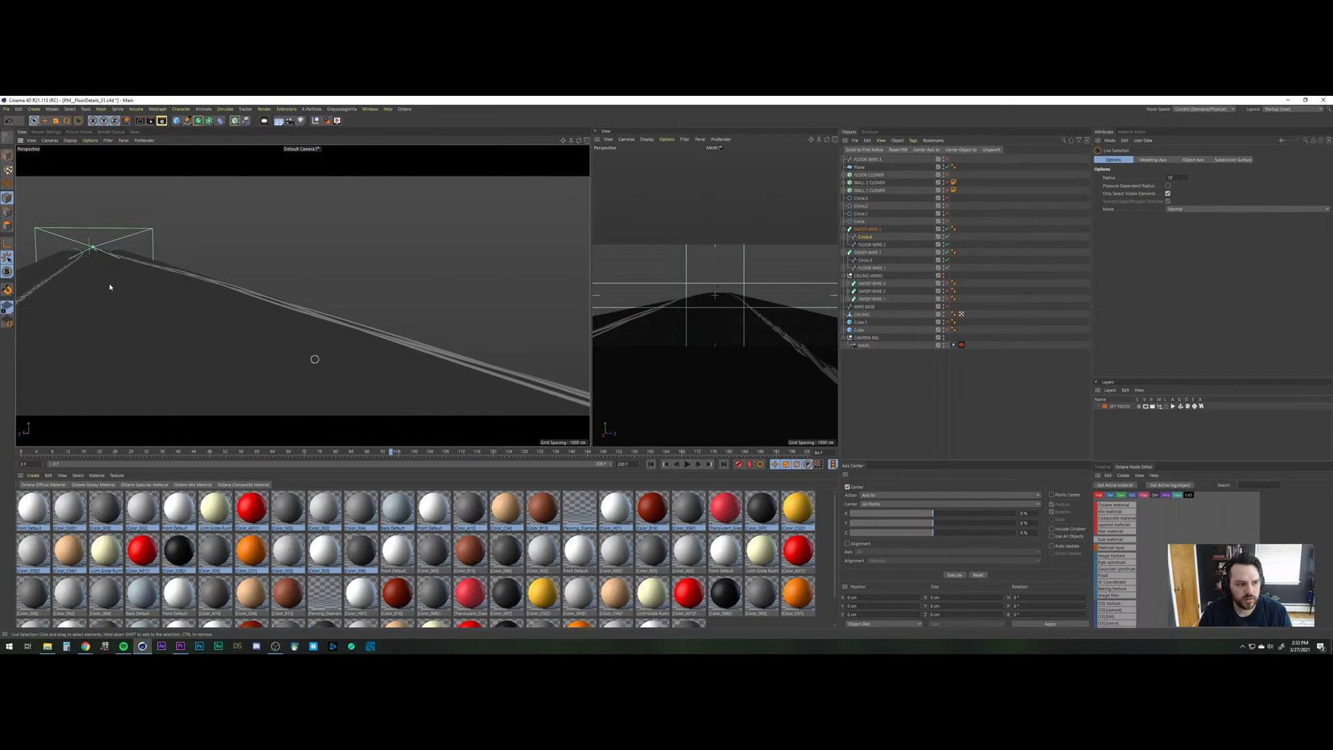
{"action": "left_click_drag", "start_coordinate": [81, 271], "coordinate": [250, 278], "text": "alt"}
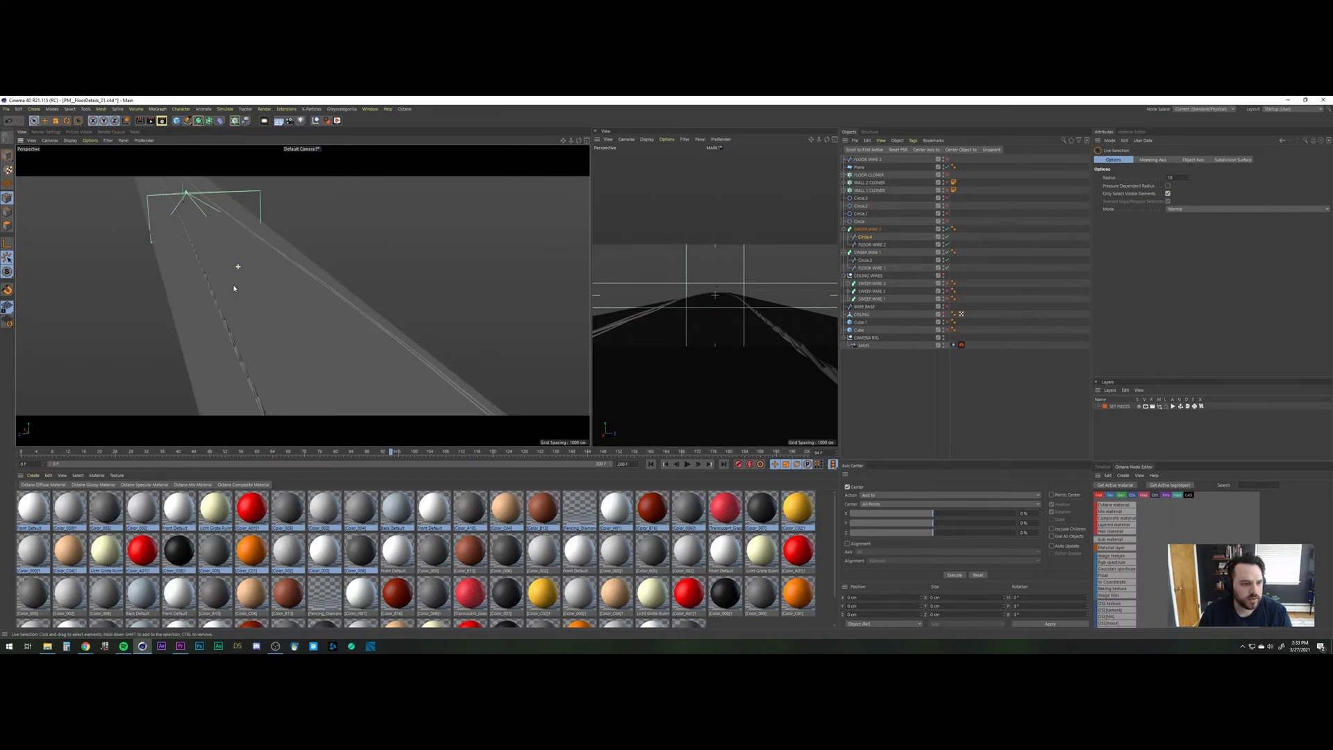
{"action": "left_click", "coordinate": [948, 230]}
{"action": "left_click", "coordinate": [948, 230]}
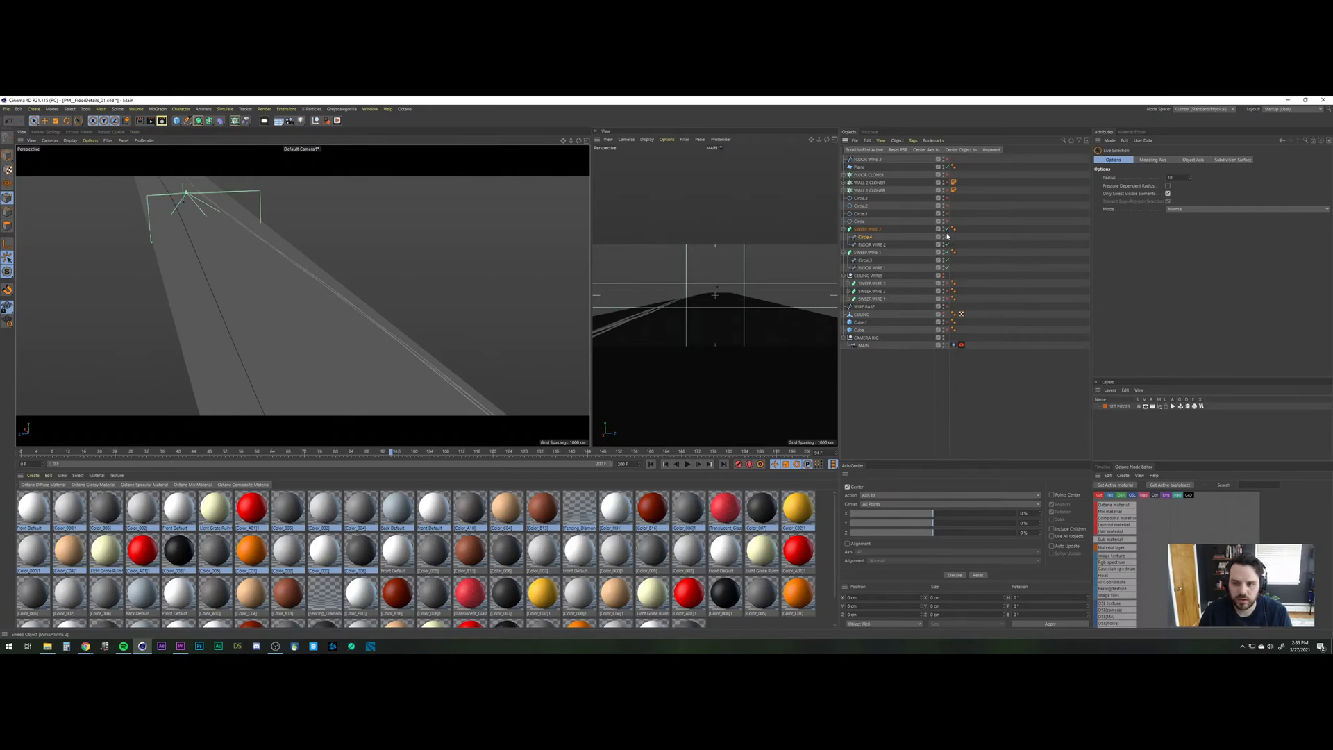
{"action": "left_click", "coordinate": [948, 238]}
{"action": "left_click", "coordinate": [948, 238]}
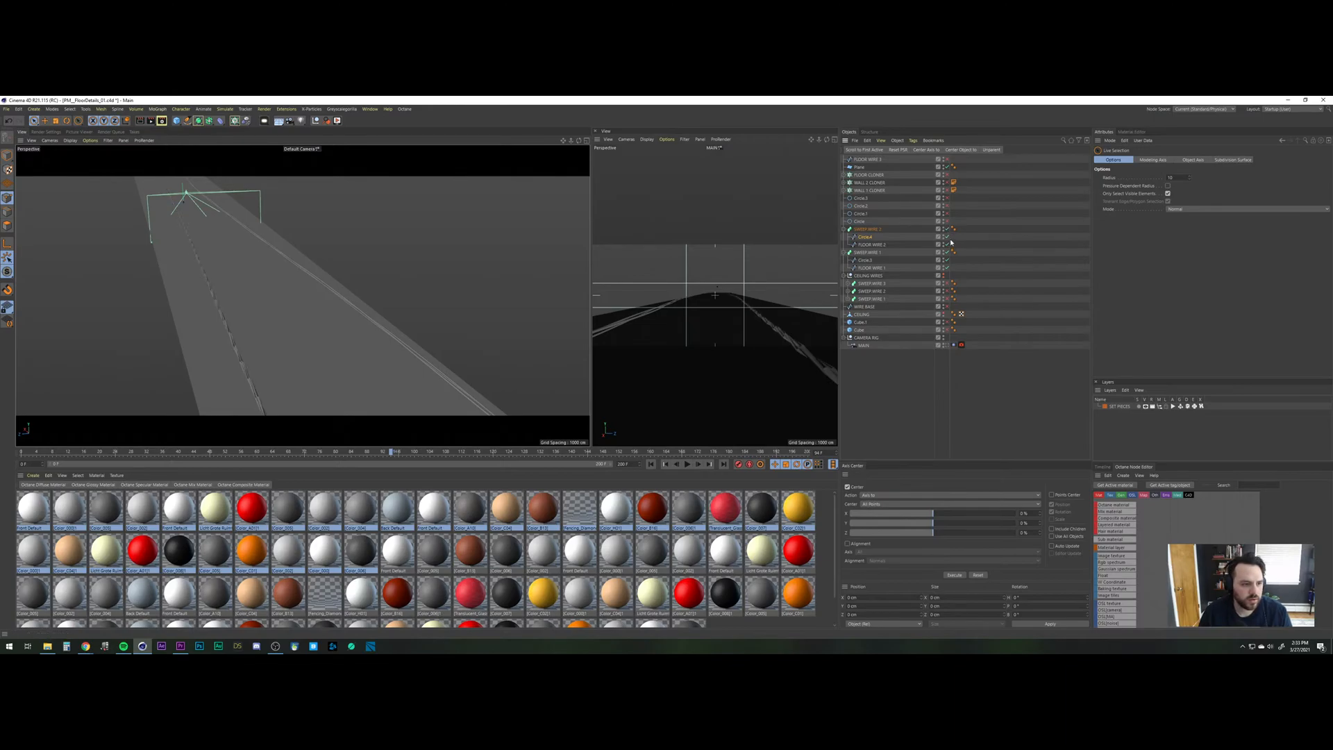
Reduce the End Rotation of SWEEP WIRE 2 to give the wire a looser twist.
{"action": "left_click", "coordinate": [867, 229]}
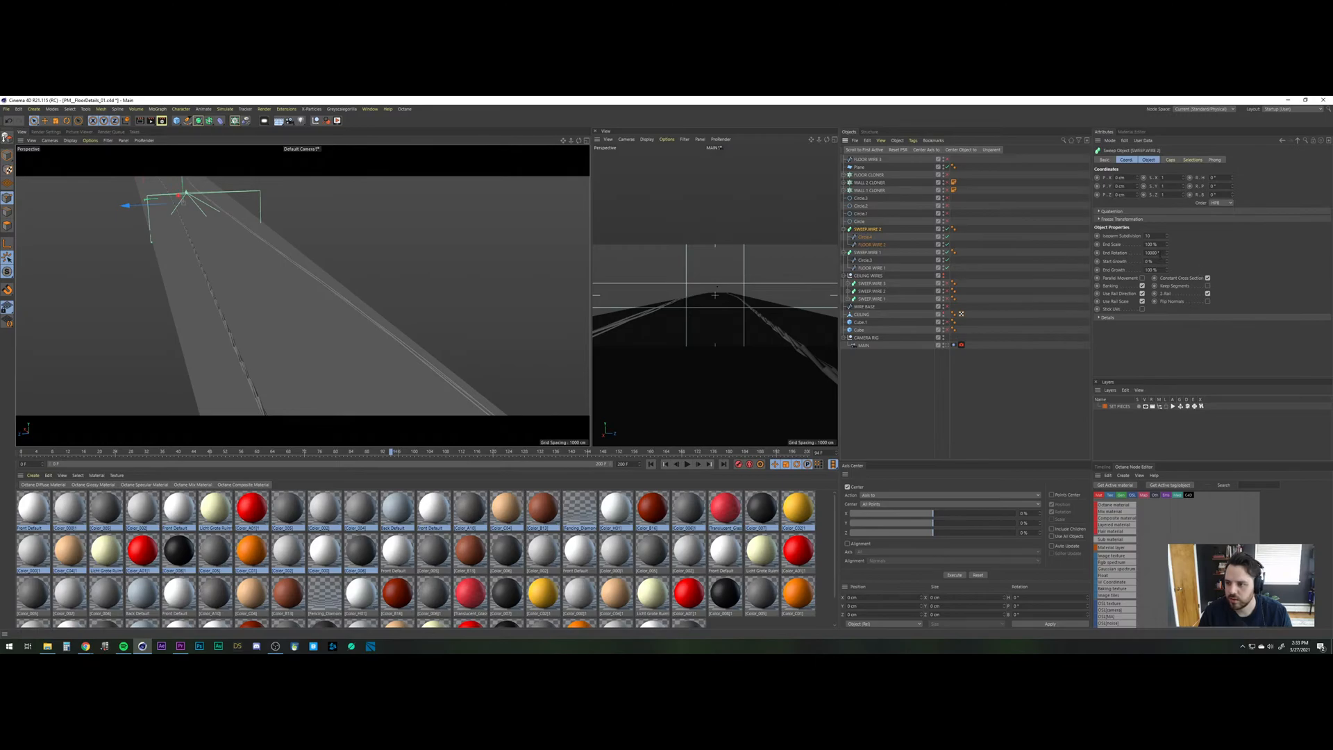
{"action": "left_click_drag", "start_coordinate": [1158, 252], "coordinate": [1111, 251]}
{"action": "type", "text": "100"}
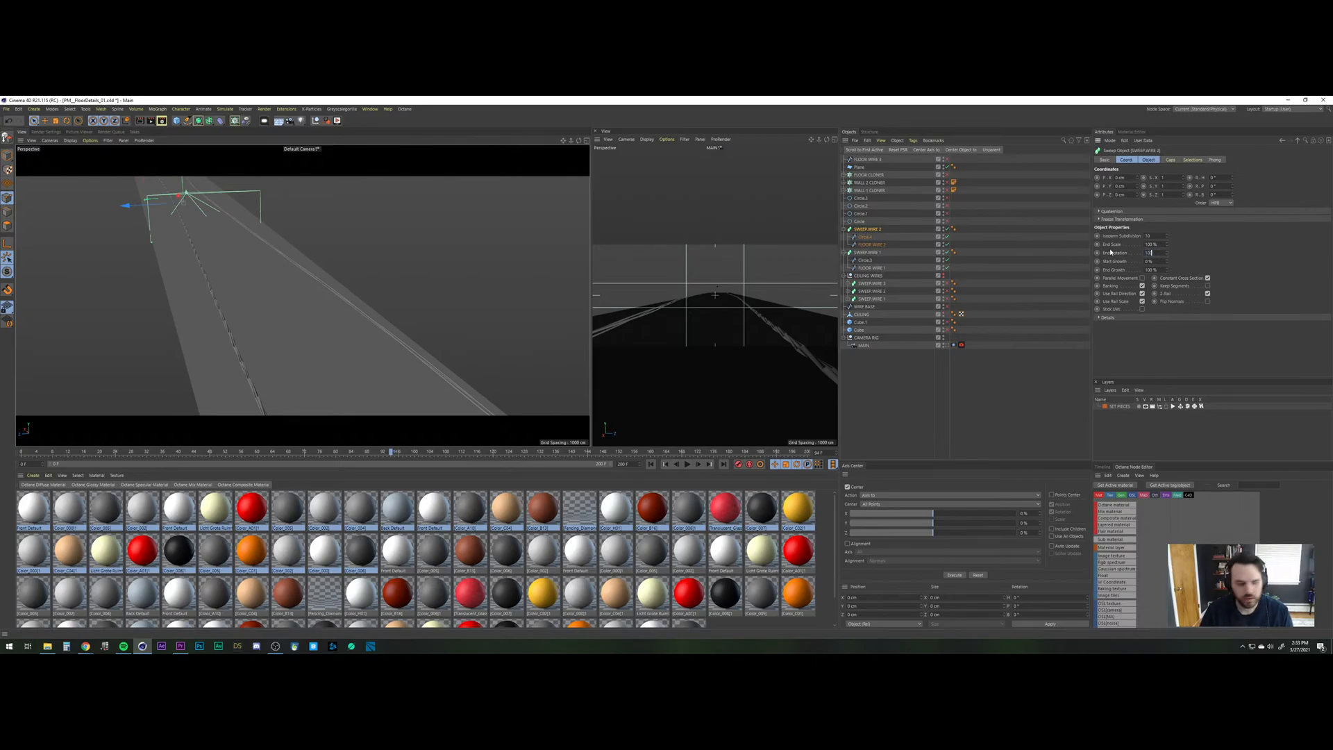
{"action": "key", "text": "Return"}
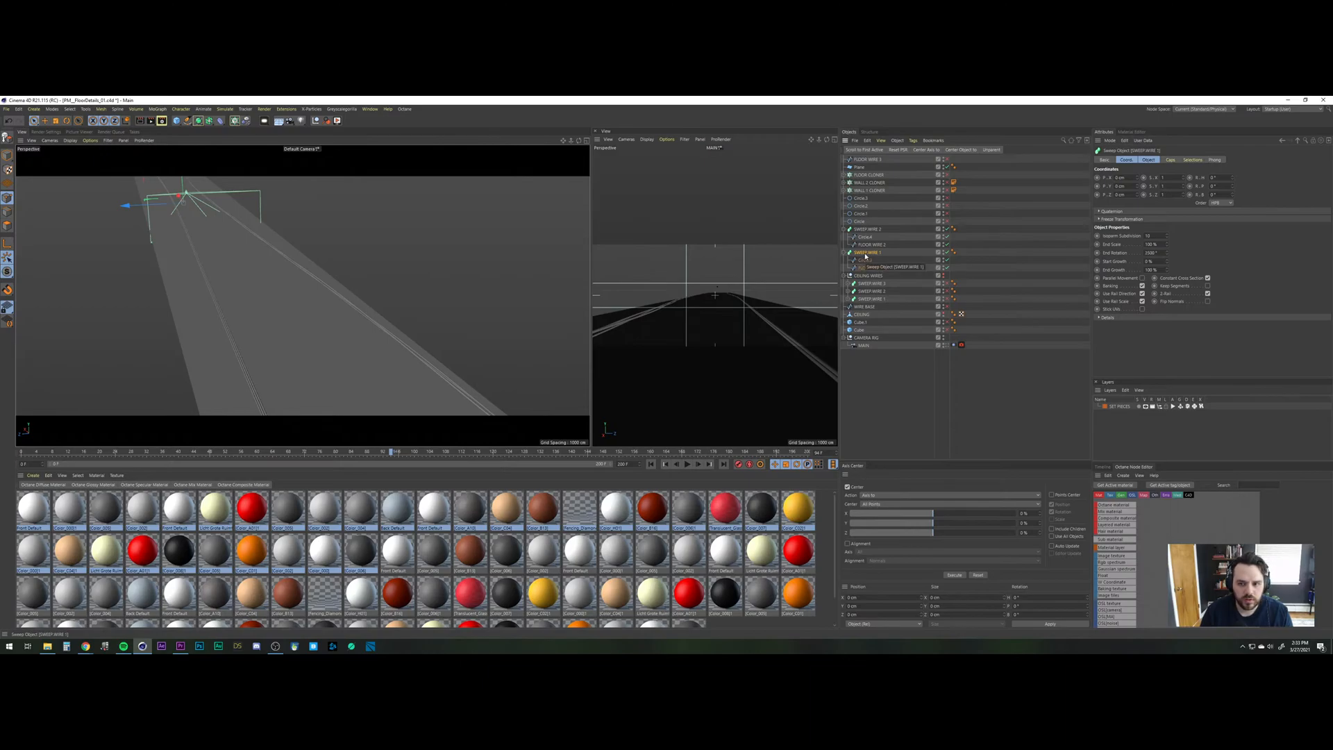
Set the End Rotation of SWEEP WIRE 1 to 1000°.
{"action": "left_click", "coordinate": [864, 260]}
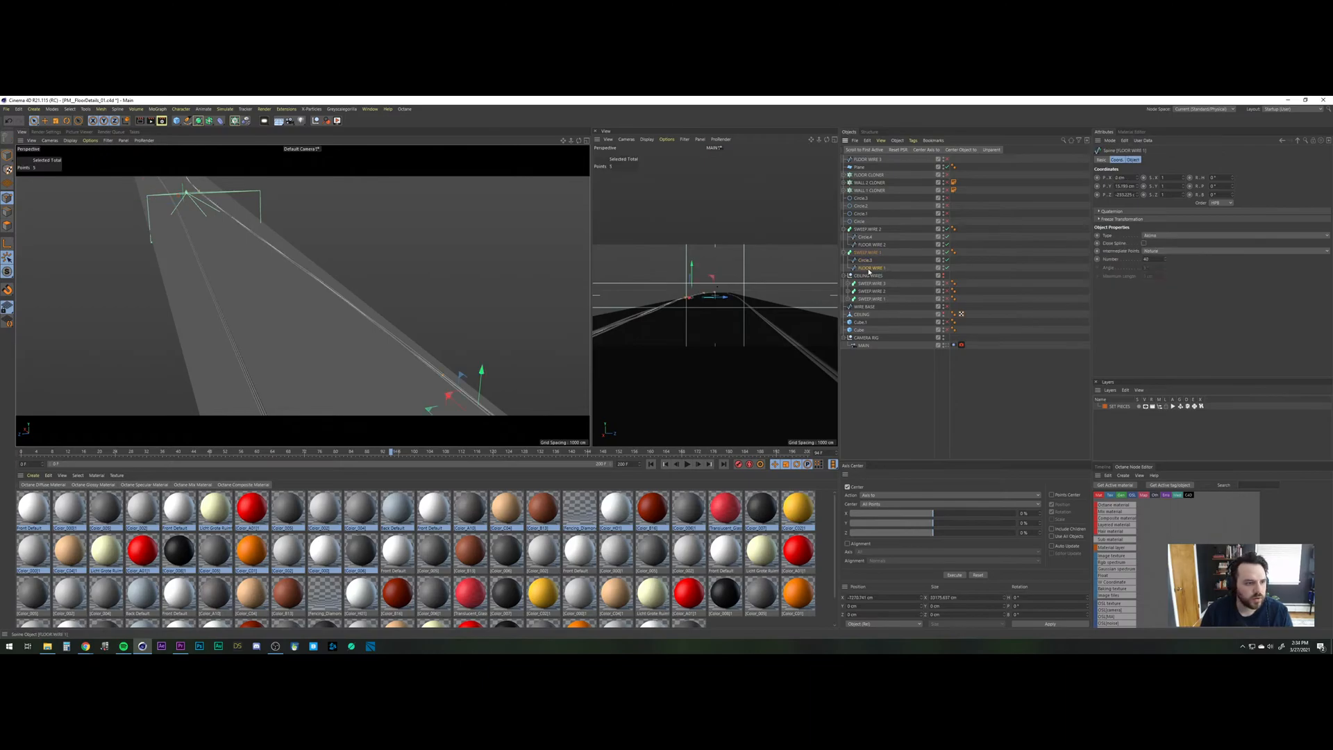
{"action": "left_click", "coordinate": [869, 254]}
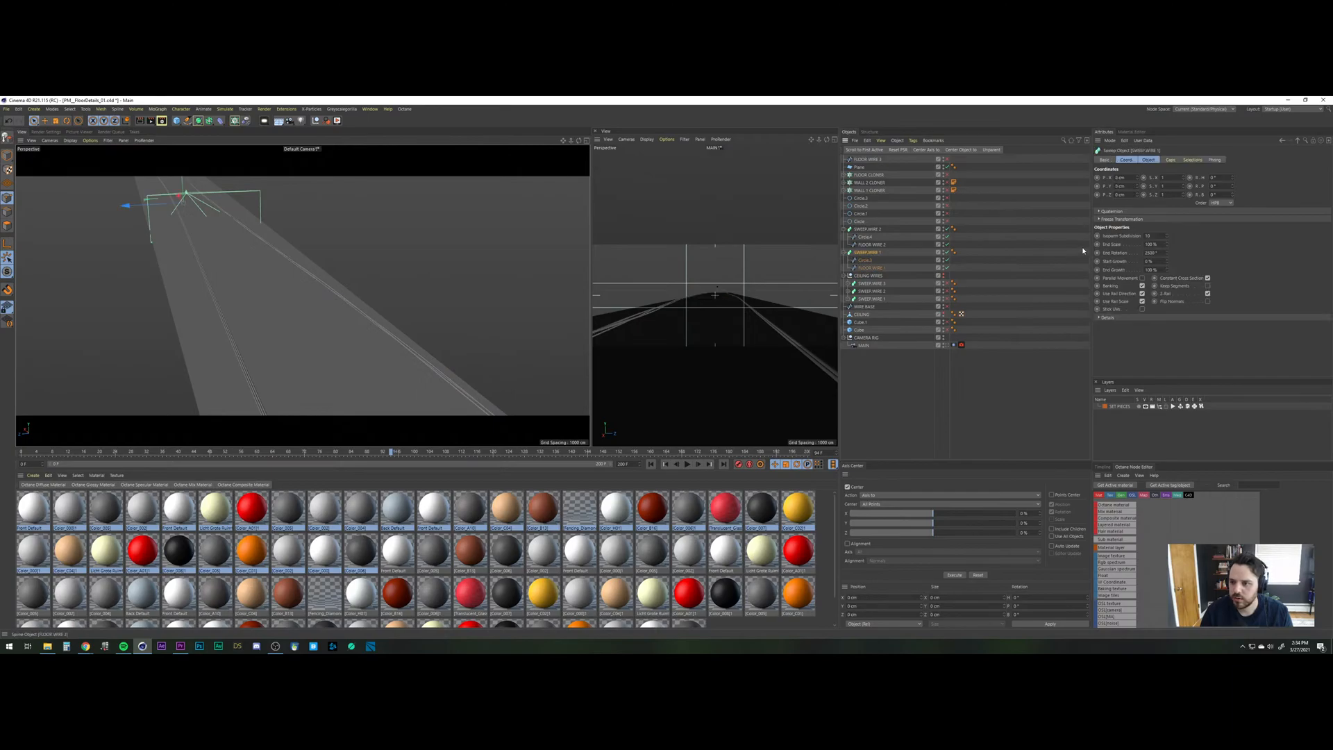
{"action": "type", "text": "100"}
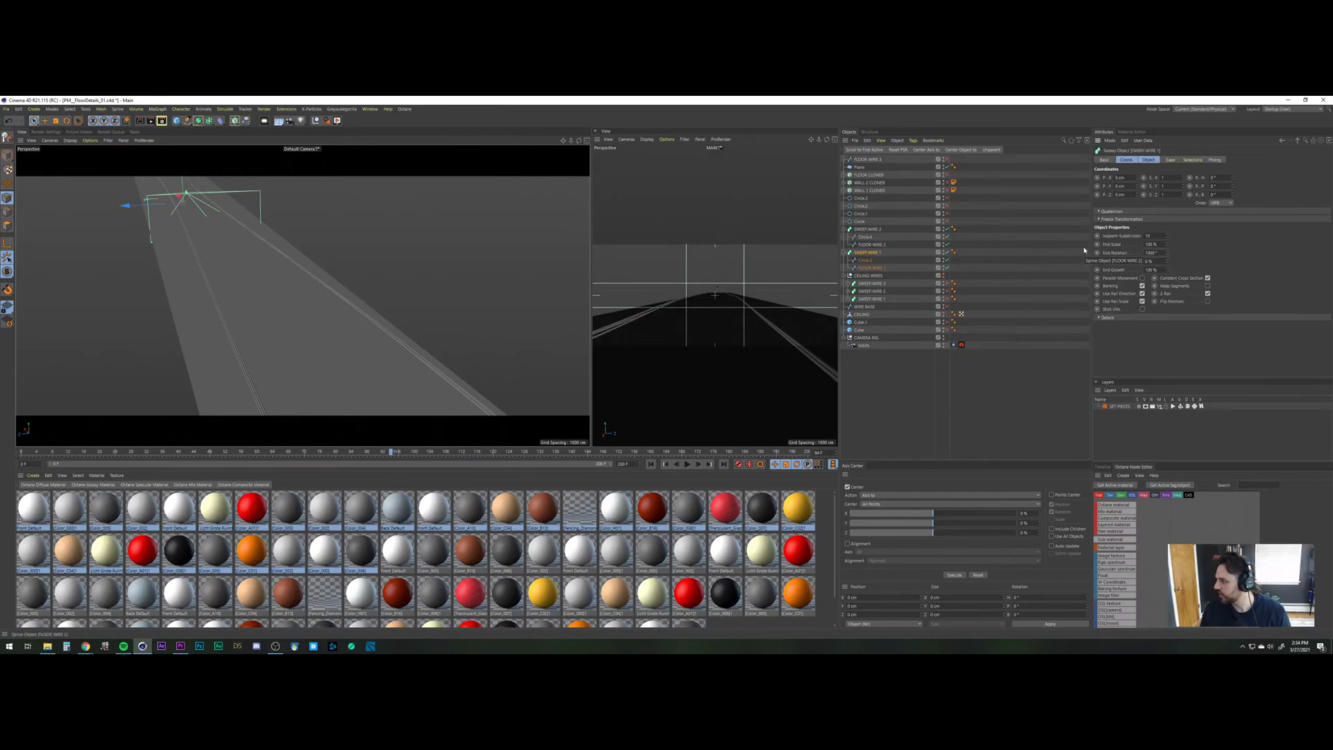
Inspect both twisted floor wires up close and check them through the camera at several frames of the animation.
{"action": "scroll", "coordinate": [343, 378], "scroll_direction": "up", "scroll_amount": 5}
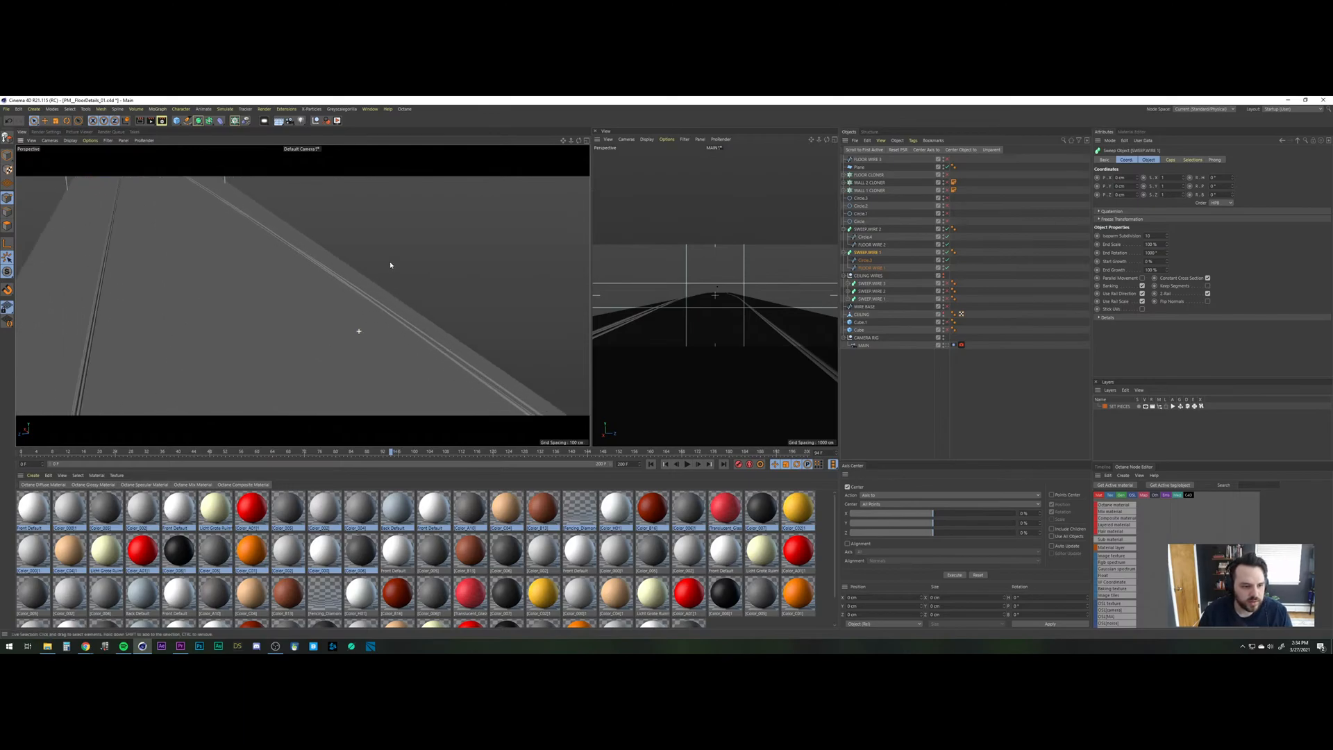
{"action": "scroll", "coordinate": [423, 356], "scroll_direction": "down", "scroll_amount": 10}
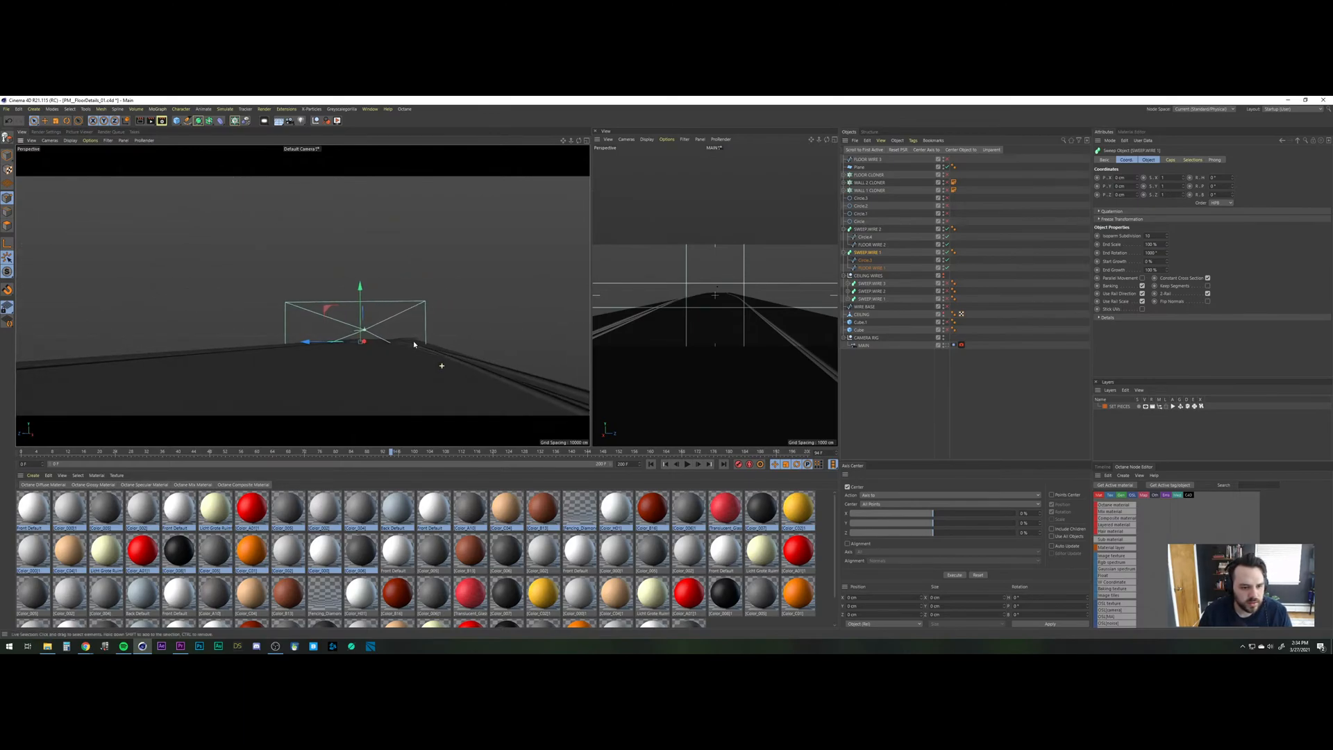
{"action": "left_click_drag", "start_coordinate": [414, 342], "coordinate": [417, 342], "text": "alt"}
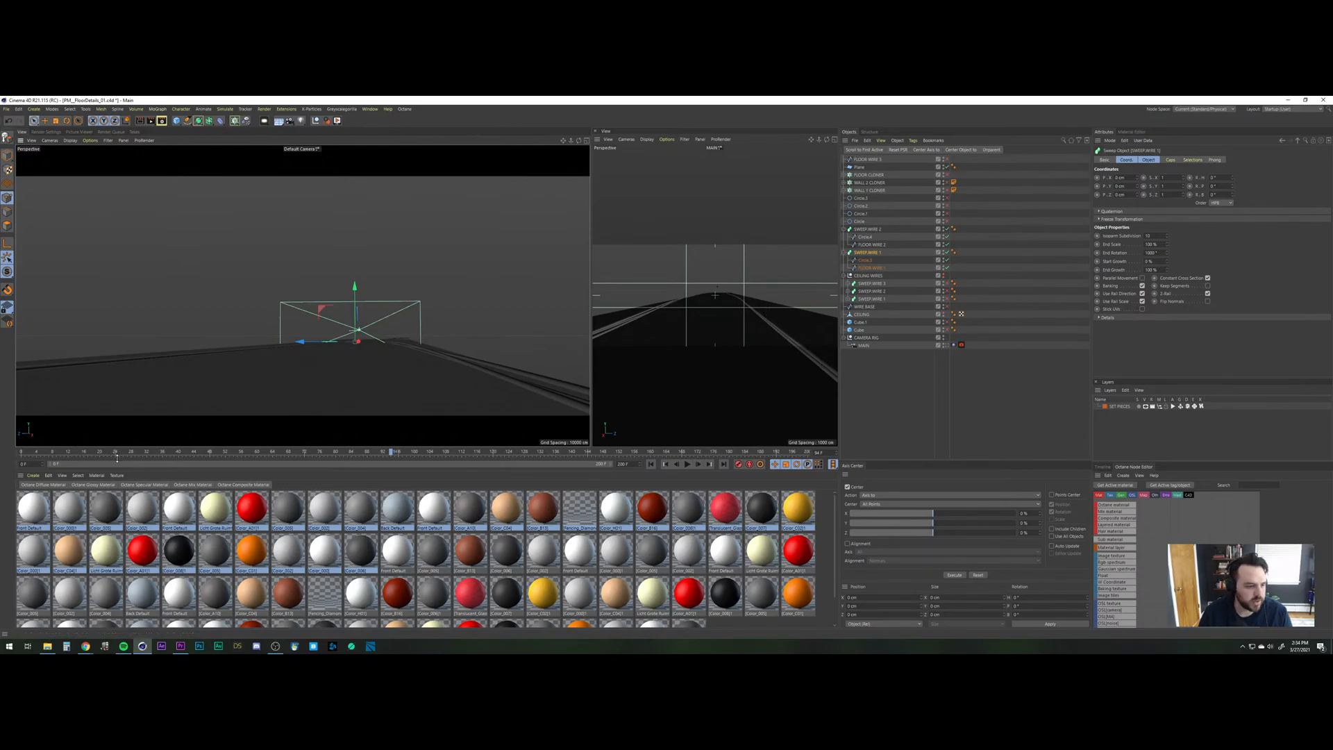
{"action": "left_click", "coordinate": [21, 452]}
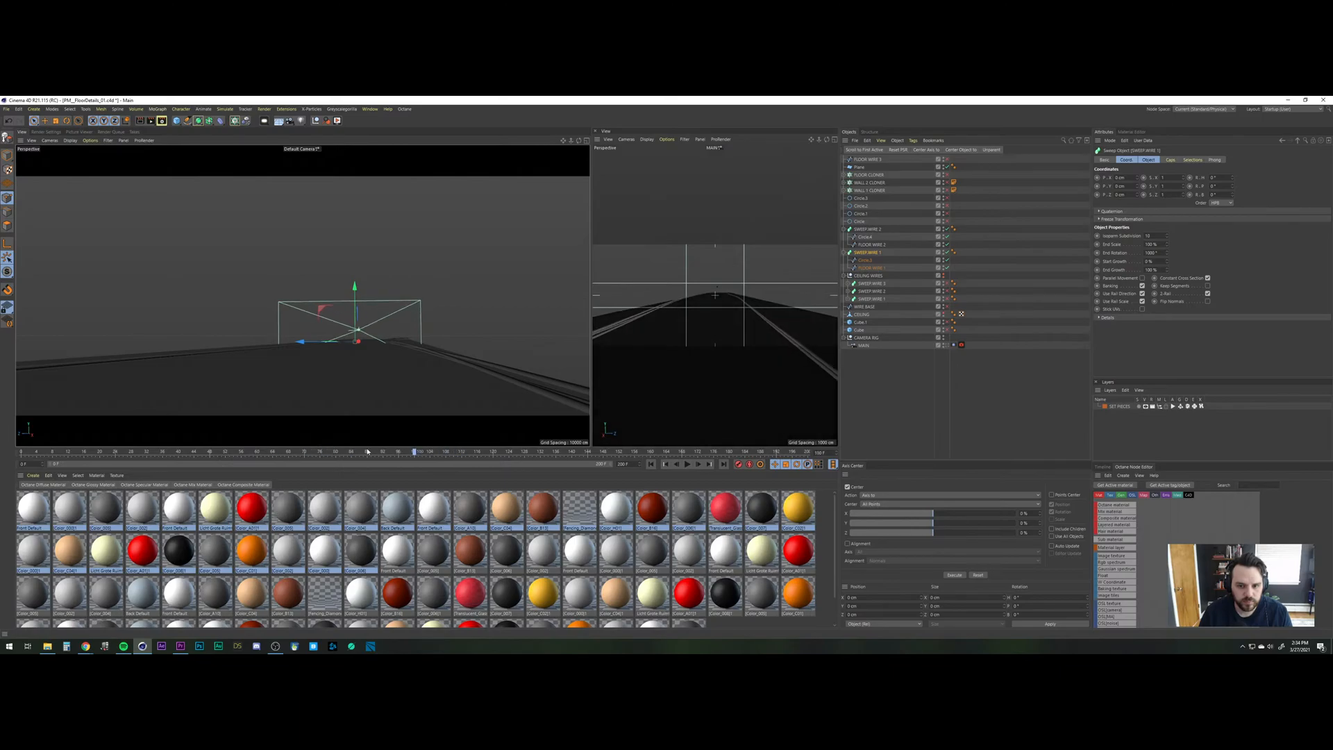
{"action": "left_click", "coordinate": [51, 452]}
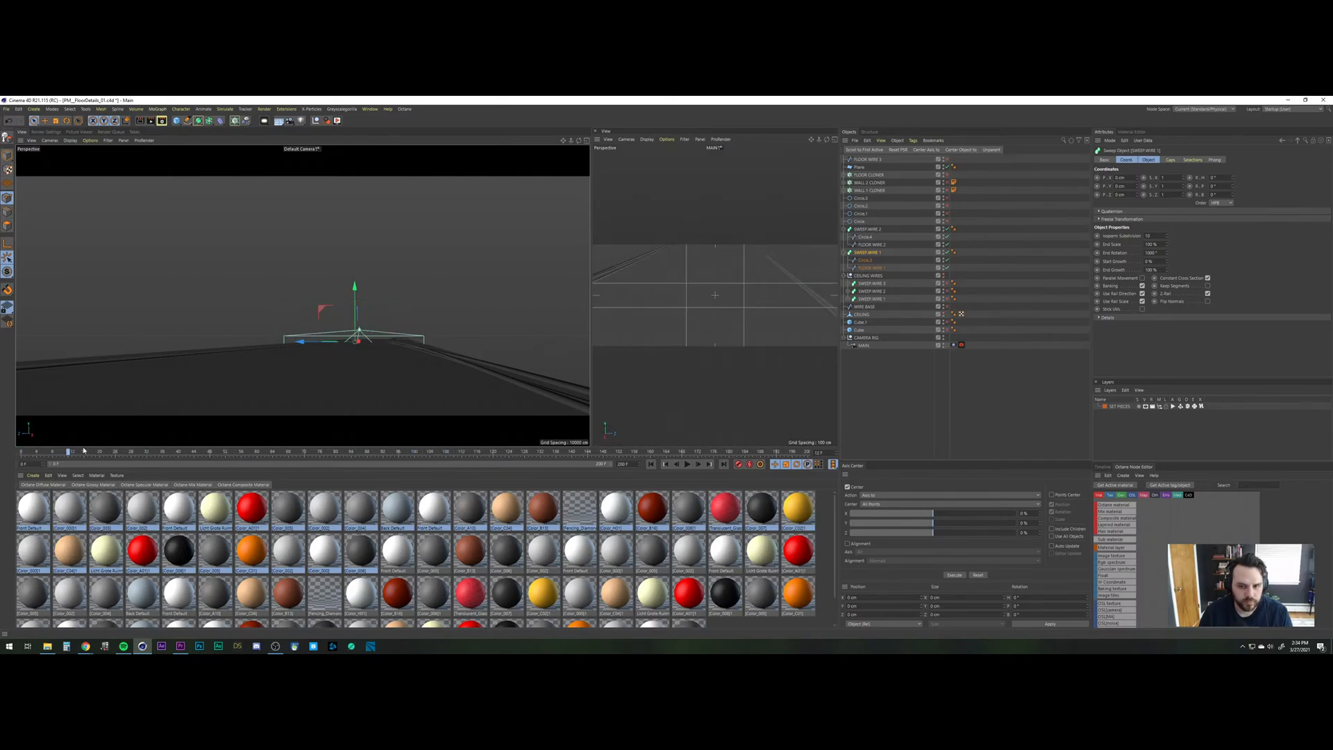
Try to shift the selected FLOOR WIRE 1 spline points sideways across the floor.
{"action": "left_click_drag", "start_coordinate": [160, 448], "coordinate": [259, 448]}
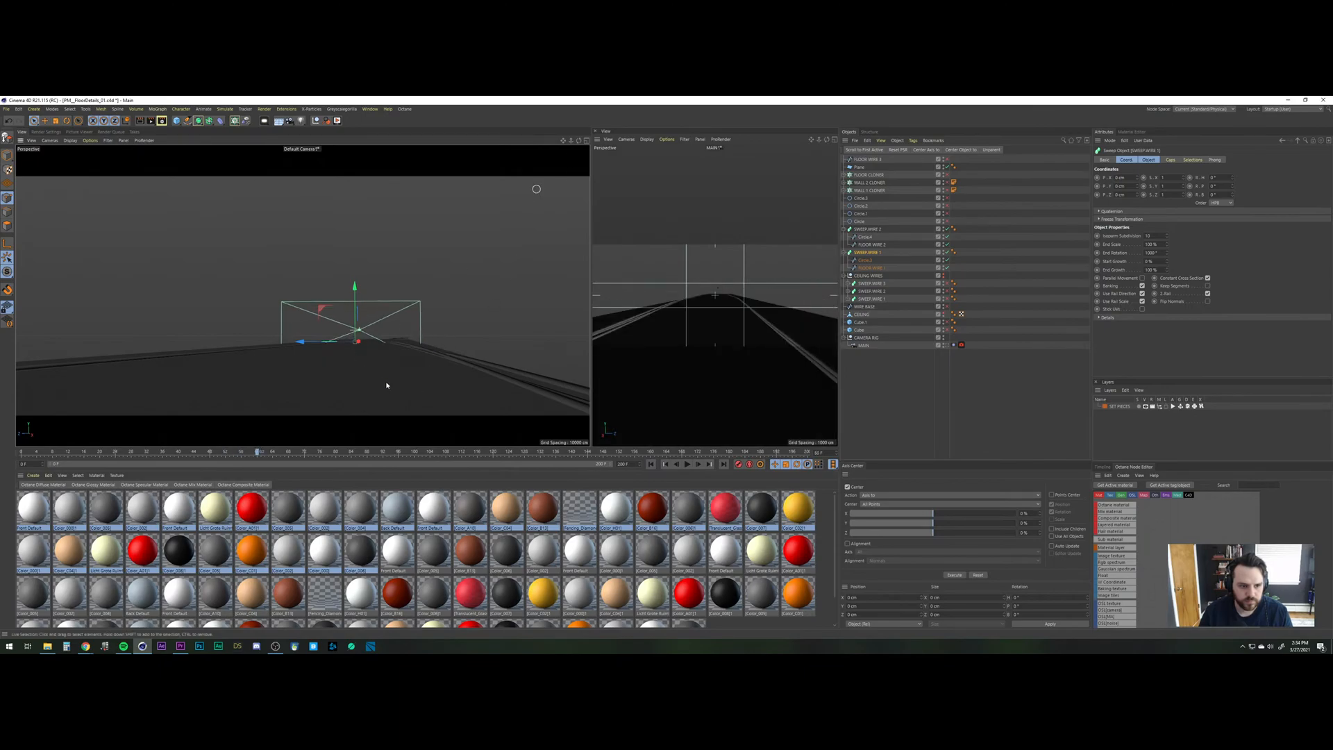
{"action": "left_click_drag", "start_coordinate": [386, 383], "coordinate": [458, 422], "text": "alt"}
{"action": "right_click_drag", "start_coordinate": [466, 370], "coordinate": [375, 457], "text": "alt"}
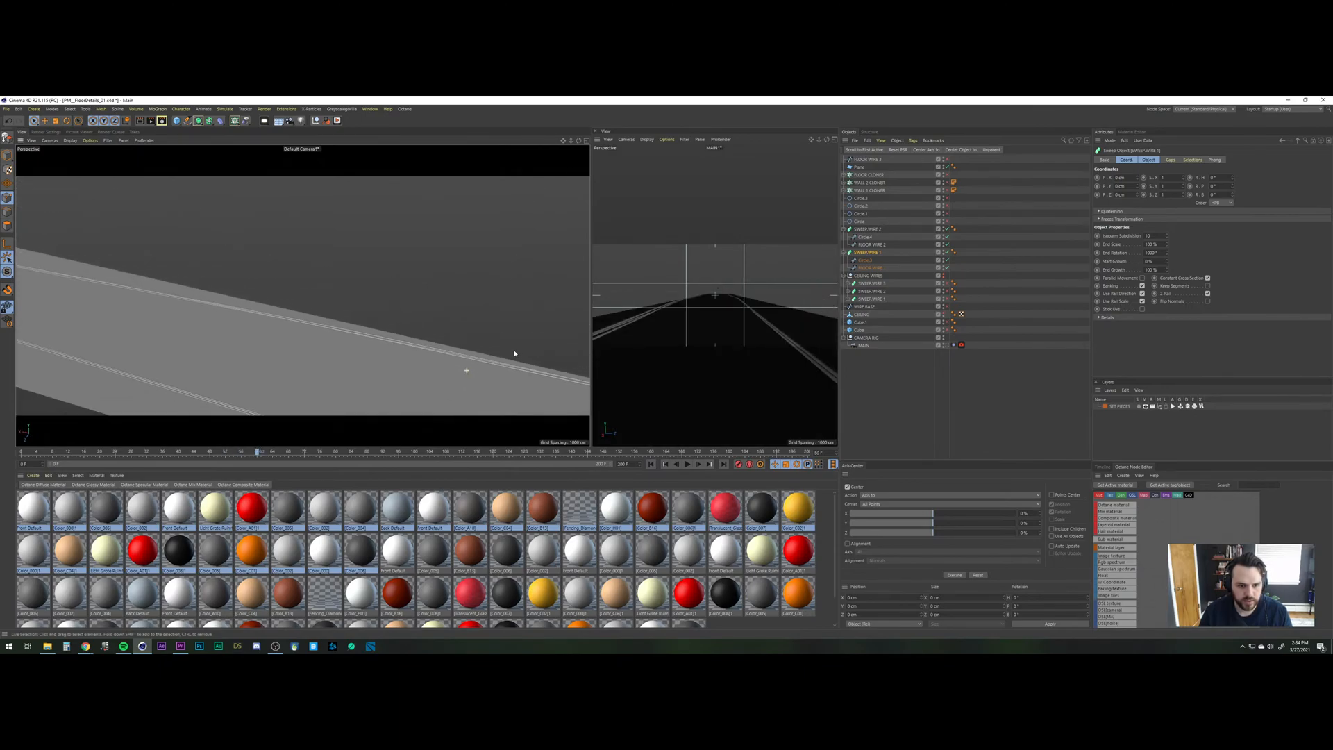
{"action": "middle_click_drag", "start_coordinate": [515, 353], "coordinate": [359, 287], "text": "alt"}
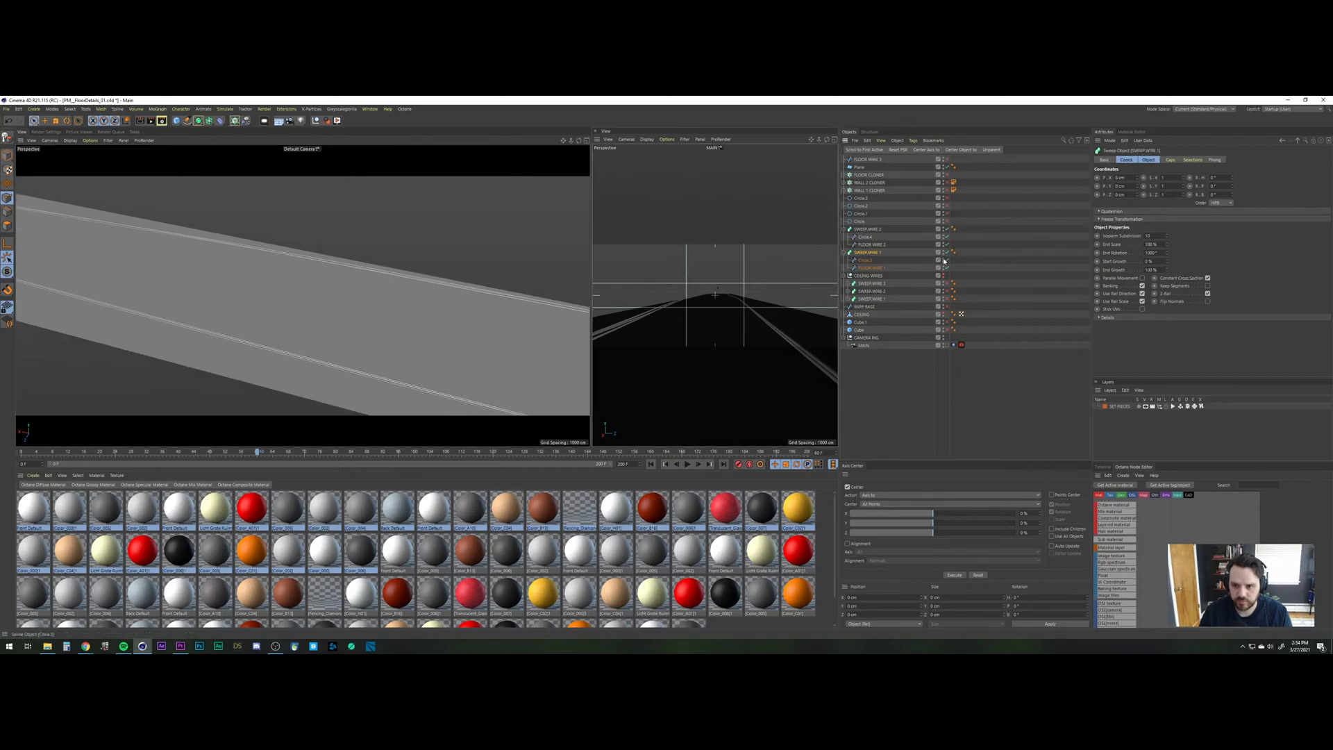
{"action": "left_click", "coordinate": [869, 268]}
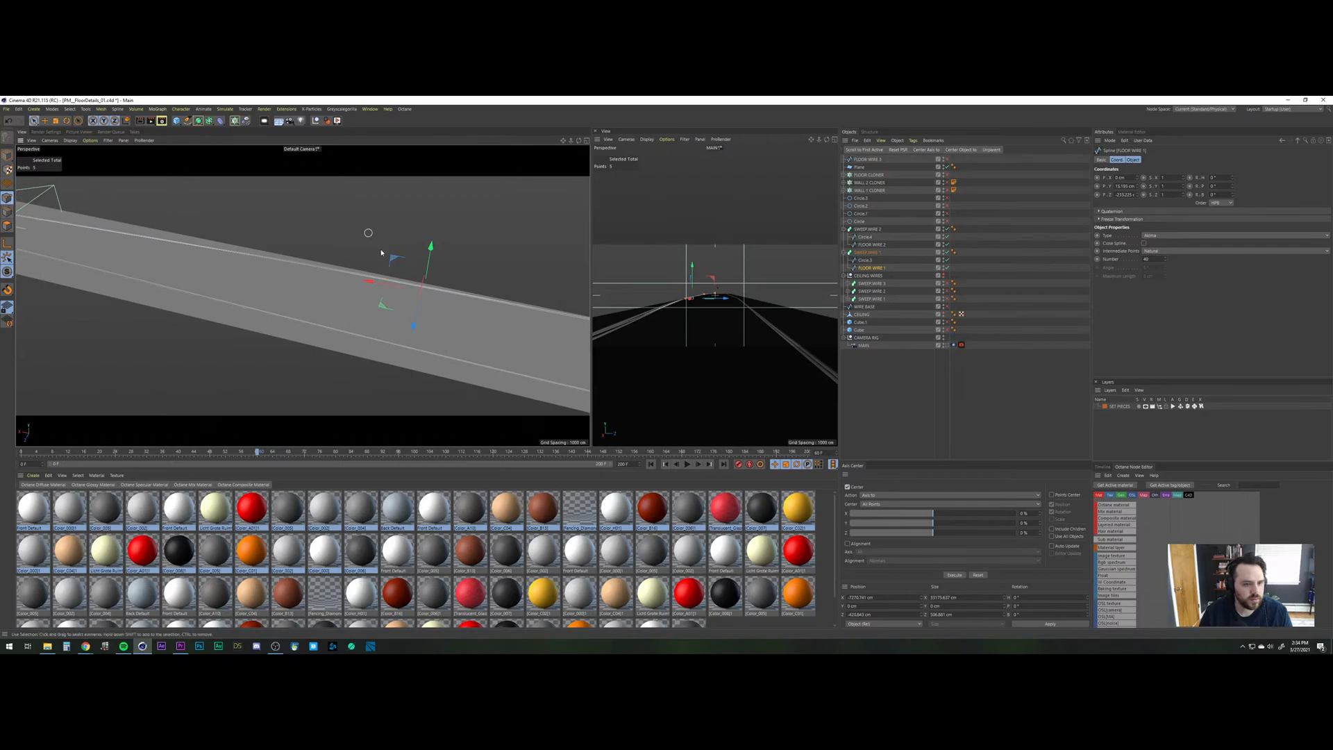
{"action": "left_click_drag", "start_coordinate": [413, 332], "coordinate": [411, 334]}
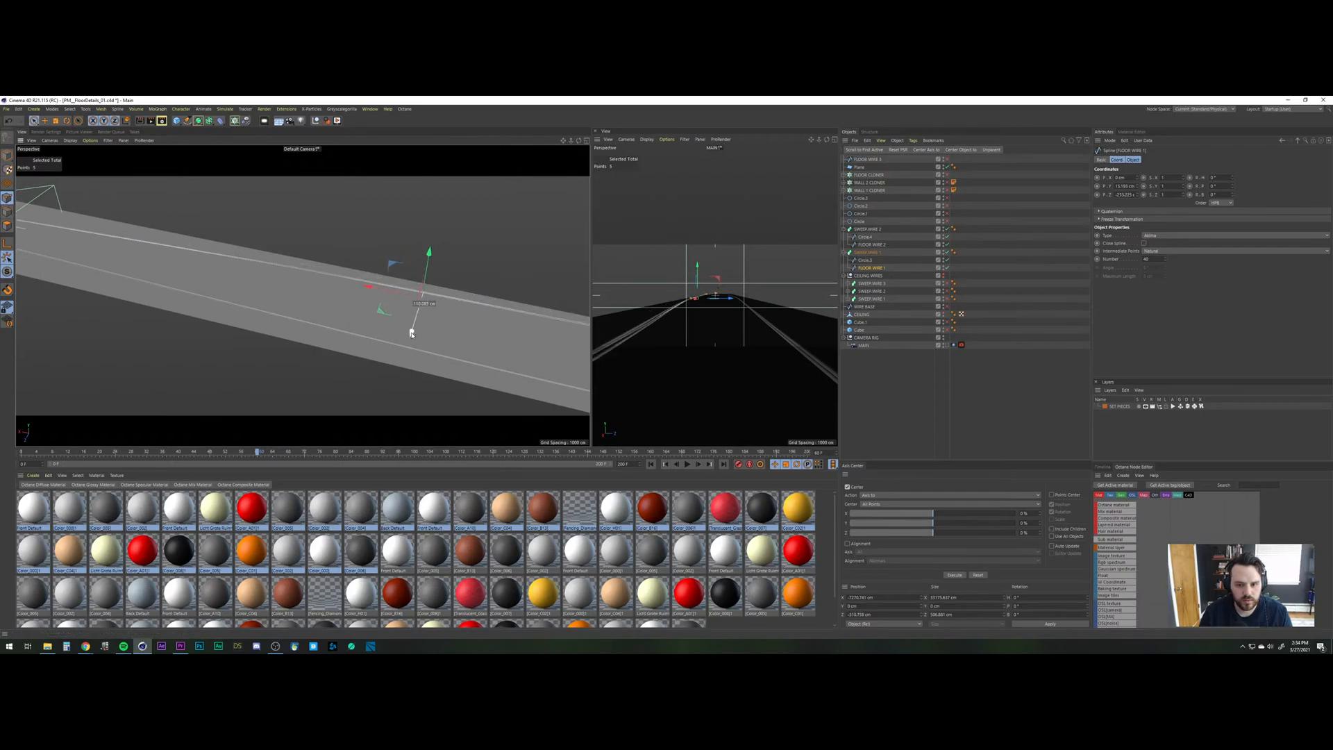
{"action": "key", "text": "ctrl+z"}
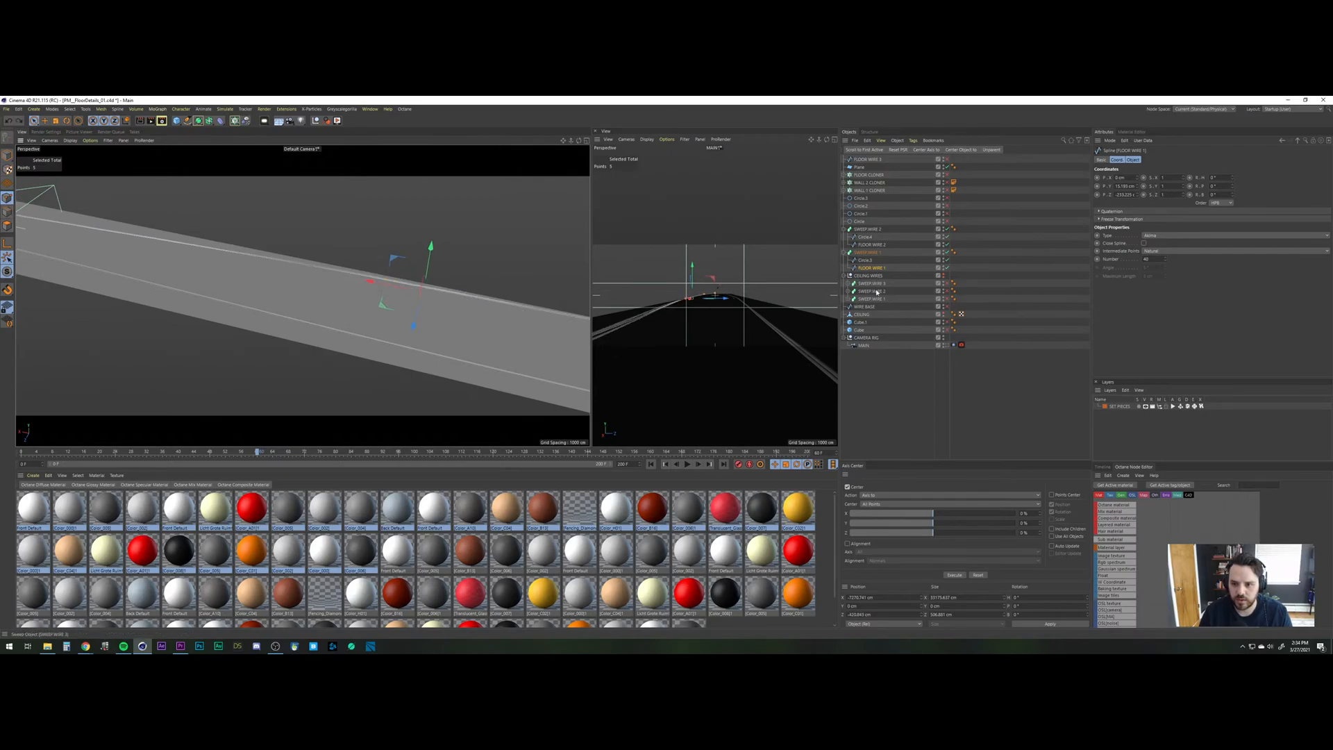
Move one point of the FLOOR WIRE 1 spline sideways across the floor to reshape its curve.
{"action": "left_click", "coordinate": [867, 247]}
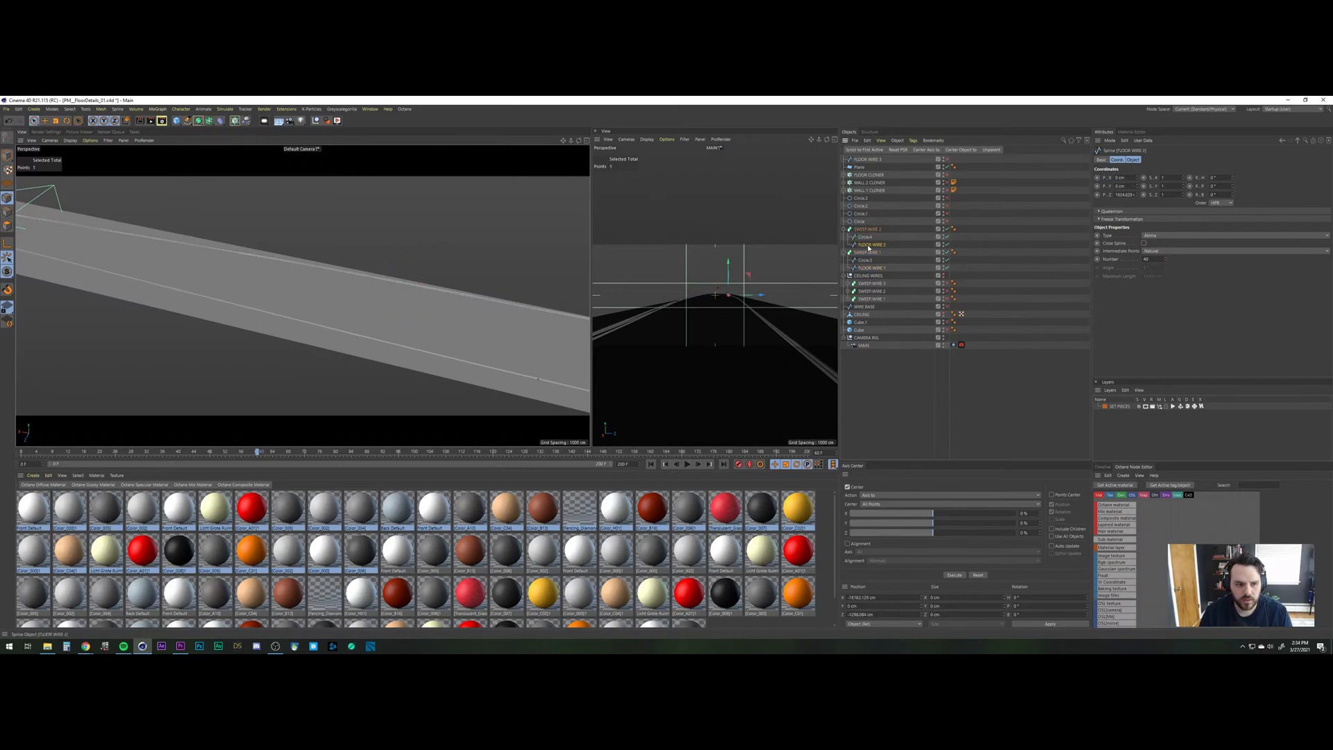
{"action": "right_click_drag", "start_coordinate": [320, 283], "coordinate": [236, 395], "text": "alt"}
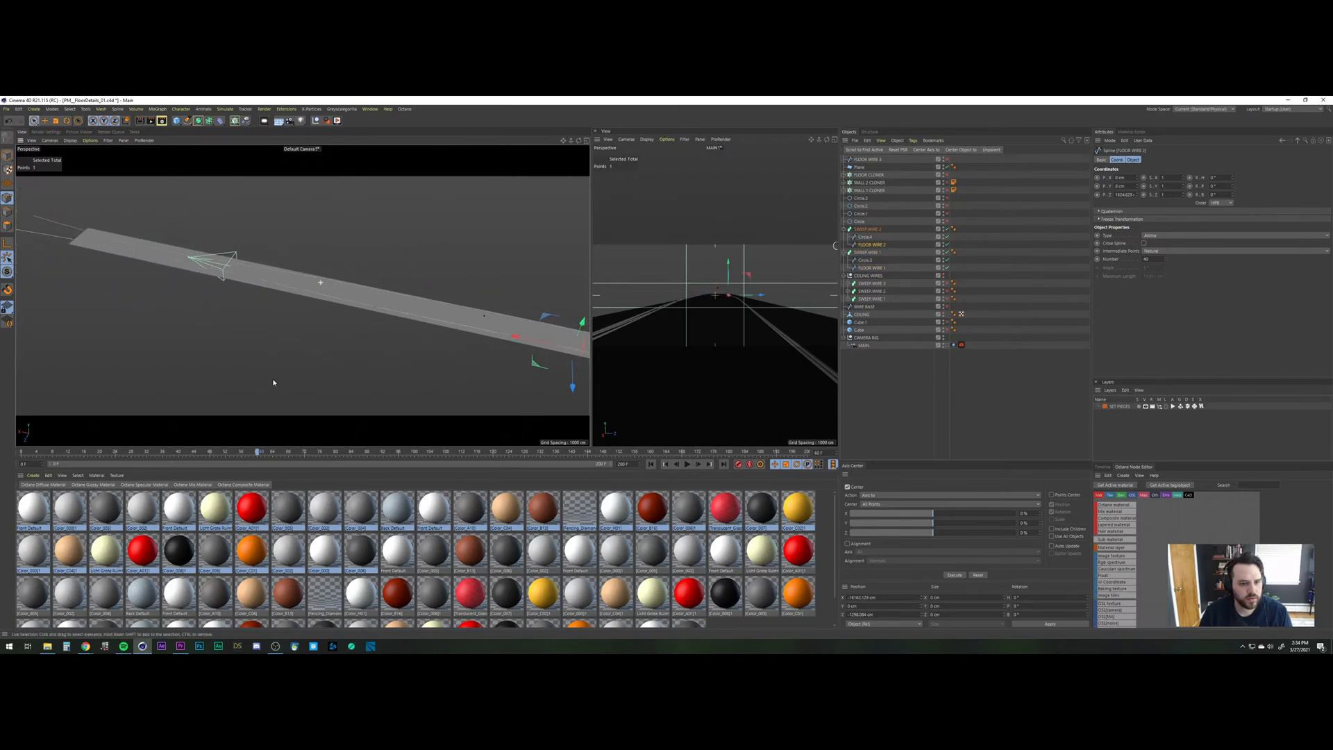
{"action": "middle_click_drag", "start_coordinate": [369, 355], "coordinate": [156, 333], "text": "alt"}
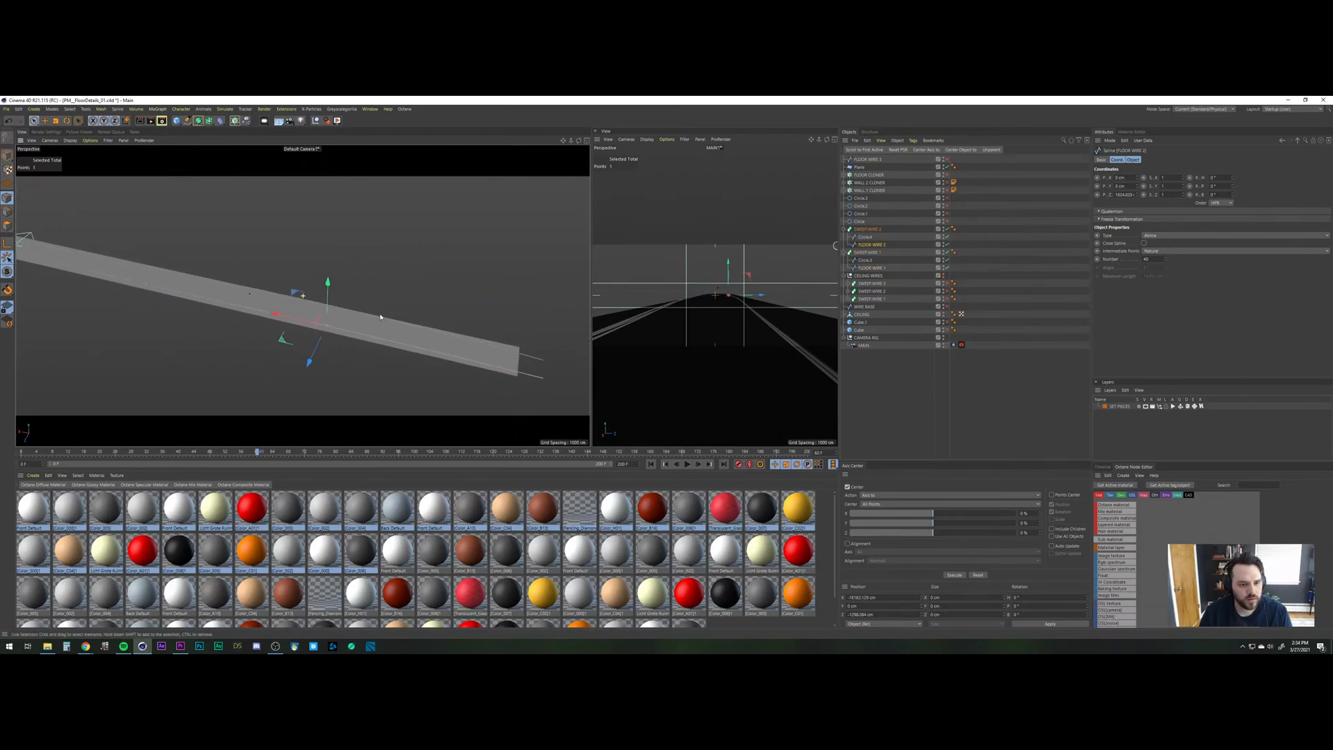
{"action": "left_click", "coordinate": [871, 268]}
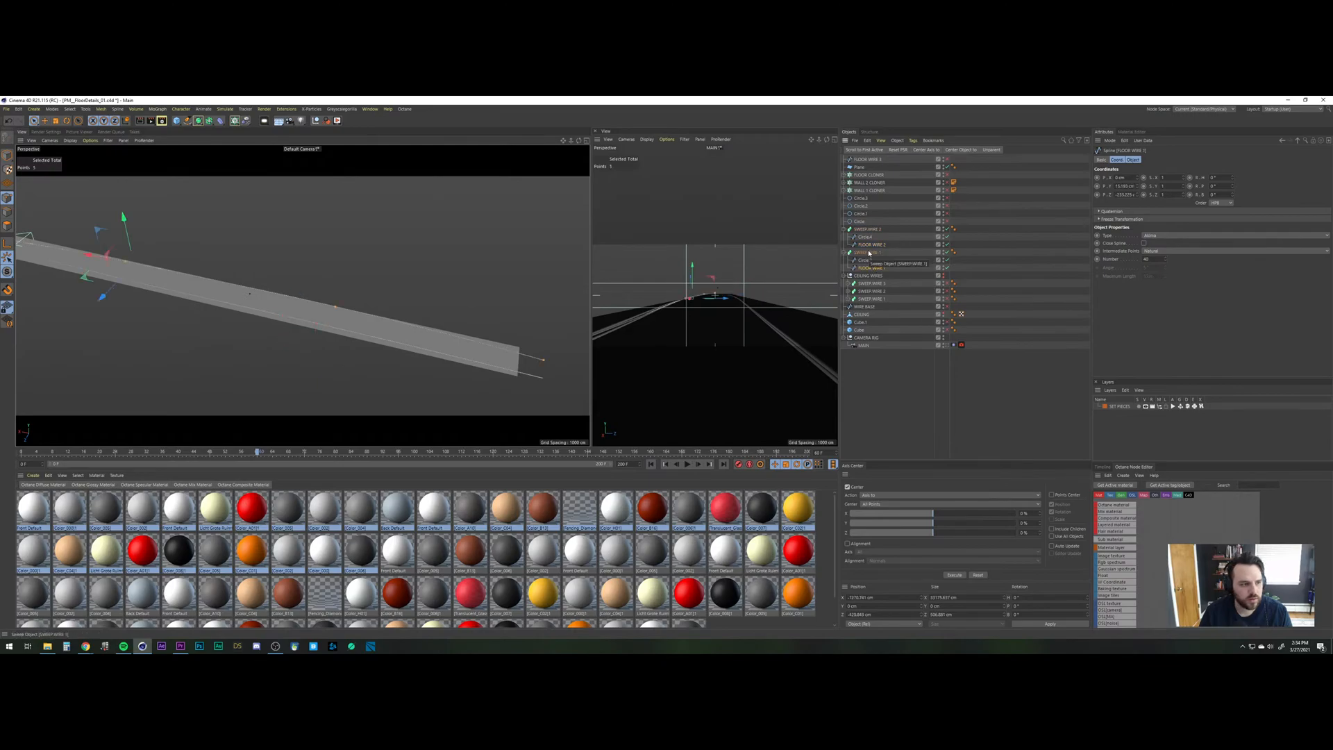
{"action": "left_click", "coordinate": [341, 304]}
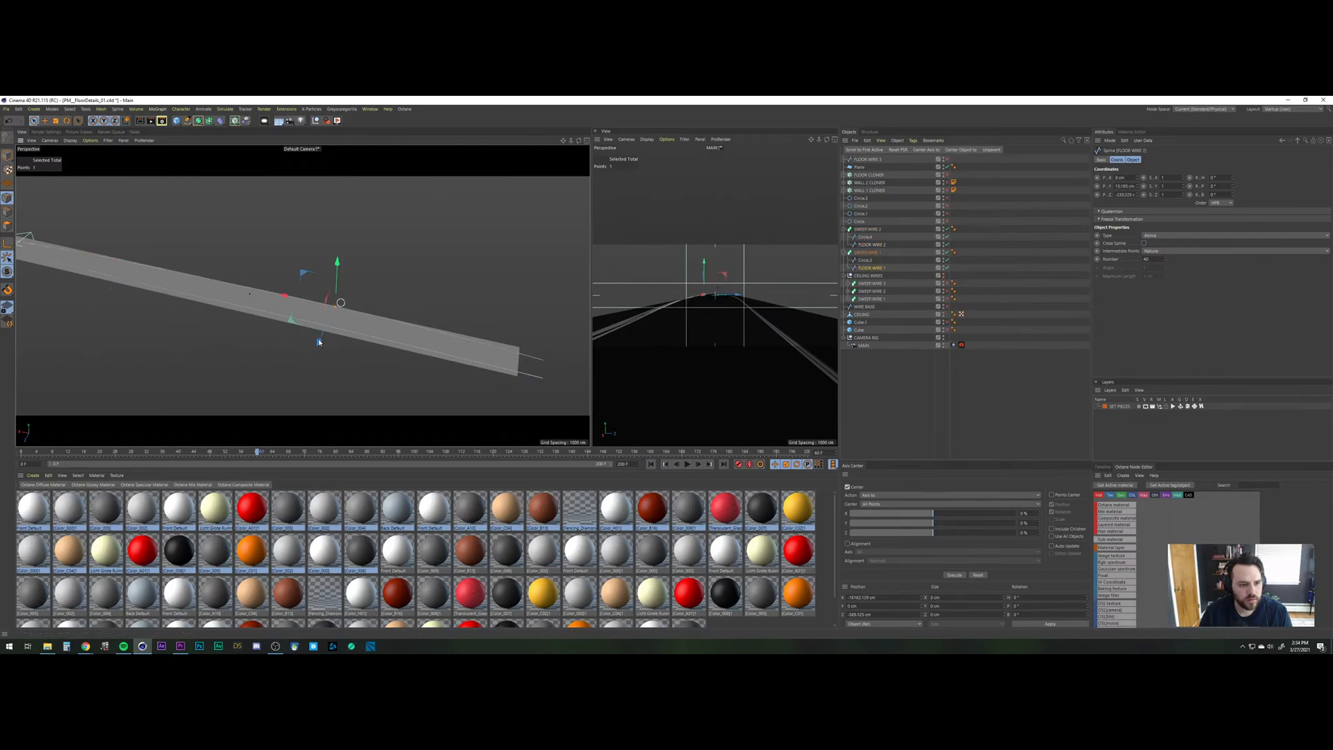
{"action": "left_click_drag", "start_coordinate": [318, 343], "coordinate": [317, 347]}
Move a point at the far side of the FLOOR WIRE 2 spline sideways to change its bend.
{"action": "middle_click_drag", "start_coordinate": [192, 293], "coordinate": [240, 302], "text": "alt"}
{"action": "left_click_drag", "start_coordinate": [240, 302], "coordinate": [326, 298], "text": "alt"}
{"action": "middle_click_drag", "start_coordinate": [148, 277], "coordinate": [340, 313], "text": "alt"}
{"action": "right_click_drag", "start_coordinate": [291, 301], "coordinate": [367, 278], "text": "alt"}
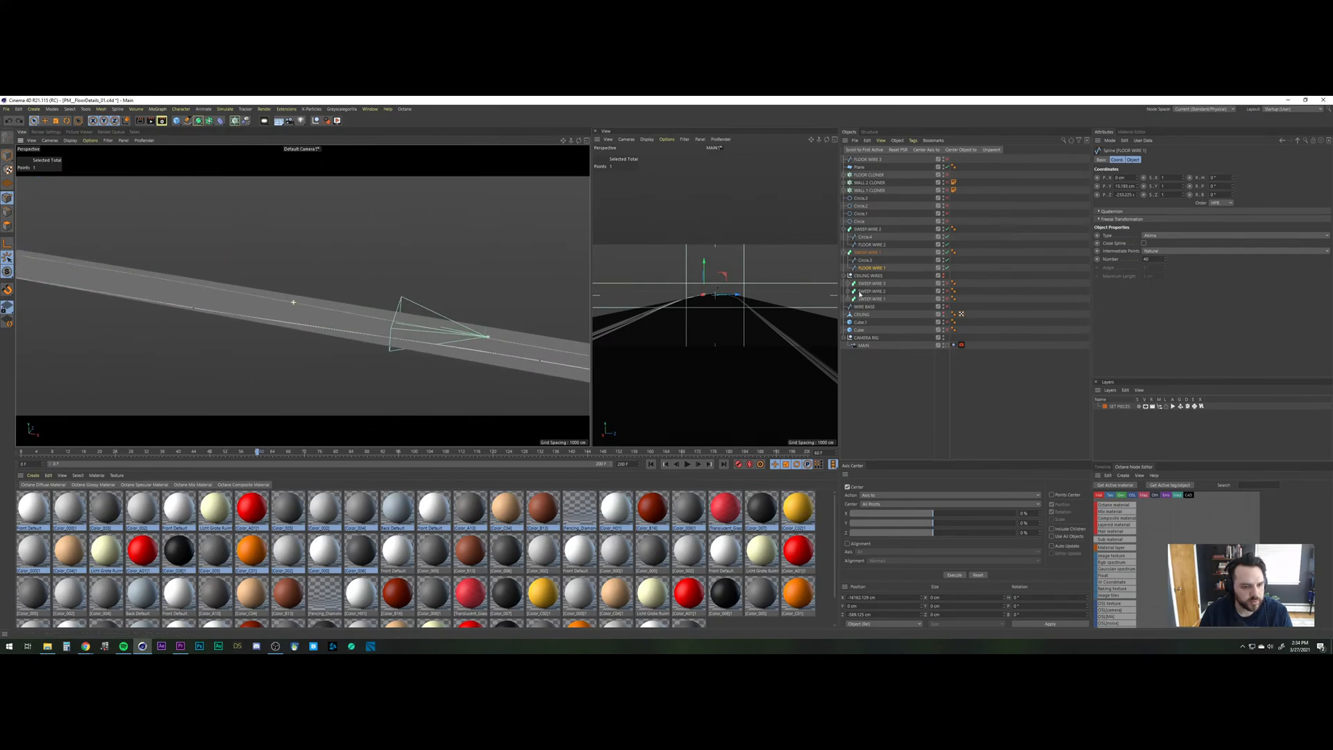
{"action": "left_click", "coordinate": [871, 246]}
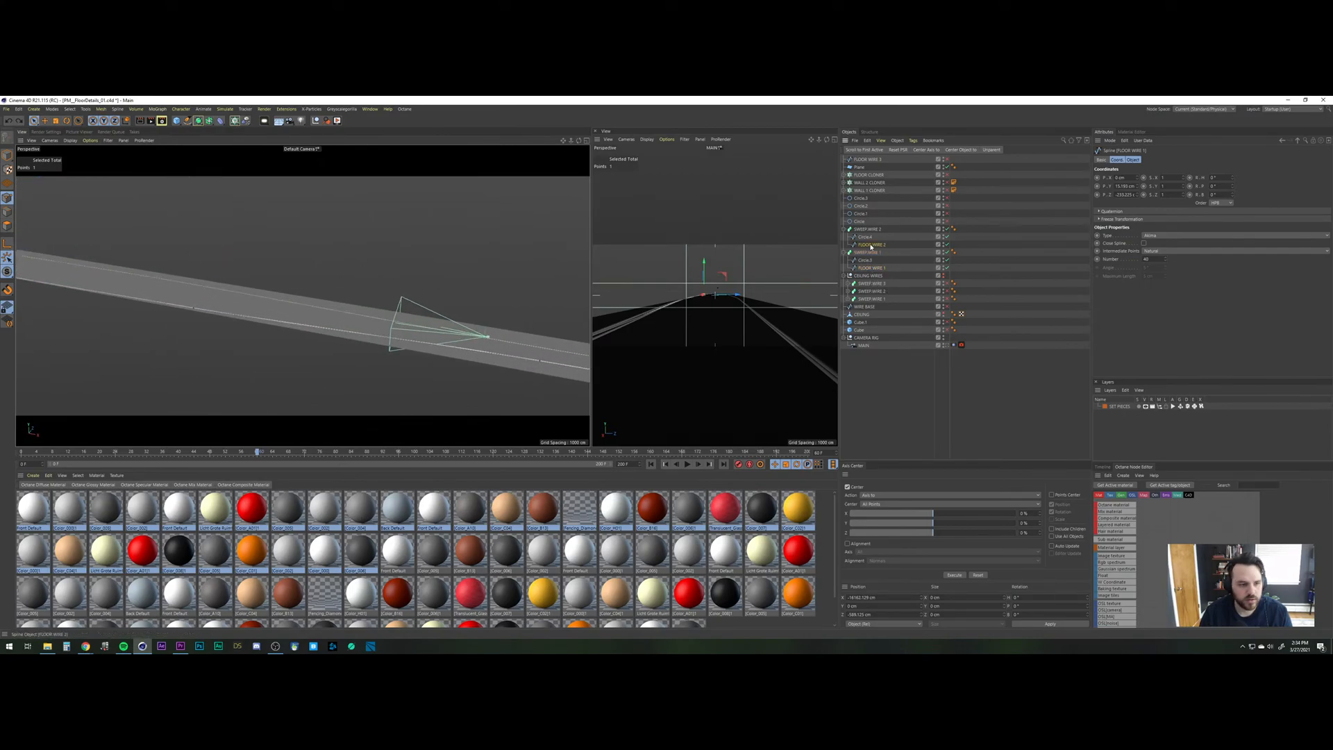
{"action": "left_click", "coordinate": [148, 278]}
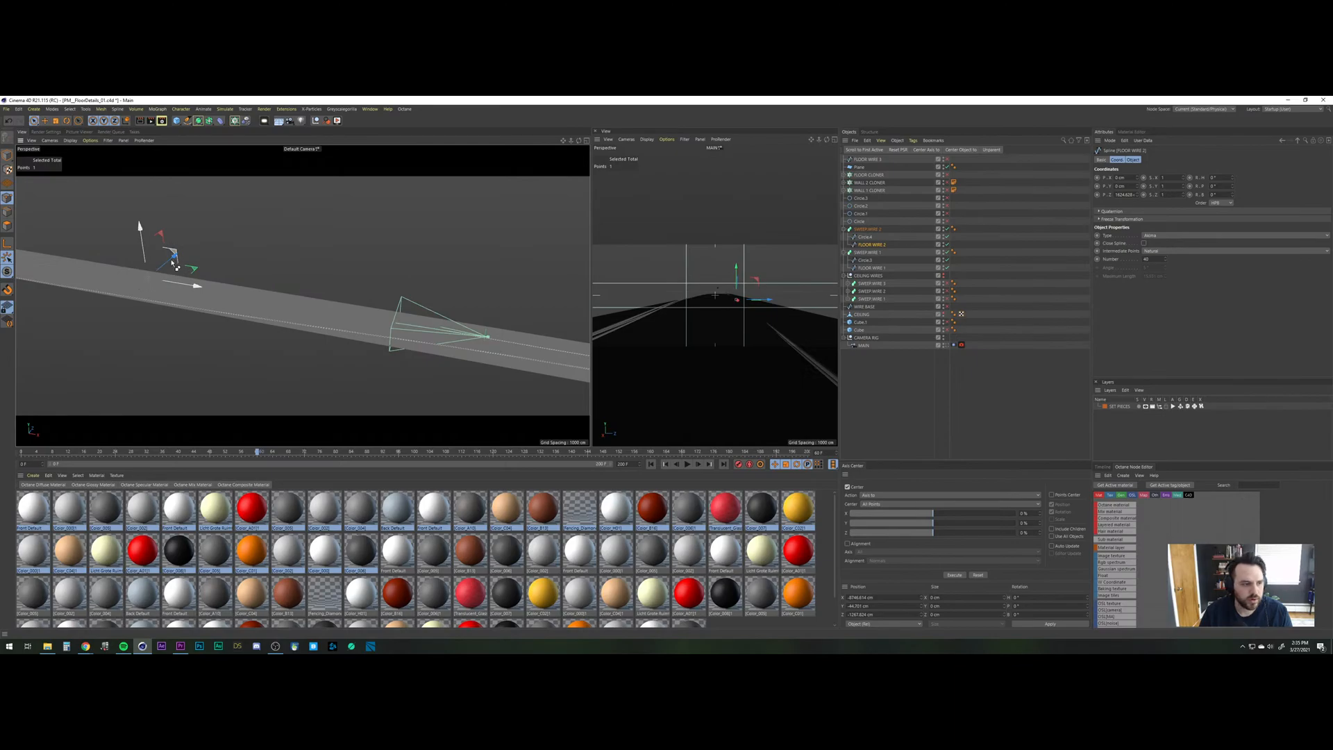
{"action": "left_click_drag", "start_coordinate": [168, 267], "coordinate": [174, 268]}
Shift the FLOOR WIRE 2 spline point near the camera sideways across the floor.
{"action": "right_click_drag", "start_coordinate": [366, 327], "coordinate": [357, 343], "text": "alt"}
{"action": "middle_click_drag", "start_coordinate": [496, 340], "coordinate": [470, 338], "text": "alt"}
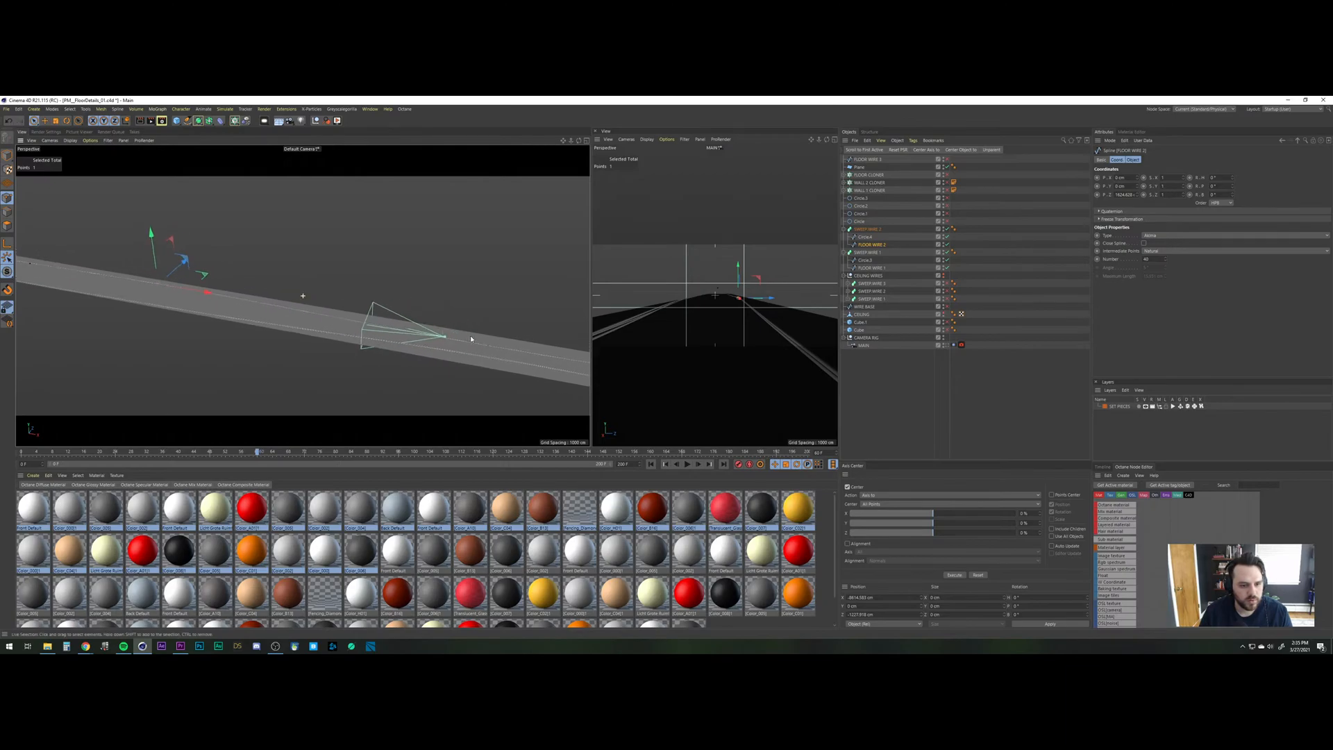
{"action": "left_click", "coordinate": [489, 332]}
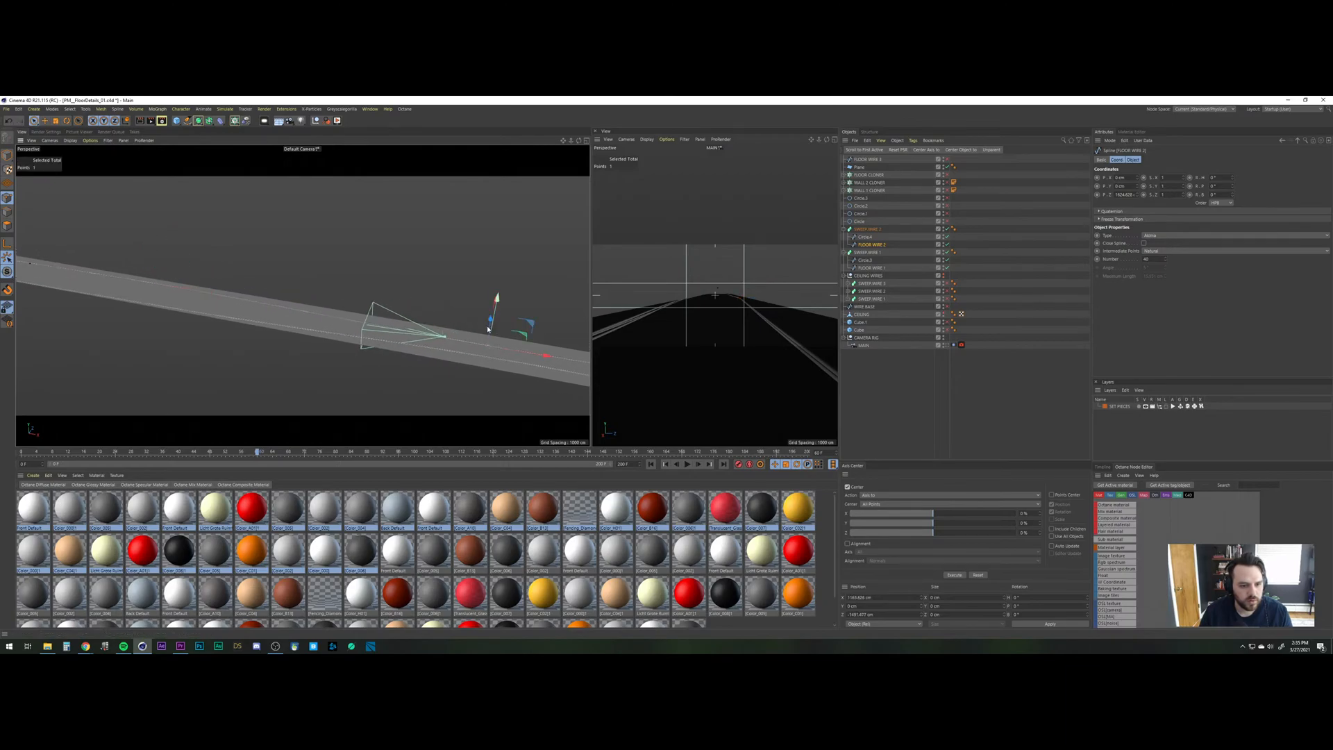
{"action": "left_click_drag", "start_coordinate": [488, 331], "coordinate": [490, 326]}
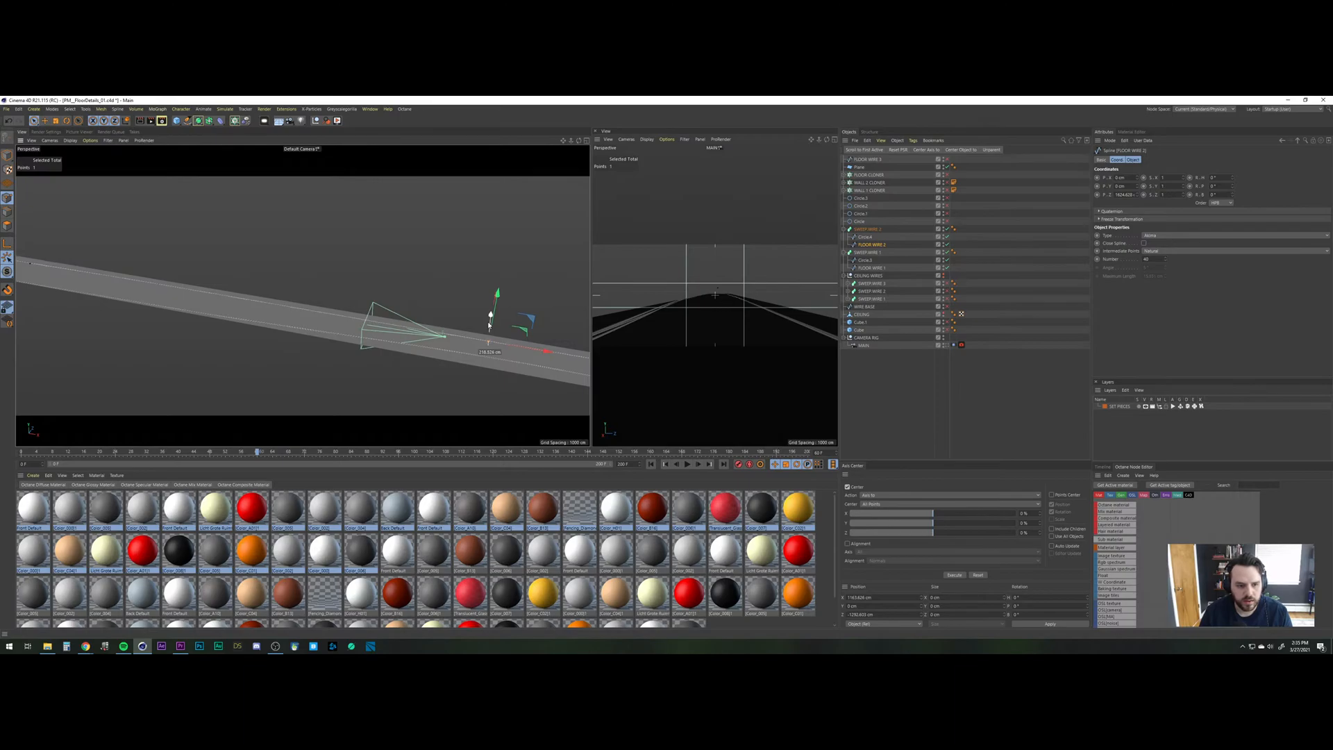
{"action": "left_click_drag", "start_coordinate": [489, 326], "coordinate": [489, 325]}
Scale up the circle profile inside SWEEP WIRE 2 as a whole object to thicken the wire bundle.
{"action": "left_click", "coordinate": [865, 238]}
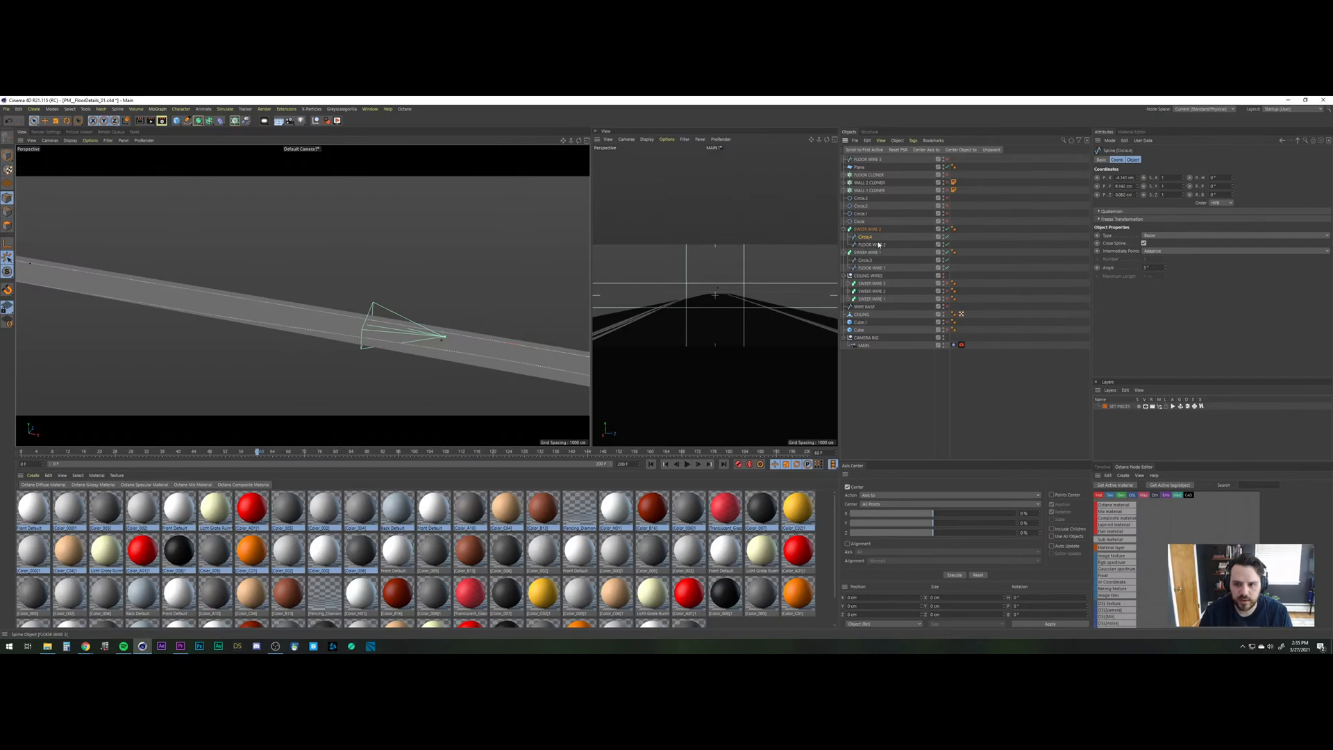
{"action": "key", "text": "t"}
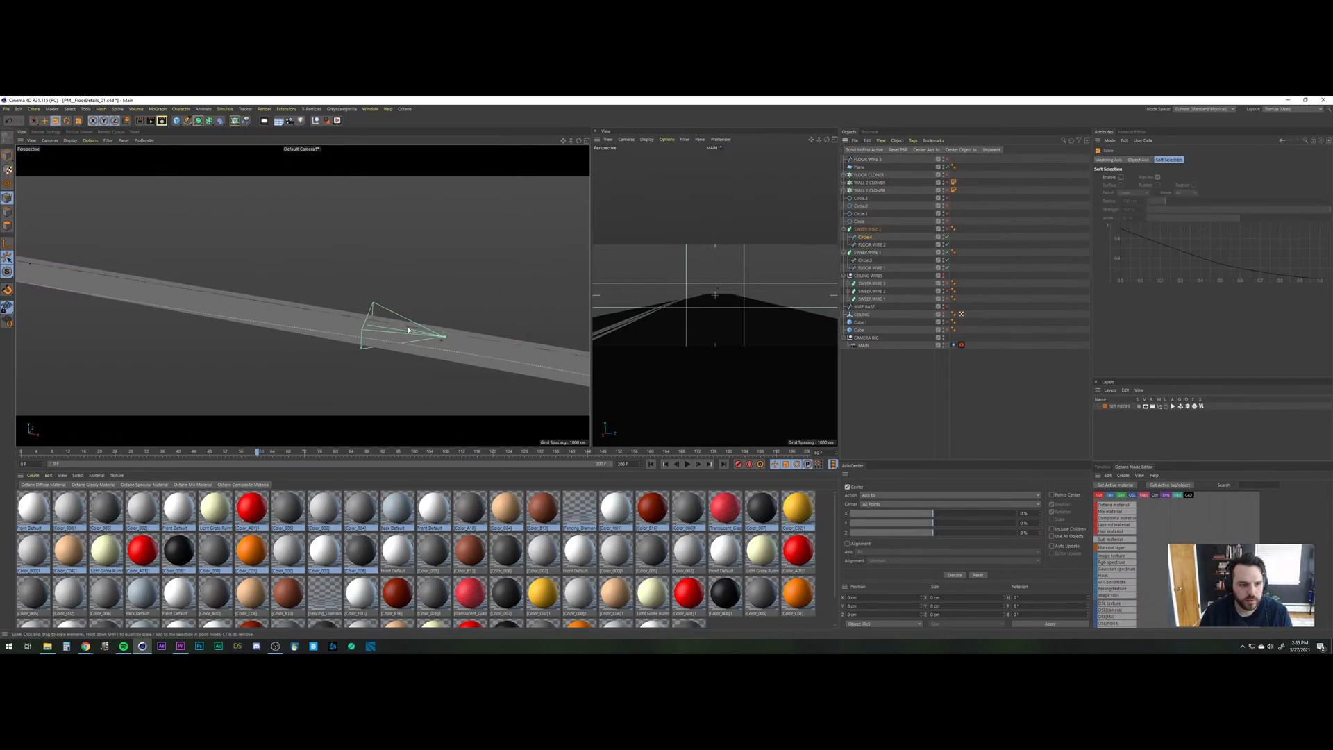
{"action": "scroll", "coordinate": [412, 327], "scroll_direction": "down", "scroll_amount": 5}
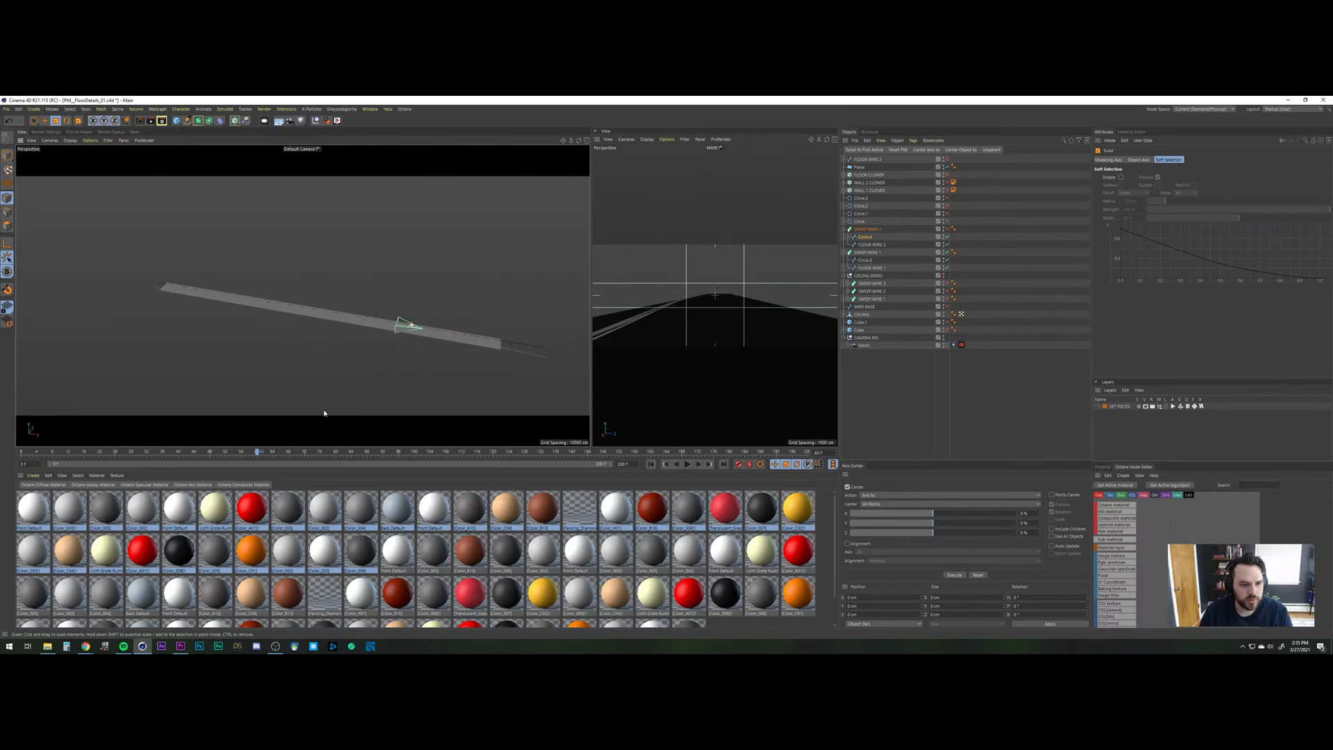
{"action": "left_click", "coordinate": [865, 238]}
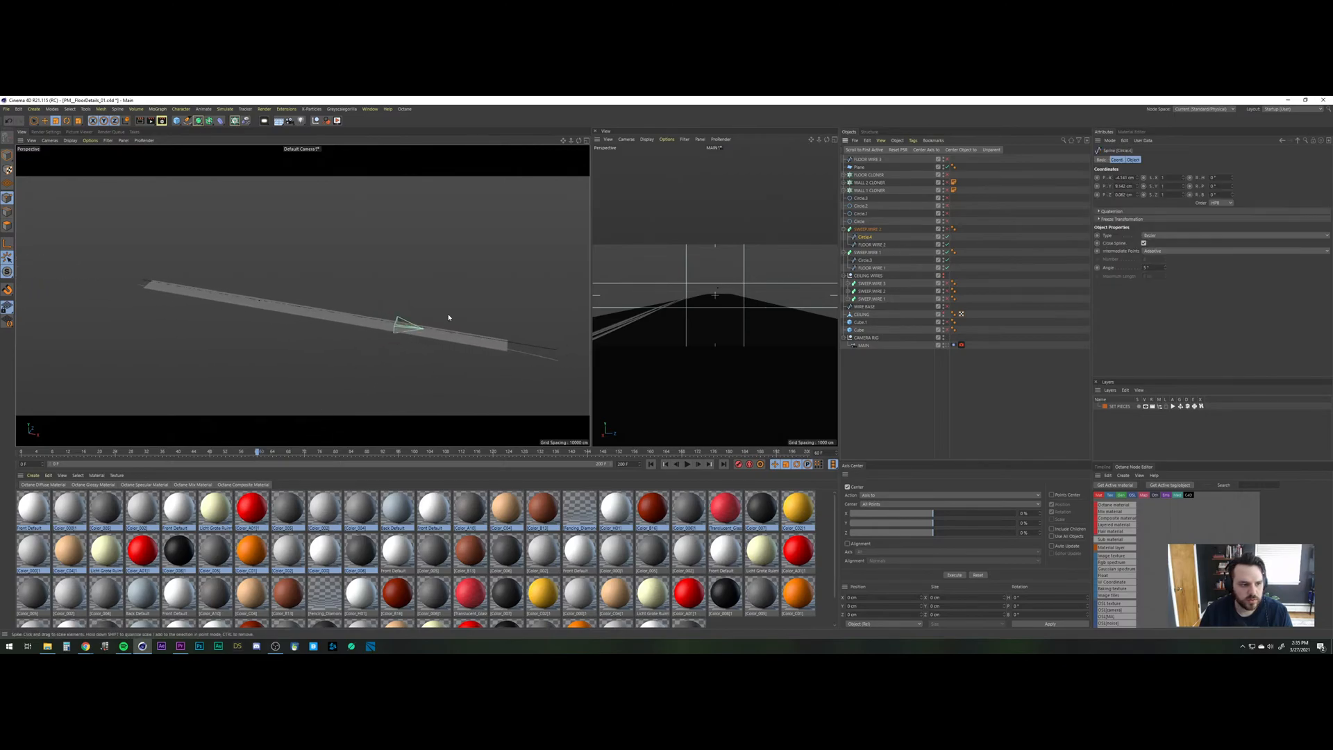
{"action": "scroll", "coordinate": [435, 305], "scroll_direction": "up", "scroll_amount": 5}
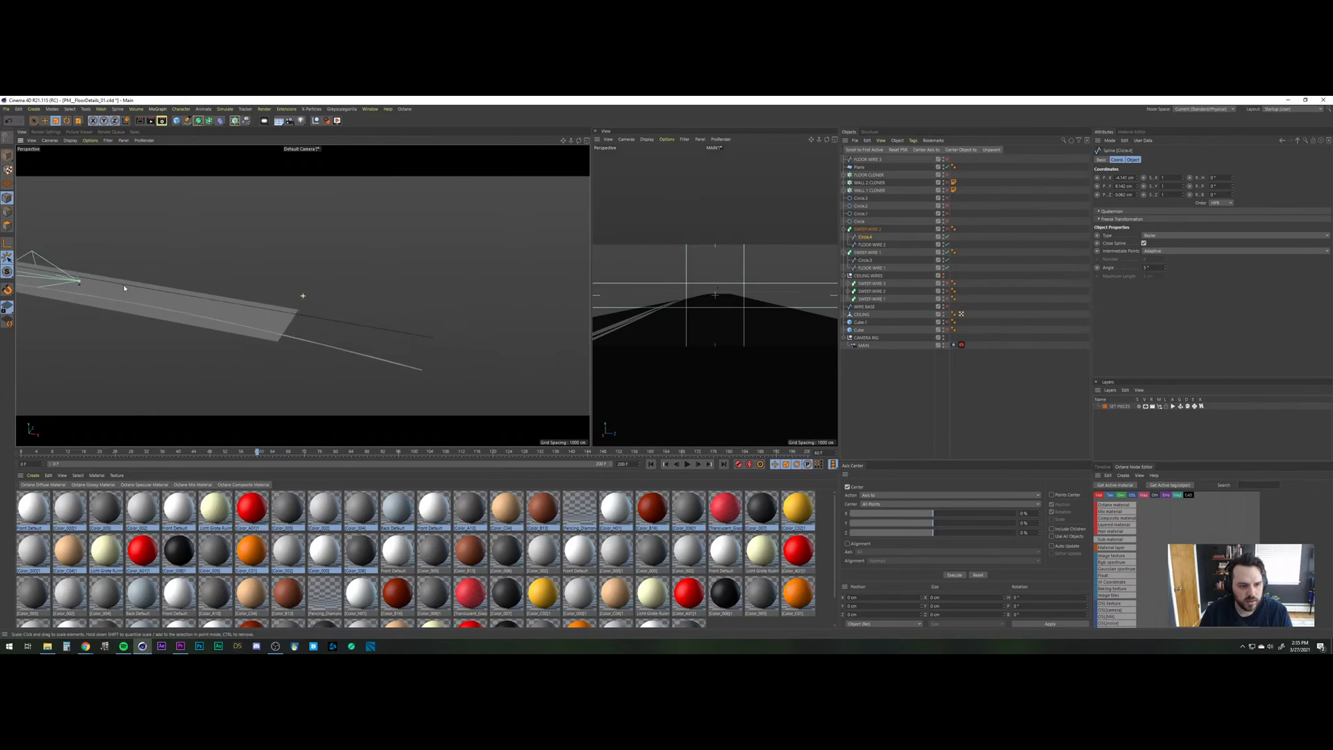
{"action": "left_click_drag", "start_coordinate": [241, 313], "coordinate": [193, 293], "text": "alt"}
{"action": "left_click", "coordinate": [7, 156]}
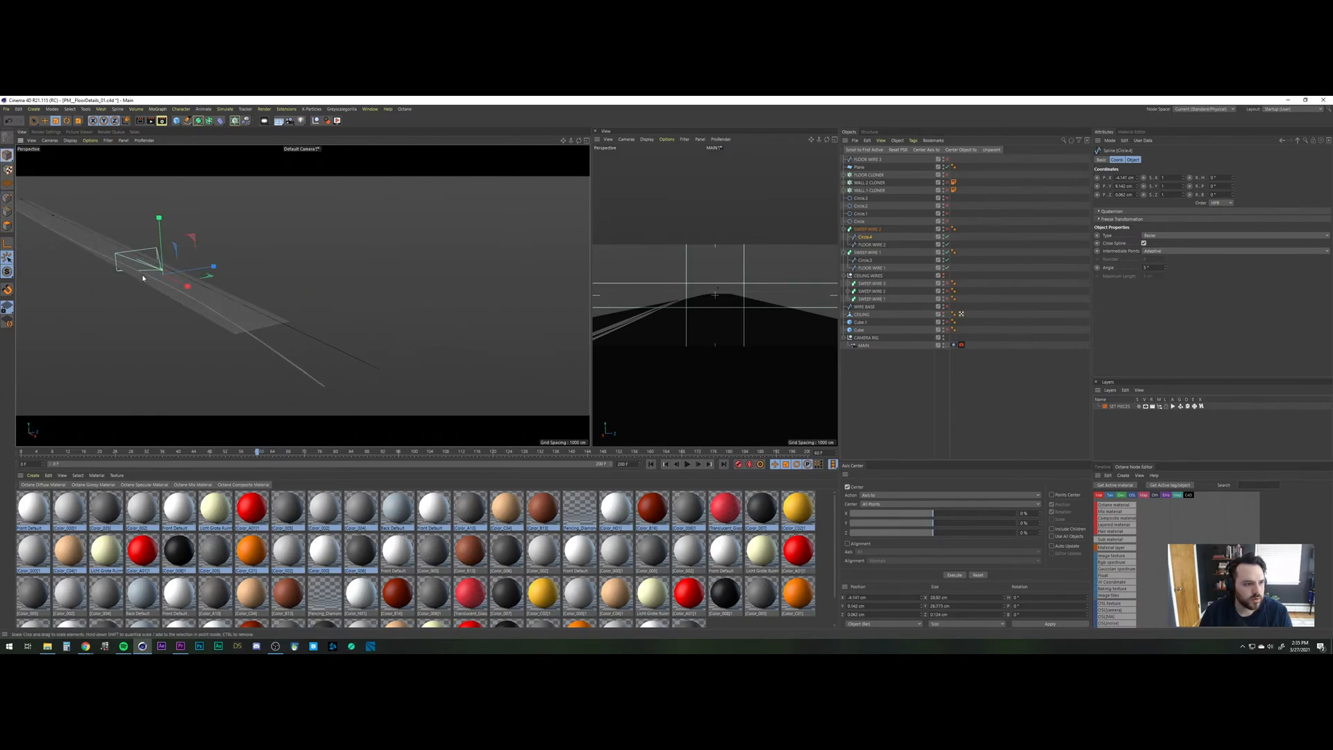
{"action": "middle_click_drag", "start_coordinate": [169, 248], "coordinate": [217, 281], "text": "alt"}
{"action": "scroll", "coordinate": [218, 281], "scroll_direction": "up", "scroll_amount": 5}
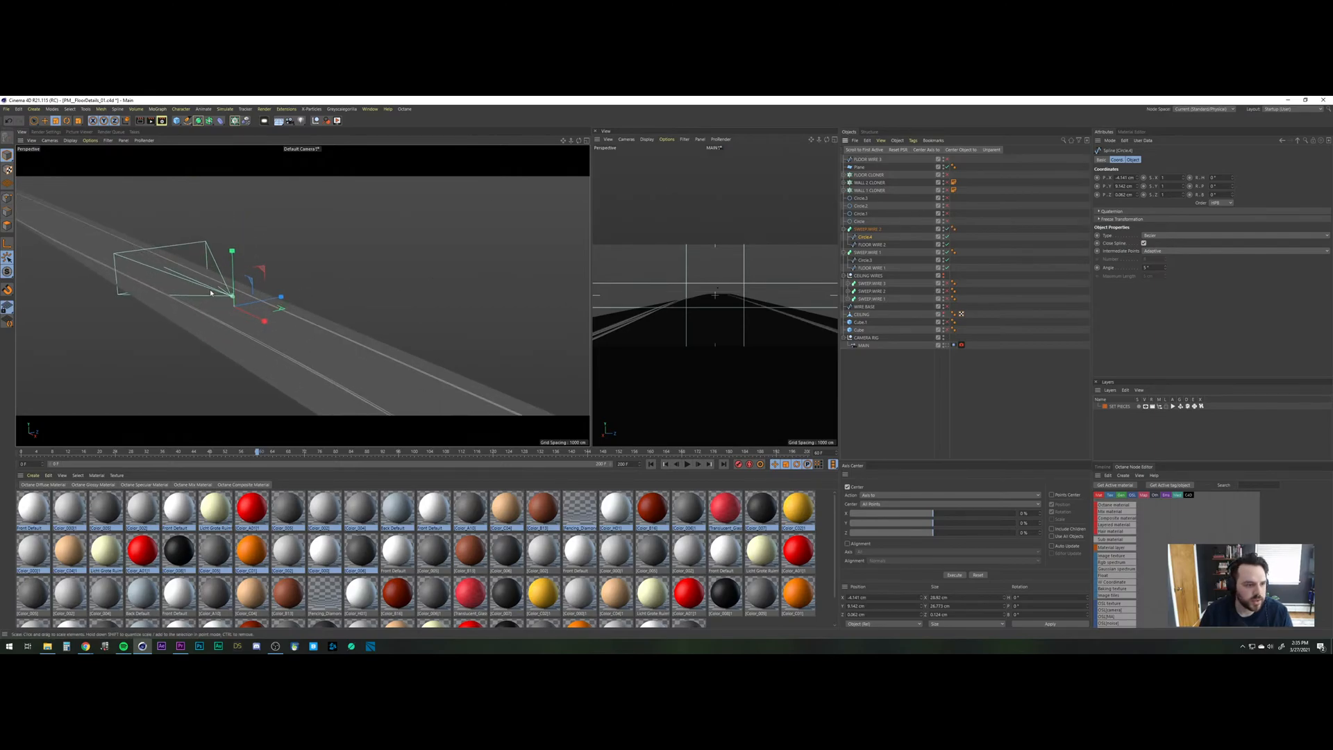
{"action": "right_click_drag", "start_coordinate": [213, 292], "coordinate": [303, 311], "text": "alt"}
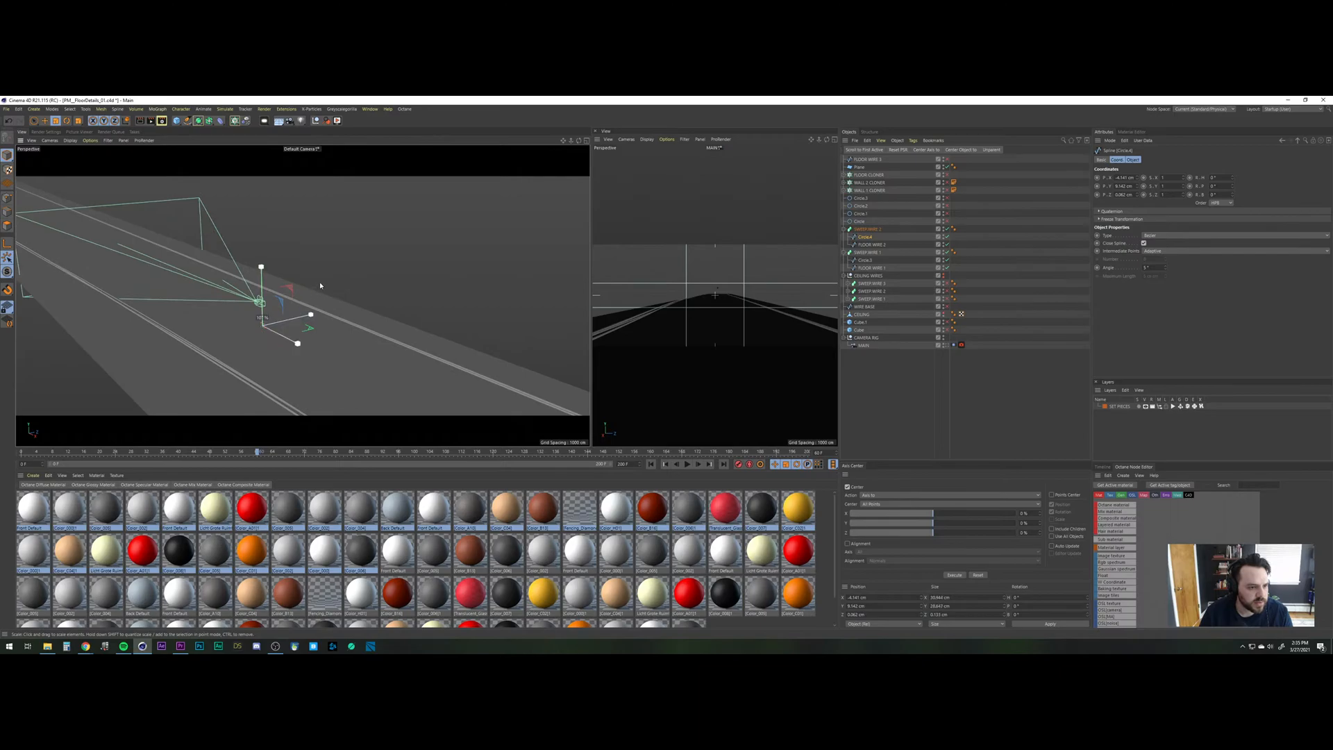
{"action": "left_click_drag", "start_coordinate": [320, 285], "coordinate": [808, 120]}
{"action": "scroll", "coordinate": [249, 290], "scroll_direction": "up", "scroll_amount": 6}
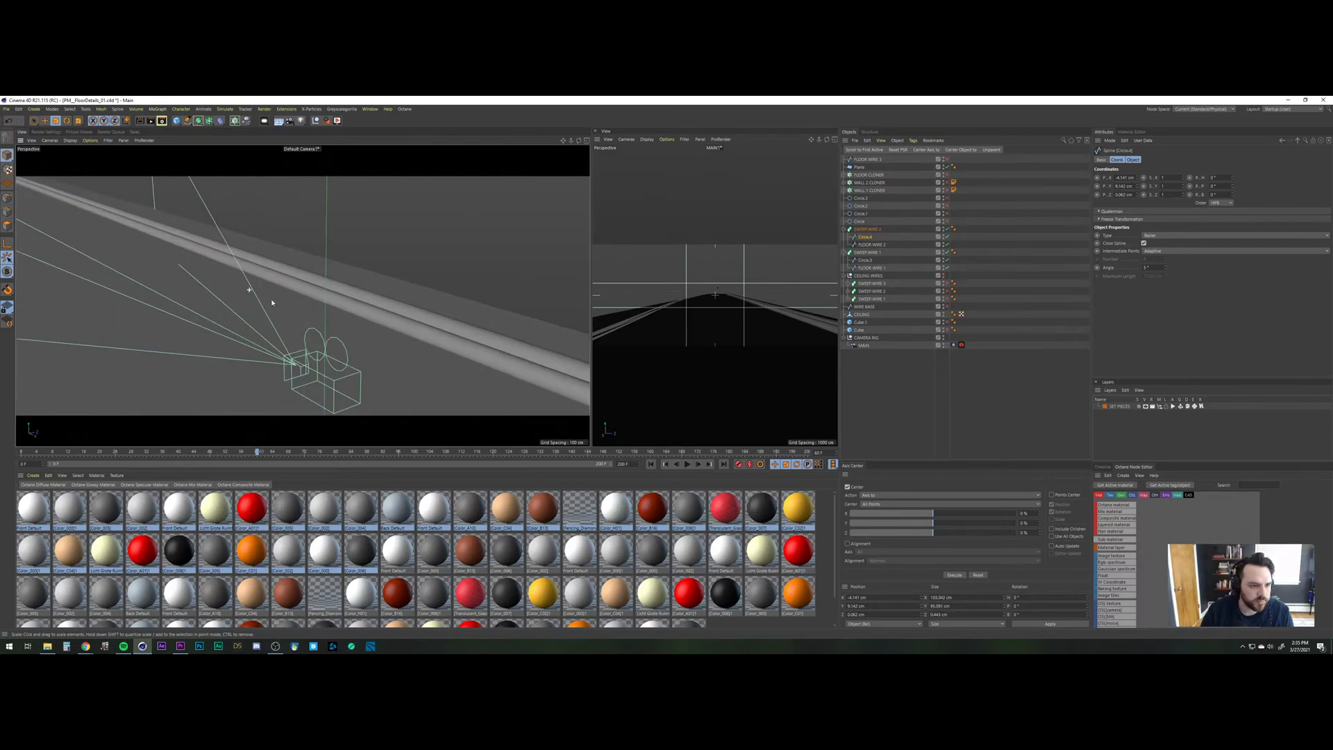
Examine the thickness and course of both floor wires from several angles and distances along the corridor.
{"action": "left_click_drag", "start_coordinate": [272, 302], "coordinate": [230, 287], "text": "alt"}
{"action": "scroll", "coordinate": [271, 270], "scroll_direction": "down", "scroll_amount": 3}
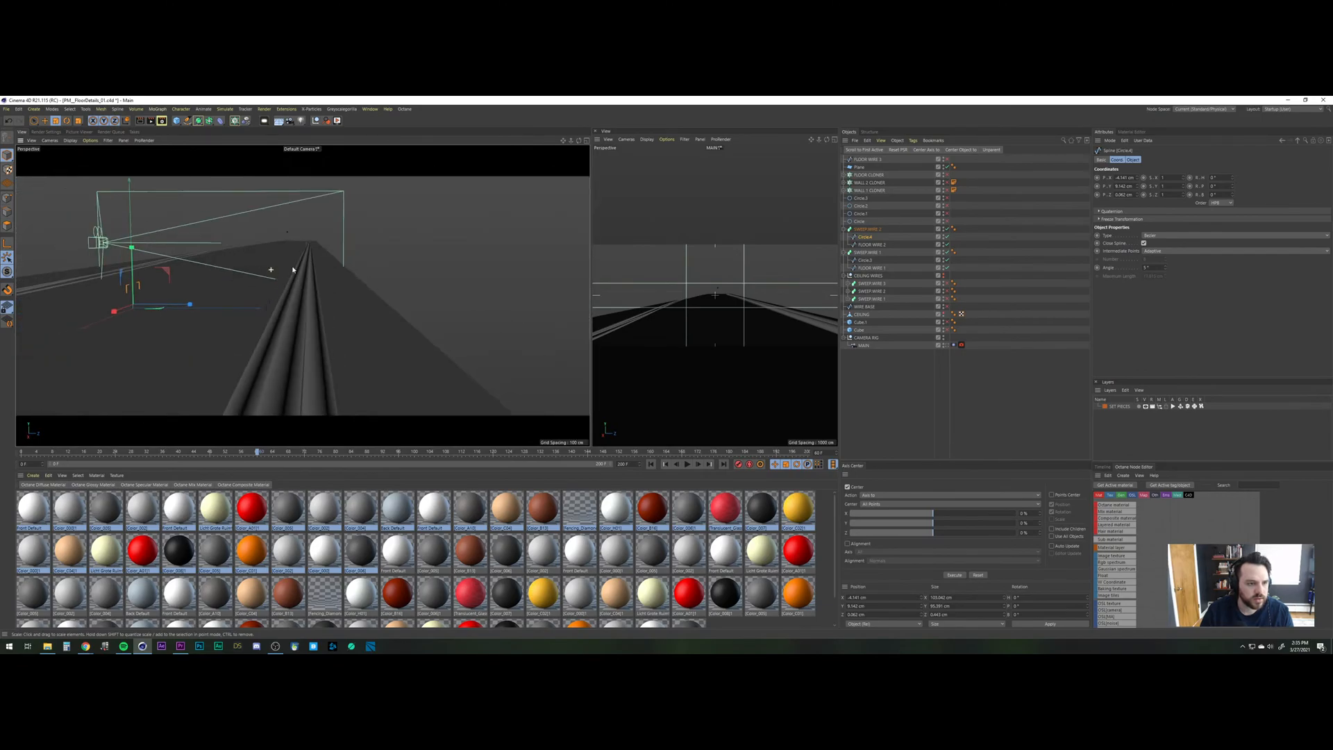
{"action": "middle_click_drag", "start_coordinate": [308, 259], "coordinate": [310, 369], "text": "alt"}
{"action": "right_click_drag", "start_coordinate": [311, 369], "coordinate": [346, 236], "text": "alt"}
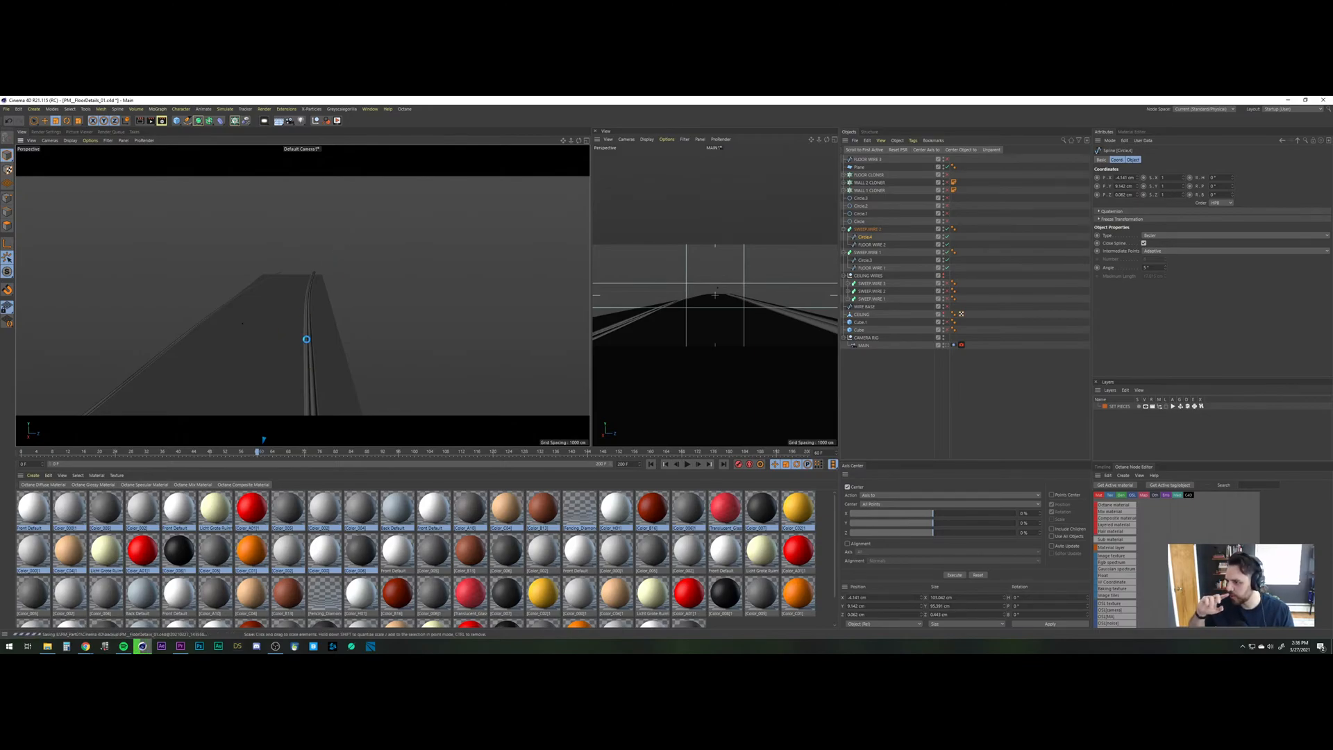
{"action": "left_click_drag", "start_coordinate": [307, 339], "coordinate": [359, 343], "text": "alt"}
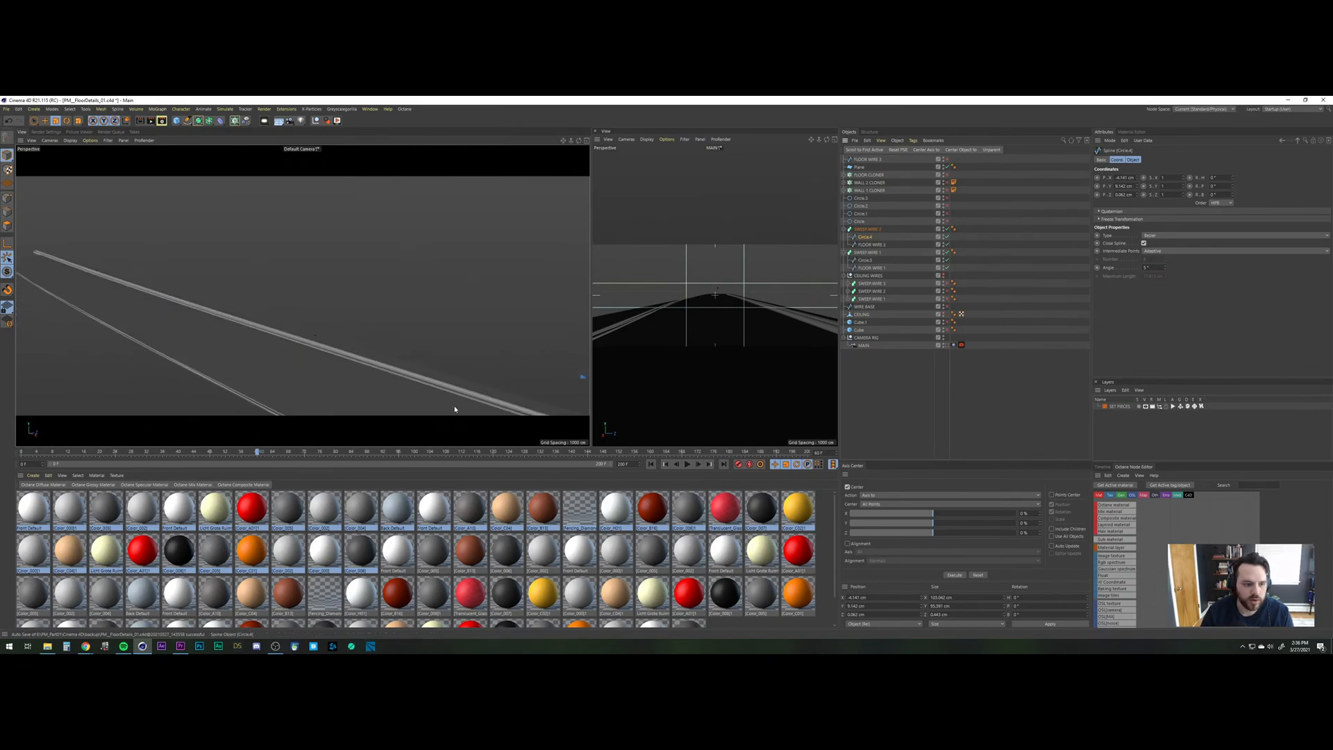
{"action": "right_click_drag", "start_coordinate": [361, 333], "coordinate": [233, 267], "text": "alt"}
{"action": "left_click_drag", "start_coordinate": [351, 319], "coordinate": [313, 372], "text": "alt"}
{"action": "right_click_drag", "start_coordinate": [188, 285], "coordinate": [430, 378], "text": "alt"}
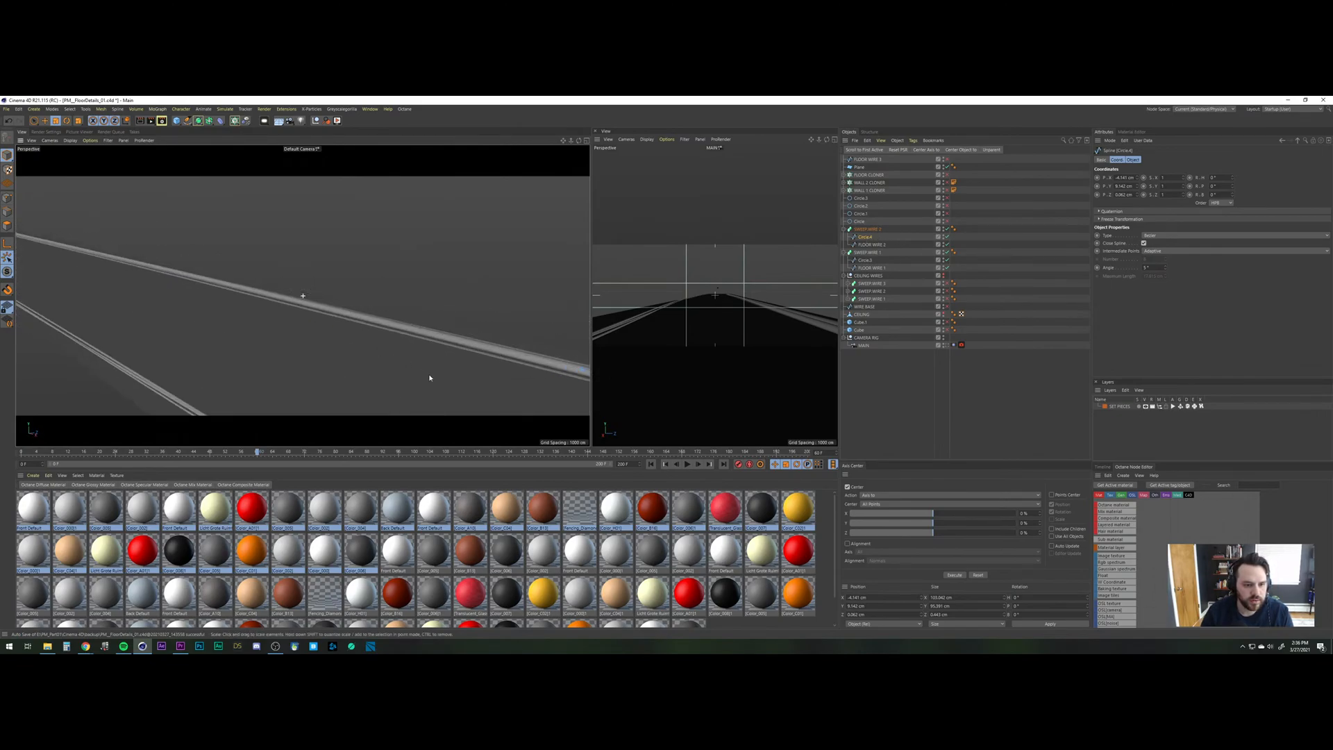
{"action": "left_click_drag", "start_coordinate": [428, 372], "coordinate": [410, 404], "text": "alt"}
{"action": "right_click_drag", "start_coordinate": [166, 286], "coordinate": [375, 353], "text": "alt"}
{"action": "left_click_drag", "start_coordinate": [375, 354], "coordinate": [456, 434], "text": "alt"}
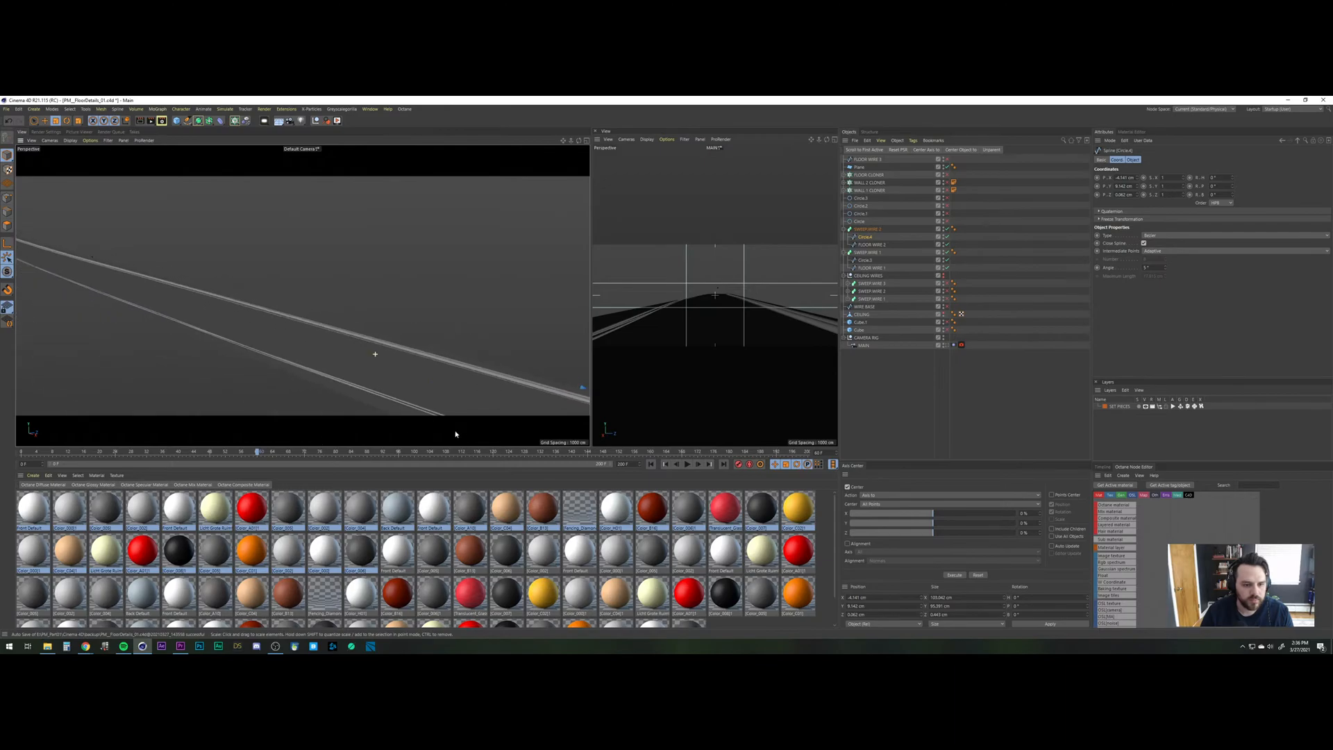
{"action": "right_click_drag", "start_coordinate": [422, 373], "coordinate": [177, 284], "text": "alt"}
{"action": "left_click_drag", "start_coordinate": [446, 348], "coordinate": [117, 320], "text": "alt"}
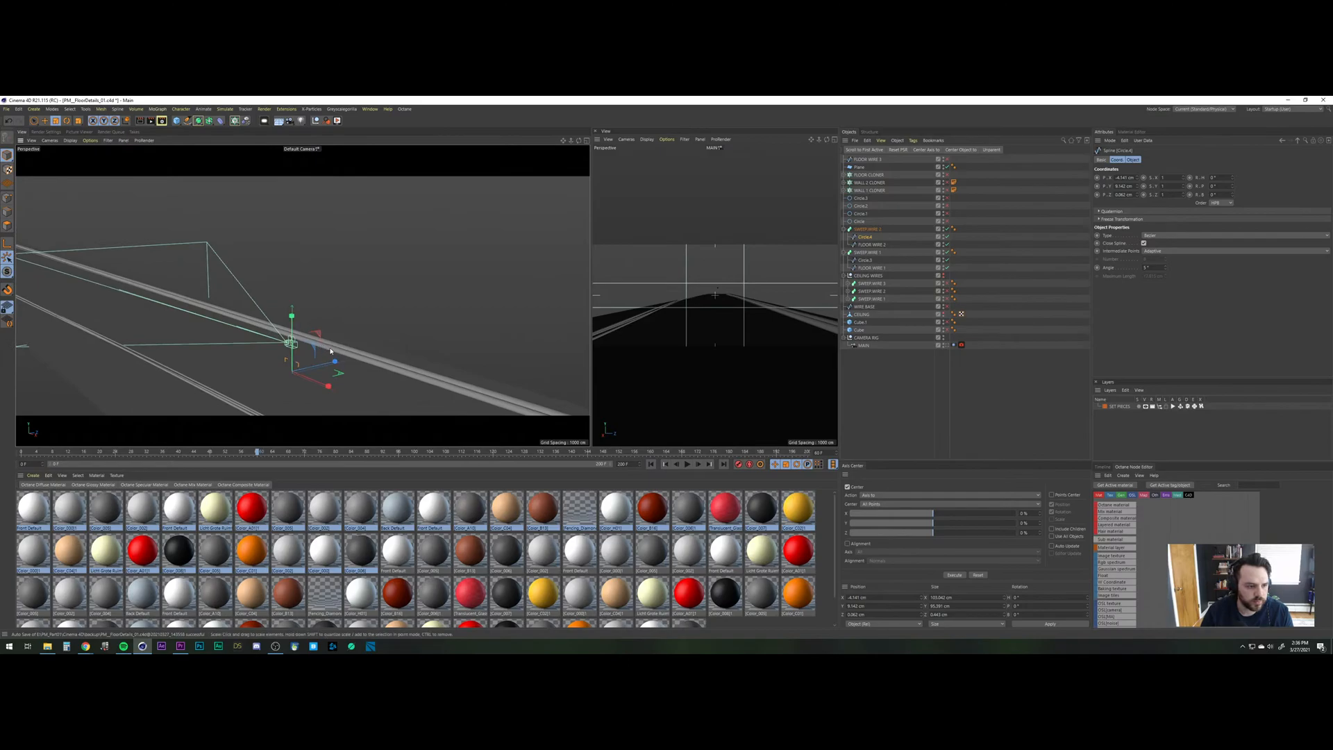
Rescale the circle profile of SWEEP WIRE 2 along one axis and tune the sweep's End Rotation to a loose twist.
{"action": "left_click_drag", "start_coordinate": [330, 358], "coordinate": [295, 369]}
{"action": "left_click", "coordinate": [864, 229]}
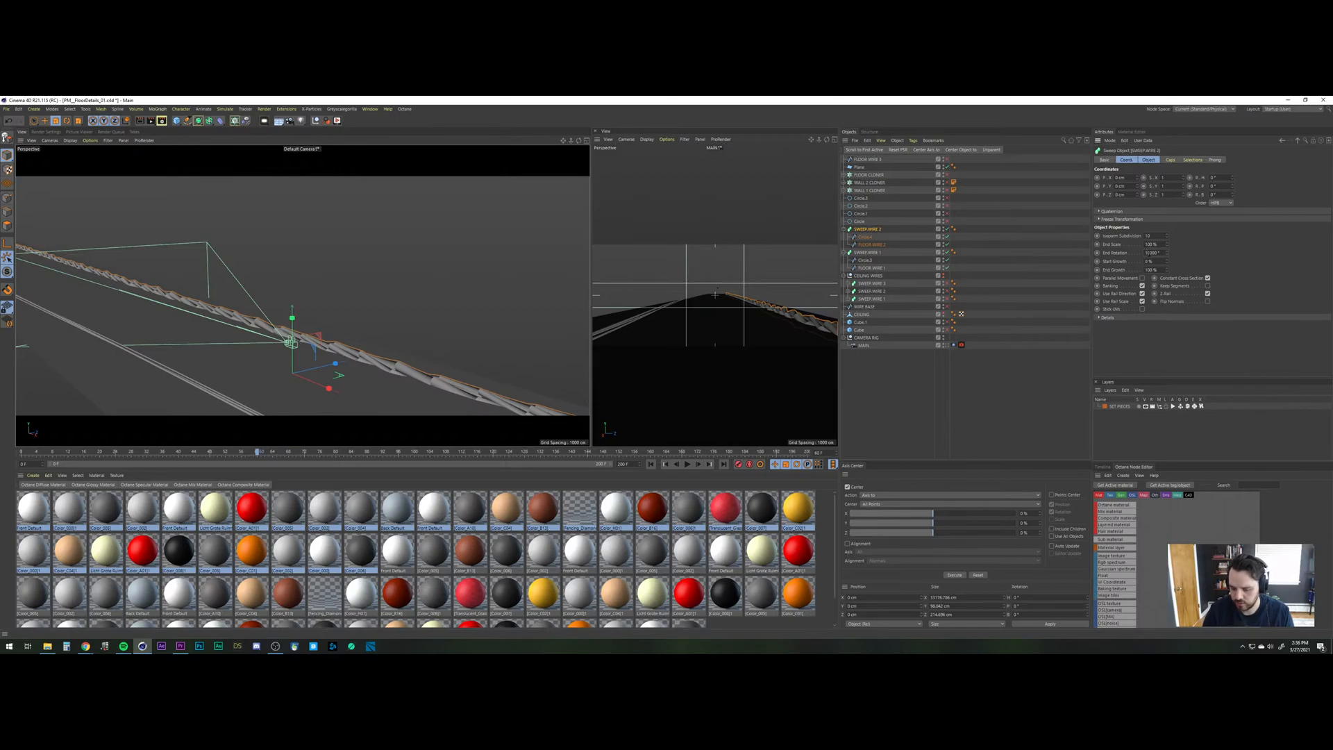
{"action": "key", "text": "Return"}
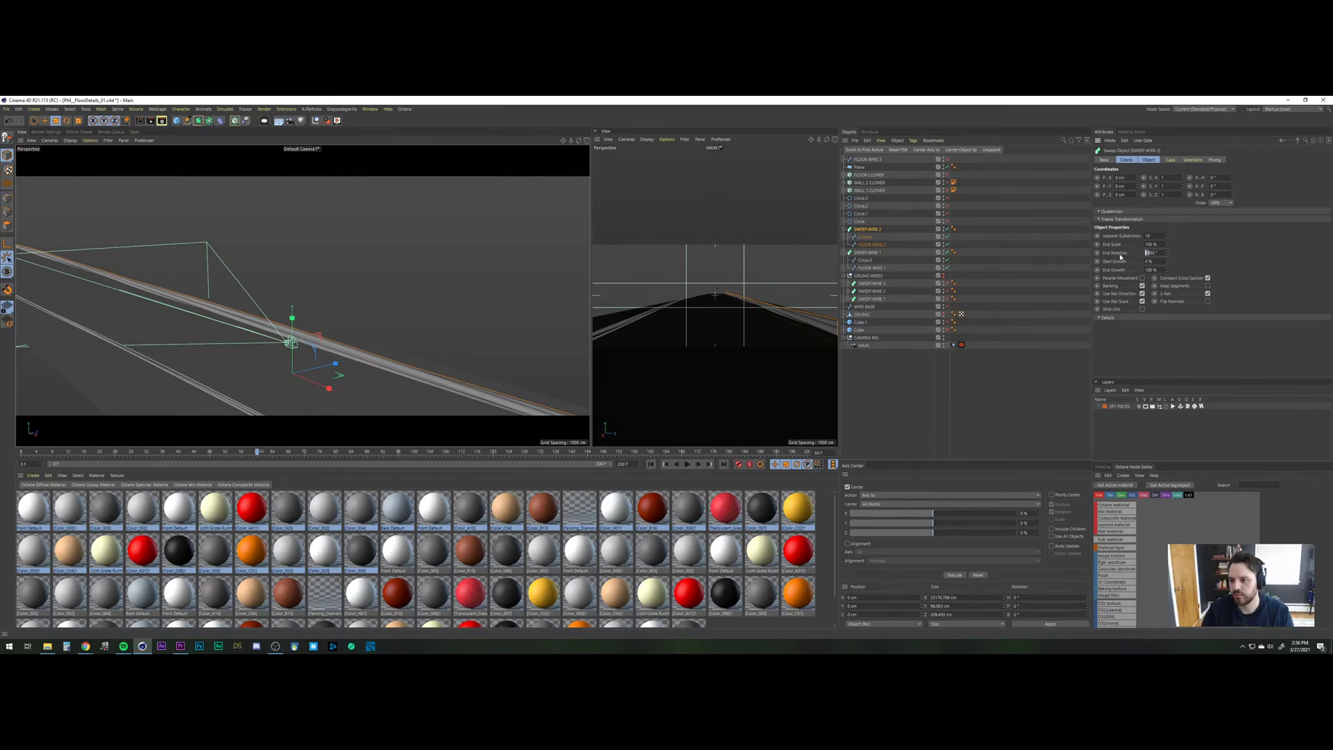
{"action": "key", "text": "Return"}
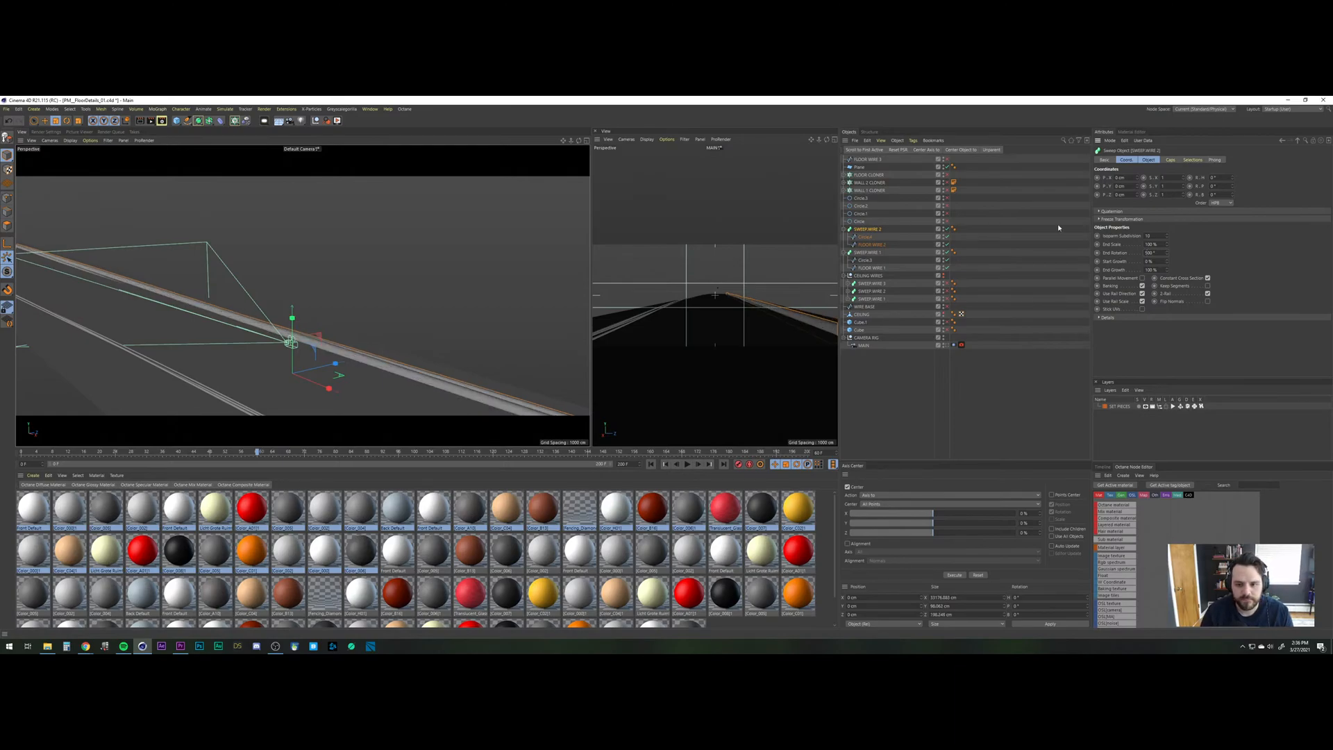
Raise the circle profile of SWEEP WIRE 2 and its FLOOR WIRE 2 spline slightly along the vertical axis.
{"action": "left_click", "coordinate": [866, 238]}
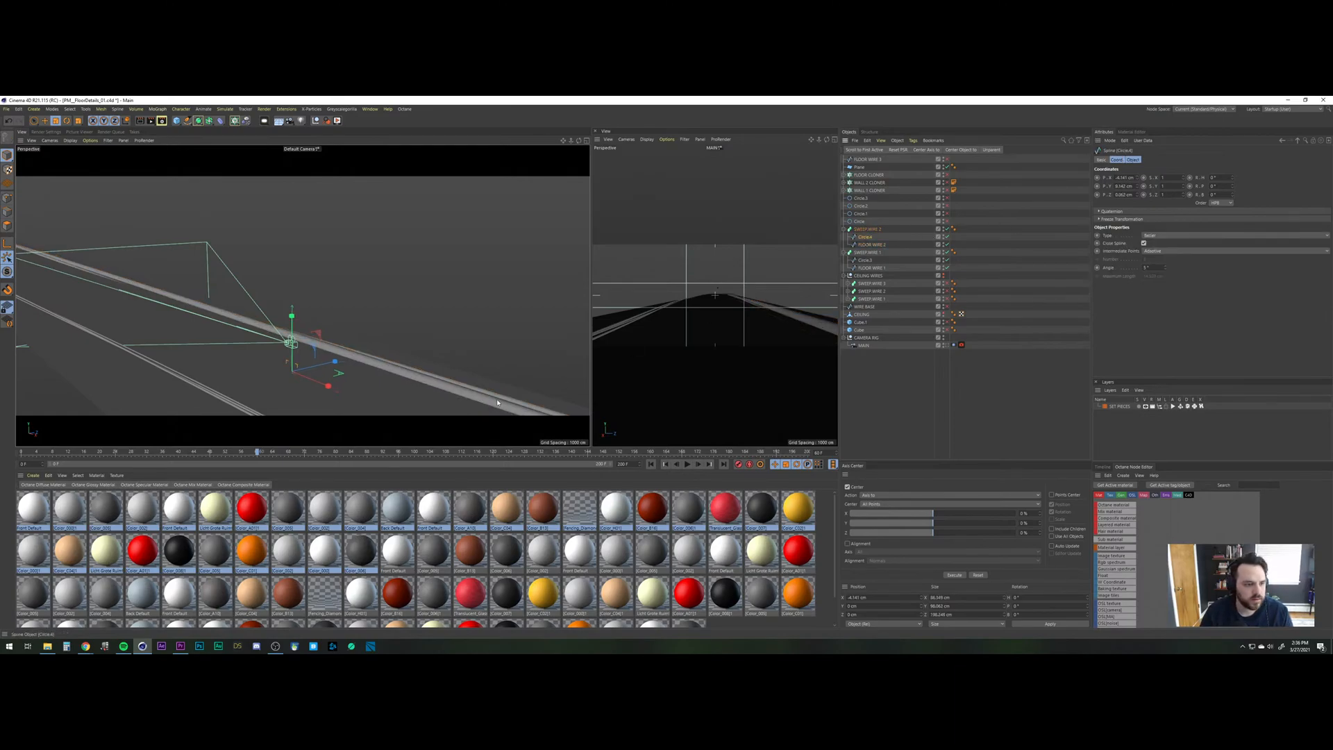
{"action": "key", "text": "e"}
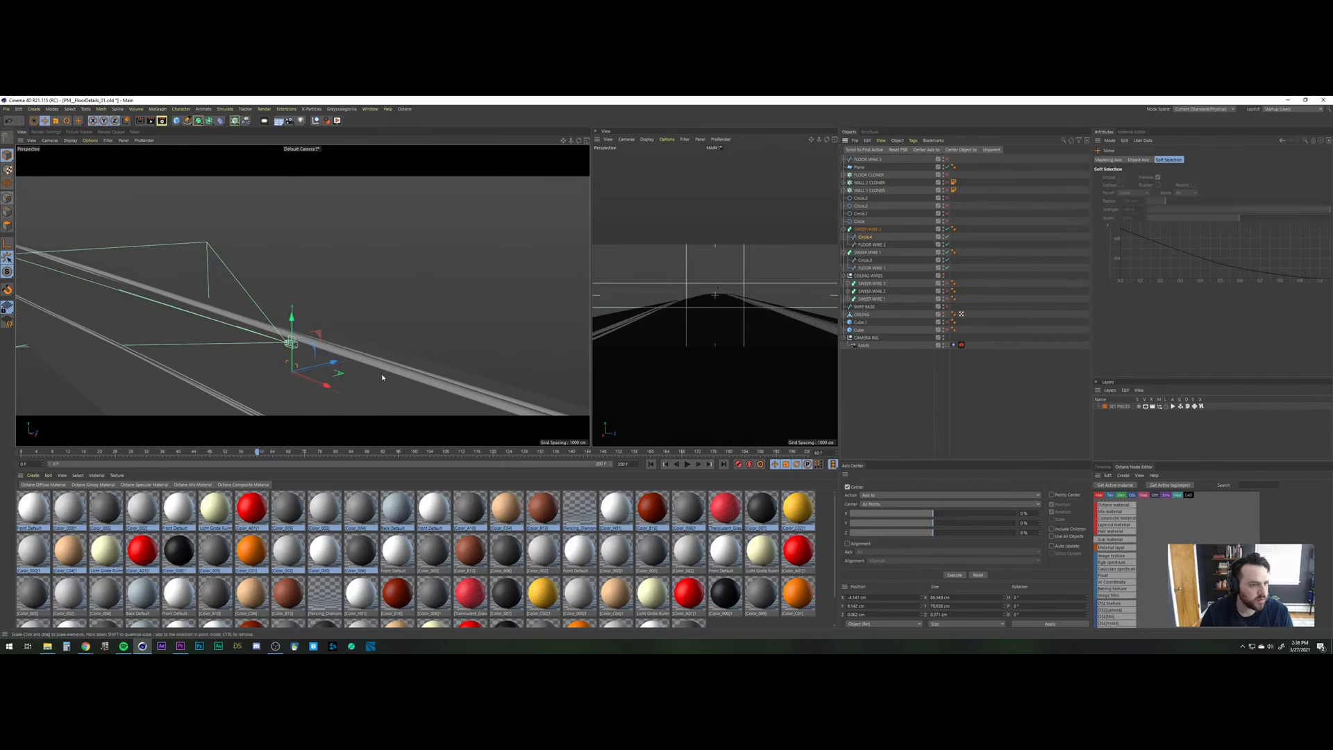
{"action": "left_click_drag", "start_coordinate": [292, 322], "coordinate": [292, 320]}
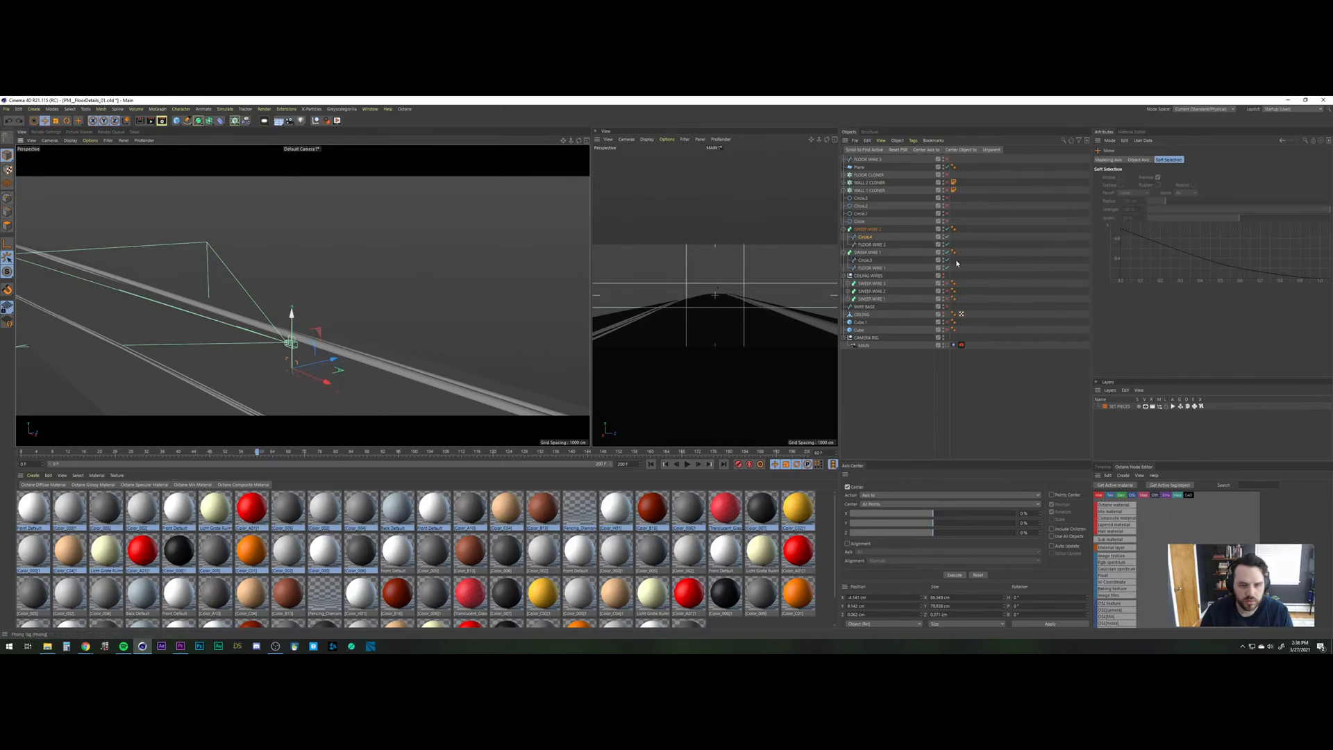
{"action": "left_click", "coordinate": [209, 238]}
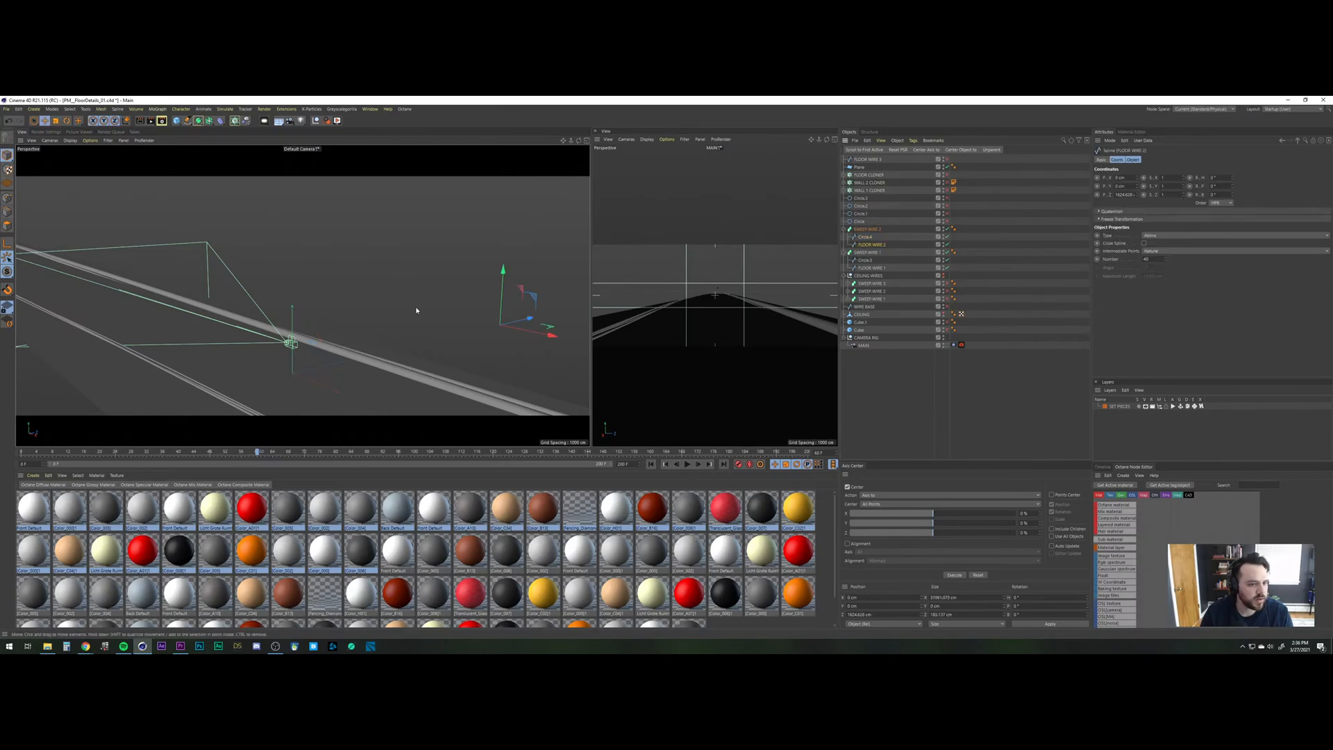
{"action": "left_click_drag", "start_coordinate": [504, 273], "coordinate": [500, 273]}
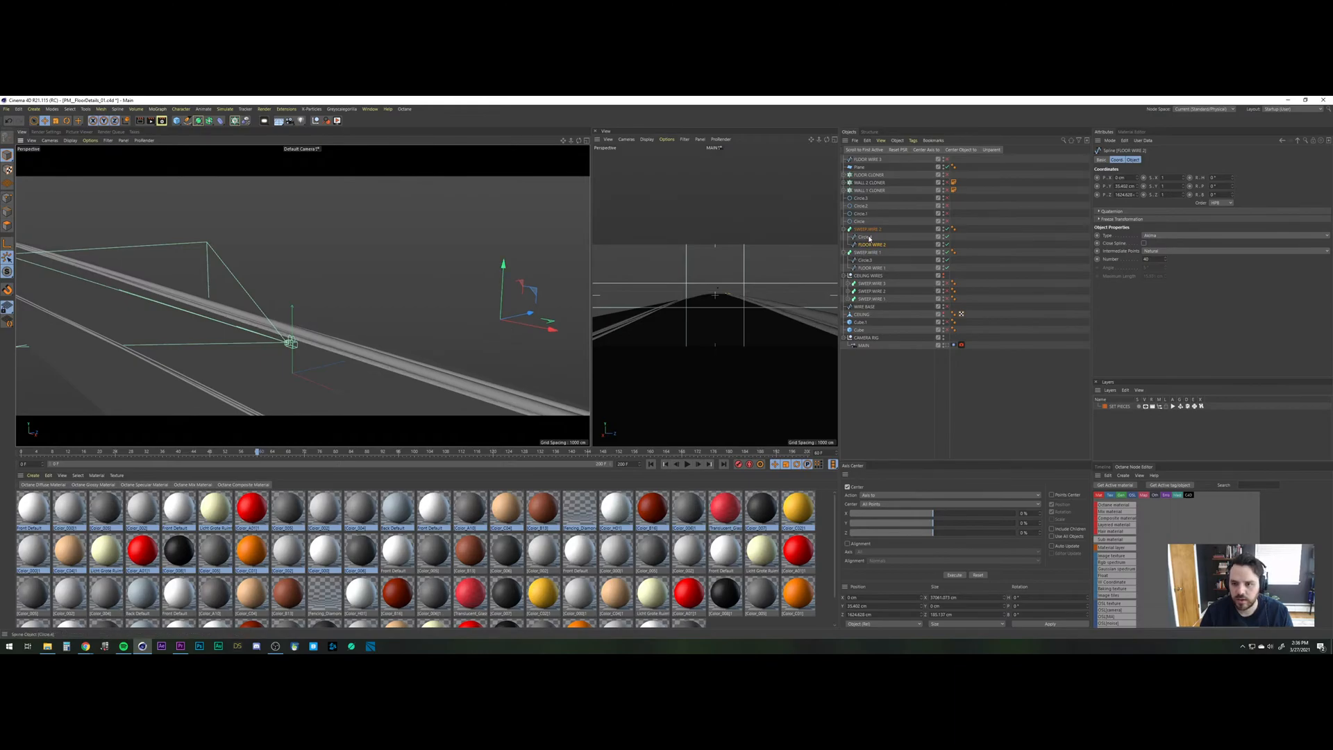
Scale up the circle profile of SWEEP WIRE 2 to spread the wire bundle wider.
{"action": "left_click", "coordinate": [869, 238]}
{"action": "key", "text": "t"}
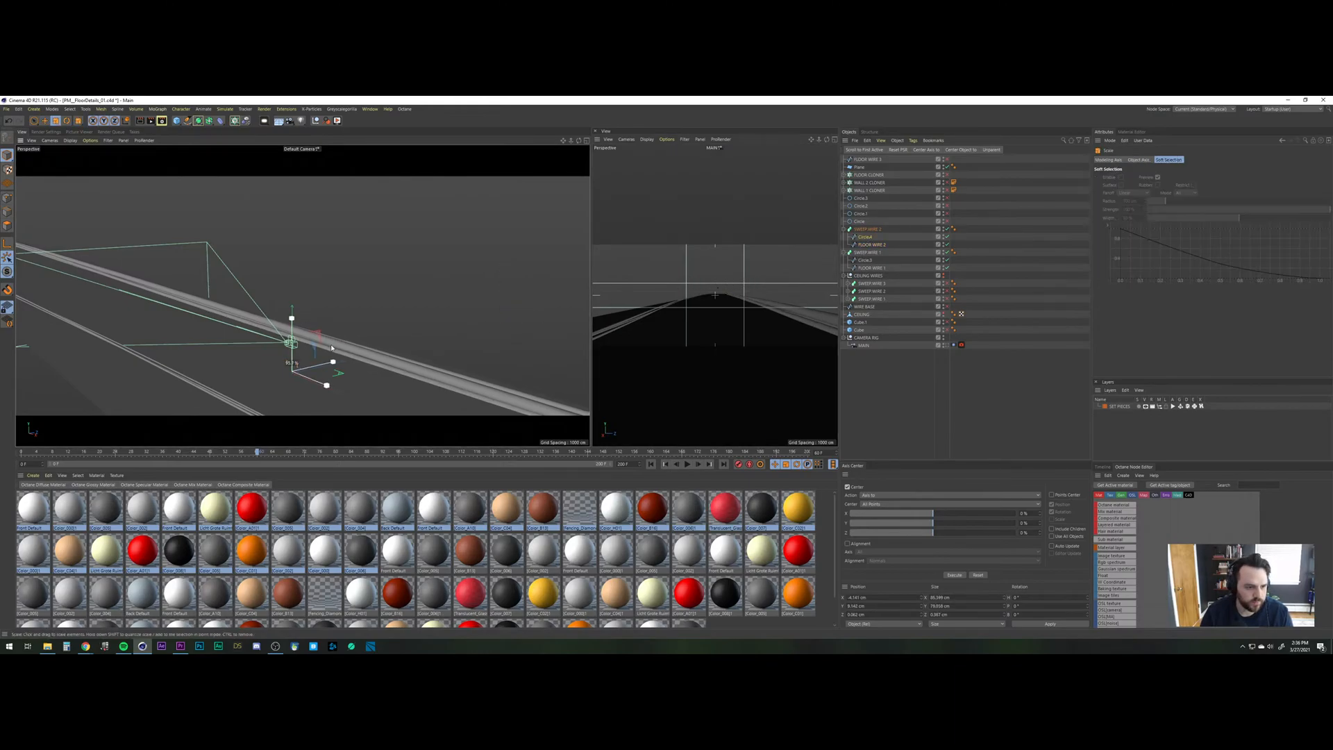
{"action": "left_click_drag", "start_coordinate": [316, 359], "coordinate": [393, 354]}
Adjust the vertical position of SWEEP WIRE 2's circle profile and raise the FLOOR WIRE 2 spline in the front view.
{"action": "left_click", "coordinate": [587, 141]}
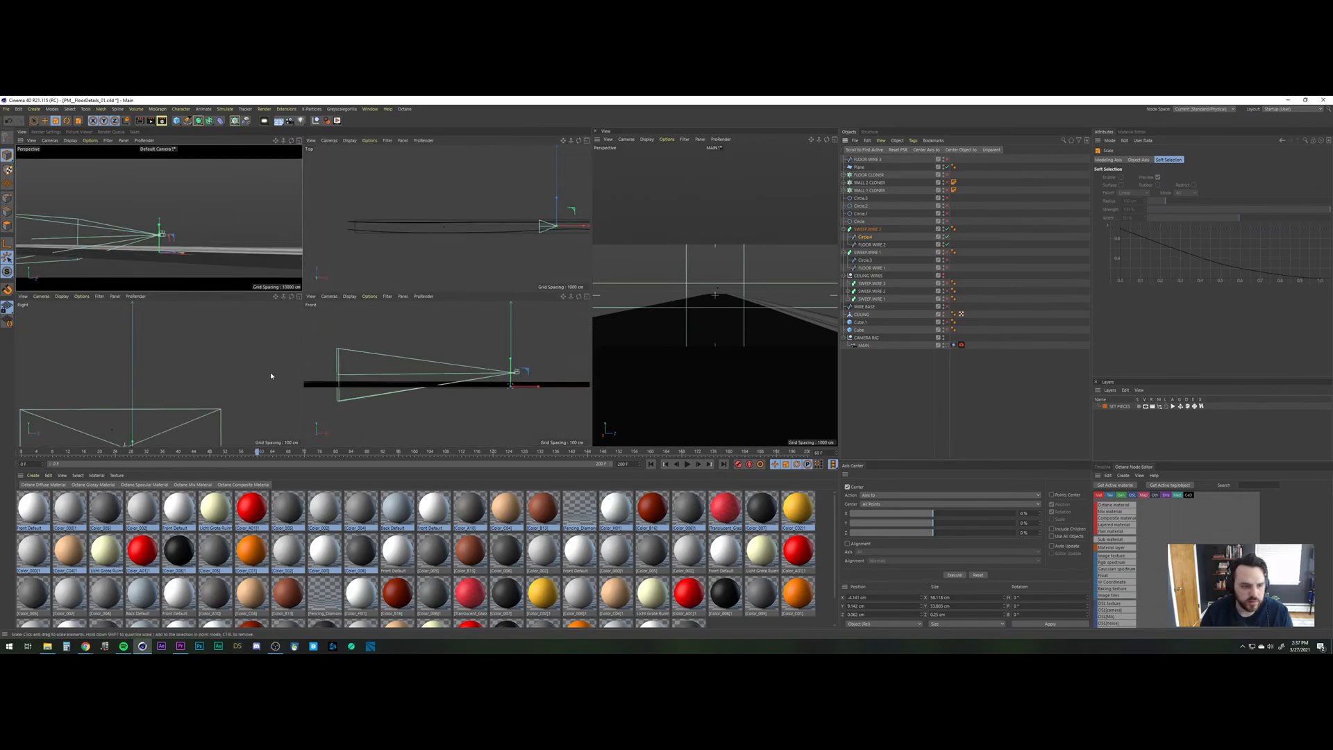
{"action": "middle_click", "coordinate": [576, 320]}
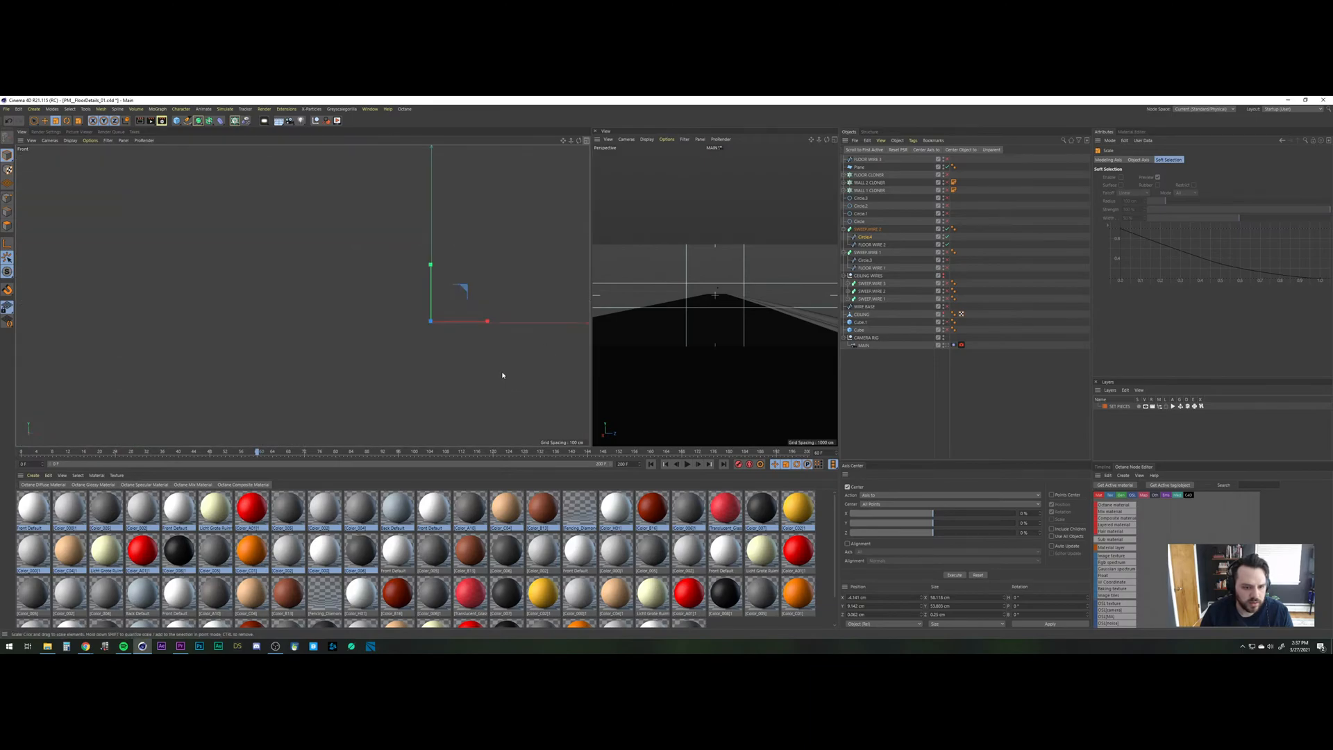
{"action": "scroll", "coordinate": [440, 278], "scroll_direction": "up", "scroll_amount": 10}
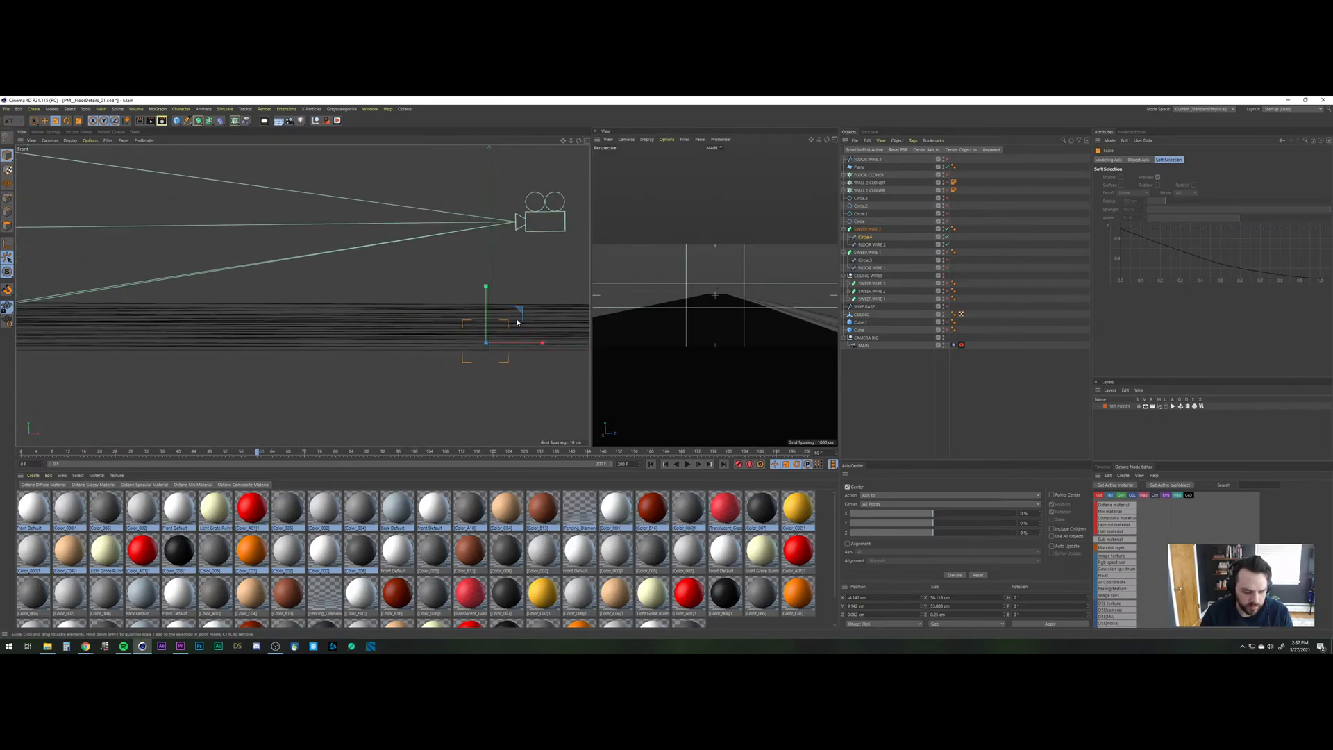
{"action": "key", "text": "e"}
{"action": "left_click", "coordinate": [490, 275]}
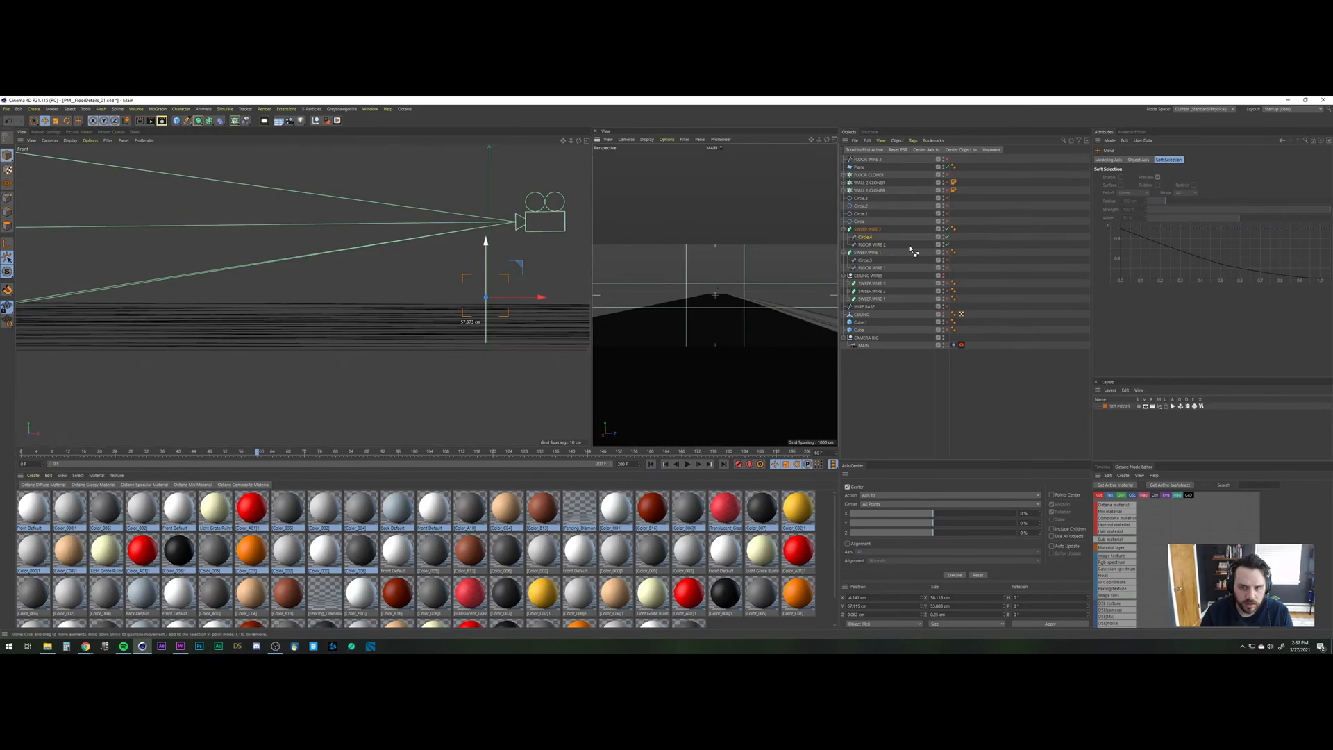
{"action": "mouse_move", "coordinate": [489, 290]}
{"action": "left_mouse_down"}
{"action": "mouse_move", "coordinate": [476, 299]}
{"action": "mouse_move", "coordinate": [490, 263]}
{"action": "mouse_move", "coordinate": [493, 288]}
{"action": "left_mouse_up"}
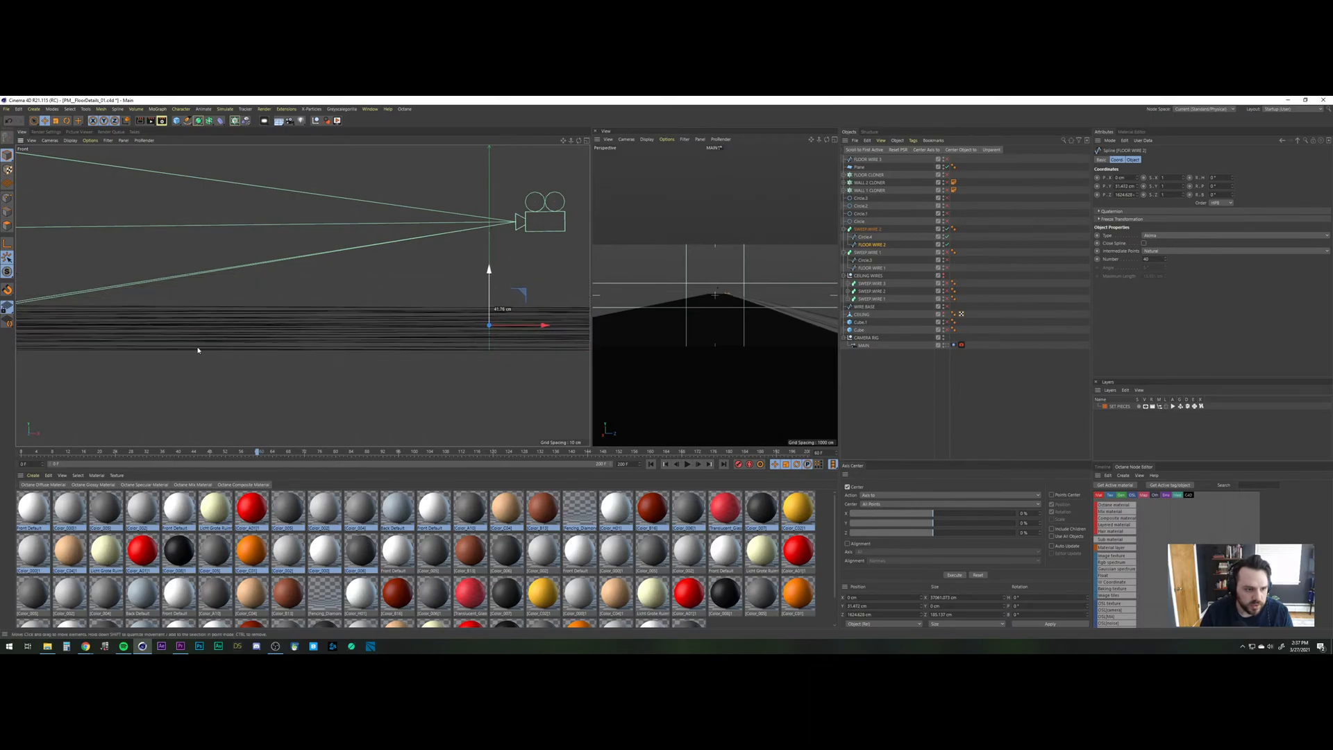
Scale up the circle profile inside SWEEP WIRE 1 to thicken the first floor wire bundle.
{"action": "scroll", "coordinate": [362, 338], "scroll_direction": "down", "scroll_amount": 5}
{"action": "middle_click_drag", "start_coordinate": [363, 336], "coordinate": [580, 338], "text": "alt"}
{"action": "right_click_drag", "start_coordinate": [336, 335], "coordinate": [375, 295], "text": "alt"}
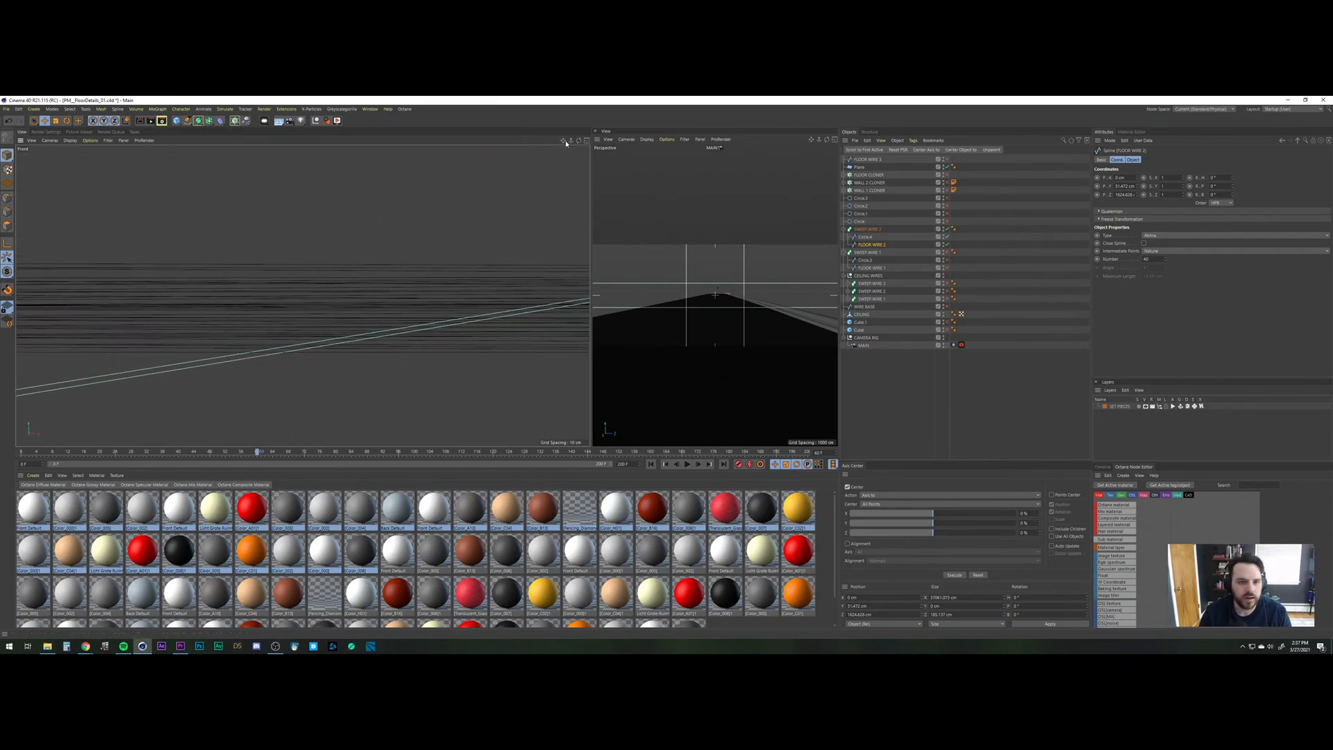
{"action": "mouse_move", "coordinate": [521, 454]}
{"action": "left_mouse_down"}
{"action": "mouse_move", "coordinate": [68, 475]}
{"action": "mouse_move", "coordinate": [511, 467]}
{"action": "left_mouse_up"}
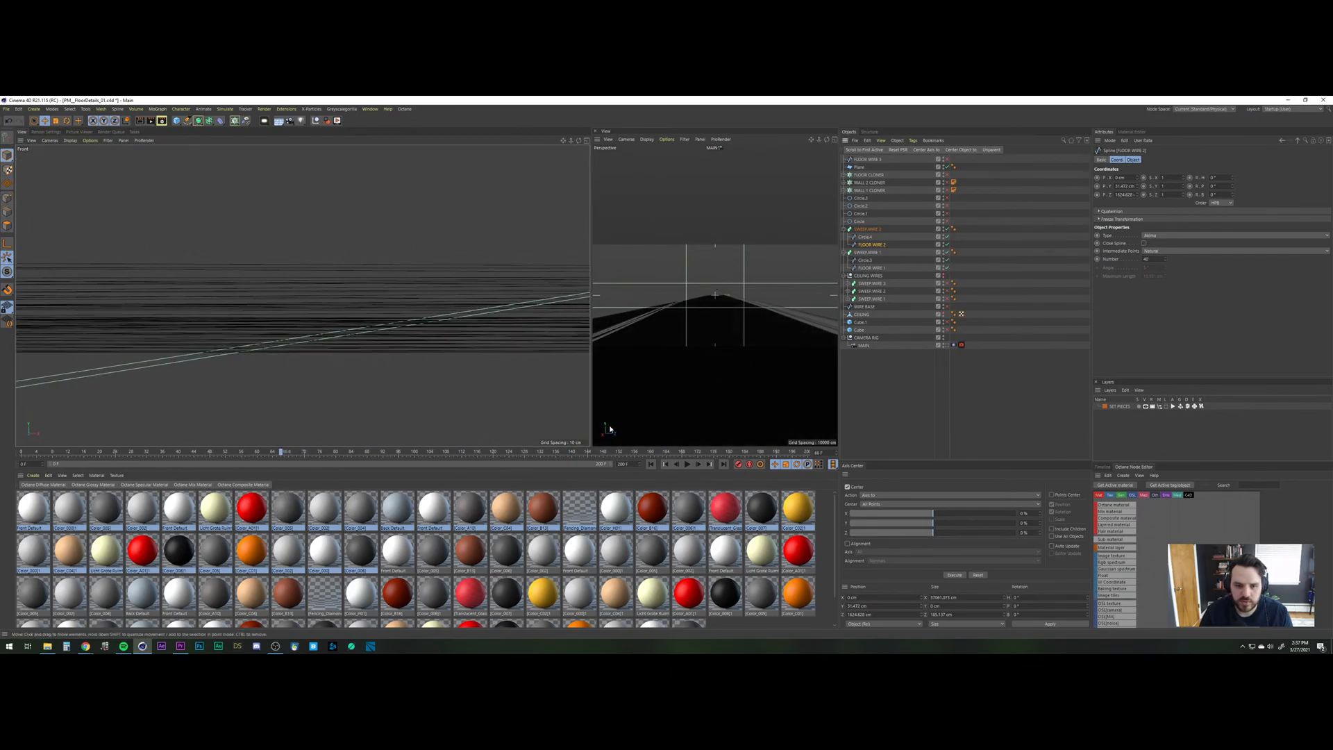
{"action": "left_click", "coordinate": [865, 260]}
{"action": "key", "text": "e"}
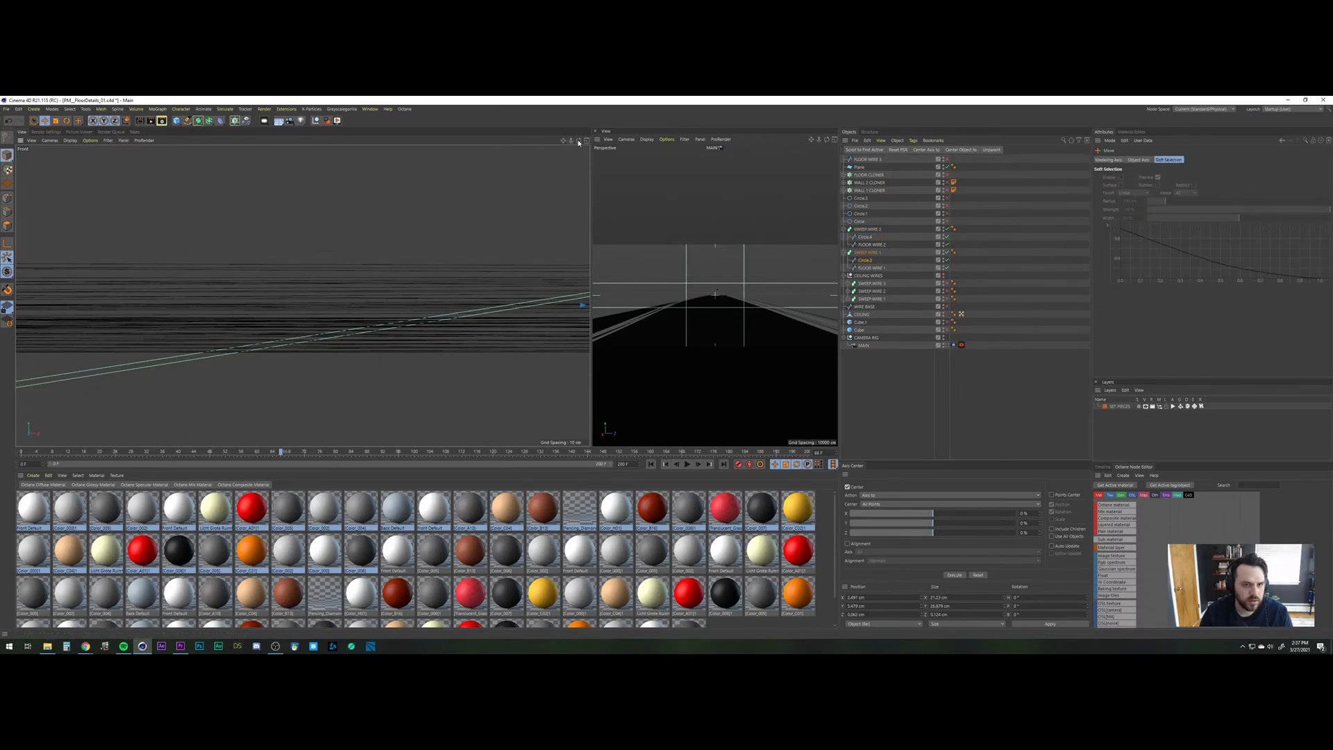
{"action": "left_click", "coordinate": [586, 141]}
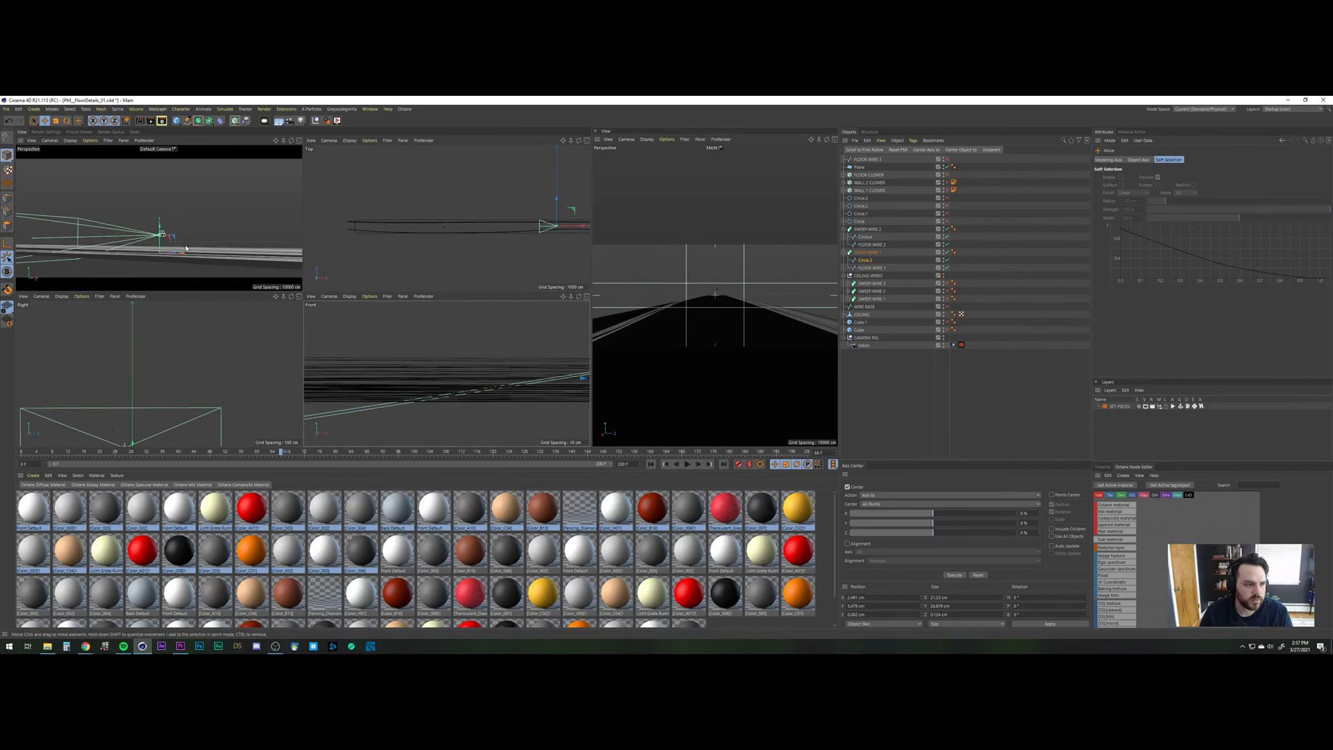
{"action": "key", "text": "t"}
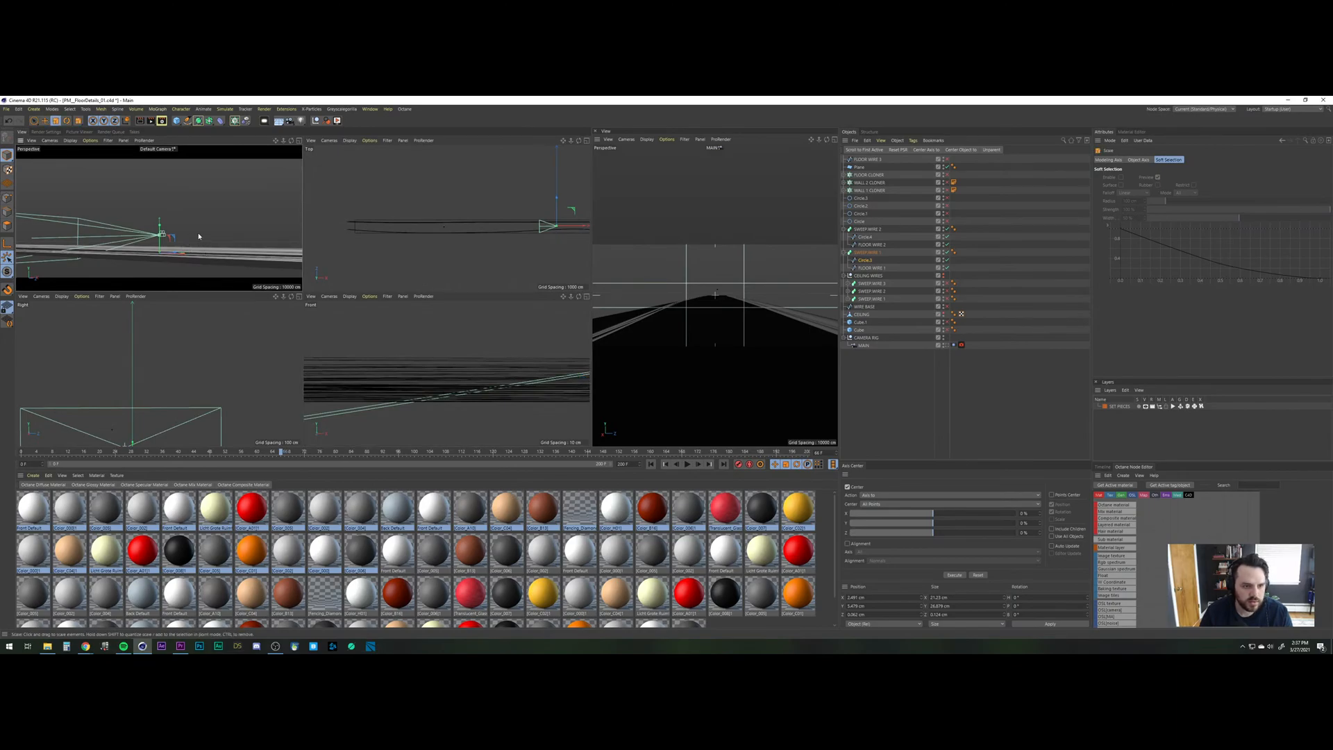
{"action": "left_click_drag", "start_coordinate": [198, 236], "coordinate": [286, 235]}
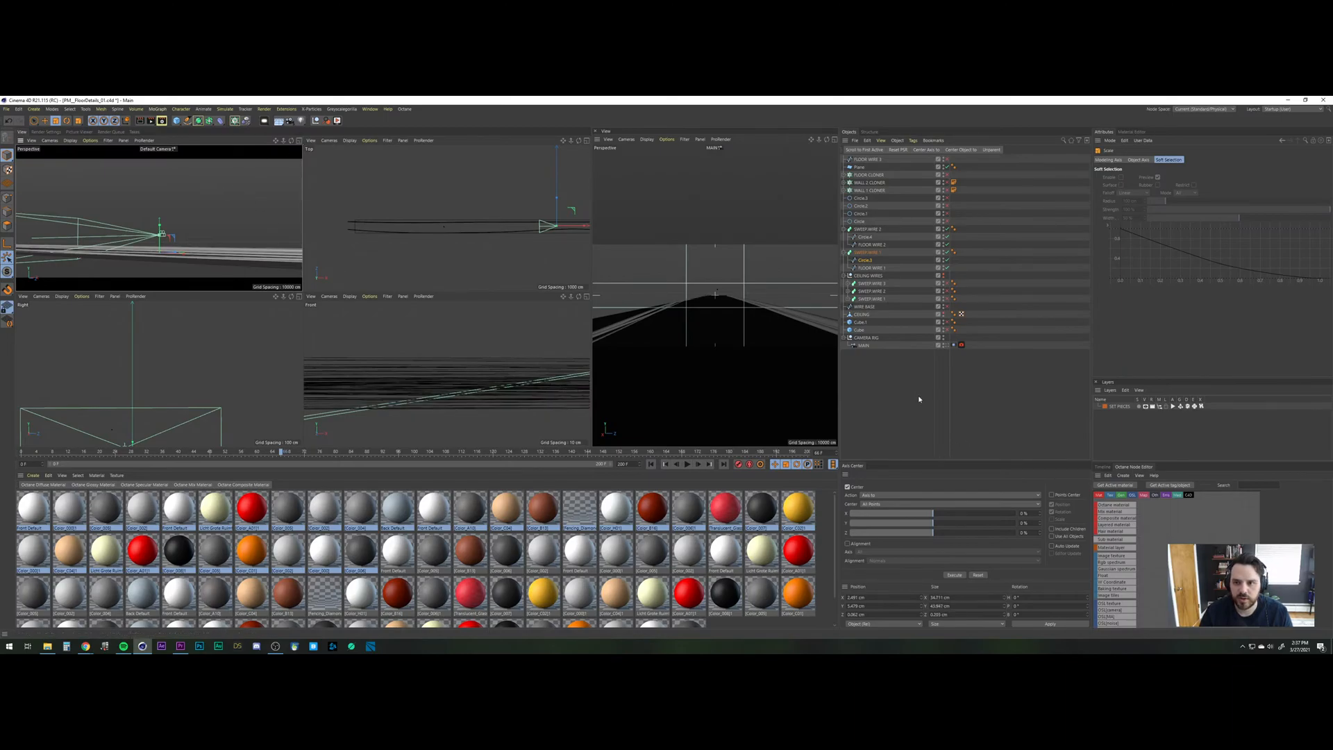
Move SWEEP WIRE 1 out of the CEILING WIRES group to above the floor sweeps and rename it SWEEP WIRE 3.
{"action": "left_click", "coordinate": [873, 159]}
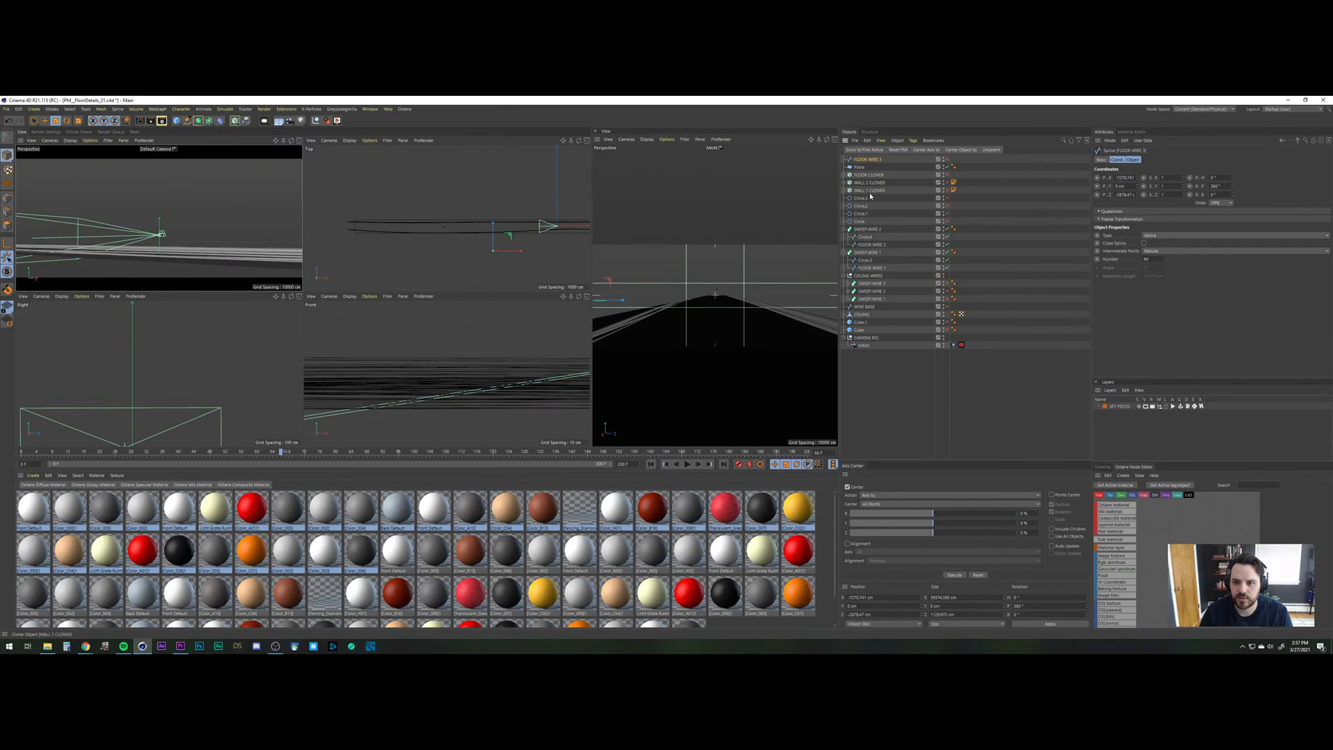
{"action": "left_click", "coordinate": [870, 191]}
{"action": "left_click", "coordinate": [868, 274]}
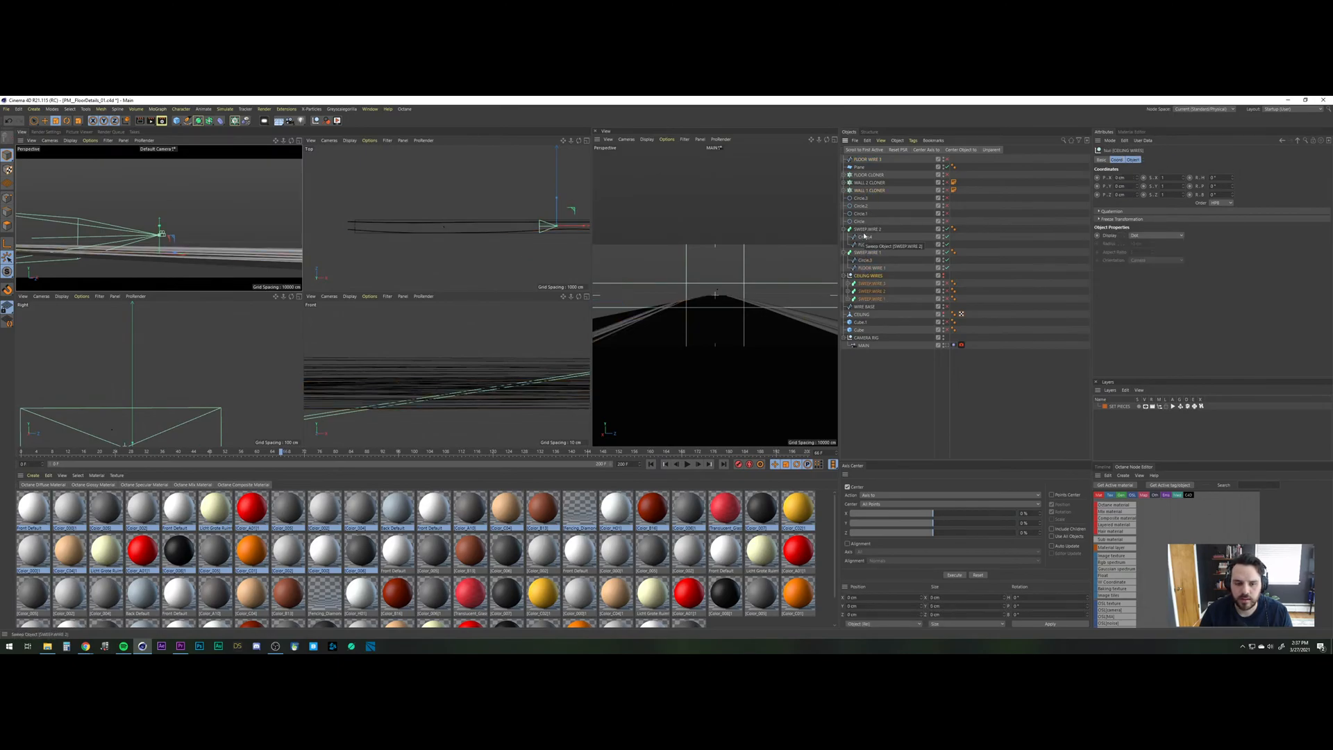
{"action": "left_click", "coordinate": [867, 285]}
{"action": "left_click", "coordinate": [847, 283]}
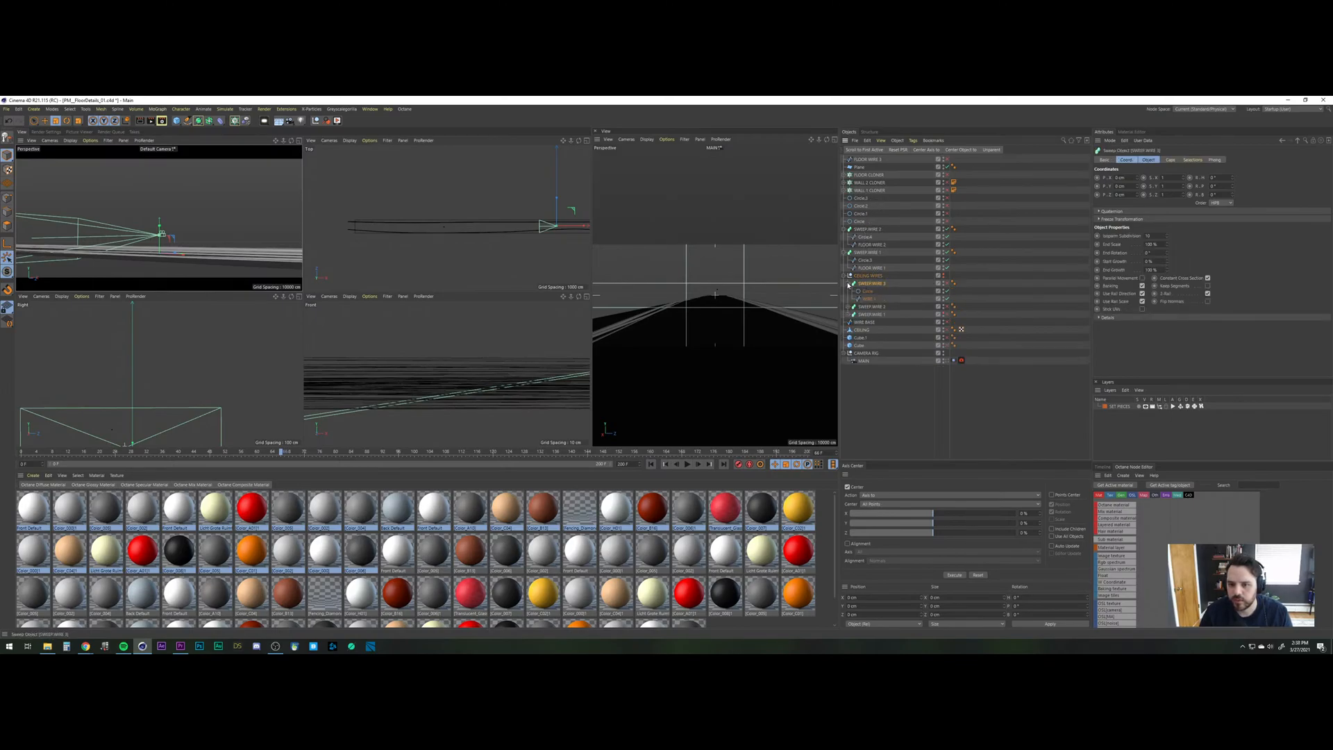
{"action": "left_click", "coordinate": [848, 283]}
{"action": "left_click", "coordinate": [849, 300]}
{"action": "left_click_drag", "start_coordinate": [876, 277], "coordinate": [873, 231]}
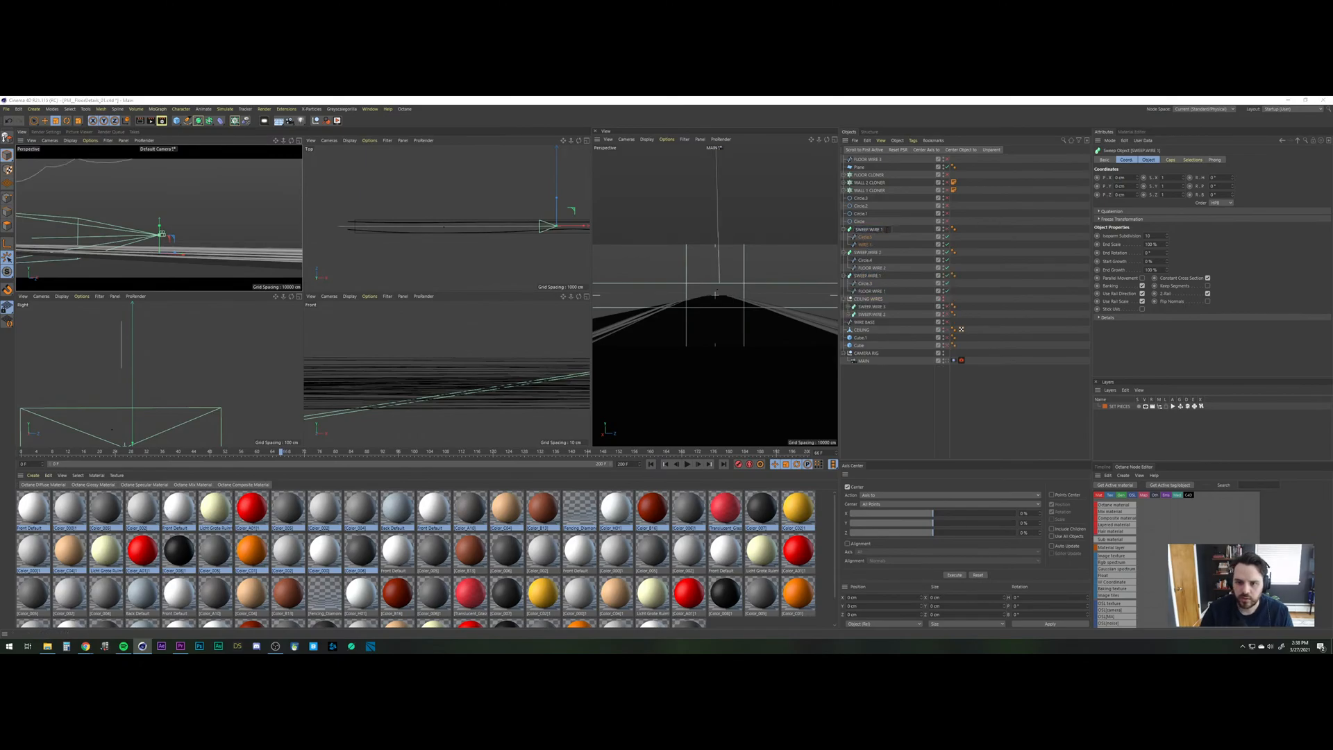
Replace the ceiling wire spline inside the floor's SWEEP WIRE 3 with the FLOOR WIRE 3 spline and save the project.
{"action": "left_click", "coordinate": [864, 244]}
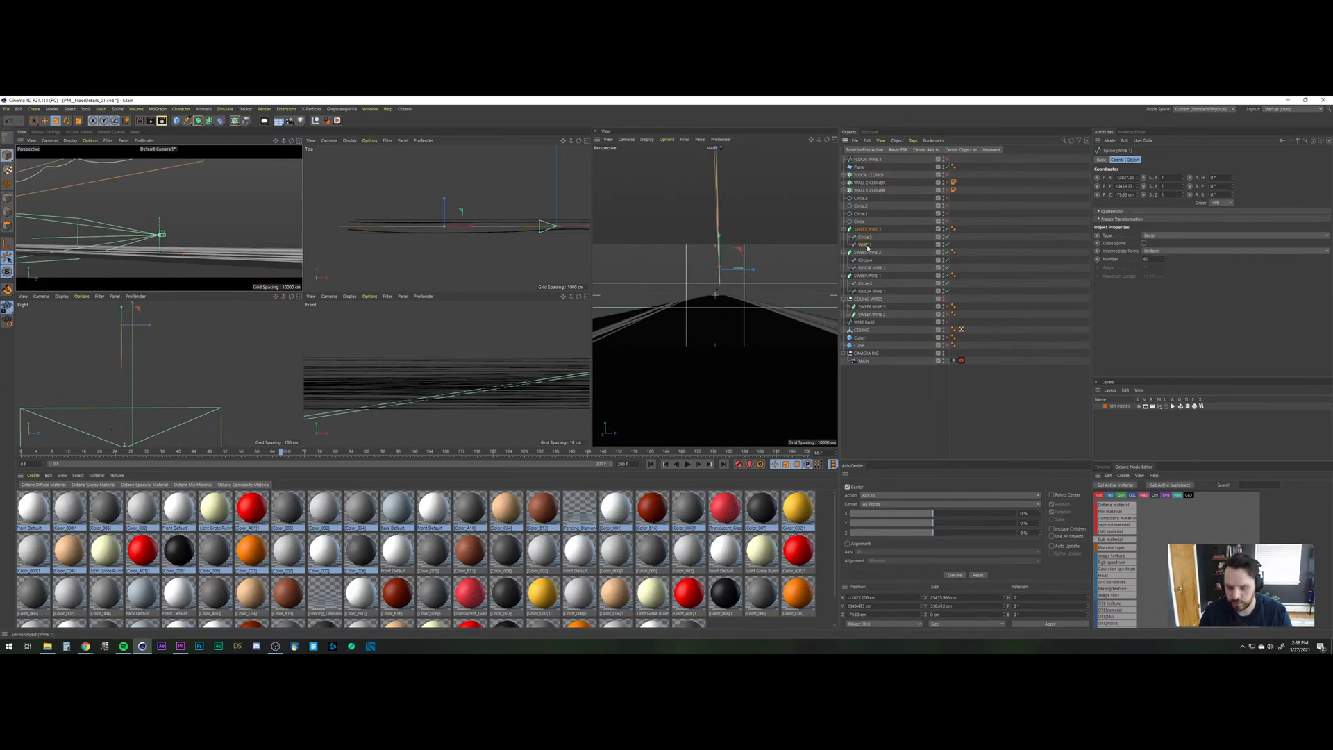
{"action": "key", "text": "Delete"}
{"action": "key", "text": "ctrl+s"}
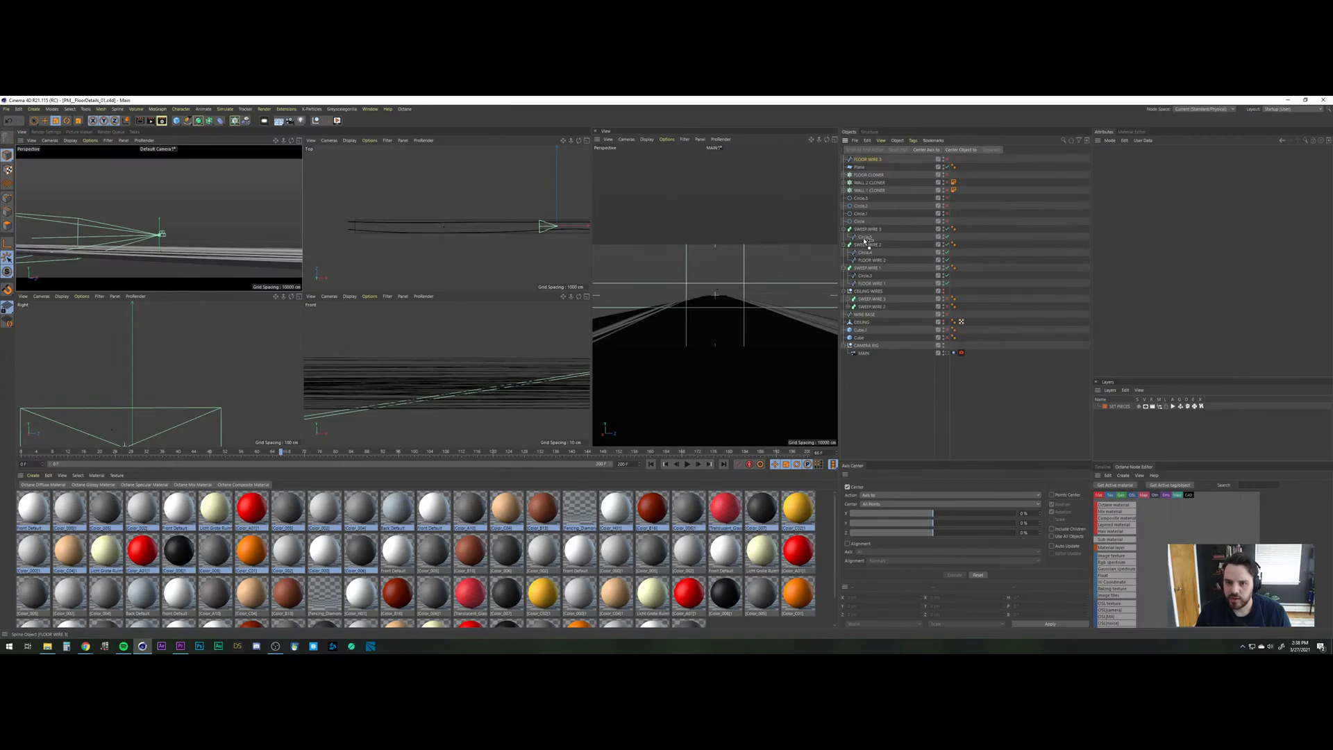
{"action": "left_click_drag", "start_coordinate": [865, 240], "coordinate": [865, 241]}
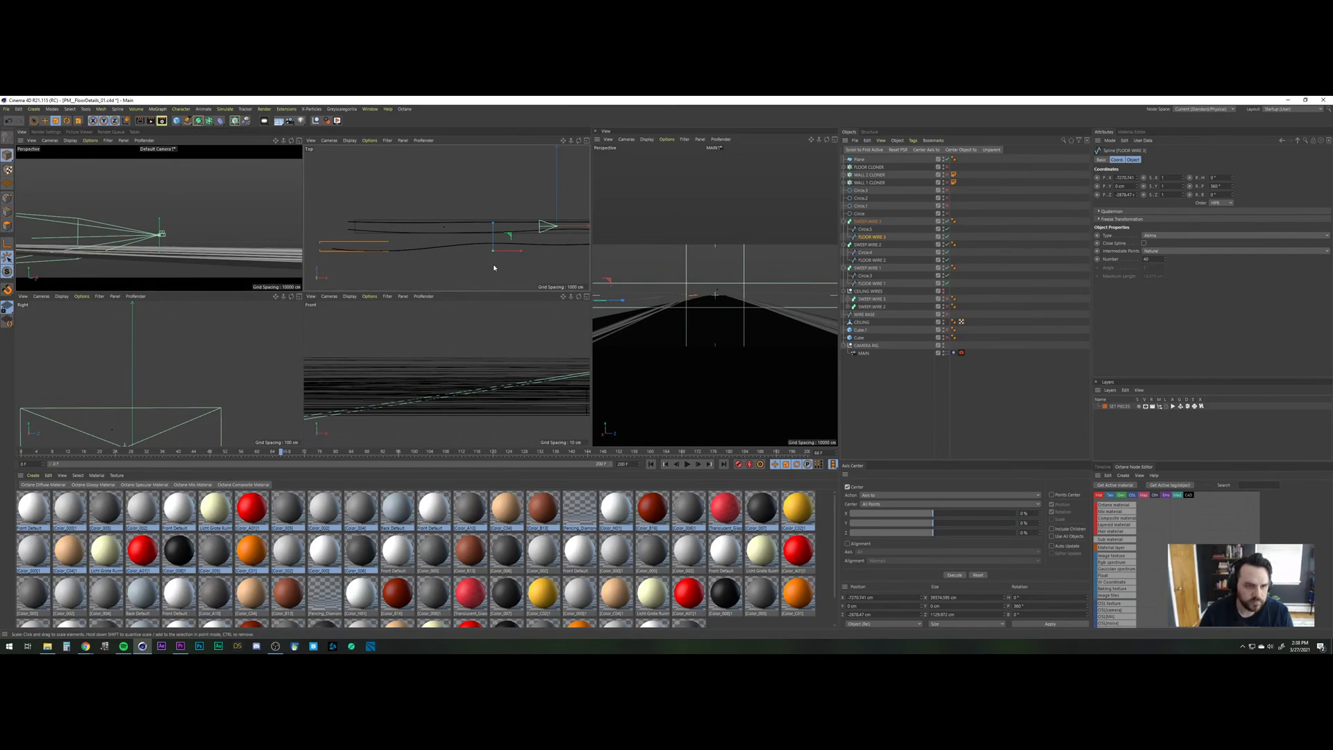
Move the FLOOR WIRE 3 spline sideways in the top view until it runs close to the other floor wires.
{"action": "key", "text": "e"}
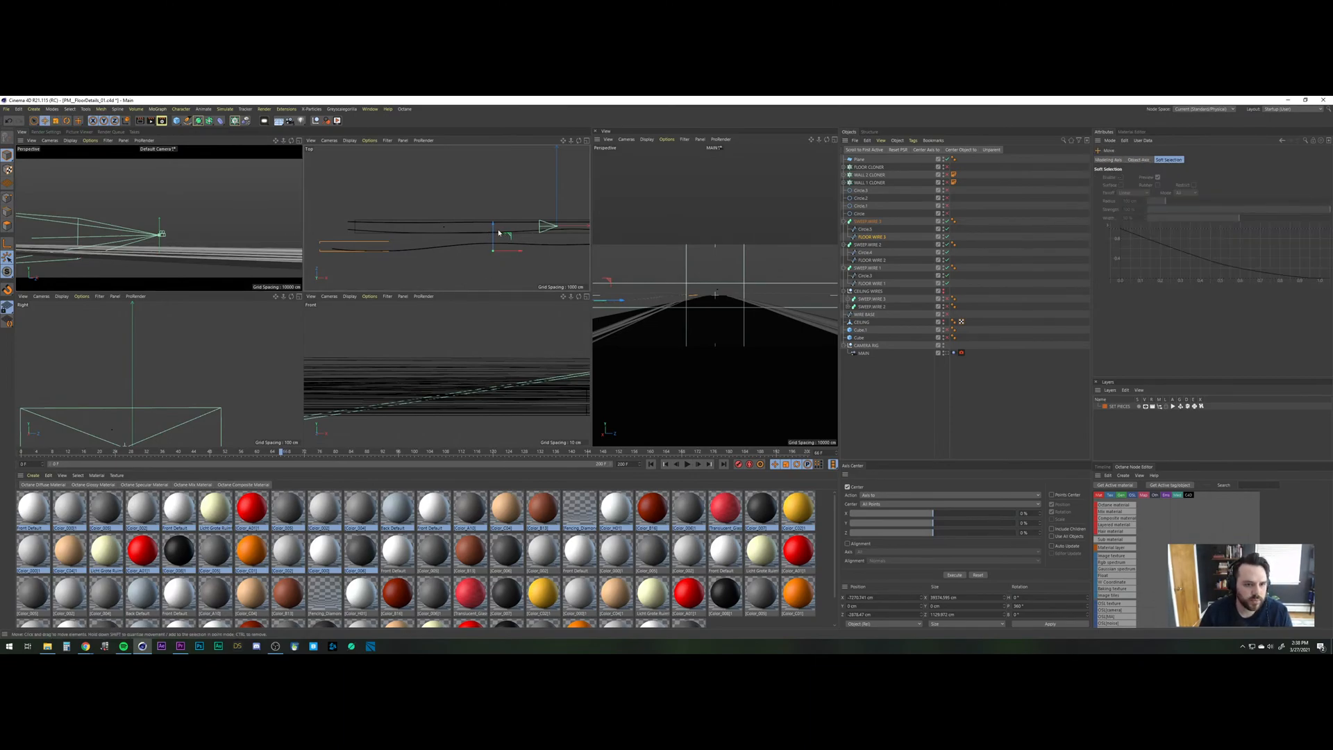
{"action": "left_click_drag", "start_coordinate": [494, 231], "coordinate": [495, 223]}
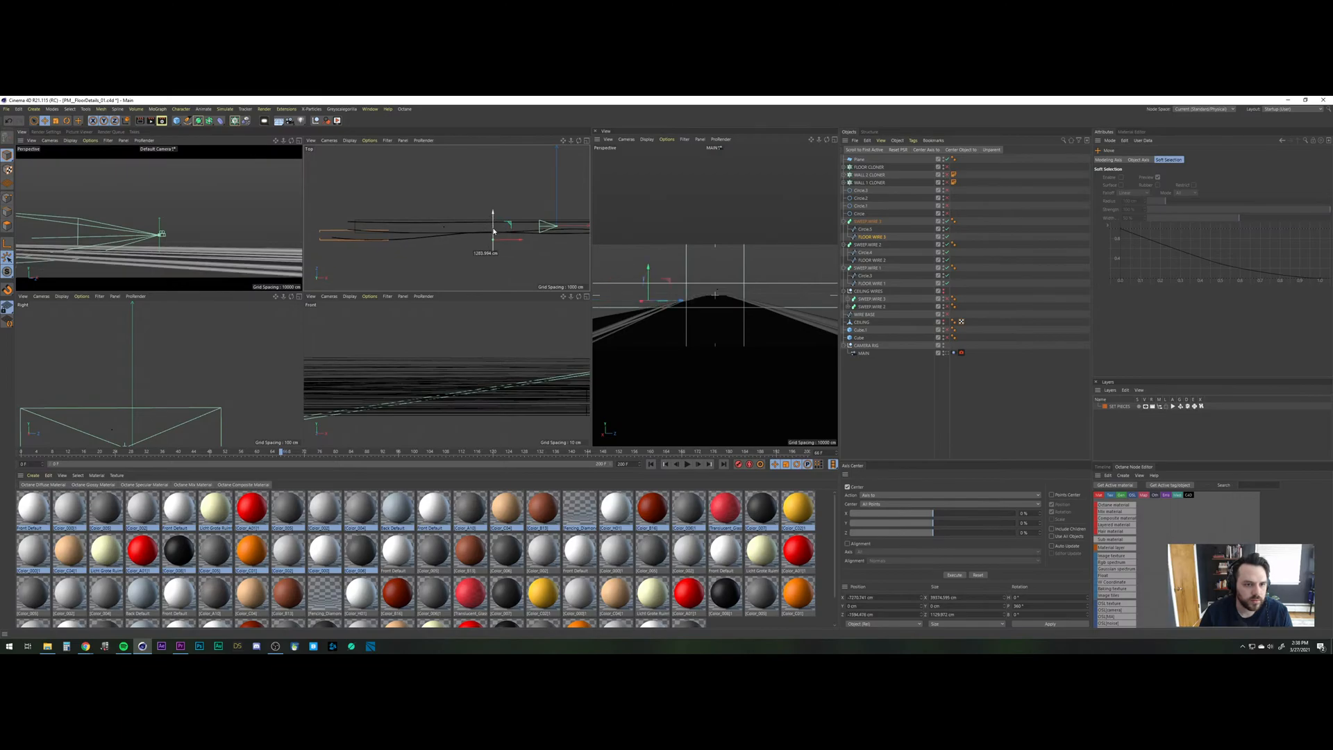
{"action": "scroll", "coordinate": [452, 229], "scroll_direction": "up", "scroll_amount": 5}
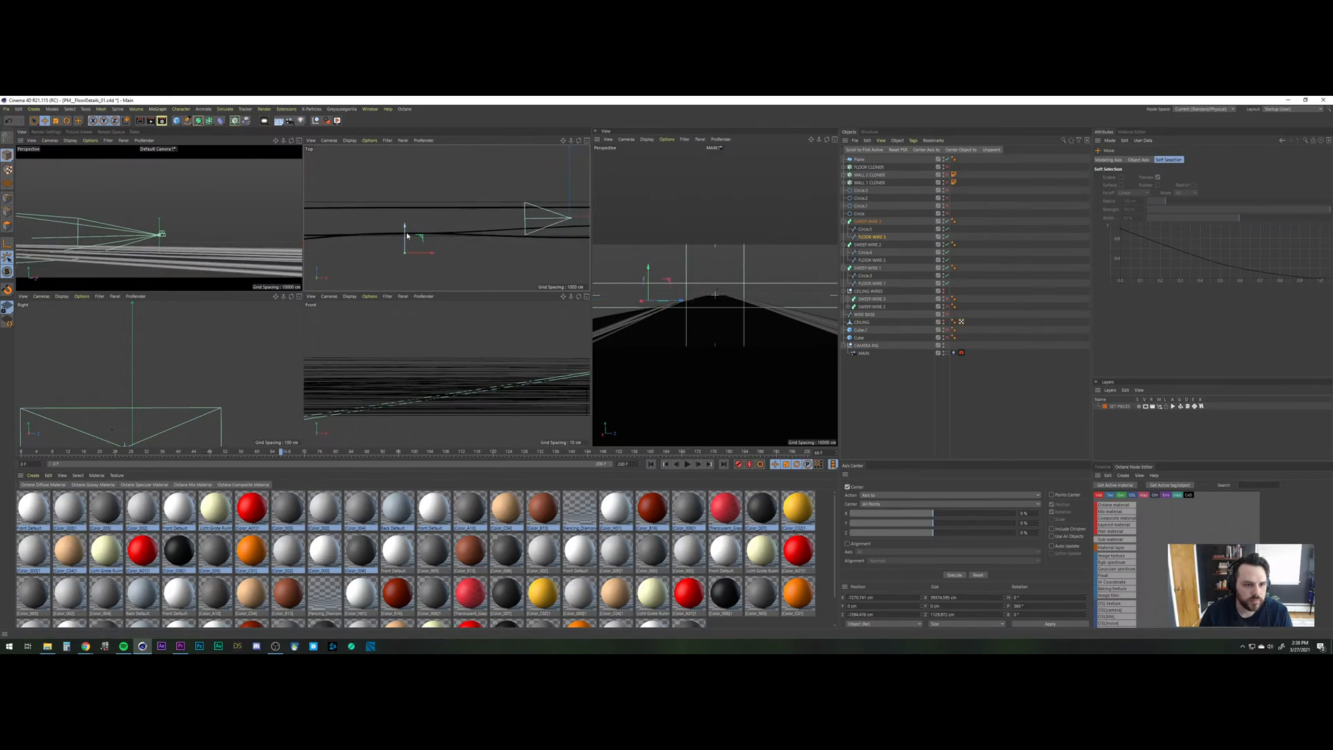
{"action": "left_click_drag", "start_coordinate": [406, 235], "coordinate": [405, 234]}
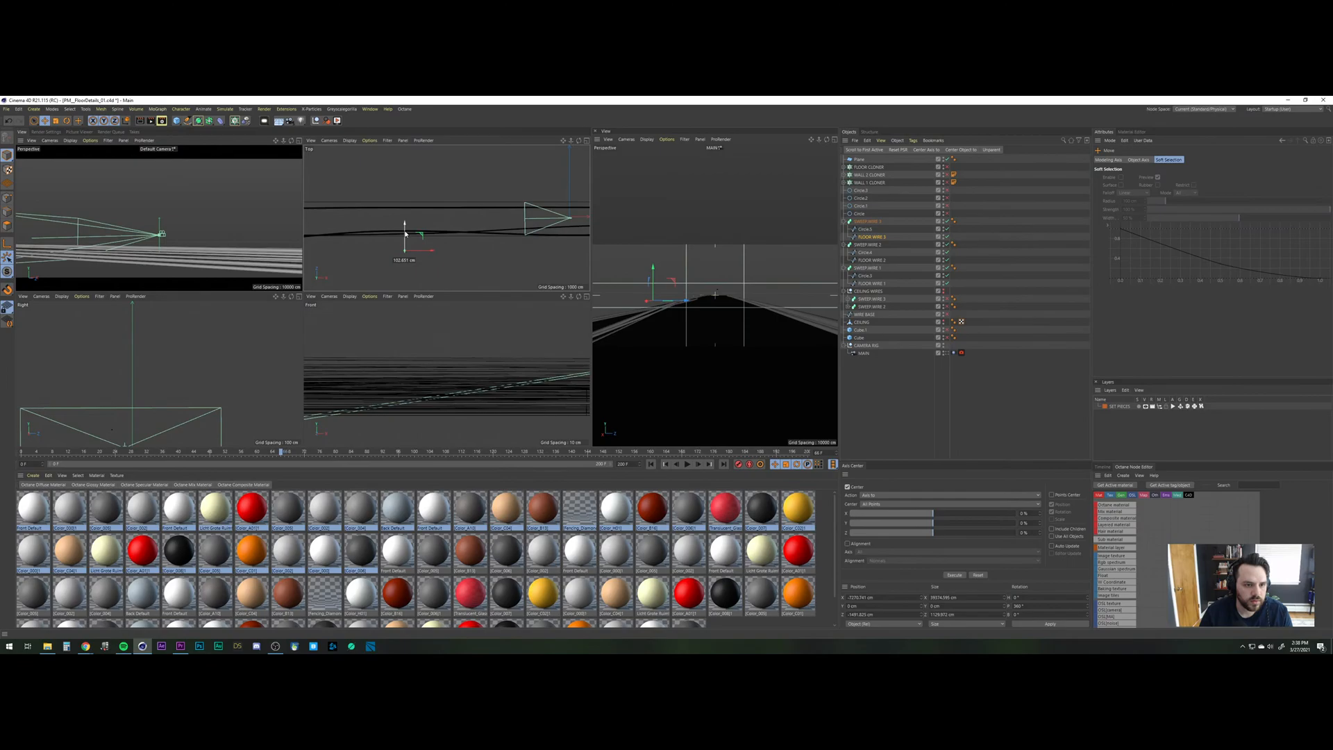
{"action": "middle_click_drag", "start_coordinate": [384, 233], "coordinate": [445, 241], "text": "alt"}
Move the end point and the neighbouring point of the FLOOR WIRE 3 spline towards the other floor wires in the top view.
{"action": "left_click", "coordinate": [587, 141]}
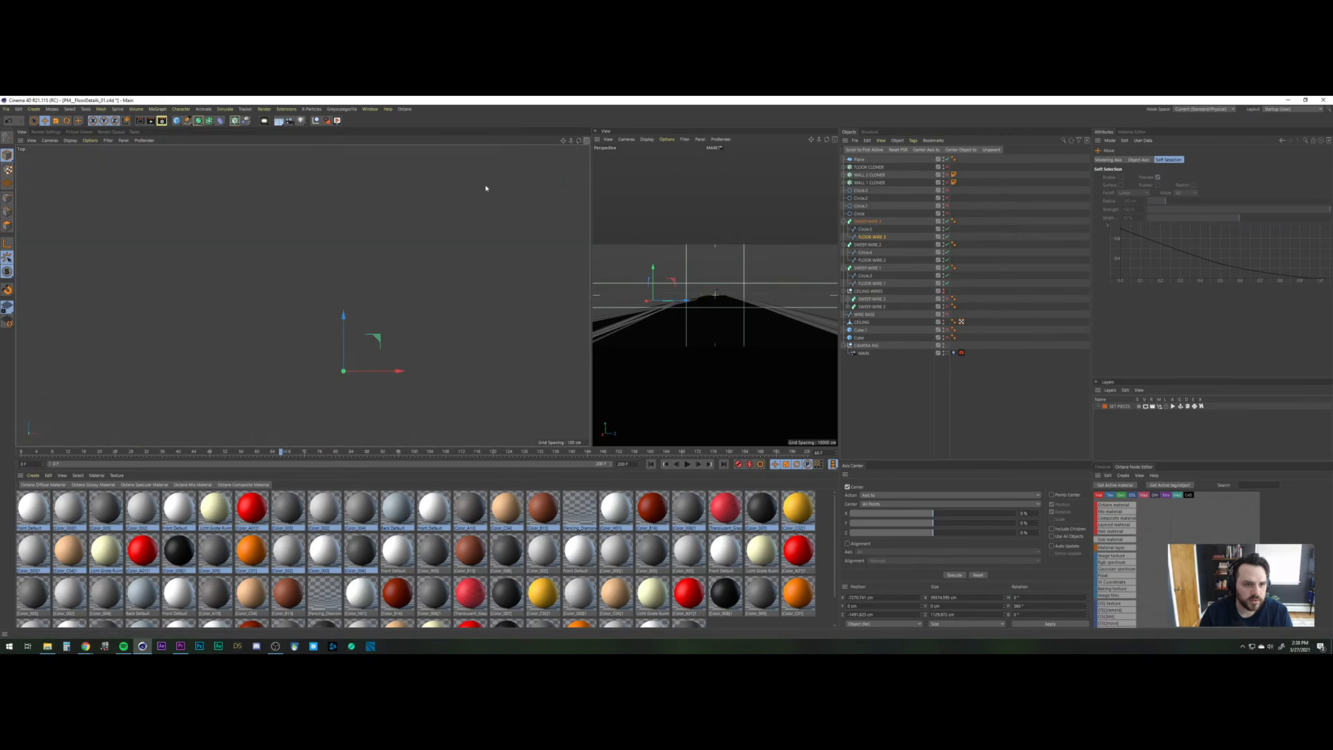
{"action": "scroll", "coordinate": [321, 343], "scroll_direction": "down", "scroll_amount": 6}
{"action": "middle_click_drag", "start_coordinate": [290, 337], "coordinate": [357, 336], "text": "alt"}
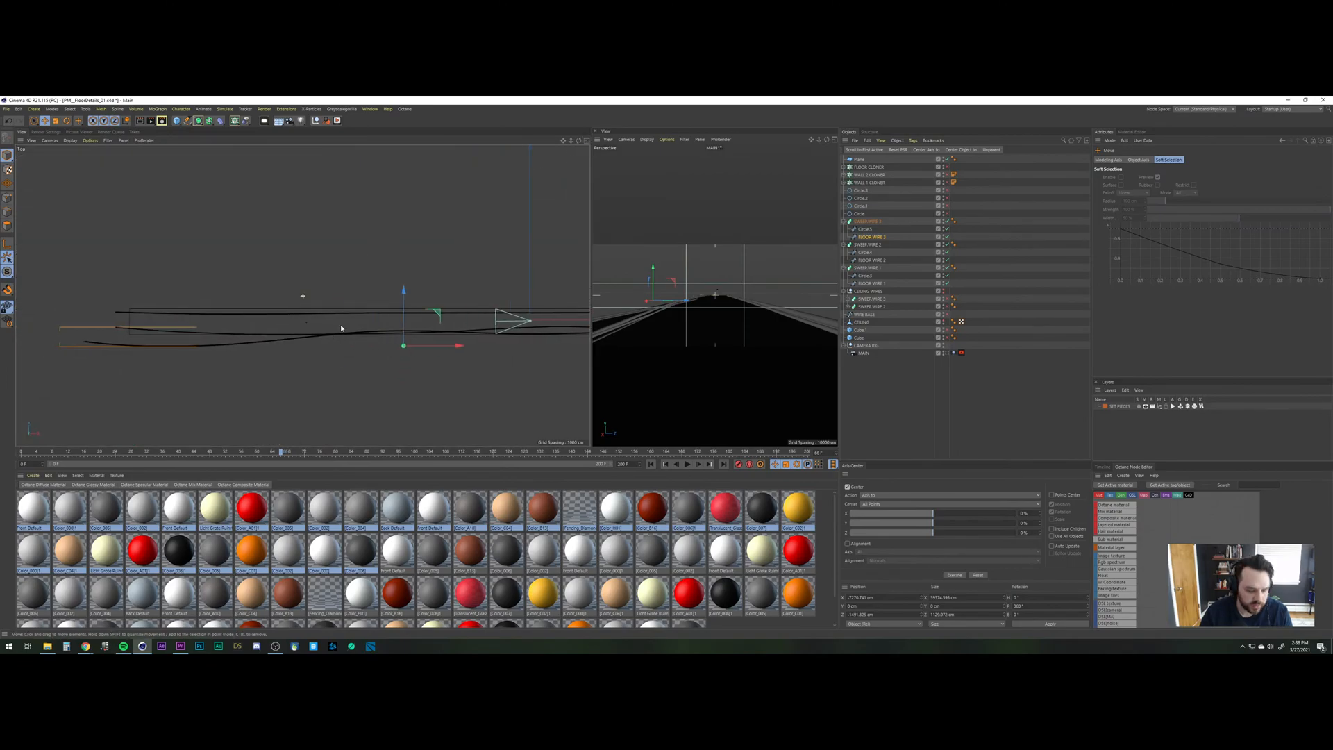
{"action": "left_click", "coordinate": [7, 198]}
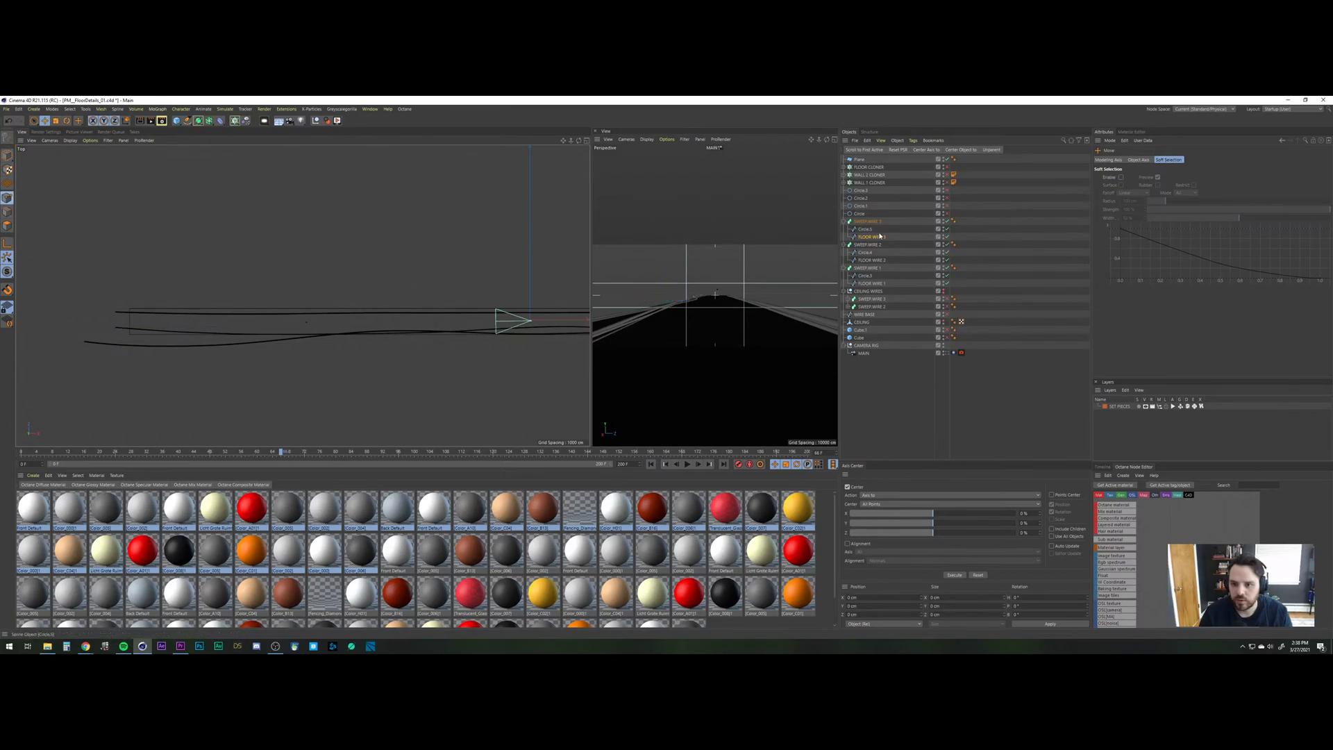
{"action": "left_click", "coordinate": [125, 342]}
{"action": "left_click", "coordinate": [85, 343]}
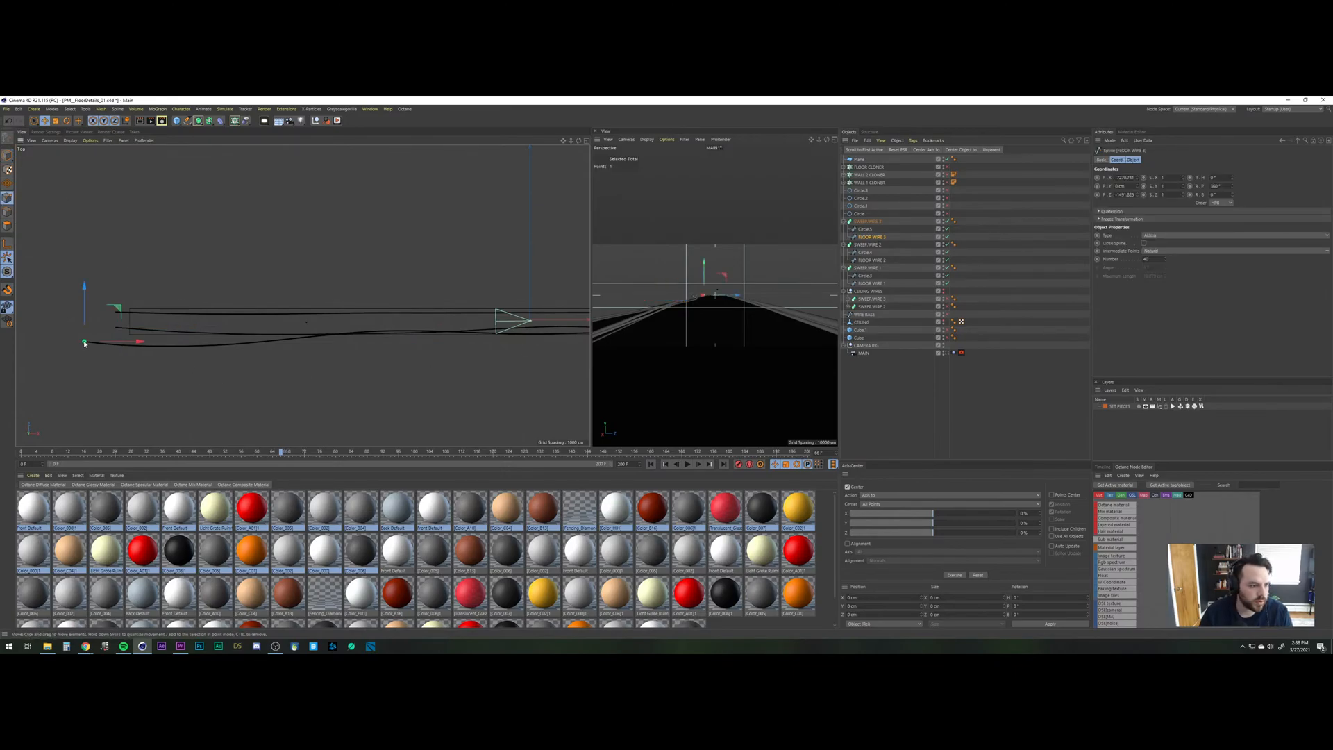
{"action": "left_click_drag", "start_coordinate": [87, 310], "coordinate": [88, 289]}
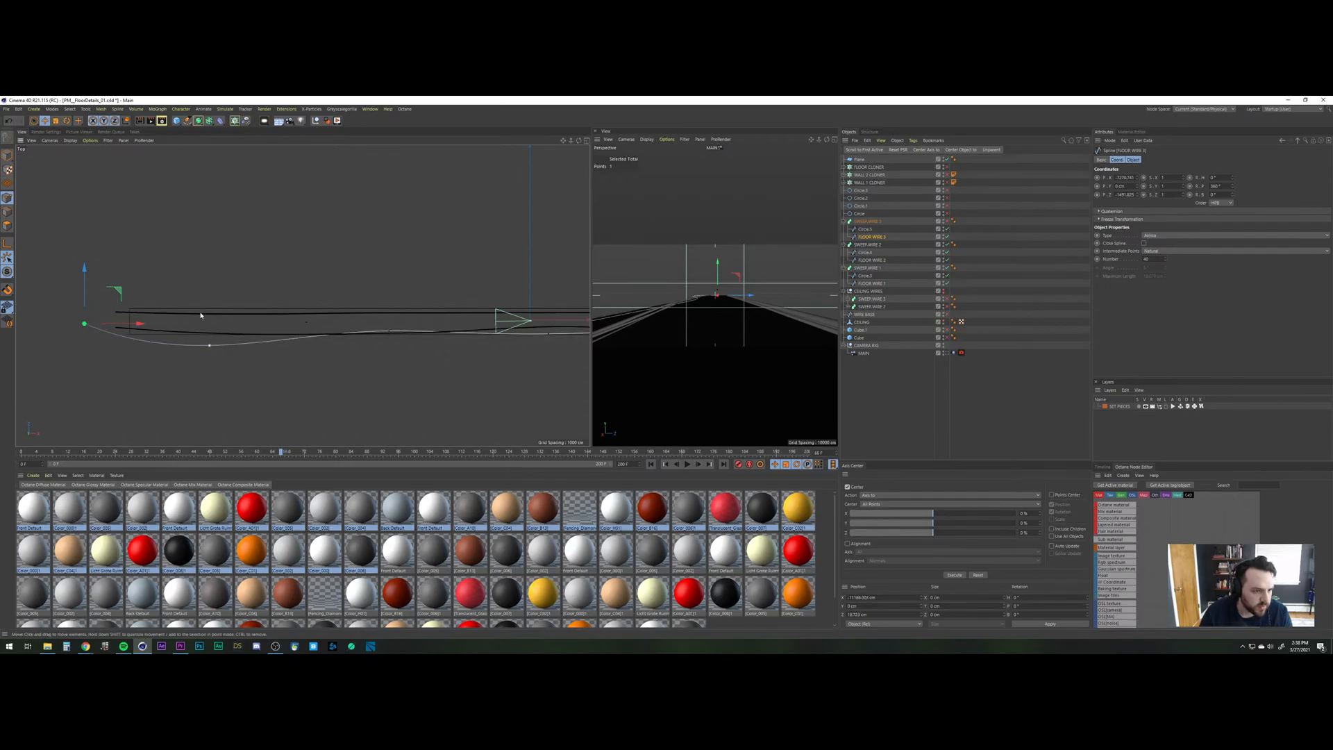
{"action": "left_click", "coordinate": [208, 345]}
{"action": "left_click_drag", "start_coordinate": [212, 310], "coordinate": [212, 297]}
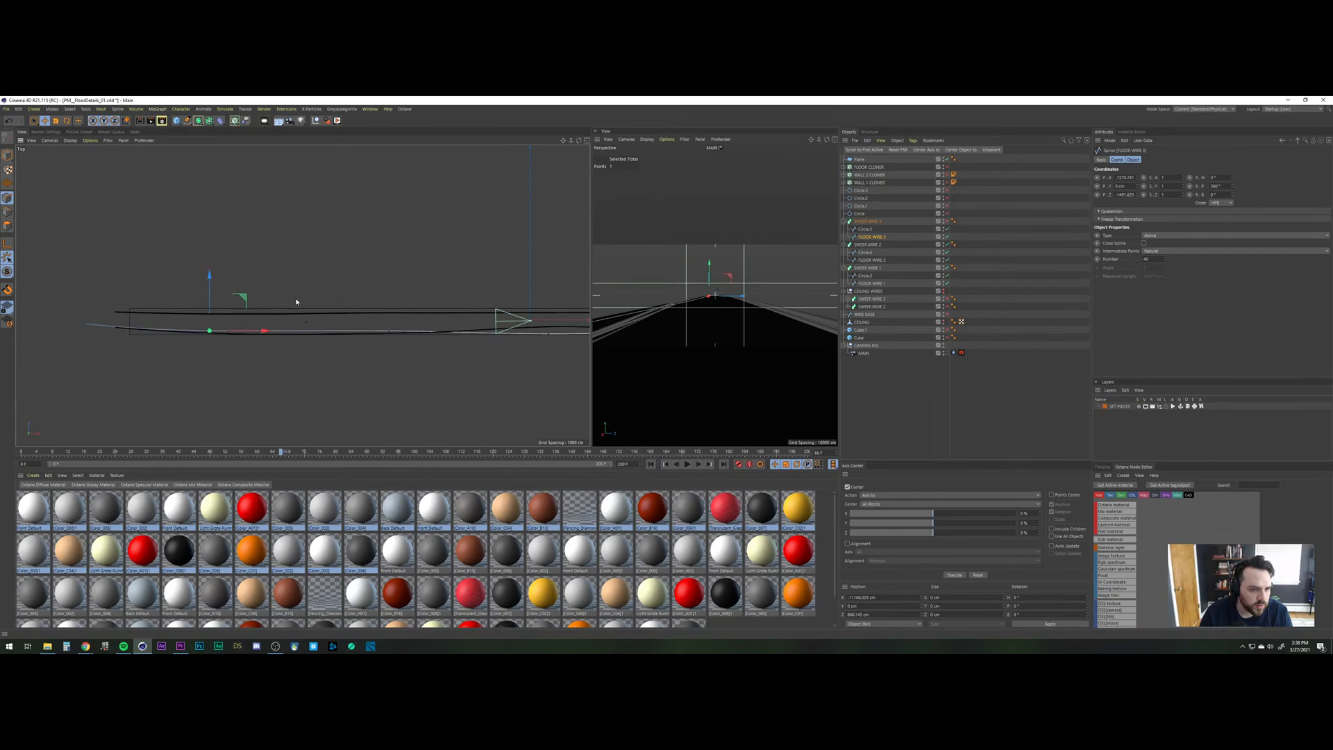
Shift the middle points of FLOOR WIRE 3 sideways in the top view so the wire weaves across the other floor wires.
{"action": "middle_click_drag", "start_coordinate": [519, 340], "coordinate": [420, 338], "text": "alt"}
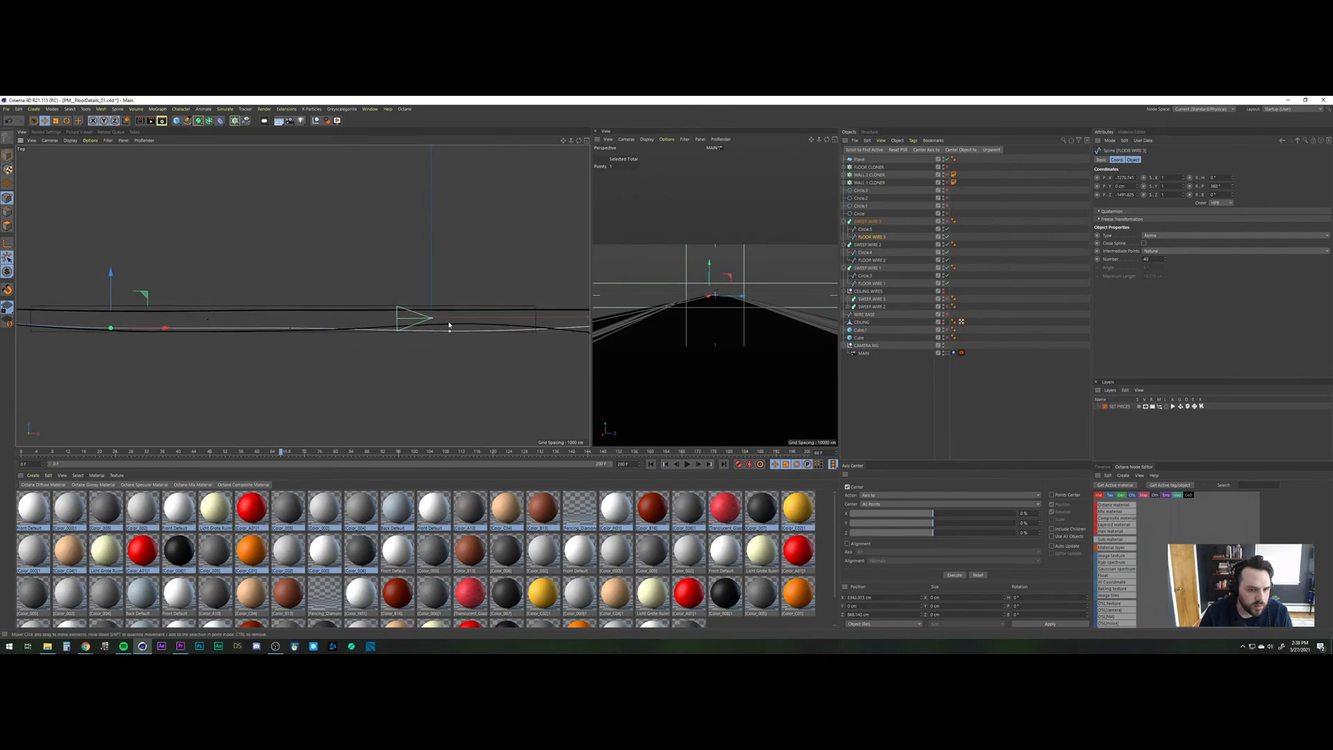
{"action": "left_click", "coordinate": [449, 324]}
{"action": "left_click_drag", "start_coordinate": [449, 324], "coordinate": [451, 304]}
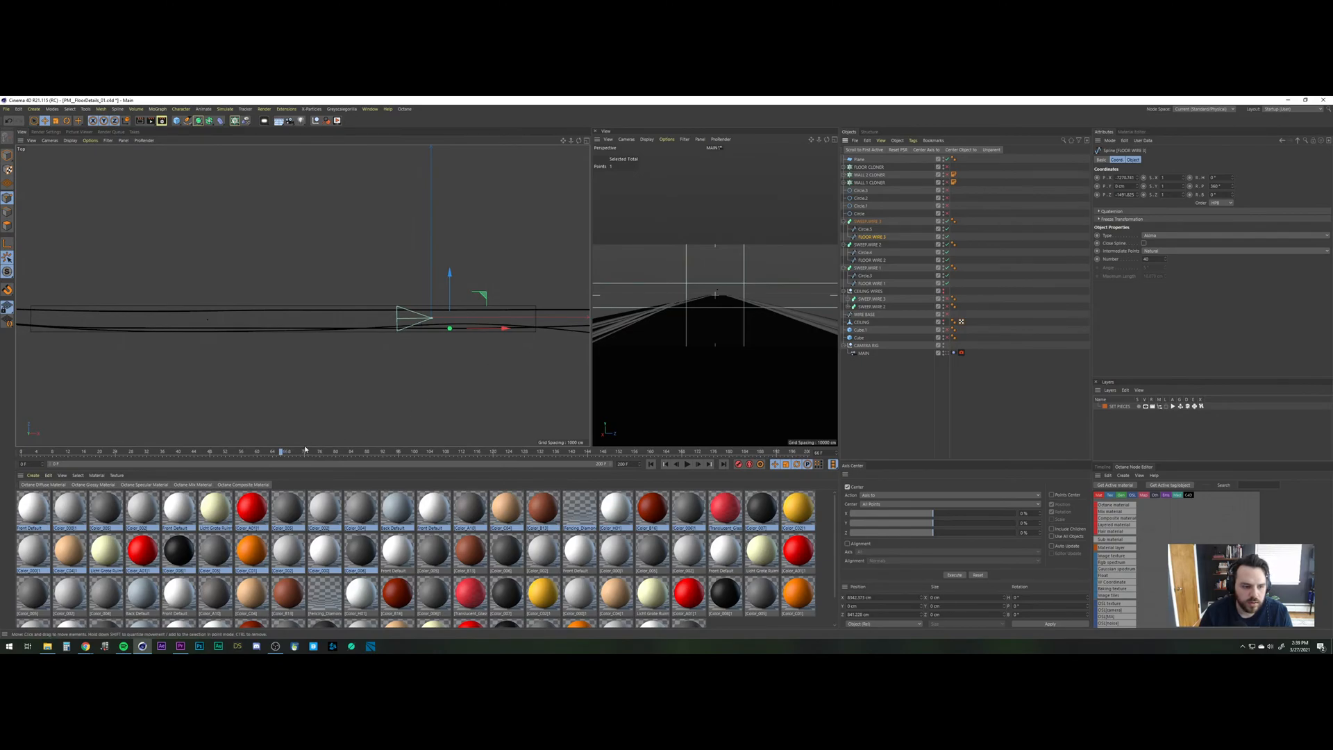
{"action": "left_click_drag", "start_coordinate": [305, 450], "coordinate": [870, 446]}
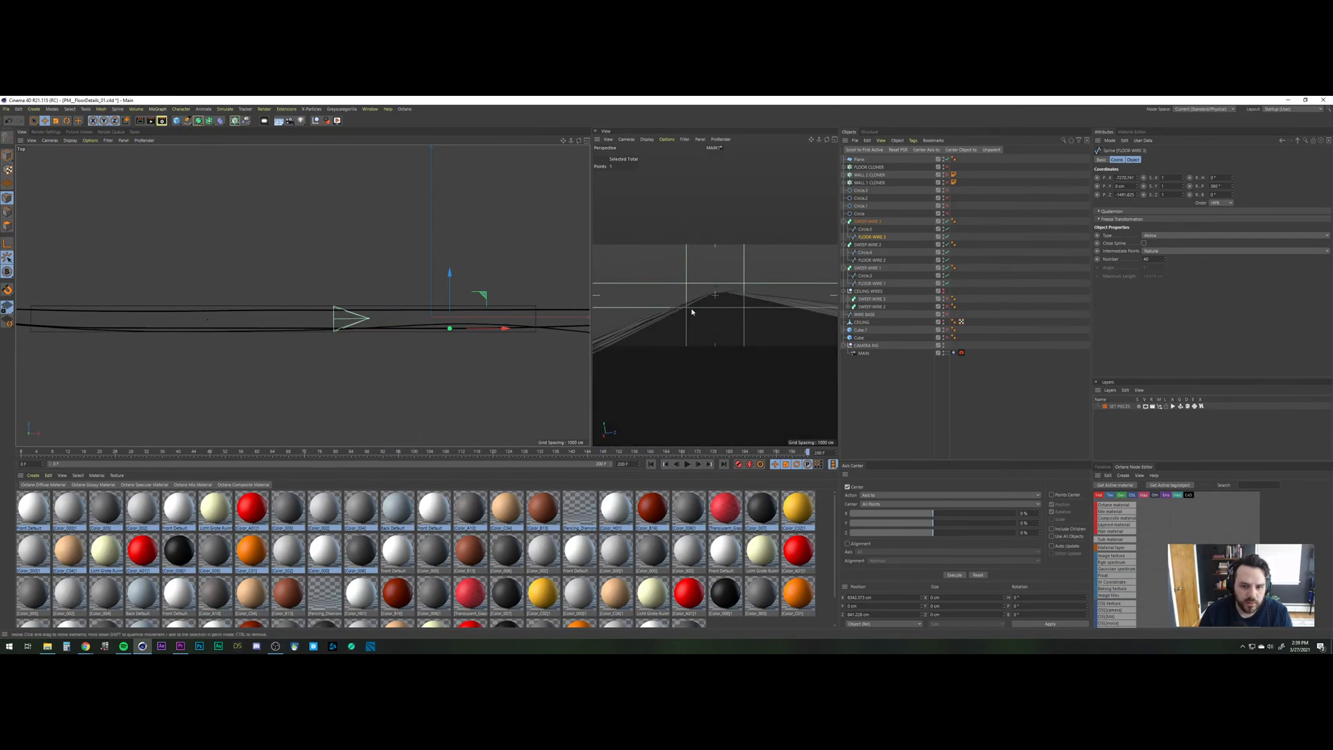
{"action": "left_click", "coordinate": [291, 329], "text": "ctrl"}
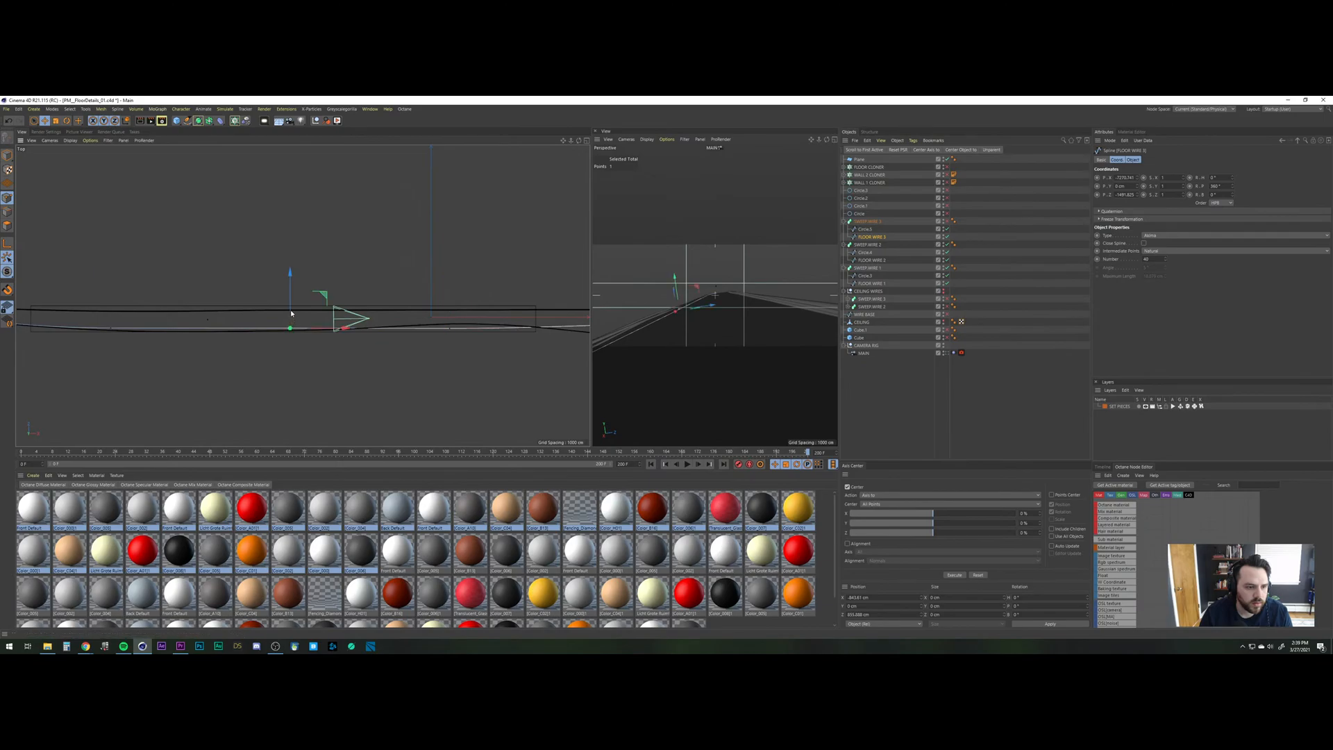
{"action": "left_click_drag", "start_coordinate": [292, 299], "coordinate": [293, 301]}
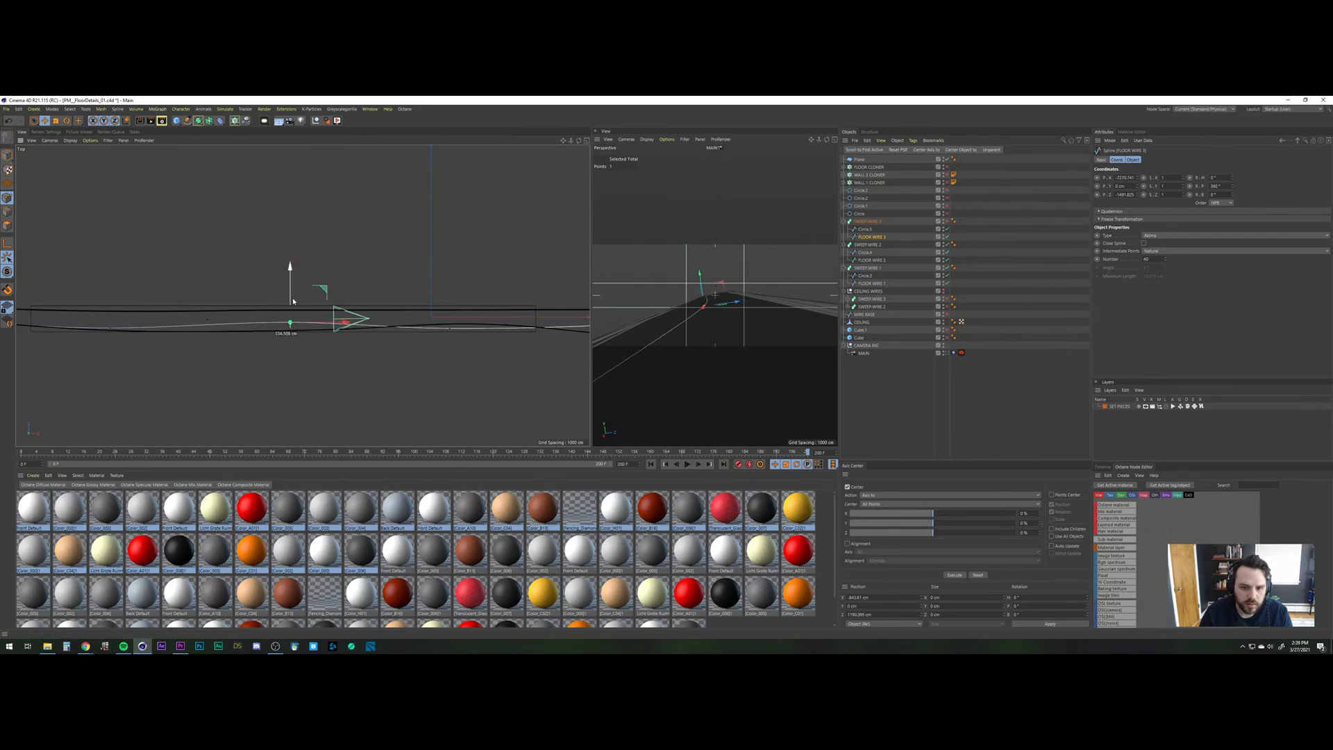
{"action": "left_click", "coordinate": [450, 329]}
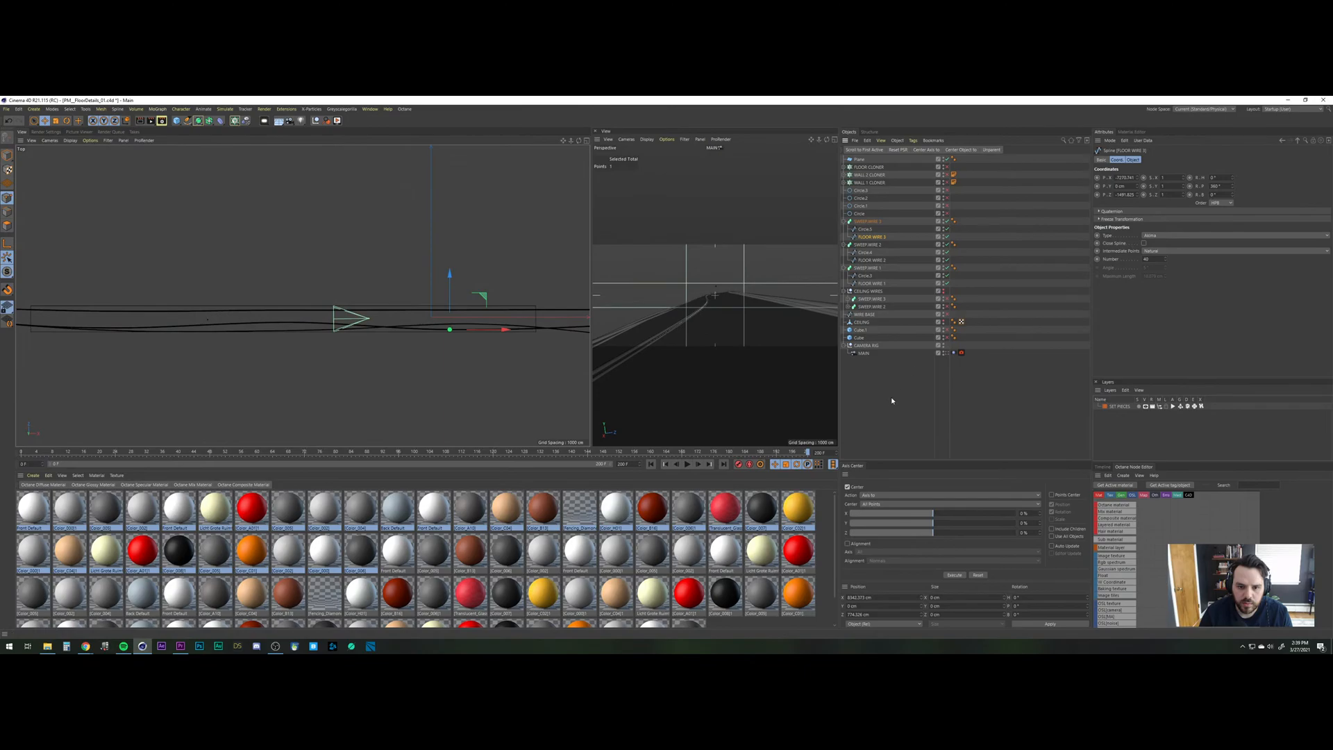
Scale up the multi-strand circle profile inside the floor's SWEEP WIRE 3 to thicken the wire bundle.
{"action": "left_click", "coordinate": [870, 230]}
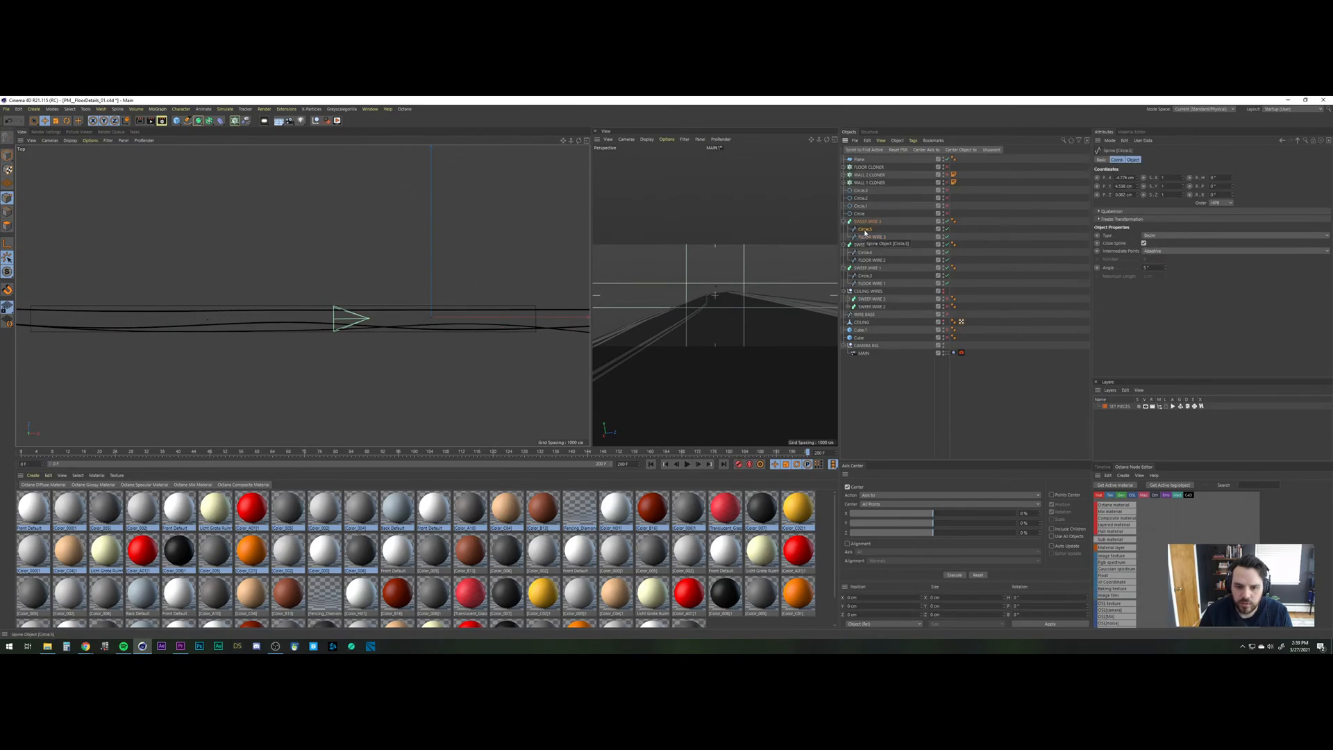
{"action": "key", "text": "e"}
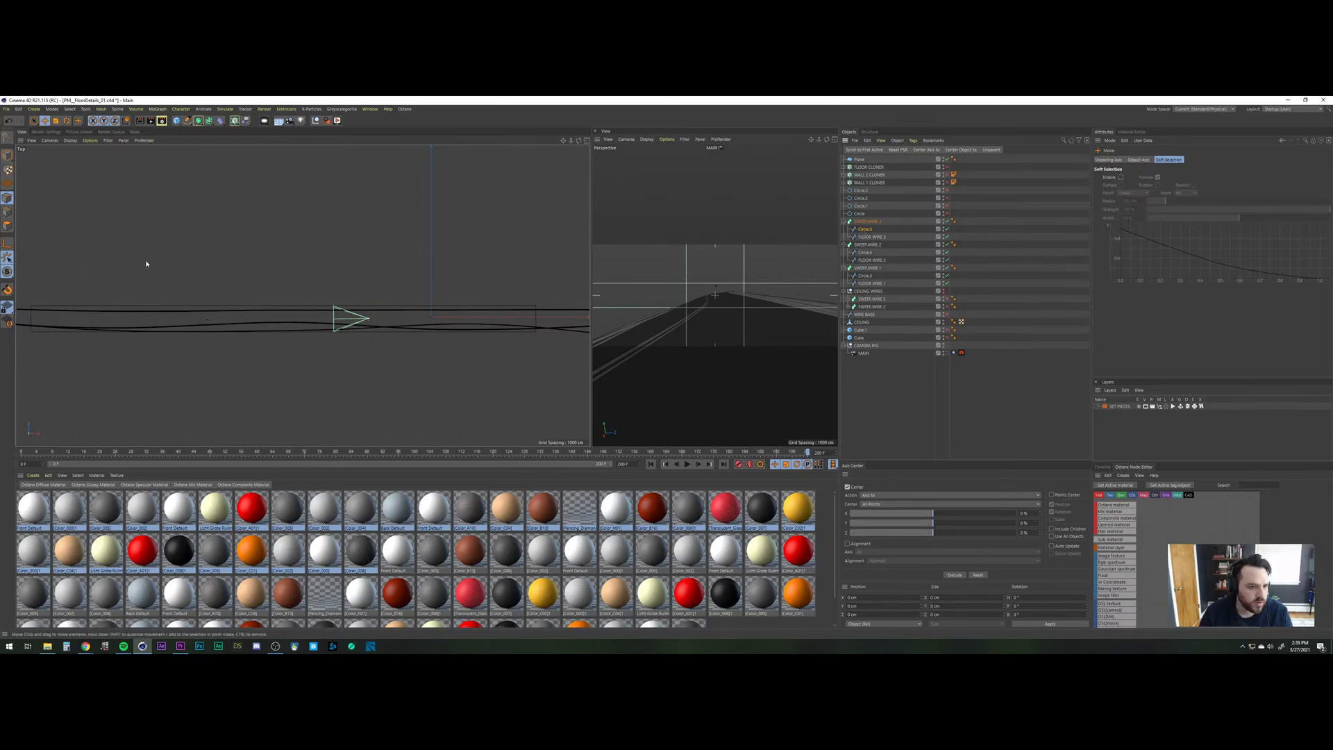
{"action": "left_click", "coordinate": [6, 159]}
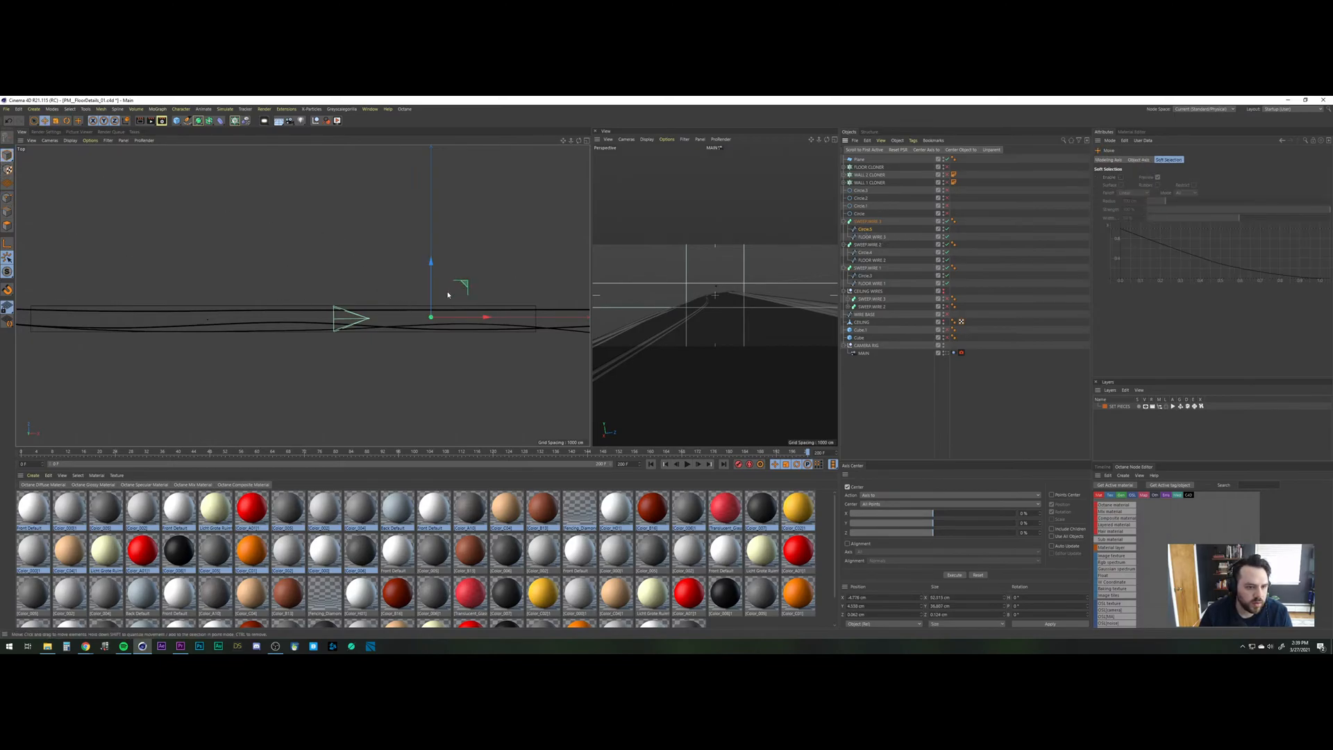
{"action": "key", "text": "t"}
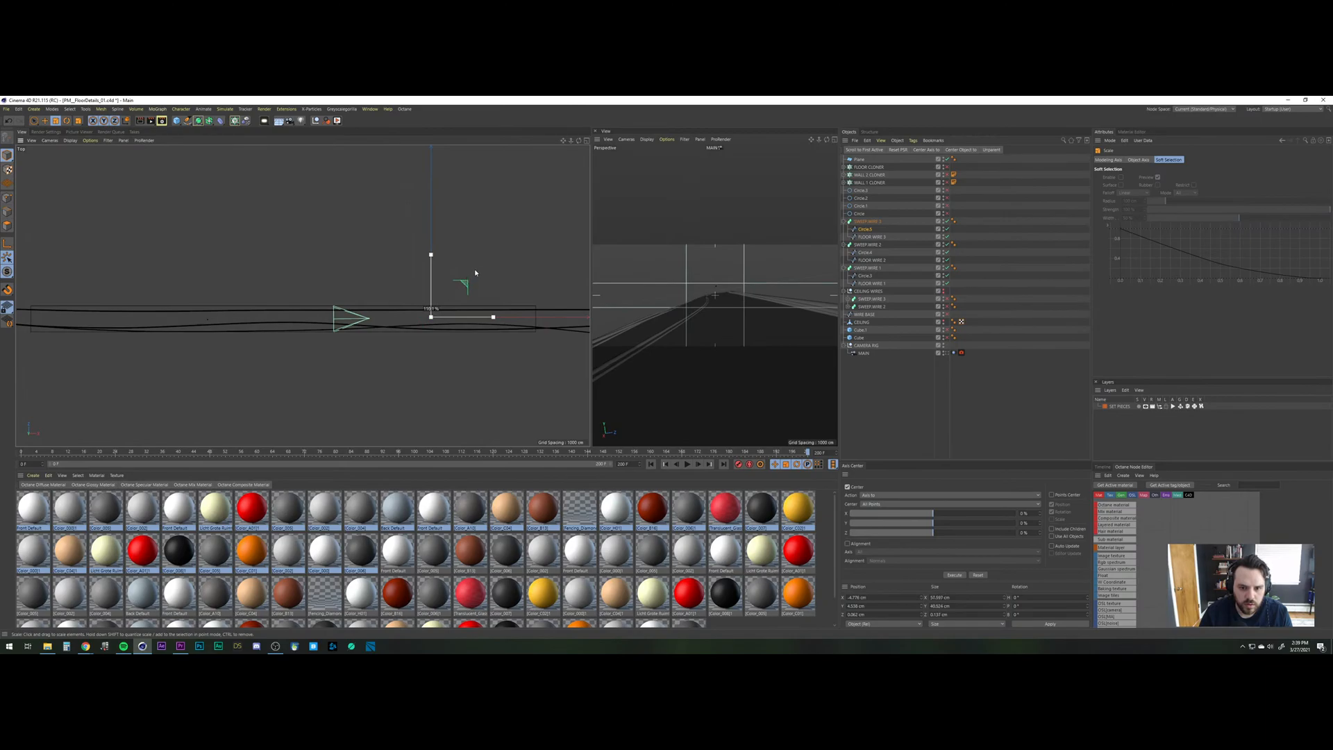
{"action": "mouse_move", "coordinate": [590, 219]}
{"action": "left_mouse_down"}
{"action": "mouse_move", "coordinate": [655, 219]}
{"action": "mouse_move", "coordinate": [609, 219]}
{"action": "left_mouse_up"}
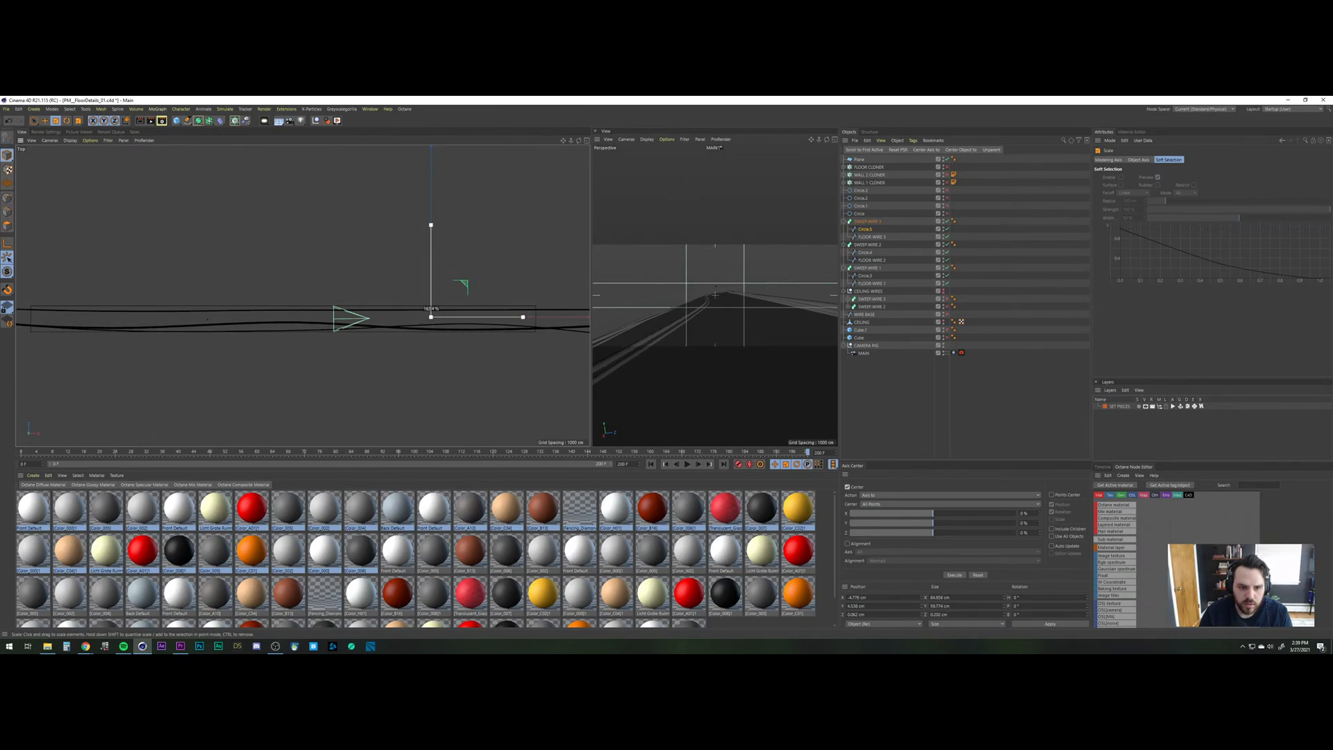
{"action": "left_click_drag", "start_coordinate": [831, 303], "coordinate": [836, 302]}
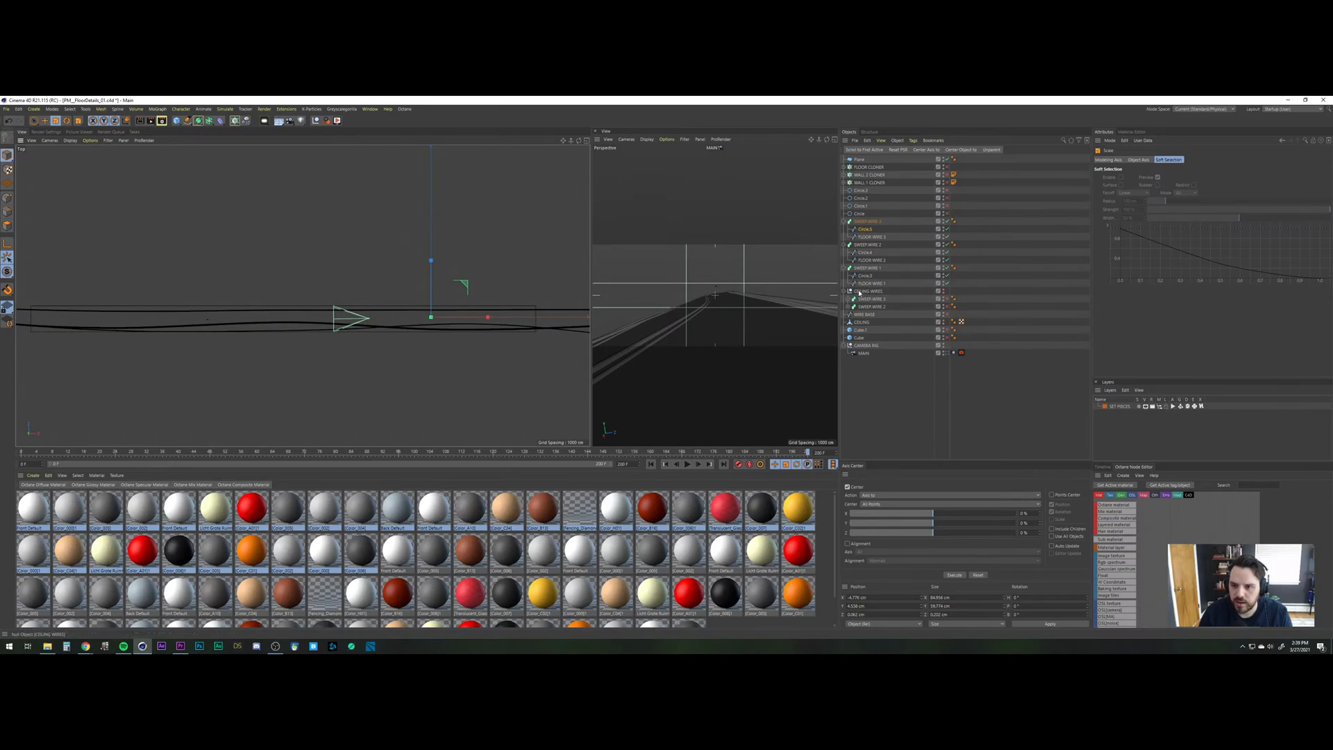
Swap the profile in the floor's SWEEP WIRE 3 with the plain Circle from the last sweep in CEILING WIRES.
{"action": "left_click", "coordinate": [849, 306]}
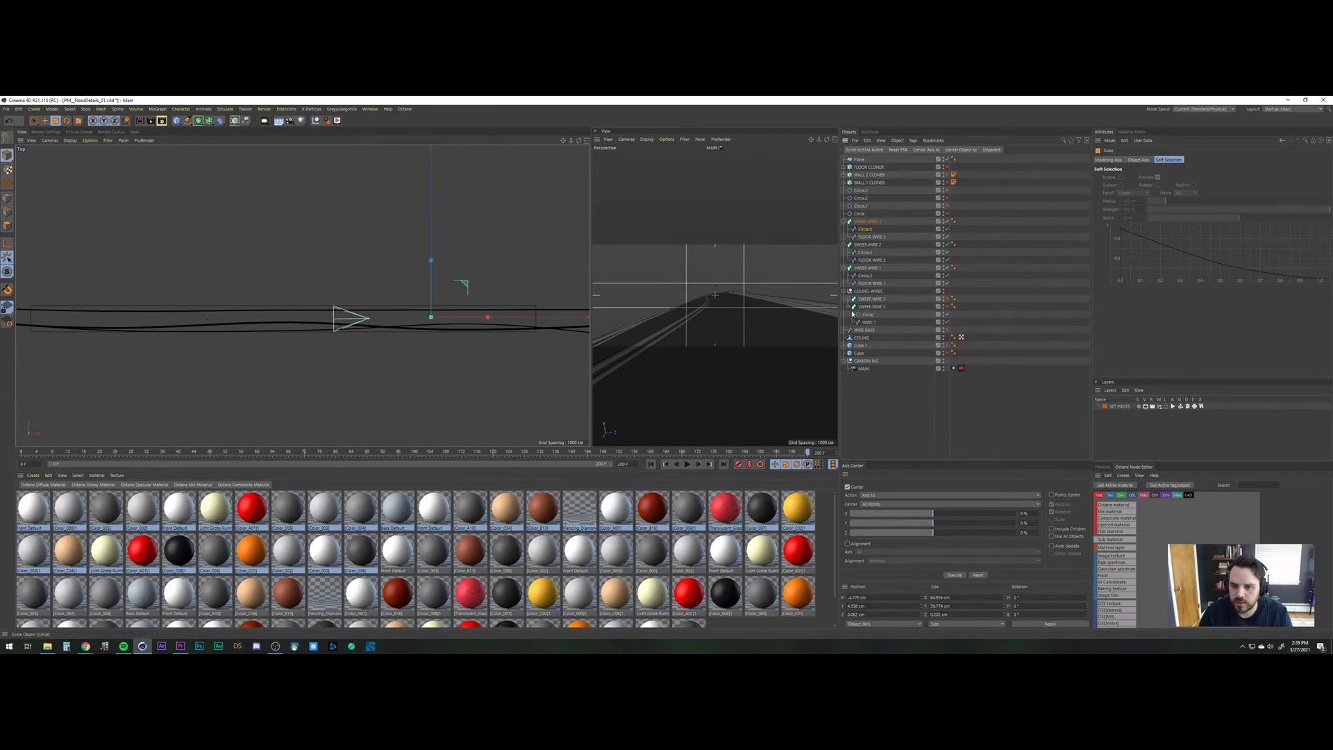
{"action": "left_click_drag", "start_coordinate": [876, 253], "coordinate": [868, 228]}
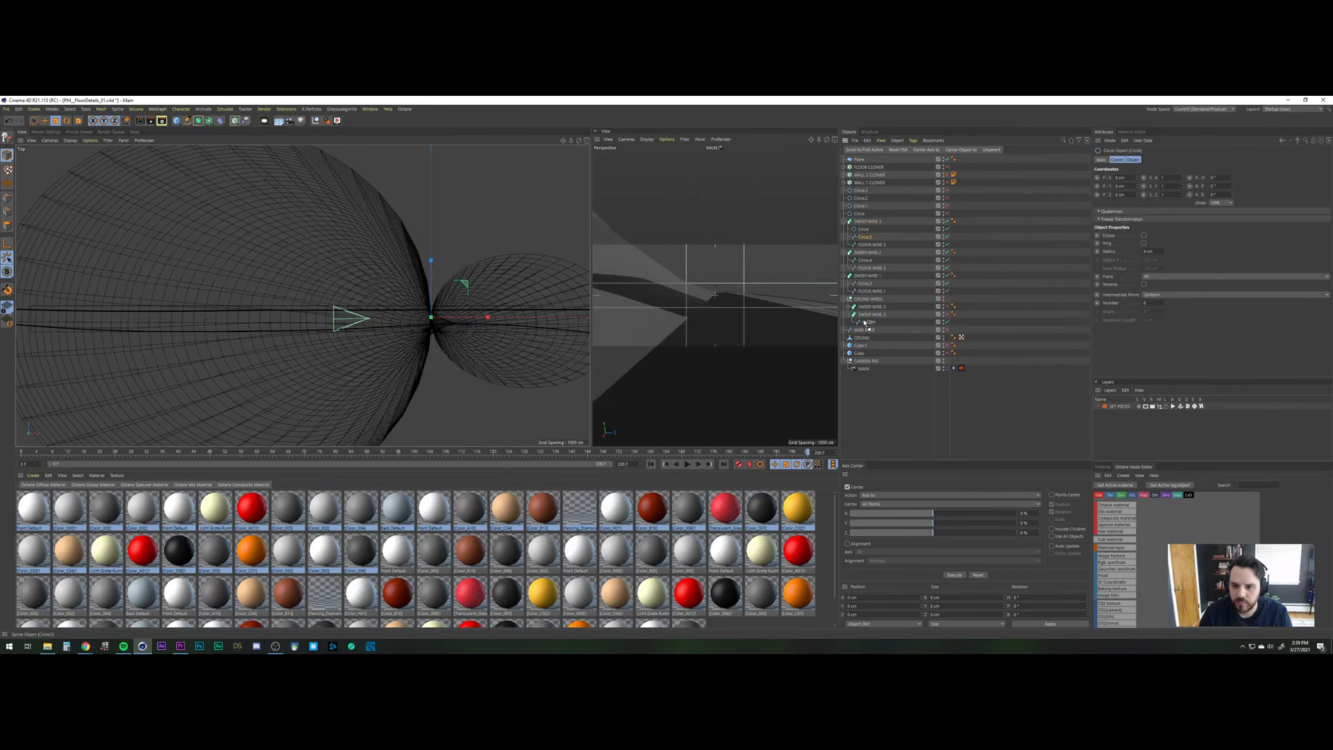
{"action": "left_click_drag", "start_coordinate": [863, 320], "coordinate": [862, 318]}
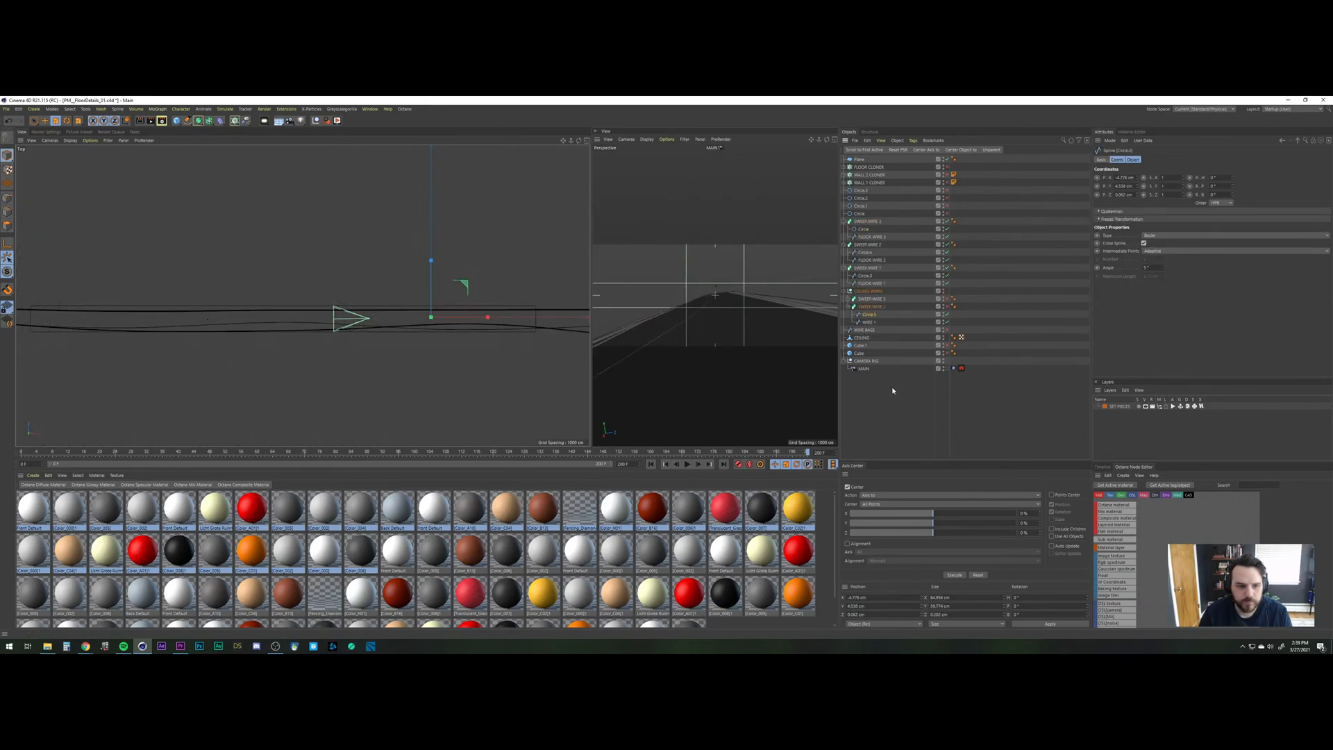
Scale up the plain Circle profile inside the floor's SWEEP WIRE 3 to thicken the single wire.
{"action": "left_click", "coordinate": [863, 229]}
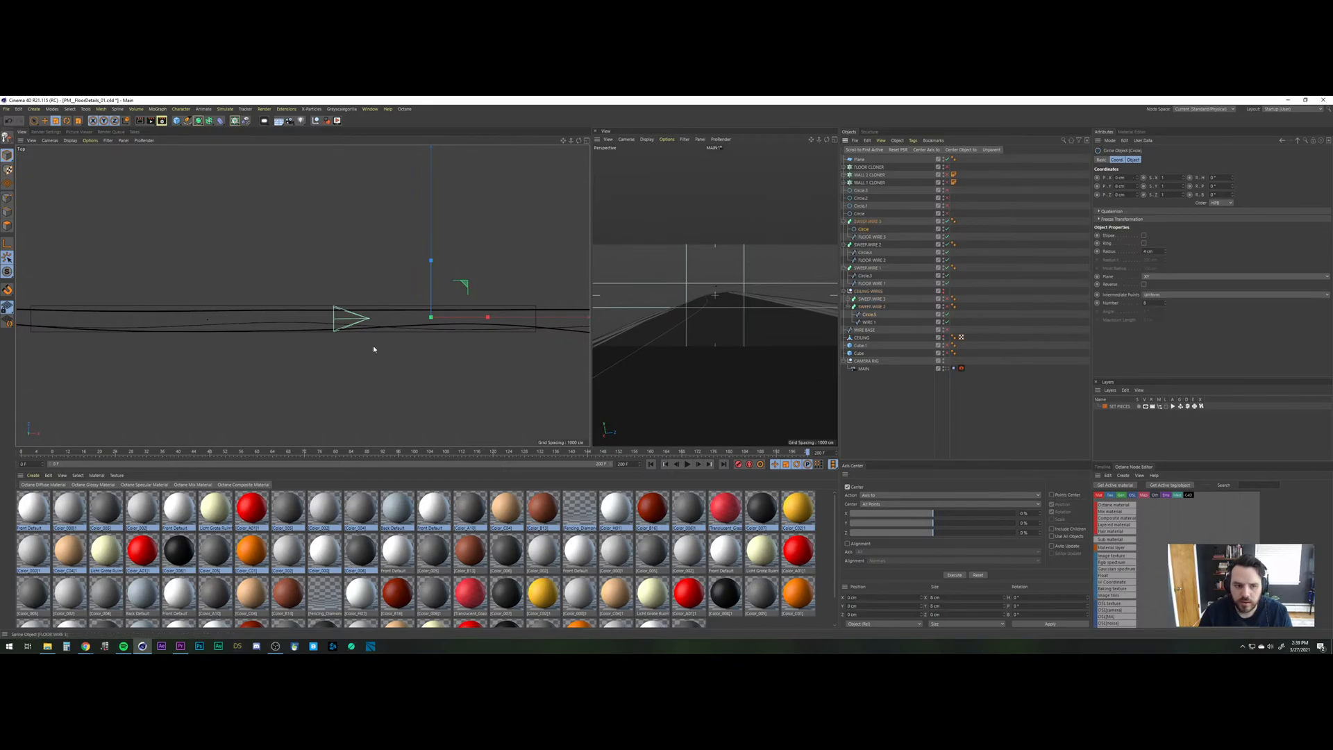
{"action": "left_click_drag", "start_coordinate": [562, 257], "coordinate": [640, 257]}
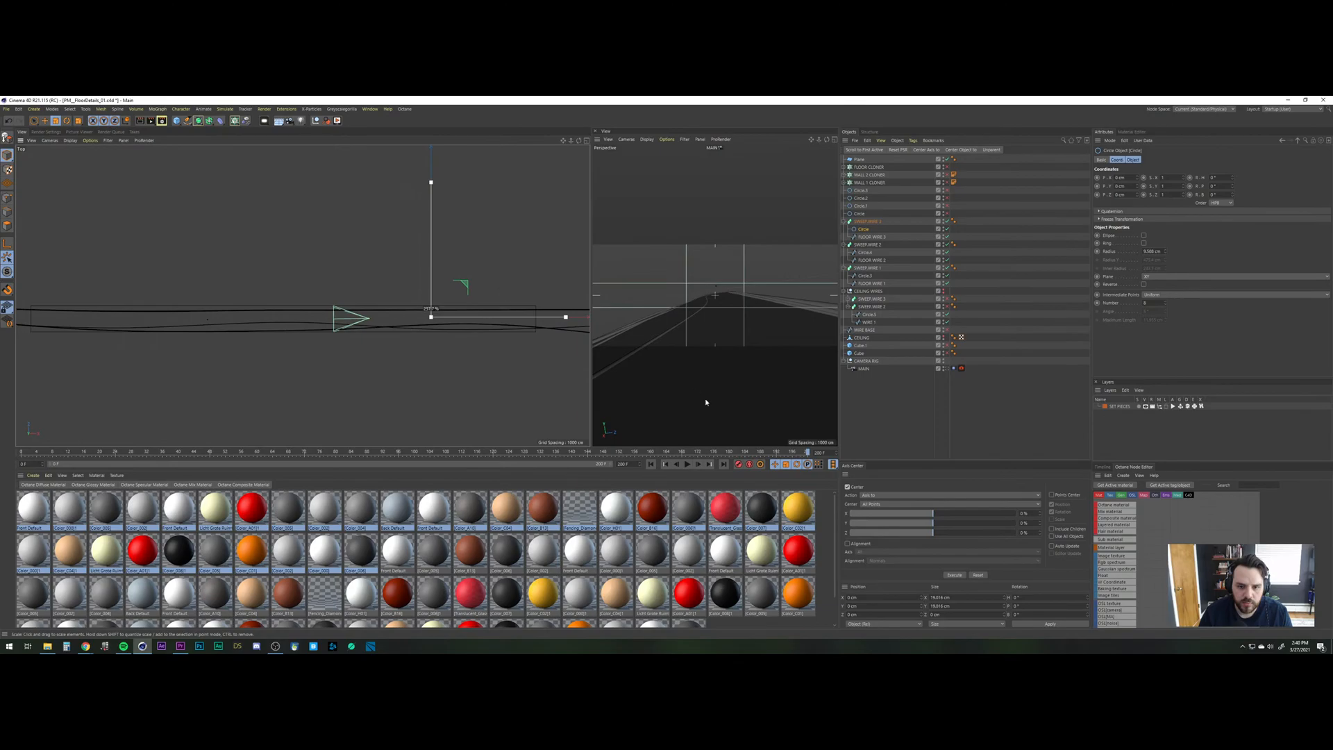
{"action": "left_click", "coordinate": [332, 377]}
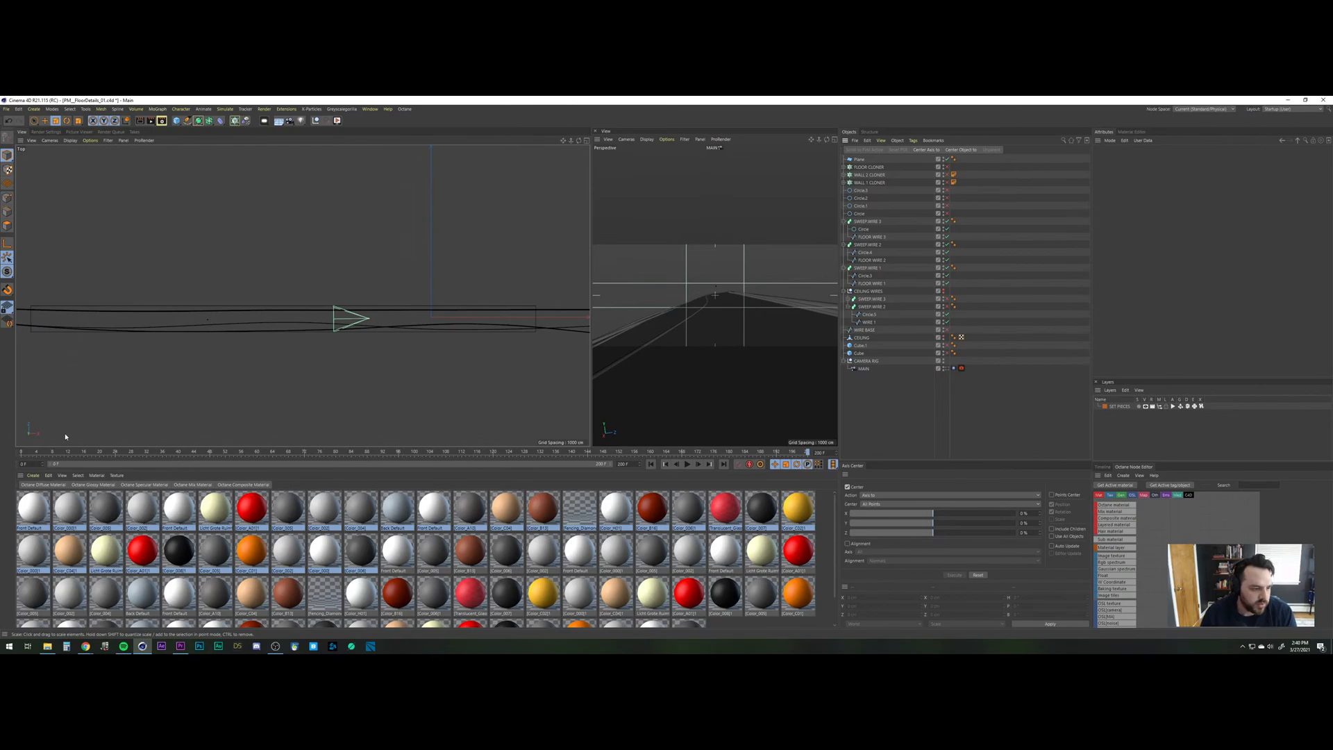
Scrub through the timeline to examine the floor wires through the corridor camera, and return to the four-view layout.
{"action": "left_click", "coordinate": [49, 451]}
{"action": "left_click_drag", "start_coordinate": [50, 454], "coordinate": [48, 453]}
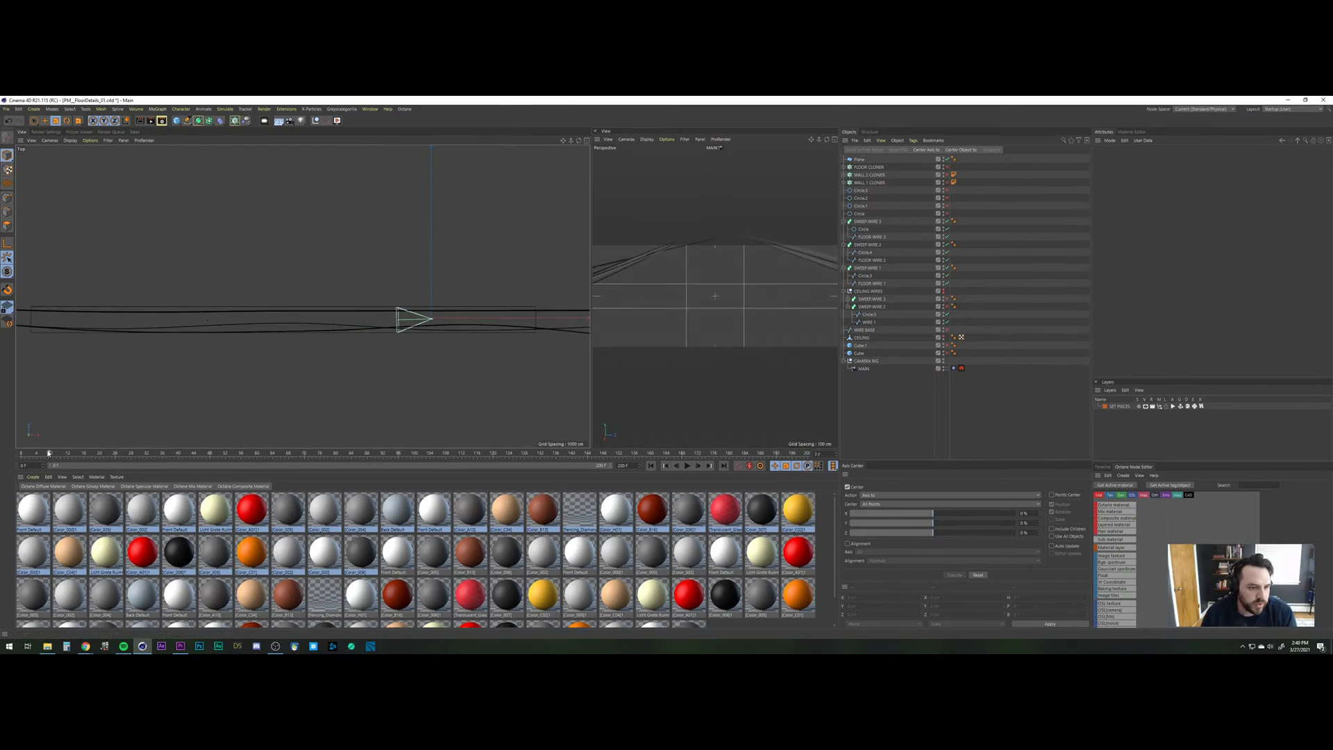
{"action": "left_click_drag", "start_coordinate": [213, 438], "coordinate": [888, 386]}
{"action": "left_click_drag", "start_coordinate": [1040, 373], "coordinate": [450, 458]}
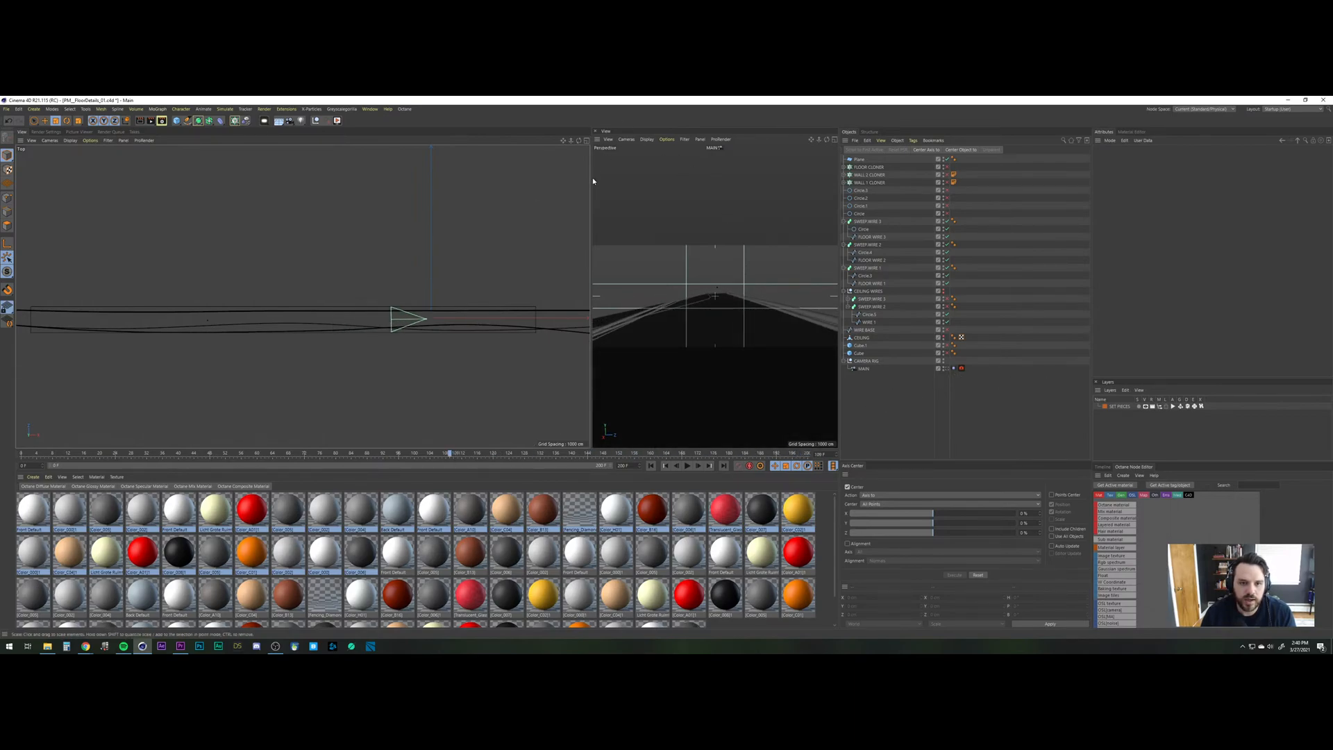
{"action": "middle_click", "coordinate": [330, 176]}
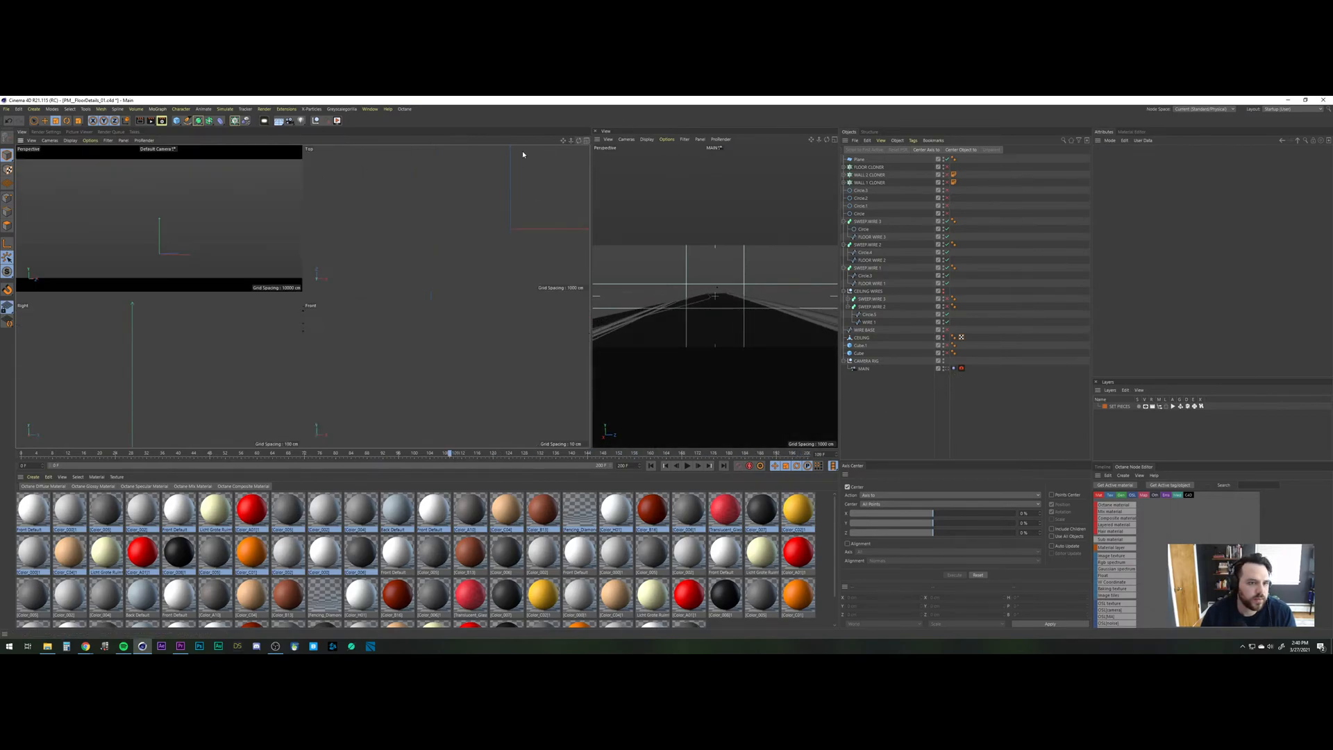
Maximize the perspective viewport, look through the MAIN camera, and save the project.
{"action": "middle_click", "coordinate": [301, 158]}
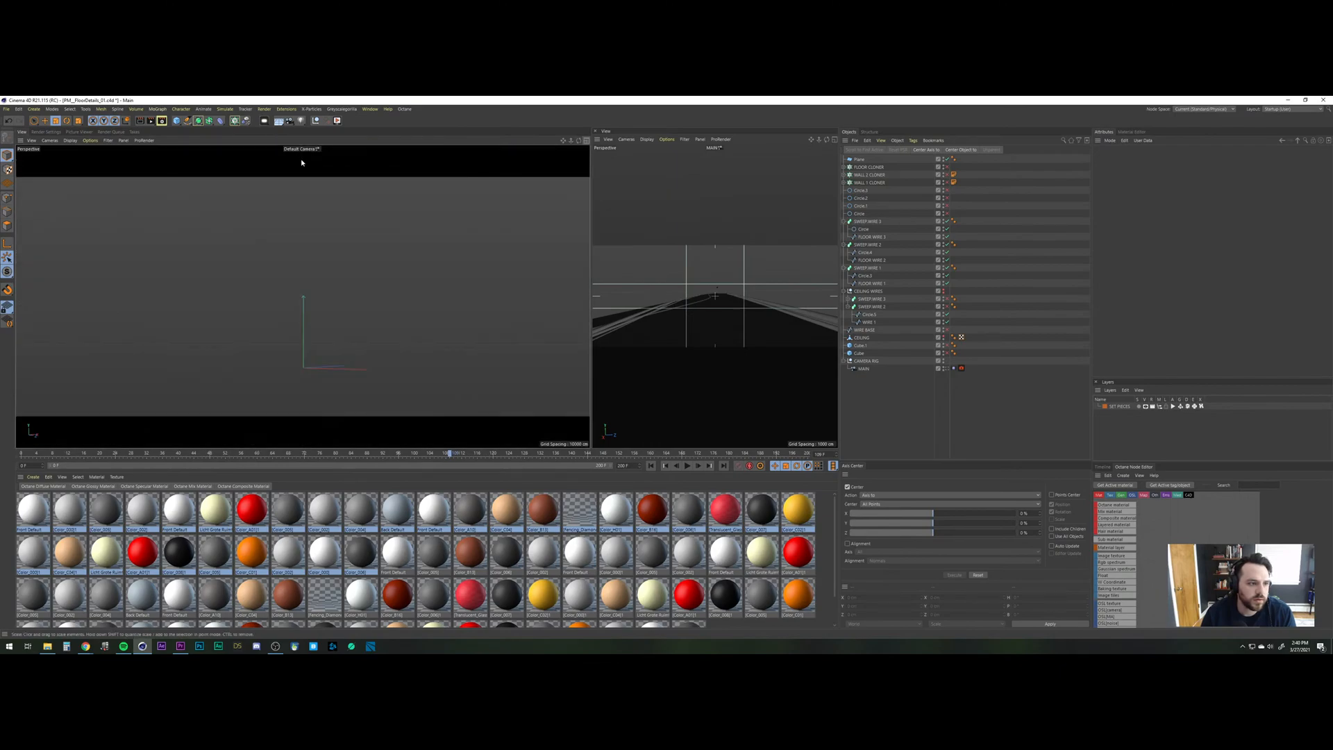
{"action": "left_click", "coordinate": [948, 369]}
{"action": "left_click", "coordinate": [6, 109]}
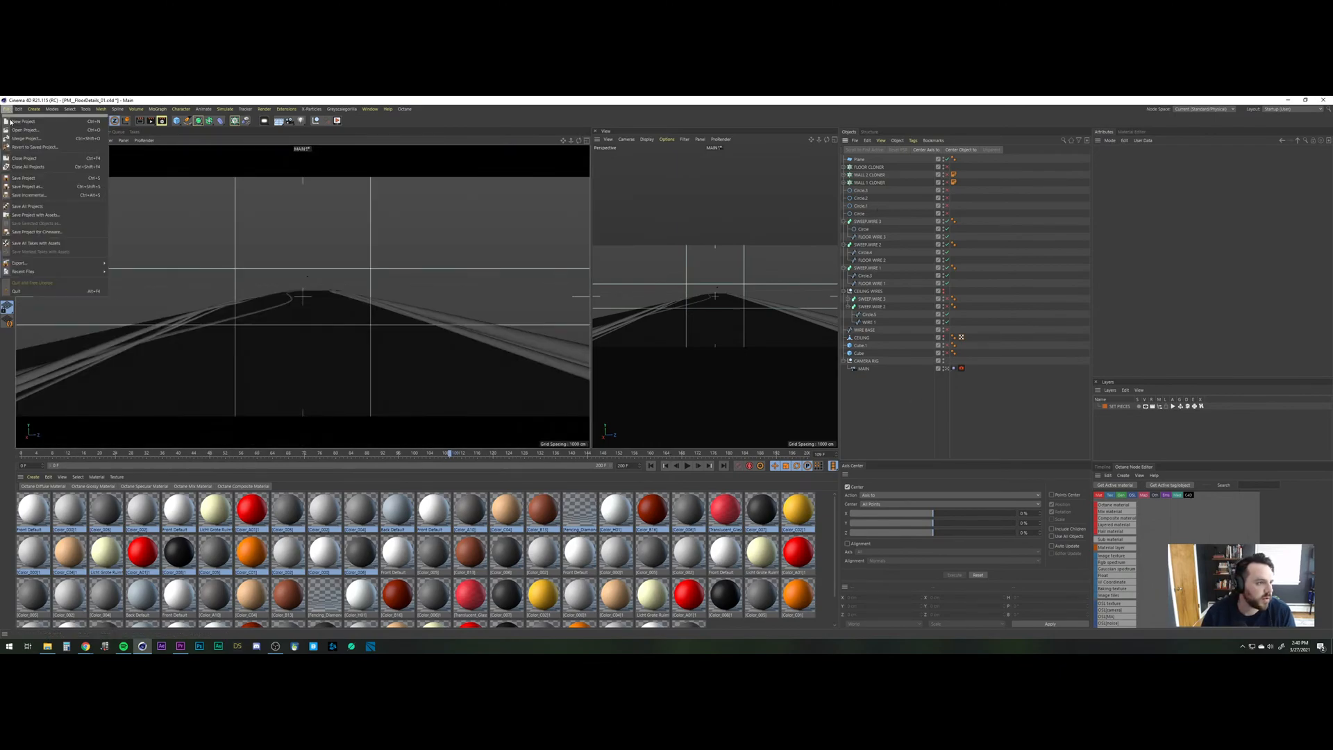
{"action": "left_click", "coordinate": [28, 177]}
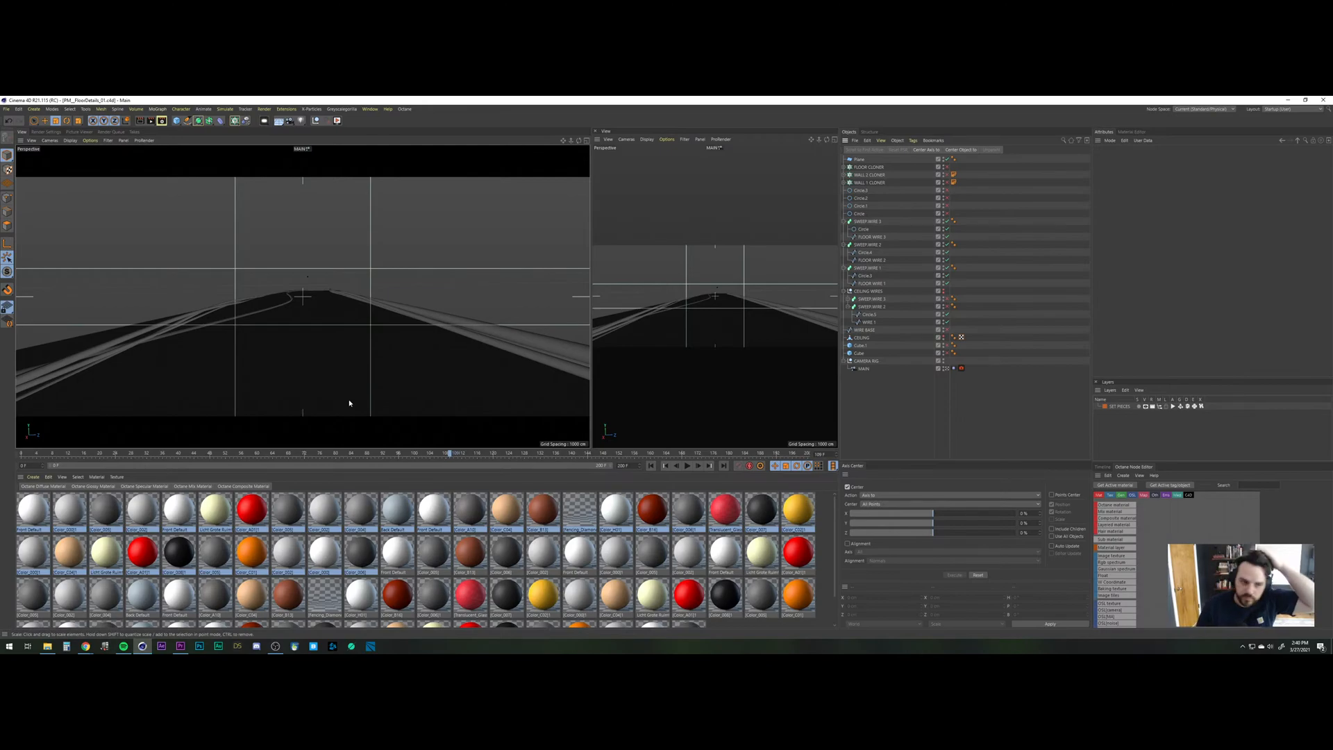
Scrub through the timeline to review the MAIN camera's move down the corridor.
{"action": "left_click_drag", "start_coordinate": [410, 454], "coordinate": [100, 452]}
{"action": "left_click_drag", "start_coordinate": [182, 453], "coordinate": [418, 257]}
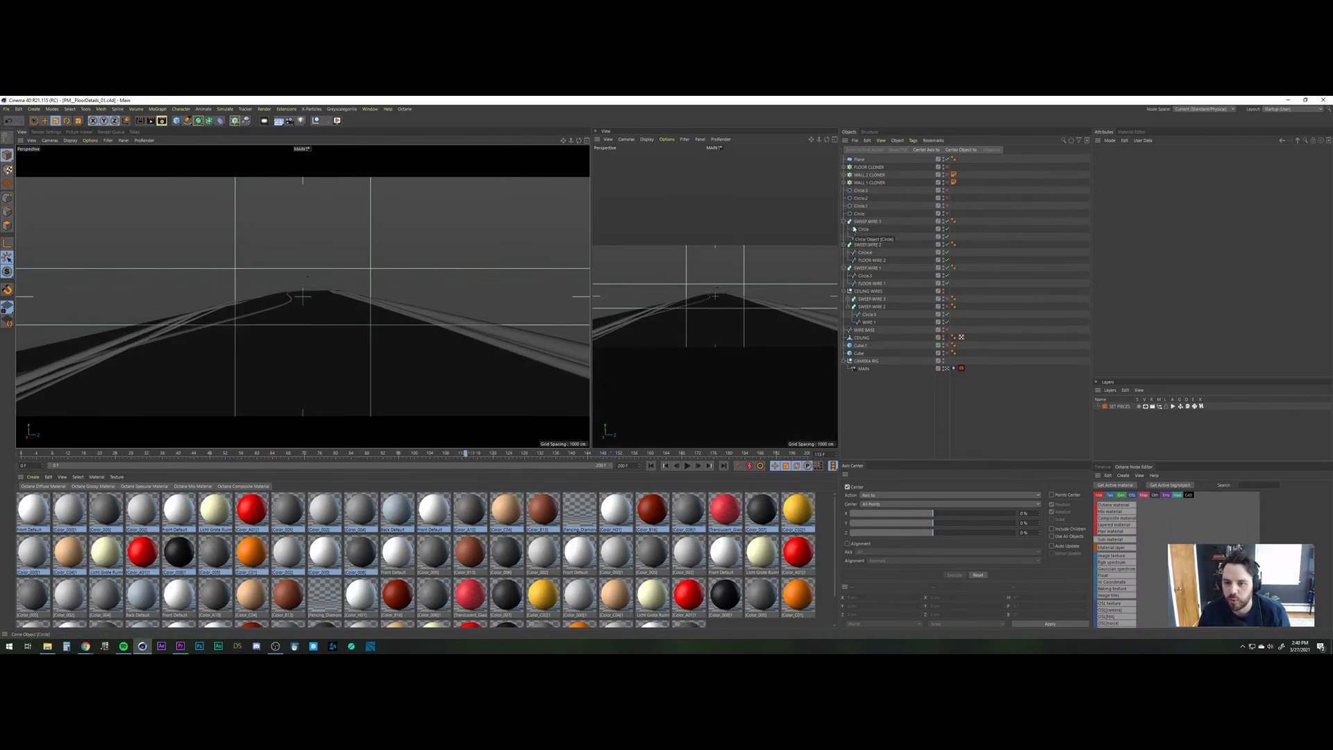
Group the three floor sweep wires under a null named FLOOR WIRES and save the project.
{"action": "left_click", "coordinate": [845, 222]}
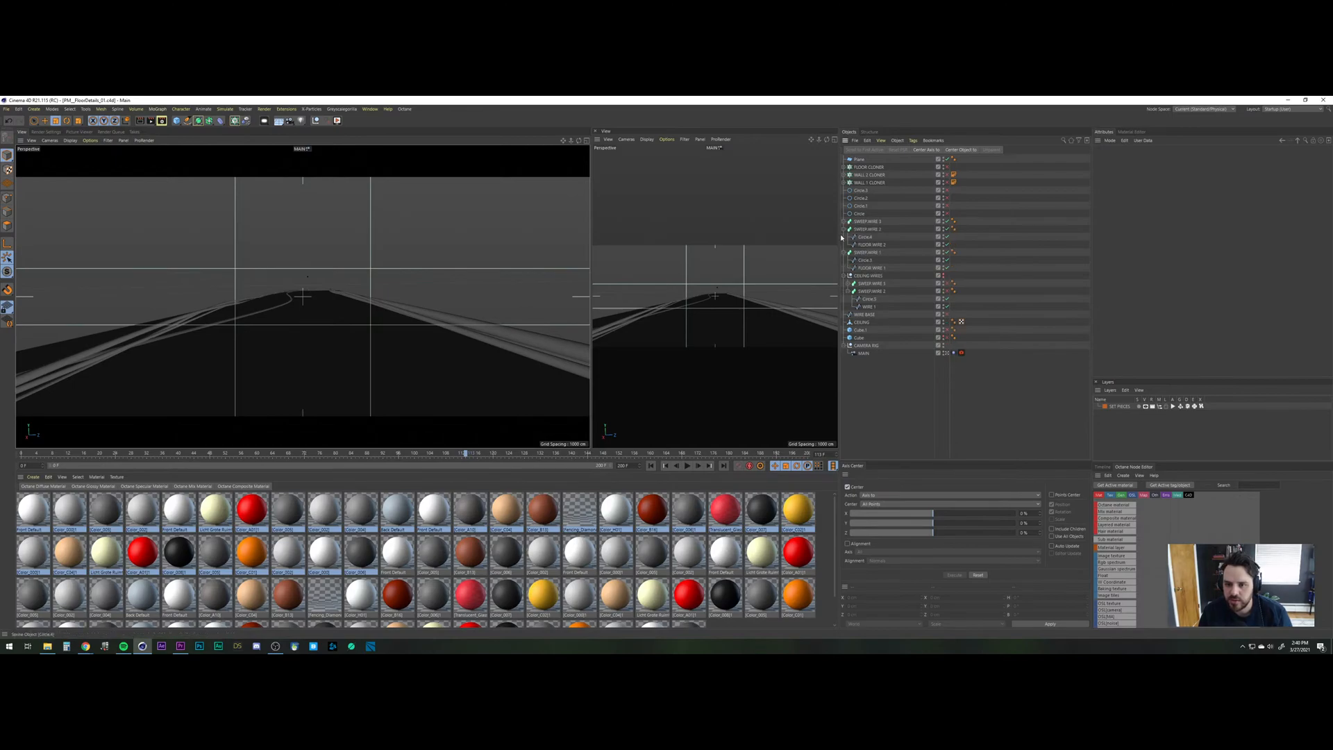
{"action": "left_click", "coordinate": [845, 229]}
{"action": "left_click", "coordinate": [845, 237]}
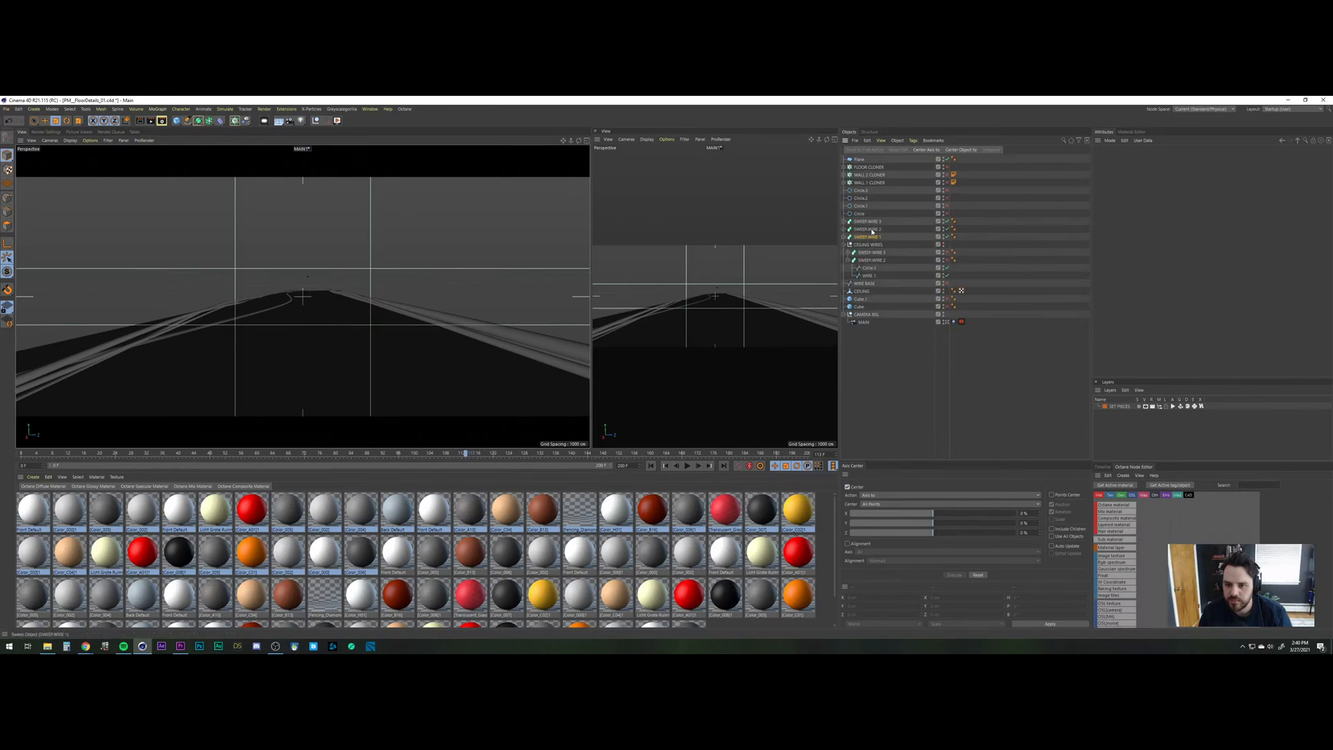
{"action": "left_click", "coordinate": [869, 221], "text": "shift"}
{"action": "double_click", "coordinate": [863, 222]}
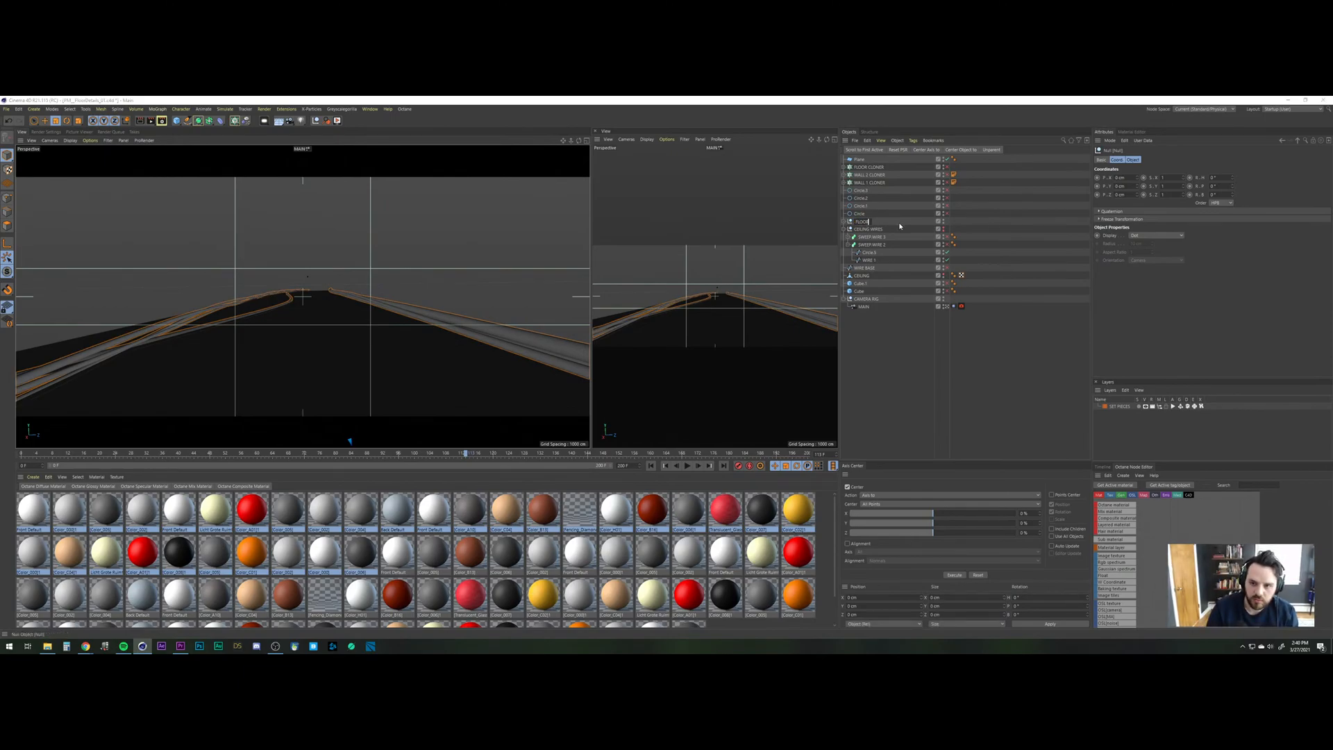
{"action": "type", "text": "FLOOR WIRES"}
{"action": "key", "text": "Return"}
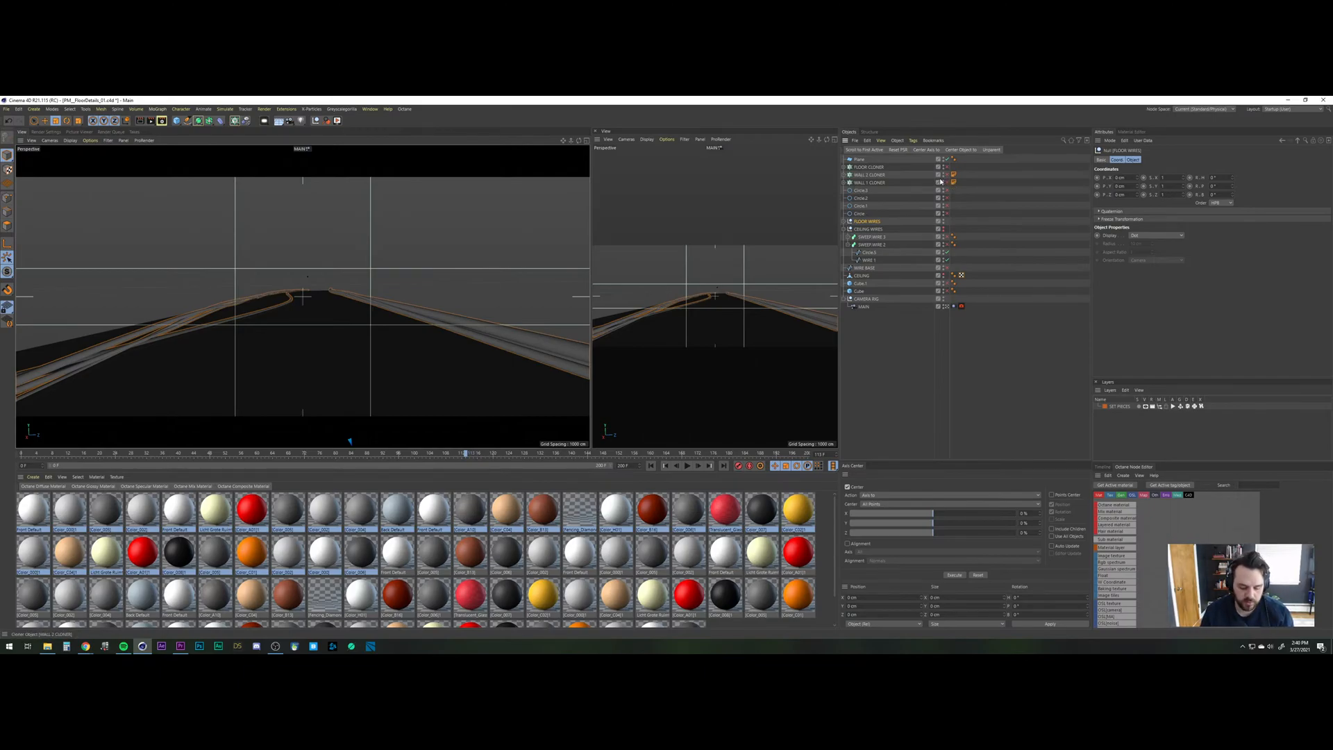
{"action": "key", "text": "ctrl+s"}
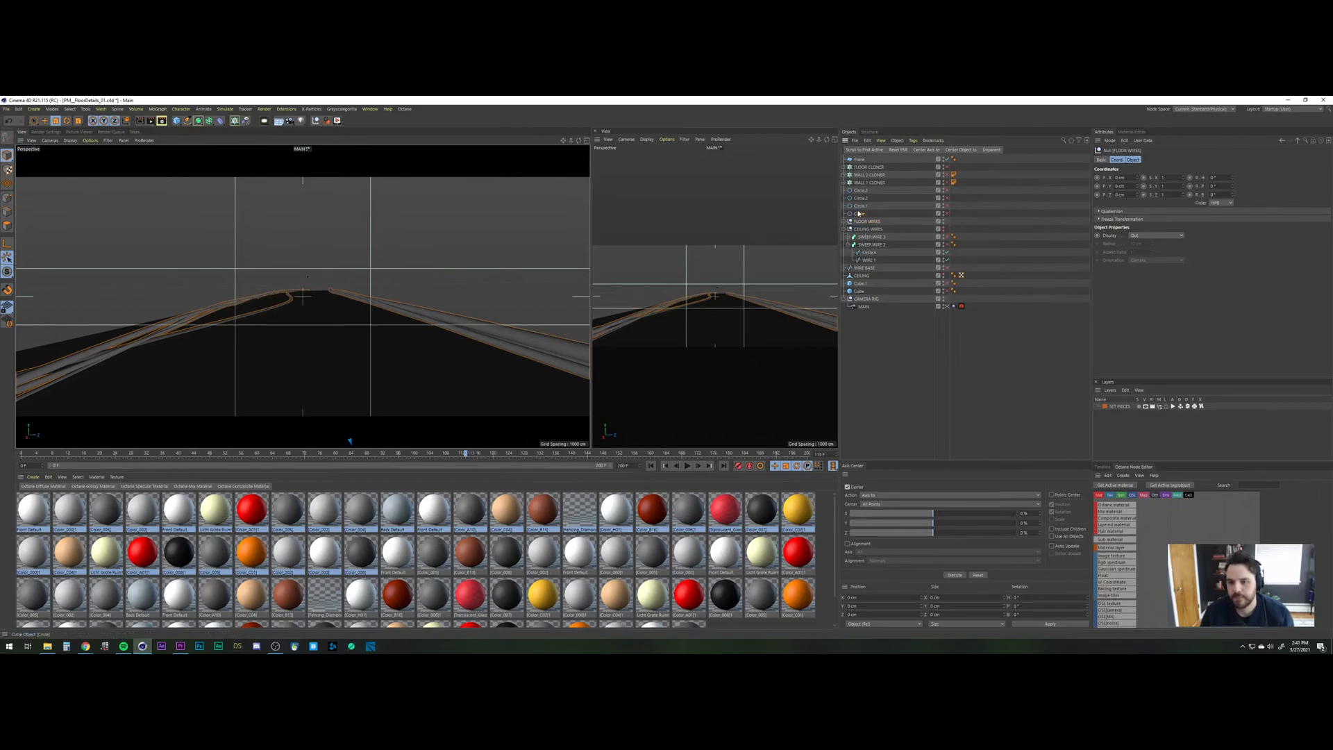
Delete the four loose circle splines, the CEILING WIRES group, and the CEILING object from the scene.
{"action": "left_click", "coordinate": [859, 214]}
{"action": "left_click", "coordinate": [860, 190], "text": "shift"}
{"action": "key", "text": "Delete"}
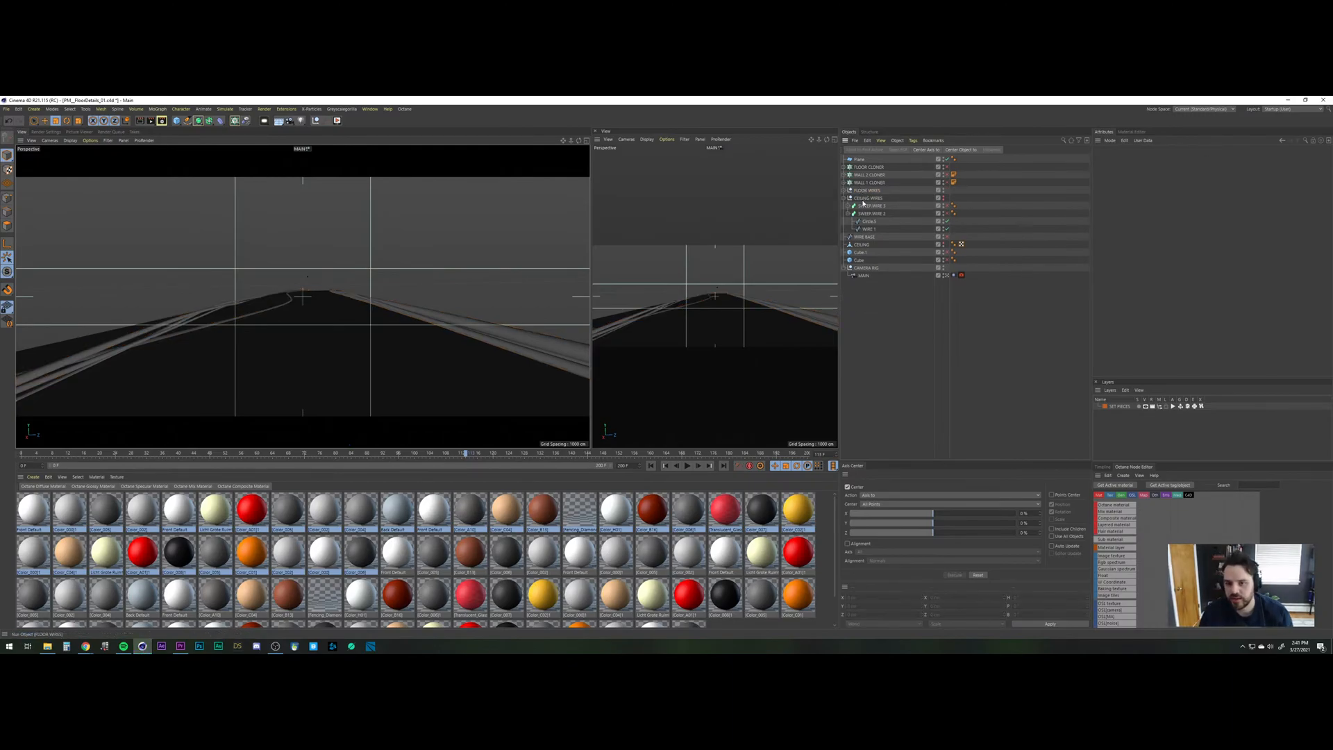
{"action": "left_click", "coordinate": [868, 199]}
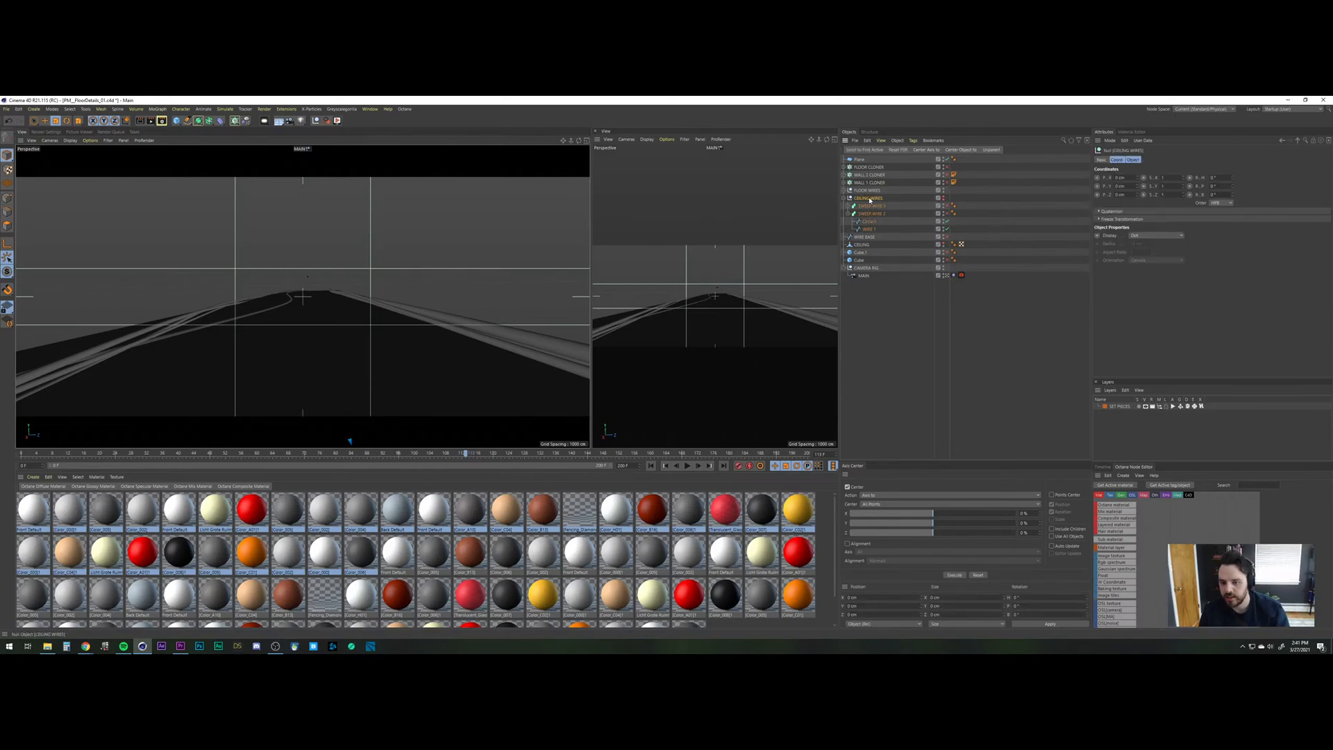
{"action": "key", "text": "Delete"}
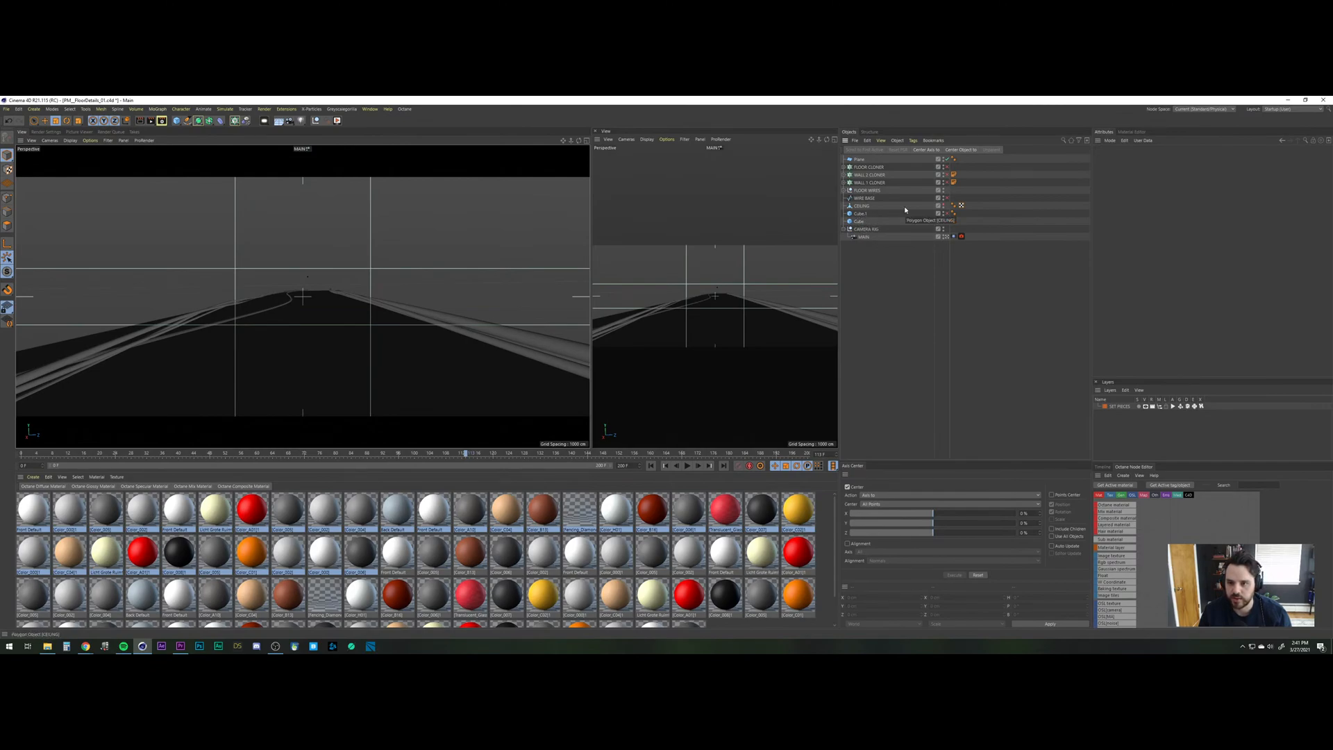
{"action": "left_click", "coordinate": [864, 209]}
{"action": "key", "text": "Delete"}
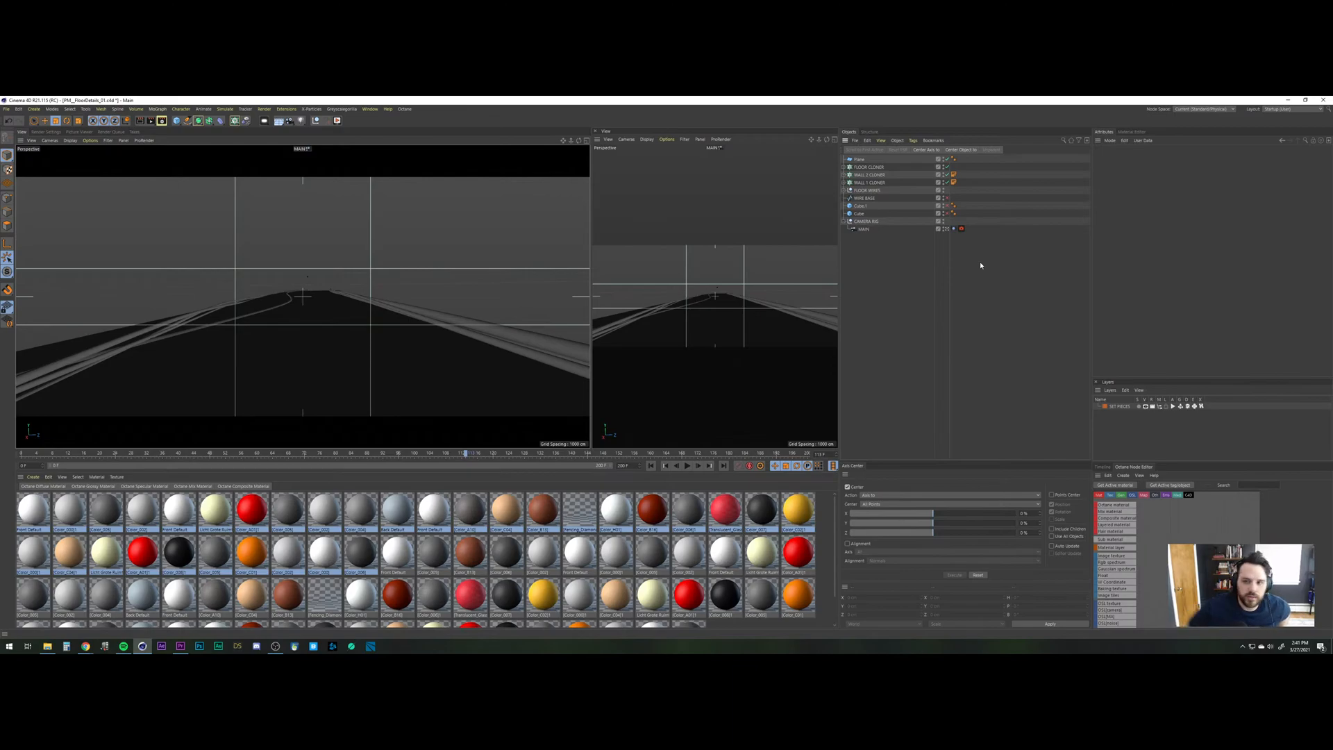
Turn off the composition helpers on the MAIN camera.
{"action": "left_click", "coordinate": [868, 228]}
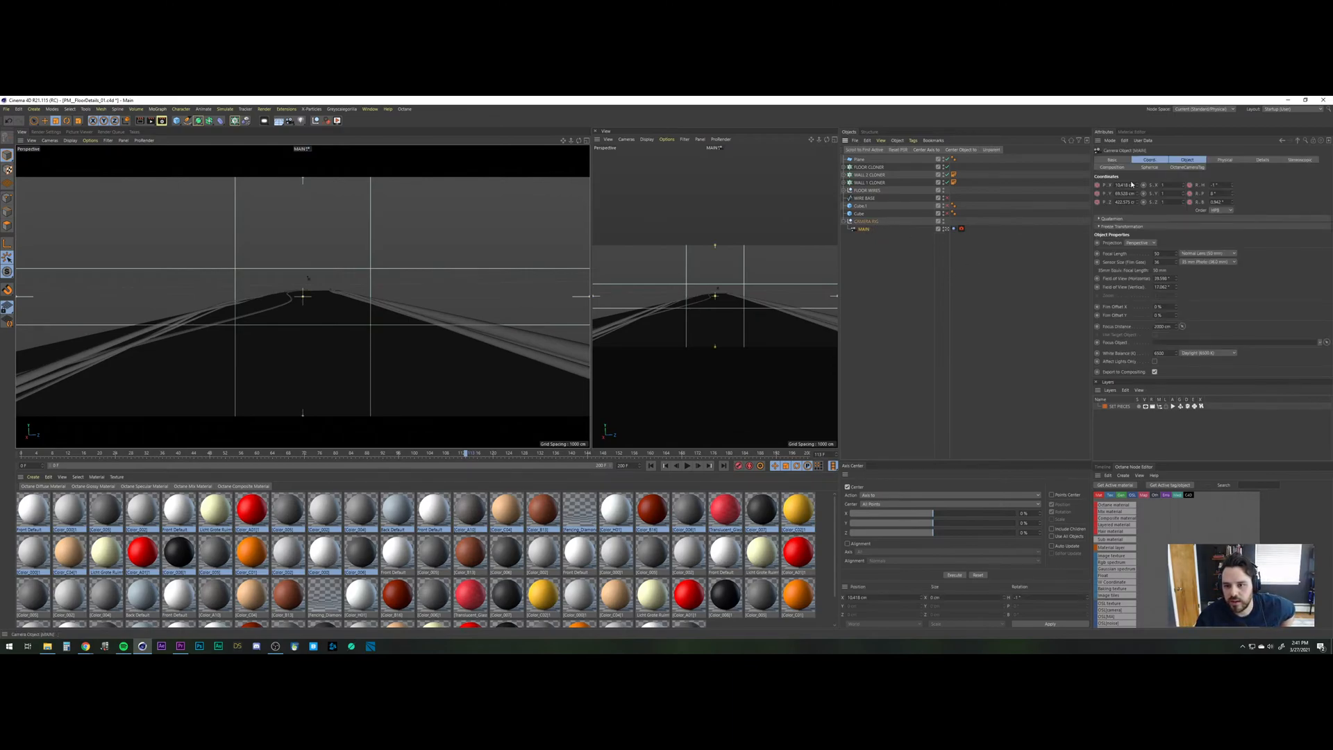
{"action": "left_click", "coordinate": [1113, 167]}
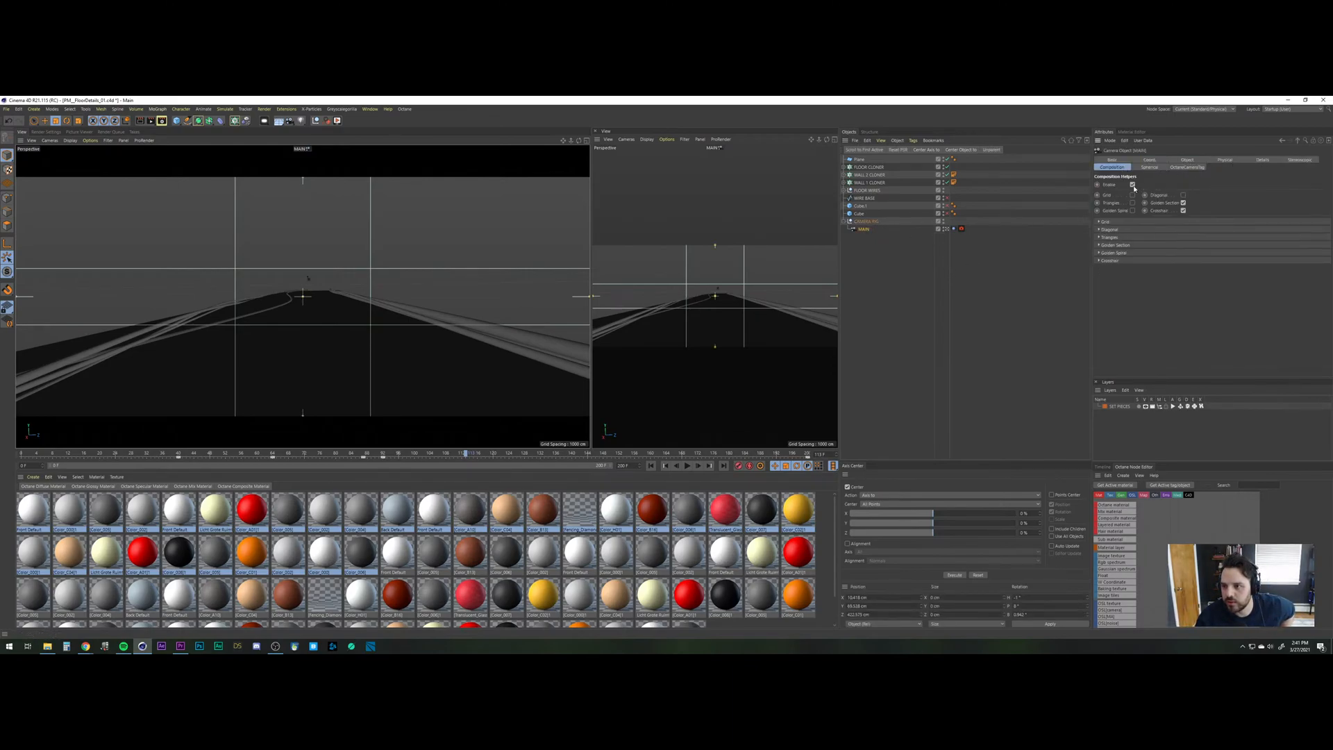
{"action": "left_click", "coordinate": [1132, 186]}
{"action": "left_click", "coordinate": [885, 305]}
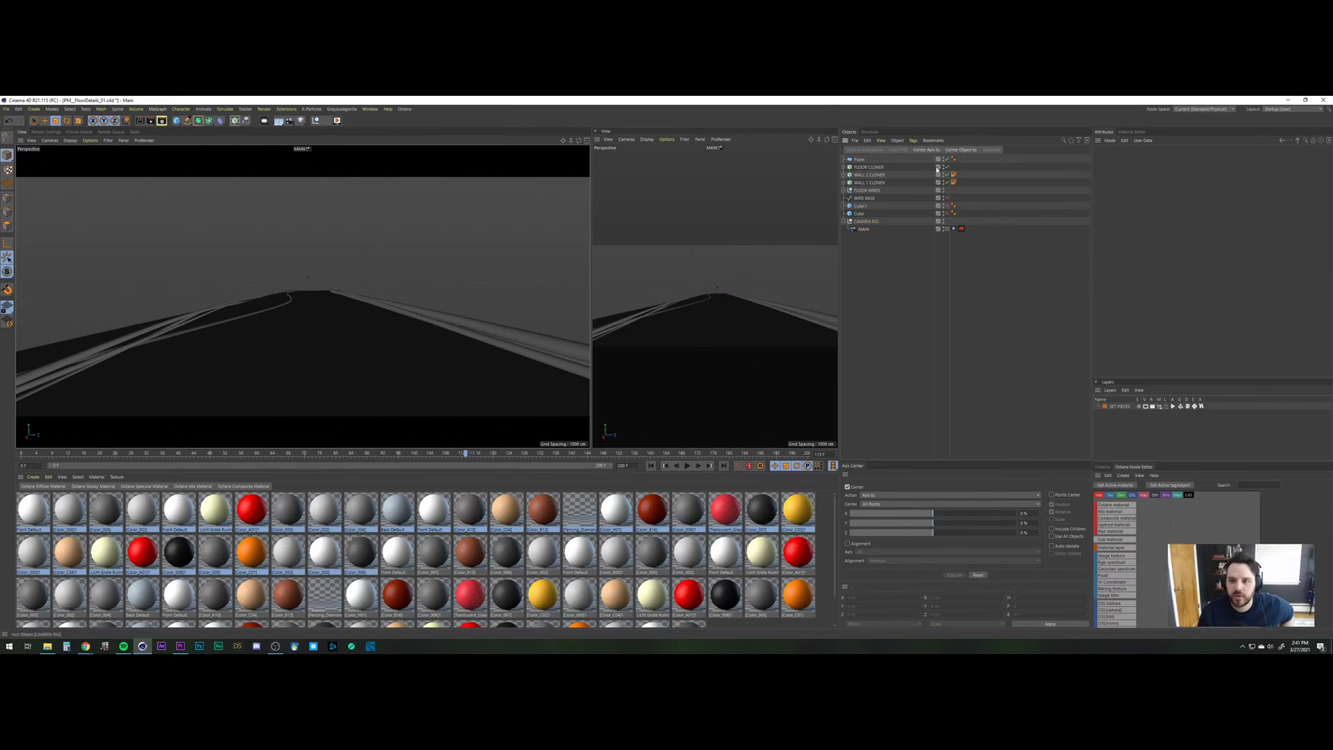
Set the clone count of the WALL 1 and WALL 2 cloners to 12, check the FLOOR cloner's settings, and save the project.
{"action": "left_click", "coordinate": [883, 183]}
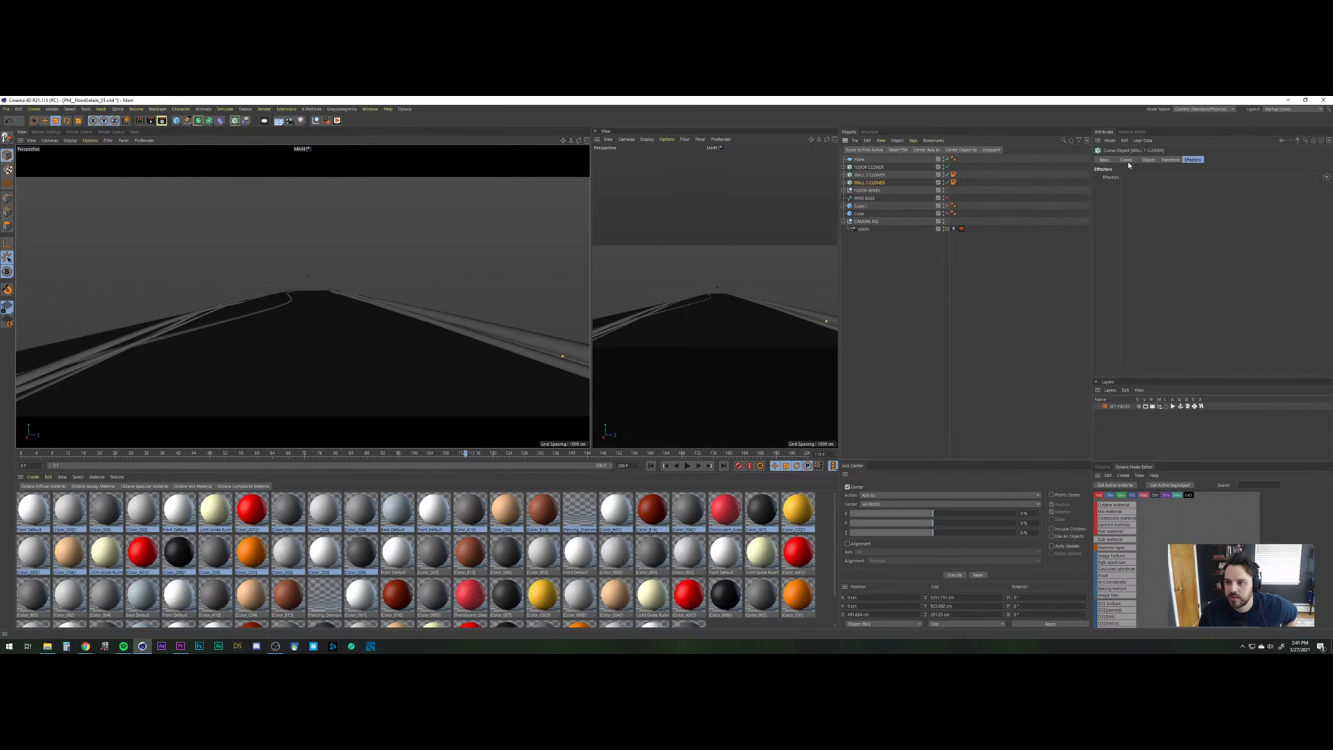
{"action": "left_click", "coordinate": [1147, 160]}
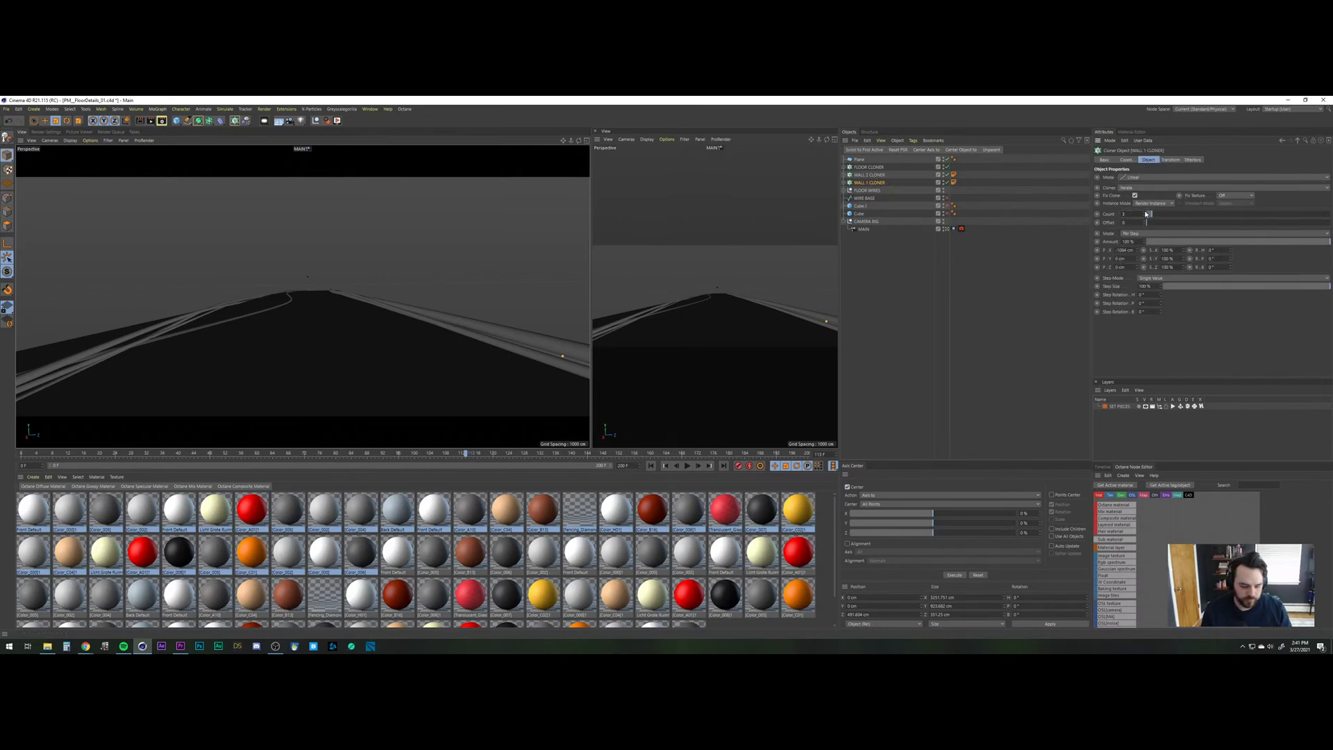
{"action": "left_click", "coordinate": [876, 178]}
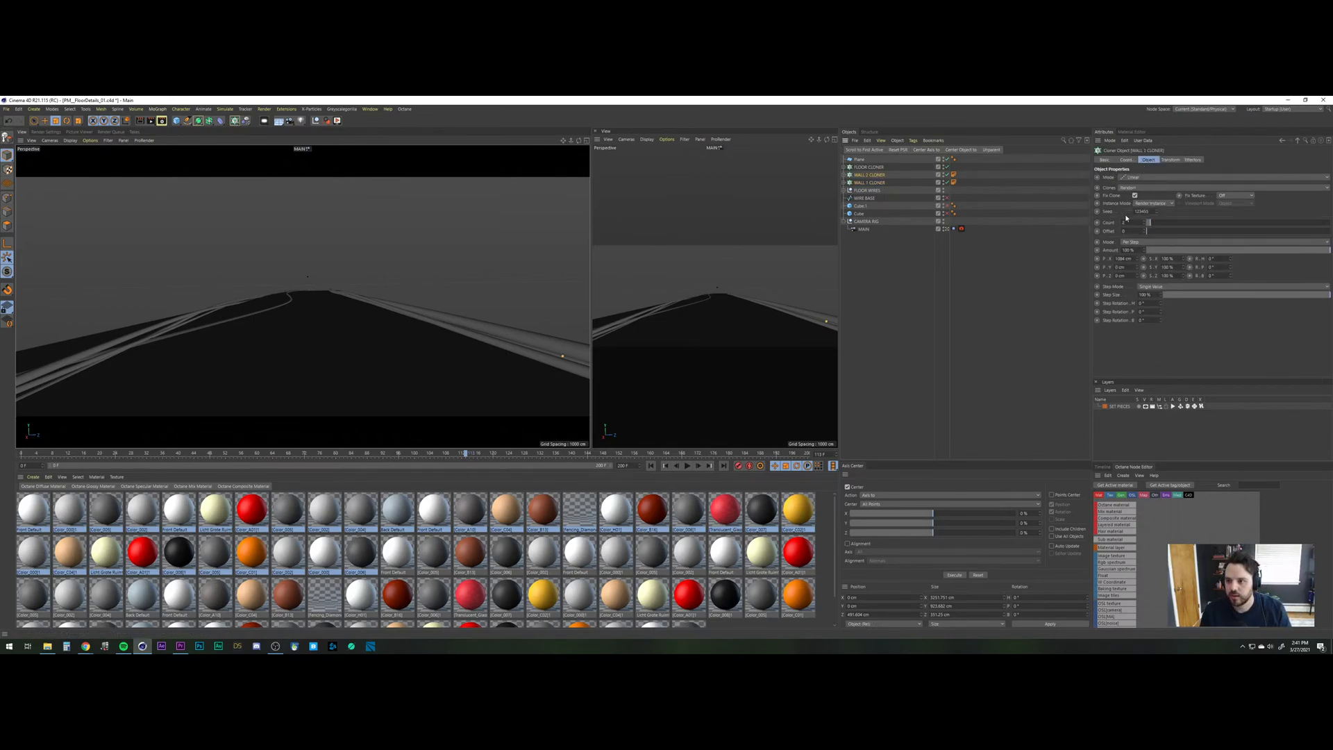
{"action": "type", "text": "12"}
{"action": "left_click", "coordinate": [880, 168]}
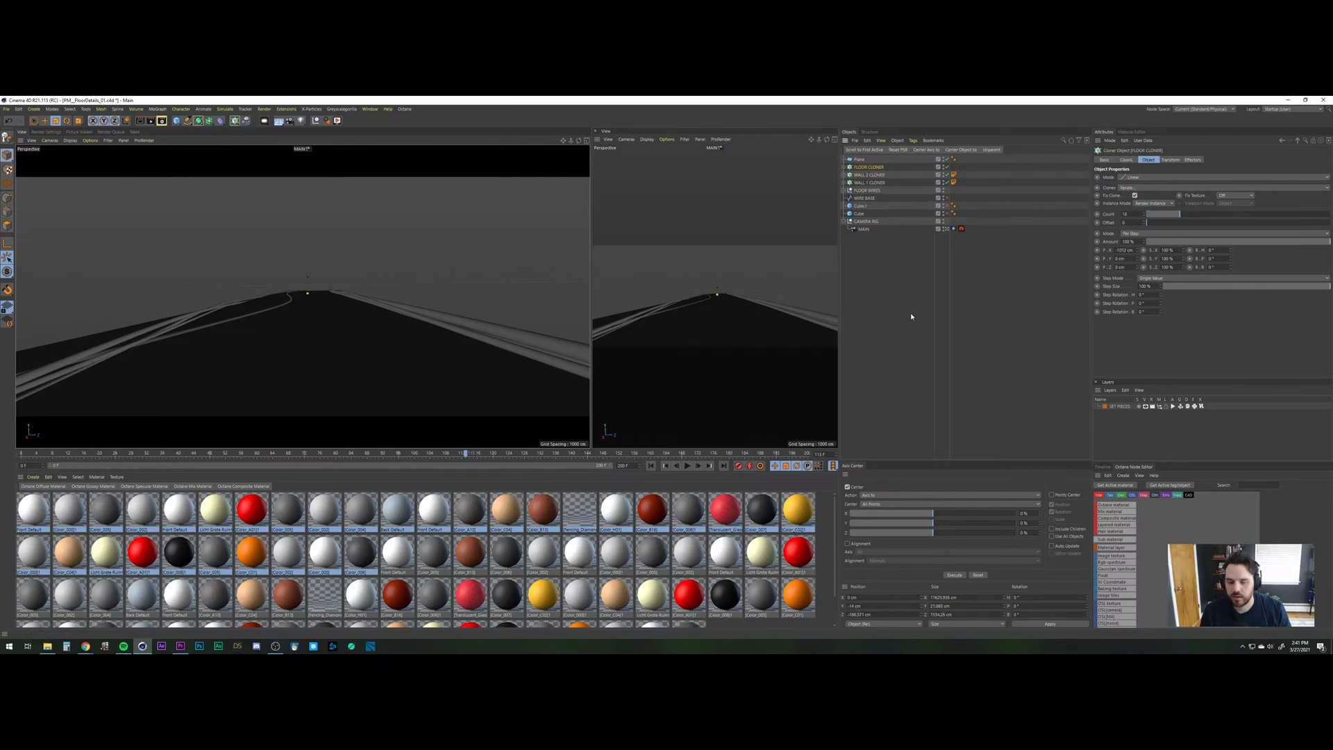
{"action": "left_click", "coordinate": [6, 109]}
{"action": "left_click", "coordinate": [24, 179]}
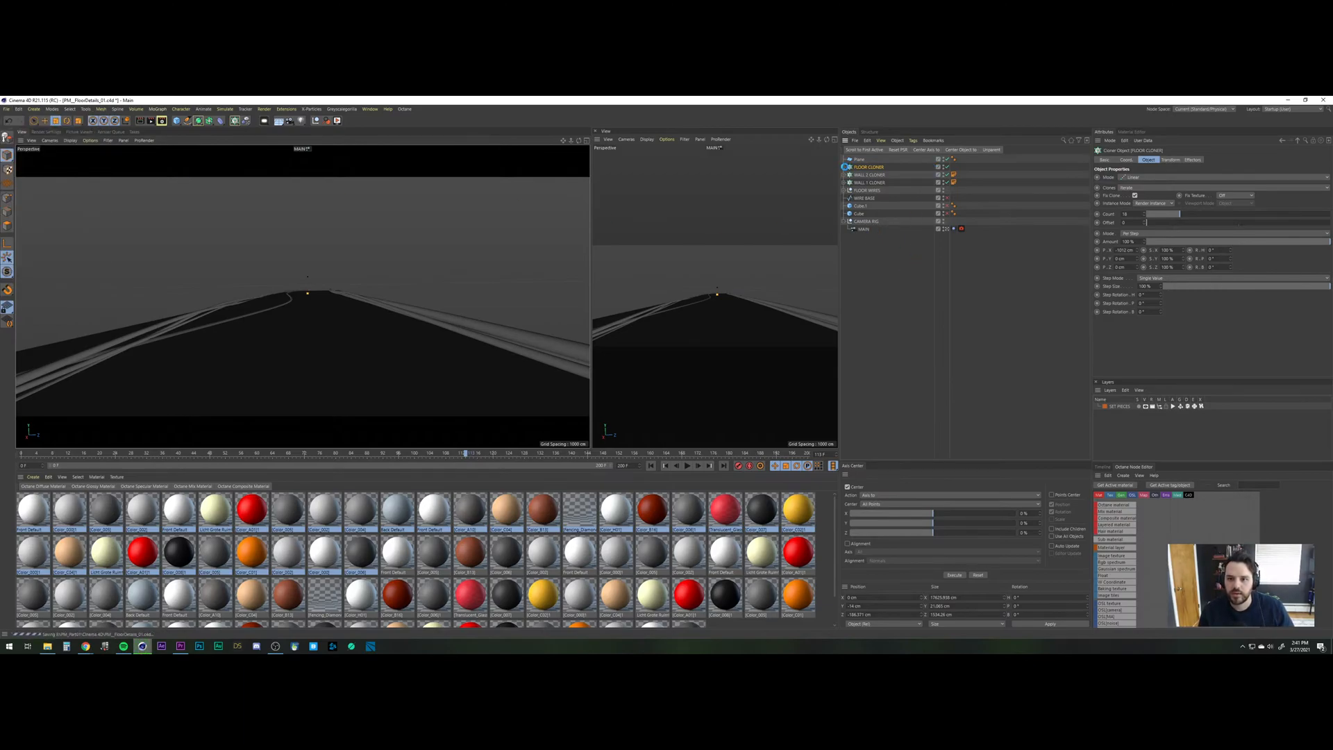
Make the objects inside the FLOOR, WALL 2, and WALL 1 cloners visible and collapse their hierarchies.
{"action": "left_click", "coordinate": [845, 167]}
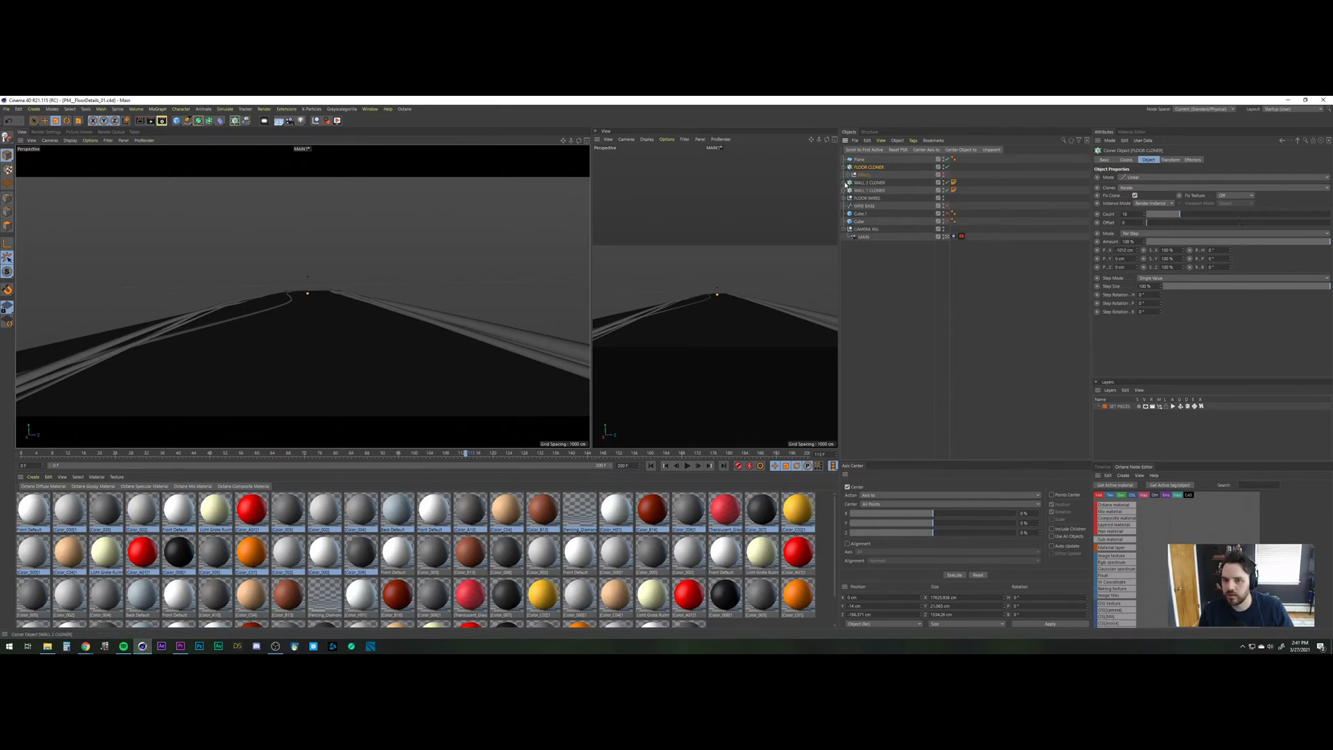
{"action": "left_click", "coordinate": [845, 182]}
{"action": "left_click", "coordinate": [845, 221]}
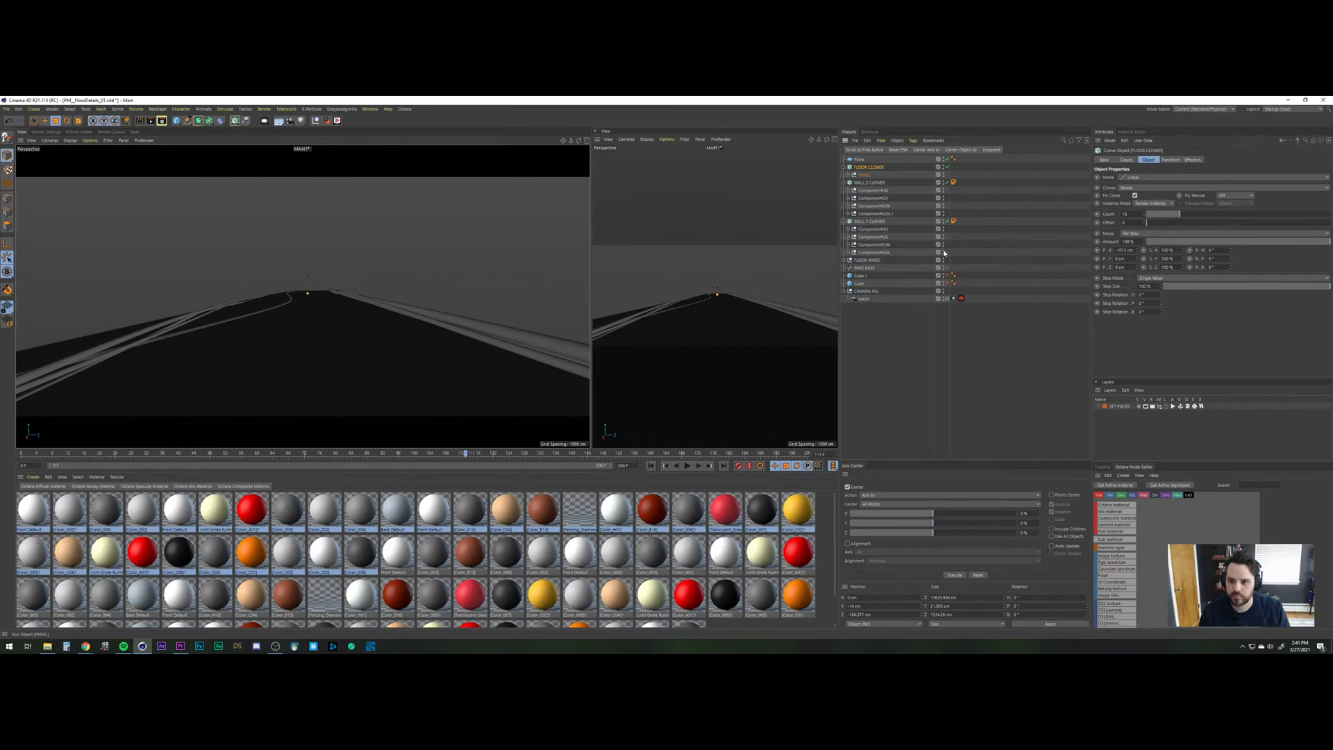
{"action": "left_click", "coordinate": [845, 166]}
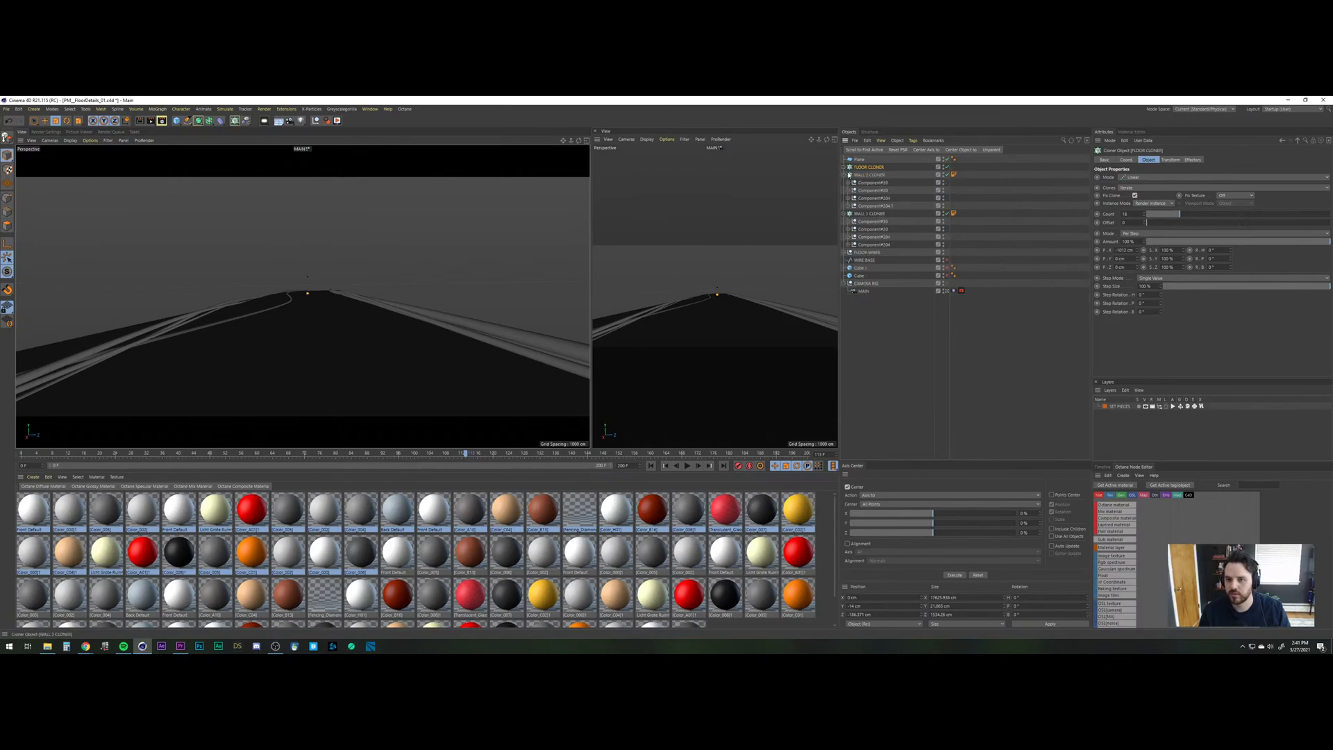
{"action": "left_click", "coordinate": [844, 175]}
{"action": "left_click", "coordinate": [845, 182]}
{"action": "left_click", "coordinate": [882, 256]}
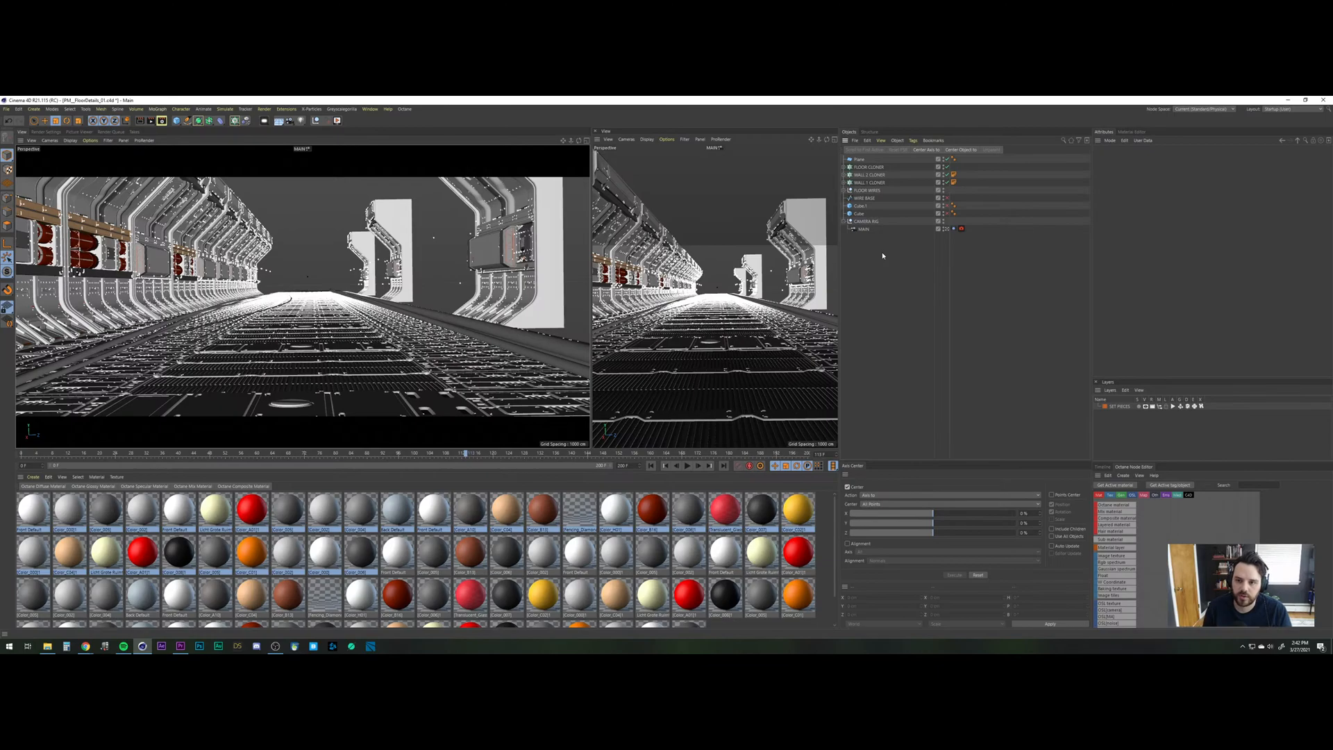
Choose Render Instance as the instance mode of the WALL 1 cloner.
{"action": "left_click", "coordinate": [881, 182]}
{"action": "left_click", "coordinate": [886, 176]}
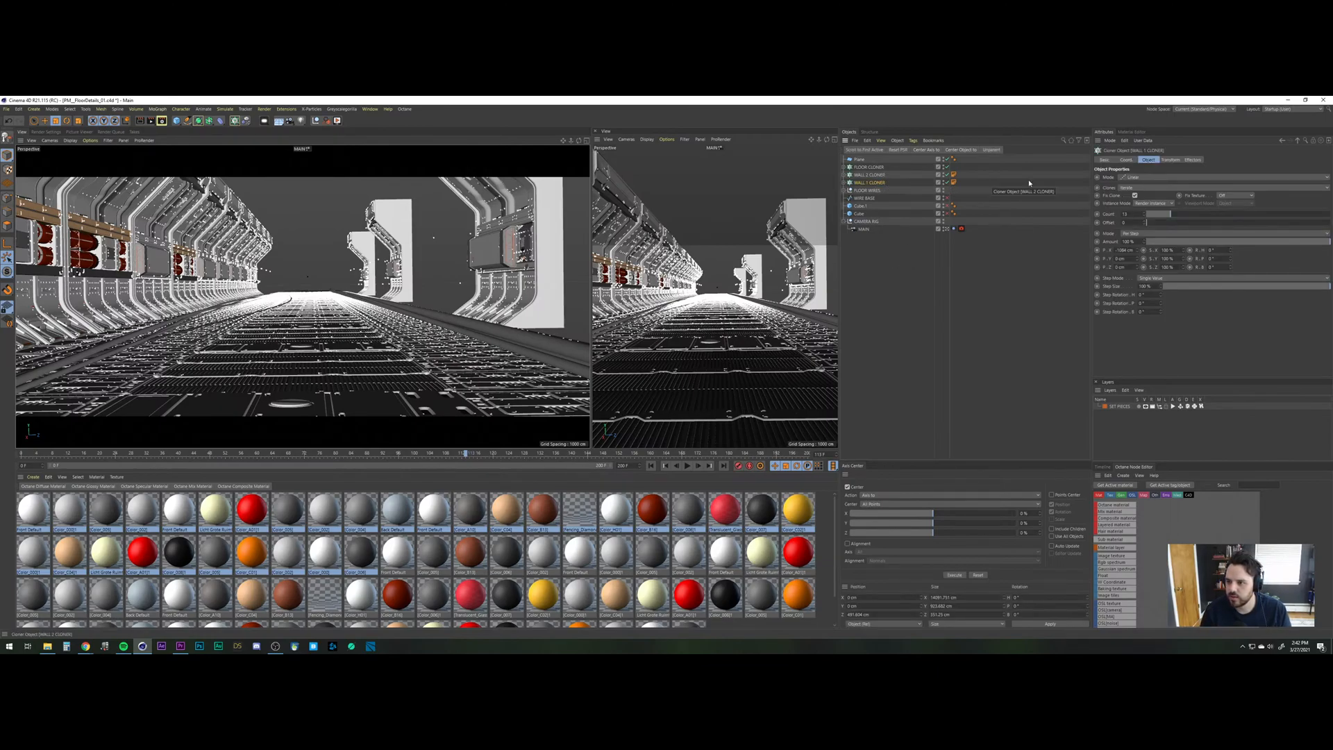
{"action": "left_click", "coordinate": [1152, 203]}
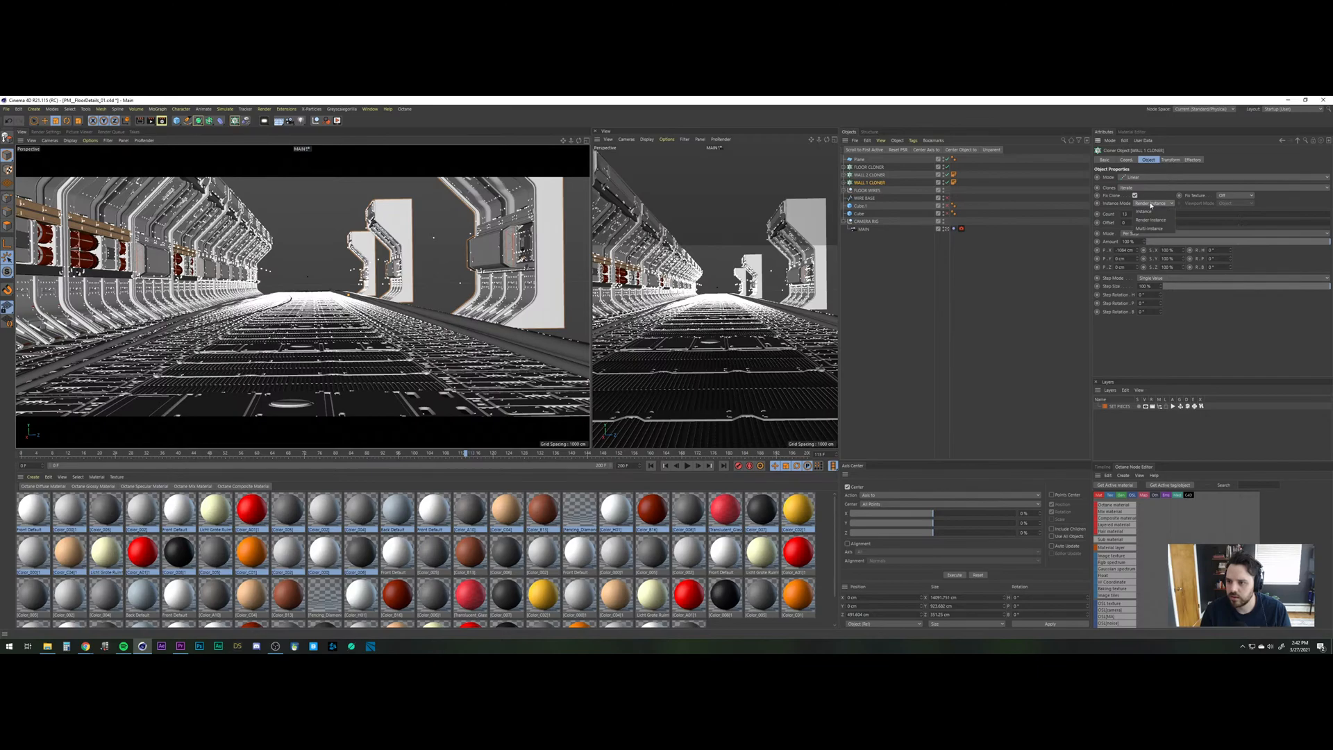
{"action": "left_click", "coordinate": [1150, 220]}
Make the nested component objects in all four groups of the WALL 1 cloner visible, and collapse the cloner.
{"action": "left_click", "coordinate": [845, 182]}
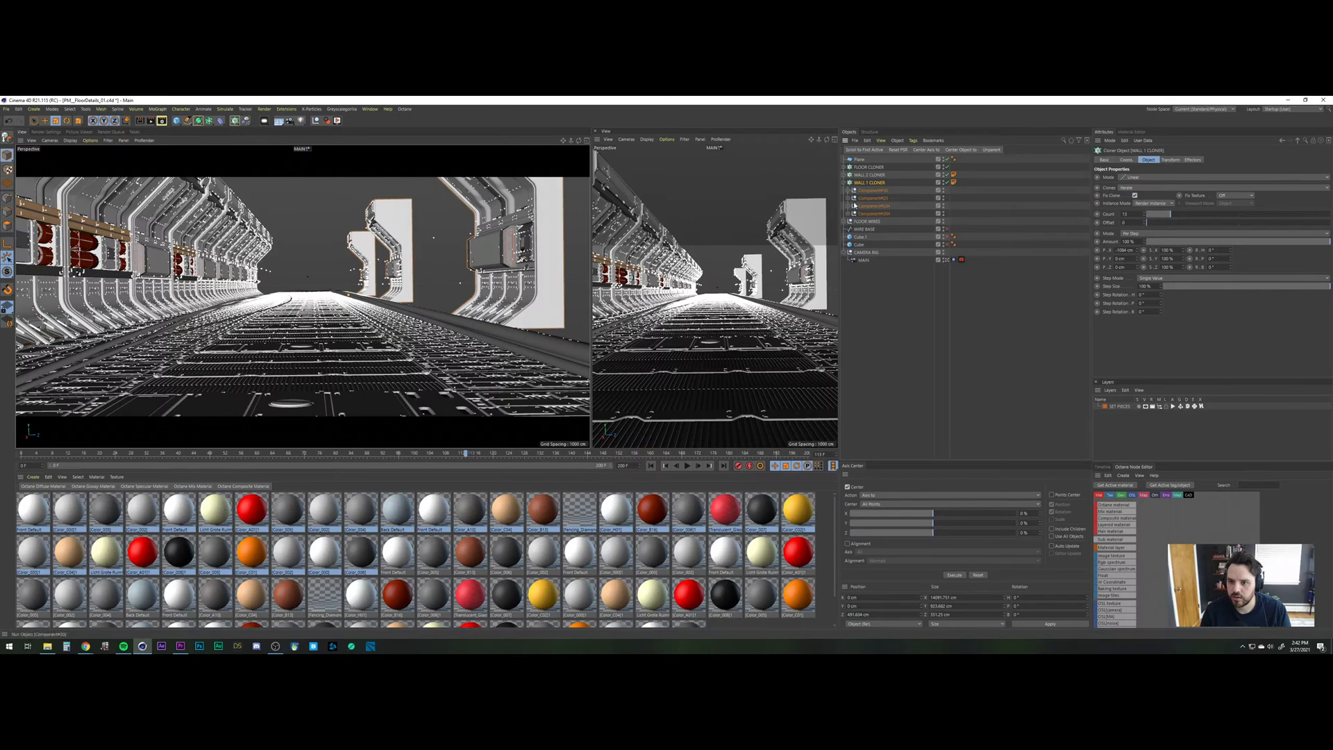
{"action": "left_click", "coordinate": [849, 214]}
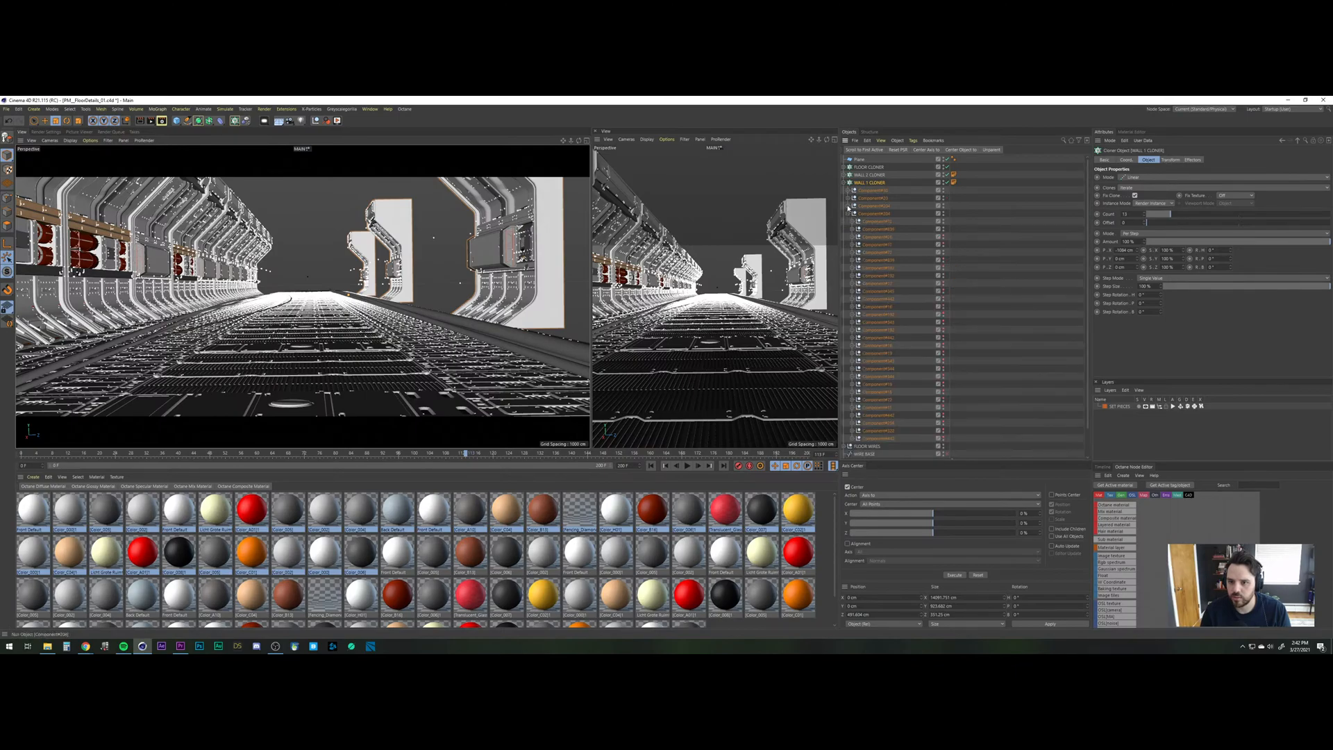
{"action": "left_click", "coordinate": [848, 206]}
{"action": "left_click", "coordinate": [849, 199]}
{"action": "left_click", "coordinate": [848, 191]}
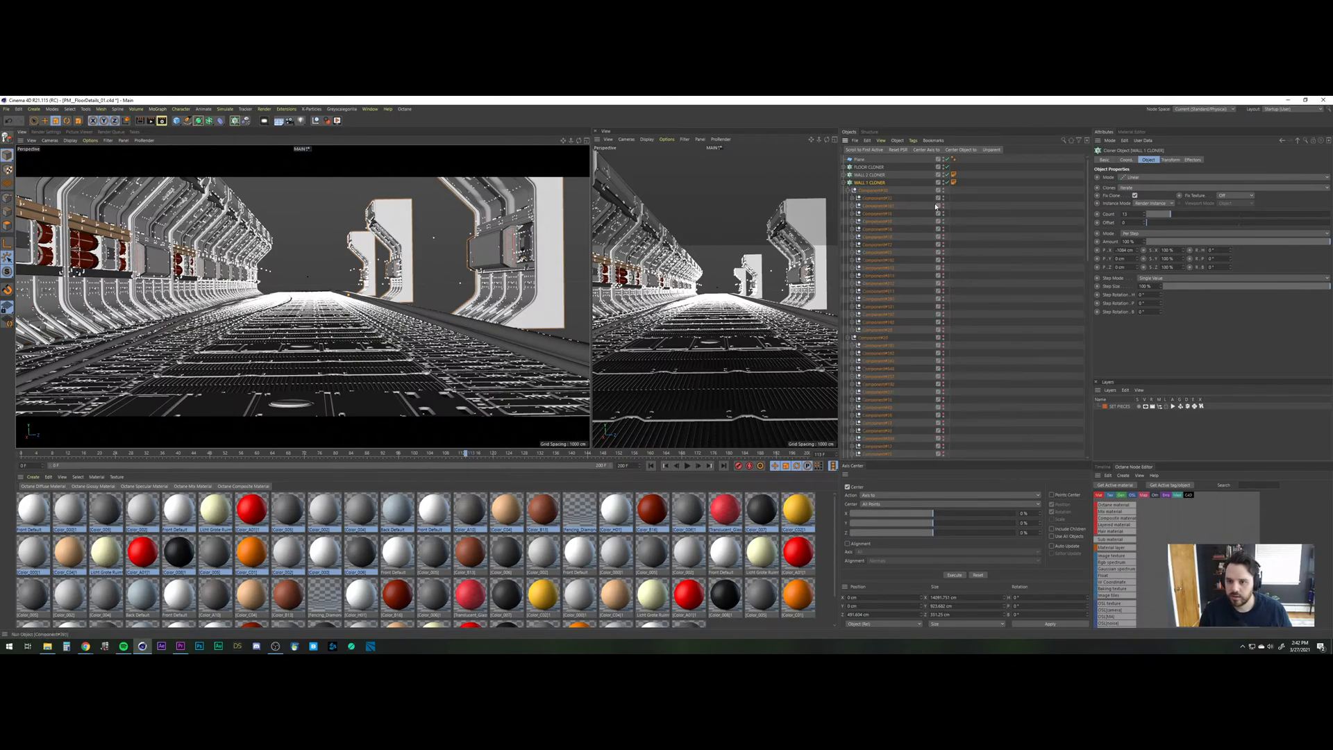
{"action": "scroll", "coordinate": [948, 307], "scroll_direction": "down", "scroll_amount": 2}
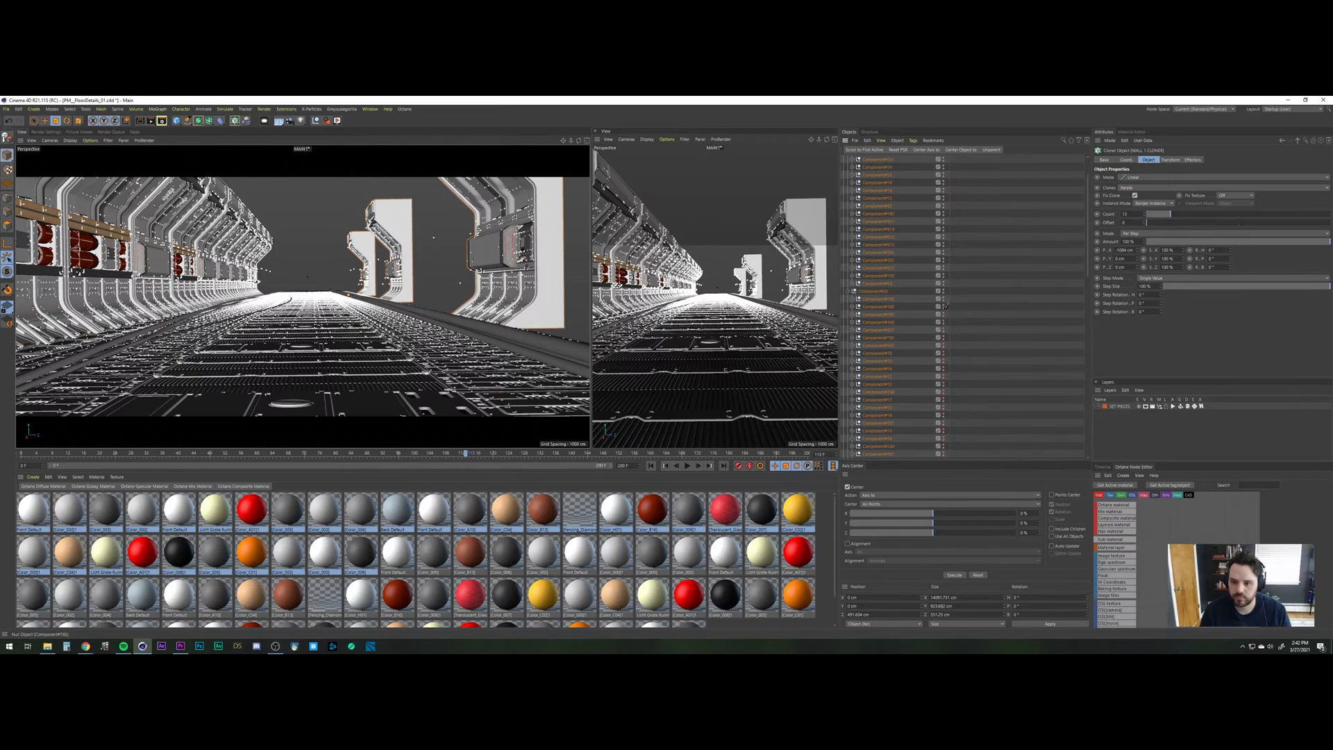
{"action": "scroll", "coordinate": [946, 447], "scroll_direction": "down", "scroll_amount": 5}
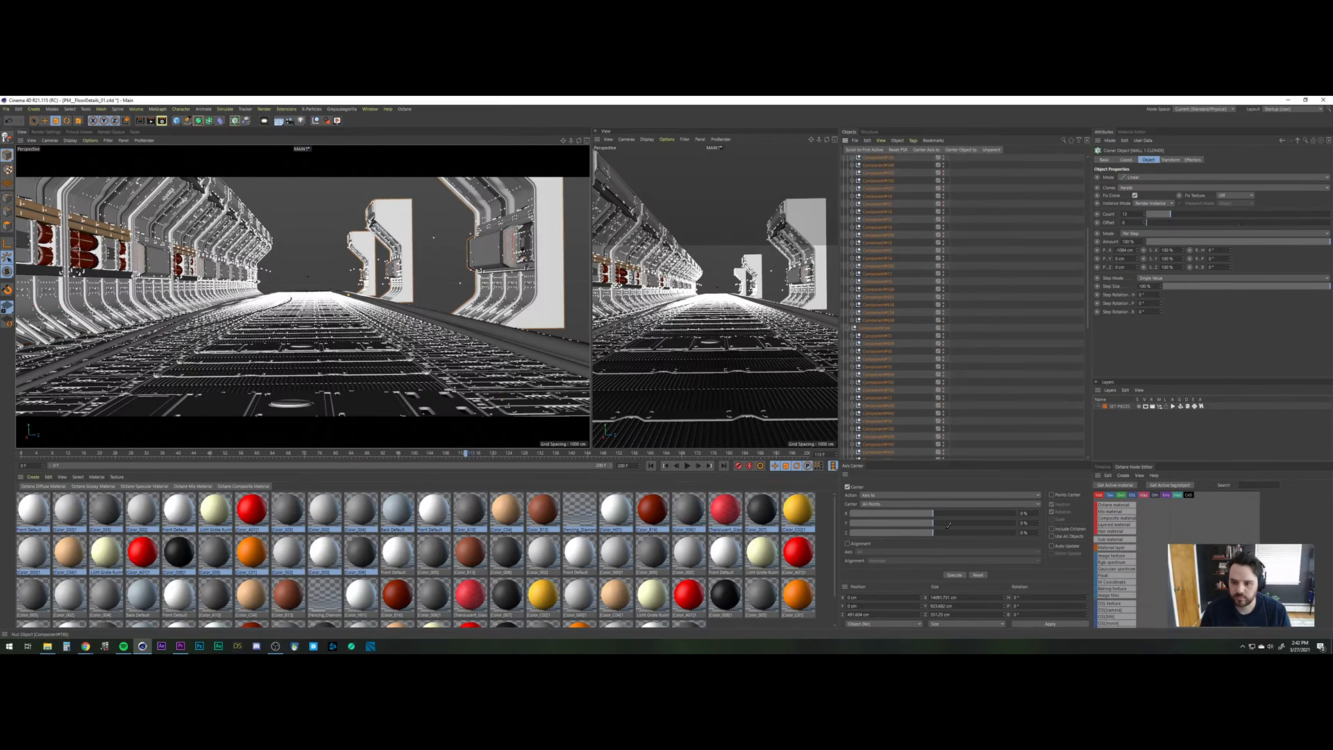
{"action": "scroll", "coordinate": [964, 255], "scroll_direction": "up", "scroll_amount": 1}
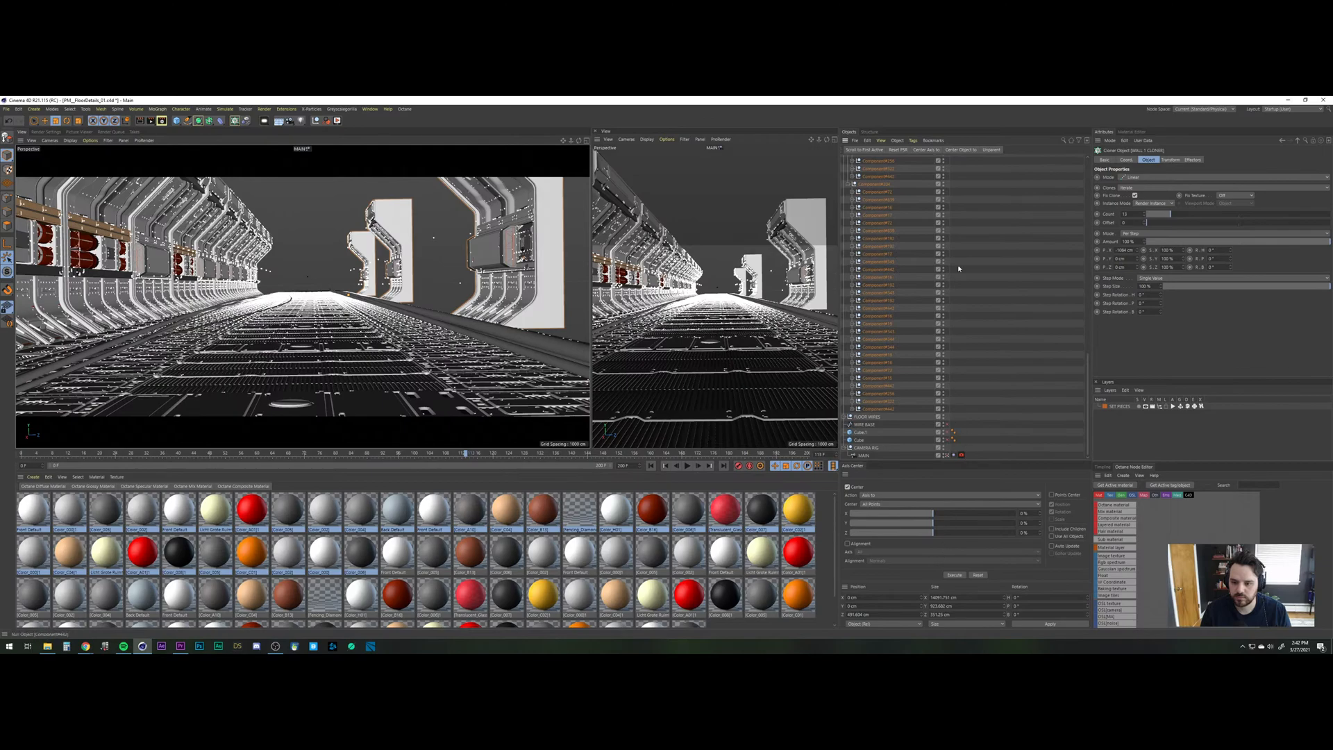
{"action": "scroll", "coordinate": [963, 256], "scroll_direction": "up", "scroll_amount": 12}
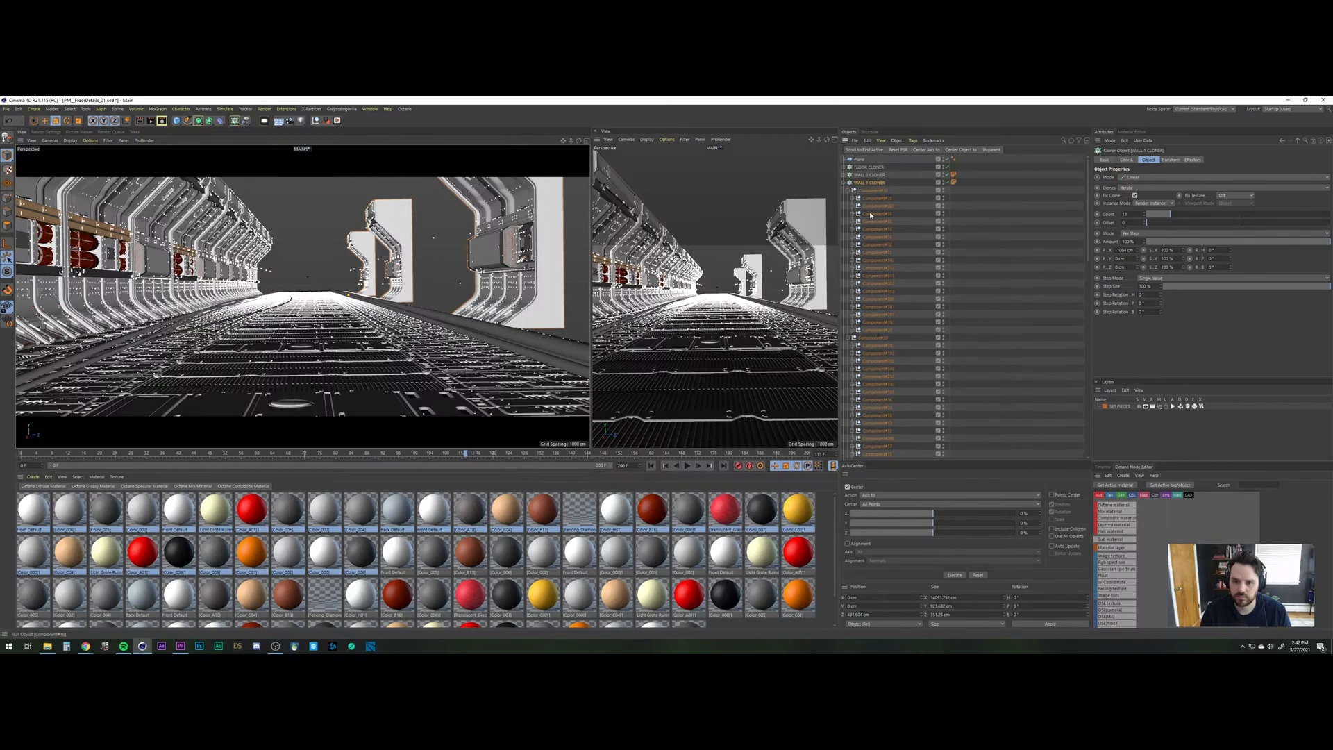
{"action": "left_click", "coordinate": [844, 182]}
{"action": "left_click", "coordinate": [940, 292]}
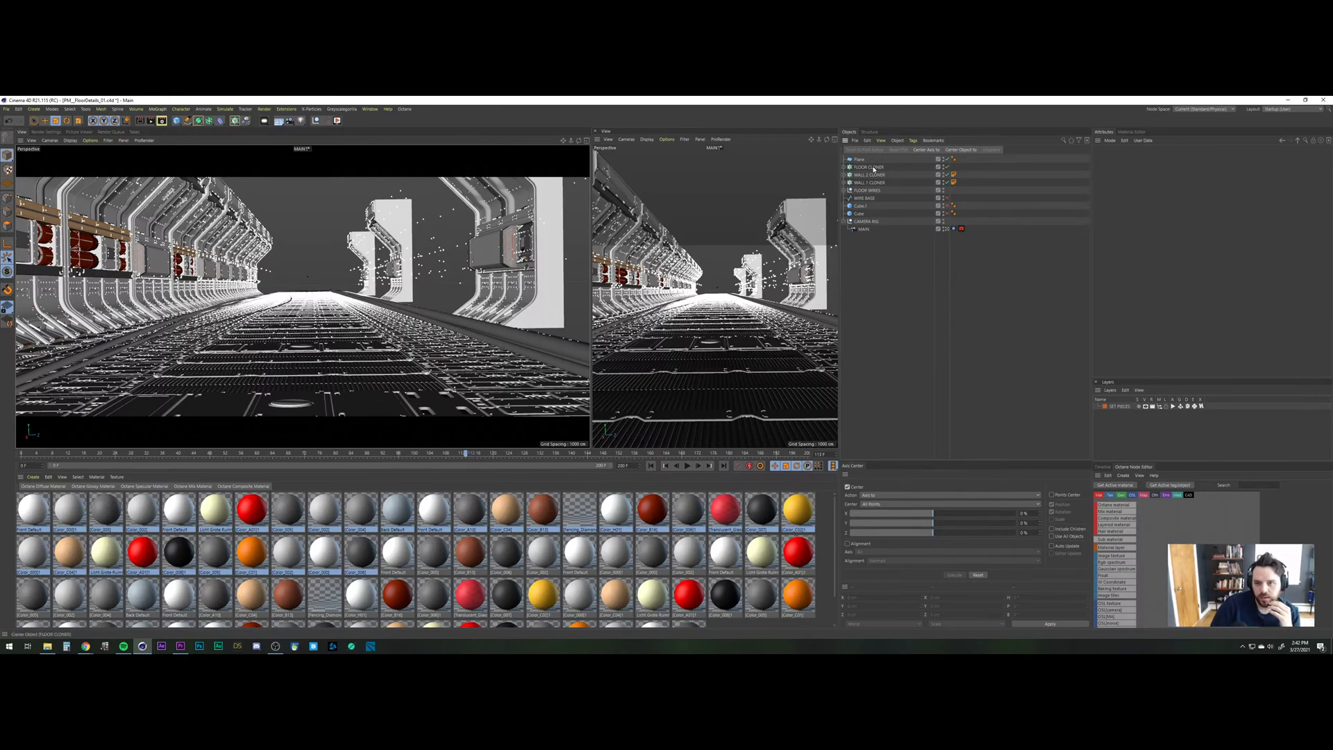
Inspect the nested component objects inside the groups of the WALL 2 cloner and fold the groups back up.
{"action": "left_click", "coordinate": [845, 175]}
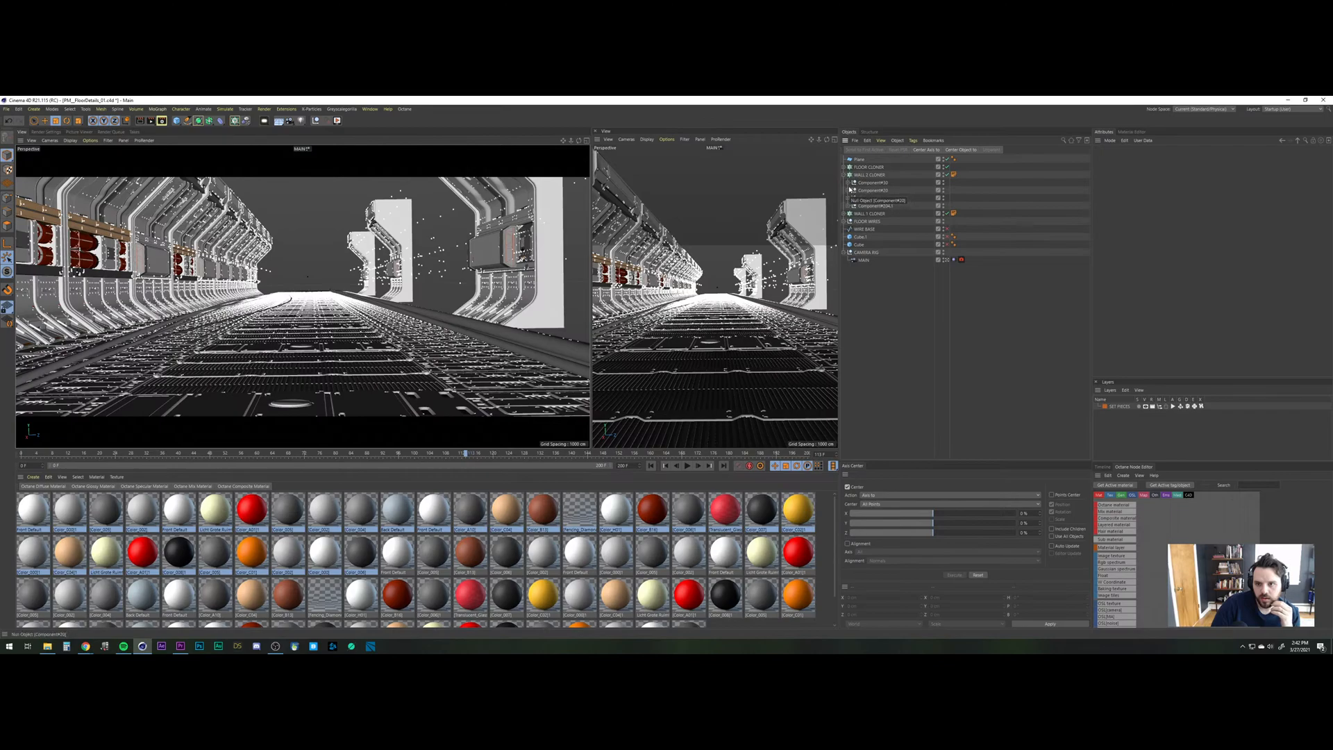
{"action": "left_click", "coordinate": [848, 182]}
{"action": "left_click", "coordinate": [853, 191]}
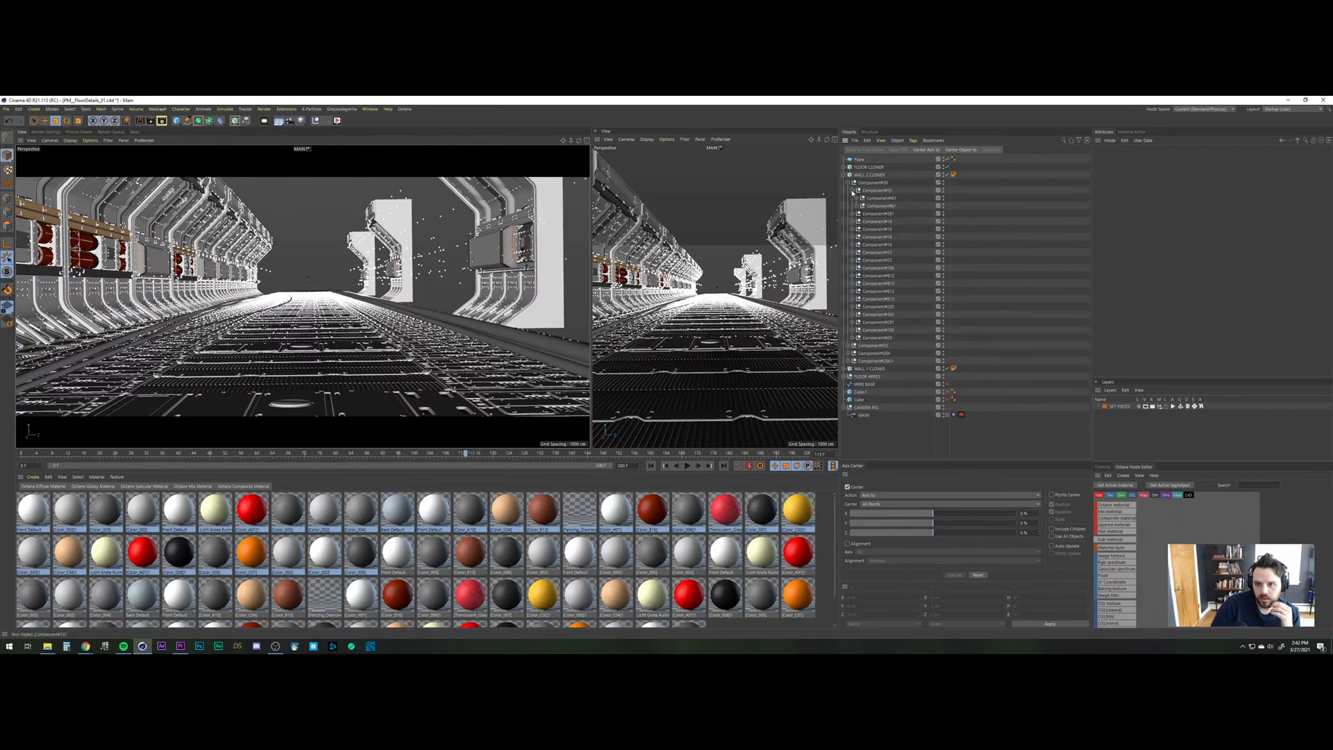
{"action": "left_click", "coordinate": [858, 198]}
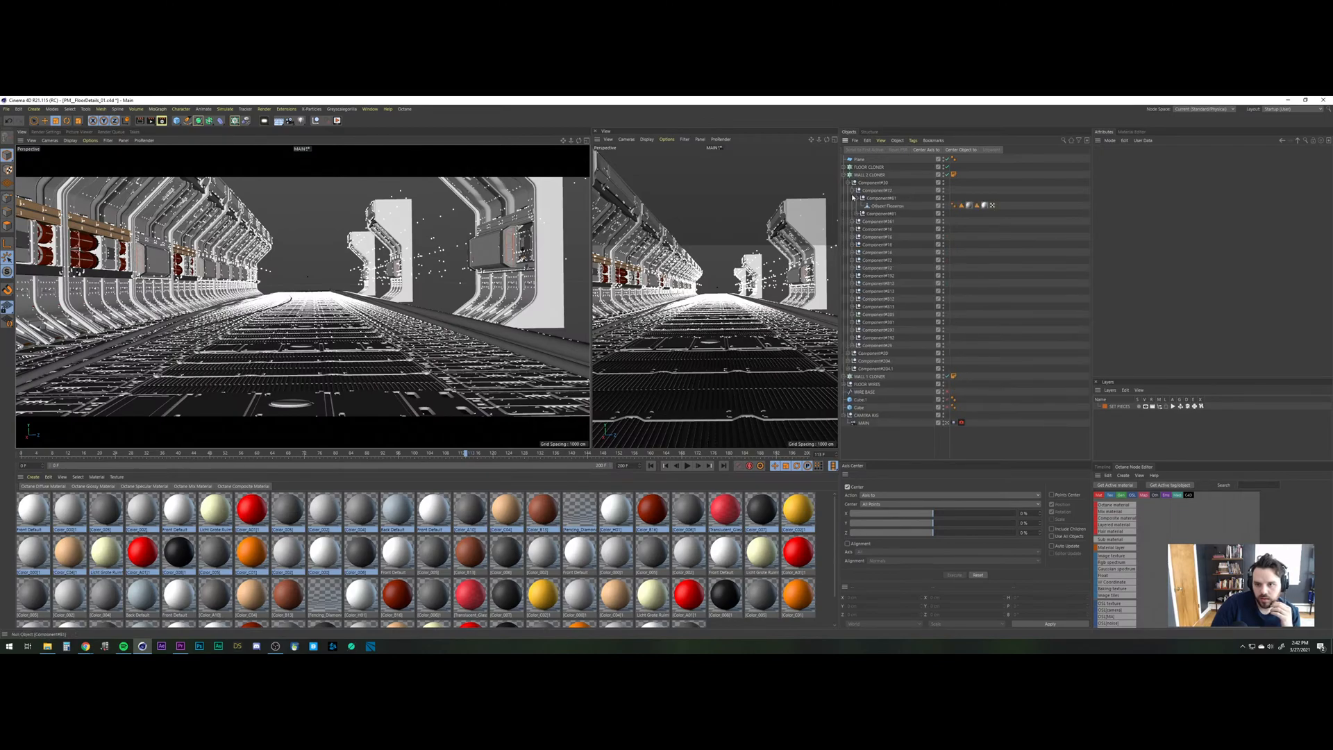
{"action": "left_click", "coordinate": [848, 182]}
{"action": "left_click", "coordinate": [848, 197]}
{"action": "left_click", "coordinate": [848, 197]}
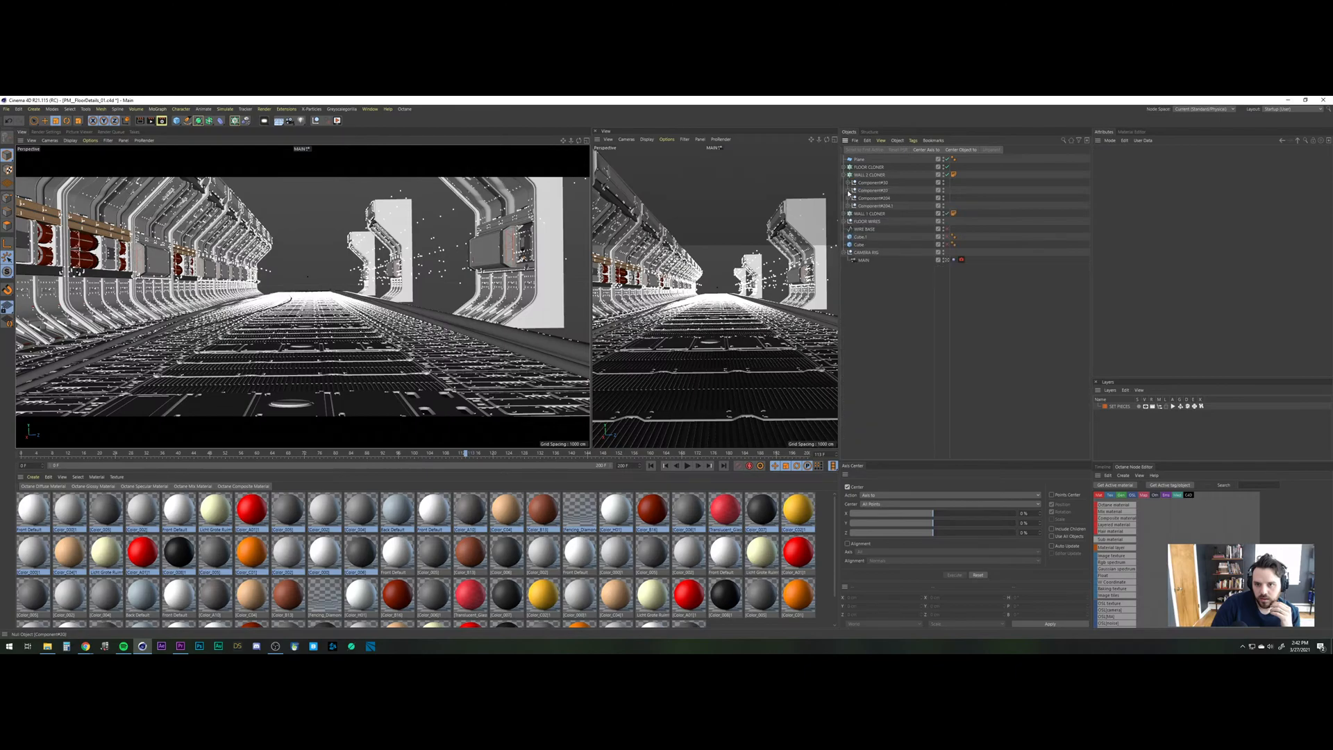
Inspect the component groups of the WALL 1 cloner, compare both wall cloners' settings, and collapse their hierarchies.
{"action": "left_click", "coordinate": [848, 214]}
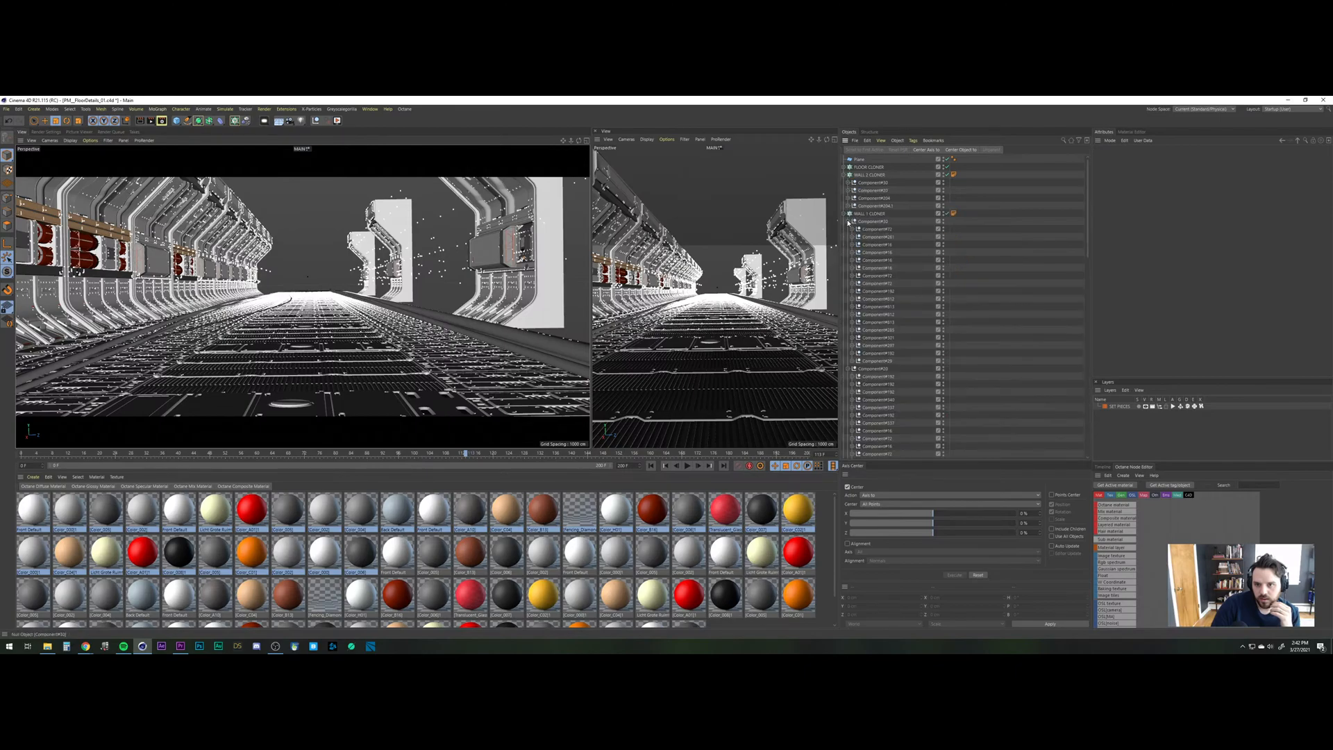
{"action": "left_click", "coordinate": [853, 221]}
{"action": "left_click", "coordinate": [848, 229]}
{"action": "left_click", "coordinate": [849, 238]}
{"action": "left_click", "coordinate": [868, 214]}
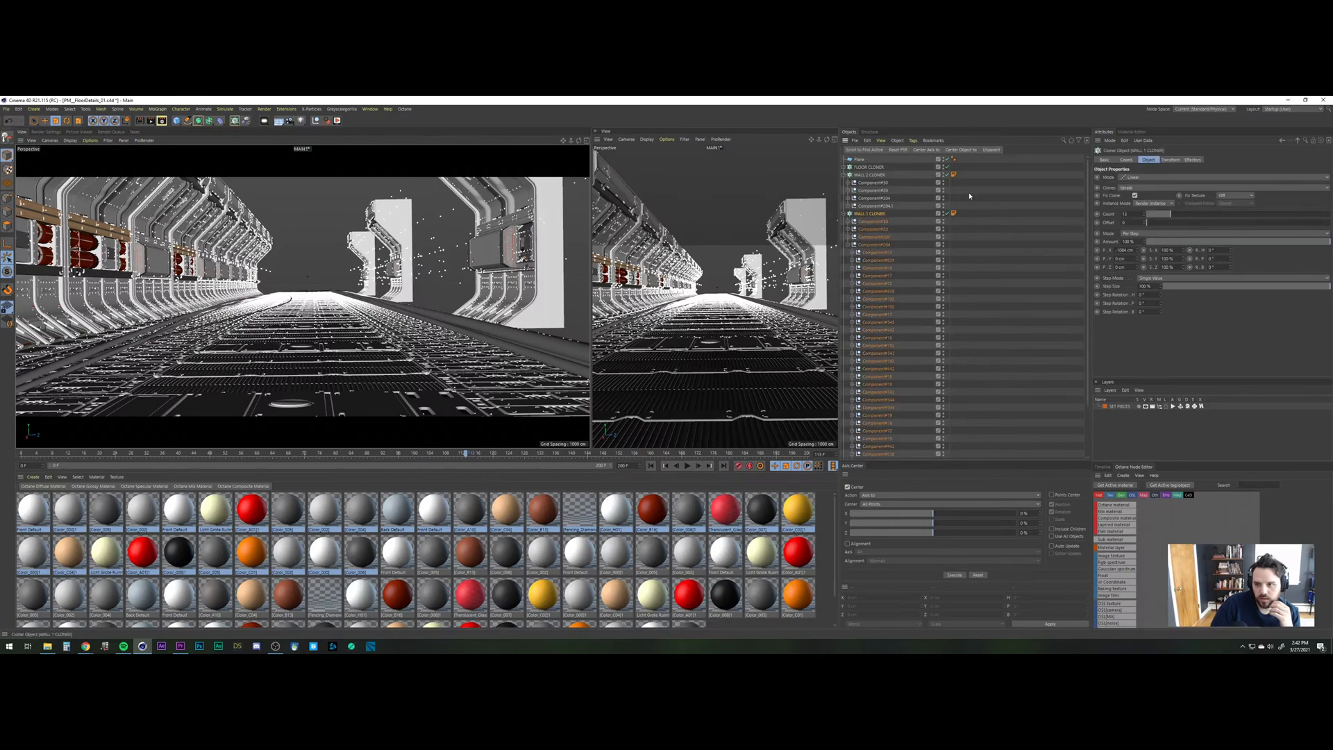
{"action": "left_click", "coordinate": [876, 175]}
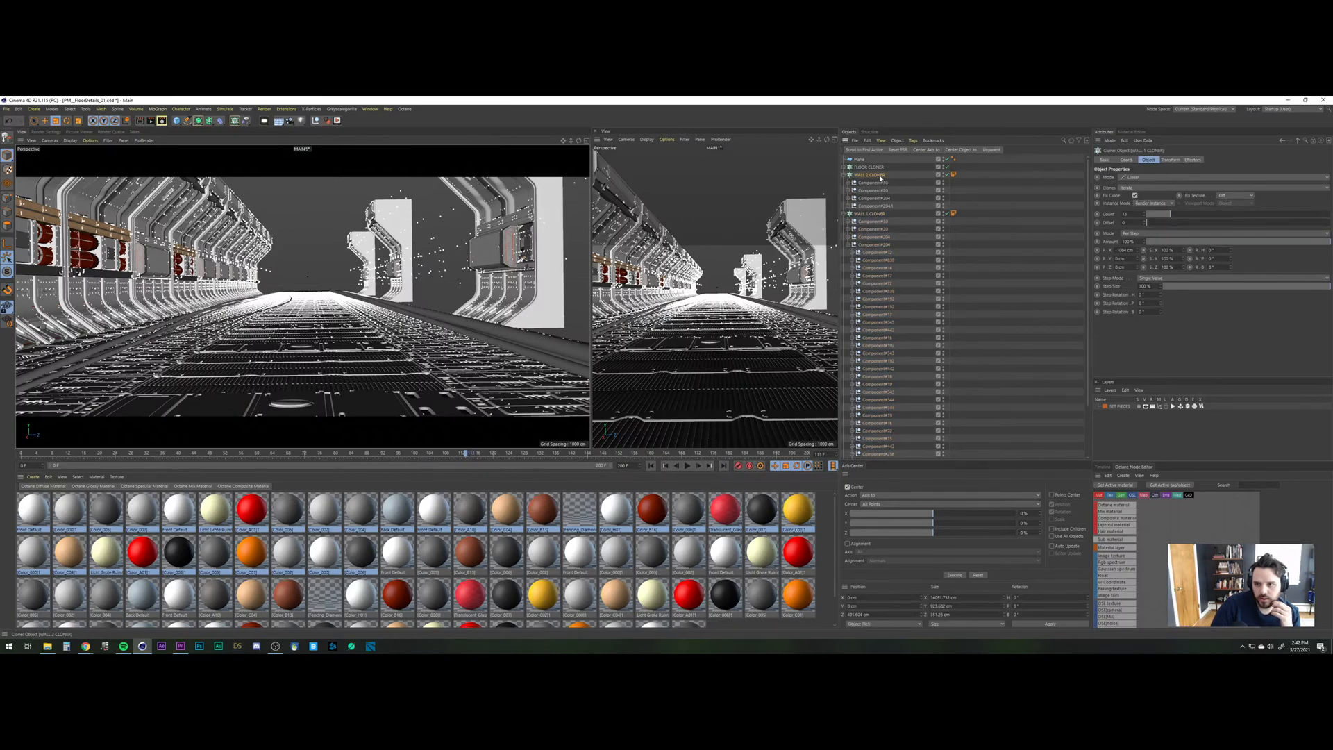
{"action": "left_click", "coordinate": [870, 215]}
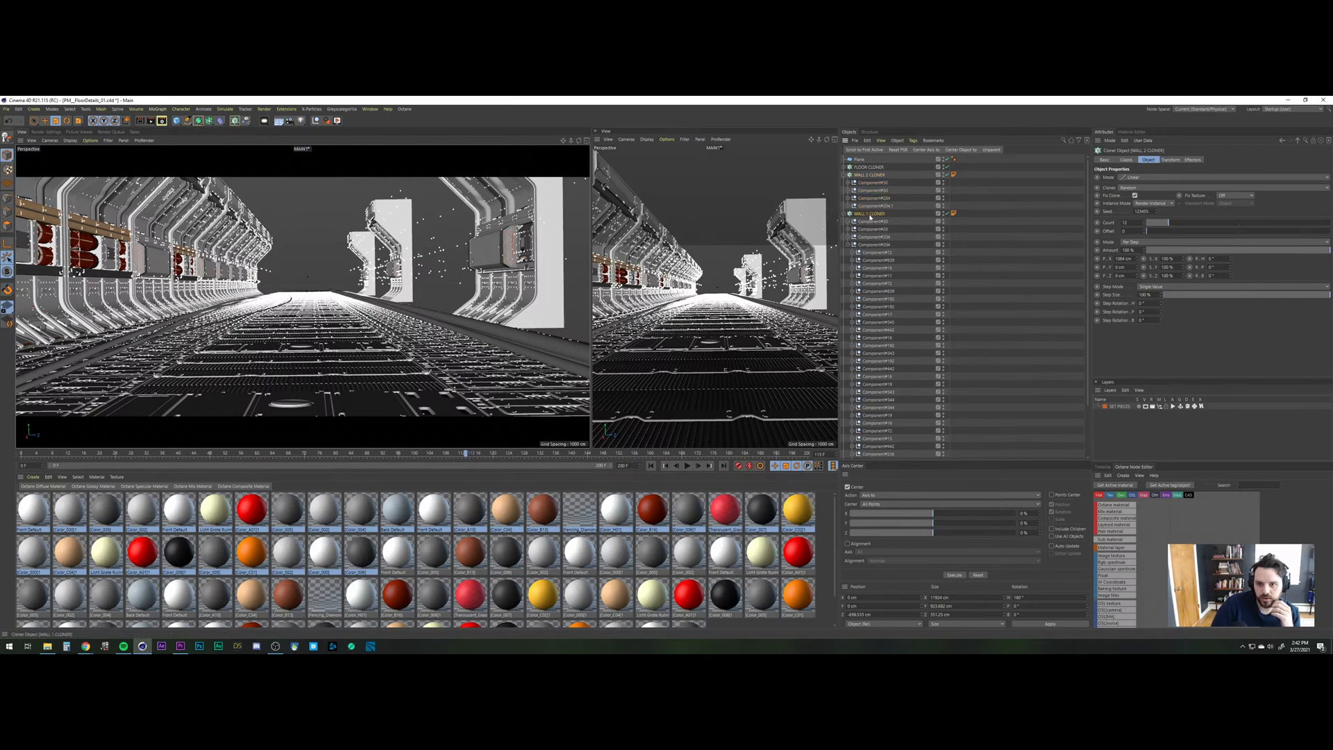
{"action": "left_click", "coordinate": [847, 214]}
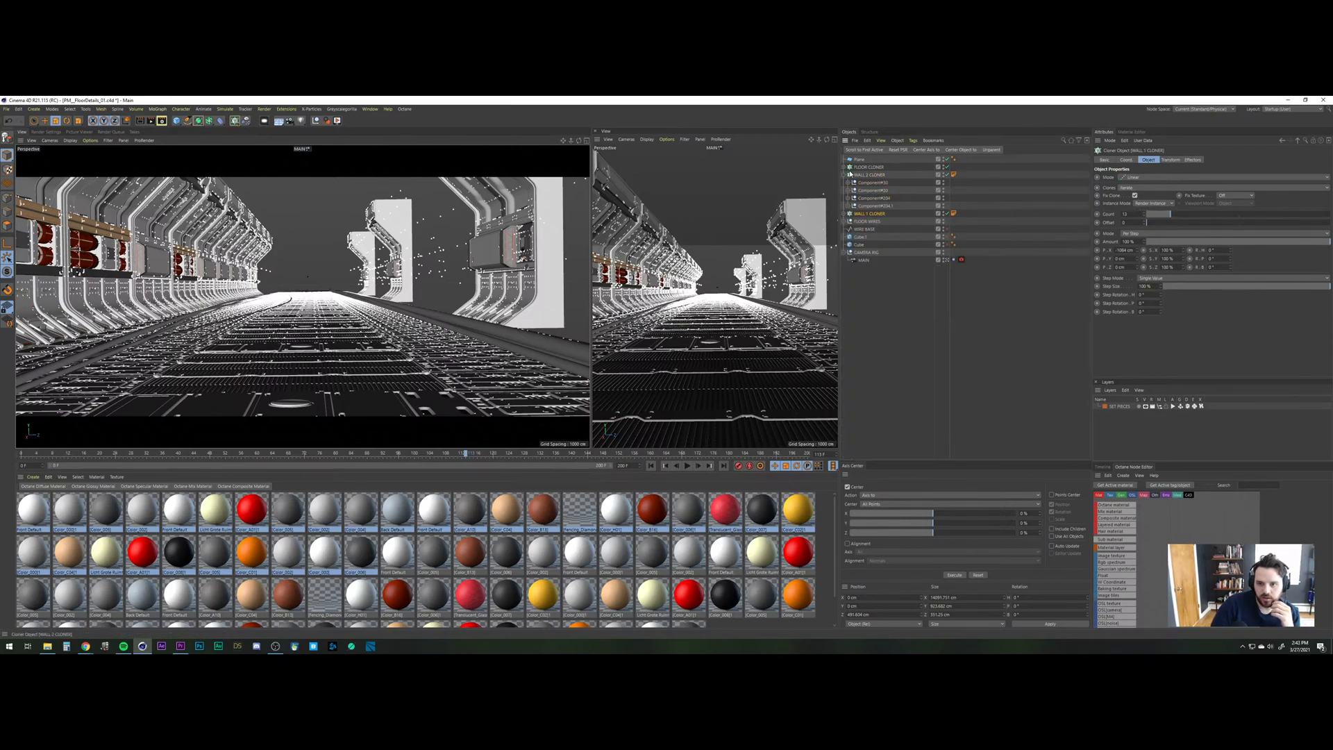
{"action": "left_click", "coordinate": [847, 175]}
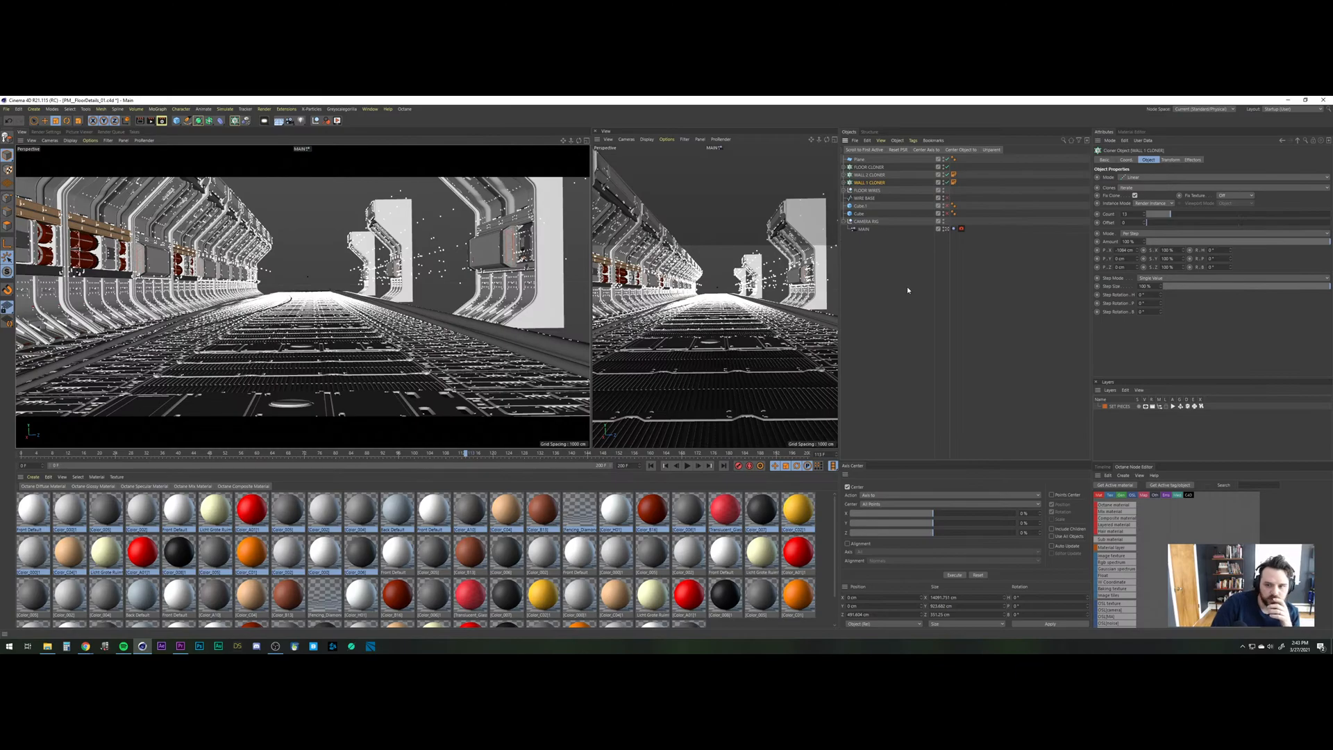
{"action": "left_click", "coordinate": [907, 286]}
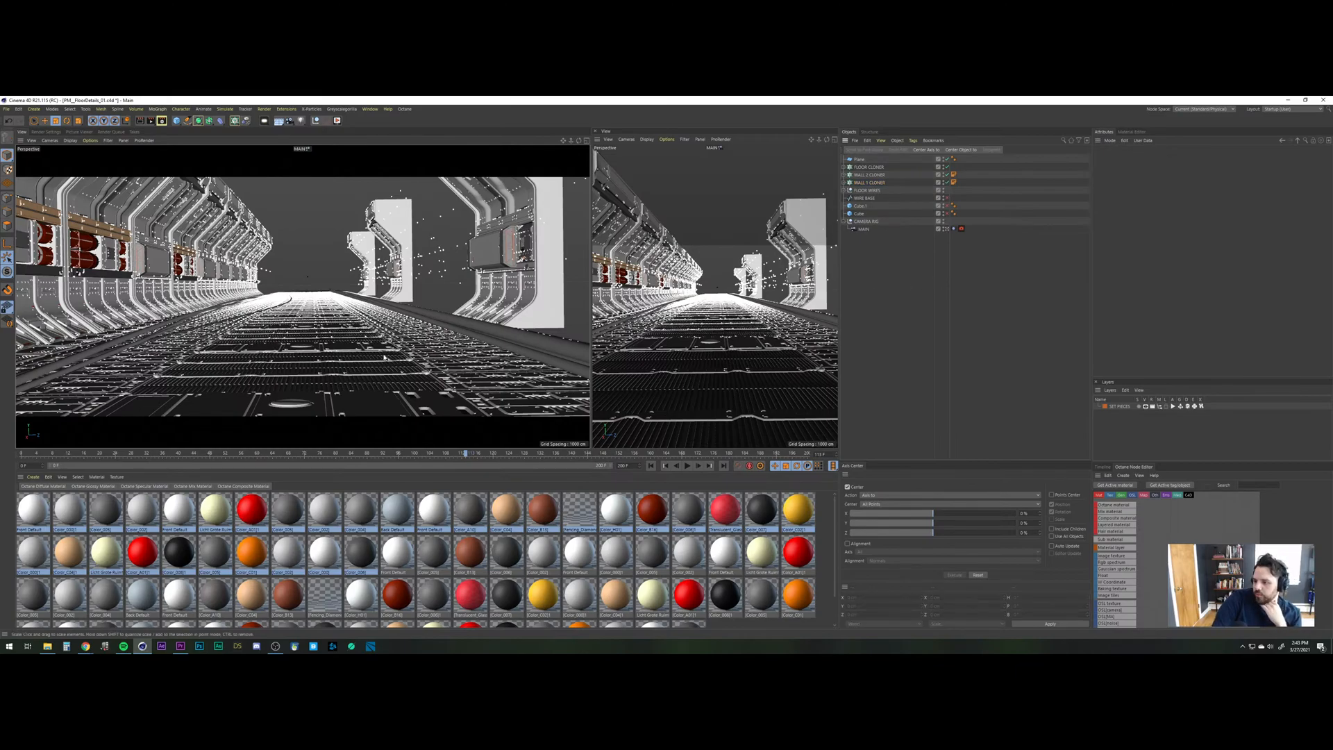
Scrub through the animation timeline to review the corridor from the camera at different frames.
{"action": "left_click", "coordinate": [260, 457]}
{"action": "left_click_drag", "start_coordinate": [276, 455], "coordinate": [331, 450]}
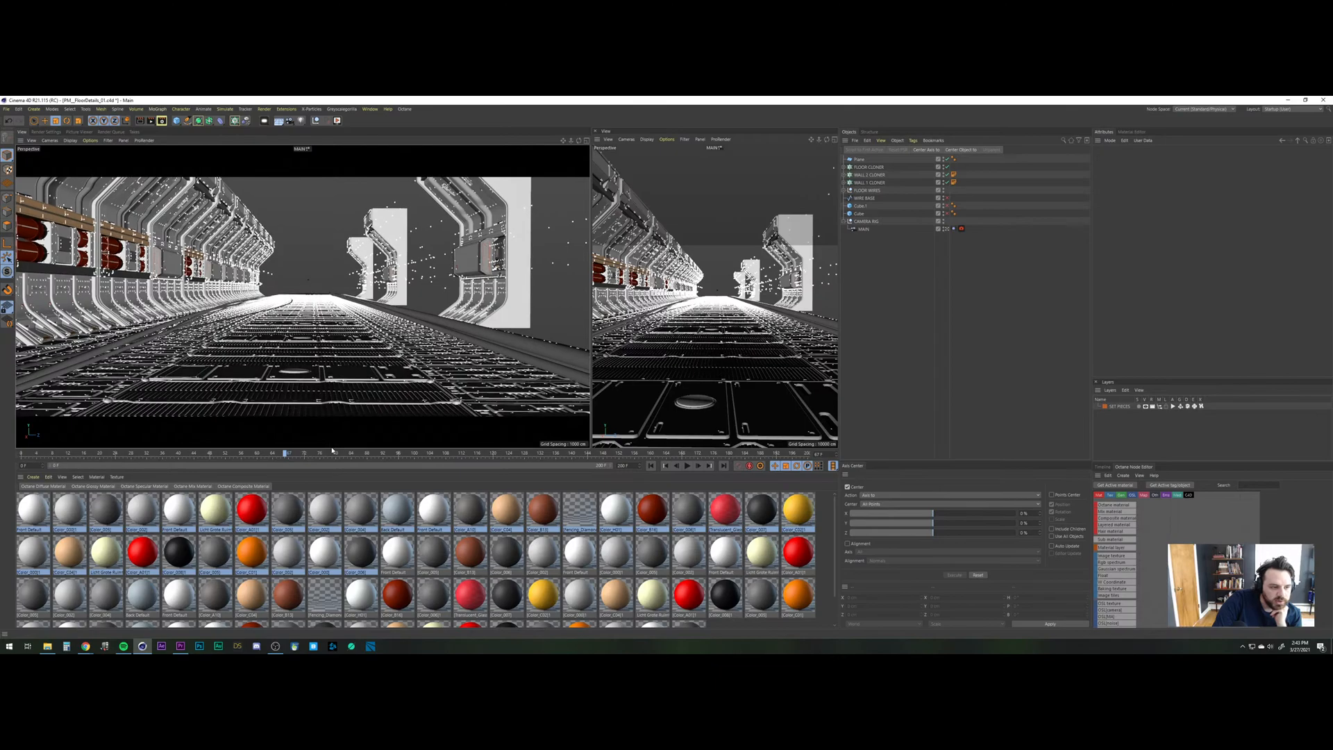
{"action": "left_click", "coordinate": [333, 451]}
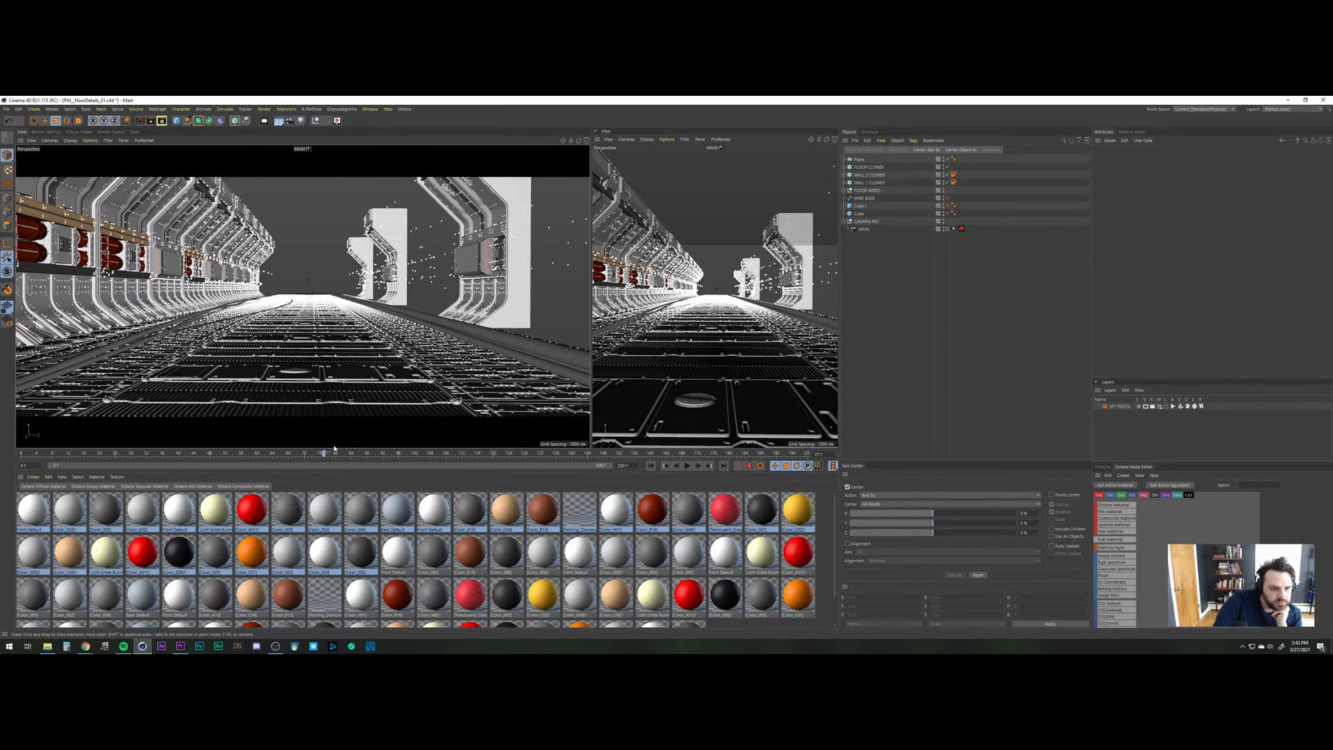
{"action": "left_click", "coordinate": [423, 454]}
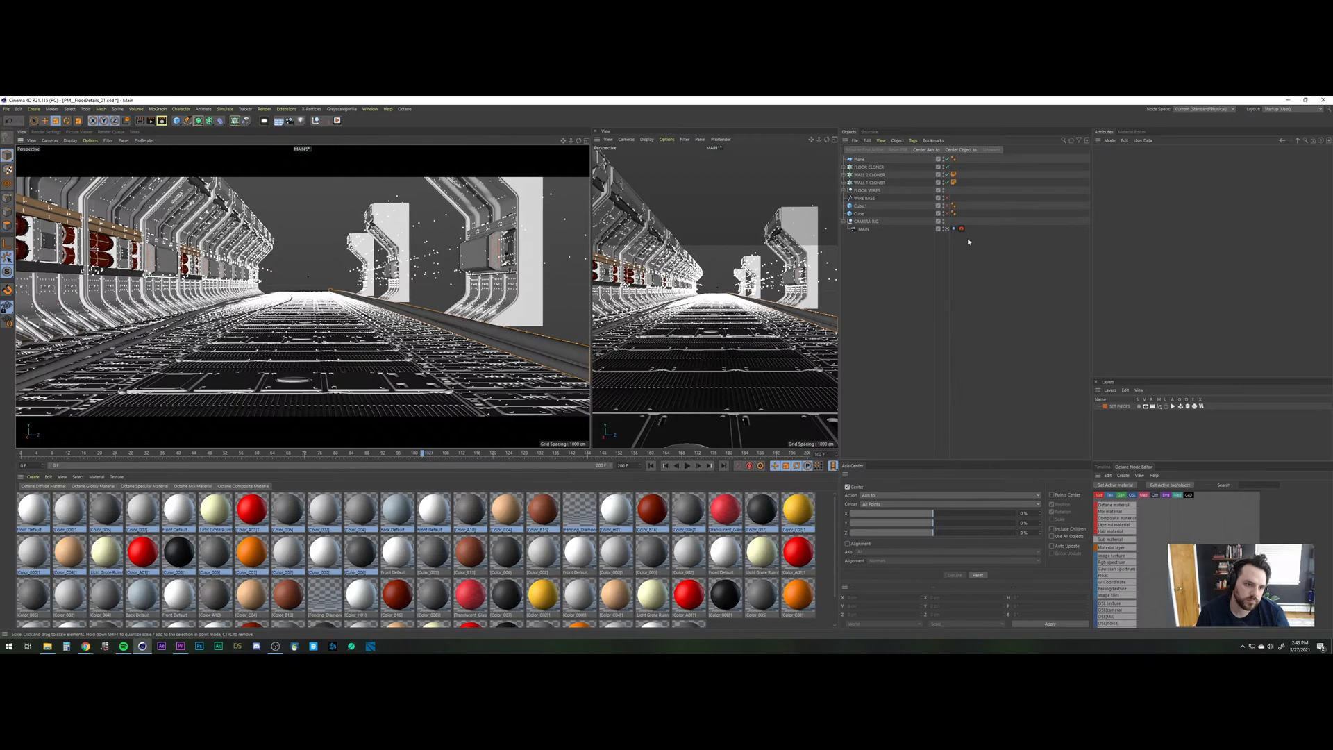
Undo the last two changes and clear the object selection.
{"action": "key", "text": "ctrl+z"}
{"action": "key", "text": "ctrl+z"}
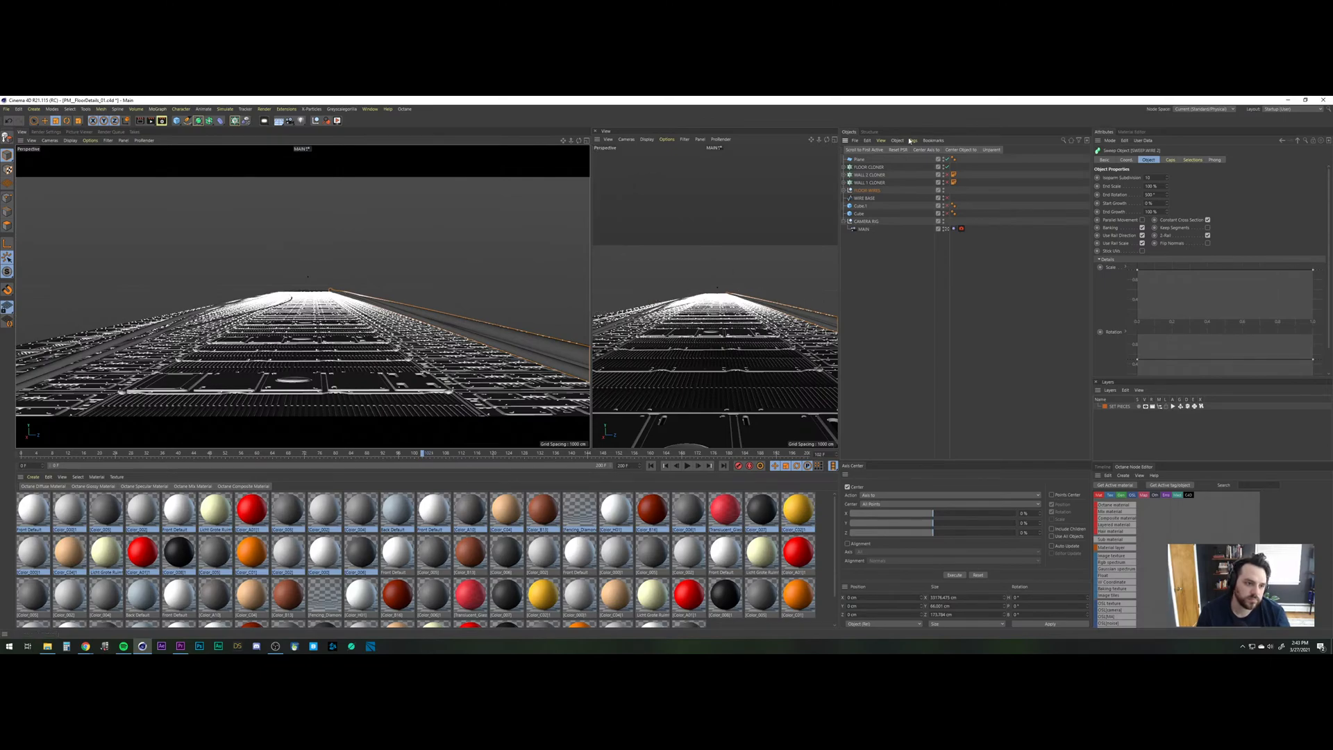
{"action": "left_click", "coordinate": [927, 183]}
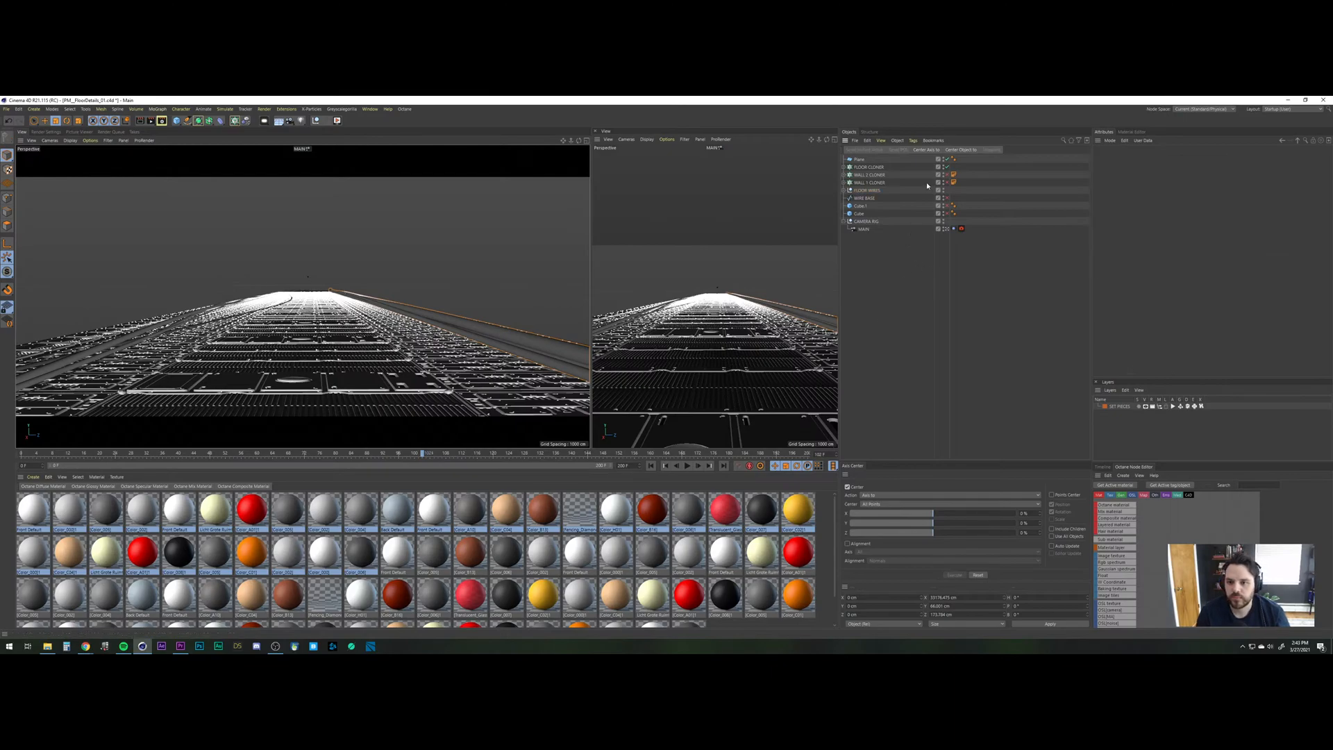
Delete the WALL 2 and WALL 1 cloners together with all their component groups.
{"action": "left_click", "coordinate": [864, 182]}
{"action": "left_click", "coordinate": [845, 183]}
{"action": "left_click", "coordinate": [844, 175]}
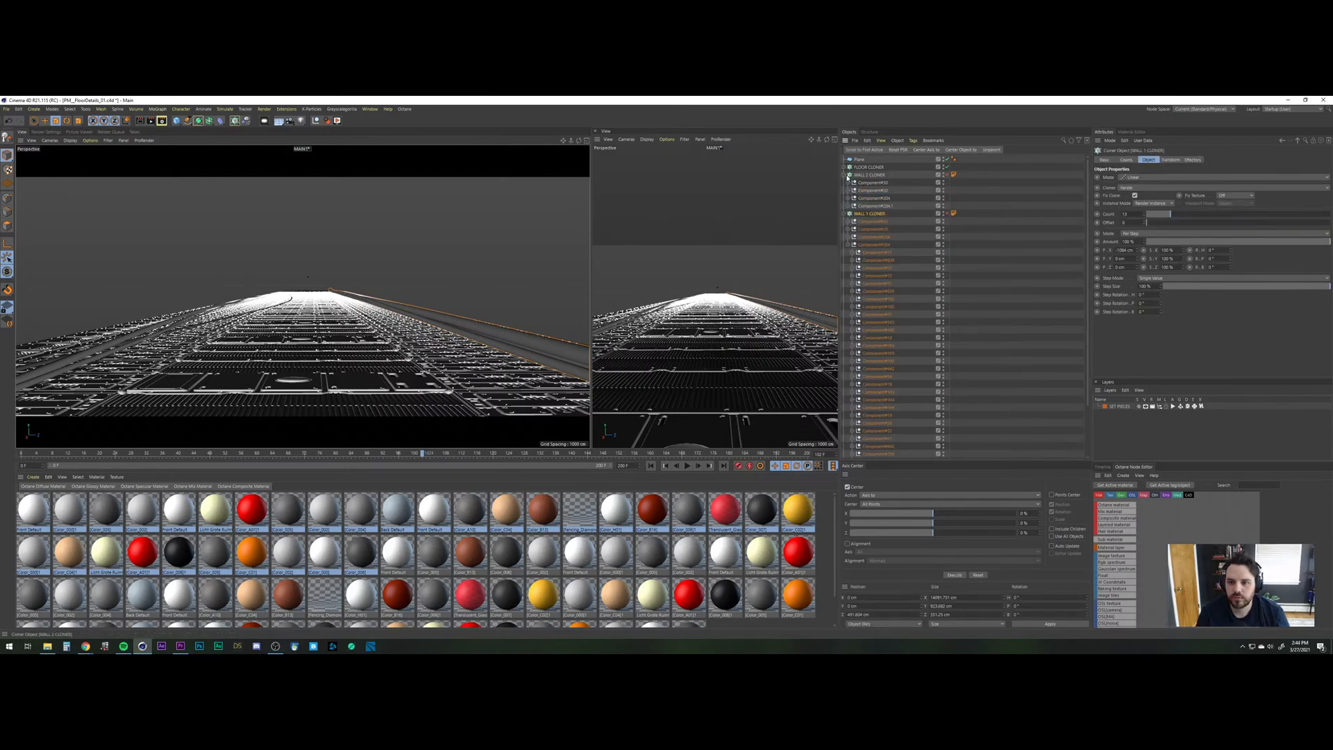
{"action": "left_click", "coordinate": [869, 175]}
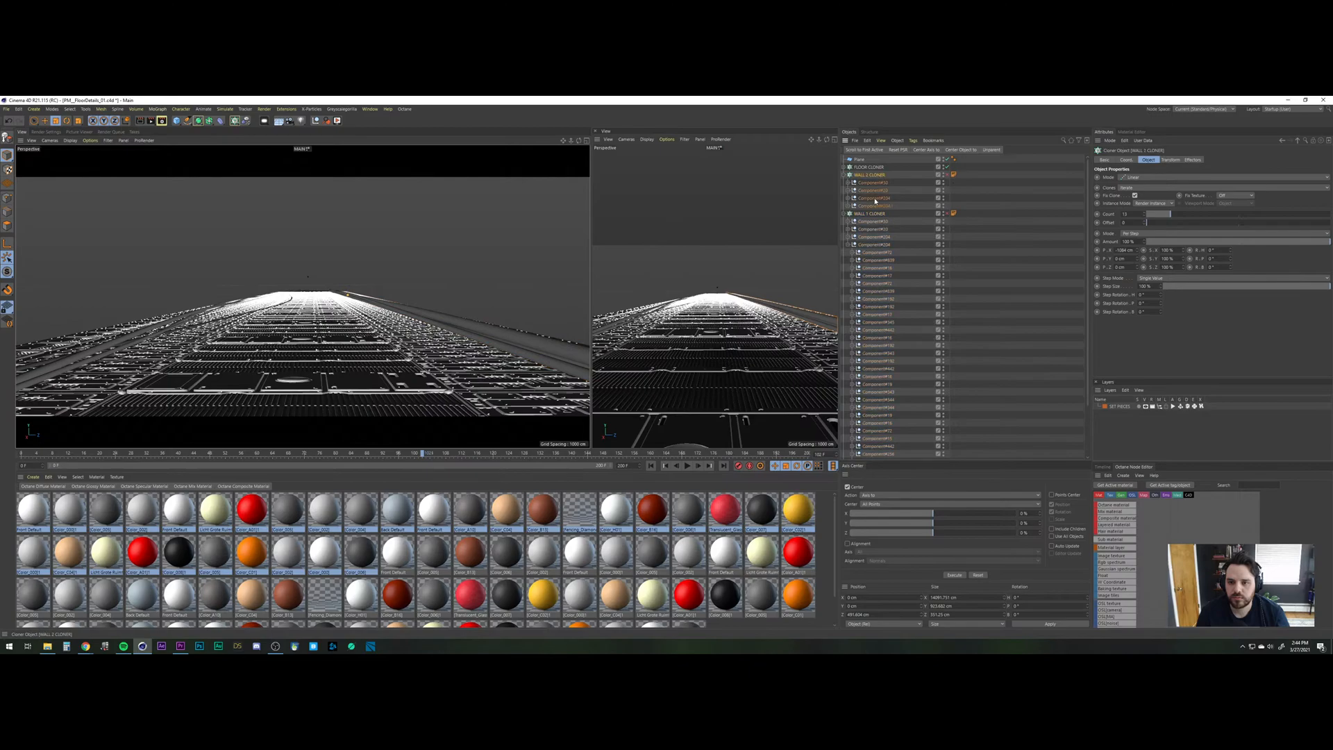
{"action": "left_click", "coordinate": [868, 214], "text": "shift"}
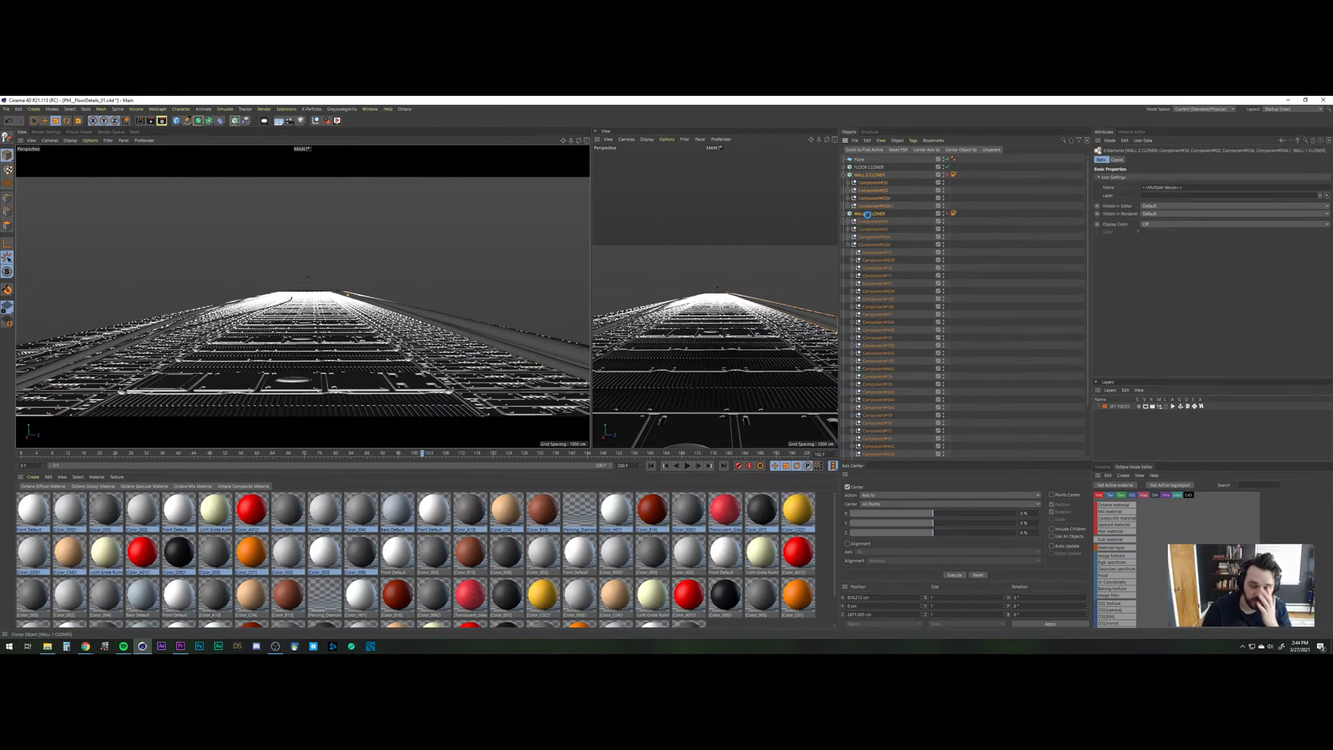
{"action": "key", "text": "Delete"}
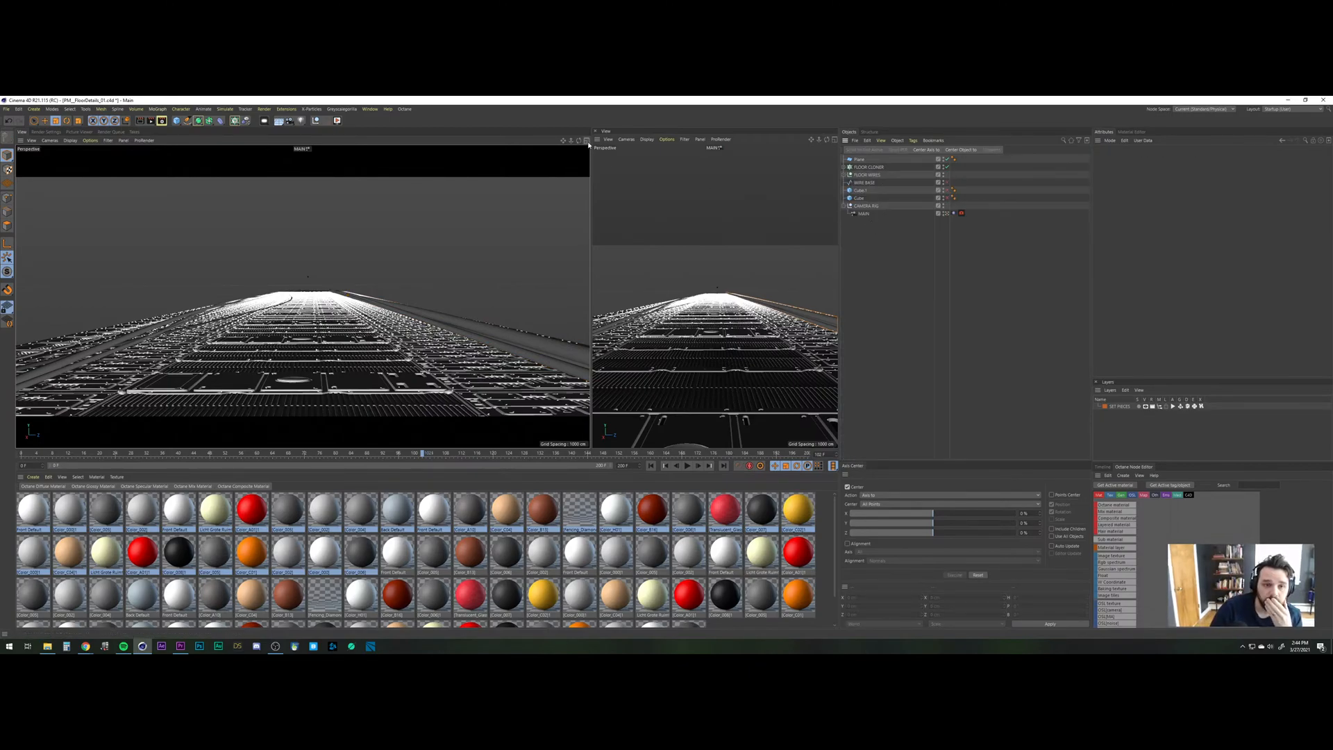
Maximize the Front view and turn off SWEEP WIRE 2 and SWEEP WIRE 1 in the FLOOR WIRES group.
{"action": "middle_click", "coordinate": [253, 361]}
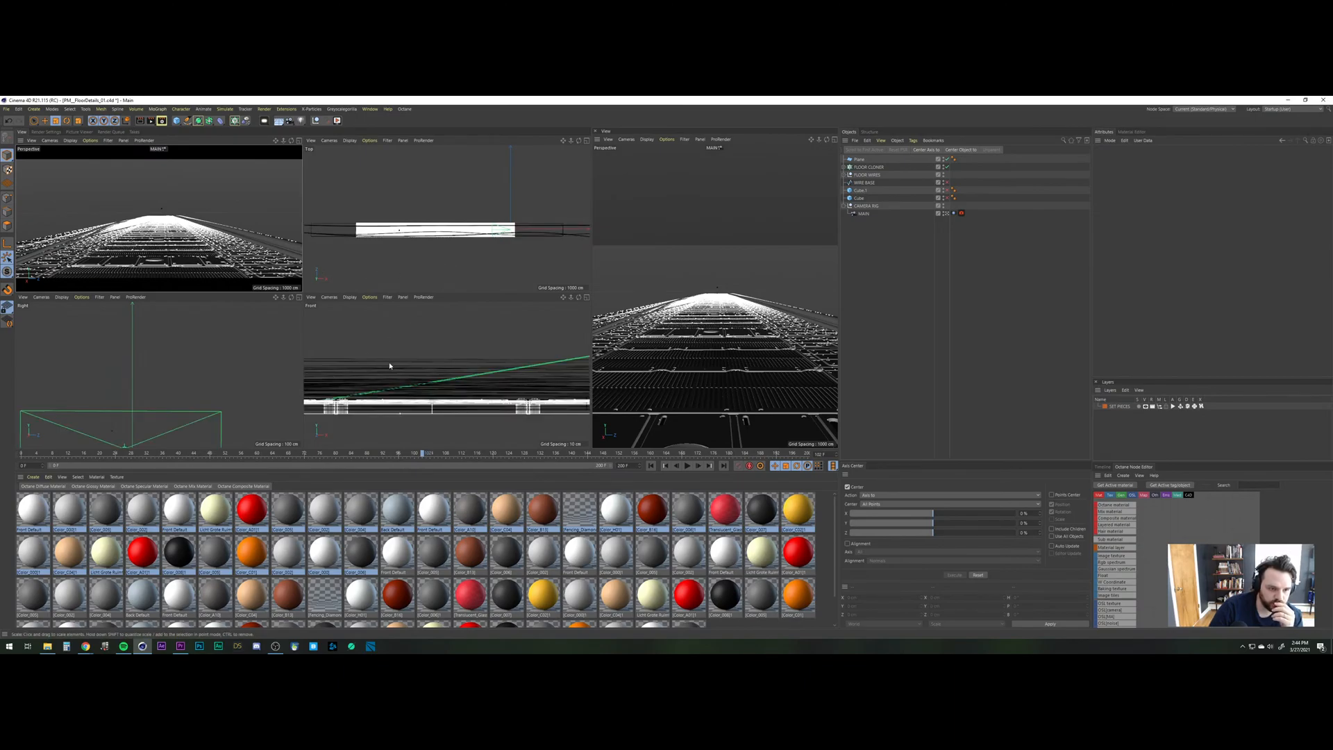
{"action": "middle_click", "coordinate": [317, 384]}
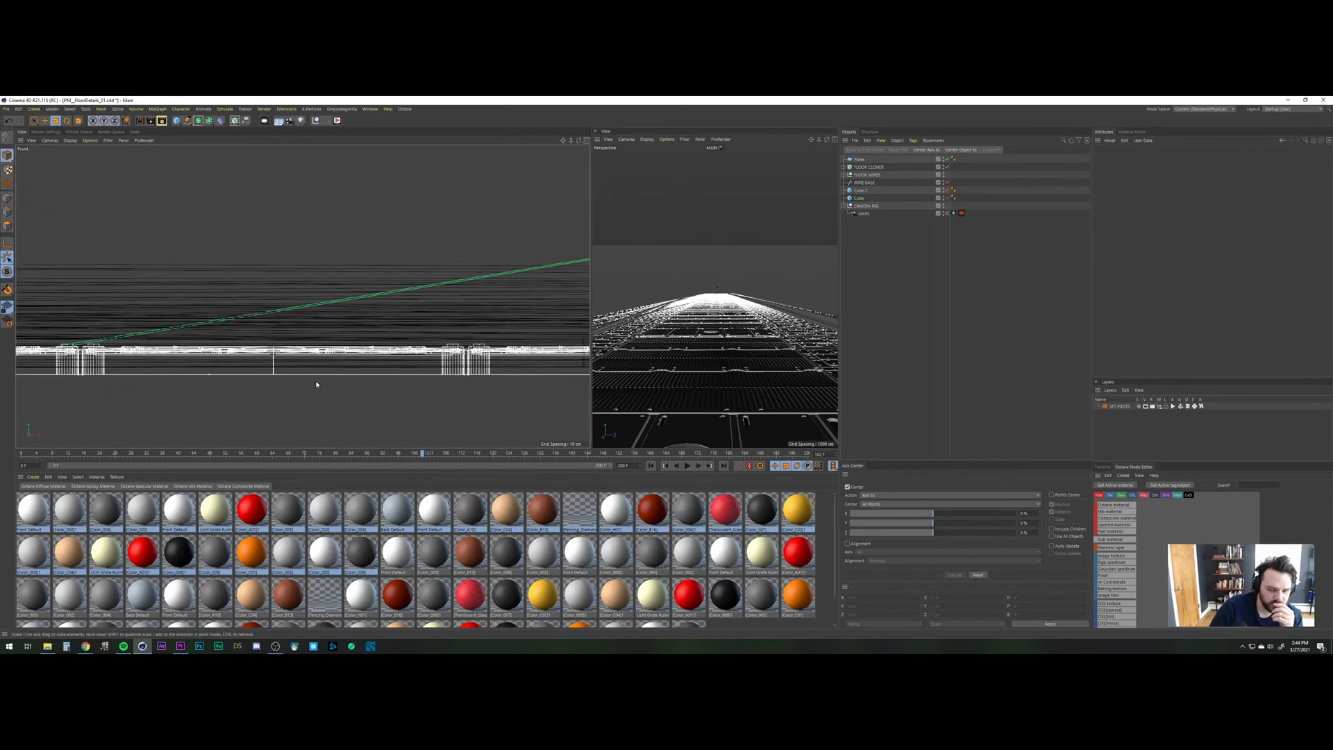
{"action": "left_click", "coordinate": [845, 175]}
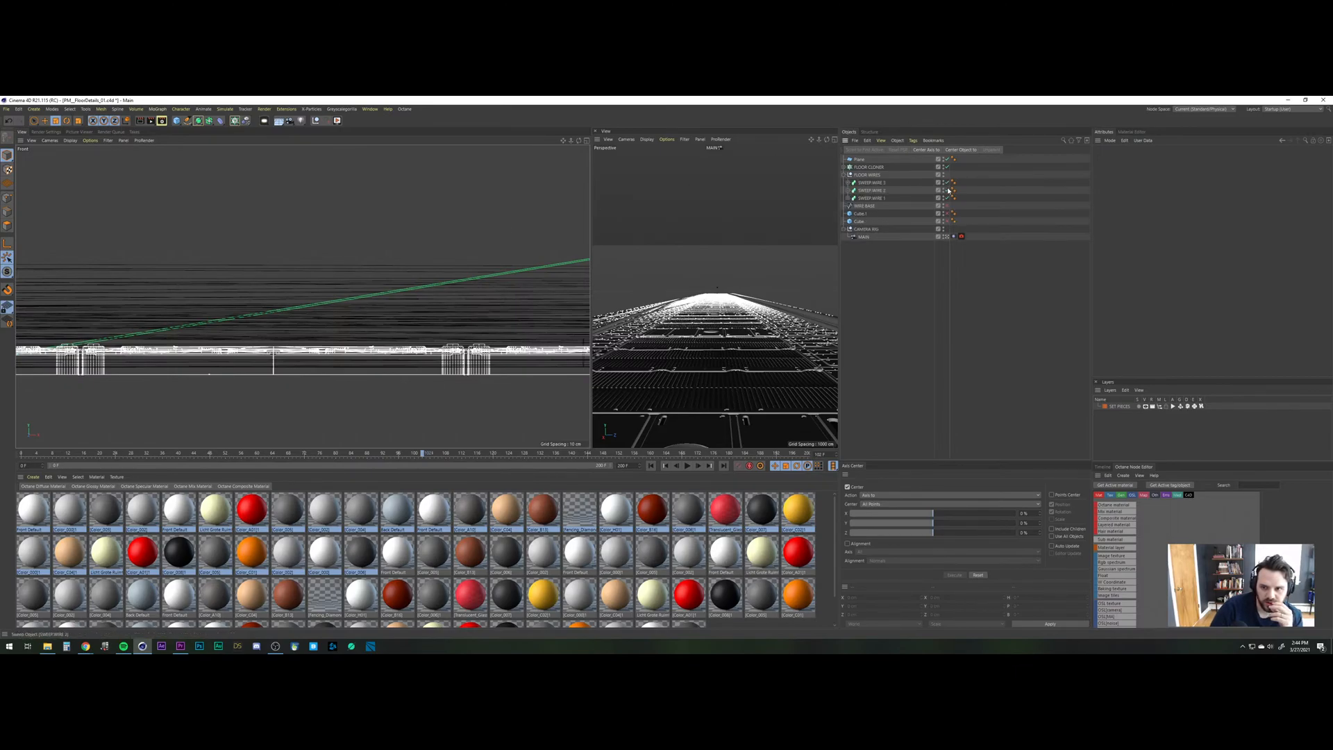
{"action": "left_click", "coordinate": [850, 191]}
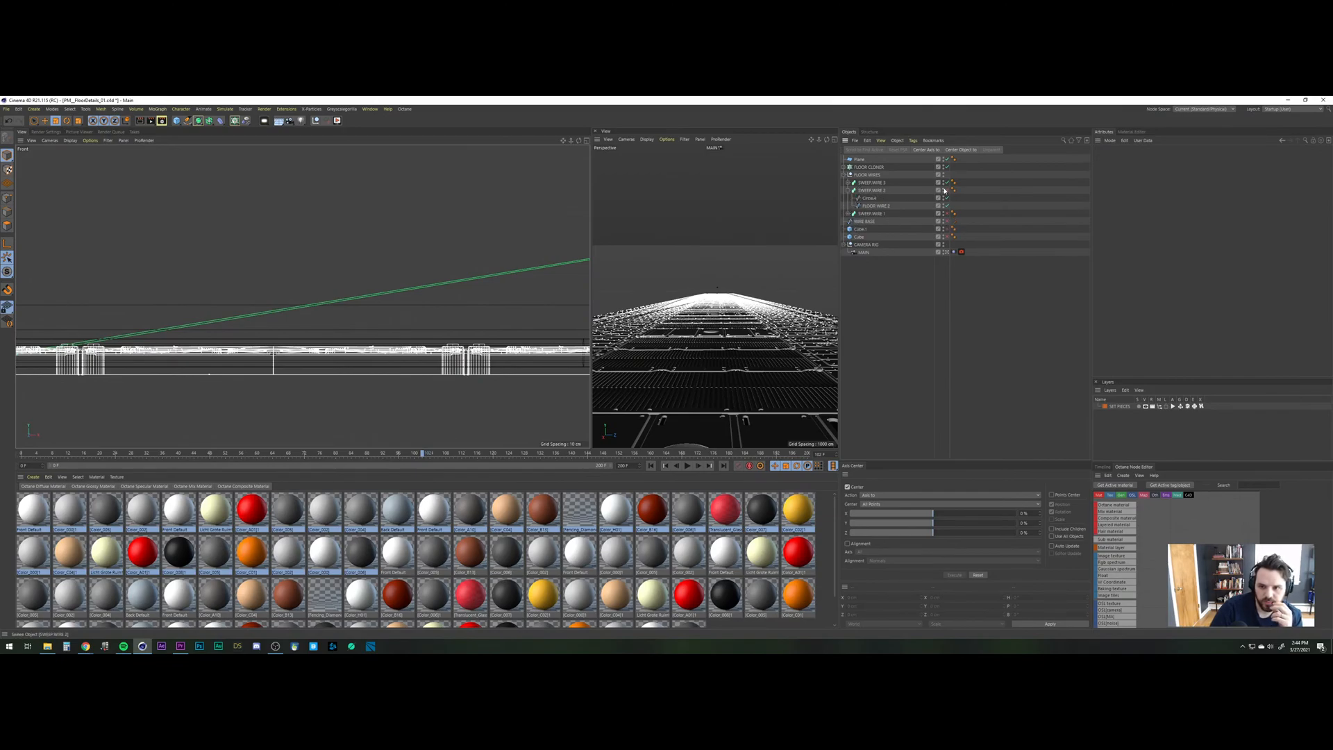
{"action": "left_click", "coordinate": [846, 191]}
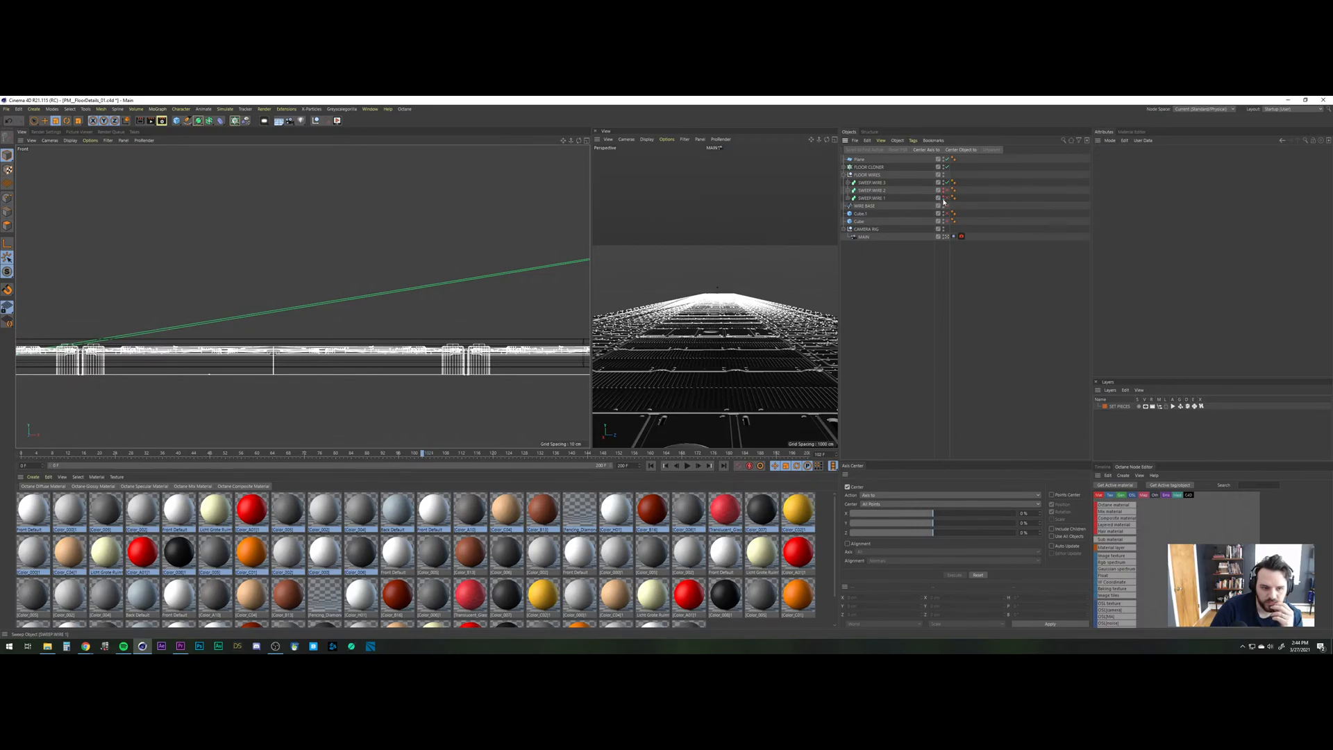
Raise the FLOOR WIRE 3 spline inside SWEEP WIRE 3 vertically in the Front view to slightly above the floor panels.
{"action": "left_click", "coordinate": [872, 182]}
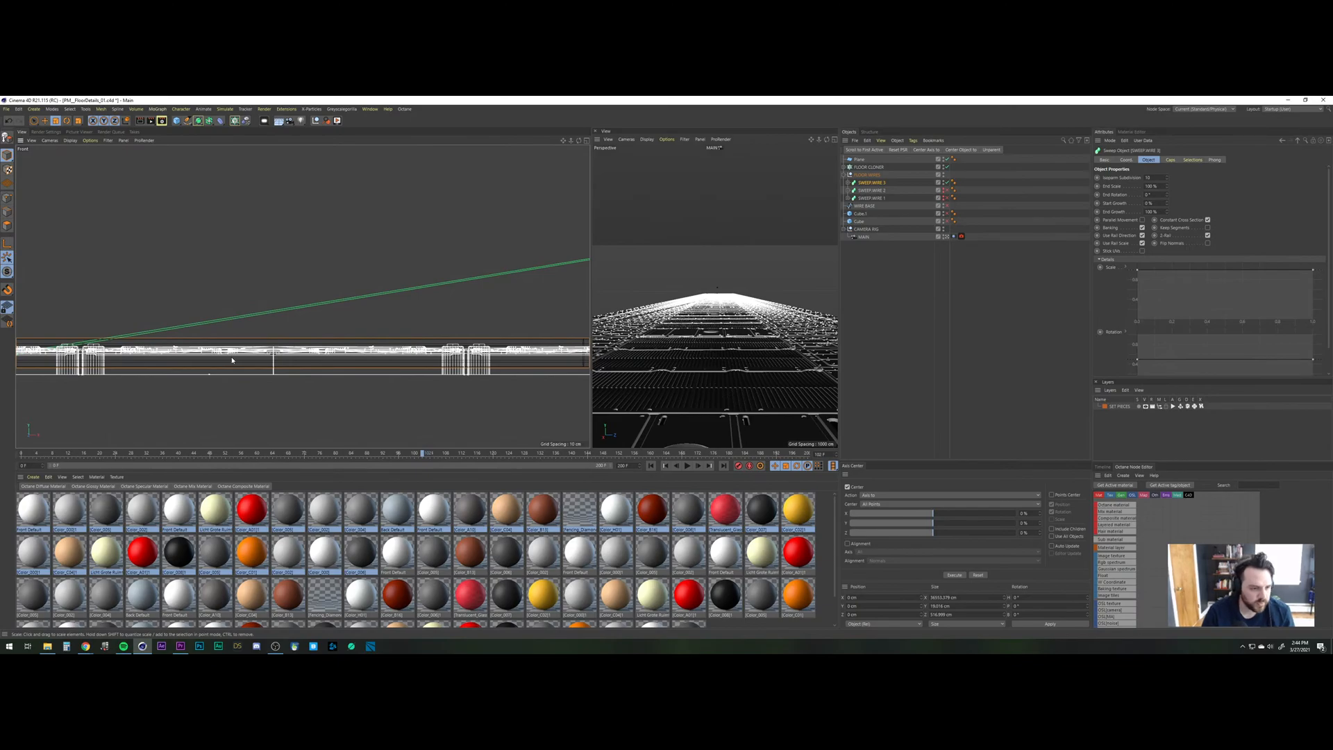
{"action": "scroll", "coordinate": [235, 326], "scroll_direction": "down", "scroll_amount": 3}
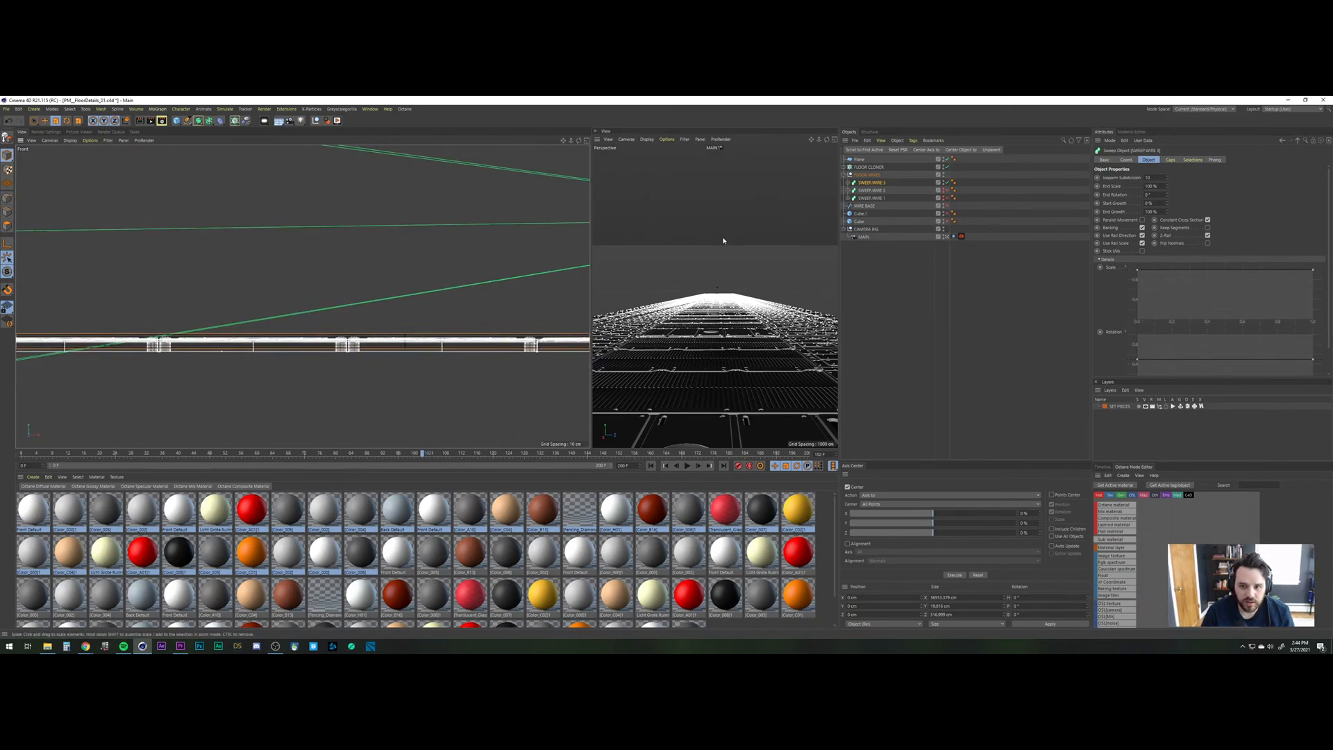
{"action": "left_click", "coordinate": [847, 183]}
{"action": "left_click", "coordinate": [877, 199]}
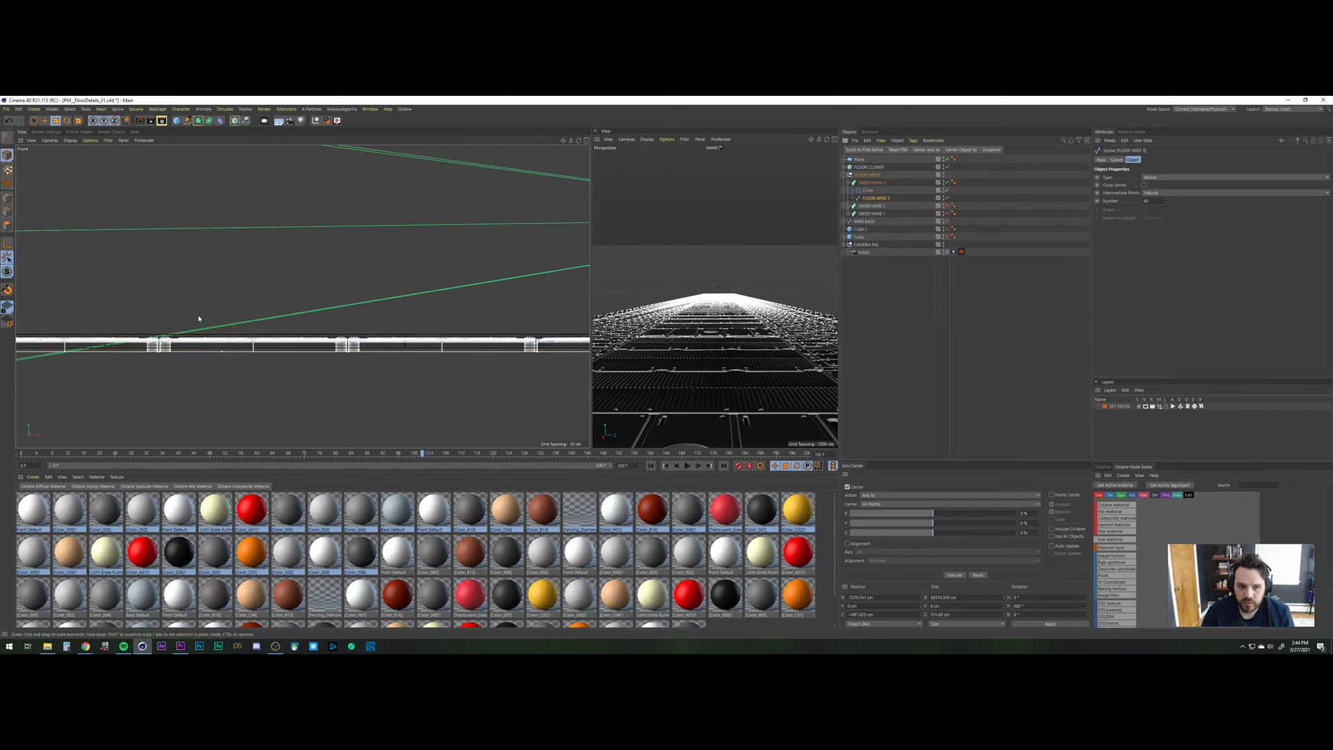
{"action": "middle_click_drag", "start_coordinate": [505, 342], "coordinate": [1319, 325], "text": "alt"}
{"action": "middle_click_drag", "start_coordinate": [303, 296], "coordinate": [546, 335], "text": "alt"}
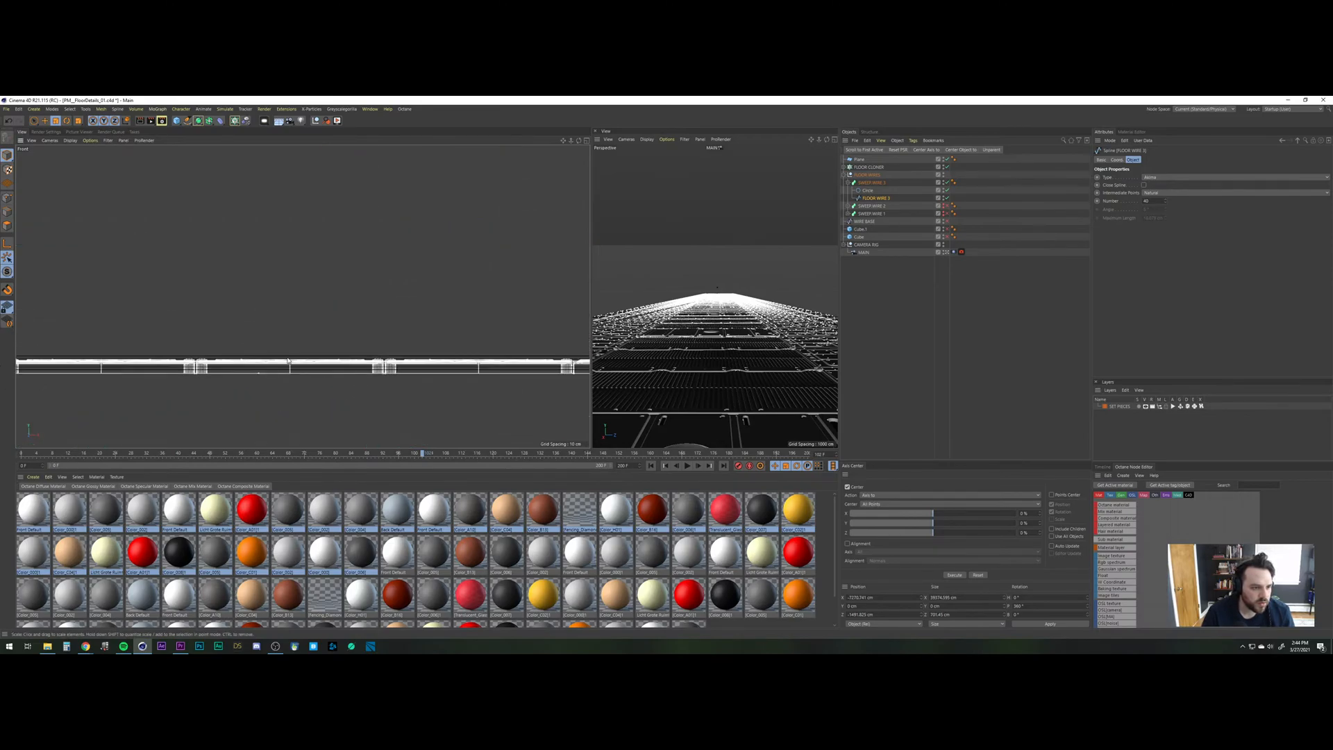
{"action": "right_click_drag", "start_coordinate": [287, 359], "coordinate": [41, 327], "text": "alt"}
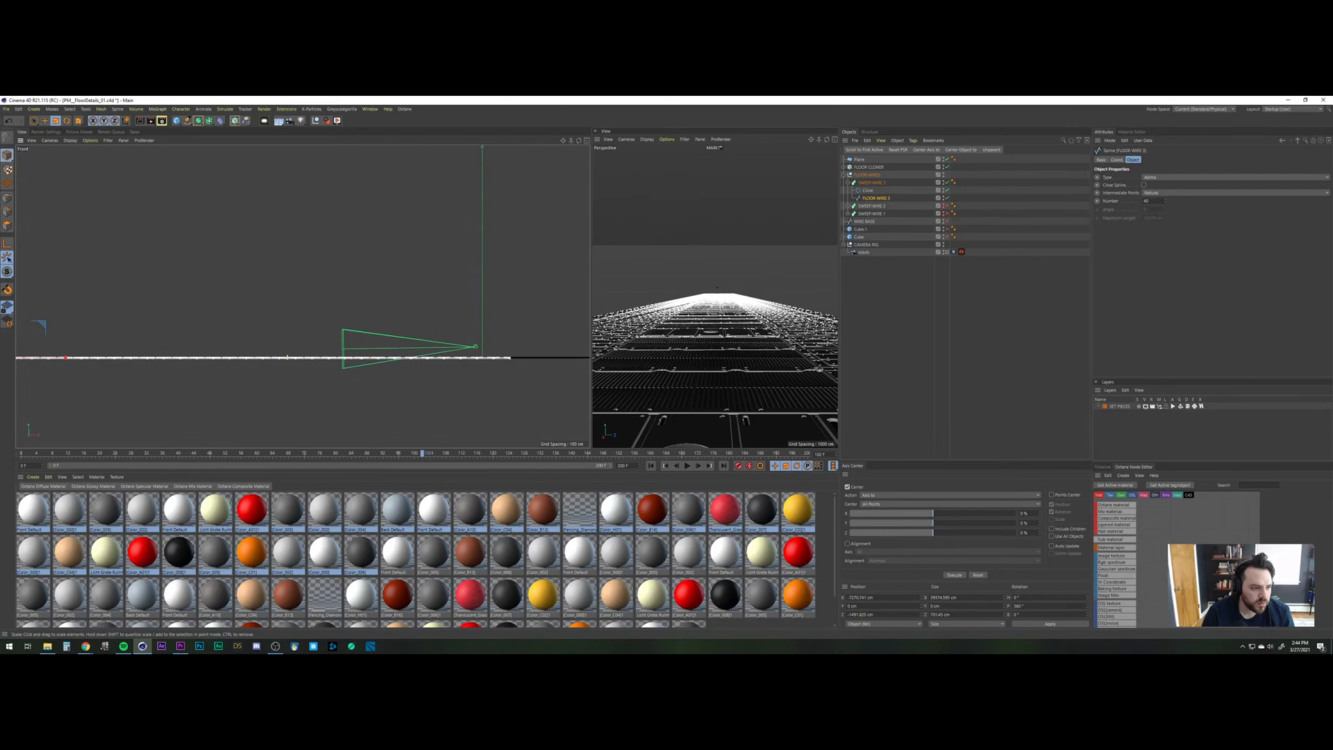
{"action": "right_click_drag", "start_coordinate": [287, 358], "coordinate": [226, 364], "text": "alt"}
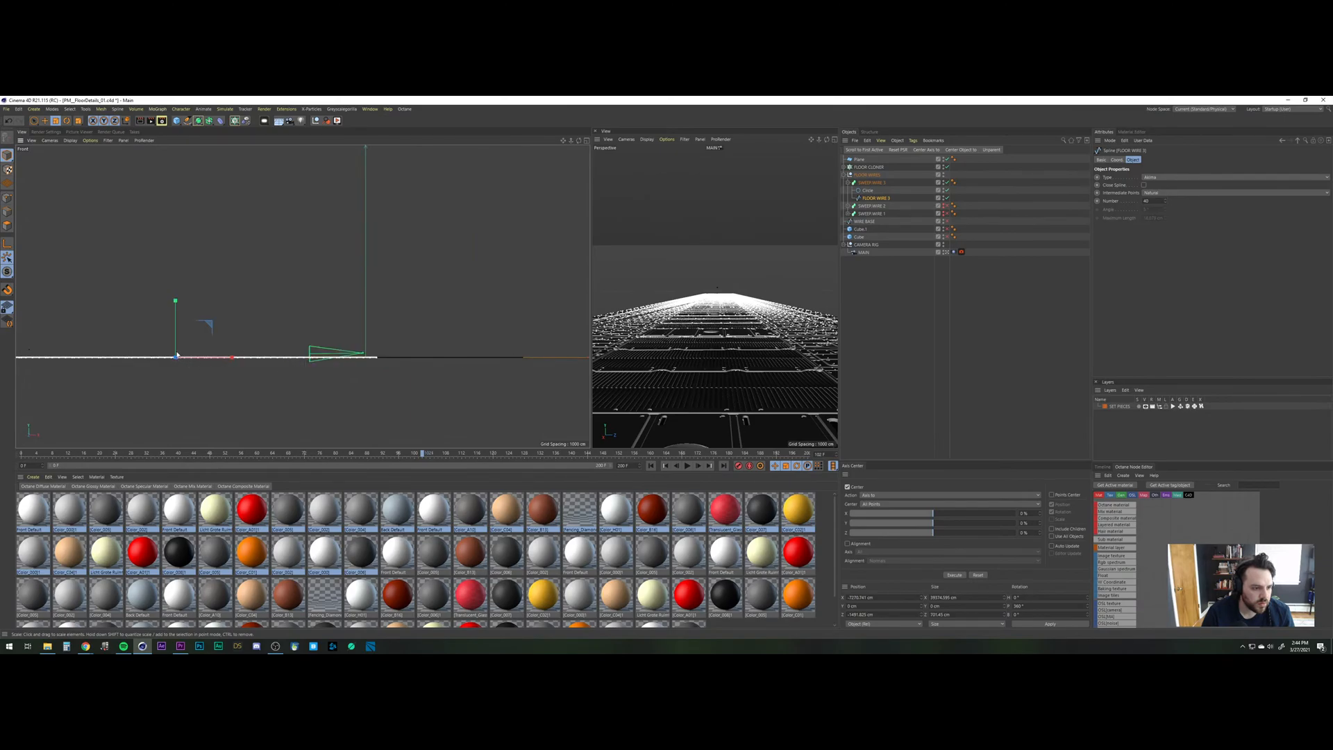
{"action": "right_click_drag", "start_coordinate": [200, 308], "coordinate": [251, 317], "text": "alt"}
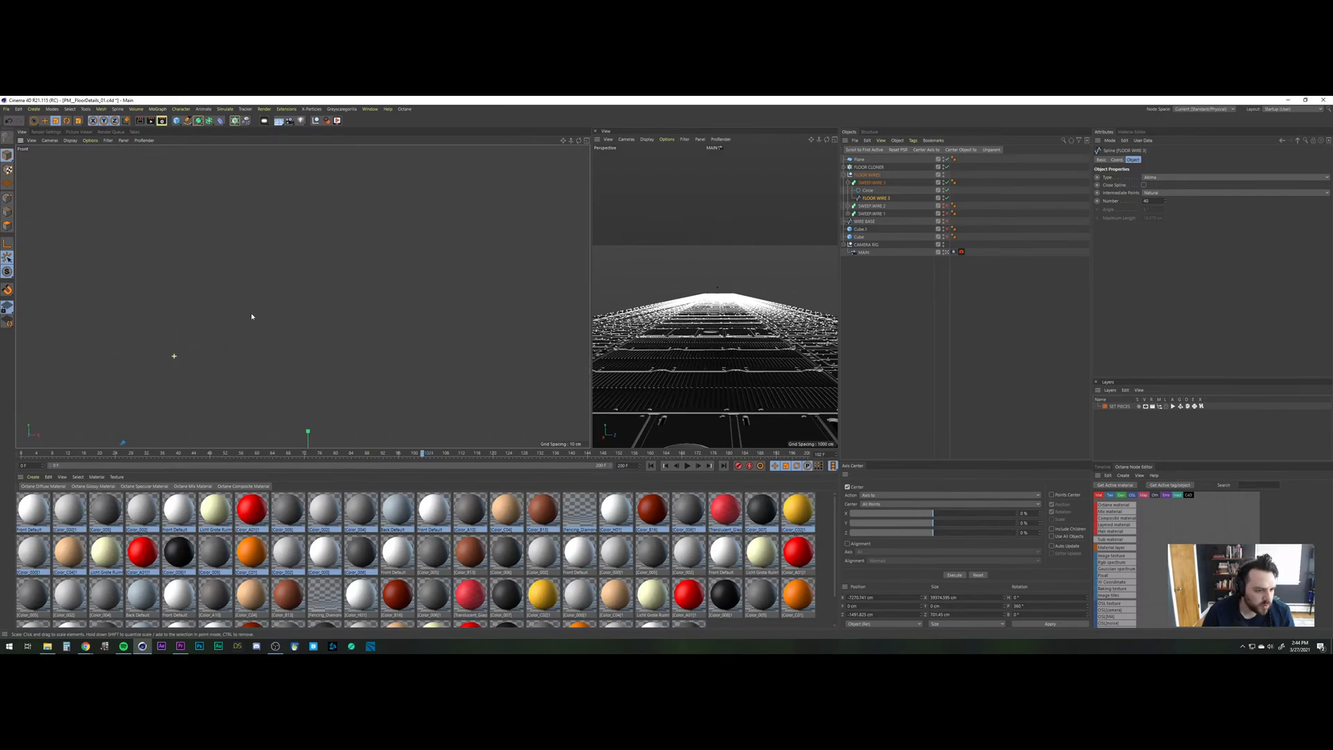
{"action": "middle_click_drag", "start_coordinate": [318, 440], "coordinate": [287, 241], "text": "alt"}
{"action": "key", "text": "e"}
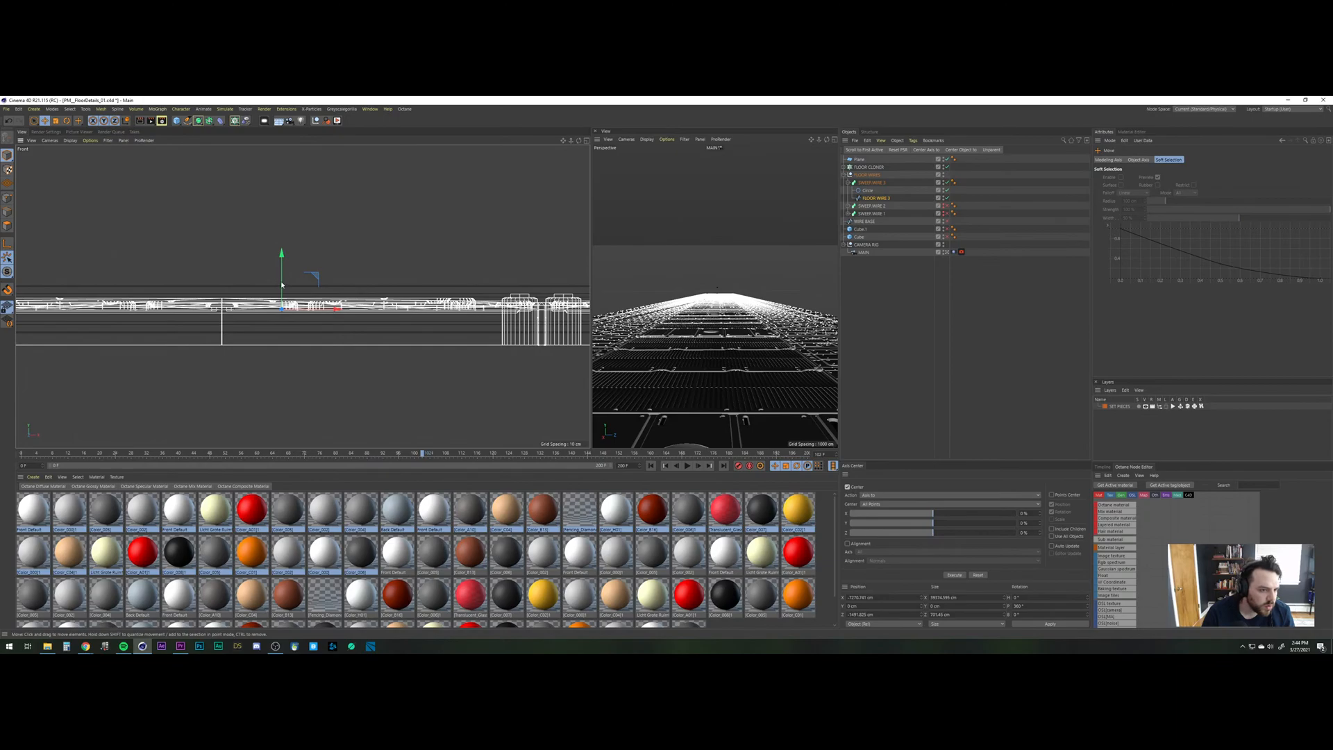
{"action": "left_click_drag", "start_coordinate": [281, 287], "coordinate": [284, 268]}
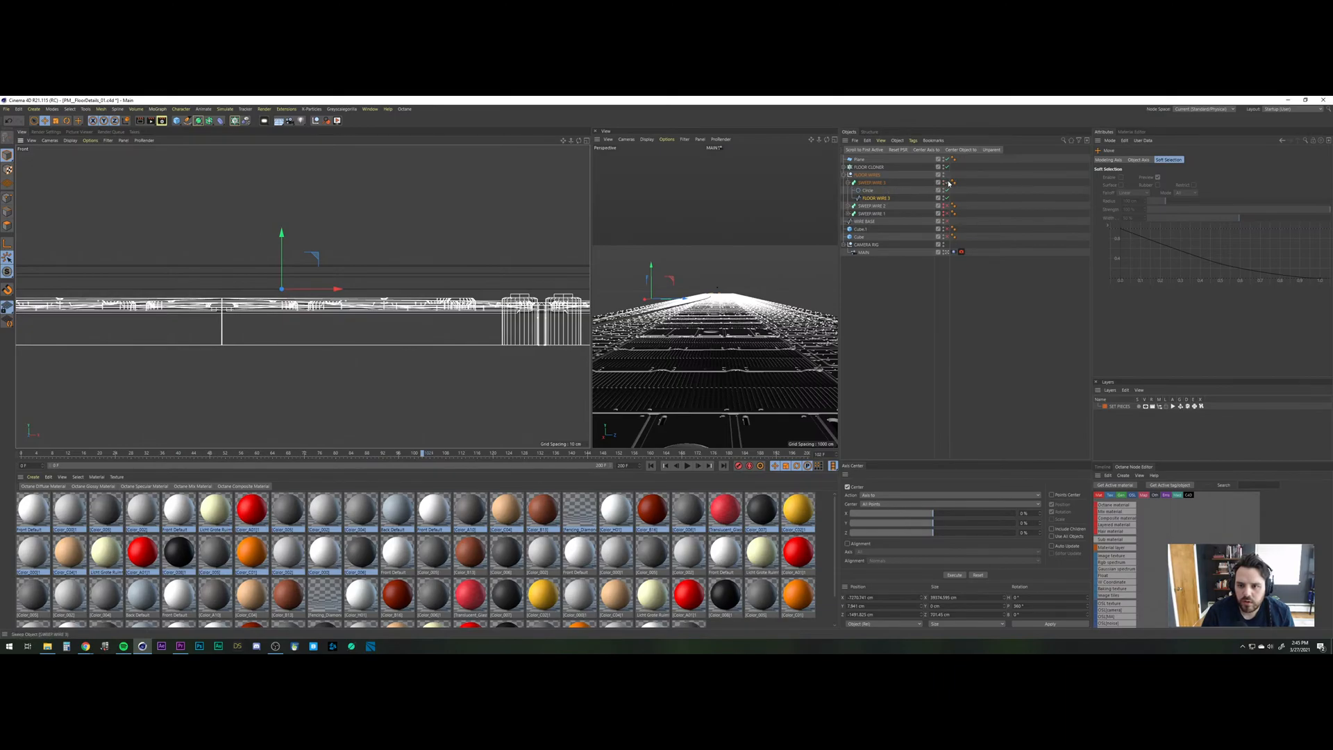
Turn off SWEEP WIRE 3, turn on SWEEP WIRE 2 and select its FLOOR WIRE 2 spline.
{"action": "left_click_drag", "start_coordinate": [949, 196], "coordinate": [947, 205]}
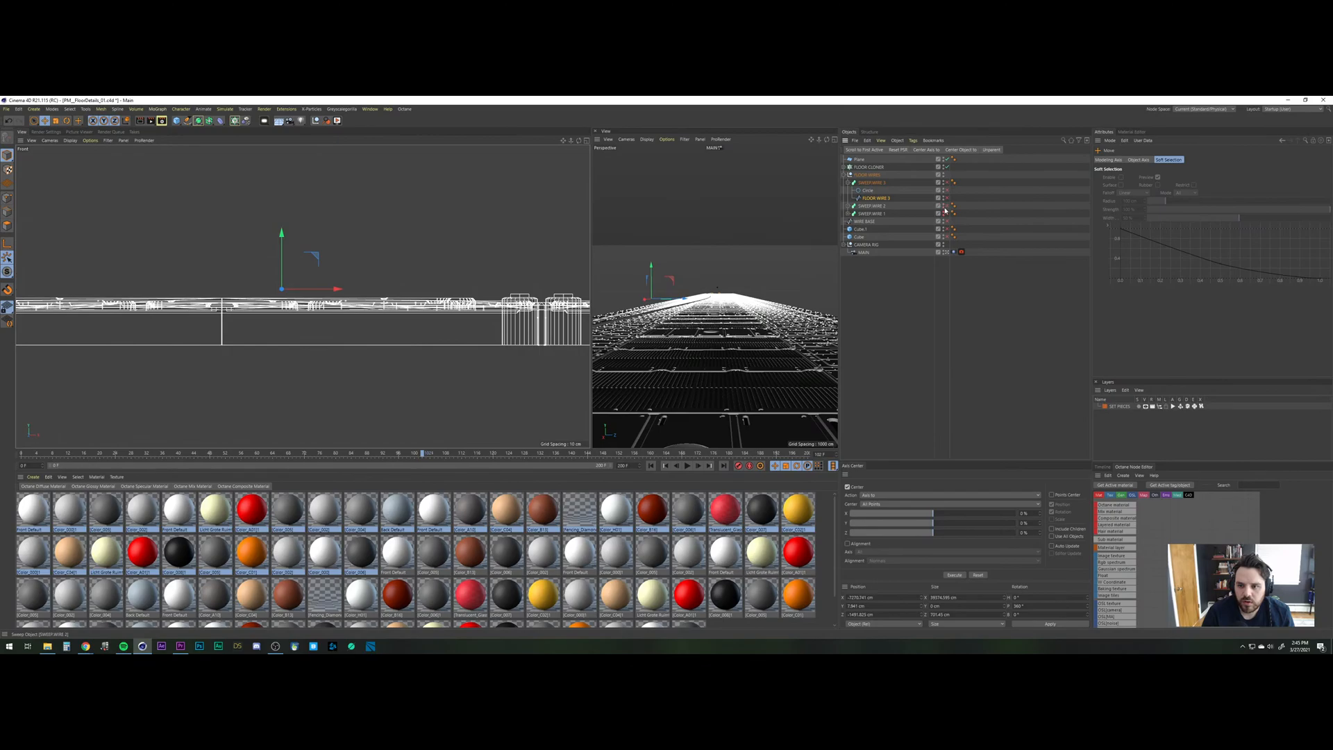
{"action": "left_click", "coordinate": [846, 206]}
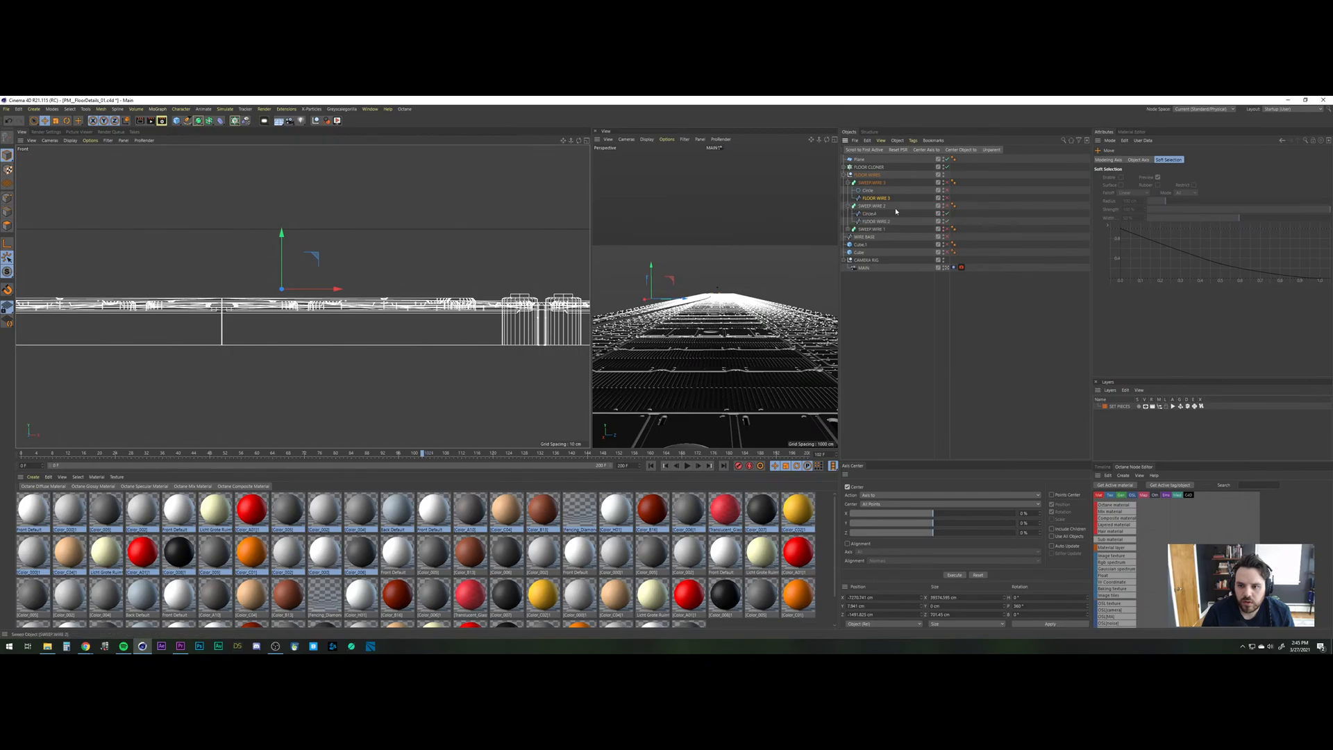
{"action": "left_click", "coordinate": [947, 206]}
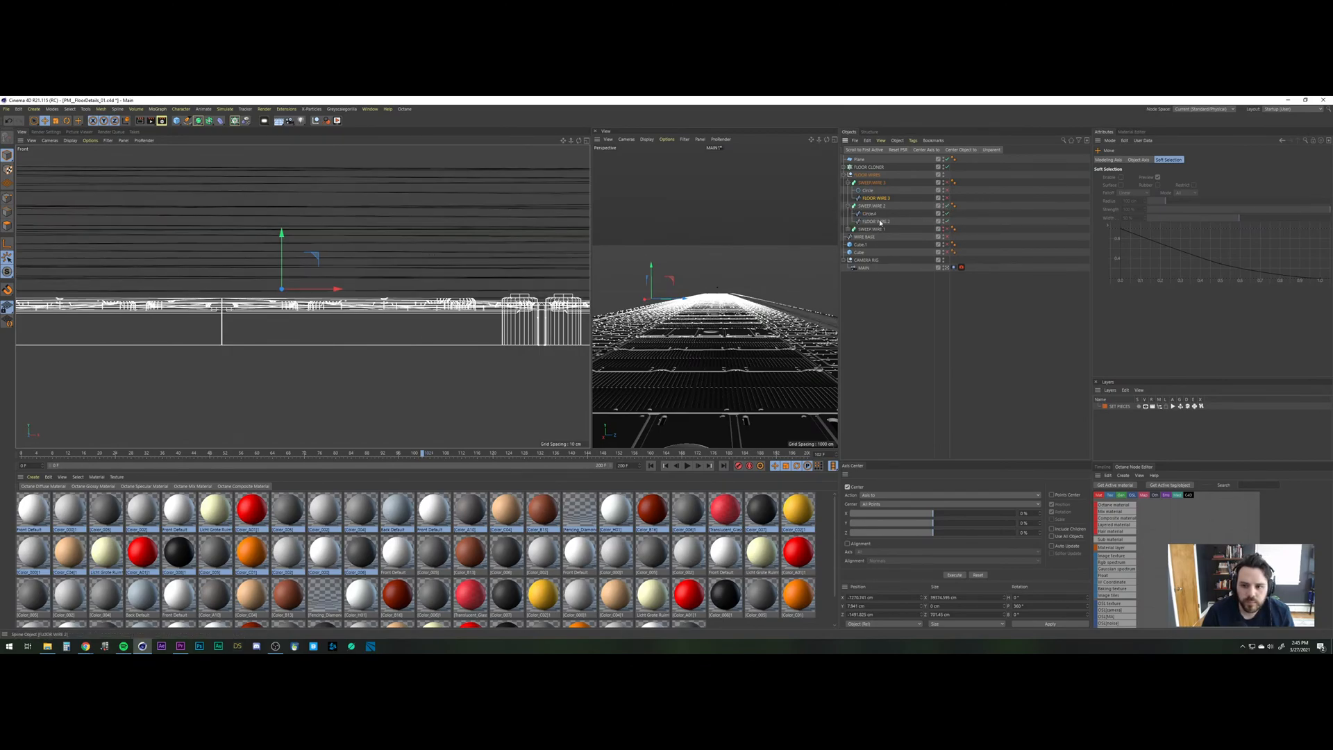
{"action": "left_click", "coordinate": [343, 255]}
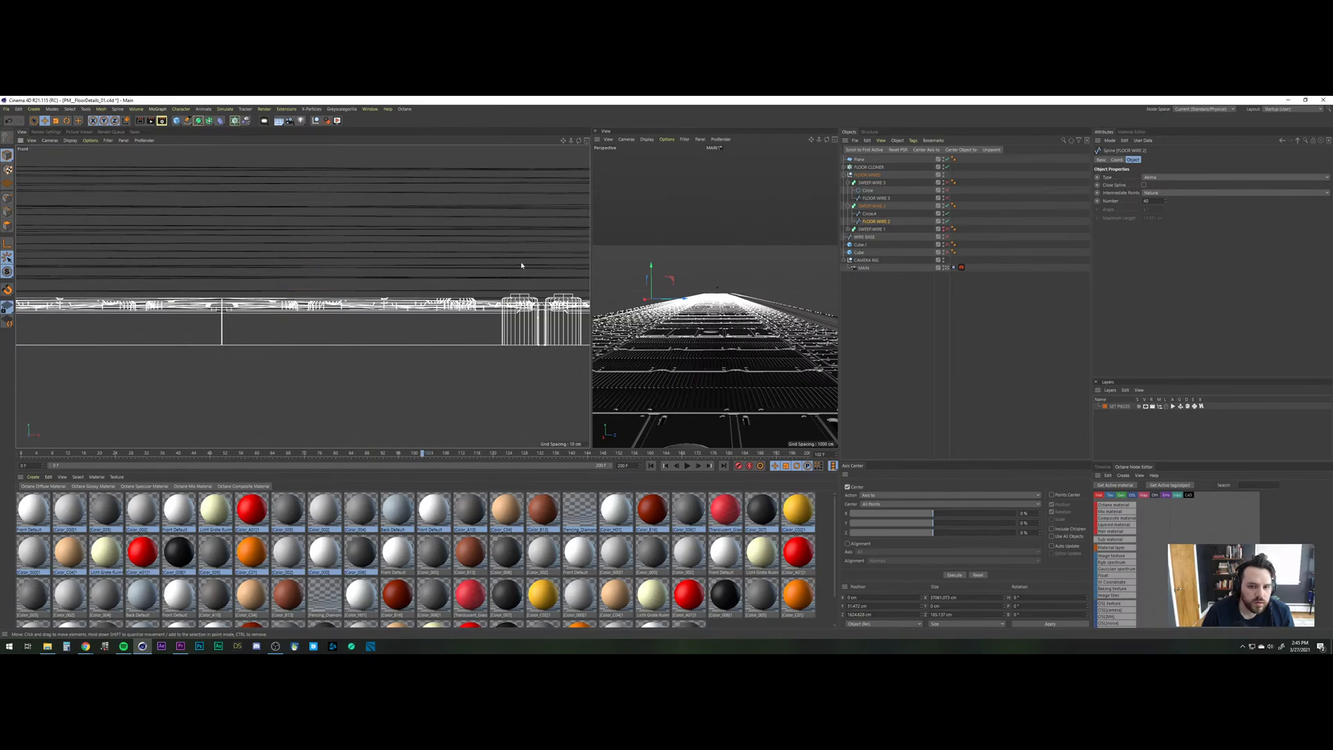
Examine the height of the SWEEP WIRE 2 wires against the floor panels and camera along the corridor in the Front view.
{"action": "scroll", "coordinate": [484, 407], "scroll_direction": "down", "scroll_amount": 5}
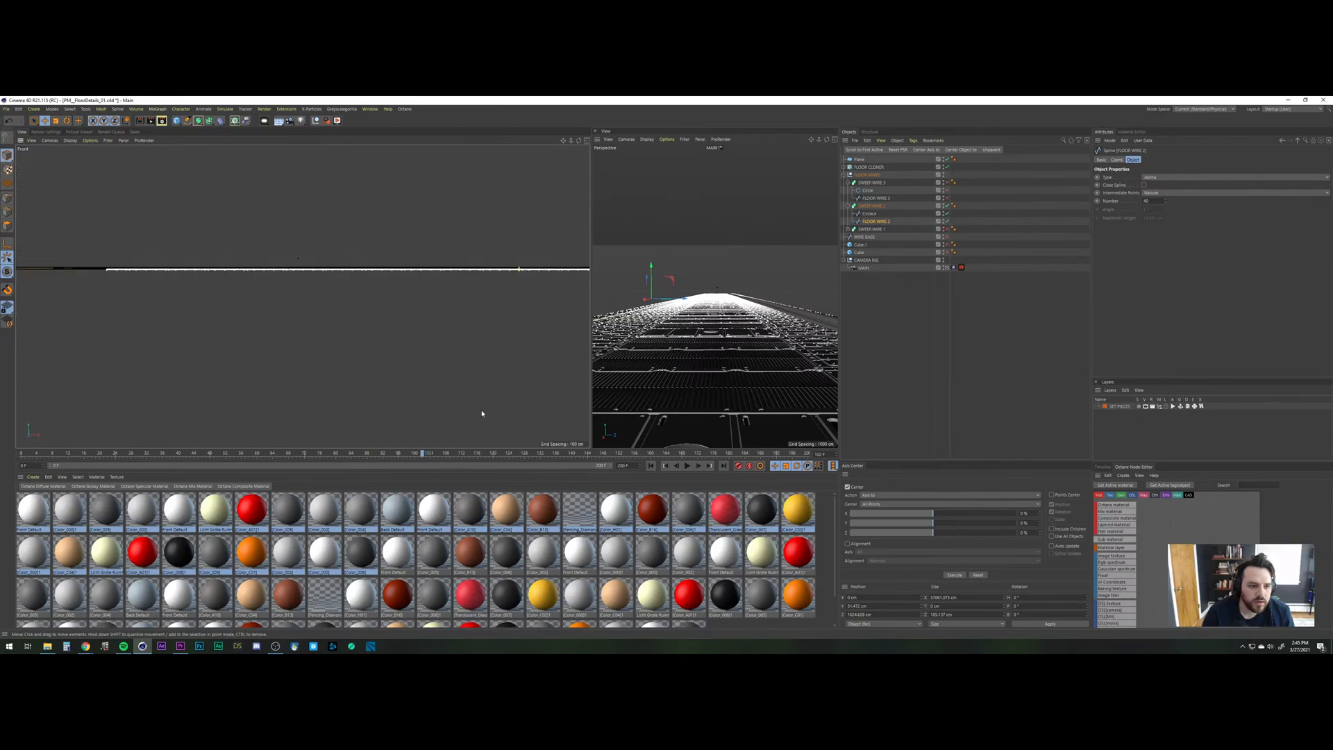
{"action": "scroll", "coordinate": [485, 402], "scroll_direction": "down", "scroll_amount": 3}
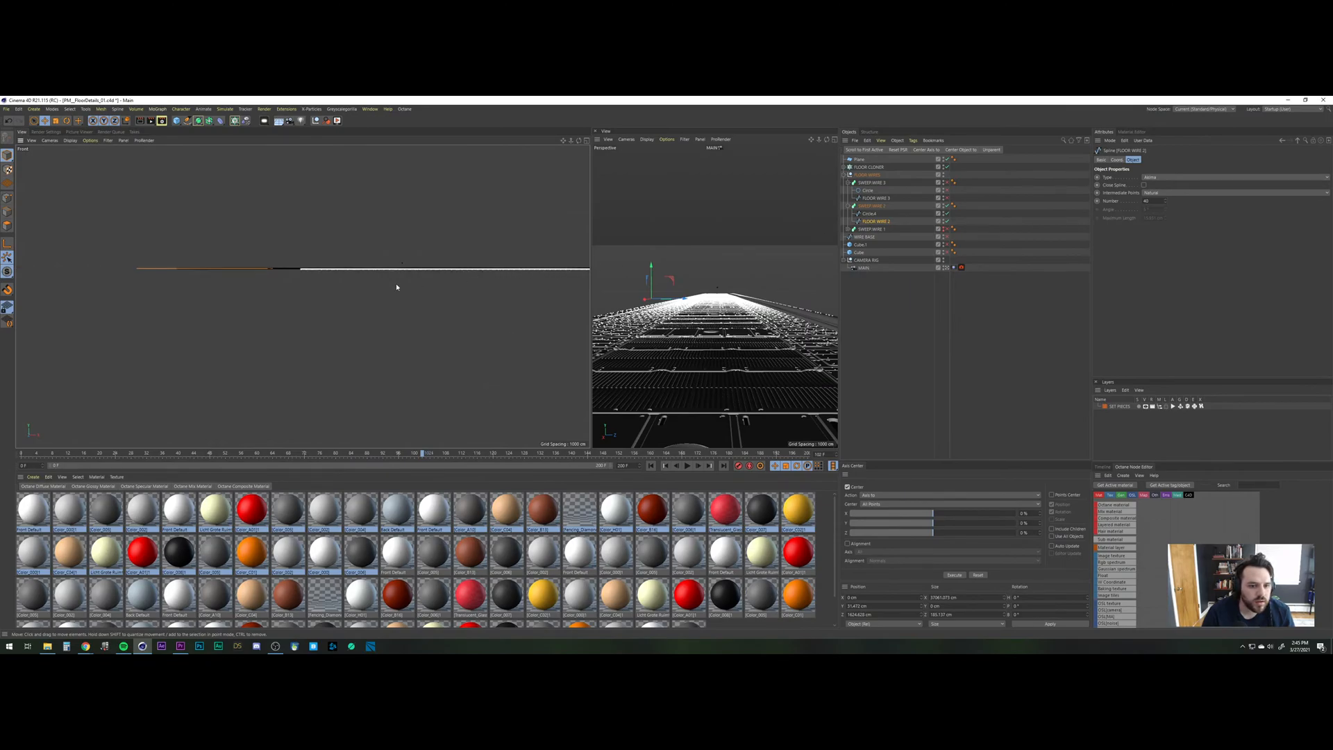
{"action": "middle_click_drag", "start_coordinate": [361, 298], "coordinate": [291, 316], "text": "alt"}
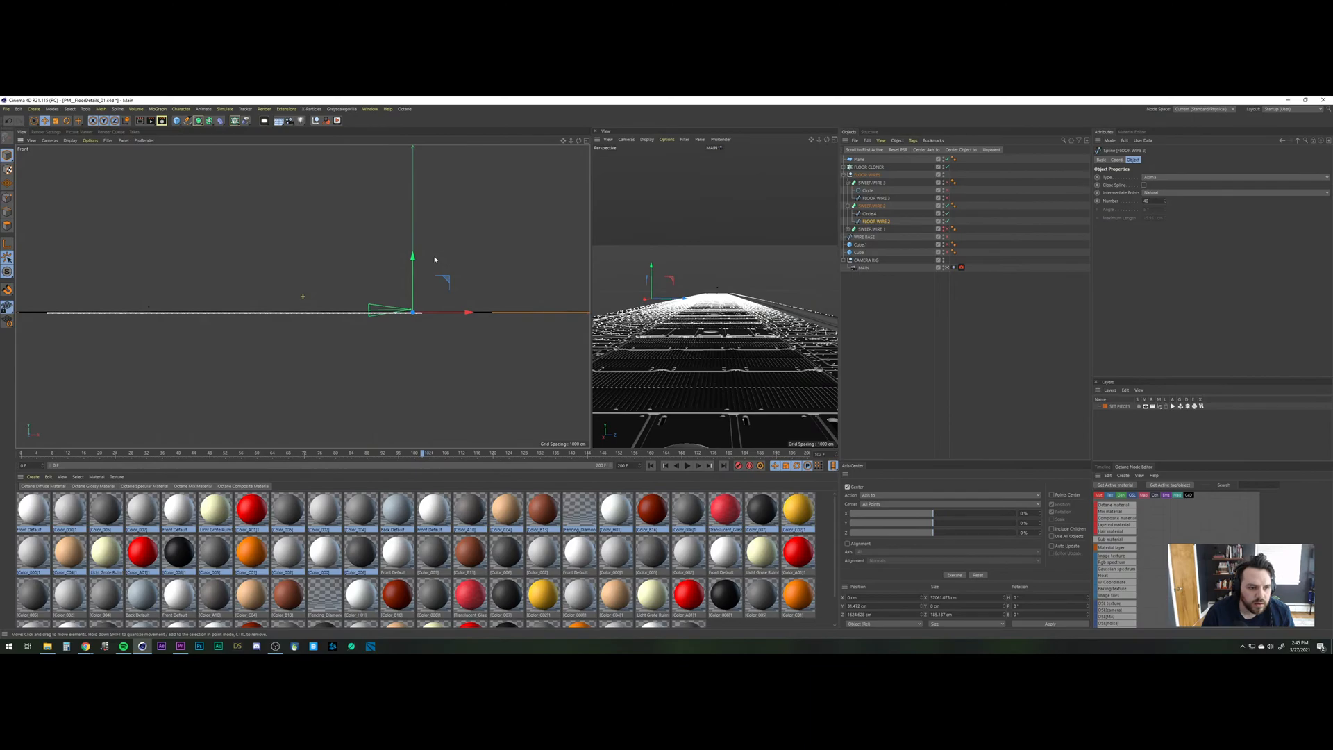
{"action": "scroll", "coordinate": [436, 254], "scroll_direction": "up", "scroll_amount": 5}
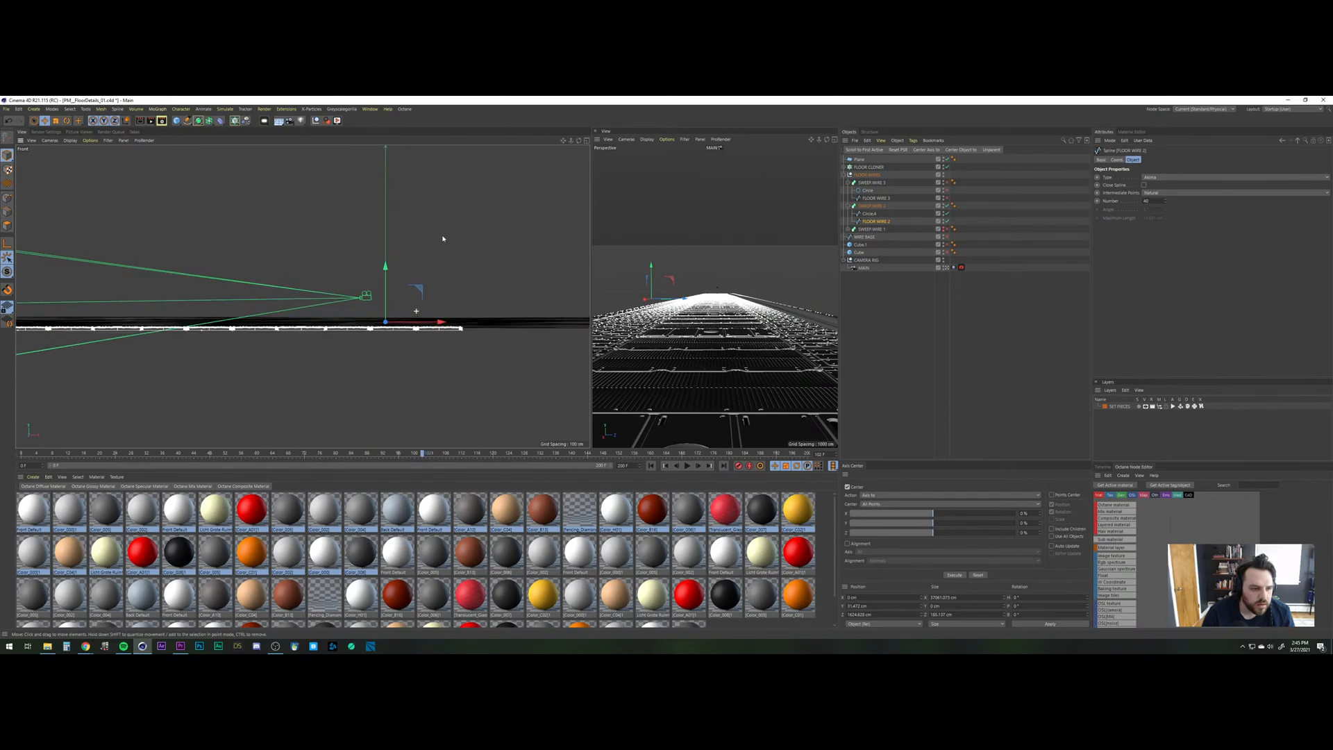
{"action": "scroll", "coordinate": [444, 231], "scroll_direction": "up", "scroll_amount": 5}
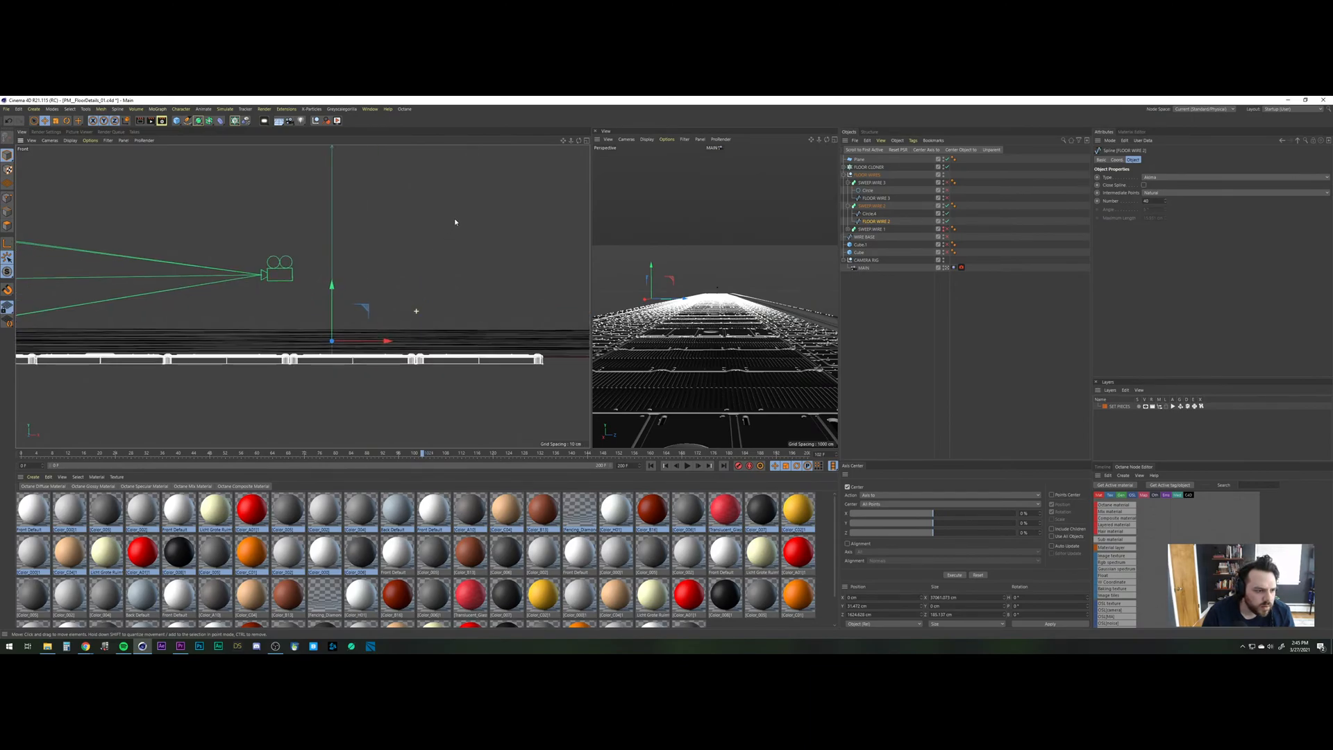
{"action": "scroll", "coordinate": [440, 285], "scroll_direction": "up", "scroll_amount": 1}
{"action": "middle_click_drag", "start_coordinate": [92, 288], "coordinate": [529, 355], "text": "alt"}
{"action": "middle_click_drag", "start_coordinate": [111, 361], "coordinate": [663, 341], "text": "alt"}
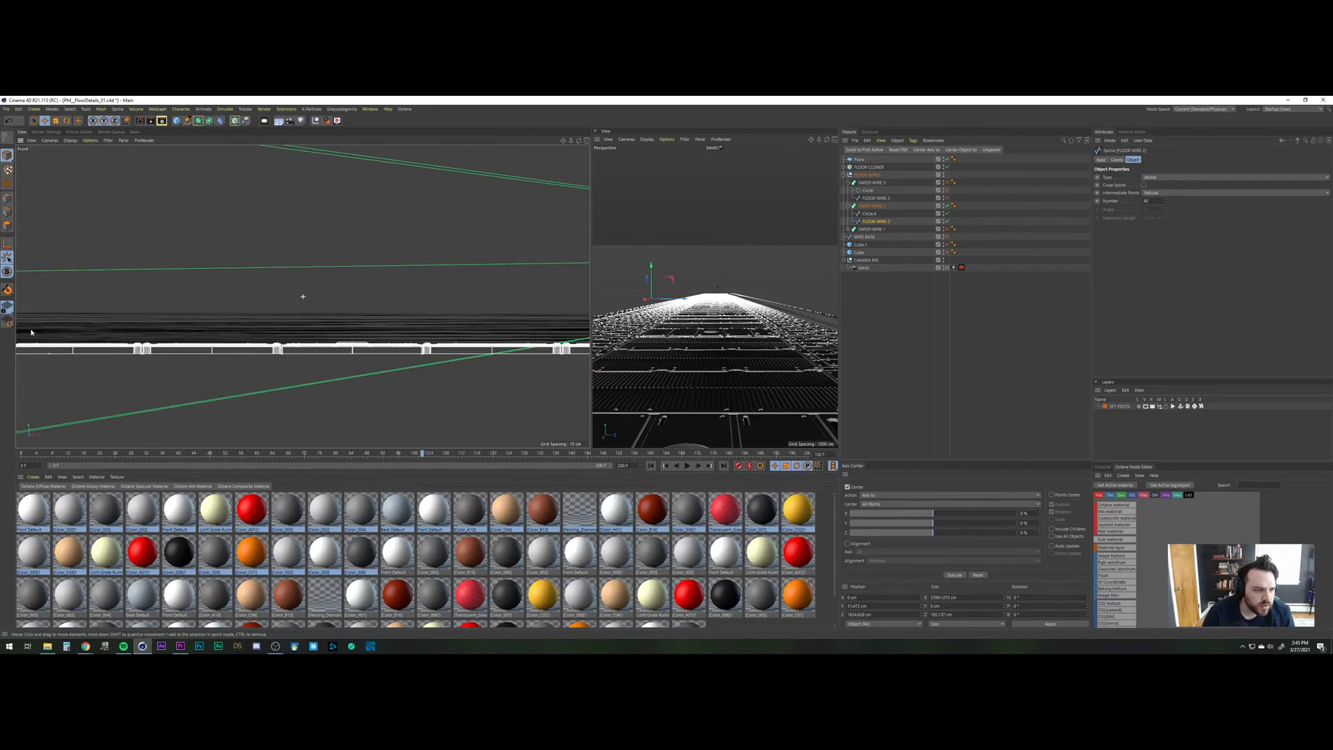
{"action": "middle_click_drag", "start_coordinate": [70, 350], "coordinate": [750, 337], "text": "alt"}
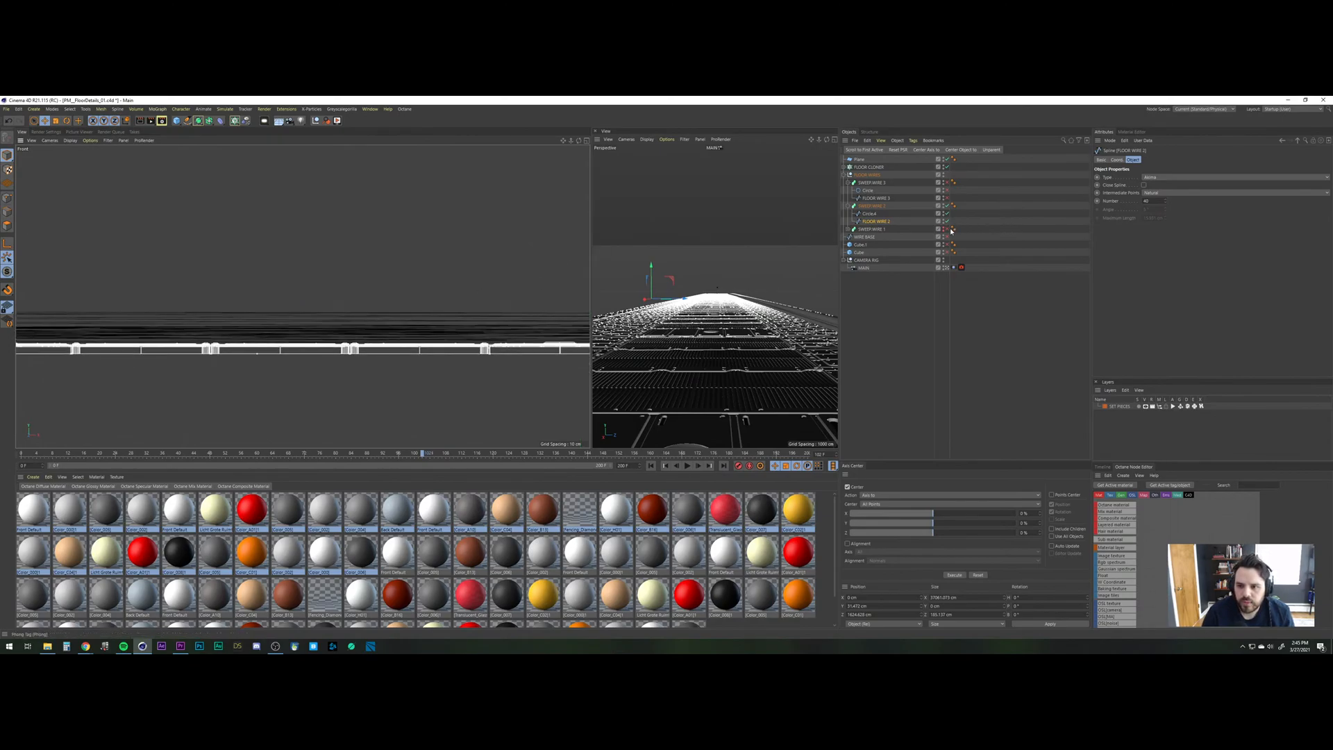
Turn all three floor wire sweeps on, turn off the FLOOR CLONER and maximize the camera's Perspective view.
{"action": "left_click", "coordinate": [847, 230]}
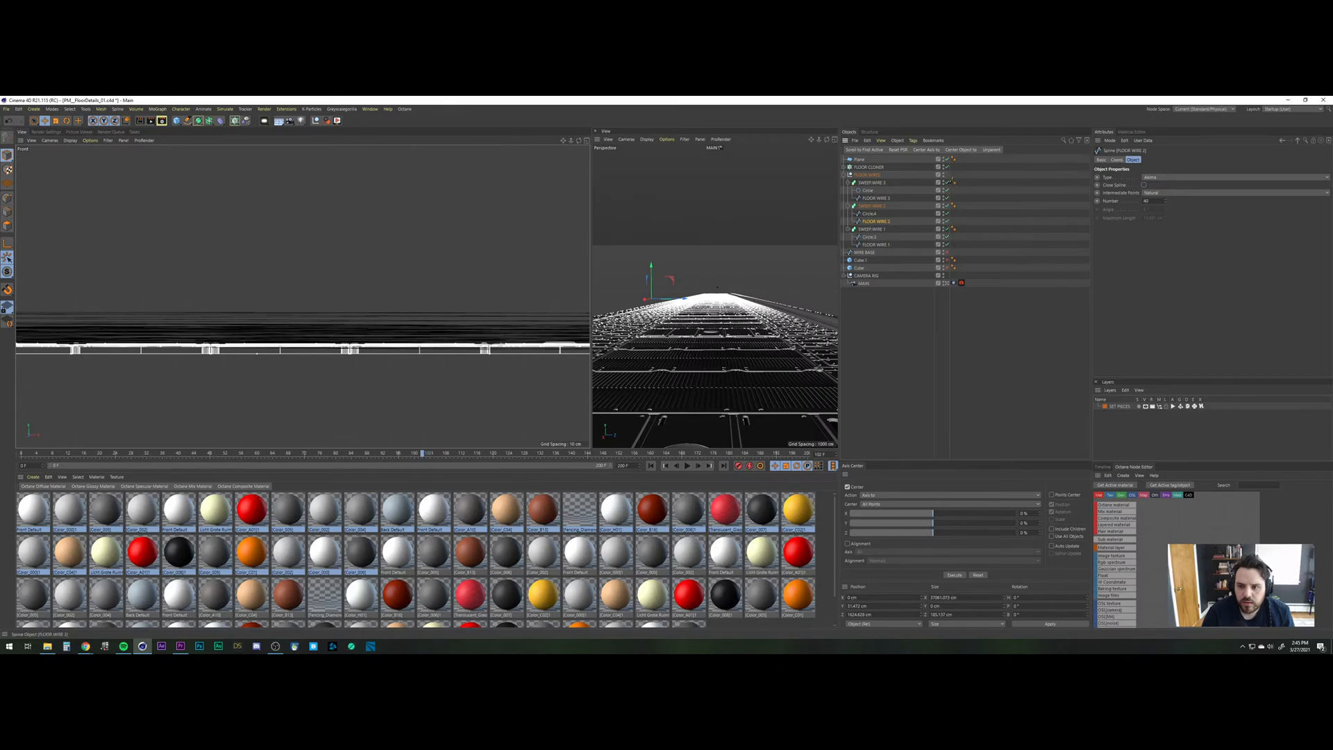
{"action": "left_click", "coordinate": [585, 141]}
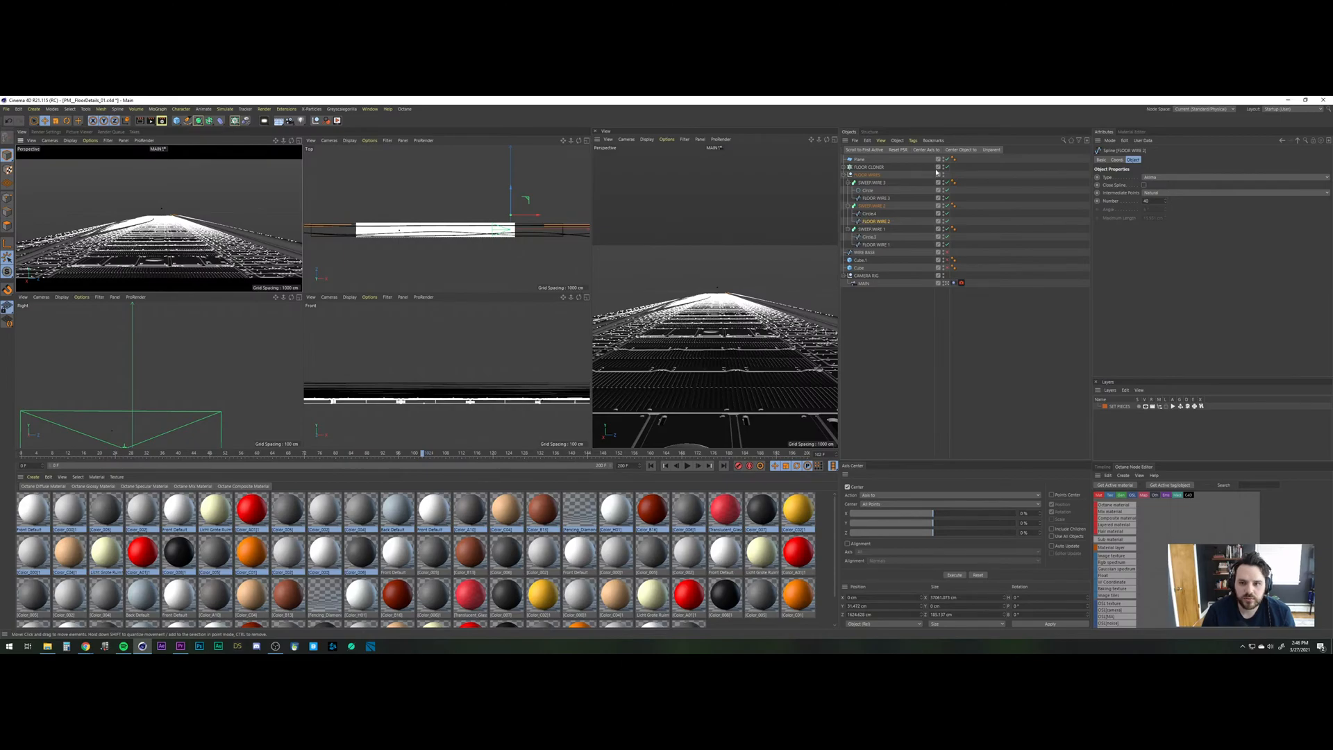
{"action": "left_click", "coordinate": [871, 213]}
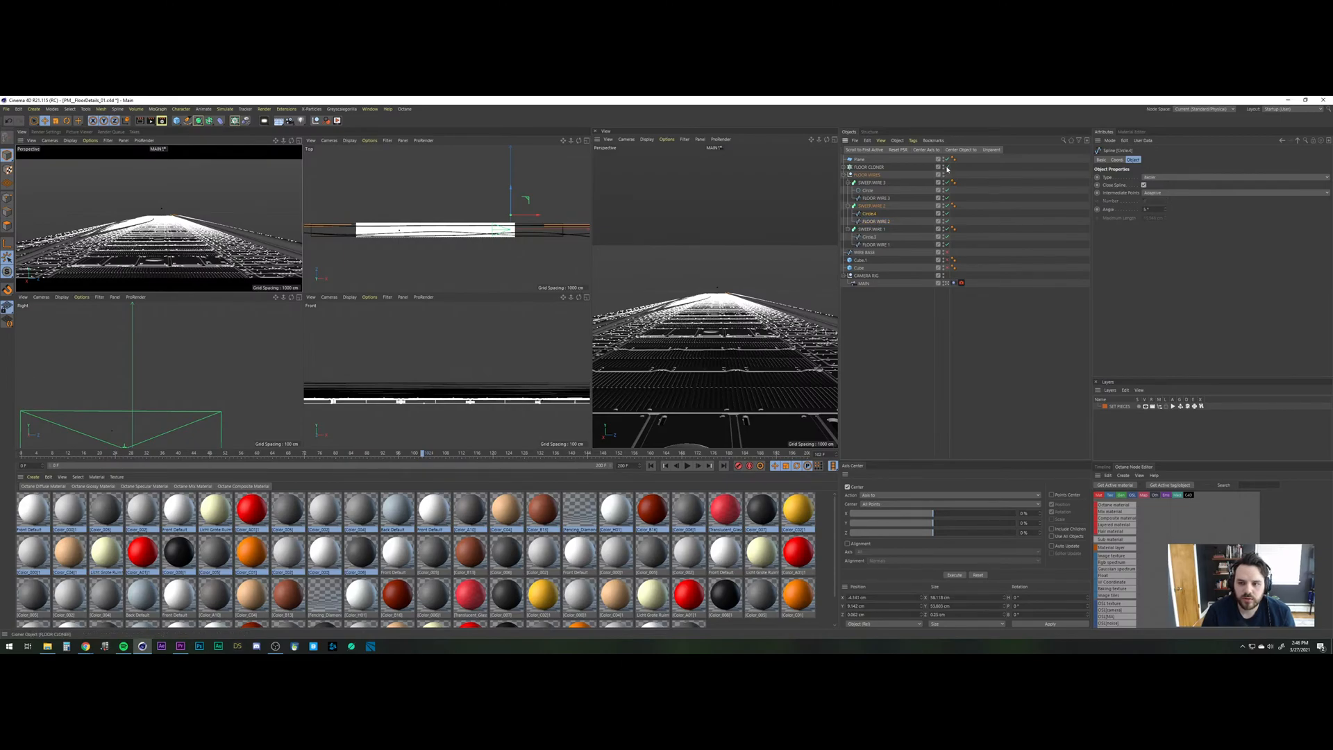
{"action": "left_click", "coordinate": [871, 329]}
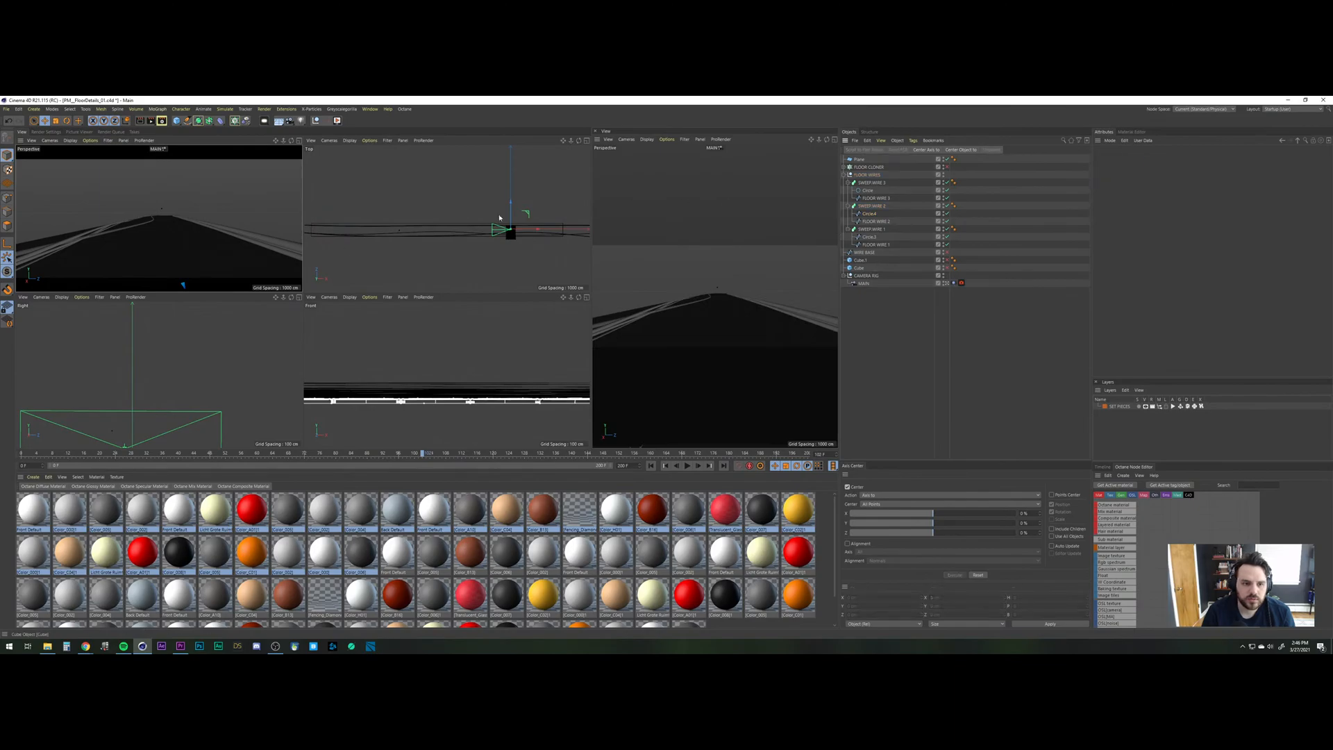
{"action": "left_click", "coordinate": [299, 141]}
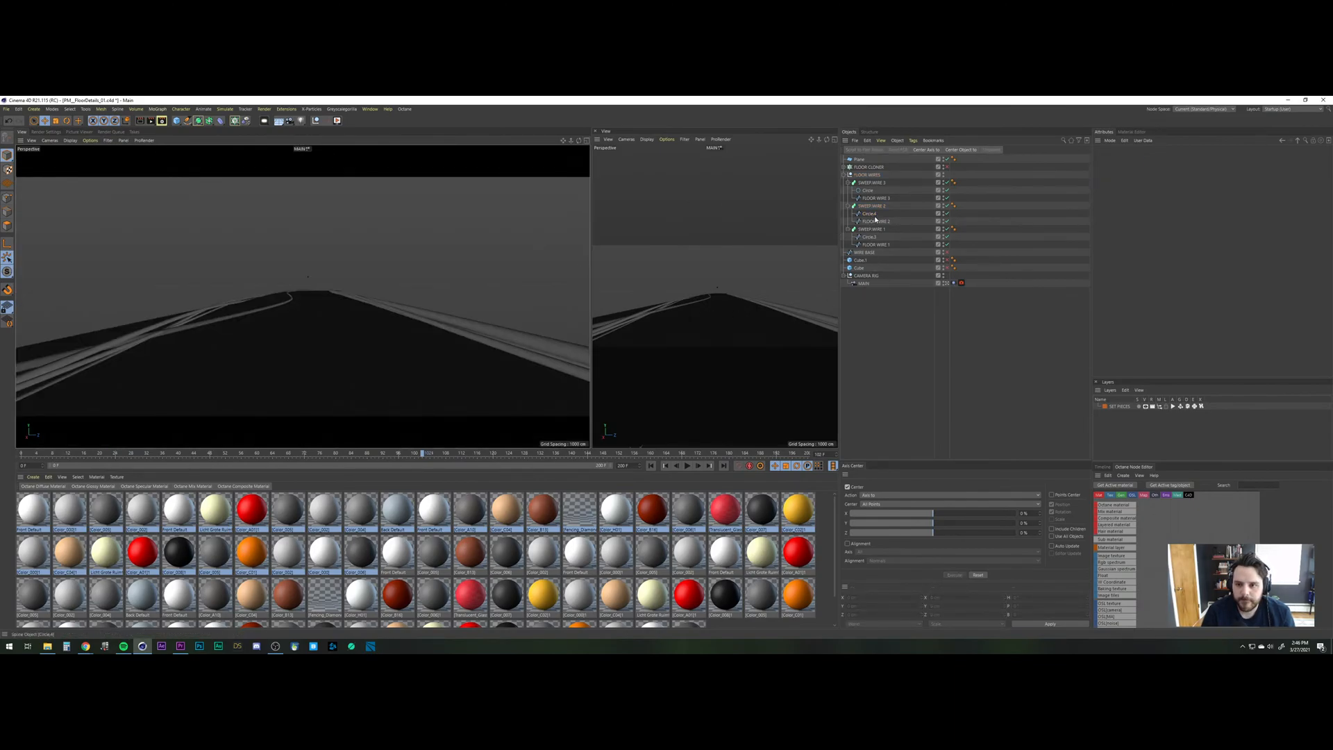
Scale down the circle profile spline inside SWEEP WIRE 2 in the Top view.
{"action": "left_click", "coordinate": [870, 215]}
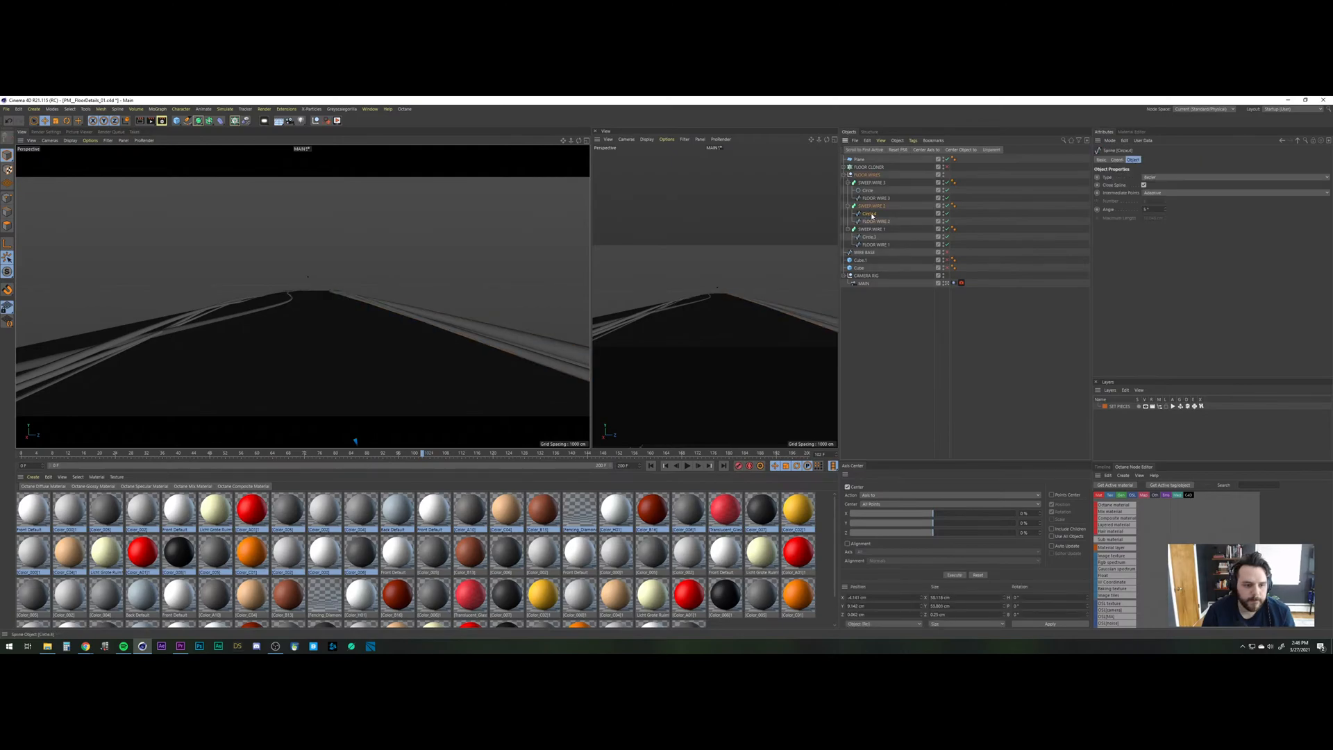
{"action": "left_click", "coordinate": [587, 141]}
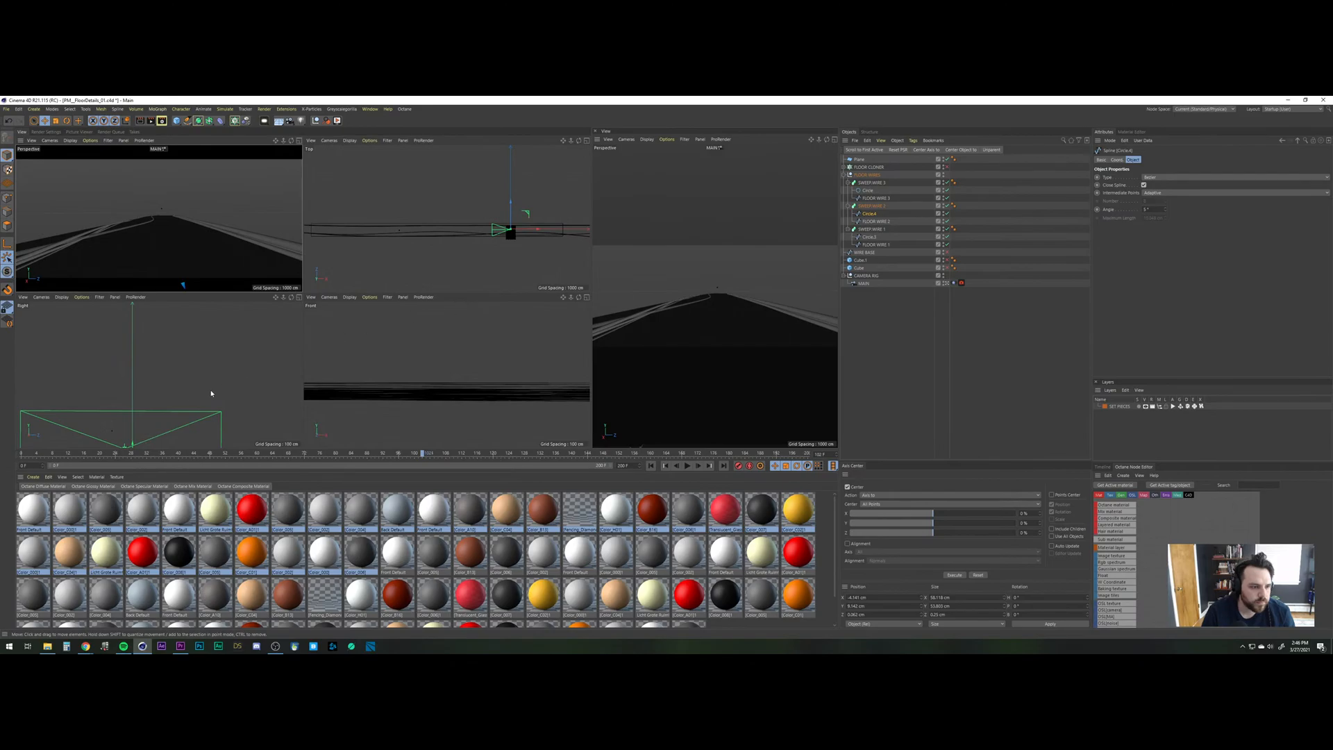
{"action": "scroll", "coordinate": [479, 236], "scroll_direction": "up", "scroll_amount": 8}
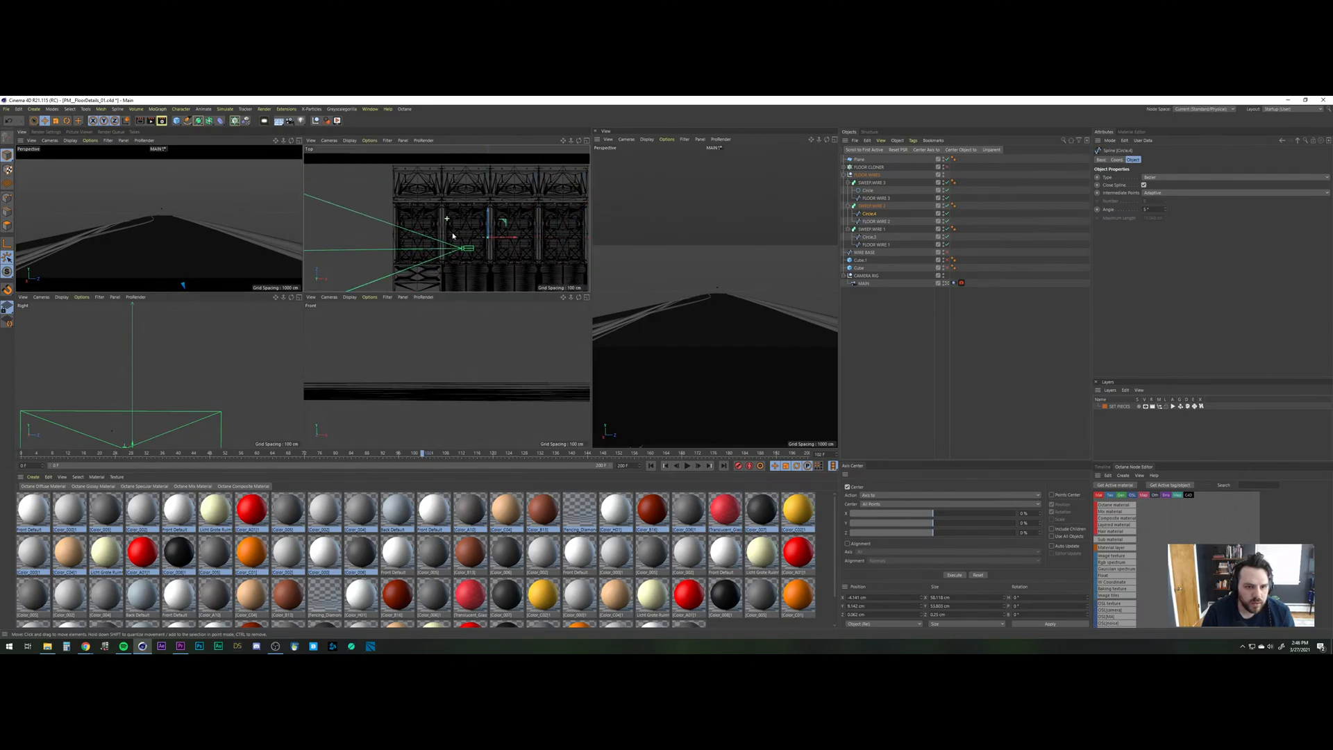
{"action": "middle_click_drag", "start_coordinate": [453, 236], "coordinate": [386, 251], "text": "alt"}
{"action": "key", "text": "t"}
{"action": "left_click_drag", "start_coordinate": [449, 241], "coordinate": [402, 287]}
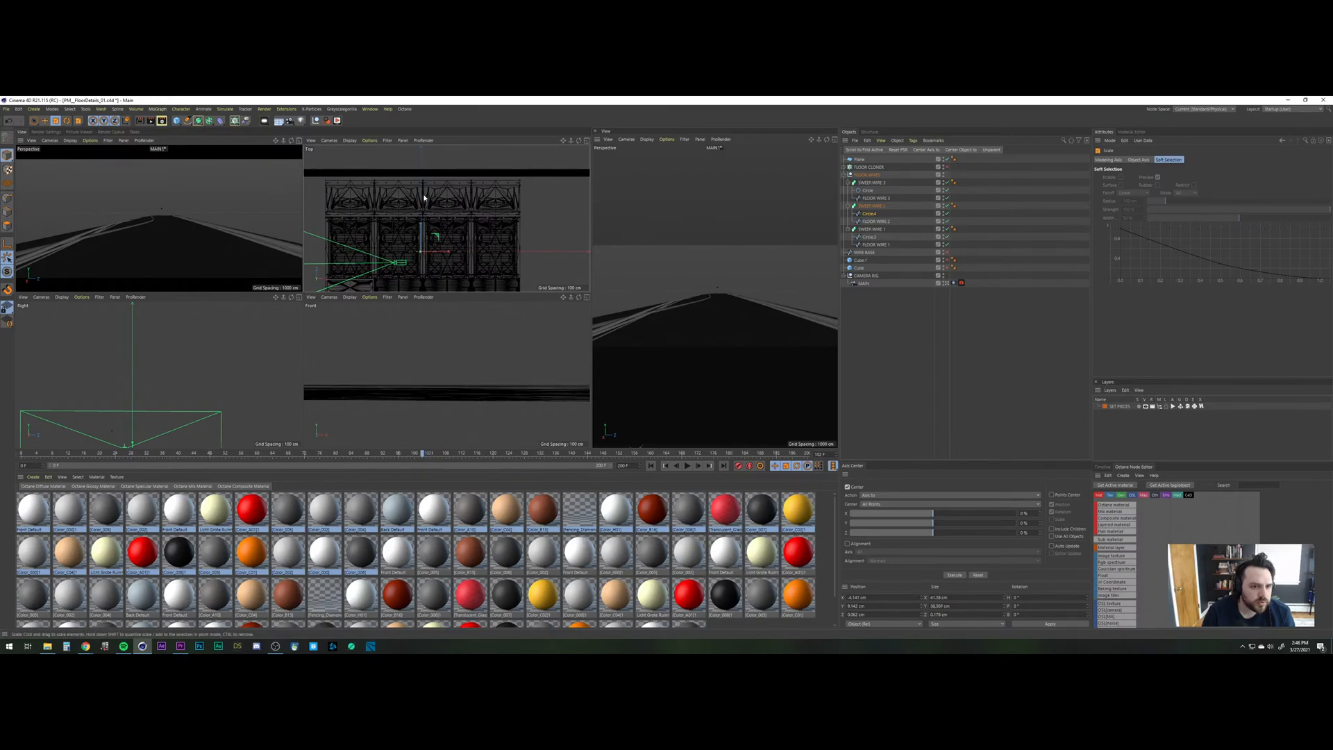
Turn off SWEEP WIRE 3 and pick a point on its FLOOR WIRE 3 spline in point mode, in the maximized Perspective view.
{"action": "left_click", "coordinate": [299, 140]}
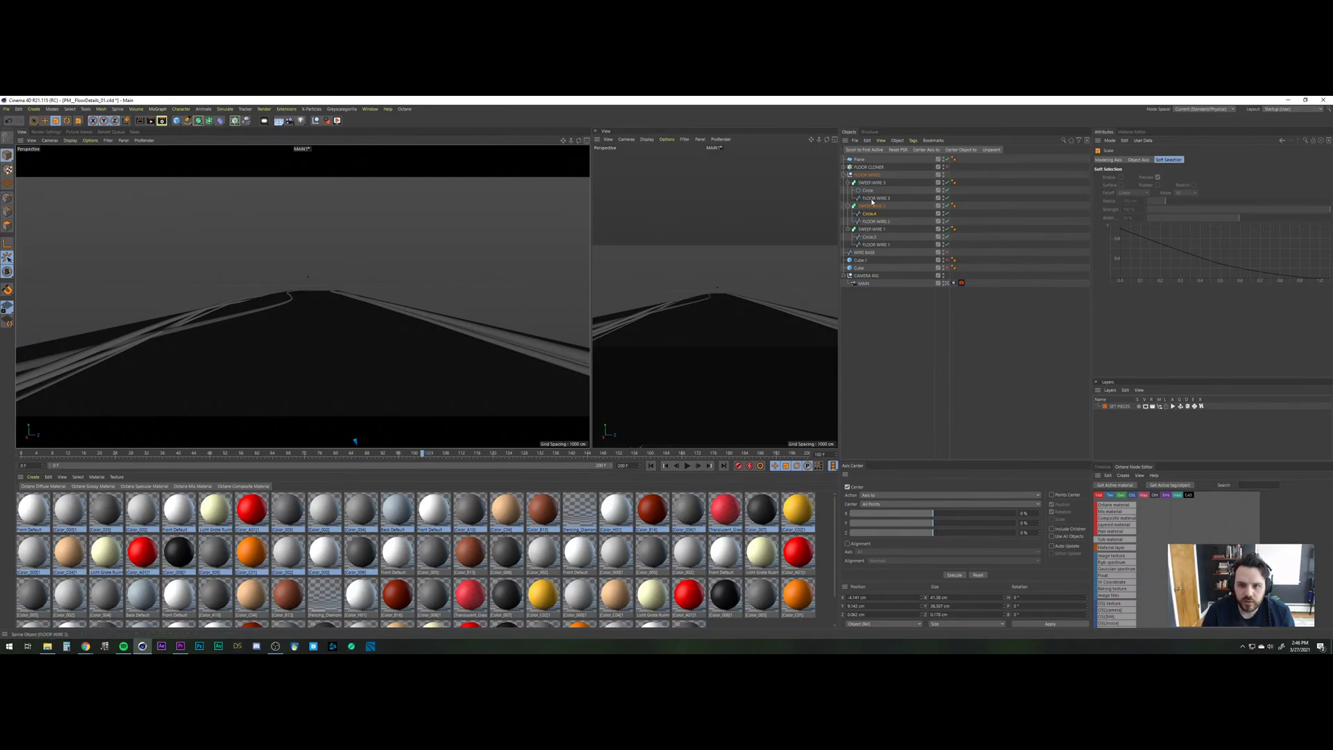
{"action": "left_click", "coordinate": [873, 200]}
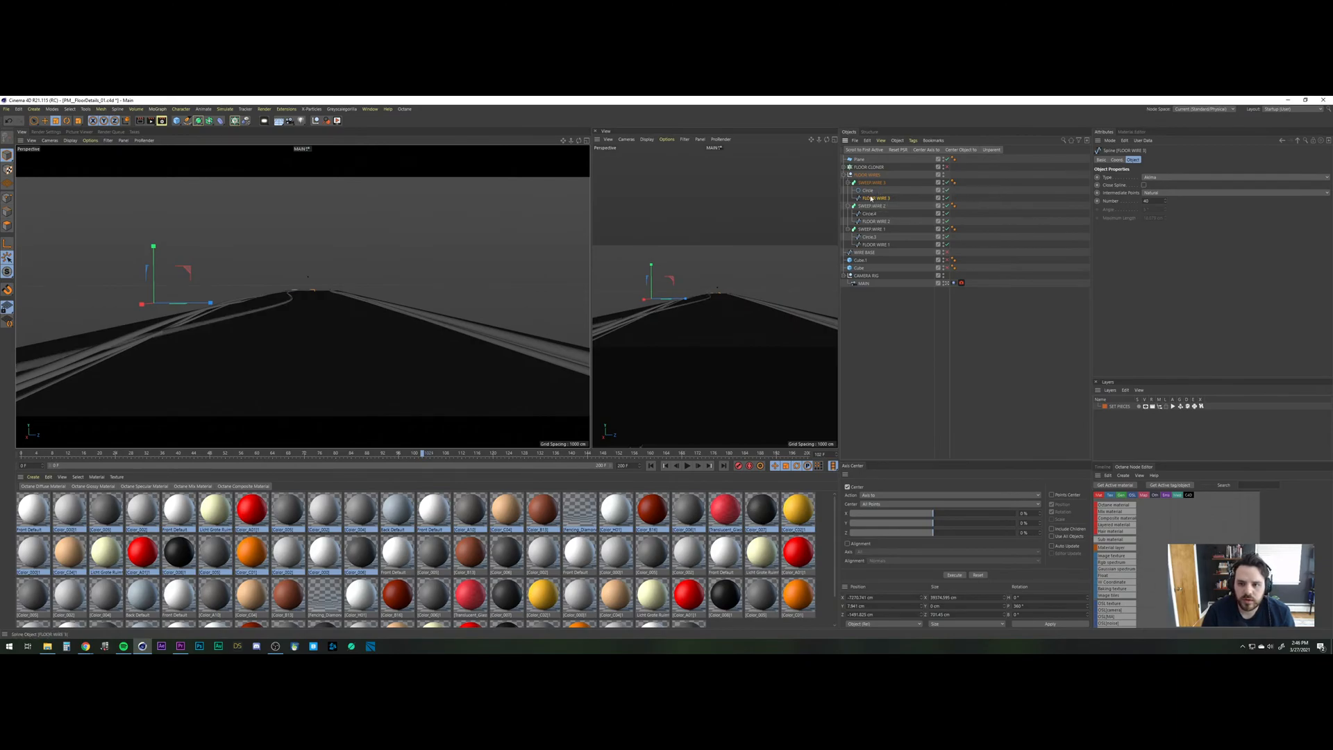
{"action": "left_click", "coordinate": [947, 183]}
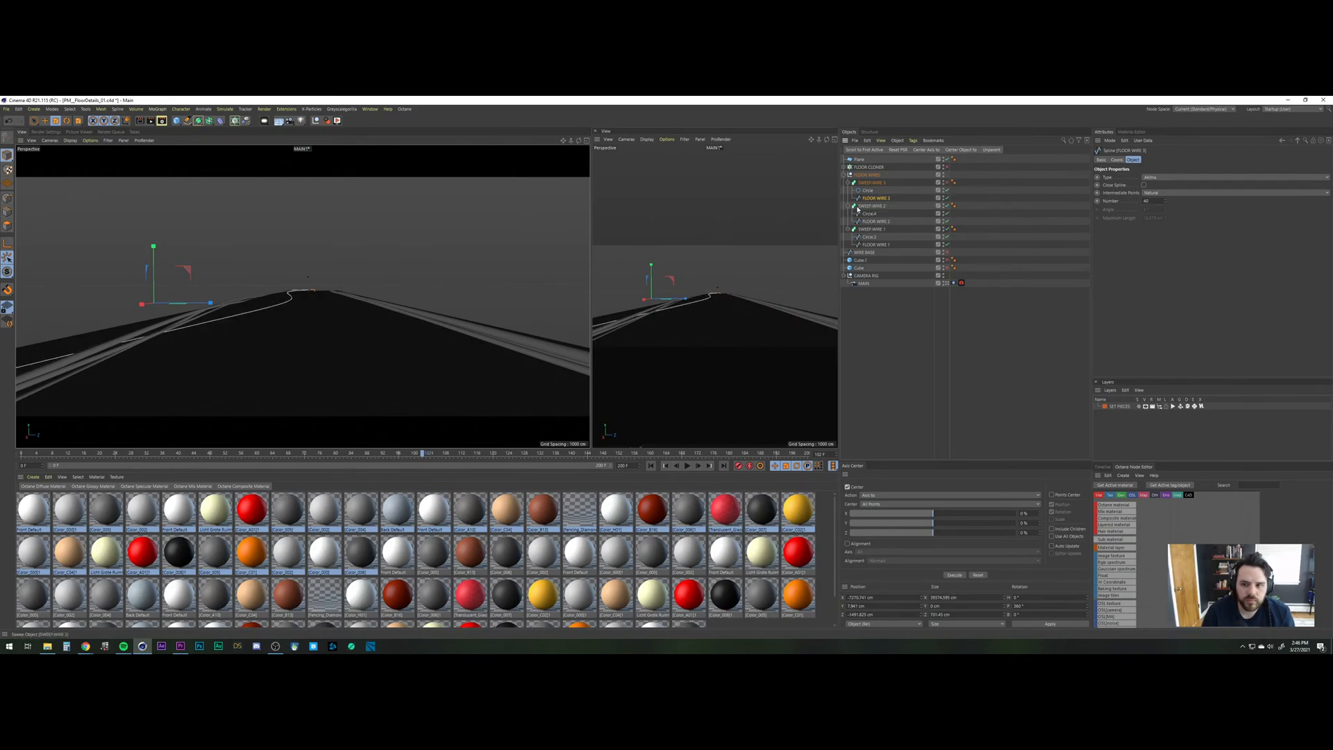
{"action": "left_click", "coordinate": [7, 198]}
{"action": "left_click", "coordinate": [184, 329]}
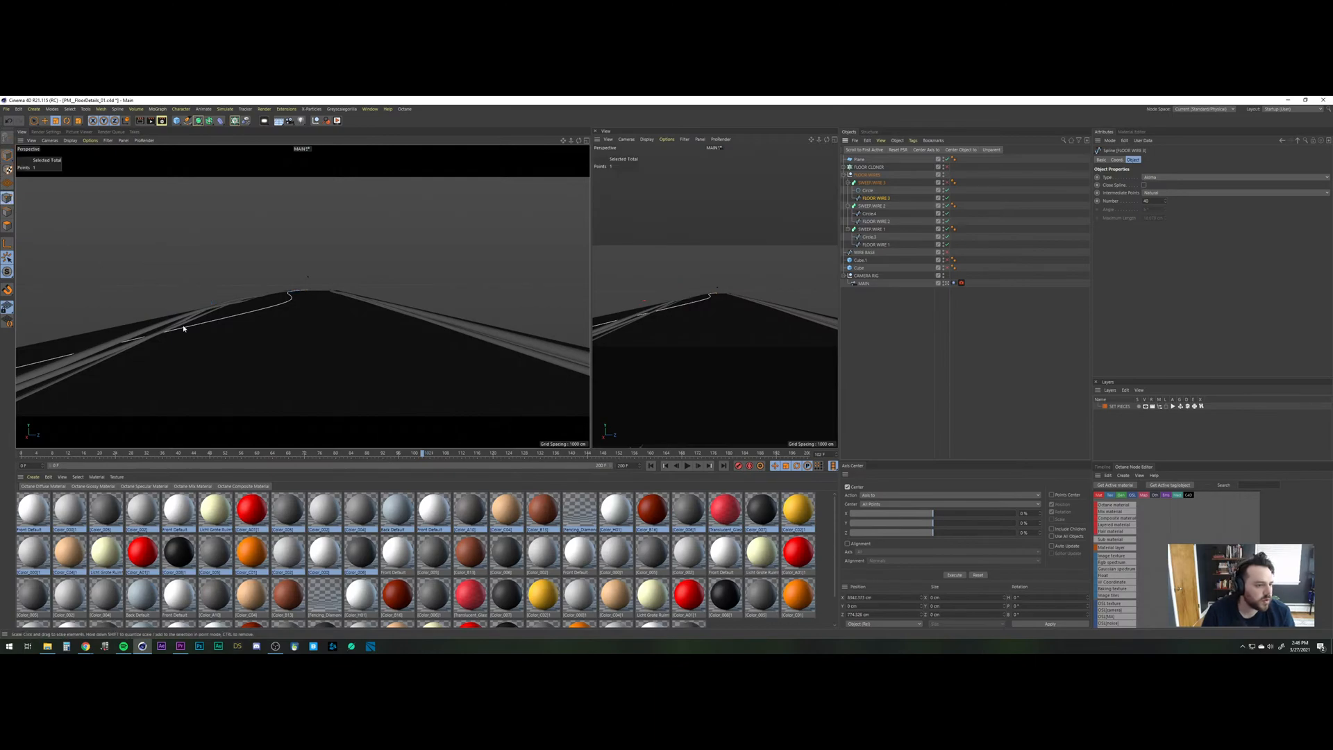
Widen the viewport area and maximize the Top view around the stretch where FLOOR WIRE 3 crosses the other wires.
{"action": "left_click", "coordinate": [587, 141]}
{"action": "left_click_drag", "start_coordinate": [840, 310], "coordinate": [966, 303]}
{"action": "left_click_drag", "start_coordinate": [680, 268], "coordinate": [641, 268]}
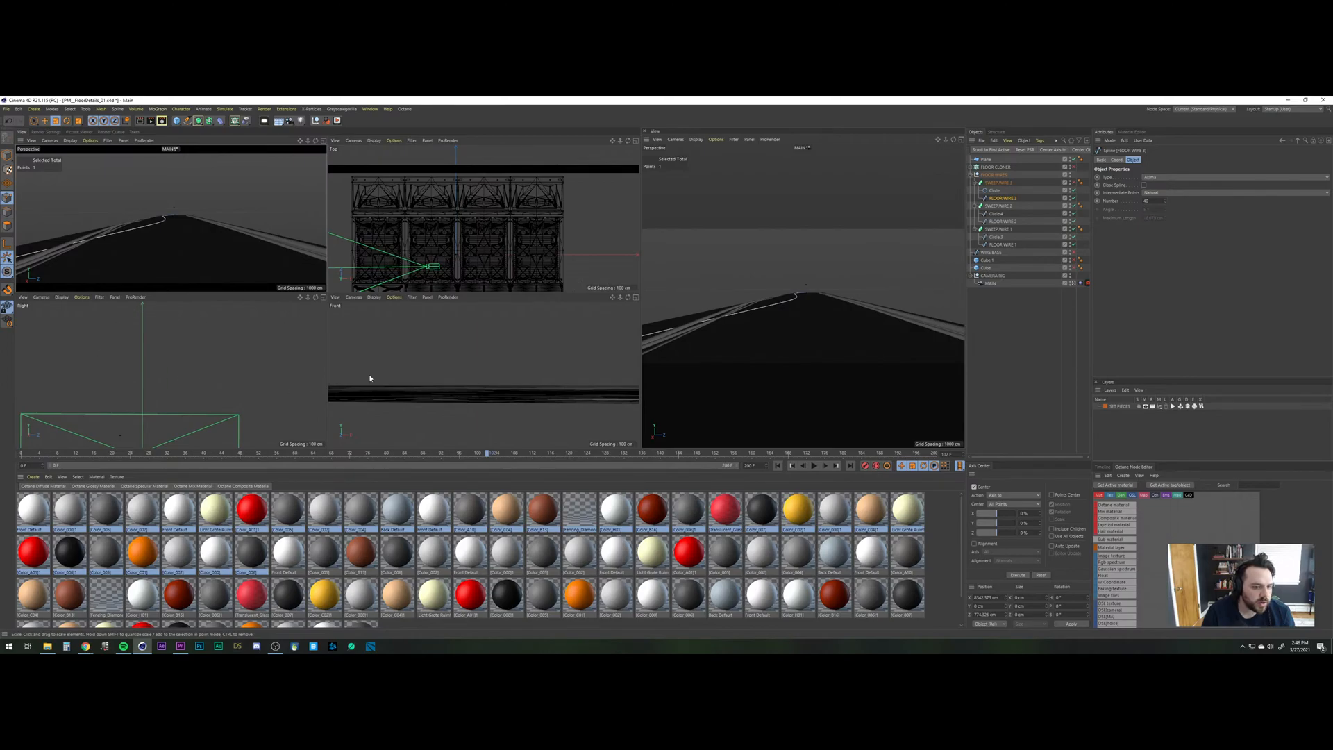
{"action": "scroll", "coordinate": [468, 218], "scroll_direction": "up", "scroll_amount": 8}
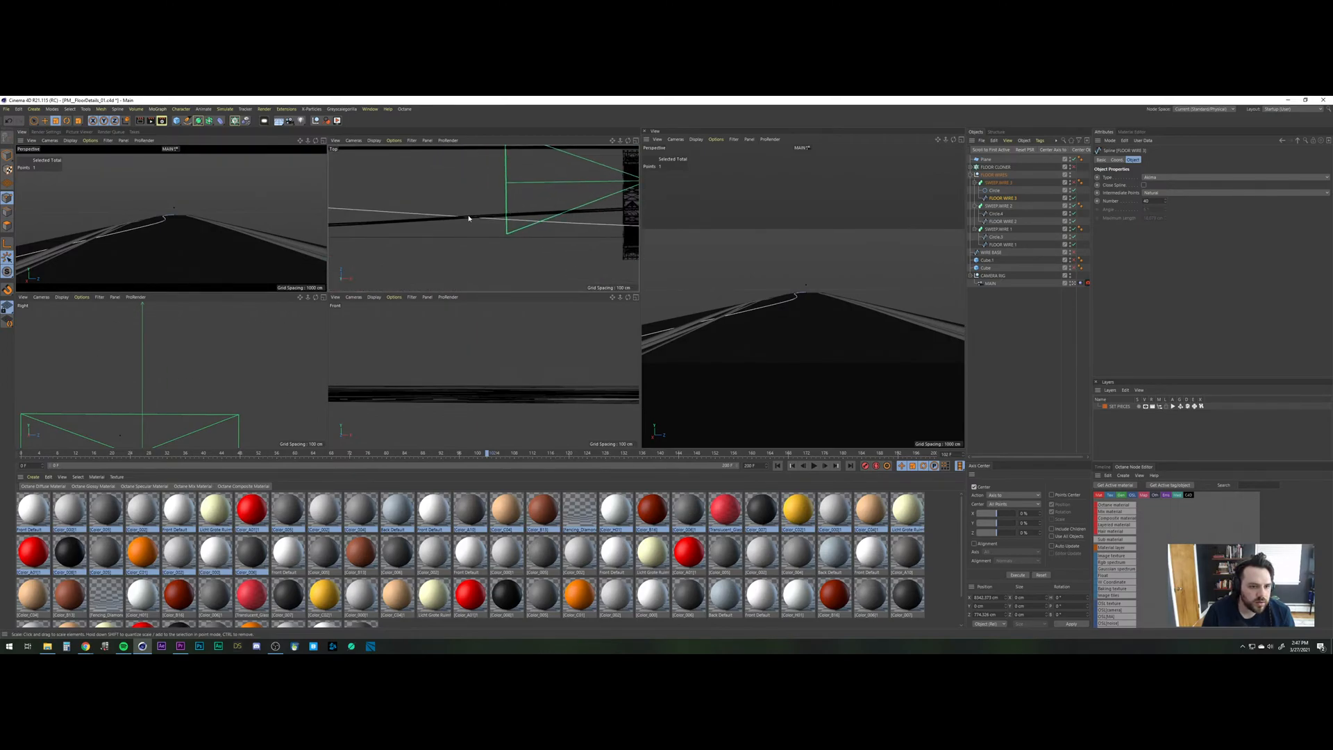
{"action": "scroll", "coordinate": [469, 218], "scroll_direction": "up", "scroll_amount": 6}
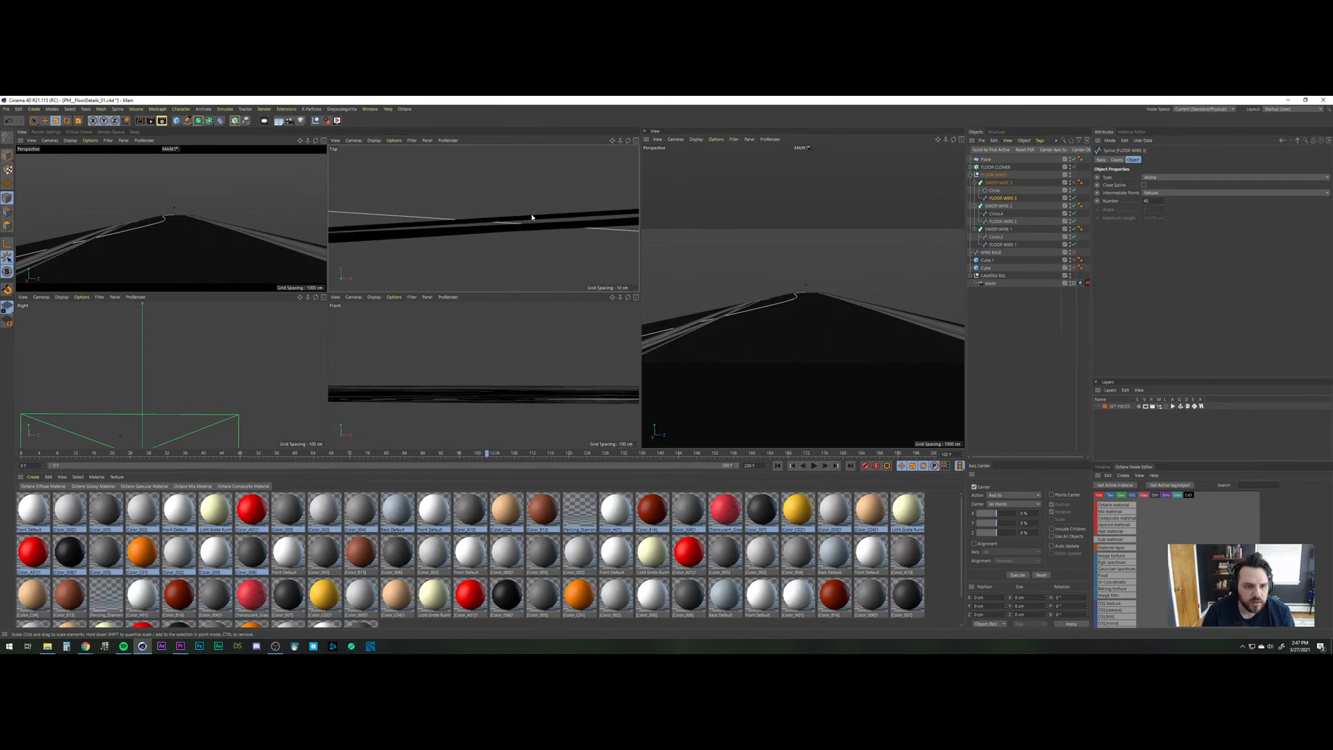
{"action": "middle_click", "coordinate": [532, 217]}
{"action": "scroll", "coordinate": [309, 316], "scroll_direction": "down", "scroll_amount": 10}
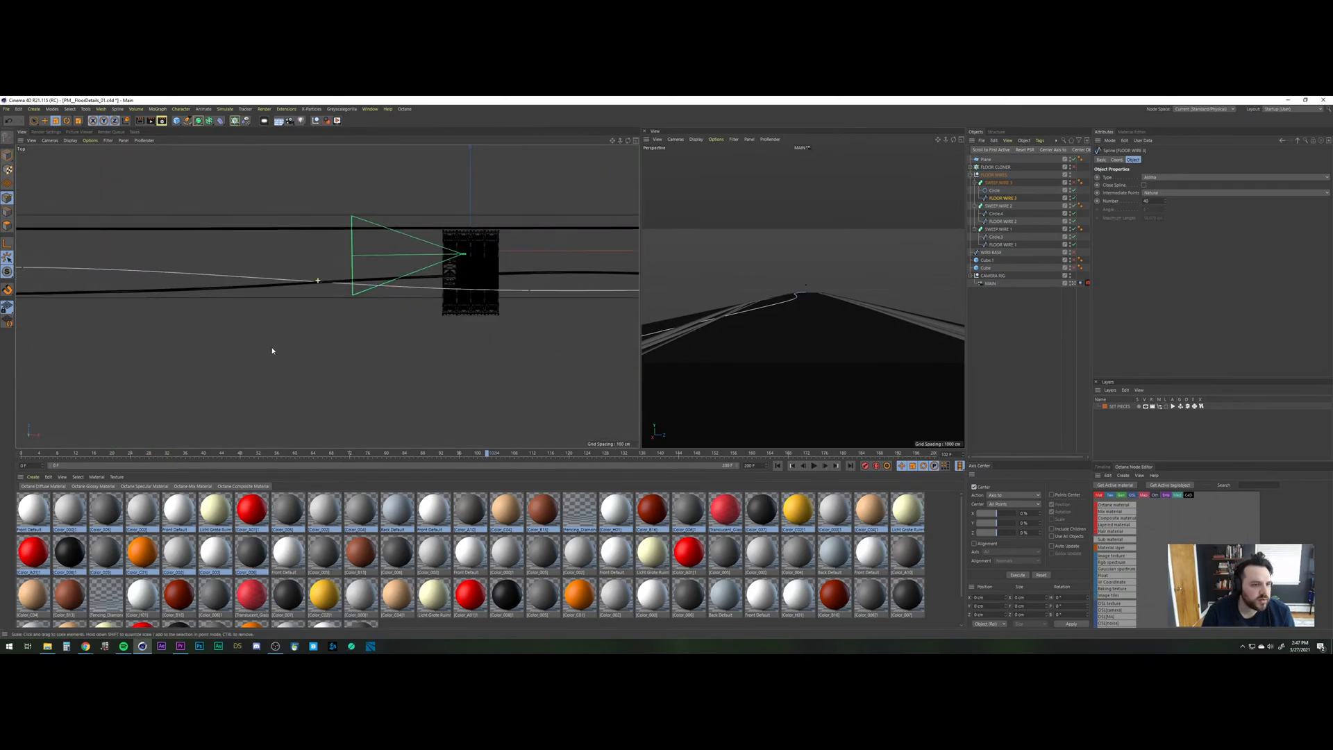
Try to move the FLOOR WIRE 3 spline point ahead of the camera vertically, and undo the move.
{"action": "left_click", "coordinate": [197, 276]}
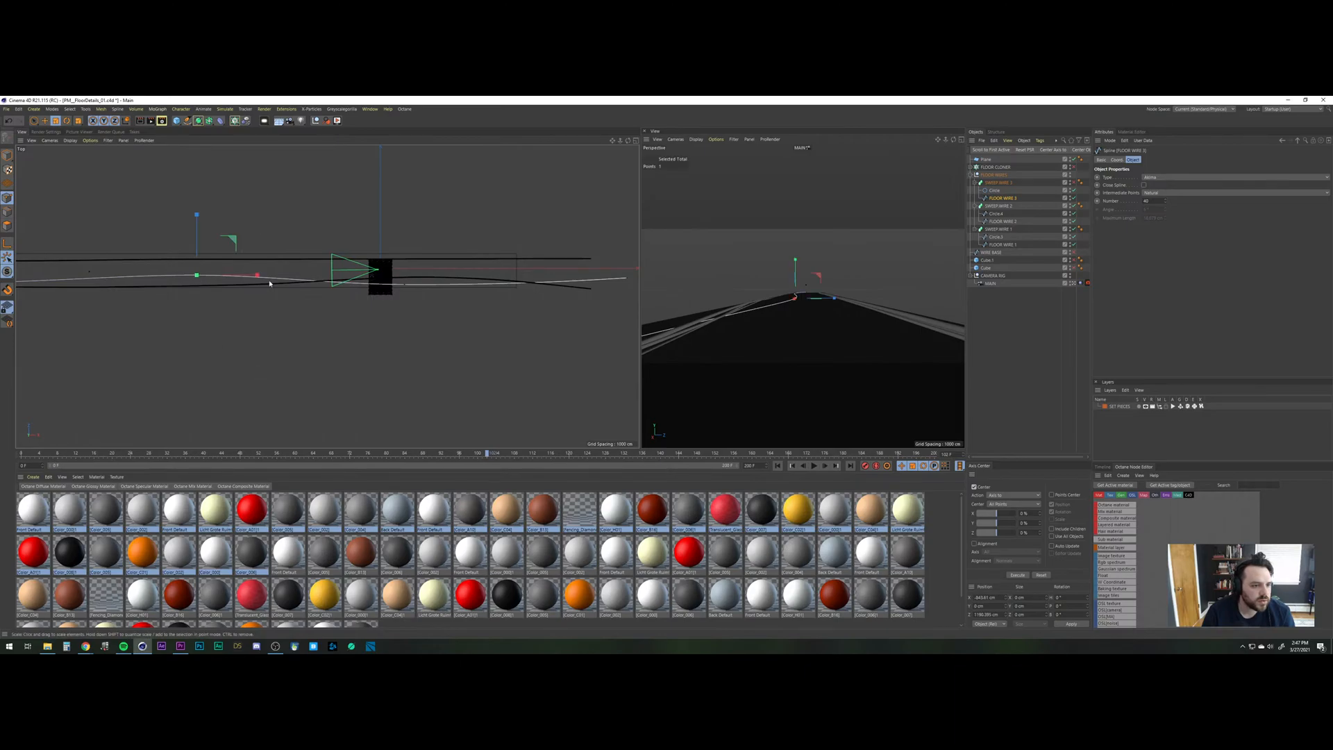
{"action": "left_click", "coordinate": [402, 285]}
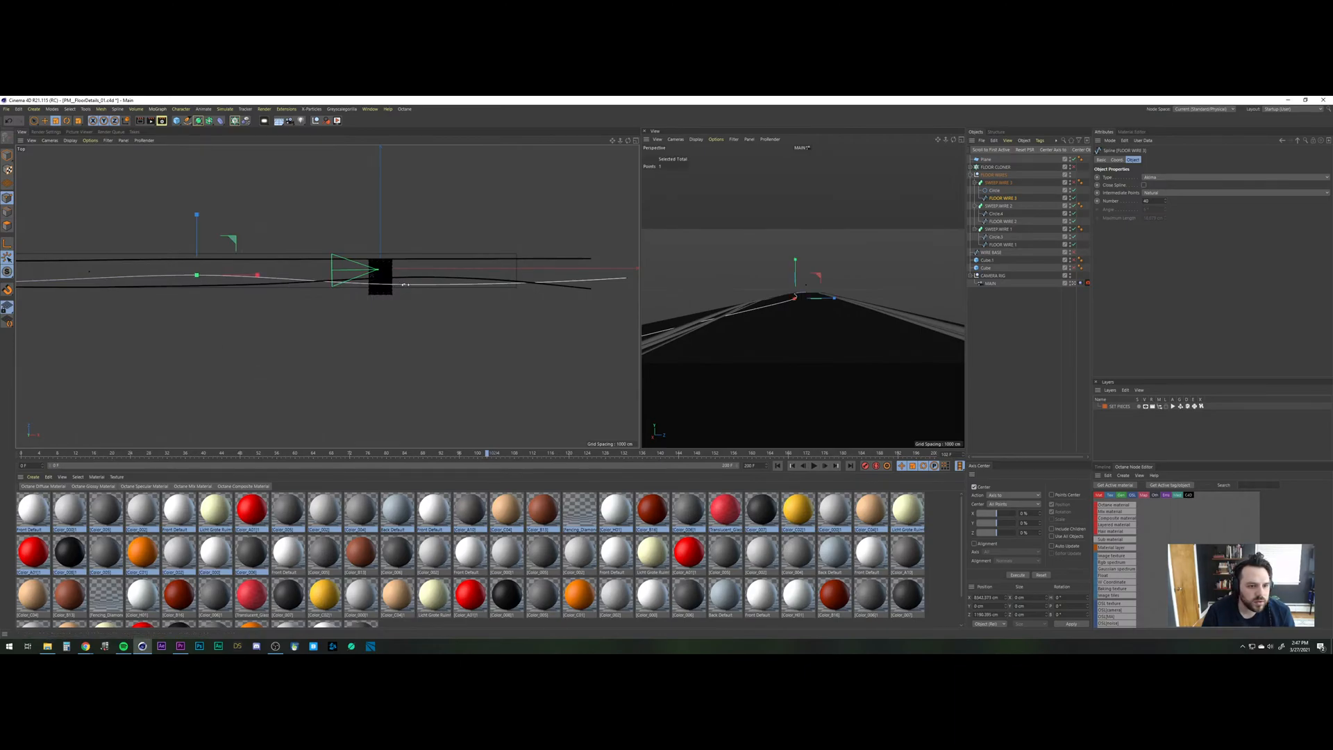
{"action": "left_click", "coordinate": [197, 277]}
{"action": "key", "text": "e"}
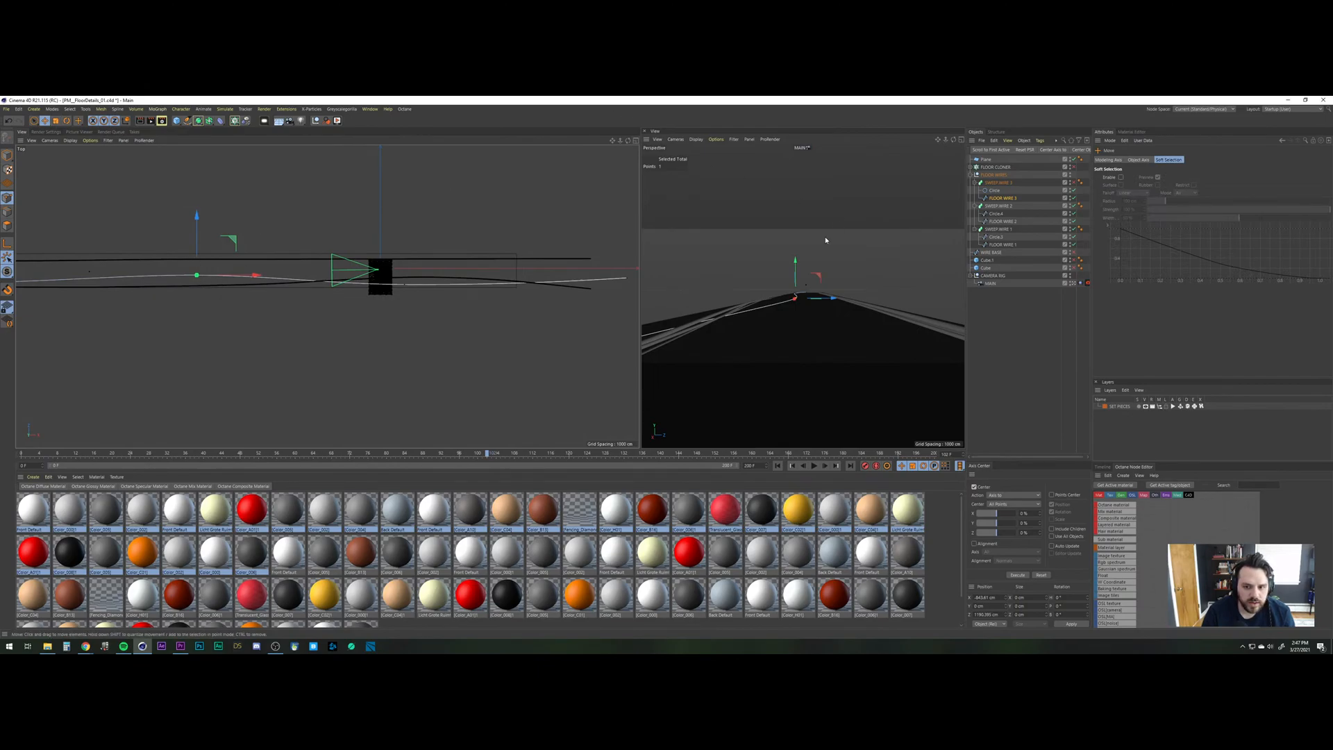
{"action": "left_click_drag", "start_coordinate": [797, 267], "coordinate": [796, 265]}
{"action": "key", "text": "ctrl+z"}
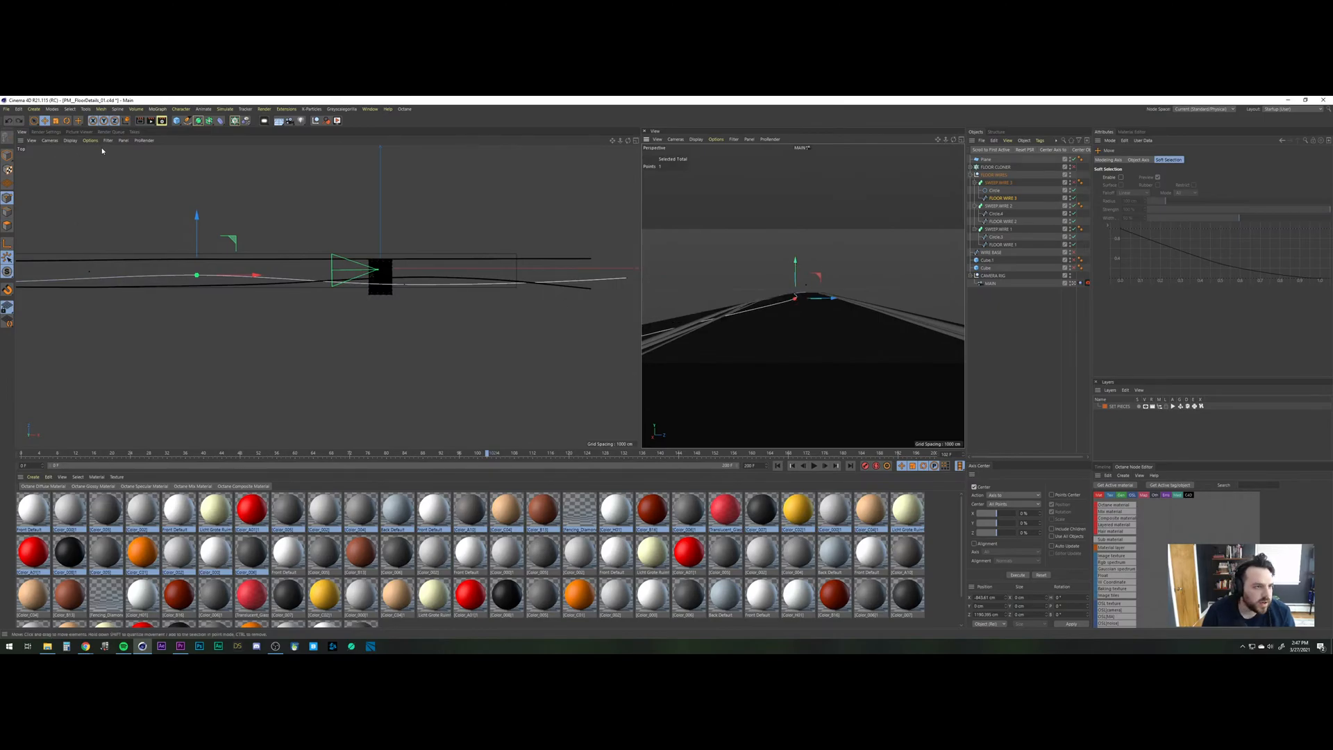
Try to add a point to the FLOOR WIRE 3 spline with the Spline Pen where it crosses the other wires.
{"action": "scroll", "coordinate": [326, 277], "scroll_direction": "up", "scroll_amount": 8}
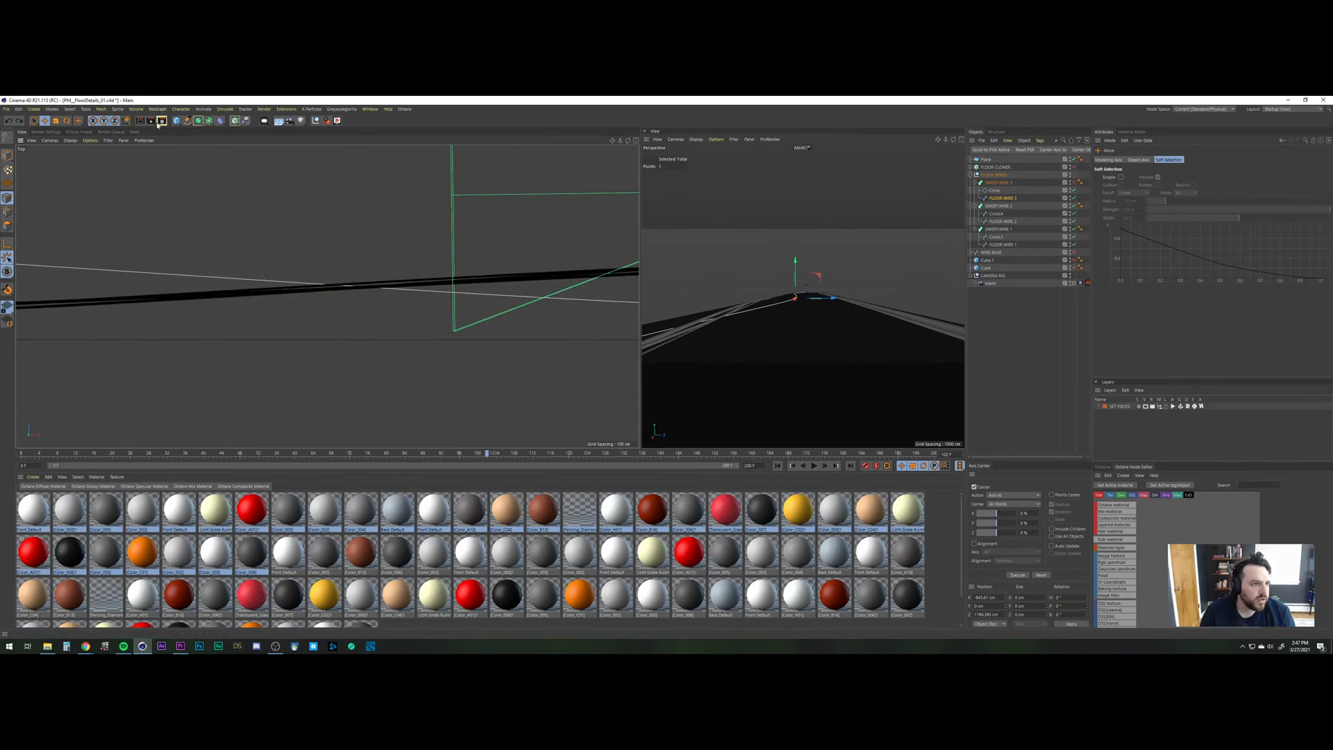
{"action": "left_click", "coordinate": [186, 121]}
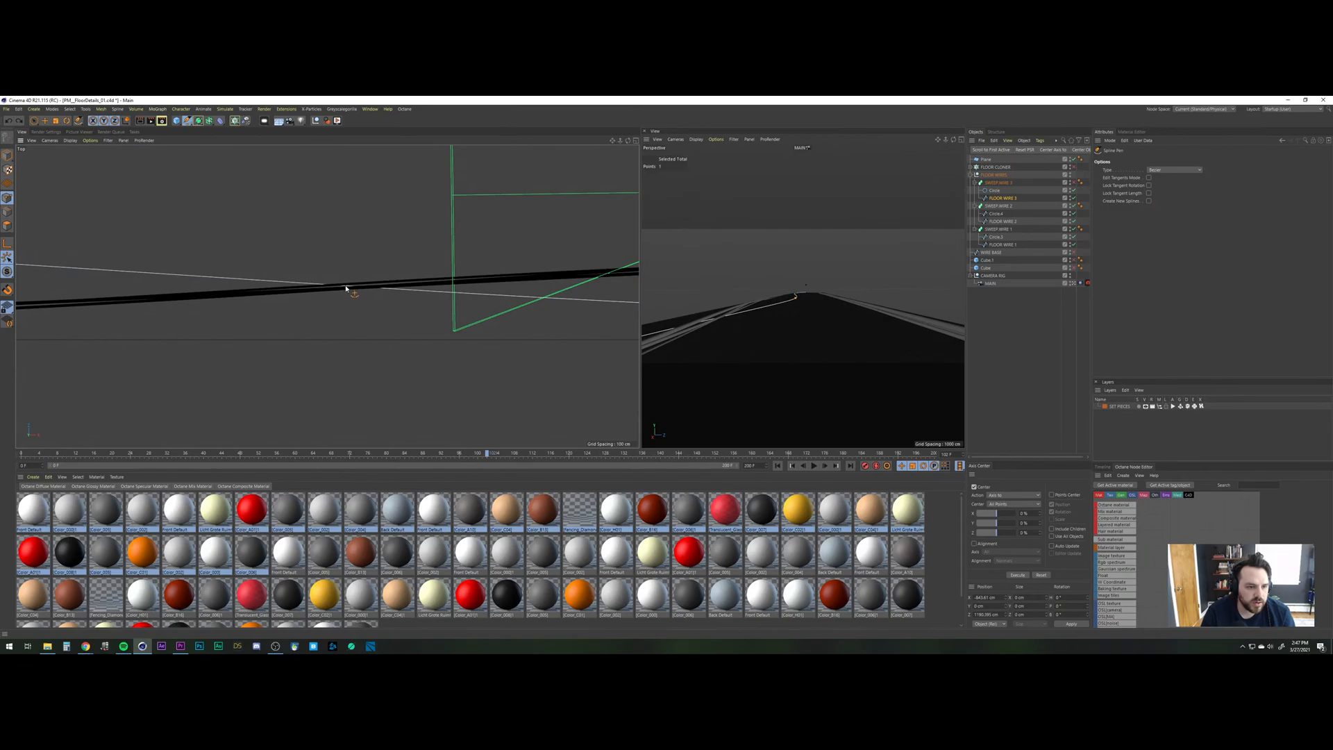
{"action": "scroll", "coordinate": [362, 267], "scroll_direction": "up", "scroll_amount": 5}
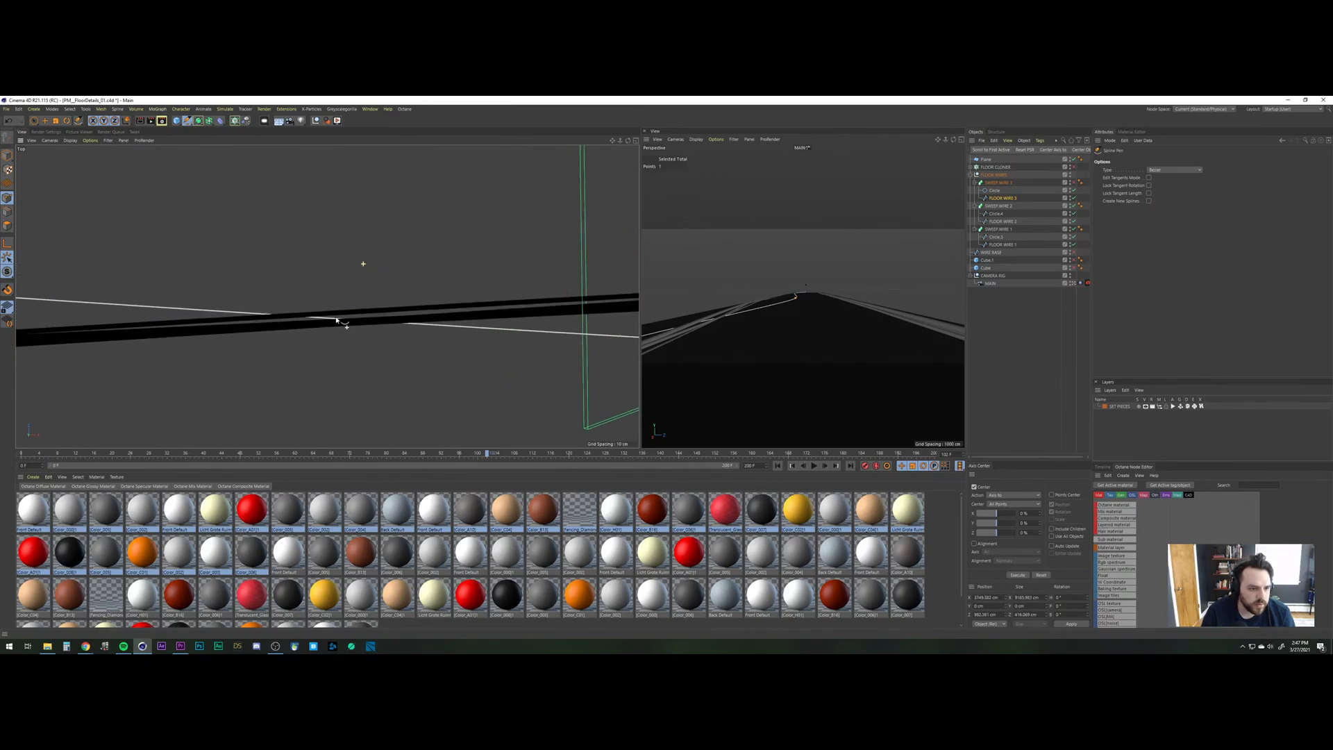
{"action": "left_click", "coordinate": [336, 320]}
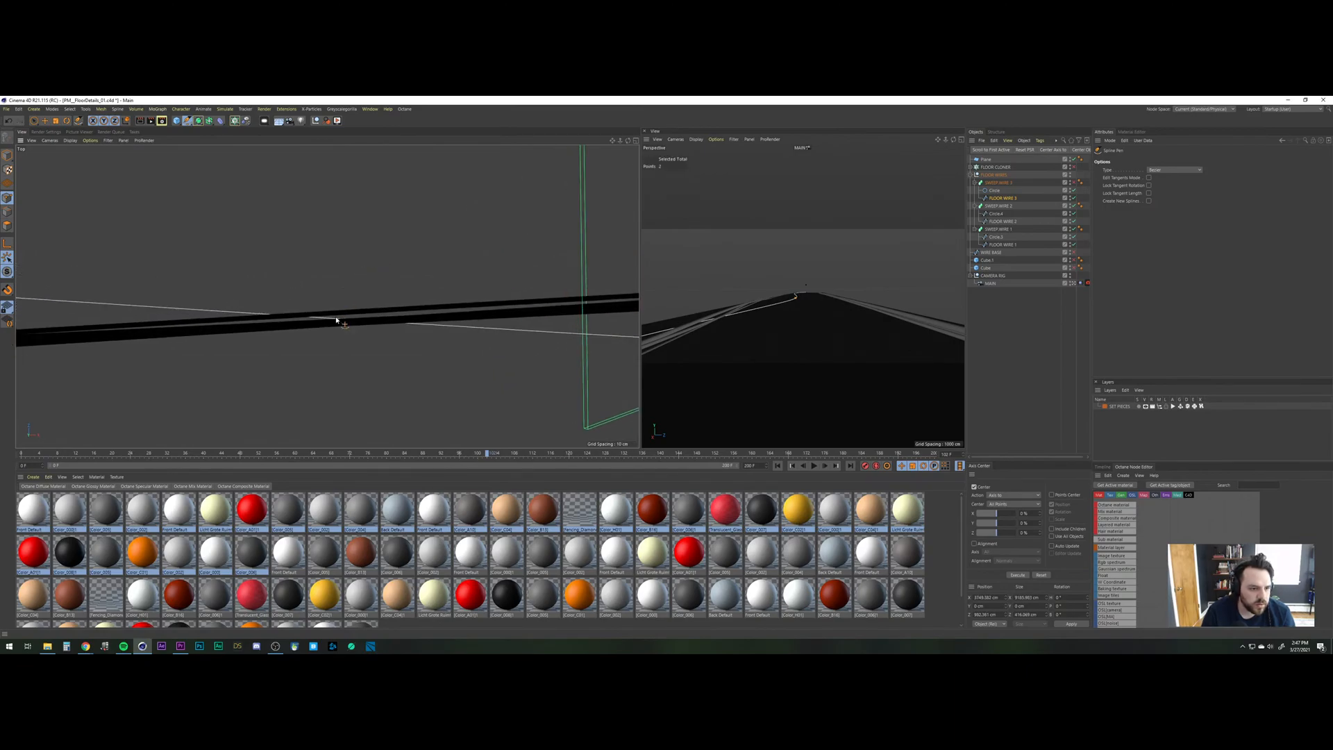
{"action": "left_click", "coordinate": [1005, 200]}
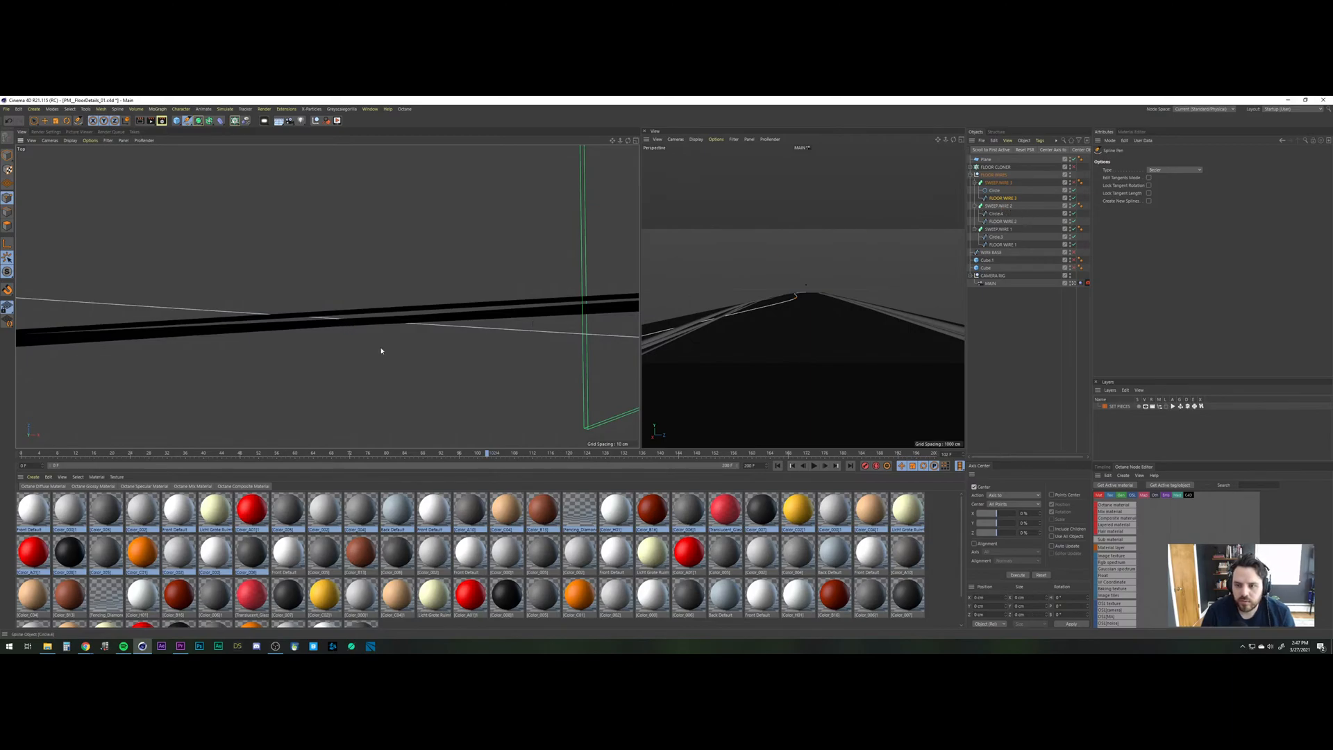
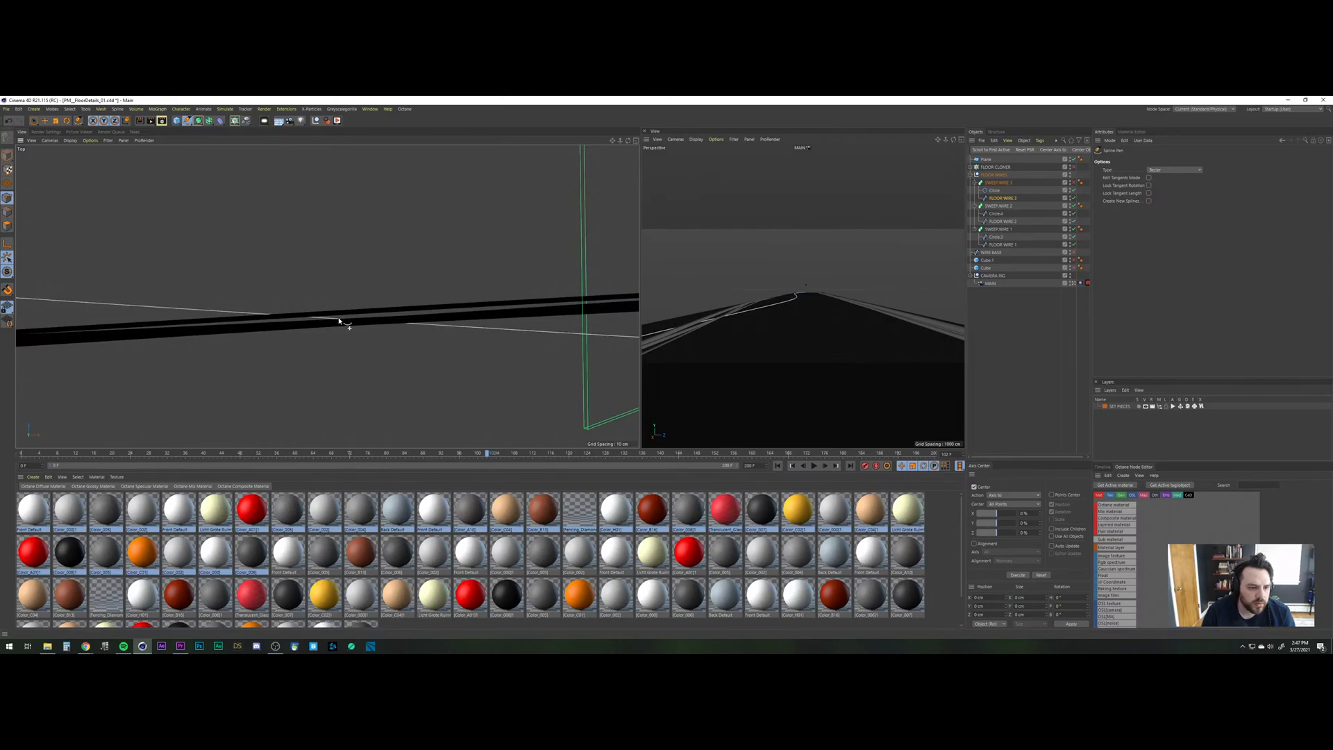
Add three Spline Pen points to FLOOR WIRE 3, one at the crossing and one on each side, hiding the other wires while placing the first.
{"action": "left_click", "coordinate": [187, 121]}
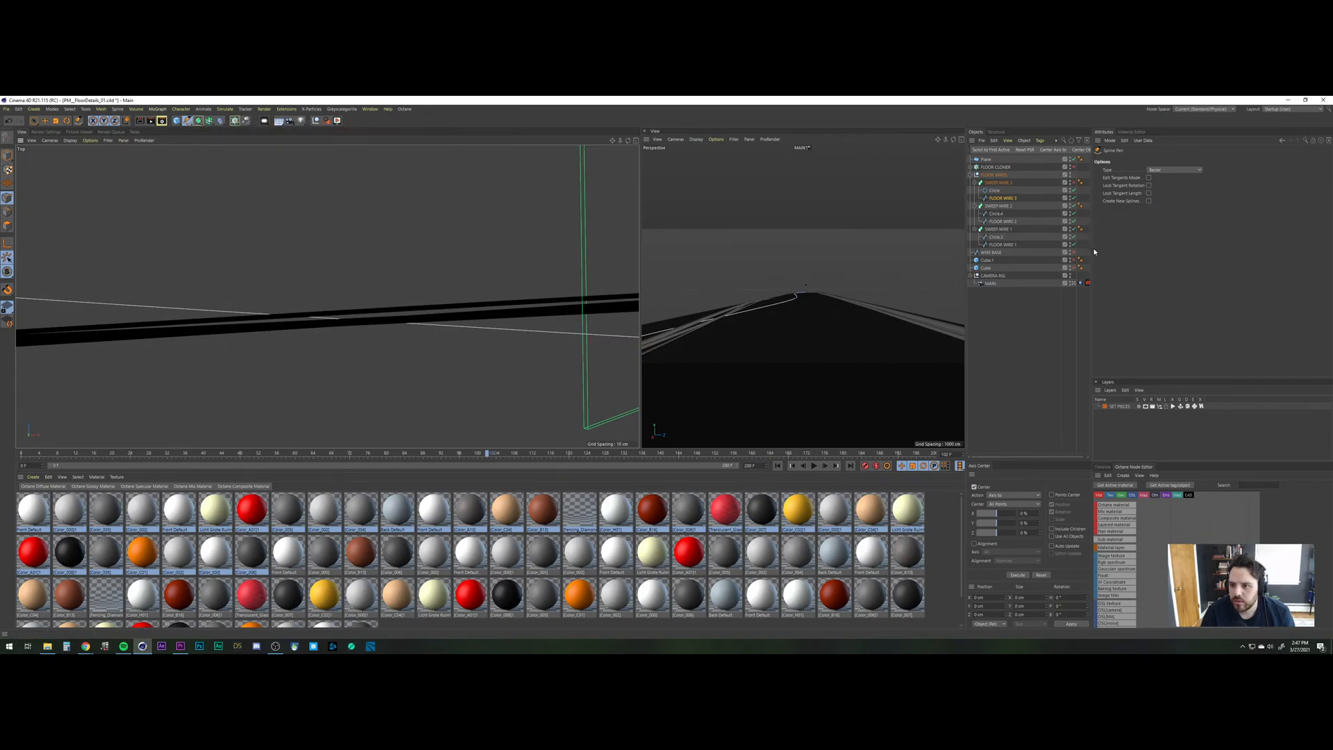
{"action": "left_click", "coordinate": [971, 168]}
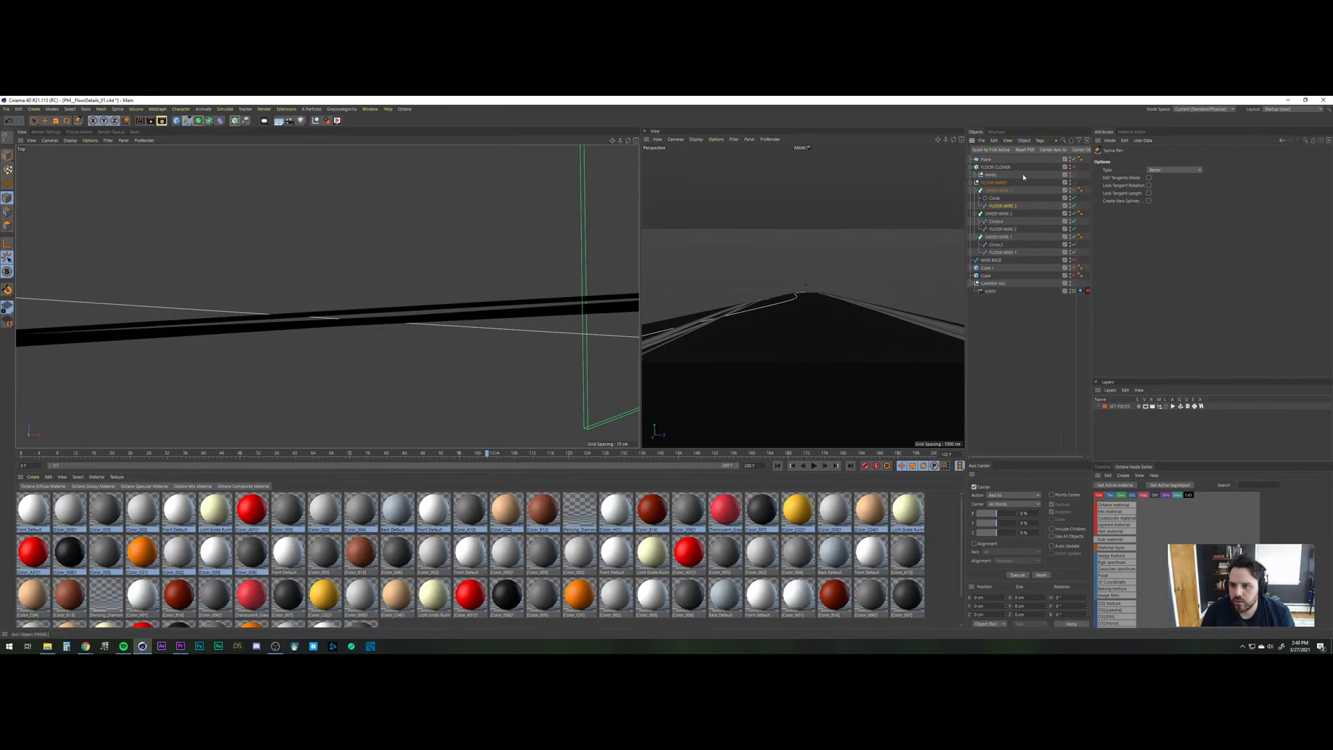
{"action": "left_click", "coordinate": [971, 168]}
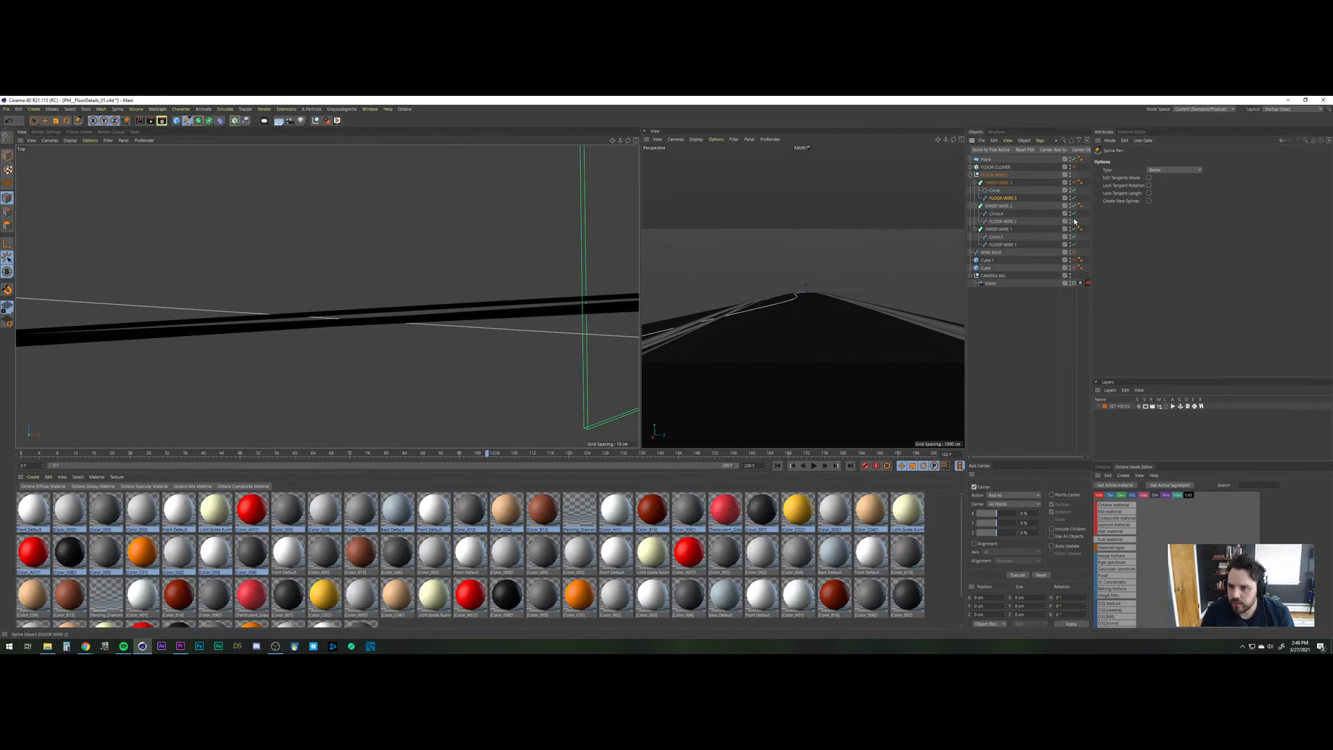
{"action": "left_click_drag", "start_coordinate": [1074, 241], "coordinate": [1074, 245]}
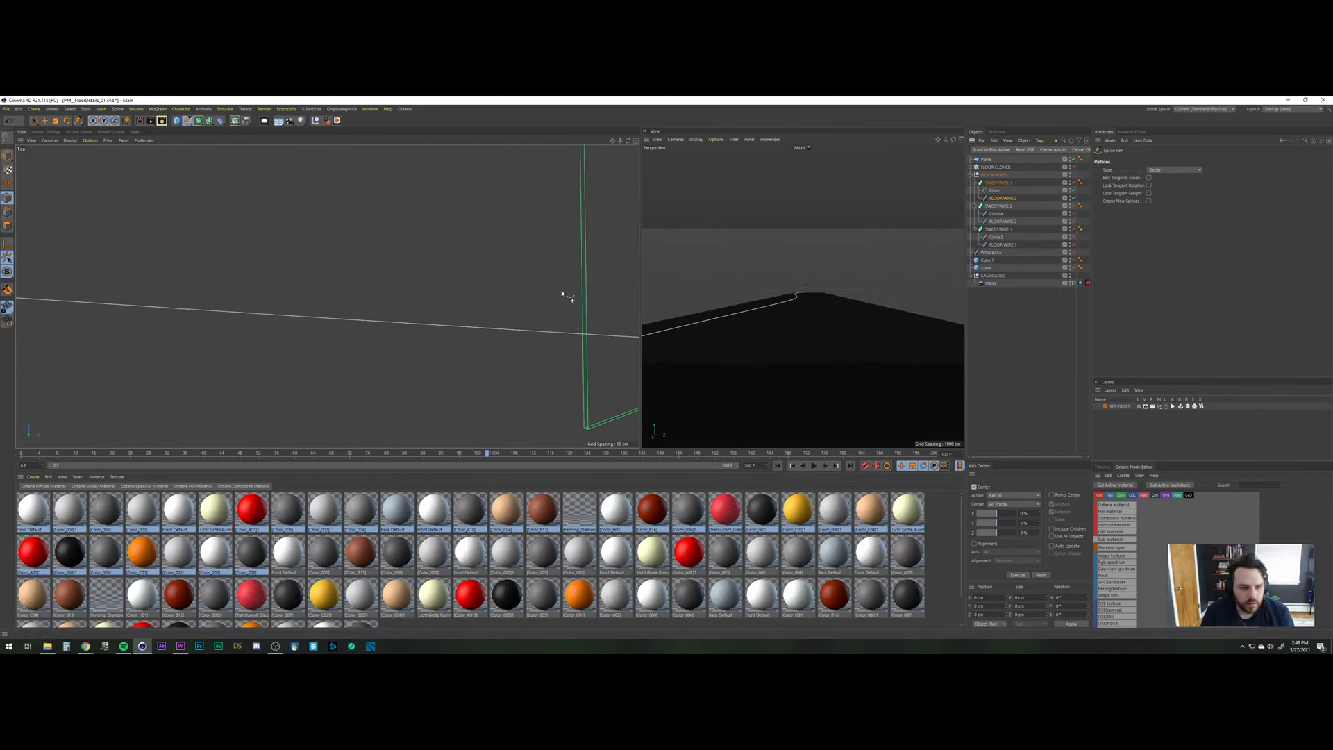
{"action": "left_click", "coordinate": [369, 324]}
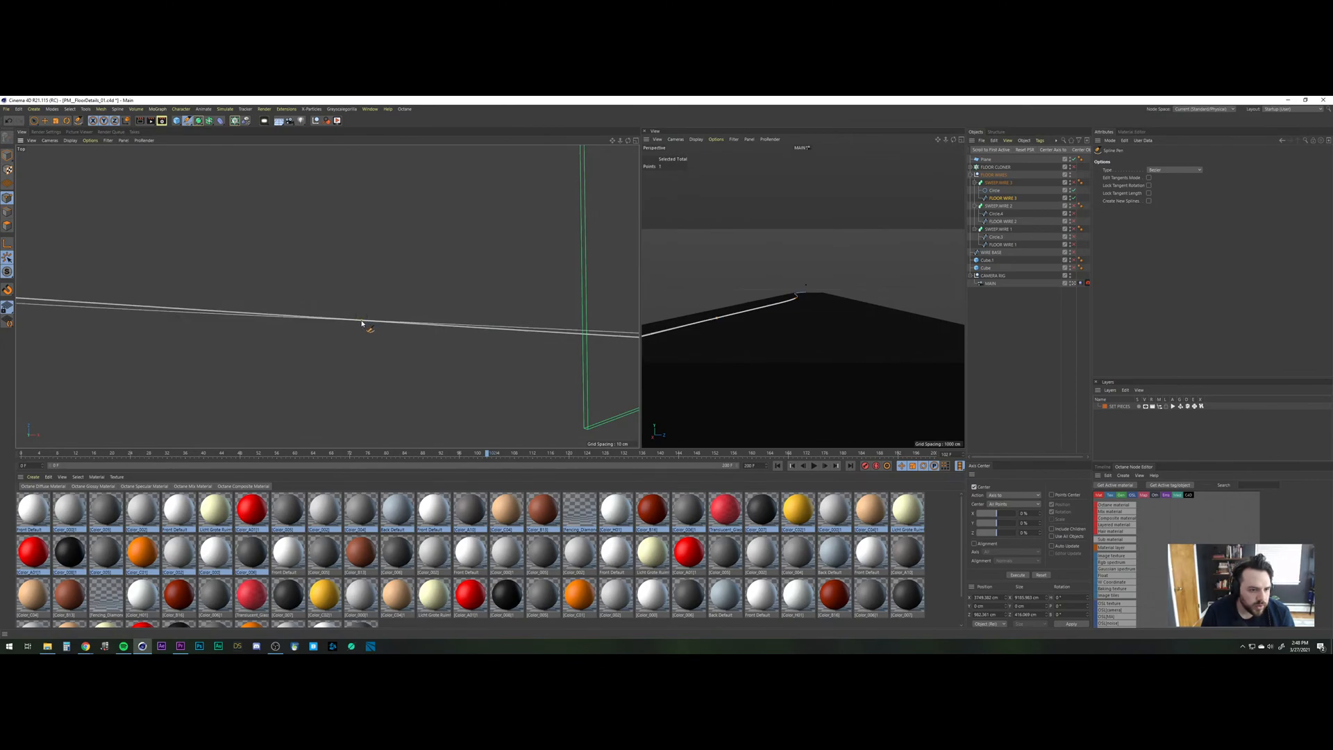
{"action": "left_click", "coordinate": [329, 323]}
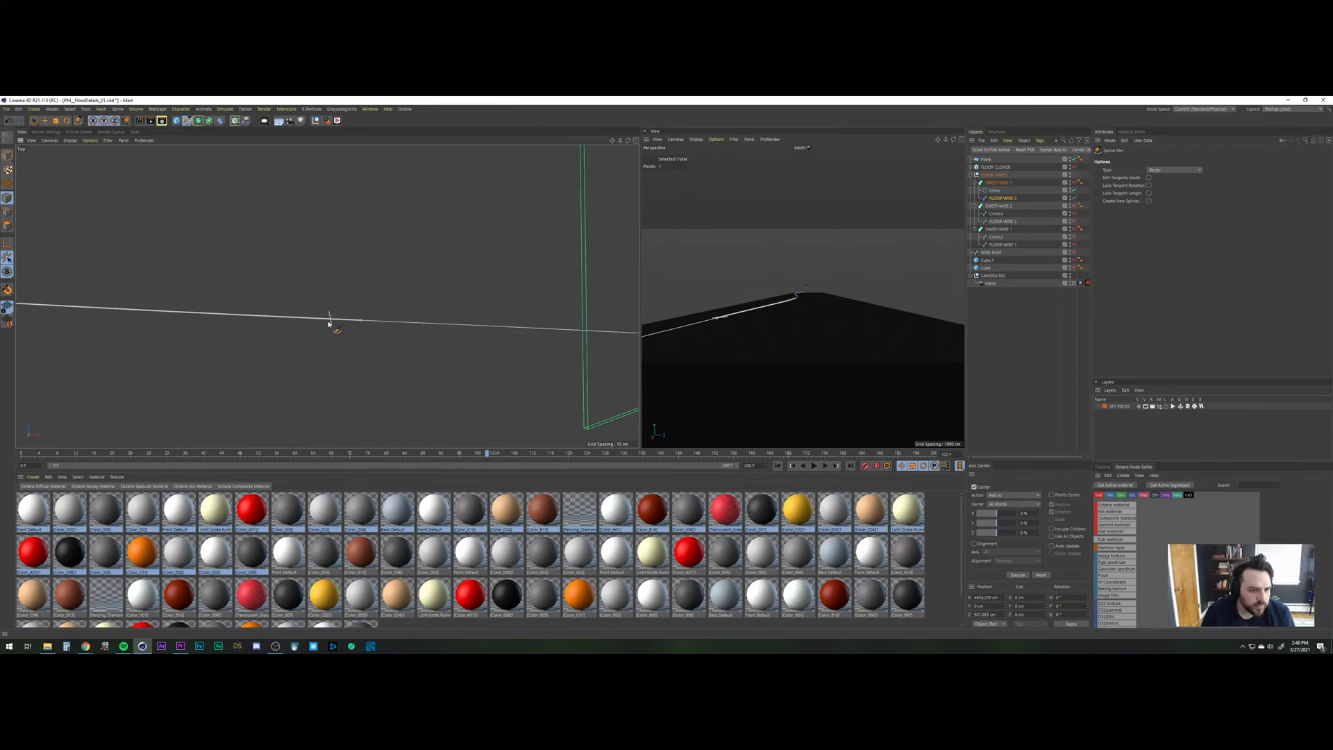
{"action": "left_click", "coordinate": [1074, 206]}
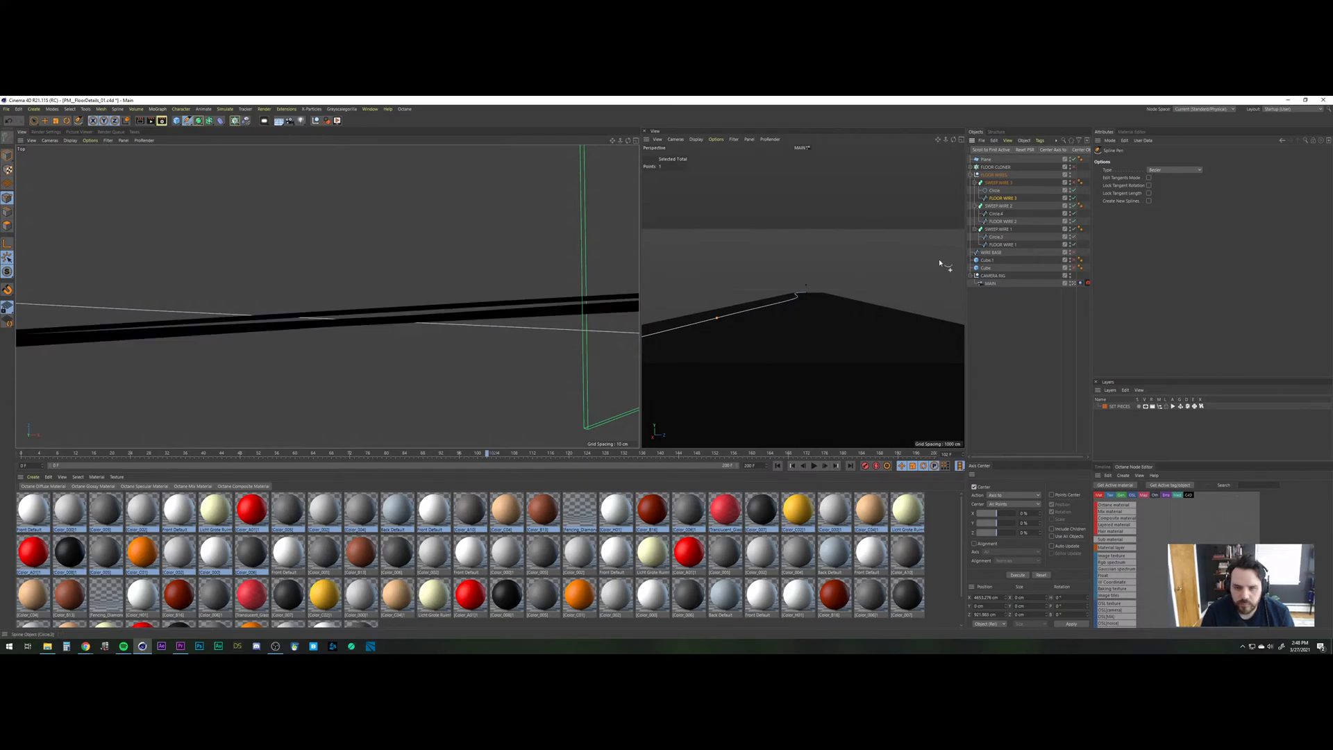
{"action": "left_click", "coordinate": [215, 316]}
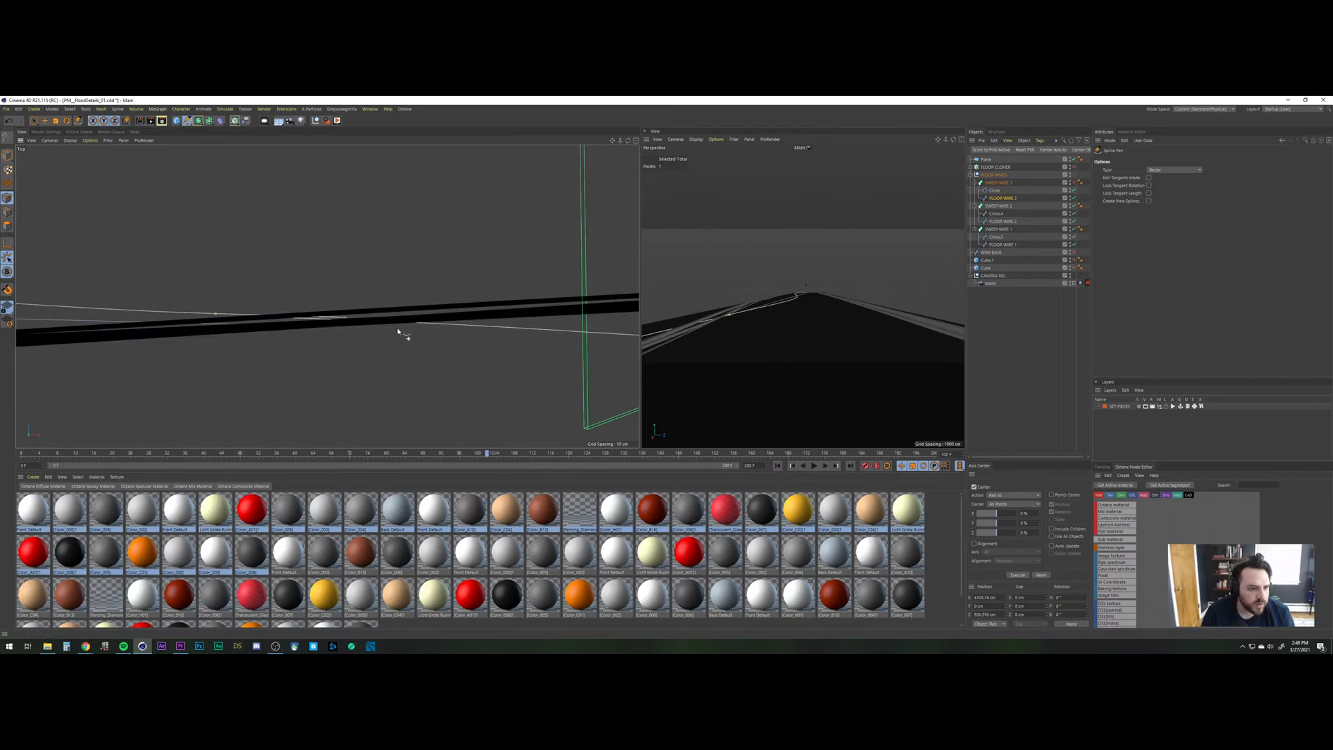
{"action": "left_click", "coordinate": [472, 327]}
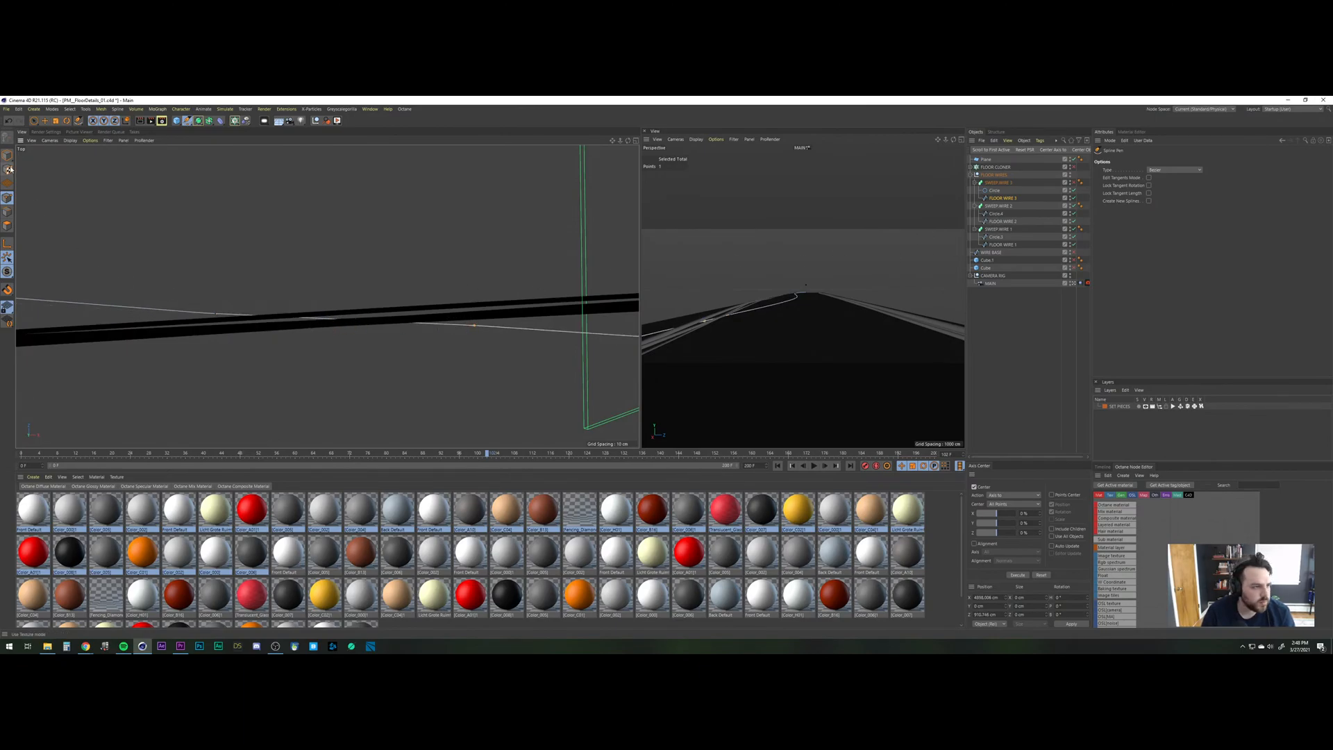
Using Live Selection with an enlarged radius, raise FLOOR WIRE 3's middle crossing point above the other wires and turn SWEEP WIRE 3 back on.
{"action": "left_click", "coordinate": [33, 121]}
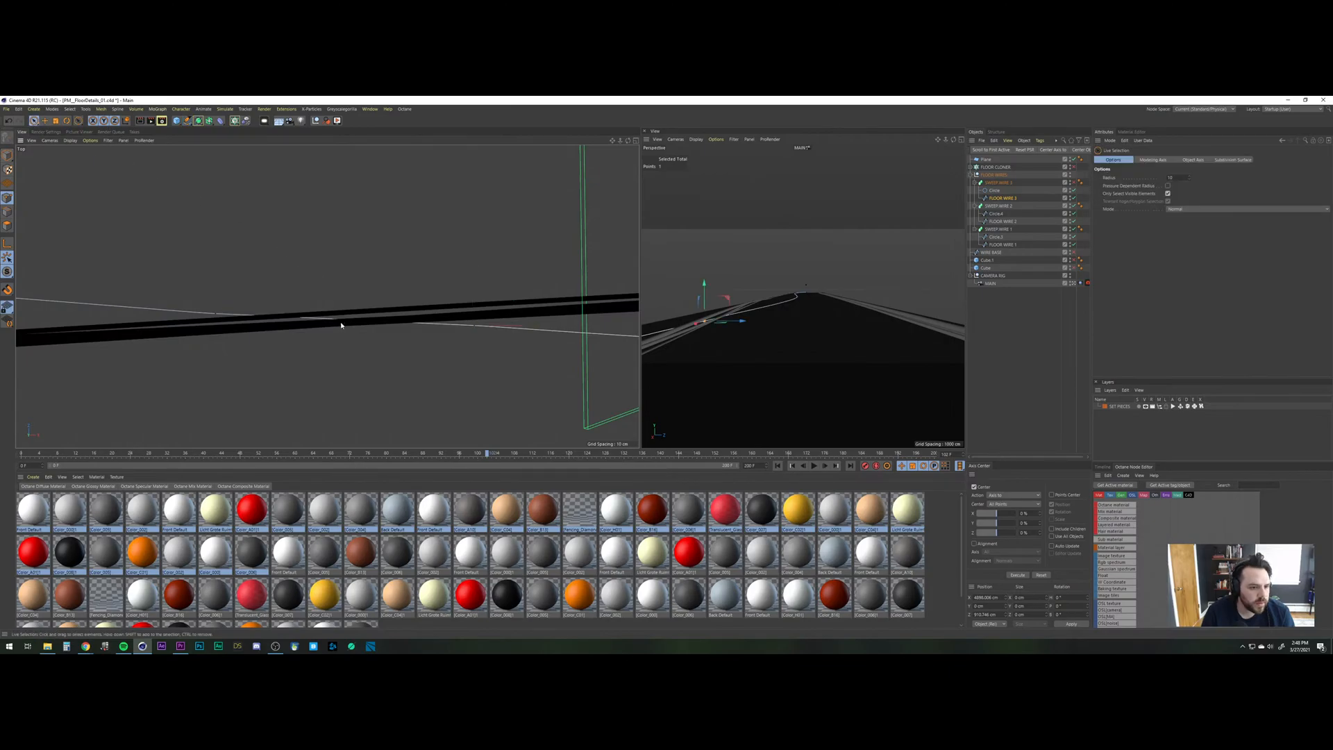
{"action": "left_click", "coordinate": [372, 323]}
{"action": "key", "text": "bracketright"}
{"action": "key", "text": "bracketright"}
{"action": "key", "text": "bracketright"}
{"action": "key", "text": "bracketright"}
{"action": "key", "text": "bracketright"}
{"action": "key", "text": "bracketright"}
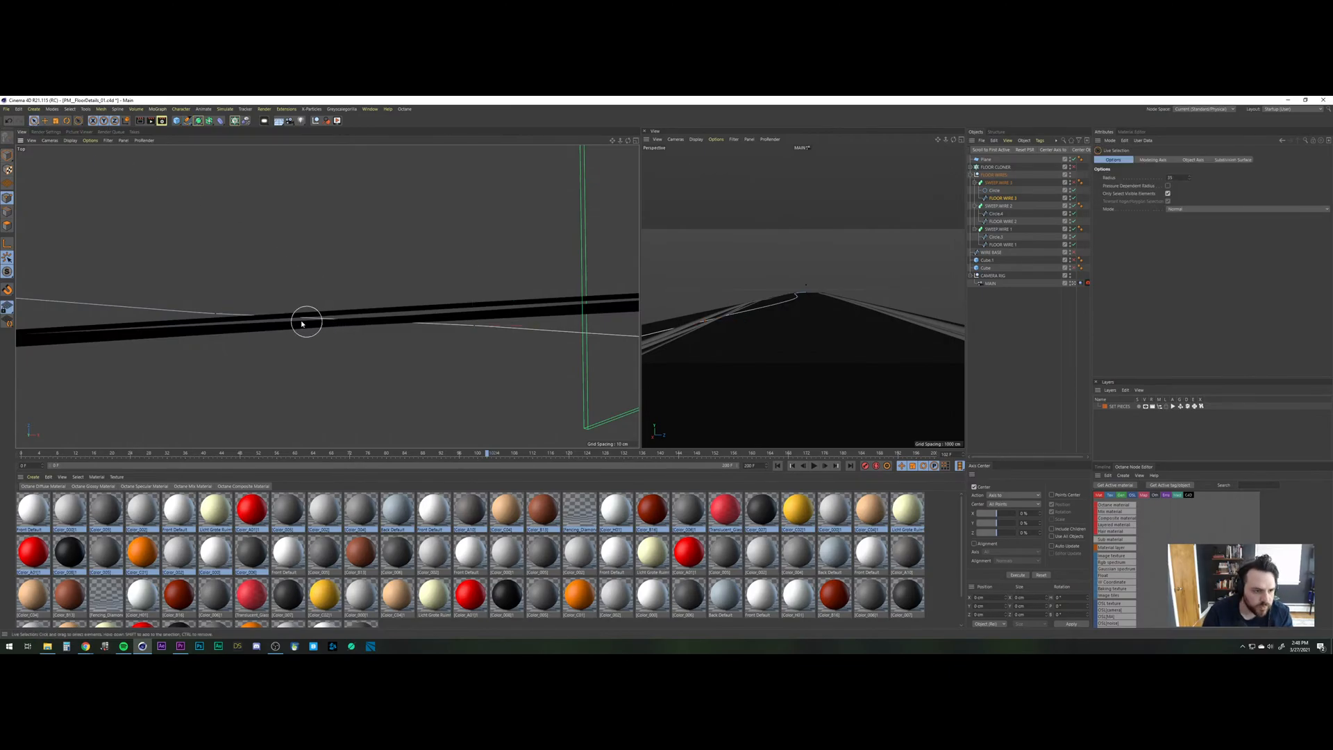
{"action": "left_click", "coordinate": [212, 316]}
{"action": "left_click", "coordinate": [359, 329]}
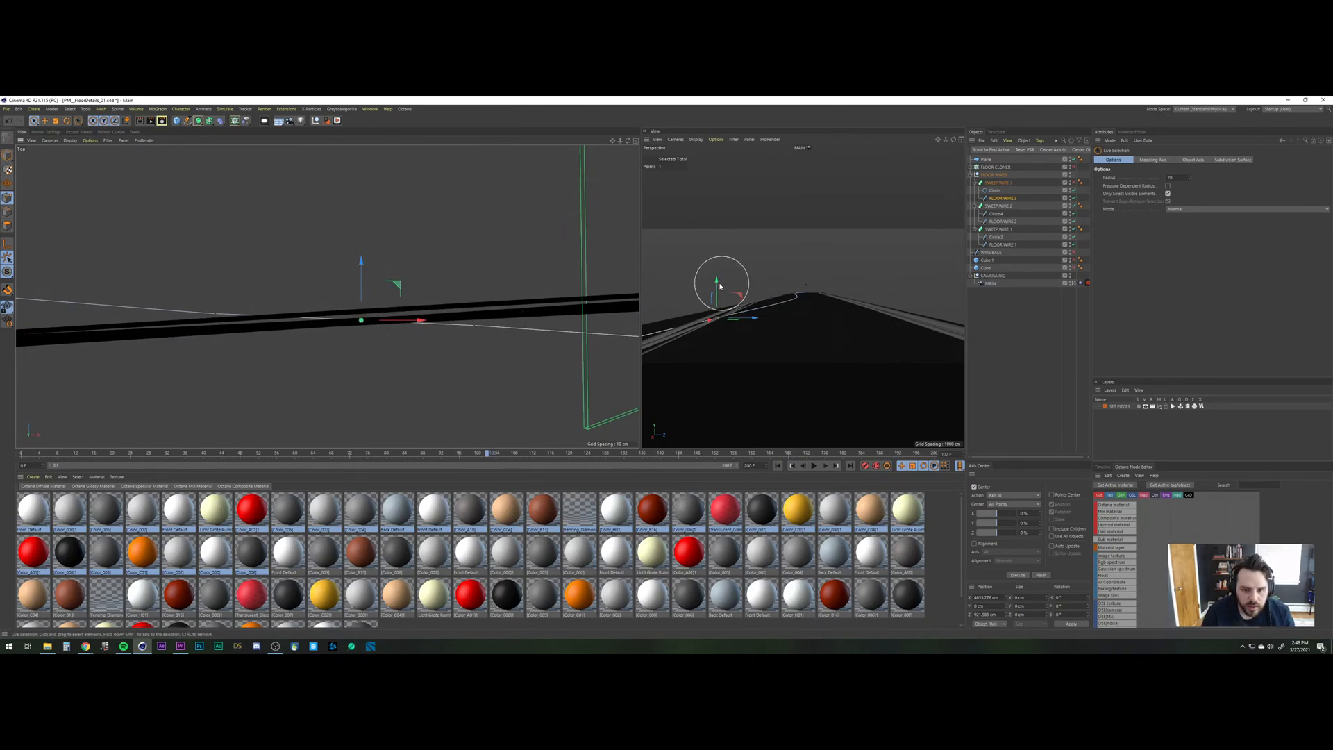
{"action": "left_click_drag", "start_coordinate": [716, 289], "coordinate": [716, 280]}
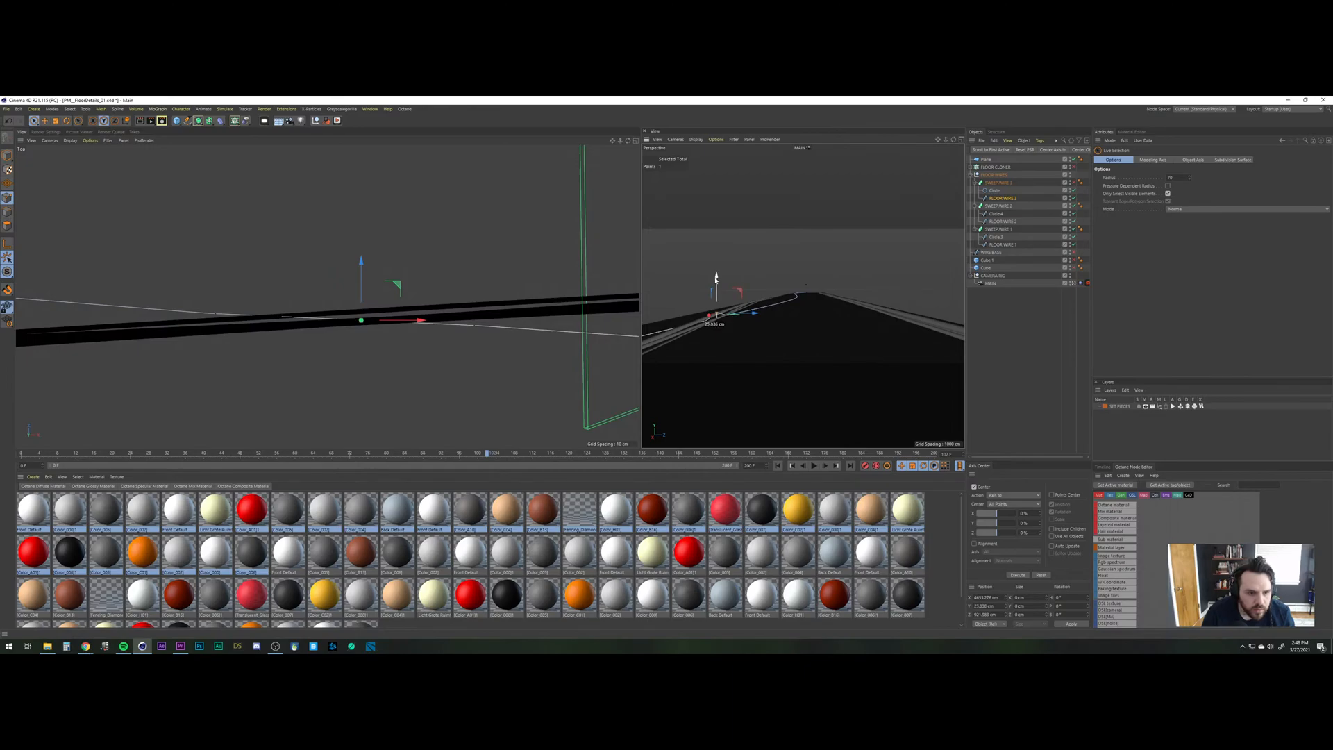
{"action": "left_click_drag", "start_coordinate": [716, 279], "coordinate": [716, 274]}
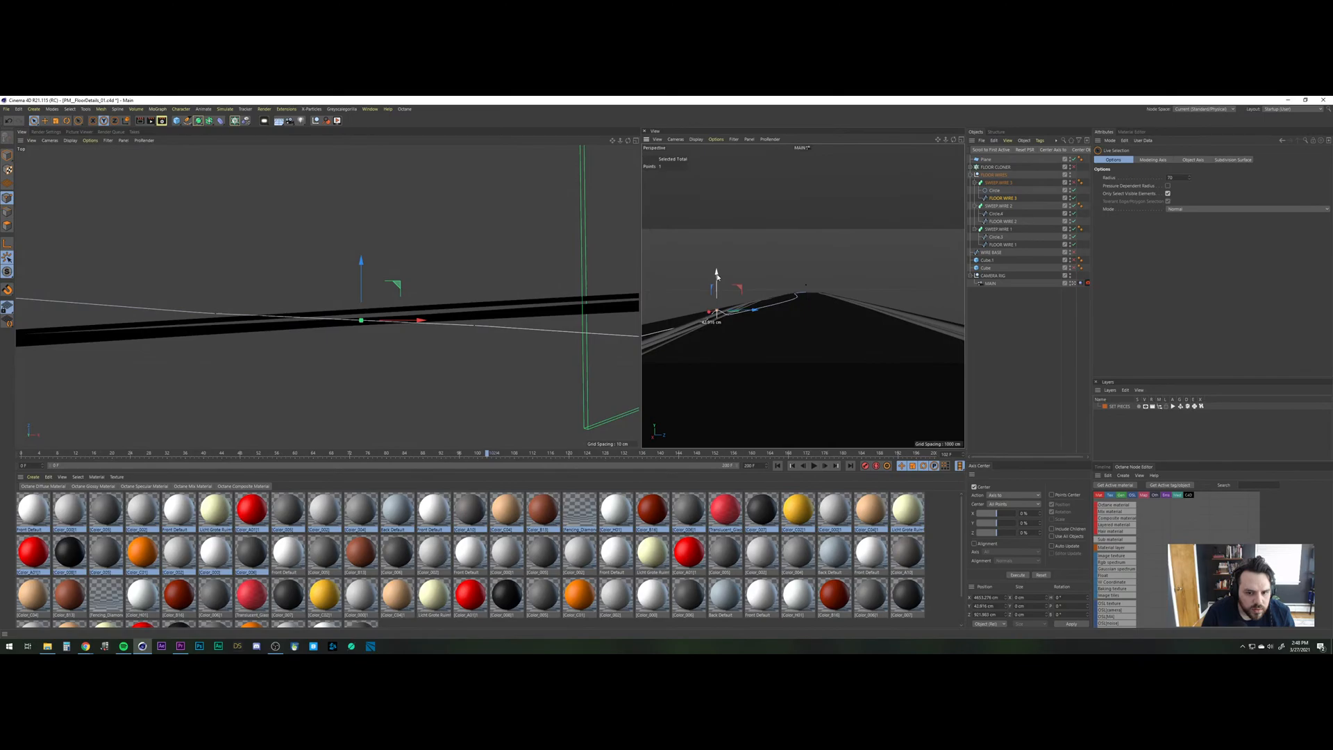
{"action": "left_click_drag", "start_coordinate": [716, 276], "coordinate": [716, 273]}
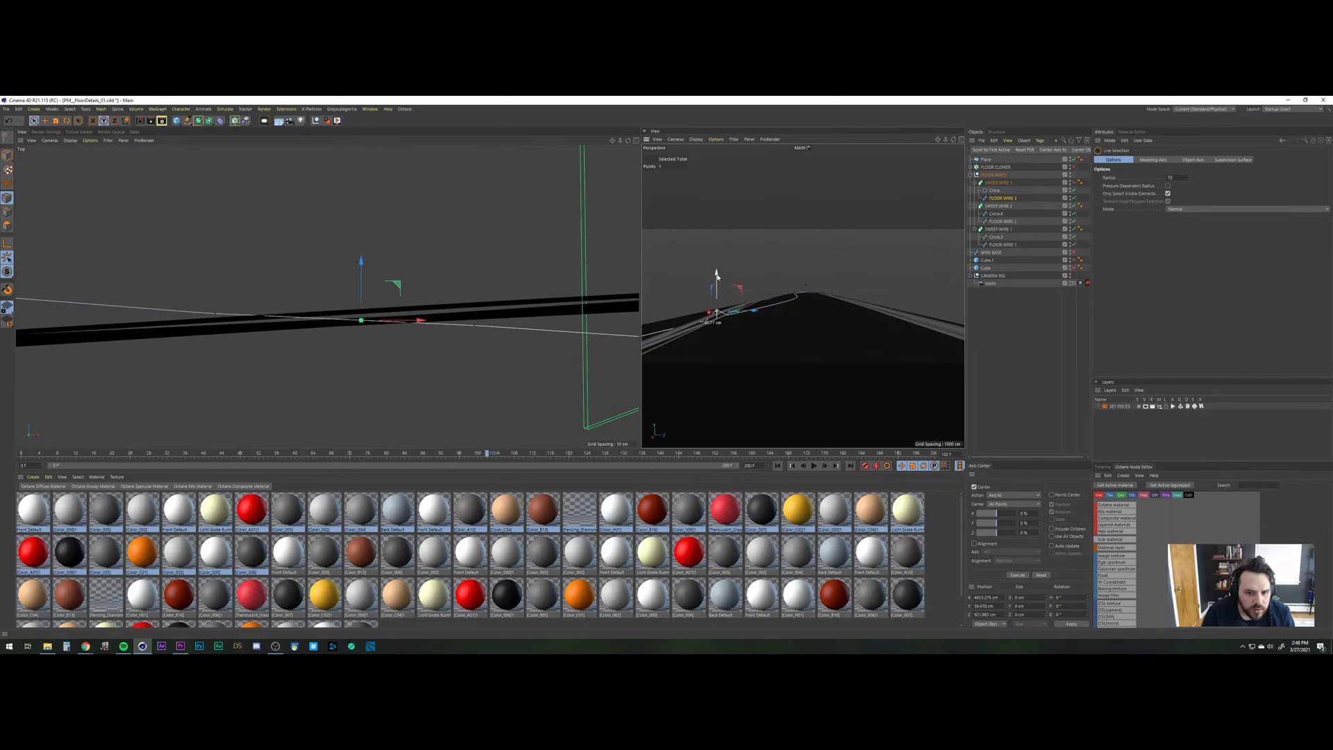
{"action": "left_click", "coordinate": [1075, 184]}
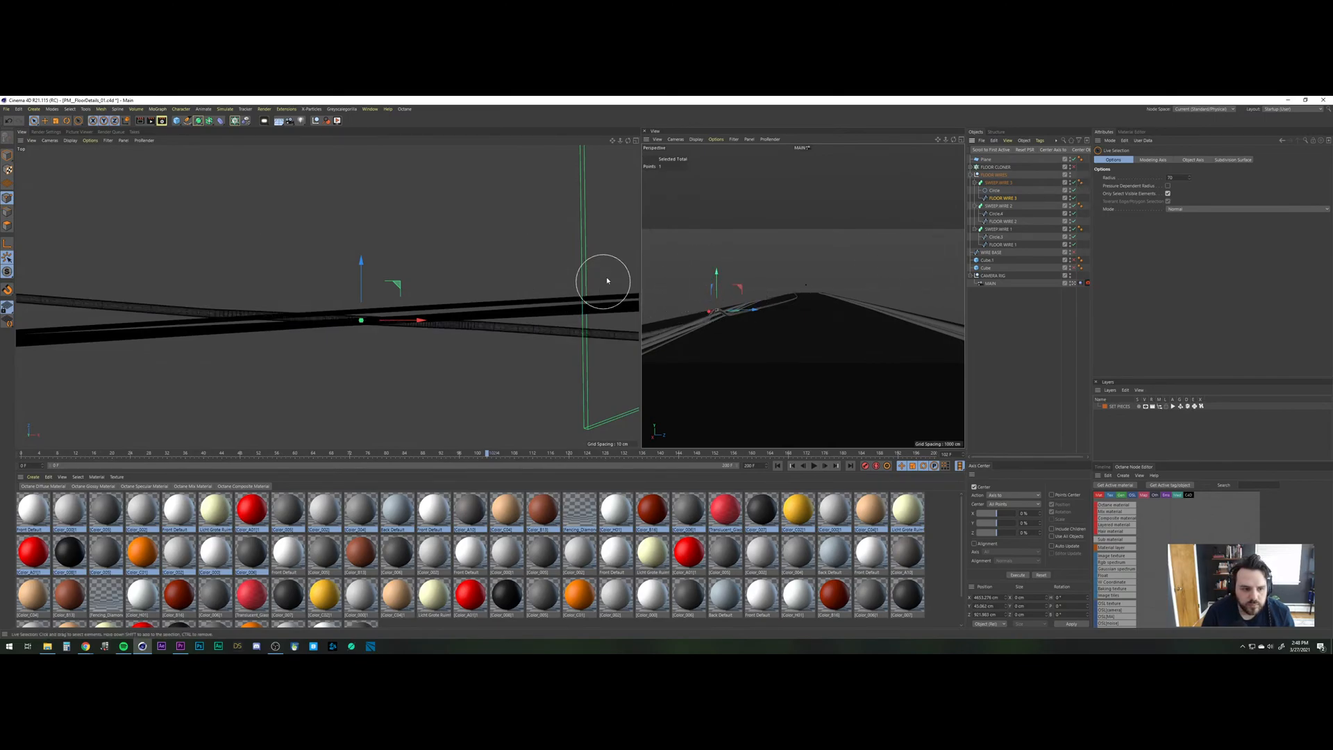
Leave the scene camera in the maximized Perspective view and examine from several angles how the raised wire passes over the others.
{"action": "middle_click", "coordinate": [581, 174]}
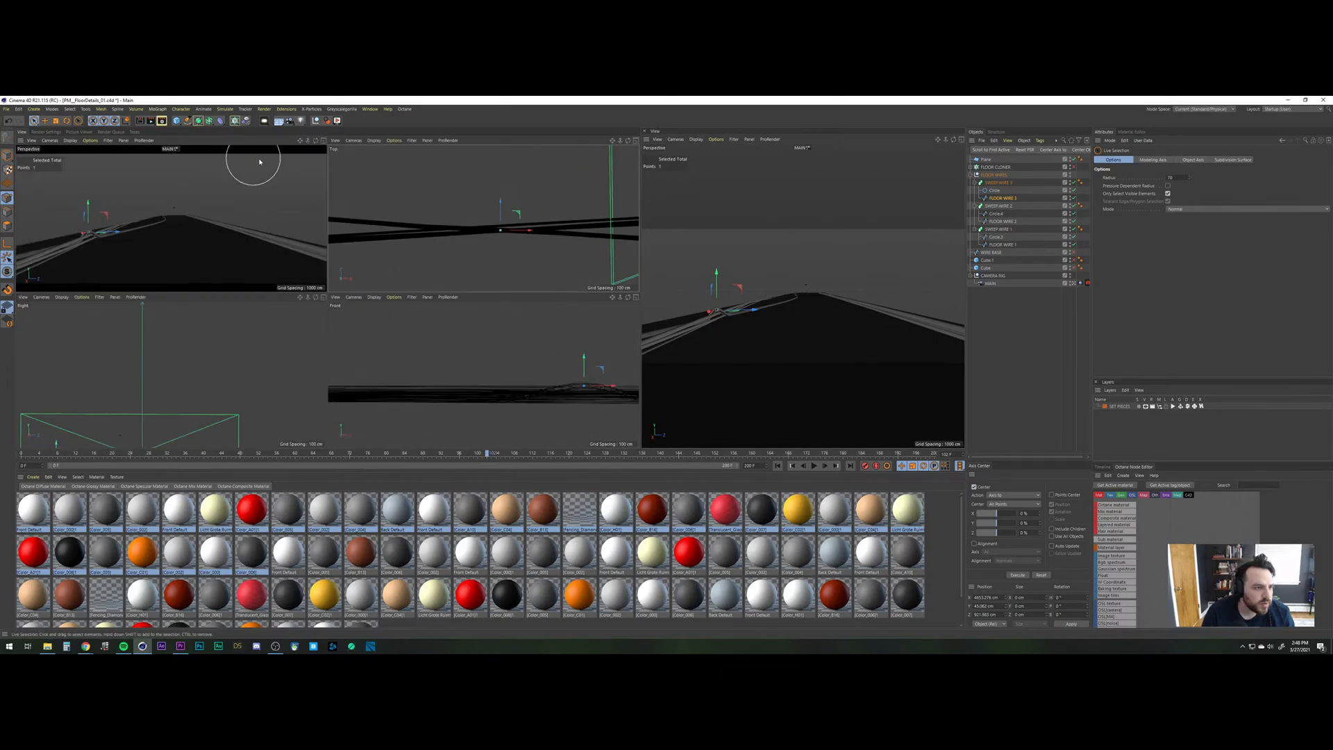
{"action": "left_click", "coordinate": [323, 141]}
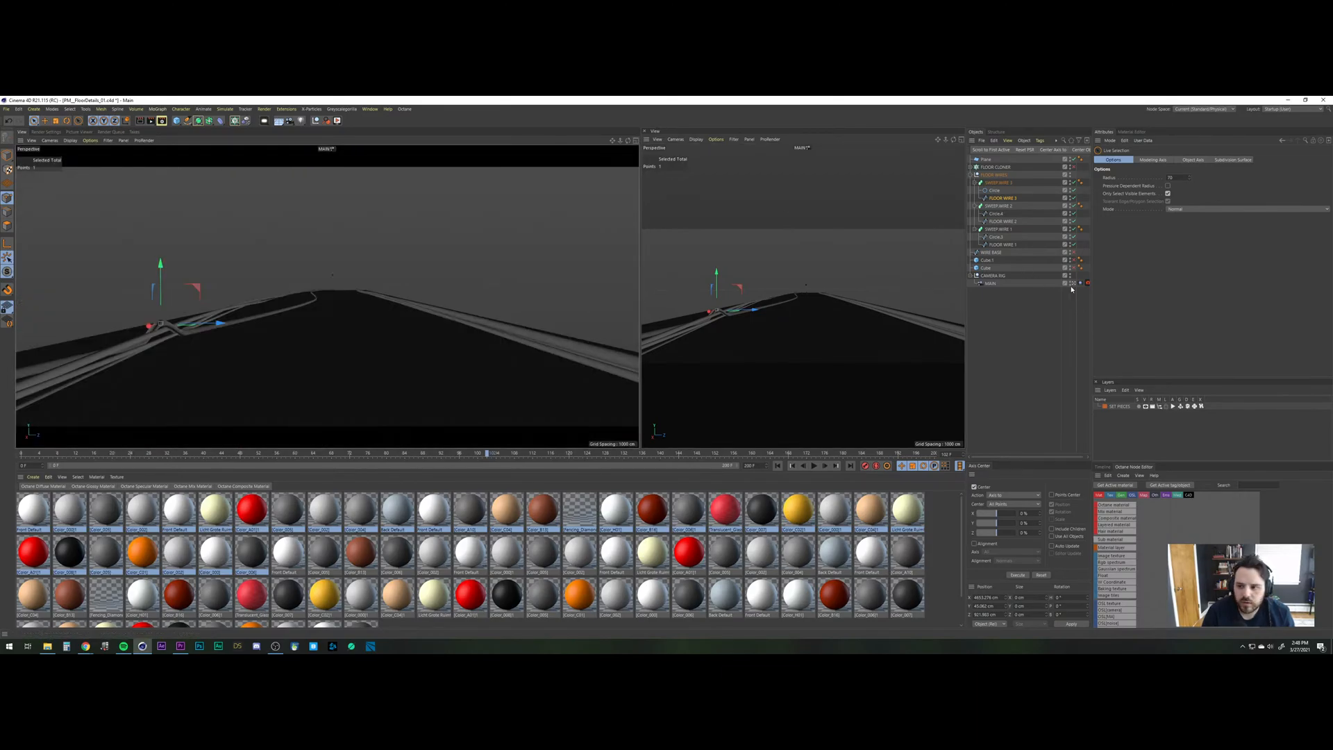
{"action": "left_click", "coordinate": [1072, 283]}
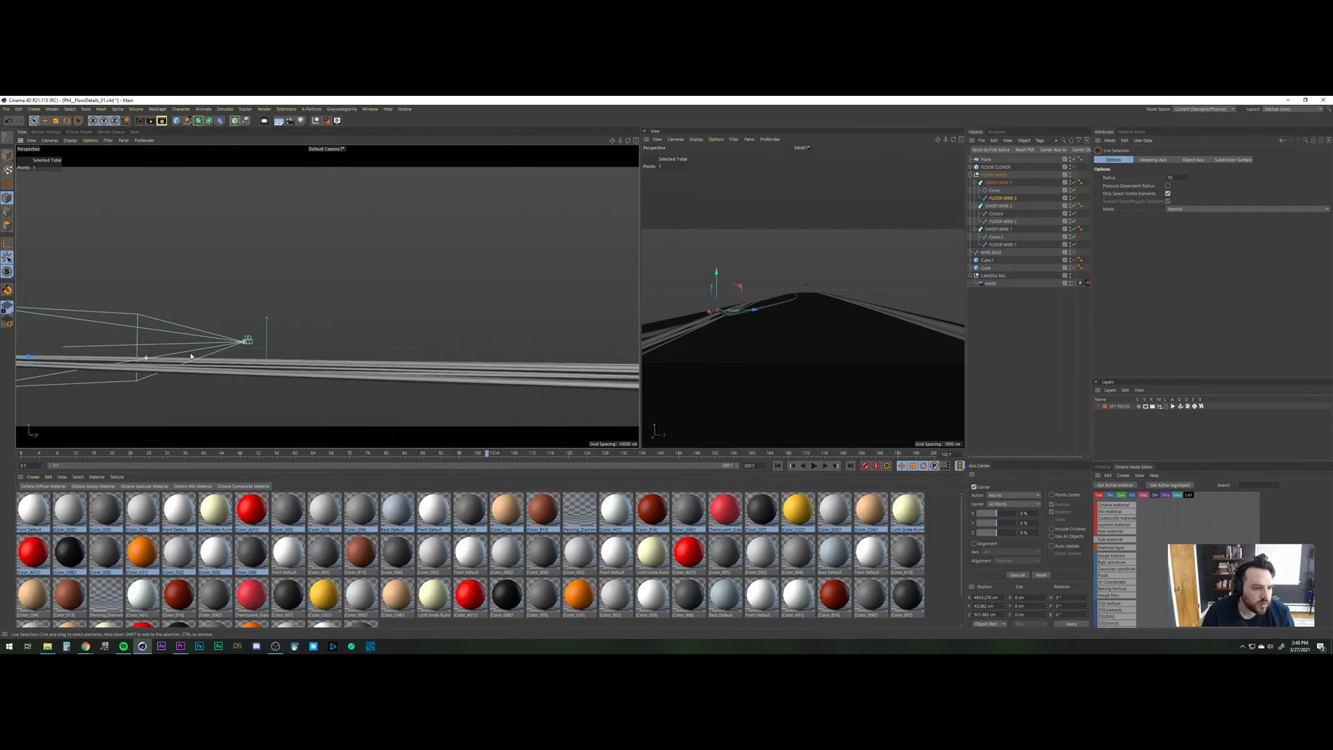
{"action": "right_click_drag", "start_coordinate": [509, 209], "coordinate": [327, 294], "text": "alt"}
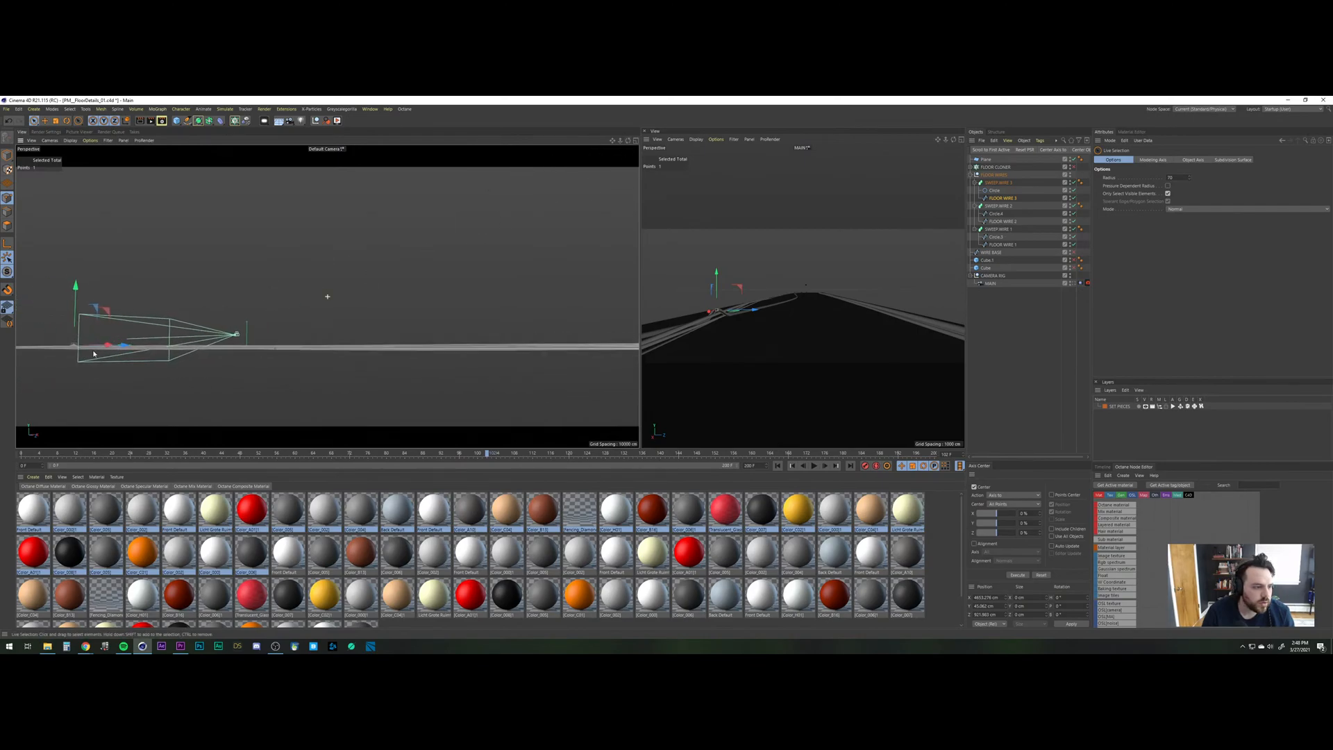
{"action": "middle_click_drag", "start_coordinate": [327, 295], "coordinate": [479, 323], "text": "alt"}
{"action": "left_click_drag", "start_coordinate": [206, 376], "coordinate": [181, 386], "text": "alt"}
{"action": "right_click_drag", "start_coordinate": [202, 376], "coordinate": [343, 222], "text": "alt"}
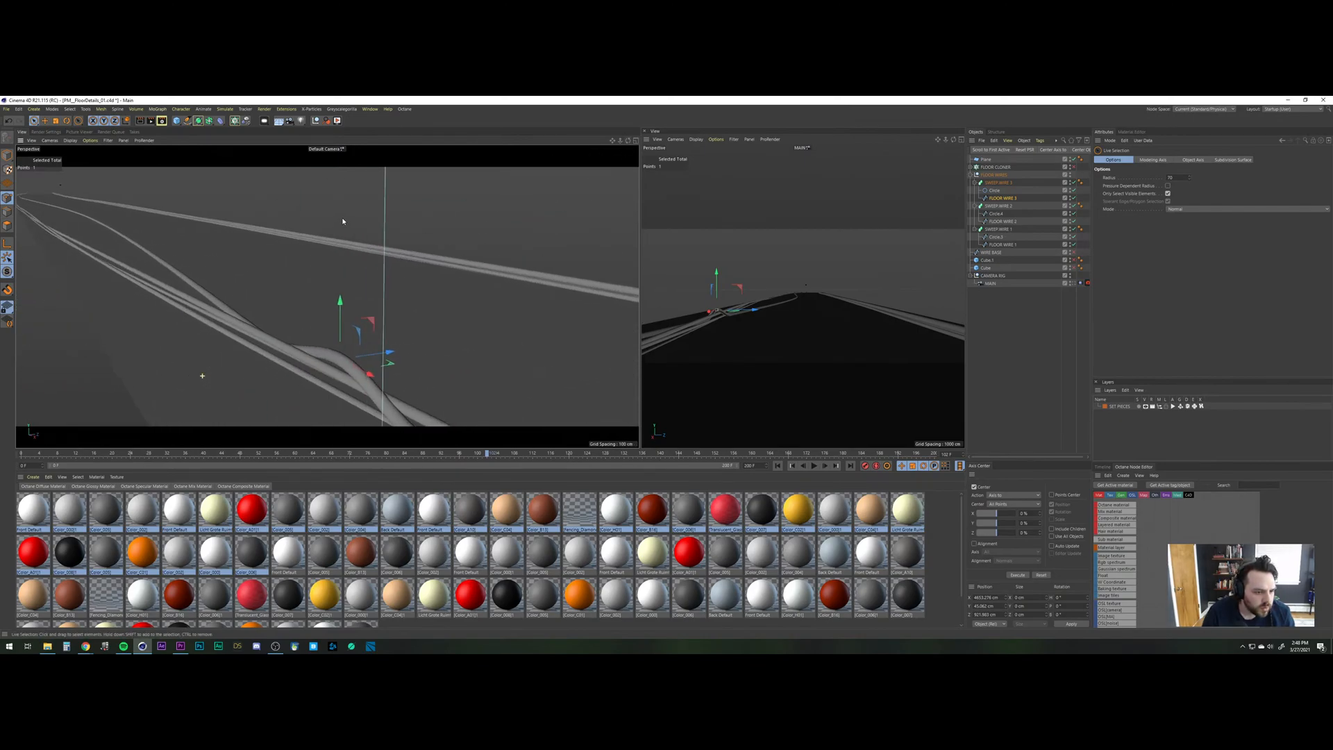
{"action": "left_click_drag", "start_coordinate": [318, 338], "coordinate": [149, 333], "text": "alt"}
{"action": "middle_click_drag", "start_coordinate": [149, 333], "coordinate": [272, 333], "text": "alt"}
{"action": "left_click_drag", "start_coordinate": [272, 333], "coordinate": [195, 353], "text": "alt"}
{"action": "middle_click_drag", "start_coordinate": [196, 353], "coordinate": [295, 329], "text": "alt"}
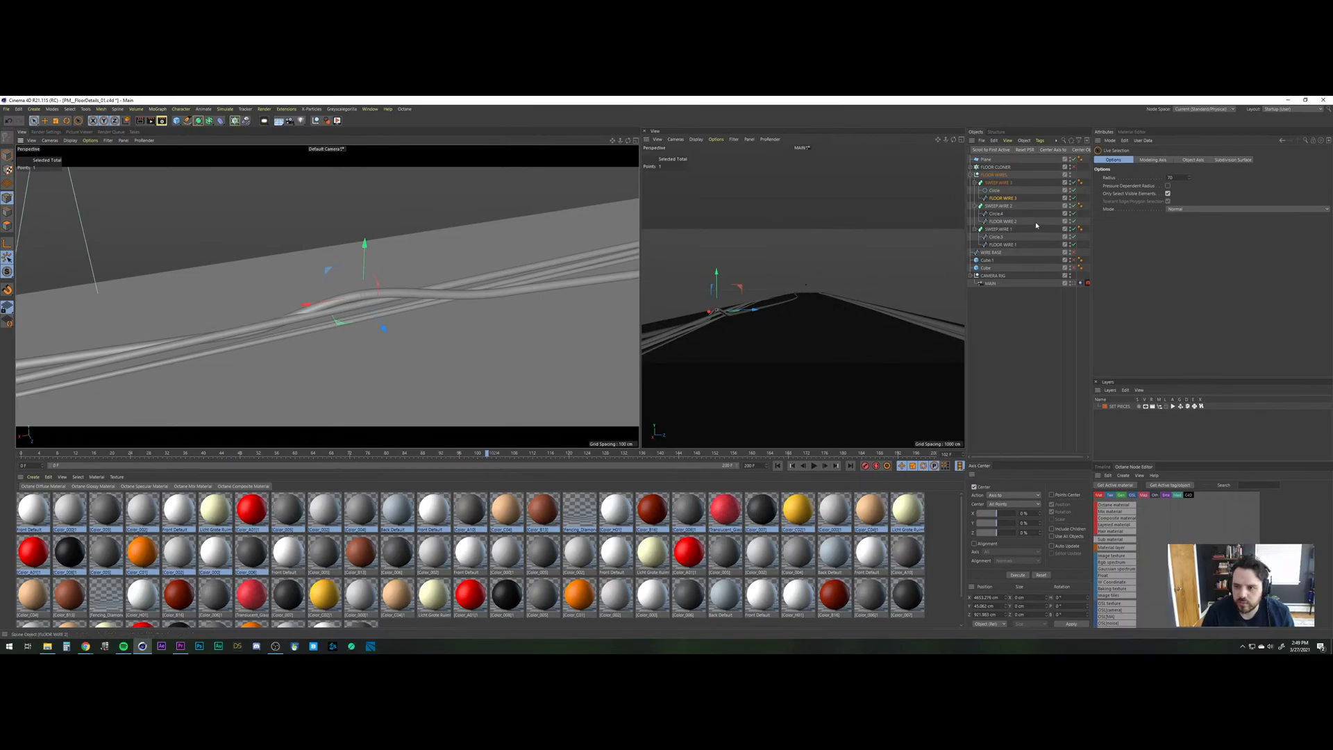
Turn off SWEEP WIRE 3 and move the FLOOR WIRE 3 point on the near side of the crossing sideways off the other wires and farther from the crossing.
{"action": "left_click", "coordinate": [1074, 182]}
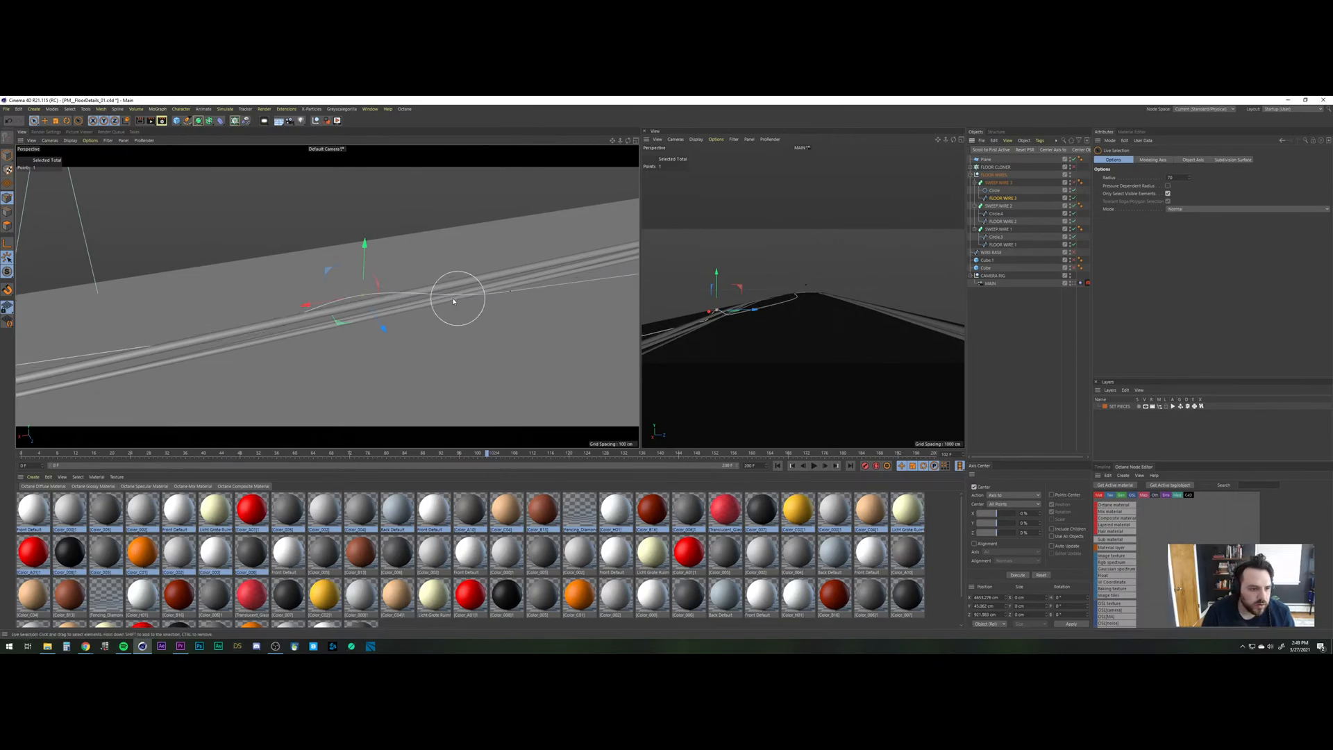
{"action": "left_click_drag", "start_coordinate": [223, 299], "coordinate": [231, 337], "text": "alt"}
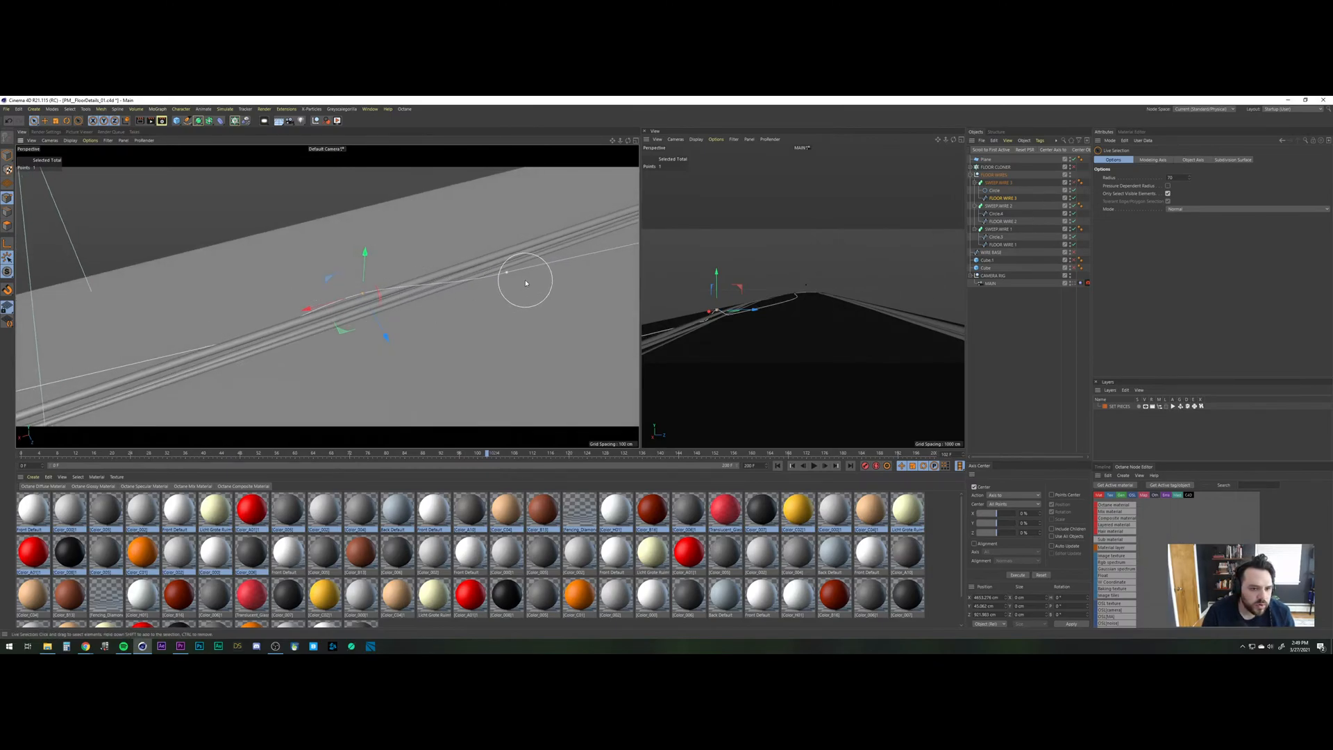
{"action": "left_click", "coordinate": [229, 349]}
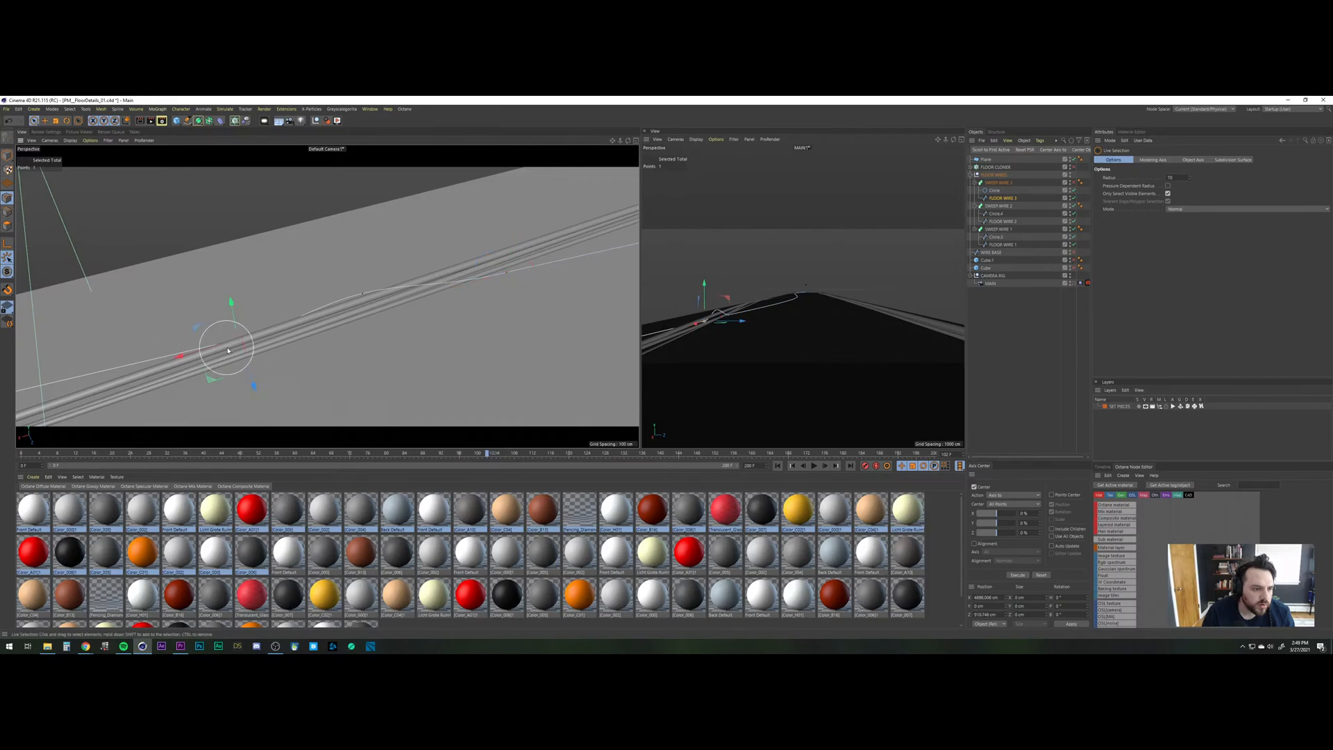
{"action": "left_click_drag", "start_coordinate": [253, 381], "coordinate": [233, 379]}
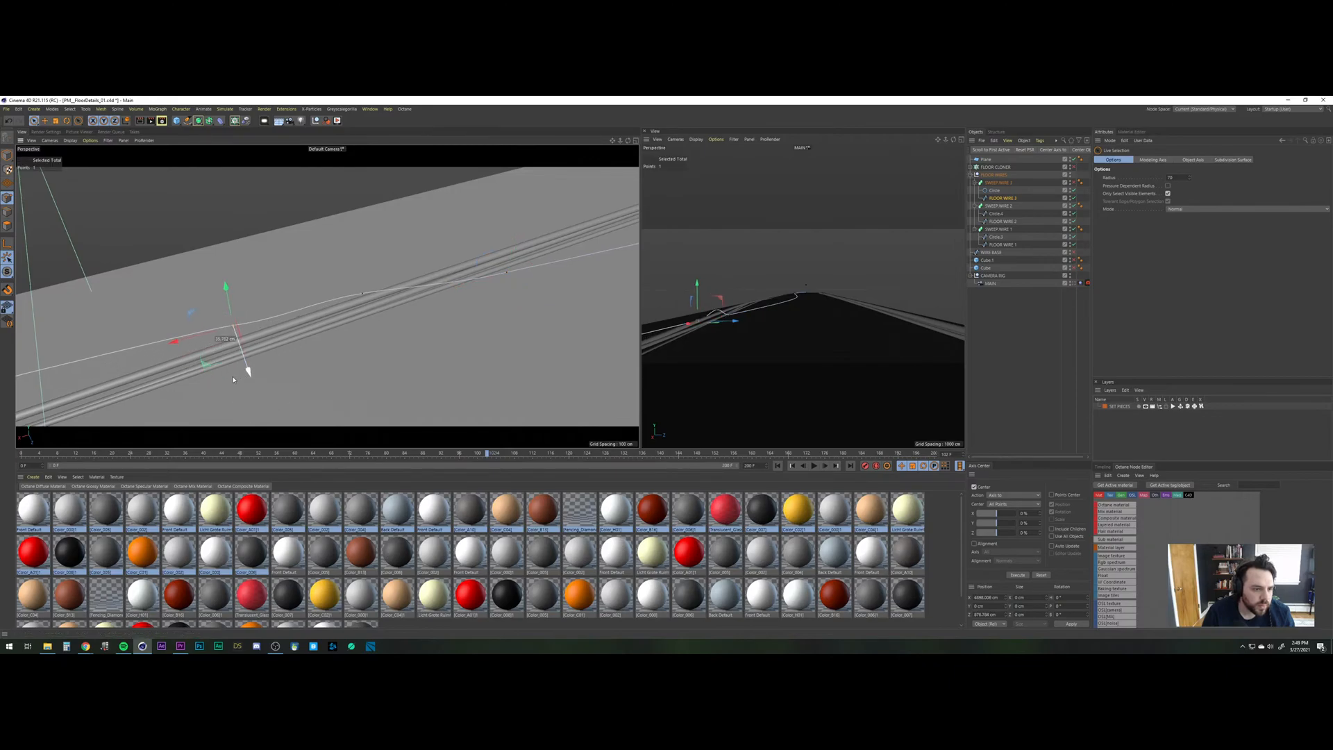
{"action": "left_click_drag", "start_coordinate": [172, 340], "coordinate": [97, 364]}
Move the FLOOR WIRE 3 point on the opposite side of the crossing farther out along X and turn SWEEP WIRE 3 back on.
{"action": "left_click", "coordinate": [459, 303]}
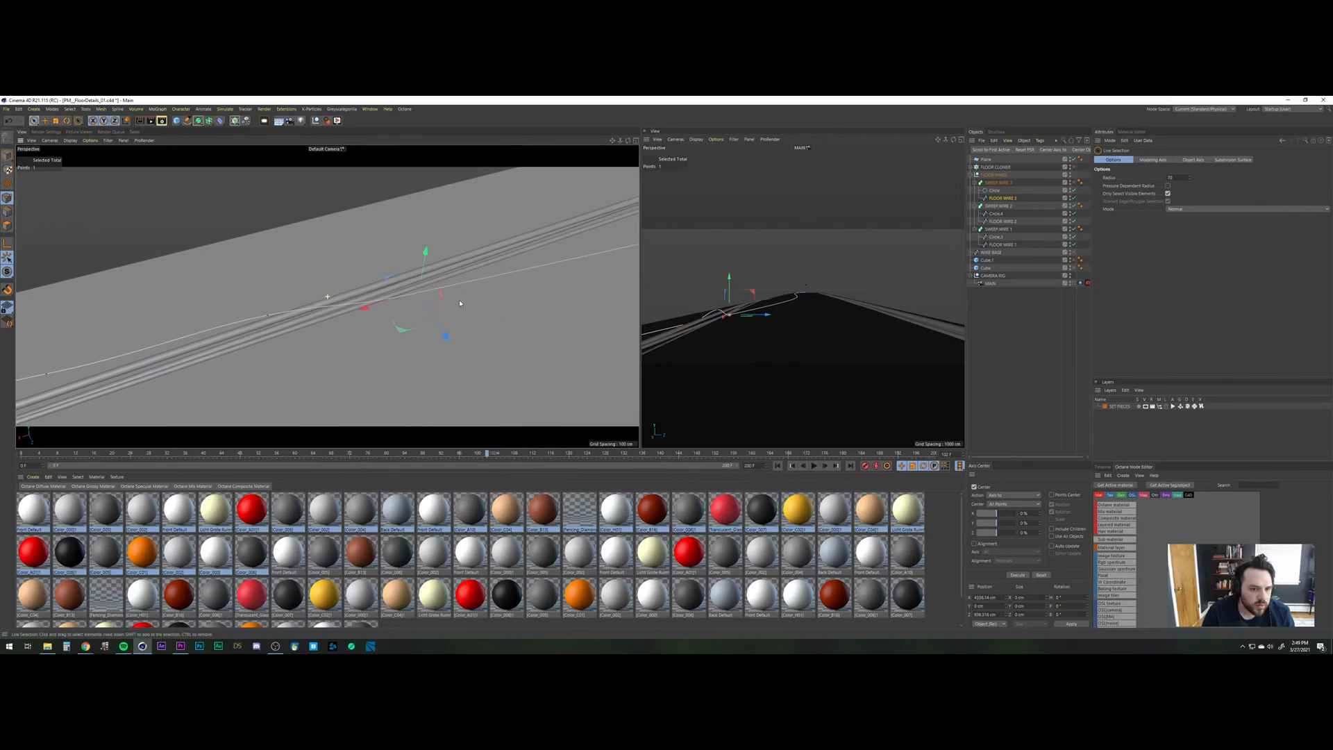
{"action": "left_click_drag", "start_coordinate": [364, 307], "coordinate": [440, 302]}
{"action": "left_click_drag", "start_coordinate": [296, 335], "coordinate": [320, 276], "text": "alt"}
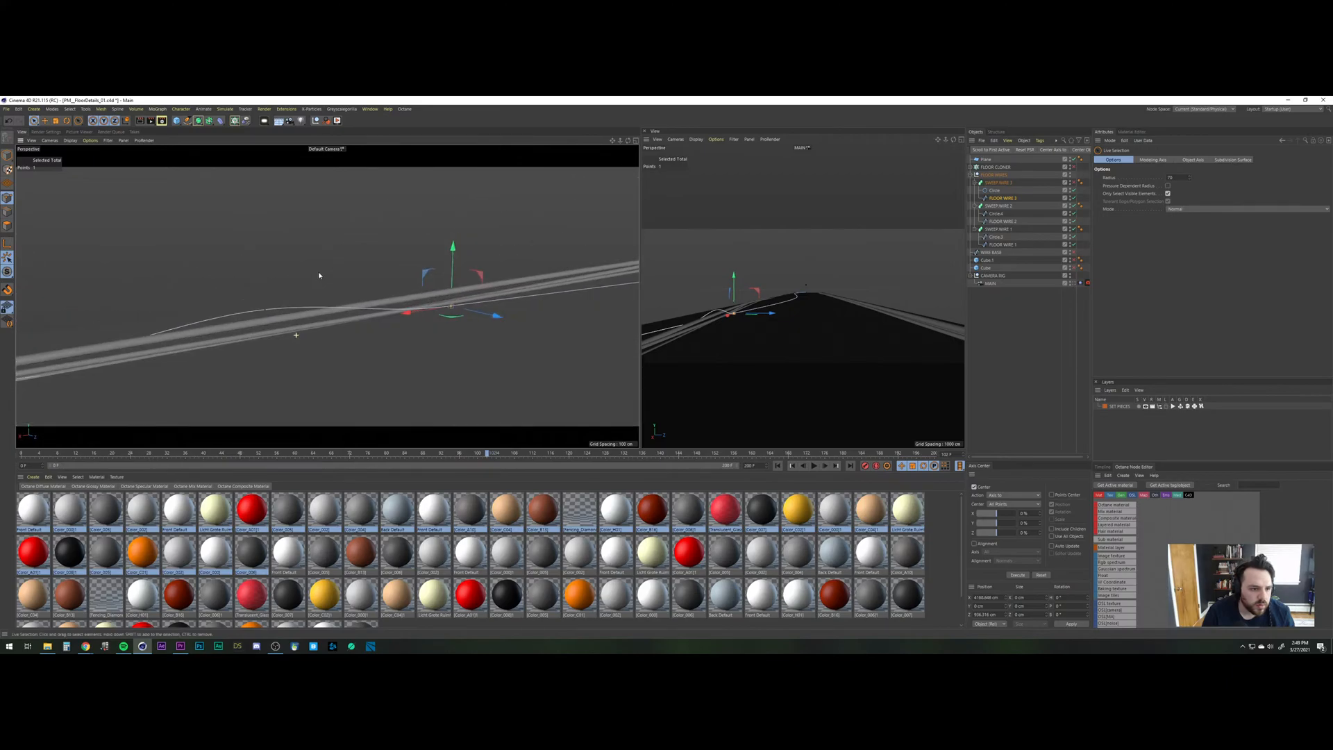
{"action": "left_click", "coordinate": [1073, 183]}
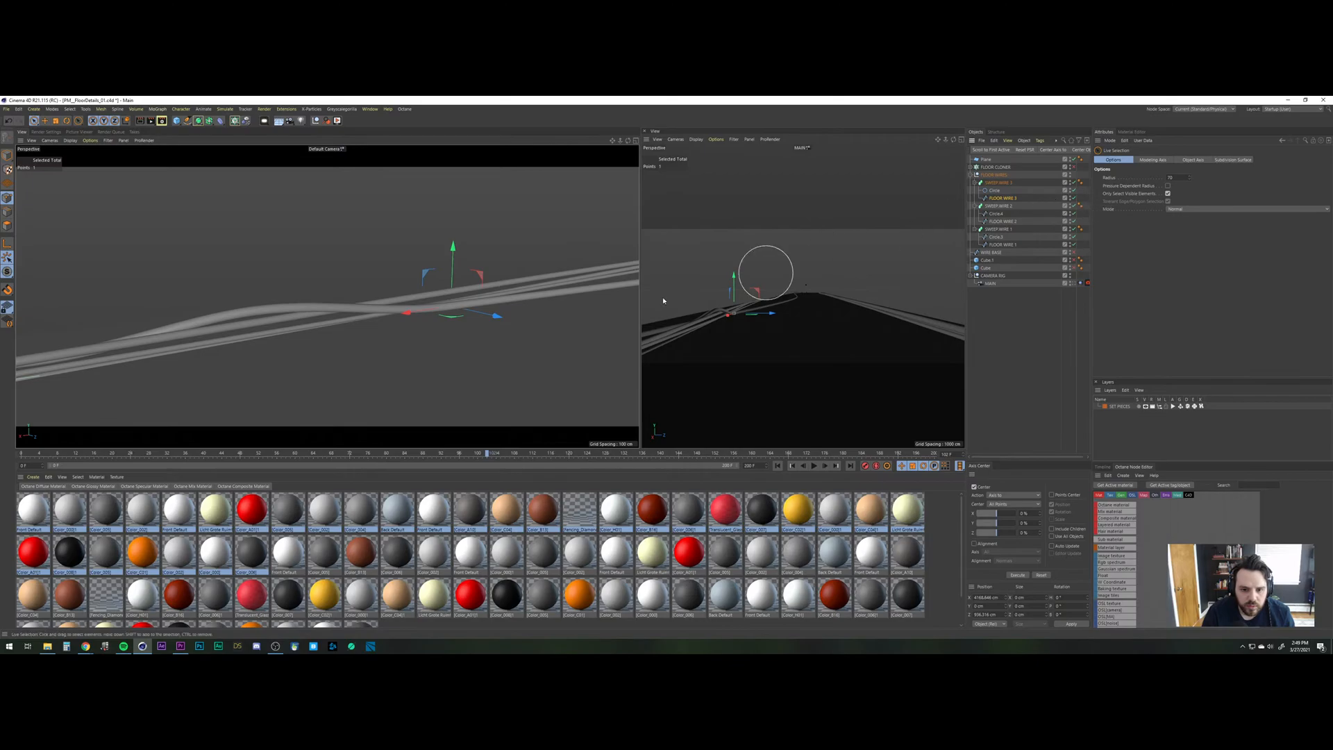
Select FLOOR WIRE 3's raised crossing point and nudge it horizontally relative to the other wires.
{"action": "left_click_drag", "start_coordinate": [268, 327], "coordinate": [357, 333], "text": "alt"}
{"action": "left_click_drag", "start_coordinate": [354, 270], "coordinate": [181, 282]}
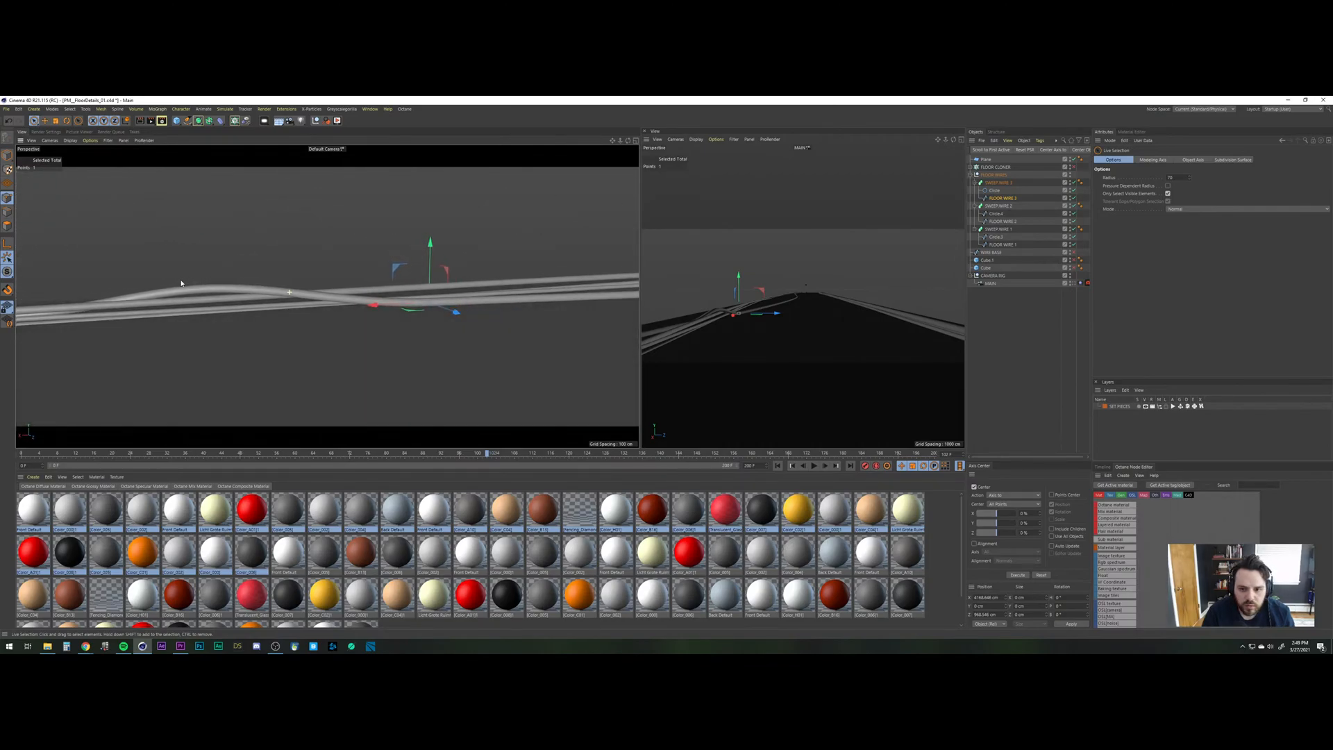
{"action": "left_click", "coordinate": [217, 295]}
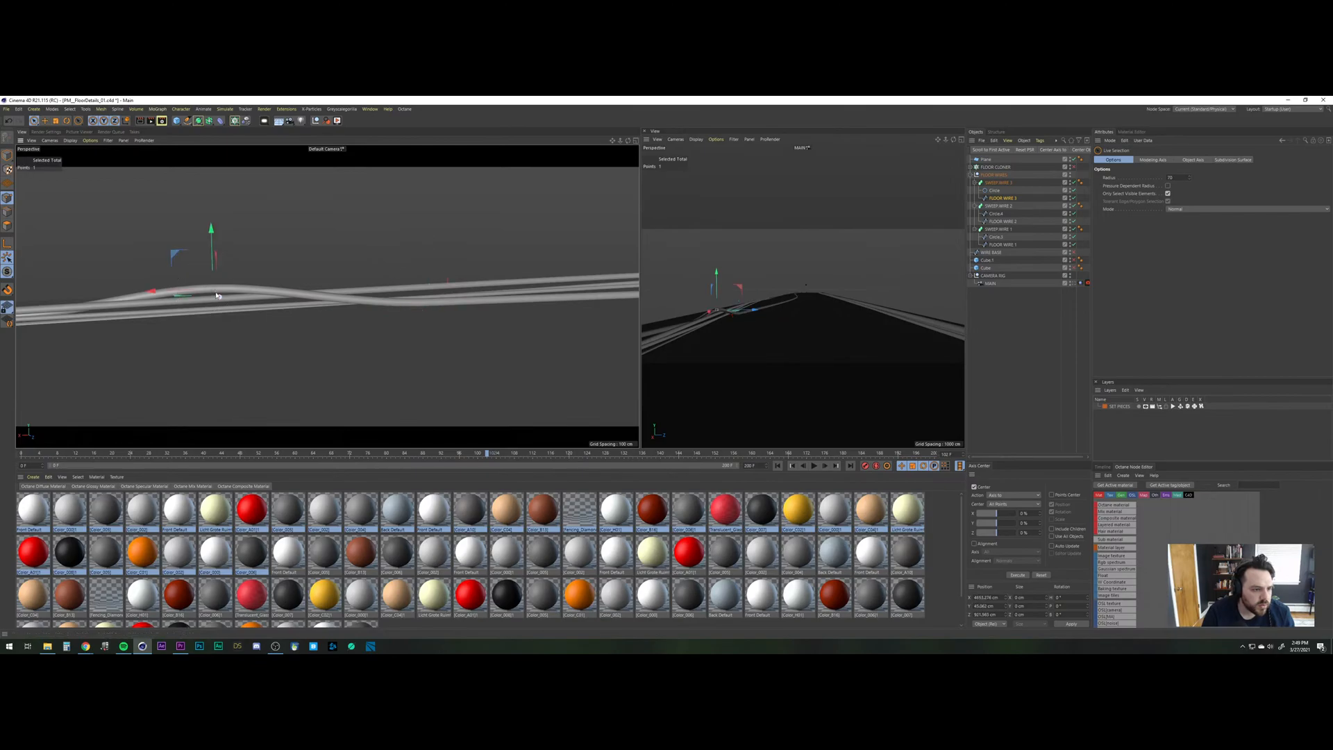
{"action": "left_click_drag", "start_coordinate": [178, 295], "coordinate": [197, 325]}
{"action": "key", "text": "r"}
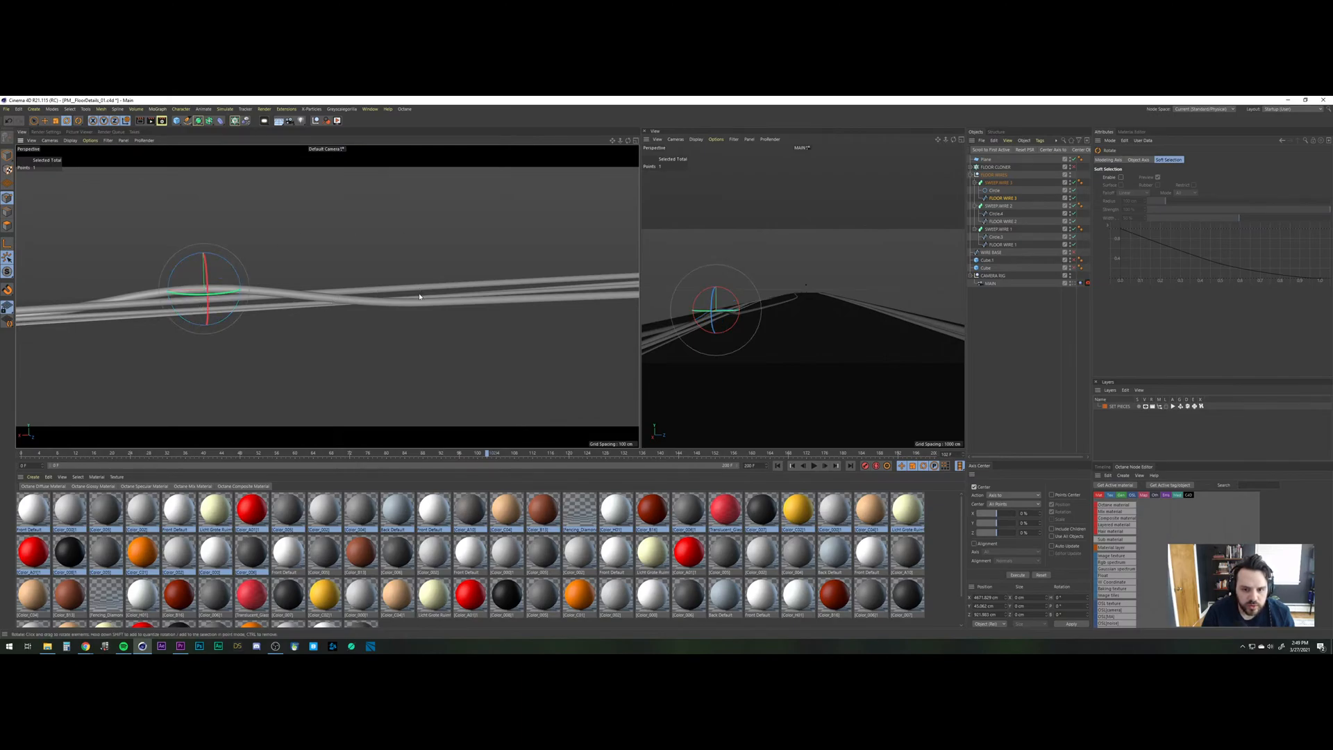
Turn off SWEEP WIRE 3 to select the FLOOR WIRE 3 point on the far side of the crossing with Live Selection.
{"action": "left_click", "coordinate": [400, 304]}
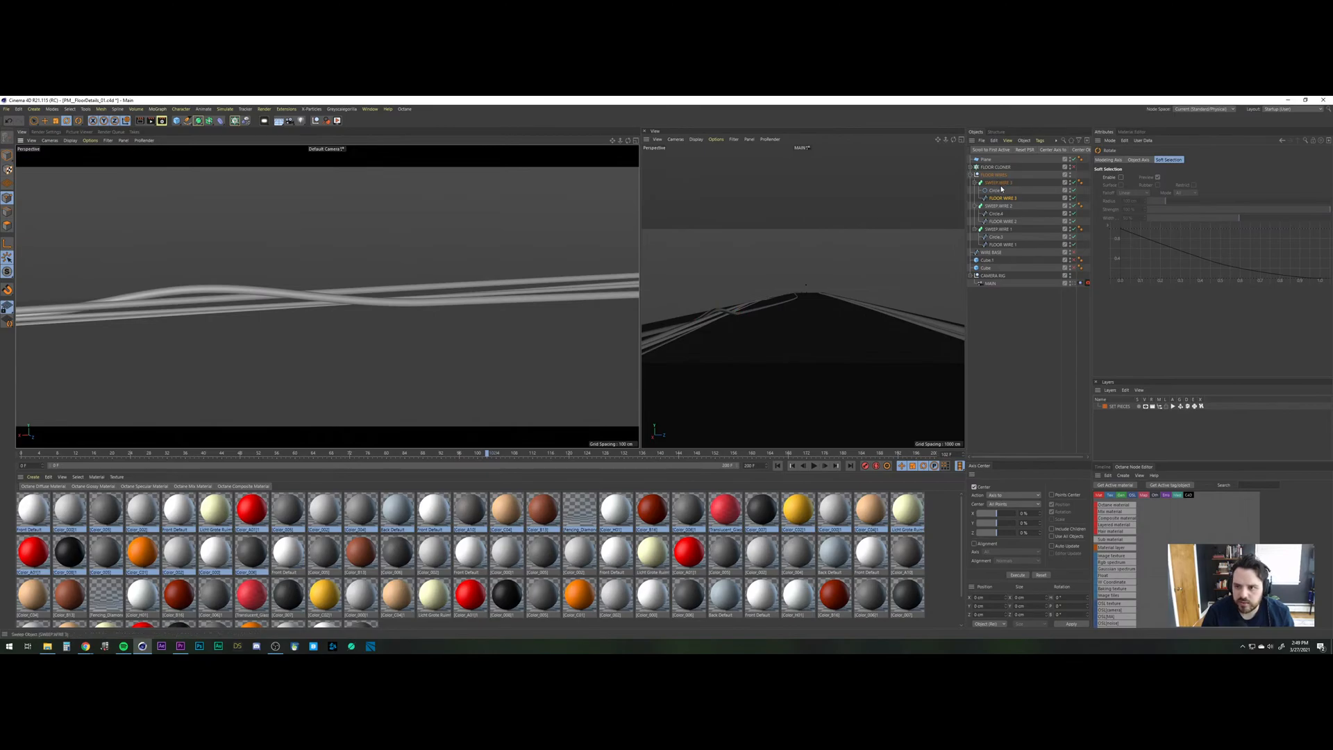
{"action": "left_click", "coordinate": [996, 206]}
{"action": "left_click", "coordinate": [35, 122]}
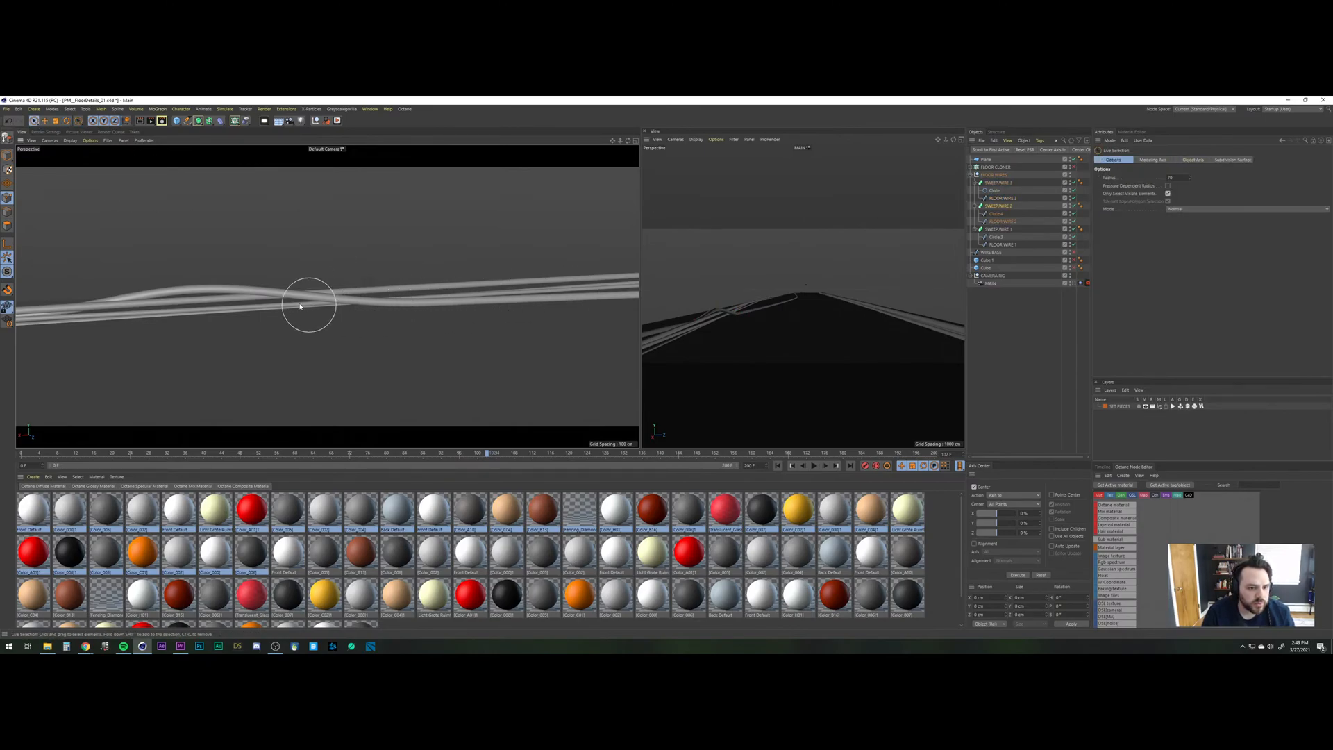
{"action": "left_click", "coordinate": [1074, 183]}
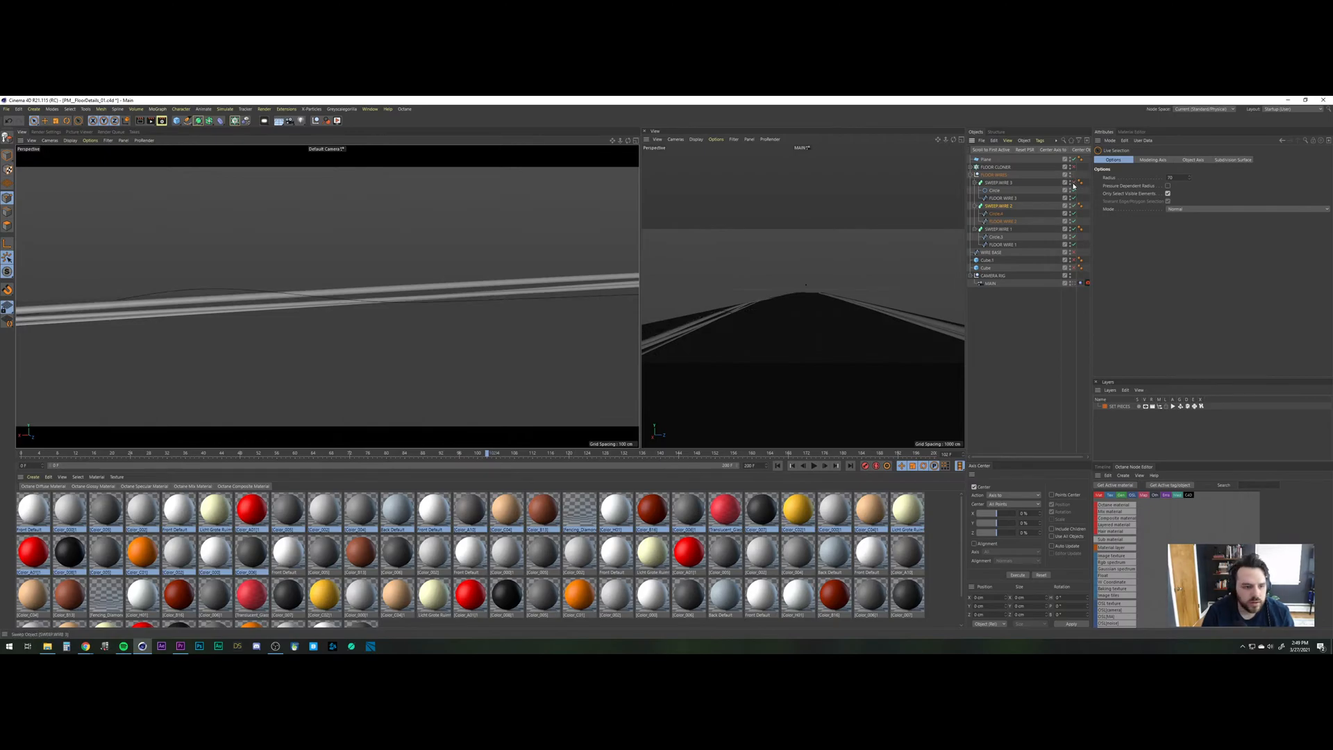
{"action": "left_click", "coordinate": [1008, 198]}
{"action": "left_click", "coordinate": [426, 307]}
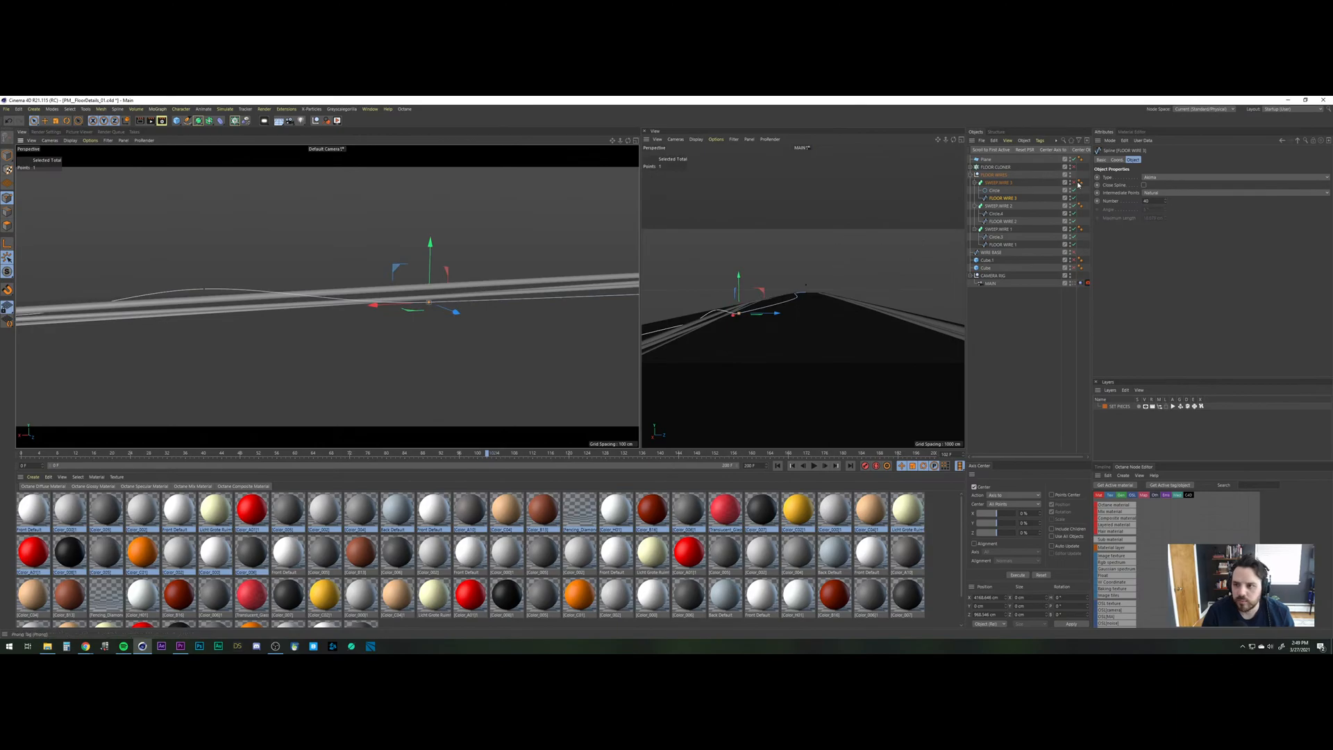
With SWEEP WIRE 3 back on, move the FLOOR WIRE 3 points on both sides of the crossing farther out along X.
{"action": "left_click_drag", "start_coordinate": [419, 306], "coordinate": [547, 313], "text": "alt"}
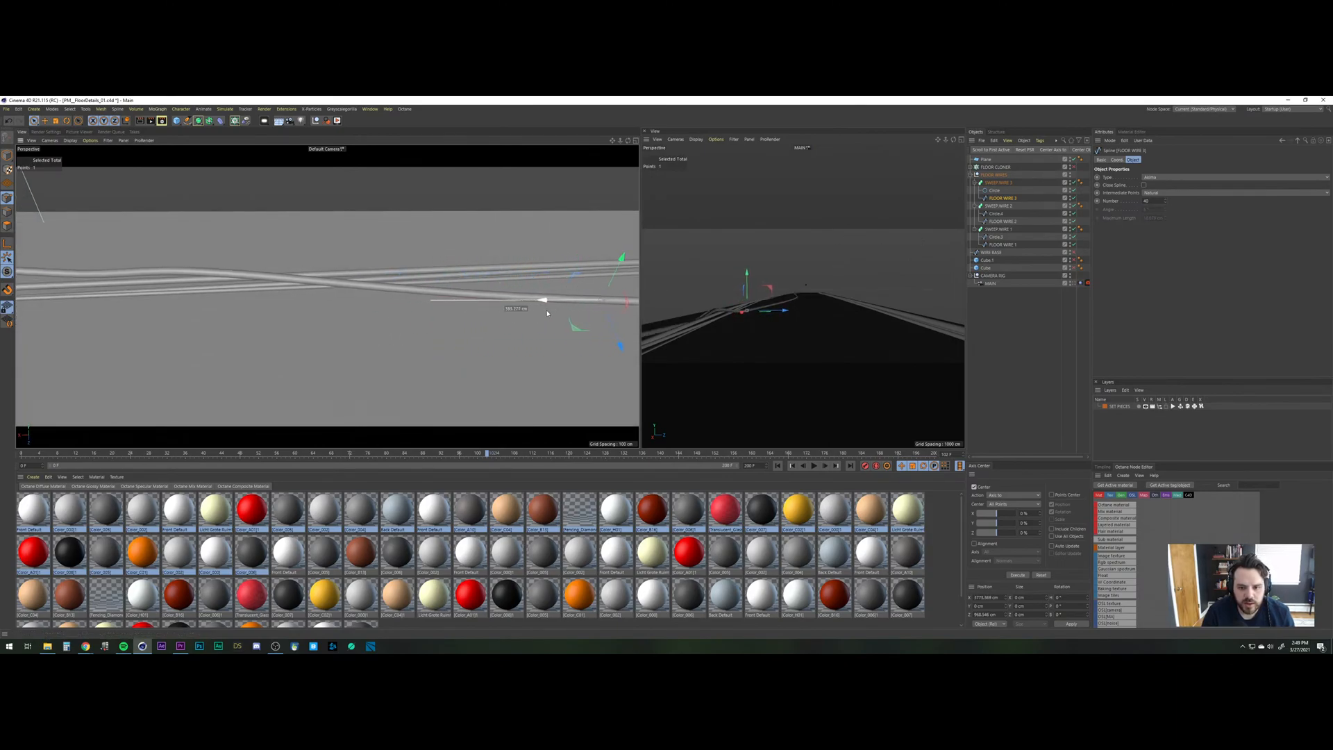
{"action": "left_click_drag", "start_coordinate": [336, 300], "coordinate": [18, 281], "text": "alt"}
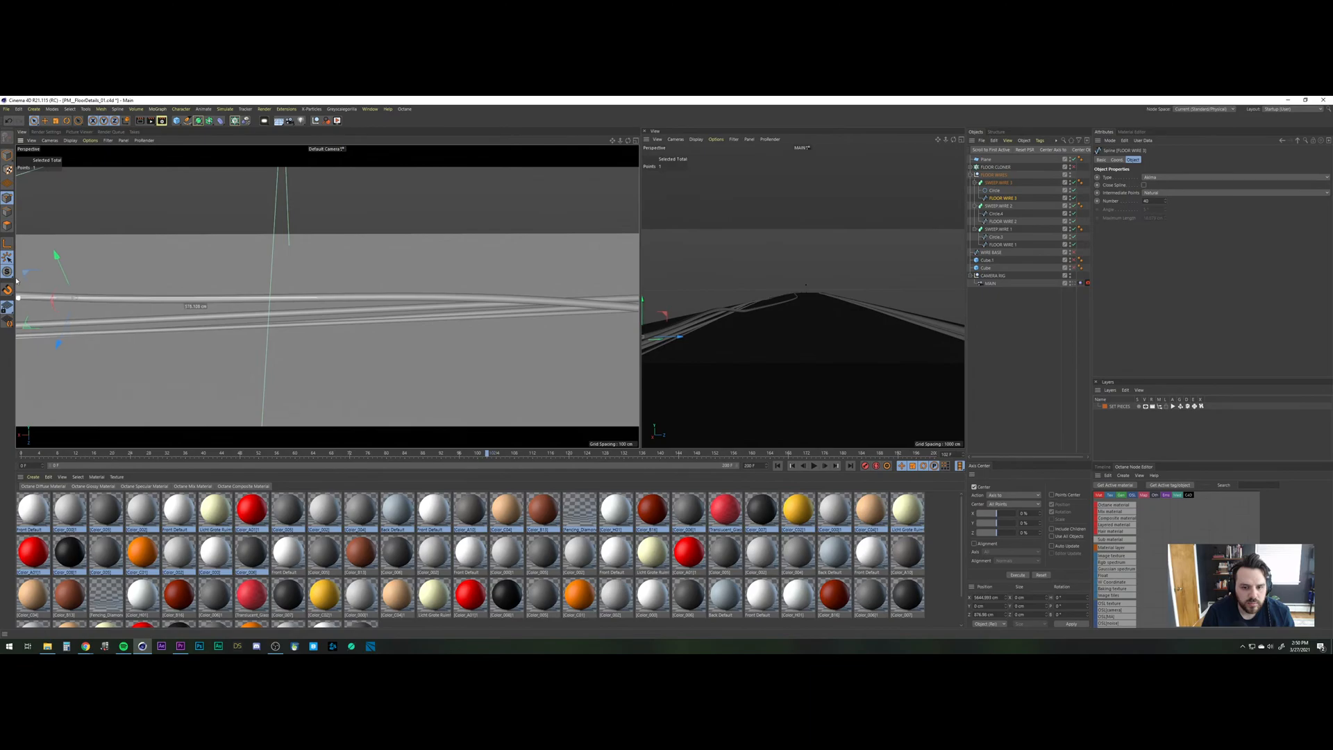
{"action": "left_click_drag", "start_coordinate": [446, 288], "coordinate": [510, 252], "text": "alt"}
{"action": "left_click_drag", "start_coordinate": [566, 283], "coordinate": [506, 256], "text": "alt"}
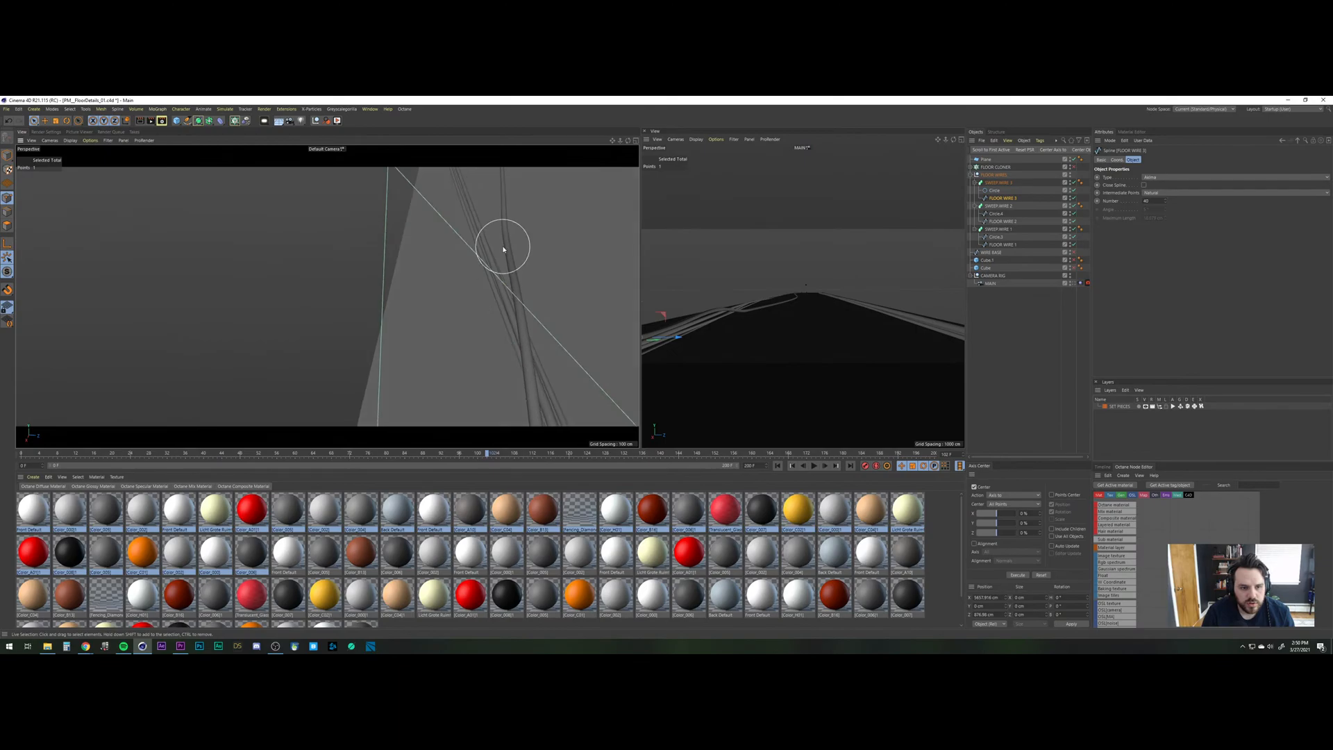
Try to rotate the FLOOR WIRE 3 point on the far side of the crossing to change the curve's direction.
{"action": "left_click", "coordinate": [510, 243]}
{"action": "key", "text": "r"}
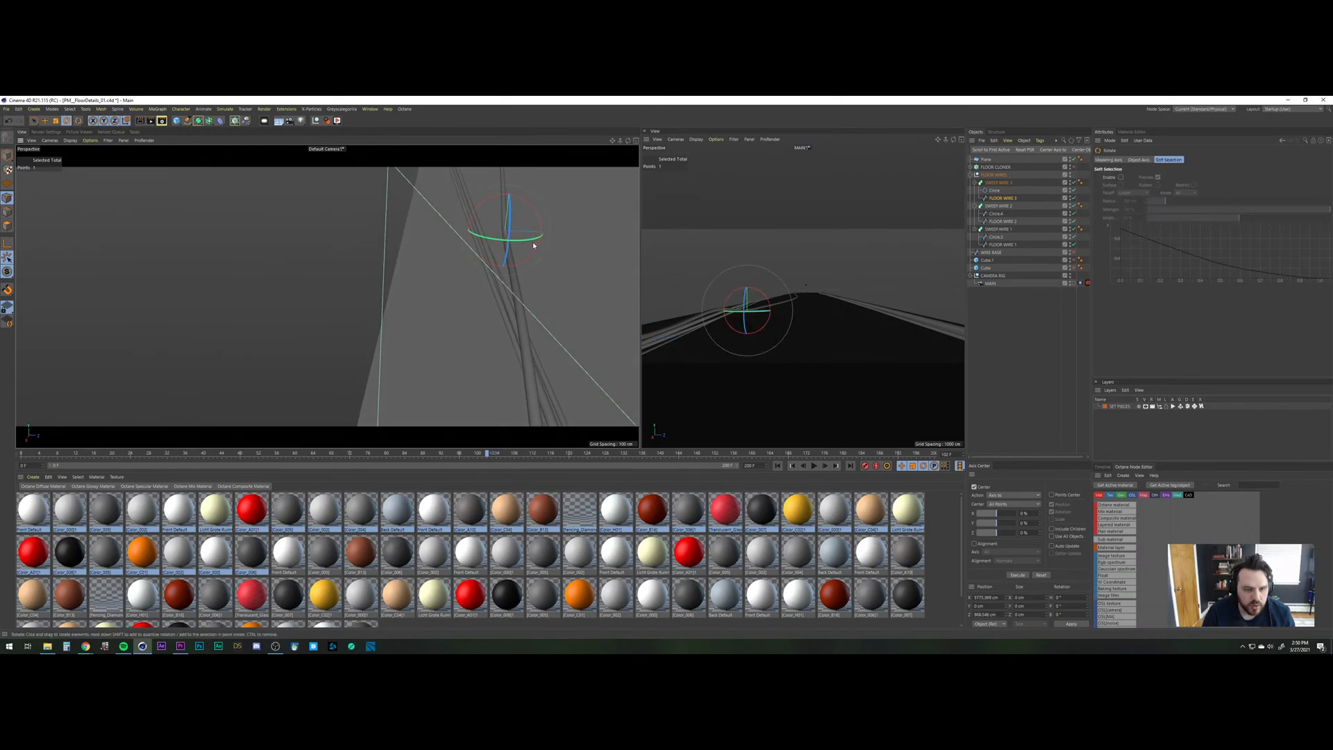
{"action": "mouse_move", "coordinate": [538, 238]}
{"action": "left_mouse_down"}
{"action": "mouse_move", "coordinate": [541, 210]}
{"action": "mouse_move", "coordinate": [541, 231]}
{"action": "left_mouse_up"}
{"action": "key", "text": "e"}
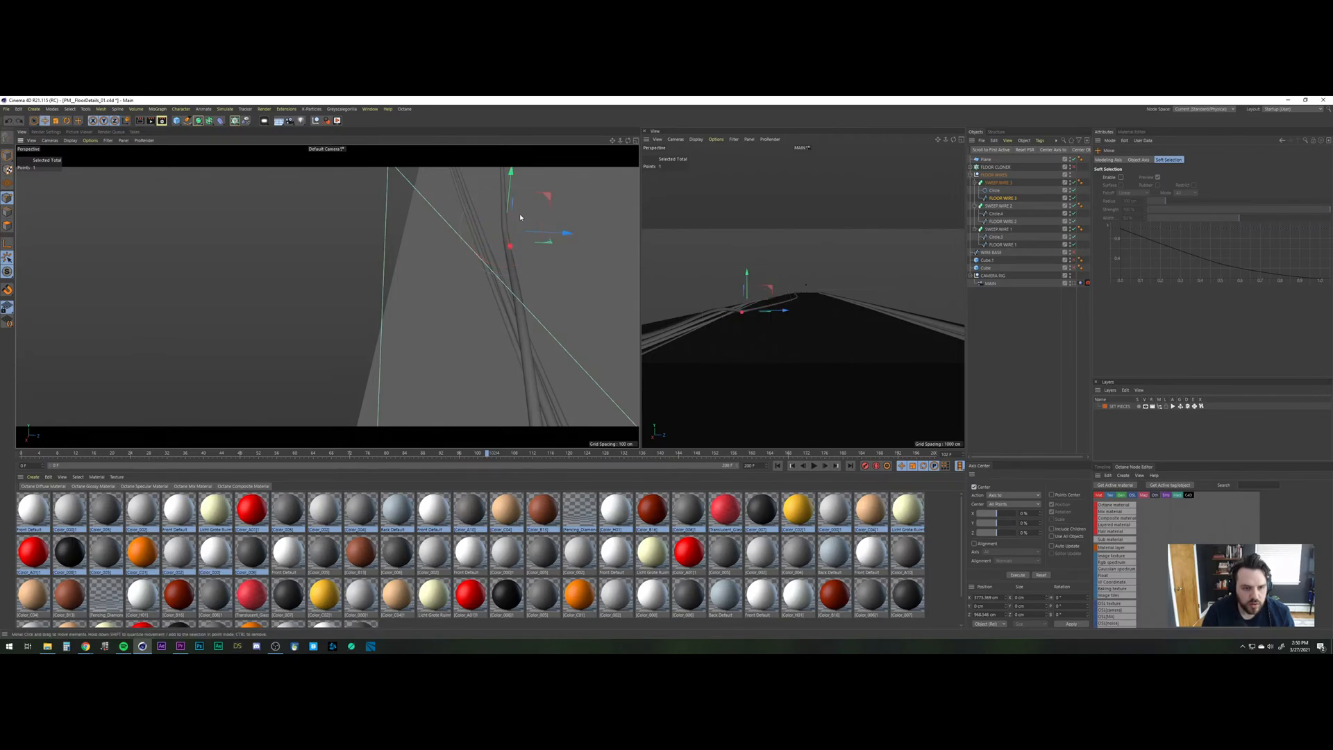
{"action": "key", "text": "r"}
{"action": "left_click_drag", "start_coordinate": [515, 202], "coordinate": [553, 244]}
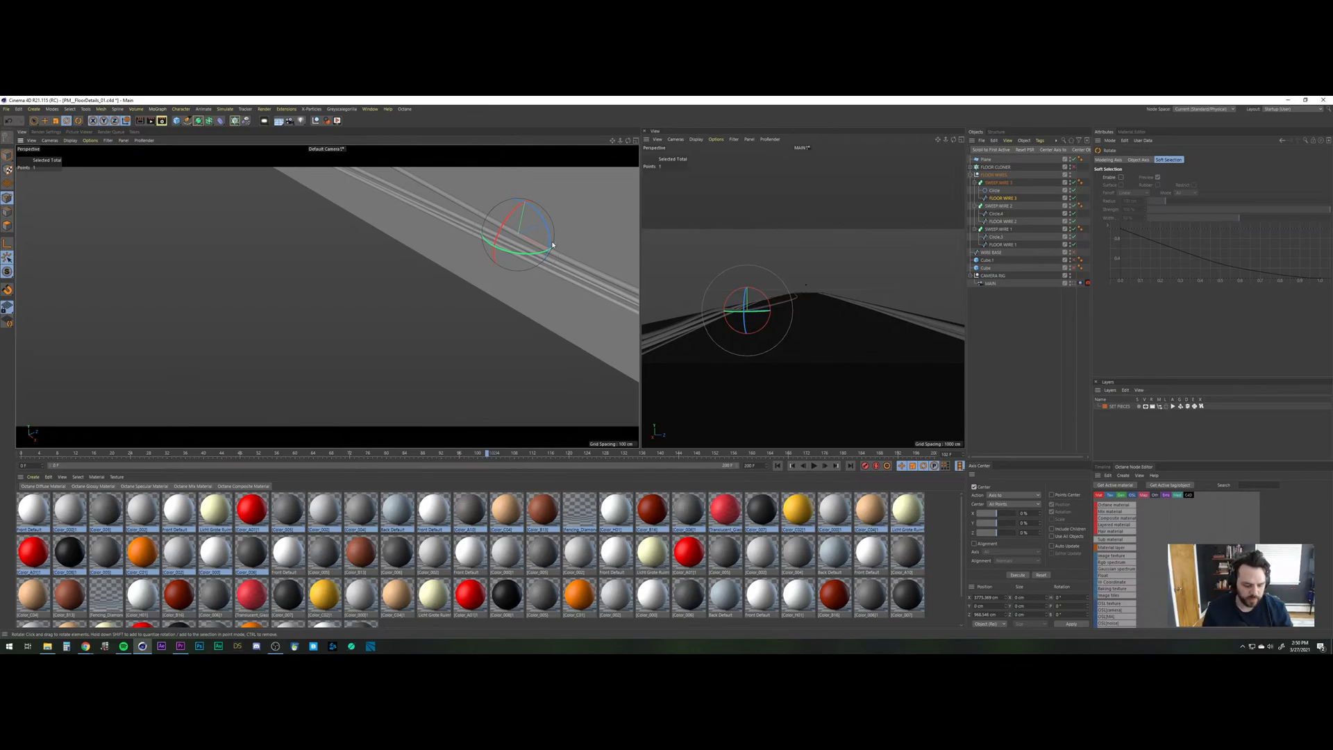
Examine the floor wires from farther out and scrub the timeline to check the crossing in the camera shot.
{"action": "right_click_drag", "start_coordinate": [537, 246], "coordinate": [436, 294], "text": "alt"}
{"action": "middle_click_drag", "start_coordinate": [470, 217], "coordinate": [456, 356], "text": "alt"}
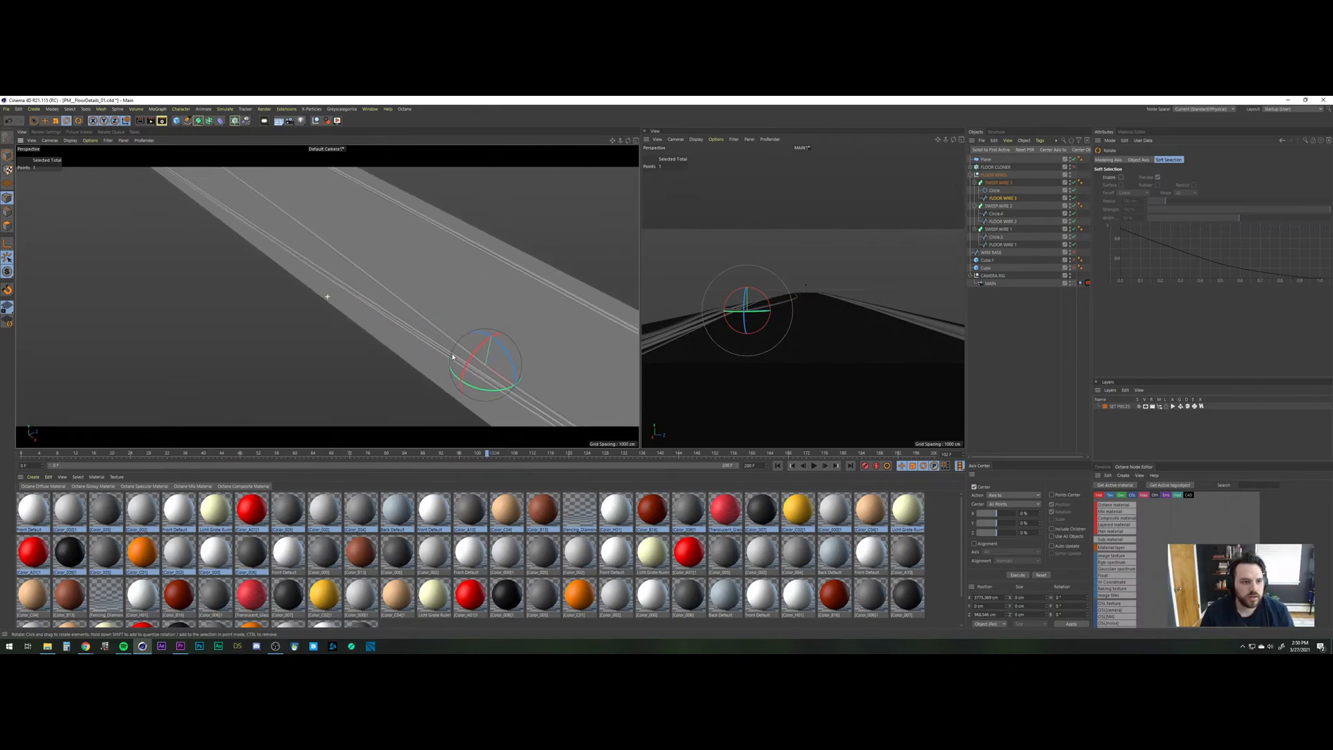
{"action": "left_click_drag", "start_coordinate": [439, 321], "coordinate": [365, 285], "text": "alt"}
{"action": "left_click_drag", "start_coordinate": [462, 325], "coordinate": [378, 317], "text": "alt"}
{"action": "left_click", "coordinate": [1005, 353]}
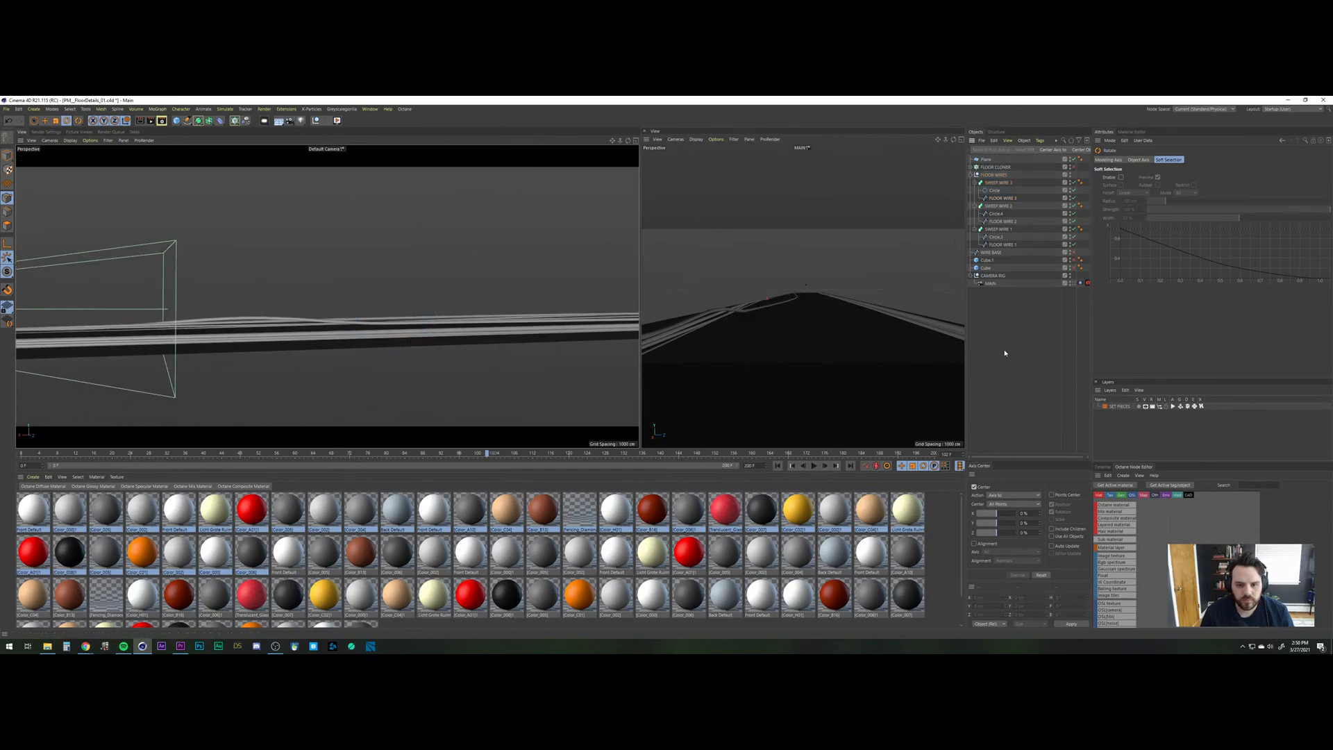
{"action": "left_click_drag", "start_coordinate": [449, 458], "coordinate": [574, 445]}
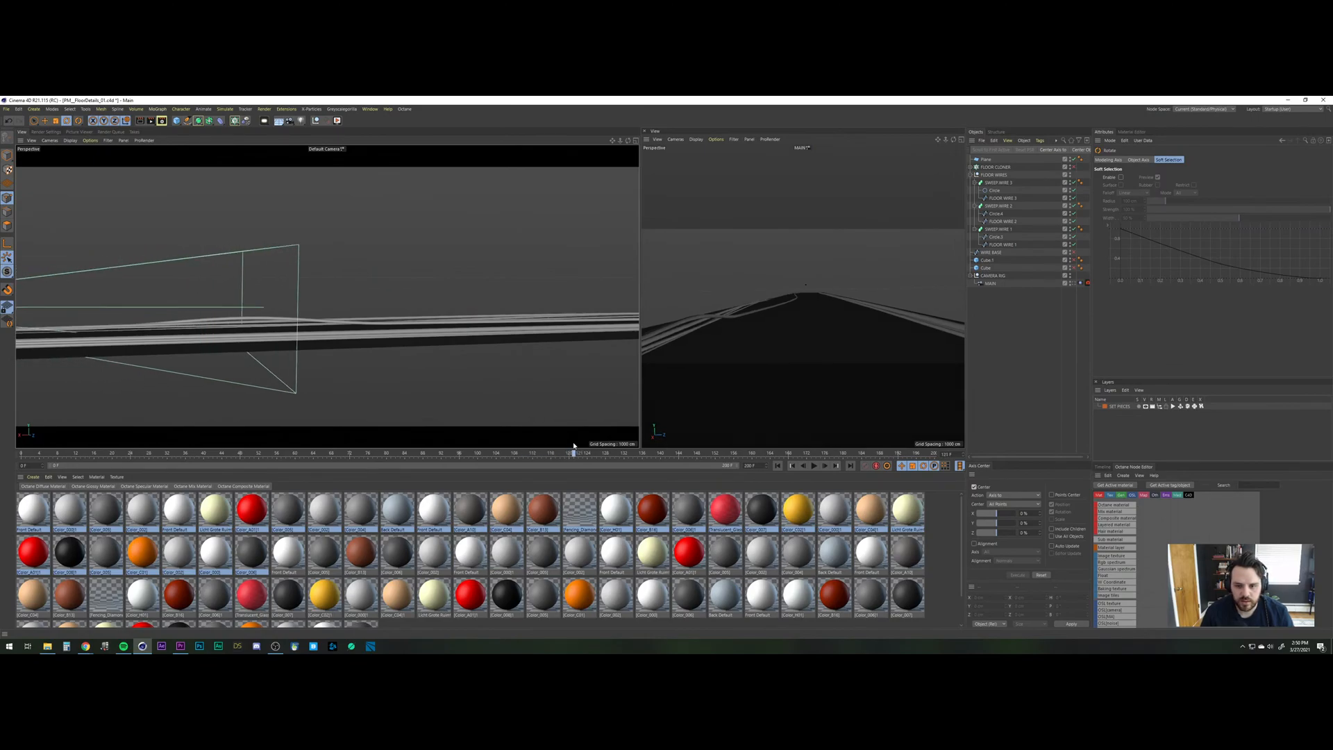
Move the FLOOR WIRE 3 point on the far side of the crossing sideways along Z, off the other wires.
{"action": "left_click", "coordinate": [392, 324]}
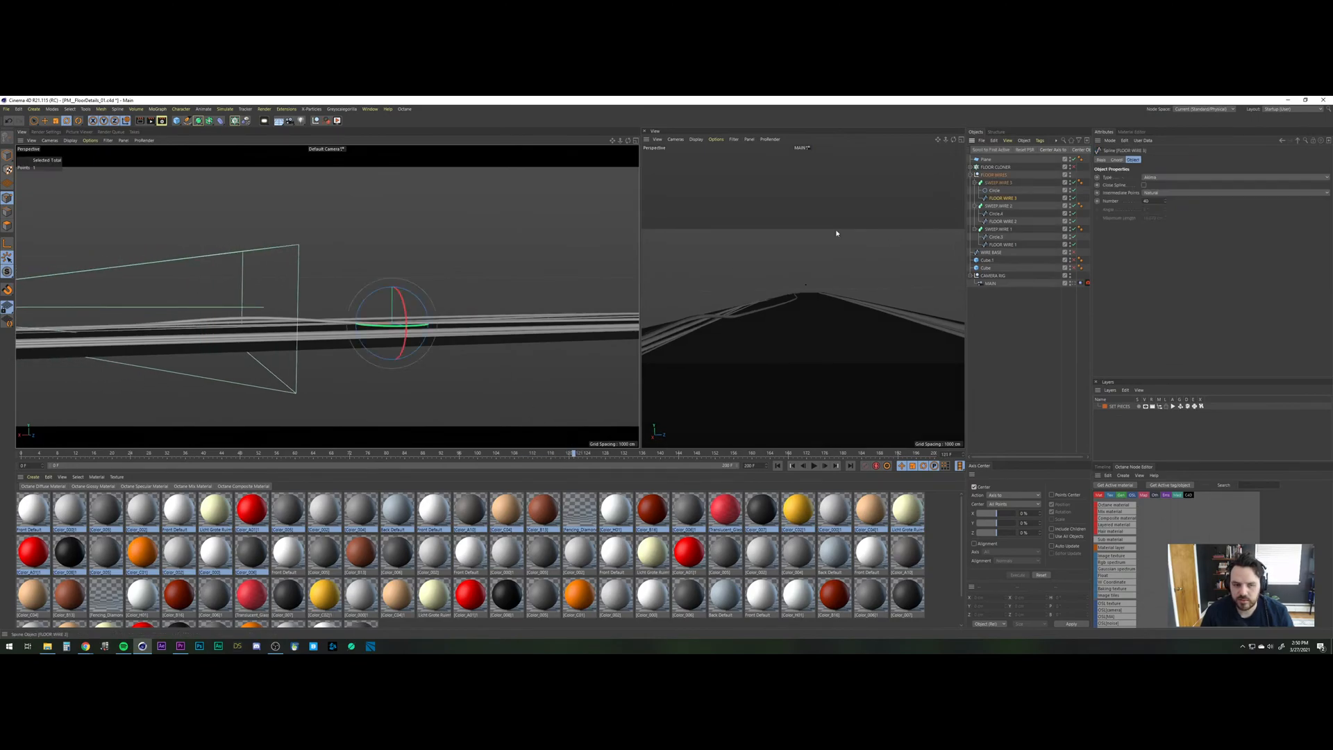
{"action": "key", "text": "e"}
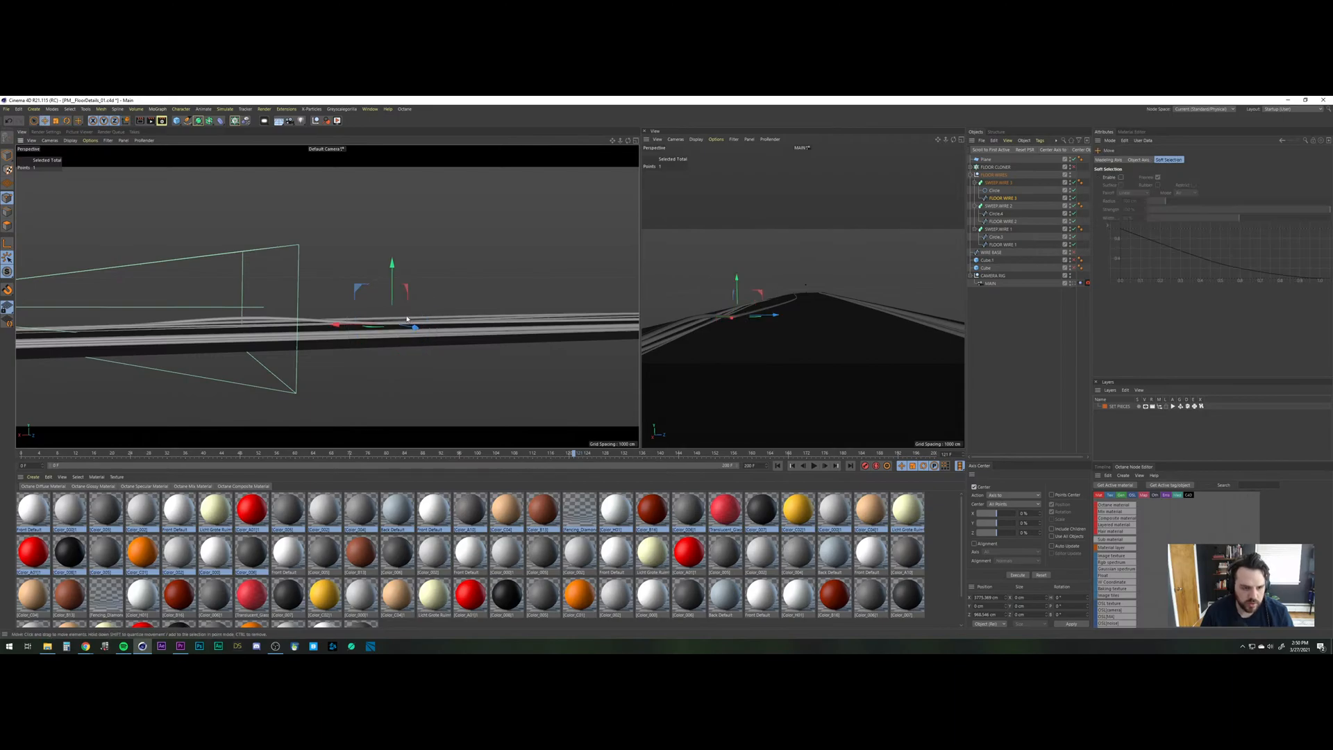
{"action": "left_click_drag", "start_coordinate": [403, 324], "coordinate": [425, 365], "text": "alt"}
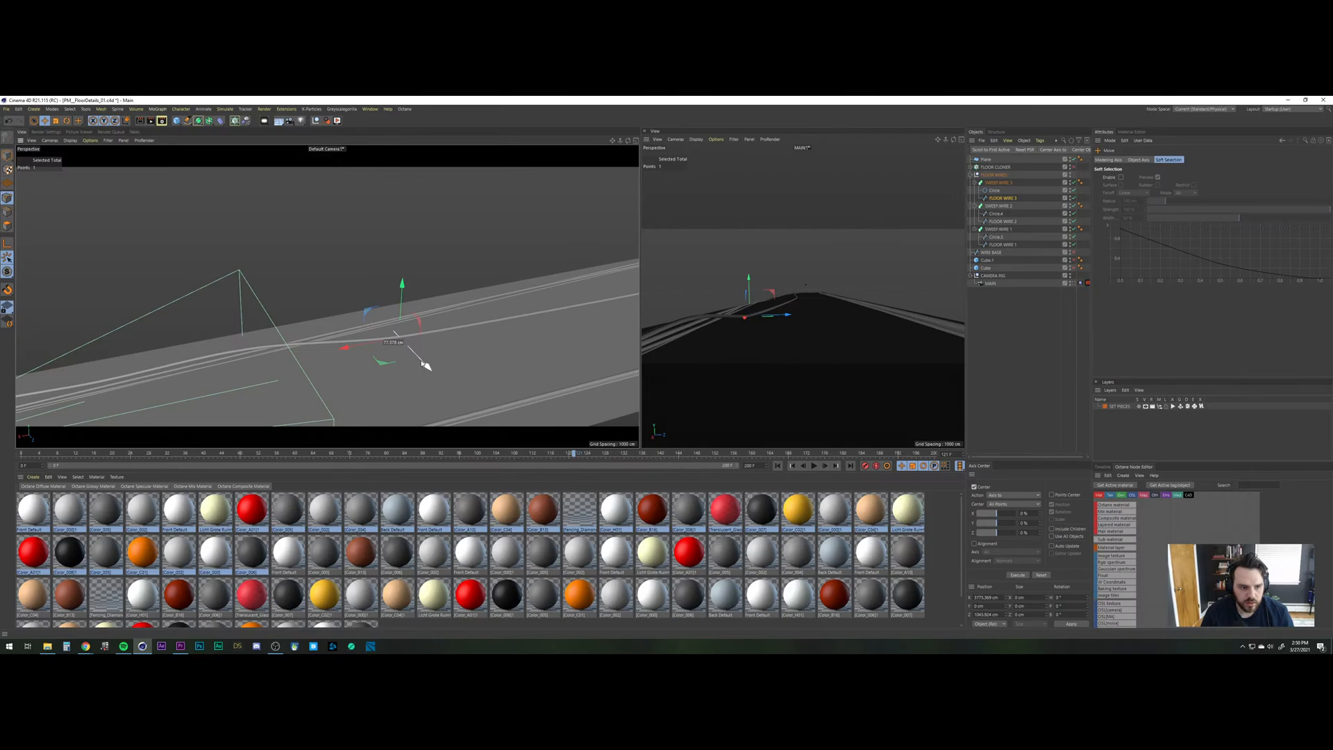
{"action": "left_click_drag", "start_coordinate": [426, 363], "coordinate": [438, 297], "text": "alt"}
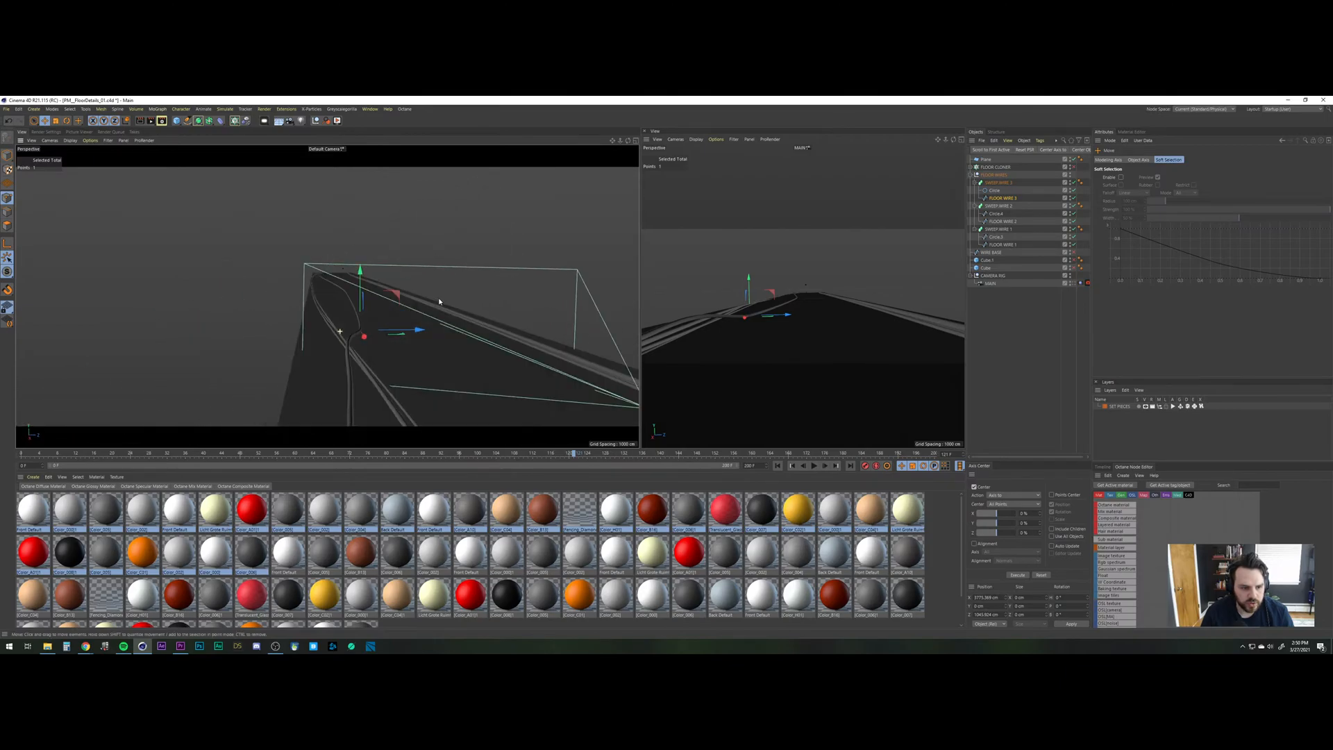
Select FLOOR WIRE 3's crossing point and fine-tune its position and height where it passes over the other wires.
{"action": "left_click_drag", "start_coordinate": [363, 336], "coordinate": [391, 350]}
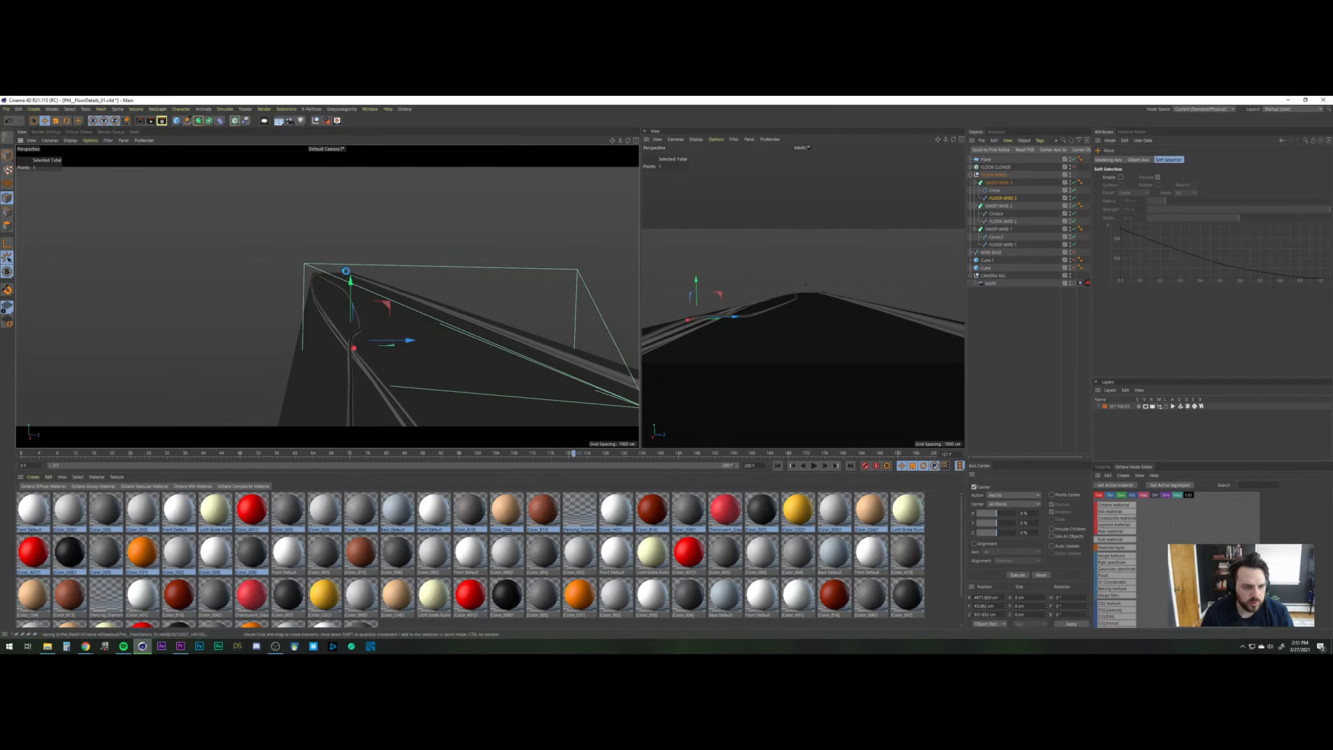
{"action": "left_click_drag", "start_coordinate": [350, 282], "coordinate": [353, 283]}
{"action": "left_click_drag", "start_coordinate": [352, 340], "coordinate": [250, 345], "text": "alt"}
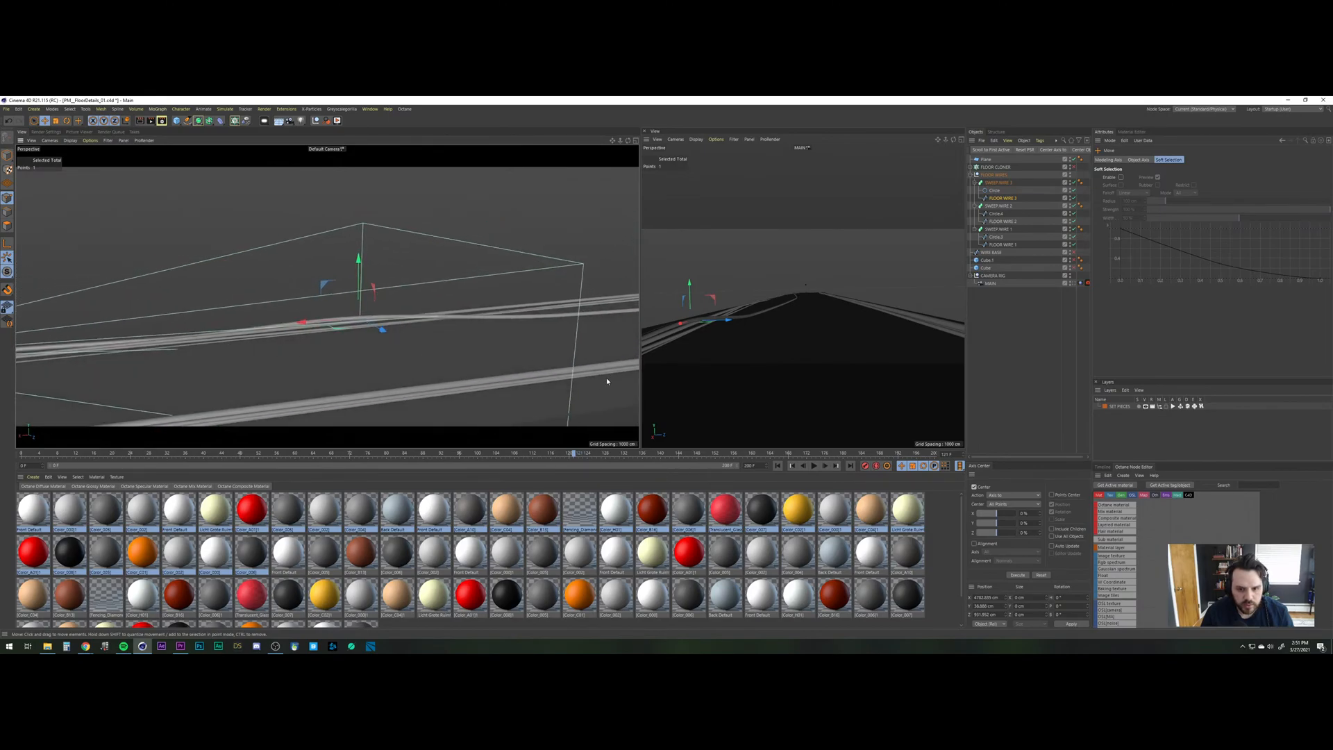
Advance the camera shot and move FLOOR WIRE 3's far-side point farther sideways along Z and farther from the crossing along X.
{"action": "left_click_drag", "start_coordinate": [573, 454], "coordinate": [645, 455]}
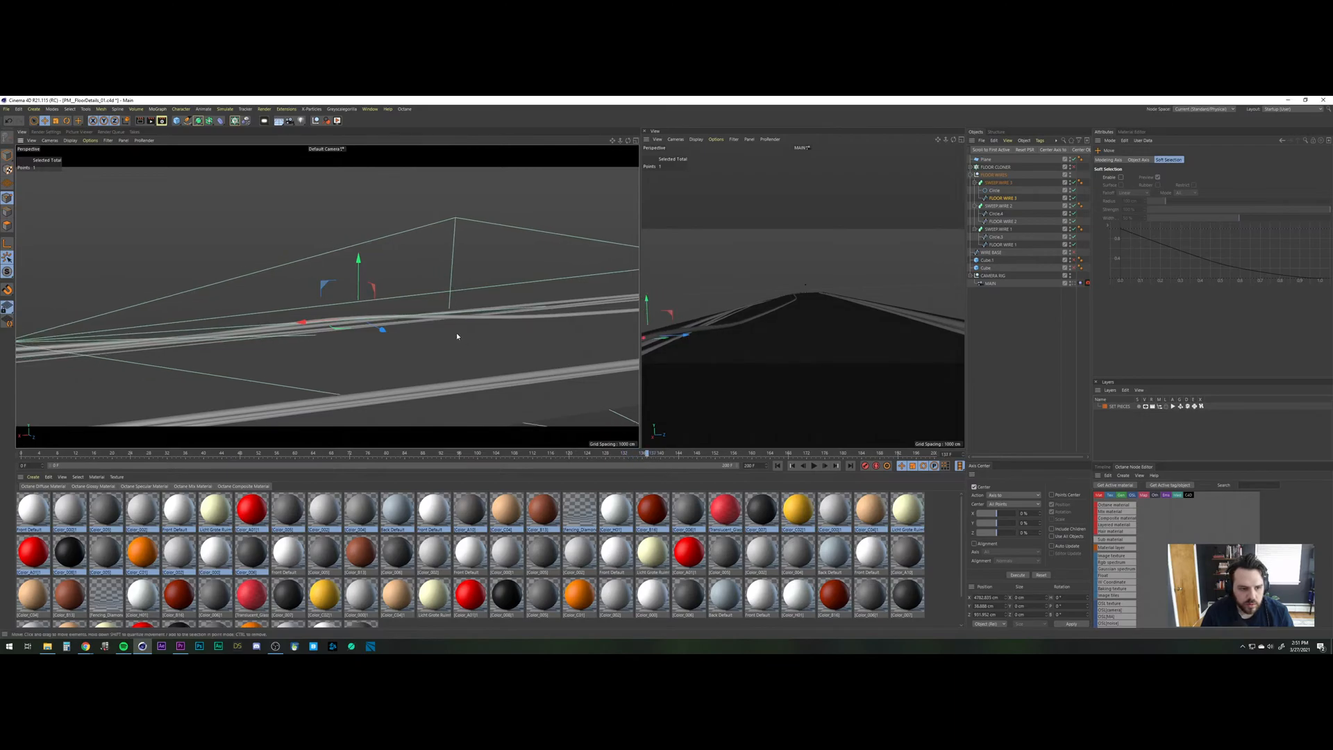
{"action": "left_click_drag", "start_coordinate": [457, 337], "coordinate": [387, 350], "text": "alt"}
{"action": "mouse_move", "coordinate": [461, 325]}
{"action": "left_mouse_down"}
{"action": "mouse_move", "coordinate": [479, 347]}
{"action": "mouse_move", "coordinate": [490, 318]}
{"action": "mouse_move", "coordinate": [446, 363]}
{"action": "mouse_move", "coordinate": [484, 334]}
{"action": "mouse_move", "coordinate": [538, 382]}
{"action": "mouse_move", "coordinate": [516, 349]}
{"action": "mouse_move", "coordinate": [491, 349]}
{"action": "left_mouse_up"}
{"action": "key", "text": "r"}
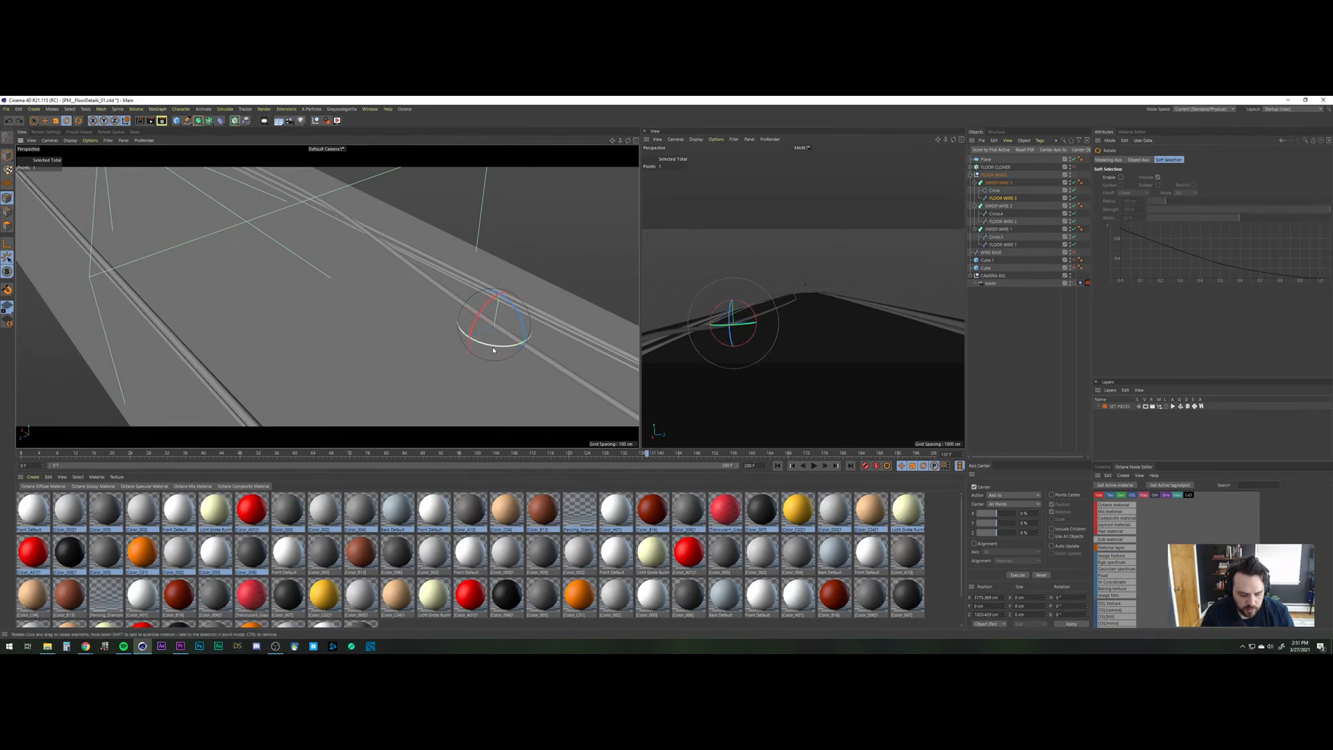
{"action": "key", "text": "e"}
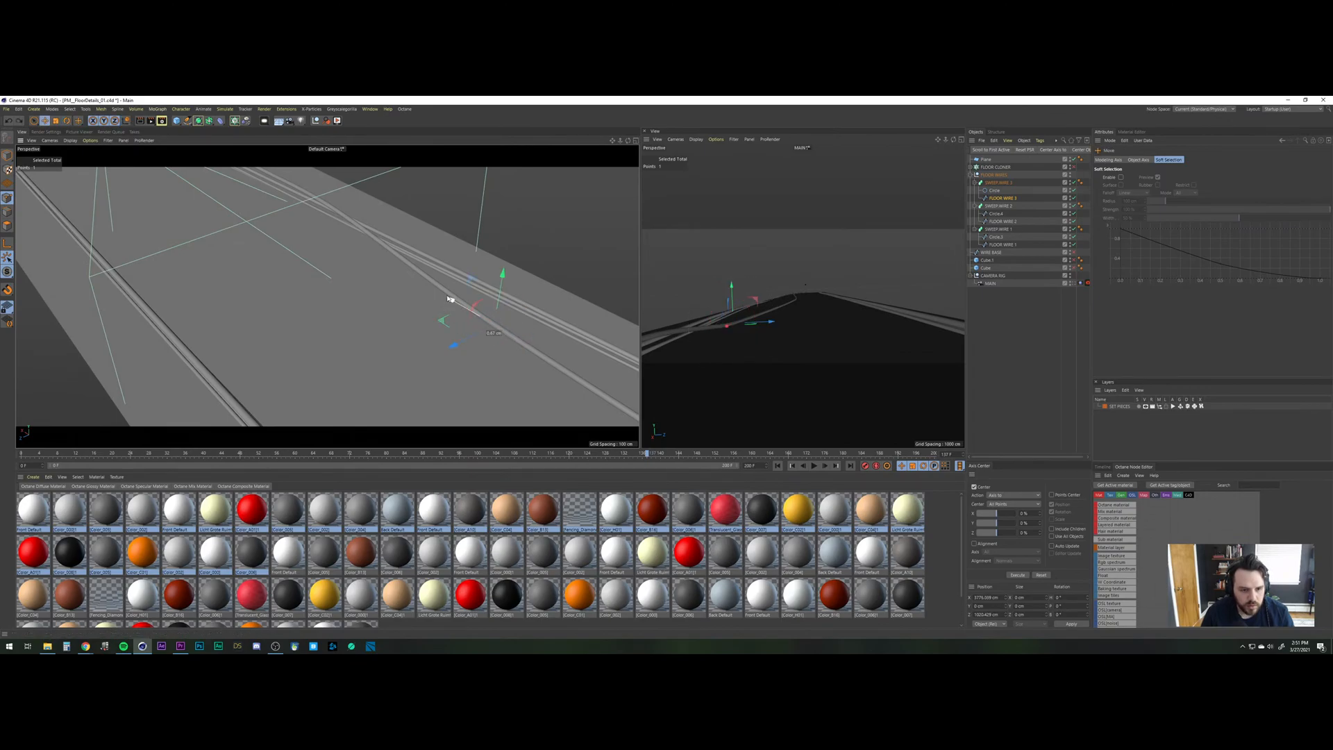
{"action": "left_click_drag", "start_coordinate": [448, 299], "coordinate": [587, 391]}
{"action": "middle_click_drag", "start_coordinate": [587, 390], "coordinate": [420, 290], "text": "alt"}
{"action": "left_click_drag", "start_coordinate": [421, 291], "coordinate": [458, 309], "text": "alt"}
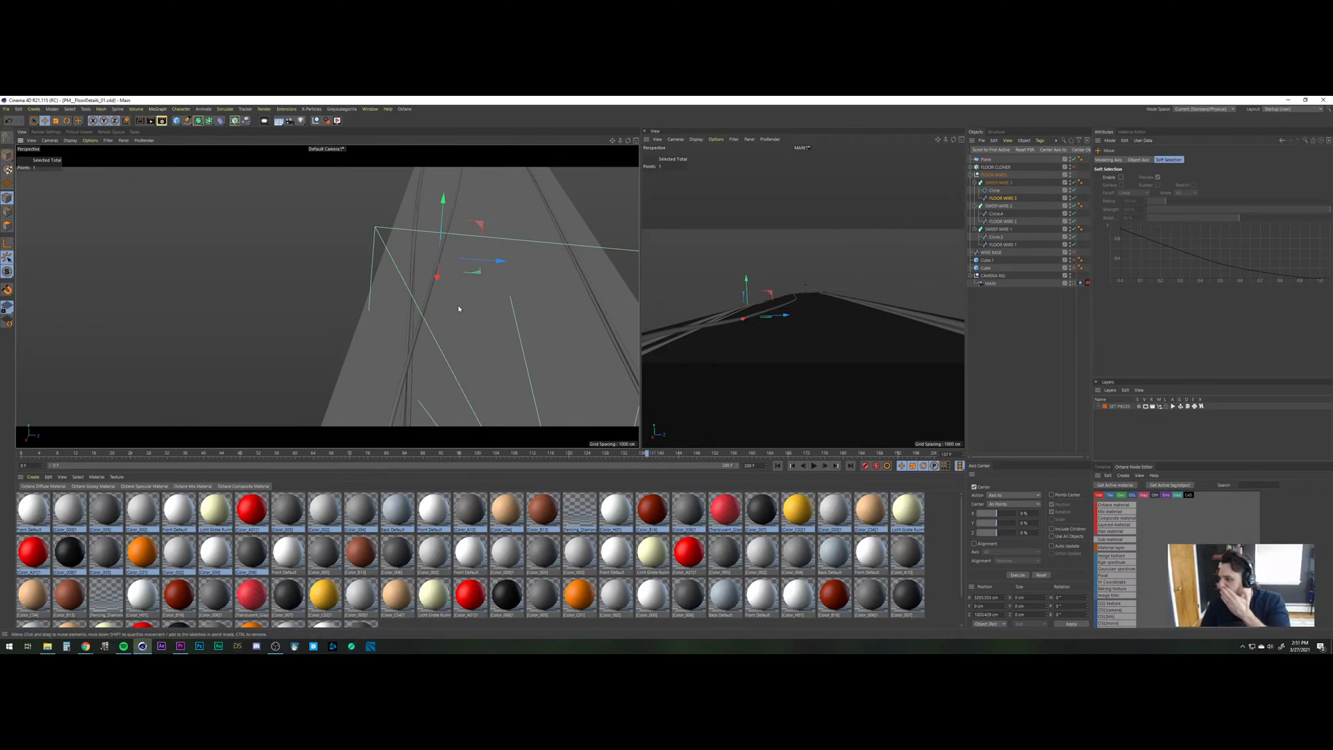
Show the FLOOR CLONER panels and scrub the timeline to check the wires against the floor in the camera shot.
{"action": "left_click", "coordinate": [970, 168]}
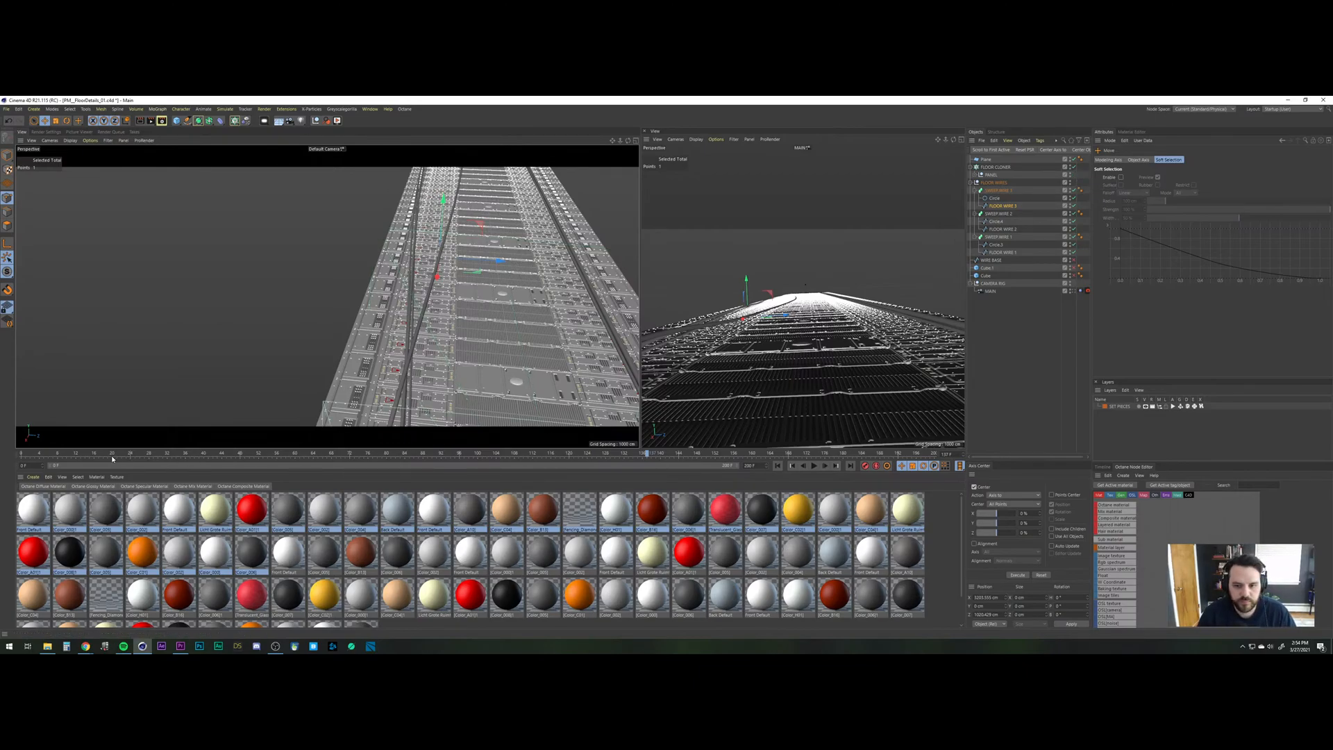
{"action": "left_click_drag", "start_coordinate": [118, 455], "coordinate": [139, 458]}
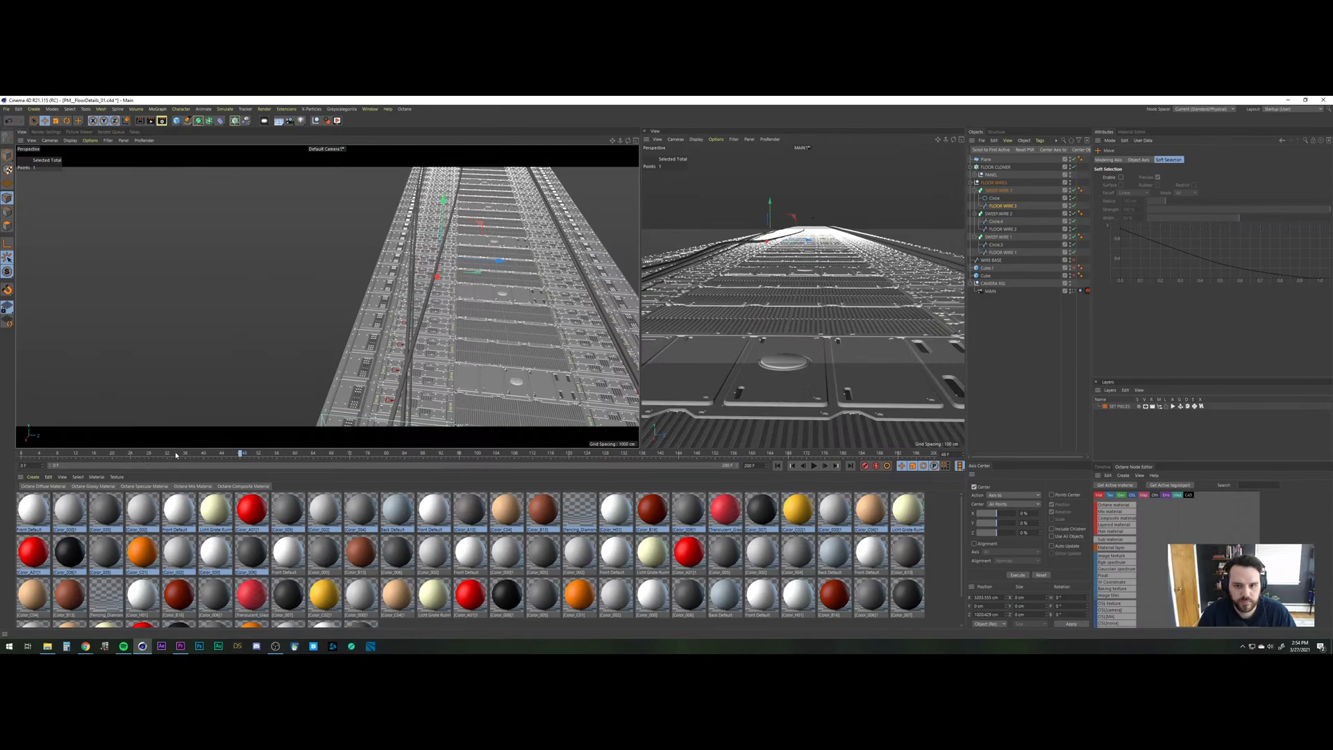
{"action": "left_click_drag", "start_coordinate": [176, 455], "coordinate": [331, 458]}
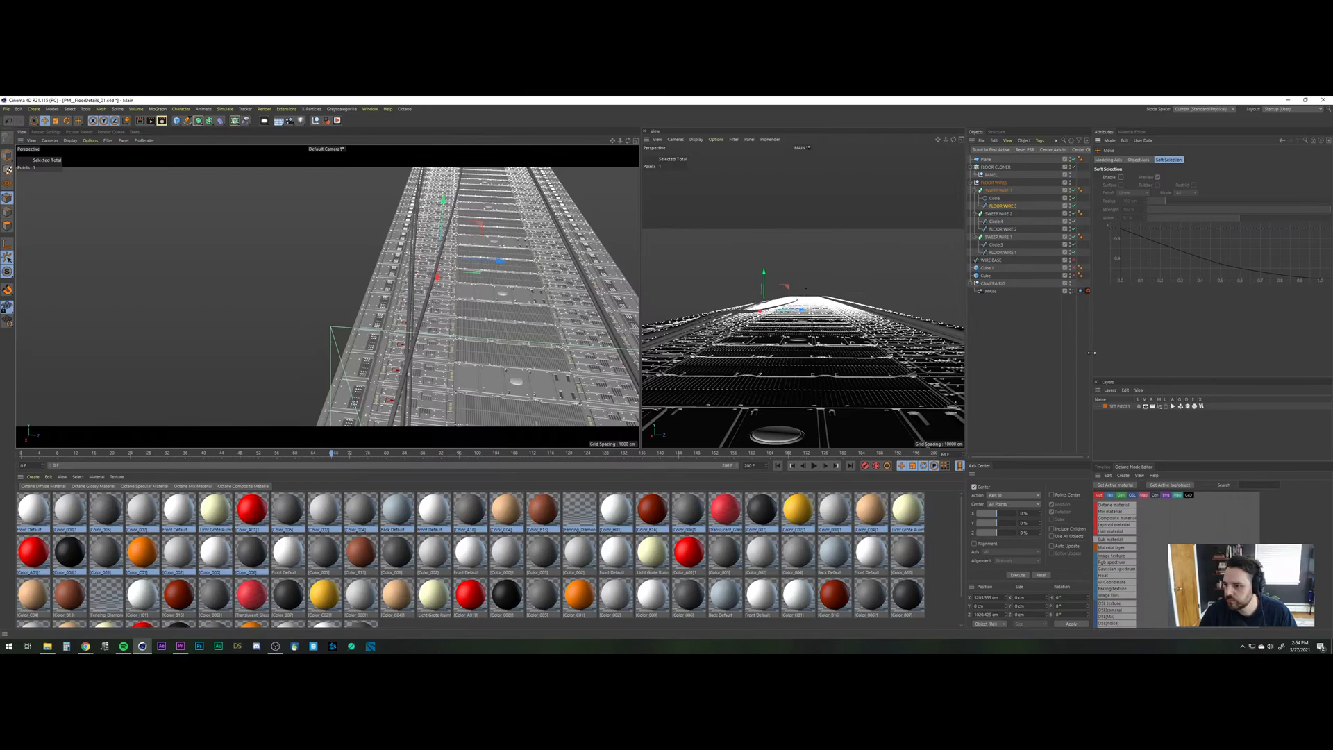
Narrow the Attributes area and widen the object list in the layout.
{"action": "left_click_drag", "start_coordinate": [1094, 356], "coordinate": [1133, 357]}
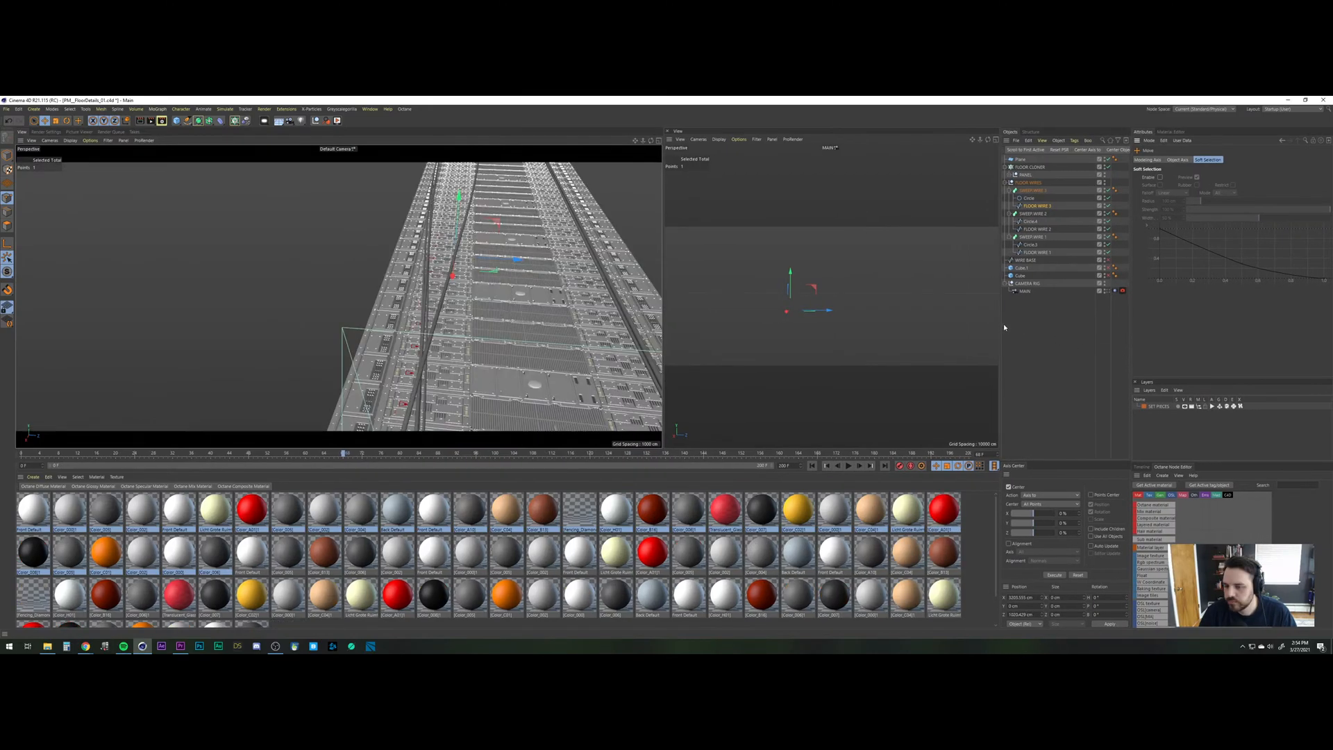
{"action": "left_click_drag", "start_coordinate": [1000, 328], "coordinate": [948, 333]}
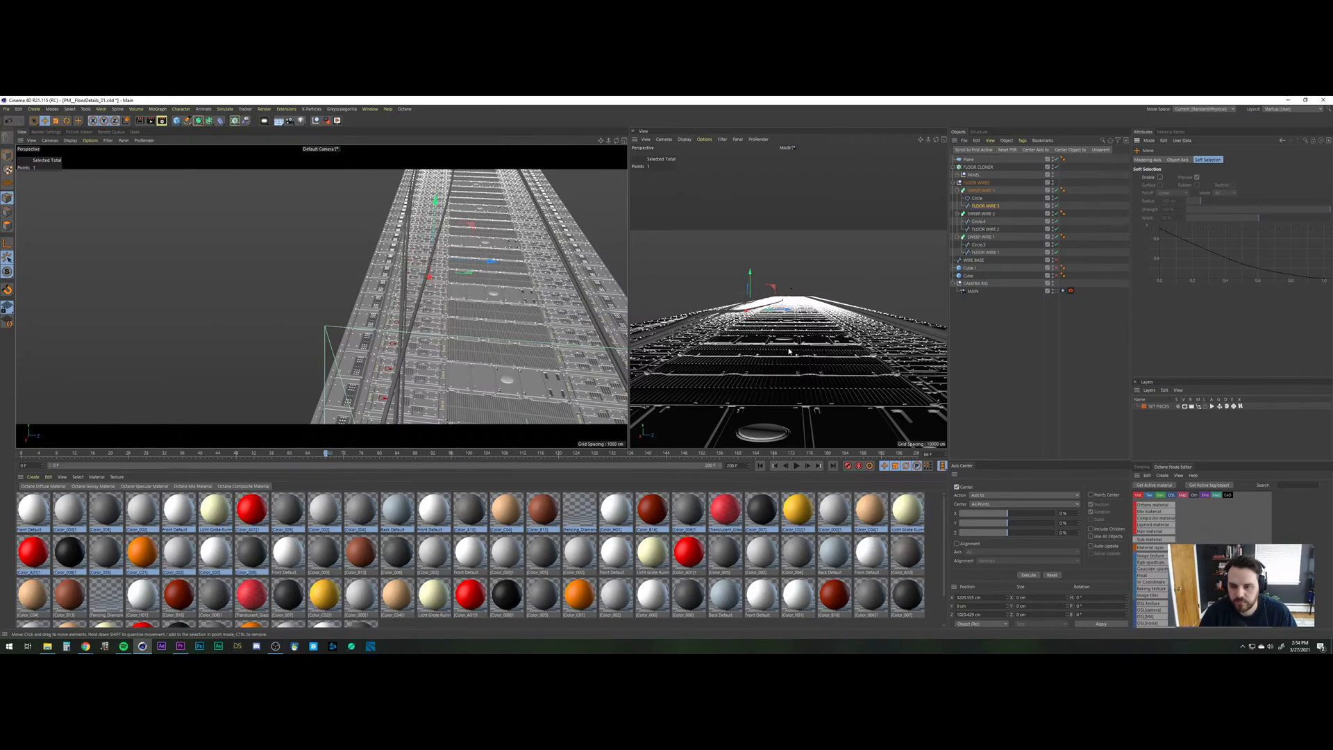
Collapse and select the FLOOR WIRES group, and switch to the open WakeUpHand shot project.
{"action": "left_click", "coordinate": [1006, 341]}
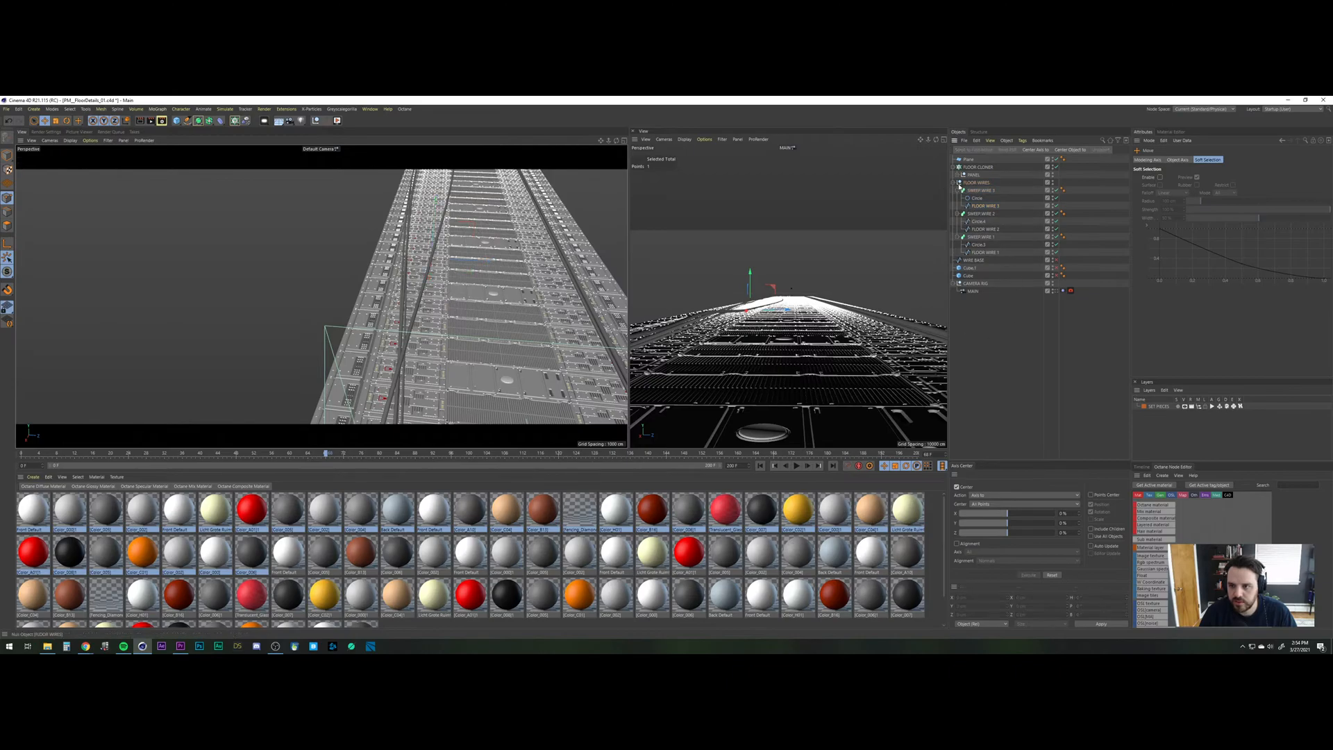
{"action": "left_click", "coordinate": [953, 183]}
{"action": "left_click", "coordinate": [979, 182]}
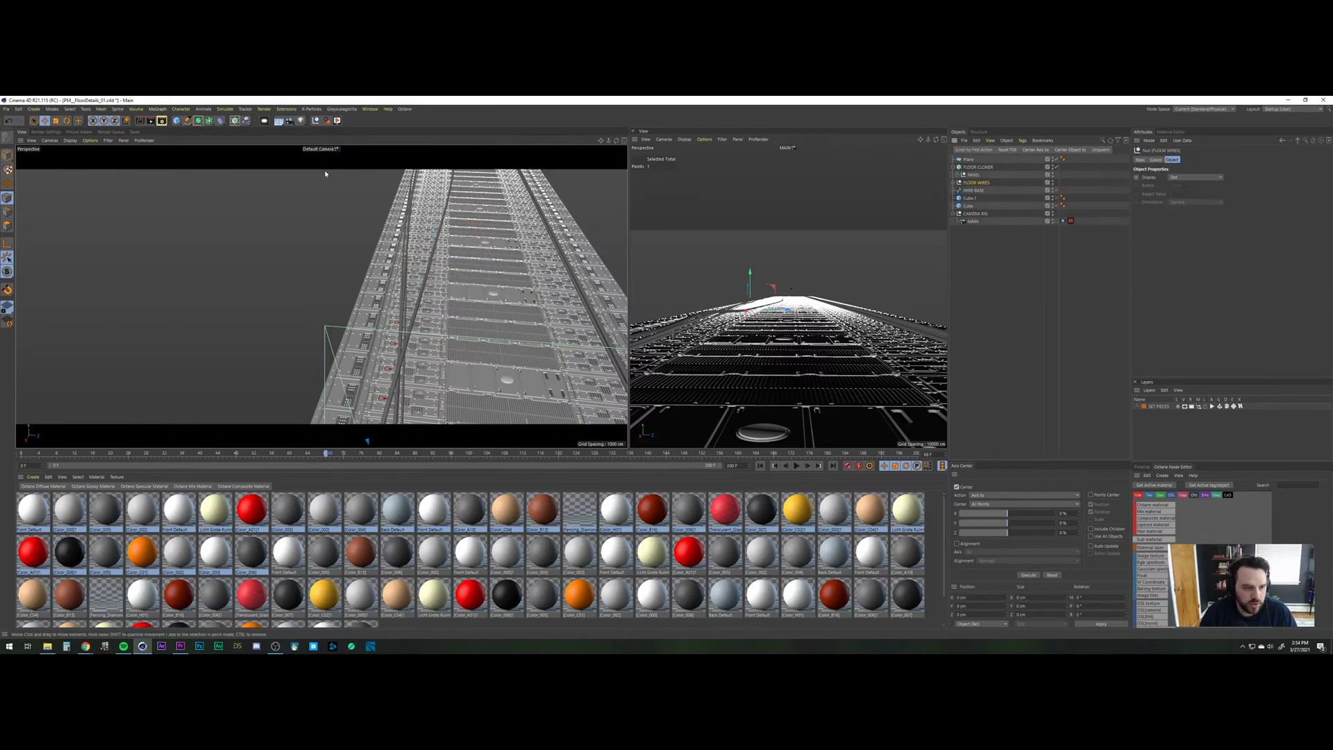
{"action": "key", "text": "v"}
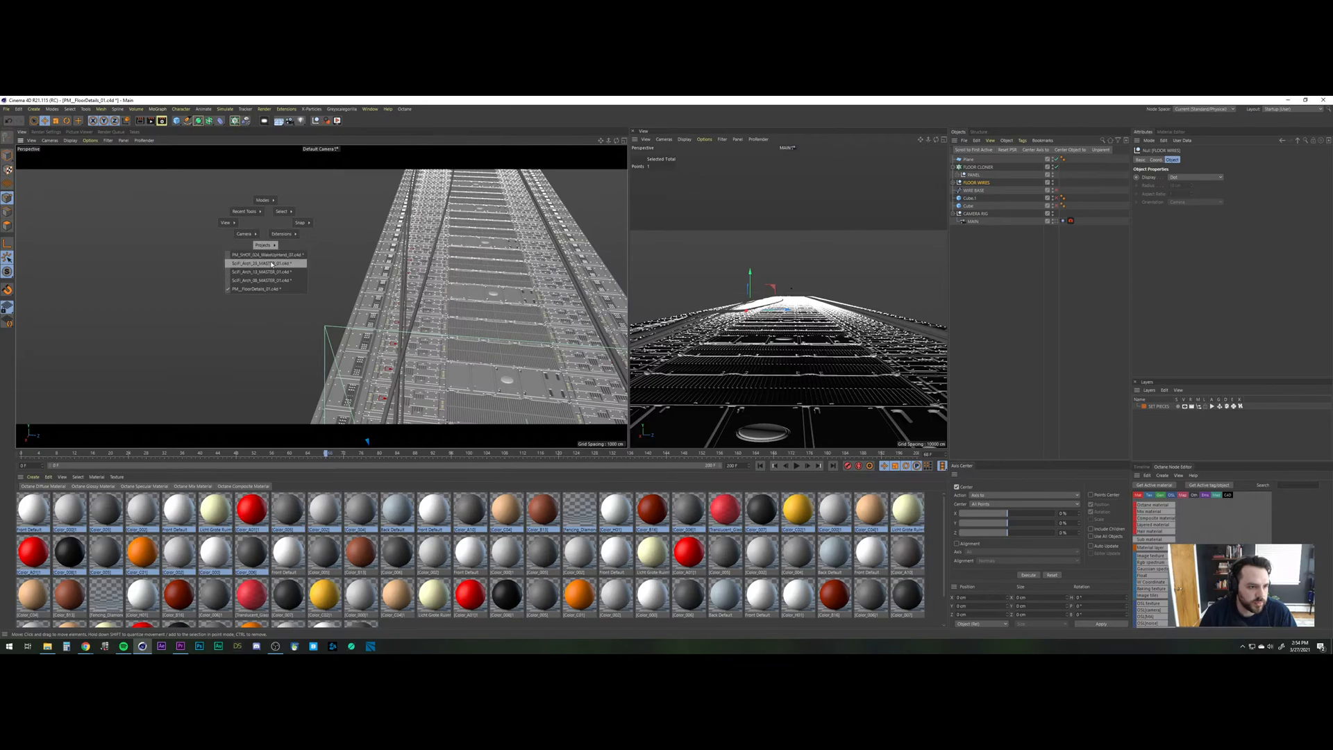
{"action": "left_click", "coordinate": [274, 260]}
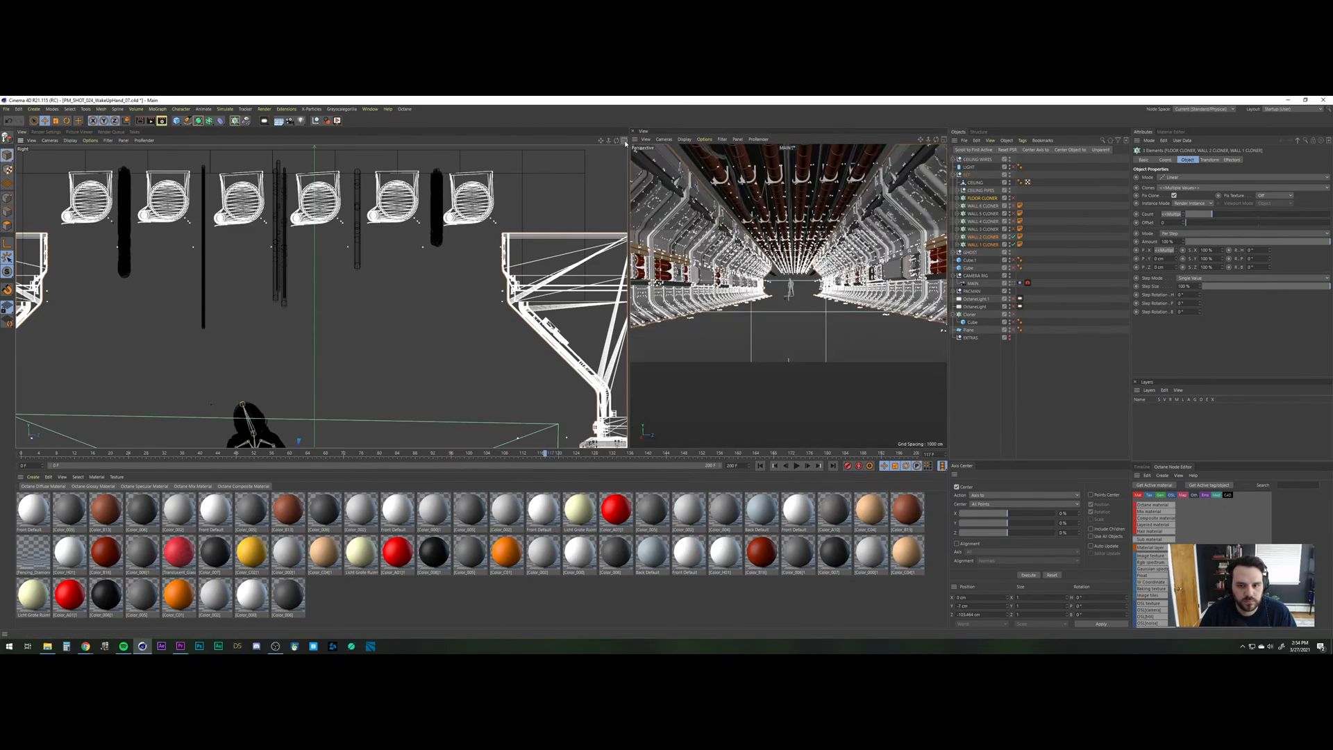
Paste the FLOOR WIRES group into the WakeUpHand shot project and turn on the FLOOR CLONER.
{"action": "left_click", "coordinate": [992, 383]}
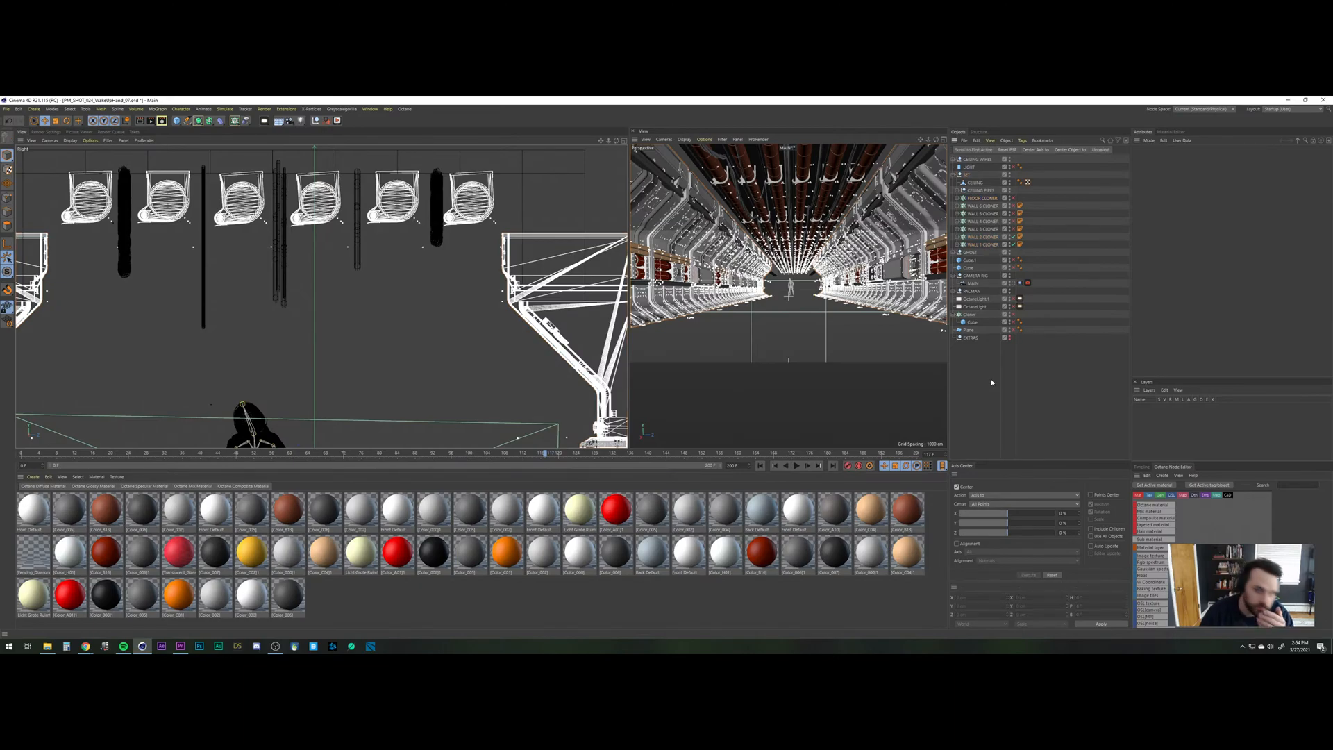
{"action": "key", "text": "ctrl+v"}
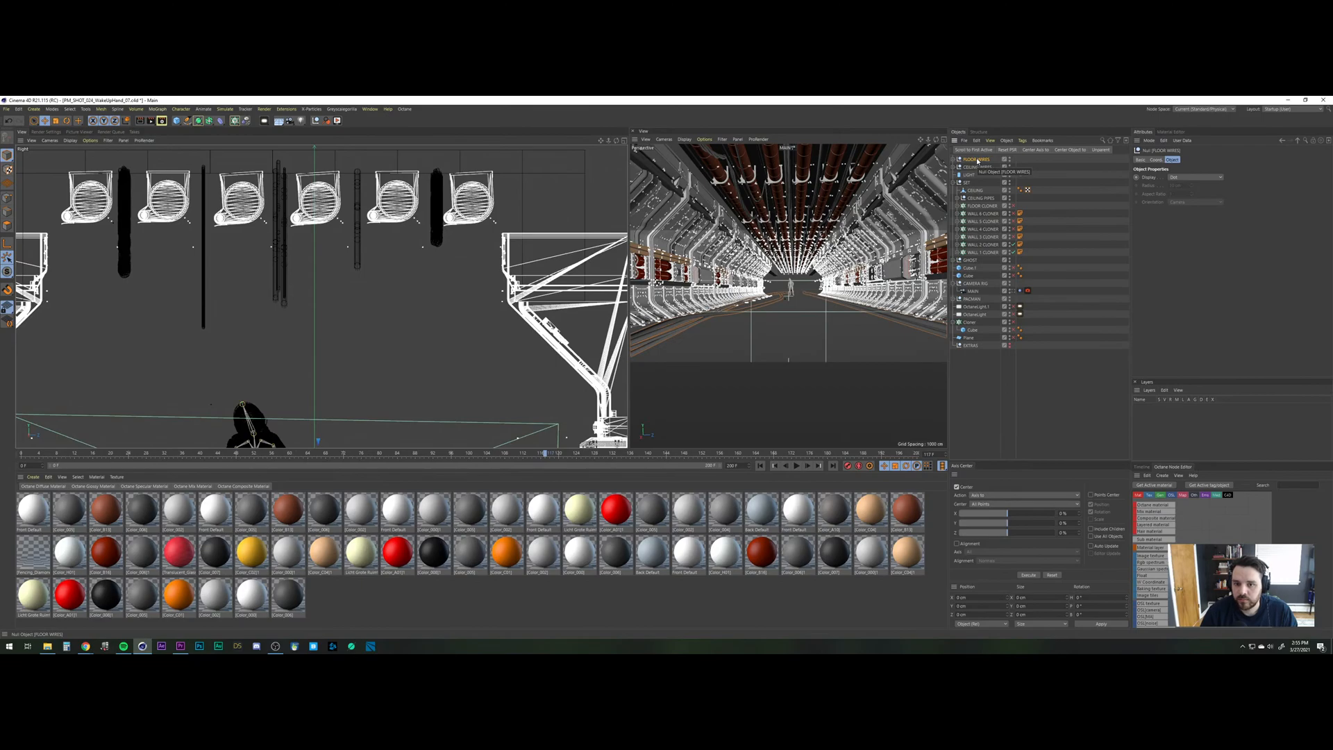
{"action": "left_click", "coordinate": [1013, 206]}
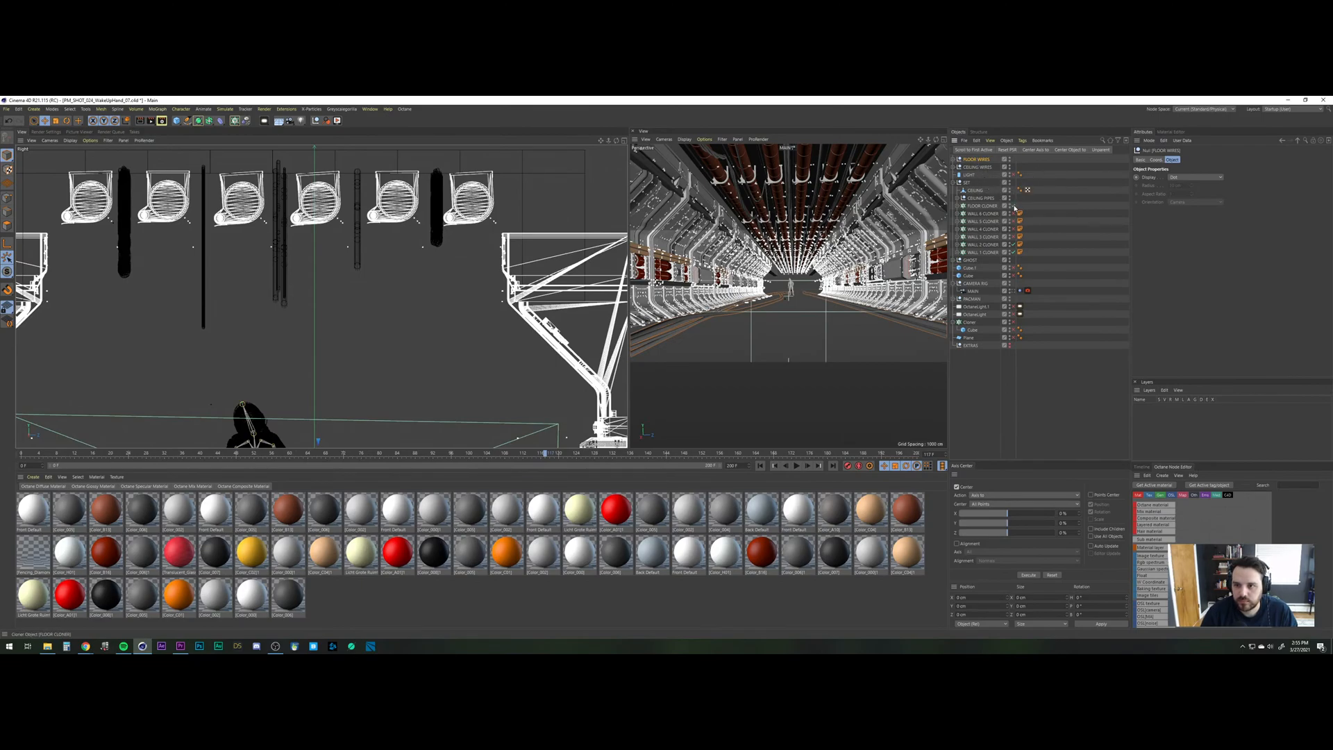
{"action": "left_click", "coordinate": [998, 389]}
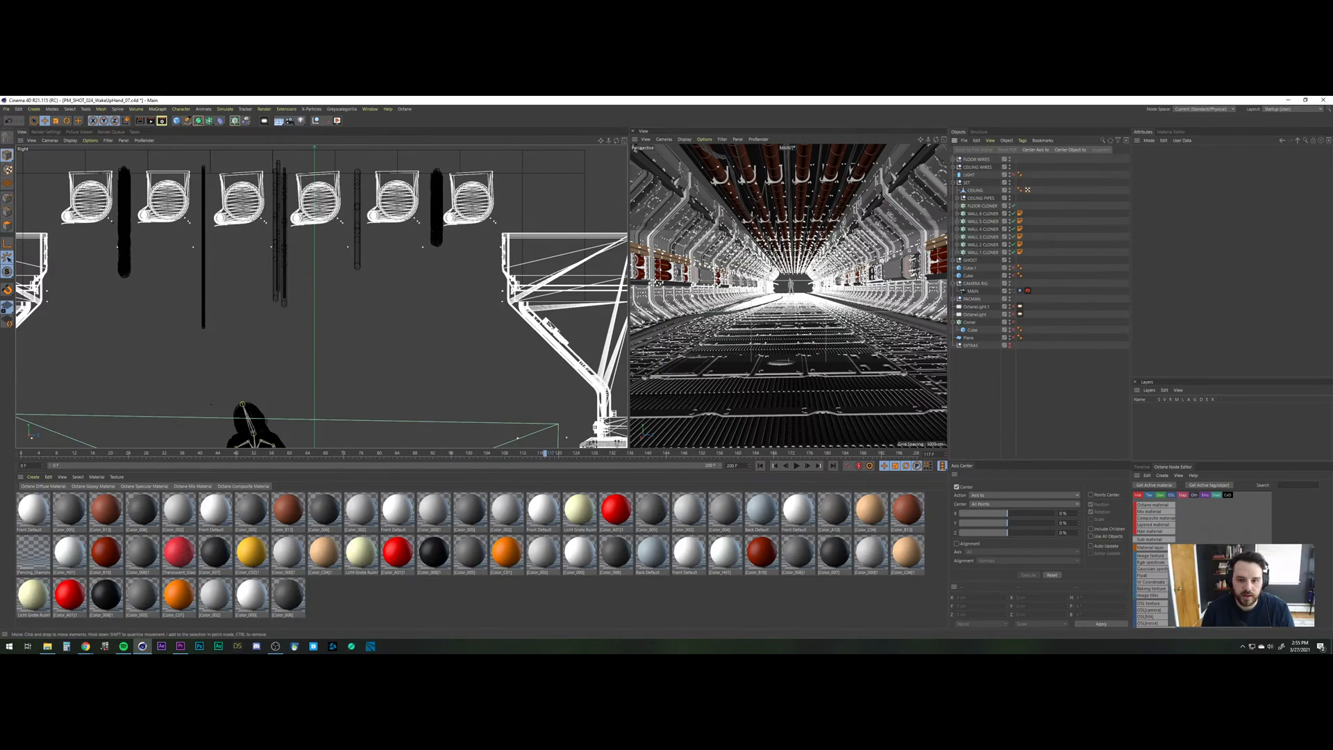
Save the shot project and show the corridor around its side crossing in a single top view.
{"action": "left_click", "coordinate": [7, 109]}
{"action": "left_click", "coordinate": [21, 175]}
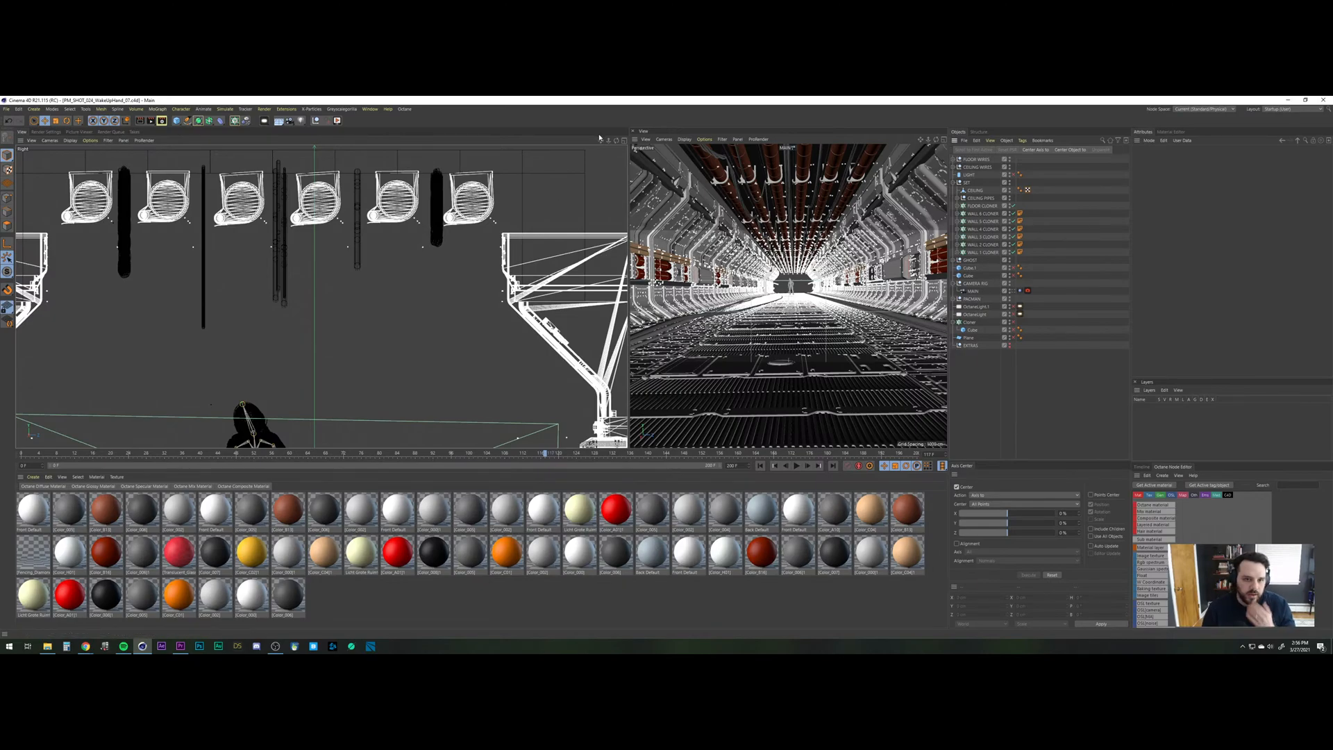
{"action": "middle_click", "coordinate": [581, 196]}
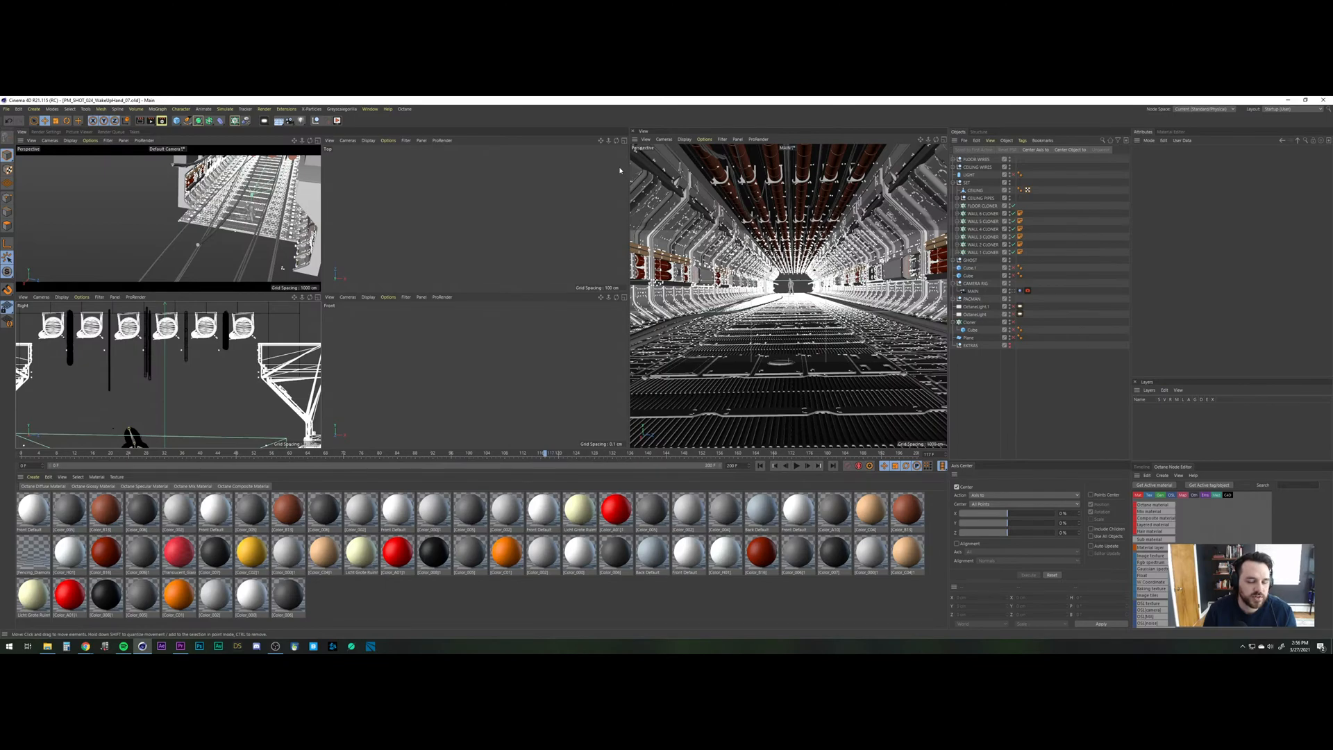
{"action": "key", "text": "F2"}
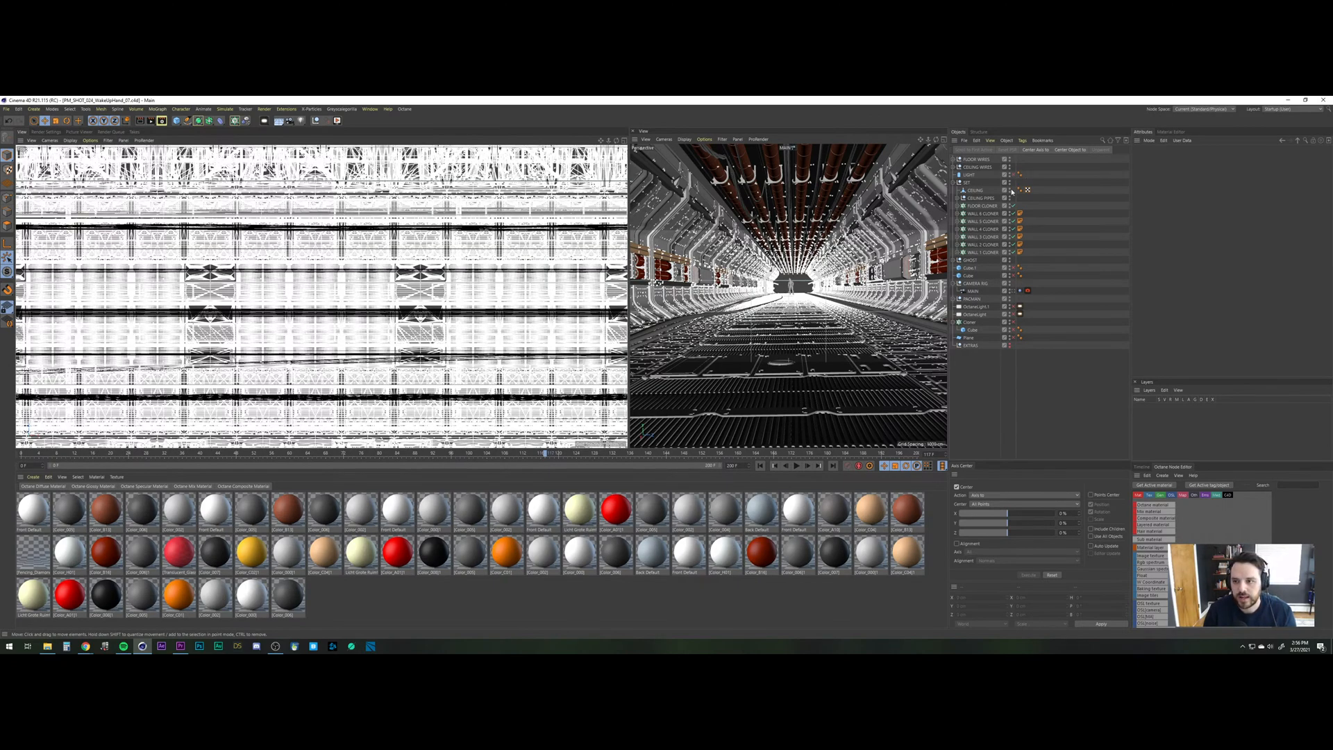
{"action": "left_click", "coordinate": [1009, 214]}
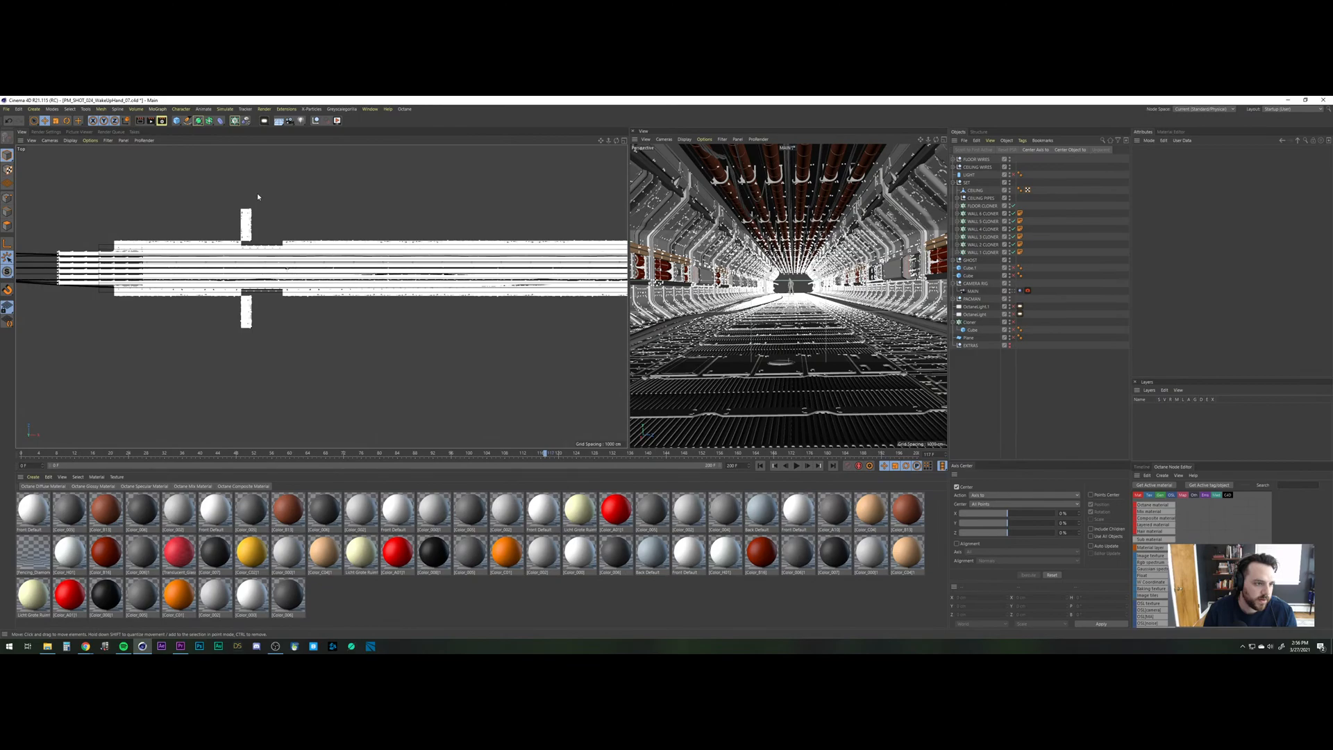
{"action": "scroll", "coordinate": [257, 193], "scroll_direction": "up", "scroll_amount": 5}
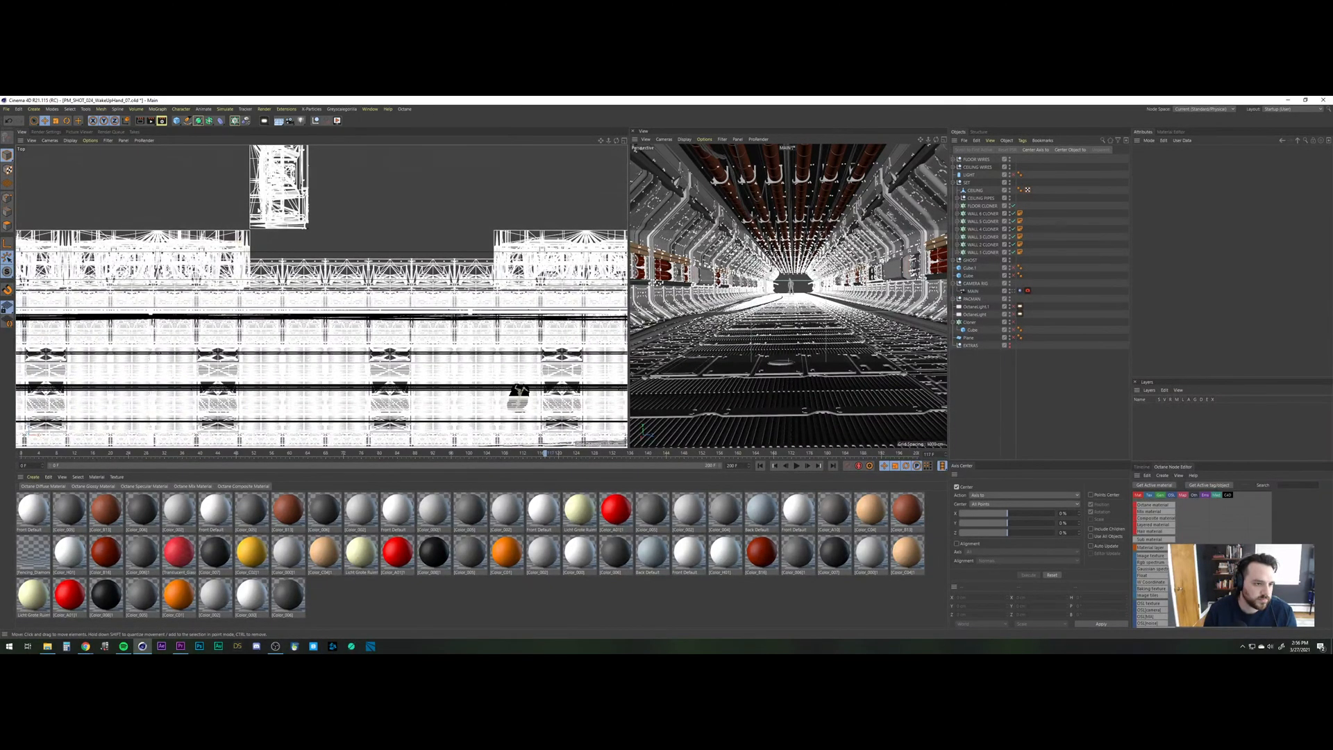
{"action": "scroll", "coordinate": [258, 211], "scroll_direction": "down", "scroll_amount": 2}
{"action": "scroll", "coordinate": [258, 212], "scroll_direction": "down", "scroll_amount": 1}
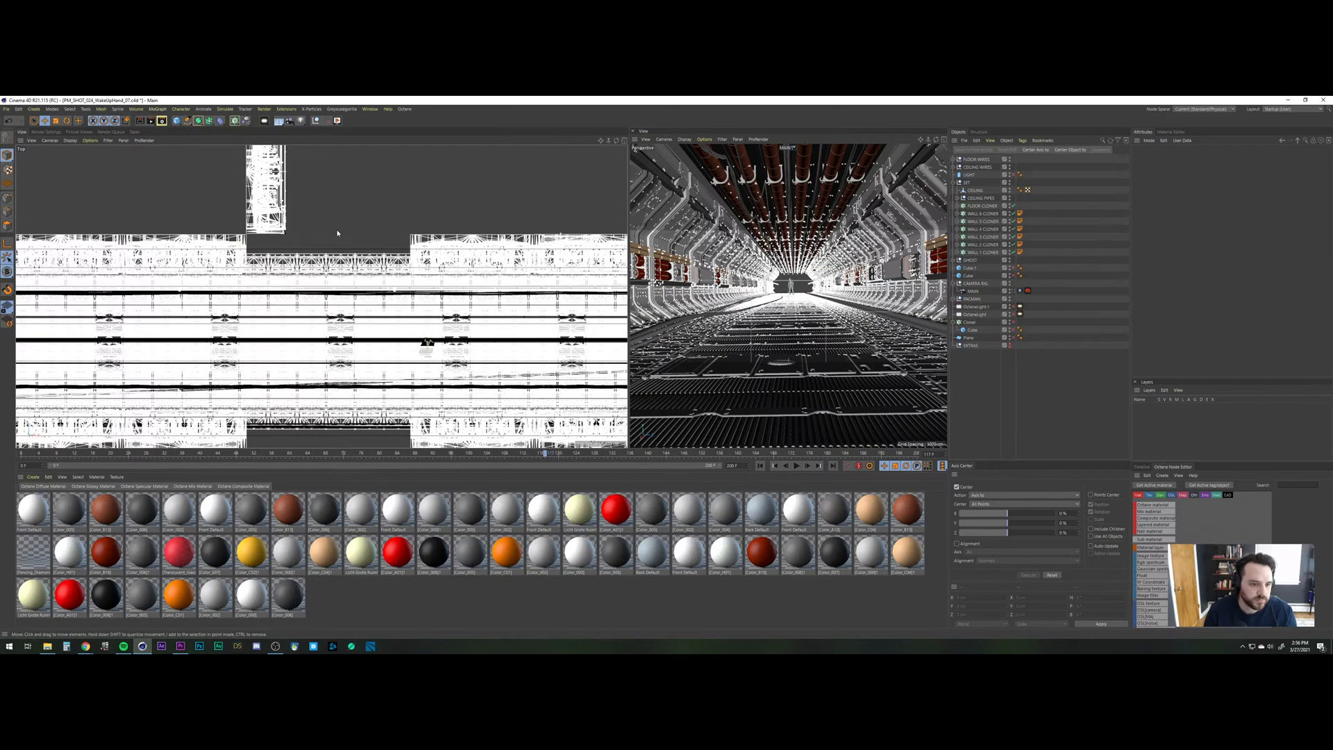
Copy a brown pipe component group from the open SciFi_Arch MASTER kit project and return to the shot project.
{"action": "mouse_move", "coordinate": [337, 261]}
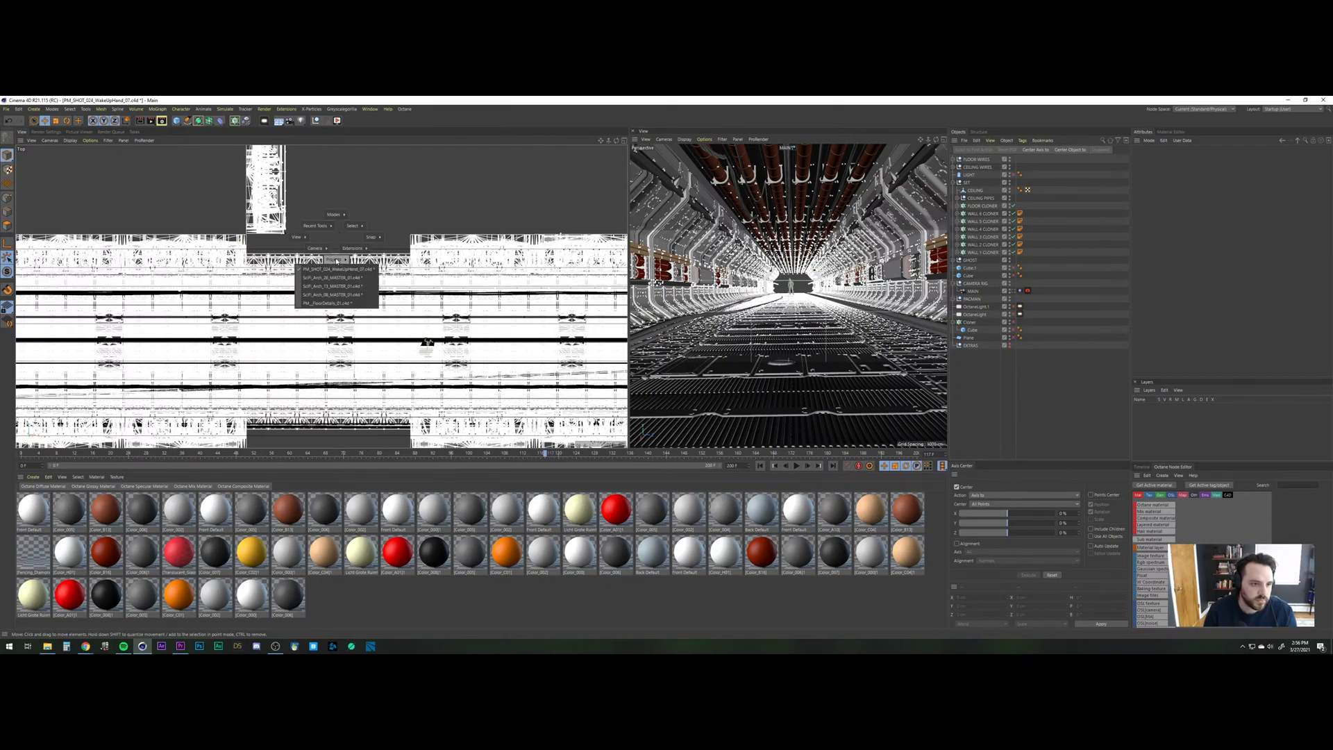
{"action": "left_click", "coordinate": [377, 185]}
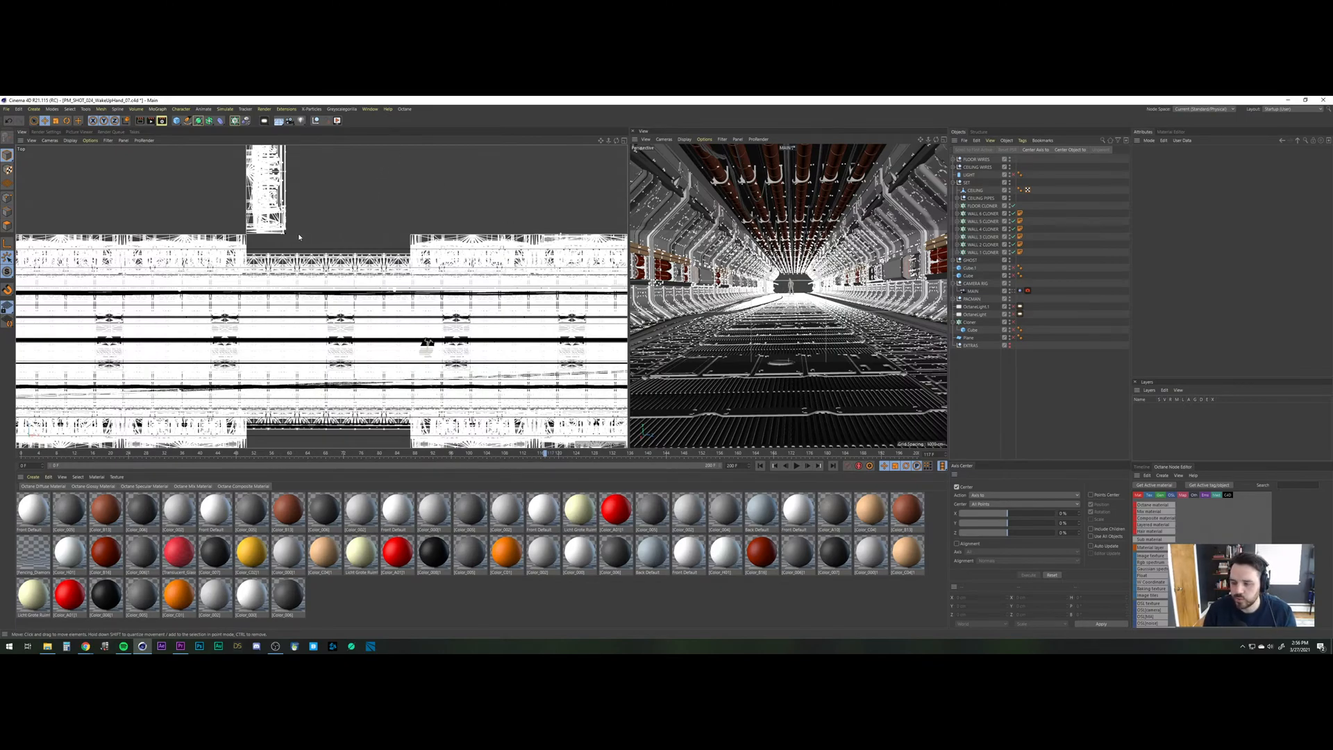
{"action": "key", "text": "F1"}
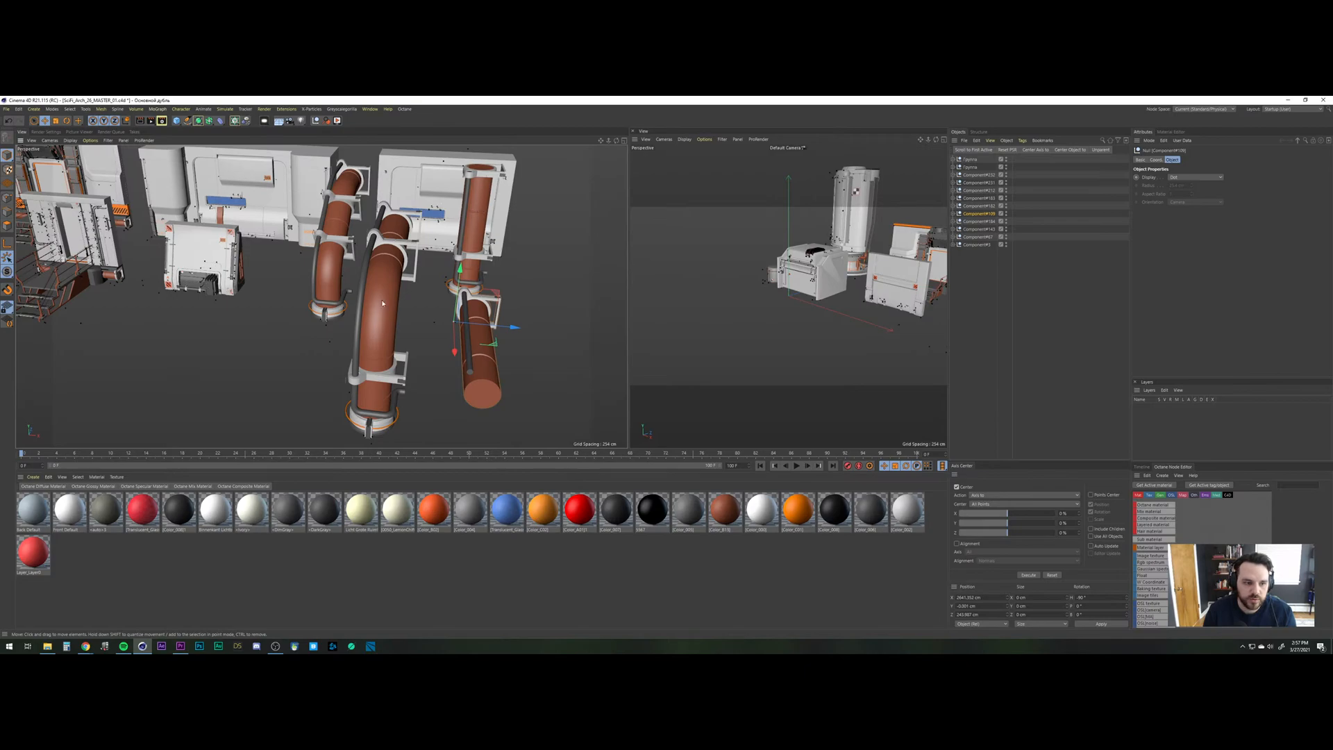
{"action": "left_click_drag", "start_coordinate": [382, 304], "coordinate": [459, 287], "text": "alt"}
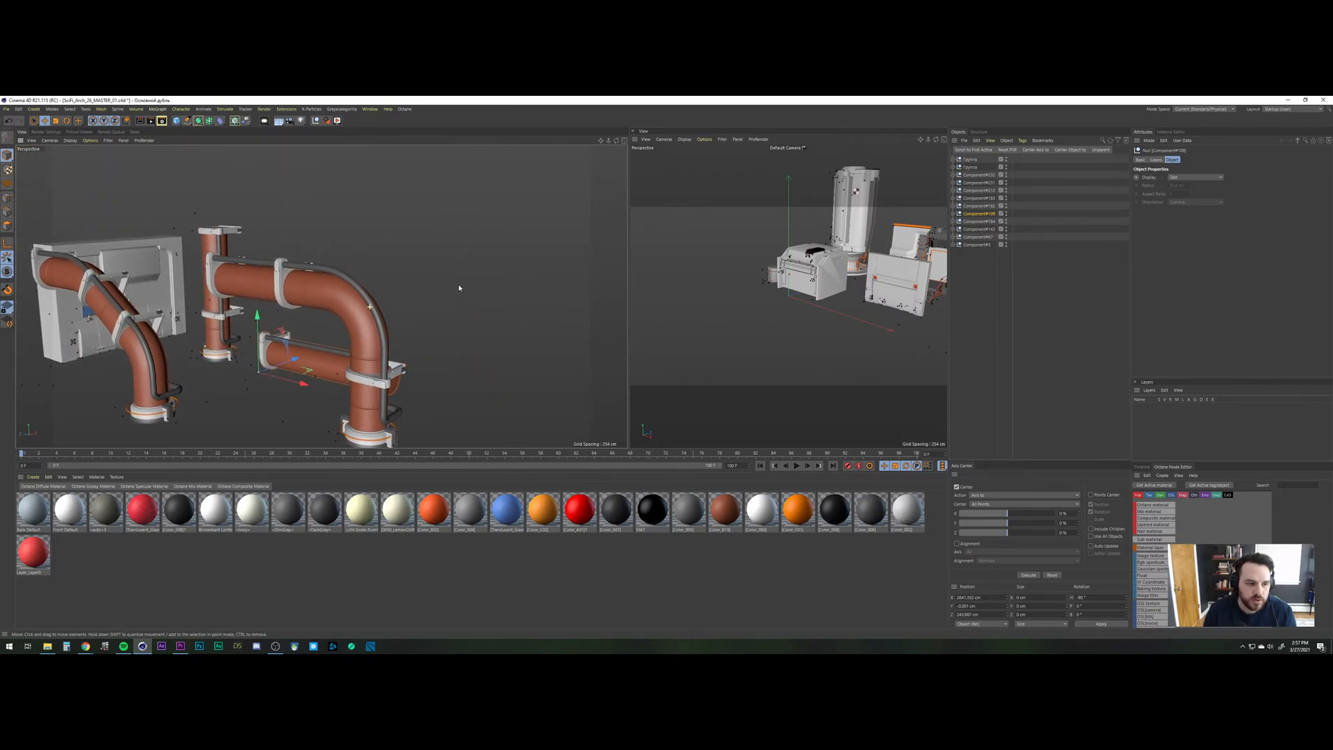
{"action": "left_click_drag", "start_coordinate": [459, 287], "coordinate": [447, 286], "text": "alt"}
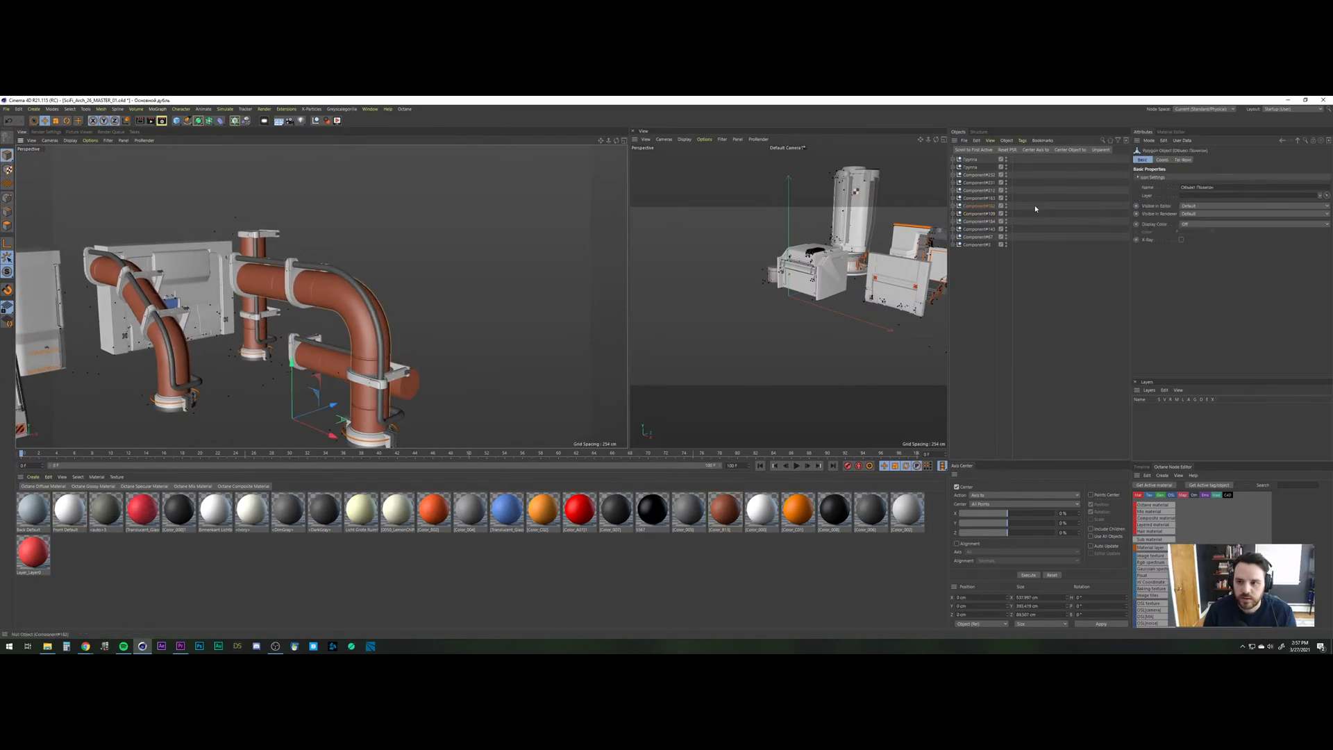
{"action": "left_click", "coordinate": [977, 207]}
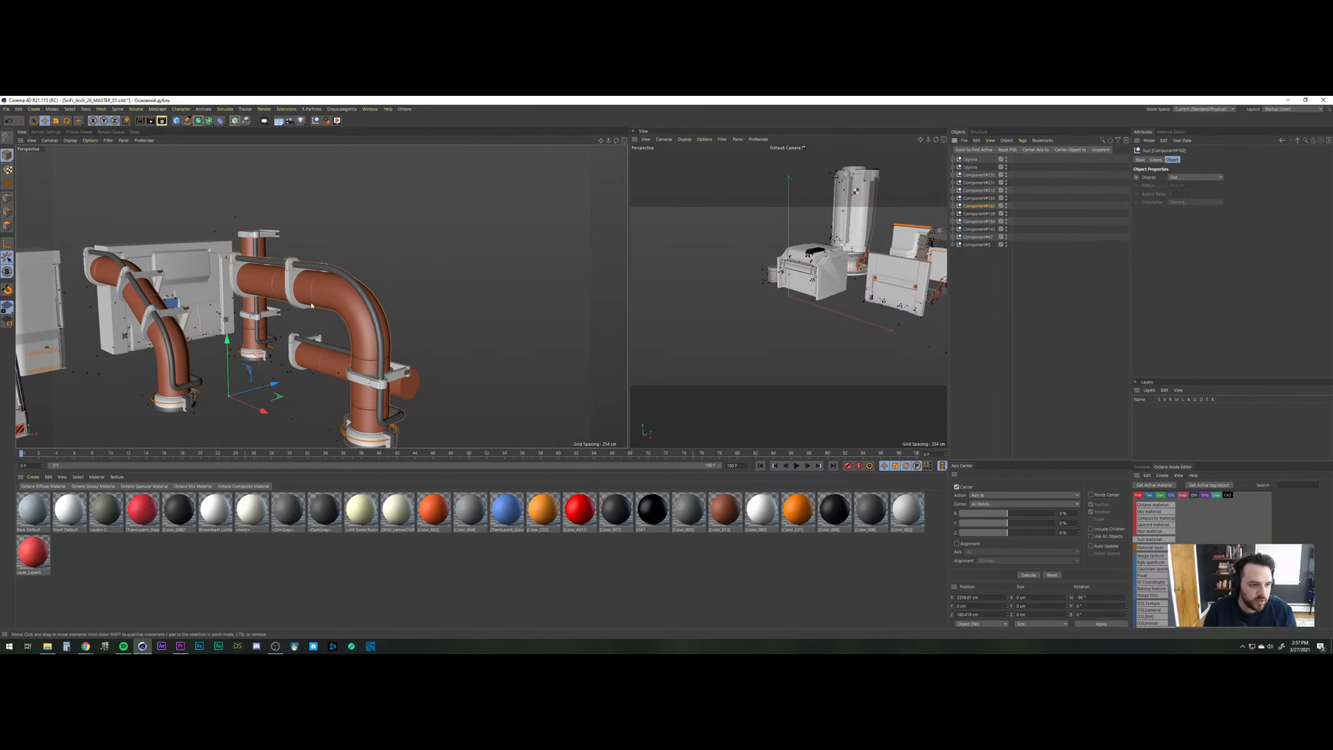
{"action": "key", "text": "v"}
{"action": "left_click", "coordinate": [314, 341]}
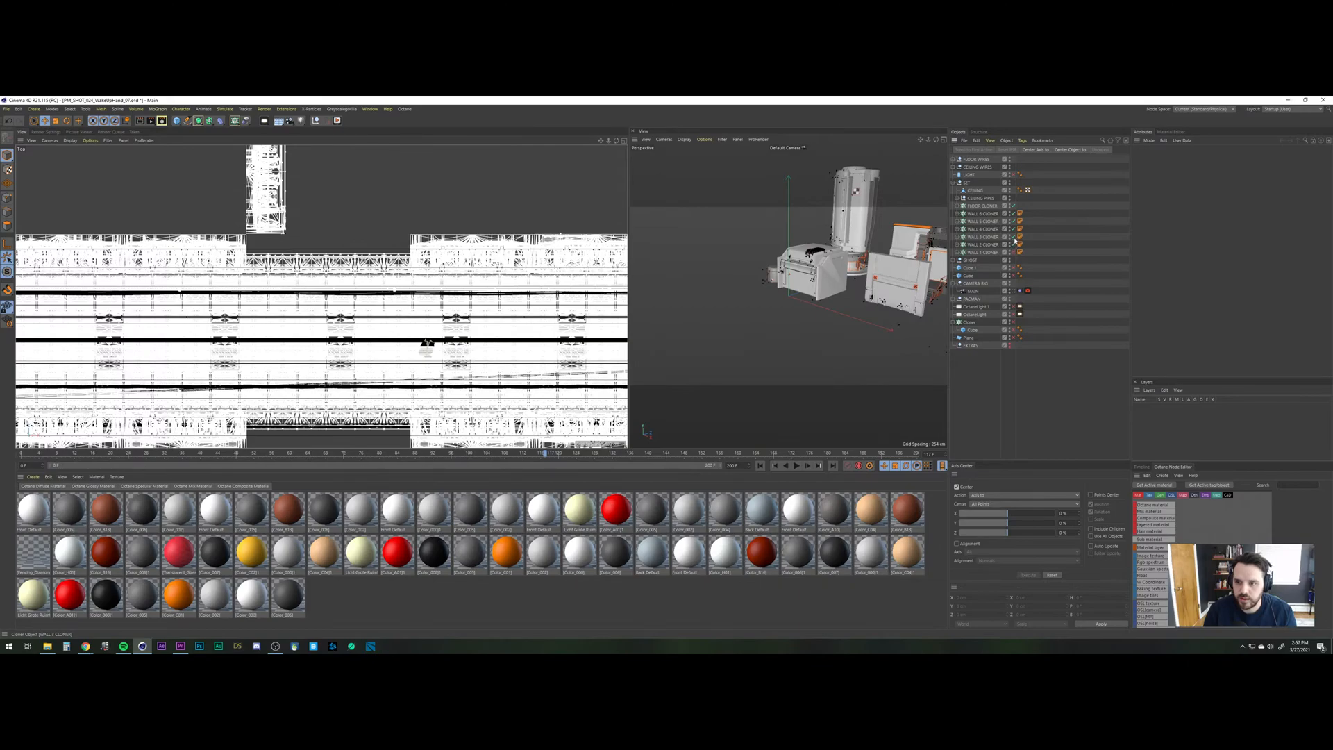
Turn off the FLOOR CLONER, the ceiling pipes and some of the wall cloners to clear the corridor view.
{"action": "left_click", "coordinate": [1014, 206]}
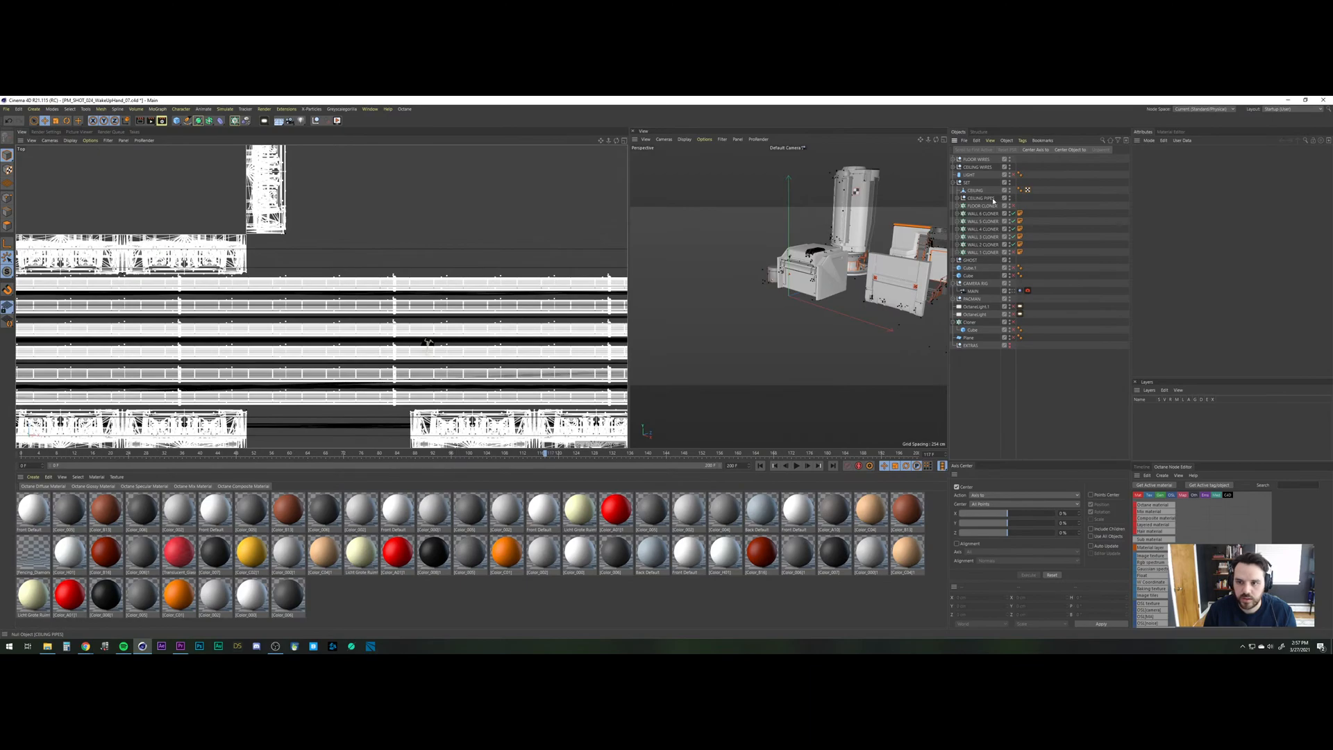
{"action": "left_click", "coordinate": [958, 198]}
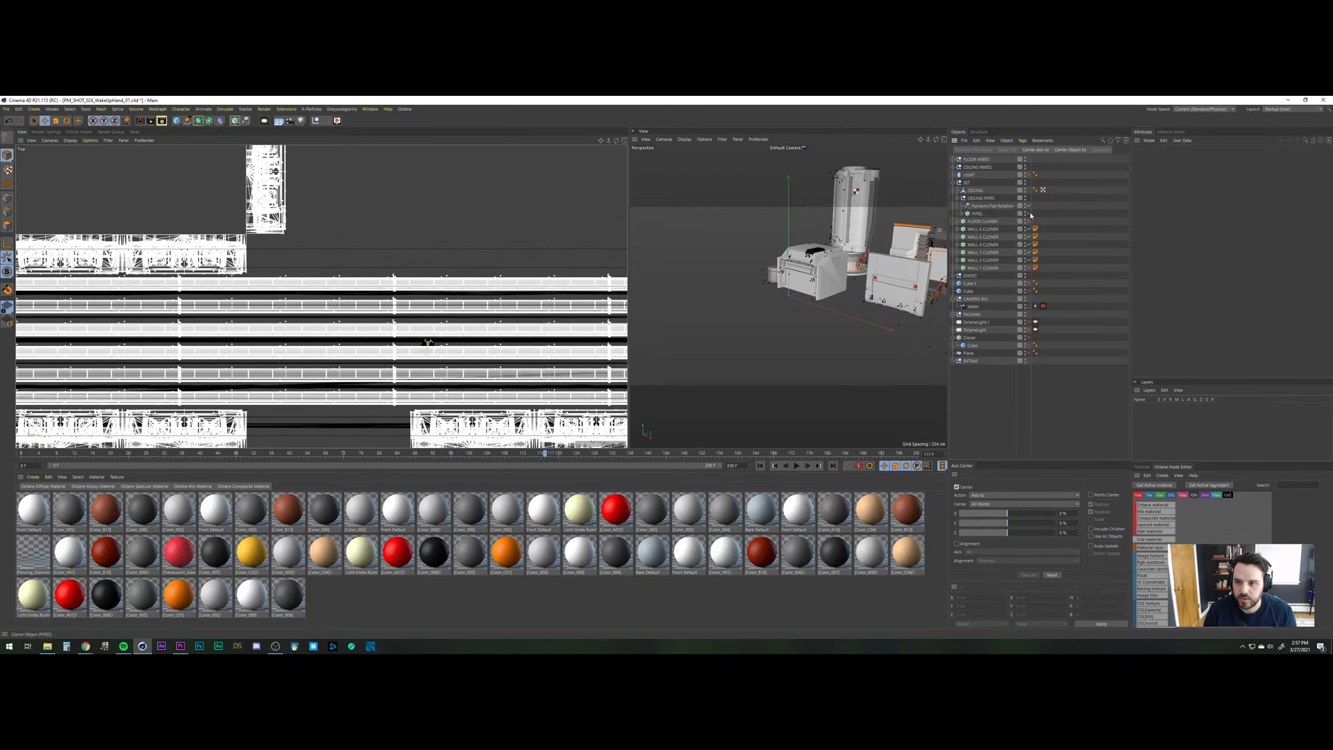
{"action": "left_click", "coordinate": [957, 198]}
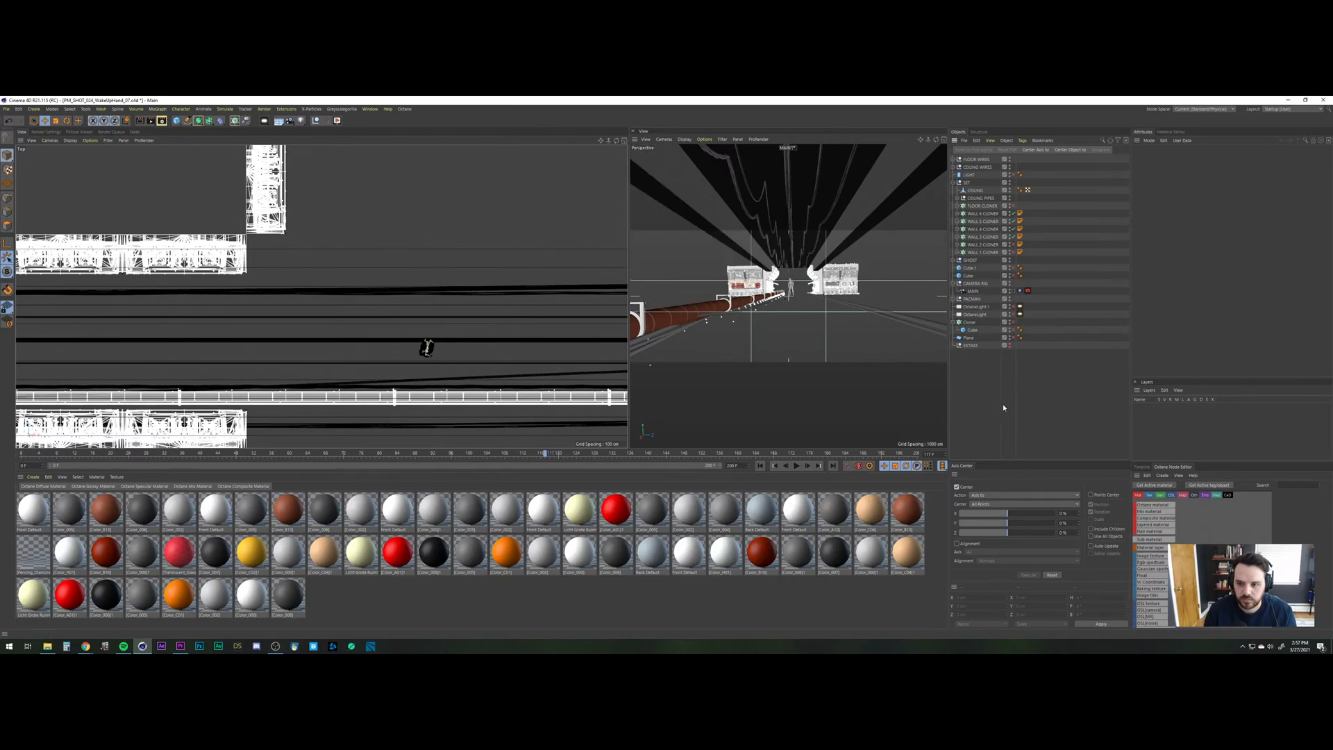
Paste the pipe component into the shot project and move it along the corridor to the side crossing.
{"action": "key", "text": "ctrl+v"}
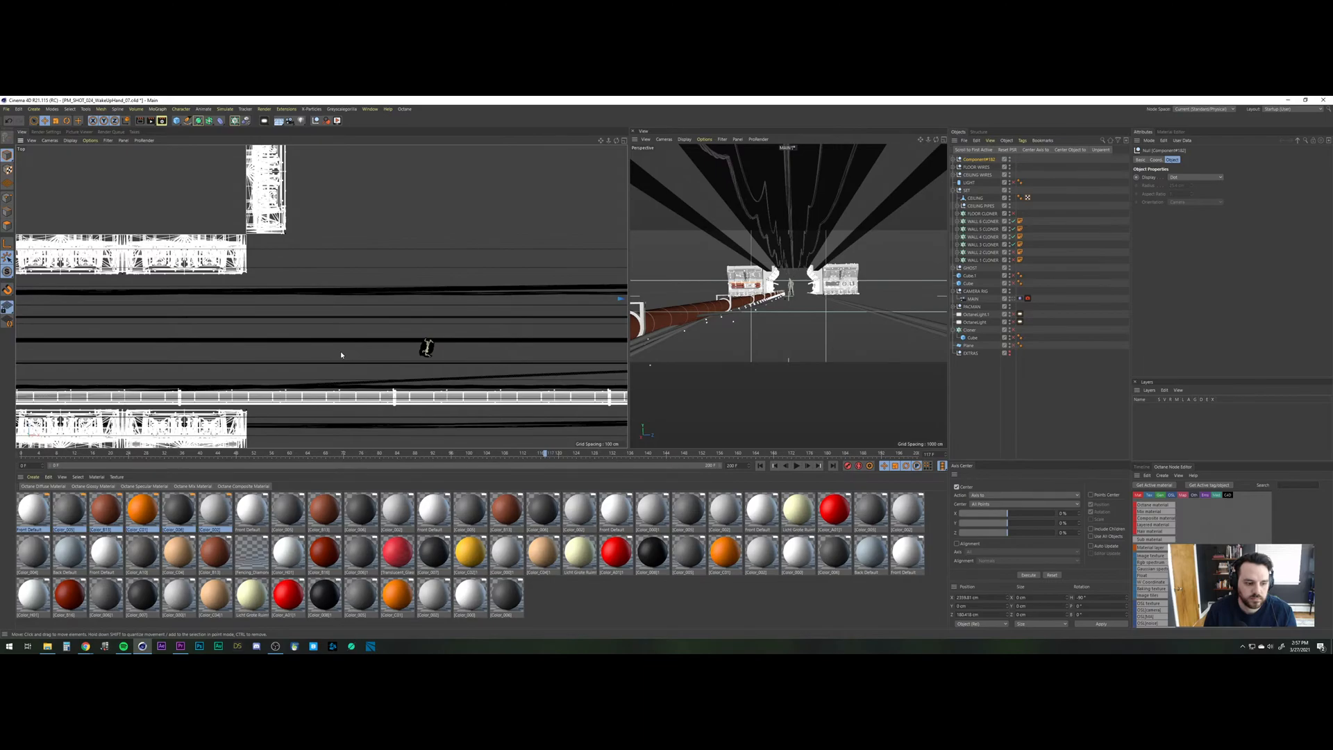
{"action": "scroll", "coordinate": [339, 408], "scroll_direction": "down", "scroll_amount": 1}
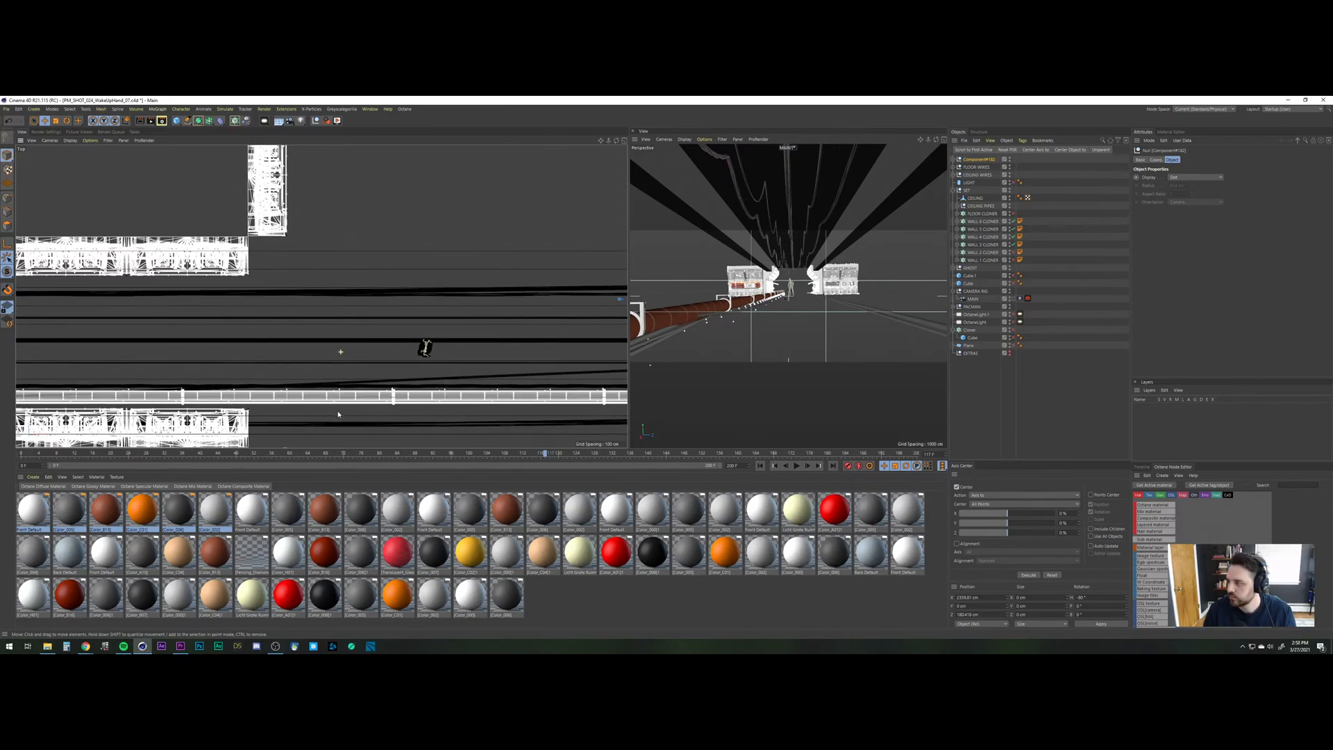
{"action": "scroll", "coordinate": [338, 411], "scroll_direction": "down", "scroll_amount": 3}
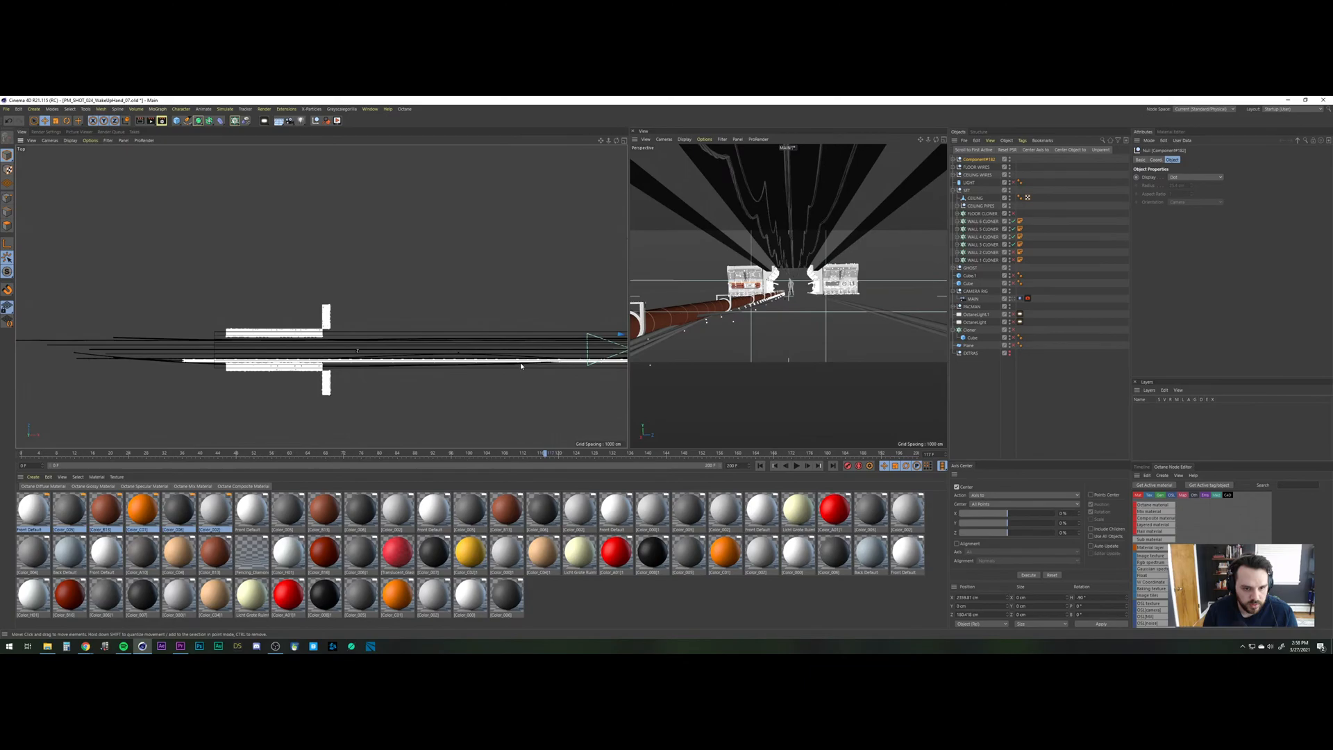
{"action": "scroll", "coordinate": [519, 364], "scroll_direction": "down", "scroll_amount": 3}
{"action": "scroll", "coordinate": [518, 361], "scroll_direction": "down", "scroll_amount": 3}
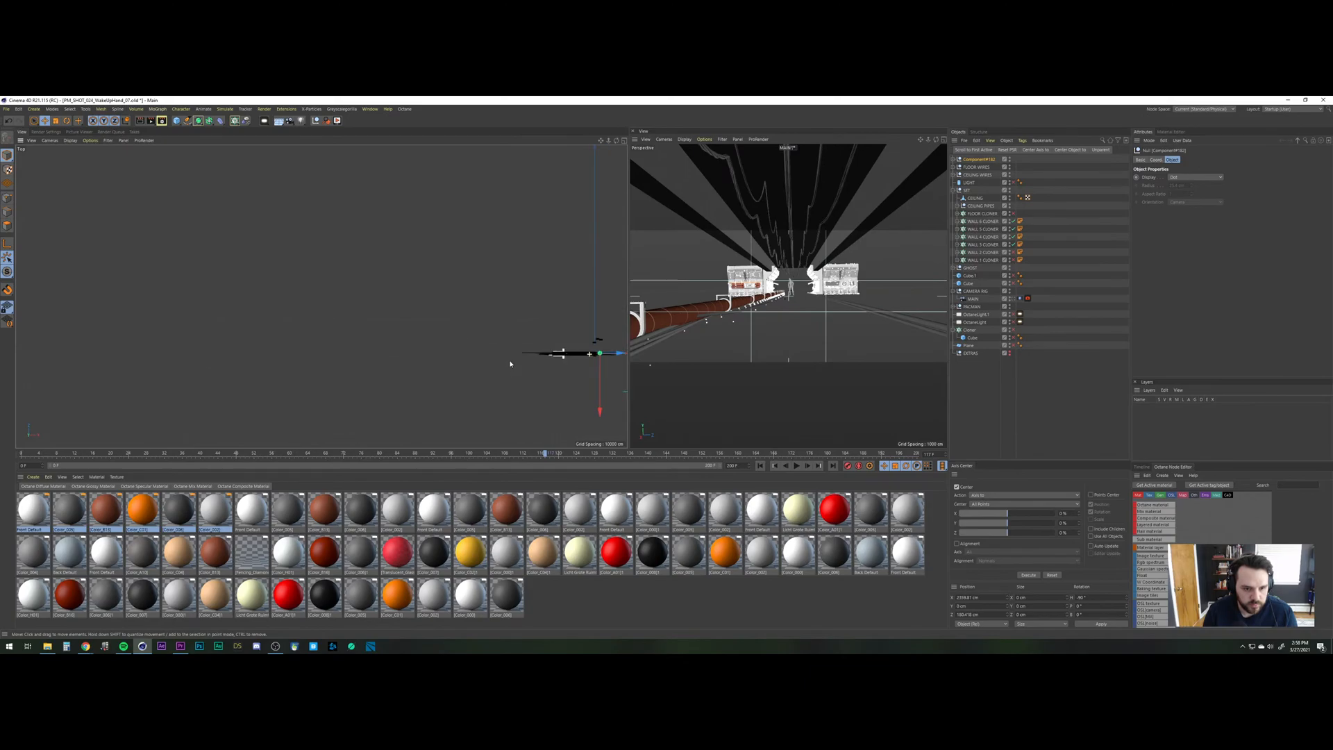
{"action": "scroll", "coordinate": [527, 360], "scroll_direction": "down", "scroll_amount": 1}
{"action": "scroll", "coordinate": [579, 357], "scroll_direction": "up", "scroll_amount": 2}
{"action": "scroll", "coordinate": [581, 357], "scroll_direction": "up", "scroll_amount": 3}
{"action": "middle_click_drag", "start_coordinate": [557, 368], "coordinate": [445, 362], "text": "alt"}
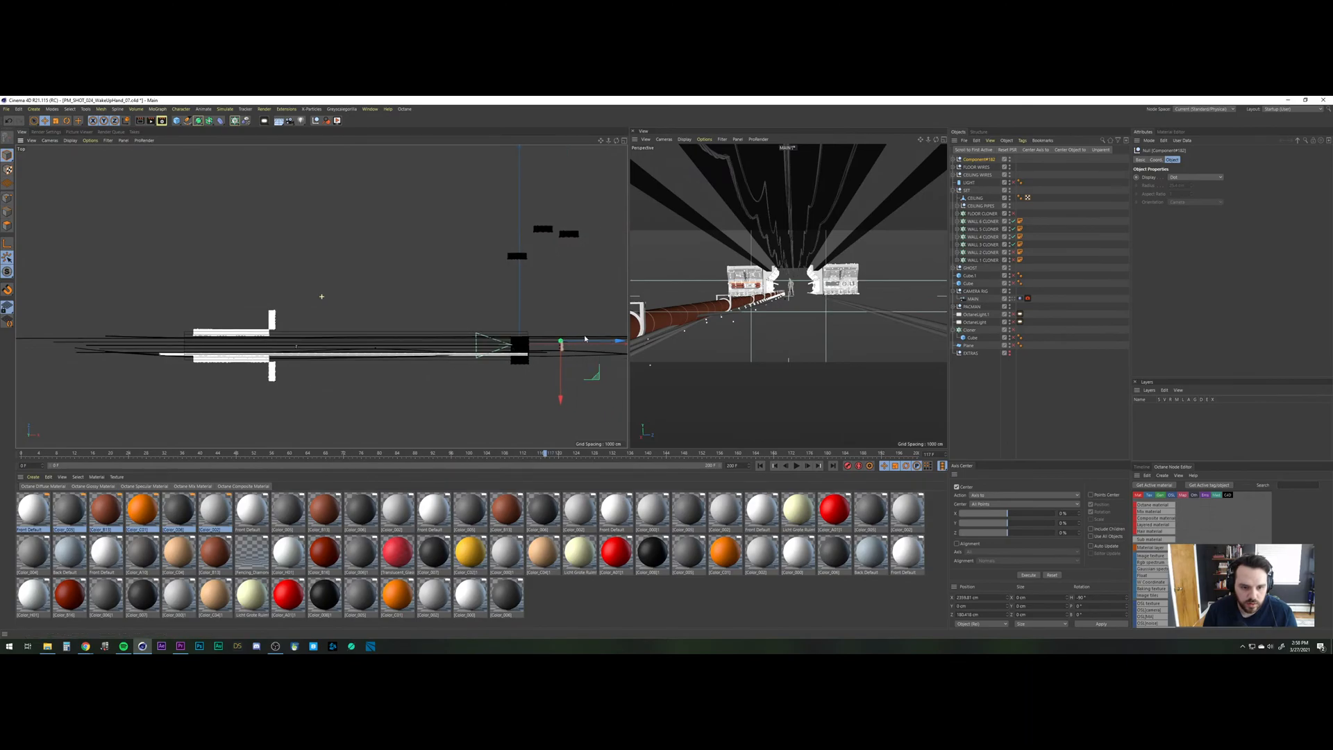
{"action": "left_click_drag", "start_coordinate": [595, 342], "coordinate": [314, 348]}
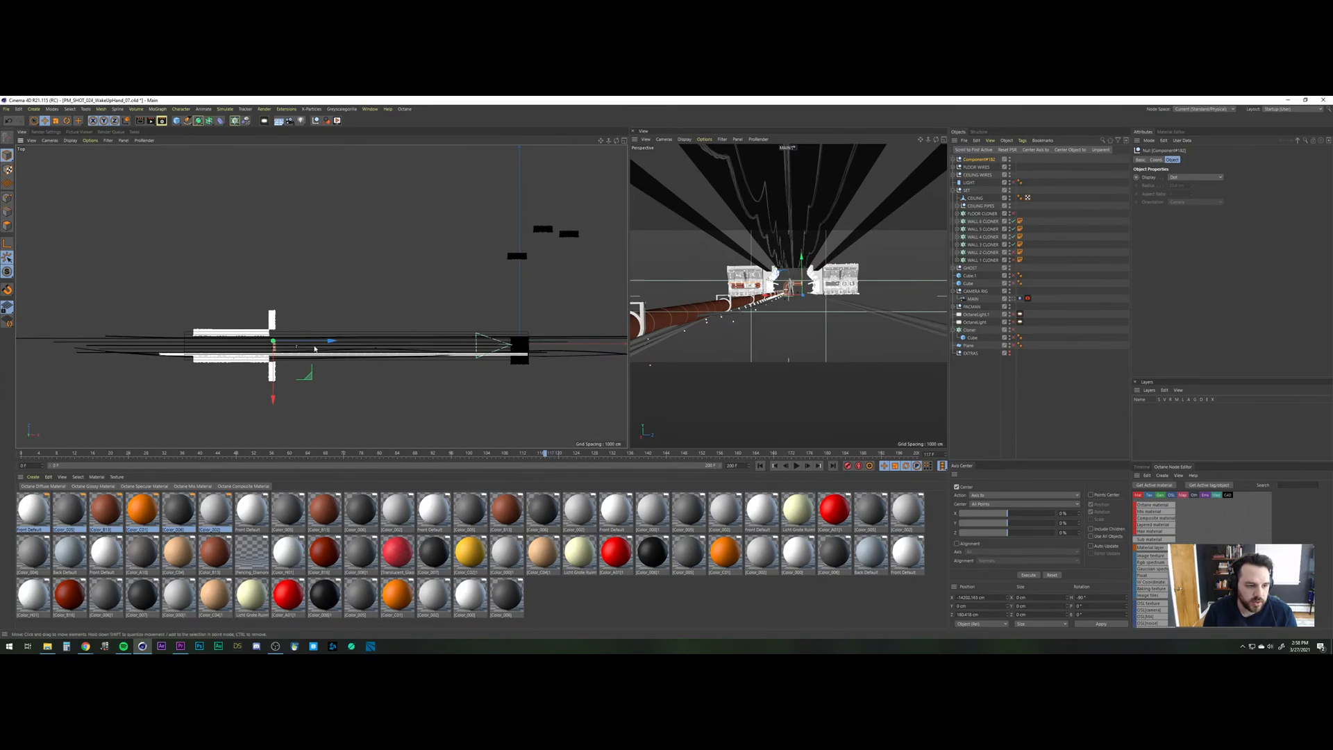
Copy a second pipe component group from the SciFi_Arch MASTER kit project and paste it into the shot project.
{"action": "key", "text": "v"}
{"action": "mouse_move", "coordinate": [217, 230]}
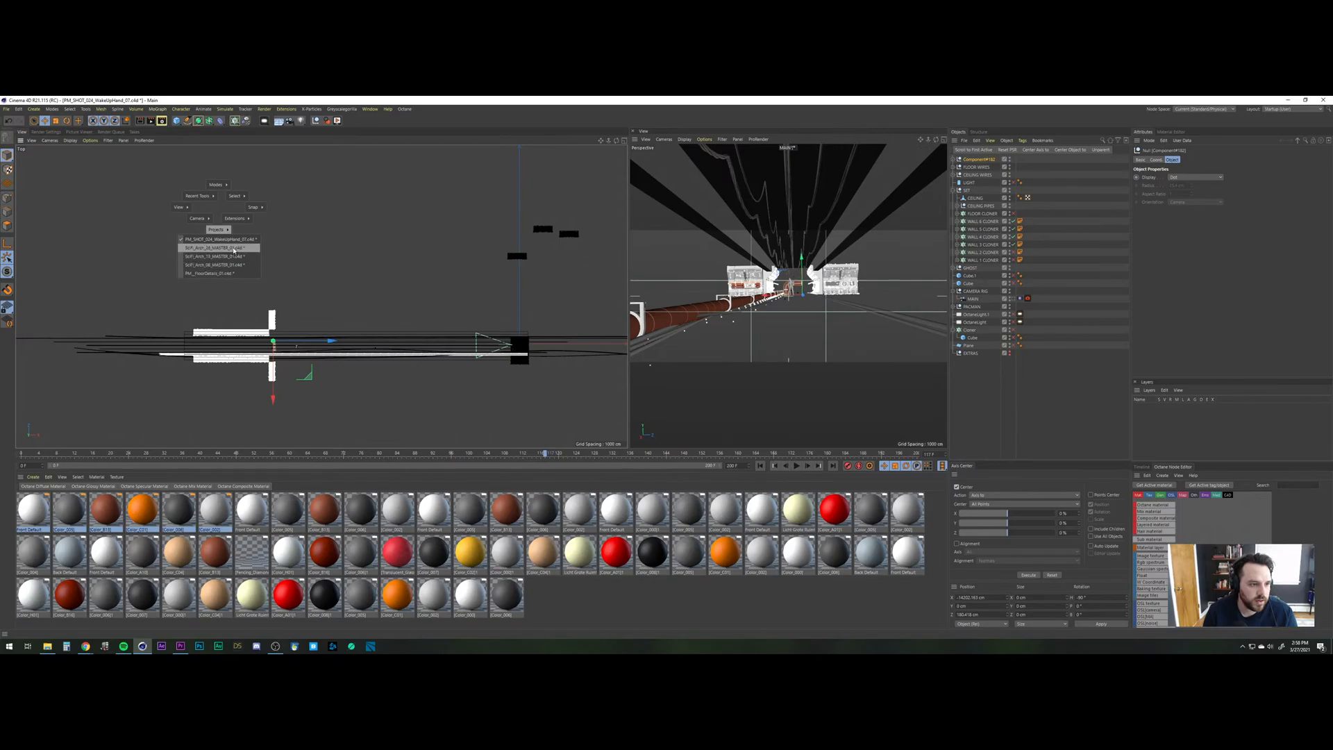
{"action": "left_click", "coordinate": [234, 249]}
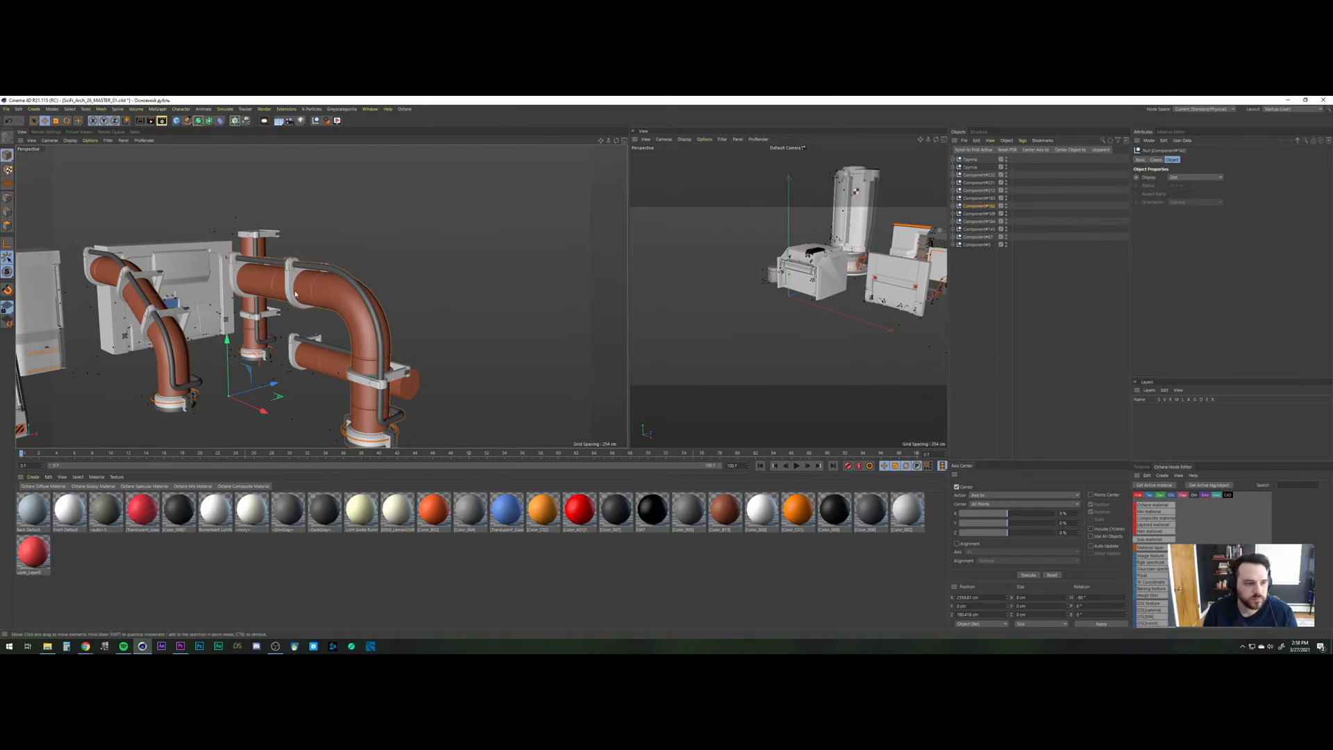
{"action": "left_click", "coordinate": [977, 220]}
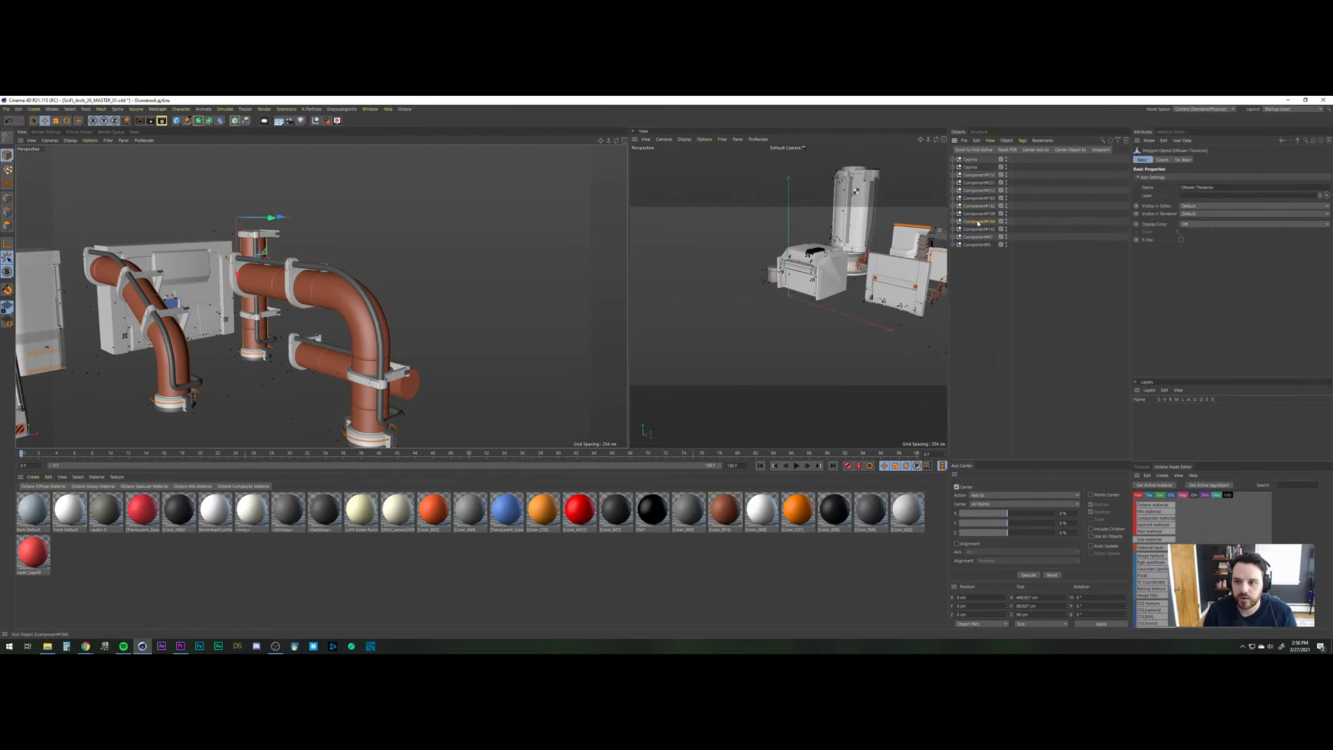
{"action": "key", "text": "v"}
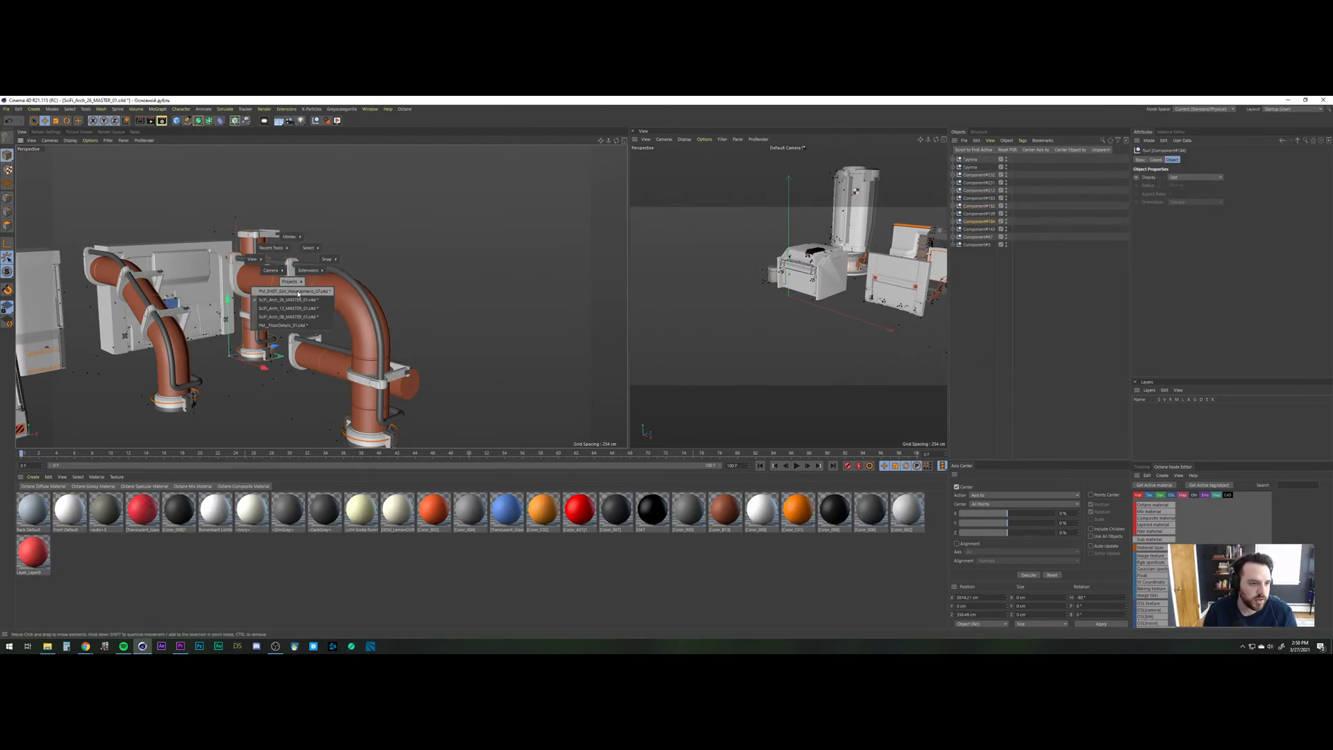
{"action": "left_click", "coordinate": [296, 291]}
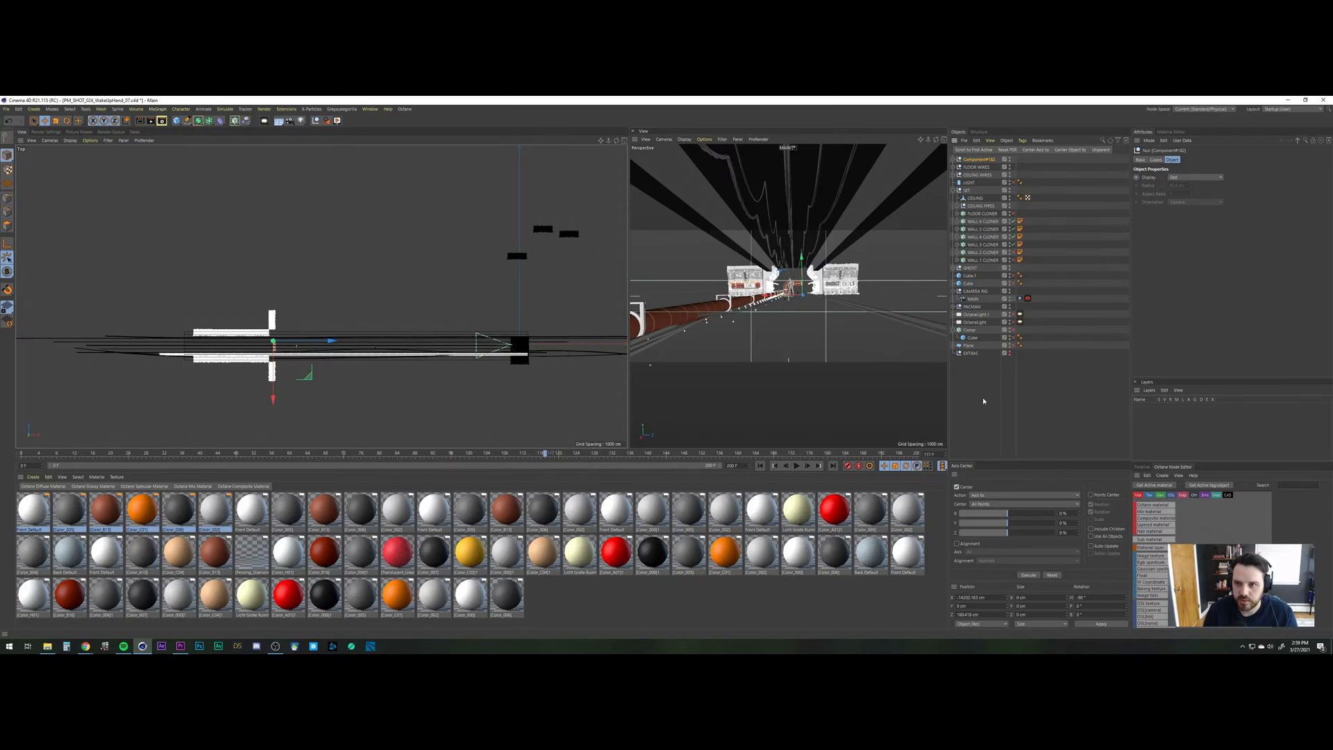
{"action": "left_click", "coordinate": [982, 397]}
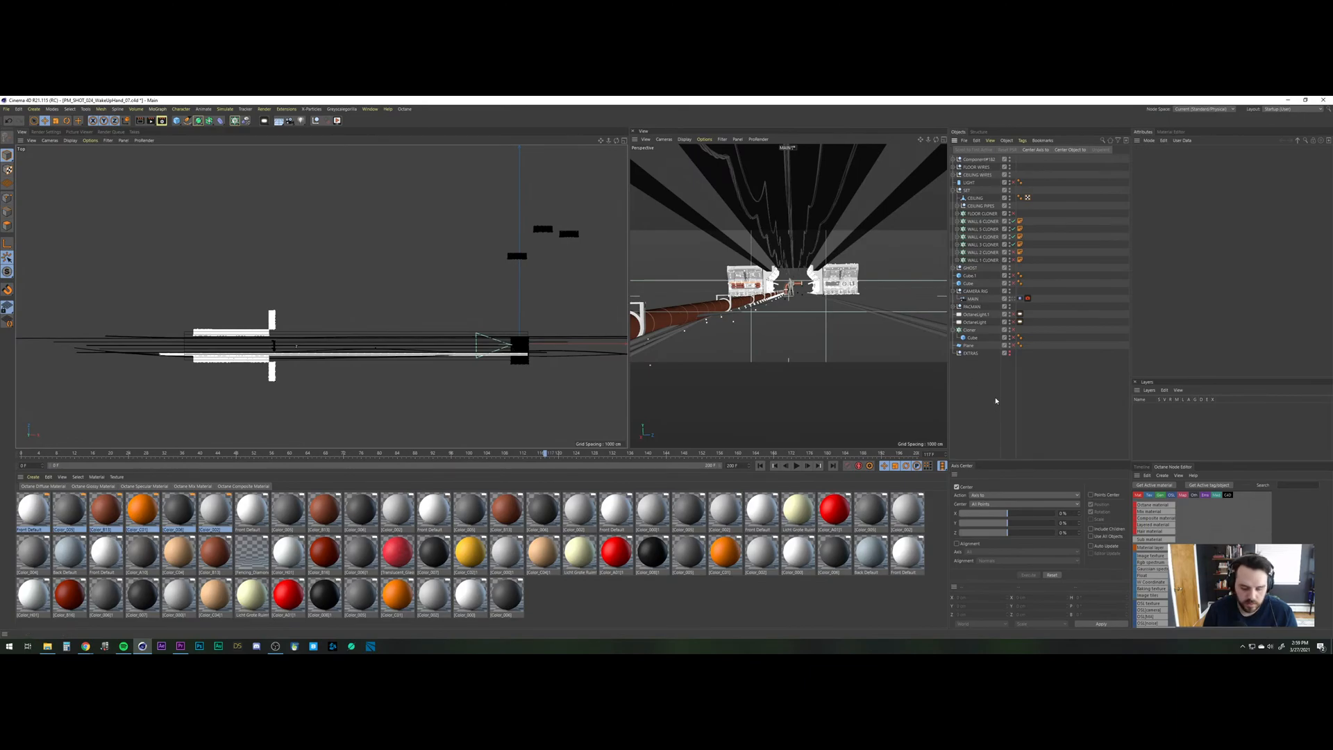
{"action": "key", "text": "ctrl+v"}
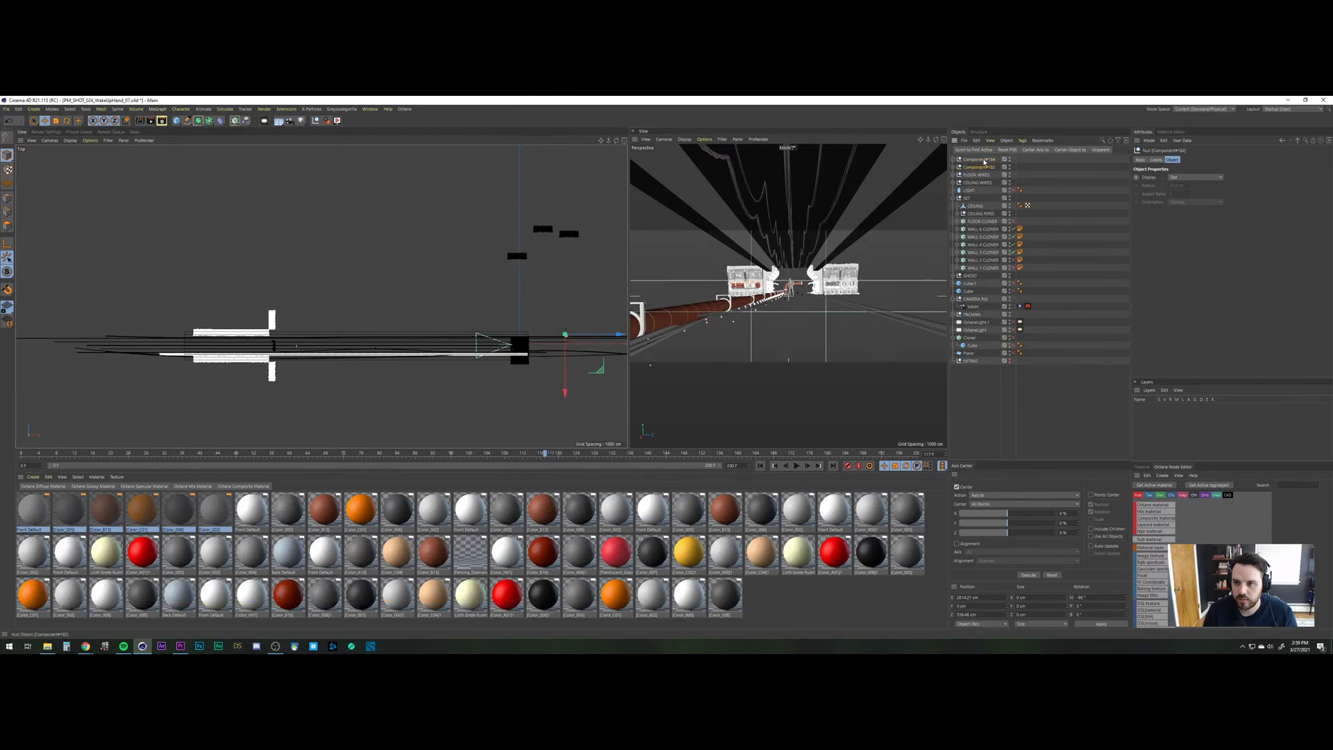
Copy the first pipe component's X position and apply it to the newly pasted pipe component so both line up at the side crossing.
{"action": "left_click", "coordinate": [1062, 166]}
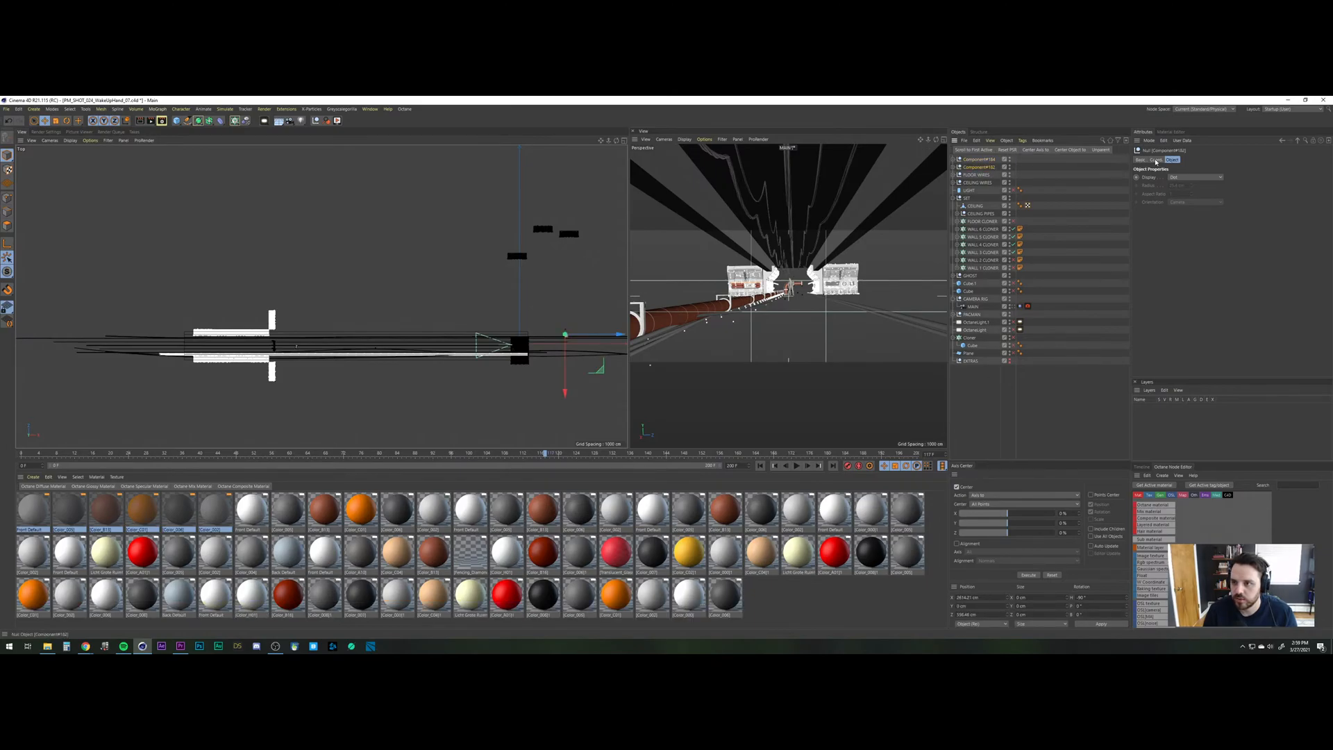
{"action": "left_click", "coordinate": [1155, 160]}
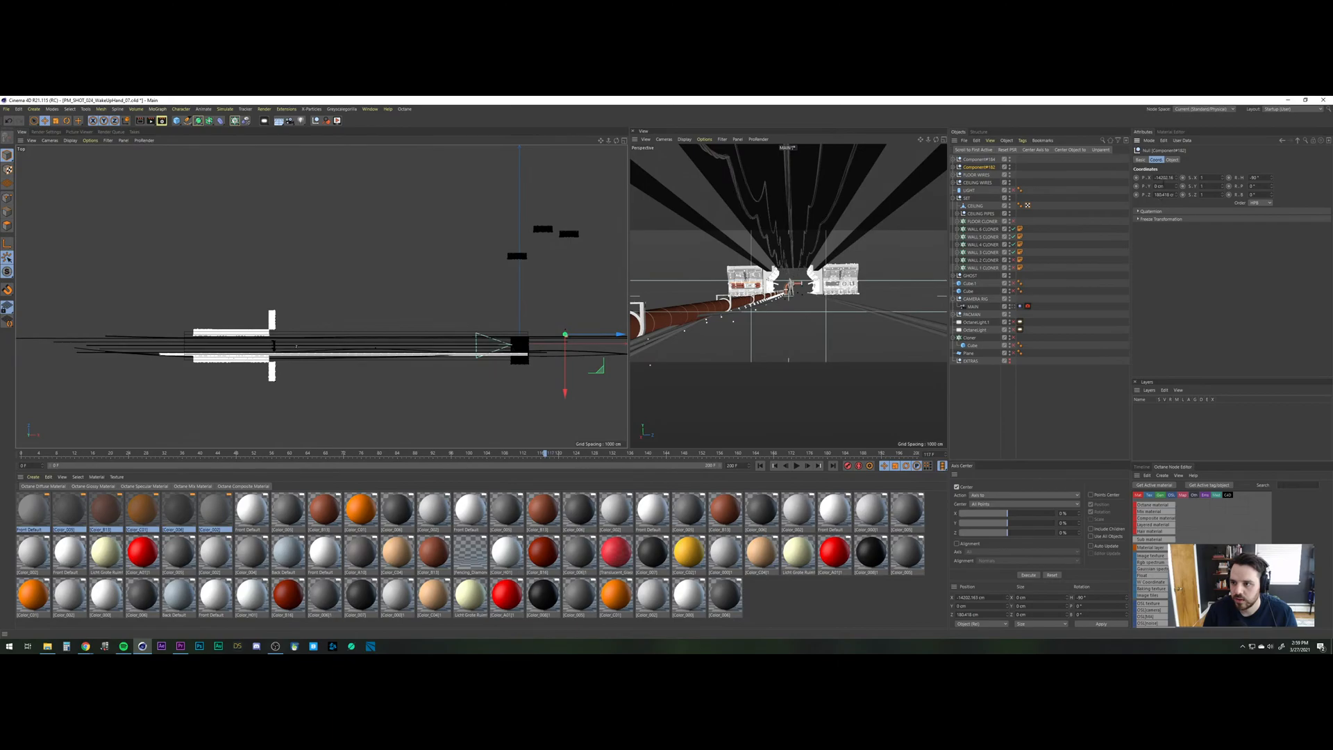
{"action": "double_click", "coordinate": [1164, 178]}
{"action": "key", "text": "ctrl+c"}
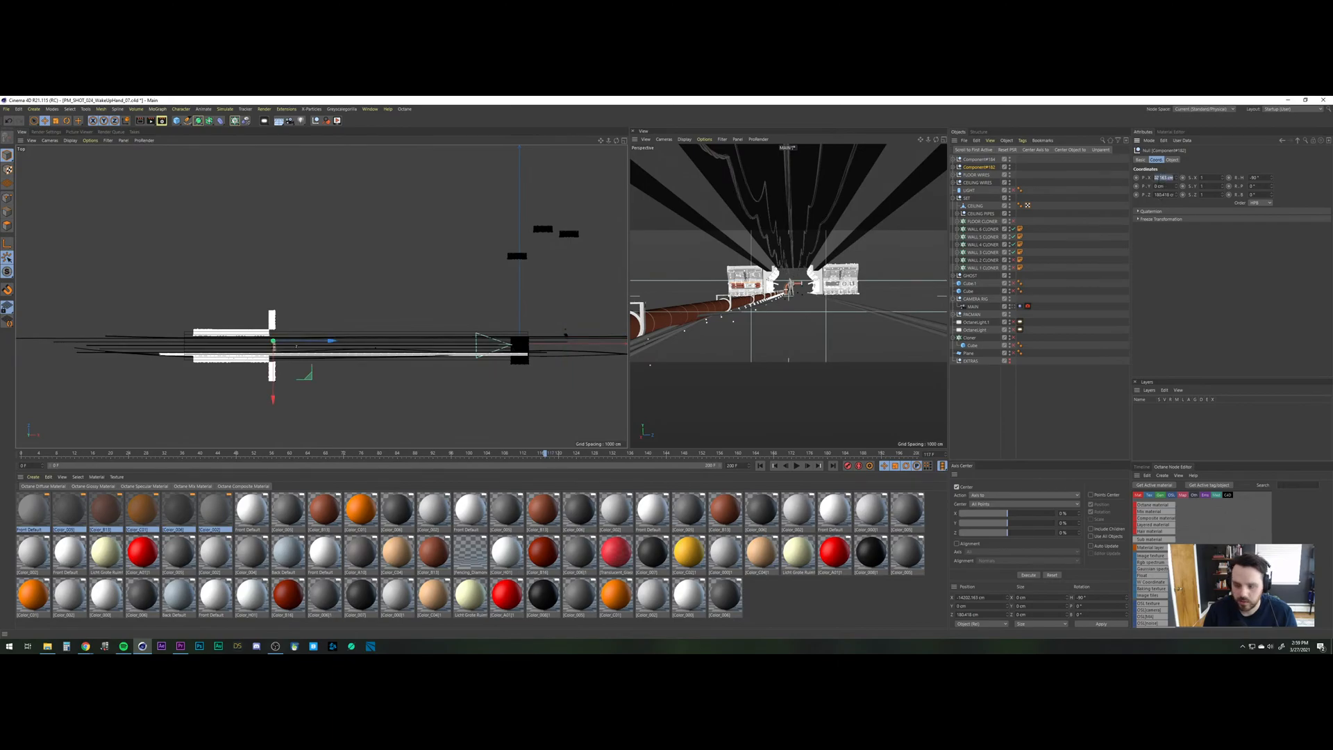
{"action": "left_click", "coordinate": [979, 159]}
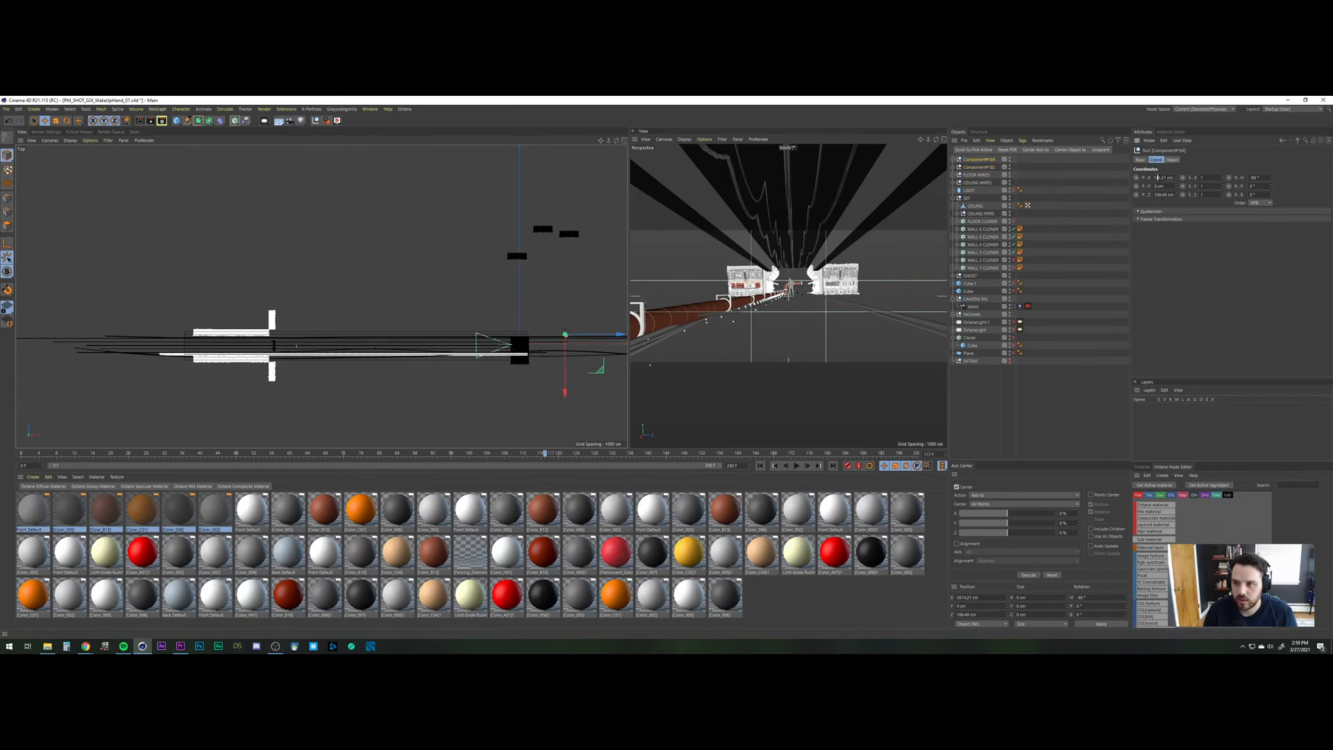
{"action": "double_click", "coordinate": [1158, 177]}
{"action": "key", "text": "ctrl+v"}
{"action": "key", "text": "Return"}
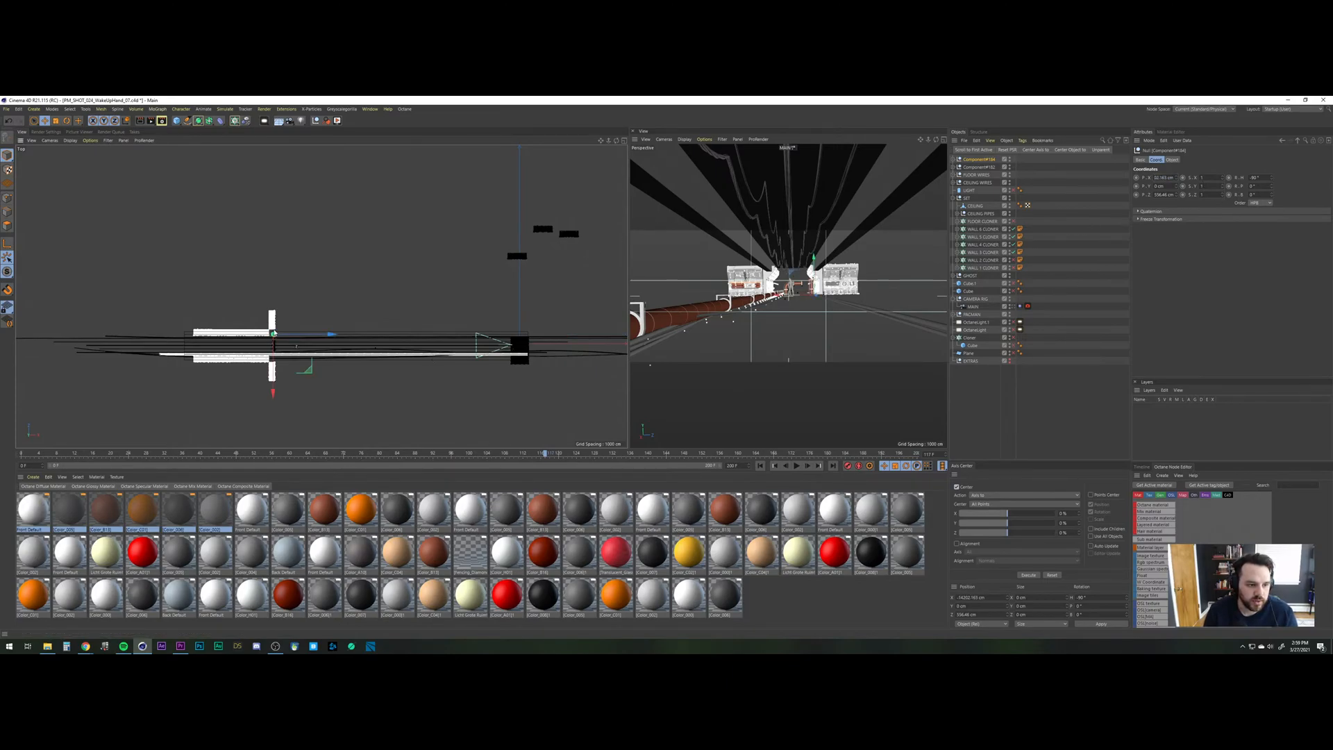
Hide the ceiling, the wires and the long brown pipe run to expose the pipe components at the side crossing.
{"action": "scroll", "coordinate": [289, 290], "scroll_direction": "up", "scroll_amount": 5}
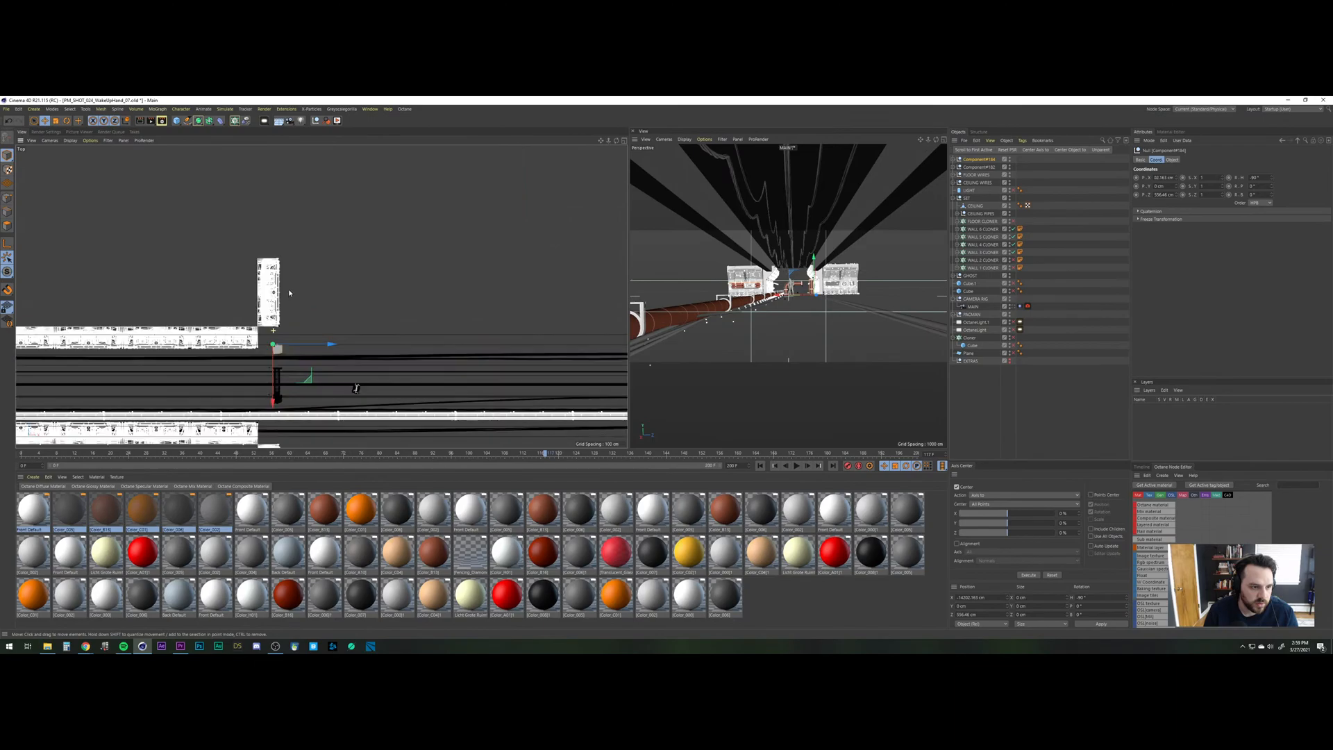
{"action": "scroll", "coordinate": [291, 286], "scroll_direction": "up", "scroll_amount": 3}
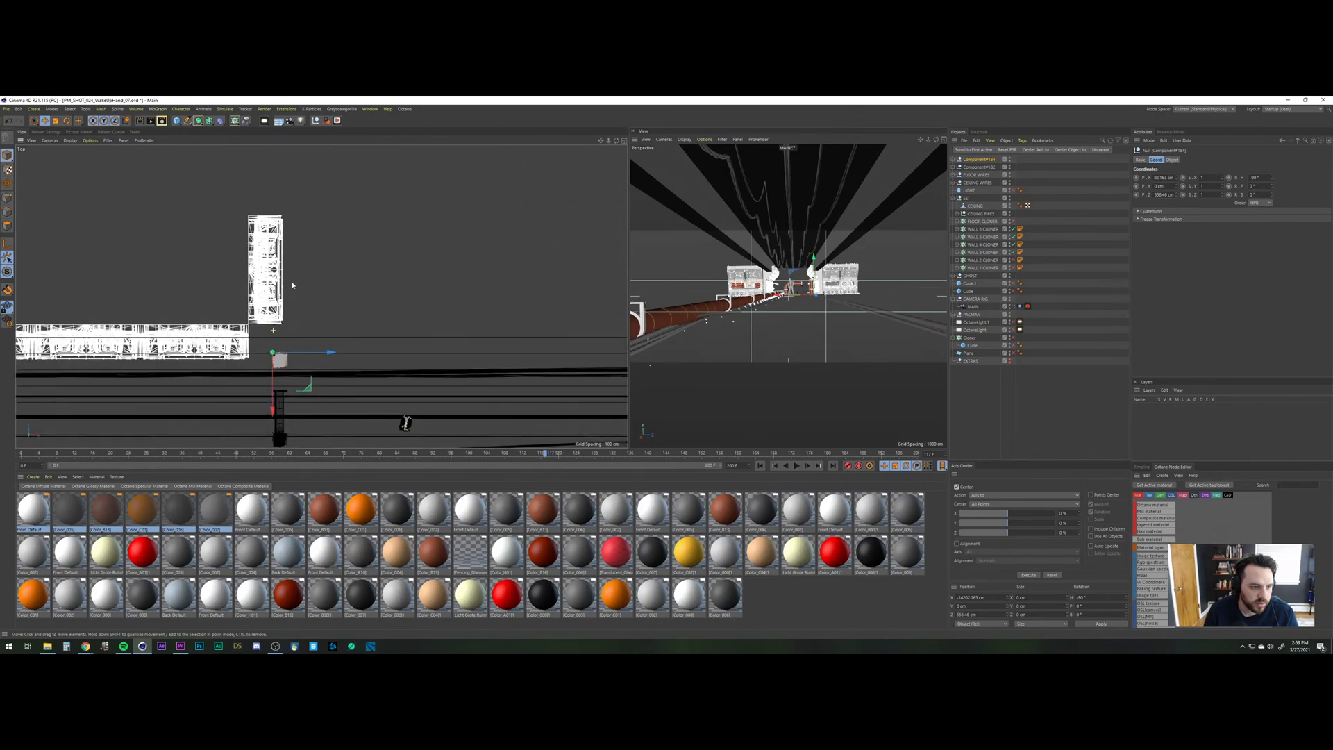
{"action": "left_click", "coordinate": [625, 141]}
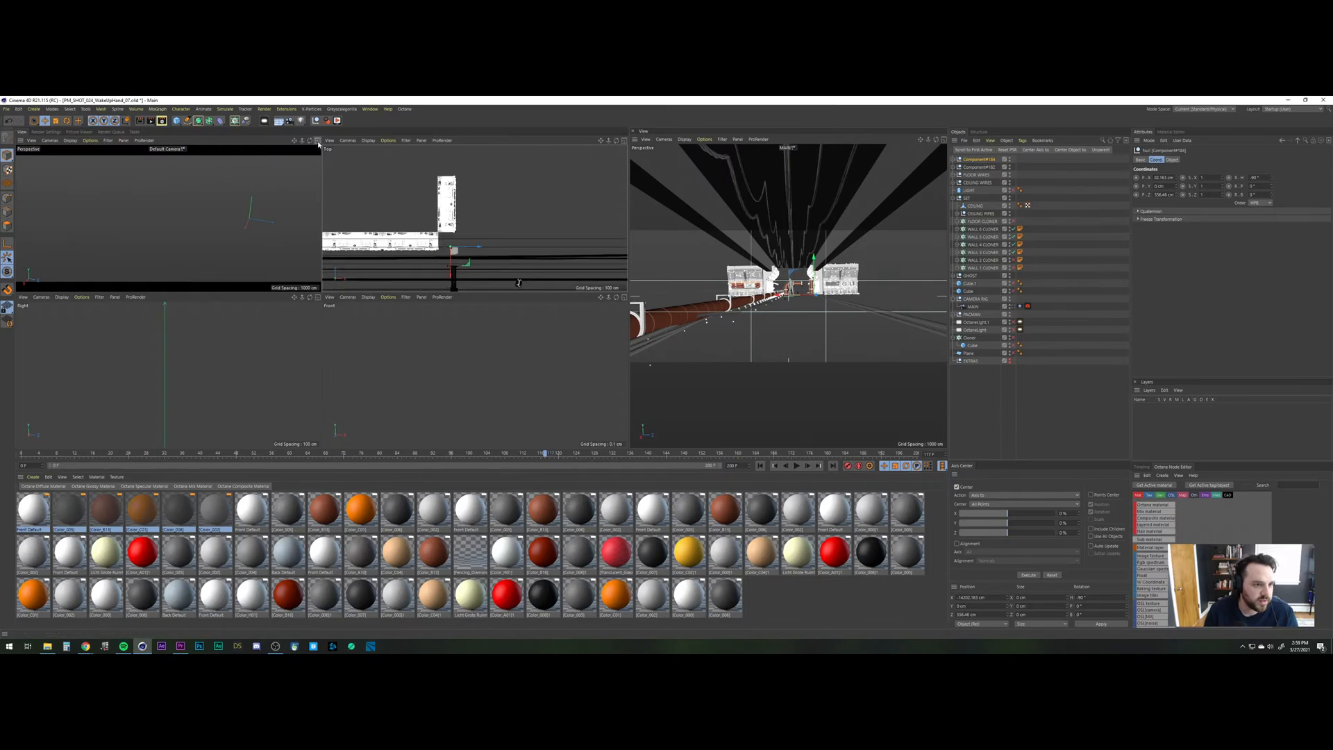
{"action": "left_click", "coordinate": [318, 142]}
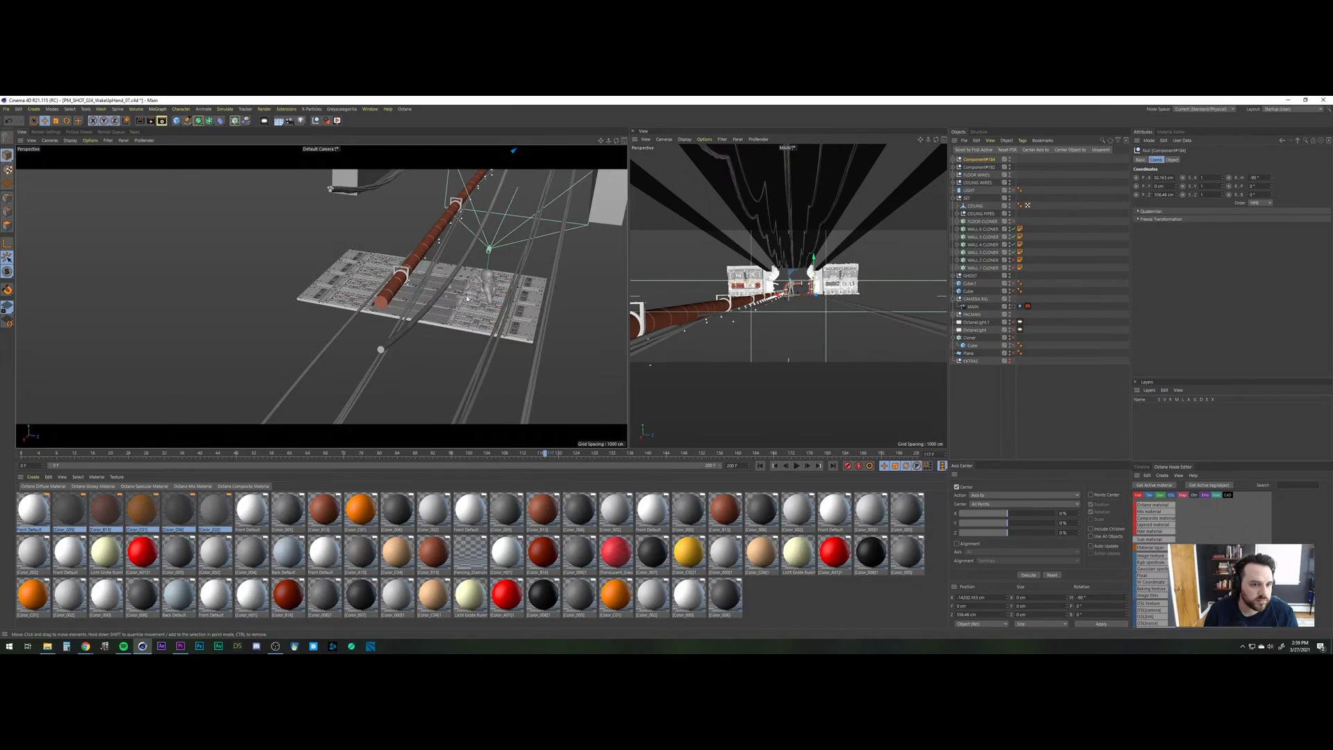
{"action": "left_click_drag", "start_coordinate": [467, 299], "coordinate": [431, 375], "text": "alt"}
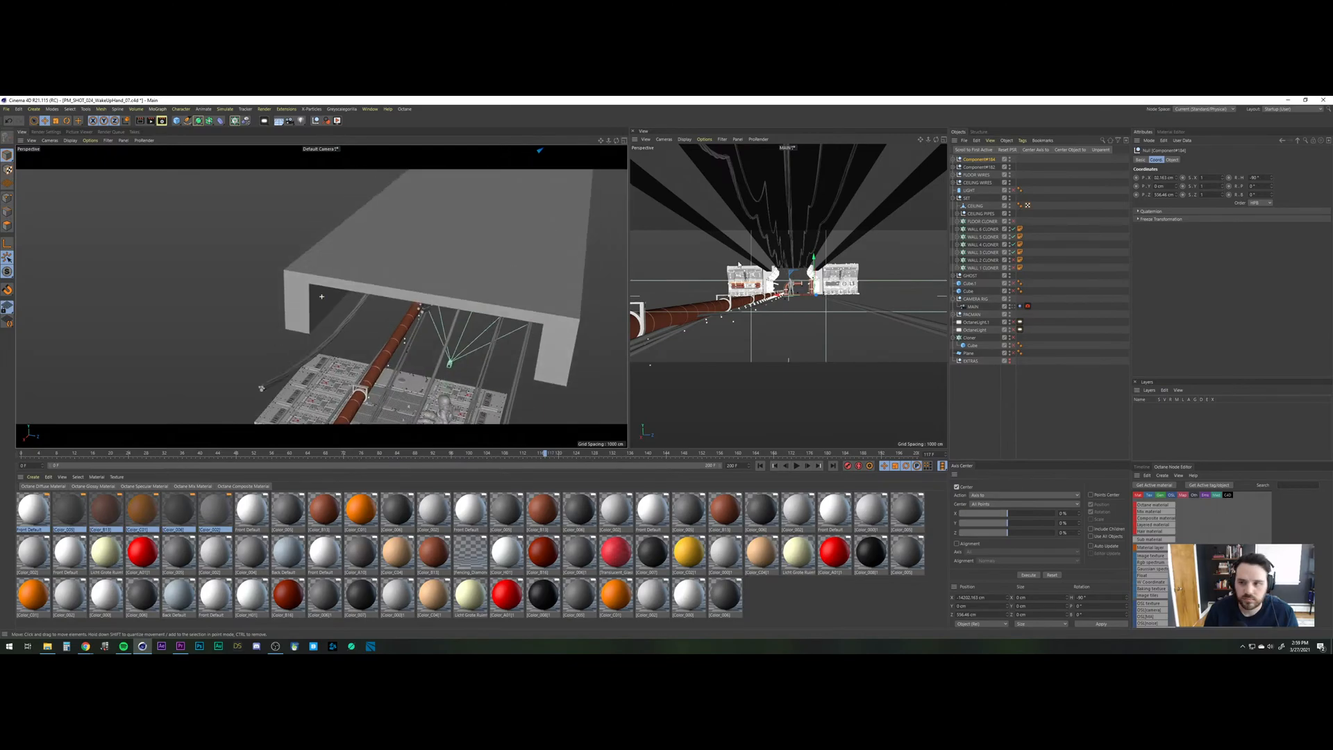
{"action": "left_click_drag", "start_coordinate": [261, 388], "coordinate": [278, 386], "text": "alt"}
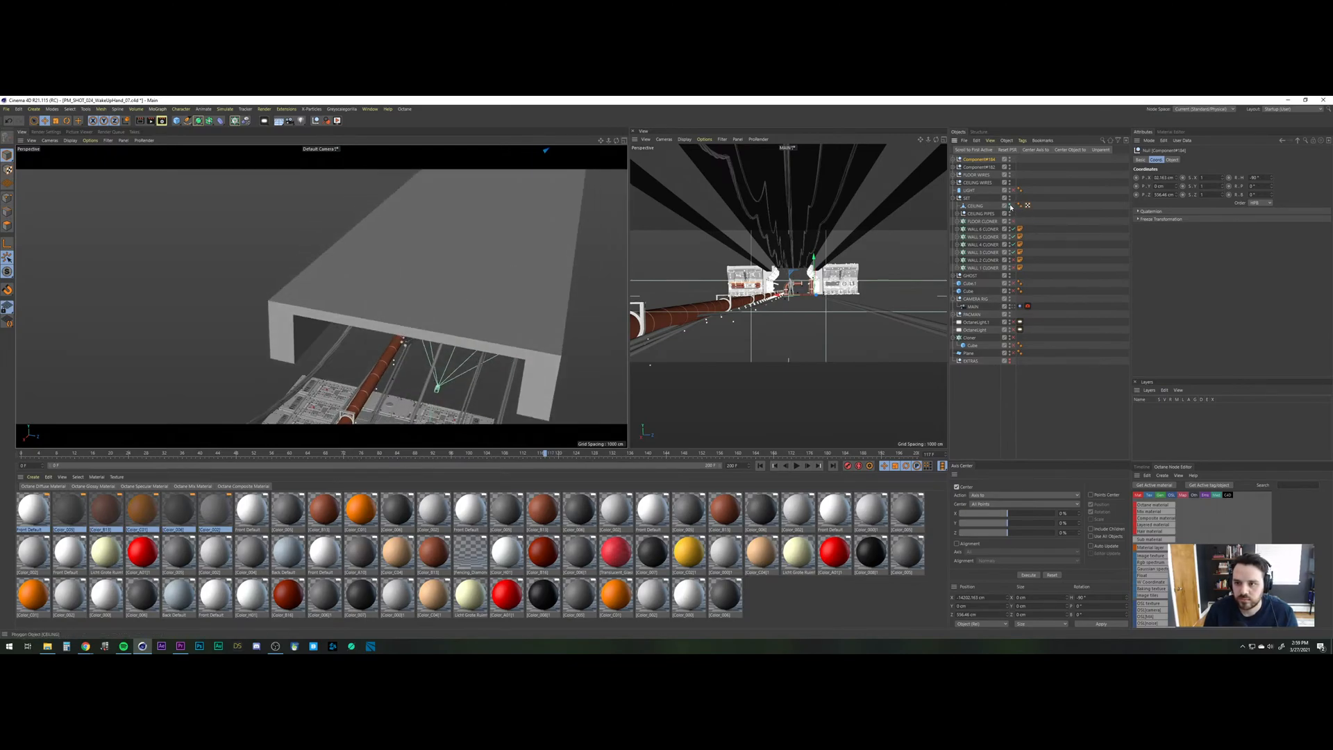
{"action": "left_click", "coordinate": [1009, 206]}
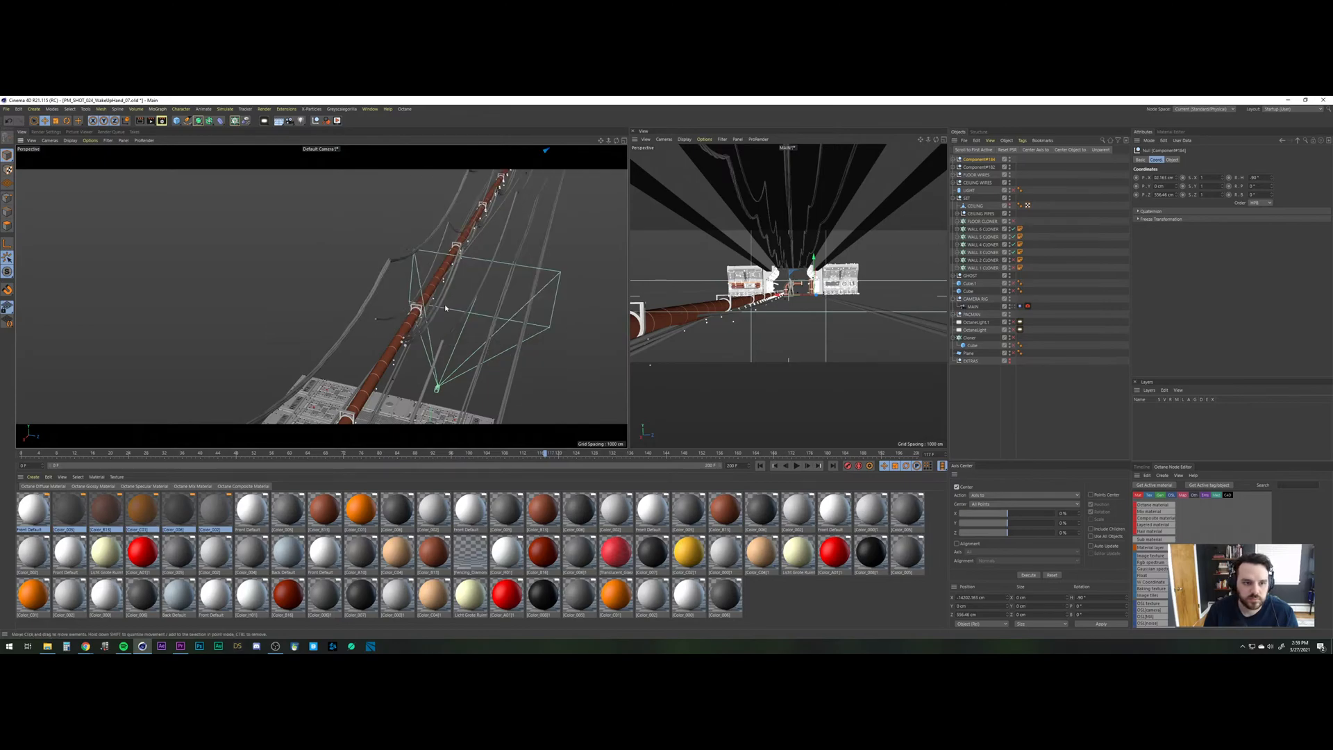
{"action": "left_click_drag", "start_coordinate": [426, 375], "coordinate": [424, 380], "text": "alt"}
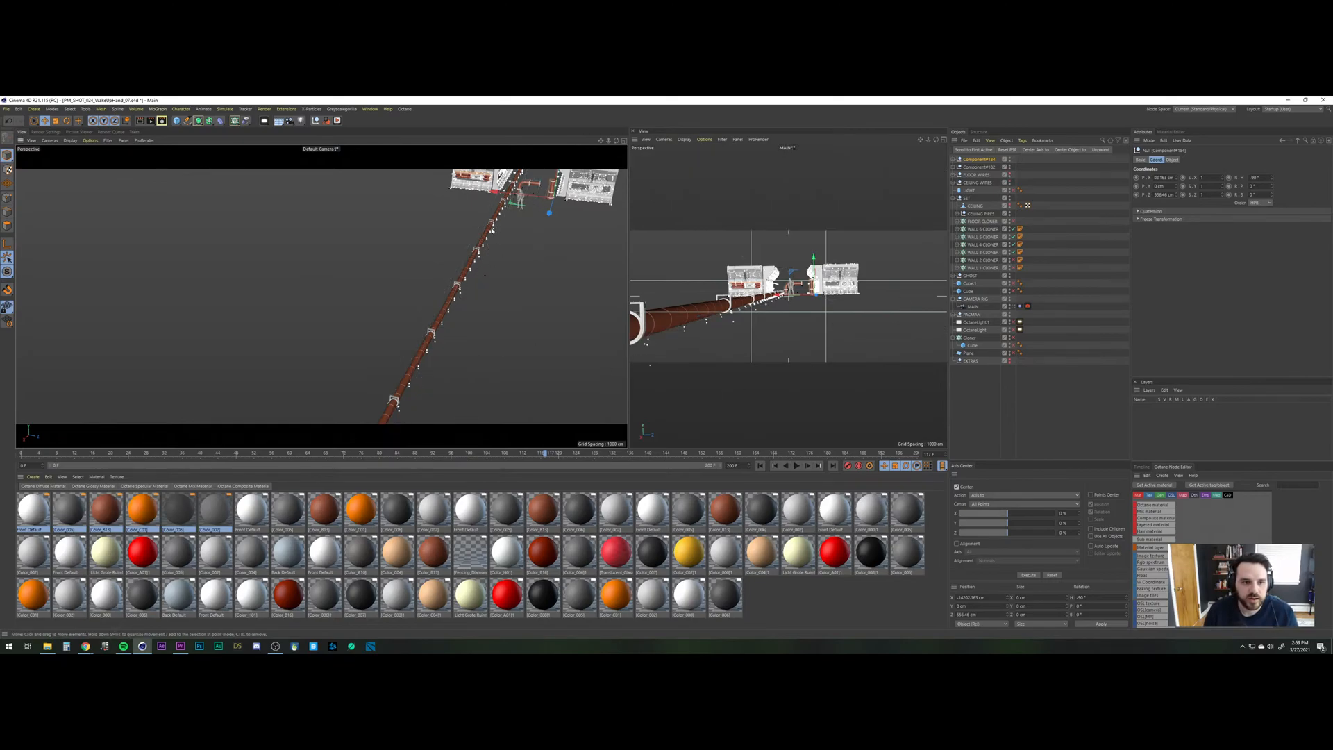
{"action": "middle_click_drag", "start_coordinate": [487, 251], "coordinate": [479, 323], "text": "alt"}
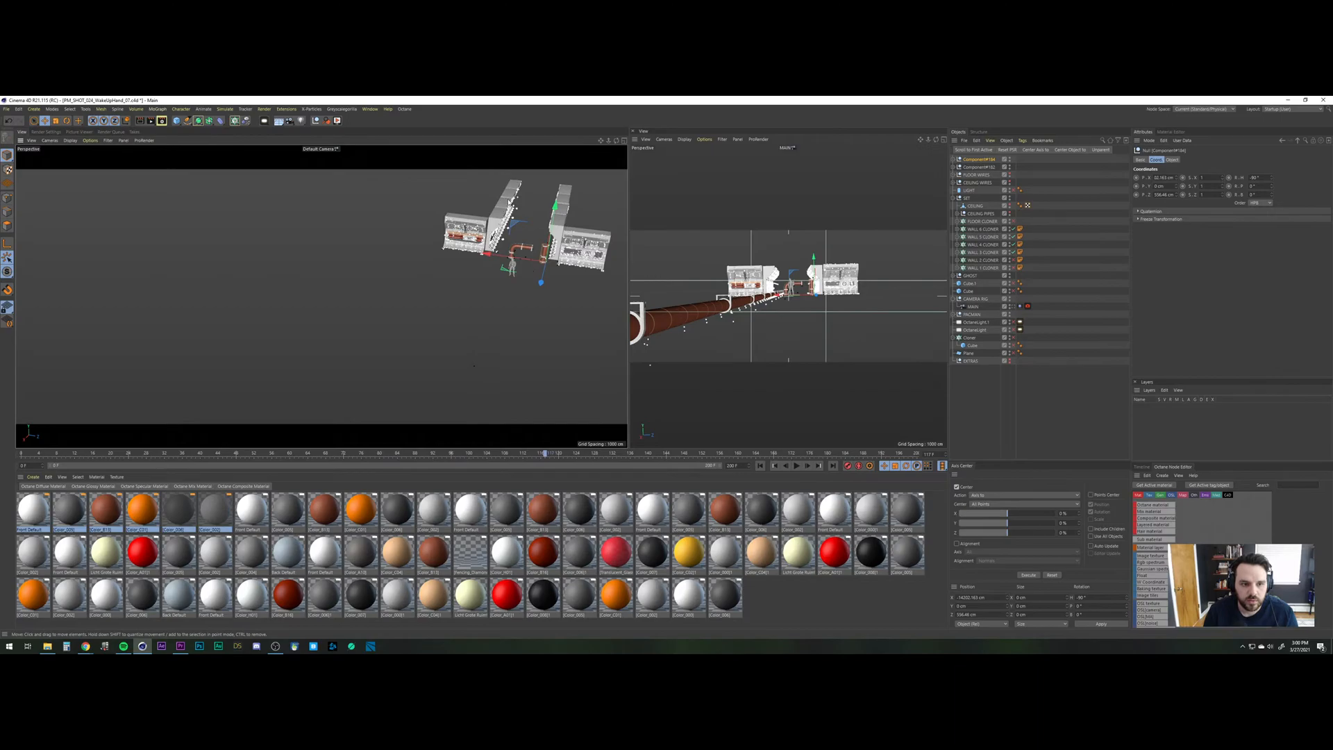
Examine how the curved and vertical pipes sit between the wall sections at the side crossing.
{"action": "scroll", "coordinate": [507, 204], "scroll_direction": "up", "scroll_amount": 2}
{"action": "scroll", "coordinate": [528, 176], "scroll_direction": "up", "scroll_amount": 1}
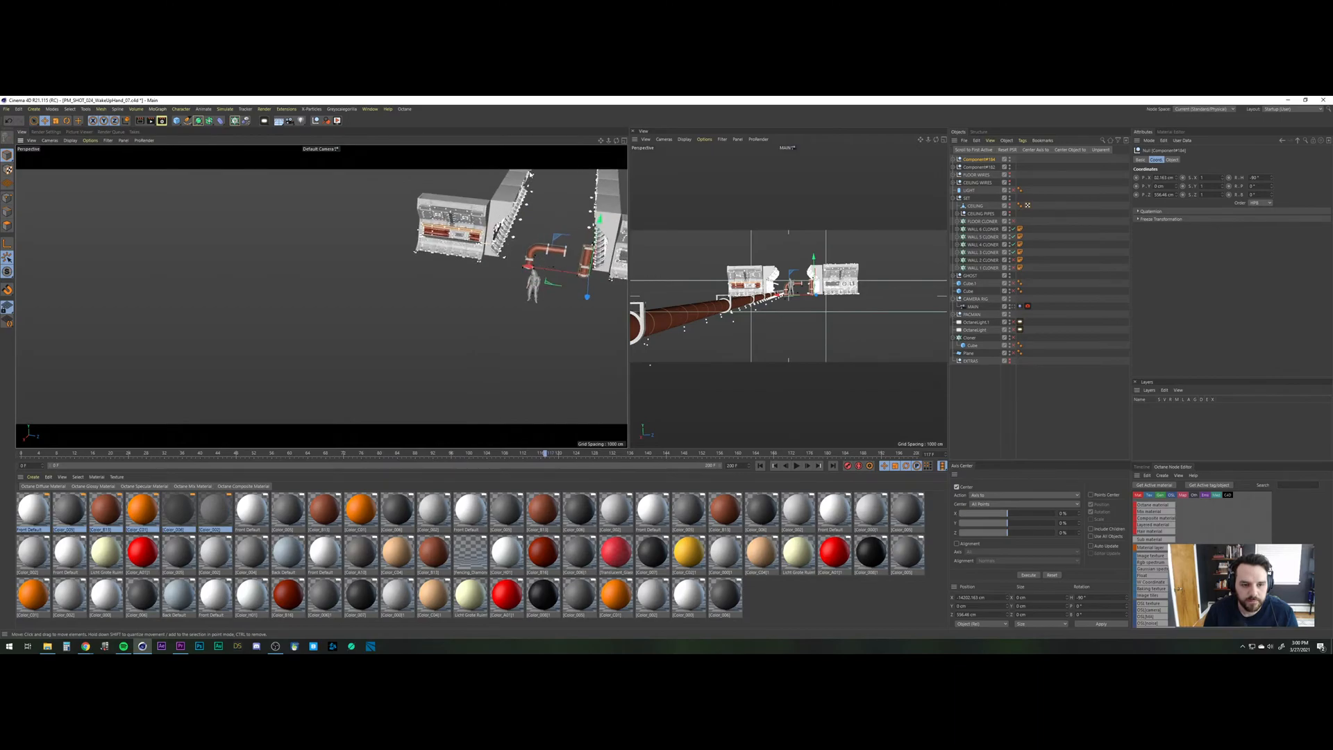
{"action": "scroll", "coordinate": [535, 172], "scroll_direction": "up", "scroll_amount": 1}
{"action": "scroll", "coordinate": [548, 161], "scroll_direction": "up", "scroll_amount": 2}
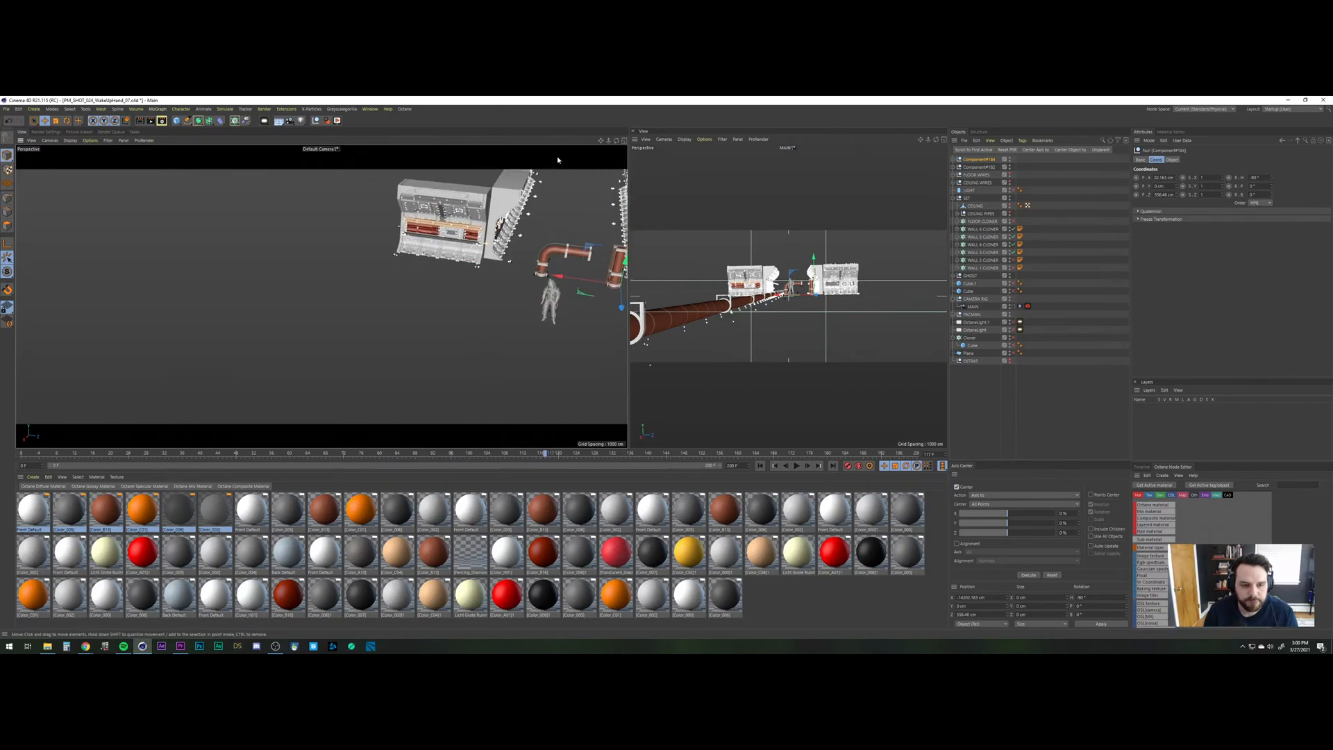
{"action": "scroll", "coordinate": [557, 157], "scroll_direction": "up", "scroll_amount": 1}
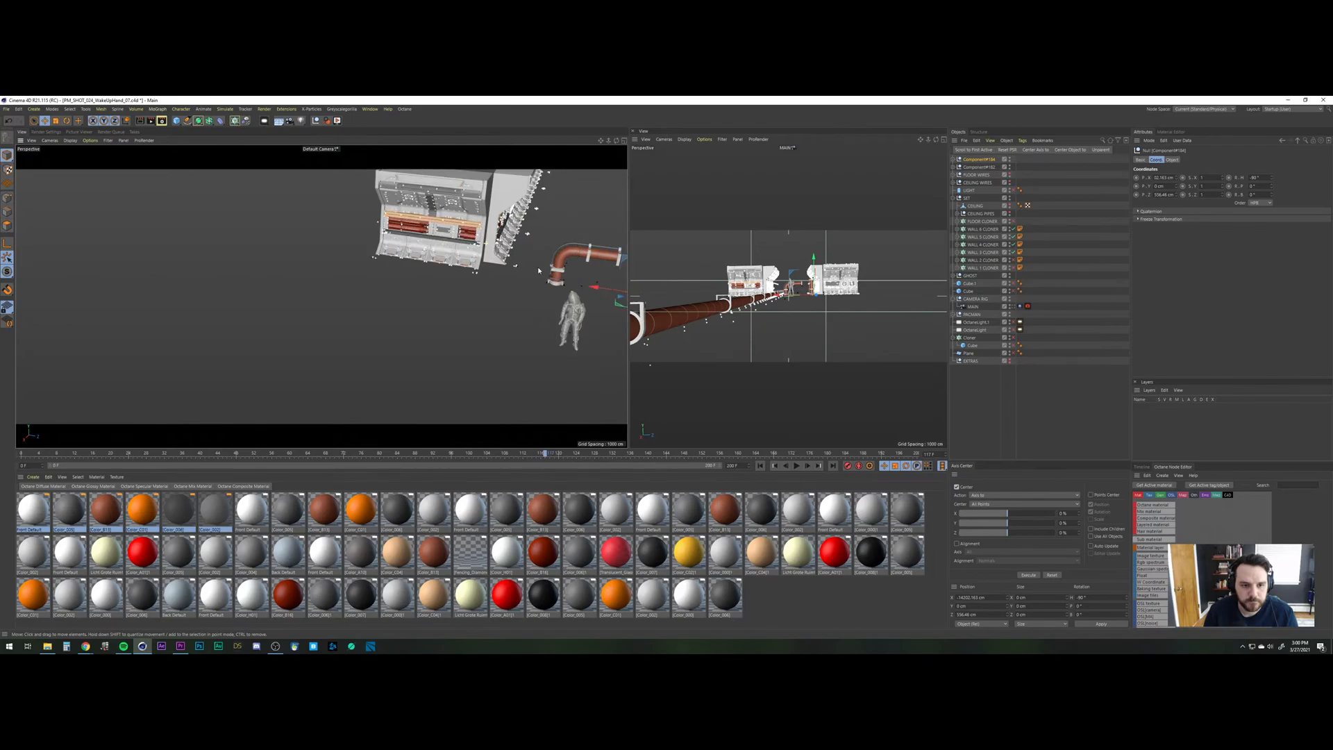
{"action": "scroll", "coordinate": [532, 274], "scroll_direction": "up", "scroll_amount": 1}
{"action": "scroll", "coordinate": [497, 283], "scroll_direction": "up", "scroll_amount": 1}
{"action": "scroll", "coordinate": [458, 290], "scroll_direction": "up", "scroll_amount": 1}
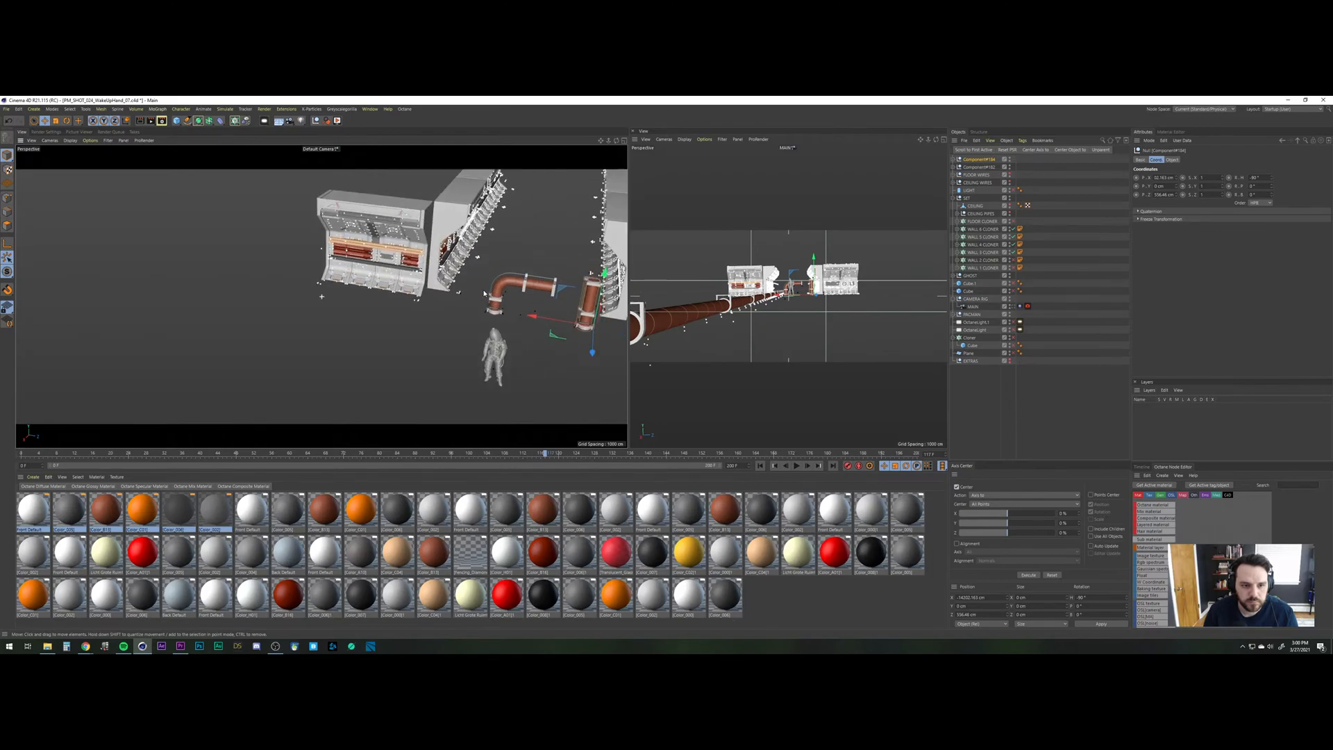
{"action": "middle_click_drag", "start_coordinate": [450, 294], "coordinate": [482, 306], "text": "alt"}
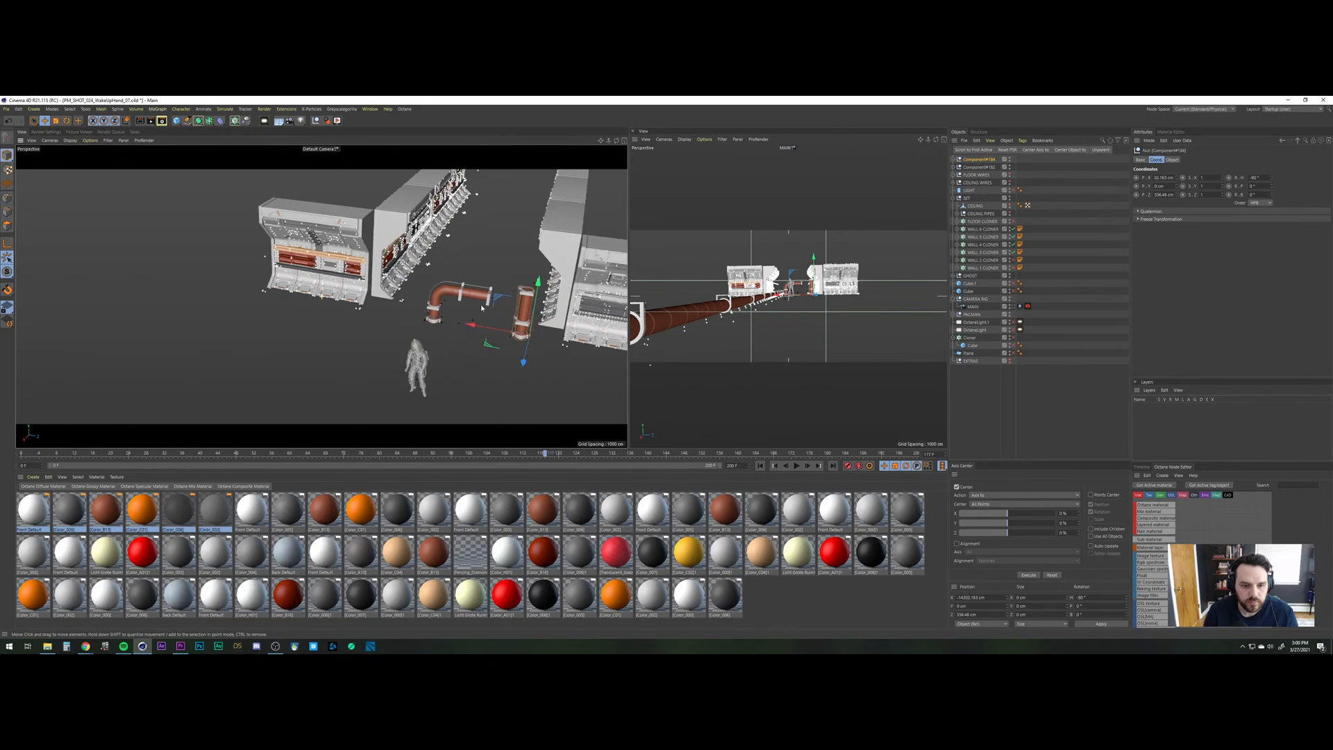
{"action": "scroll", "coordinate": [527, 265], "scroll_direction": "up", "scroll_amount": 1}
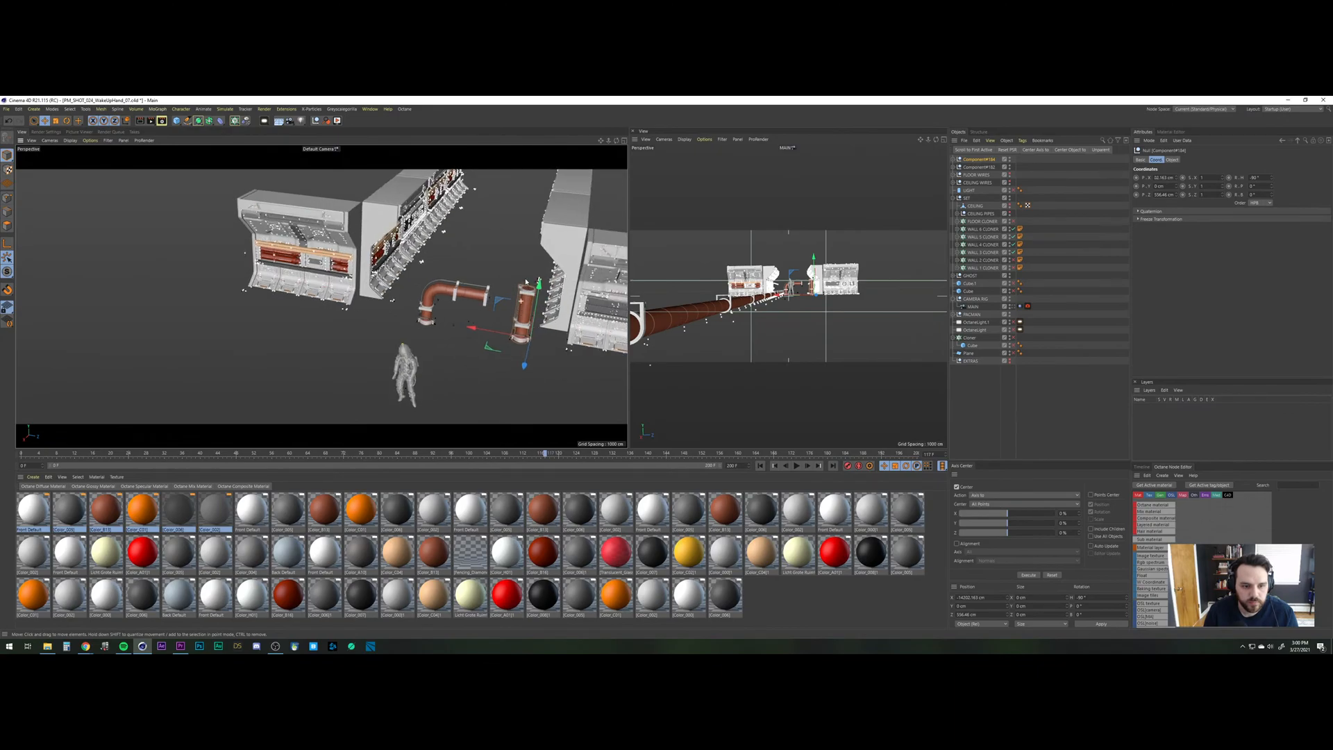
{"action": "scroll", "coordinate": [527, 264], "scroll_direction": "up", "scroll_amount": 1}
{"action": "scroll", "coordinate": [527, 263], "scroll_direction": "up", "scroll_amount": 1}
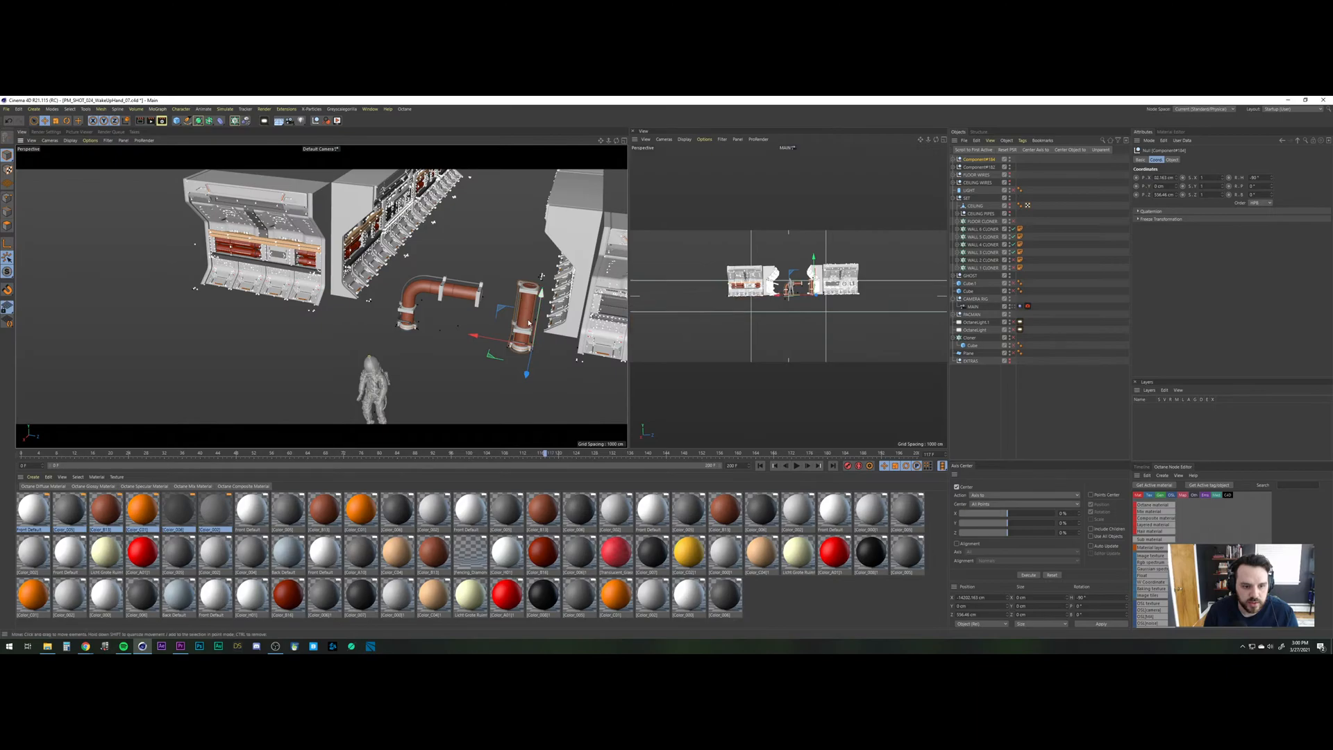
{"action": "scroll", "coordinate": [549, 321], "scroll_direction": "up", "scroll_amount": 2}
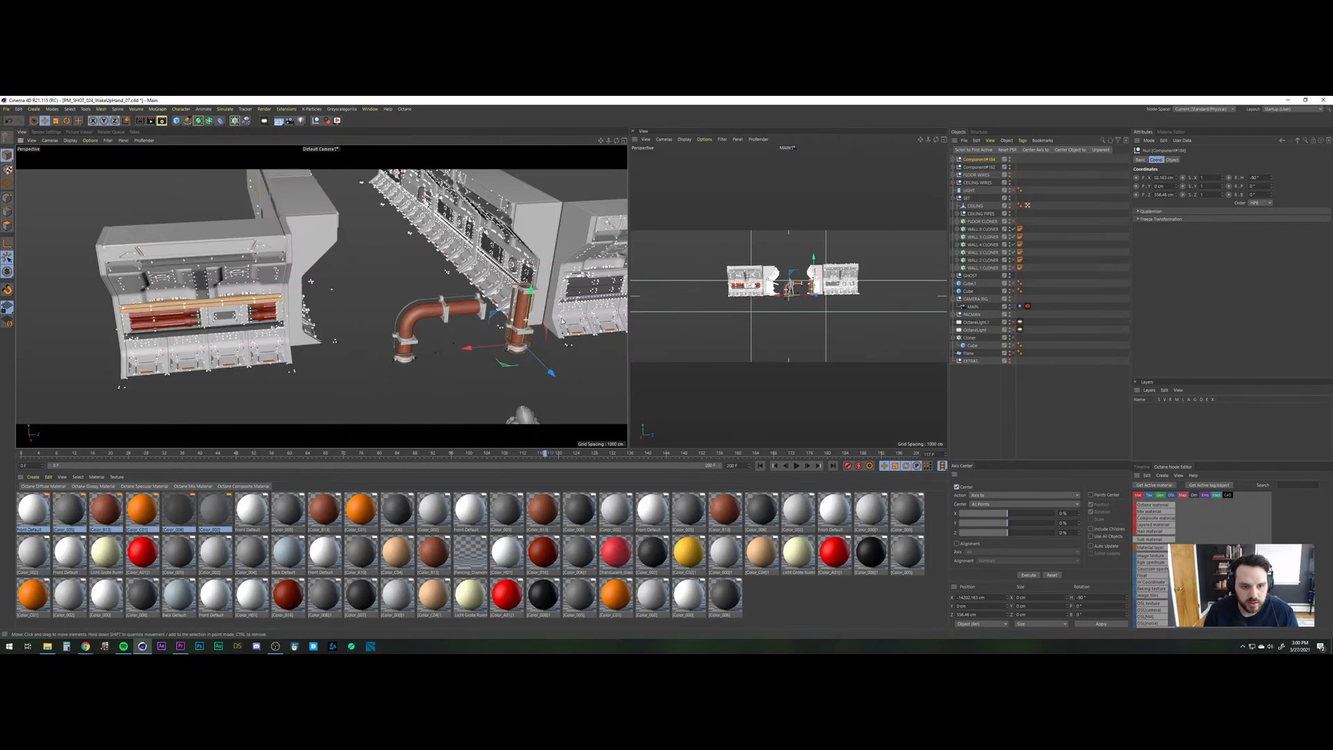
{"action": "scroll", "coordinate": [538, 334], "scroll_direction": "up", "scroll_amount": 1}
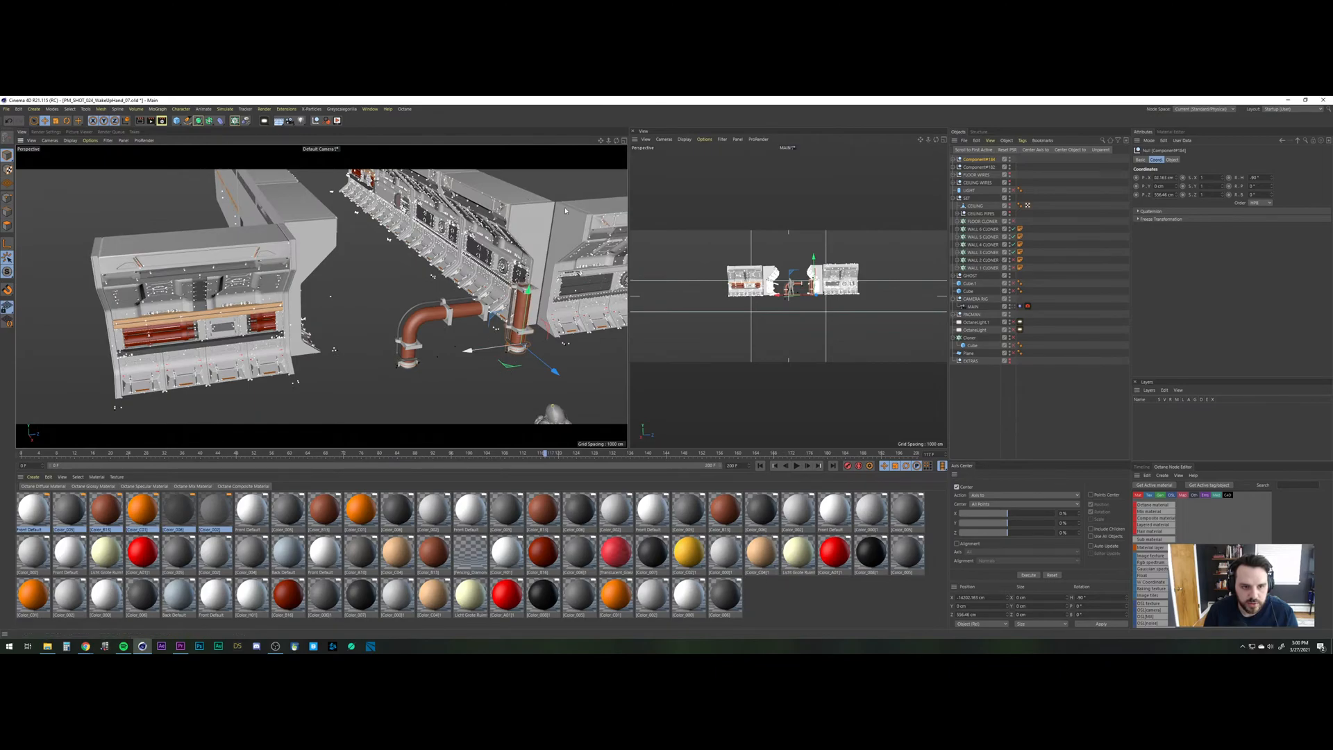
Move the vertical pipe component beside the wall corner in the top view.
{"action": "left_click", "coordinate": [625, 142]}
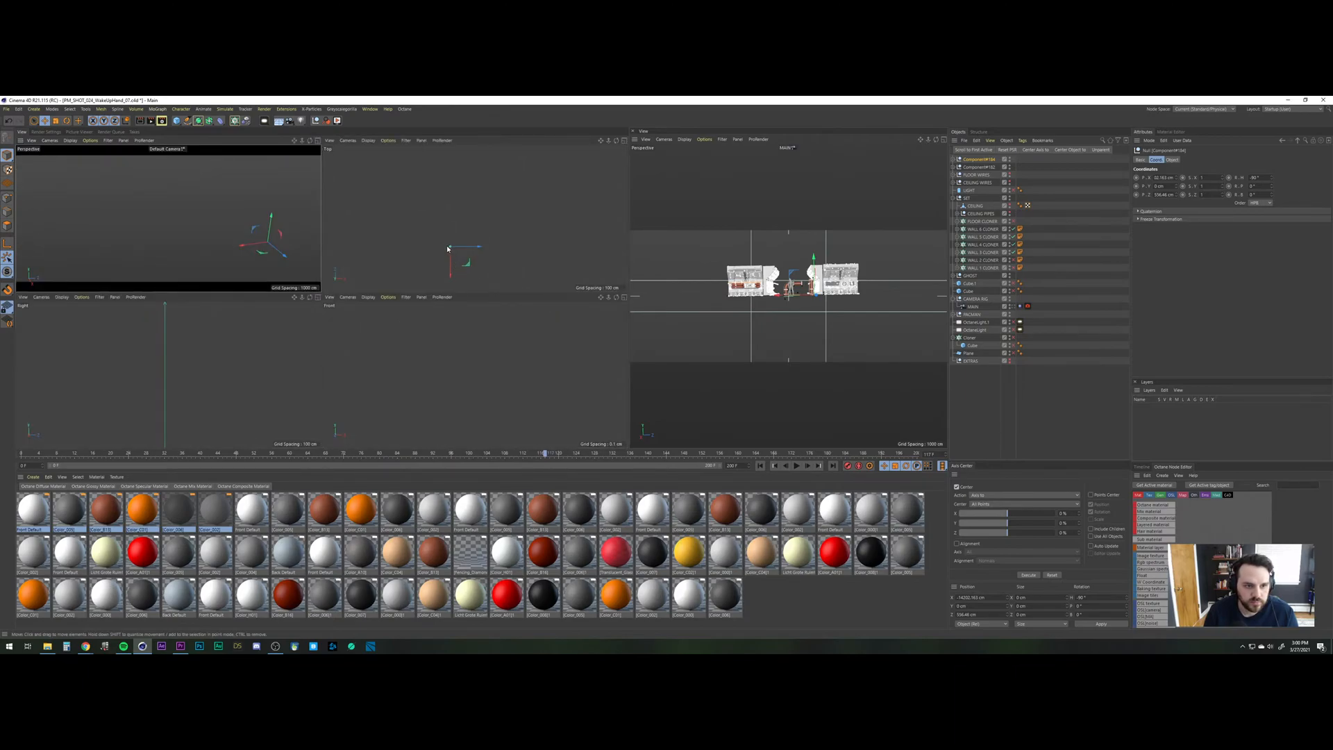
{"action": "left_click", "coordinate": [624, 141]}
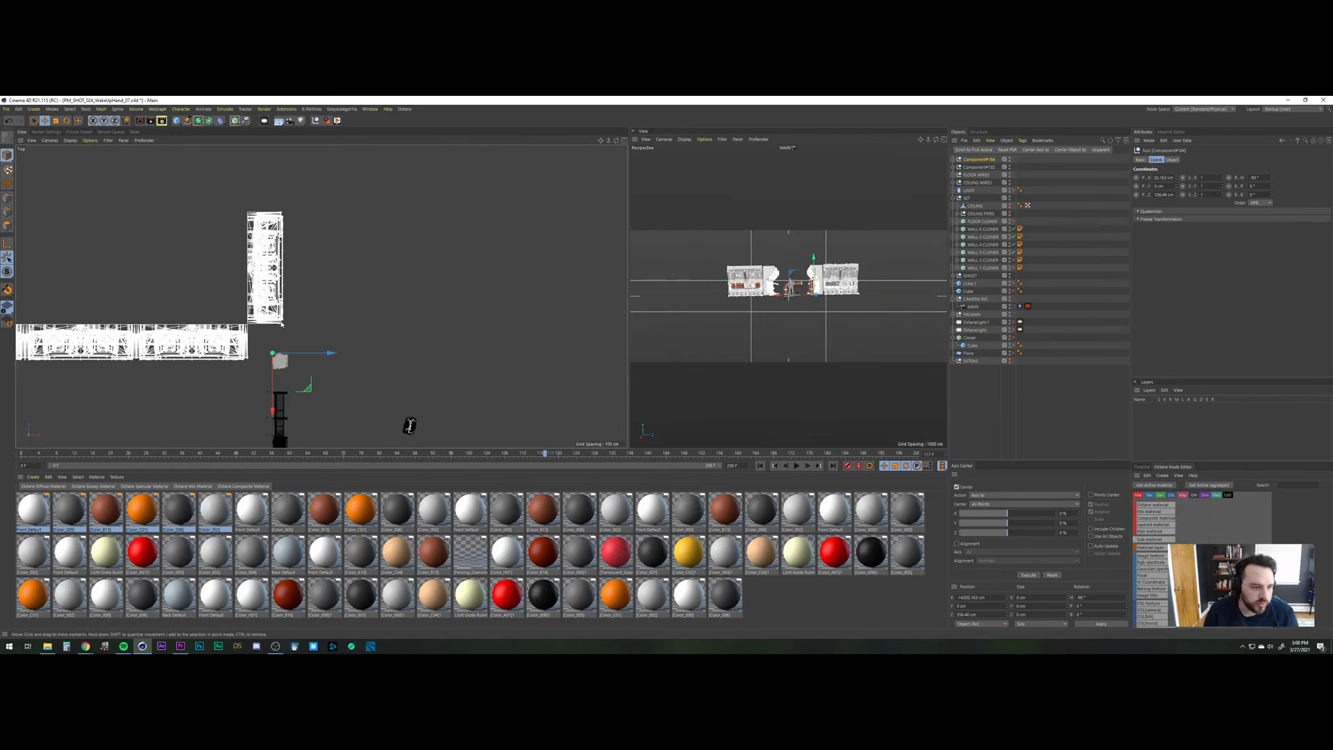
{"action": "scroll", "coordinate": [284, 306], "scroll_direction": "up", "scroll_amount": 8}
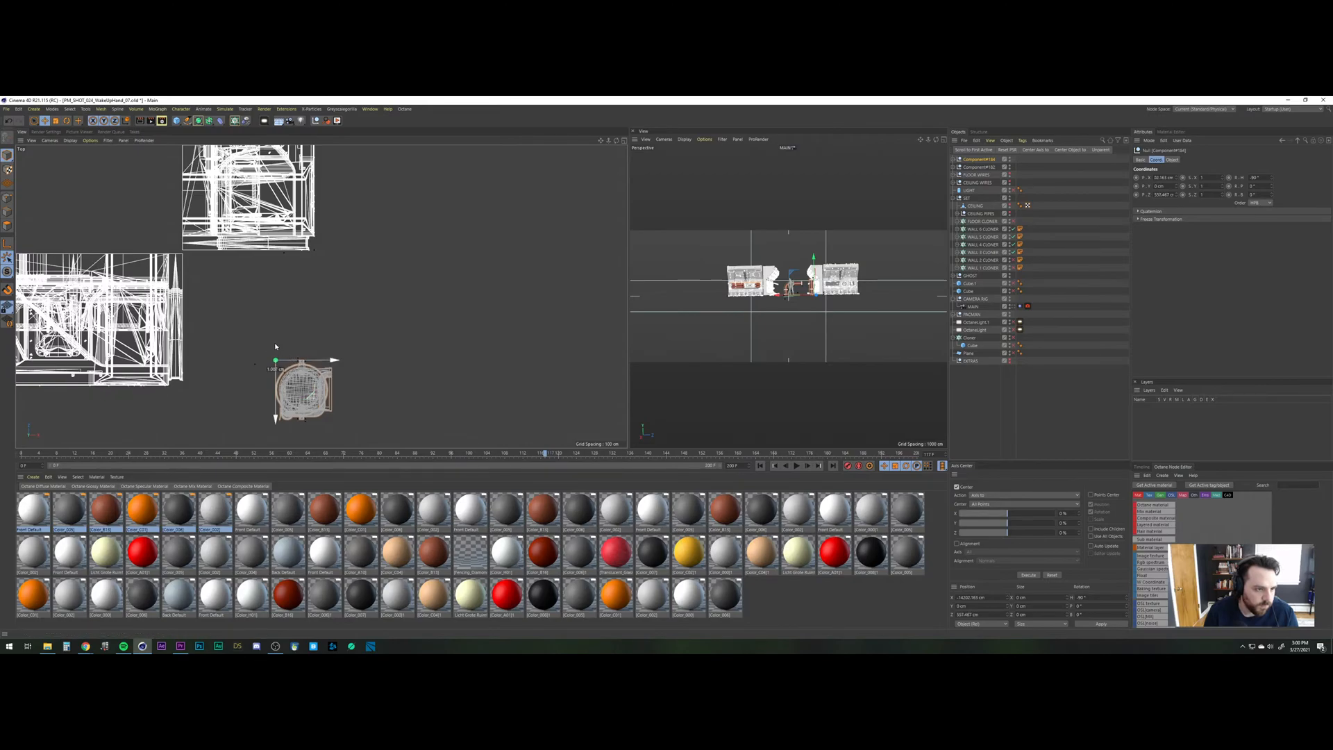
{"action": "left_click_drag", "start_coordinate": [275, 344], "coordinate": [233, 335]}
Set the vertical pipe's heading rotation to 90° and move it back beside the wall corner.
{"action": "left_click", "coordinate": [1254, 178]}
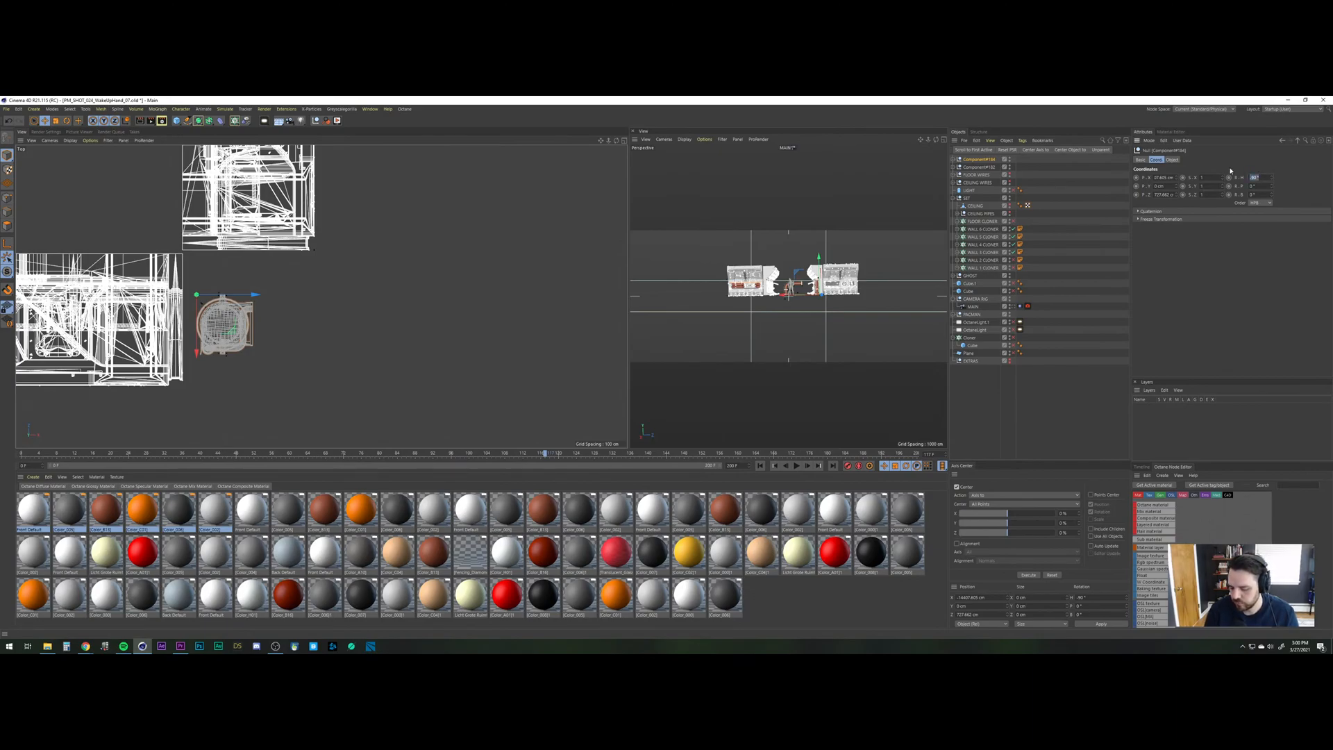
{"action": "type", "text": "90"}
{"action": "key", "text": "Return"}
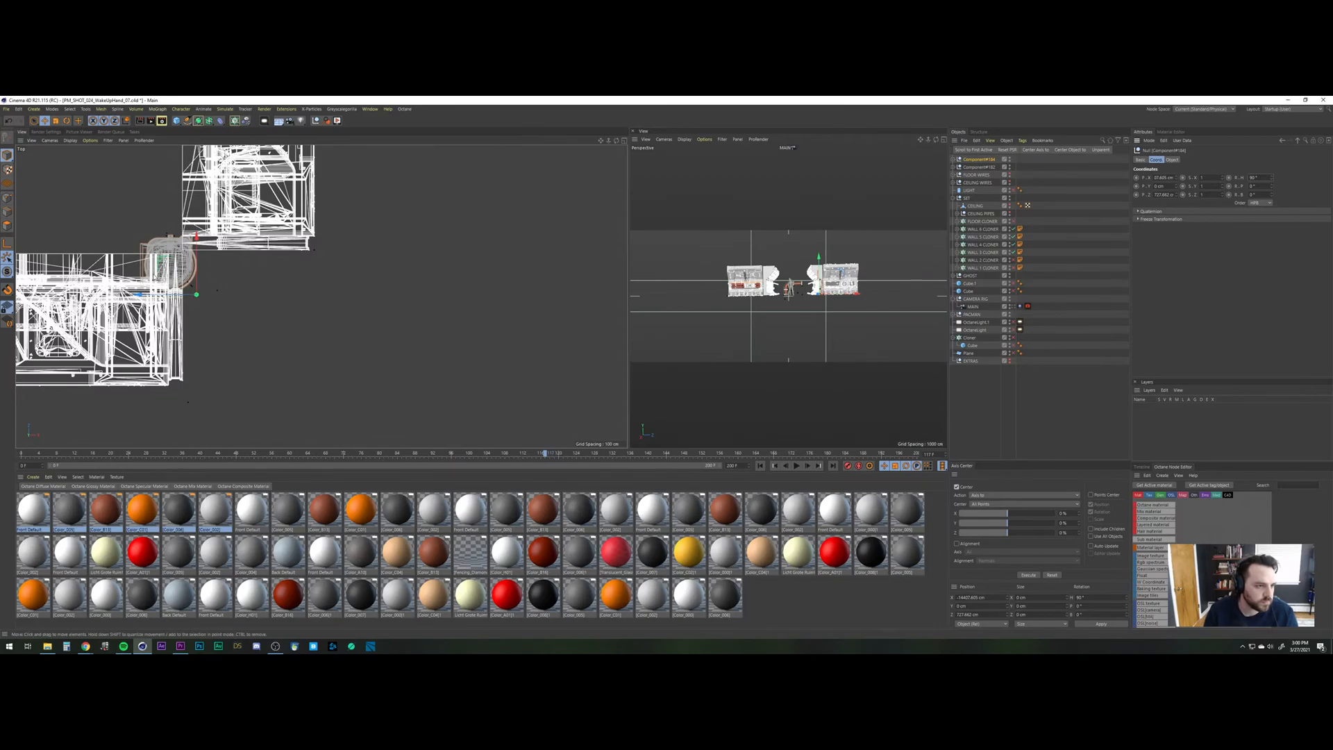
{"action": "left_click_drag", "start_coordinate": [159, 272], "coordinate": [220, 321]}
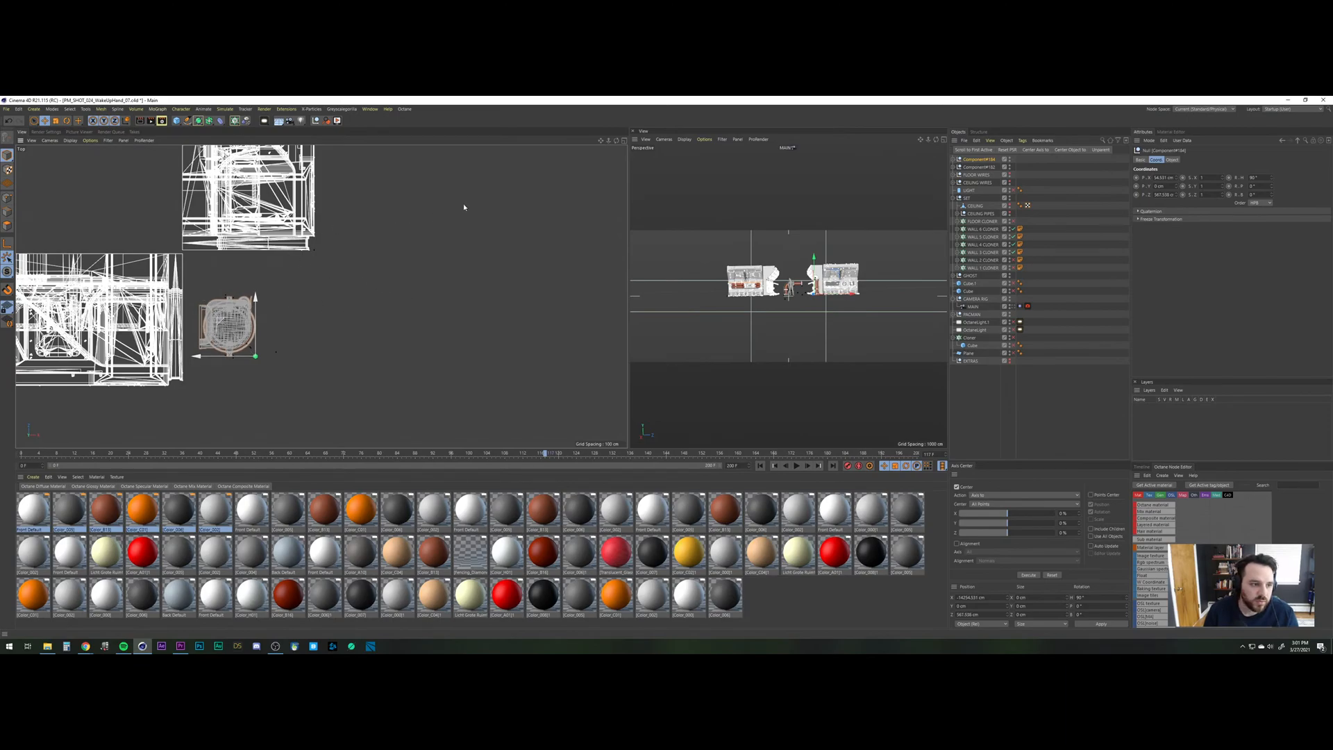
Duplicate the vertical pipe component upward in the side view and seat the copy on top of the original.
{"action": "left_click", "coordinate": [625, 141]}
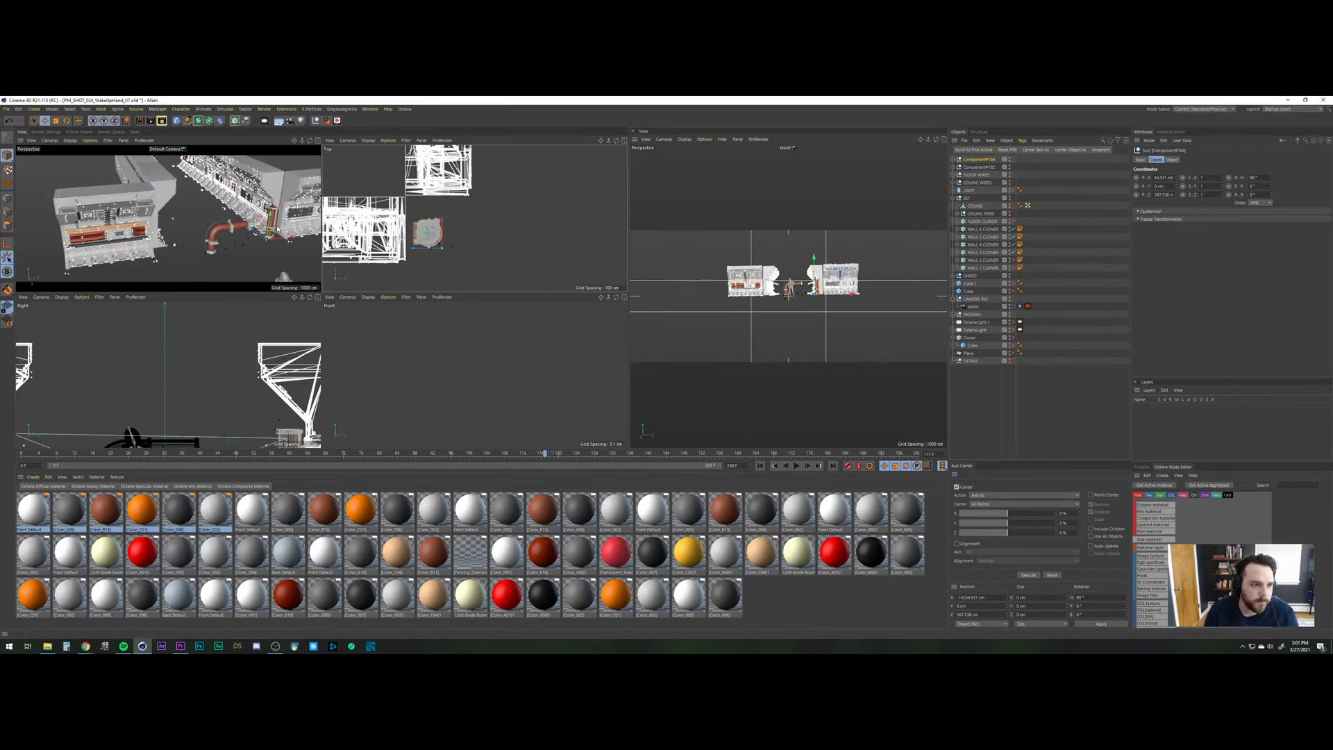
{"action": "scroll", "coordinate": [279, 192], "scroll_direction": "up", "scroll_amount": 4}
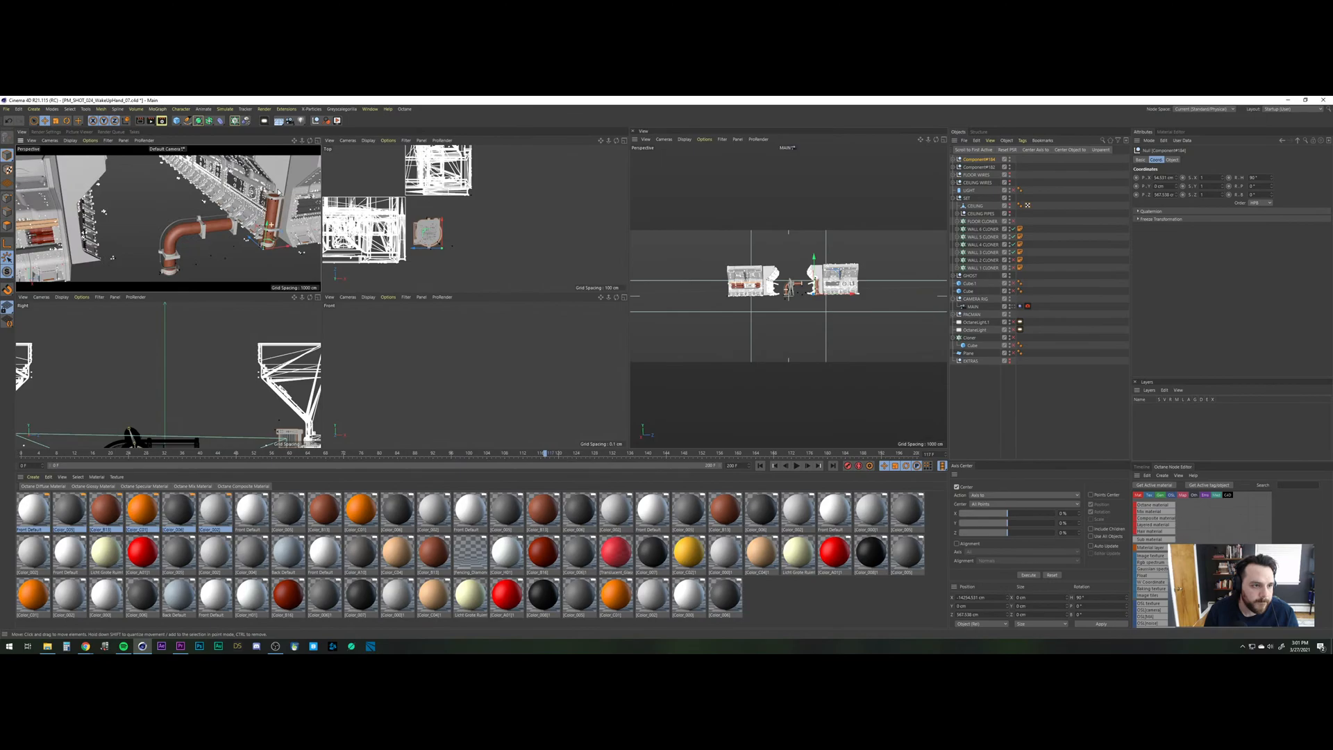
{"action": "scroll", "coordinate": [279, 198], "scroll_direction": "up", "scroll_amount": 2}
{"action": "scroll", "coordinate": [261, 250], "scroll_direction": "up", "scroll_amount": 3}
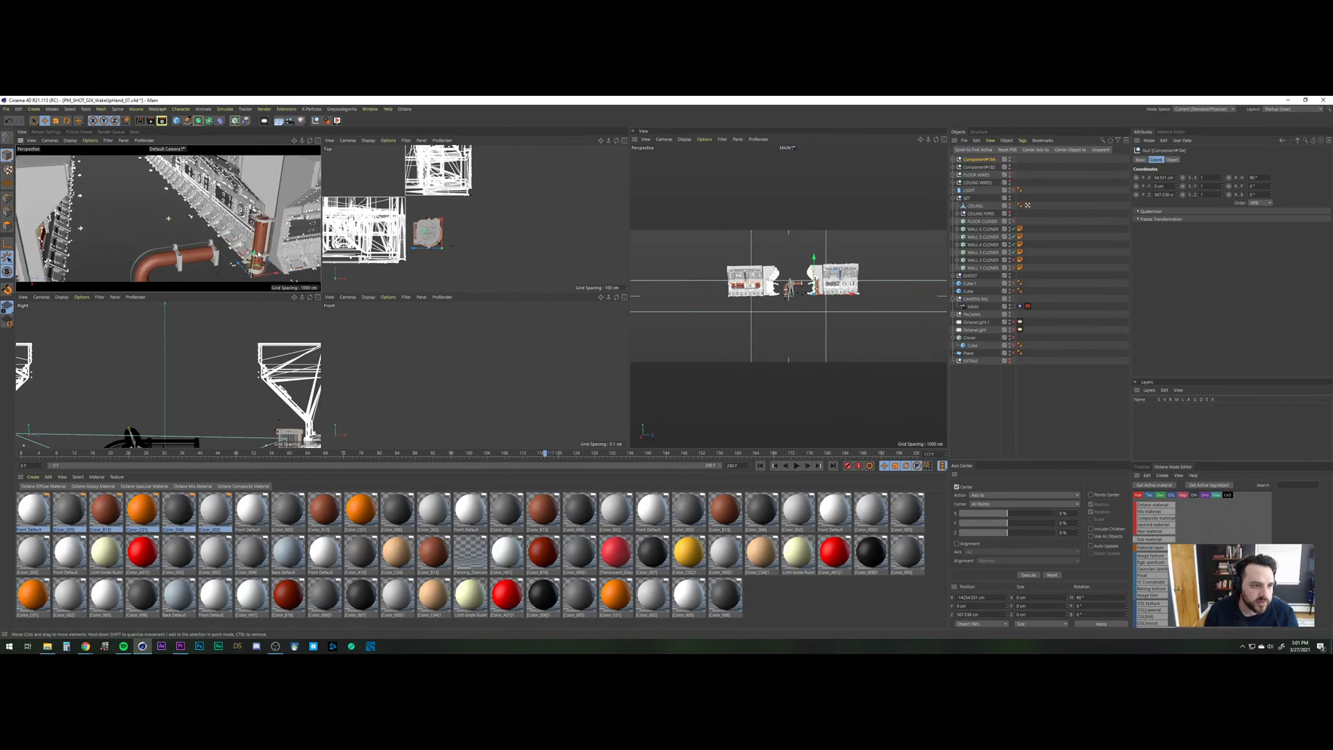
{"action": "scroll", "coordinate": [247, 270], "scroll_direction": "up", "scroll_amount": 1}
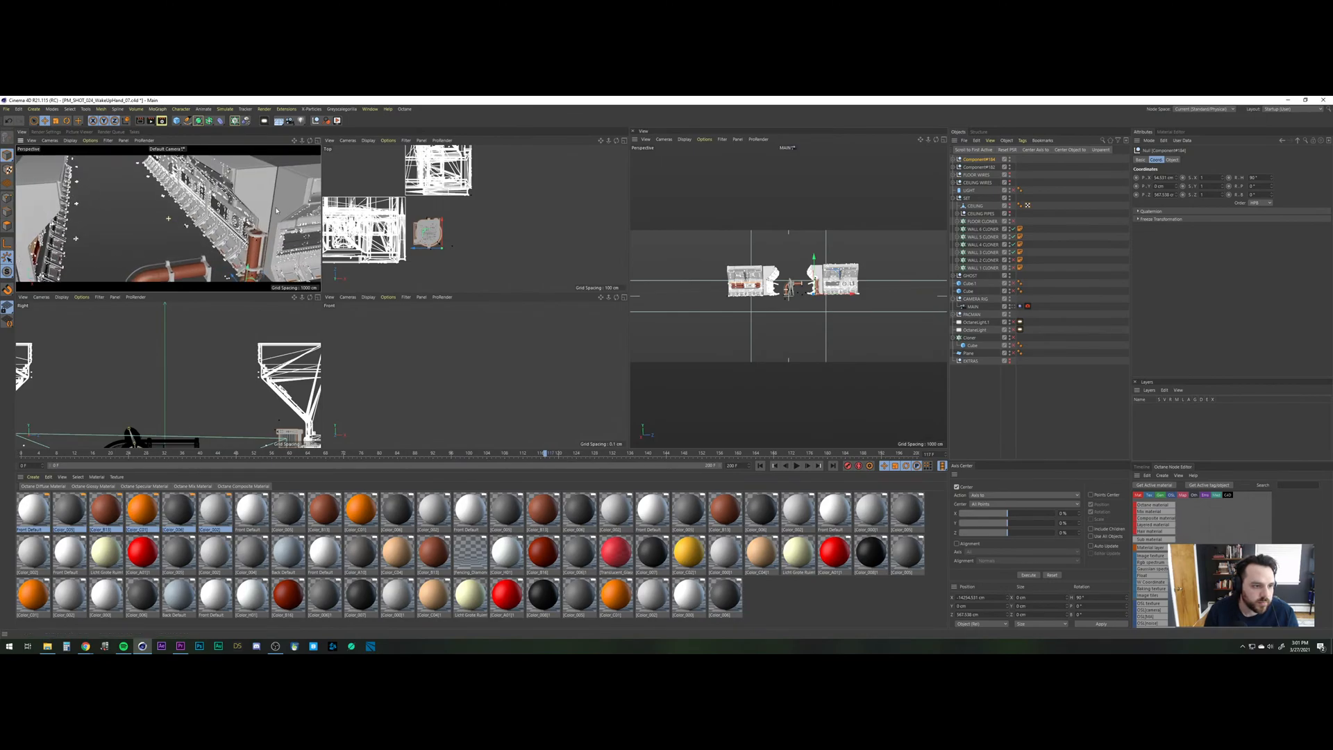
{"action": "left_click", "coordinate": [317, 297]}
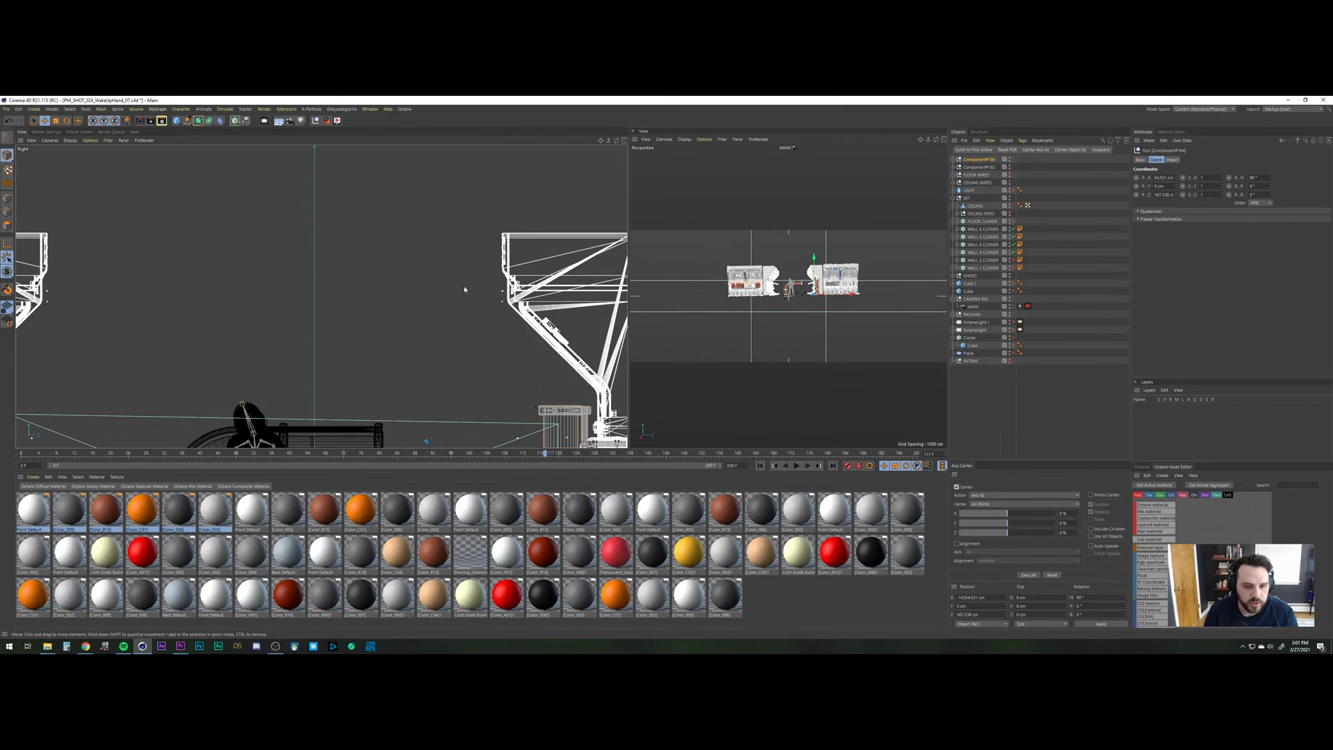
{"action": "mouse_move", "coordinate": [465, 289]}
{"action": "middle_mouse_down", "text": "alt"}
{"action": "mouse_move", "coordinate": [456, 278]}
{"action": "mouse_move", "coordinate": [452, 291]}
{"action": "middle_mouse_up", "text": "alt"}
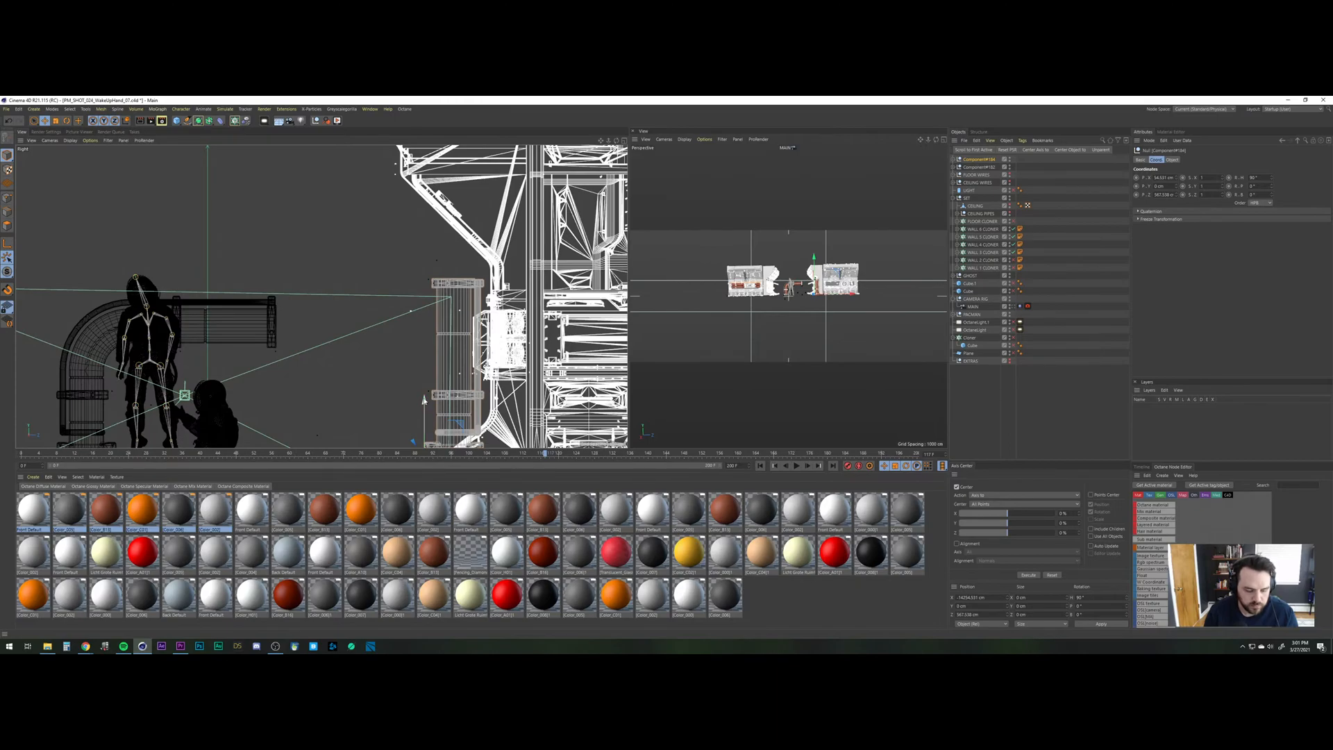
{"action": "left_click_drag", "start_coordinate": [425, 407], "coordinate": [429, 218]}
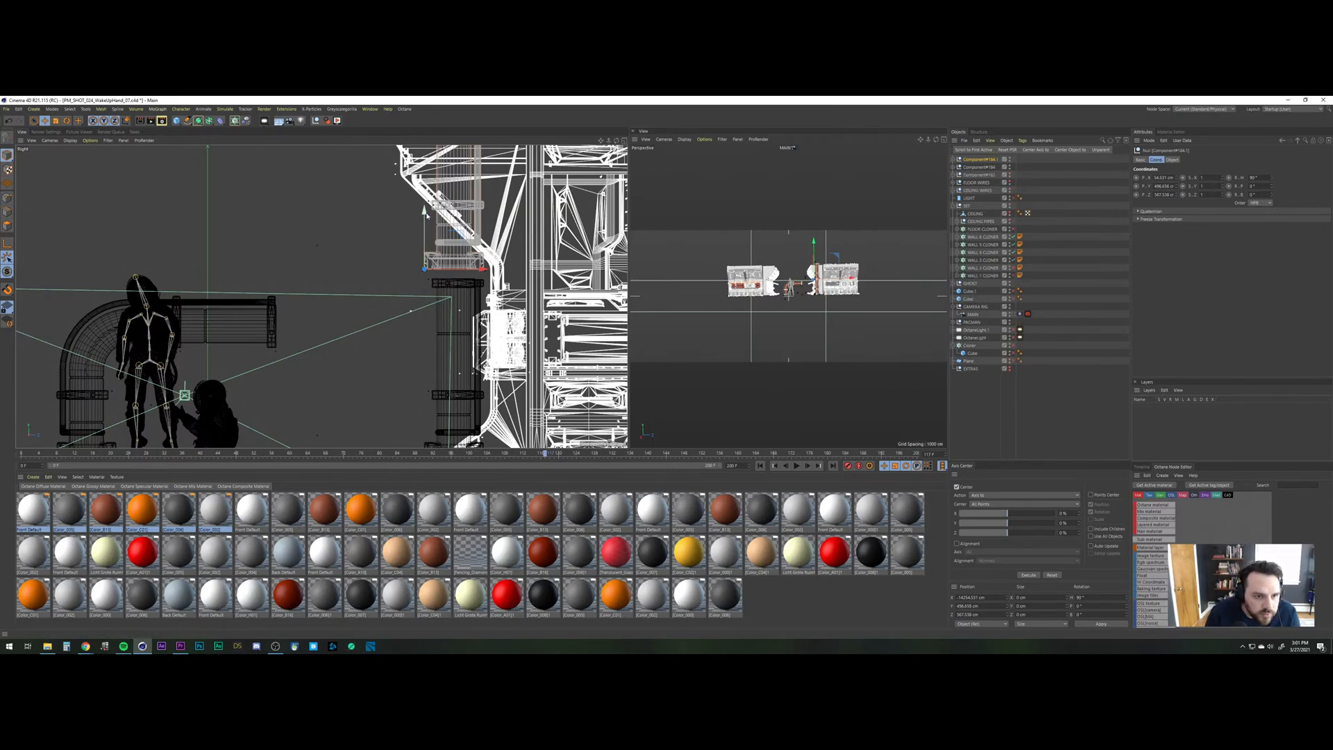
{"action": "left_click_drag", "start_coordinate": [427, 215], "coordinate": [429, 222]}
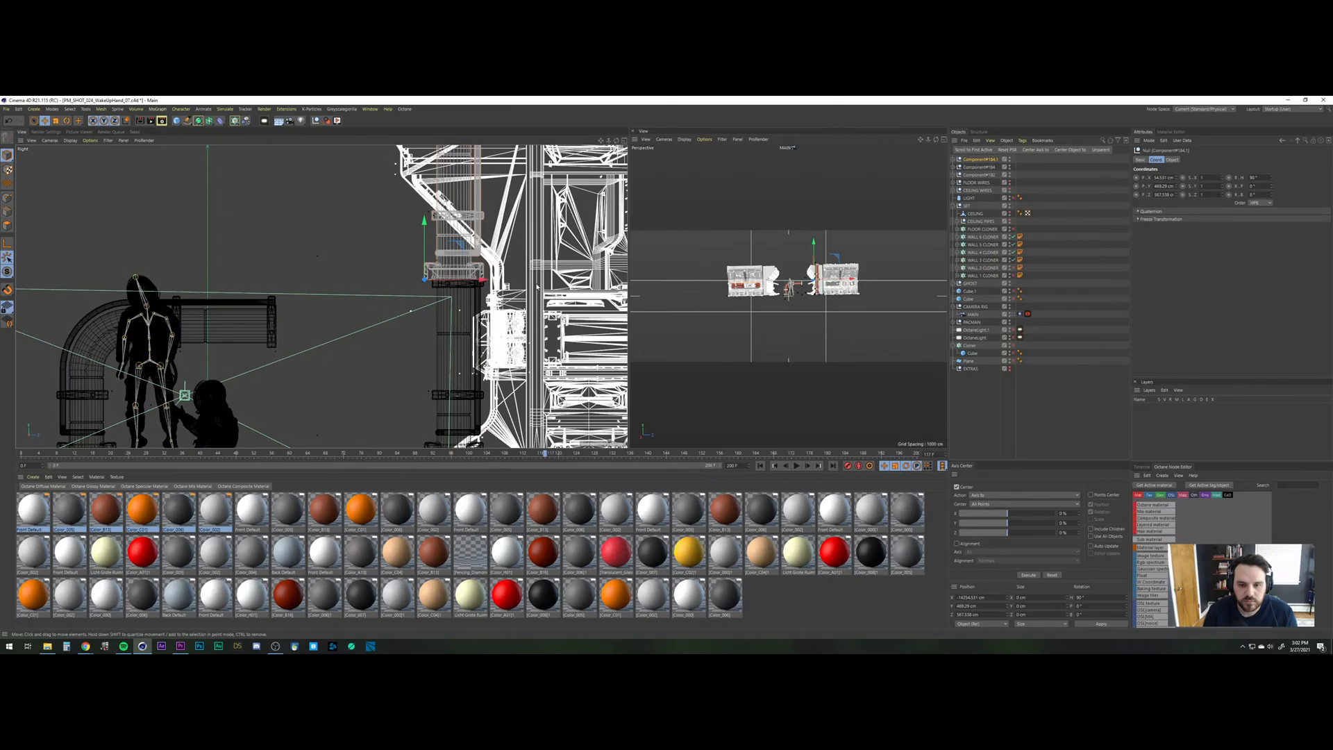
Delete the curved pipe component and copy the two stacked vertical pipes across to the opposite wall's corner.
{"action": "left_click", "coordinate": [981, 176]}
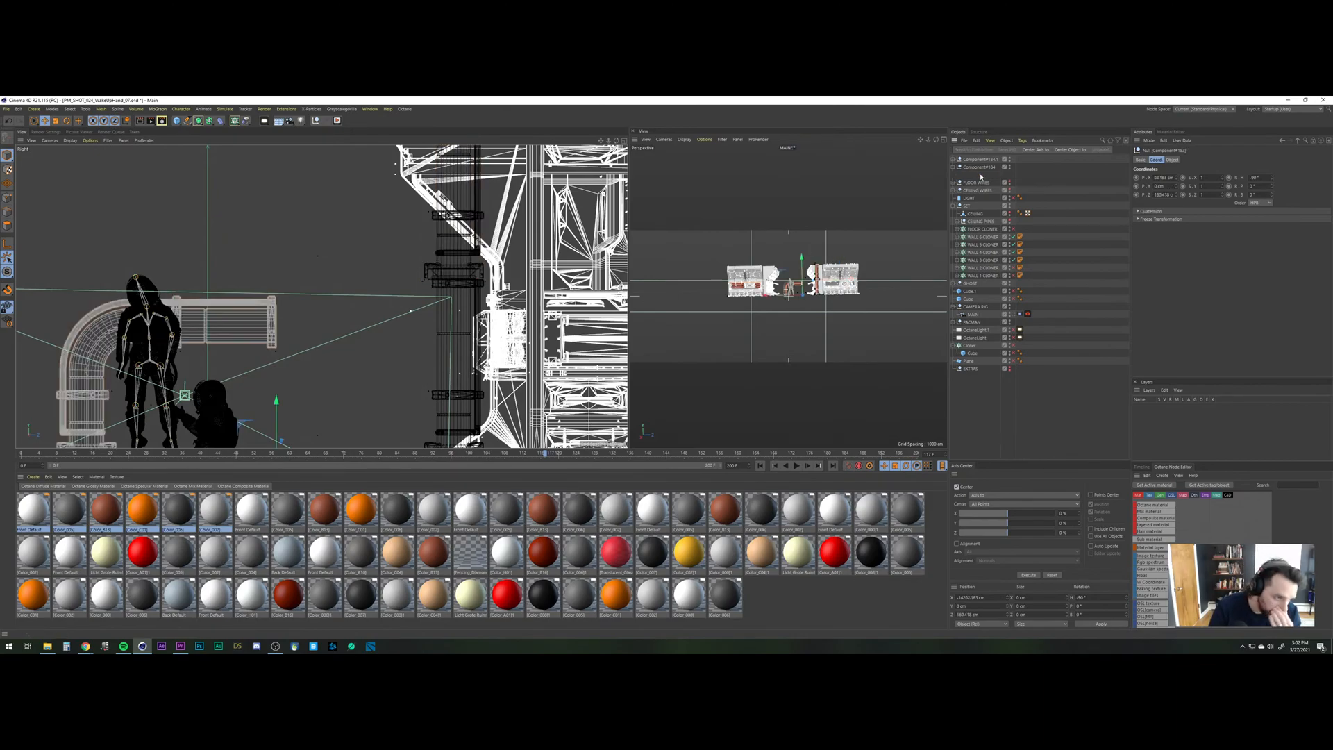
{"action": "key", "text": "Delete"}
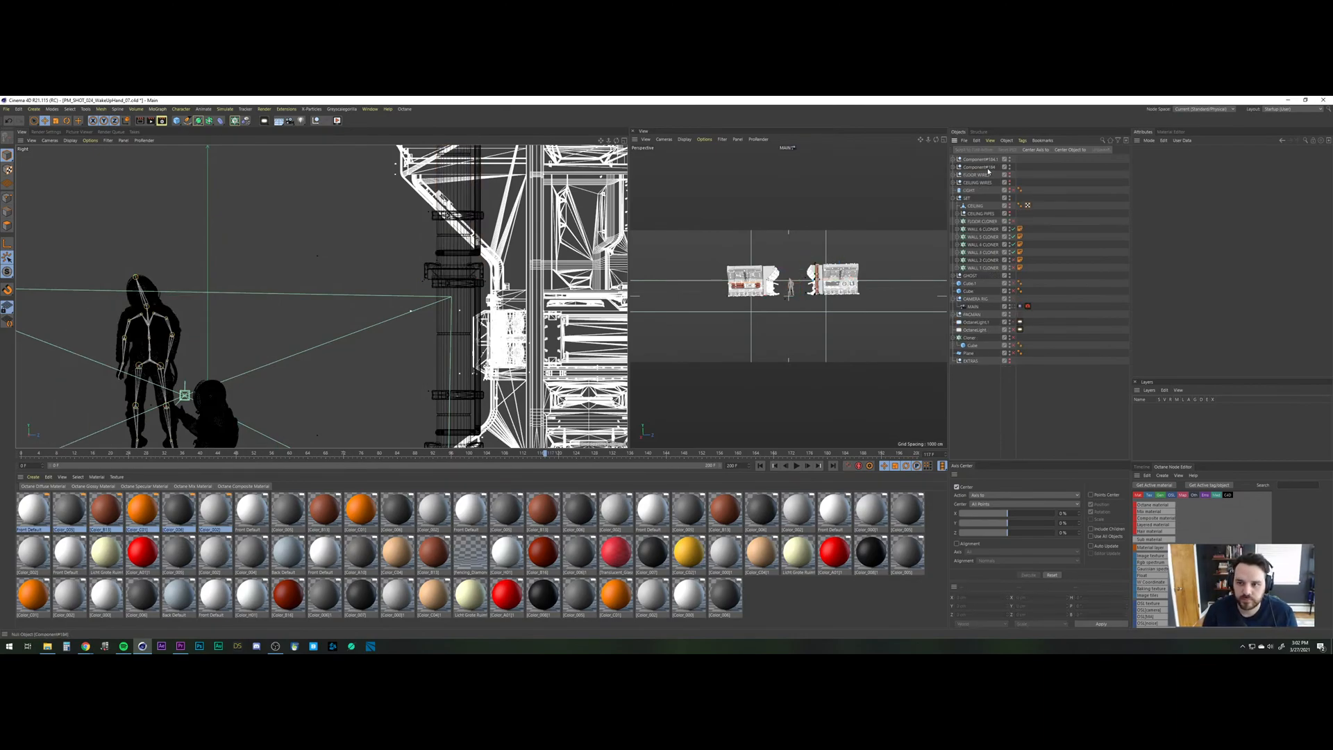
{"action": "left_click", "coordinate": [982, 159], "text": "shift"}
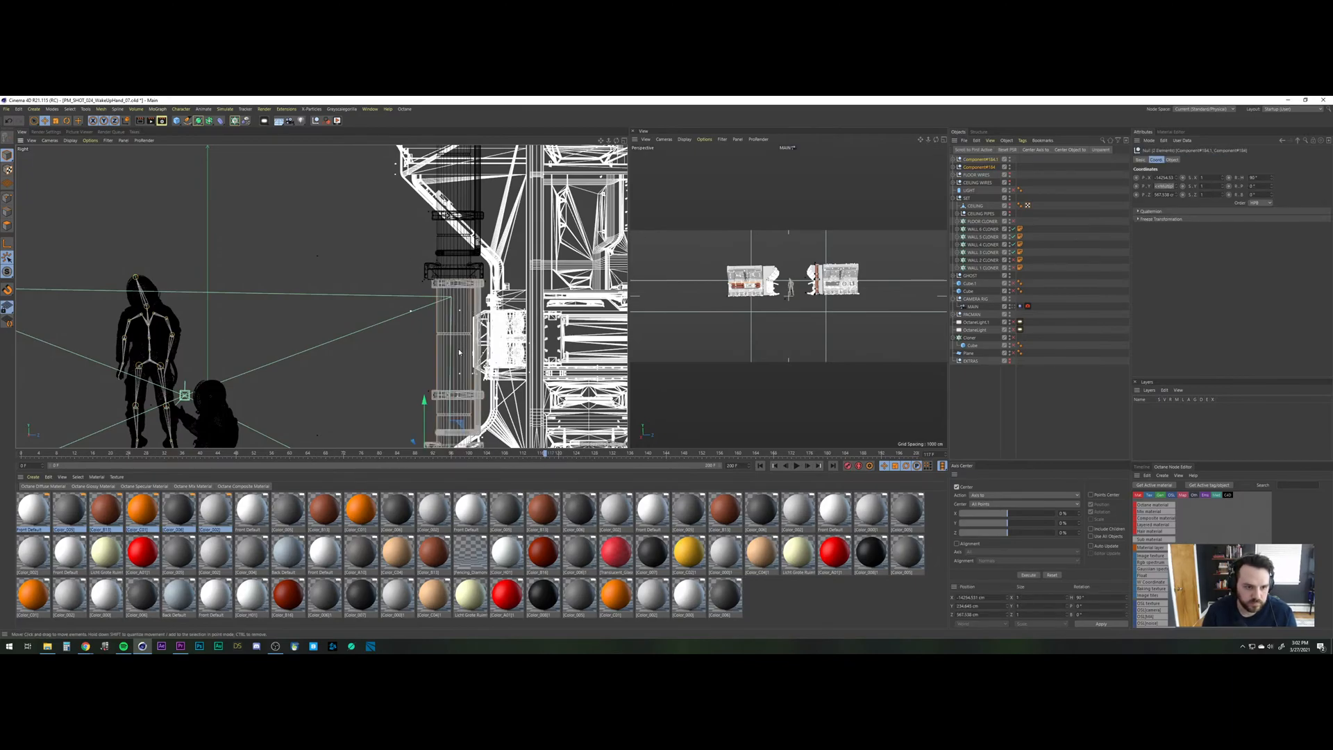
{"action": "scroll", "coordinate": [459, 353], "scroll_direction": "down", "scroll_amount": 1}
{"action": "scroll", "coordinate": [454, 371], "scroll_direction": "down", "scroll_amount": 1}
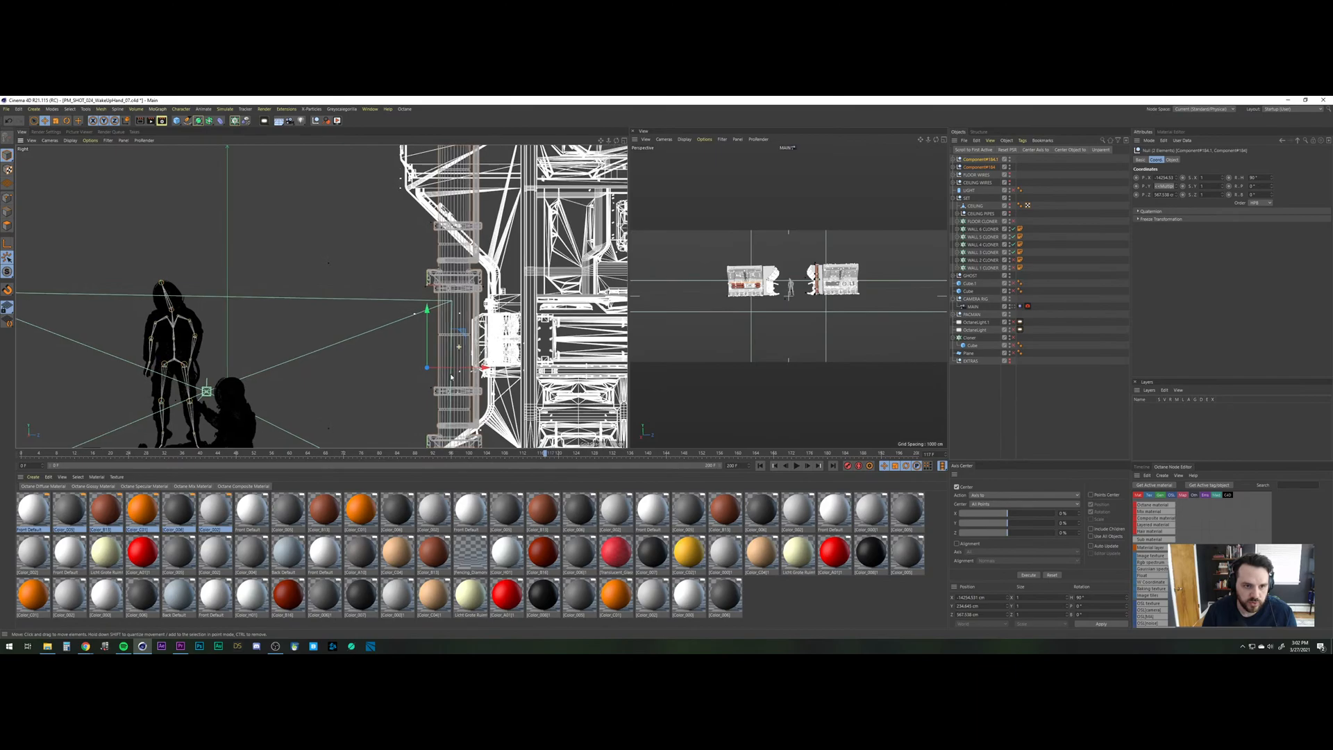
{"action": "scroll", "coordinate": [447, 388], "scroll_direction": "down", "scroll_amount": 5}
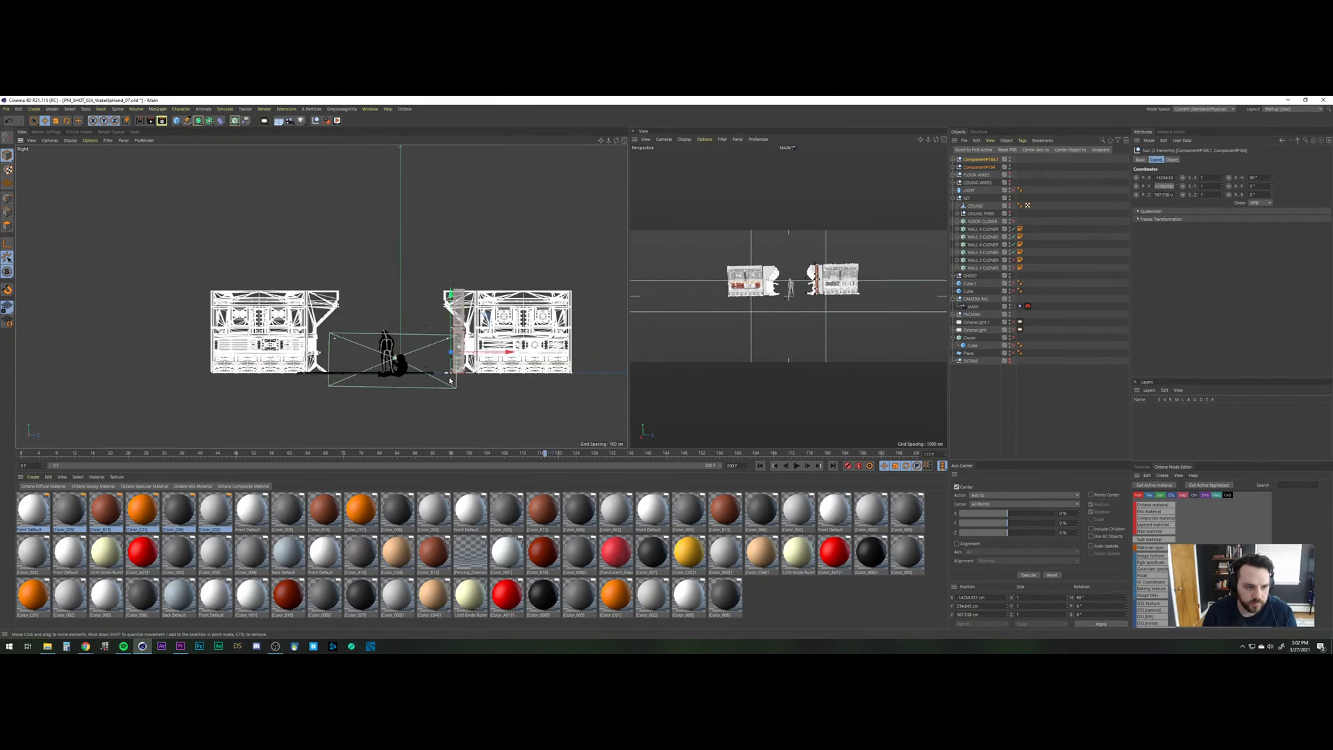
{"action": "scroll", "coordinate": [450, 380], "scroll_direction": "up", "scroll_amount": 4}
{"action": "scroll", "coordinate": [451, 379], "scroll_direction": "up", "scroll_amount": 1}
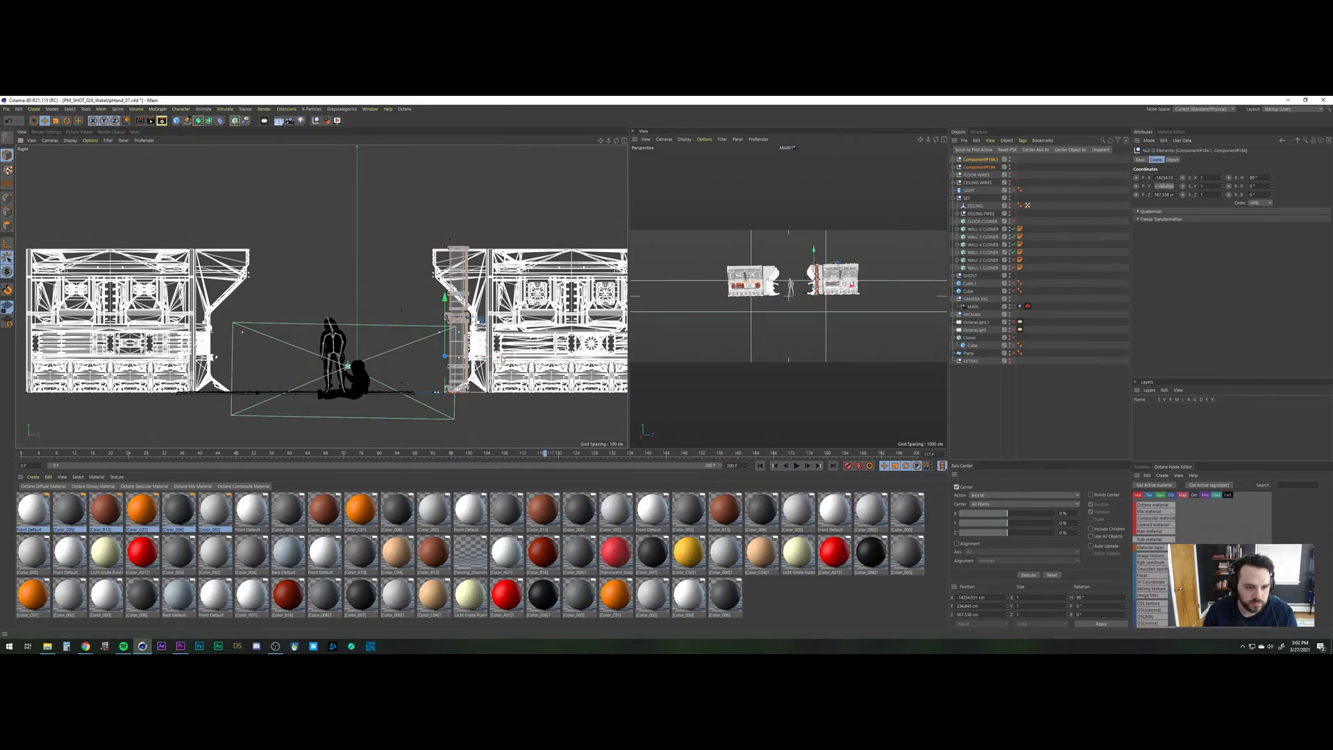
{"action": "left_click_drag", "start_coordinate": [502, 359], "coordinate": [364, 362], "text": "ctrl"}
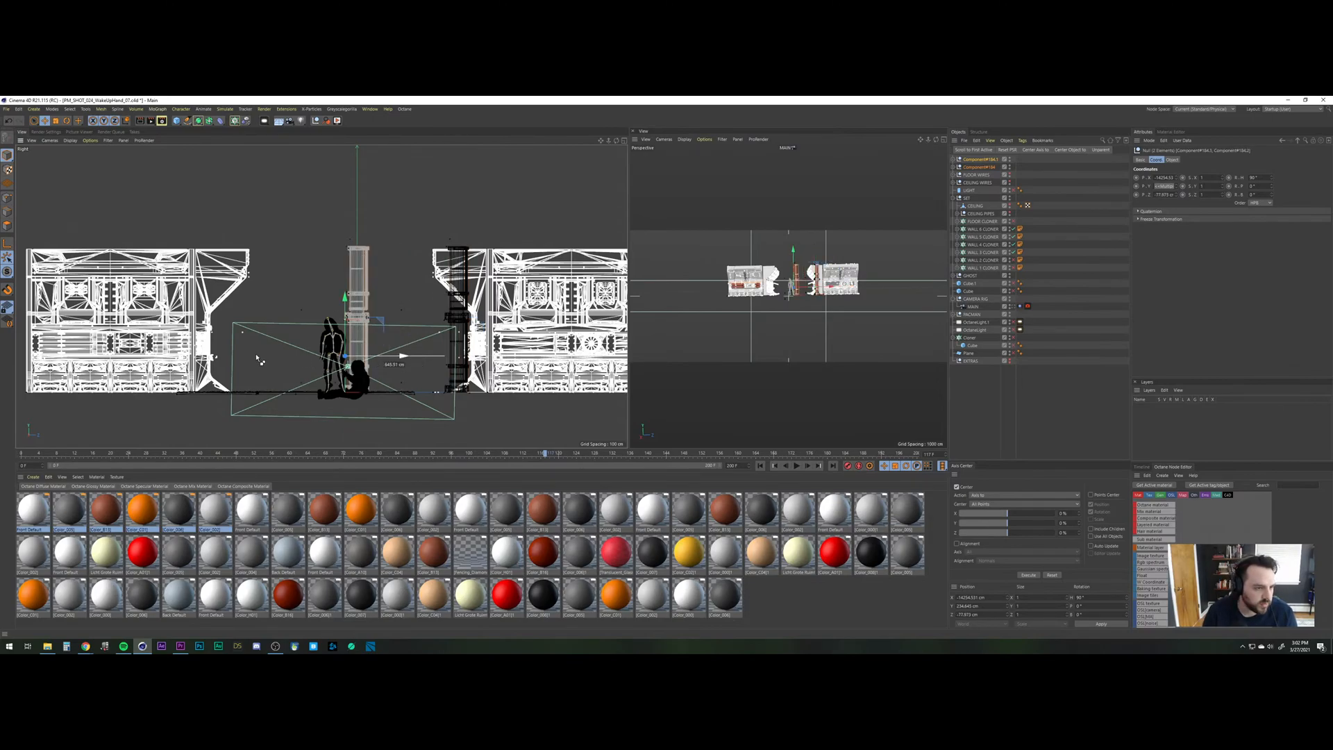
{"action": "left_click_drag", "start_coordinate": [229, 358], "coordinate": [258, 356], "text": "ctrl"}
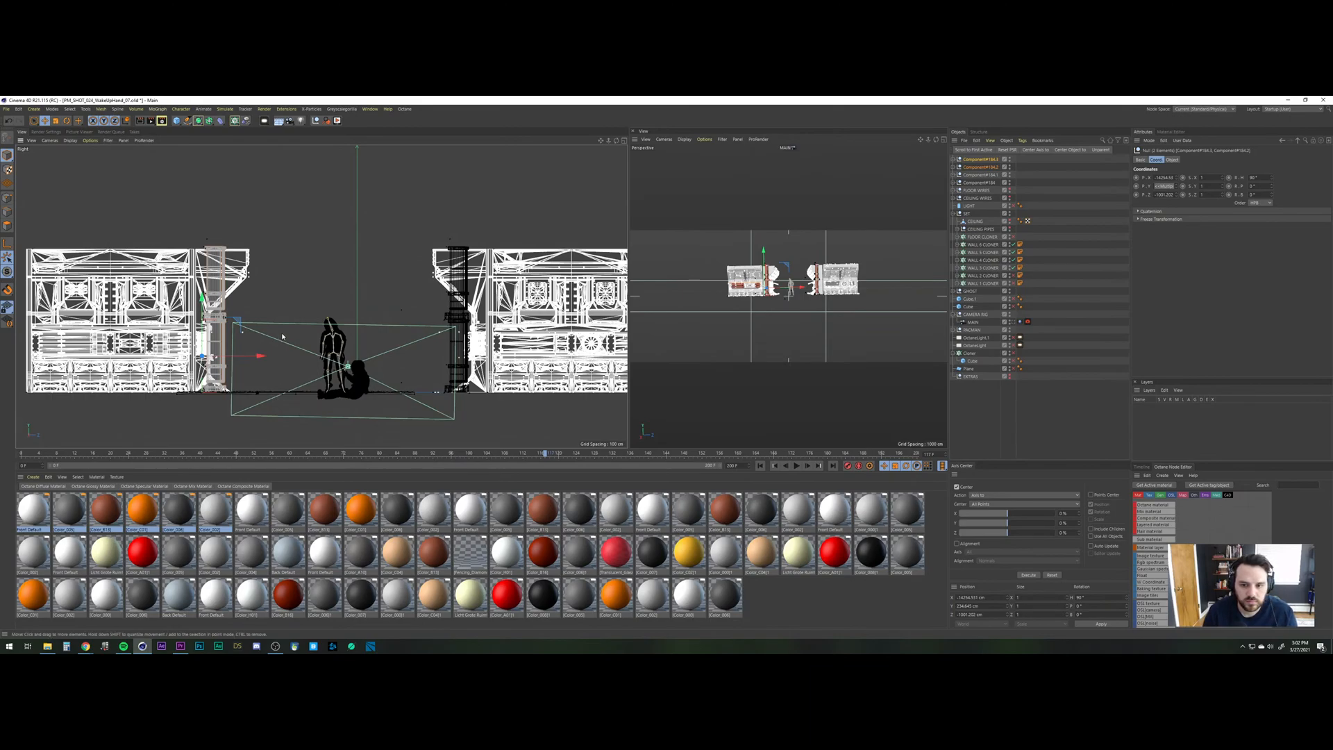
Group the four vertical pipe components under a null named DOOR PIPES and save an incremental version of the project.
{"action": "left_click", "coordinate": [979, 160], "text": "shift"}
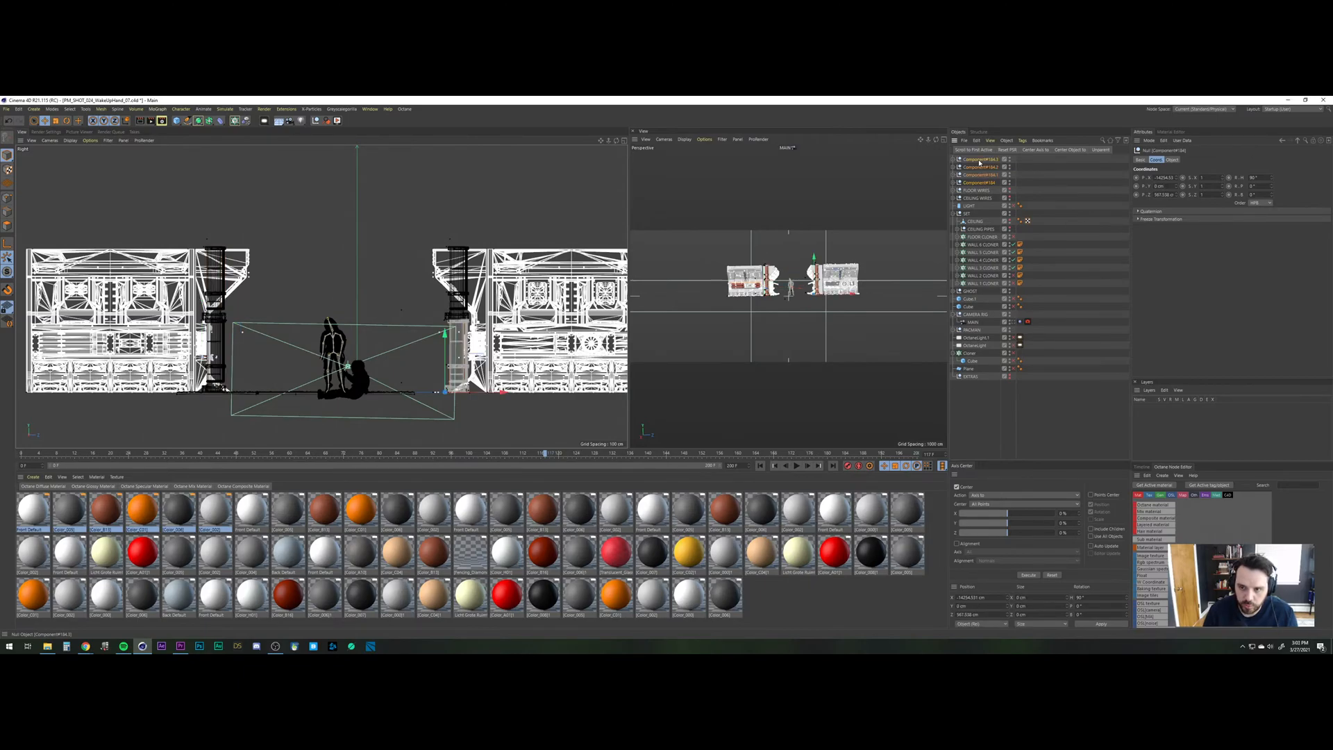
{"action": "key", "text": "alt+g"}
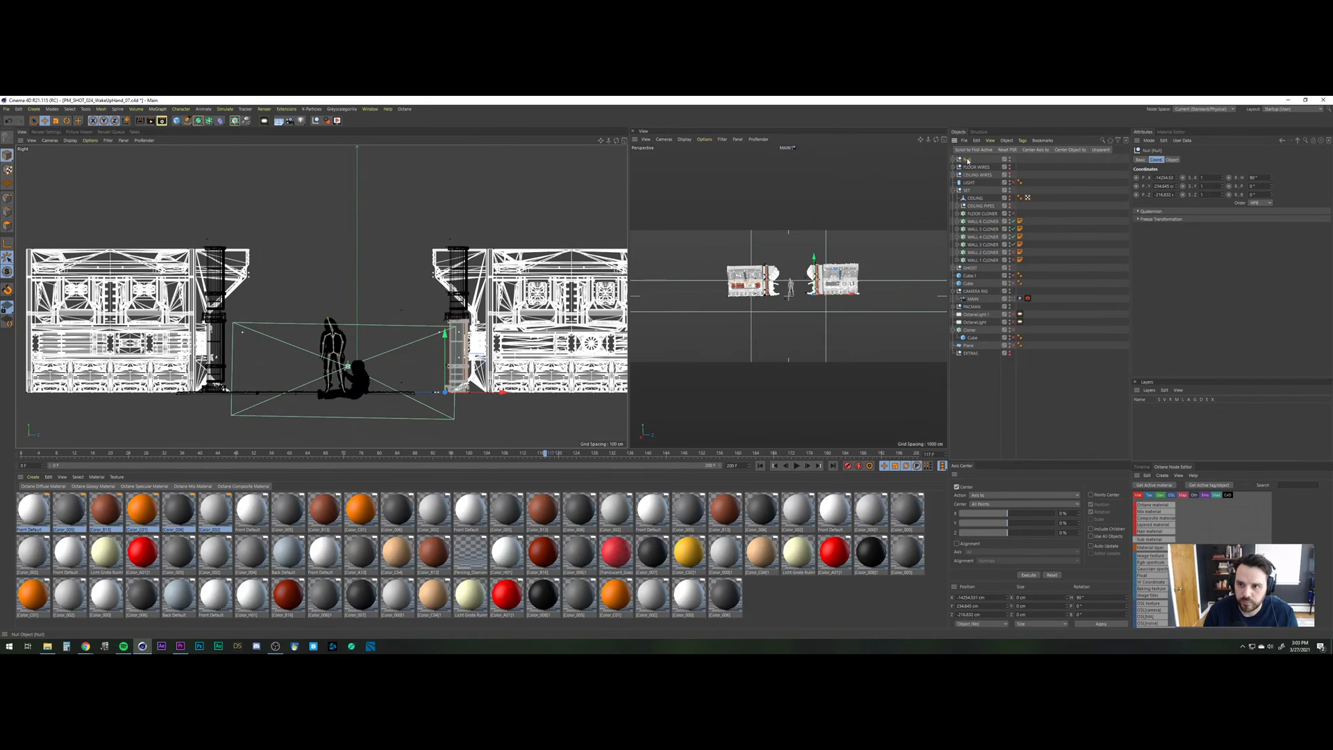
{"action": "double_click", "coordinate": [968, 160]}
{"action": "type", "text": "FLOOR F"}
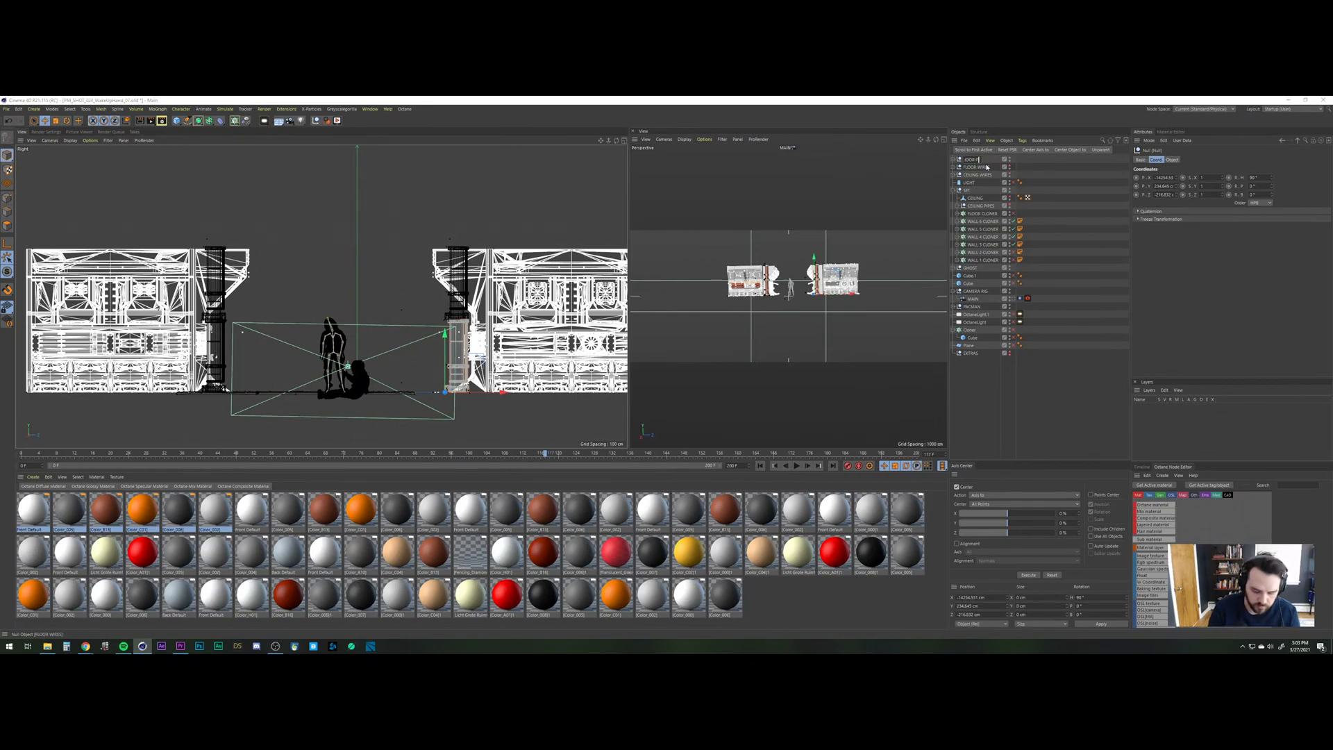
{"action": "type", "text": "S"}
{"action": "key", "text": "Return"}
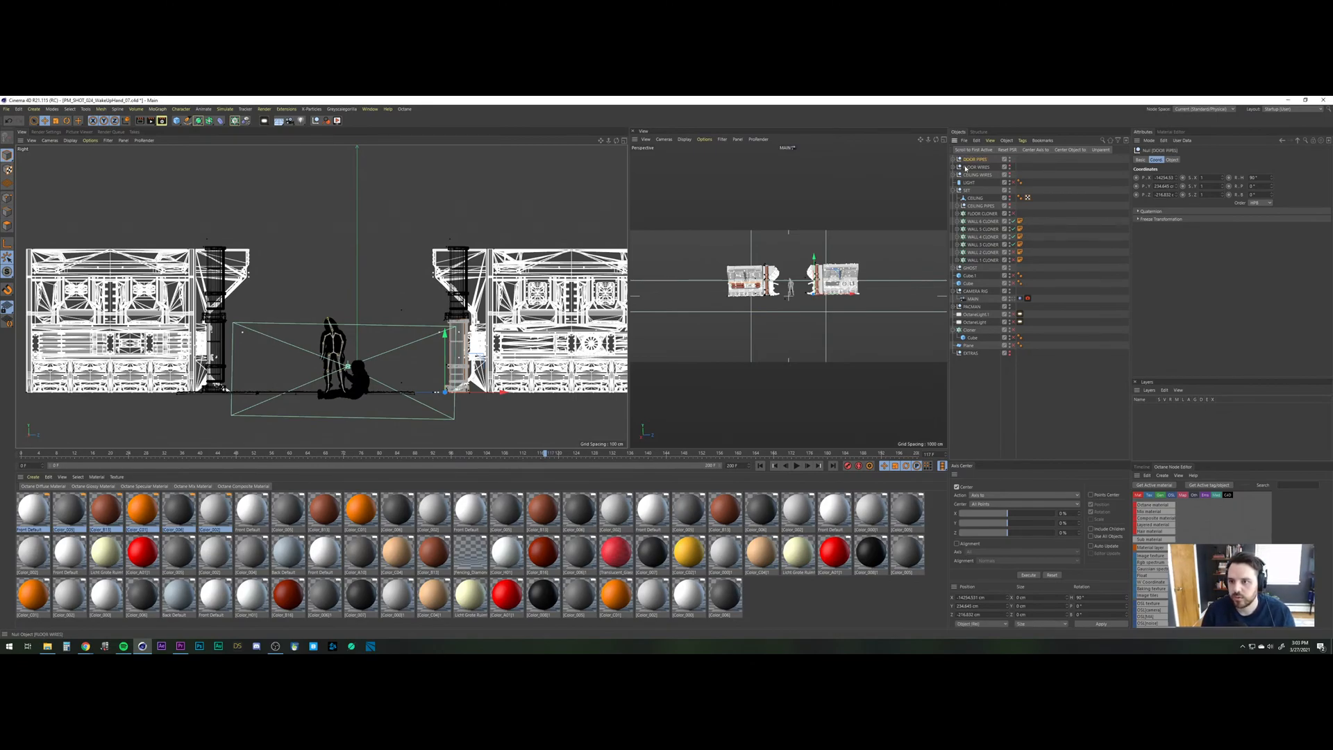
{"action": "left_click", "coordinate": [7, 109]}
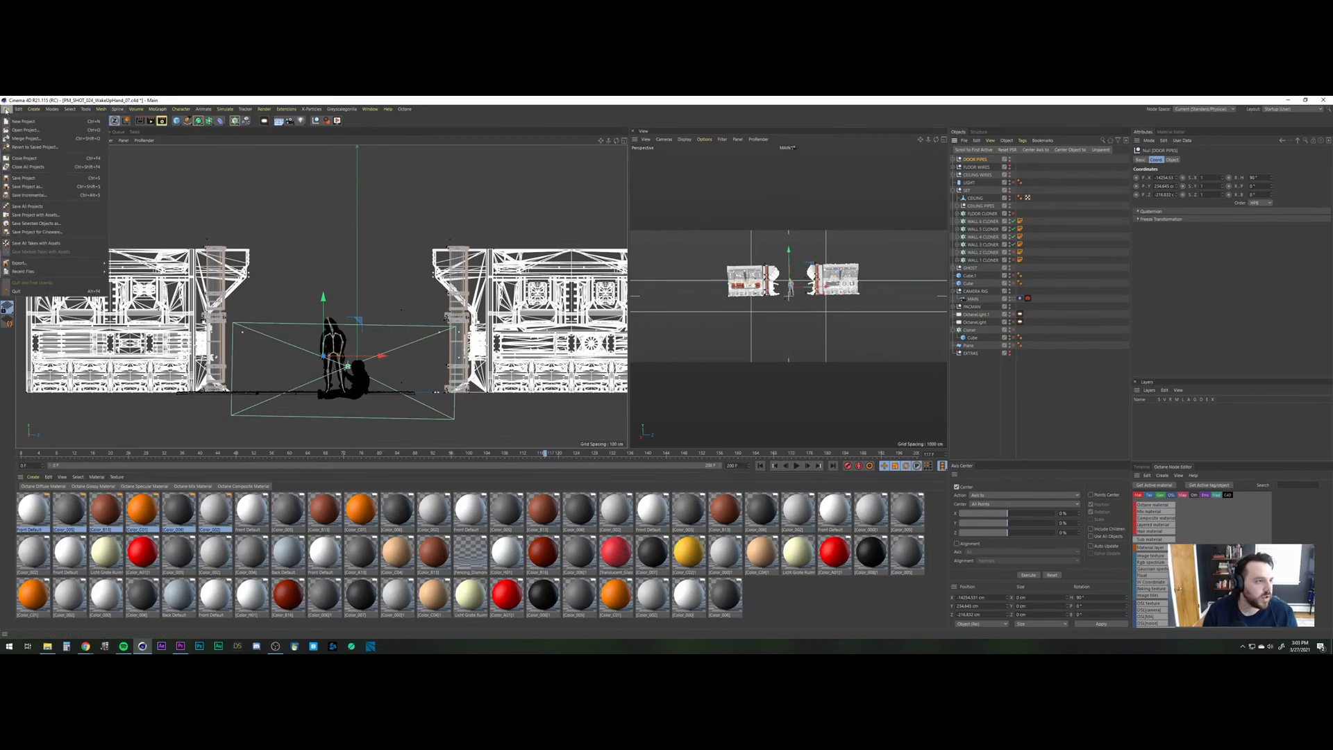
{"action": "left_click", "coordinate": [26, 206]}
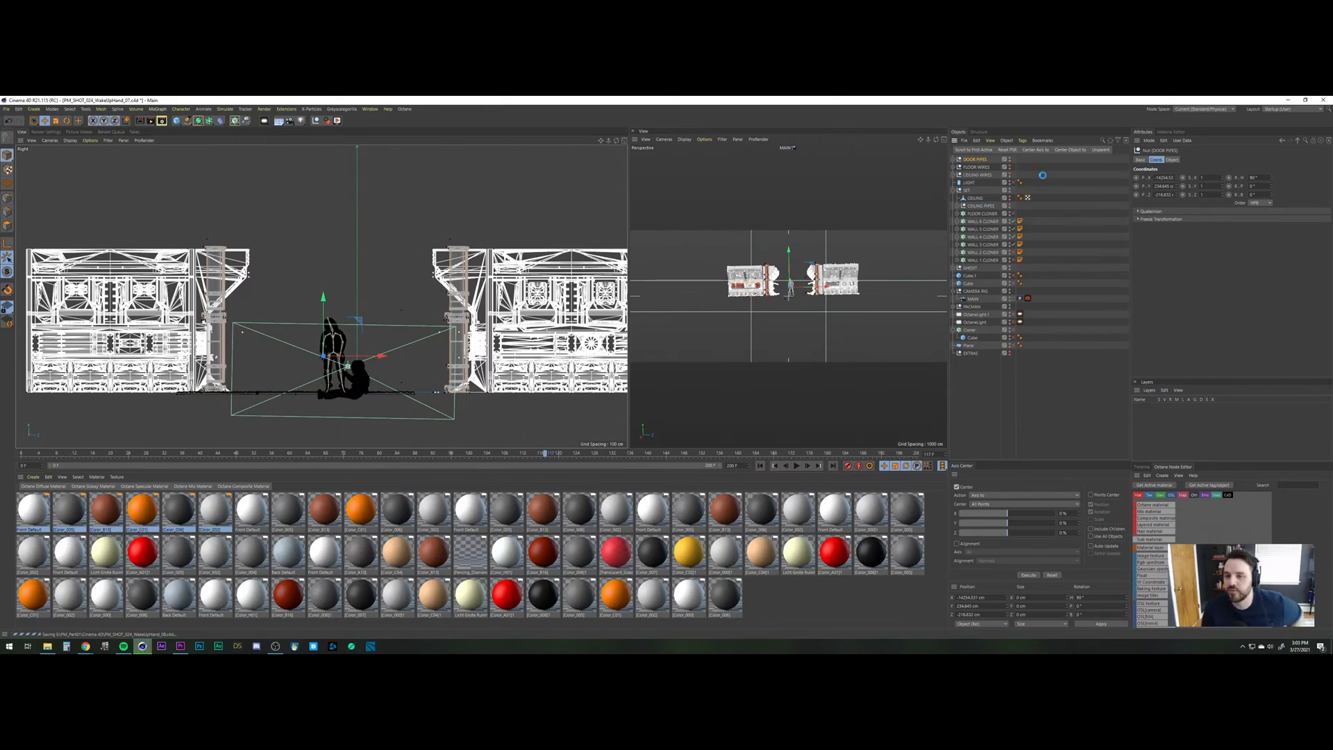
Delete the LIGHT cylinder, the two loose cubes and the cloner holding a cube from the scene.
{"action": "left_click", "coordinate": [1013, 214]}
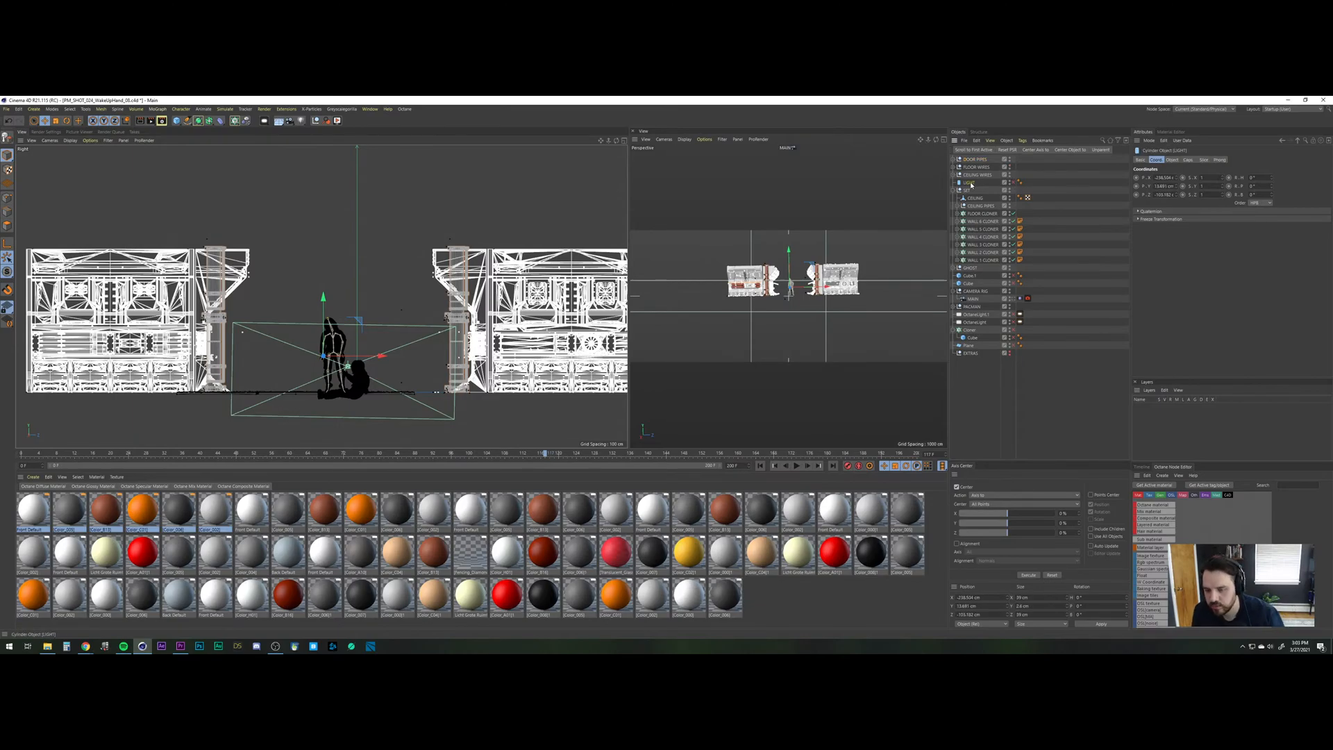
{"action": "left_click_drag", "start_coordinate": [987, 182], "coordinate": [964, 197]}
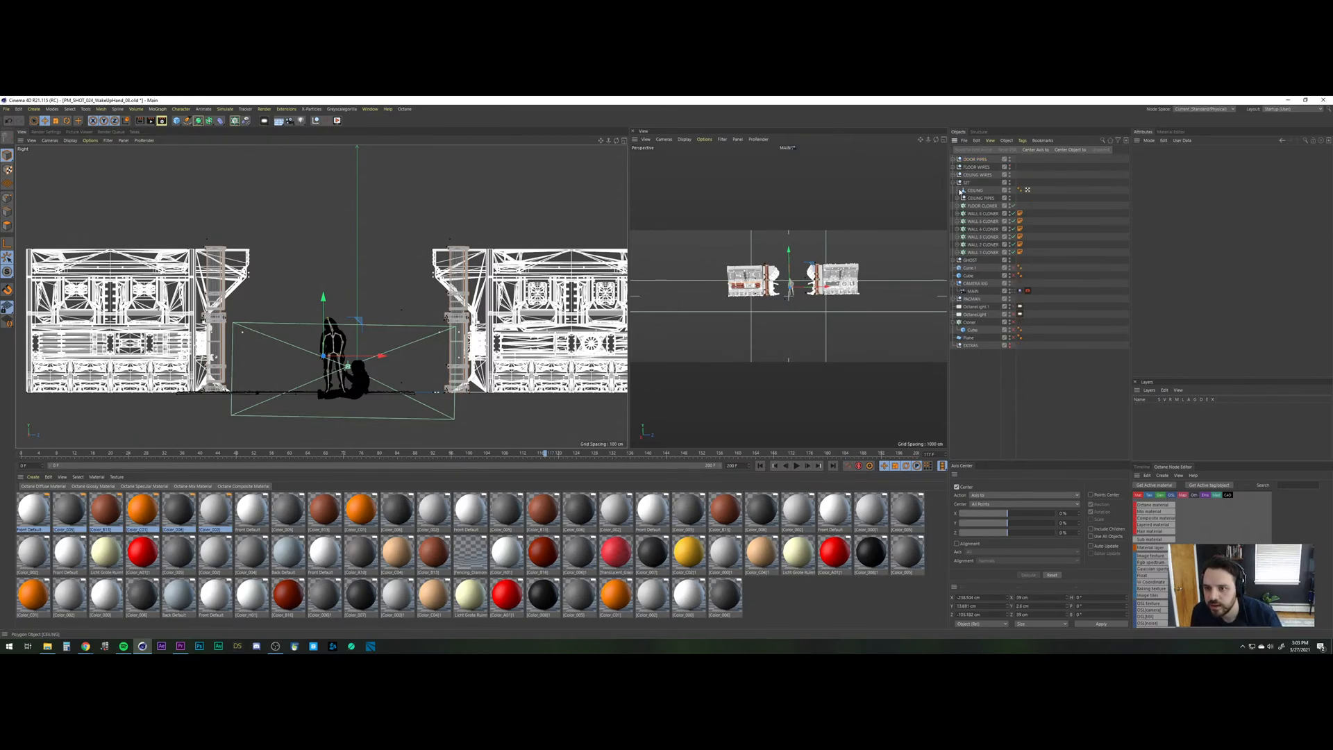
{"action": "left_click", "coordinate": [970, 271]}
{"action": "key", "text": "Delete"}
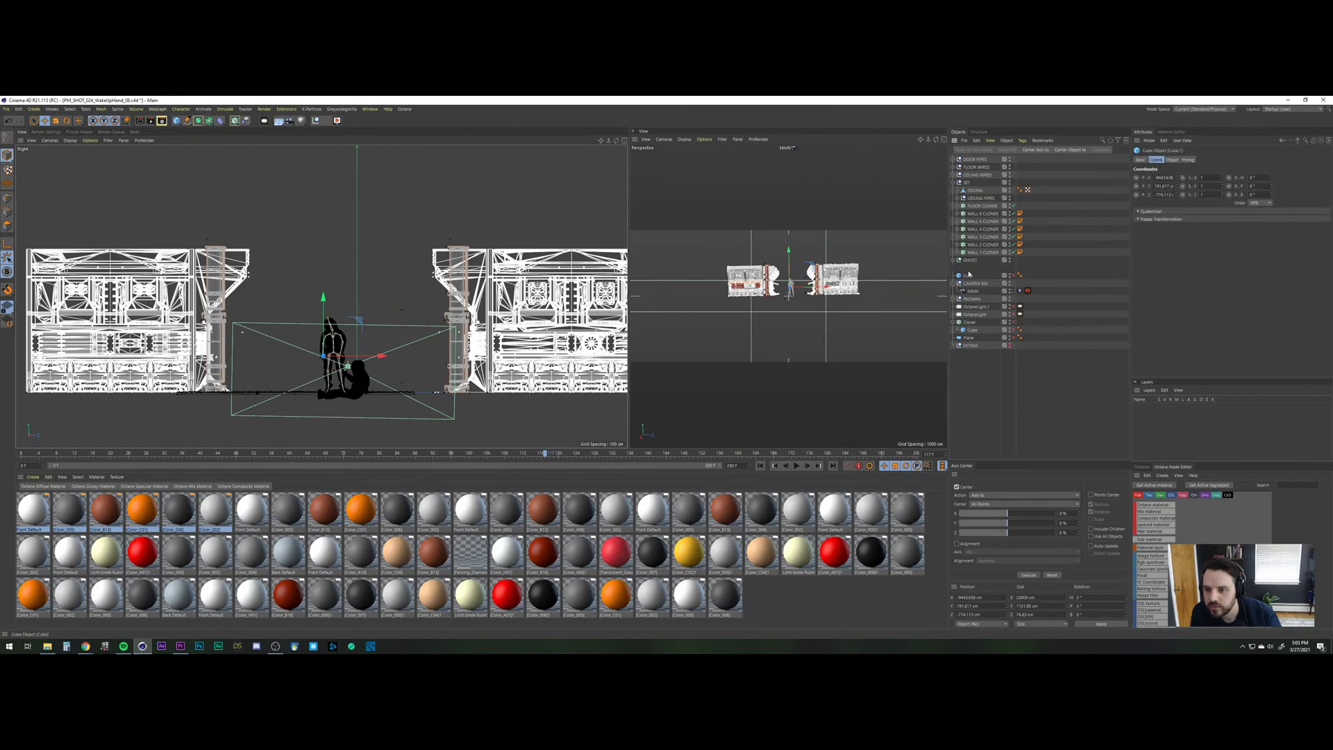
{"action": "left_click", "coordinate": [970, 269]}
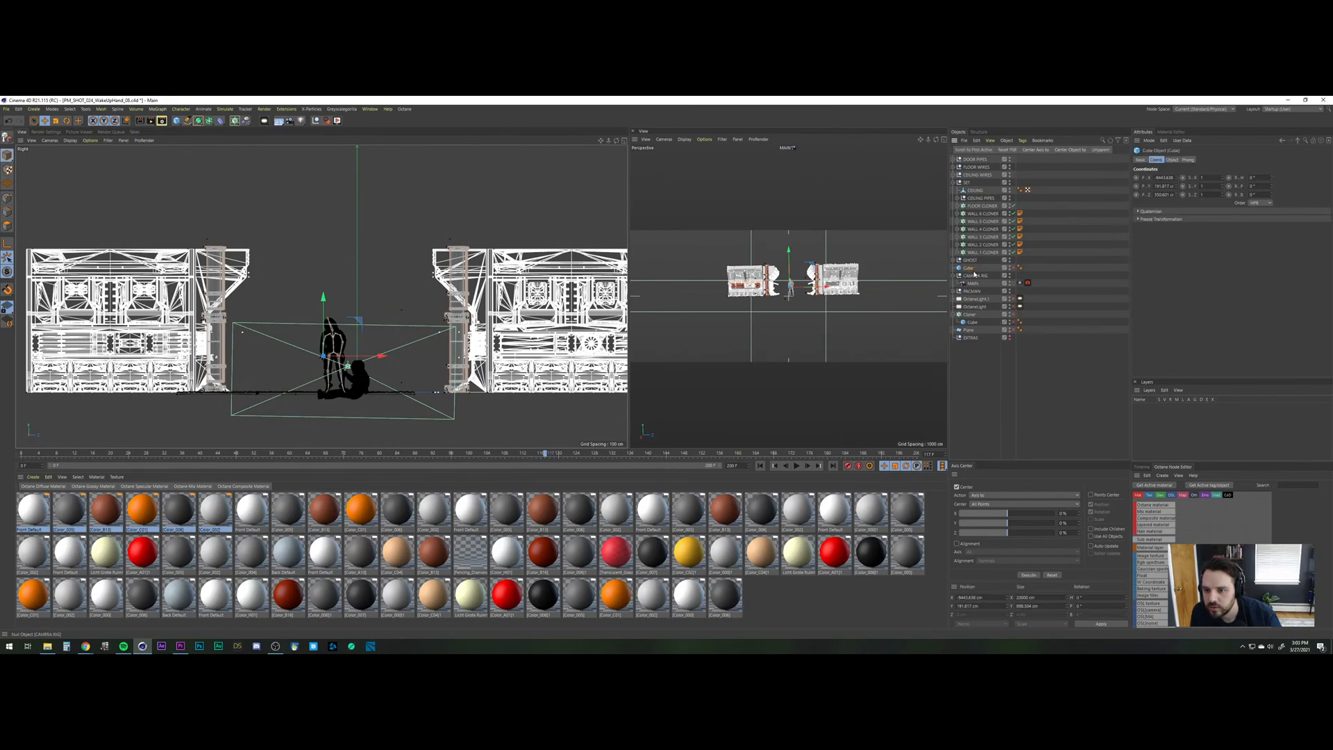
{"action": "key", "text": "Delete"}
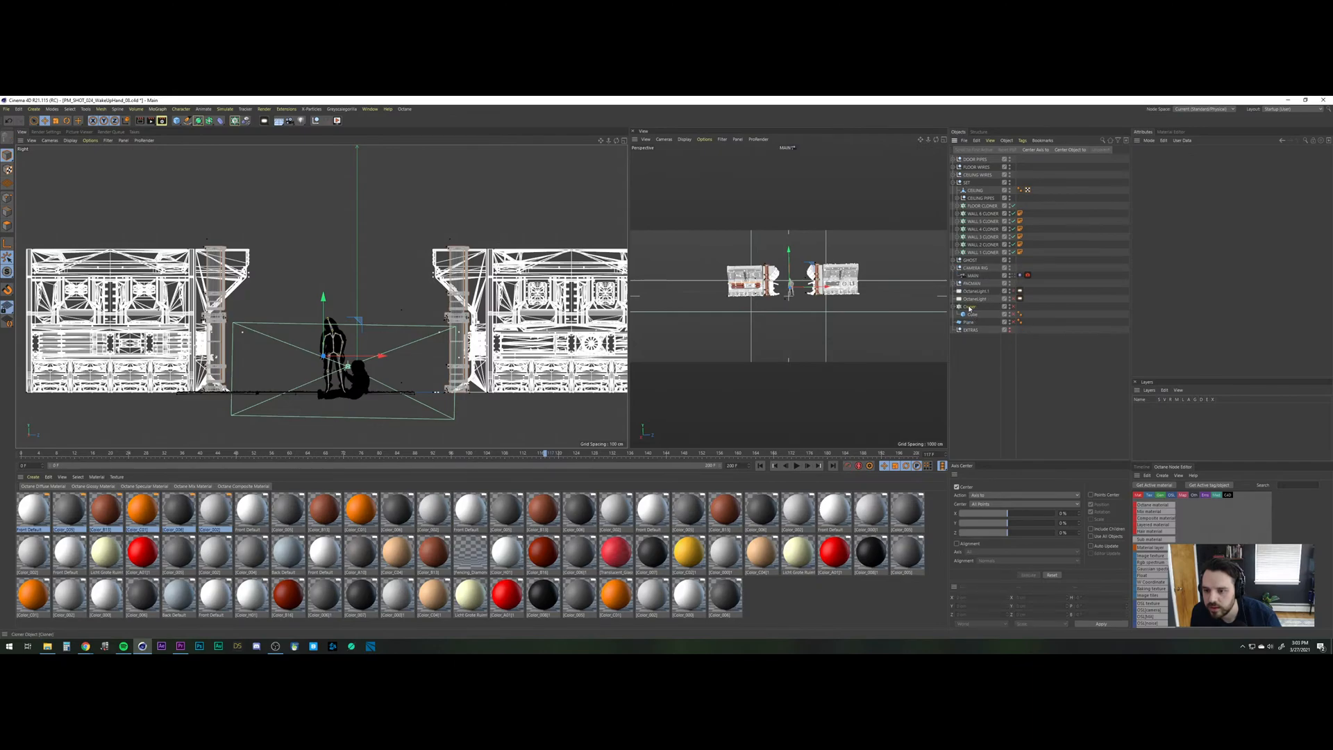
{"action": "left_click", "coordinate": [969, 306]}
{"action": "key", "text": "Delete"}
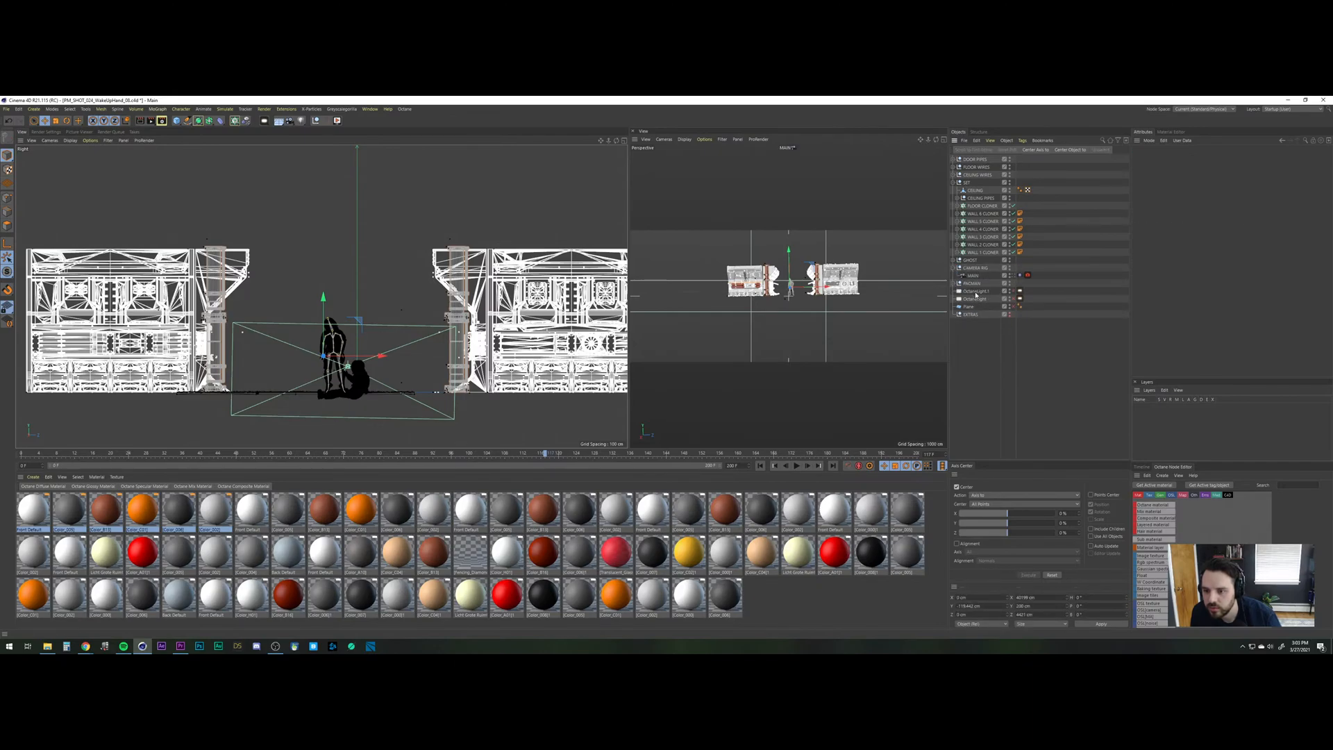
Delete both Octane lights, the plane and the EXTRAS null.
{"action": "left_click", "coordinate": [975, 292]}
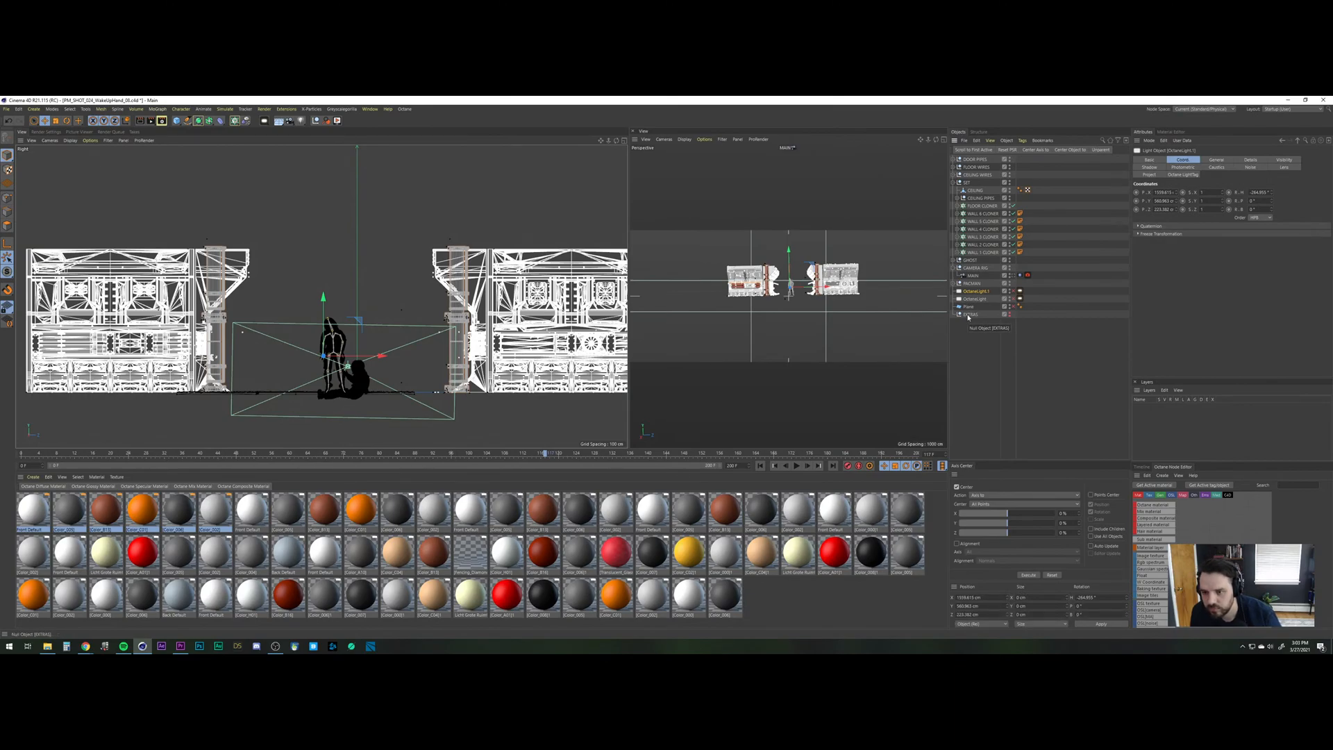
{"action": "left_click", "coordinate": [969, 315], "text": "shift"}
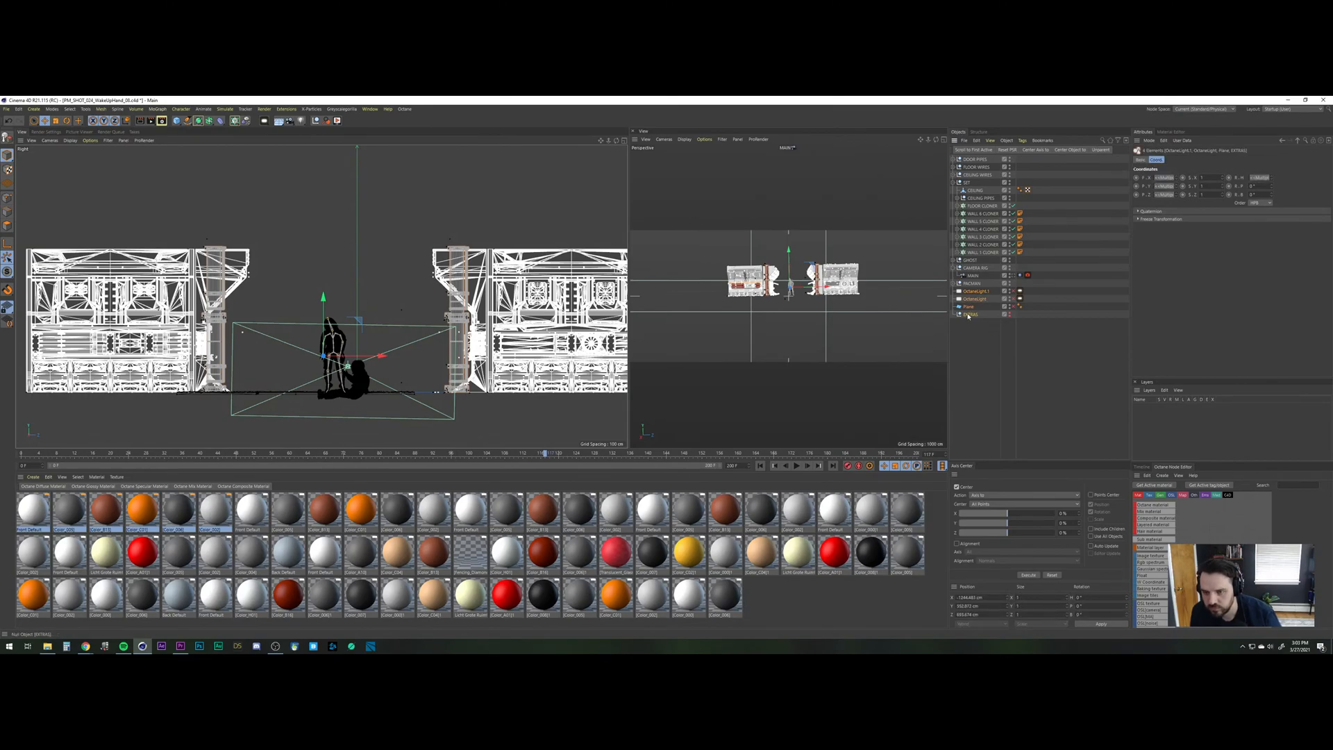
{"action": "key", "text": "Delete"}
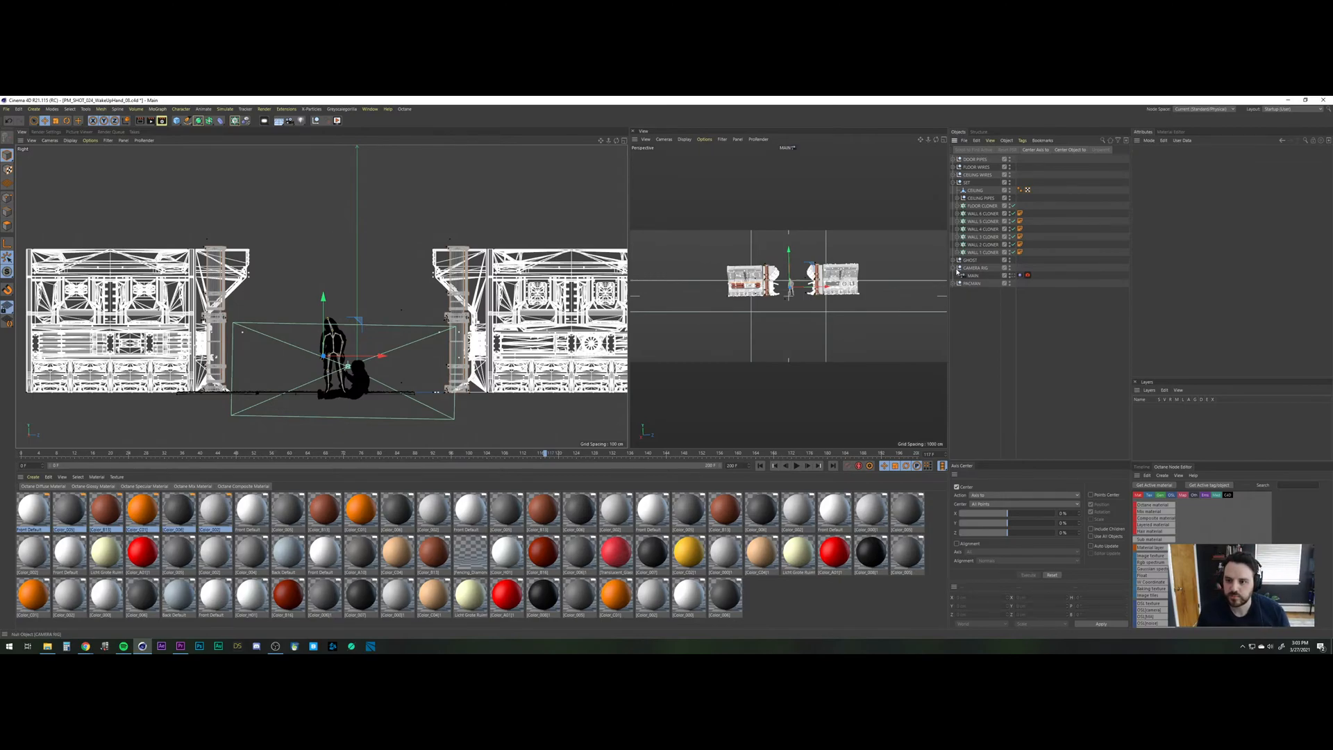
Move CAMERA RIG to the end of the object list and put DOOR PIPES, FLOOR WIRES and CEILING WIRES inside the collapsed SET null.
{"action": "left_click", "coordinate": [954, 270]}
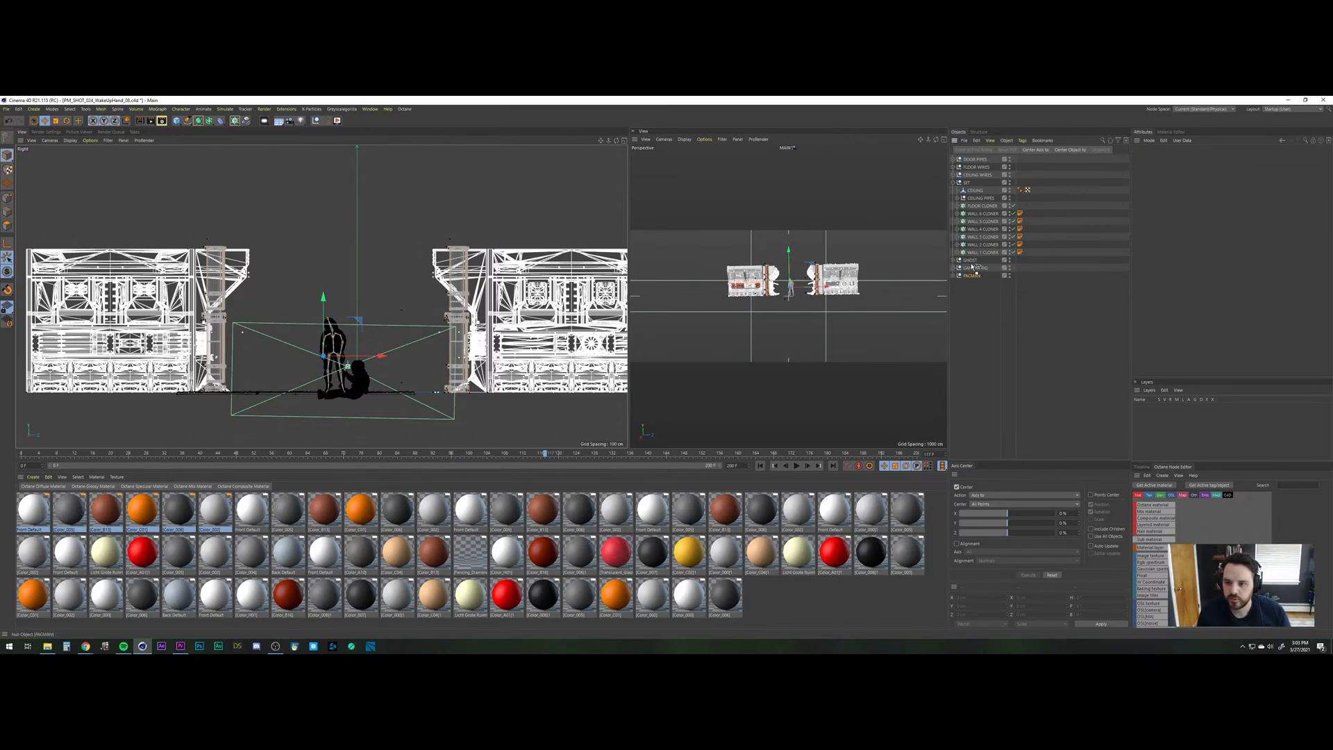
{"action": "left_click_drag", "start_coordinate": [972, 267], "coordinate": [972, 278]}
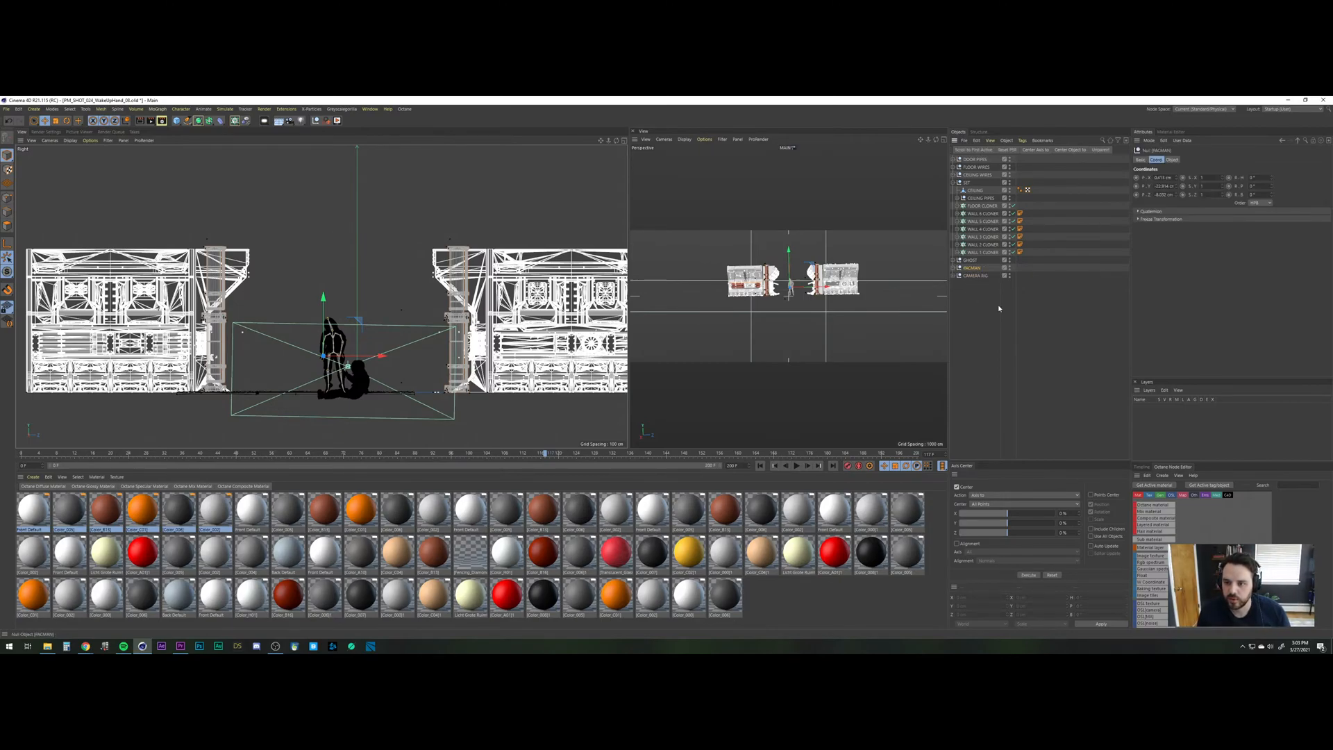
{"action": "left_click", "coordinate": [978, 174]}
{"action": "left_click", "coordinate": [977, 160], "text": "shift"}
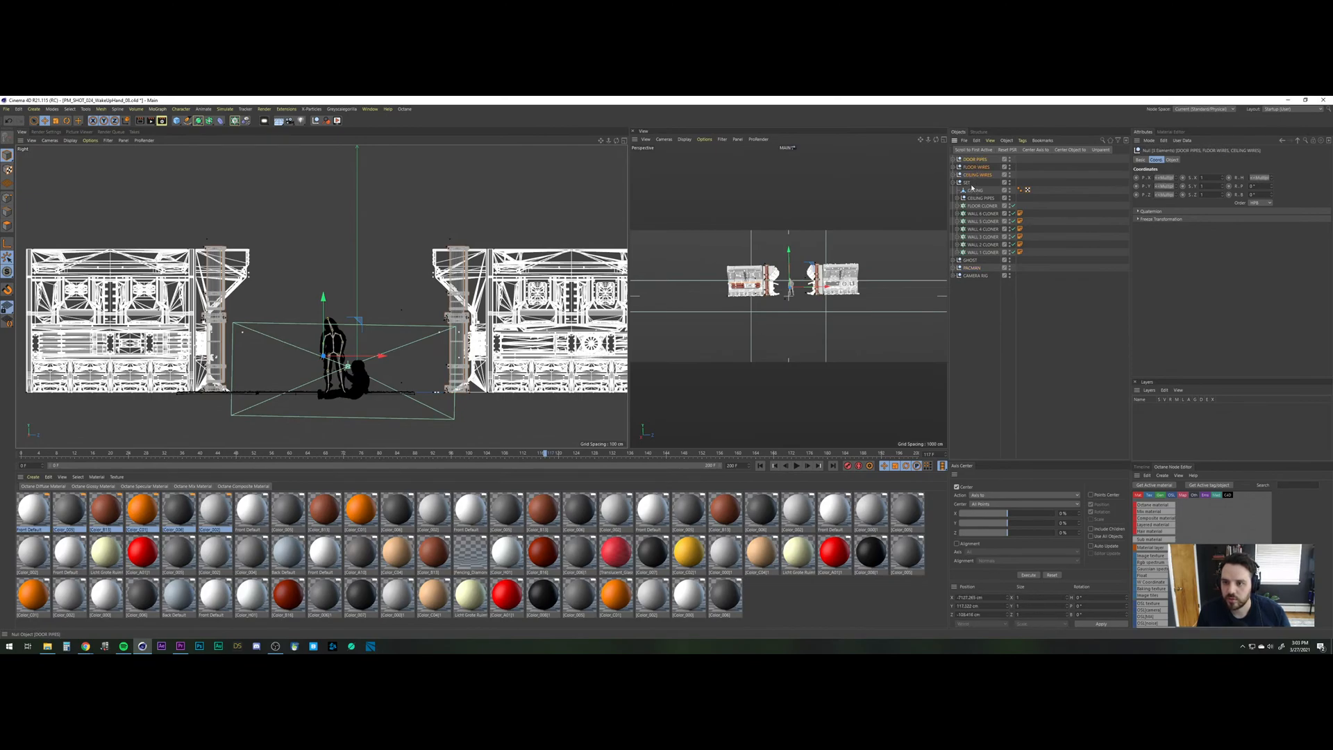
{"action": "left_click_drag", "start_coordinate": [972, 186], "coordinate": [967, 183]}
{"action": "left_click", "coordinate": [954, 160]}
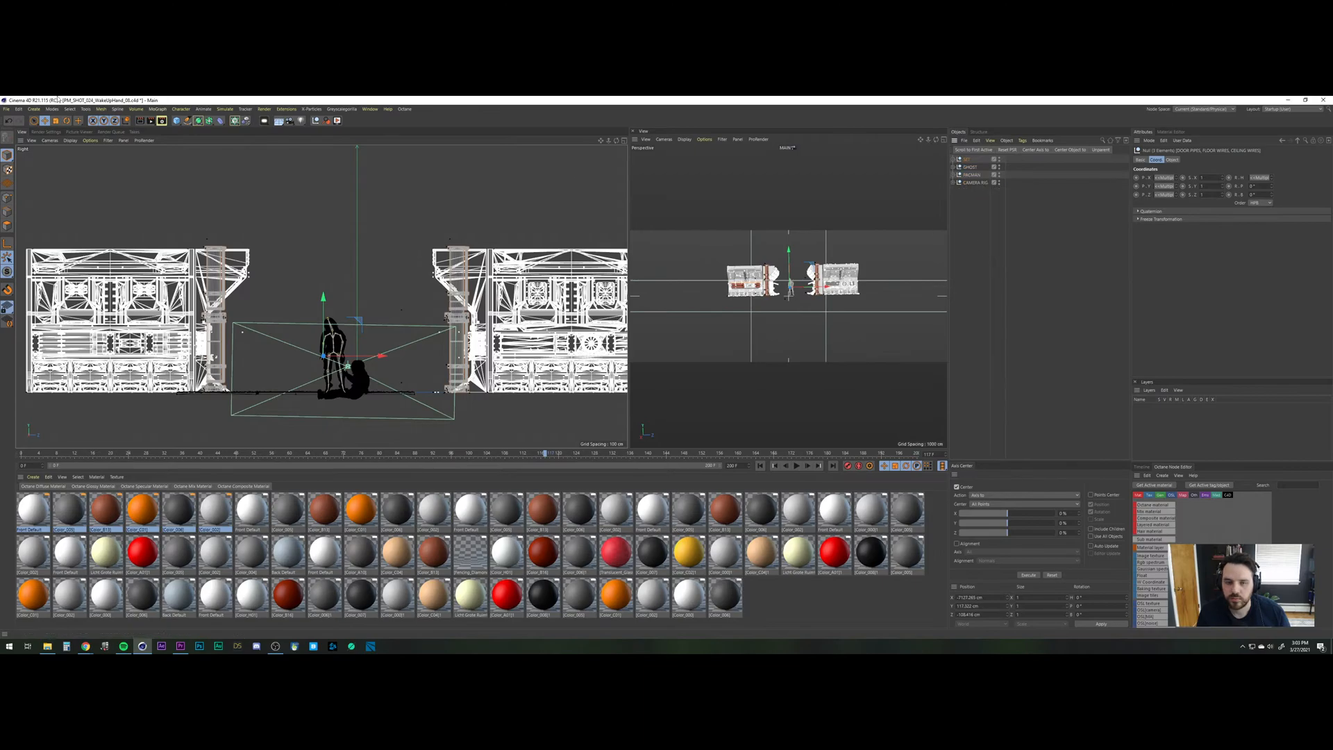
Save the project with the tidied SET hierarchy.
{"action": "left_click", "coordinate": [7, 109]}
{"action": "left_click", "coordinate": [31, 180]}
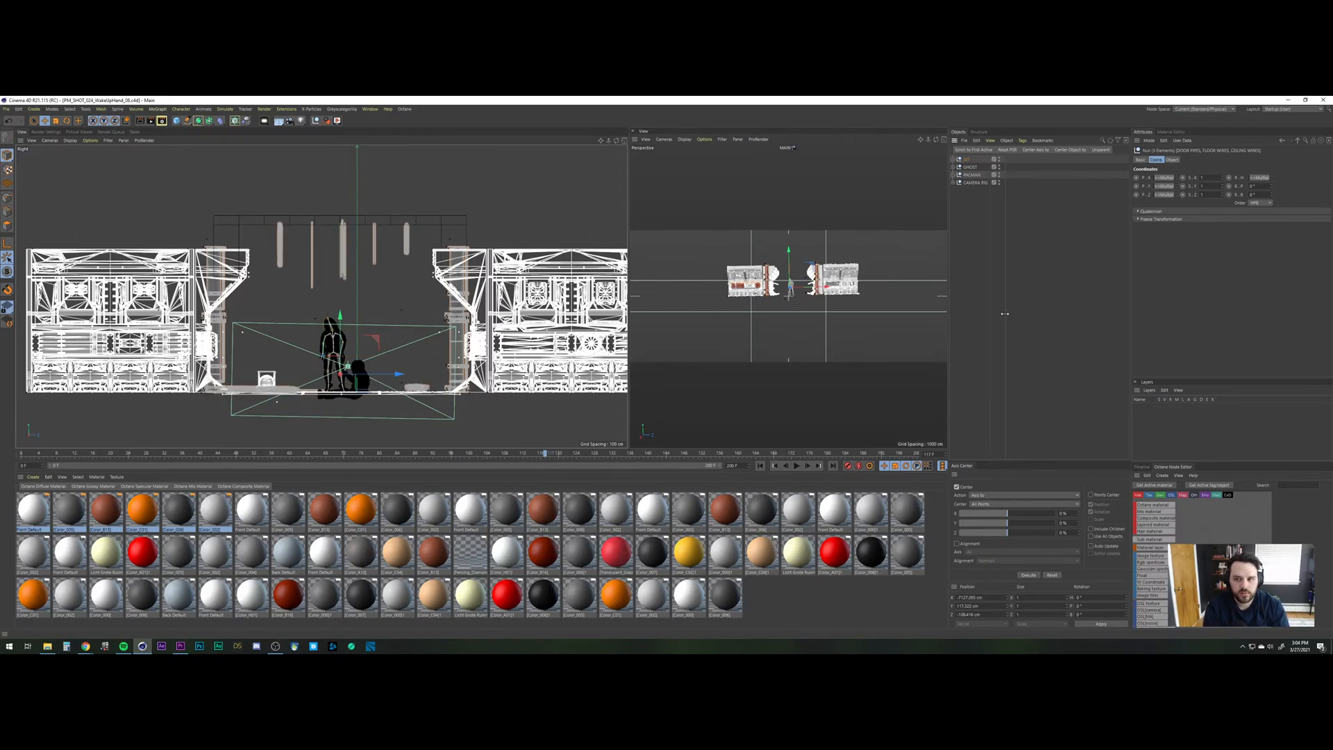
Expand the SET null, inspect the CEILING PIPES group down to its components, re-enable the ceiling pipes and deselect everything.
{"action": "left_click", "coordinate": [955, 159]}
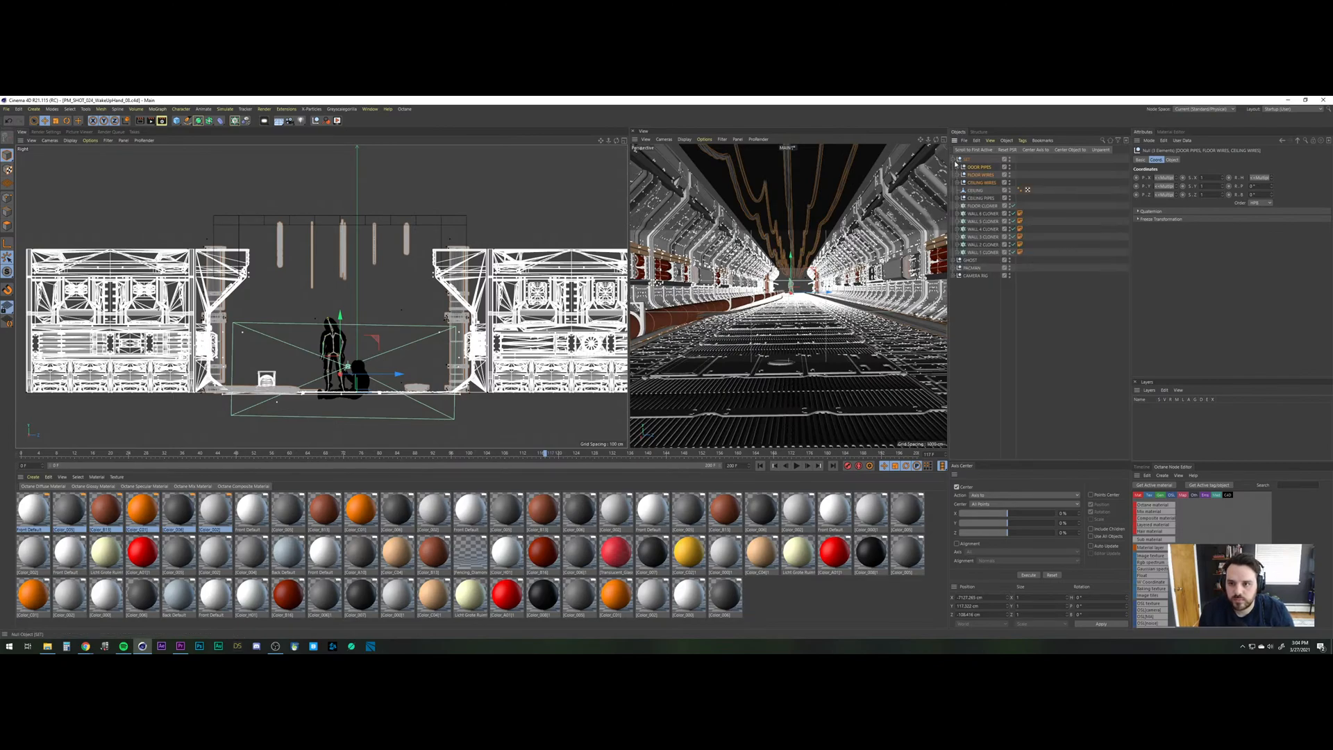
{"action": "left_click", "coordinate": [958, 198]}
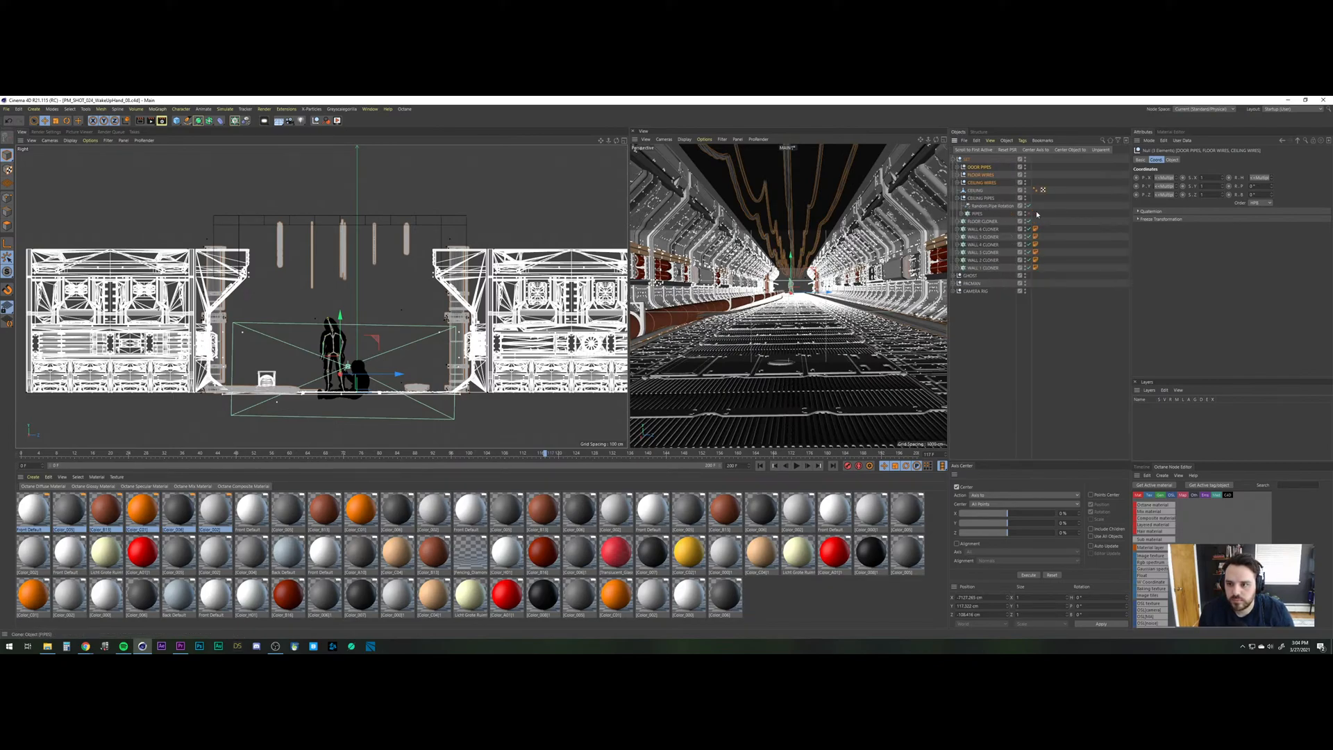
{"action": "left_click", "coordinate": [962, 213]}
{"action": "left_click", "coordinate": [966, 221]}
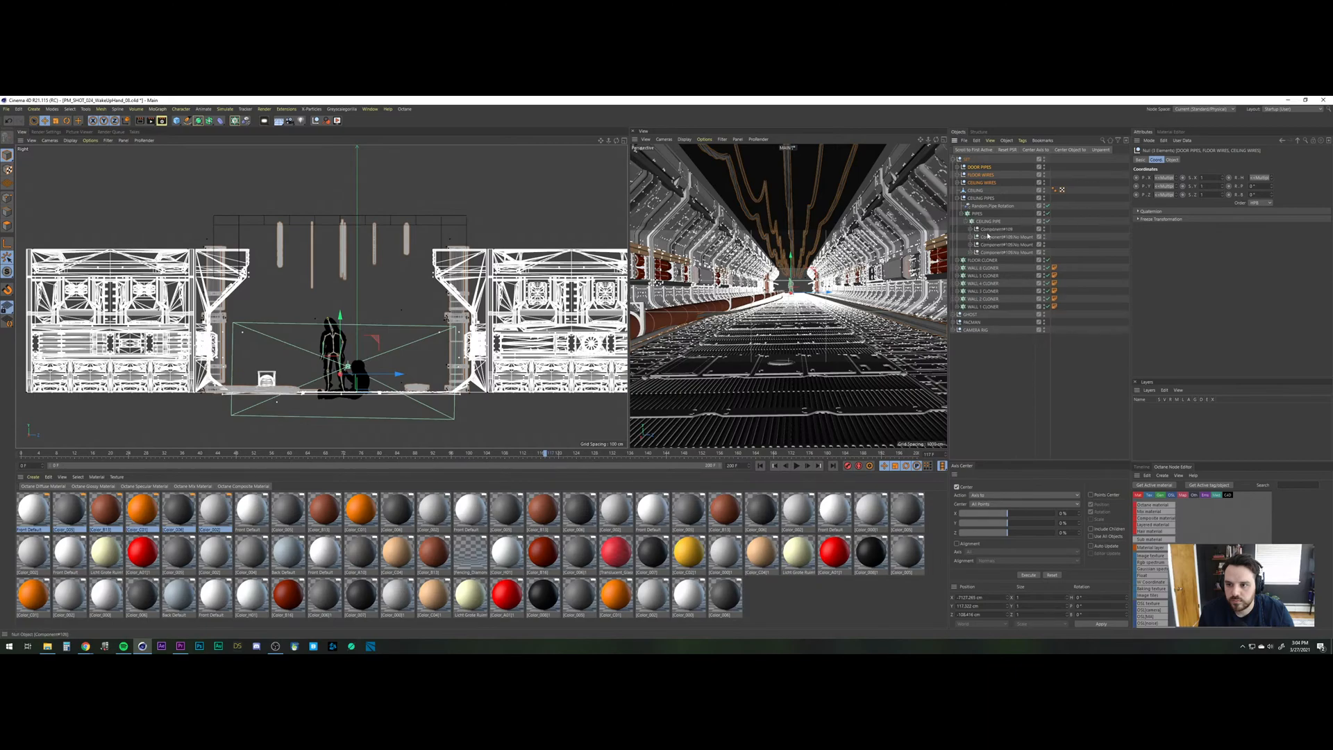
{"action": "left_click", "coordinate": [965, 222]}
{"action": "left_click", "coordinate": [961, 213]}
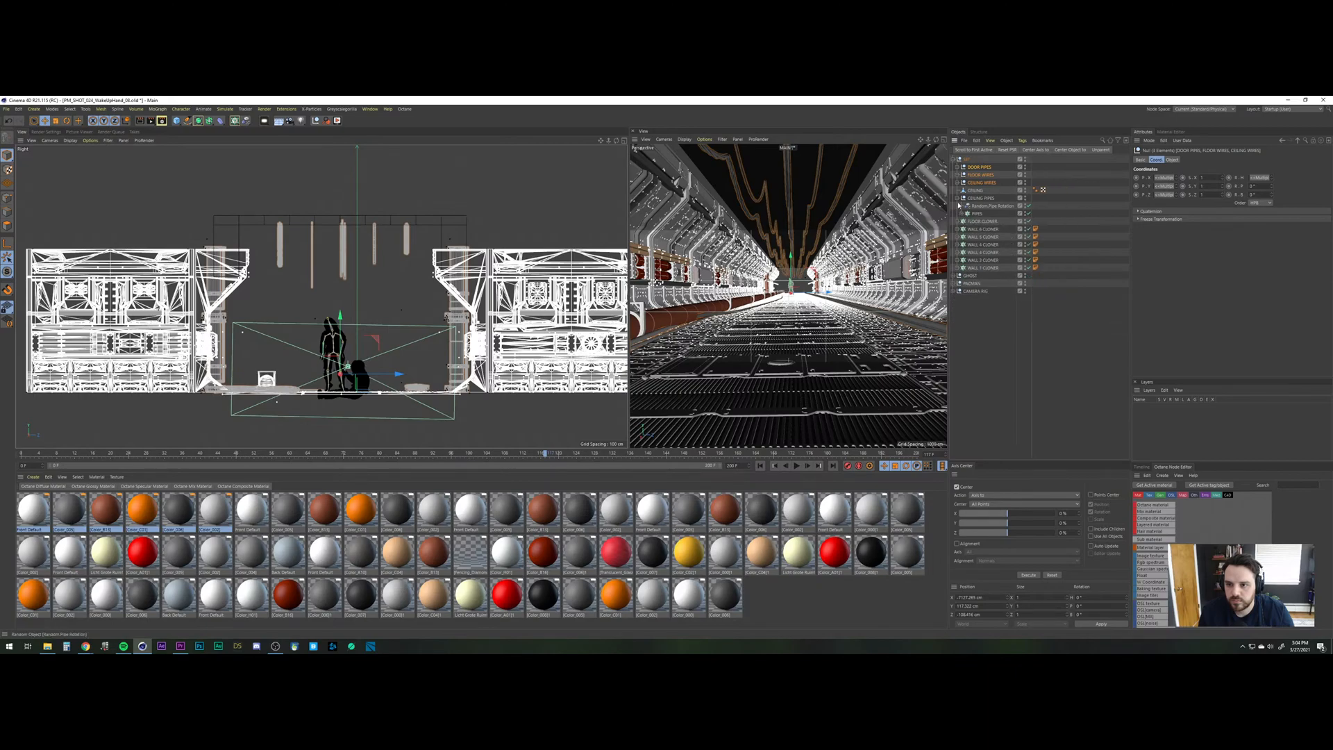
{"action": "left_click", "coordinate": [956, 198]}
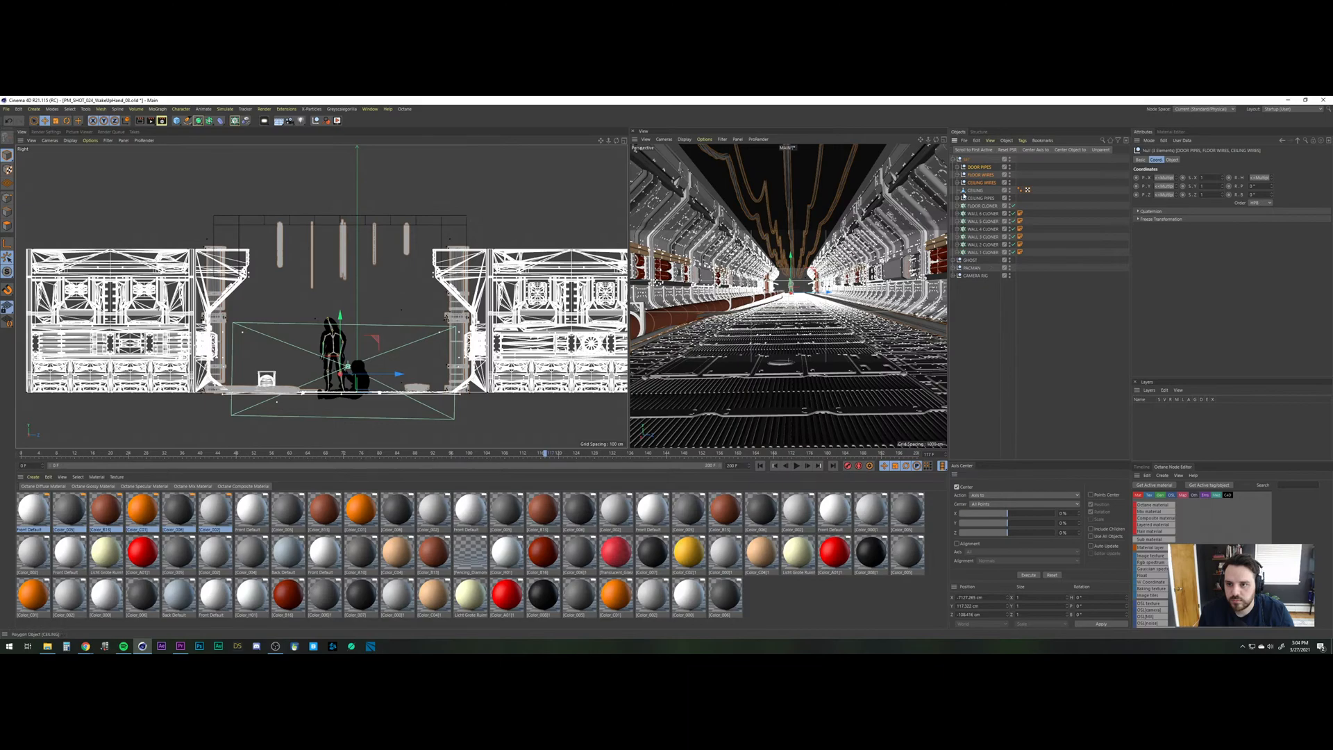
{"action": "left_click", "coordinate": [1004, 318]}
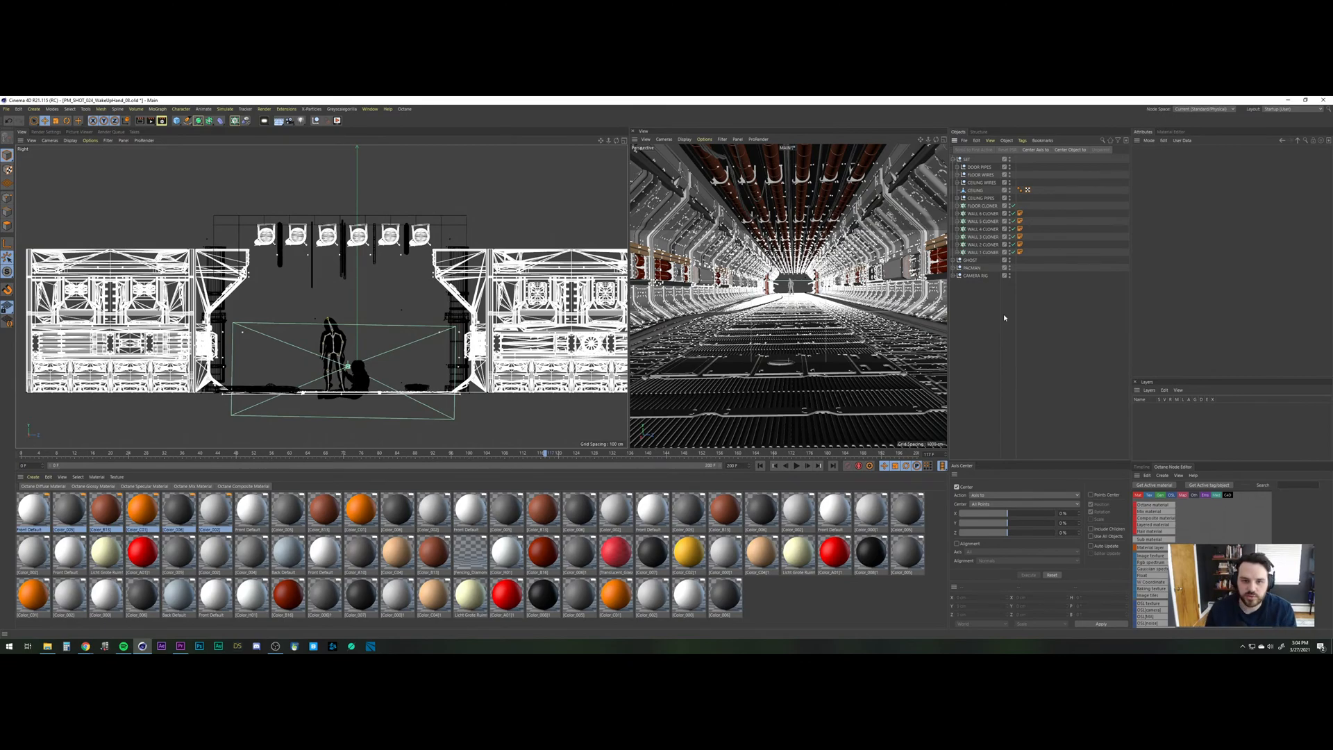
Widen the perspective view, check the corridor shot at frame 1423 of the Premiere Pro edit, and return to Cinema 4D.
{"action": "left_click_drag", "start_coordinate": [629, 223], "coordinate": [428, 227]}
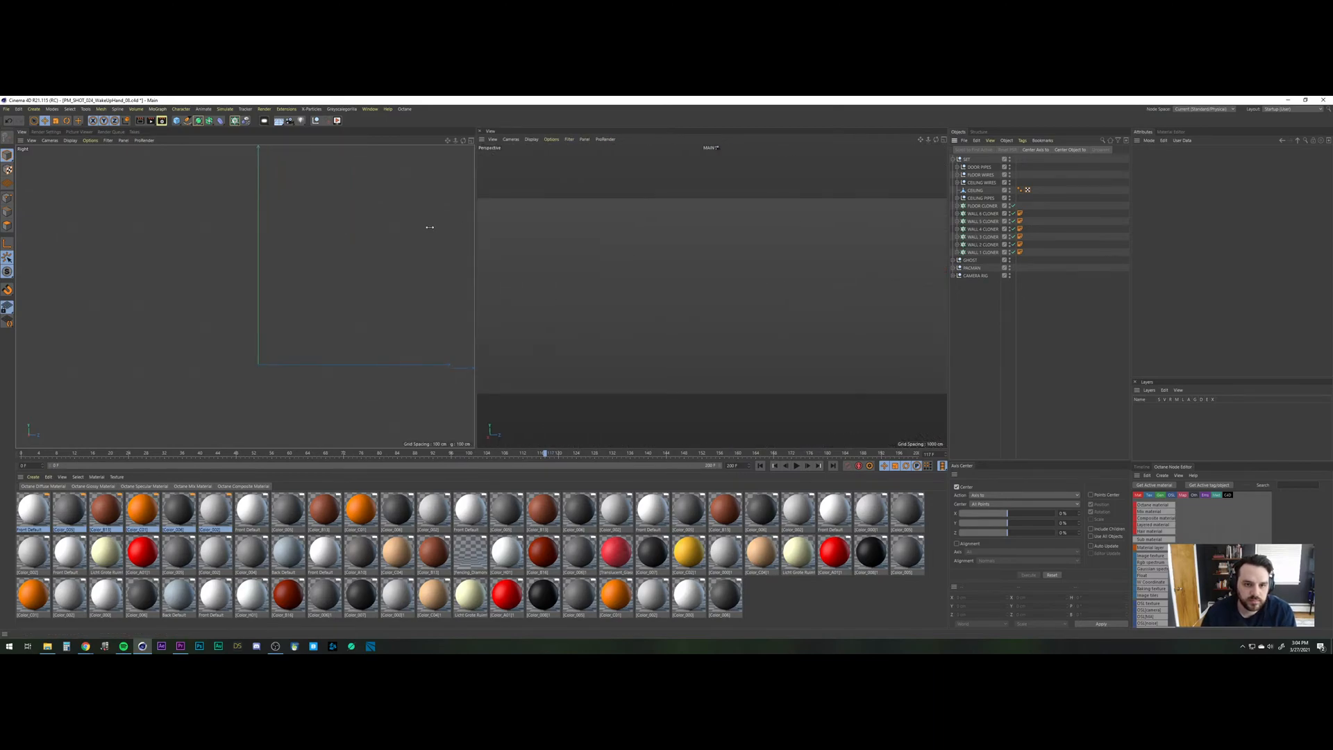
{"action": "left_click", "coordinate": [180, 646]}
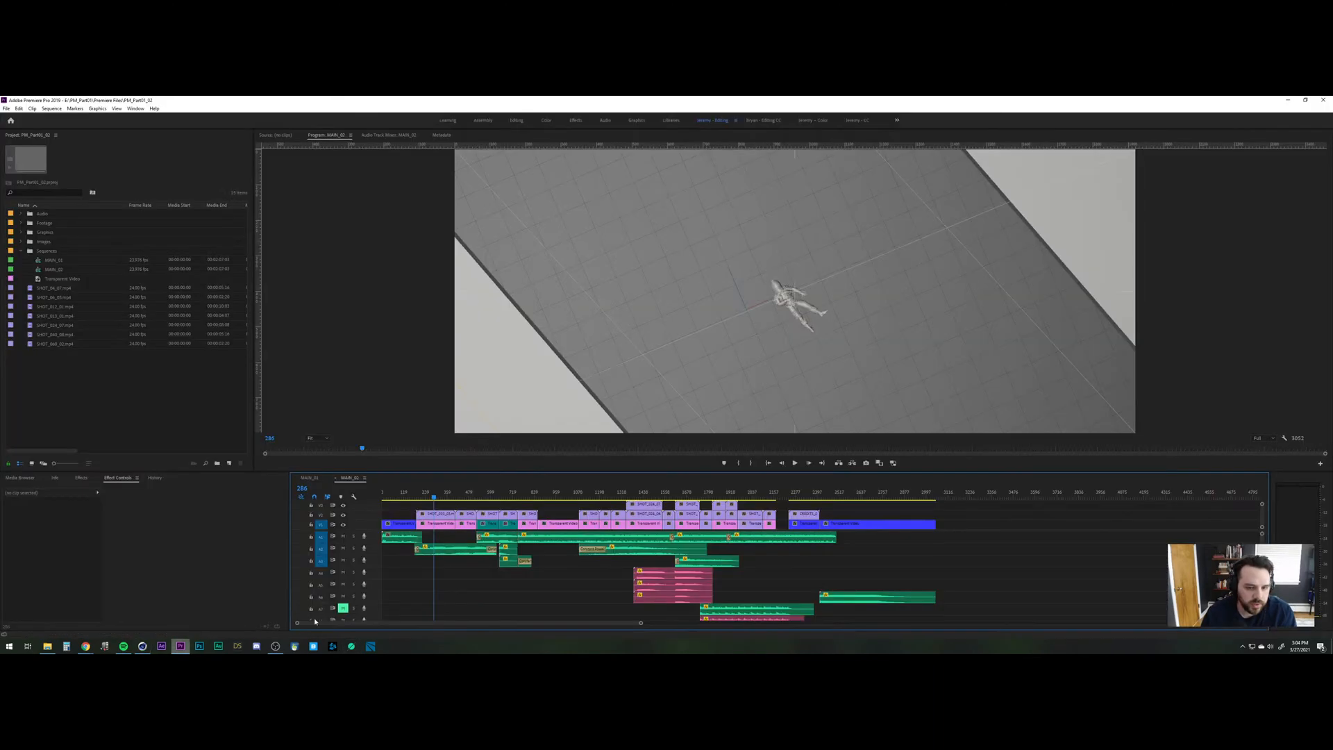
{"action": "left_click", "coordinate": [640, 495]}
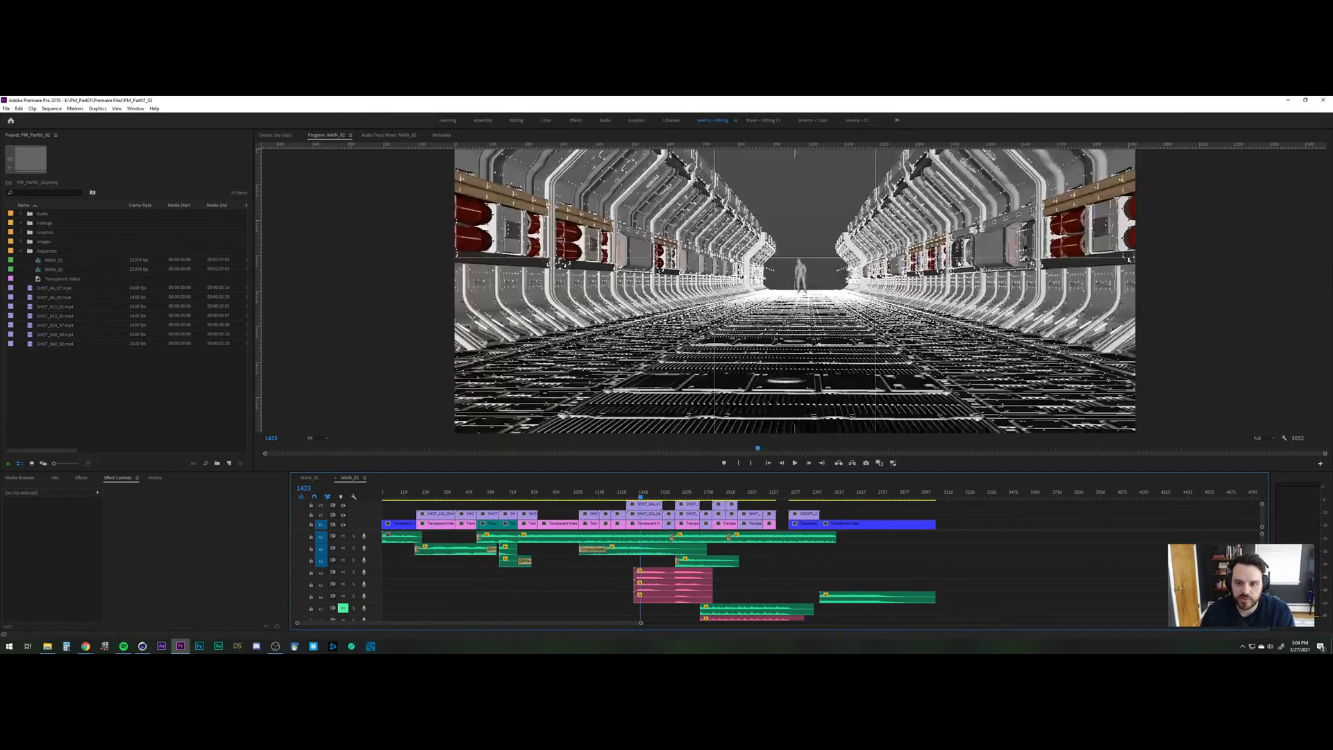
{"action": "left_click", "coordinate": [142, 647]}
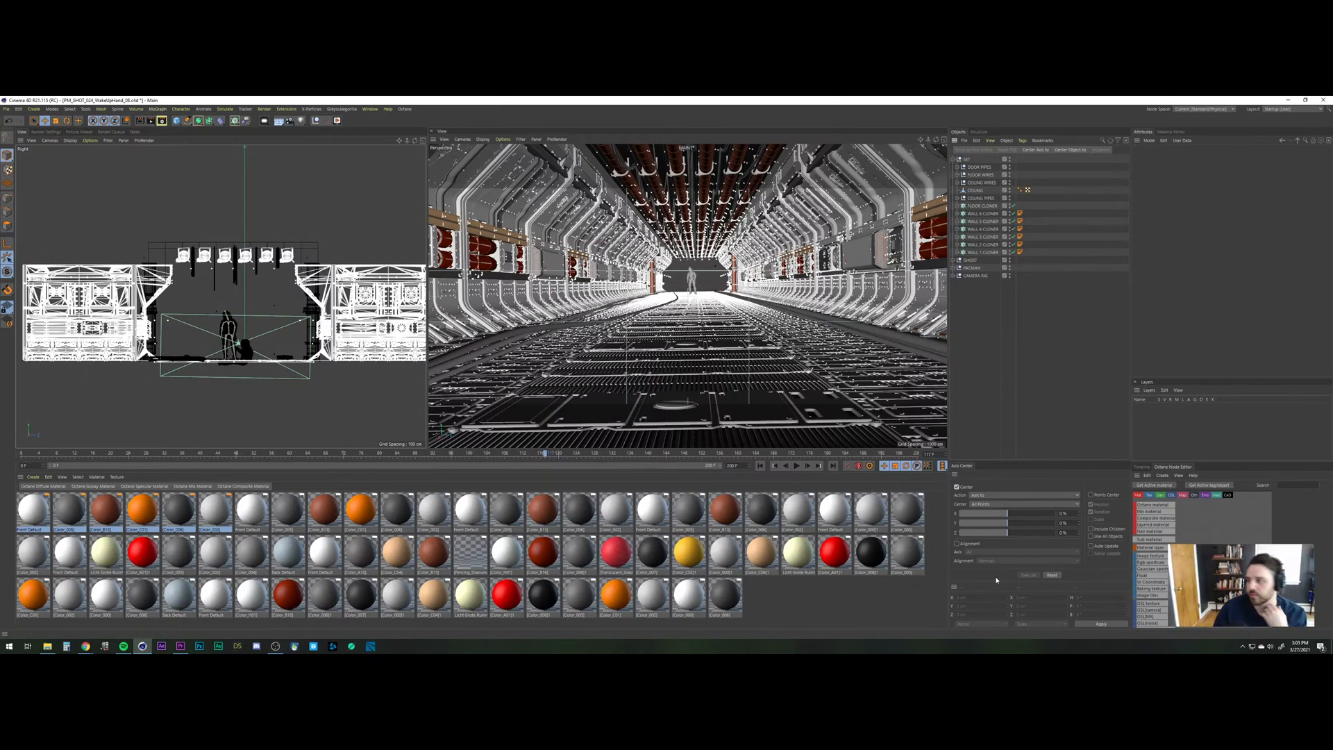
Save the project and start creating an animation preview of the shot.
{"action": "left_click", "coordinate": [7, 109]}
{"action": "left_click", "coordinate": [31, 175]}
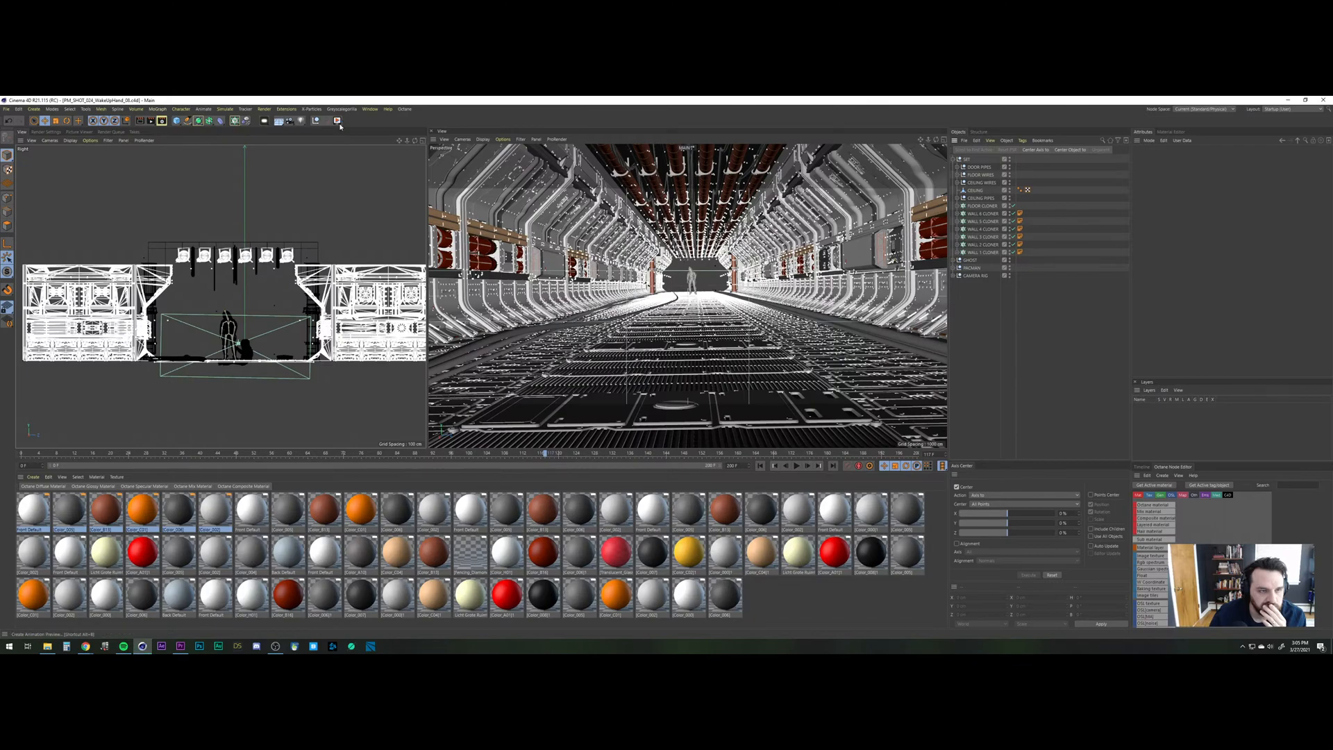
{"action": "left_click", "coordinate": [338, 122]}
{"action": "left_click", "coordinate": [326, 203]}
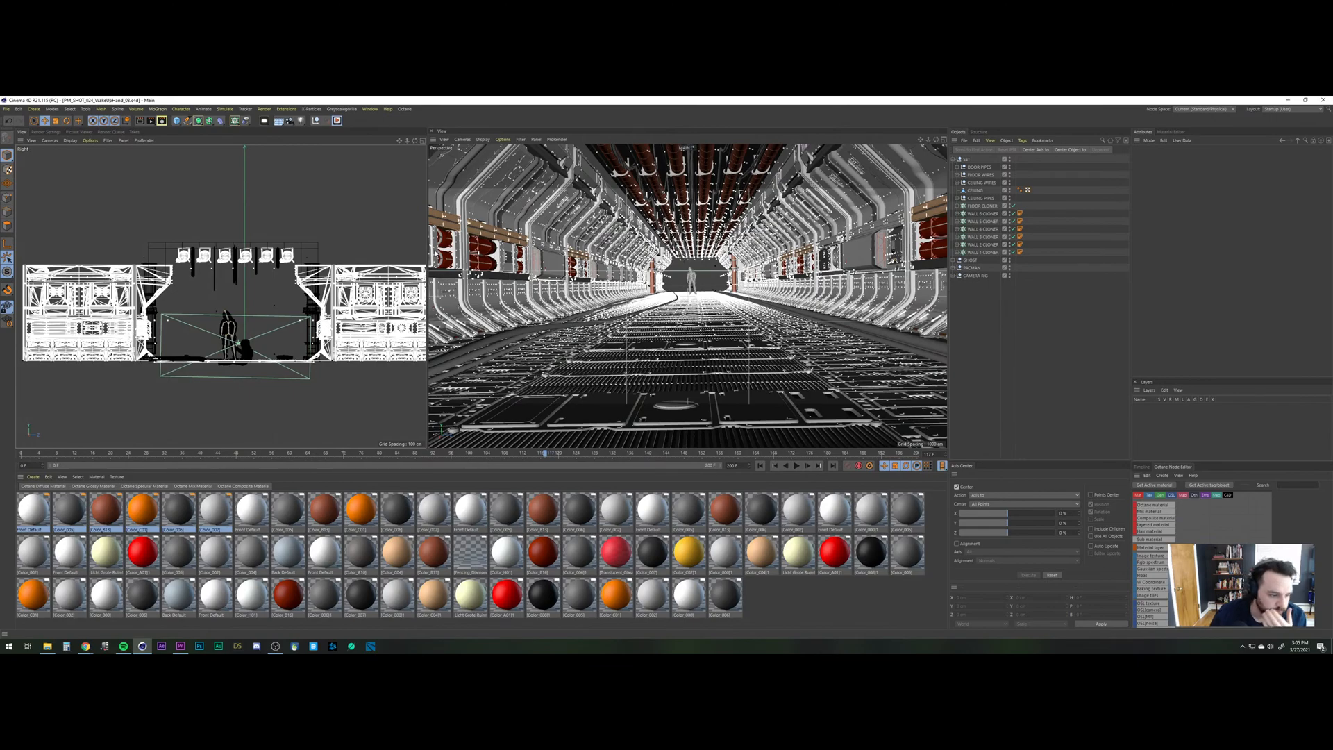
Switch to the Chrome browser and bring up the age question of the ShotDeck Beta Tester Survey.
{"action": "left_click", "coordinate": [85, 650]}
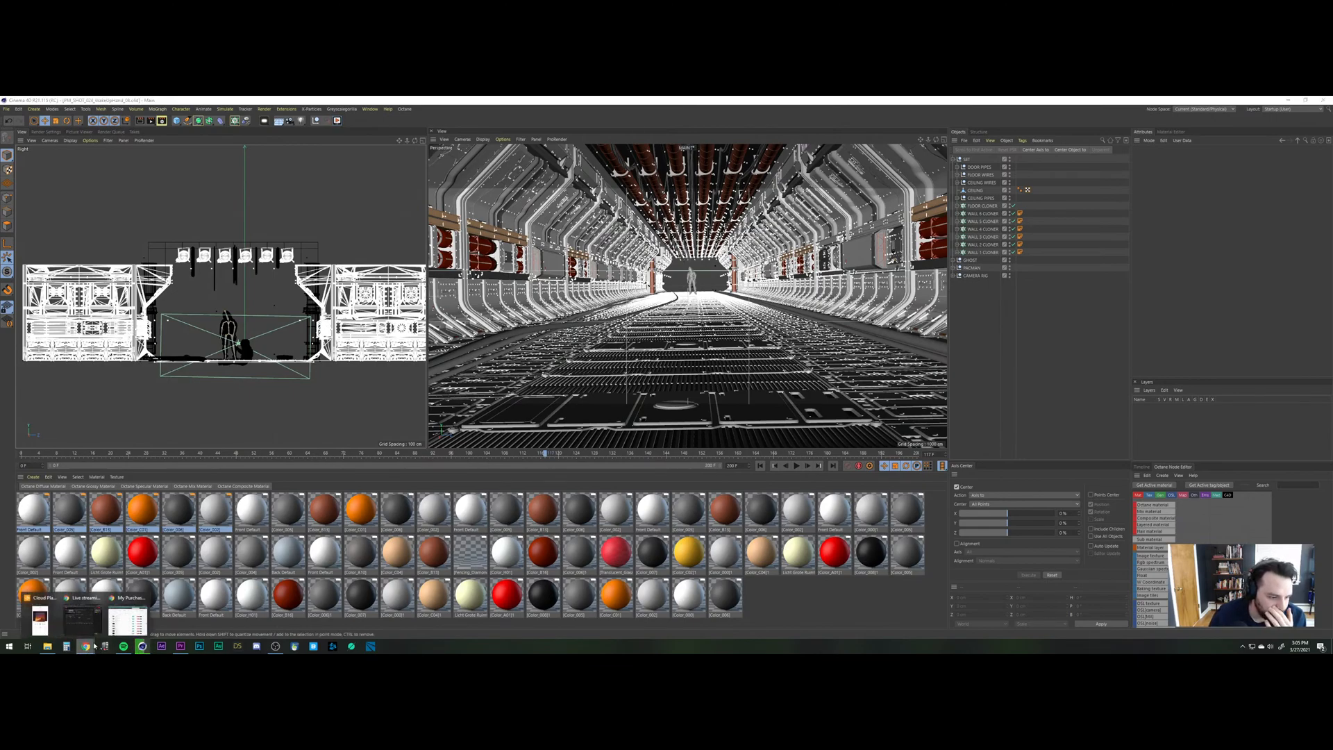
{"action": "left_click", "coordinate": [126, 620]}
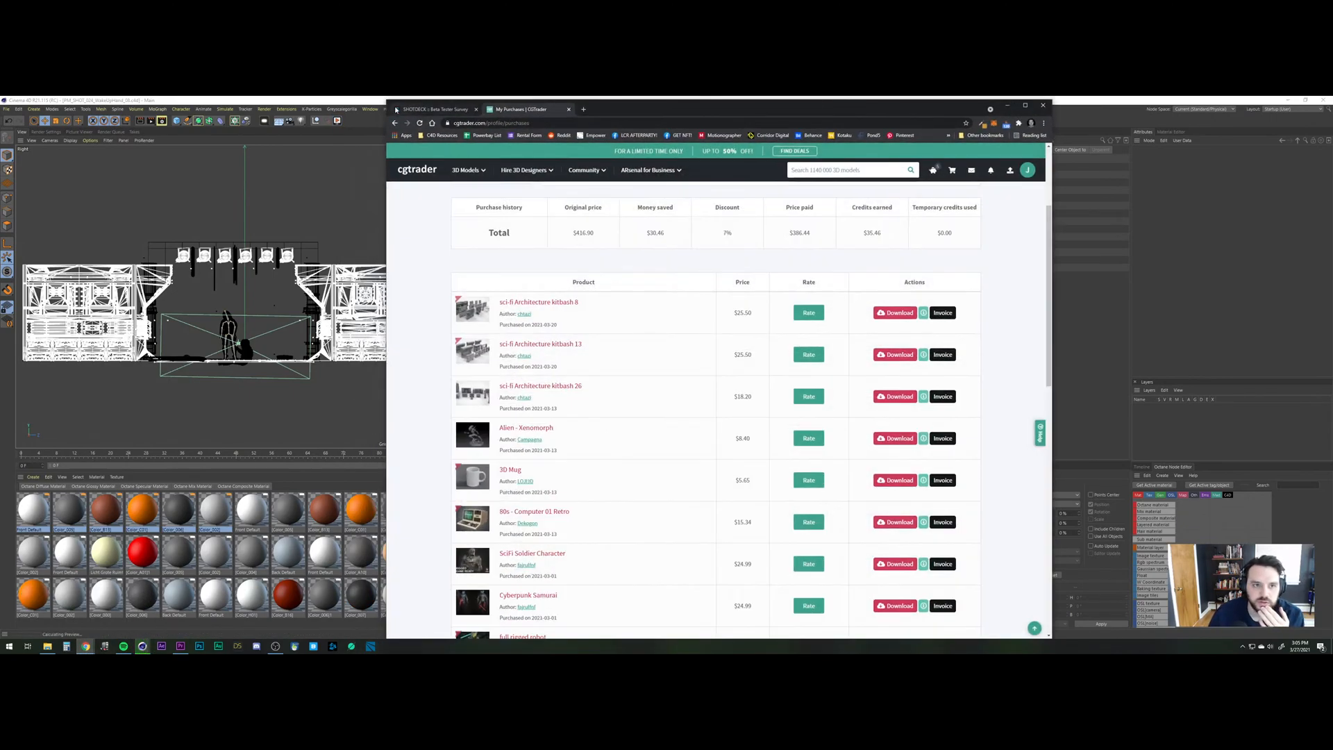
{"action": "left_click", "coordinate": [432, 109]}
{"action": "scroll", "coordinate": [539, 368], "scroll_direction": "down", "scroll_amount": 1}
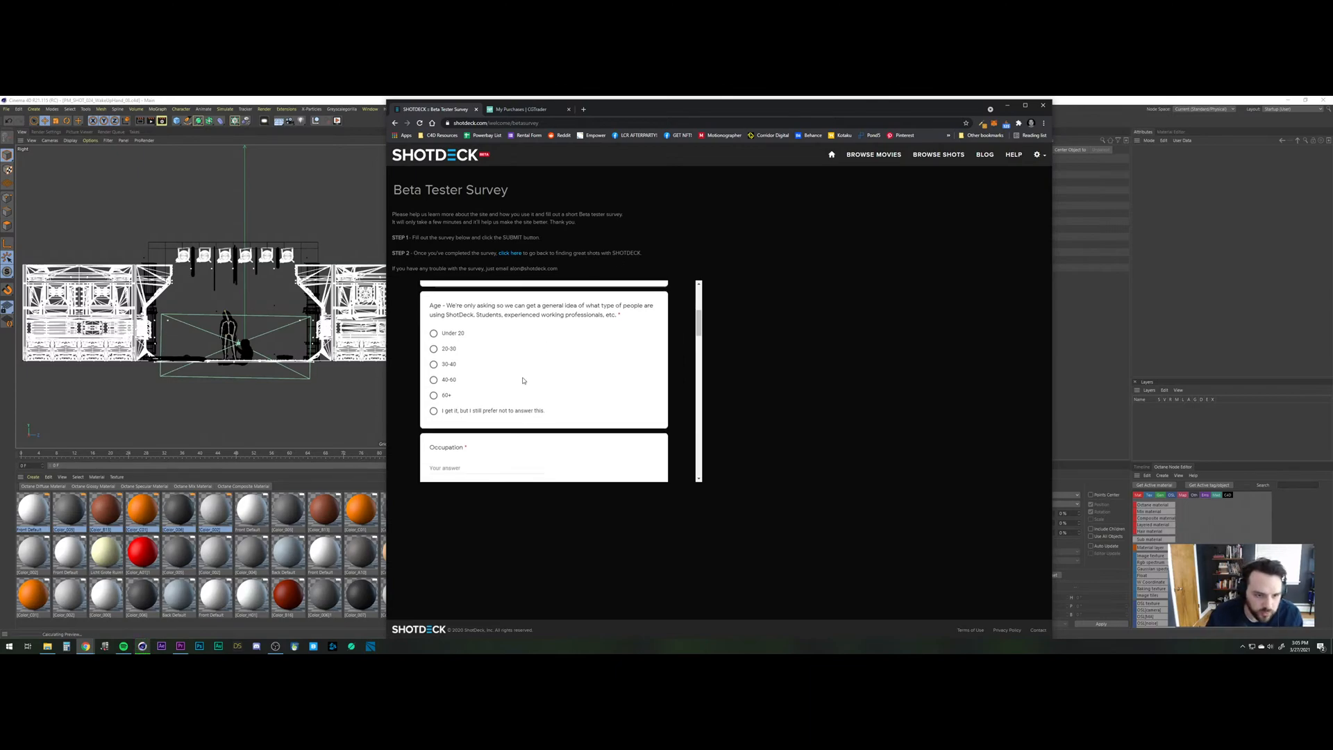
{"action": "scroll", "coordinate": [525, 381], "scroll_direction": "up", "scroll_amount": 1}
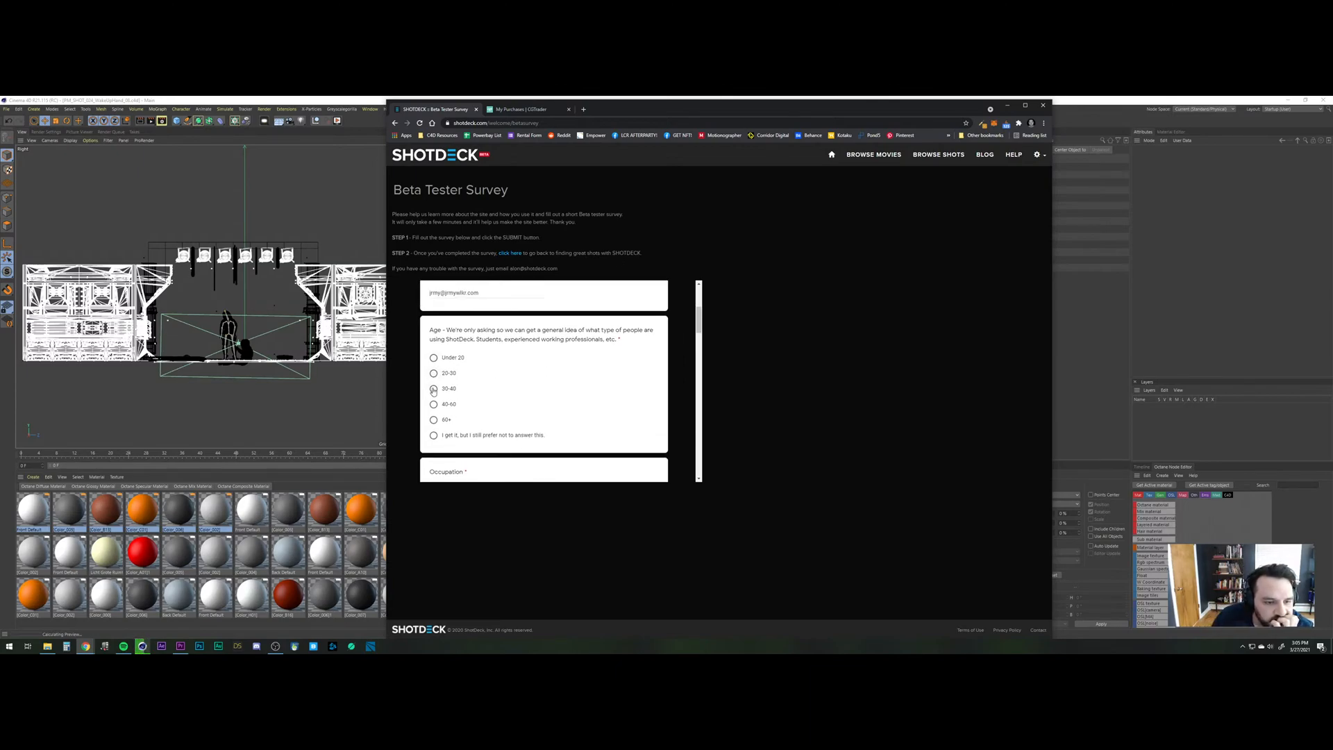
Choose the 30-40 age range in the survey and enter Motion Designer as the occupation.
{"action": "left_click", "coordinate": [433, 389]}
{"action": "scroll", "coordinate": [448, 389], "scroll_direction": "down", "scroll_amount": 2}
{"action": "left_click", "coordinate": [455, 389]}
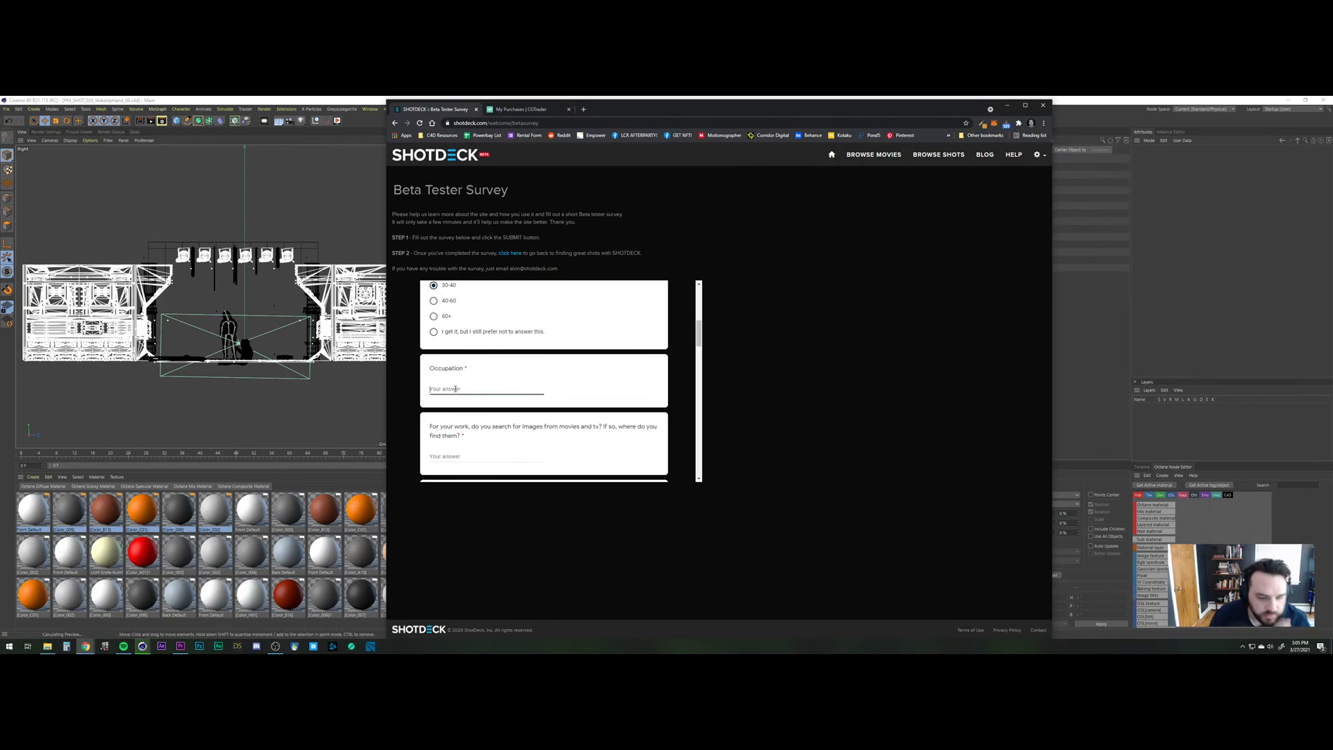
{"action": "type", "text": "Moti"}
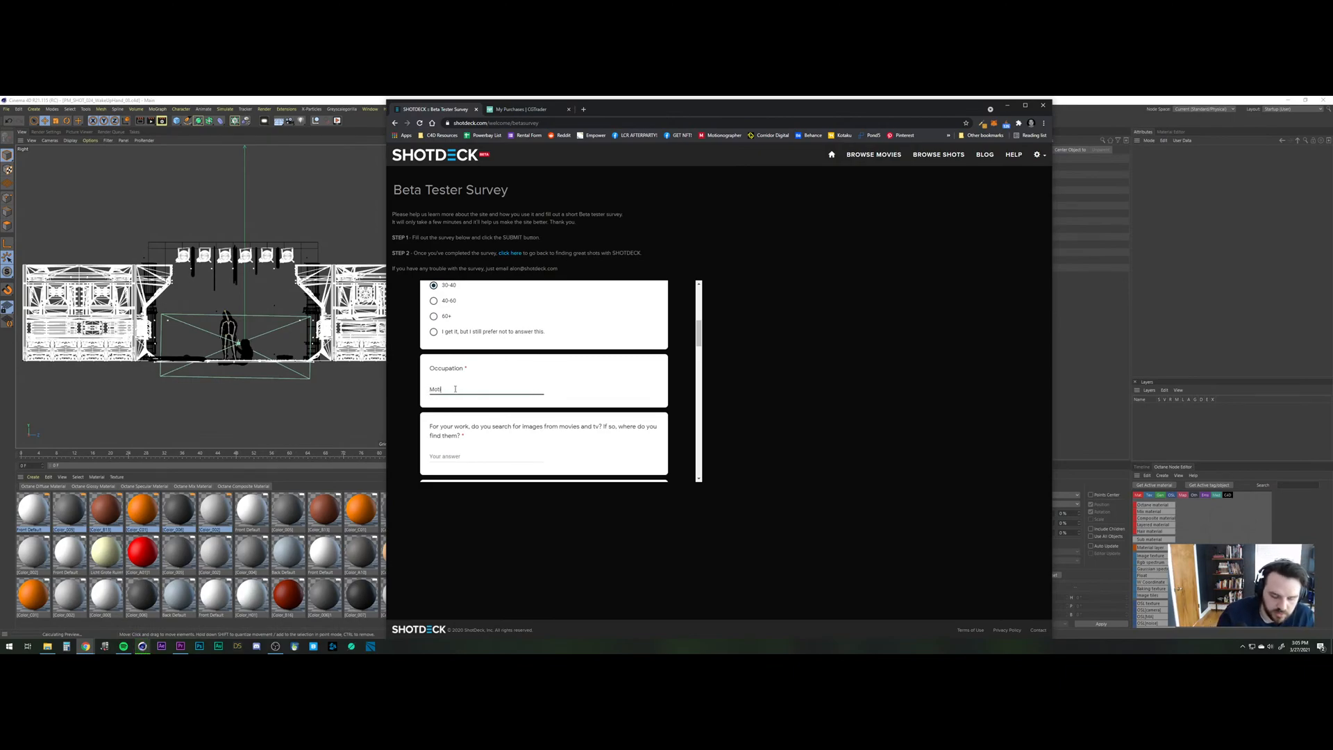
{"action": "type", "text": "on Designer"}
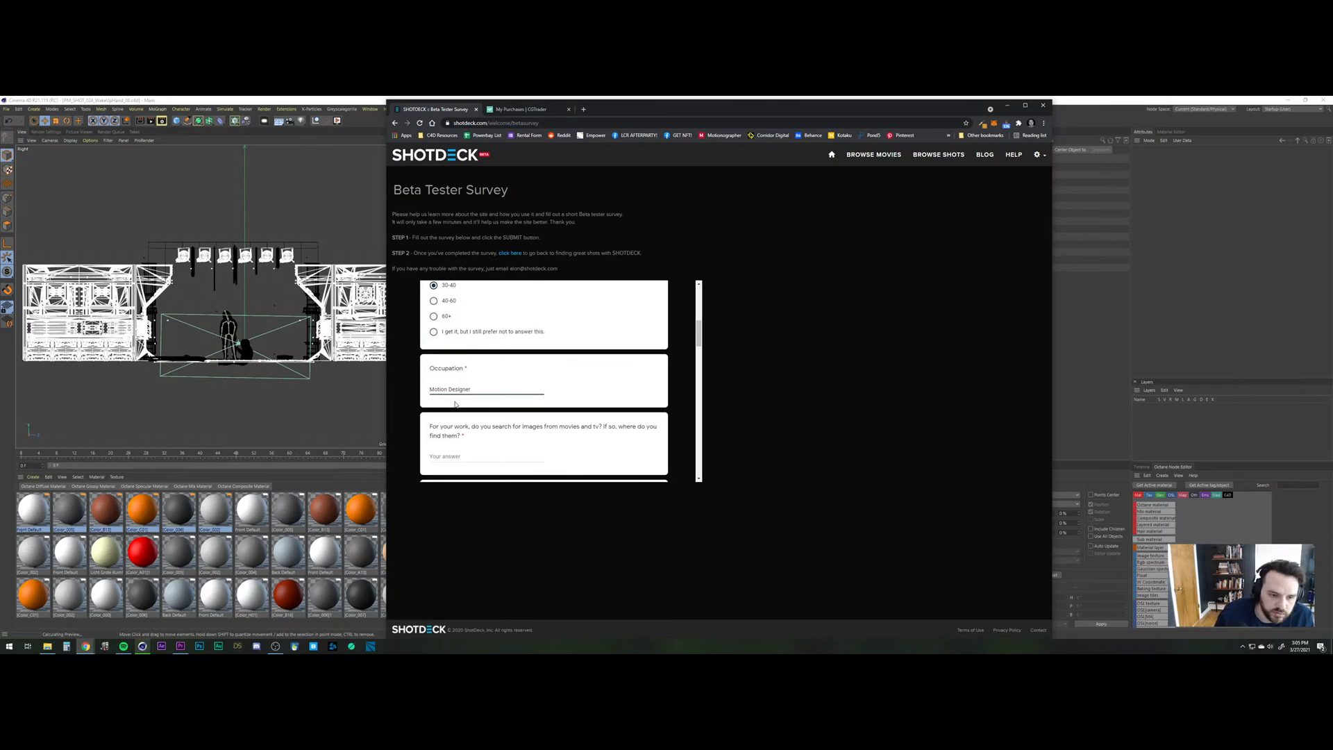
Answer the survey question about searching for movie and TV images with "Sometimes, YouTube".
{"action": "scroll", "coordinate": [462, 399], "scroll_direction": "down", "scroll_amount": 2}
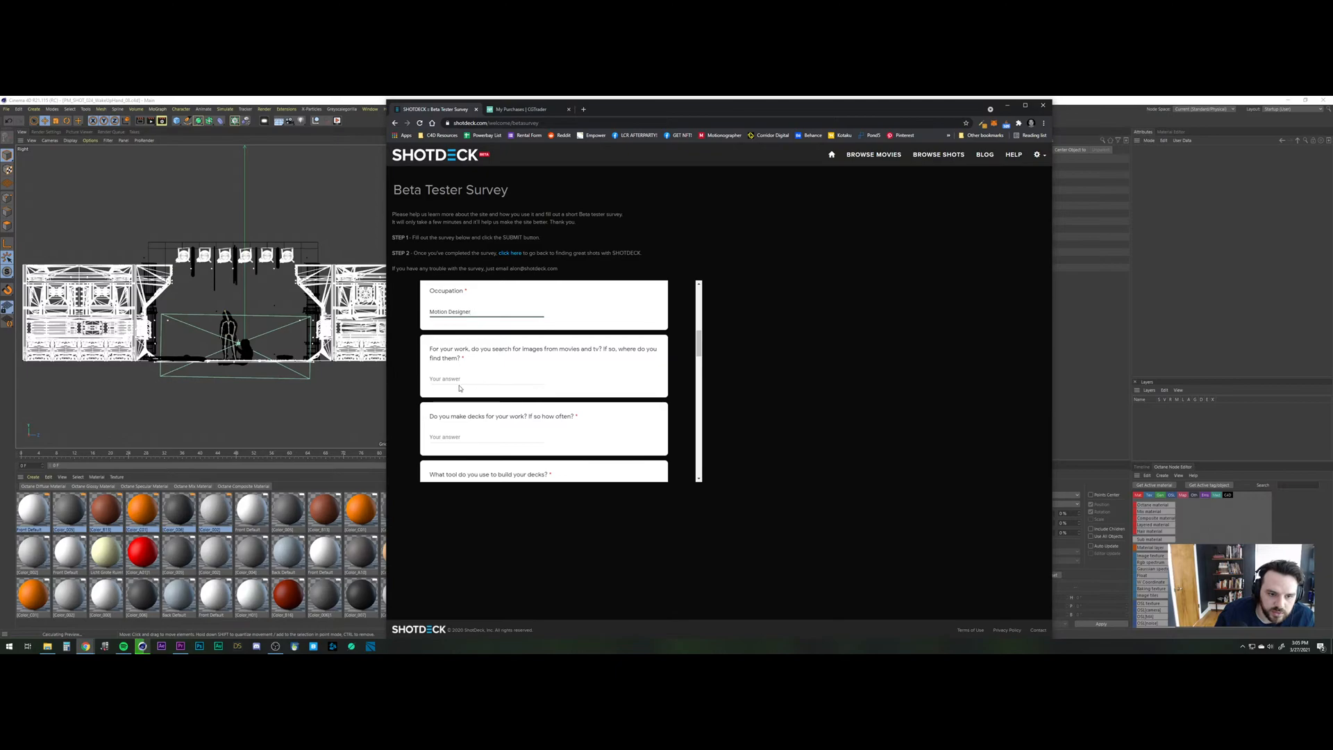
{"action": "left_click", "coordinate": [466, 380]}
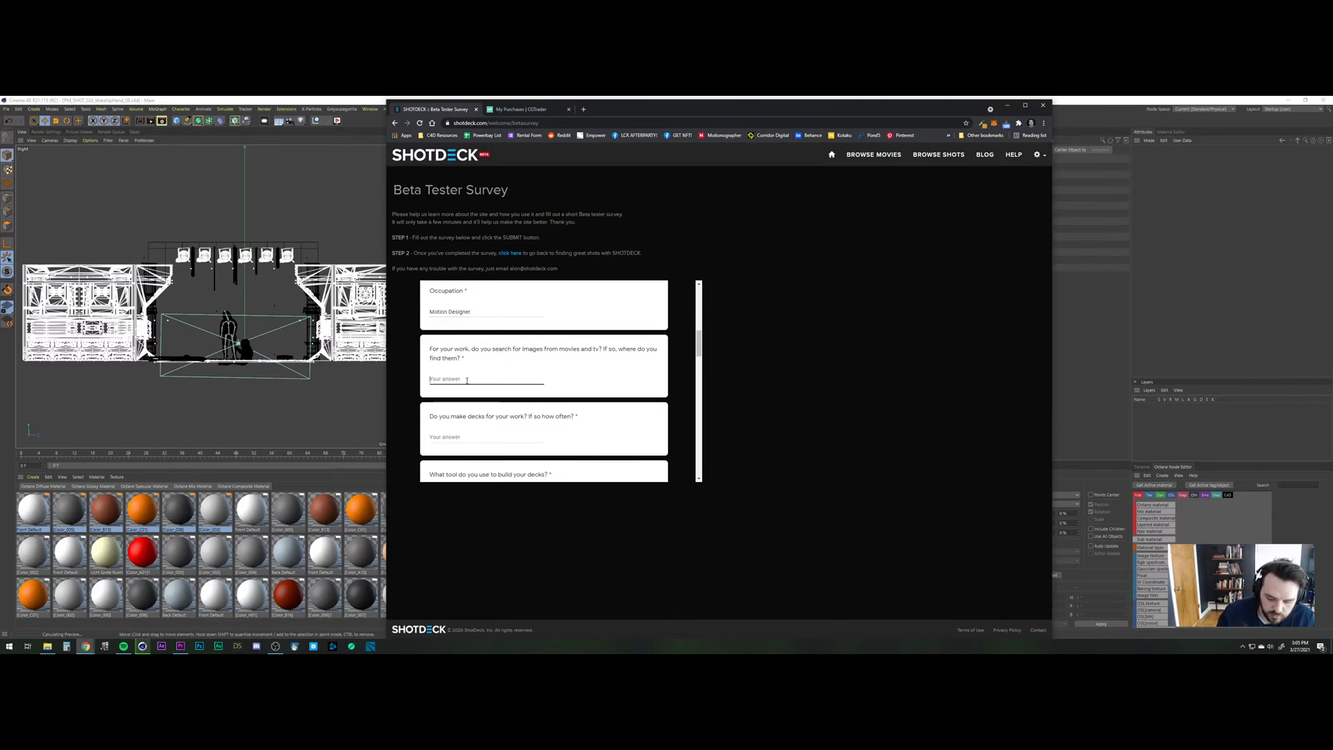
{"action": "type", "text": "Someti"}
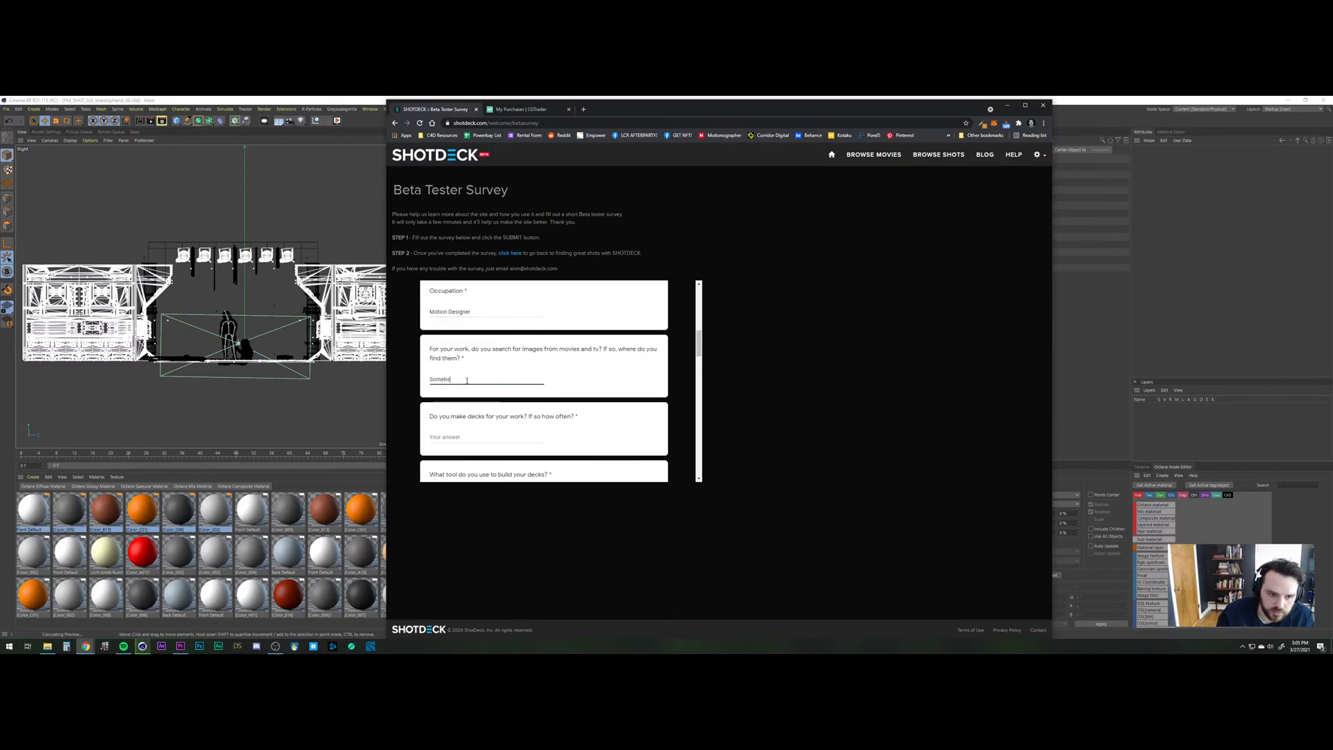
{"action": "type", "text": "mes, "}
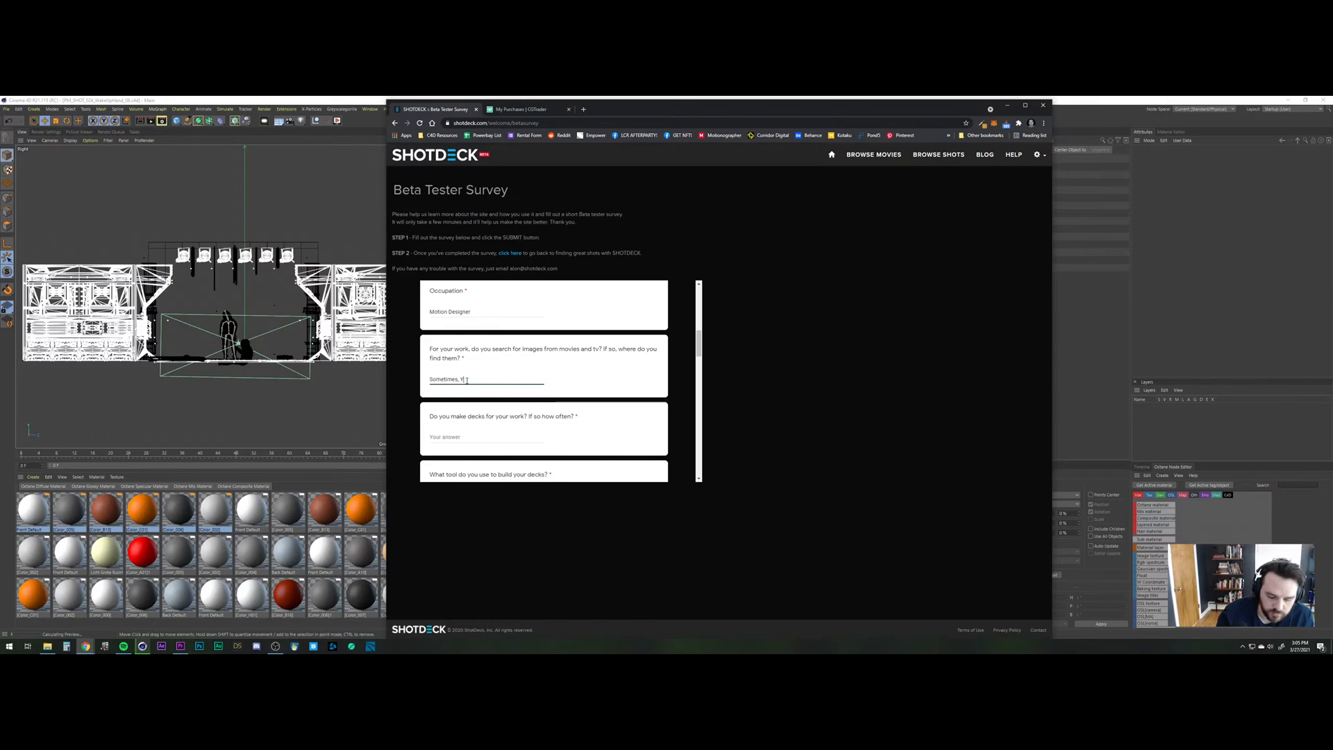
{"action": "type", "text": "YOUTUb"}
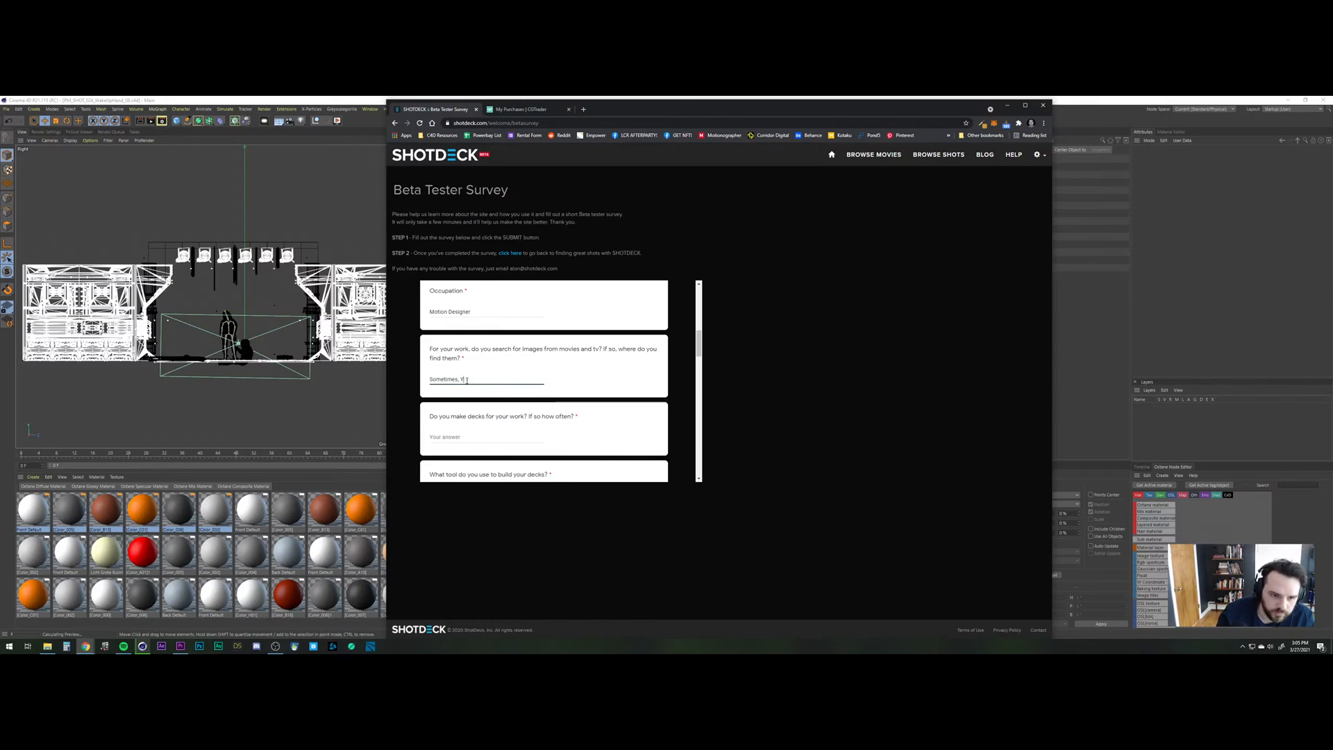
{"action": "type", "text": "be"}
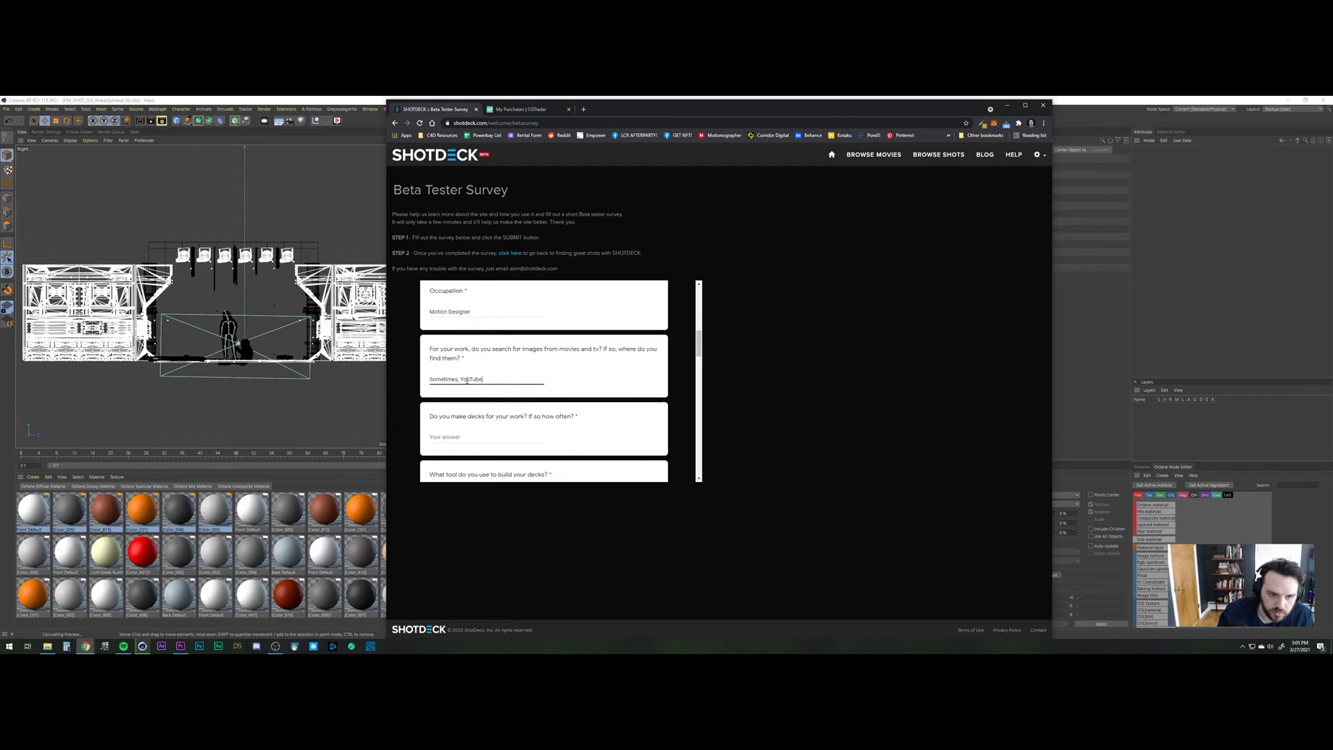
Answer the survey question about how often decks are made with "Yes, weekly".
{"action": "scroll", "coordinate": [484, 410], "scroll_direction": "down", "scroll_amount": 1}
{"action": "left_click", "coordinate": [524, 410]}
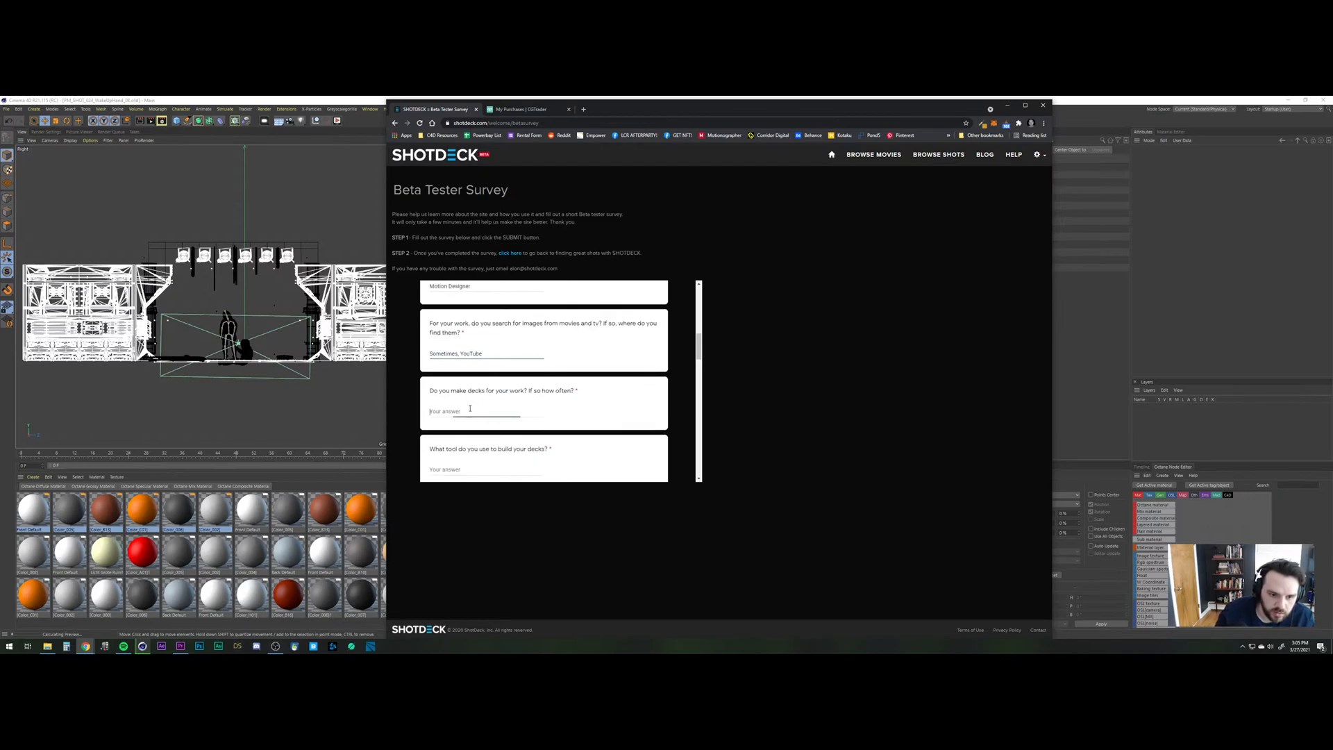
{"action": "type", "text": "Yes"}
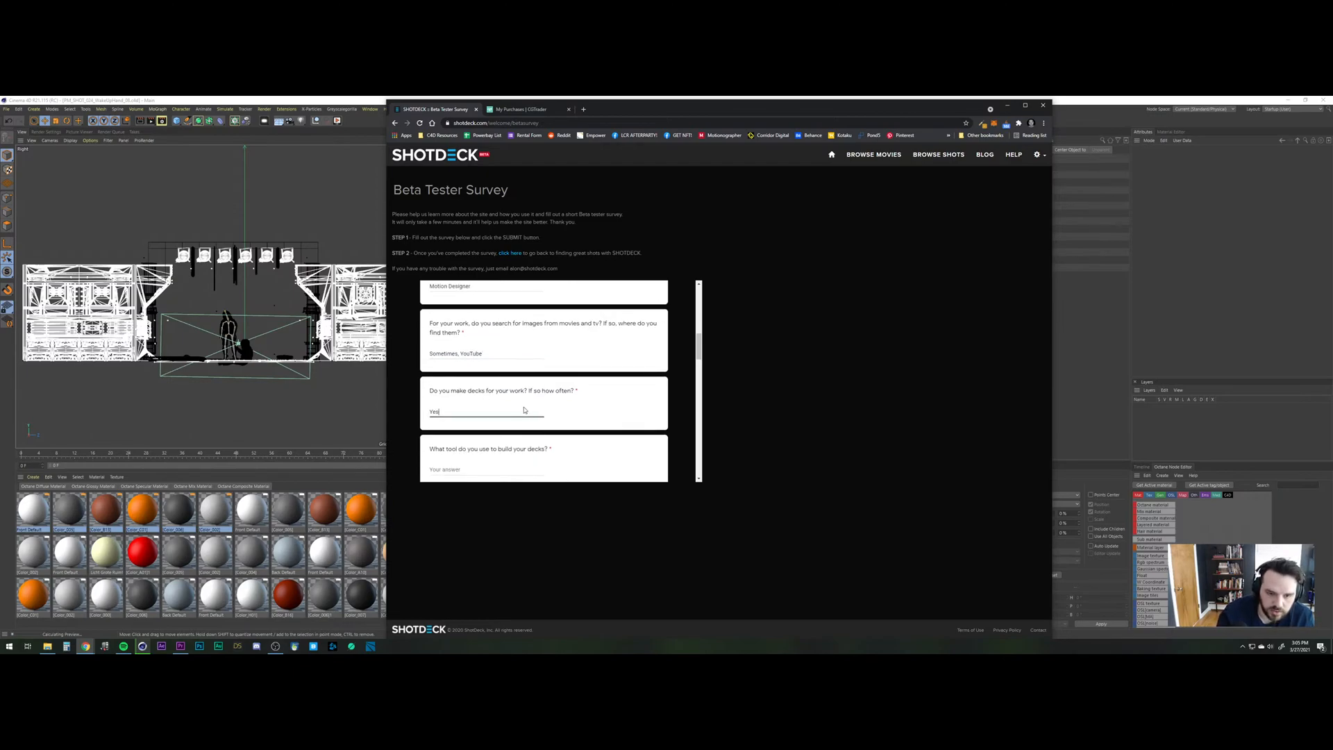
{"action": "type", "text": ", "}
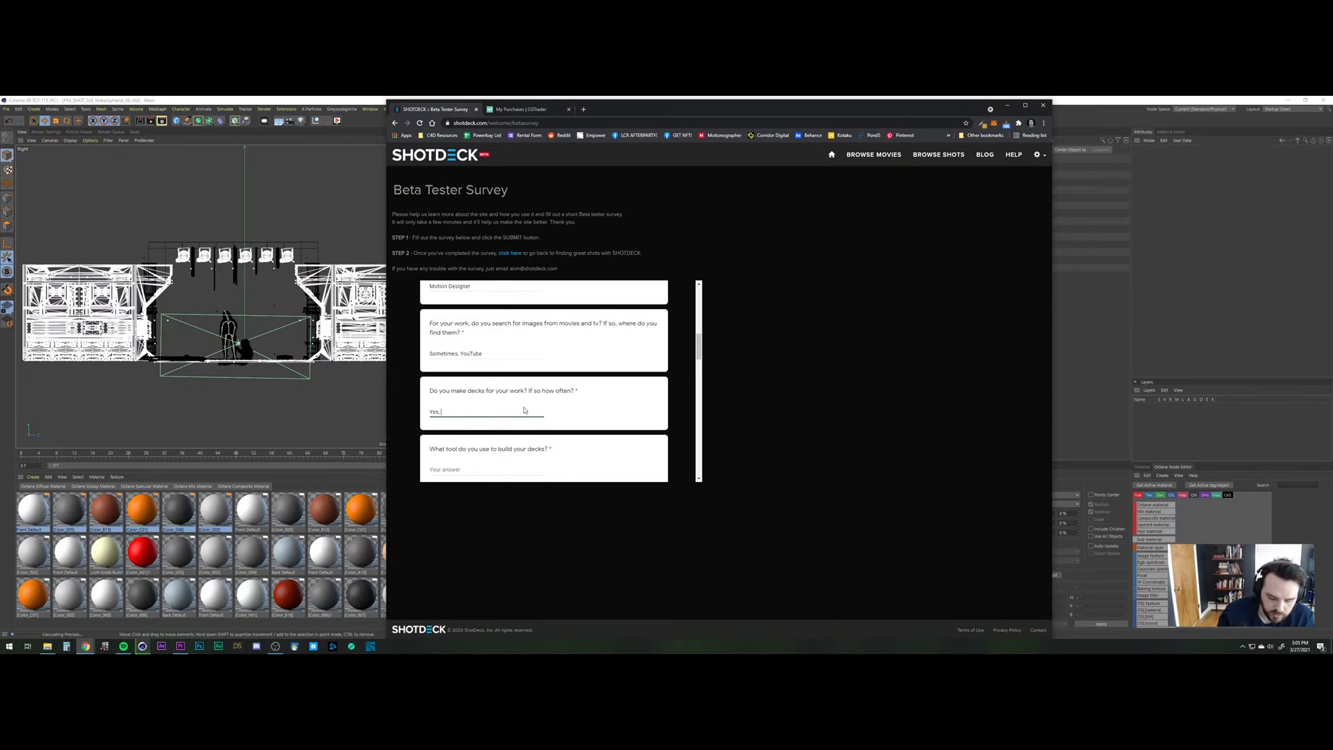
{"action": "type", "text": "Weekly"}
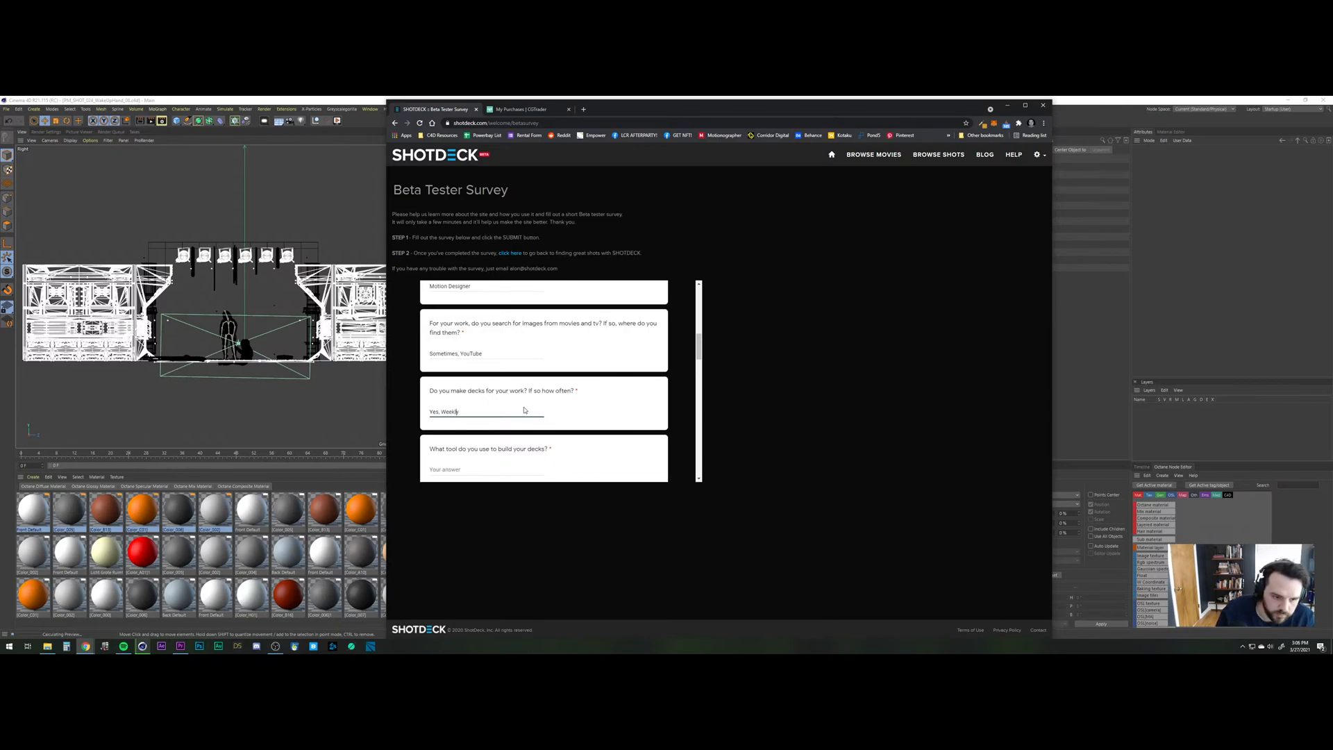
{"action": "key", "text": "shift+Left"}
{"action": "type", "text": "w"}
{"action": "scroll", "coordinate": [501, 415], "scroll_direction": "down", "scroll_amount": 1}
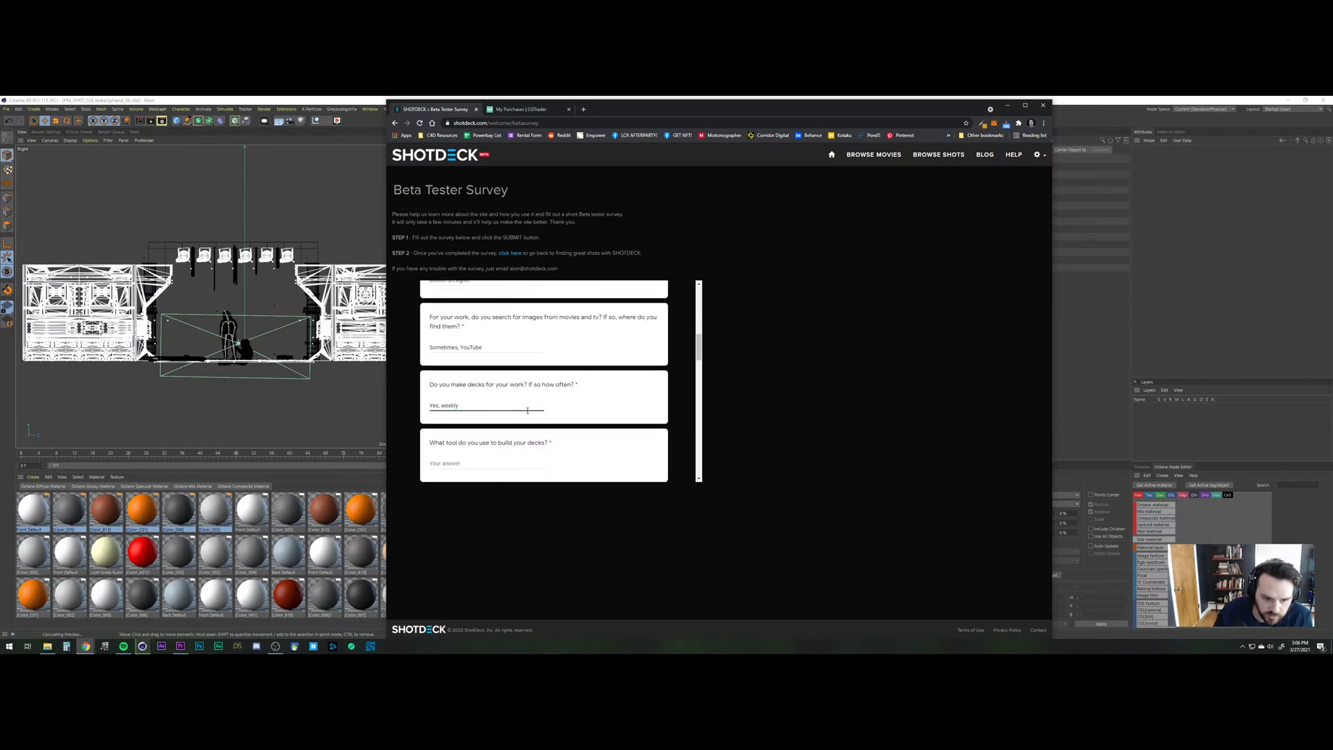
Answer the survey question about the deck-building tool with "PureRef" and the first-impression question with "Wow".
{"action": "left_click", "coordinate": [454, 418]}
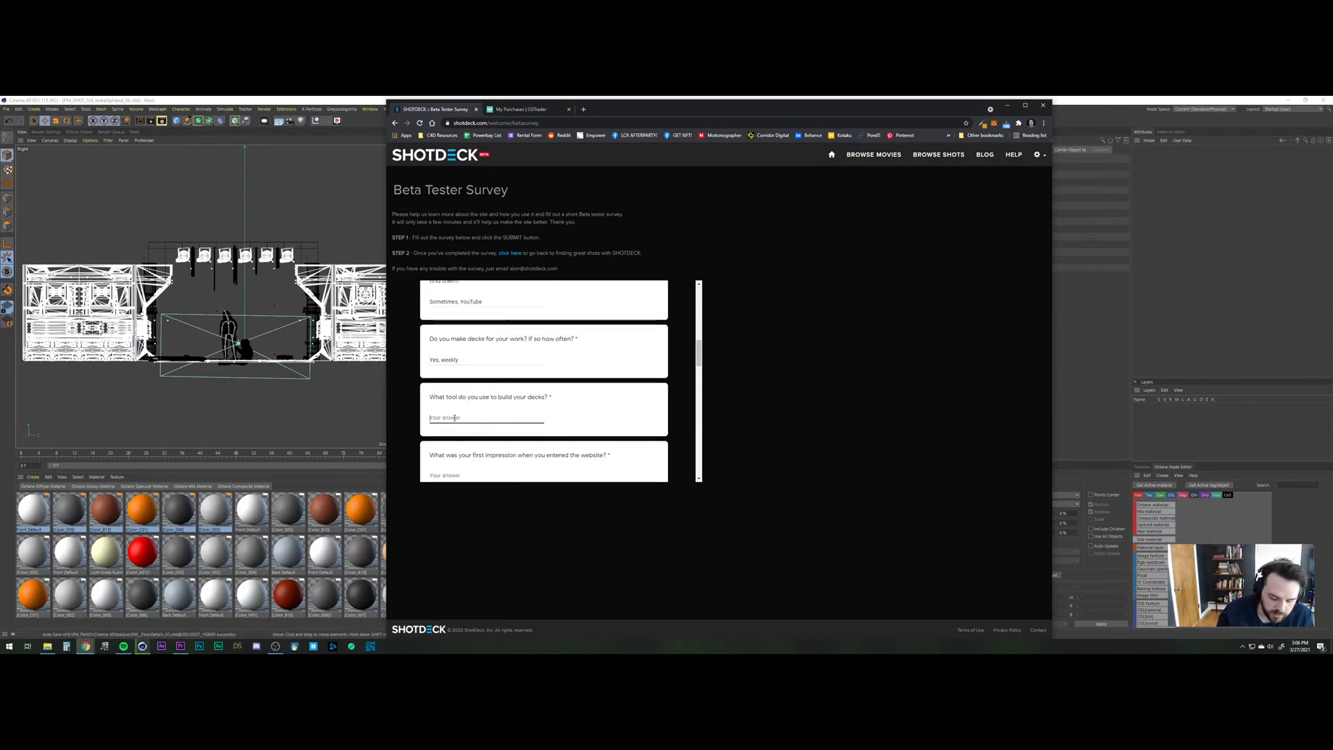
{"action": "type", "text": "PureRef"}
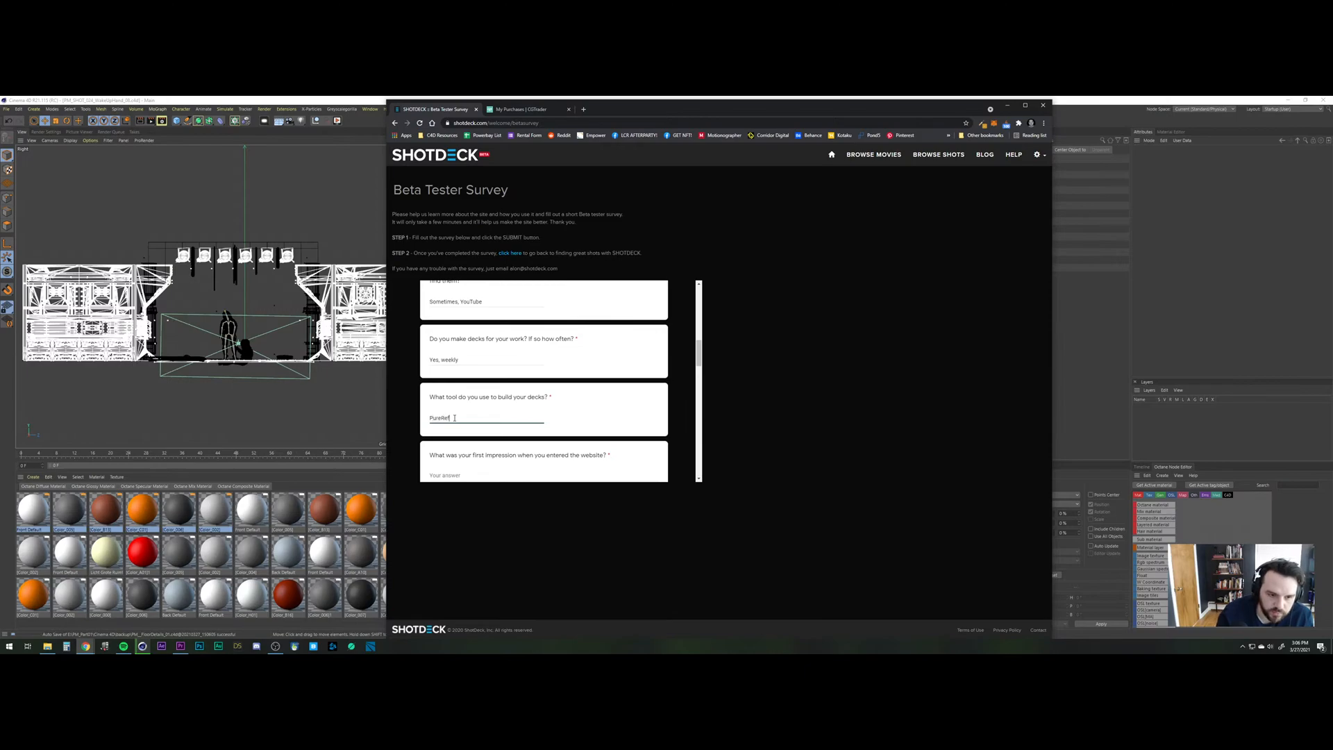
{"action": "scroll", "coordinate": [473, 348], "scroll_direction": "down", "scroll_amount": 1}
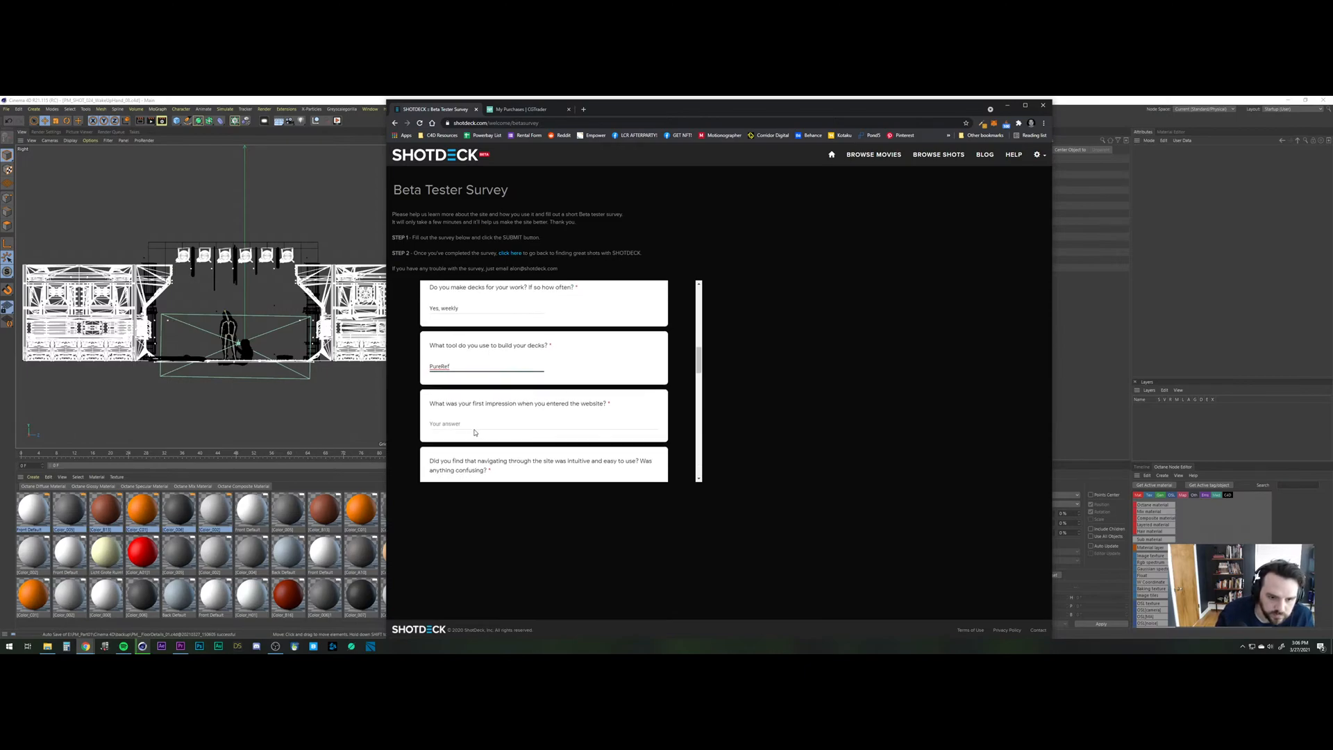
{"action": "left_click", "coordinate": [481, 424]}
{"action": "type", "text": "Wow"}
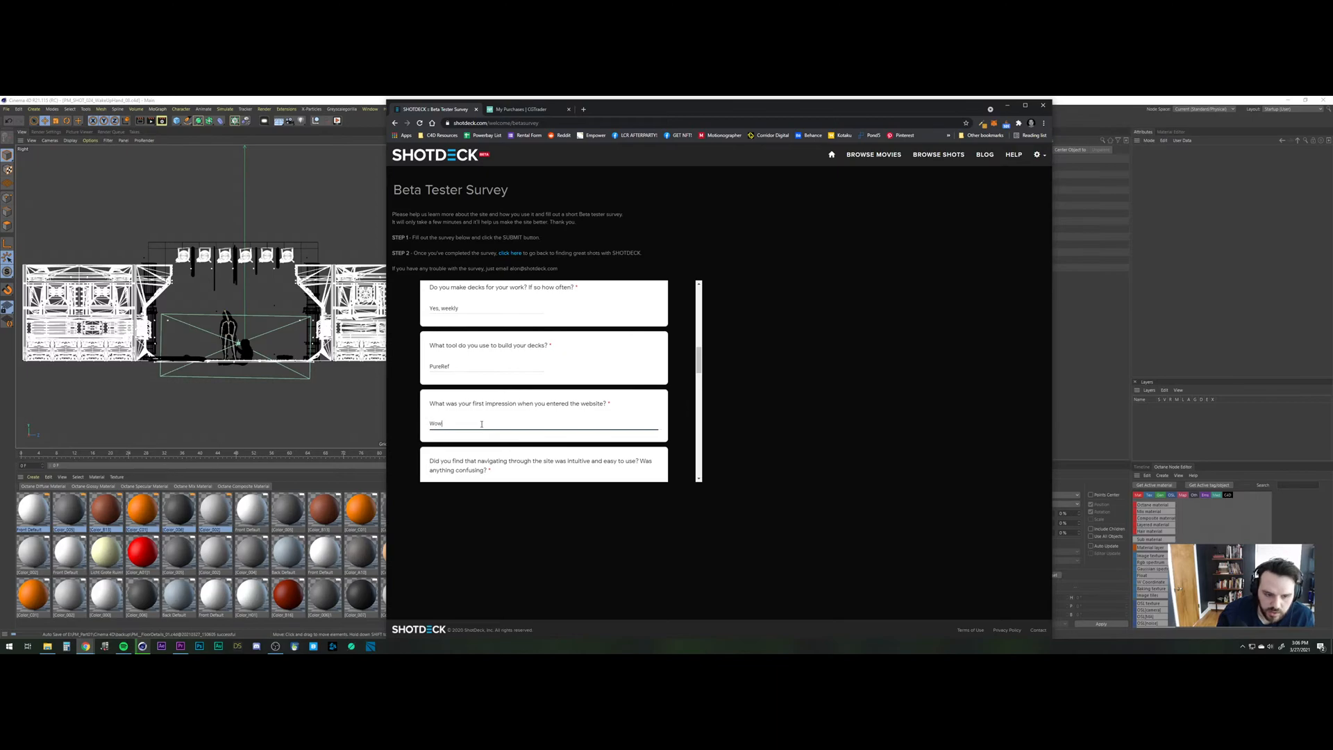
Answer the survey question about intuitive site navigation with "Looking ofr a quick spot to find my saved shots".
{"action": "scroll", "coordinate": [477, 425], "scroll_direction": "down", "scroll_amount": 2}
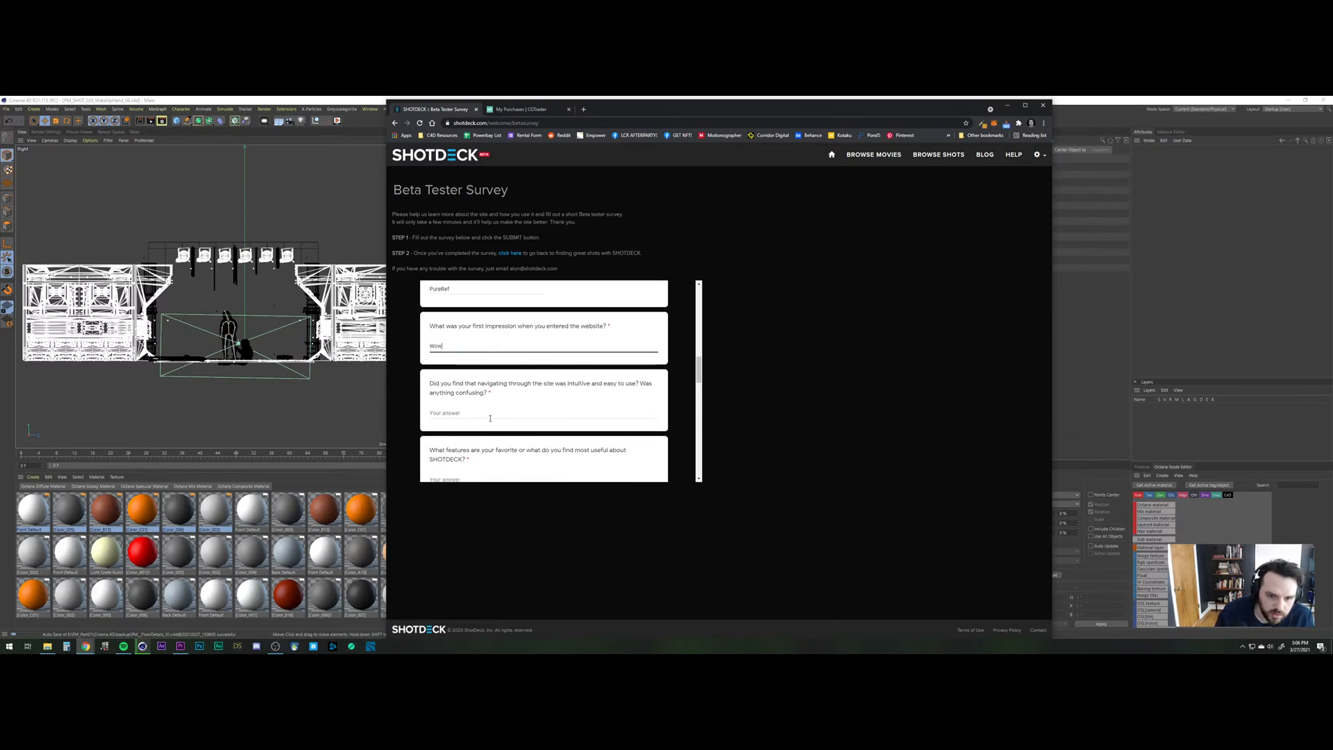
{"action": "left_click", "coordinate": [488, 418]}
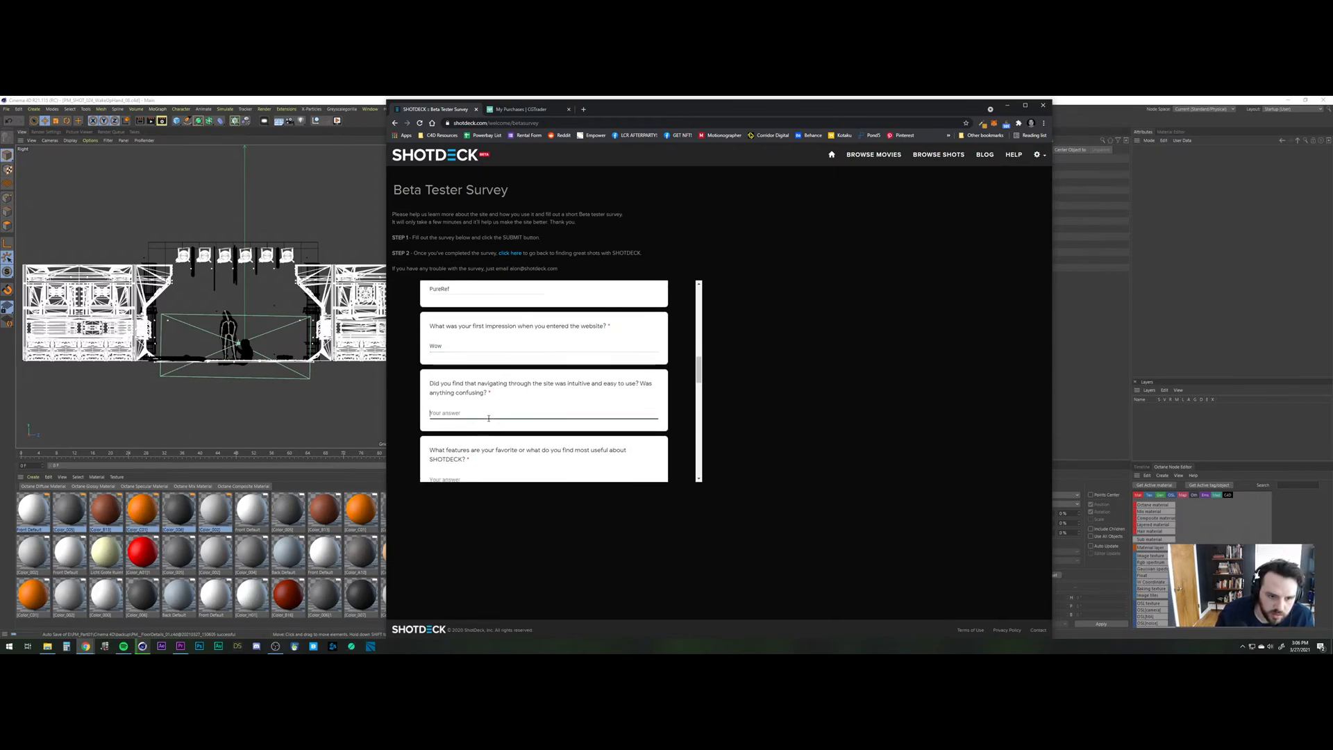
{"action": "type", "text": "Looking ofr "}
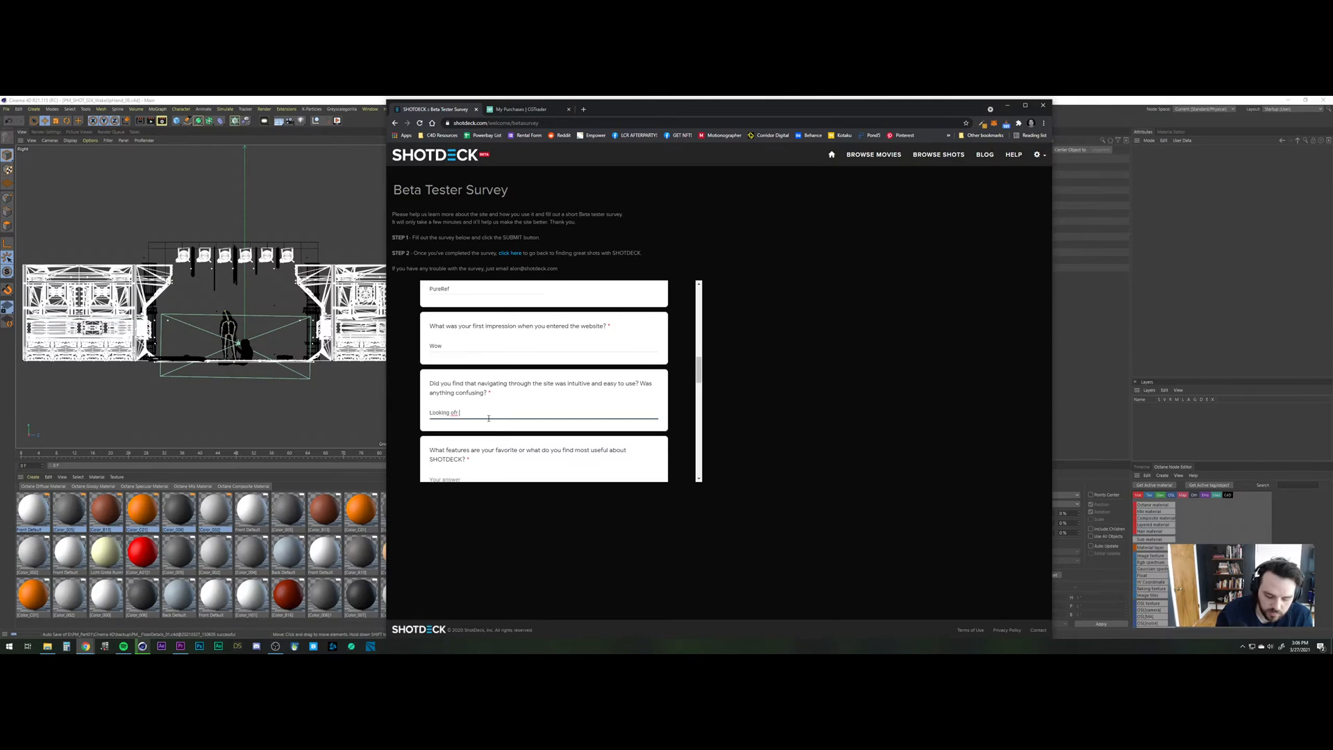
{"action": "type", "text": "a quick spo"}
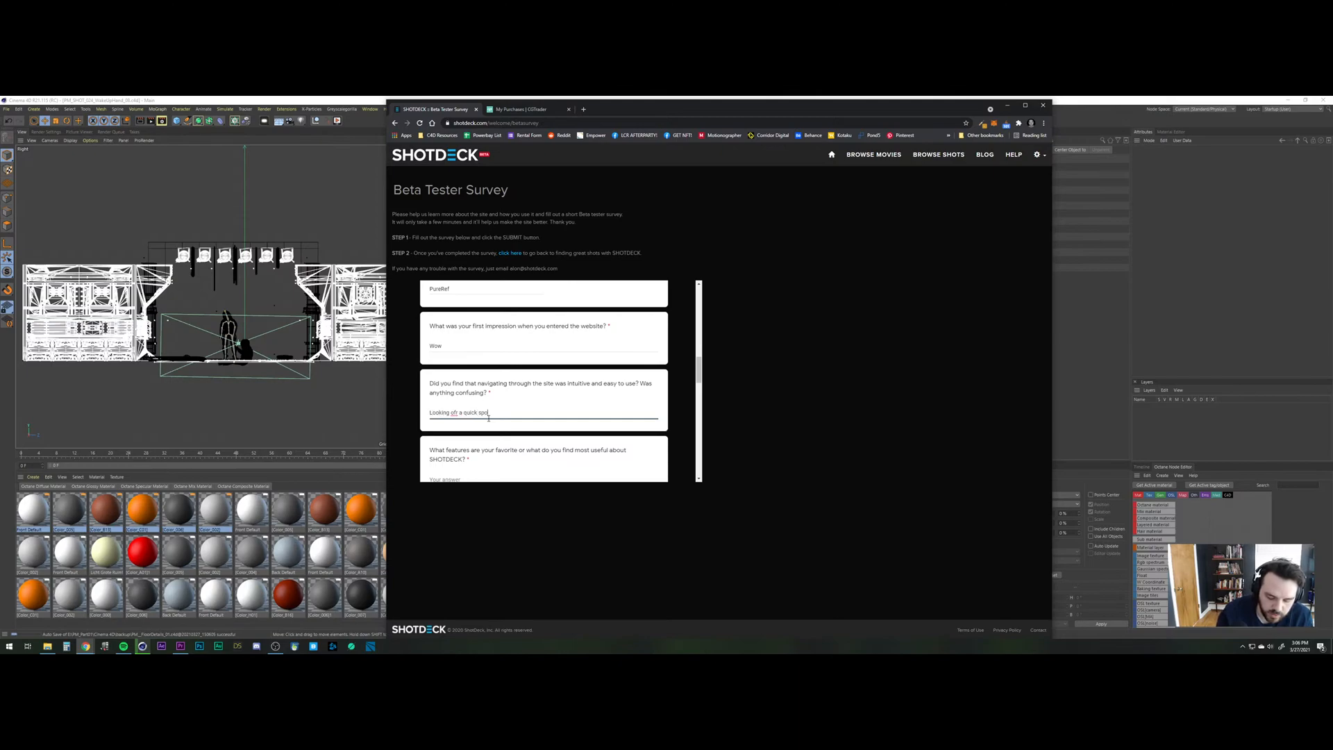
{"action": "type", "text": "t to find my saved i"}
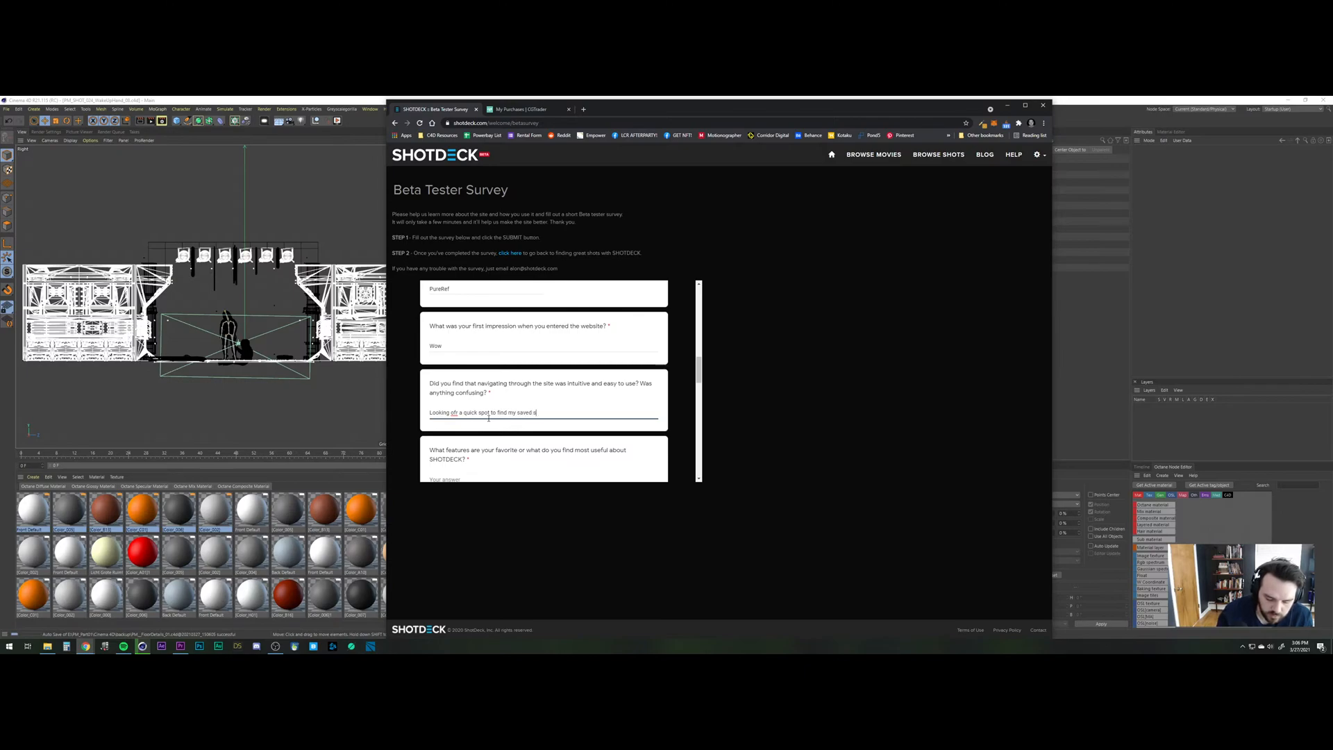
{"action": "type", "text": "hots"}
Enter "Search" as the favorite ShotDeck feature and "Not sure yet" as the least favorite.
{"action": "scroll", "coordinate": [513, 420], "scroll_direction": "down", "scroll_amount": 2}
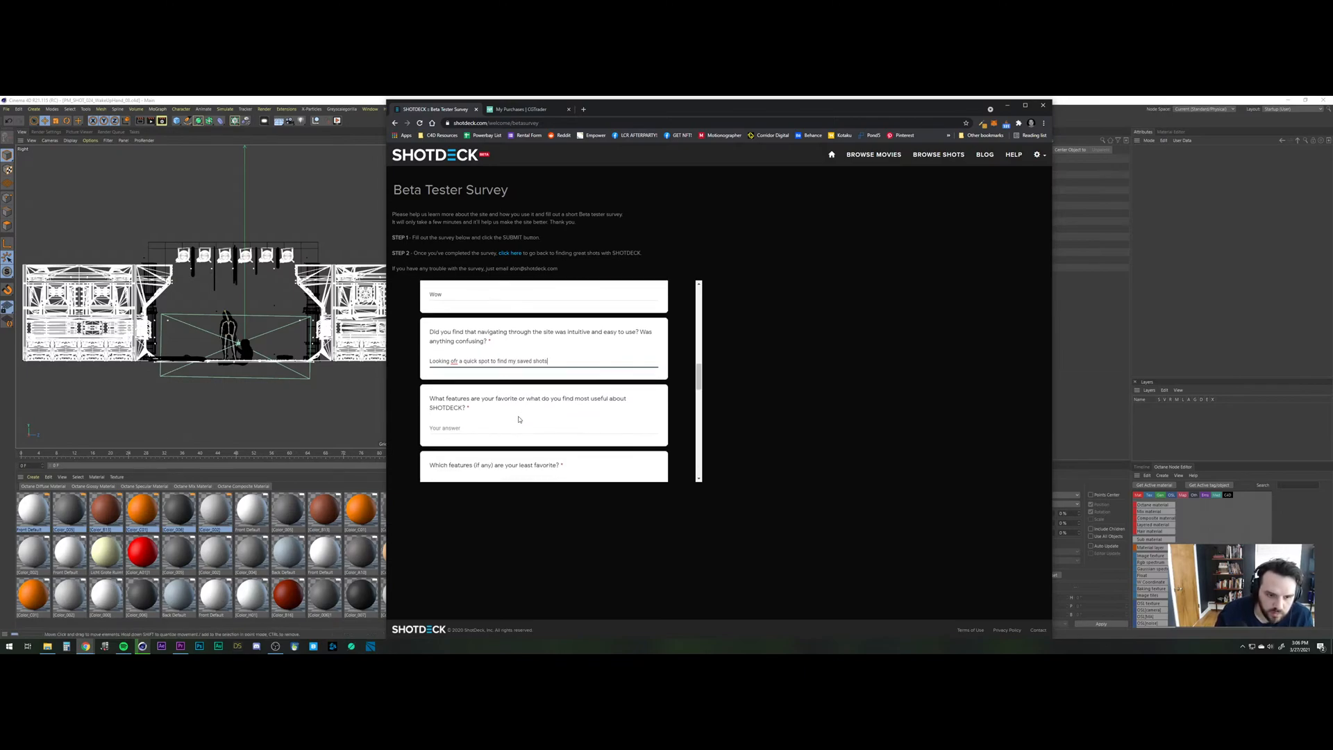
{"action": "left_click", "coordinate": [472, 428]}
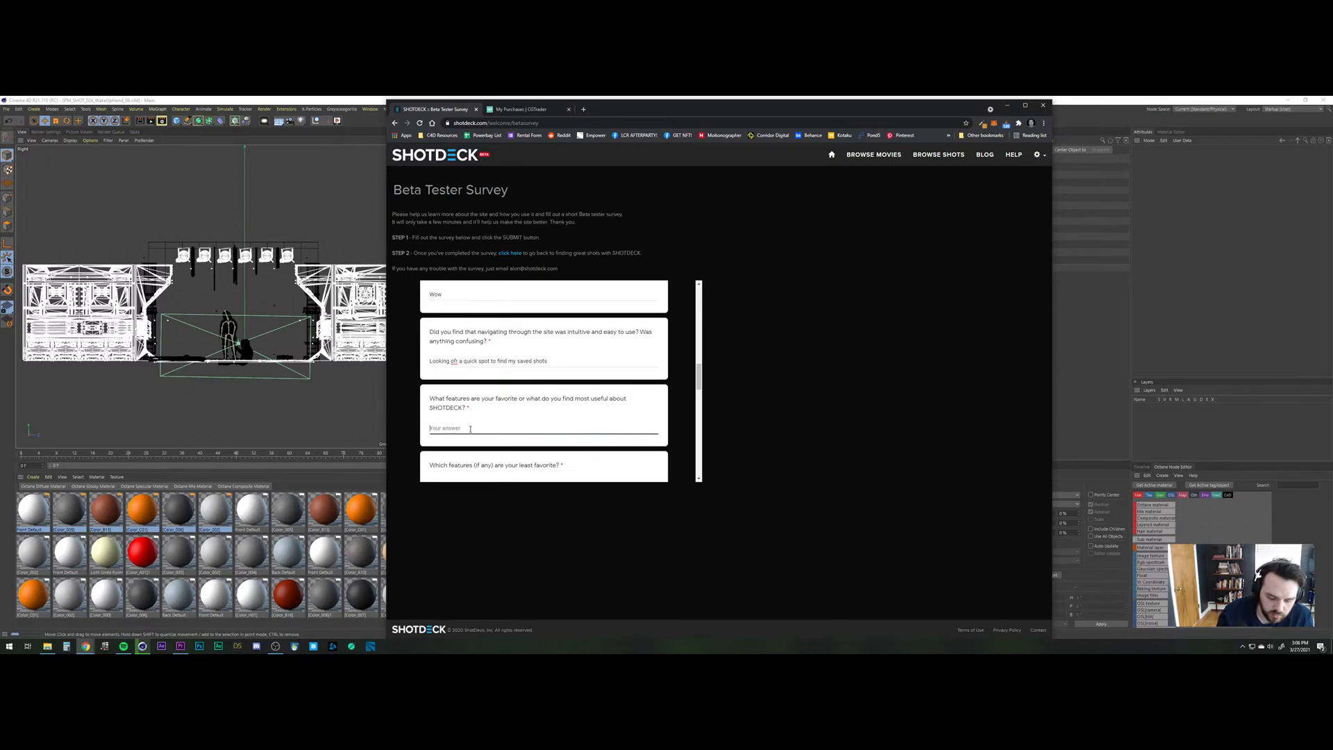
{"action": "type", "text": "Search"}
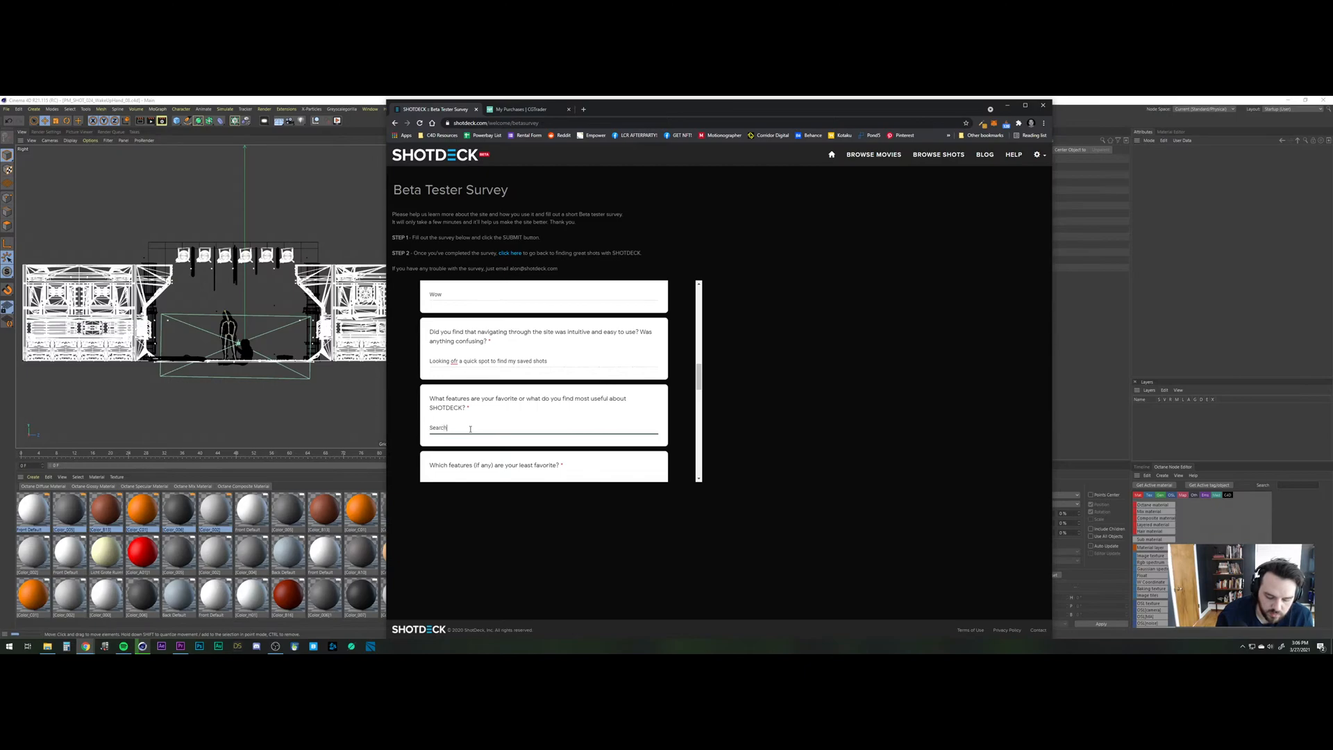
{"action": "scroll", "coordinate": [453, 334], "scroll_direction": "down", "scroll_amount": 3}
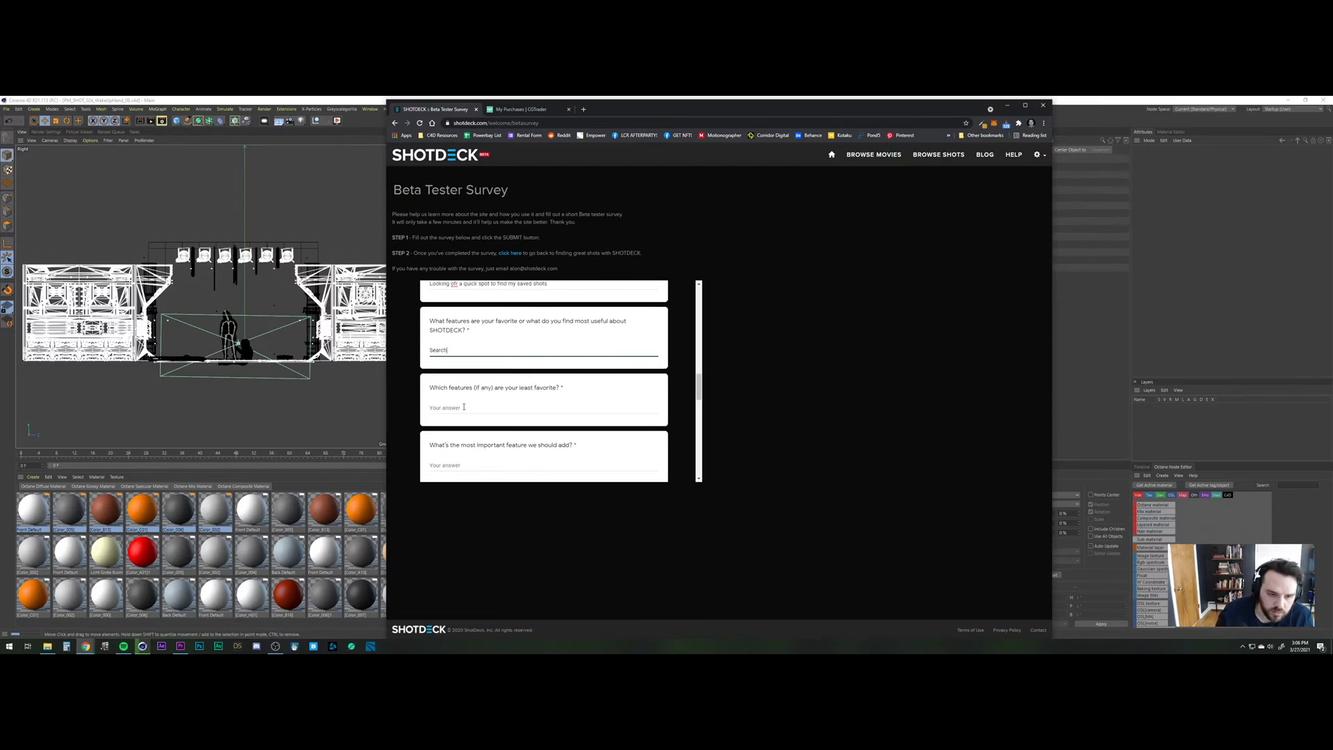
{"action": "left_click", "coordinate": [464, 407]}
{"action": "type", "text": "N"}
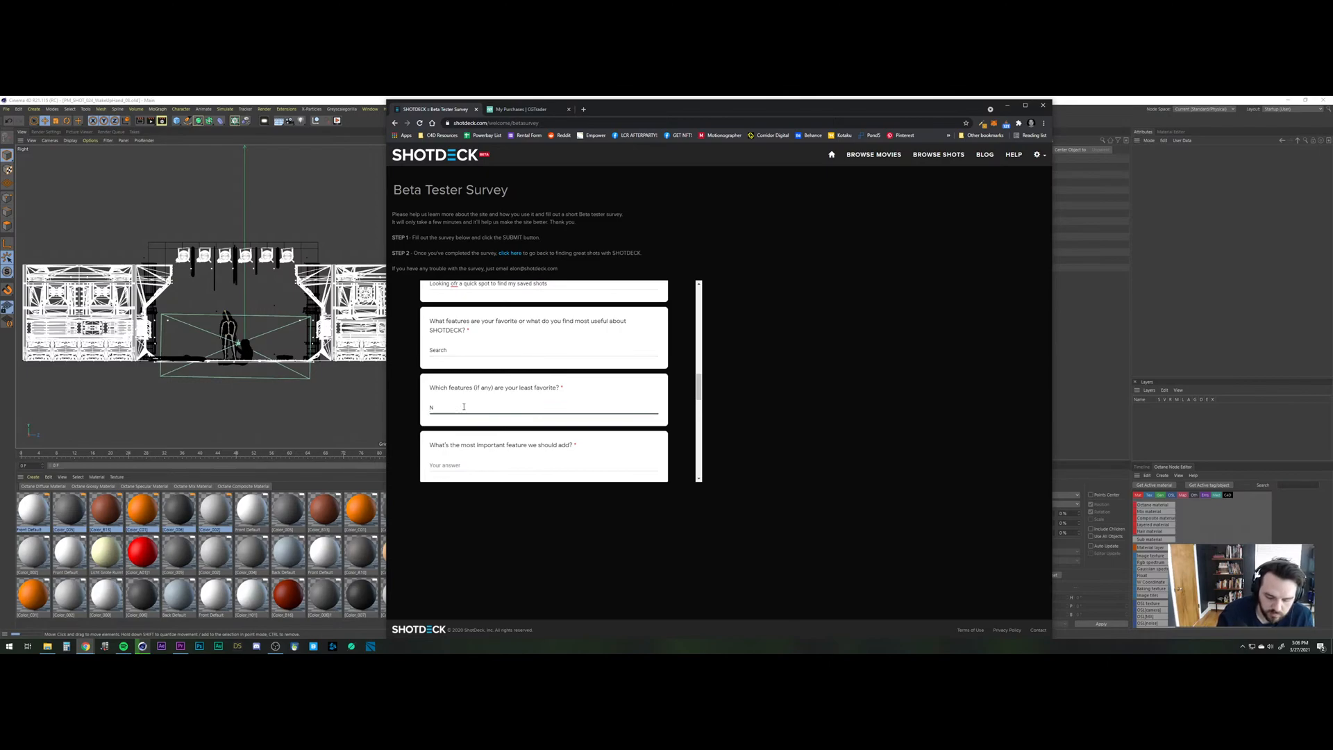
{"action": "type", "text": "ot sure yet"}
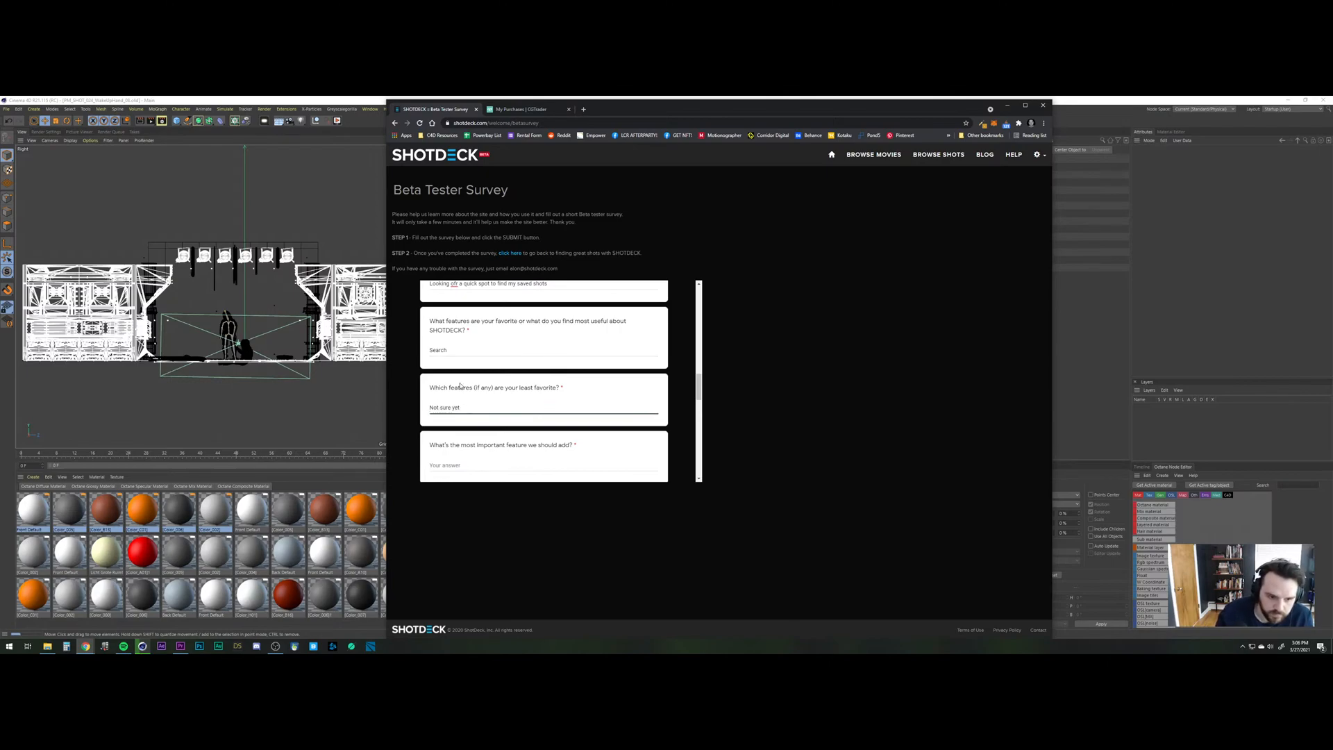
Answer the survey question about the most important feature to add with "Easily accessible buckets".
{"action": "scroll", "coordinate": [464, 394], "scroll_direction": "down", "scroll_amount": 2}
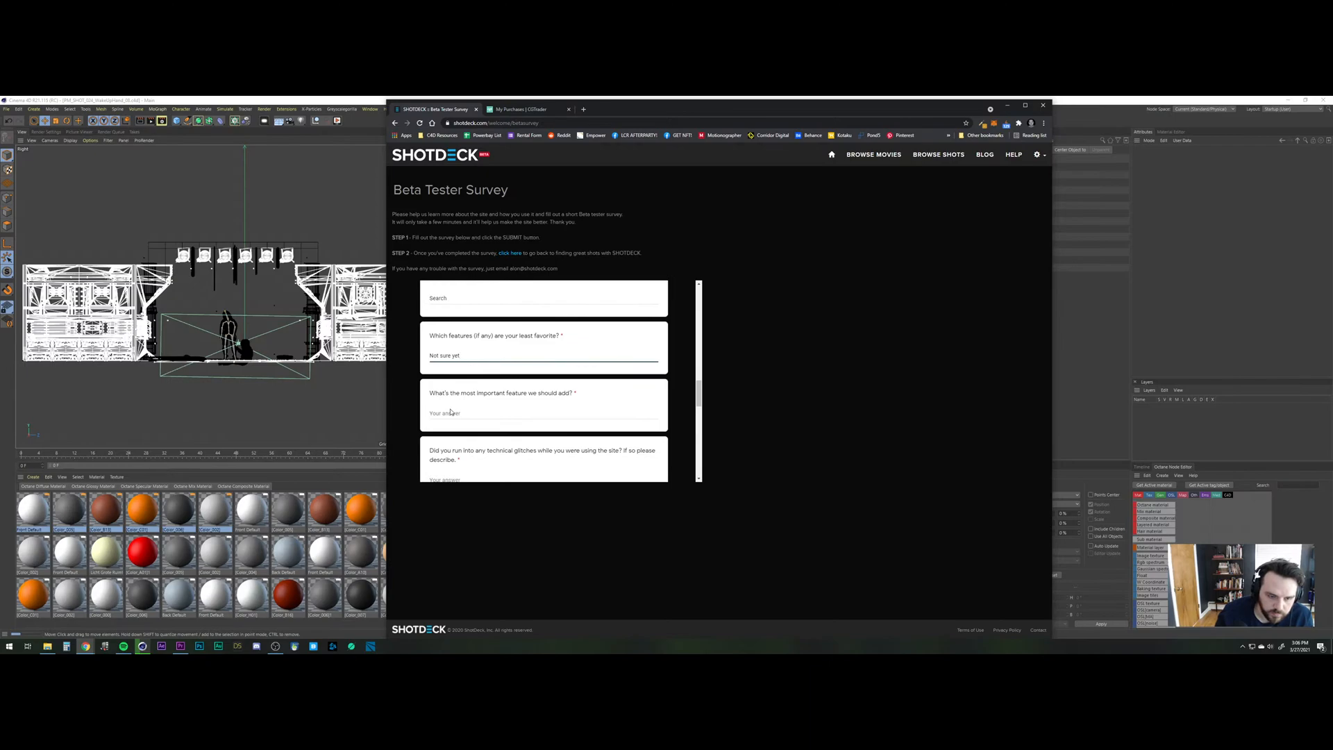
{"action": "left_click", "coordinate": [448, 413]}
{"action": "type", "text": "Bu"}
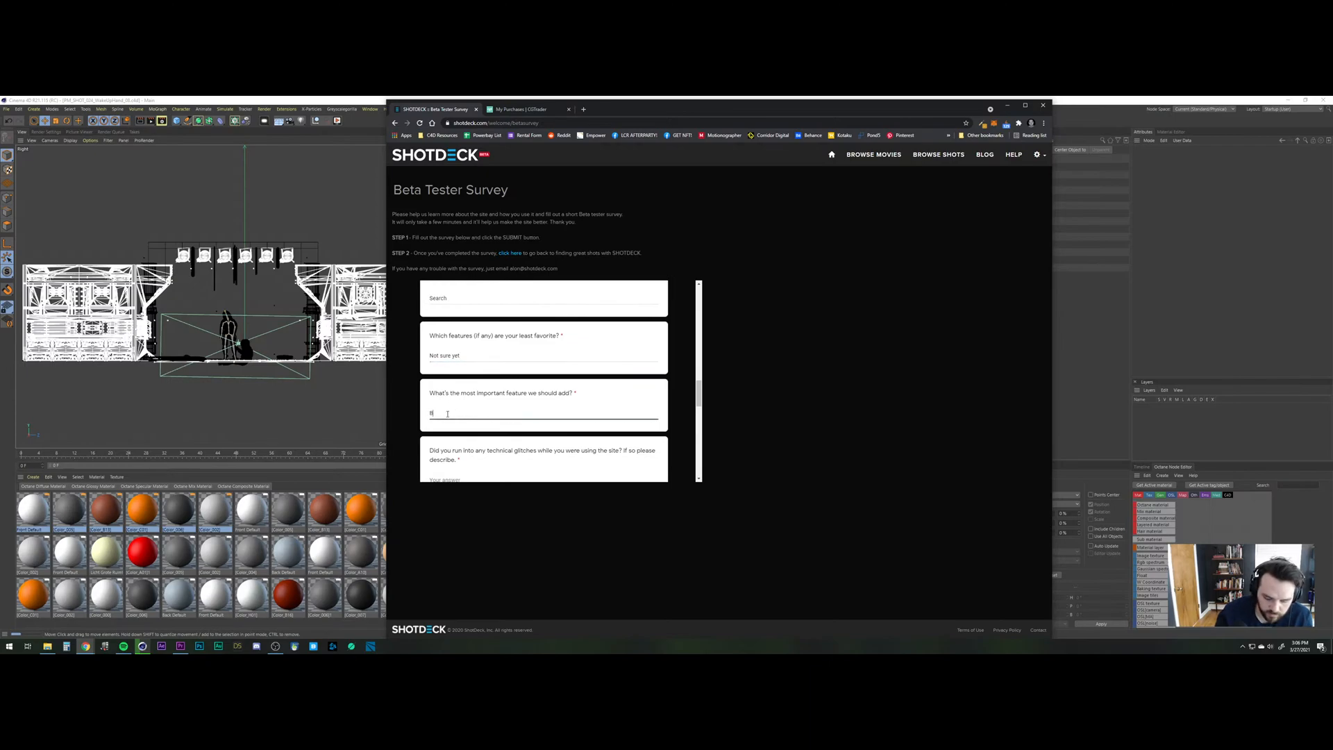
{"action": "key", "text": "BackSpace"}
{"action": "type", "text": "E"}
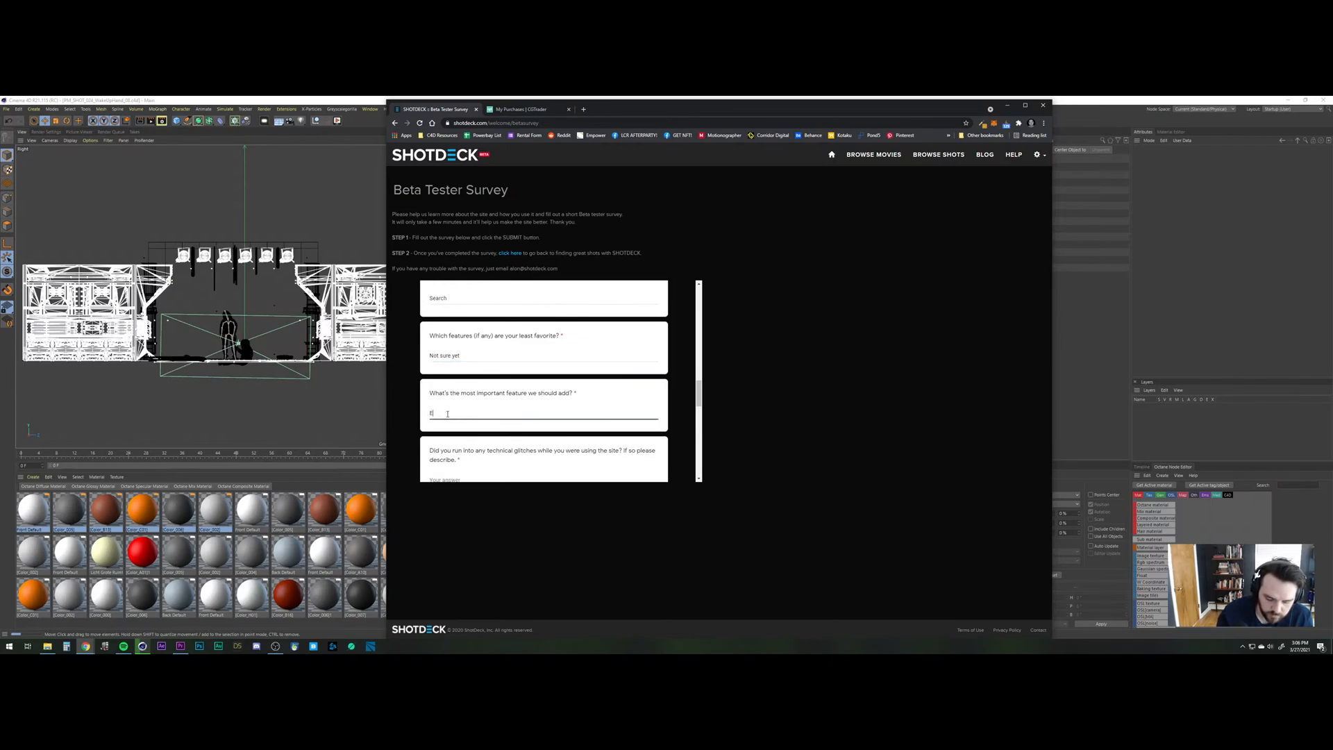
{"action": "type", "text": "asily accessible "}
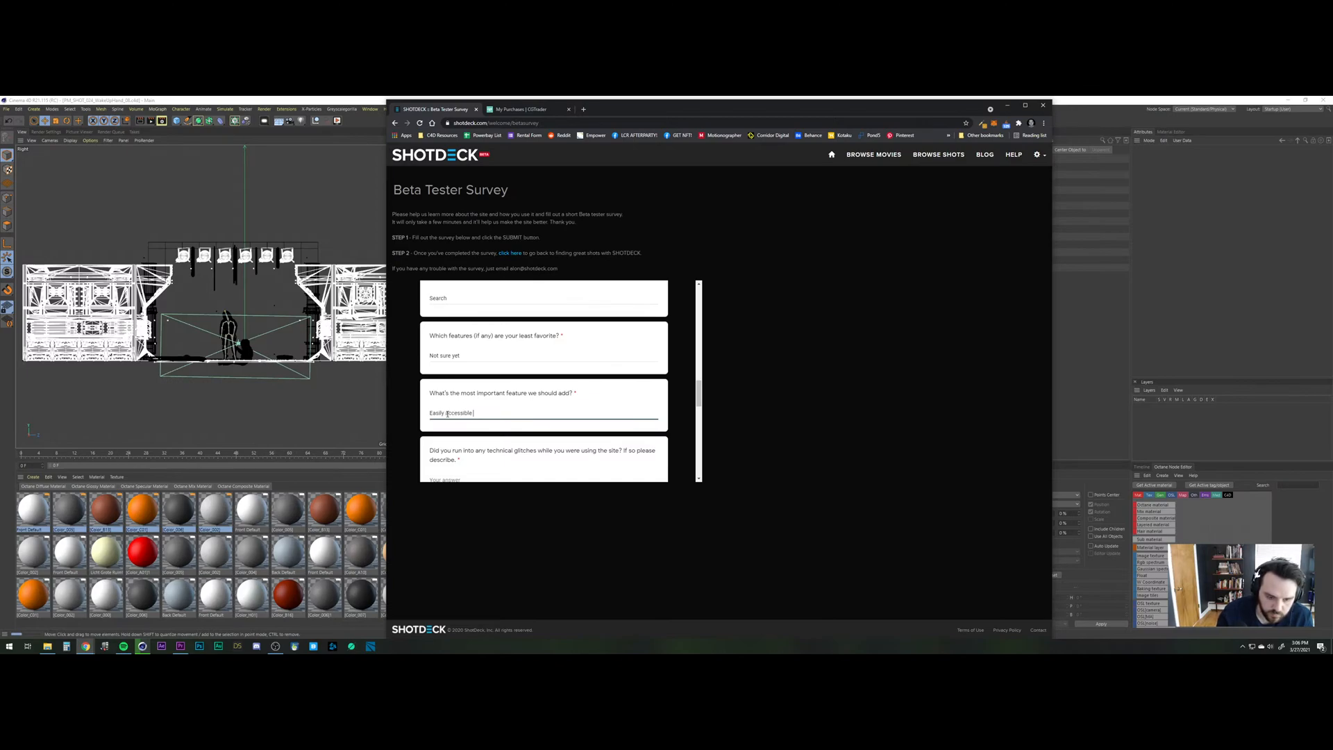
{"action": "type", "text": "buckets"}
Answer "No" to the technical glitches question and choose Yes for recommending ShotDeck to a friend.
{"action": "scroll", "coordinate": [472, 415], "scroll_direction": "down", "scroll_amount": 1}
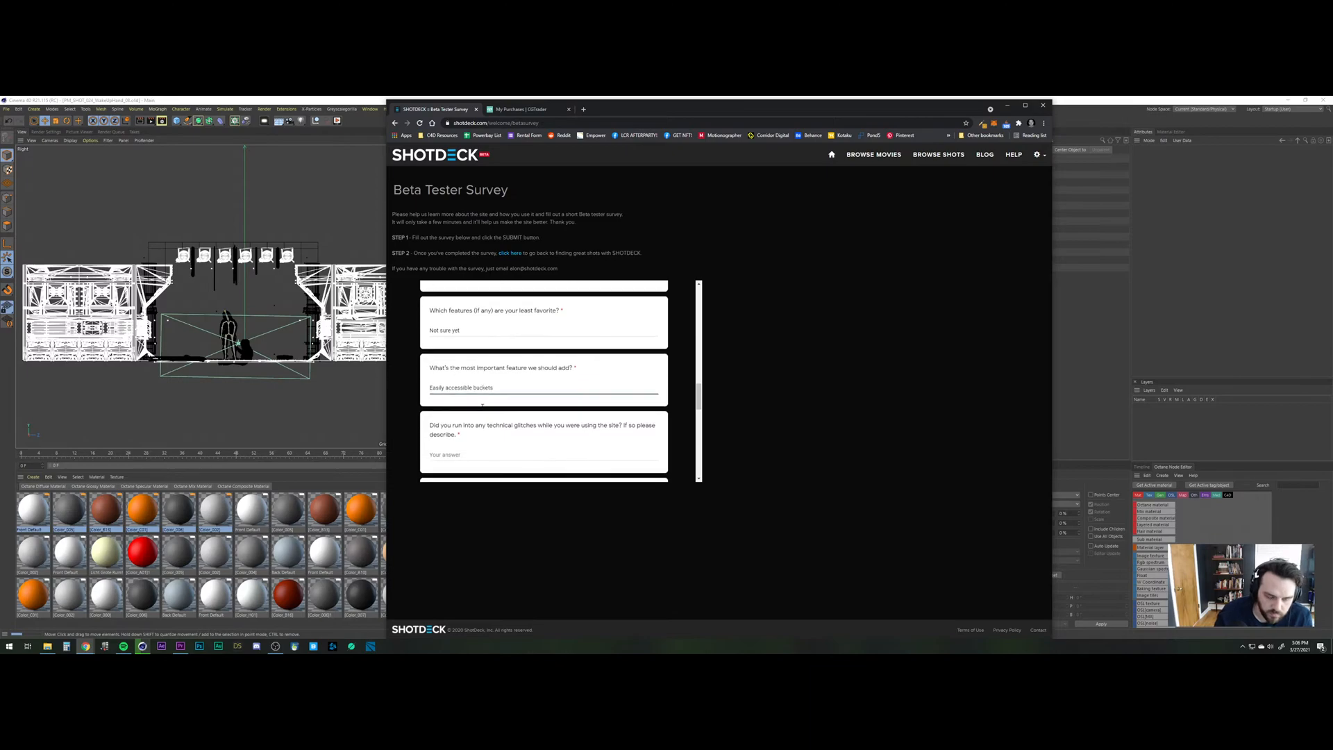
{"action": "left_click", "coordinate": [482, 427]}
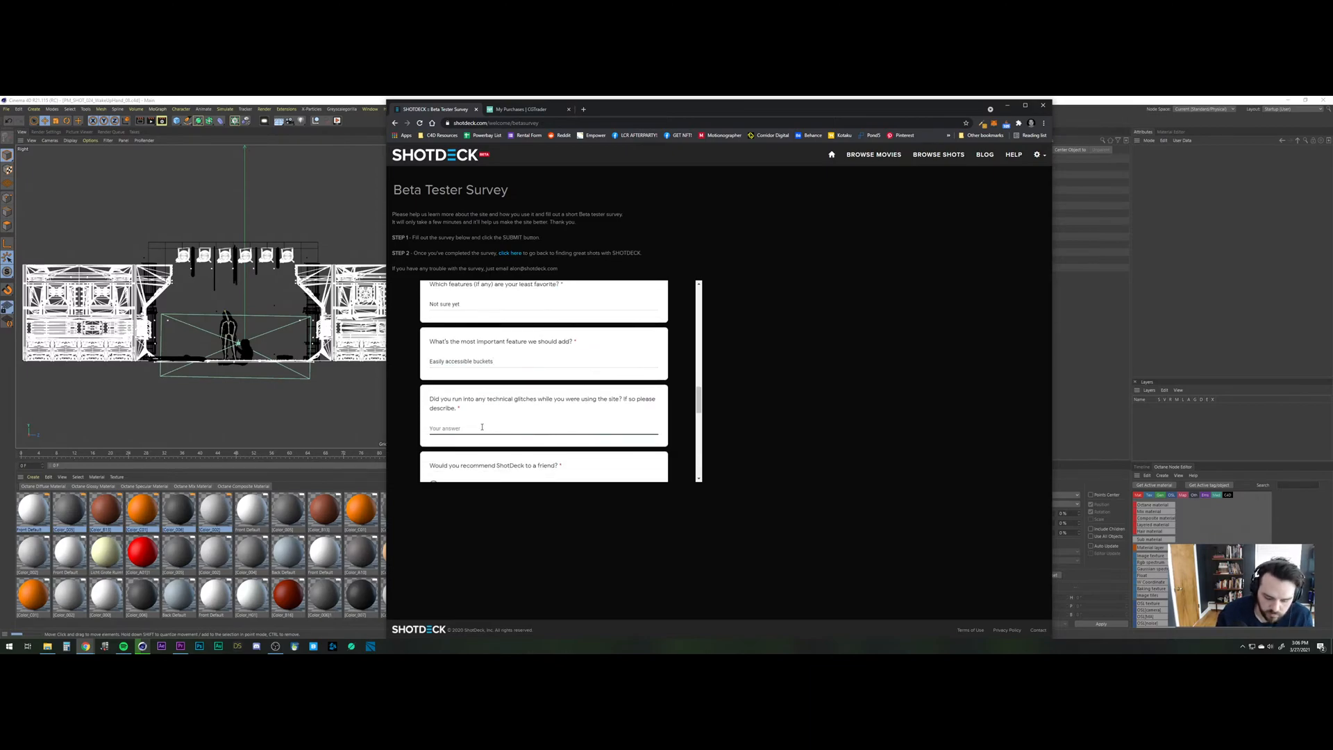
{"action": "type", "text": "No"}
{"action": "scroll", "coordinate": [459, 448], "scroll_direction": "down", "scroll_amount": 1}
{"action": "left_click", "coordinate": [434, 438]}
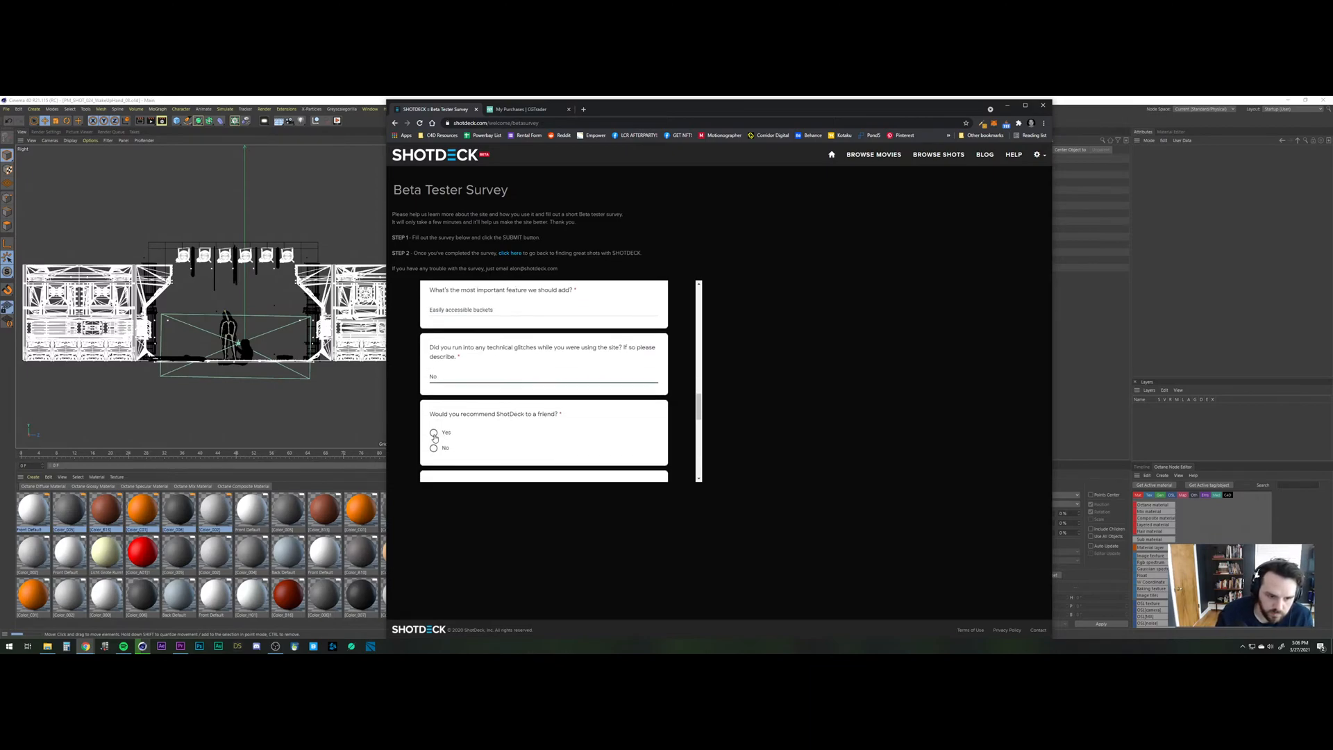
Rate ShotDeck 5 for usefulness to the work and 5 for the overall review score.
{"action": "scroll", "coordinate": [465, 425], "scroll_direction": "down", "scroll_amount": 3}
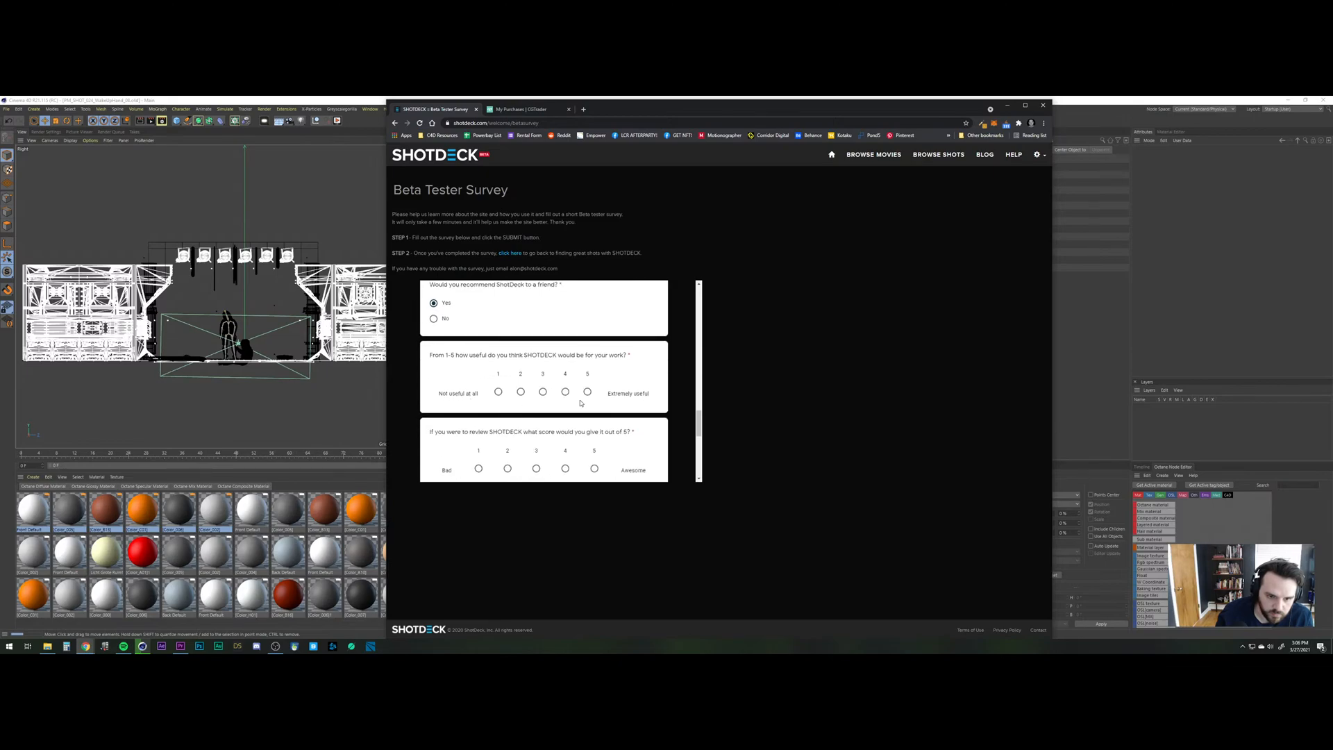
{"action": "left_click", "coordinate": [588, 392]}
{"action": "scroll", "coordinate": [589, 395], "scroll_direction": "down", "scroll_amount": 1}
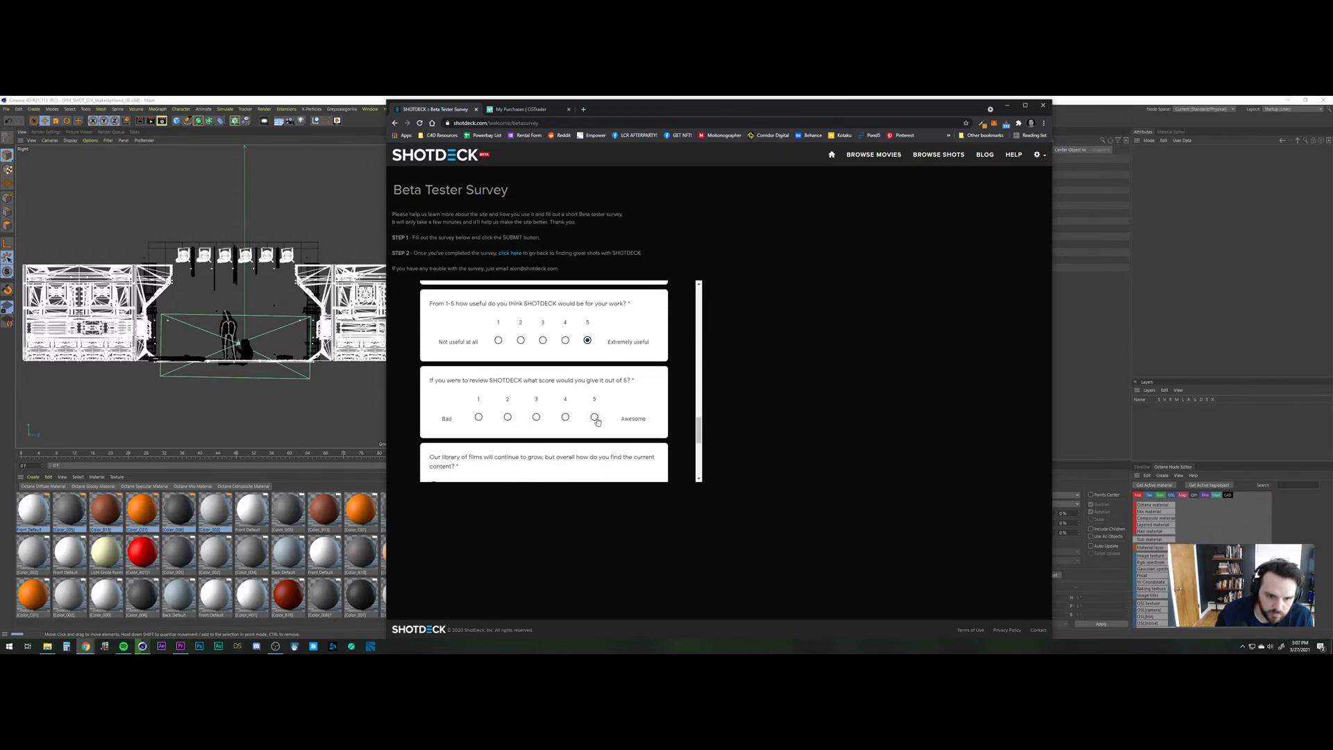
{"action": "left_click", "coordinate": [594, 418]}
Choose "I can't believe how much you have on there!" for the question about the current film library content.
{"action": "scroll", "coordinate": [596, 420], "scroll_direction": "down", "scroll_amount": 2}
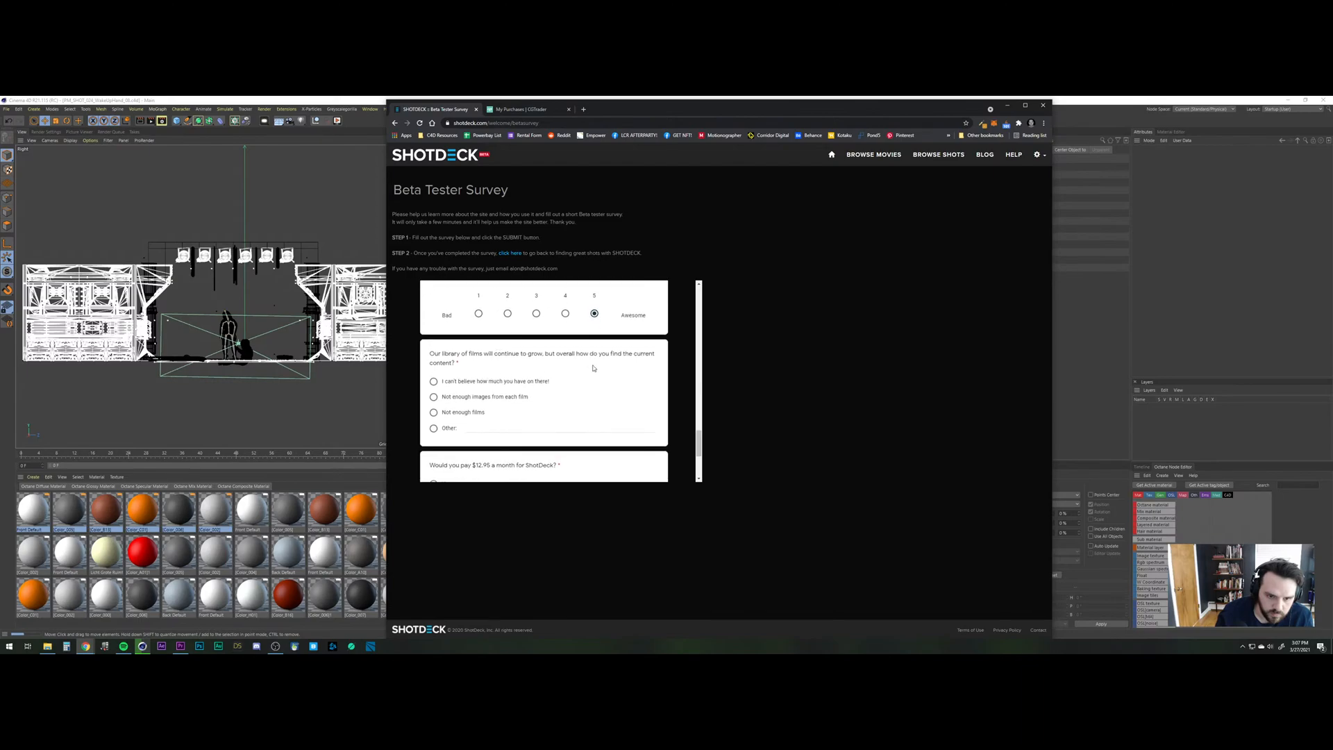
{"action": "left_click", "coordinate": [433, 381]}
{"action": "scroll", "coordinate": [539, 387], "scroll_direction": "down", "scroll_amount": 1}
Choose No for paying $12.95 a month, leave the suggestions question empty and submit the survey.
{"action": "scroll", "coordinate": [539, 387], "scroll_direction": "down", "scroll_amount": 1}
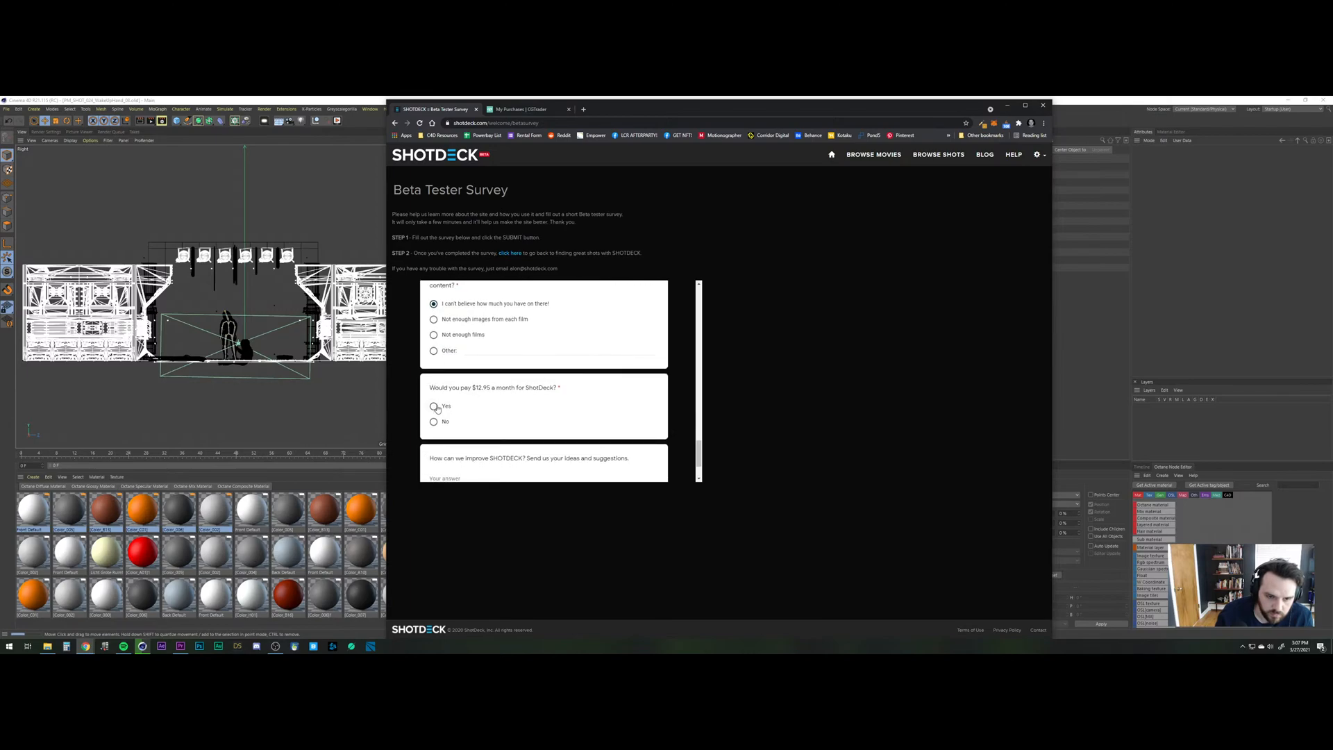
{"action": "left_click", "coordinate": [434, 421]}
{"action": "scroll", "coordinate": [448, 402], "scroll_direction": "down", "scroll_amount": 2}
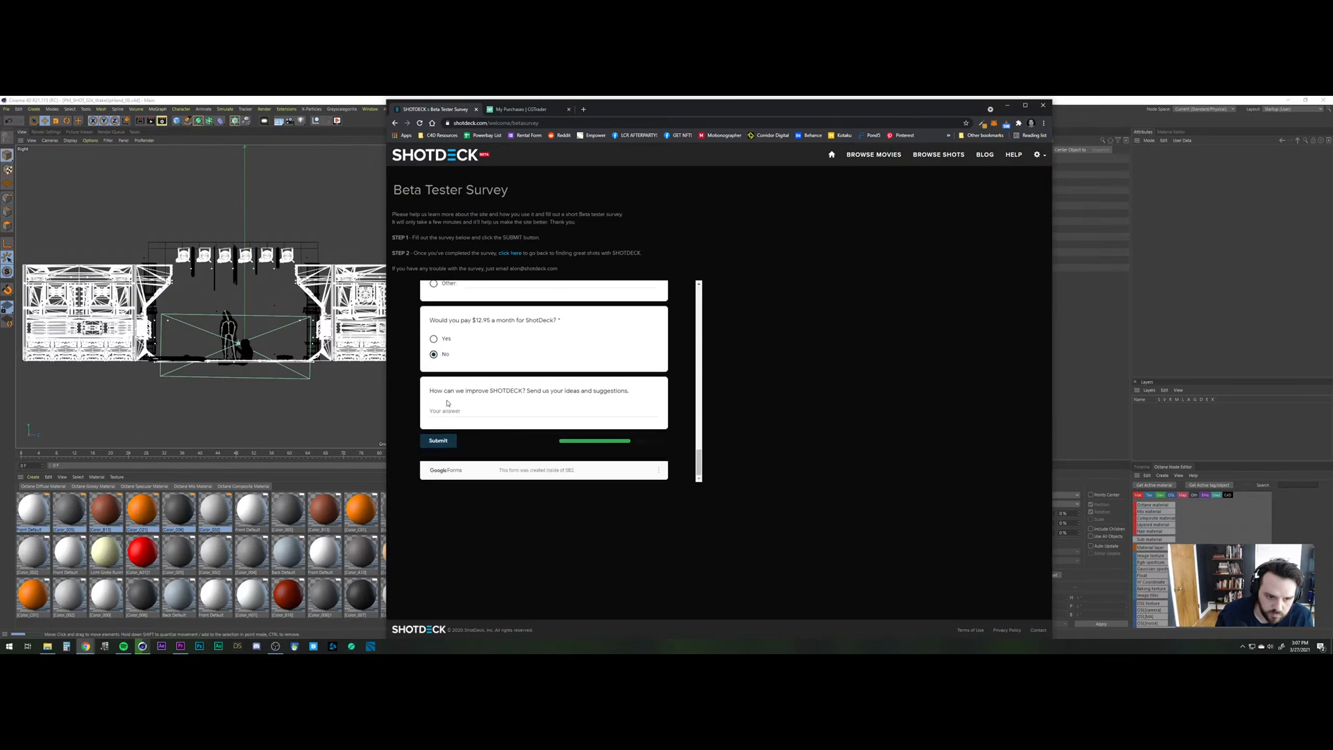
{"action": "left_click", "coordinate": [438, 440]}
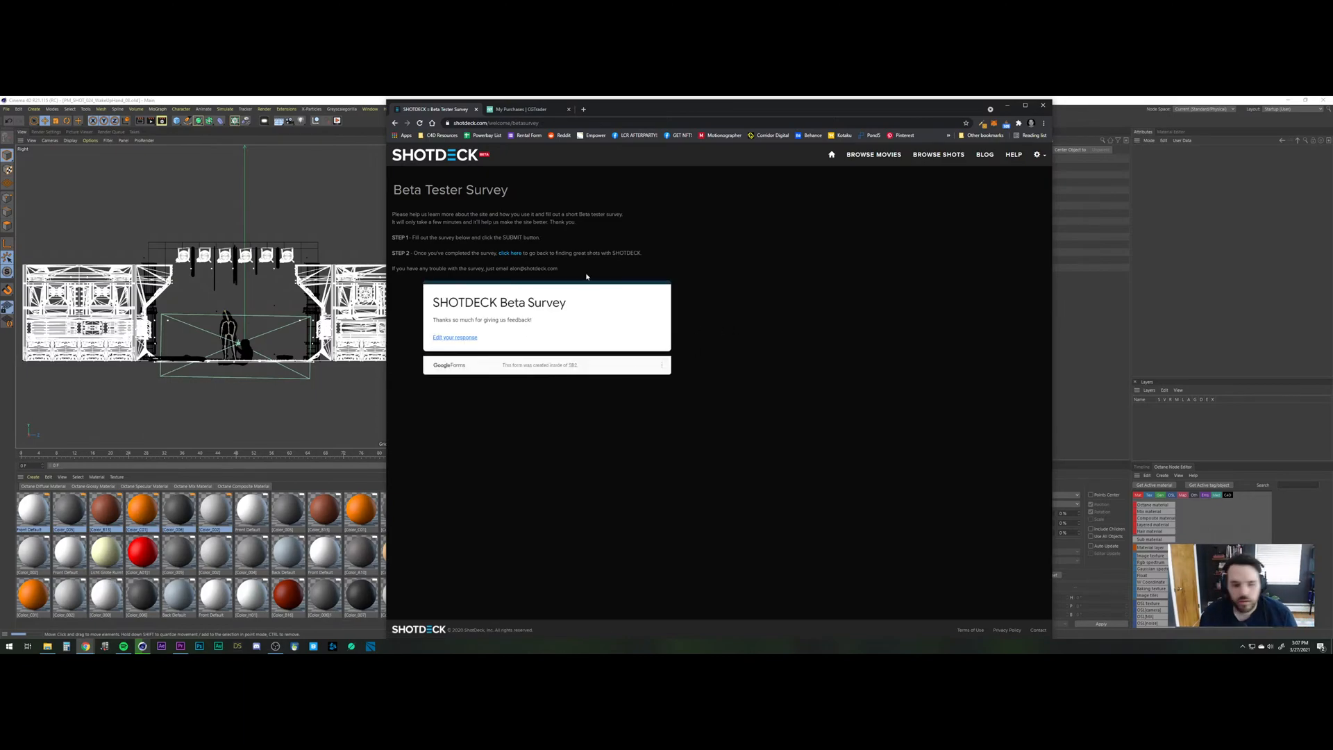
Leave the Beta Tester Survey page for the ShotDeck home page, discarding any unsaved form changes.
{"action": "left_click", "coordinate": [510, 252]}
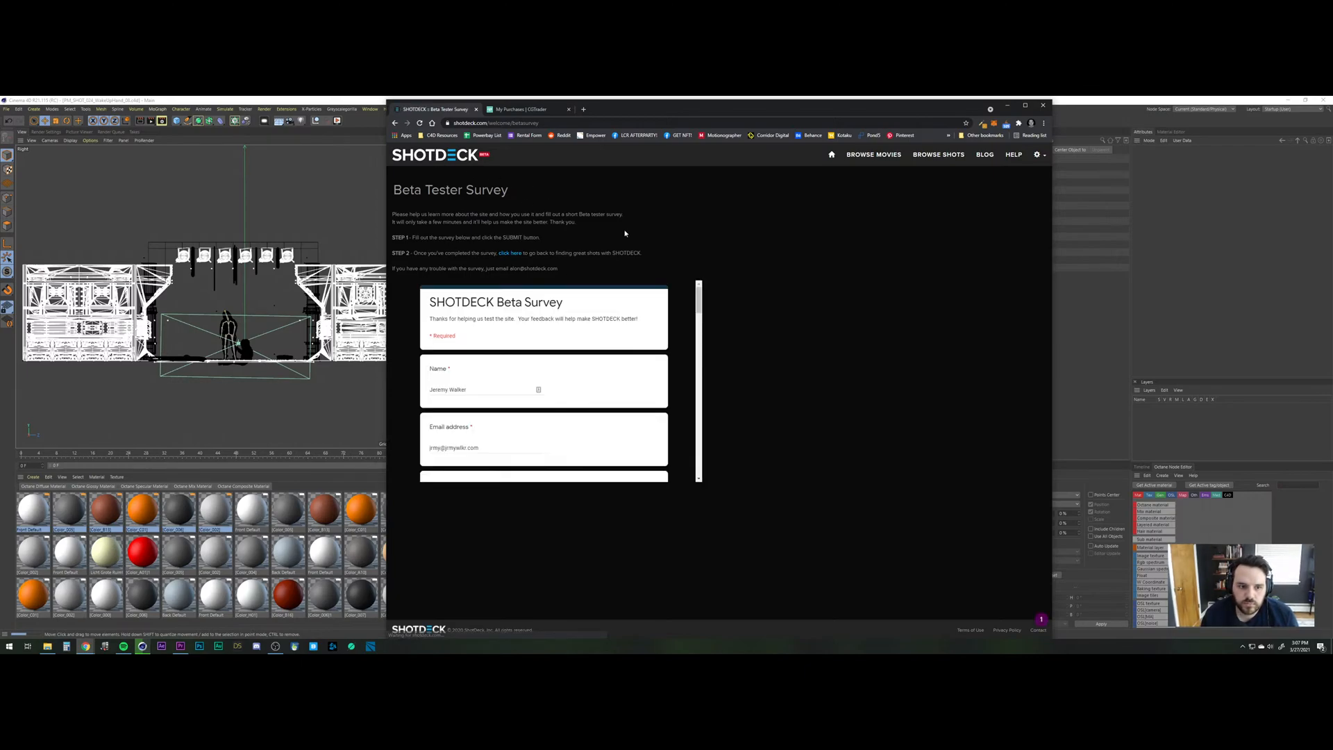
{"action": "left_click", "coordinate": [865, 159]}
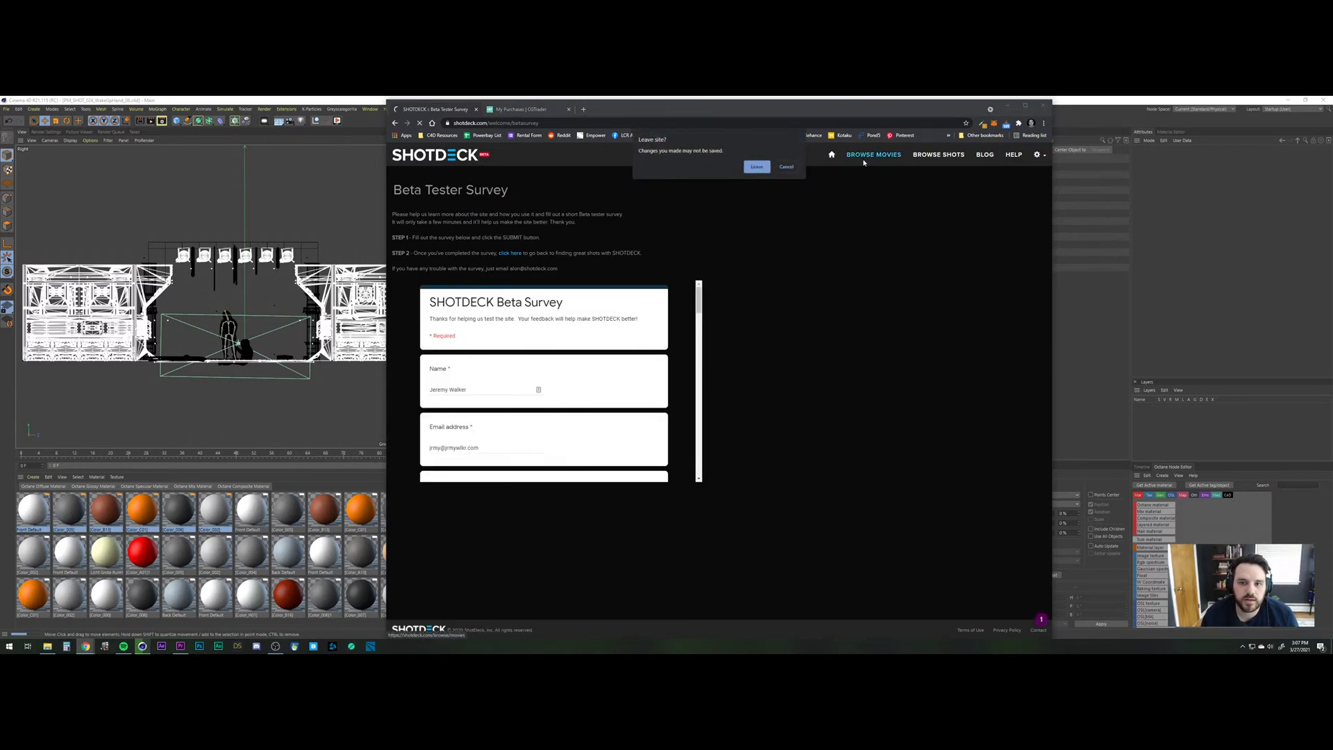
{"action": "left_click", "coordinate": [768, 167]}
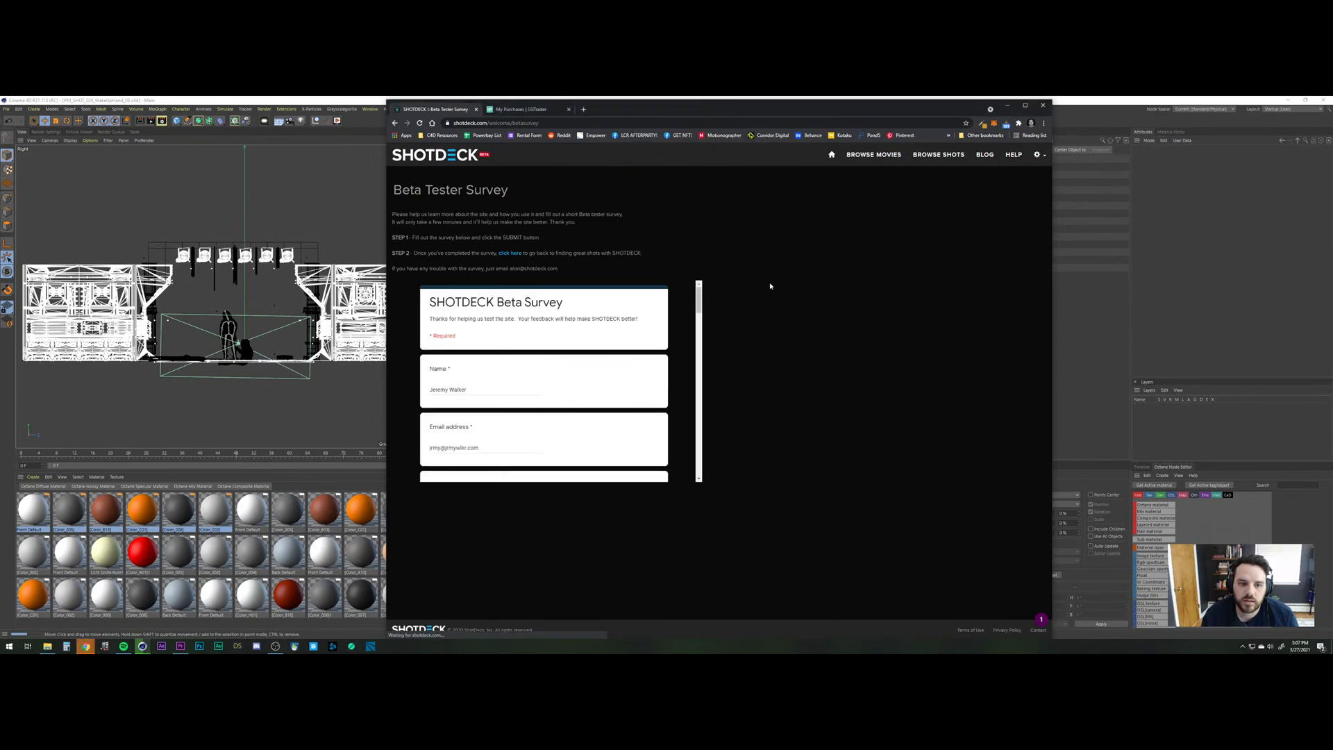
{"action": "left_click", "coordinate": [510, 253]}
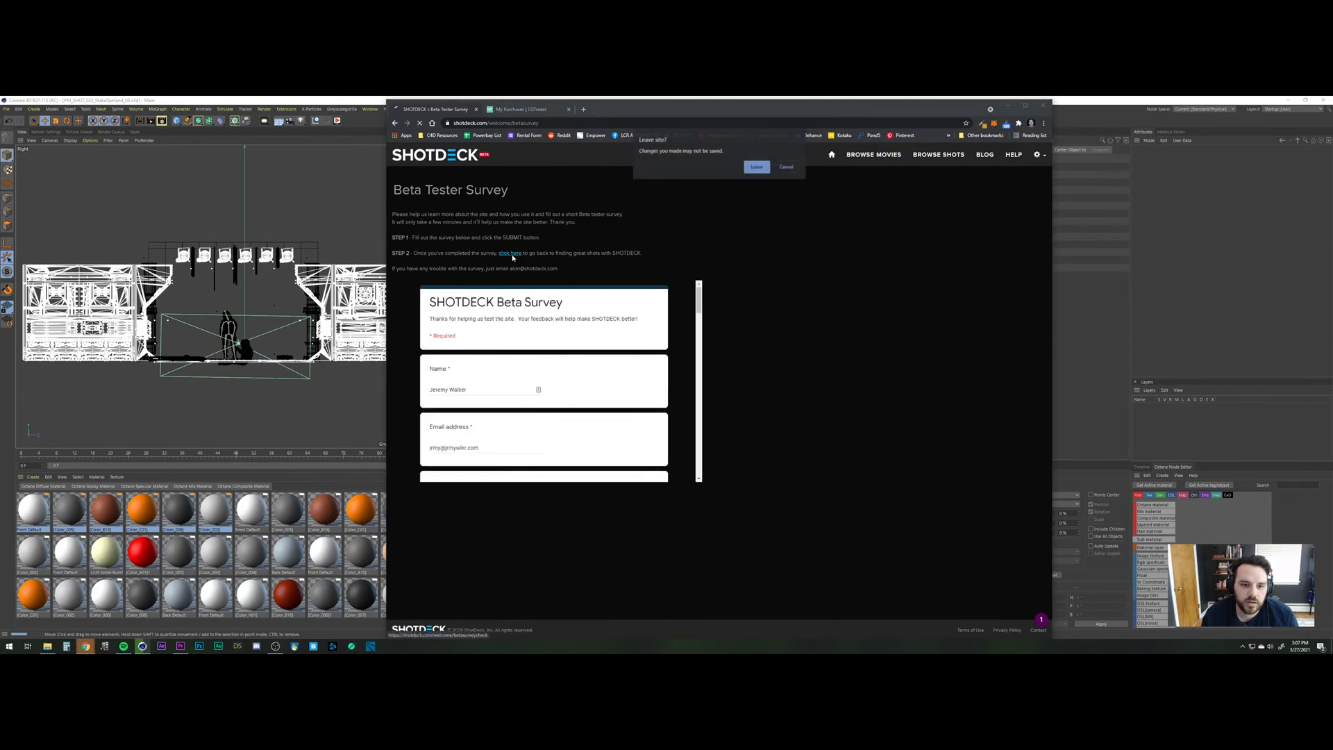
{"action": "left_click", "coordinate": [756, 167]}
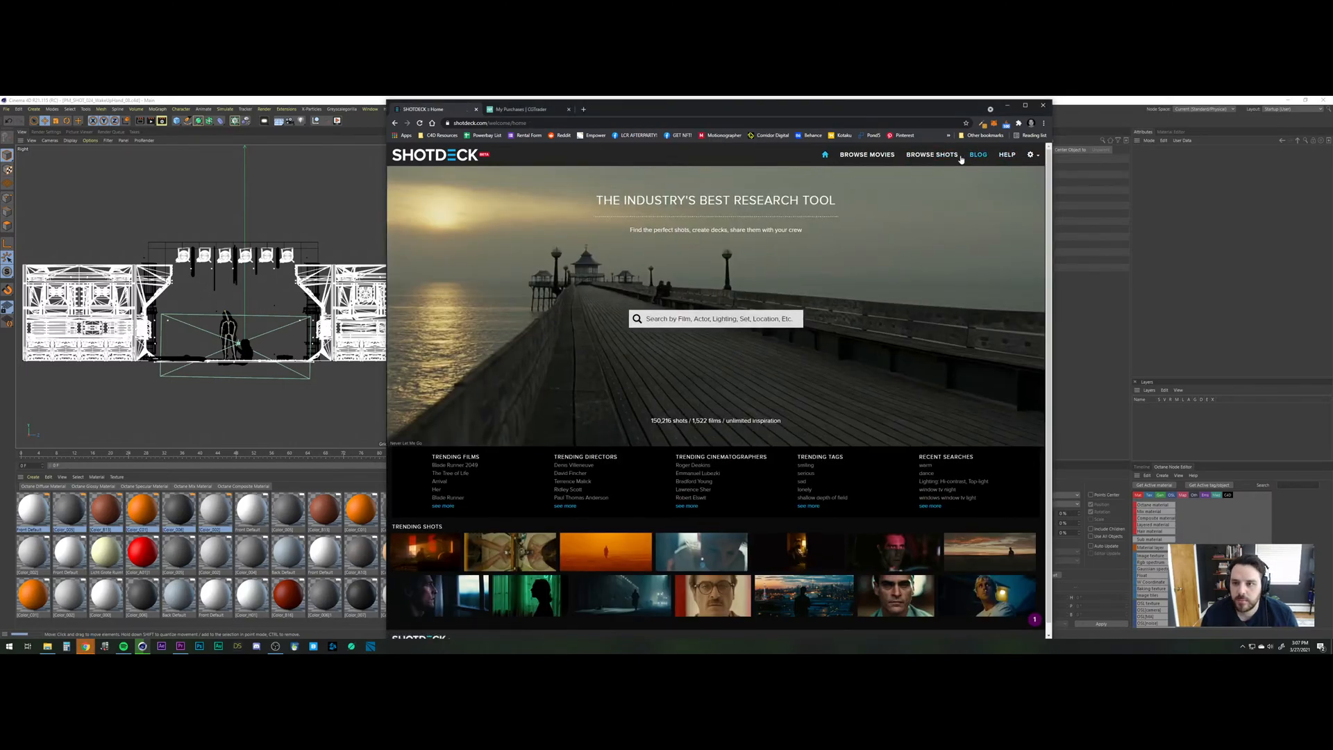
Open the PacMan Reference deck in ShotDeck's shot browser and switch back to Cinema 4D.
{"action": "left_click", "coordinate": [932, 154]}
{"action": "left_click", "coordinate": [437, 386]}
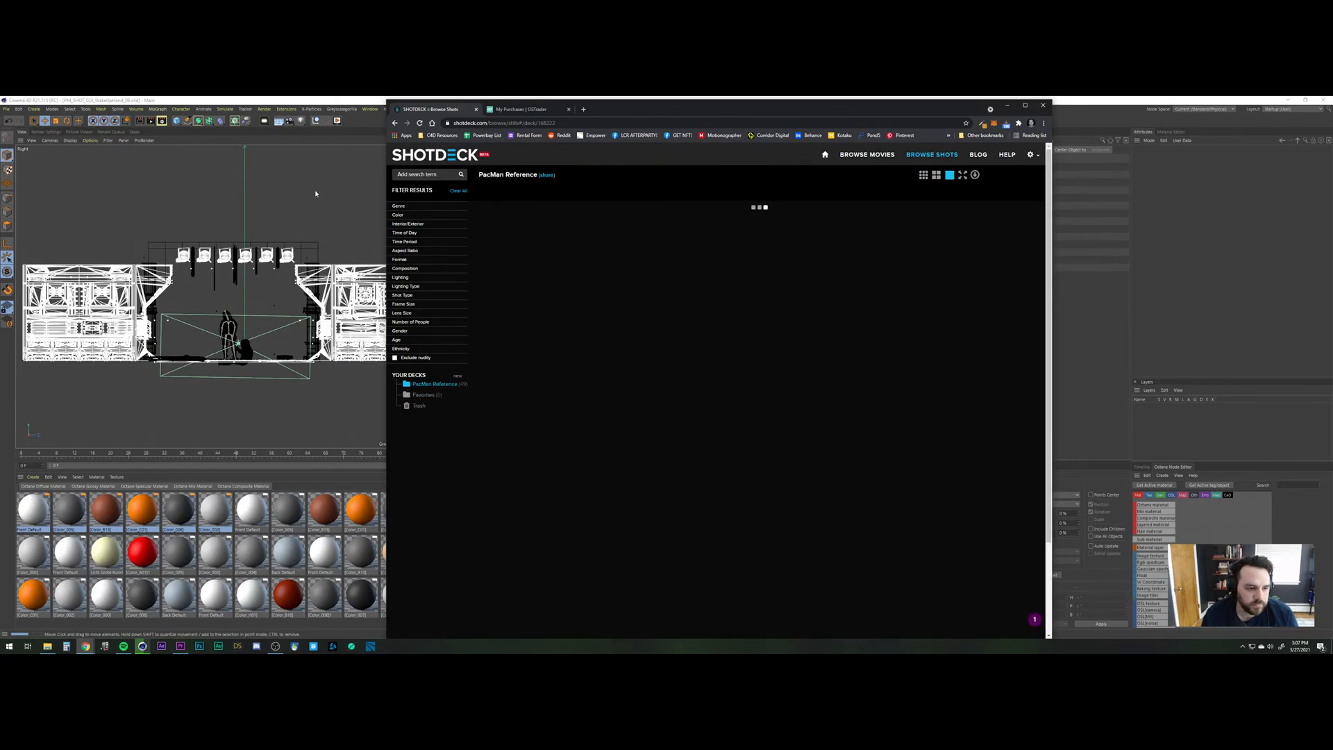
{"action": "left_click", "coordinate": [316, 193]}
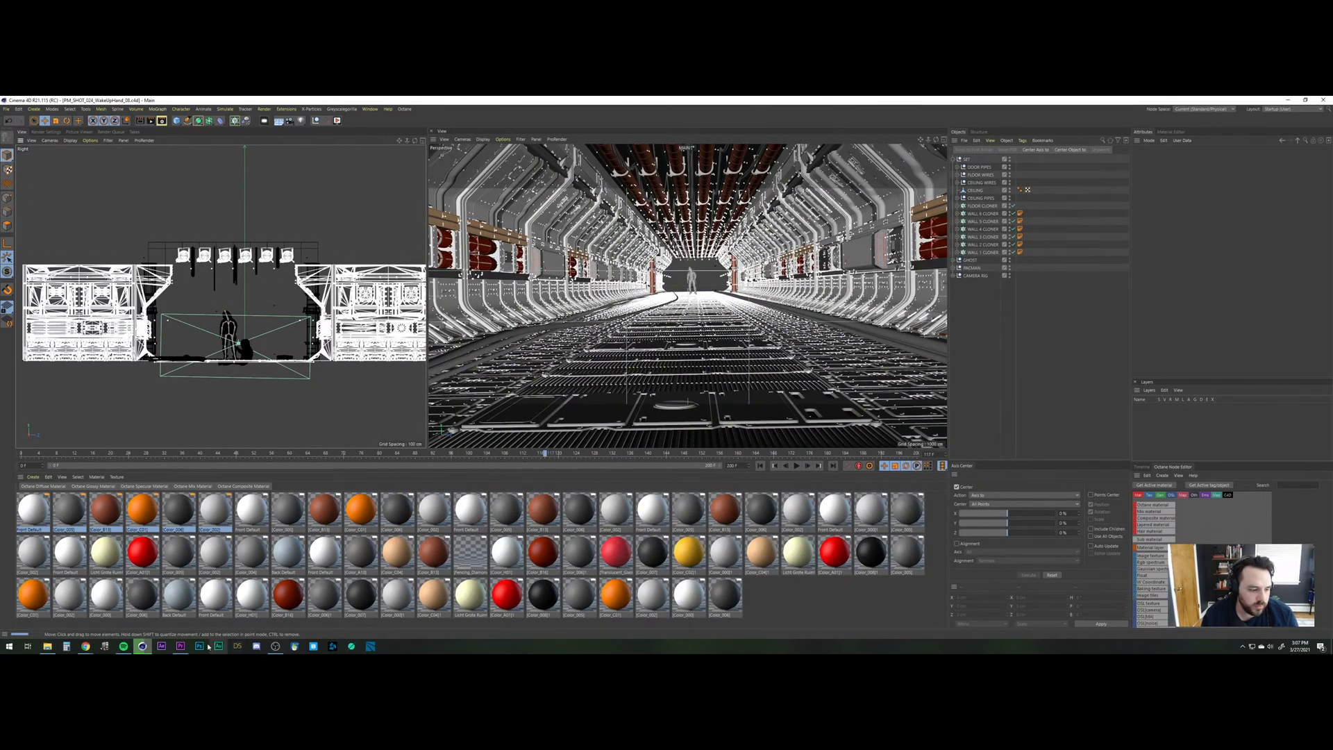
Switch to Chrome and examine the spaceship corridor and astronaut shots in the PacMan Reference deck.
{"action": "mouse_move", "coordinate": [86, 646]}
{"action": "left_click", "coordinate": [83, 611]}
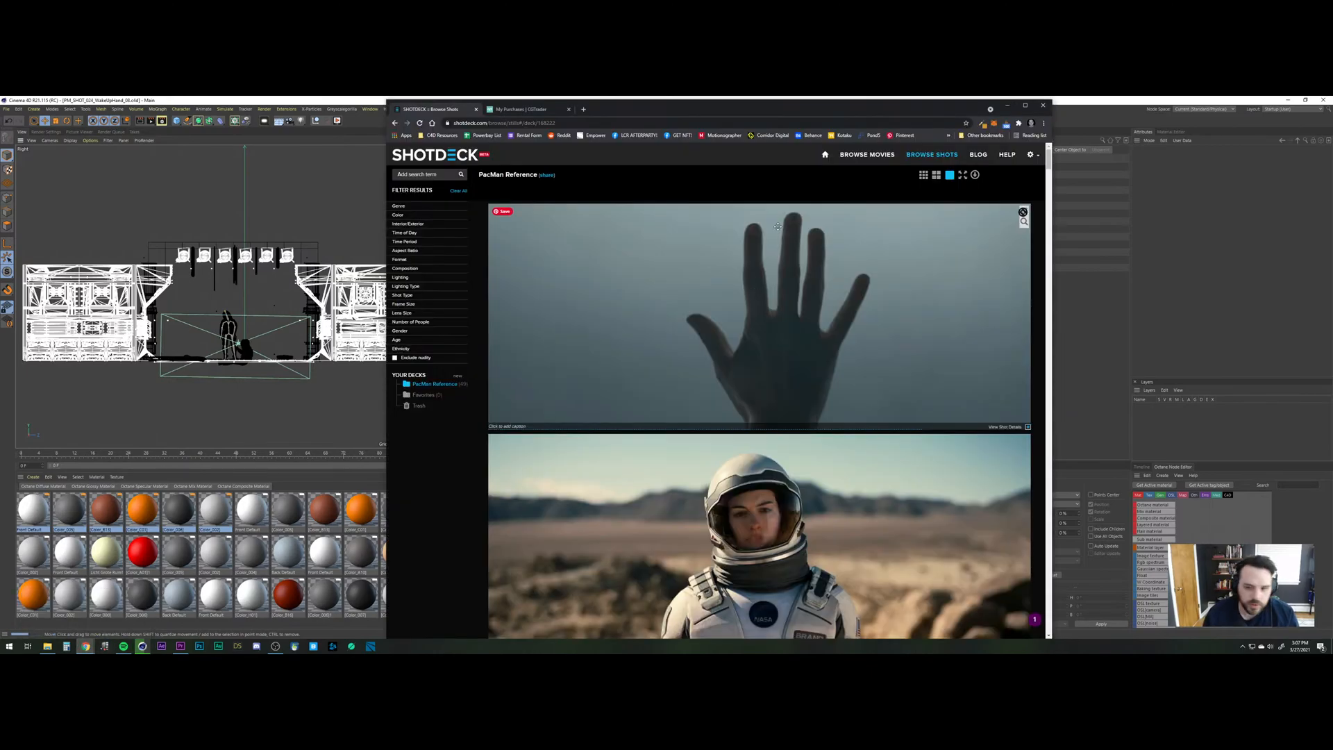
{"action": "scroll", "coordinate": [778, 227], "scroll_direction": "down", "scroll_amount": 8}
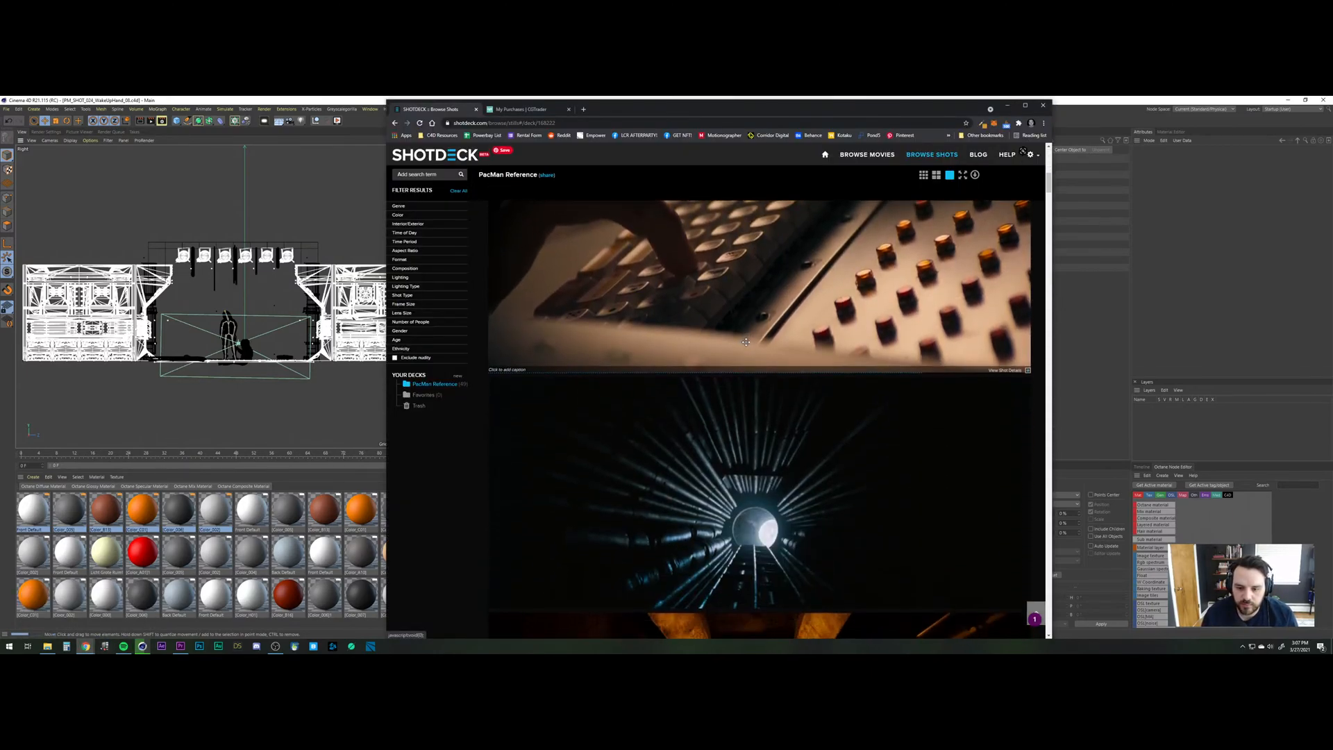
{"action": "scroll", "coordinate": [746, 341], "scroll_direction": "down", "scroll_amount": 6}
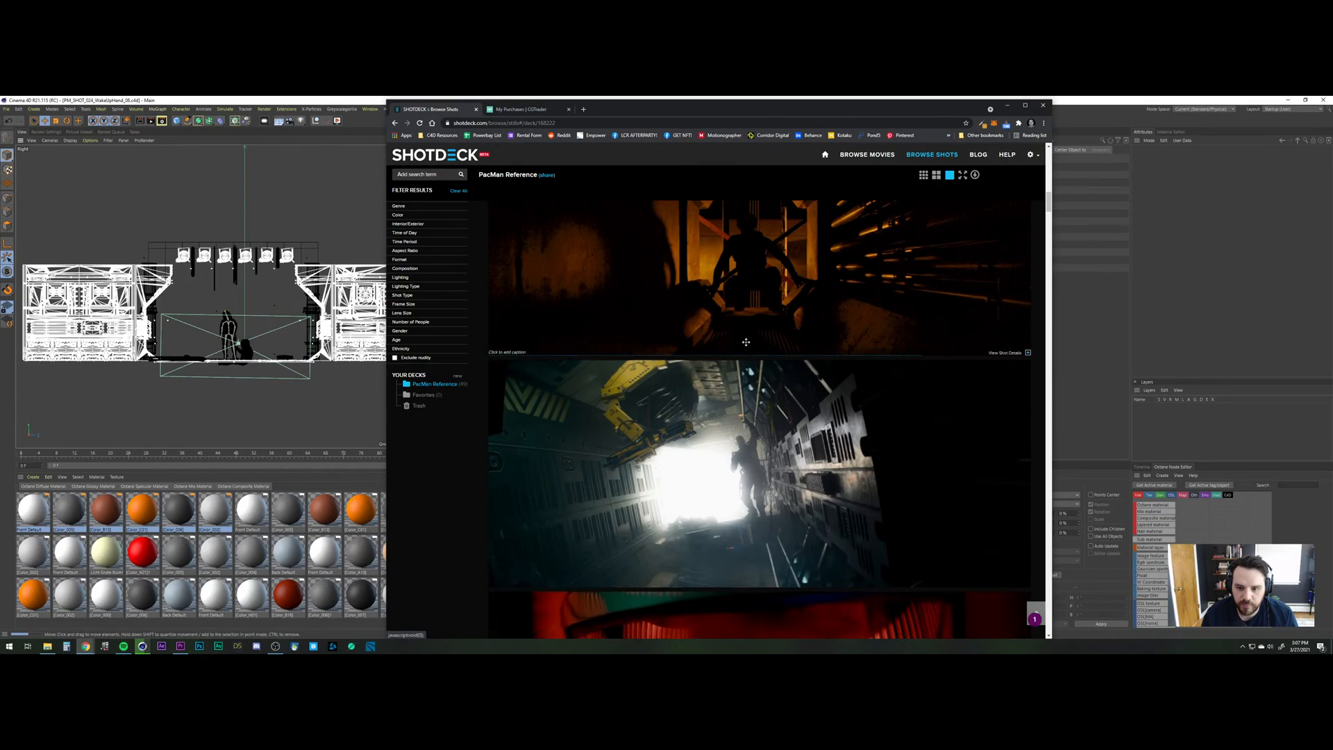
{"action": "scroll", "coordinate": [745, 341], "scroll_direction": "down", "scroll_amount": 1}
{"action": "scroll", "coordinate": [746, 342], "scroll_direction": "down", "scroll_amount": 10}
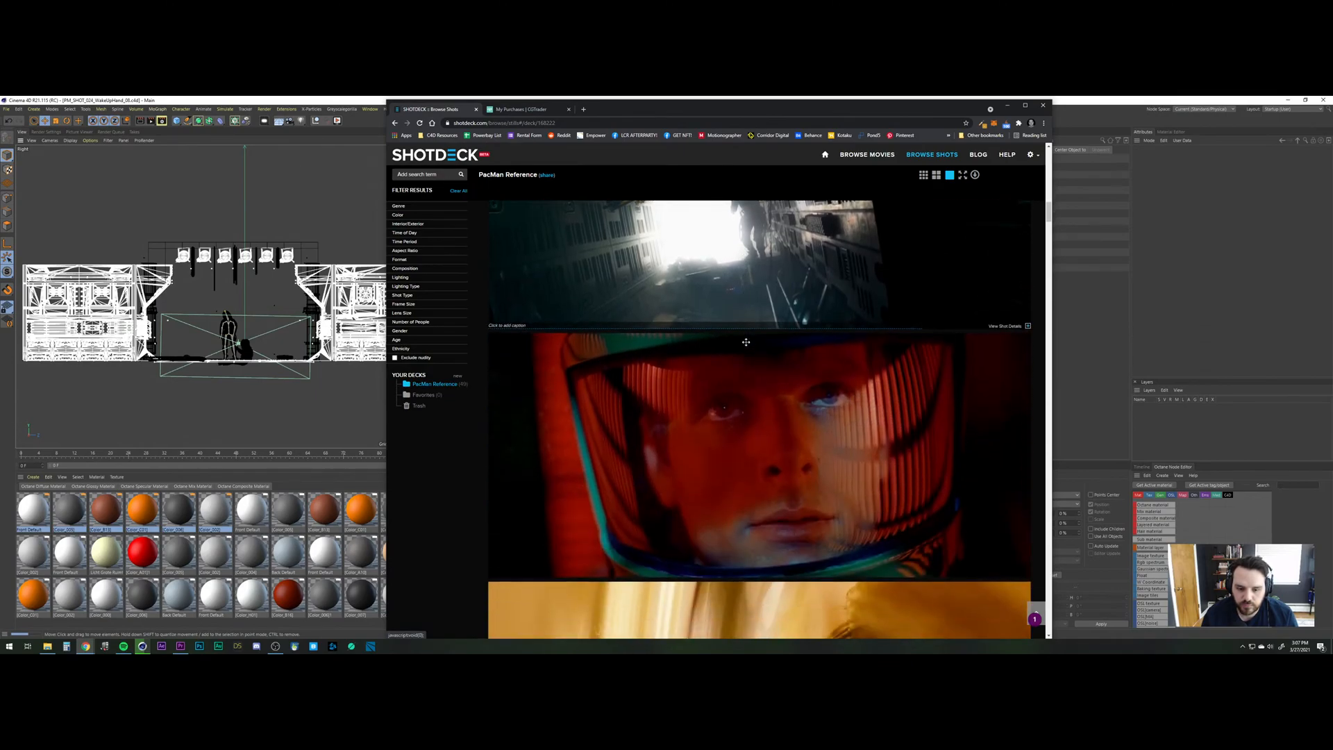
{"action": "scroll", "coordinate": [745, 342], "scroll_direction": "down", "scroll_amount": 5}
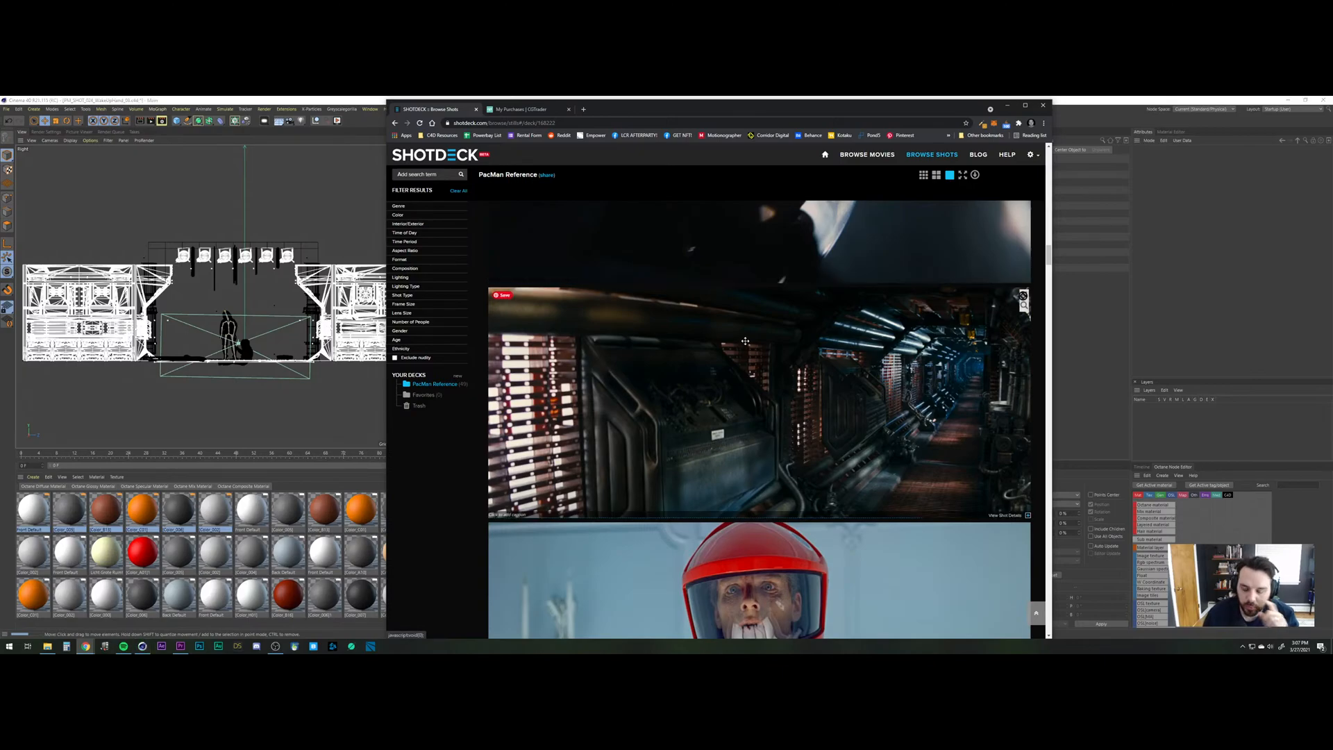
{"action": "scroll", "coordinate": [745, 341], "scroll_direction": "down", "scroll_amount": 3}
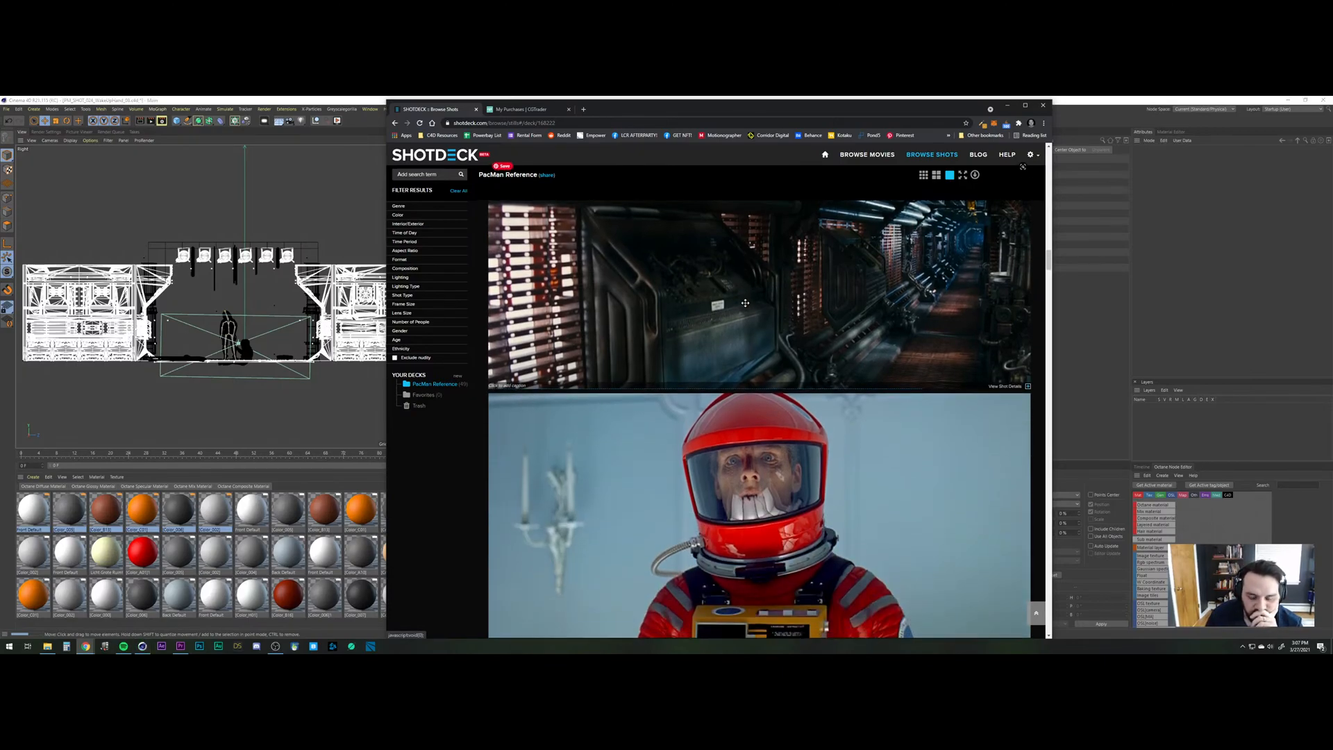
{"action": "scroll", "coordinate": [745, 302], "scroll_direction": "down", "scroll_amount": 3}
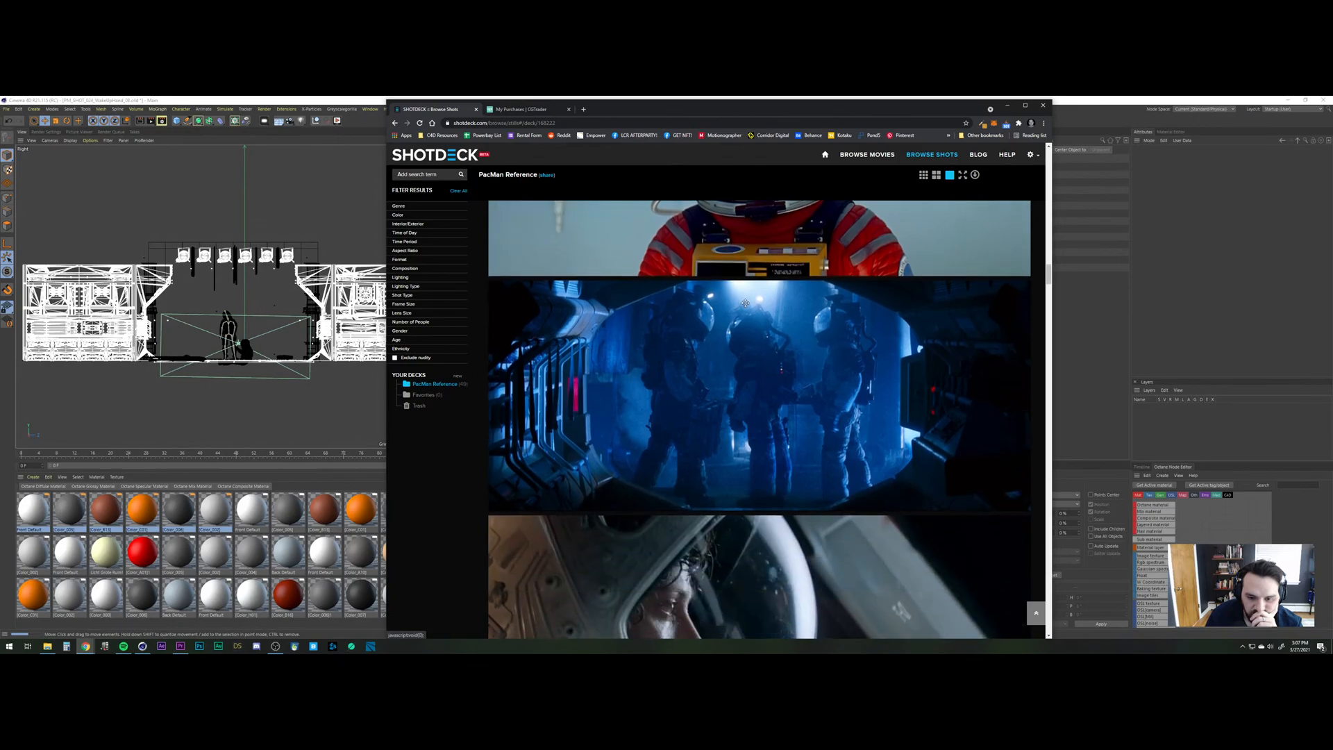
Show the shot details for the blue-lit still of three spacesuited figures in a hatchway and review them.
{"action": "left_click", "coordinate": [733, 326]}
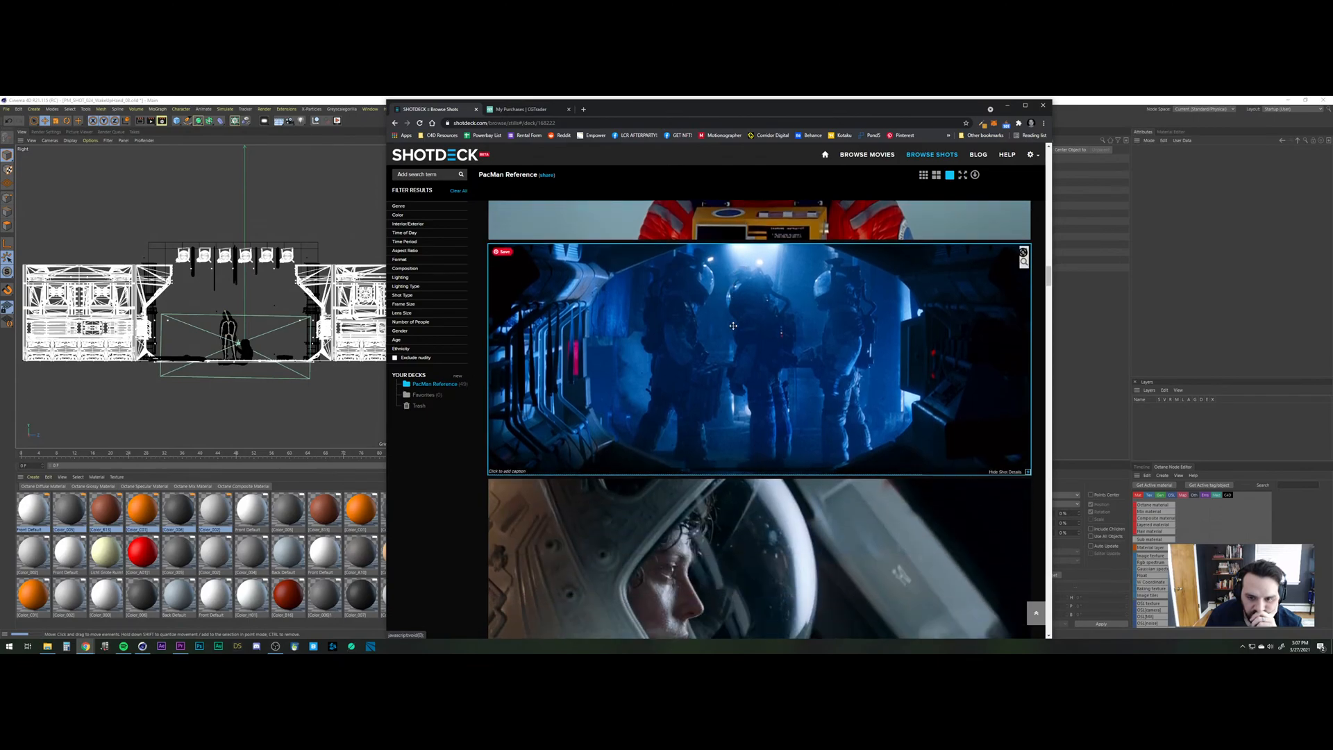
{"action": "scroll", "coordinate": [733, 325], "scroll_direction": "down", "scroll_amount": 7}
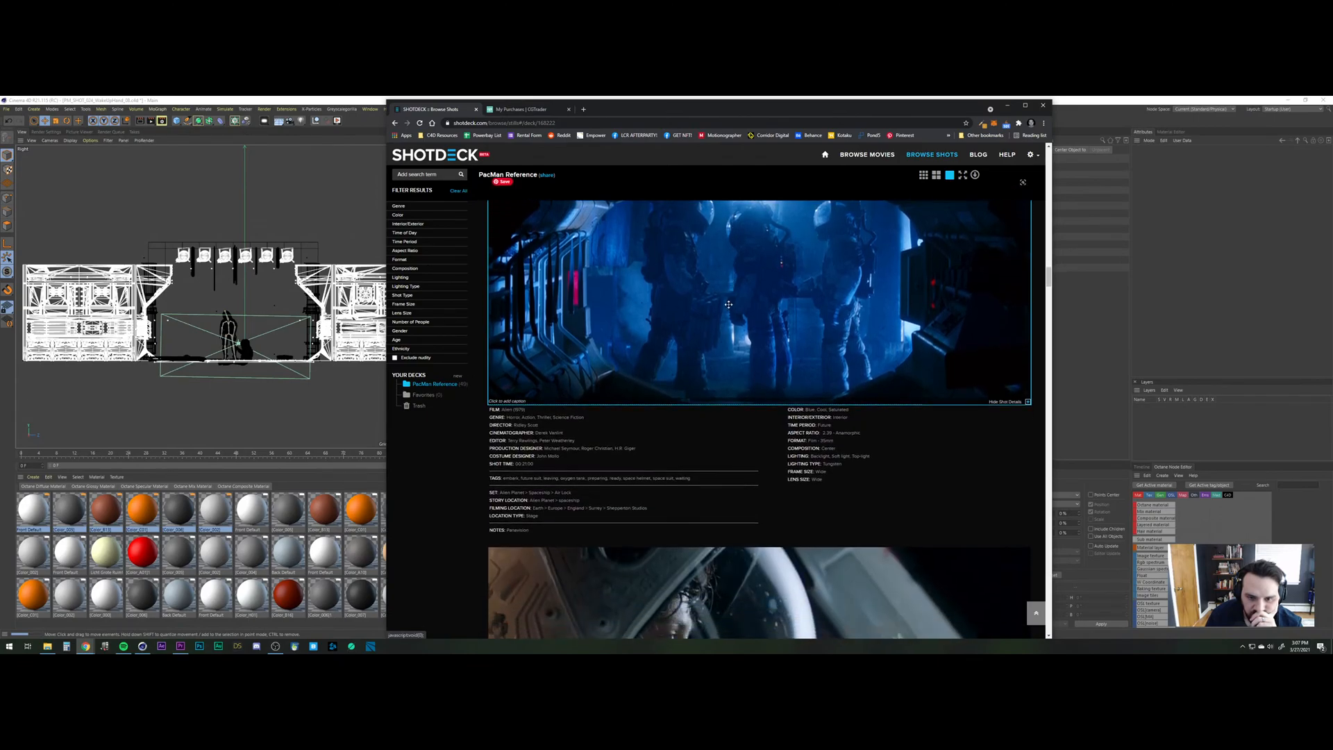
{"action": "scroll", "coordinate": [726, 296], "scroll_direction": "down", "scroll_amount": 2}
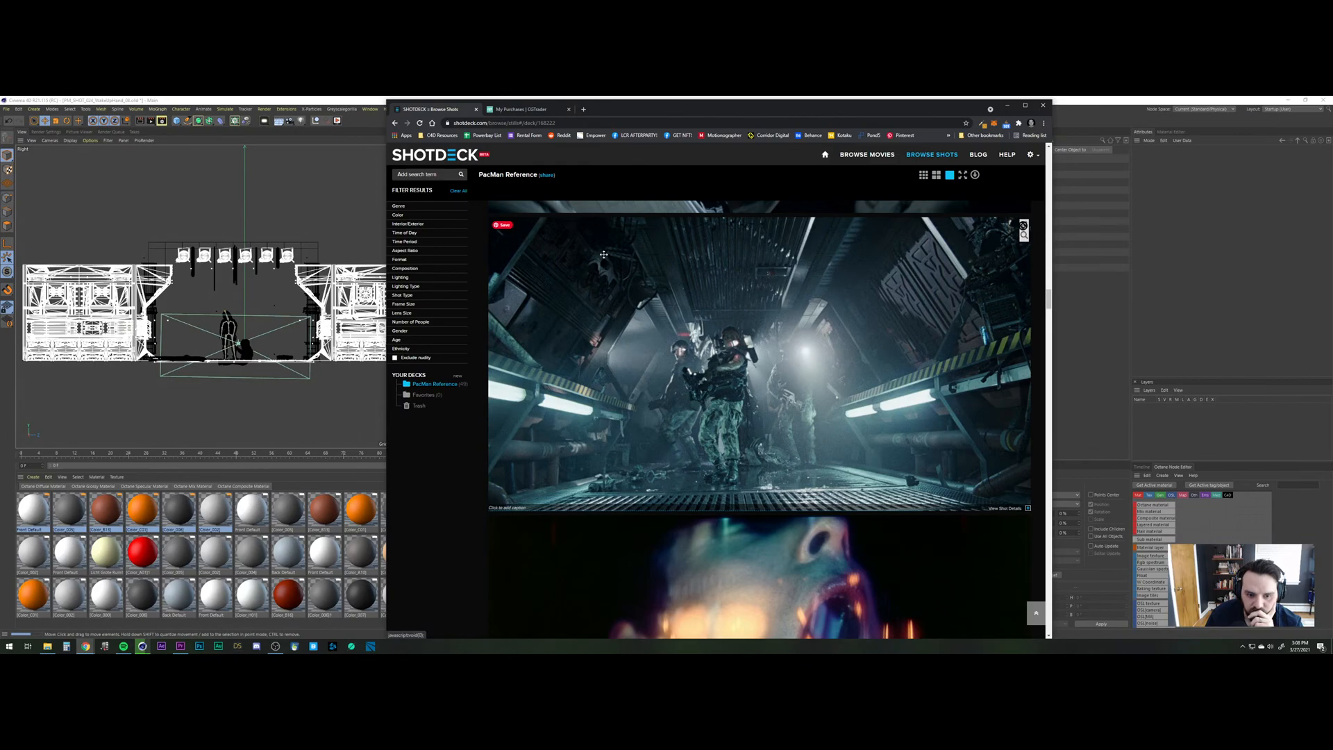
Browse further through the reference deck and show the shot details for the Nostromo computer console still.
{"action": "scroll", "coordinate": [604, 254], "scroll_direction": "down", "scroll_amount": 9}
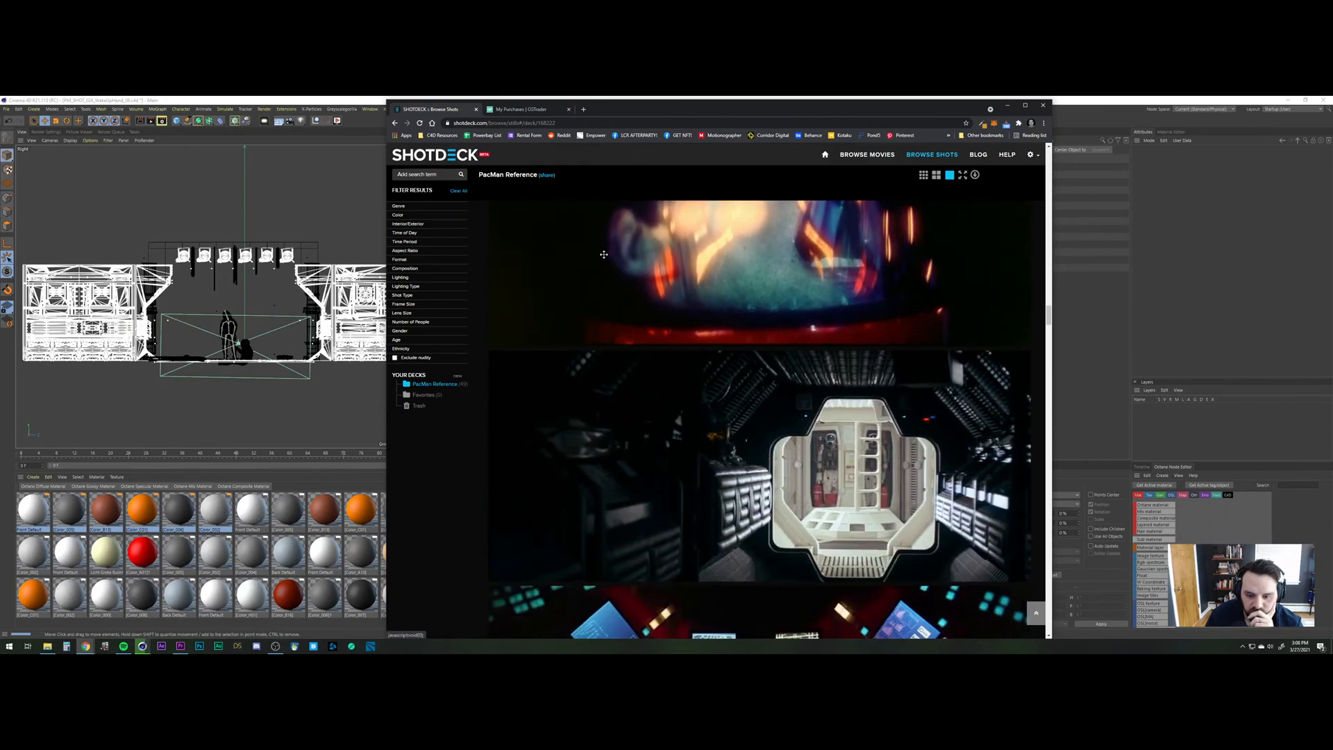
{"action": "scroll", "coordinate": [605, 254], "scroll_direction": "down", "scroll_amount": 15}
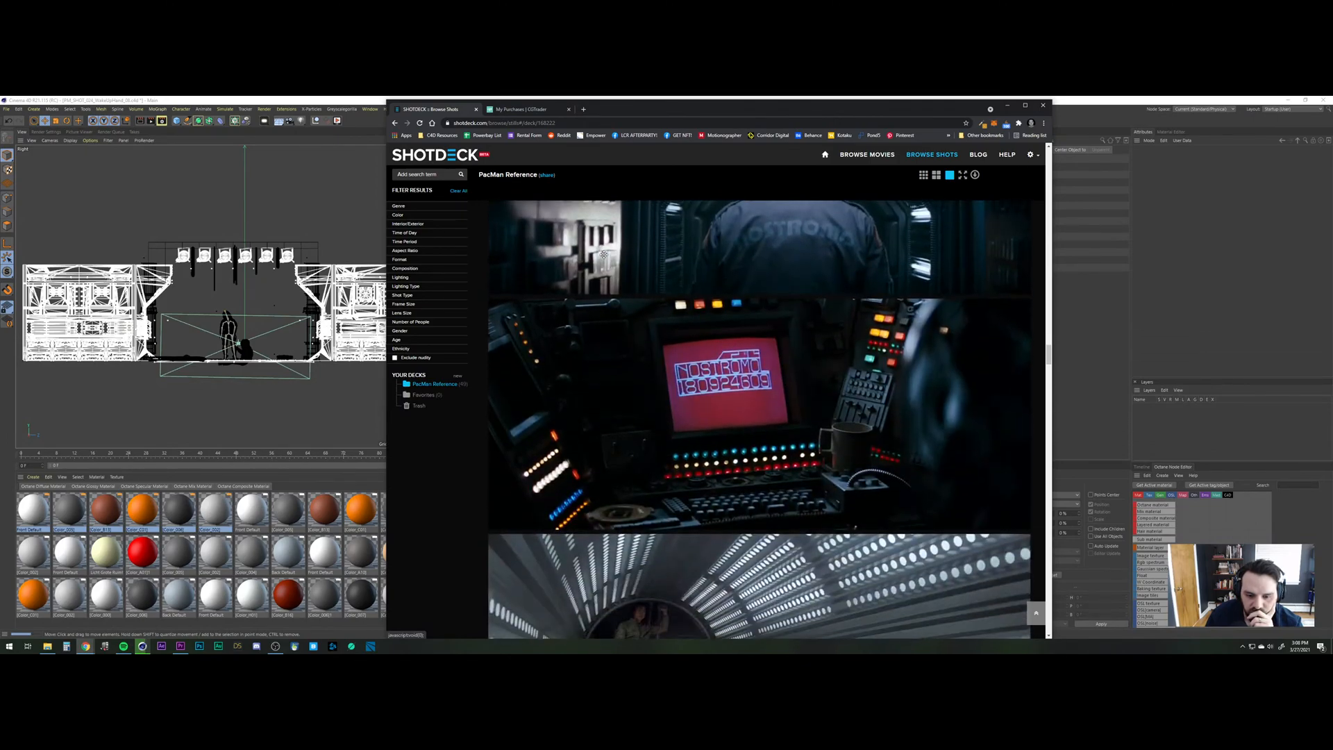
{"action": "scroll", "coordinate": [604, 254], "scroll_direction": "down", "scroll_amount": 2}
{"action": "left_click", "coordinate": [784, 357]}
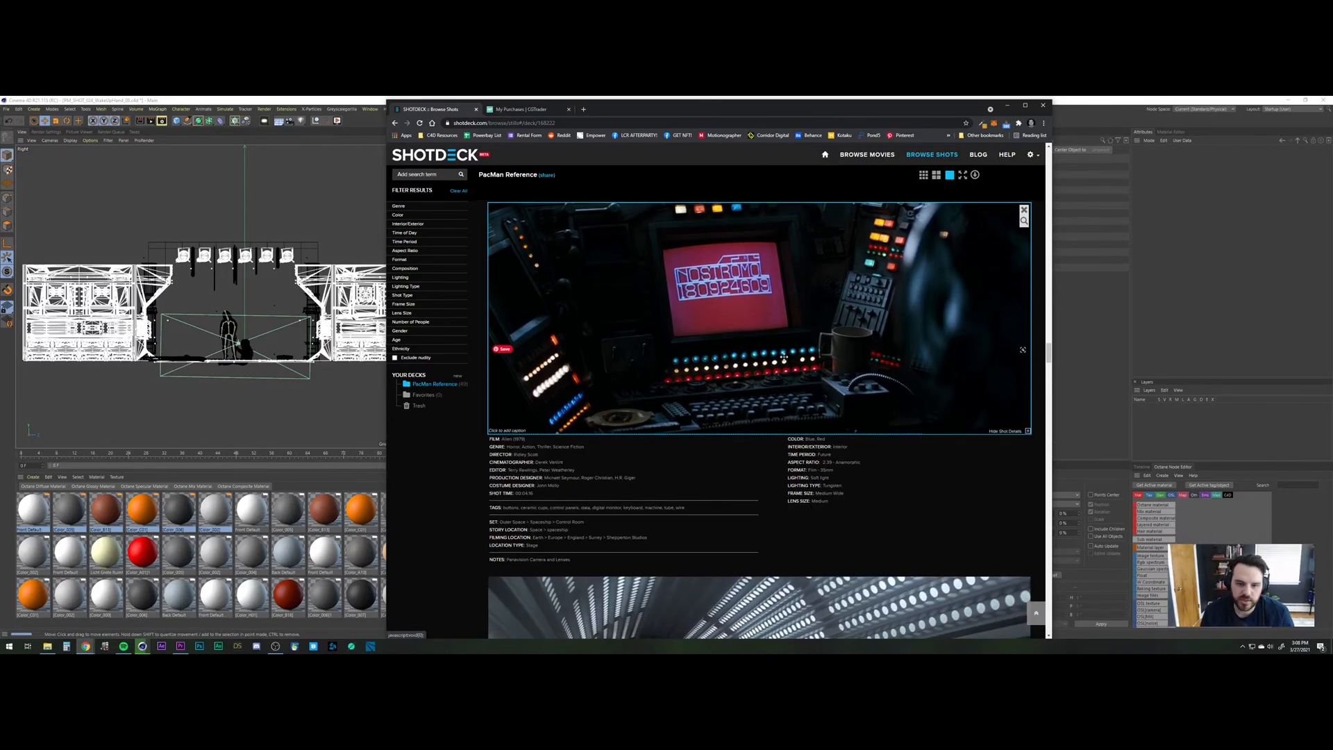
Download the FBX file of the 3D Mug model from the CGTrader purchases page.
{"action": "left_click", "coordinate": [506, 110]}
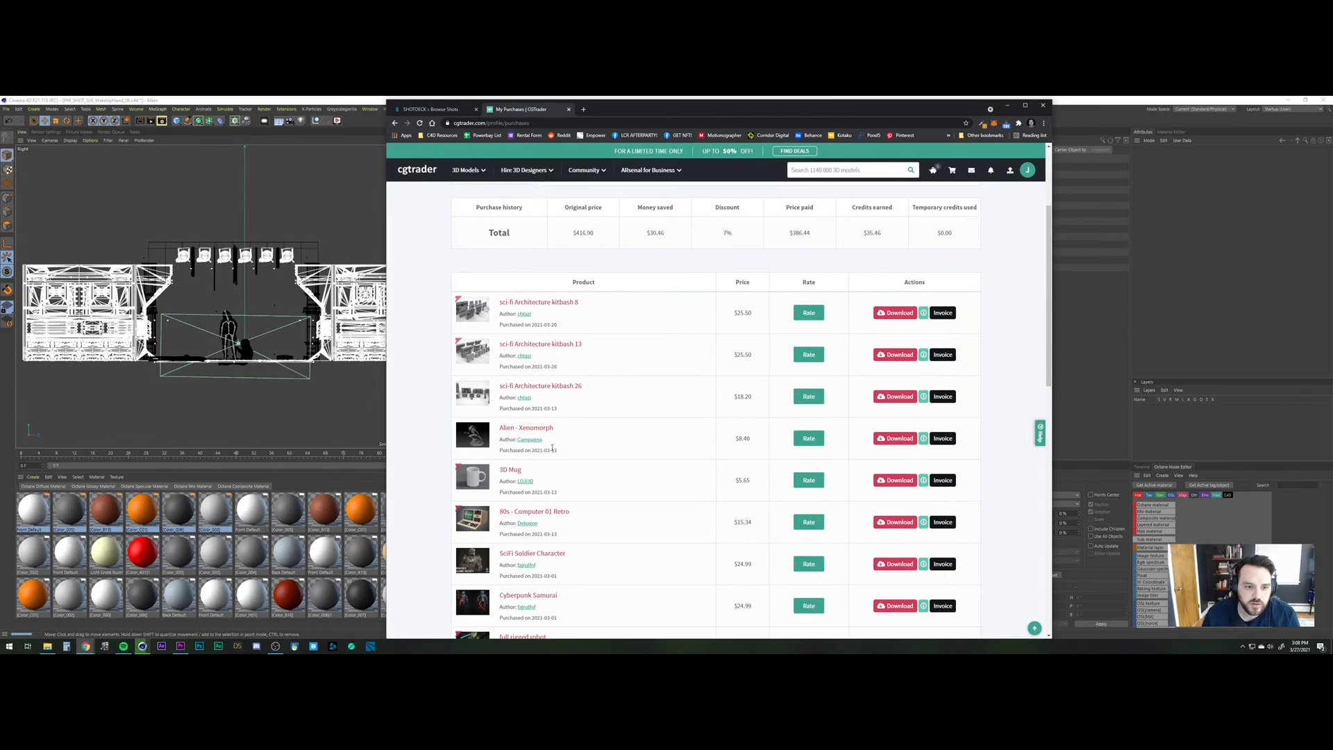
{"action": "left_click", "coordinate": [896, 479]}
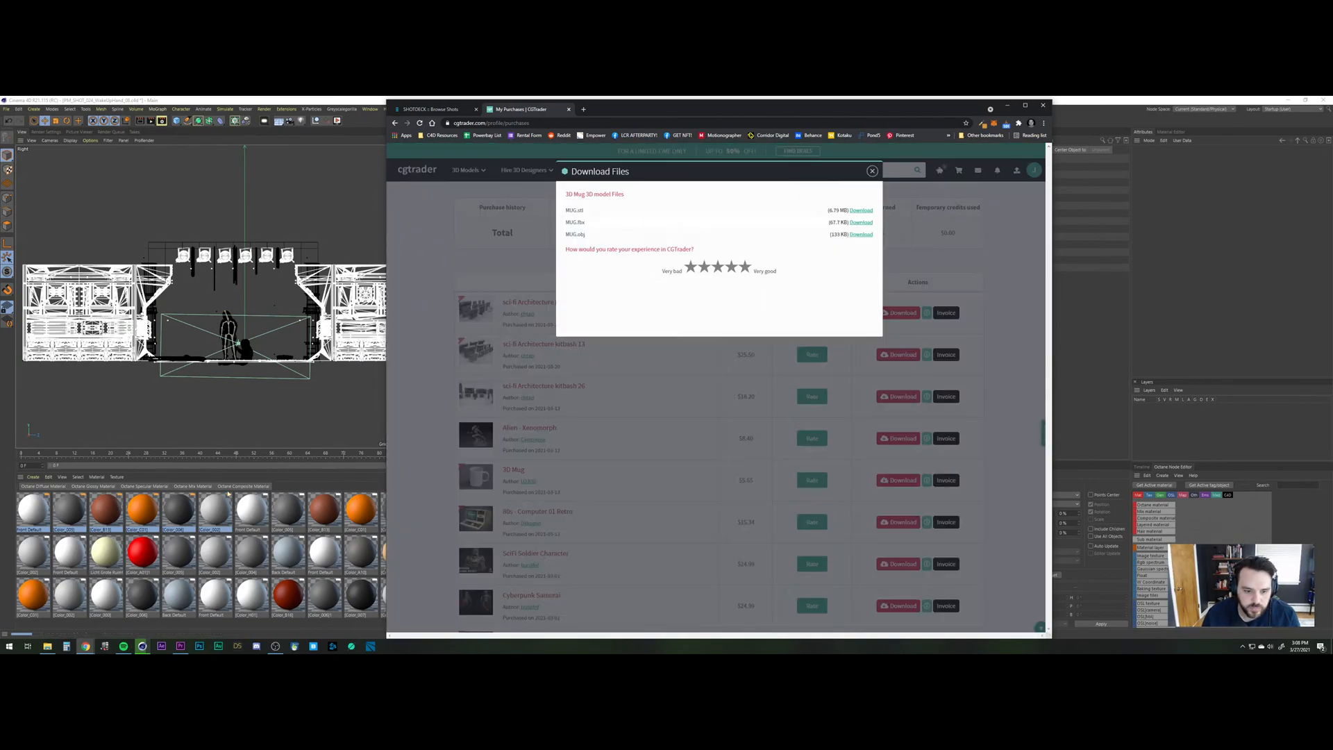
{"action": "left_click", "coordinate": [861, 222]}
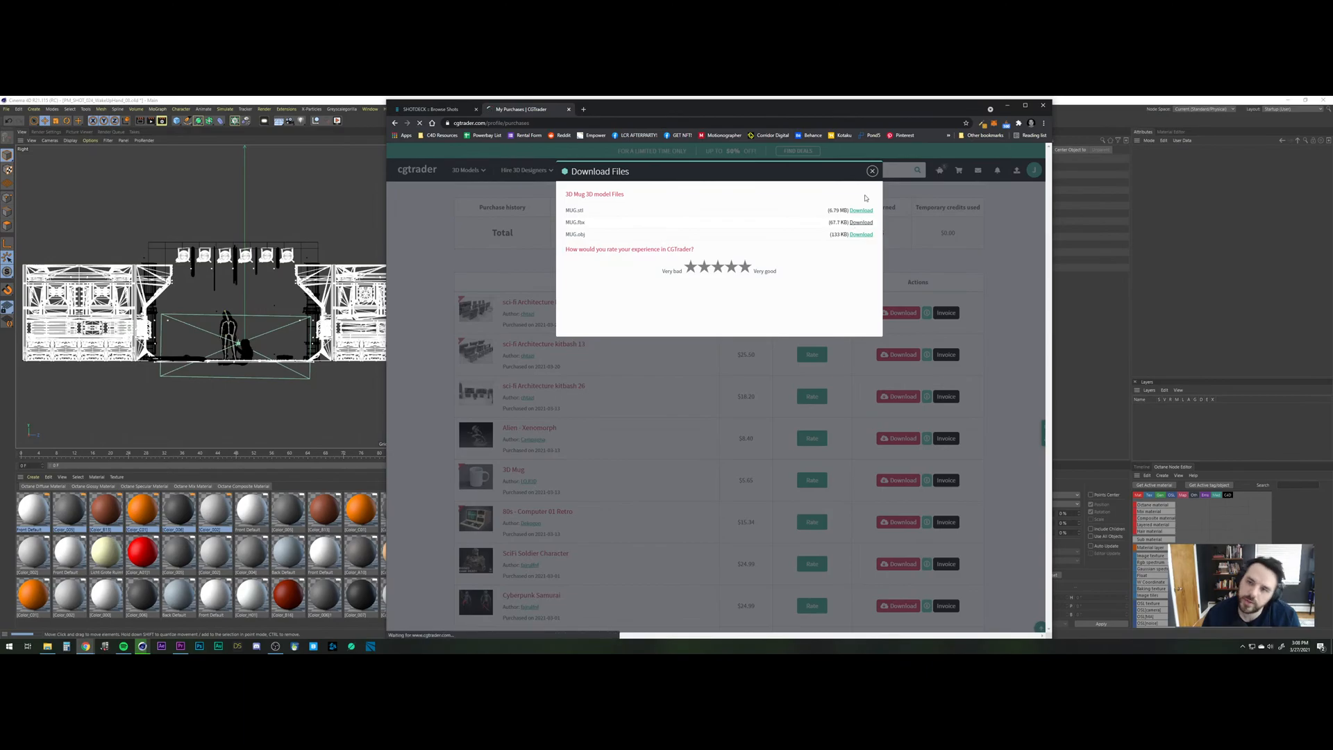
{"action": "left_click", "coordinate": [872, 171]}
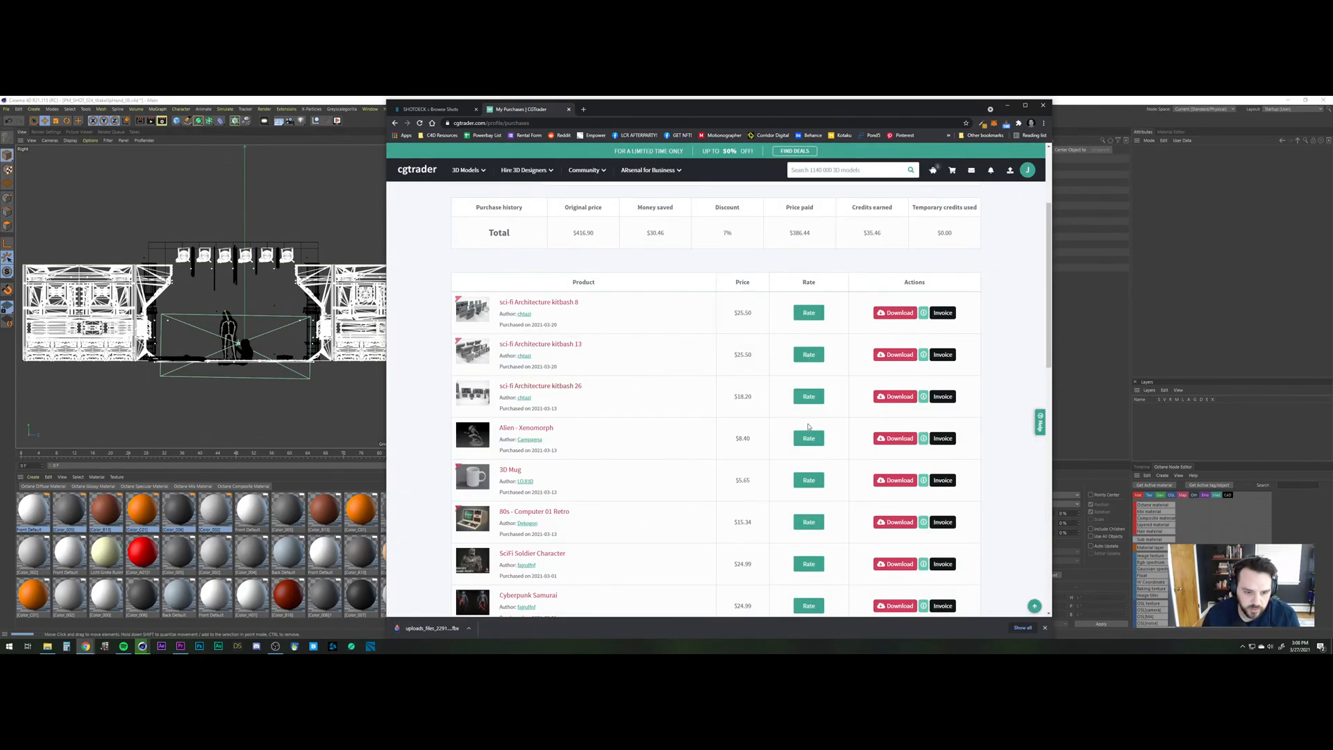
Download the OBJ file of the purchased Alien - Xenomorph model.
{"action": "left_click", "coordinate": [888, 444]}
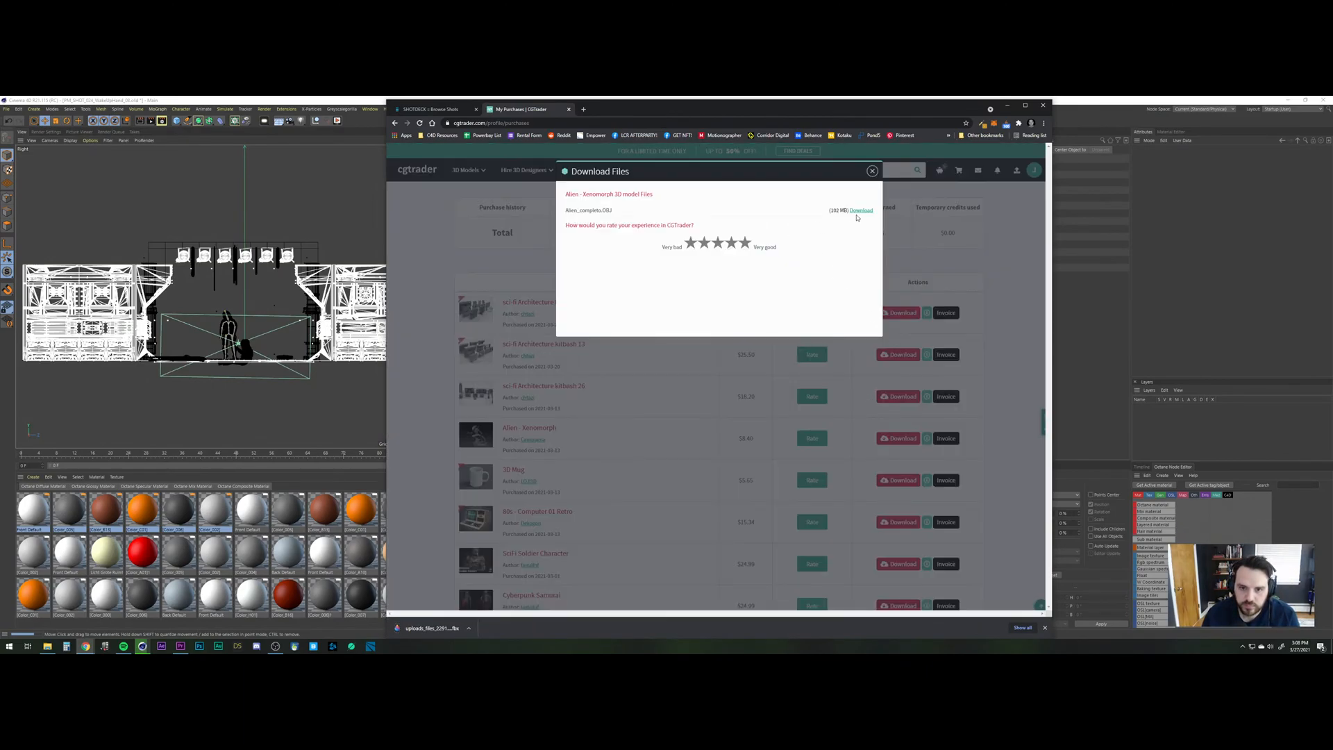
{"action": "left_click", "coordinate": [861, 211]}
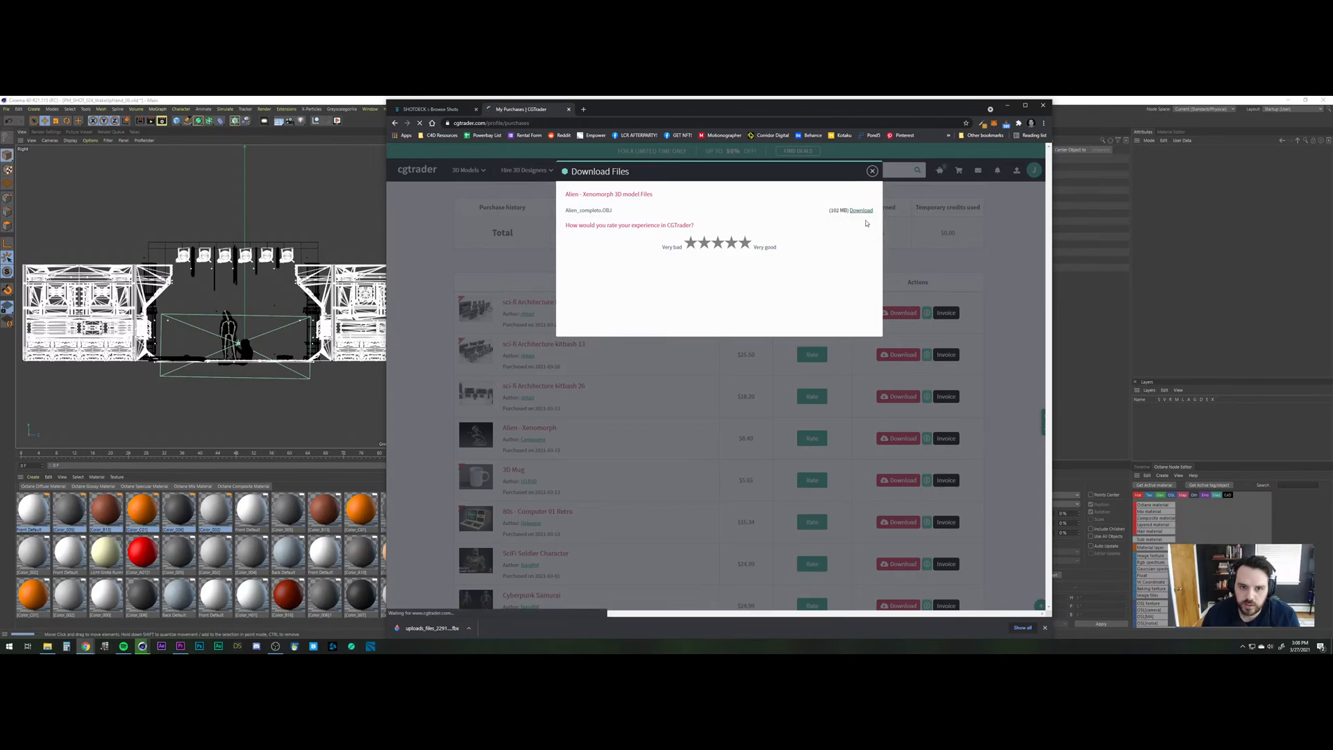
{"action": "left_click", "coordinate": [872, 171]}
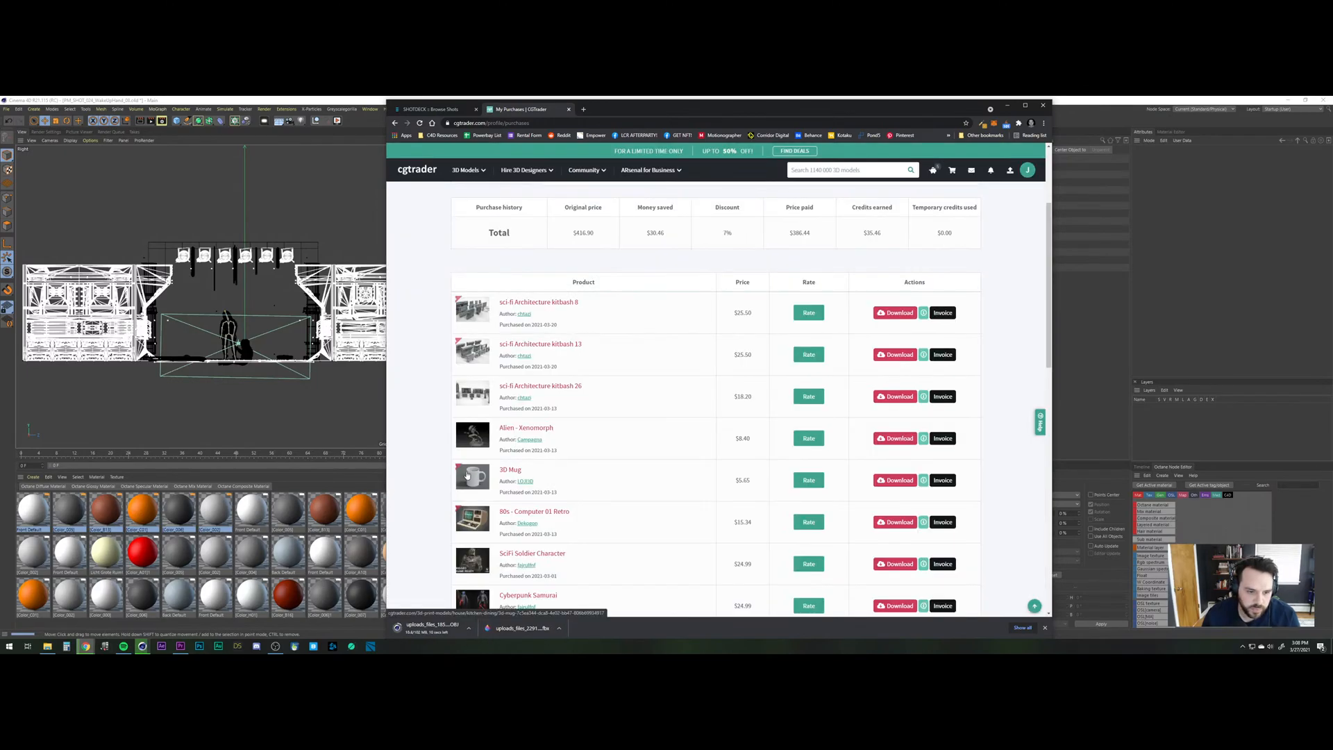
Find the Chinese Food Box among the purchases and download its ChineseFoodBox.fbx file.
{"action": "scroll", "coordinate": [496, 441], "scroll_direction": "down", "scroll_amount": 2}
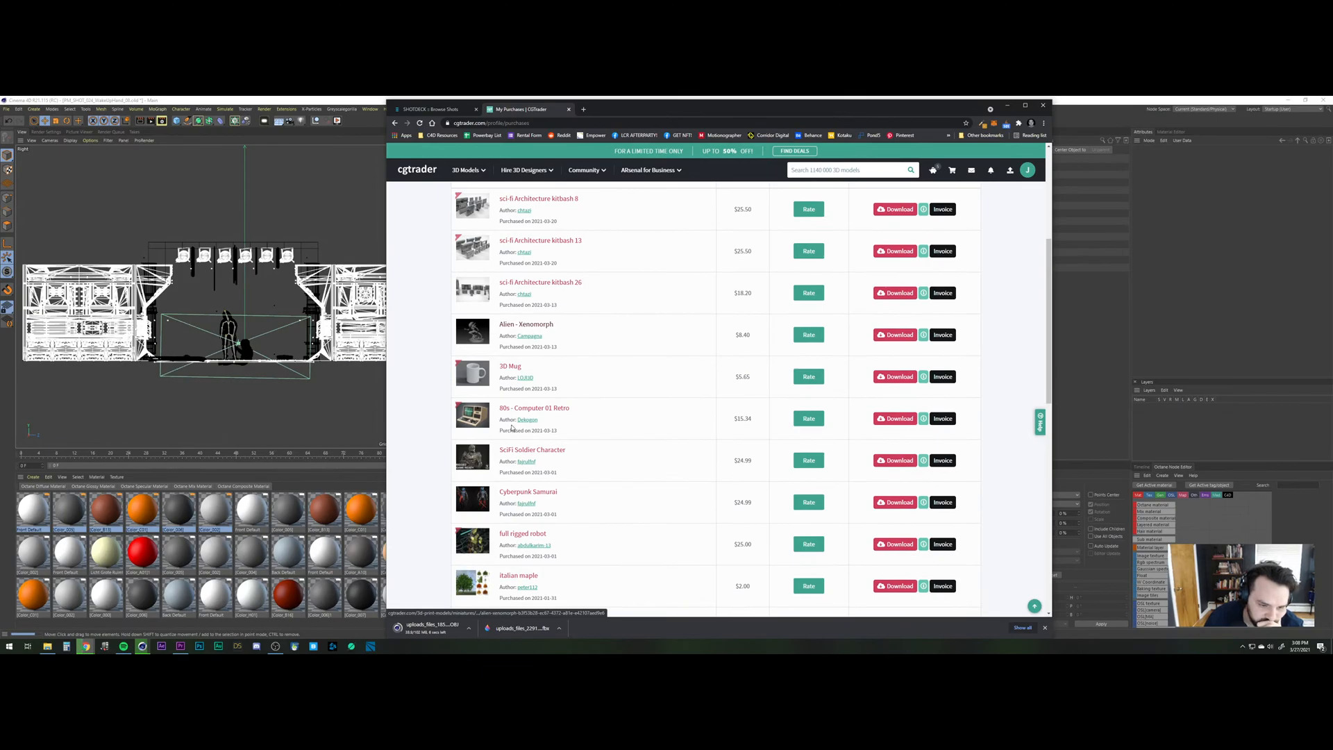
{"action": "scroll", "coordinate": [508, 428], "scroll_direction": "down", "scroll_amount": 3}
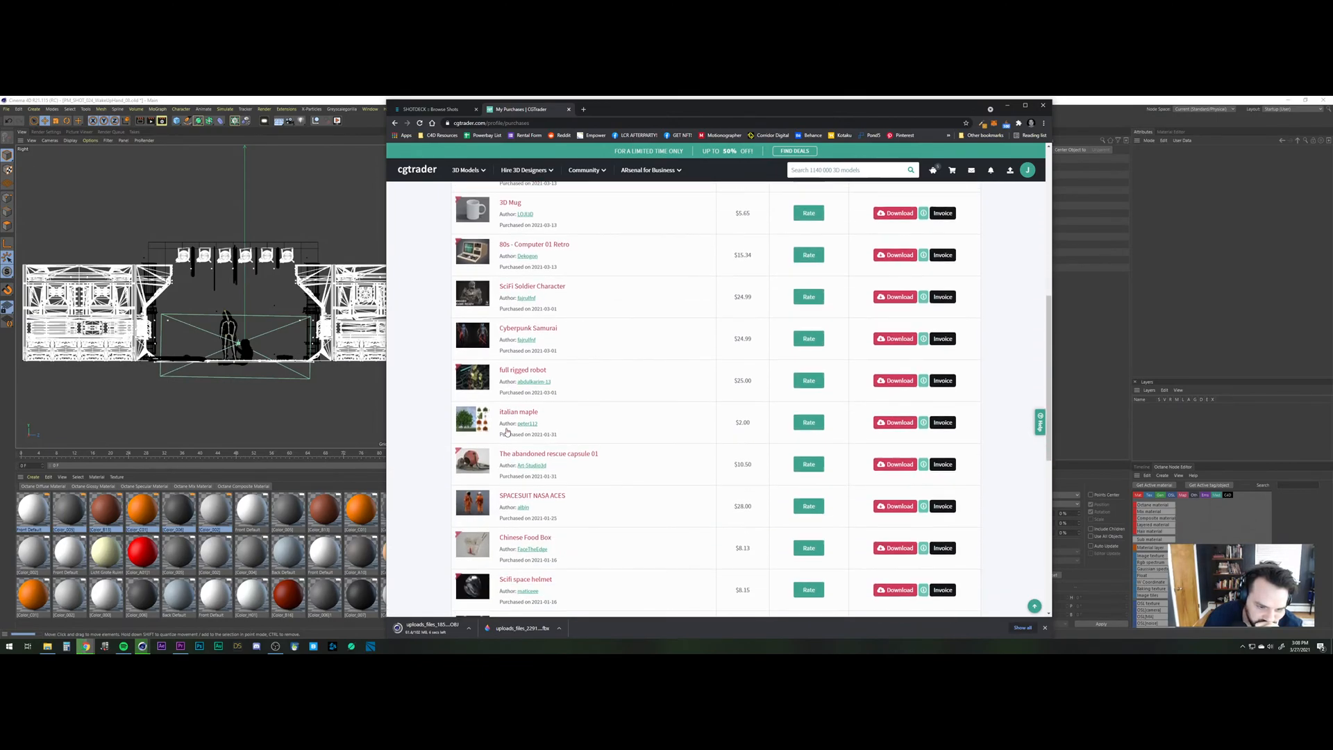
{"action": "scroll", "coordinate": [508, 431], "scroll_direction": "down", "scroll_amount": 1}
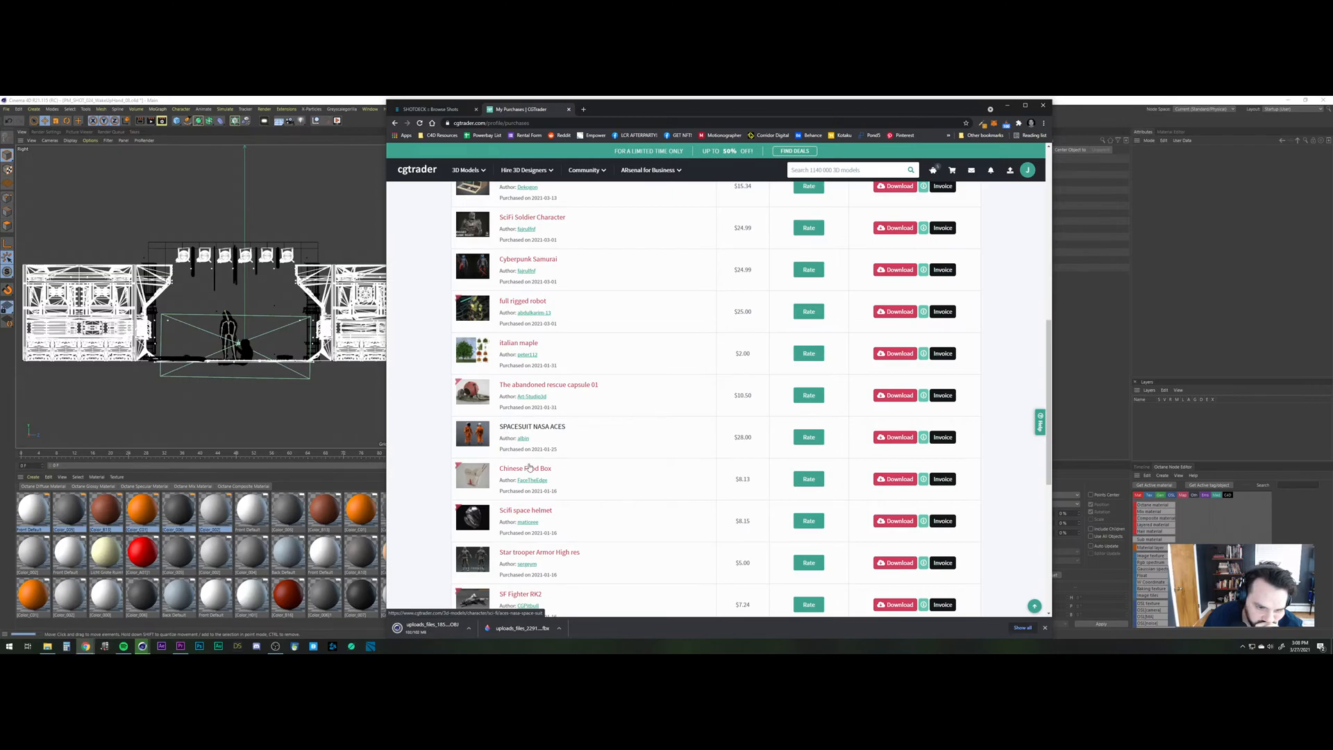
{"action": "left_click", "coordinate": [891, 479]}
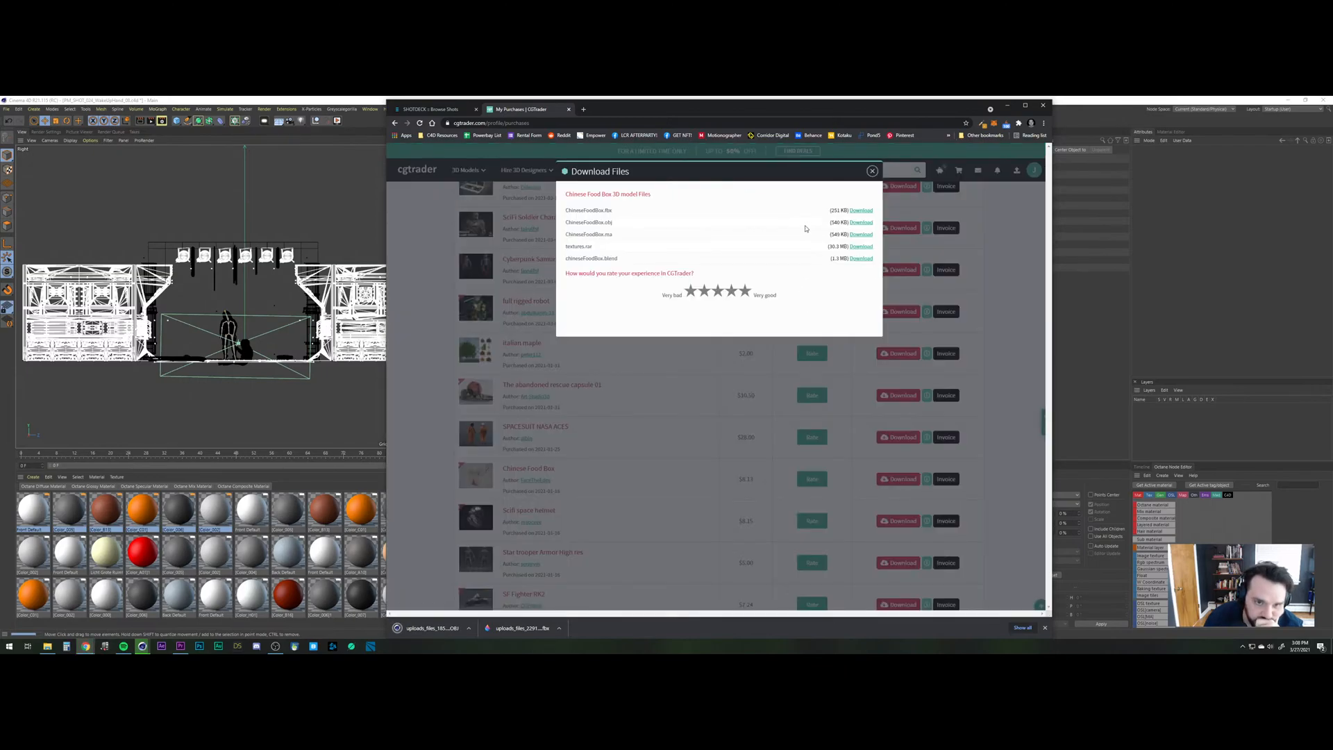
{"action": "left_click", "coordinate": [861, 211]}
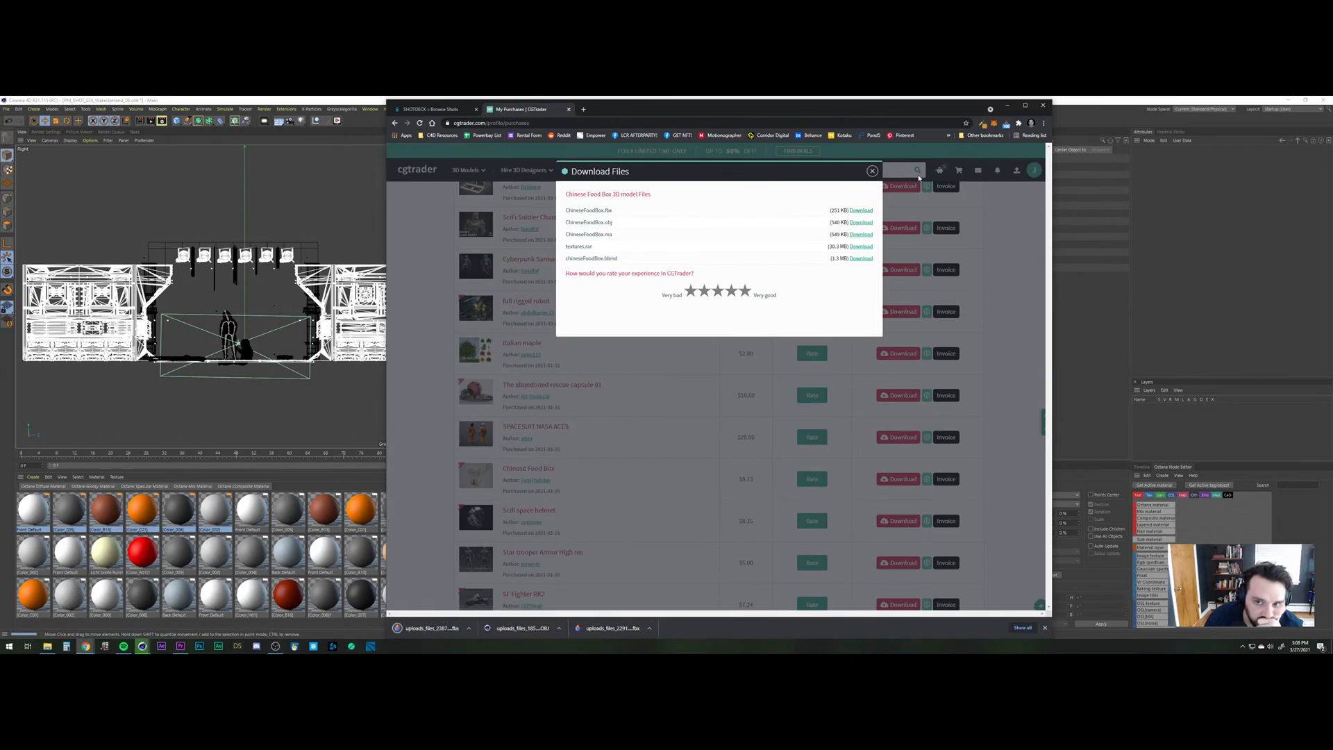
{"action": "left_click", "coordinate": [873, 172]}
Look through the remaining purchased models for usable props and check the shopping cart.
{"action": "scroll", "coordinate": [576, 340], "scroll_direction": "down", "scroll_amount": 2}
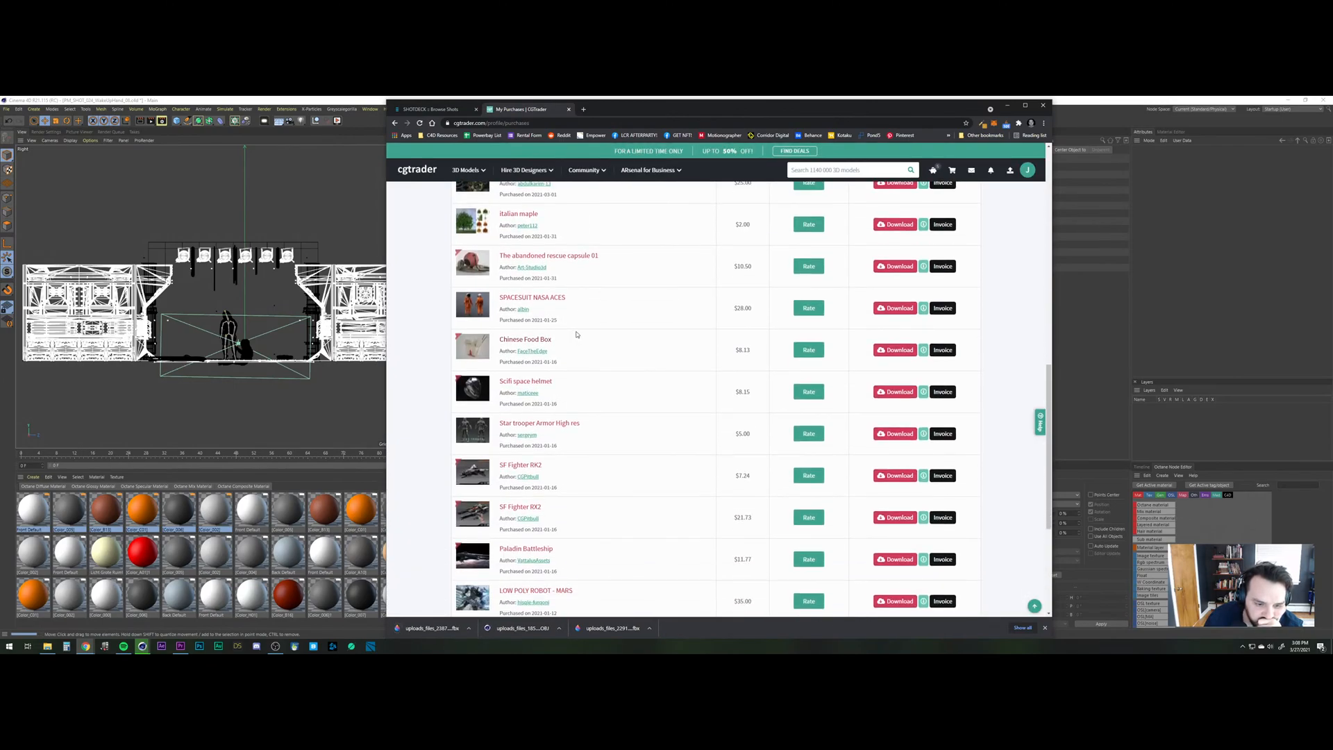
{"action": "scroll", "coordinate": [576, 334], "scroll_direction": "down", "scroll_amount": 2}
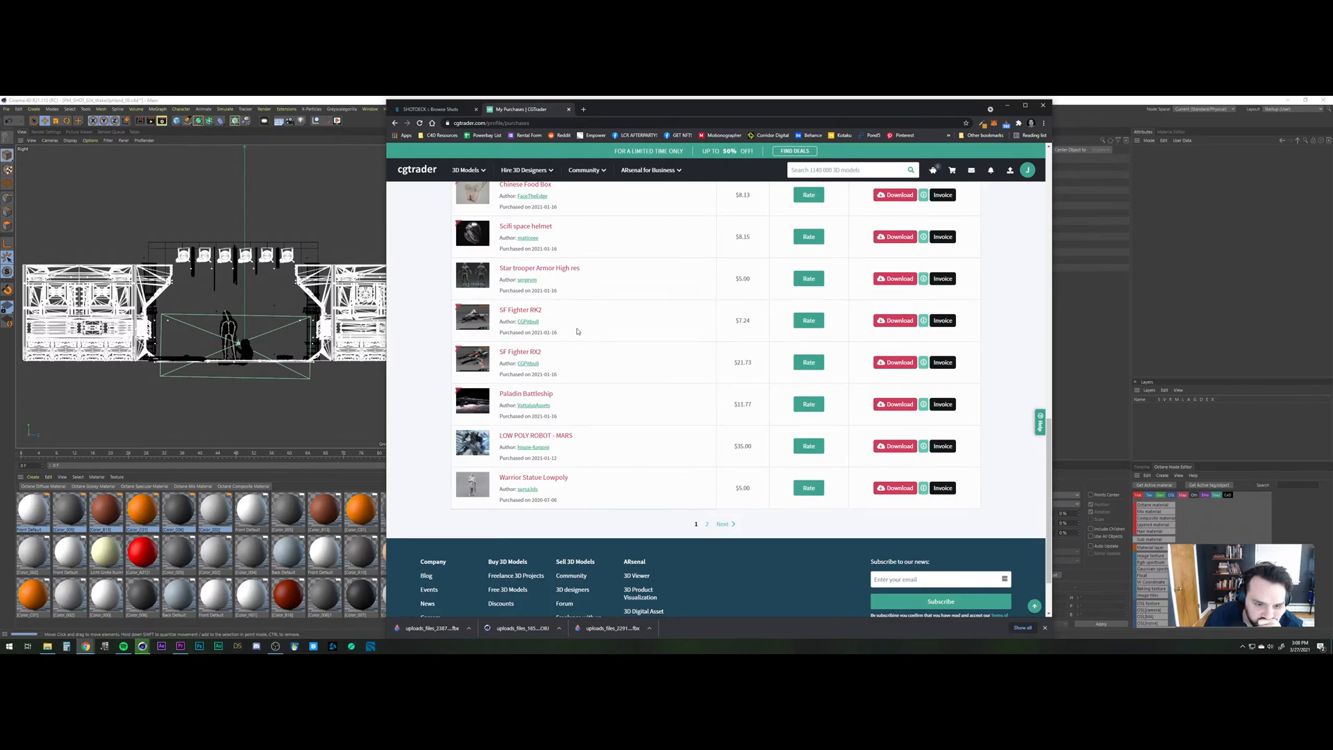
{"action": "scroll", "coordinate": [576, 332], "scroll_direction": "up", "scroll_amount": 10}
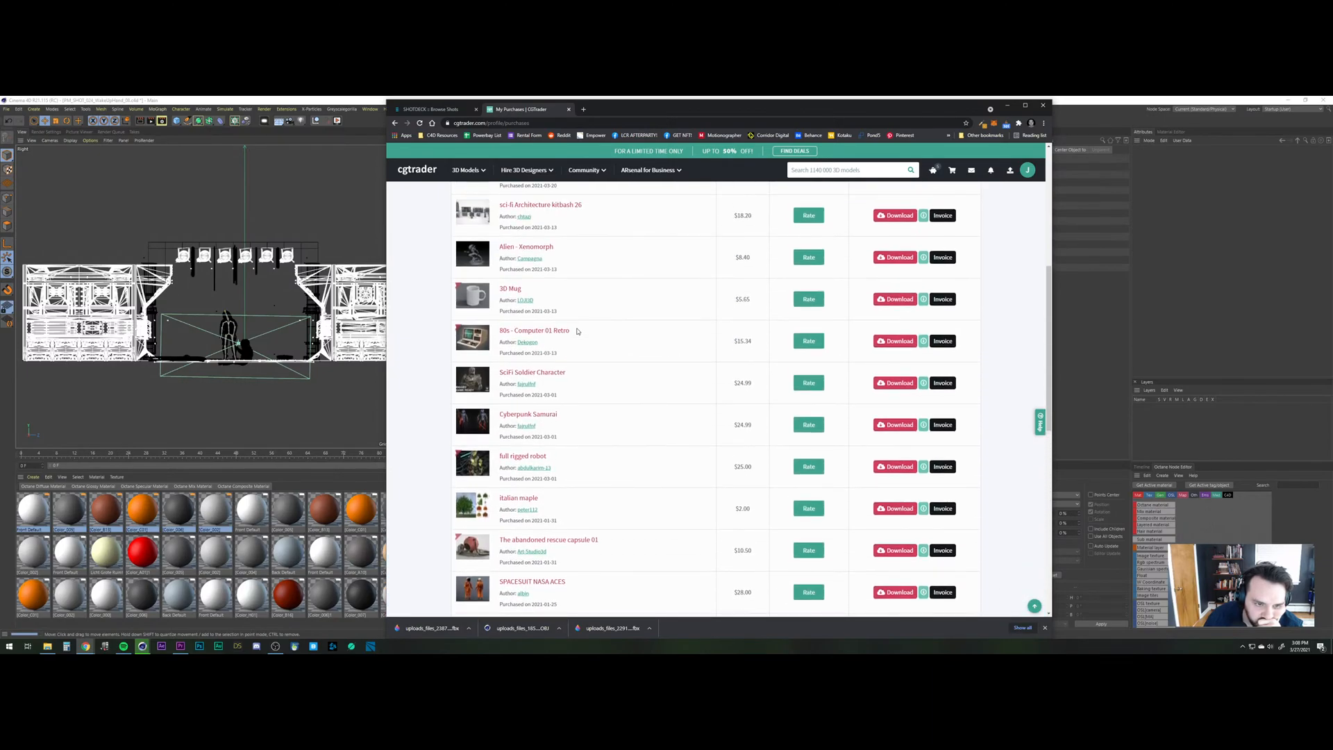
{"action": "scroll", "coordinate": [577, 332], "scroll_direction": "up", "scroll_amount": 4}
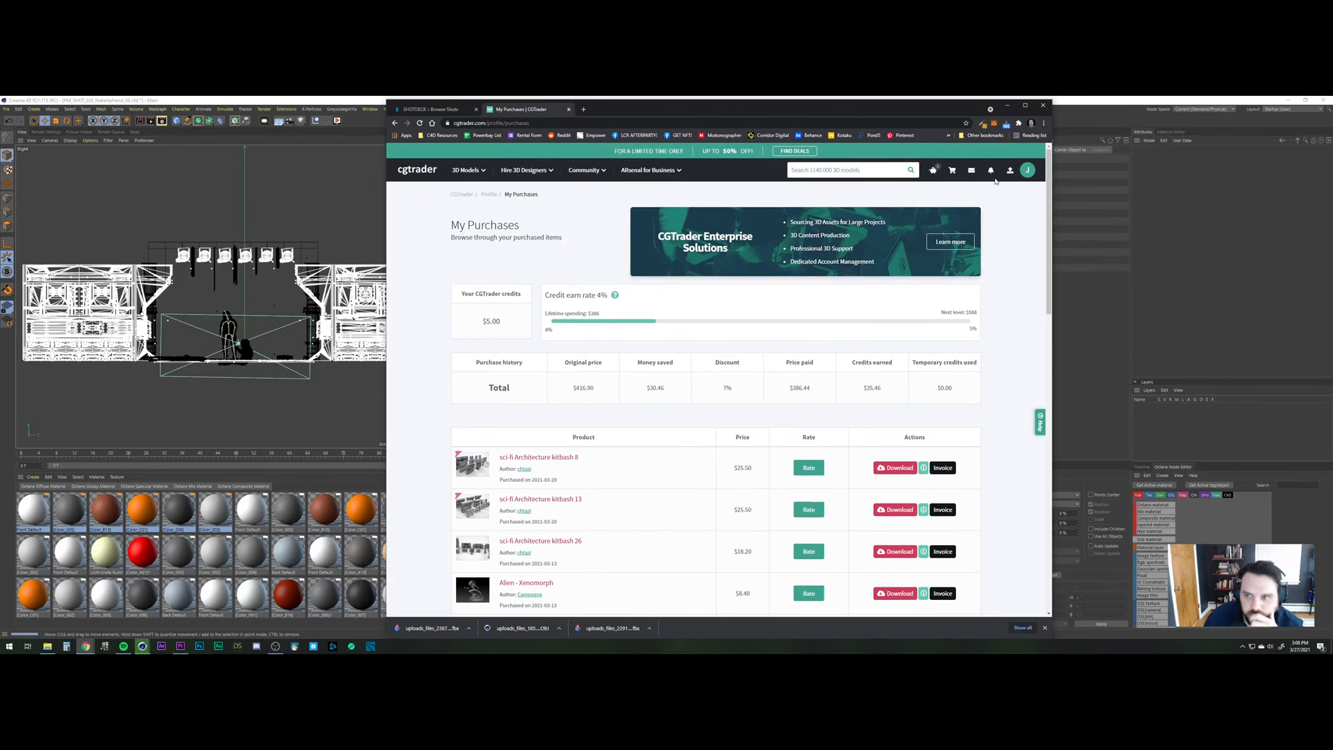
{"action": "left_click", "coordinate": [953, 173]}
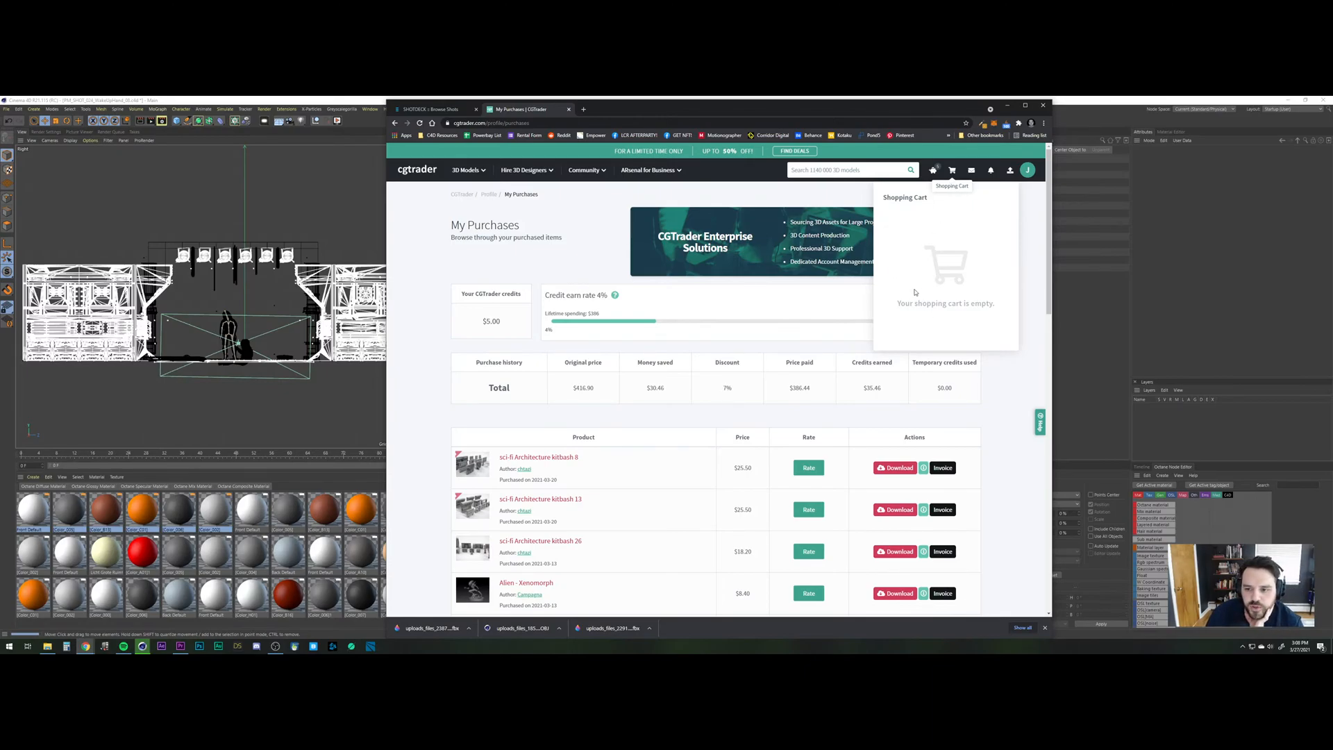
Open the account's 3D Model Wishlist and browse the saved models.
{"action": "left_click", "coordinate": [1028, 171]}
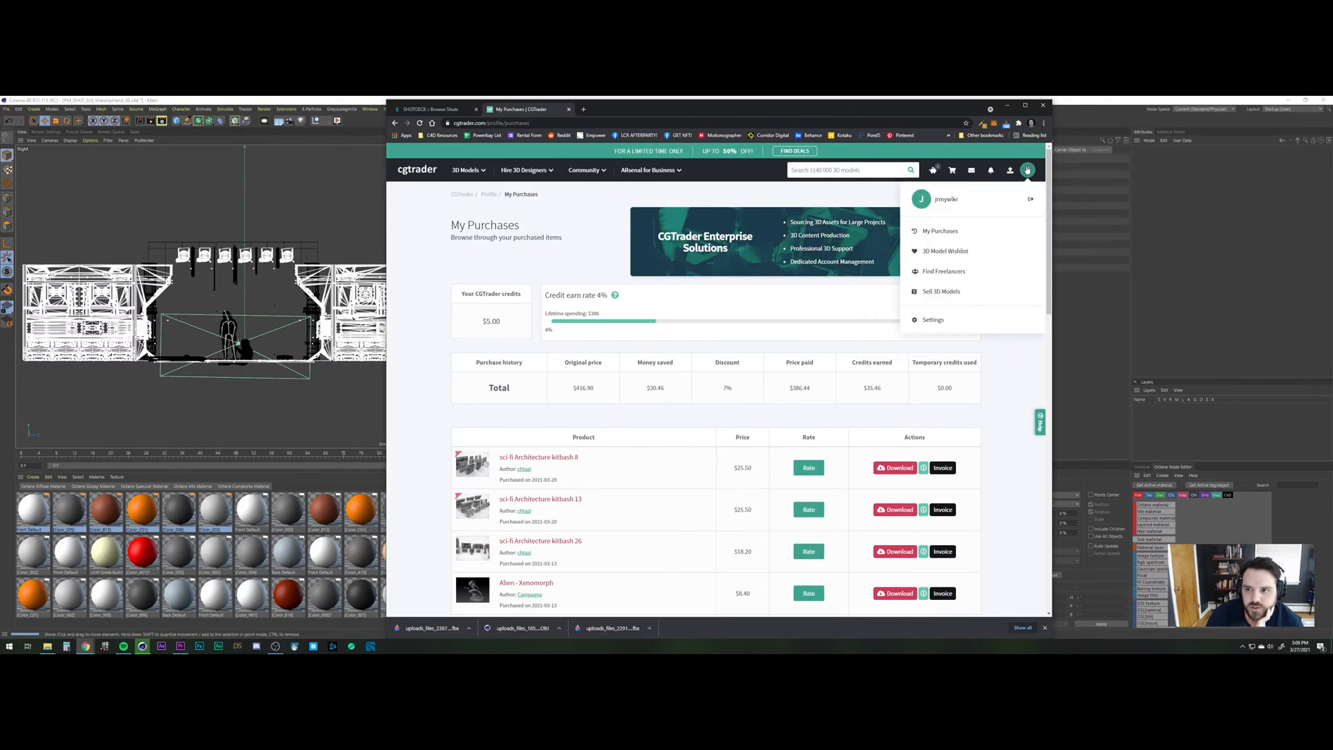
{"action": "left_click", "coordinate": [938, 258]}
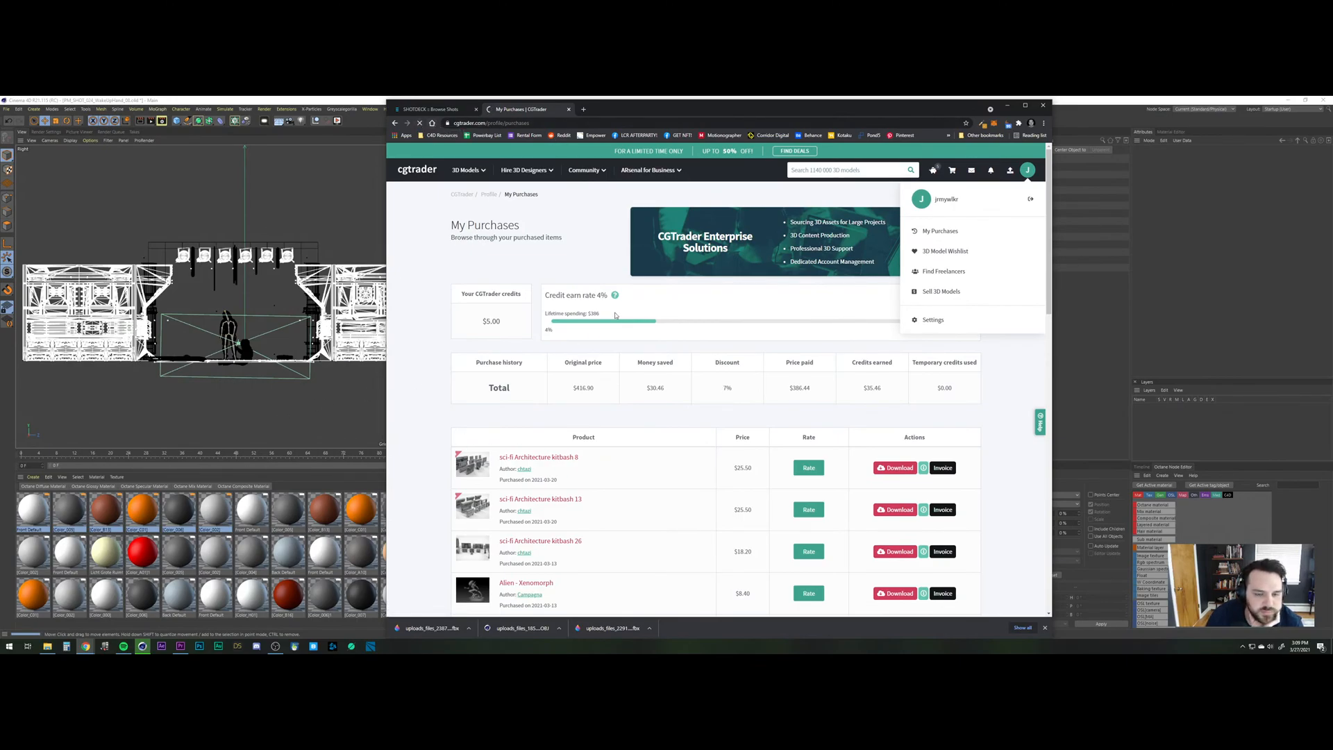
{"action": "scroll", "coordinate": [509, 310], "scroll_direction": "down", "scroll_amount": 2}
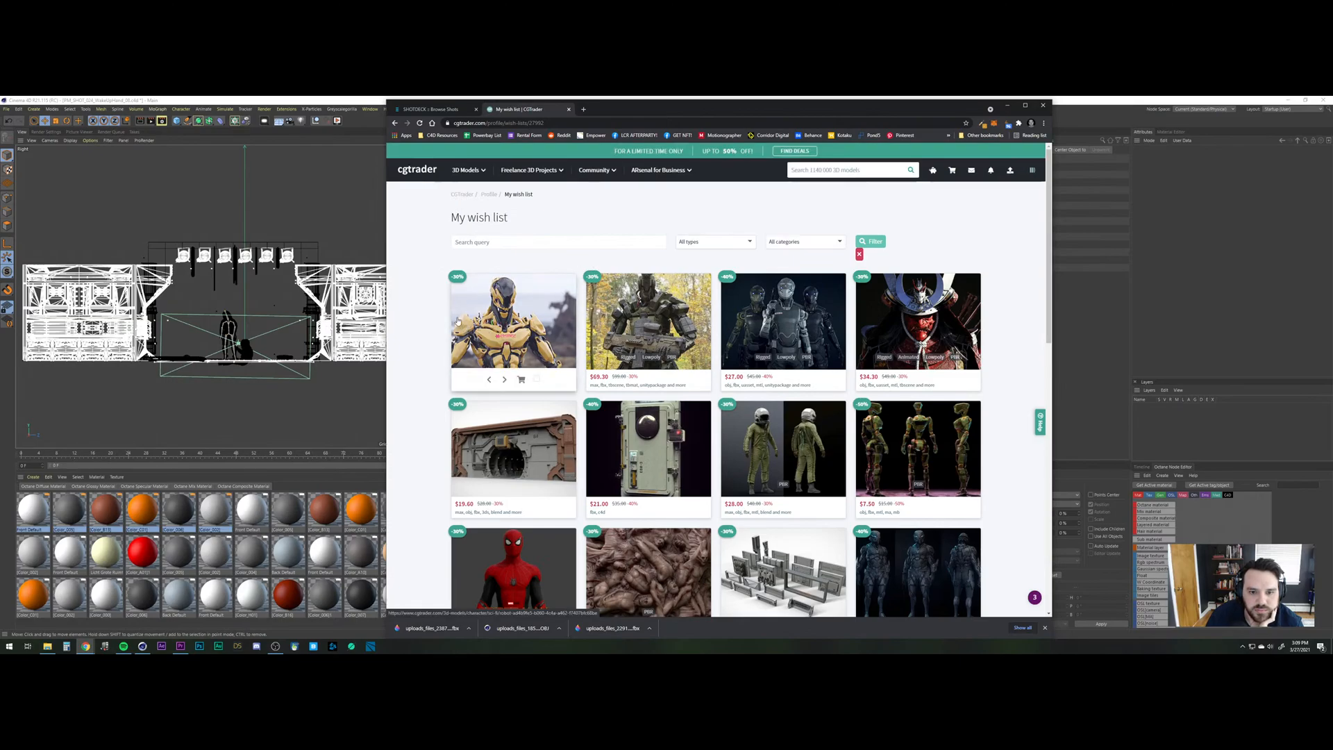
{"action": "scroll", "coordinate": [430, 299], "scroll_direction": "down", "scroll_amount": 2}
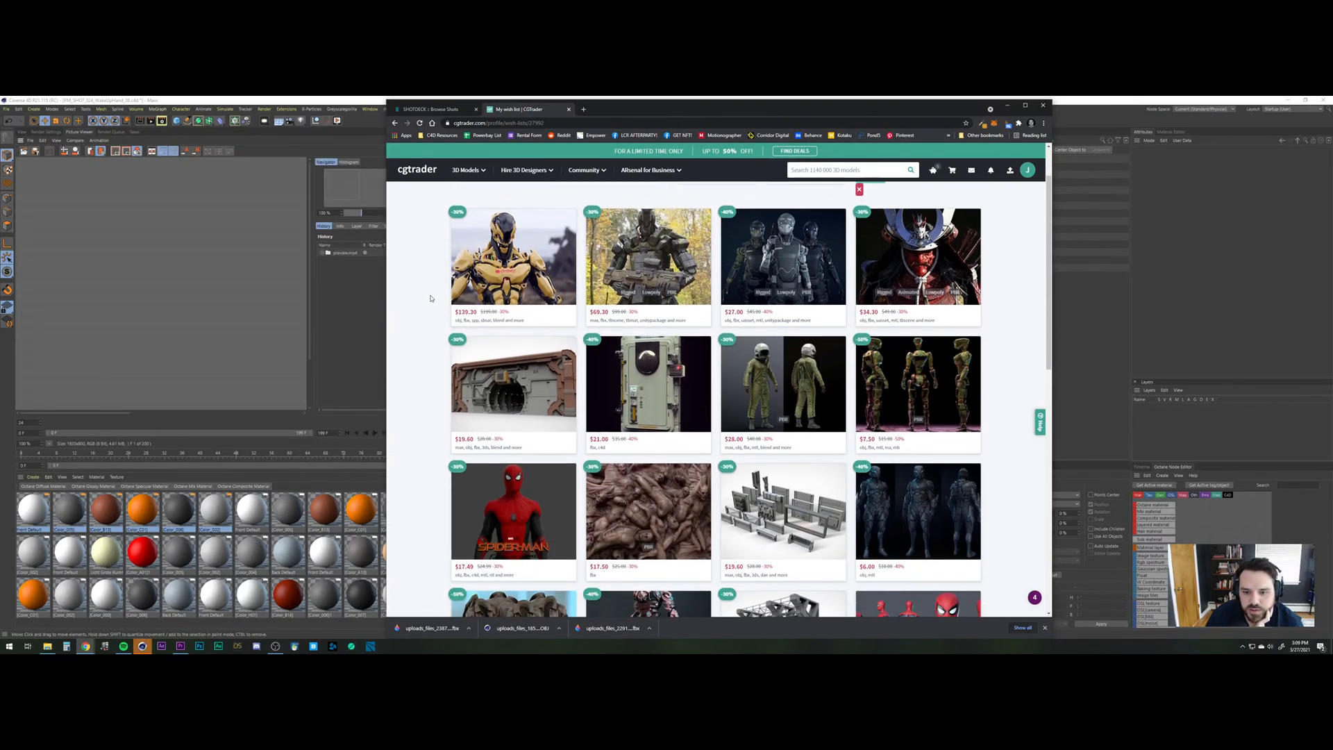
{"action": "scroll", "coordinate": [430, 298], "scroll_direction": "down", "scroll_amount": 2}
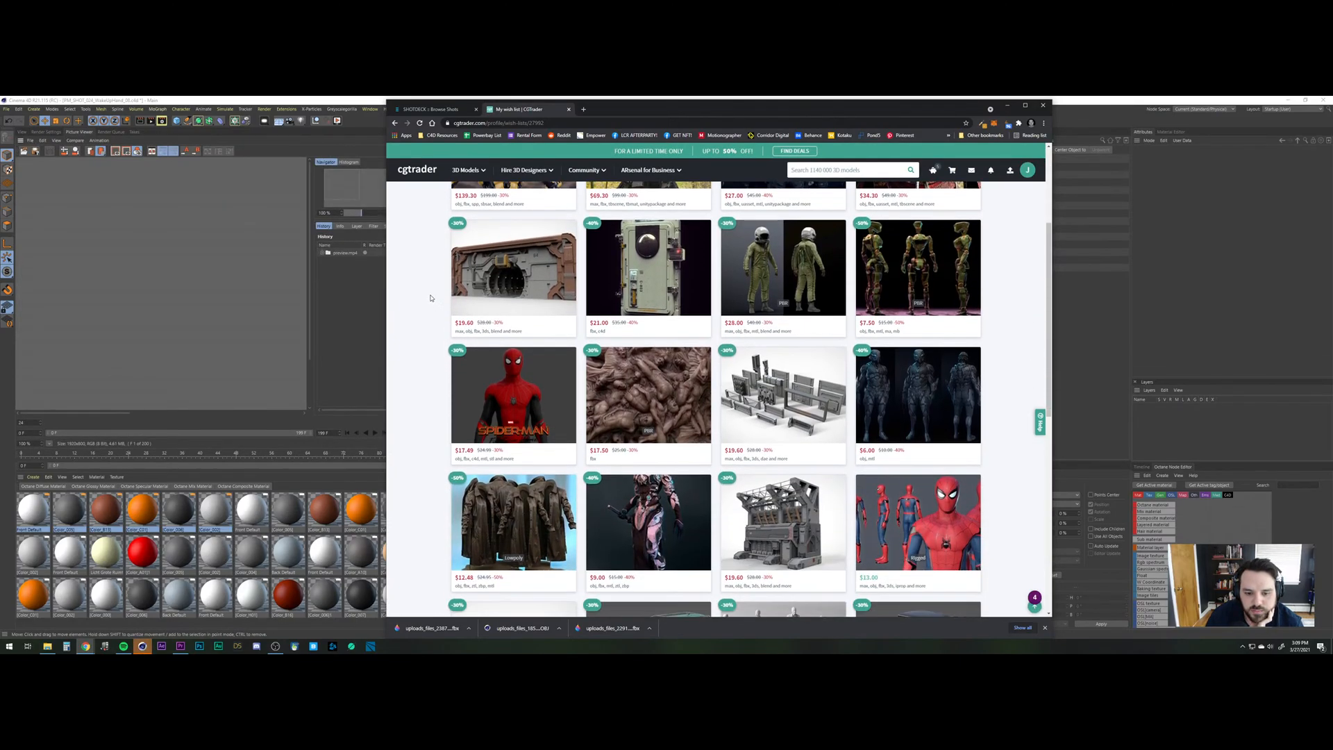
Browse the rest of the wish list's first page and all models on its second page.
{"action": "scroll", "coordinate": [429, 299], "scroll_direction": "down", "scroll_amount": 3}
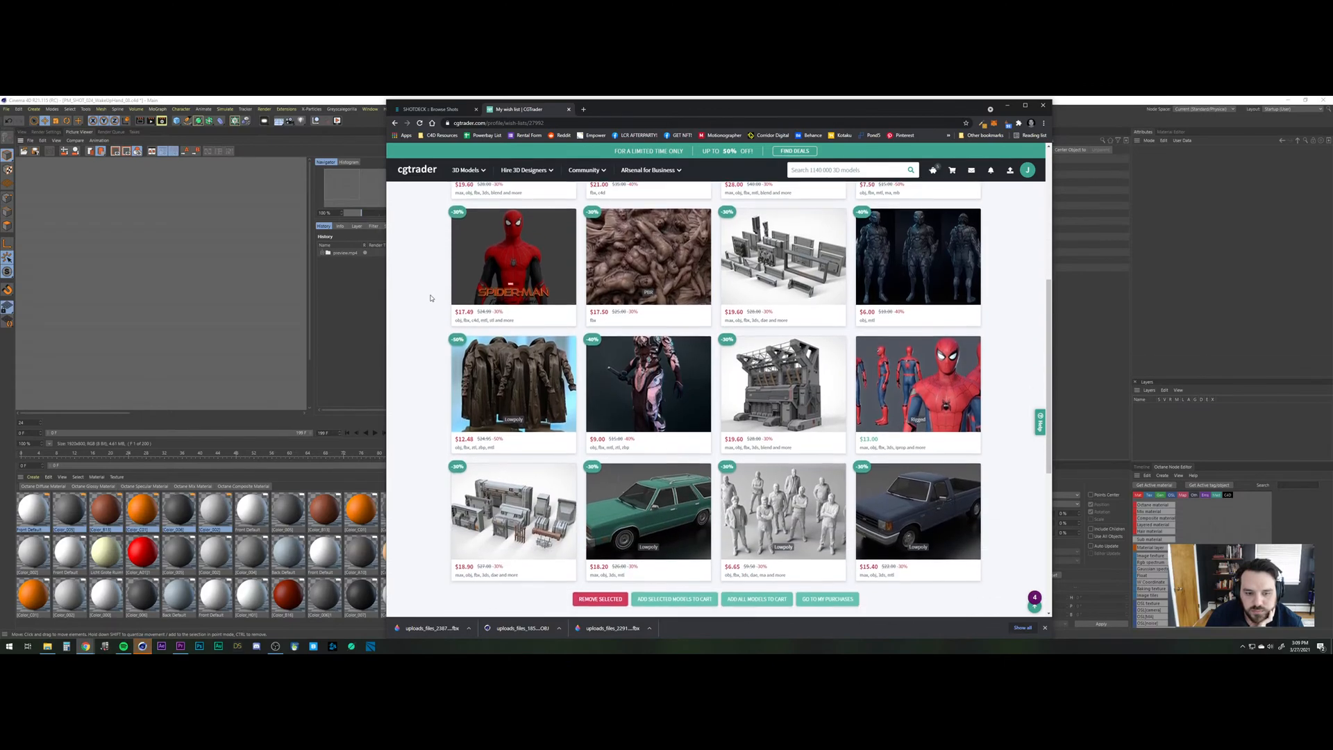
{"action": "scroll", "coordinate": [430, 299], "scroll_direction": "down", "scroll_amount": 1}
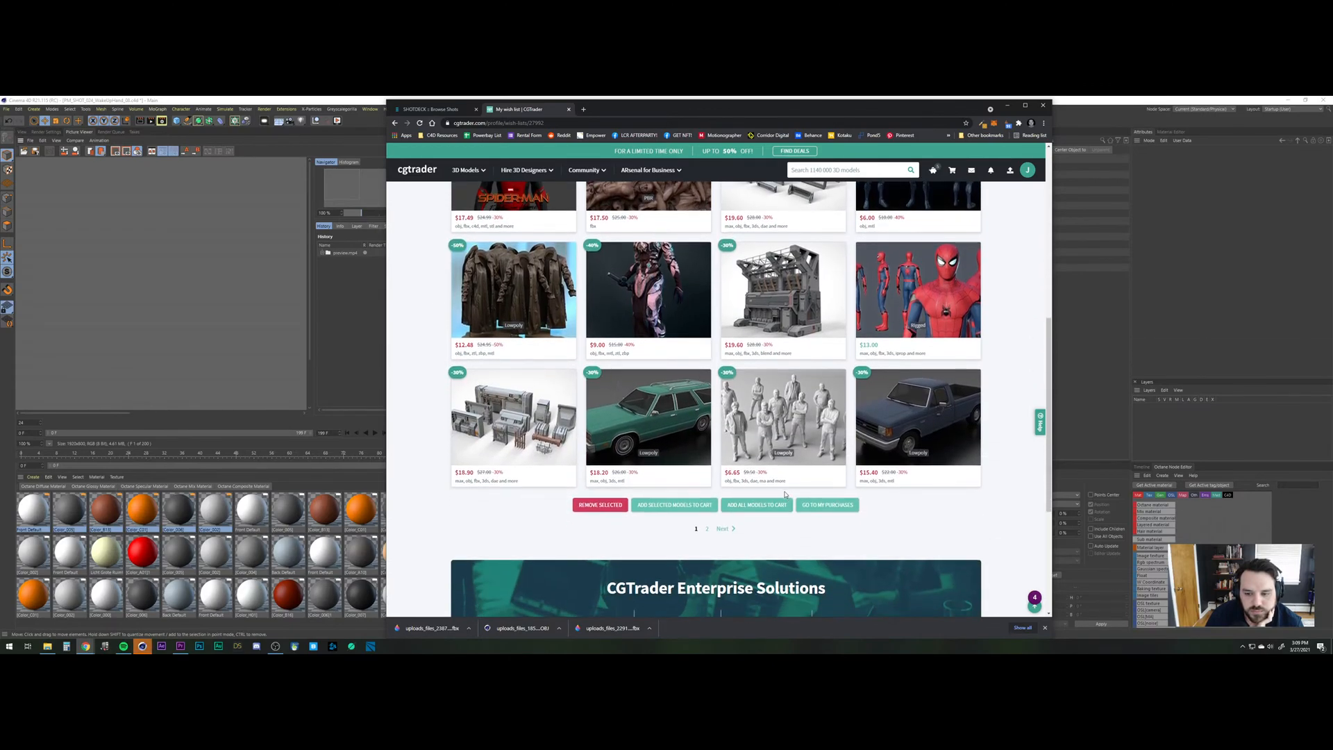
{"action": "left_click", "coordinate": [707, 529]}
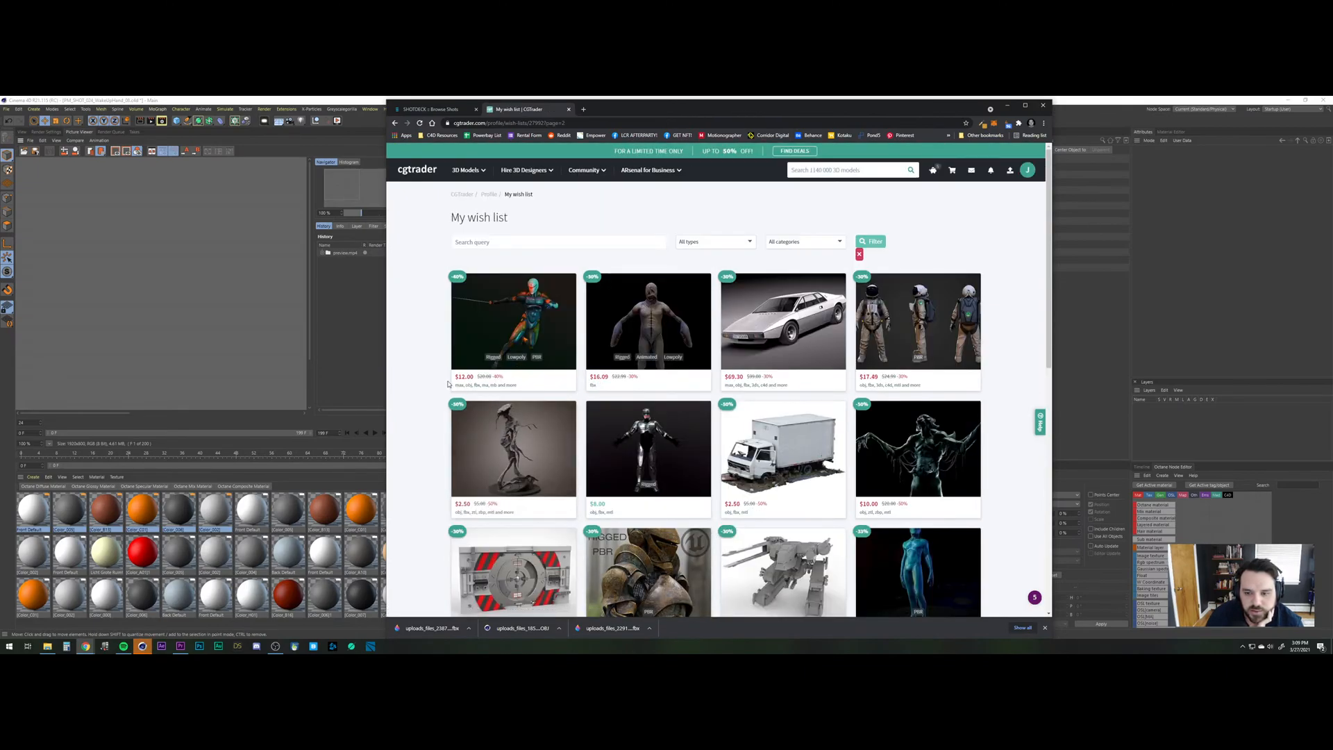
{"action": "scroll", "coordinate": [447, 384], "scroll_direction": "down", "scroll_amount": 1}
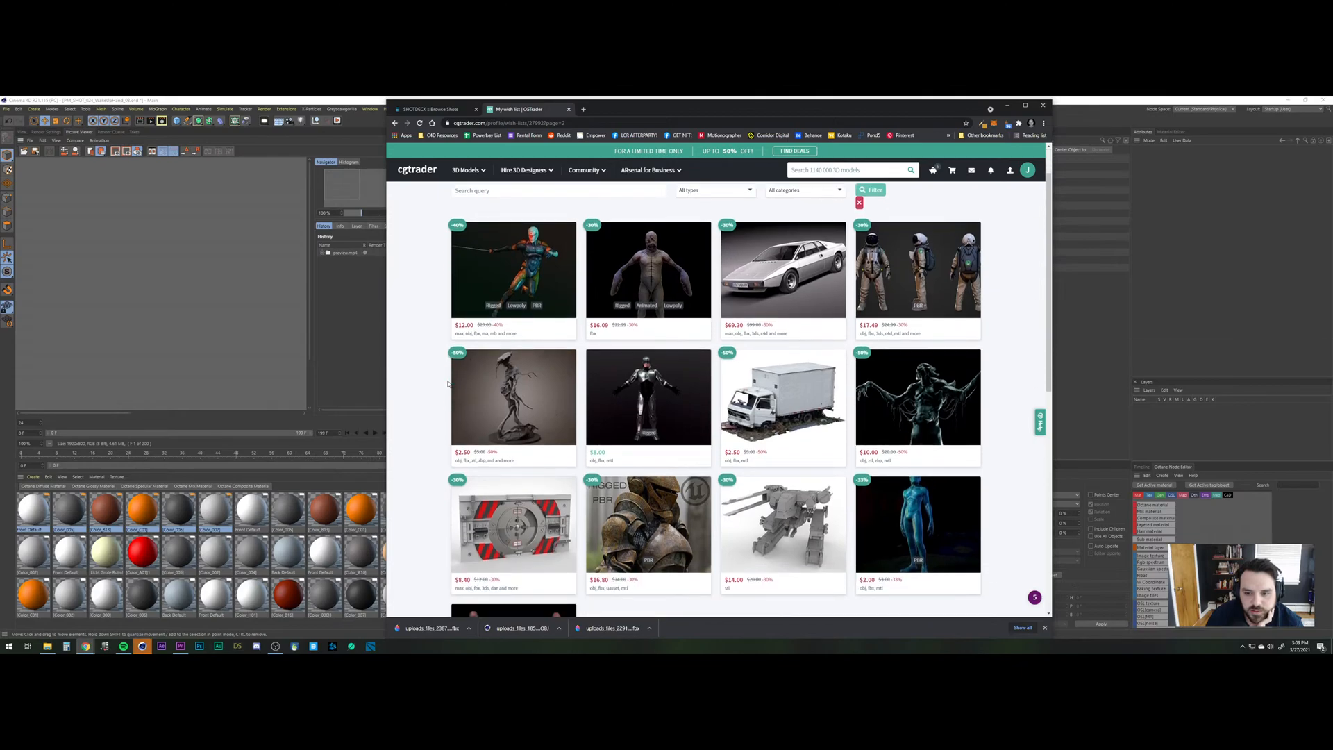
{"action": "scroll", "coordinate": [448, 384], "scroll_direction": "down", "scroll_amount": 1}
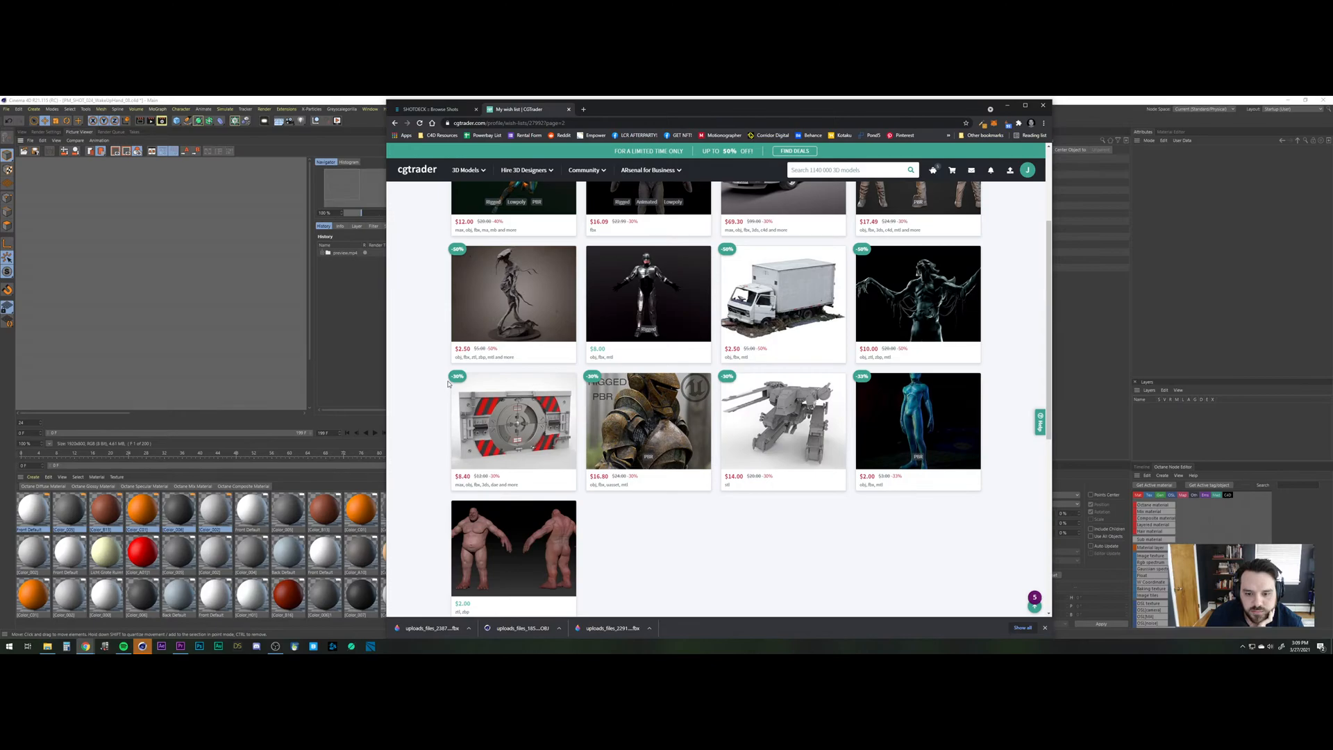
{"action": "scroll", "coordinate": [447, 384], "scroll_direction": "down", "scroll_amount": 1}
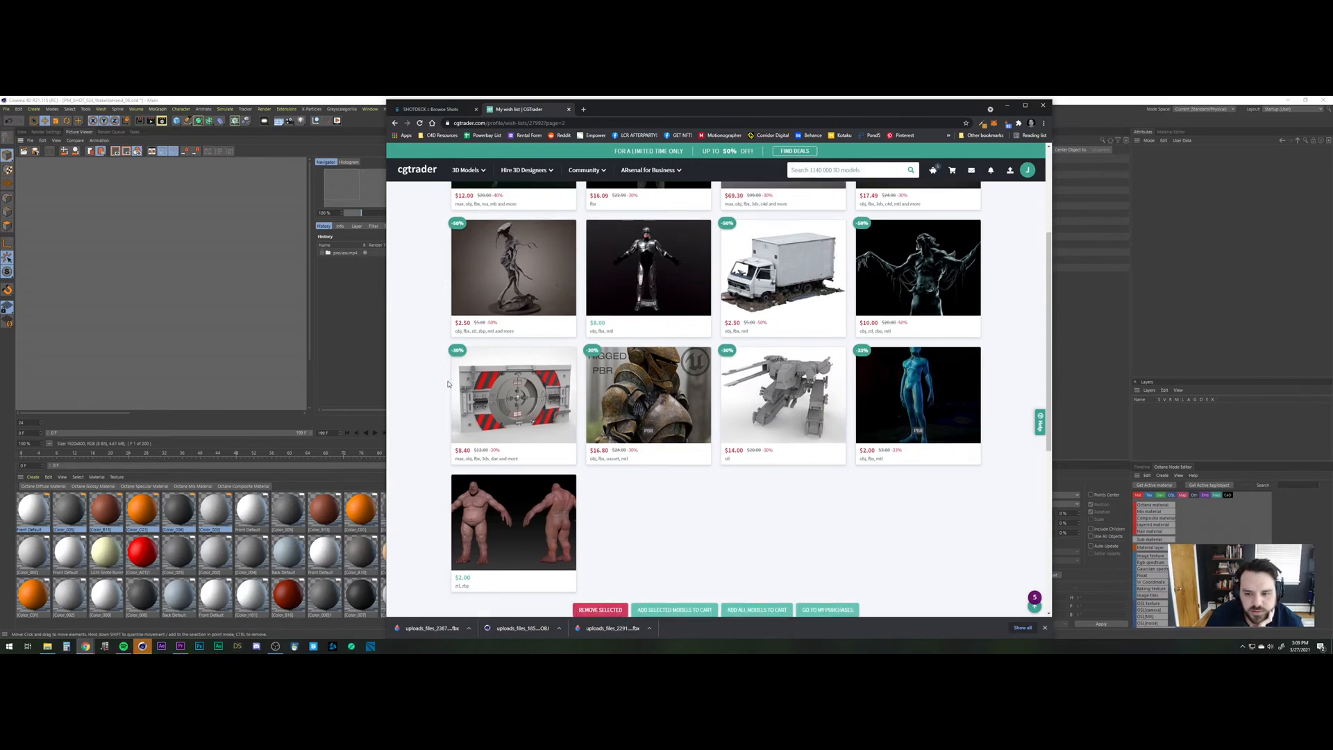
{"action": "mouse_move", "coordinate": [913, 450]}
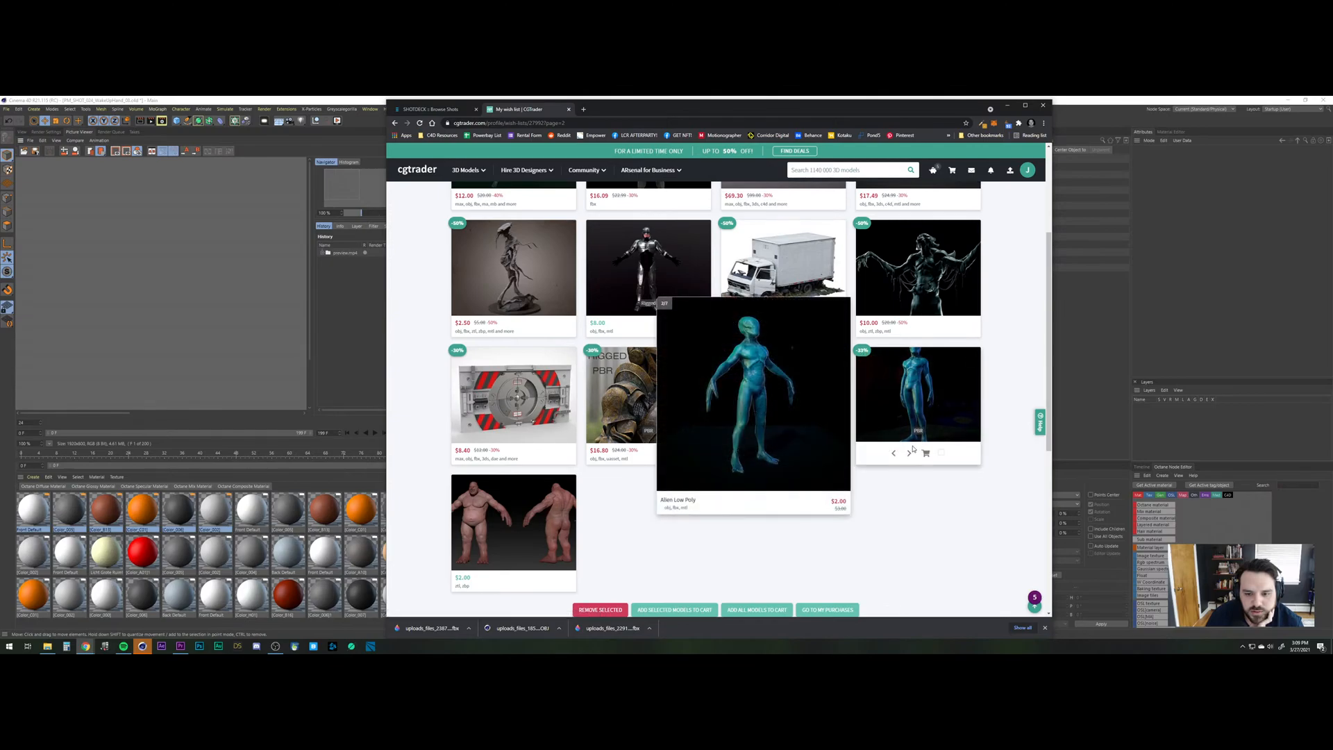
{"action": "scroll", "coordinate": [445, 404], "scroll_direction": "up", "scroll_amount": 2}
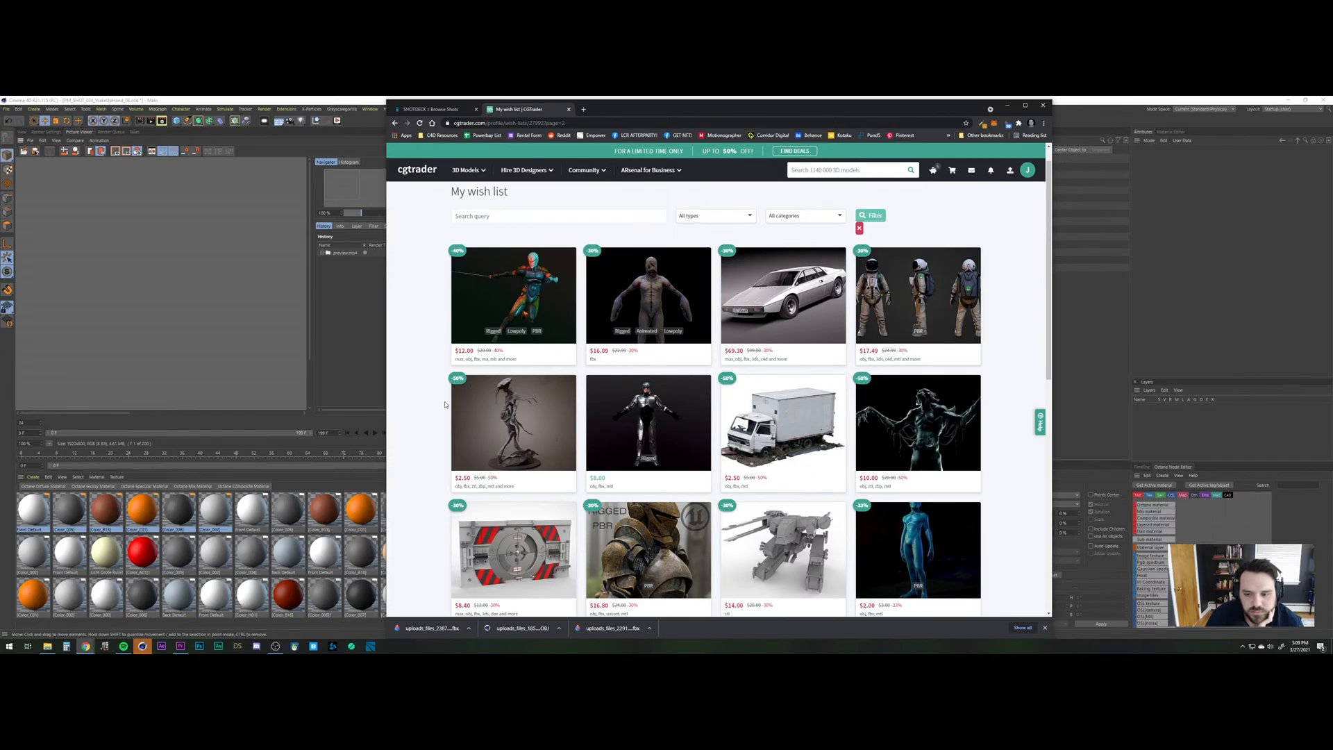
{"action": "scroll", "coordinate": [445, 404], "scroll_direction": "down", "scroll_amount": 4}
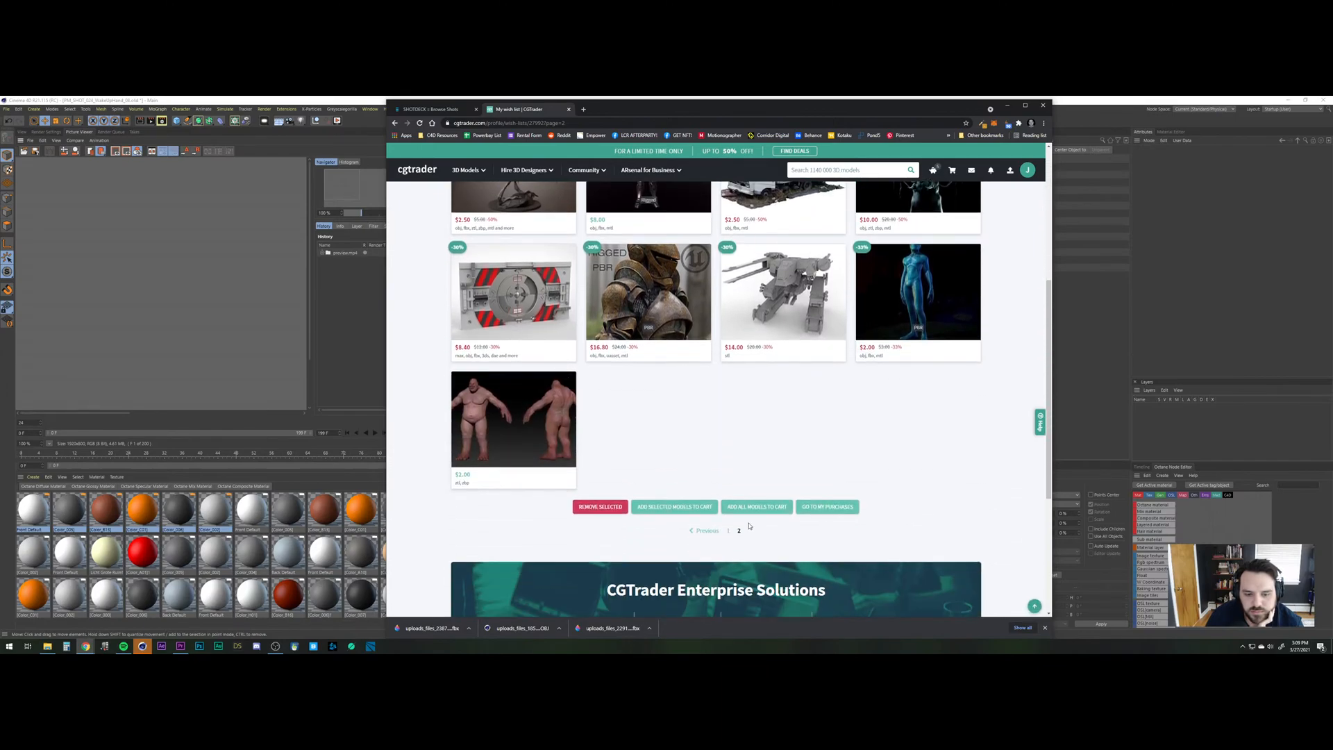
Return to the first page of the wish list and look over its saved models again.
{"action": "left_click", "coordinate": [706, 531]}
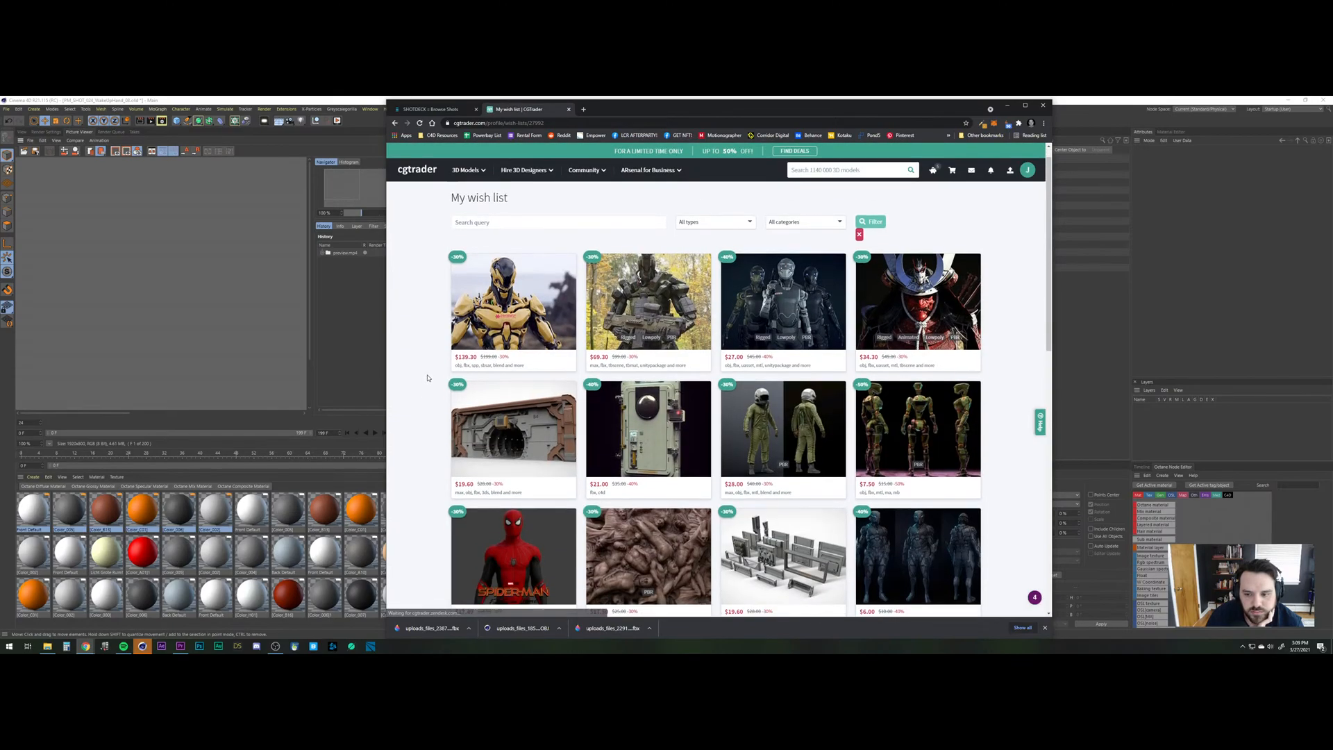
{"action": "scroll", "coordinate": [428, 377], "scroll_direction": "down", "scroll_amount": 5}
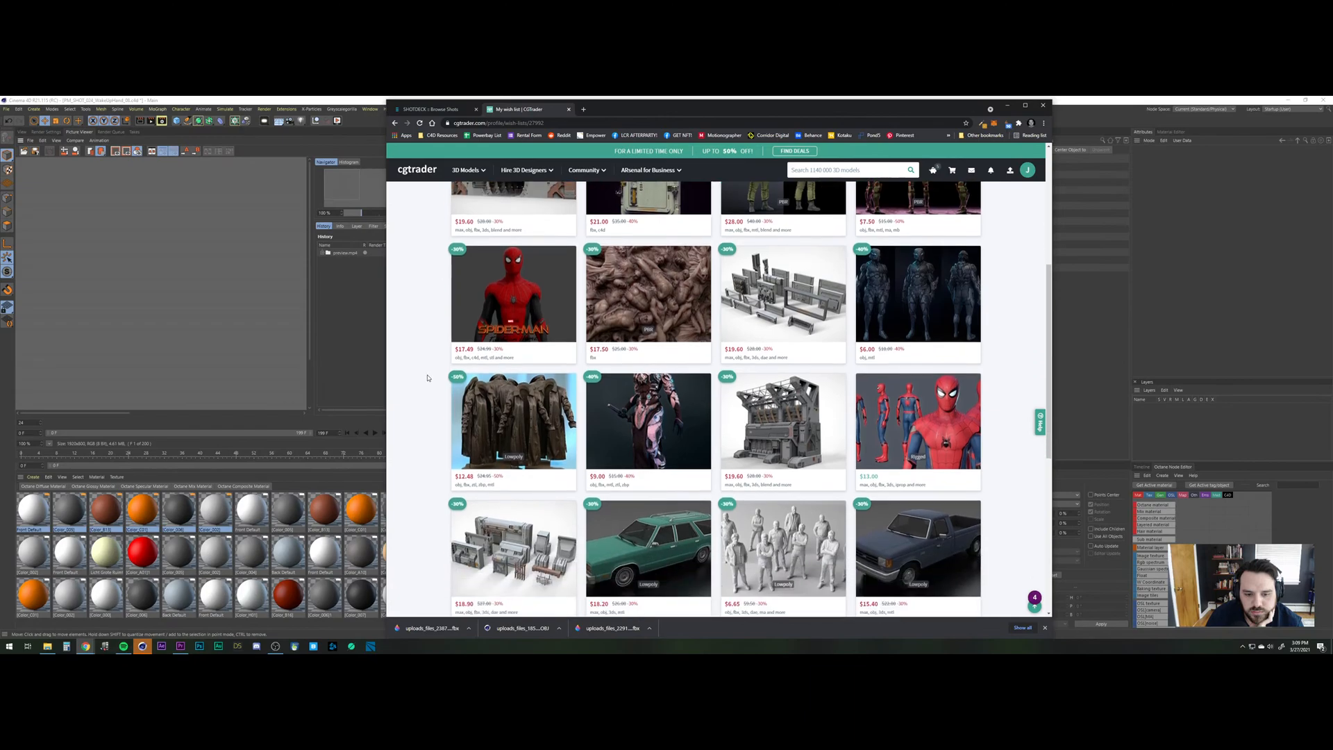
{"action": "scroll", "coordinate": [427, 378], "scroll_direction": "down", "scroll_amount": 2}
{"action": "scroll", "coordinate": [428, 377], "scroll_direction": "up", "scroll_amount": 3}
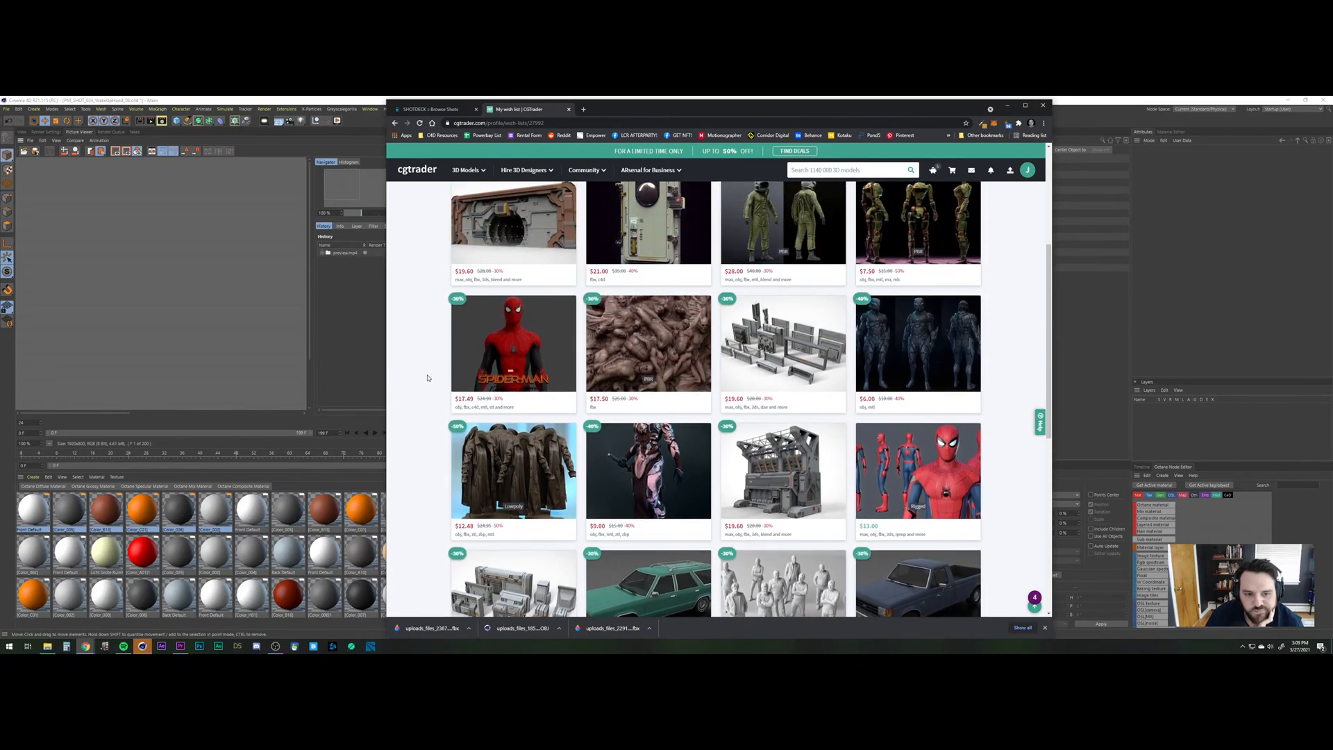
{"action": "scroll", "coordinate": [428, 378], "scroll_direction": "up", "scroll_amount": 3}
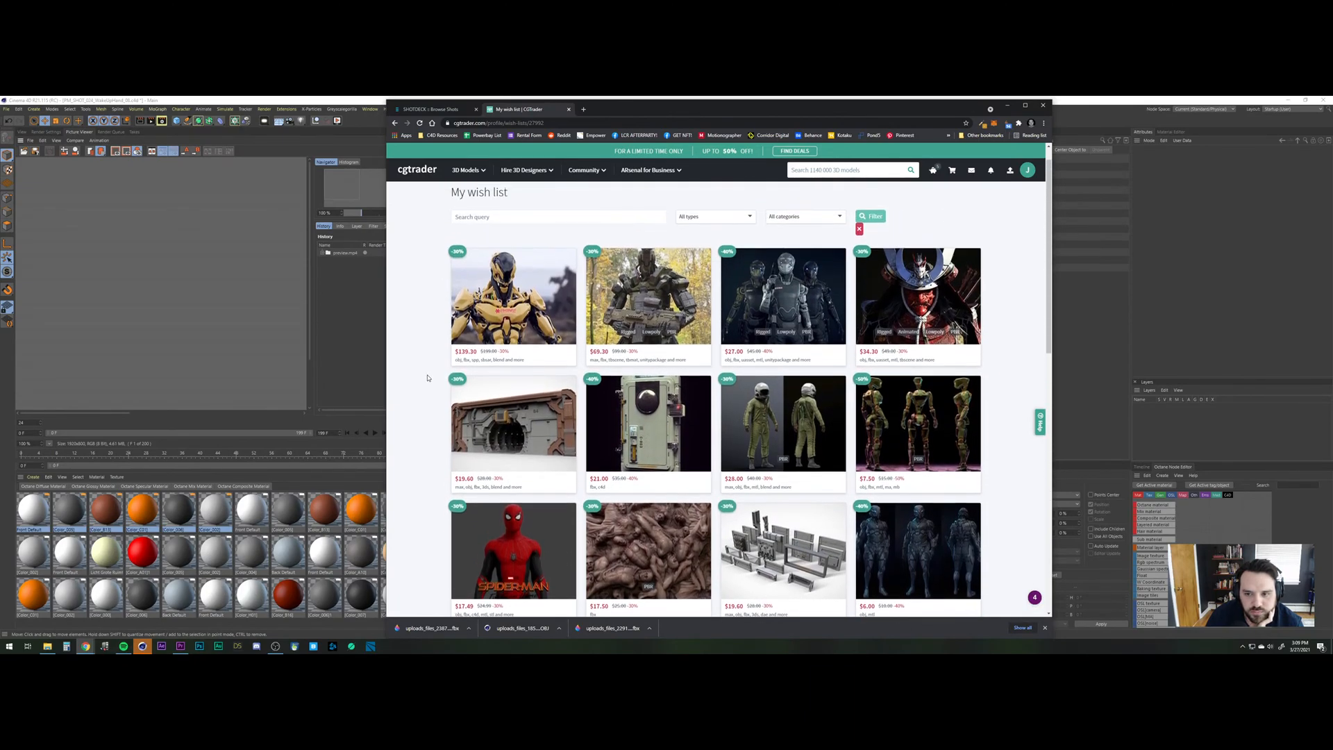
{"action": "scroll", "coordinate": [427, 378], "scroll_direction": "up", "scroll_amount": 1}
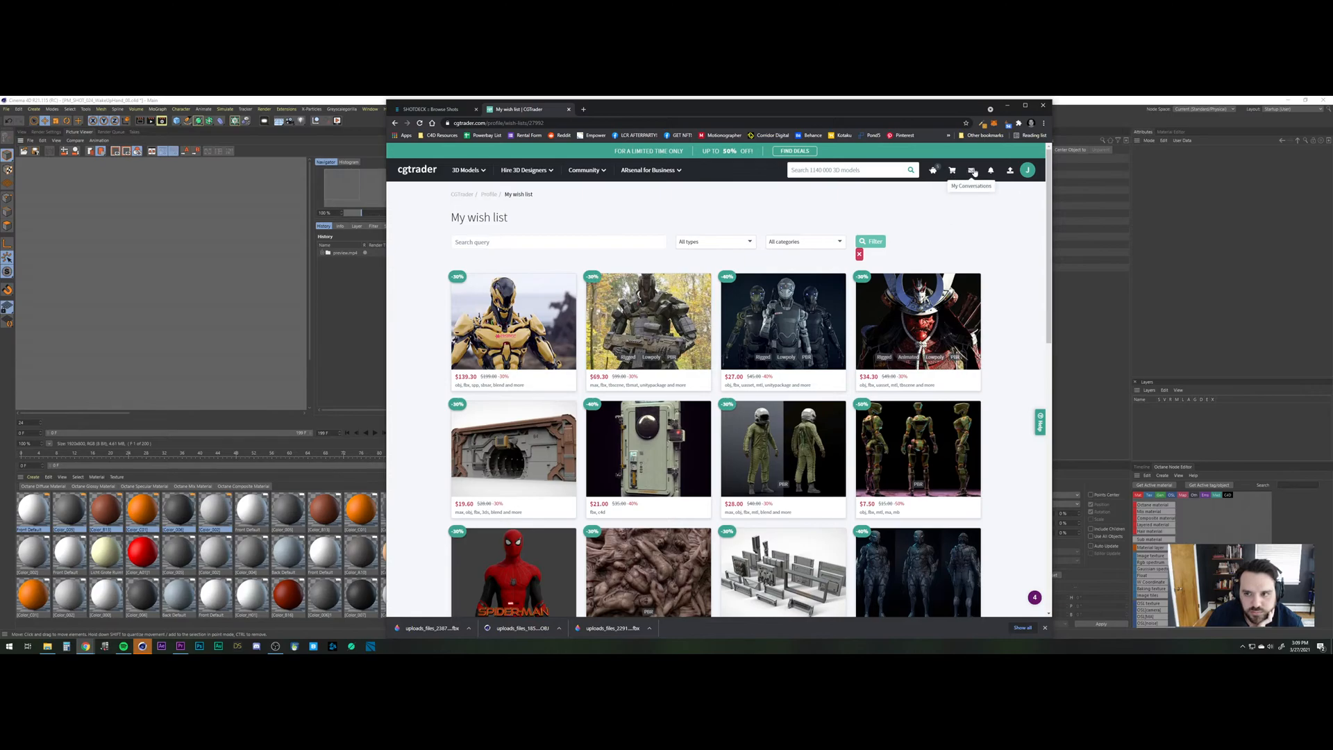
Open the account's purchases and look through both pages of purchased models for further props.
{"action": "left_click", "coordinate": [1027, 170]}
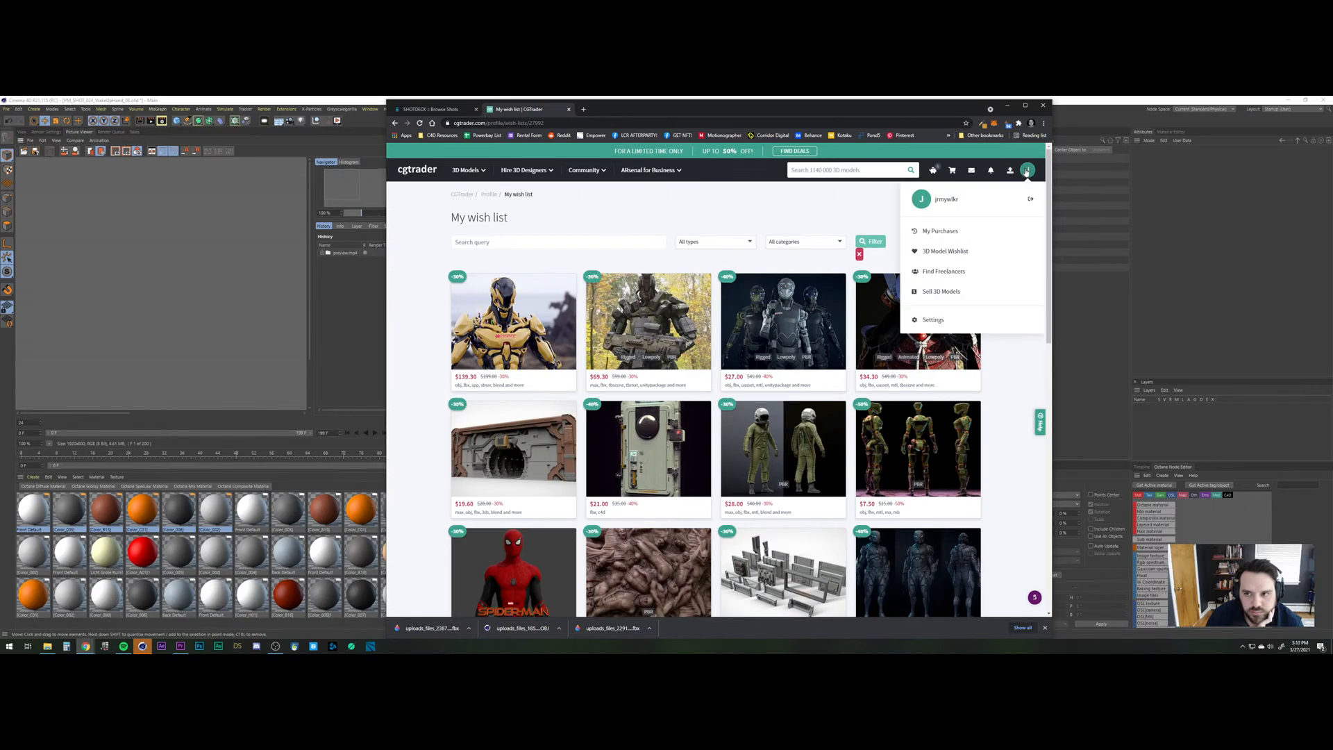
{"action": "left_click", "coordinate": [939, 232]}
{"action": "scroll", "coordinate": [576, 400], "scroll_direction": "down", "scroll_amount": 4}
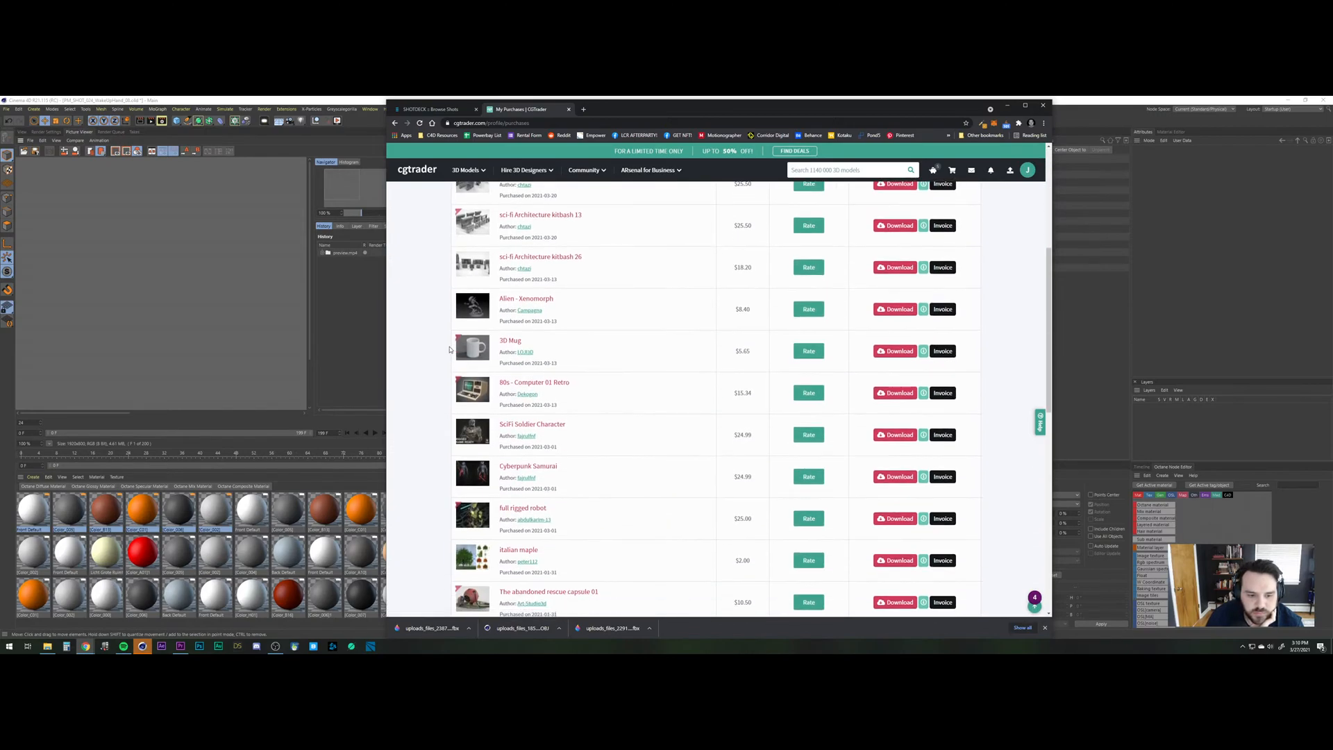
{"action": "scroll", "coordinate": [428, 349], "scroll_direction": "down", "scroll_amount": 4}
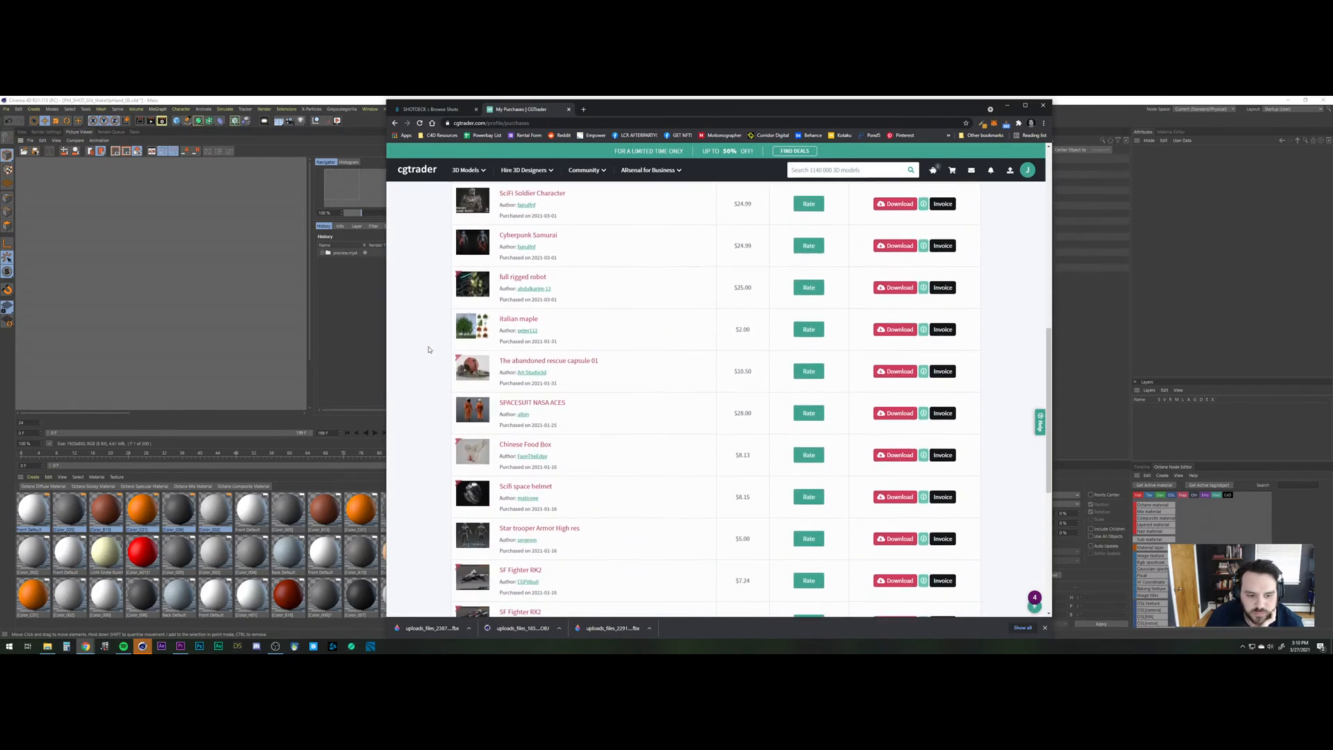
{"action": "scroll", "coordinate": [428, 349], "scroll_direction": "down", "scroll_amount": 2}
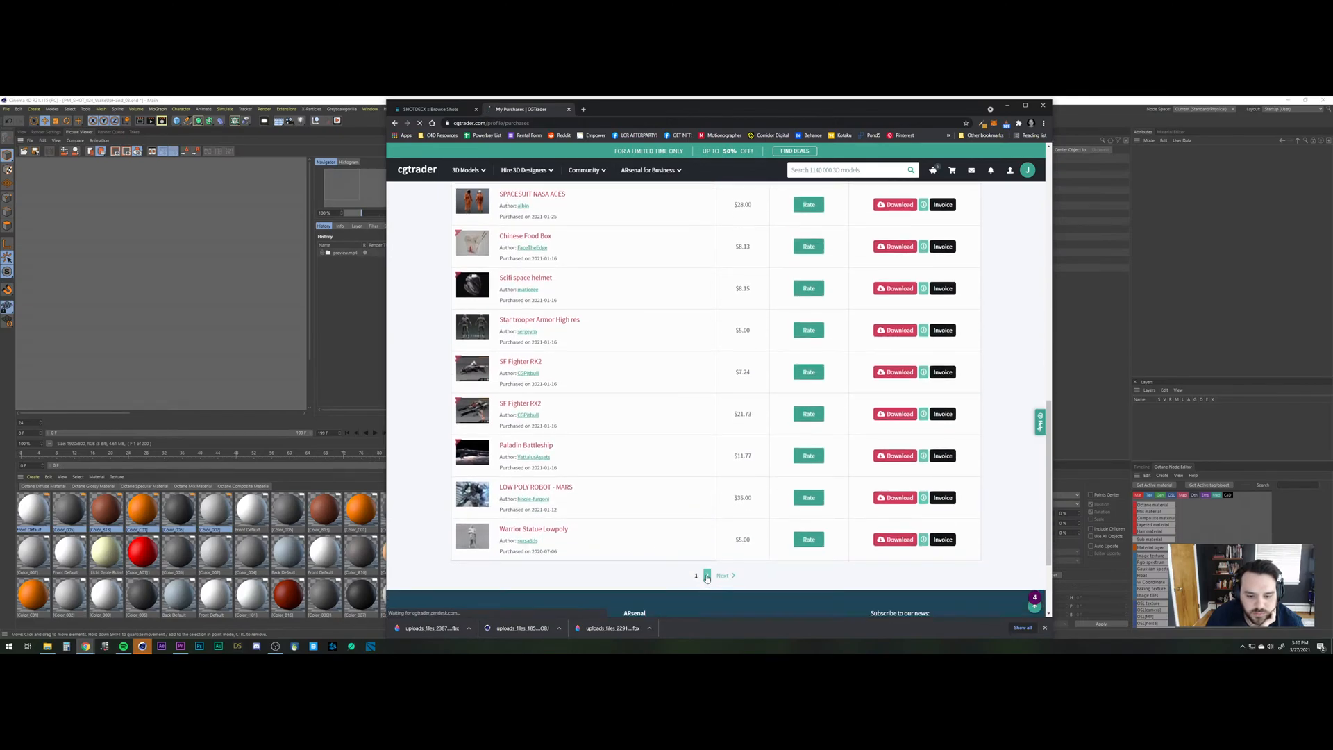
{"action": "left_click", "coordinate": [707, 575]}
{"action": "scroll", "coordinate": [497, 425], "scroll_direction": "down", "scroll_amount": 2}
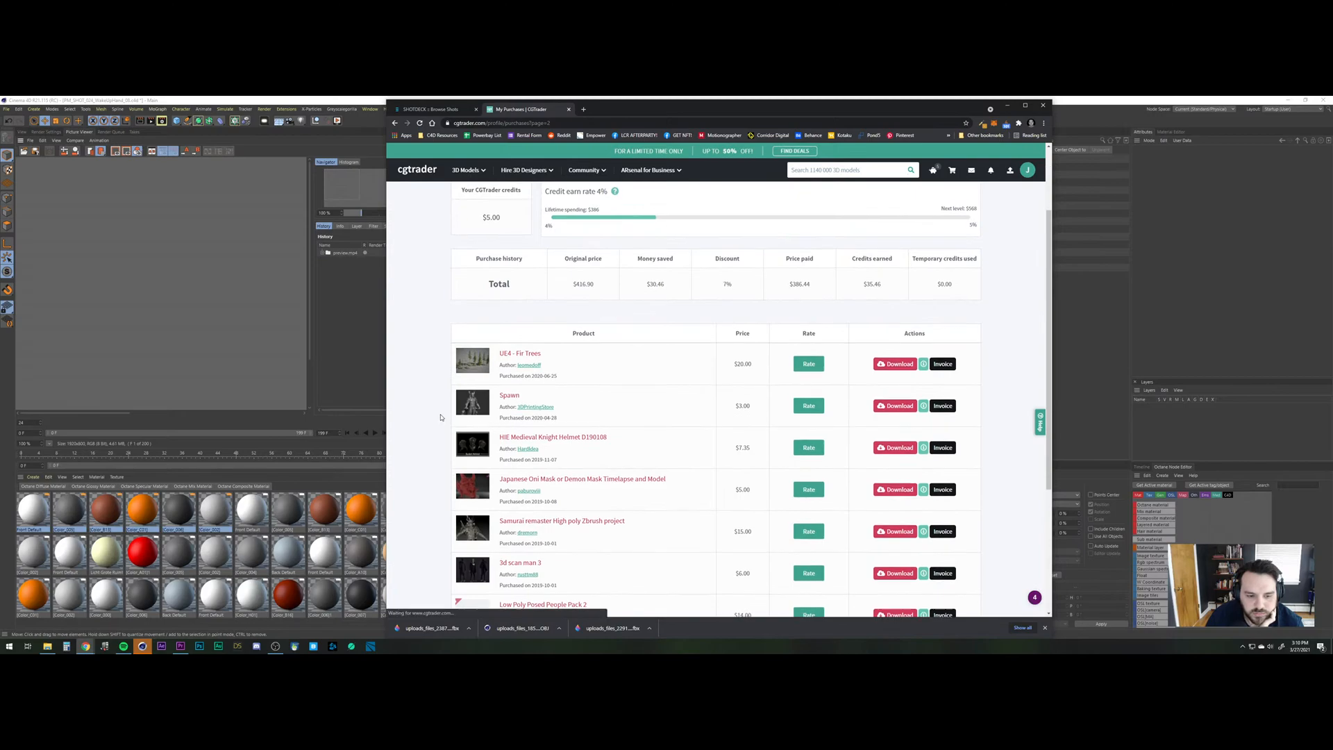
{"action": "scroll", "coordinate": [440, 417], "scroll_direction": "down", "scroll_amount": 2}
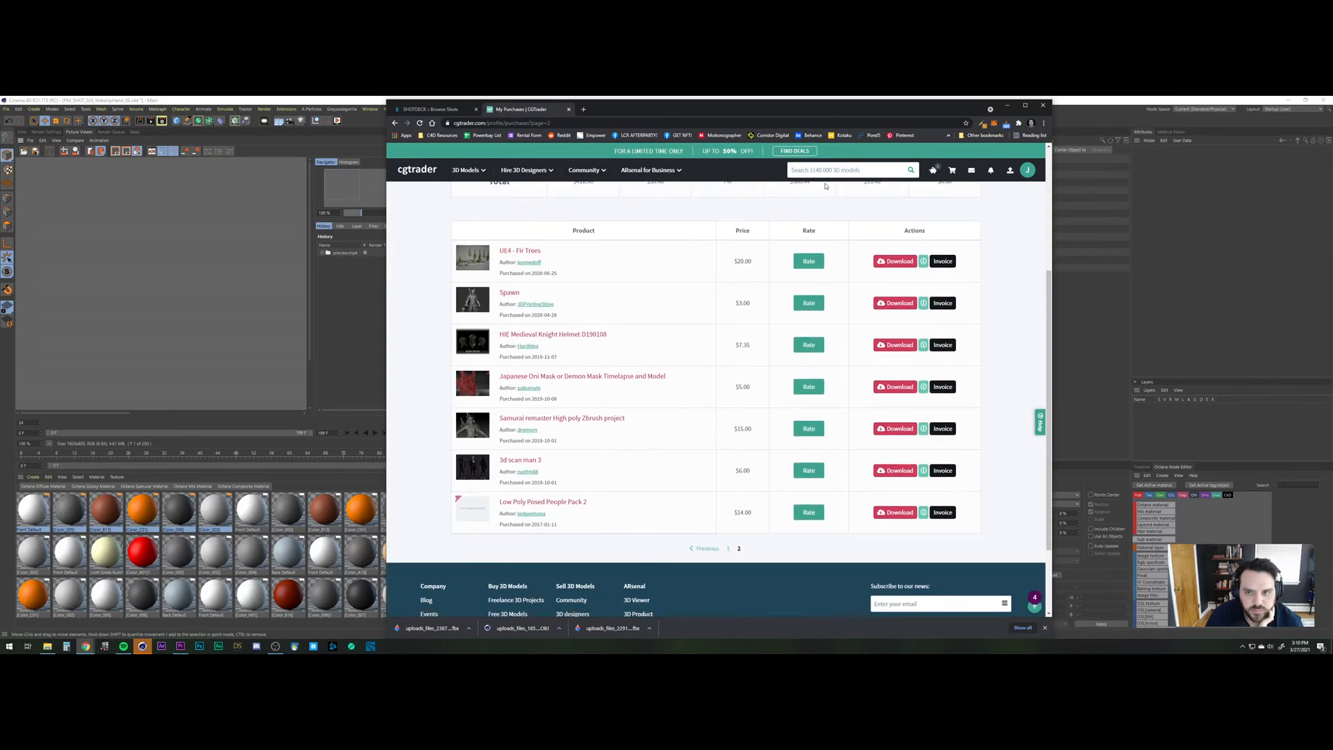
Search the model library for "solid snake" and look at the first results.
{"action": "type", "text": "sc"}
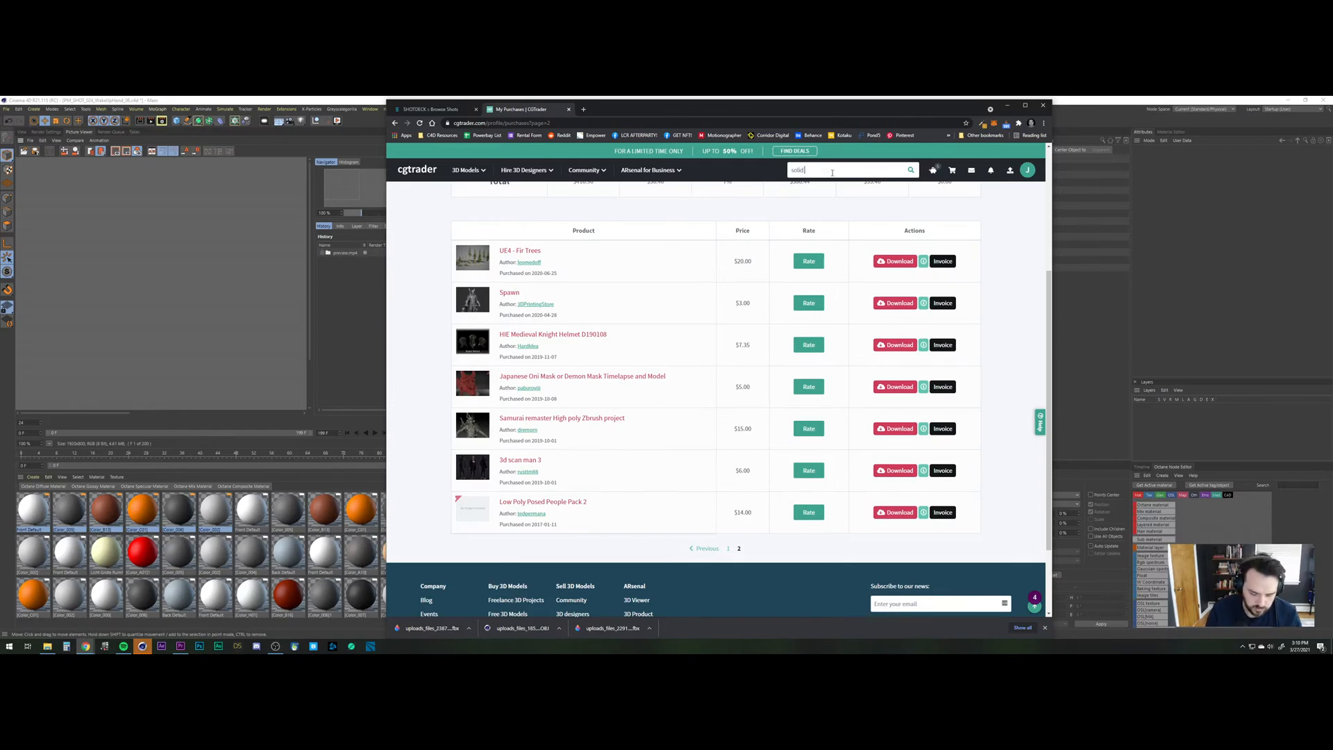
{"action": "key", "text": "Return"}
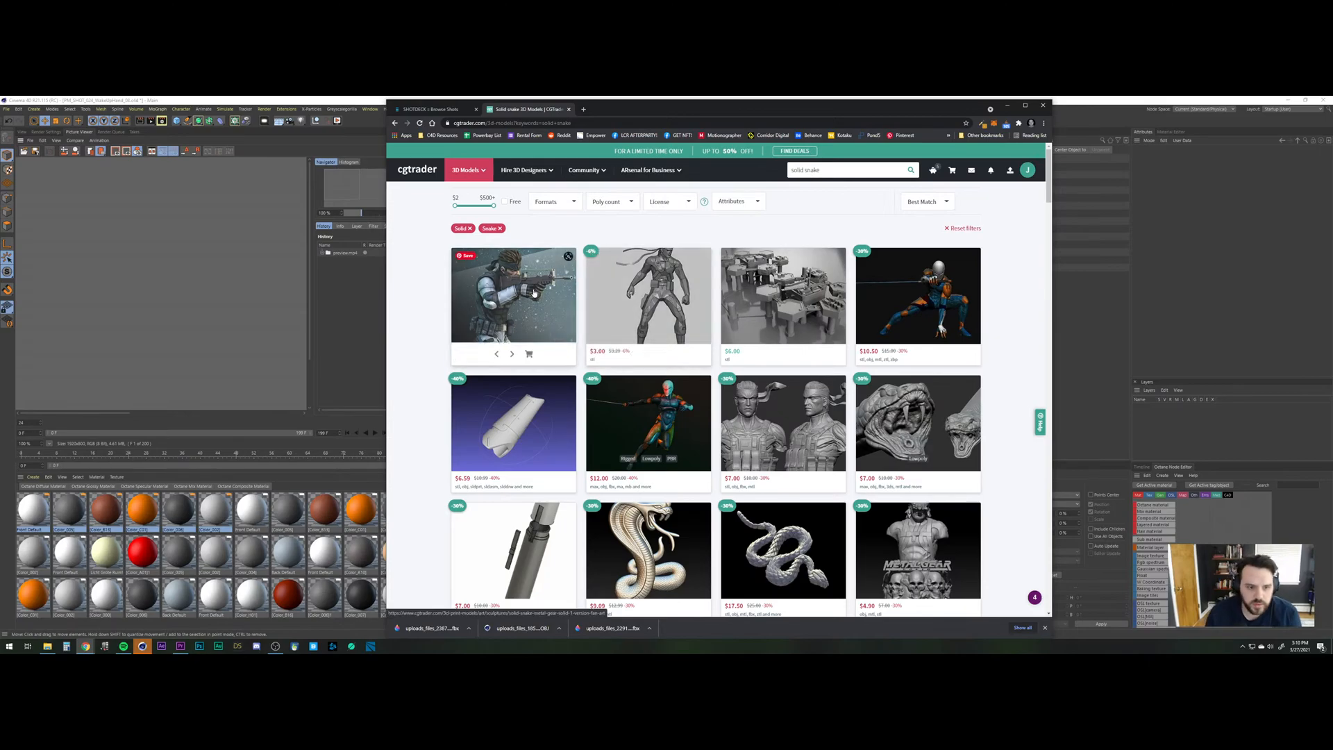
{"action": "mouse_move", "coordinate": [522, 306]}
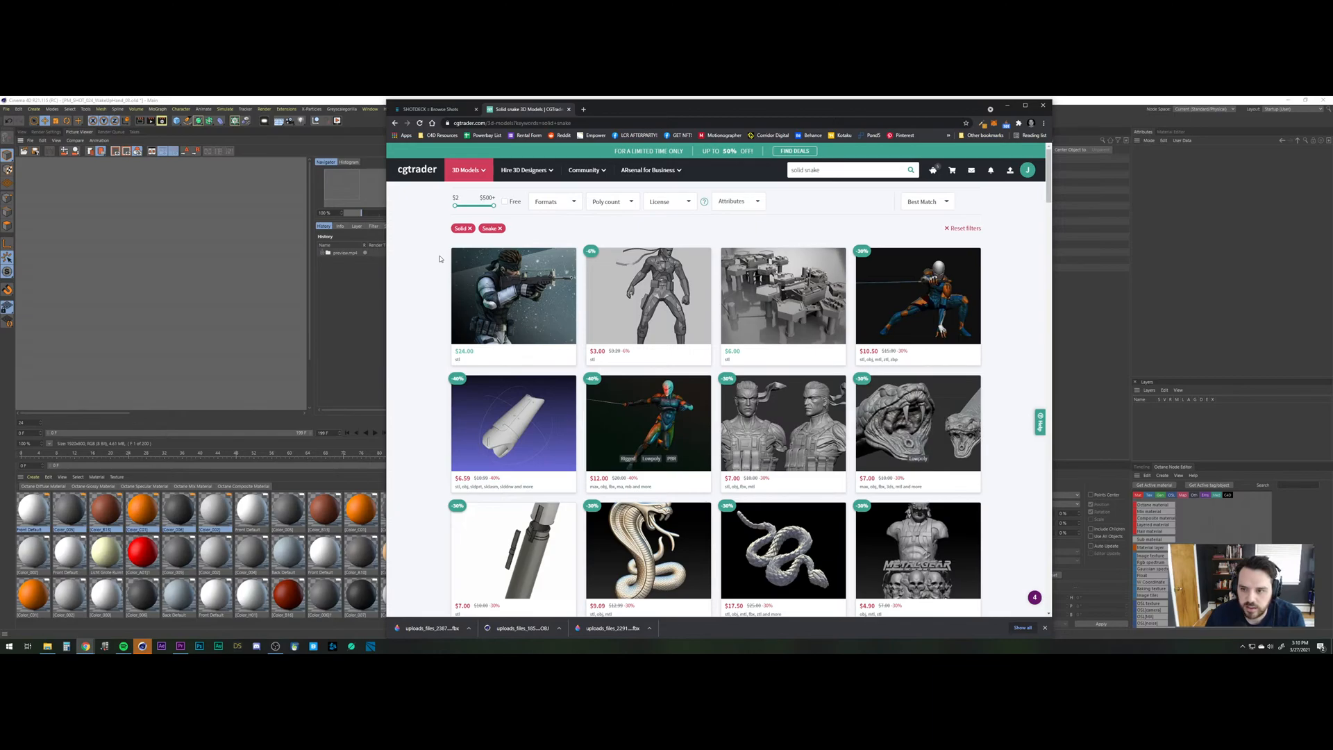
Find the Gray Fox - Metal Gear Solid model among the results and flip through its preview images.
{"action": "scroll", "coordinate": [439, 259], "scroll_direction": "down", "scroll_amount": 2}
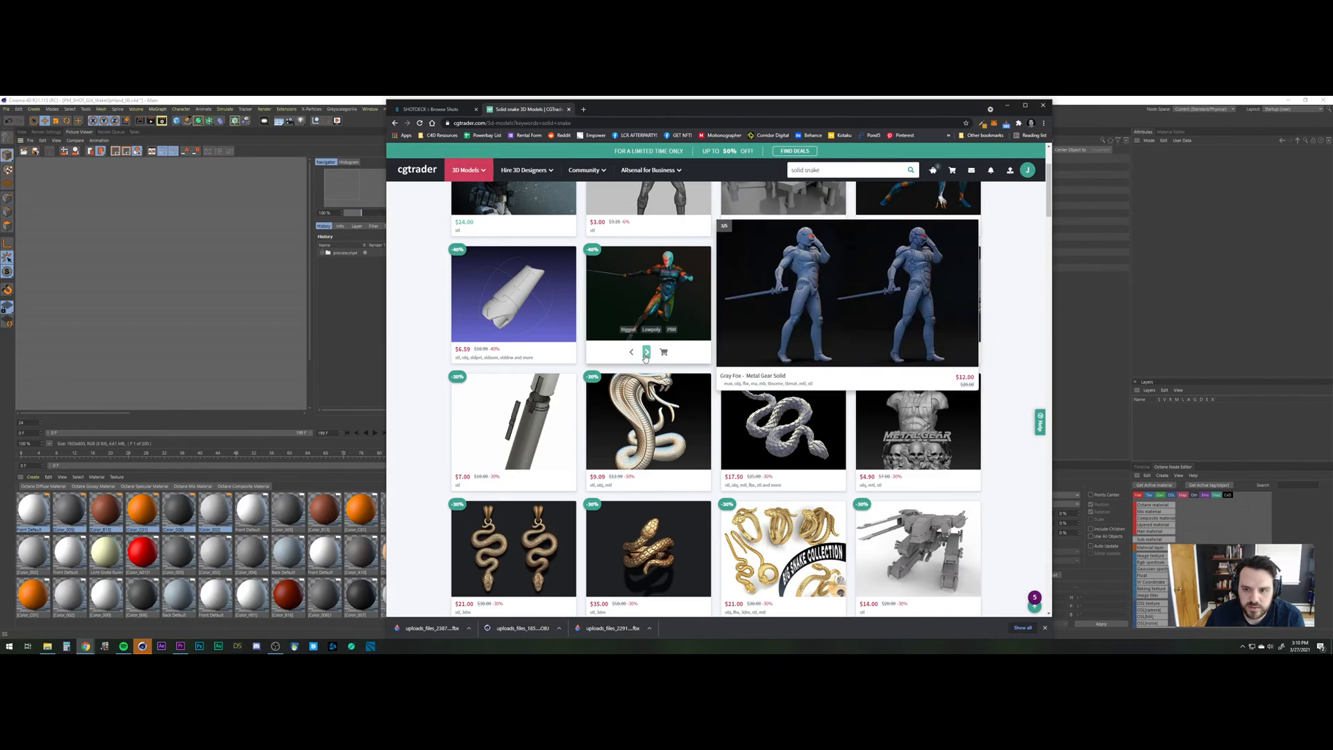
{"action": "left_click", "coordinate": [646, 353]}
{"action": "left_click", "coordinate": [645, 353]}
{"action": "left_click", "coordinate": [646, 353]}
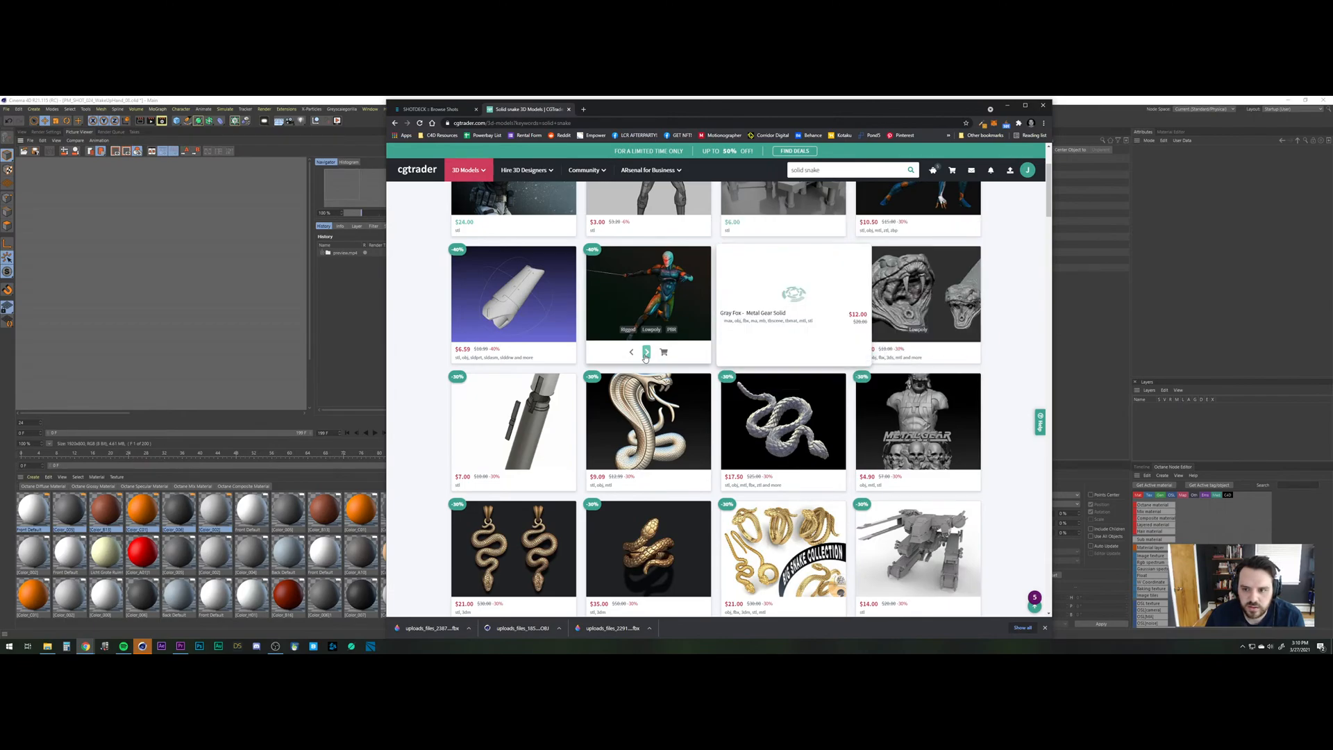
{"action": "left_click", "coordinate": [645, 352]}
{"action": "left_click", "coordinate": [646, 352]}
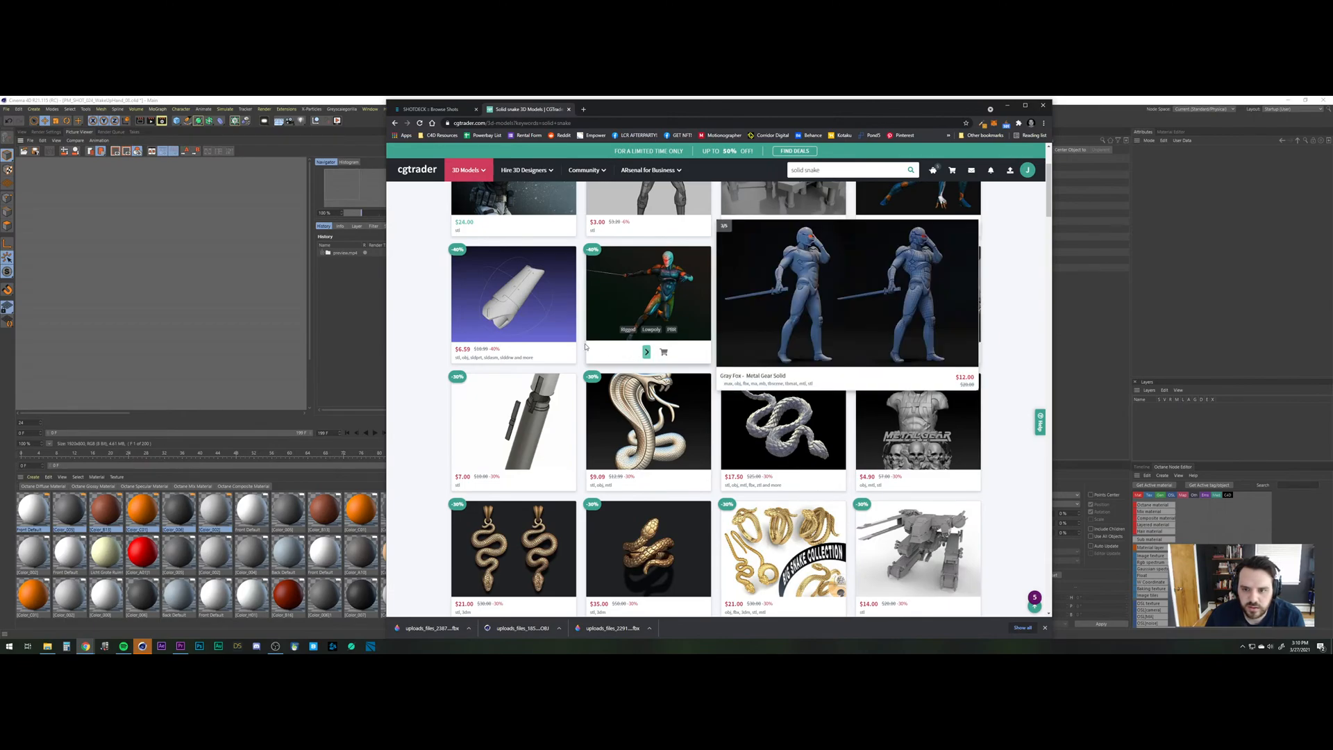
Look through the solid snake model results, preview the Metal Gear Solid Snake Fanmade Concept images, and return to the PacMan Reference deck on ShotDeck.
{"action": "scroll", "coordinate": [586, 345], "scroll_direction": "down", "scroll_amount": 5}
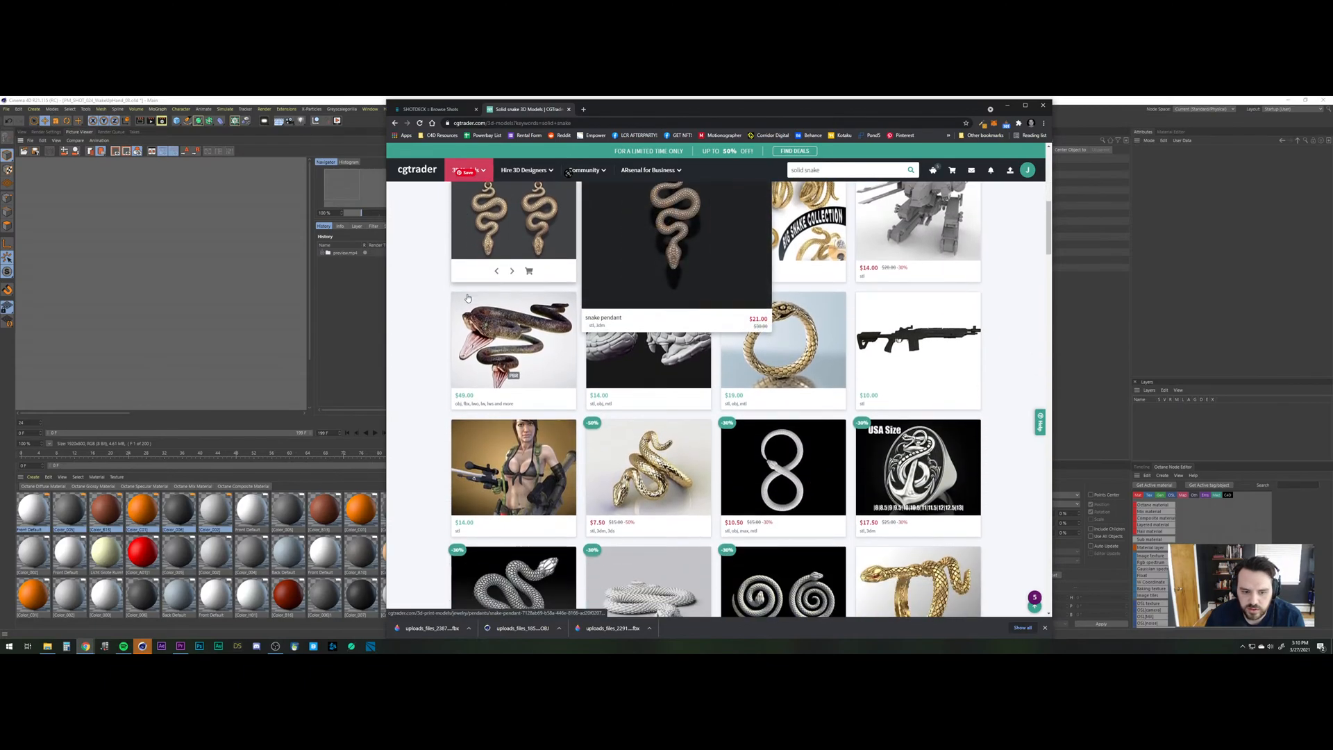
{"action": "scroll", "coordinate": [467, 297], "scroll_direction": "down", "scroll_amount": 7}
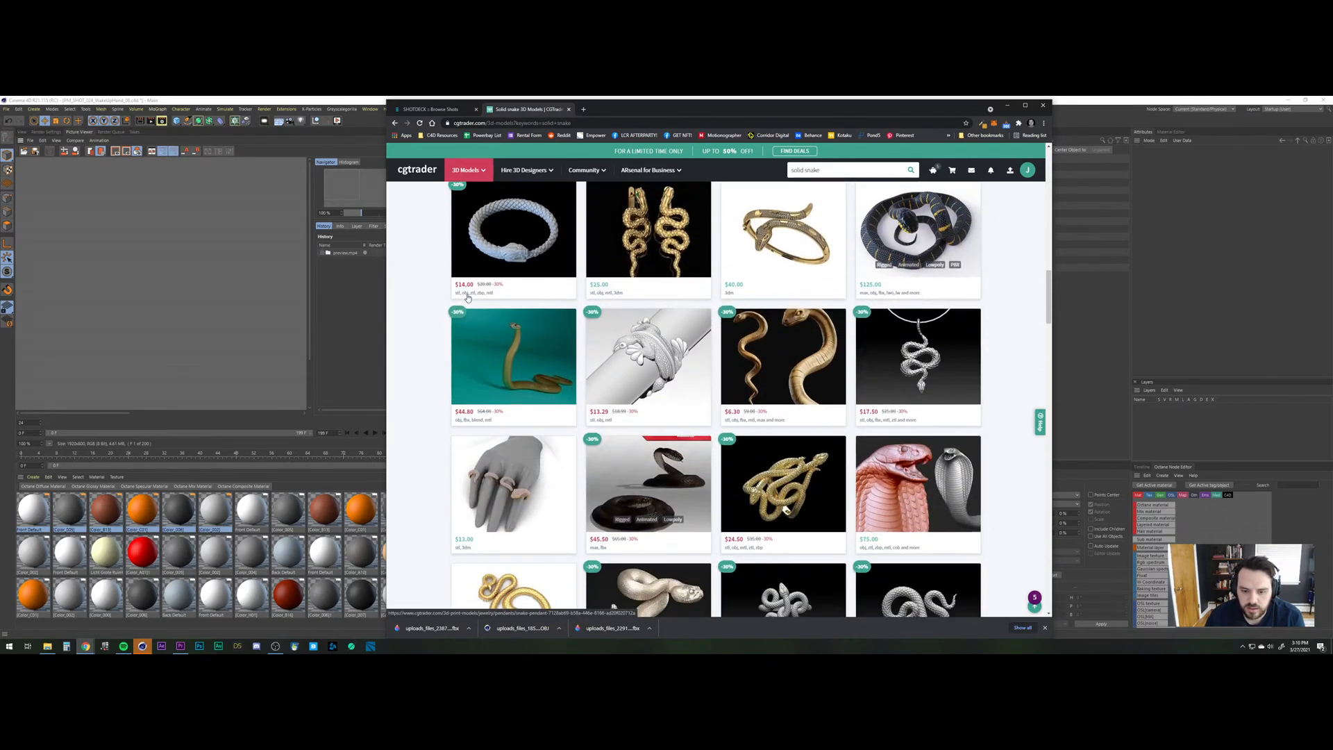
{"action": "scroll", "coordinate": [467, 297], "scroll_direction": "down", "scroll_amount": 7}
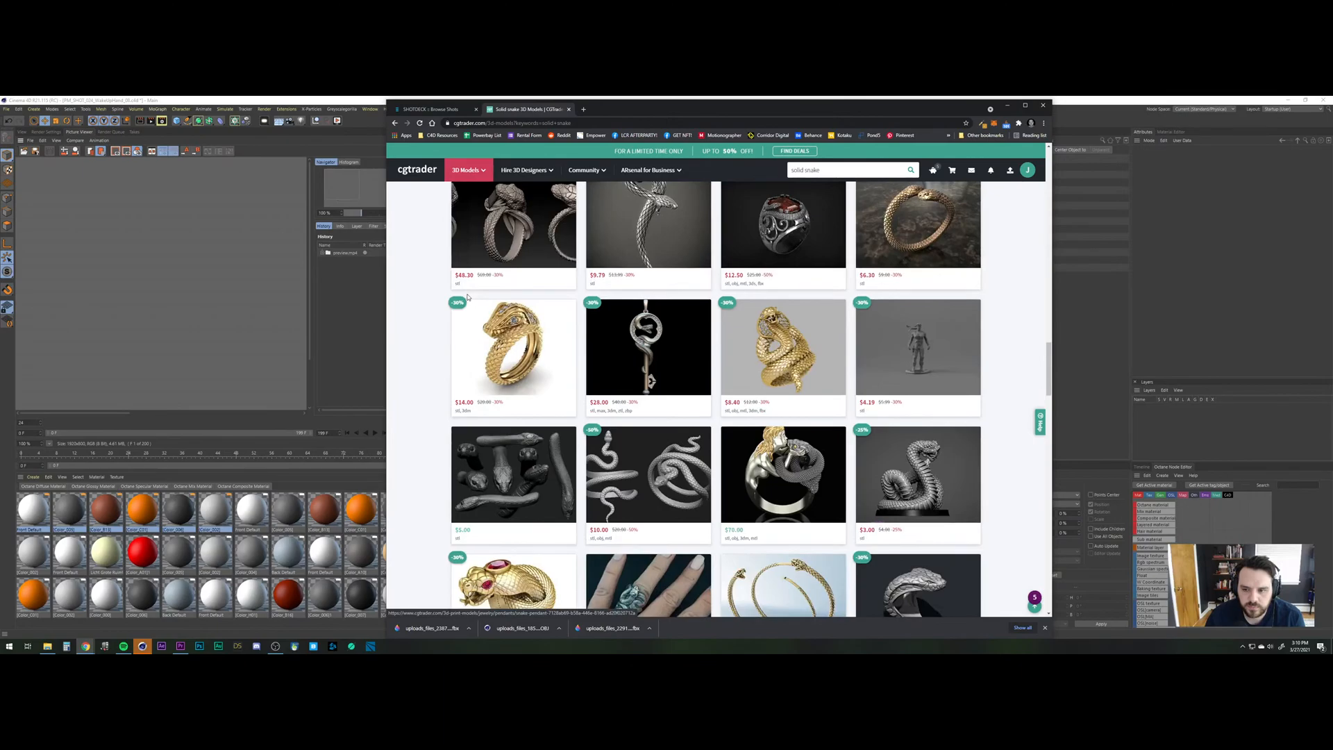
{"action": "left_click", "coordinate": [916, 405]}
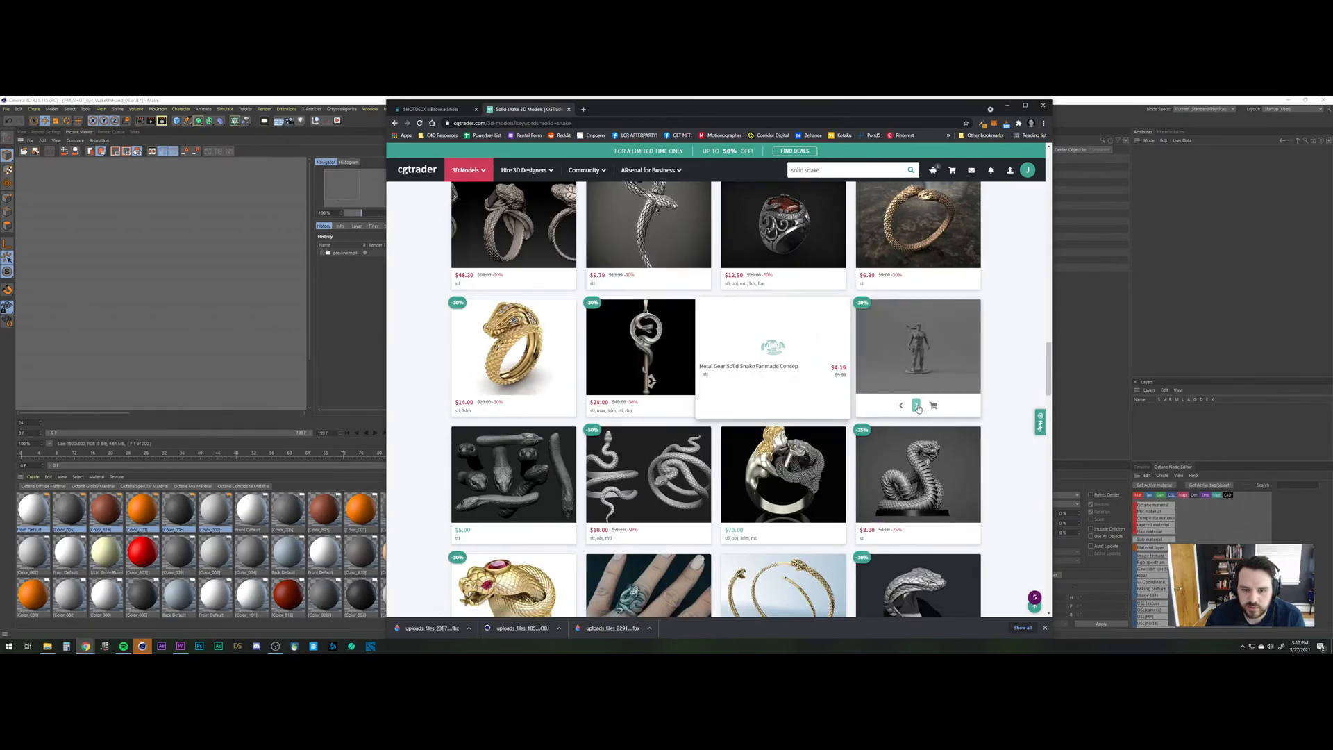
{"action": "left_click", "coordinate": [918, 409]}
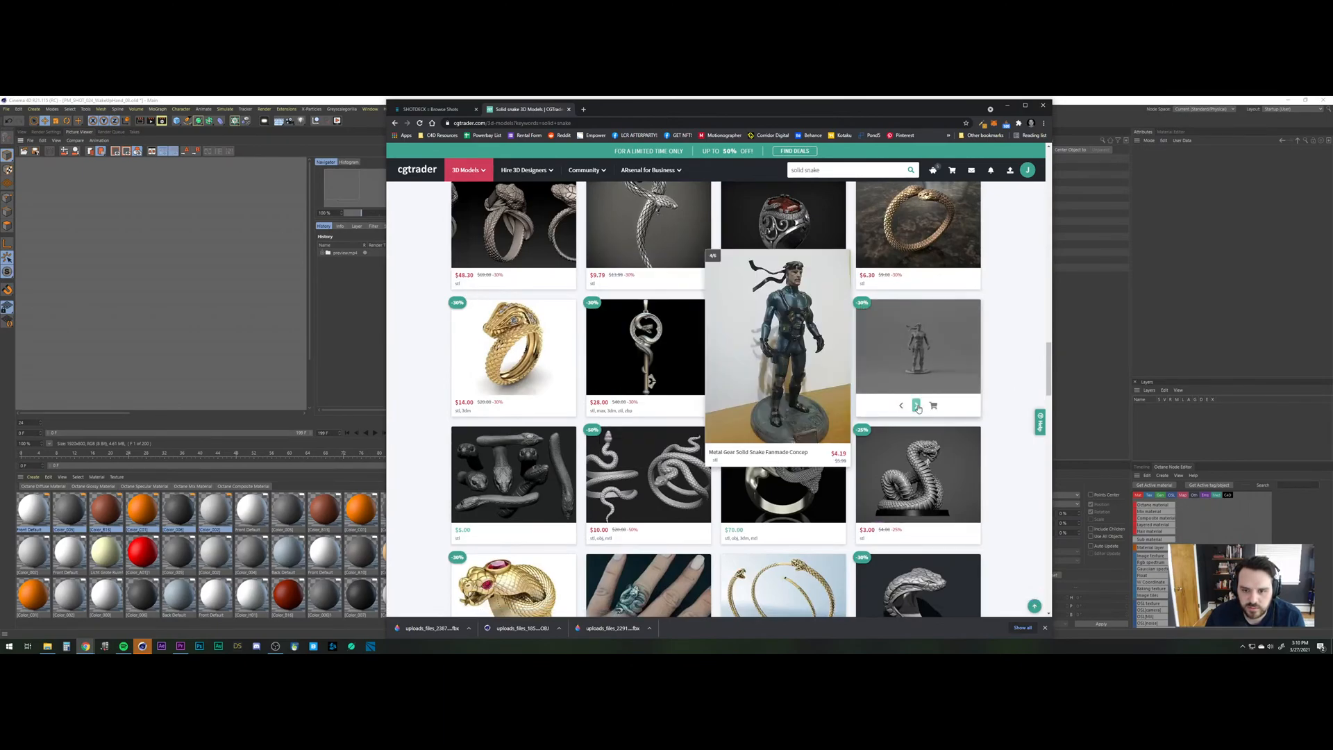
{"action": "left_click", "coordinate": [917, 406]}
{"action": "left_click", "coordinate": [917, 406]}
{"action": "left_click", "coordinate": [917, 406]}
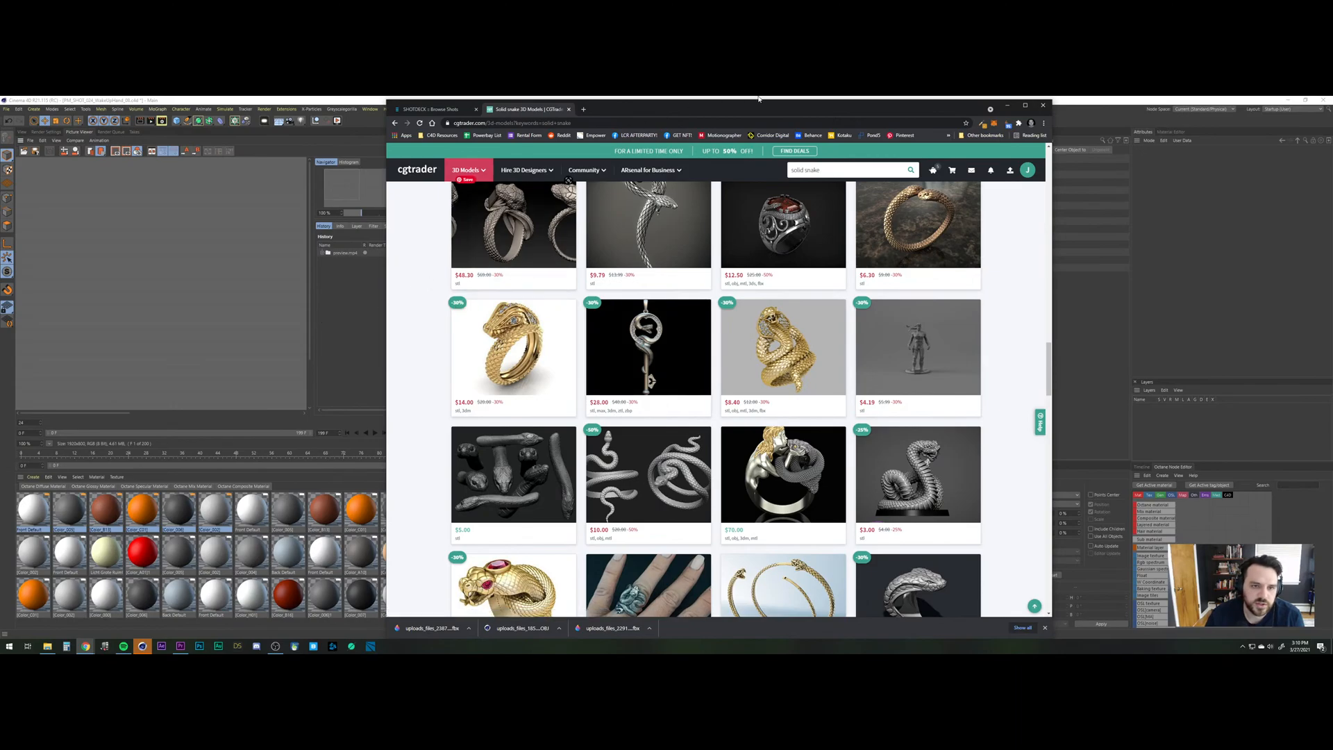
{"action": "left_click", "coordinate": [439, 113]}
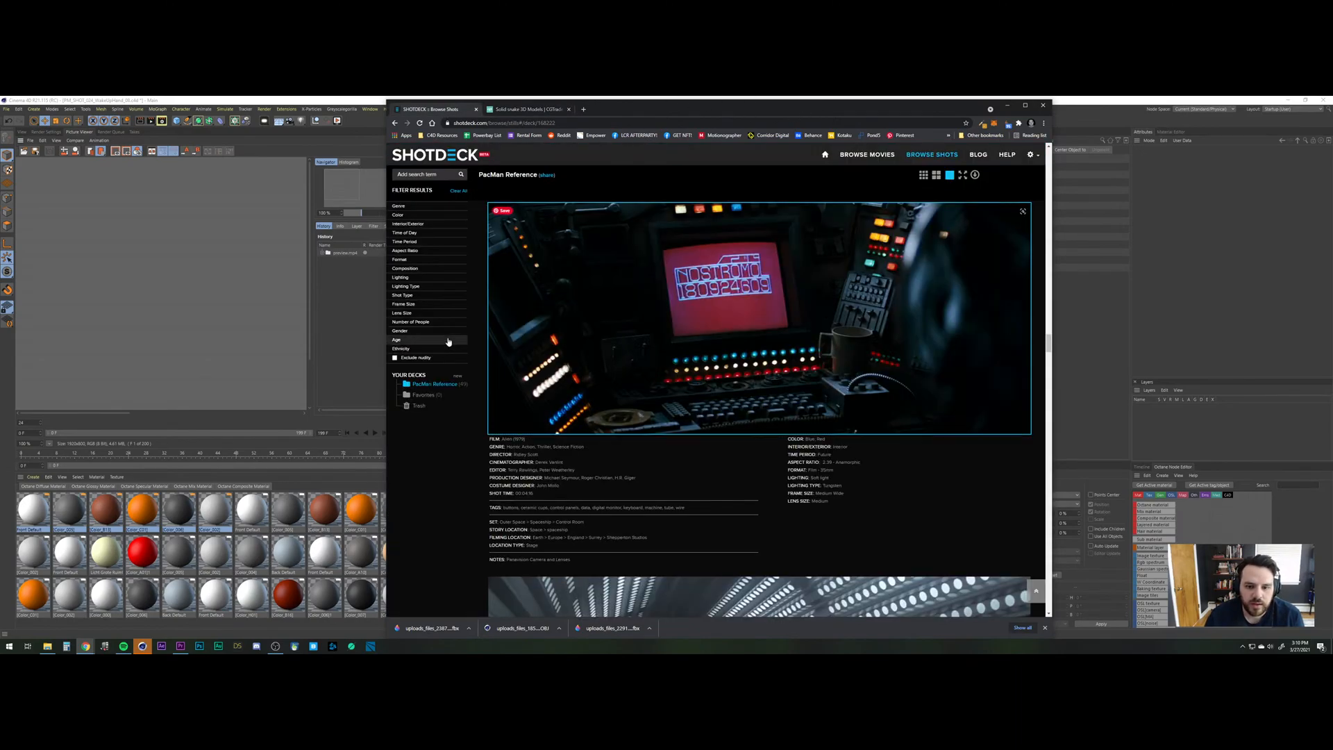
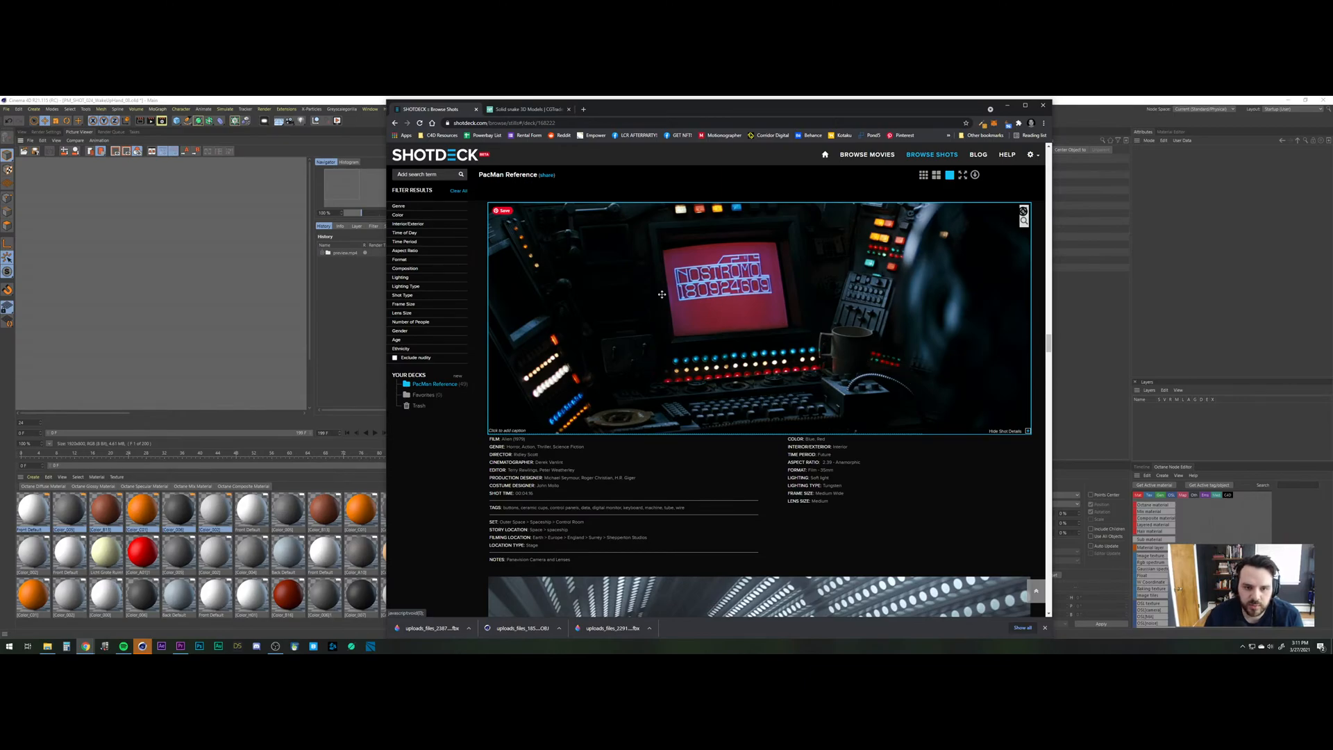
Switch to Cinema 4D, fit the preview clip in the Picture Viewer and cache its maximum number of frames.
{"action": "left_click", "coordinate": [348, 288]}
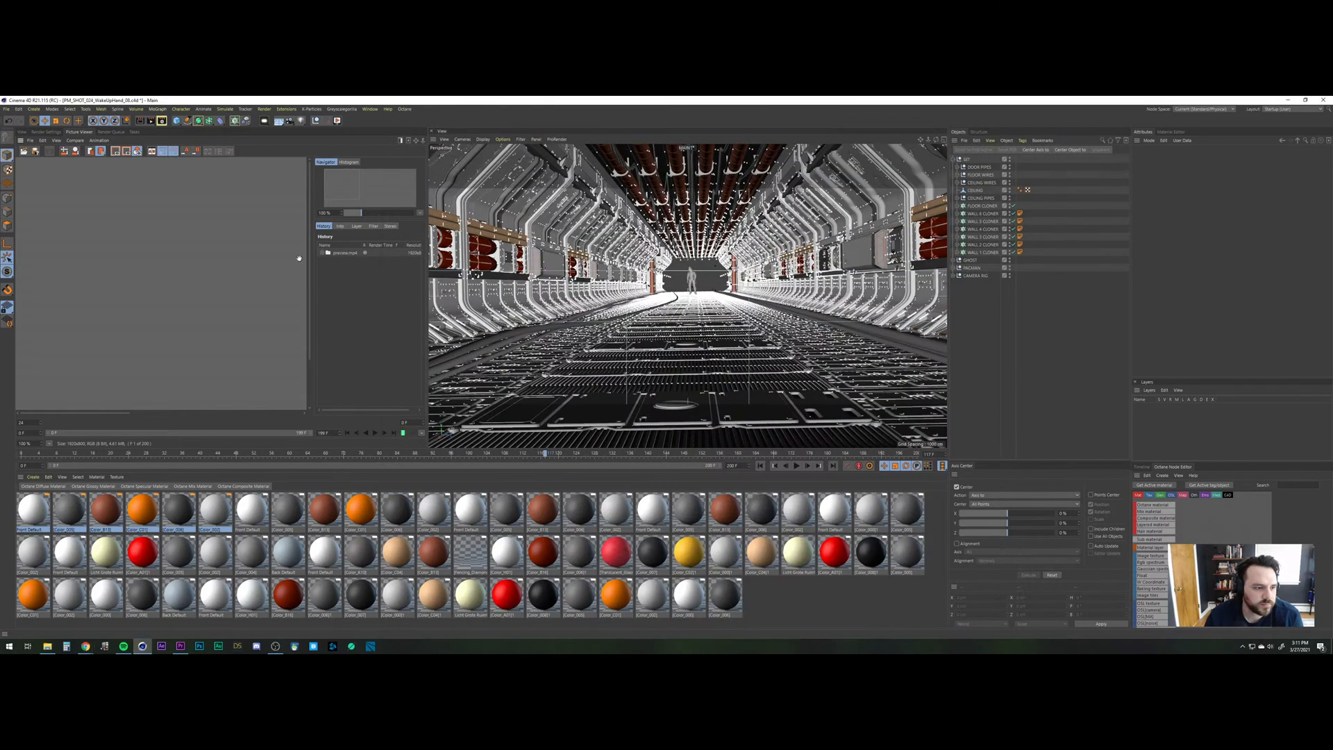
{"action": "scroll", "coordinate": [146, 348], "scroll_direction": "down", "scroll_amount": 5}
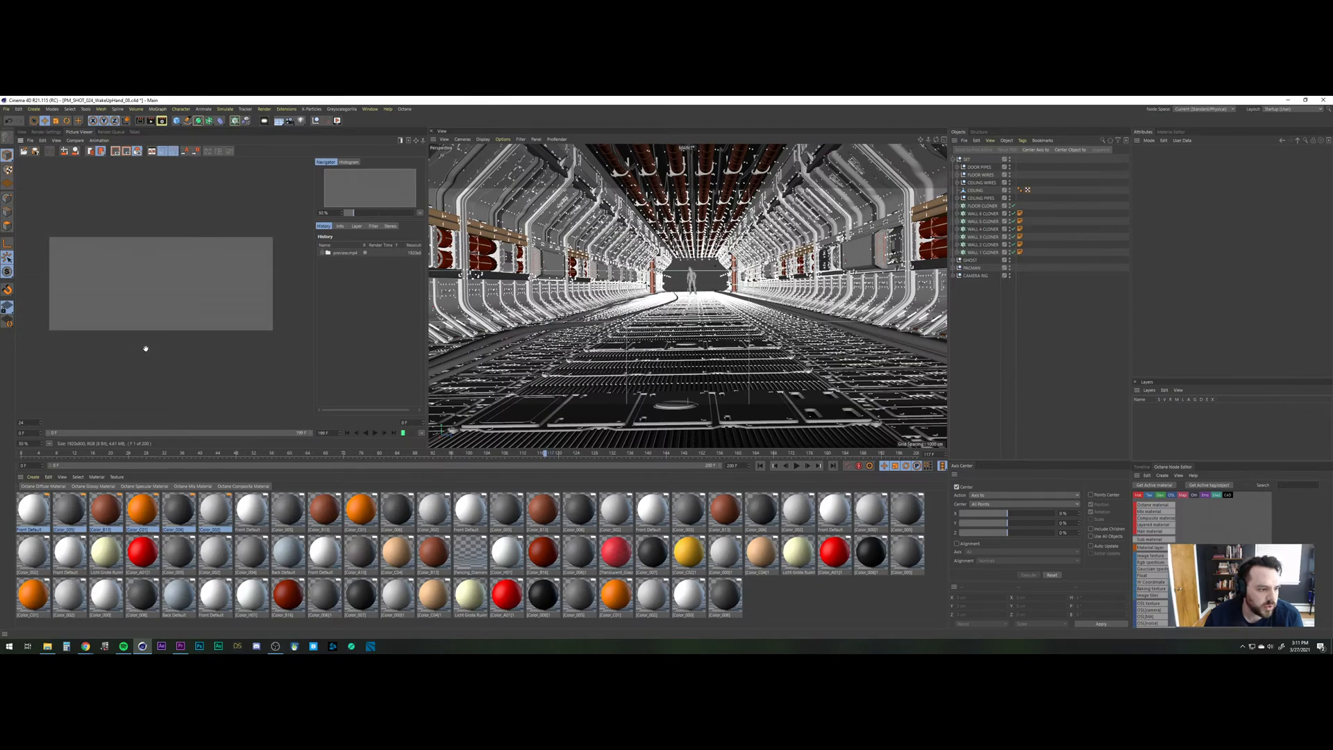
{"action": "scroll", "coordinate": [145, 348], "scroll_direction": "up", "scroll_amount": 1}
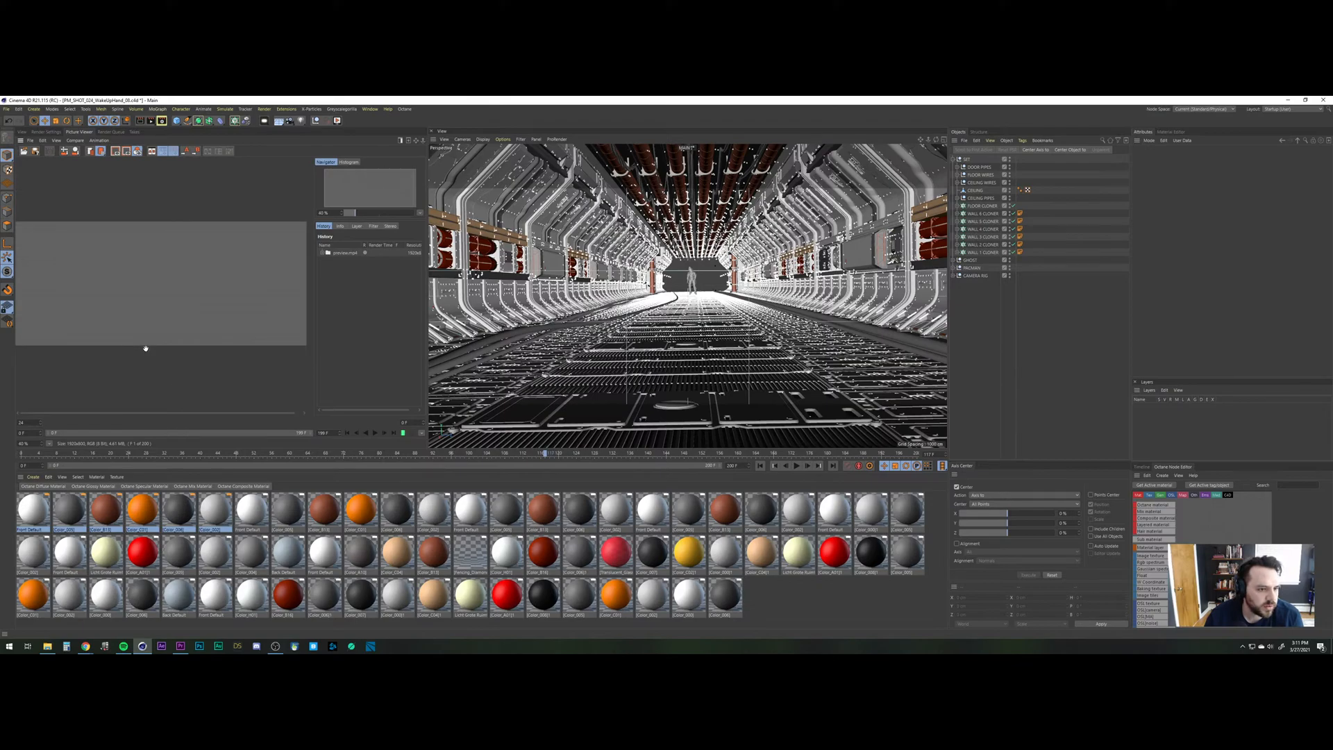
{"action": "left_click", "coordinate": [402, 434]}
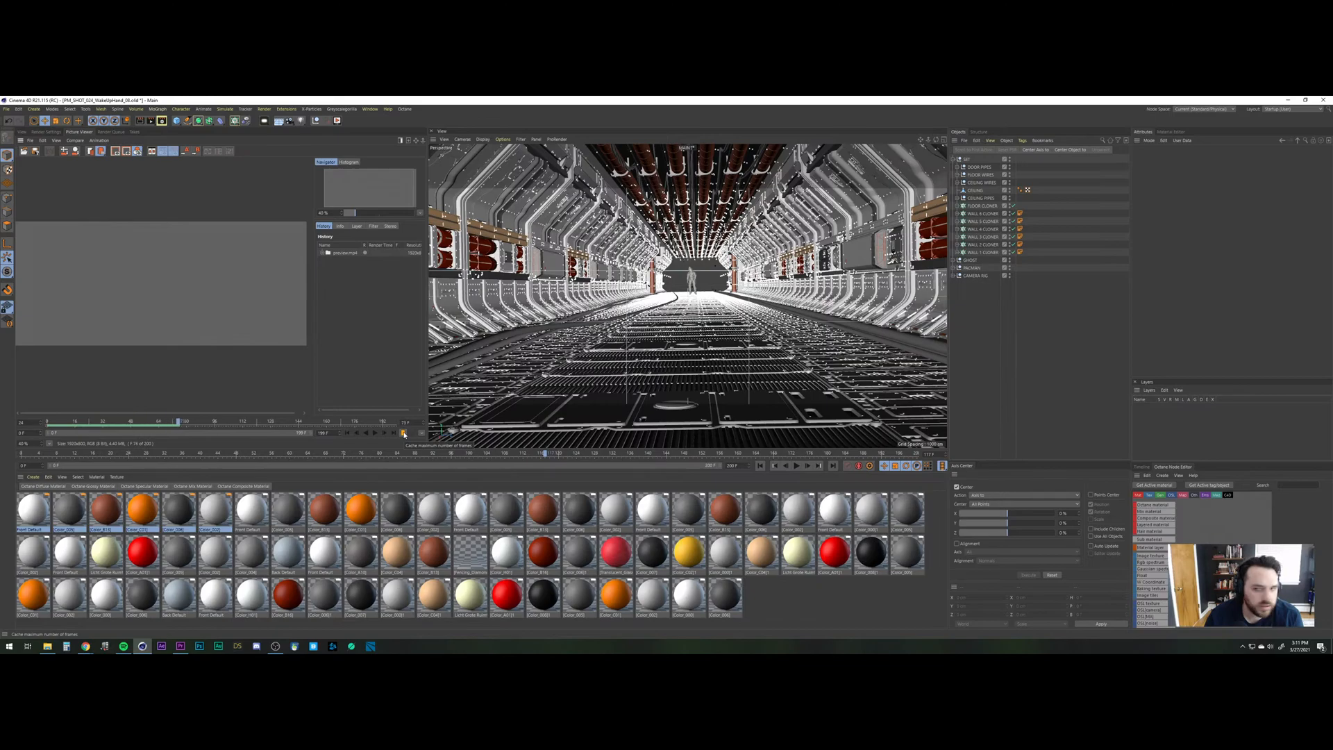
Expand the CAMERA RIG group and make a preview of the corridor animation.
{"action": "left_click", "coordinate": [954, 277]}
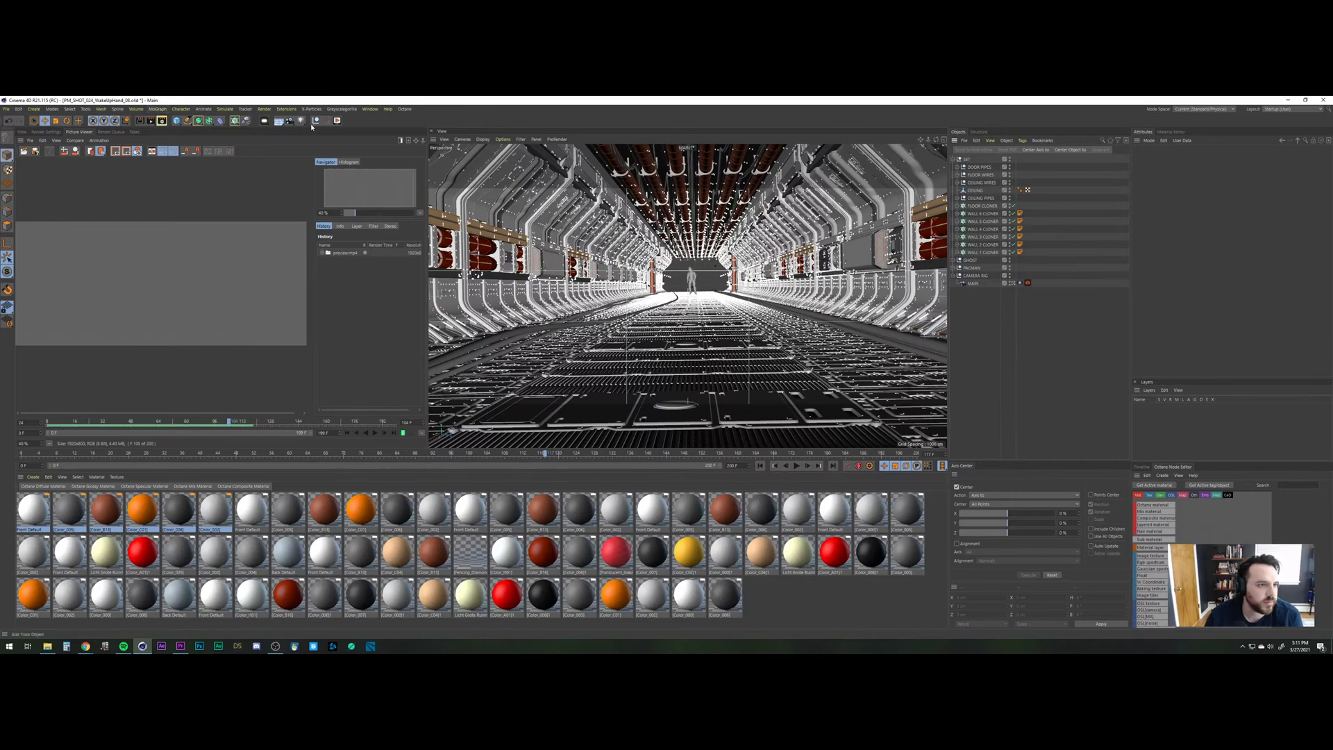
{"action": "key", "text": "alt+b"}
{"action": "left_click", "coordinate": [324, 203]}
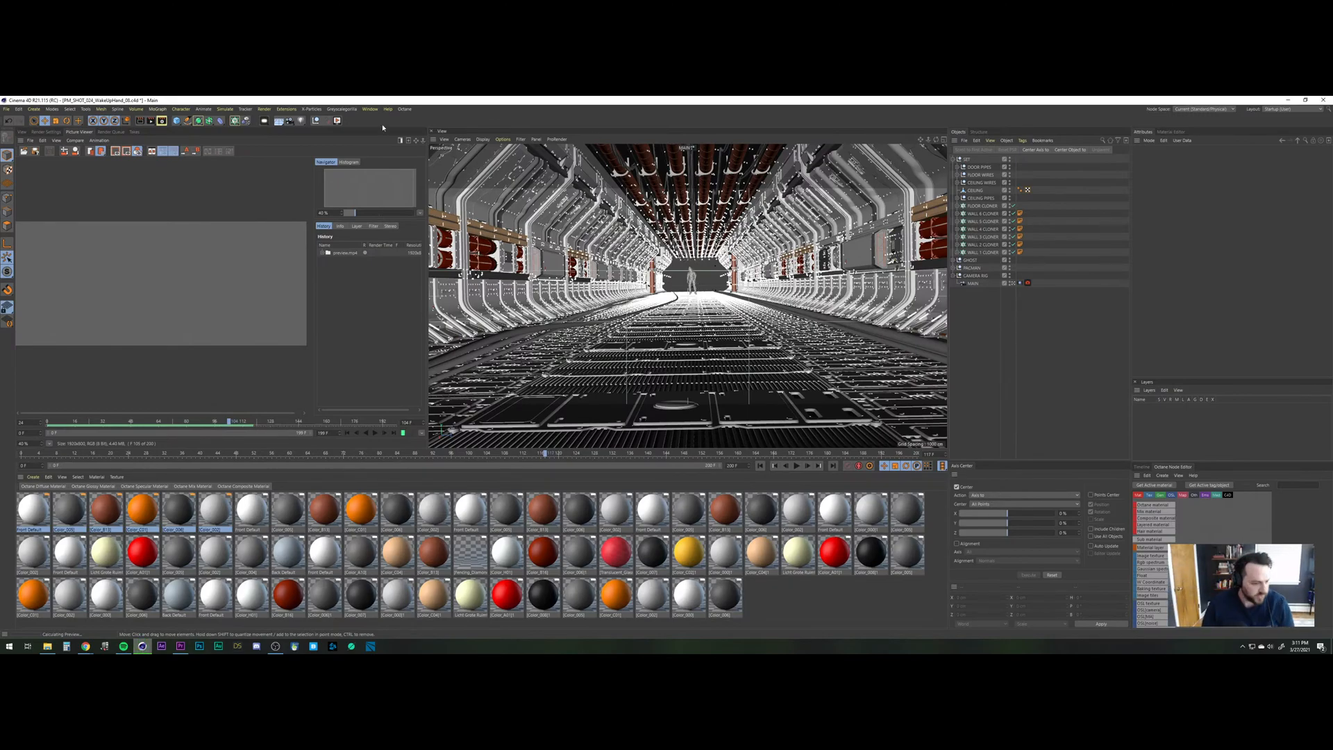
Open the project file PM_SHOT_015_Terminal_Closeup_01.
{"action": "left_click", "coordinate": [5, 110]}
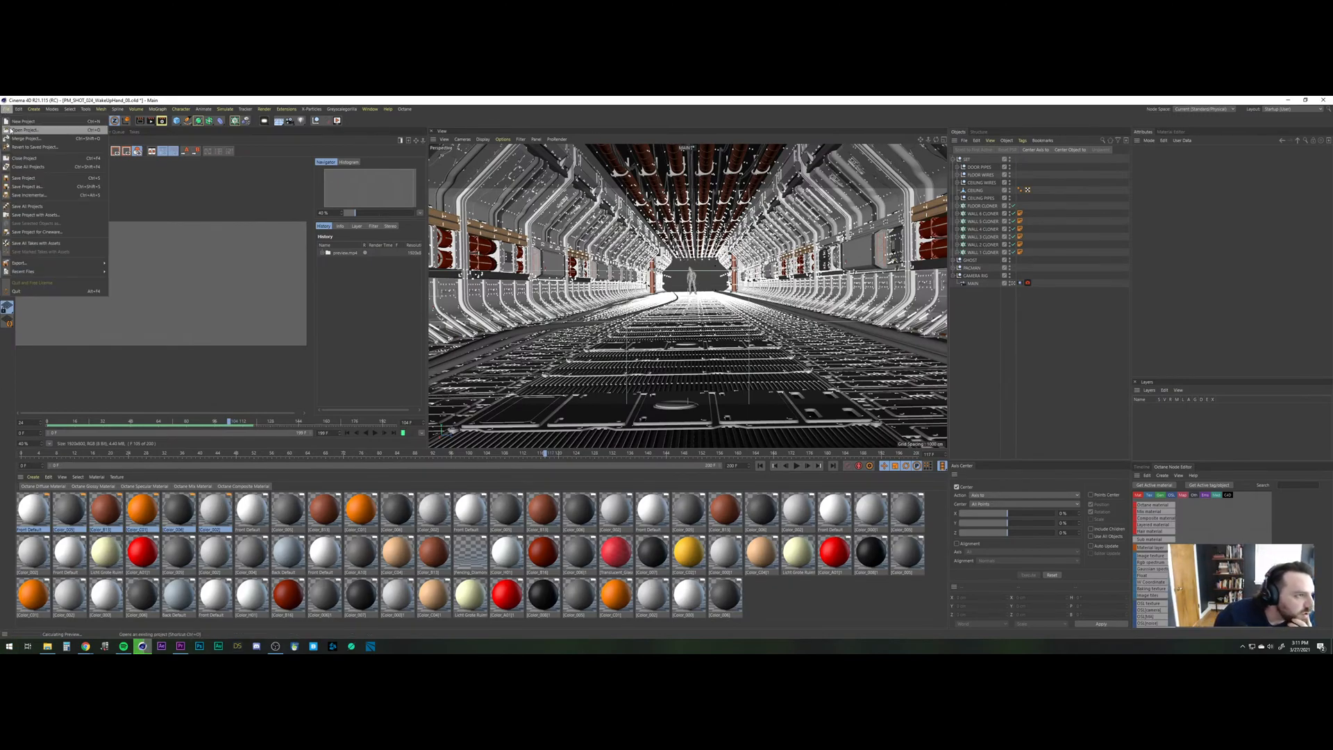
{"action": "left_click", "coordinate": [25, 129]}
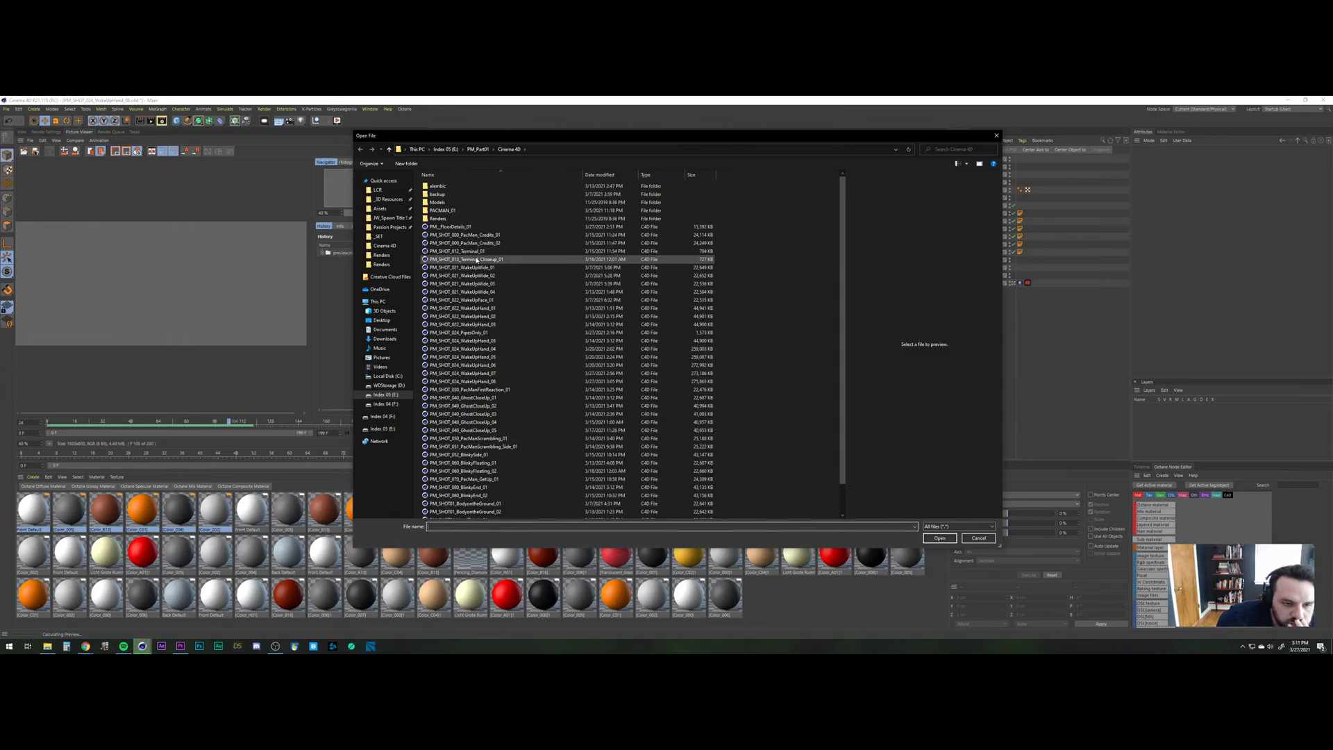
{"action": "left_click", "coordinate": [477, 259]}
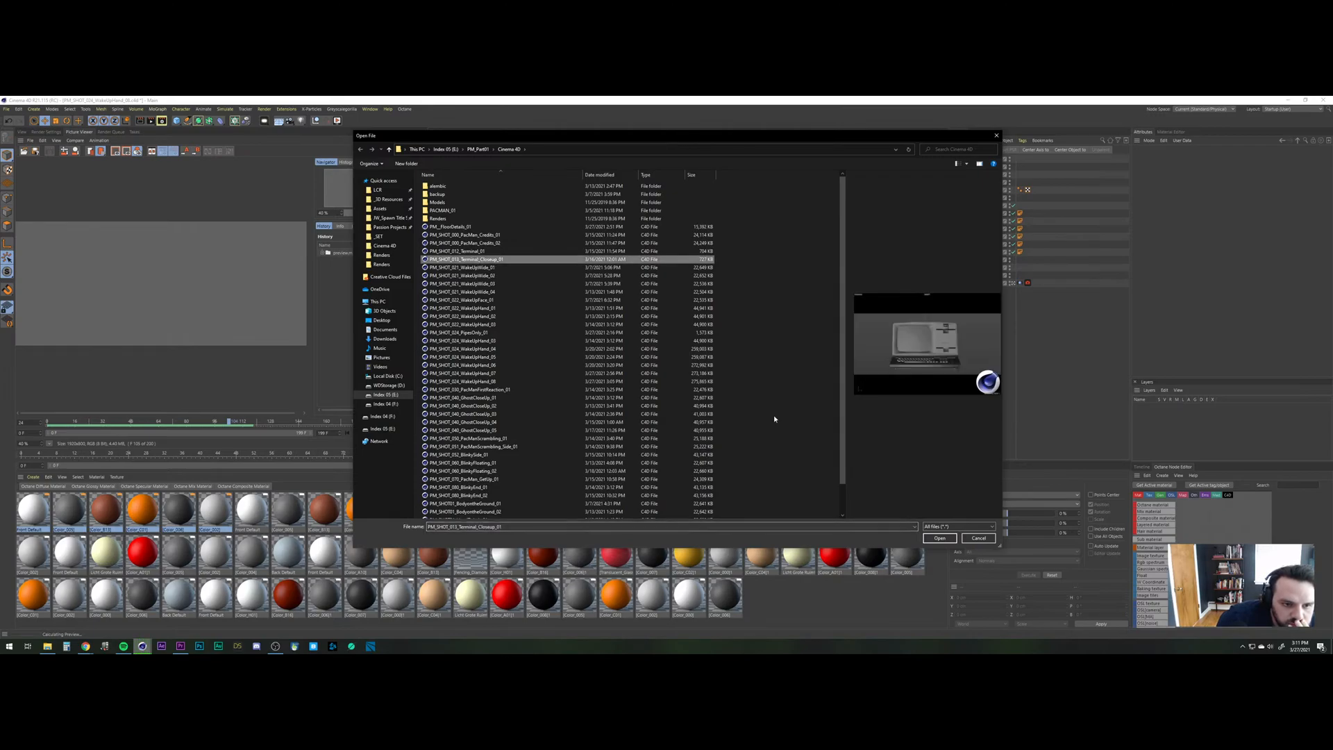
{"action": "left_click", "coordinate": [937, 539]}
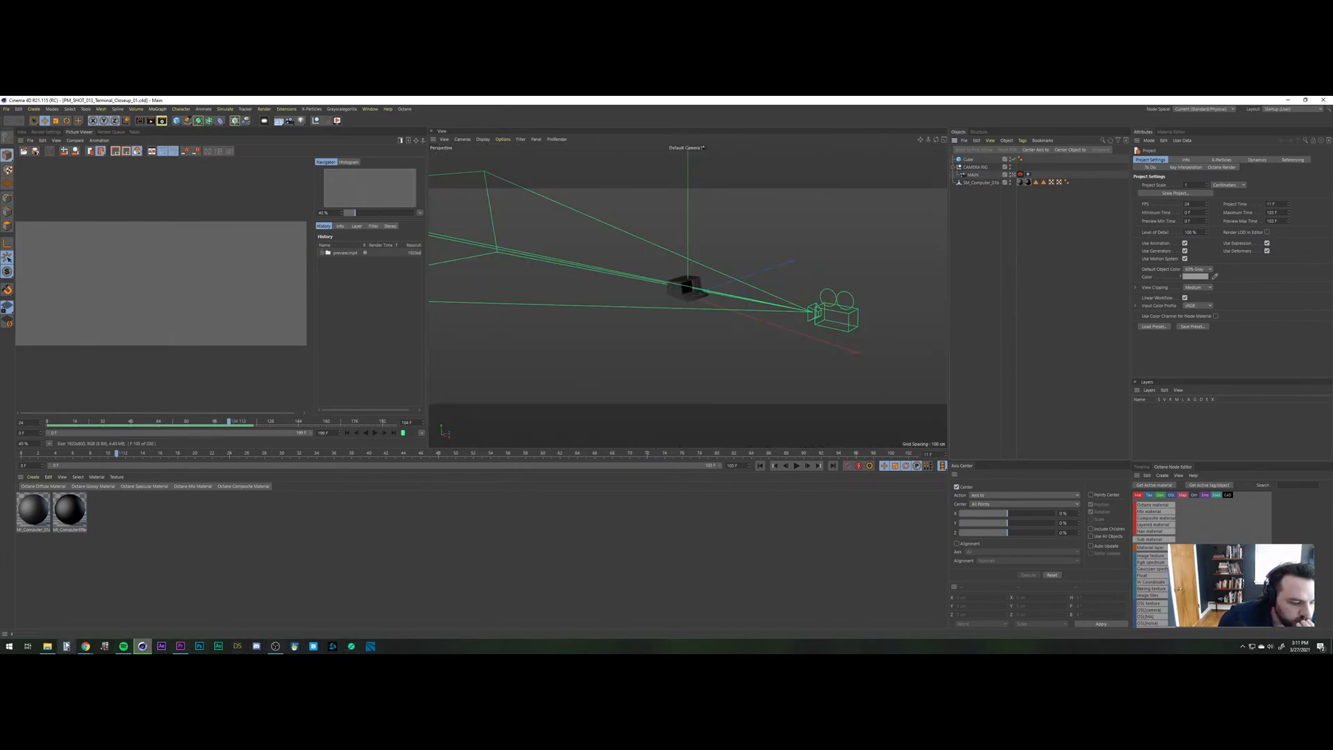
Switch to Chrome and open turbosquid.com in a new tab.
{"action": "left_click", "coordinate": [85, 646]}
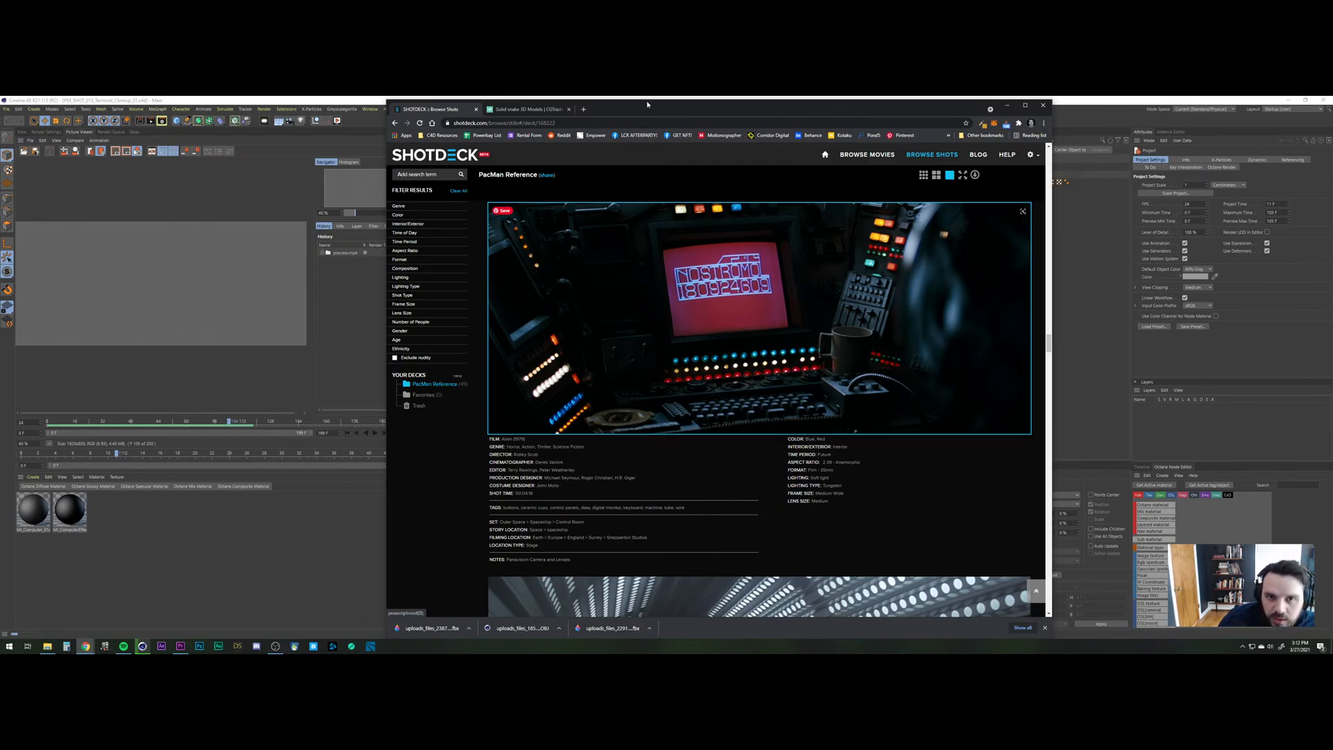
{"action": "left_click", "coordinate": [583, 109]}
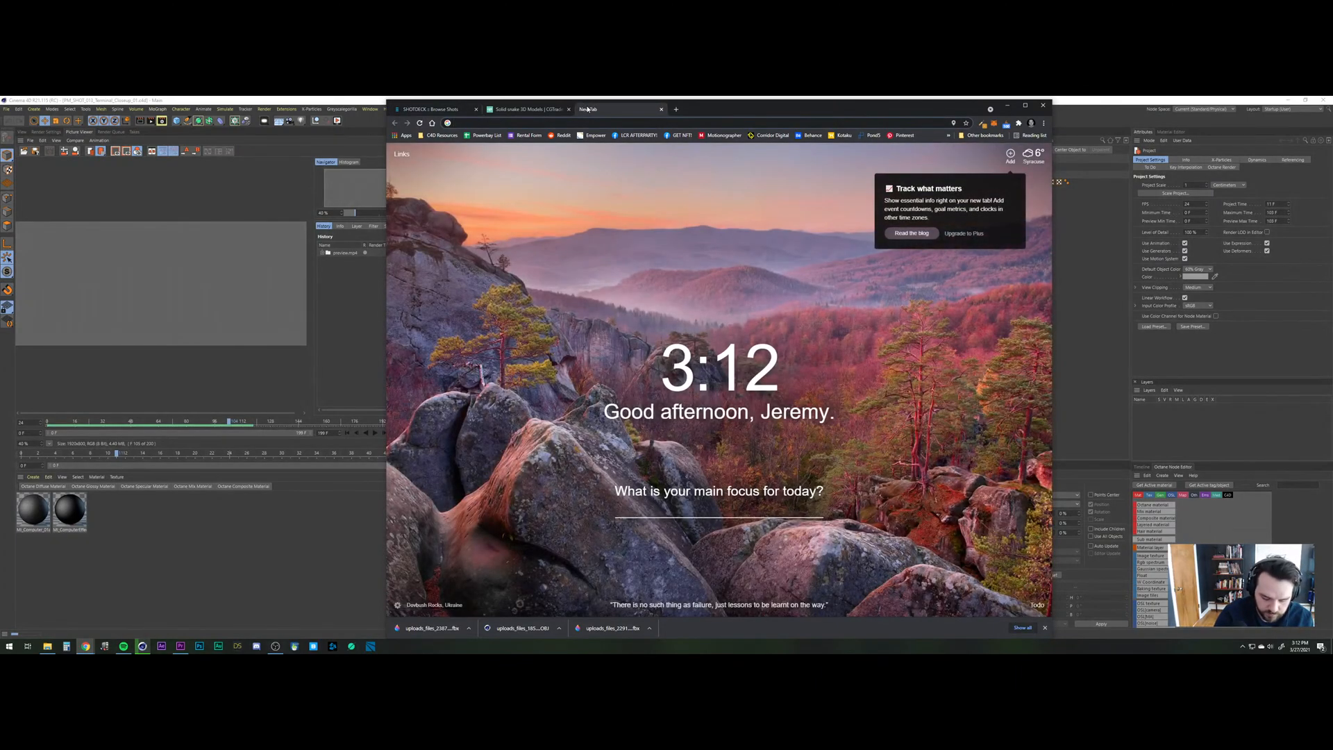
{"action": "type", "text": "turbosquid.com"}
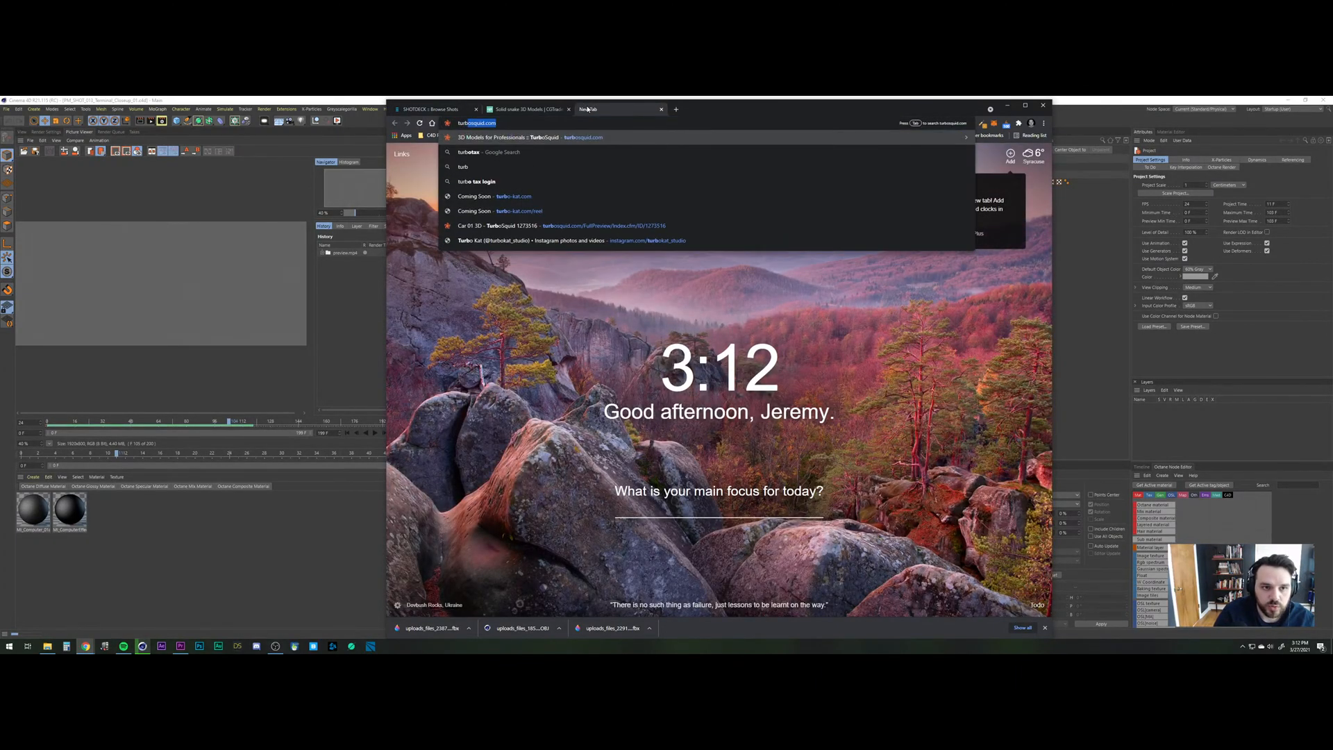
{"action": "key", "text": "Return"}
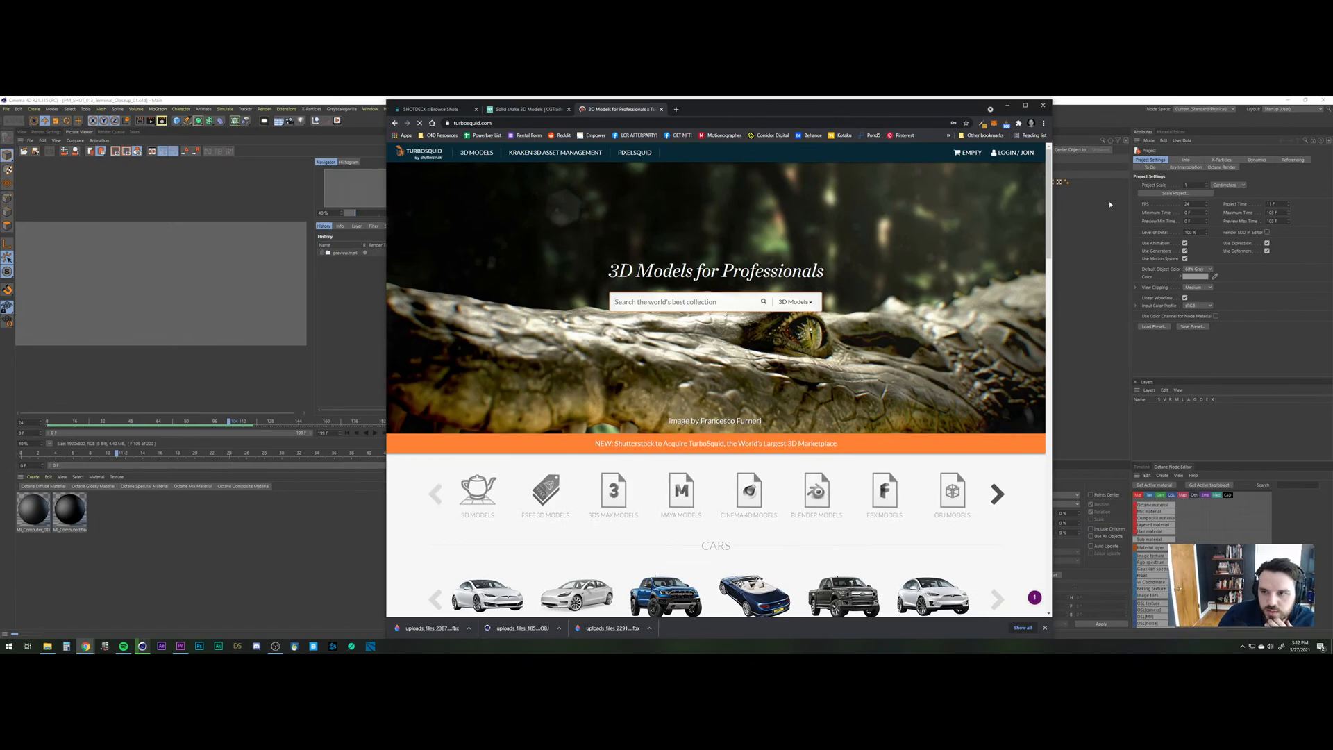
Log in to TurboSquid with the saved account credentials and move the browser window aside.
{"action": "left_click", "coordinate": [1015, 155]}
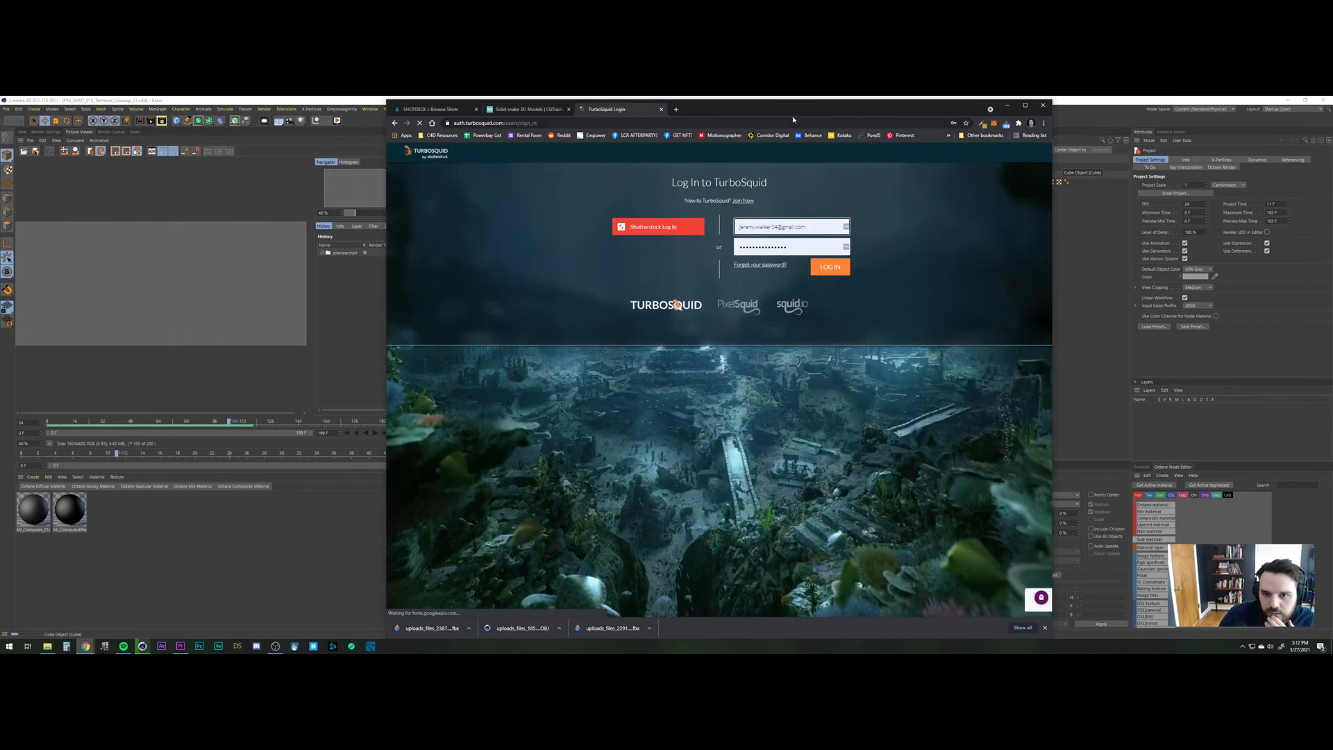
{"action": "left_click_drag", "start_coordinate": [806, 112], "coordinate": [698, 133]}
{"action": "left_click", "coordinate": [1081, 610]}
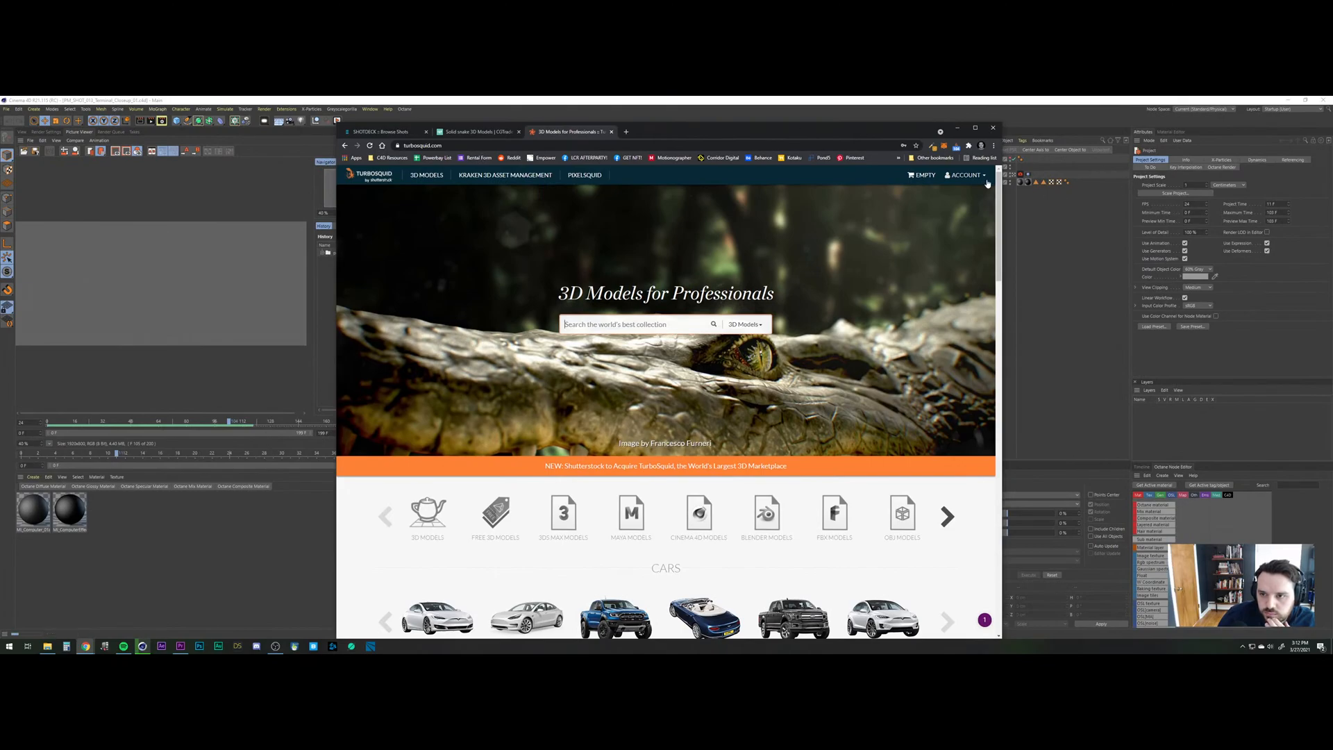
Open the TurboSquid account's list of downloaded files and dismiss the industry survey.
{"action": "left_click", "coordinate": [965, 175]}
{"action": "left_click", "coordinate": [950, 203]}
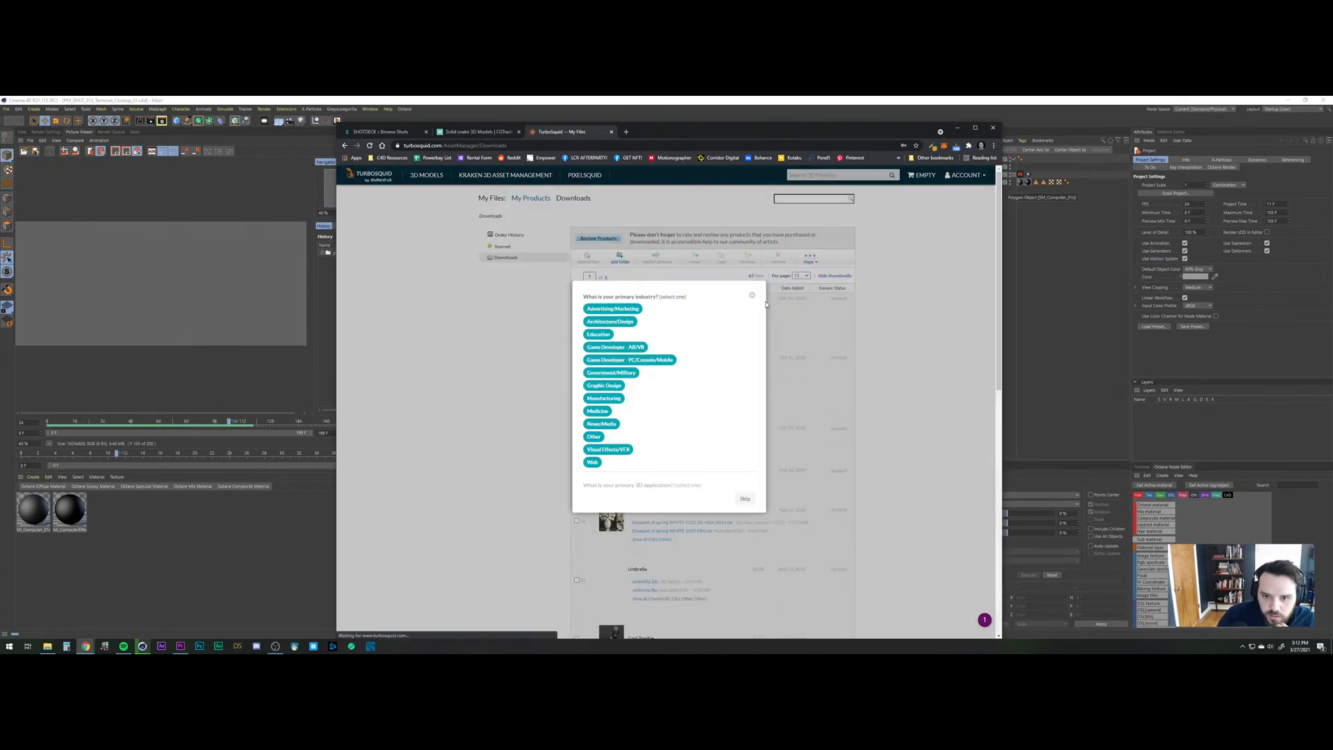
{"action": "left_click", "coordinate": [752, 296]}
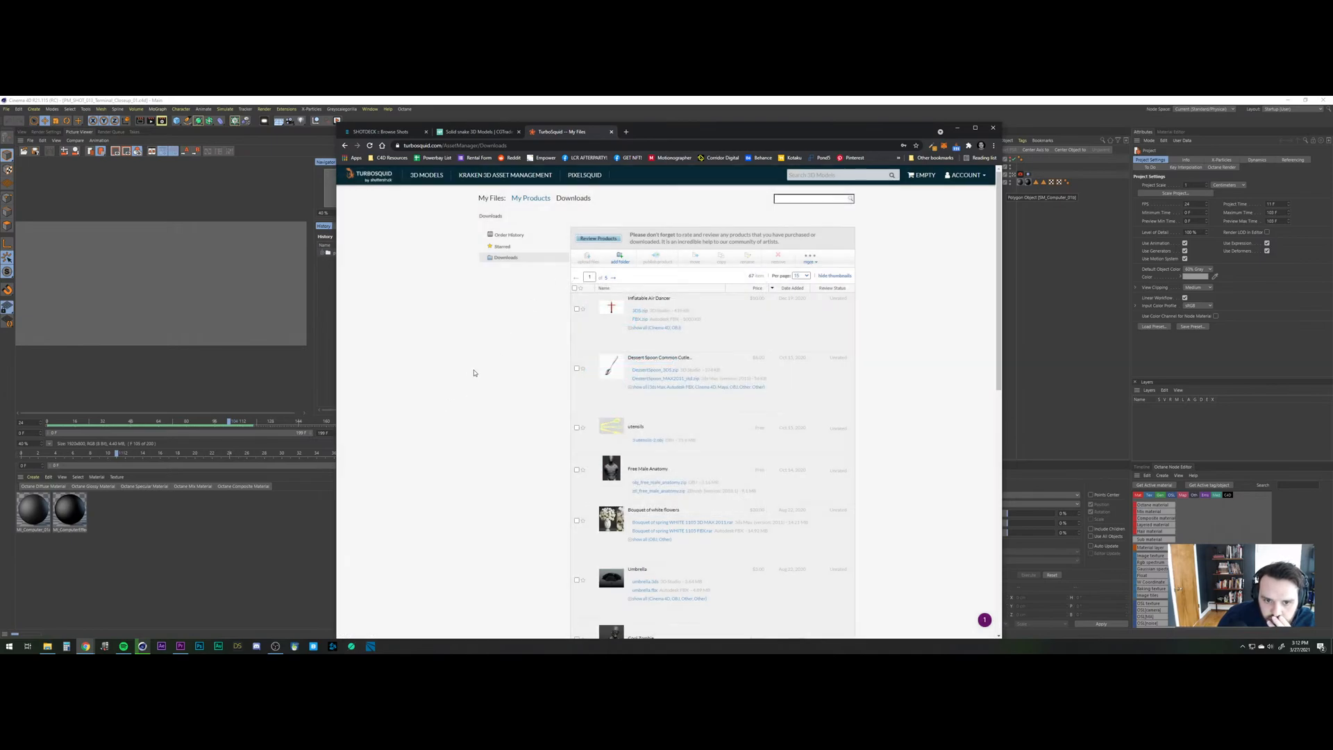
{"action": "left_click_drag", "start_coordinate": [675, 133], "coordinate": [664, 122]}
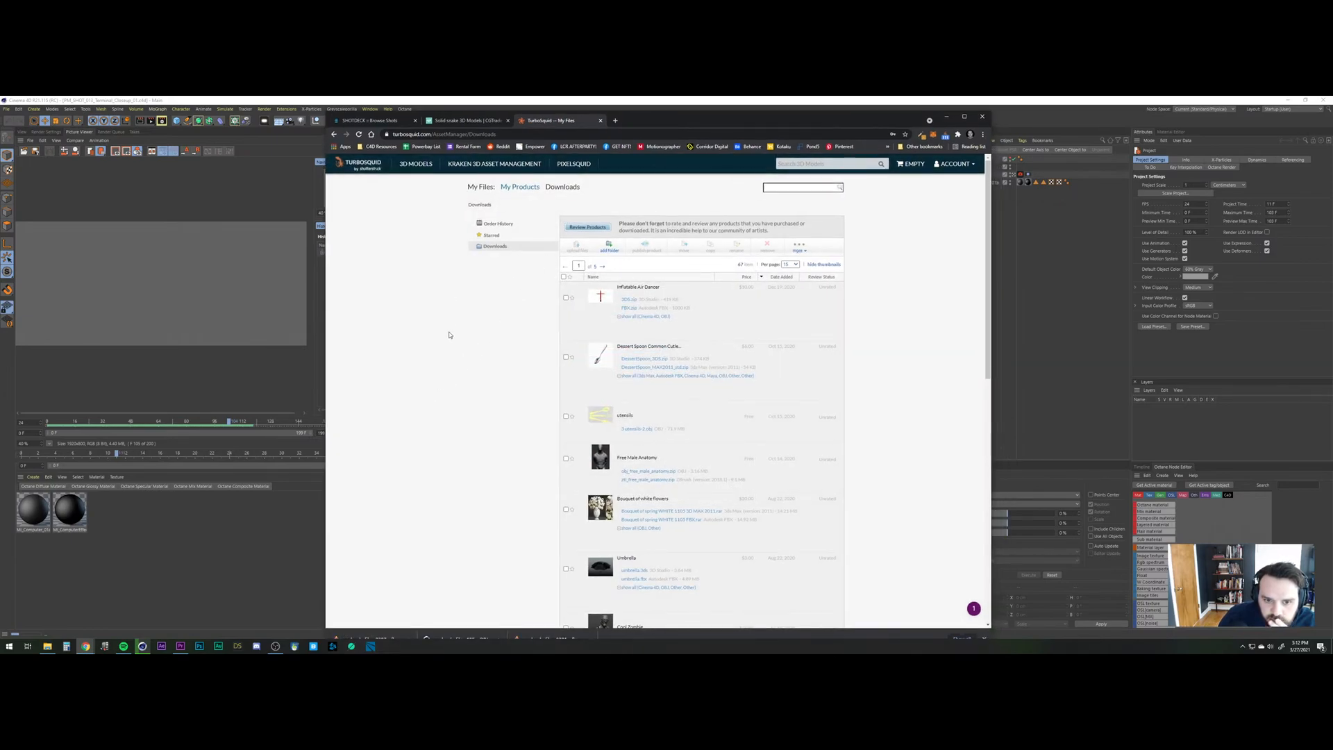
Look through the first page of downloaded TurboSquid models and advance to the second page.
{"action": "scroll", "coordinate": [500, 361], "scroll_direction": "down", "scroll_amount": 1}
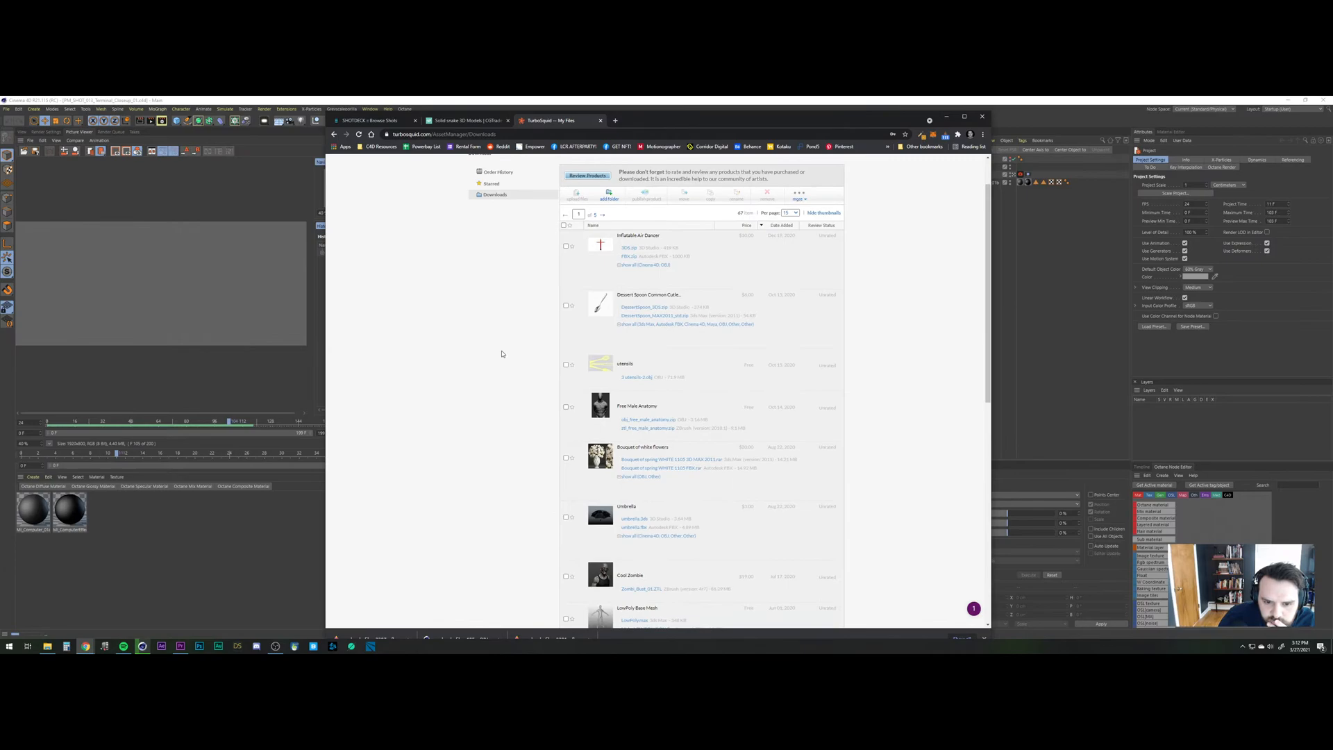
{"action": "scroll", "coordinate": [502, 354], "scroll_direction": "down", "scroll_amount": 1}
{"action": "scroll", "coordinate": [503, 350], "scroll_direction": "down", "scroll_amount": 1}
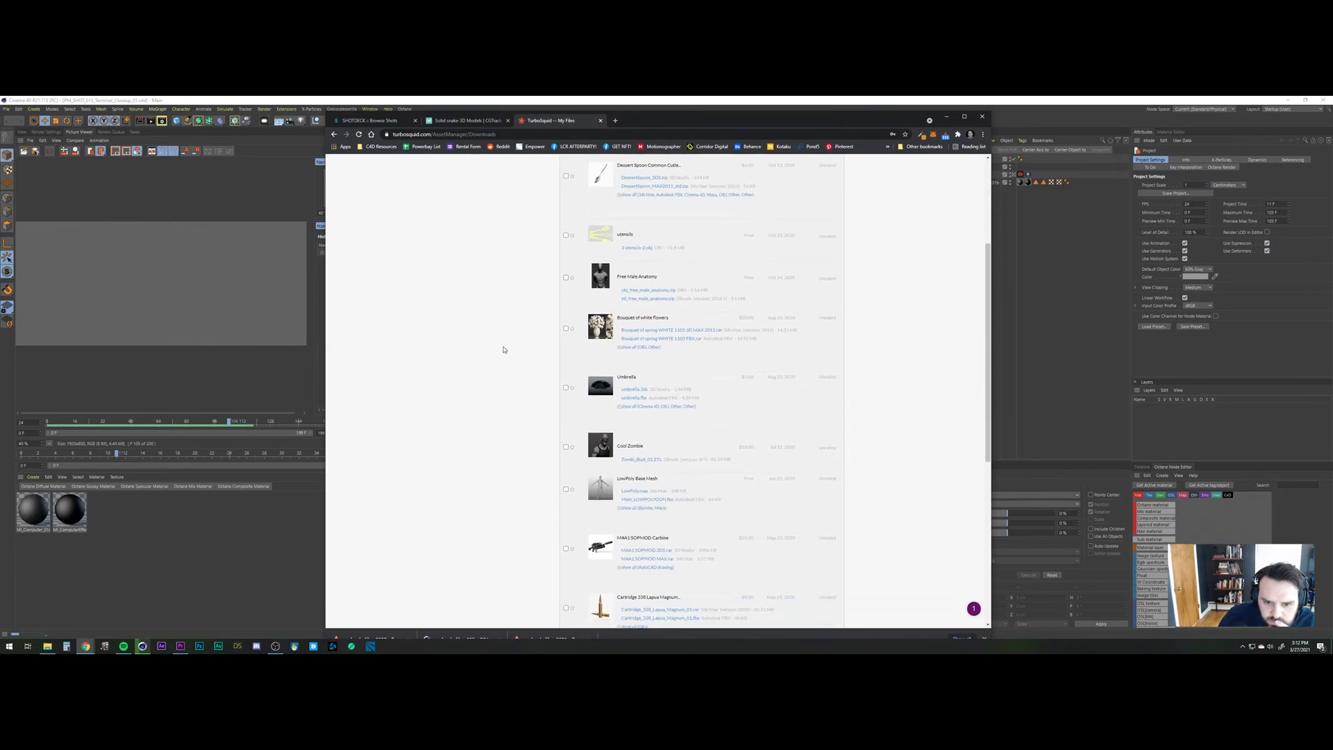
{"action": "scroll", "coordinate": [504, 349], "scroll_direction": "down", "scroll_amount": 2}
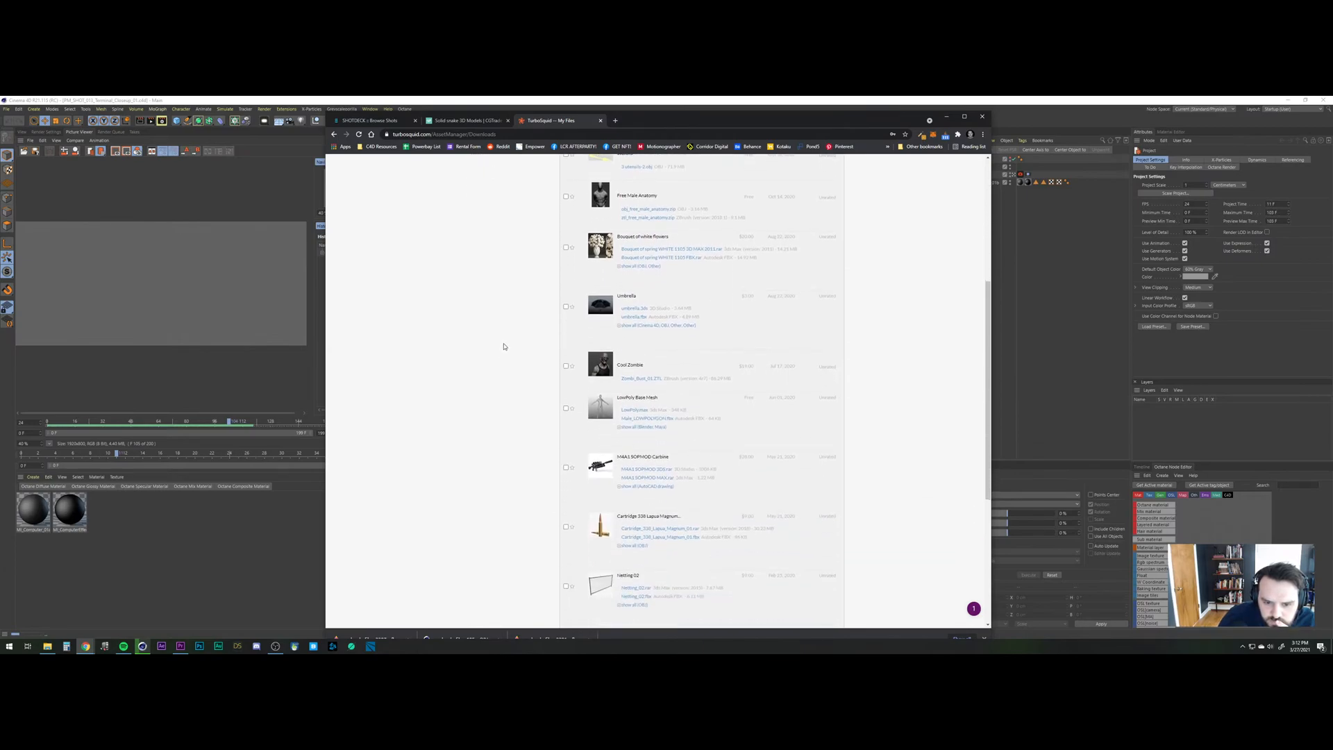
{"action": "scroll", "coordinate": [504, 346], "scroll_direction": "down", "scroll_amount": 4}
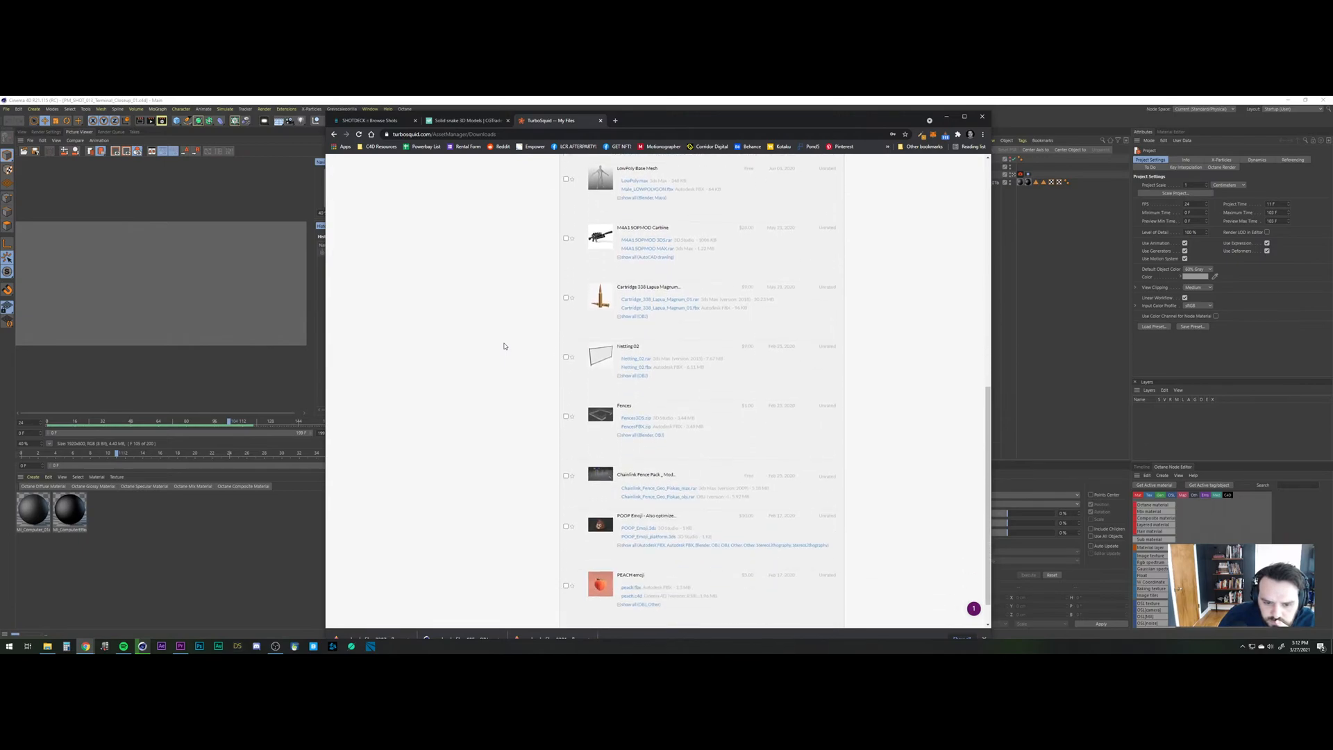
{"action": "scroll", "coordinate": [503, 342], "scroll_direction": "down", "scroll_amount": 1}
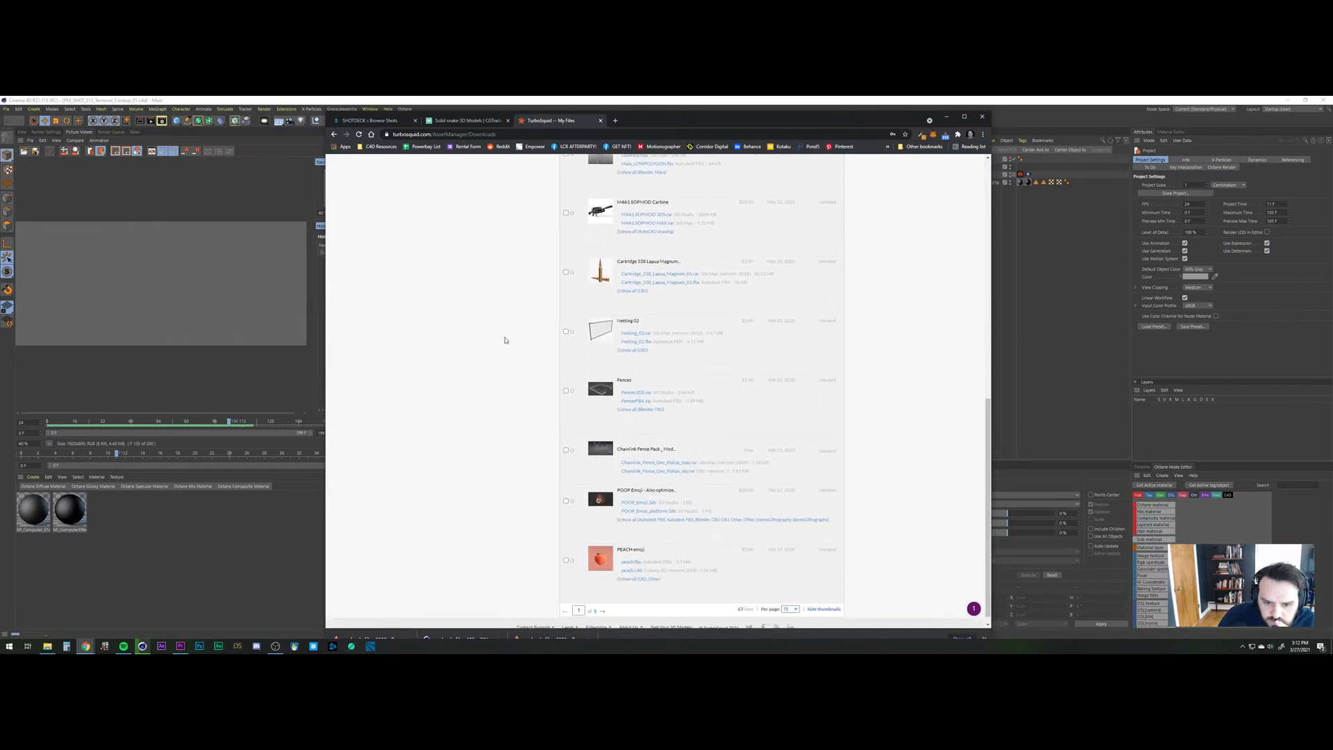
{"action": "left_click", "coordinate": [602, 602]}
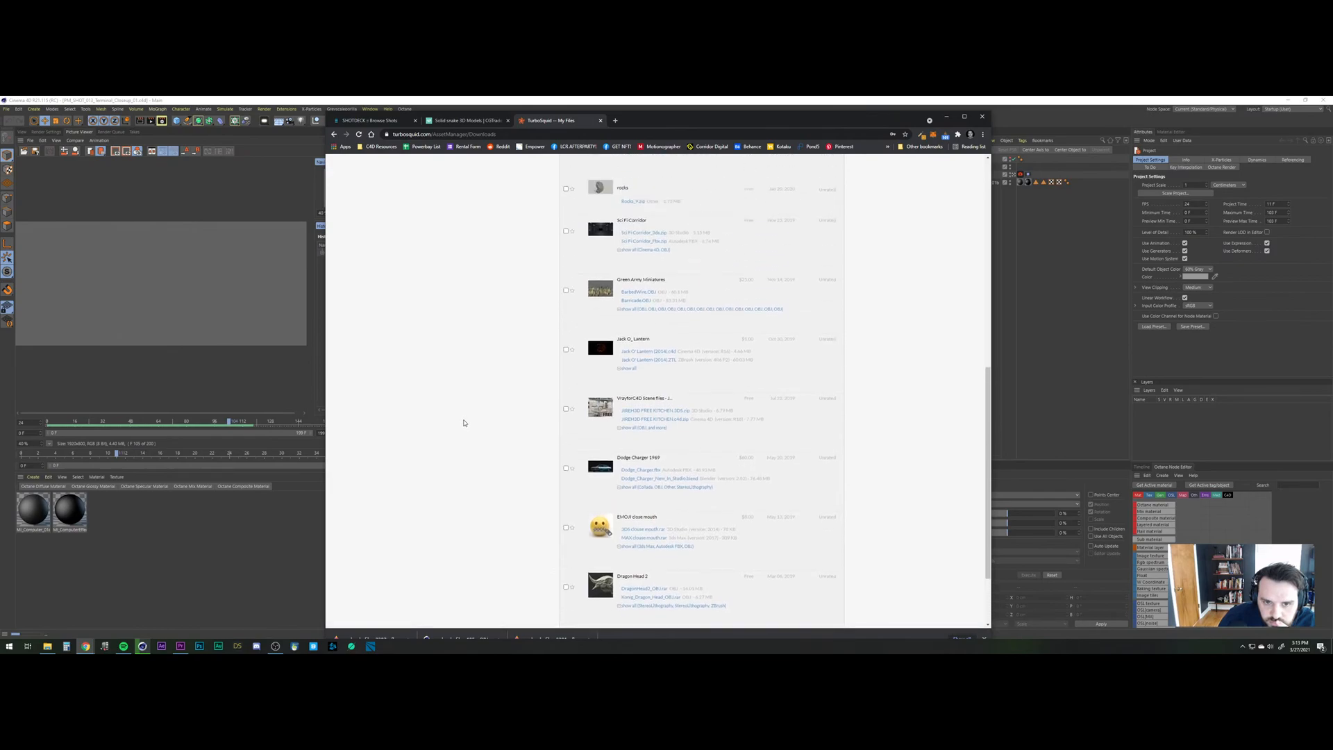
Examine the models on the second page of the downloads list and advance to the third page.
{"action": "scroll", "coordinate": [461, 423], "scroll_direction": "up", "scroll_amount": 2}
{"action": "scroll", "coordinate": [487, 413], "scroll_direction": "up", "scroll_amount": 6}
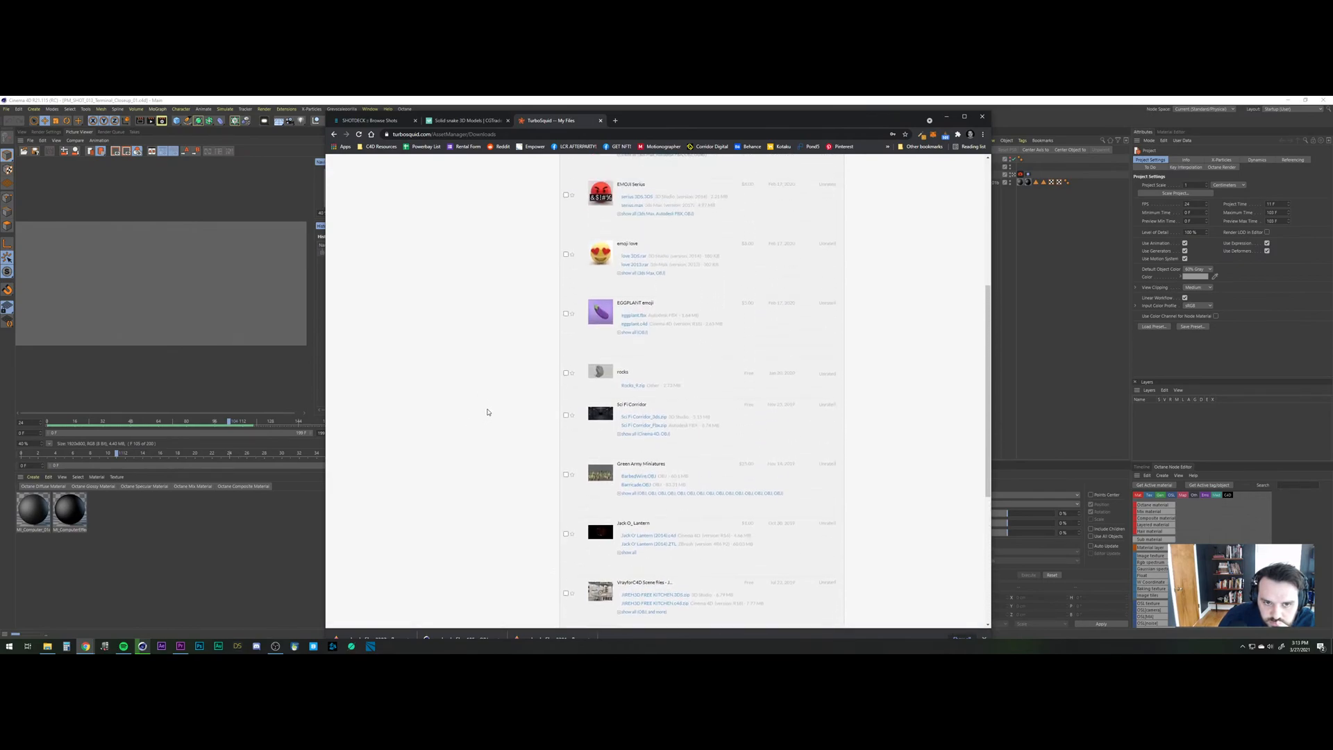
{"action": "scroll", "coordinate": [487, 411], "scroll_direction": "down", "scroll_amount": 5}
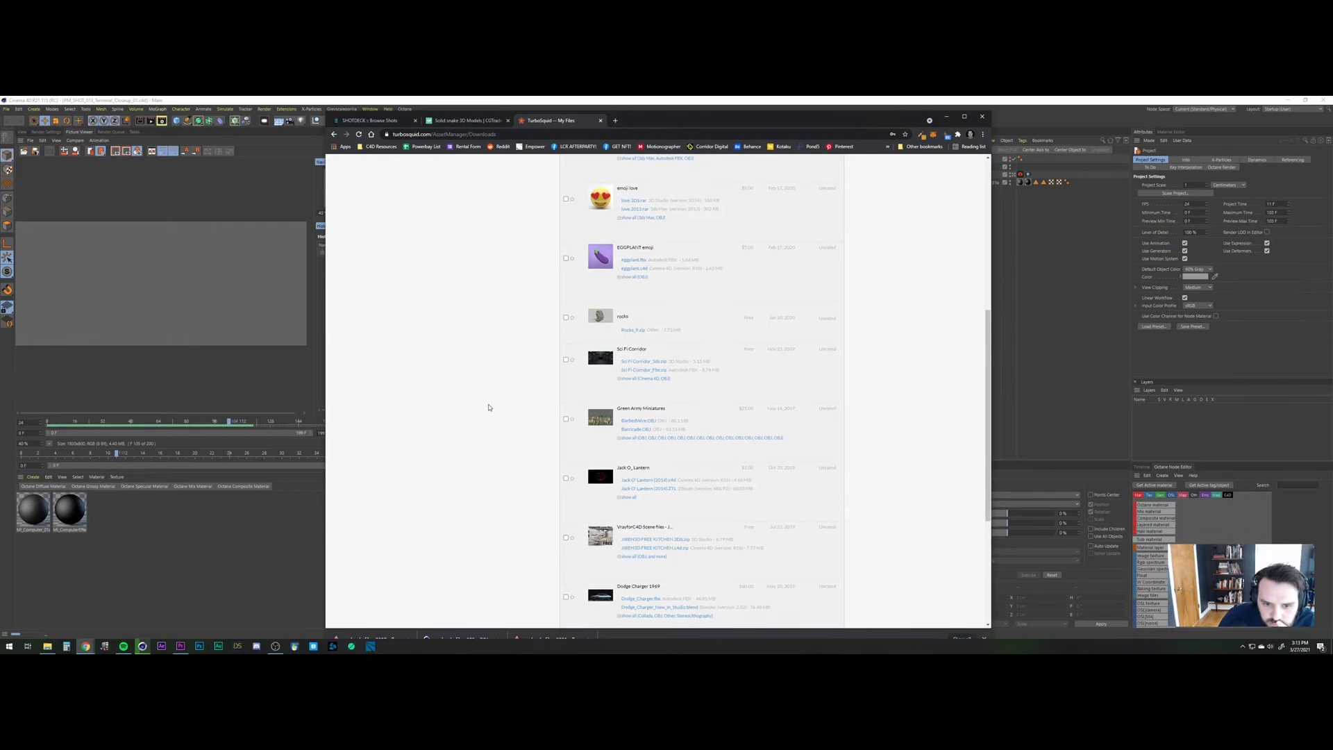
{"action": "scroll", "coordinate": [488, 407], "scroll_direction": "down", "scroll_amount": 2}
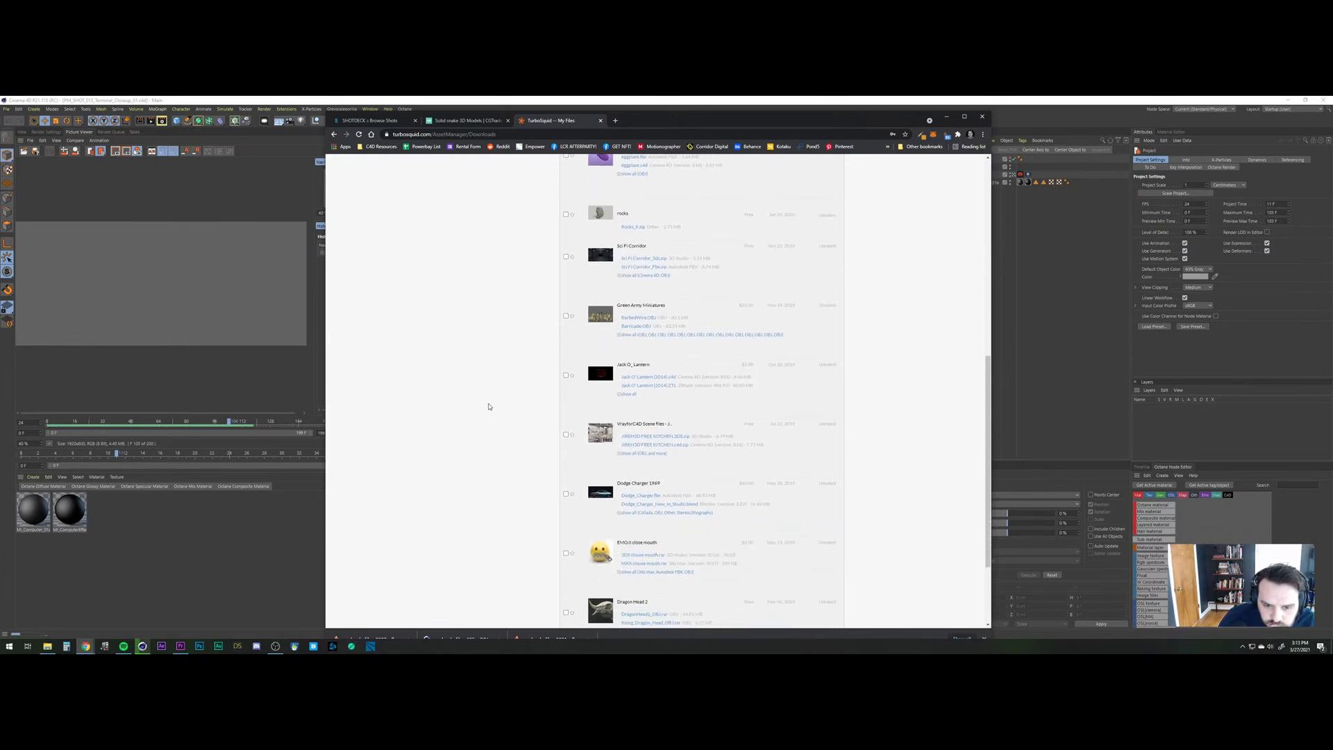
{"action": "scroll", "coordinate": [488, 407], "scroll_direction": "down", "scroll_amount": 2}
{"action": "scroll", "coordinate": [488, 407], "scroll_direction": "down", "scroll_amount": 1}
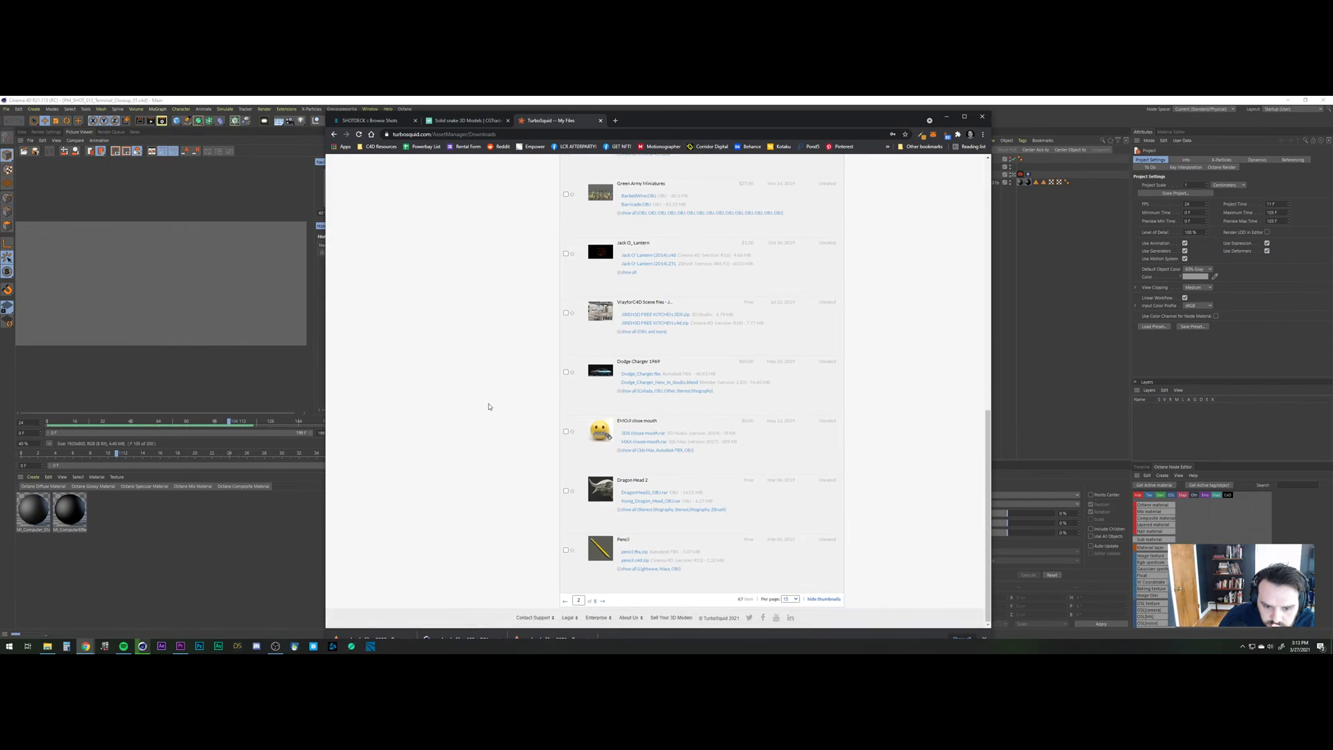
{"action": "left_click", "coordinate": [602, 601]}
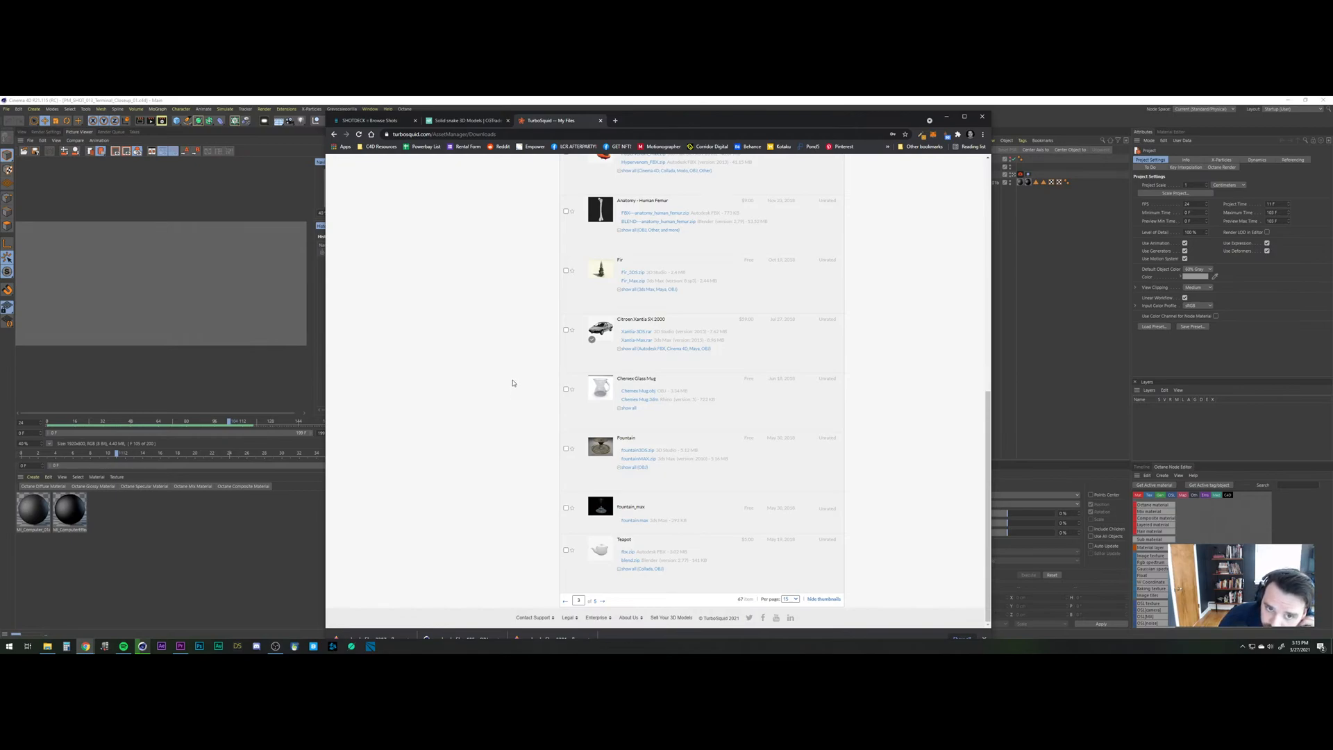
Review the third page of downloaded models and continue to the fourth page of the list.
{"action": "scroll", "coordinate": [512, 383], "scroll_direction": "up", "scroll_amount": 1}
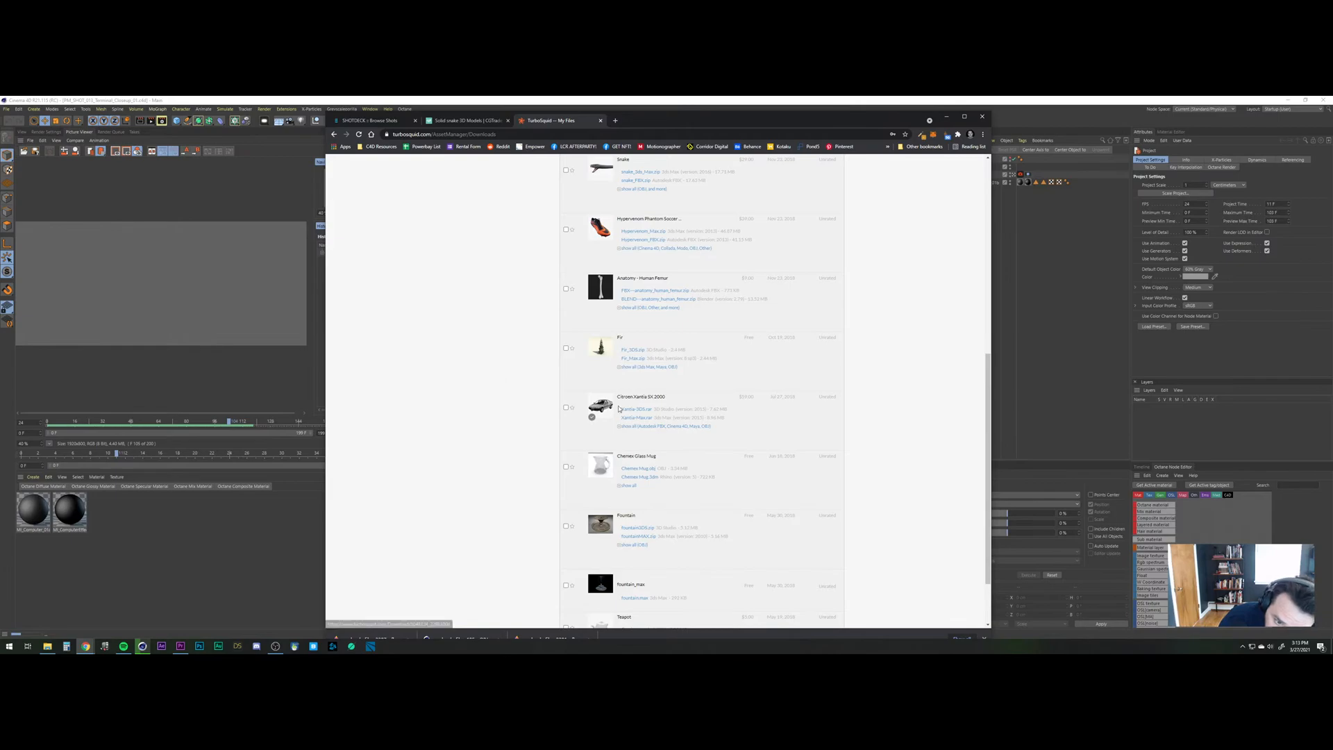
{"action": "scroll", "coordinate": [582, 423], "scroll_direction": "up", "scroll_amount": 1}
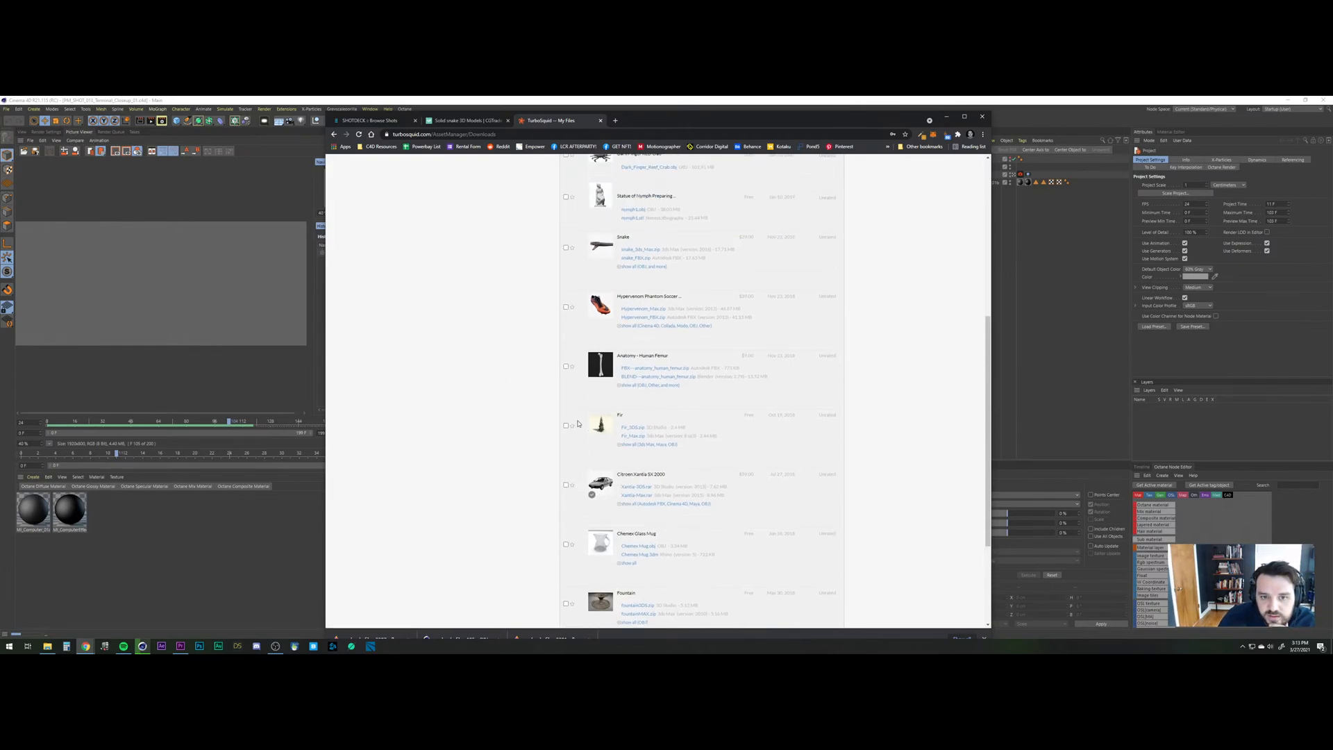
{"action": "scroll", "coordinate": [578, 423], "scroll_direction": "up", "scroll_amount": 1}
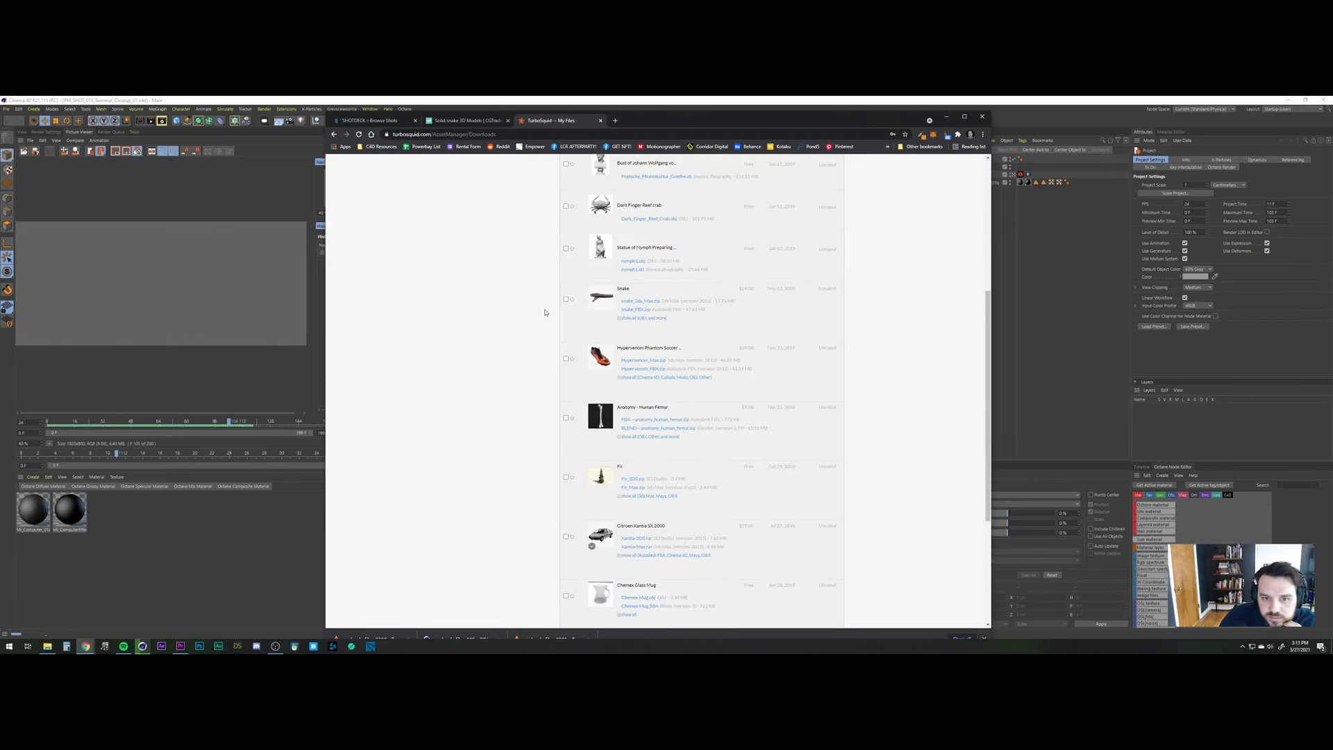
{"action": "scroll", "coordinate": [531, 309], "scroll_direction": "up", "scroll_amount": 3}
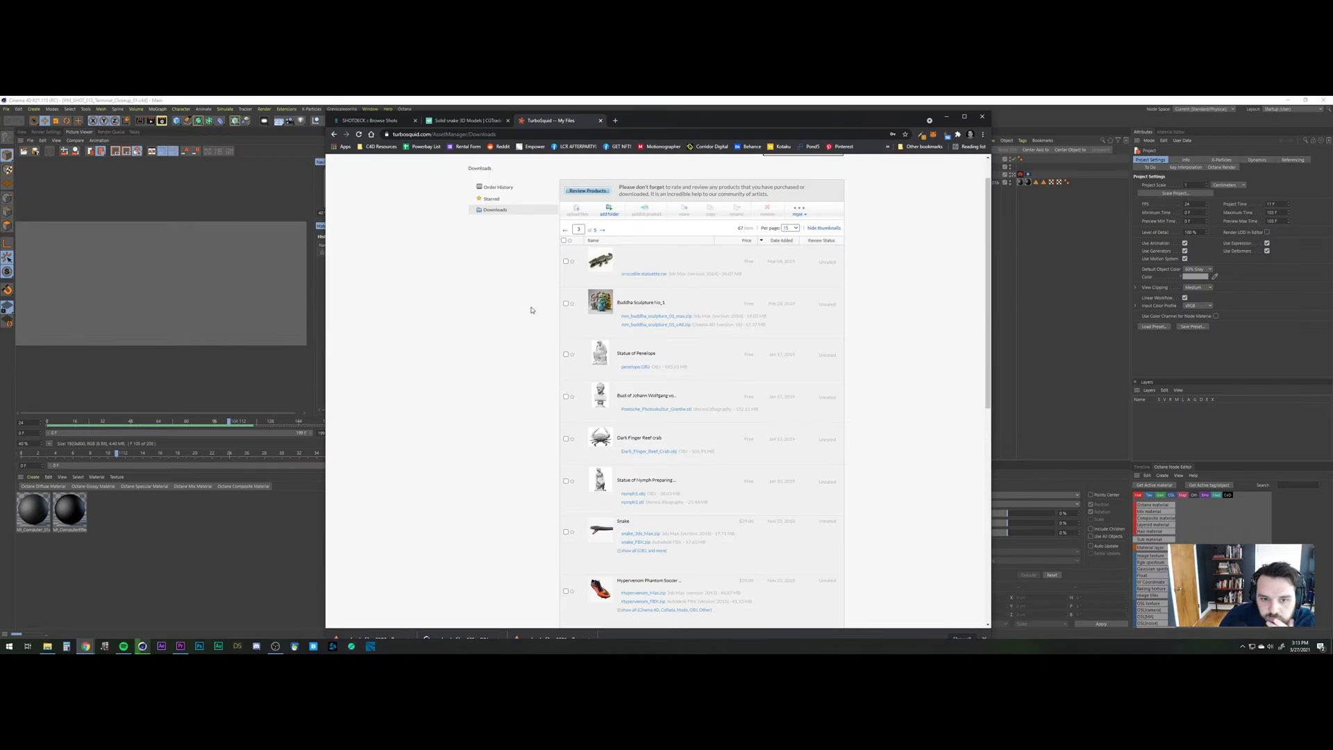
{"action": "scroll", "coordinate": [532, 309], "scroll_direction": "down", "scroll_amount": 10}
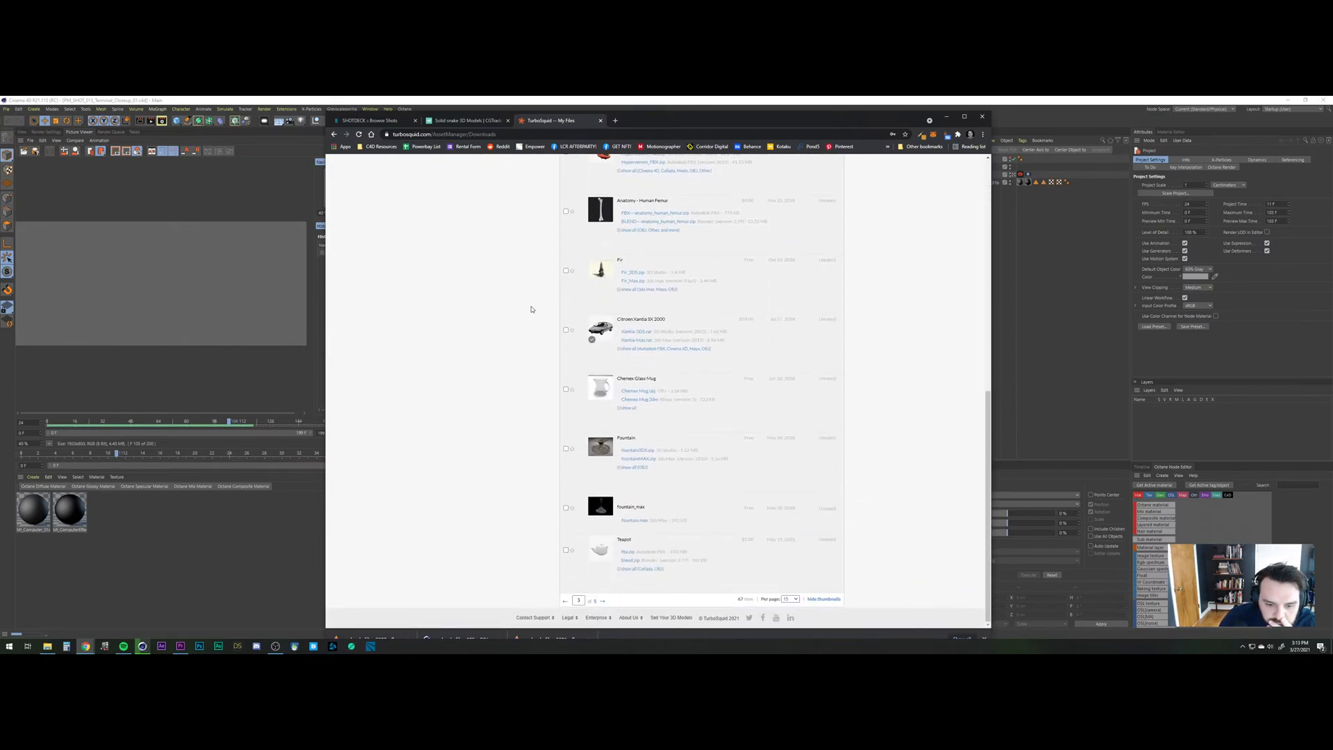
{"action": "left_click", "coordinate": [601, 603]}
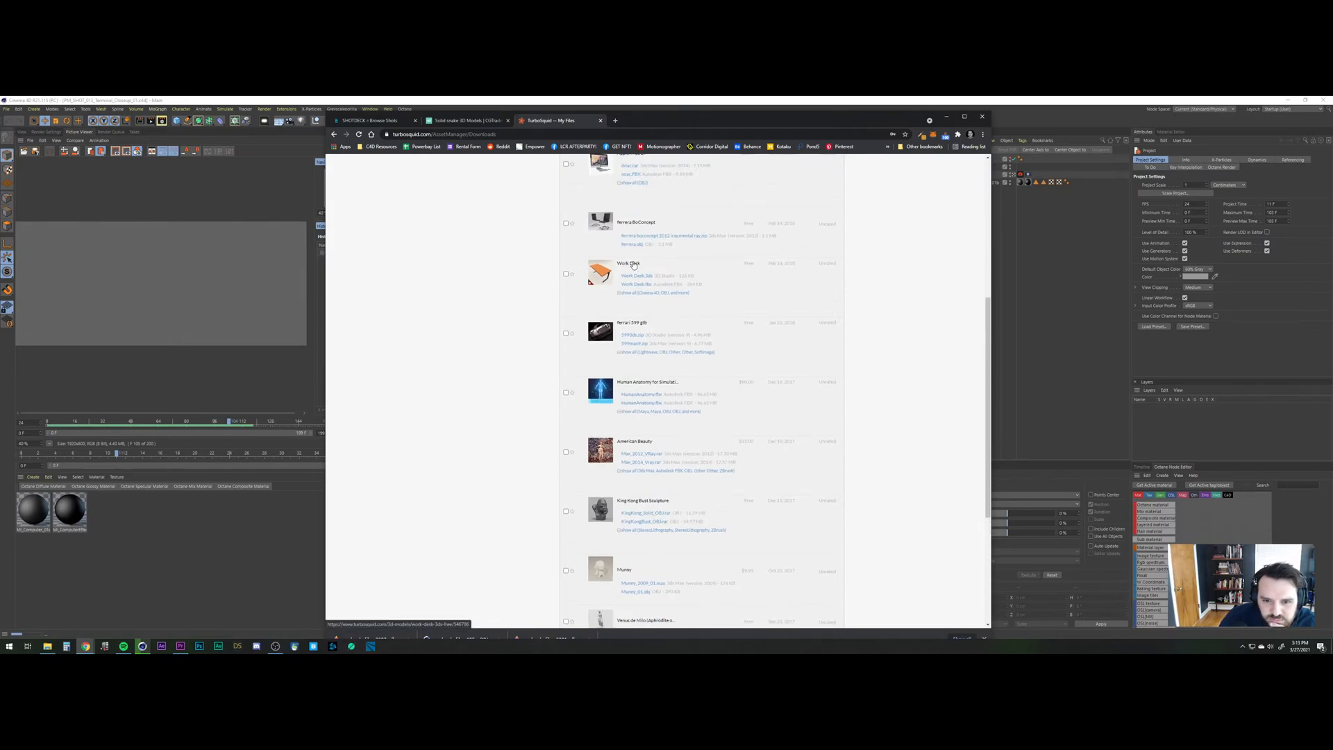
Open the product page of the Work Desk model and view its other preview images.
{"action": "left_click", "coordinate": [632, 268]}
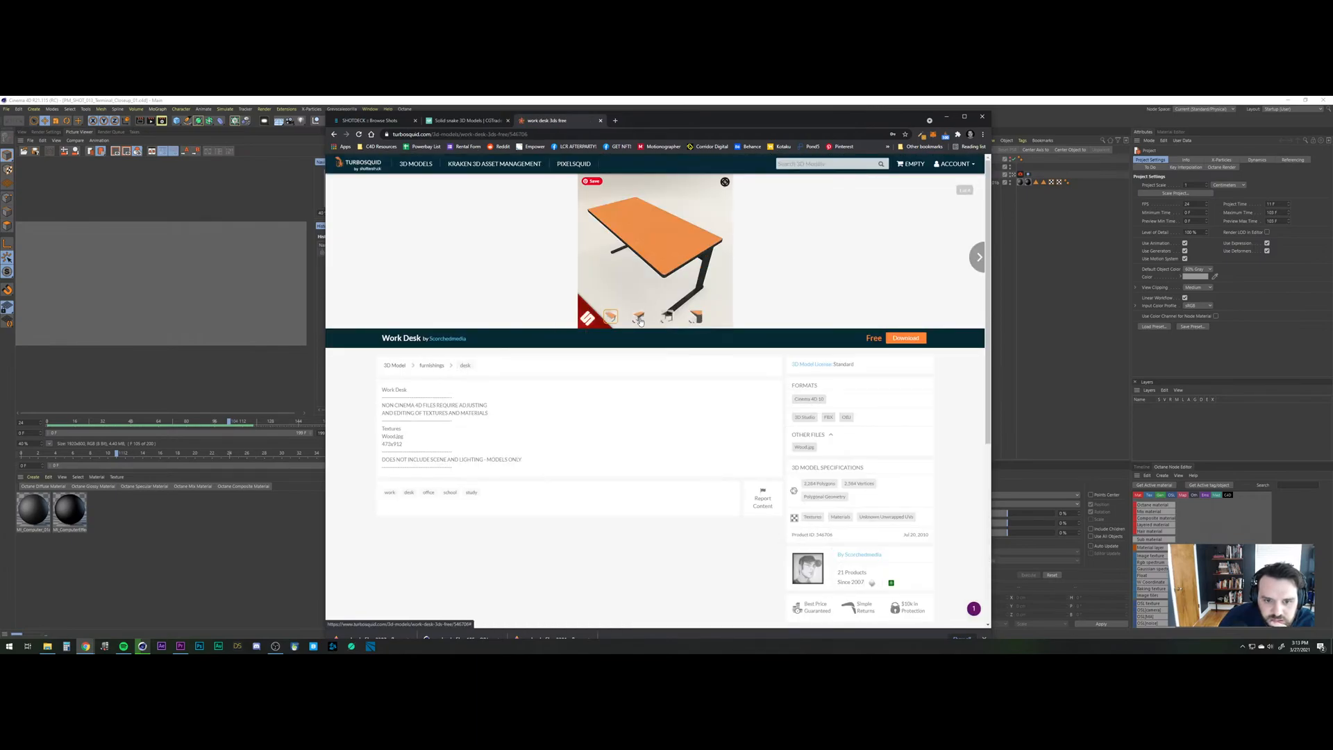
{"action": "left_click", "coordinate": [639, 319]}
{"action": "left_click", "coordinate": [668, 320]}
{"action": "left_click", "coordinate": [695, 318]}
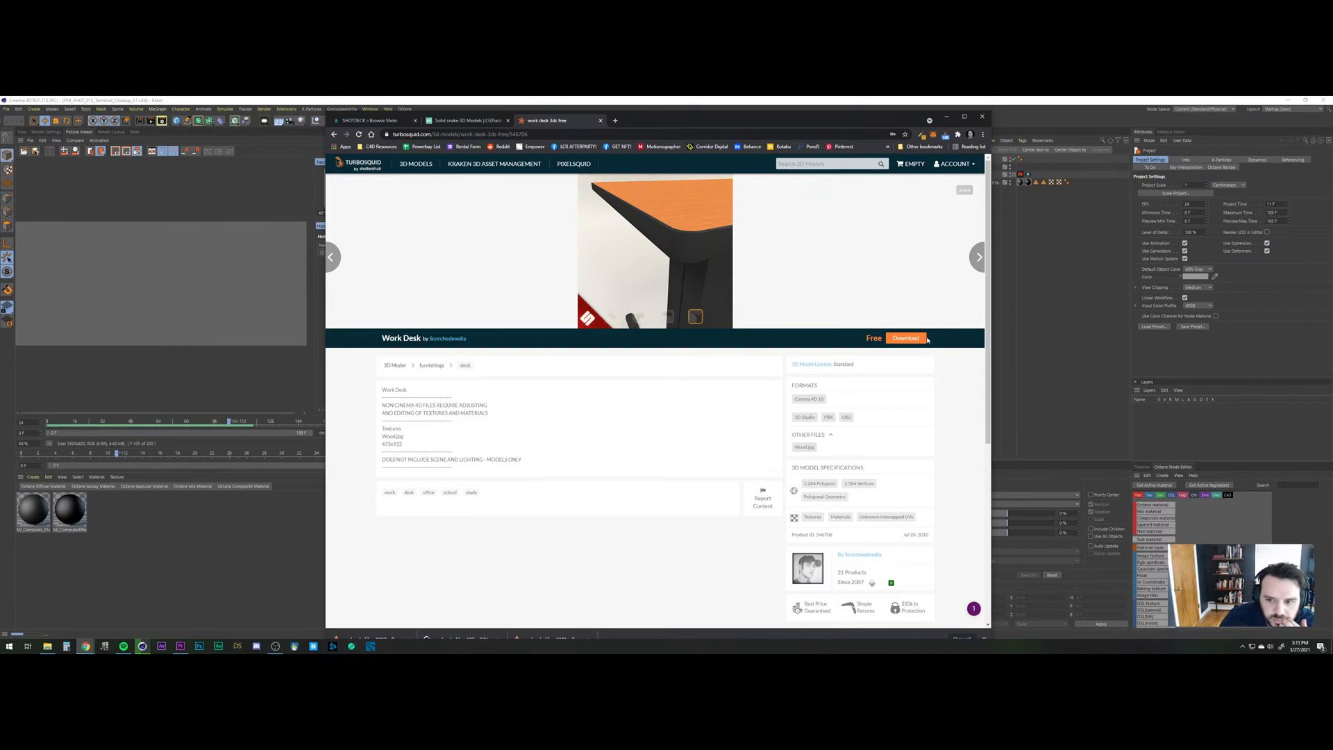
Go from the Work Desk page back to the account's downloads list and skip the industry survey.
{"action": "left_click", "coordinate": [905, 338]}
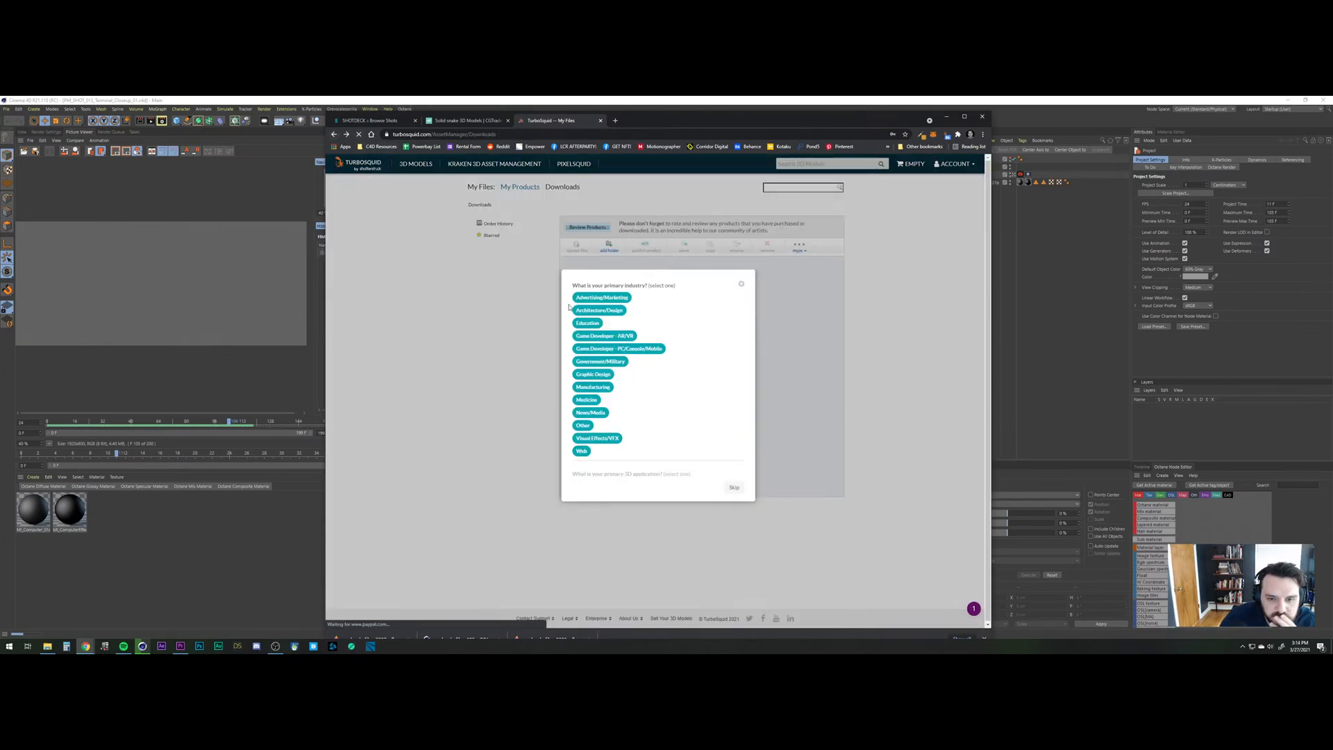
{"action": "scroll", "coordinate": [741, 298], "scroll_direction": "down", "scroll_amount": 2}
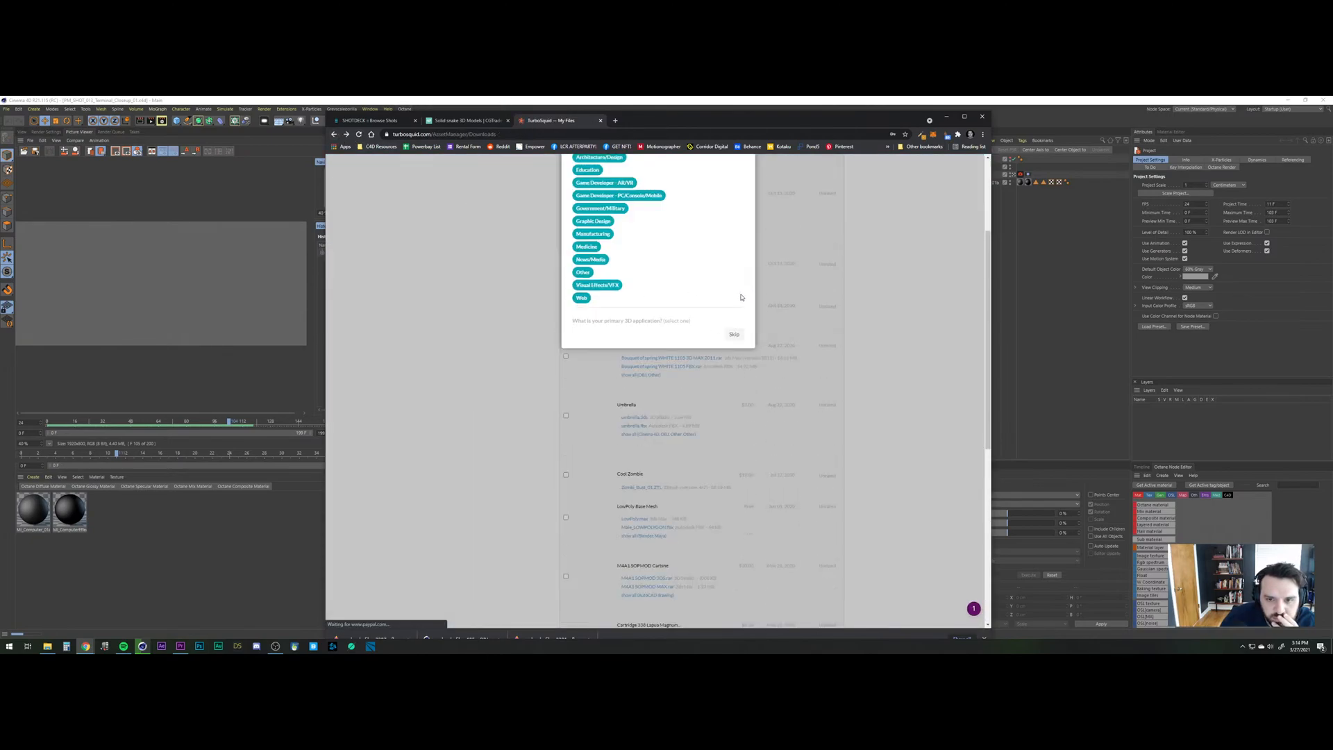
{"action": "left_click", "coordinate": [735, 333]}
Page ahead through the downloads list to page 5 and go back to page 4.
{"action": "scroll", "coordinate": [528, 417], "scroll_direction": "down", "scroll_amount": 5}
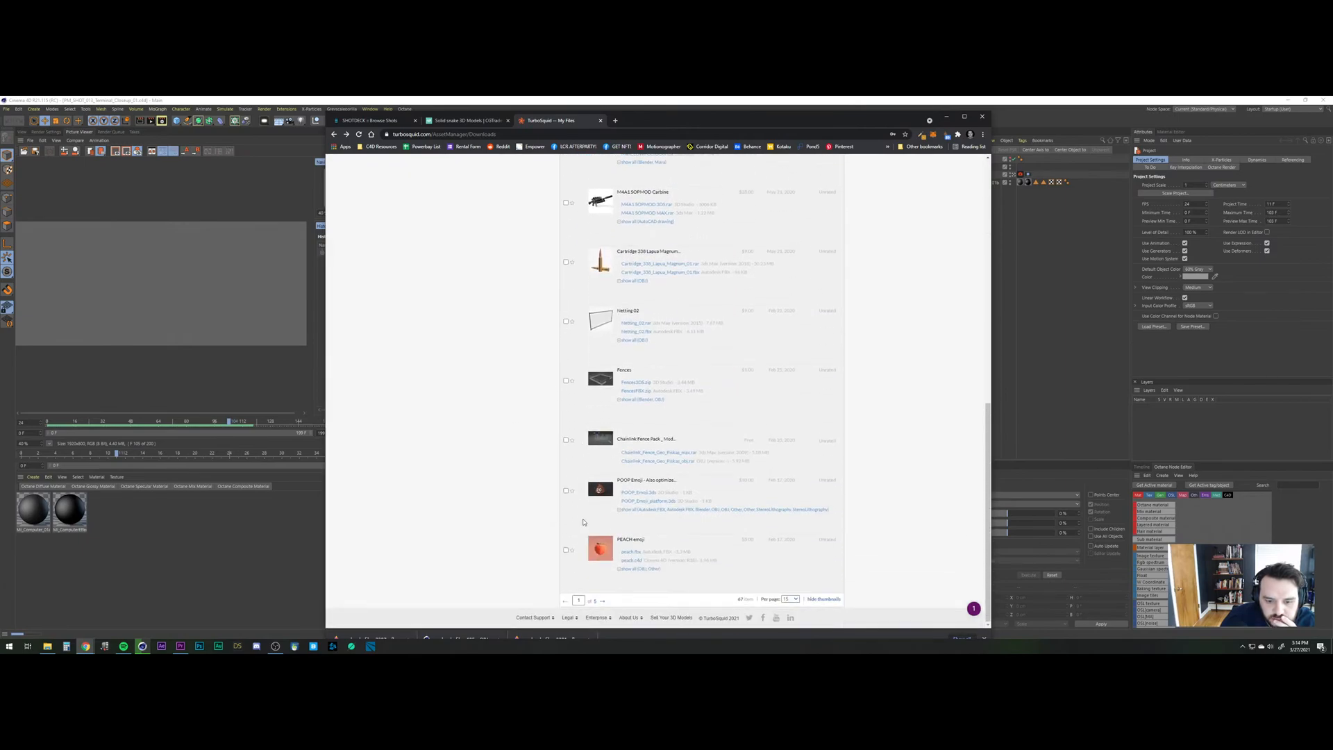
{"action": "left_click", "coordinate": [596, 601]}
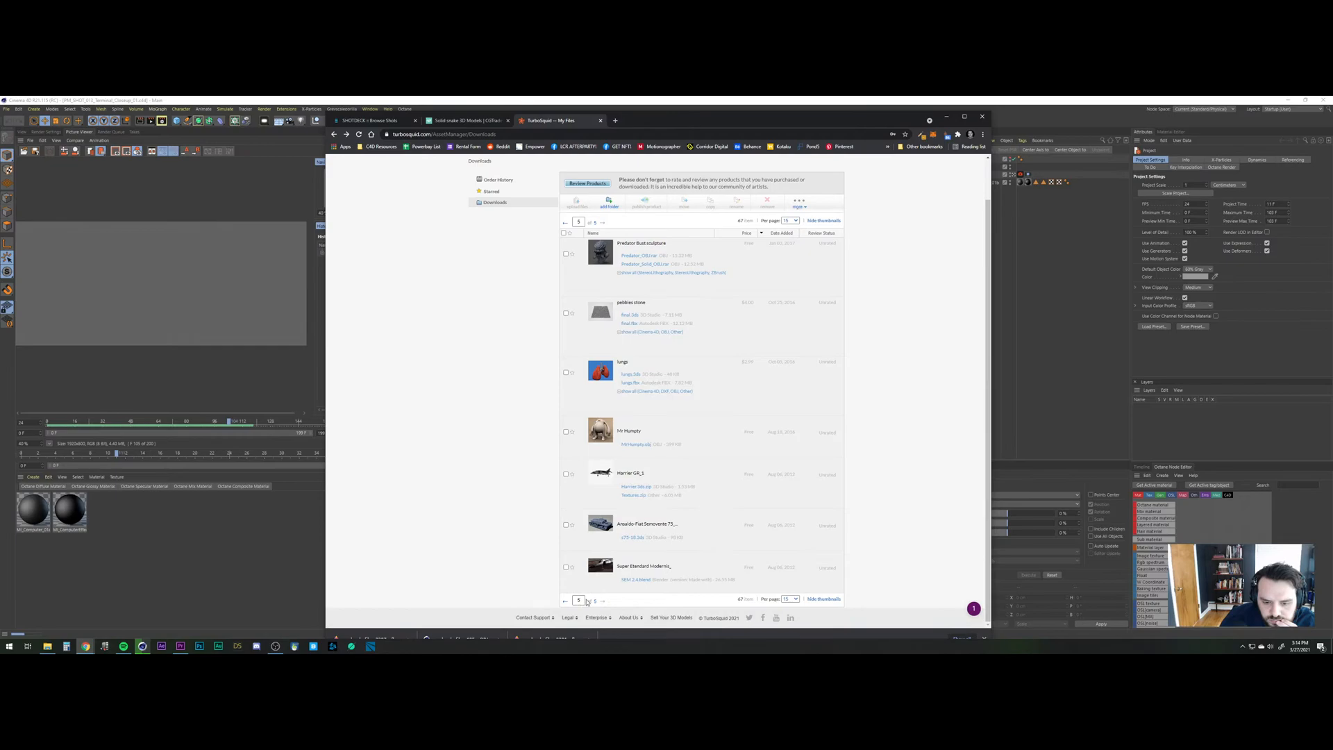
{"action": "double_click", "coordinate": [777, 526]}
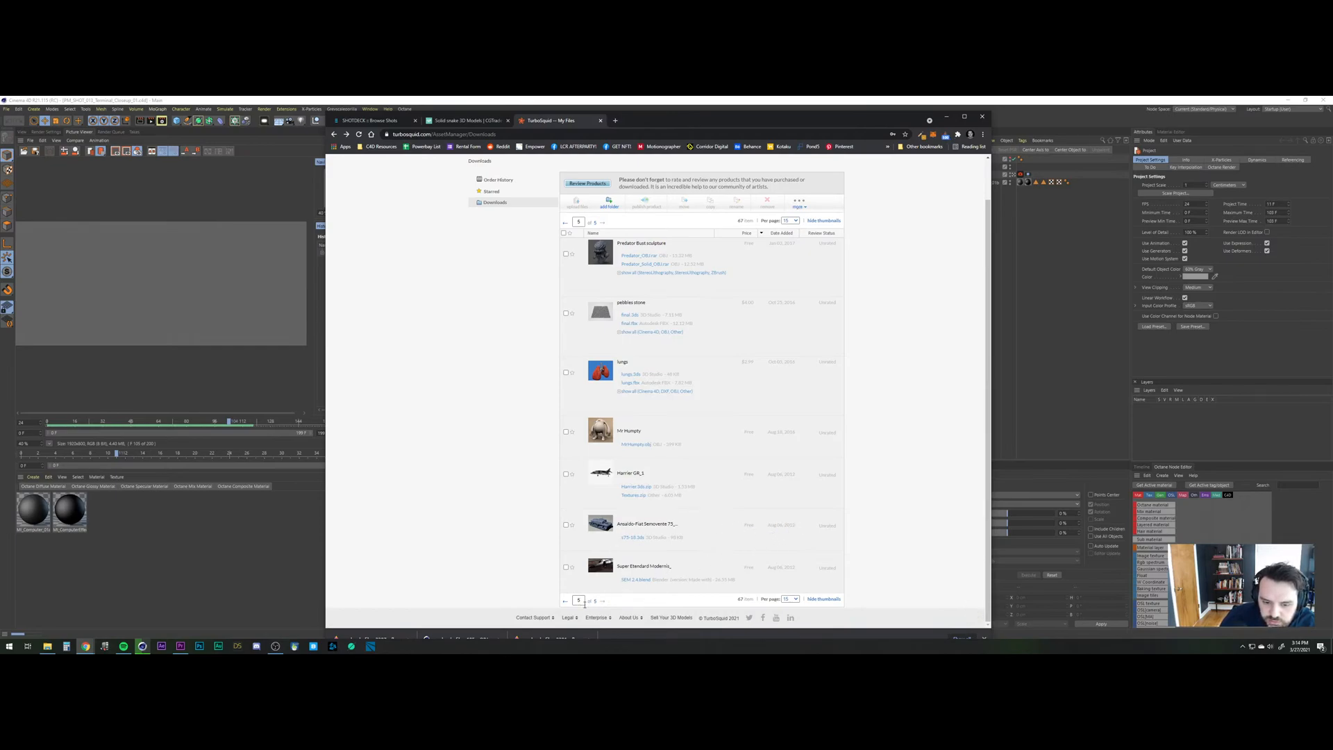
{"action": "left_click", "coordinate": [565, 600]}
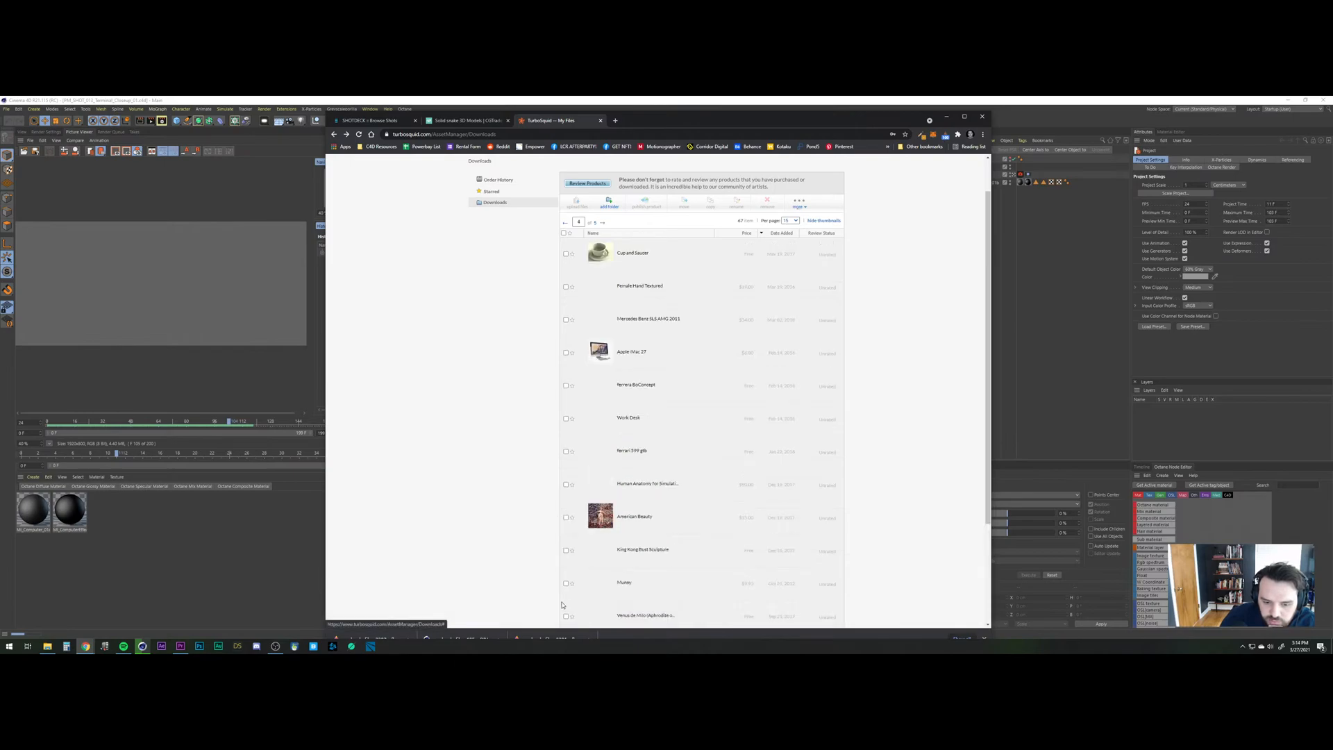
Examine the downloaded models listed on page 4 from the Cup and Saucer to the Dragon.
{"action": "scroll", "coordinate": [522, 427], "scroll_direction": "down", "scroll_amount": 1}
{"action": "scroll", "coordinate": [523, 425], "scroll_direction": "down", "scroll_amount": 1}
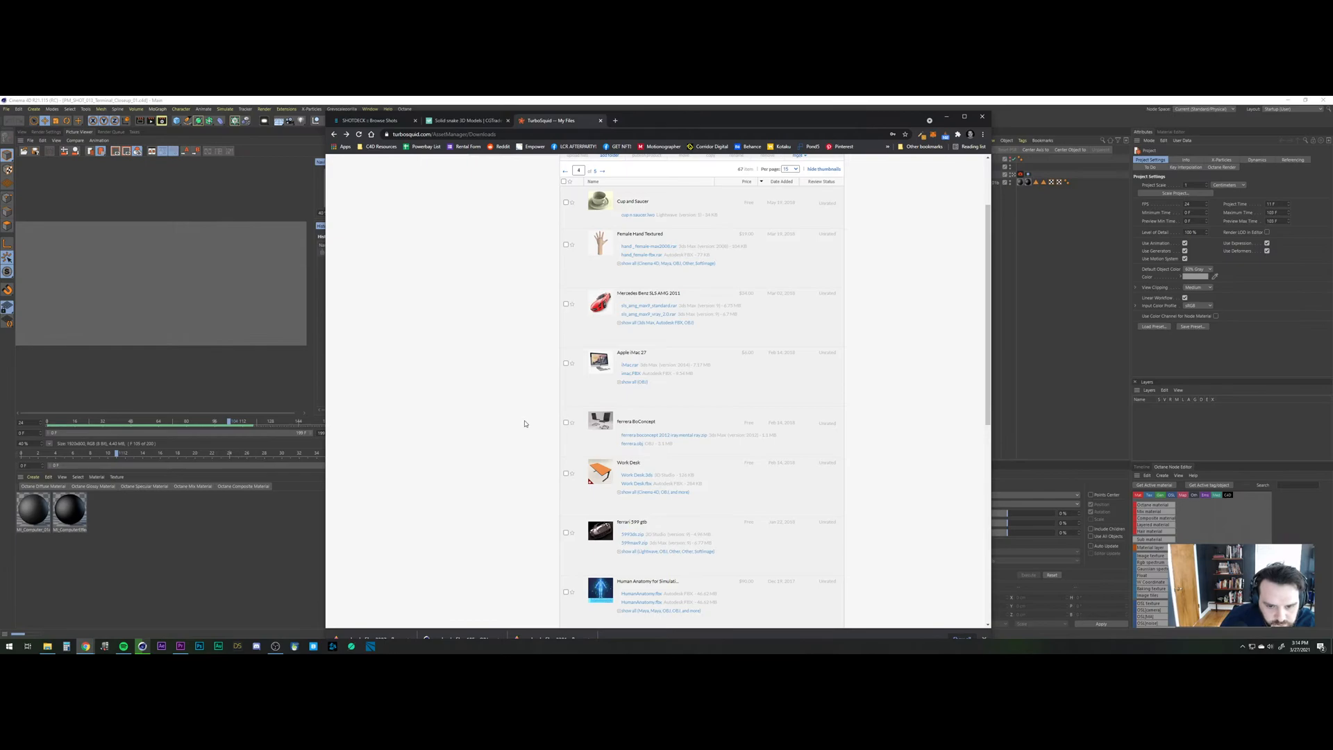
{"action": "scroll", "coordinate": [525, 423], "scroll_direction": "down", "scroll_amount": 4}
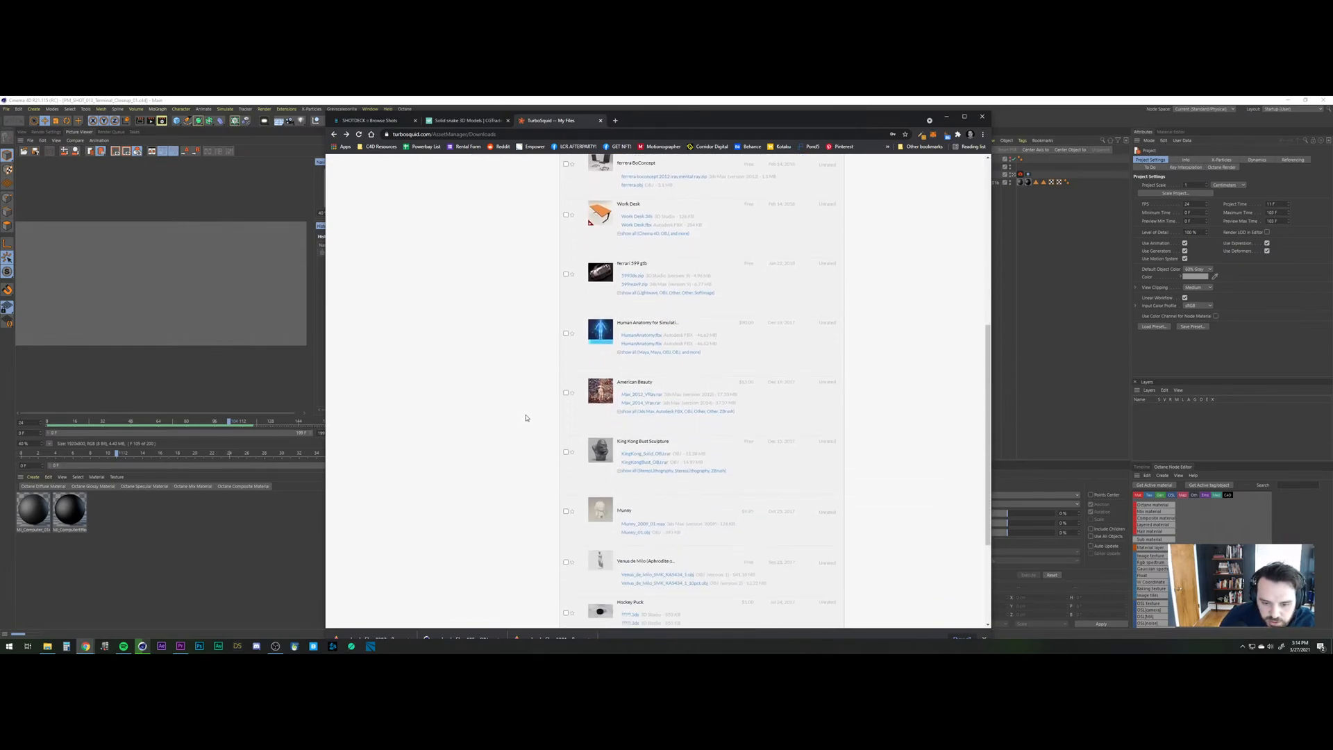
{"action": "scroll", "coordinate": [624, 297], "scroll_direction": "down", "scroll_amount": 3}
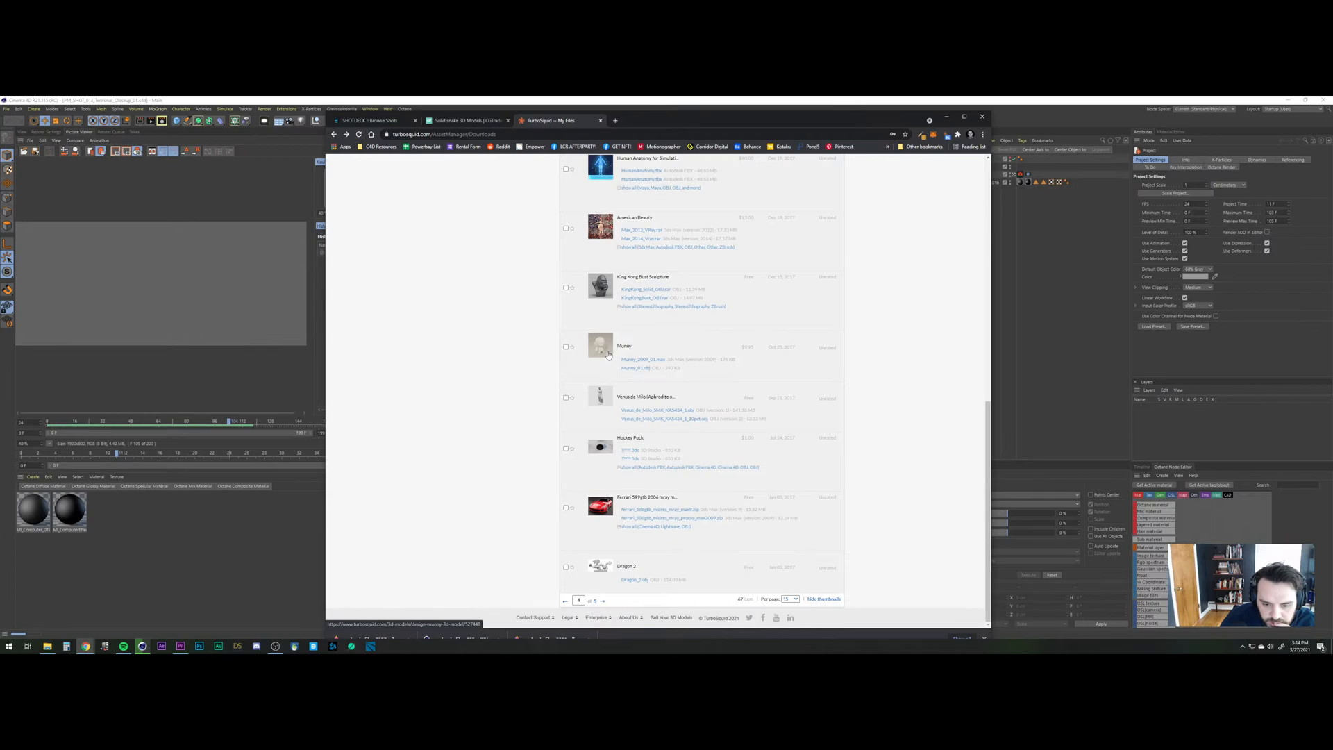
{"action": "scroll", "coordinate": [608, 355], "scroll_direction": "up", "scroll_amount": 1}
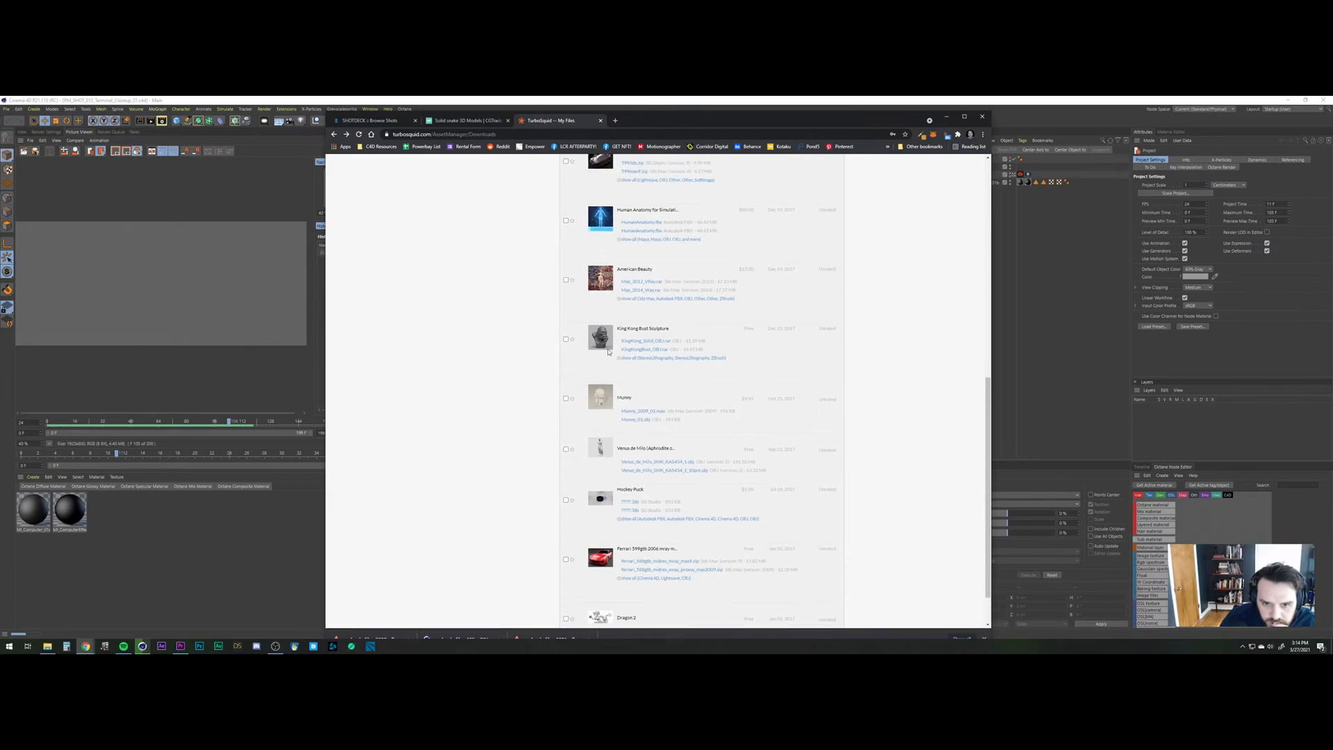
{"action": "scroll", "coordinate": [527, 375], "scroll_direction": "up", "scroll_amount": 2}
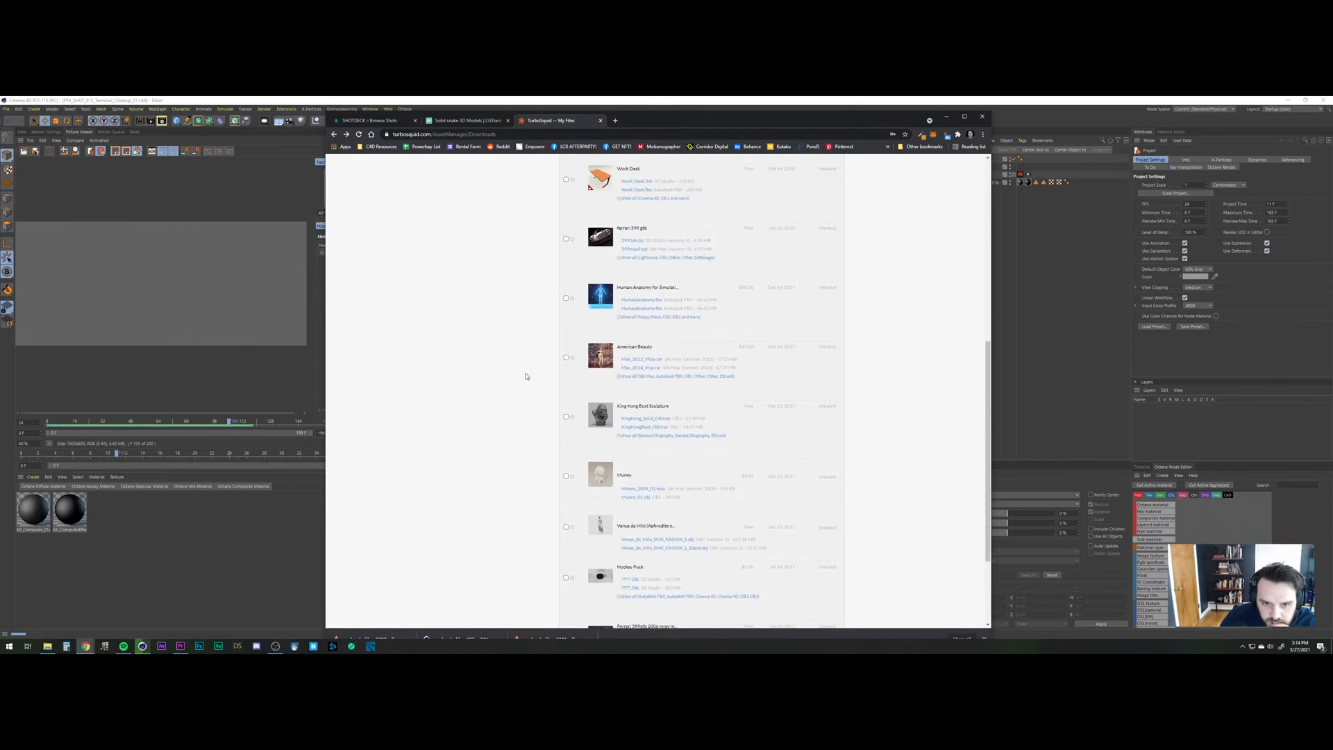
{"action": "scroll", "coordinate": [526, 376], "scroll_direction": "up", "scroll_amount": 2}
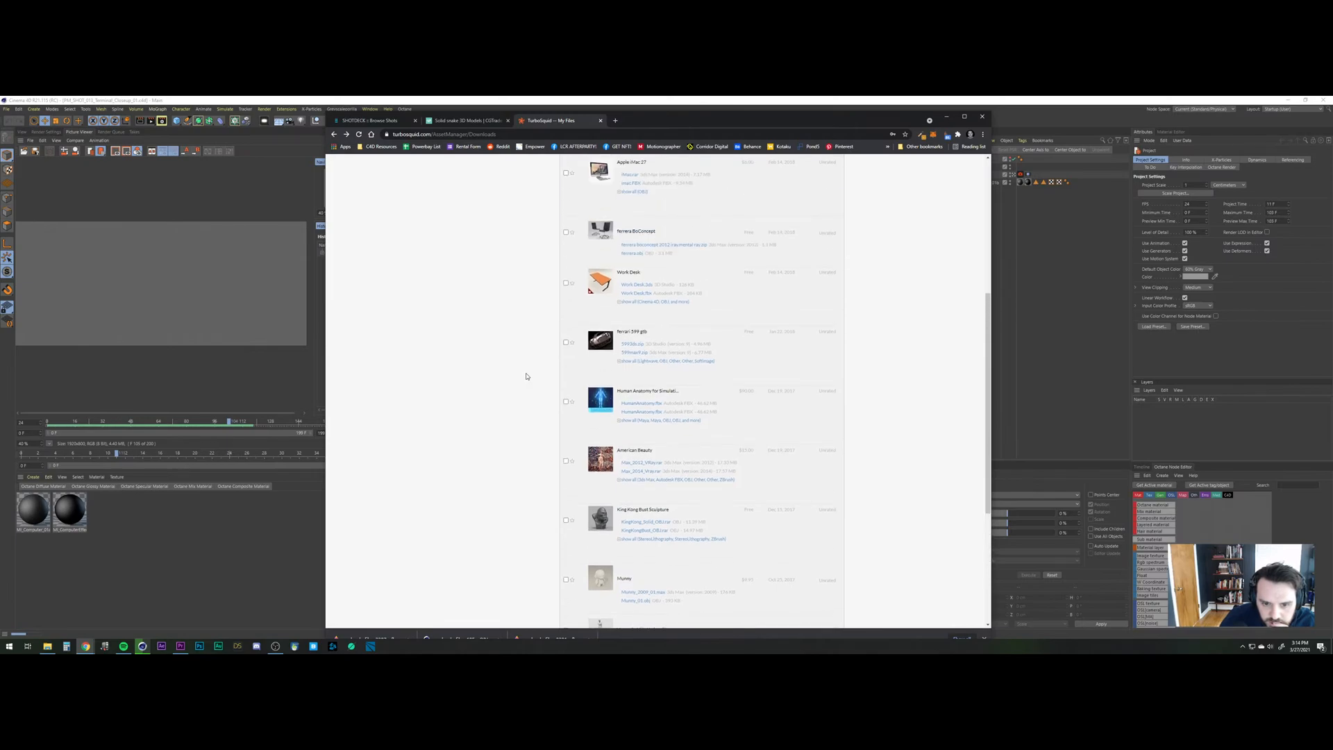
Expand the file list of the Human Anatomy for Simulation model and open its product page in a new tab.
{"action": "left_click", "coordinate": [625, 421]}
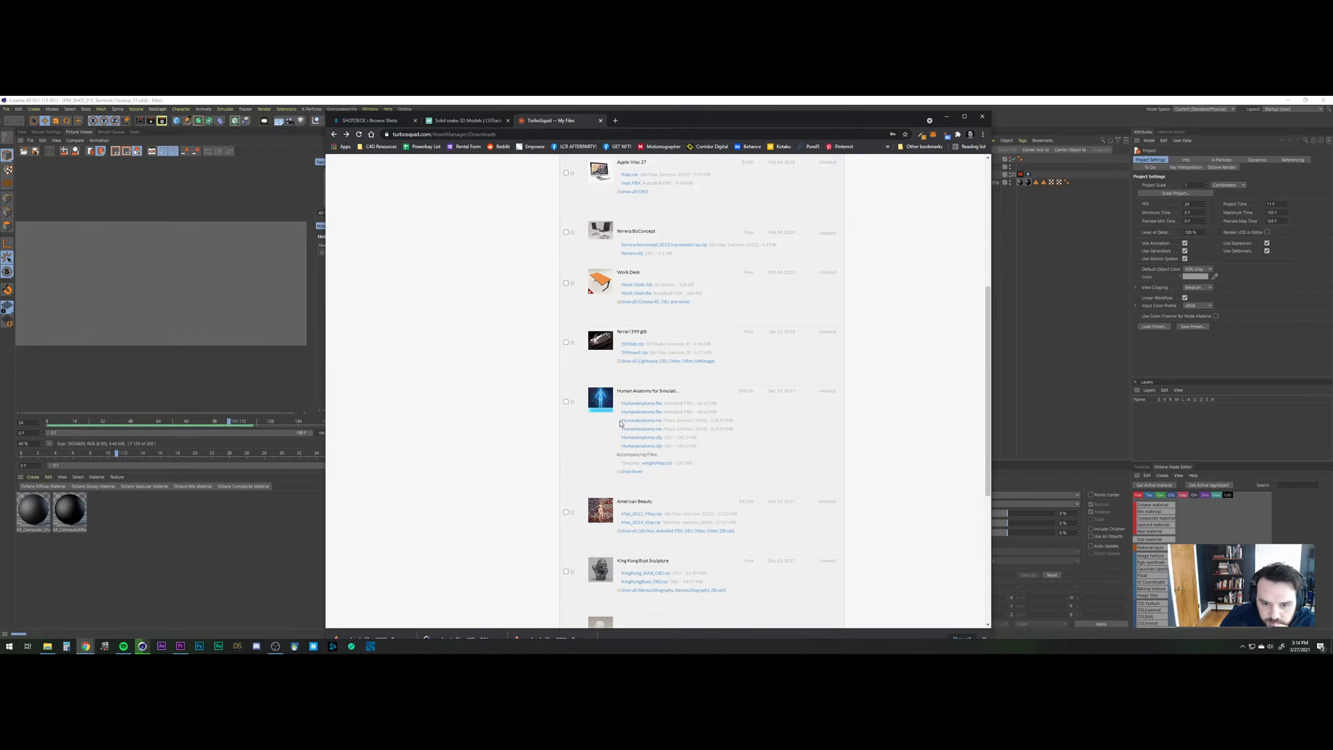
{"action": "right_click", "coordinate": [623, 387]}
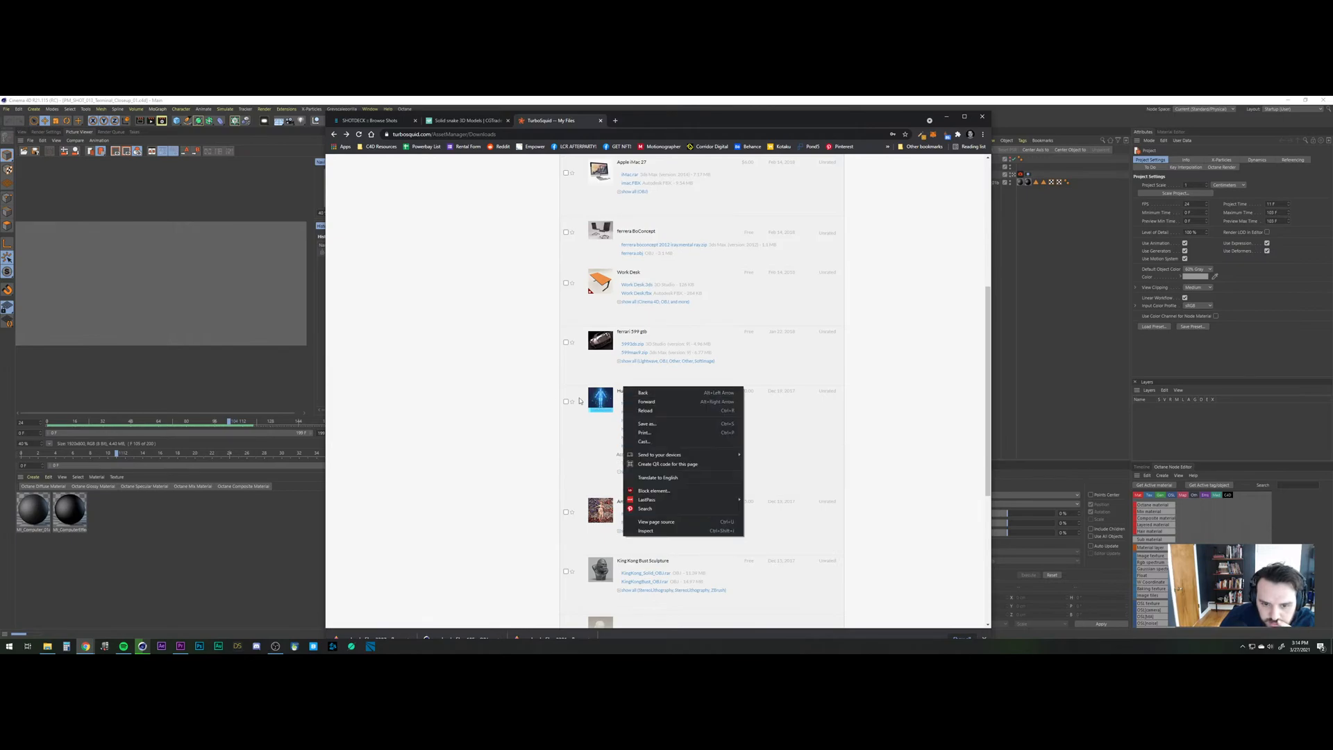
{"action": "left_click", "coordinate": [580, 401]}
{"action": "right_click", "coordinate": [597, 397]}
{"action": "left_click", "coordinate": [627, 402]}
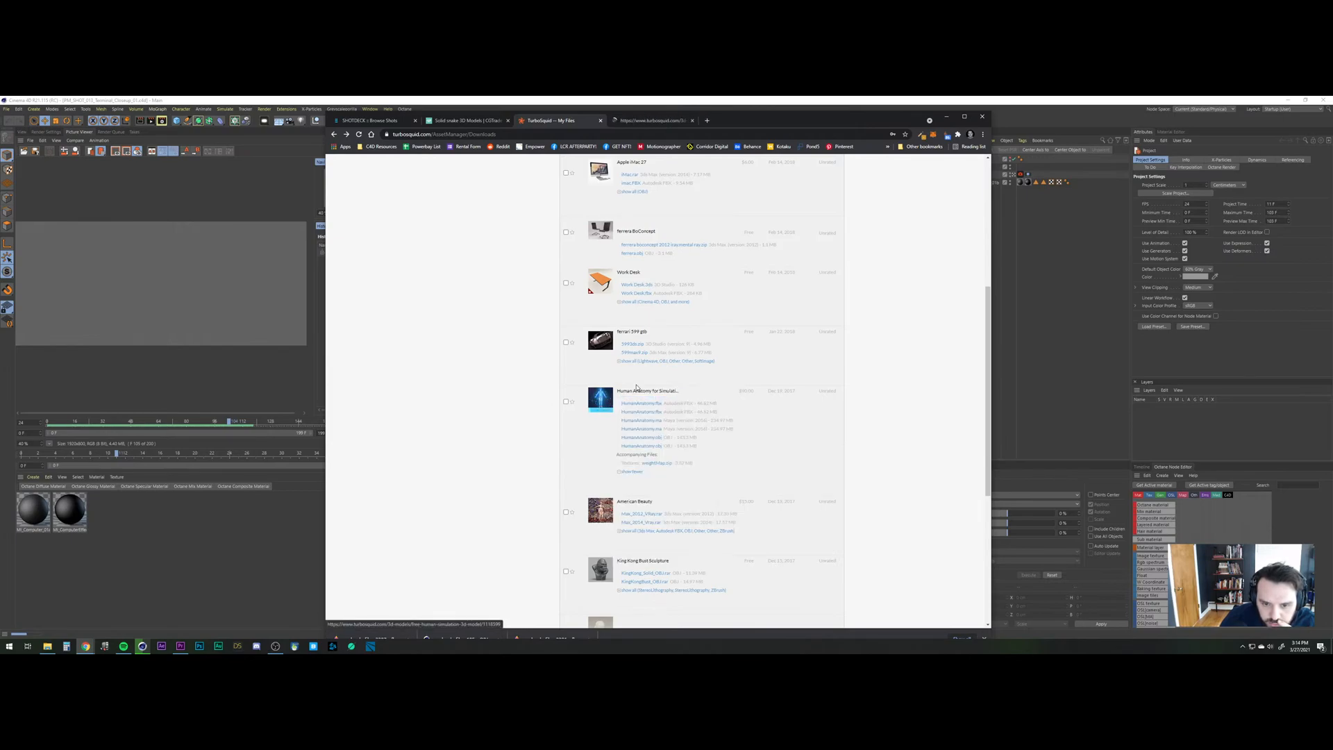
{"action": "left_click", "coordinate": [638, 120]}
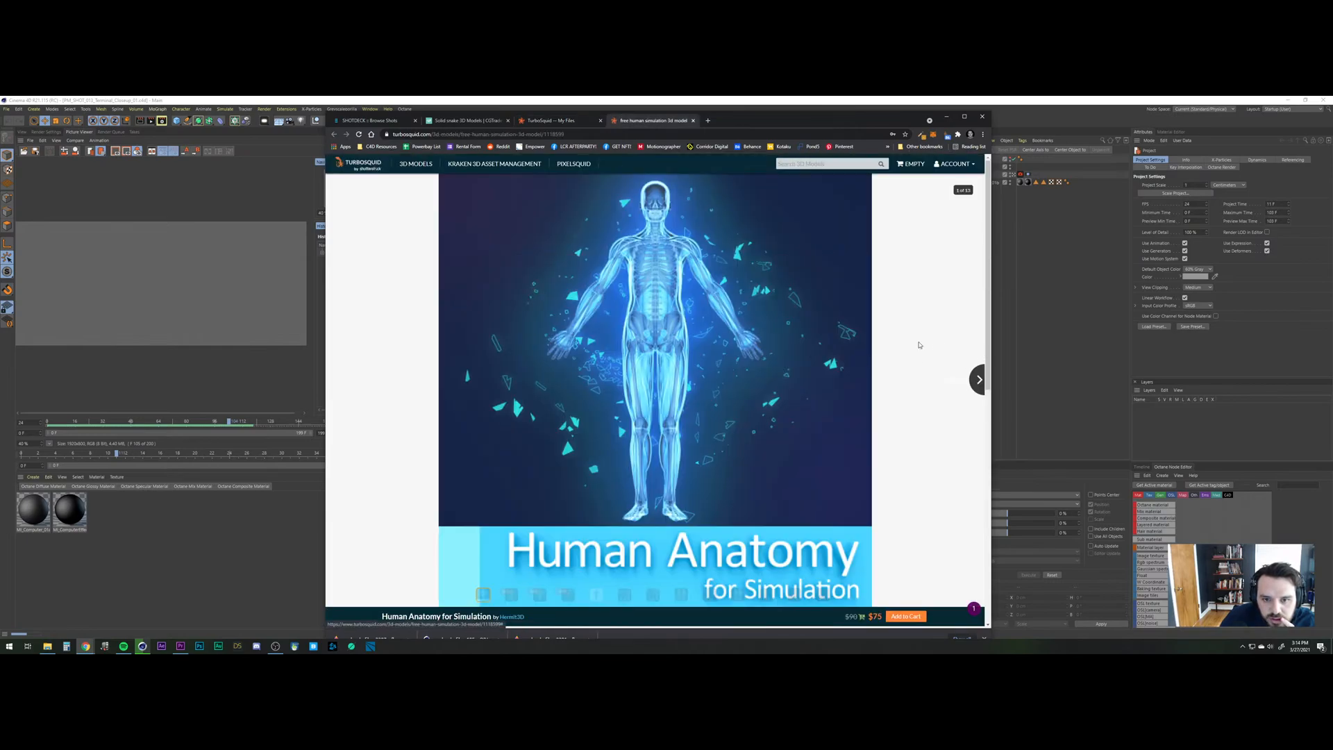
Look through the preview images of the Human Anatomy for Simulation model and close its product page.
{"action": "left_click", "coordinate": [978, 379]}
{"action": "left_click", "coordinate": [970, 381]}
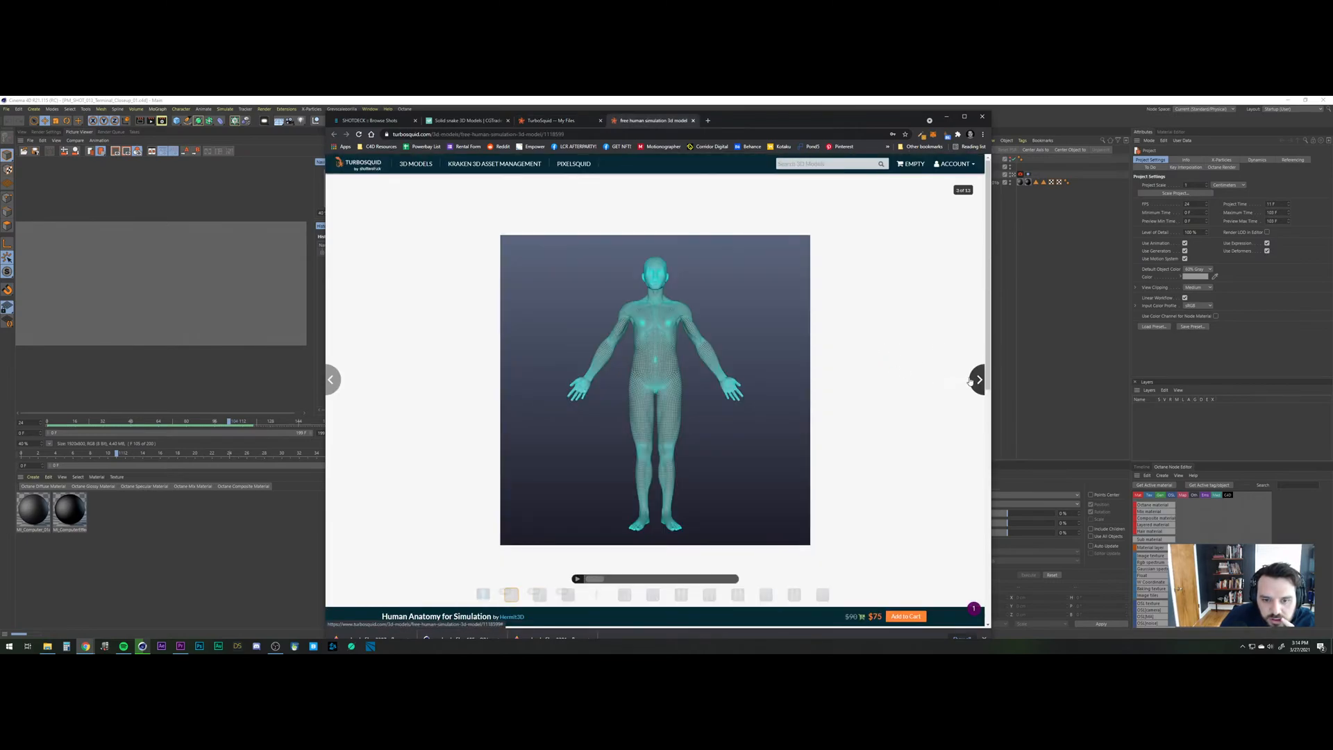
{"action": "left_click", "coordinate": [332, 379]}
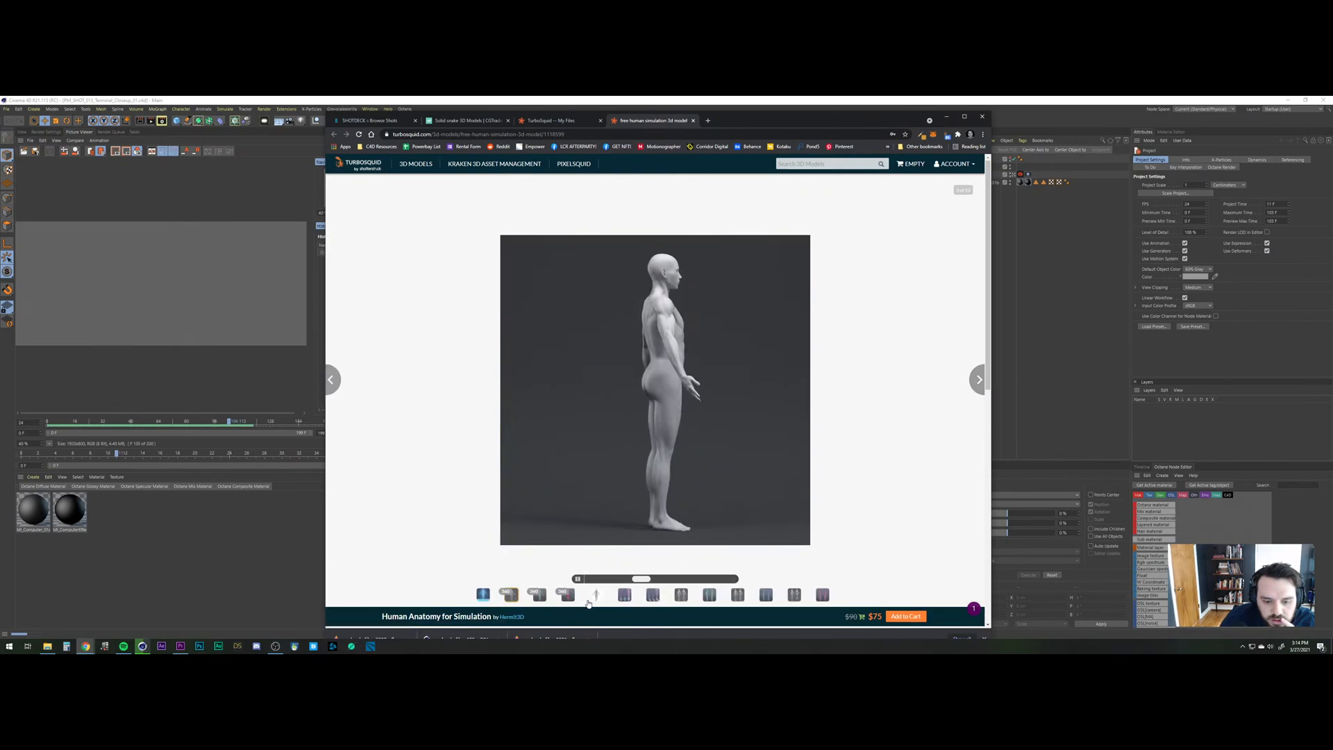
{"action": "left_click", "coordinate": [570, 597]}
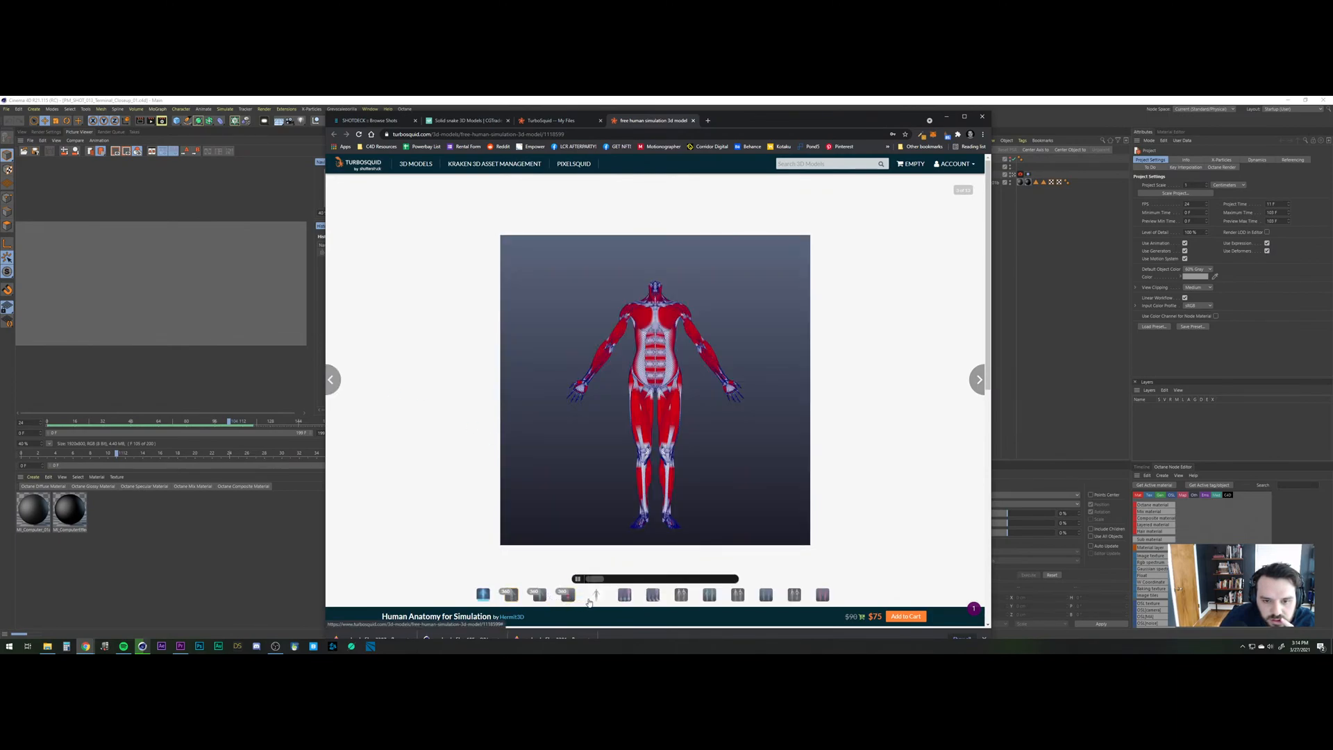
{"action": "left_click", "coordinate": [596, 596]}
{"action": "left_click", "coordinate": [624, 595]}
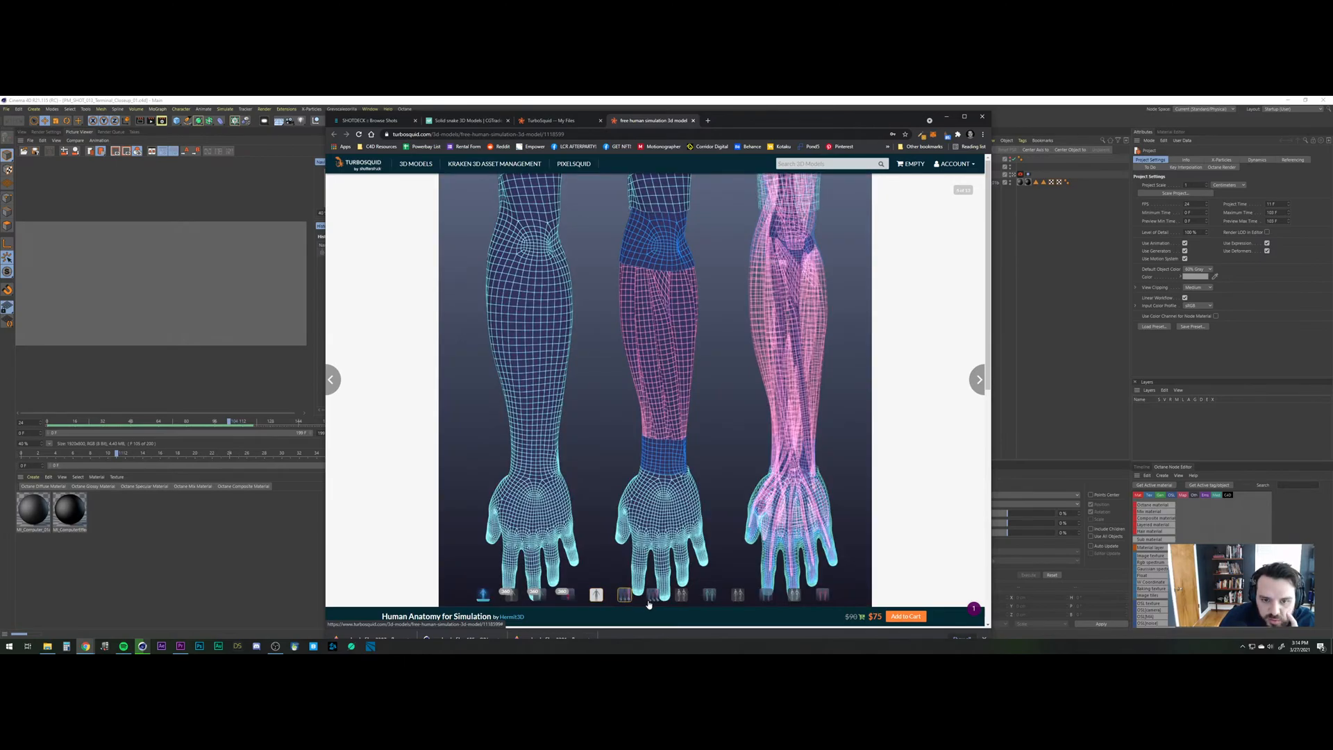
{"action": "left_click", "coordinate": [650, 596]}
{"action": "left_click", "coordinate": [682, 595]}
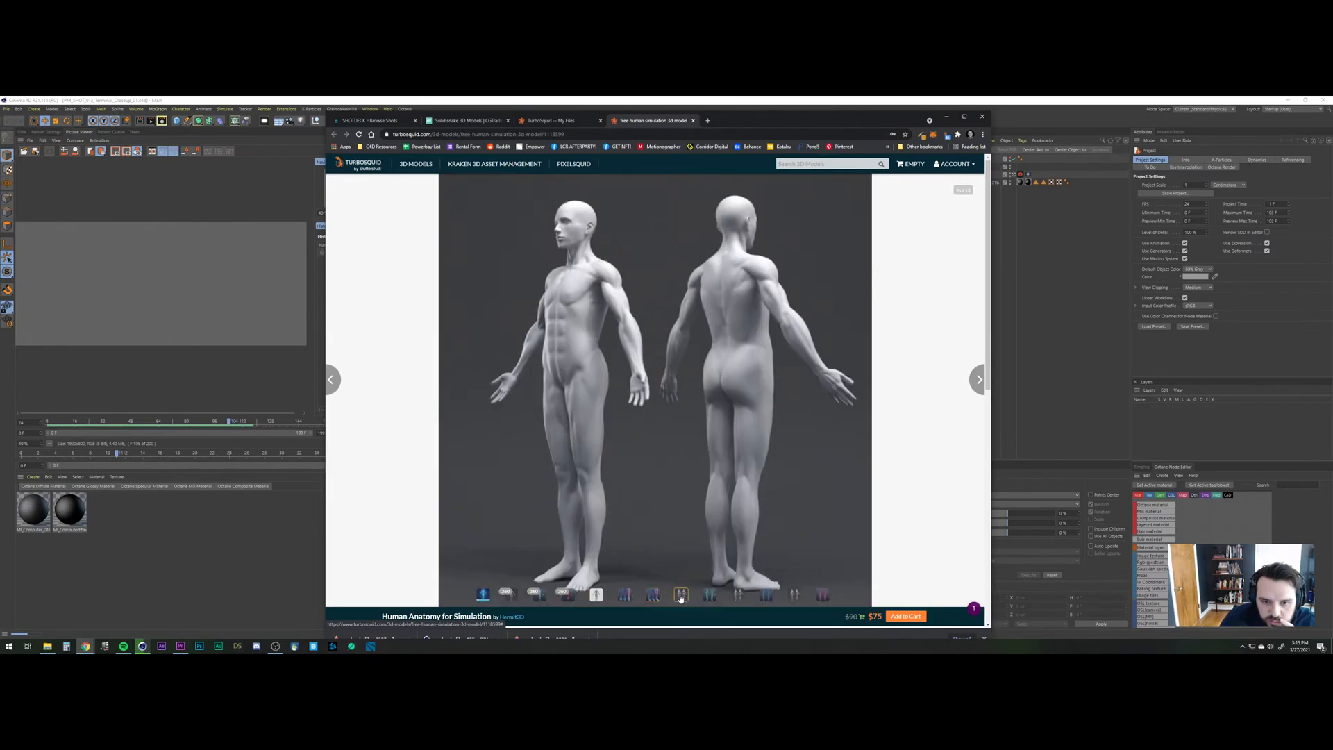
{"action": "left_click", "coordinate": [709, 595]}
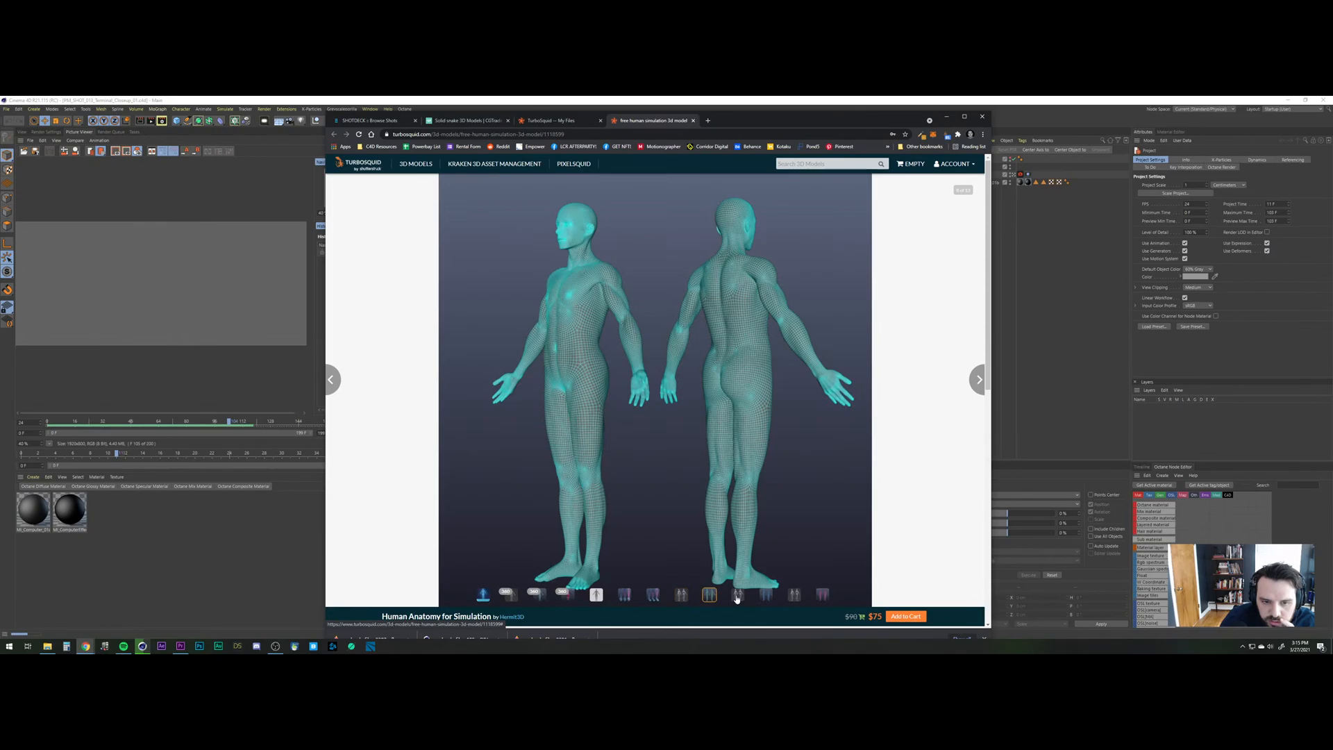
{"action": "left_click", "coordinate": [738, 595]}
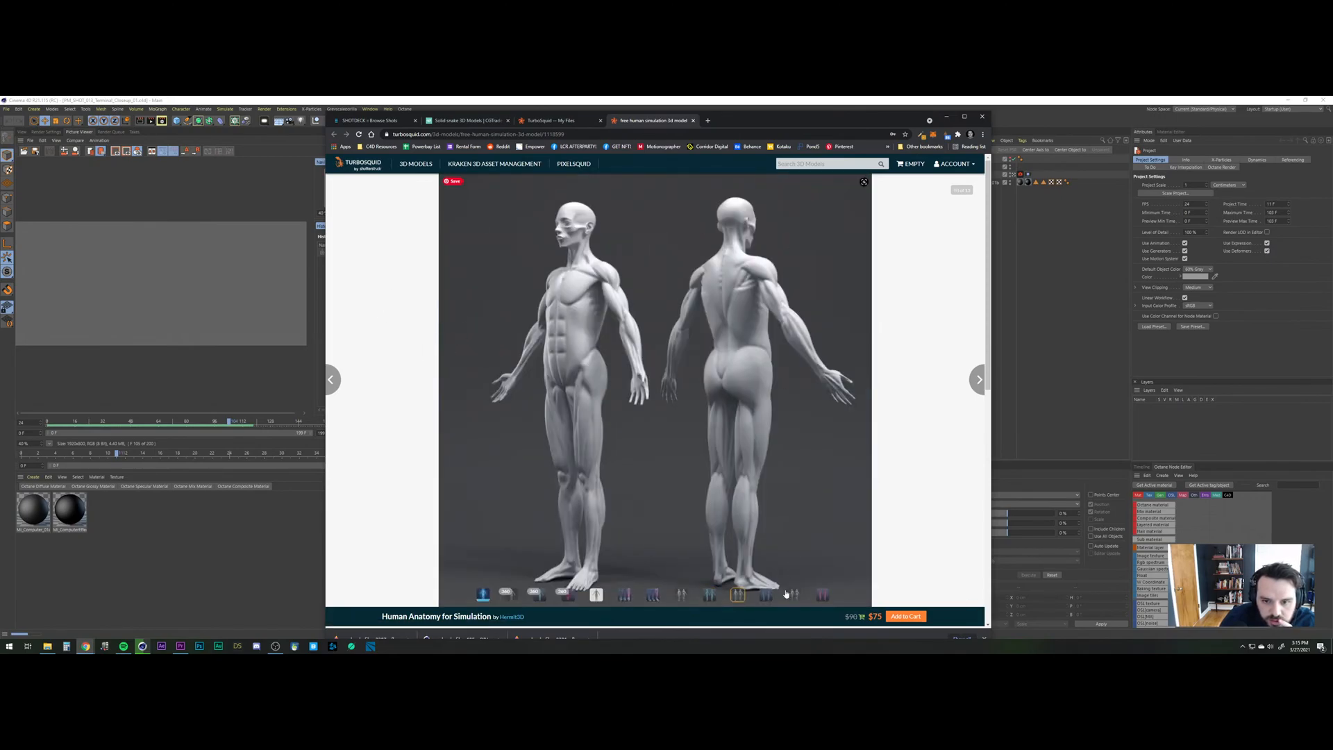
{"action": "left_click", "coordinate": [764, 594]}
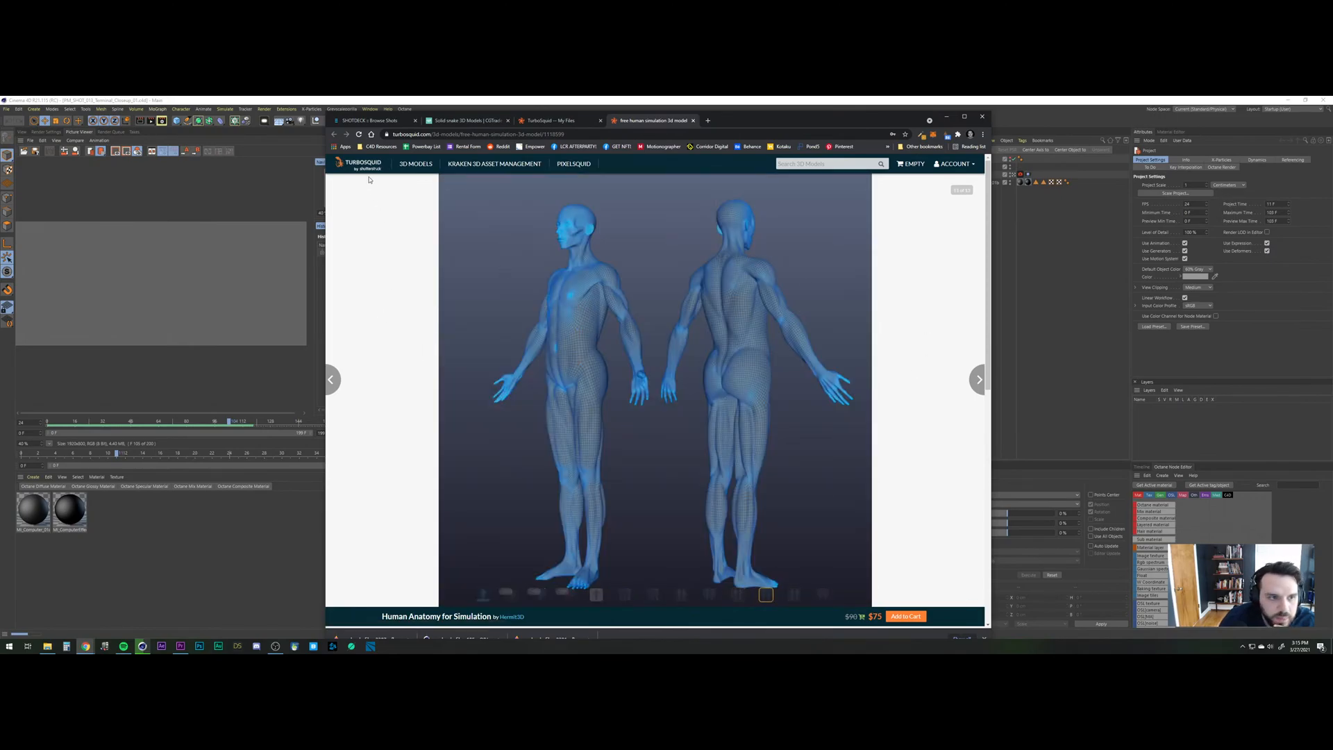
{"action": "left_click", "coordinate": [693, 120]}
Return to the start of the downloads list, open the Cup and Saucer product page and view its preview images.
{"action": "scroll", "coordinate": [548, 357], "scroll_direction": "up", "scroll_amount": 3}
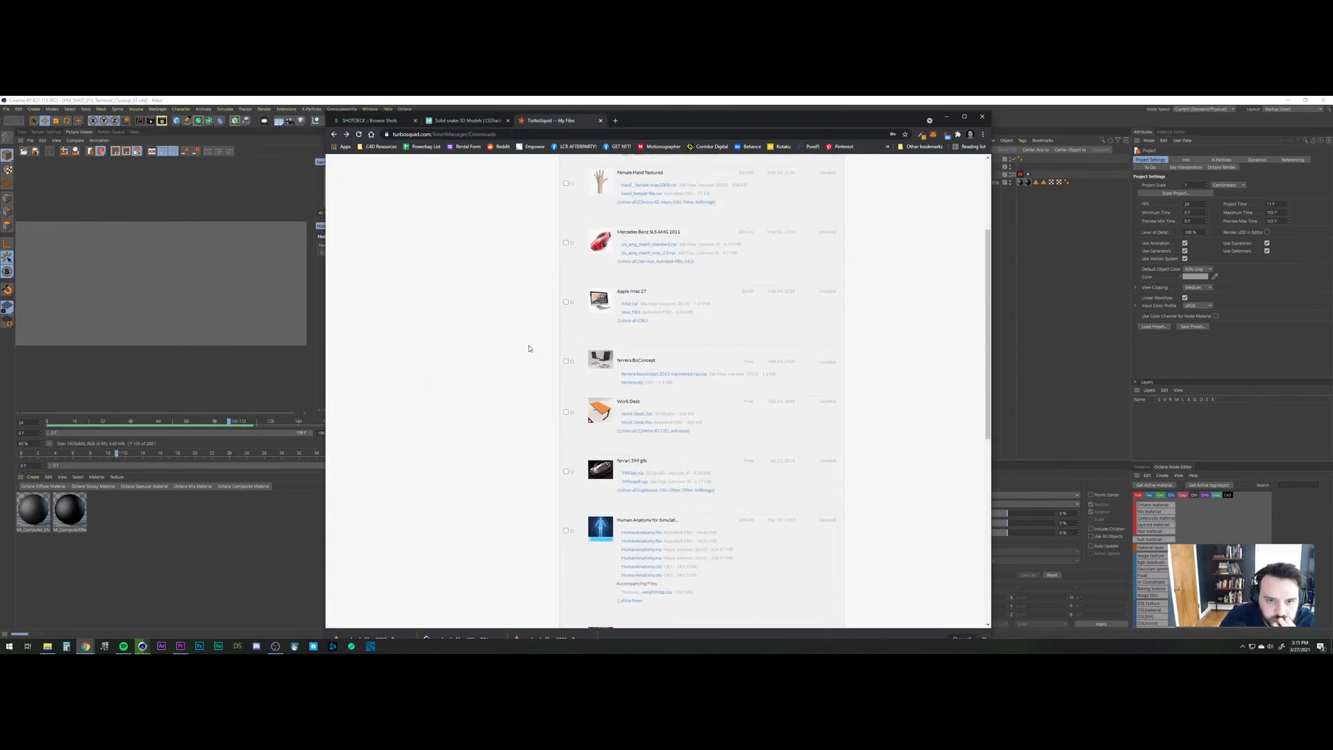
{"action": "scroll", "coordinate": [529, 349], "scroll_direction": "up", "scroll_amount": 2}
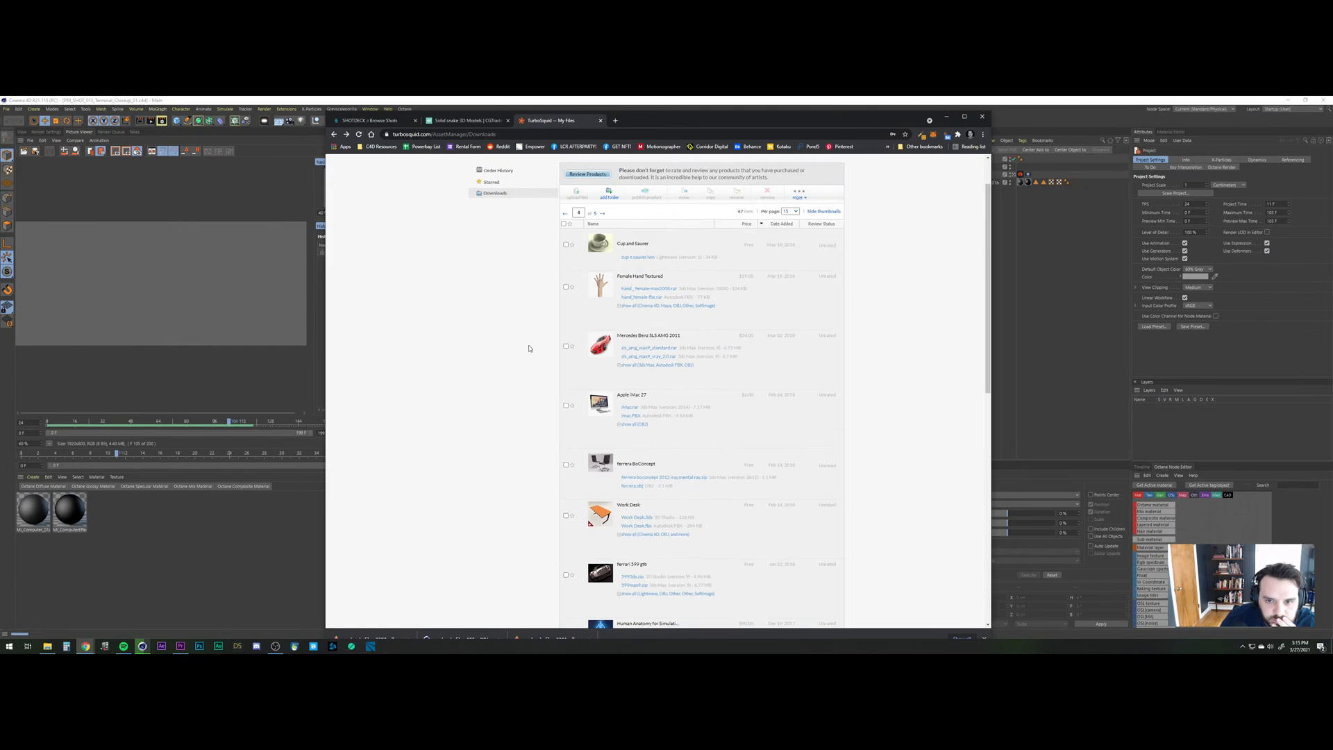
{"action": "scroll", "coordinate": [529, 348], "scroll_direction": "up", "scroll_amount": 1}
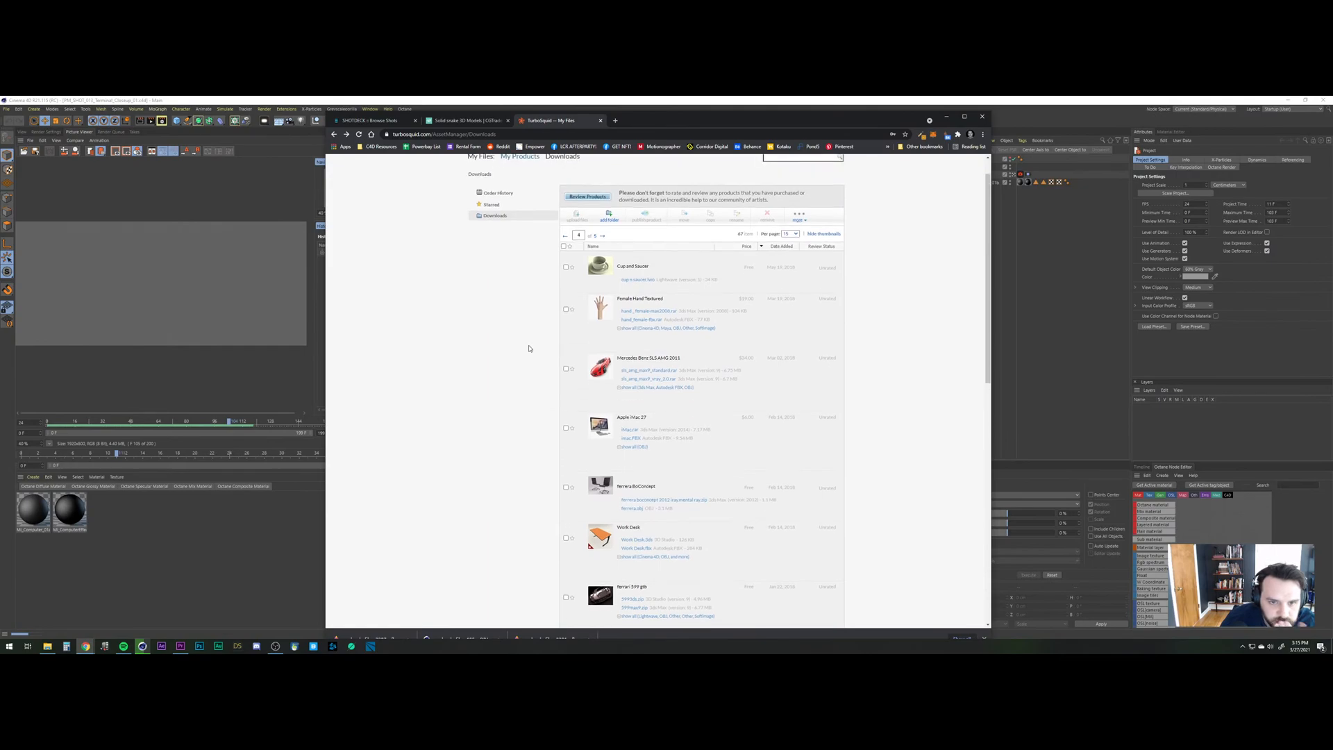
{"action": "left_click", "coordinate": [599, 280]}
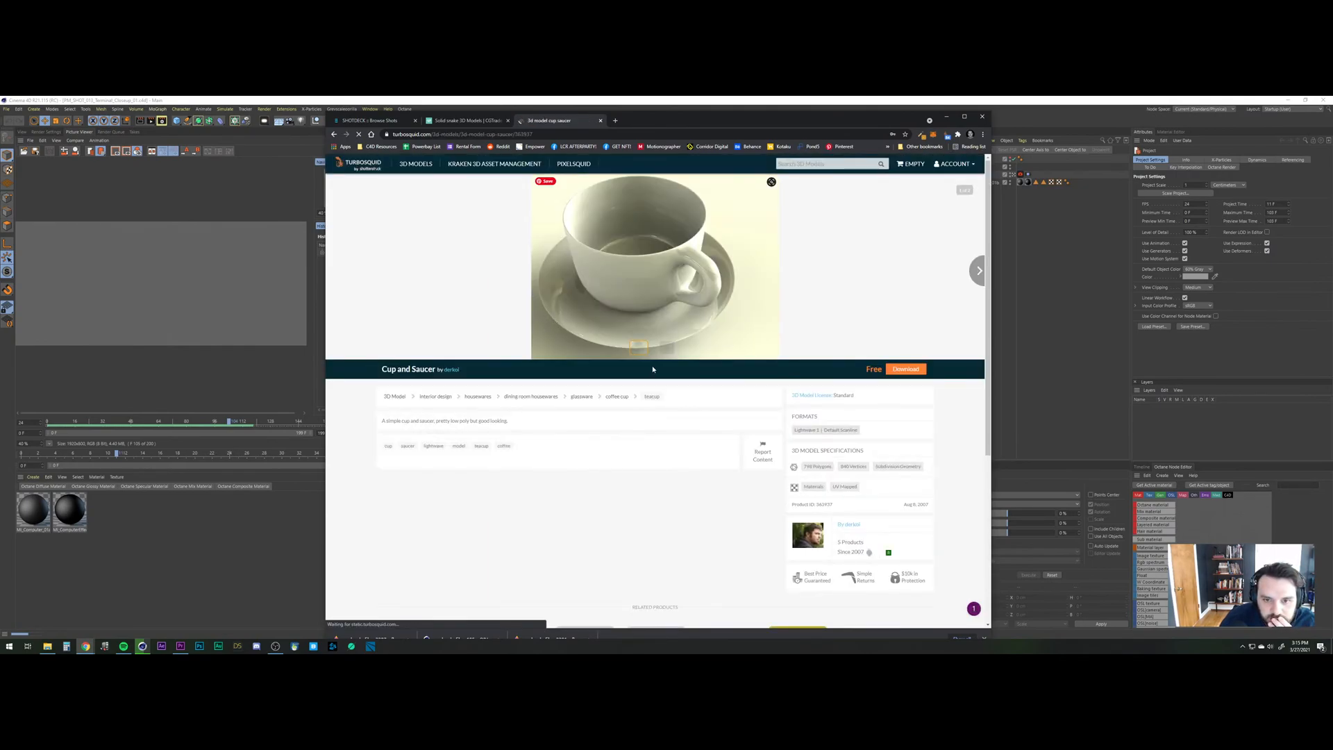
{"action": "left_click", "coordinate": [666, 347]}
{"action": "left_click", "coordinate": [638, 348]}
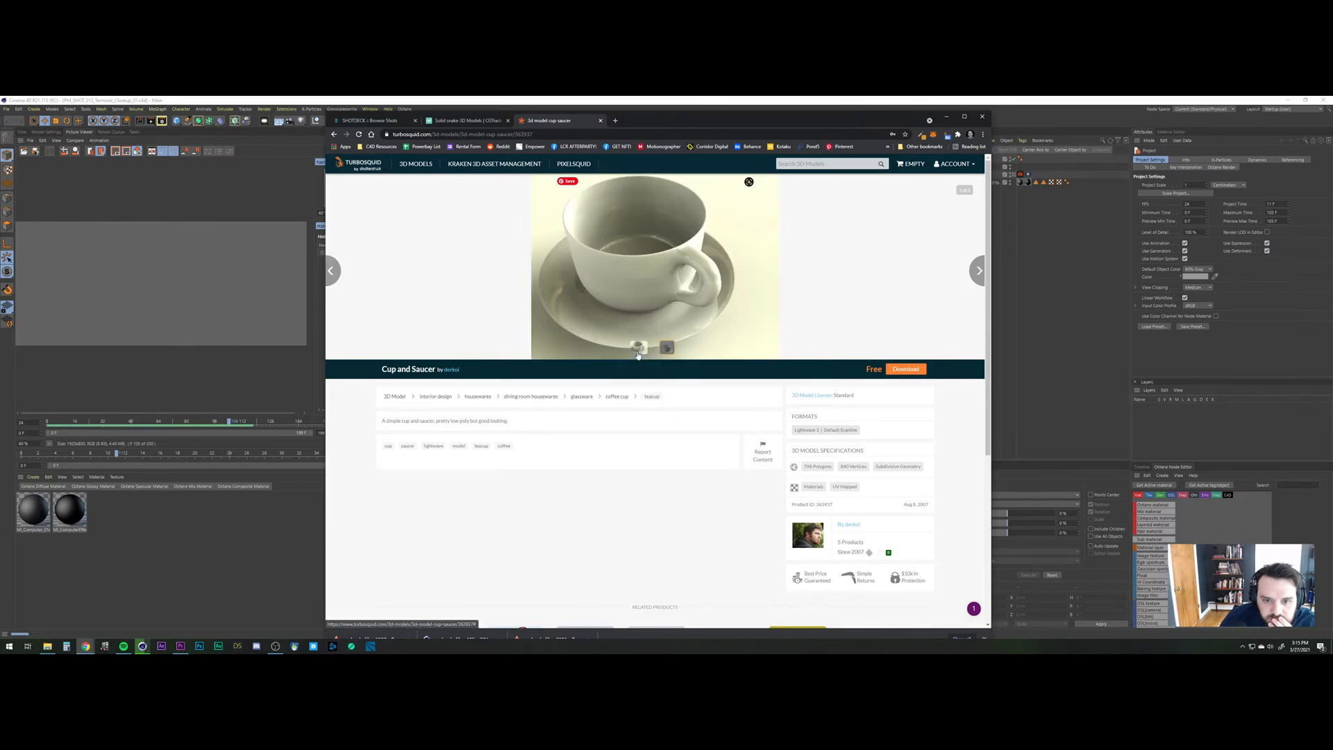
Open the Office category of TurboSquid's 3D models and browse its listings for desk and office props.
{"action": "left_click", "coordinate": [390, 165]}
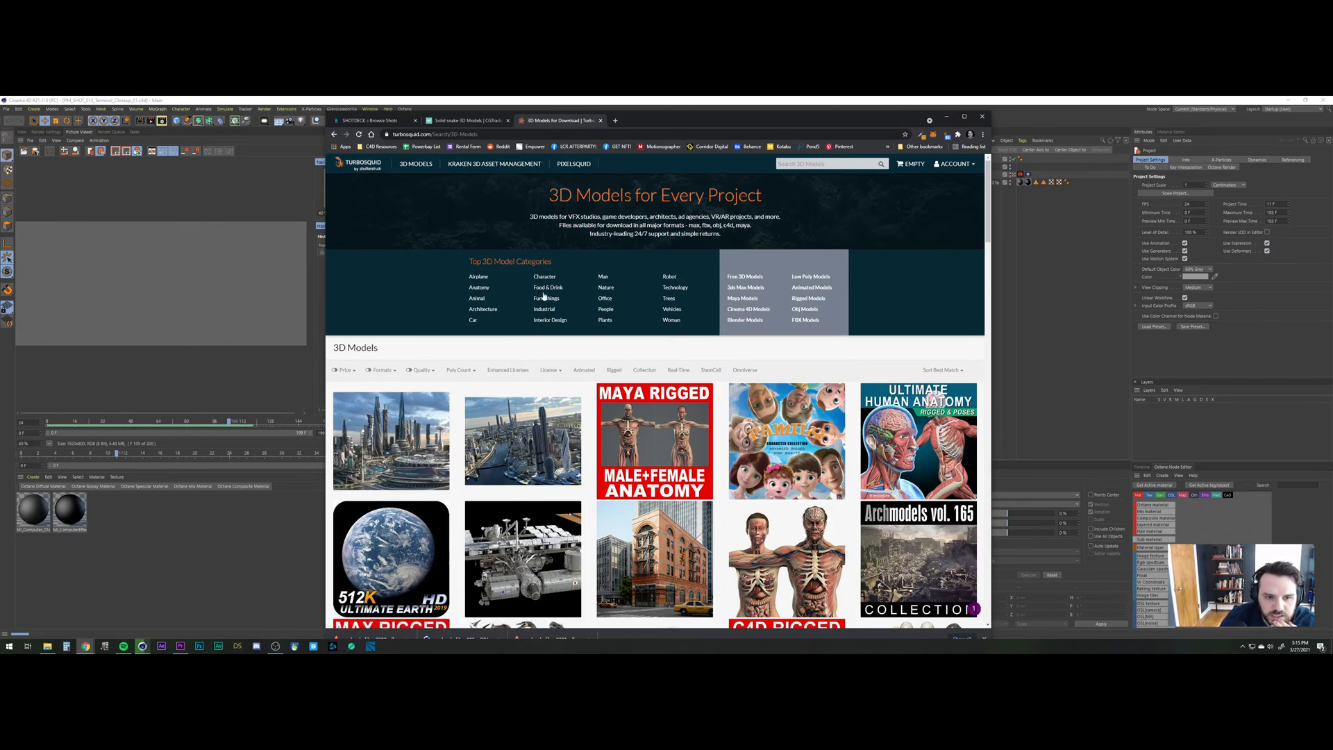
{"action": "left_click", "coordinate": [608, 299]}
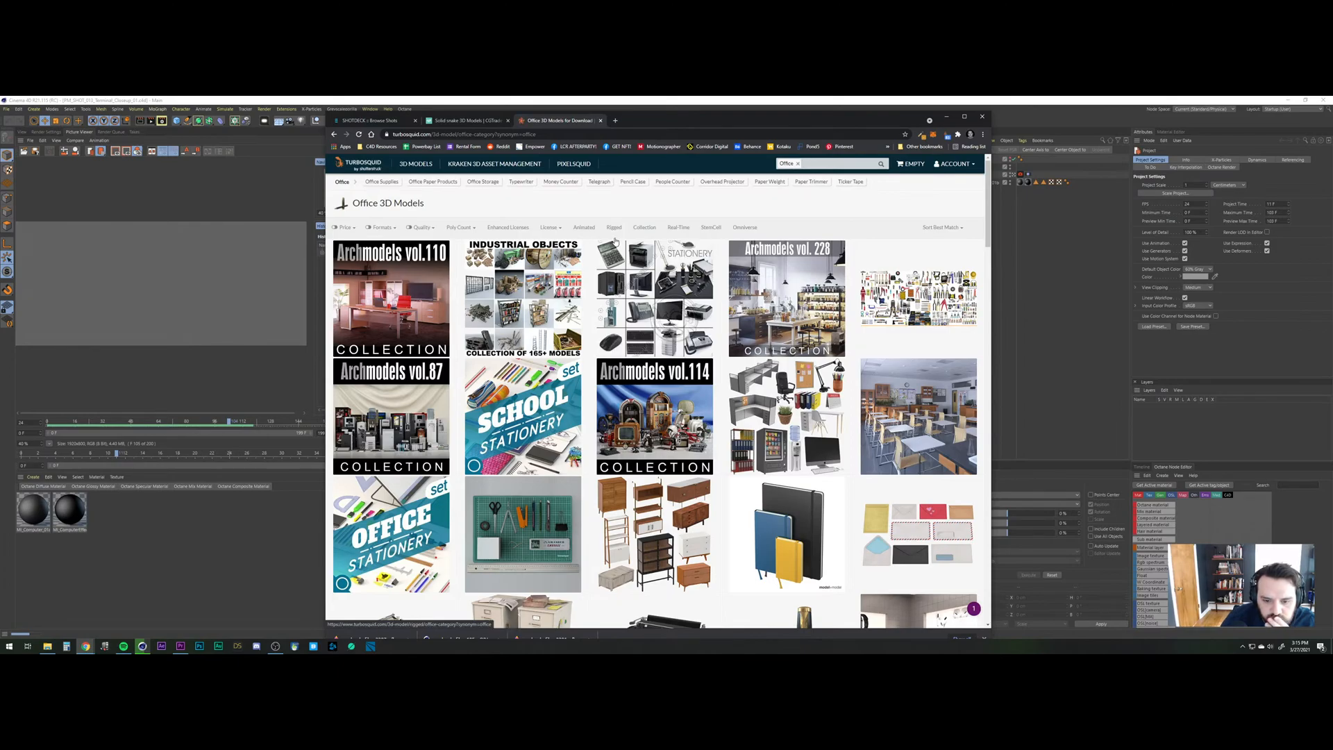
{"action": "scroll", "coordinate": [615, 241], "scroll_direction": "down", "scroll_amount": 3}
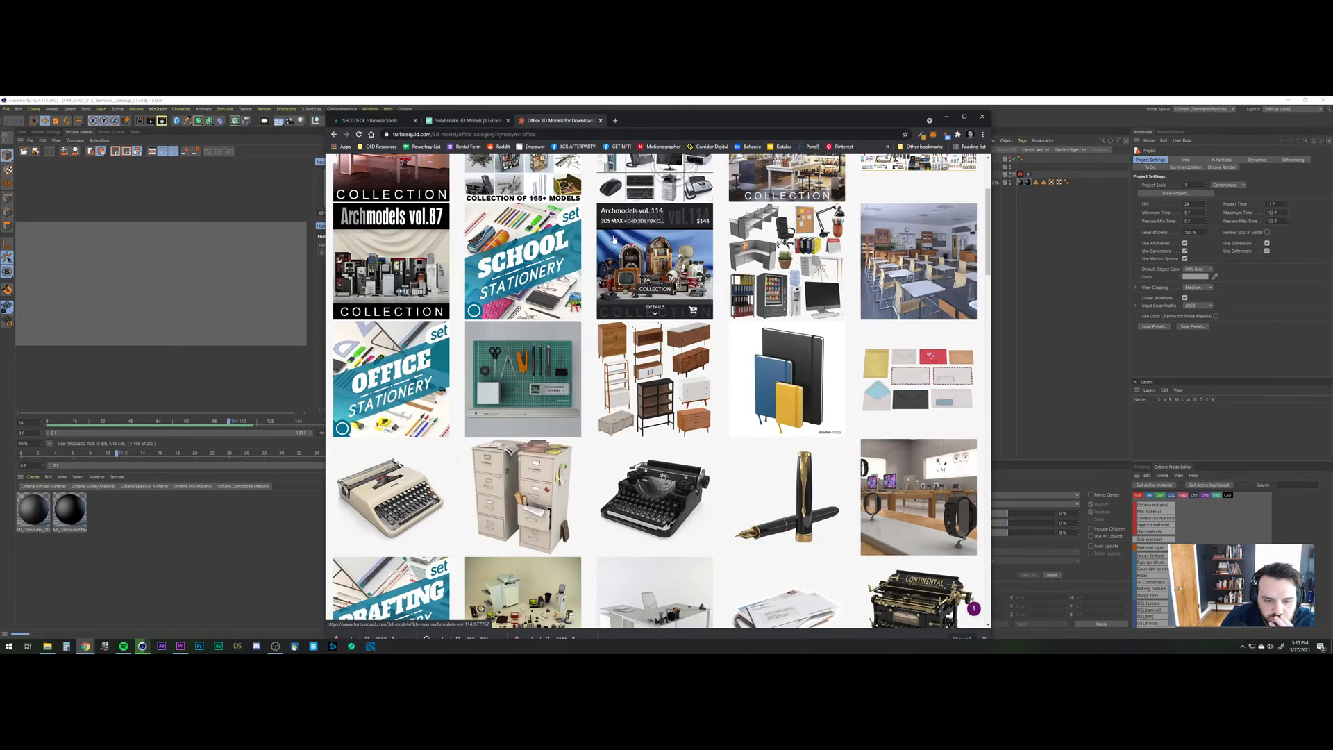
{"action": "scroll", "coordinate": [614, 240], "scroll_direction": "down", "scroll_amount": 2}
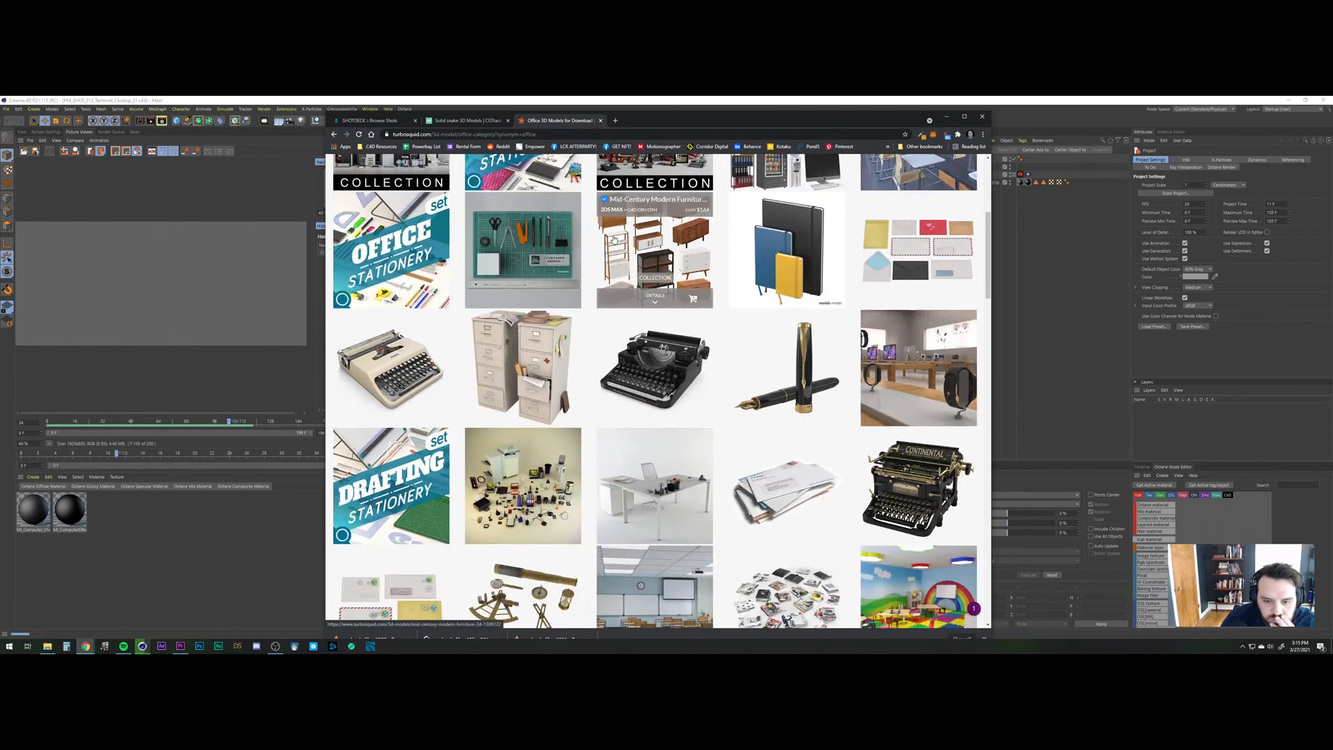
{"action": "scroll", "coordinate": [614, 240], "scroll_direction": "down", "scroll_amount": 2}
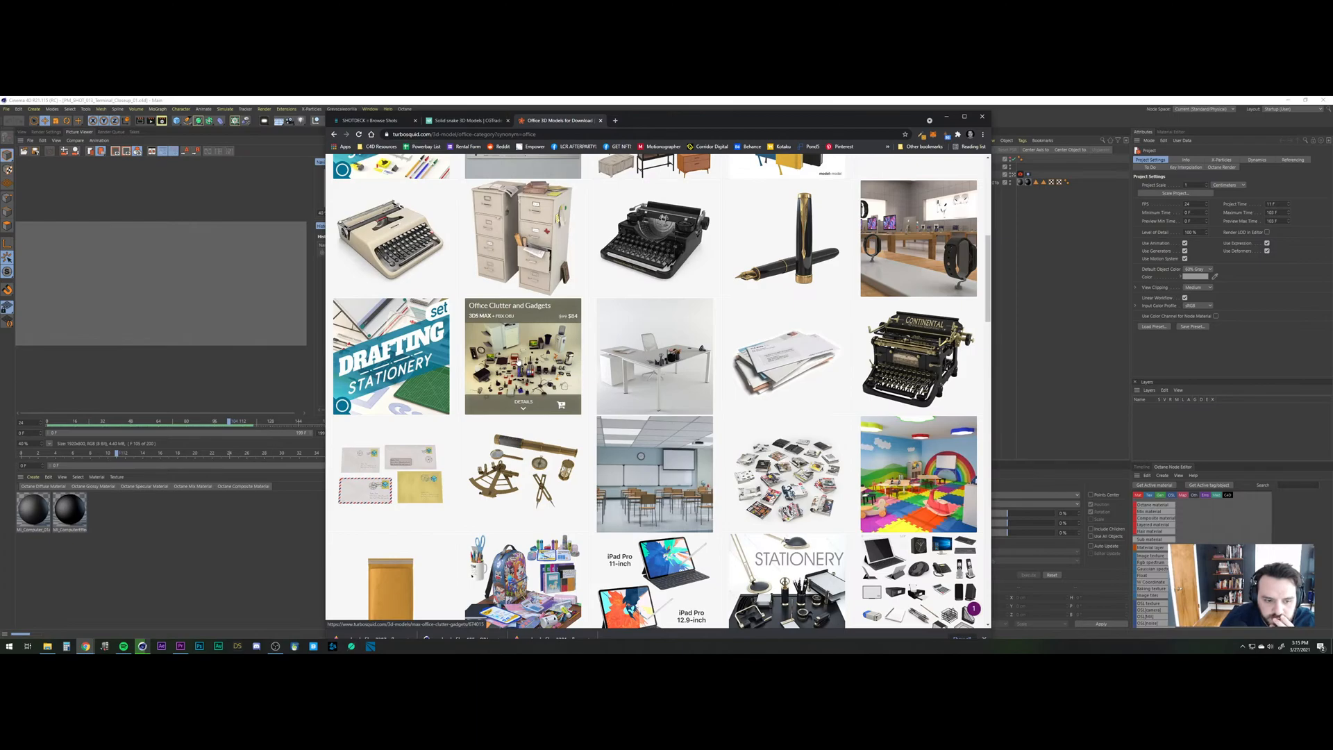
Switch to the CGTrader page, open the Furniture category and browse its first listings.
{"action": "left_click", "coordinate": [466, 121]}
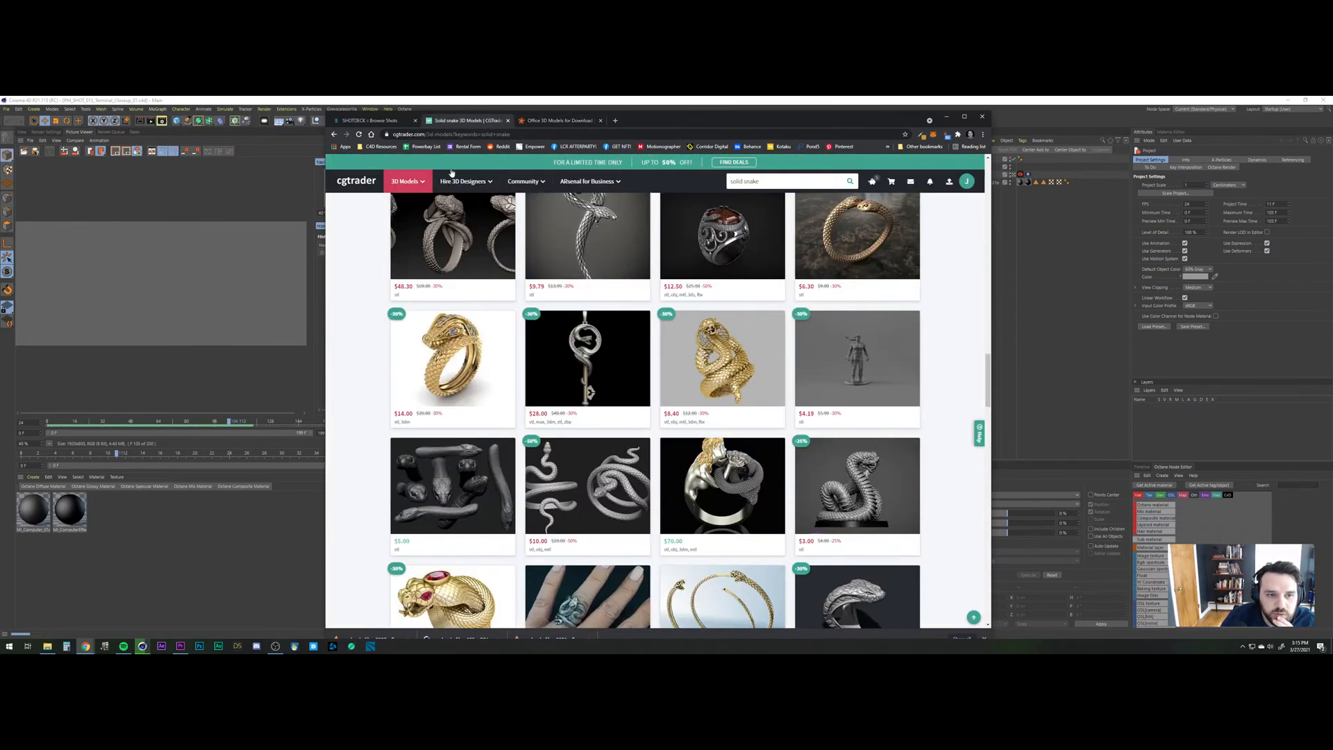
{"action": "mouse_move", "coordinate": [406, 182]}
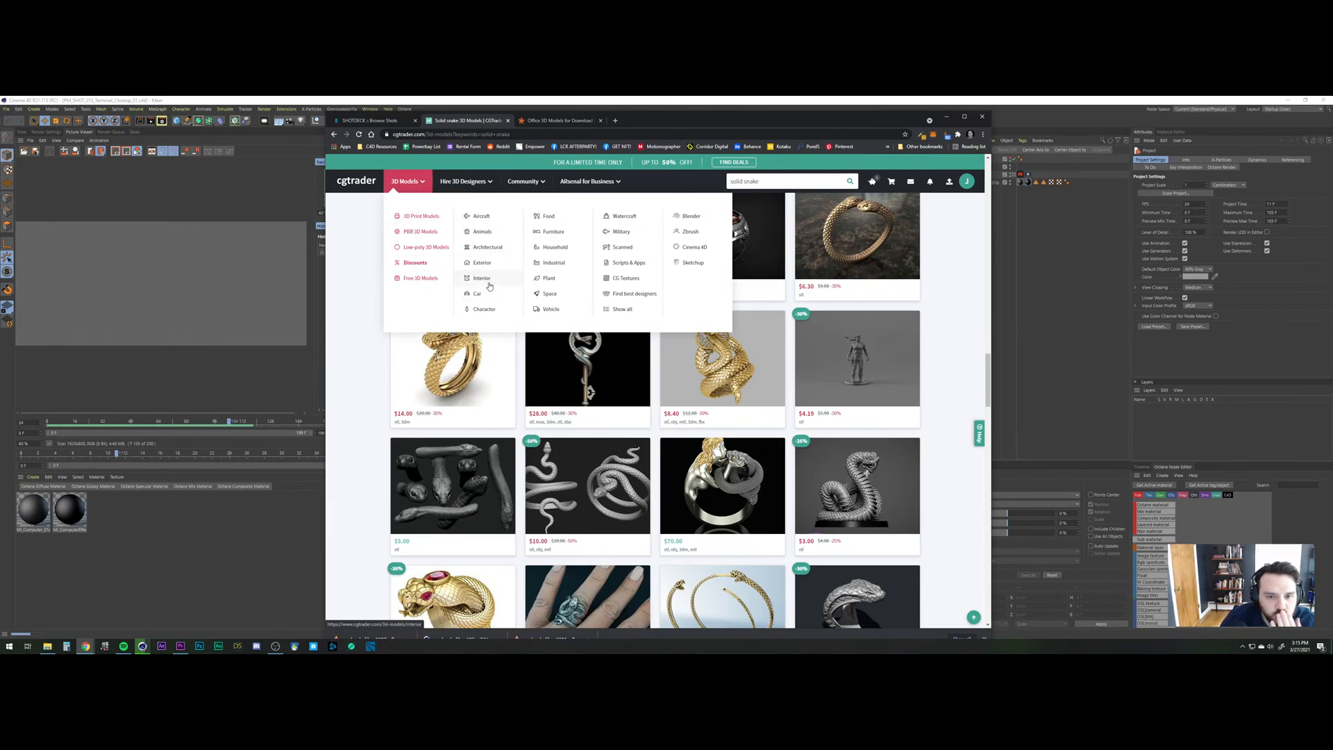
{"action": "left_click", "coordinate": [553, 236]}
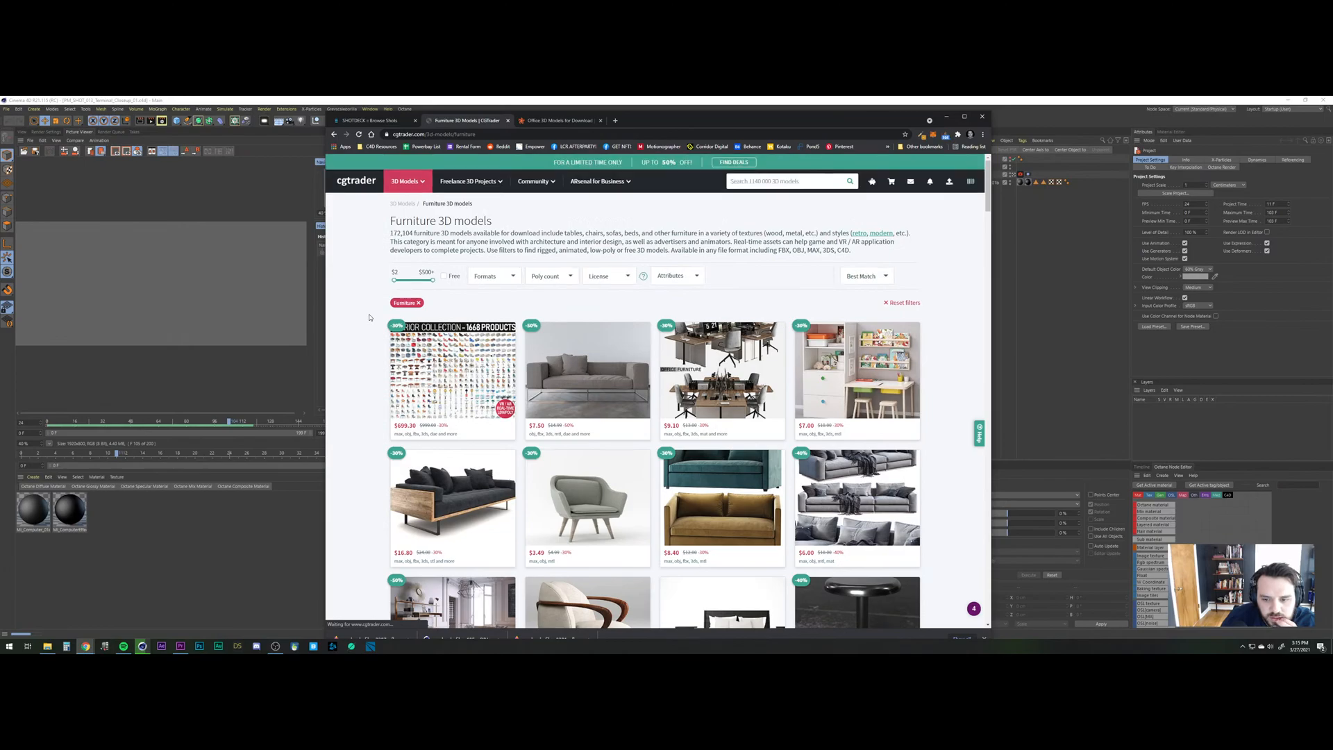
{"action": "scroll", "coordinate": [368, 317], "scroll_direction": "down", "scroll_amount": 3}
{"action": "scroll", "coordinate": [369, 313], "scroll_direction": "down", "scroll_amount": 2}
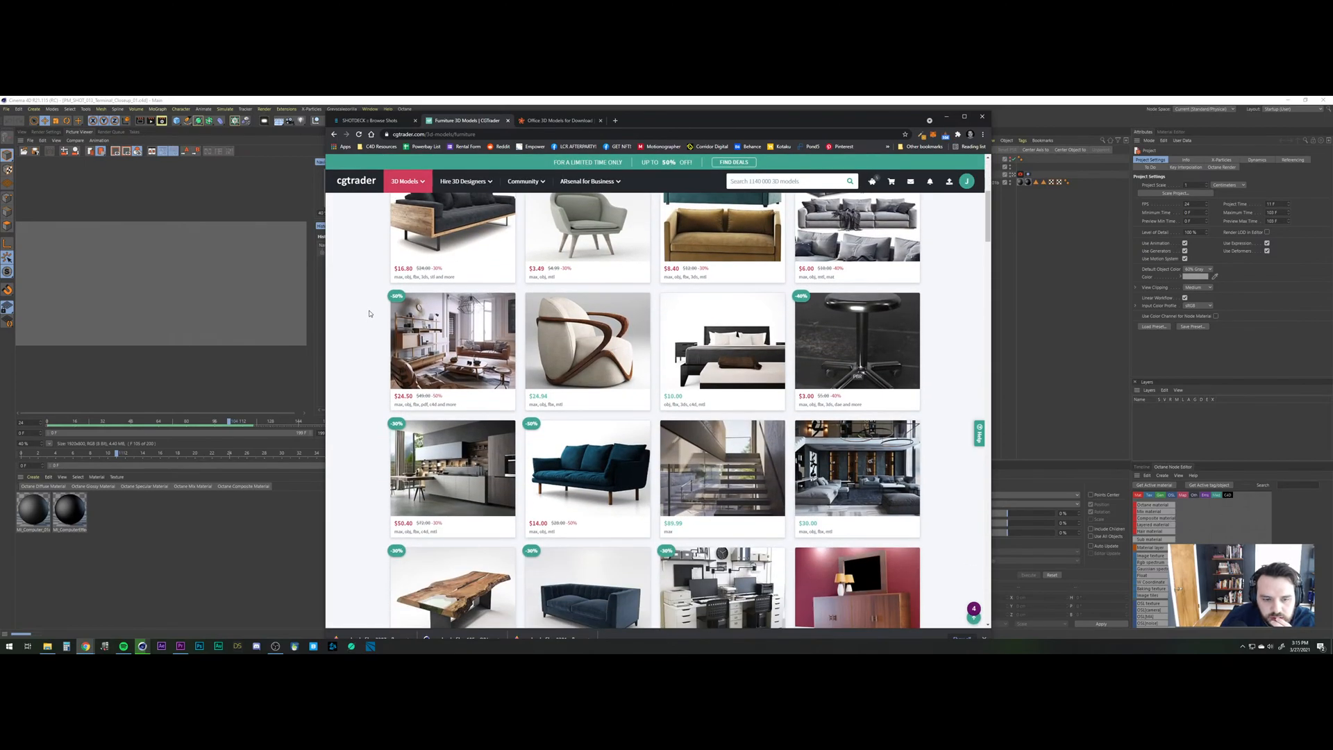
{"action": "scroll", "coordinate": [368, 313], "scroll_direction": "down", "scroll_amount": 2}
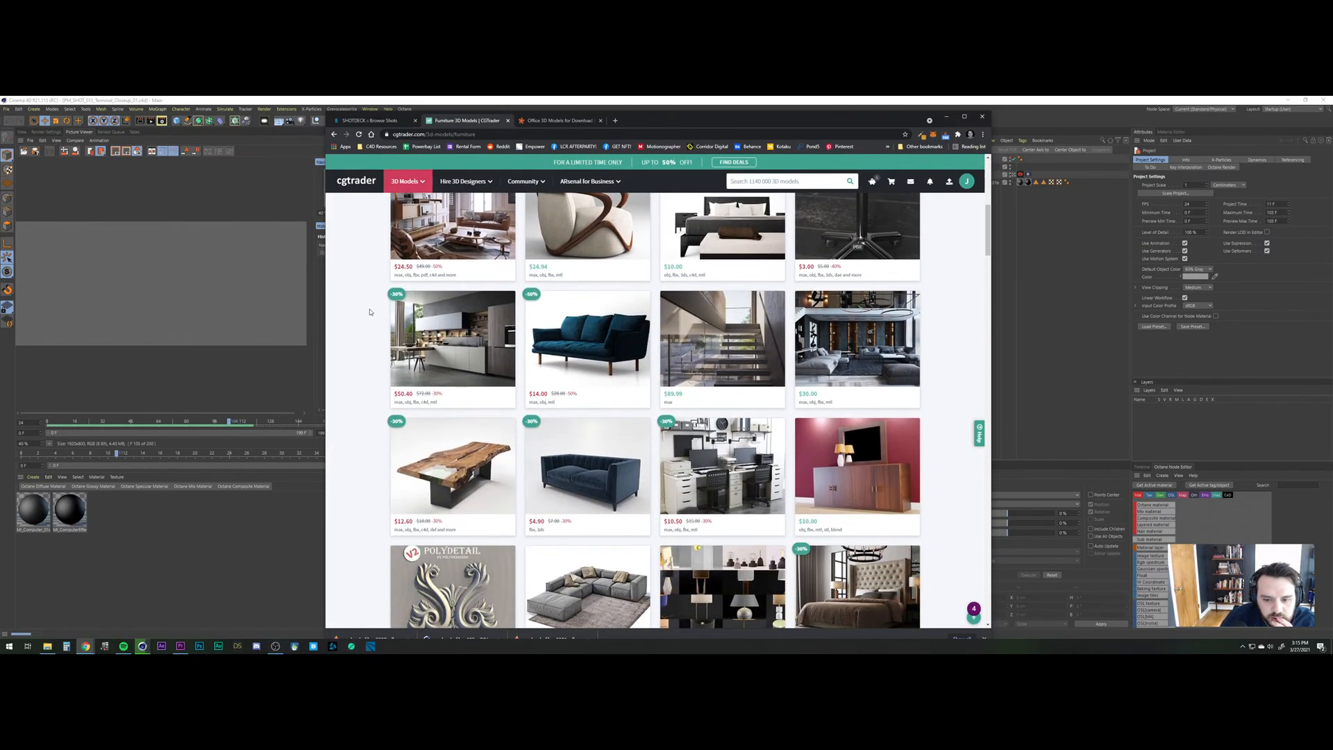
{"action": "scroll", "coordinate": [369, 311], "scroll_direction": "up", "scroll_amount": 5}
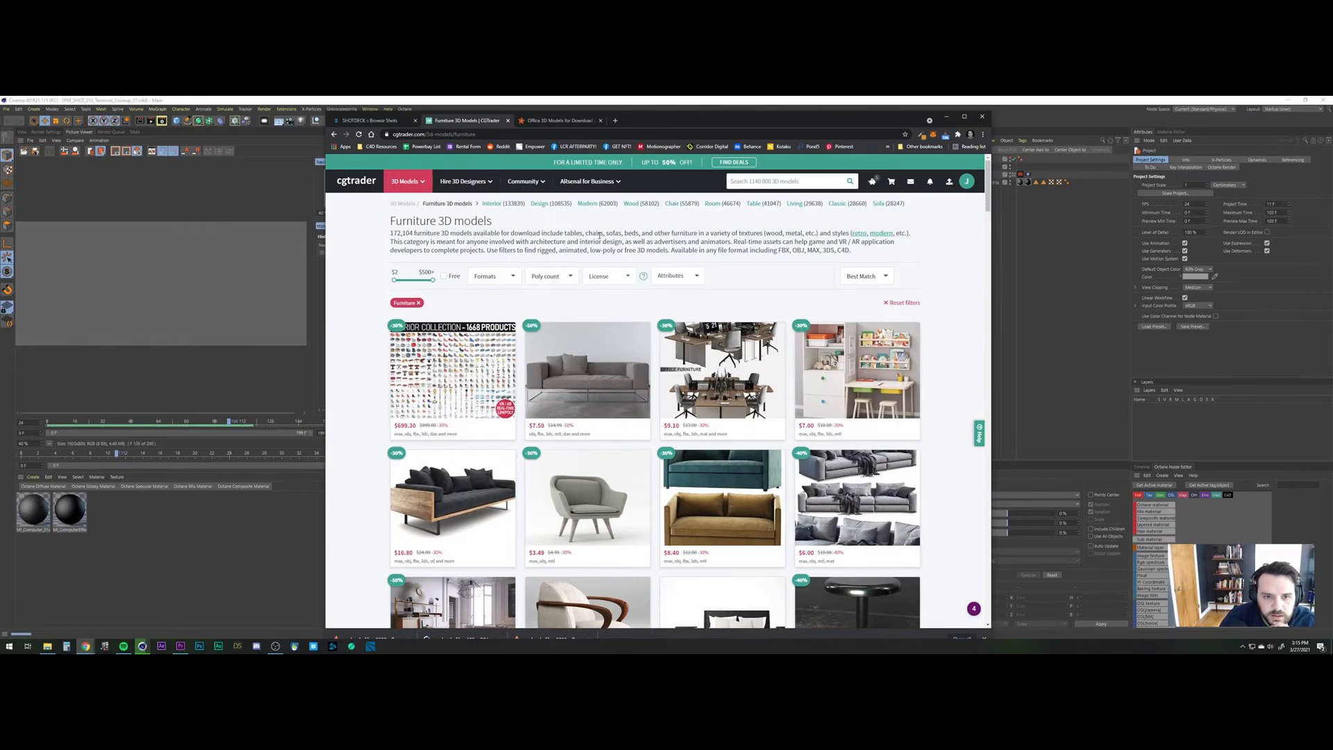
Open the Chair category from the furniture listing and examine the chair models for a suitable office chair.
{"action": "left_click", "coordinate": [671, 204]}
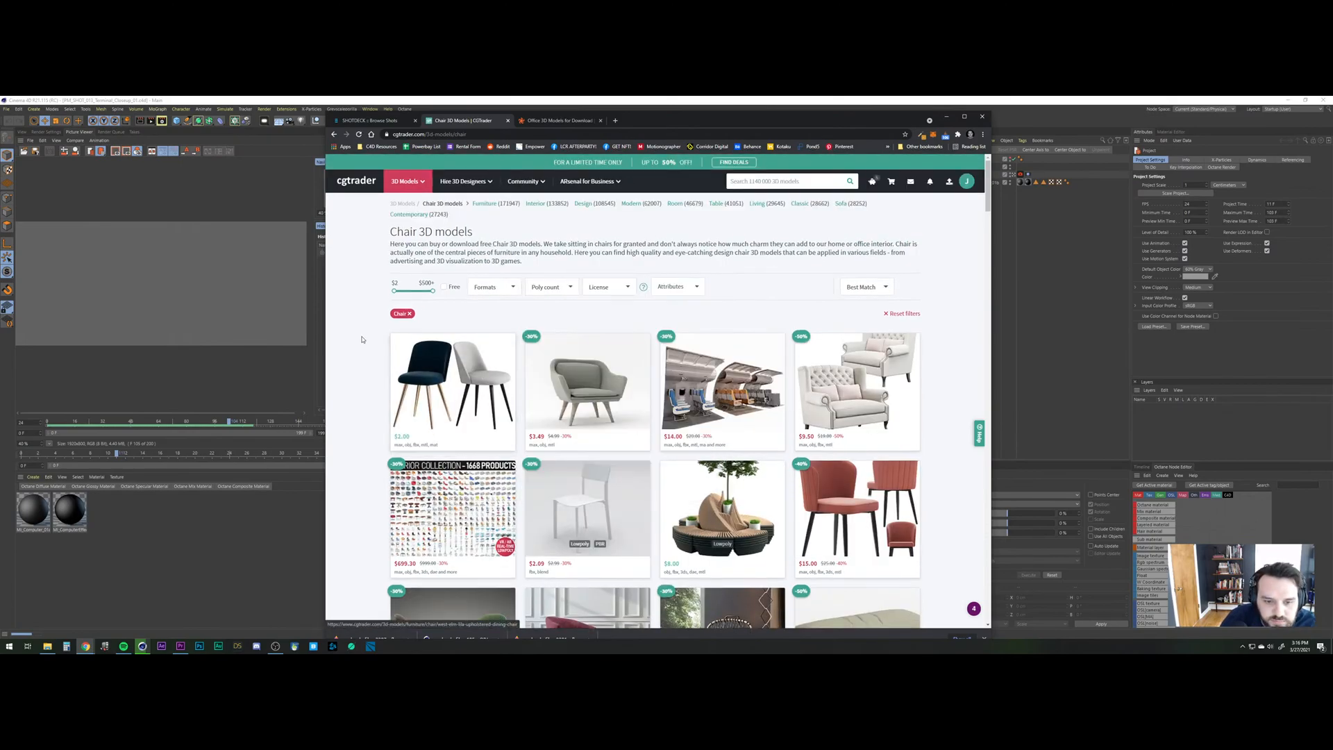
{"action": "scroll", "coordinate": [364, 338], "scroll_direction": "down", "scroll_amount": 2}
{"action": "scroll", "coordinate": [365, 337], "scroll_direction": "down", "scroll_amount": 3}
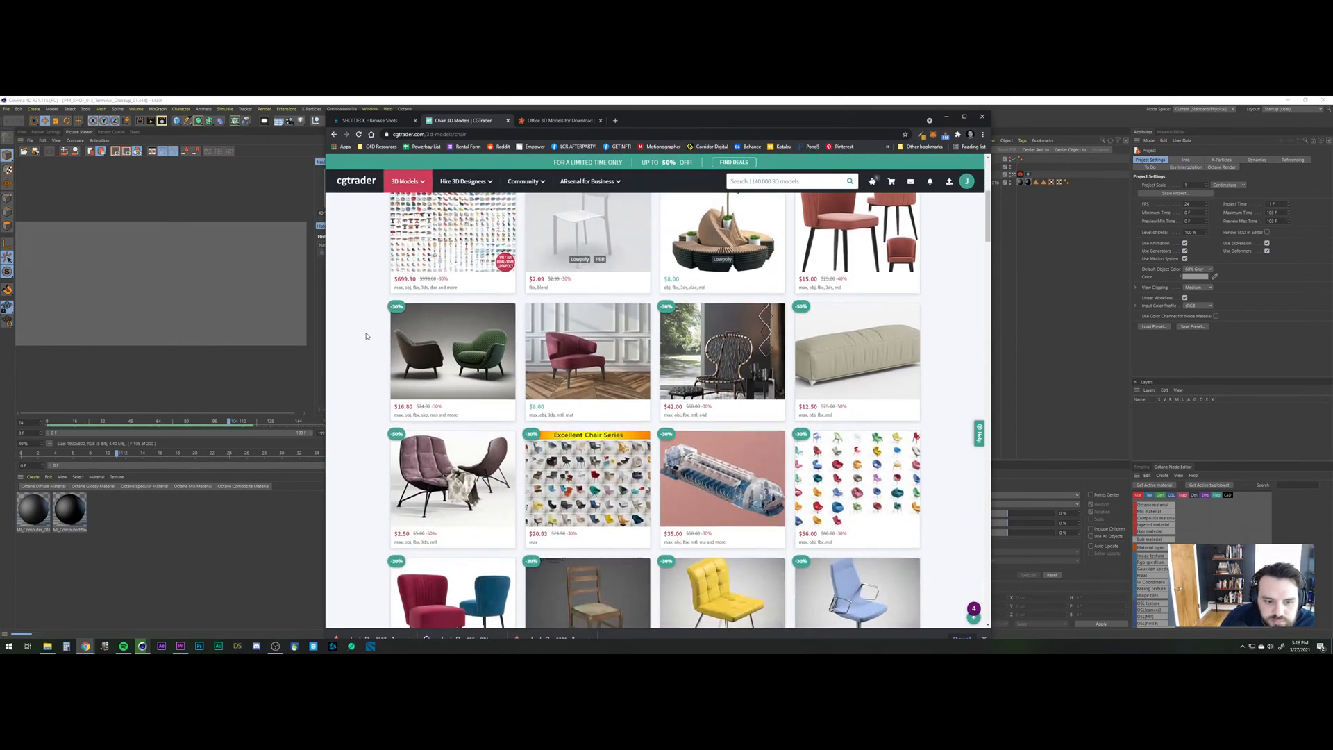
{"action": "scroll", "coordinate": [367, 336], "scroll_direction": "down", "scroll_amount": 5}
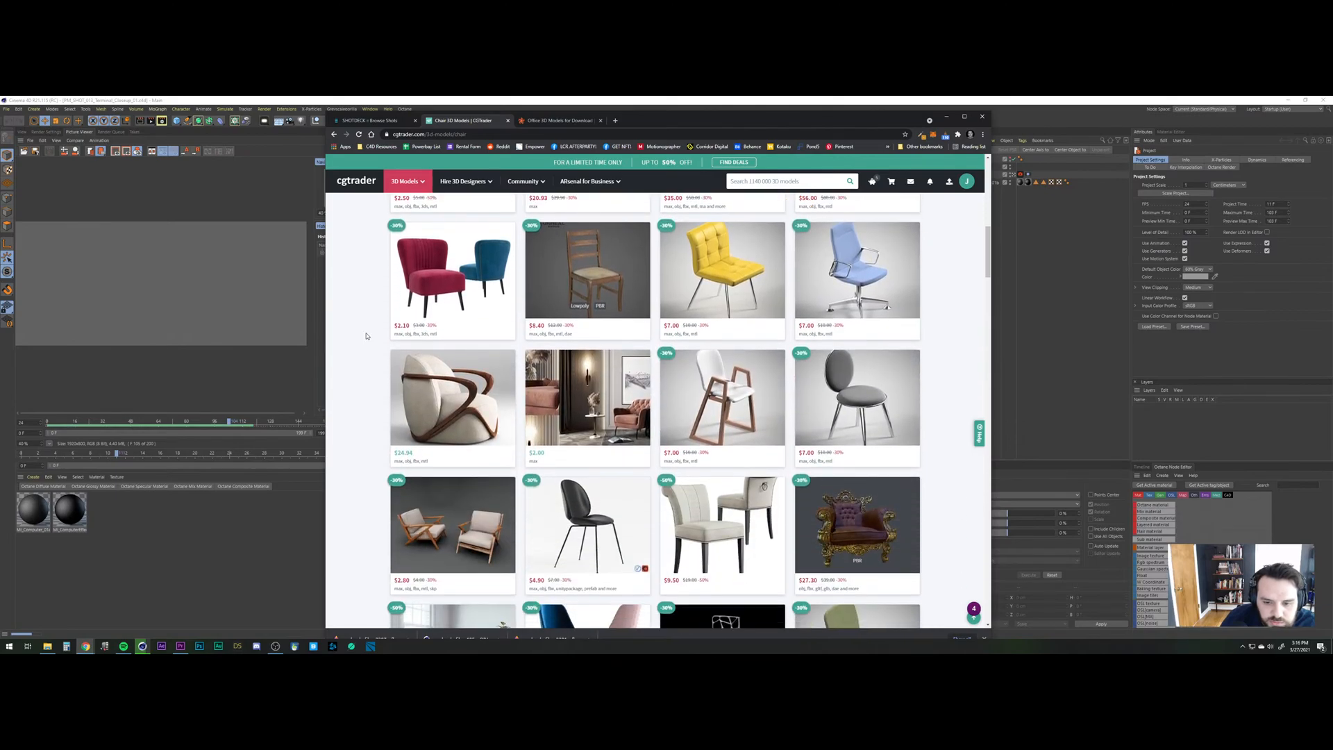
{"action": "scroll", "coordinate": [366, 336], "scroll_direction": "down", "scroll_amount": 3}
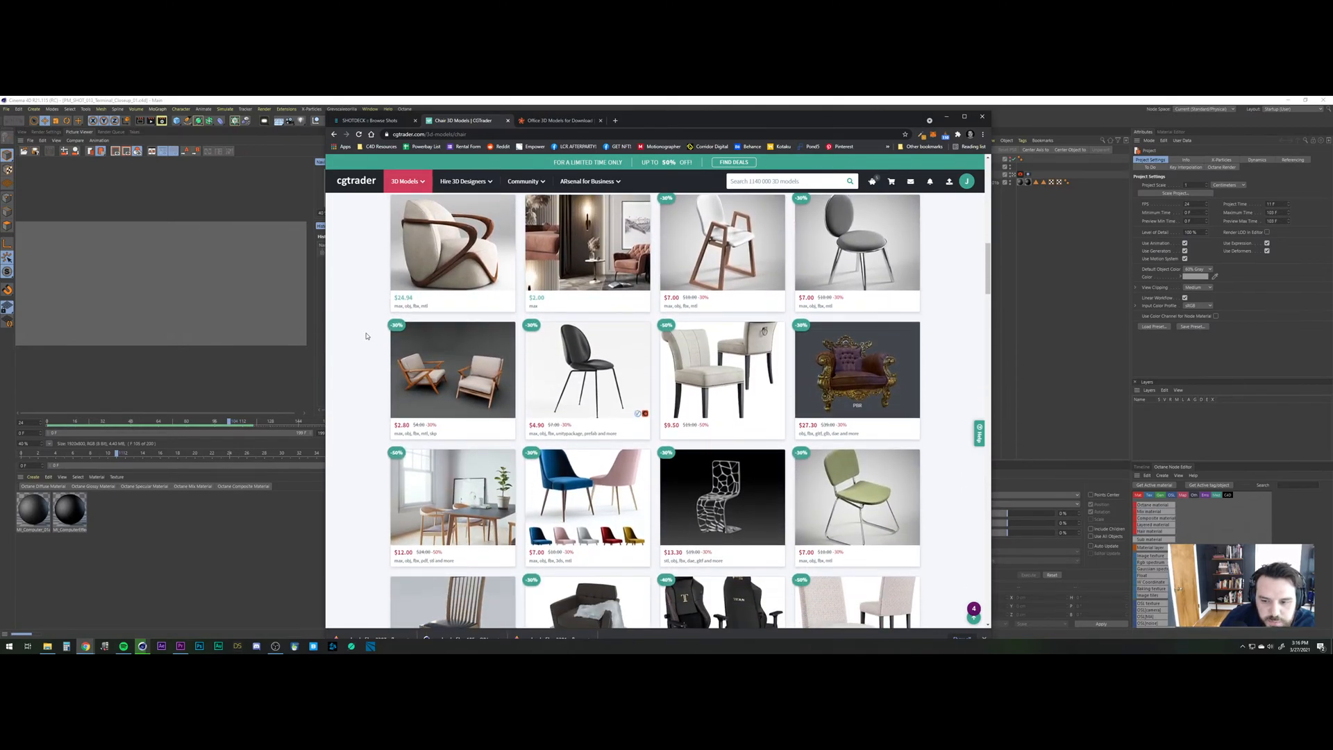
{"action": "scroll", "coordinate": [367, 334], "scroll_direction": "down", "scroll_amount": 3}
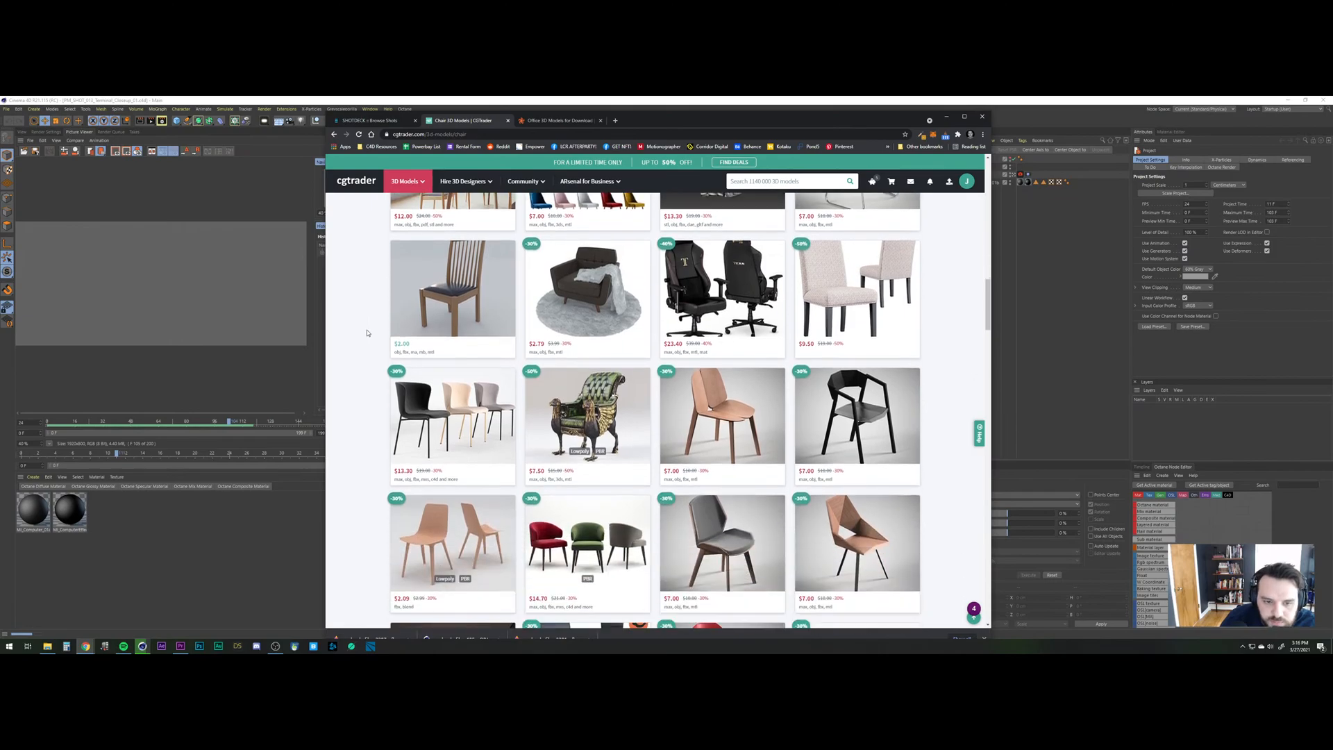
{"action": "scroll", "coordinate": [367, 333], "scroll_direction": "down", "scroll_amount": 3}
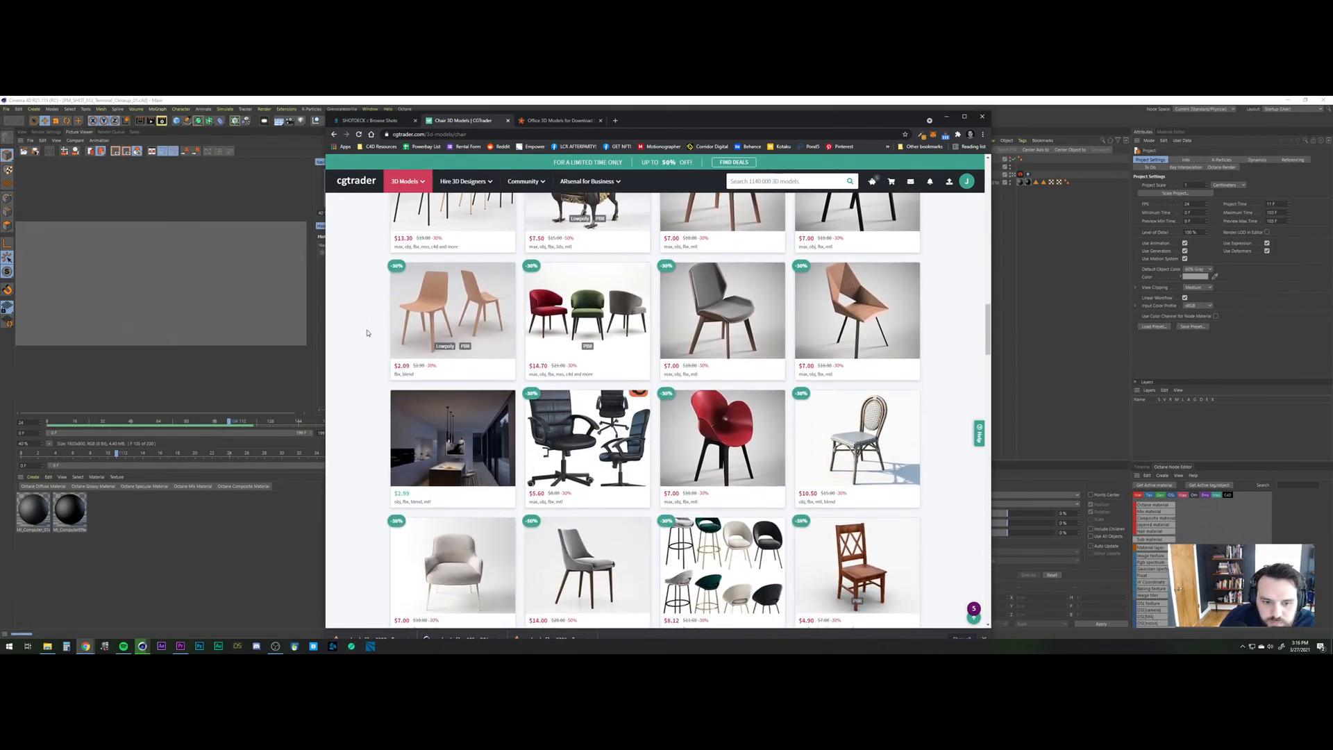
{"action": "scroll", "coordinate": [367, 332], "scroll_direction": "down", "scroll_amount": 3}
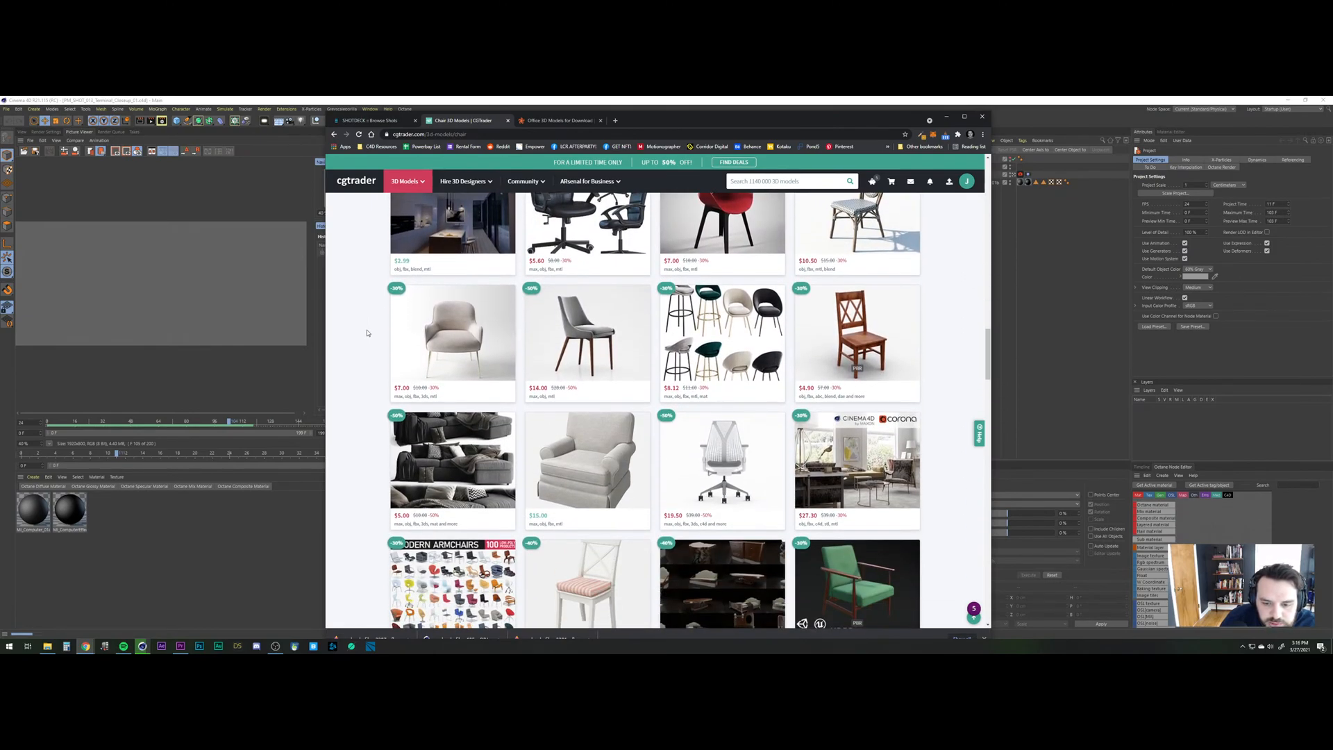
View the next preview image of the white swivel office chair and examine the chair models further down.
{"action": "scroll", "coordinate": [367, 332], "scroll_direction": "down", "scroll_amount": 2}
{"action": "scroll", "coordinate": [368, 332], "scroll_direction": "down", "scroll_amount": 1}
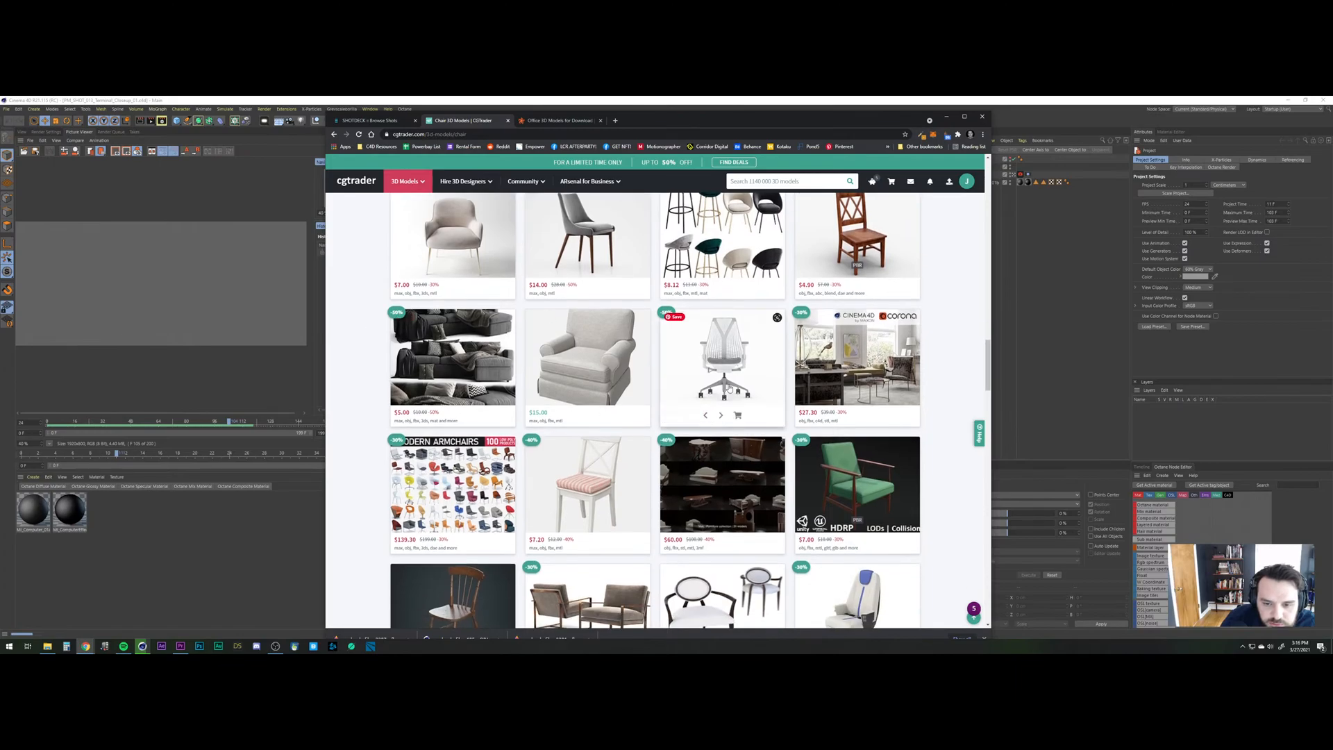
{"action": "left_click", "coordinate": [721, 415]}
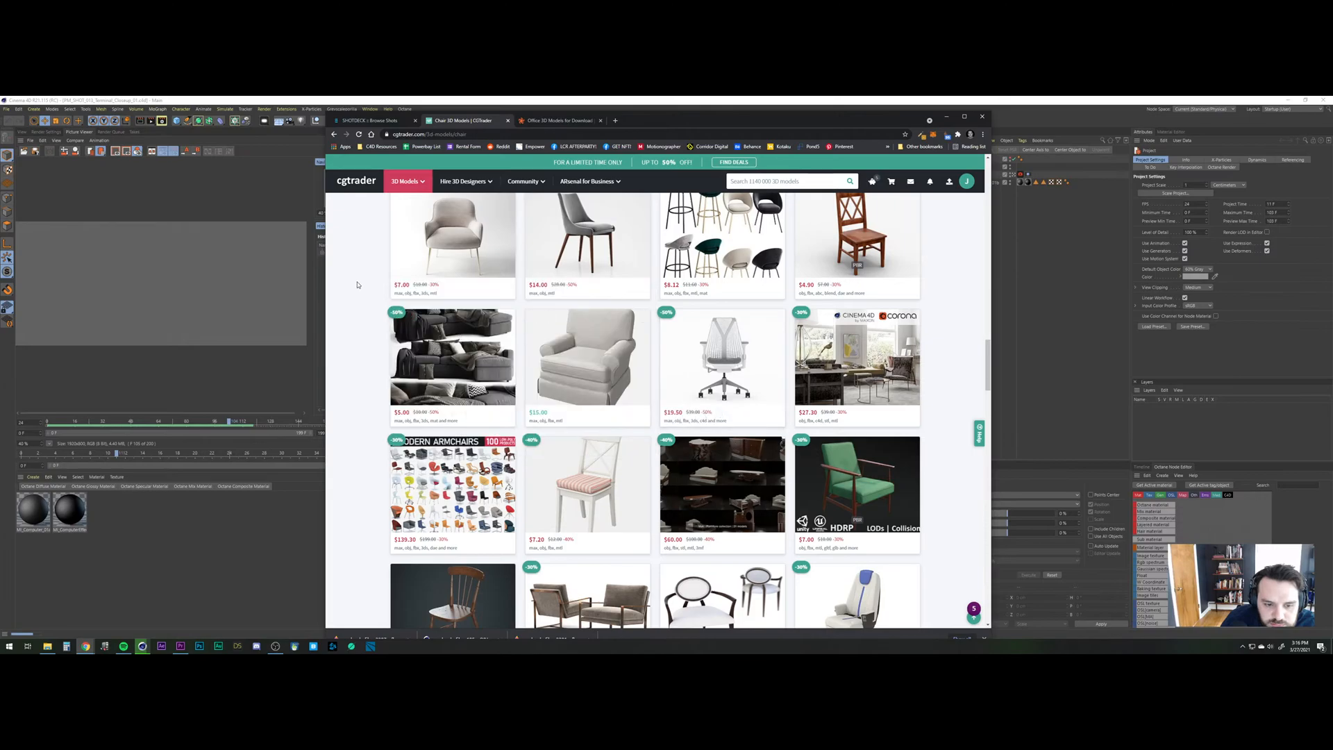
{"action": "scroll", "coordinate": [358, 283], "scroll_direction": "down", "scroll_amount": 6}
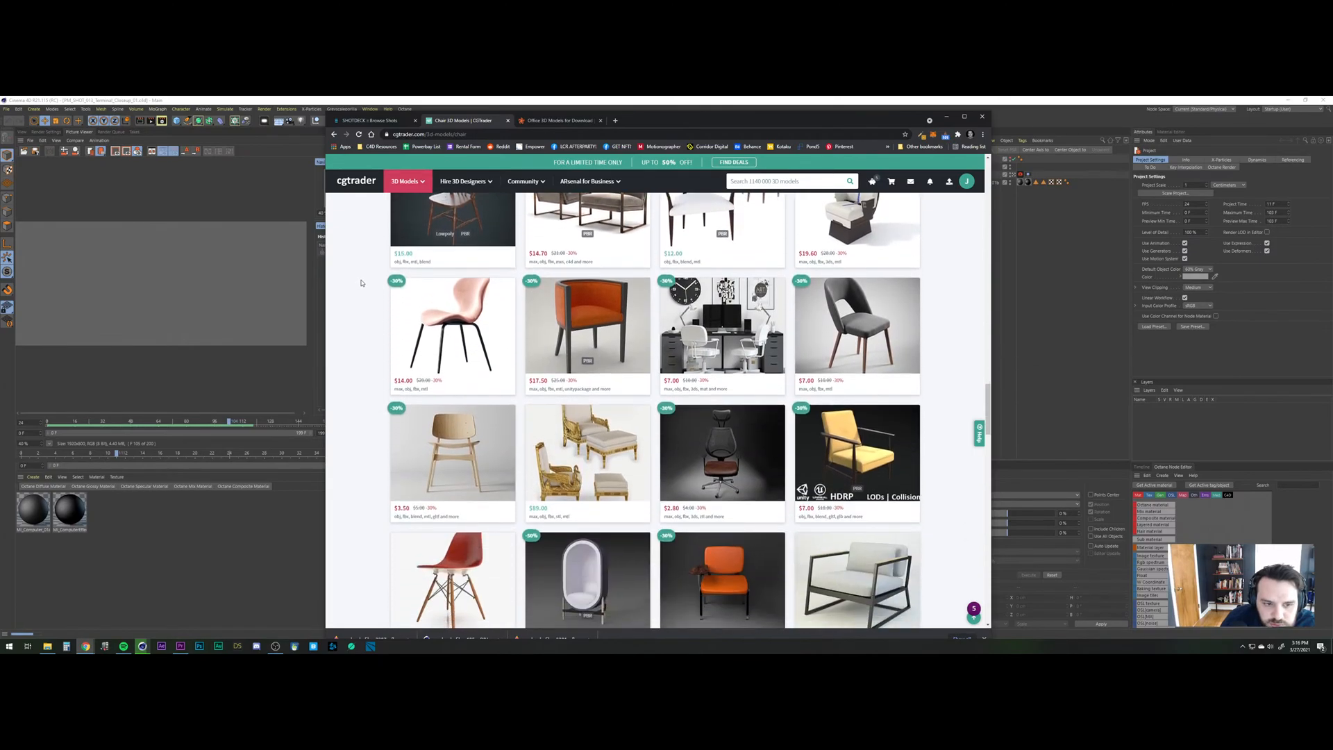
{"action": "scroll", "coordinate": [361, 281], "scroll_direction": "down", "scroll_amount": 2}
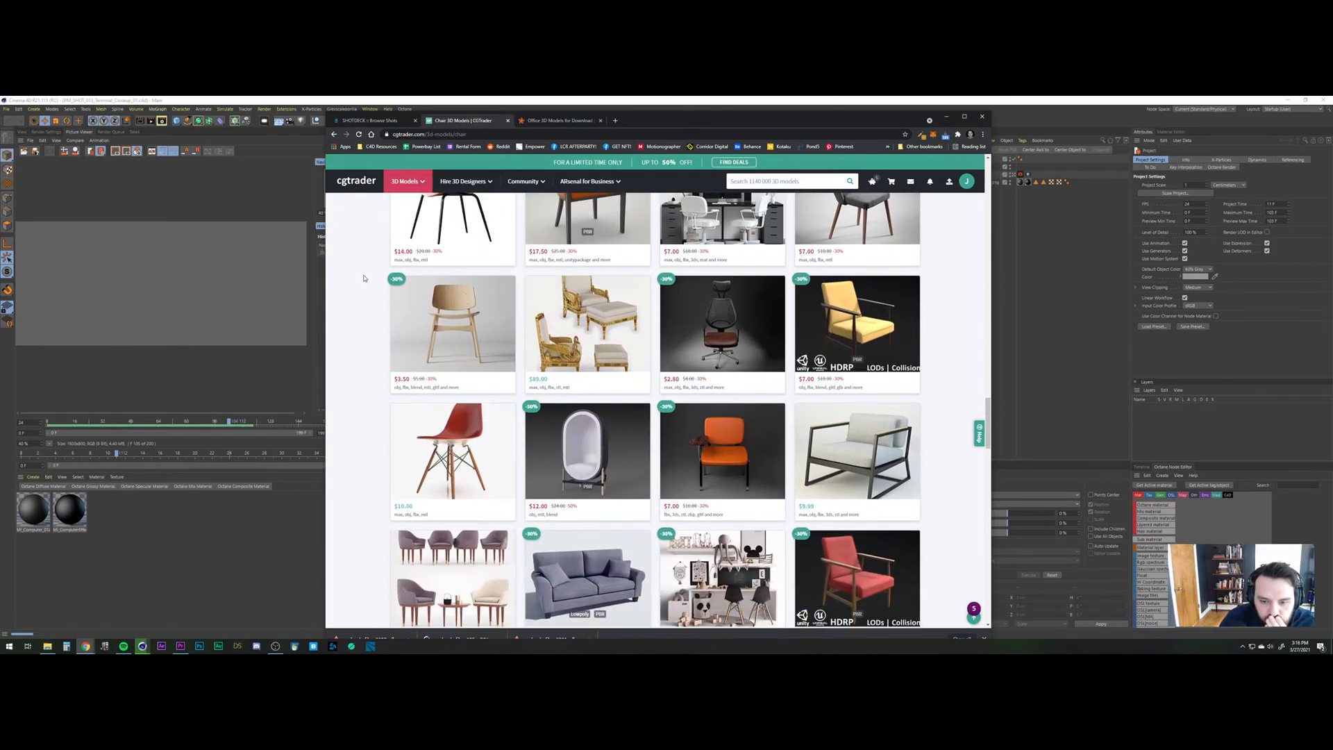
Look through the remaining chair models and search CGTrader for "desk".
{"action": "scroll", "coordinate": [363, 277], "scroll_direction": "down", "scroll_amount": 5}
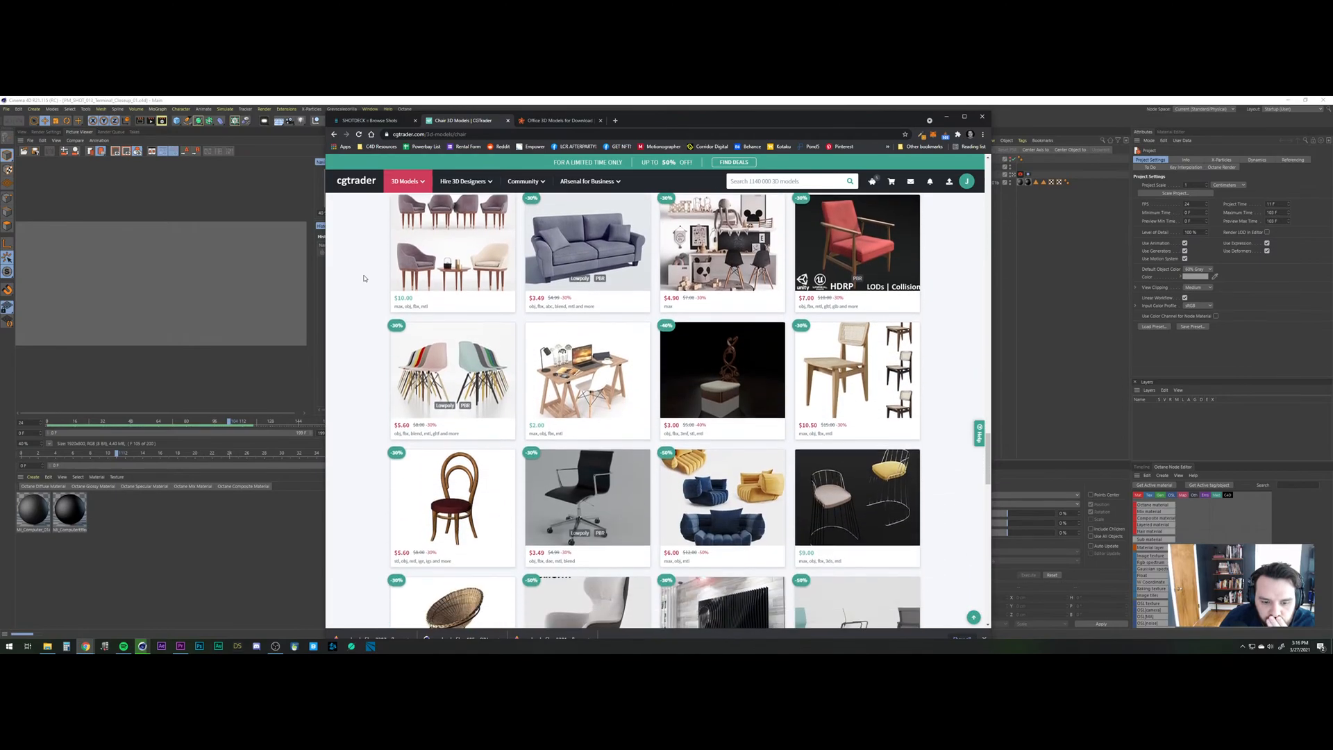
{"action": "scroll", "coordinate": [363, 278], "scroll_direction": "down", "scroll_amount": 2}
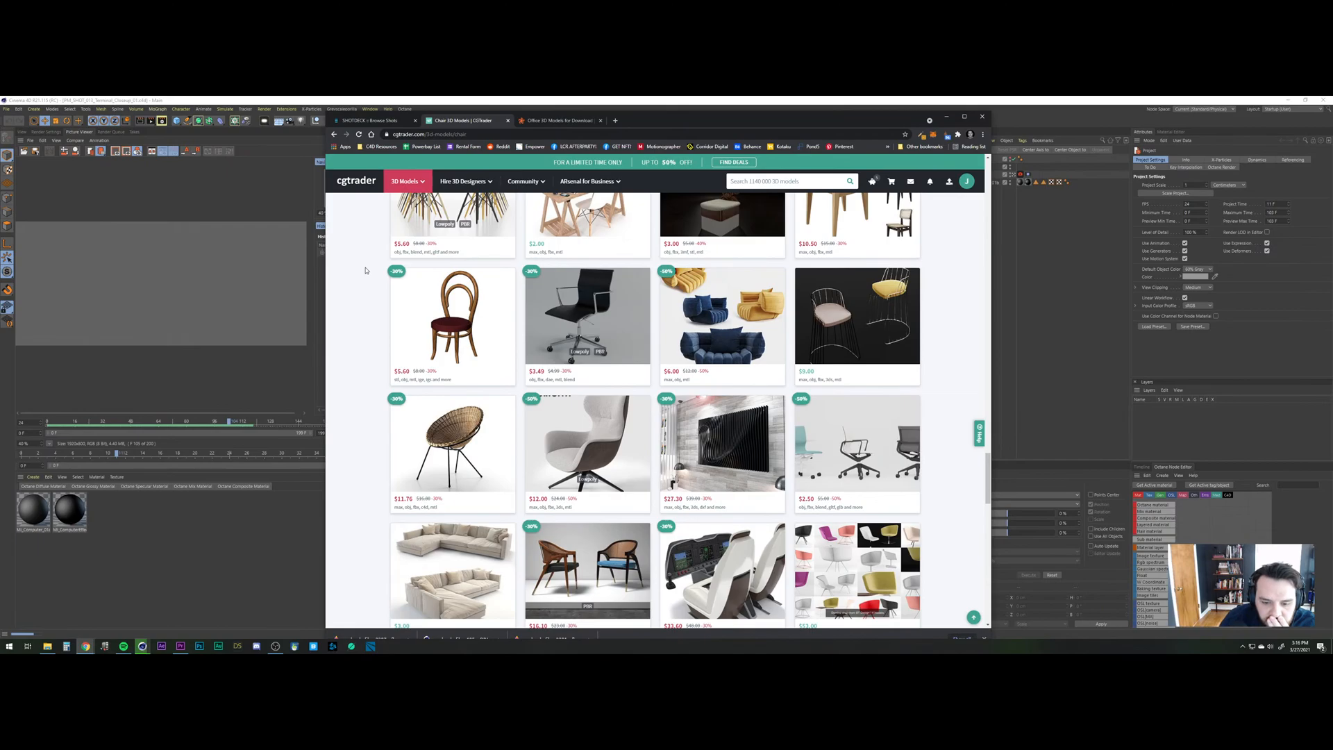
{"action": "scroll", "coordinate": [365, 270], "scroll_direction": "down", "scroll_amount": 2}
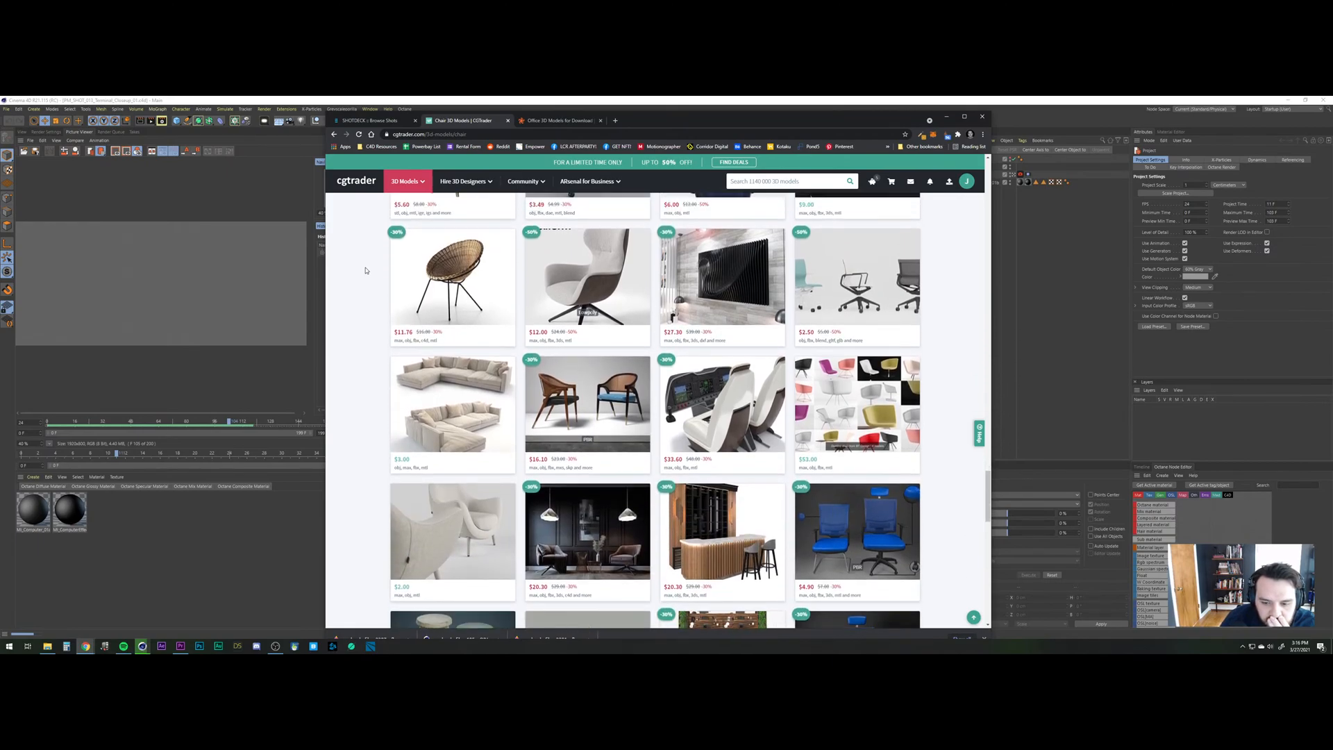
{"action": "scroll", "coordinate": [365, 270], "scroll_direction": "up", "scroll_amount": 15}
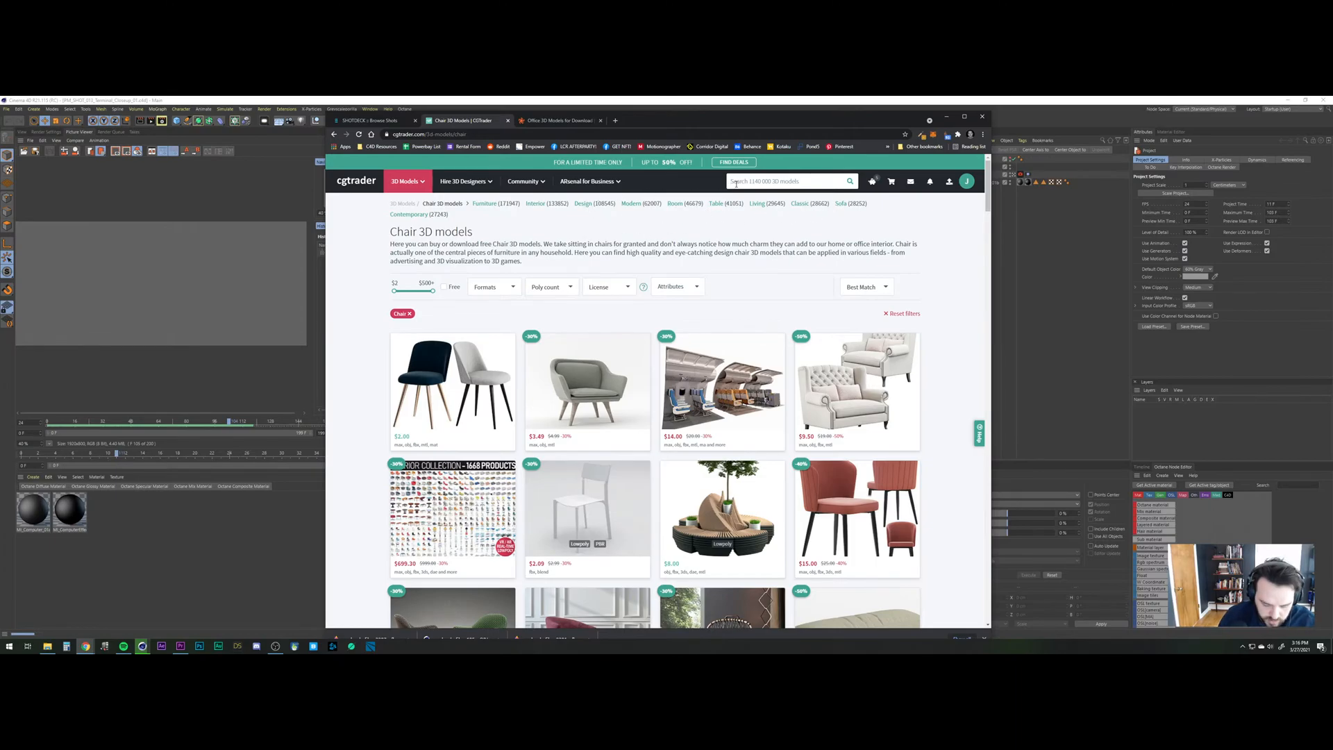
{"action": "type", "text": "desk"}
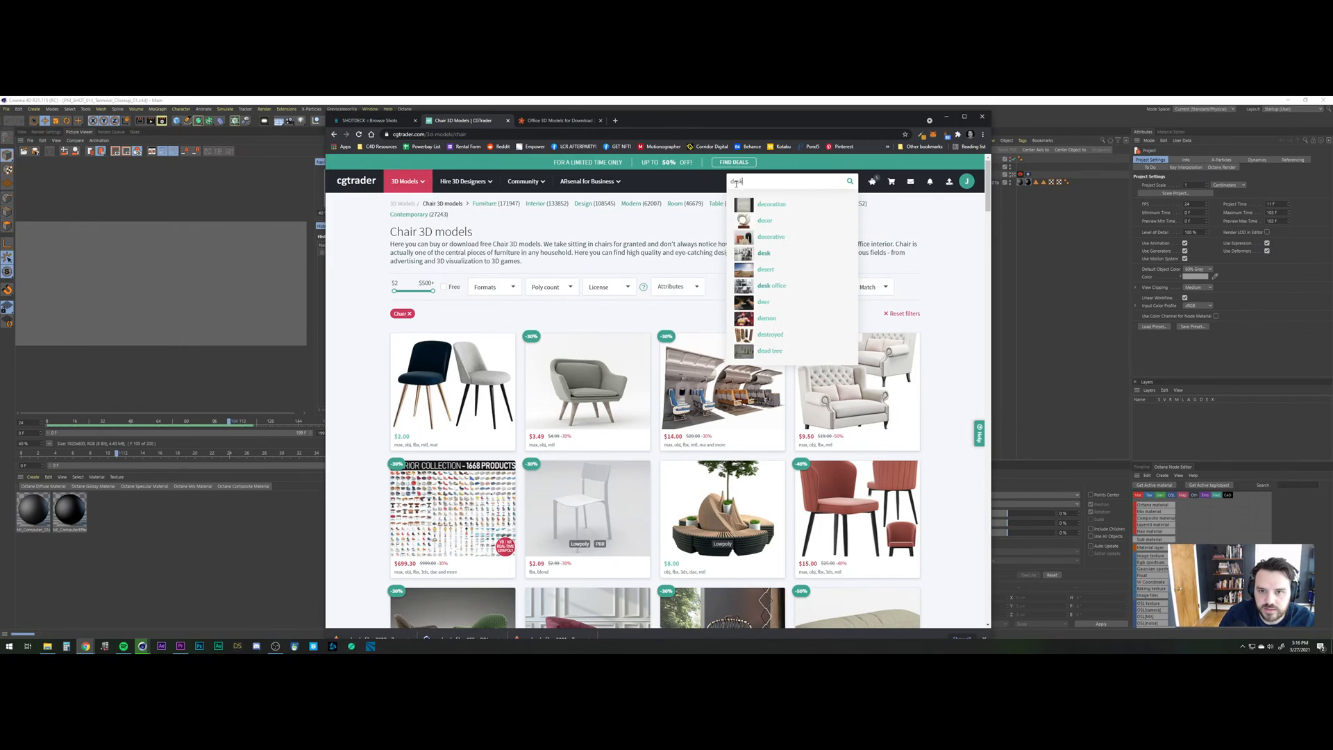
{"action": "key", "text": "Return"}
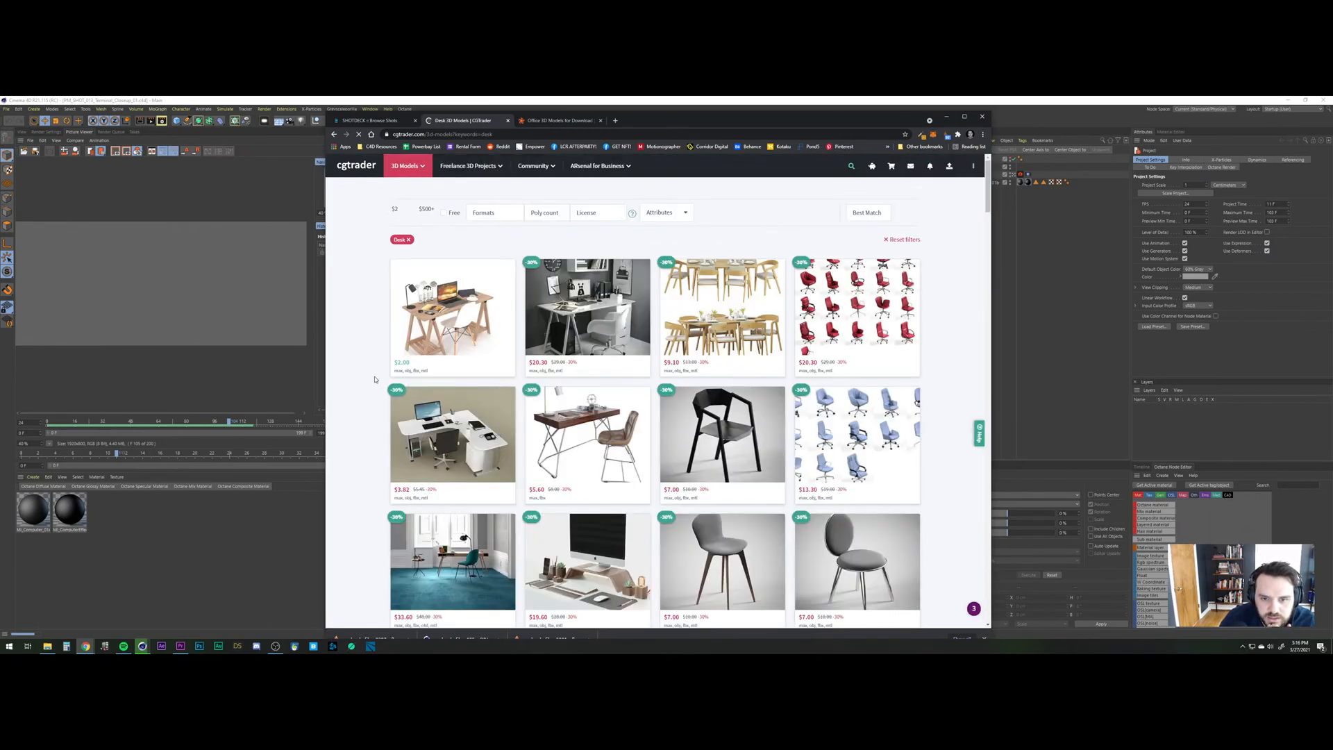
Examine the desk search results, including the office interior and desk decoration previews, for usable desk and office props.
{"action": "scroll", "coordinate": [374, 379], "scroll_direction": "down", "scroll_amount": 2}
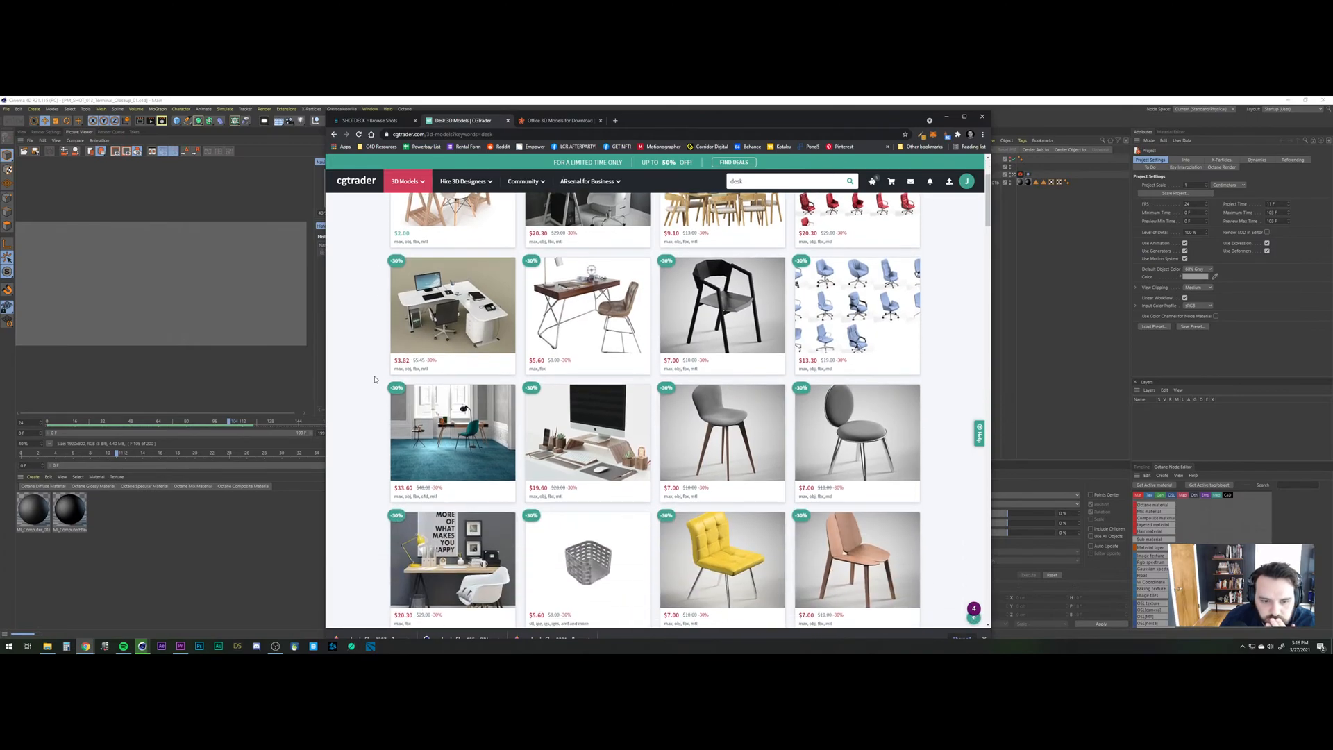
{"action": "scroll", "coordinate": [374, 379], "scroll_direction": "down", "scroll_amount": 2}
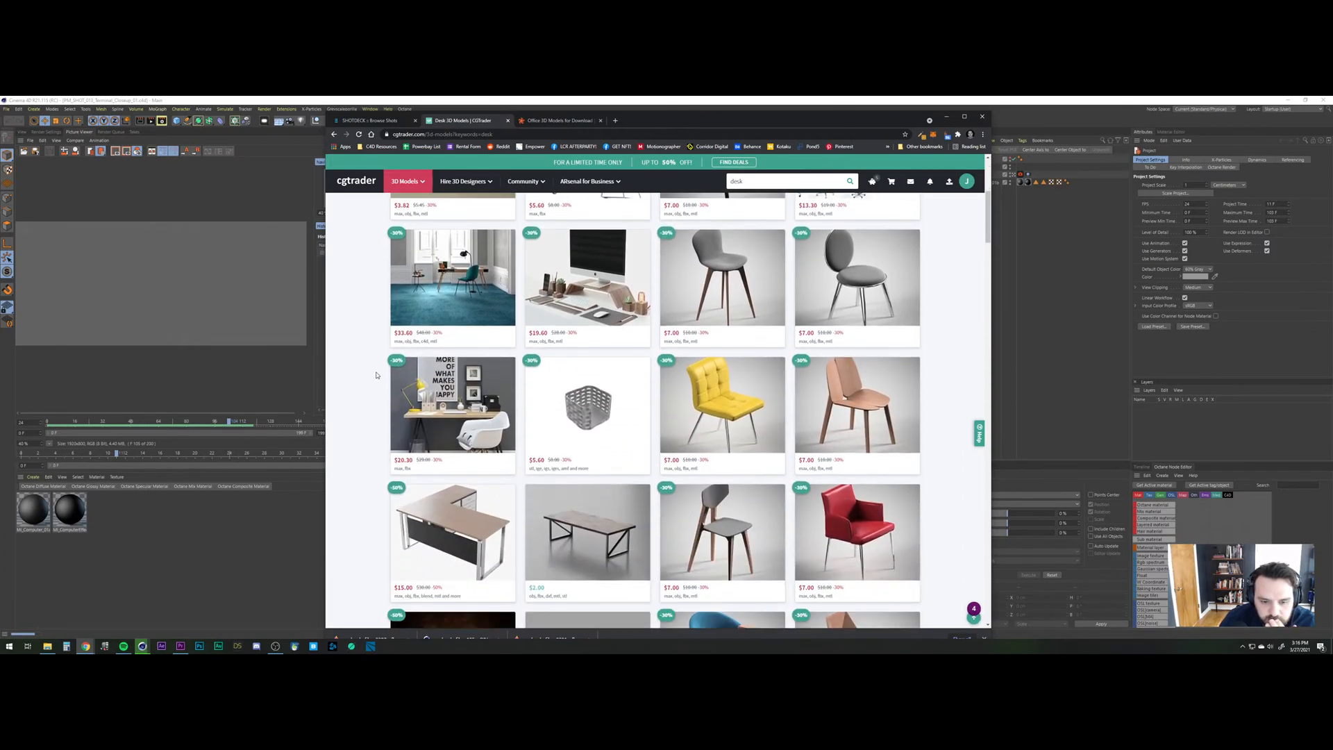
{"action": "scroll", "coordinate": [375, 375], "scroll_direction": "down", "scroll_amount": 1}
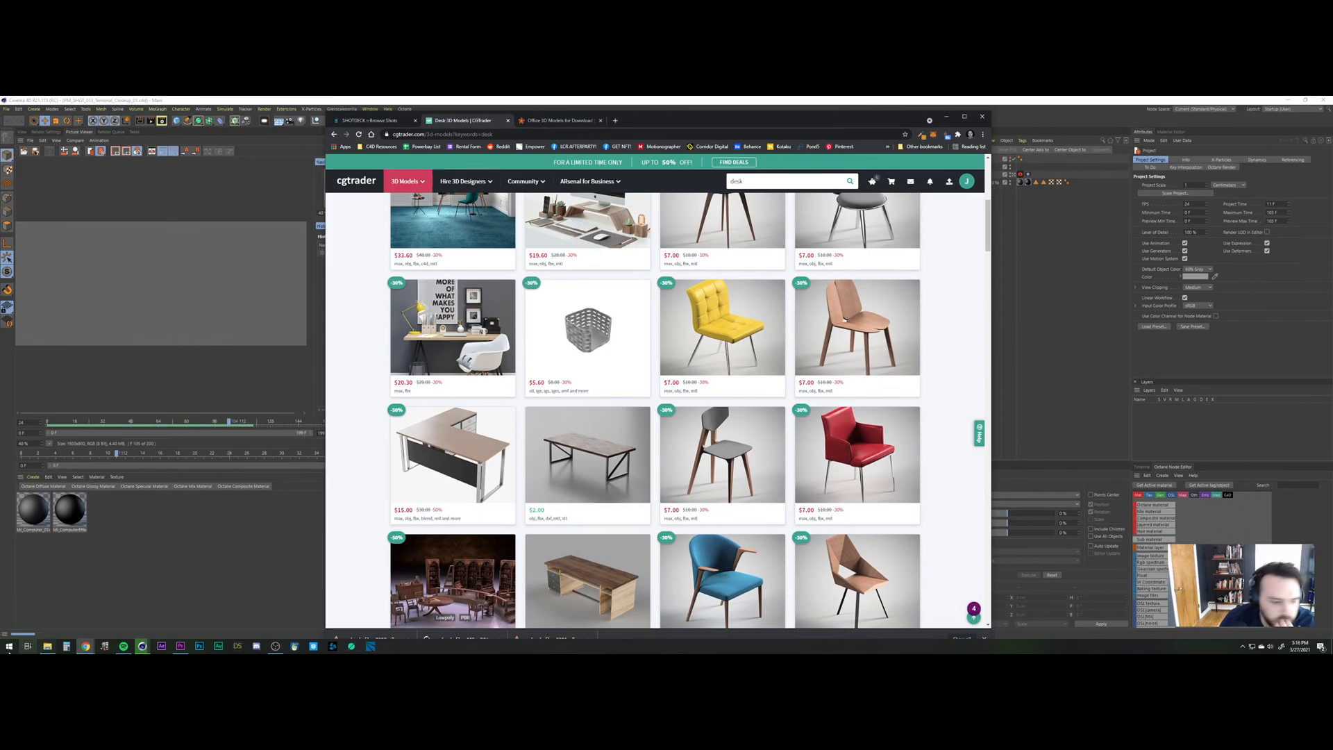
{"action": "scroll", "coordinate": [590, 383], "scroll_direction": "down", "scroll_amount": 1}
{"action": "scroll", "coordinate": [587, 379], "scroll_direction": "down", "scroll_amount": 4}
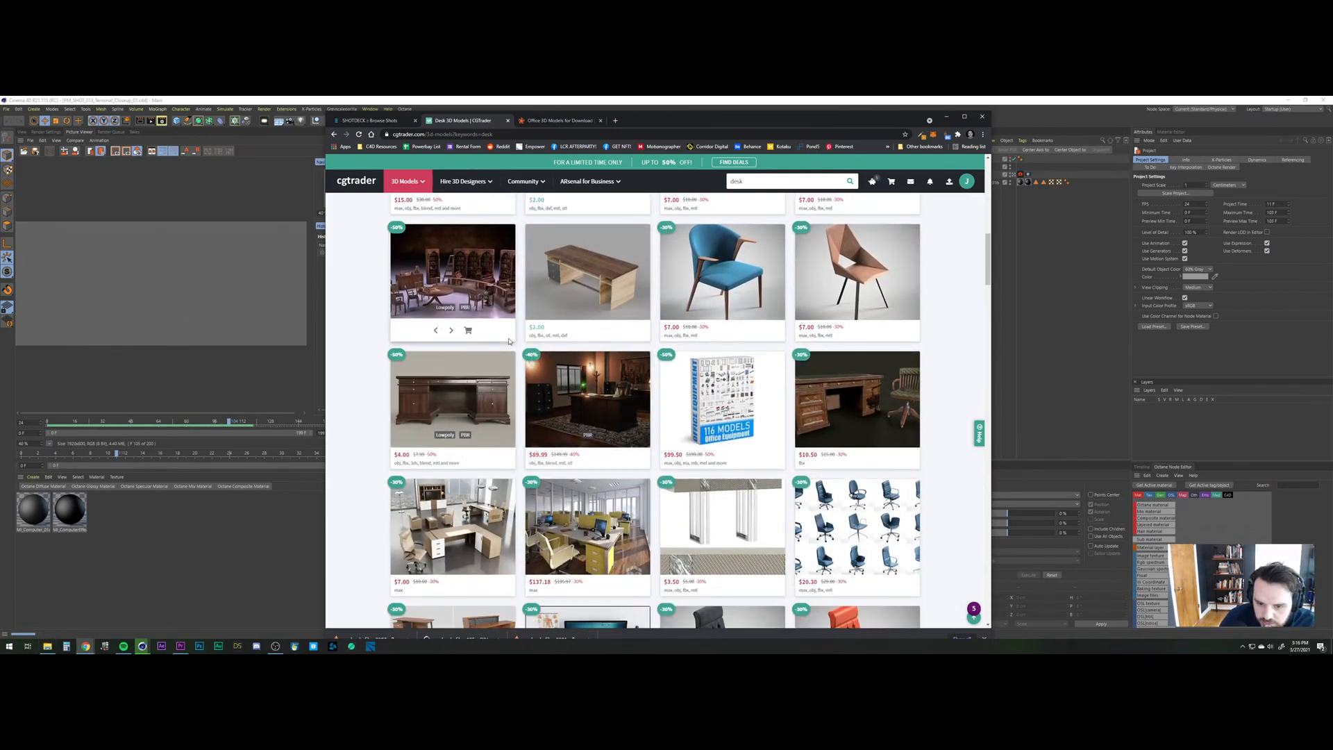
{"action": "scroll", "coordinate": [508, 344], "scroll_direction": "down", "scroll_amount": 2}
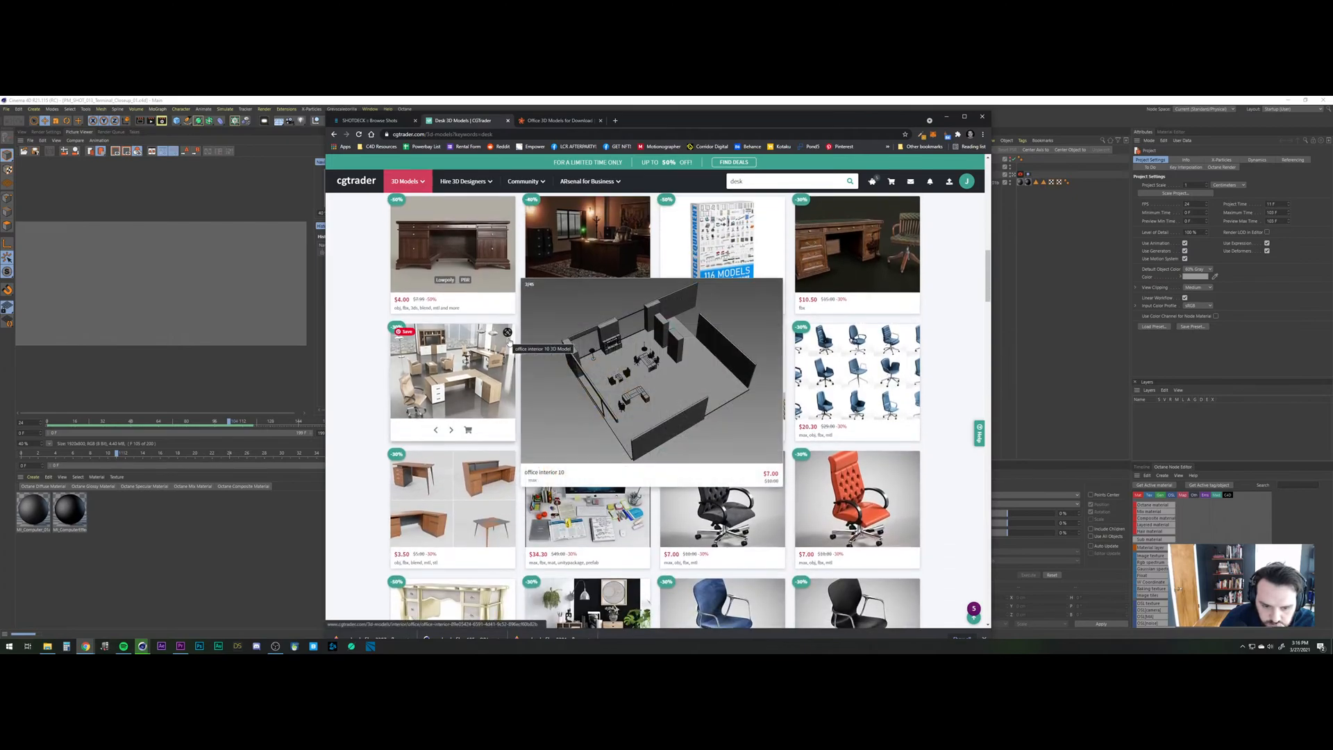
{"action": "mouse_move", "coordinate": [589, 512]}
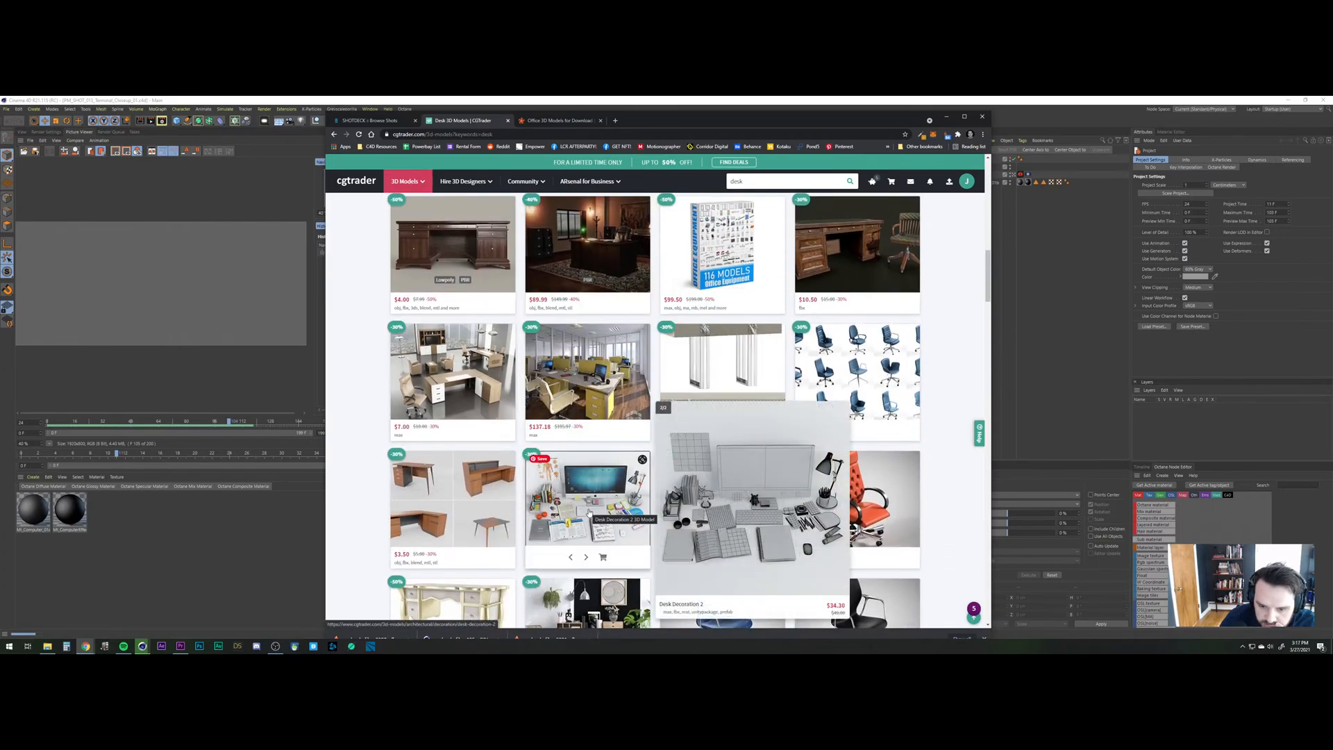
{"action": "scroll", "coordinate": [349, 398], "scroll_direction": "down", "scroll_amount": 2}
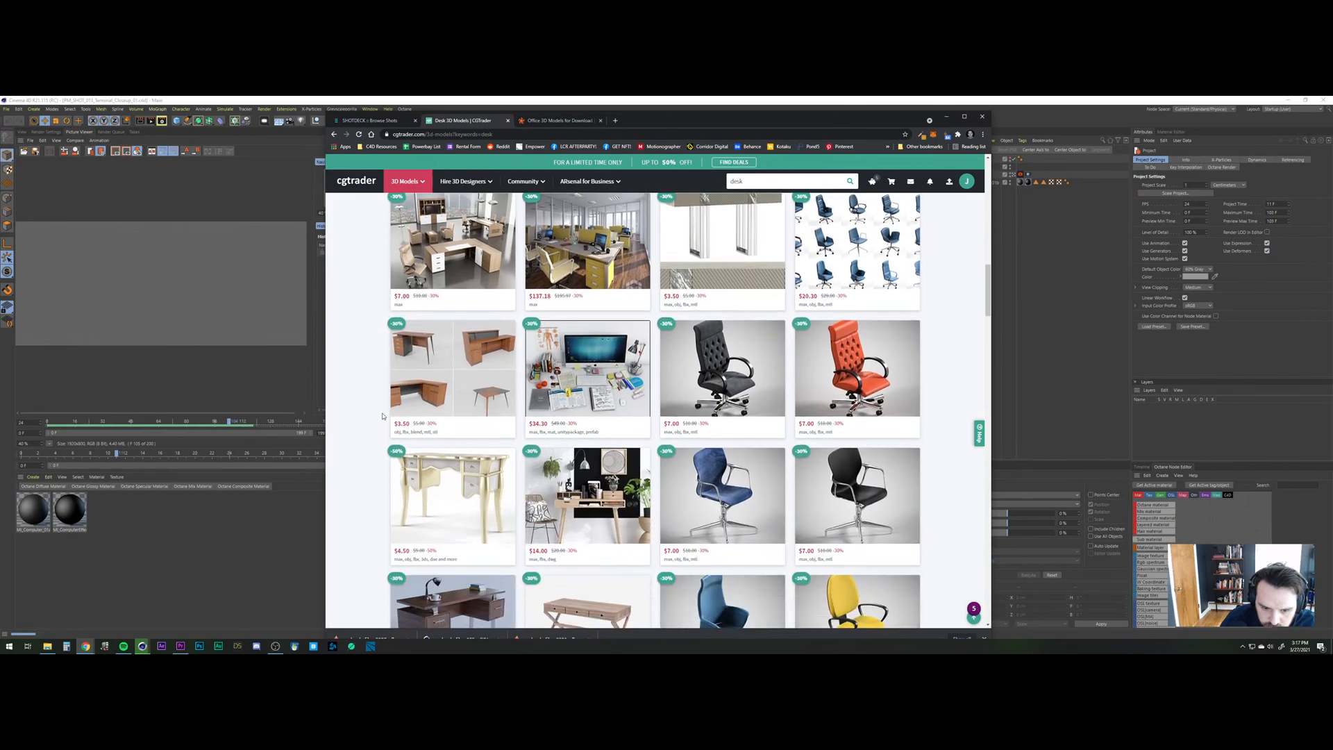
{"action": "scroll", "coordinate": [349, 399], "scroll_direction": "down", "scroll_amount": 5}
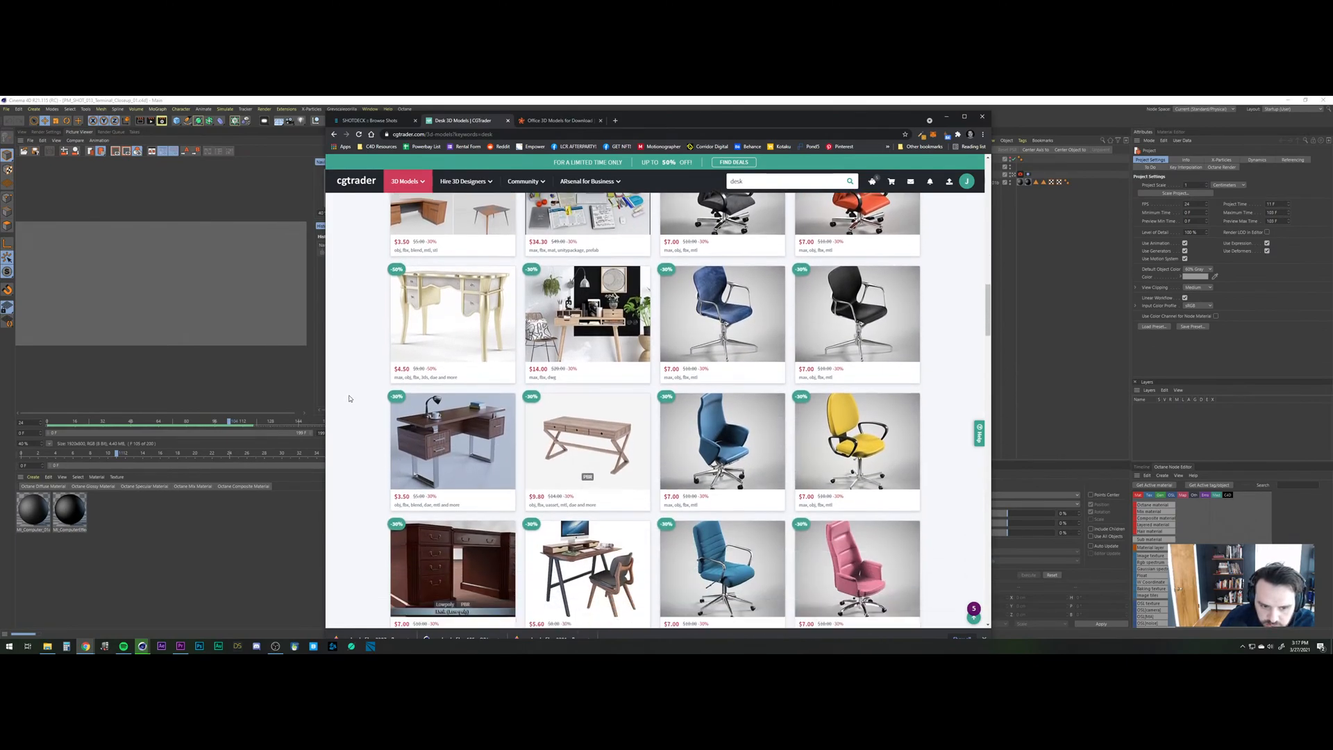
{"action": "scroll", "coordinate": [349, 398], "scroll_direction": "down", "scroll_amount": 3}
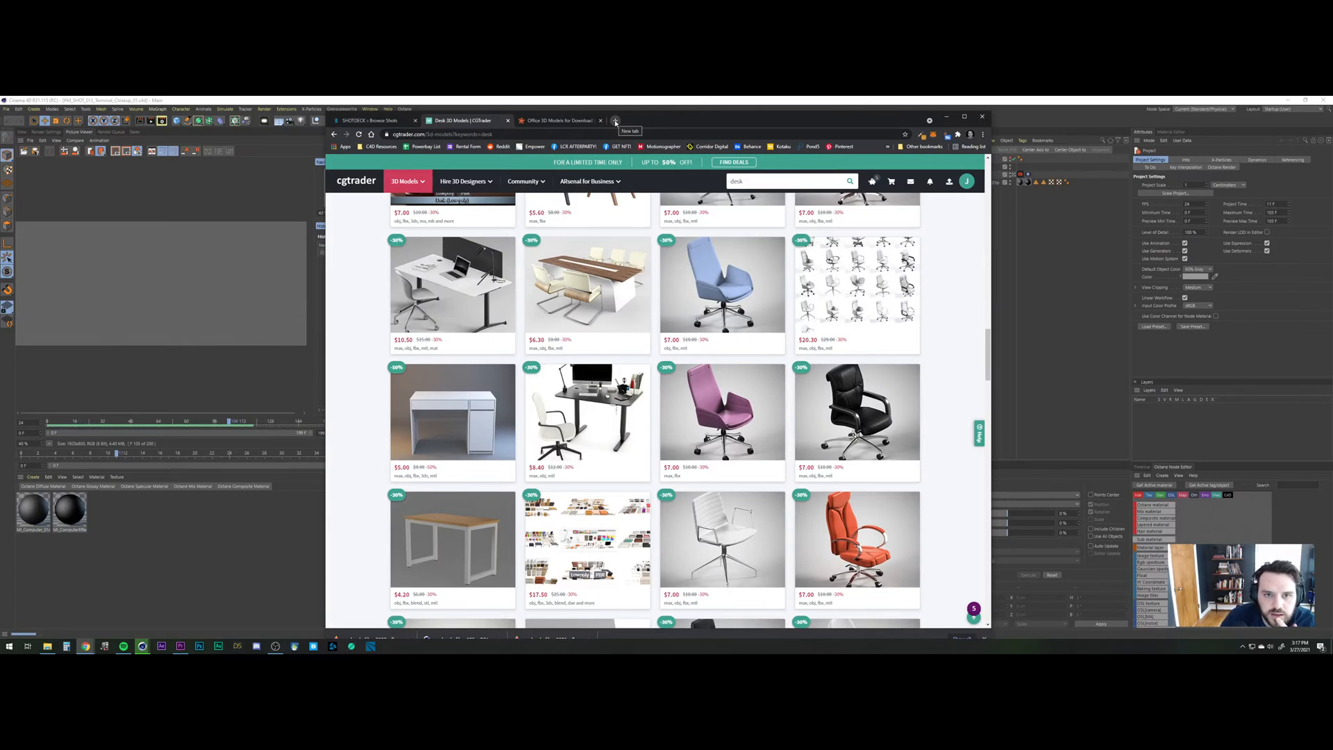
Open Pinterest in a new browser tab, dismiss the notification request and search for "sci fi terminal" reference images.
{"action": "left_click", "coordinate": [615, 122]}
{"action": "left_click", "coordinate": [841, 146]}
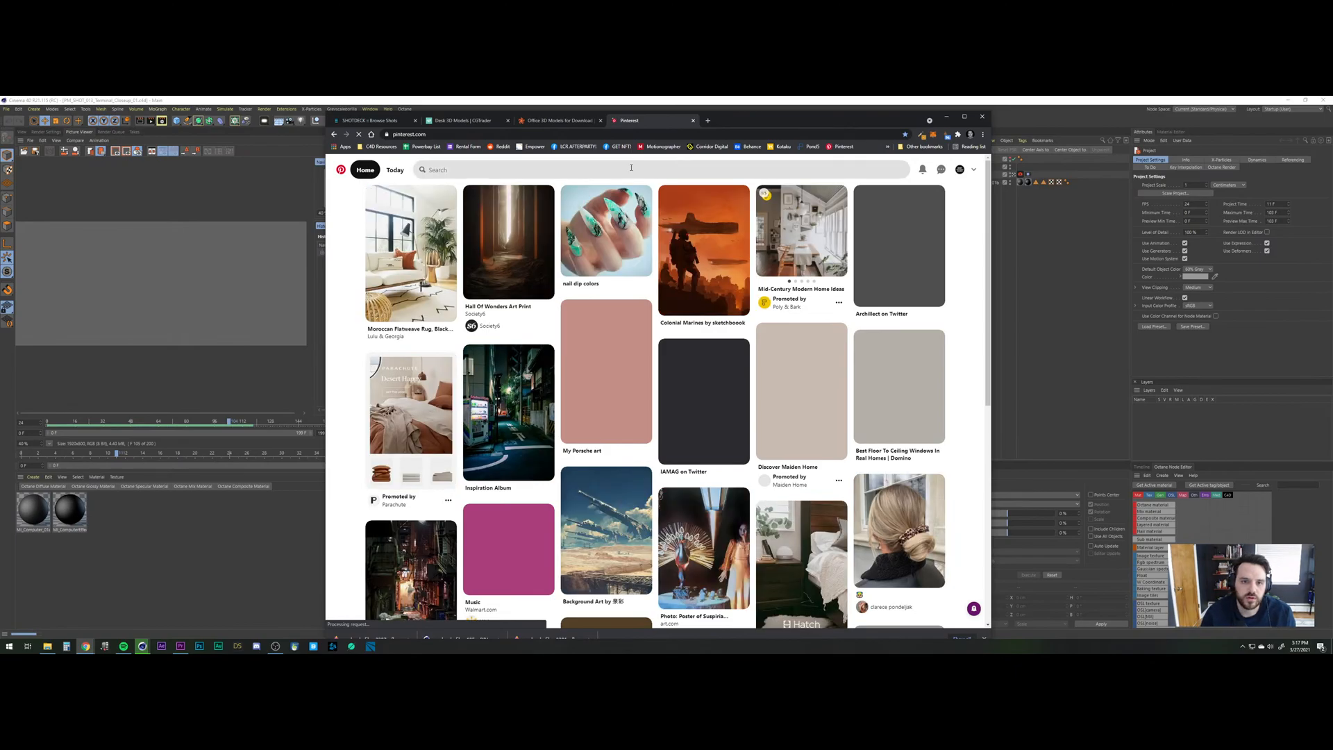
{"action": "left_click", "coordinate": [632, 169]}
{"action": "type", "text": "sci"}
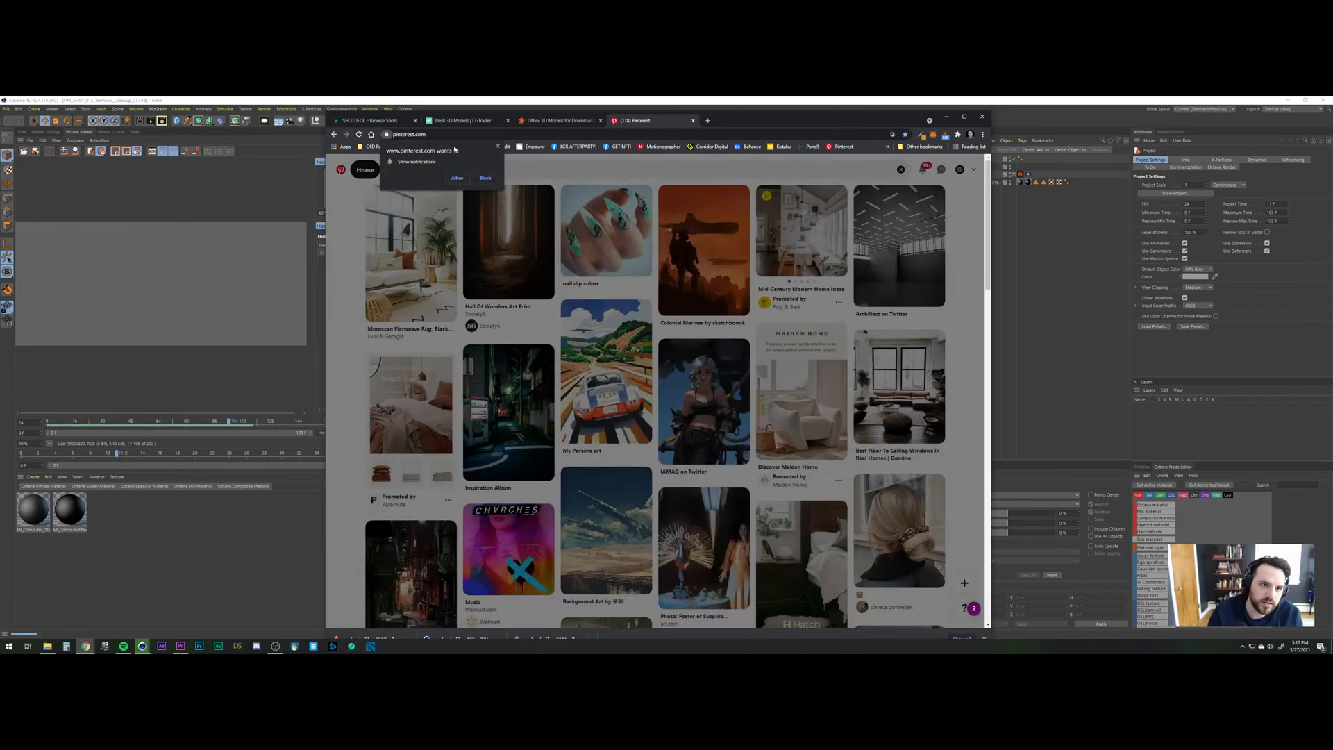
{"action": "left_click", "coordinate": [496, 147]}
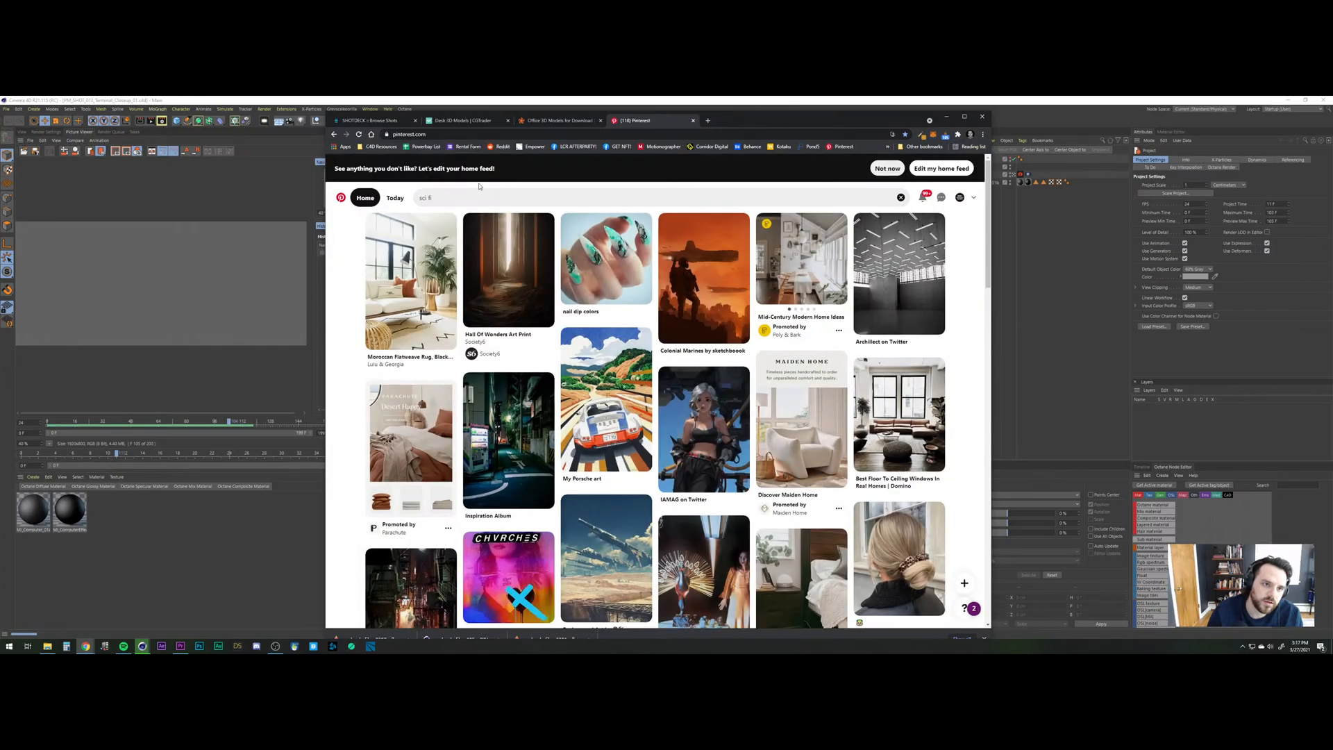
{"action": "left_click", "coordinate": [464, 198]}
{"action": "type", "text": "termin"}
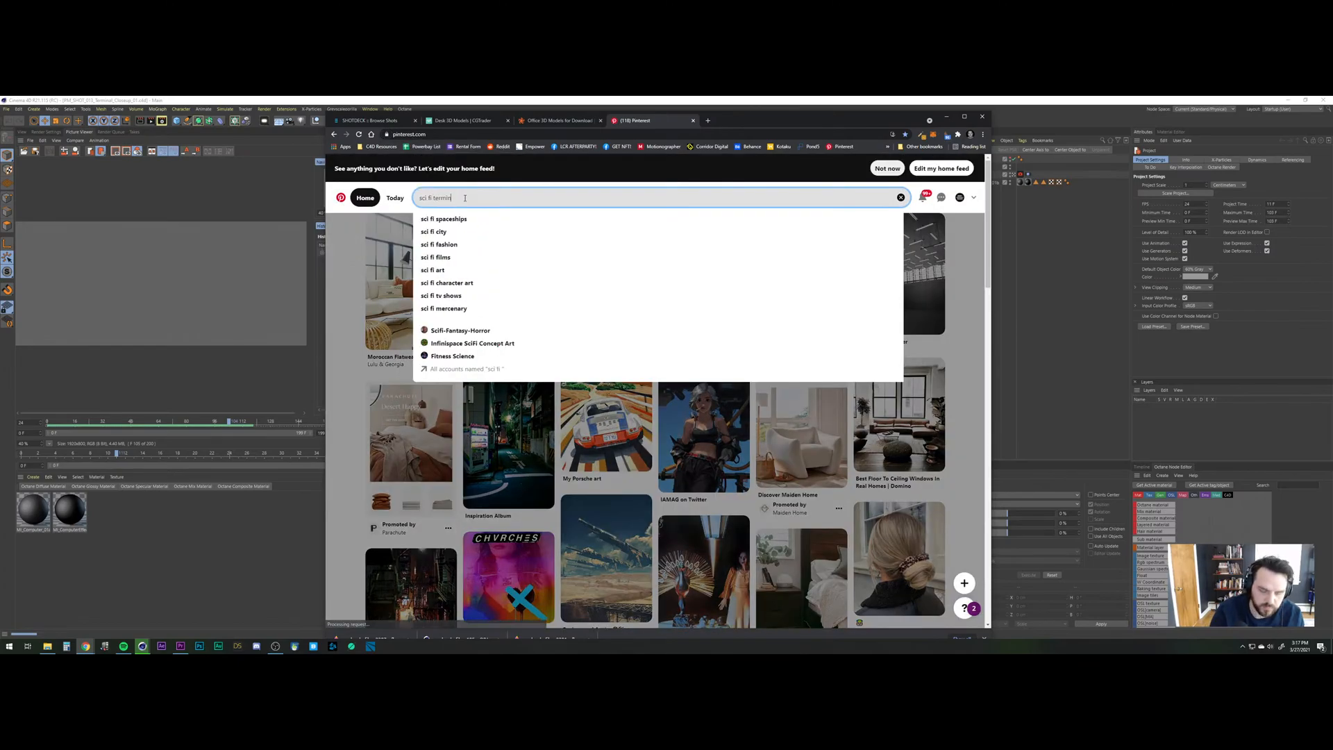
{"action": "type", "text": "al"}
{"action": "key", "text": "Return"}
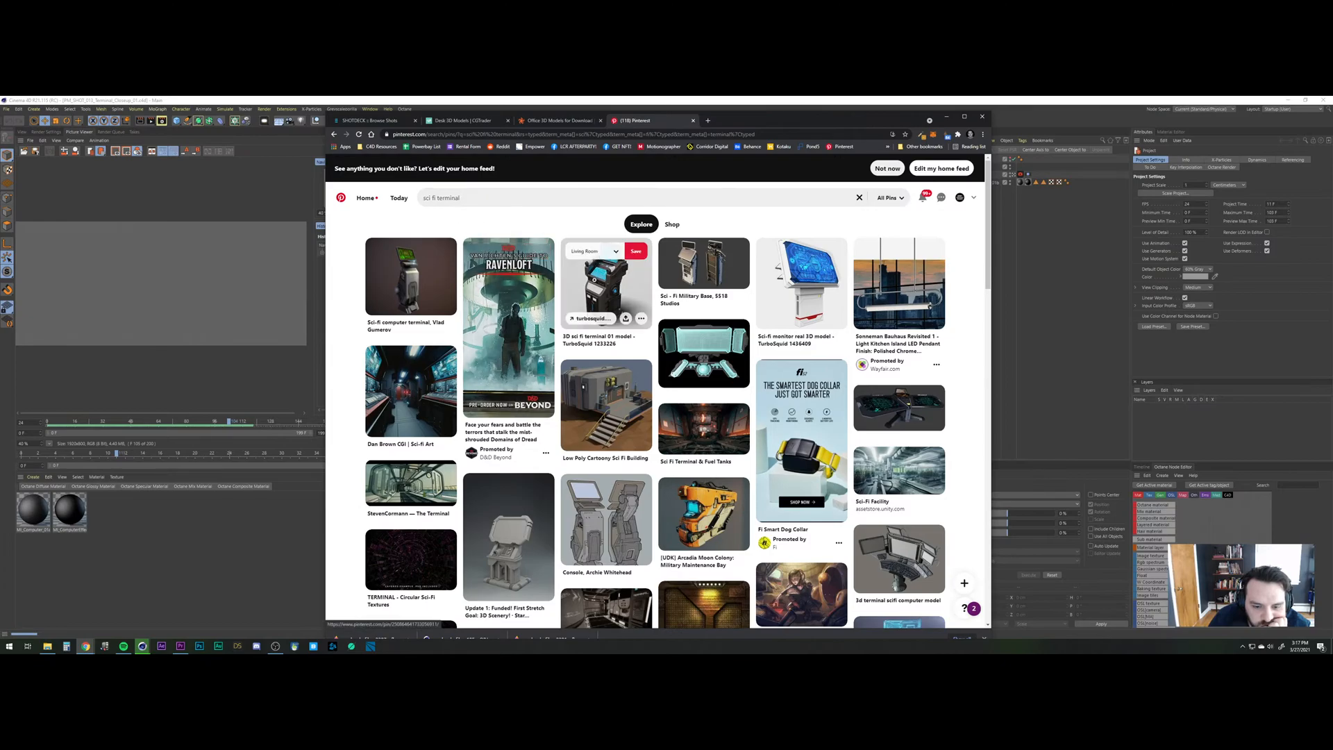
{"action": "scroll", "coordinate": [593, 278], "scroll_direction": "down", "scroll_amount": 3}
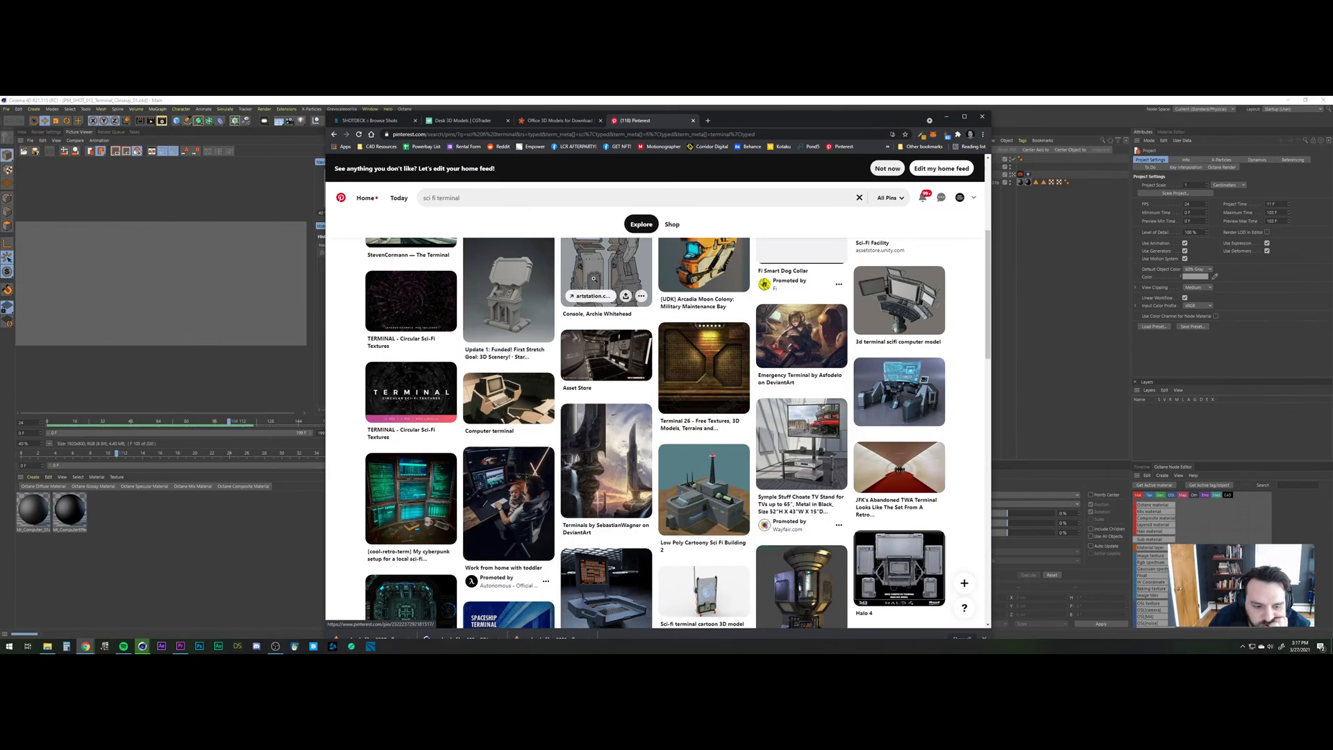
Change the Pinterest search to "sci fi cockpit" and browse the resulting pins.
{"action": "double_click", "coordinate": [447, 198]}
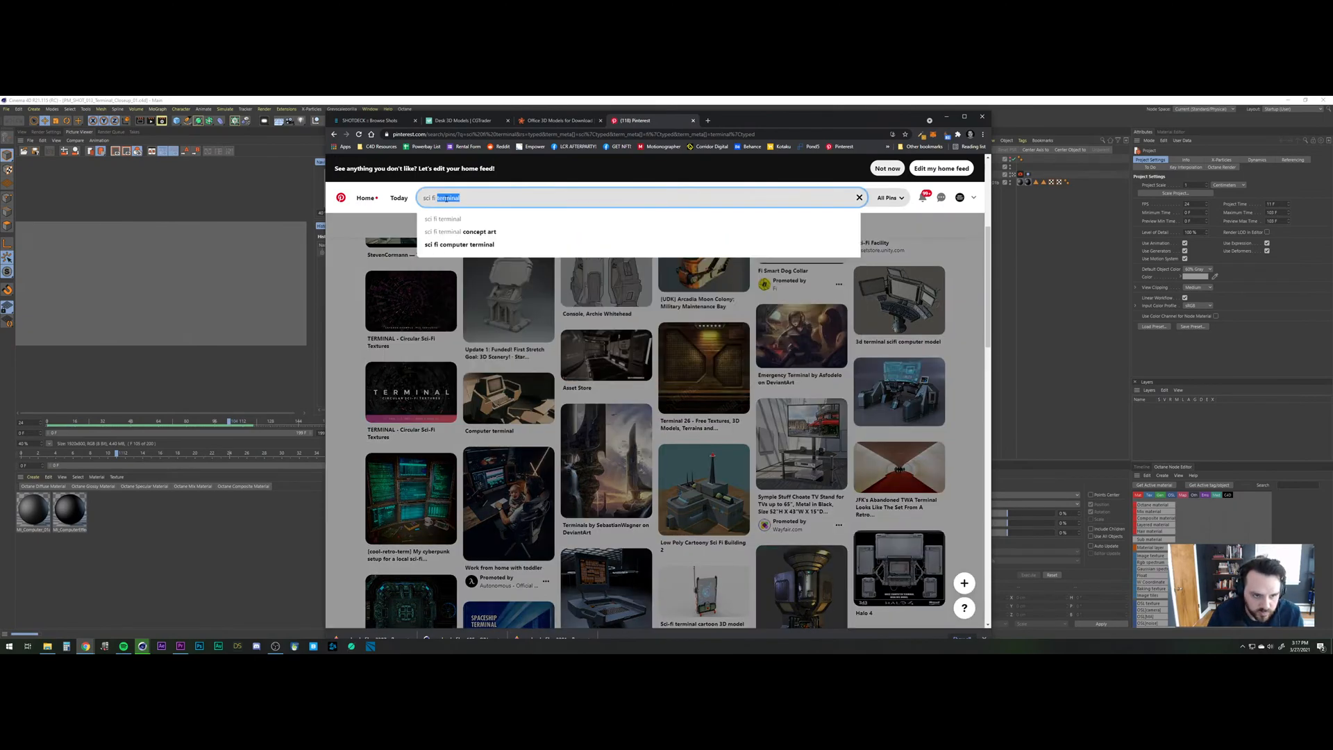
{"action": "type", "text": "cockpit"}
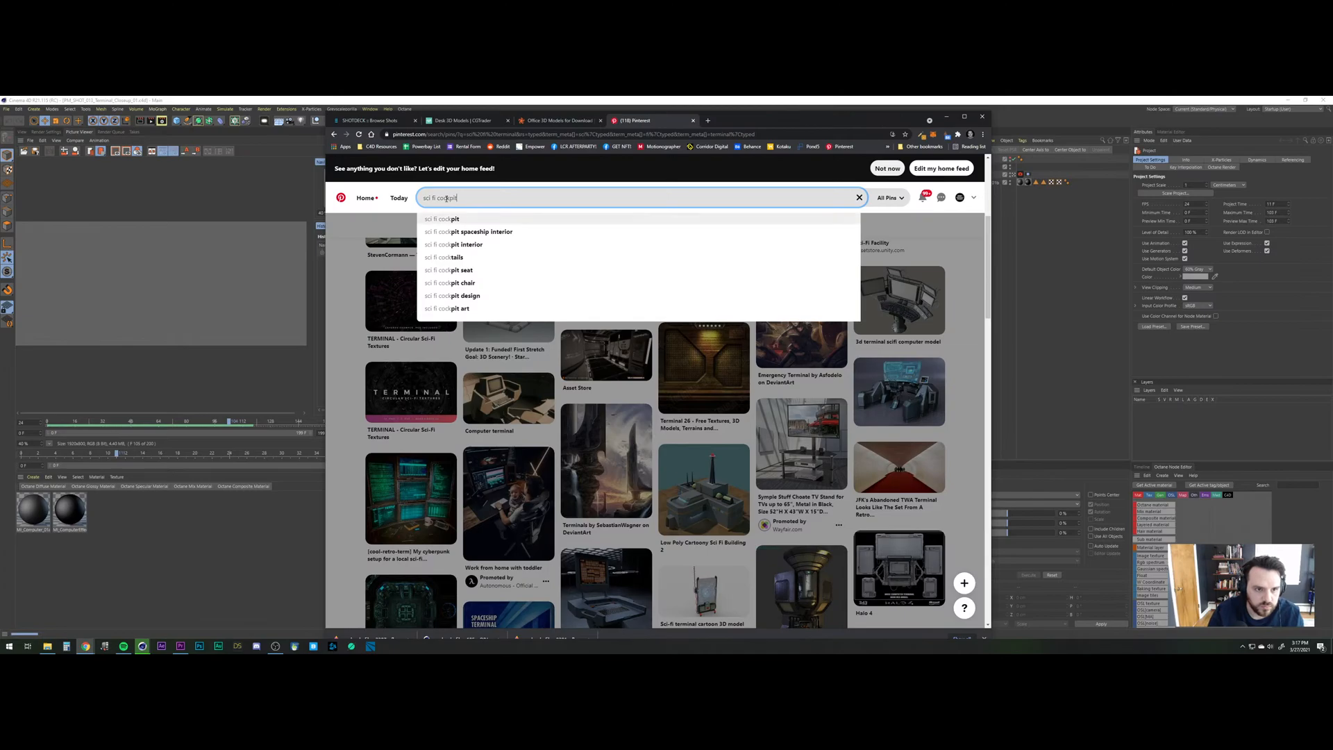
{"action": "key", "text": "Return"}
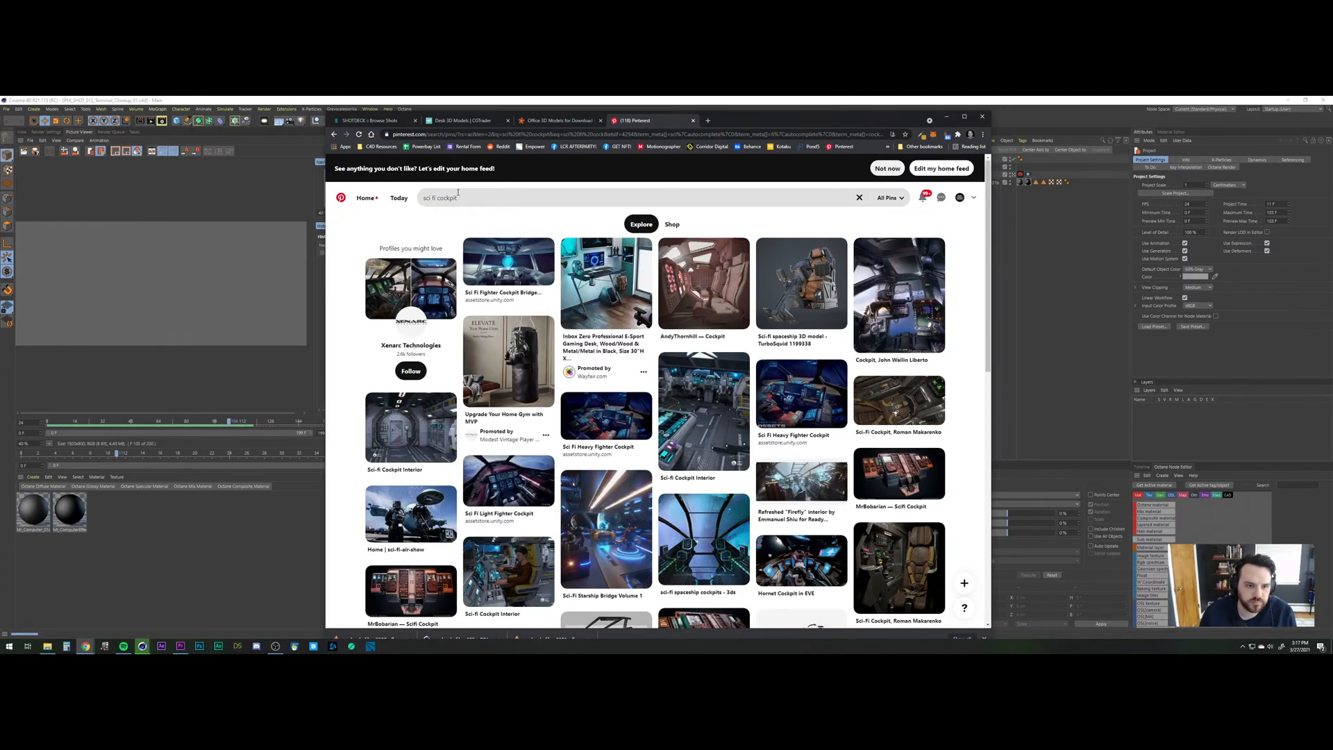
{"action": "mouse_move", "coordinate": [600, 270]}
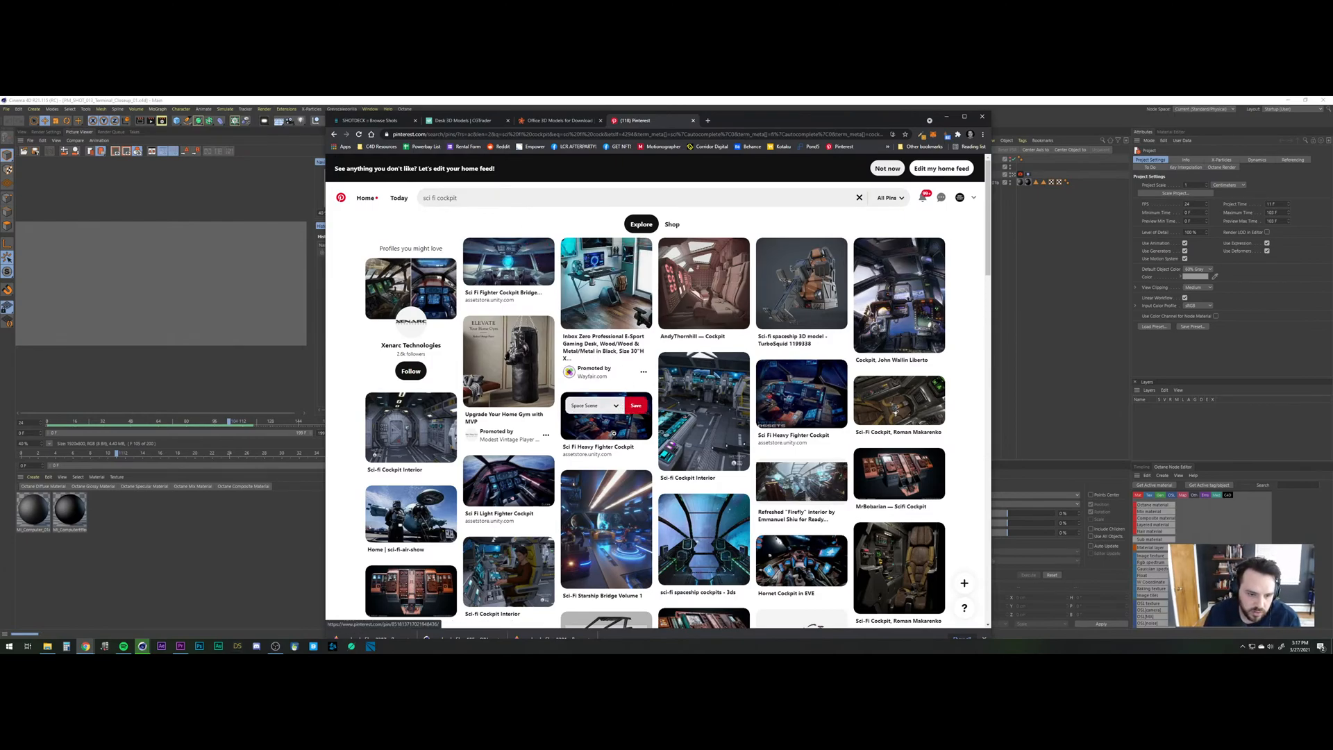
{"action": "scroll", "coordinate": [614, 432], "scroll_direction": "down", "scroll_amount": 1}
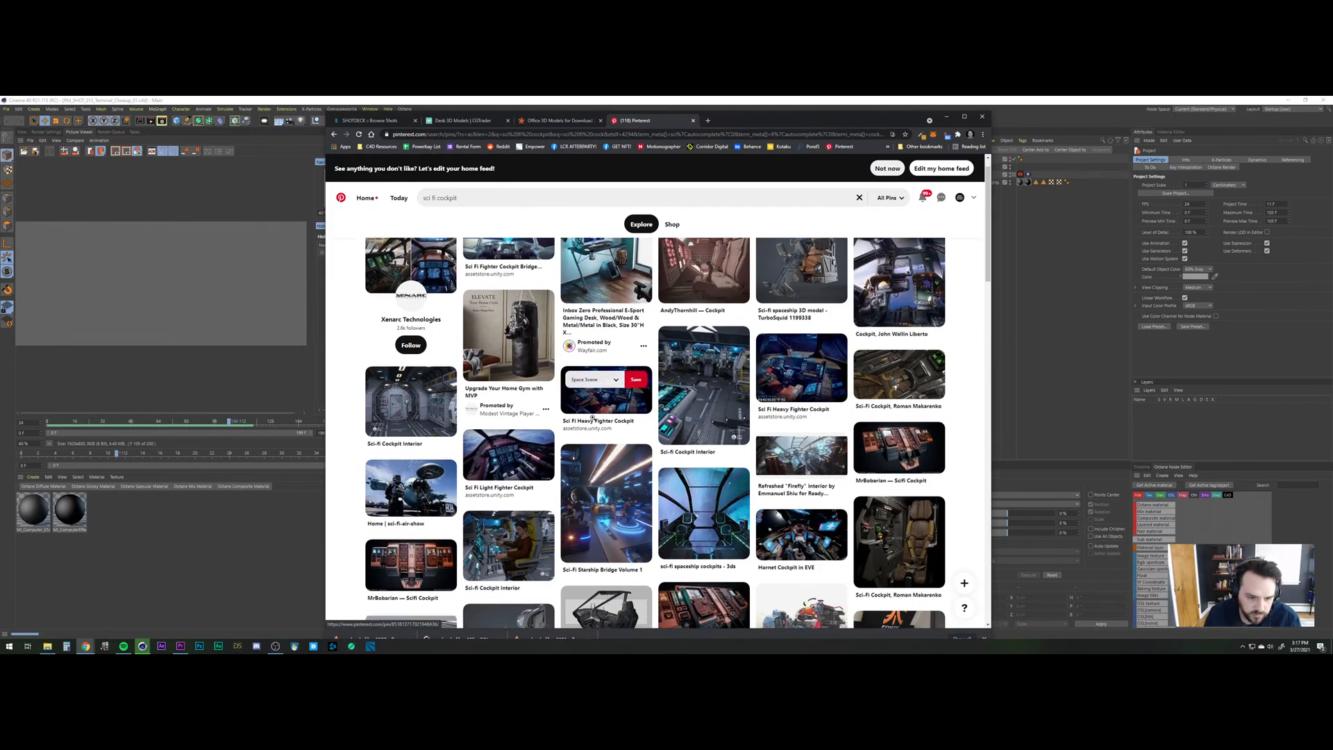
{"action": "scroll", "coordinate": [591, 418], "scroll_direction": "down", "scroll_amount": 1}
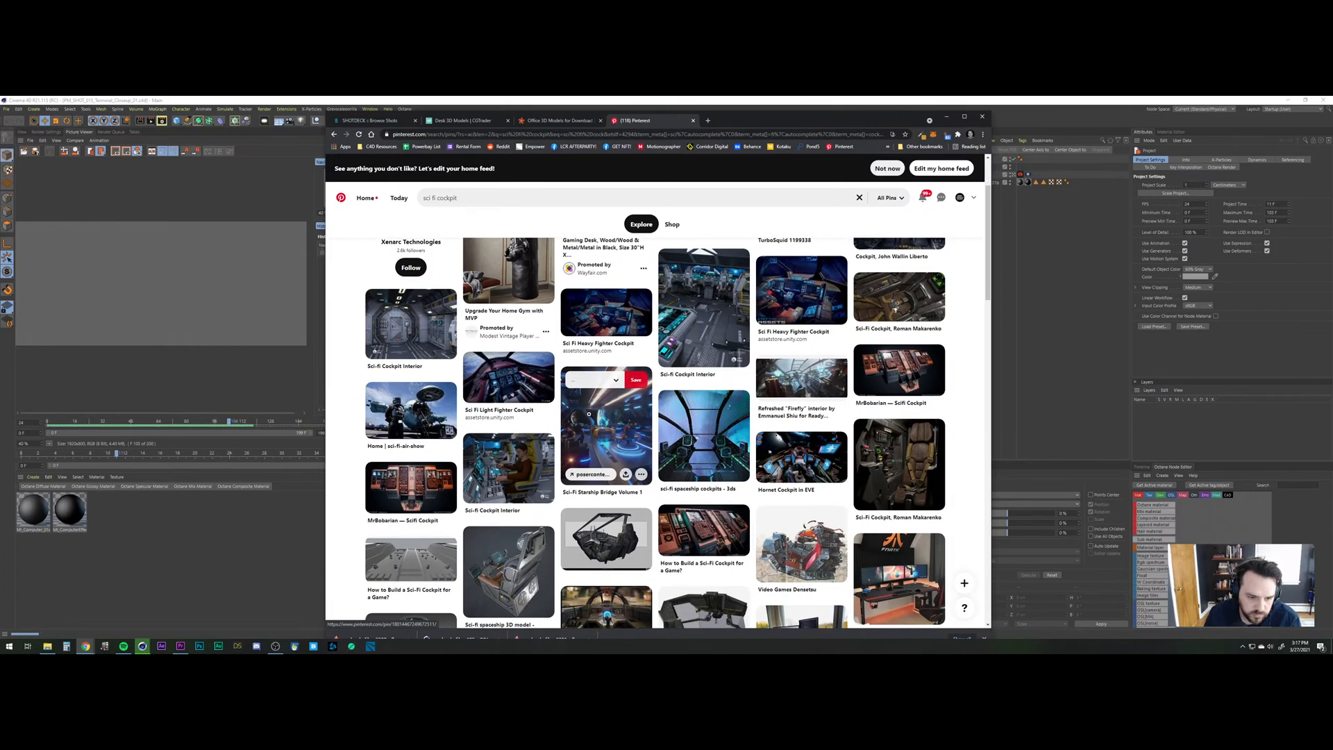
Open the pin of the seated figure at a cockpit console, and from its related pins open the grey multi-monitor terminal sketch.
{"action": "left_click", "coordinate": [516, 470]}
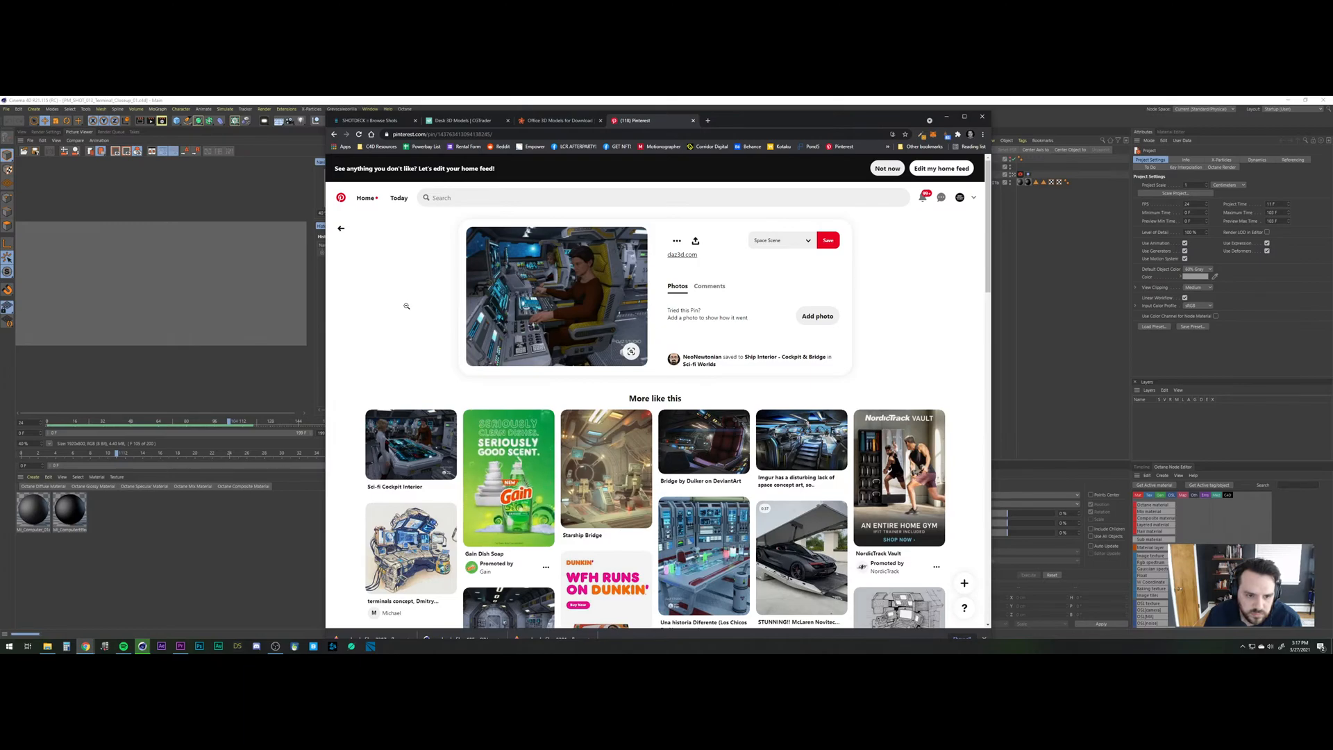
{"action": "scroll", "coordinate": [407, 306], "scroll_direction": "down", "scroll_amount": 3}
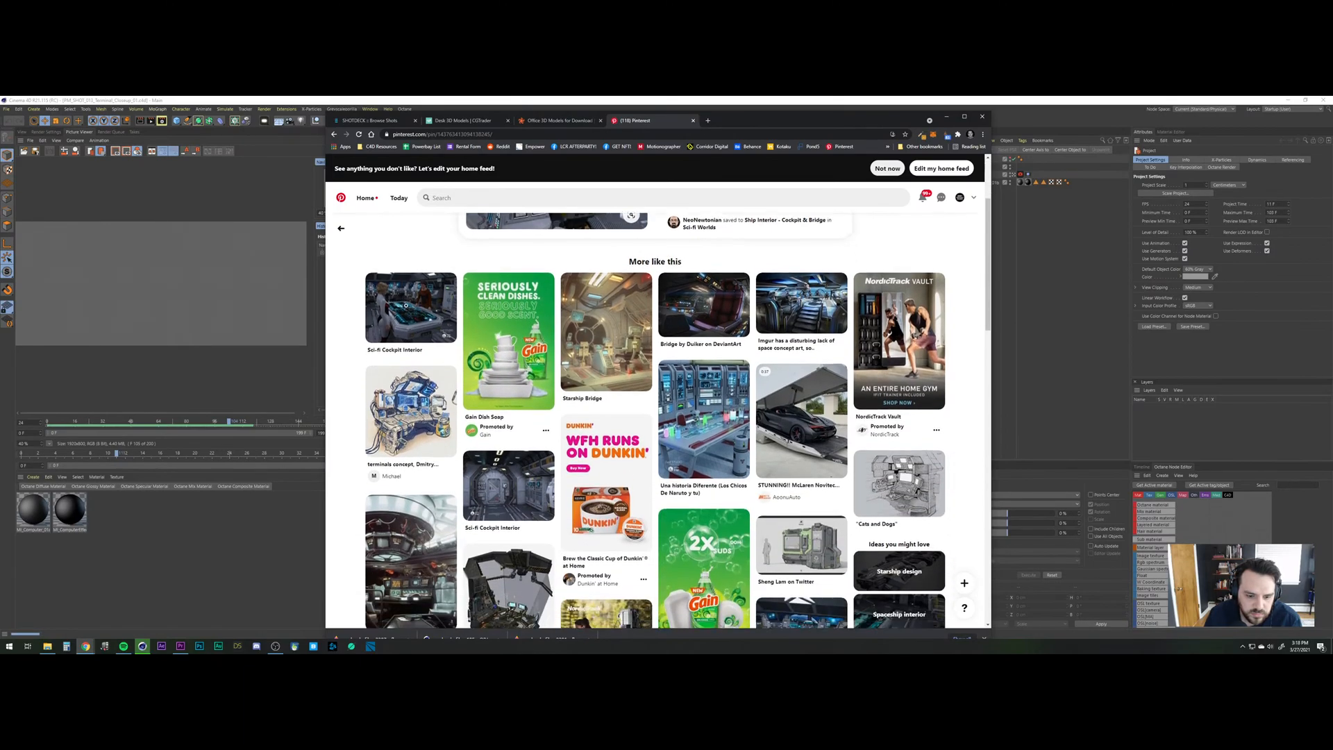
{"action": "scroll", "coordinate": [406, 306], "scroll_direction": "down", "scroll_amount": 1}
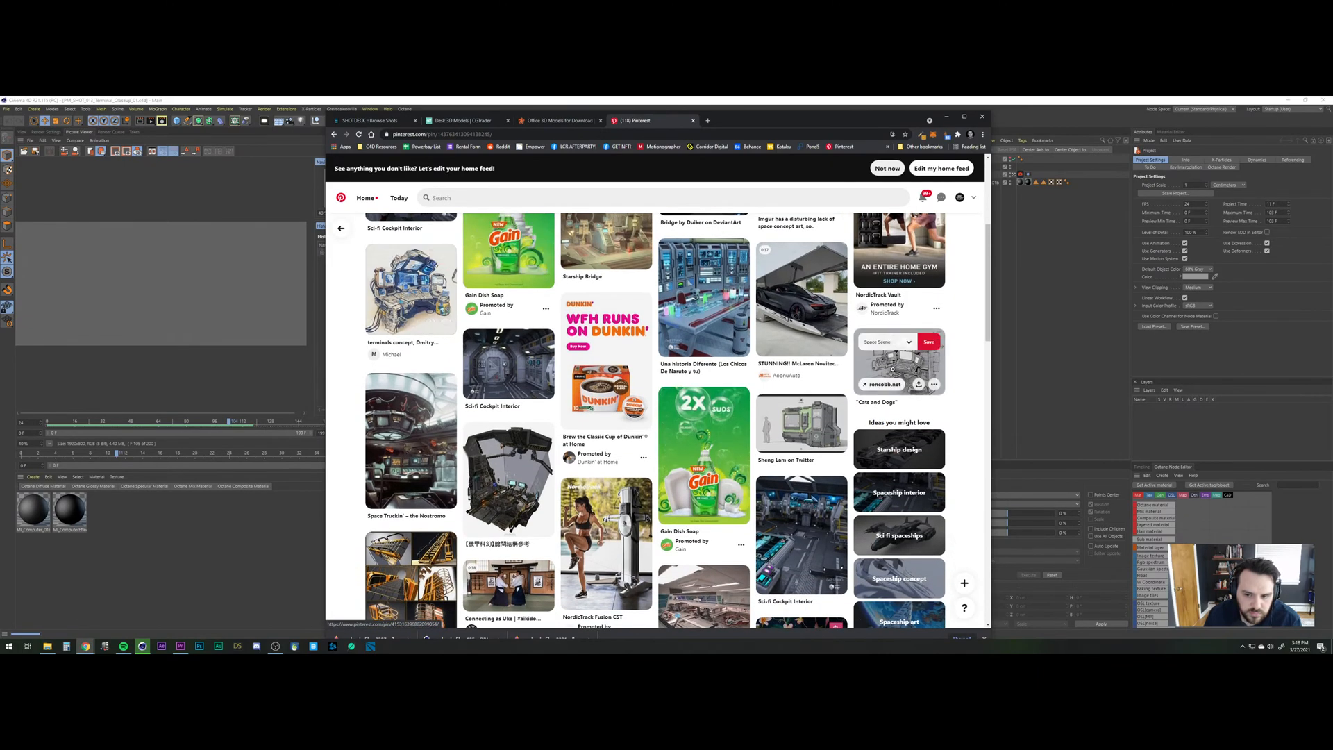
{"action": "left_click", "coordinate": [899, 361]}
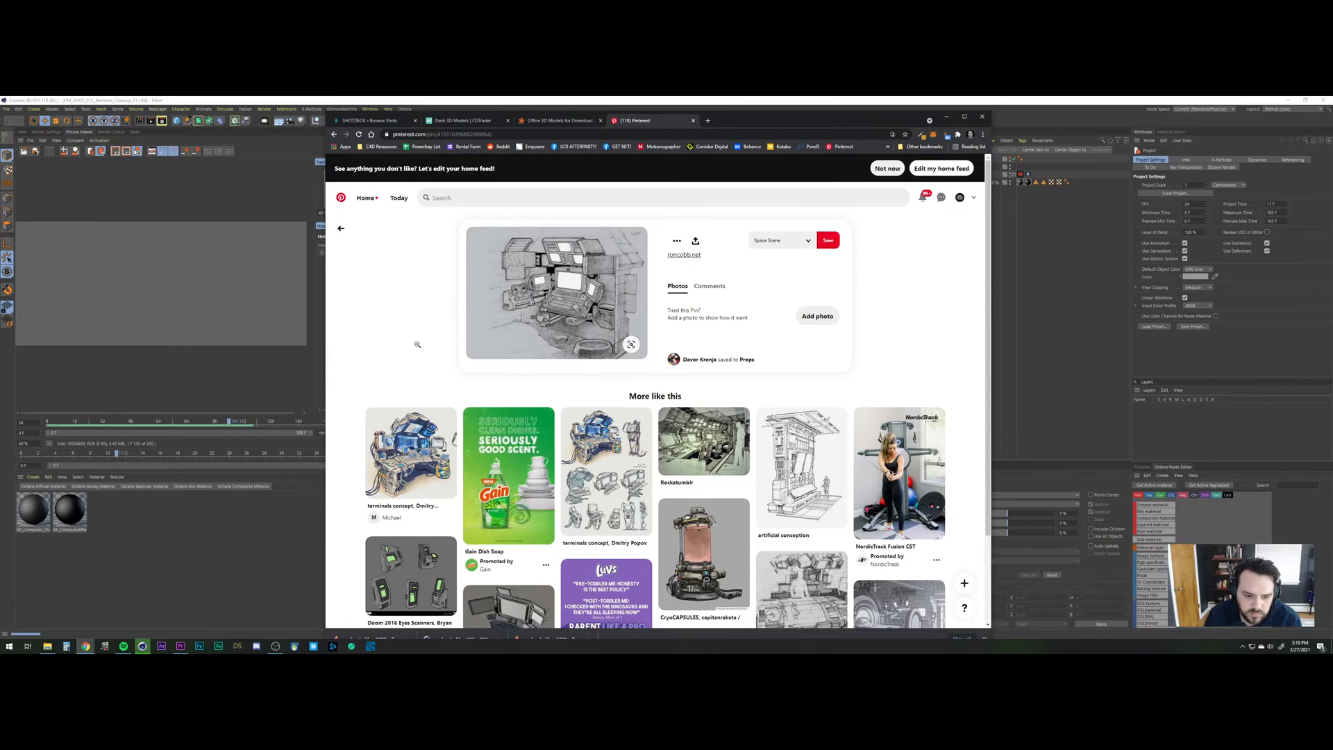
{"action": "scroll", "coordinate": [418, 344], "scroll_direction": "down", "scroll_amount": 1}
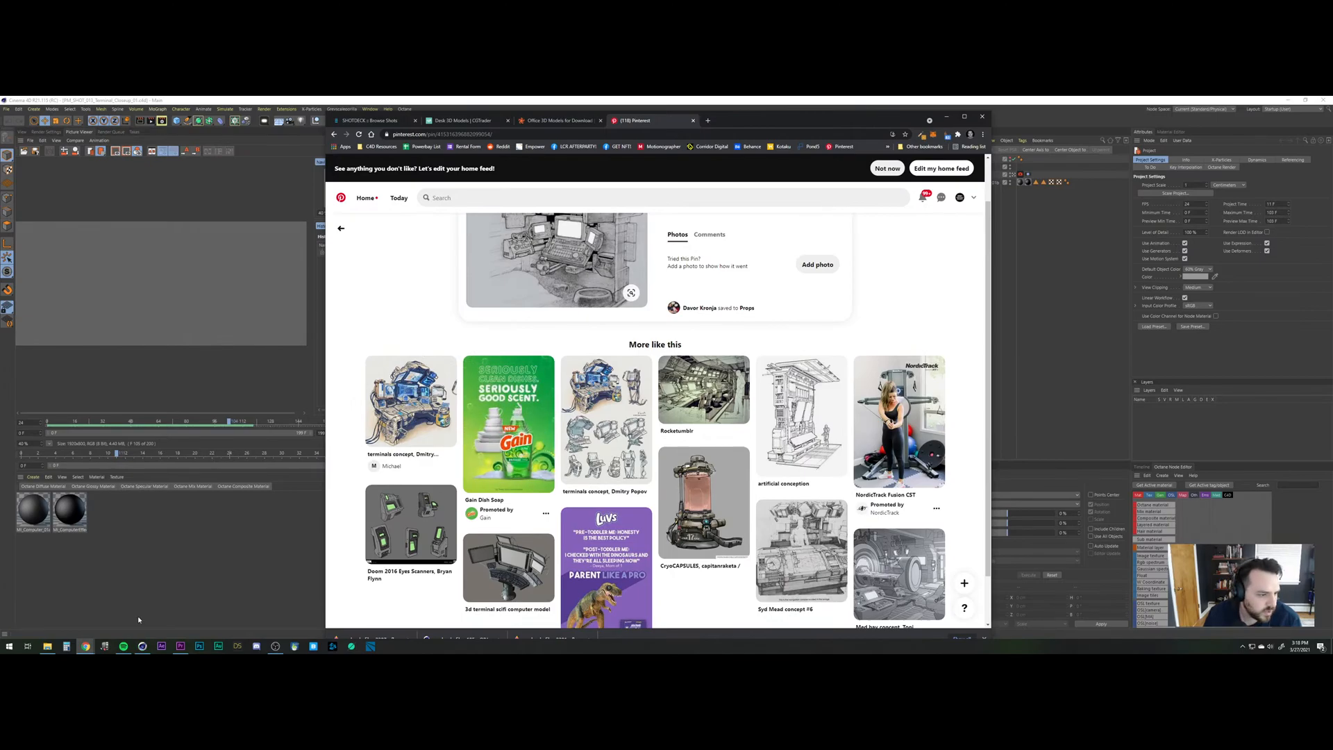
Switch to Cinema 4D and show the second preview clip from the Picture Viewer history in its Explorer folder.
{"action": "key", "text": "alt+Tab"}
{"action": "key", "text": "shift+r"}
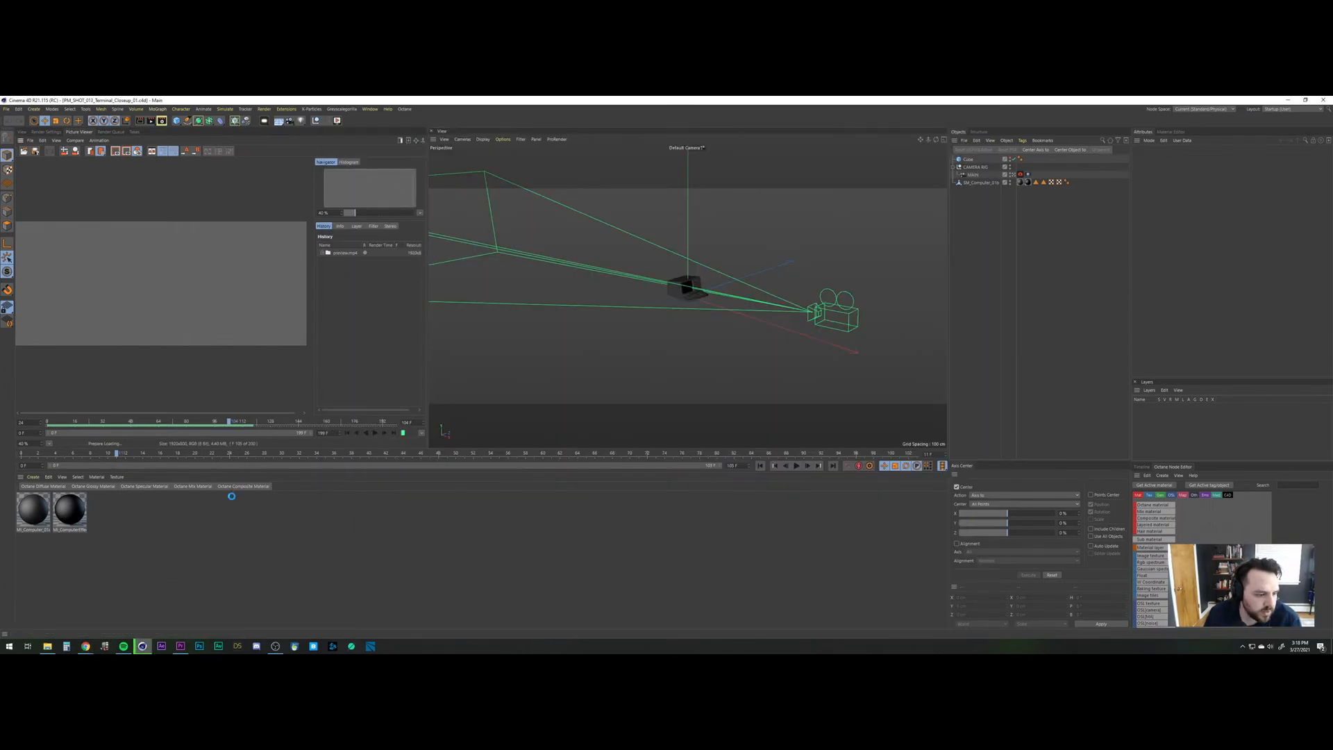
{"action": "right_click", "coordinate": [346, 263]}
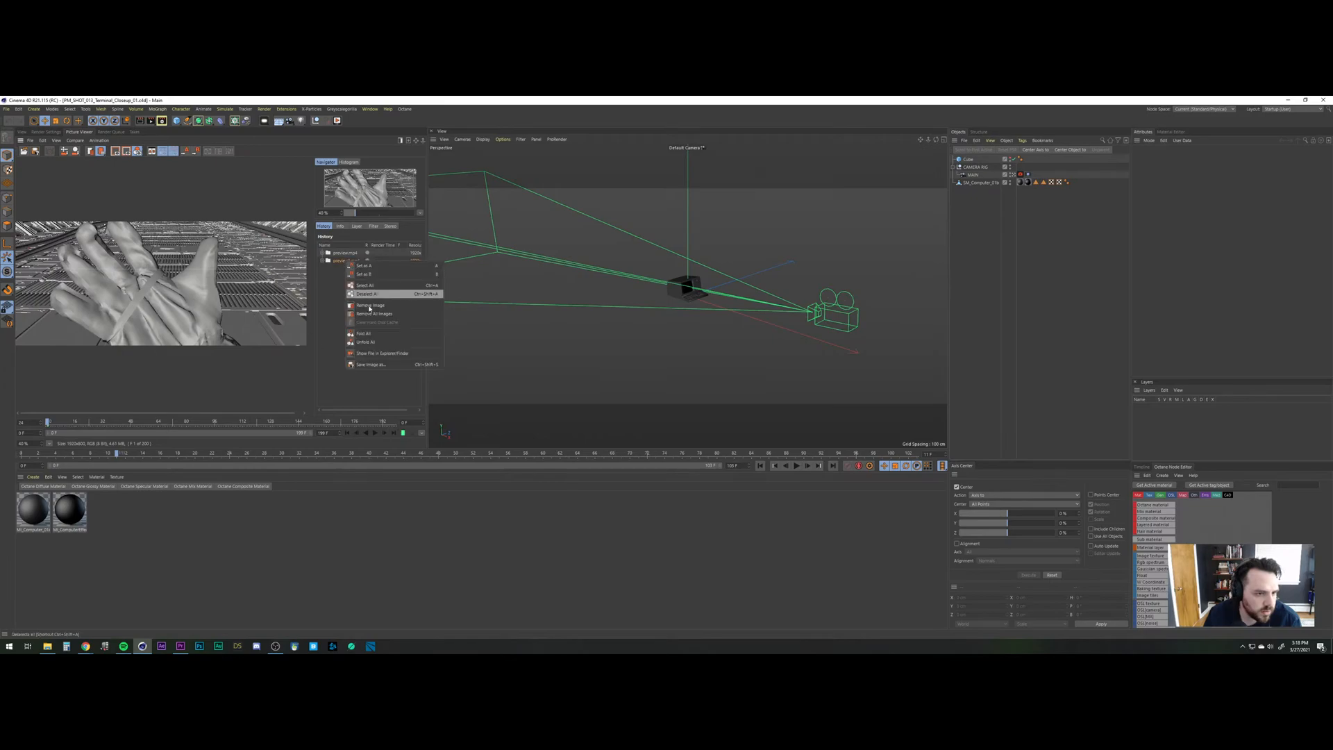
{"action": "left_click", "coordinate": [379, 360]}
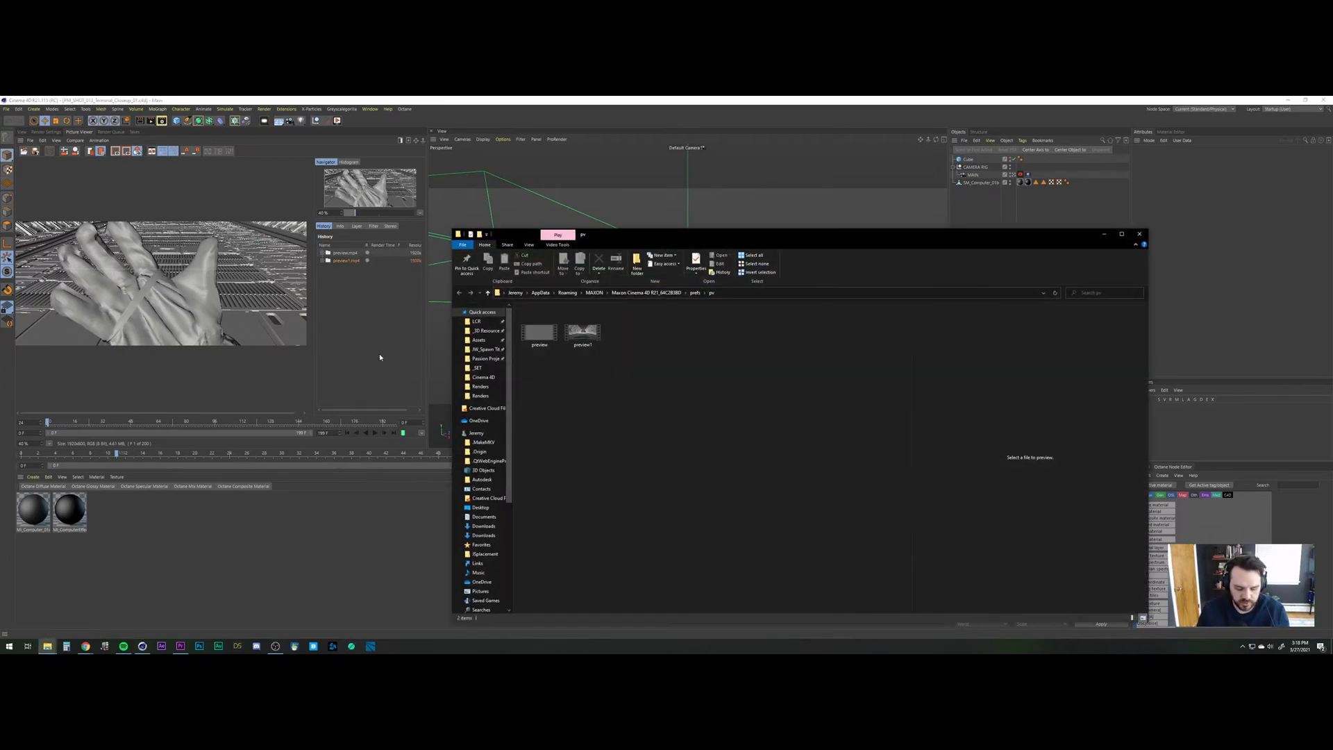
Copy the preview1 clip and widen the Explorer window and its folder tree.
{"action": "left_click", "coordinate": [583, 331]}
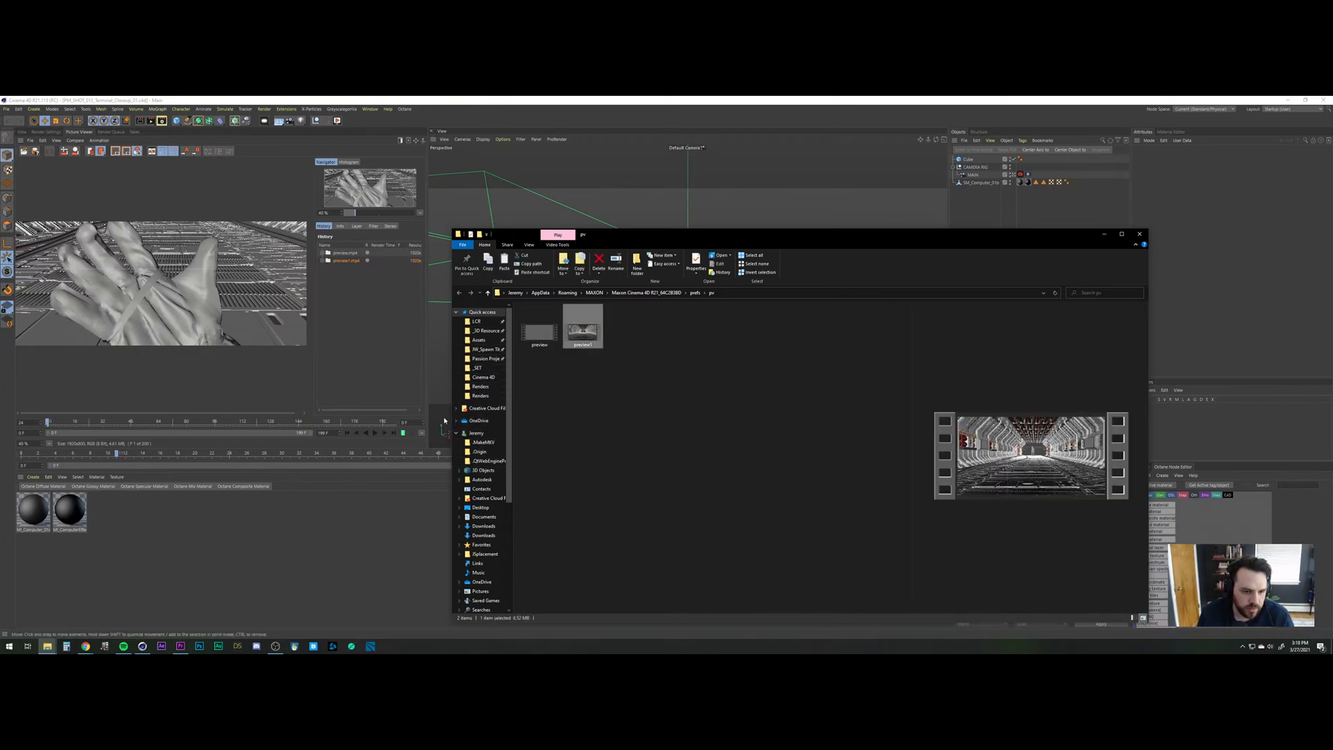
{"action": "left_click_drag", "start_coordinate": [450, 395], "coordinate": [336, 408]}
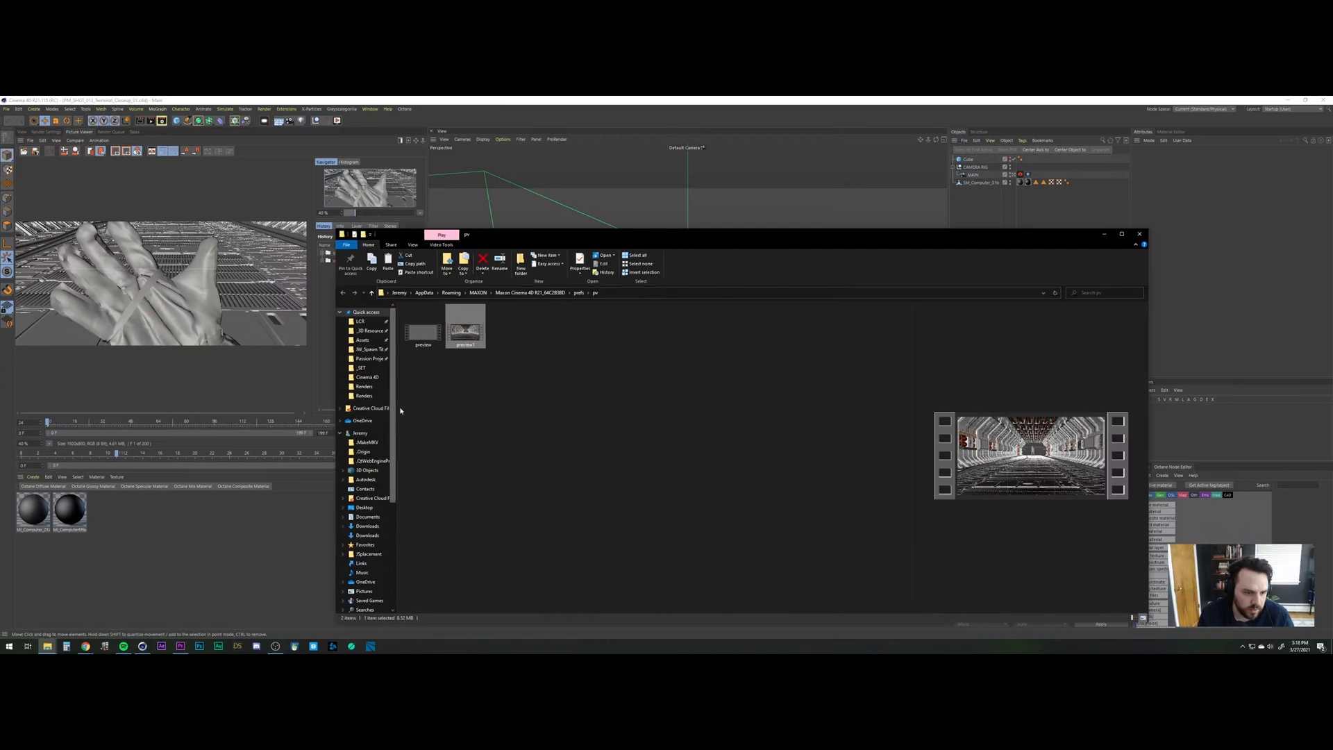
{"action": "left_click_drag", "start_coordinate": [423, 406], "coordinate": [480, 407]}
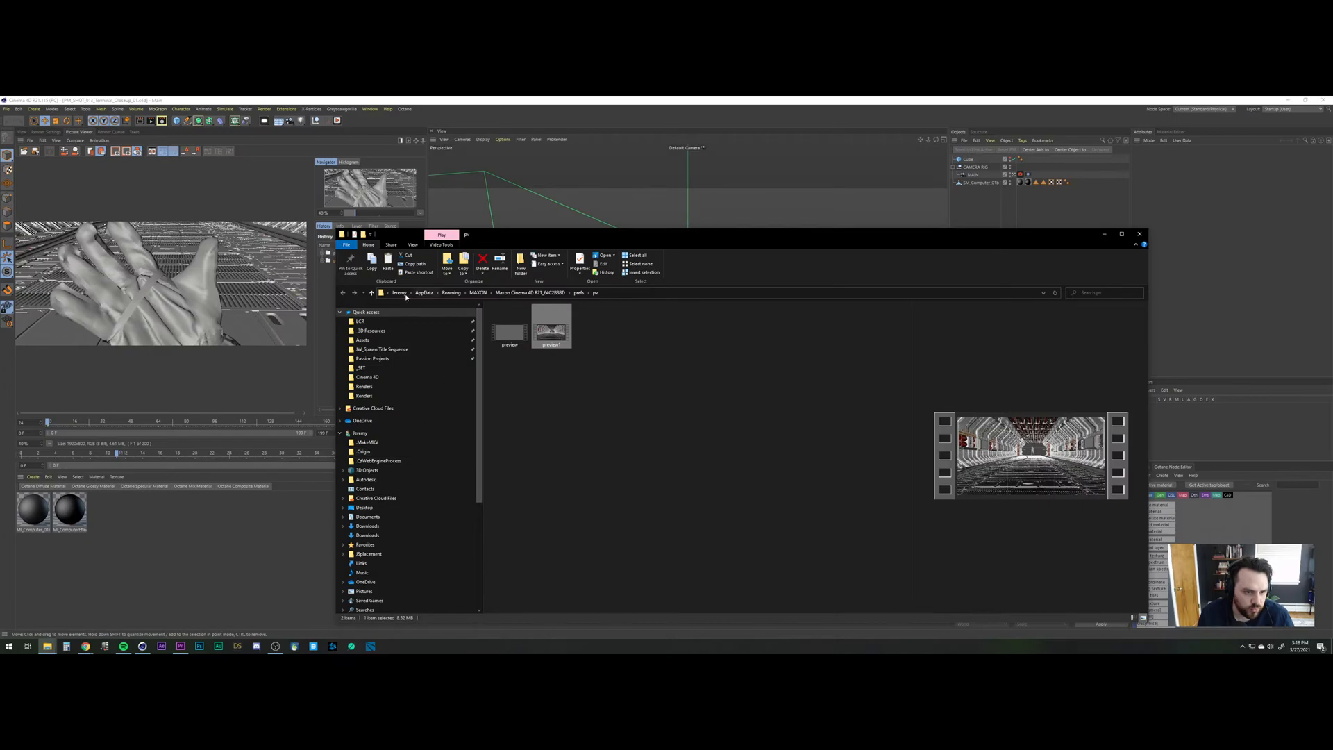
Paste the copied clip into the PLAYBLASTS folder inside PM_Part01 > Footage on the Index 05 (E:) drive.
{"action": "left_click", "coordinate": [361, 321]}
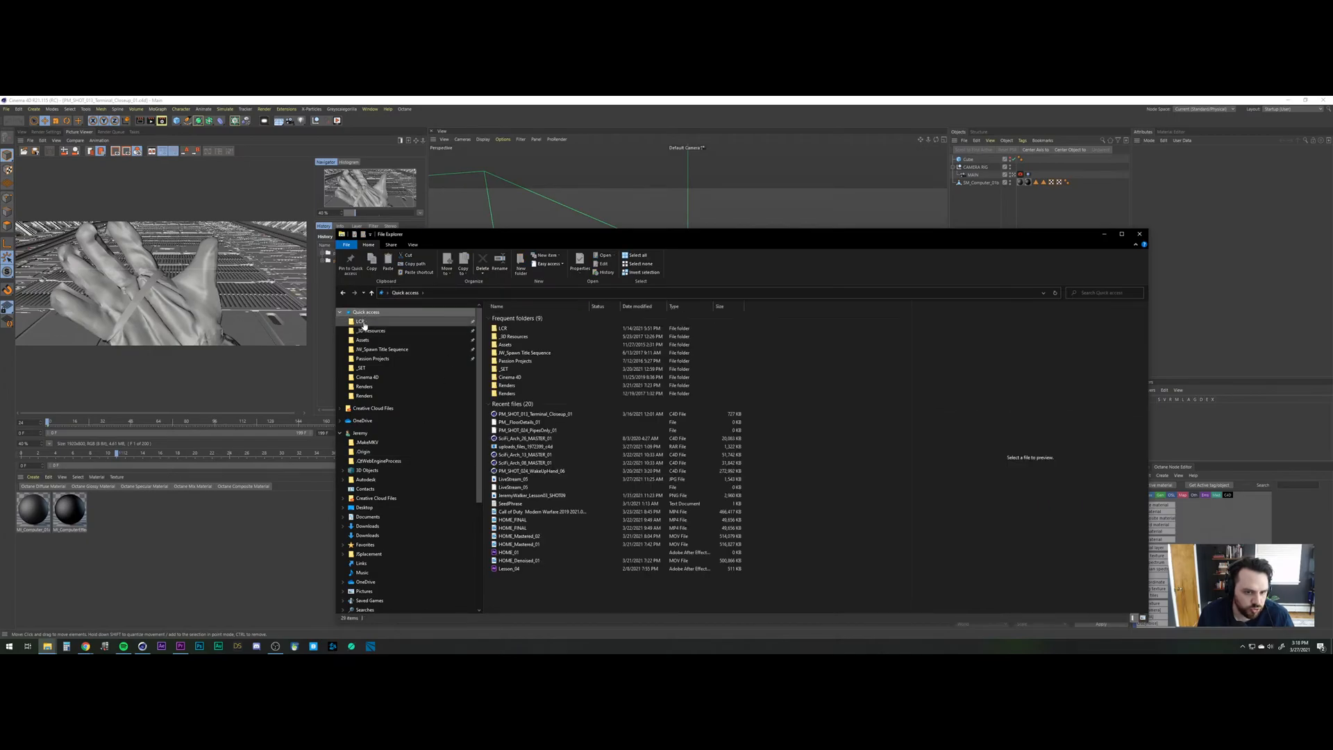
{"action": "left_click", "coordinate": [399, 293]}
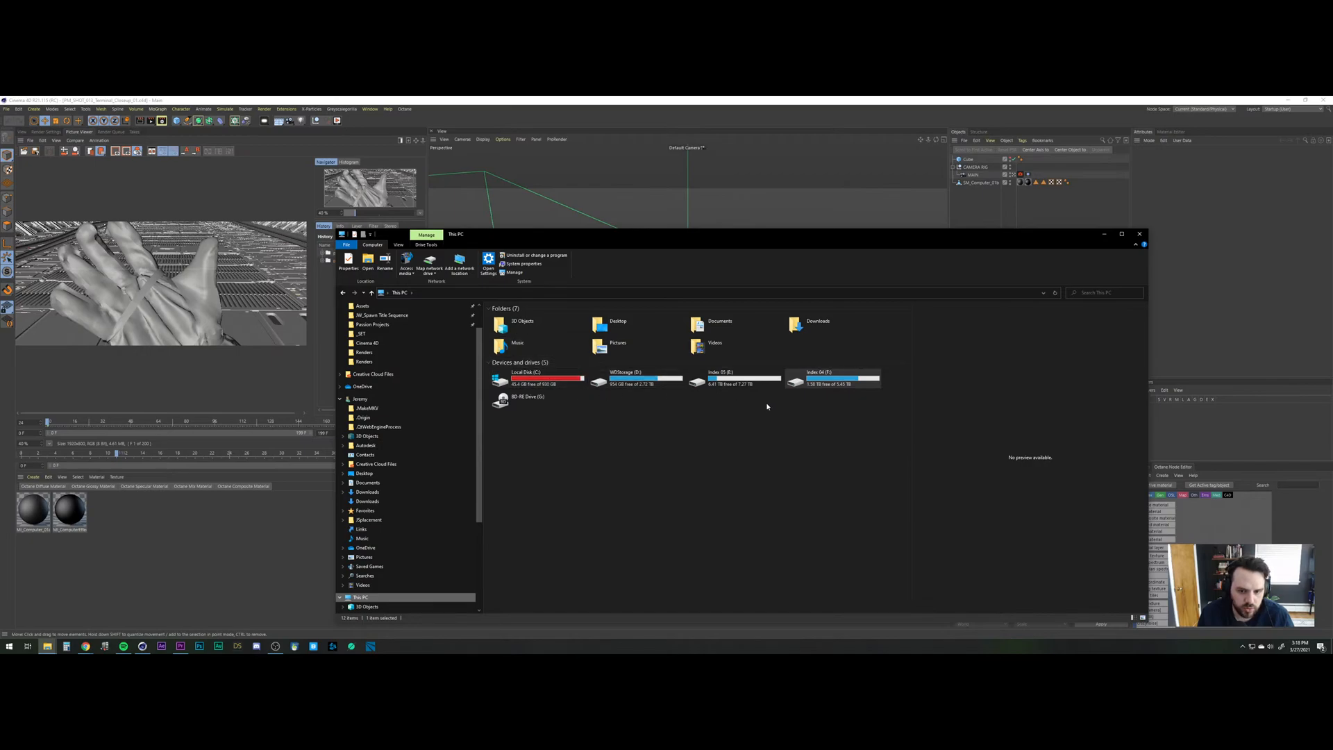
{"action": "double_click", "coordinate": [738, 382]}
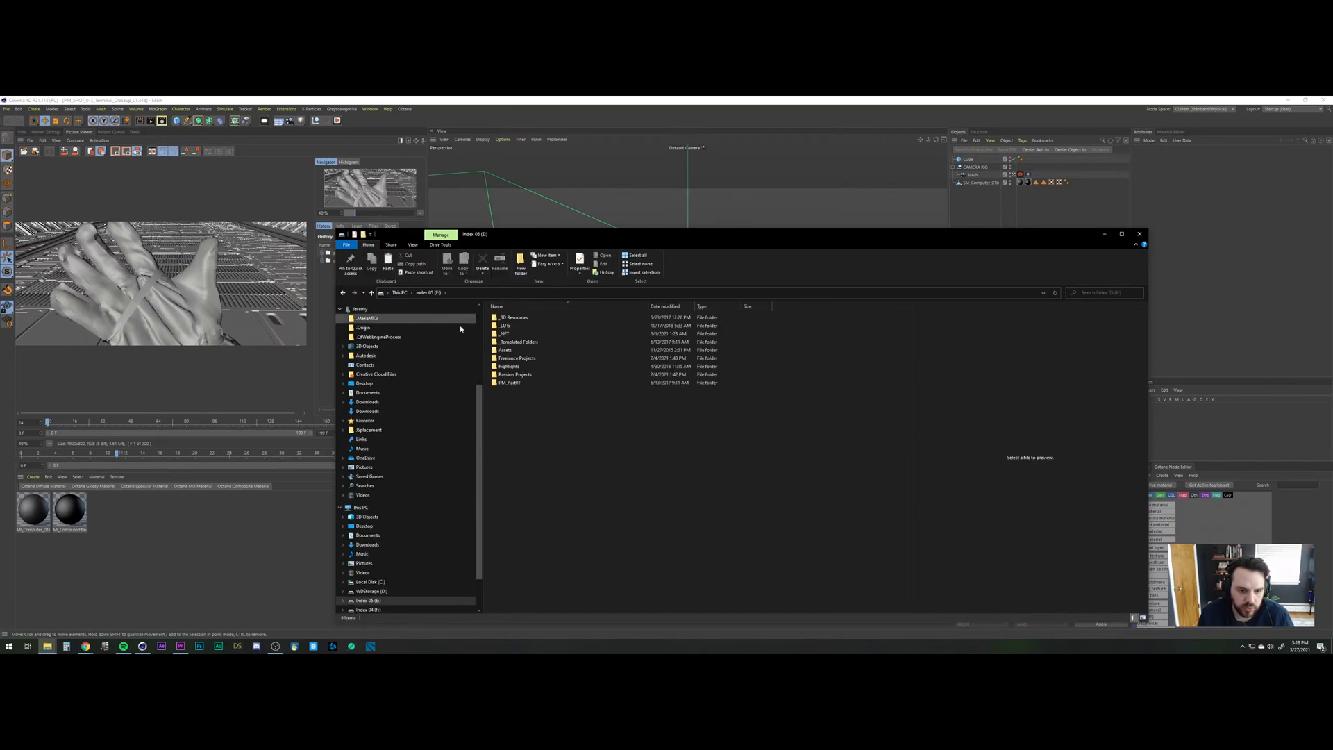
{"action": "double_click", "coordinate": [517, 382]}
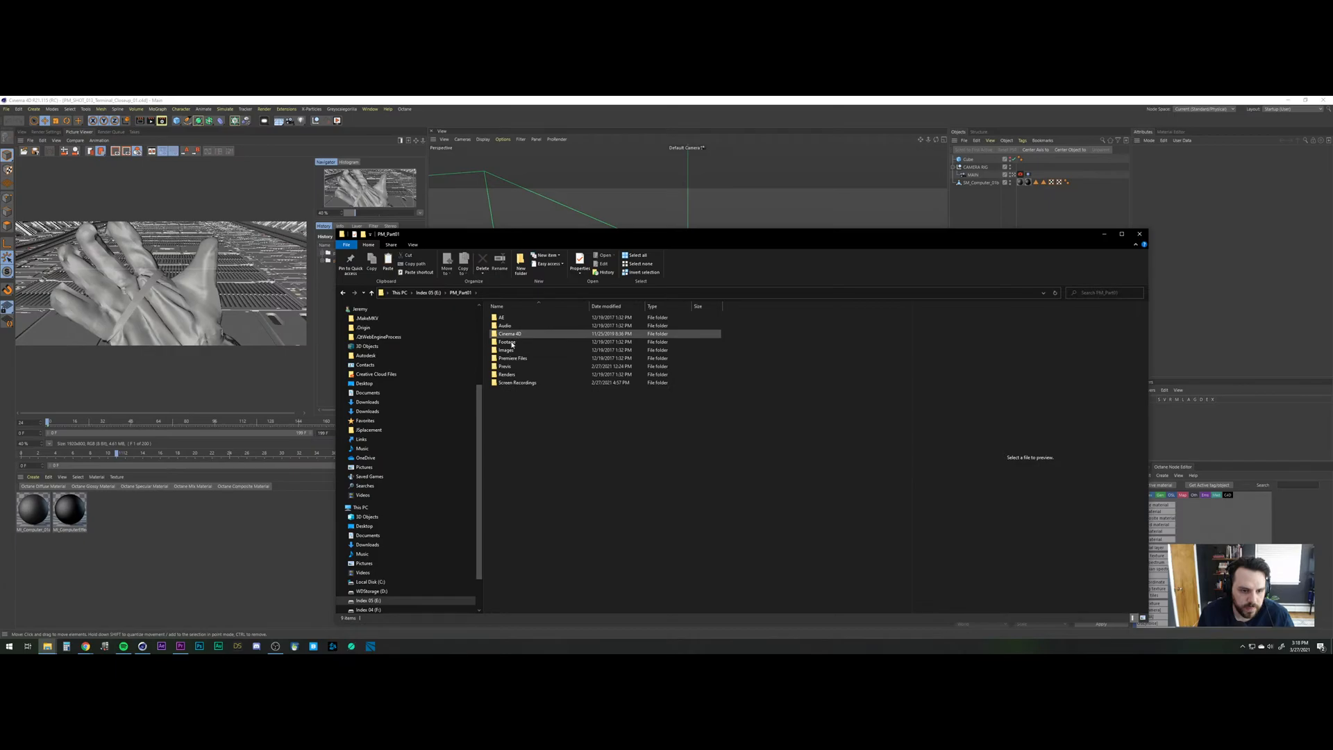
{"action": "double_click", "coordinate": [514, 358]}
{"action": "key", "text": "alt+Left"}
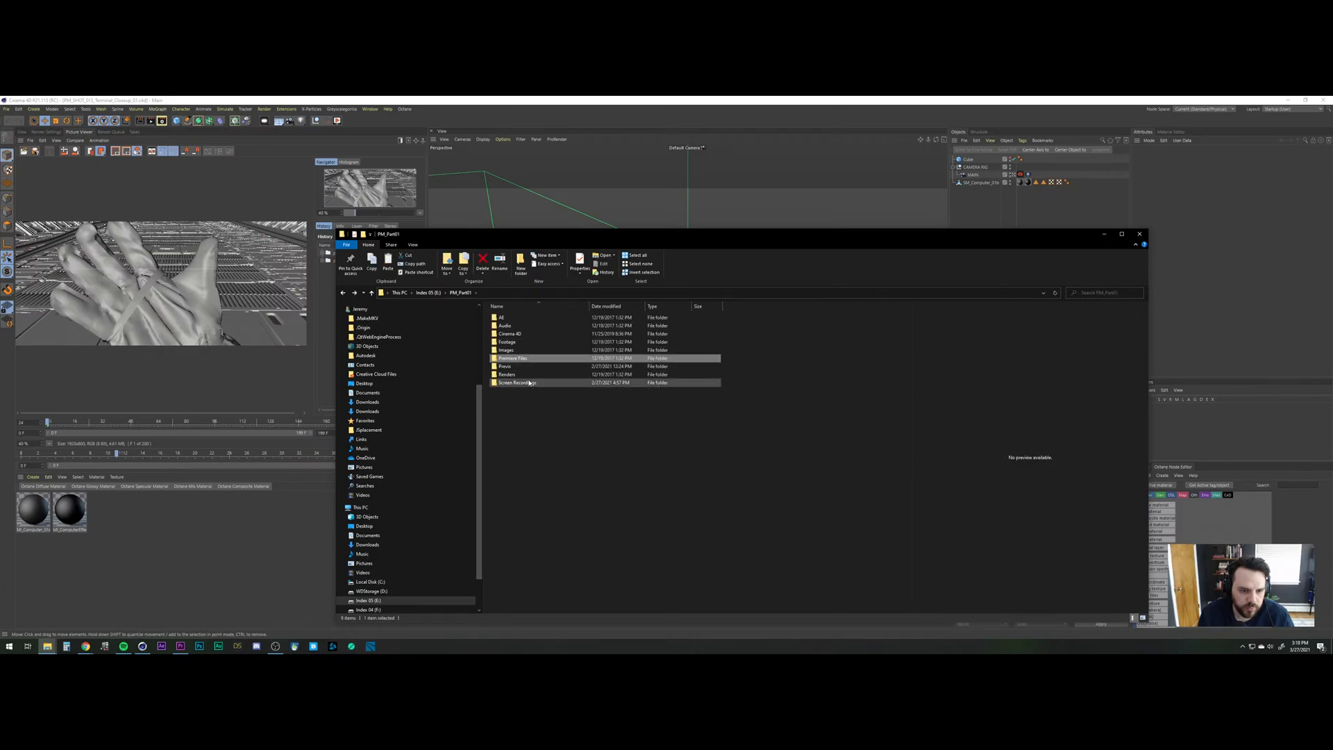
{"action": "double_click", "coordinate": [506, 340]}
{"action": "left_click", "coordinate": [507, 318]}
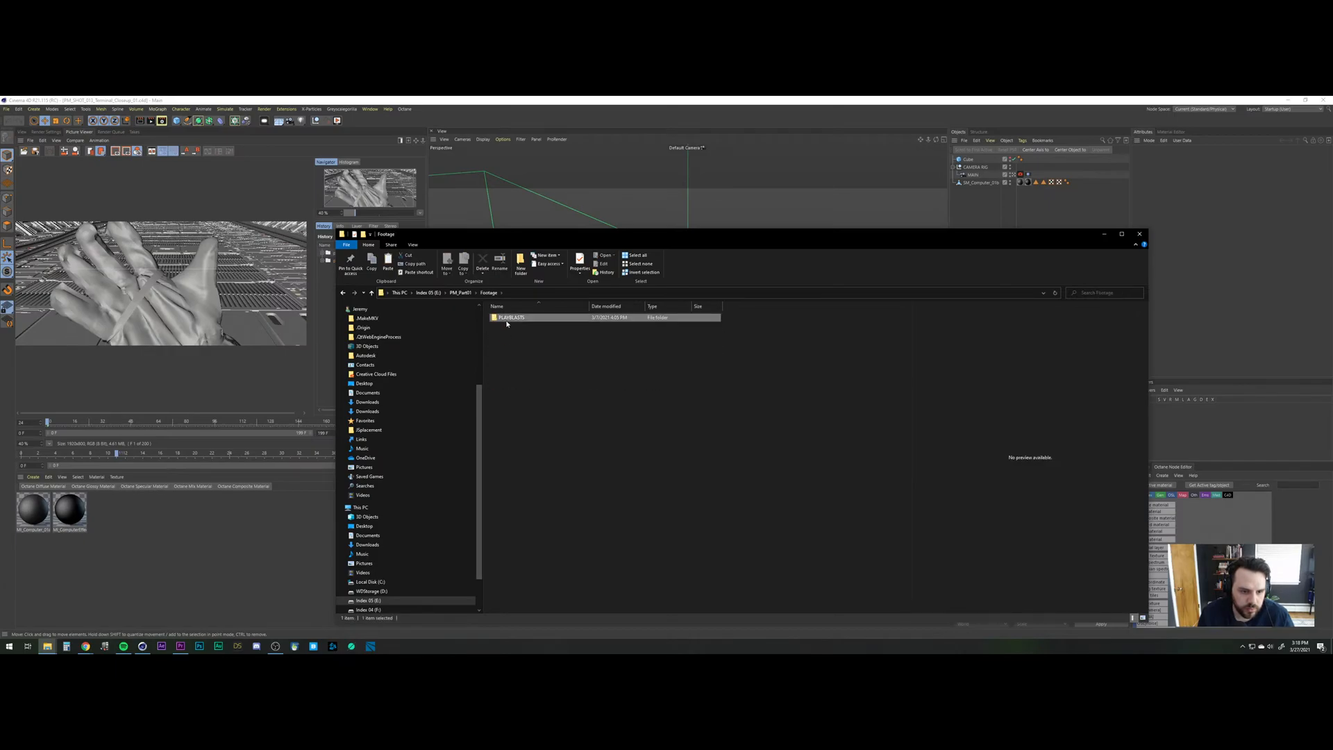
{"action": "double_click", "coordinate": [507, 319]}
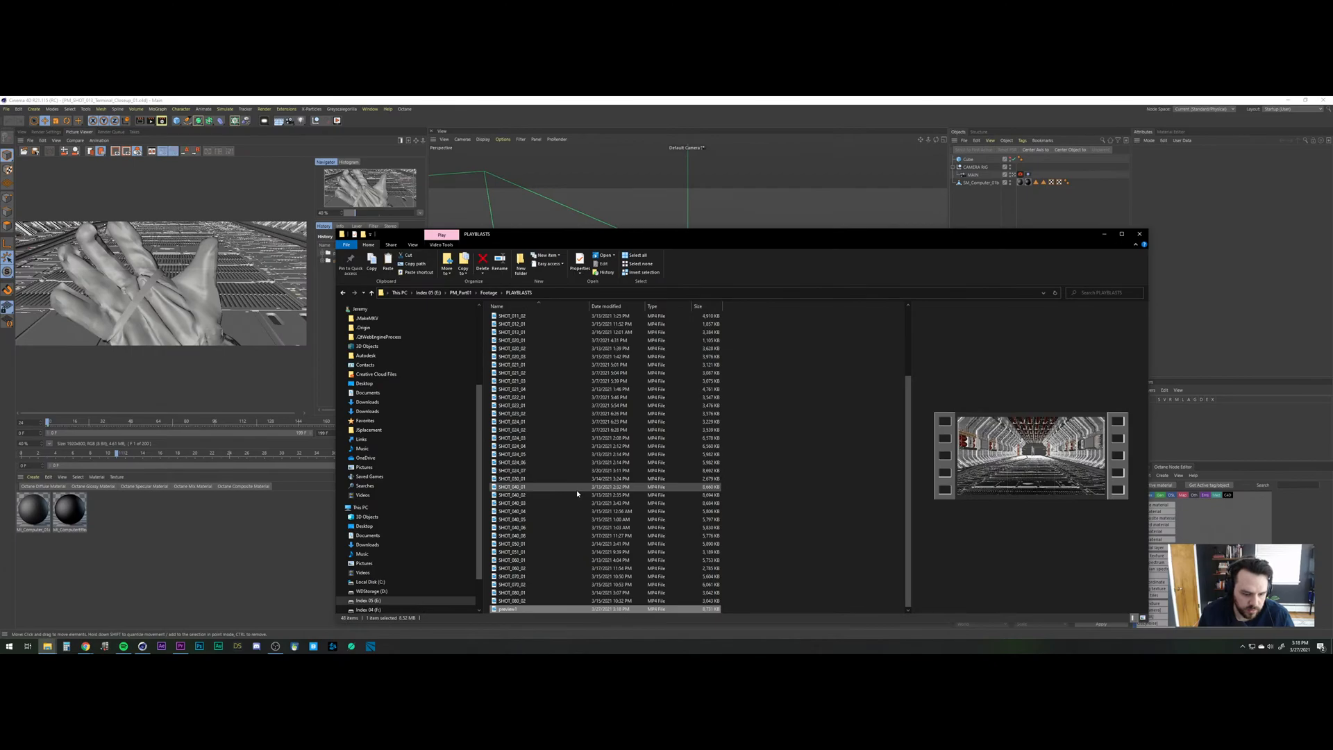
Rename the pasted preview1 clip as SHOT_024_08.
{"action": "key", "text": "F2"}
{"action": "type", "text": "SHOT-"}
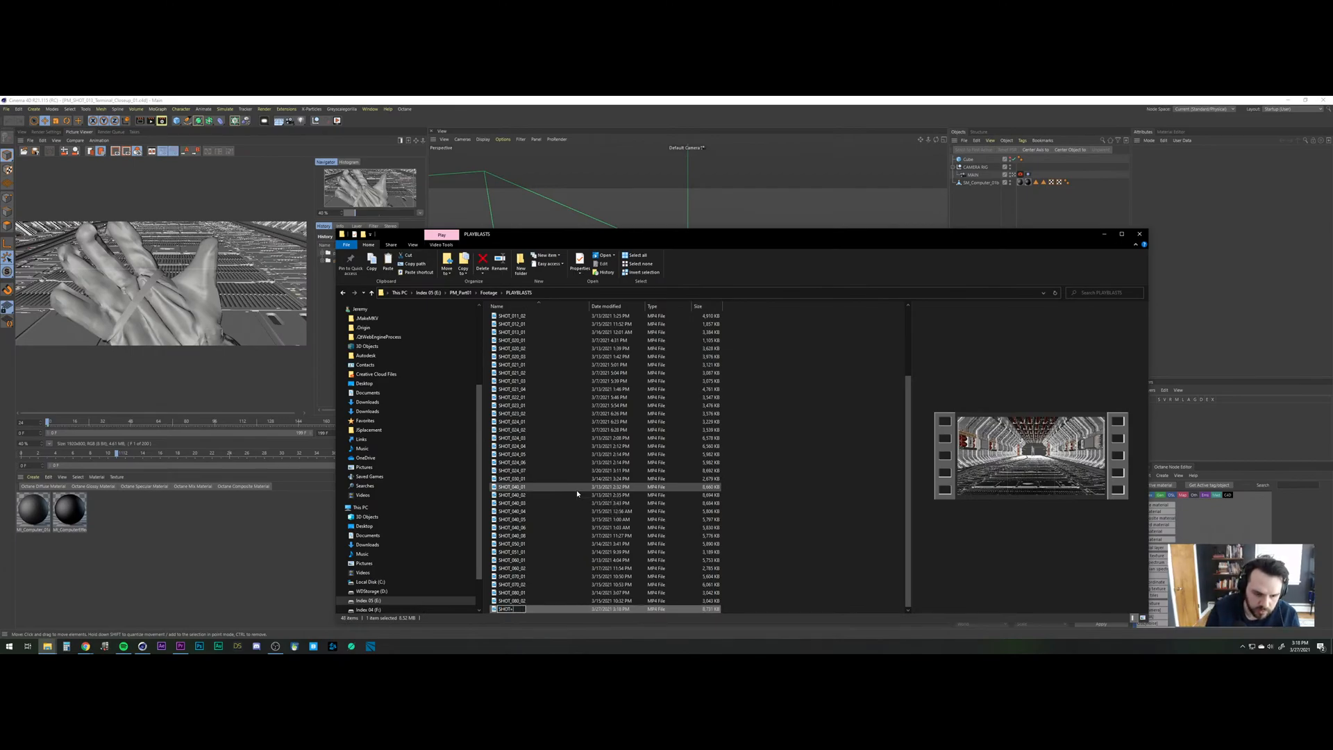
{"action": "key", "text": "BackSpace"}
{"action": "type", "text": "_"}
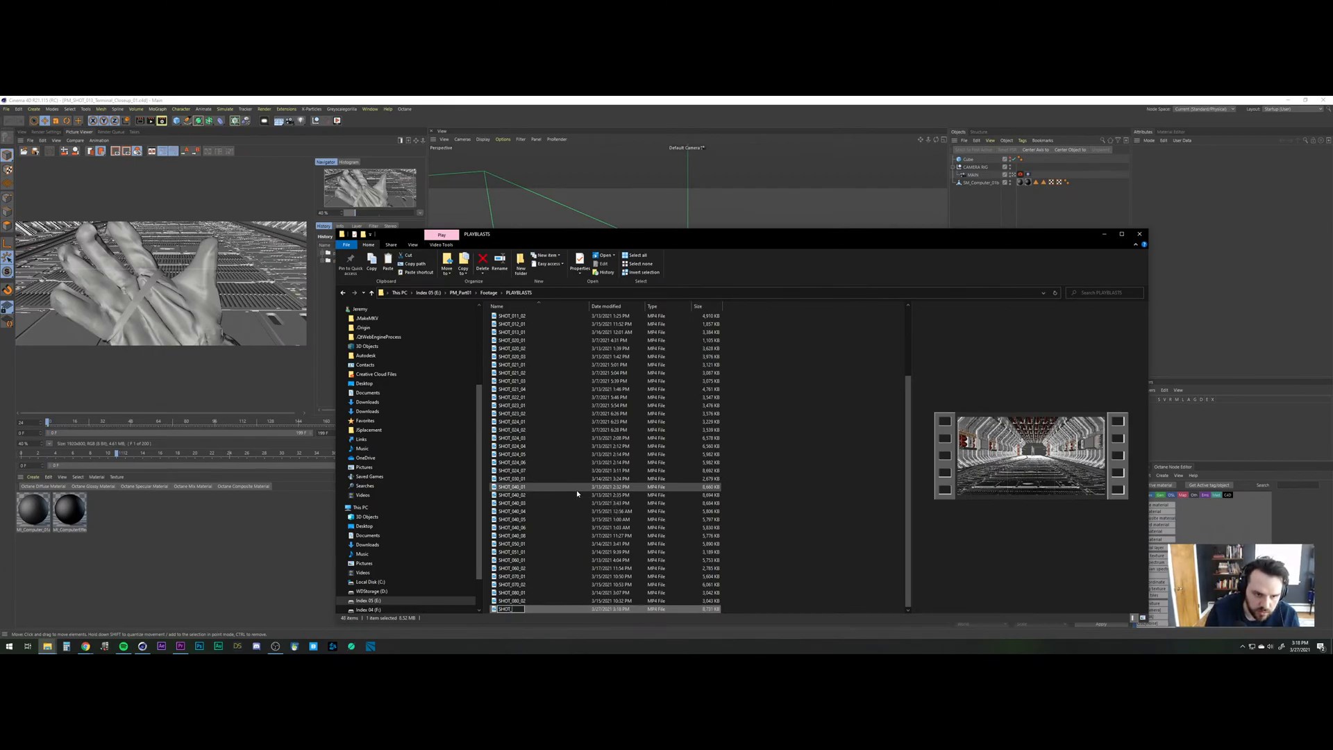
{"action": "type", "text": "024"}
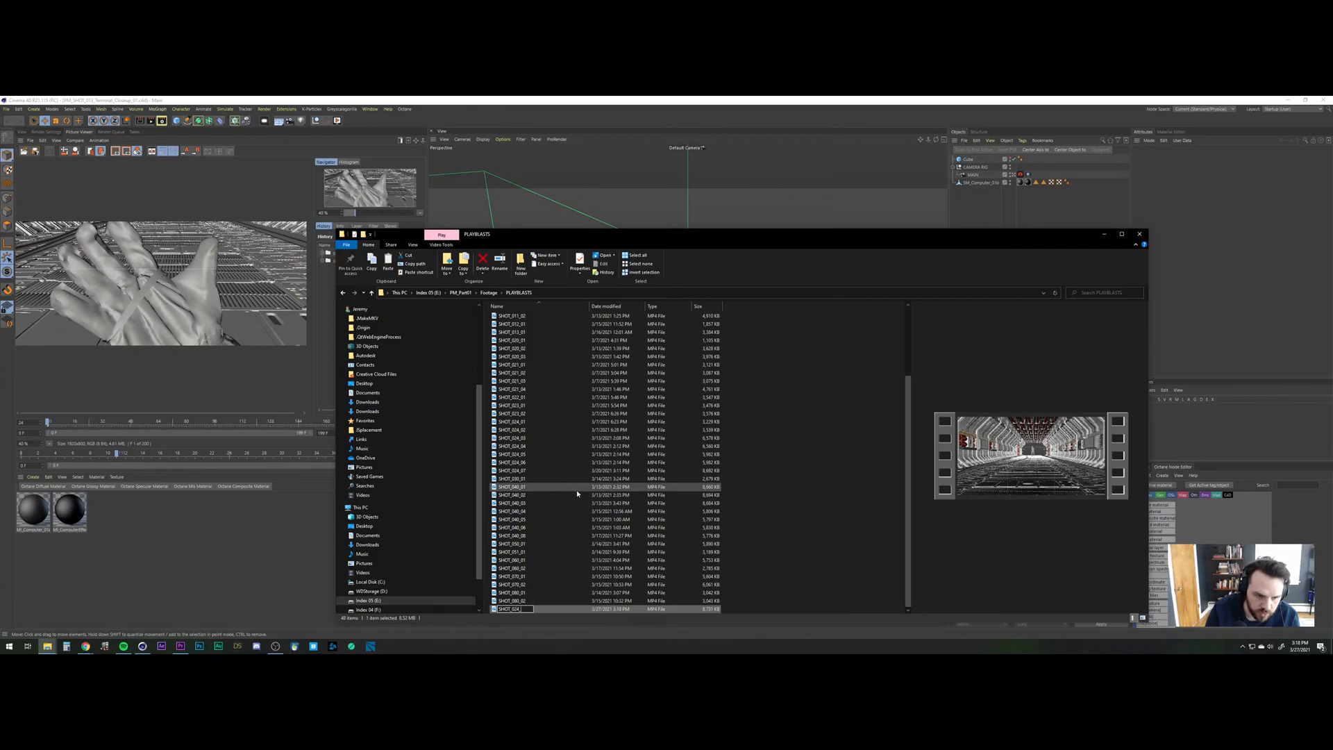
{"action": "type", "text": "_08"}
{"action": "key", "text": "Return"}
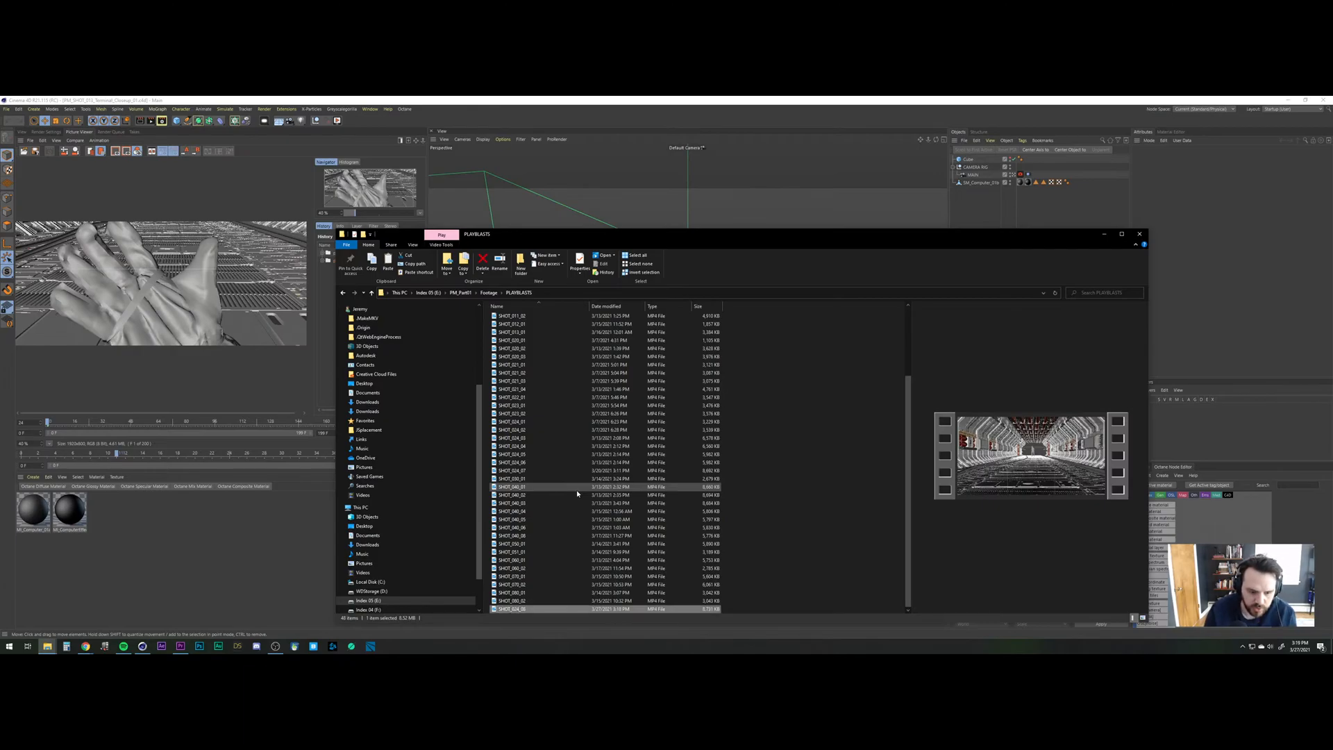
Switch to Premiere Pro and import the SHOT_024_08 clip from the PLAYBLASTS folder into the project.
{"action": "left_click", "coordinate": [181, 646]}
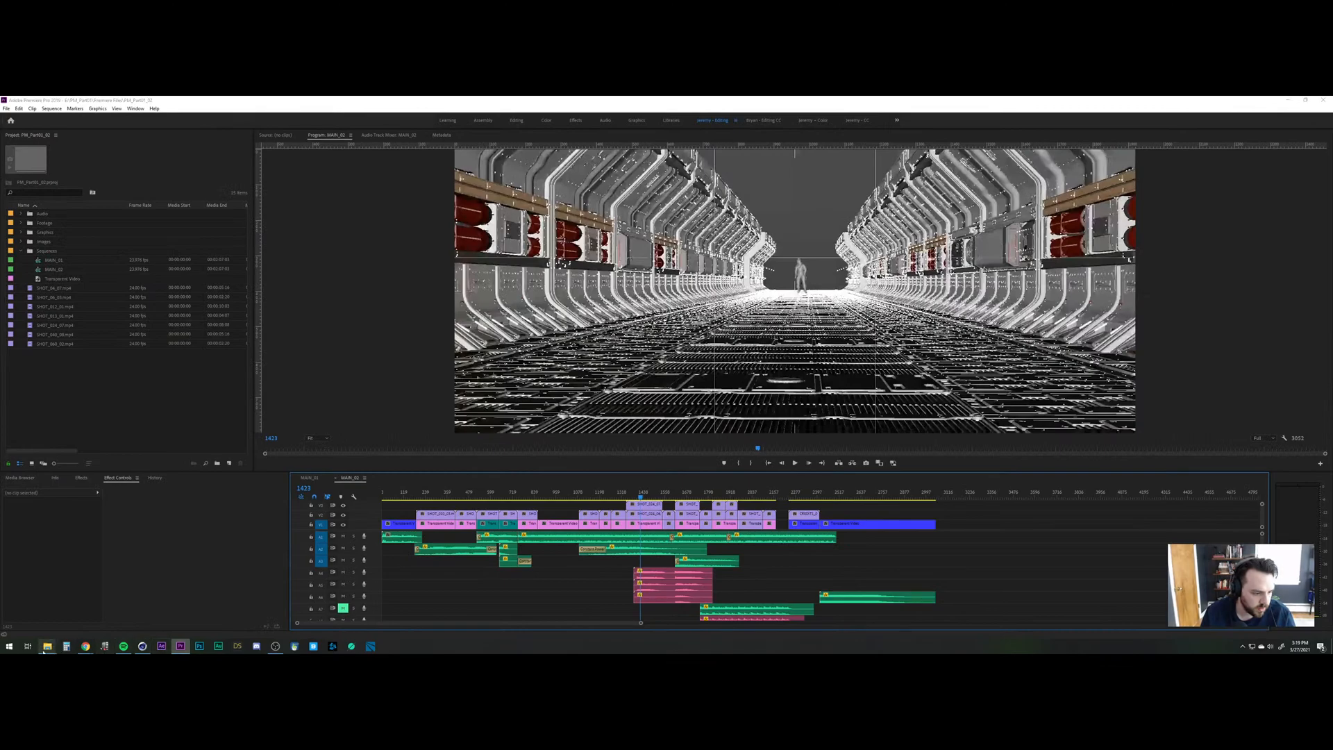
{"action": "left_click", "coordinate": [74, 623]}
{"action": "left_click_drag", "start_coordinate": [512, 609], "coordinate": [90, 467]}
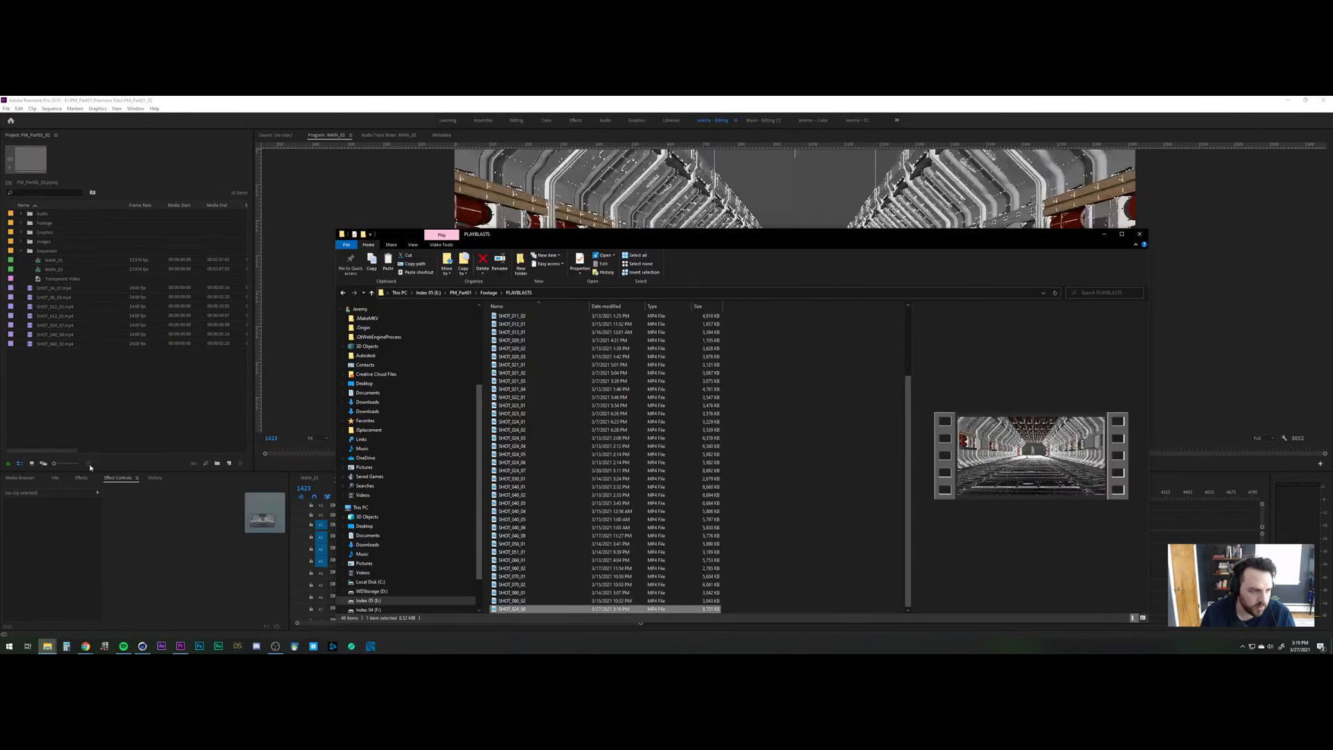
{"action": "left_click_drag", "start_coordinate": [83, 400], "coordinate": [84, 399]}
{"action": "left_click", "coordinate": [87, 398]}
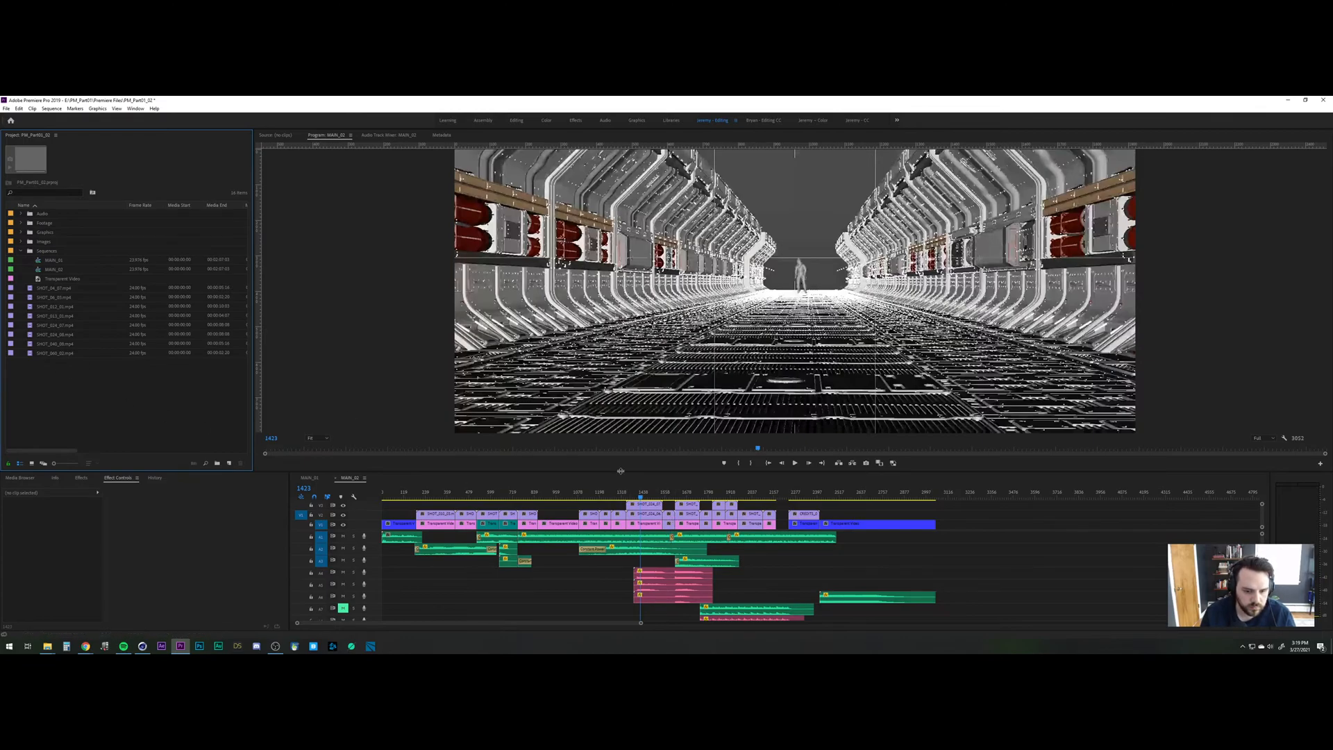
Make more room for the timeline's video tracks and place SHOT_024_08 on the track directly above the existing shot 024 clip.
{"action": "left_click_drag", "start_coordinate": [621, 470], "coordinate": [621, 455]}
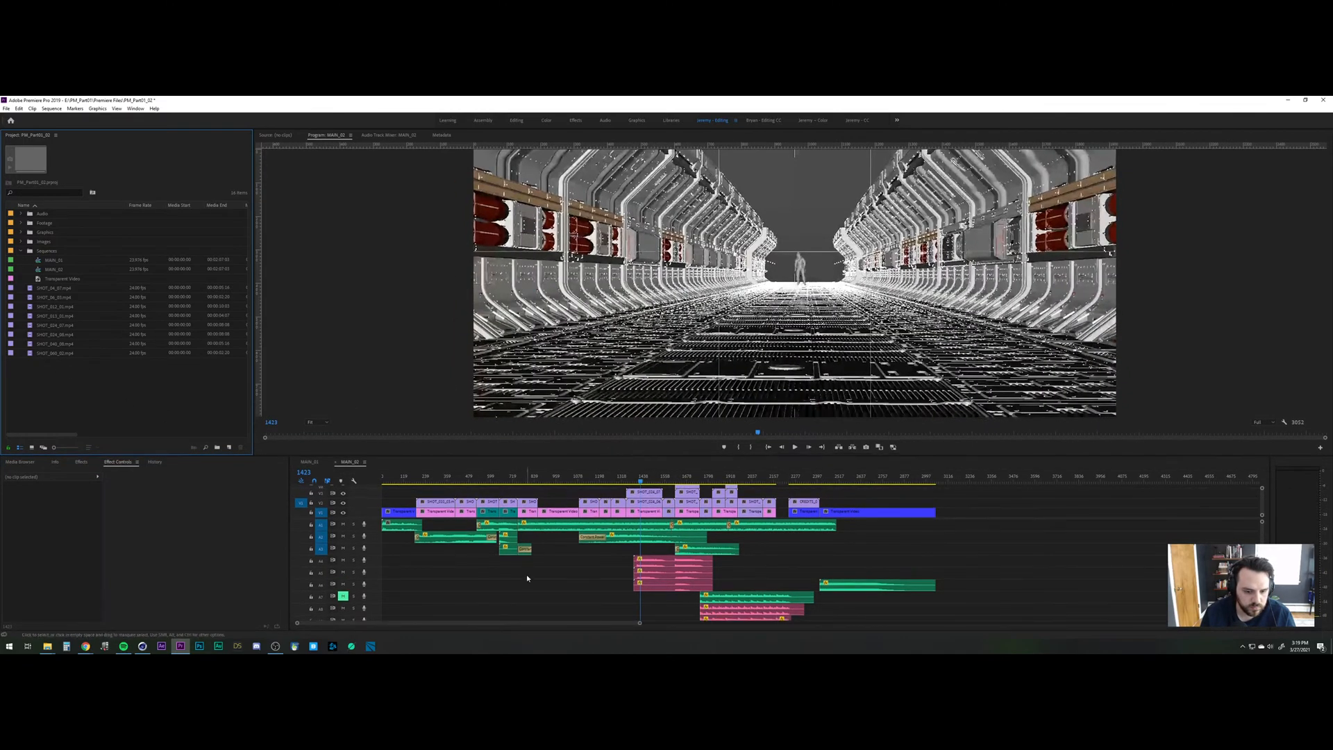
{"action": "left_click", "coordinate": [374, 520]}
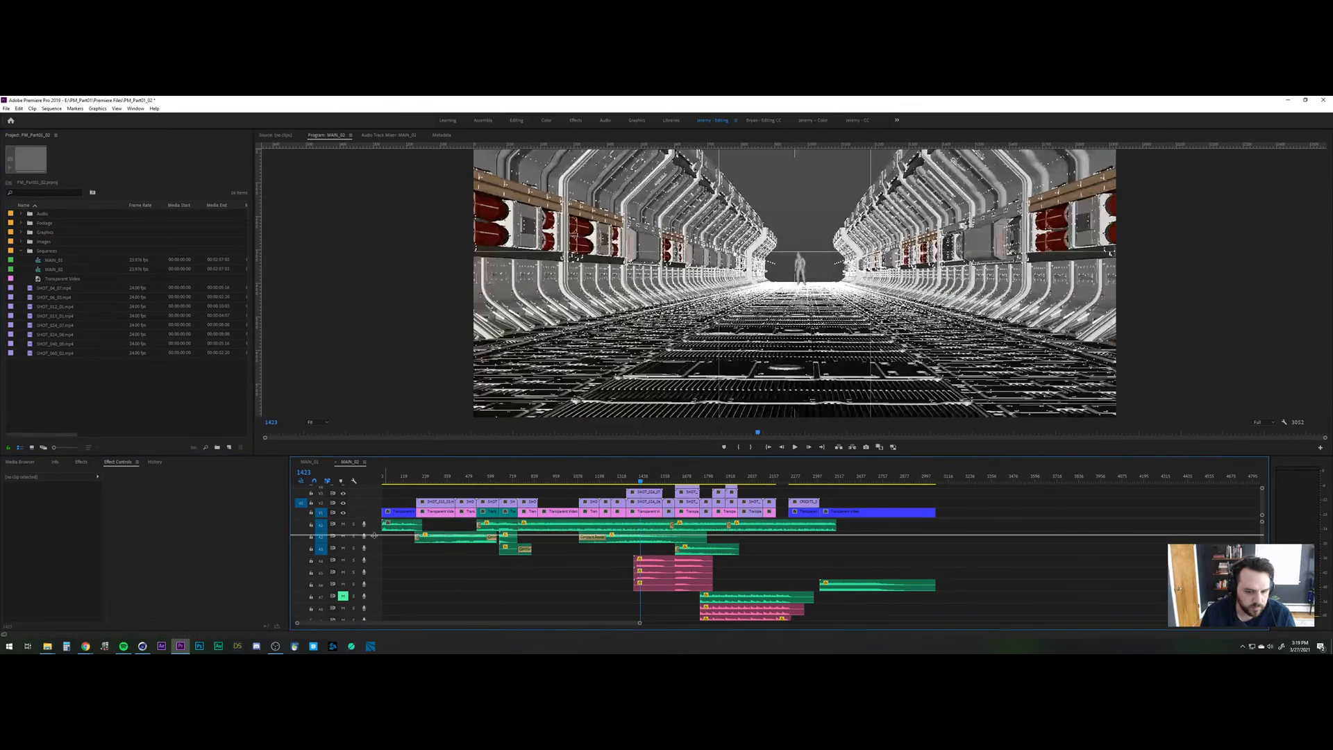
{"action": "left_click_drag", "start_coordinate": [375, 521], "coordinate": [374, 538]}
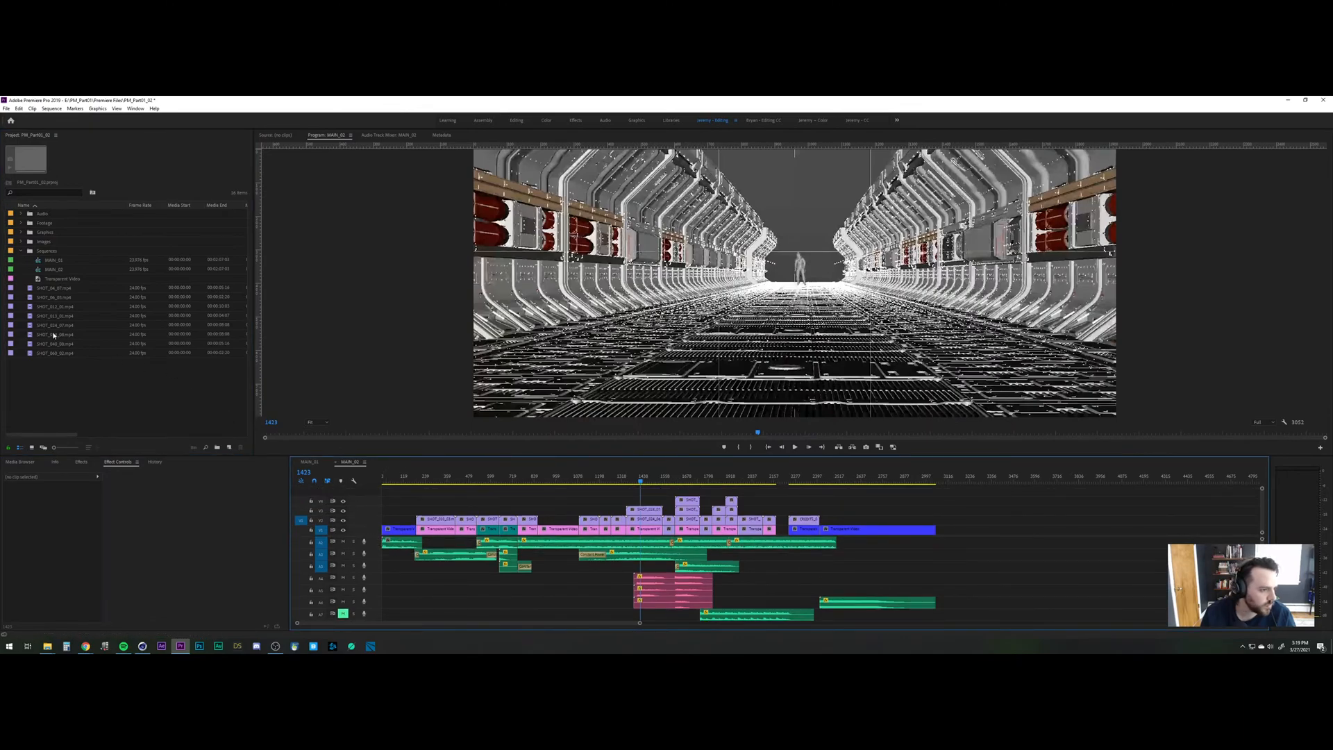
{"action": "left_click_drag", "start_coordinate": [54, 335], "coordinate": [627, 501]}
Play and scrub the sequence around the new SHOT_024_08 clip to review how it fits with the following shot.
{"action": "left_click", "coordinate": [621, 478]}
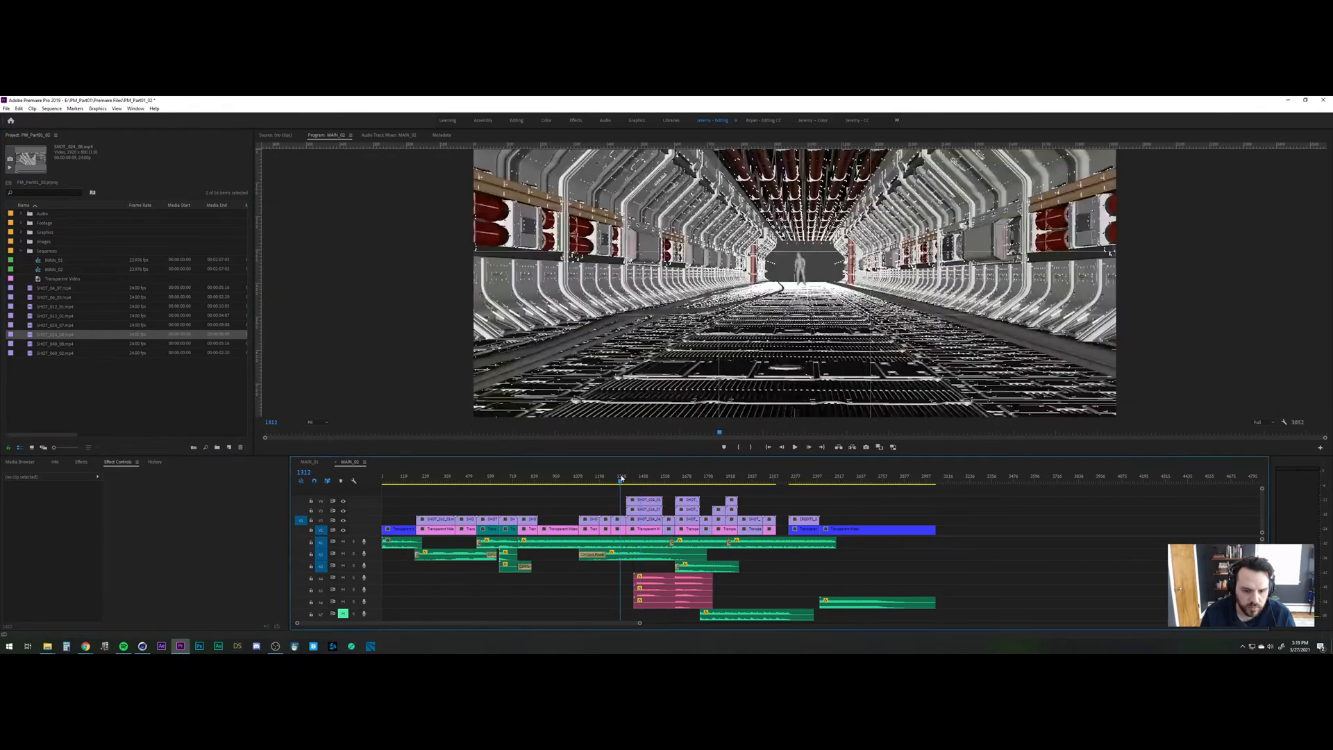
{"action": "key", "text": "space"}
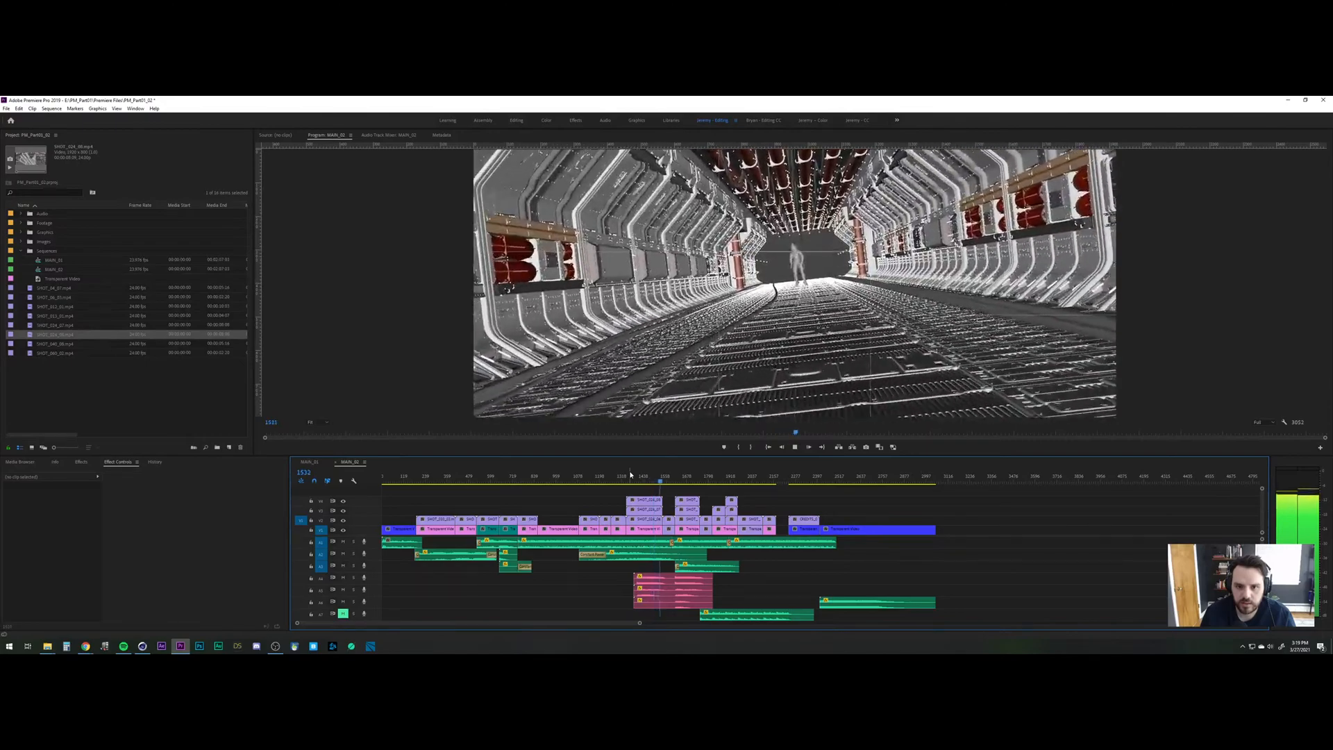
{"action": "key", "text": "space"}
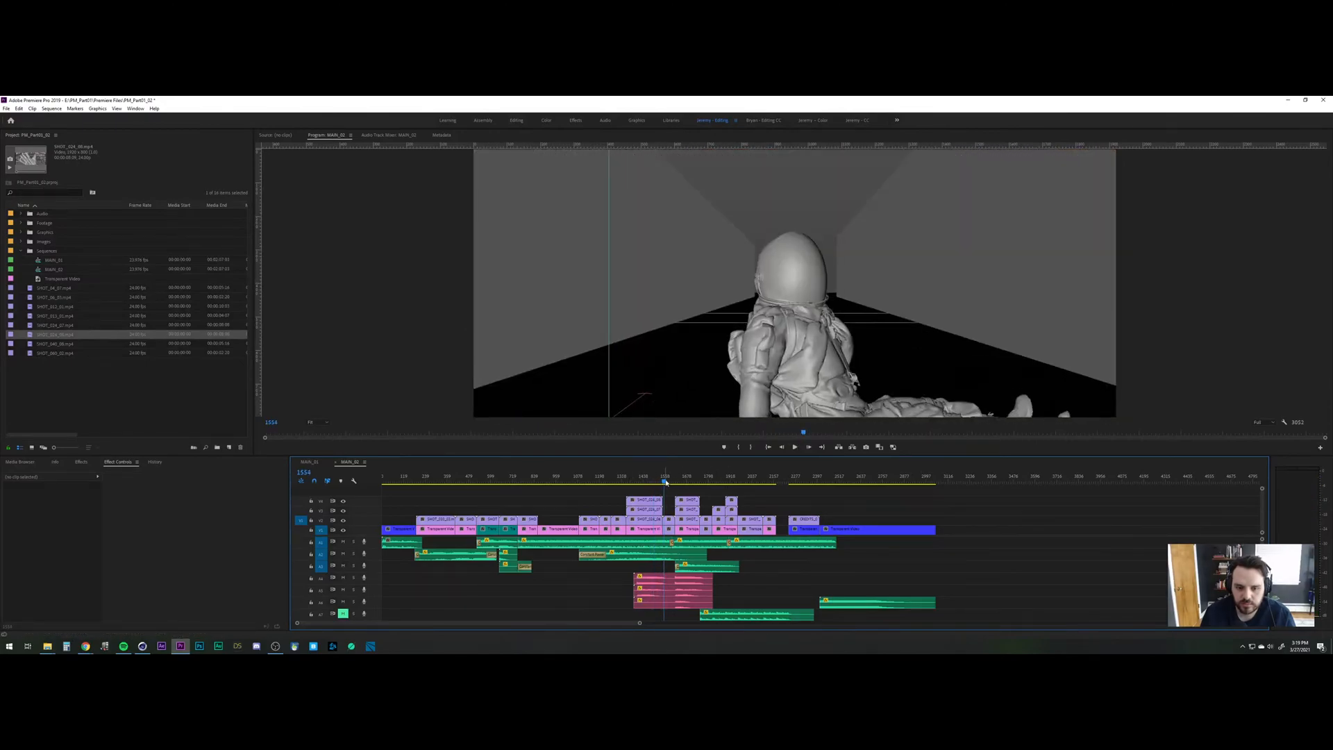
{"action": "left_click", "coordinate": [655, 479]}
{"action": "left_click_drag", "start_coordinate": [655, 480], "coordinate": [650, 481]}
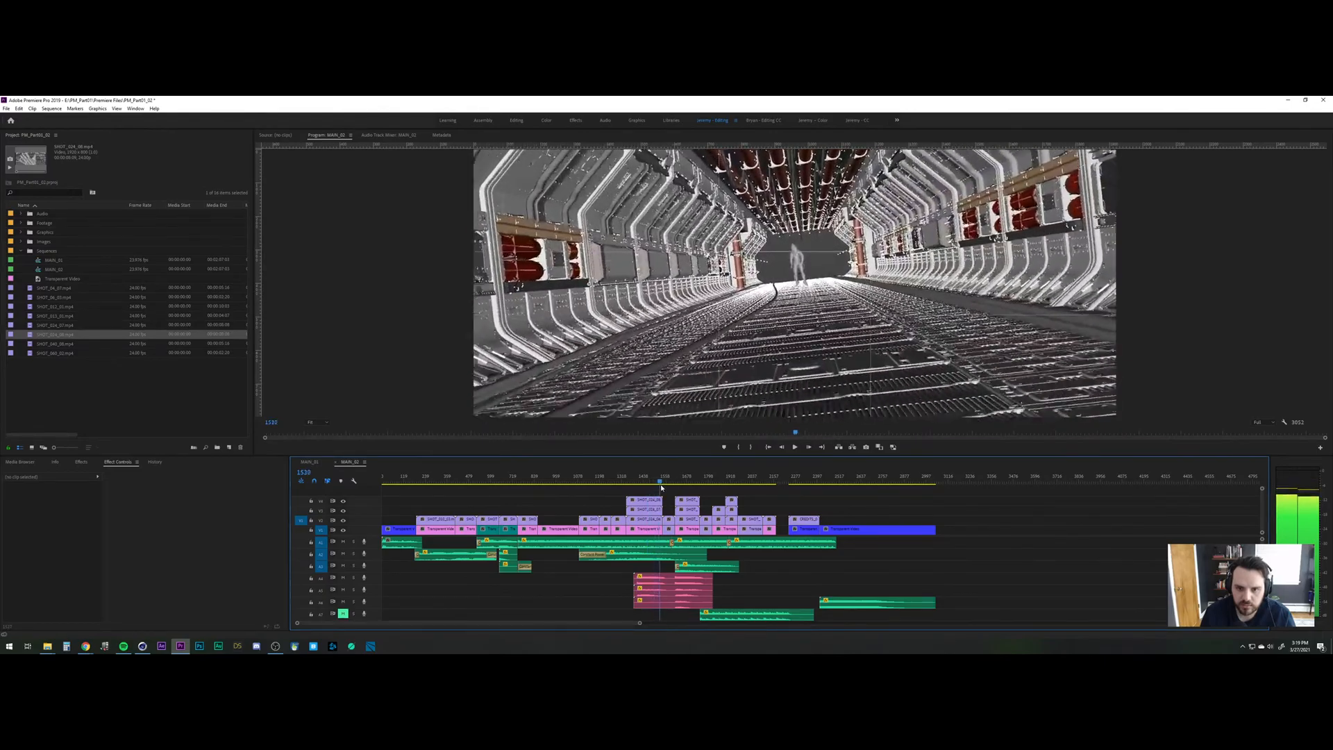
{"action": "left_click_drag", "start_coordinate": [657, 489], "coordinate": [661, 489]}
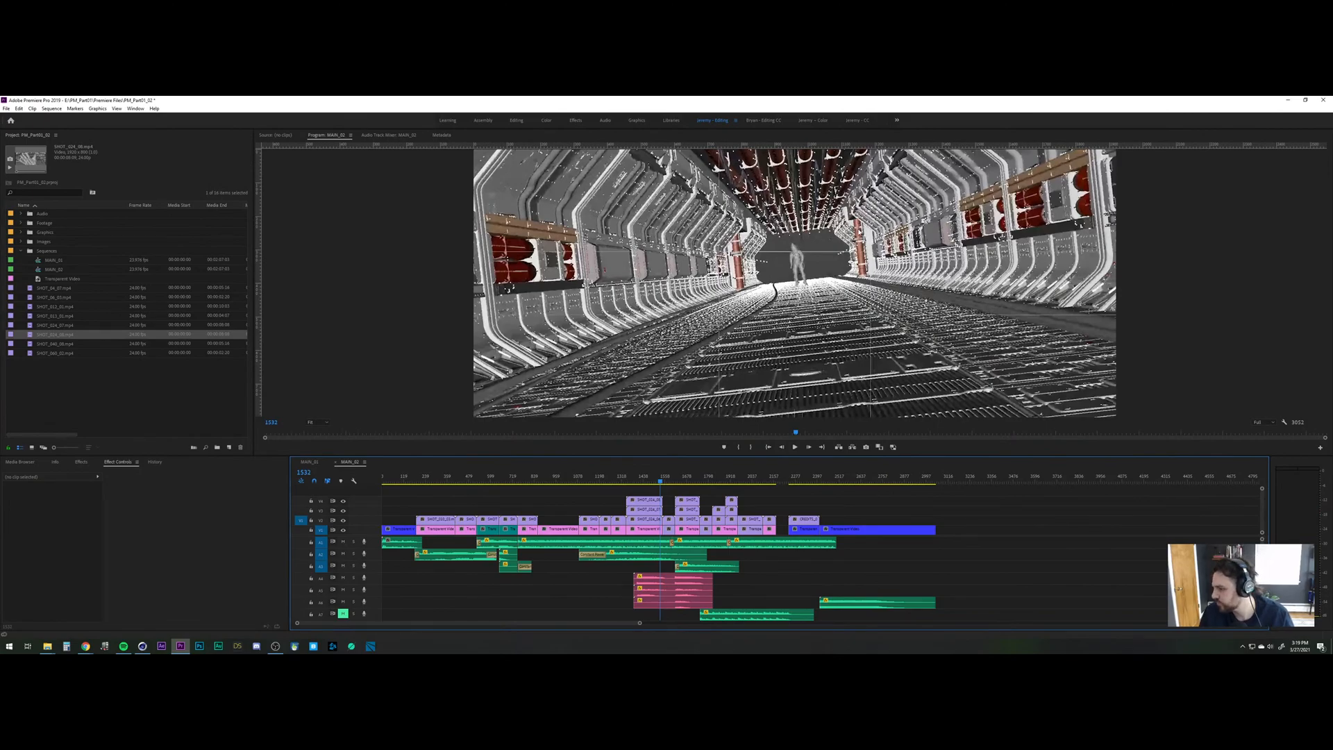
{"action": "left_click", "coordinate": [642, 481]}
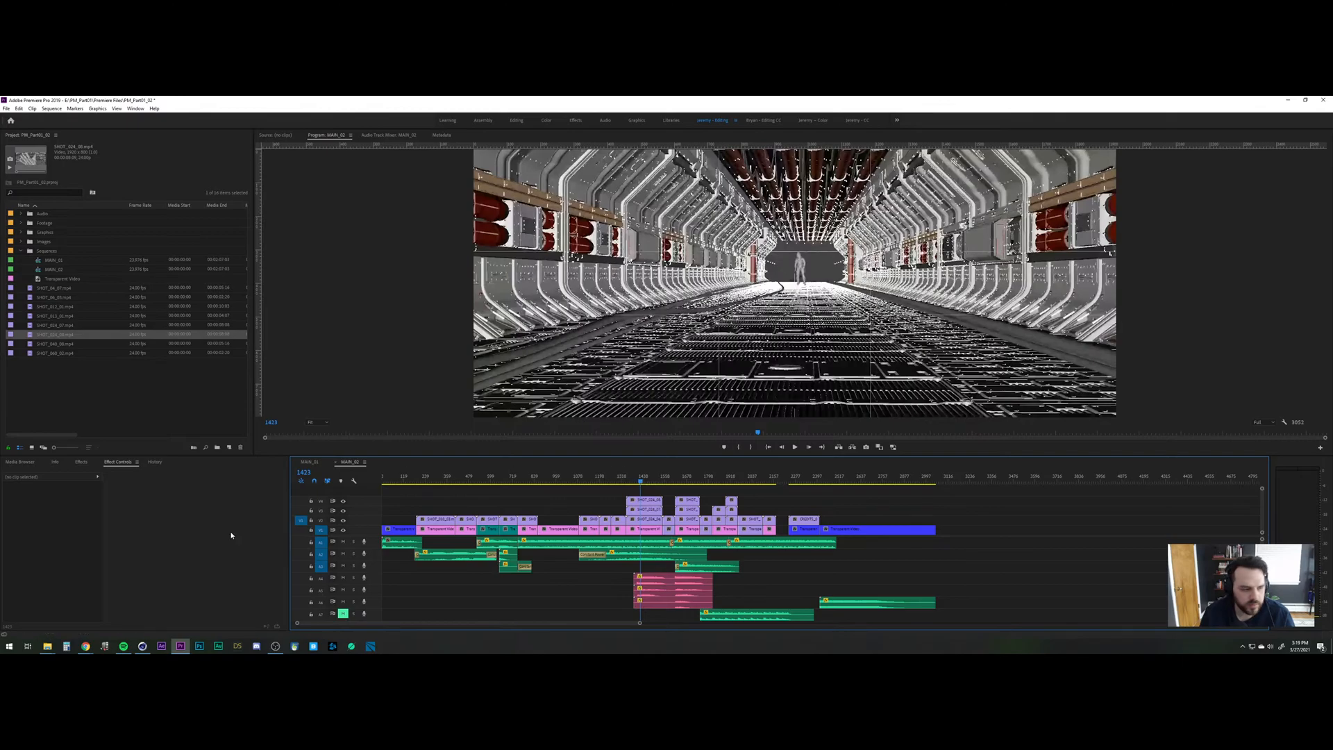
Switch to Cinema 4D, close the WakeUpHand shot project and return to the viewport of the Terminal_Closeup_01 project.
{"action": "left_click", "coordinate": [143, 646]}
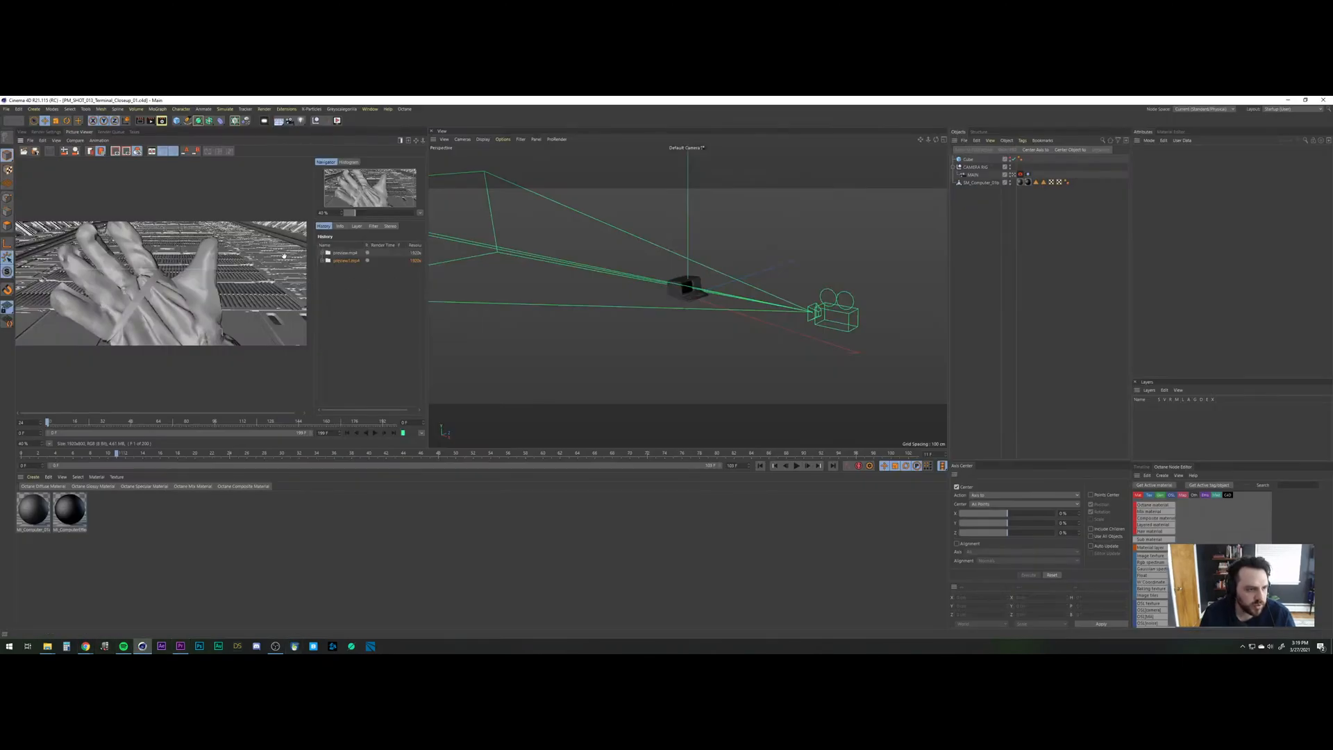
{"action": "left_click", "coordinate": [17, 131]}
{"action": "key", "text": "v"}
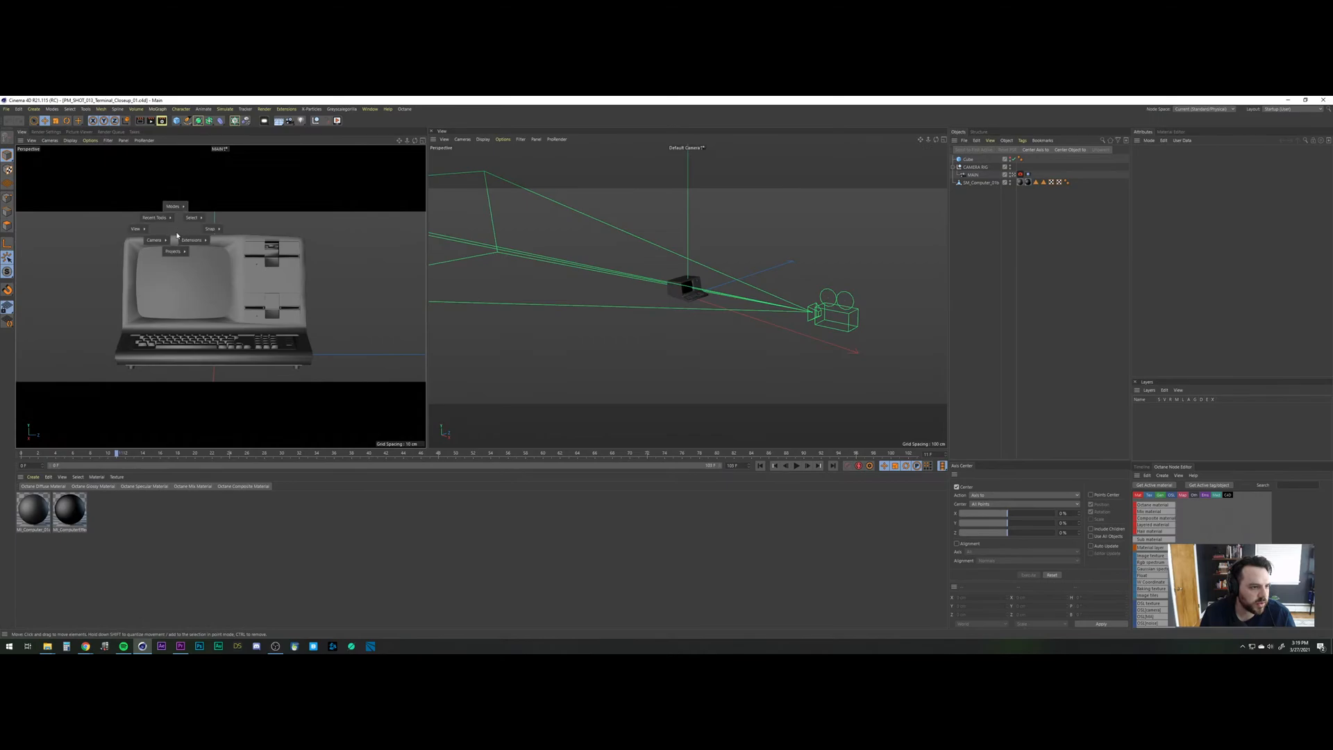
{"action": "left_click", "coordinate": [180, 269]}
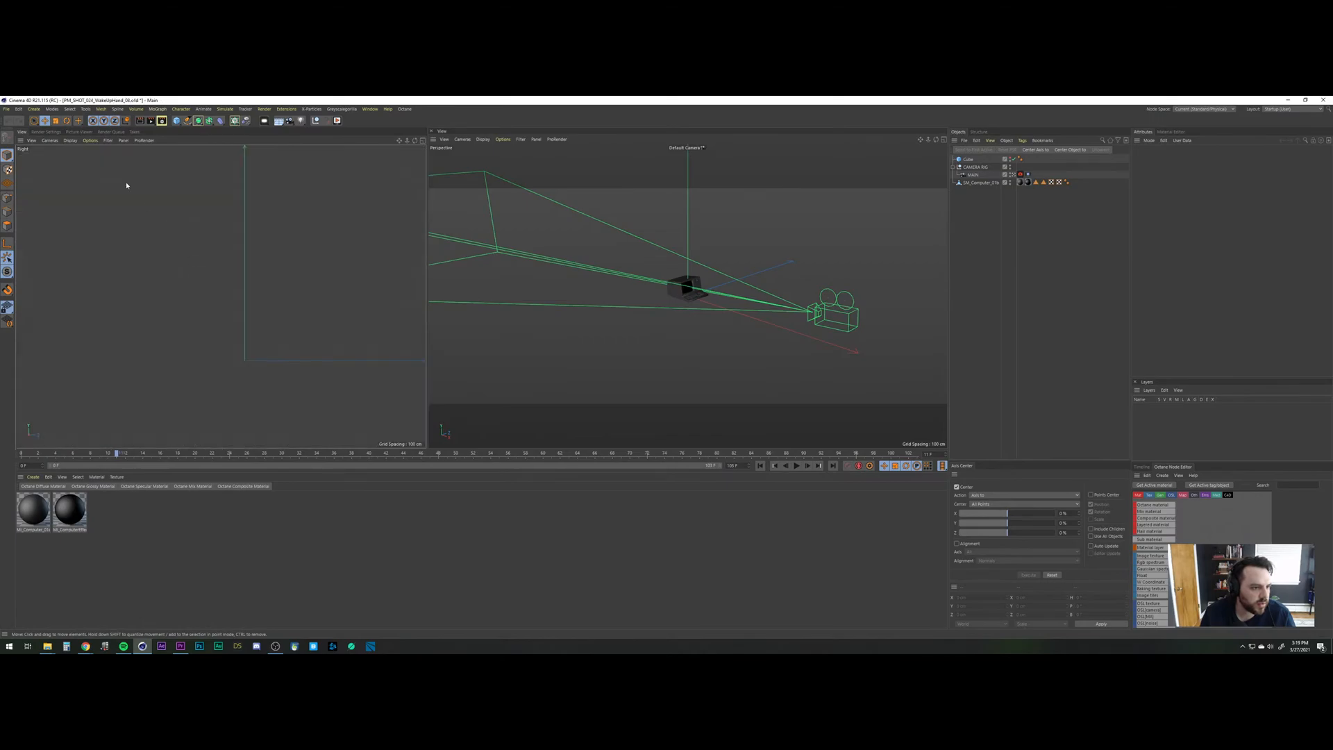
{"action": "left_click", "coordinate": [6, 109]}
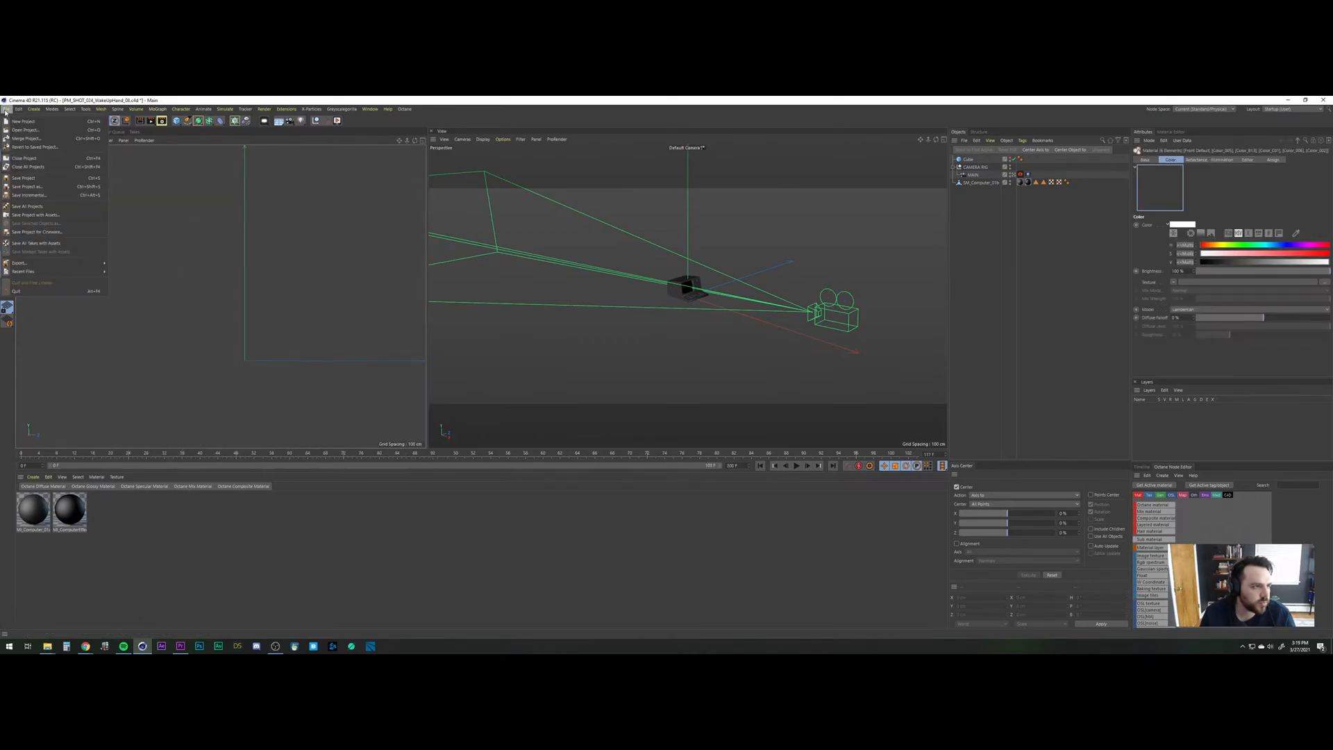
{"action": "left_click", "coordinate": [31, 150]}
{"action": "left_click", "coordinate": [652, 401]}
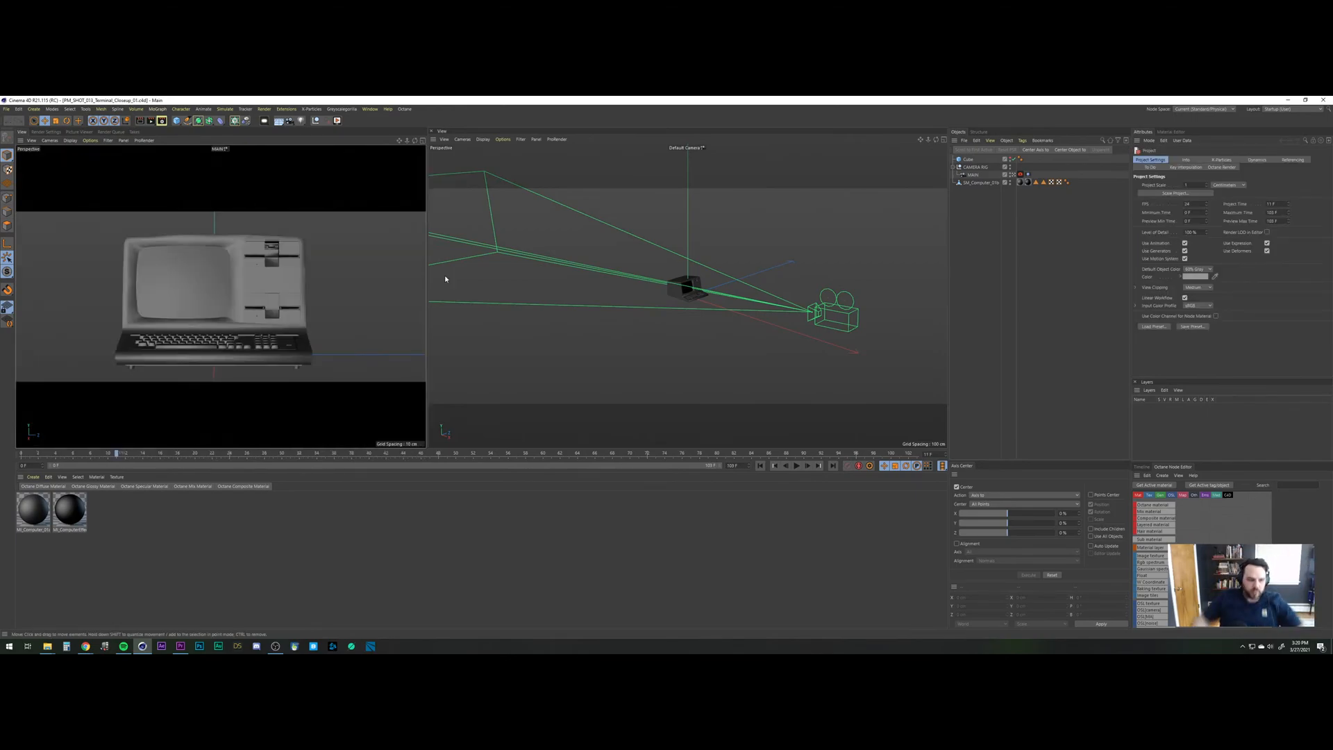
Enlarge the main viewport and swap the cameras, putting the scene camera in the smaller view and the default camera in the larger one.
{"action": "left_click_drag", "start_coordinate": [426, 269], "coordinate": [672, 292]}
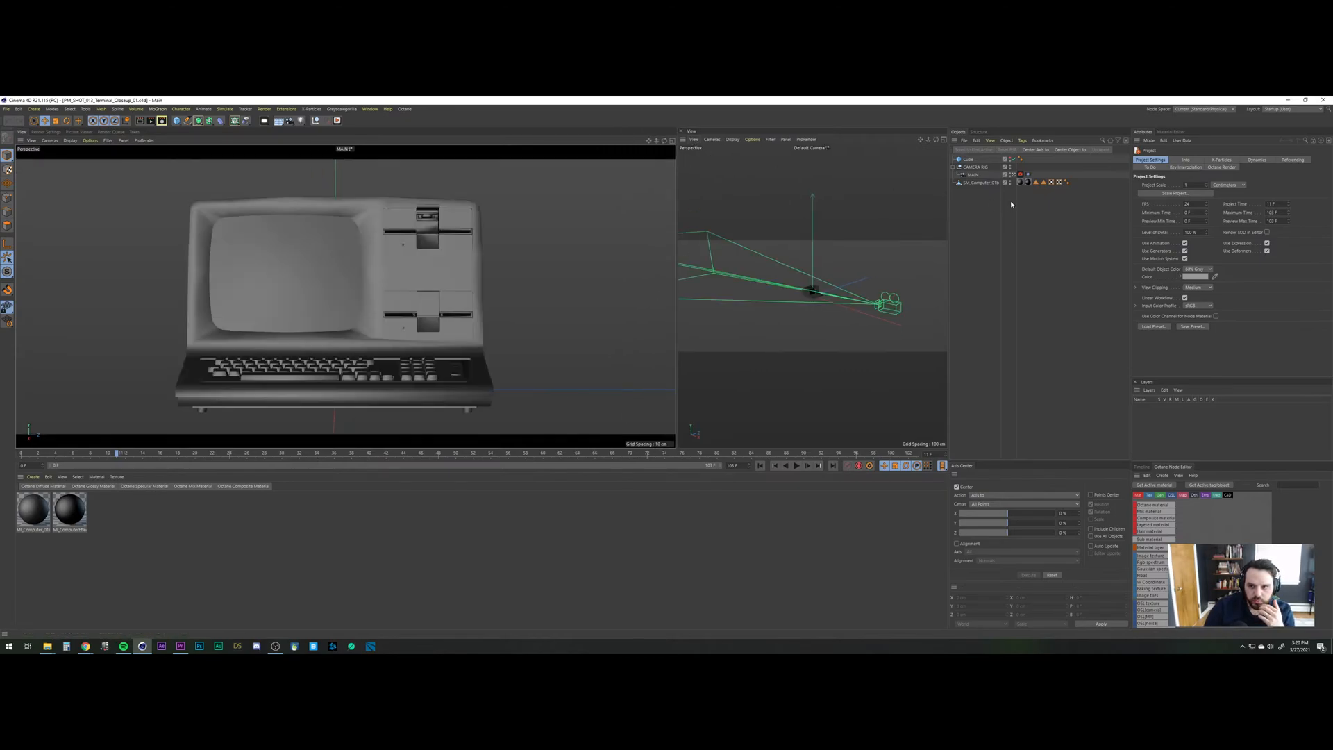
{"action": "left_click", "coordinate": [712, 139]}
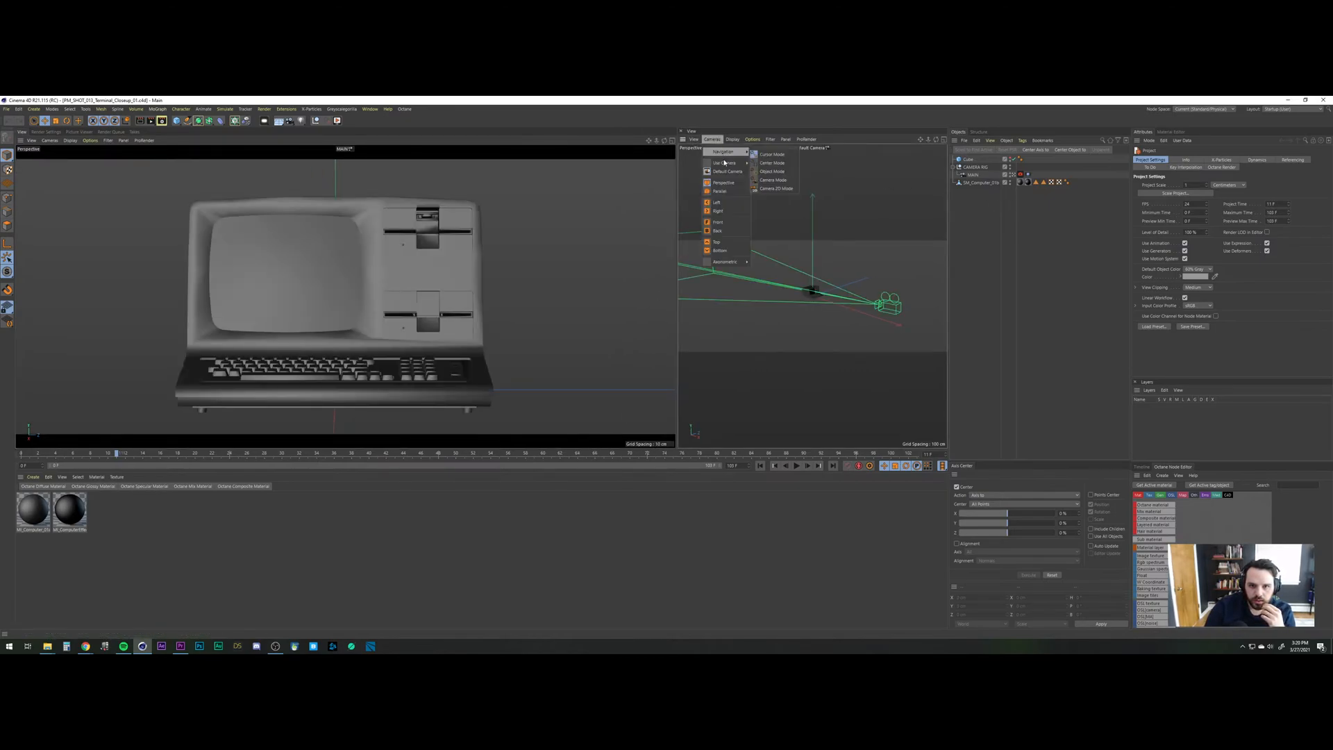
{"action": "left_click", "coordinate": [777, 166]}
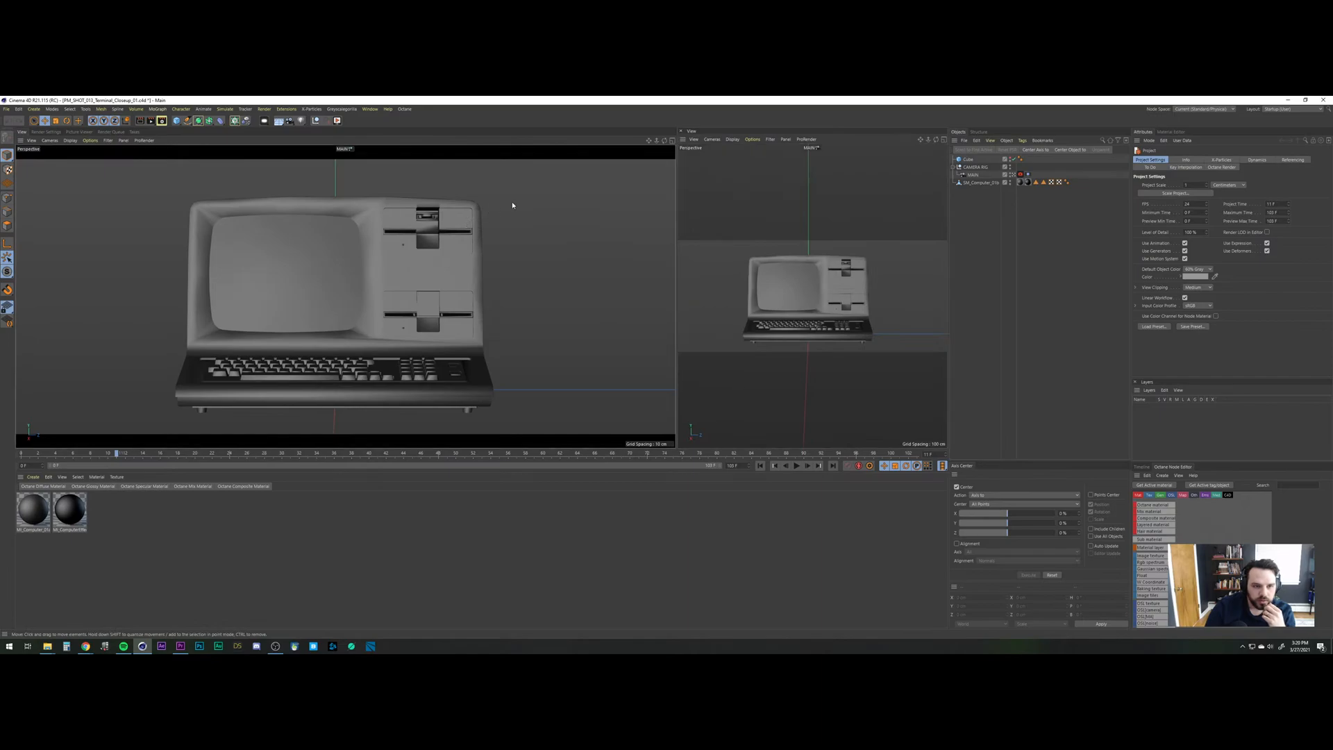
{"action": "left_click", "coordinate": [1018, 175]}
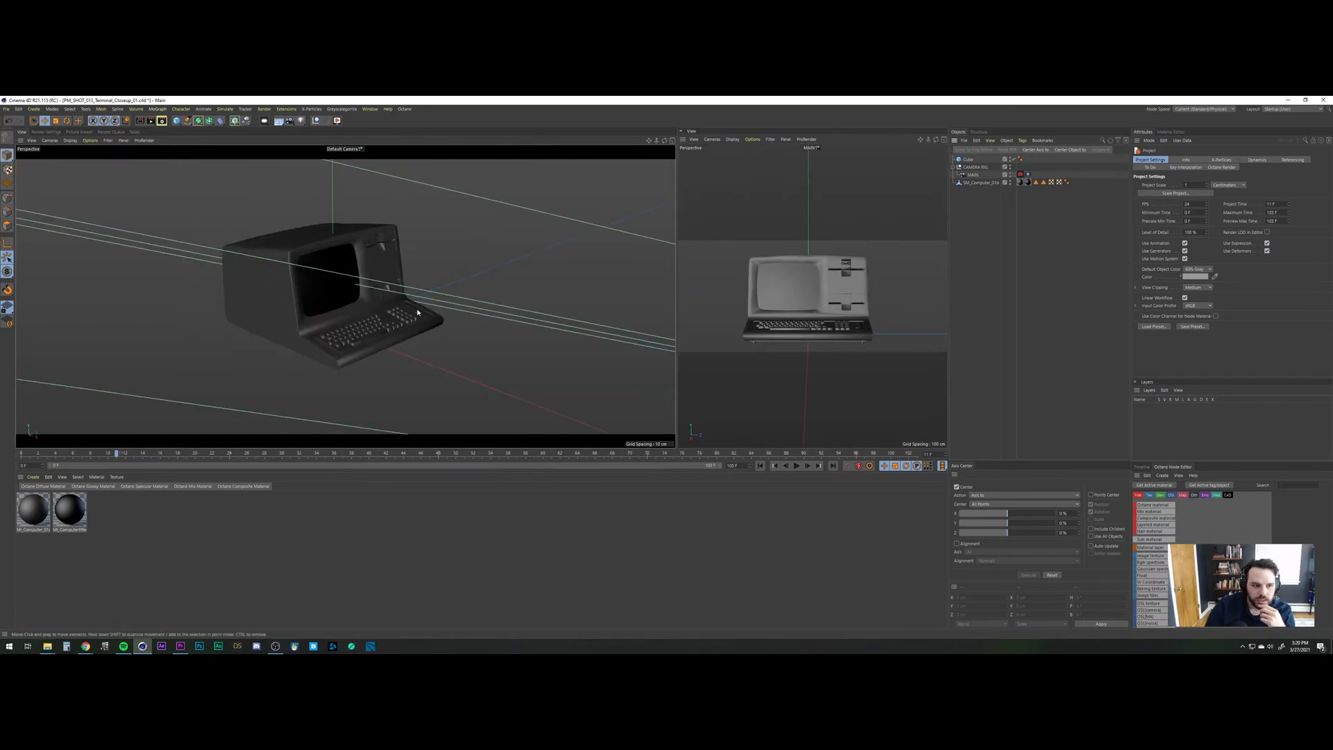
Hide the scene camera's outline in the larger viewport and frame the computer terminal from its front side.
{"action": "left_click", "coordinate": [1010, 173]}
{"action": "right_click_drag", "start_coordinate": [331, 274], "coordinate": [338, 309], "text": "alt"}
{"action": "left_click_drag", "start_coordinate": [339, 309], "coordinate": [310, 294], "text": "alt"}
{"action": "right_click_drag", "start_coordinate": [310, 295], "coordinate": [313, 313], "text": "alt"}
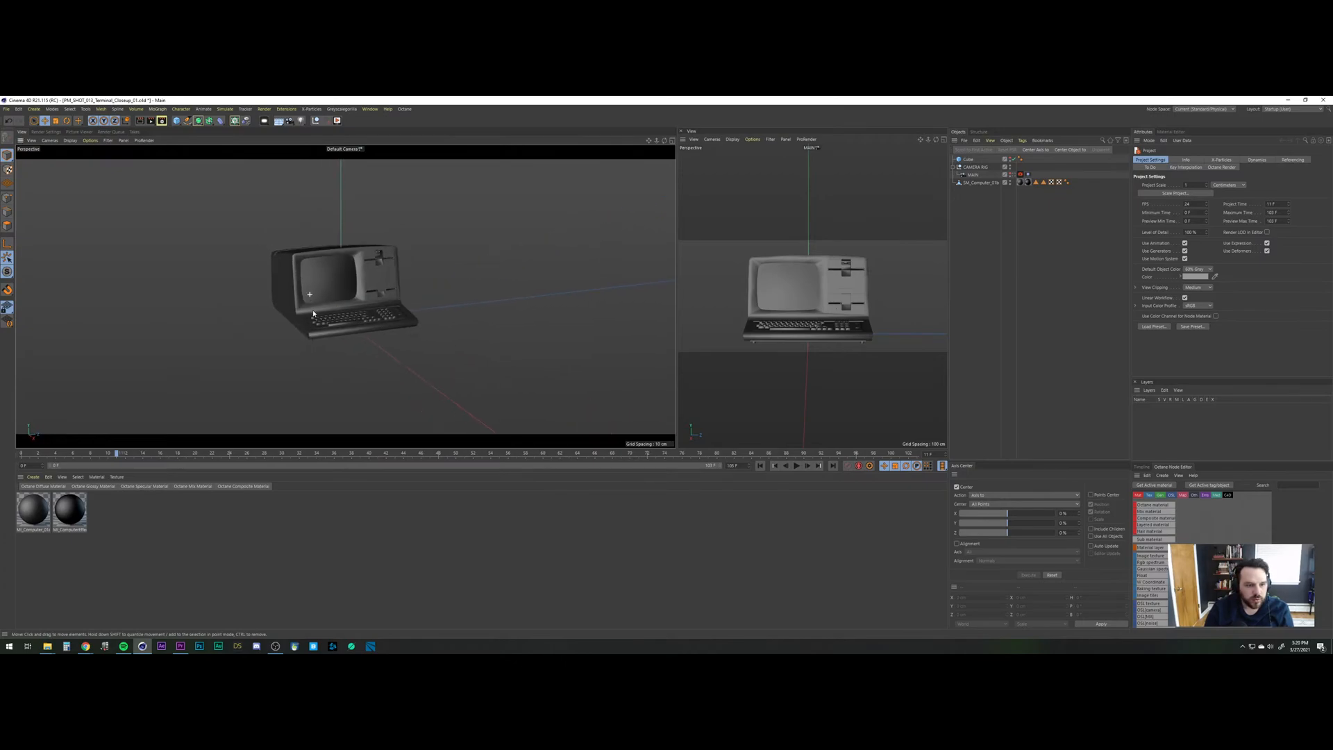
Switch to the FloorDetails_01 project and close it, saving its changes.
{"action": "key", "text": "v"}
{"action": "mouse_move", "coordinate": [156, 236]}
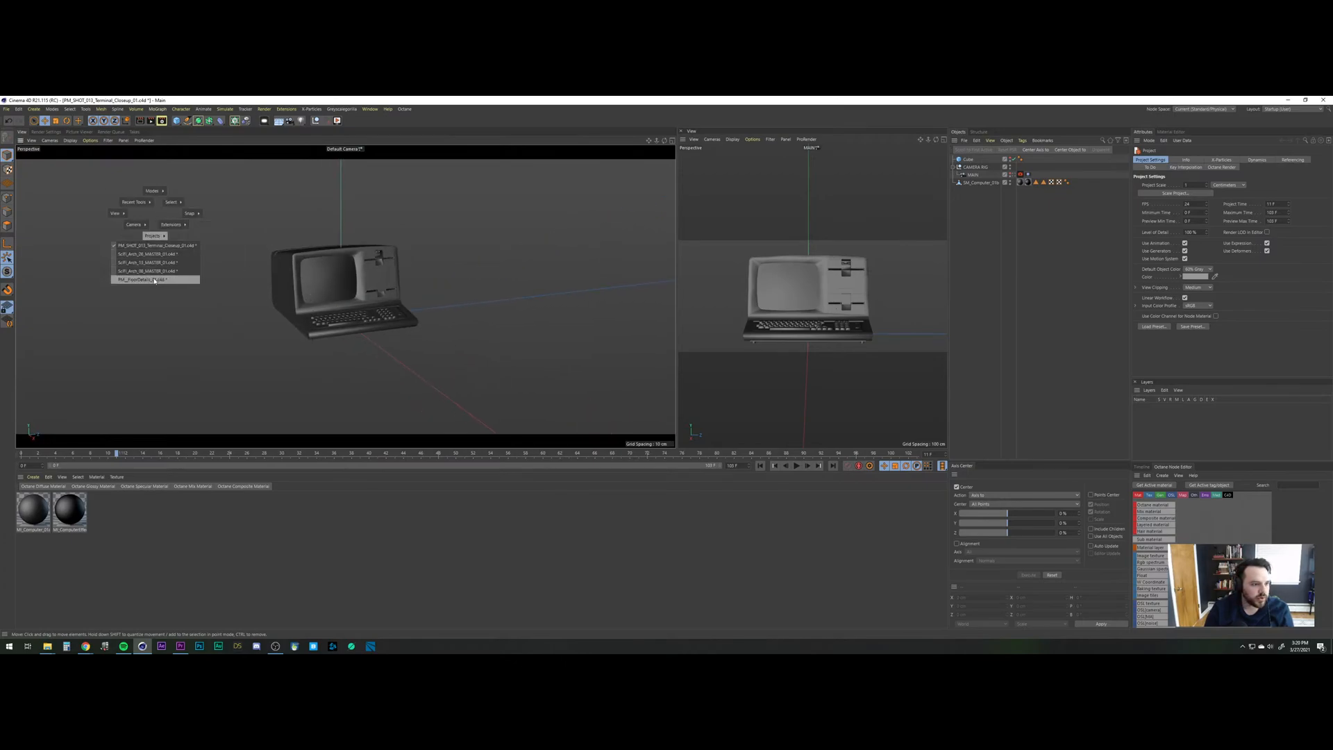
{"action": "left_click", "coordinate": [179, 280]}
{"action": "left_click", "coordinate": [7, 109]}
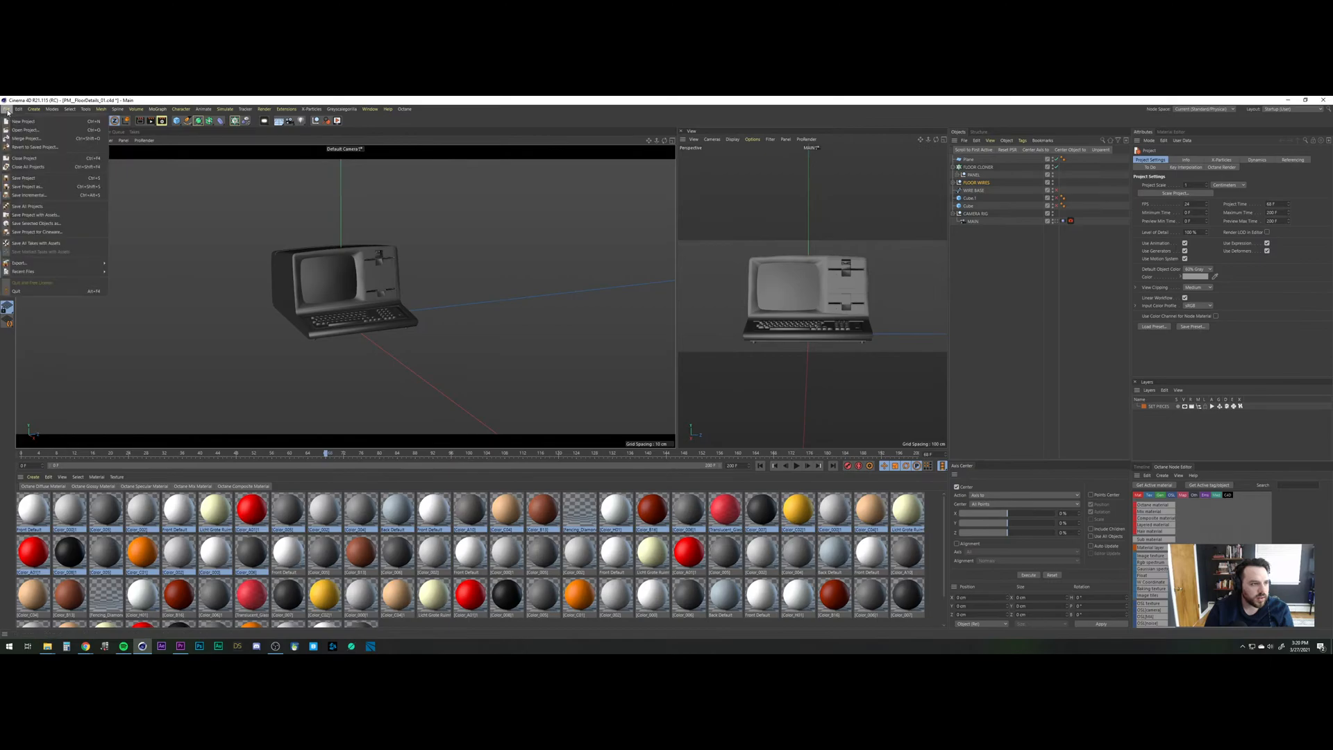
{"action": "left_click", "coordinate": [23, 157]}
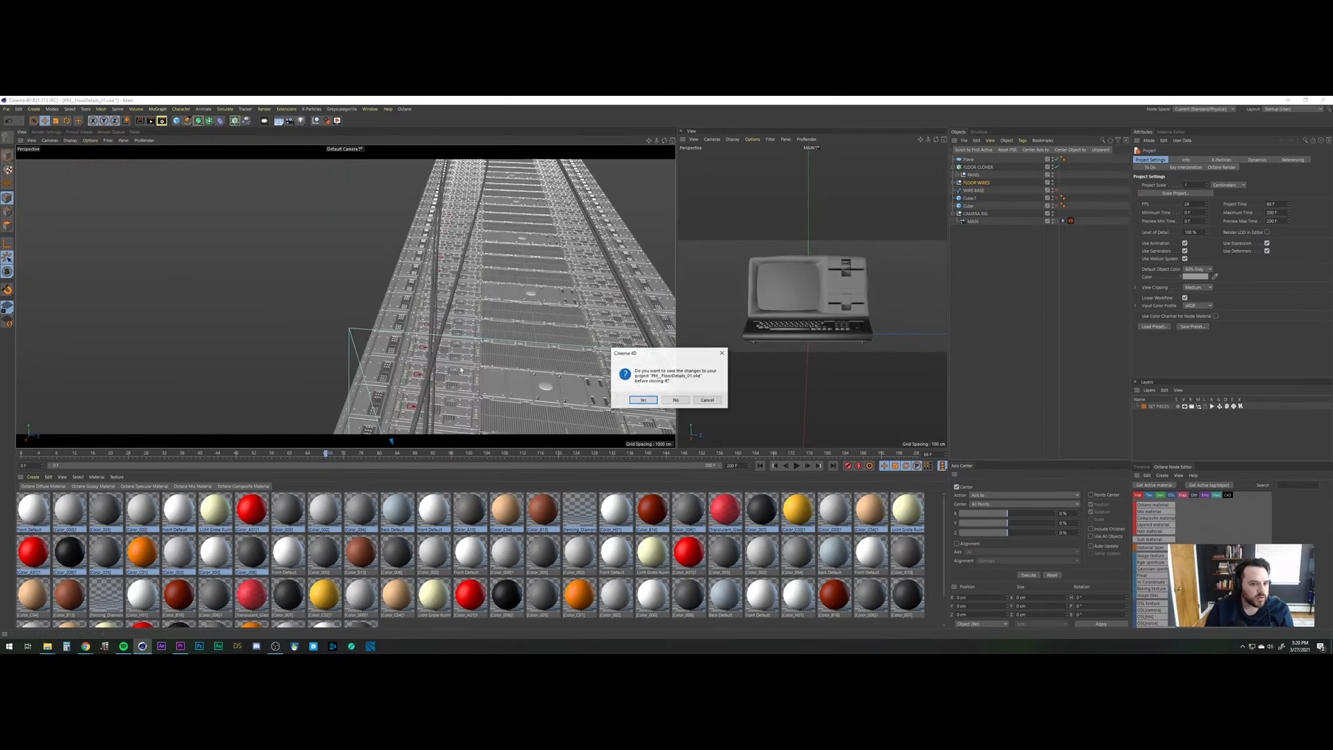
{"action": "left_click", "coordinate": [644, 400]}
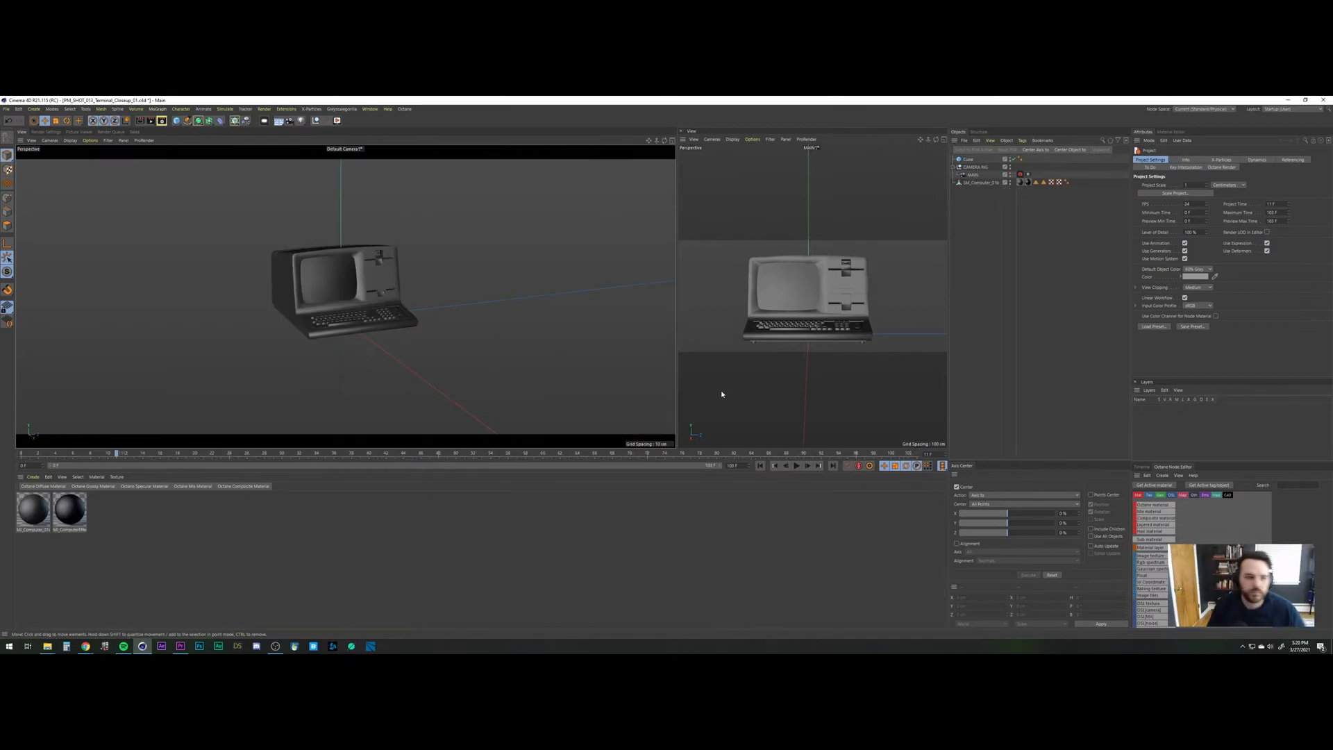
Show the project's Models folder and open the Downloads folder in a new window beside it.
{"action": "mouse_move", "coordinate": [48, 646]}
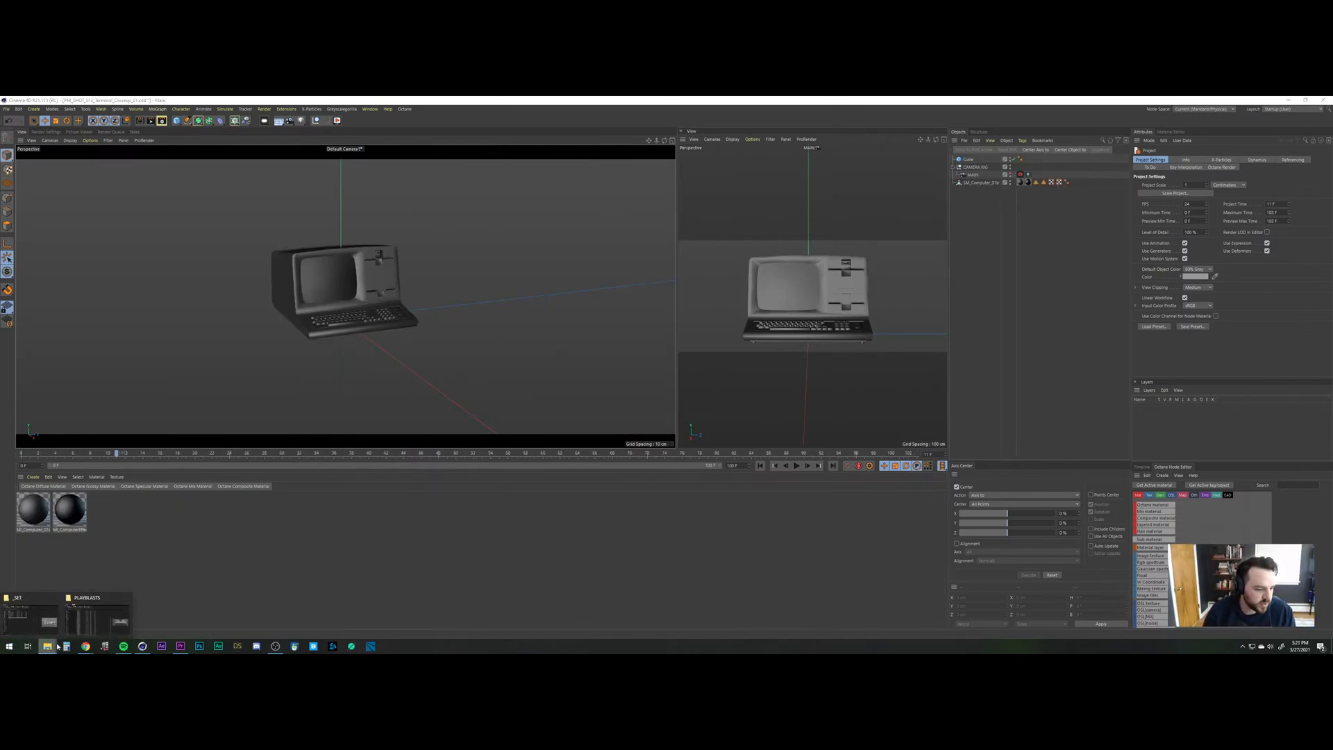
{"action": "left_click", "coordinate": [50, 623]}
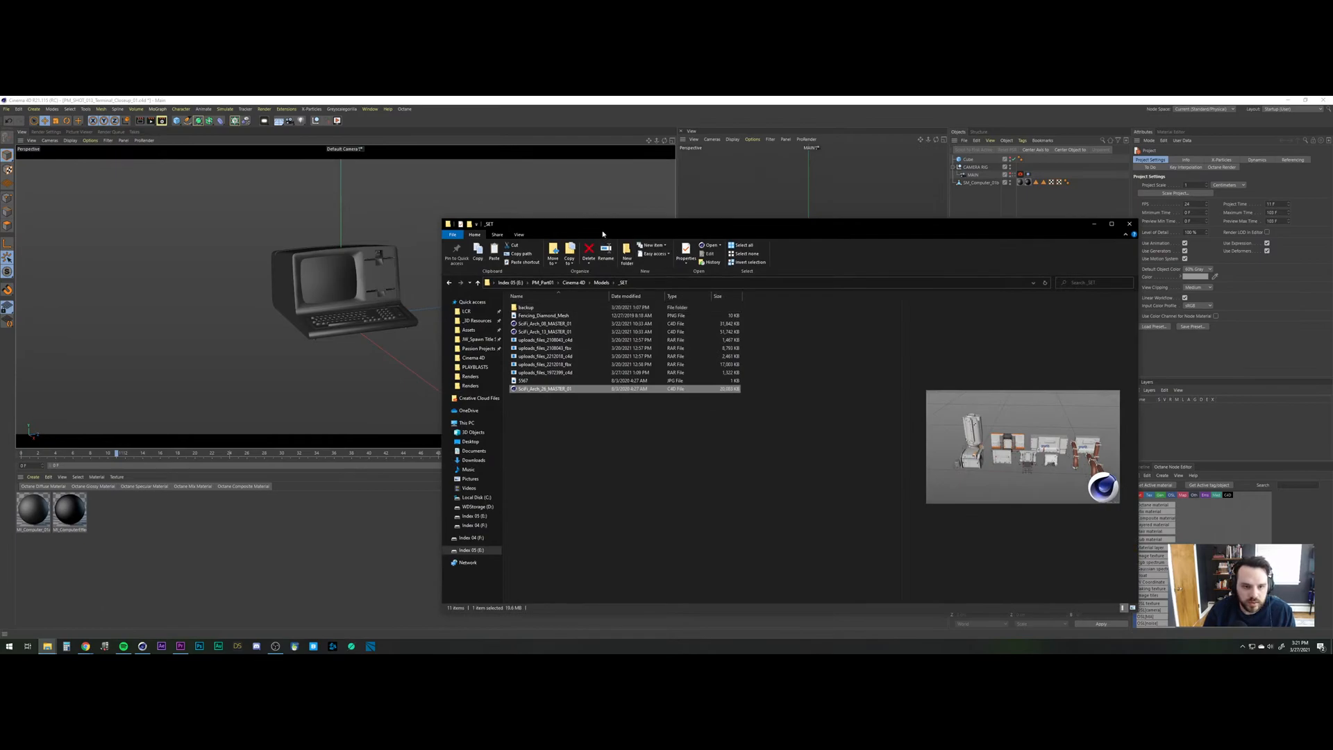
{"action": "left_click_drag", "start_coordinate": [553, 226], "coordinate": [417, 168]}
{"action": "left_click", "coordinate": [465, 224]}
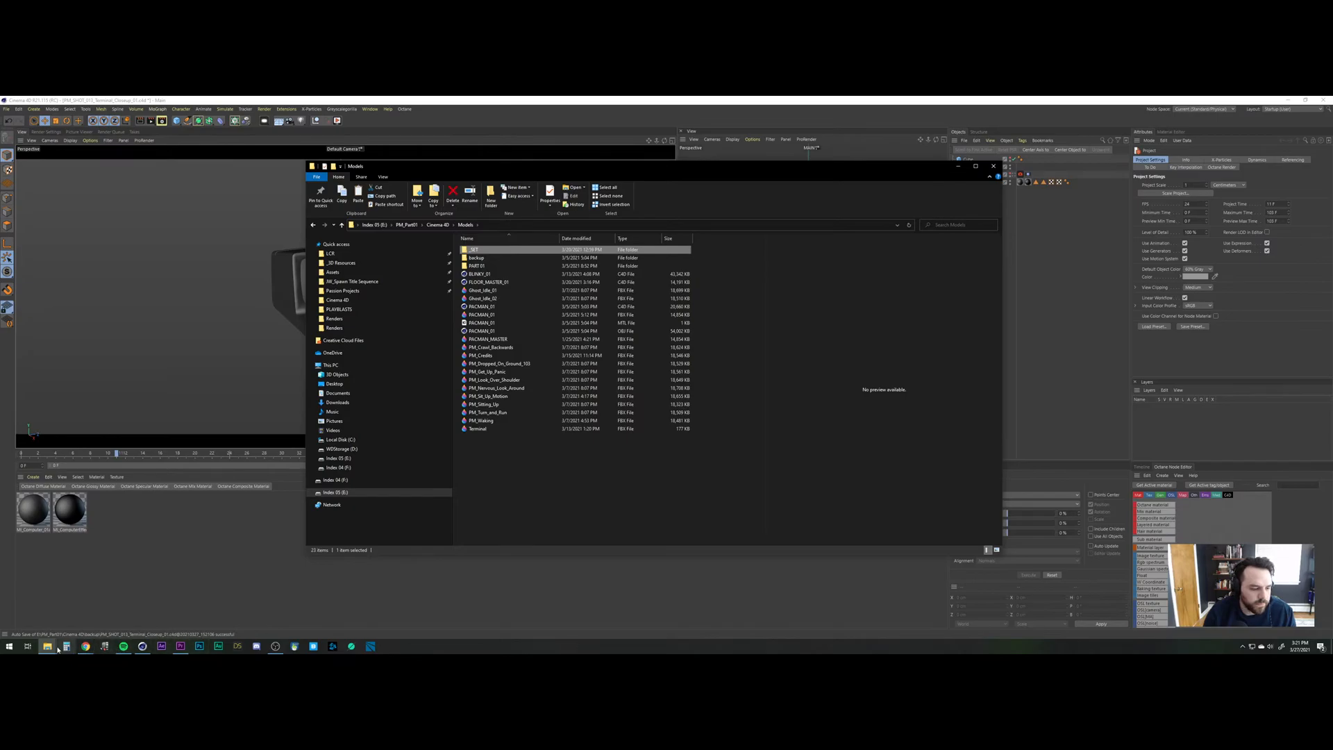
{"action": "left_click", "coordinate": [42, 614]}
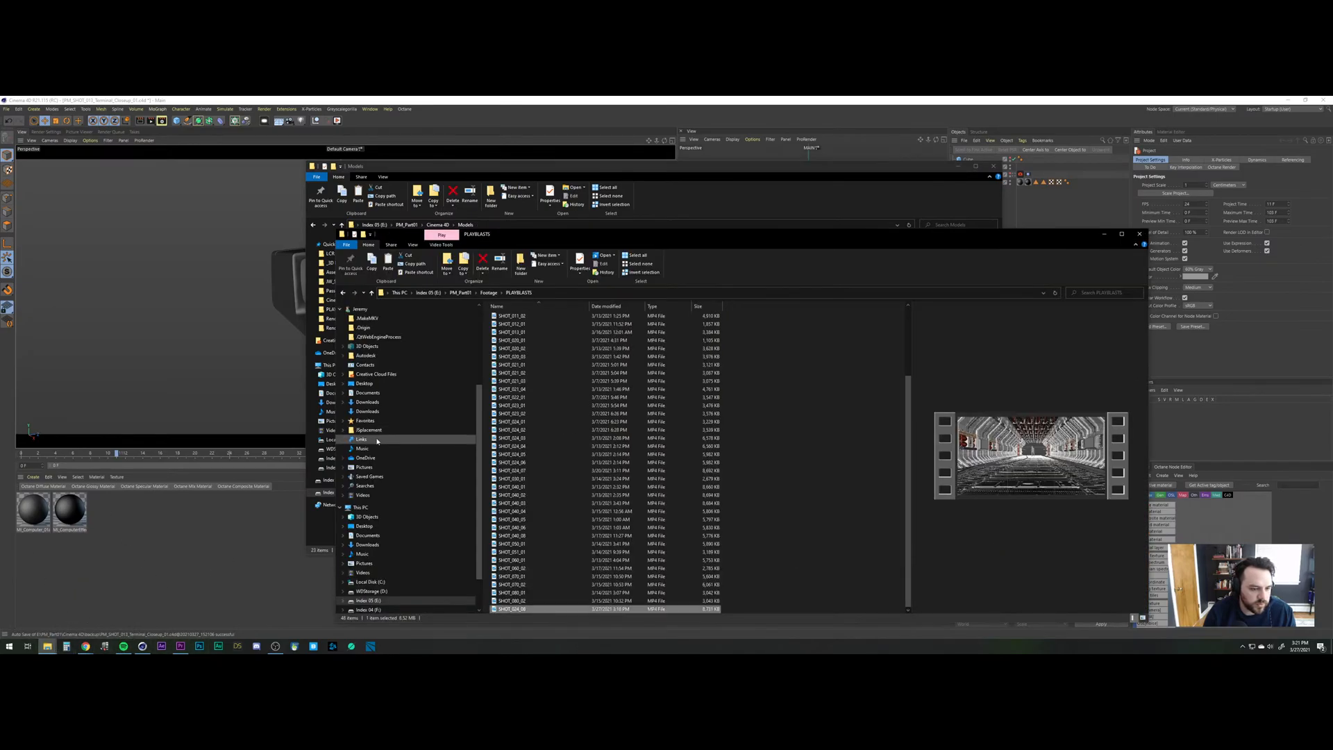
{"action": "right_click", "coordinate": [363, 403]}
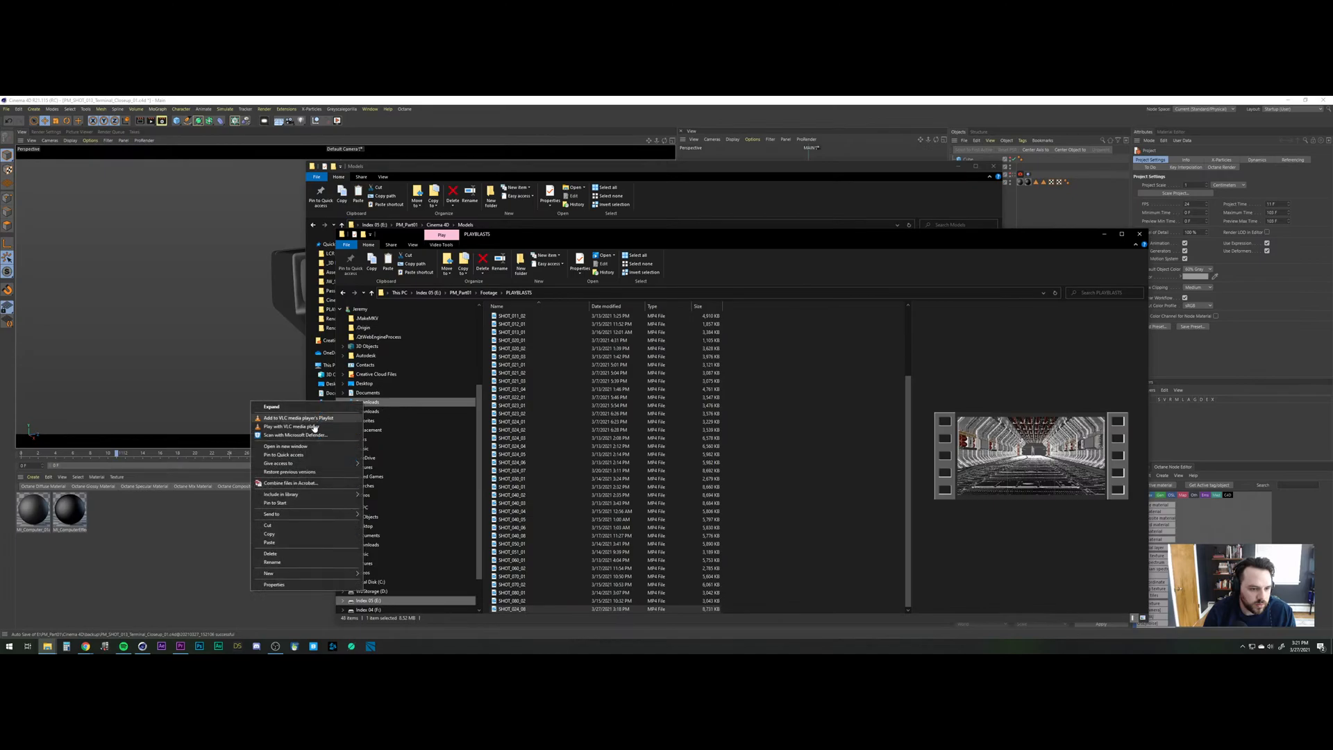
{"action": "left_click", "coordinate": [309, 445]}
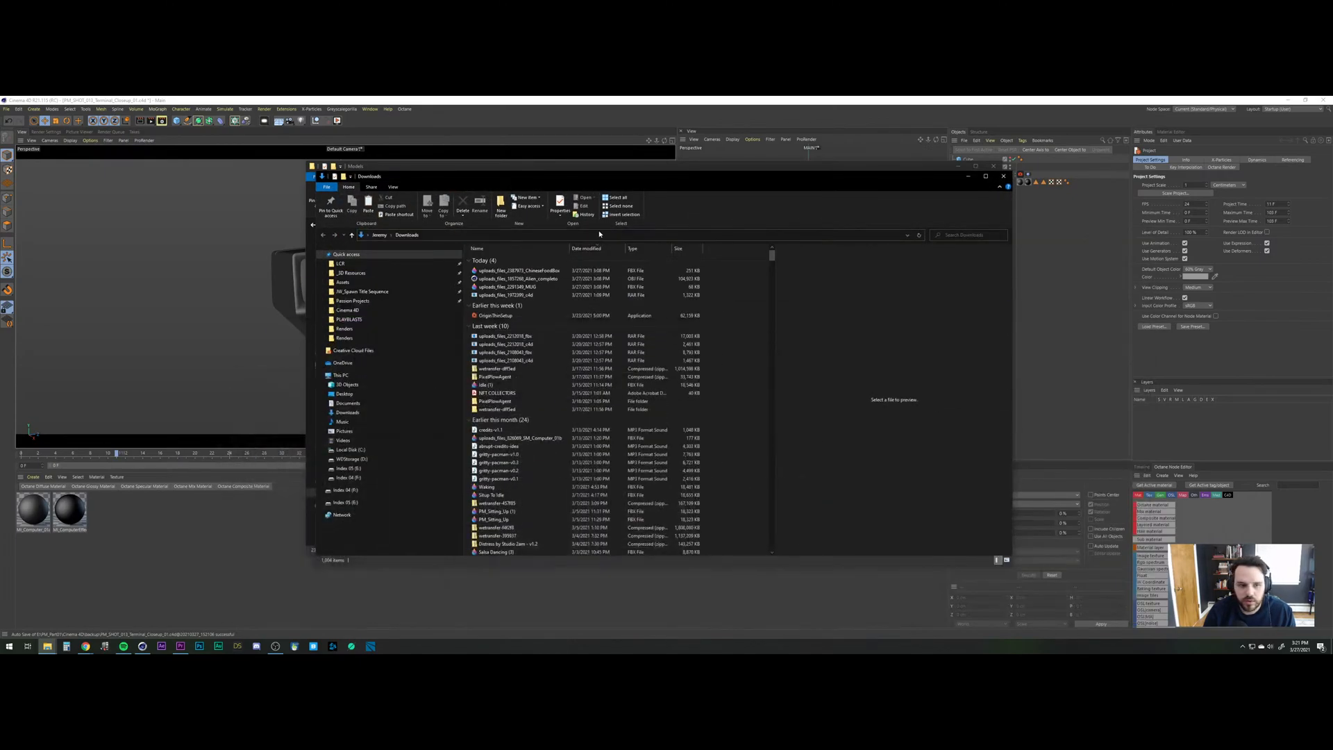
{"action": "left_click_drag", "start_coordinate": [485, 186], "coordinate": [916, 166]}
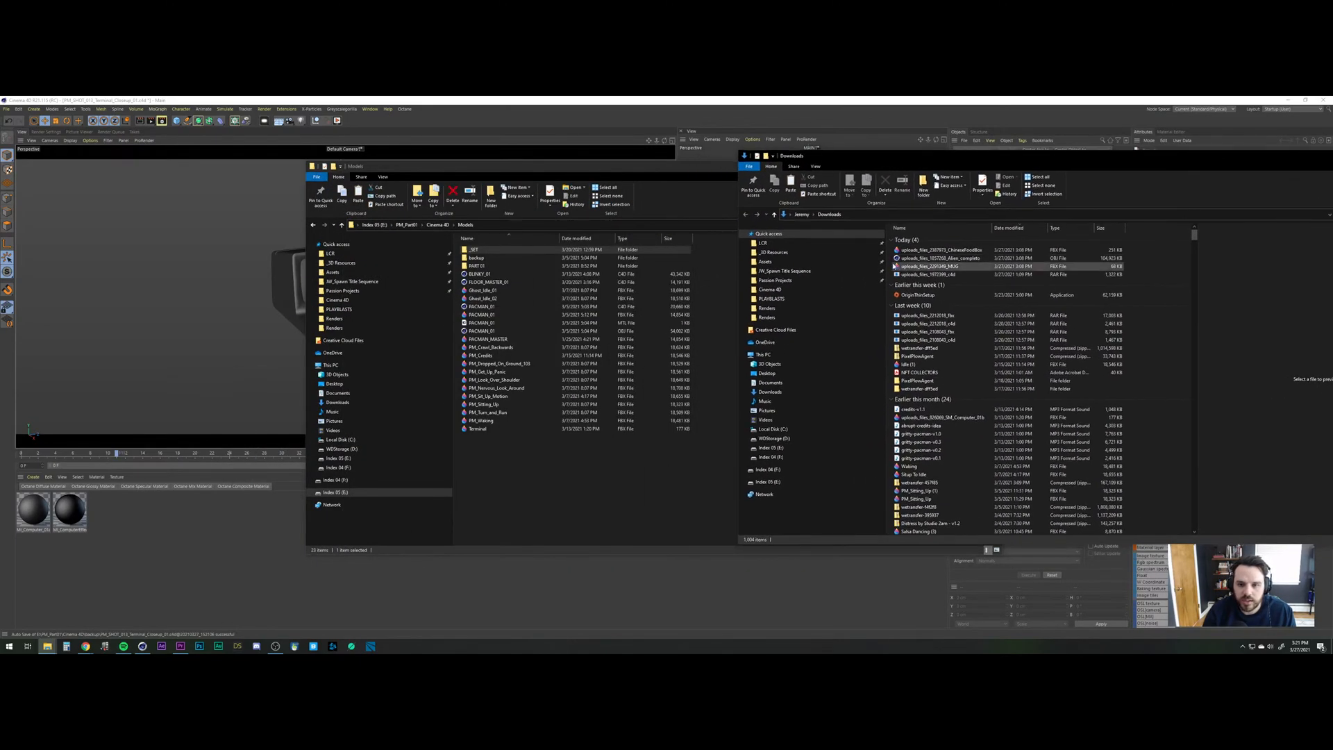
Copy the downloaded ChineseFoodBox, Alien_completo and MUG model files from Downloads into the Models folder.
{"action": "left_click_drag", "start_coordinate": [933, 254], "coordinate": [528, 480]}
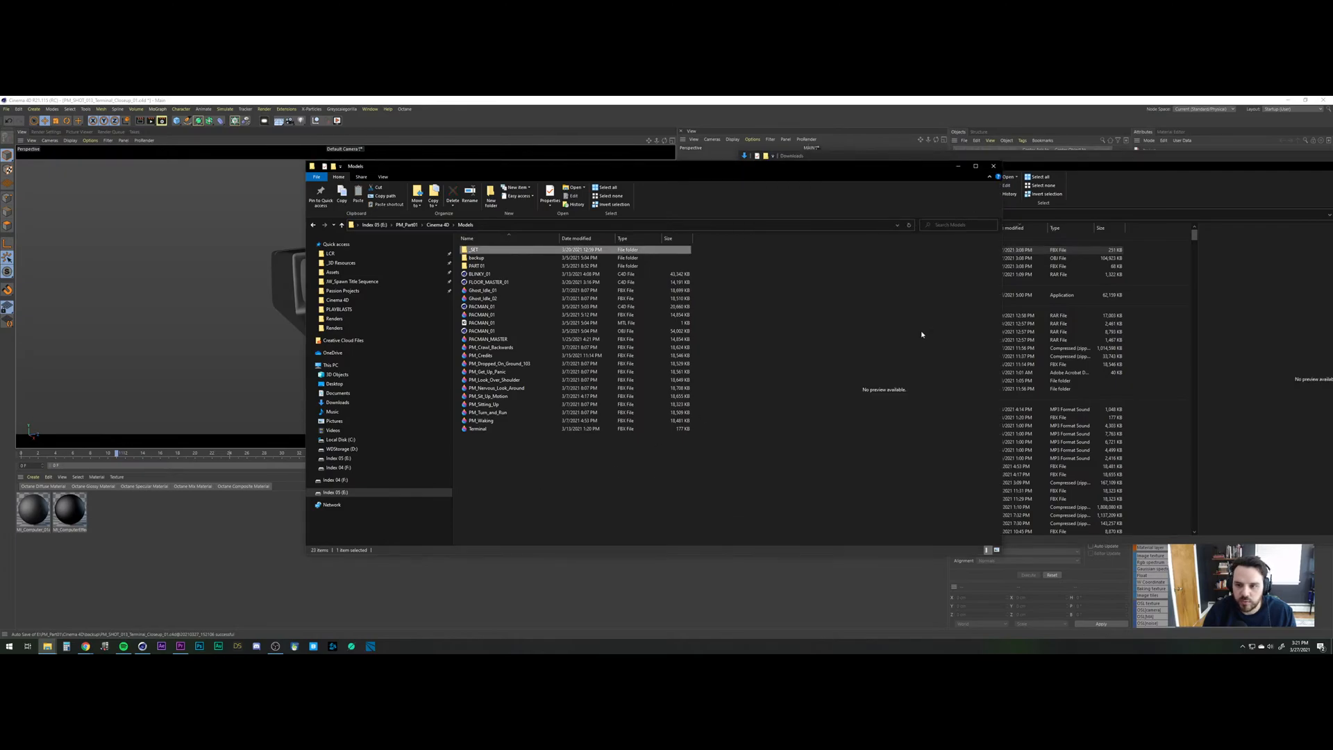
{"action": "left_click_drag", "start_coordinate": [893, 174], "coordinate": [678, 175]}
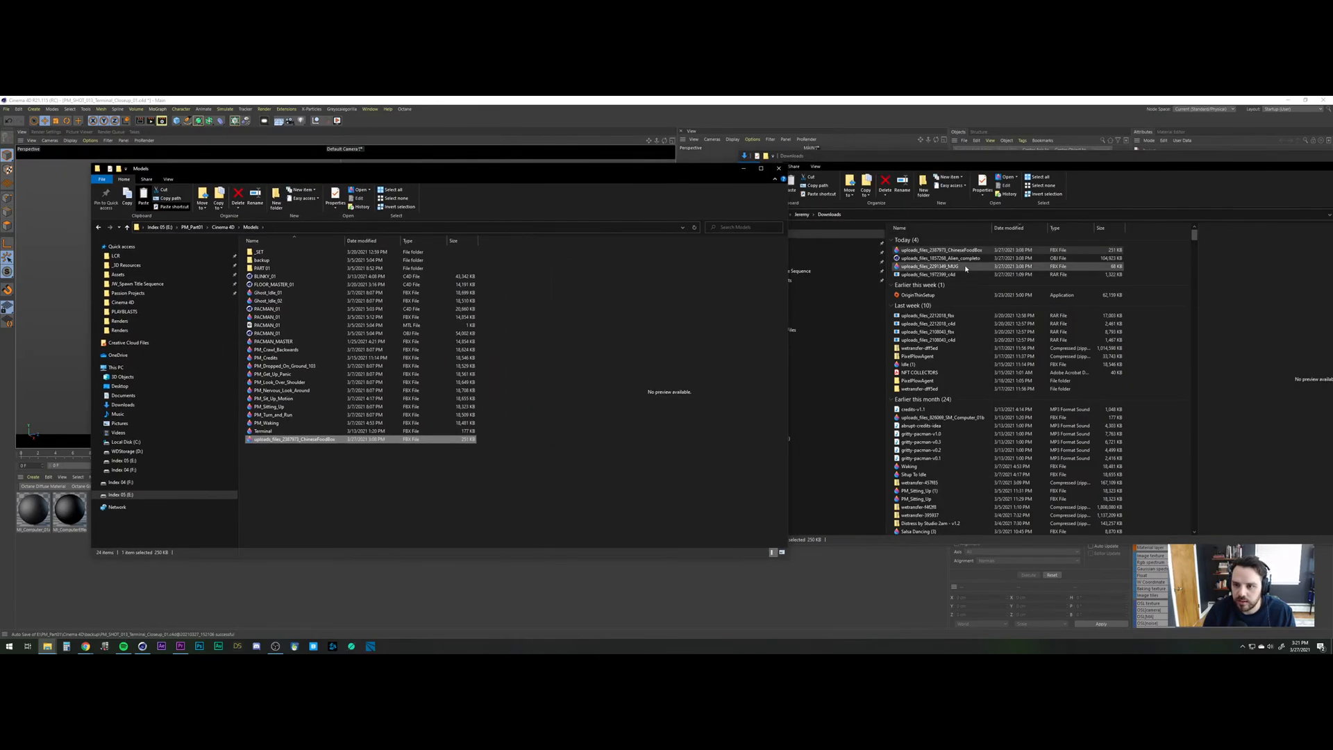
{"action": "left_click_drag", "start_coordinate": [962, 260], "coordinate": [357, 476]}
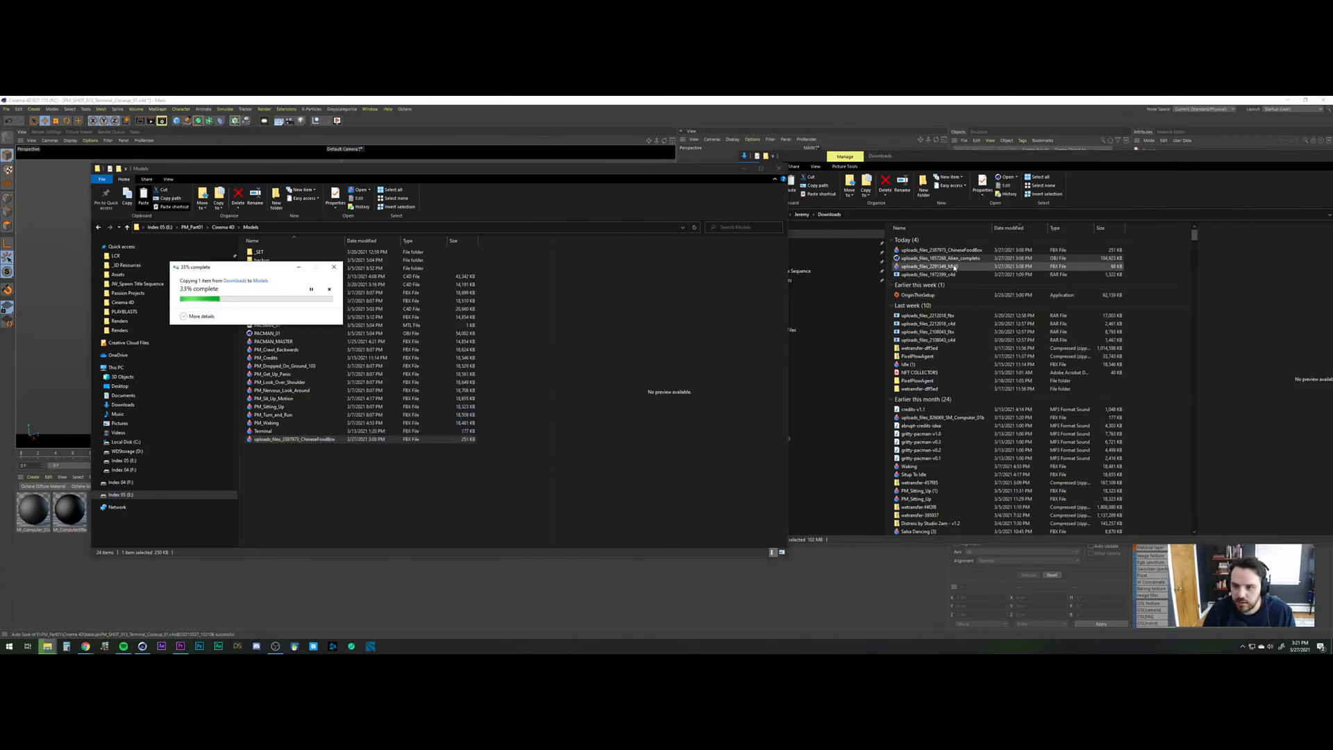
{"action": "left_click_drag", "start_coordinate": [953, 268], "coordinate": [333, 486]}
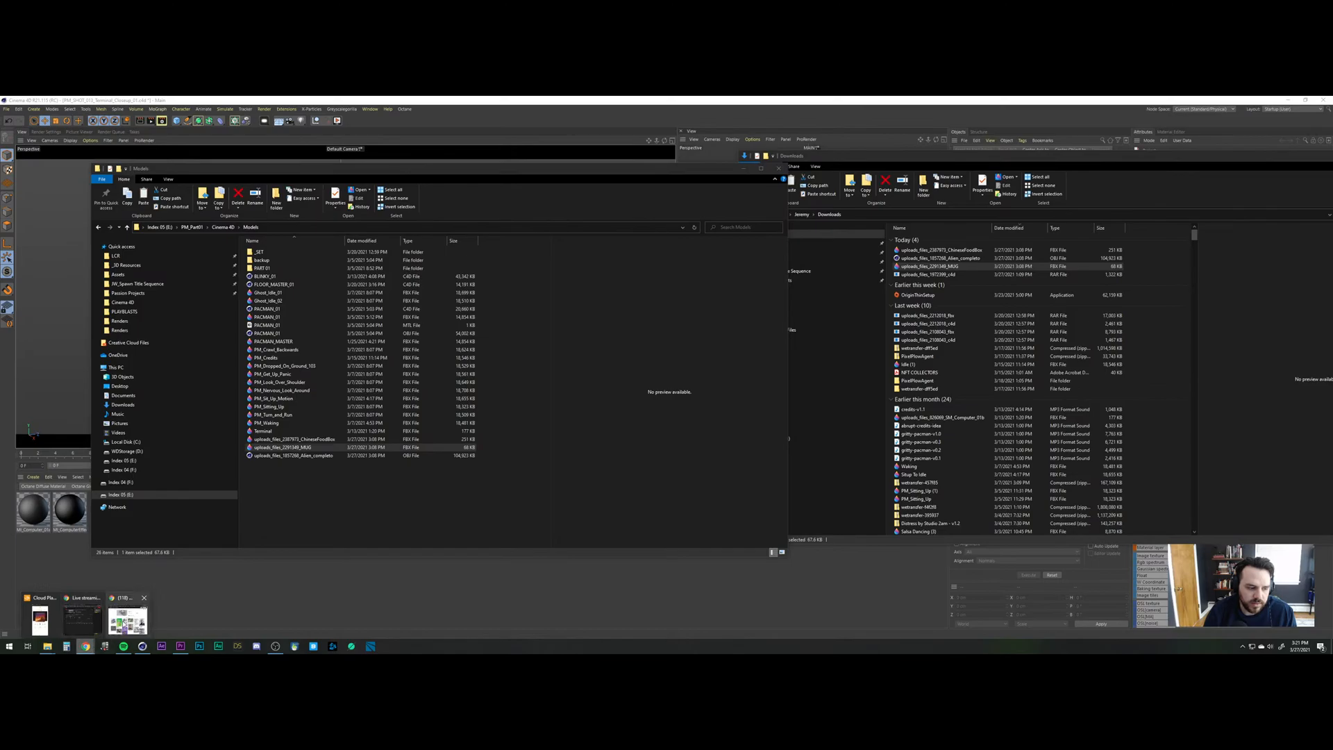
Switch to the browser and open the TurboSquid account's list of downloaded products.
{"action": "left_click", "coordinate": [128, 615]}
{"action": "left_click", "coordinate": [550, 121]}
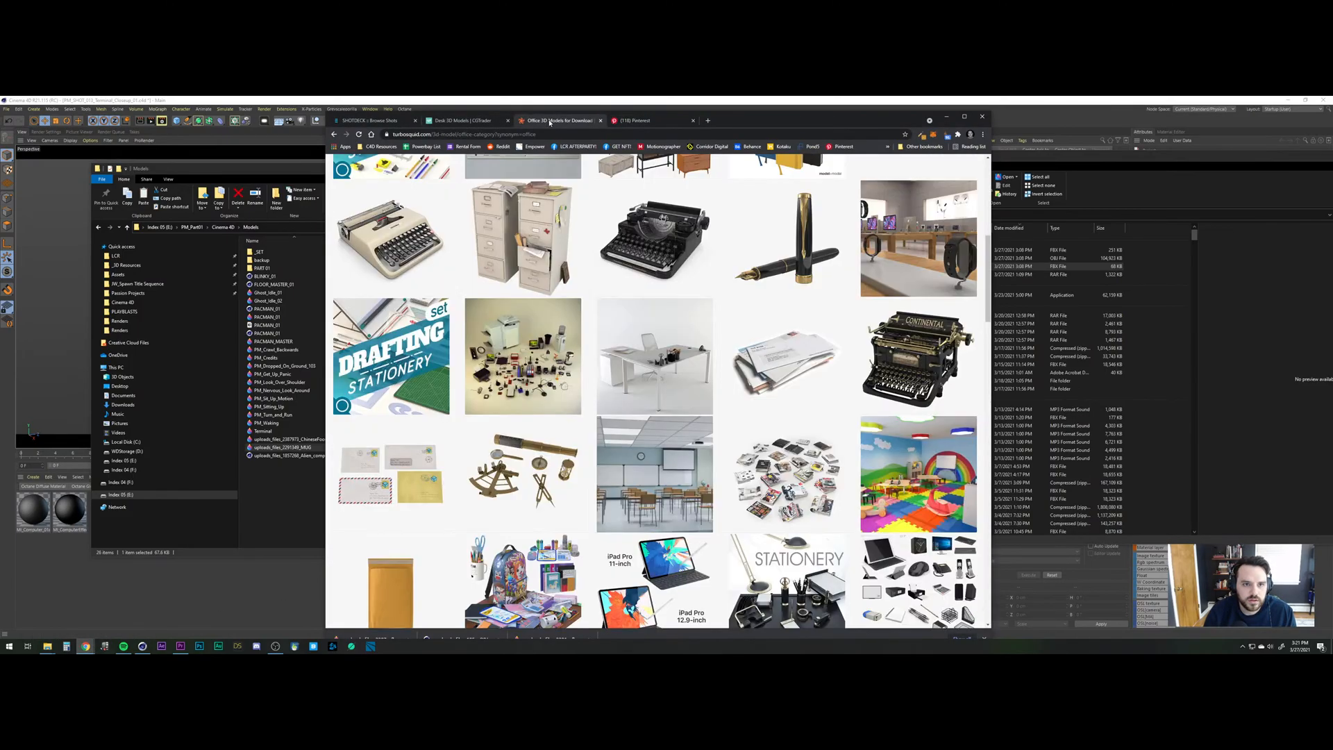
{"action": "left_click", "coordinate": [484, 122]}
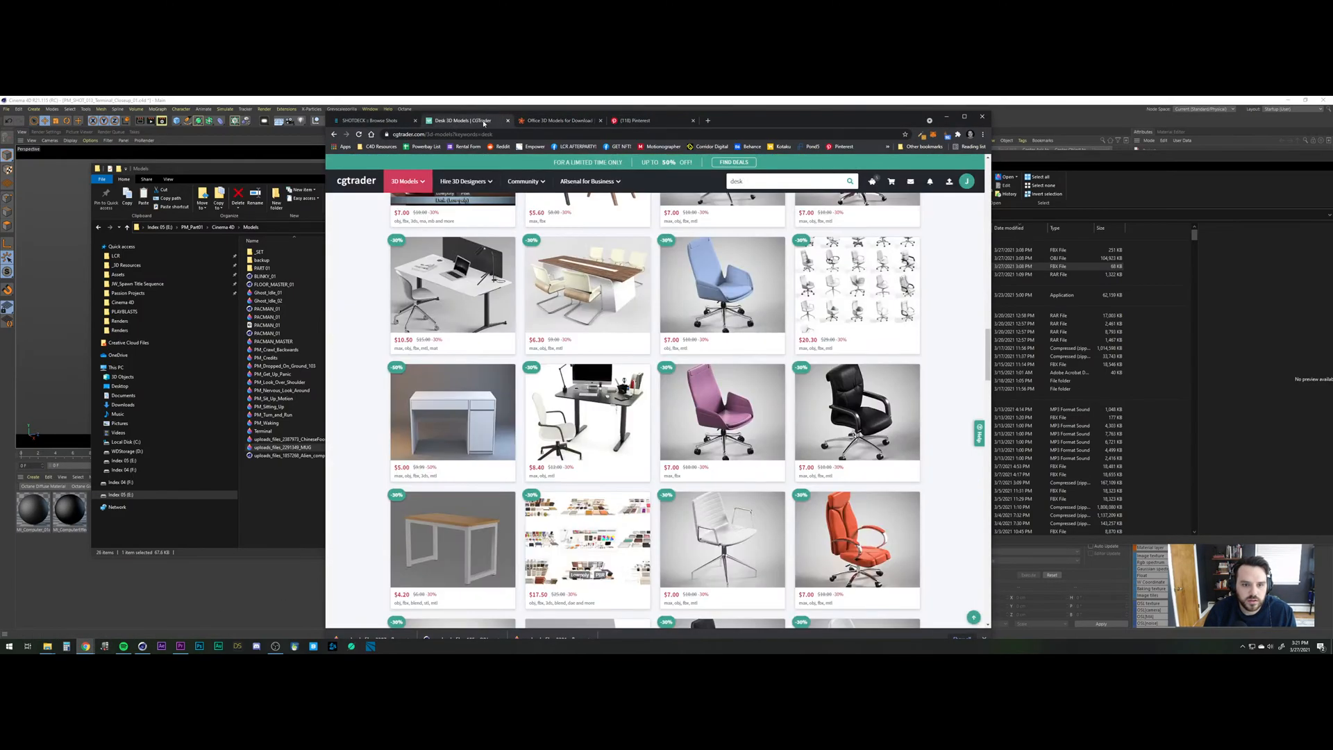
{"action": "left_click", "coordinate": [555, 122]}
{"action": "scroll", "coordinate": [937, 194], "scroll_direction": "up", "scroll_amount": 6}
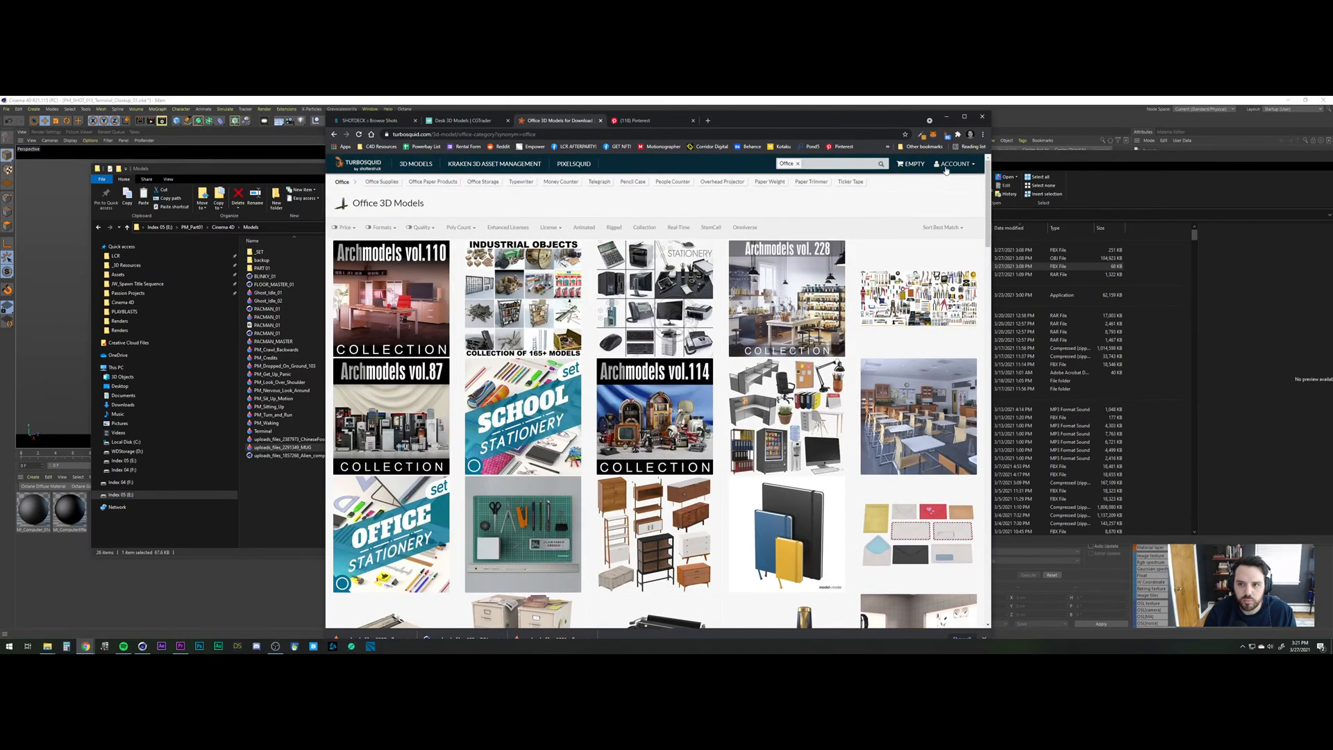
{"action": "left_click", "coordinate": [951, 166]}
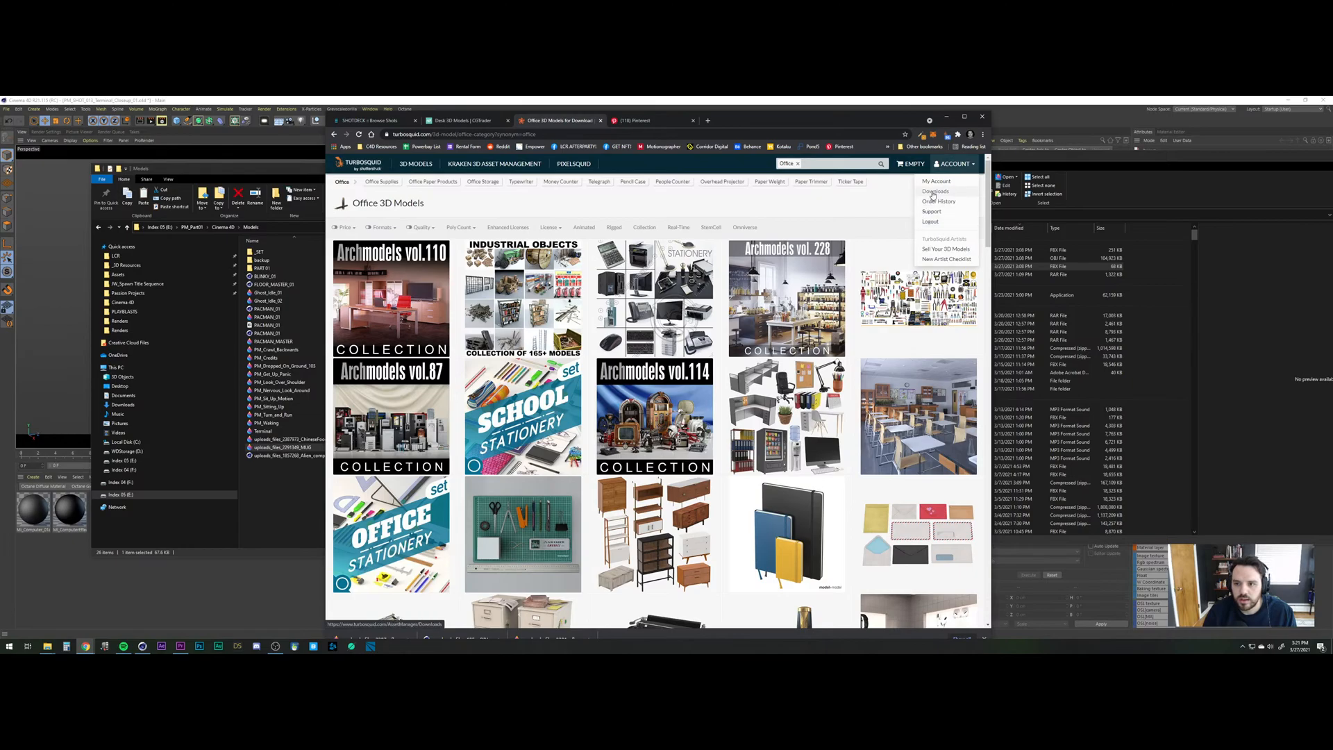
{"action": "left_click", "coordinate": [935, 192]}
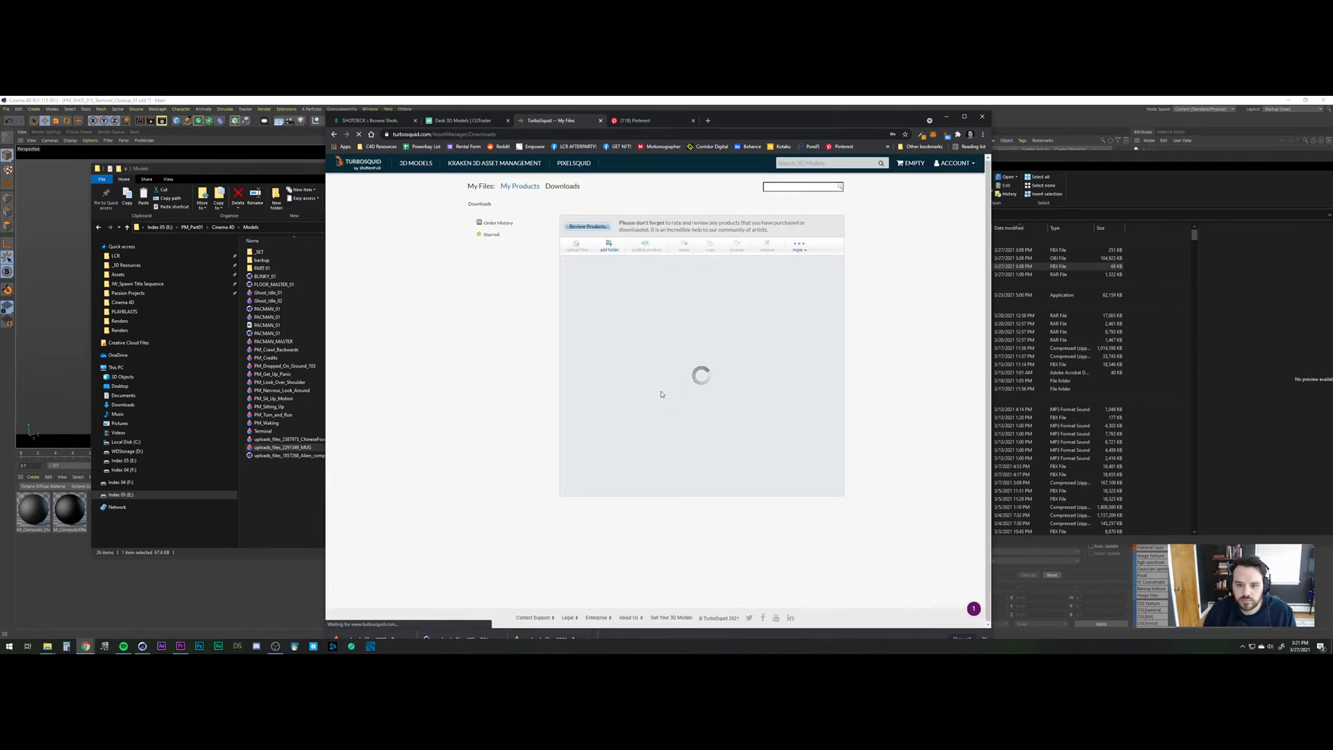
Find the Work Desk model among the purchased products and download its Cinema 4D file.
{"action": "scroll", "coordinate": [661, 393], "scroll_direction": "down", "scroll_amount": 10}
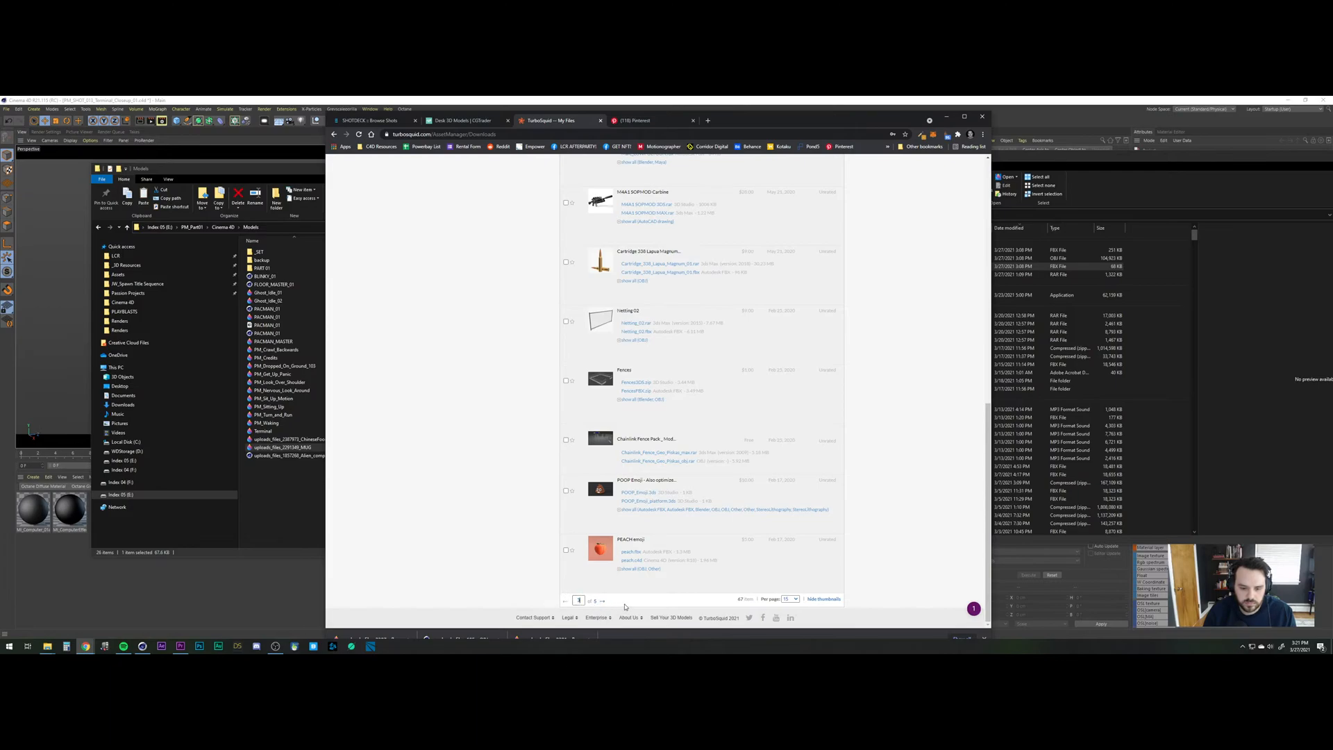
{"action": "scroll", "coordinate": [682, 428], "scroll_direction": "up", "scroll_amount": 15}
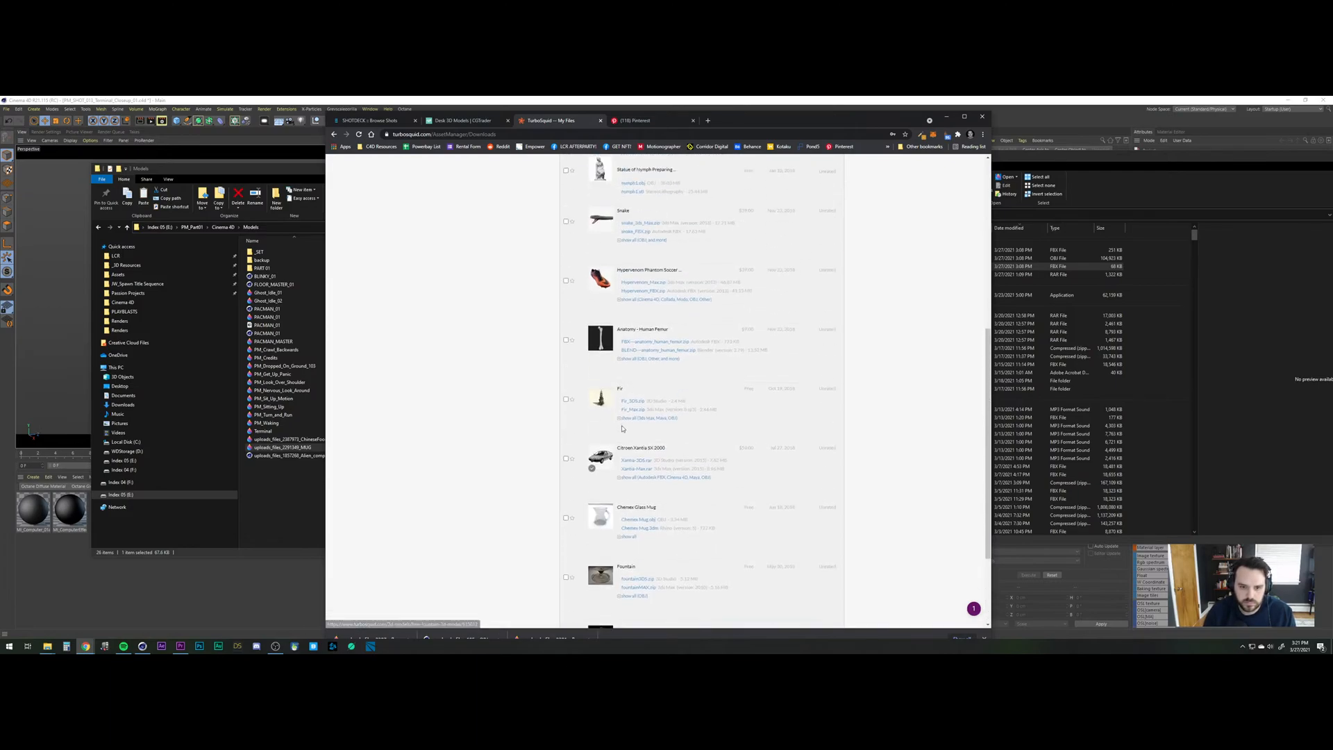
{"action": "scroll", "coordinate": [622, 430], "scroll_direction": "down", "scroll_amount": 10}
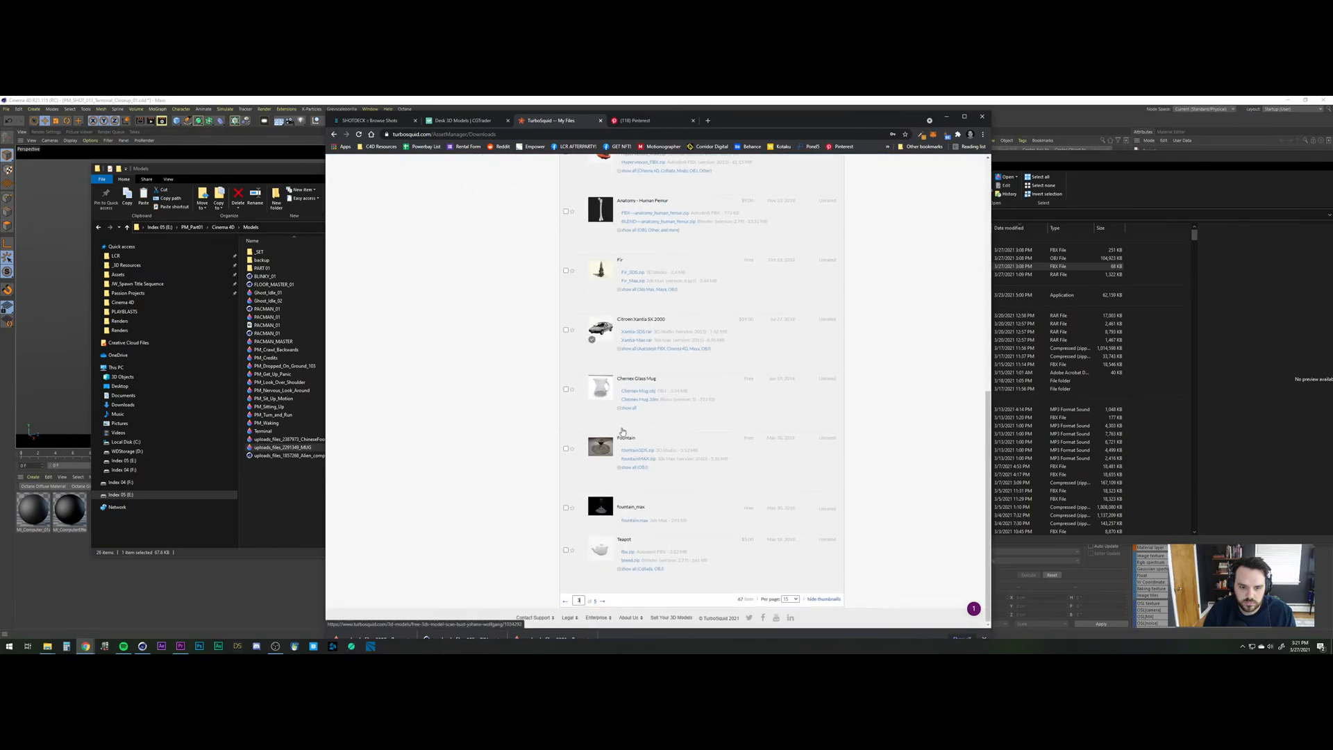
{"action": "left_click", "coordinate": [601, 603]}
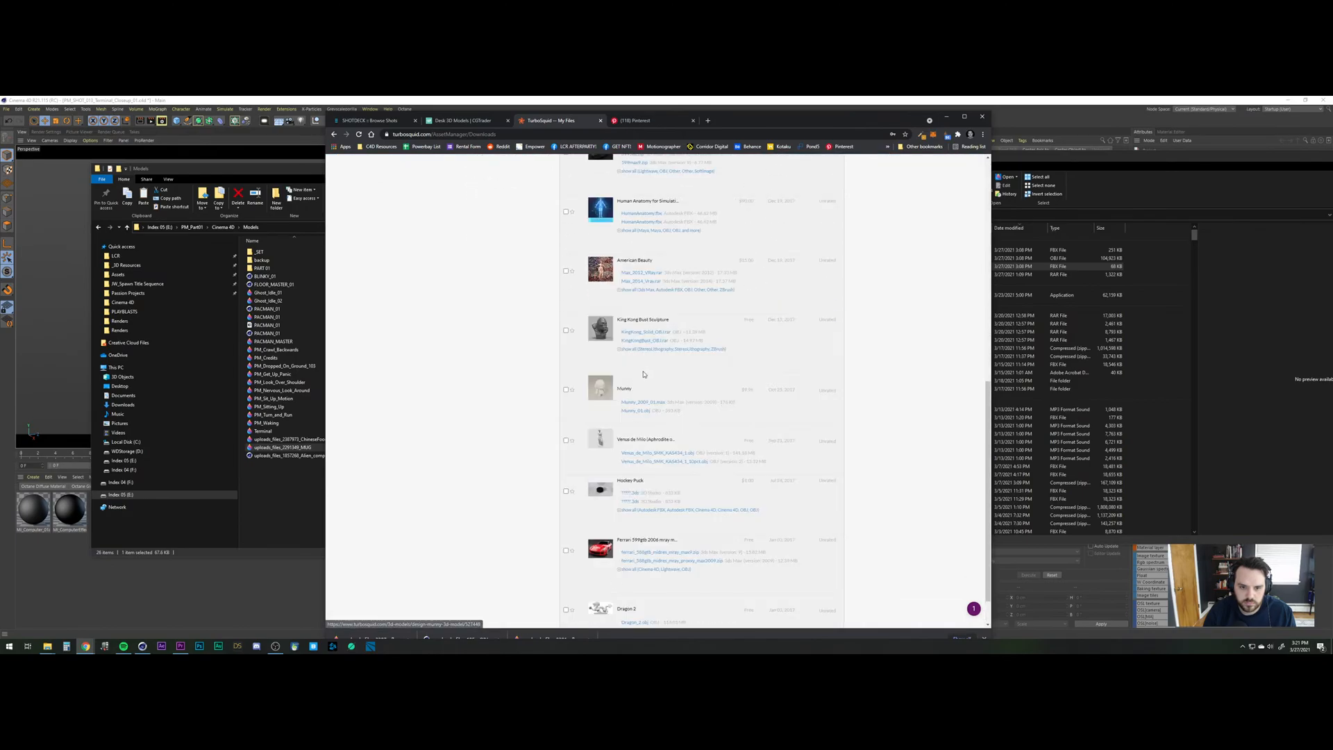
{"action": "scroll", "coordinate": [782, 298], "scroll_direction": "up", "scroll_amount": 5}
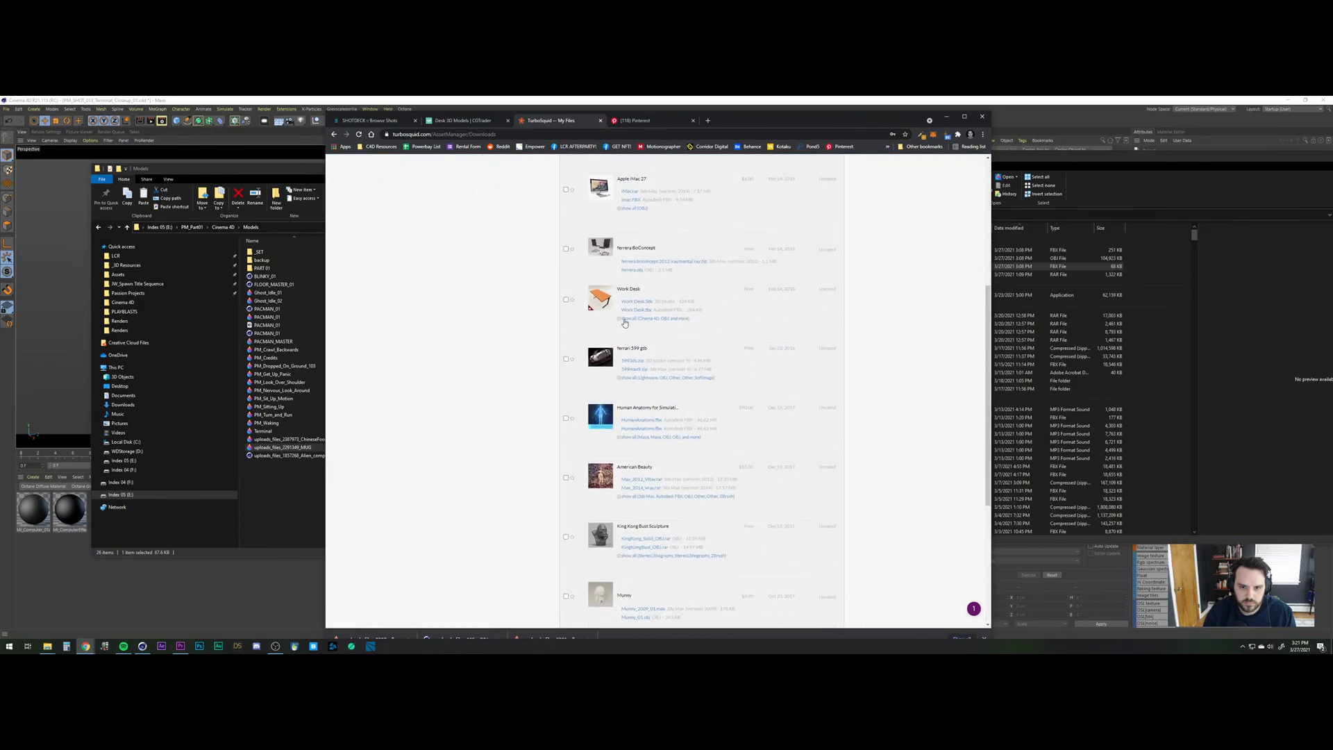
{"action": "left_click", "coordinate": [624, 319]}
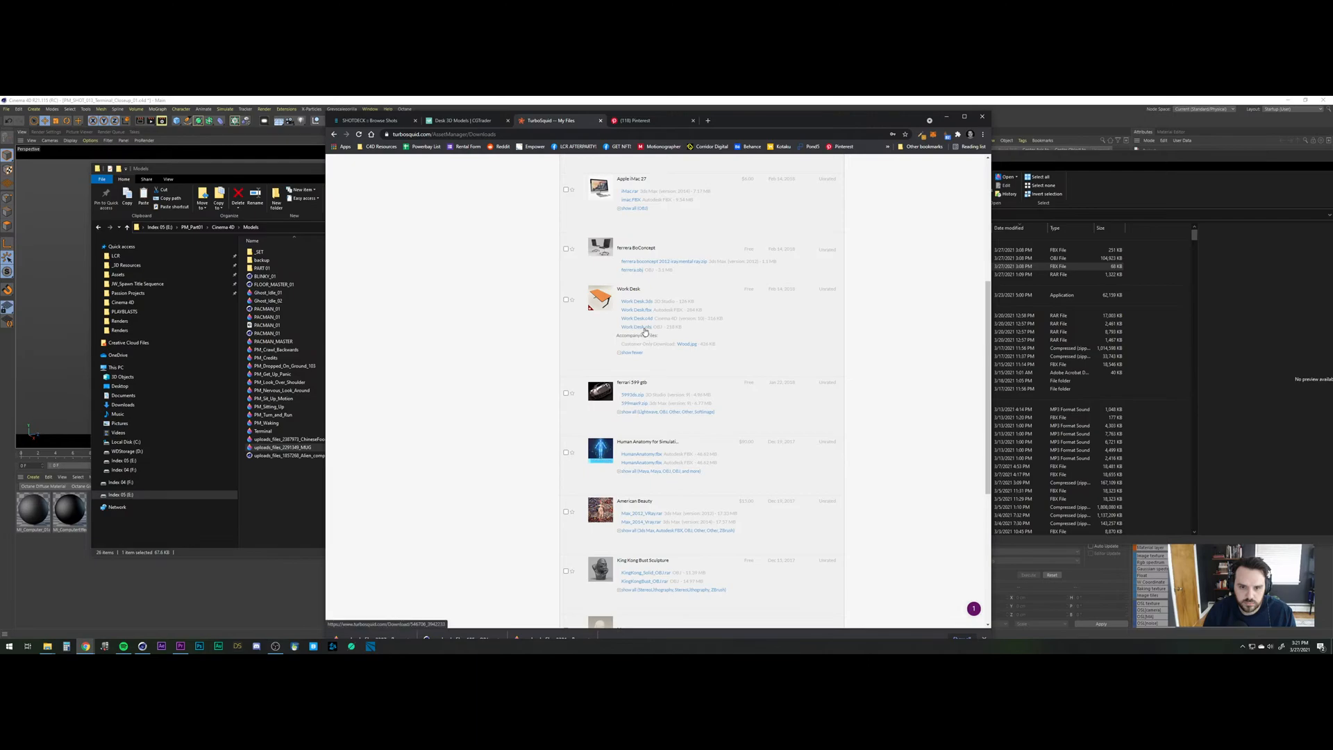
{"action": "left_click", "coordinate": [643, 323]}
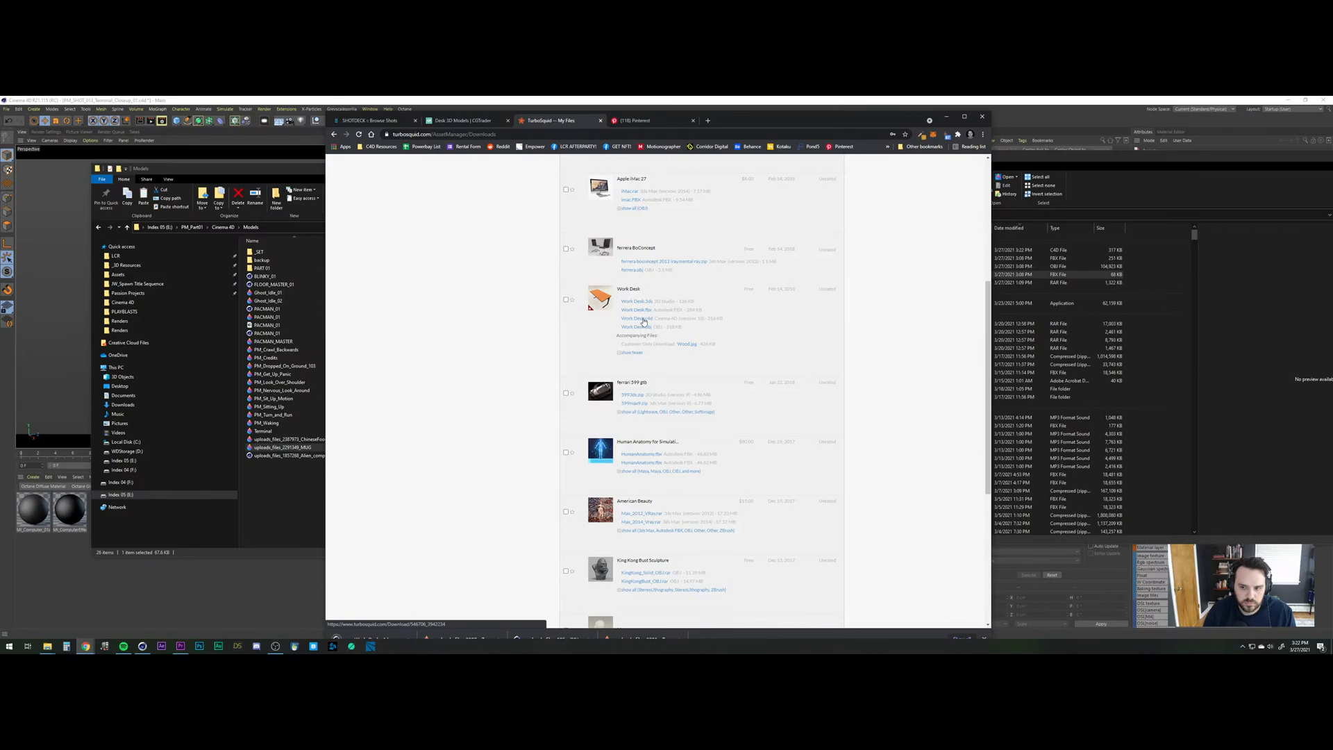
Copy the Work_Desk file from Downloads into the Models folder and try to load it into Cinema 4D.
{"action": "left_click", "coordinate": [1068, 179]}
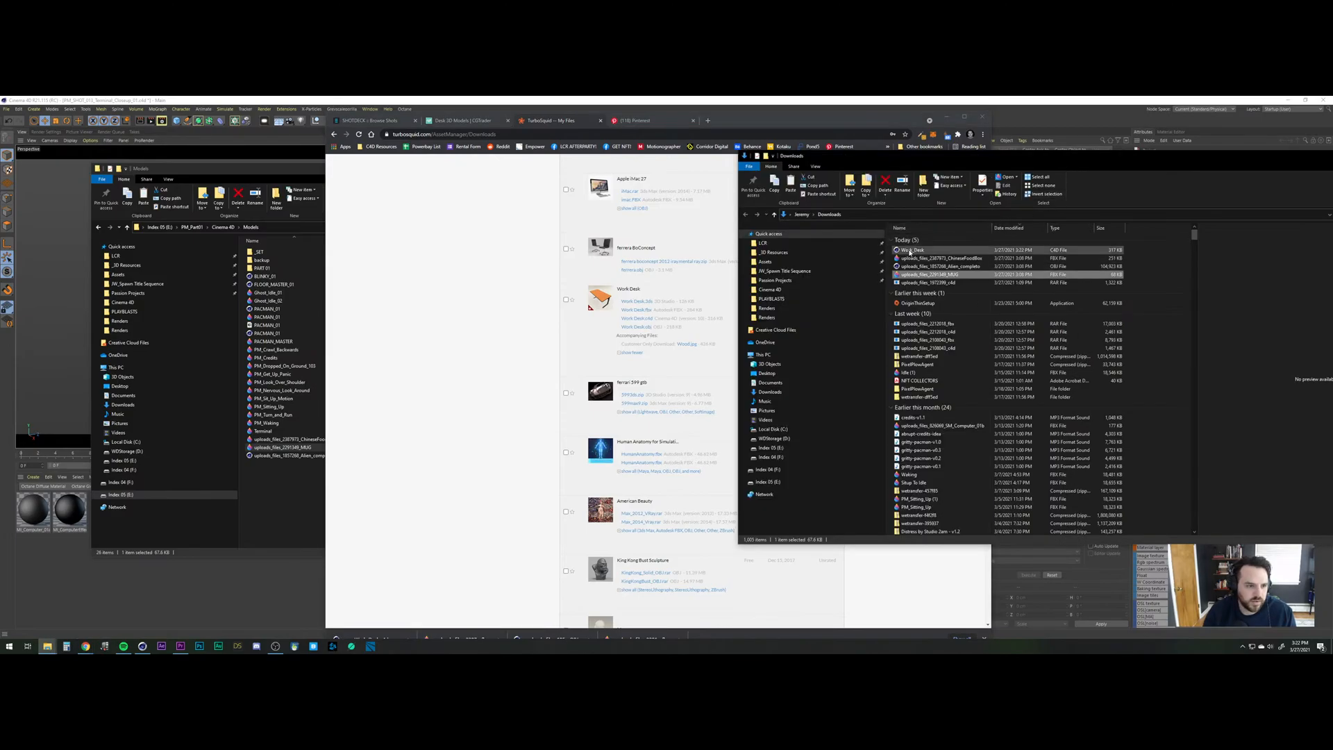
{"action": "left_click_drag", "start_coordinate": [910, 251], "coordinate": [289, 514]}
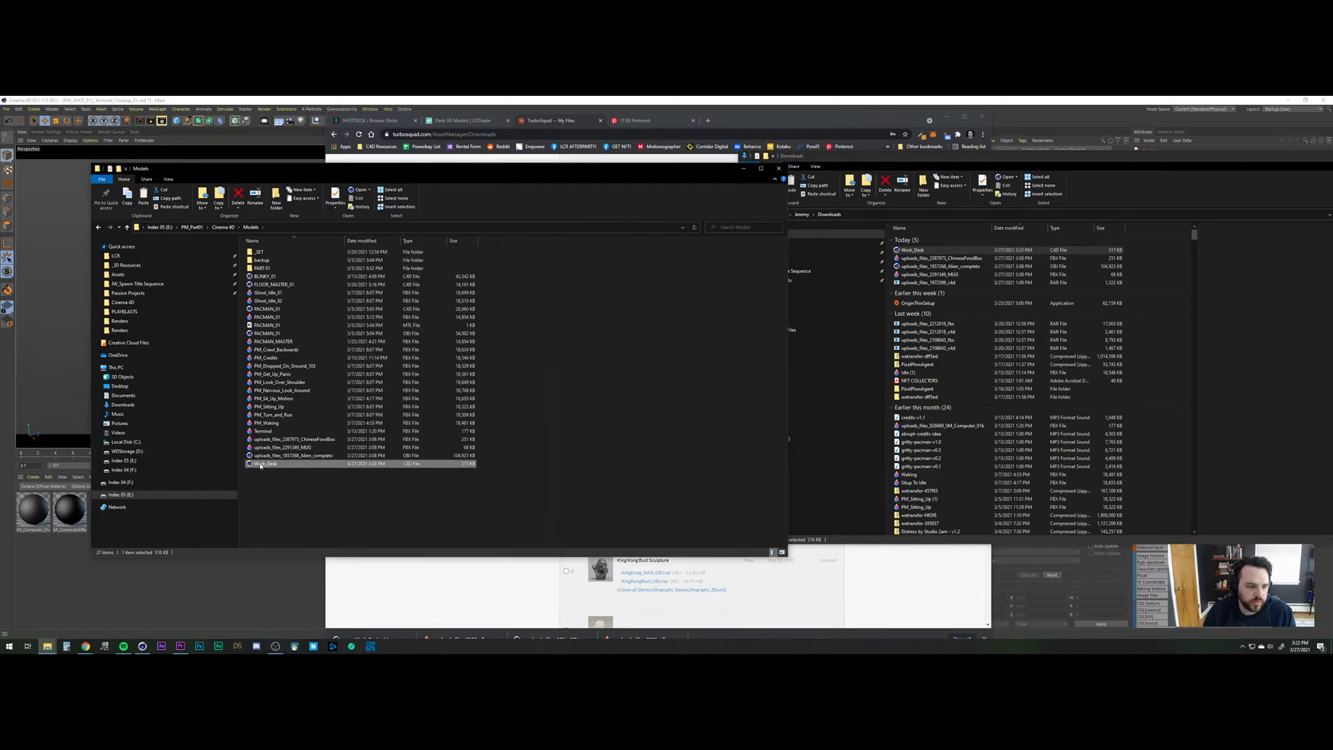
{"action": "left_click_drag", "start_coordinate": [260, 464], "coordinate": [54, 322]}
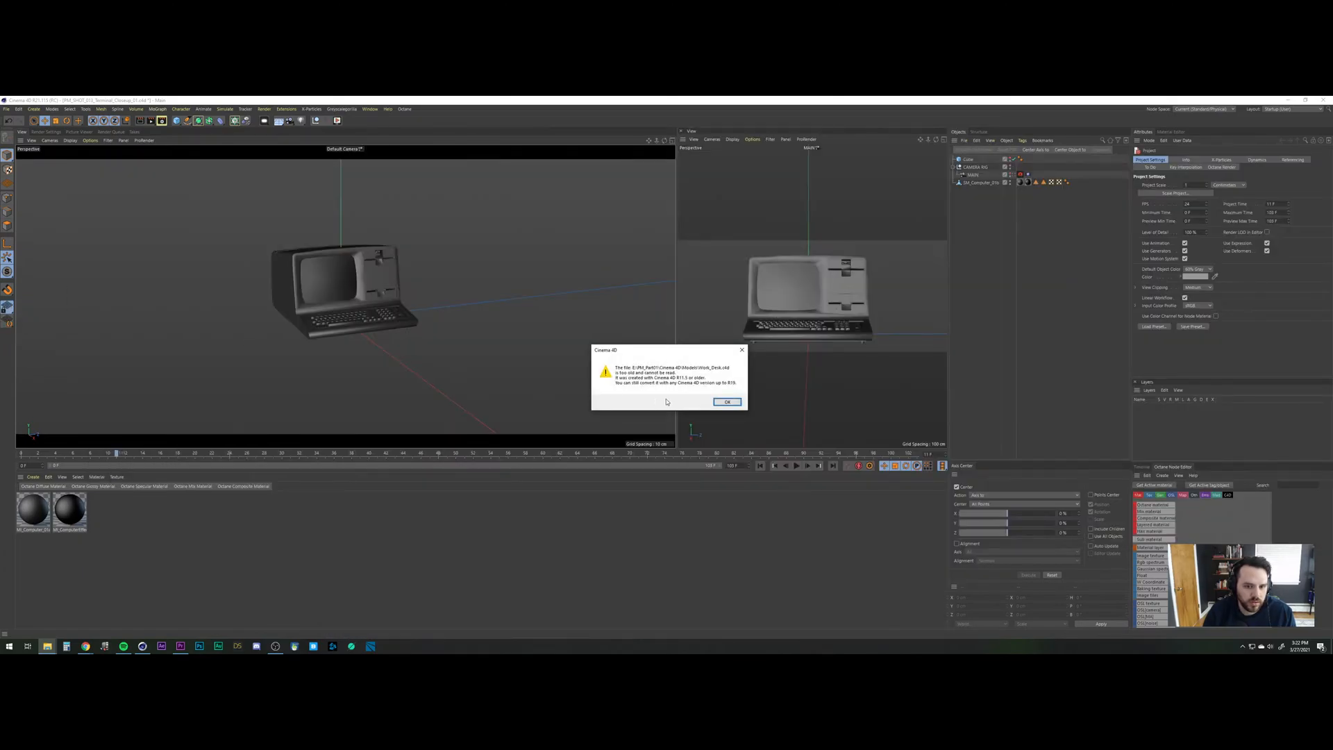
{"action": "left_click", "coordinate": [727, 402]}
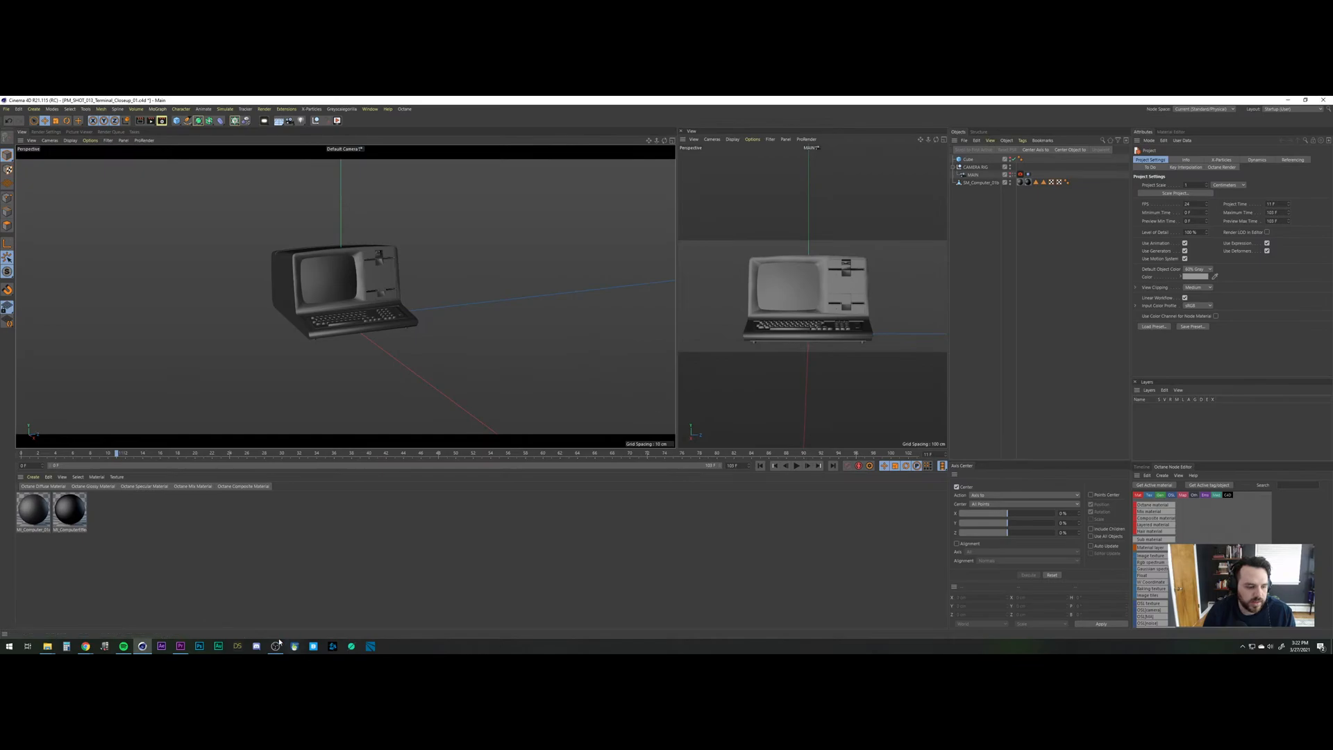
Download the Work Desk model's FBX file from TurboSquid and bring up the Models and Downloads folders.
{"action": "left_click", "coordinate": [106, 615]}
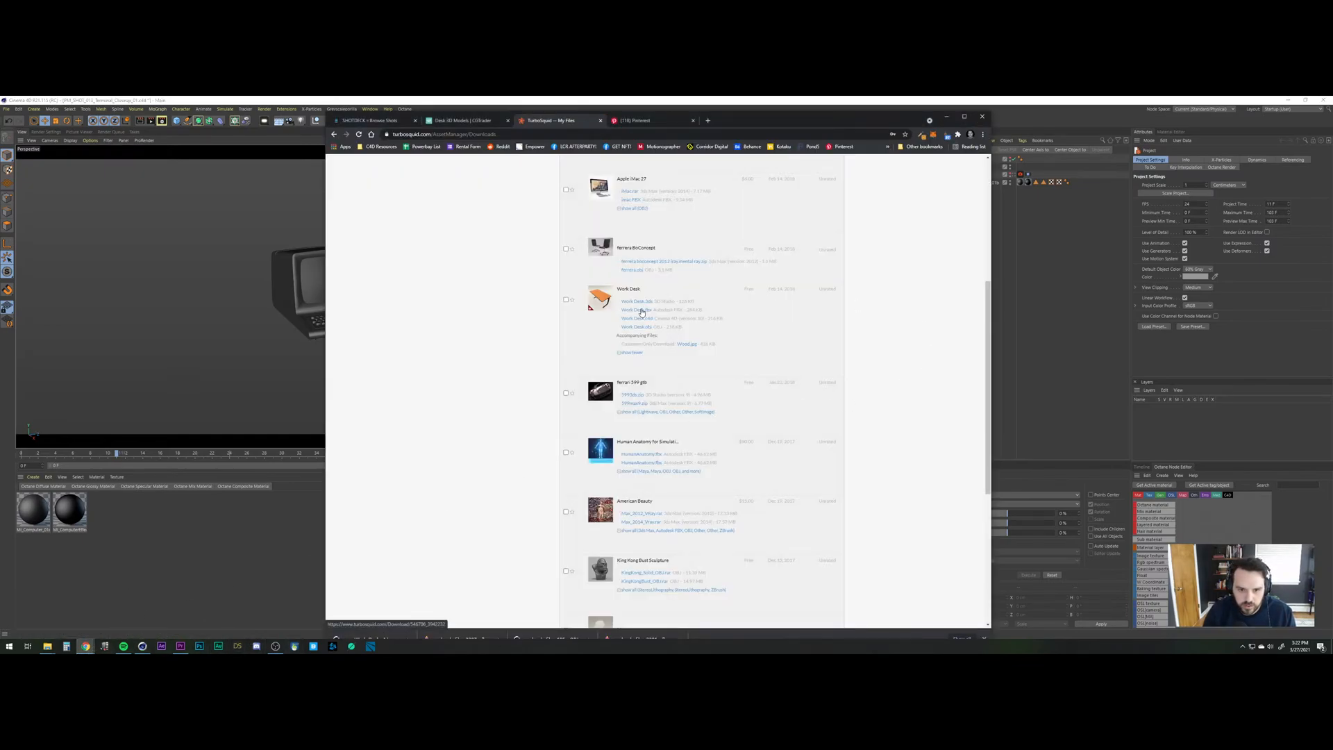
{"action": "left_click", "coordinate": [946, 117]}
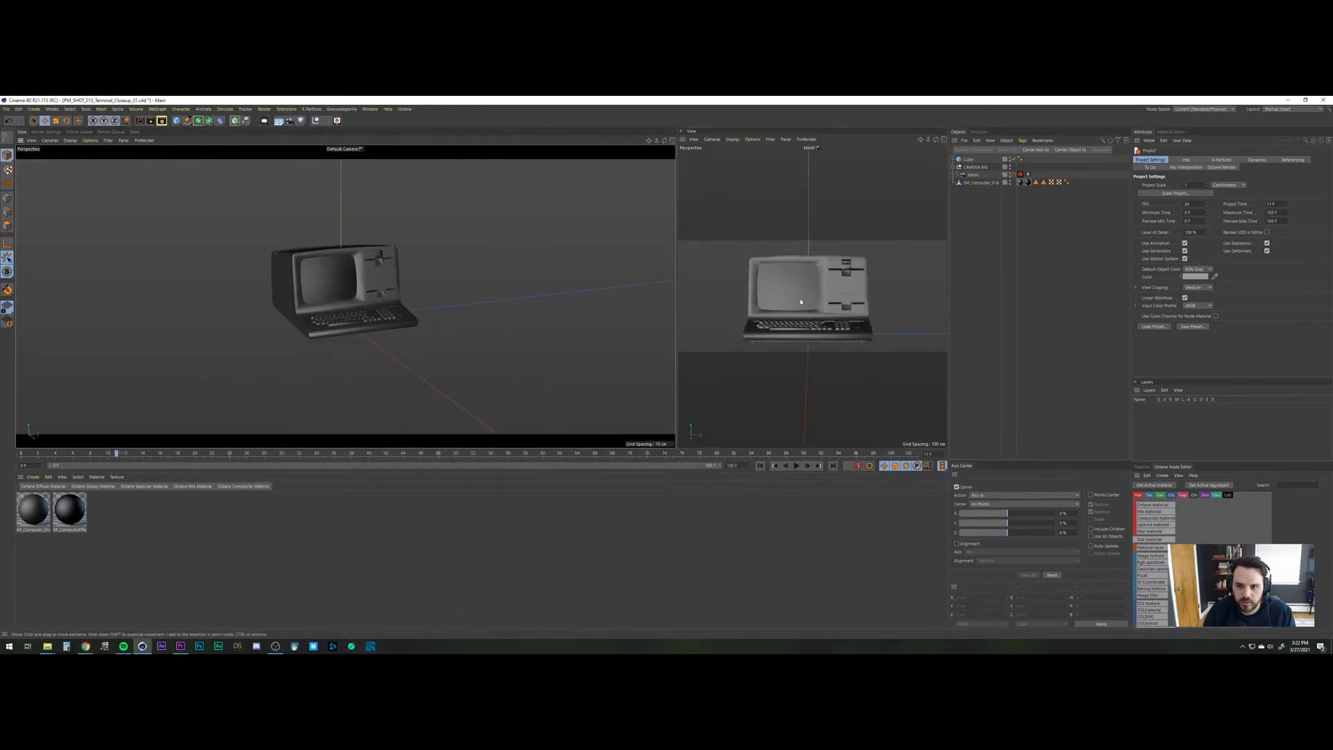
{"action": "mouse_move", "coordinate": [47, 646]}
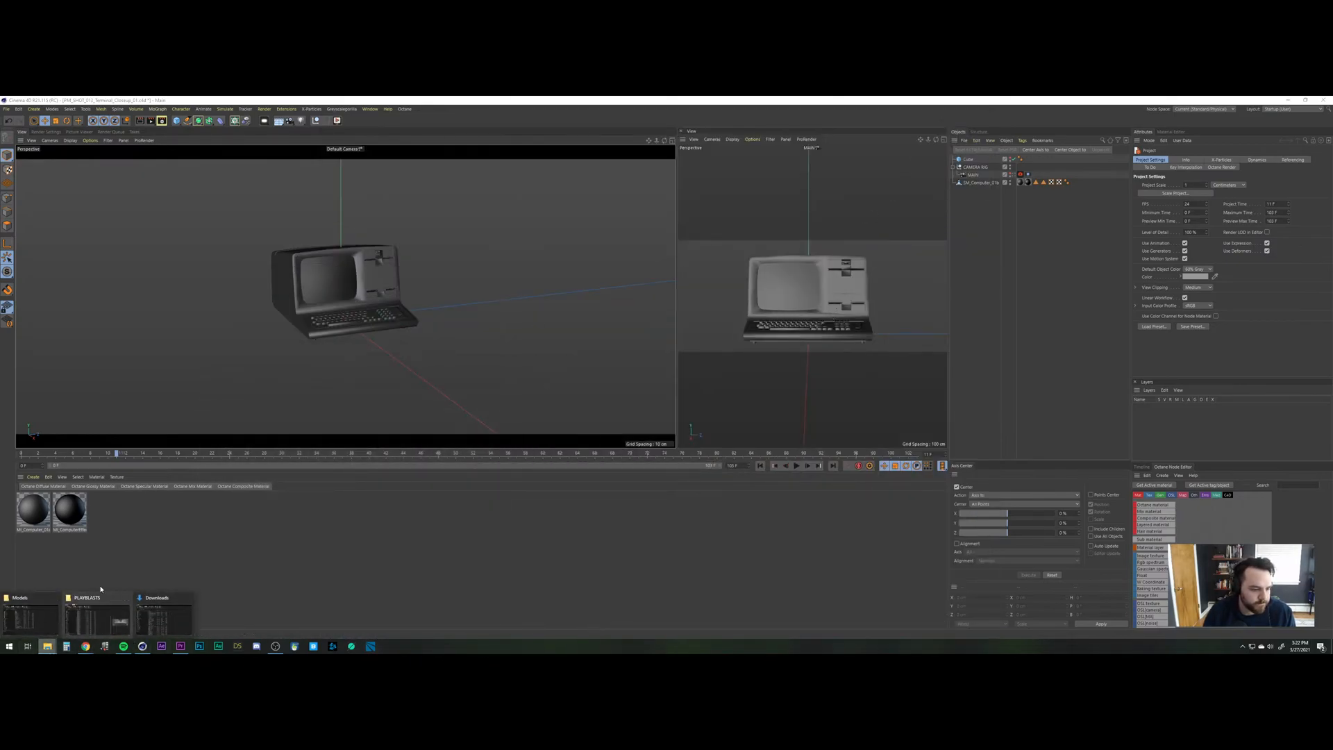
{"action": "left_click", "coordinate": [39, 618]}
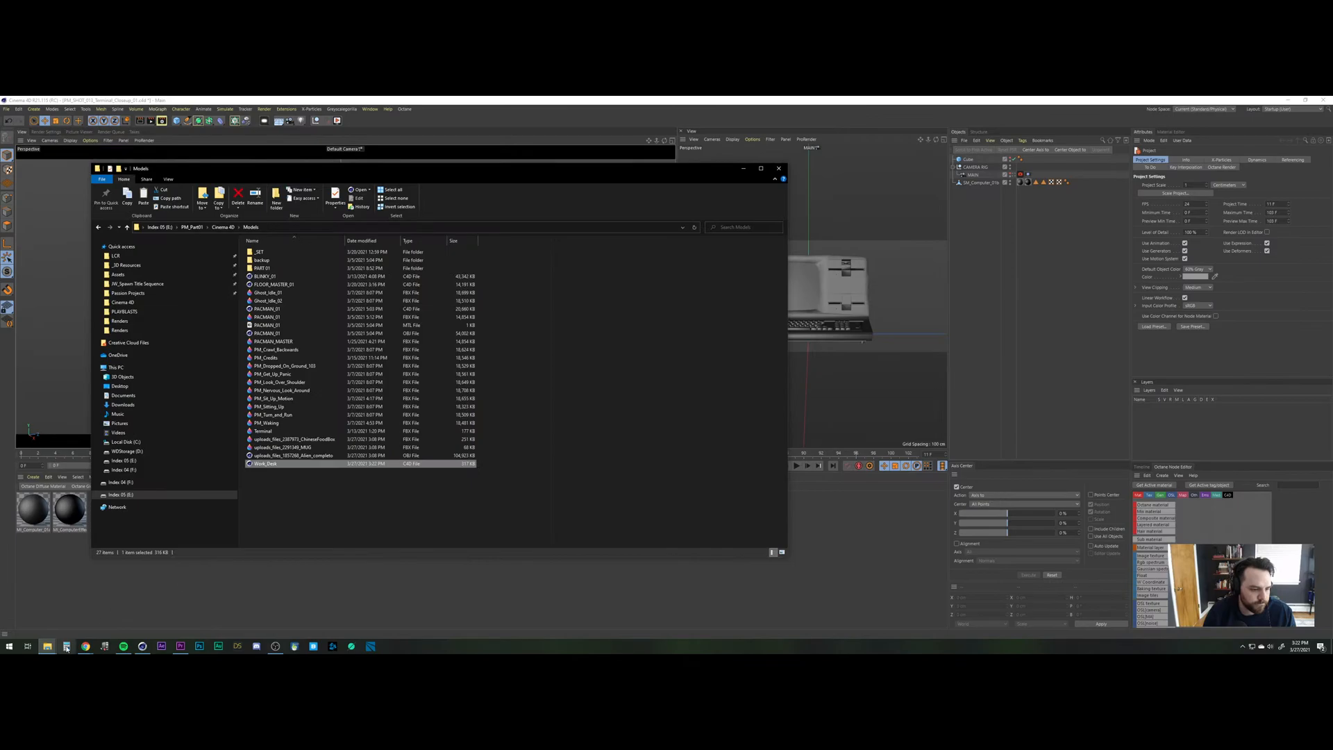
{"action": "mouse_move", "coordinate": [53, 646]}
{"action": "left_click", "coordinate": [164, 614]}
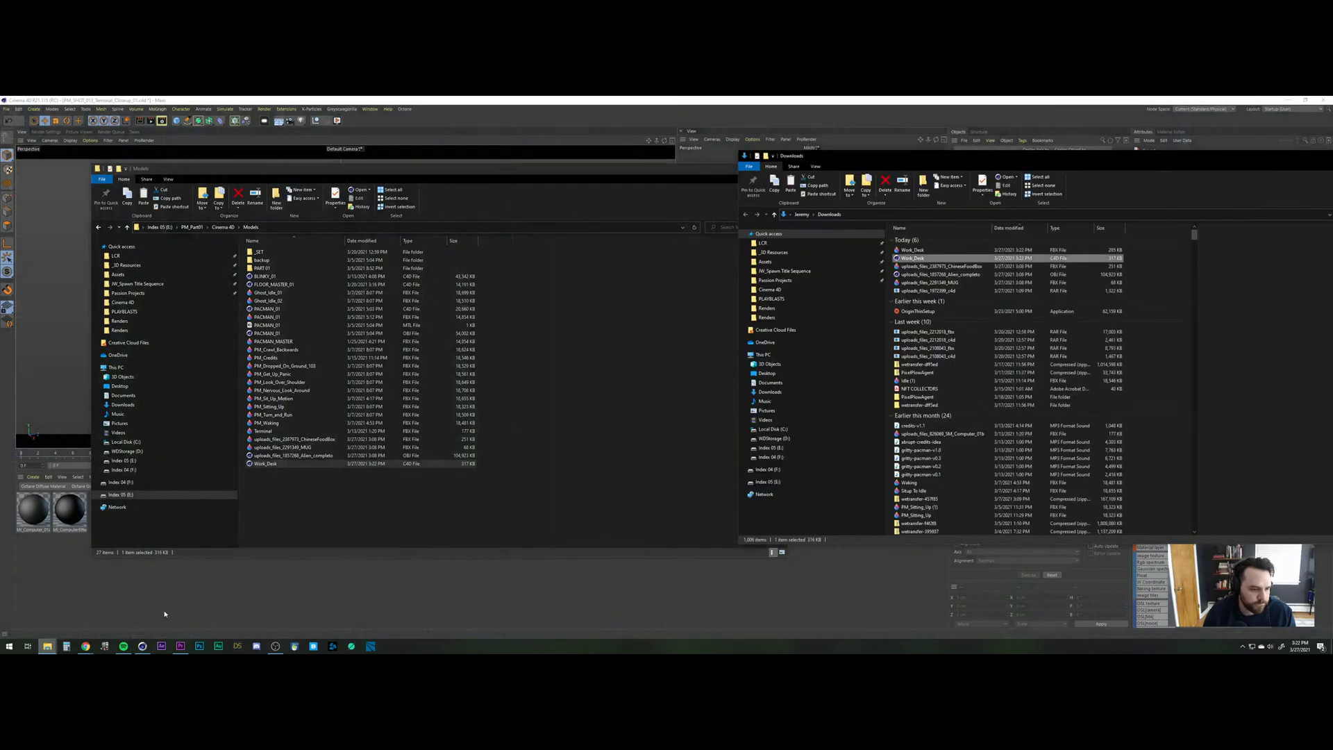
Delete the Work_Desk C4D file from the Models folder and copy in the Work_Desk FBX file from Downloads.
{"action": "right_click", "coordinate": [265, 458]}
{"action": "left_click", "coordinate": [263, 476]}
{"action": "left_click", "coordinate": [265, 465]}
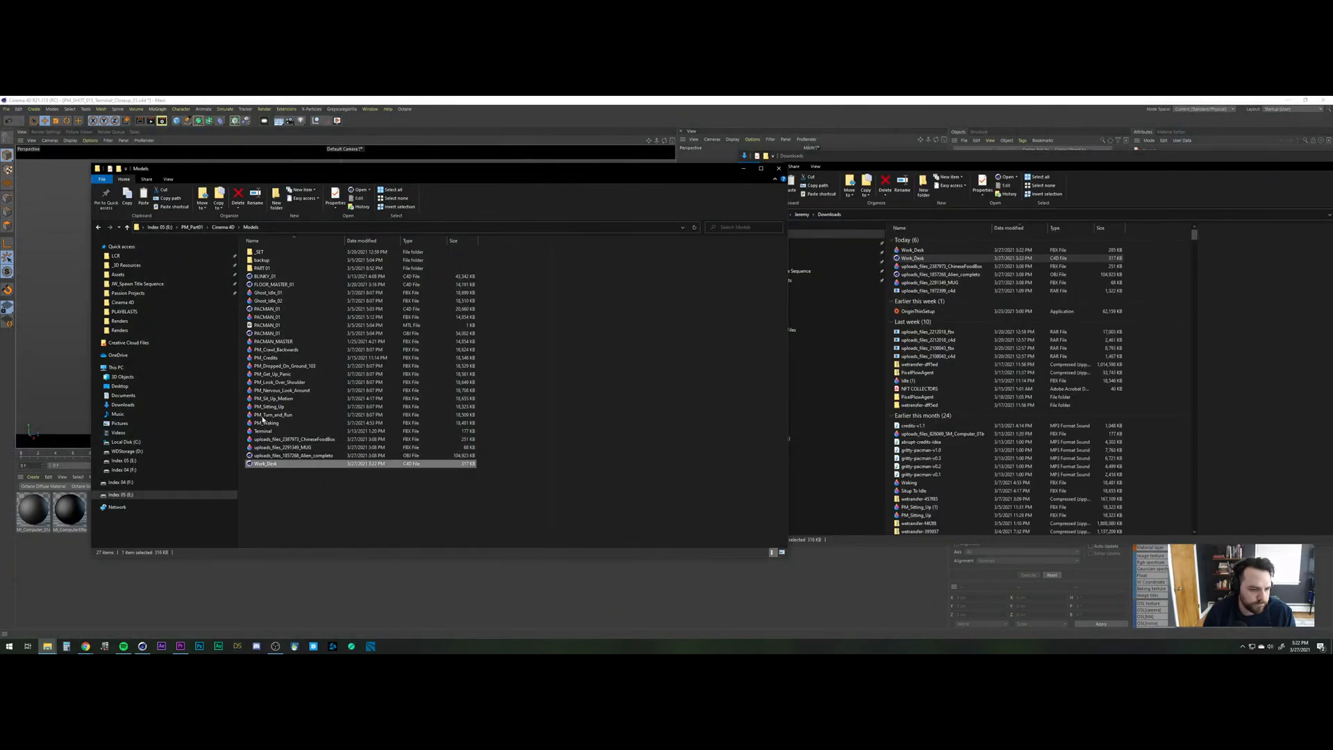
{"action": "left_click", "coordinate": [236, 198]}
{"action": "left_click_drag", "start_coordinate": [912, 250], "coordinate": [327, 506]}
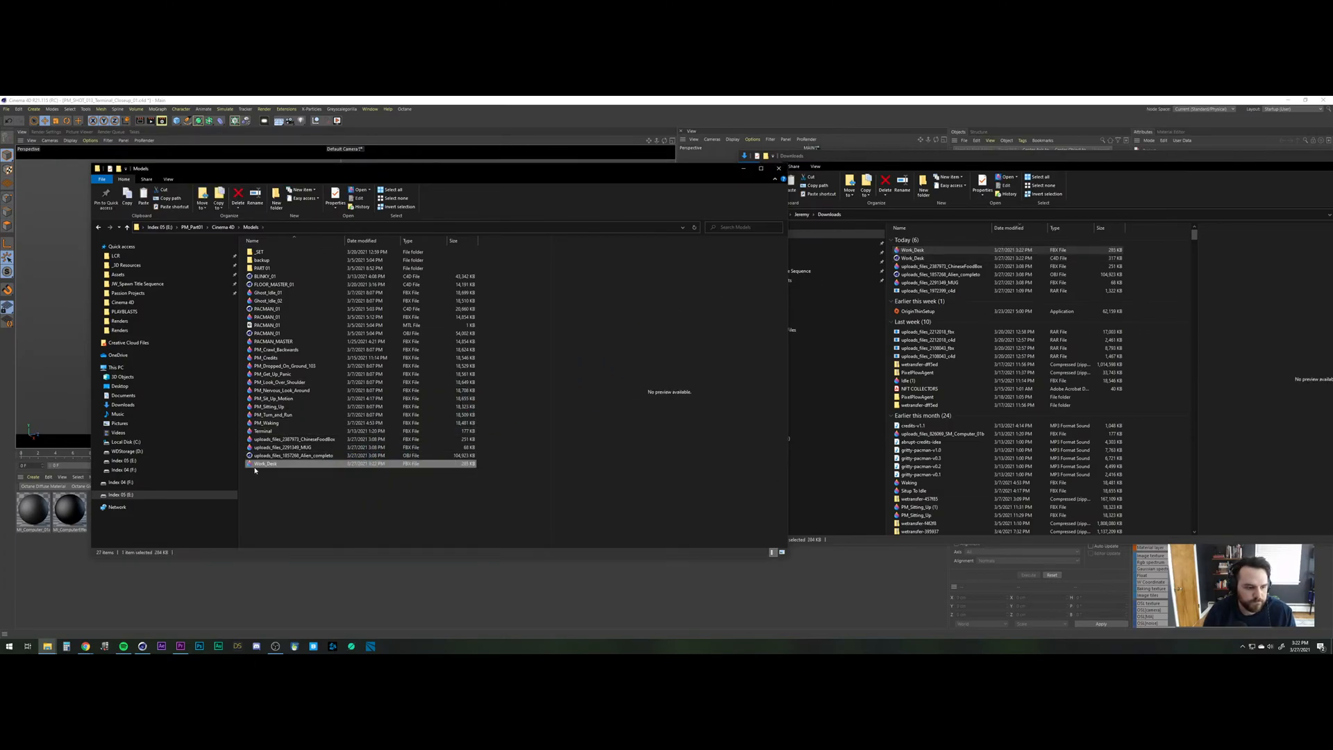
Import the Work_Desk FBX file from the Models folder into the terminal close-up scene with the existing import settings.
{"action": "left_click_drag", "start_coordinate": [270, 463], "coordinate": [38, 333]}
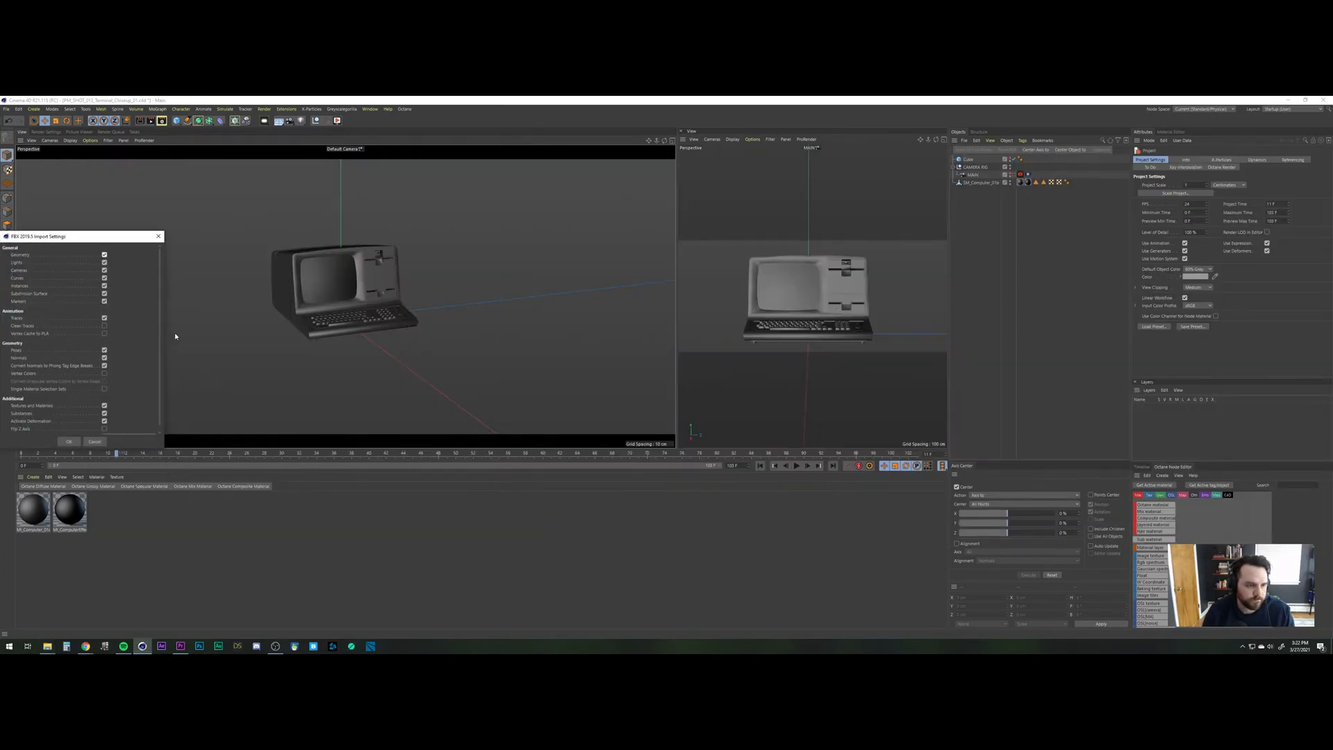
{"action": "left_click", "coordinate": [71, 442]}
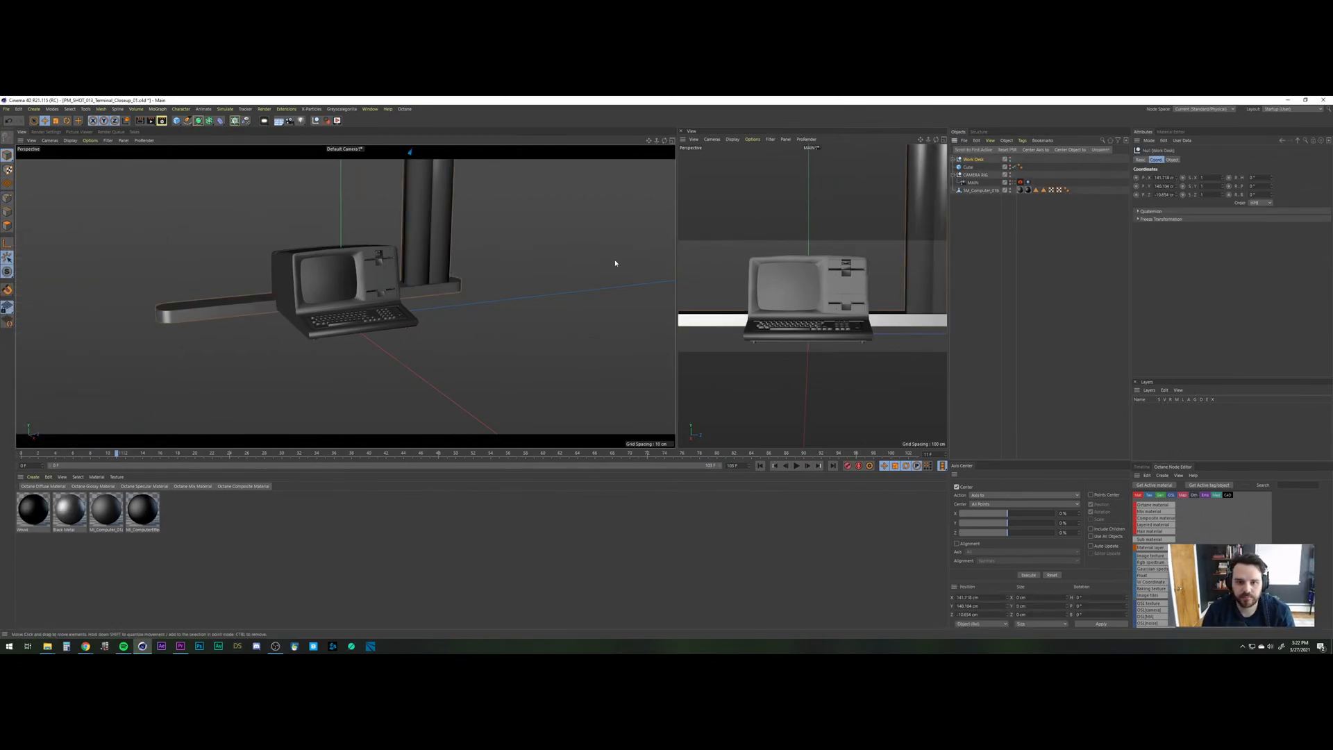
{"action": "right_click_drag", "start_coordinate": [377, 265], "coordinate": [325, 370], "text": "alt"}
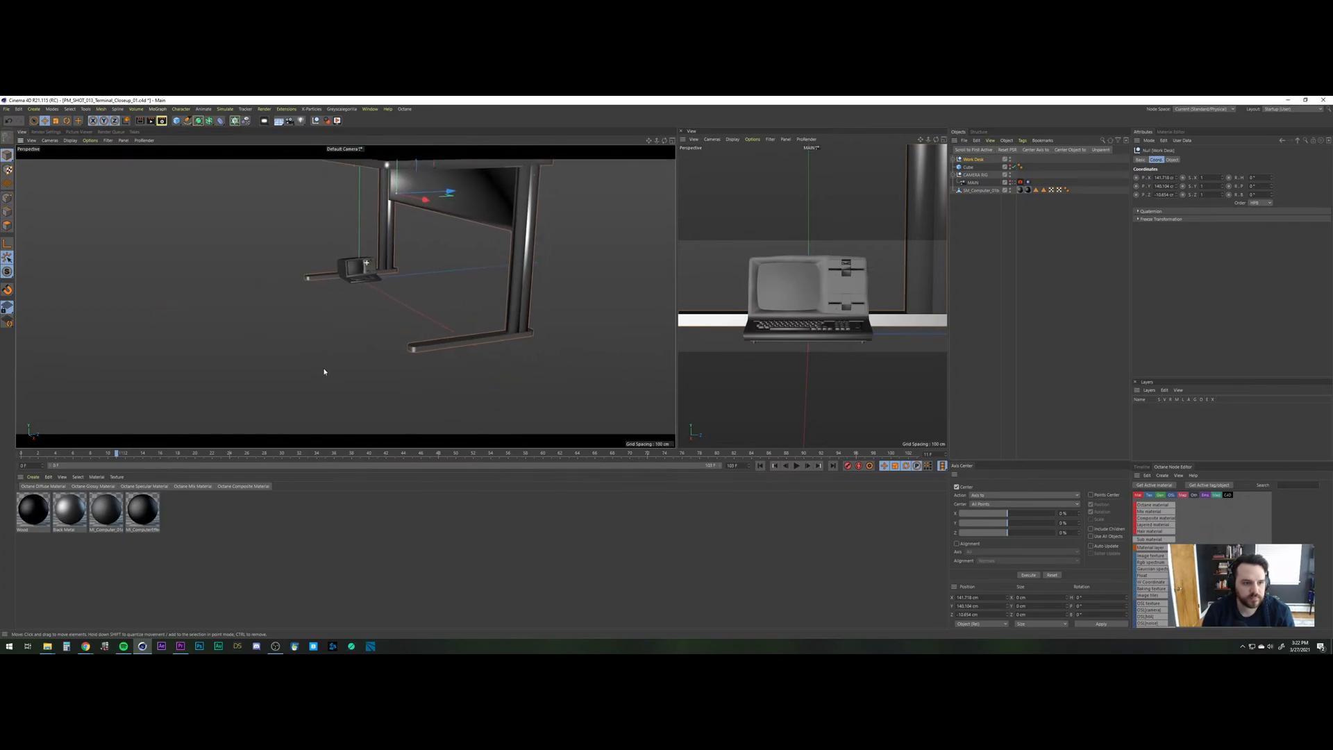
Scale the imported work desk down and lower it to below the computer's level.
{"action": "key", "text": "t"}
{"action": "left_click_drag", "start_coordinate": [501, 197], "coordinate": [328, 279]}
{"action": "key", "text": "e"}
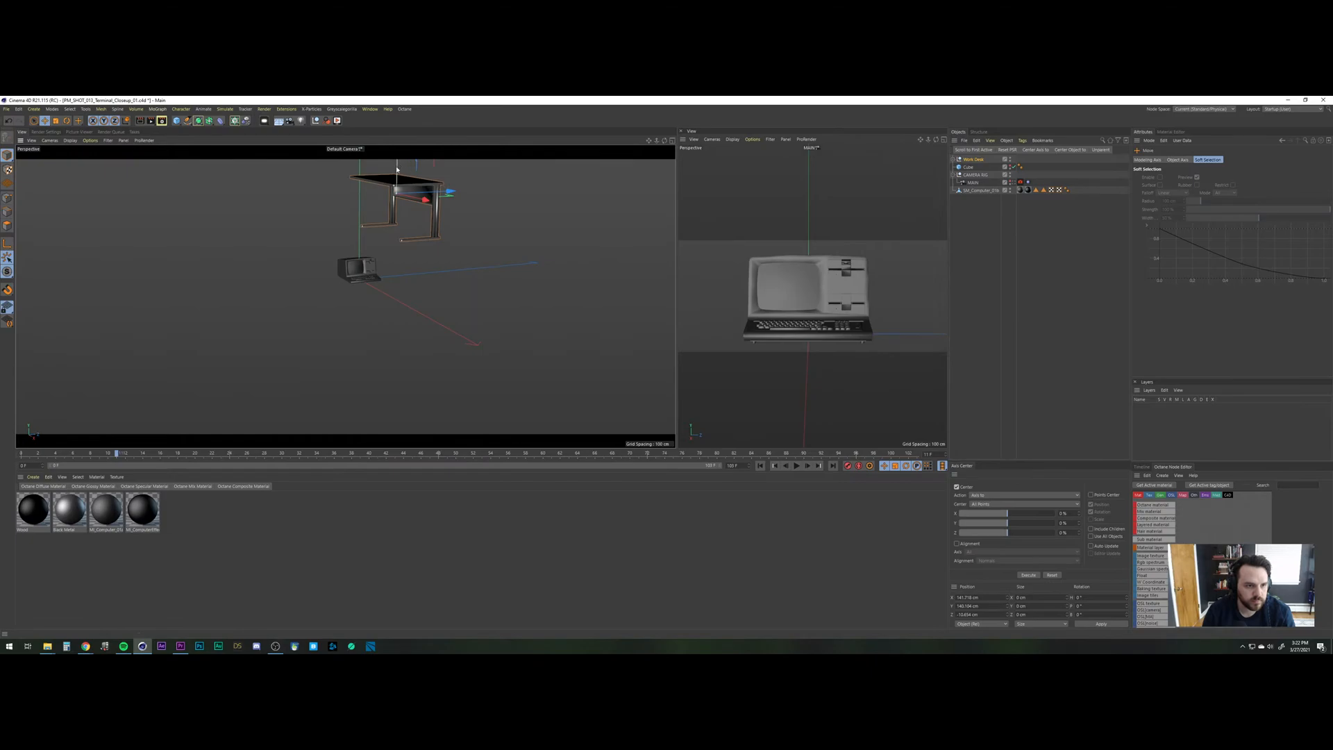
{"action": "left_click_drag", "start_coordinate": [396, 163], "coordinate": [381, 276]}
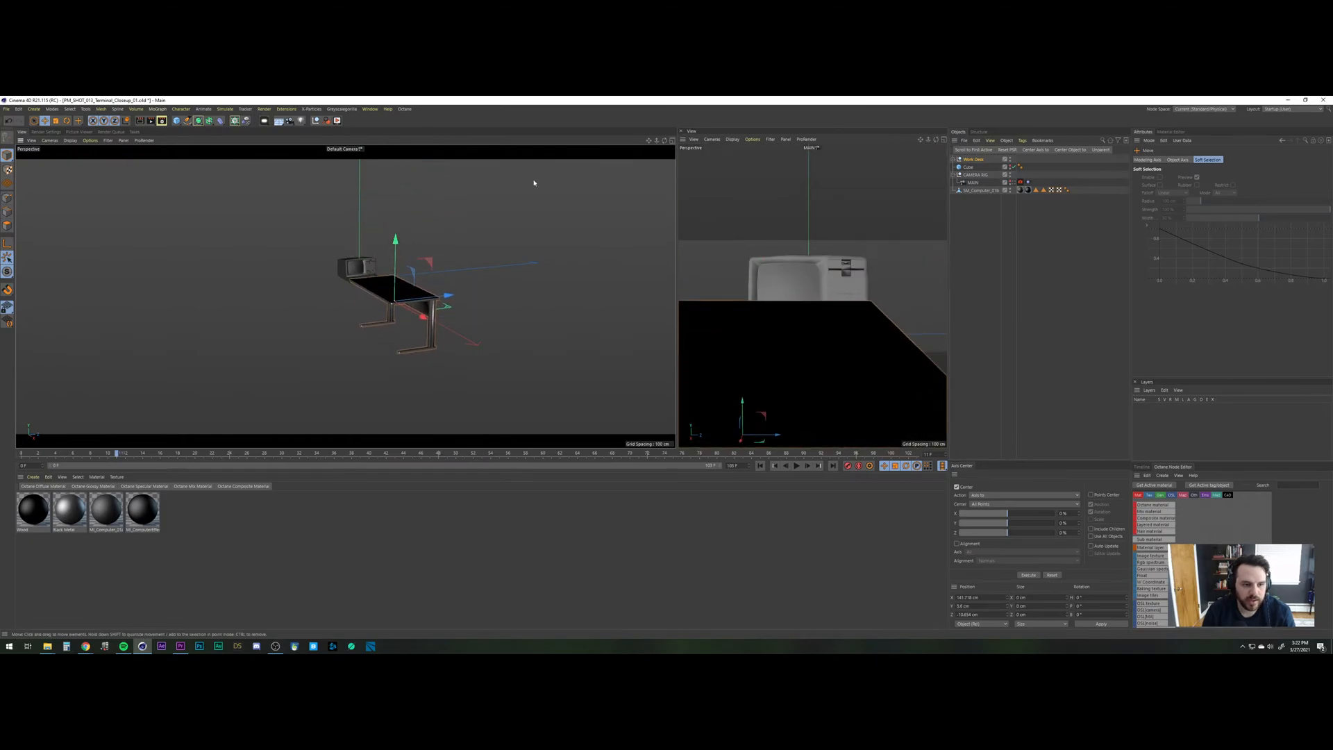
Centre the desk under the computer in the top view and rotate its heading to -90°.
{"action": "left_click", "coordinate": [672, 141]}
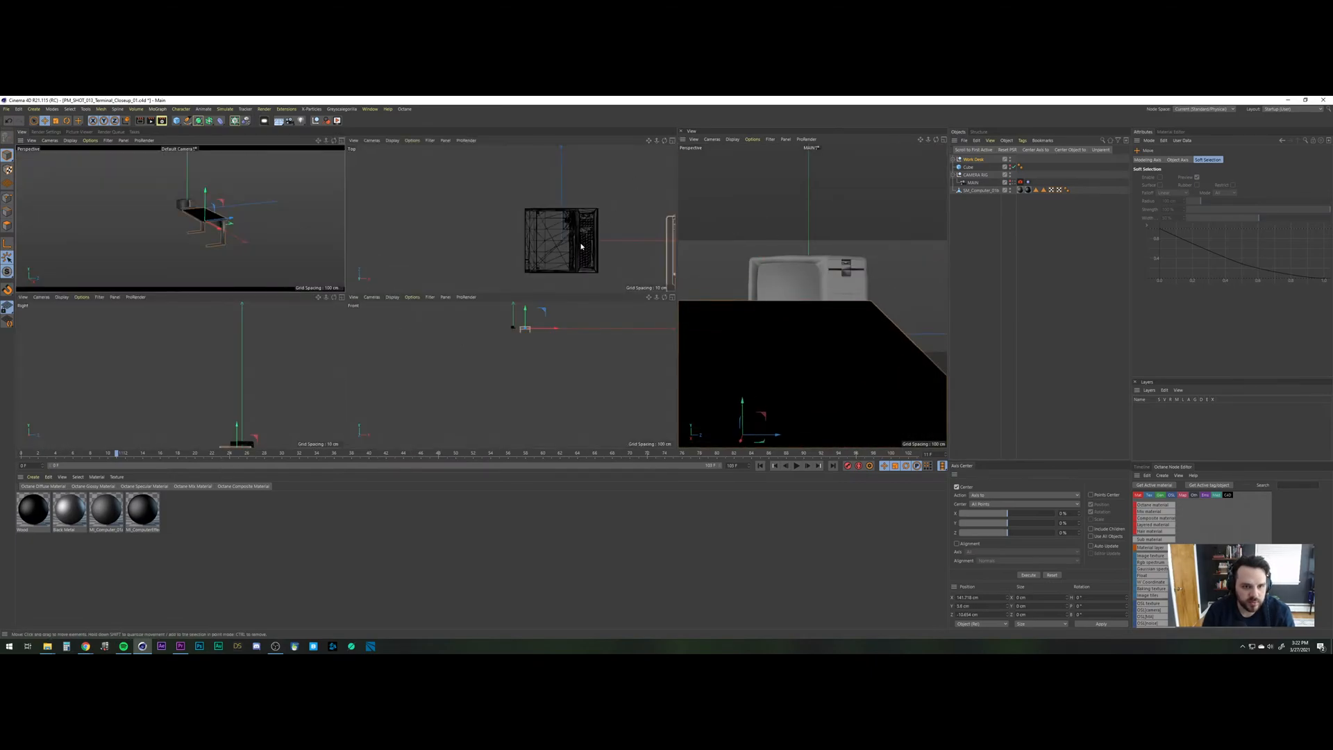
{"action": "scroll", "coordinate": [581, 245], "scroll_direction": "down", "scroll_amount": 3}
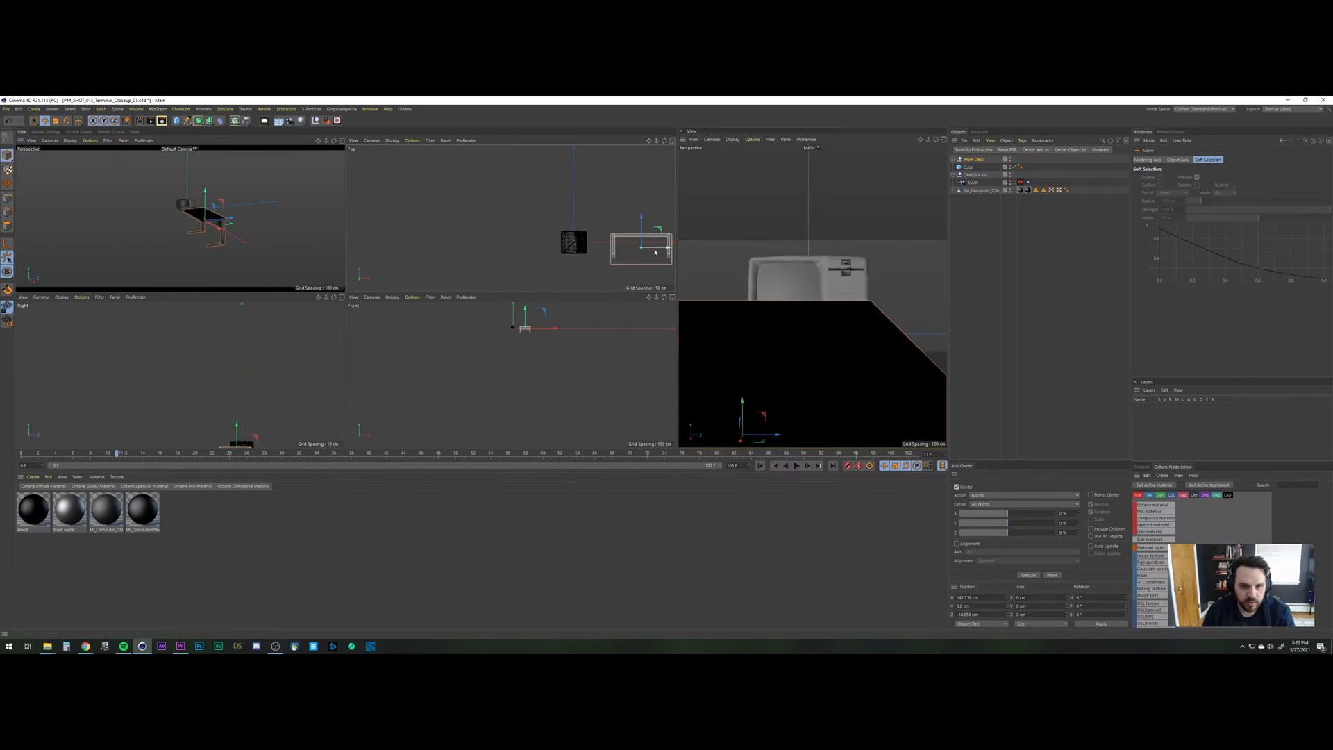
{"action": "left_click_drag", "start_coordinate": [663, 247], "coordinate": [577, 227]}
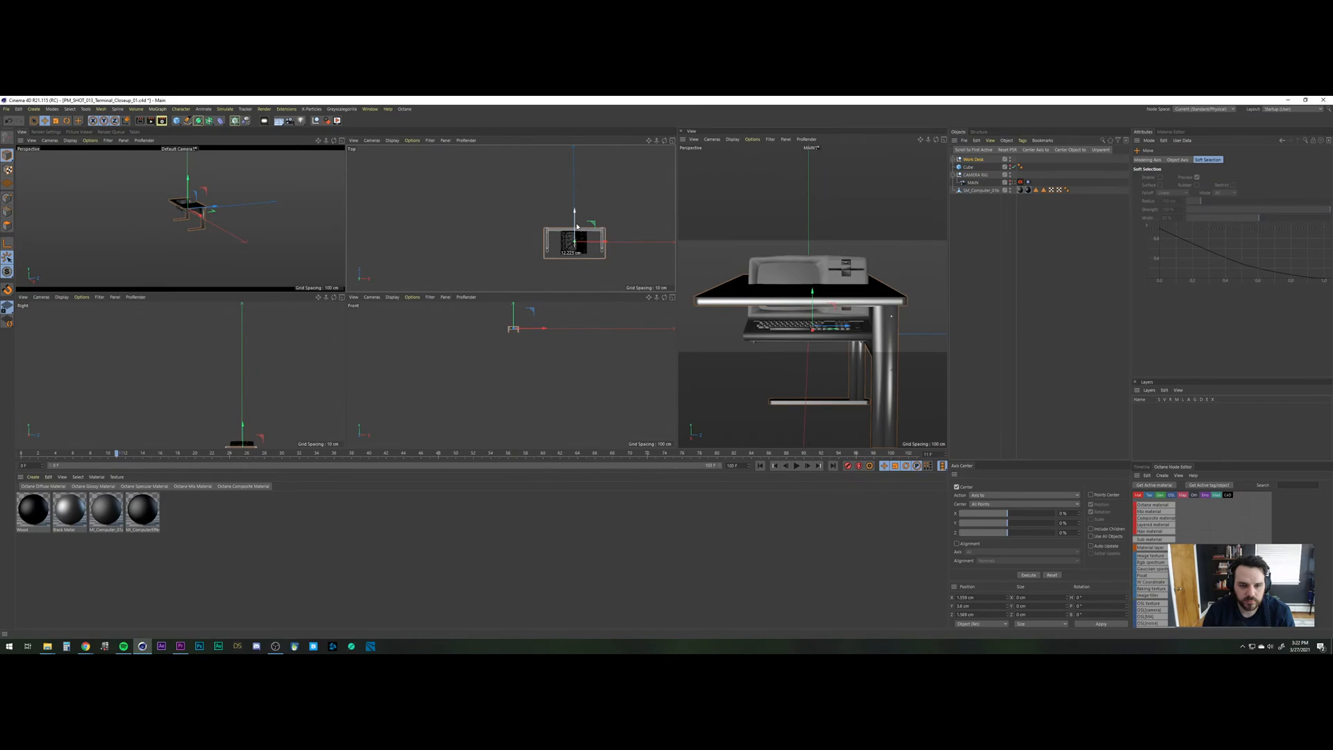
{"action": "key", "text": "r"}
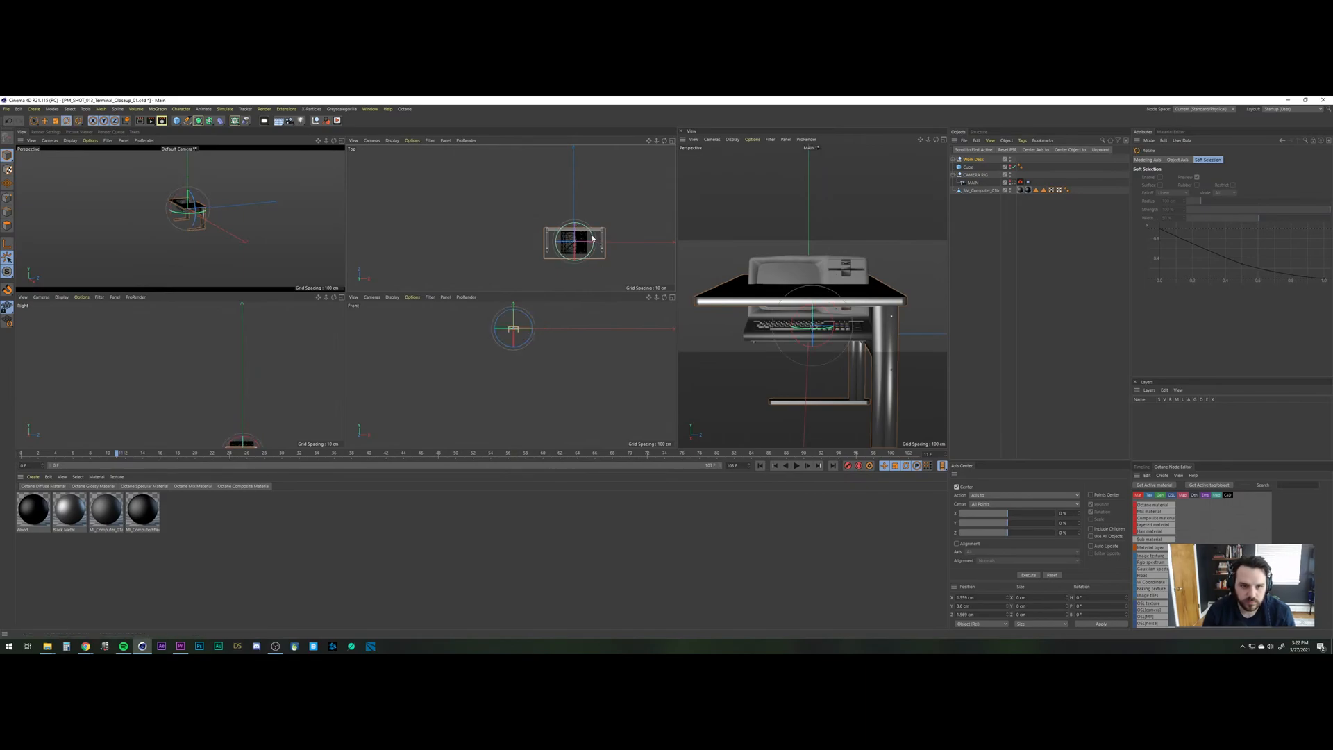
{"action": "left_click_drag", "start_coordinate": [590, 253], "coordinate": [585, 272]}
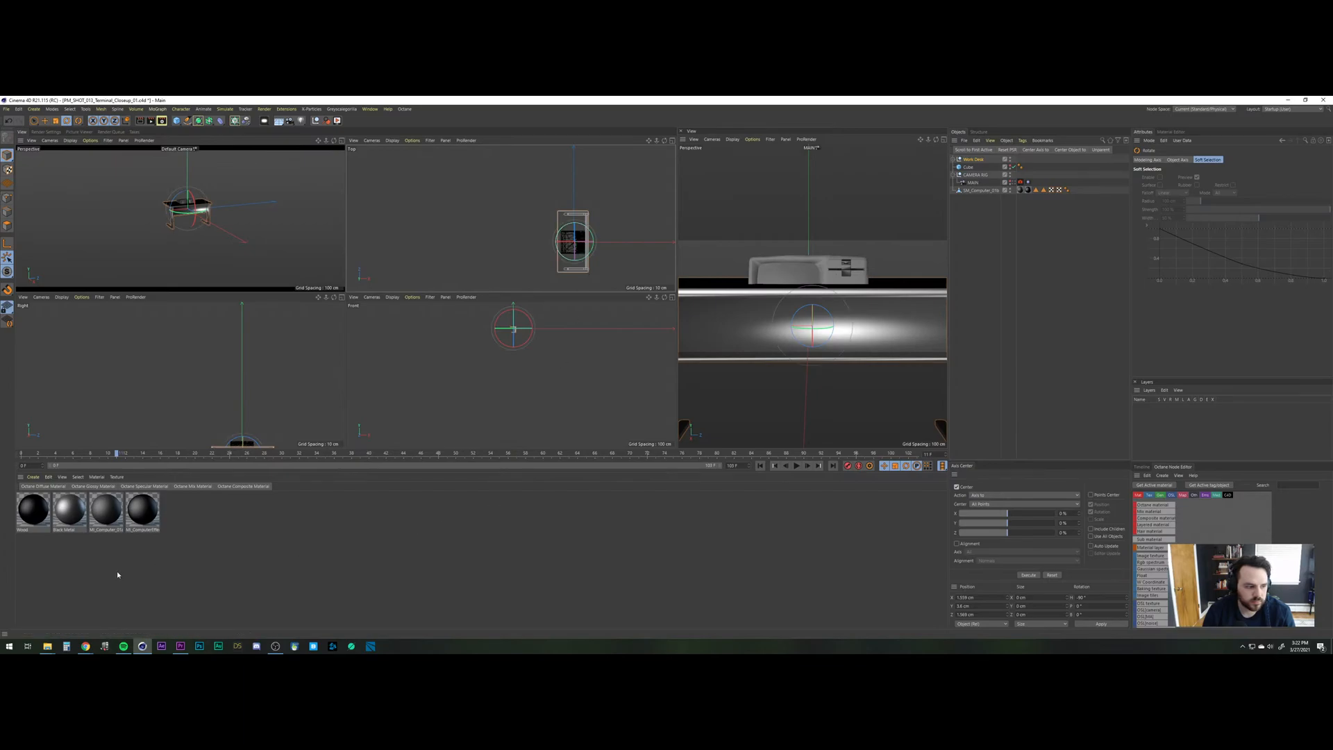
Set the perspective view to Quick Shading and turn off its material display.
{"action": "key", "text": "e"}
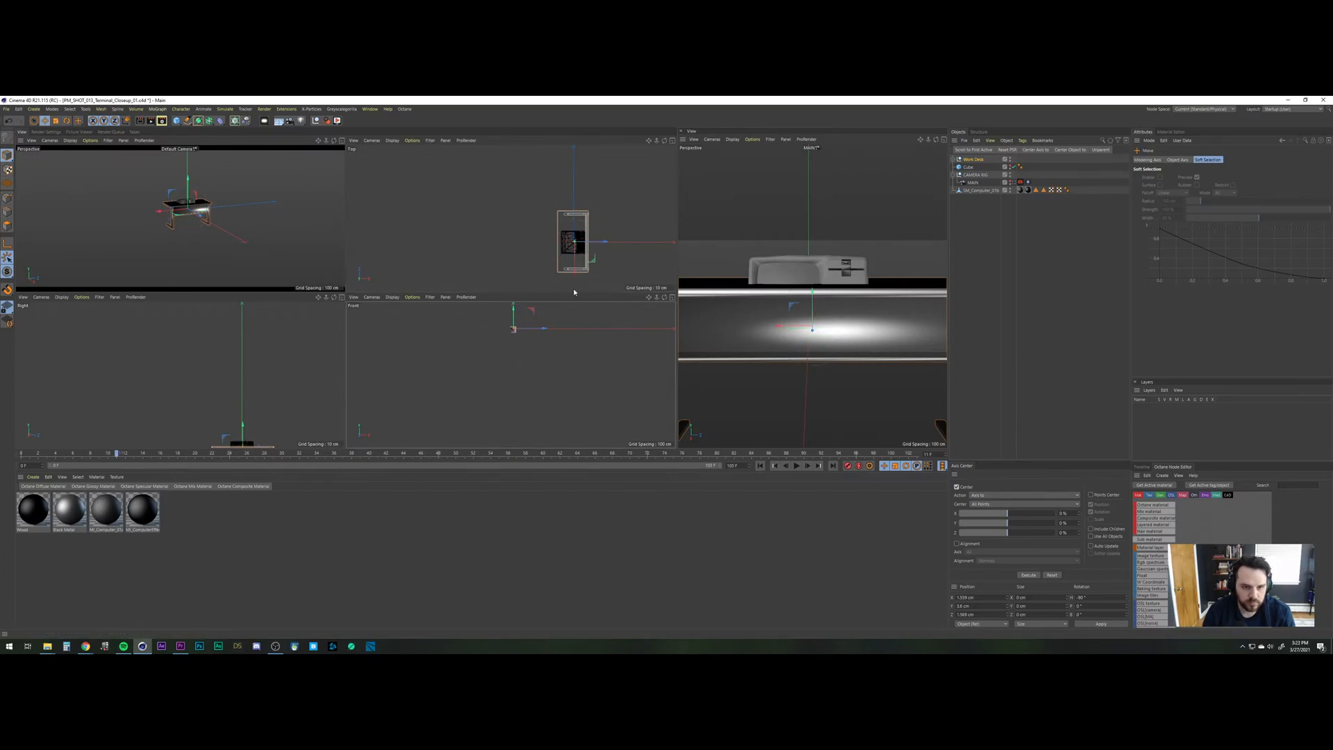
{"action": "left_click", "coordinate": [70, 140]}
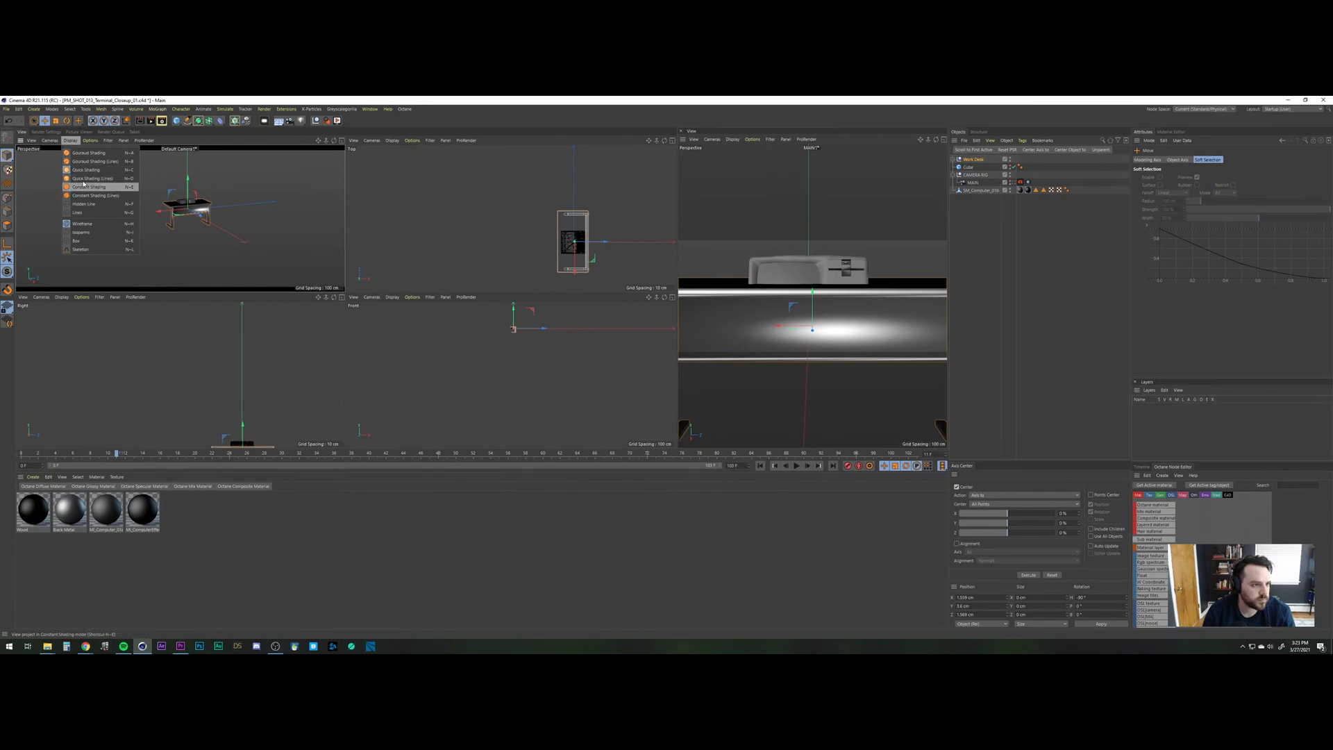
{"action": "left_click", "coordinate": [89, 155]}
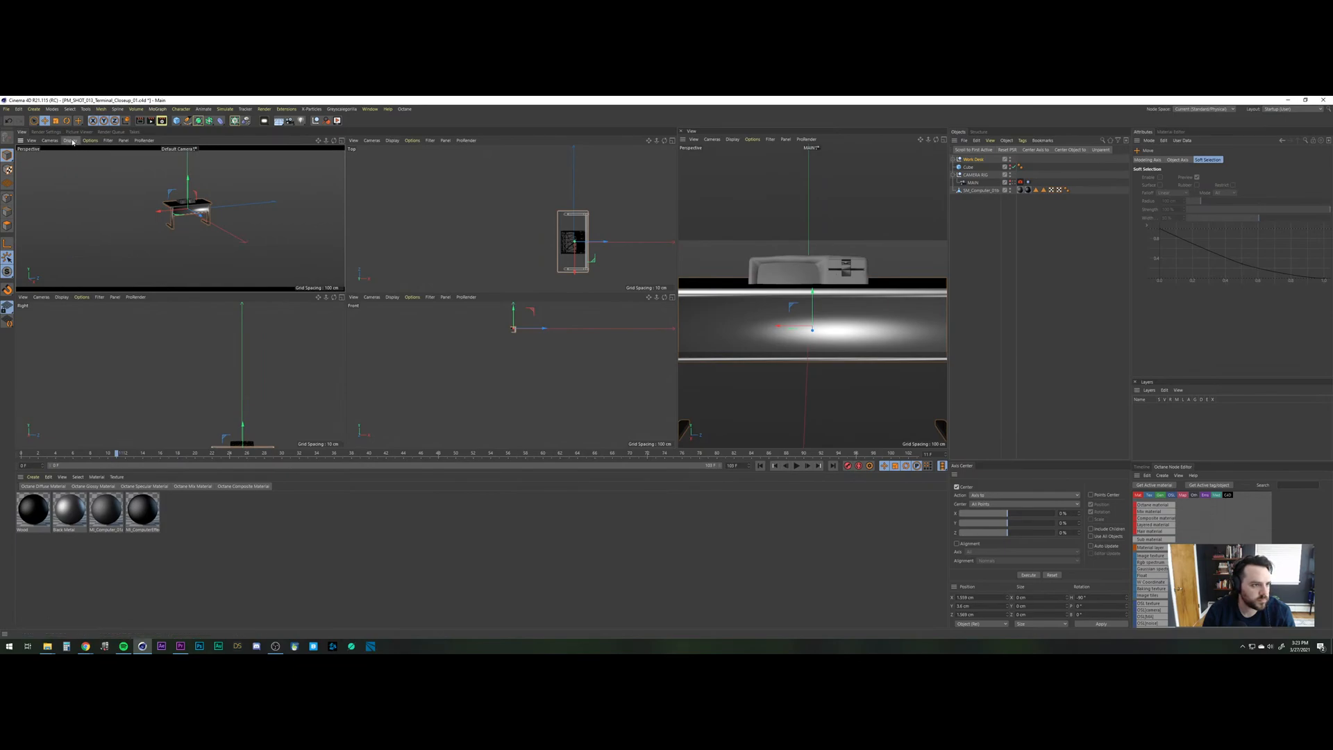
{"action": "left_click", "coordinate": [71, 140]}
{"action": "left_click", "coordinate": [79, 167]}
{"action": "left_click", "coordinate": [89, 141]}
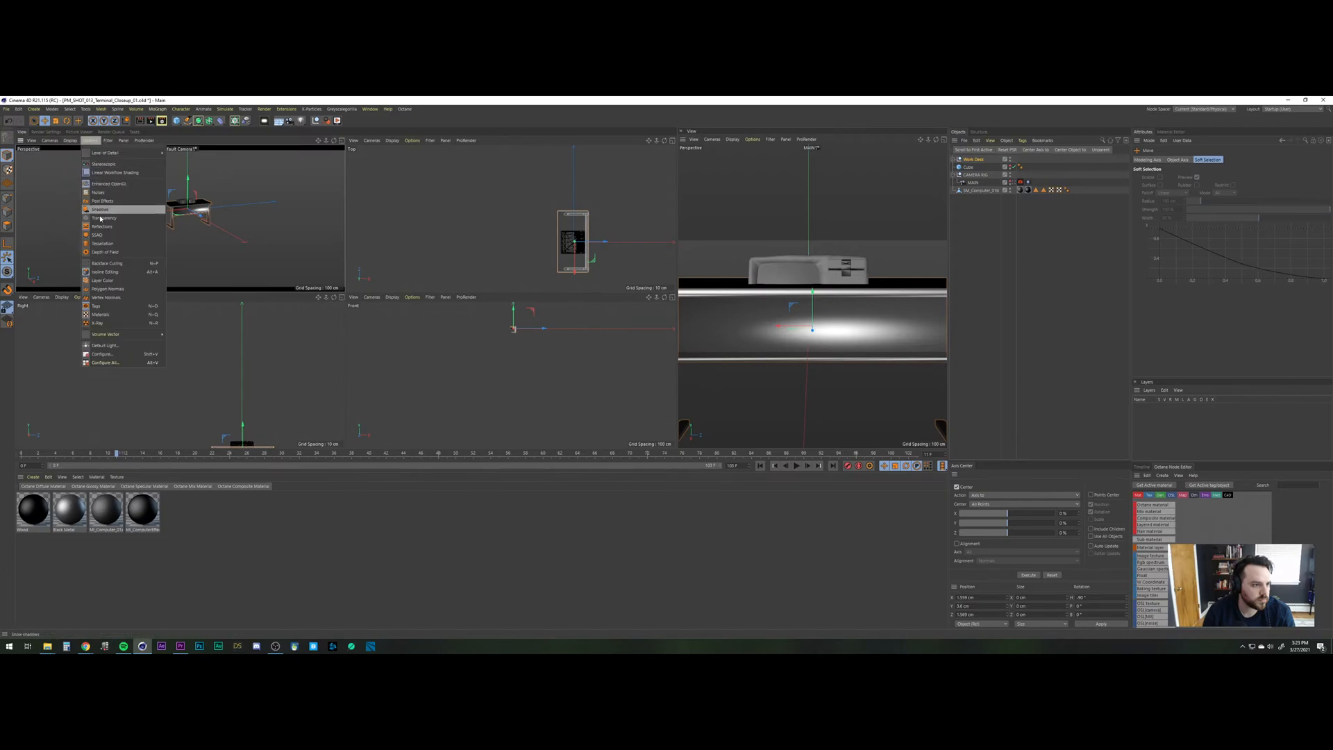
{"action": "left_click", "coordinate": [101, 314]}
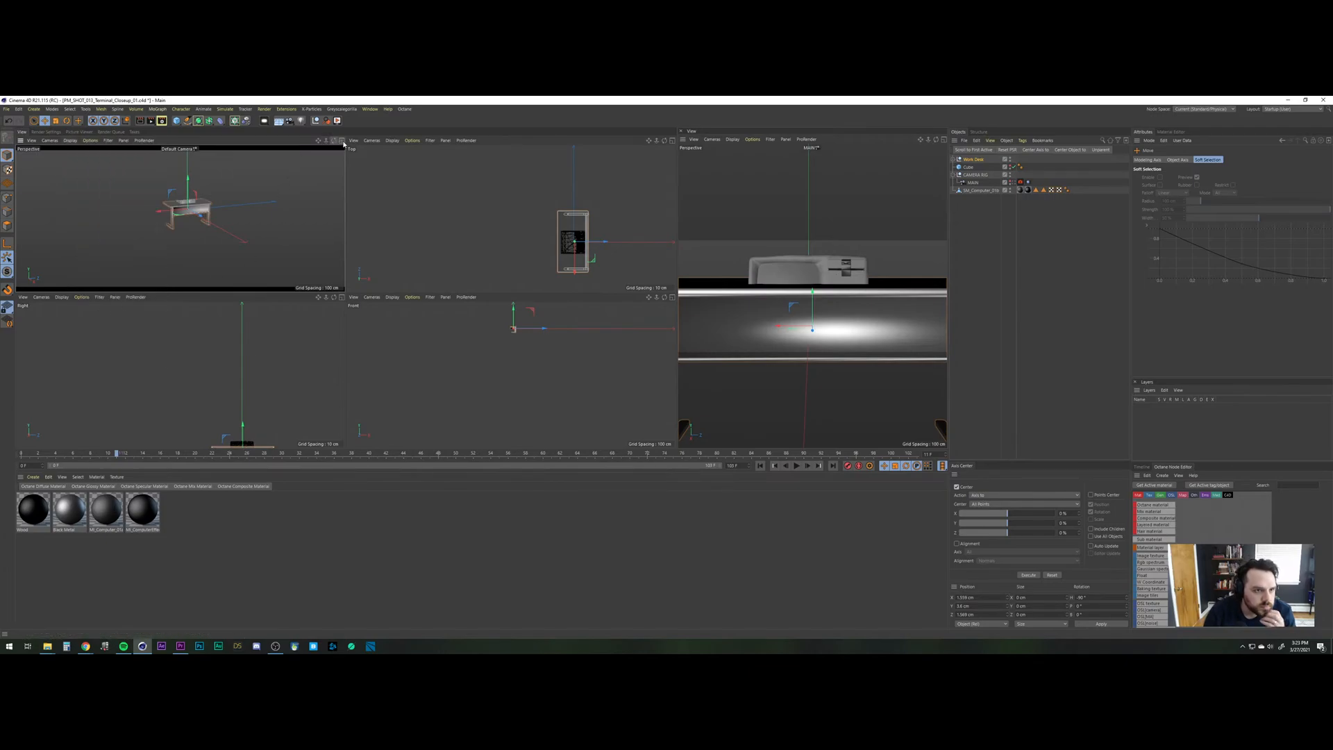
Lower the desk in the enlarged perspective view so the computer sits on its top.
{"action": "middle_click", "coordinate": [310, 196]}
{"action": "left_click_drag", "start_coordinate": [353, 238], "coordinate": [362, 243]}
{"action": "scroll", "coordinate": [368, 244], "scroll_direction": "up", "scroll_amount": 6}
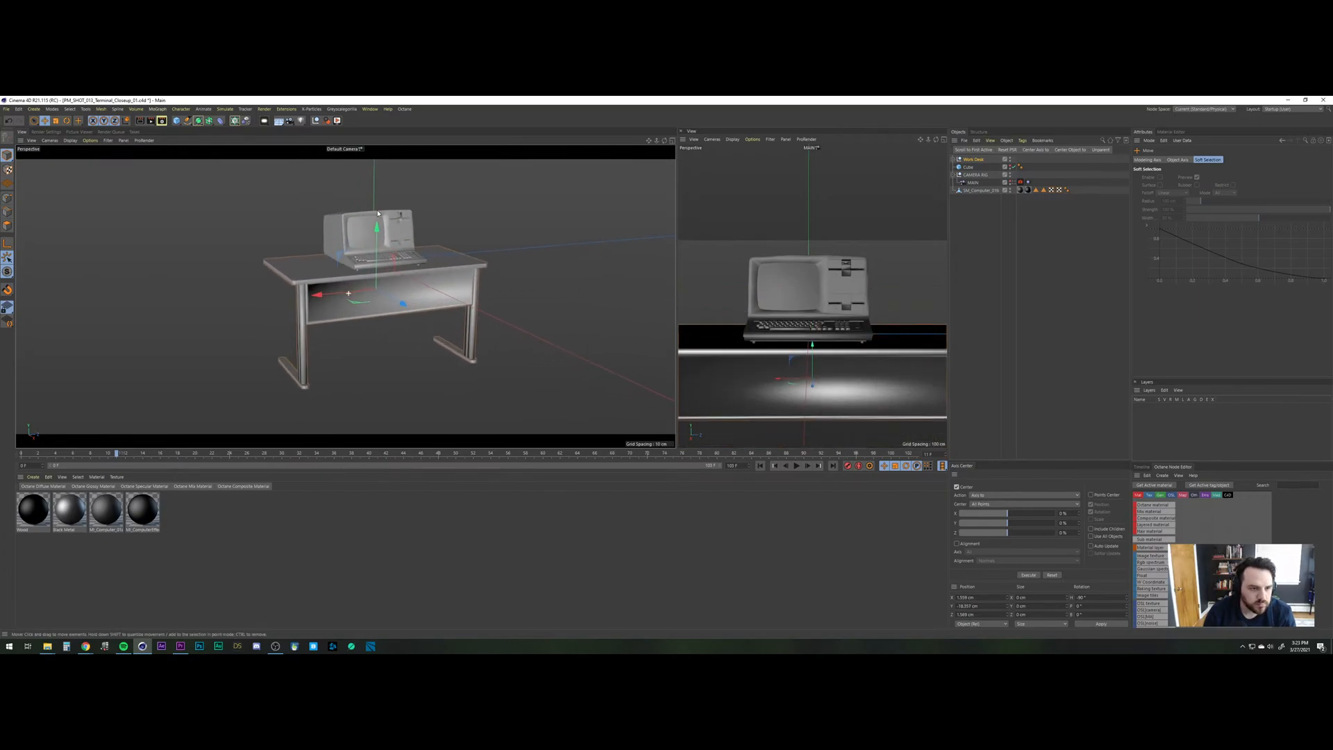
{"action": "scroll", "coordinate": [381, 248], "scroll_direction": "up", "scroll_amount": 2}
{"action": "left_click_drag", "start_coordinate": [380, 263], "coordinate": [380, 262]}
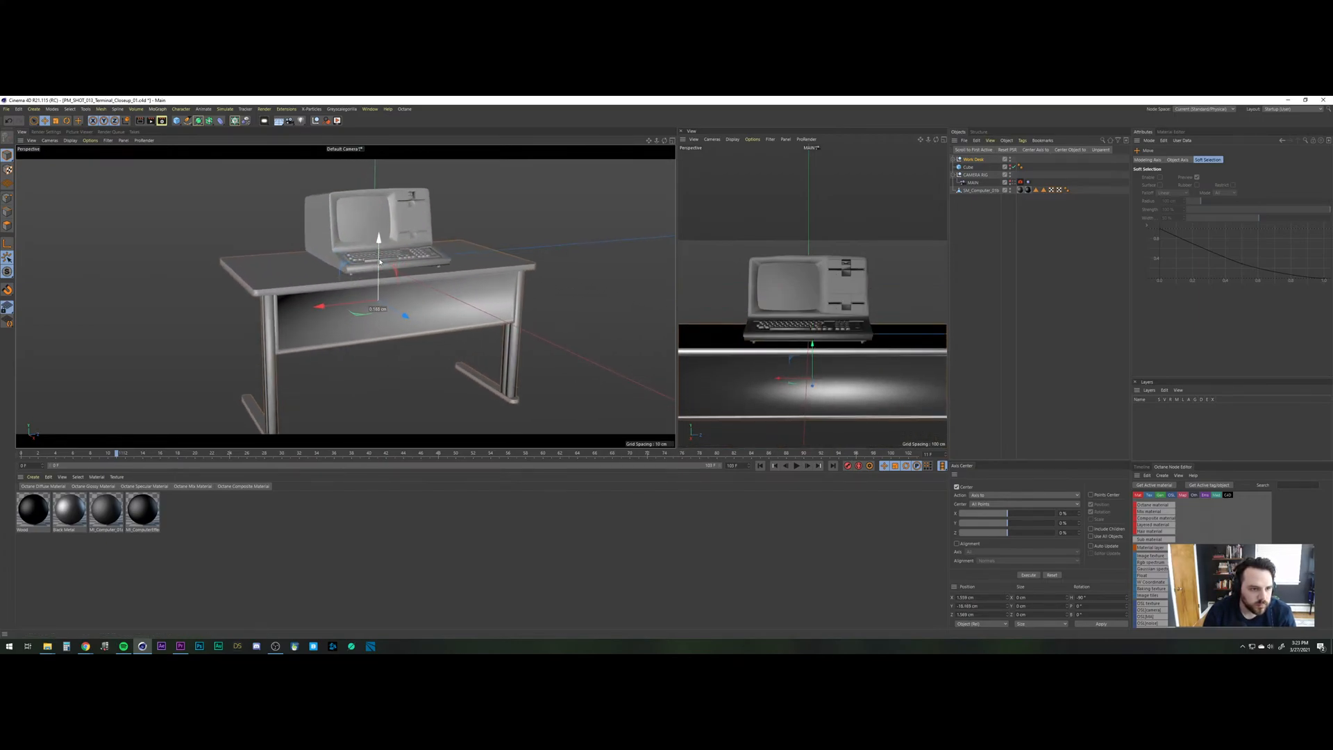
Enlarge the desk and turn it around to a 90° heading beneath the computer.
{"action": "left_click", "coordinate": [672, 141]}
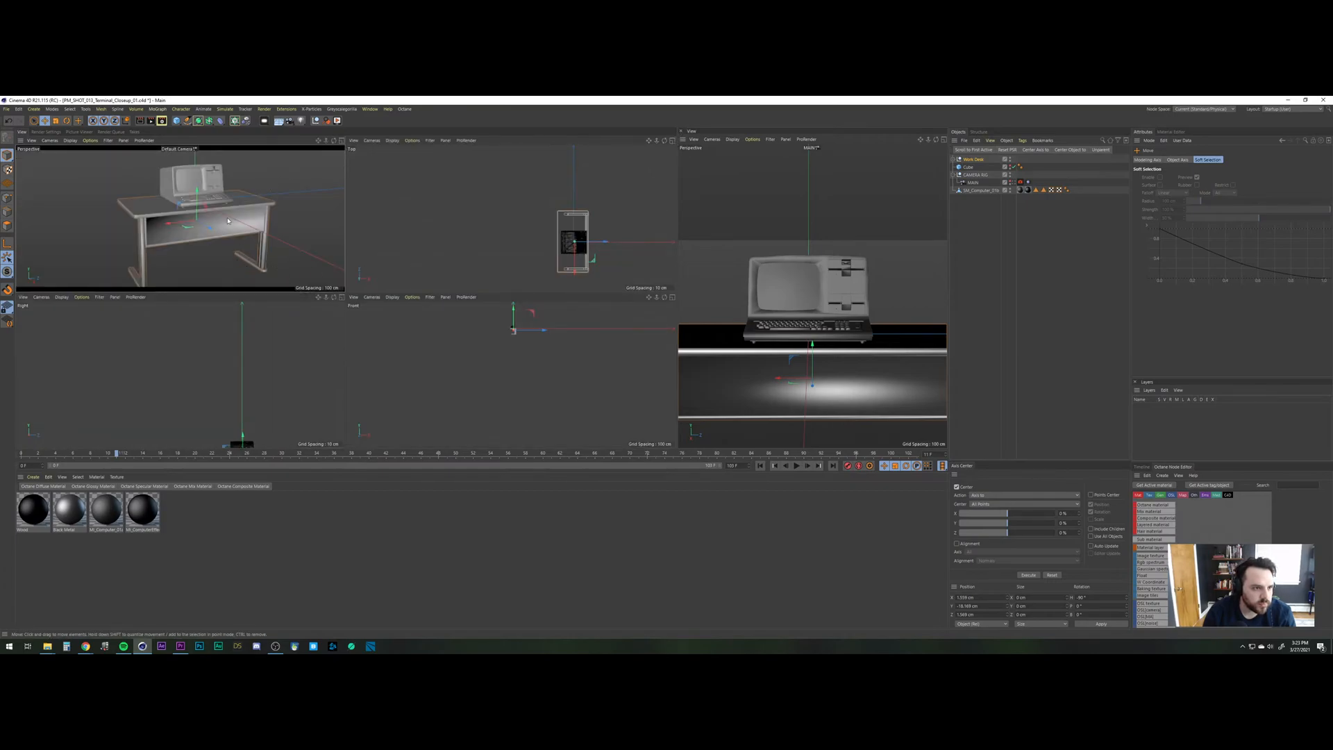
{"action": "left_click_drag", "start_coordinate": [183, 240], "coordinate": [243, 179]}
{"action": "key", "text": "r"}
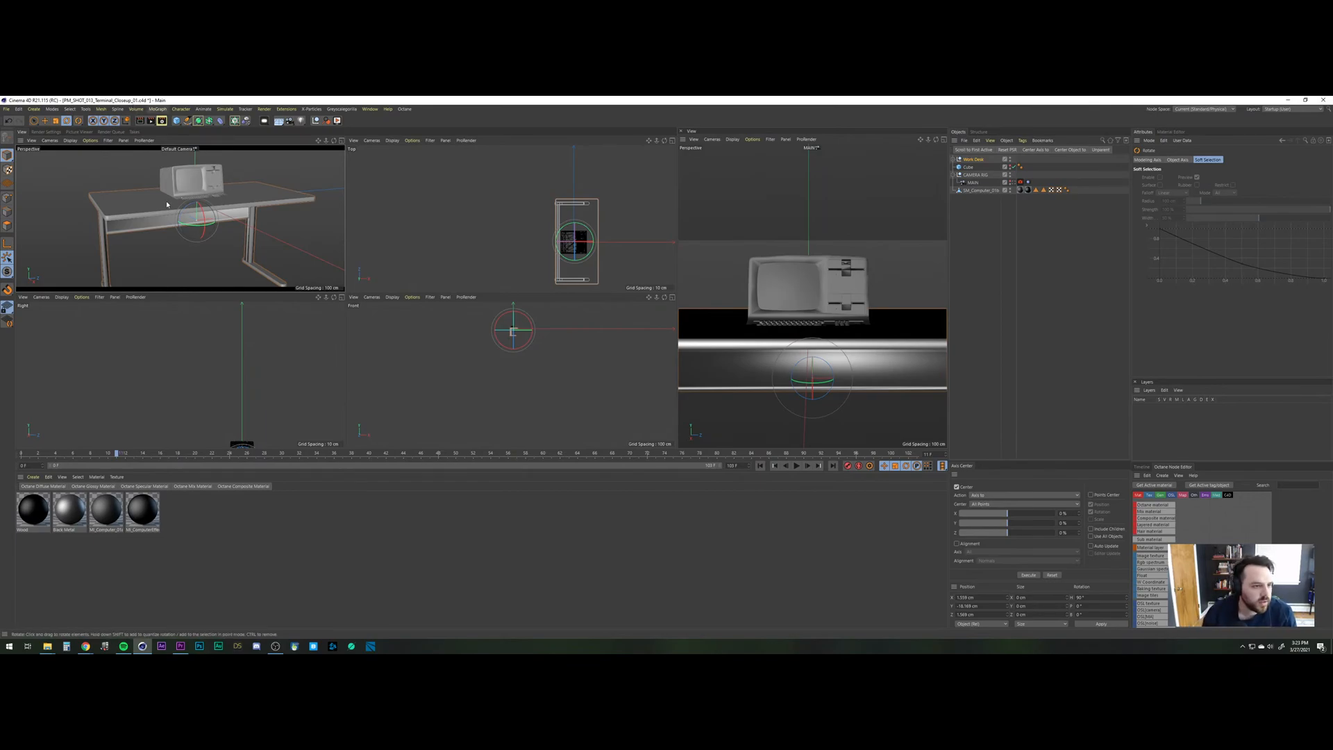
{"action": "key", "text": "e"}
{"action": "left_click_drag", "start_coordinate": [207, 194], "coordinate": [169, 238]}
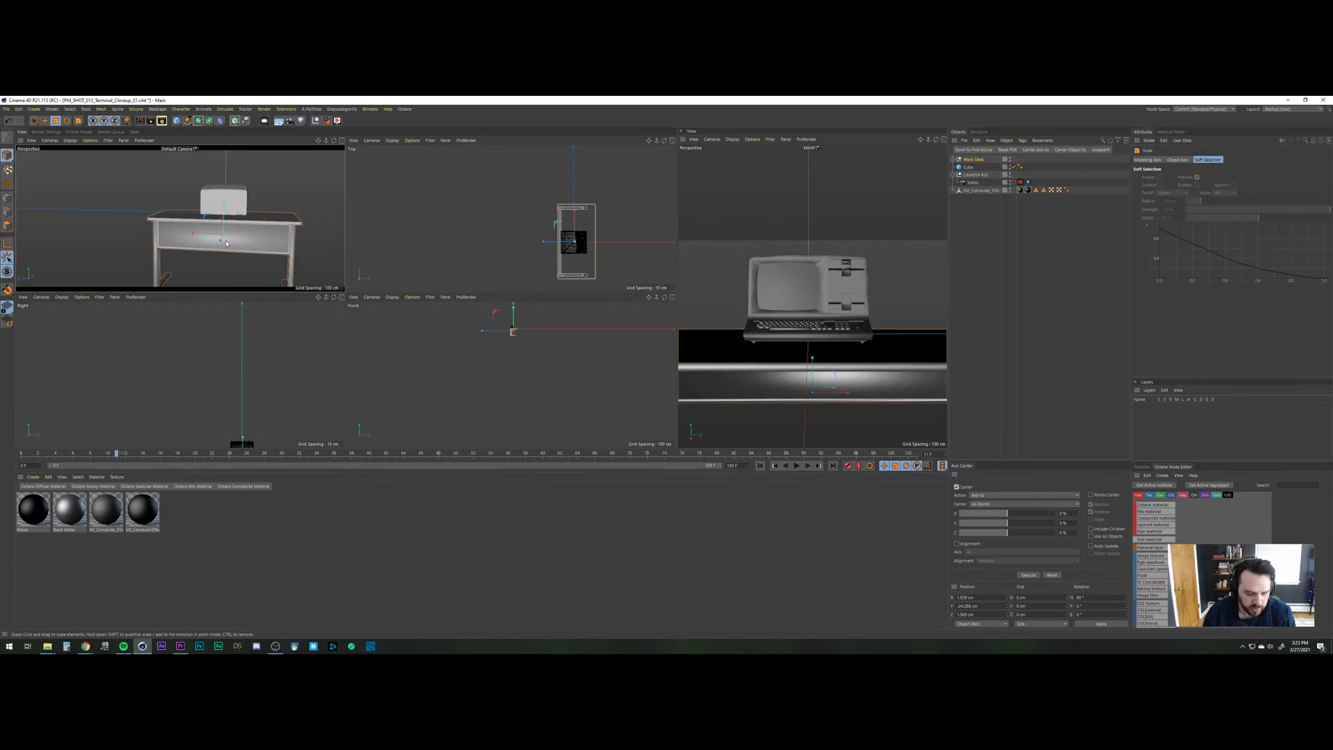
Raise the desk in small moves until its top meets the computer's feet, checking the fit in the side view.
{"action": "key", "text": "e"}
{"action": "left_click_drag", "start_coordinate": [224, 204], "coordinate": [224, 202]}
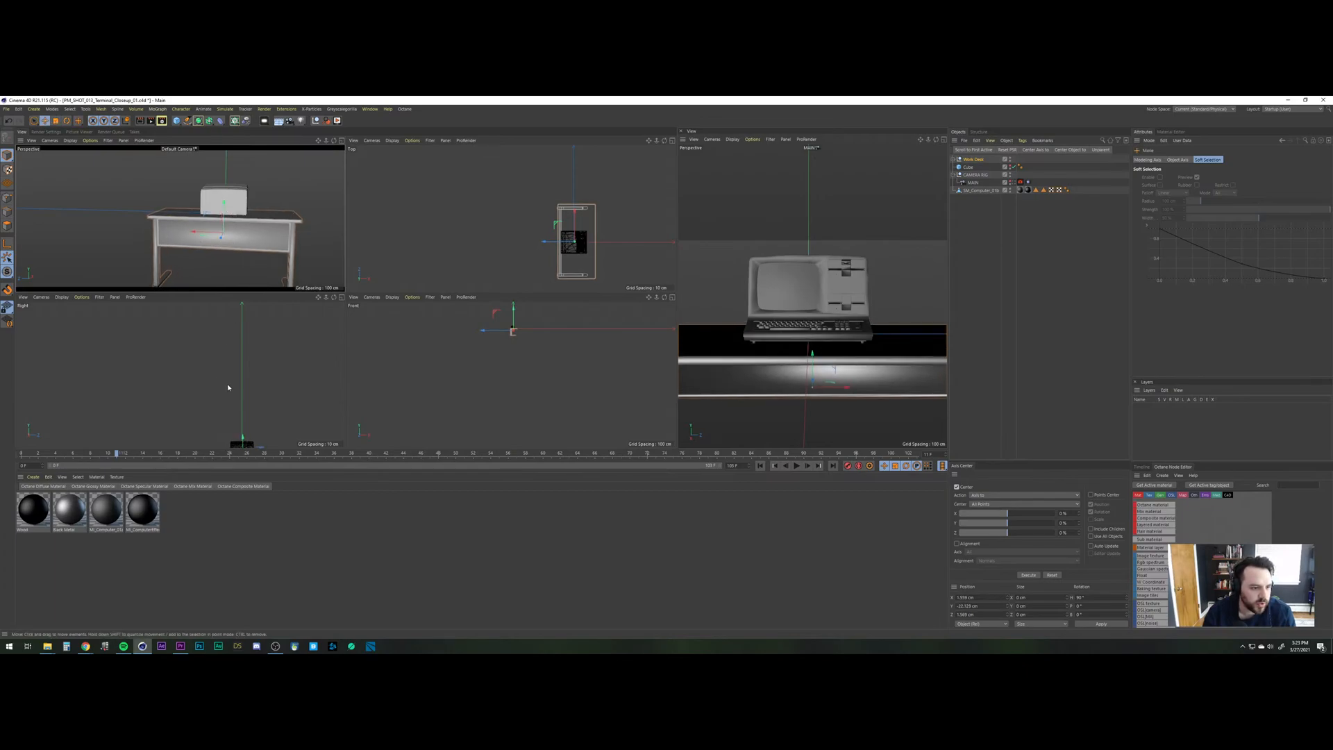
{"action": "scroll", "coordinate": [227, 387], "scroll_direction": "down", "scroll_amount": 3}
{"action": "middle_click_drag", "start_coordinate": [232, 418], "coordinate": [219, 371], "text": "alt"}
{"action": "scroll", "coordinate": [225, 382], "scroll_direction": "up", "scroll_amount": 7}
{"action": "scroll", "coordinate": [219, 352], "scroll_direction": "up", "scroll_amount": 1}
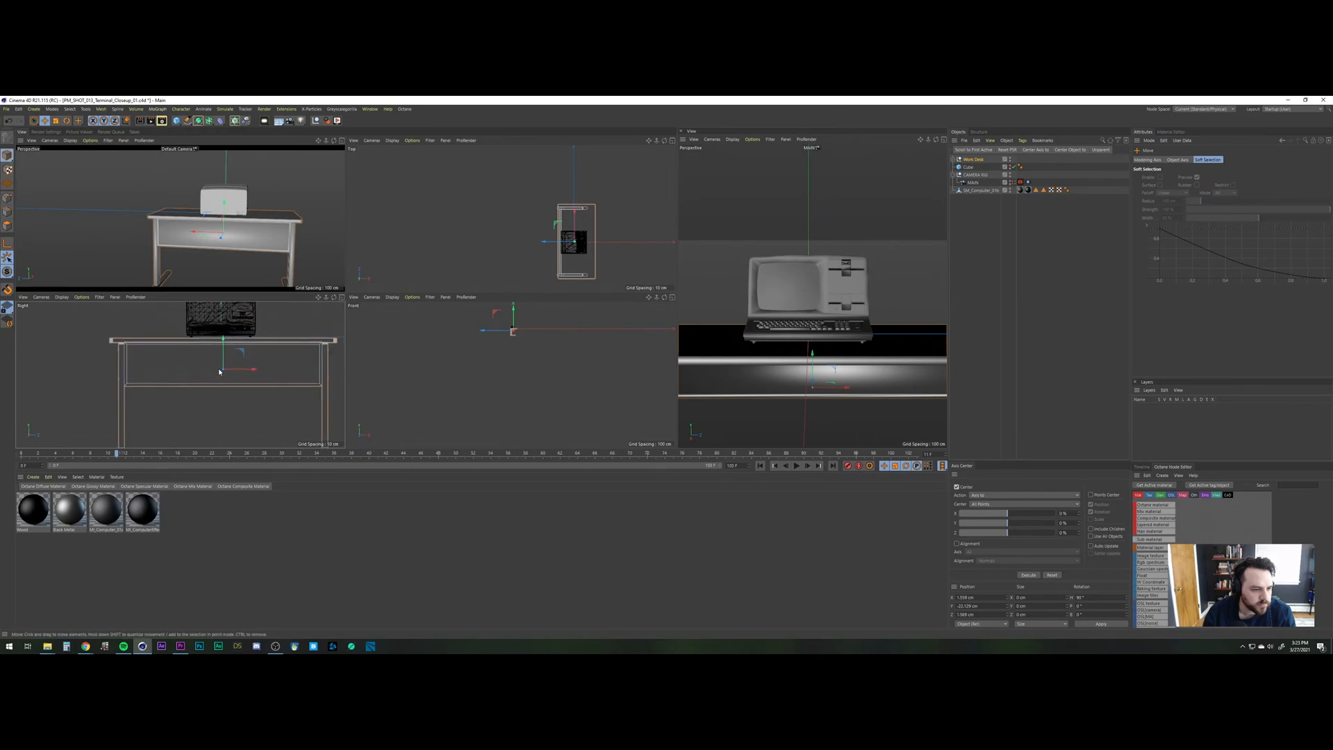
{"action": "scroll", "coordinate": [220, 372], "scroll_direction": "up", "scroll_amount": 4}
{"action": "left_click_drag", "start_coordinate": [222, 372], "coordinate": [224, 366]}
{"action": "scroll", "coordinate": [224, 365], "scroll_direction": "up", "scroll_amount": 5}
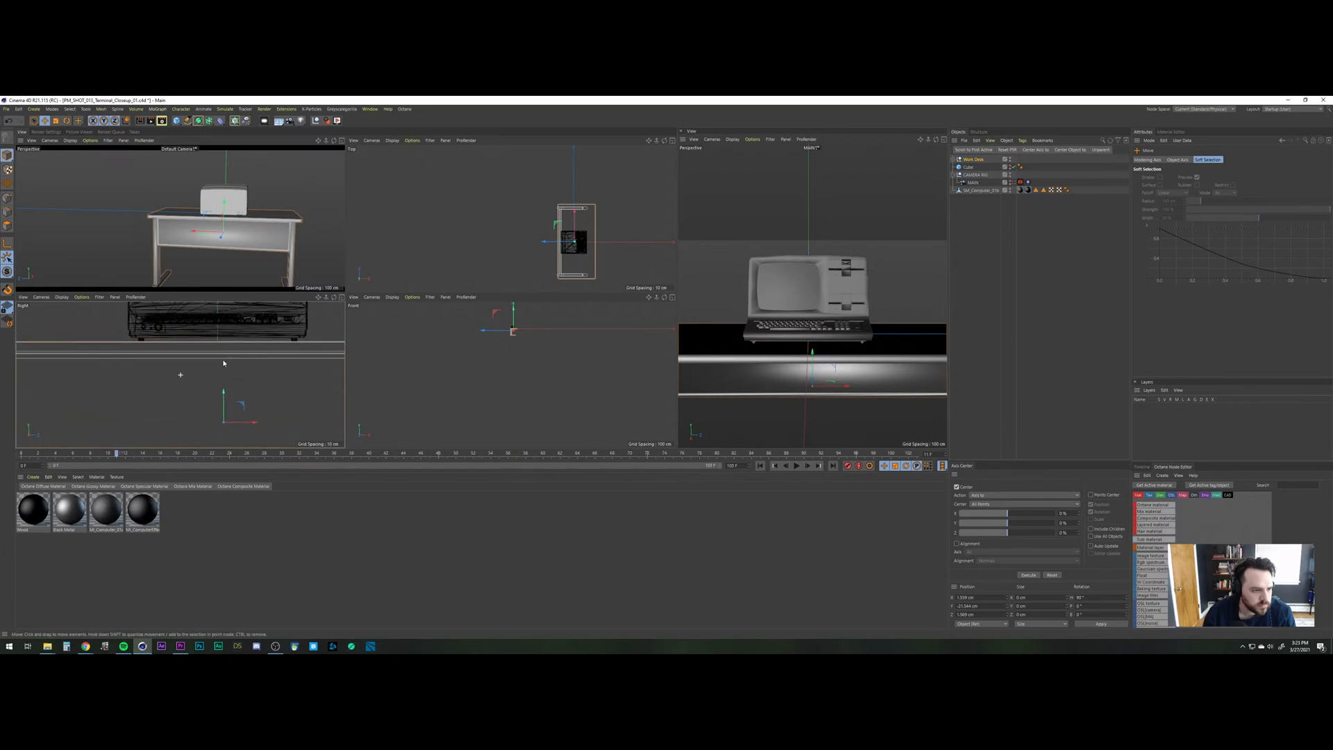
{"action": "scroll", "coordinate": [223, 361], "scroll_direction": "up", "scroll_amount": 3}
{"action": "left_click_drag", "start_coordinate": [229, 409], "coordinate": [225, 416]}
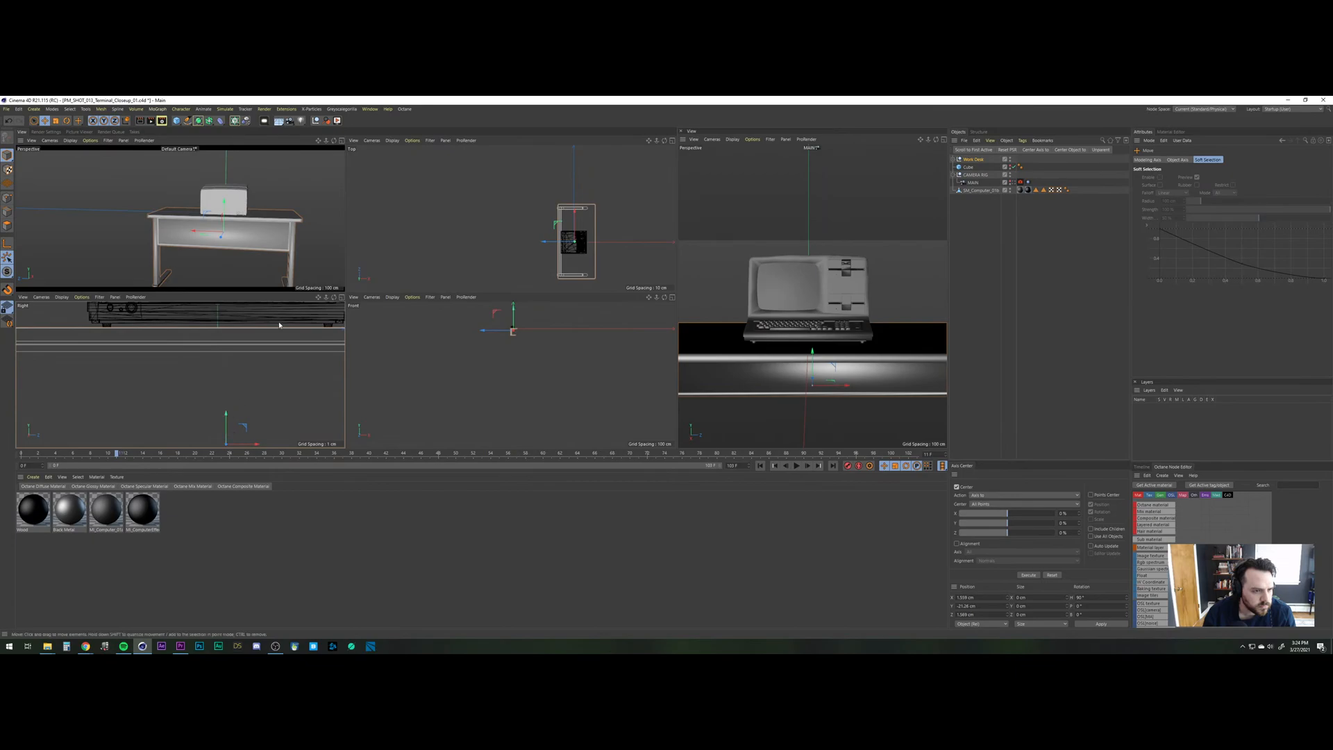
Examine the computer on the desk from the front and through the scene camera.
{"action": "middle_click", "coordinate": [339, 152]}
{"action": "left_click_drag", "start_coordinate": [444, 295], "coordinate": [389, 277], "text": "alt"}
{"action": "left_click", "coordinate": [434, 357]}
{"action": "scroll", "coordinate": [404, 281], "scroll_direction": "up", "scroll_amount": 2}
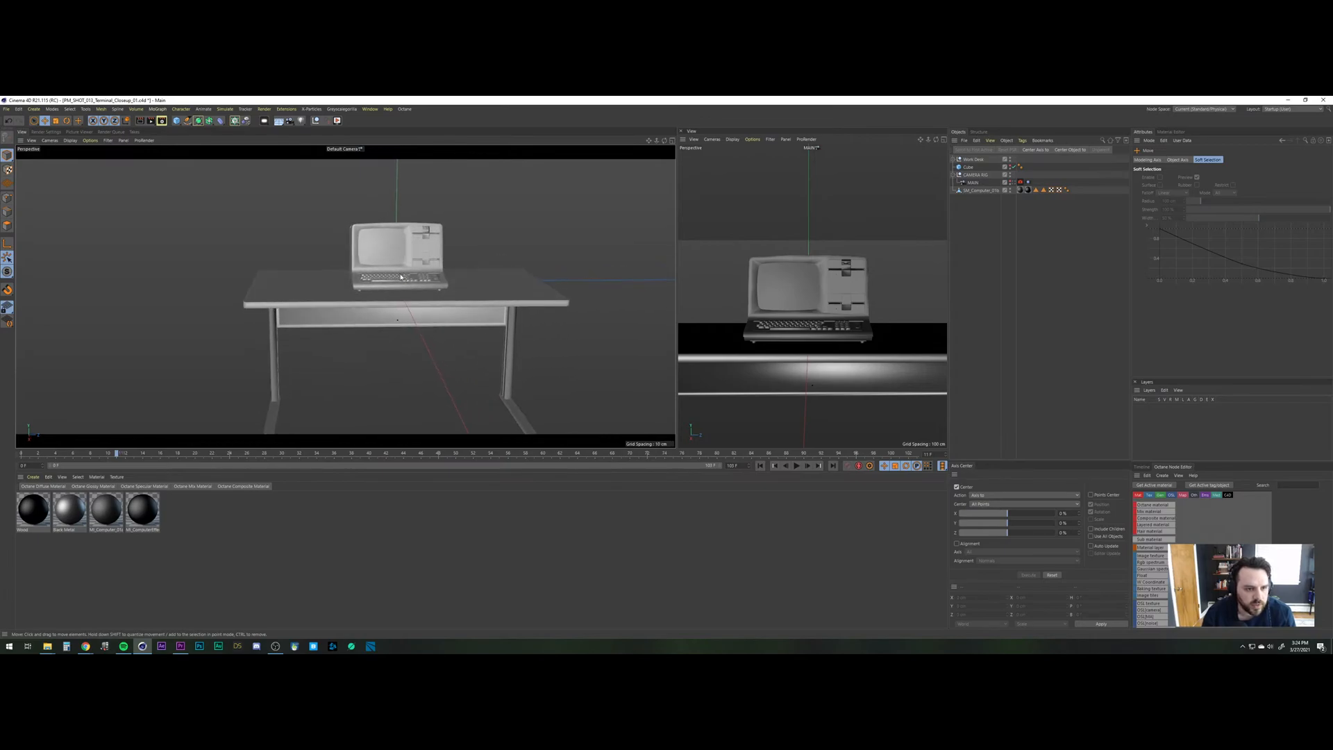
{"action": "middle_click_drag", "start_coordinate": [400, 278], "coordinate": [366, 285], "text": "alt"}
{"action": "left_click", "coordinate": [1015, 183]}
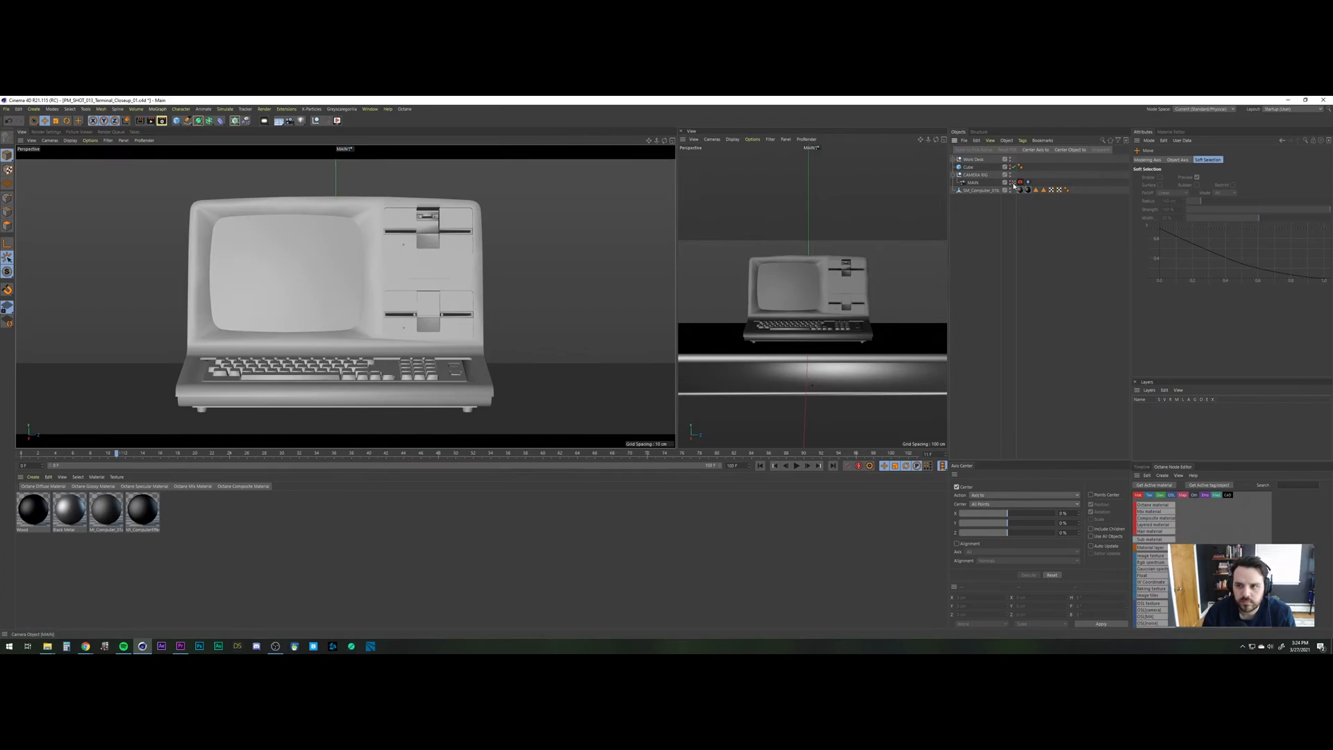
{"action": "left_click", "coordinate": [1018, 182]}
{"action": "left_click_drag", "start_coordinate": [389, 286], "coordinate": [264, 251], "text": "alt"}
Switch to the open SciFi_Arch_26_MASTER_01 project.
{"action": "key", "text": "v"}
{"action": "mouse_move", "coordinate": [265, 271]}
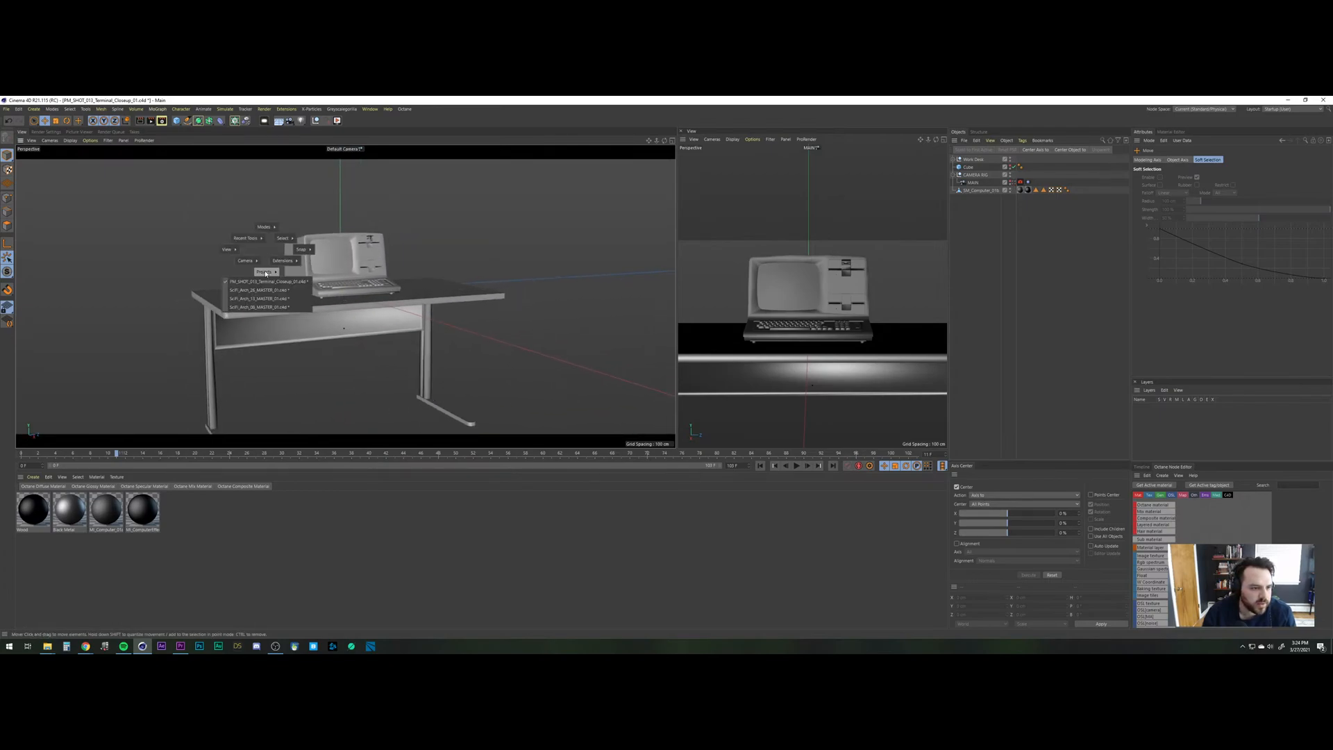
{"action": "left_click", "coordinate": [262, 290]}
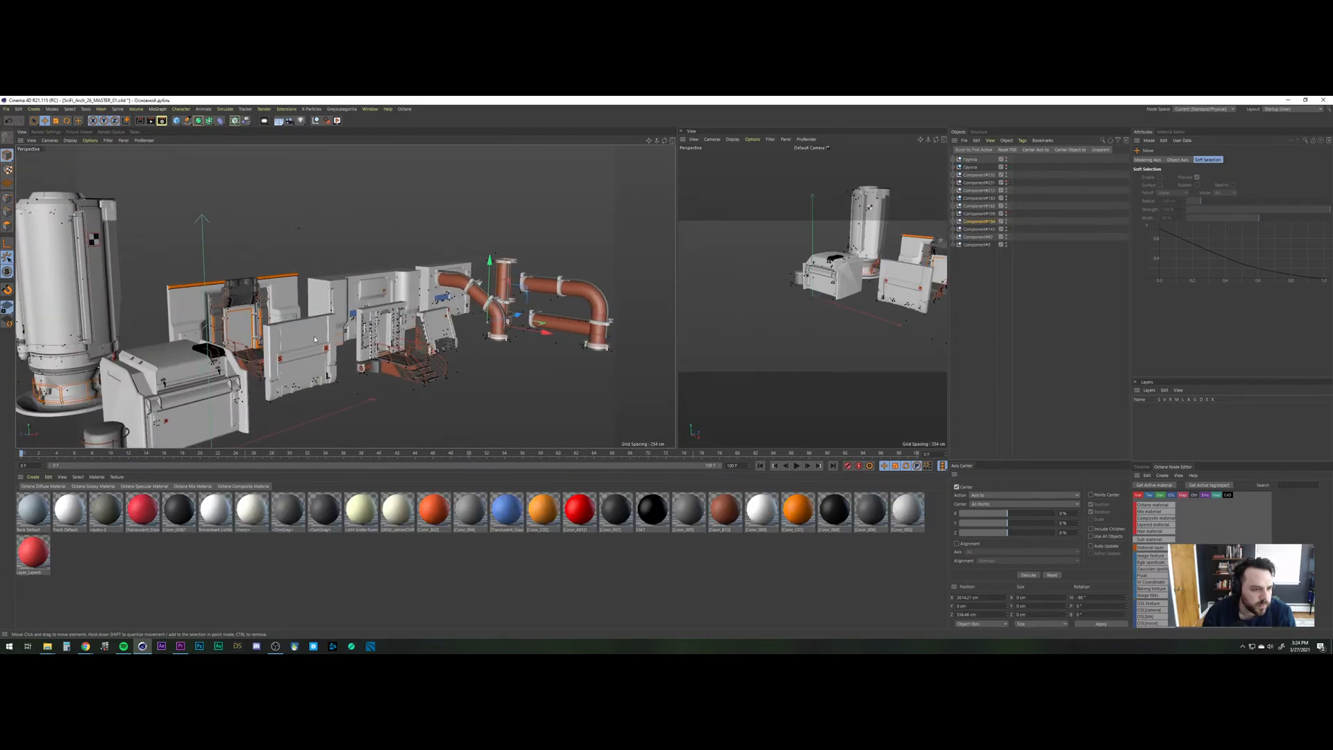
Switch to the open SciFi_Arch_13_MASTER_01 project and examine its wall panels up close.
{"action": "mouse_move", "coordinate": [311, 337]}
{"action": "left_mouse_down", "text": "alt"}
{"action": "mouse_move", "coordinate": [279, 334]}
{"action": "mouse_move", "coordinate": [301, 339]}
{"action": "mouse_move", "coordinate": [291, 354]}
{"action": "left_mouse_up", "text": "alt"}
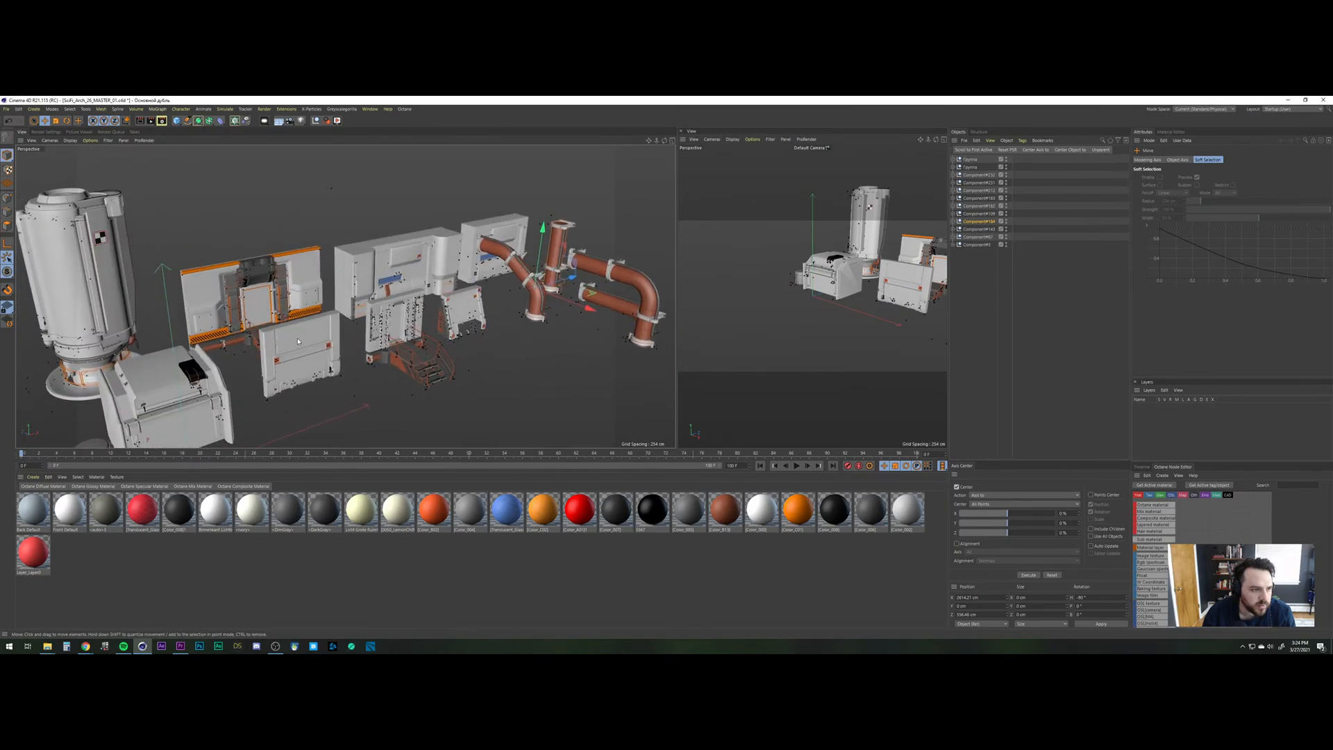
{"action": "key", "text": "v"}
{"action": "mouse_move", "coordinate": [295, 360]}
{"action": "left_click", "coordinate": [289, 388]}
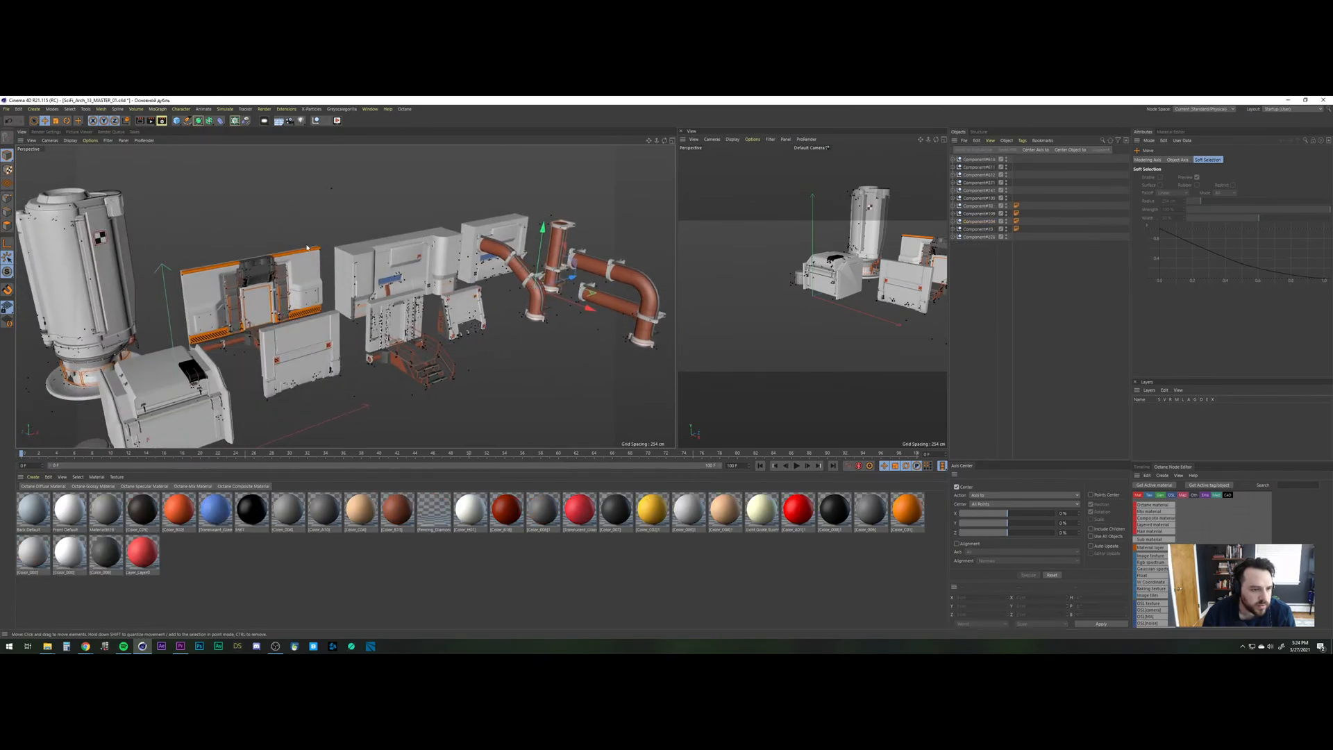
{"action": "left_click_drag", "start_coordinate": [345, 270], "coordinate": [351, 257], "text": "alt"}
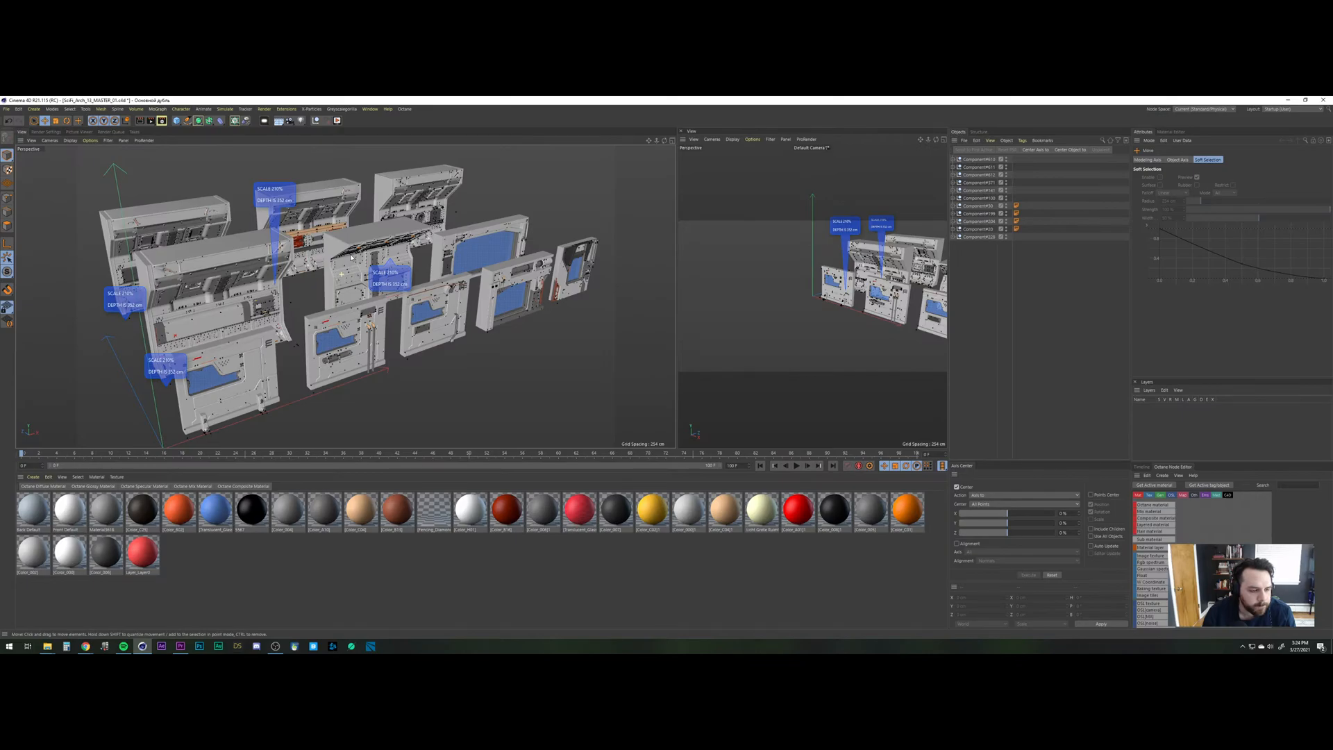
{"action": "left_click_drag", "start_coordinate": [368, 261], "coordinate": [448, 306], "text": "alt"}
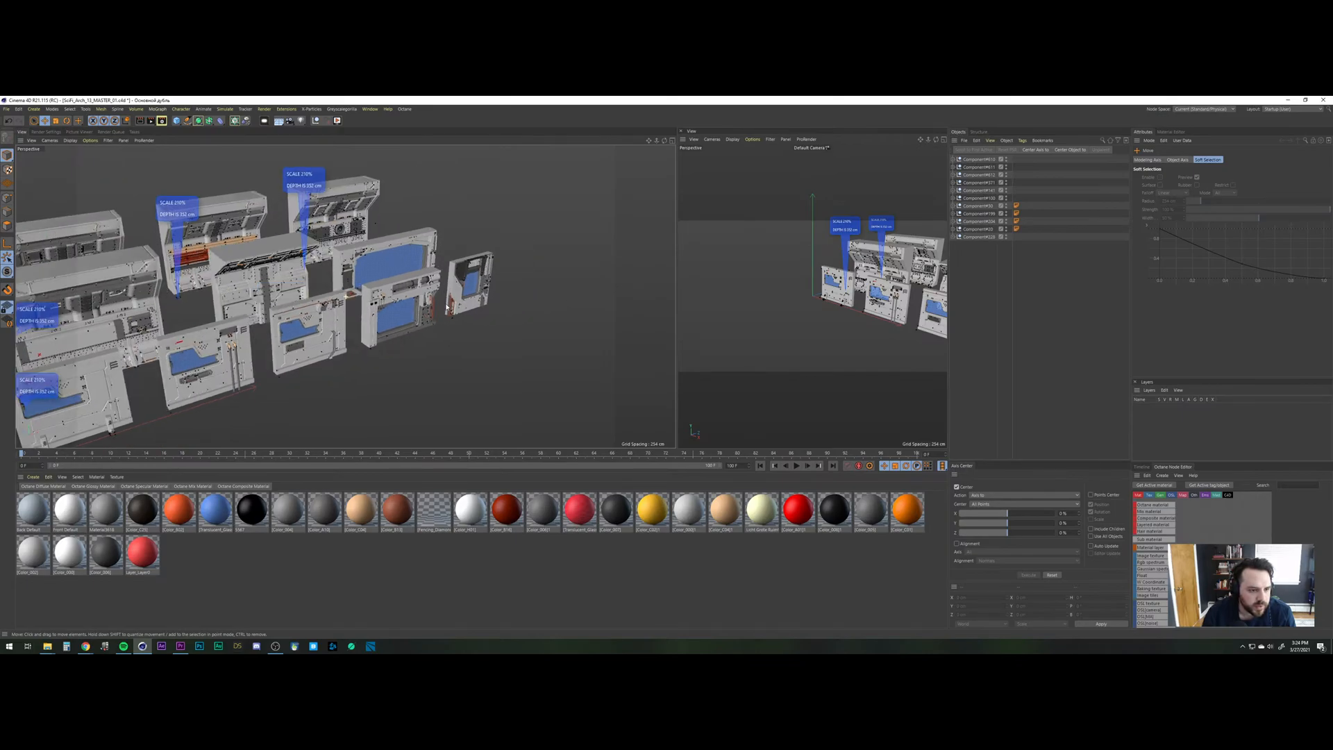
{"action": "scroll", "coordinate": [319, 340], "scroll_direction": "up", "scroll_amount": 2}
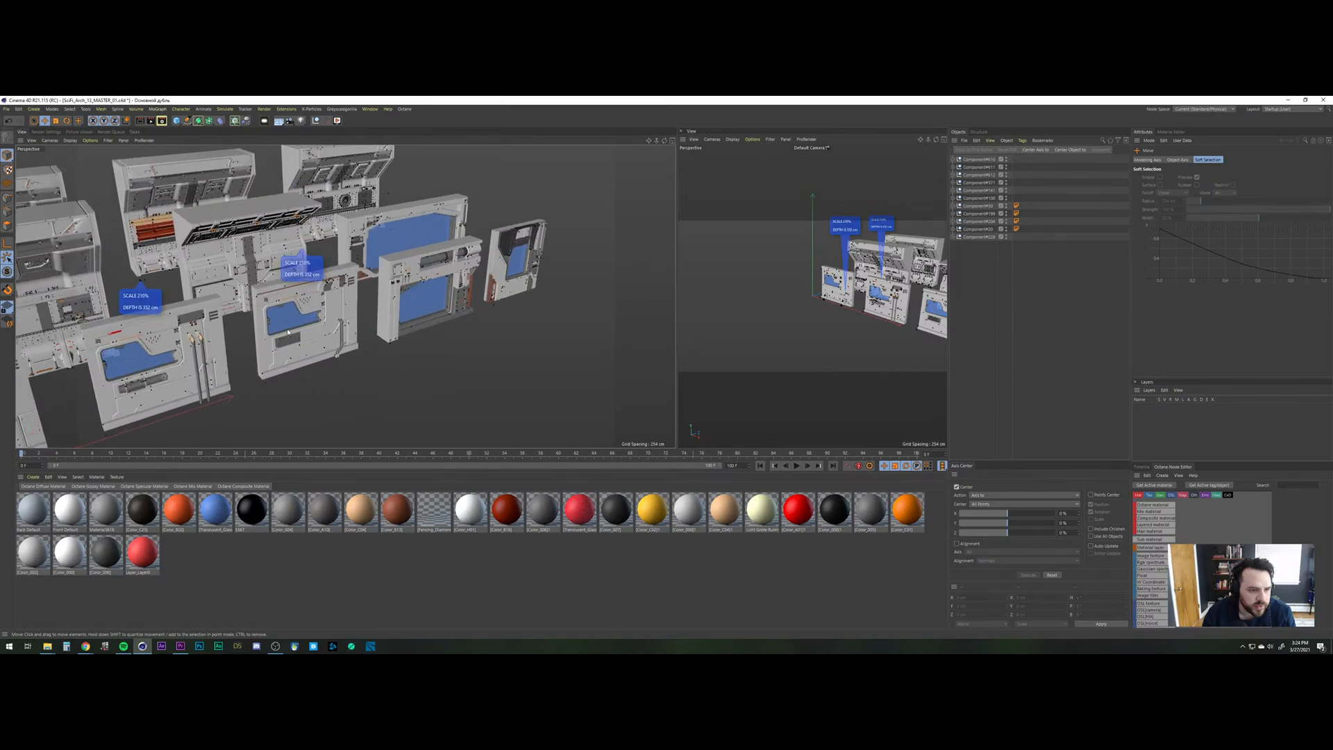
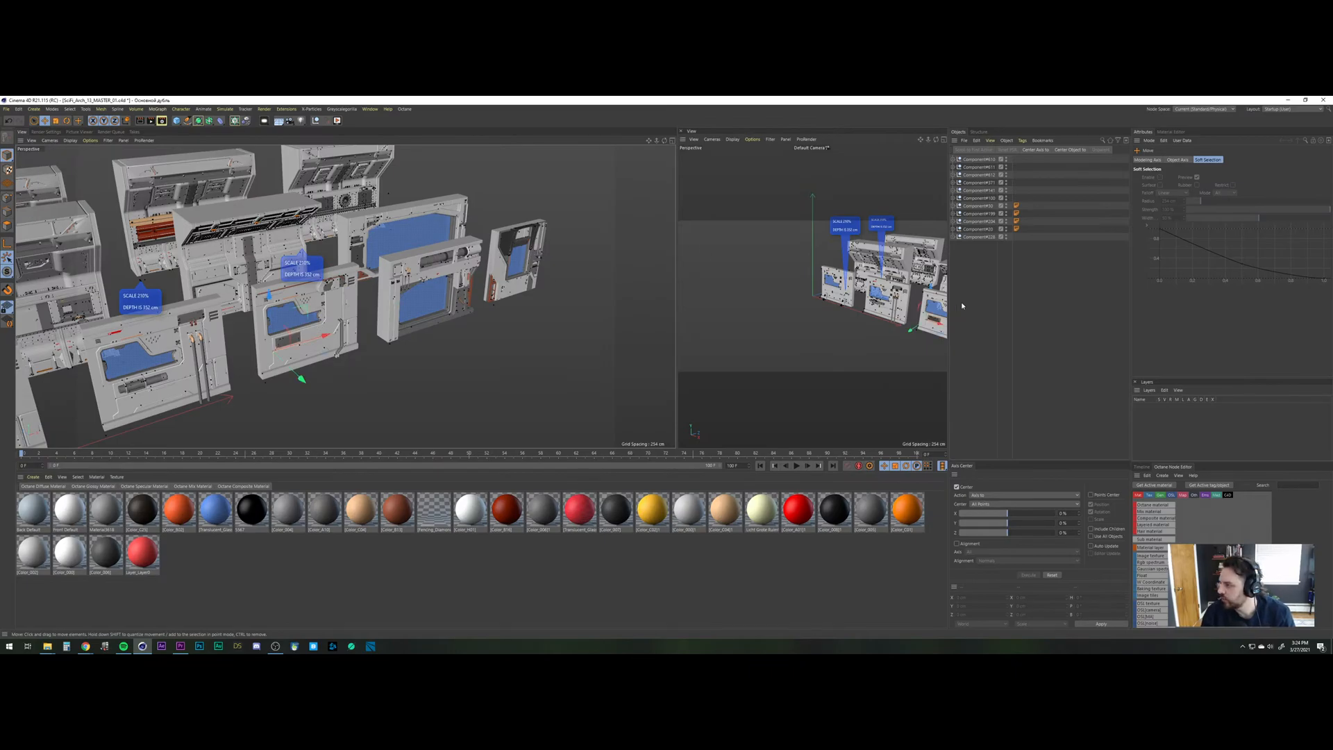
Copy the second wall component in the object list and paste it into the Terminal_Closeup shot project.
{"action": "left_click", "coordinate": [978, 167]}
{"action": "key", "text": "v"}
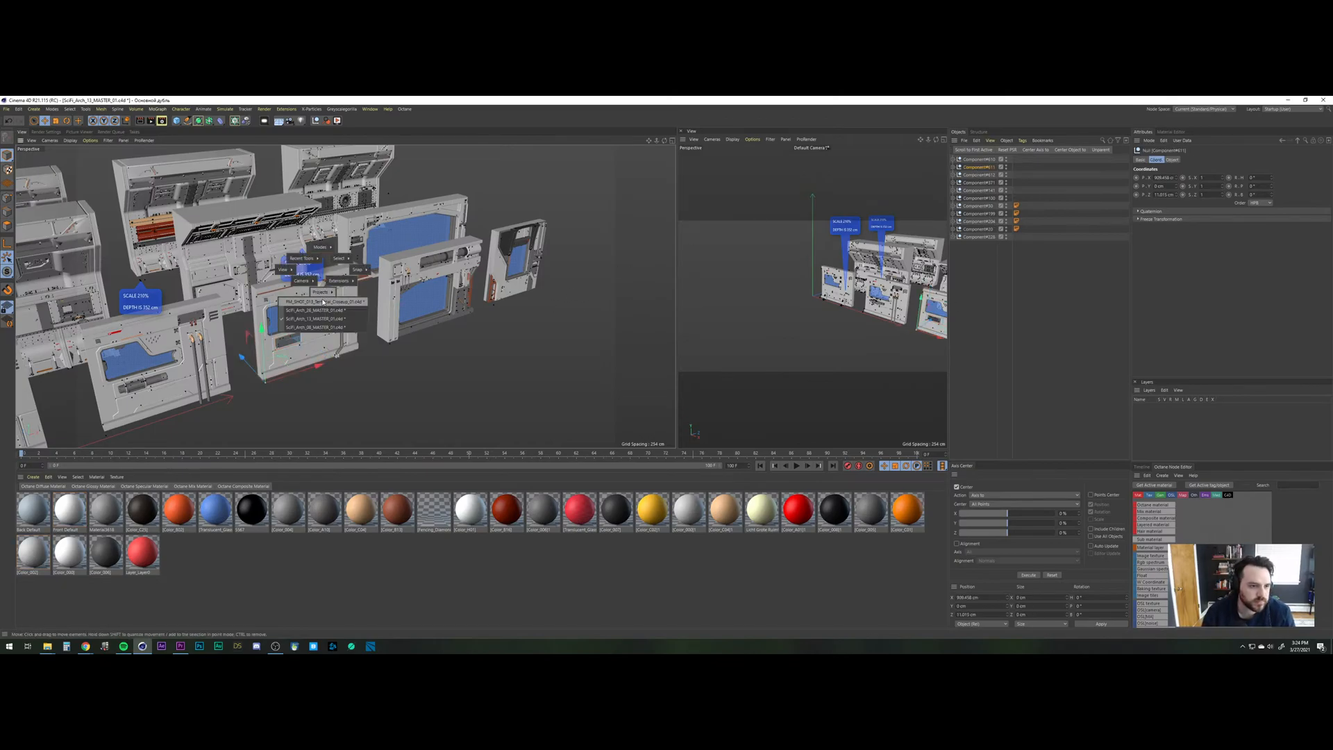
{"action": "left_click", "coordinate": [321, 301]}
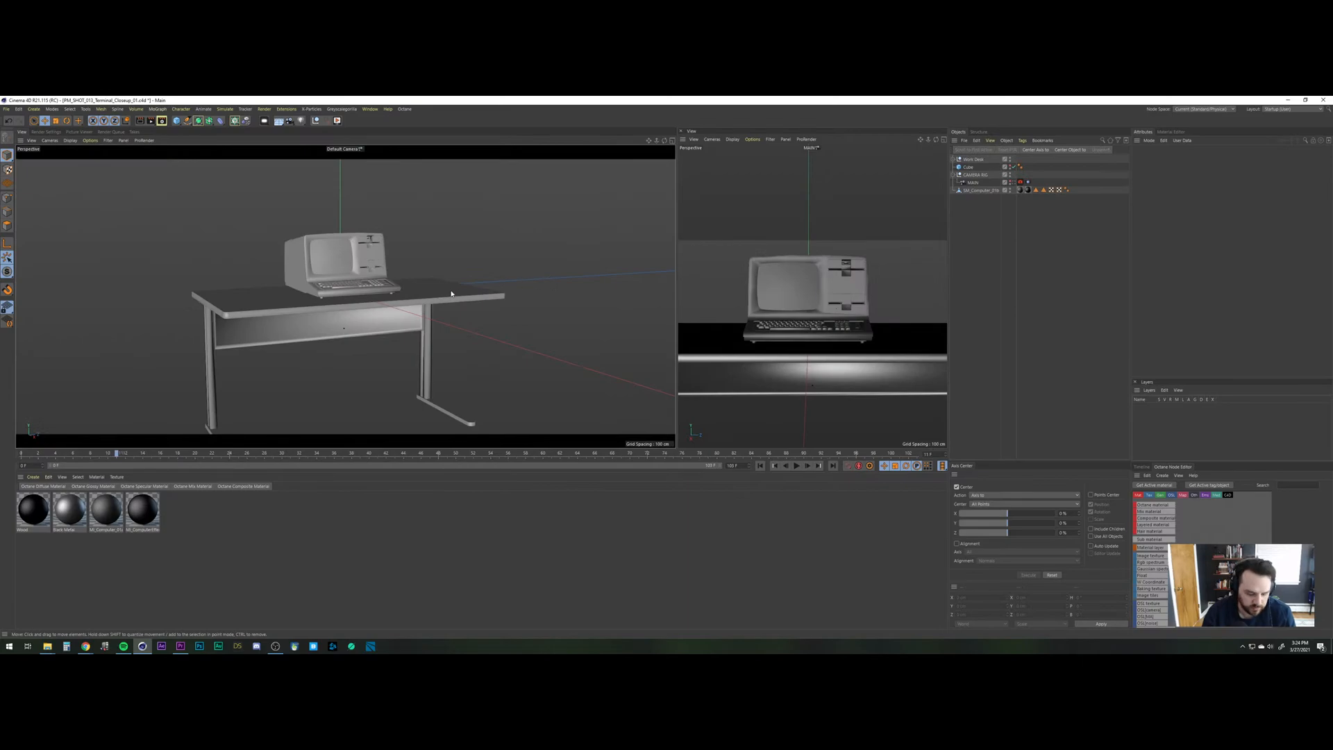
{"action": "key", "text": "ctrl+v"}
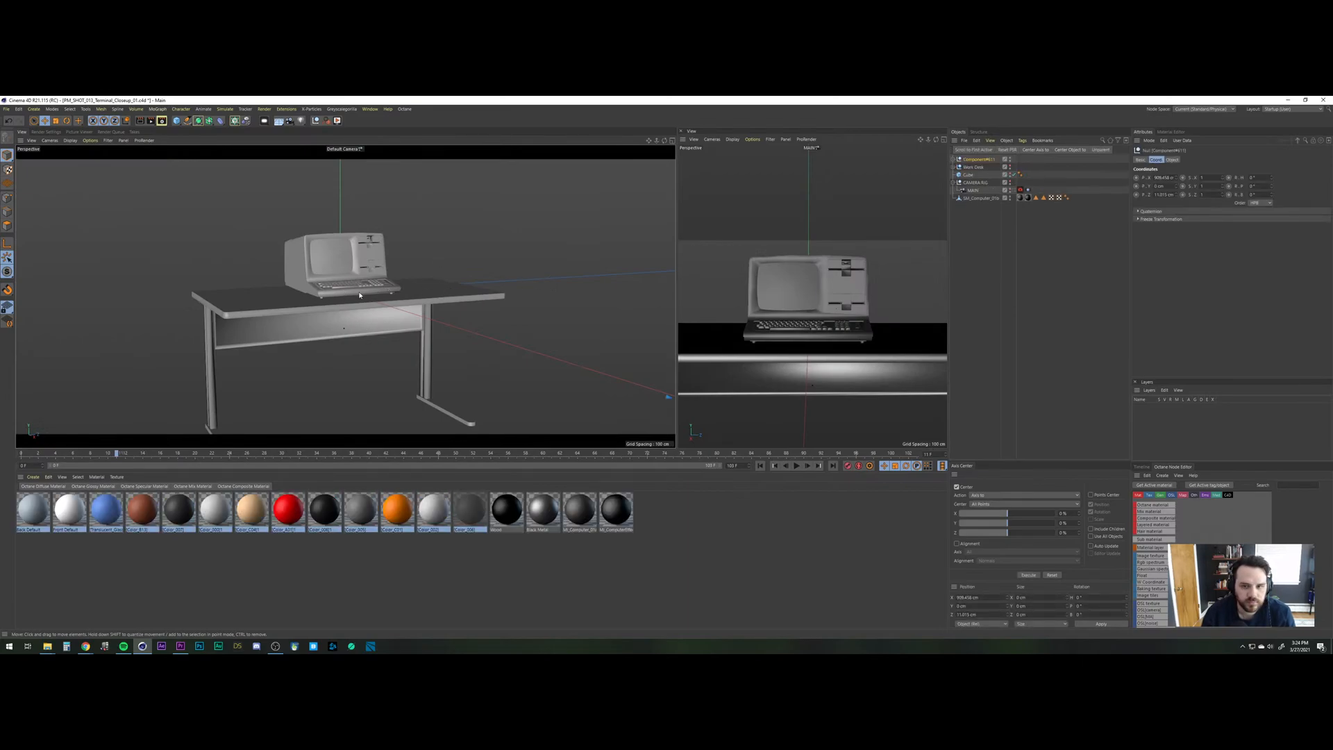
Move the pasted wall panel along X to about -74 cm, bringing it next to the desk.
{"action": "right_click_drag", "start_coordinate": [359, 295], "coordinate": [322, 381], "text": "alt"}
{"action": "left_click_drag", "start_coordinate": [330, 306], "coordinate": [338, 349], "text": "alt"}
{"action": "right_click_drag", "start_coordinate": [339, 348], "coordinate": [346, 298], "text": "alt"}
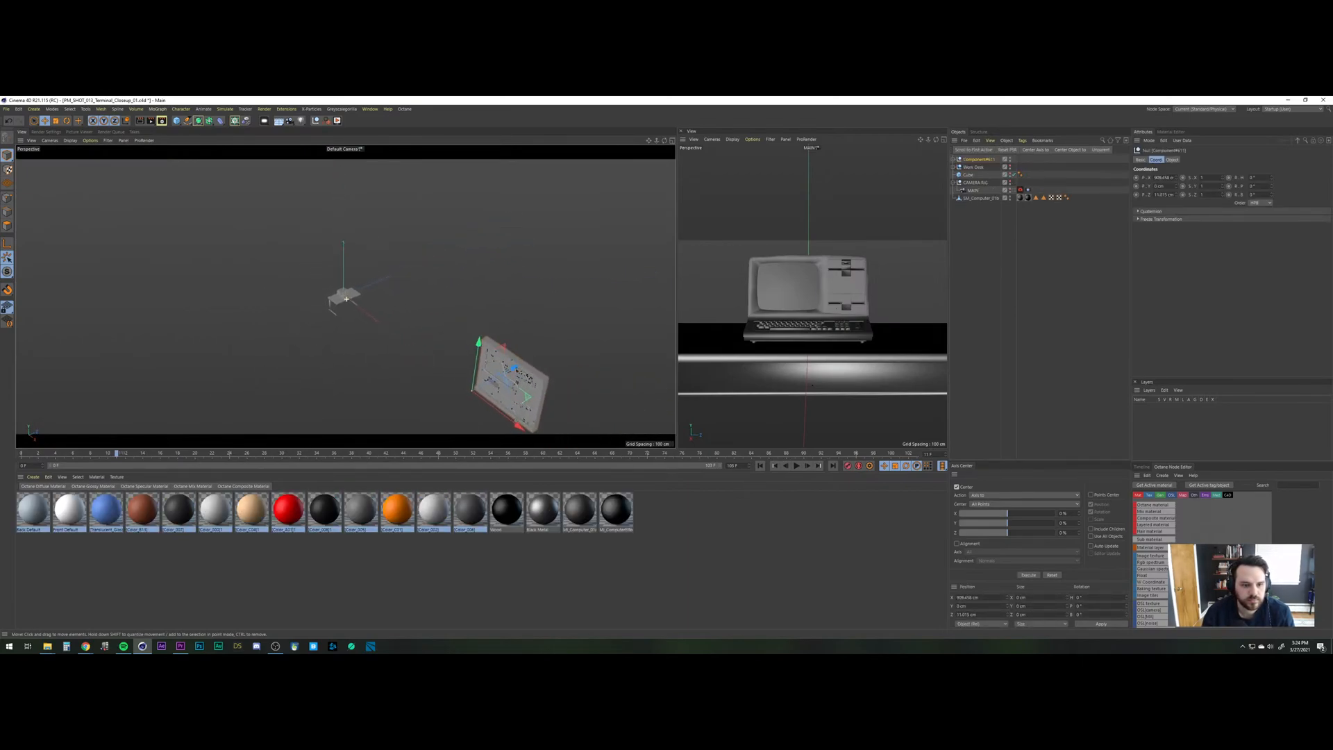
{"action": "left_click_drag", "start_coordinate": [519, 425], "coordinate": [348, 337]}
Lower the wall panel in the side view to about -81 cm in Y, level with the desk's feet.
{"action": "left_click", "coordinate": [672, 141]}
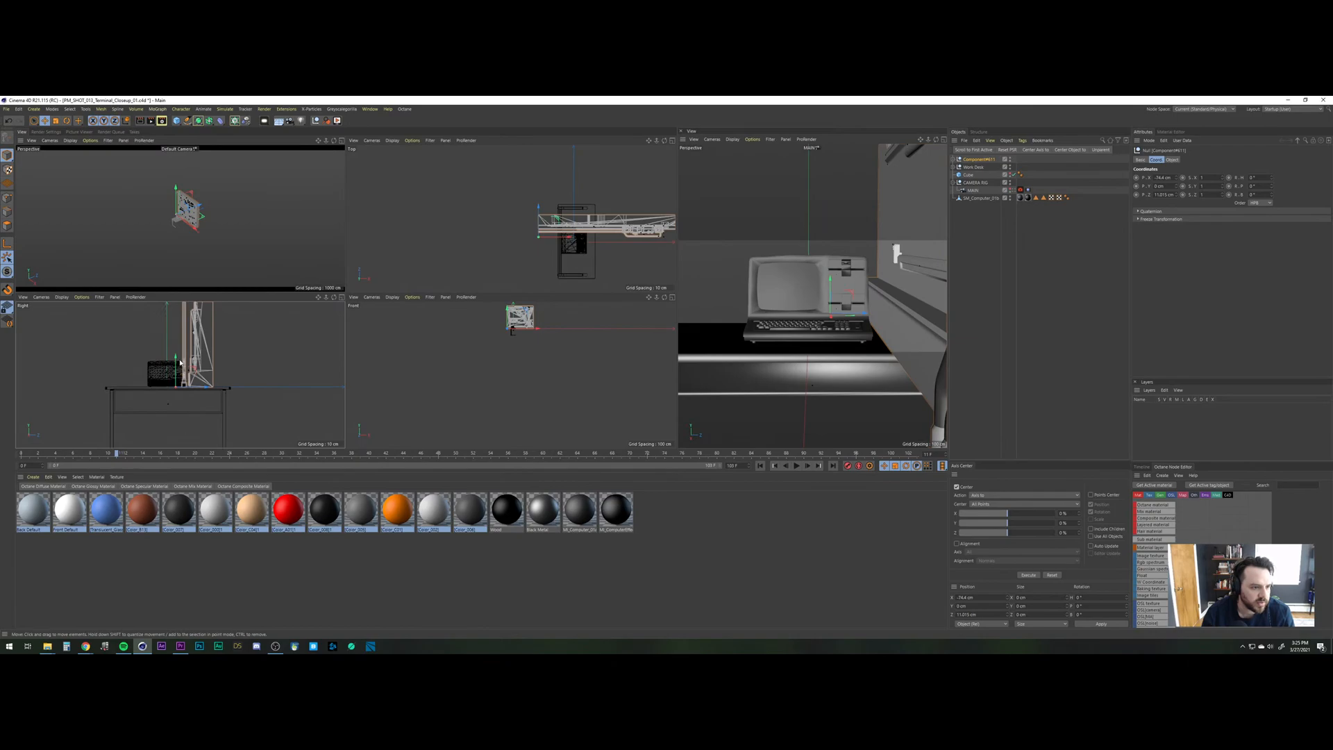
{"action": "left_click_drag", "start_coordinate": [177, 361], "coordinate": [178, 414]}
{"action": "scroll", "coordinate": [195, 403], "scroll_direction": "down", "scroll_amount": 3}
{"action": "middle_click_drag", "start_coordinate": [197, 405], "coordinate": [199, 368], "text": "alt"}
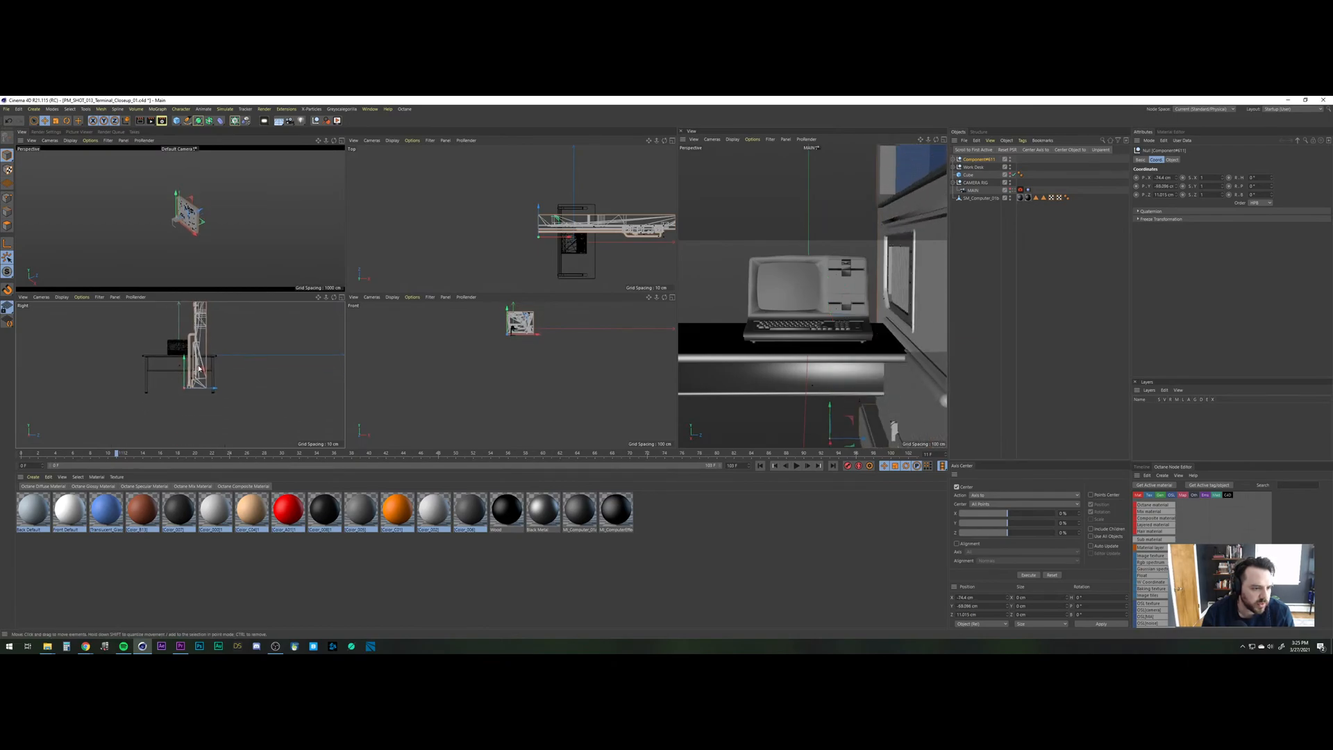
{"action": "left_click_drag", "start_coordinate": [199, 368], "coordinate": [184, 371]}
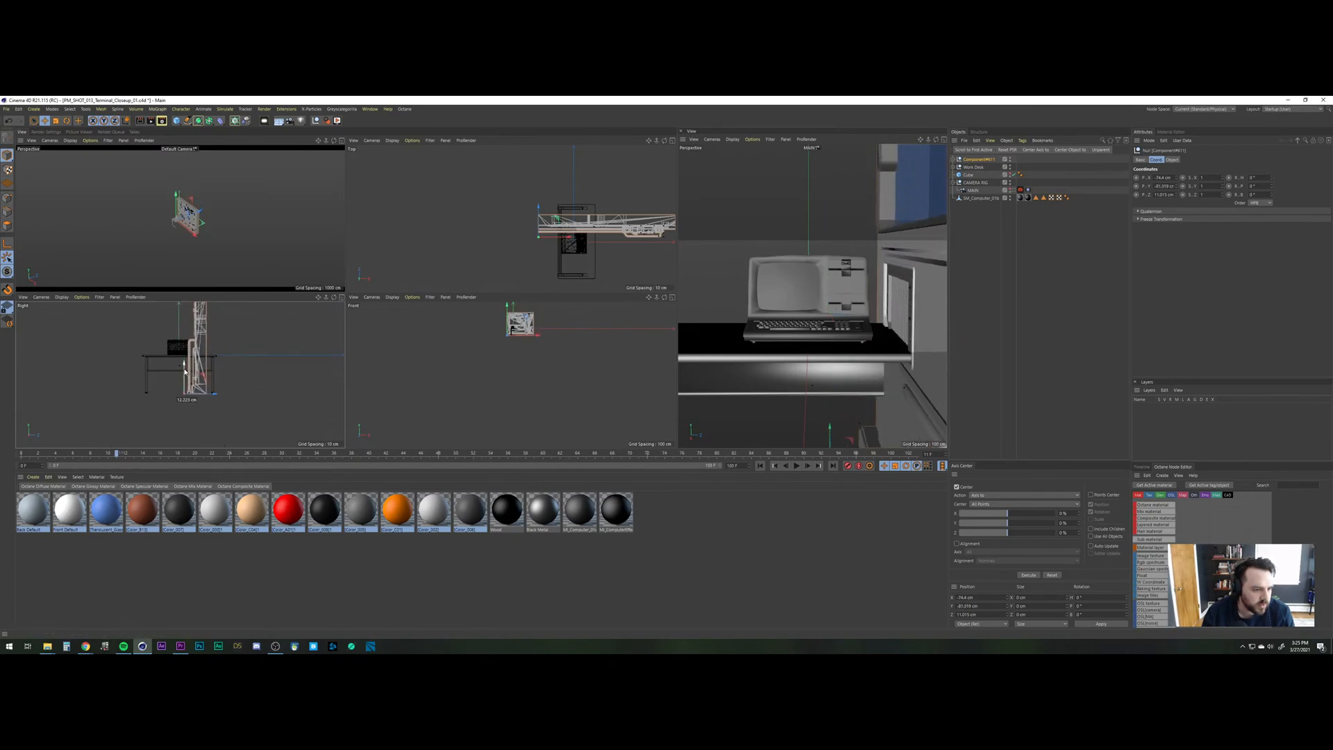
Rotate the wall panel to a 90° heading and slide it along Z until it spans behind the computer.
{"action": "key", "text": "r"}
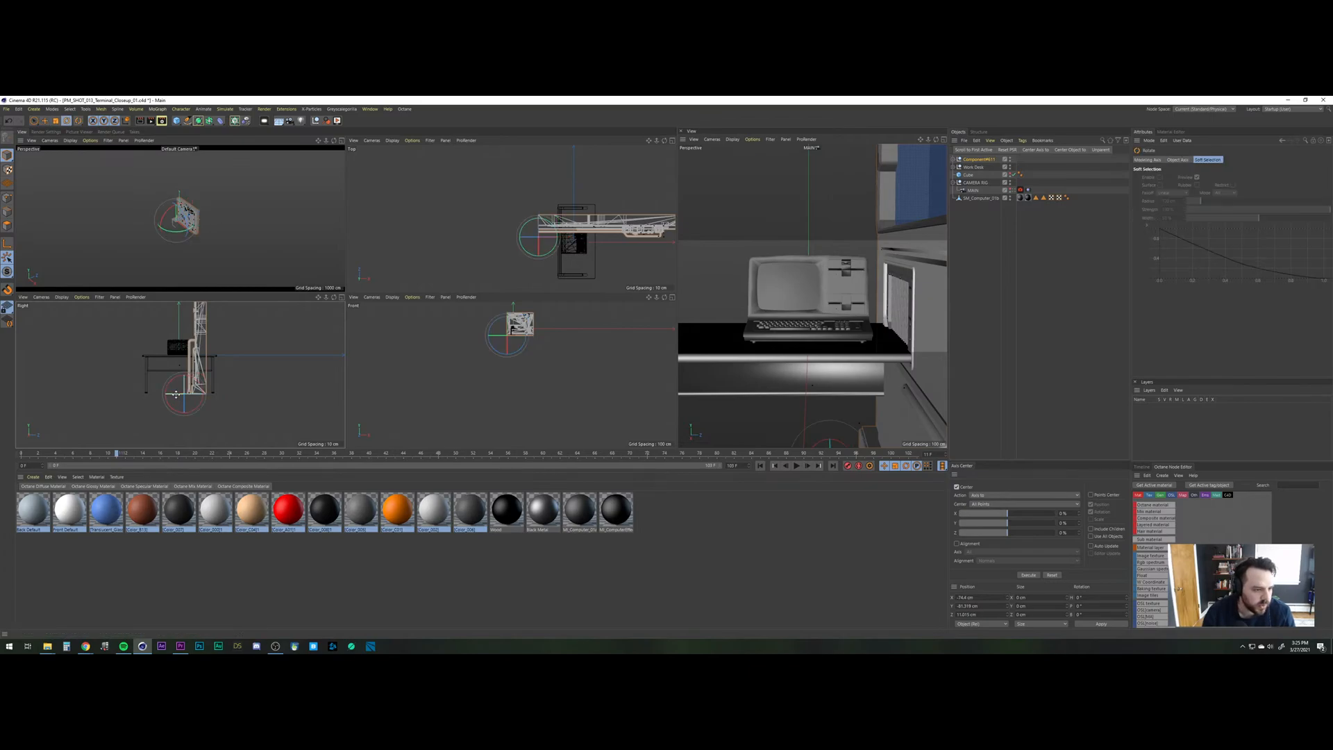
{"action": "left_click_drag", "start_coordinate": [177, 396], "coordinate": [265, 400]}
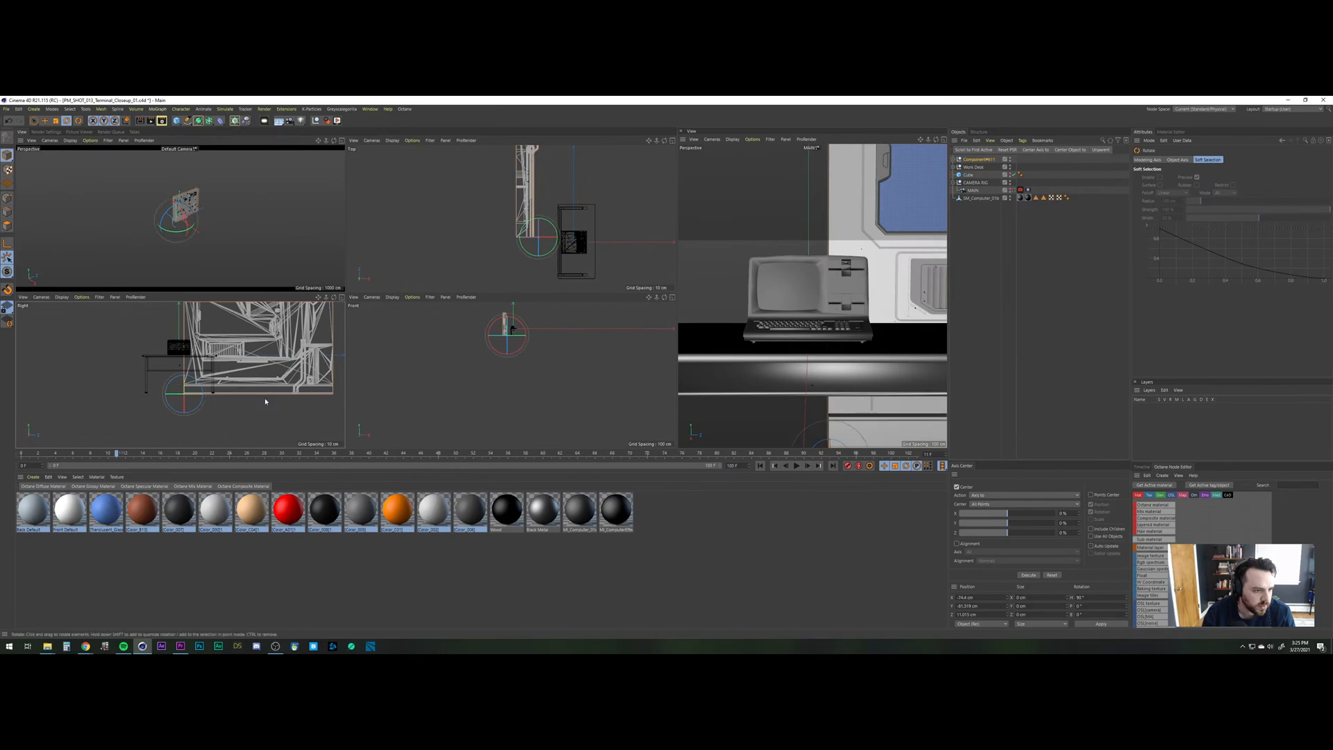
{"action": "key", "text": "e"}
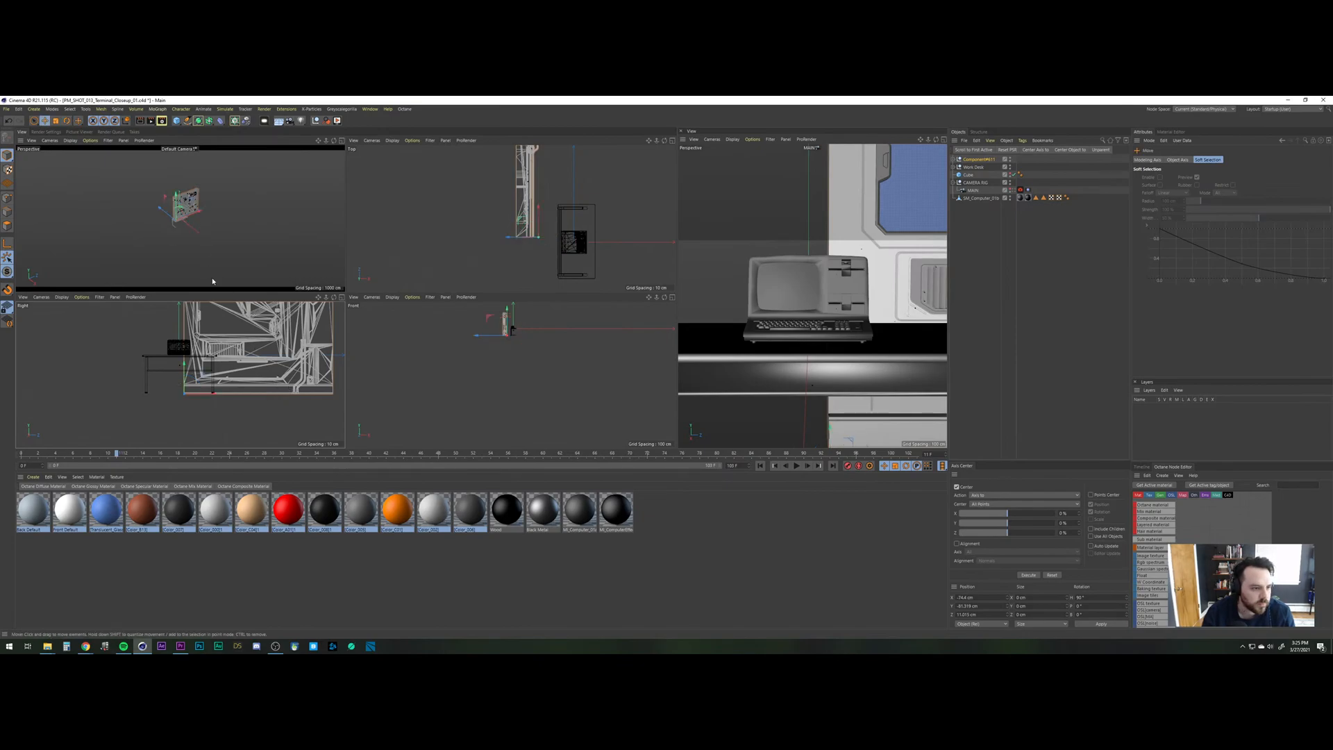
{"action": "left_click_drag", "start_coordinate": [207, 401], "coordinate": [159, 401]}
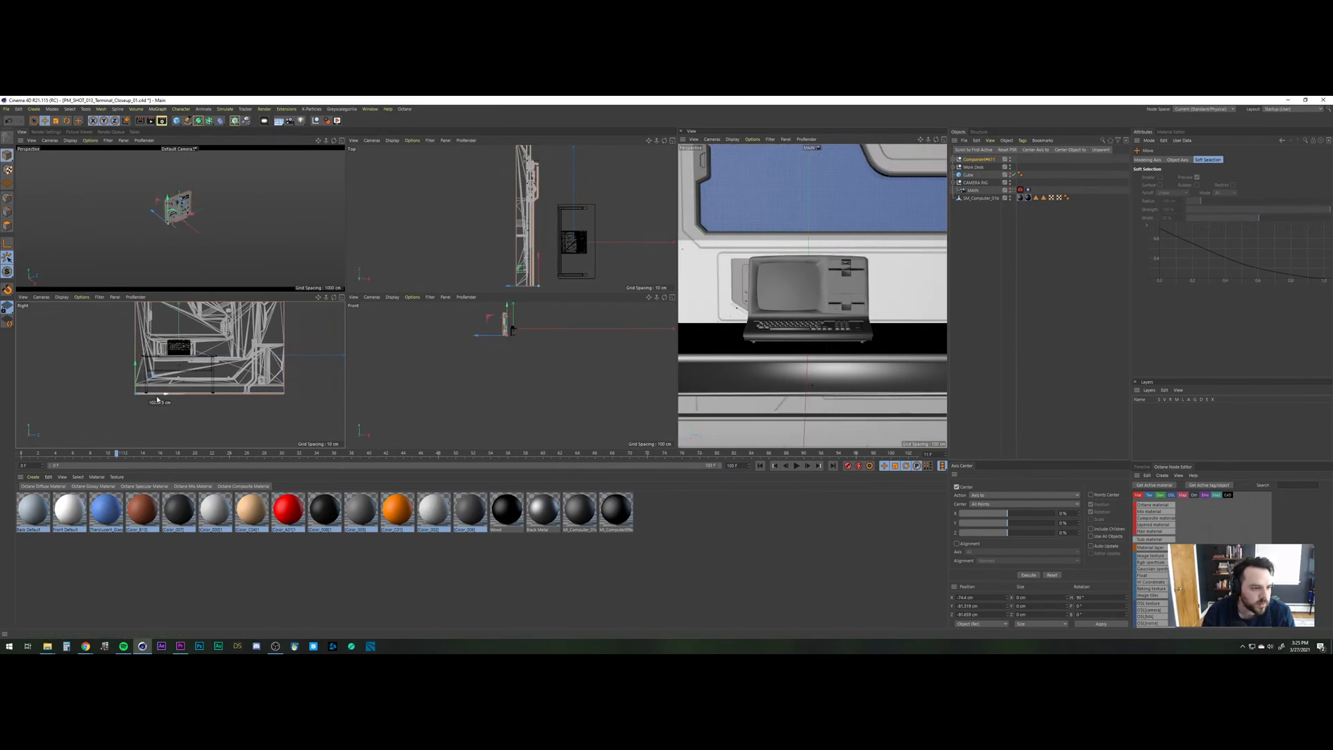
Check the shot through the scene camera, lower the wall panel to about -132 cm in Y and push it farther behind the desk.
{"action": "left_click", "coordinate": [342, 140]}
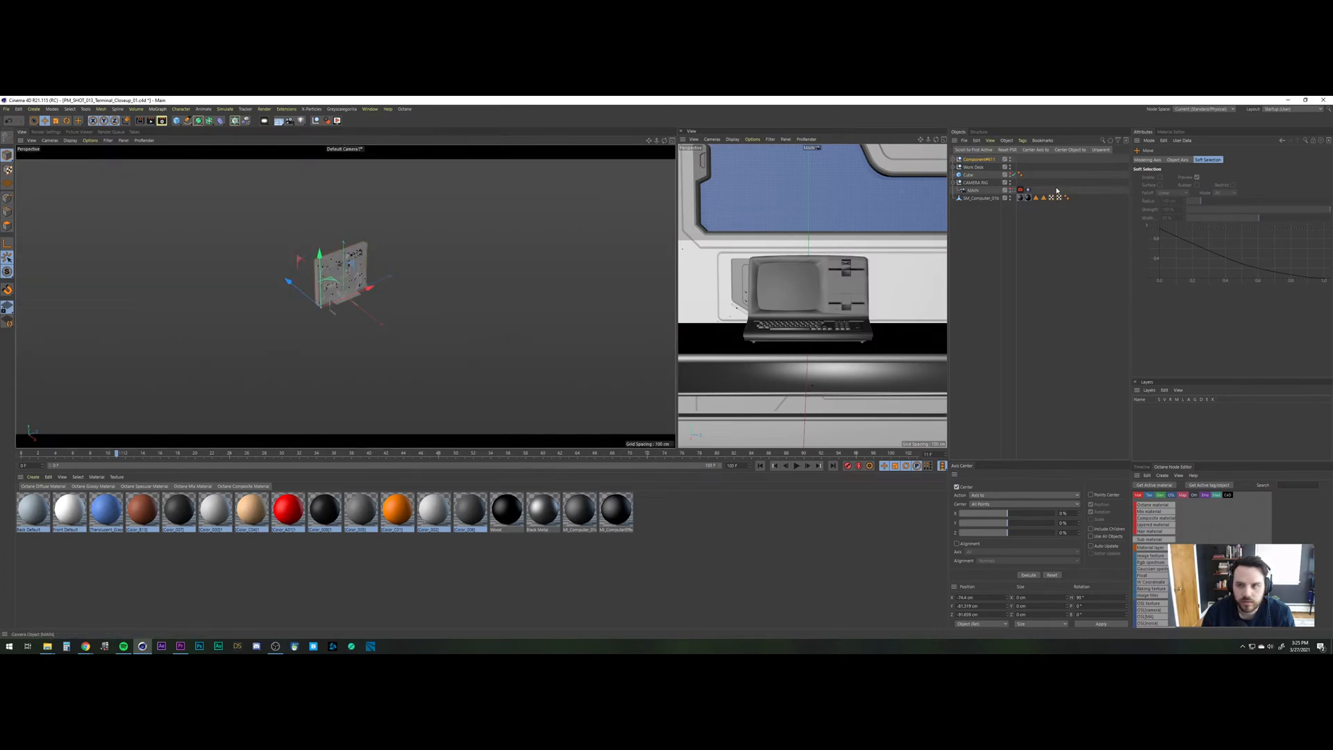
{"action": "left_click", "coordinate": [1019, 191]}
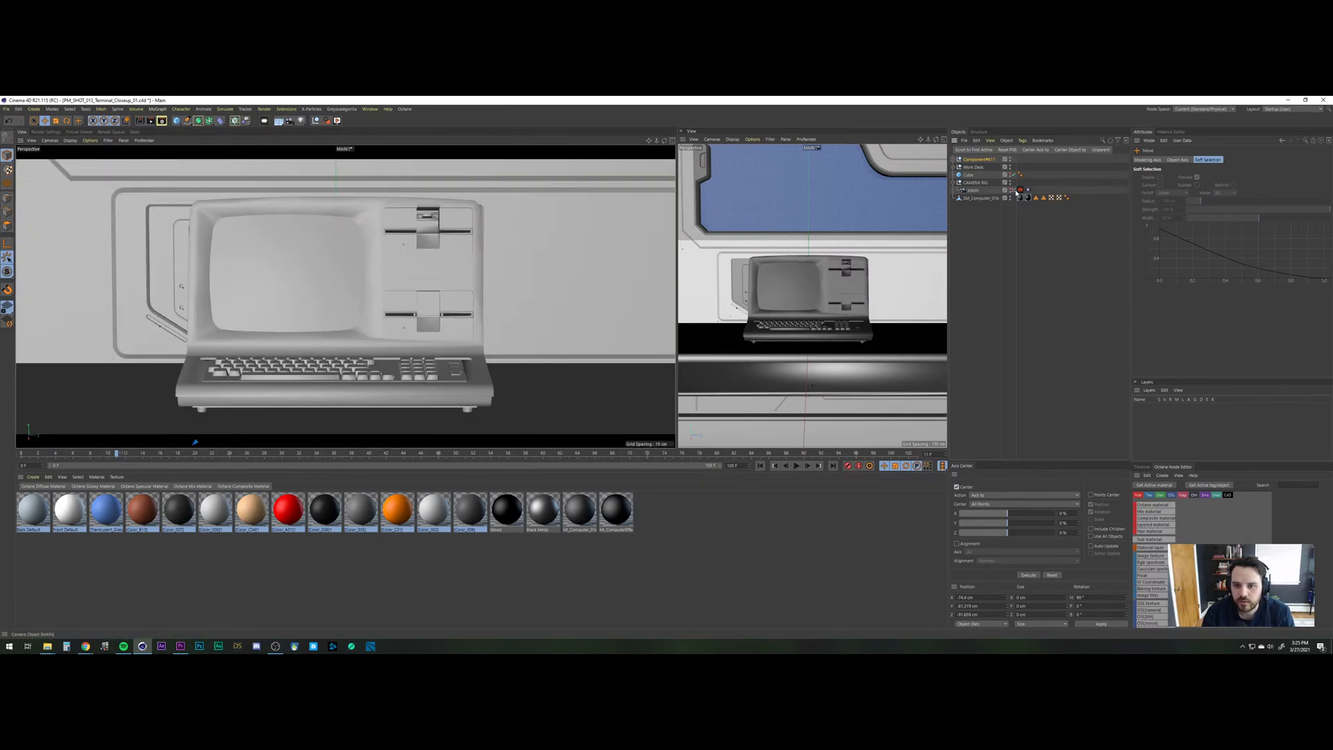
{"action": "left_click", "coordinate": [1018, 191]}
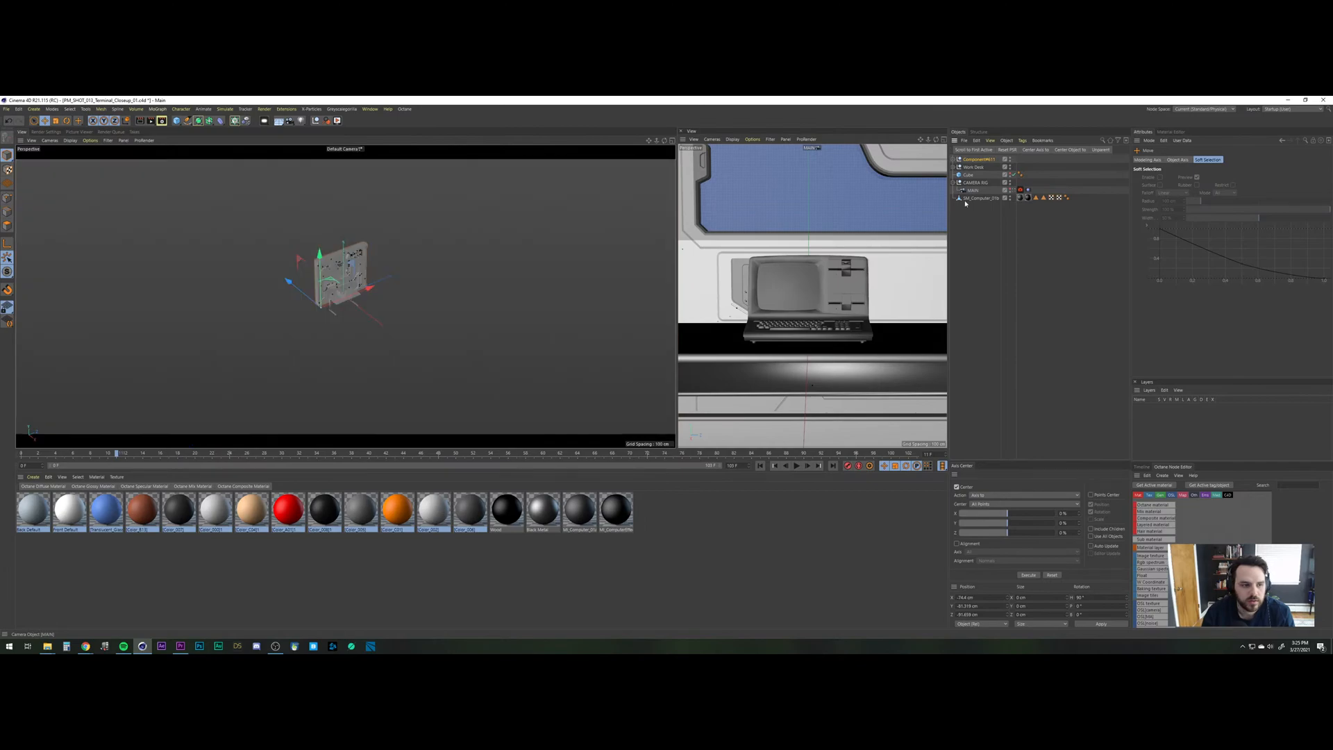
{"action": "scroll", "coordinate": [336, 262], "scroll_direction": "up", "scroll_amount": 3}
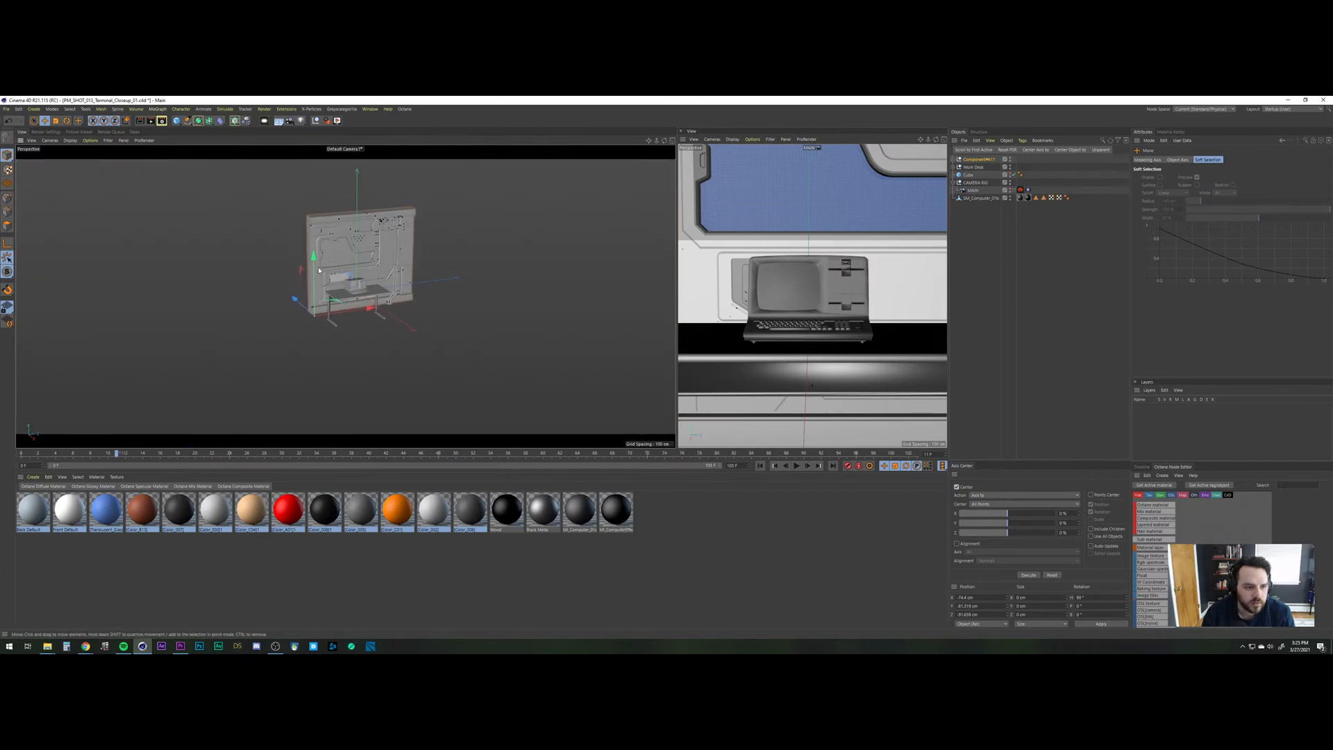
{"action": "left_click_drag", "start_coordinate": [313, 258], "coordinate": [315, 280]}
{"action": "mouse_move", "coordinate": [348, 329]}
{"action": "left_mouse_down"}
{"action": "mouse_move", "coordinate": [282, 307]}
{"action": "mouse_move", "coordinate": [323, 322]}
{"action": "left_mouse_up"}
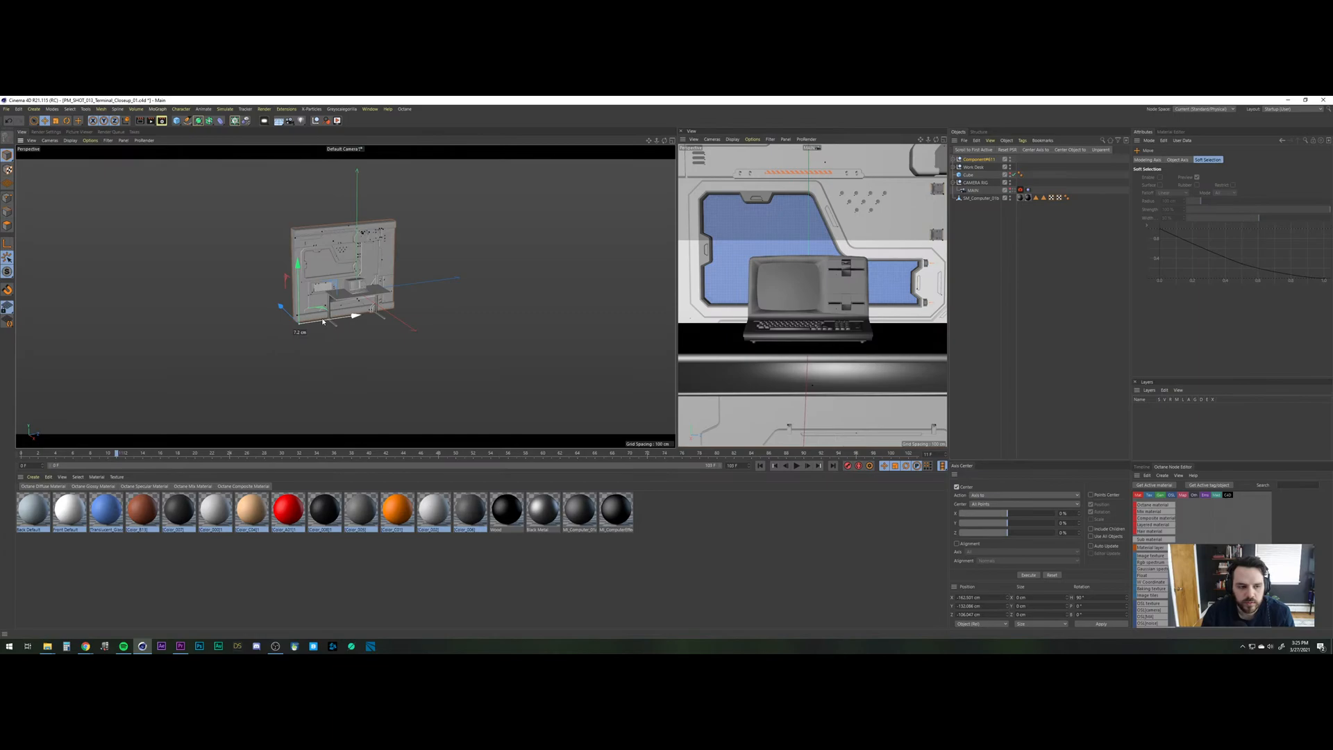
{"action": "left_click_drag", "start_coordinate": [323, 322], "coordinate": [323, 321]}
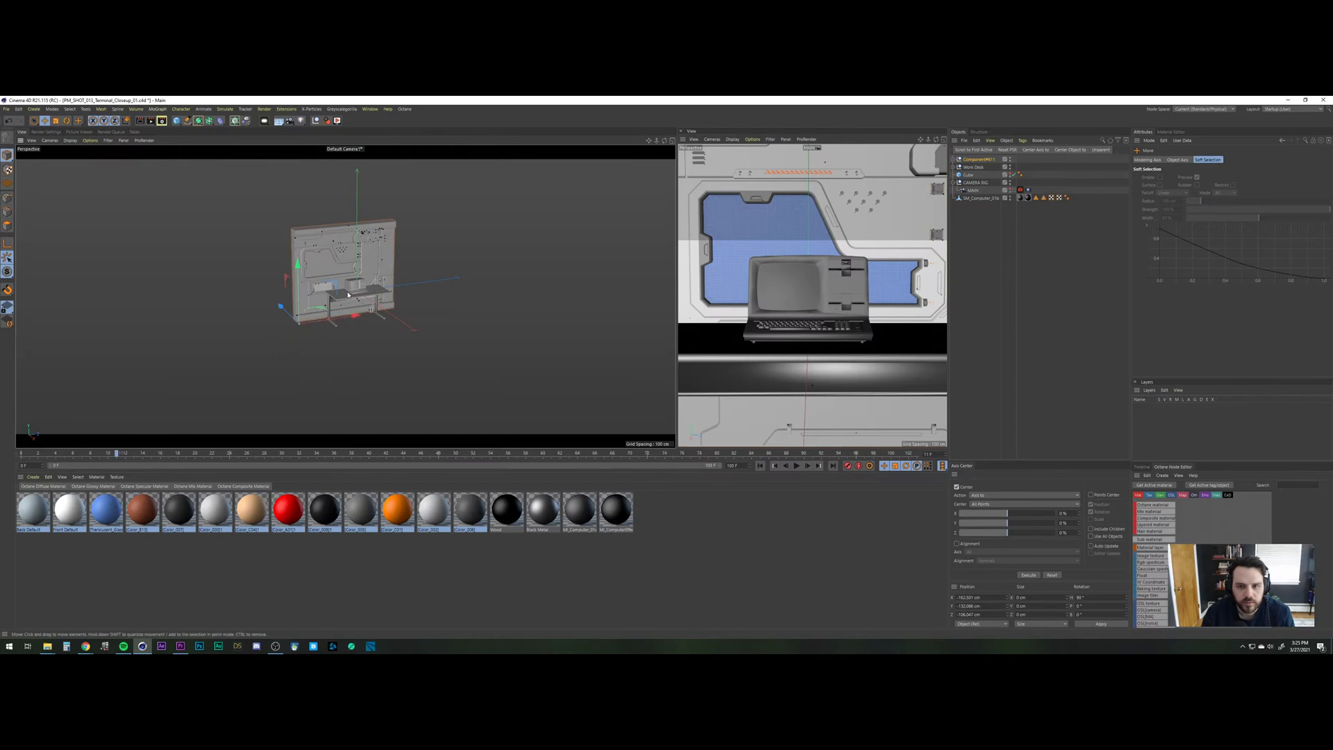
Add a 400 cm plane as the floor and lower it to the desk's feet, at about -79 cm in Y.
{"action": "left_click_drag", "start_coordinate": [341, 306], "coordinate": [393, 282], "text": "alt"}
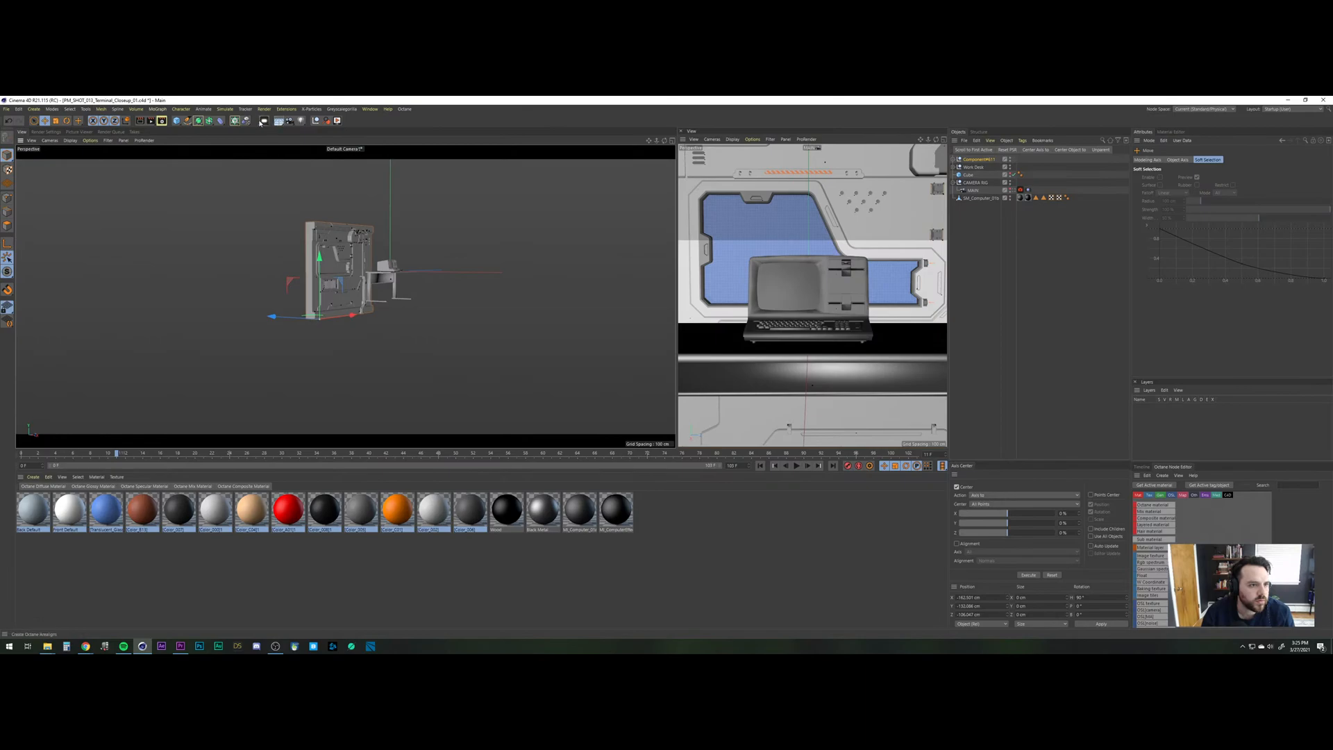
{"action": "left_click", "coordinate": [177, 121]}
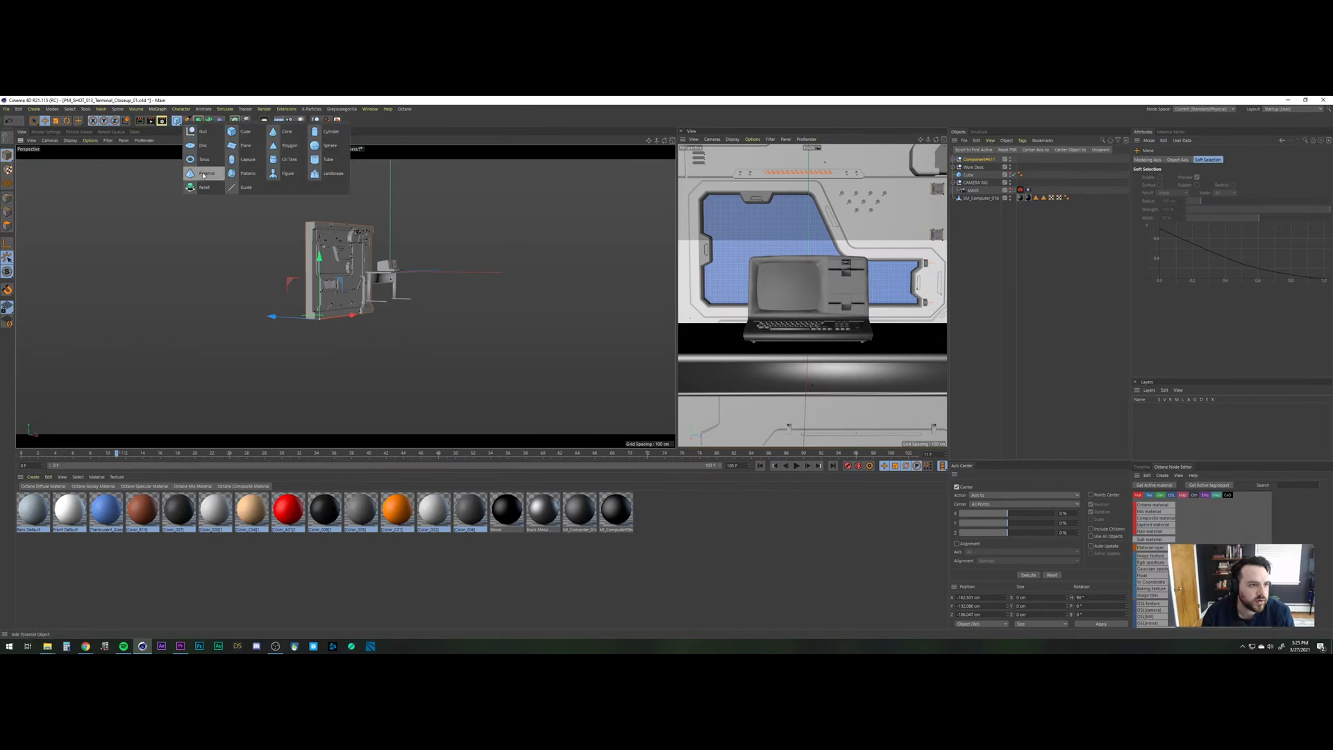
{"action": "left_click", "coordinate": [243, 146]}
{"action": "scroll", "coordinate": [391, 300], "scroll_direction": "up", "scroll_amount": 3}
{"action": "mouse_move", "coordinate": [390, 301]}
{"action": "left_mouse_down", "text": "alt"}
{"action": "mouse_move", "coordinate": [385, 316]}
{"action": "mouse_move", "coordinate": [381, 305]}
{"action": "left_mouse_up", "text": "alt"}
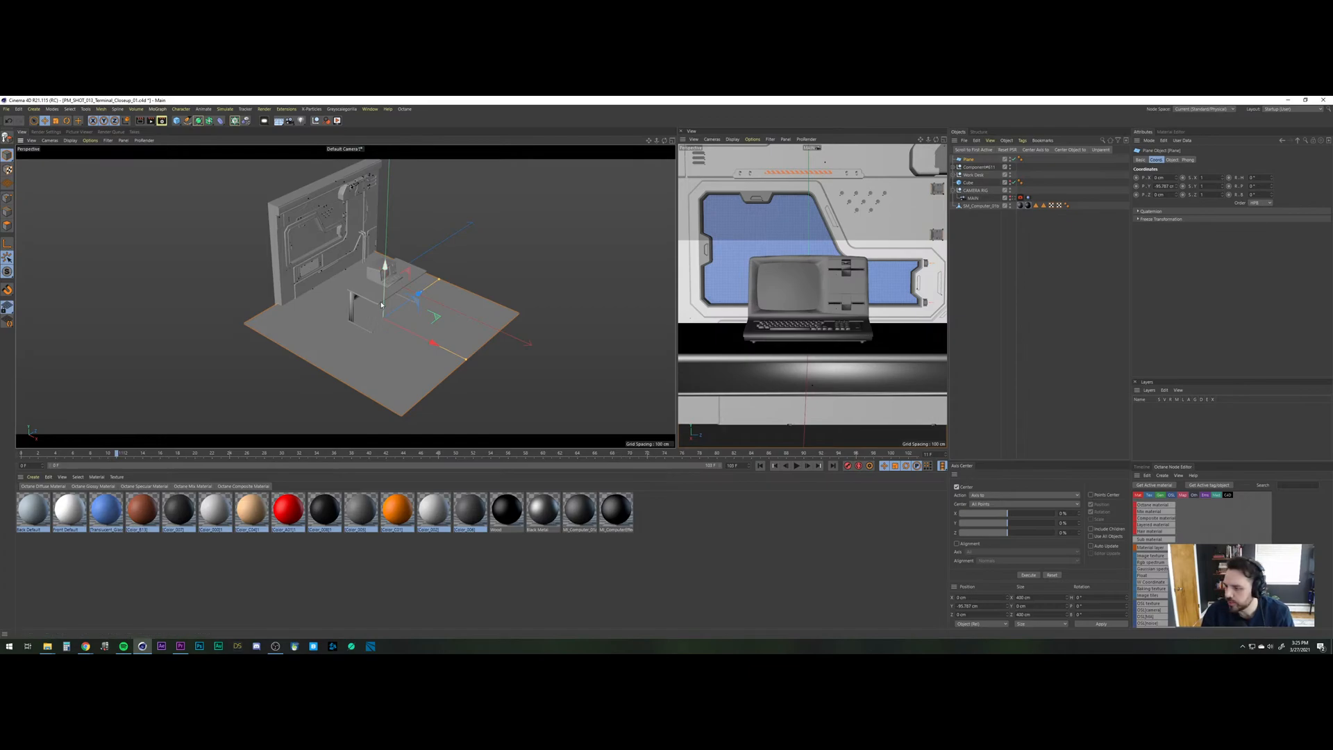
{"action": "left_click_drag", "start_coordinate": [382, 305], "coordinate": [370, 279]}
{"action": "scroll", "coordinate": [339, 321], "scroll_direction": "up", "scroll_amount": 2}
{"action": "middle_click_drag", "start_coordinate": [370, 279], "coordinate": [371, 300], "text": "alt"}
Raise the whole wall component to floor level and shift it along Z to place its vent and pipes behind the computer.
{"action": "left_click", "coordinate": [302, 230]}
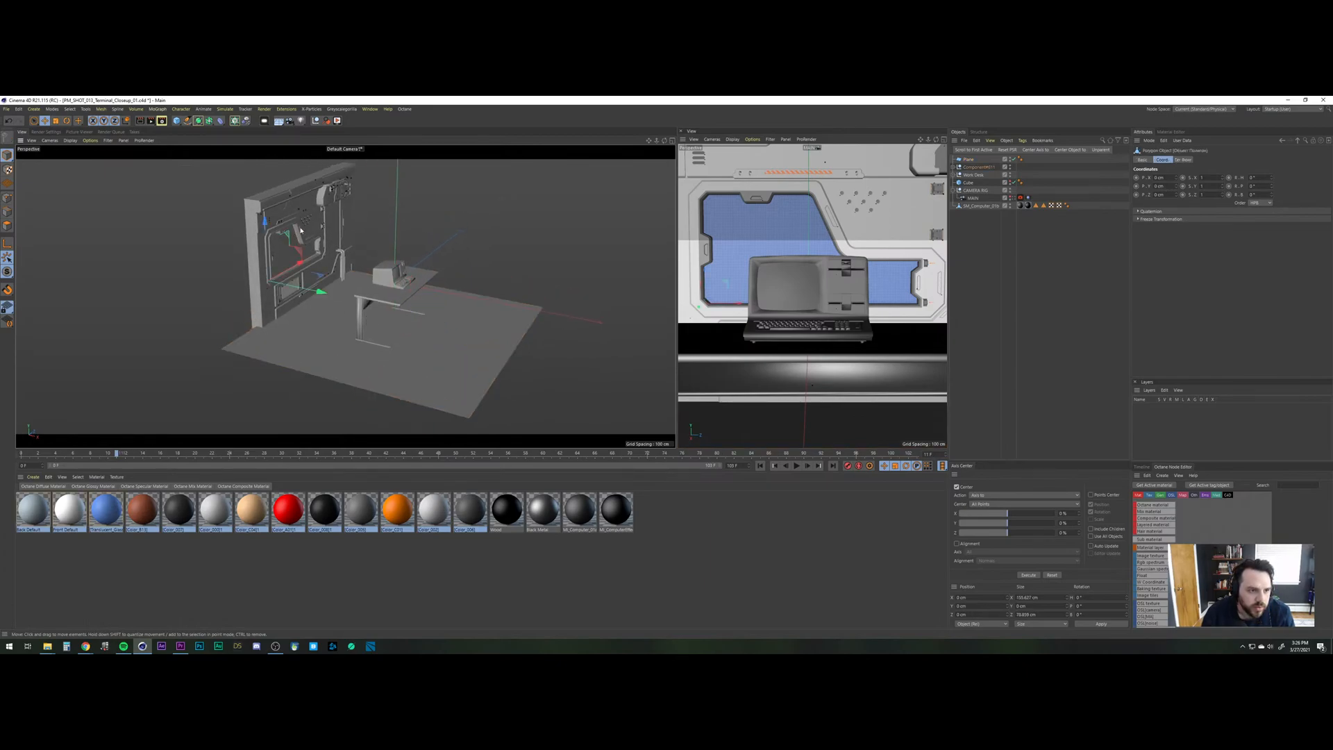
{"action": "left_click", "coordinate": [326, 195]}
{"action": "left_click", "coordinate": [980, 179]}
{"action": "left_click", "coordinate": [979, 168]}
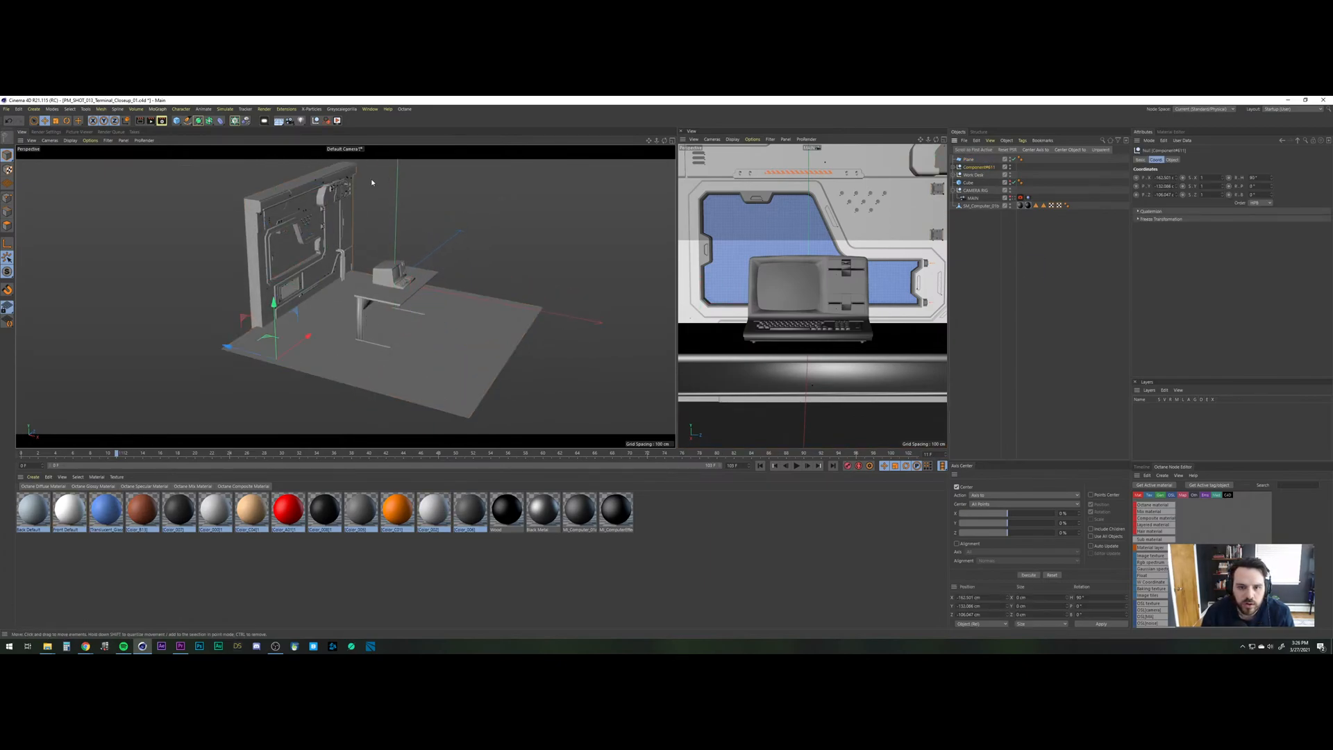
{"action": "left_click_drag", "start_coordinate": [276, 303], "coordinate": [274, 334]}
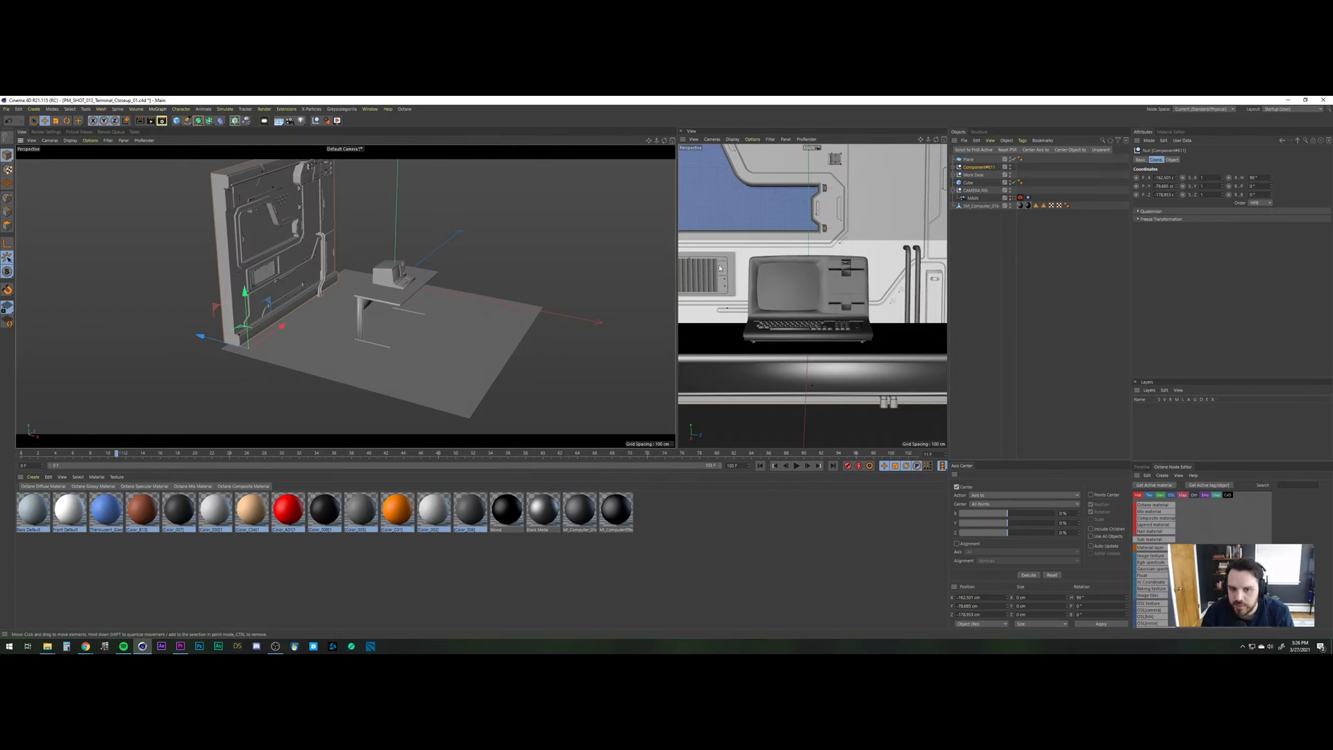
{"action": "left_click_drag", "start_coordinate": [281, 326], "coordinate": [280, 329]}
Look through the MAIN camera and return the timeline to frame 0 to check the shot's framing.
{"action": "left_click", "coordinate": [385, 357]}
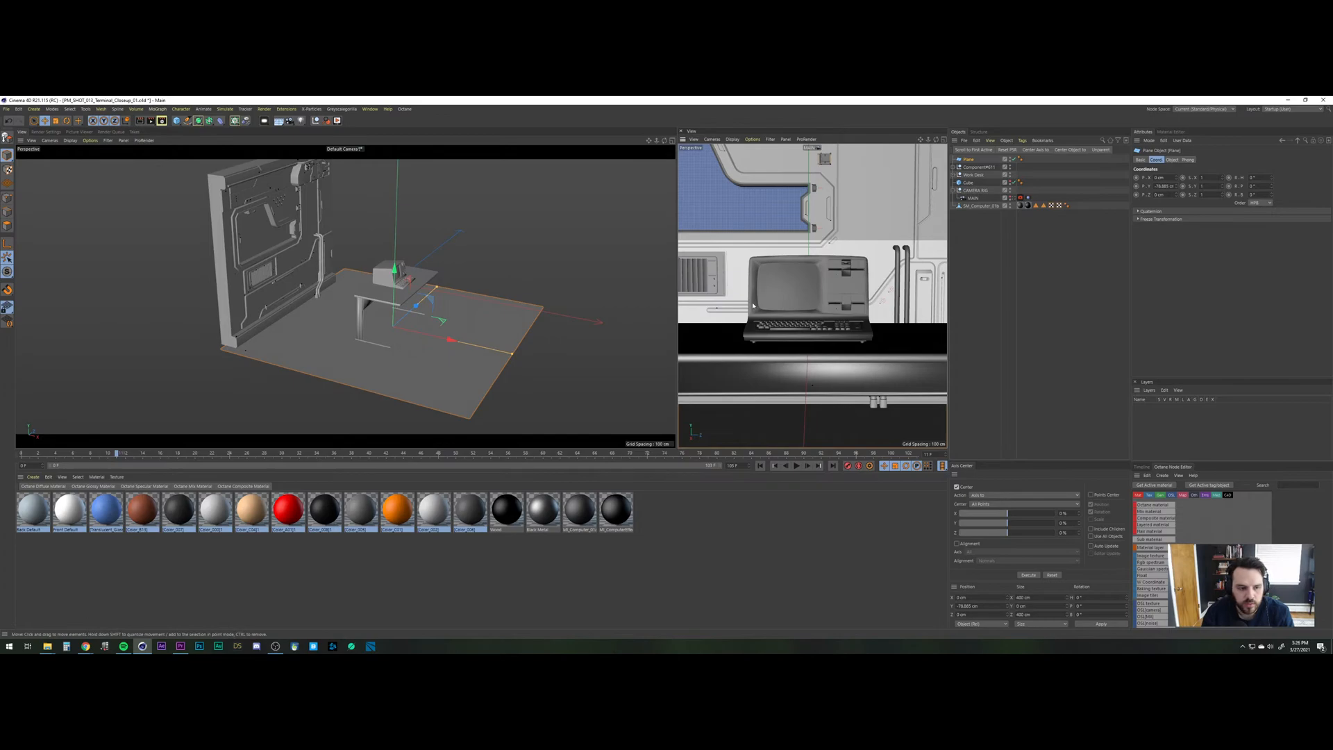
{"action": "left_click", "coordinate": [1016, 186]}
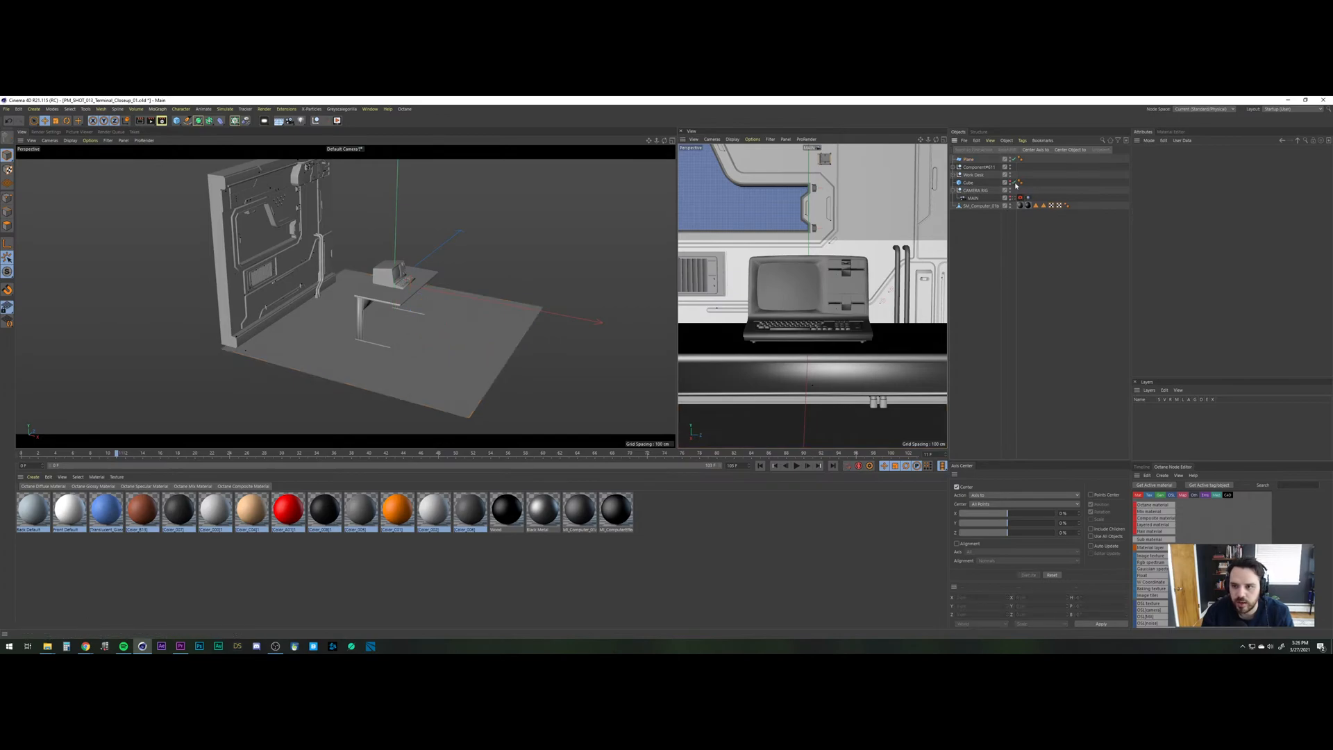
{"action": "left_click", "coordinate": [975, 199]}
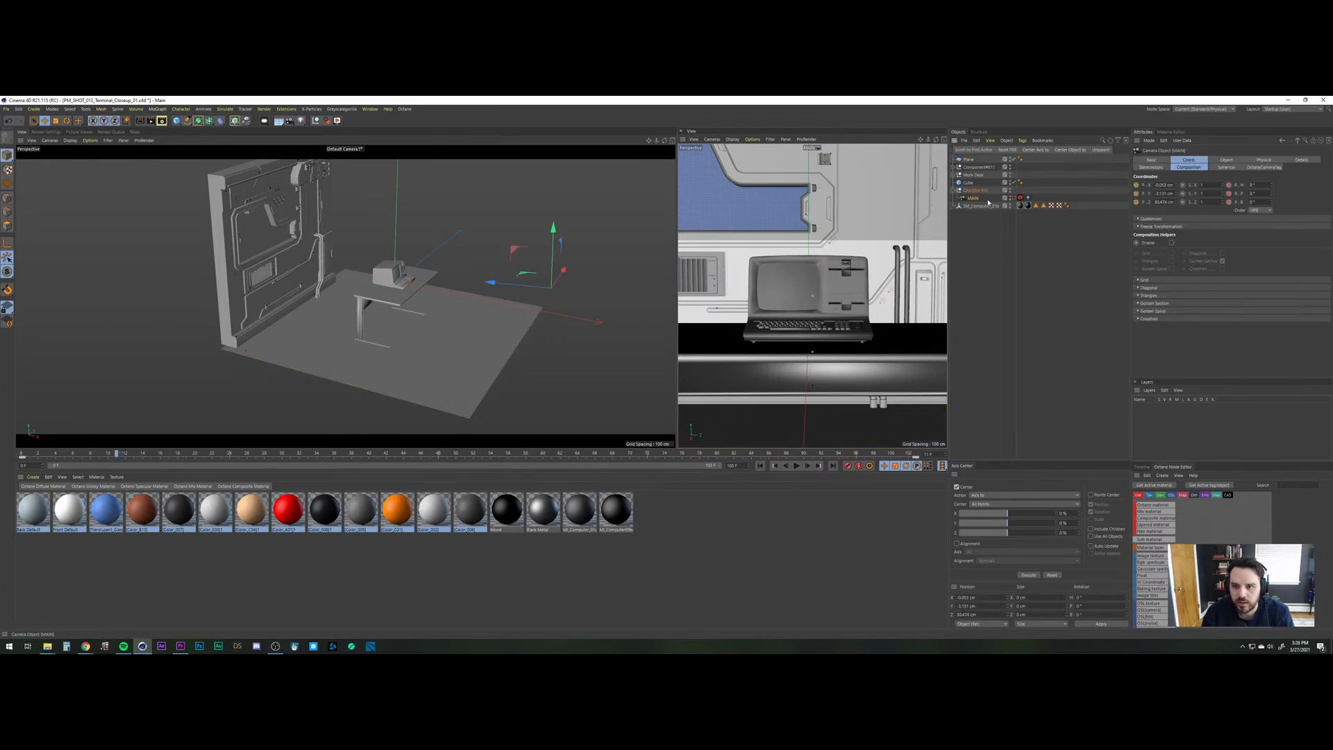
{"action": "left_click", "coordinate": [1015, 199]}
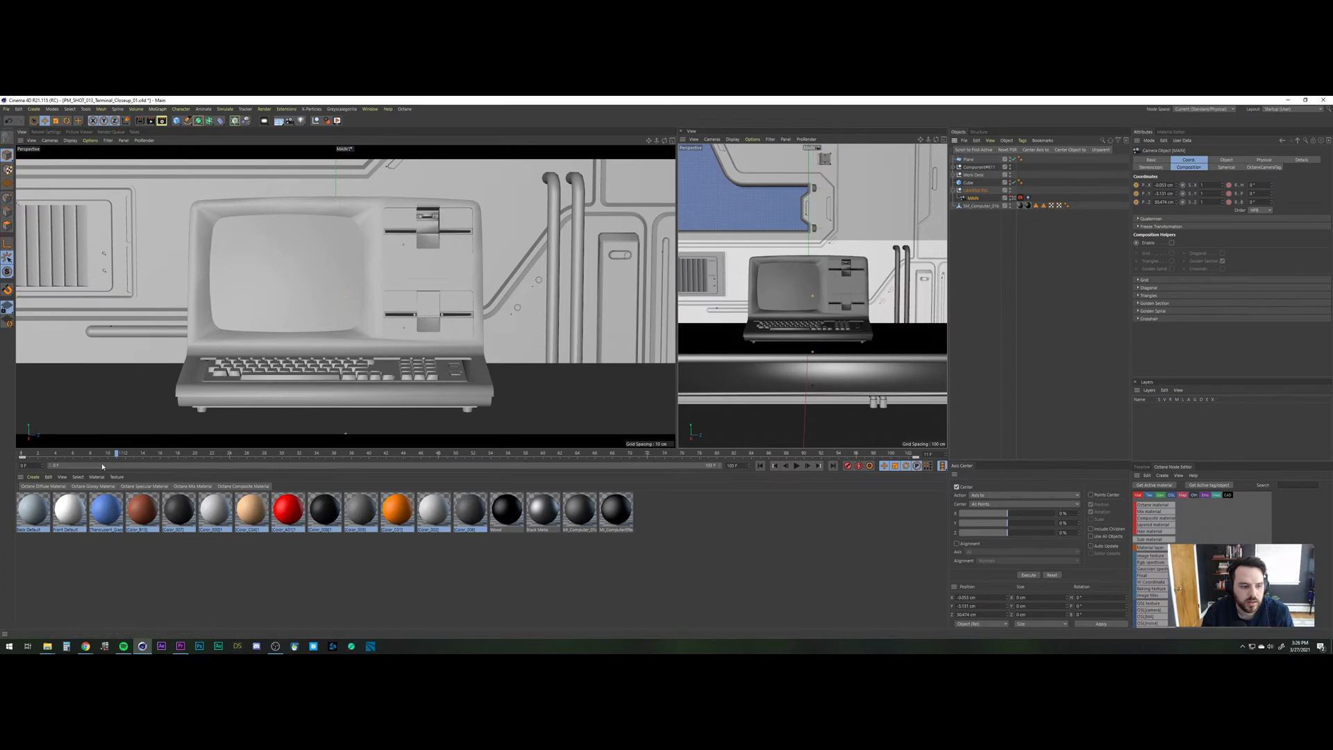
{"action": "left_click_drag", "start_coordinate": [116, 453], "coordinate": [2, 447]}
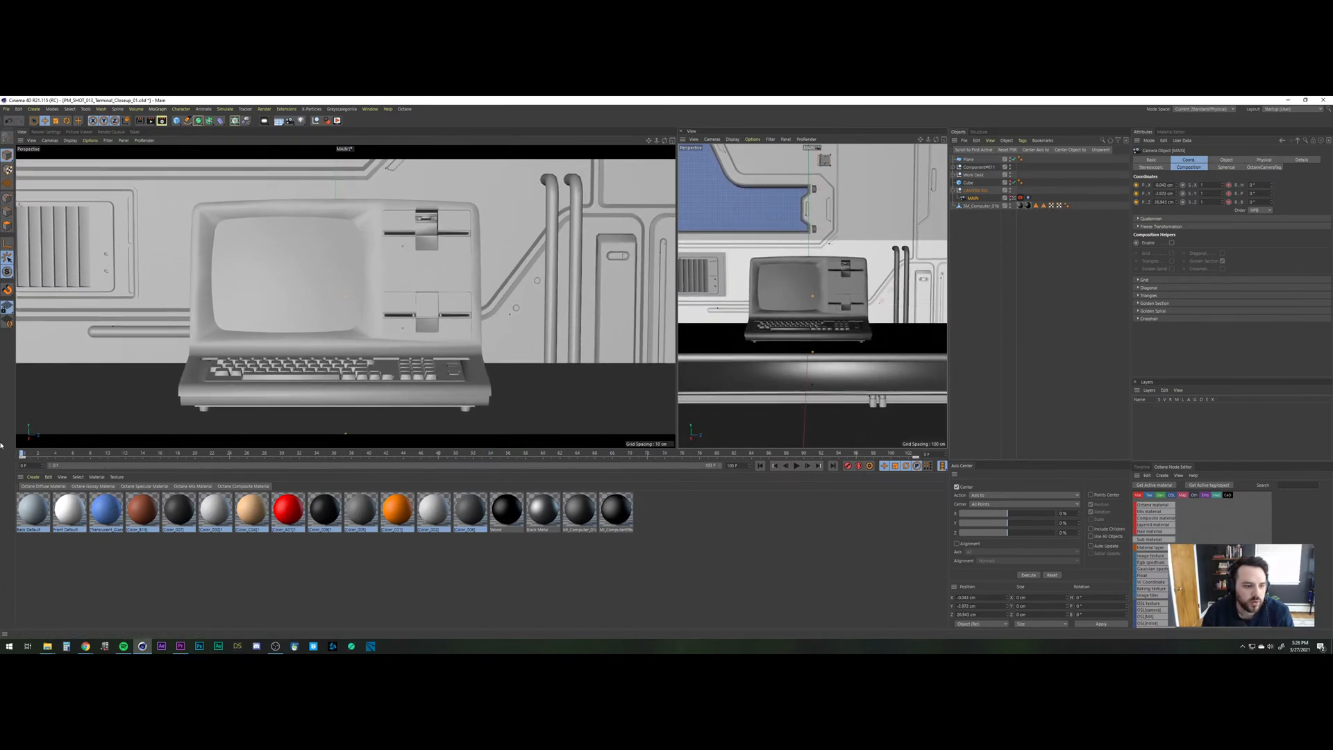
{"action": "left_click", "coordinate": [1057, 291]}
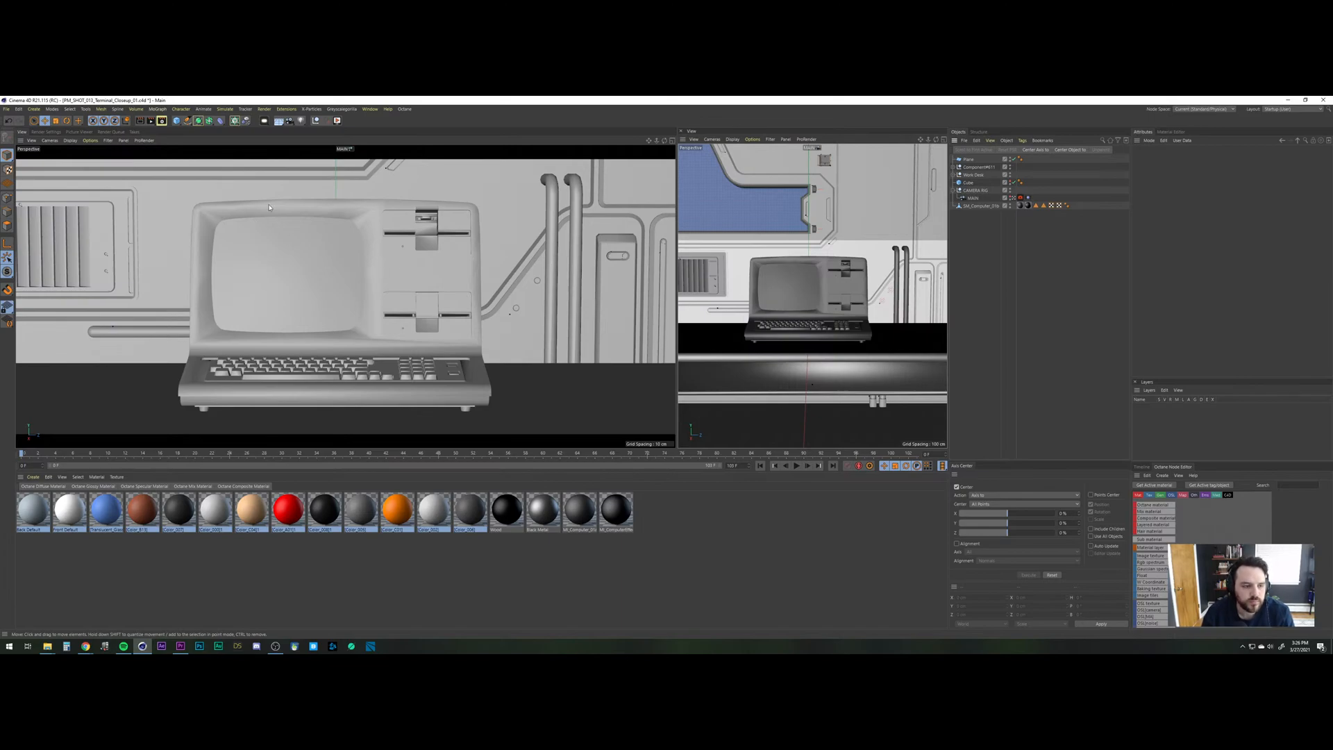
Save the close-up scene incrementally as version 02, and open the project PM_SHOT_012_Terminal_01.
{"action": "left_click", "coordinate": [6, 109]}
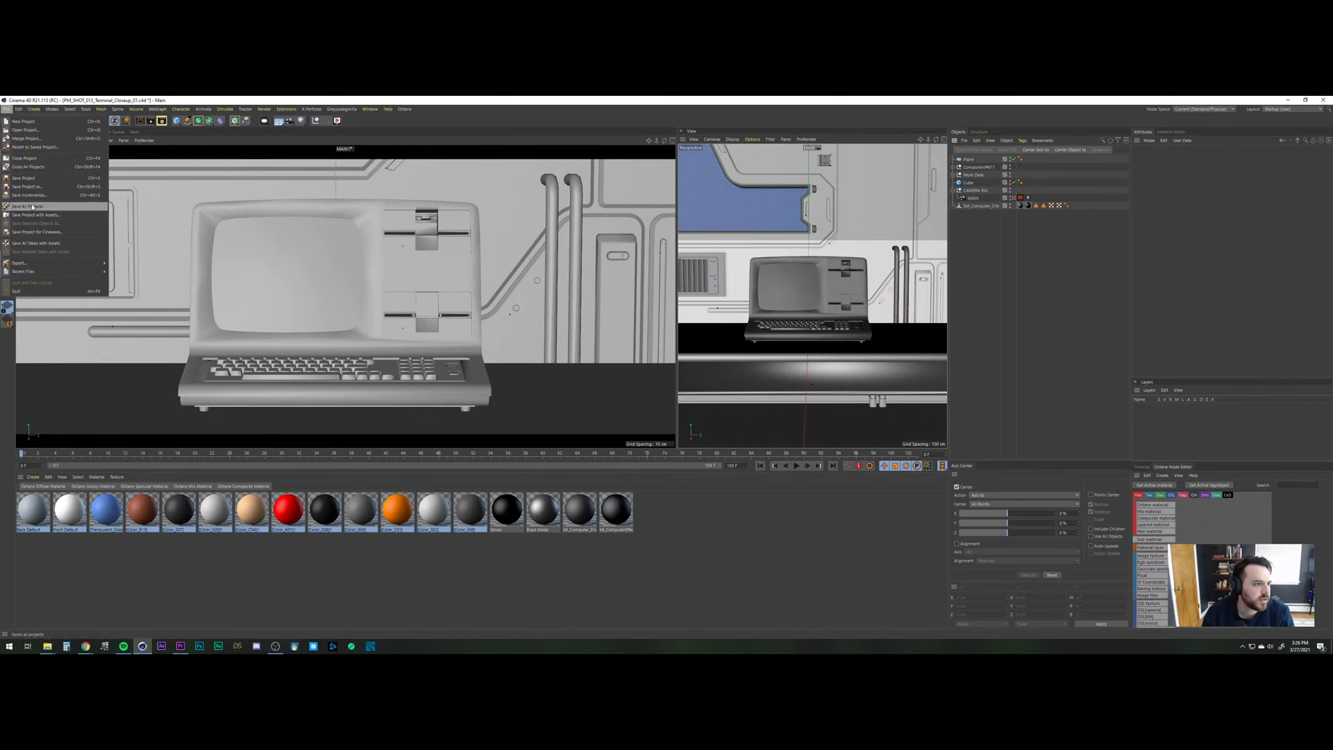
{"action": "left_click", "coordinate": [36, 199]}
{"action": "left_click", "coordinate": [6, 109]}
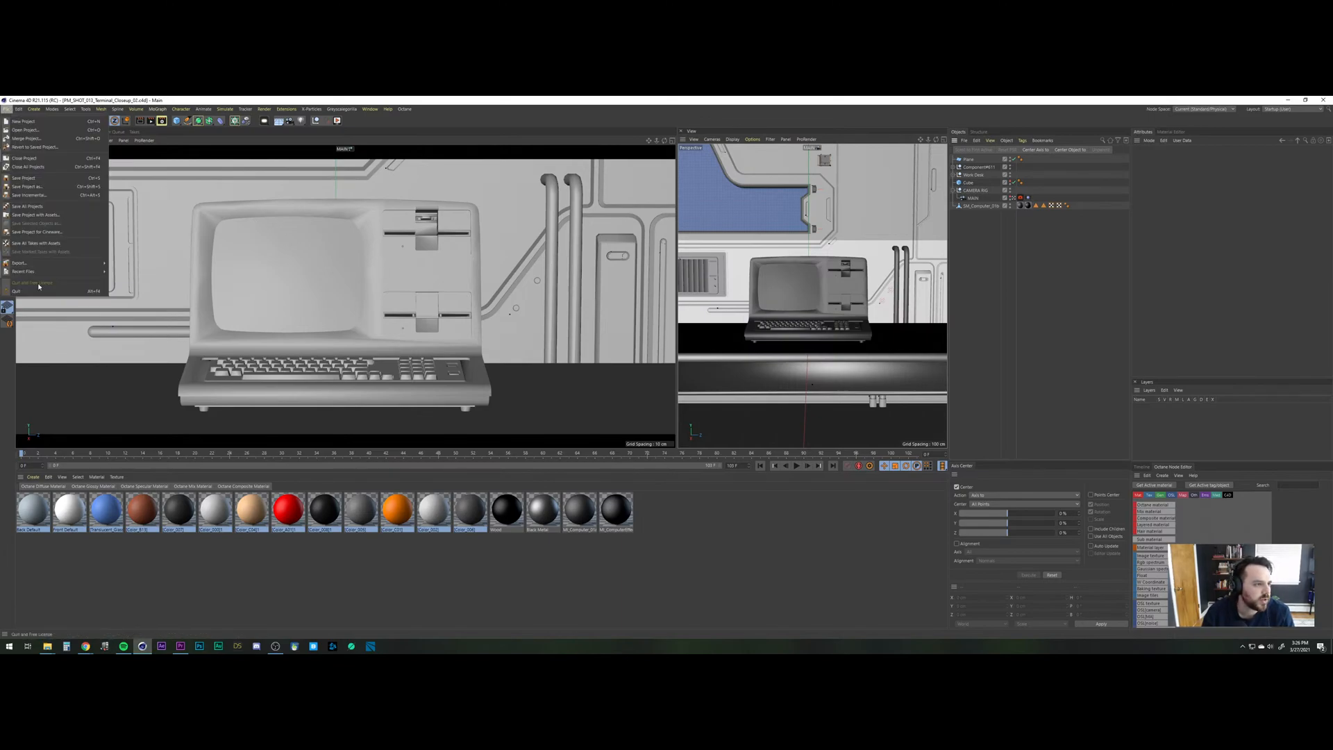
{"action": "left_click", "coordinate": [25, 130]}
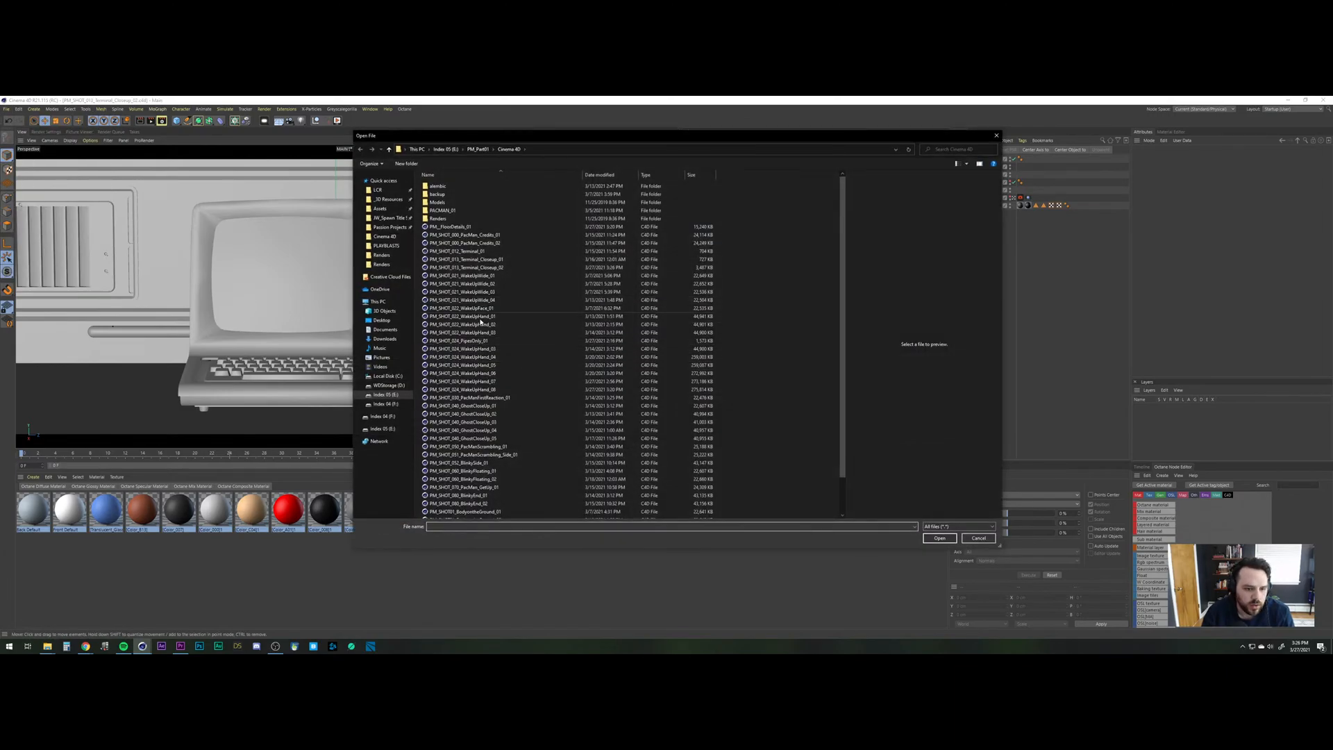
{"action": "left_click", "coordinate": [479, 250]}
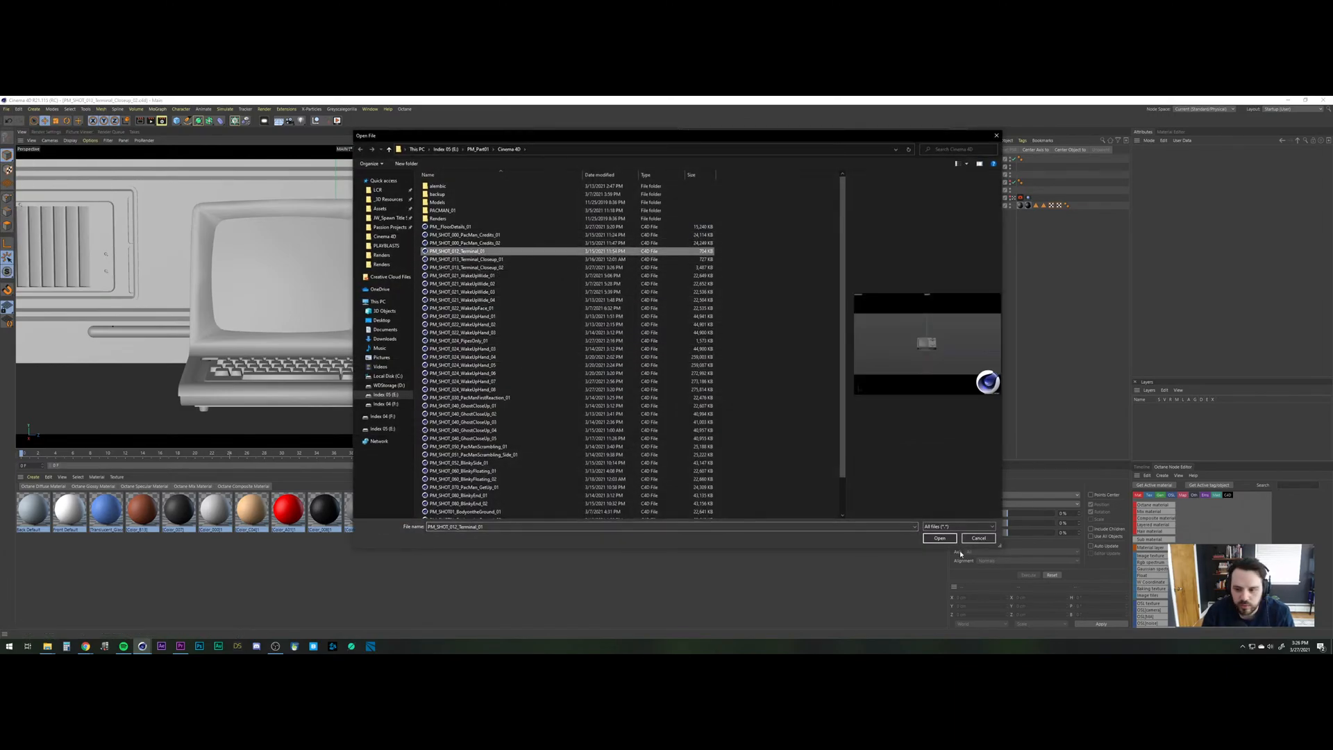
{"action": "left_click", "coordinate": [940, 538]}
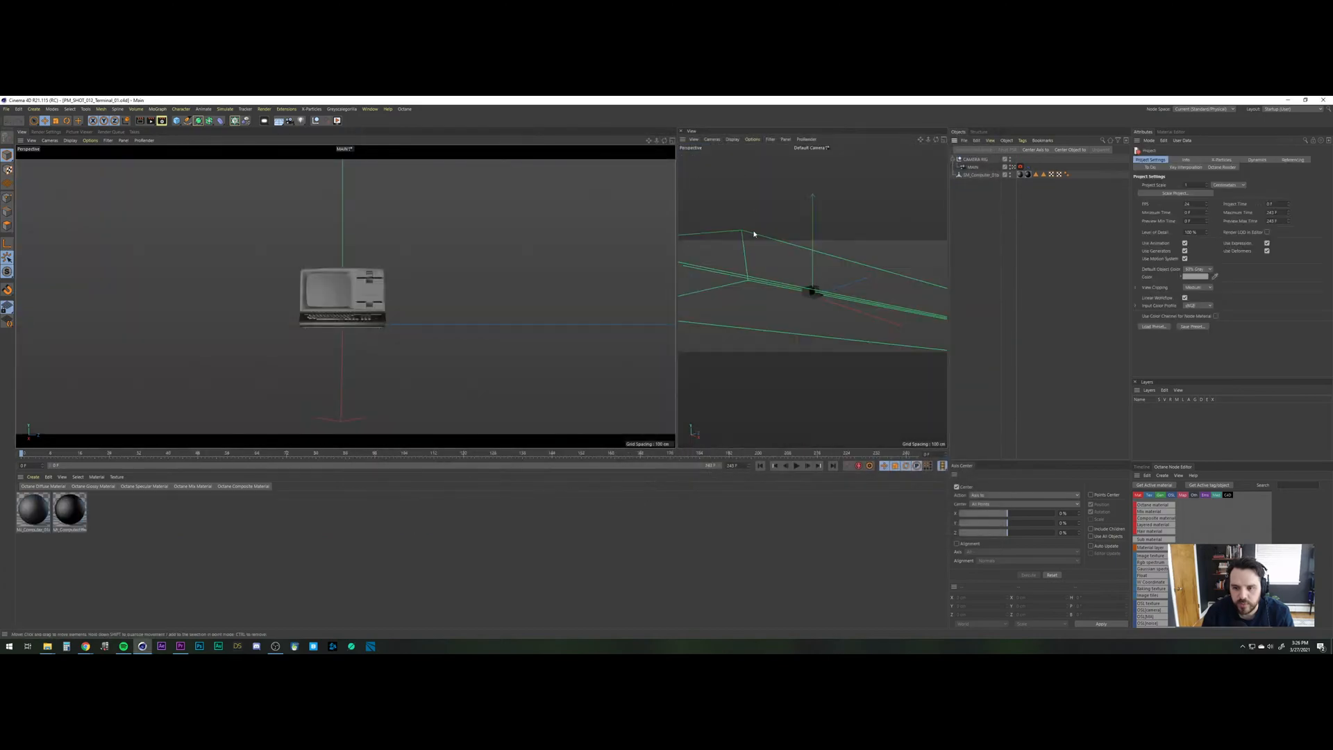
Copy the camera rig with its MAIN camera from the Terminal_01 project into the Terminal_Closeup_02 project.
{"action": "left_click", "coordinate": [973, 167]}
{"action": "left_click", "coordinate": [975, 159], "text": "ctrl"}
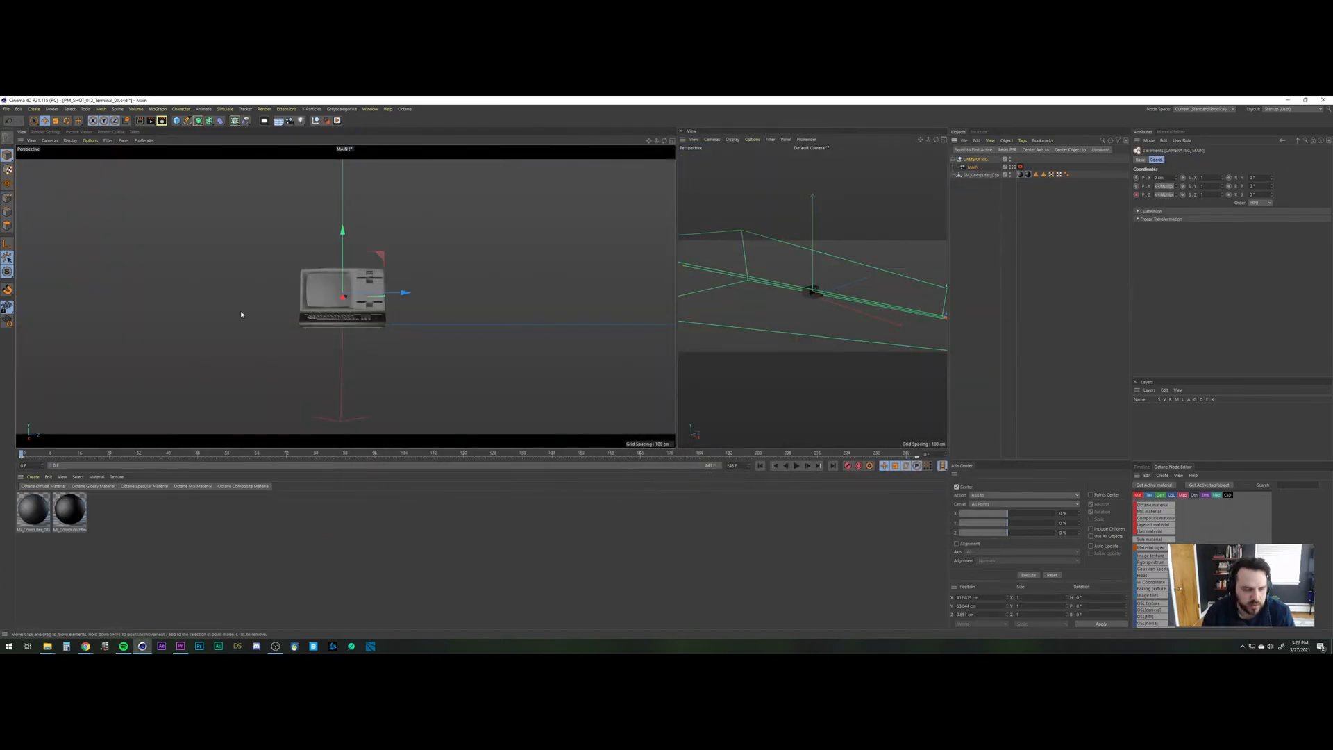
{"action": "key", "text": "v"}
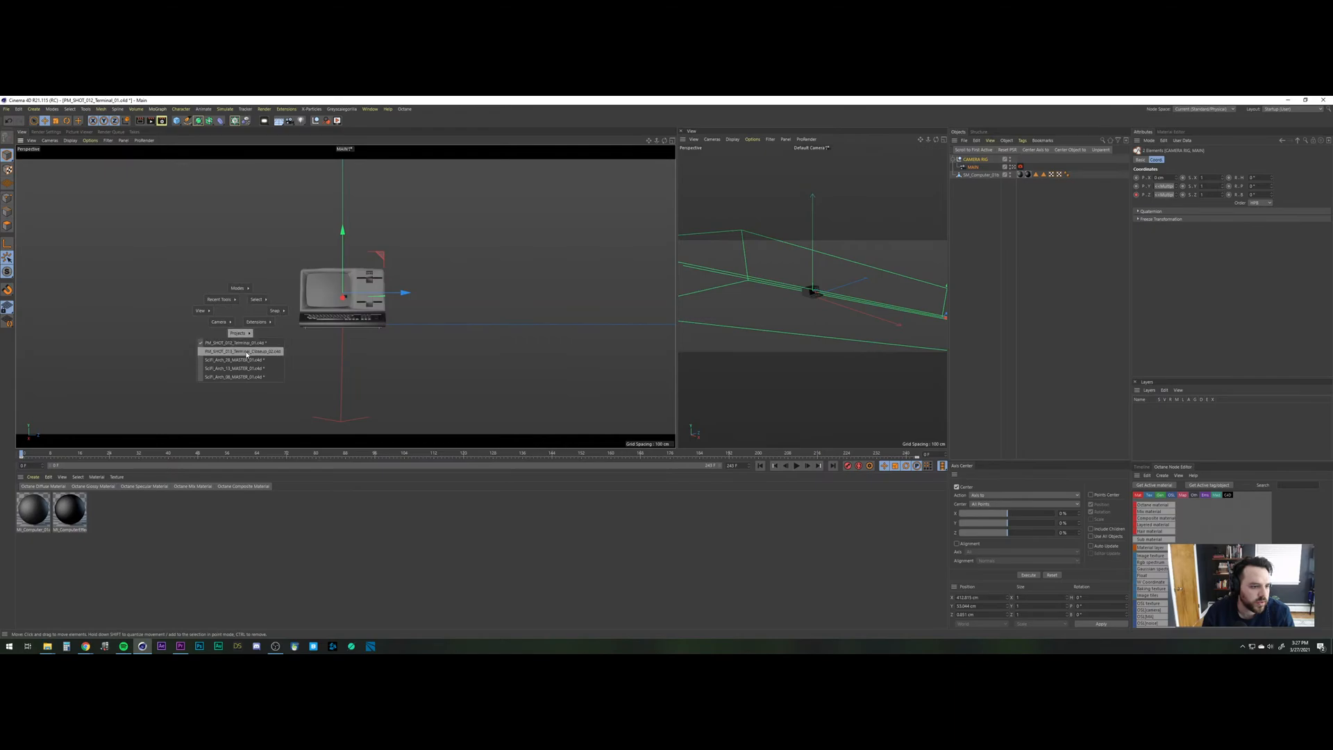
{"action": "left_click", "coordinate": [246, 352]}
{"action": "key", "text": "ctrl+v"}
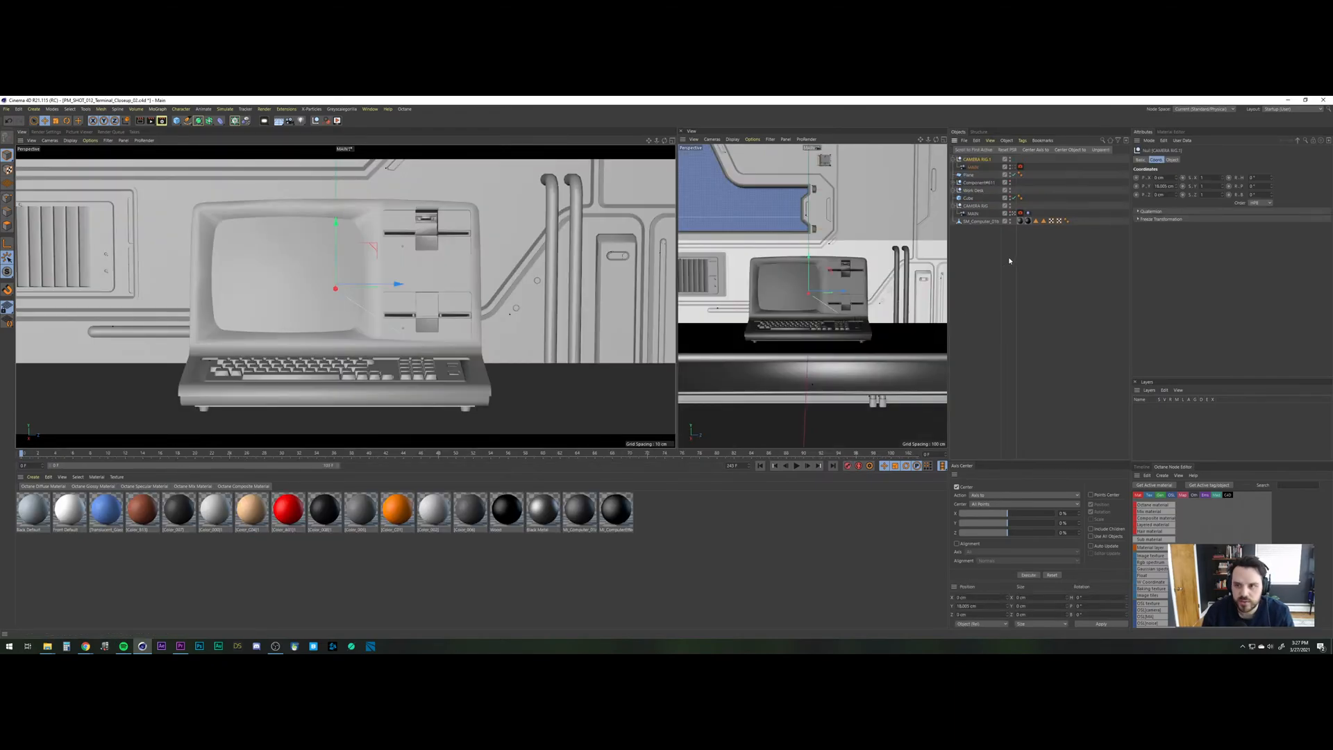
Rename the pasted rig's camera to WIDE and look through it.
{"action": "left_click", "coordinate": [1009, 258]}
{"action": "double_click", "coordinate": [974, 168]}
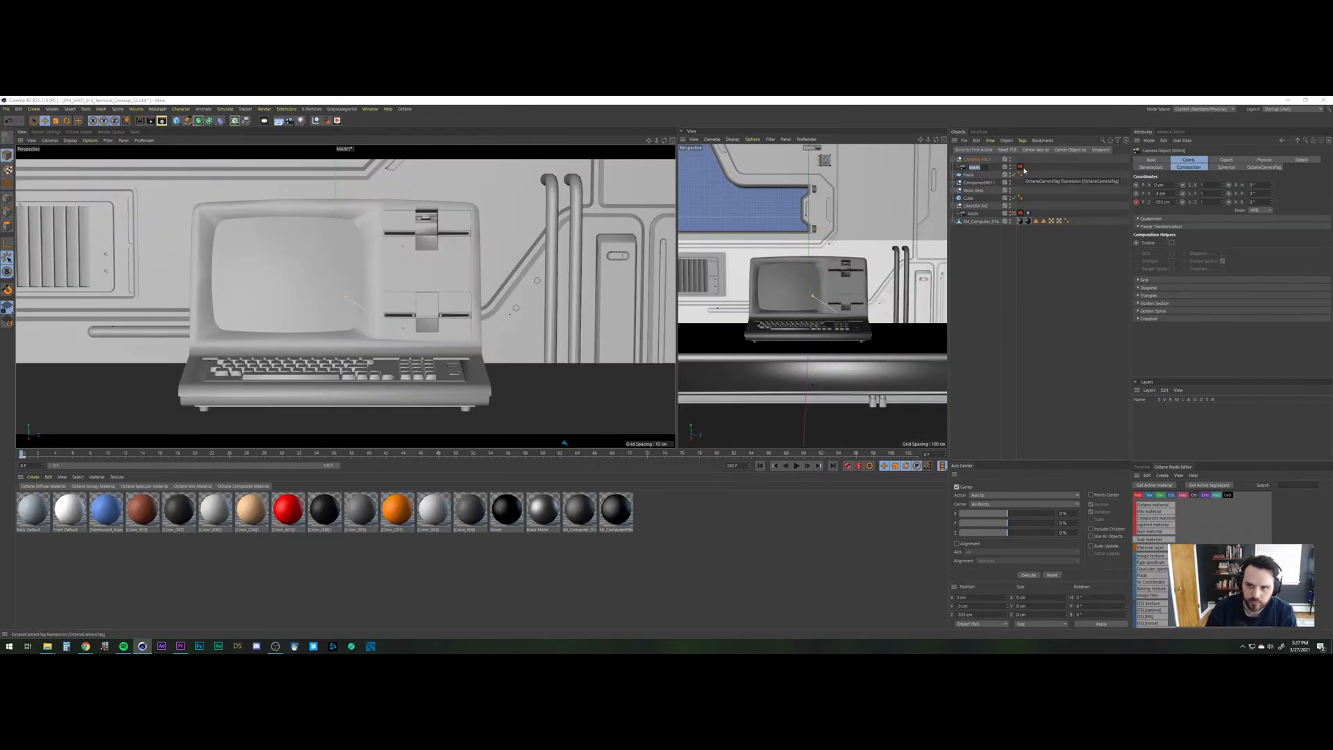
{"action": "type", "text": "WIDE"}
{"action": "key", "text": "Return"}
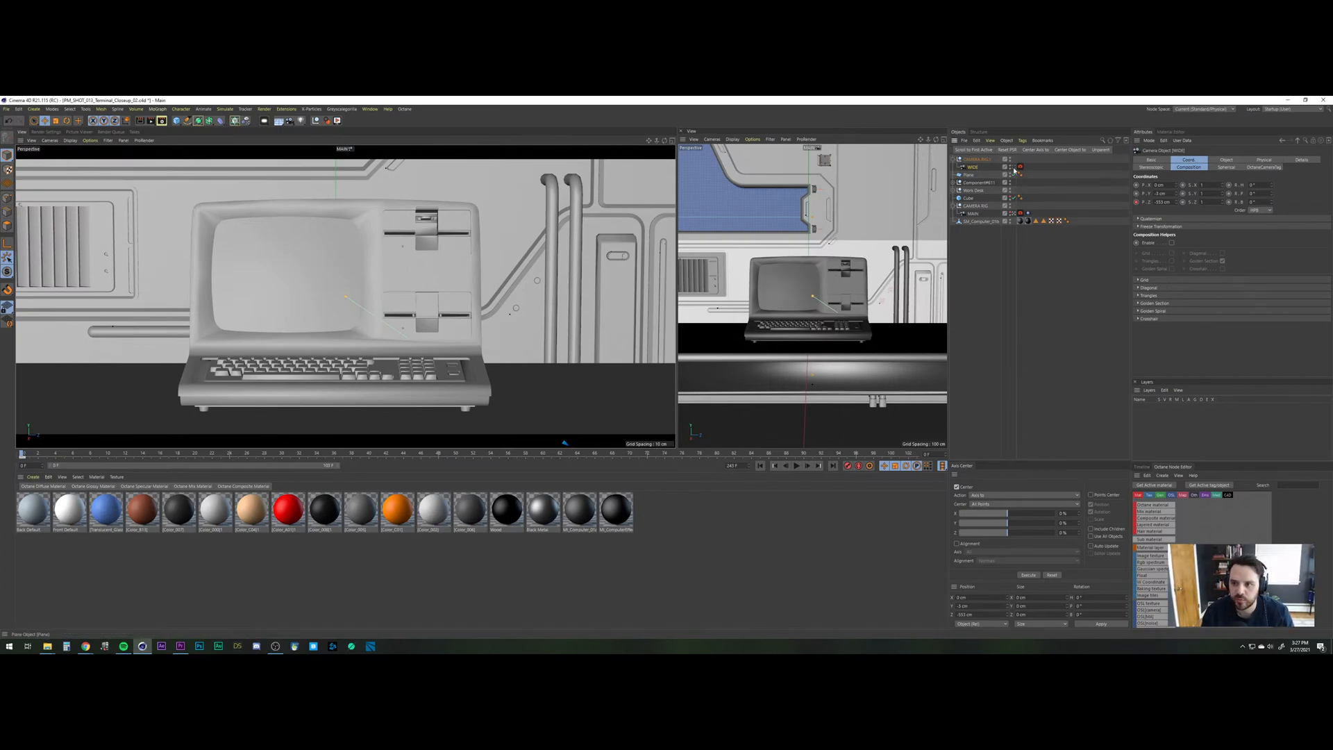
{"action": "left_click", "coordinate": [1014, 167]}
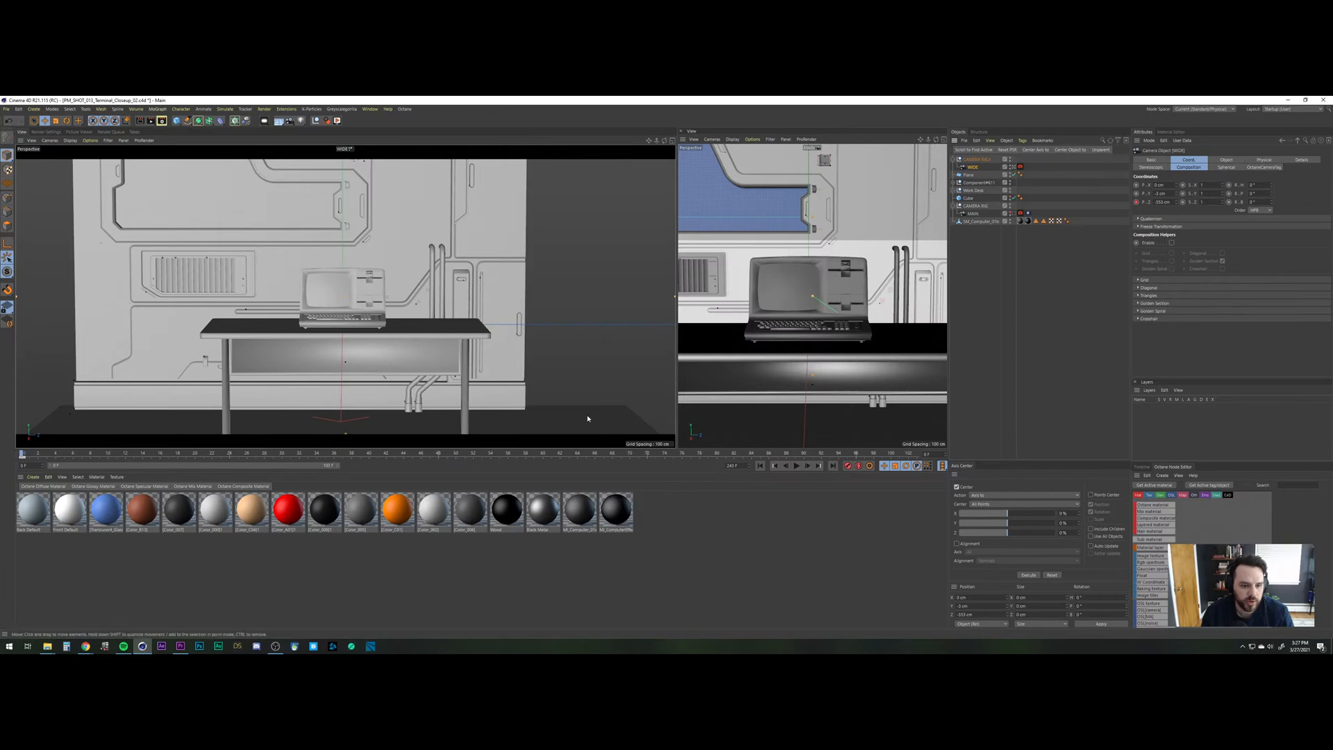
Widen the floor plane along Z to about 500 cm in the top view, and return to the single perspective view.
{"action": "left_click", "coordinate": [361, 439]}
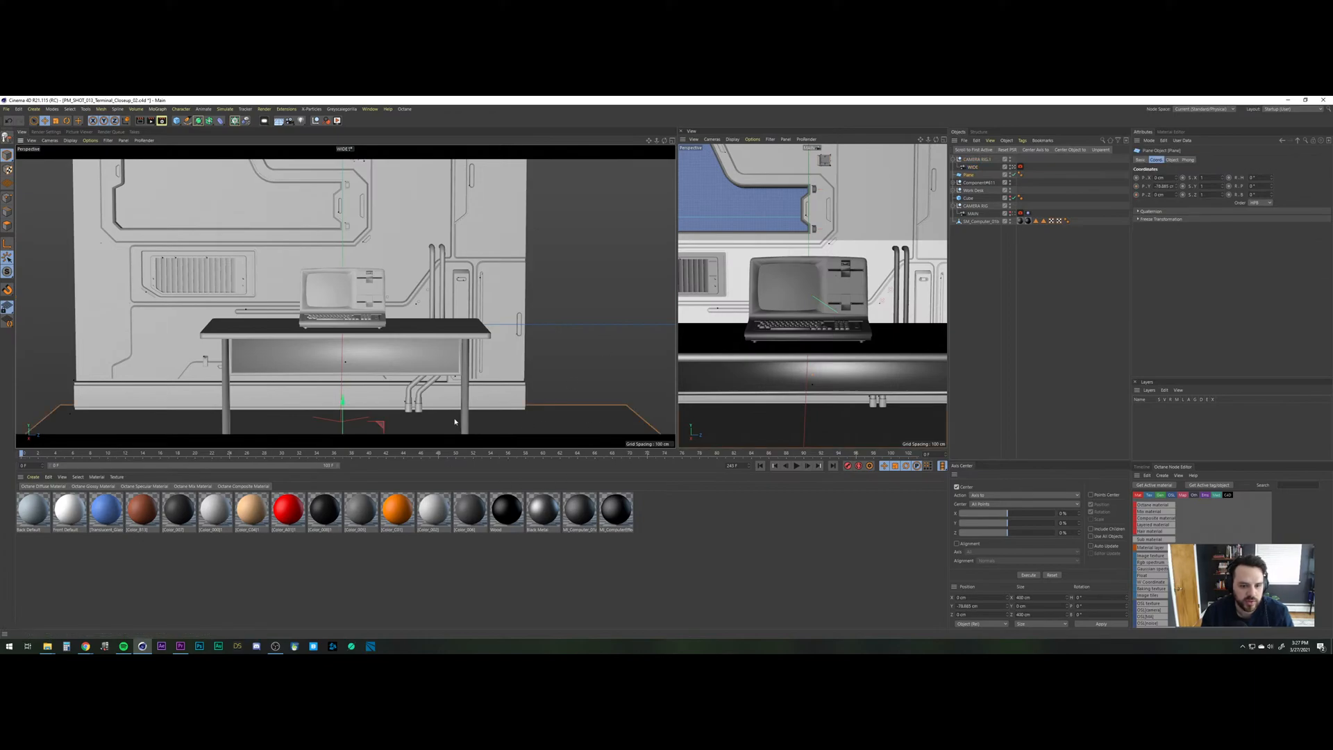
{"action": "left_click", "coordinate": [671, 144]}
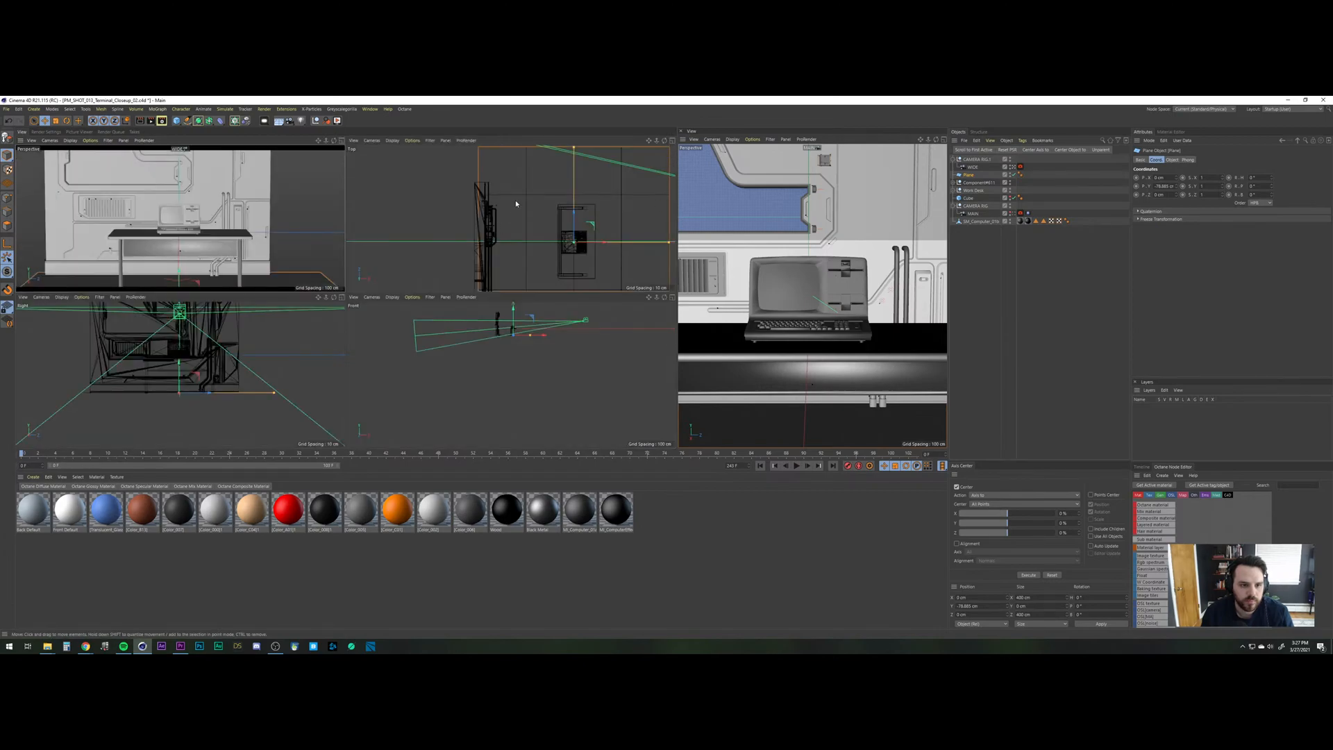
{"action": "left_click_drag", "start_coordinate": [581, 173], "coordinate": [580, 159]}
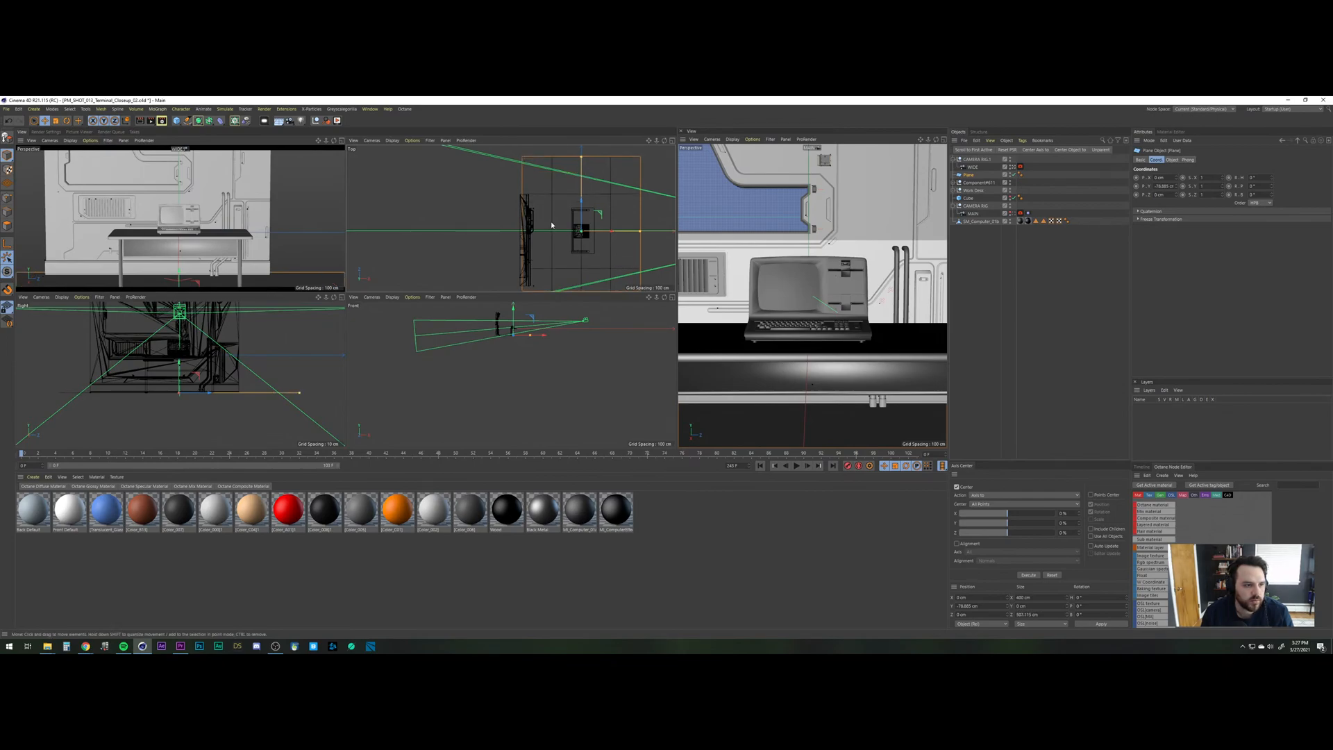
{"action": "left_click", "coordinate": [341, 141]}
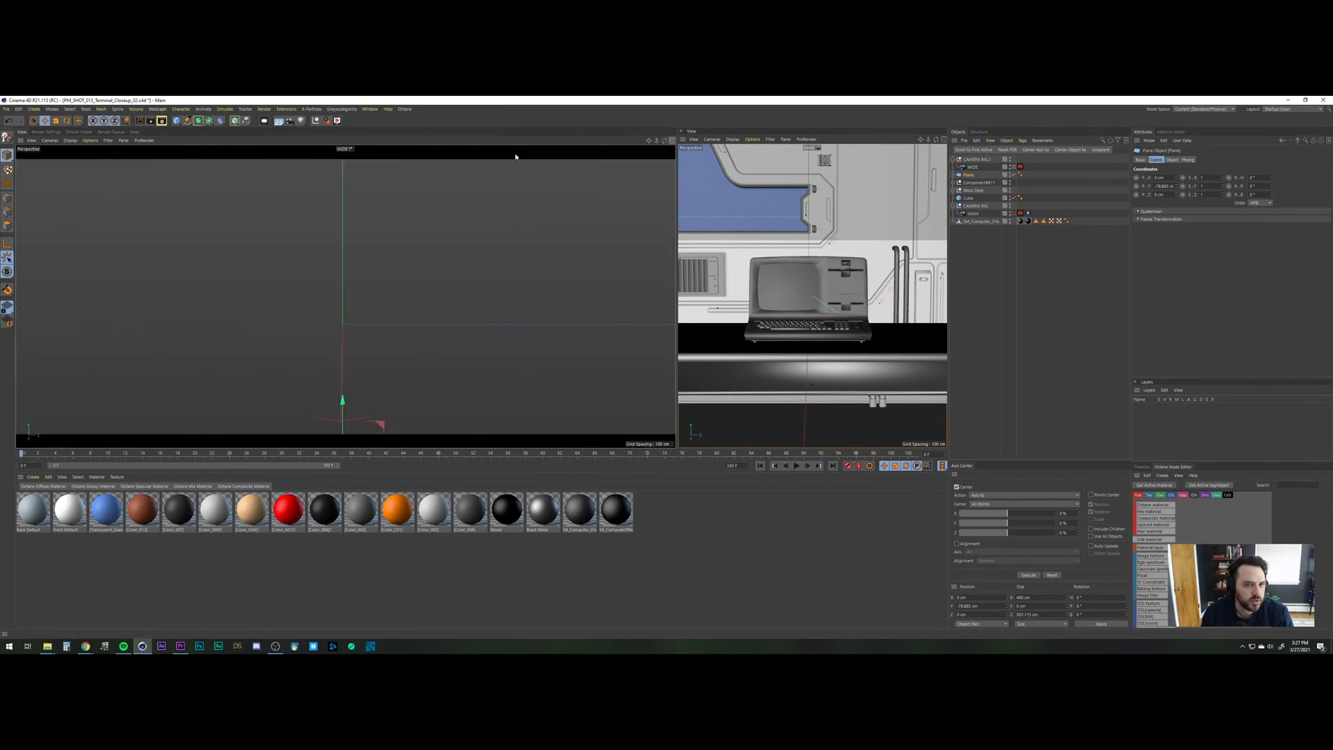
Play the animation through the WIDE camera to check its move across the desk and wall set.
{"action": "left_click", "coordinate": [973, 167]}
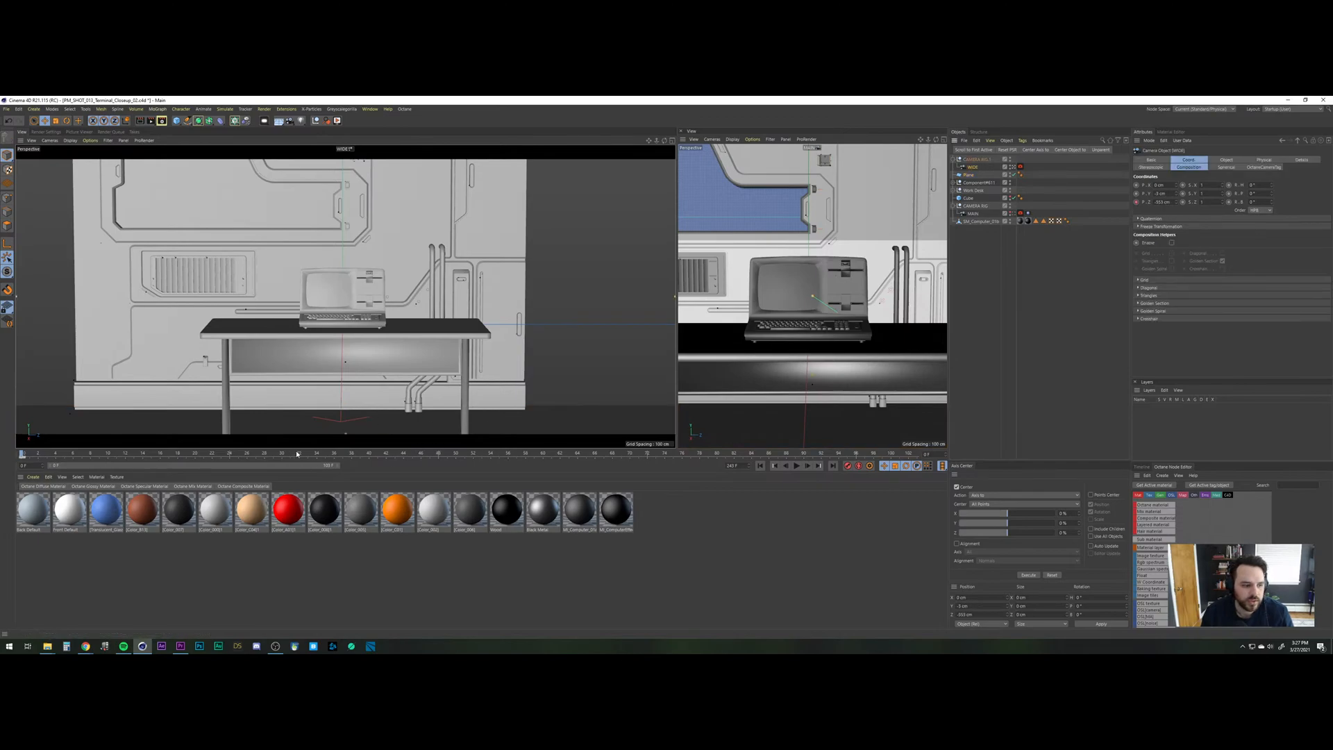
{"action": "left_click", "coordinate": [796, 466]}
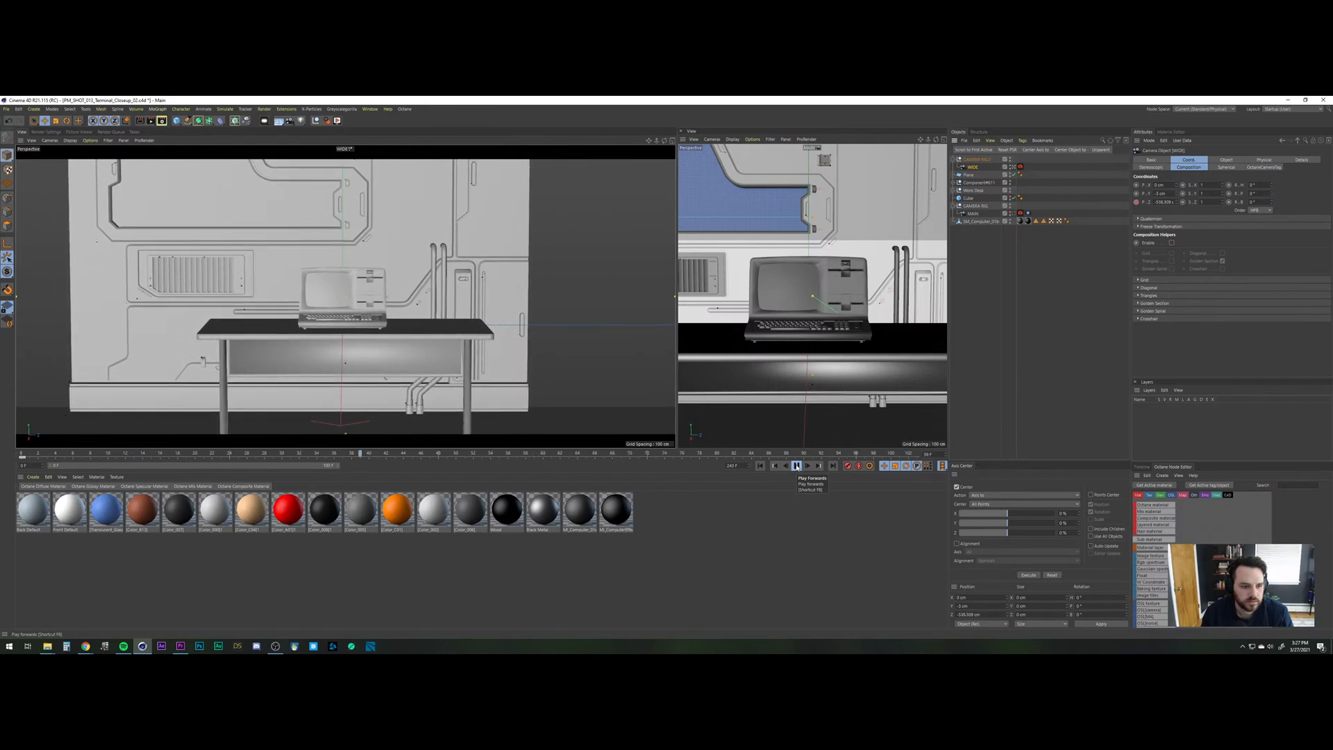
{"action": "left_click", "coordinate": [796, 466]}
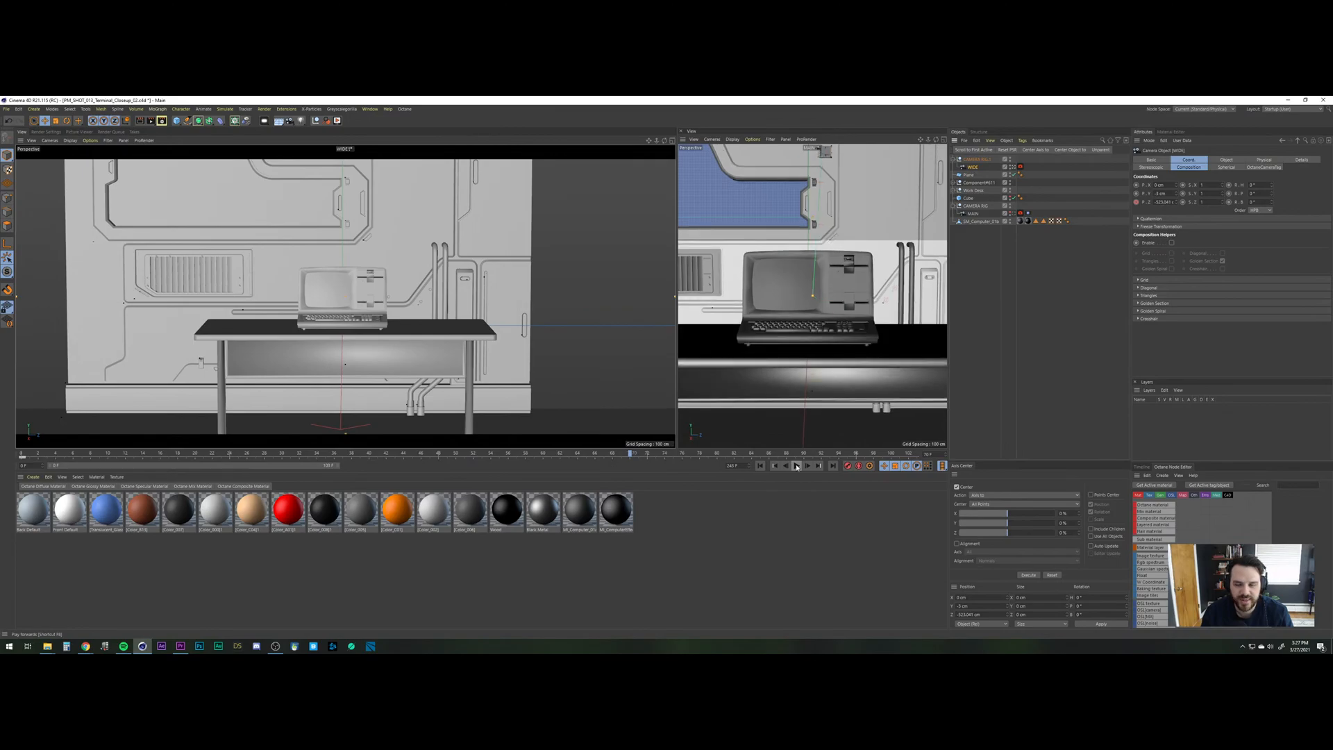
Switch to Chrome and search TurboSquid's 3D models for "scifi desk".
{"action": "mouse_move", "coordinate": [85, 646]}
{"action": "left_click", "coordinate": [132, 616]}
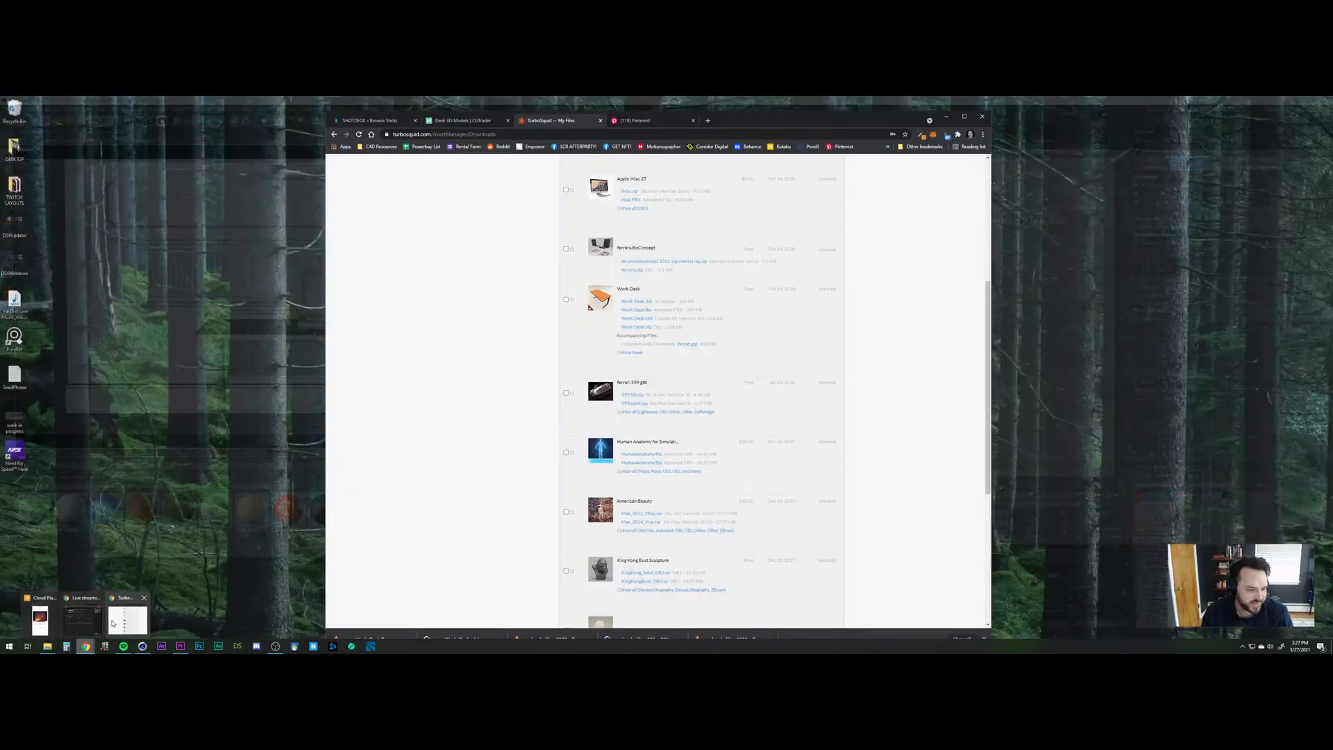
{"action": "scroll", "coordinate": [436, 269], "scroll_direction": "up", "scroll_amount": 5}
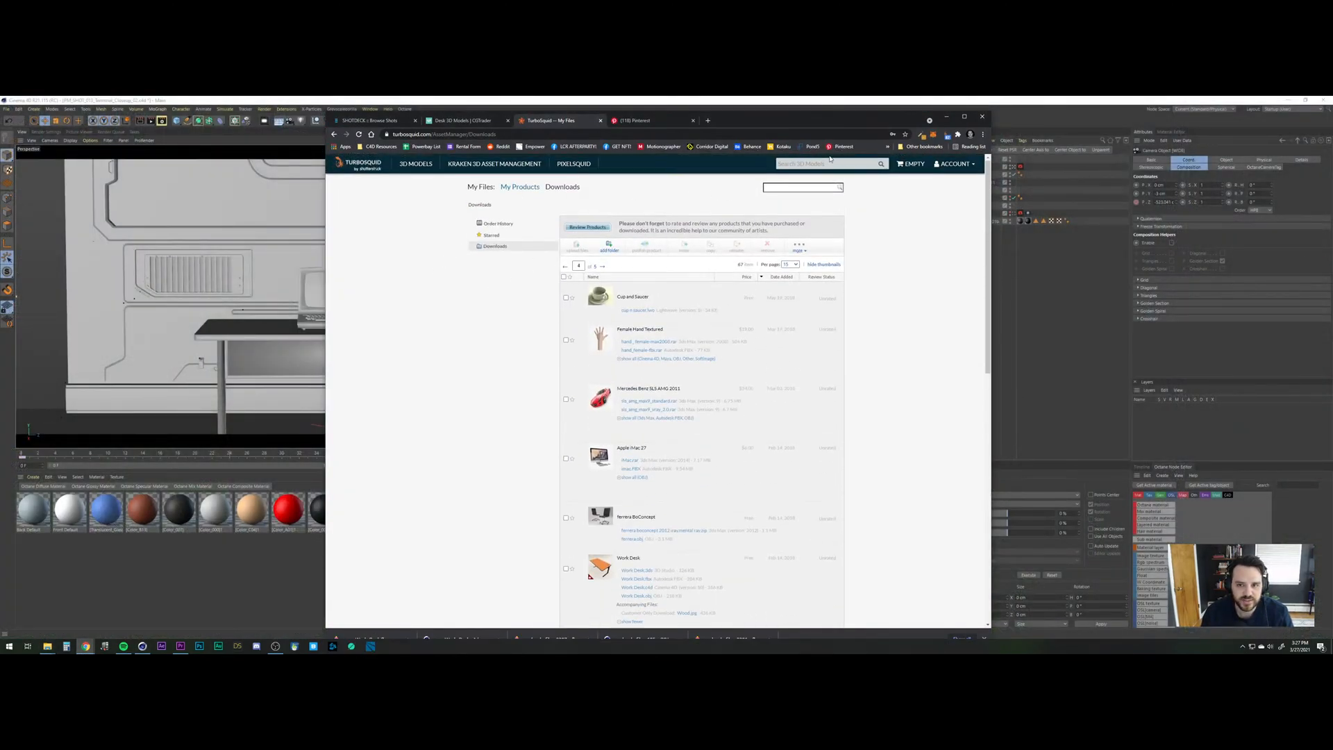
{"action": "left_click", "coordinate": [823, 163]}
{"action": "type", "text": "sc"}
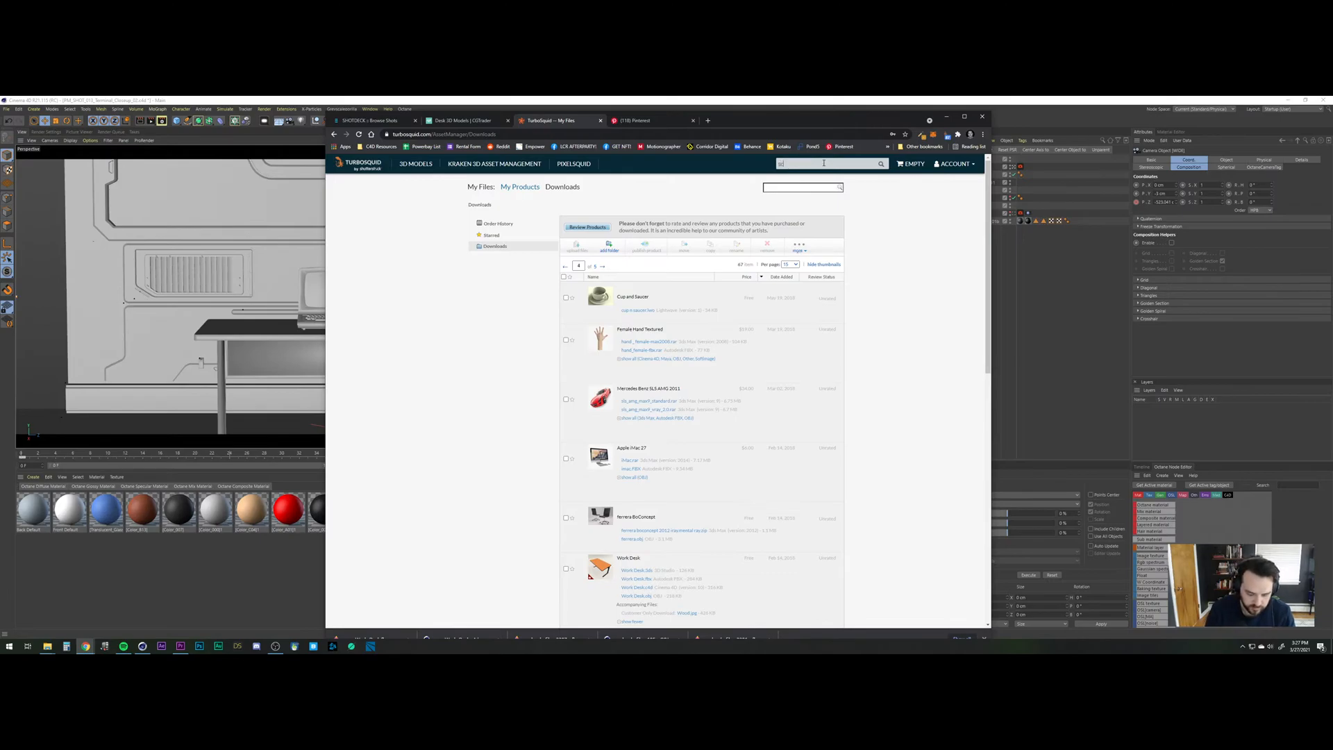
{"action": "type", "text": "ifi de"}
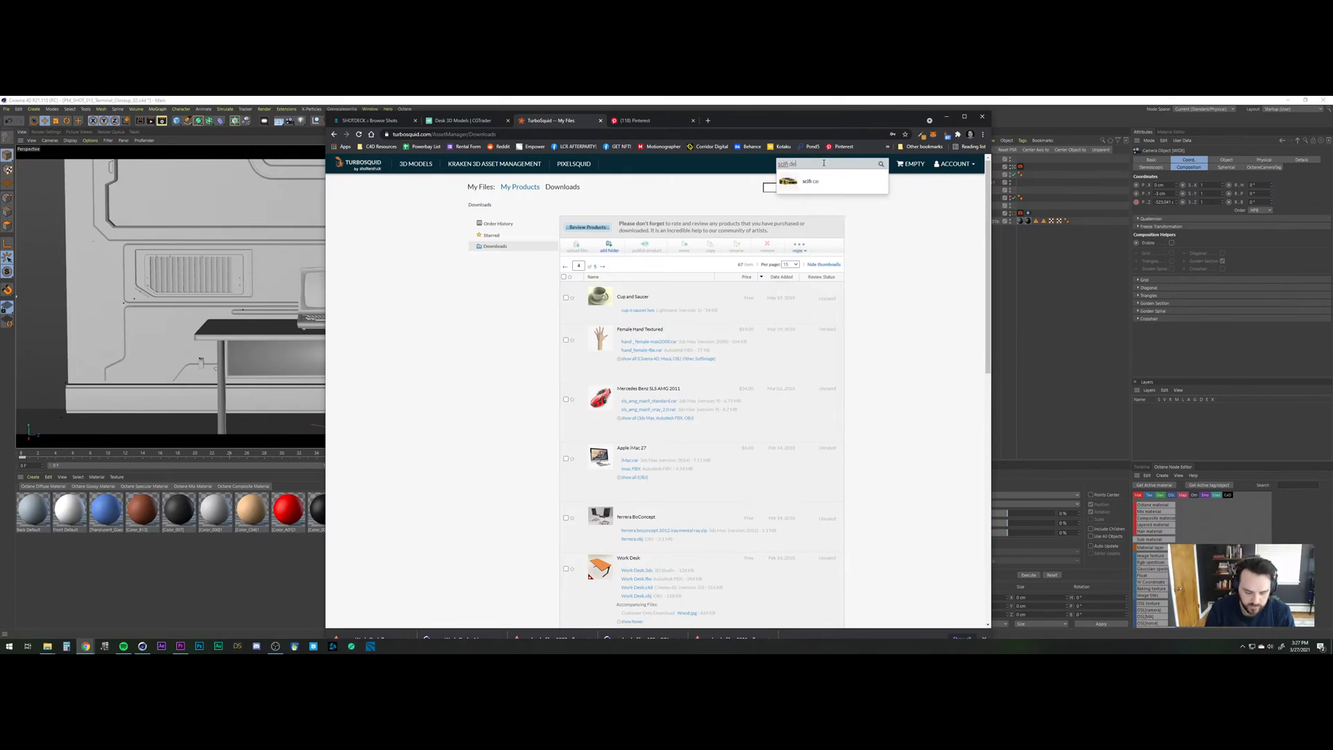
{"action": "type", "text": "sk"}
{"action": "key", "text": "Return"}
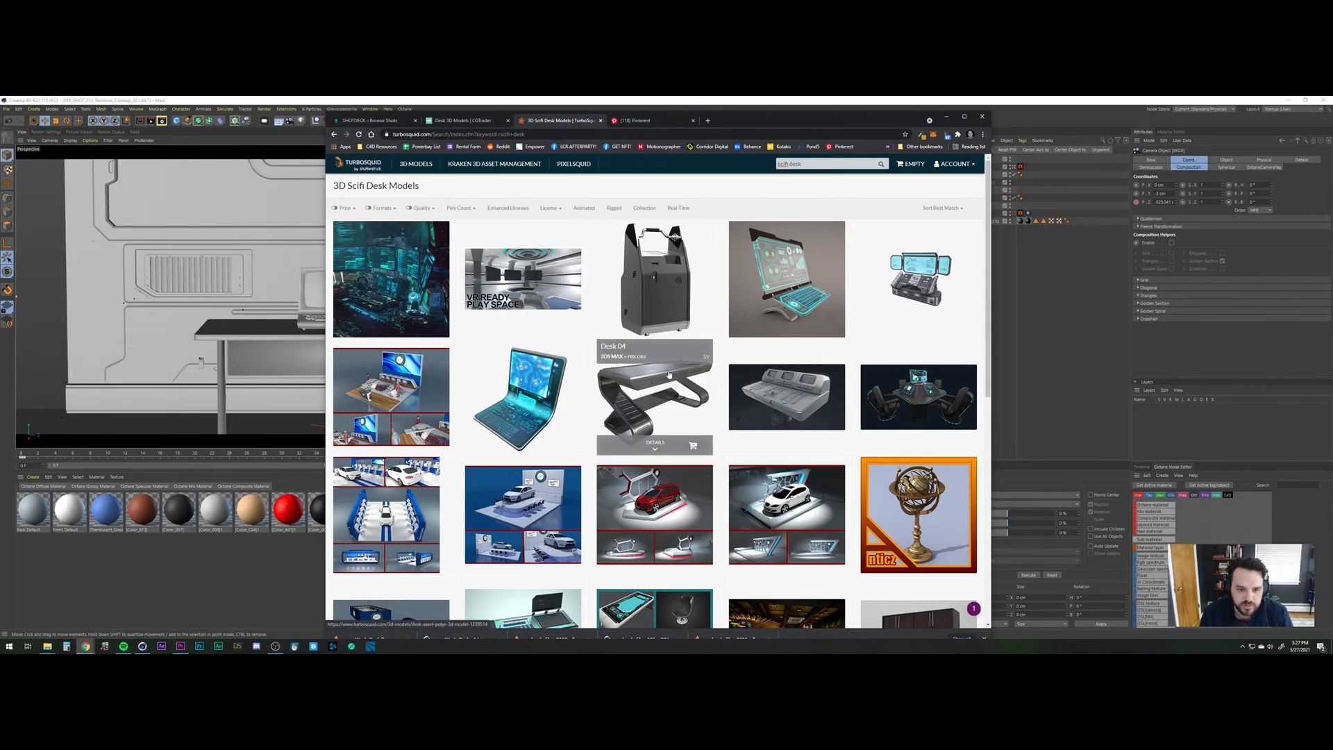
Open the Desk 04 model in a separate tab and look through the remaining TurboSquid desk results.
{"action": "middle_click", "coordinate": [665, 380]}
{"action": "scroll", "coordinate": [619, 297], "scroll_direction": "down", "scroll_amount": 2}
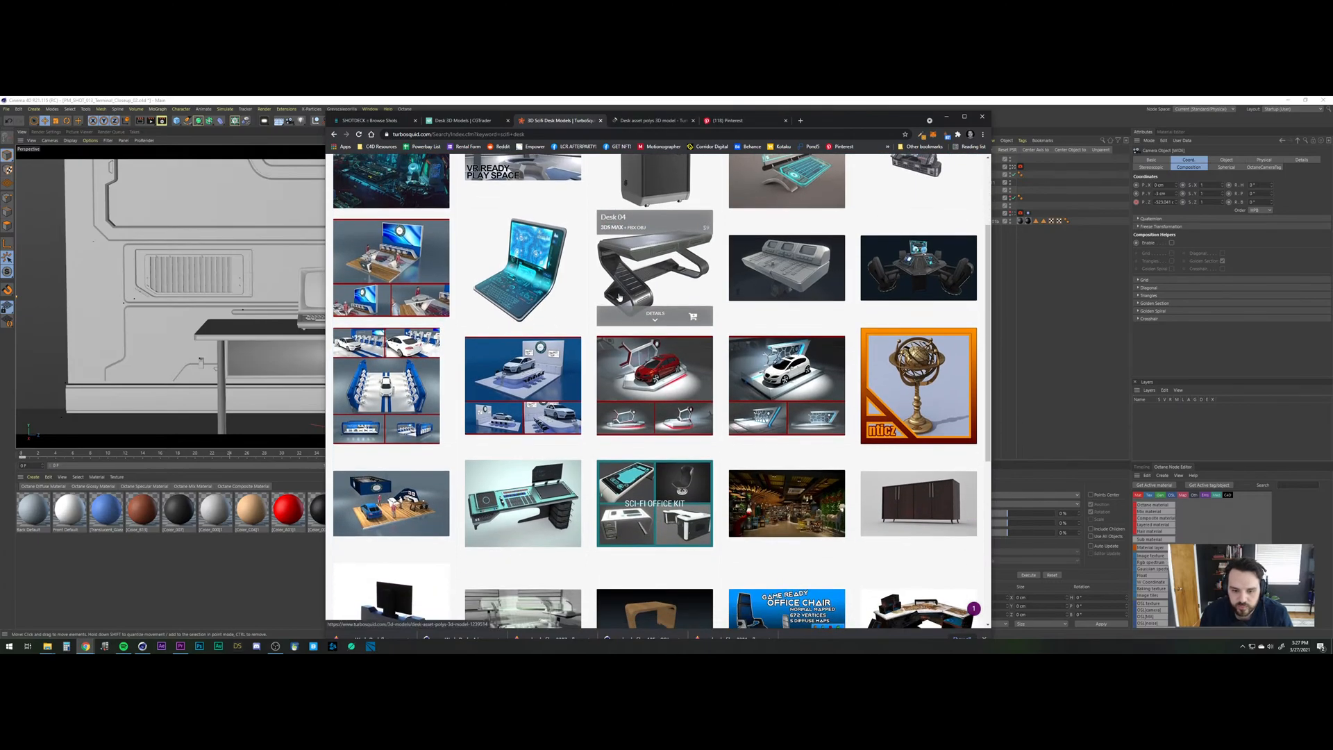
{"action": "scroll", "coordinate": [619, 297], "scroll_direction": "down", "scroll_amount": 2}
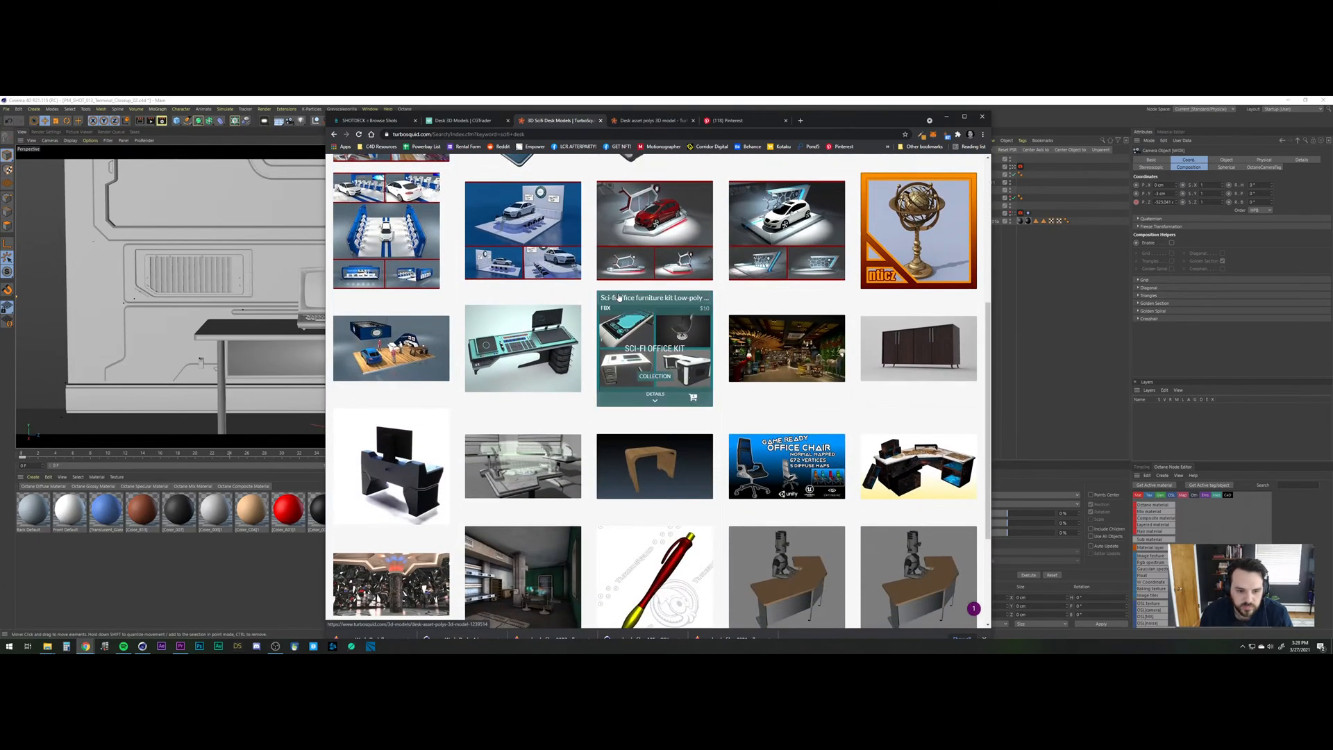
{"action": "scroll", "coordinate": [619, 297], "scroll_direction": "down", "scroll_amount": 2}
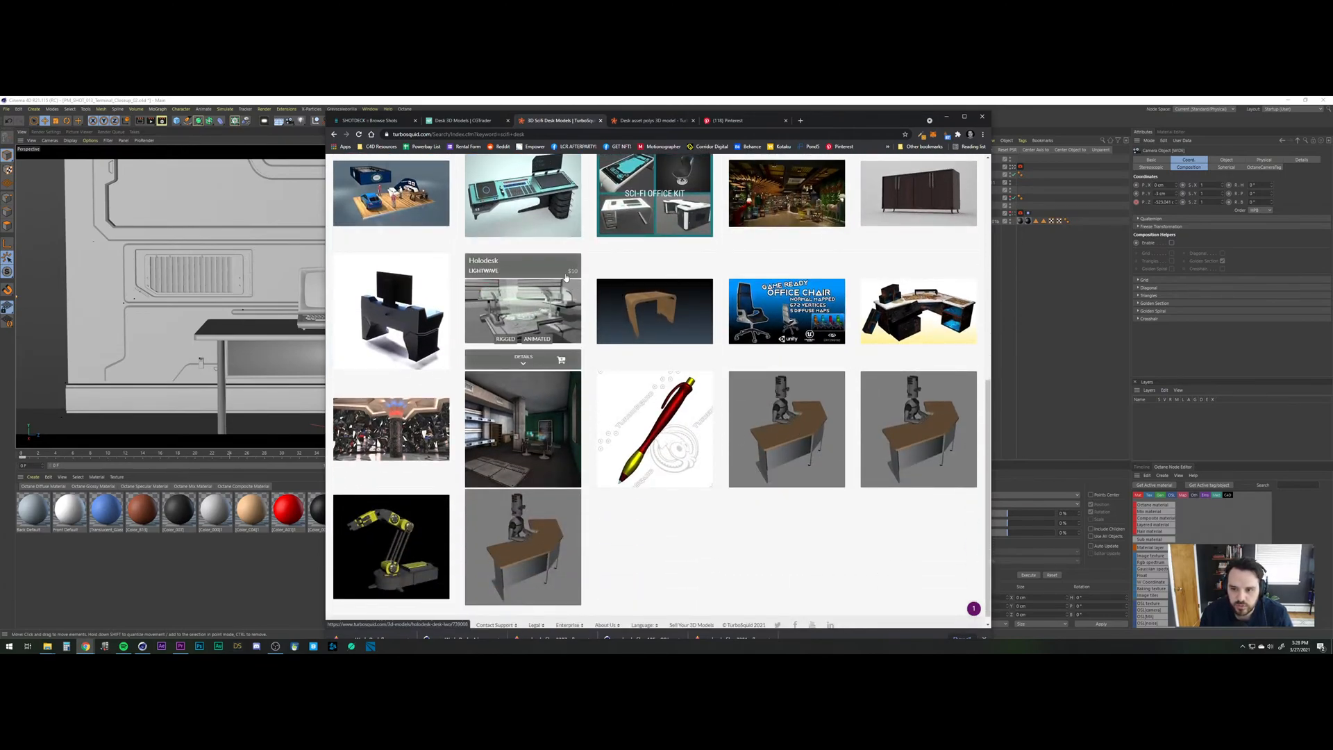
{"action": "scroll", "coordinate": [558, 284], "scroll_direction": "up", "scroll_amount": 3}
{"action": "scroll", "coordinate": [557, 285], "scroll_direction": "up", "scroll_amount": 3}
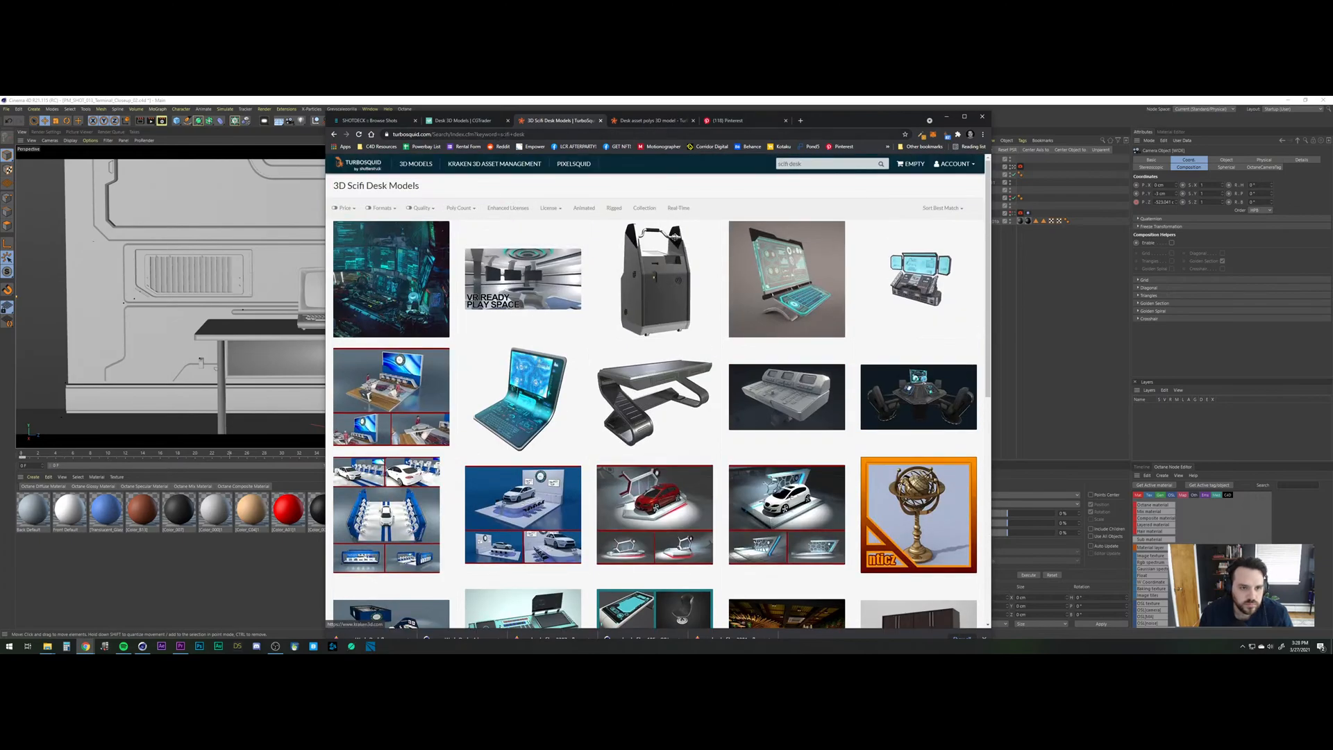
Switch to the CGTrader page and search its models for "scifi desk".
{"action": "left_click", "coordinate": [463, 120]}
{"action": "mouse_move", "coordinate": [486, 184]}
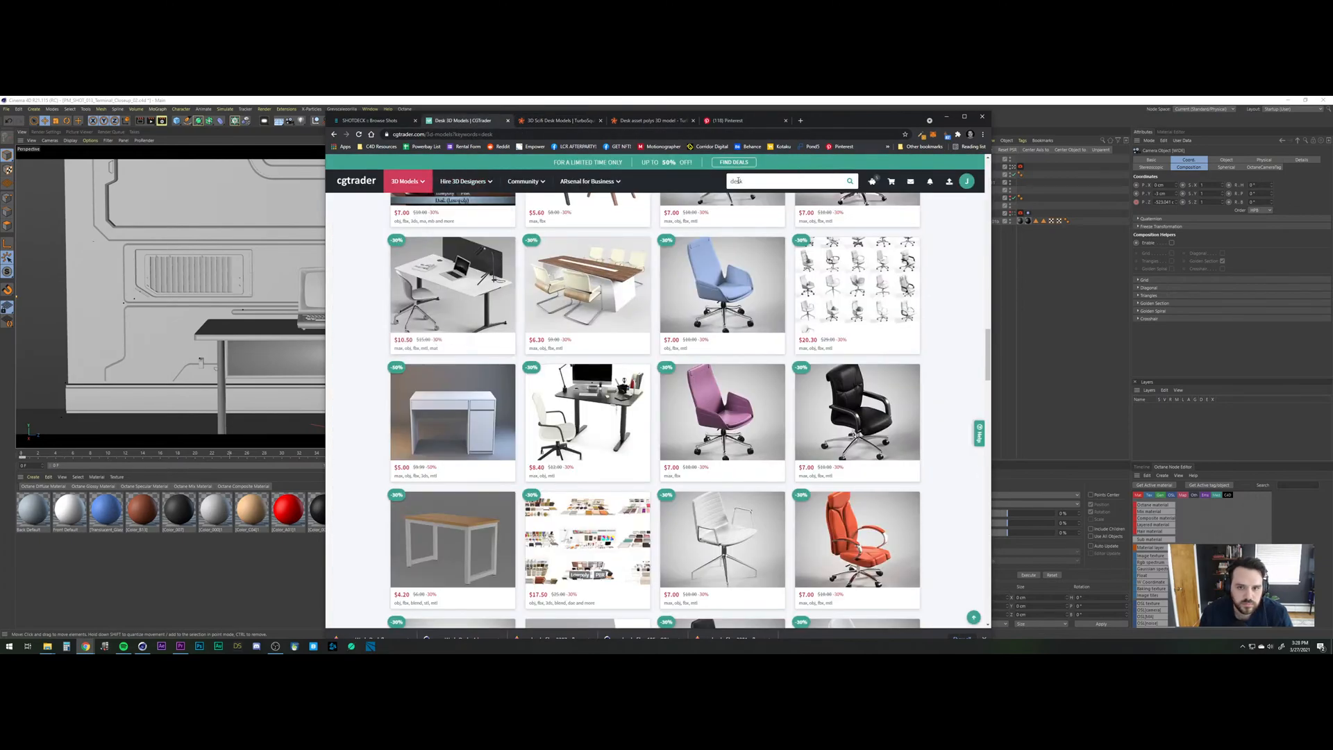
{"action": "type", "text": "scifi"}
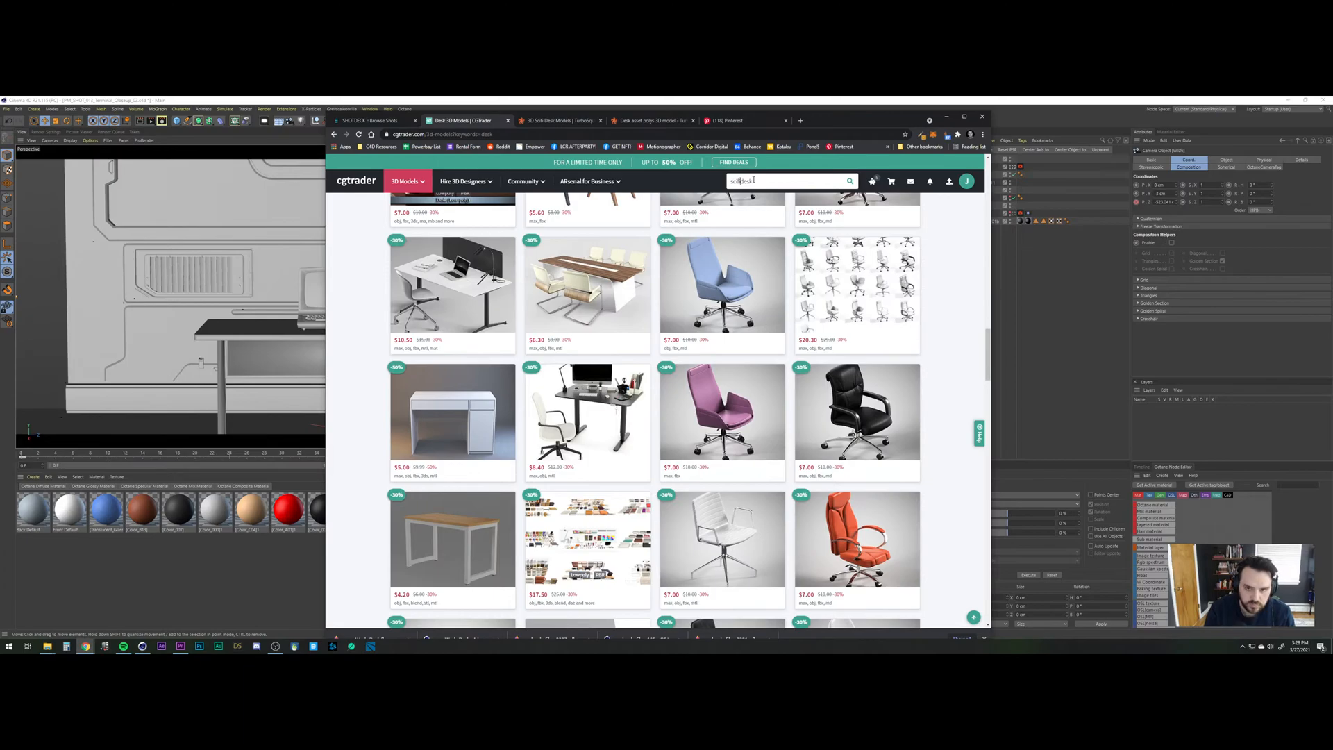
{"action": "key", "text": "Return"}
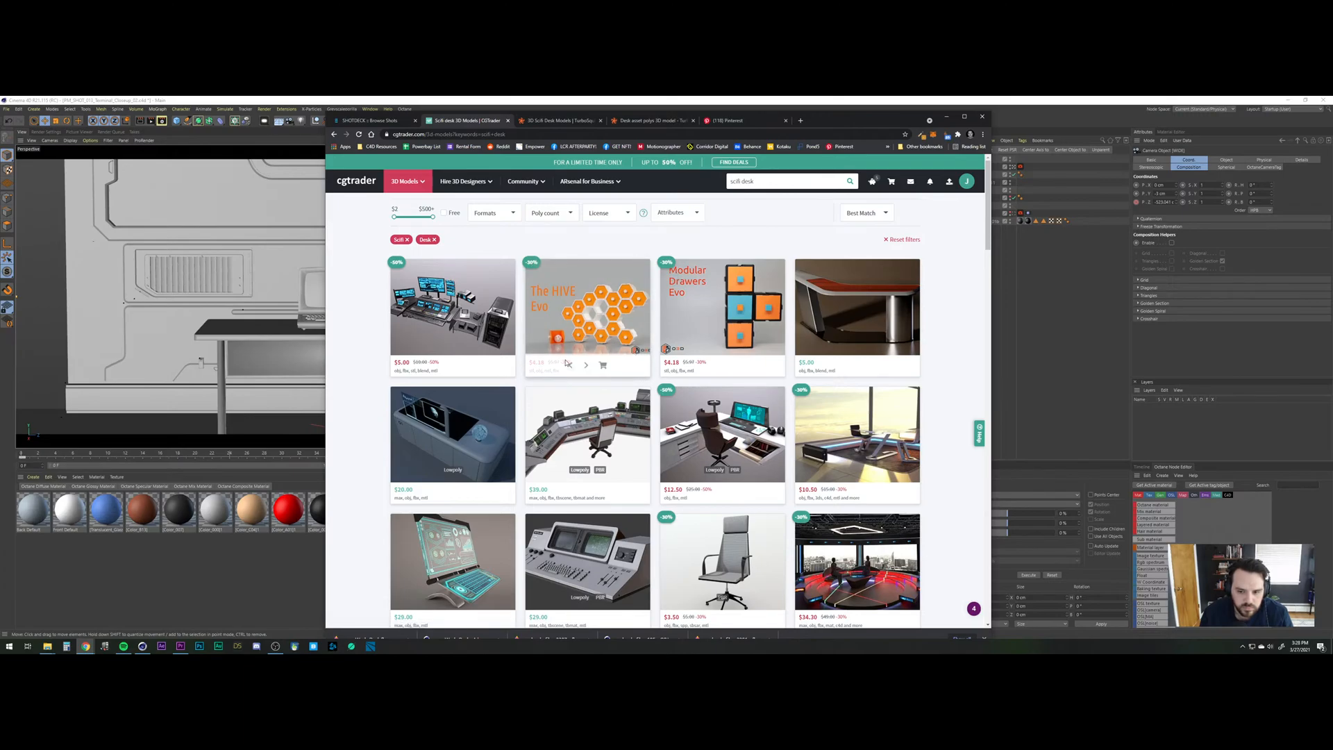
Look through the CGTrader "scifi desk" results, previewing desk and console models, down to the end of the page.
{"action": "scroll", "coordinate": [606, 464], "scroll_direction": "down", "scroll_amount": 2}
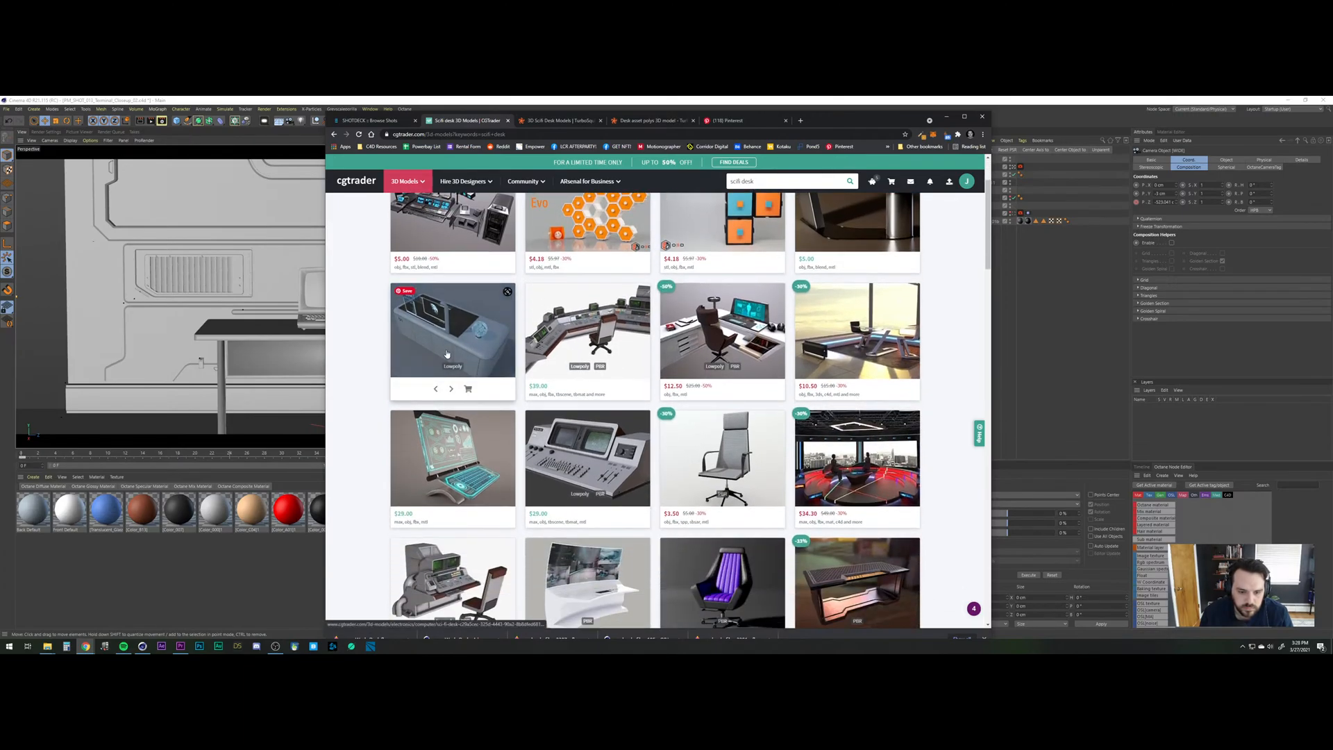
{"action": "mouse_move", "coordinate": [481, 382]}
{"action": "mouse_move", "coordinate": [544, 461]}
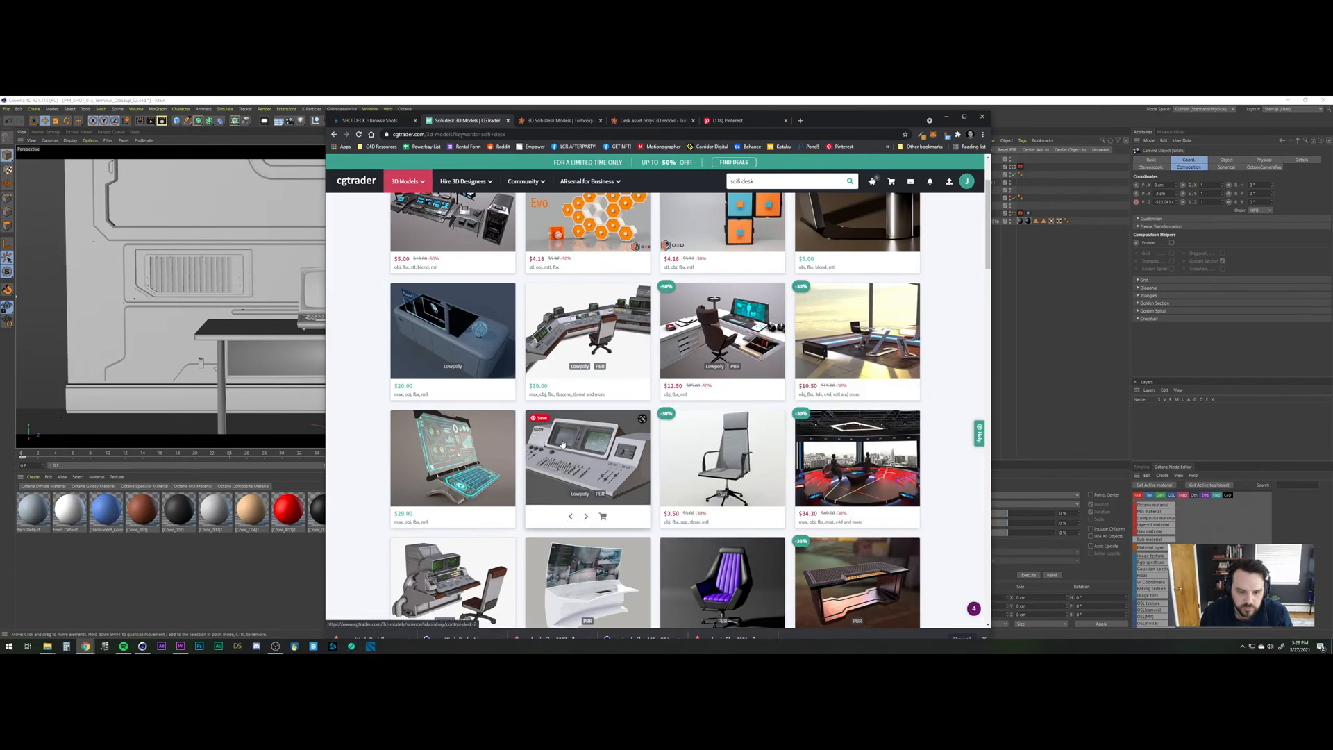
{"action": "scroll", "coordinate": [474, 422], "scroll_direction": "down", "scroll_amount": 3}
{"action": "mouse_move", "coordinate": [474, 422]}
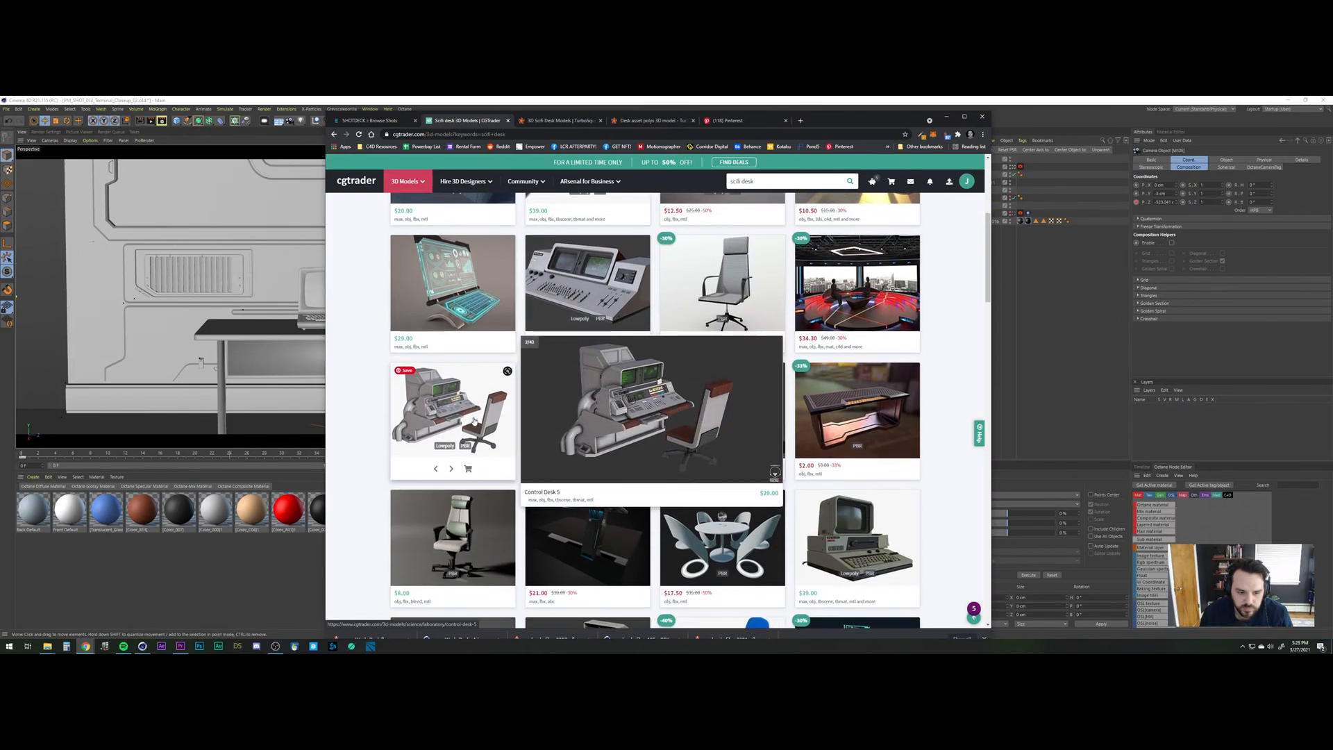
{"action": "scroll", "coordinate": [474, 421], "scroll_direction": "down", "scroll_amount": 1}
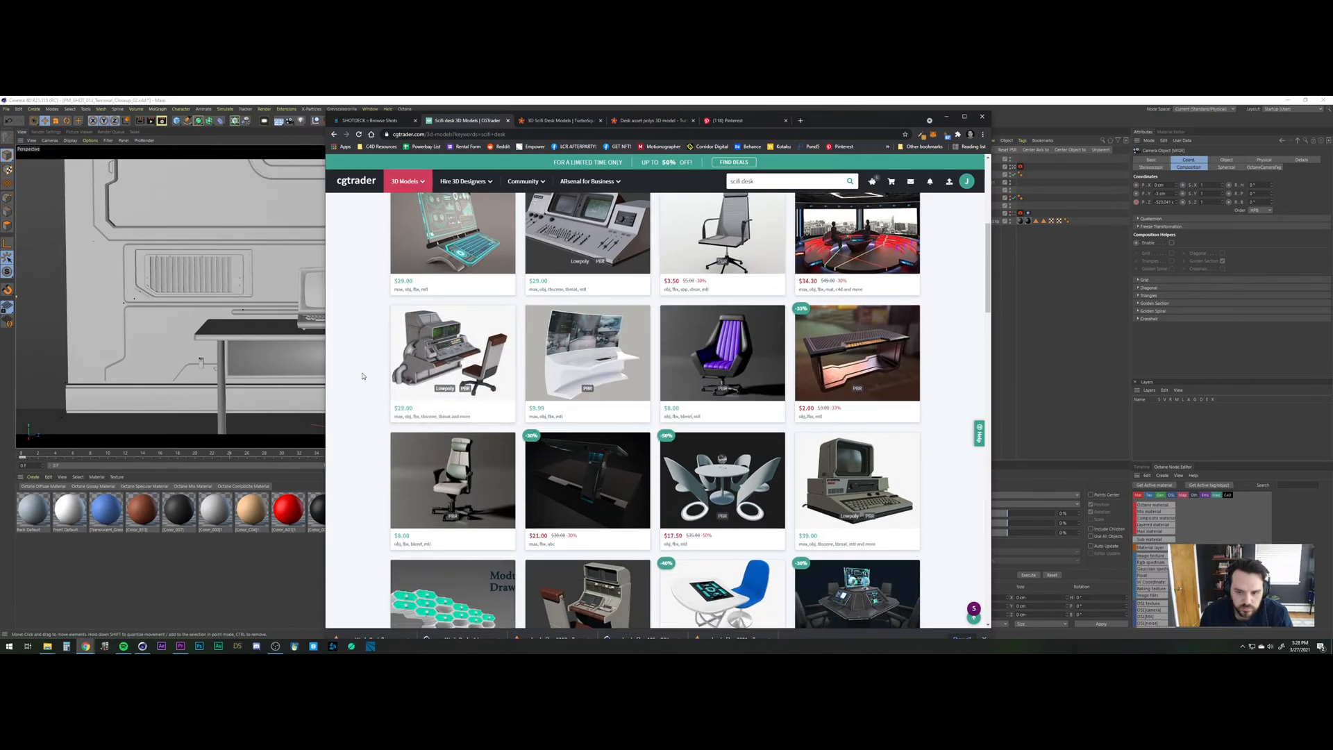
{"action": "scroll", "coordinate": [361, 376], "scroll_direction": "down", "scroll_amount": 3}
{"action": "scroll", "coordinate": [361, 375], "scroll_direction": "down", "scroll_amount": 3}
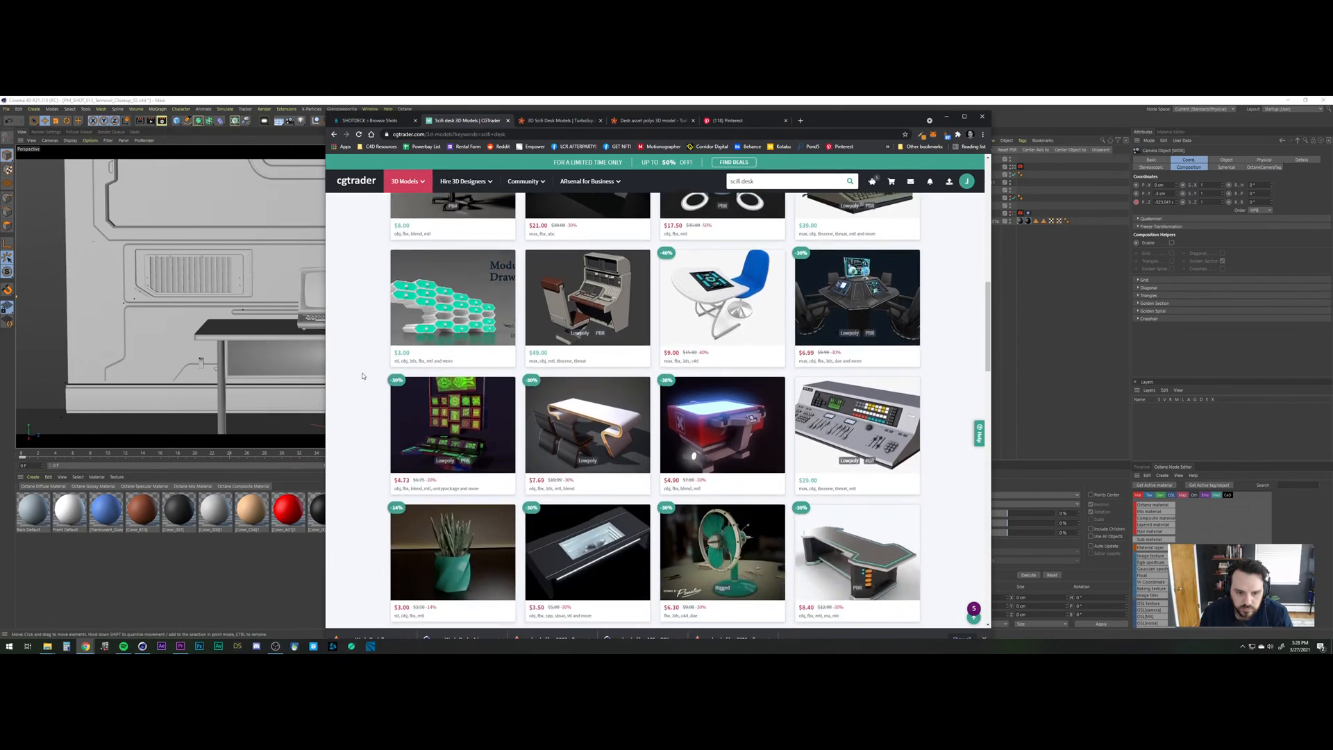
{"action": "scroll", "coordinate": [361, 376], "scroll_direction": "down", "scroll_amount": 2}
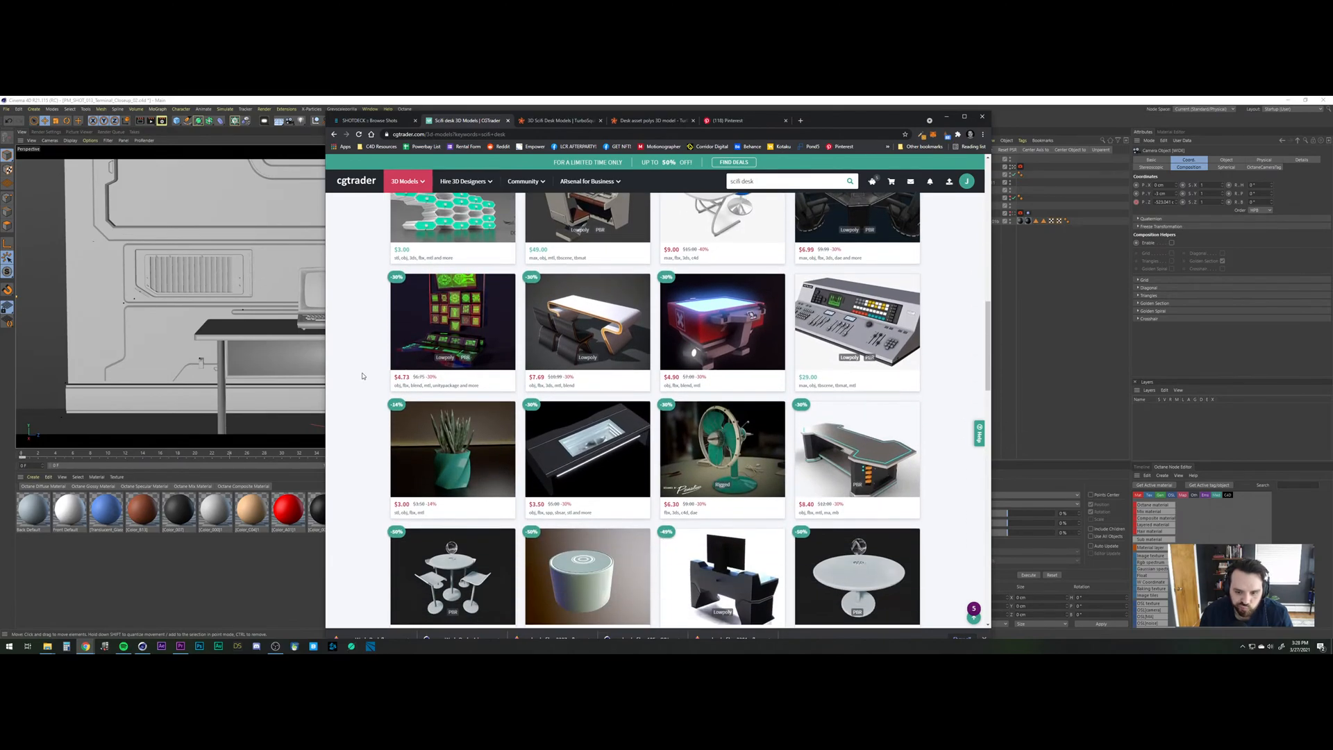
{"action": "scroll", "coordinate": [362, 376], "scroll_direction": "down", "scroll_amount": 7}
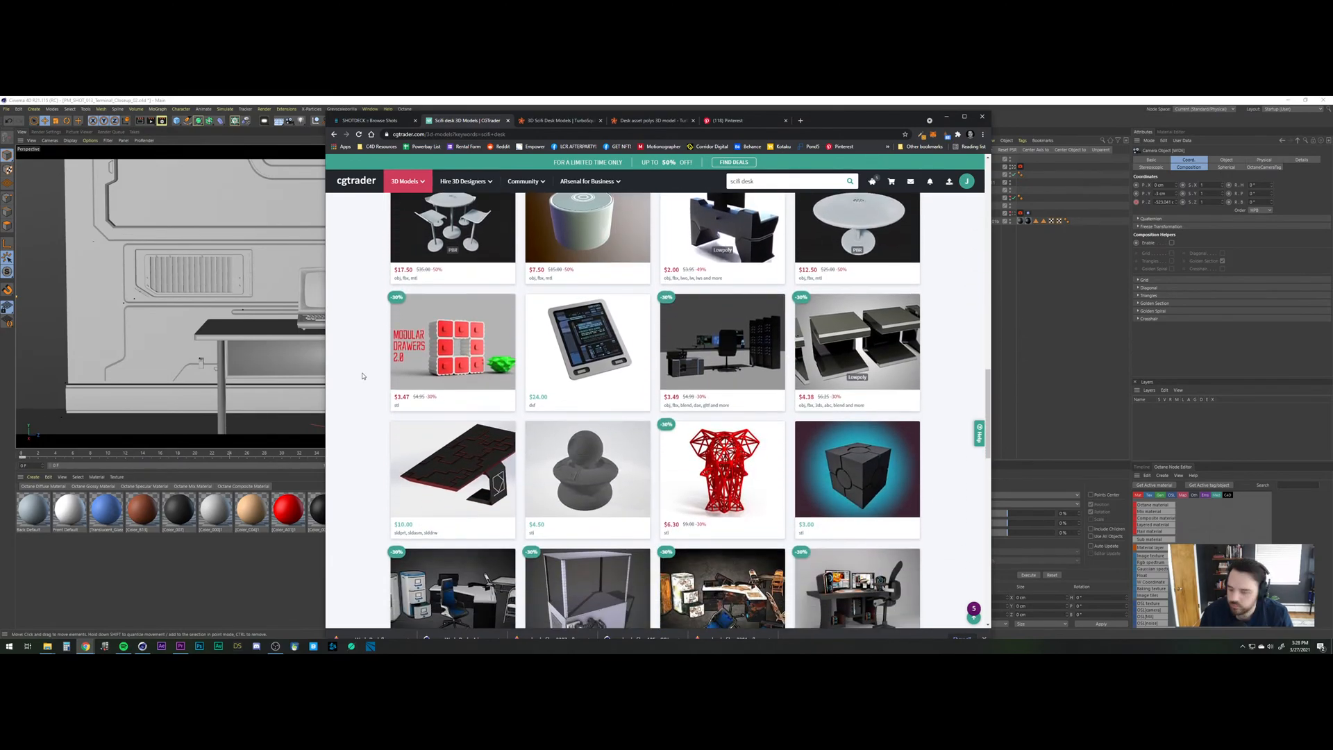
{"action": "scroll", "coordinate": [362, 376], "scroll_direction": "down", "scroll_amount": 4}
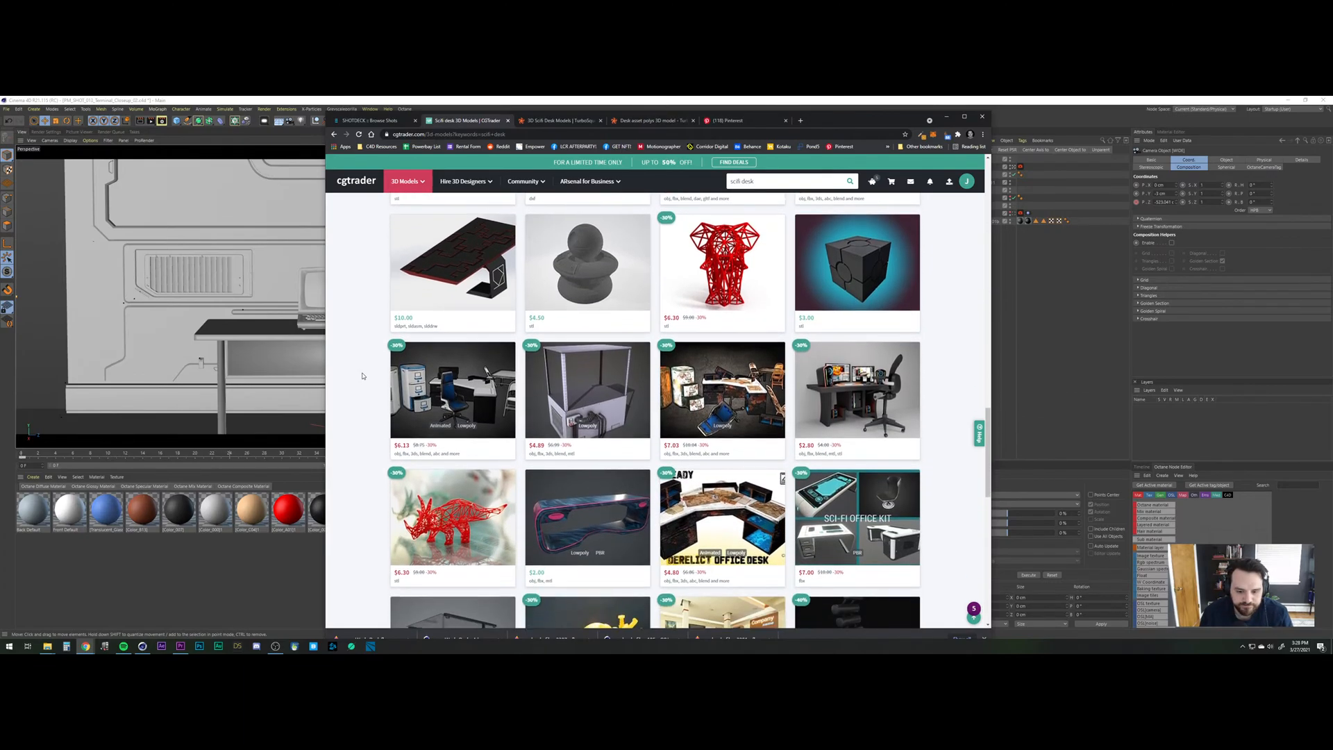
{"action": "scroll", "coordinate": [362, 376], "scroll_direction": "down", "scroll_amount": 6}
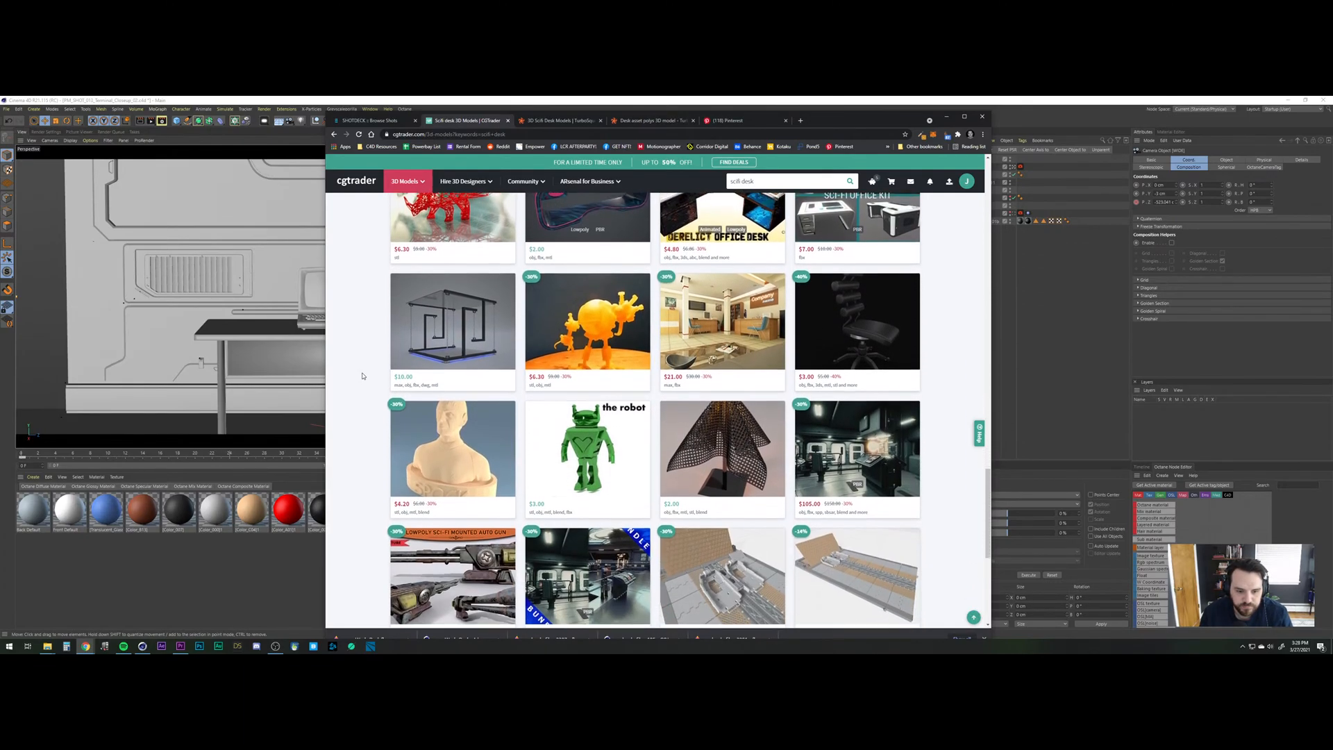
{"action": "scroll", "coordinate": [362, 376], "scroll_direction": "down", "scroll_amount": 4}
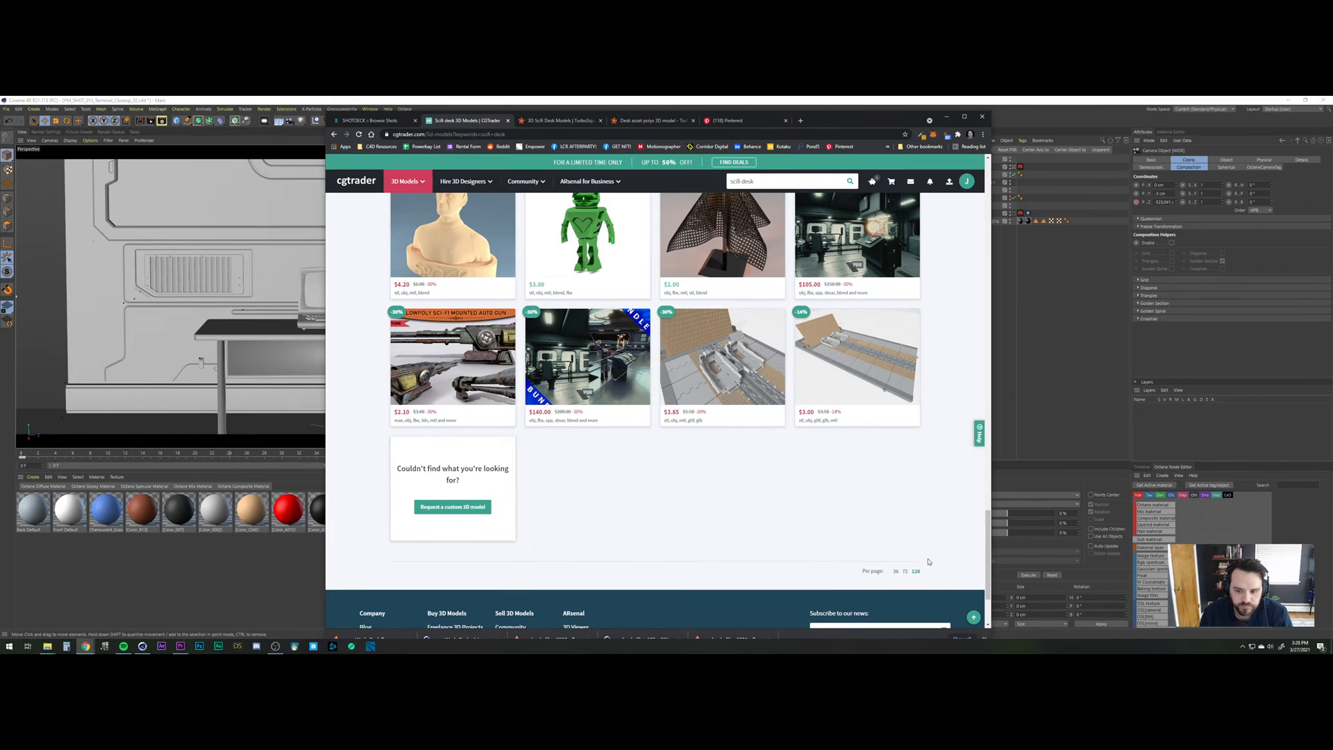
Search CGTrader's models for "scifi table" and look through the first rows of results.
{"action": "scroll", "coordinate": [824, 513], "scroll_direction": "up", "scroll_amount": 15}
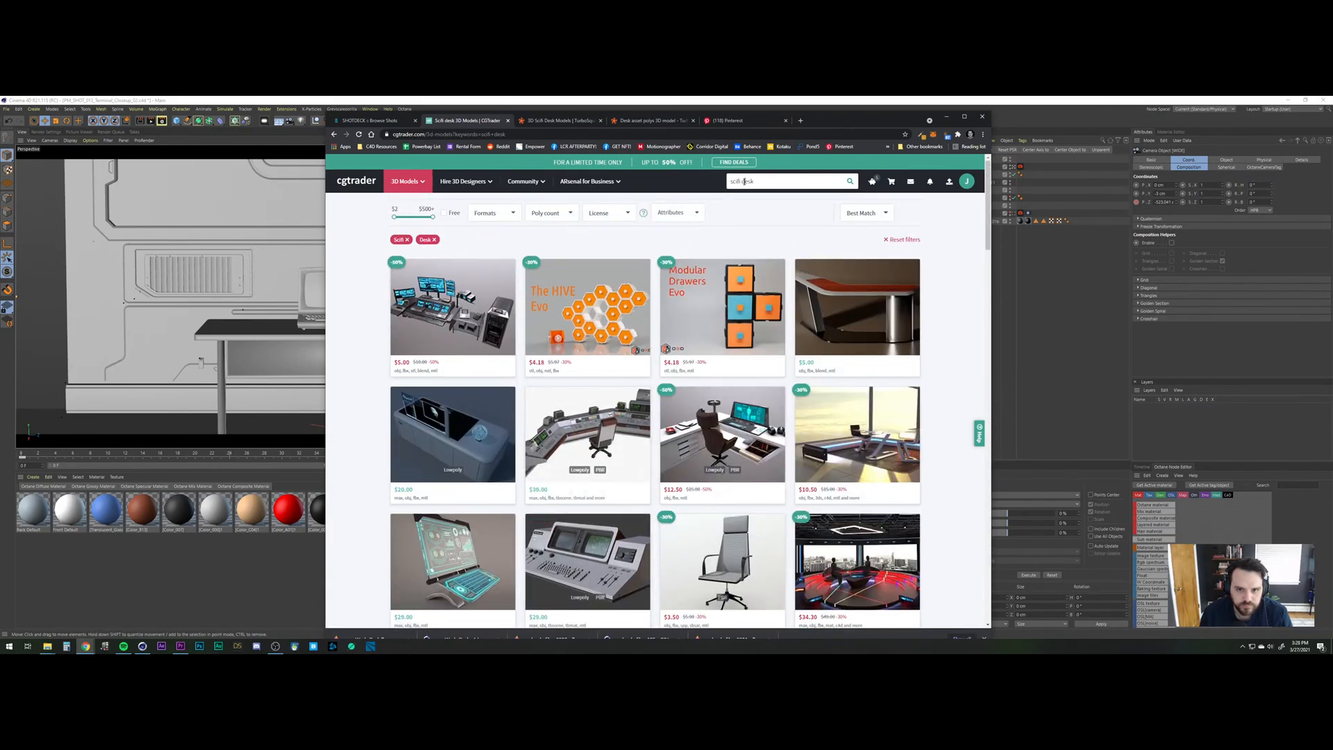
{"action": "type", "text": "table"}
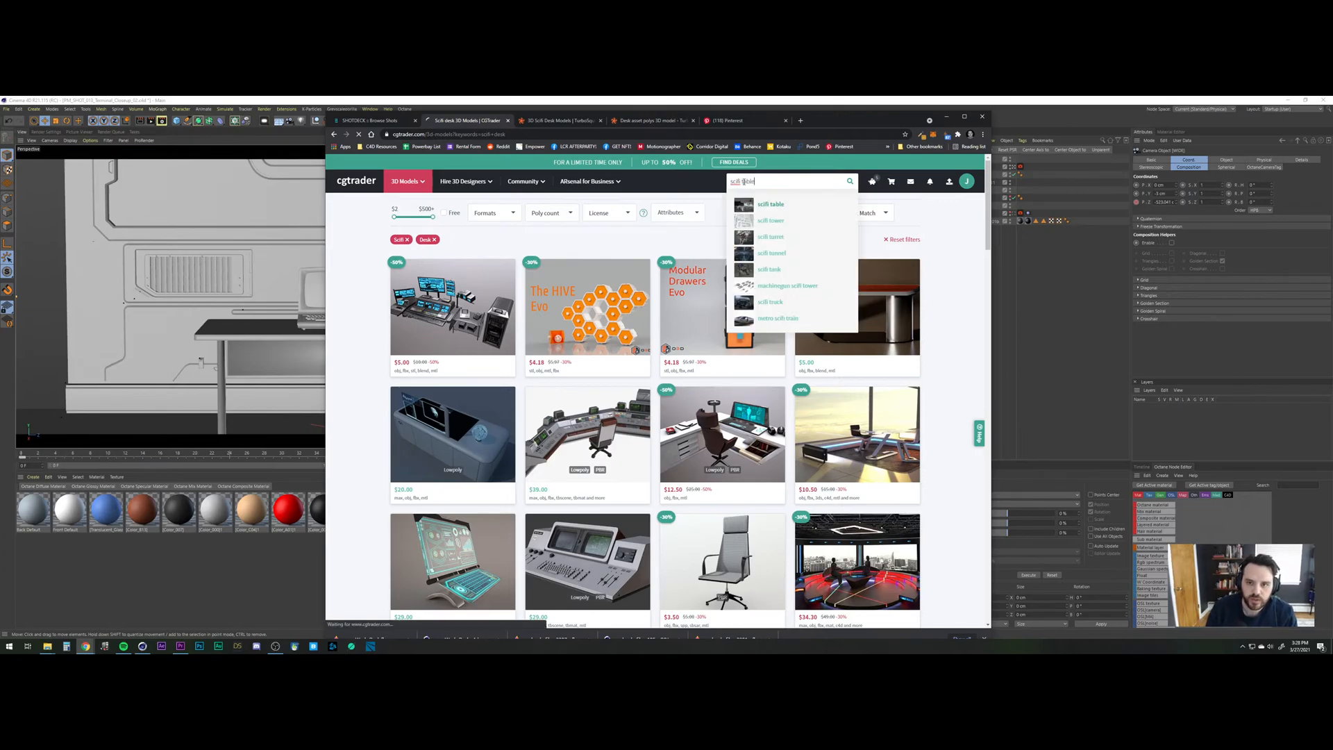
{"action": "key", "text": "Return"}
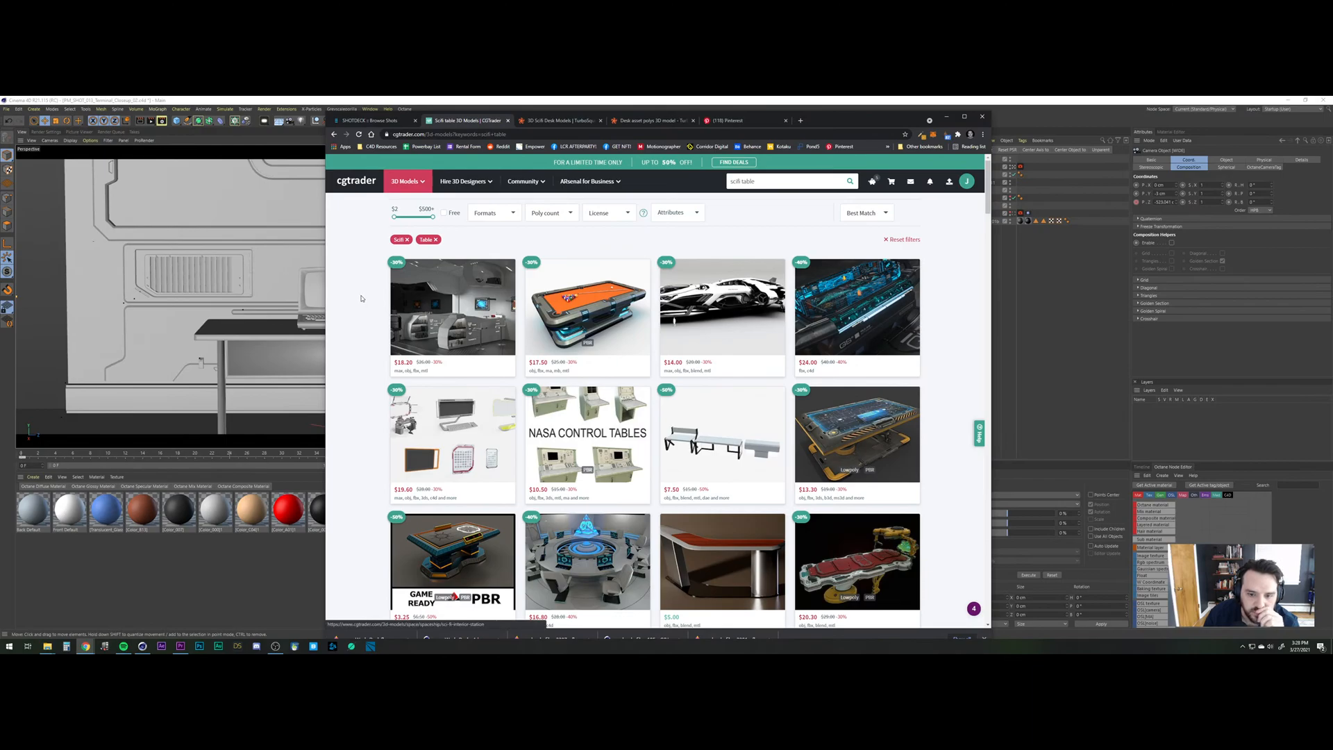
{"action": "scroll", "coordinate": [361, 297], "scroll_direction": "down", "scroll_amount": 2}
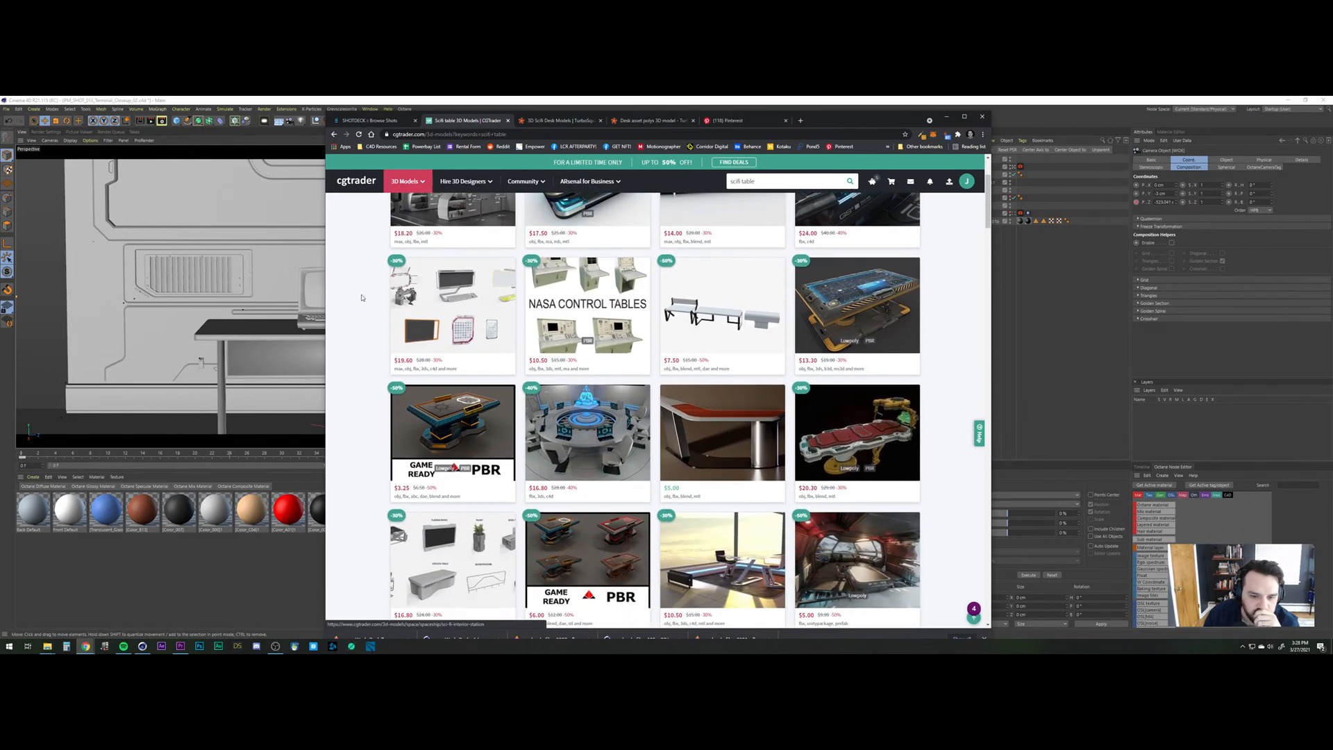
{"action": "scroll", "coordinate": [361, 297], "scroll_direction": "down", "scroll_amount": 3}
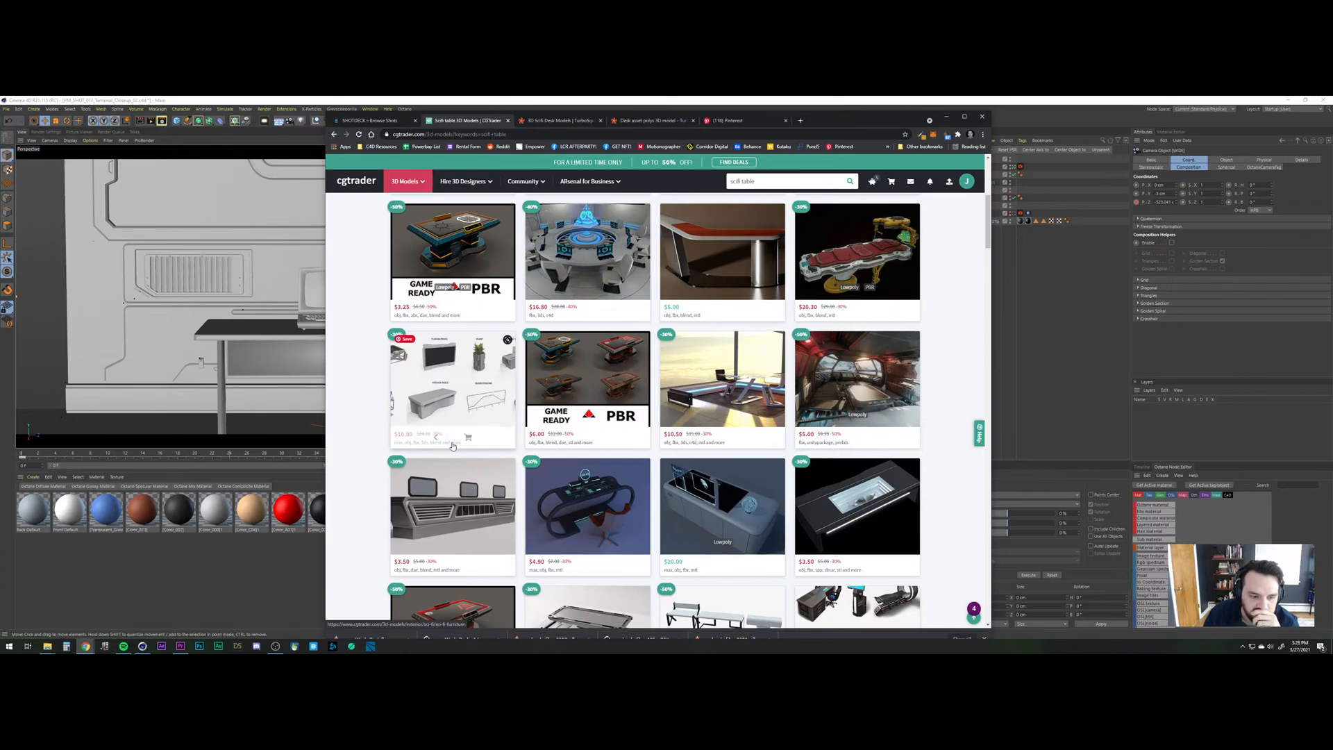
Flip through the preview images of the SCI-FI TECH TABLE model in the results.
{"action": "mouse_move", "coordinate": [468, 542]}
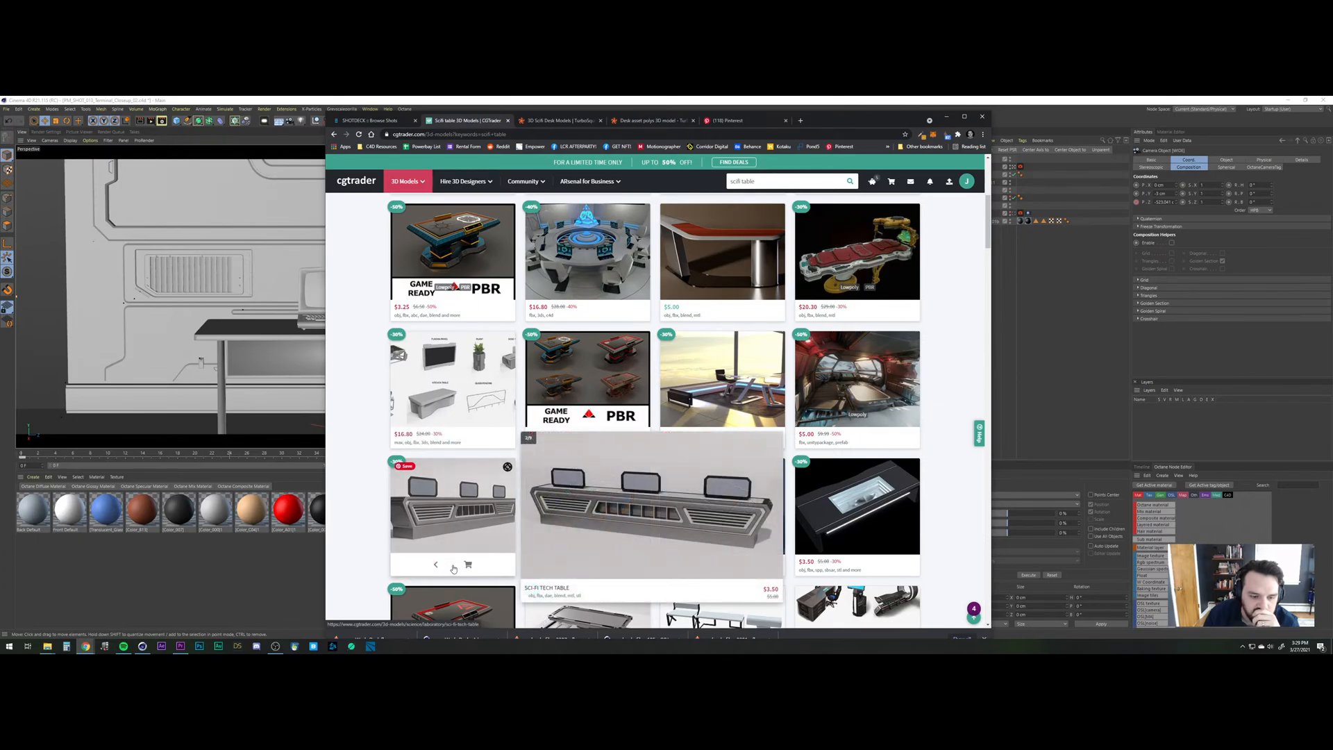
{"action": "left_click", "coordinate": [452, 564]}
{"action": "left_click", "coordinate": [451, 564]}
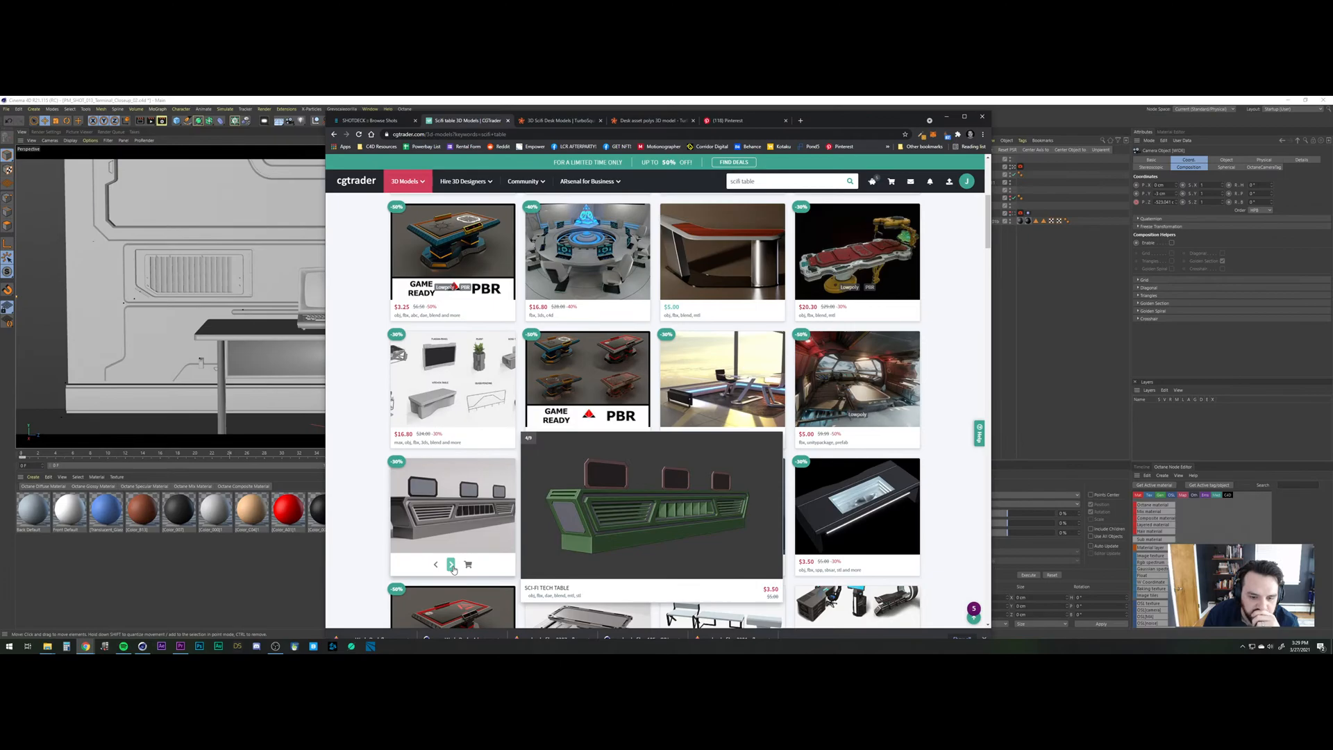
{"action": "left_click", "coordinate": [451, 563]}
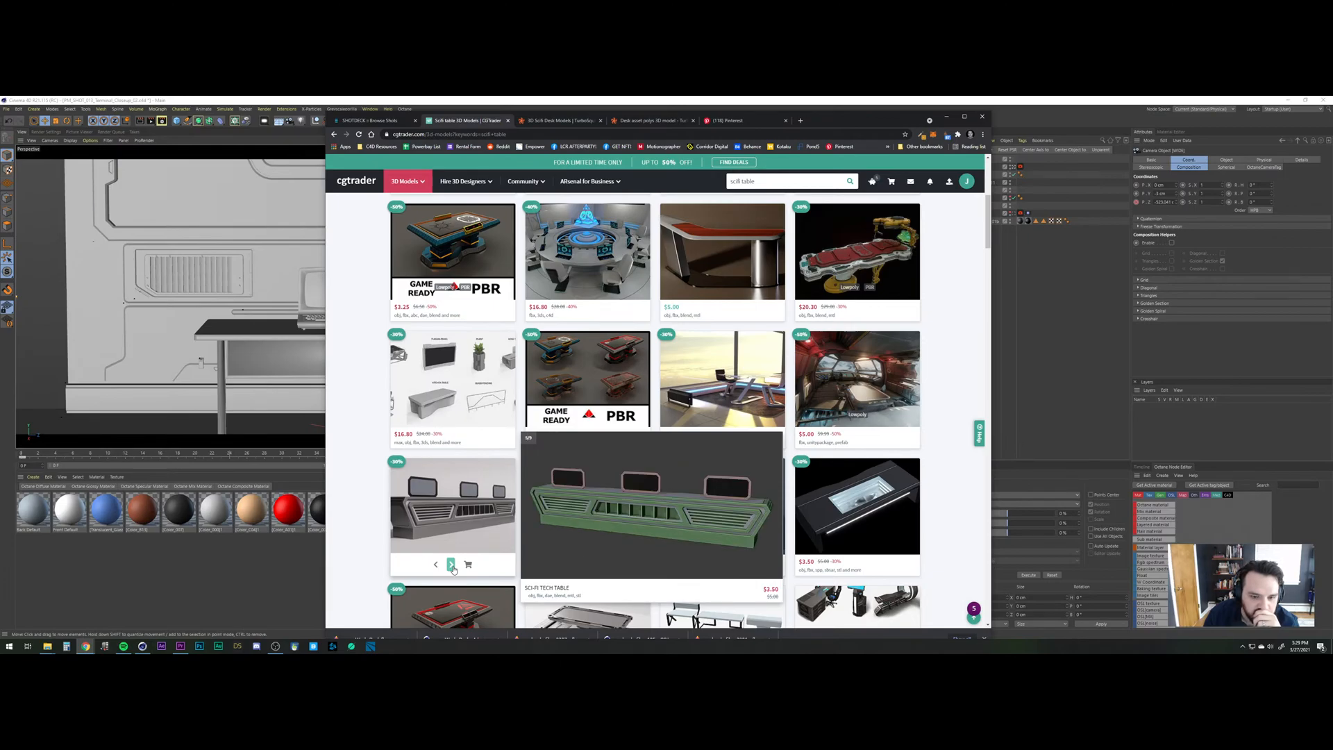
{"action": "left_click", "coordinate": [451, 564]}
{"action": "left_click", "coordinate": [452, 564]}
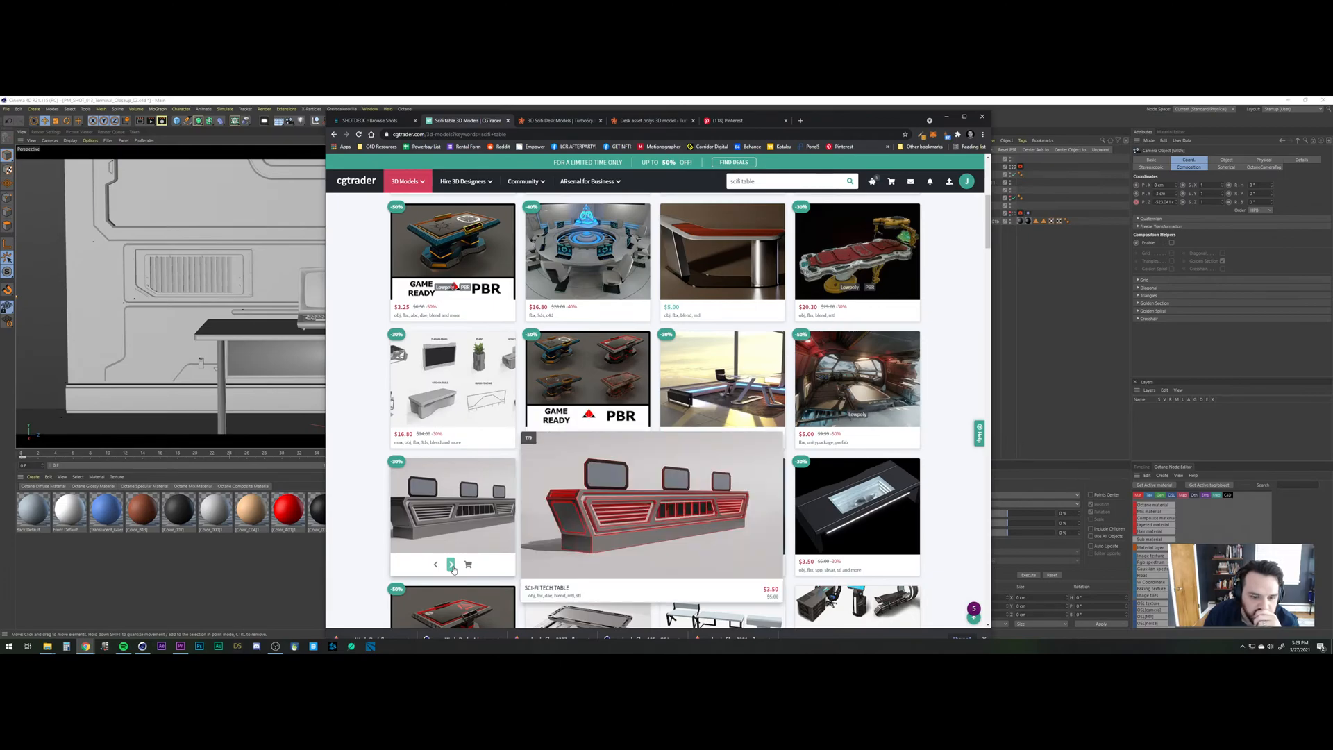
{"action": "left_click", "coordinate": [452, 563]}
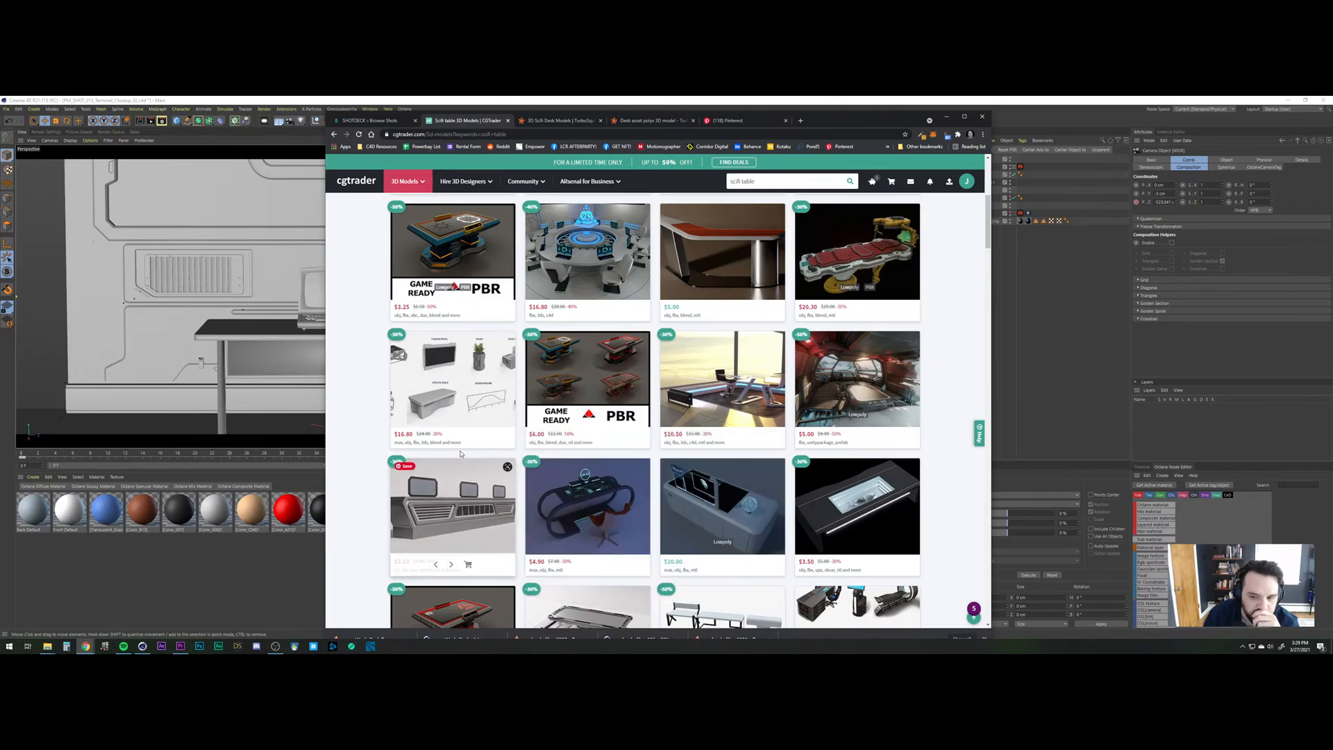
Look through further CGTrader "scifi table" results below the tech table for a suitable desk.
{"action": "scroll", "coordinate": [455, 527], "scroll_direction": "down", "scroll_amount": 3}
{"action": "mouse_move", "coordinate": [462, 449]}
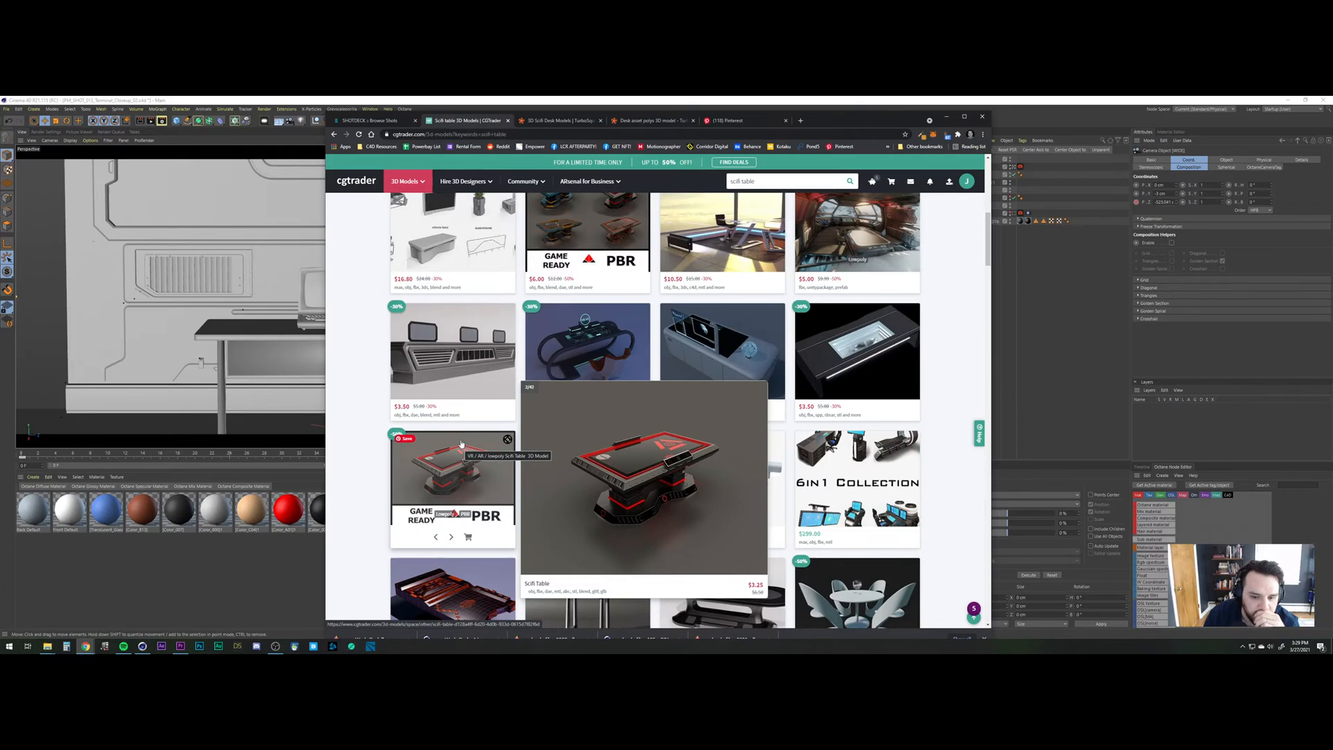
{"action": "scroll", "coordinate": [462, 444], "scroll_direction": "down", "scroll_amount": 3}
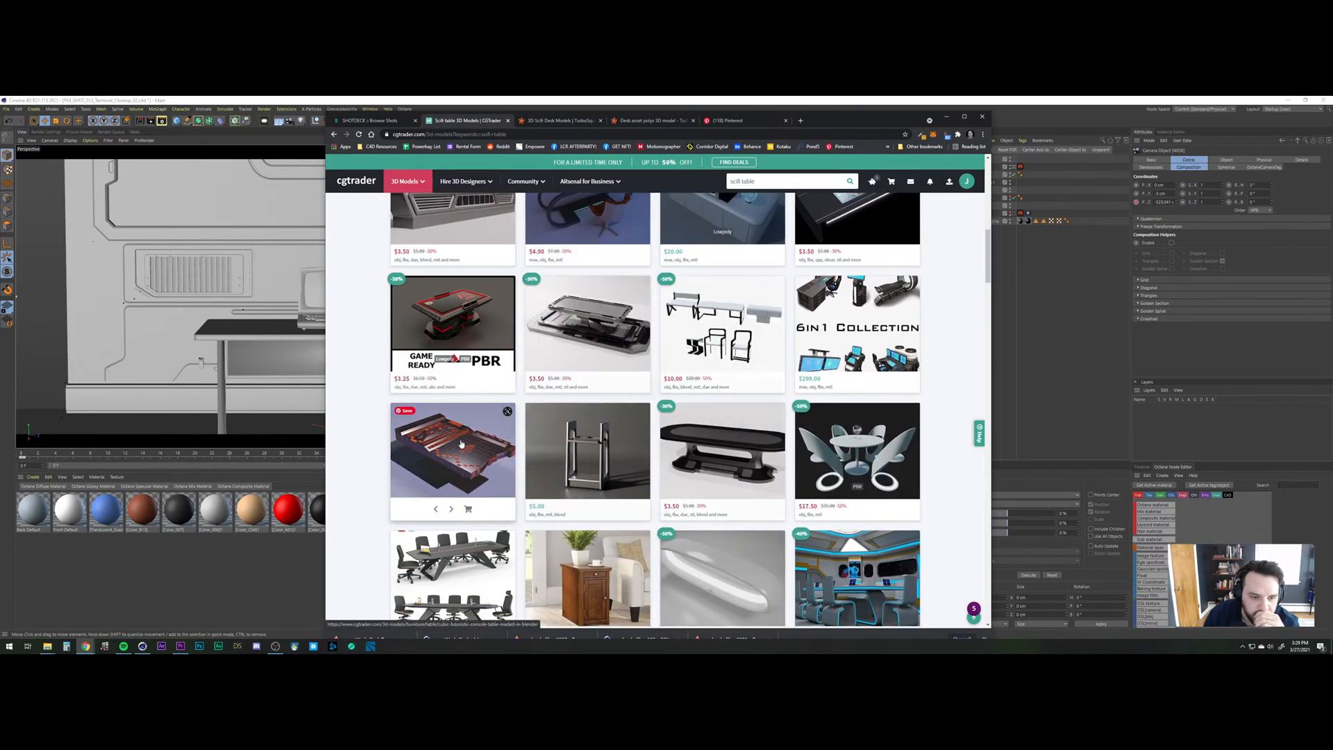
{"action": "scroll", "coordinate": [462, 445], "scroll_direction": "down", "scroll_amount": 2}
{"action": "scroll", "coordinate": [462, 444], "scroll_direction": "down", "scroll_amount": 3}
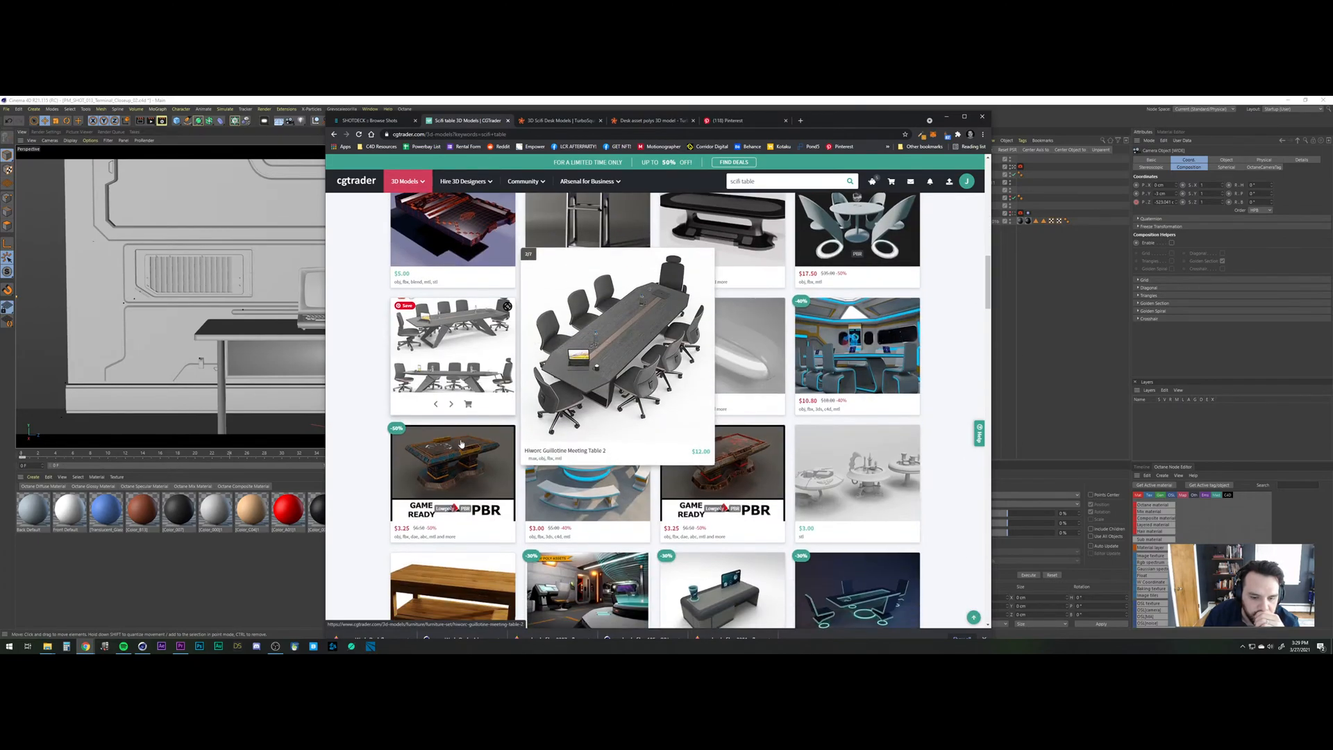
{"action": "scroll", "coordinate": [462, 445], "scroll_direction": "down", "scroll_amount": 2}
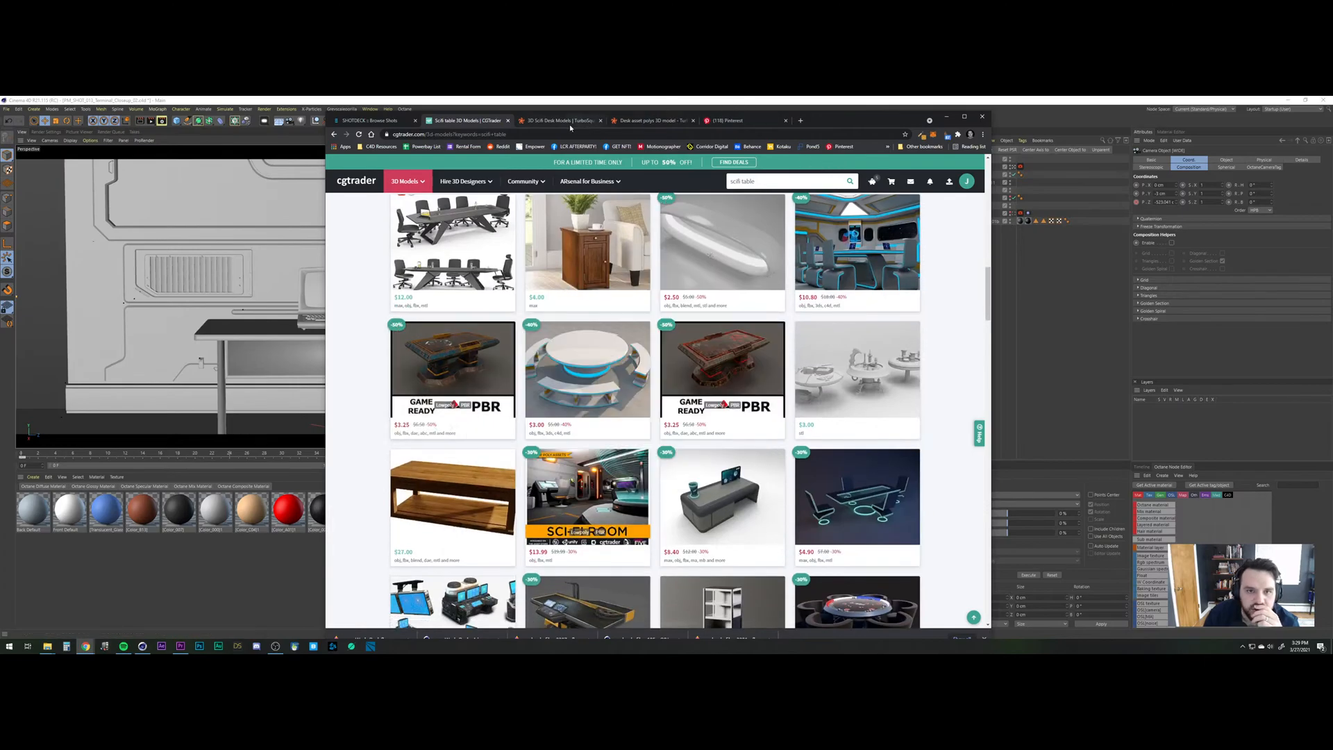
Switch to the ShotDeck page and examine the film stills in the PacMan Reference deck.
{"action": "left_click", "coordinate": [370, 120]}
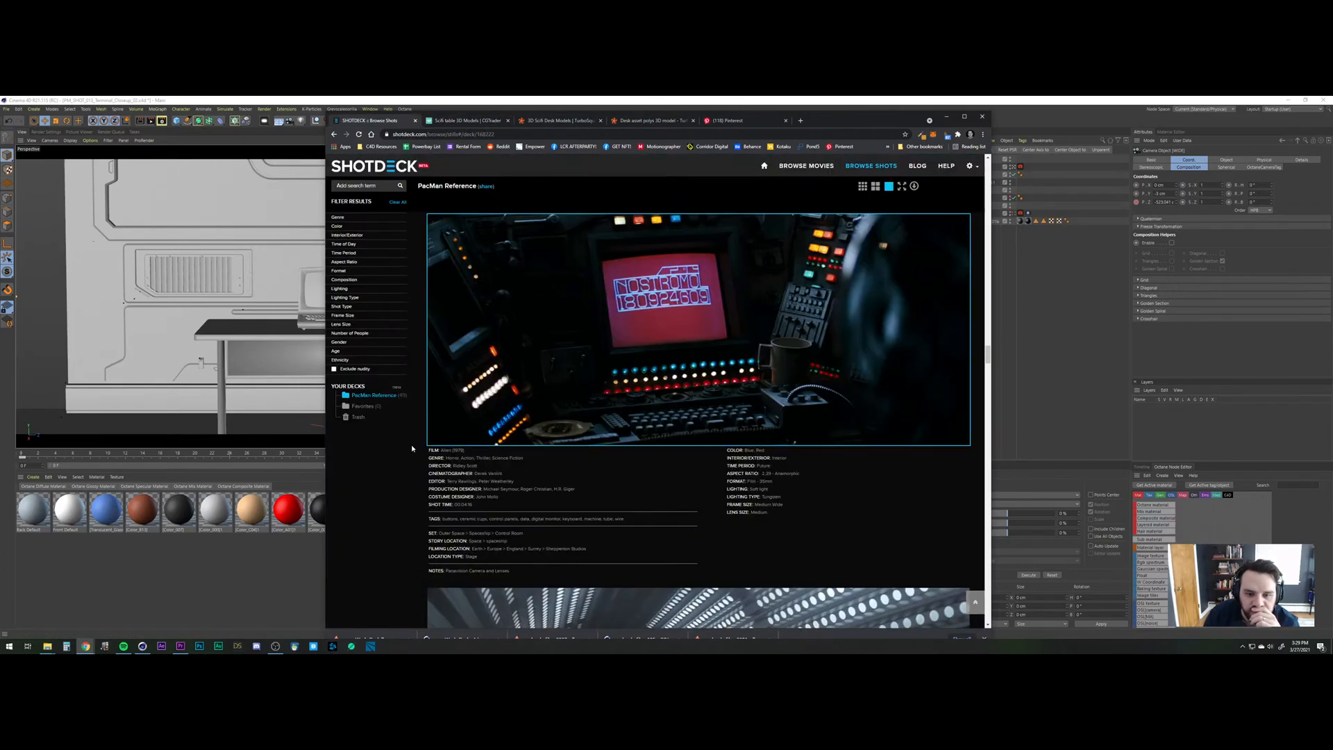
{"action": "scroll", "coordinate": [444, 437], "scroll_direction": "down", "scroll_amount": 15}
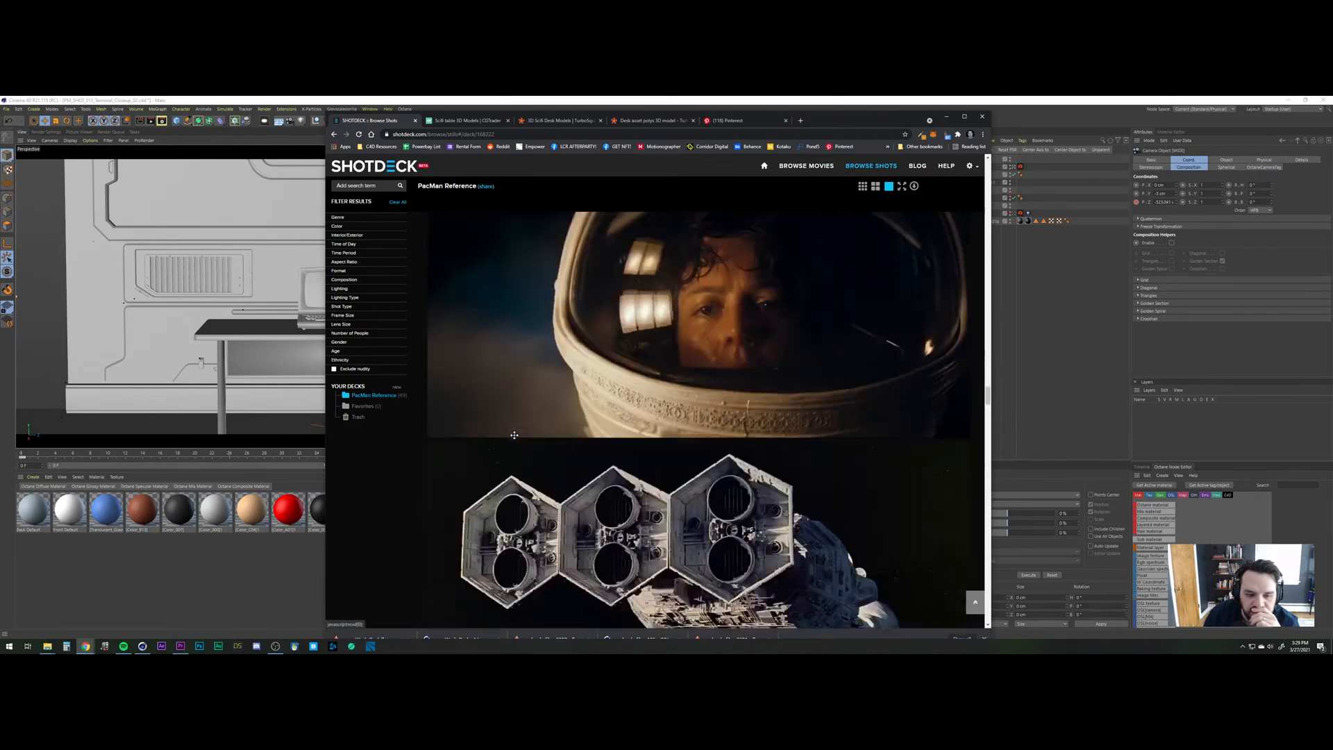
{"action": "scroll", "coordinate": [515, 435], "scroll_direction": "down", "scroll_amount": 10}
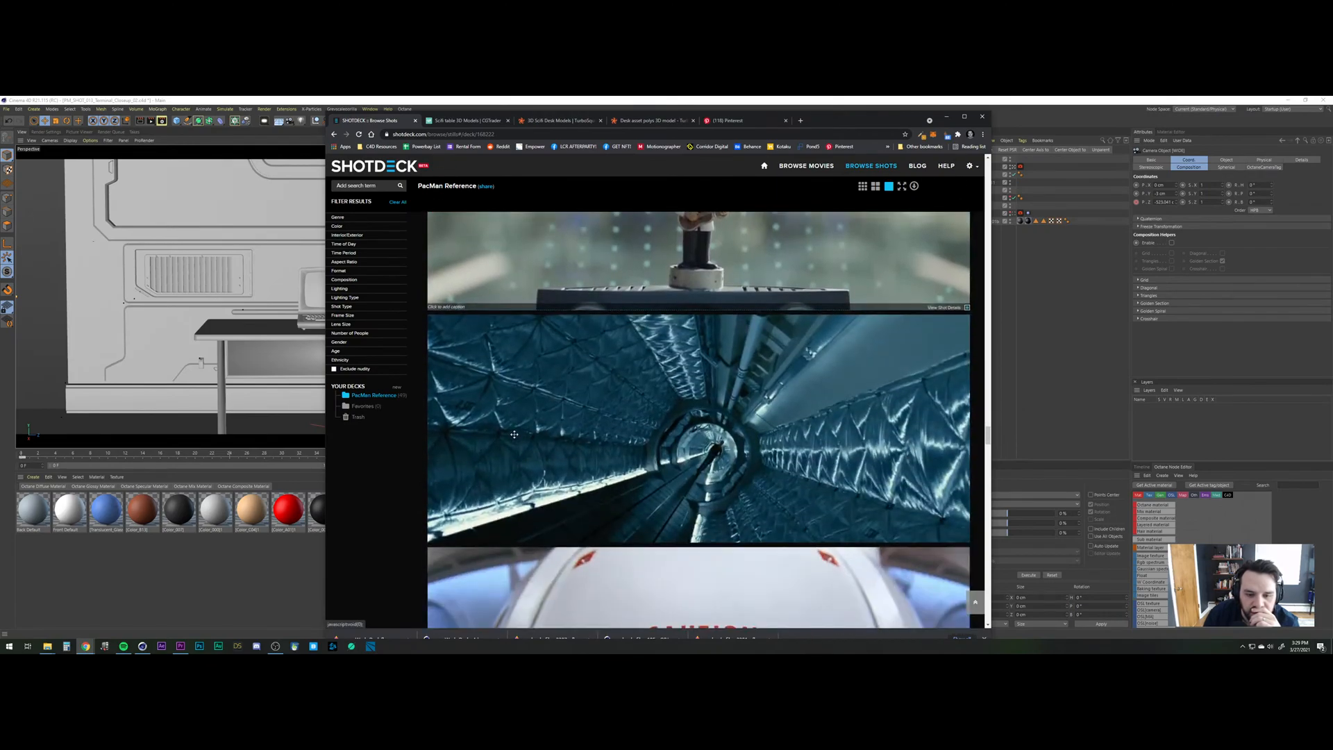
{"action": "scroll", "coordinate": [515, 435], "scroll_direction": "down", "scroll_amount": 10}
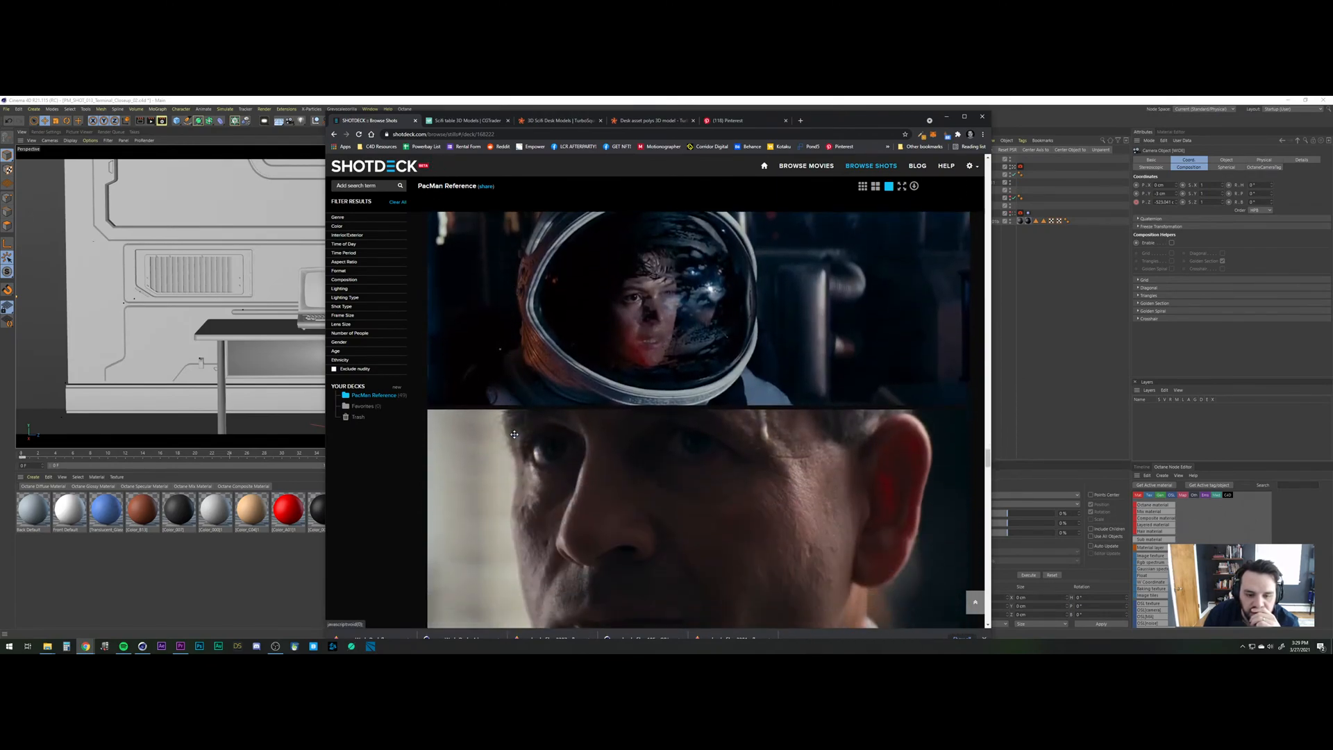
{"action": "scroll", "coordinate": [515, 434], "scroll_direction": "down", "scroll_amount": 10}
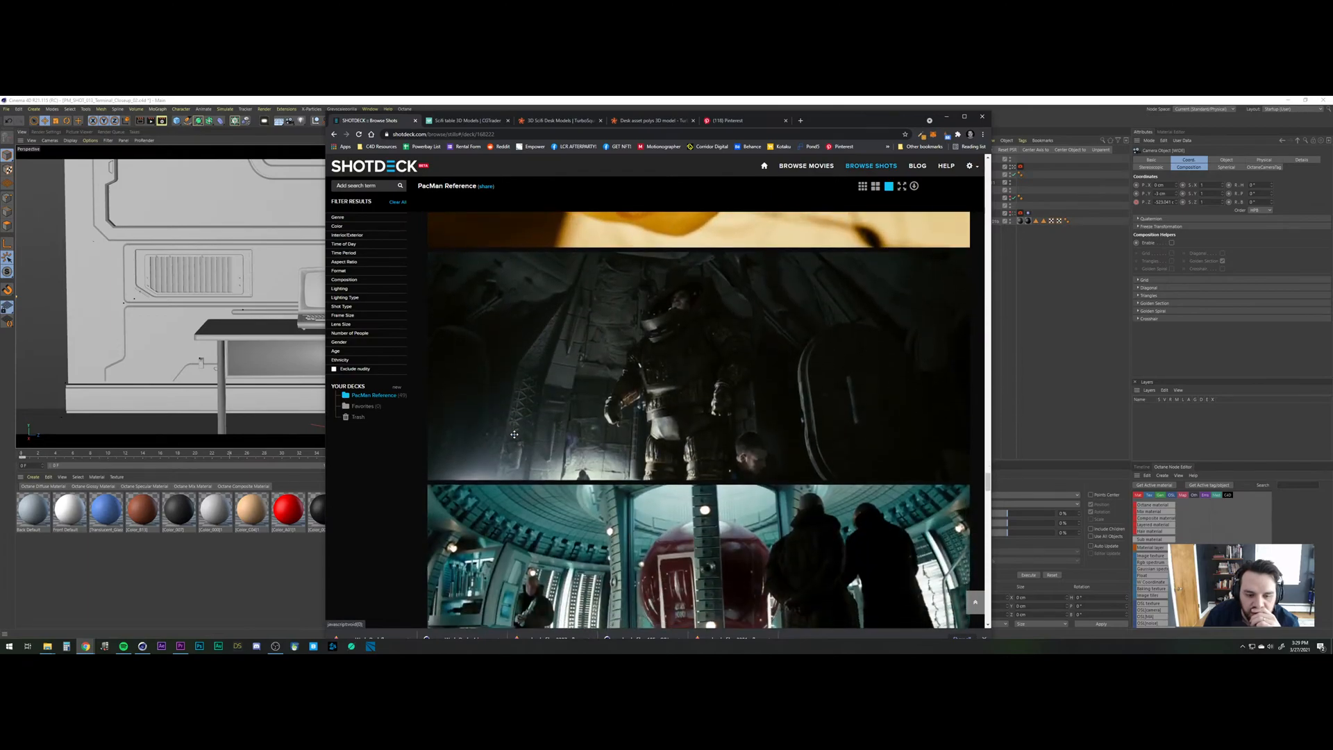
{"action": "scroll", "coordinate": [514, 435], "scroll_direction": "down", "scroll_amount": 10}
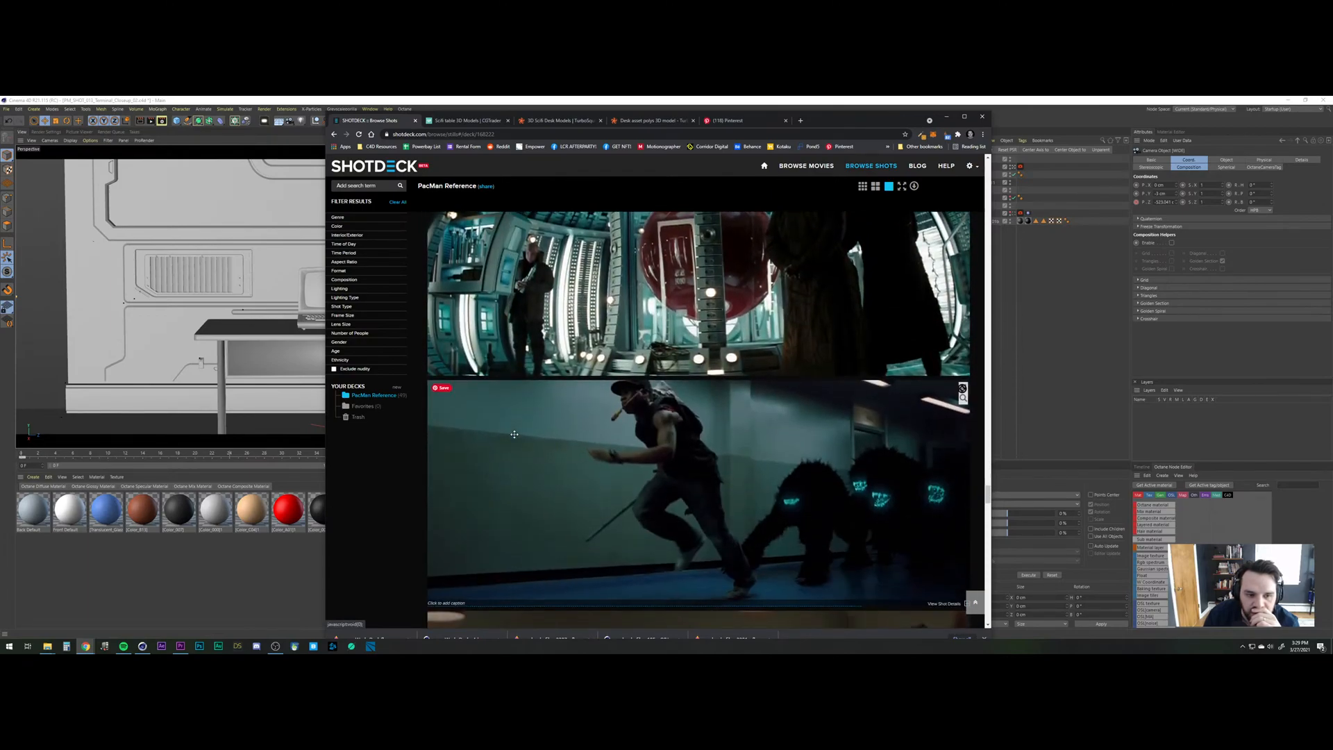
{"action": "scroll", "coordinate": [515, 435], "scroll_direction": "down", "scroll_amount": 5}
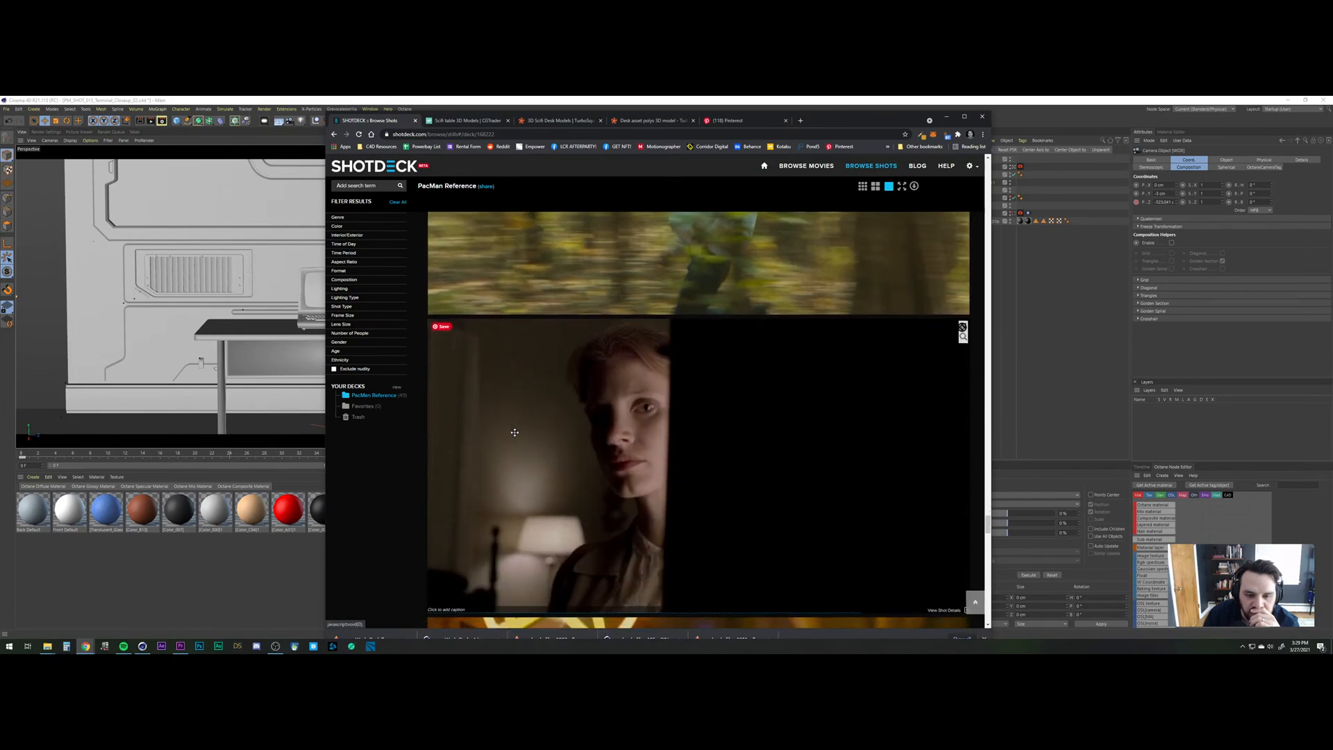
{"action": "scroll", "coordinate": [514, 432], "scroll_direction": "down", "scroll_amount": 10}
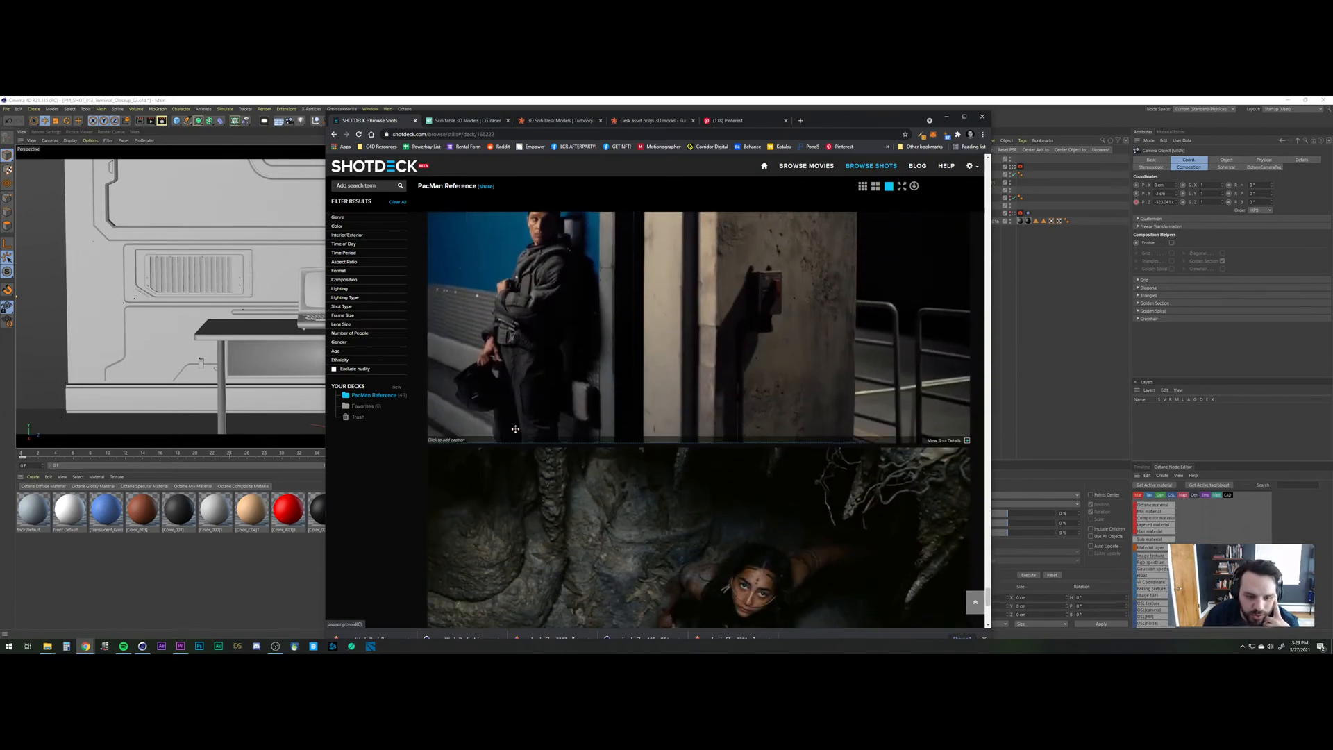
{"action": "scroll", "coordinate": [515, 429], "scroll_direction": "up", "scroll_amount": 2}
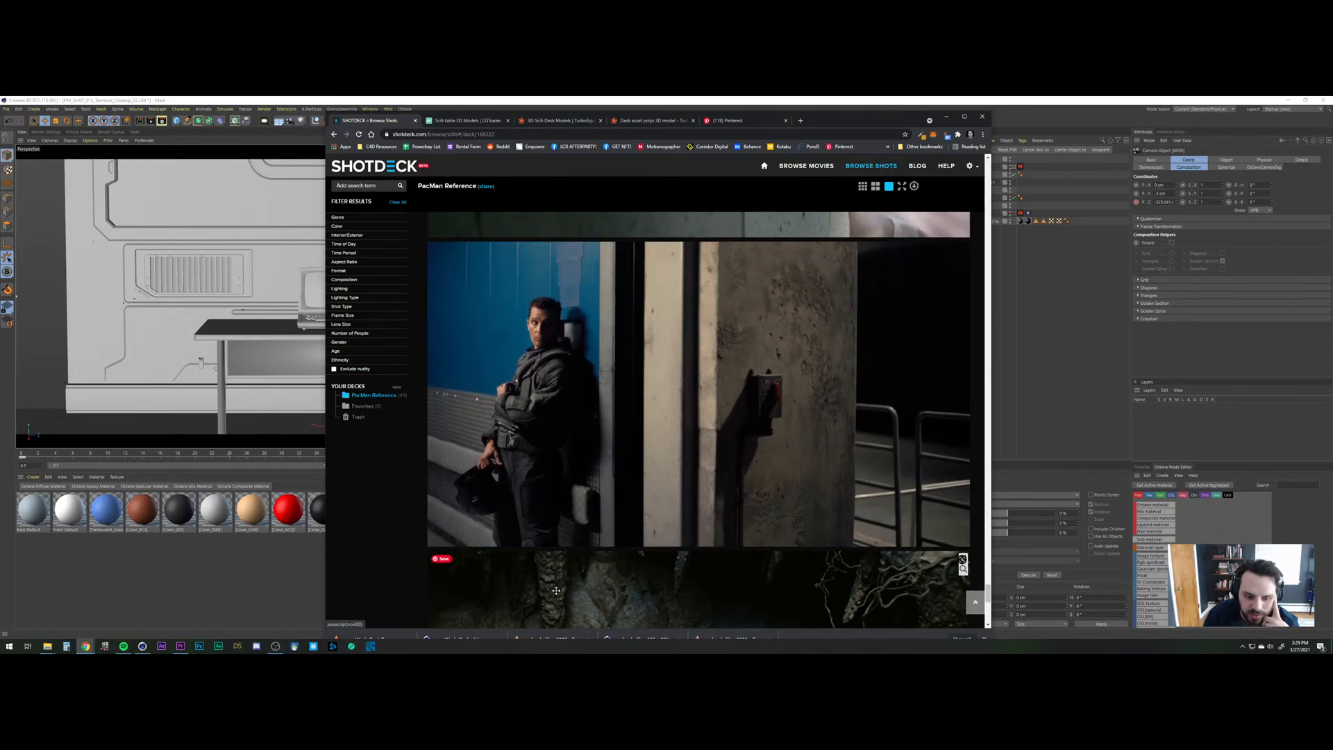
{"action": "scroll", "coordinate": [556, 590], "scroll_direction": "down", "scroll_amount": 4}
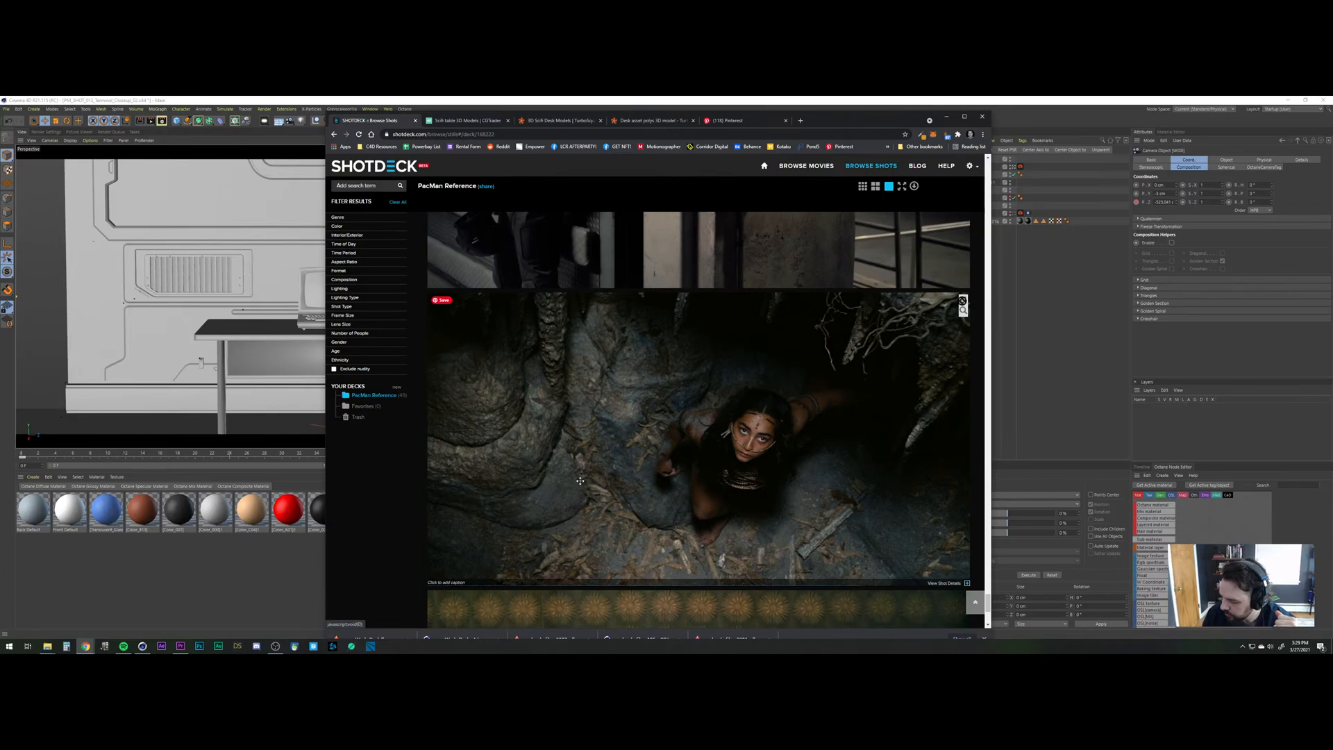
{"action": "scroll", "coordinate": [578, 478], "scroll_direction": "down", "scroll_amount": 3}
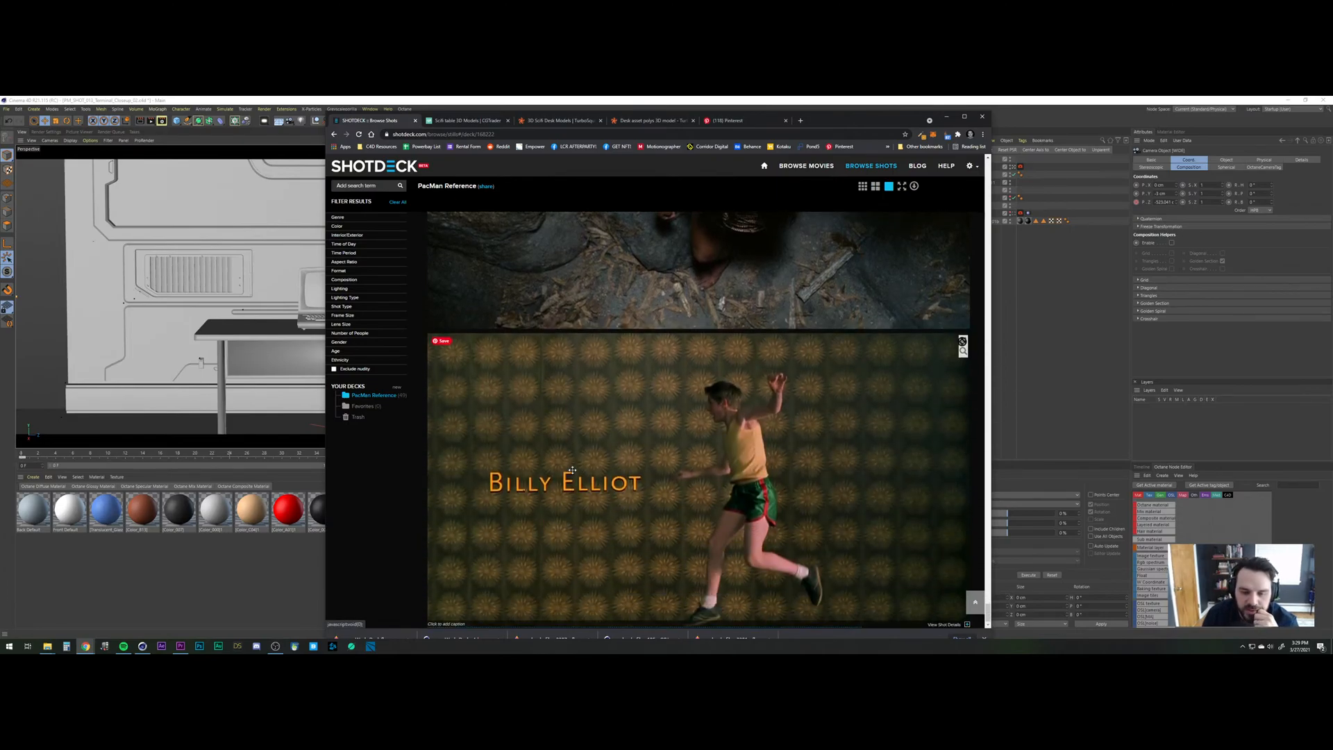
Look back and forth through the PacMan Reference deck's sci-fi corridor, cockpit and spacecraft stills for set-design ideas.
{"action": "scroll", "coordinate": [571, 470], "scroll_direction": "up", "scroll_amount": 3}
{"action": "scroll", "coordinate": [603, 459], "scroll_direction": "down", "scroll_amount": 10}
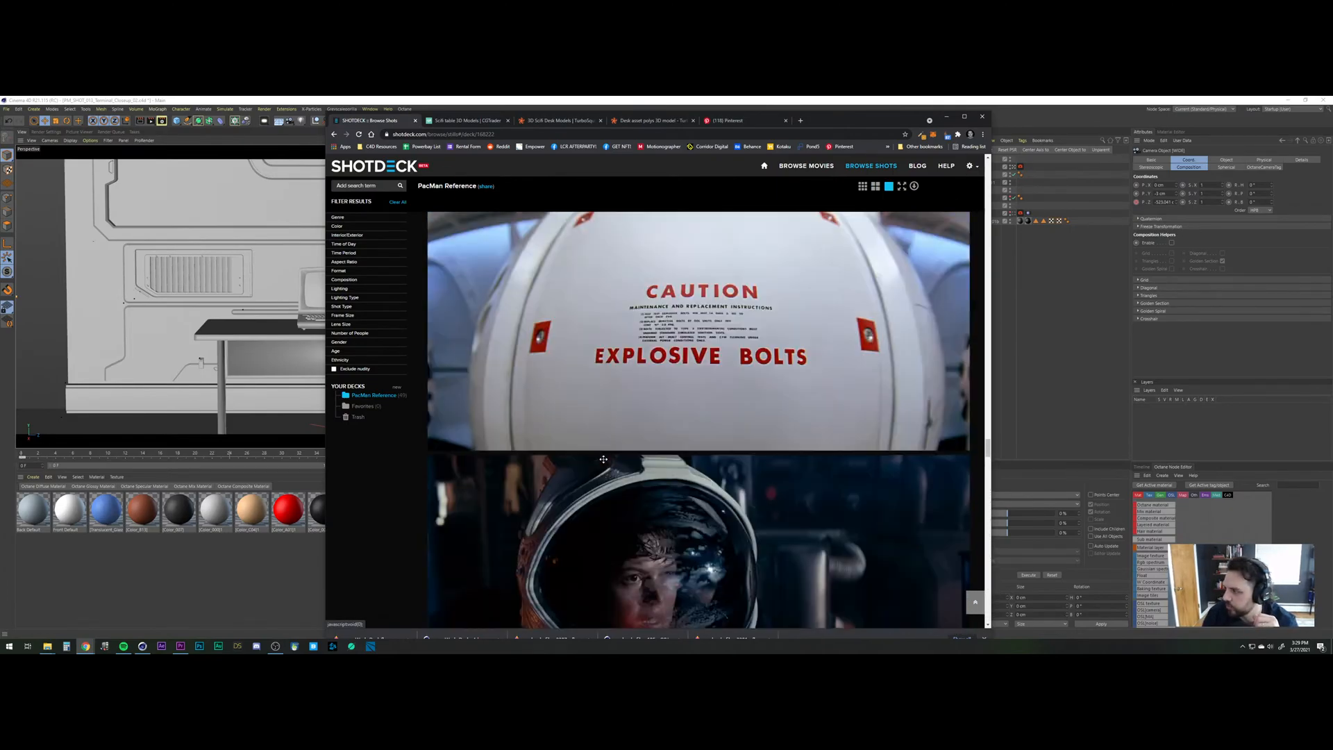
{"action": "scroll", "coordinate": [603, 459], "scroll_direction": "down", "scroll_amount": 10}
{"action": "scroll", "coordinate": [603, 455], "scroll_direction": "up", "scroll_amount": 3}
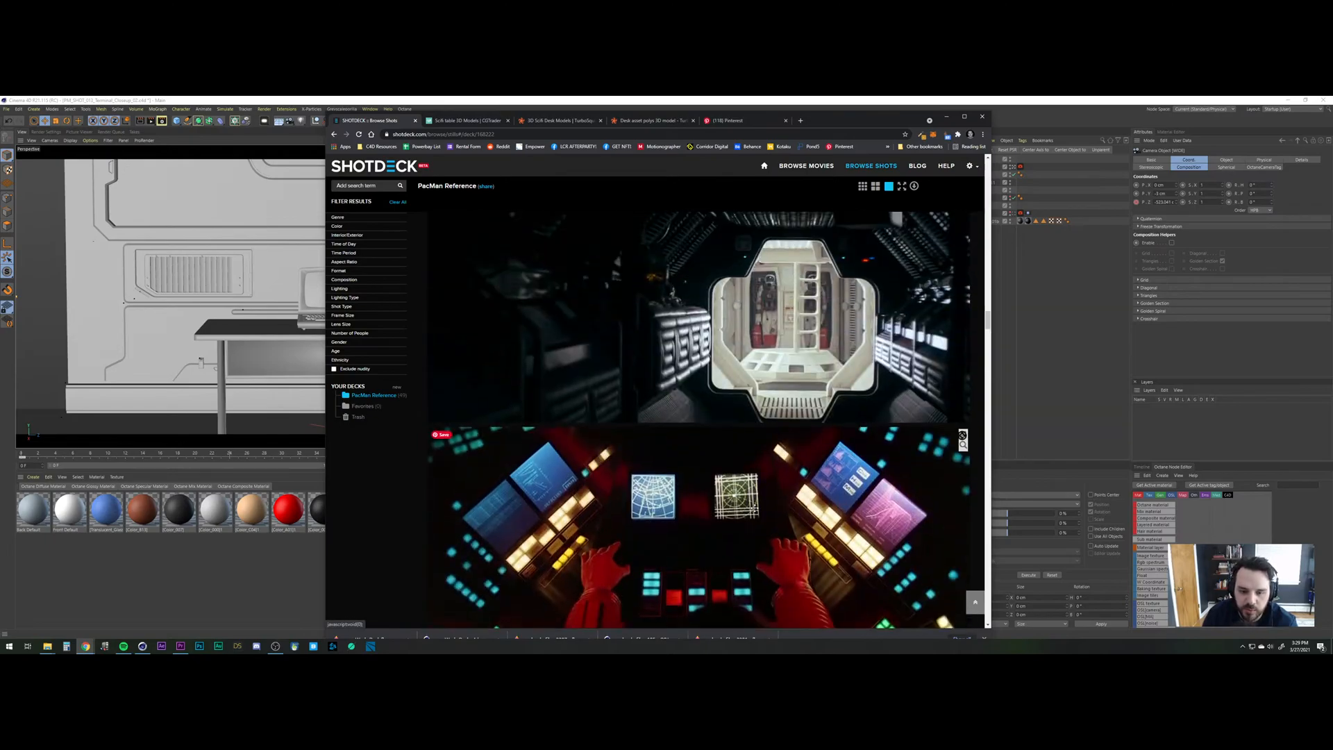
{"action": "scroll", "coordinate": [753, 505], "scroll_direction": "down", "scroll_amount": 2}
{"action": "scroll", "coordinate": [750, 497], "scroll_direction": "up", "scroll_amount": 2}
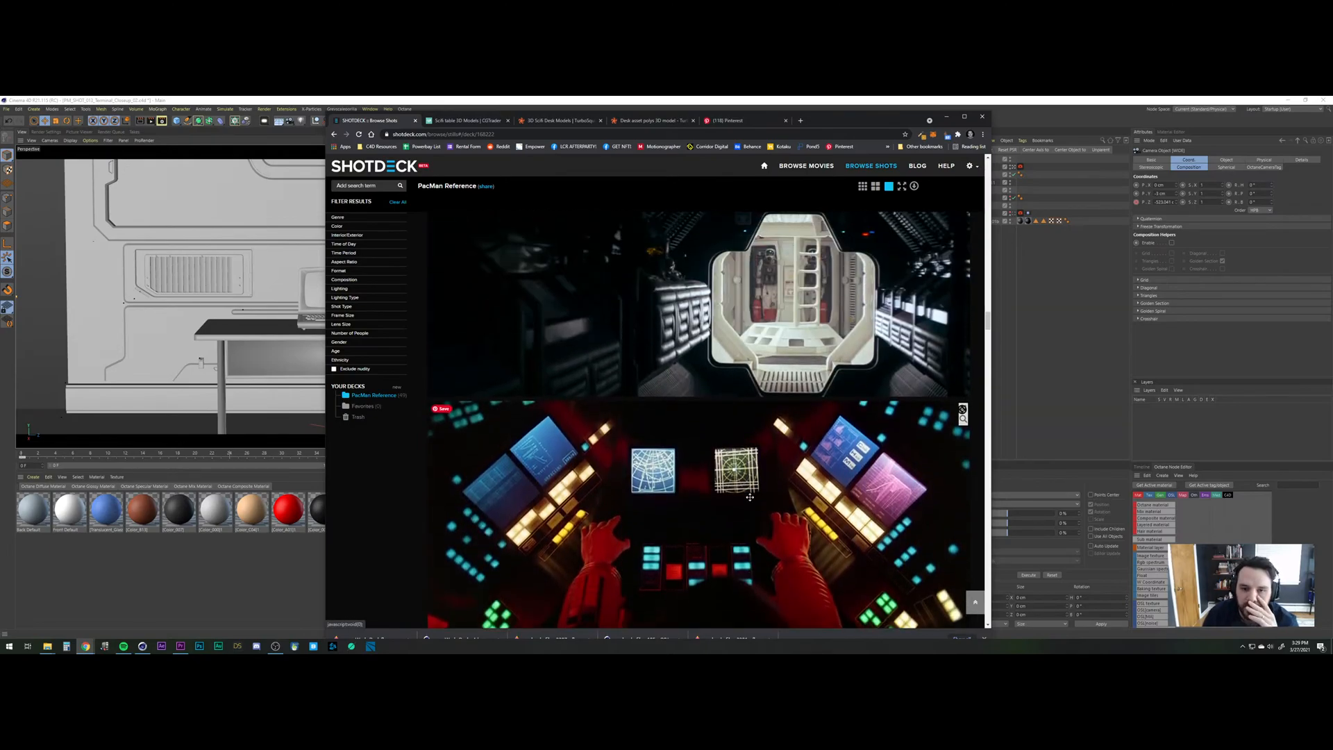
{"action": "scroll", "coordinate": [747, 489], "scroll_direction": "up", "scroll_amount": 6}
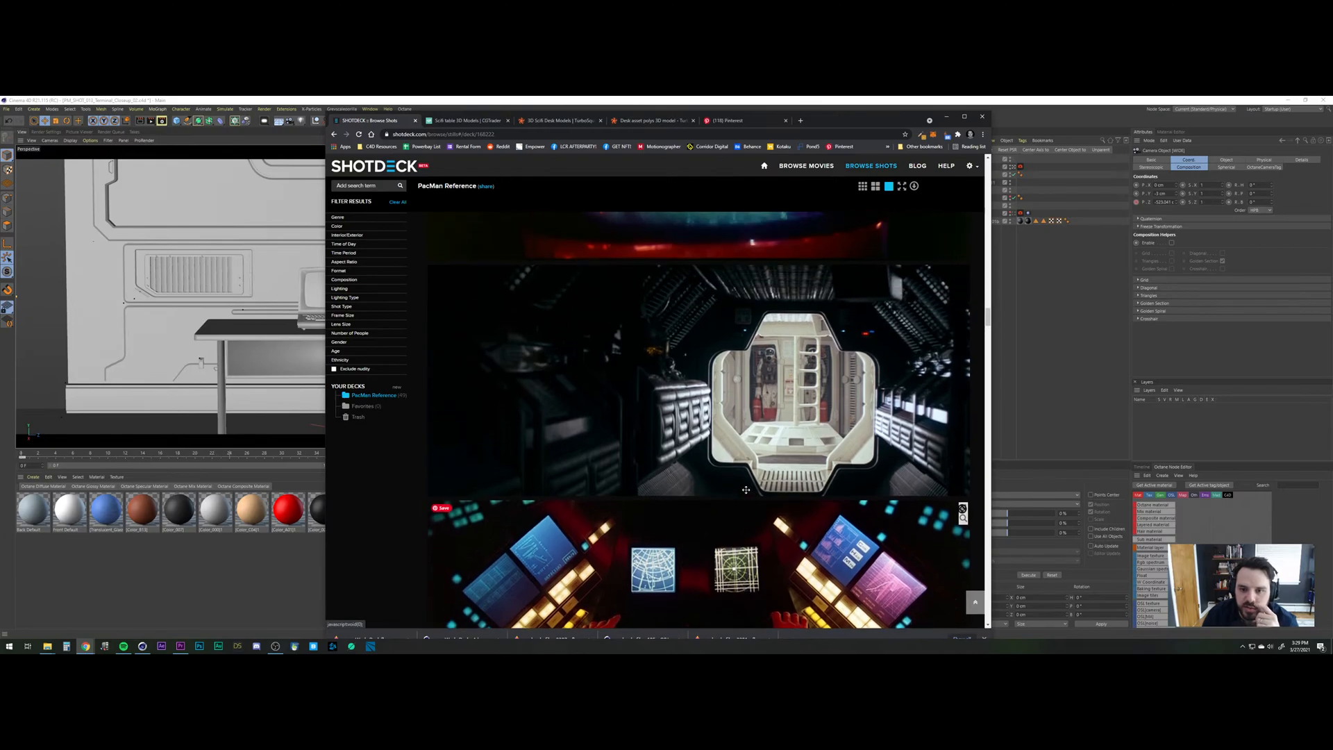
{"action": "scroll", "coordinate": [745, 491], "scroll_direction": "up", "scroll_amount": 5}
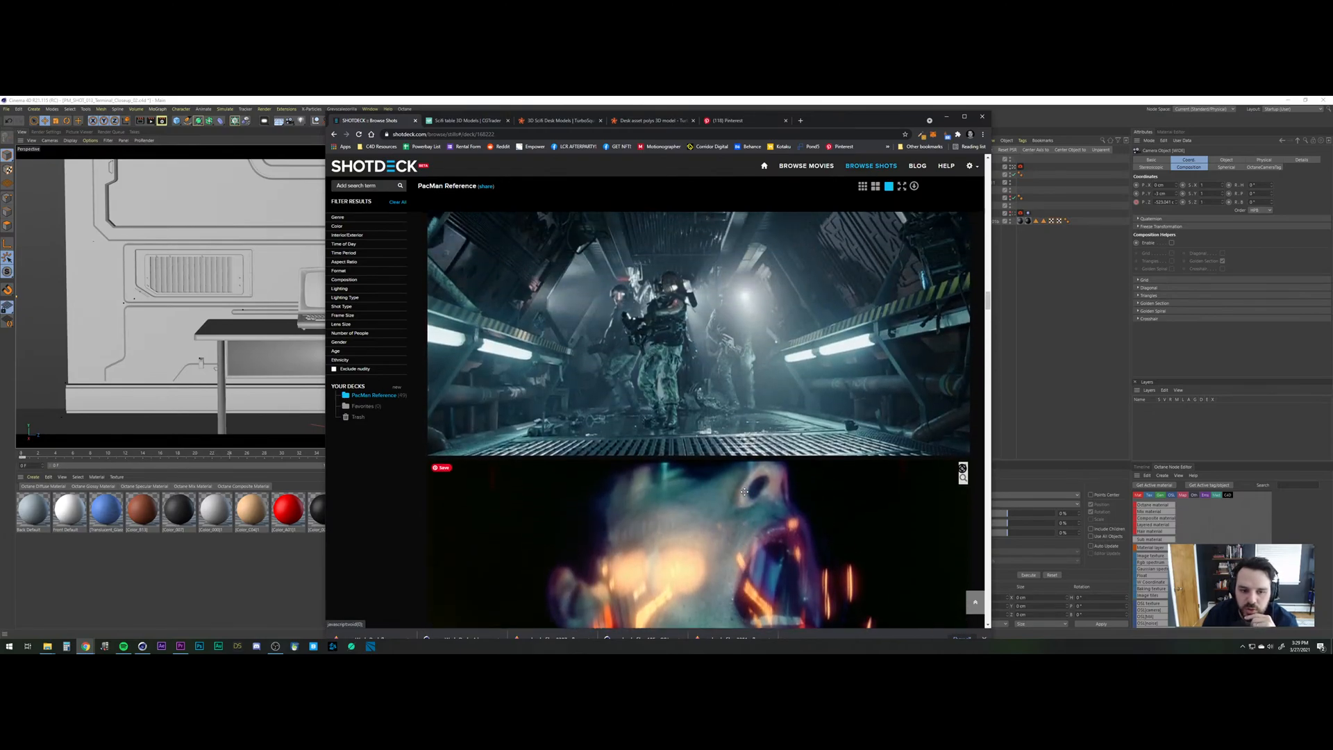
{"action": "scroll", "coordinate": [744, 493], "scroll_direction": "up", "scroll_amount": 6}
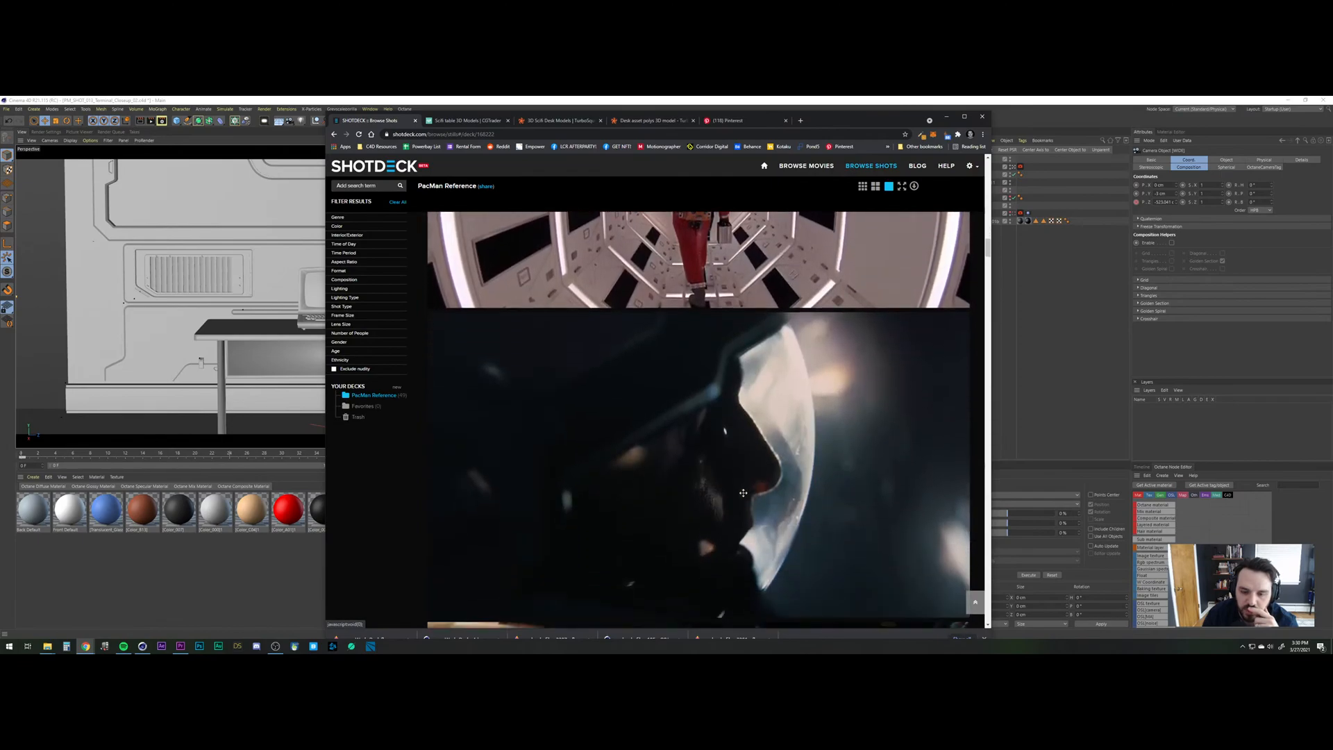
{"action": "scroll", "coordinate": [743, 493], "scroll_direction": "down", "scroll_amount": 5}
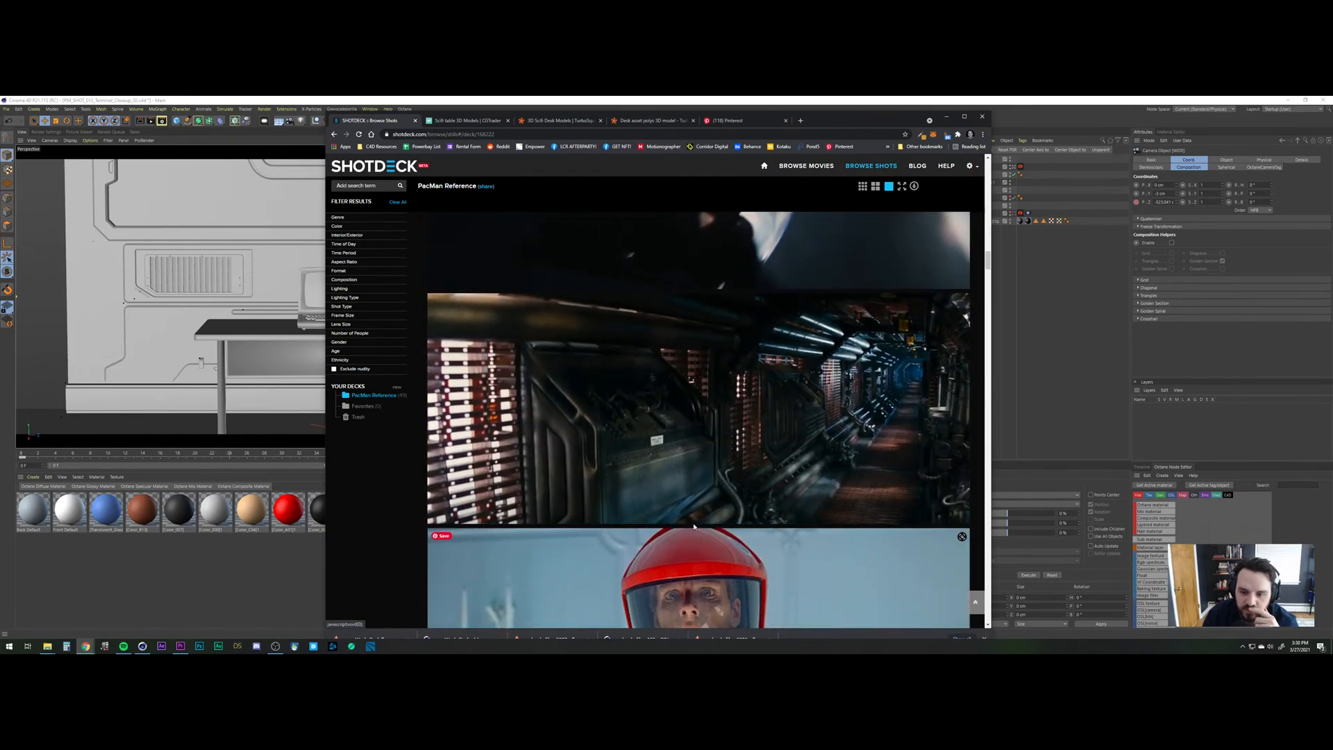
{"action": "scroll", "coordinate": [692, 481], "scroll_direction": "down", "scroll_amount": 15}
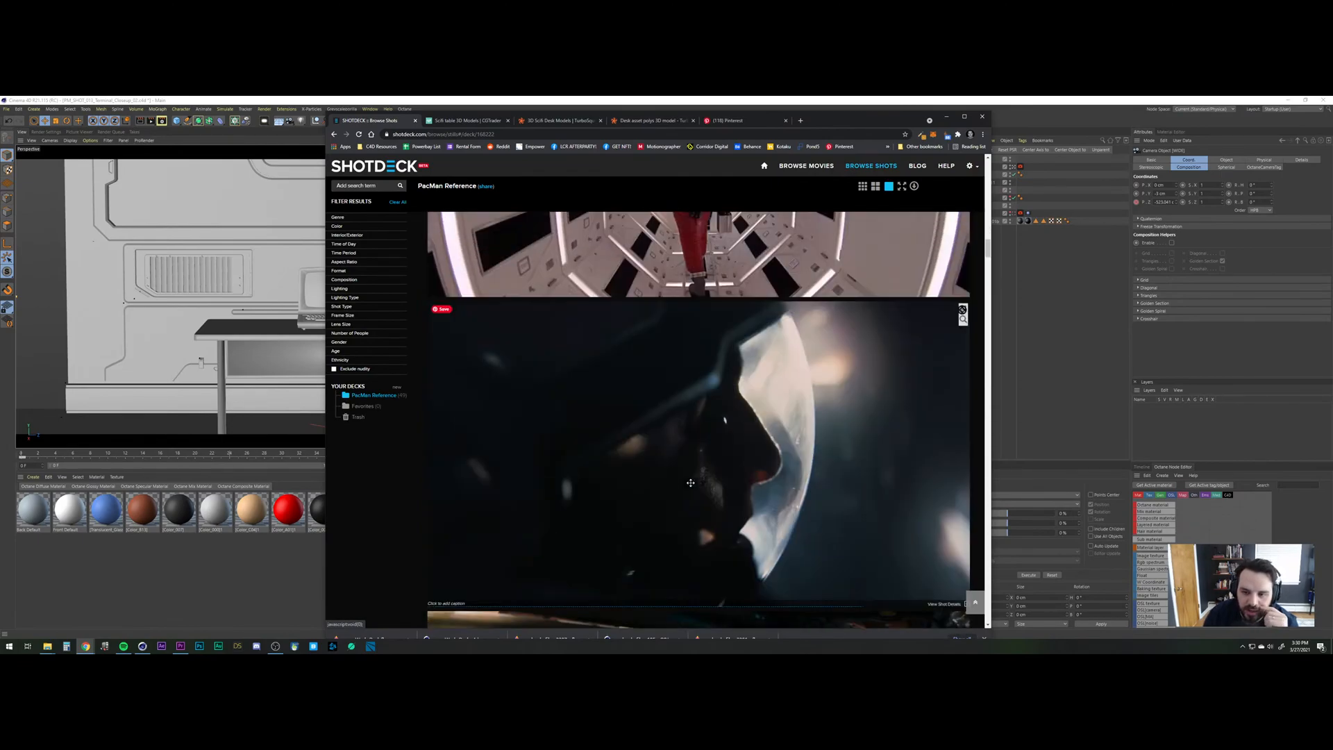
{"action": "scroll", "coordinate": [687, 488], "scroll_direction": "up", "scroll_amount": 2}
{"action": "scroll", "coordinate": [687, 489], "scroll_direction": "up", "scroll_amount": 6}
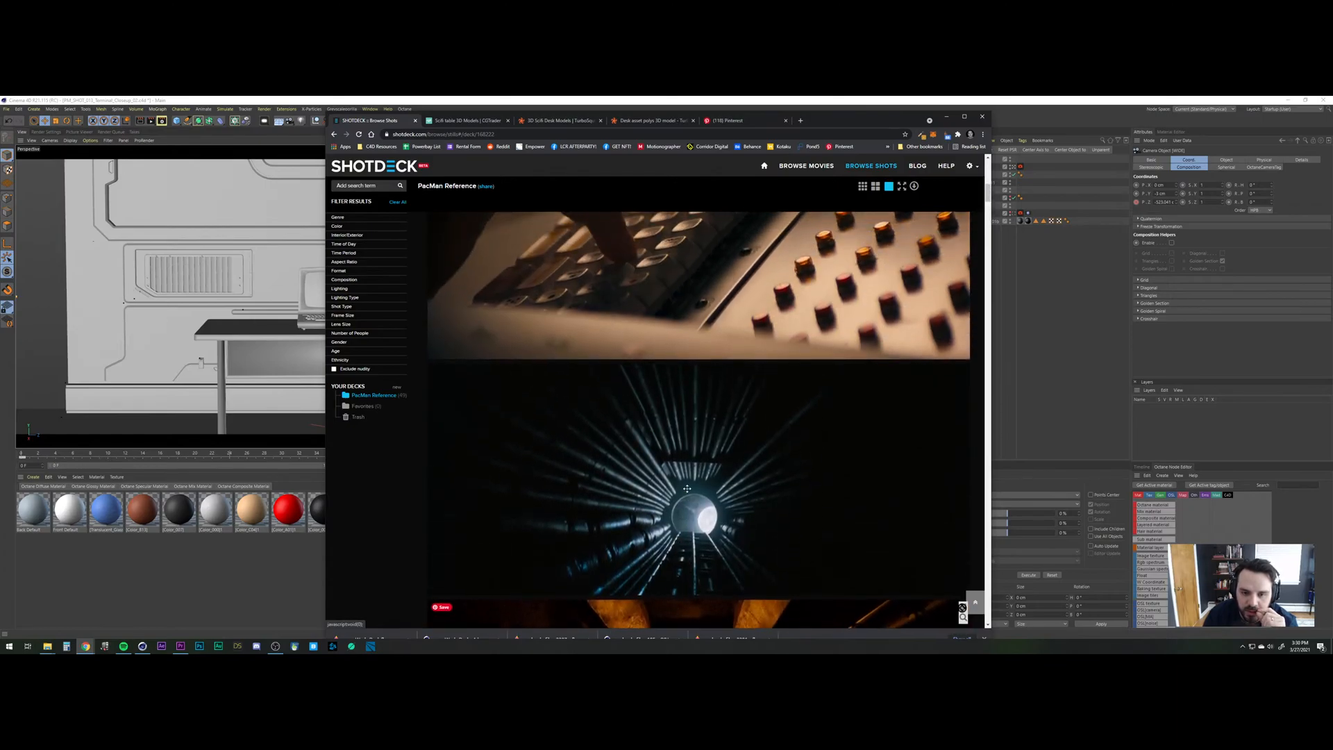
{"action": "scroll", "coordinate": [686, 489], "scroll_direction": "up", "scroll_amount": 15}
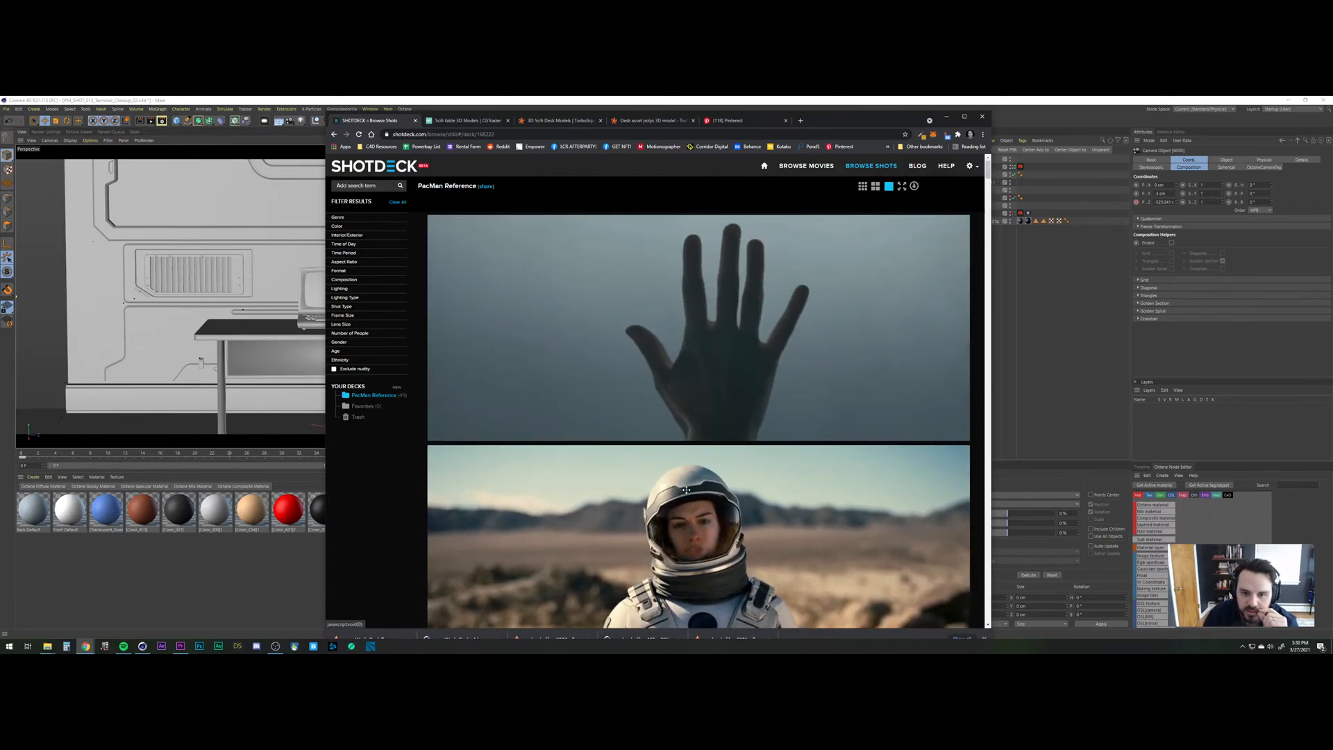
{"action": "scroll", "coordinate": [686, 490], "scroll_direction": "down", "scroll_amount": 10}
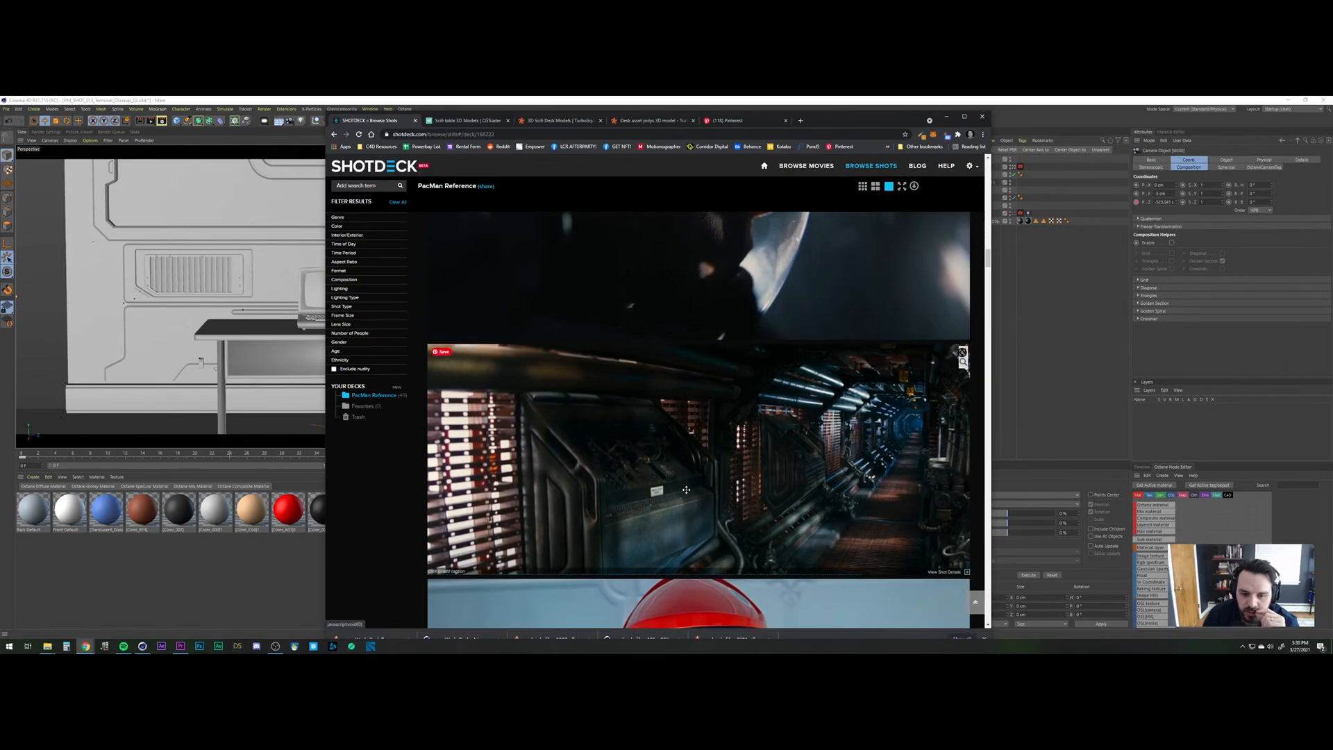
{"action": "scroll", "coordinate": [686, 489], "scroll_direction": "down", "scroll_amount": 8}
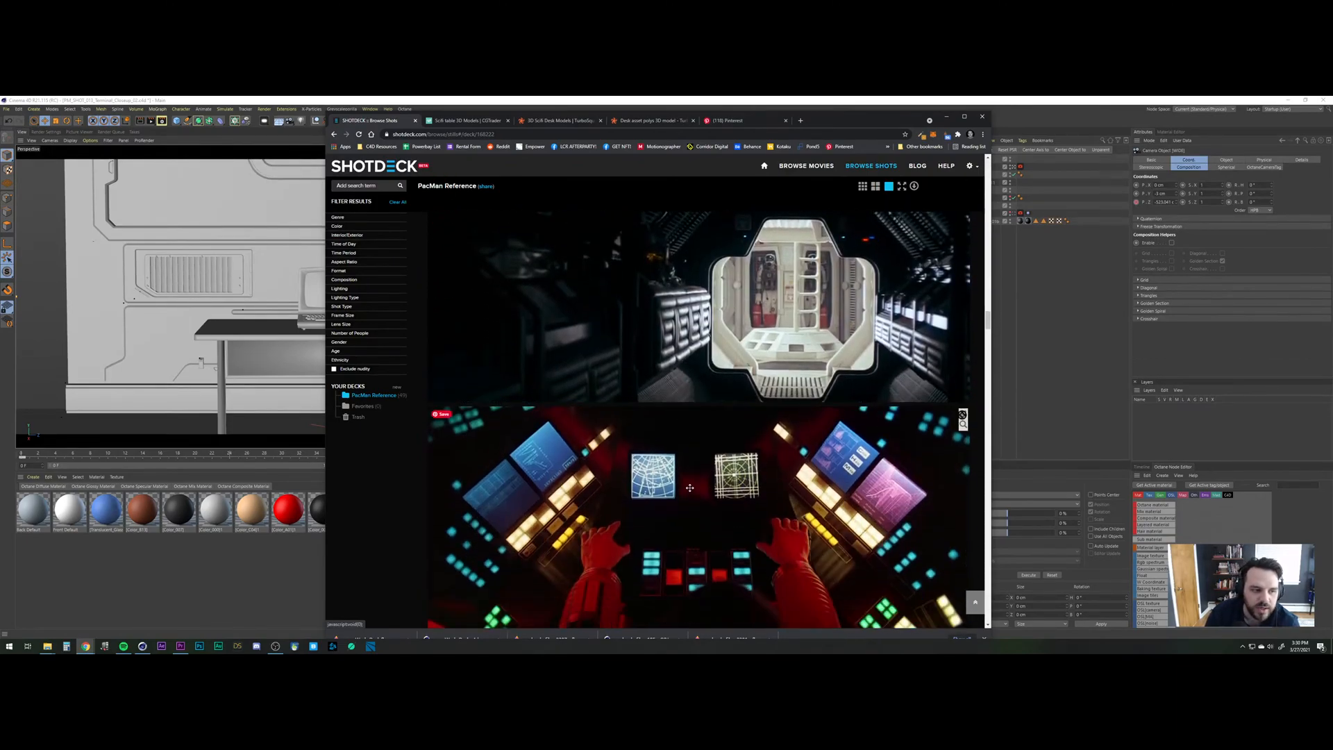
Switch to Cinema 4D, bring up the SciFi_Arch project with the blue-windowed wall components and examine its panels.
{"action": "left_click", "coordinate": [116, 578]}
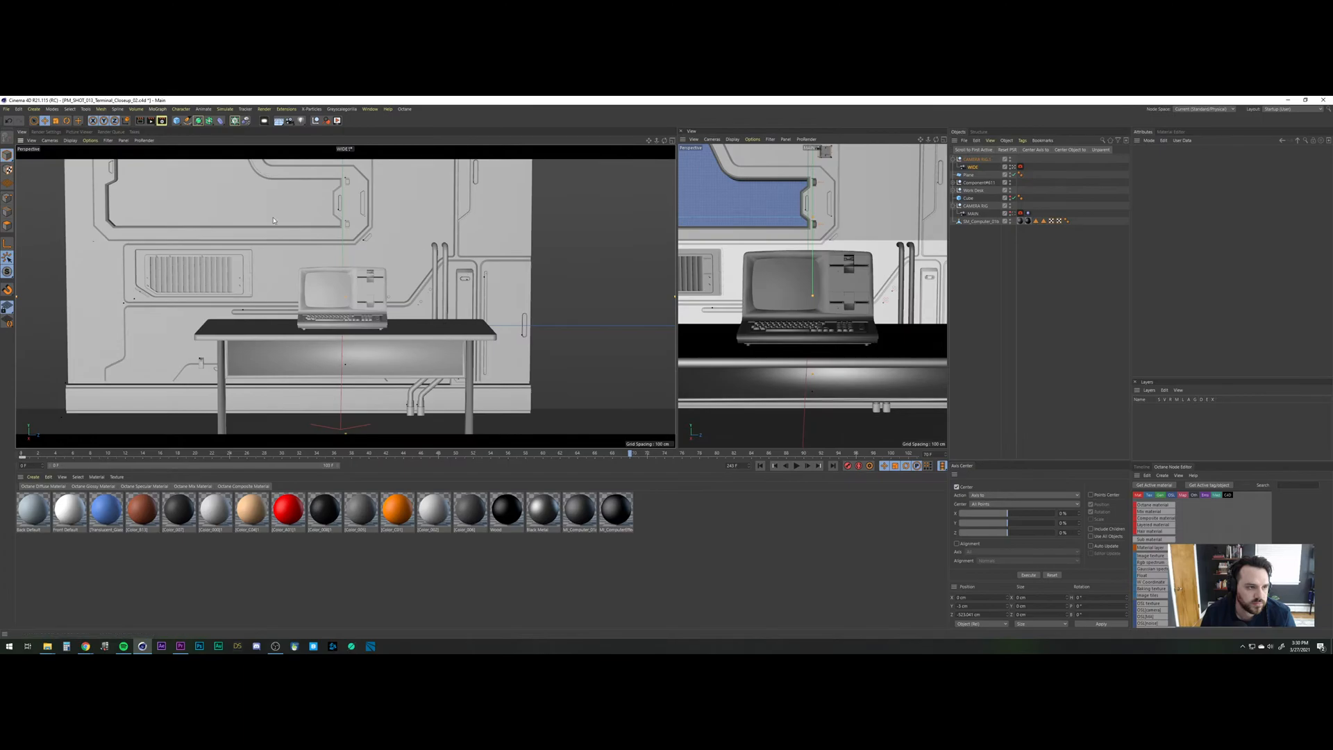
{"action": "key", "text": "v"}
{"action": "mouse_move", "coordinate": [121, 219]}
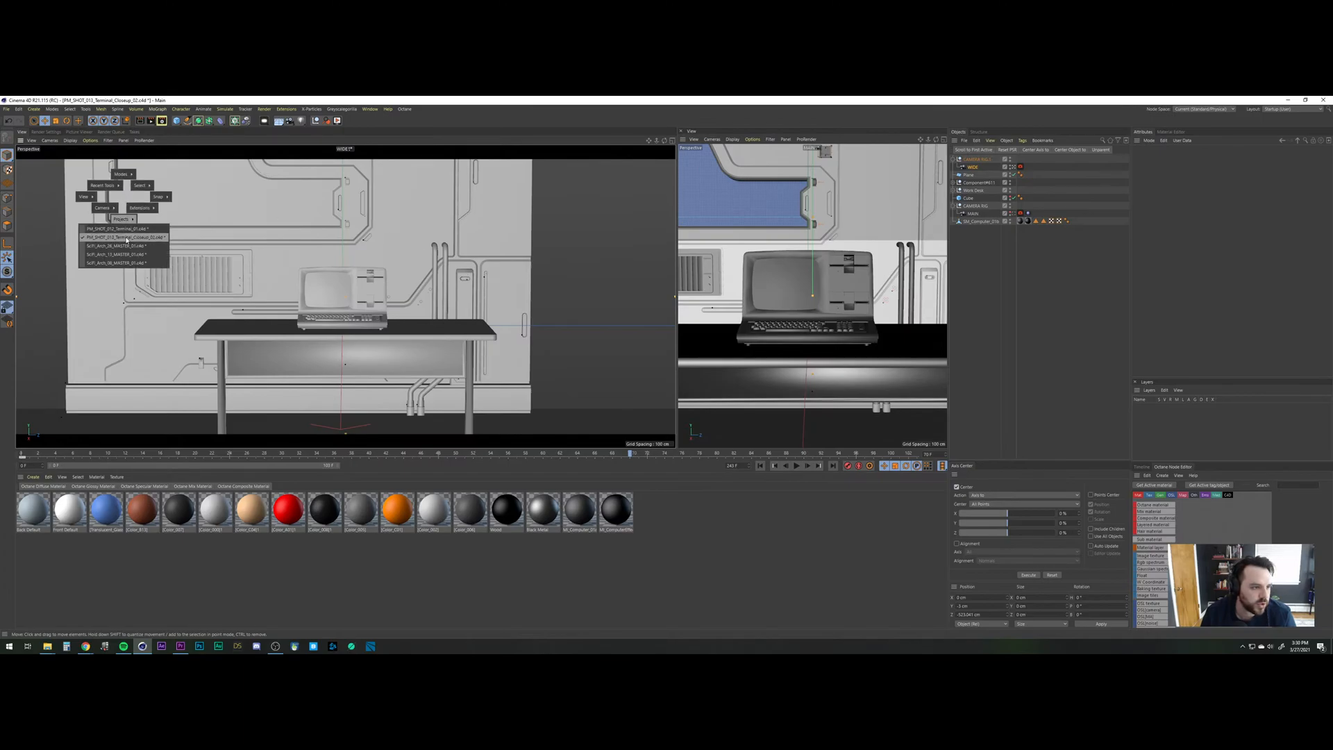
{"action": "left_click", "coordinate": [117, 254]}
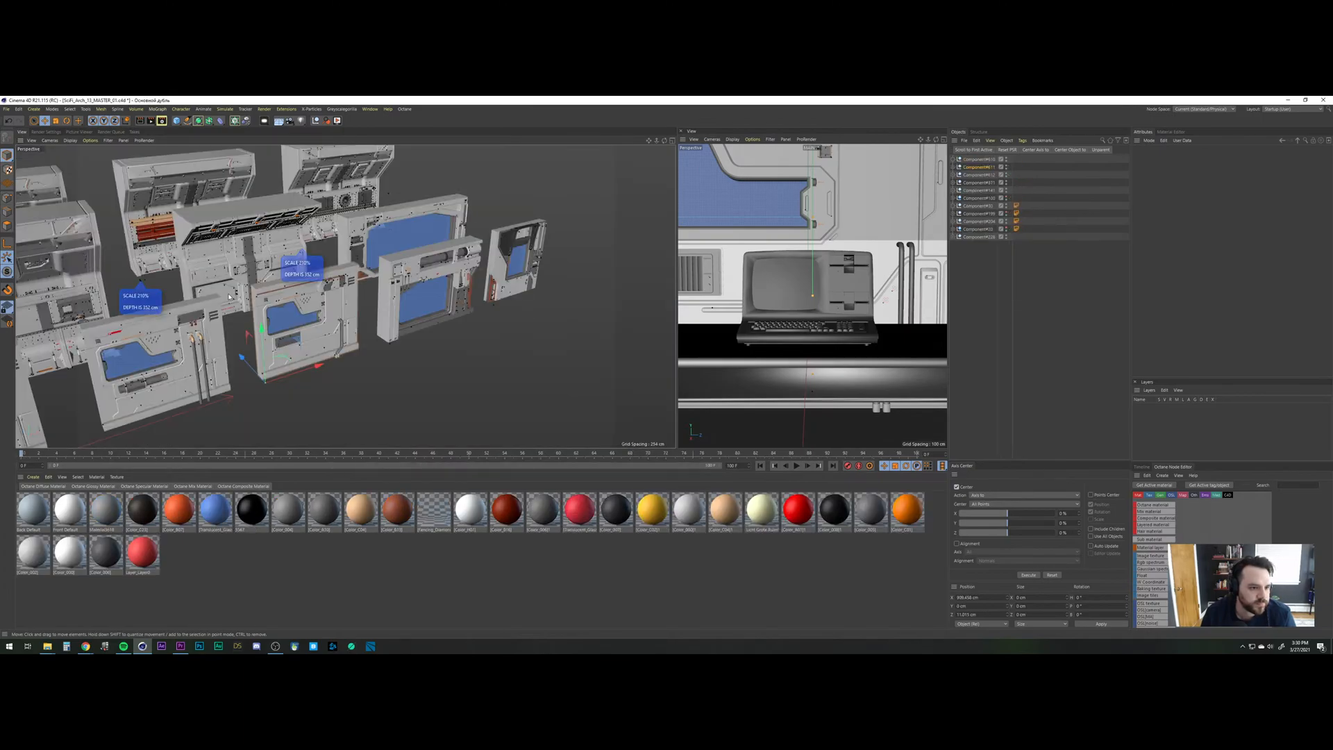
{"action": "scroll", "coordinate": [262, 361], "scroll_direction": "down", "scroll_amount": 5}
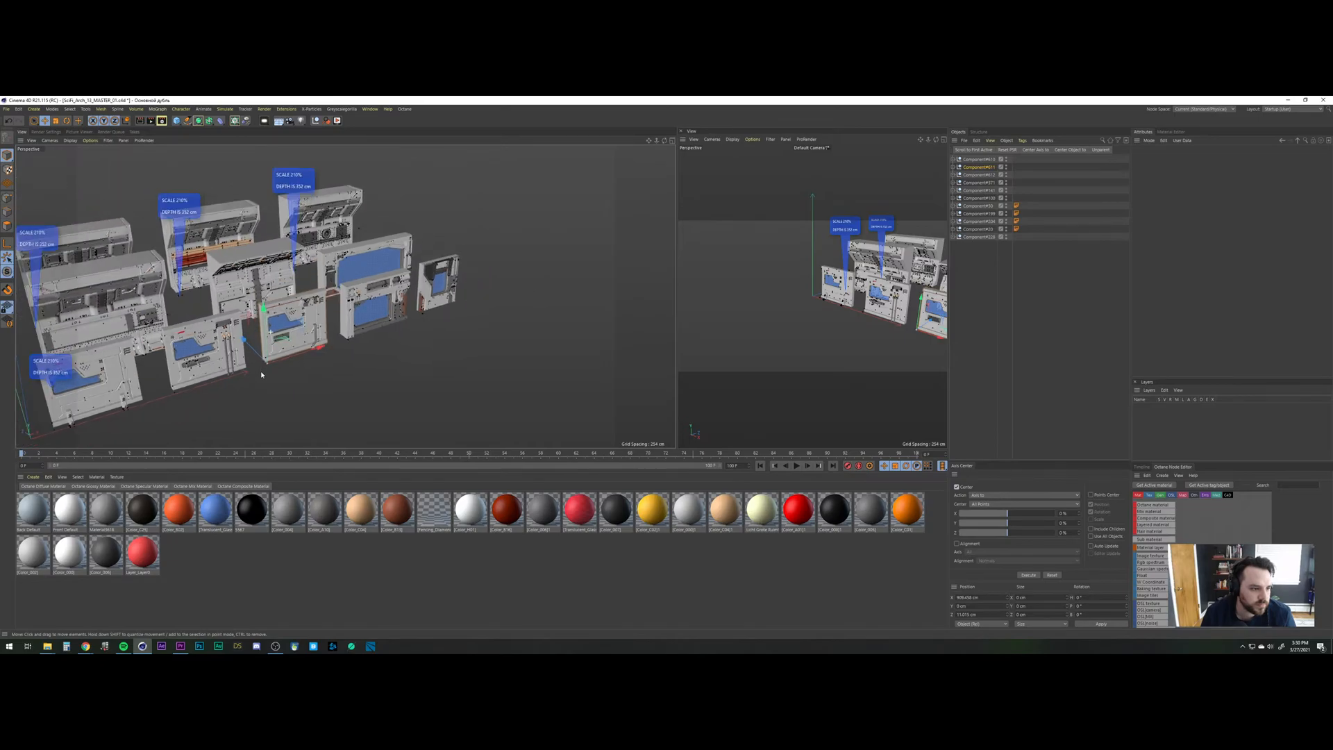
{"action": "left_click_drag", "start_coordinate": [214, 345], "coordinate": [348, 343], "text": "alt"}
{"action": "middle_click_drag", "start_coordinate": [348, 343], "coordinate": [336, 342], "text": "alt"}
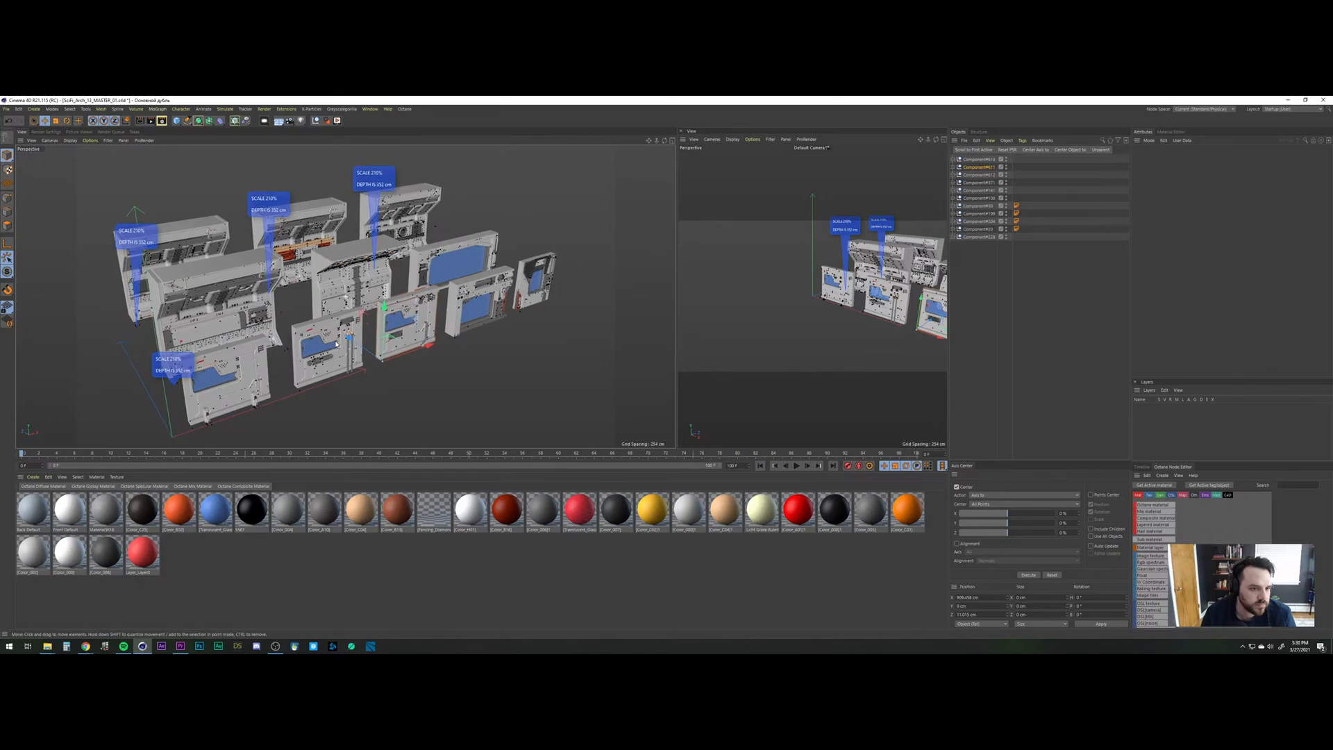
Switch to the SciFi_Arch_08_MASTER_01 project and inspect its wall panels and floor pieces.
{"action": "key", "text": "v"}
{"action": "mouse_move", "coordinate": [334, 360]}
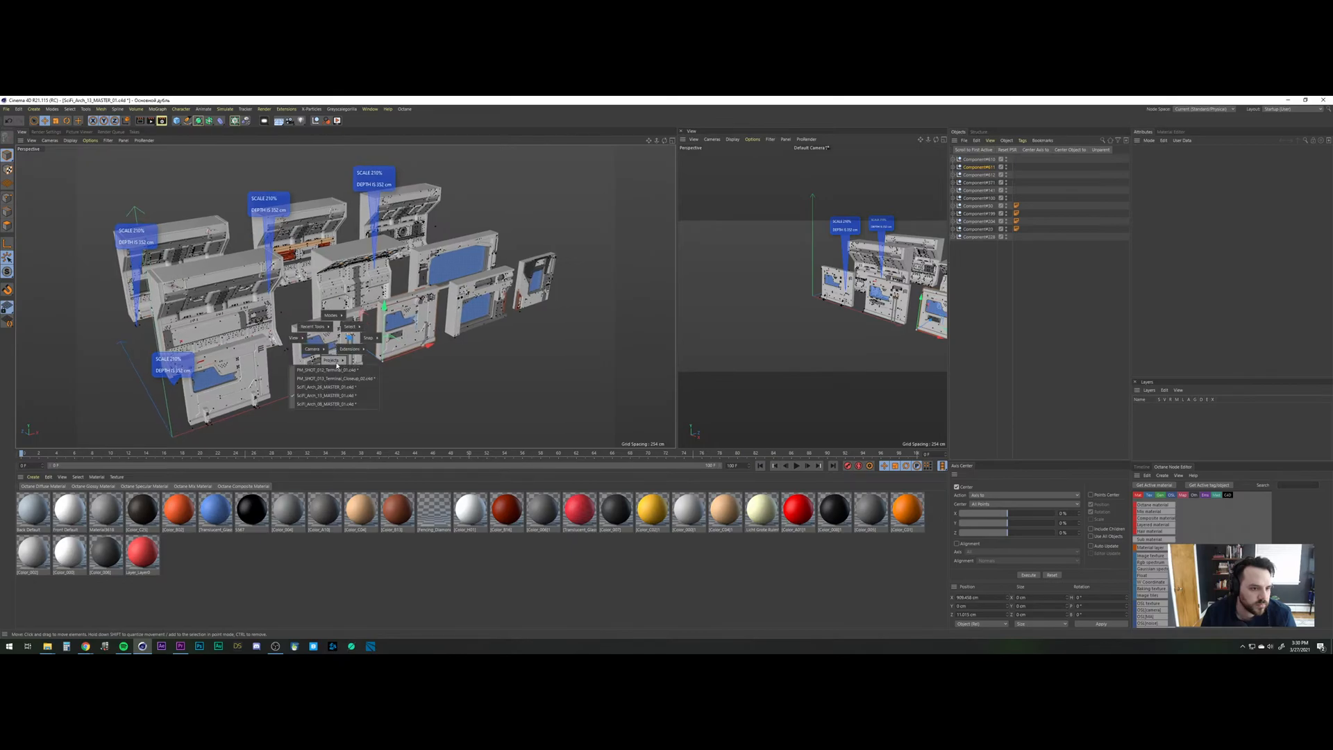
{"action": "left_click", "coordinate": [328, 404]}
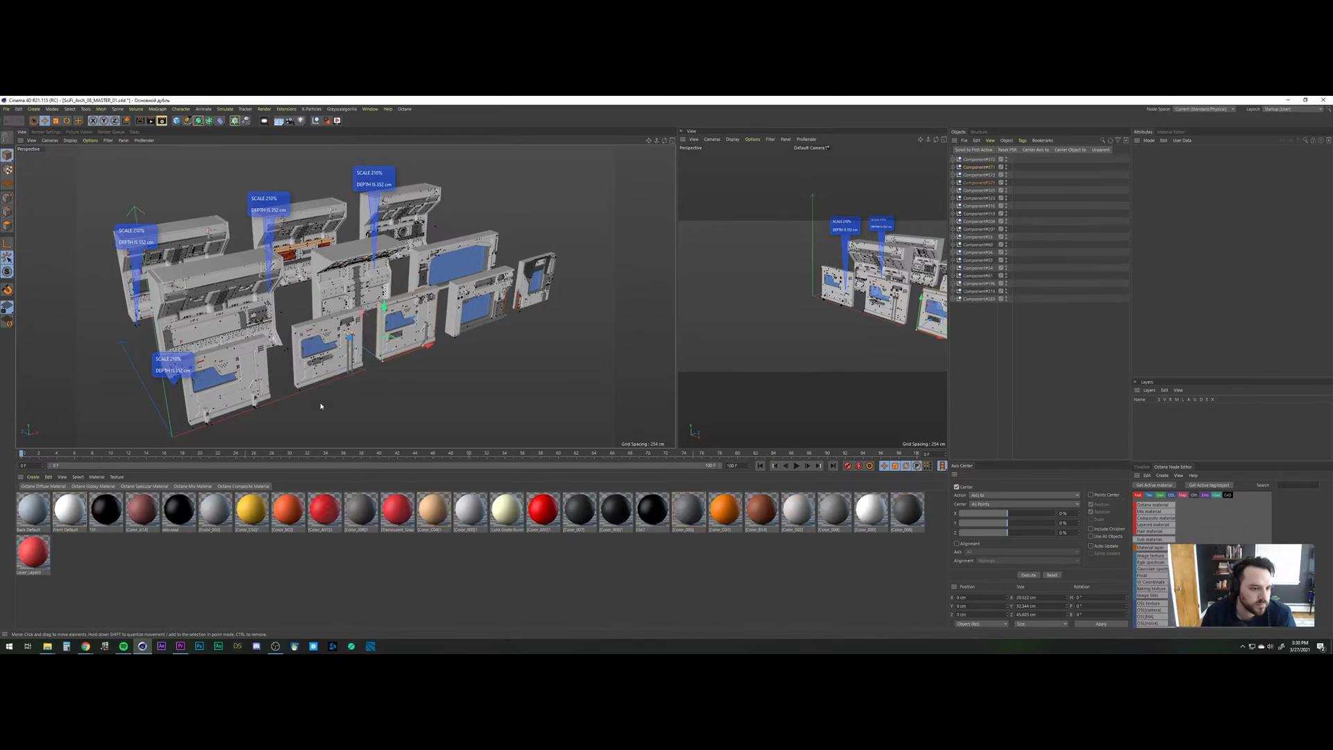
{"action": "left_click_drag", "start_coordinate": [238, 317], "coordinate": [281, 298], "text": "alt"}
{"action": "left_click_drag", "start_coordinate": [358, 257], "coordinate": [430, 248], "text": "alt"}
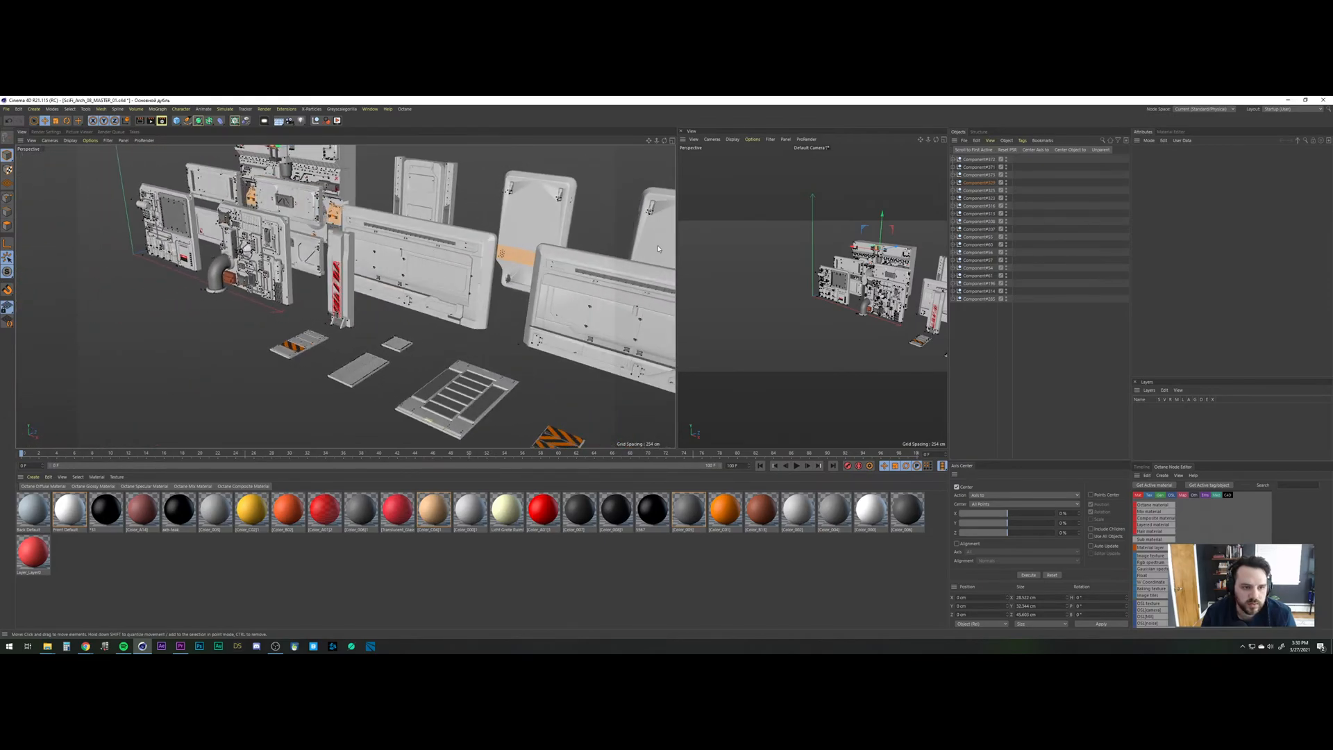
Copy the long white wall panel's whole component group into the terminal close-up project.
{"action": "left_click", "coordinate": [658, 248]}
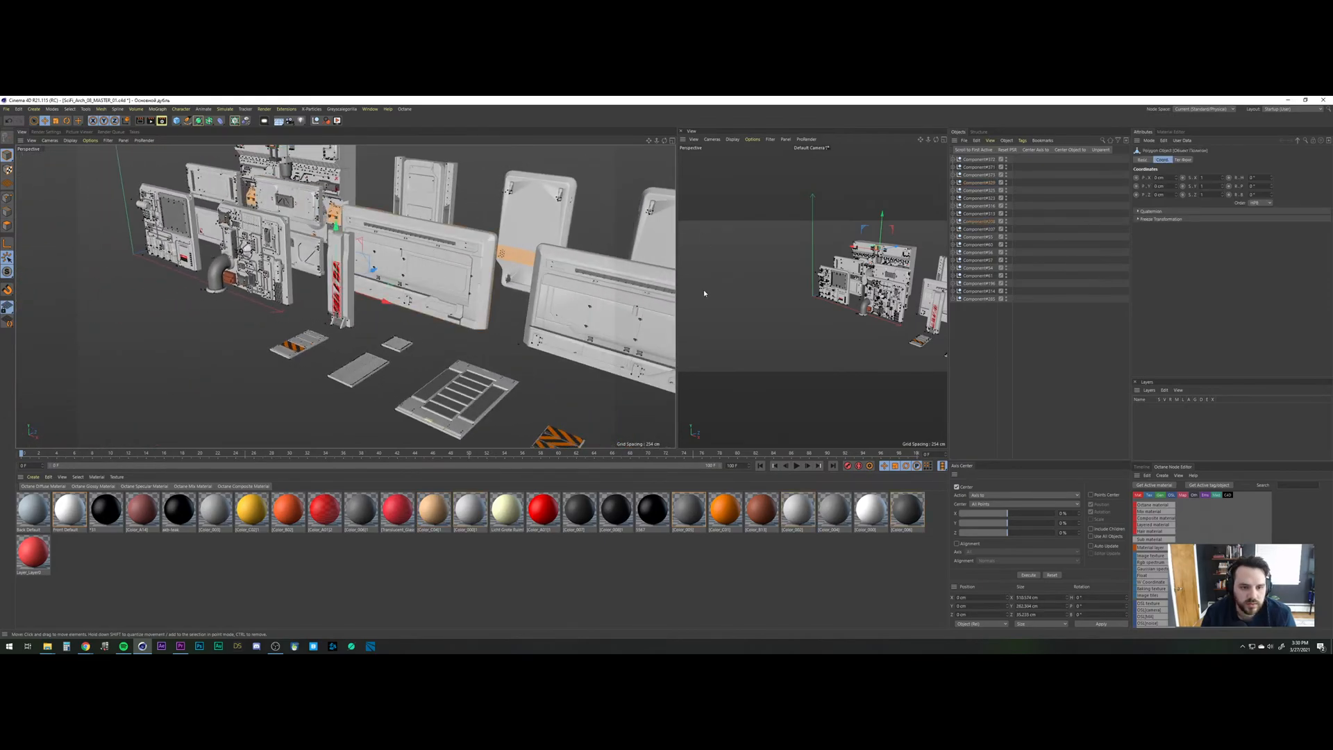
{"action": "left_click", "coordinate": [981, 222]}
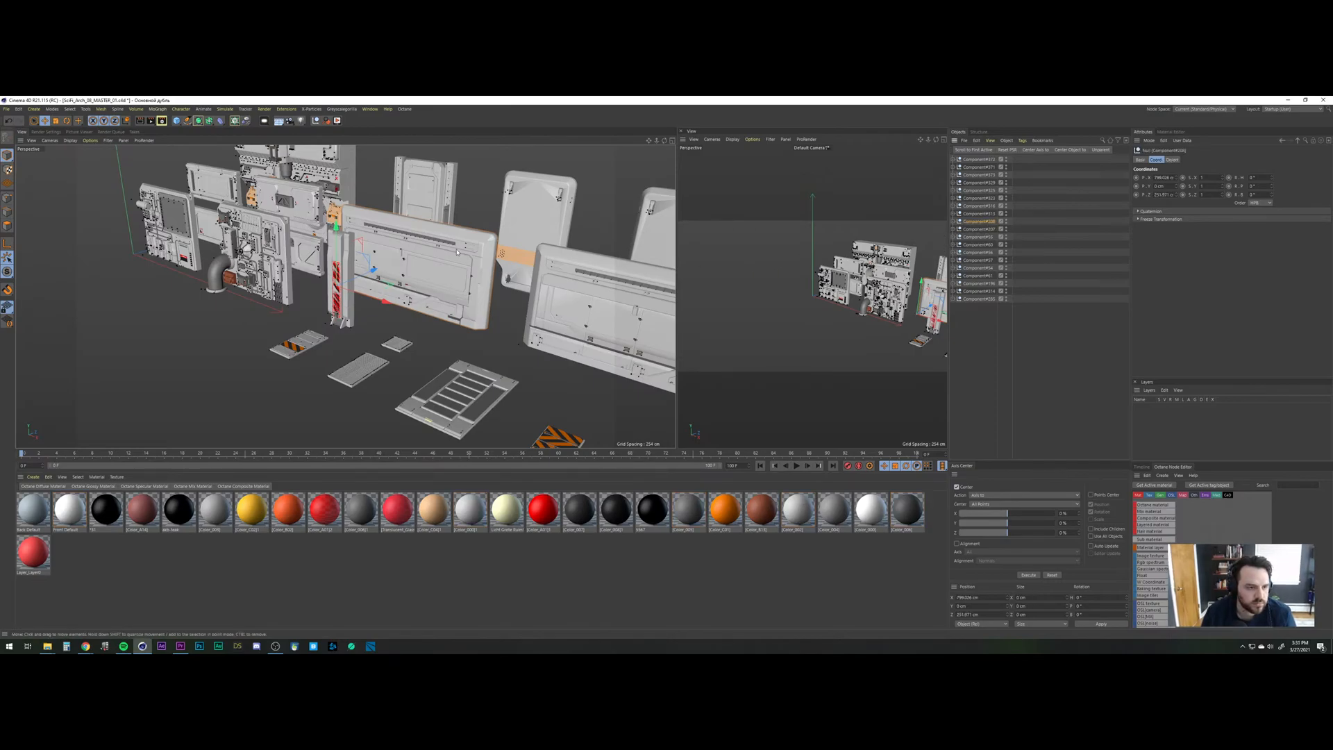
{"action": "key", "text": "v"}
{"action": "mouse_move", "coordinate": [414, 285]}
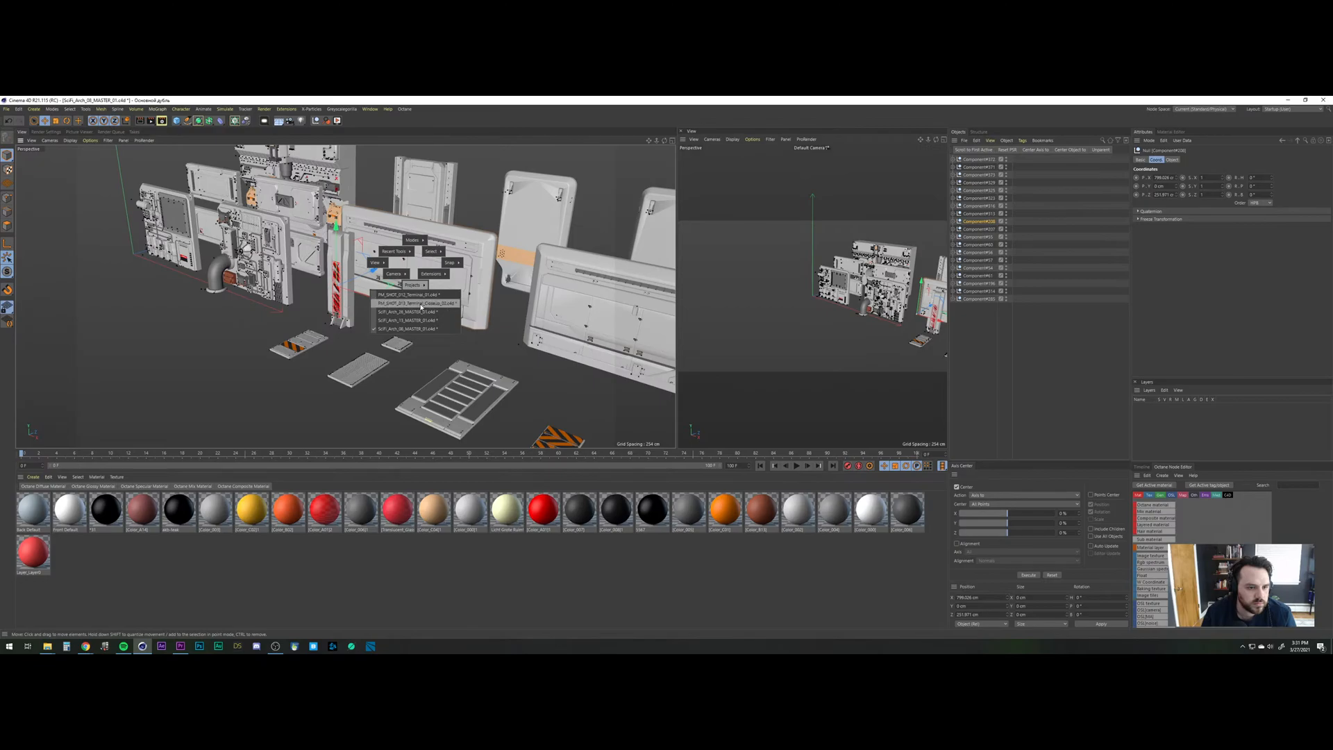
{"action": "left_click", "coordinate": [416, 304]}
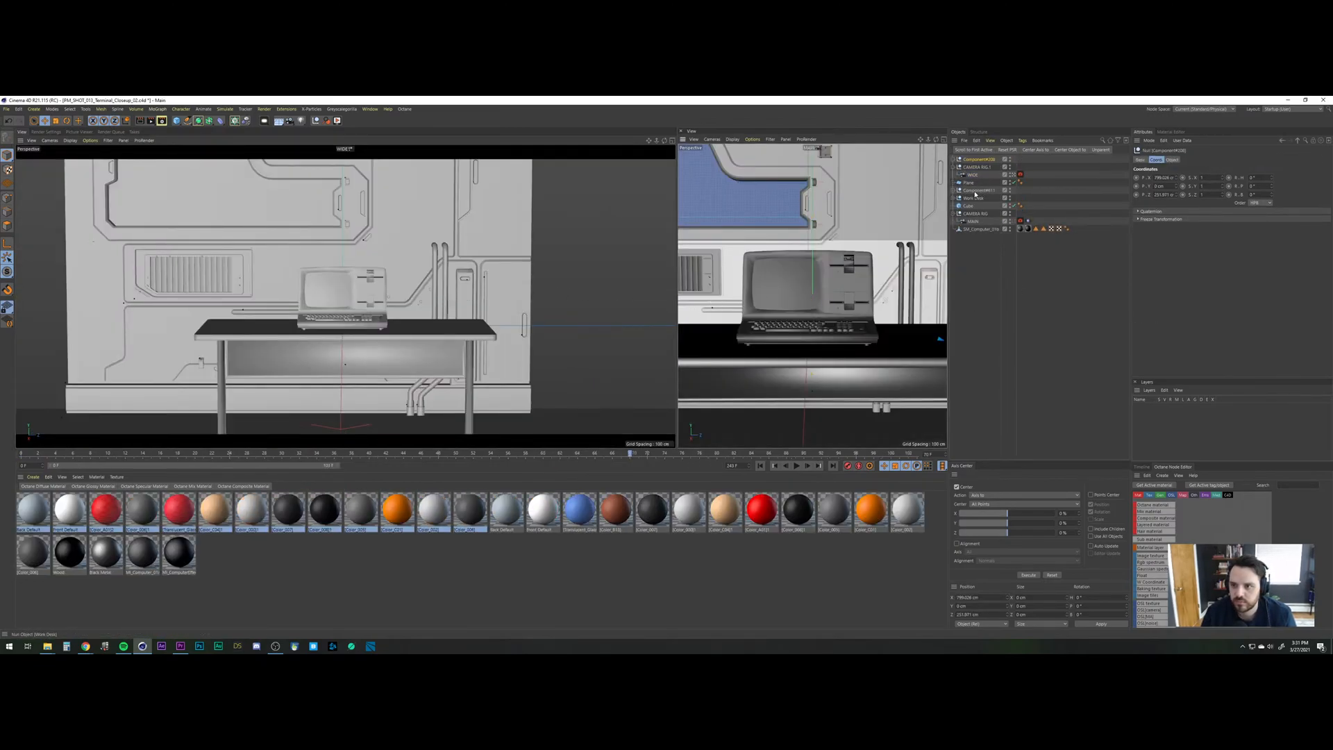
Copy the existing back wall component's X position onto the newly pasted wall panel.
{"action": "left_click", "coordinate": [976, 191]}
{"action": "double_click", "coordinate": [1165, 178]}
{"action": "key", "text": "ctrl+c"}
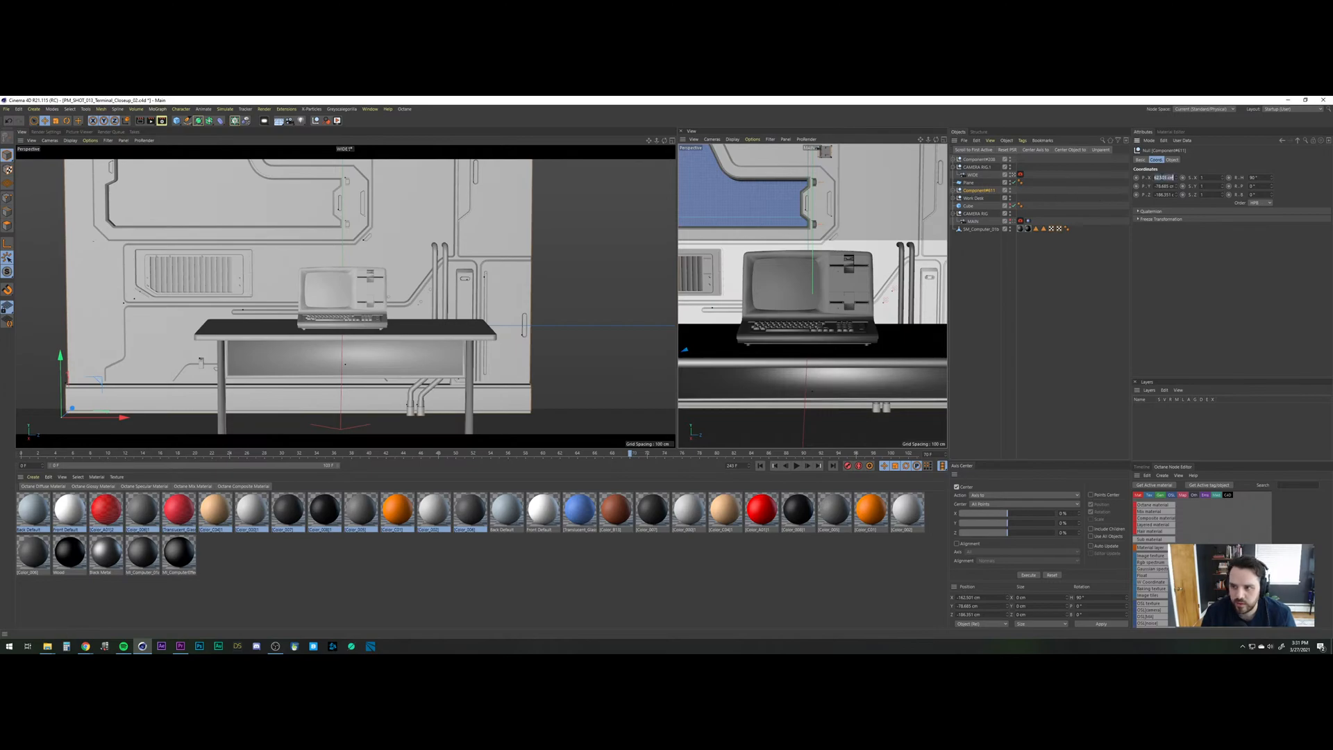
{"action": "left_click", "coordinate": [981, 160]}
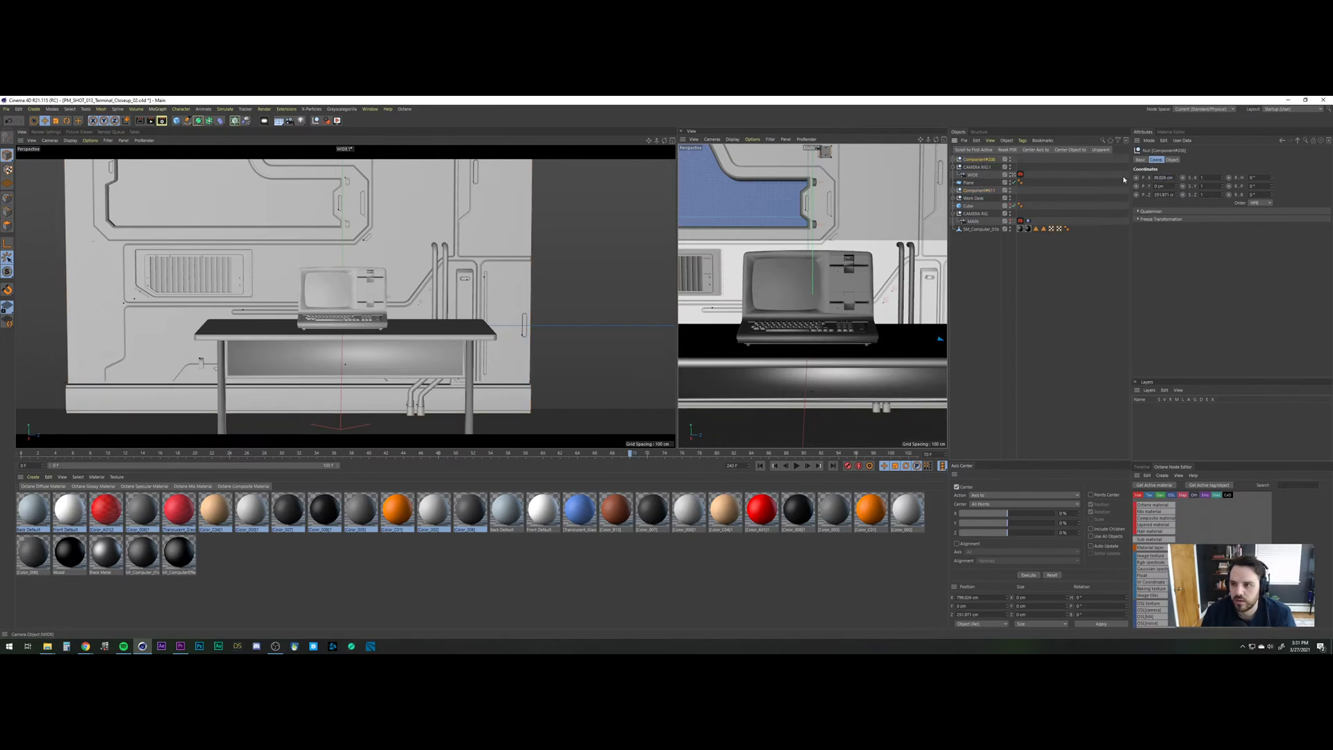
{"action": "double_click", "coordinate": [1165, 178]}
{"action": "key", "text": "ctrl+v"}
Copy the existing back wall component's Y and Z positions onto the new wall panel.
{"action": "left_click", "coordinate": [978, 190]}
{"action": "double_click", "coordinate": [1164, 186]}
{"action": "key", "text": "ctrl+c"}
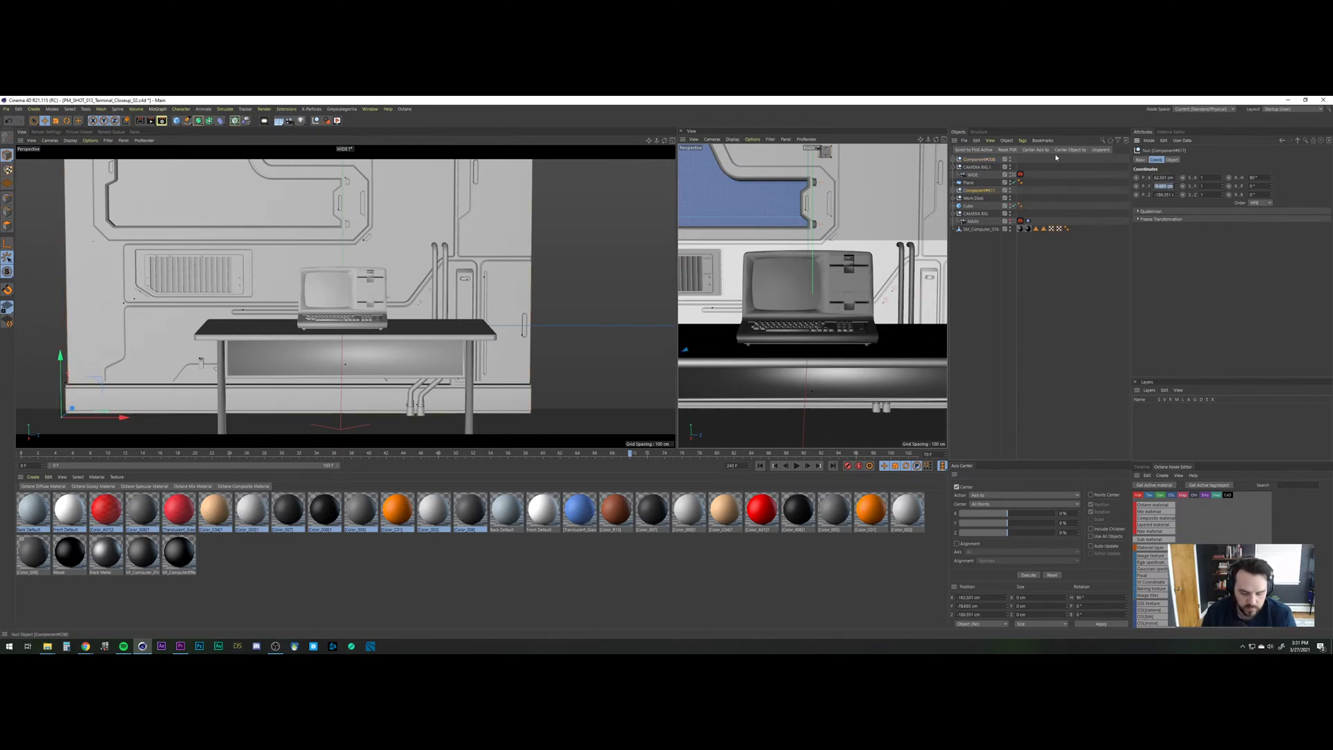
{"action": "left_click", "coordinate": [978, 159]}
{"action": "double_click", "coordinate": [1164, 186]}
{"action": "key", "text": "ctrl+v"}
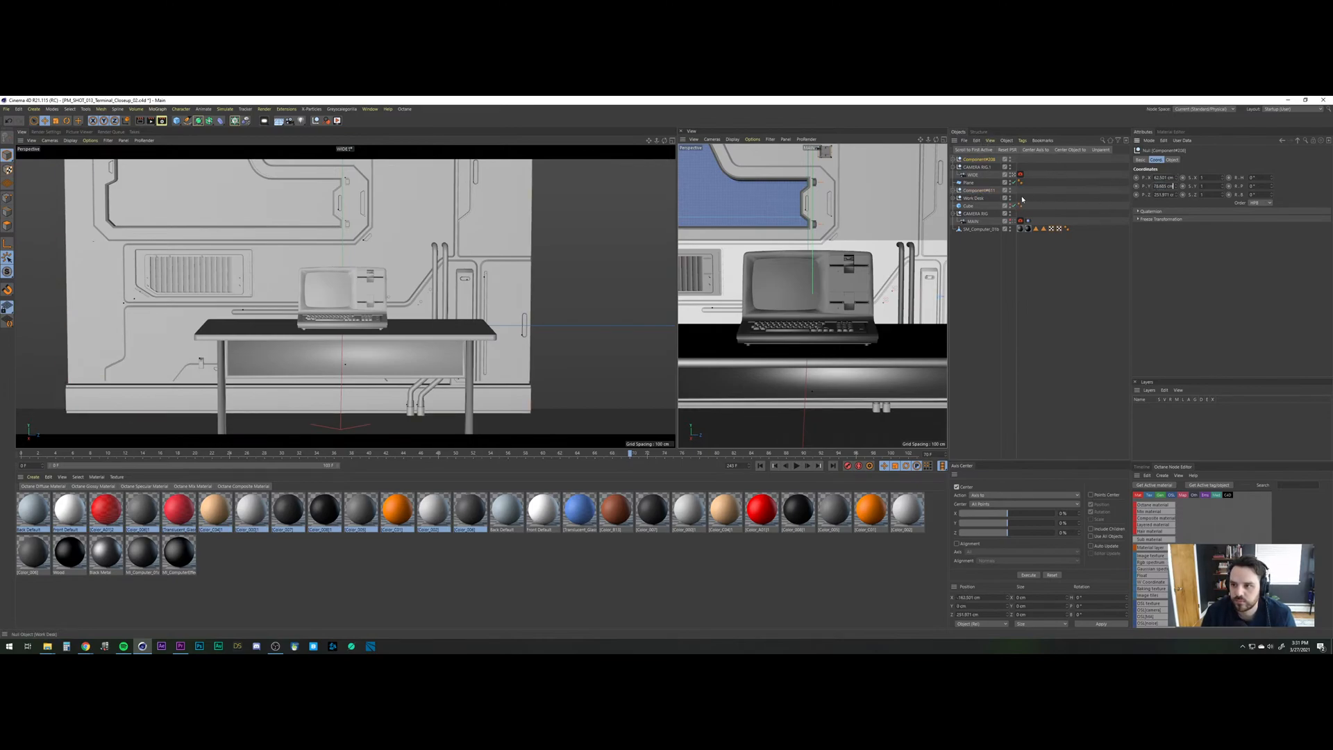
{"action": "left_click", "coordinate": [978, 191]}
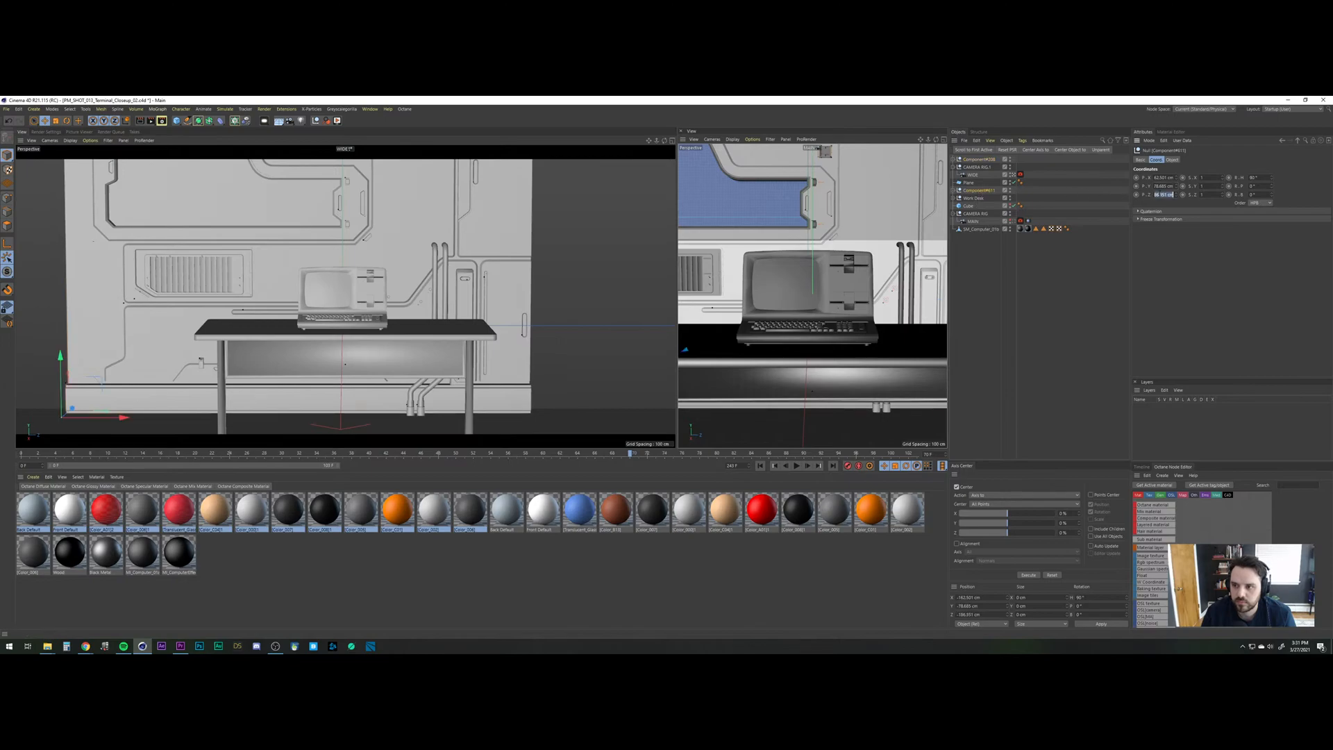
{"action": "left_click", "coordinate": [985, 161]}
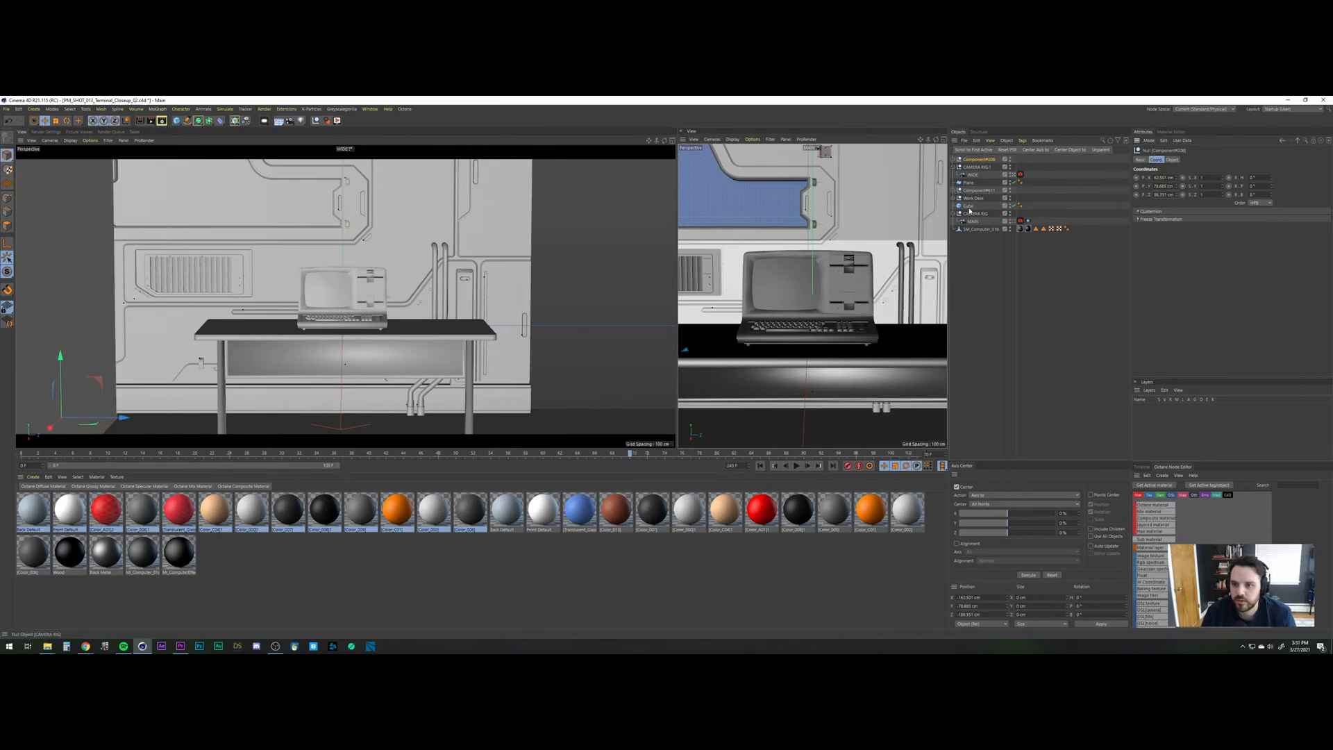
Place the existing back wall component directly below the new panel in the object hierarchy and leave the WIDE camera view.
{"action": "left_click_drag", "start_coordinate": [976, 167], "coordinate": [976, 168]}
{"action": "left_click_drag", "start_coordinate": [132, 415], "coordinate": [171, 403]}
{"action": "left_click", "coordinate": [1009, 184]}
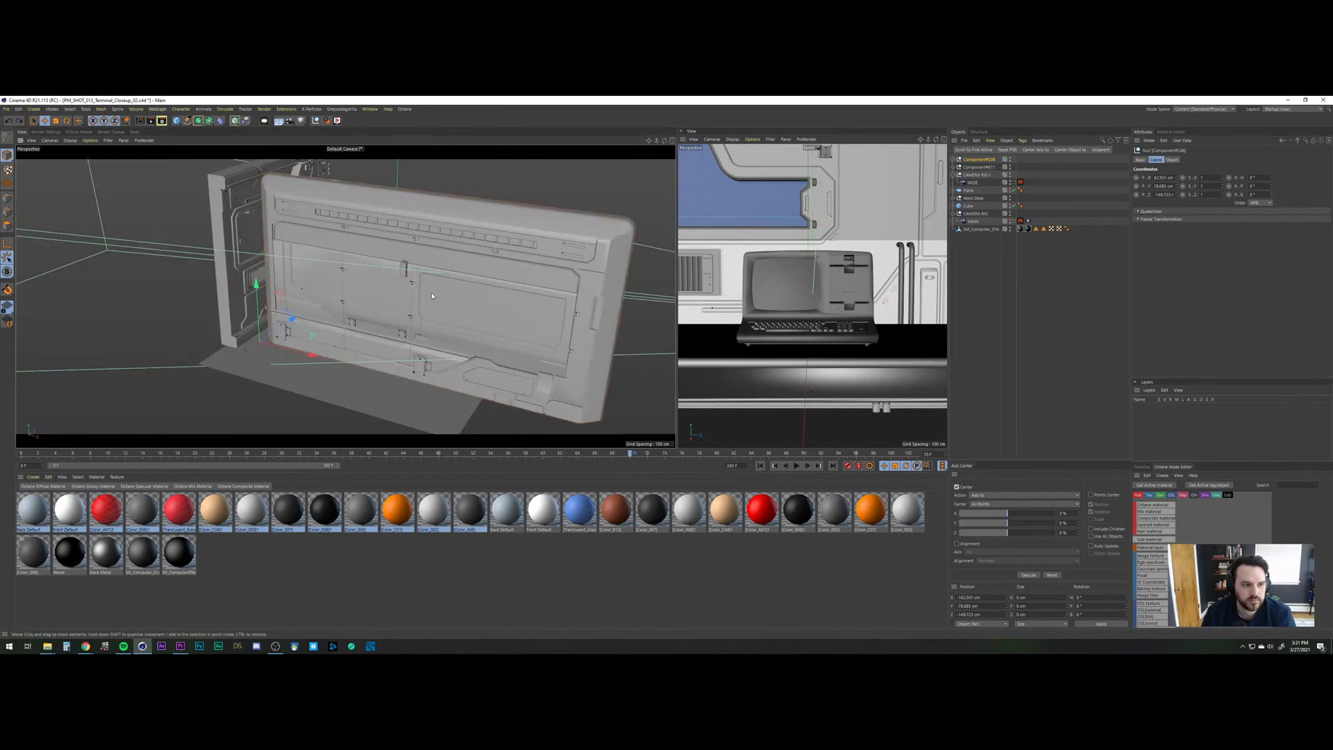
{"action": "key", "text": "ctrl+z"}
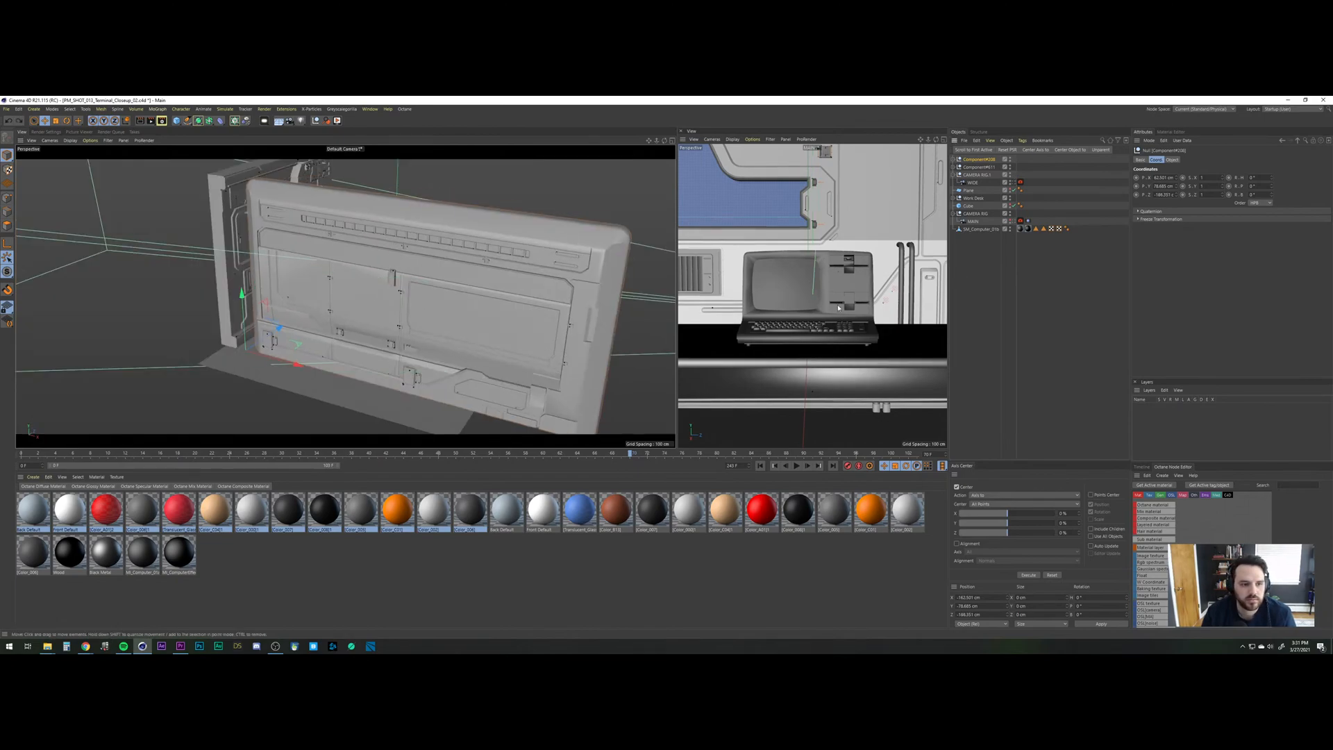
Set the new wall panel's heading rotation to 90° and slide it along the back wall until it sits beside the existing section.
{"action": "left_click", "coordinate": [990, 167]}
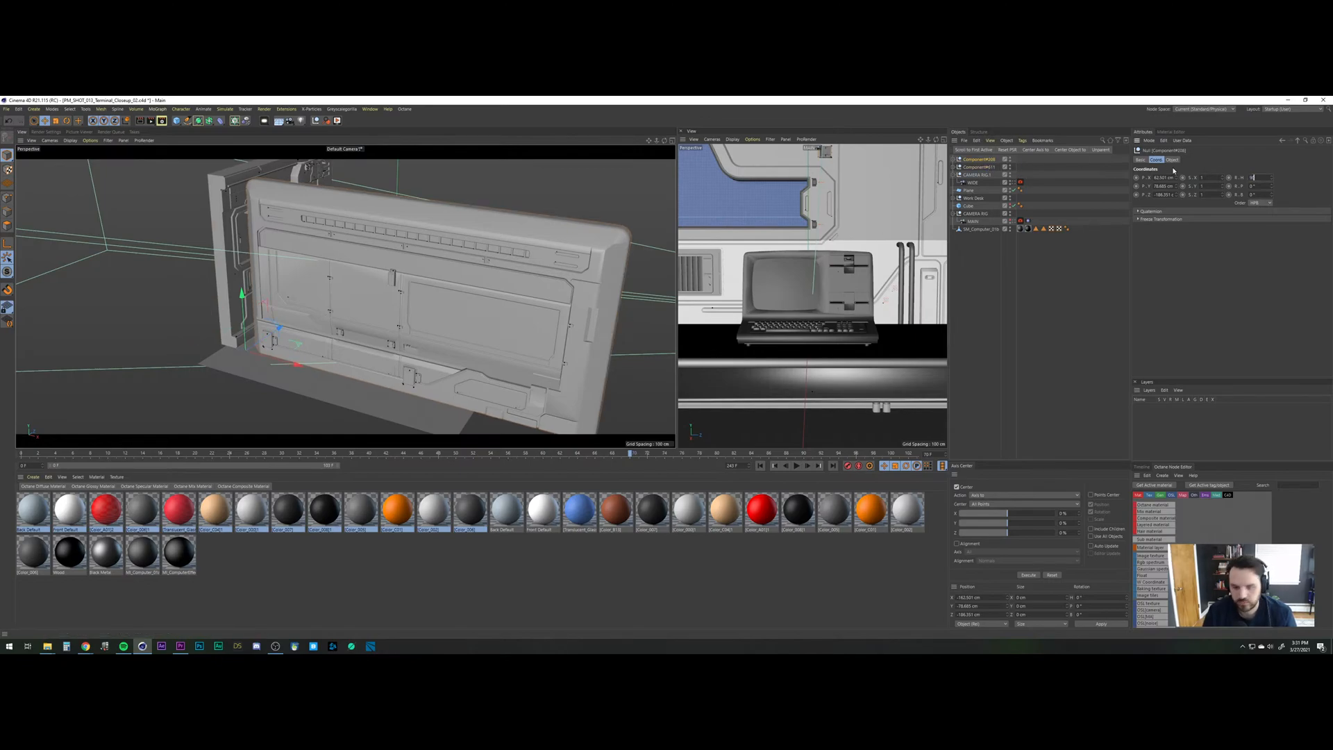
{"action": "key", "text": "Return"}
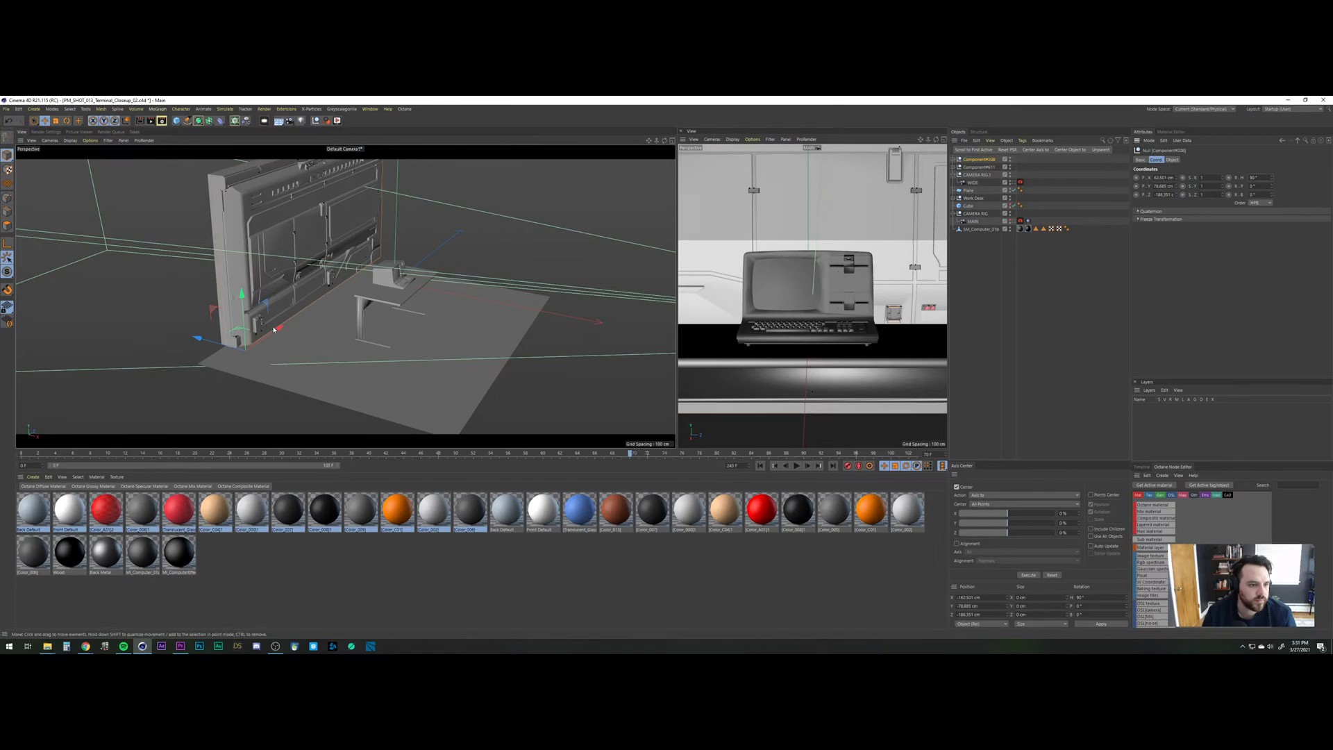
{"action": "left_click_drag", "start_coordinate": [274, 329], "coordinate": [124, 440]}
{"action": "left_click_drag", "start_coordinate": [231, 300], "coordinate": [165, 287], "text": "alt"}
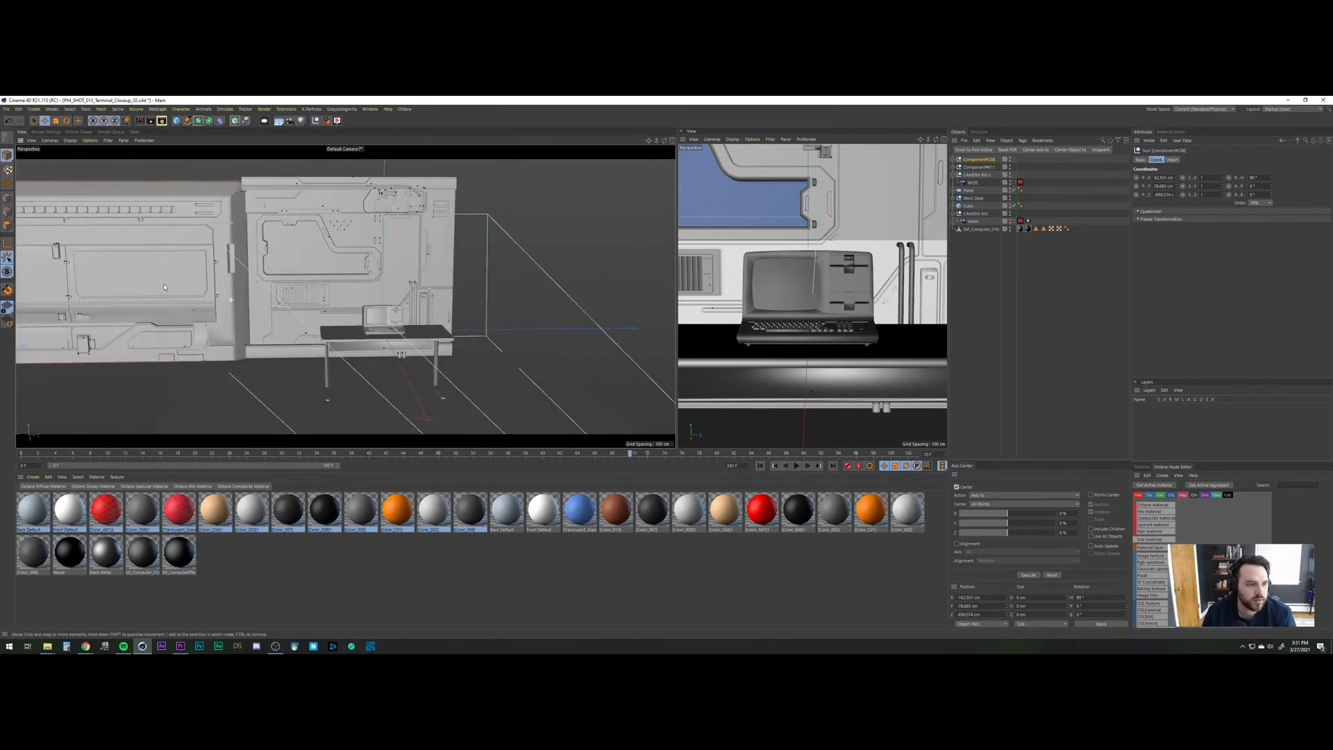
Delete the wall panel last placed beside the existing back wall section.
{"action": "scroll", "coordinate": [164, 287], "scroll_direction": "down", "scroll_amount": 5}
{"action": "left_click_drag", "start_coordinate": [40, 321], "coordinate": [22, 319]}
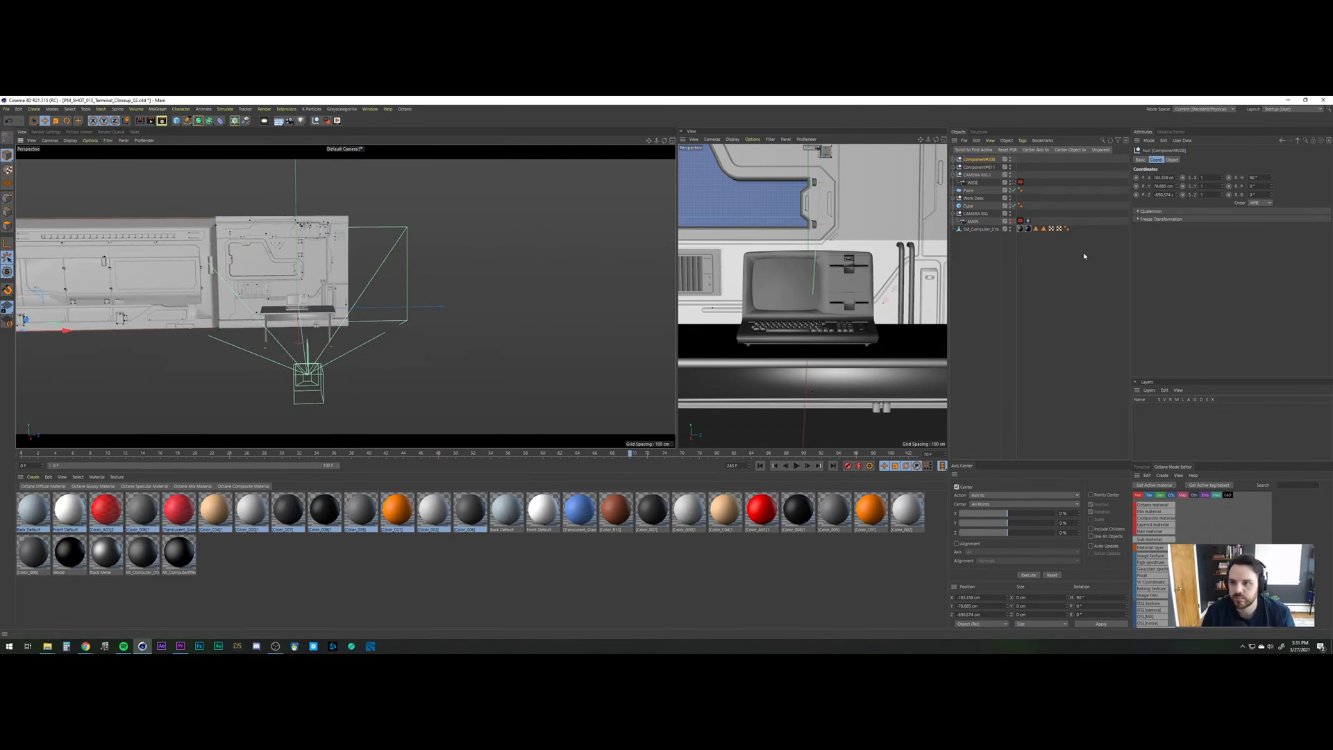
{"action": "left_click", "coordinate": [986, 159]}
{"action": "key", "text": "Delete"}
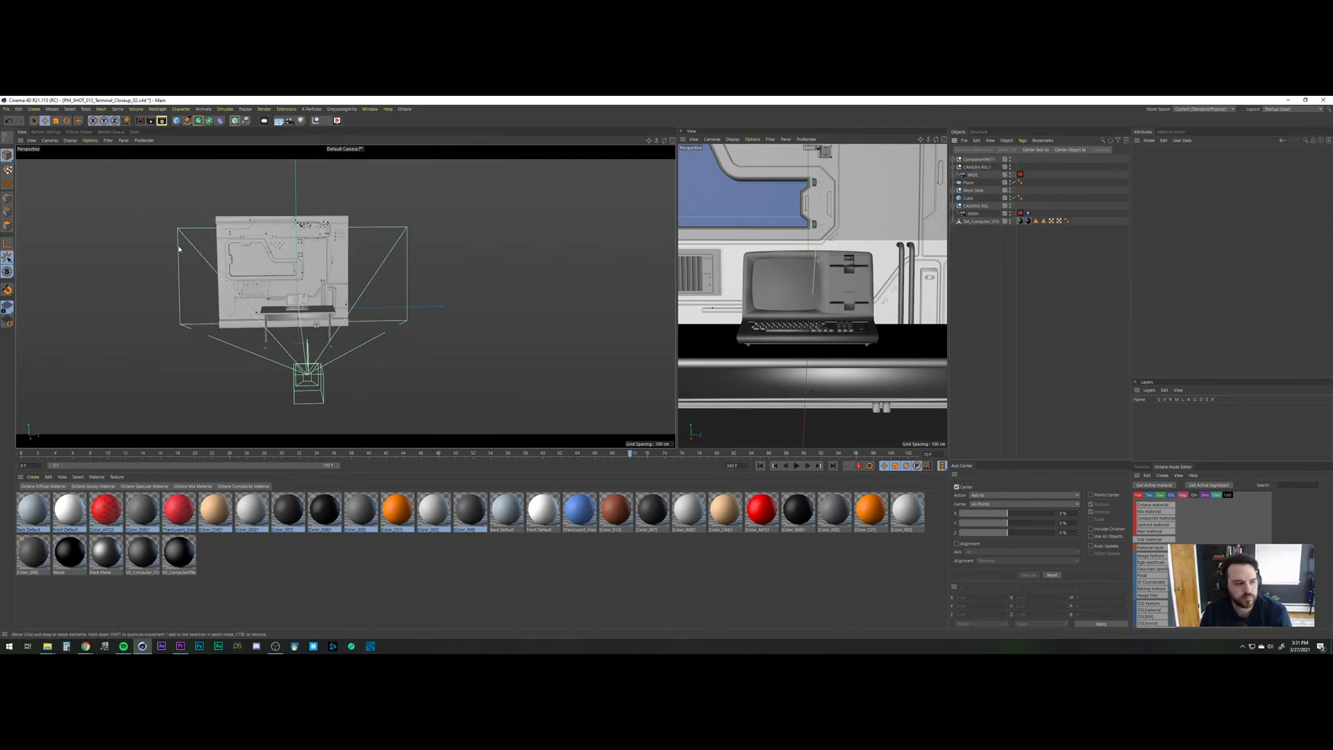
Switch to the SciFi_Arch_13_MASTER_01 kitbash project and select the nearest front-row wall panel with the blue window.
{"action": "key", "text": "v"}
{"action": "mouse_move", "coordinate": [191, 268]}
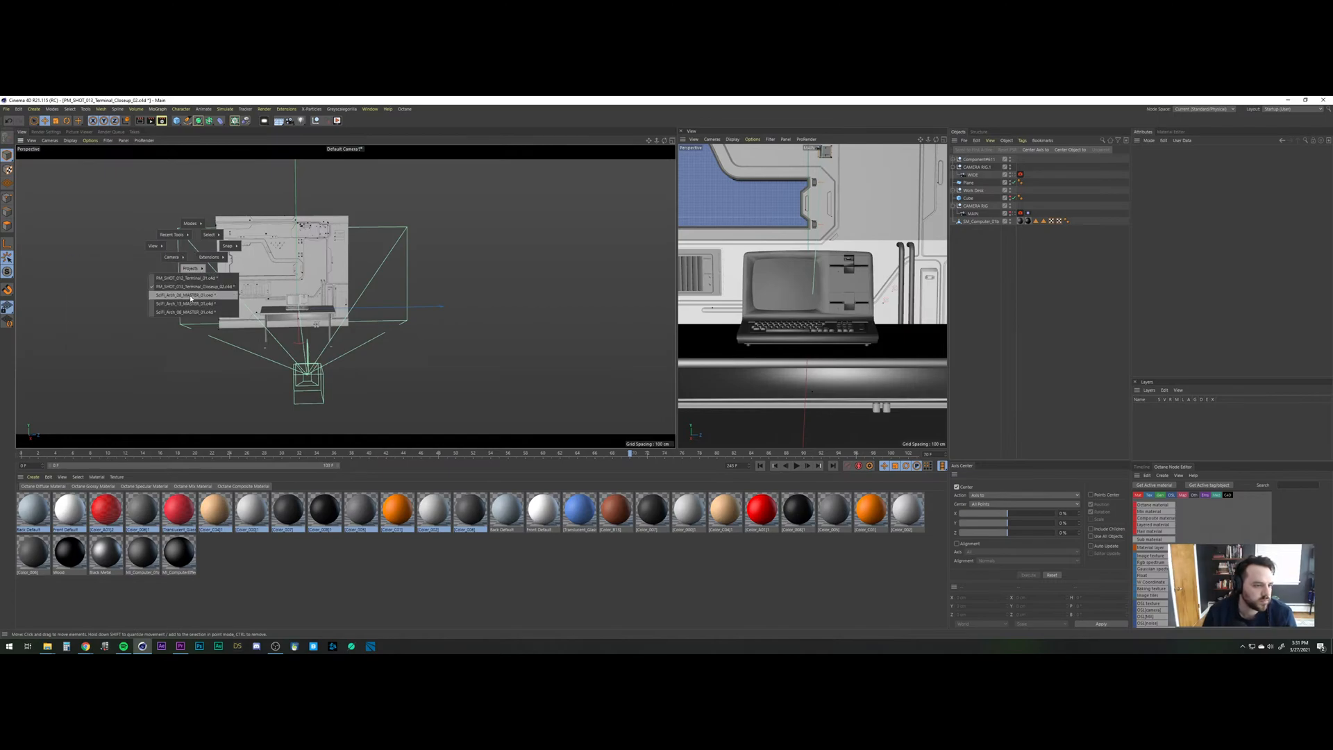
{"action": "left_click", "coordinate": [186, 278]}
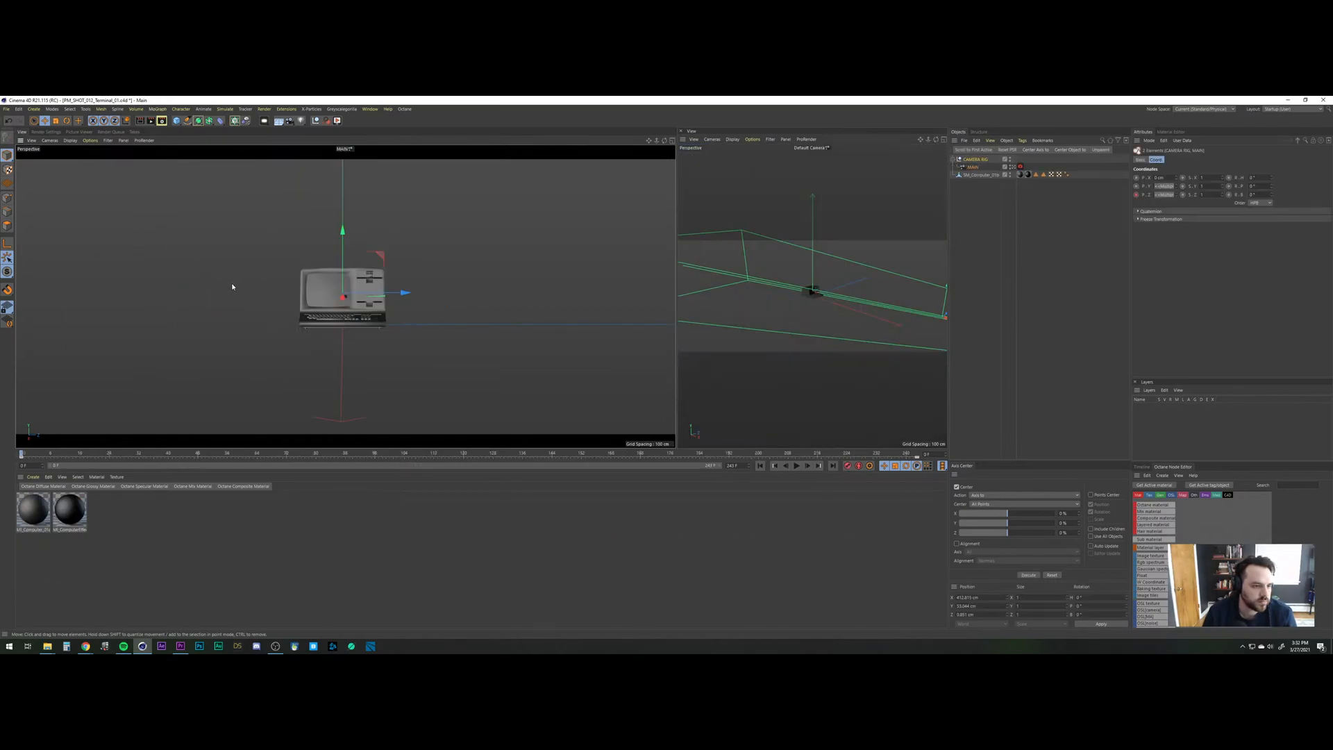
{"action": "key", "text": "v"}
{"action": "mouse_move", "coordinate": [237, 303]}
{"action": "left_click", "coordinate": [239, 339]}
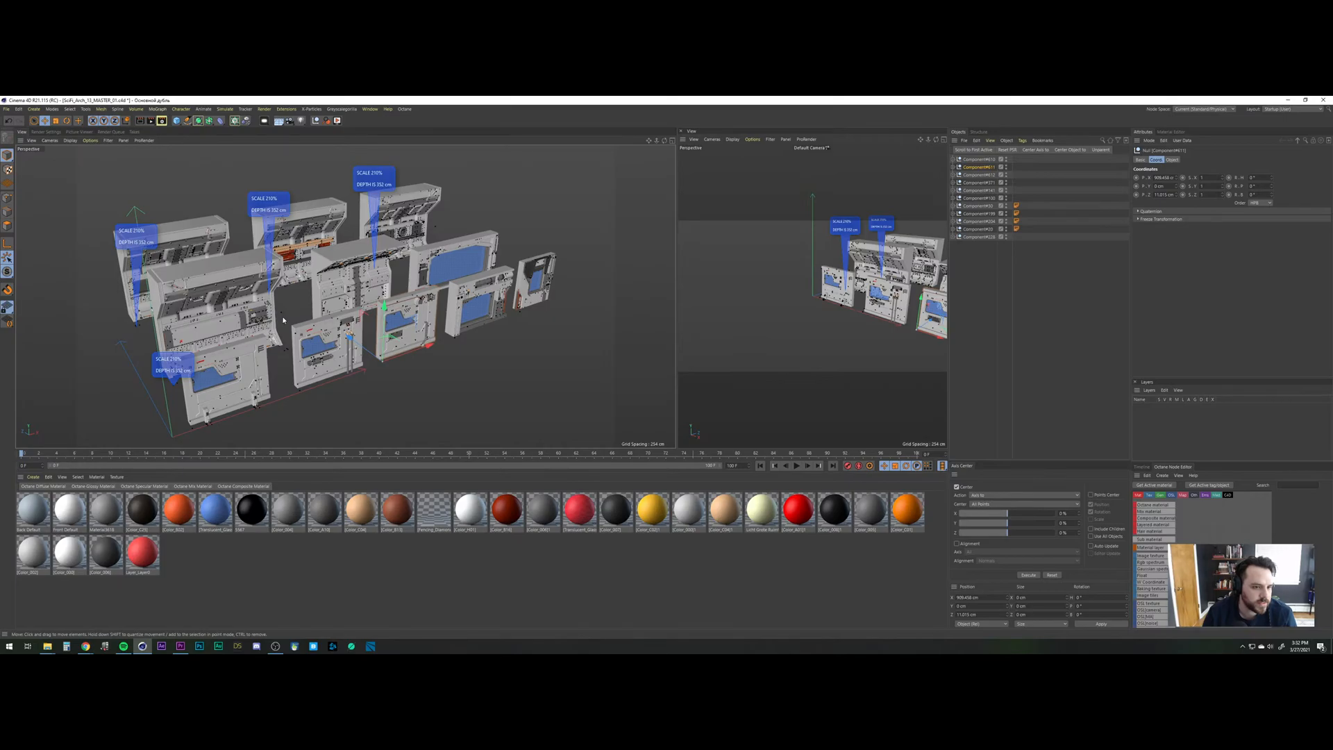
{"action": "right_click_drag", "start_coordinate": [303, 341], "coordinate": [322, 314], "text": "alt"}
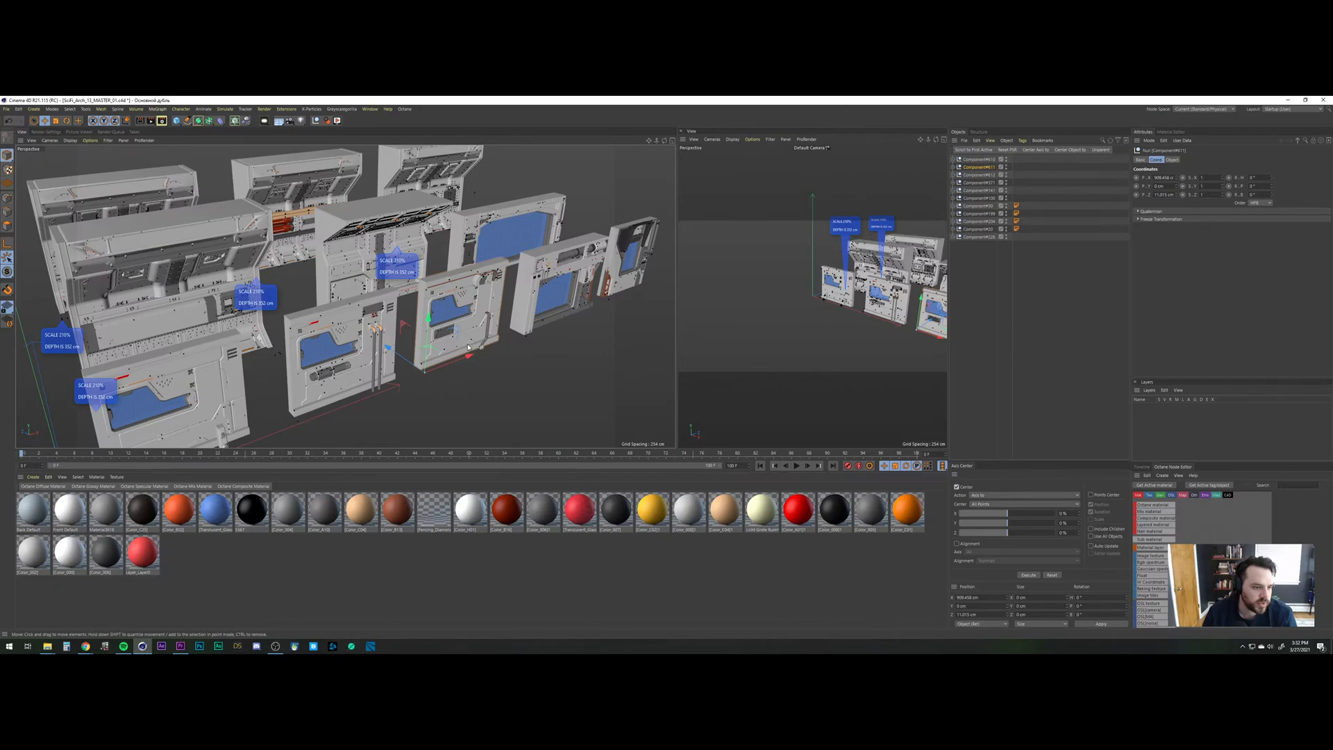
{"action": "left_click", "coordinate": [989, 175]}
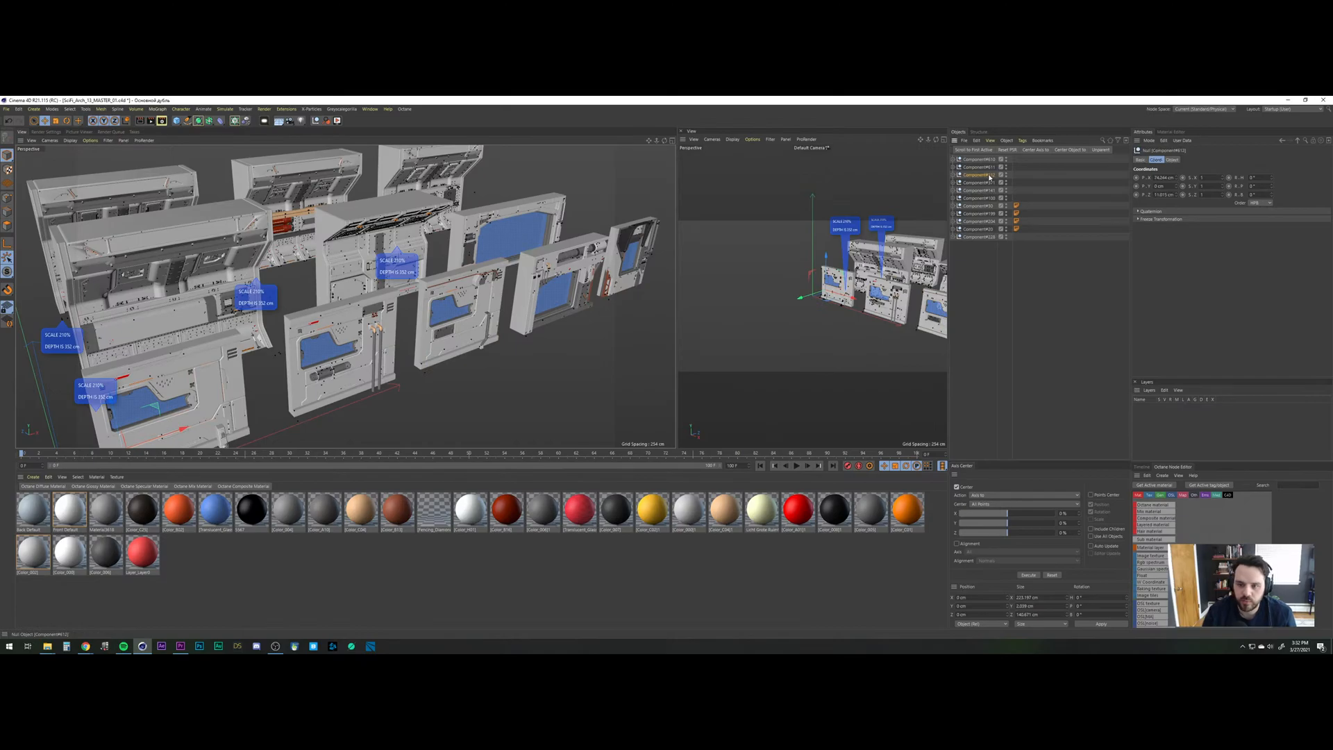
Paste the chosen kitbash wall panel into the Terminal_Closeup_02 project and set its heading rotation to 90°.
{"action": "key", "text": "v"}
{"action": "mouse_move", "coordinate": [229, 267]}
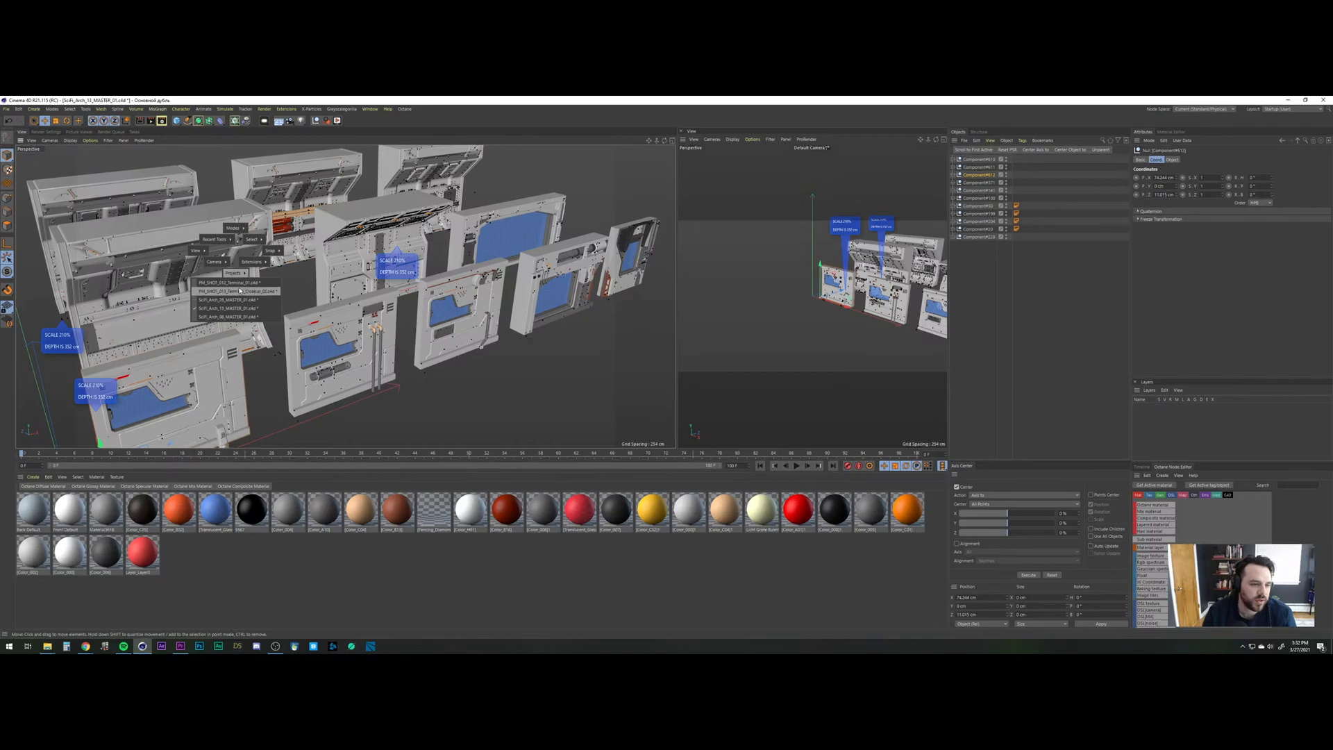
{"action": "left_click", "coordinate": [225, 291]}
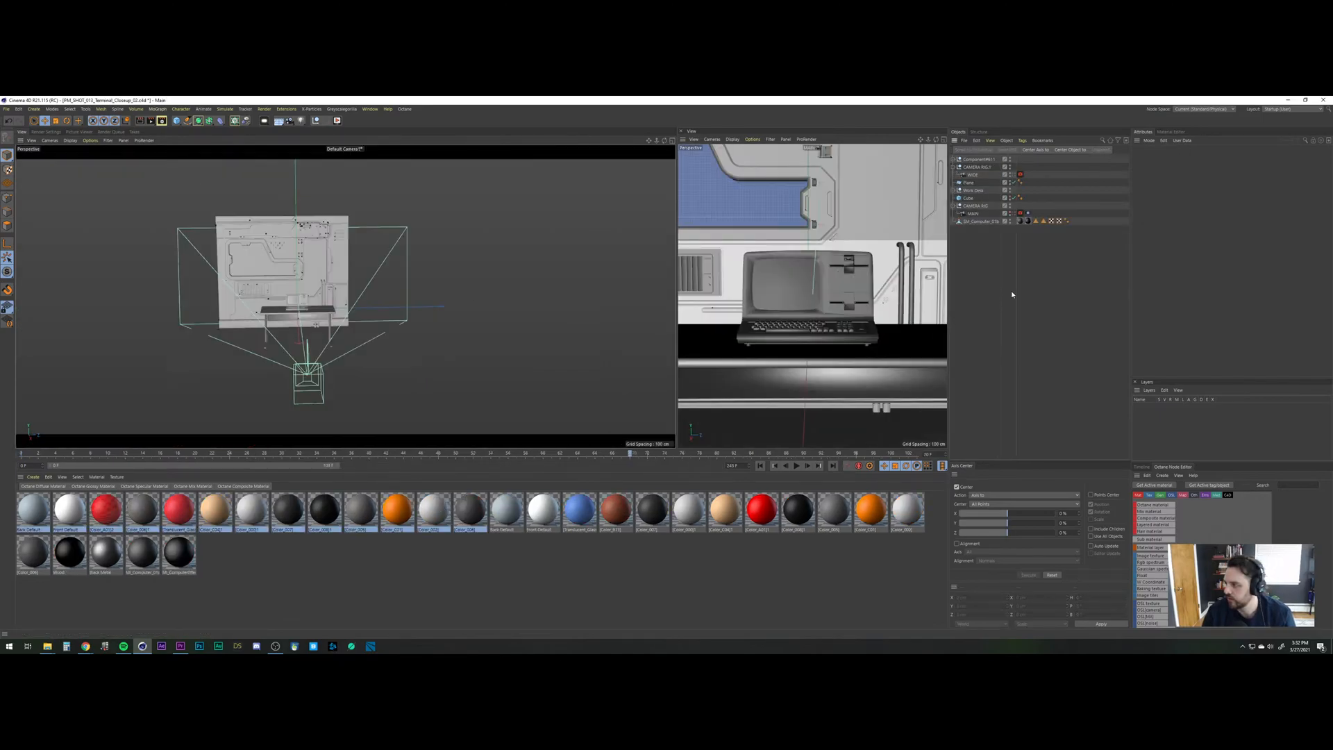
{"action": "key", "text": "ctrl+v"}
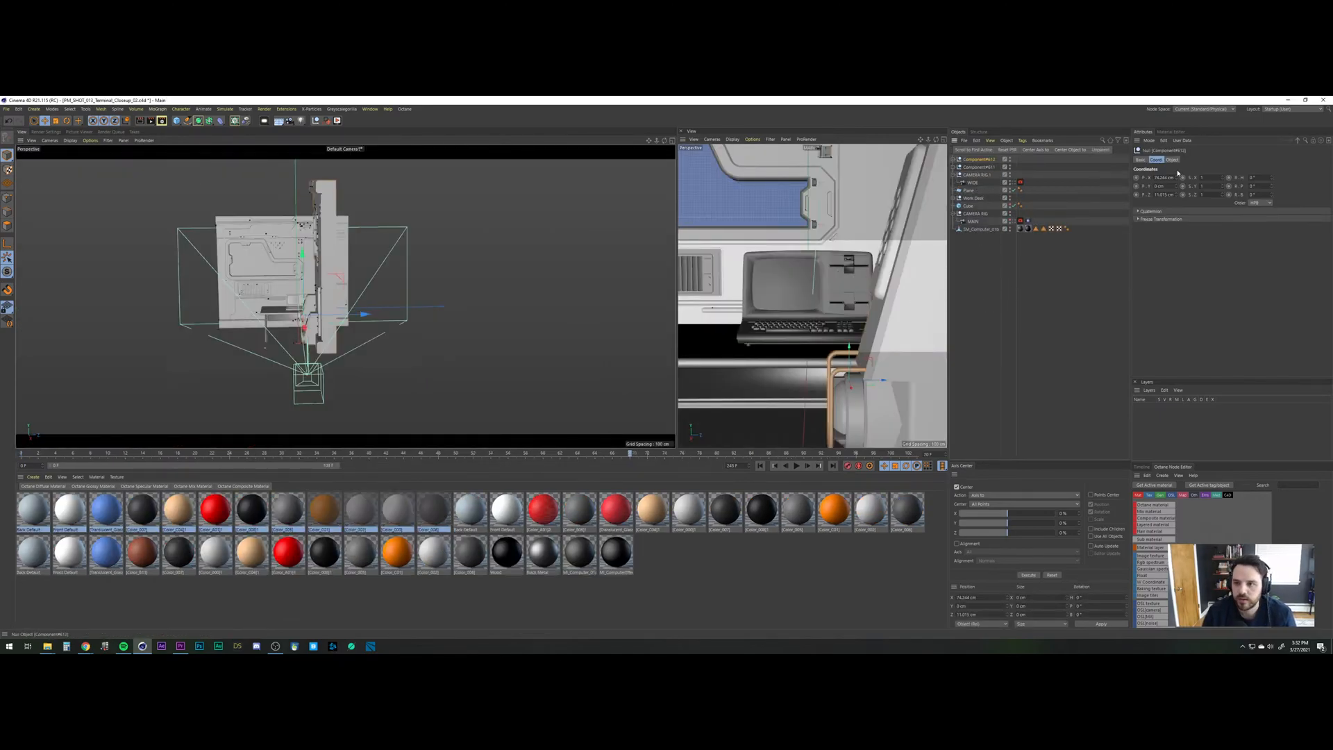
{"action": "left_click_drag", "start_coordinate": [1257, 177], "coordinate": [1101, 143]}
{"action": "type", "text": "90"}
{"action": "key", "text": "Return"}
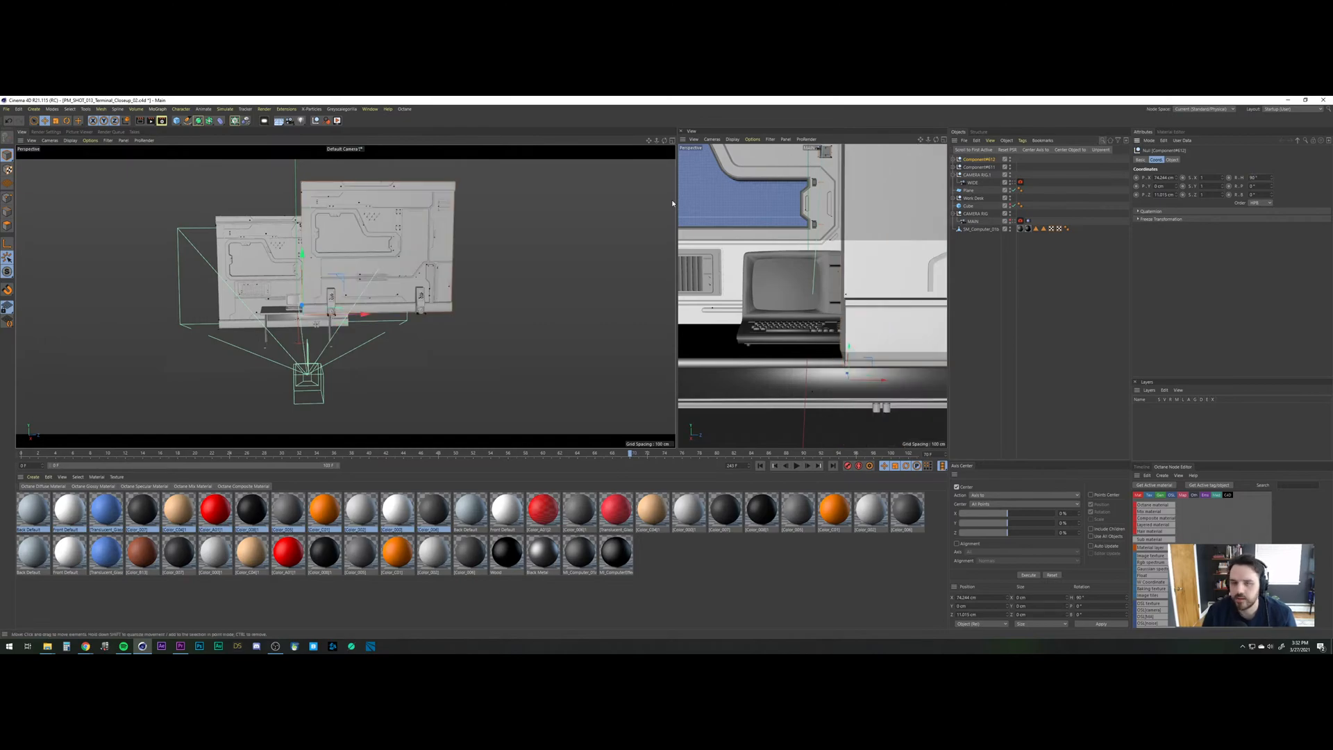
Copy the existing back wall component's X position onto the newly pasted panel.
{"action": "left_click", "coordinate": [979, 167]}
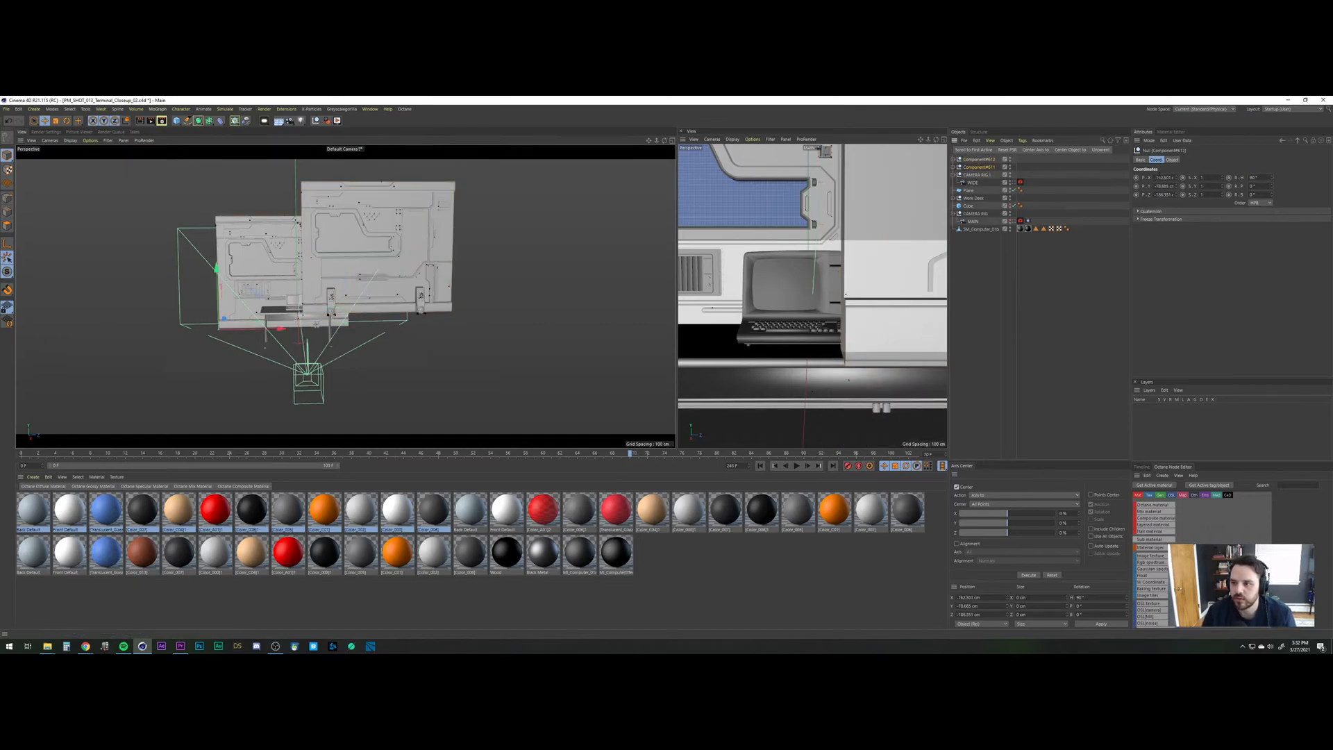
{"action": "left_click", "coordinate": [1164, 177]}
{"action": "key", "text": "ctrl+c"}
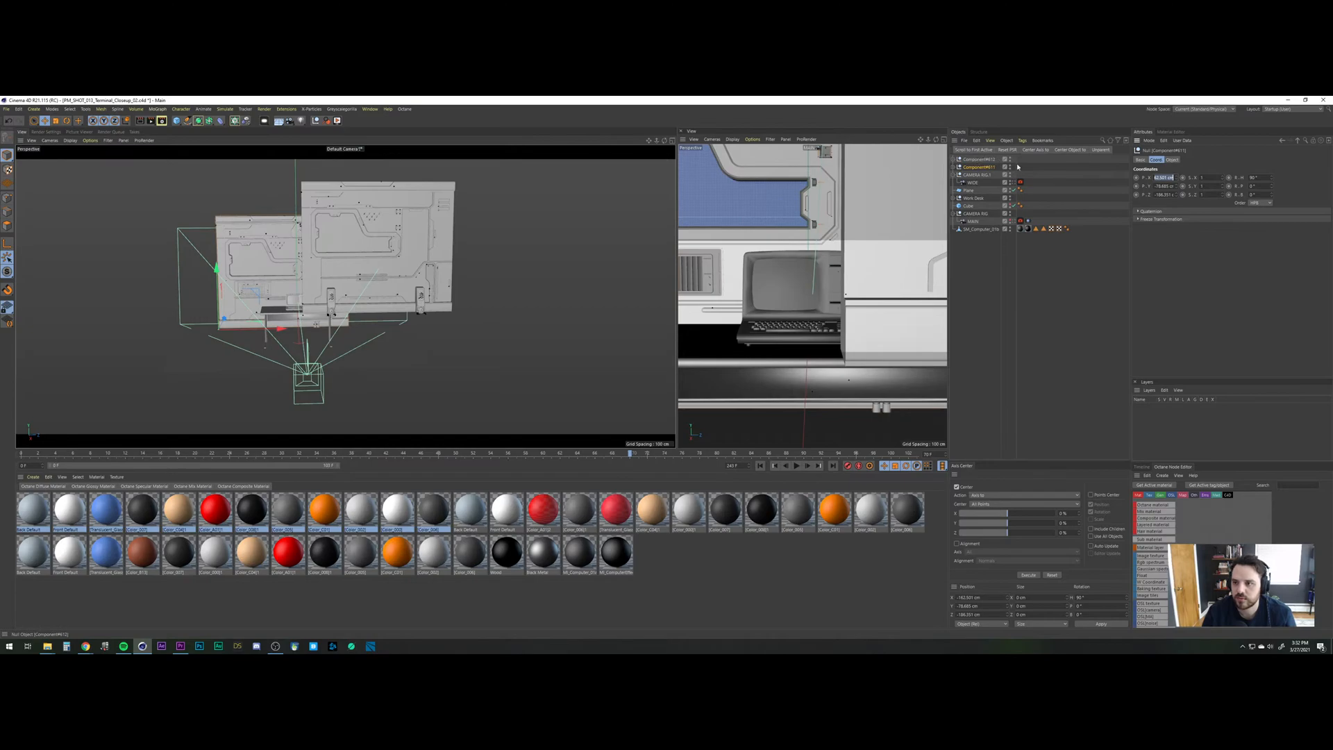
{"action": "left_click", "coordinate": [1018, 160]}
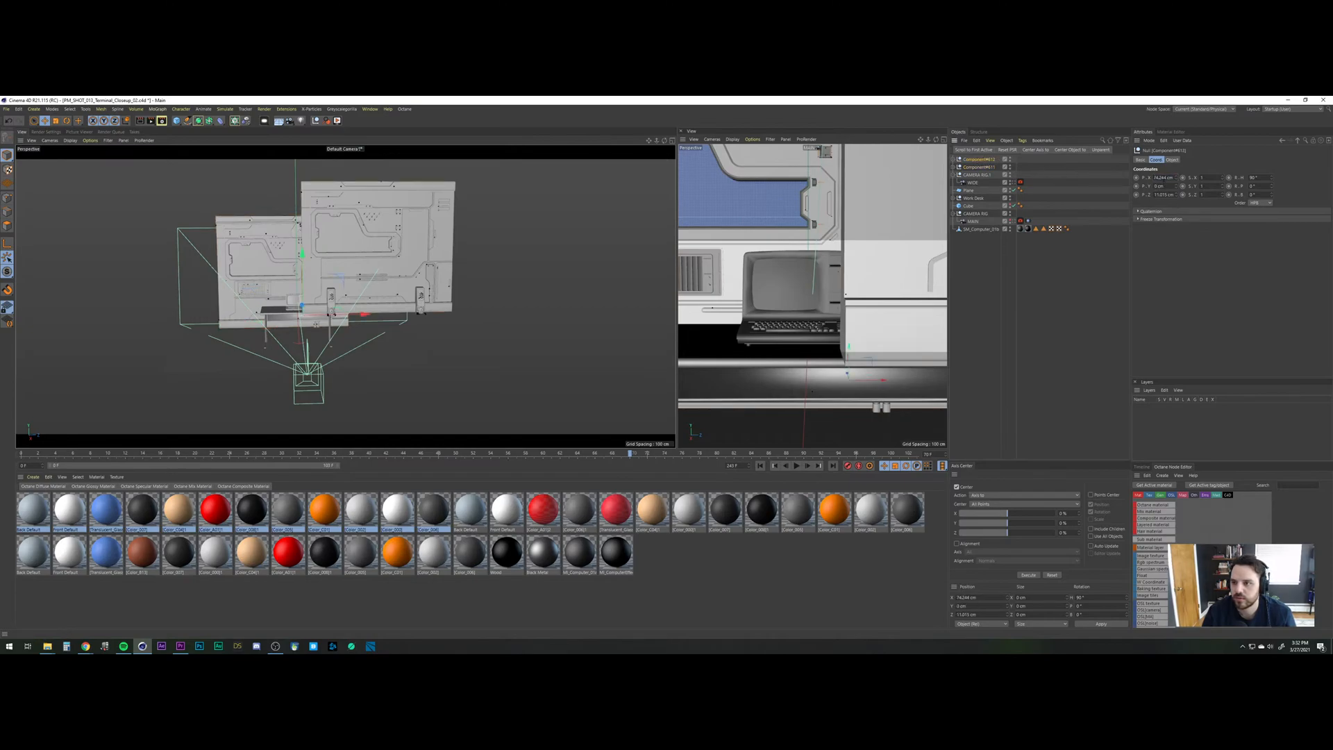
{"action": "double_click", "coordinate": [1159, 178]}
{"action": "key", "text": "ctrl+v"}
Match the pasted panel's Y and Z positions to those of the existing back wall component.
{"action": "left_click", "coordinate": [979, 167]}
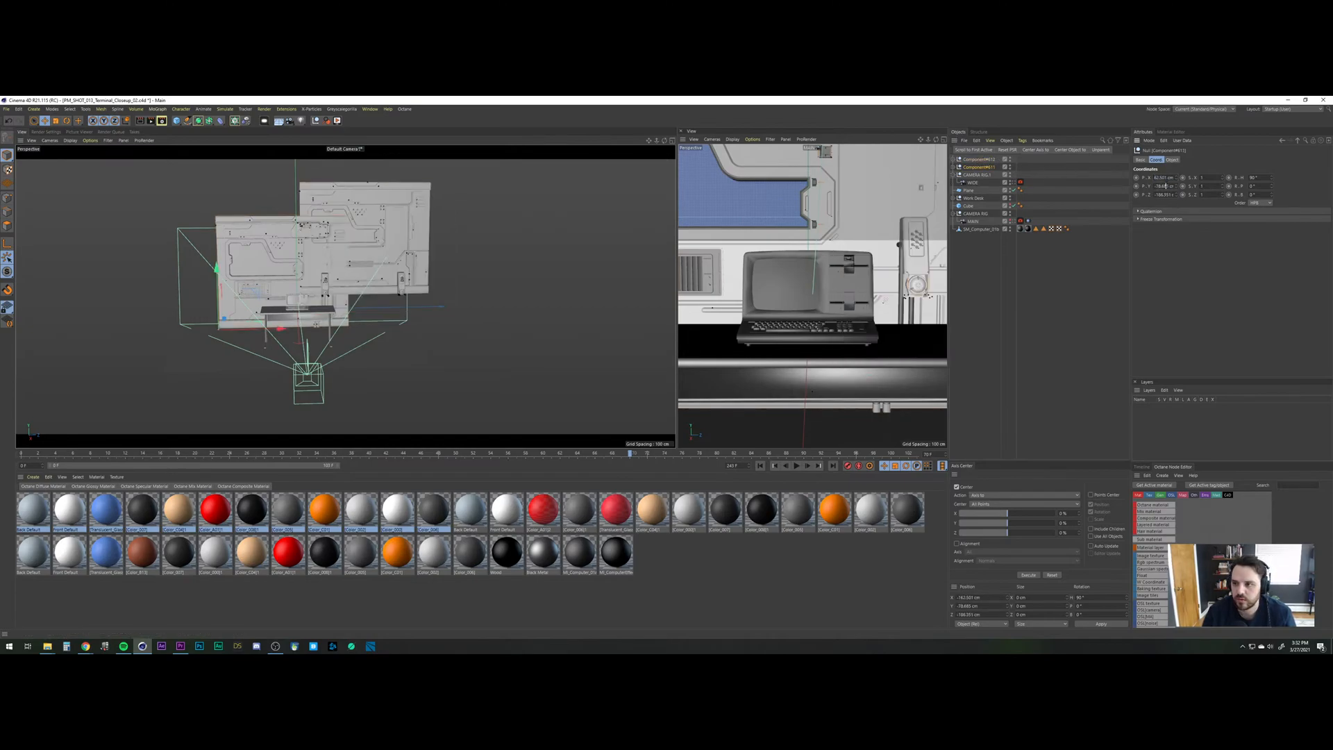
{"action": "left_click", "coordinate": [981, 160]}
{"action": "type", "text": "-78.685 cm"}
{"action": "left_click", "coordinate": [981, 168]}
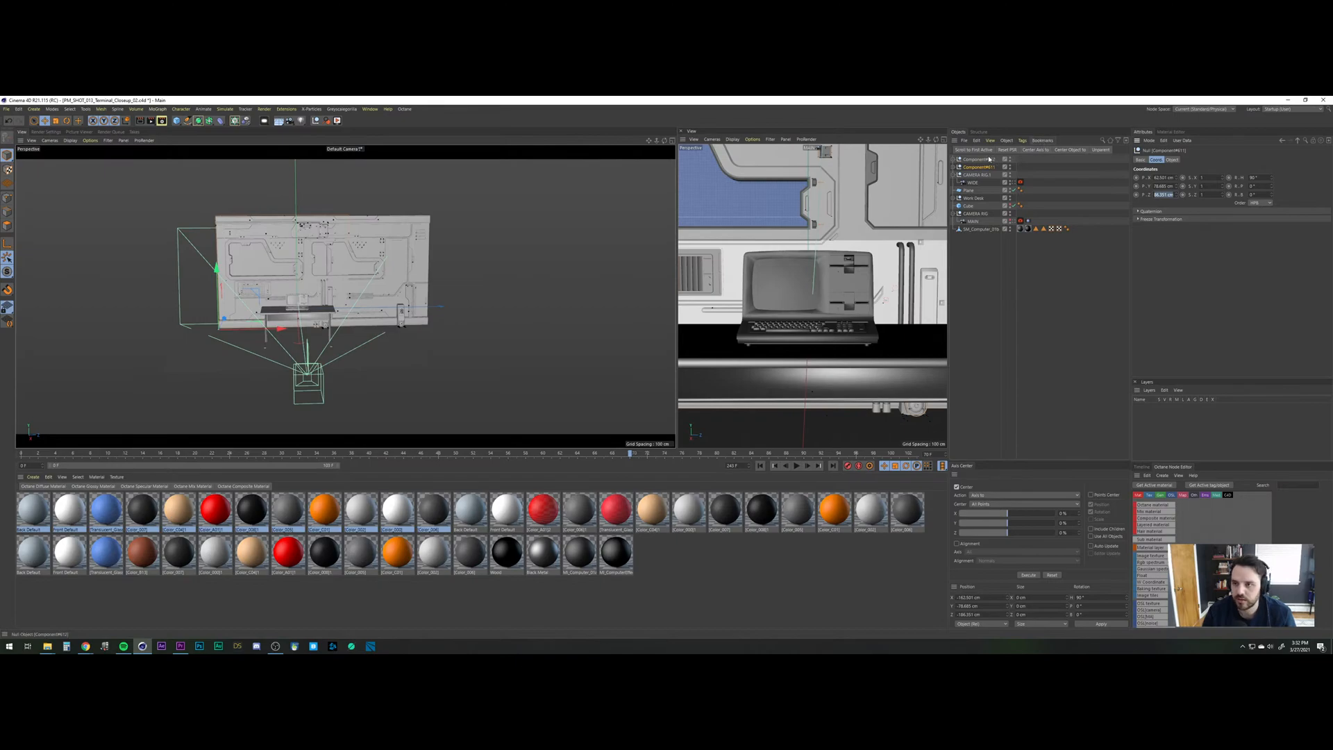
{"action": "type", "text": "11.015 cm"}
{"action": "key", "text": "ctrl+z"}
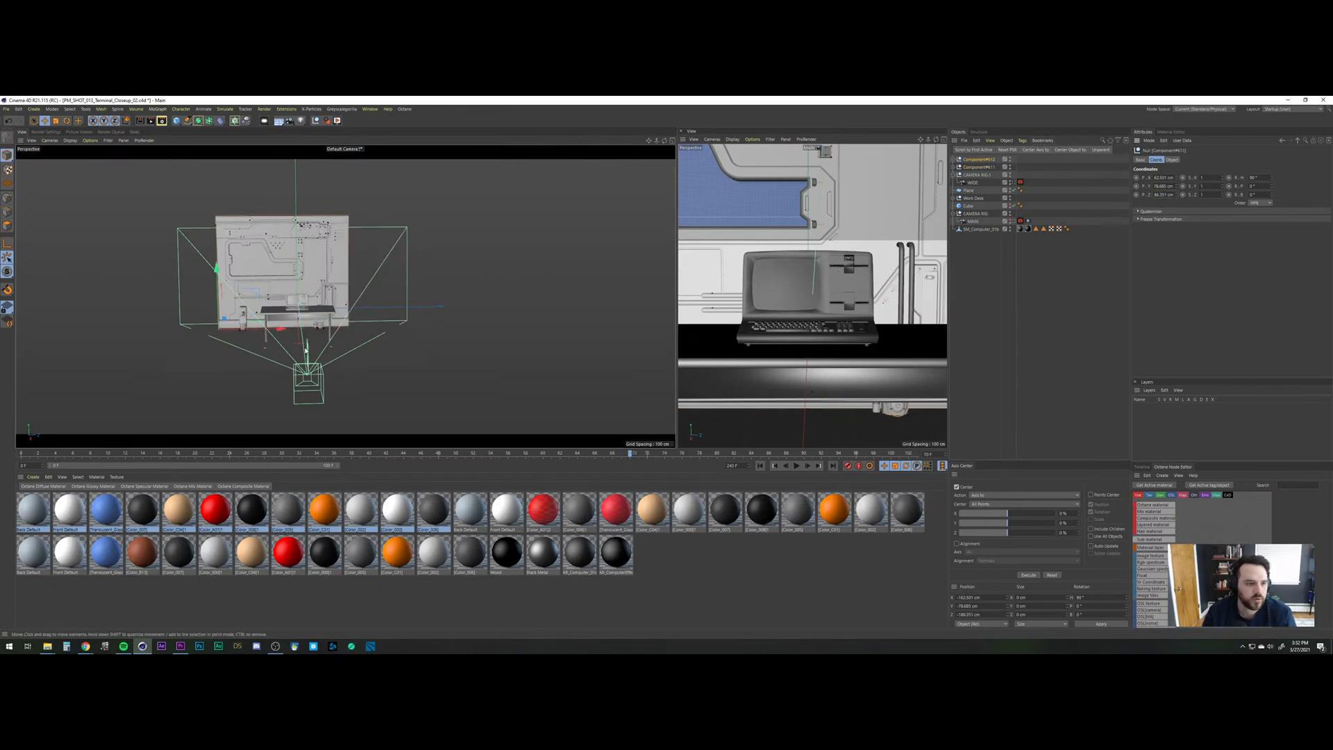
Slide the pasted panel along the back wall until it sits beside the existing section, and look through the WIDE camera.
{"action": "left_click_drag", "start_coordinate": [280, 331], "coordinate": [129, 335]}
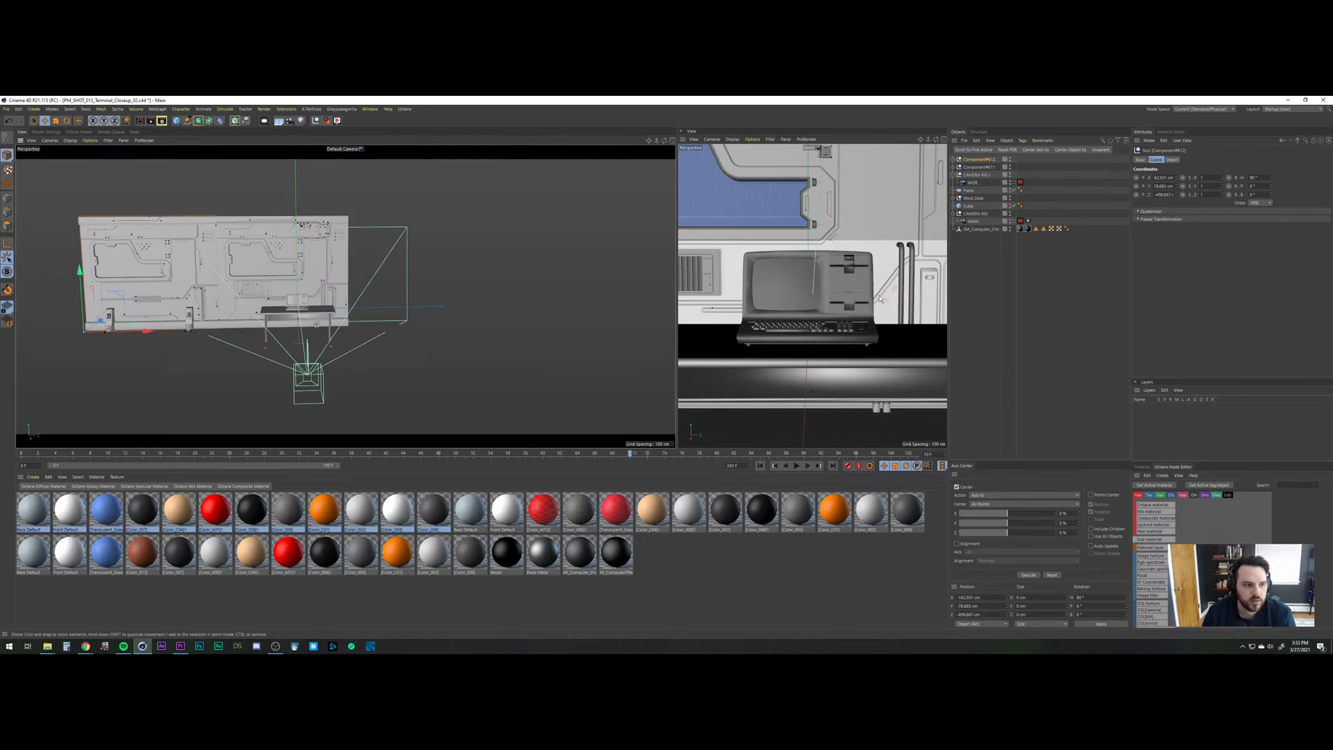
{"action": "left_click", "coordinate": [1012, 182]}
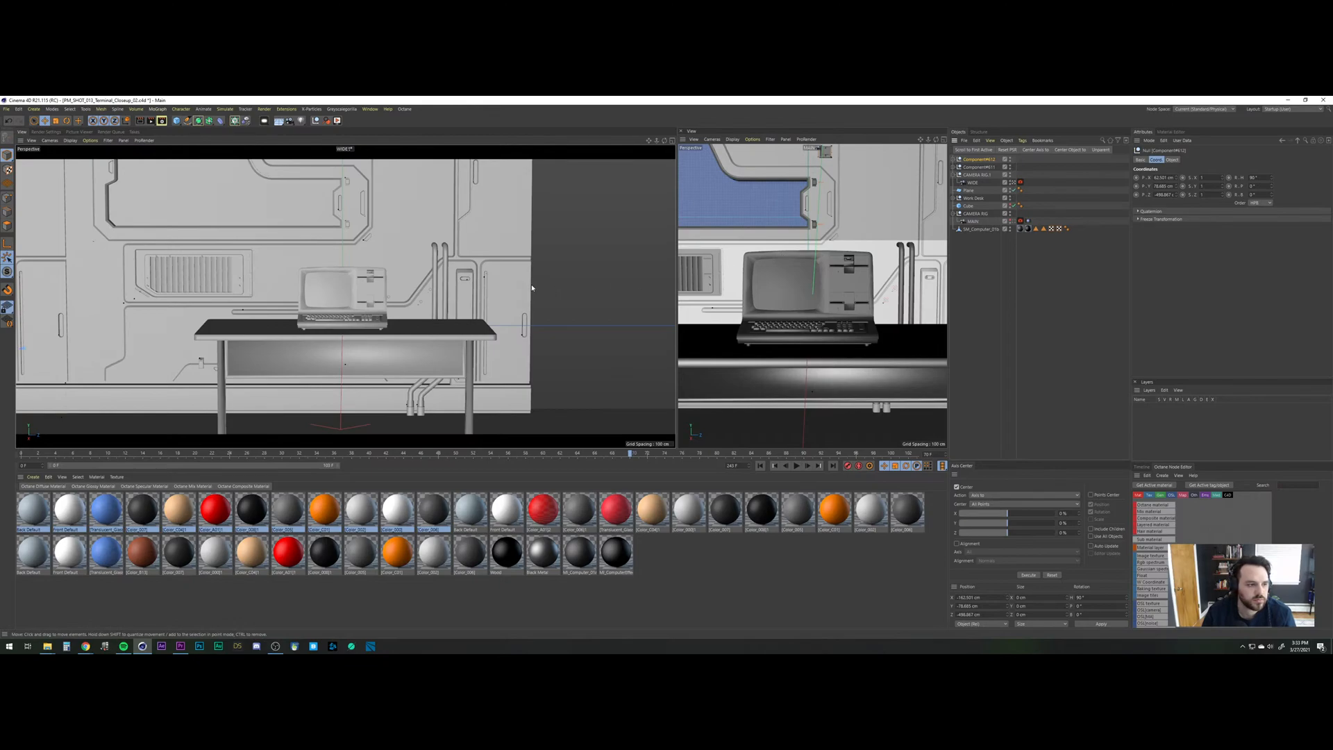
{"action": "left_click", "coordinate": [1002, 248]}
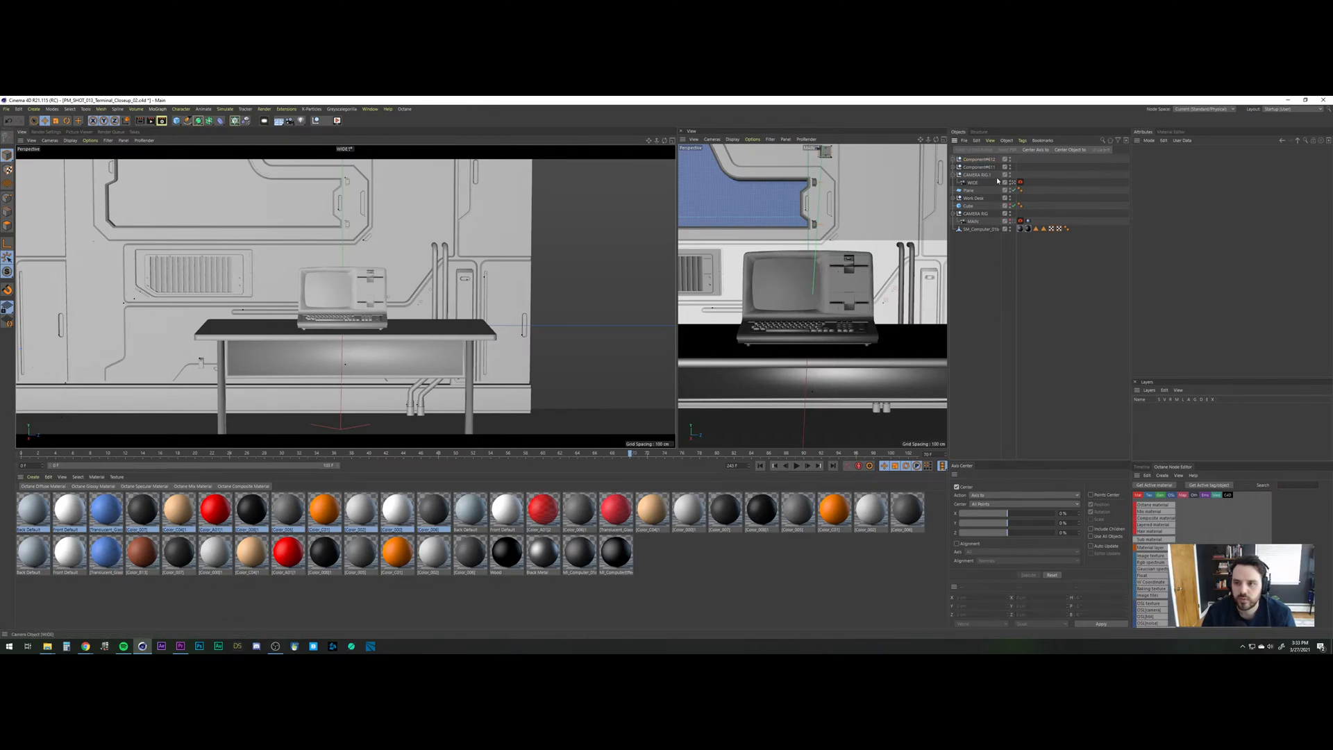
Duplicate the new wall panel to the opposite side of the existing section, using the Right view.
{"action": "left_click", "coordinate": [979, 159]}
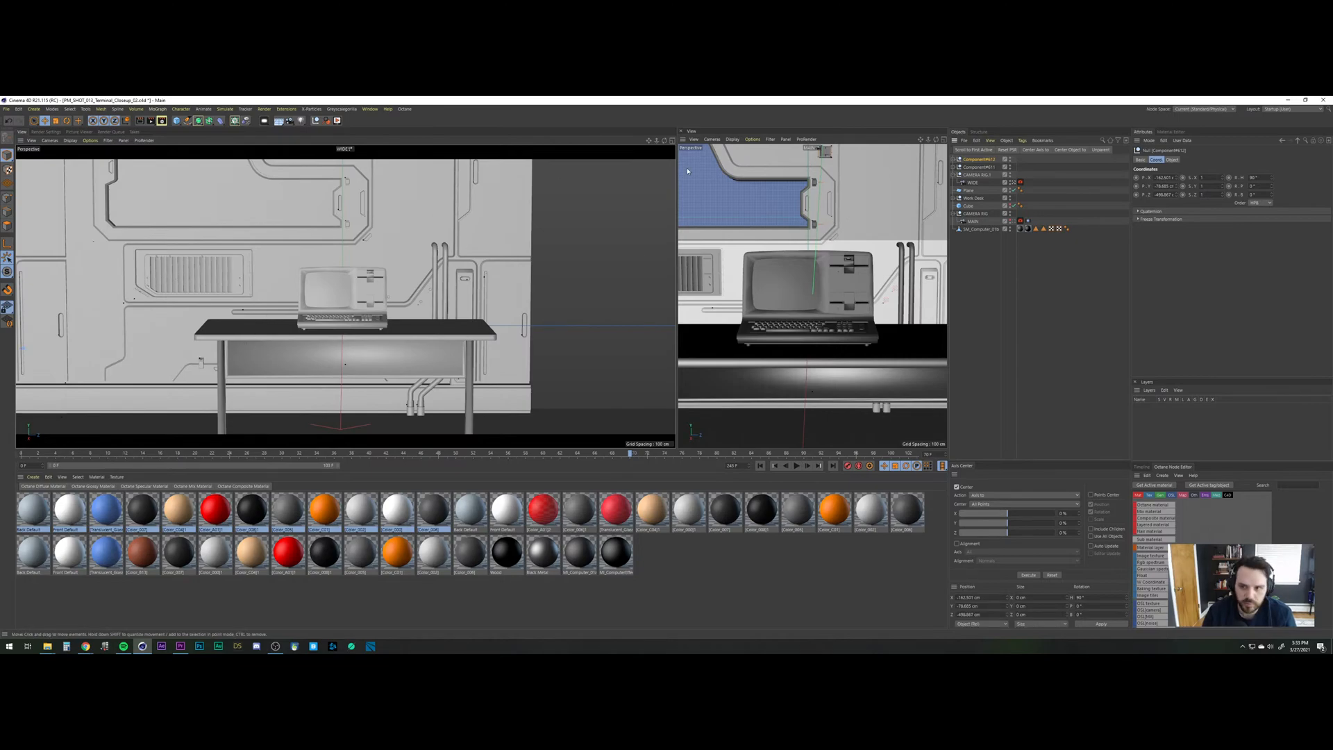
{"action": "left_click", "coordinate": [672, 141]}
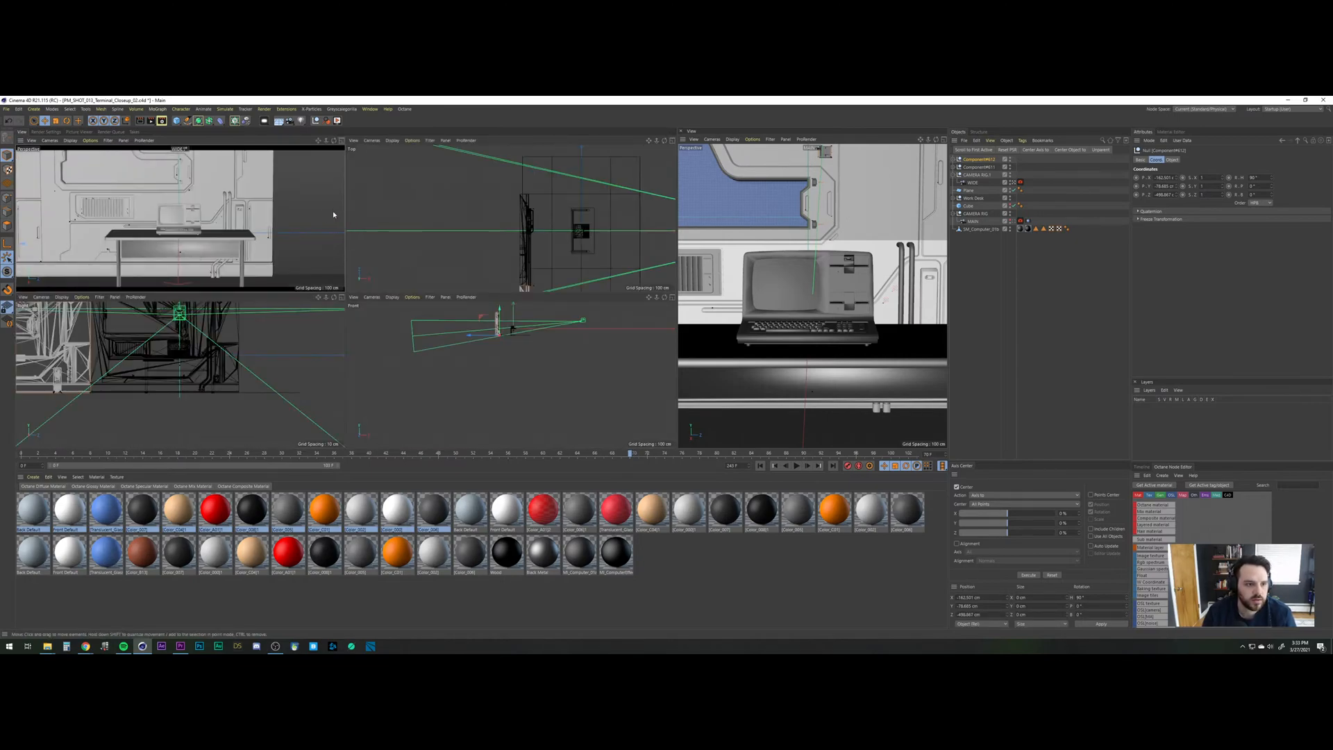
{"action": "scroll", "coordinate": [118, 368], "scroll_direction": "down", "scroll_amount": 5}
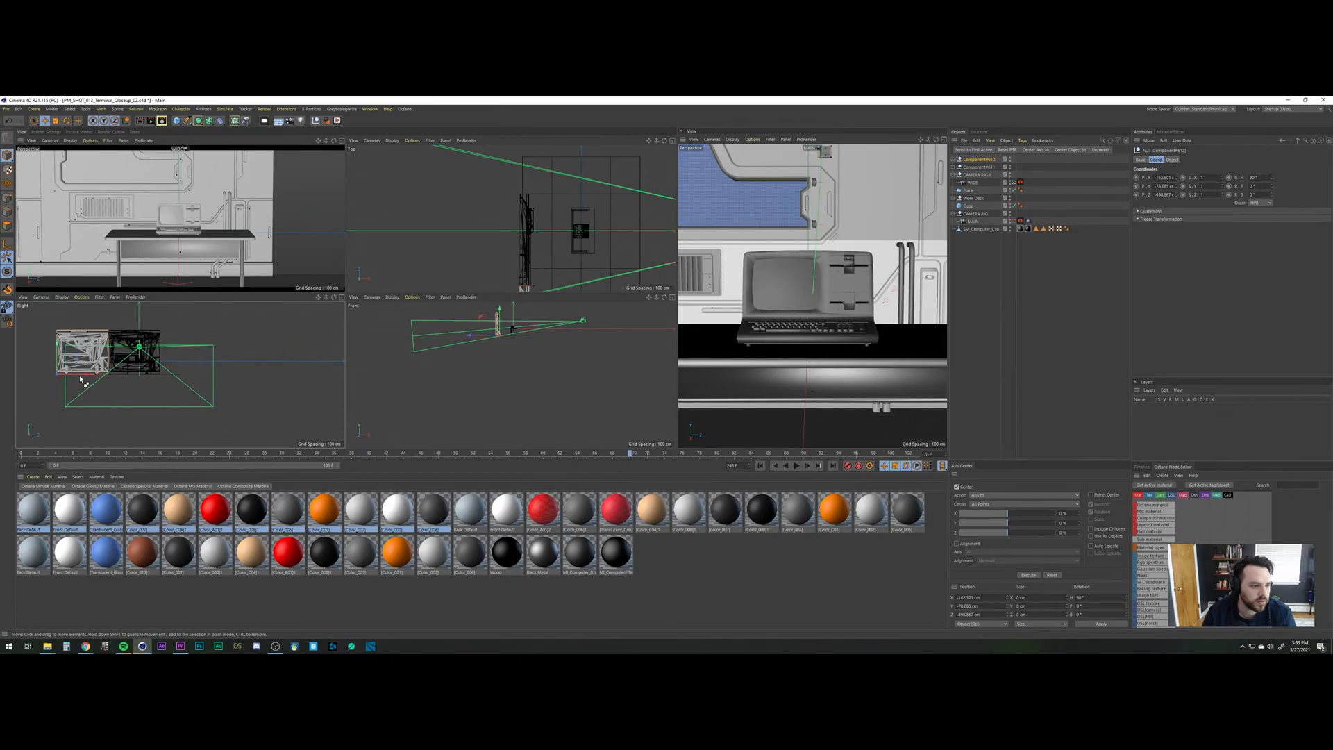
{"action": "left_click_drag", "start_coordinate": [82, 380], "coordinate": [197, 390]}
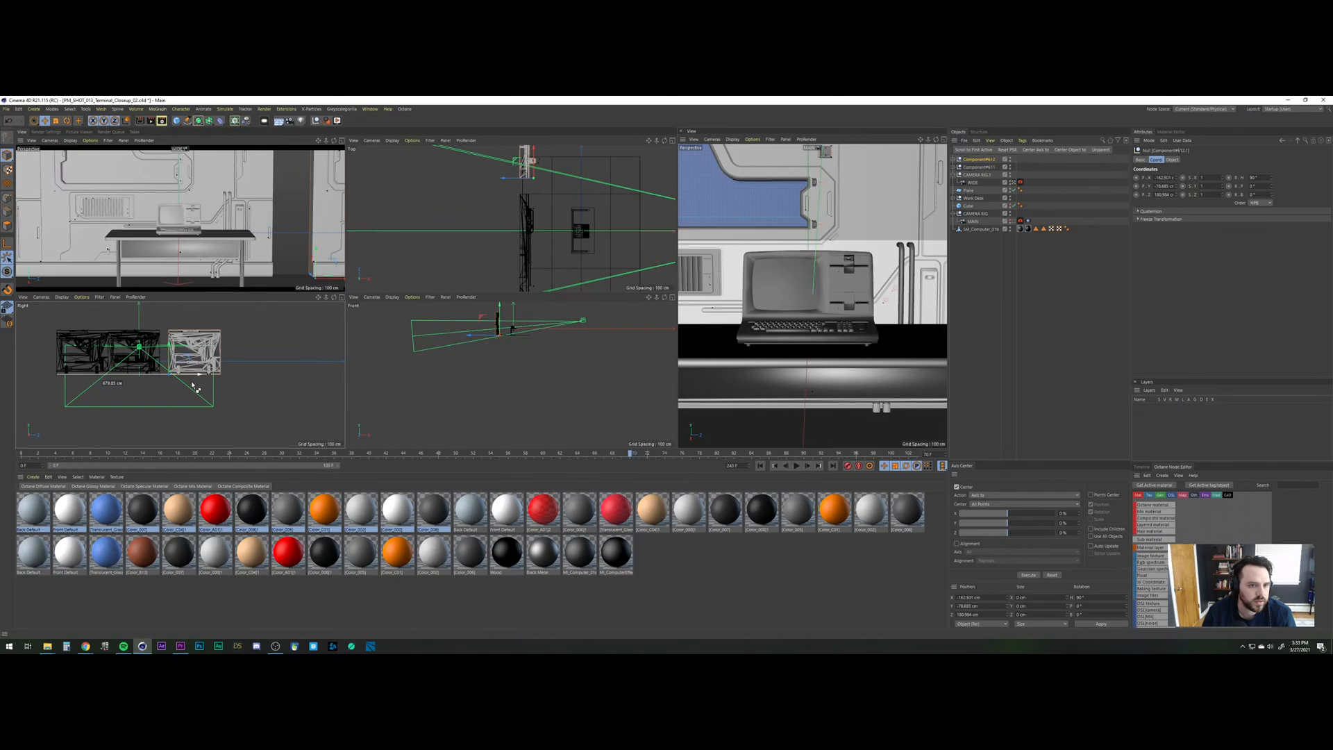
Delete the duplicated wall panel from the opposite side of the existing section.
{"action": "left_click", "coordinate": [991, 278]}
{"action": "left_click", "coordinate": [987, 161]}
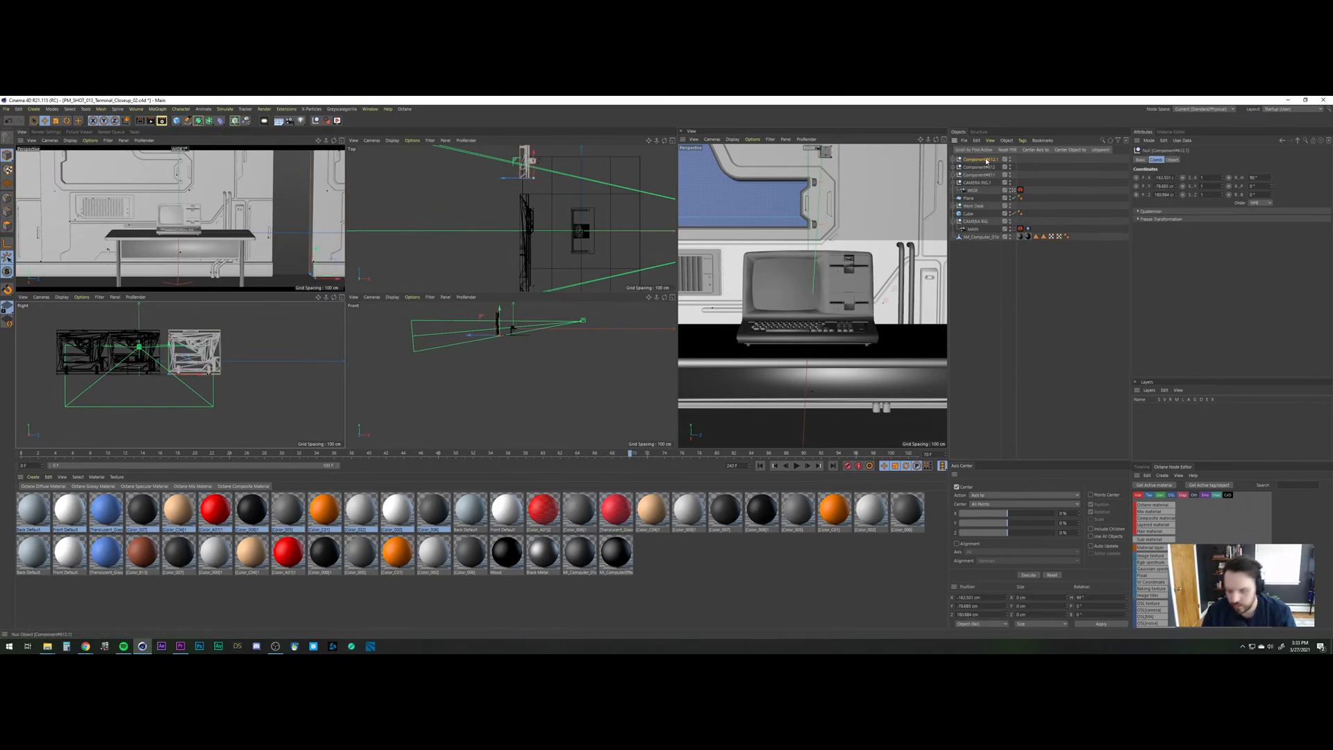
{"action": "key", "text": "Delete"}
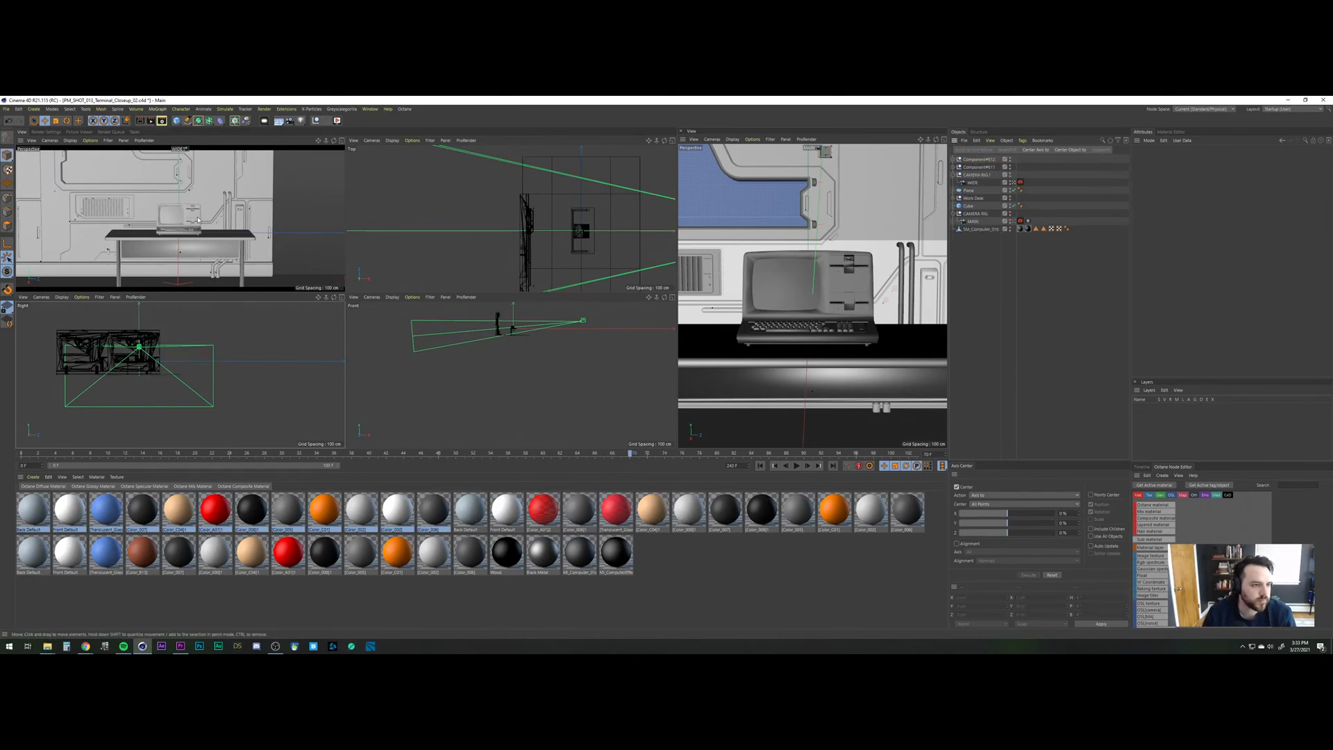
Switch to the SciFi_Arch_13_MASTER_01 project, examine the wall panel with the blue window and floor pipes, and return to the Terminal_Closeup_02 scene.
{"action": "key", "text": "v"}
{"action": "mouse_move", "coordinate": [167, 224]}
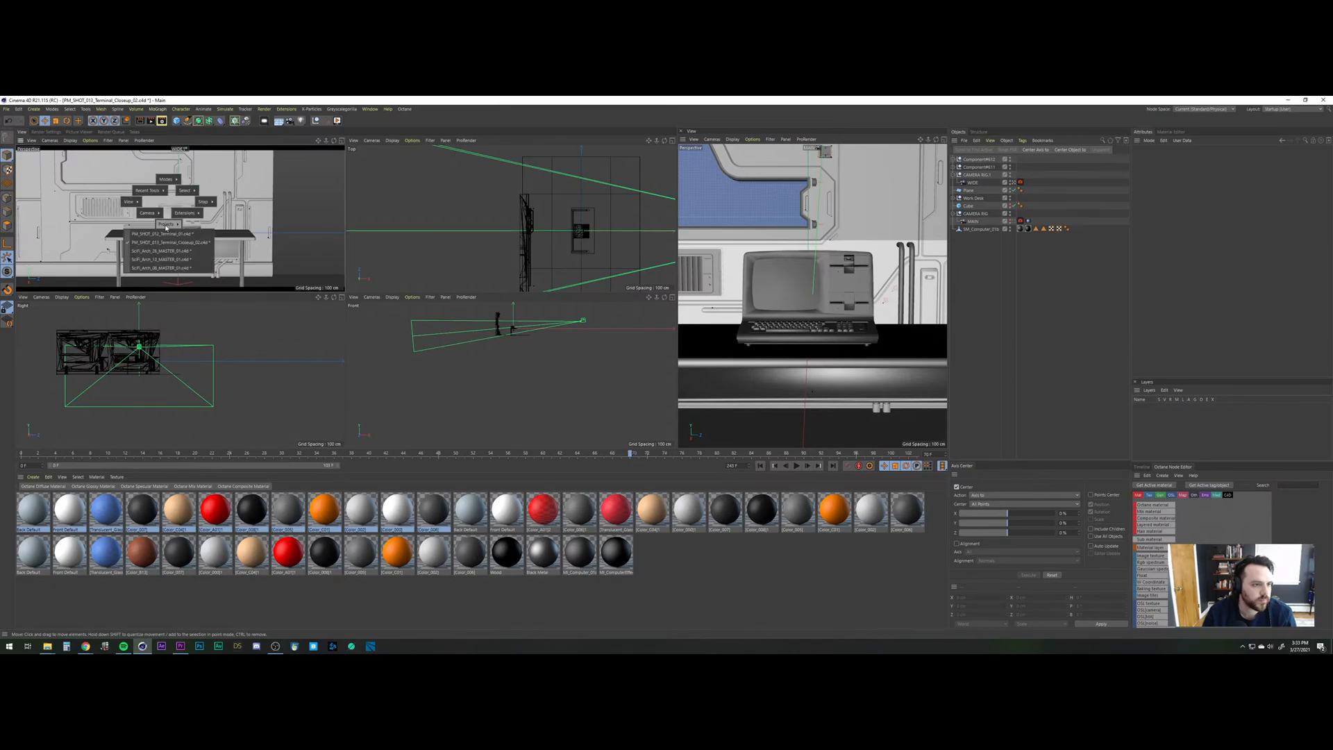
{"action": "left_click", "coordinate": [173, 260]}
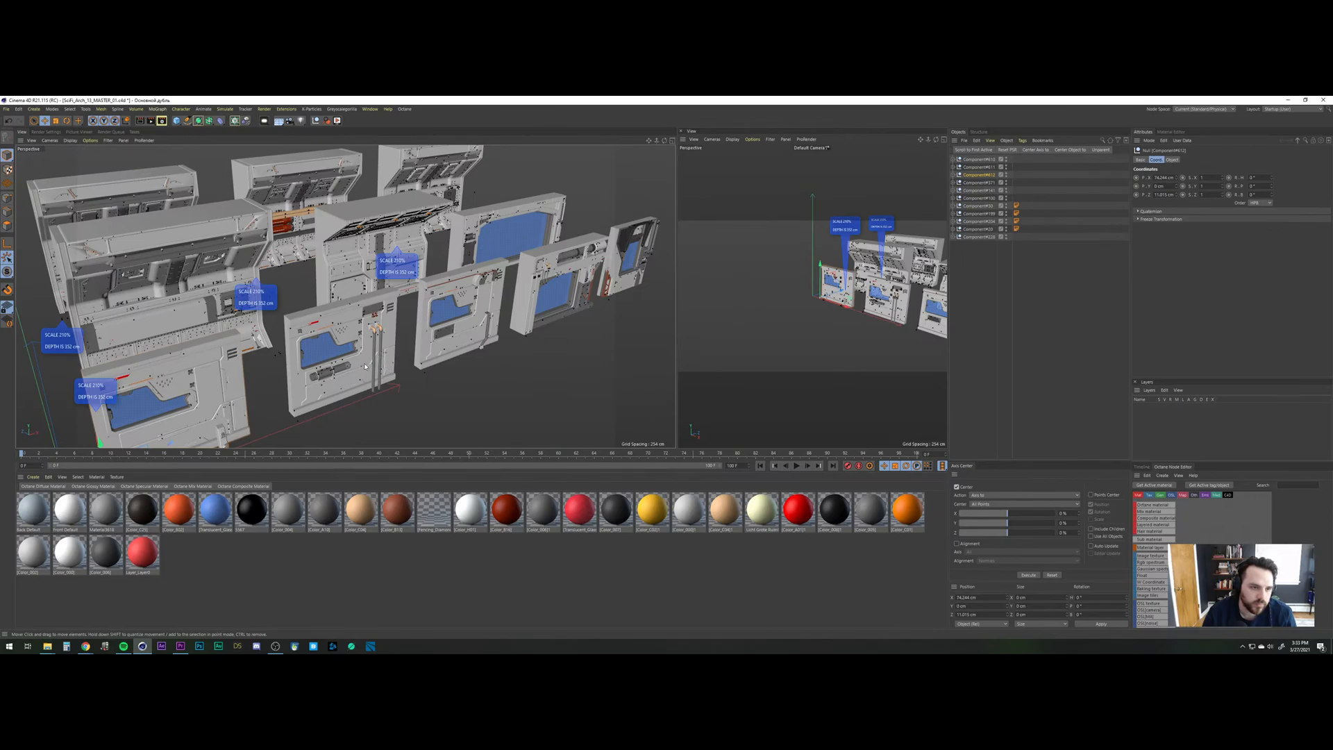
{"action": "scroll", "coordinate": [365, 366], "scroll_direction": "up", "scroll_amount": 5}
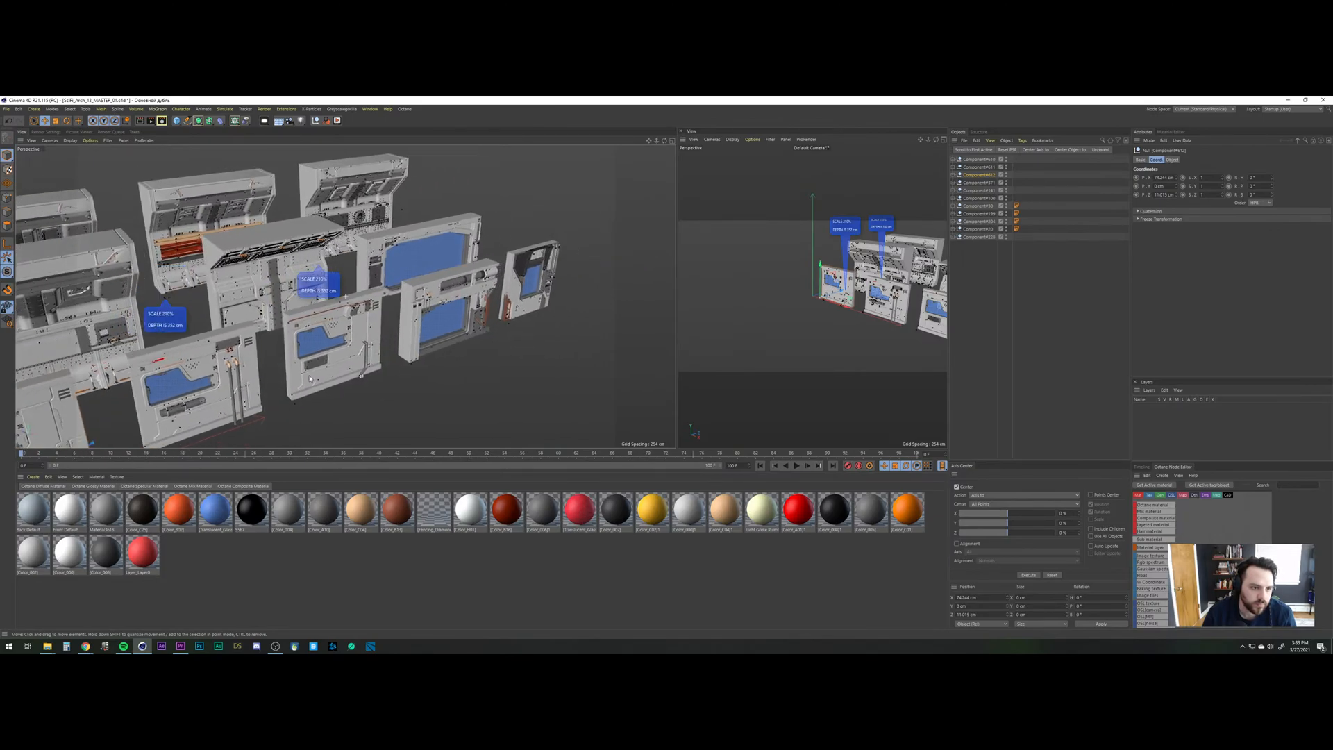
{"action": "scroll", "coordinate": [309, 379], "scroll_direction": "up", "scroll_amount": 6}
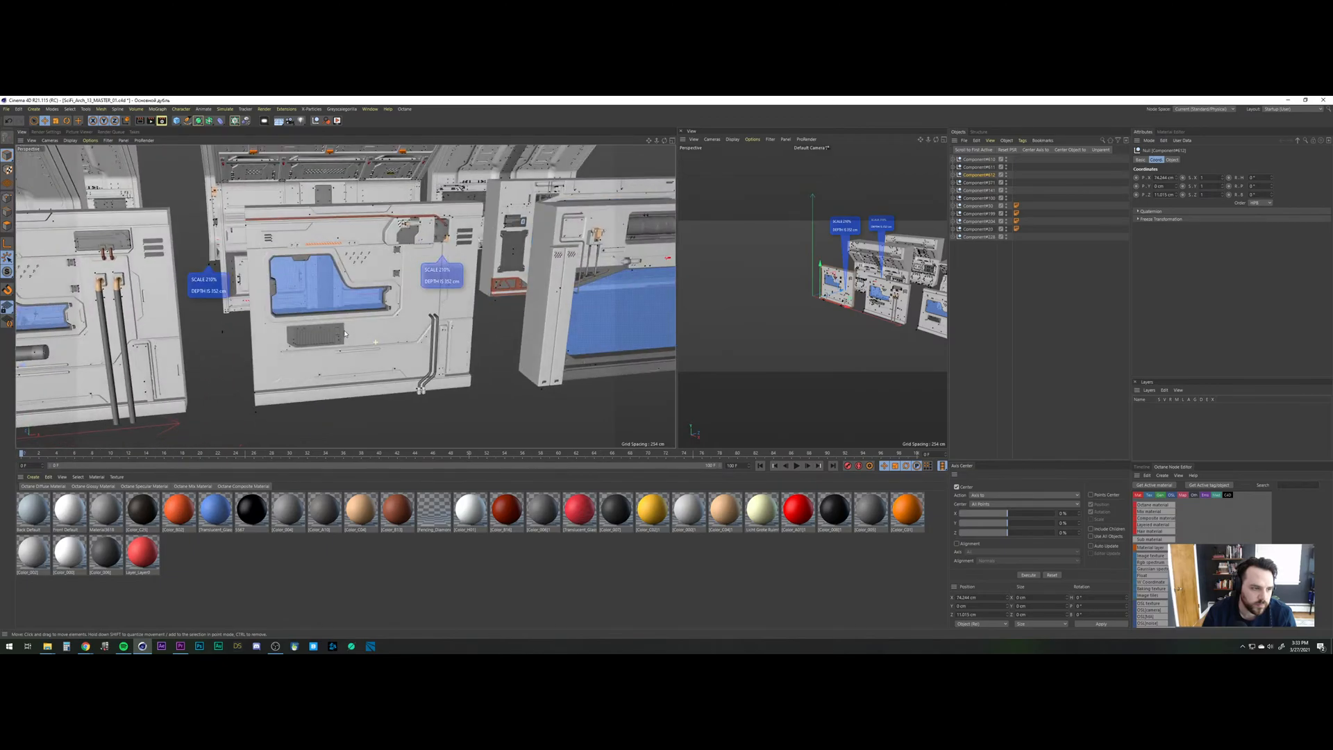
{"action": "middle_click_drag", "start_coordinate": [400, 342], "coordinate": [320, 343], "text": "alt"}
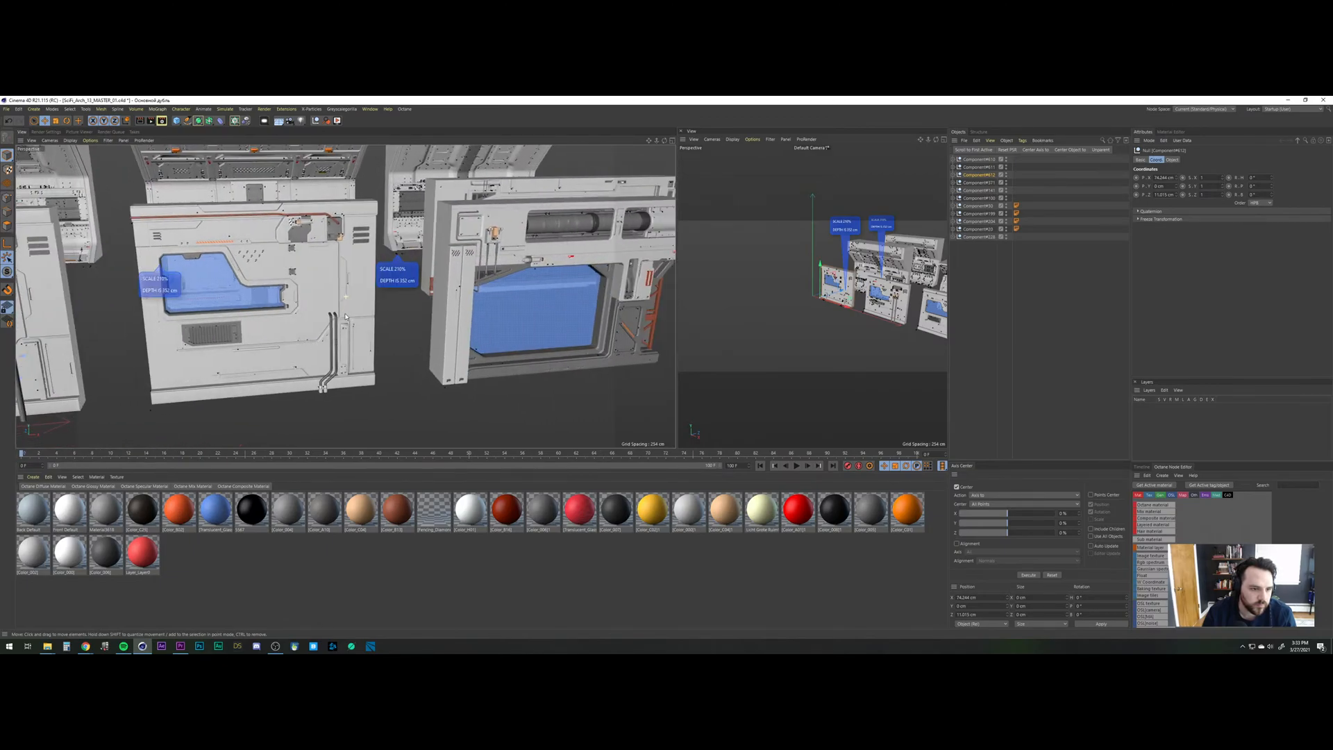
{"action": "scroll", "coordinate": [345, 316], "scroll_direction": "up", "scroll_amount": 6}
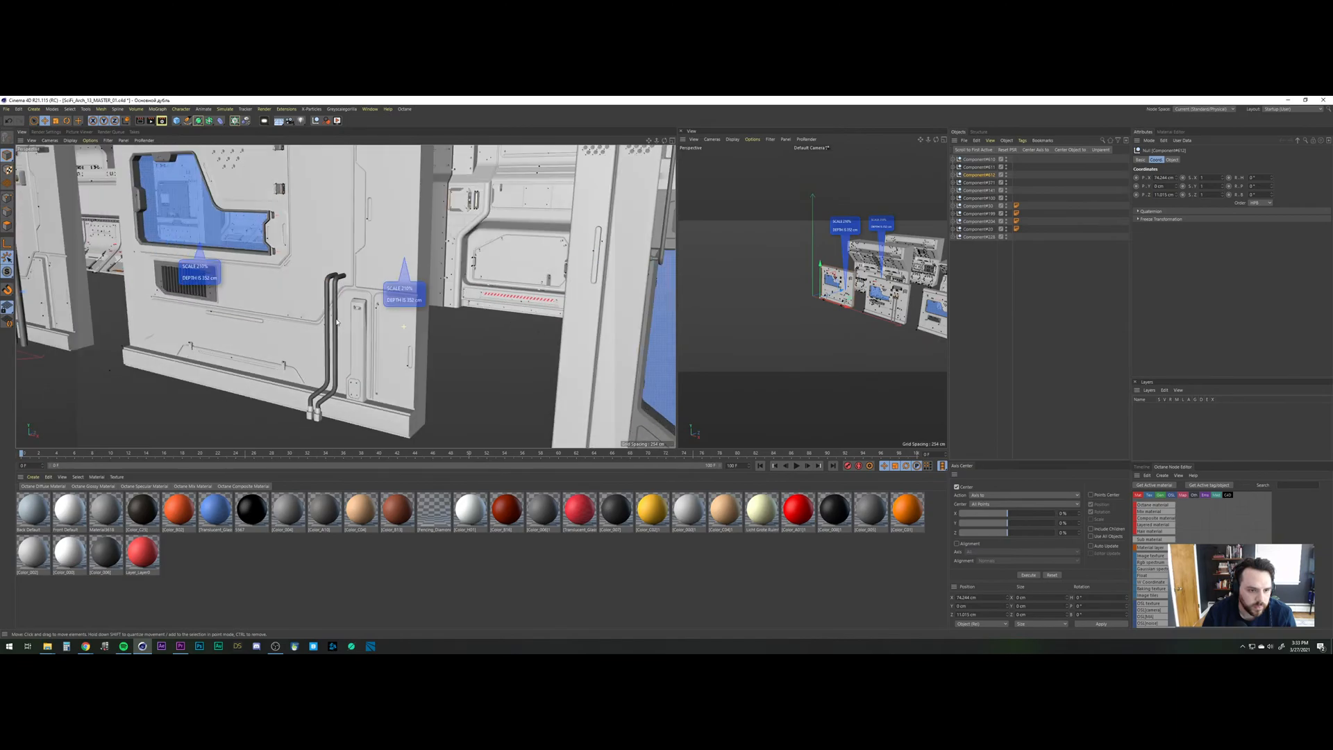
{"action": "scroll", "coordinate": [337, 321], "scroll_direction": "up", "scroll_amount": 5}
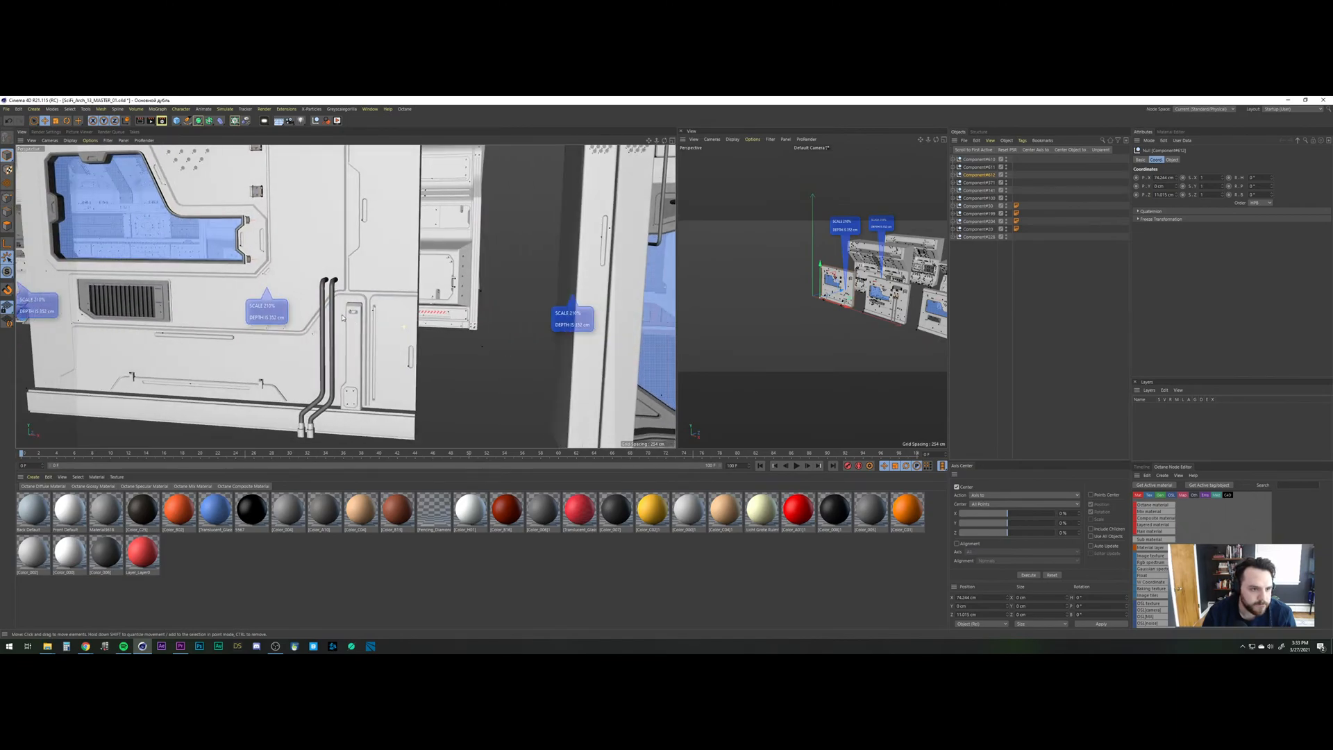
{"action": "scroll", "coordinate": [343, 317], "scroll_direction": "down", "scroll_amount": 4}
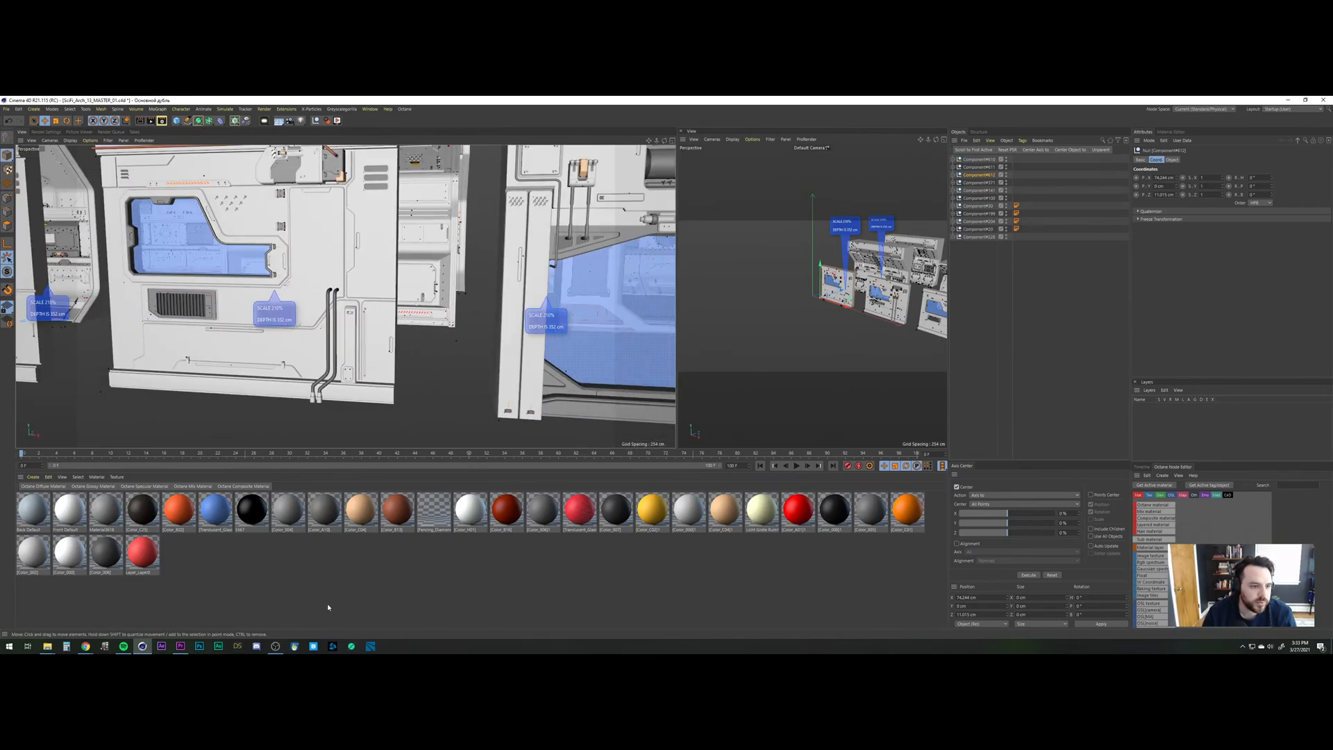
{"action": "left_click", "coordinate": [327, 606]}
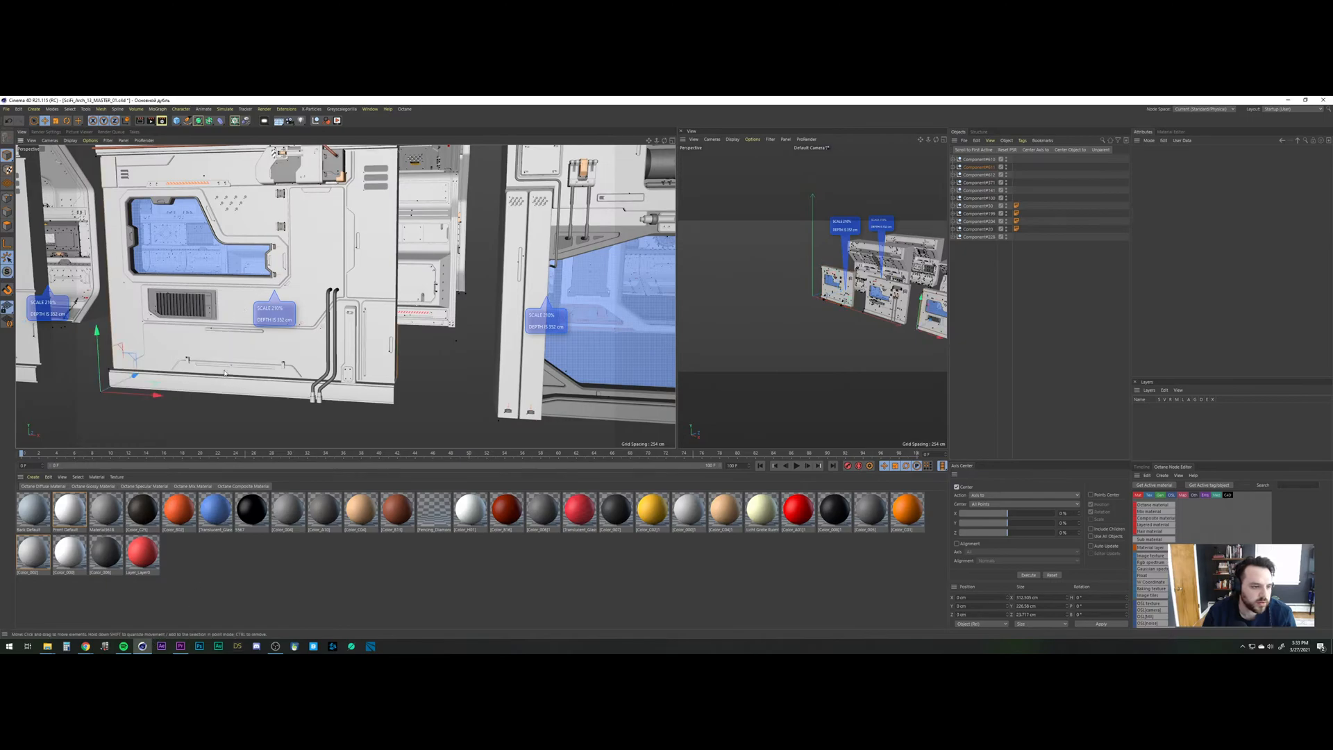
{"action": "key", "text": "v"}
{"action": "mouse_move", "coordinate": [222, 376]}
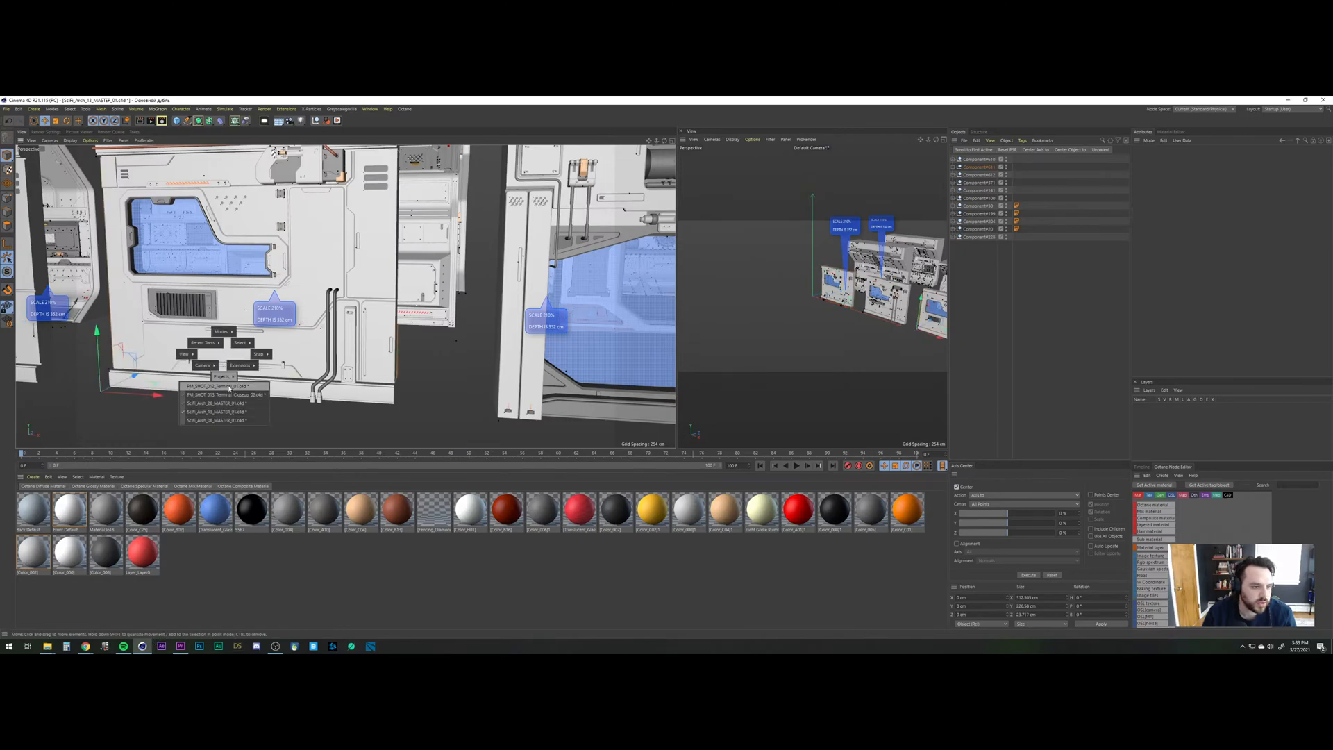
{"action": "left_click", "coordinate": [224, 394]}
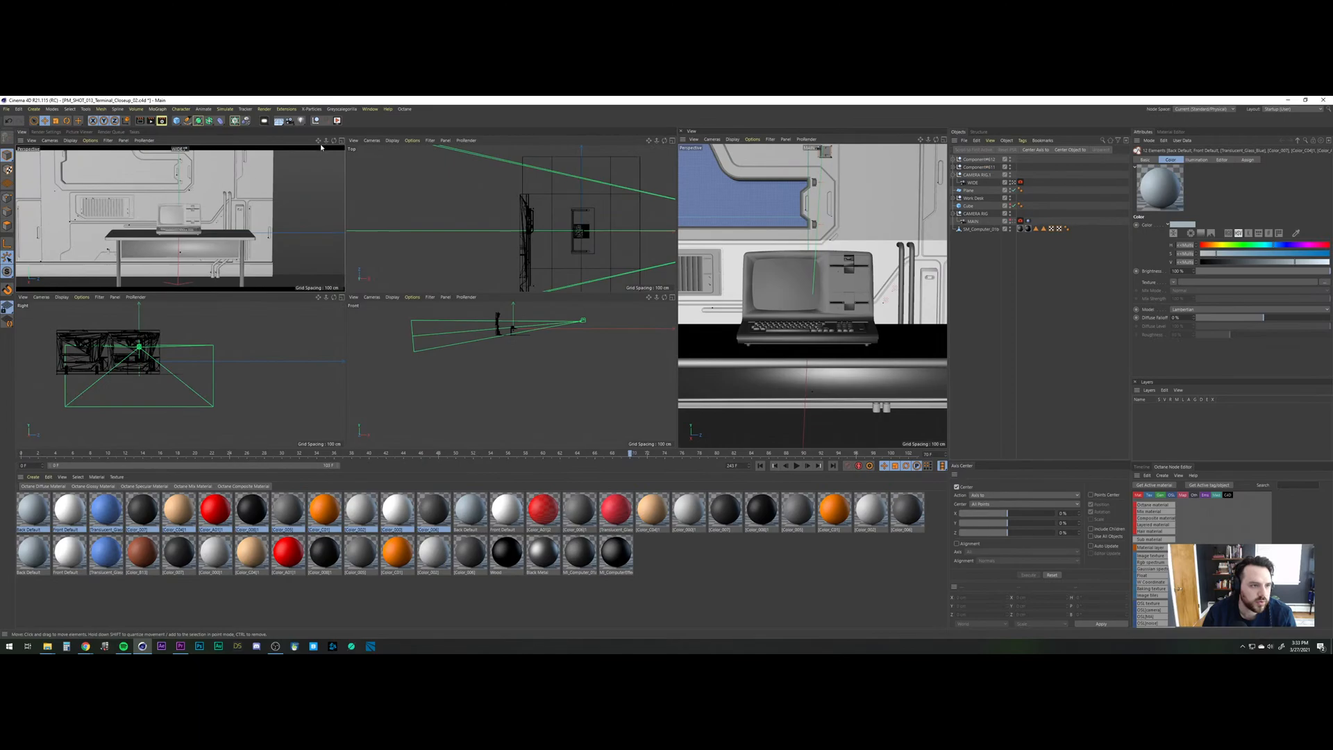
Add a Symmetry object and nest the wall panel behind the desk inside it.
{"action": "left_click", "coordinate": [979, 167]}
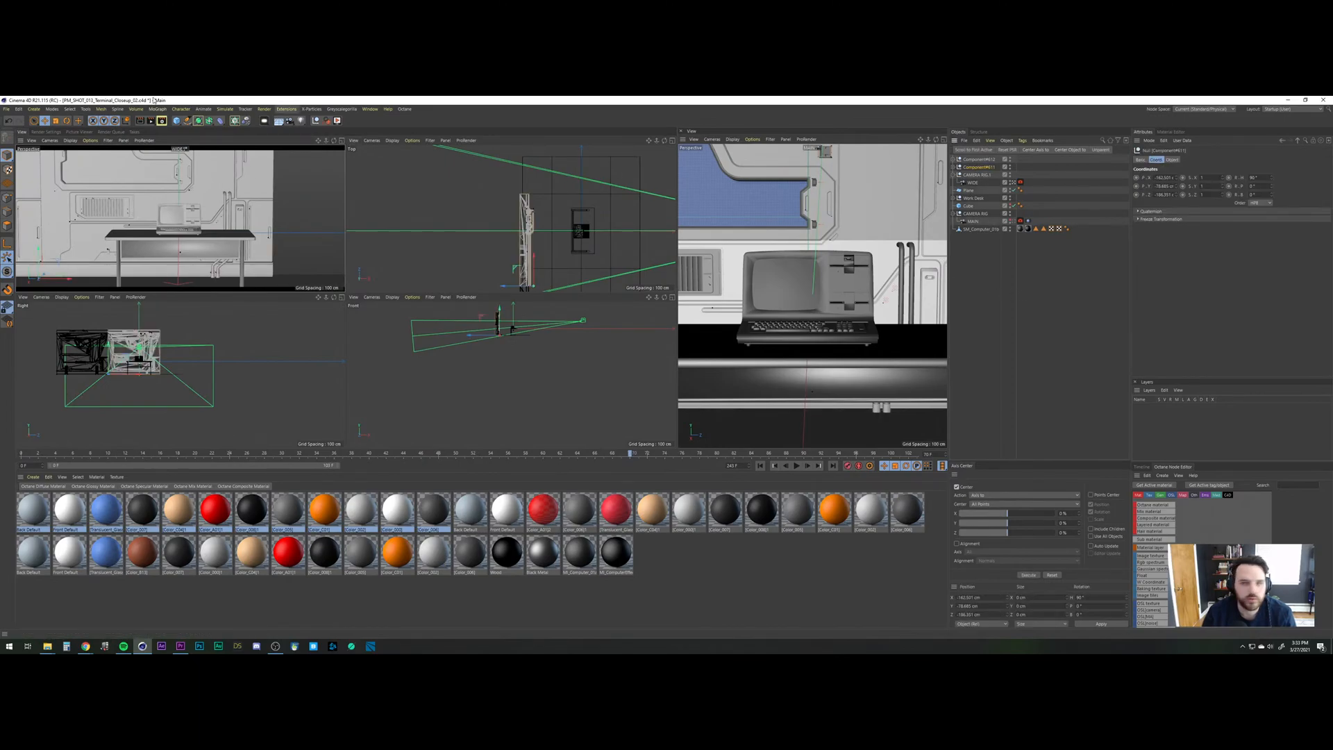
{"action": "left_click", "coordinate": [199, 122]}
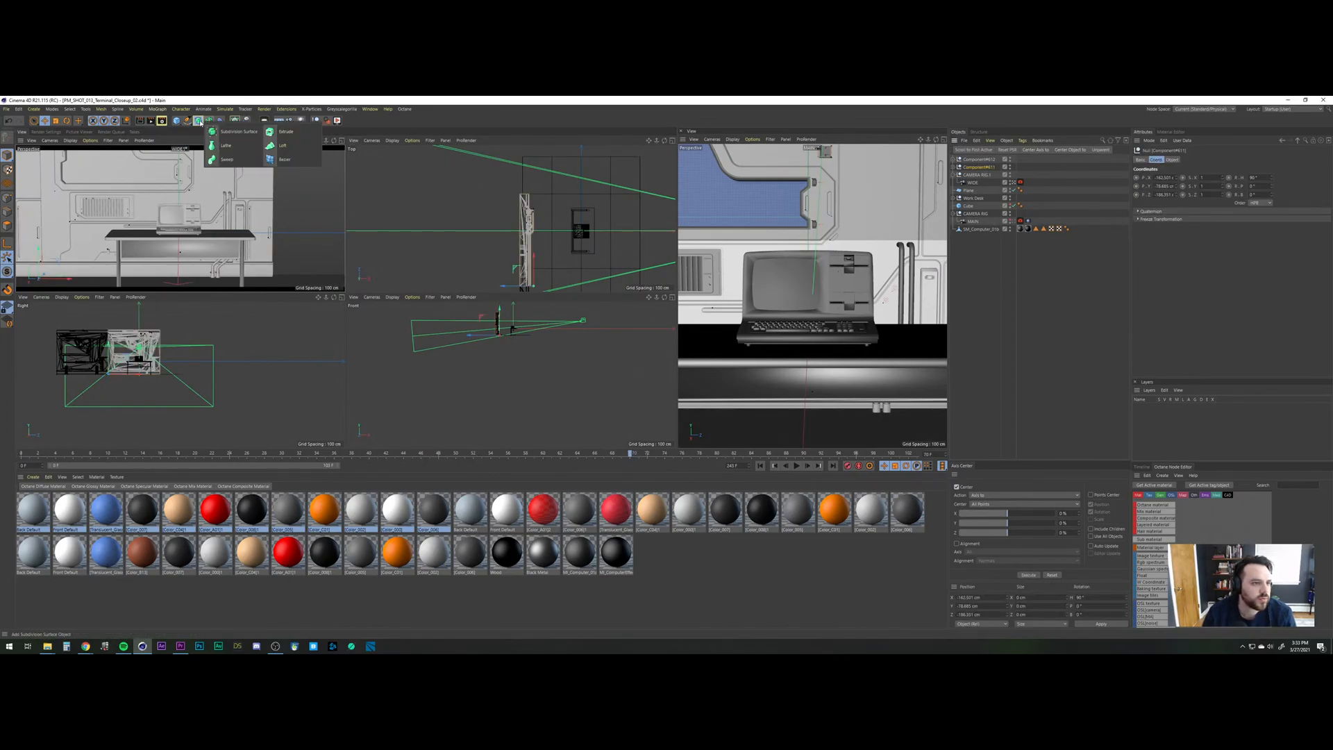
{"action": "left_click", "coordinate": [211, 122]}
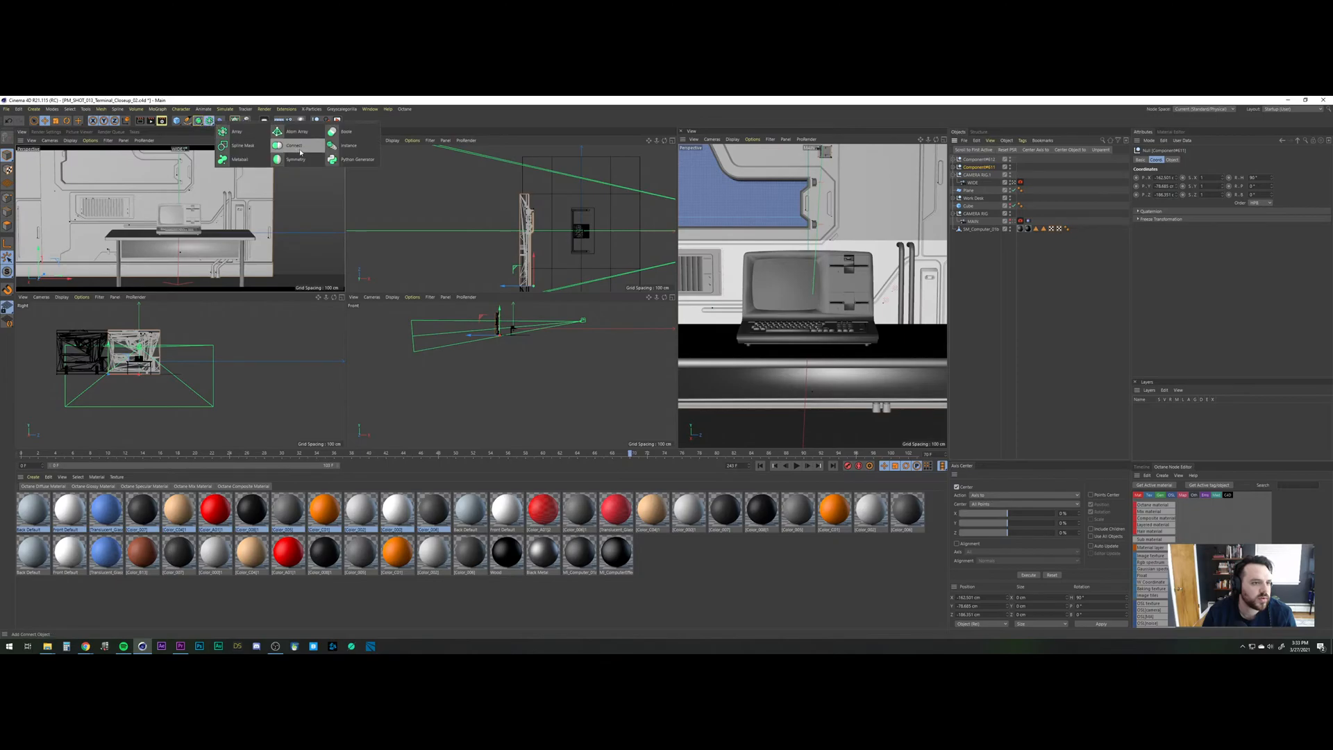
{"action": "left_click", "coordinate": [293, 159]}
{"action": "left_click_drag", "start_coordinate": [976, 174], "coordinate": [976, 160]}
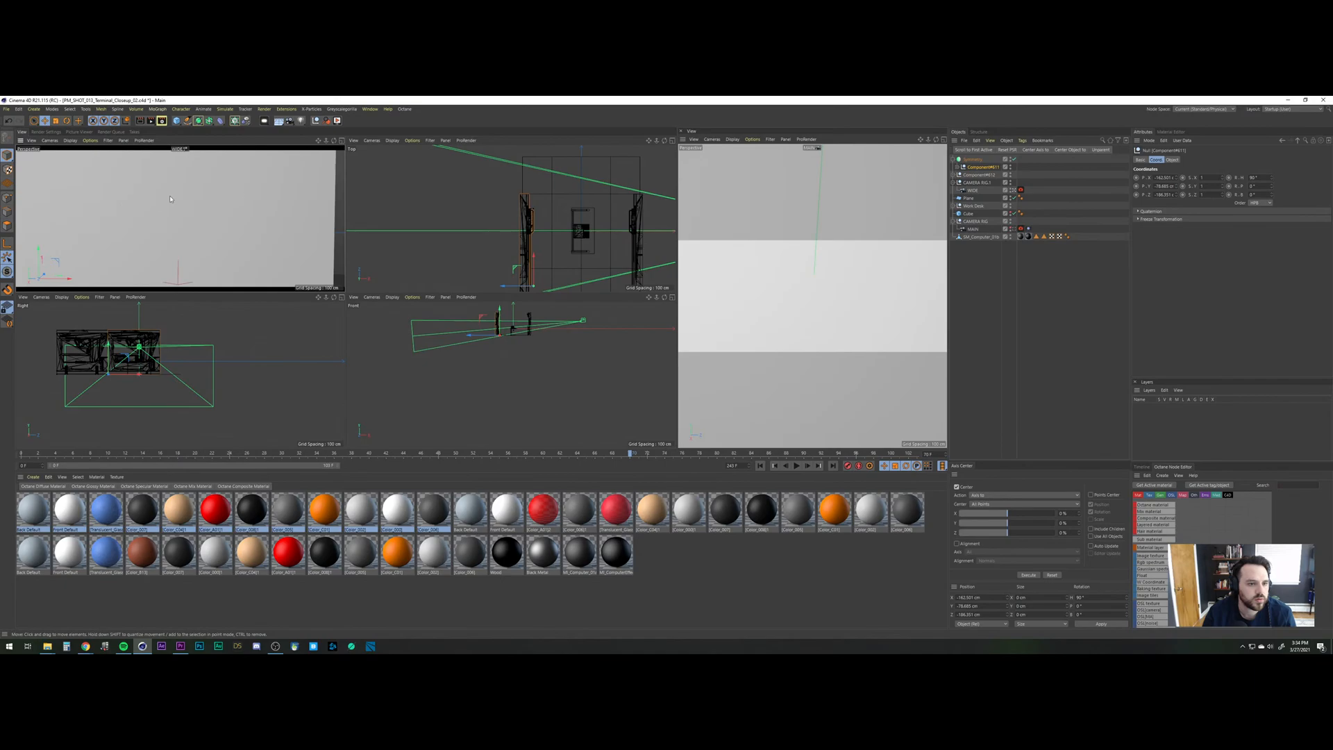
Leave the WIDE camera for a free view of the whole set and set the nested panel's heading rotation to 0°.
{"action": "left_click", "coordinate": [1014, 190]}
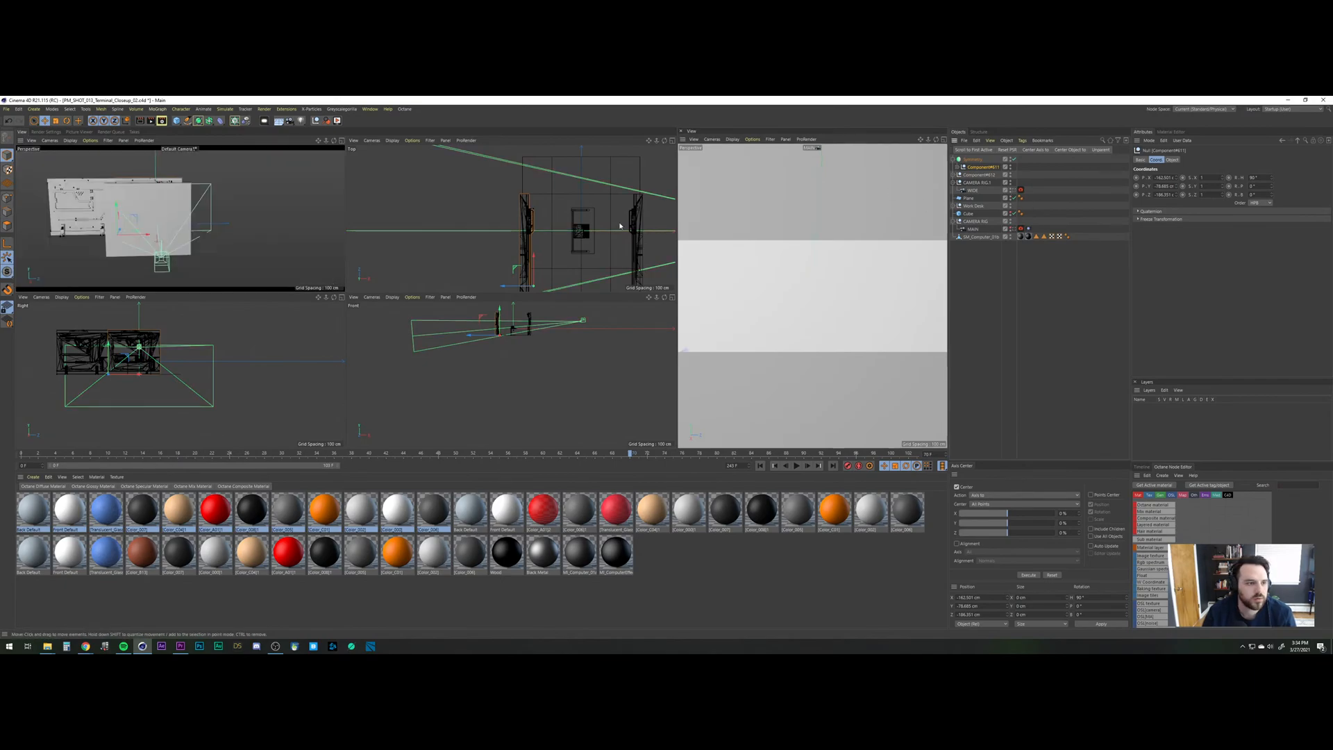
{"action": "left_click_drag", "start_coordinate": [170, 243], "coordinate": [243, 281], "text": "alt"}
{"action": "left_click", "coordinate": [342, 141]}
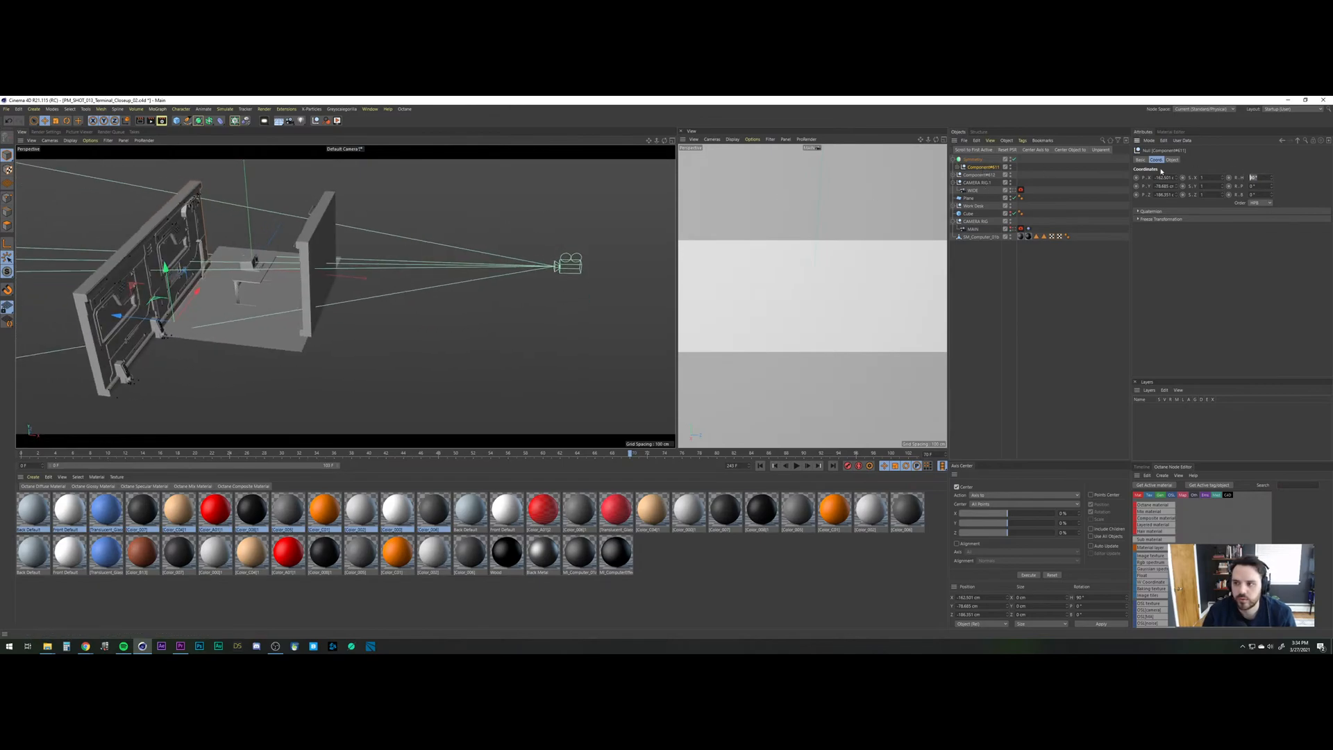
{"action": "type", "text": "0"}
{"action": "key", "text": "Return"}
Rotate the Symmetry object's heading to 90° so the mirrored panels run parallel to the back wall.
{"action": "left_click_drag", "start_coordinate": [202, 352], "coordinate": [174, 339]}
{"action": "key", "text": "r"}
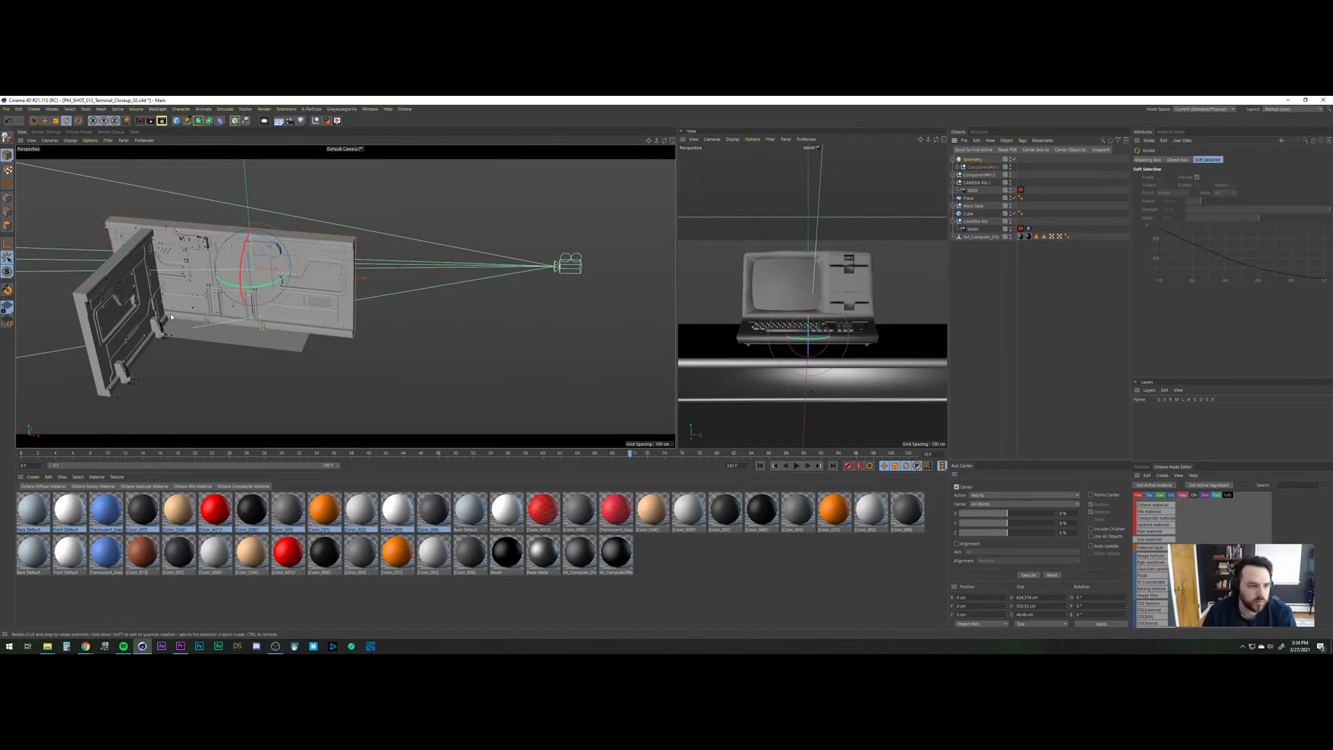
{"action": "left_click_drag", "start_coordinate": [261, 286], "coordinate": [320, 263], "text": "shift"}
Move the Symmetry object back in line with the remaining wall panel and look through the WIDE camera again.
{"action": "key", "text": "e"}
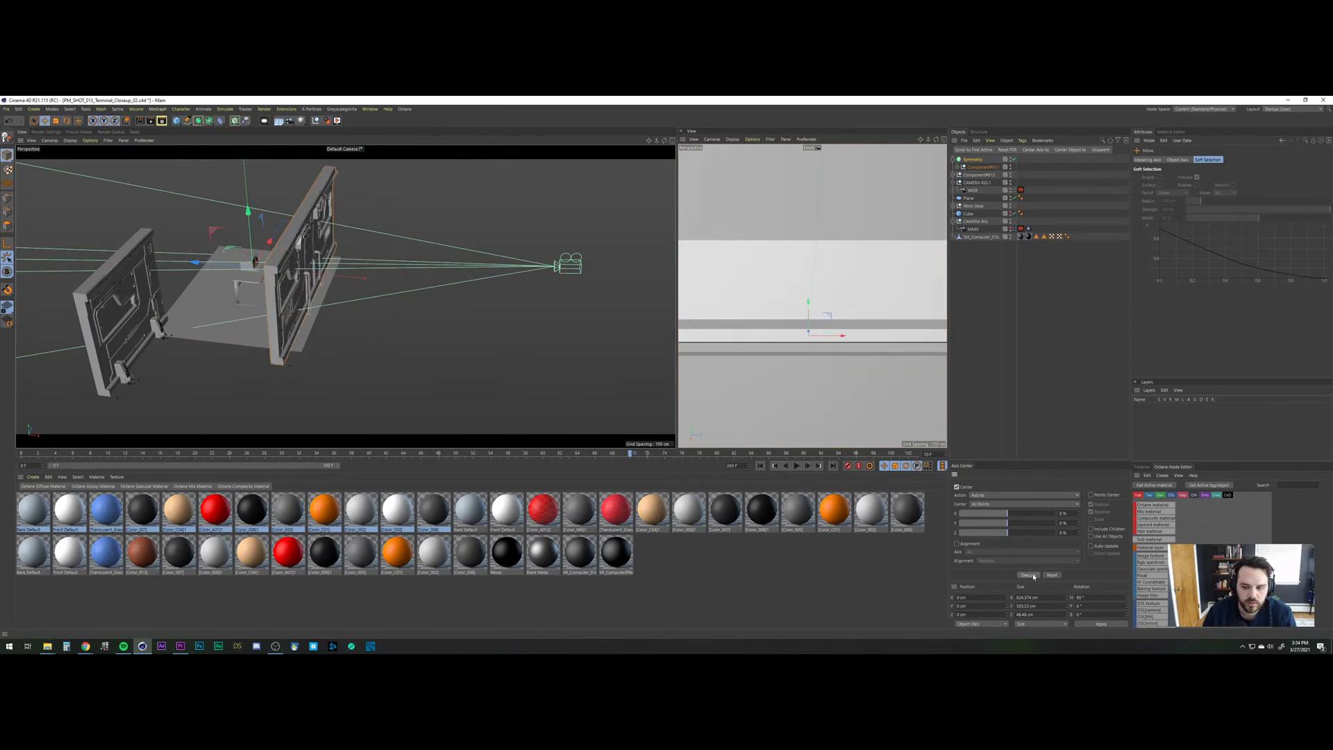
{"action": "left_click_drag", "start_coordinate": [228, 263], "coordinate": [174, 227]}
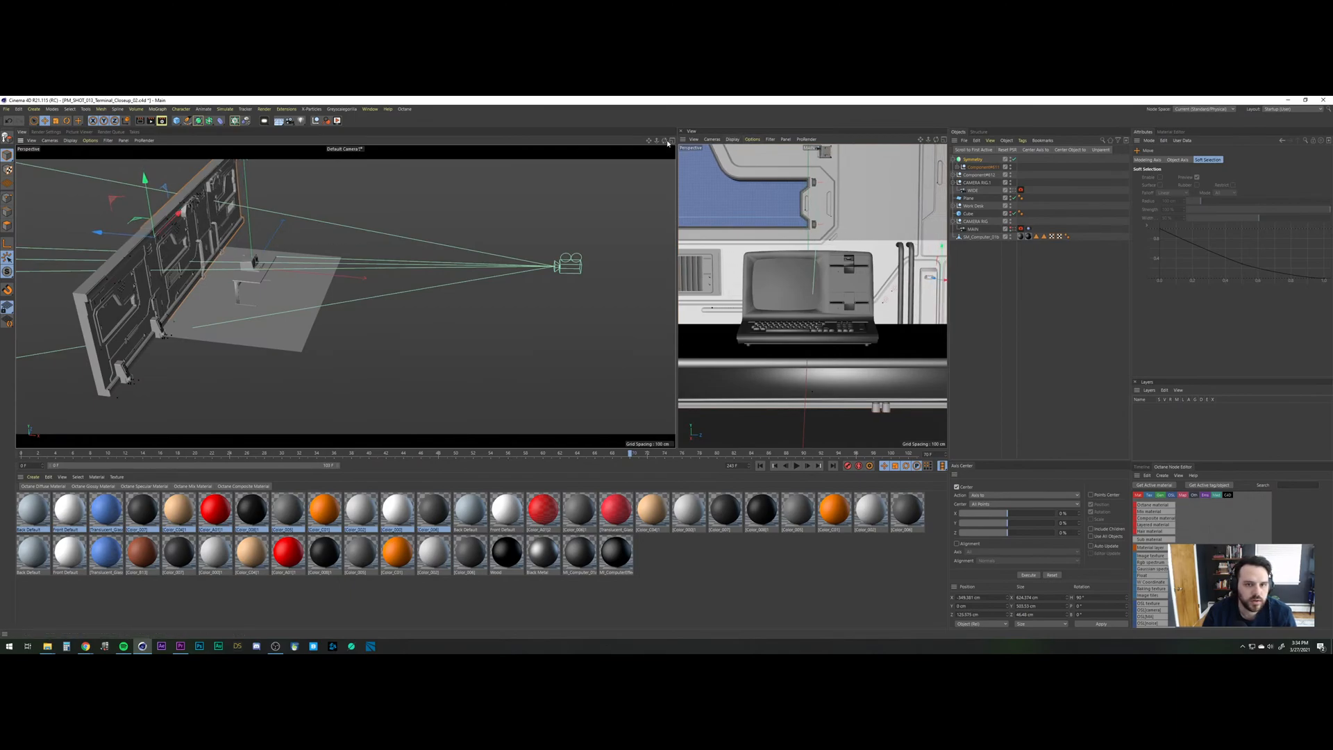
{"action": "left_click", "coordinate": [1011, 191]}
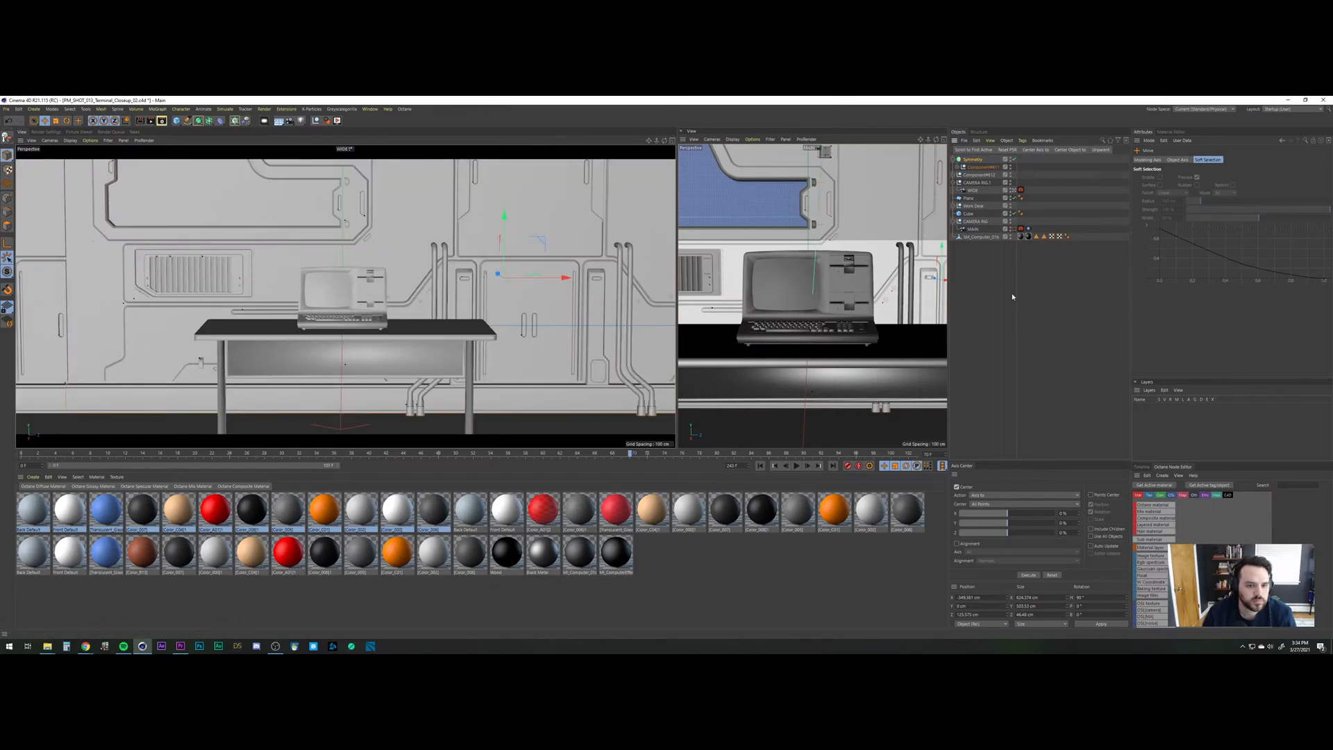
Nudge the wall panel inside the Symmetry slightly along its horizontal axis to adjust the mirrored seam.
{"action": "left_click", "coordinate": [813, 224]}
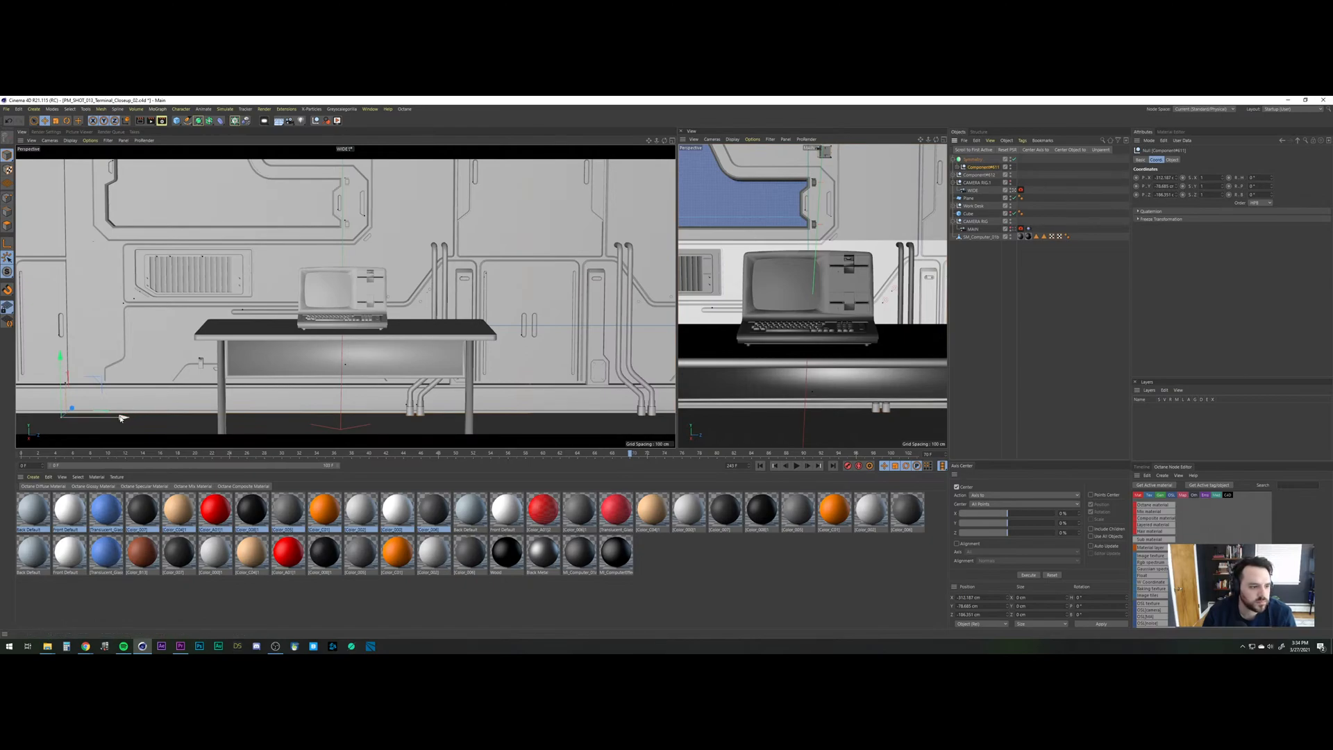
{"action": "left_click_drag", "start_coordinate": [124, 417], "coordinate": [121, 417]}
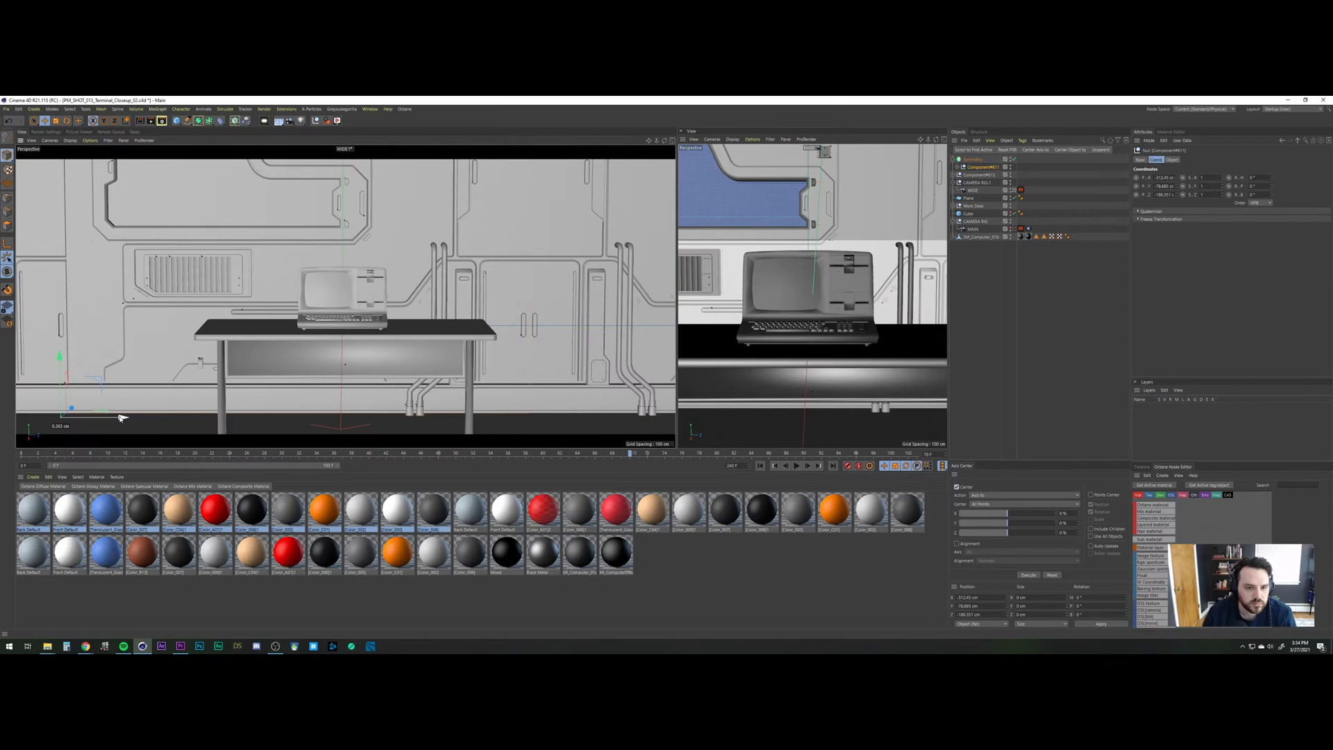
{"action": "left_click", "coordinate": [978, 338]}
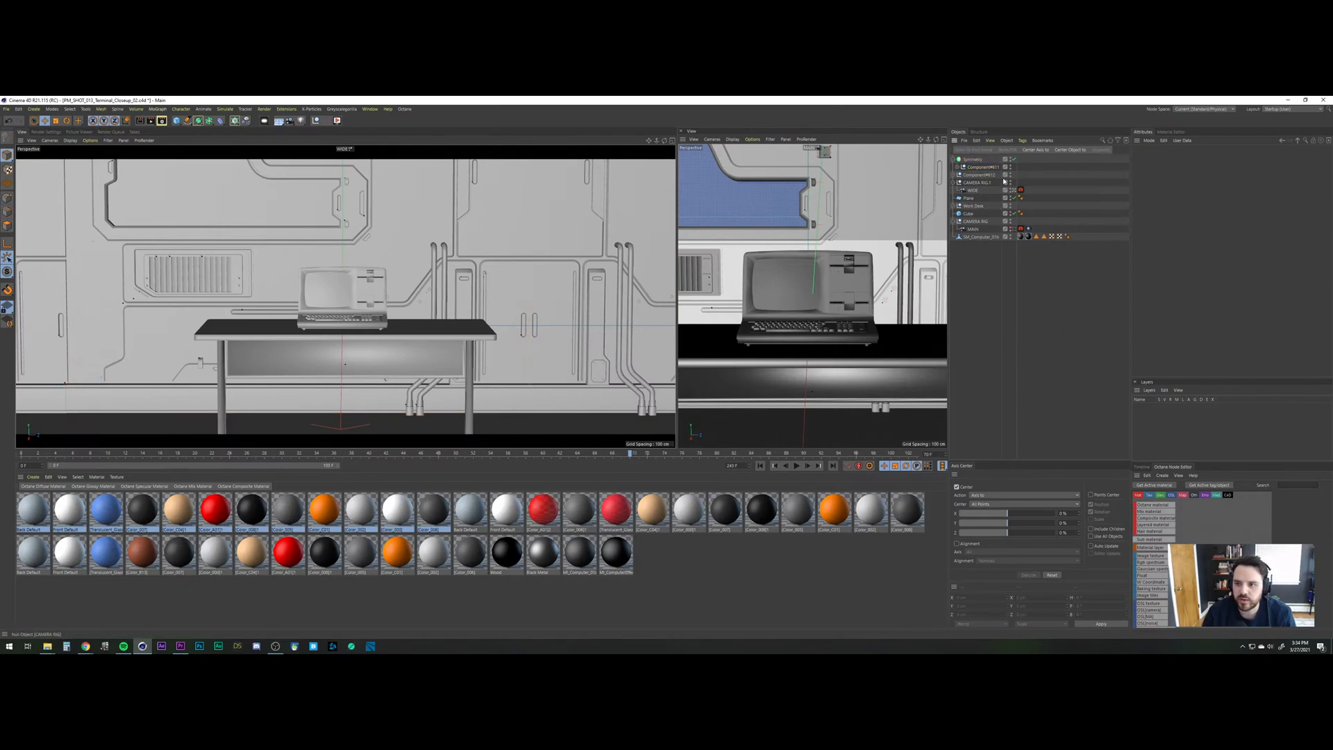
Shift the wall panel outside the Symmetry in depth, using the top view to line it up with its neighbour.
{"action": "left_click", "coordinate": [982, 176]}
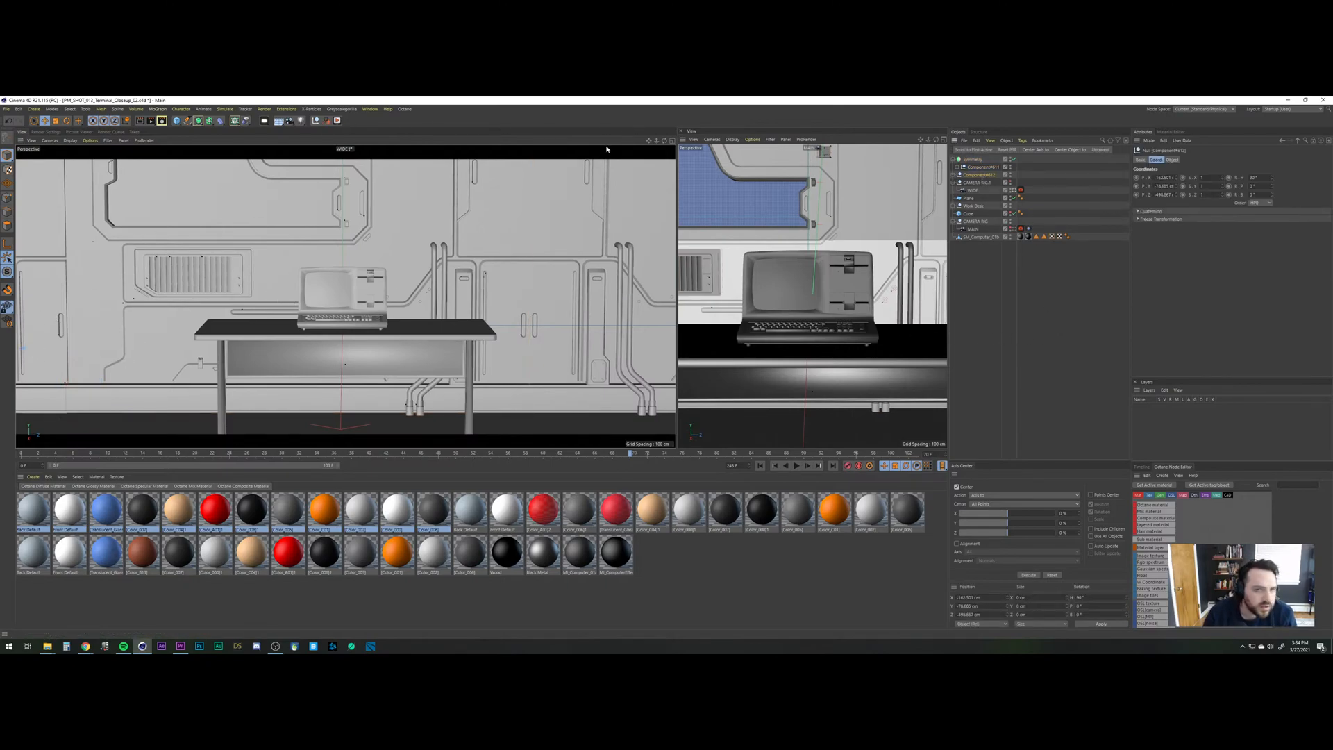
{"action": "left_click", "coordinate": [672, 140]}
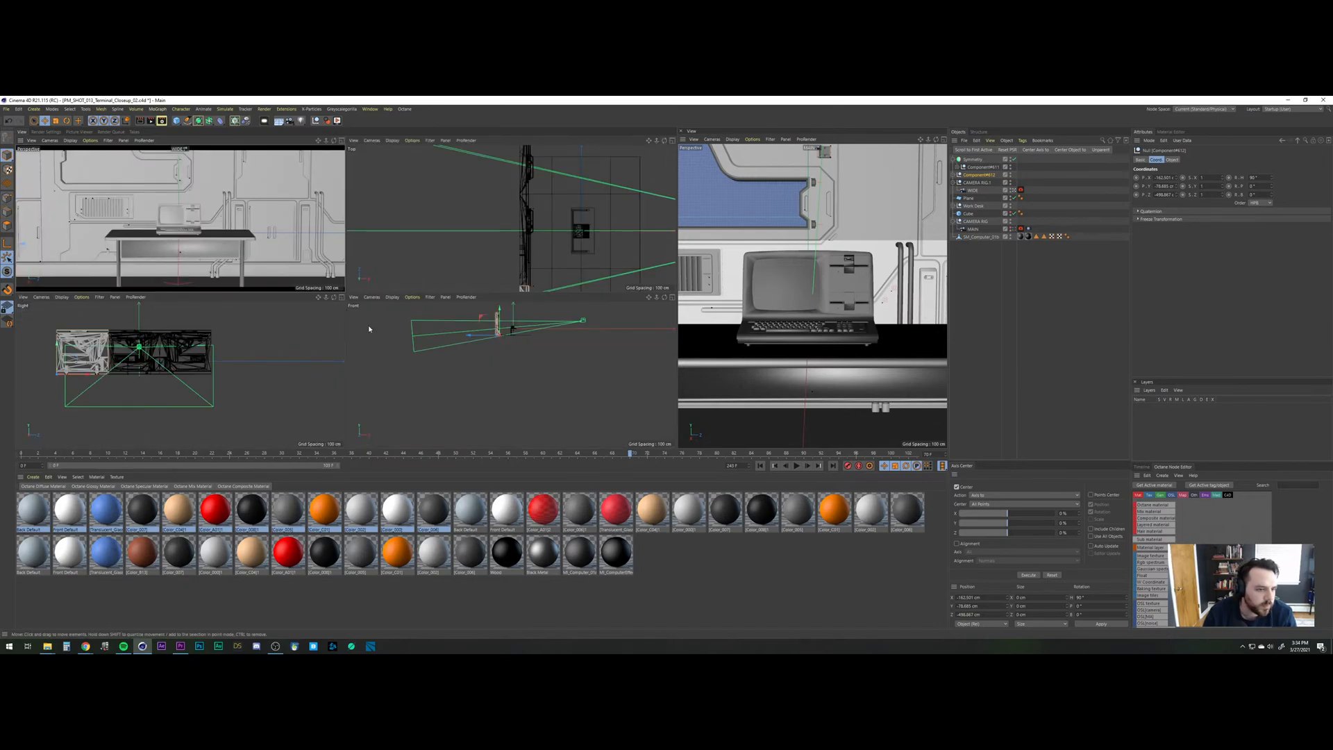
{"action": "scroll", "coordinate": [528, 273], "scroll_direction": "up", "scroll_amount": 5}
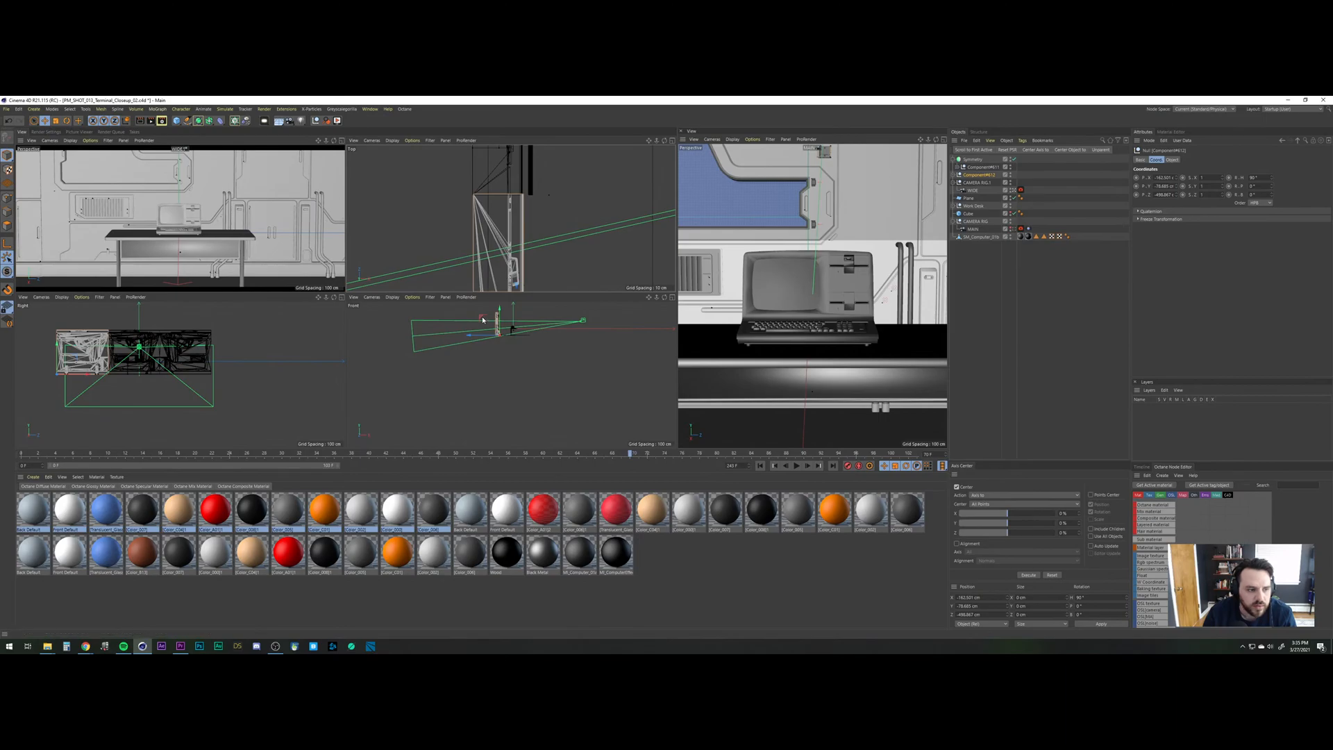
{"action": "left_click_drag", "start_coordinate": [478, 337], "coordinate": [478, 338]}
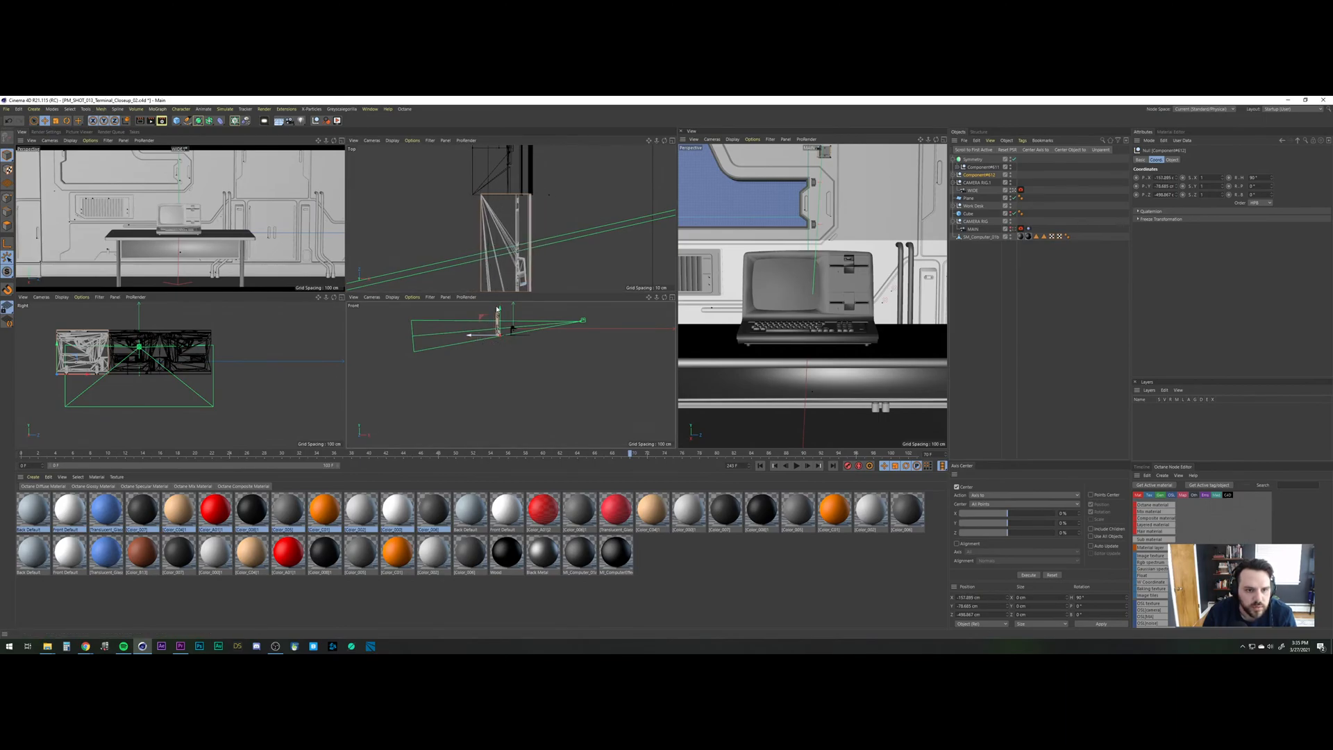
{"action": "scroll", "coordinate": [525, 243], "scroll_direction": "down", "scroll_amount": 5}
{"action": "middle_click", "coordinate": [651, 163]}
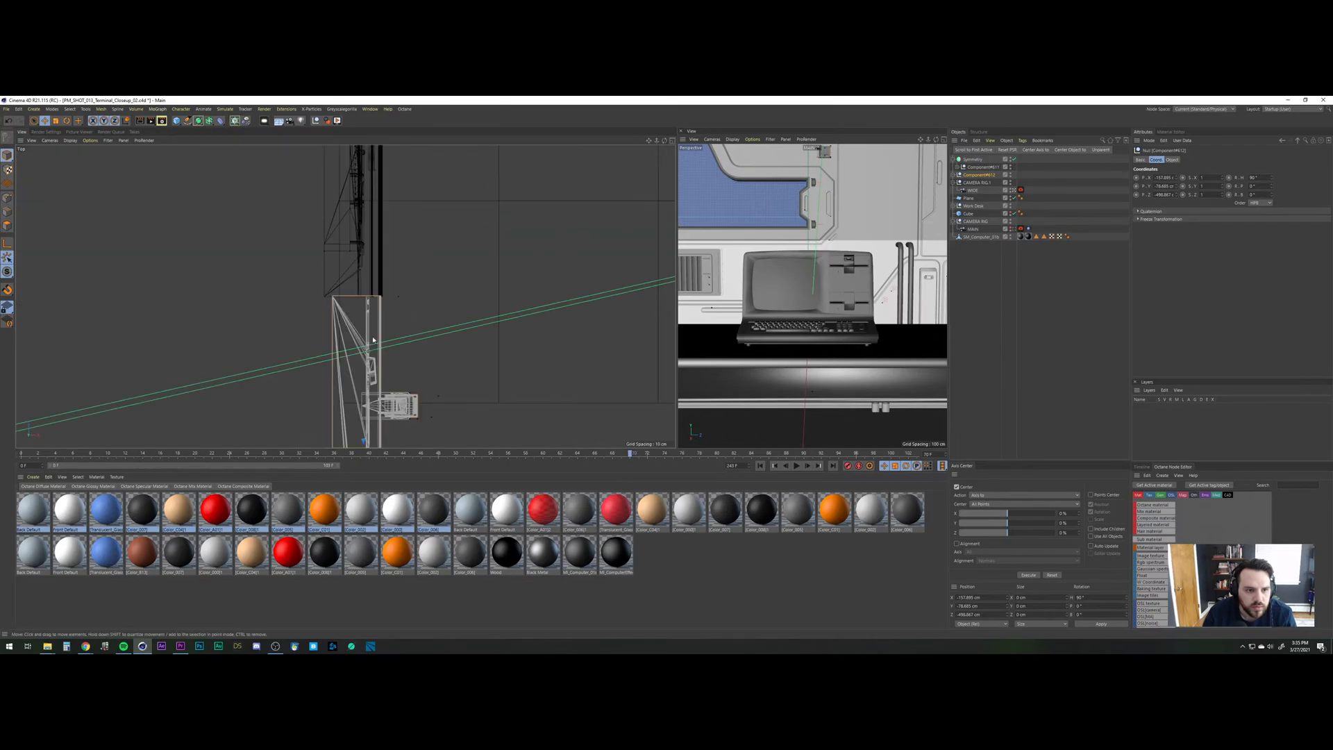
Move the outer wall panel's axis to the end that meets the neighbouring panel, then leave axis editing.
{"action": "scroll", "coordinate": [376, 290], "scroll_direction": "up", "scroll_amount": 3}
{"action": "scroll", "coordinate": [375, 291], "scroll_direction": "down", "scroll_amount": 4}
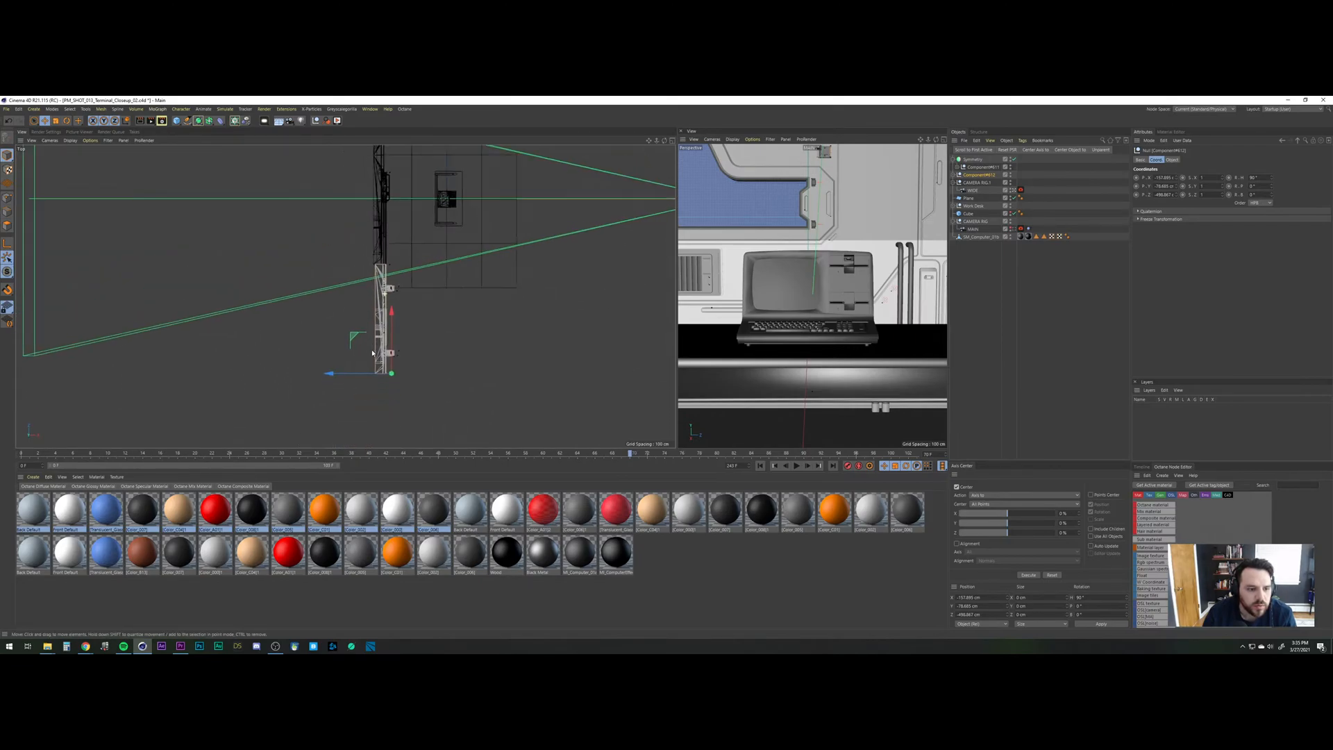
{"action": "key", "text": "l"}
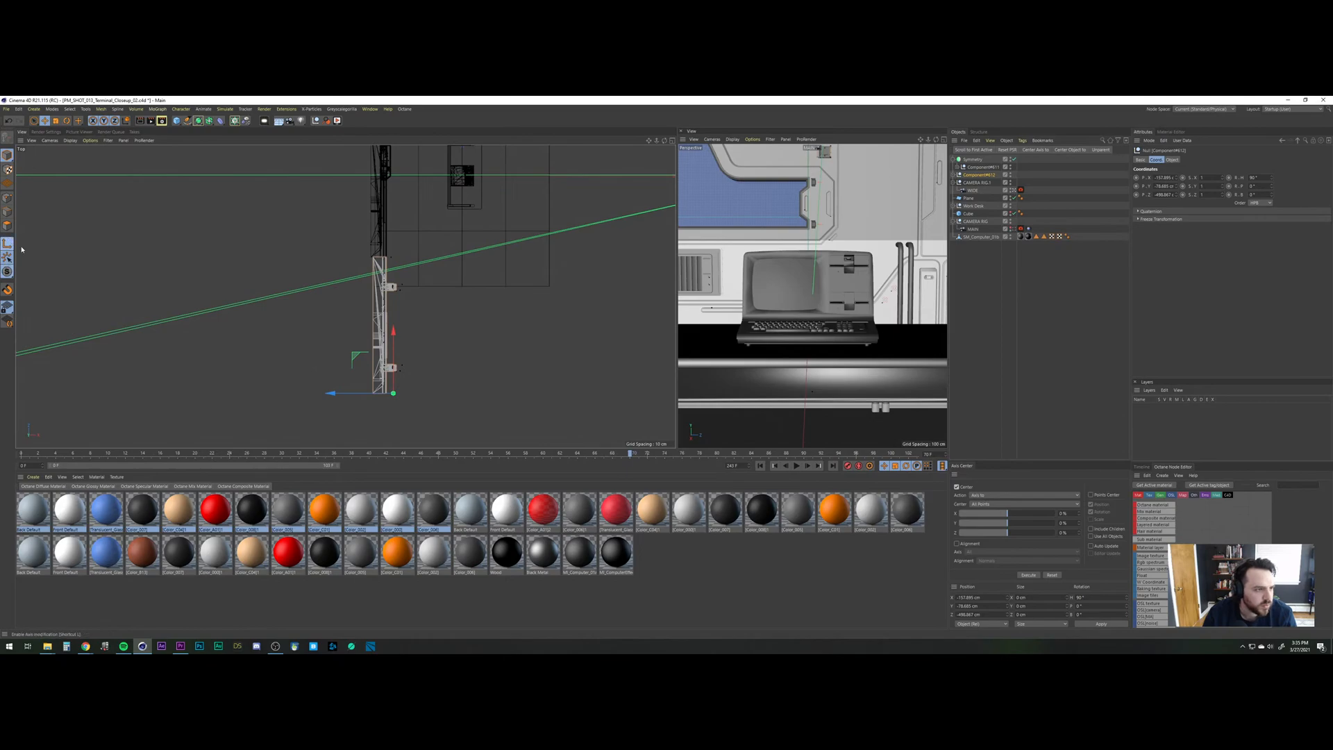
{"action": "left_click_drag", "start_coordinate": [389, 334], "coordinate": [389, 199]}
{"action": "left_click", "coordinate": [7, 246]}
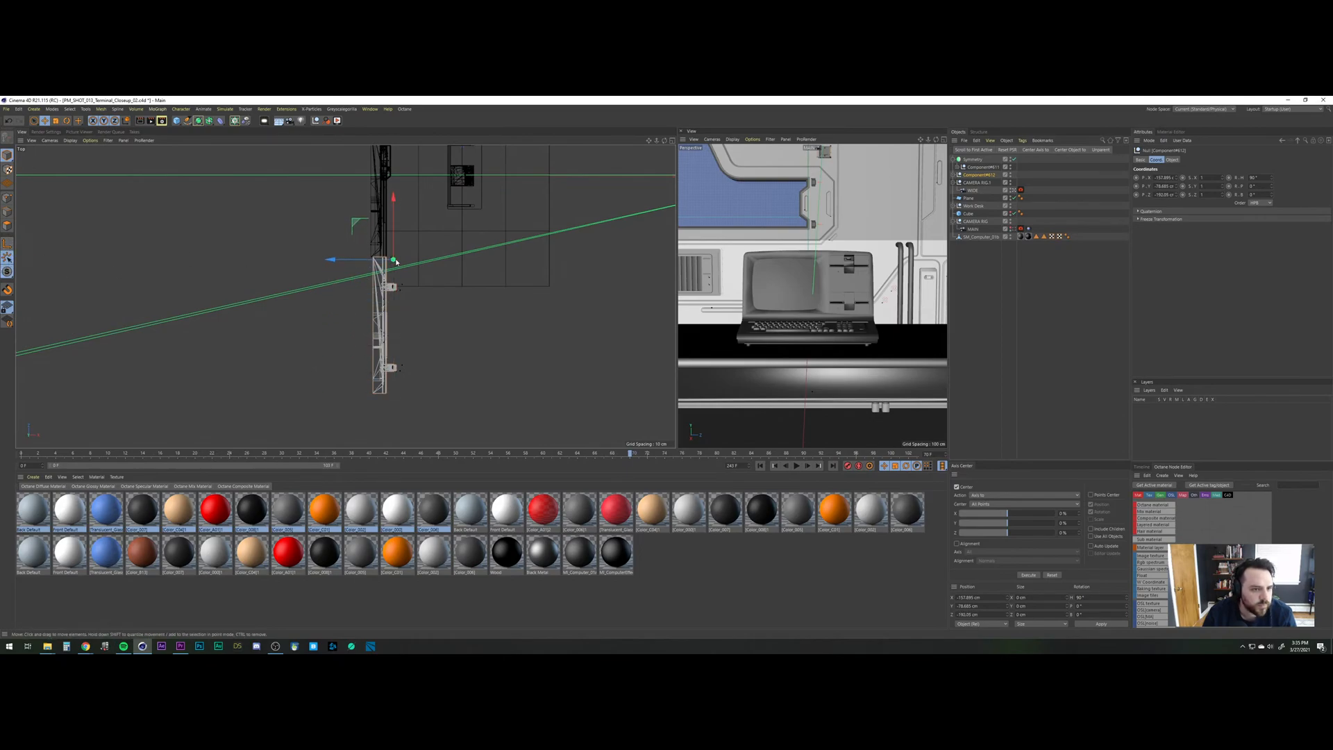
Fine-tune the outer panel's depth until its face is flush with the adjoining panel, then return to the WIDE camera view and deselect it.
{"action": "right_click_drag", "start_coordinate": [395, 260], "coordinate": [424, 189], "text": "alt"}
{"action": "left_click_drag", "start_coordinate": [343, 259], "coordinate": [340, 261]}
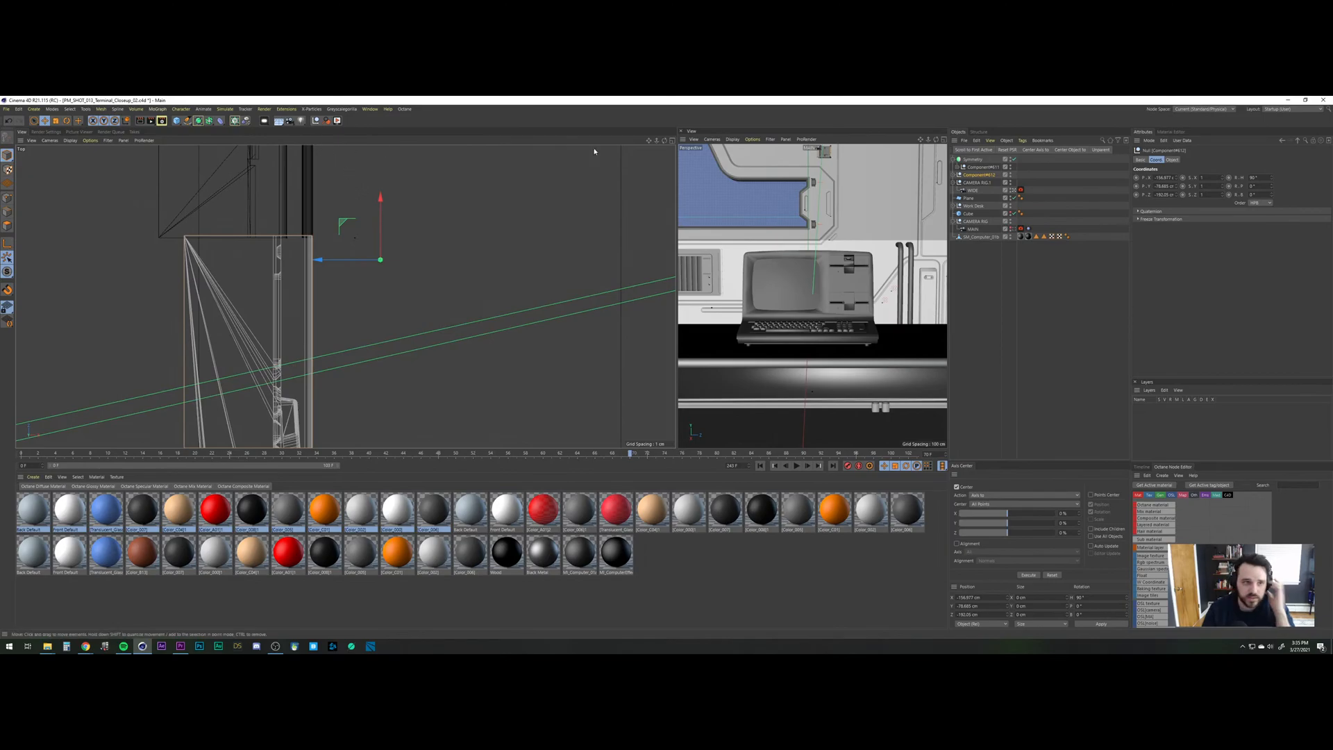
{"action": "left_click", "coordinate": [671, 140]}
{"action": "left_click", "coordinate": [341, 141]}
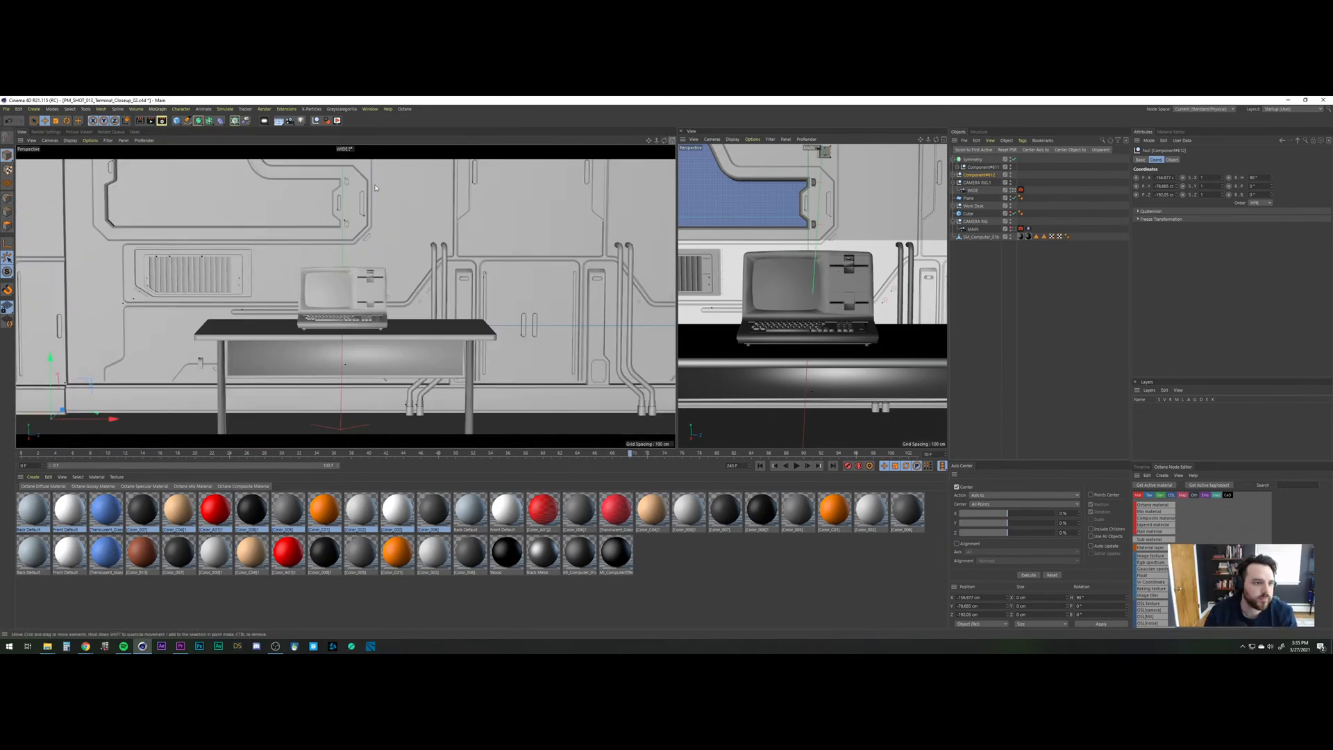
{"action": "left_click", "coordinate": [1021, 375]}
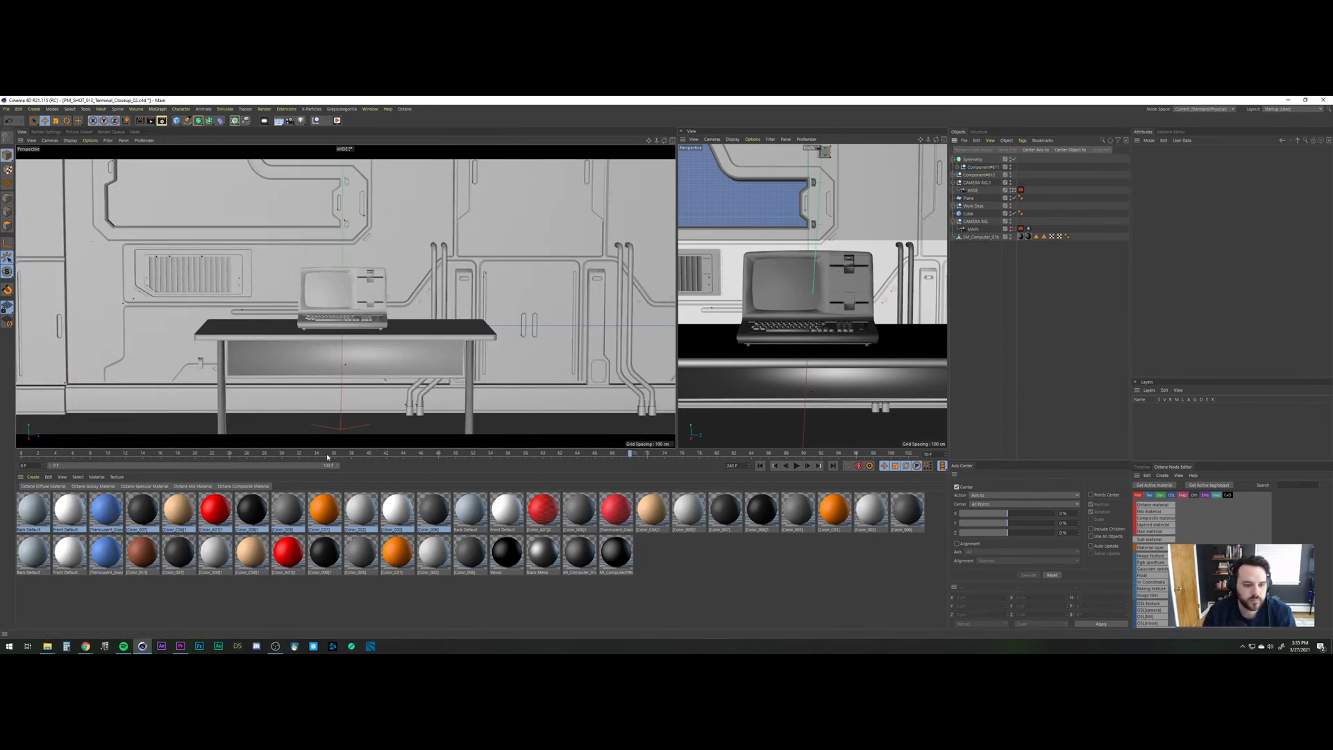
Scrub the WIDE shot to inspect the wall seam, then nudge the outer wall panel horizontally to close it against its neighbour and deselect it.
{"action": "left_click_drag", "start_coordinate": [69, 453], "coordinate": [342, 453]}
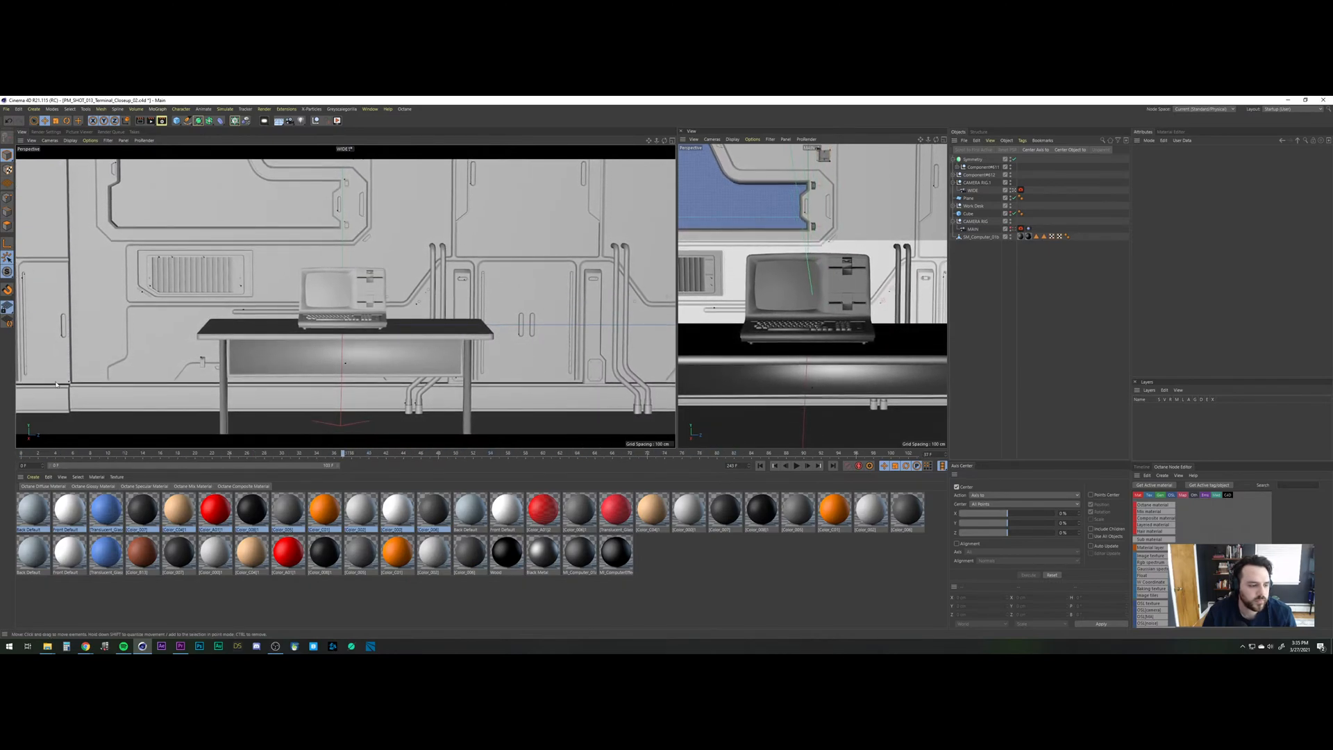
{"action": "left_click", "coordinate": [241, 392]}
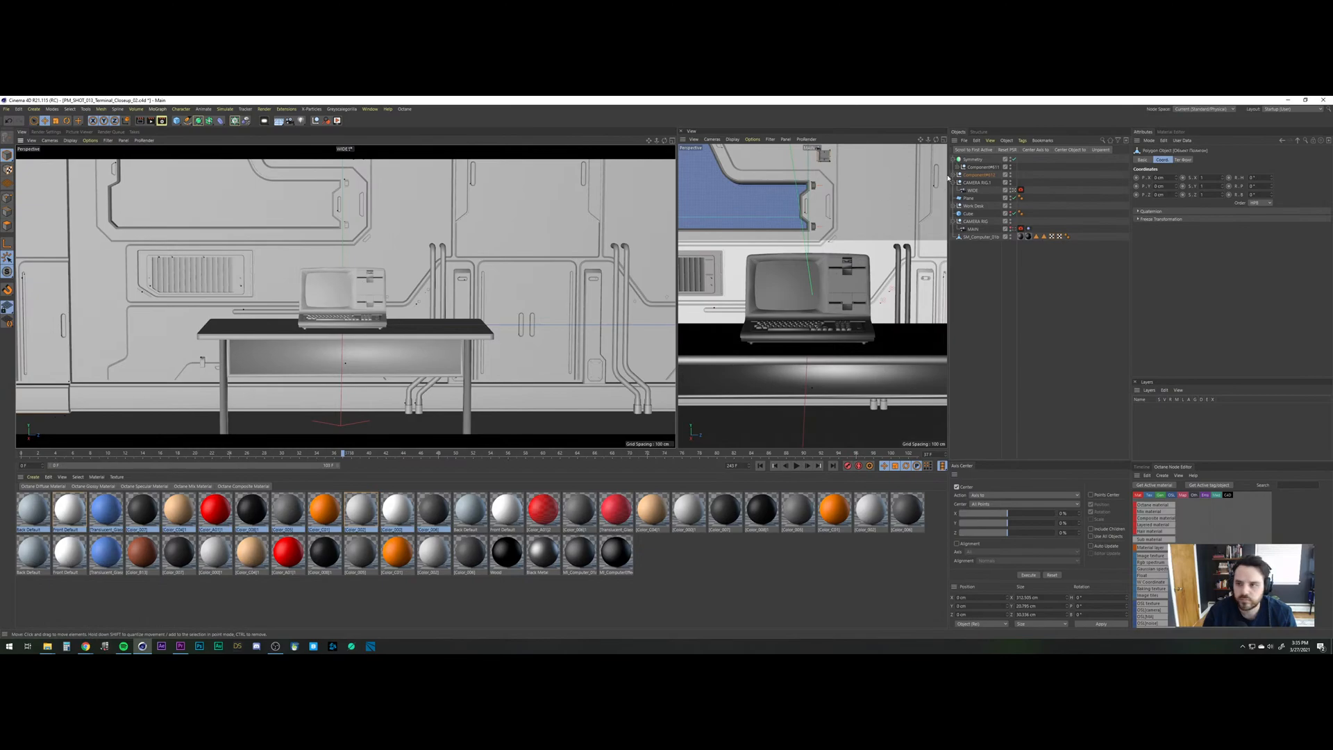
{"action": "left_click", "coordinate": [978, 175]}
{"action": "left_click_drag", "start_coordinate": [1177, 196], "coordinate": [1177, 196]}
{"action": "key", "text": "ctrl+z"}
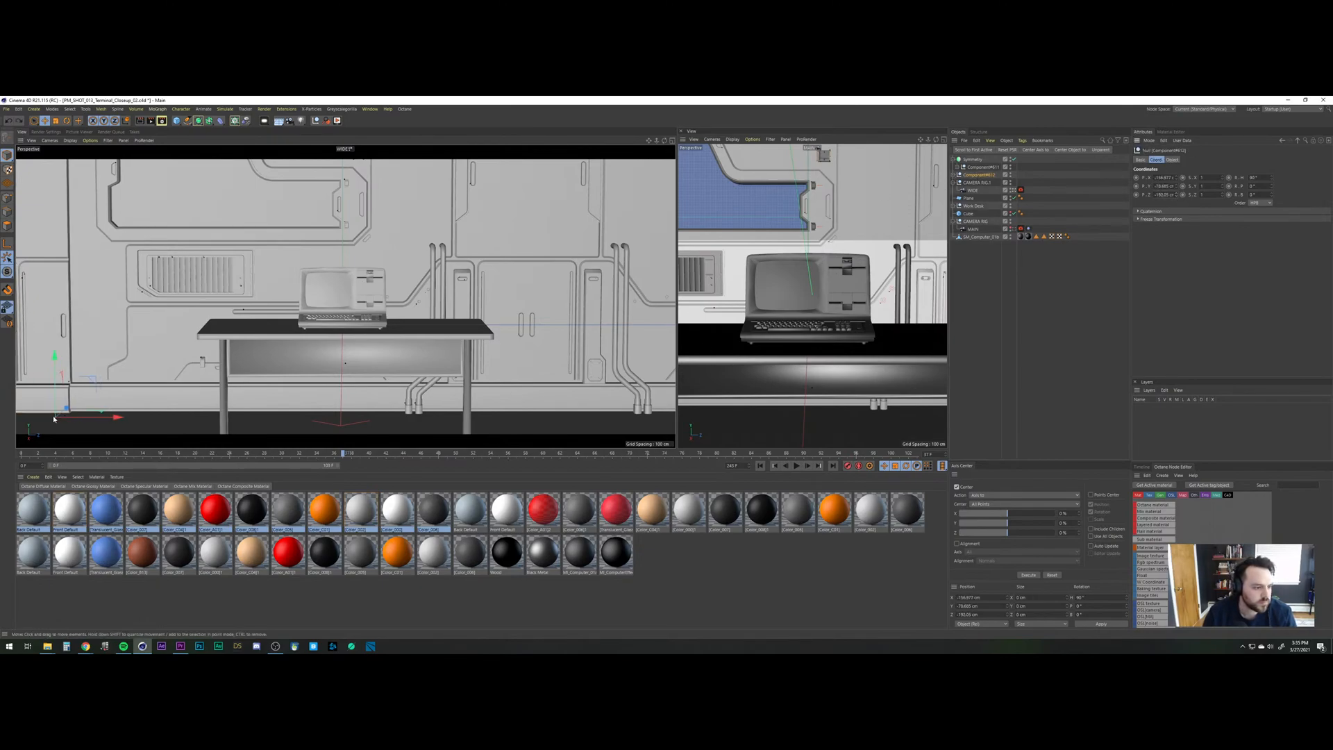
{"action": "left_click_drag", "start_coordinate": [53, 418], "coordinate": [105, 419]}
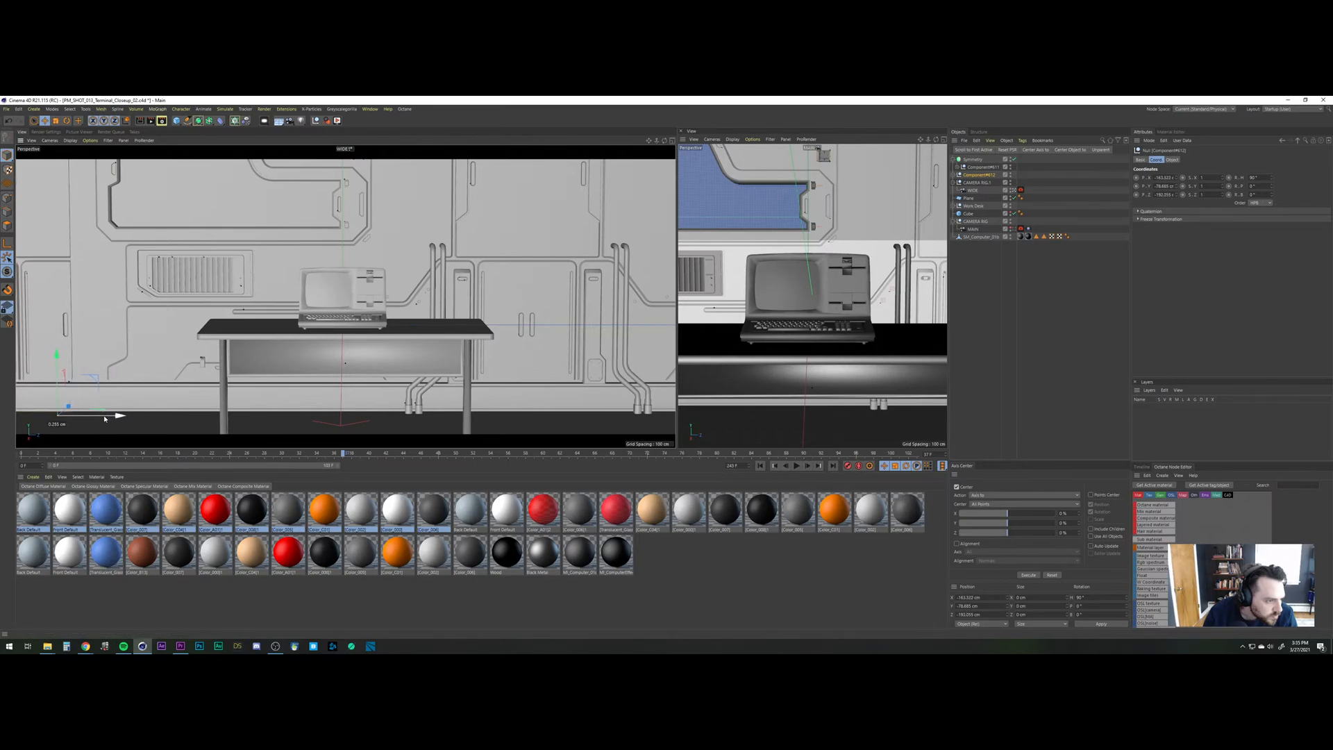
{"action": "left_click", "coordinate": [968, 364]}
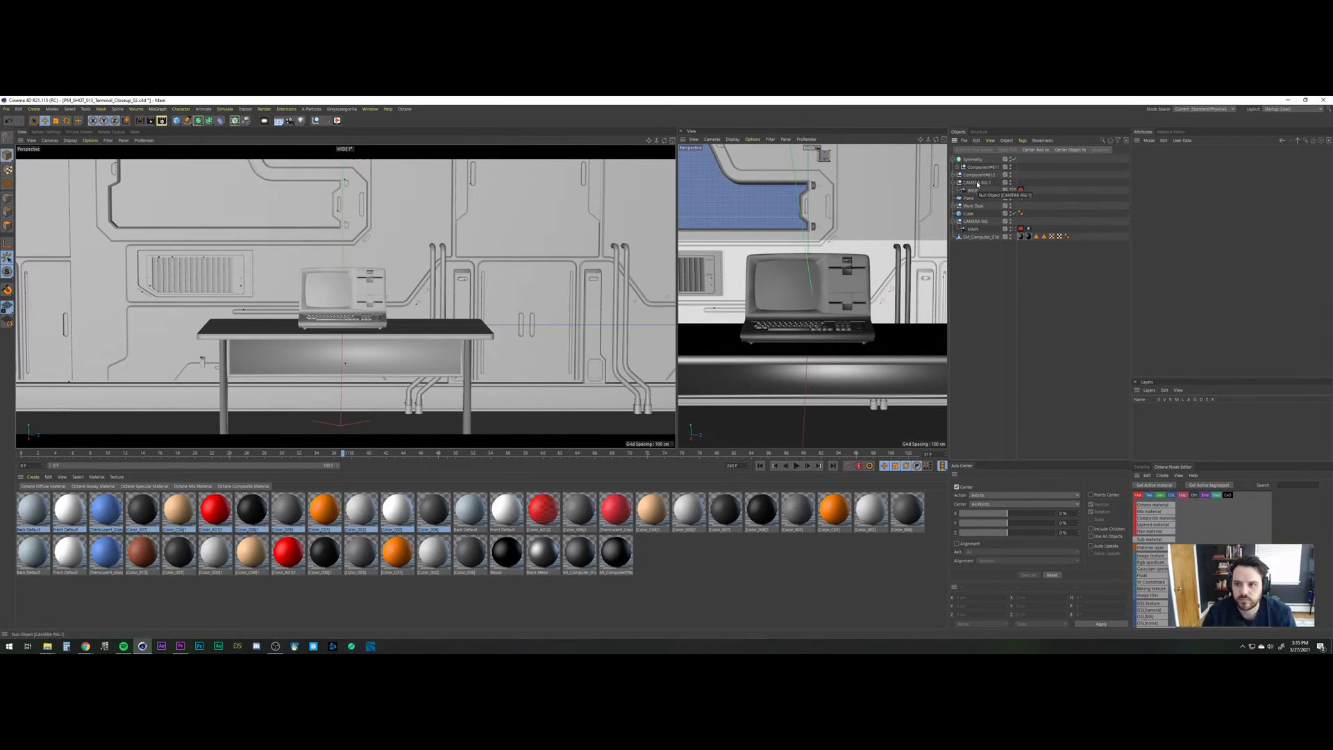
Scale the Symmetry and the outer wall panel down together, then lower them so the wall base sits further down in the WIDE shot.
{"action": "left_click", "coordinate": [954, 160]}
{"action": "left_click", "coordinate": [973, 166]}
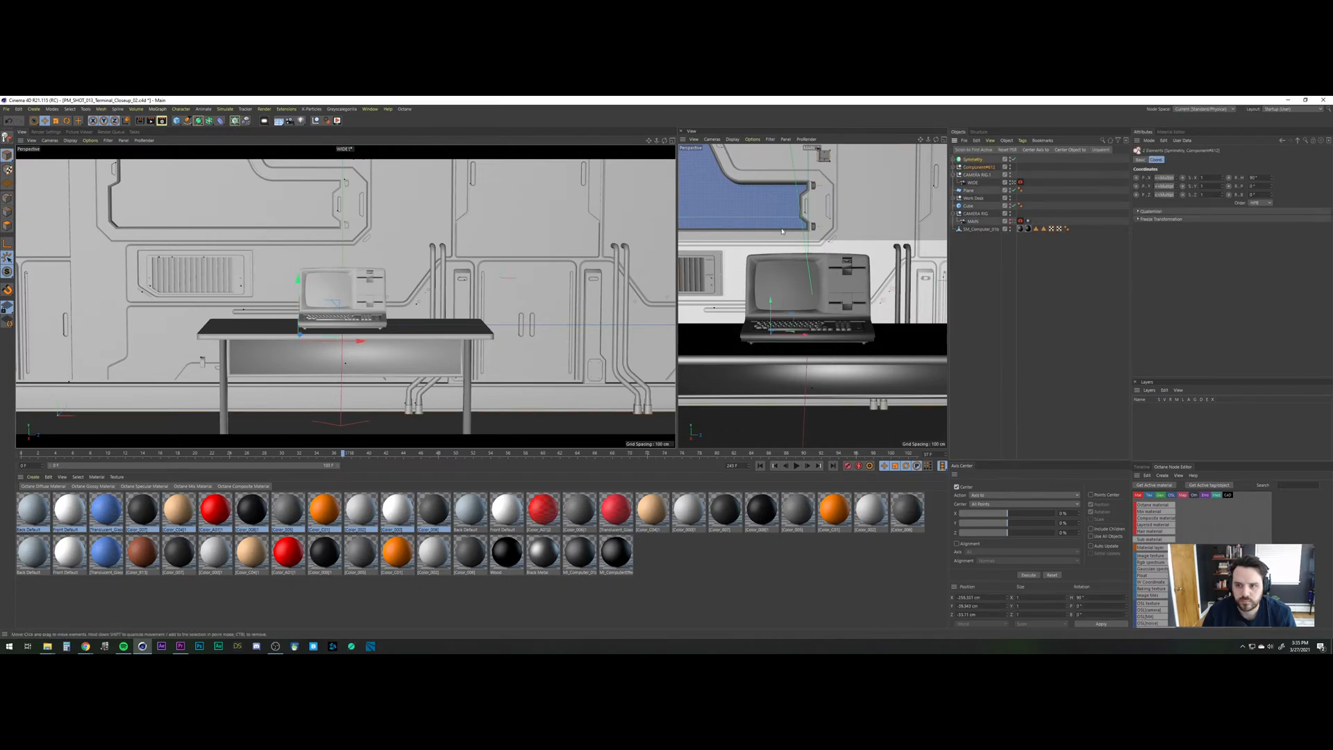
{"action": "key", "text": "t"}
{"action": "left_click_drag", "start_coordinate": [443, 238], "coordinate": [399, 272]}
{"action": "key", "text": "e"}
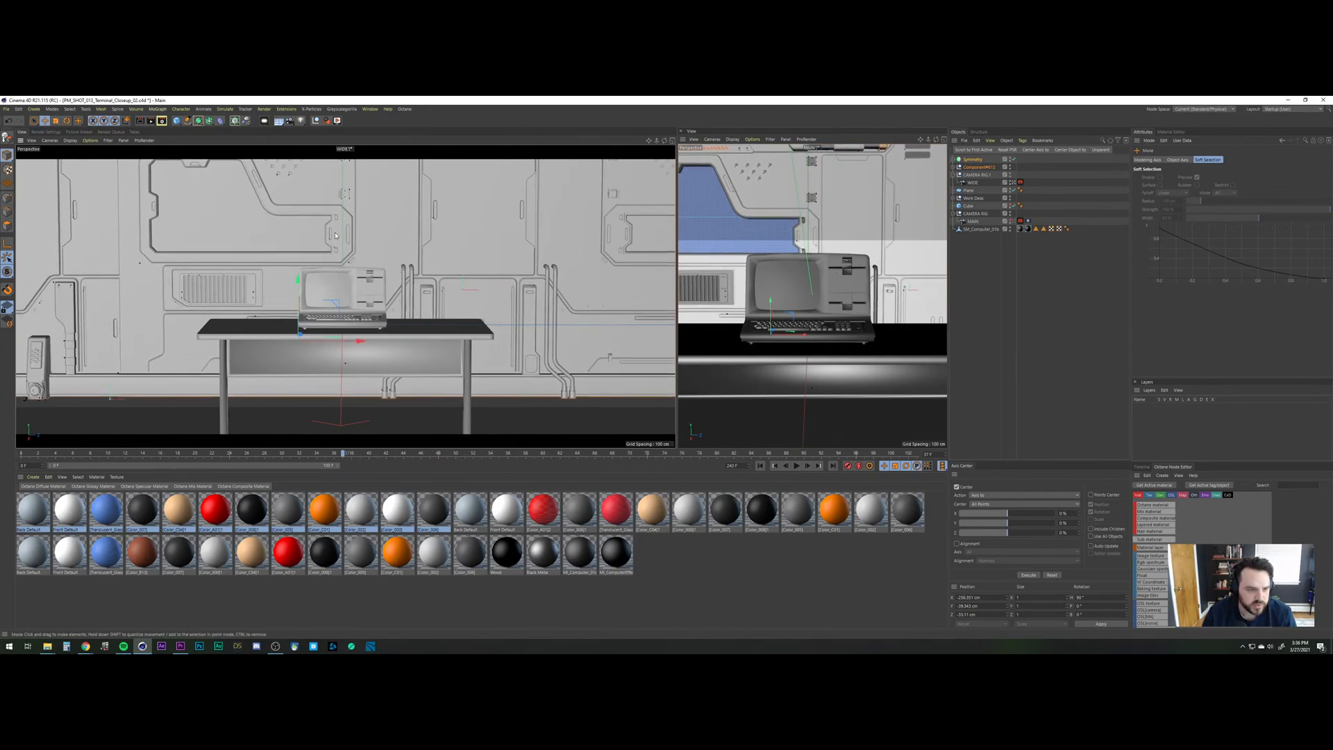
{"action": "left_click_drag", "start_coordinate": [299, 284], "coordinate": [303, 293]}
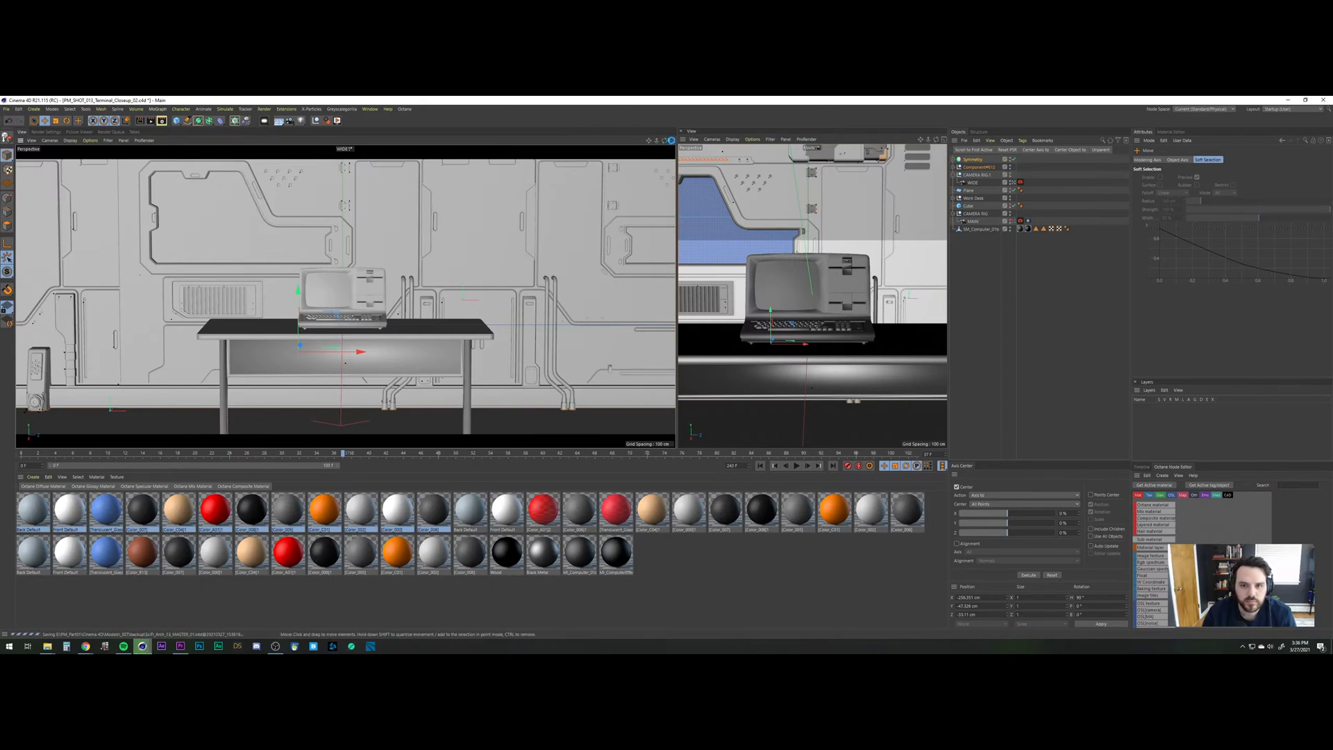
Inspect the lower edge of the wall panels in the right view, then return to the enlarged WIDE camera view and clear the selection.
{"action": "left_click", "coordinate": [672, 142]}
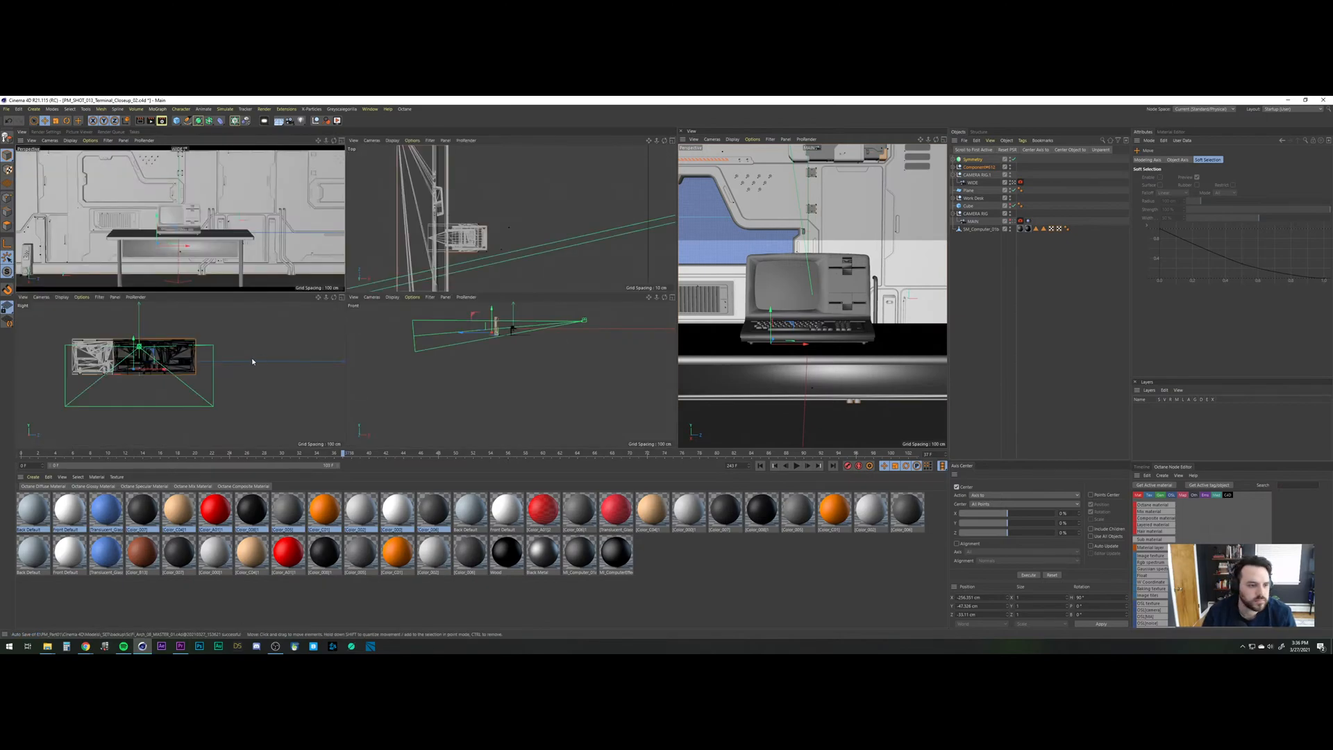
{"action": "scroll", "coordinate": [185, 380], "scroll_direction": "up", "scroll_amount": 10}
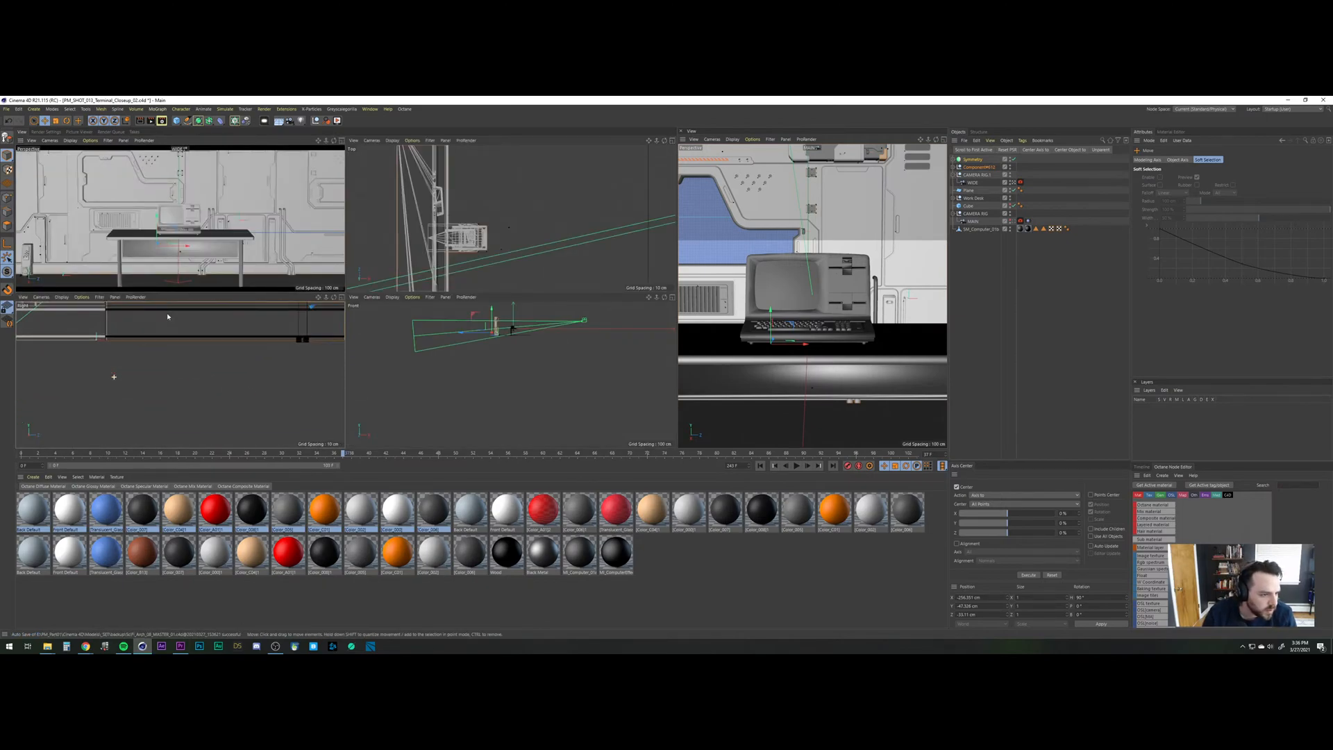
{"action": "middle_click_drag", "start_coordinate": [185, 380], "coordinate": [147, 413], "text": "alt"}
{"action": "scroll", "coordinate": [122, 422], "scroll_direction": "down", "scroll_amount": 10}
{"action": "scroll", "coordinate": [132, 425], "scroll_direction": "up", "scroll_amount": 3}
{"action": "scroll", "coordinate": [149, 393], "scroll_direction": "up", "scroll_amount": 8}
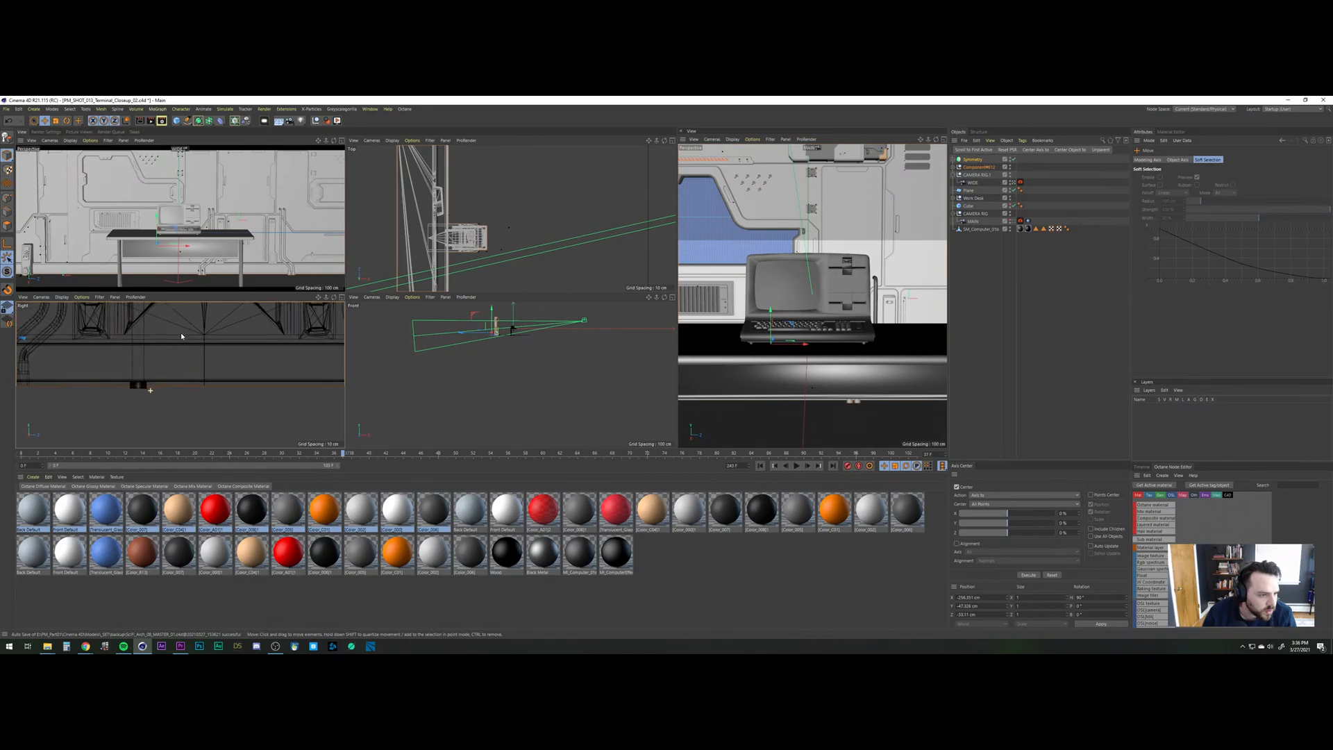
{"action": "middle_click_drag", "start_coordinate": [179, 340], "coordinate": [245, 370], "text": "alt"}
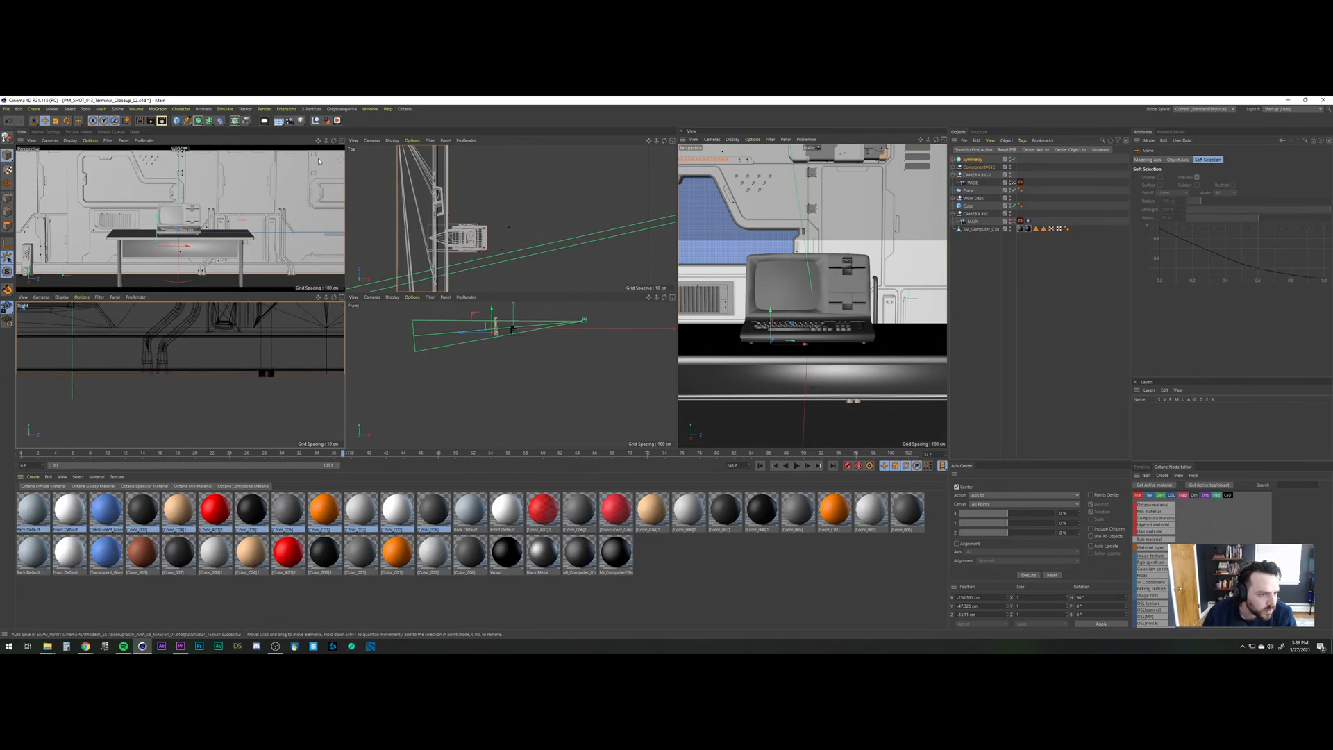
{"action": "left_click", "coordinate": [341, 140]}
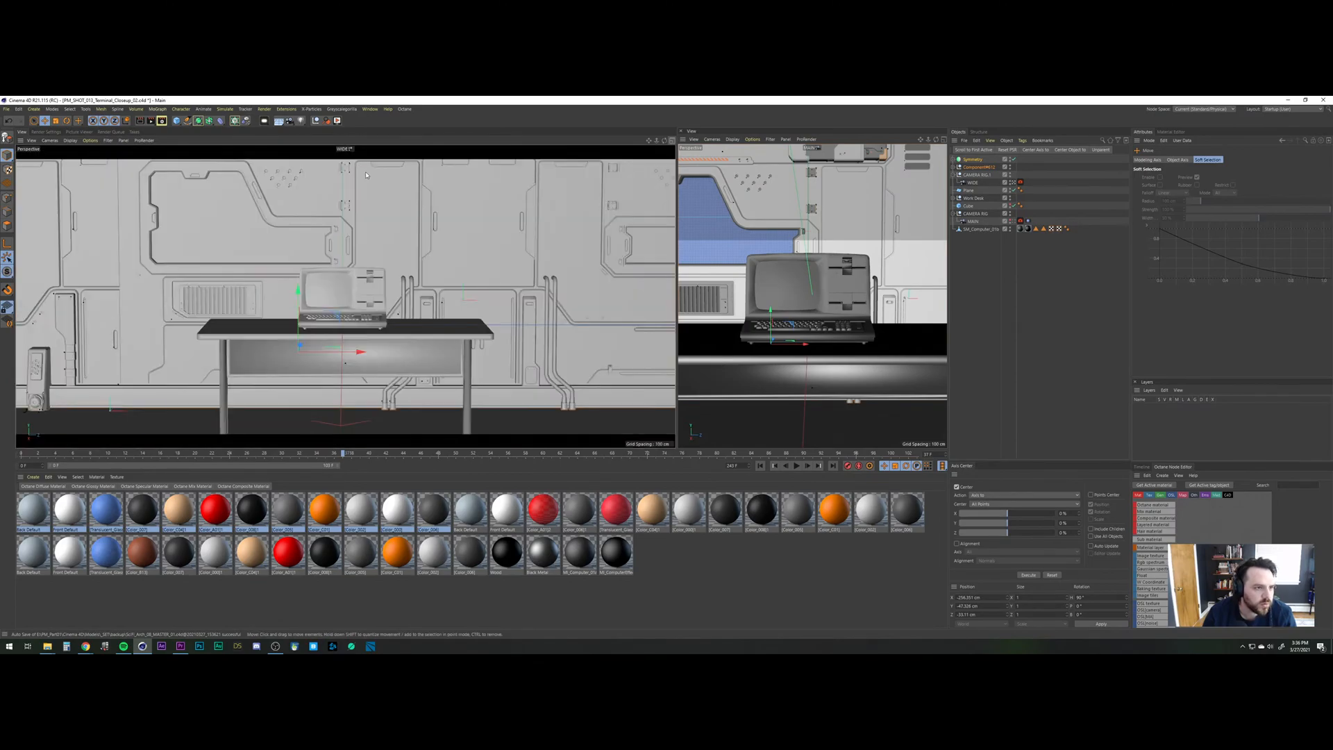
{"action": "left_click", "coordinate": [989, 411]}
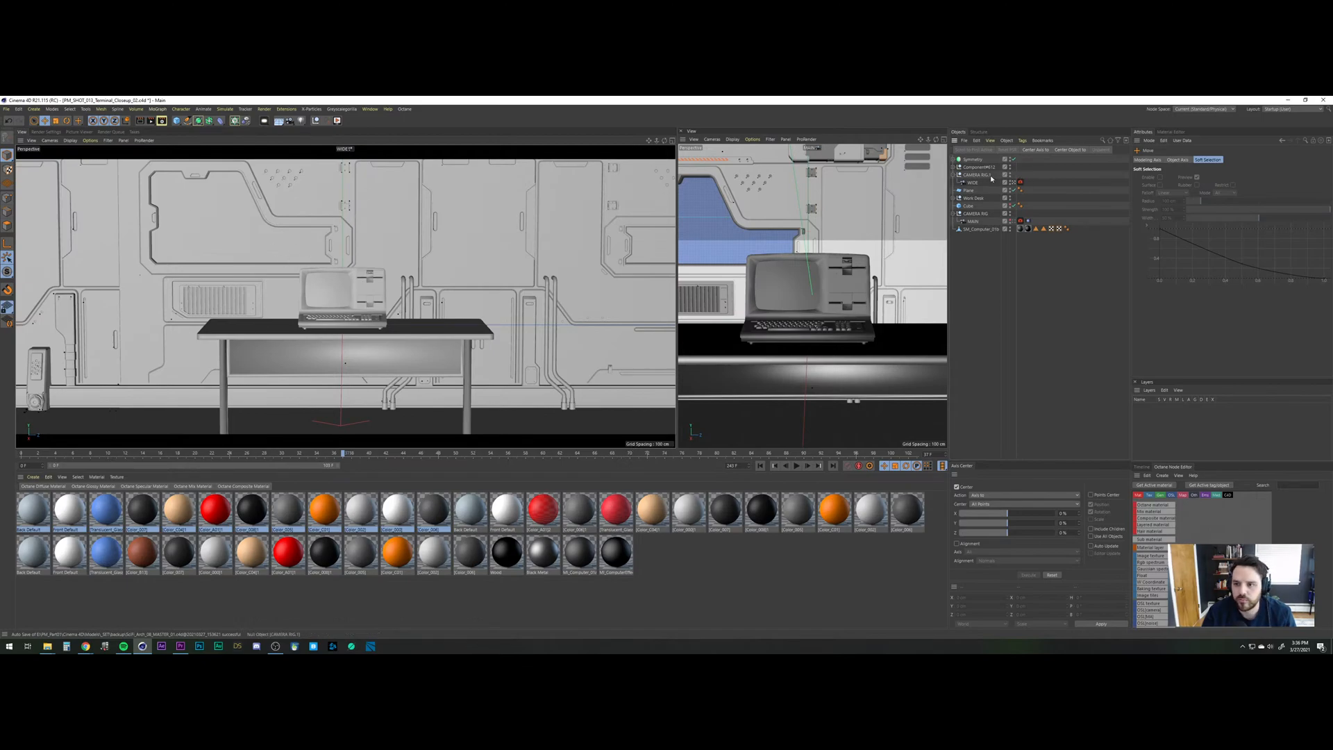
Play the animation through the WIDE camera and the close-up camera to check the wall's framing, then rewind to the first frame.
{"action": "left_click", "coordinate": [974, 181]}
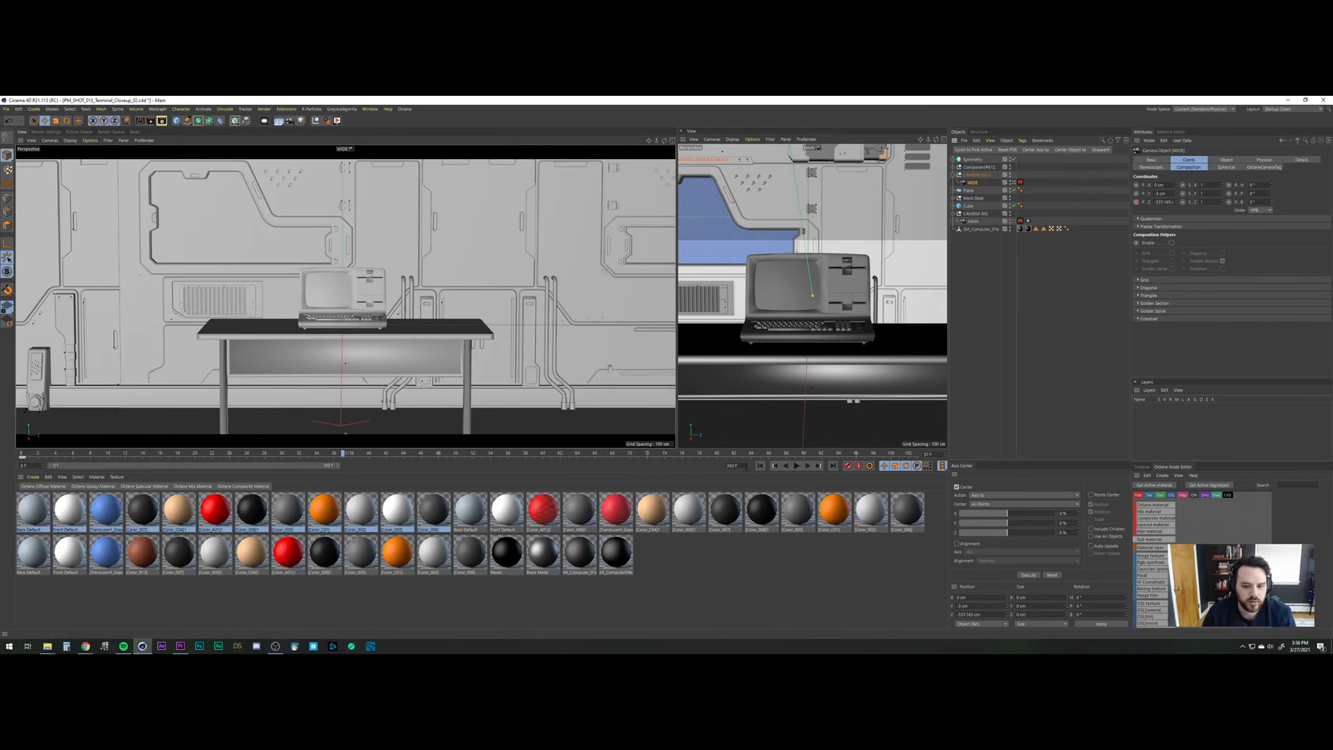
{"action": "left_click", "coordinate": [760, 466]}
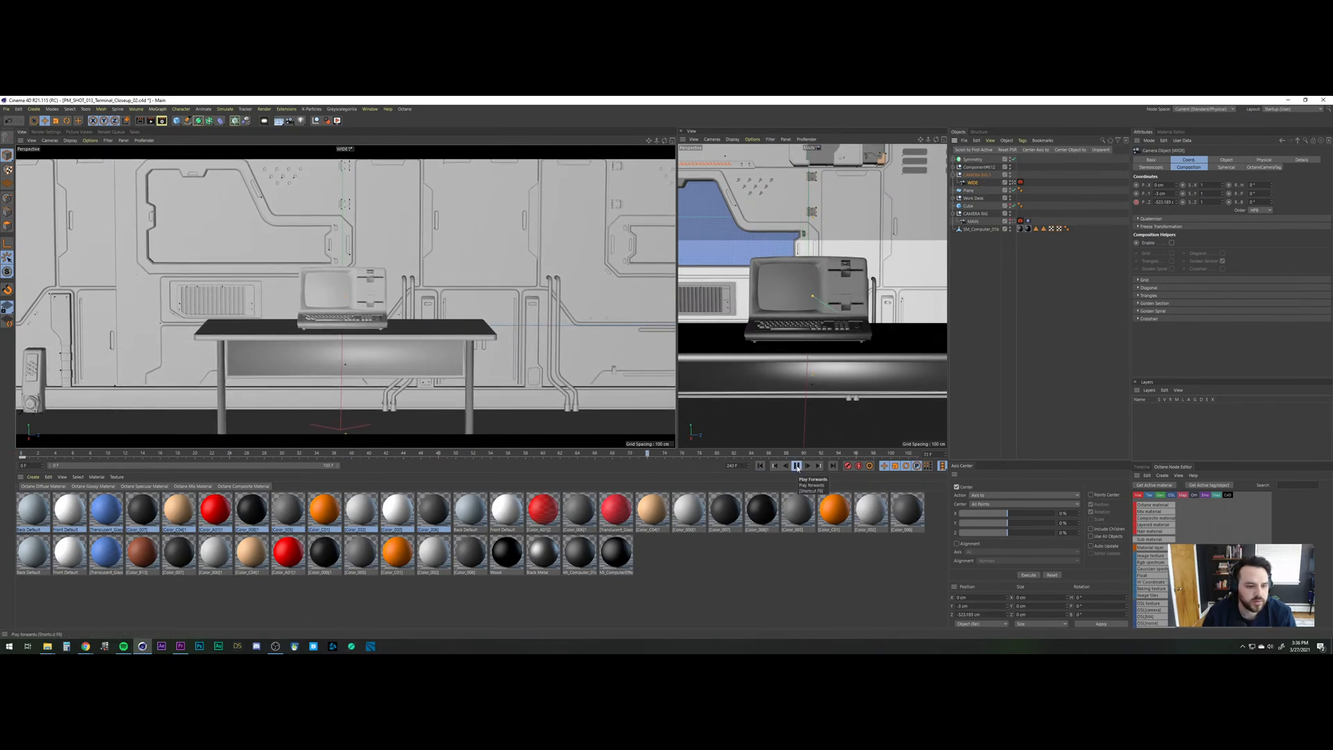
{"action": "left_click", "coordinate": [797, 467]}
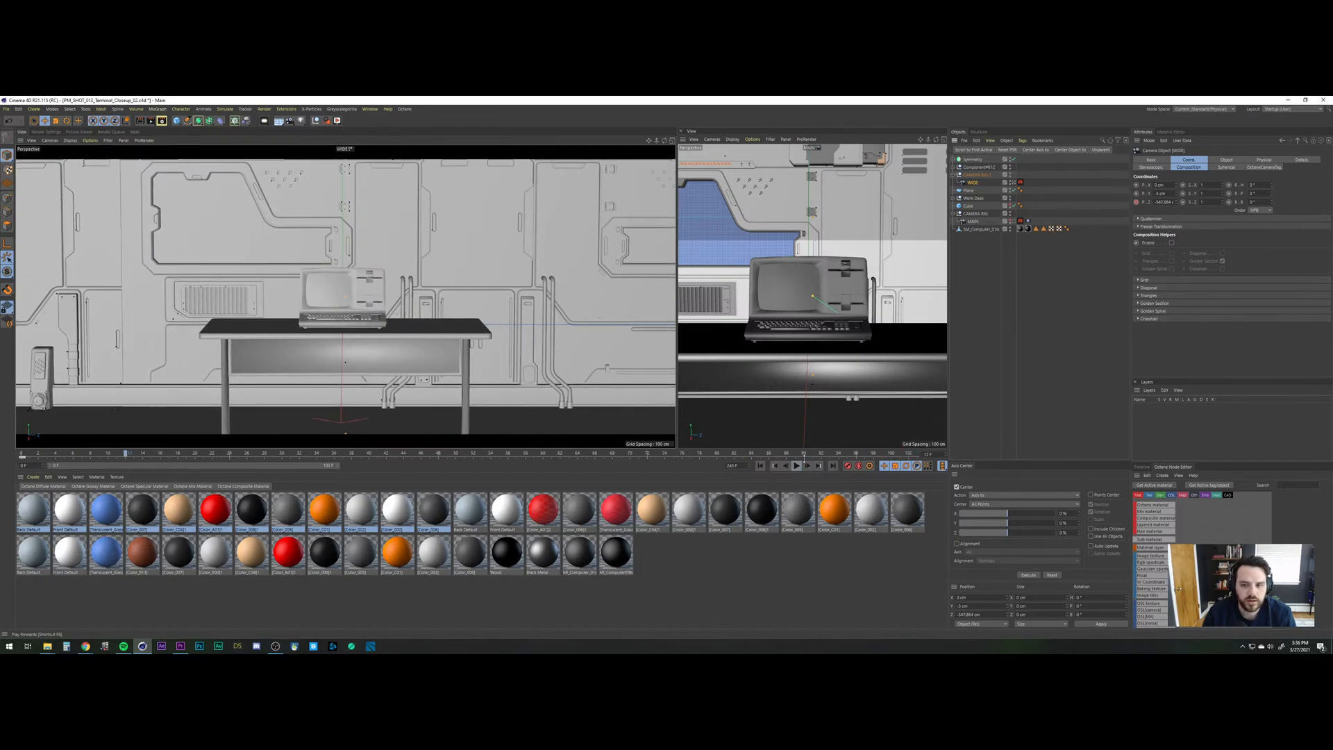
{"action": "left_click", "coordinate": [1020, 220]}
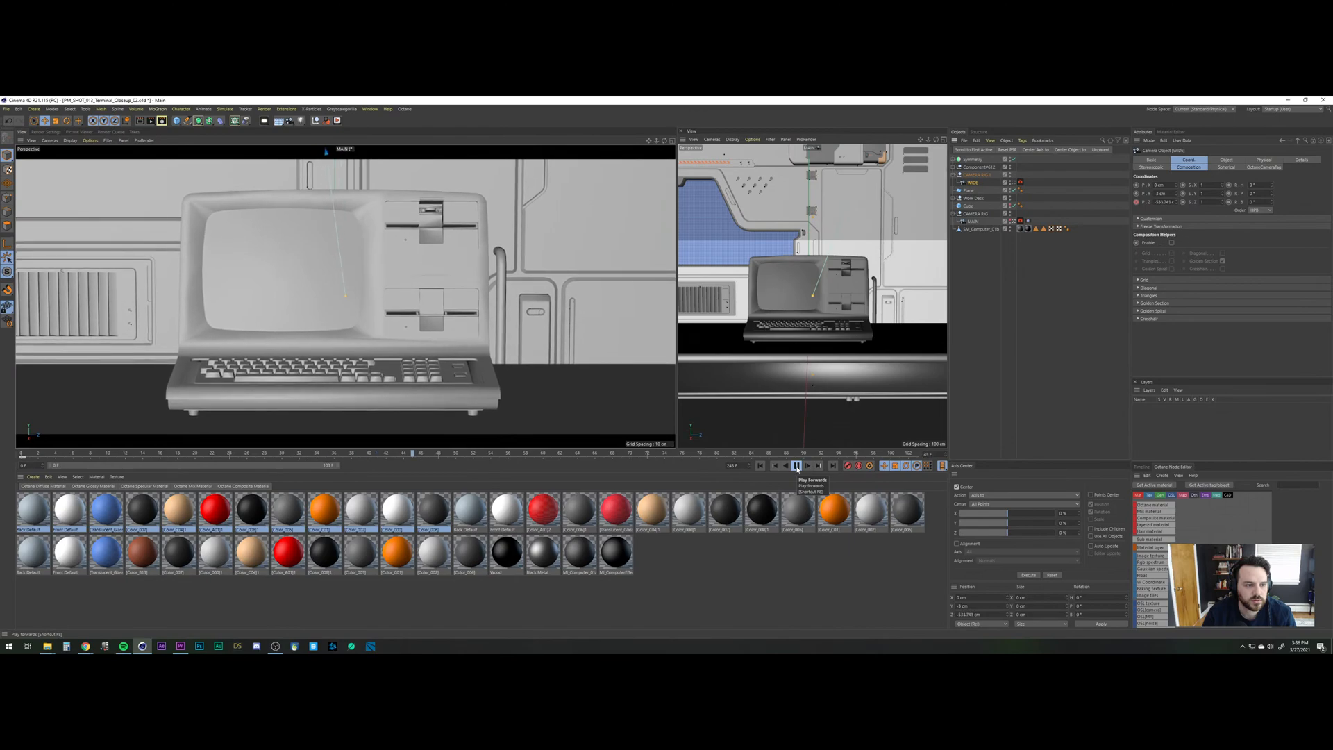
{"action": "left_click", "coordinate": [797, 467]}
{"action": "left_click", "coordinate": [760, 466]}
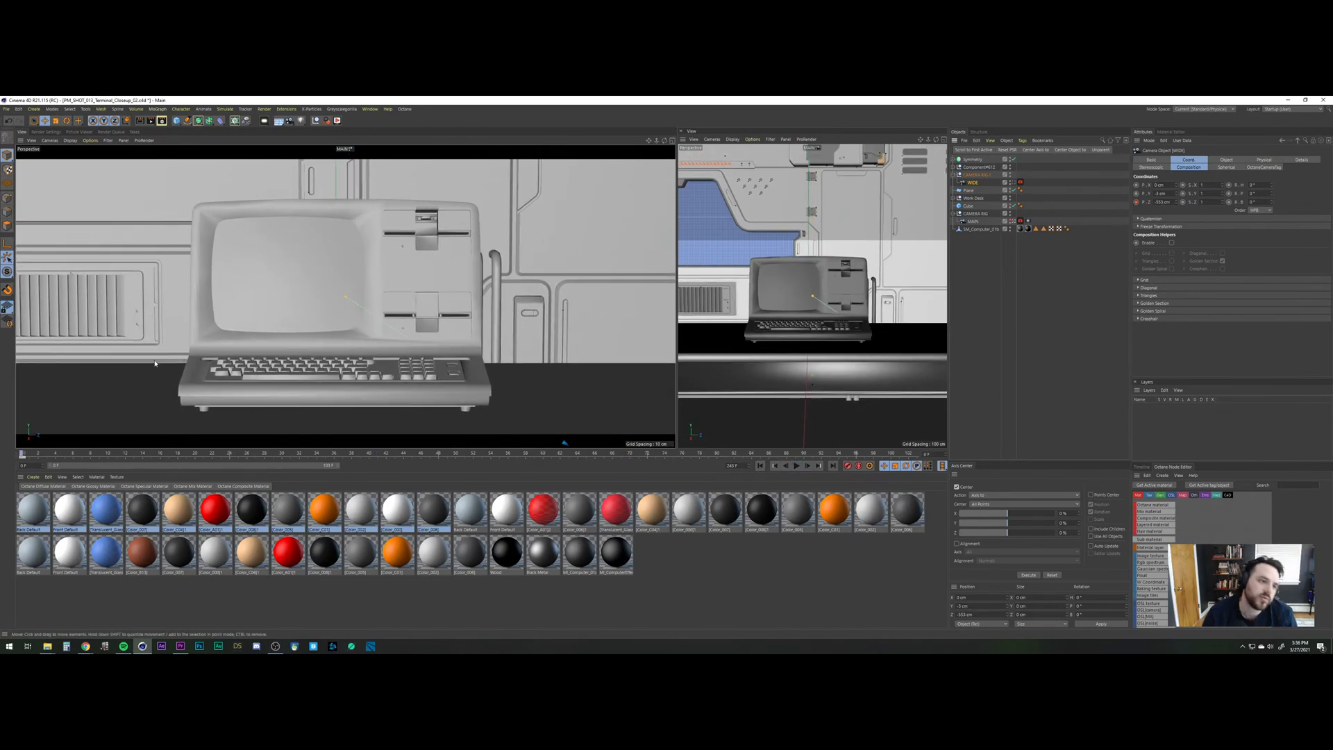
Undo the wall's scaling and lowering, then play the animation through the WIDE camera to review the original wall size.
{"action": "left_click", "coordinate": [186, 278]}
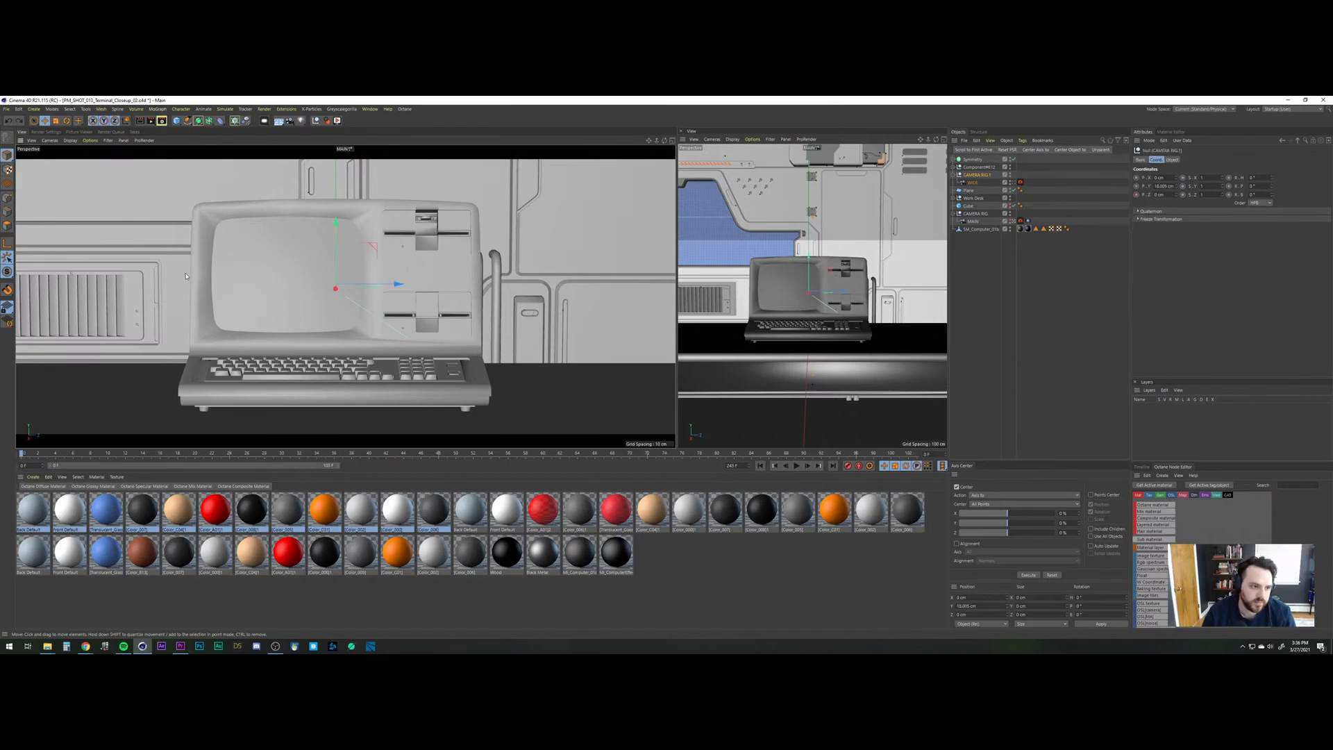
{"action": "key", "text": "ctrl+z"}
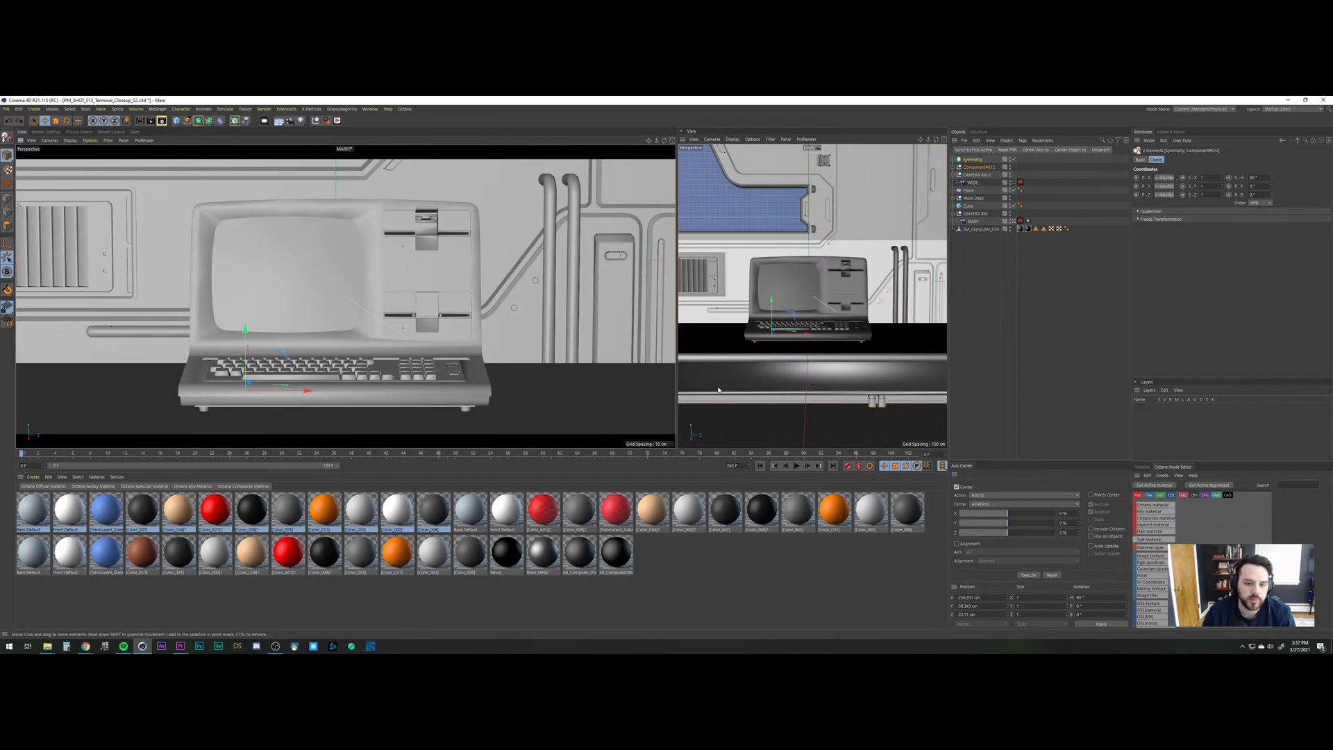
{"action": "left_click", "coordinate": [1013, 183]}
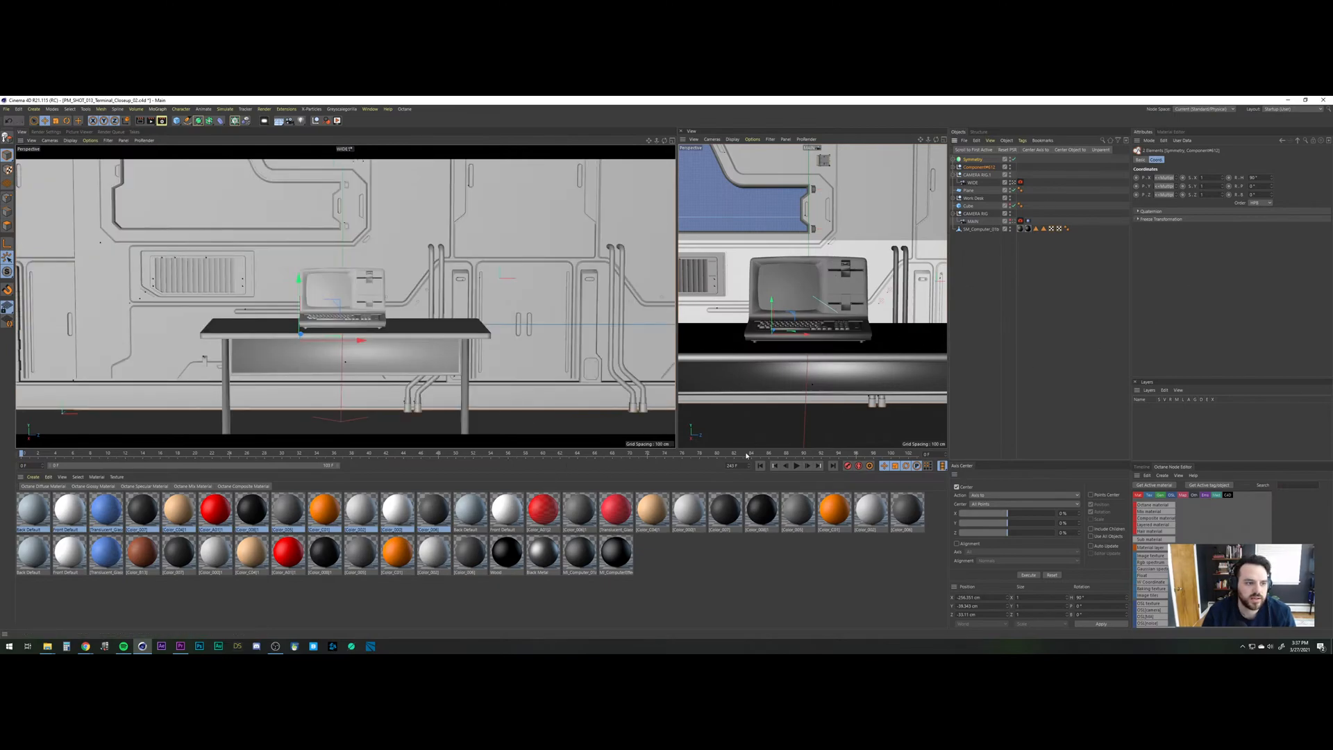
{"action": "left_click", "coordinate": [796, 466]}
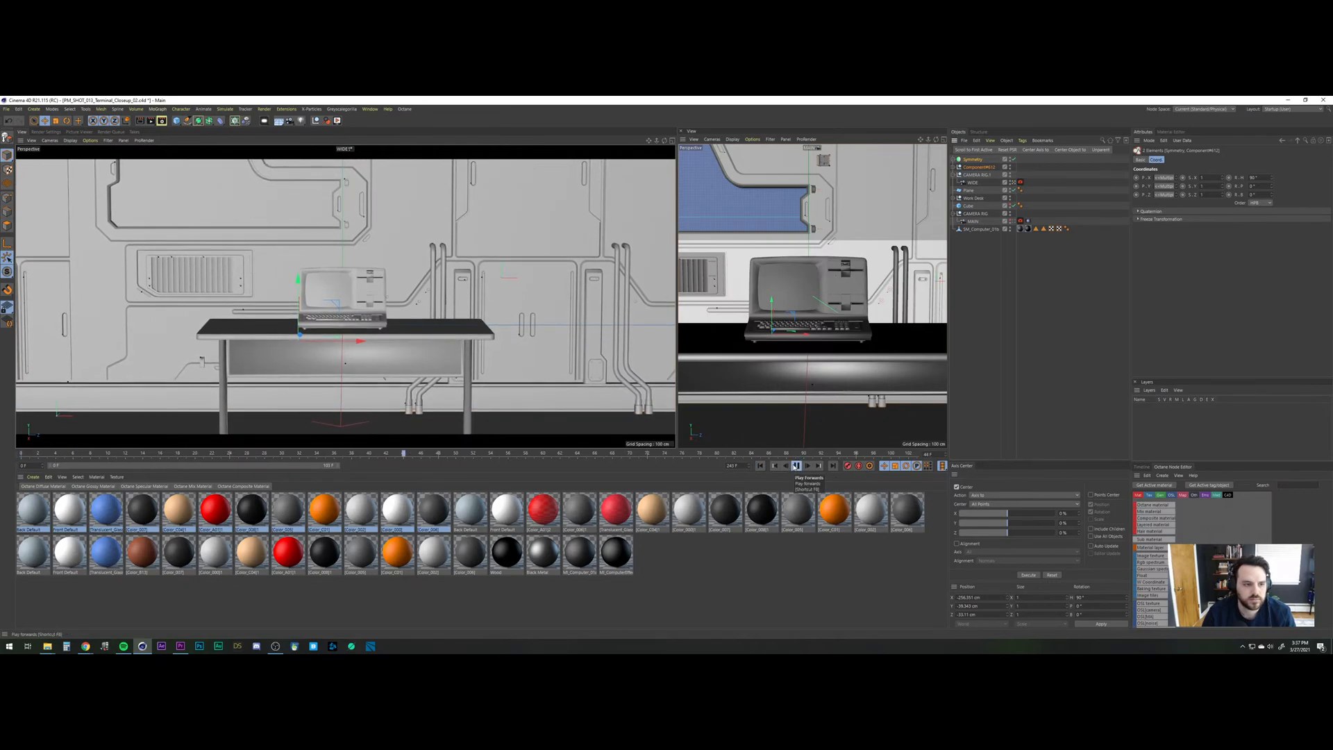
{"action": "left_click", "coordinate": [795, 466]}
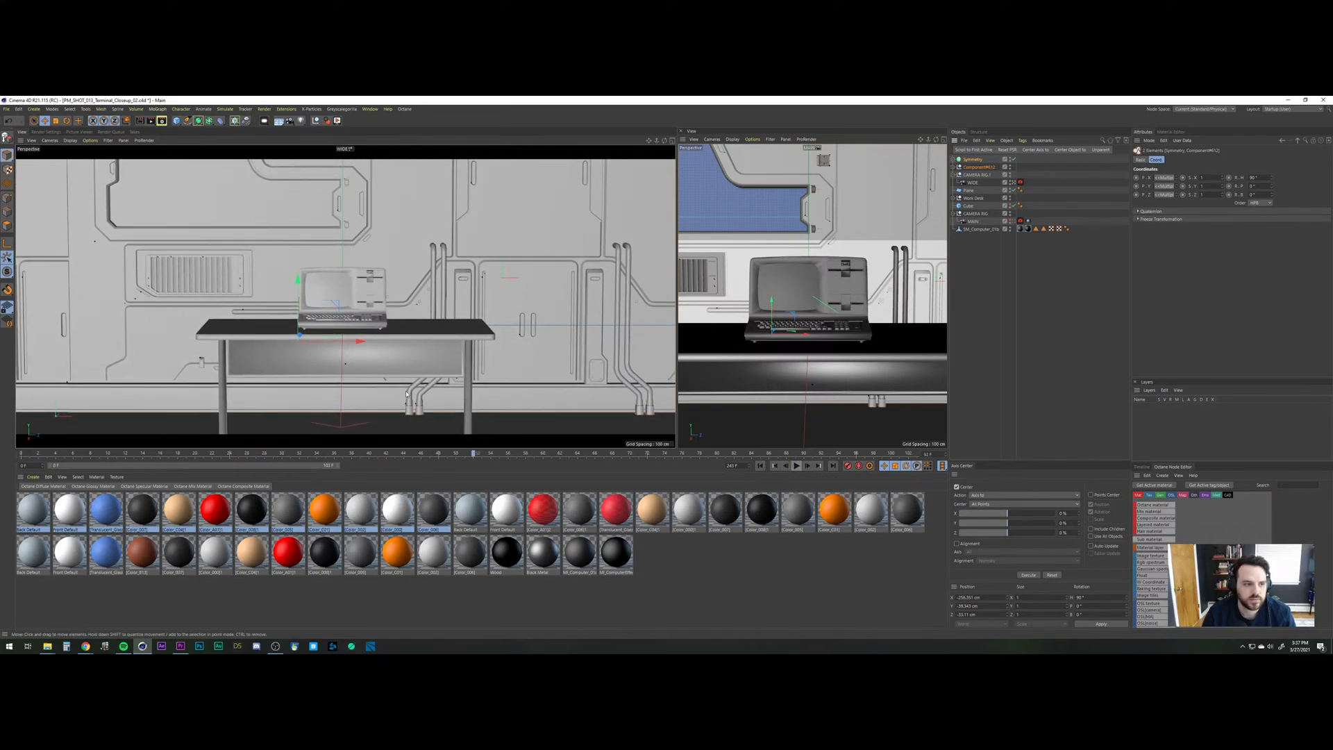
{"action": "left_click", "coordinate": [988, 298]}
Turn on material display in the perspective viewport of the WIDE camera.
{"action": "left_click", "coordinate": [203, 207]}
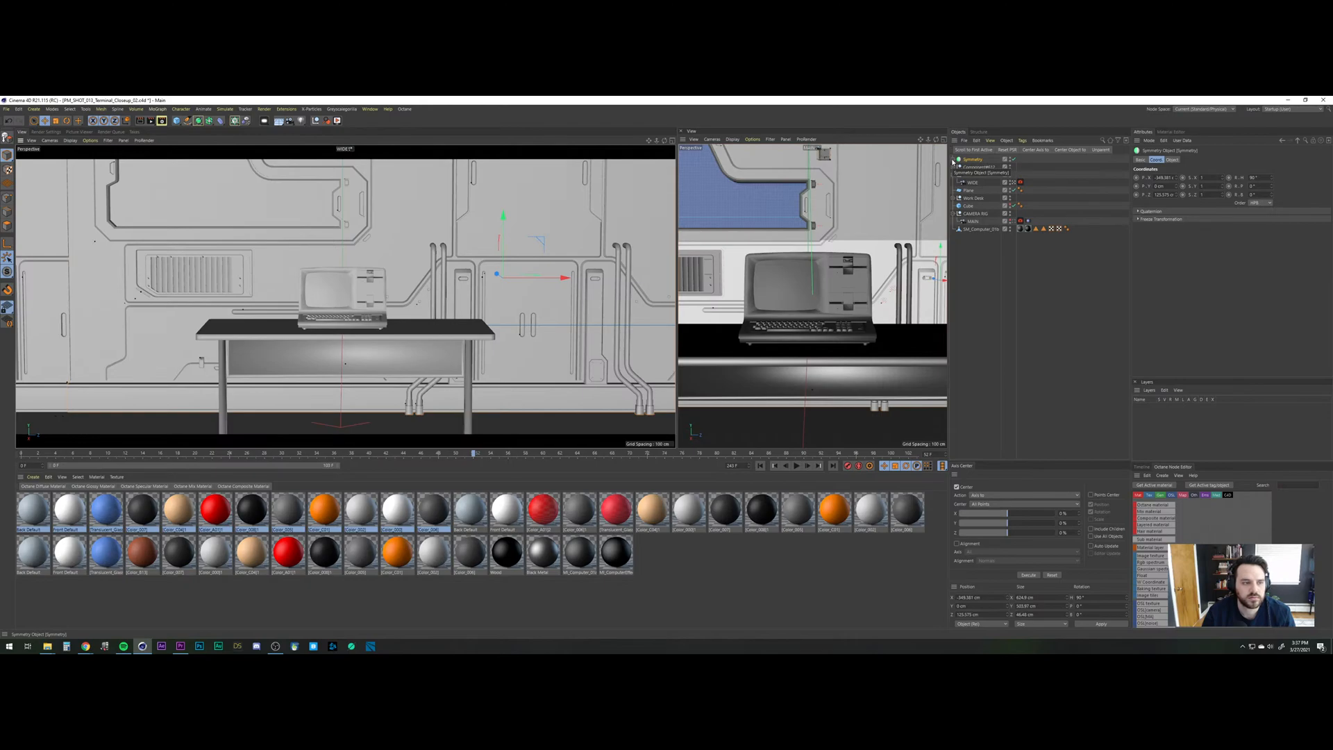
{"action": "left_click", "coordinate": [70, 140]}
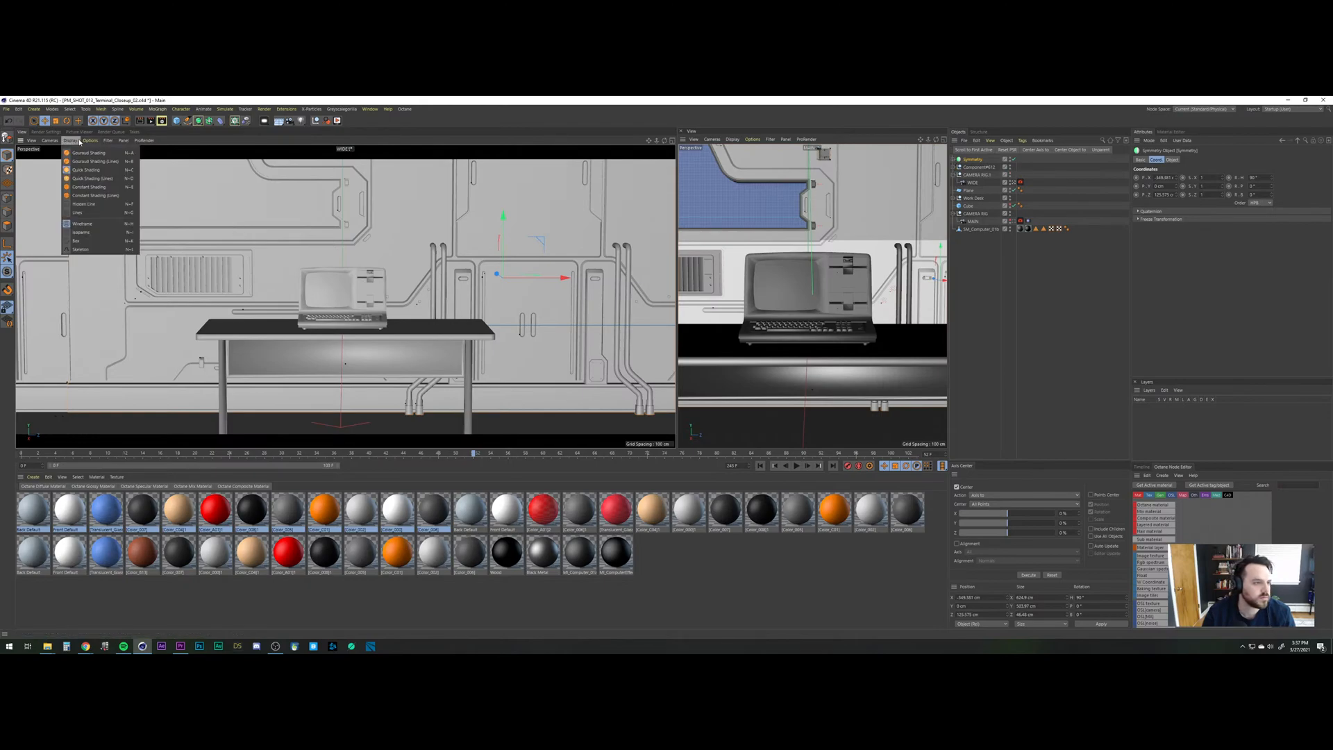
{"action": "mouse_move", "coordinate": [90, 140]}
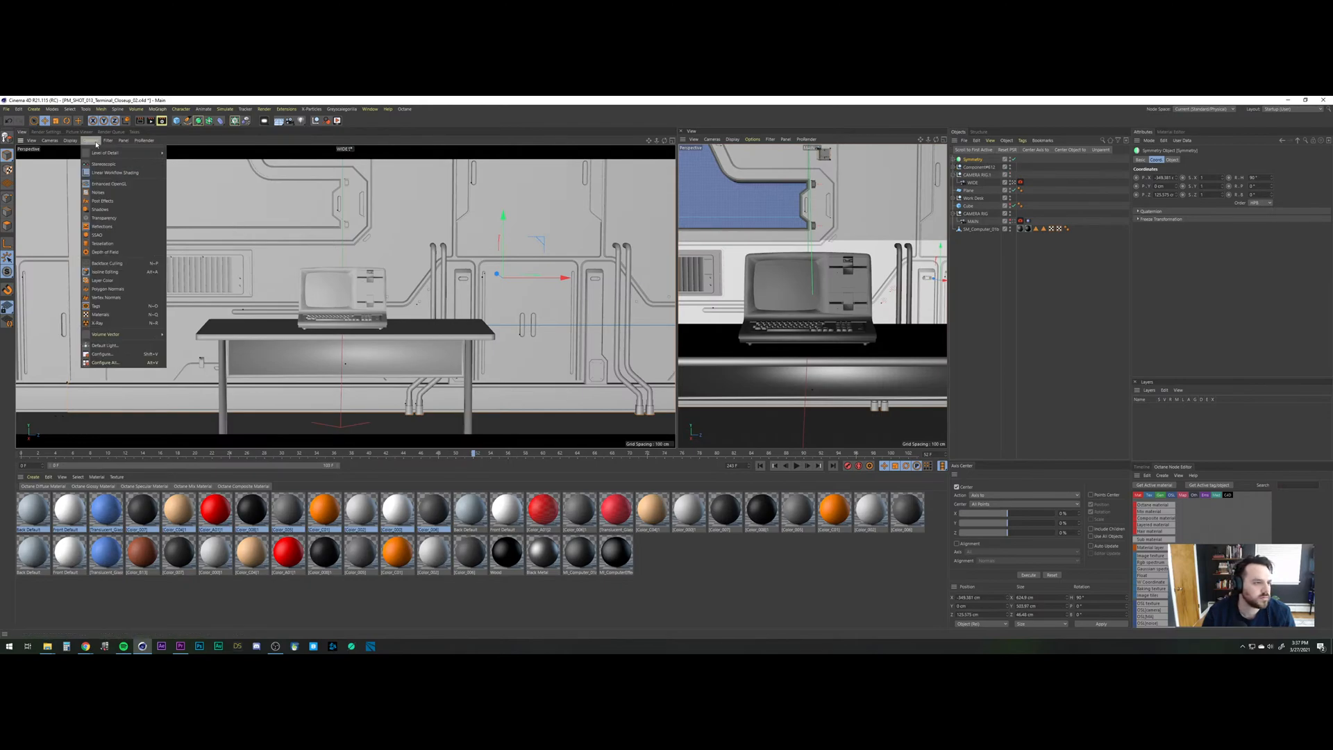
{"action": "left_click", "coordinate": [116, 316]}
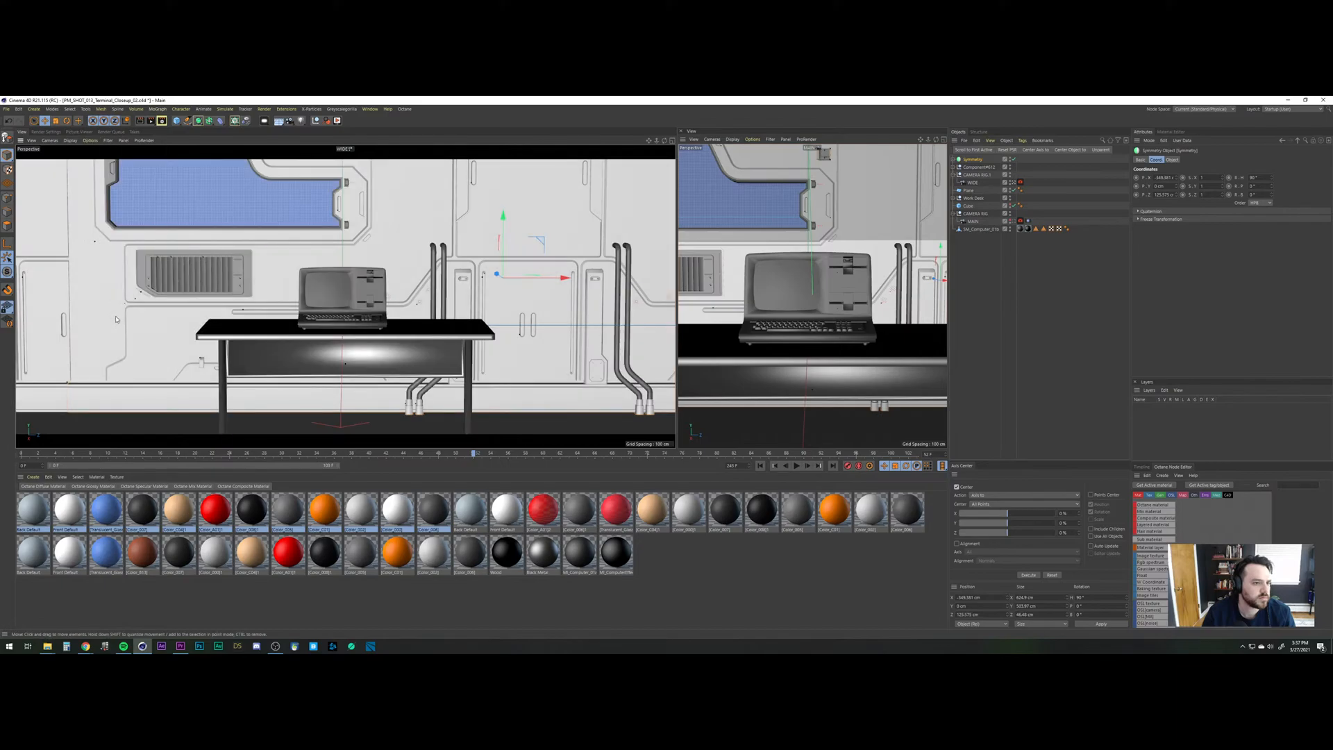
{"action": "left_click", "coordinate": [176, 120]}
{"action": "left_click_drag", "start_coordinate": [369, 303], "coordinate": [324, 273]}
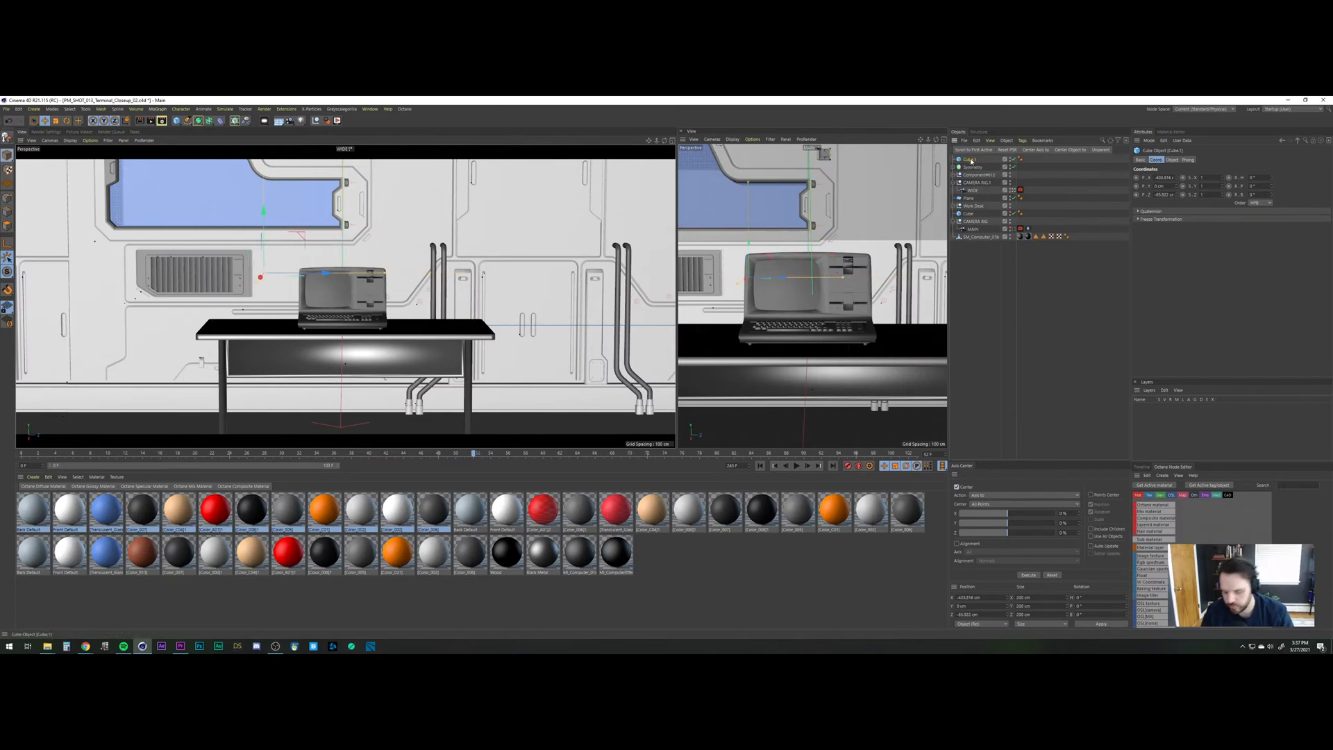
{"action": "key", "text": "Delete"}
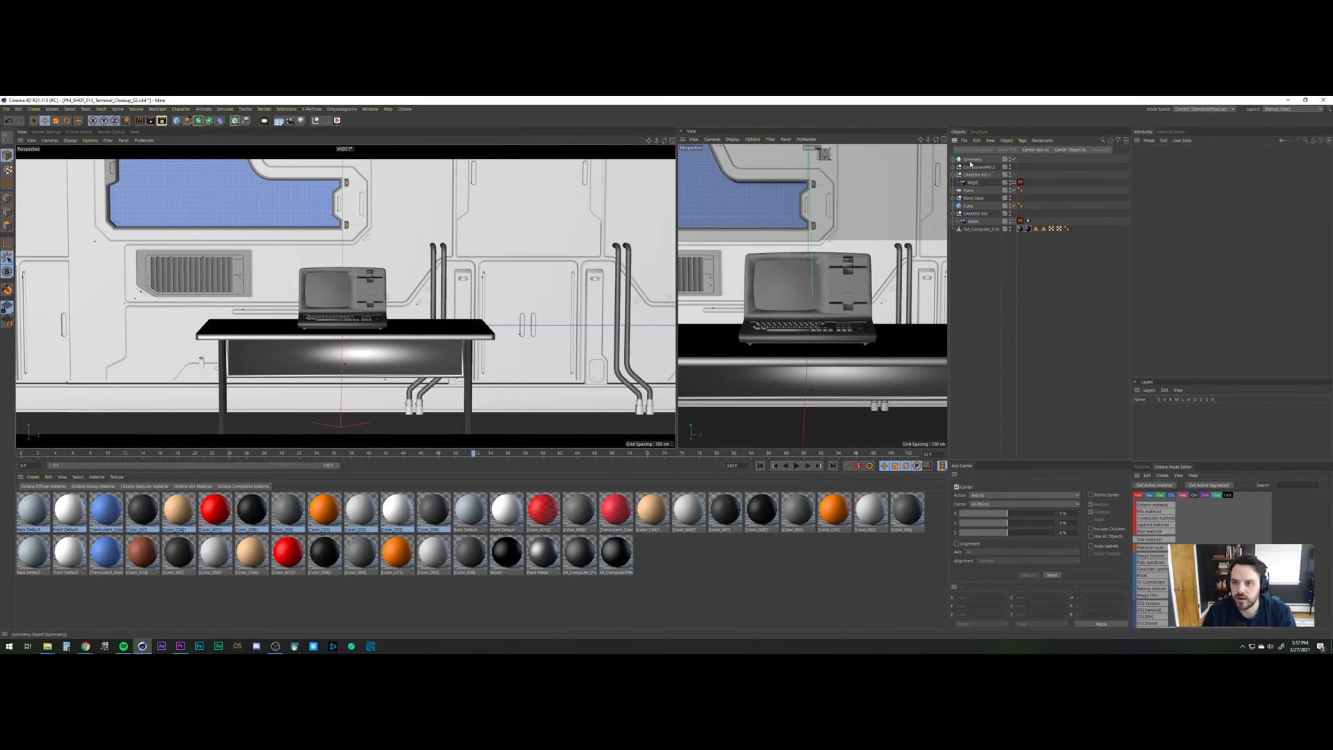
Group the Symmetry and the outer wall panel under one null and name it WALL.
{"action": "left_click", "coordinate": [972, 160], "text": "ctrl"}
{"action": "key", "text": "alt+g"}
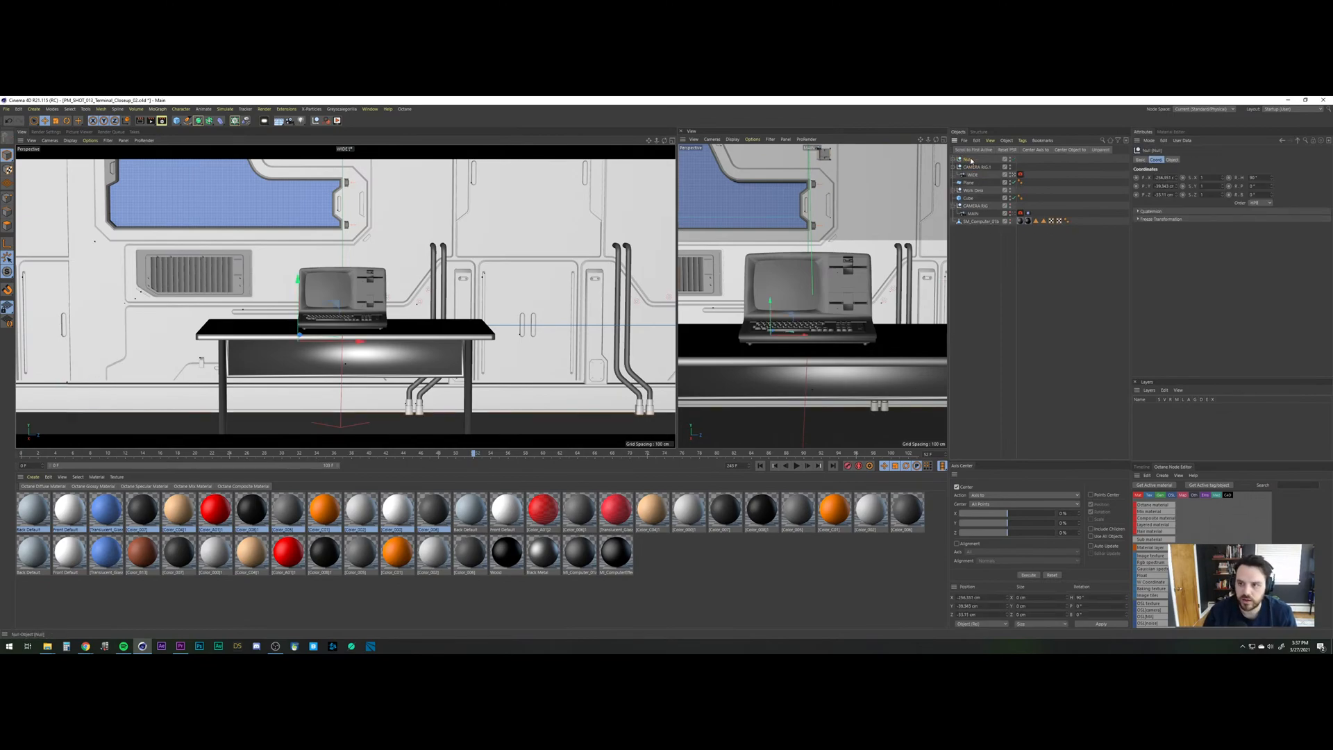
{"action": "key", "text": "Return"}
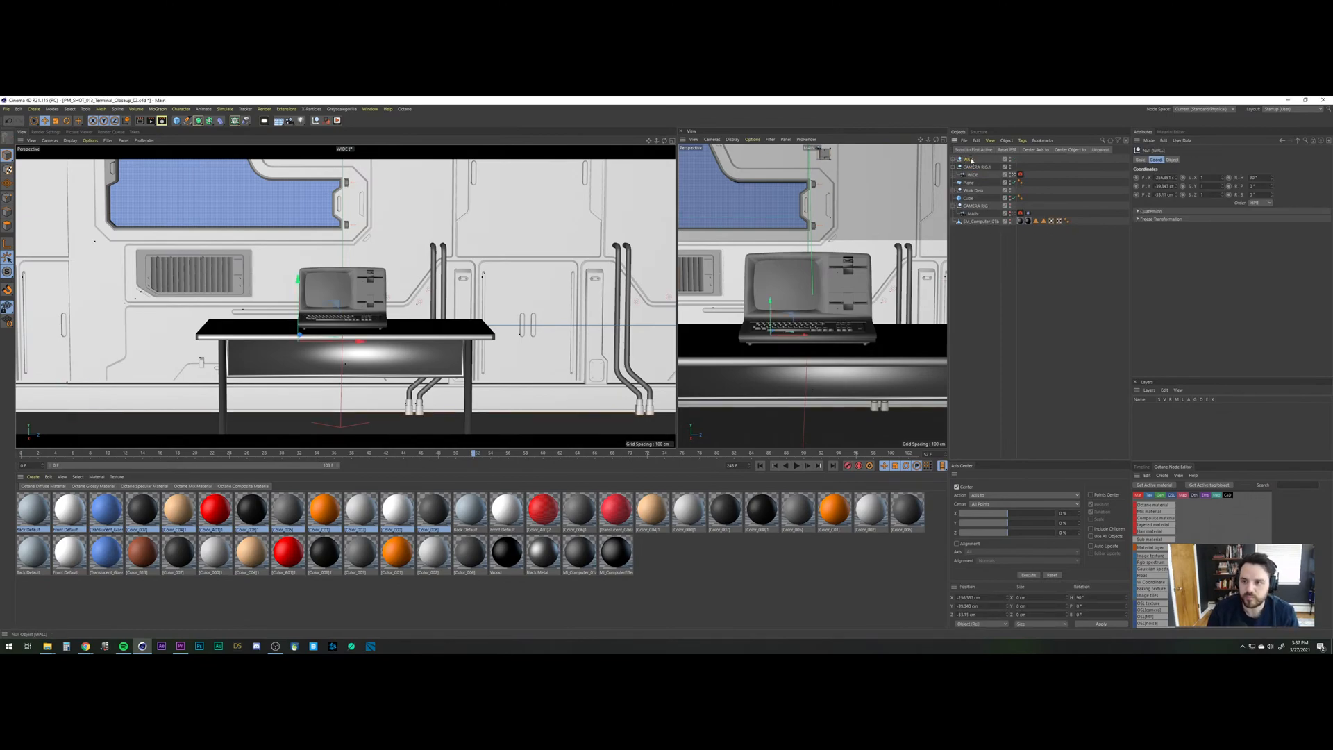
Move the work desk group directly below WALL in the hierarchy, rename it DESK and expand it.
{"action": "left_click_drag", "start_coordinate": [966, 190], "coordinate": [972, 164]}
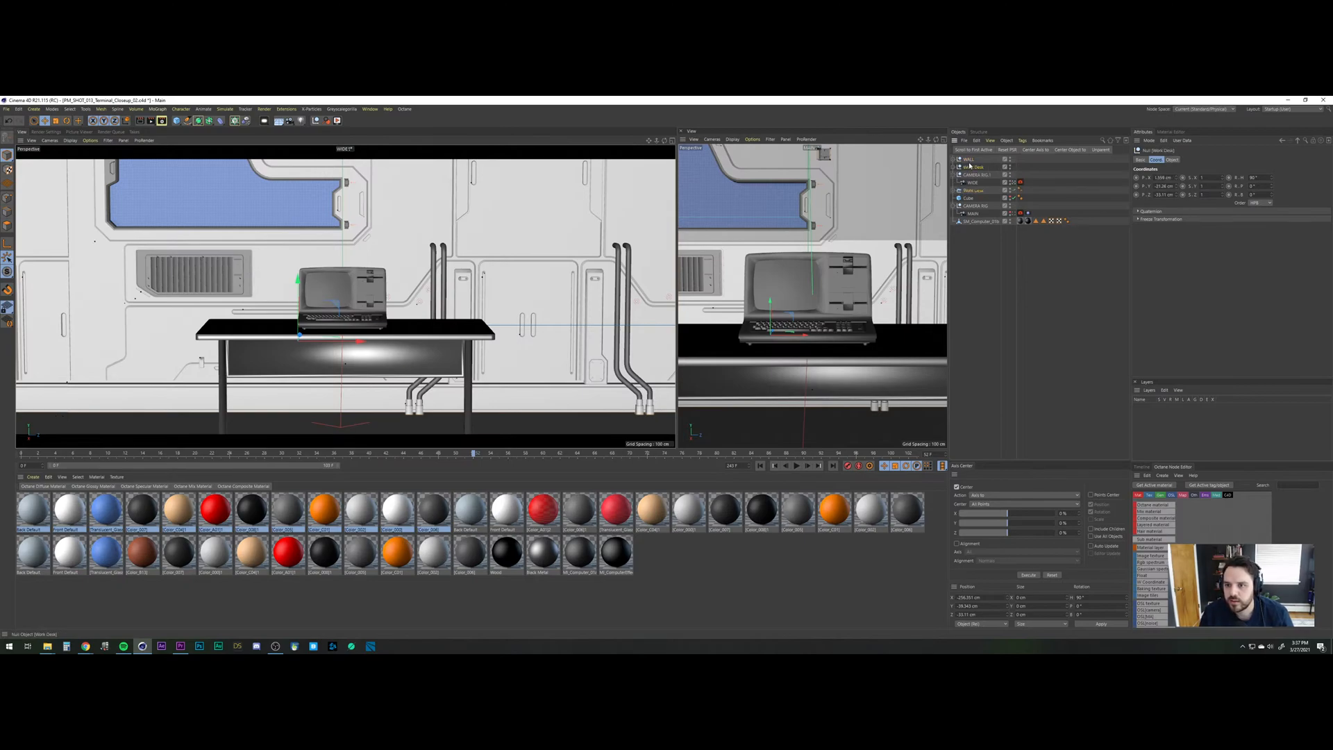
{"action": "double_click", "coordinate": [974, 167]}
{"action": "key", "text": "BackSpace"}
{"action": "type", "text": "DES"}
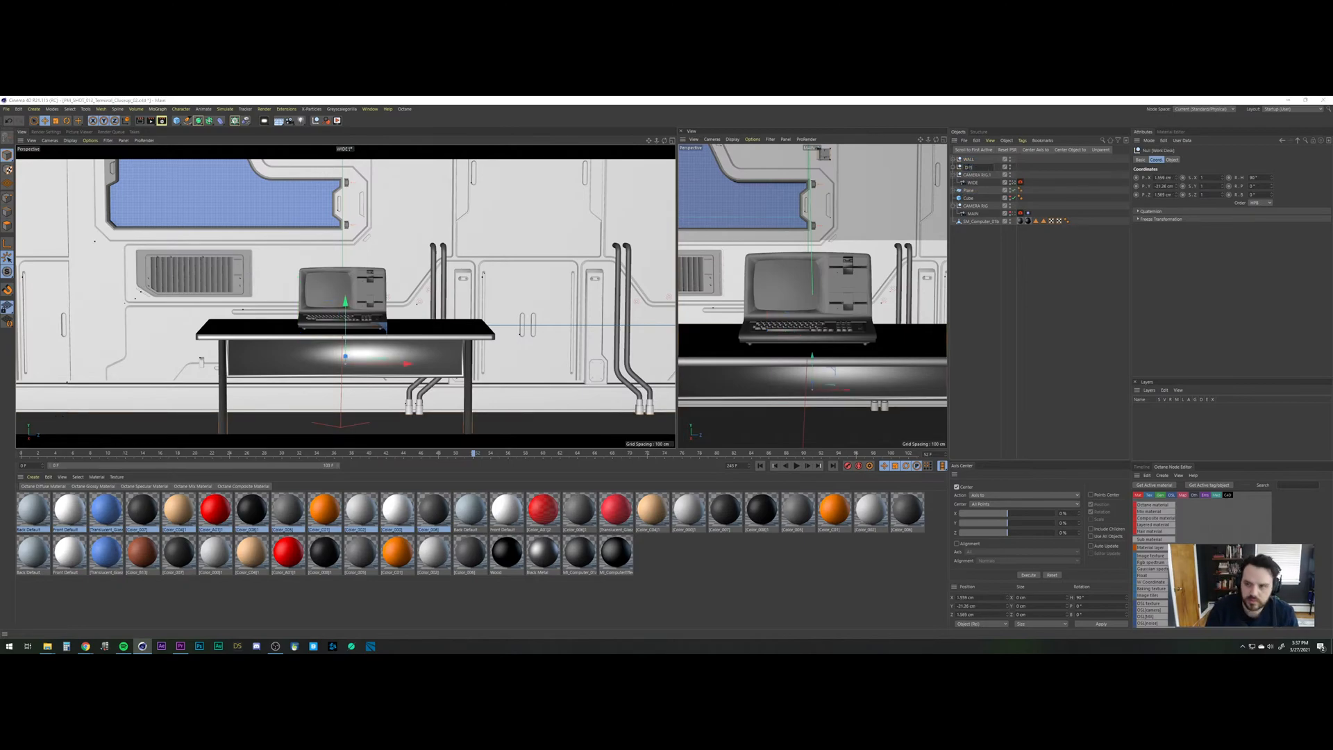
{"action": "type", "text": "K"}
{"action": "key", "text": "Return"}
{"action": "left_click", "coordinate": [956, 167]}
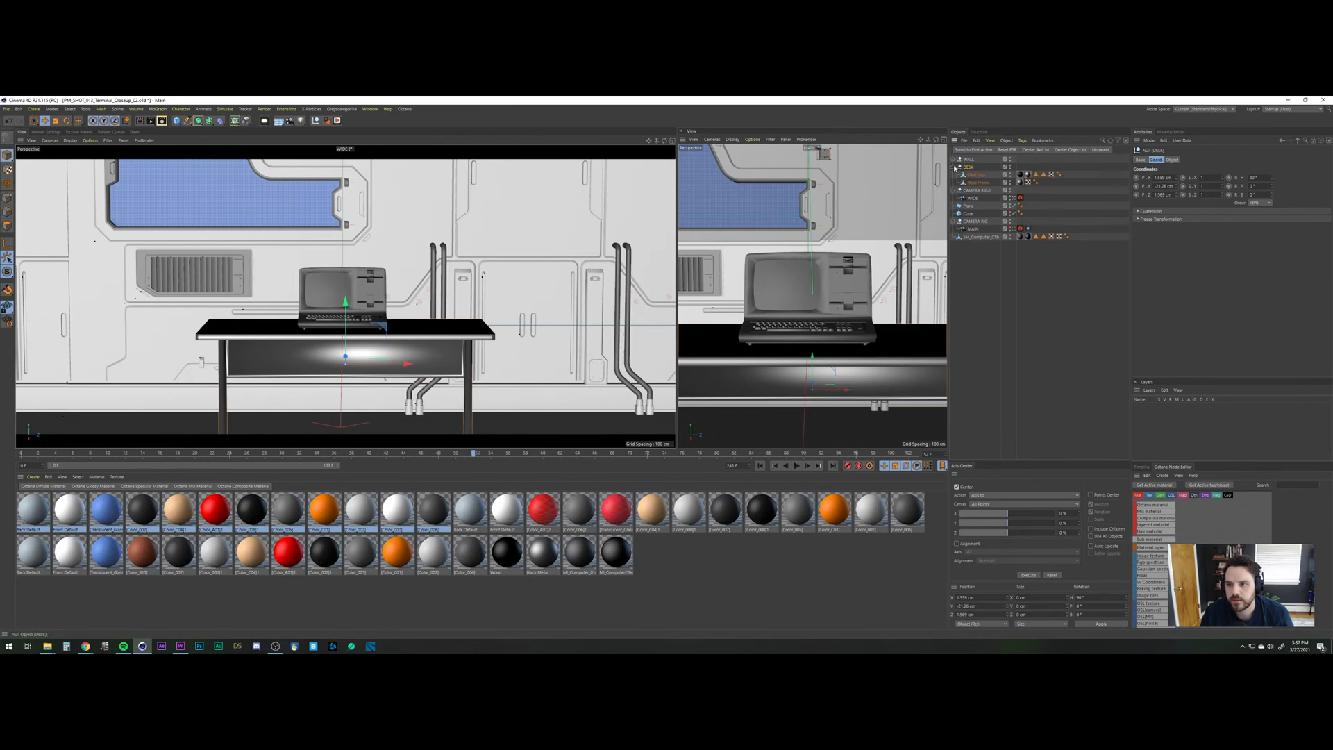
Collapse the DESK group and rename the Plane object FLOOR.
{"action": "left_click", "coordinate": [956, 168]}
{"action": "left_click", "coordinate": [968, 191]}
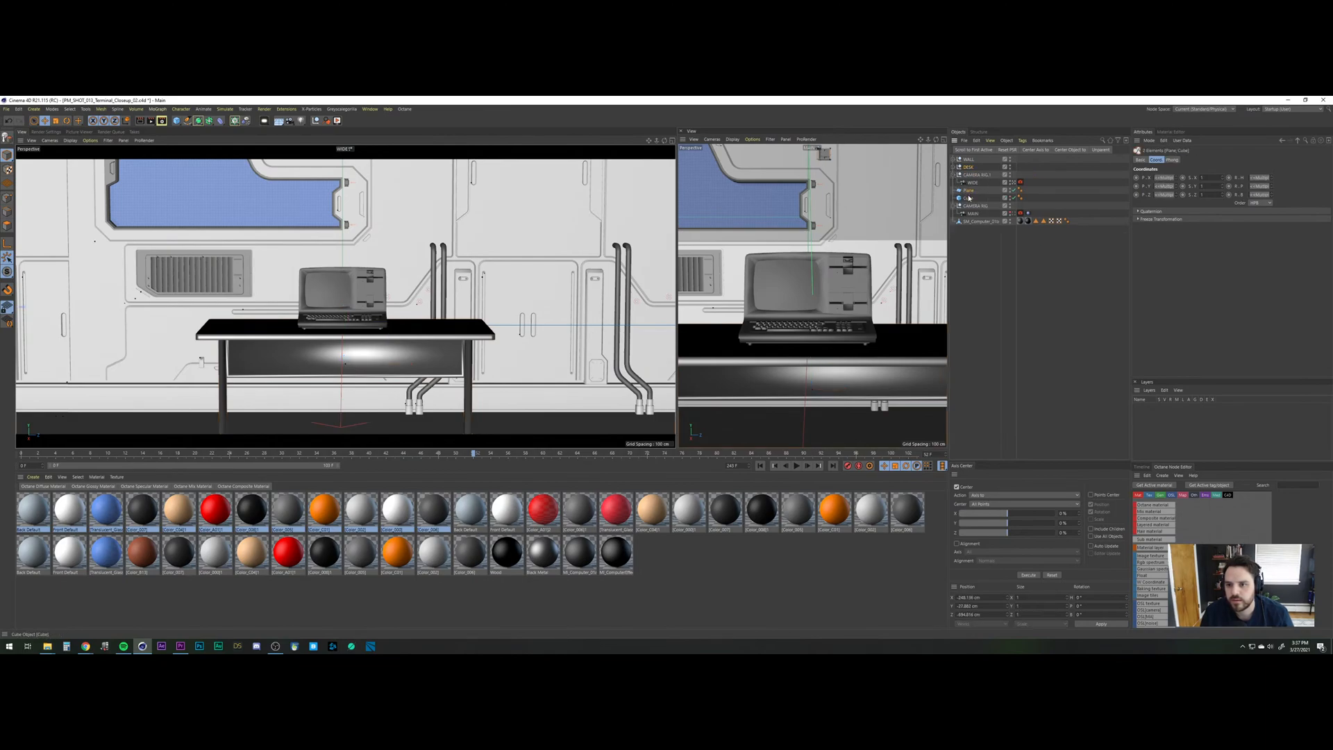
{"action": "double_click", "coordinate": [968, 191]}
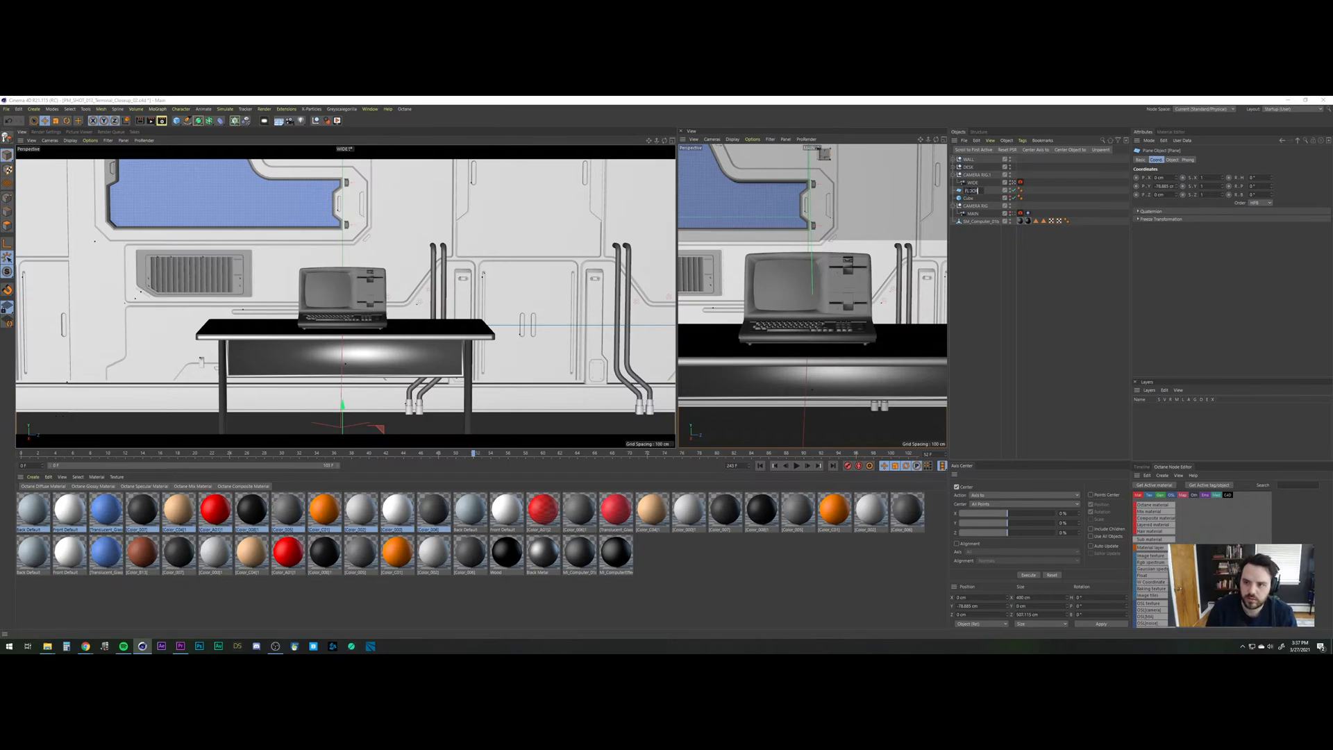
{"action": "key", "text": "Return"}
Leave the WIDE camera view, locate the stray Cube behind the wall and delete it.
{"action": "left_click", "coordinate": [965, 198]}
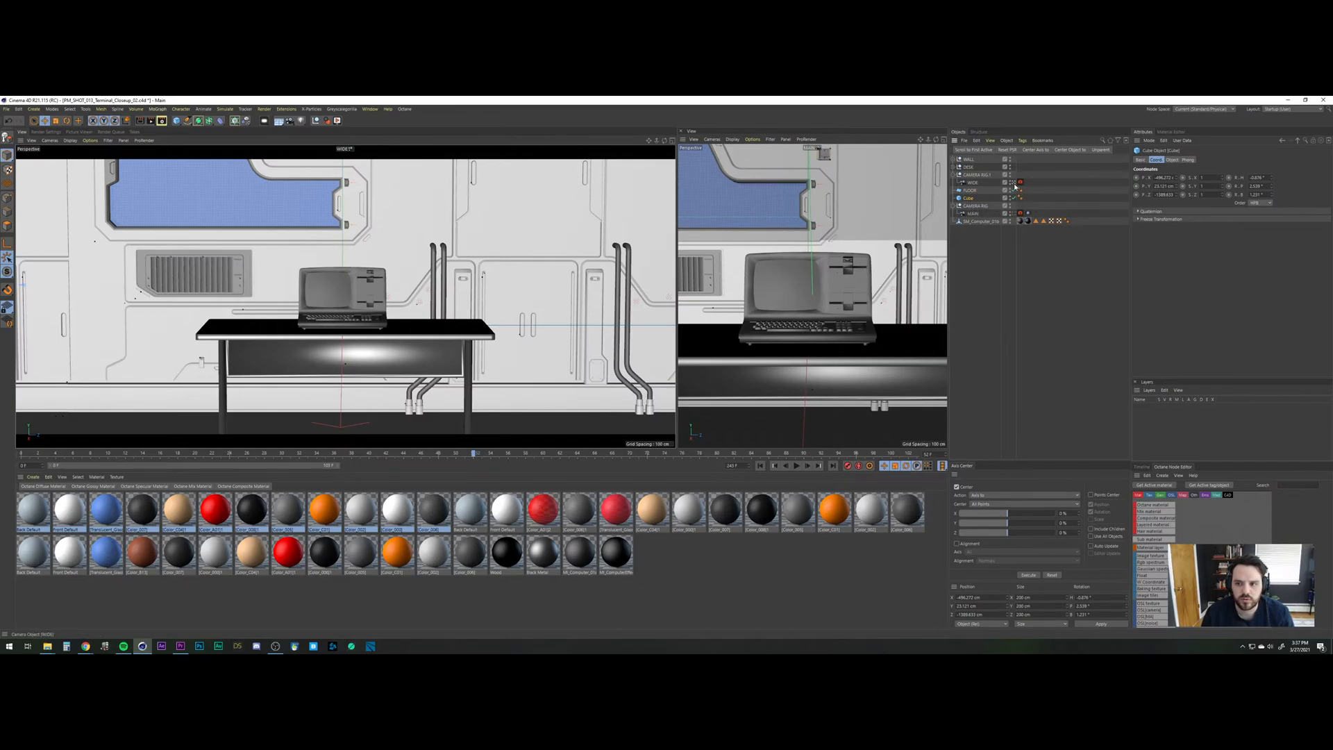
{"action": "left_click", "coordinate": [1013, 183]}
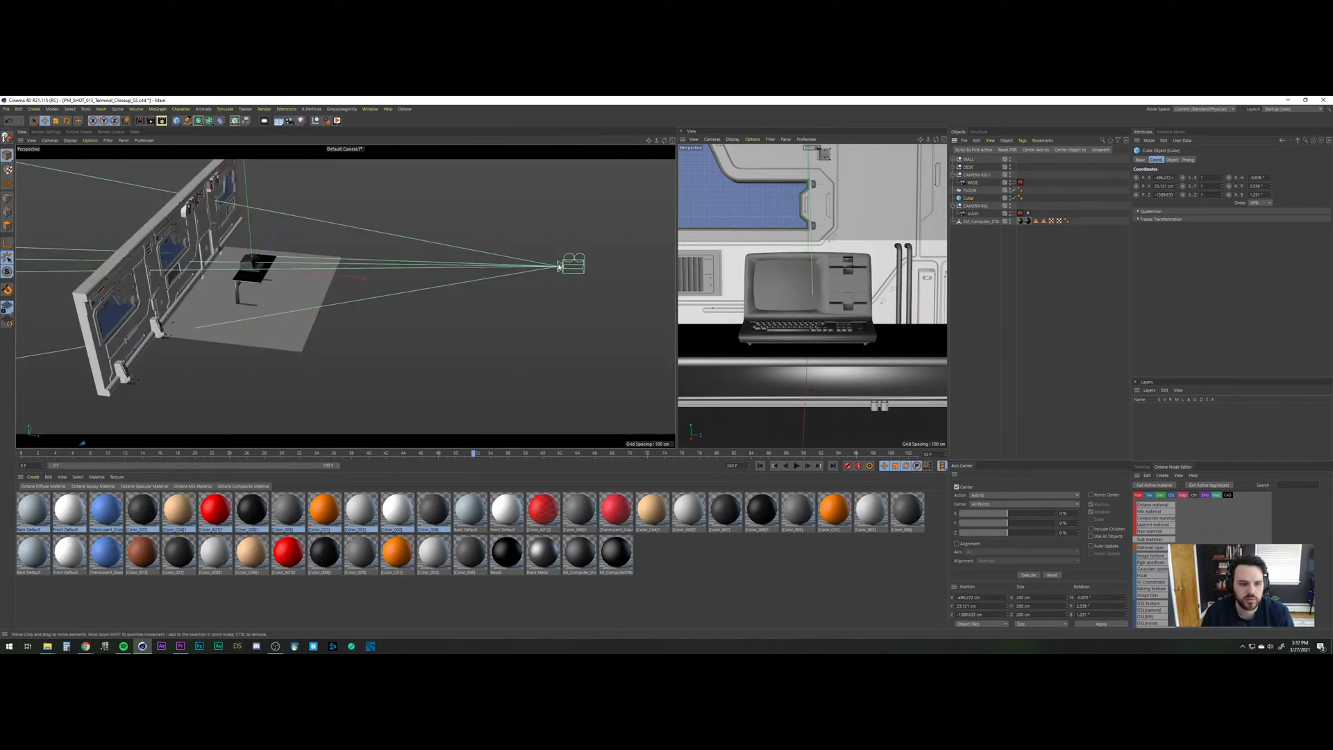
{"action": "left_click", "coordinate": [1014, 198]}
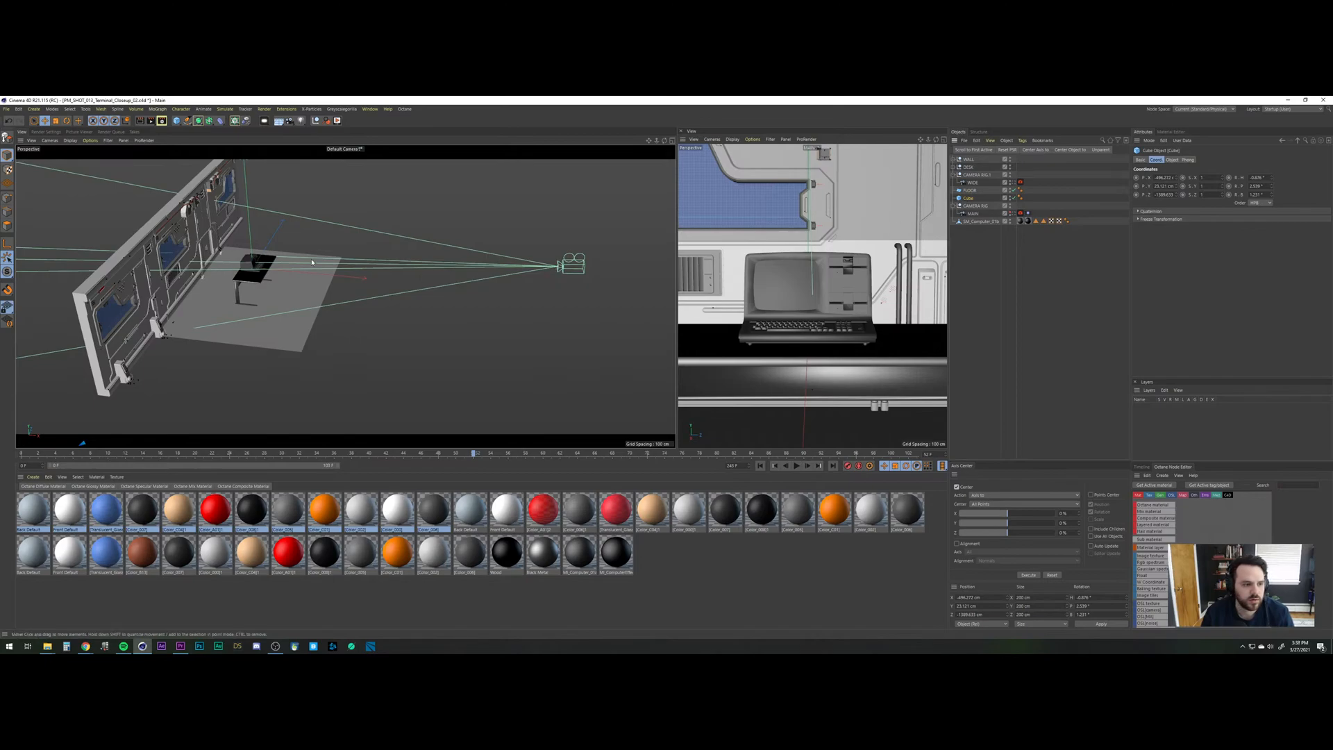
{"action": "right_click_drag", "start_coordinate": [361, 298], "coordinate": [241, 336], "text": "alt"}
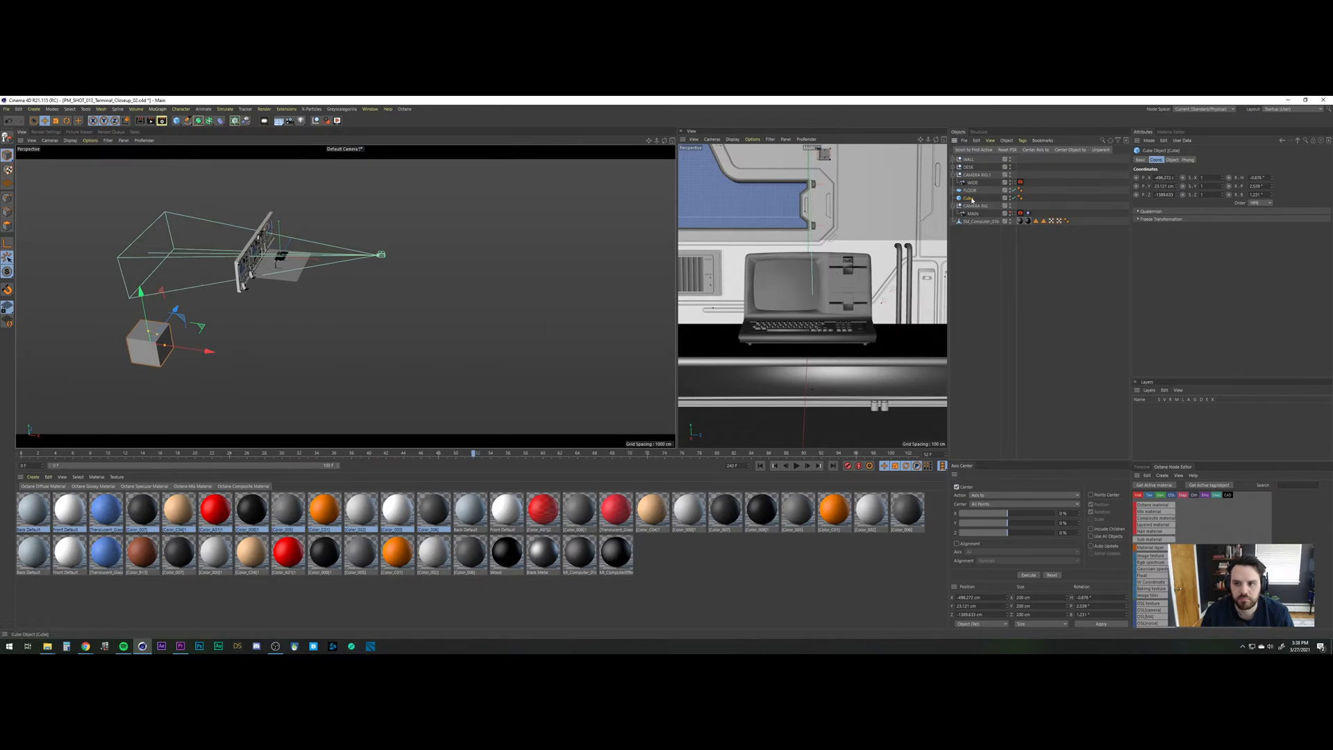
{"action": "key", "text": "Delete"}
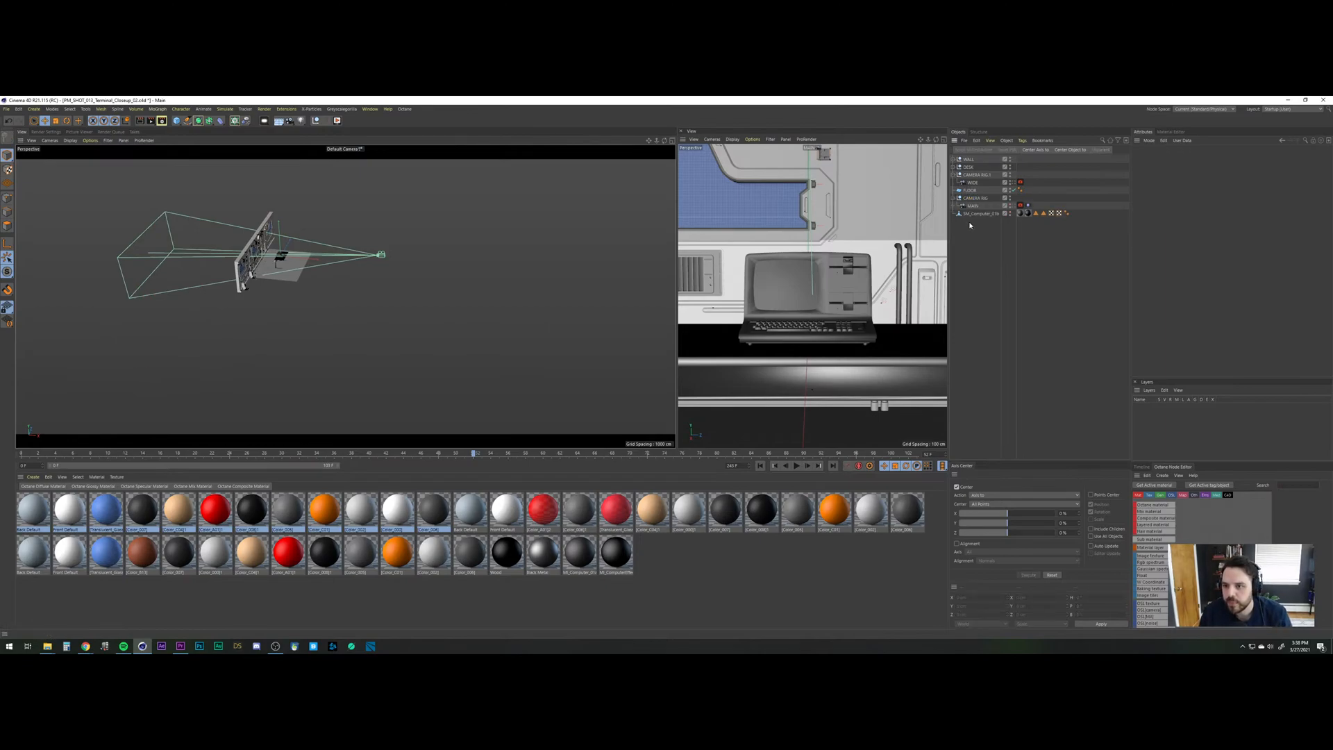
Move the computer model directly below DESK, rename it TERMINAL and save the scene as an incremented version.
{"action": "left_click", "coordinate": [973, 215]}
{"action": "left_click_drag", "start_coordinate": [975, 192], "coordinate": [977, 174]}
{"action": "type", "text": "TERMINAL"}
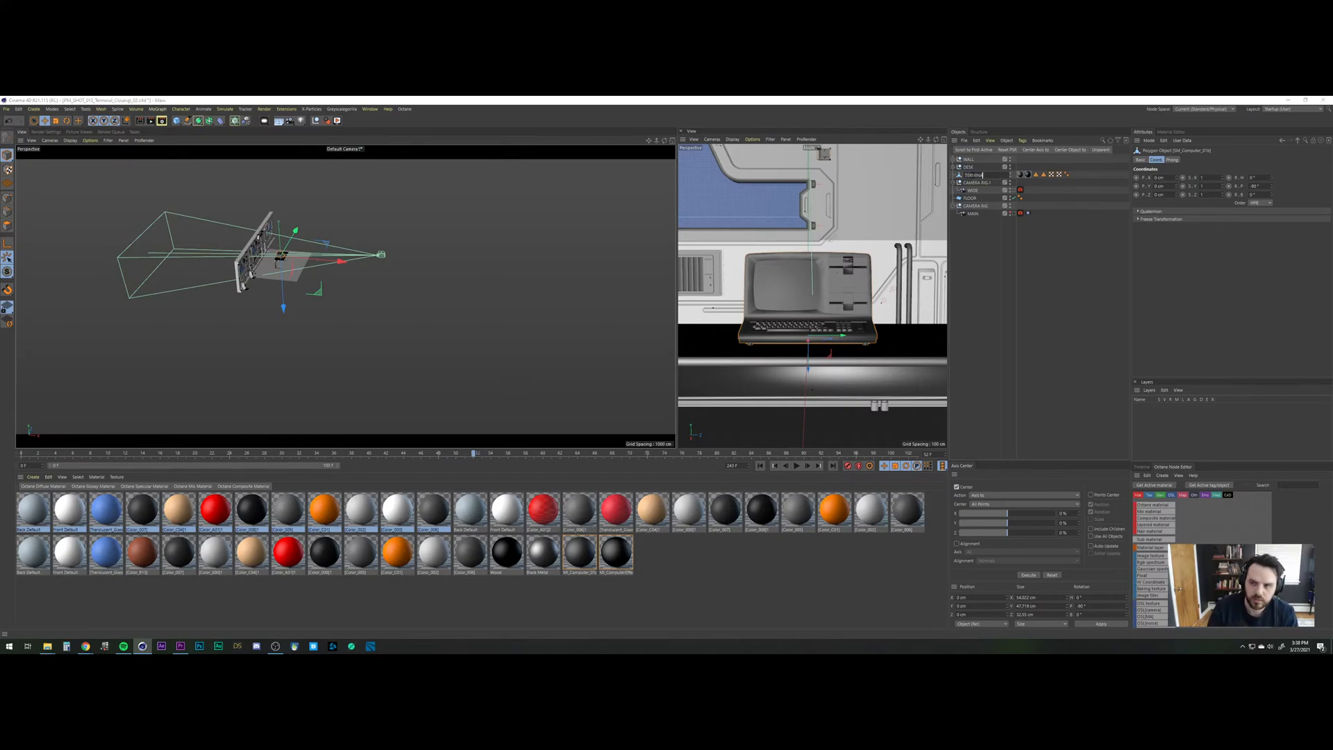
{"action": "key", "text": "Return"}
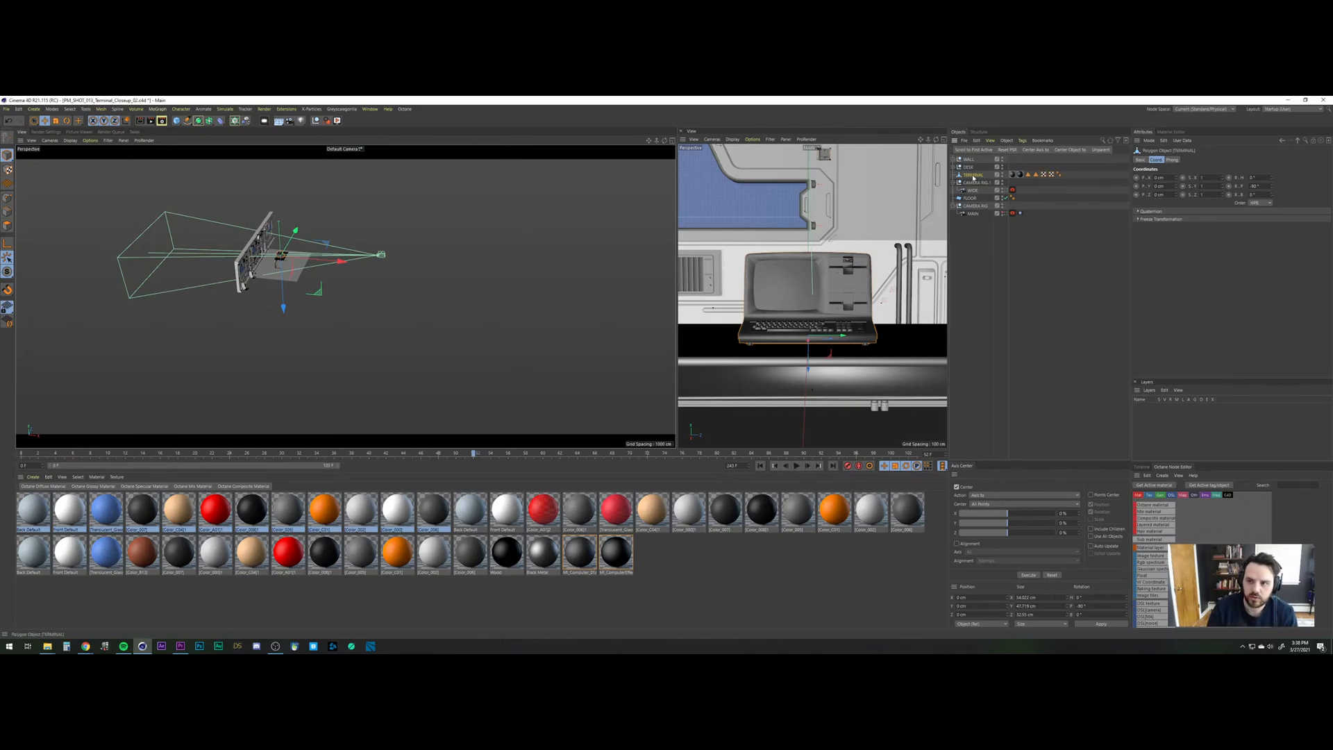
{"action": "left_click", "coordinate": [6, 109]}
{"action": "left_click", "coordinate": [19, 194]}
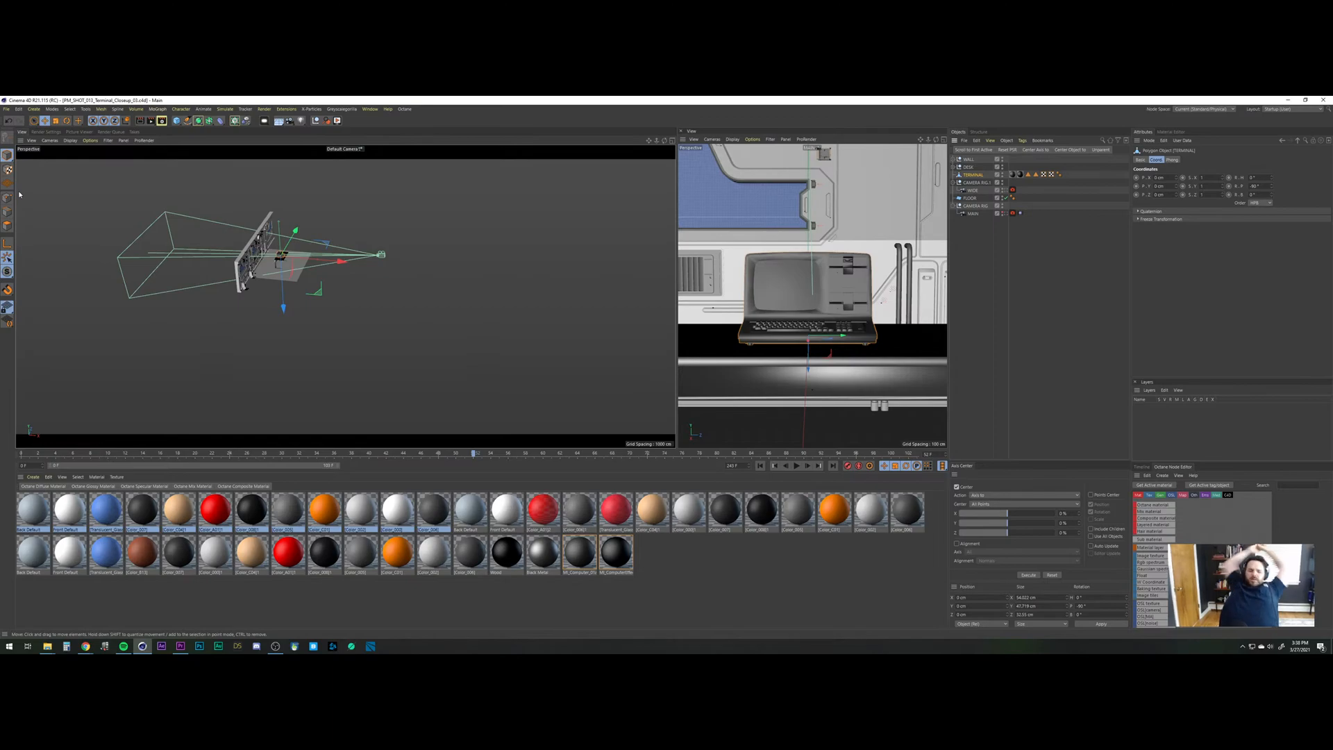
Copy the tall cylindrical tank group from the open sci-fi architecture scene and paste it into the terminal closeup scene.
{"action": "key", "text": "v"}
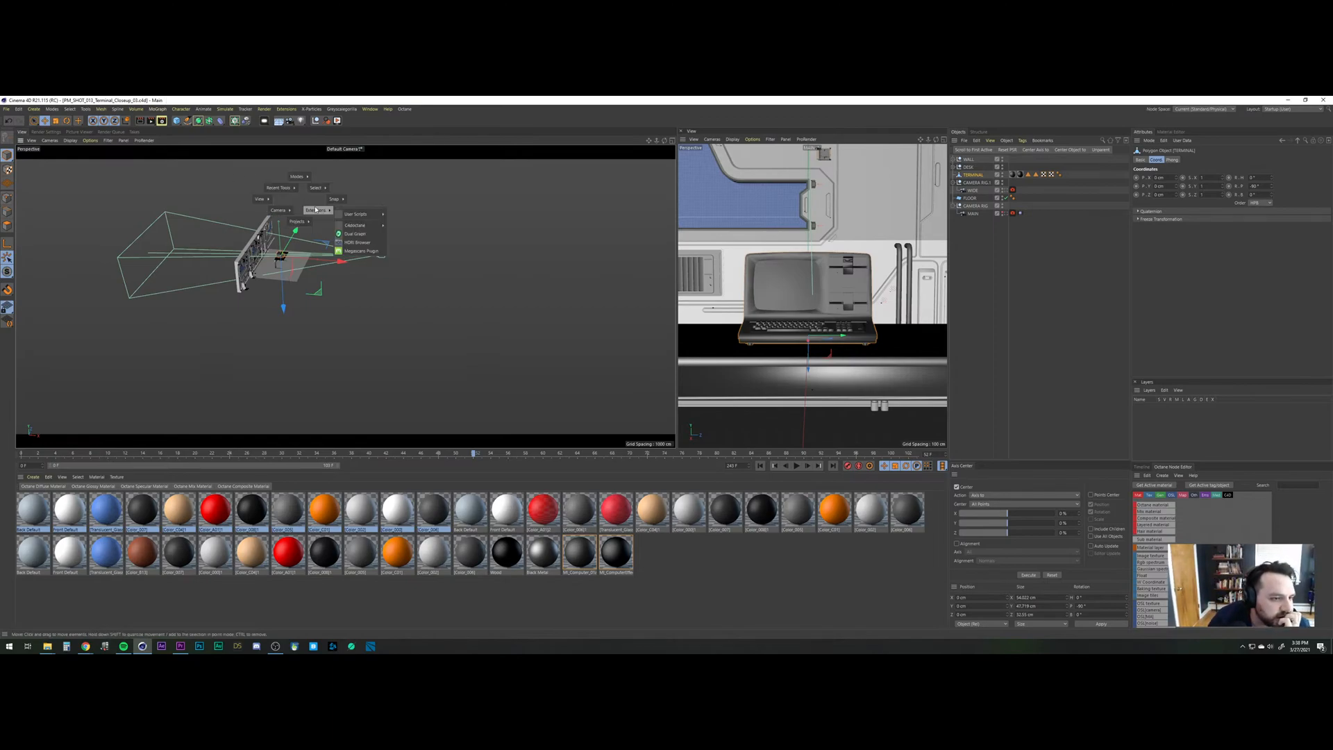
{"action": "mouse_move", "coordinate": [308, 223]}
{"action": "left_click", "coordinate": [292, 248]}
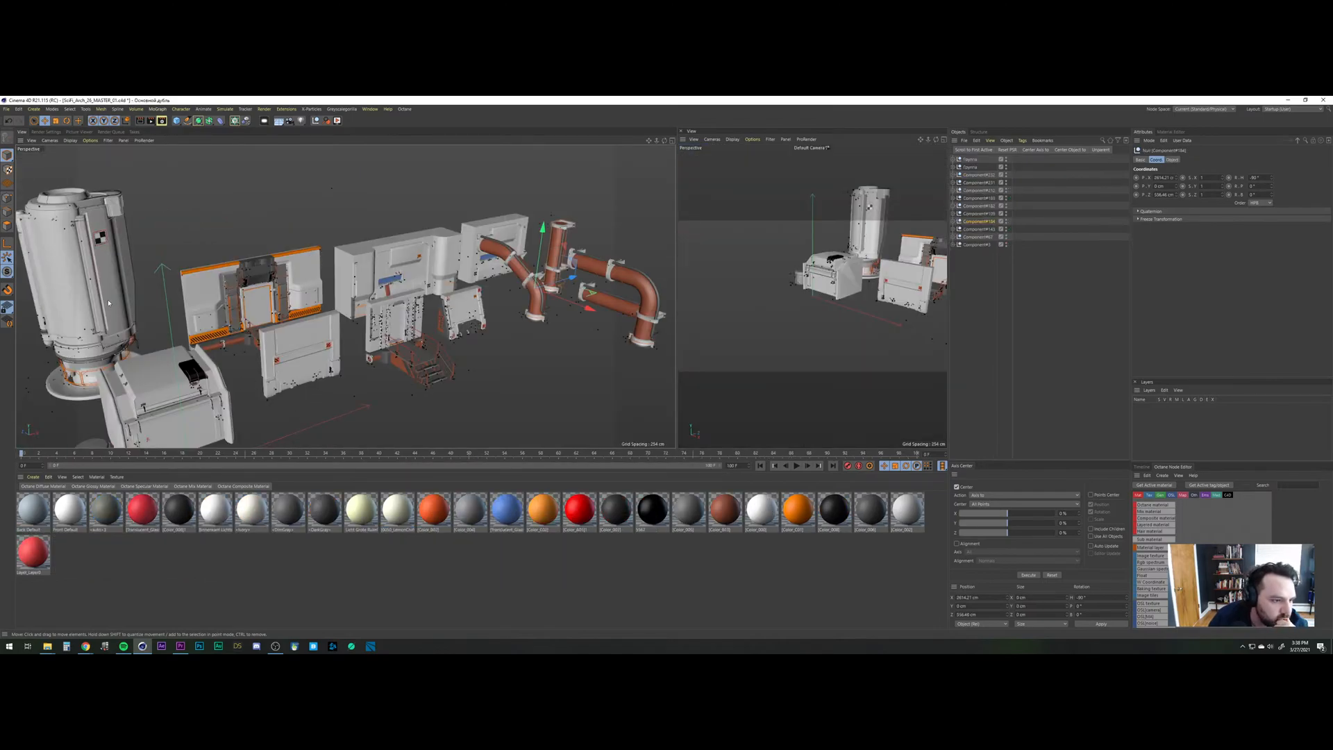
{"action": "left_click", "coordinate": [454, 328]}
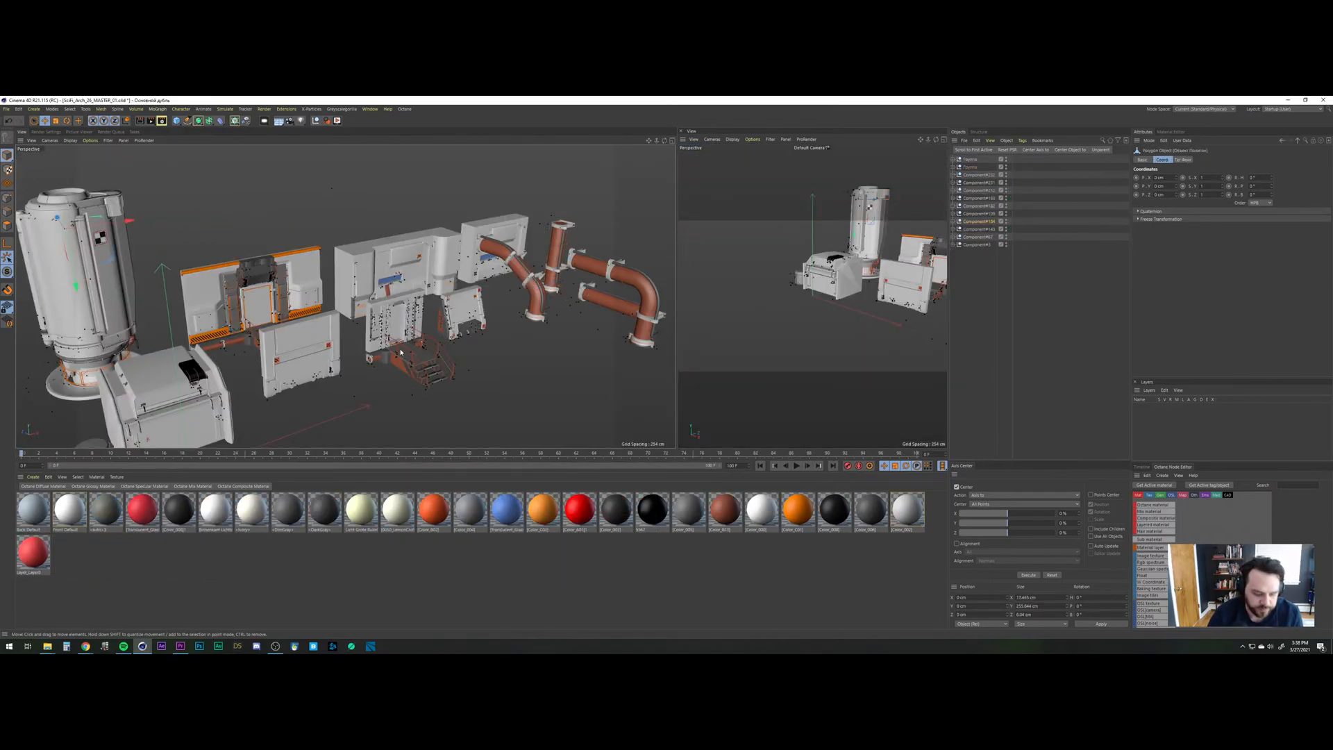
{"action": "scroll", "coordinate": [401, 352], "scroll_direction": "down", "scroll_amount": 4}
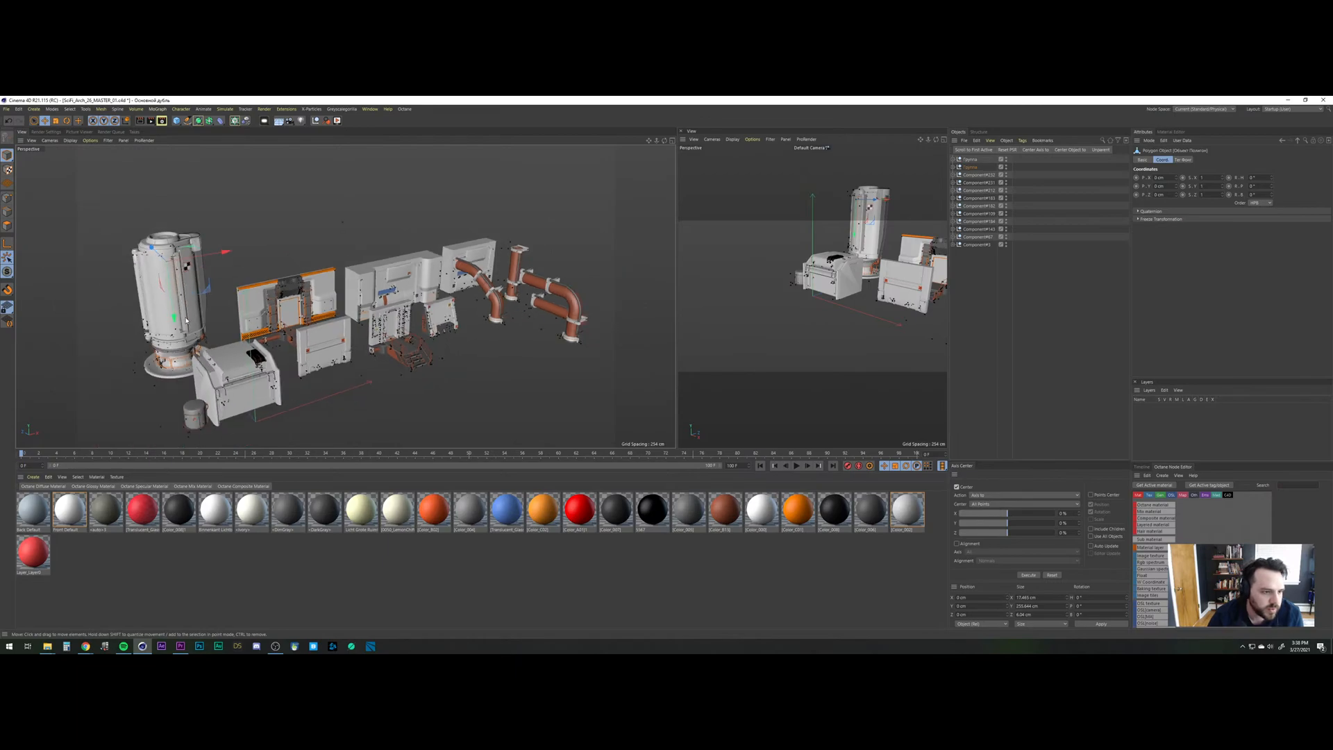
{"action": "left_click", "coordinate": [971, 167]}
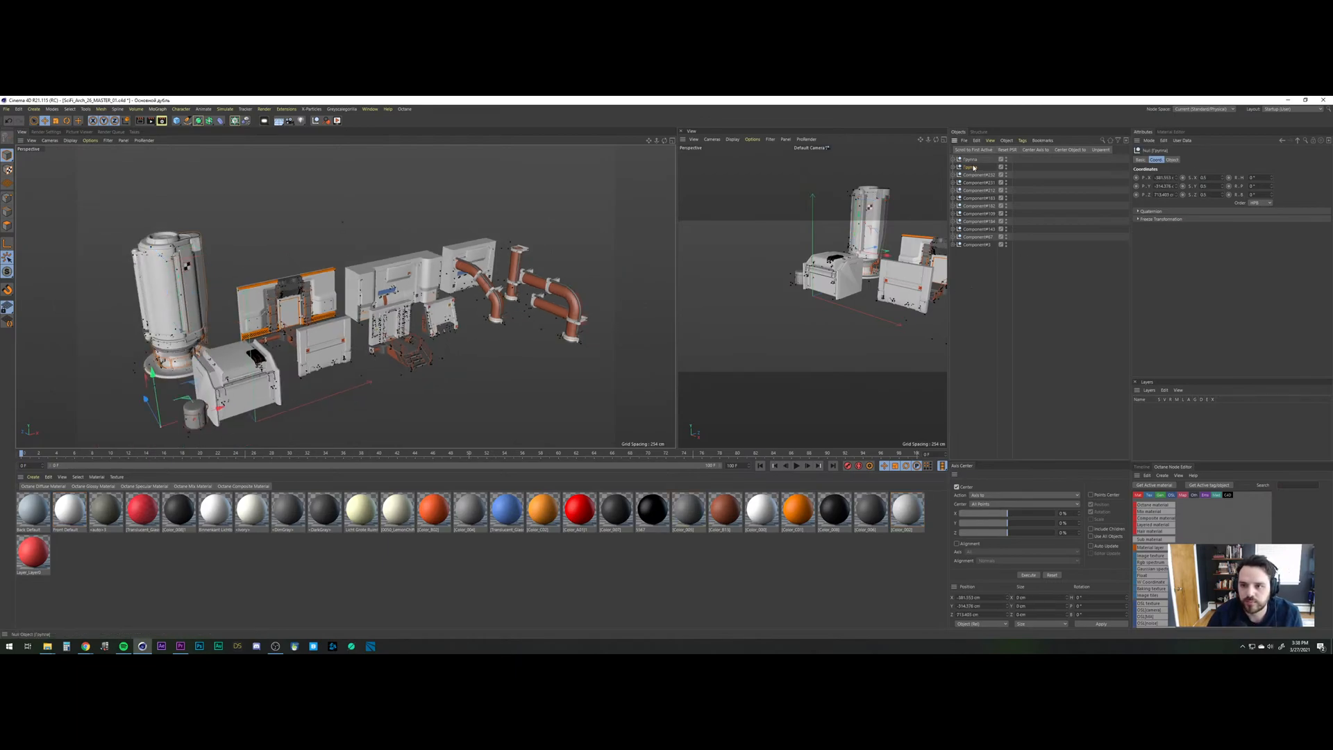
{"action": "key", "text": "v"}
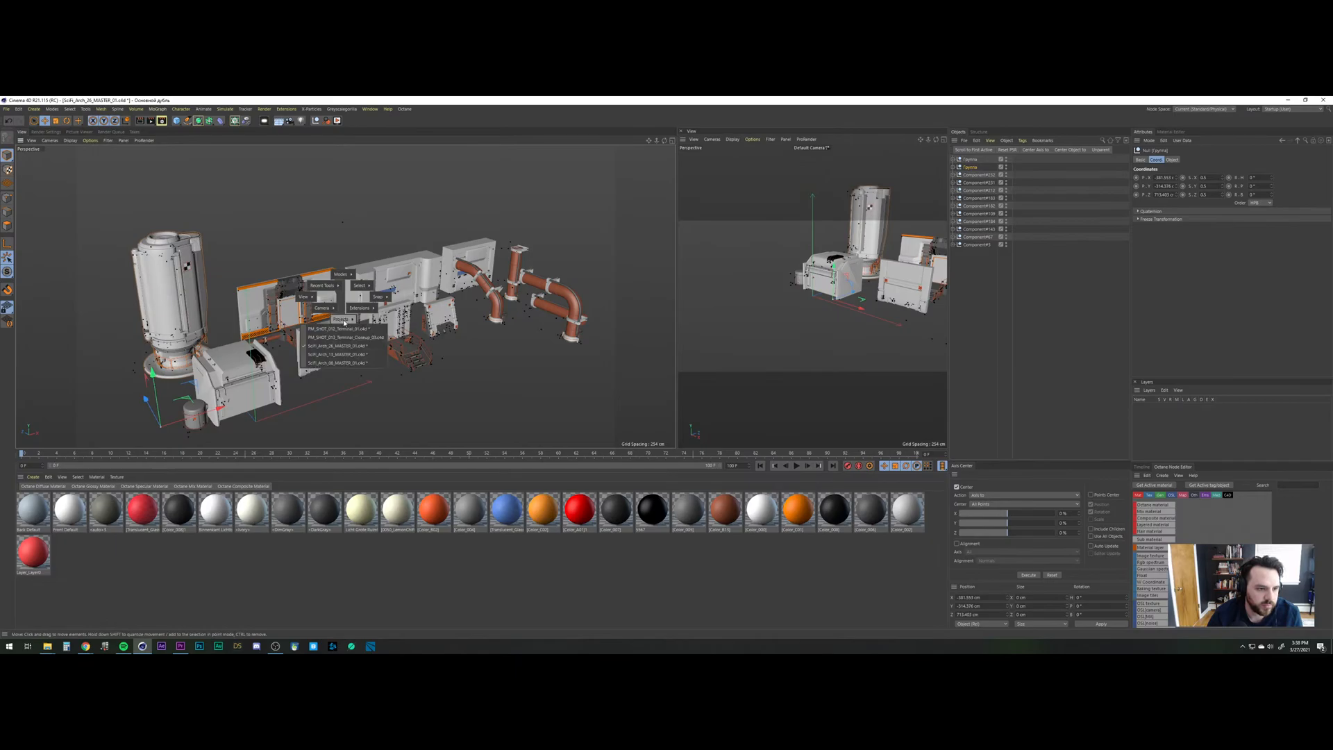
{"action": "left_click", "coordinate": [345, 337]}
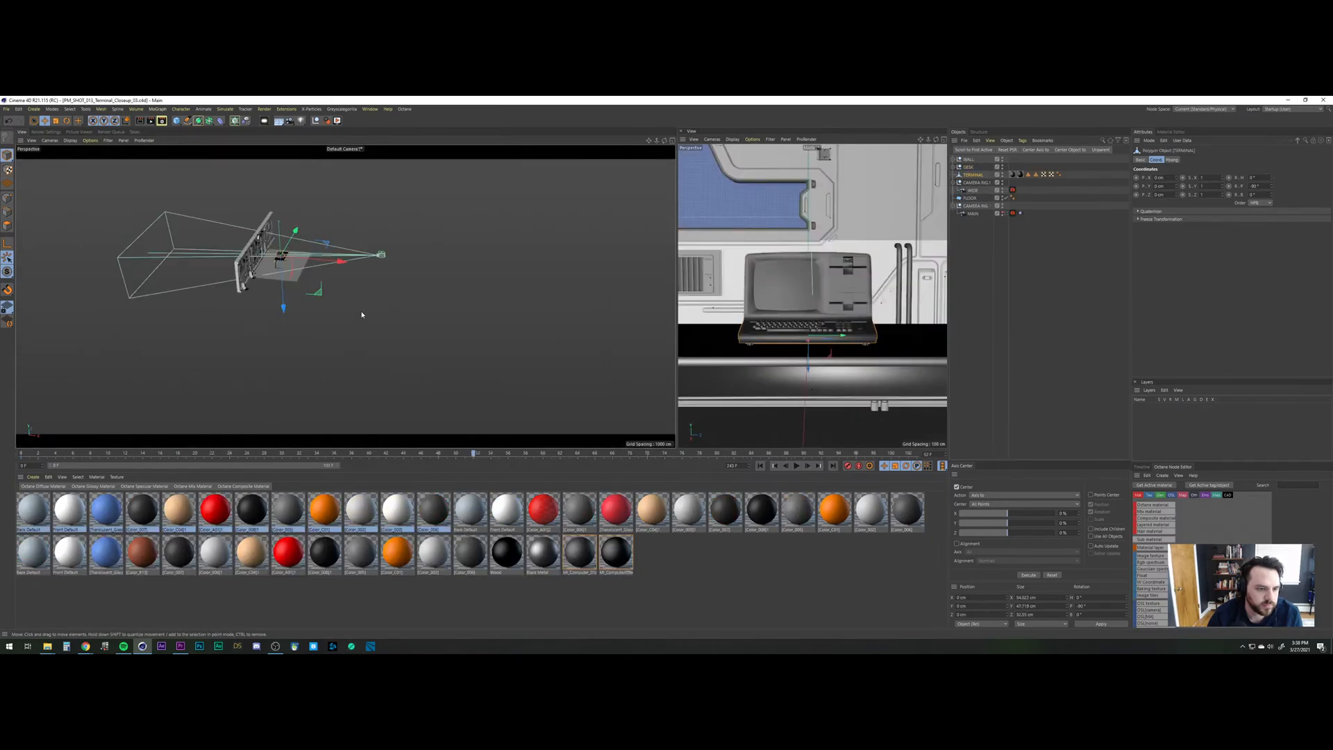
{"action": "left_click", "coordinate": [692, 408]}
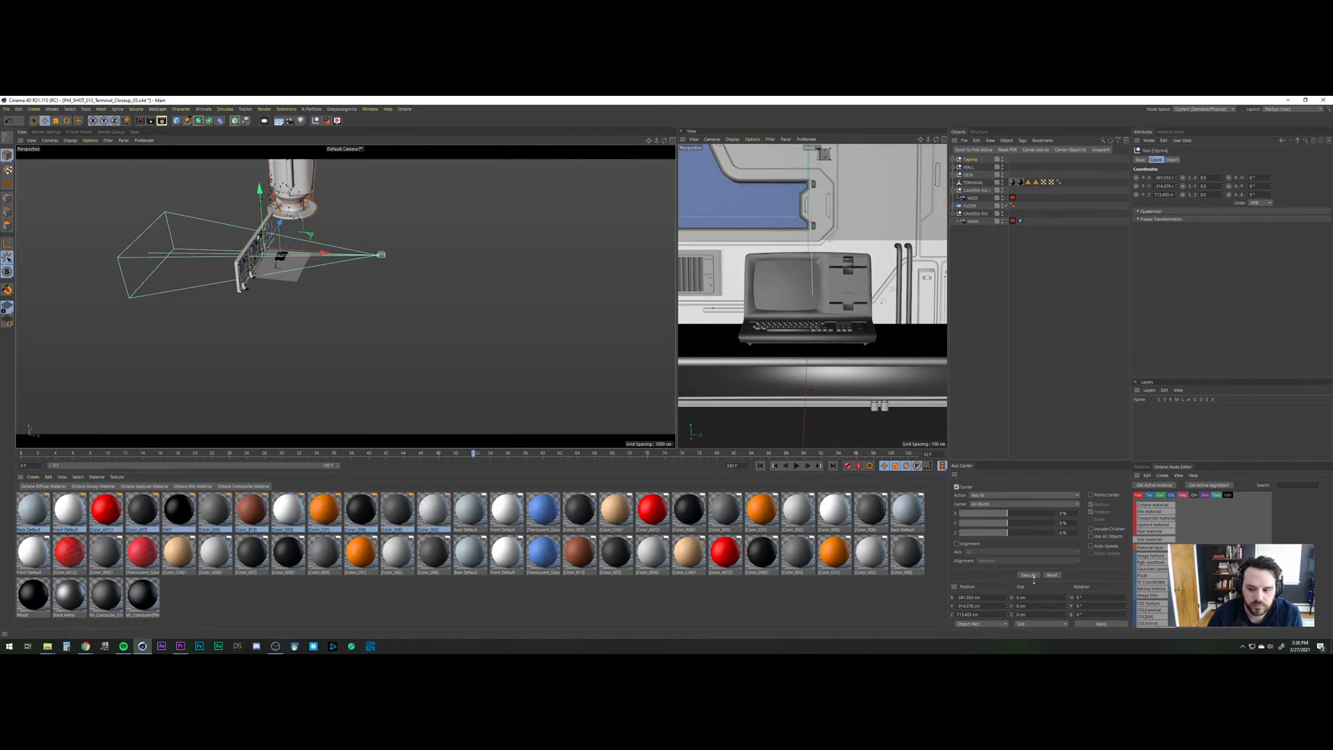
Reposition the pasted tank group's axis at the base of the tank.
{"action": "left_click_drag", "start_coordinate": [290, 232], "coordinate": [279, 156], "text": "alt"}
{"action": "key", "text": "l"}
{"action": "left_click", "coordinate": [9, 243]}
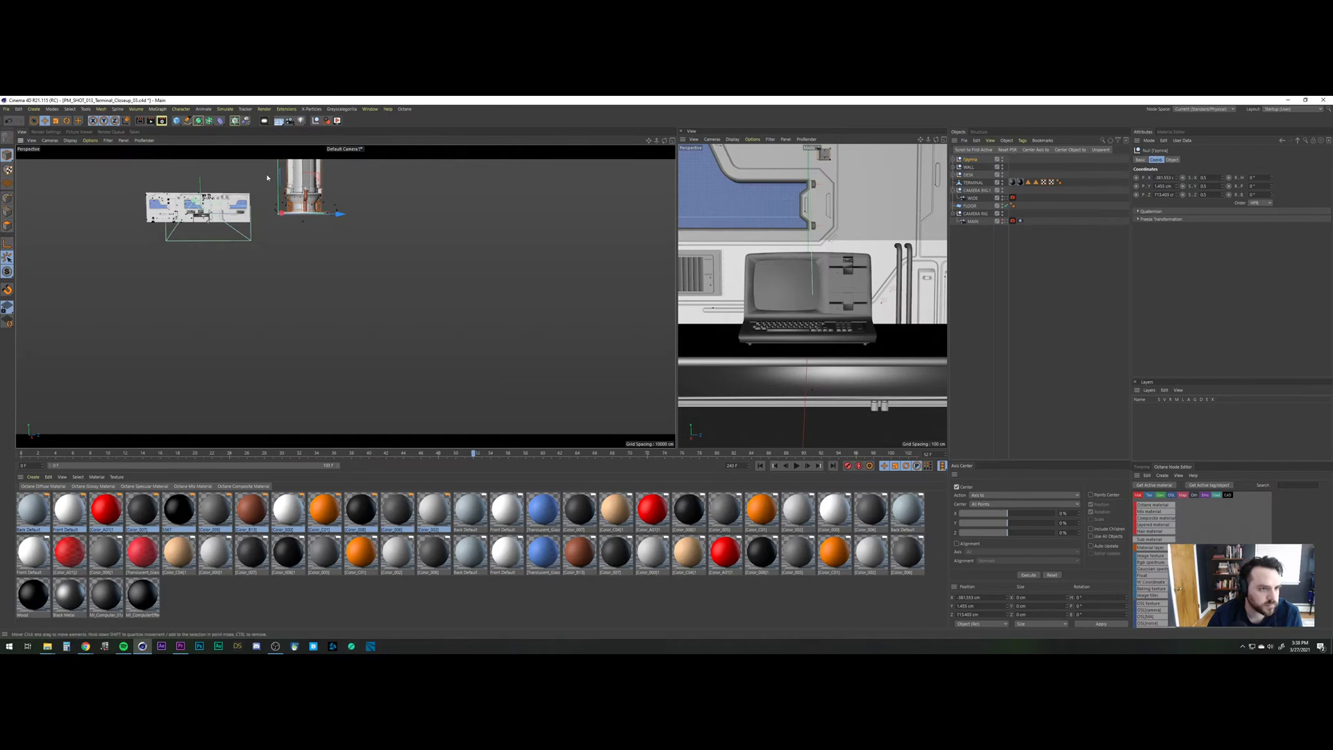
Move the tank behind the wall within the camera's view and scale it down uniformly.
{"action": "left_click_drag", "start_coordinate": [302, 248], "coordinate": [375, 305], "text": "alt"}
{"action": "left_click_drag", "start_coordinate": [303, 276], "coordinate": [162, 288]}
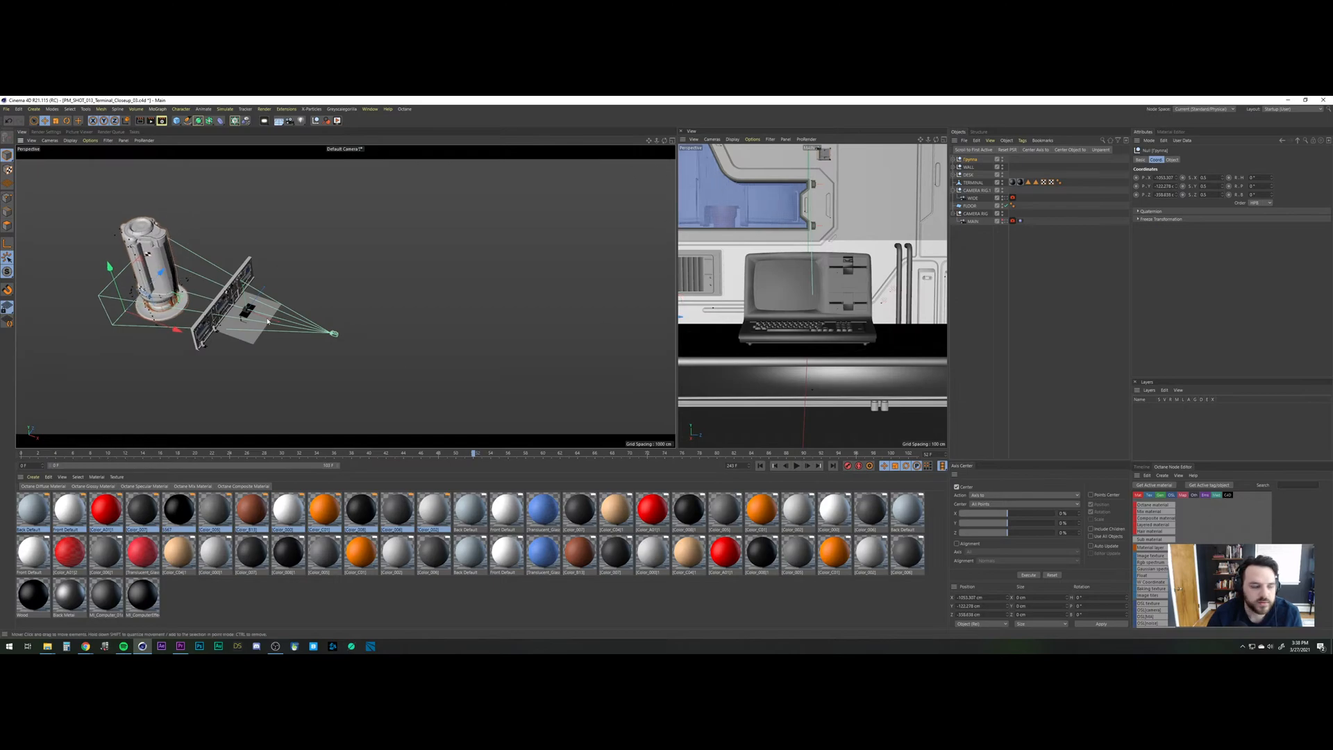
{"action": "key", "text": "t"}
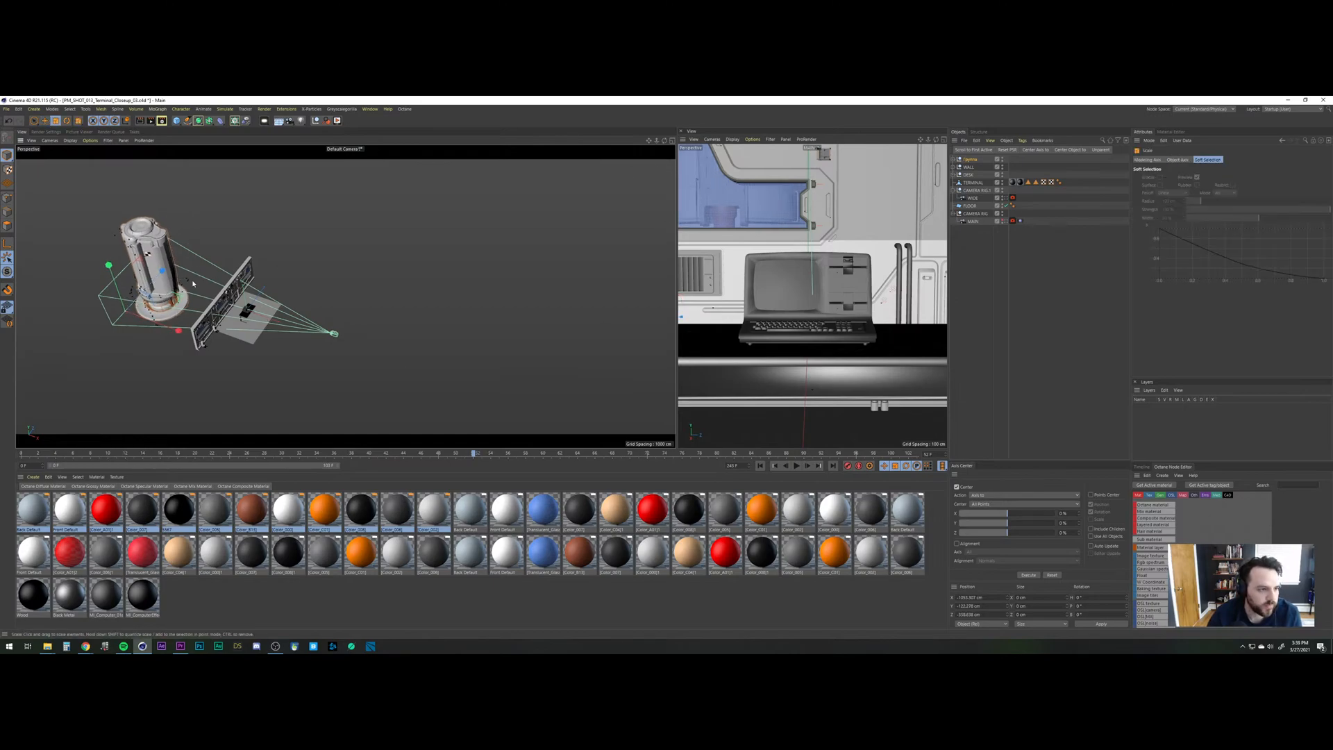
{"action": "left_click_drag", "start_coordinate": [175, 316], "coordinate": [139, 371]}
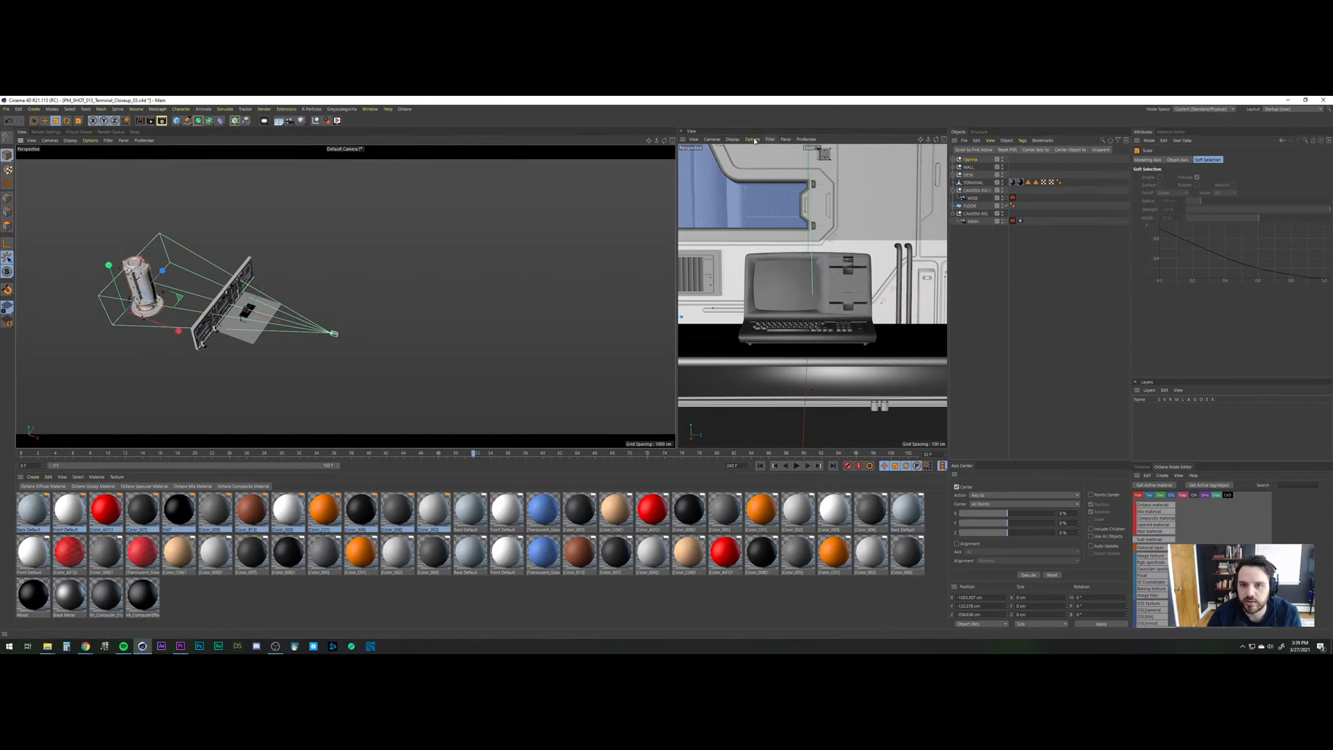
Show the WIDE camera in the second viewport and set its tinted border opacity to 100%.
{"action": "left_click", "coordinate": [713, 141]}
{"action": "mouse_move", "coordinate": [725, 162]}
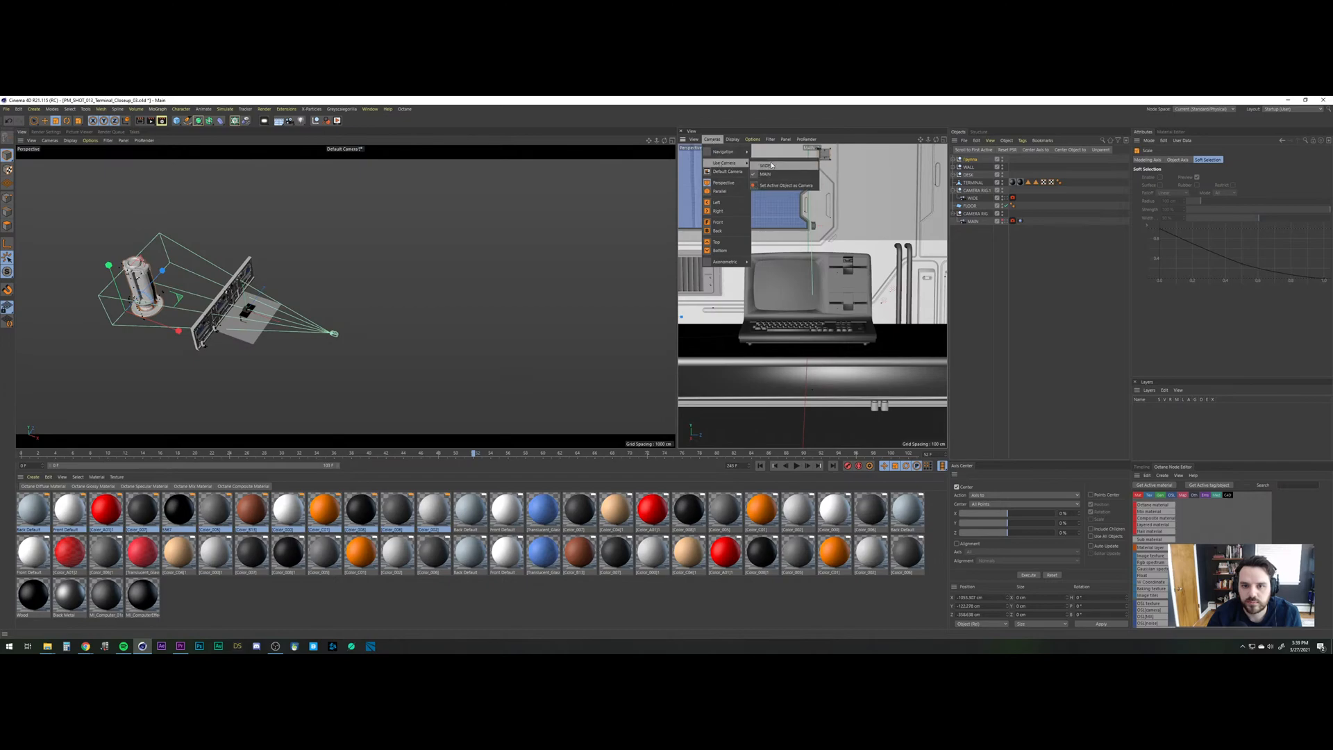
{"action": "left_click", "coordinate": [766, 165]}
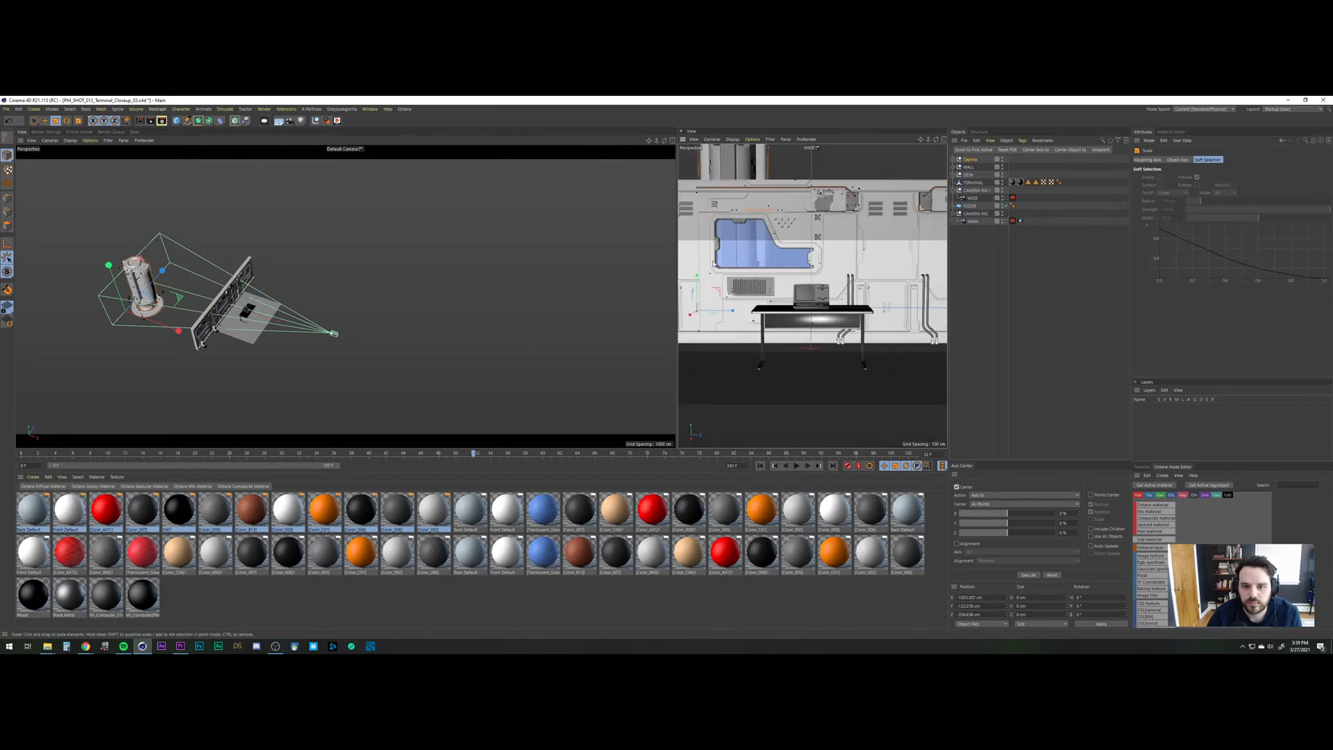
{"action": "key", "text": "shift+v"}
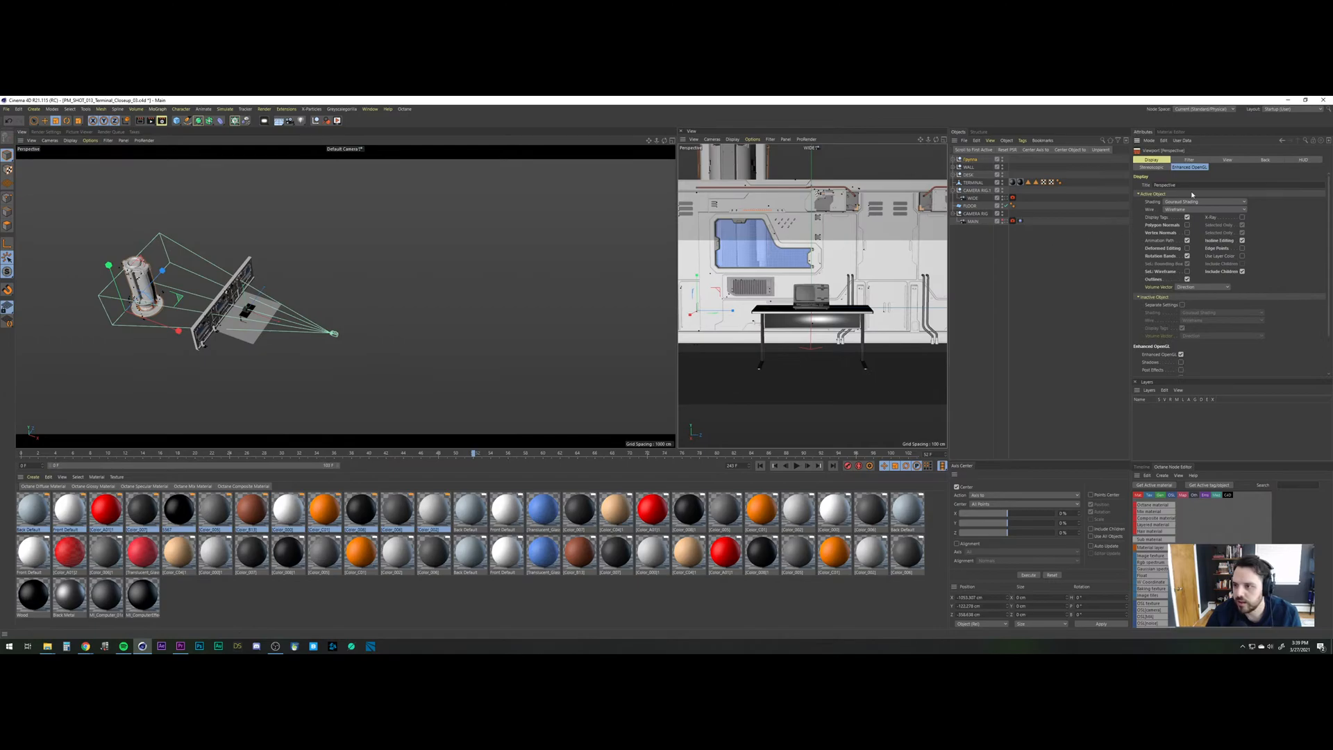
{"action": "left_click", "coordinate": [1227, 160]}
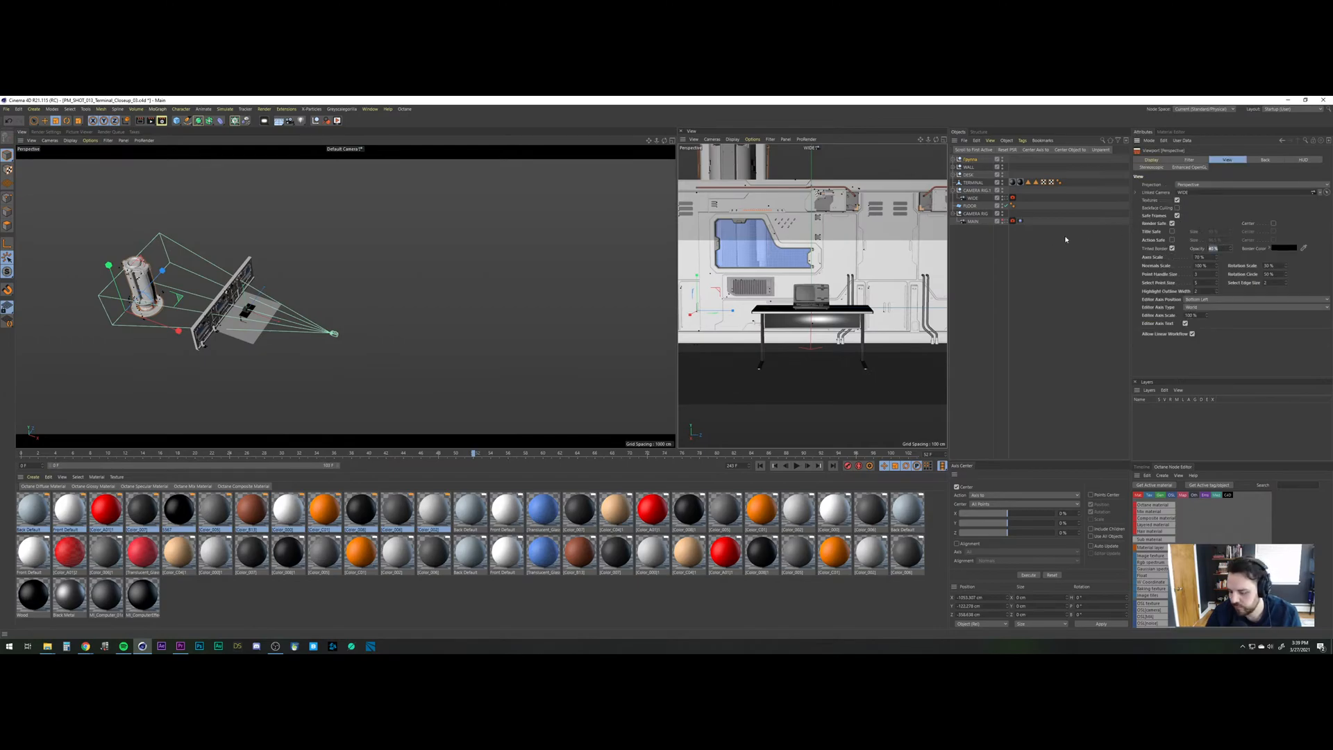
{"action": "type", "text": "100"}
{"action": "key", "text": "Return"}
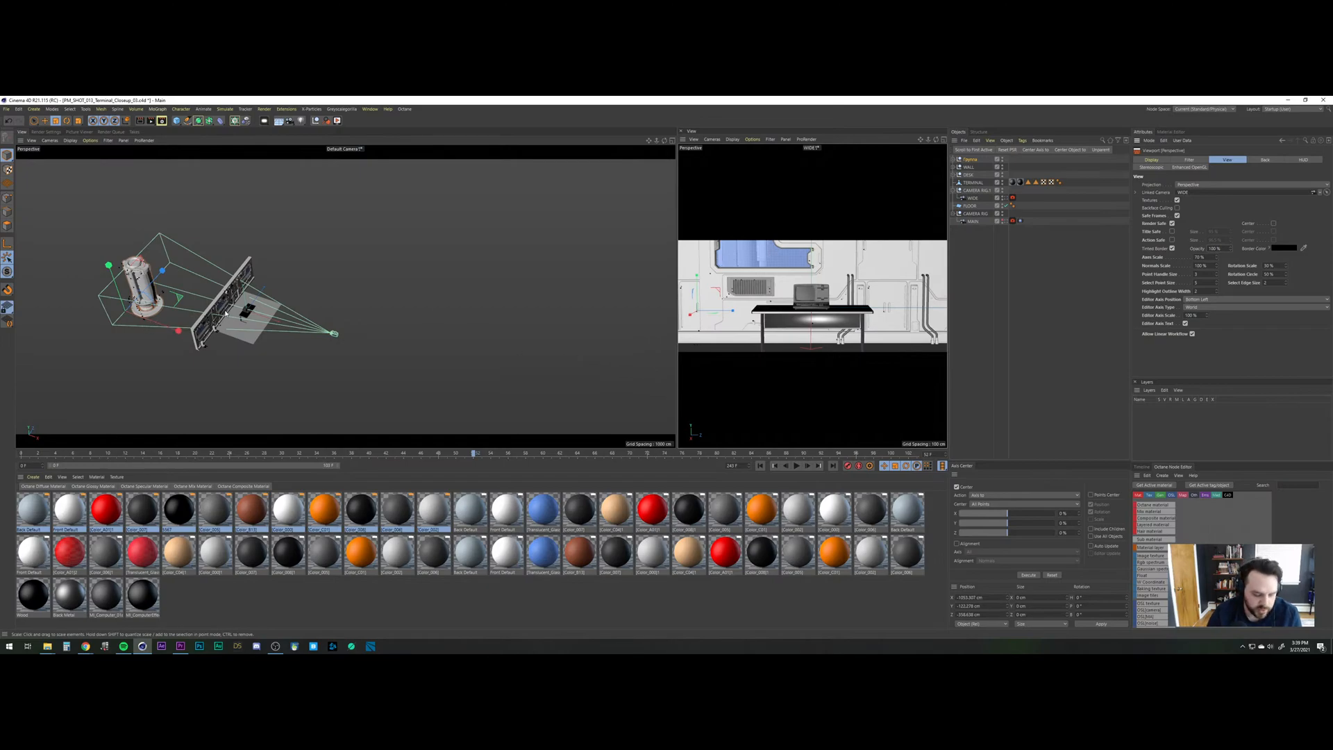
Rotate the tank's heading to 180° and position it behind the wall's window as seen from the WIDE camera.
{"action": "key", "text": "e"}
{"action": "left_click_drag", "start_coordinate": [137, 284], "coordinate": [157, 286]}
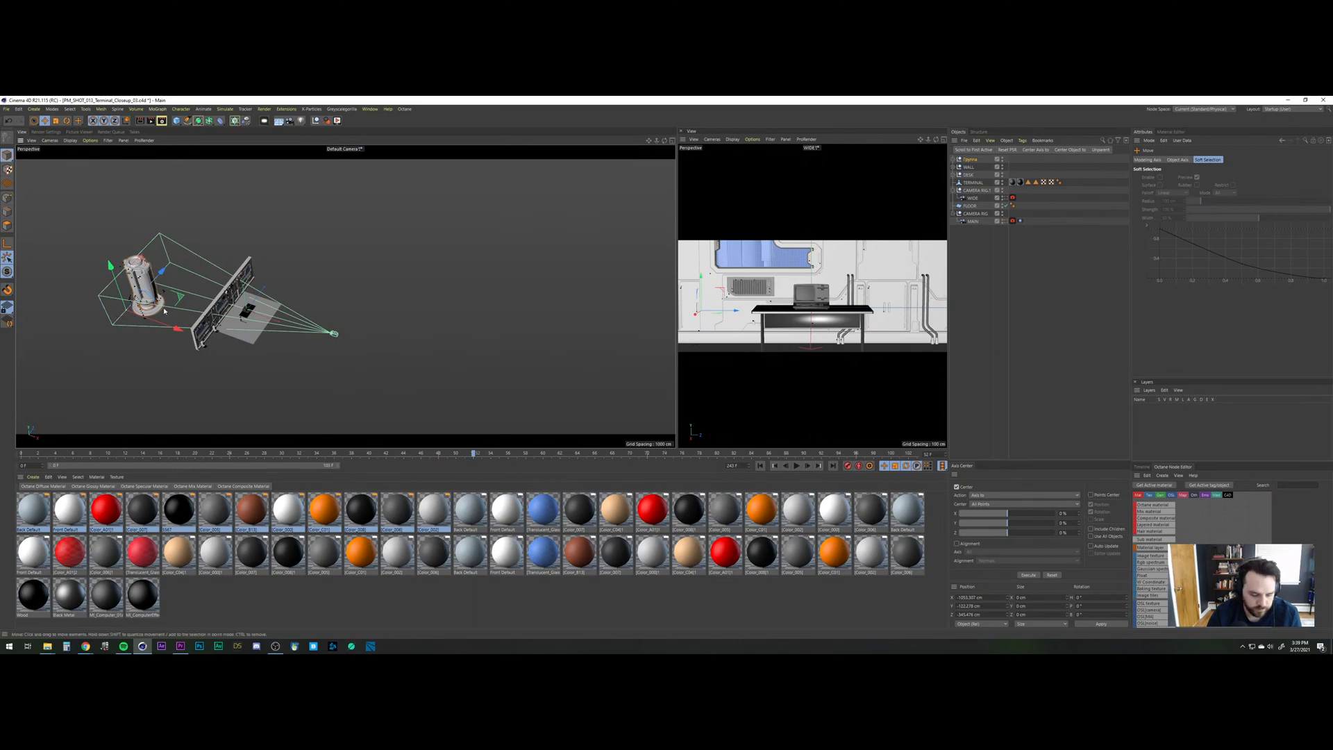
{"action": "key", "text": "r"}
{"action": "left_click_drag", "start_coordinate": [146, 334], "coordinate": [57, 213]}
{"action": "key", "text": "e"}
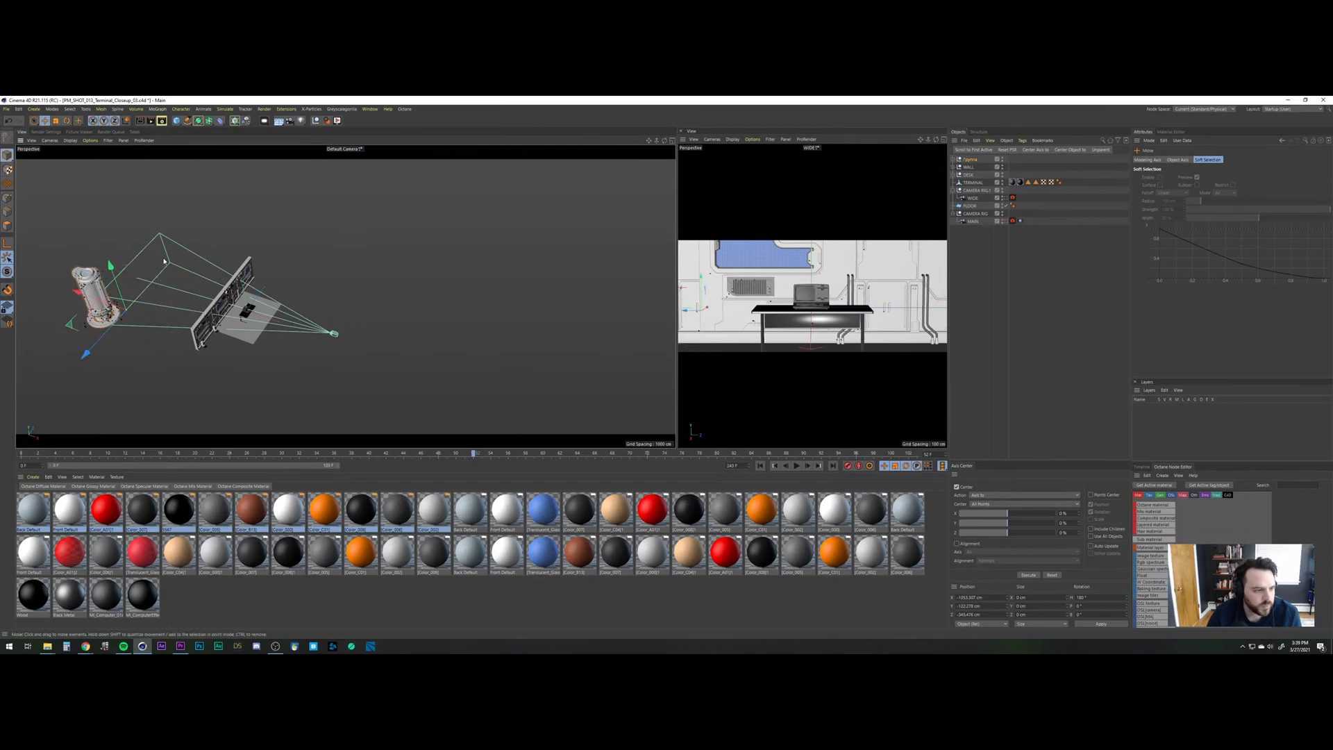
{"action": "left_click_drag", "start_coordinate": [73, 332], "coordinate": [147, 247]}
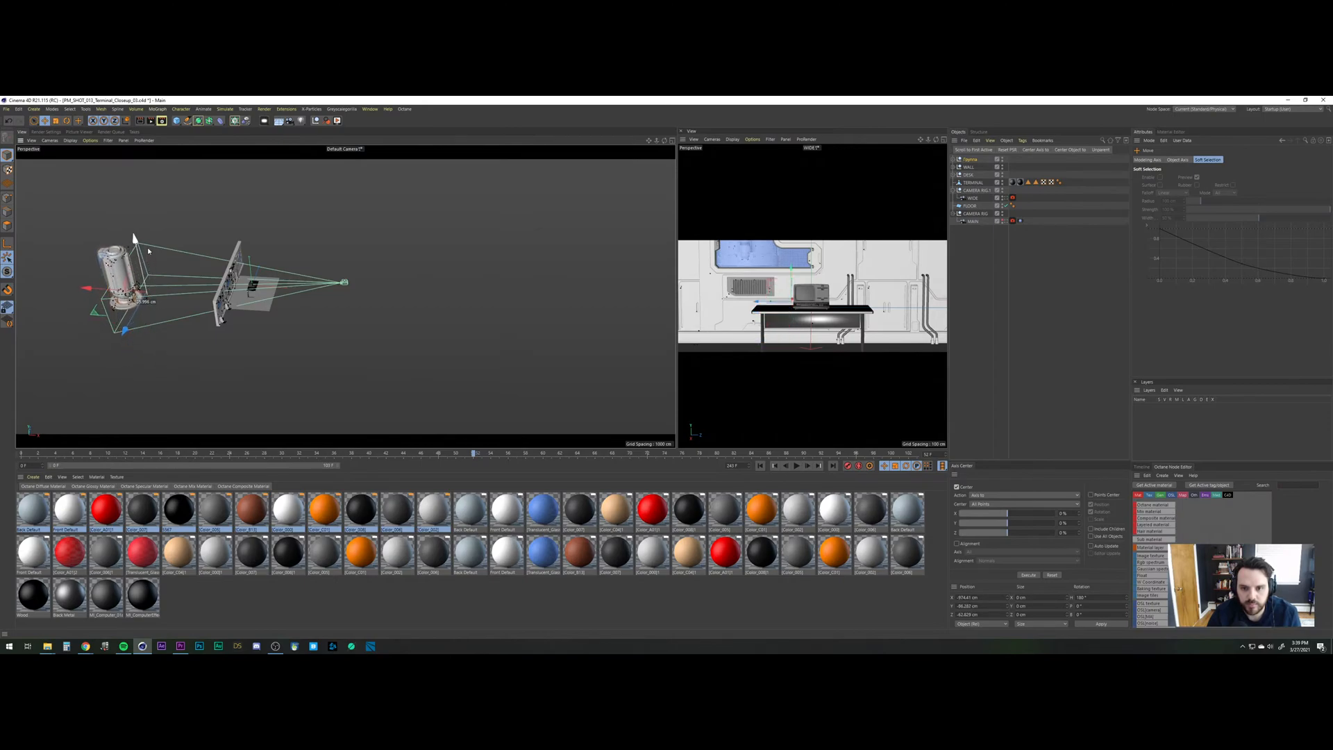
{"action": "left_click_drag", "start_coordinate": [271, 305], "coordinate": [201, 232], "text": "alt"}
{"action": "left_click", "coordinate": [289, 300]}
{"action": "left_click", "coordinate": [123, 228]}
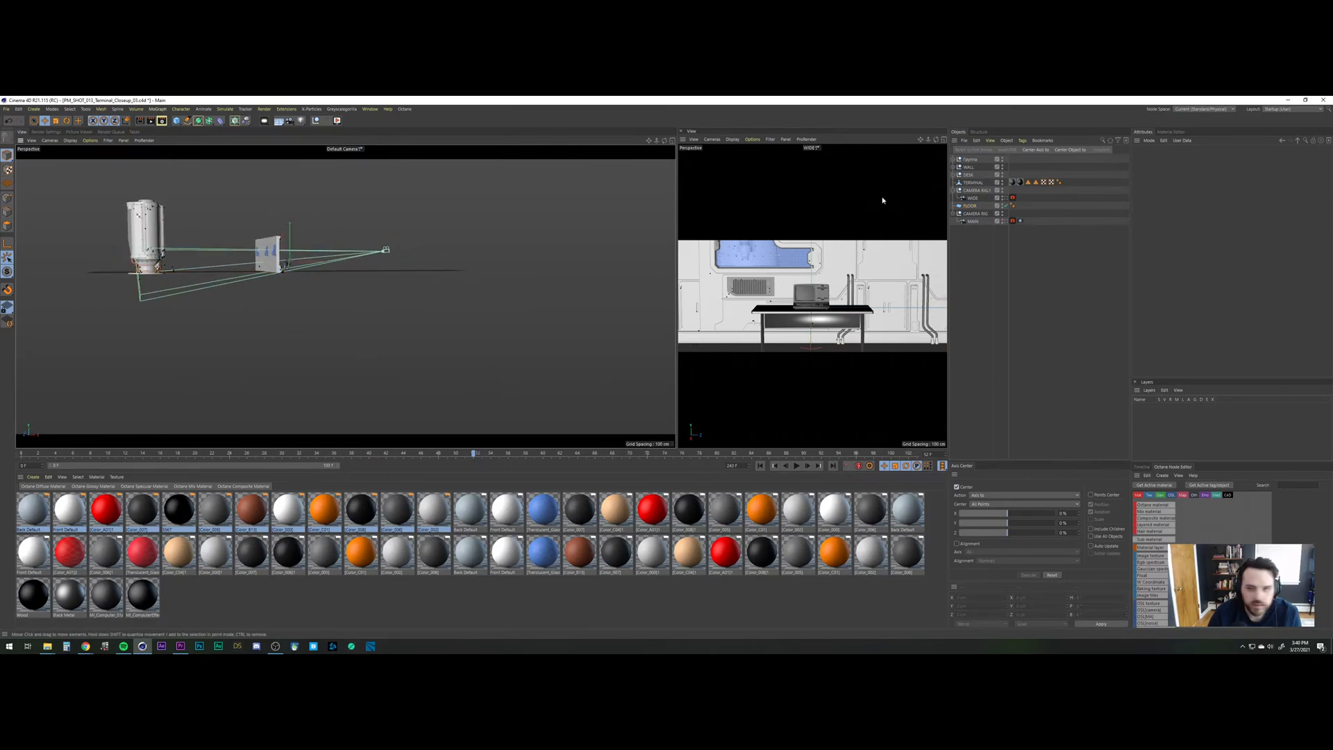
Rename the tank group TANK and raise it slightly to bring its base to floor level.
{"action": "double_click", "coordinate": [969, 159]}
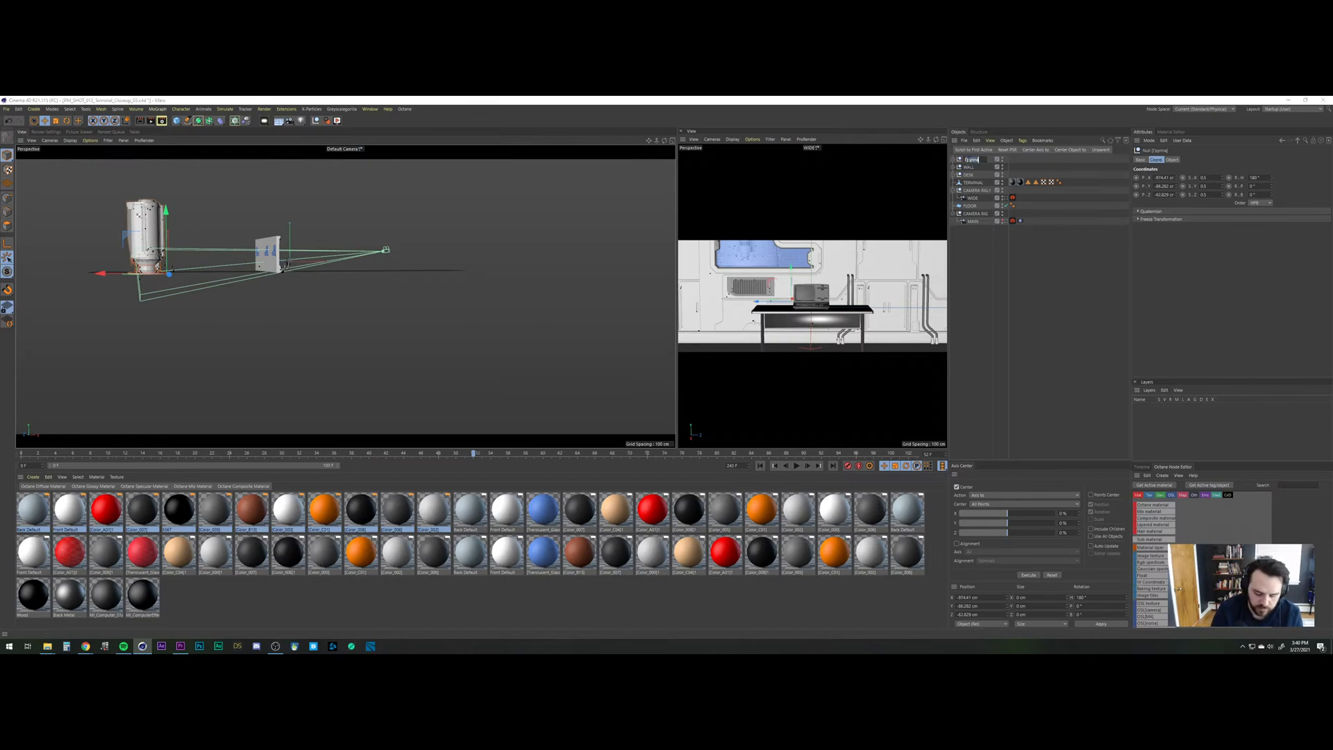
{"action": "type", "text": "TANK"}
{"action": "key", "text": "Return"}
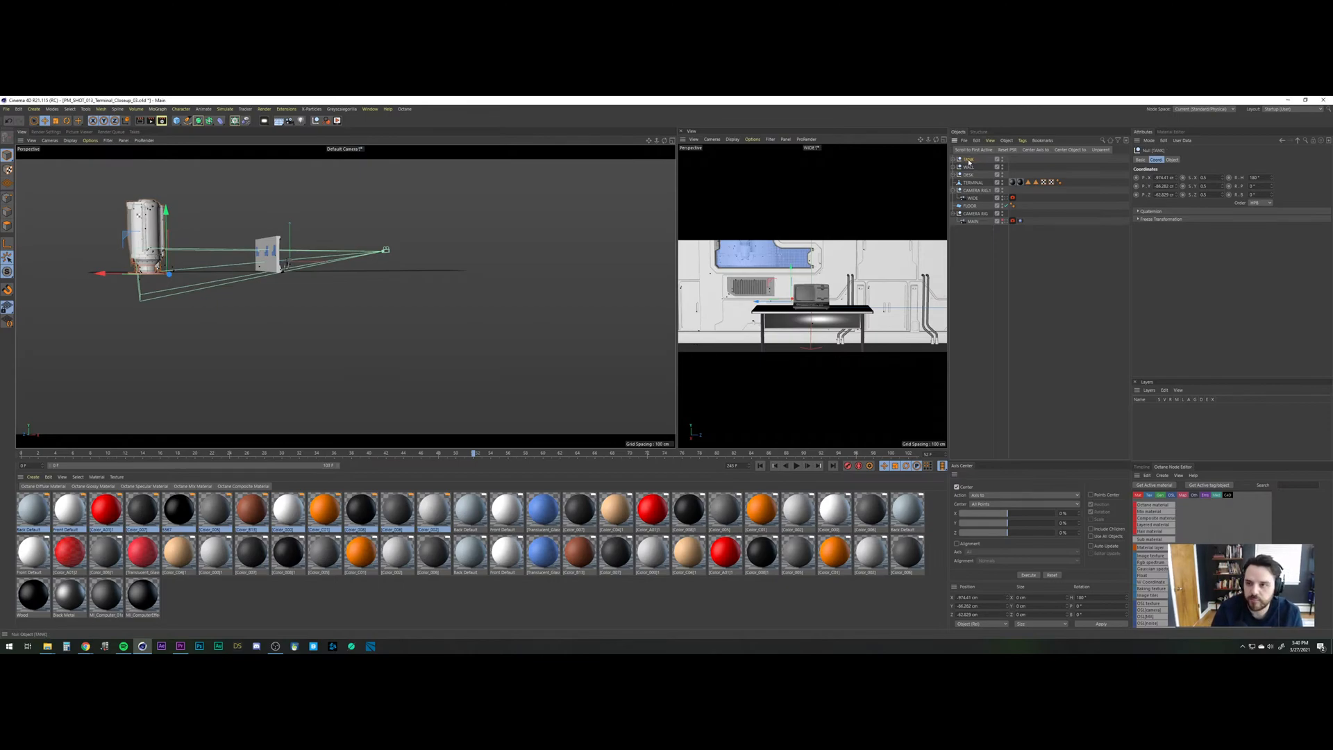
{"action": "right_click_drag", "start_coordinate": [153, 264], "coordinate": [208, 173], "text": "alt"}
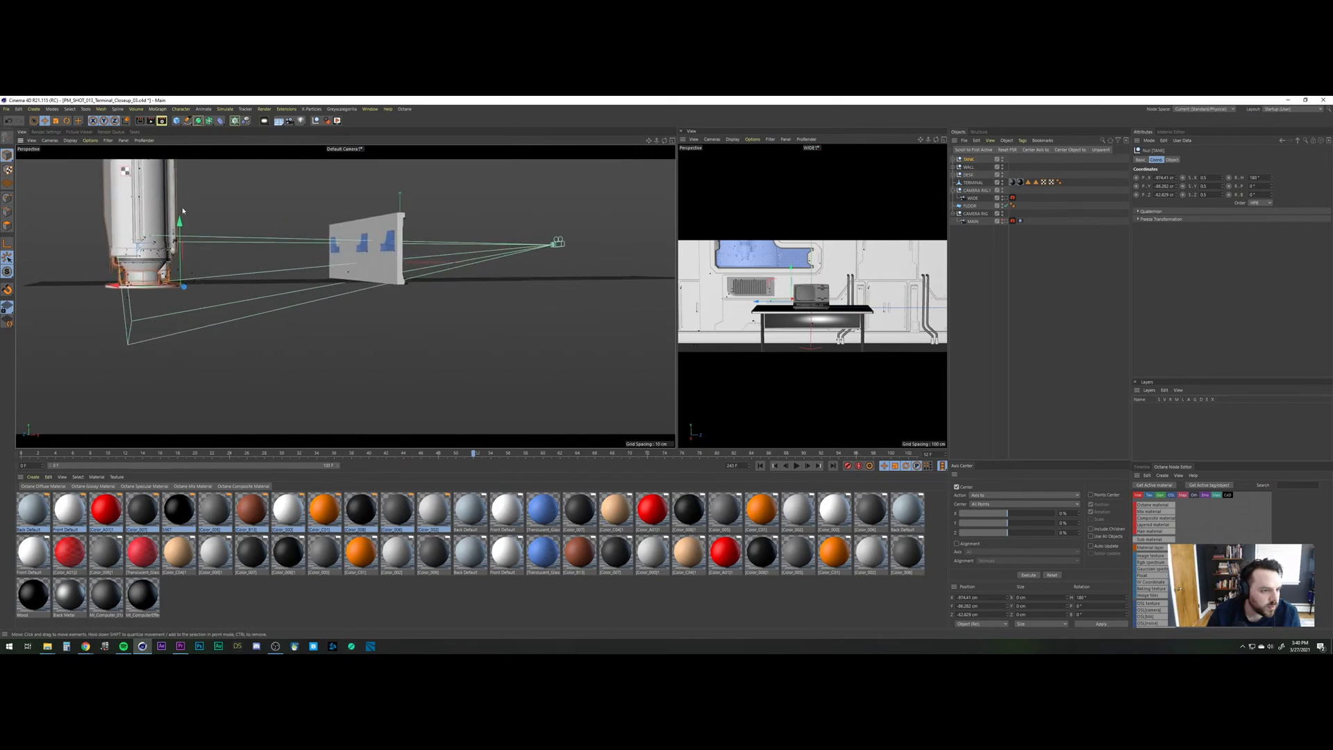
{"action": "left_click_drag", "start_coordinate": [208, 173], "coordinate": [190, 204], "text": "alt"}
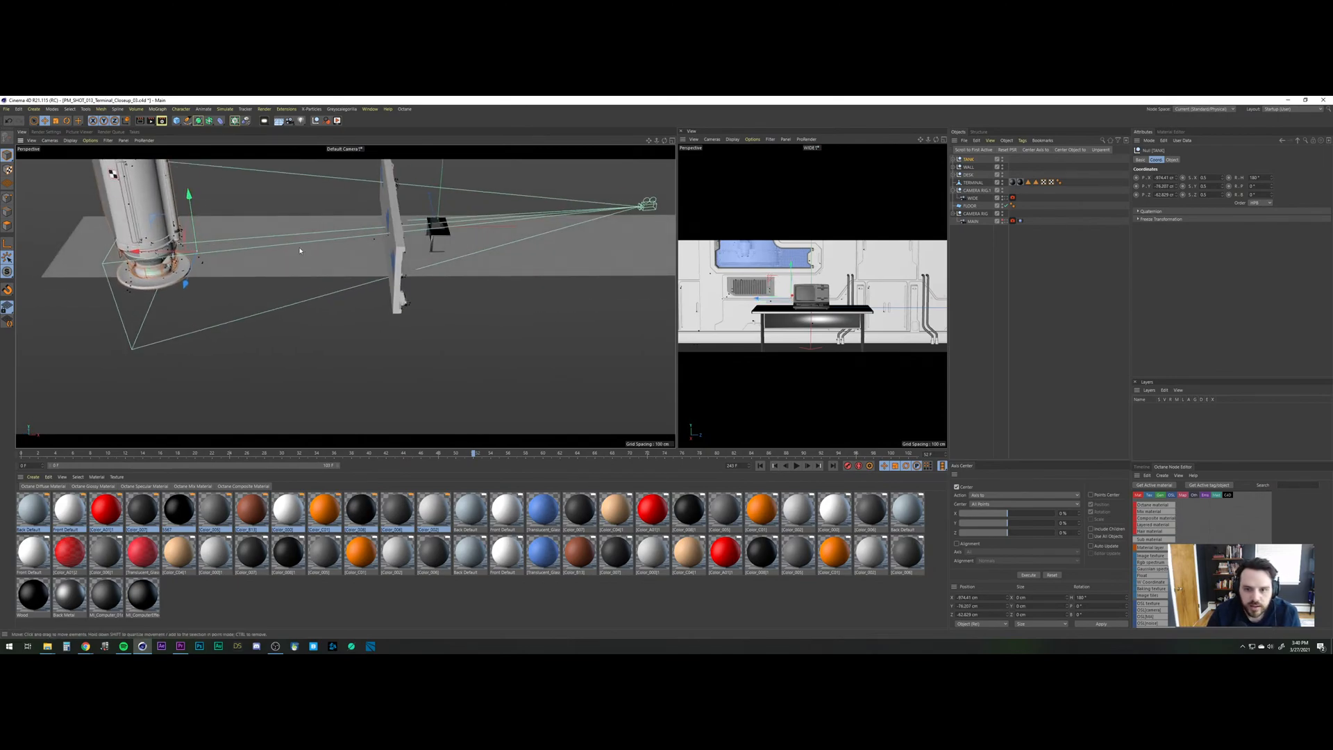
Enlarge the TANK group slightly and shift it sideways behind the wall.
{"action": "left_click_drag", "start_coordinate": [185, 284], "coordinate": [194, 196]}
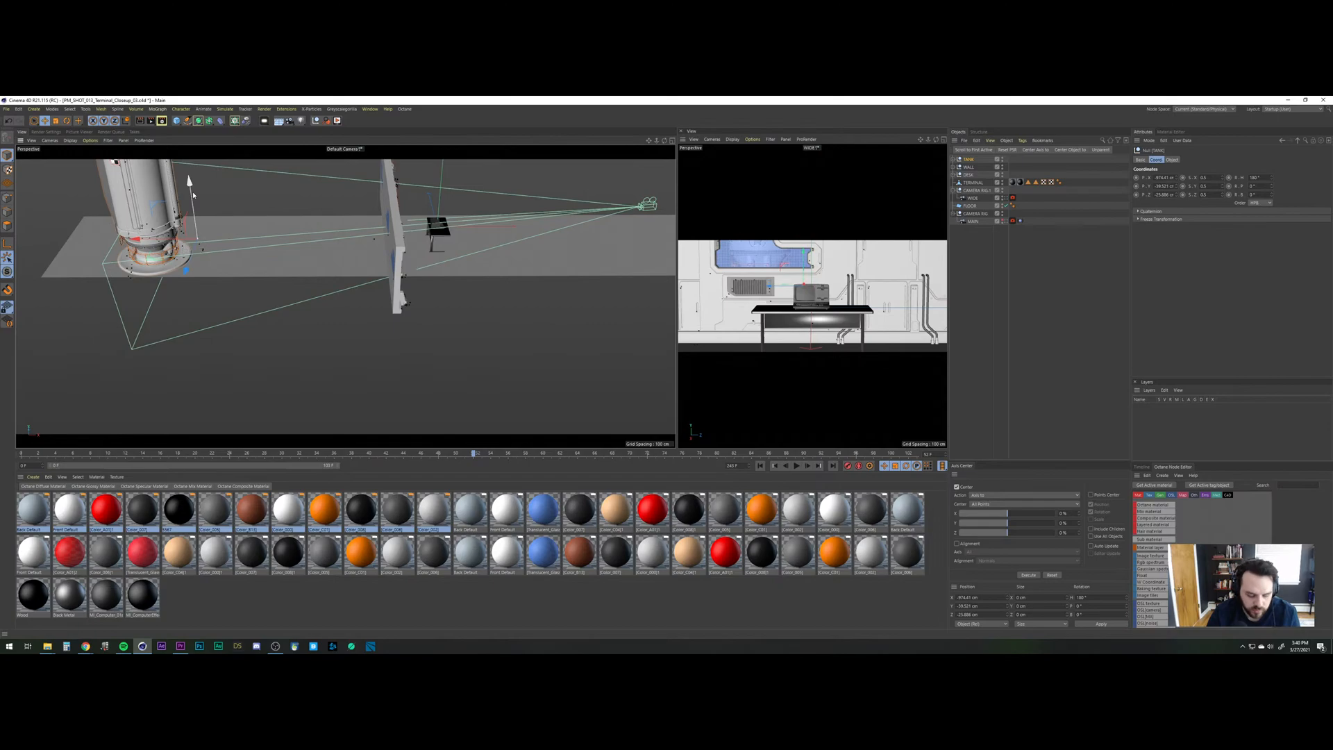
{"action": "key", "text": "ctrl+z"}
{"action": "key", "text": "t"}
{"action": "left_click_drag", "start_coordinate": [210, 220], "coordinate": [241, 155]}
{"action": "key", "text": "ctrl+z"}
{"action": "key", "text": "e"}
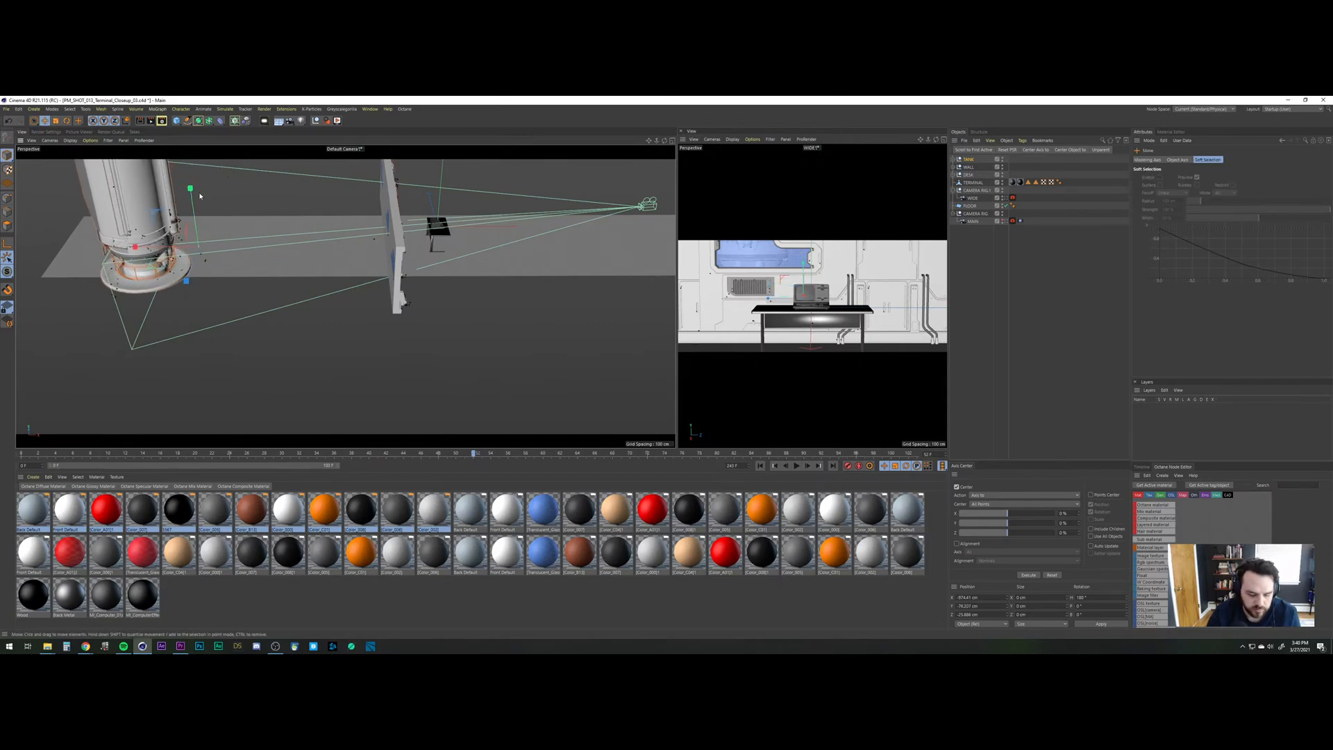
{"action": "mouse_move", "coordinate": [193, 269]}
{"action": "left_mouse_down"}
{"action": "mouse_move", "coordinate": [199, 250]}
{"action": "mouse_move", "coordinate": [195, 264]}
{"action": "left_mouse_up"}
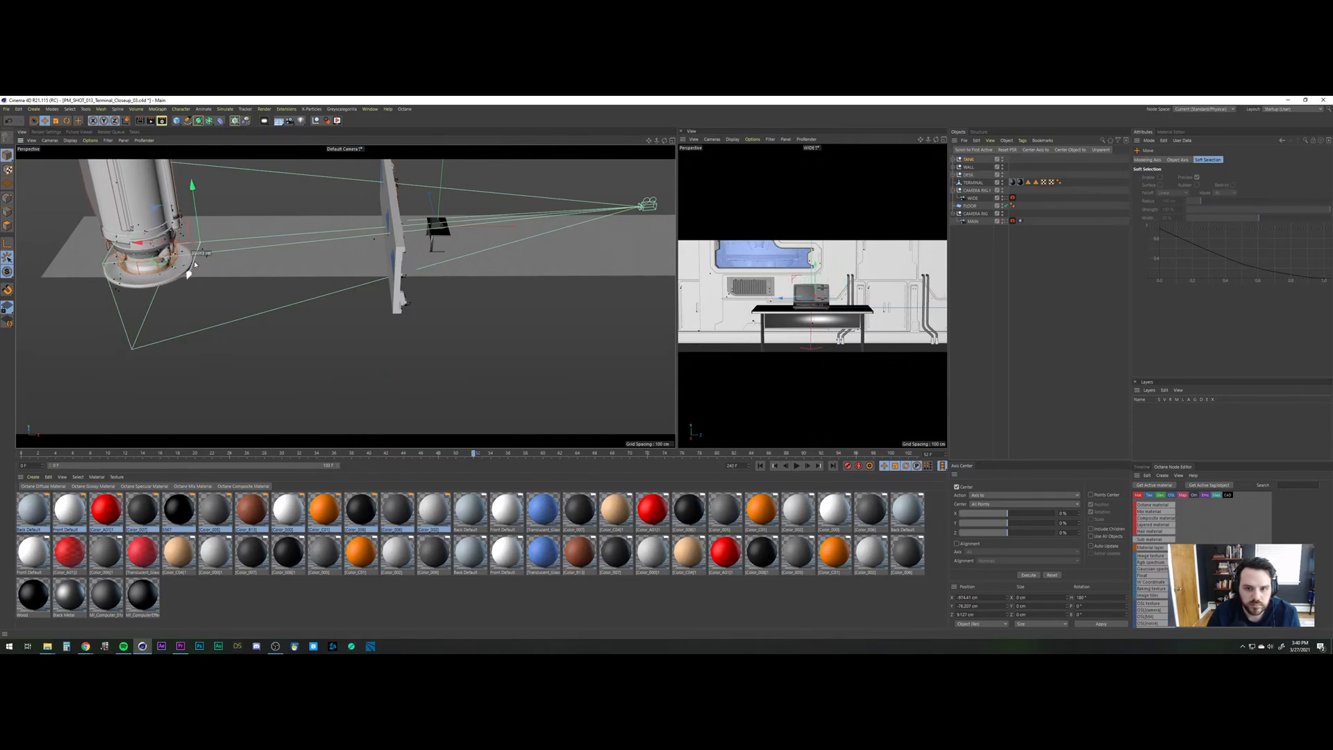
Scale the tank down slightly, then fine-tune its sideways position and height behind the wall's window.
{"action": "key", "text": "t"}
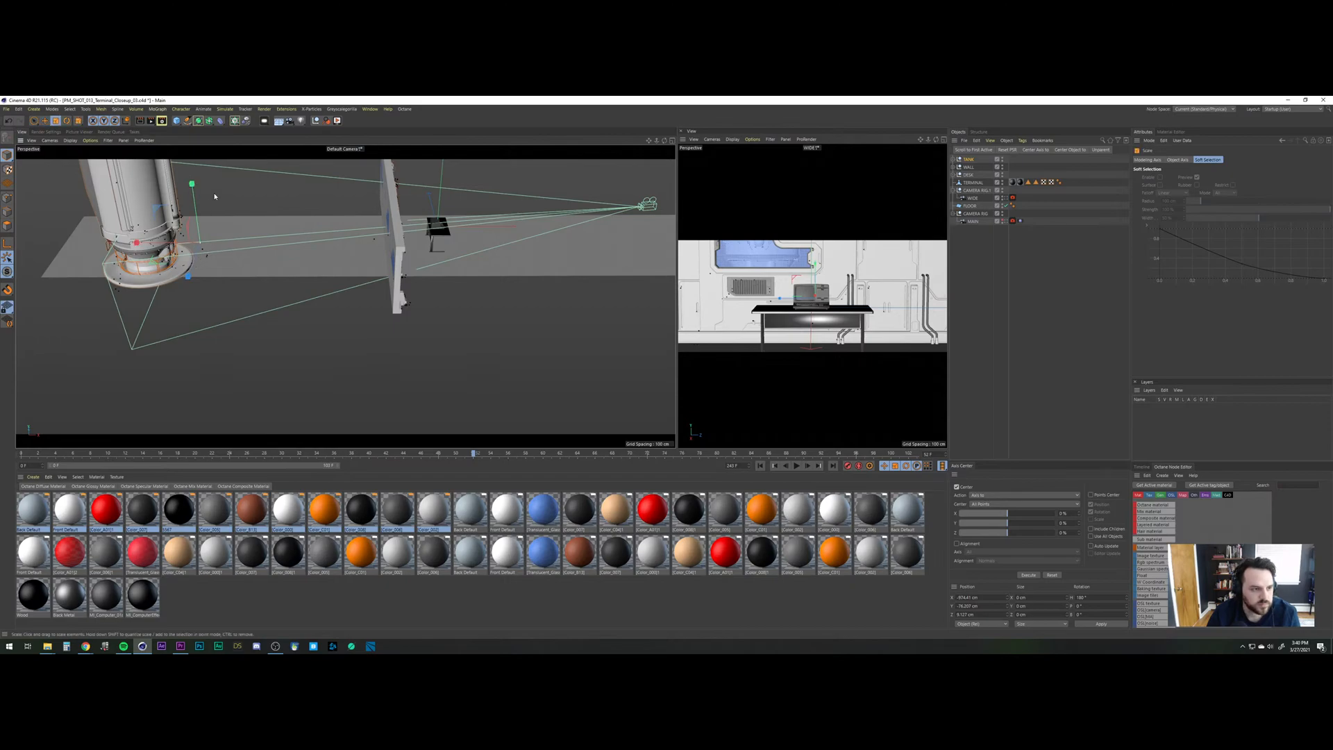
{"action": "left_click_drag", "start_coordinate": [211, 193], "coordinate": [214, 217]}
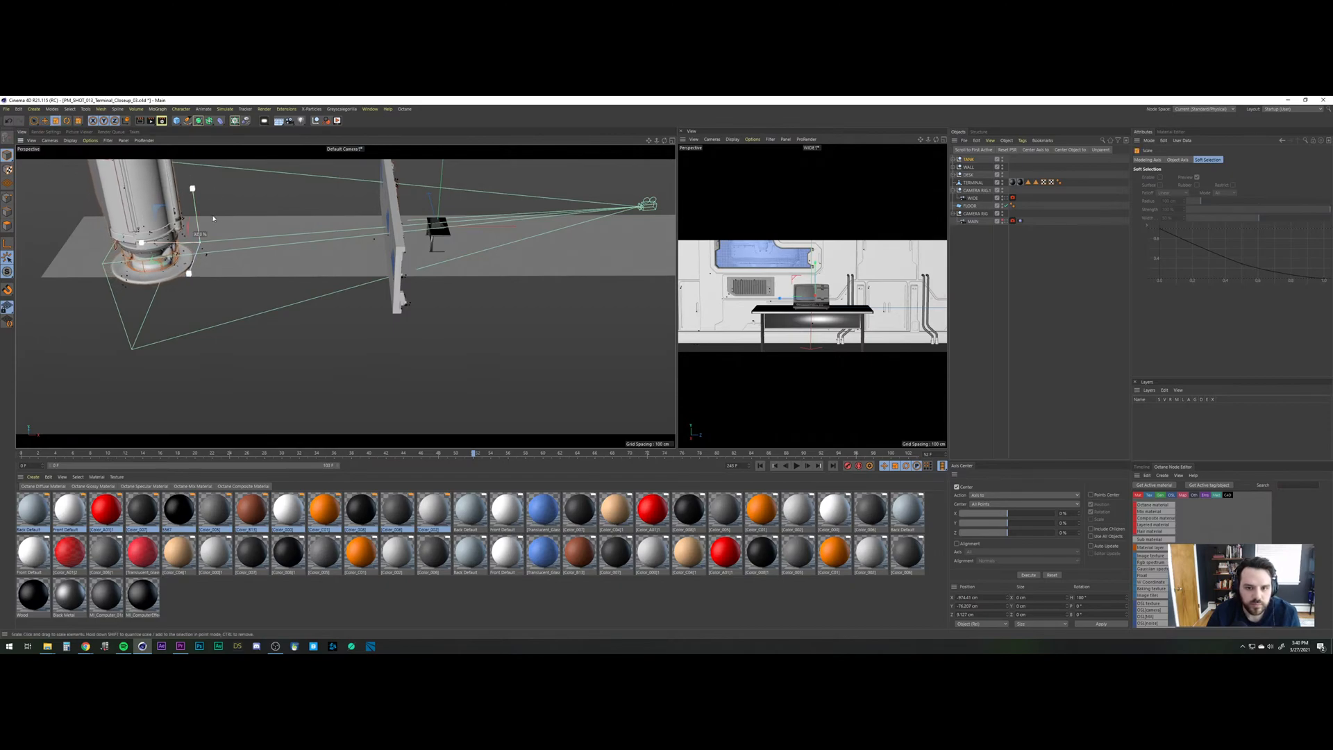
{"action": "key", "text": "e"}
{"action": "left_click_drag", "start_coordinate": [194, 265], "coordinate": [189, 274]}
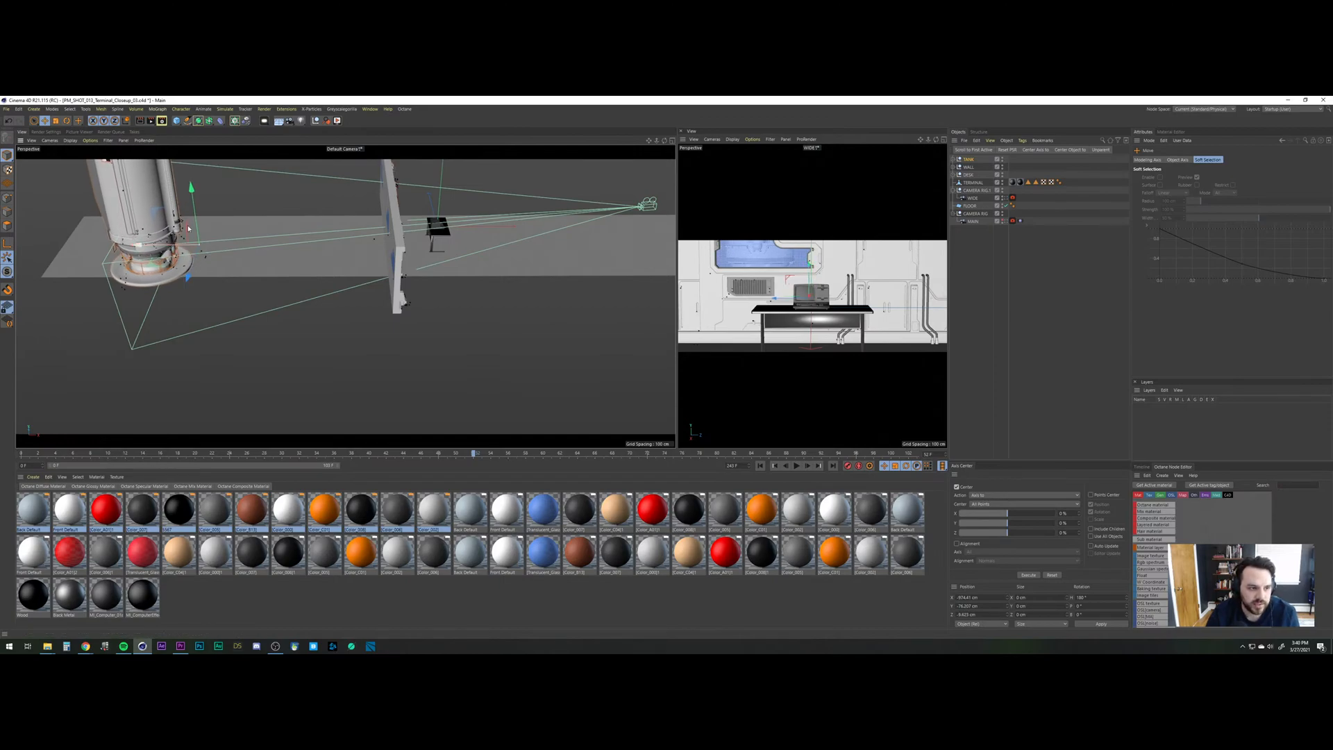
{"action": "left_click_drag", "start_coordinate": [196, 215], "coordinate": [196, 215]}
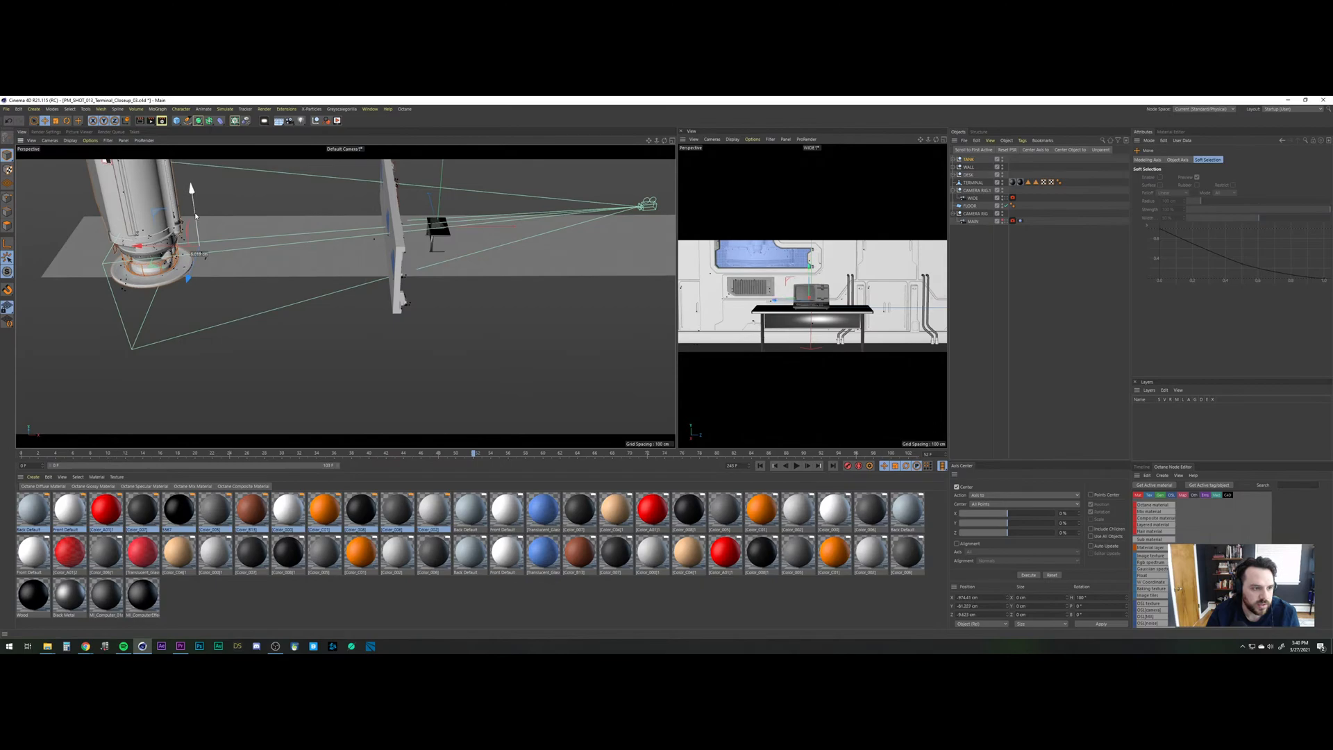
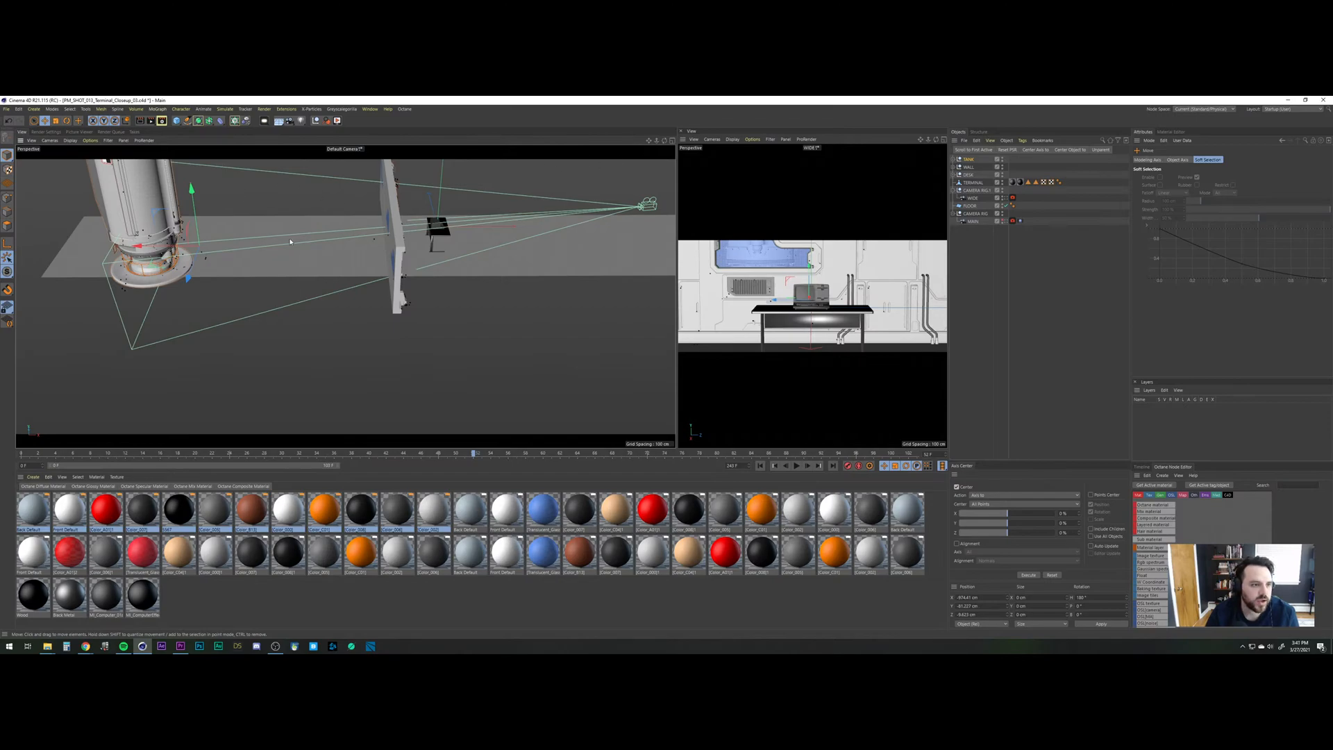
Copy the vertical pipe column component from the SciFi_Arch kit project into the Terminal_Closeup shot project.
{"action": "key", "text": "v"}
{"action": "mouse_move", "coordinate": [293, 261]}
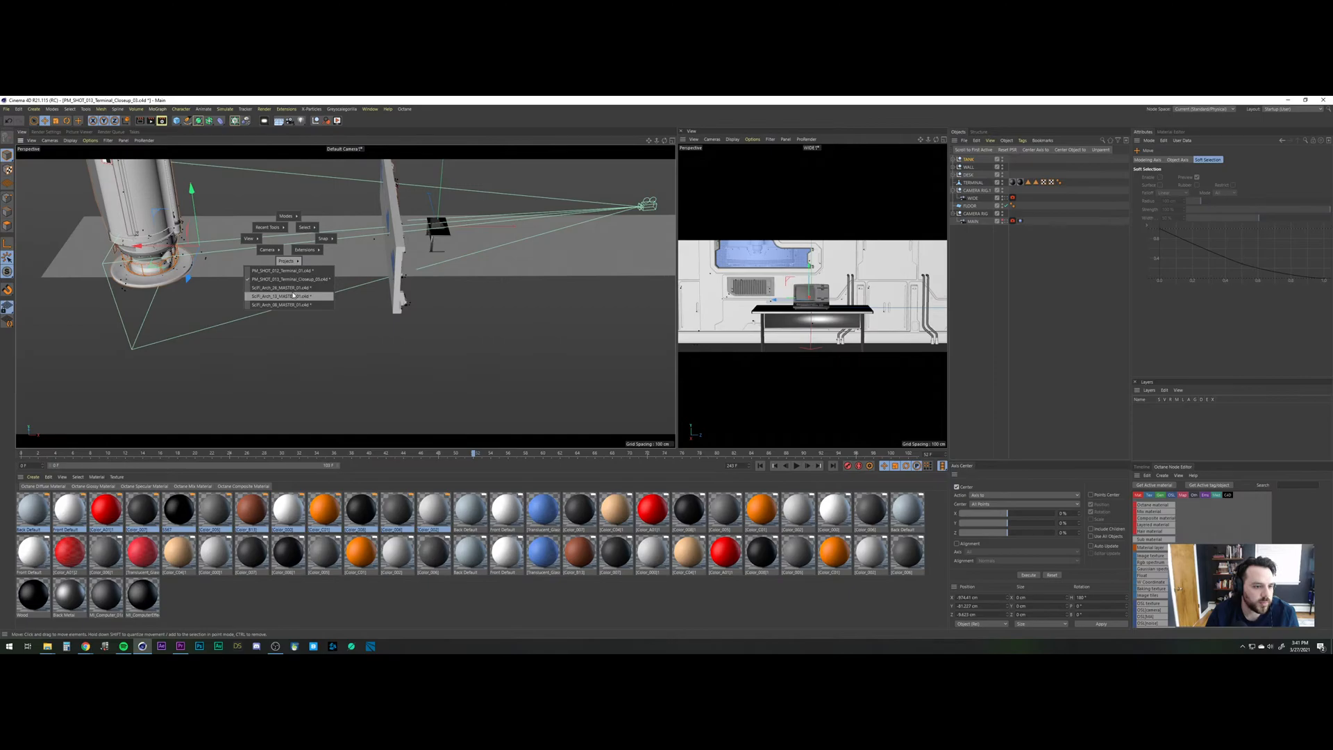
{"action": "left_click", "coordinate": [298, 287]}
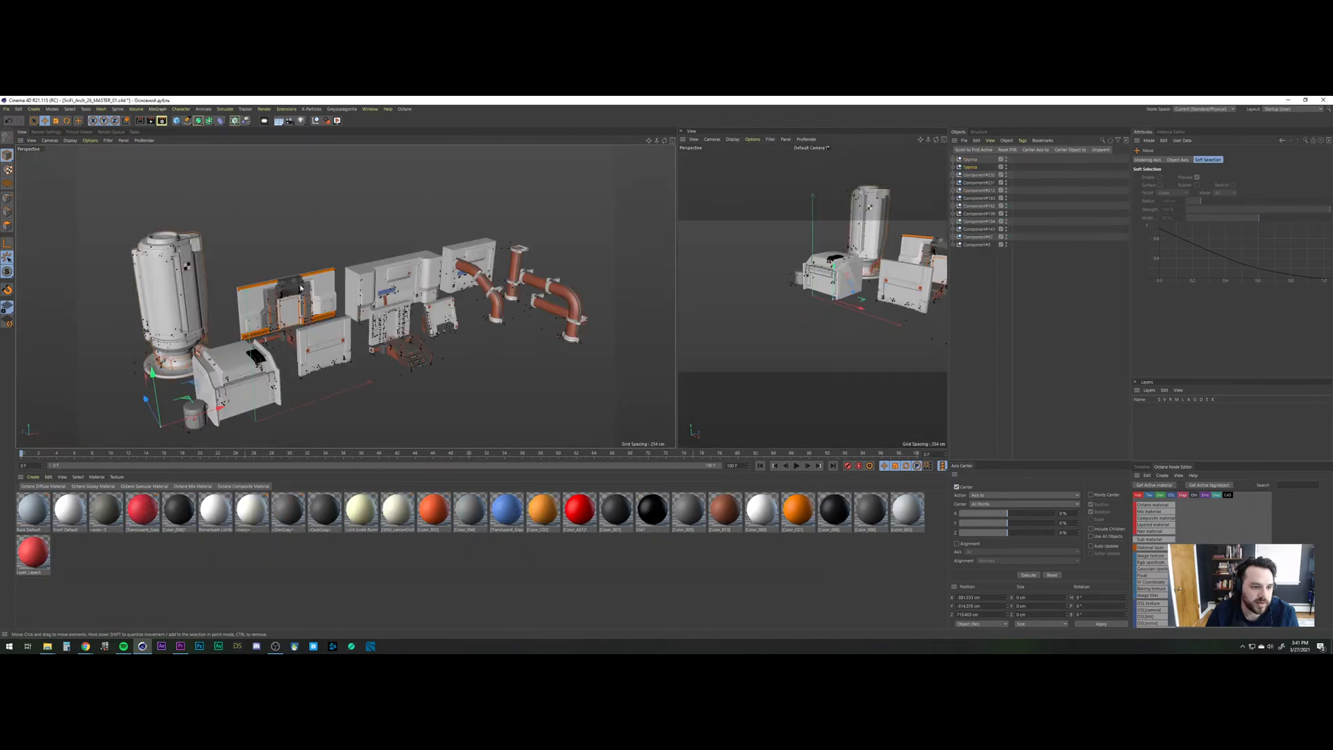
{"action": "left_click", "coordinate": [516, 267]}
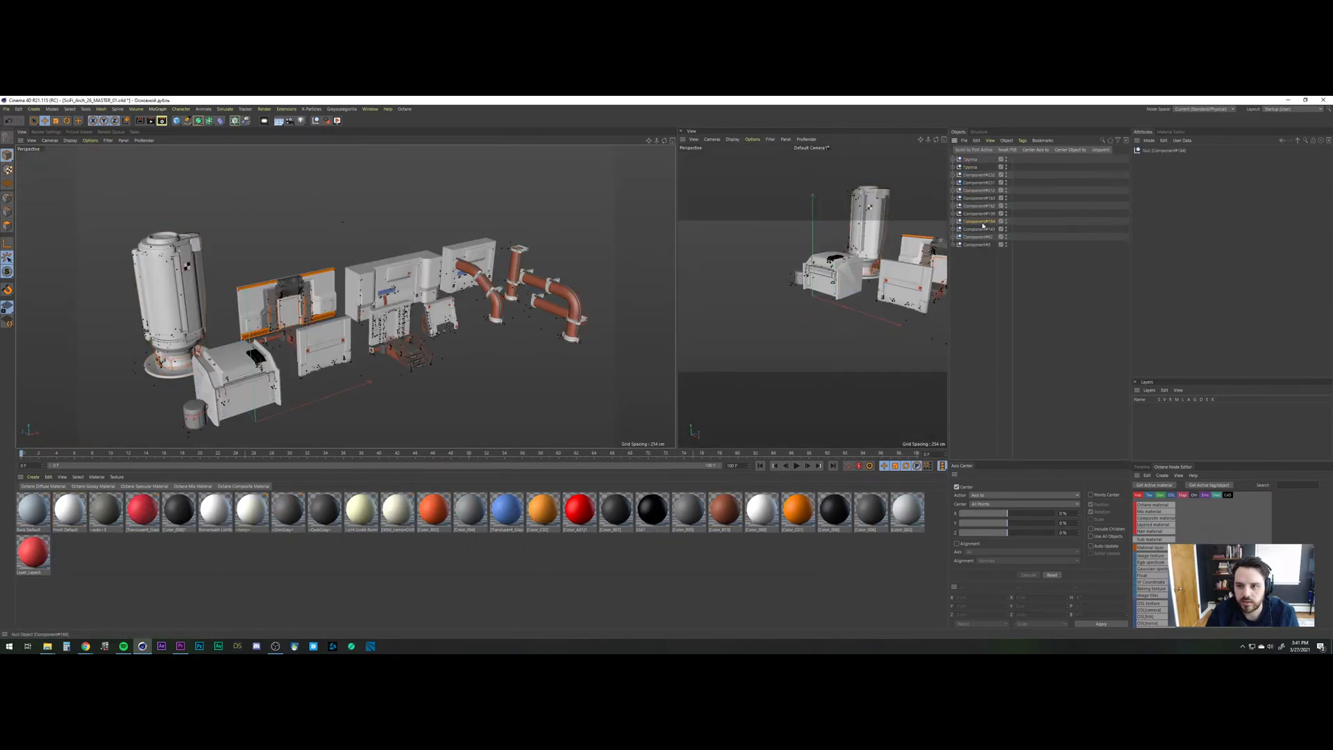
{"action": "key", "text": "v"}
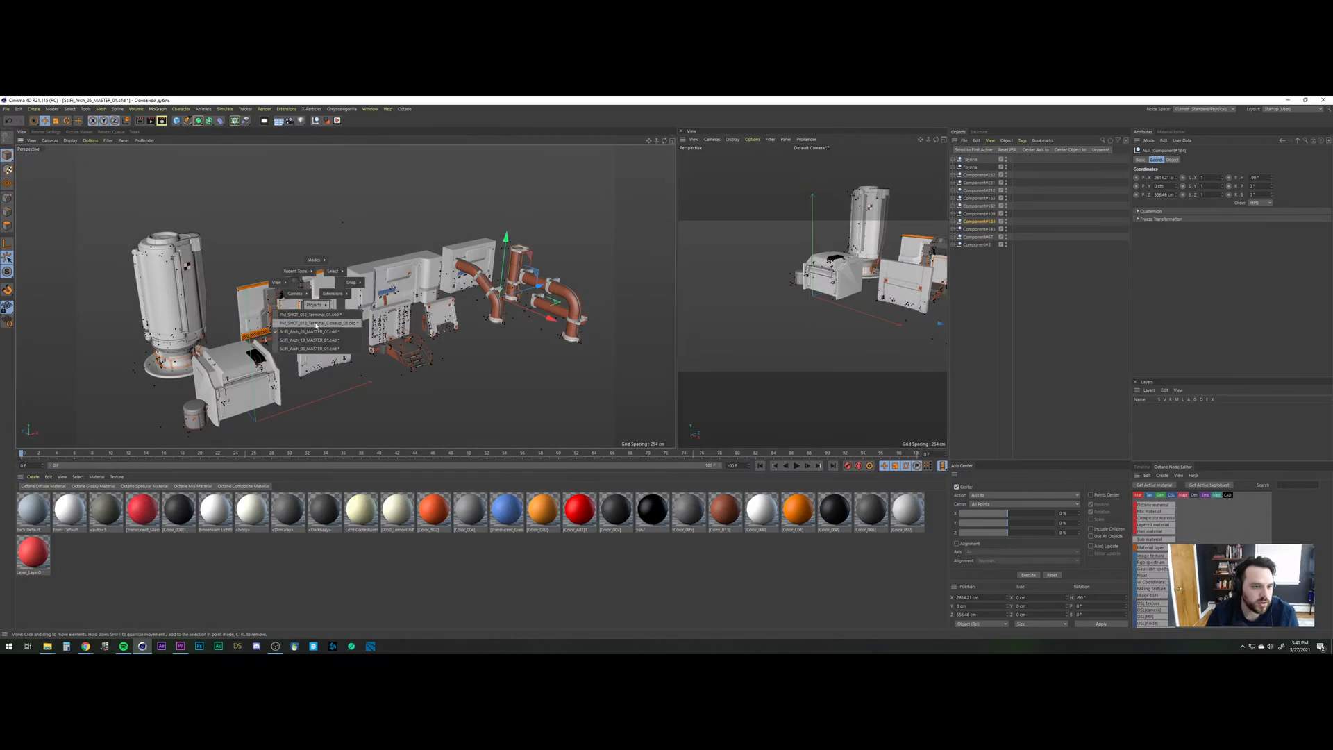
{"action": "left_click", "coordinate": [316, 323]}
{"action": "key", "text": "ctrl+v"}
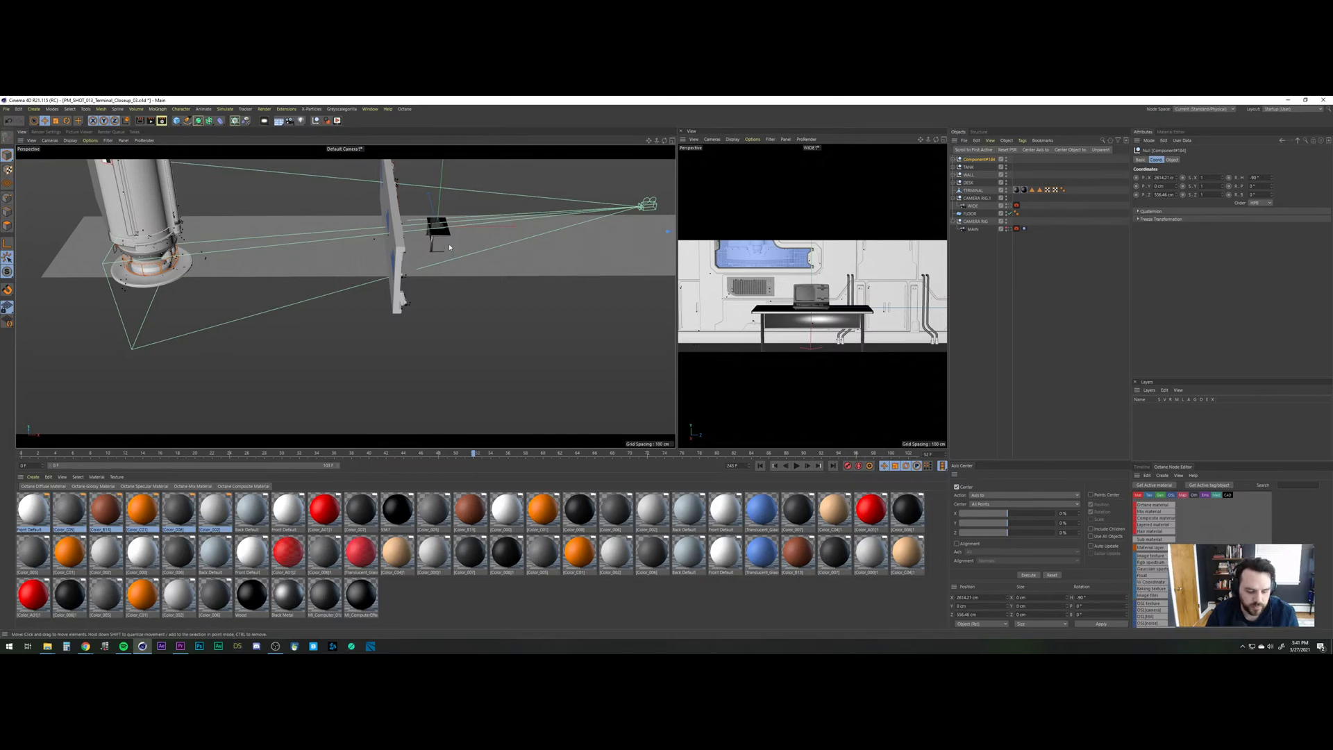
Move the pasted pipe column into the WIDE camera's view near the desk and lower it to floor level.
{"action": "right_click_drag", "start_coordinate": [448, 247], "coordinate": [401, 326], "text": "alt"}
{"action": "left_click_drag", "start_coordinate": [401, 327], "coordinate": [448, 278], "text": "alt"}
{"action": "middle_click_drag", "start_coordinate": [448, 278], "coordinate": [314, 360], "text": "alt"}
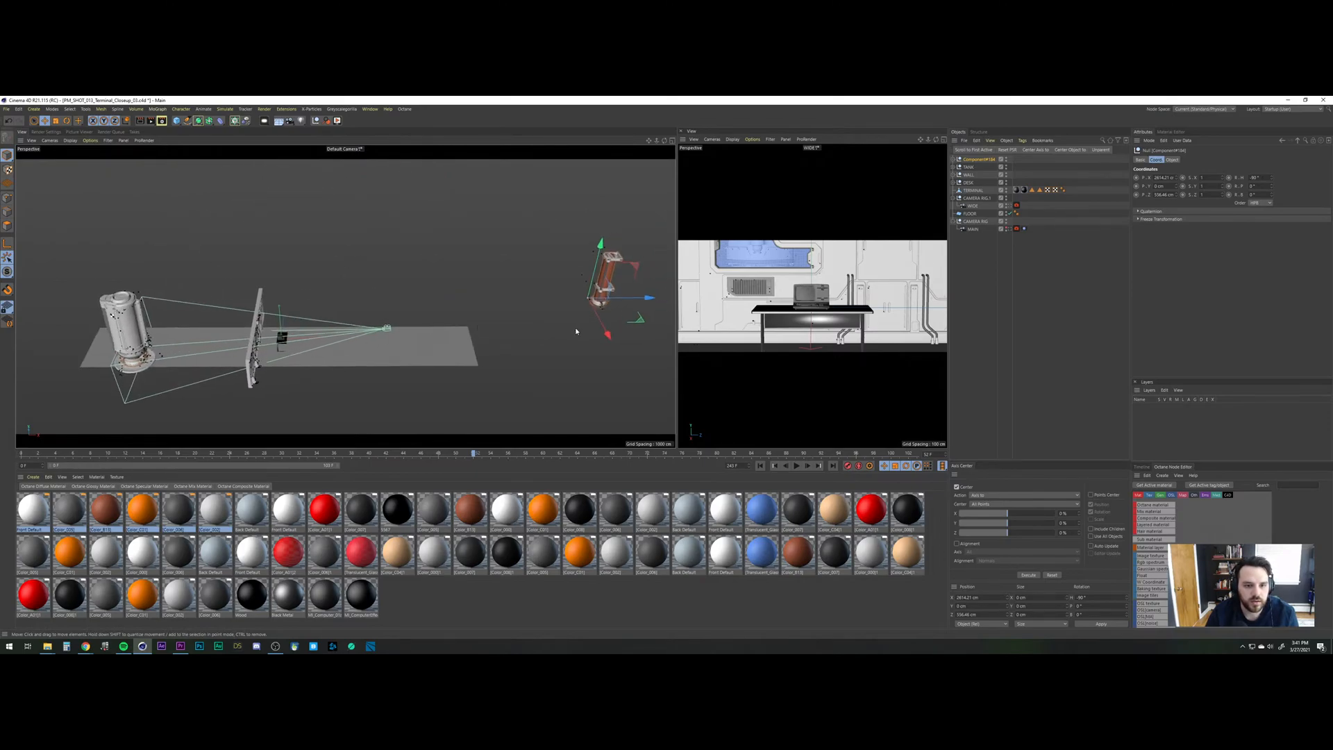
{"action": "left_click_drag", "start_coordinate": [576, 331], "coordinate": [170, 294]}
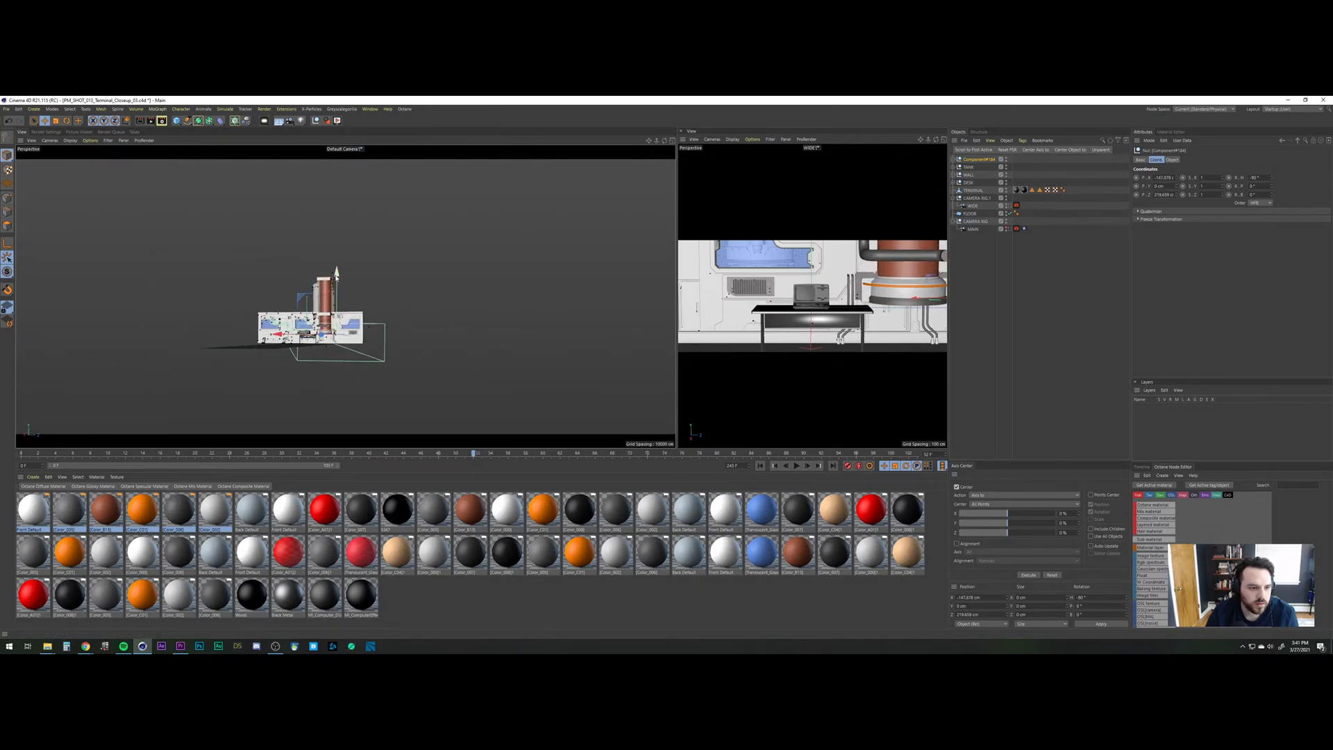
{"action": "left_click_drag", "start_coordinate": [336, 273], "coordinate": [337, 288]}
{"action": "left_click_drag", "start_coordinate": [345, 352], "coordinate": [365, 406], "text": "alt"}
{"action": "middle_click_drag", "start_coordinate": [365, 405], "coordinate": [365, 350], "text": "alt"}
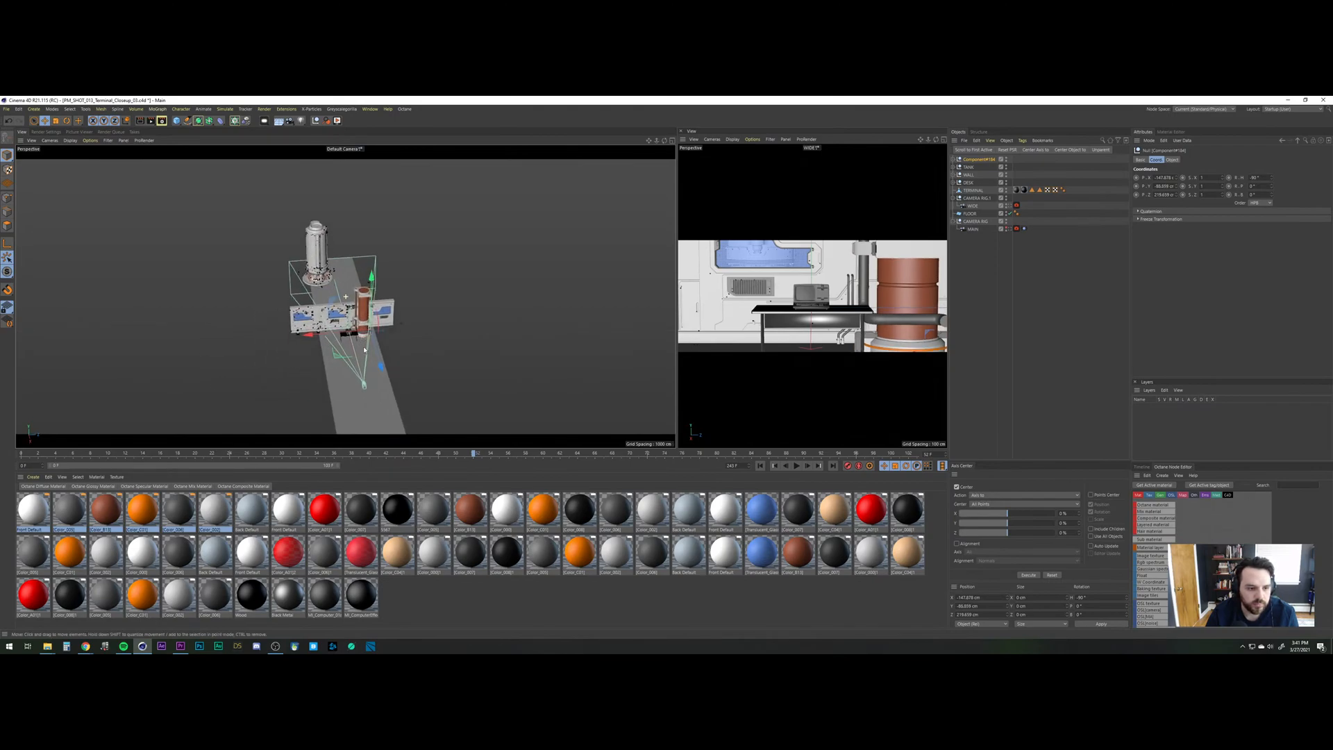
{"action": "scroll", "coordinate": [362, 346], "scroll_direction": "up", "scroll_amount": 8}
{"action": "left_click_drag", "start_coordinate": [373, 257], "coordinate": [432, 278], "text": "alt"}
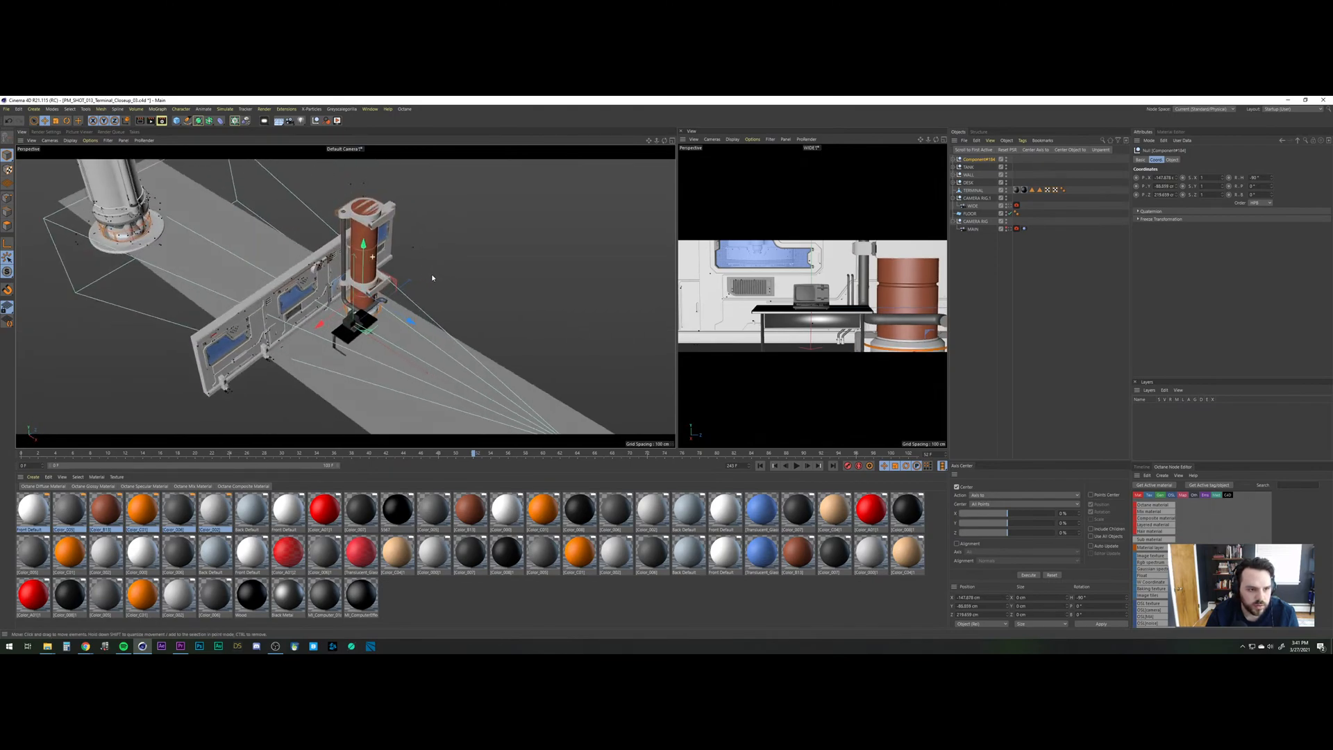
Turn the pipe column's heading to 90° and place it in front of the wall beside the desk.
{"action": "left_click_drag", "start_coordinate": [331, 317], "coordinate": [347, 306]}
{"action": "right_click_drag", "start_coordinate": [351, 302], "coordinate": [381, 267], "text": "alt"}
{"action": "left_click_drag", "start_coordinate": [381, 267], "coordinate": [382, 297], "text": "alt"}
{"action": "key", "text": "r"}
{"action": "key", "text": "ctrl+z"}
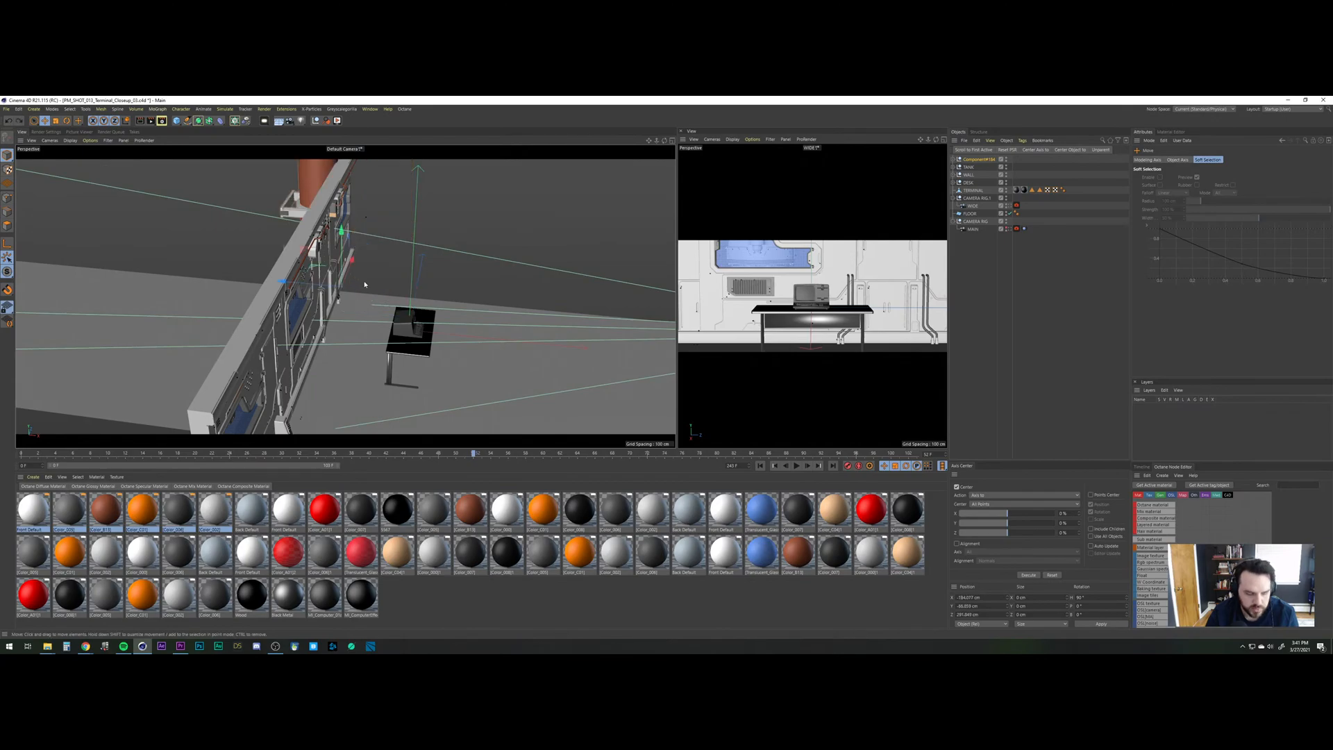
{"action": "left_click_drag", "start_coordinate": [305, 281], "coordinate": [349, 327]}
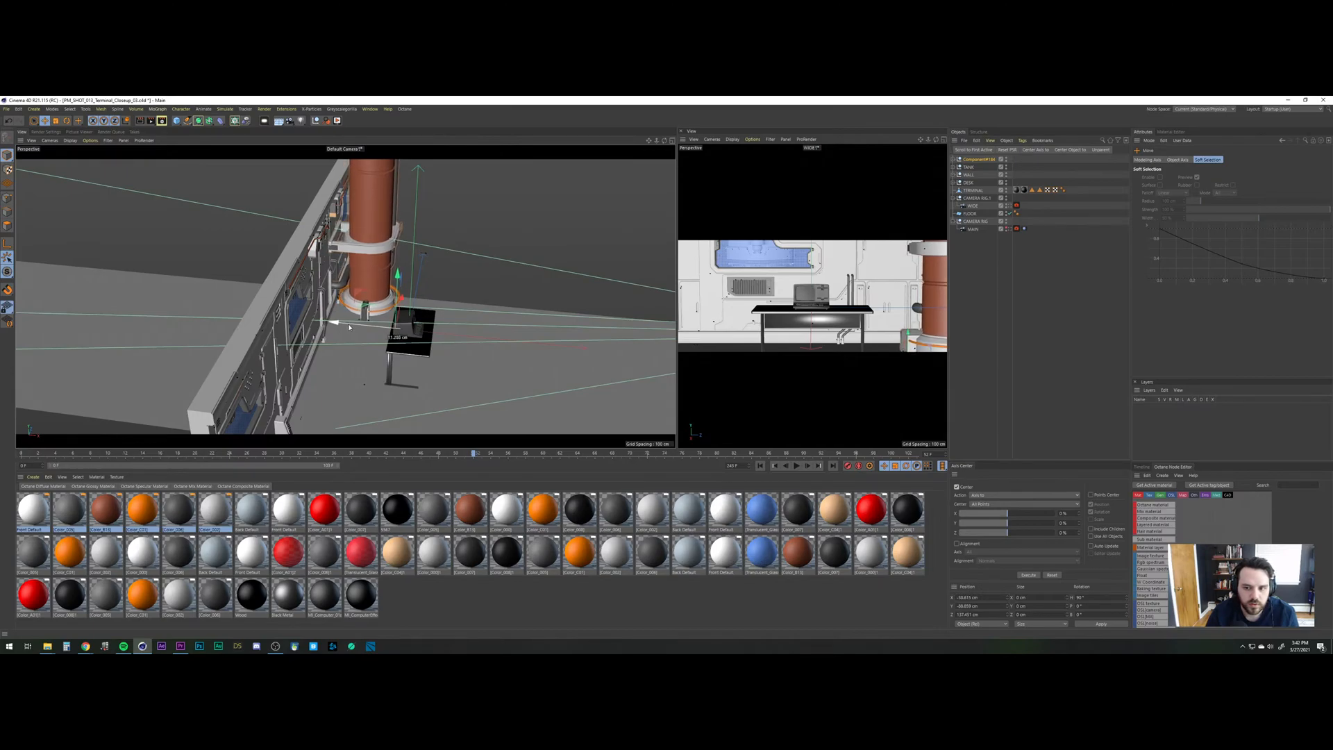
Scale the pipe column down uniformly and shift it along the wall to stand just beside the desk.
{"action": "left_click_drag", "start_coordinate": [392, 294], "coordinate": [353, 303], "text": "alt"}
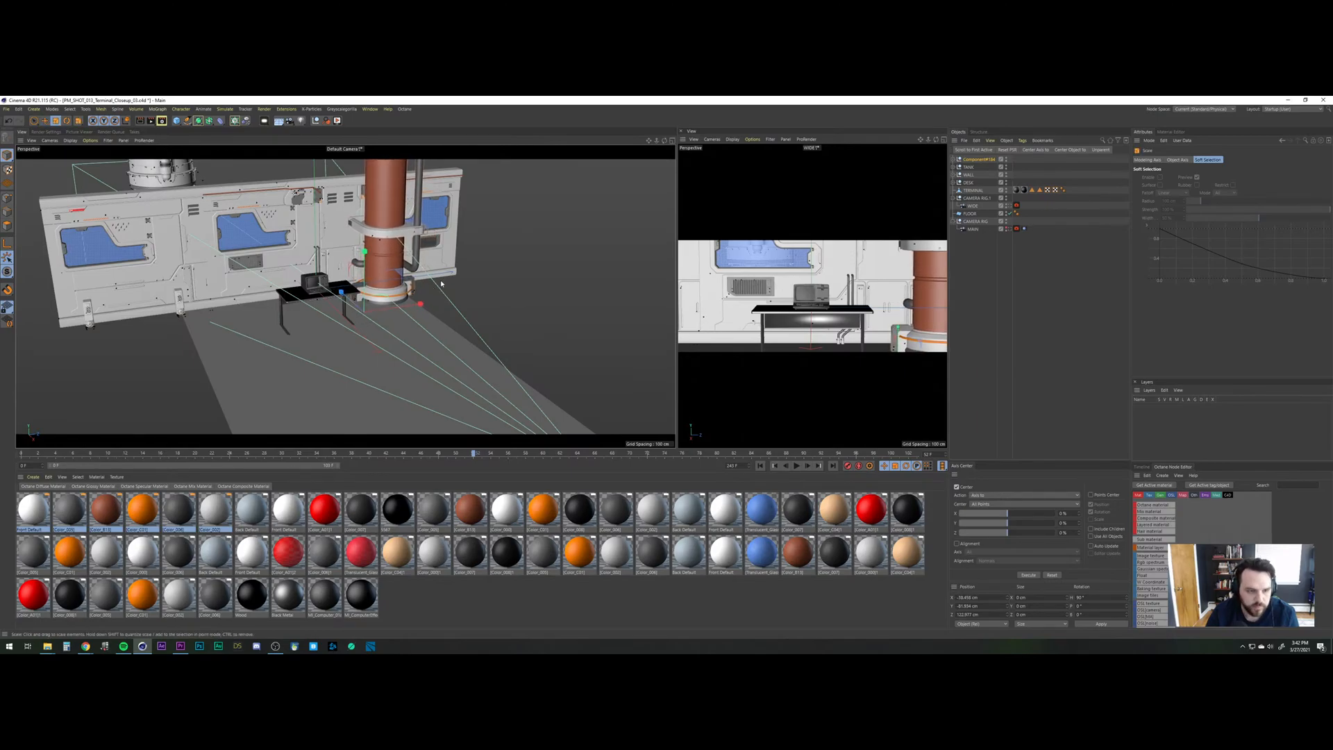
{"action": "left_click_drag", "start_coordinate": [441, 283], "coordinate": [226, 272]}
{"action": "scroll", "coordinate": [352, 284], "scroll_direction": "up", "scroll_amount": 3}
{"action": "left_click_drag", "start_coordinate": [352, 277], "coordinate": [424, 277]}
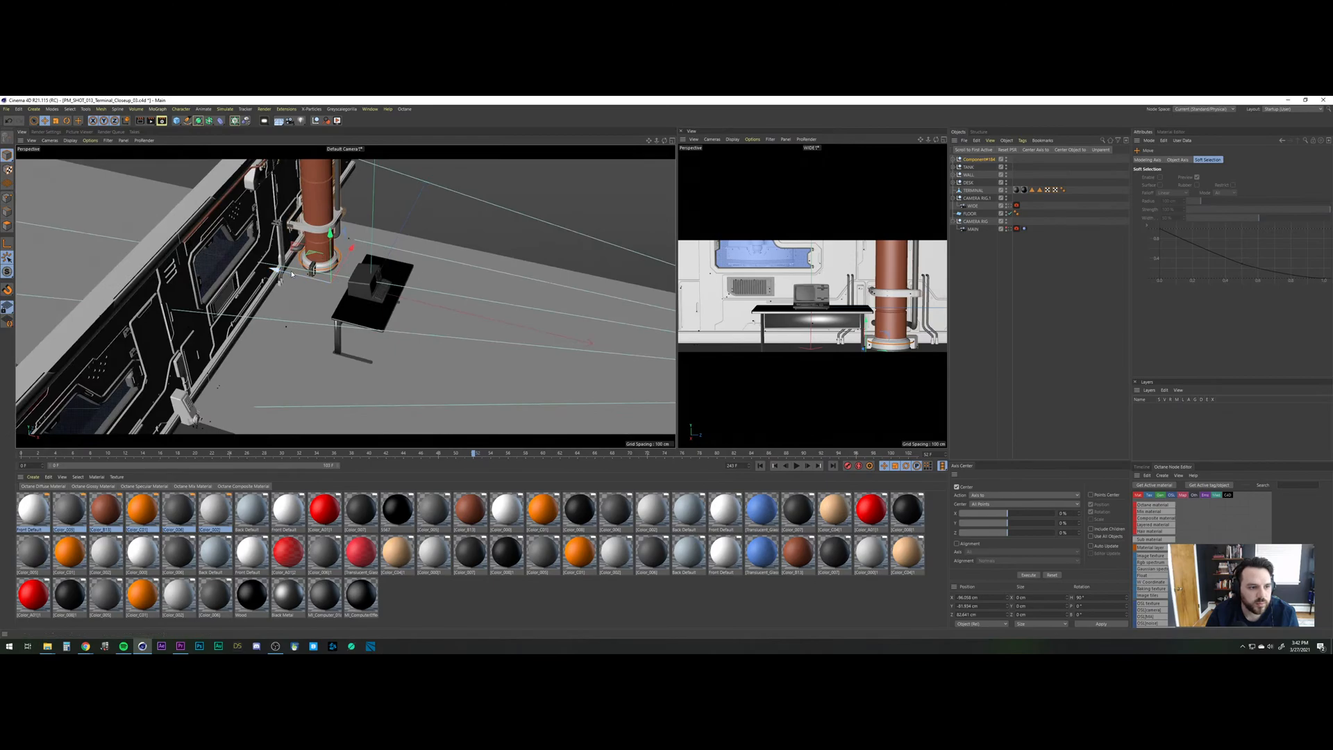
Push the pipe column back against the wall and raise it slightly to rest its base on the floor.
{"action": "left_click_drag", "start_coordinate": [292, 274], "coordinate": [287, 273]}
{"action": "scroll", "coordinate": [288, 268], "scroll_direction": "up", "scroll_amount": 8}
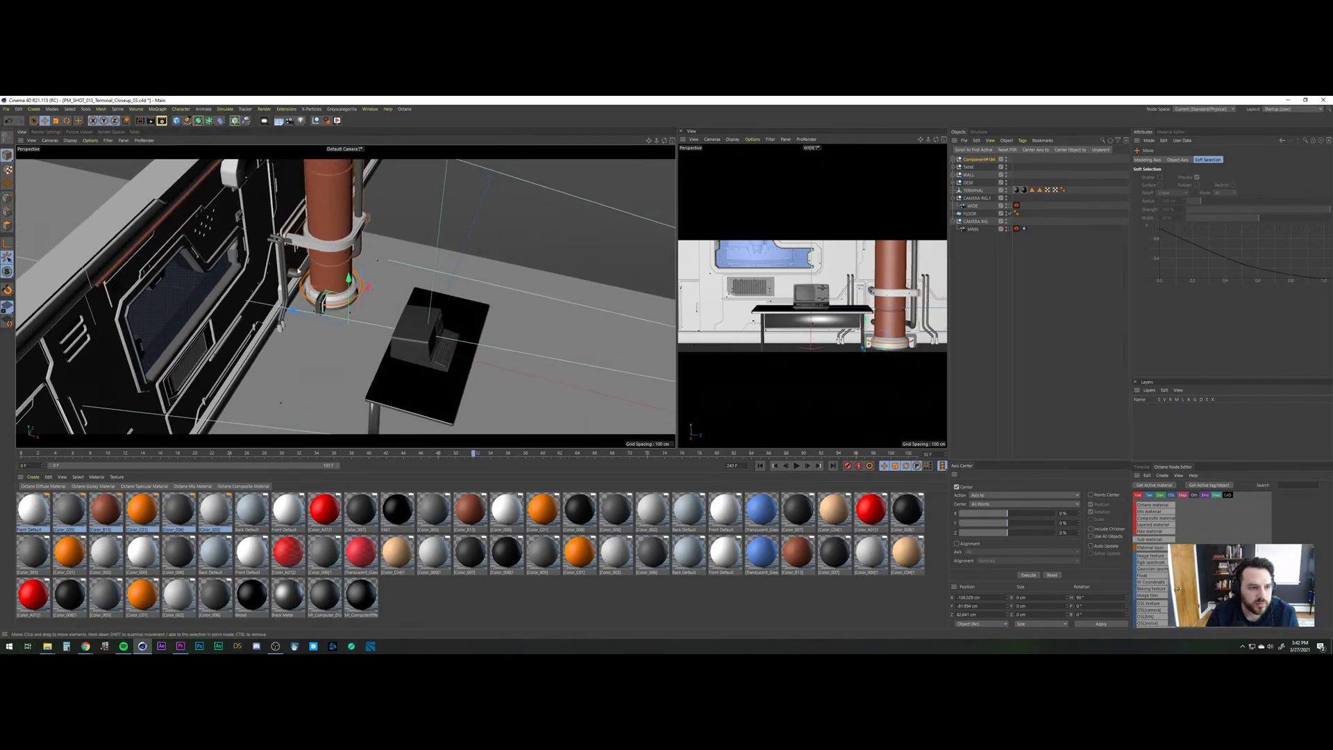
{"action": "left_click_drag", "start_coordinate": [304, 212], "coordinate": [268, 207], "text": "alt"}
{"action": "left_click_drag", "start_coordinate": [308, 360], "coordinate": [313, 386]}
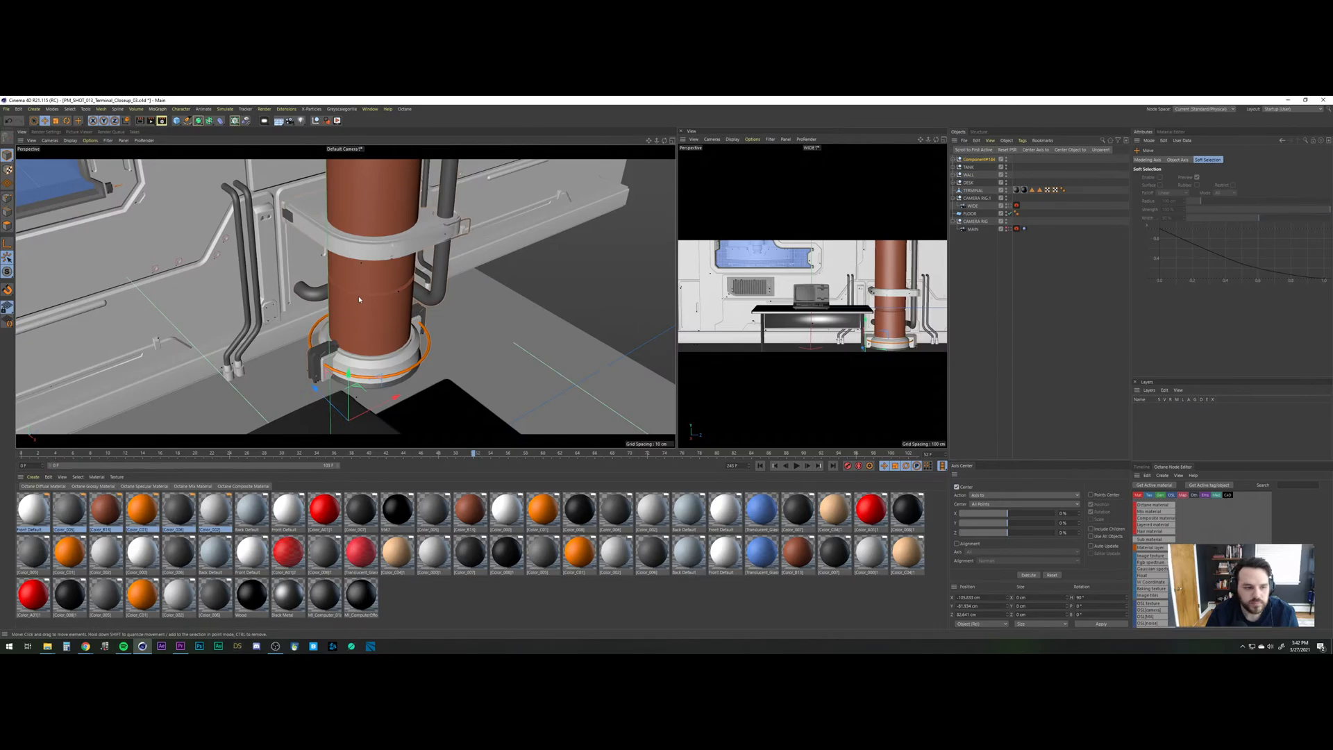
{"action": "left_click_drag", "start_coordinate": [359, 299], "coordinate": [338, 279], "text": "alt"}
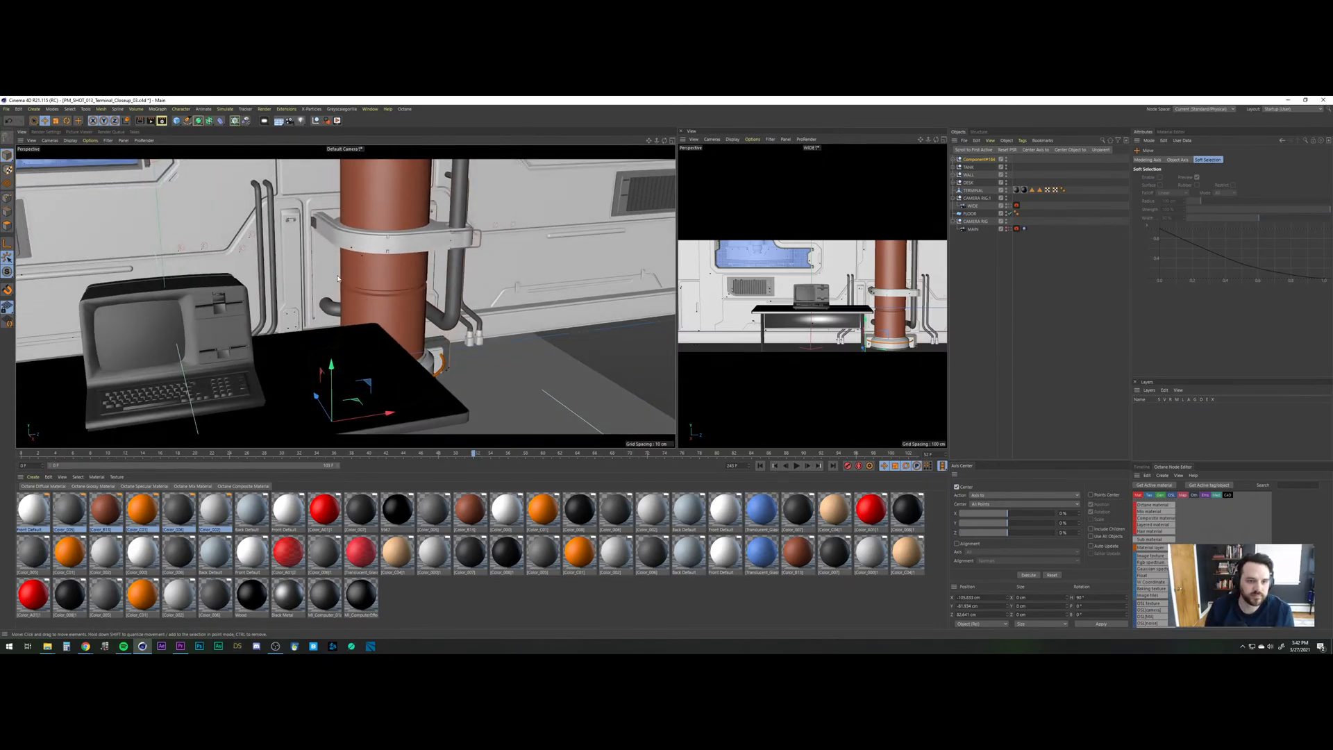
{"action": "scroll", "coordinate": [325, 260], "scroll_direction": "down", "scroll_amount": 7}
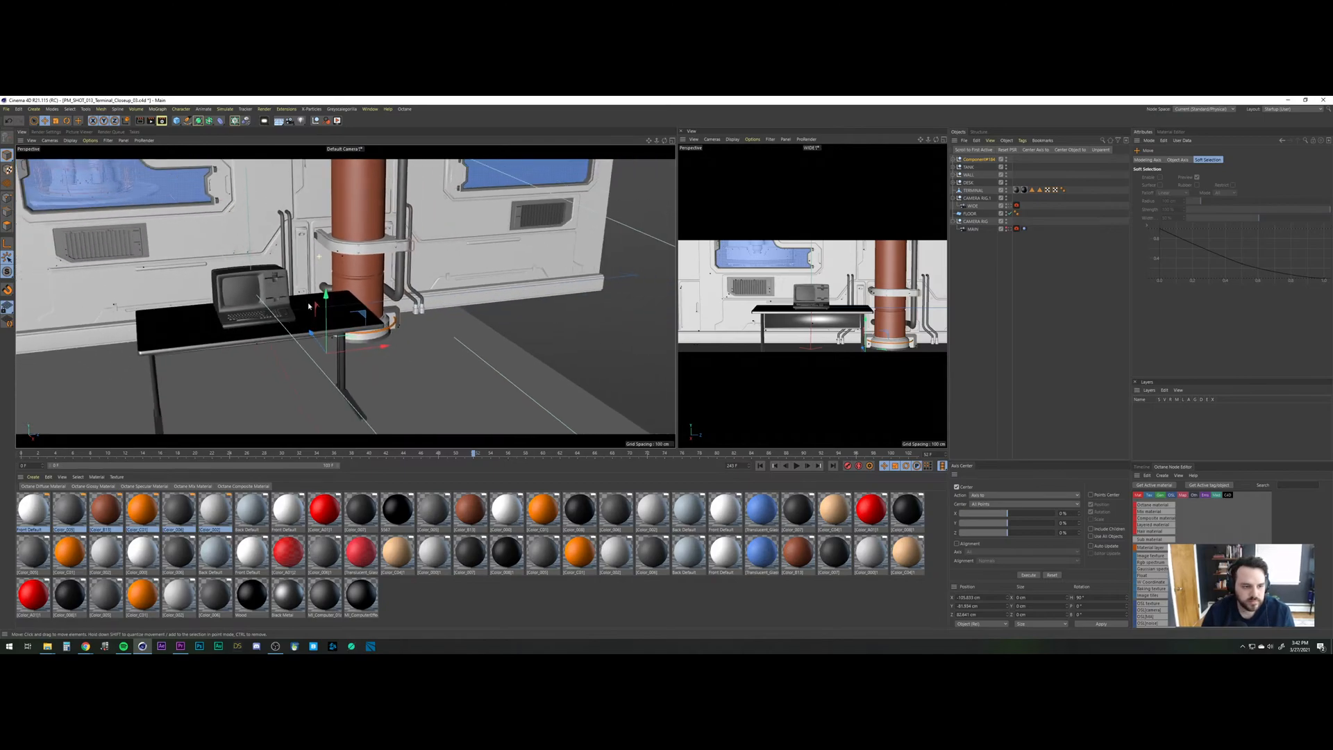
{"action": "left_click_drag", "start_coordinate": [308, 303], "coordinate": [296, 283], "text": "alt"}
{"action": "left_click_drag", "start_coordinate": [380, 326], "coordinate": [255, 334], "text": "alt"}
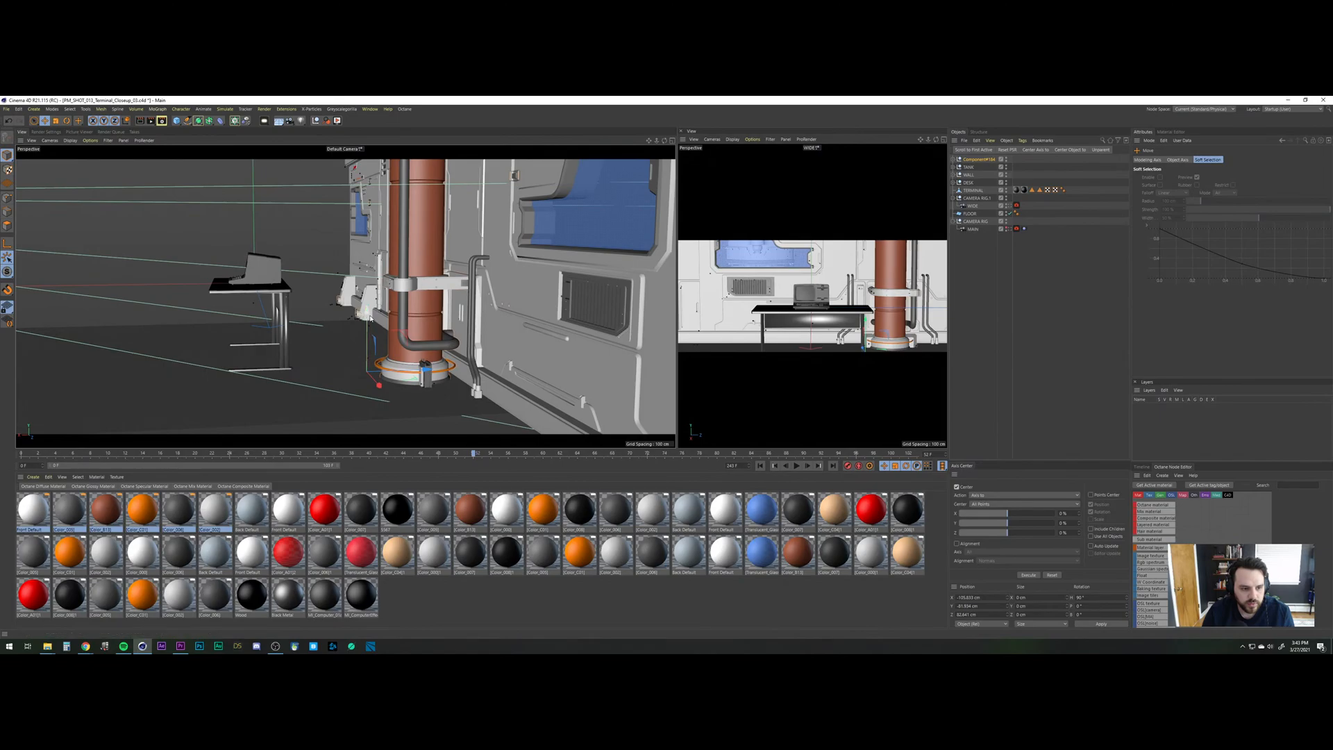
{"action": "left_click_drag", "start_coordinate": [371, 319], "coordinate": [437, 323]}
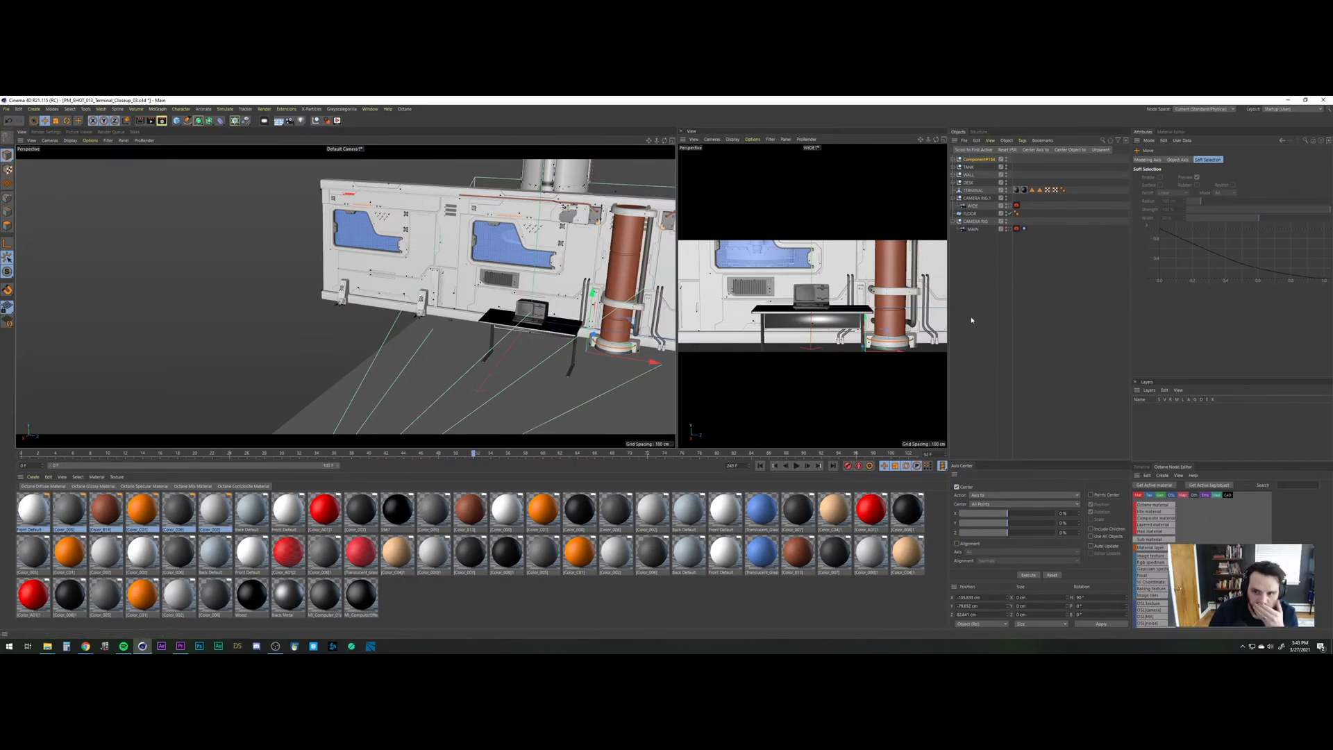
Enlarge the pipe column uniformly and shift it along the wall away from the desk.
{"action": "key", "text": "t"}
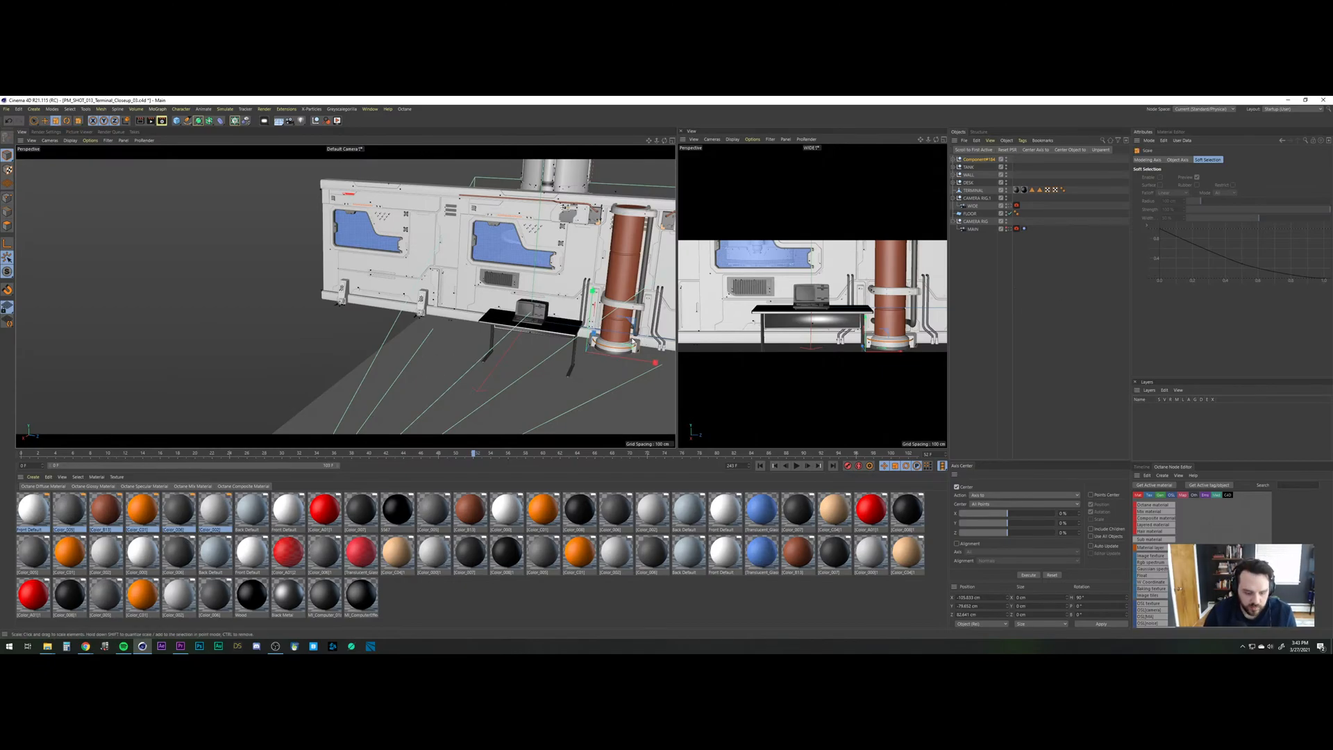
{"action": "left_click_drag", "start_coordinate": [655, 362], "coordinate": [681, 314]}
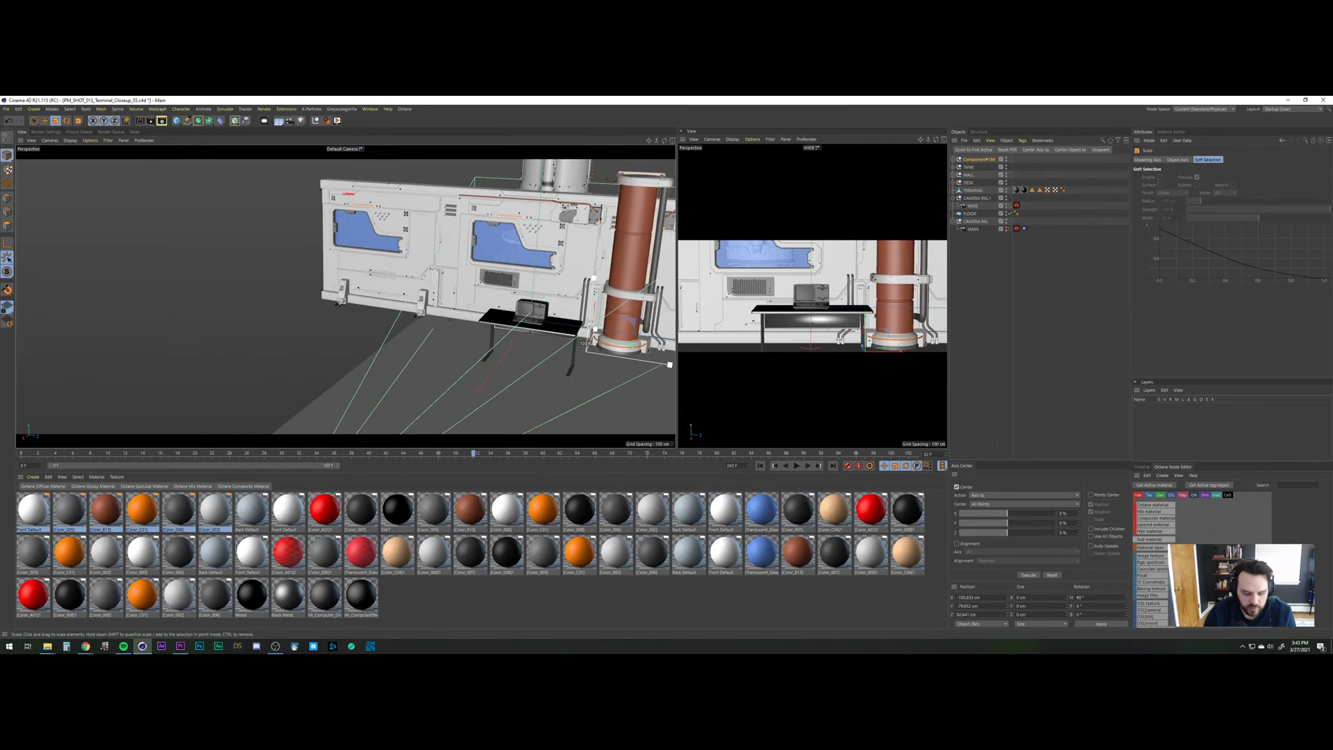
{"action": "left_click_drag", "start_coordinate": [611, 357], "coordinate": [563, 370]}
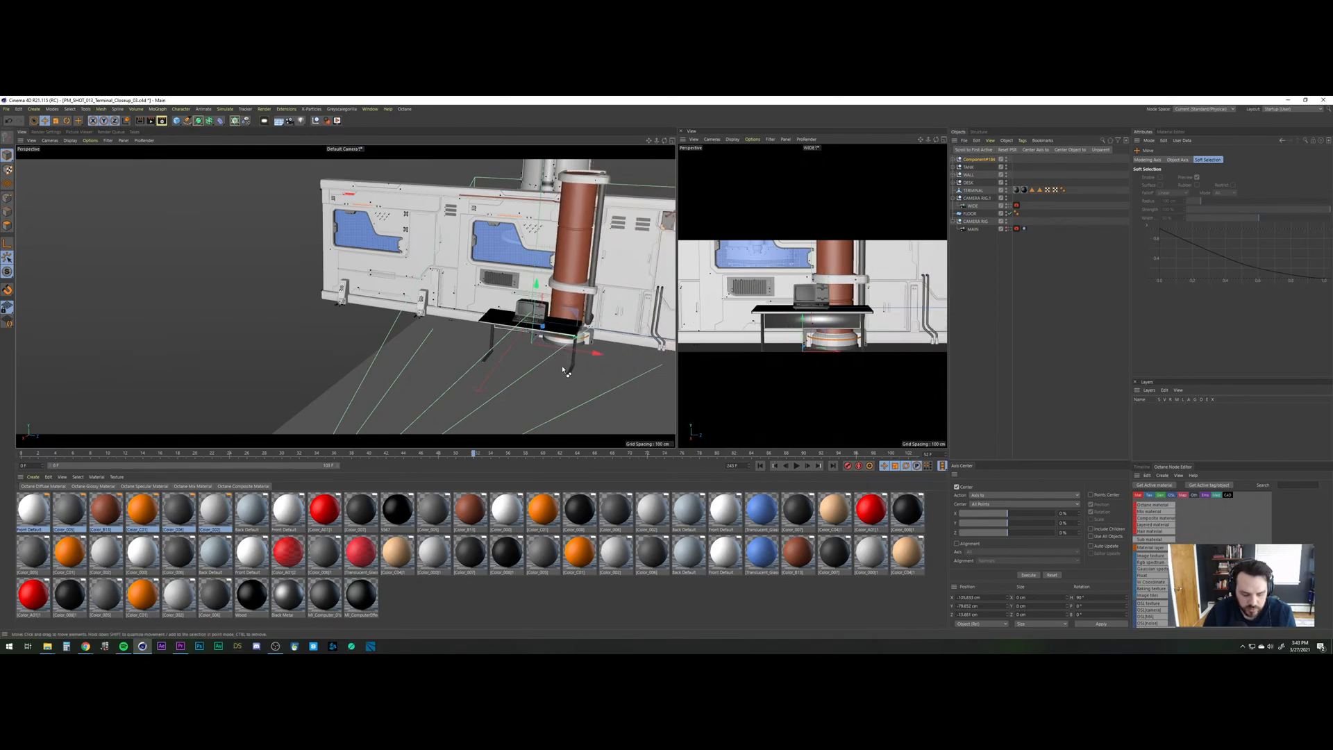
{"action": "key", "text": "ctrl+z"}
{"action": "middle_click_drag", "start_coordinate": [577, 368], "coordinate": [461, 376], "text": "alt"}
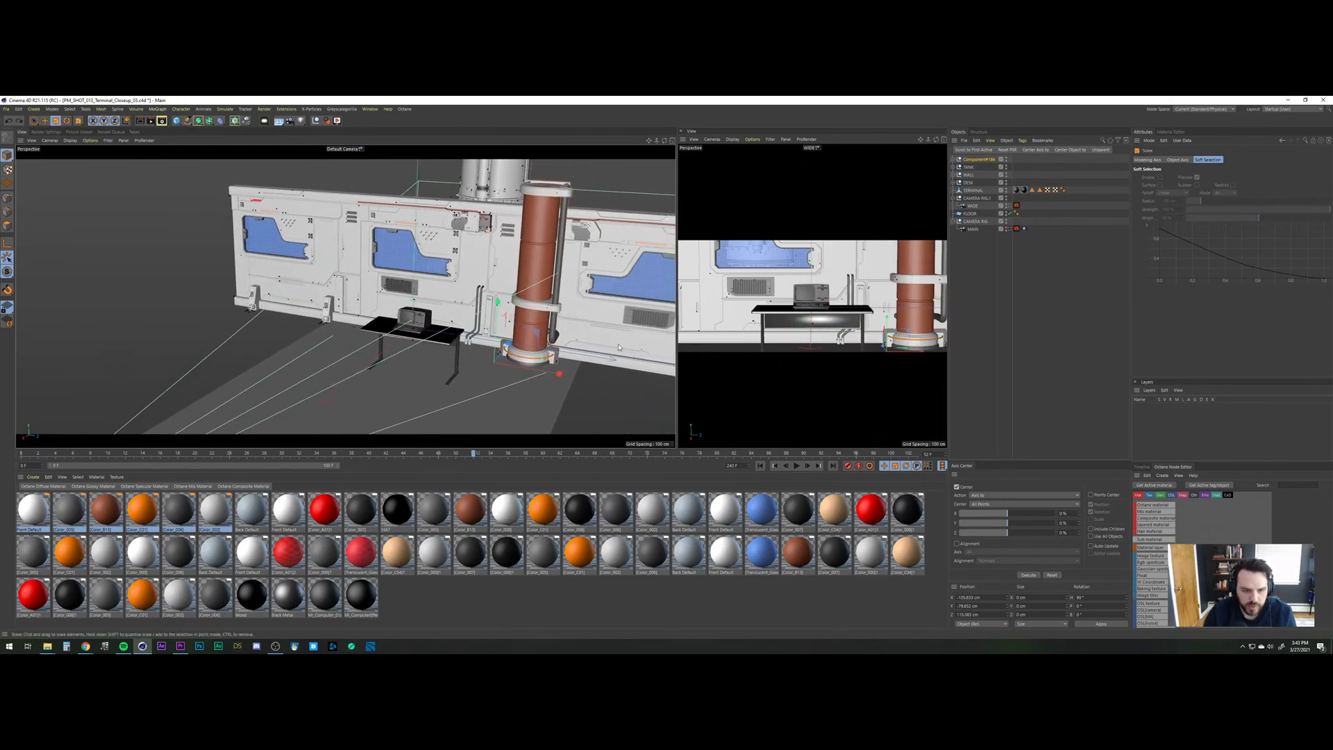
Enlarge the pipe column further, then adjust its height and its position along the wall beside the desk.
{"action": "left_click_drag", "start_coordinate": [584, 339], "coordinate": [628, 326]}
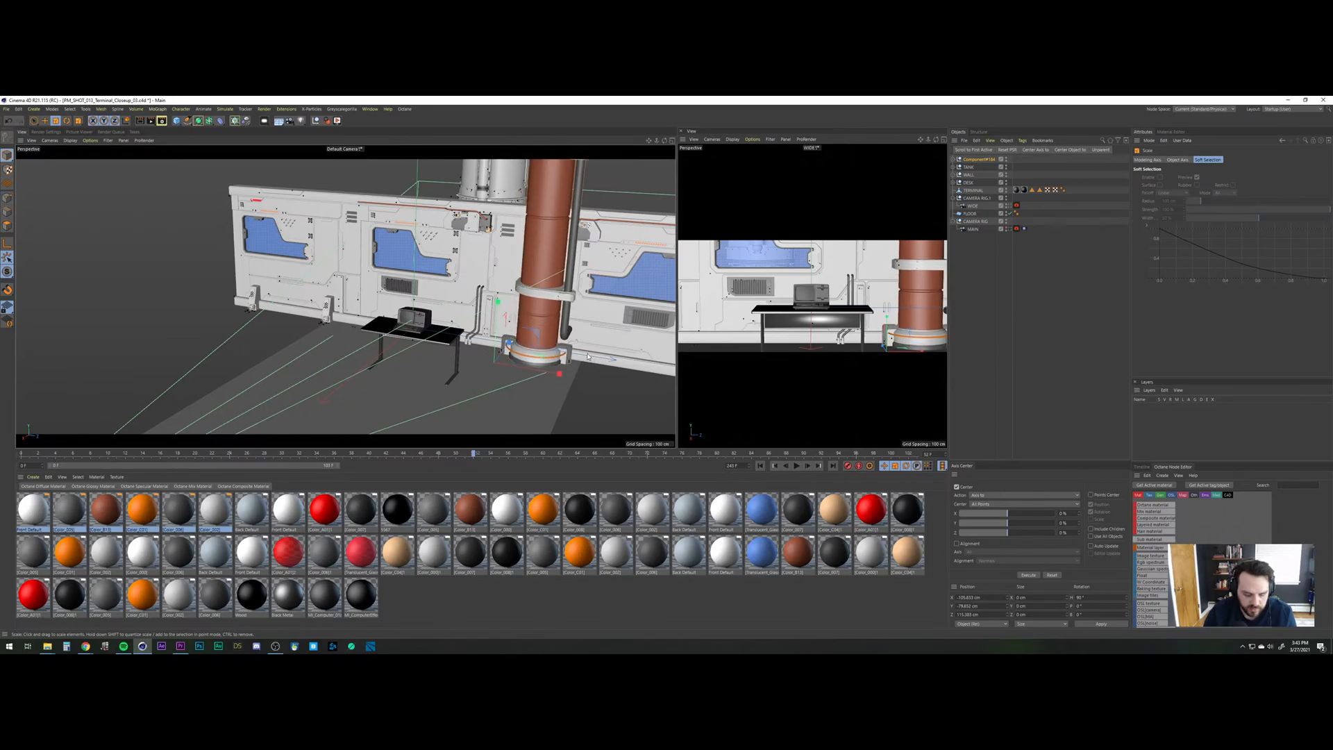
{"action": "left_click_drag", "start_coordinate": [500, 310], "coordinate": [501, 308]}
{"action": "right_click_drag", "start_coordinate": [497, 346], "coordinate": [531, 354], "text": "alt"}
{"action": "left_click_drag", "start_coordinate": [517, 380], "coordinate": [522, 327], "text": "alt"}
{"action": "right_click_drag", "start_coordinate": [522, 327], "coordinate": [532, 329], "text": "alt"}
{"action": "middle_click_drag", "start_coordinate": [532, 329], "coordinate": [515, 386], "text": "alt"}
{"action": "left_click_drag", "start_coordinate": [530, 391], "coordinate": [512, 390]}
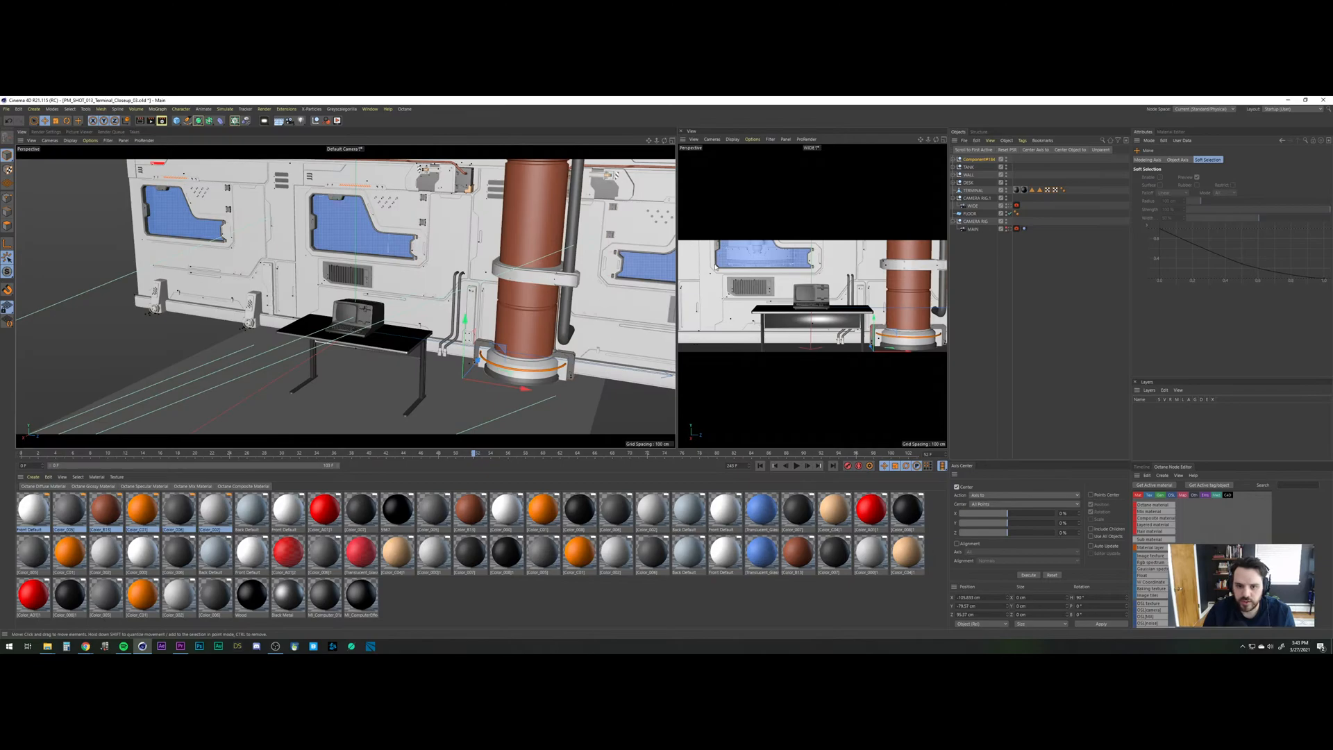
Switch to the sci-fi architecture kit scene and copy the white wall panel with orange hazard markings and a low pipe recess.
{"action": "key", "text": "v"}
{"action": "mouse_move", "coordinate": [191, 304]}
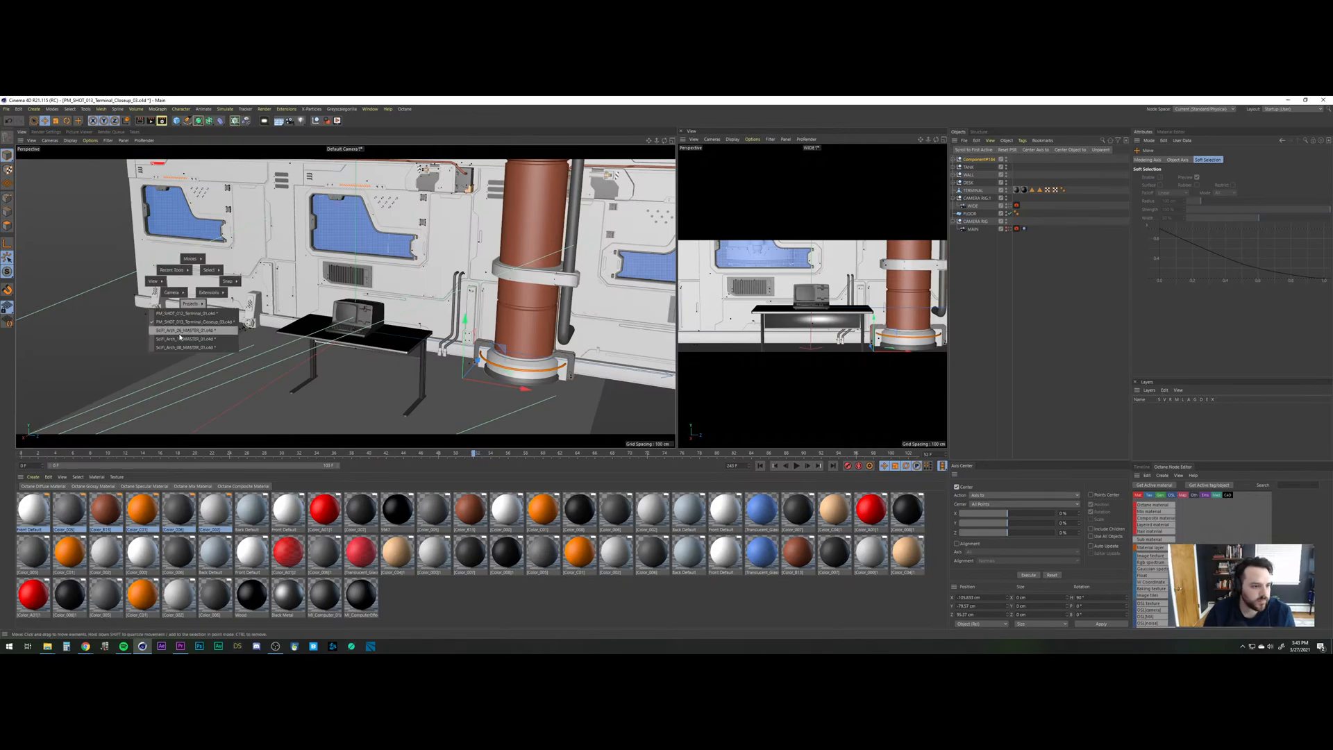
{"action": "left_click", "coordinate": [185, 331]}
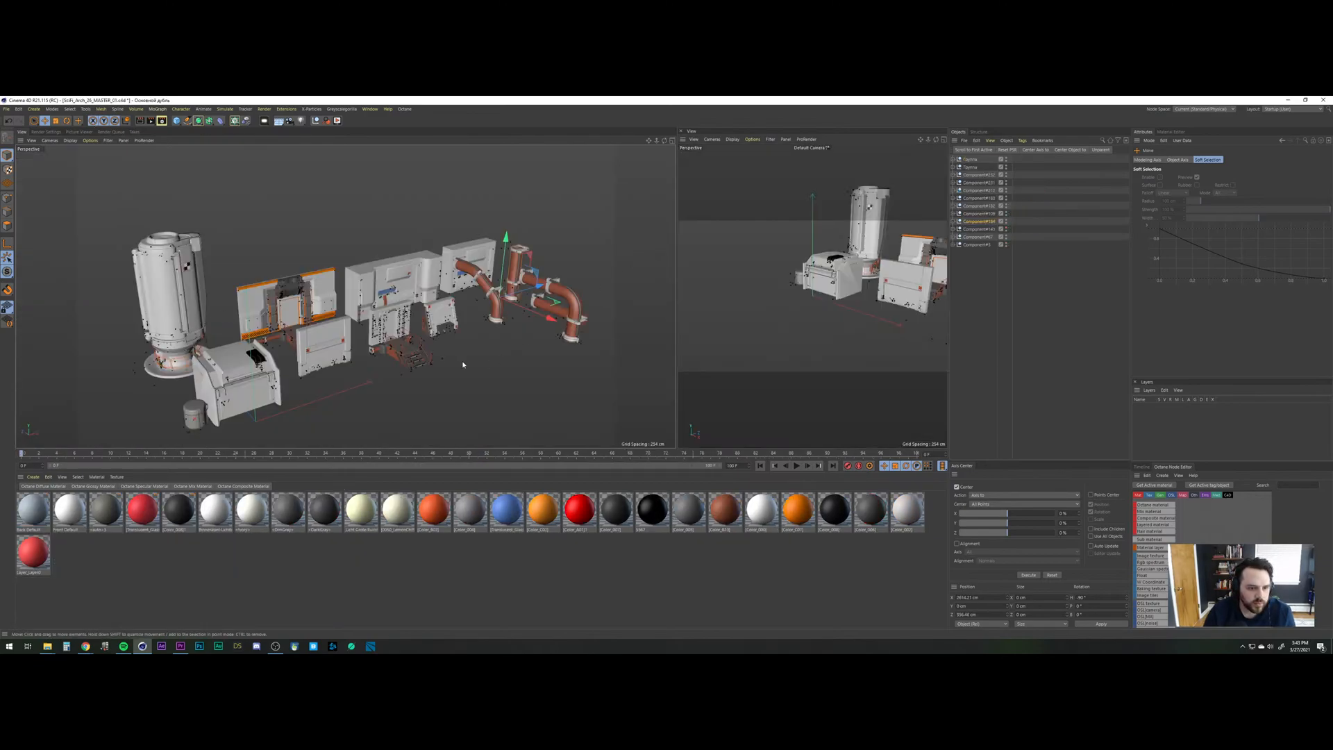
{"action": "scroll", "coordinate": [200, 418], "scroll_direction": "up", "scroll_amount": 8}
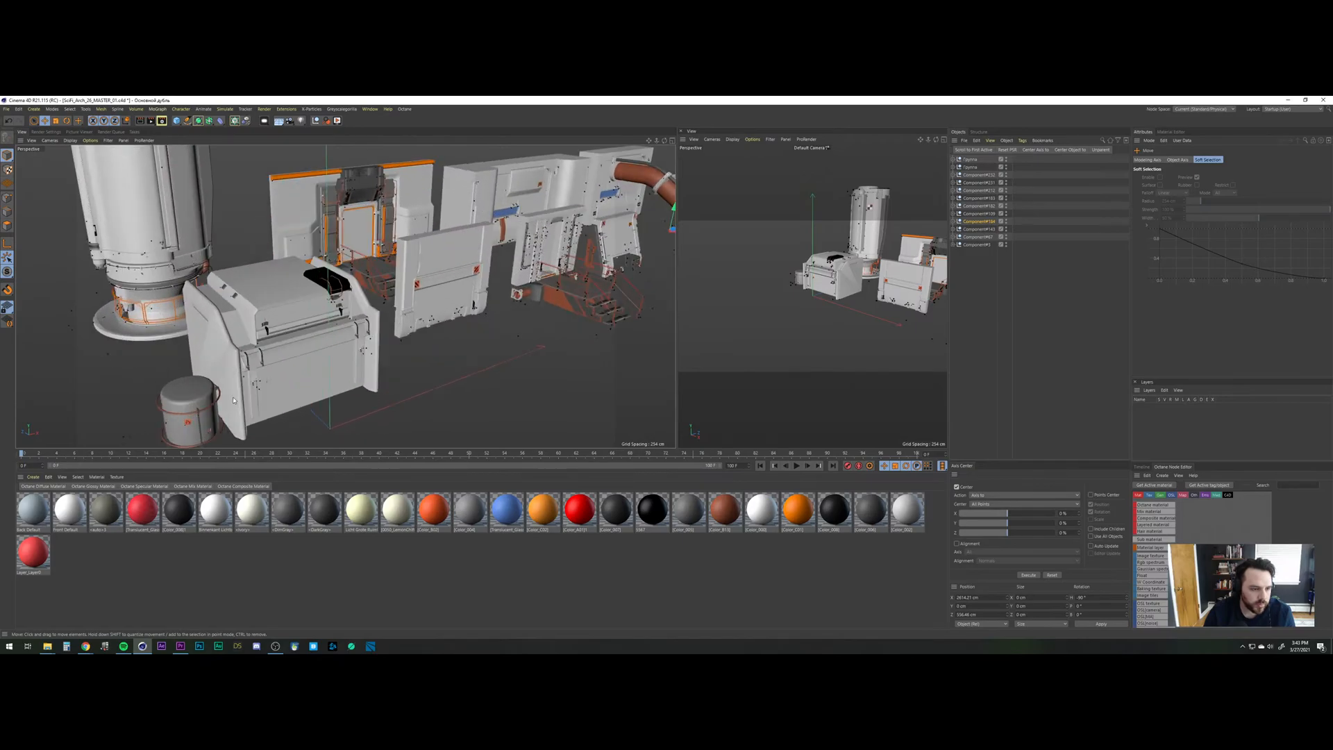
{"action": "middle_click_drag", "start_coordinate": [209, 404], "coordinate": [284, 318], "text": "alt"}
{"action": "mouse_move", "coordinate": [288, 312]}
{"action": "left_mouse_down", "text": "alt"}
{"action": "mouse_move", "coordinate": [232, 303]}
{"action": "mouse_move", "coordinate": [389, 303]}
{"action": "mouse_move", "coordinate": [399, 261]}
{"action": "mouse_move", "coordinate": [333, 263]}
{"action": "left_mouse_up", "text": "alt"}
{"action": "right_click_drag", "start_coordinate": [291, 264], "coordinate": [343, 194], "text": "alt"}
{"action": "left_click_drag", "start_coordinate": [323, 294], "coordinate": [244, 306], "text": "alt"}
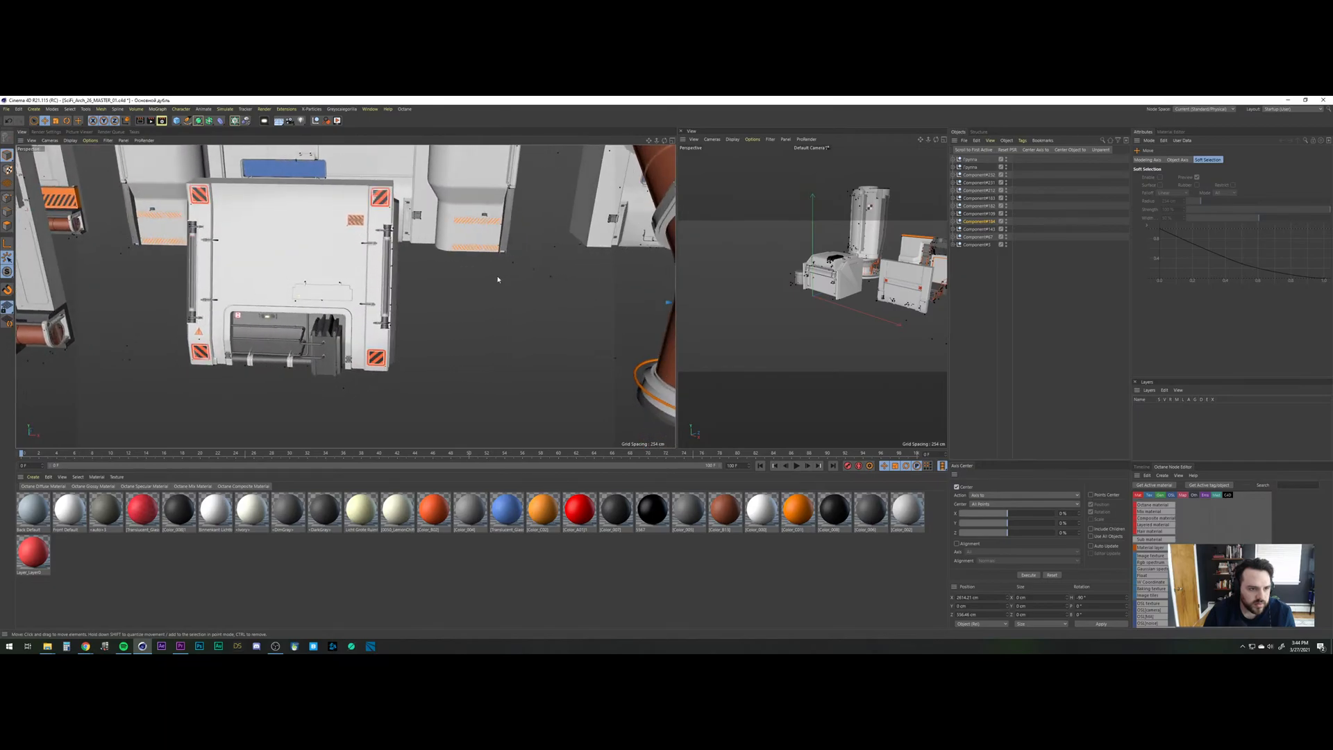
{"action": "left_click", "coordinate": [498, 277]}
{"action": "left_click", "coordinate": [976, 354]}
{"action": "left_click", "coordinate": [985, 183]}
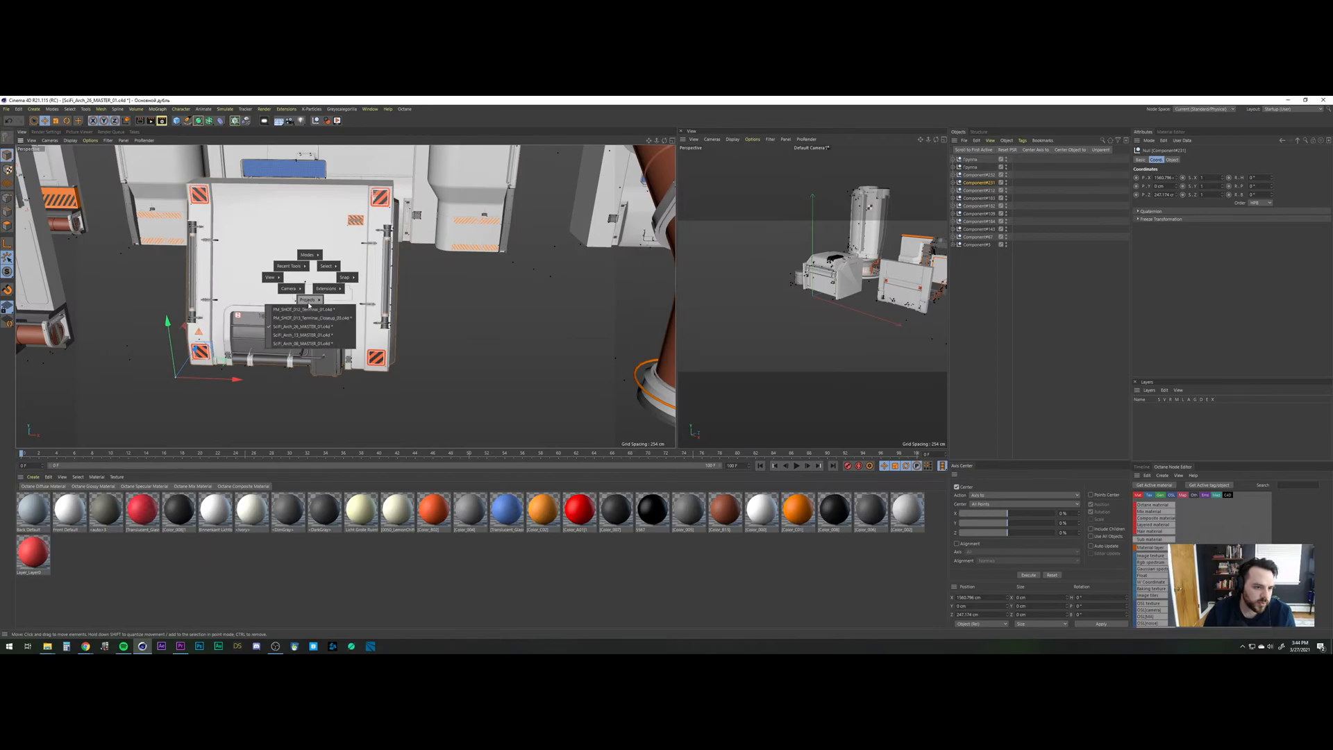
Paste the hazard-marked panel into the terminal close-up scene, changing its texture paths to absolute.
{"action": "left_click", "coordinate": [311, 318]}
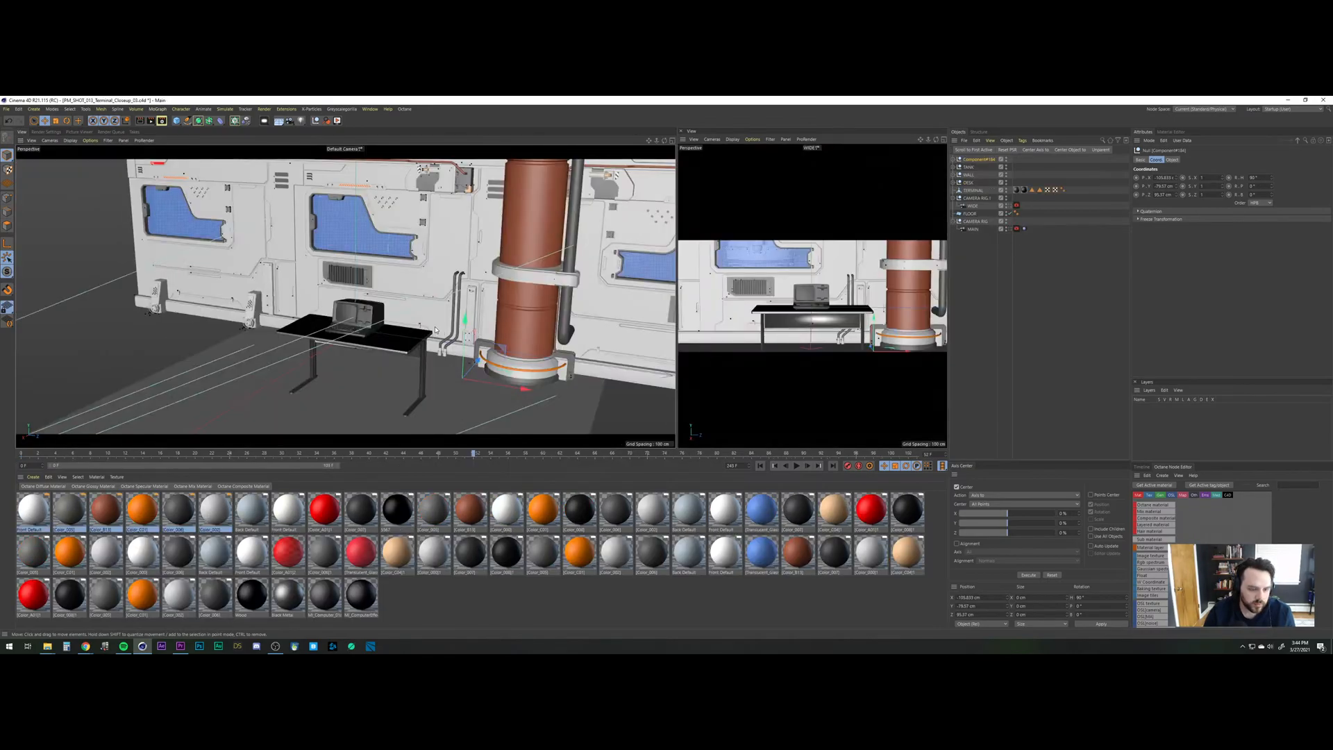
{"action": "key", "text": "ctrl+s"}
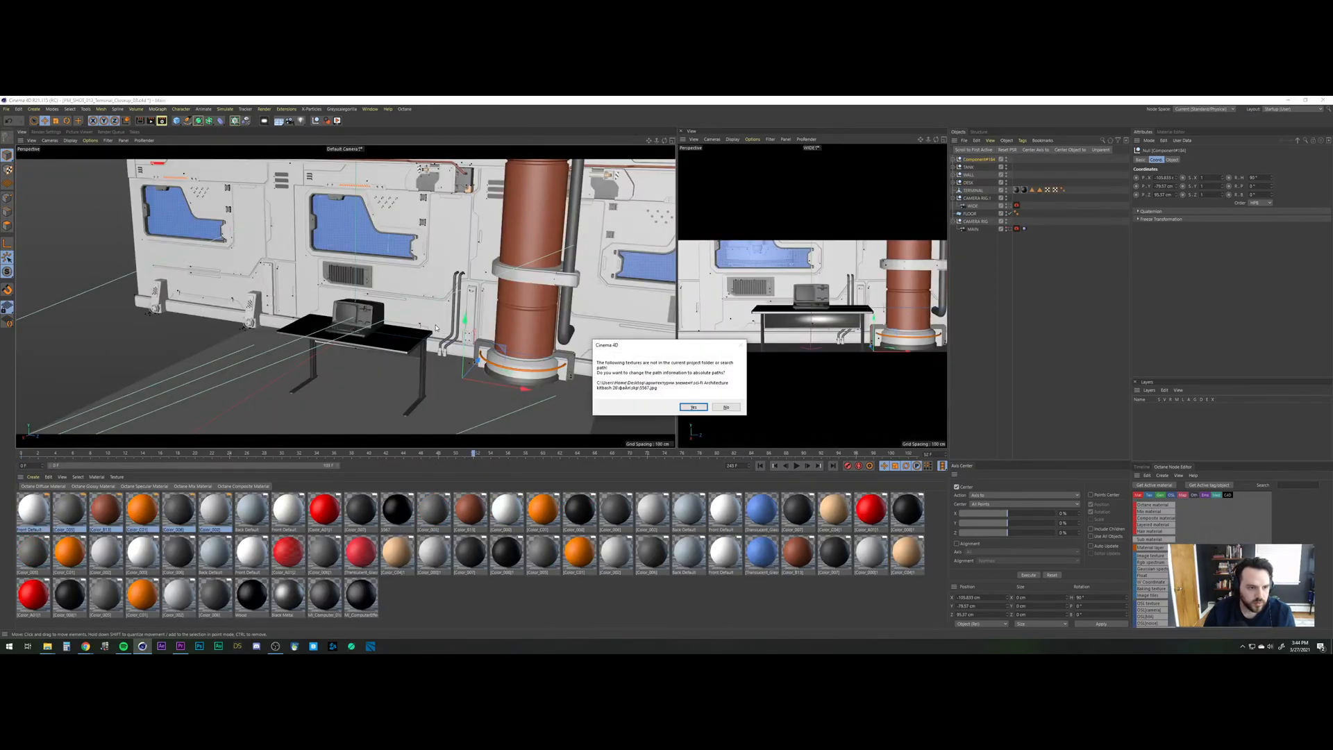
{"action": "left_click", "coordinate": [693, 407]}
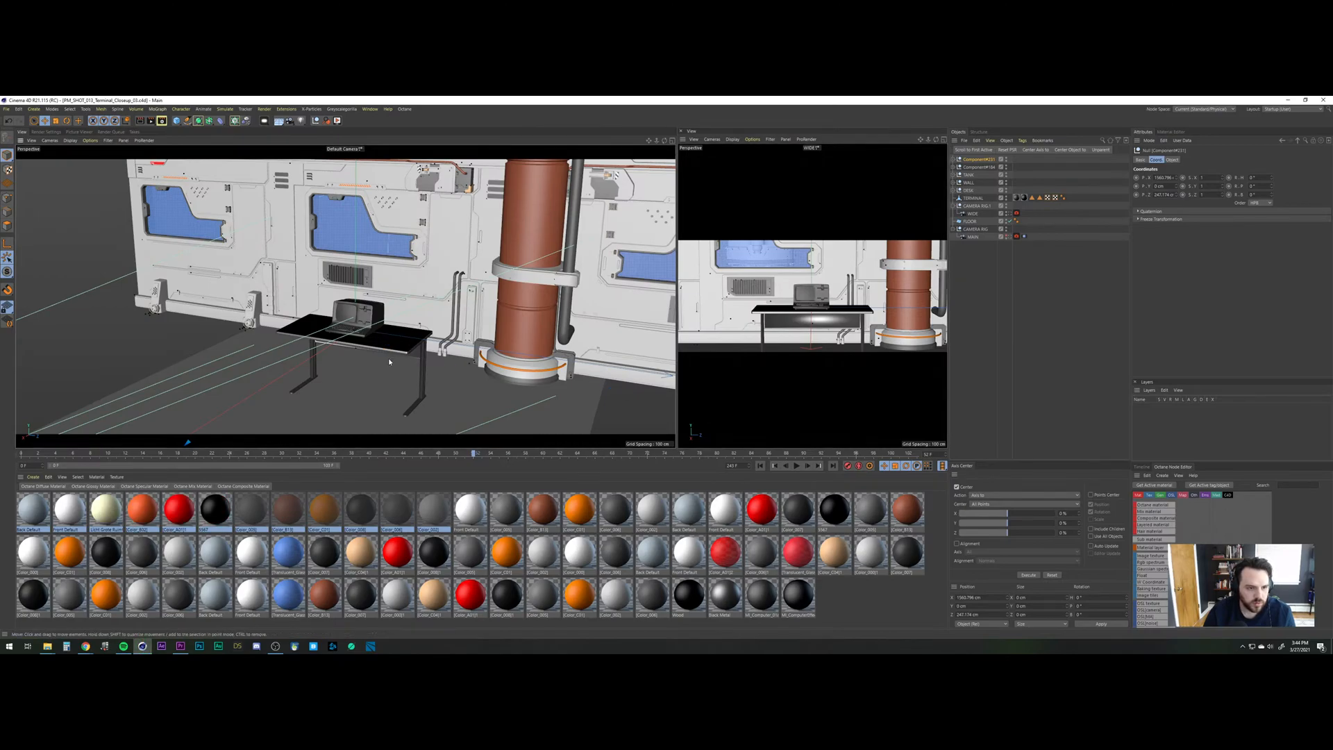
Rotate the pasted panel to face the same way as the wall and bring it in front of the wall near the desk.
{"action": "right_click_drag", "start_coordinate": [389, 360], "coordinate": [348, 422], "text": "alt"}
{"action": "middle_click_drag", "start_coordinate": [348, 423], "coordinate": [393, 327], "text": "alt"}
{"action": "right_click_drag", "start_coordinate": [392, 333], "coordinate": [339, 415], "text": "alt"}
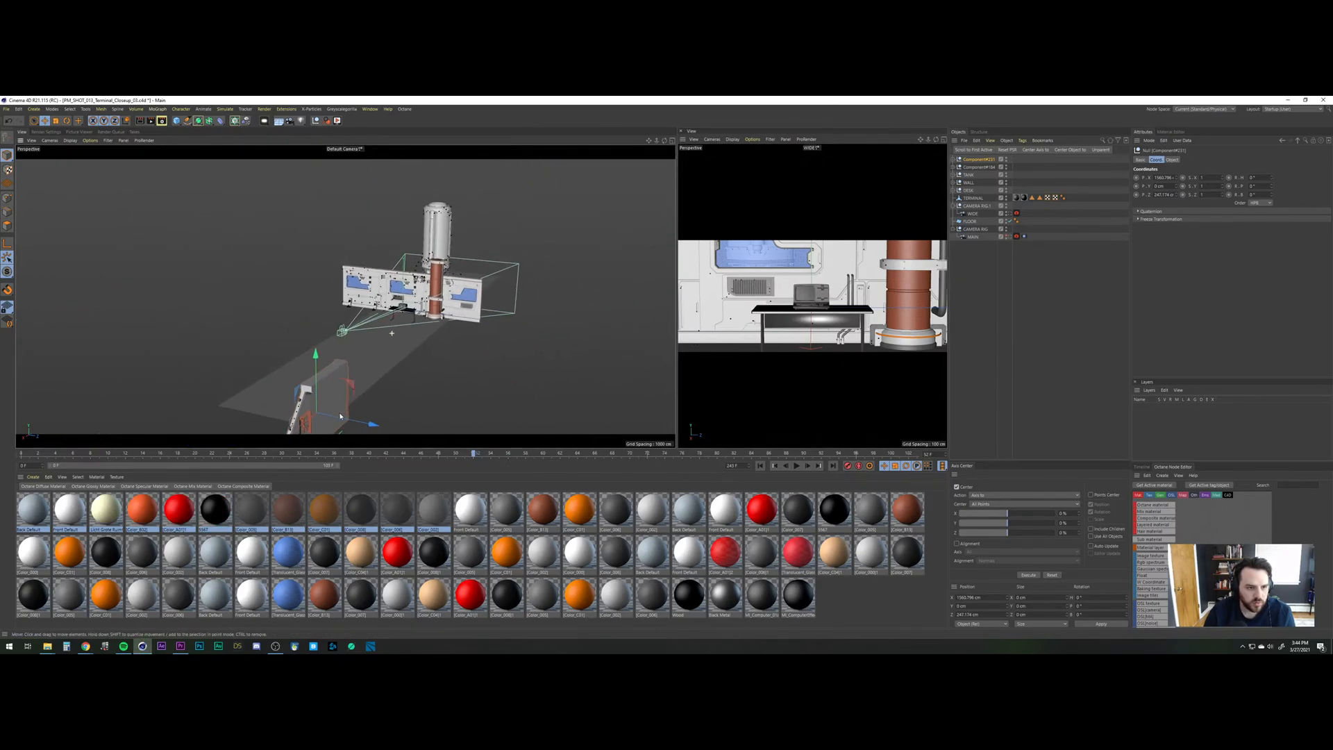
{"action": "key", "text": "r"}
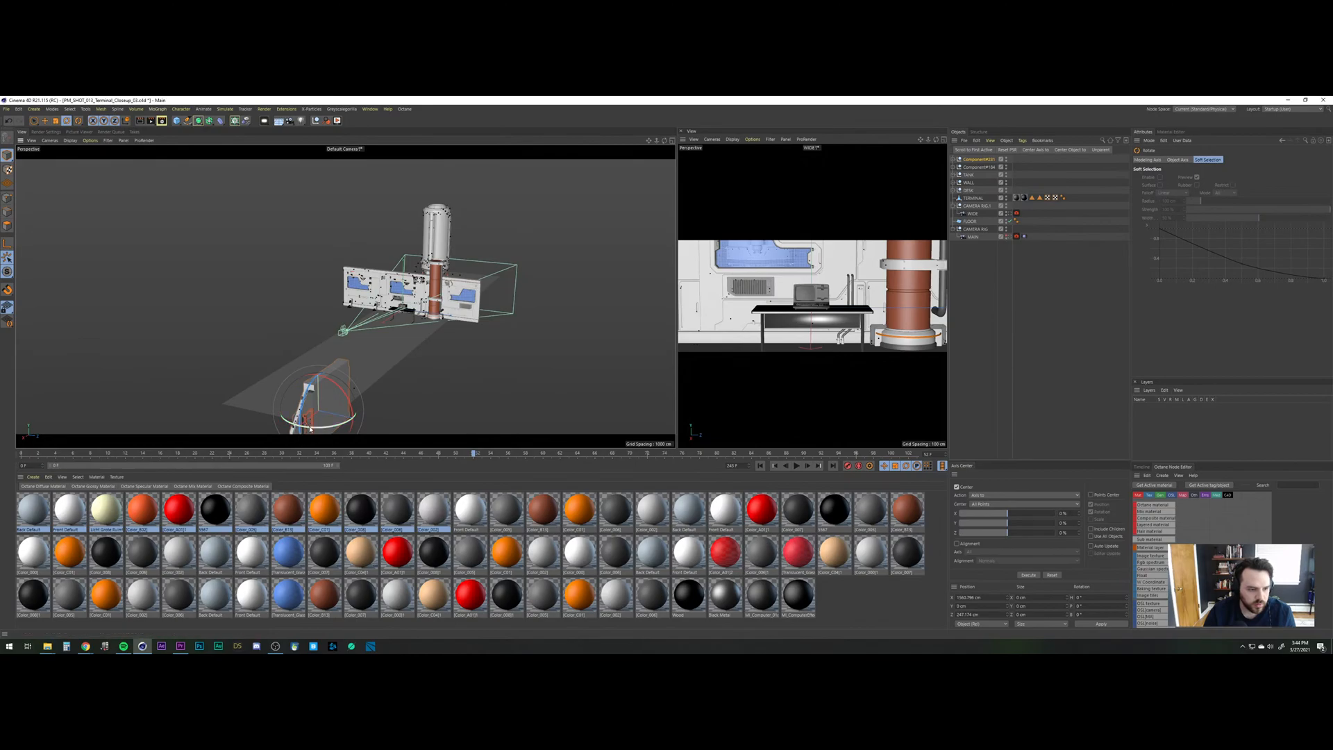
{"action": "left_click_drag", "start_coordinate": [310, 428], "coordinate": [287, 300]}
{"action": "scroll", "coordinate": [384, 318], "scroll_direction": "up", "scroll_amount": 5}
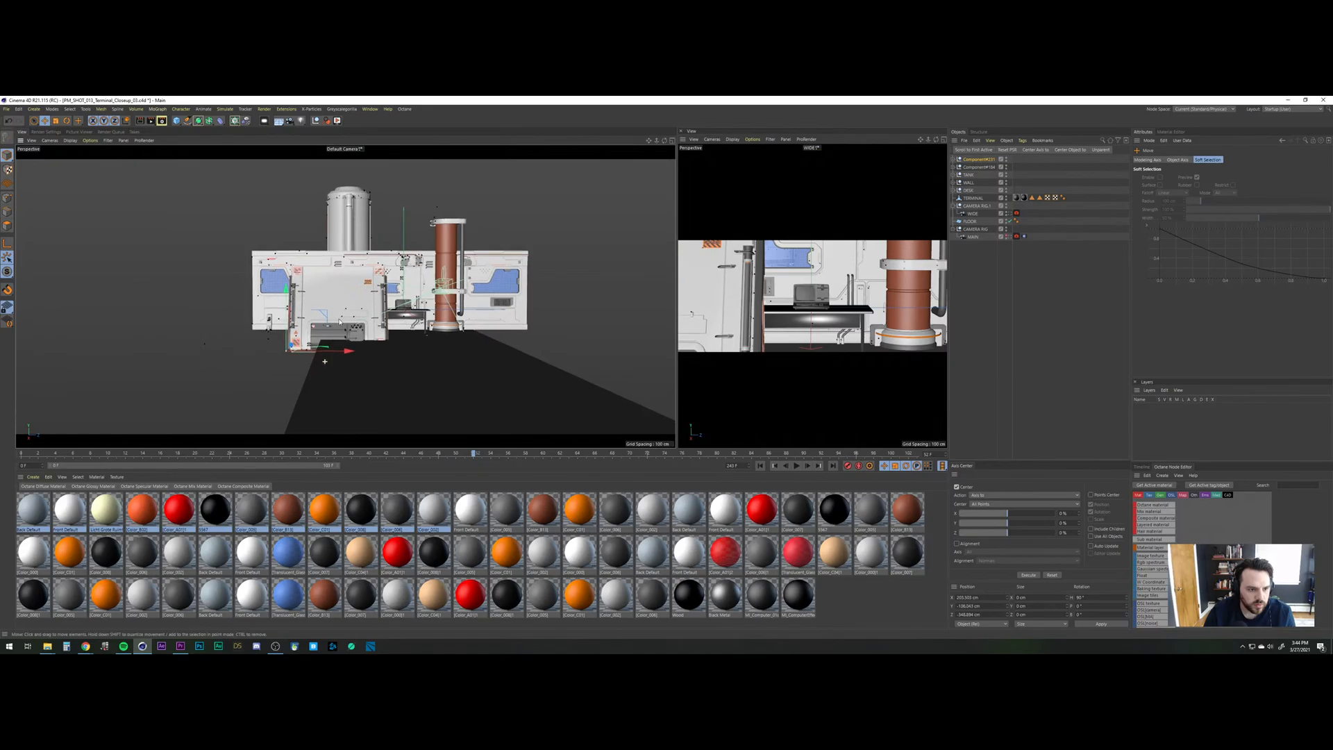
Raise the hazard-marked panel until its base rests at floor level.
{"action": "scroll", "coordinate": [314, 370], "scroll_direction": "up", "scroll_amount": 4}
{"action": "scroll", "coordinate": [320, 359], "scroll_direction": "up", "scroll_amount": 3}
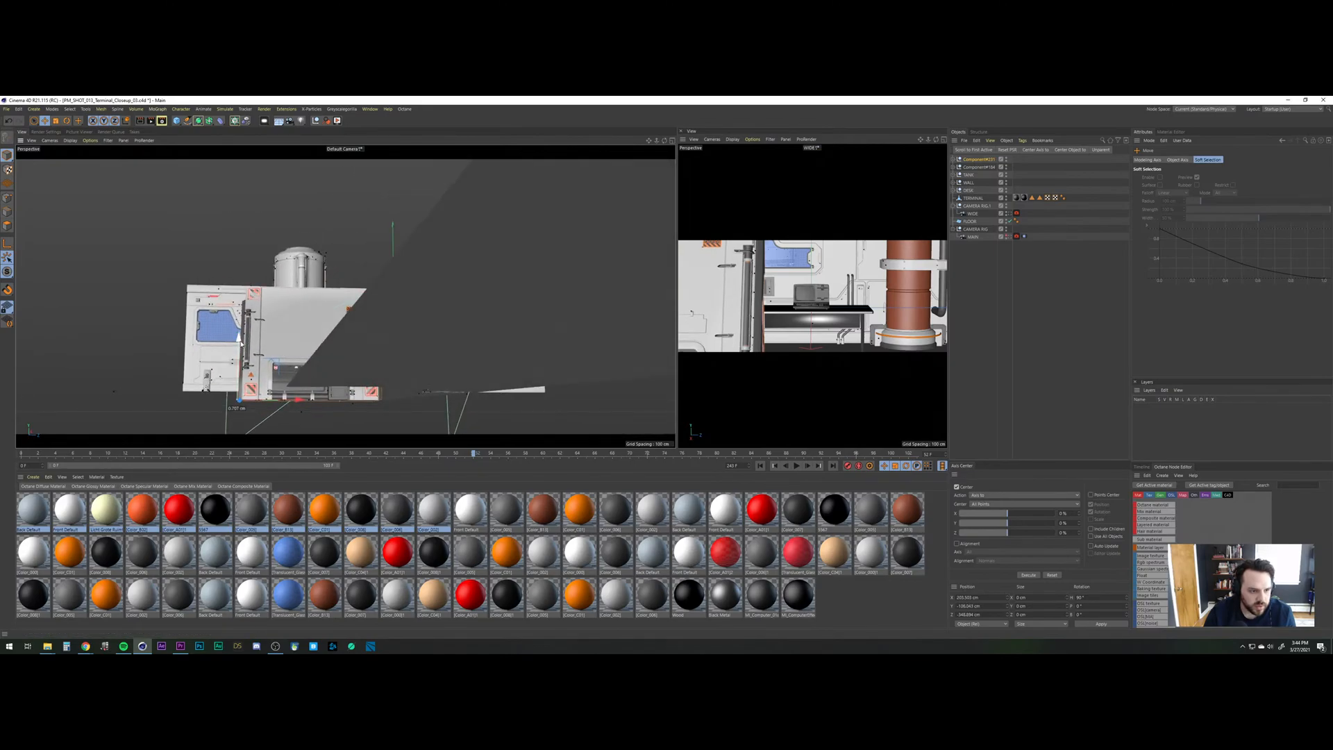
{"action": "left_click_drag", "start_coordinate": [241, 343], "coordinate": [241, 333]}
{"action": "scroll", "coordinate": [303, 381], "scroll_direction": "up", "scroll_amount": 6}
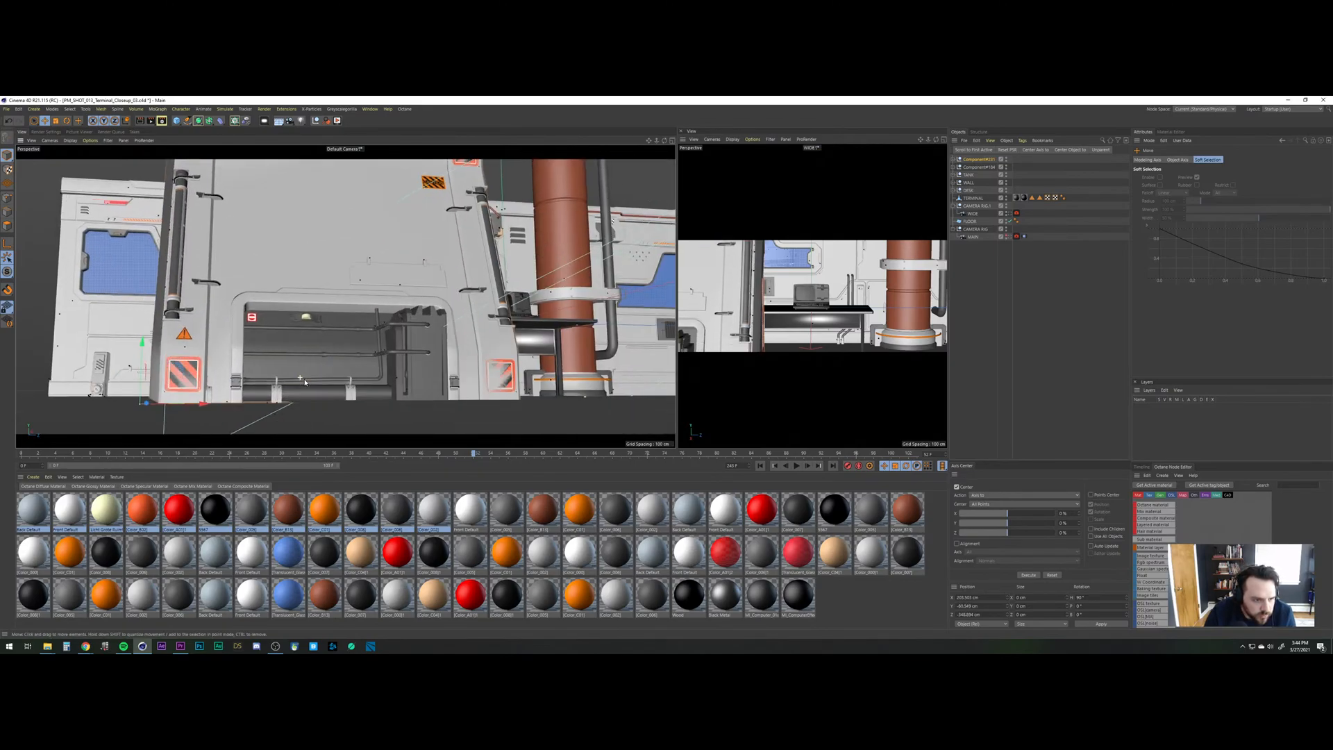
{"action": "left_click_drag", "start_coordinate": [305, 382], "coordinate": [310, 382], "text": "alt"}
{"action": "left_click_drag", "start_coordinate": [144, 353], "coordinate": [144, 351]}
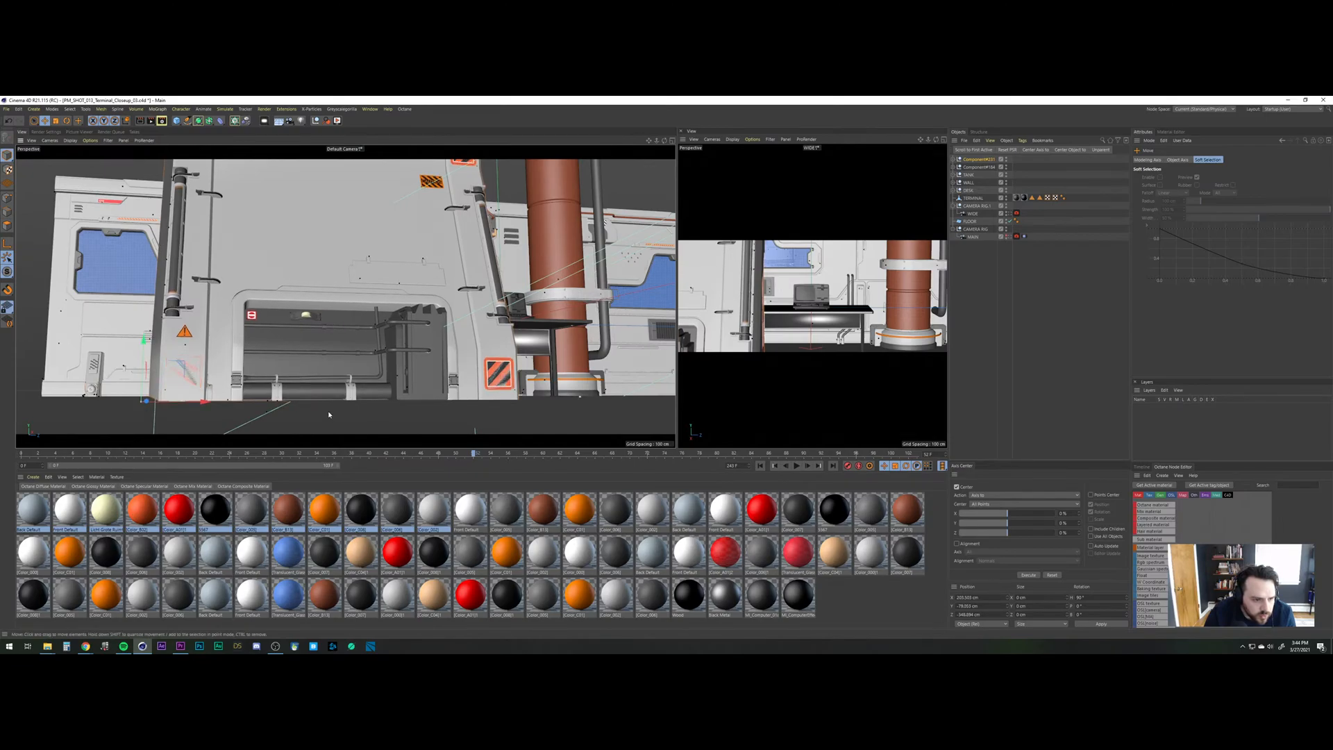
Move the hazard-marked panel back toward the wall and sideways until it clears the desk.
{"action": "left_click_drag", "start_coordinate": [329, 415], "coordinate": [329, 380], "text": "alt"}
{"action": "left_click_drag", "start_coordinate": [293, 314], "coordinate": [284, 376], "text": "alt"}
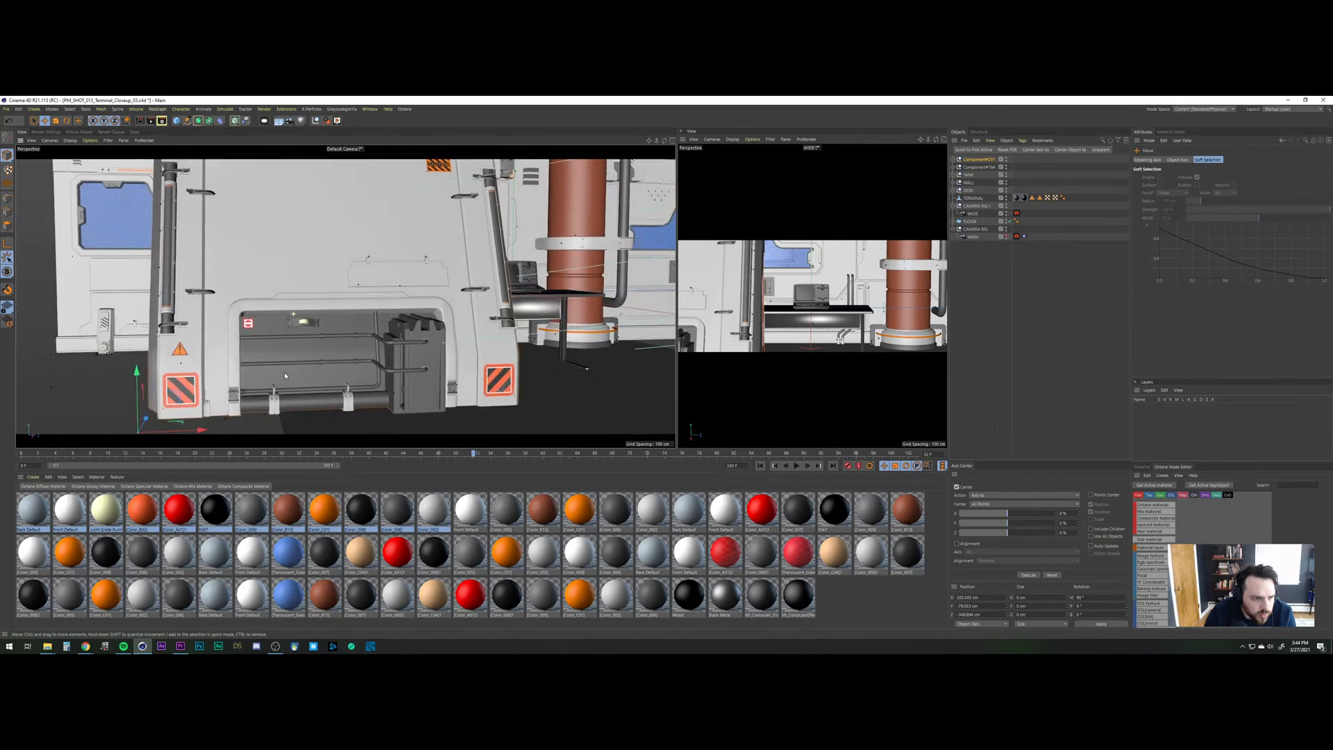
{"action": "right_click_drag", "start_coordinate": [285, 376], "coordinate": [220, 377], "text": "alt"}
{"action": "middle_click_drag", "start_coordinate": [221, 377], "coordinate": [217, 406], "text": "alt"}
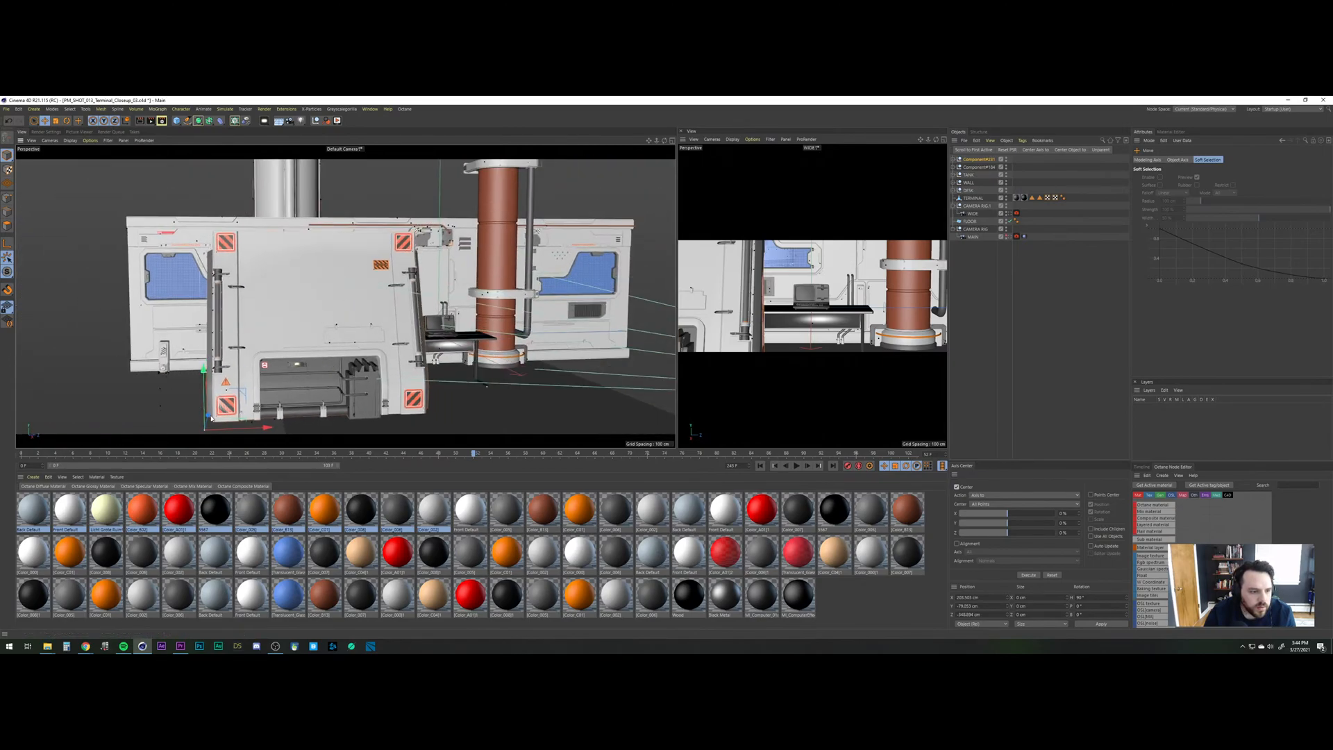
{"action": "left_click_drag", "start_coordinate": [211, 418], "coordinate": [172, 394], "text": "alt"}
{"action": "left_click_drag", "start_coordinate": [263, 330], "coordinate": [21, 338], "text": "alt"}
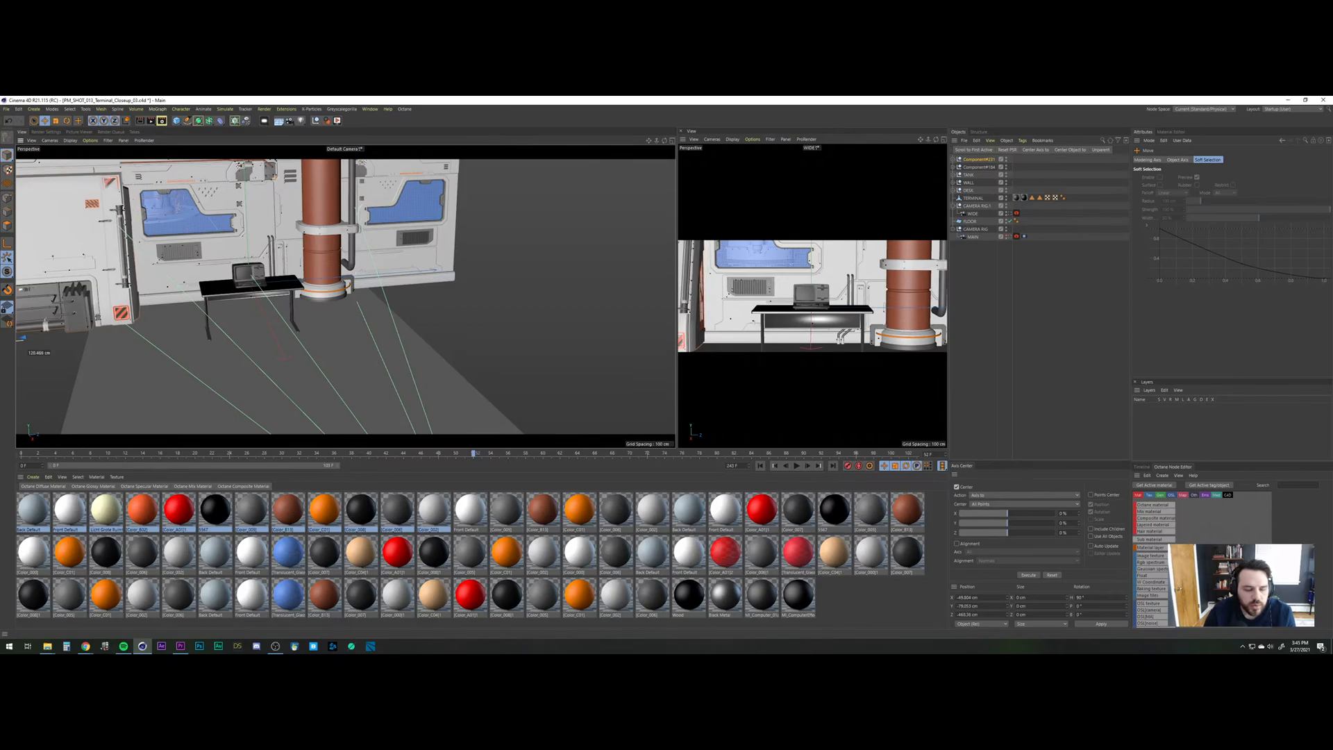
{"action": "middle_click_drag", "start_coordinate": [186, 288], "coordinate": [354, 296], "text": "alt"}
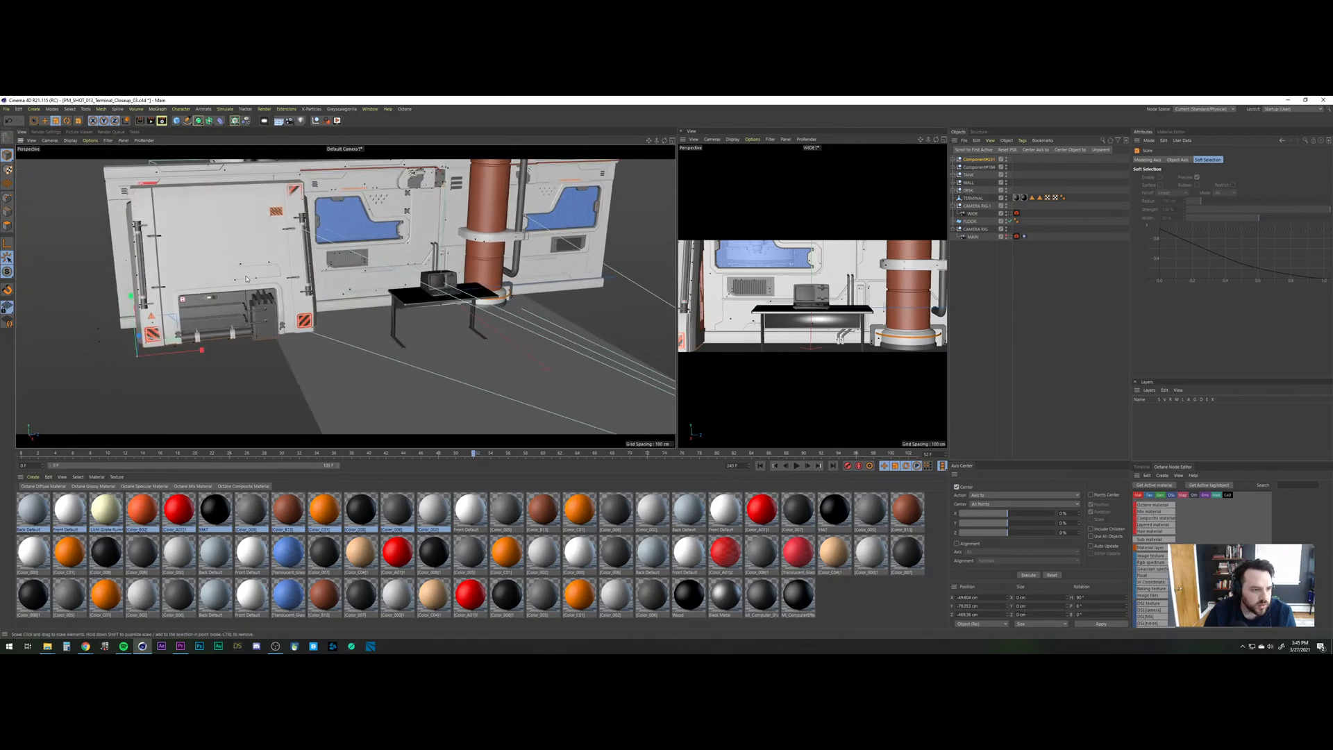
Scale the hazard-marked panel down uniformly and push it back against the wall.
{"action": "left_click_drag", "start_coordinate": [246, 278], "coordinate": [253, 358]}
{"action": "right_click_drag", "start_coordinate": [256, 305], "coordinate": [288, 260], "text": "alt"}
{"action": "left_click_drag", "start_coordinate": [288, 258], "coordinate": [193, 300], "text": "alt"}
{"action": "left_click_drag", "start_coordinate": [286, 302], "coordinate": [352, 355]}
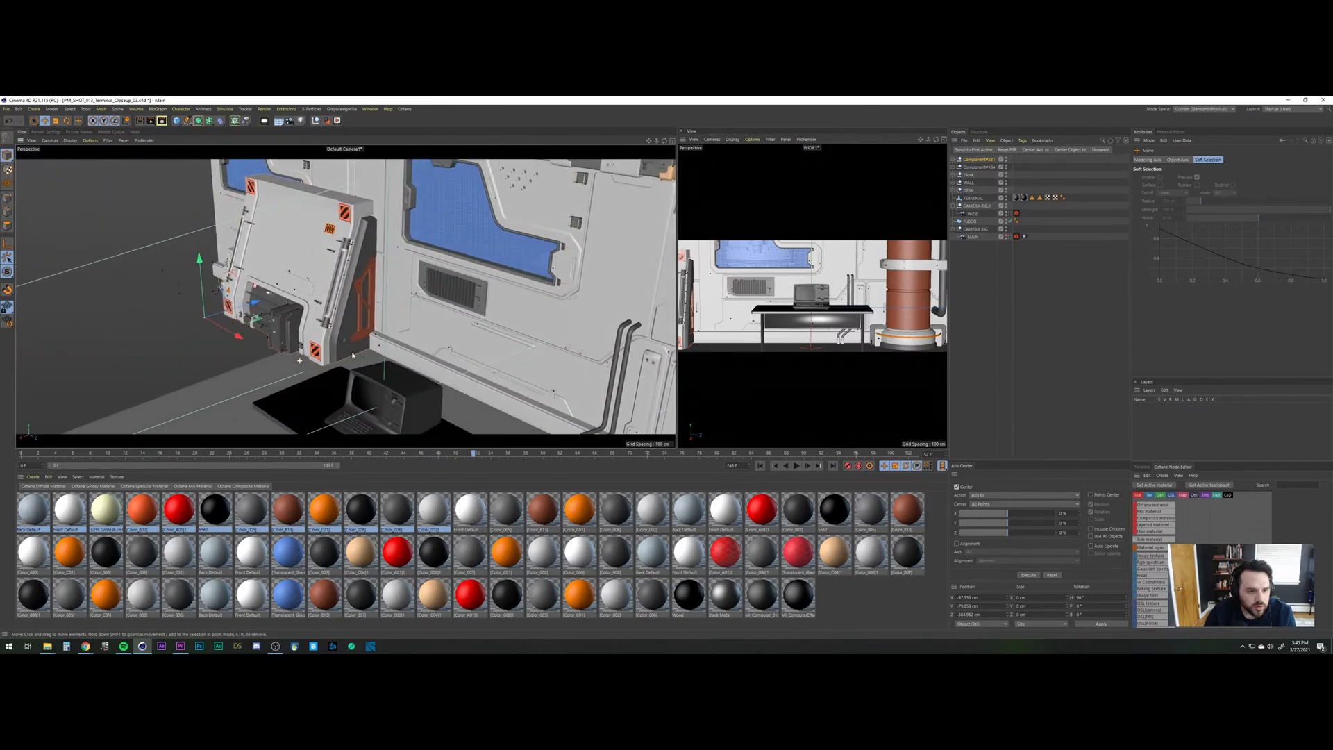
Adjust the hazard-marked panel's depth against the wall and slide it along the wall to the edge of the wide shot.
{"action": "left_click_drag", "start_coordinate": [257, 304], "coordinate": [253, 309]}
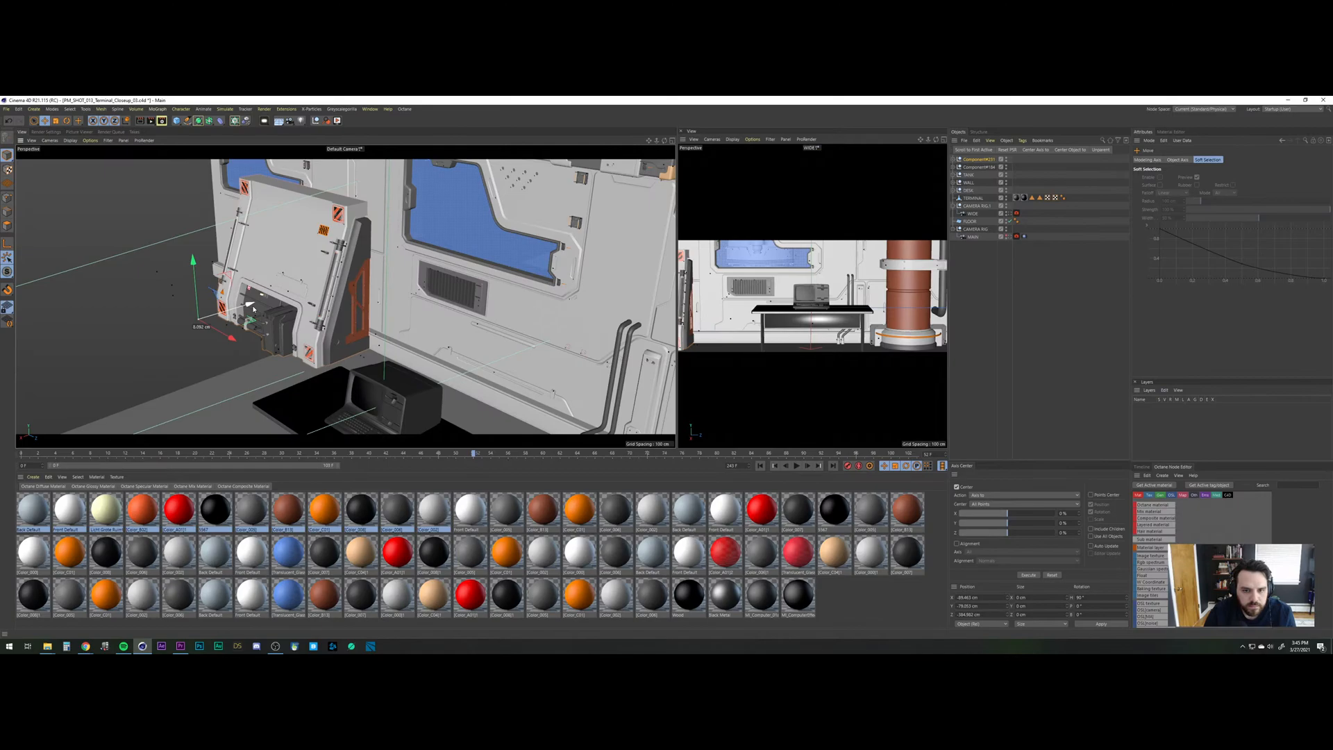
{"action": "mouse_move", "coordinate": [233, 339]}
{"action": "left_mouse_down"}
{"action": "mouse_move", "coordinate": [260, 353]}
{"action": "mouse_move", "coordinate": [236, 341]}
{"action": "left_mouse_up"}
{"action": "left_click_drag", "start_coordinate": [264, 290], "coordinate": [282, 266]}
{"action": "key", "text": "e"}
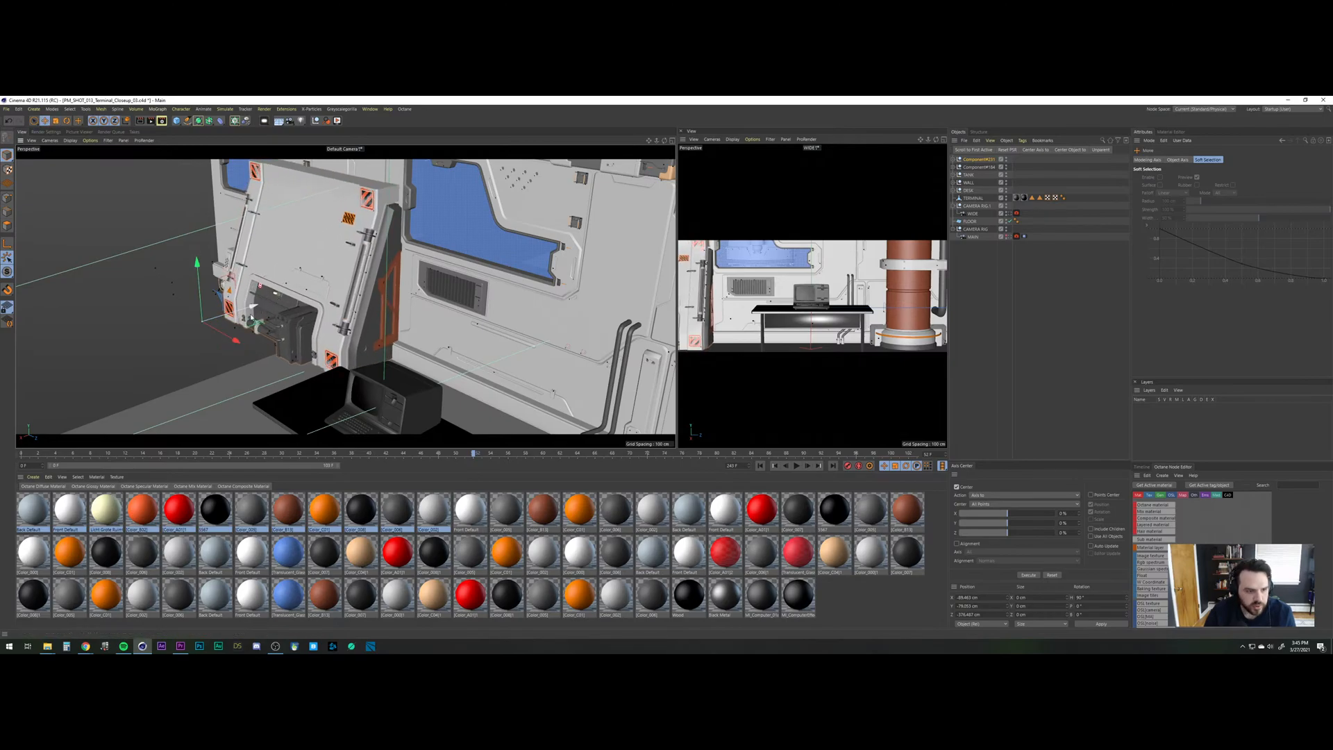
{"action": "left_click_drag", "start_coordinate": [231, 342], "coordinate": [178, 333]}
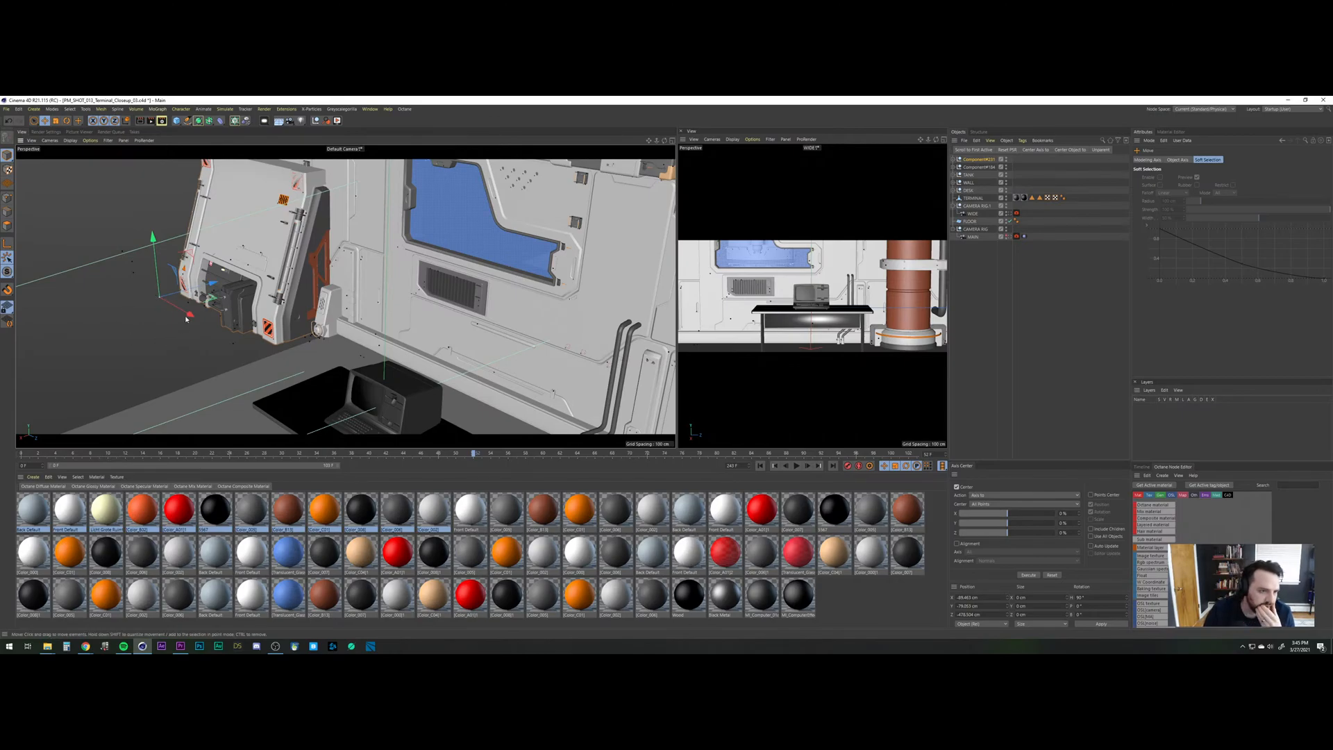
{"action": "left_click_drag", "start_coordinate": [189, 315], "coordinate": [227, 336]}
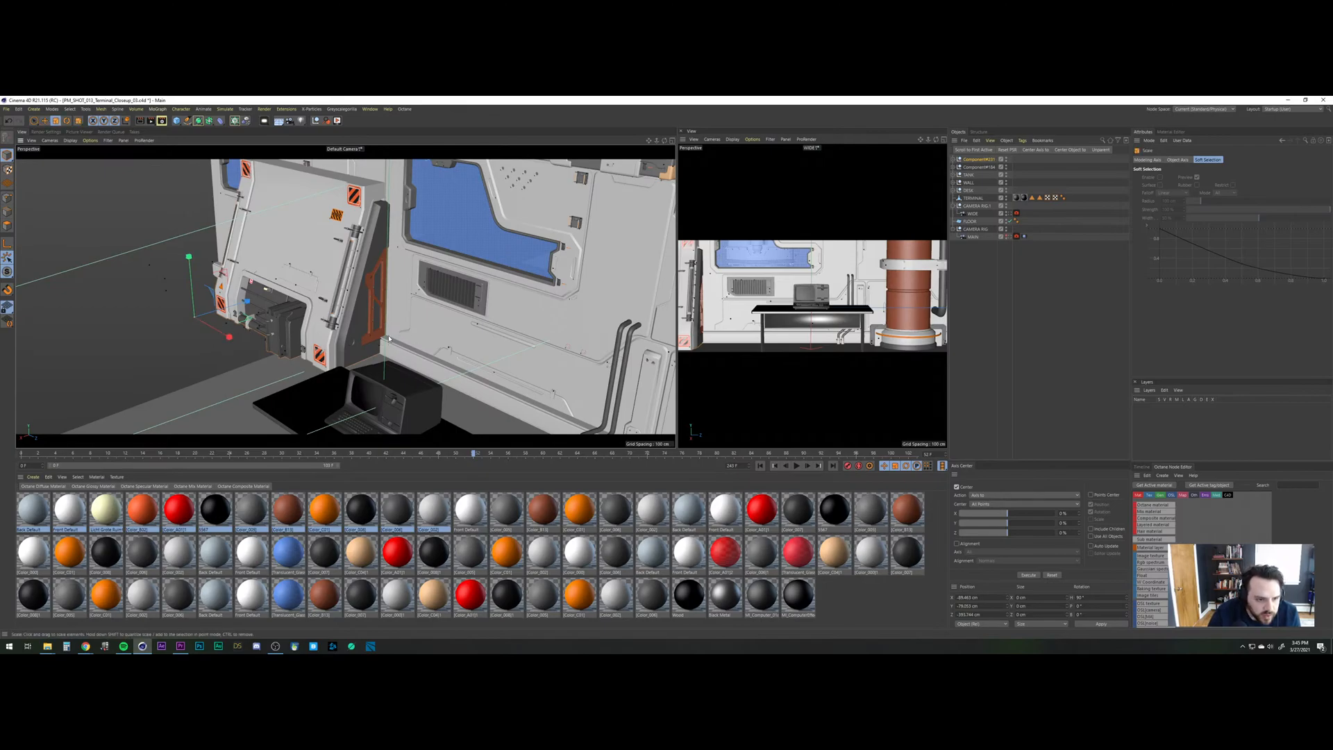
Rescale the hazard-marked panel and reposition it along the wall beside the window, close against the wall surface.
{"action": "left_click_drag", "start_coordinate": [242, 284], "coordinate": [118, 405]}
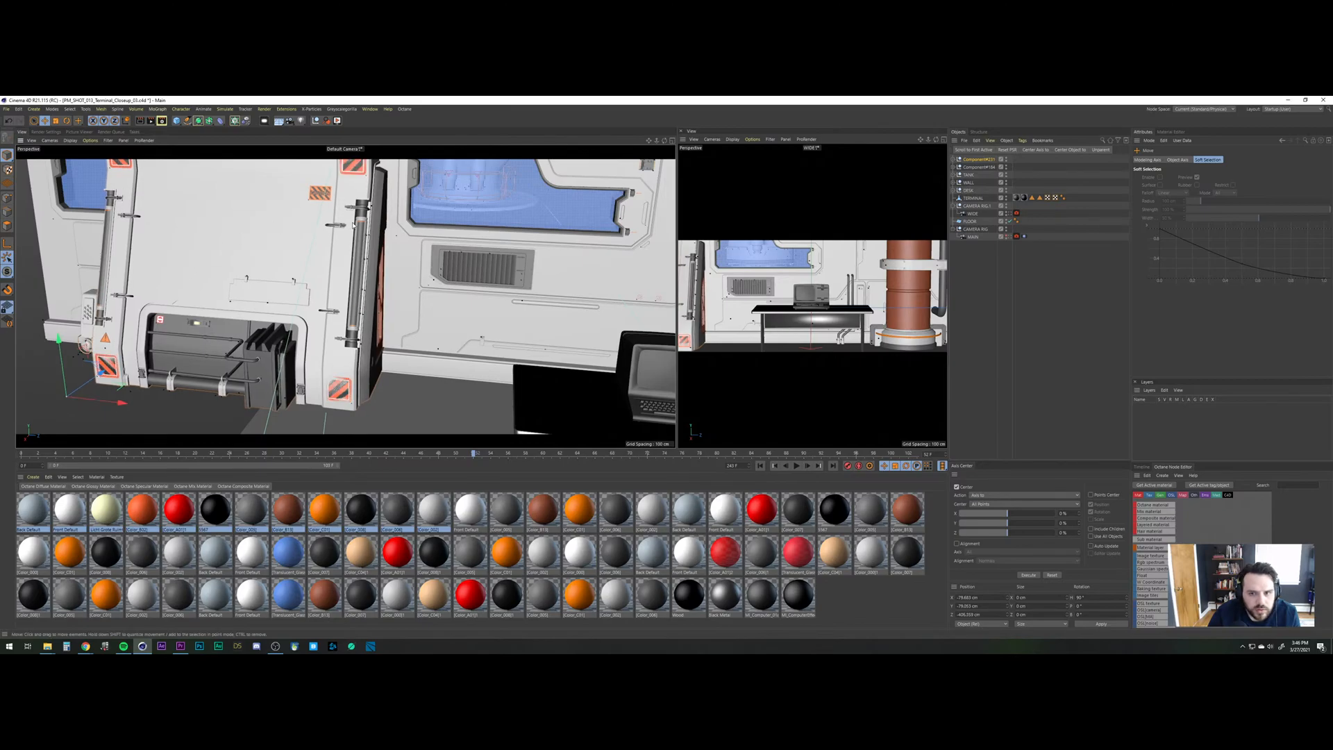
{"action": "left_click_drag", "start_coordinate": [377, 225], "coordinate": [234, 350], "text": "alt"}
{"action": "key", "text": "t"}
{"action": "left_click_drag", "start_coordinate": [320, 335], "coordinate": [376, 362], "text": "alt"}
{"action": "left_click_drag", "start_coordinate": [135, 417], "coordinate": [118, 418]}
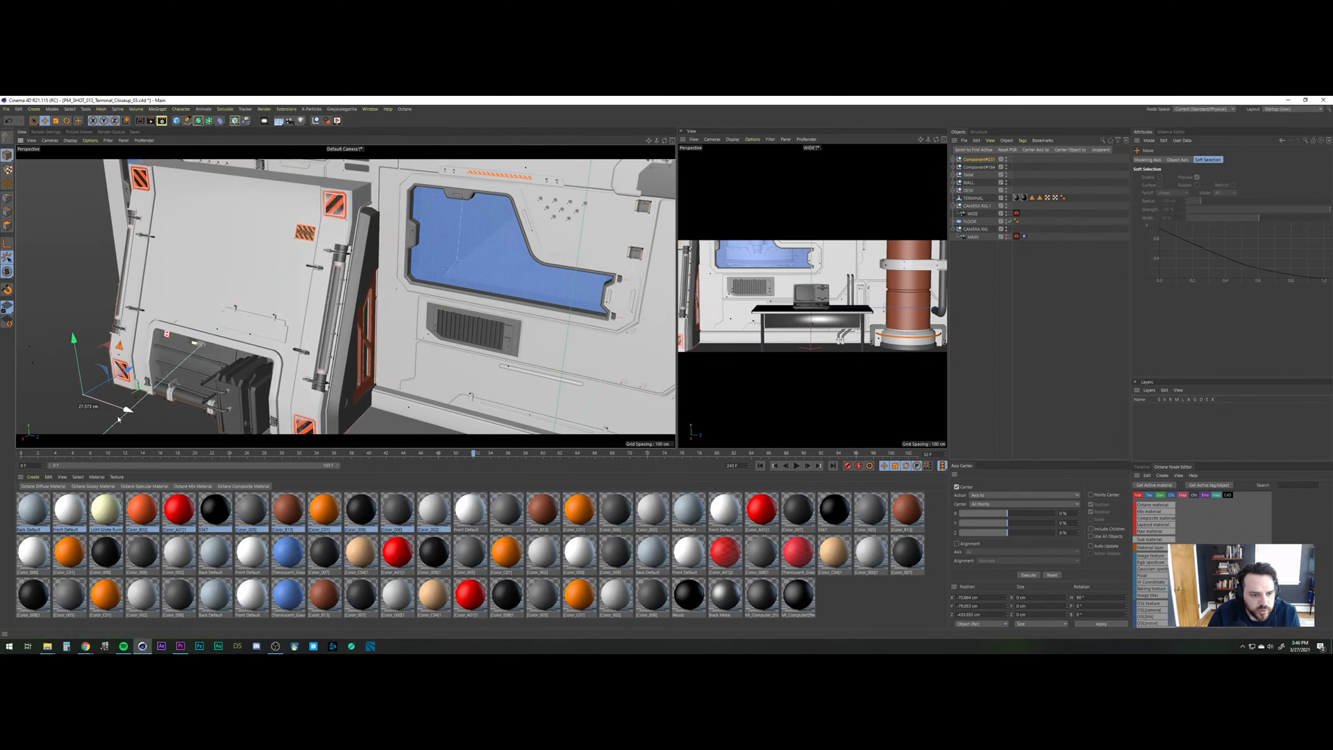
{"action": "left_click_drag", "start_coordinate": [298, 366], "coordinate": [309, 357], "text": "alt"}
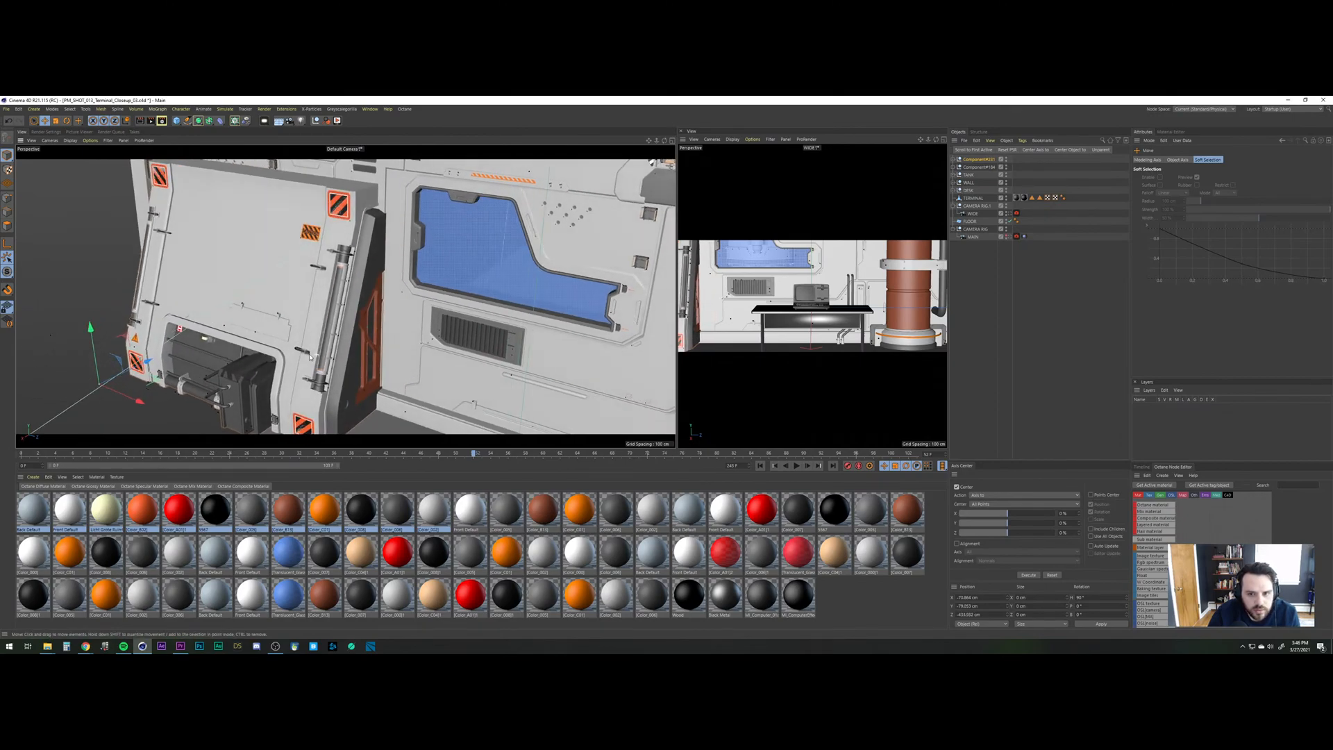
{"action": "left_click_drag", "start_coordinate": [141, 404], "coordinate": [163, 379]}
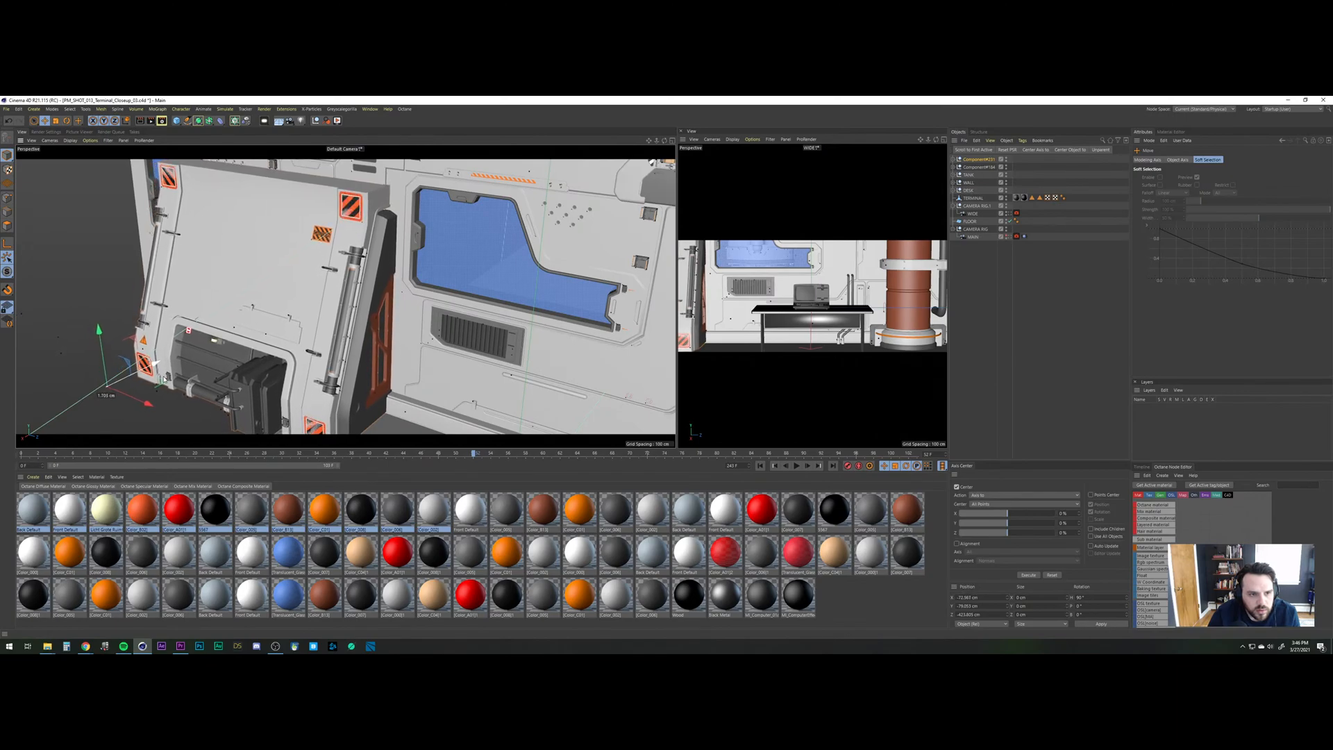
Fine-tune the hazard-marked panel's depth against the wall and its height on the floor, and save the scene.
{"action": "left_click_drag", "start_coordinate": [335, 204], "coordinate": [354, 231], "text": "alt"}
{"action": "scroll", "coordinate": [366, 261], "scroll_direction": "up", "scroll_amount": 4}
{"action": "left_click_drag", "start_coordinate": [202, 218], "coordinate": [204, 222]}
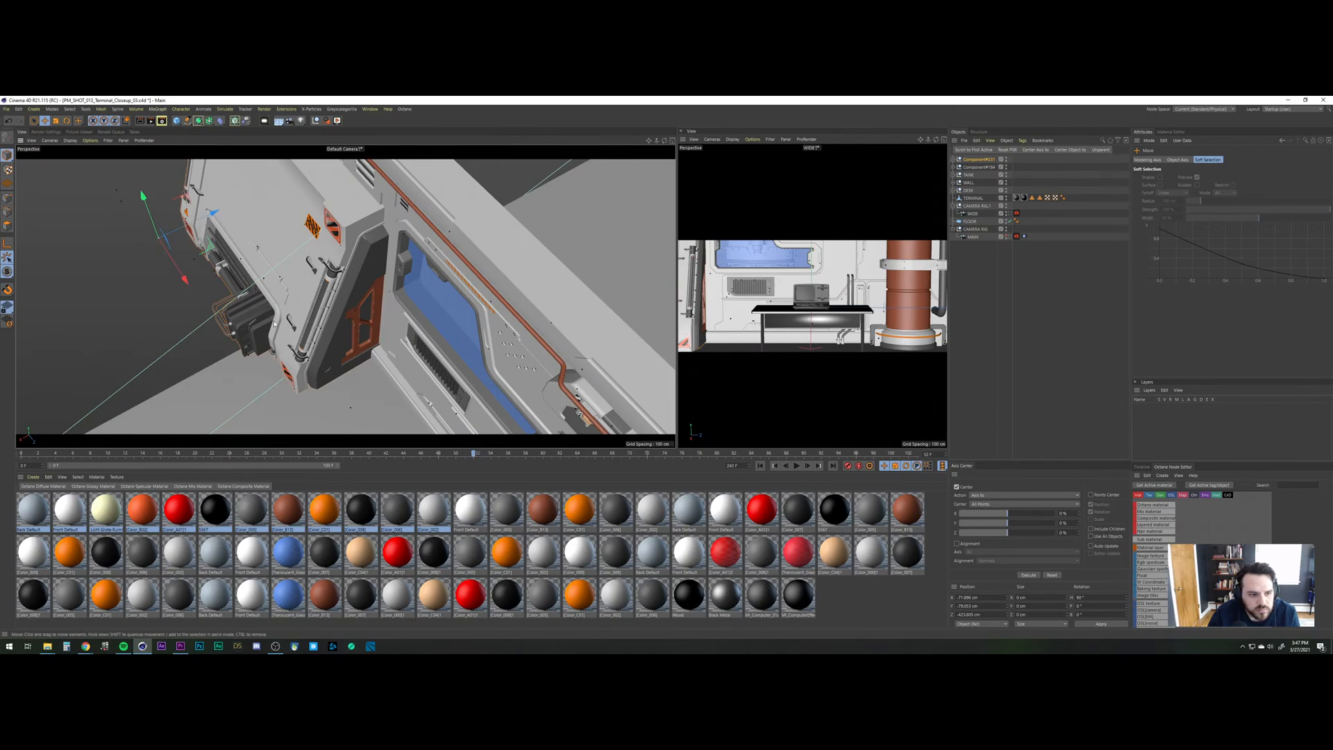
{"action": "left_click_drag", "start_coordinate": [274, 324], "coordinate": [346, 282], "text": "alt"}
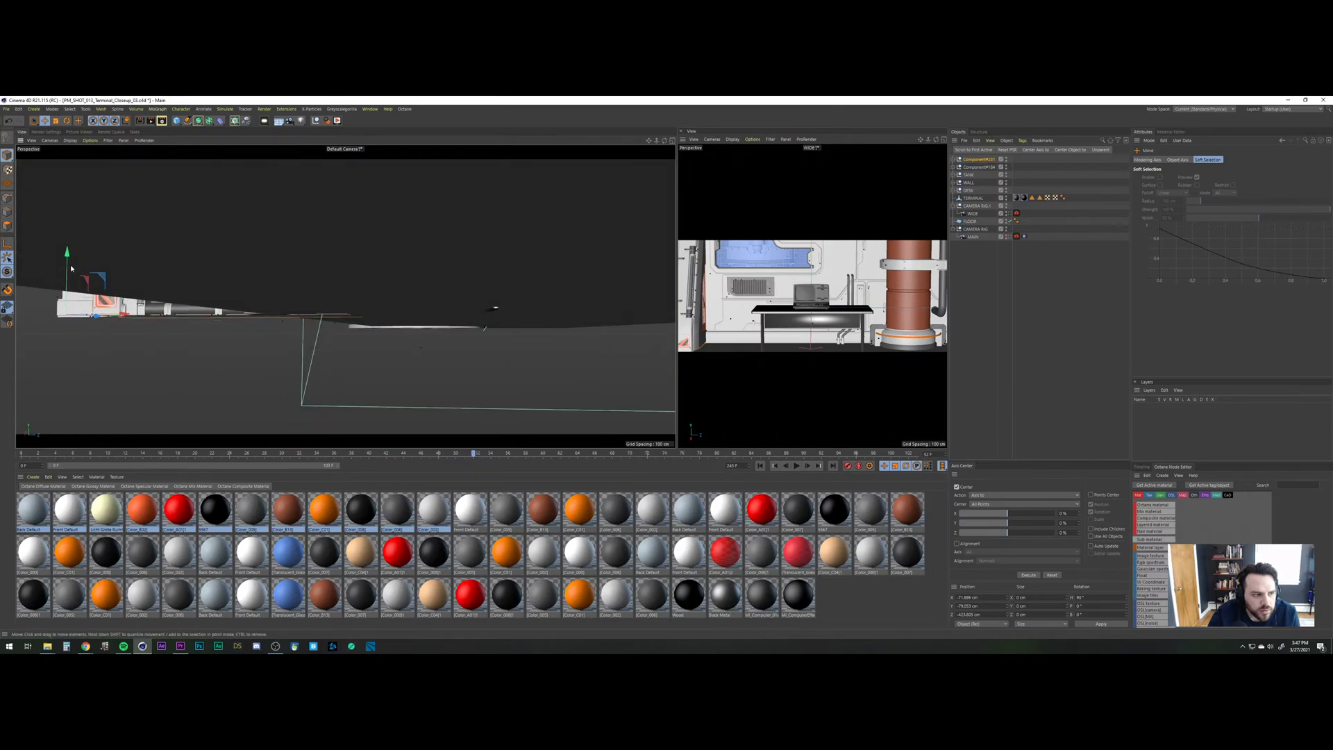
{"action": "left_click_drag", "start_coordinate": [71, 267], "coordinate": [70, 267]}
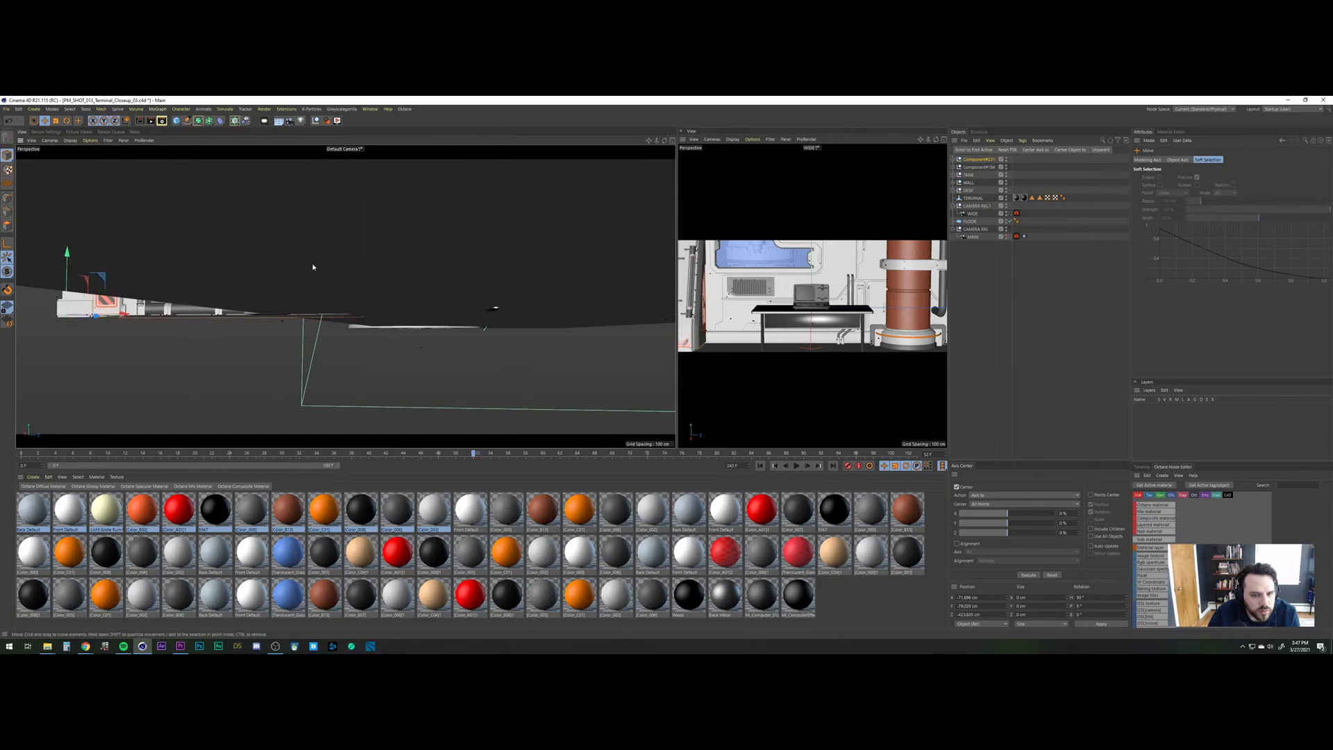
{"action": "left_click_drag", "start_coordinate": [357, 282], "coordinate": [361, 316], "text": "alt"}
{"action": "scroll", "coordinate": [403, 239], "scroll_direction": "down", "scroll_amount": 4}
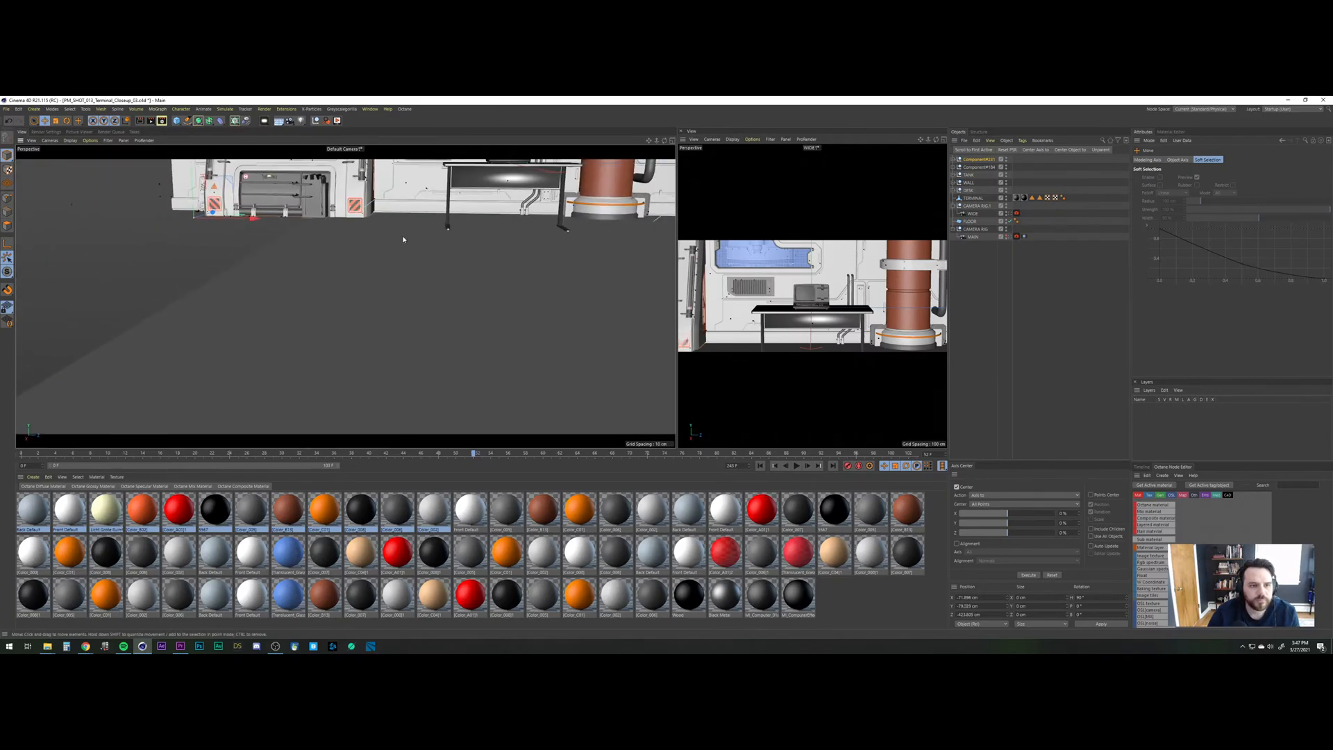
{"action": "middle_click_drag", "start_coordinate": [403, 240], "coordinate": [357, 338], "text": "alt"}
{"action": "key", "text": "ctrl+s"}
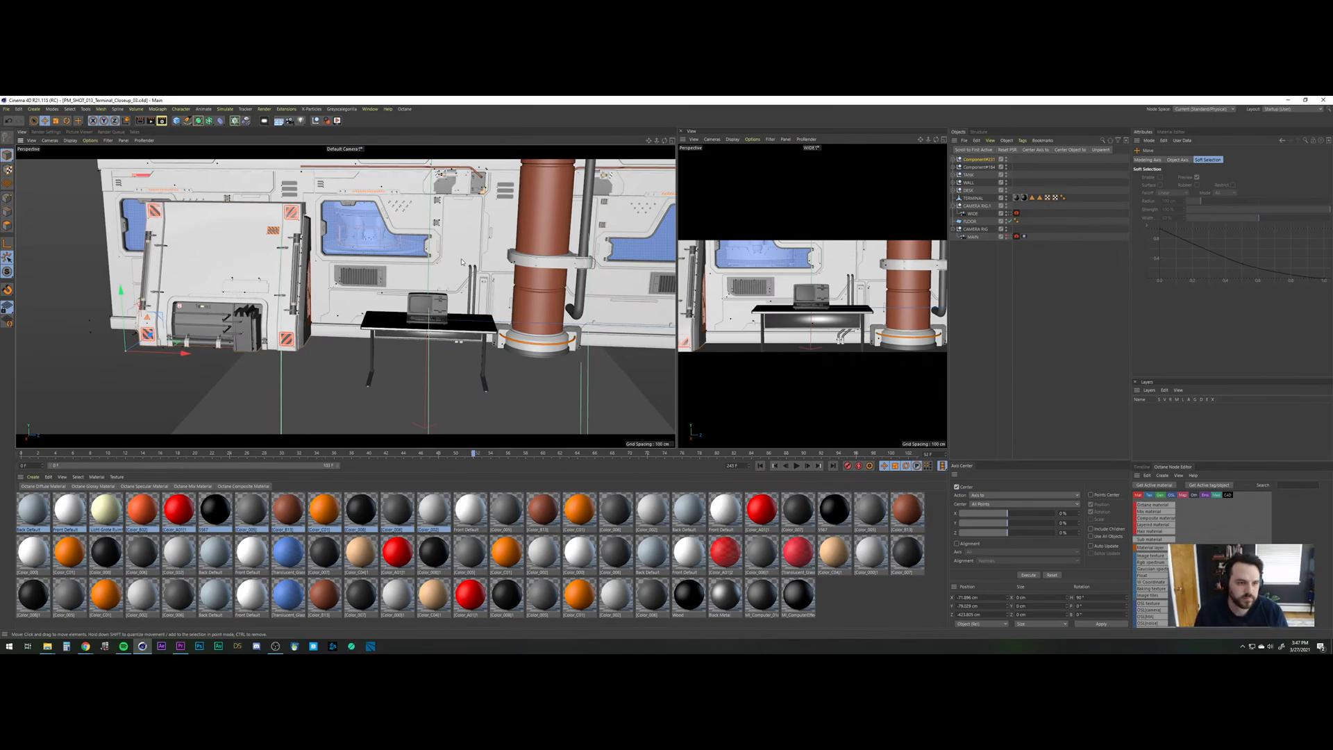
Shift the wall slightly sideways toward the pipe column, and slide the hazard-marked panel along it toward the desk.
{"action": "scroll", "coordinate": [454, 266], "scroll_direction": "down", "scroll_amount": 2}
{"action": "left_click_drag", "start_coordinate": [454, 266], "coordinate": [455, 274], "text": "alt"}
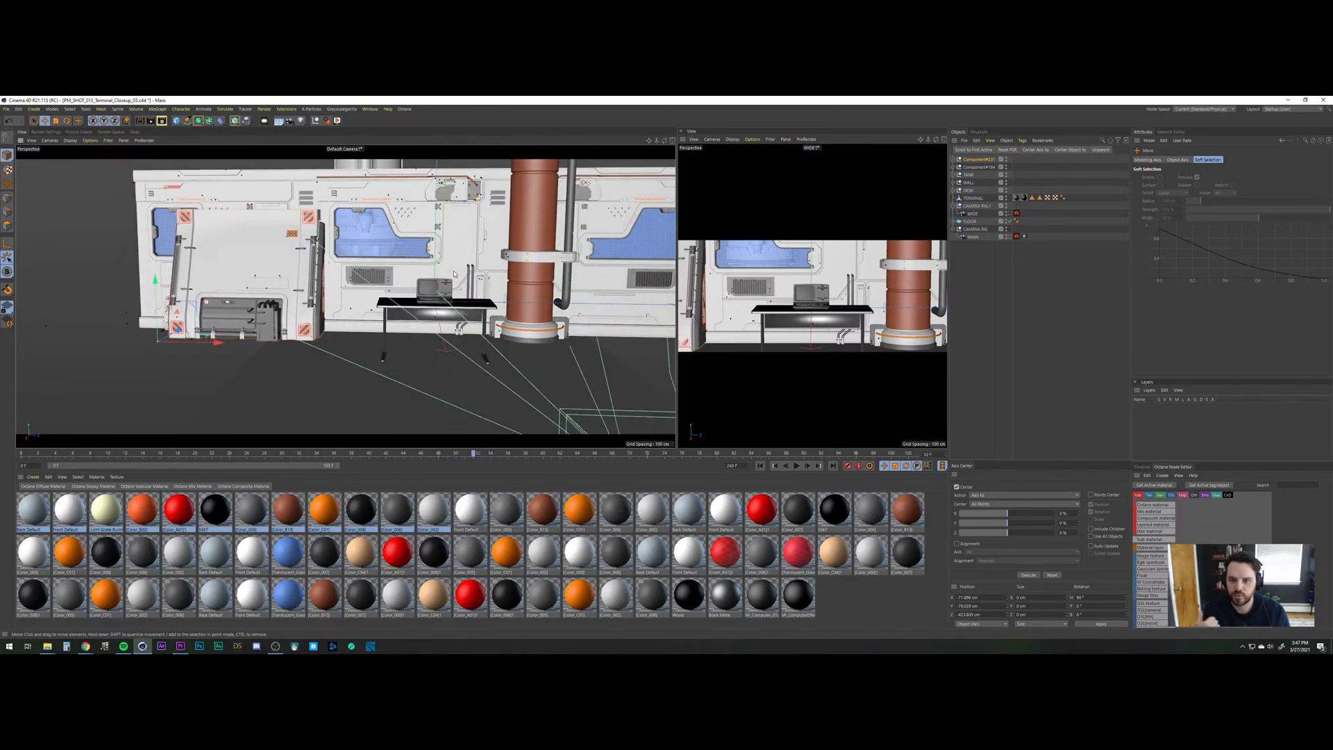
{"action": "left_click", "coordinate": [968, 182]}
{"action": "left_click_drag", "start_coordinate": [472, 303], "coordinate": [486, 306]}
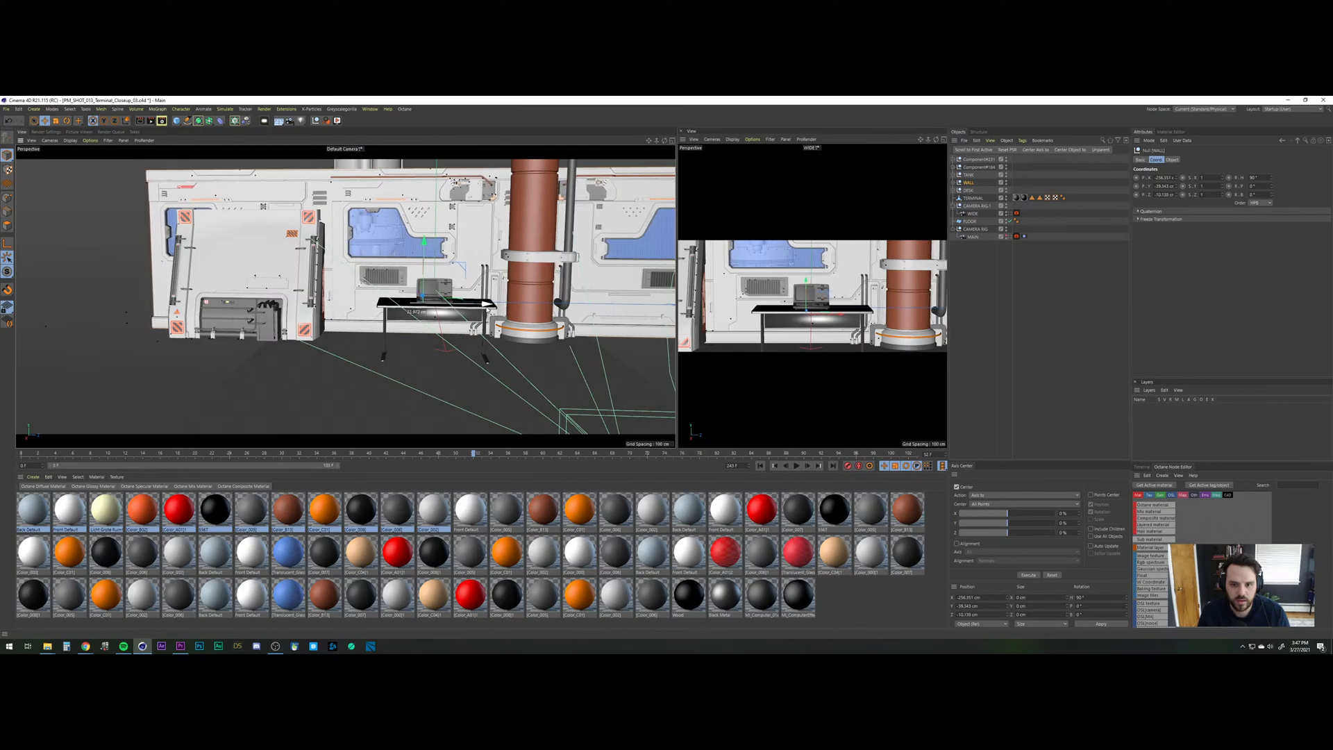
{"action": "left_click", "coordinate": [977, 159]}
{"action": "left_click_drag", "start_coordinate": [200, 346], "coordinate": [213, 347]}
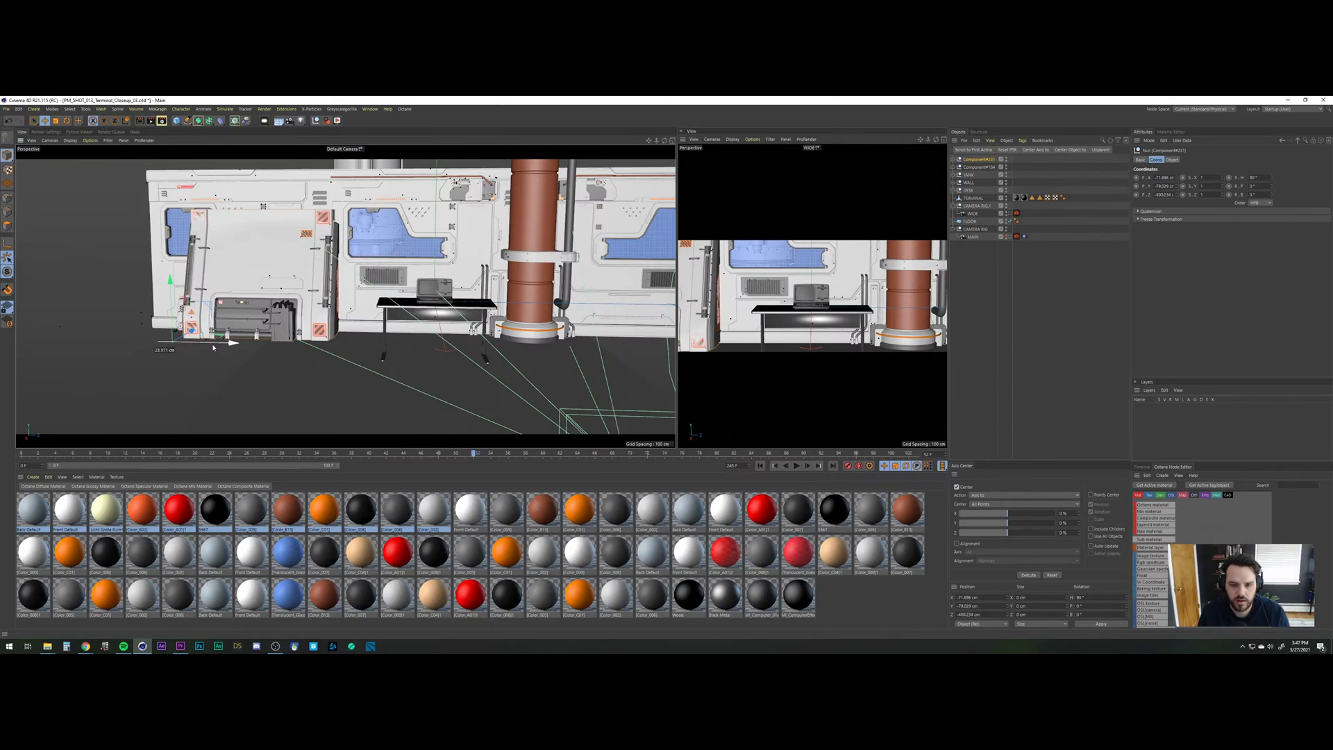
Undo the latest sideways moves of the hazard-marked panel and the wall.
{"action": "left_click_drag", "start_coordinate": [213, 348], "coordinate": [213, 347]}
{"action": "key", "text": "ctrl+z"}
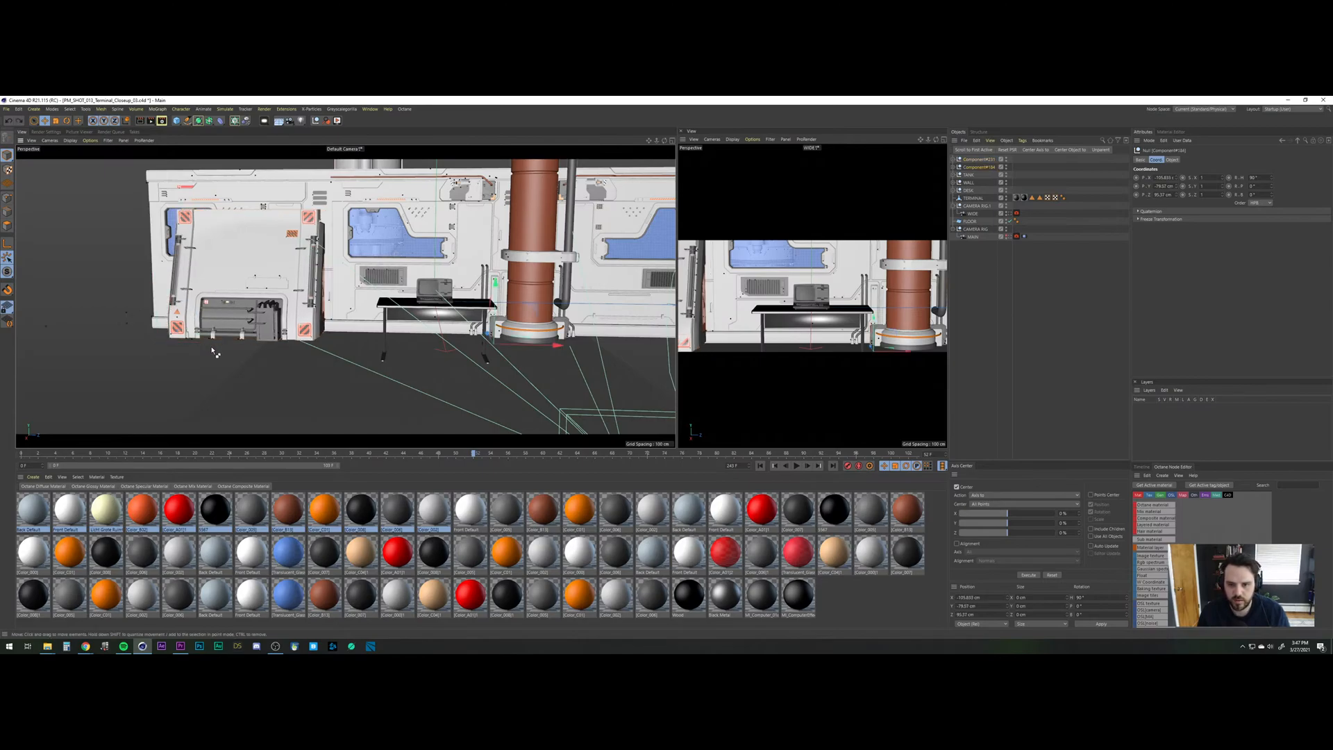
{"action": "key", "text": "ctrl+z"}
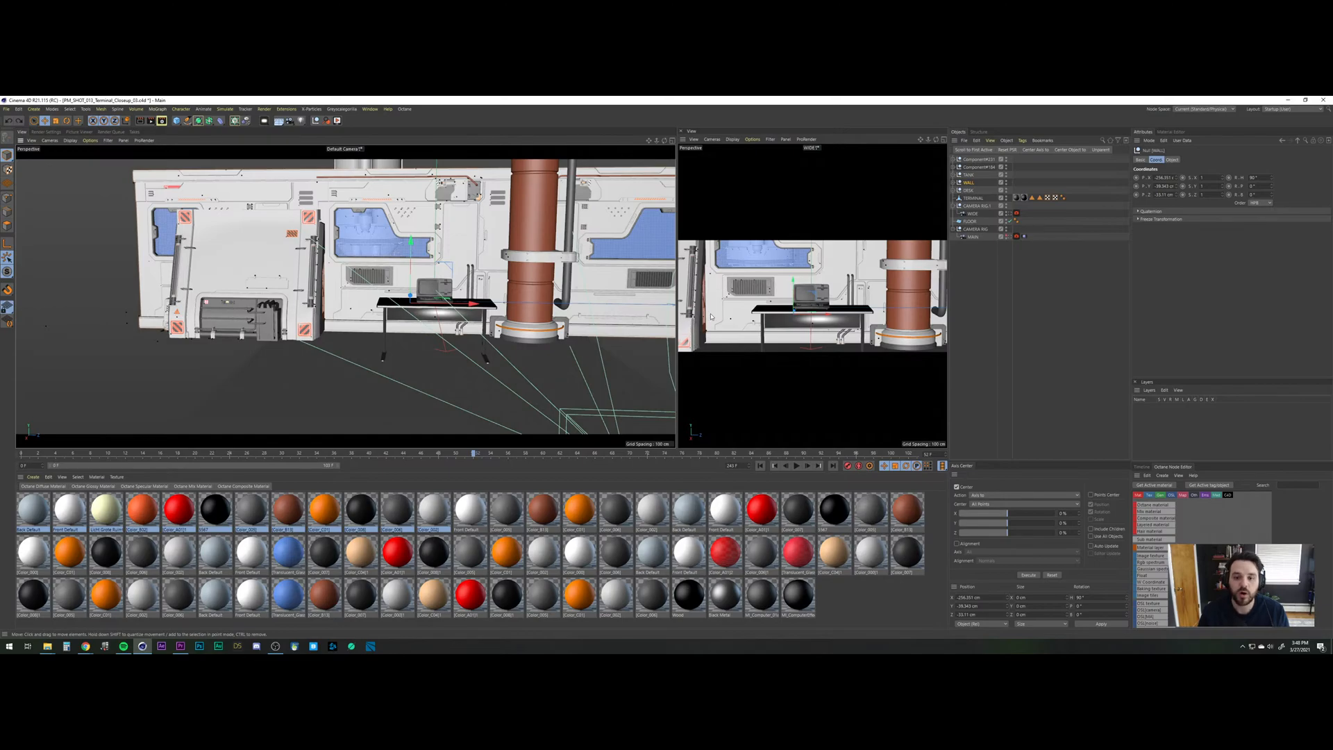
Examine the components in the other open SciFi_Arch kit projects for another set piece to add to the wide shot.
{"action": "key", "text": "v"}
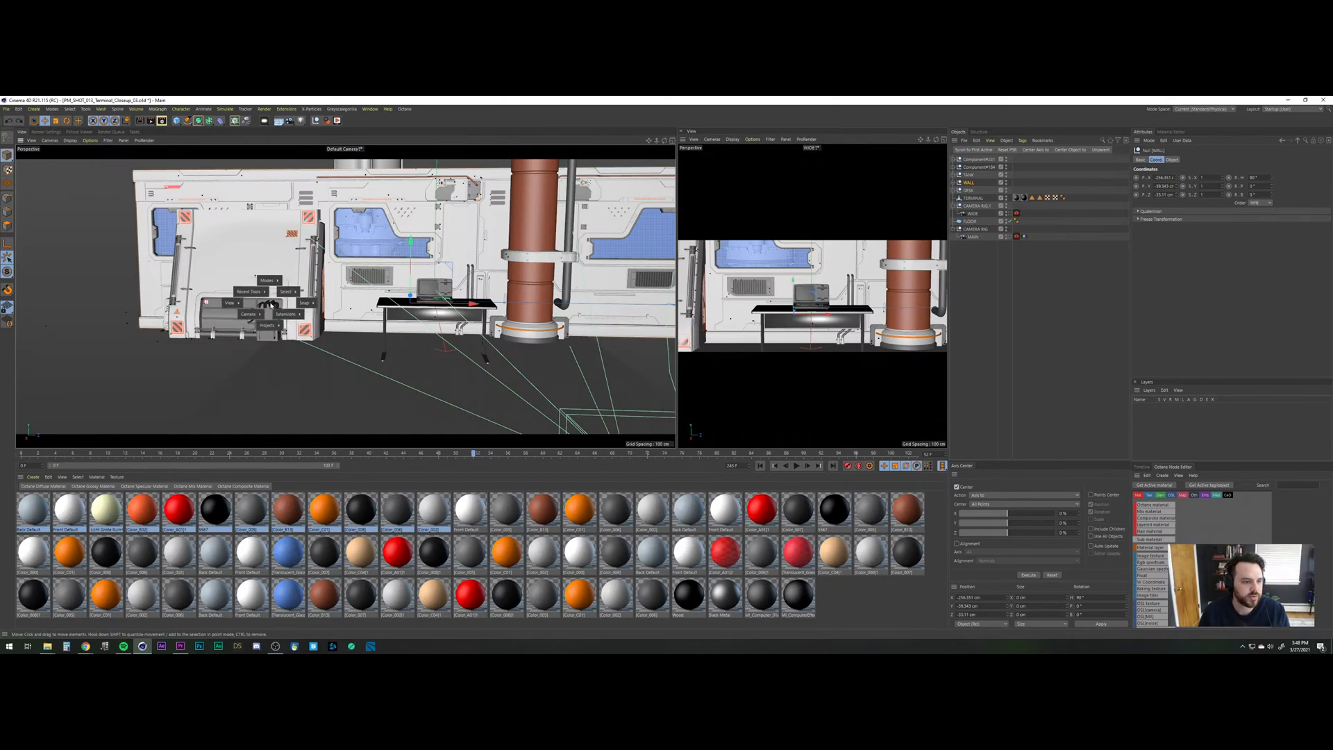
{"action": "mouse_move", "coordinate": [267, 325]}
{"action": "left_click", "coordinate": [263, 361]}
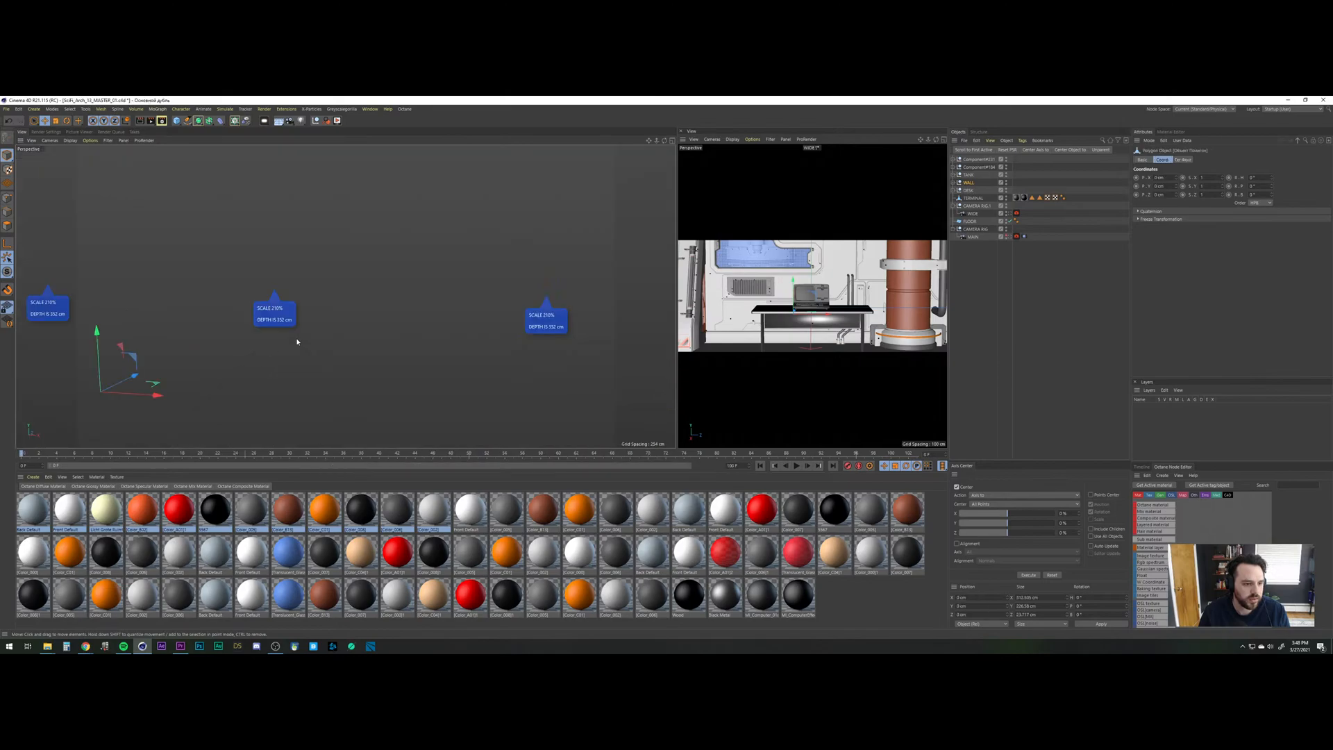
{"action": "scroll", "coordinate": [358, 319], "scroll_direction": "down", "scroll_amount": 6}
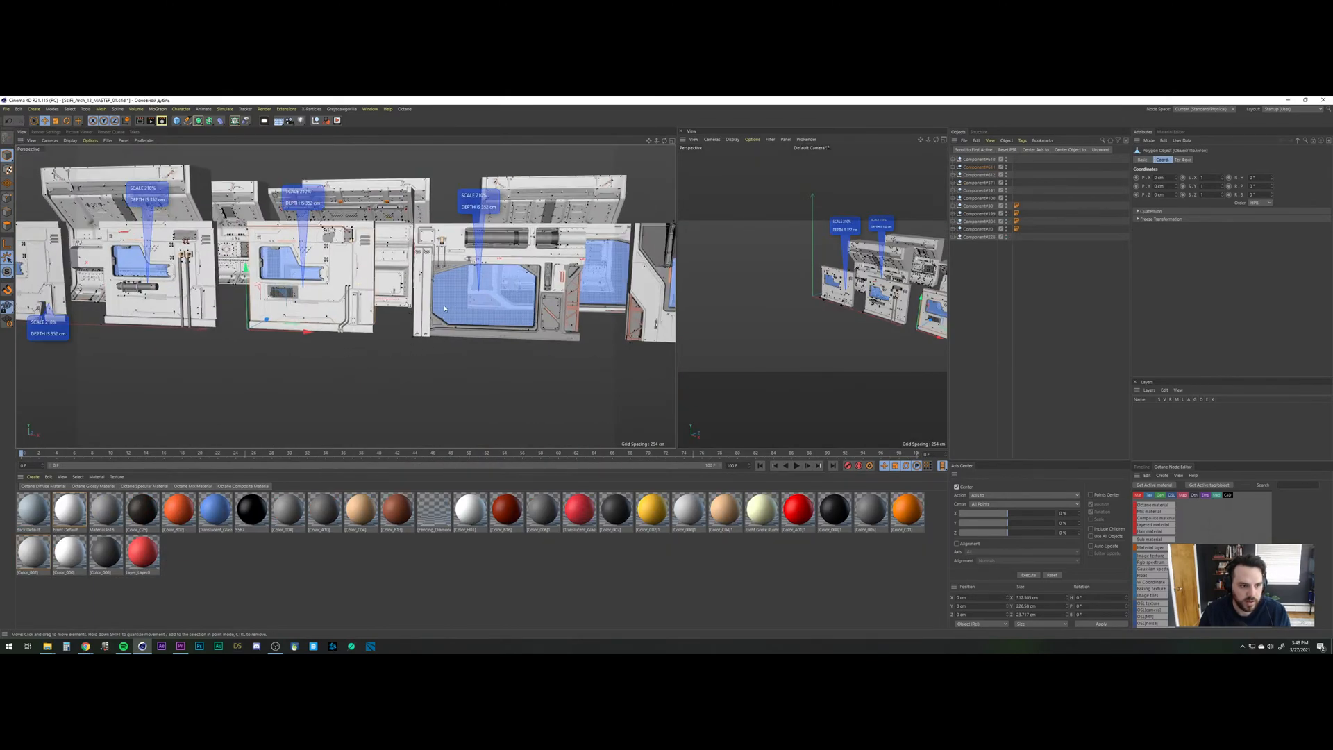
{"action": "key", "text": "v"}
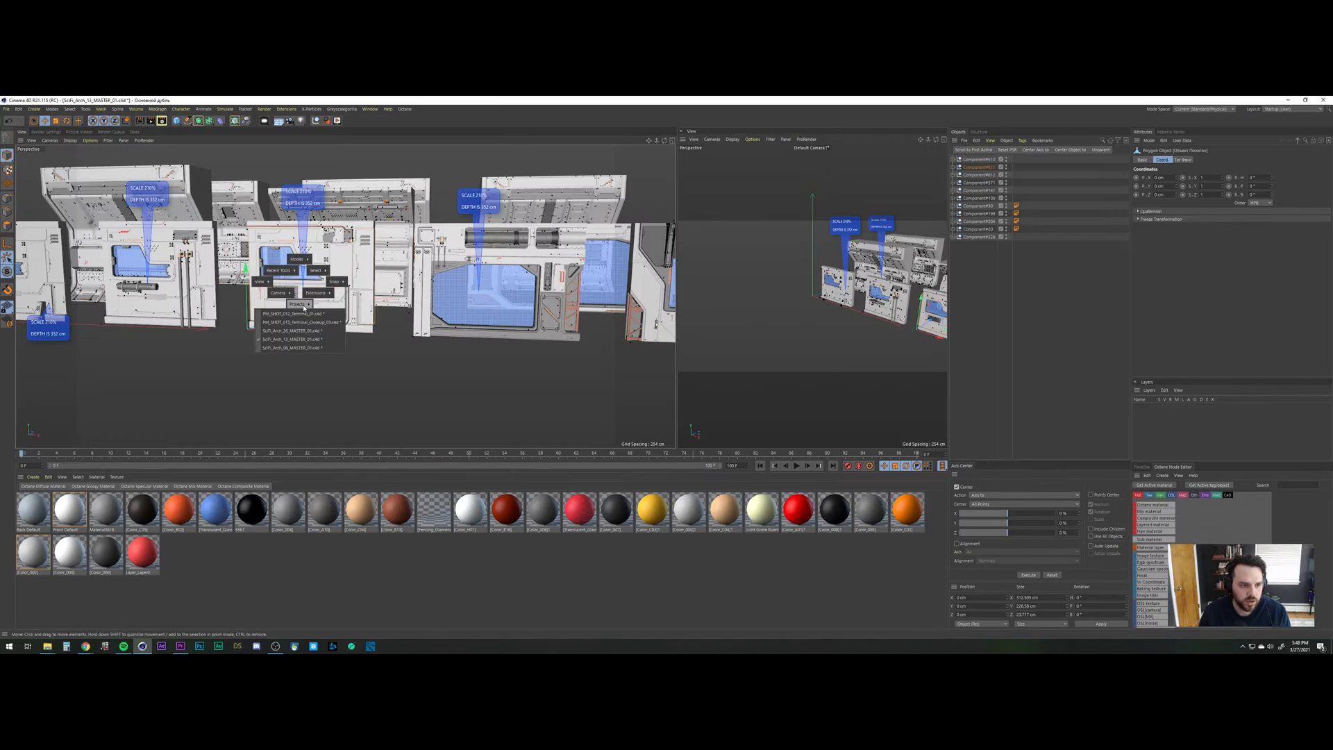
{"action": "mouse_move", "coordinate": [299, 314]}
{"action": "left_click", "coordinate": [297, 339]}
{"action": "scroll", "coordinate": [298, 334], "scroll_direction": "down", "scroll_amount": 8}
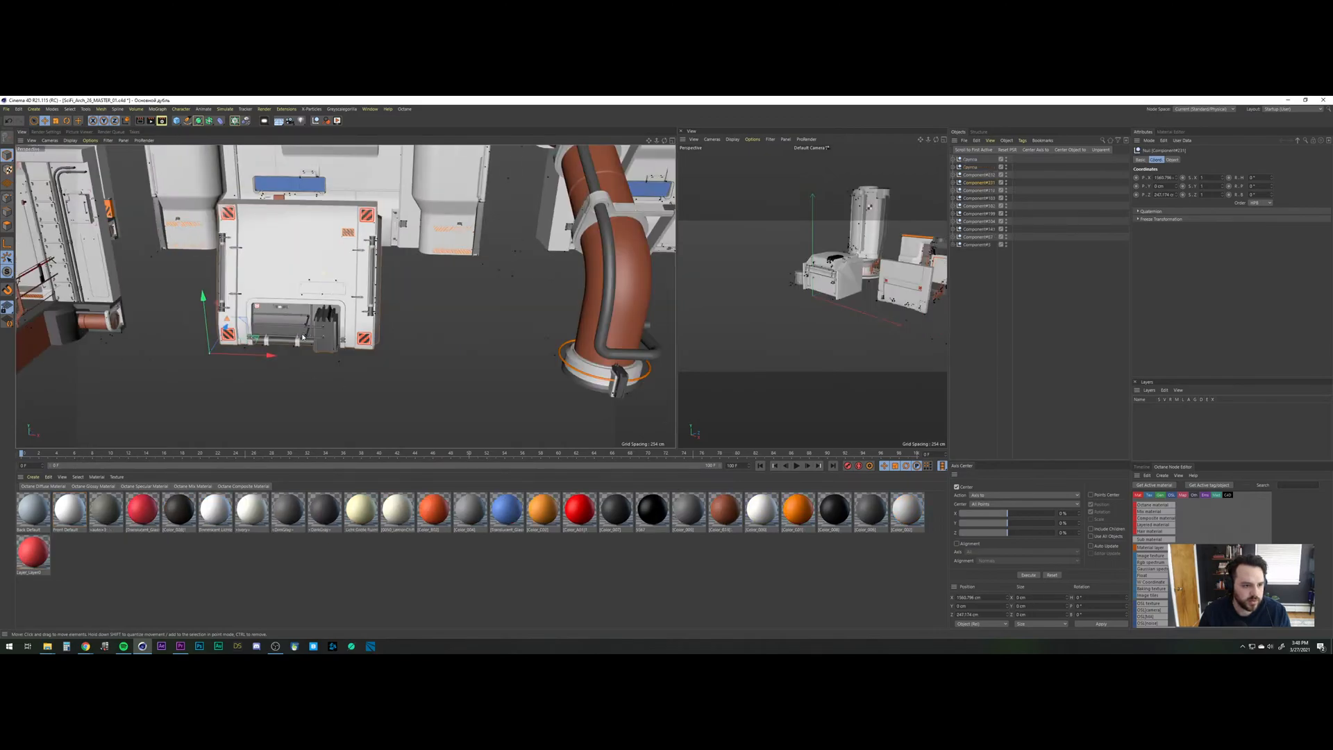
{"action": "left_click_drag", "start_coordinate": [227, 298], "coordinate": [201, 345], "text": "alt"}
{"action": "right_click_drag", "start_coordinate": [248, 328], "coordinate": [303, 305], "text": "alt"}
{"action": "left_click_drag", "start_coordinate": [303, 334], "coordinate": [357, 425], "text": "alt"}
{"action": "right_click_drag", "start_coordinate": [232, 299], "coordinate": [255, 250], "text": "alt"}
{"action": "left_click_drag", "start_coordinate": [254, 250], "coordinate": [284, 291], "text": "alt"}
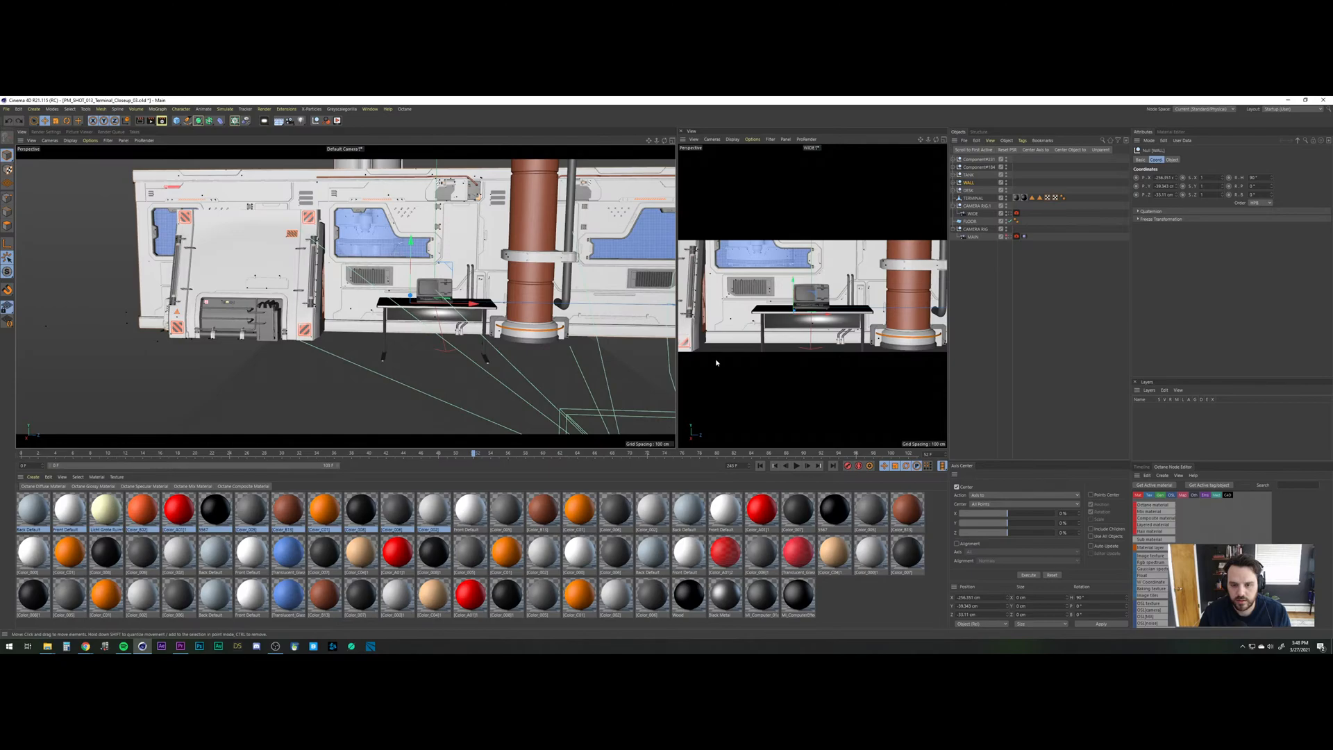
Copy the orange-trimmed doorway wall from the SciFi_Arch kit project and paste it into the terminal shot scene.
{"action": "key", "text": "v"}
{"action": "mouse_move", "coordinate": [382, 290]}
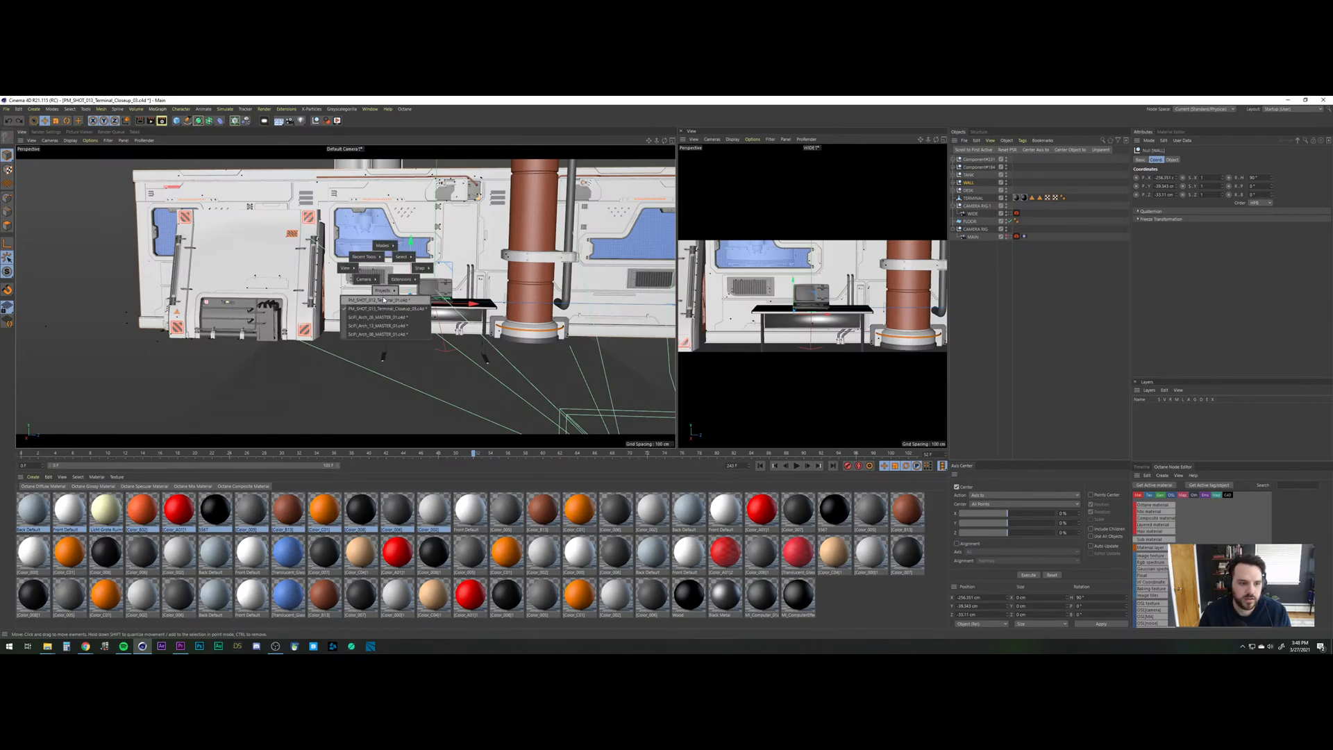
{"action": "left_click", "coordinate": [379, 317]}
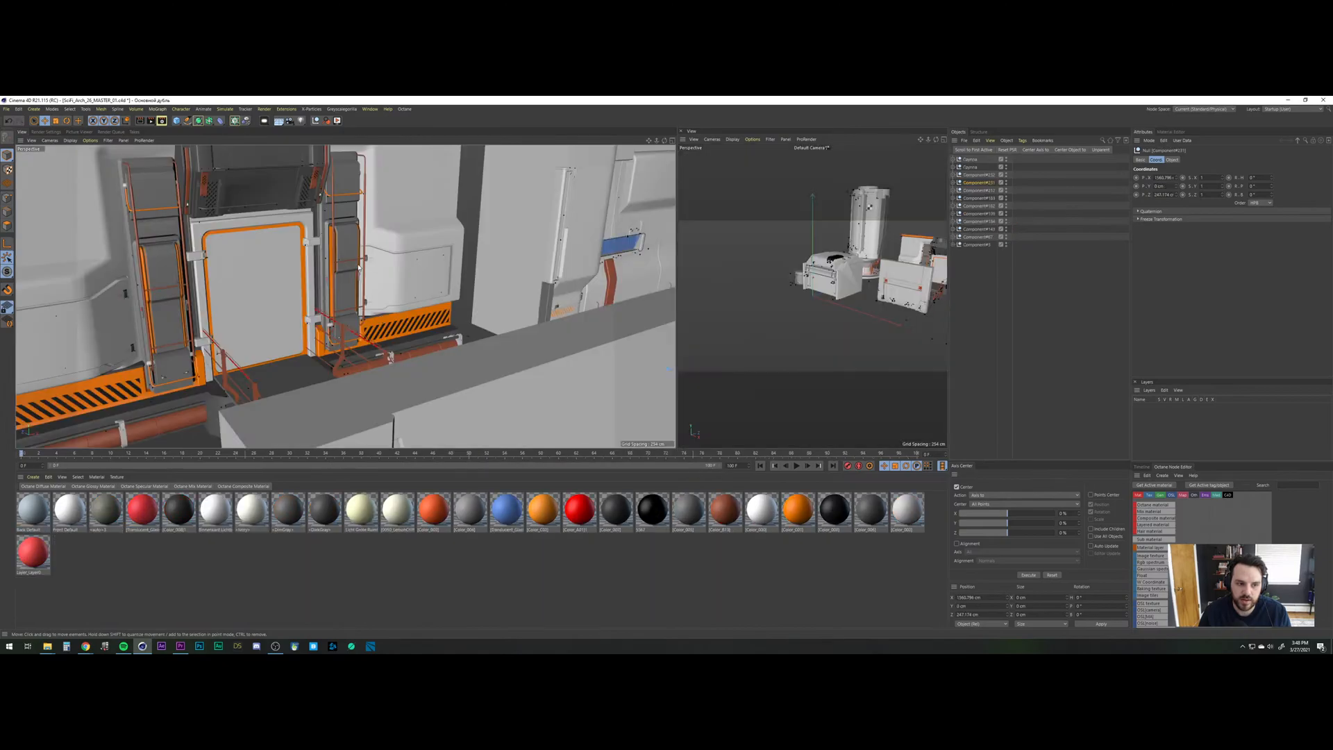
{"action": "scroll", "coordinate": [307, 267], "scroll_direction": "down", "scroll_amount": 5}
{"action": "left_click_drag", "start_coordinate": [299, 264], "coordinate": [281, 313], "text": "alt"}
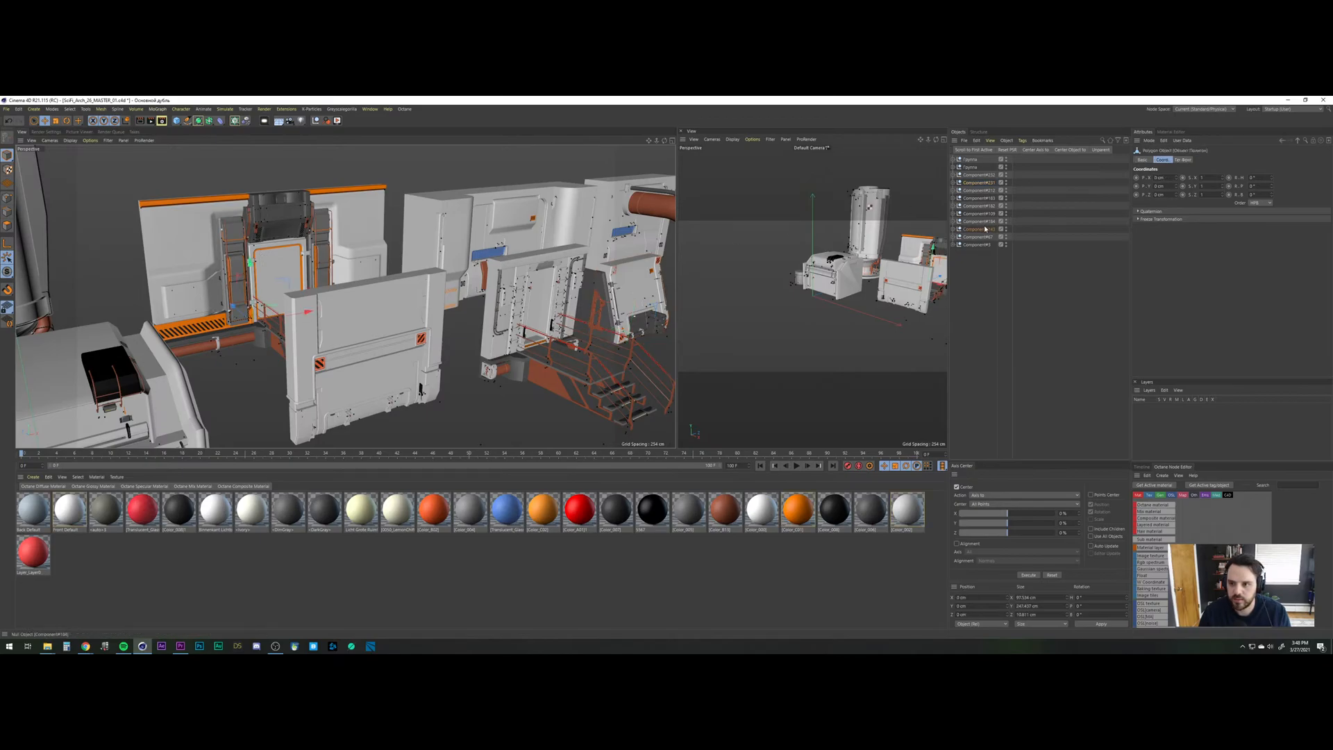
{"action": "left_click", "coordinate": [453, 255]}
{"action": "key", "text": "v"}
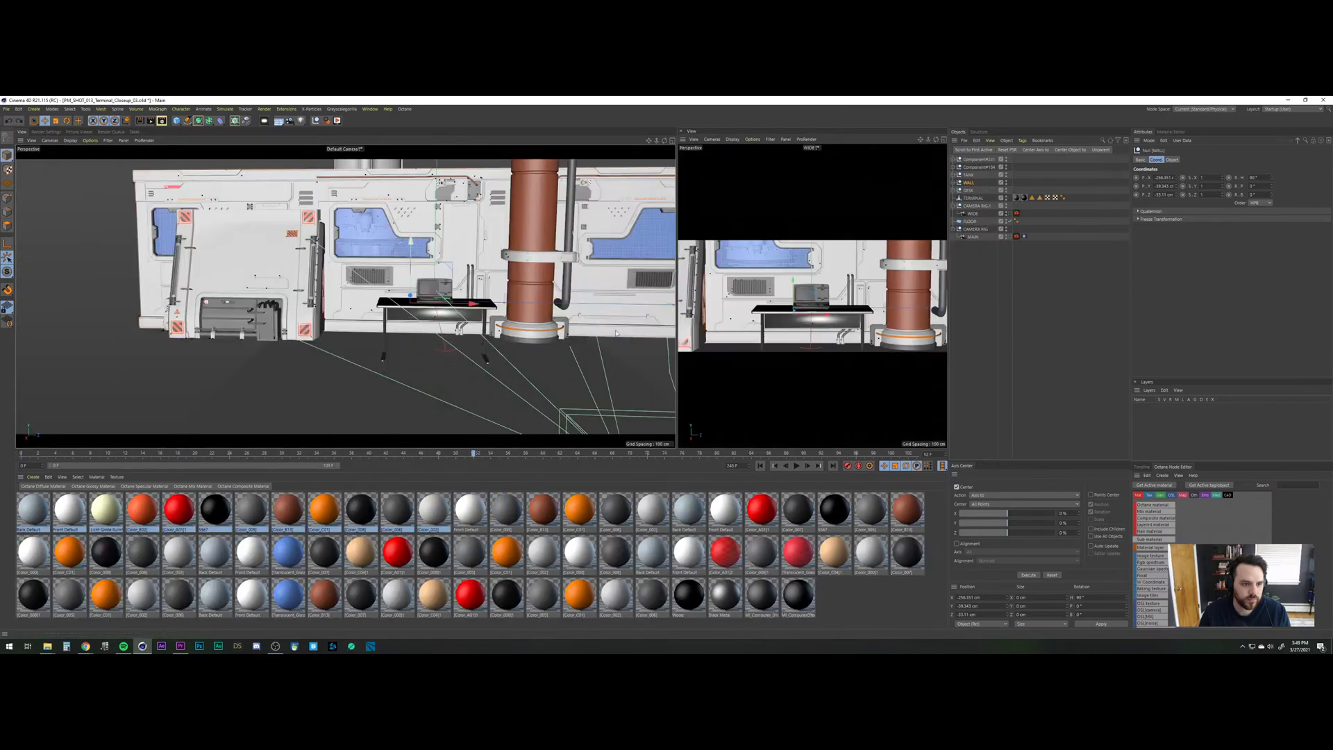
{"action": "key", "text": "ctrl+v"}
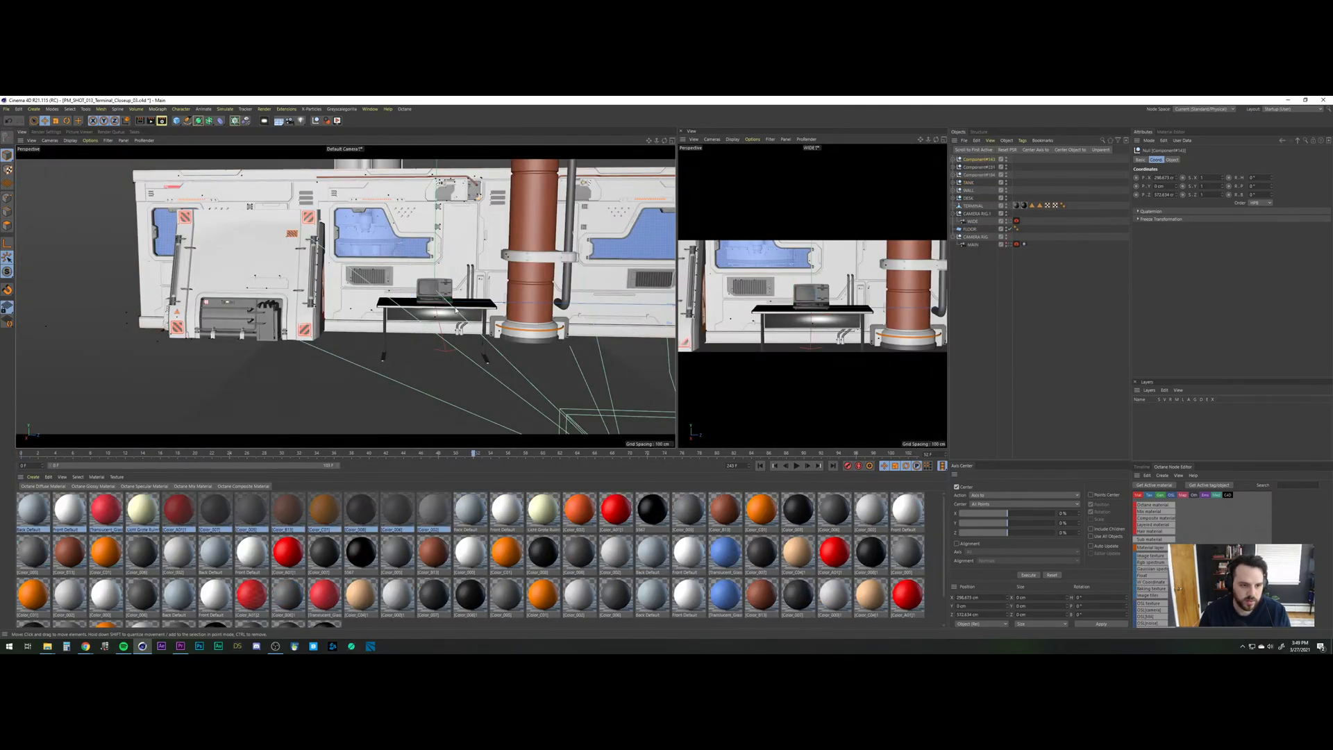
Rotate the doorway wall to face along the set and move it forward, well in front of the sci-fi wall.
{"action": "scroll", "coordinate": [456, 311], "scroll_direction": "down", "scroll_amount": 10}
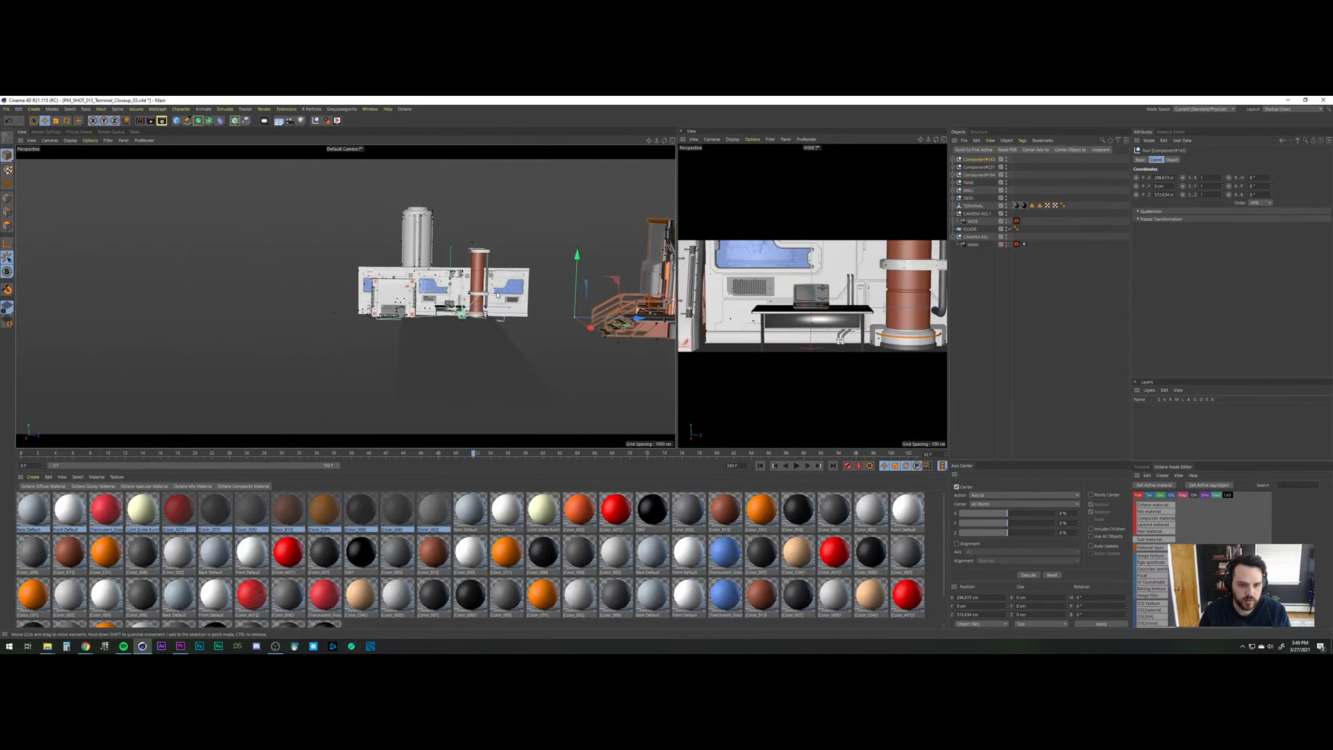
{"action": "key", "text": "r"}
{"action": "left_click_drag", "start_coordinate": [536, 319], "coordinate": [413, 323]}
{"action": "key", "text": "e"}
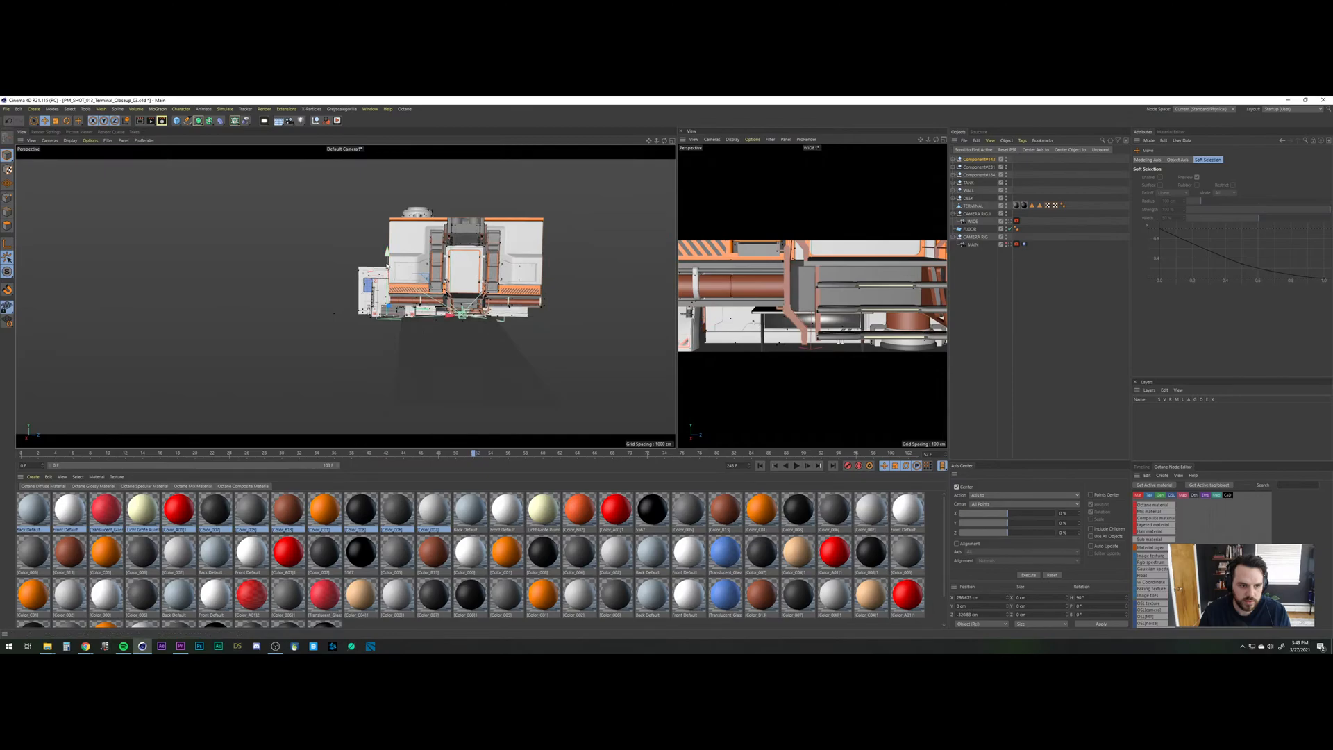
{"action": "left_click_drag", "start_coordinate": [387, 264], "coordinate": [489, 318]}
{"action": "left_click_drag", "start_coordinate": [409, 334], "coordinate": [531, 361]}
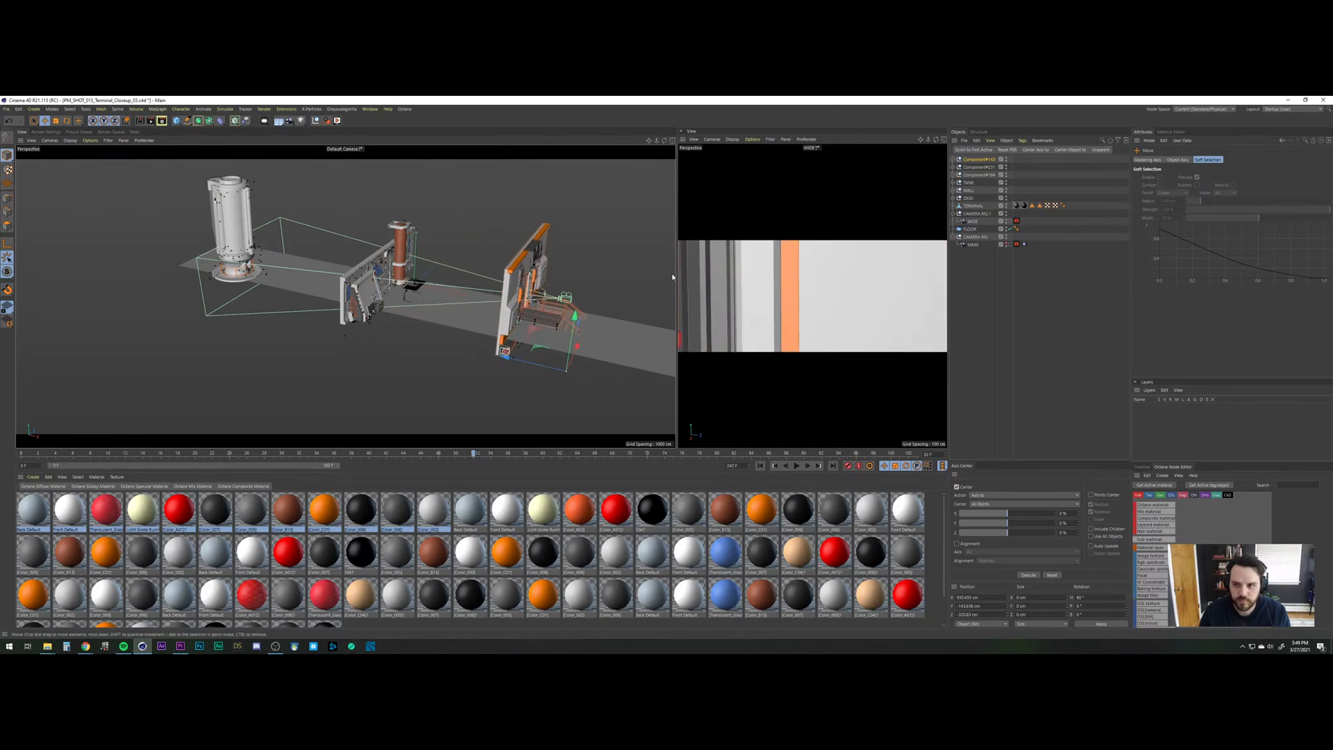
Delete the door slab from the orange-trimmed doorway to leave an open passage.
{"action": "scroll", "coordinate": [631, 222], "scroll_direction": "up", "scroll_amount": 4}
{"action": "left_click_drag", "start_coordinate": [611, 233], "coordinate": [451, 272], "text": "alt"}
{"action": "left_click", "coordinate": [450, 274]}
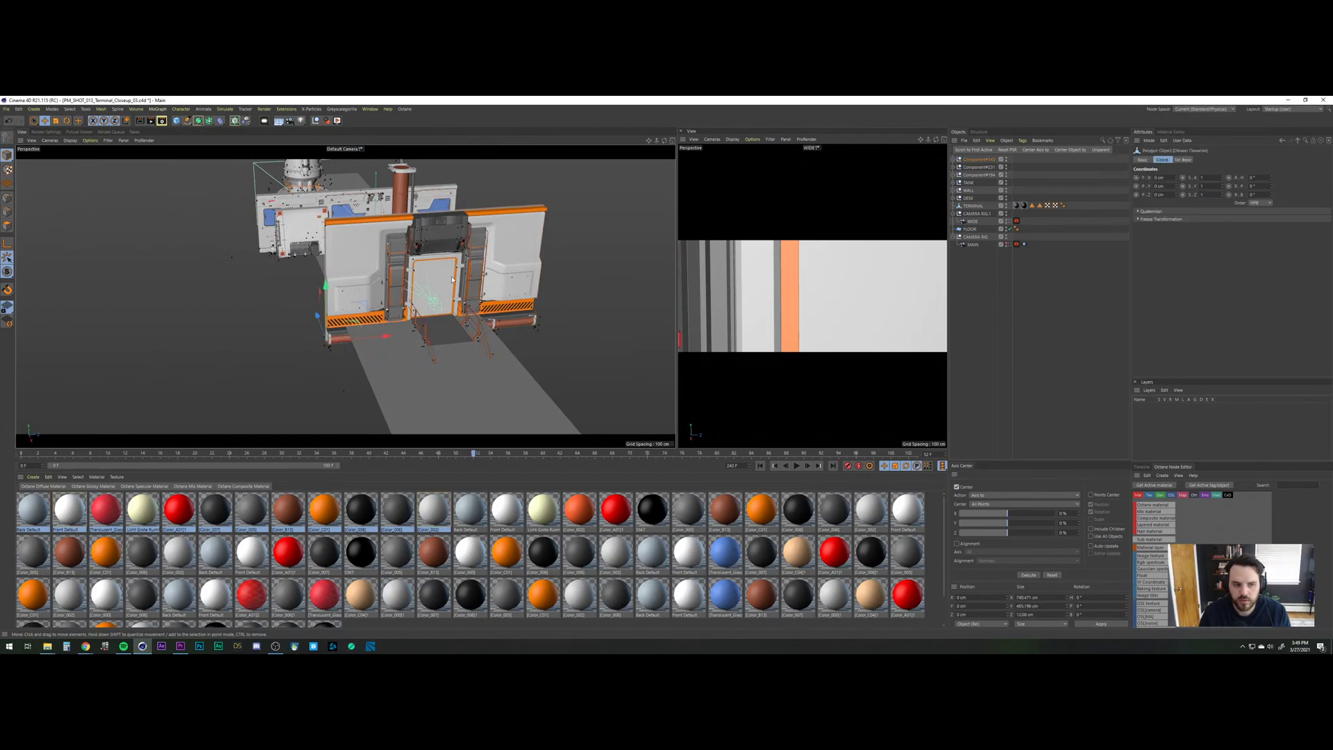
{"action": "left_click_drag", "start_coordinate": [326, 286], "coordinate": [313, 173]}
{"action": "key", "text": "Delete"}
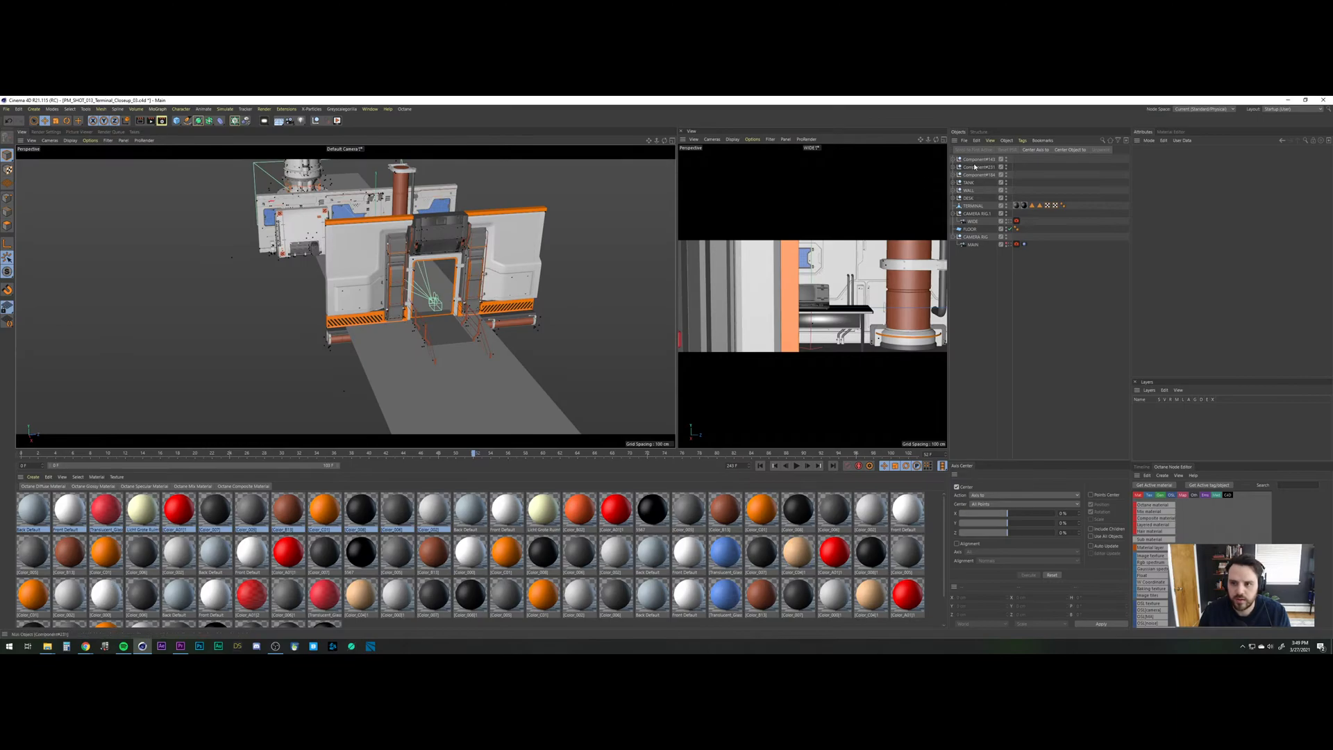
Reposition the whole doorway wall so its opening frames the desk in the wide shot, and check the framing along the timeline.
{"action": "left_click", "coordinate": [549, 257]}
{"action": "left_click_drag", "start_coordinate": [368, 382], "coordinate": [290, 334]}
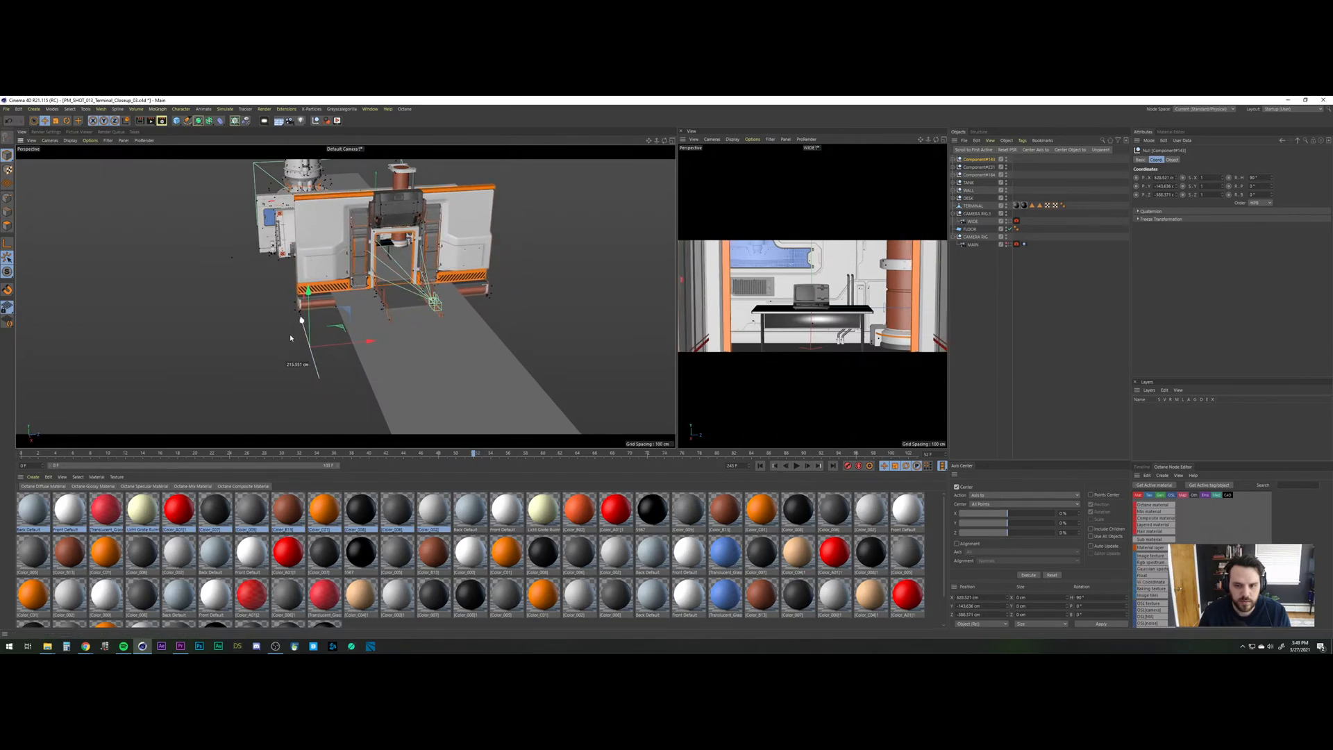
{"action": "left_click_drag", "start_coordinate": [43, 454], "coordinate": [256, 452]}
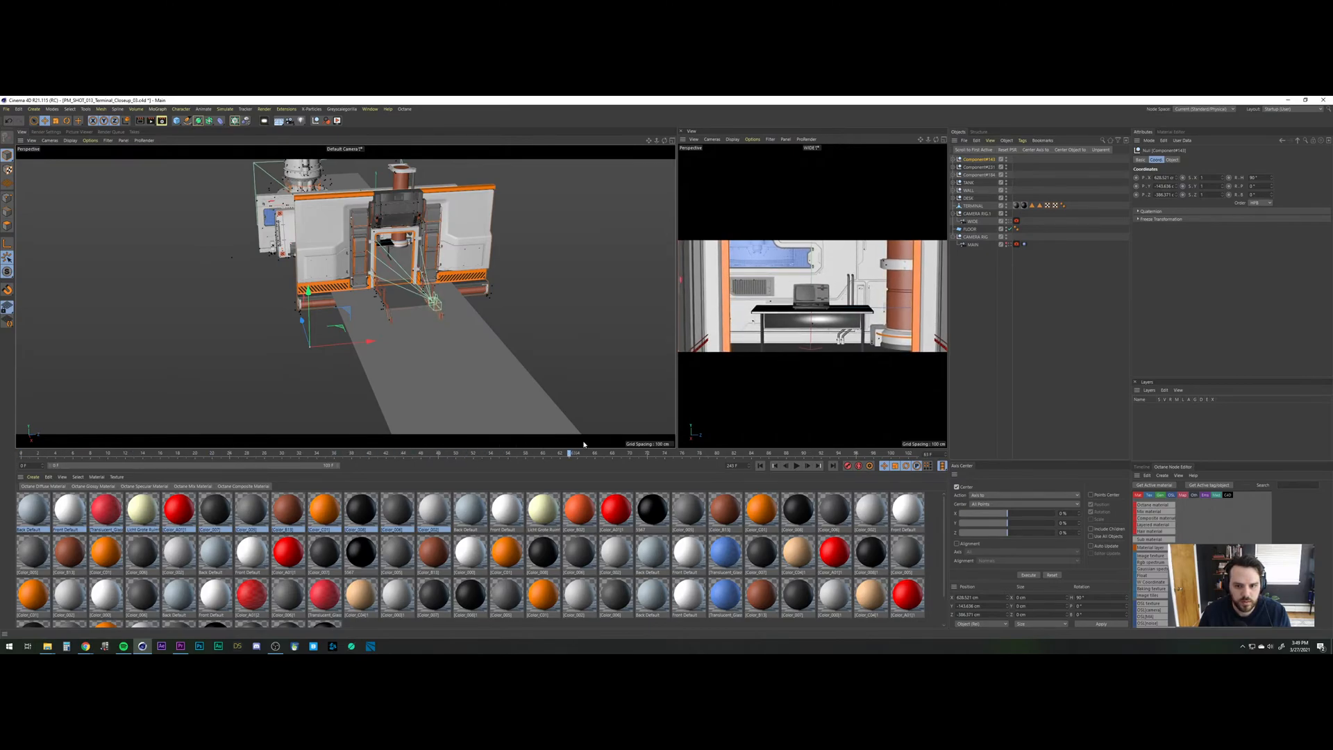
{"action": "left_click_drag", "start_coordinate": [672, 444], "coordinate": [630, 442]}
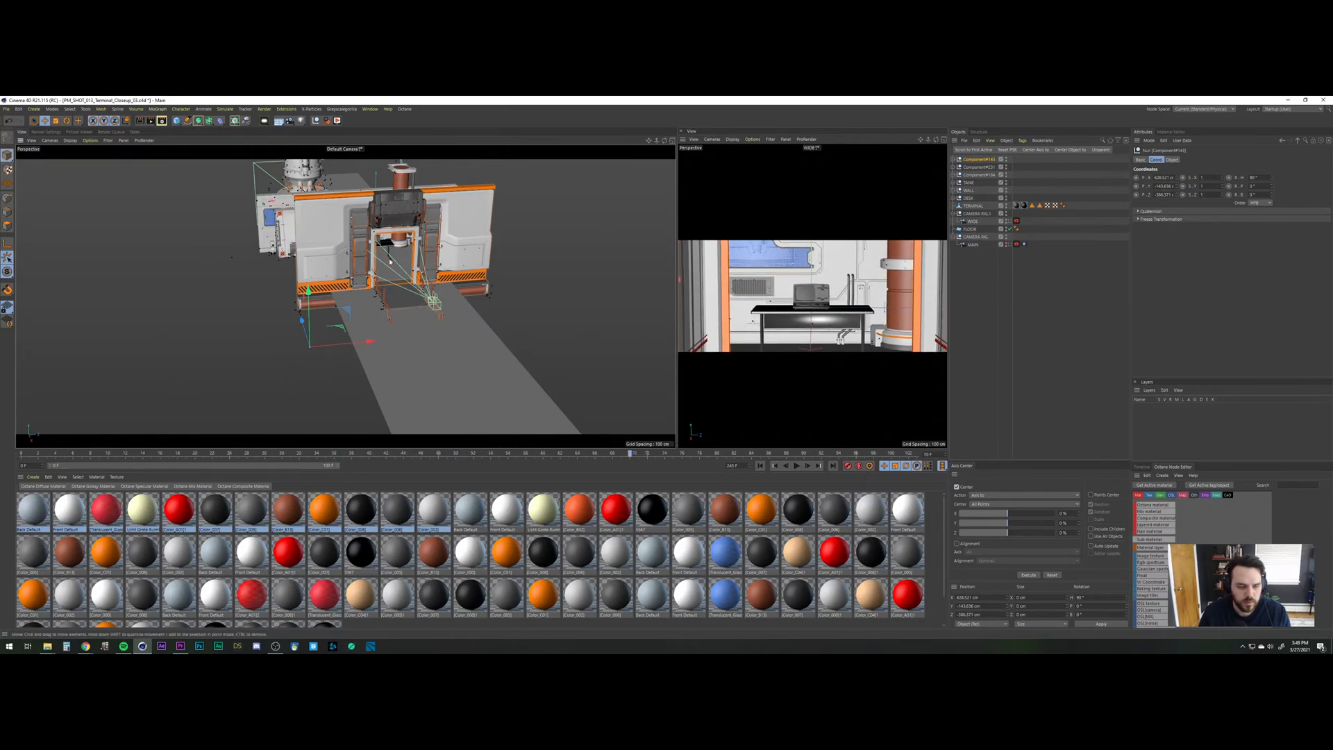
Delete the near-side stair railing parts in front of the doorway.
{"action": "scroll", "coordinate": [390, 262], "scroll_direction": "up", "scroll_amount": 8}
{"action": "left_click_drag", "start_coordinate": [390, 262], "coordinate": [535, 333], "text": "alt"}
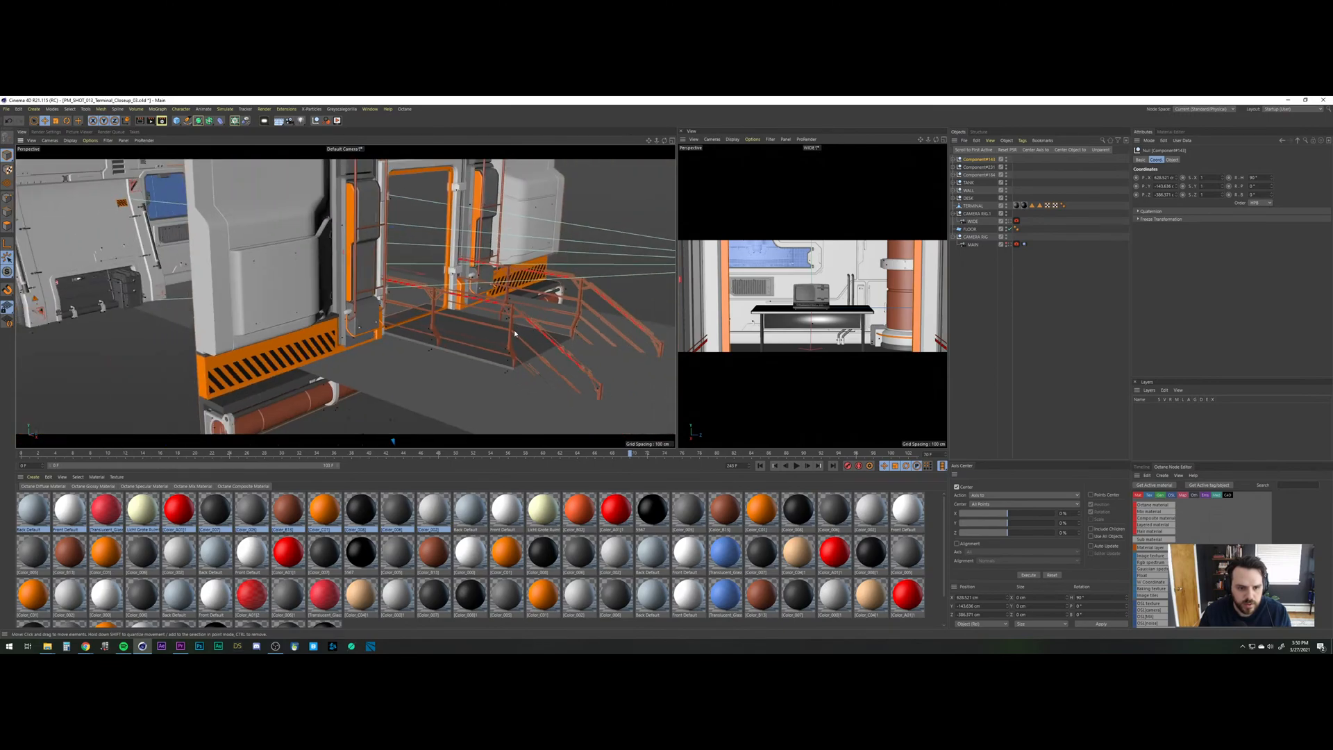
{"action": "left_click", "coordinate": [512, 333]}
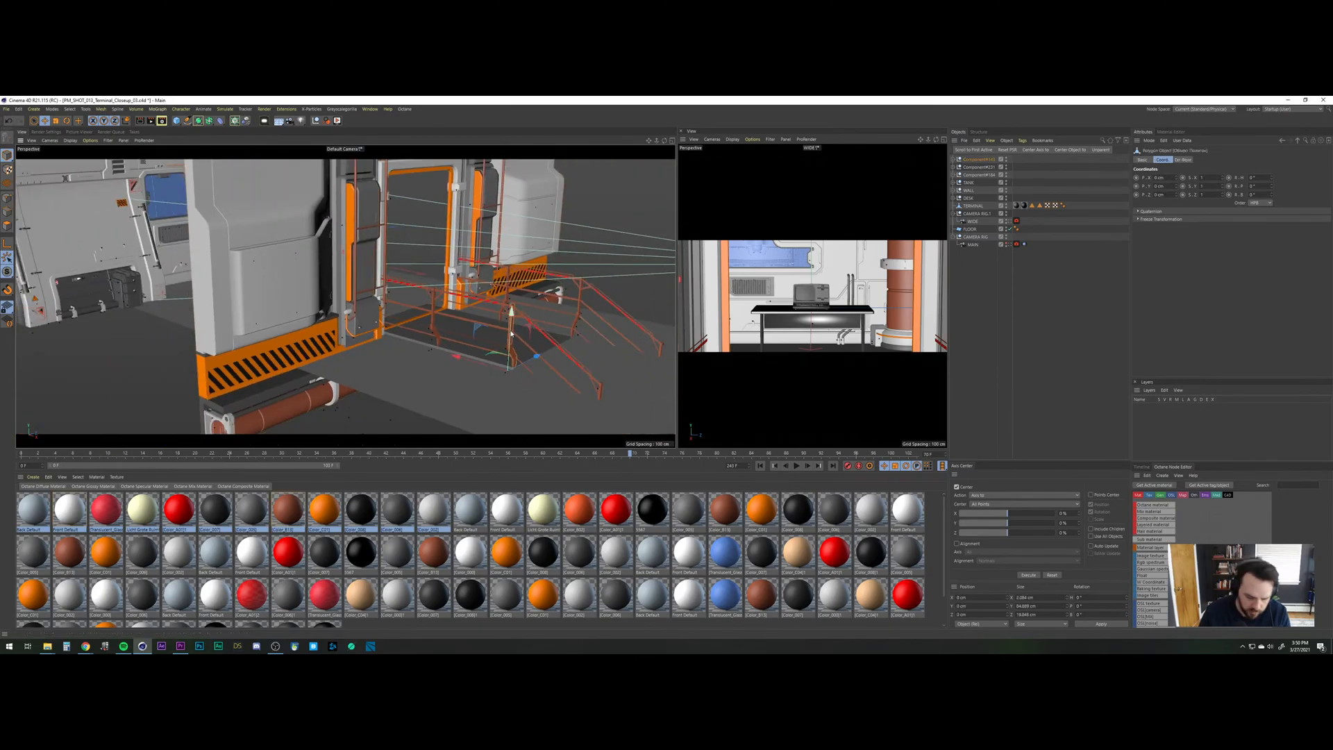
{"action": "key", "text": "Delete"}
{"action": "left_click", "coordinate": [503, 308]}
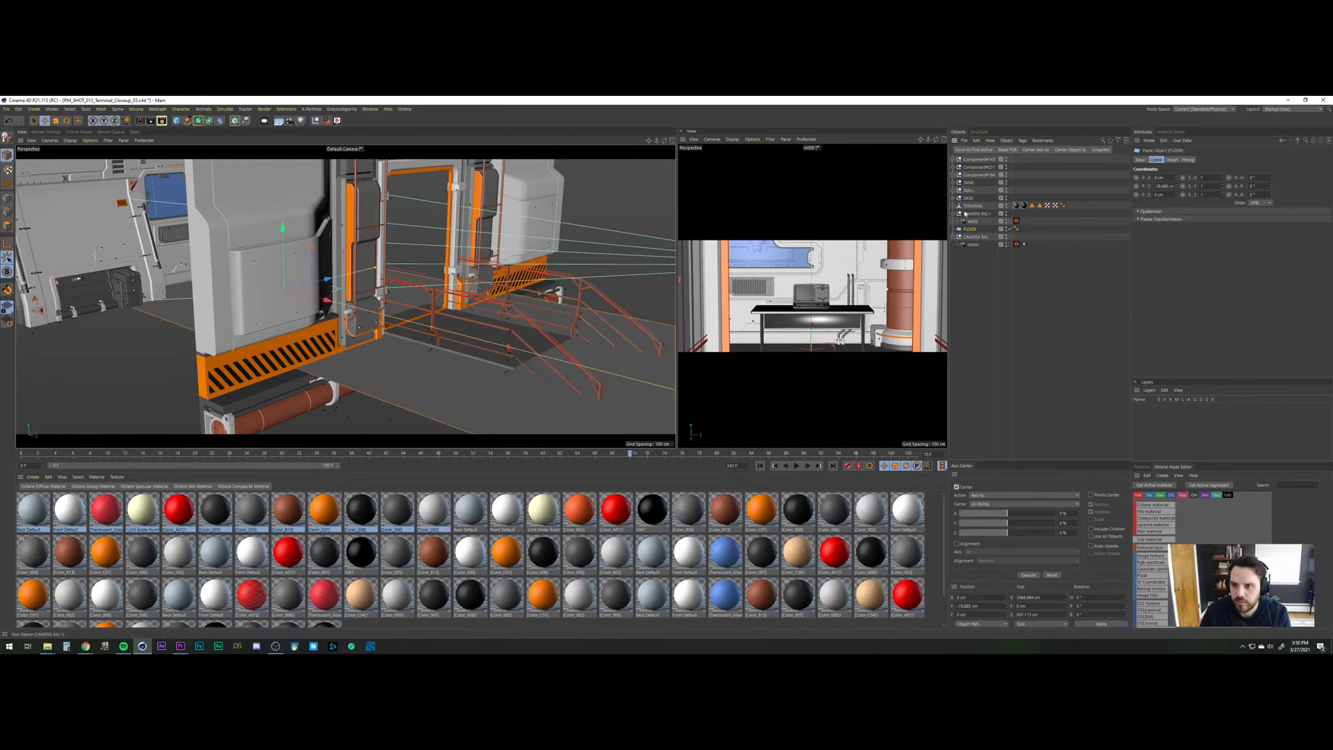
{"action": "left_click", "coordinate": [437, 337]}
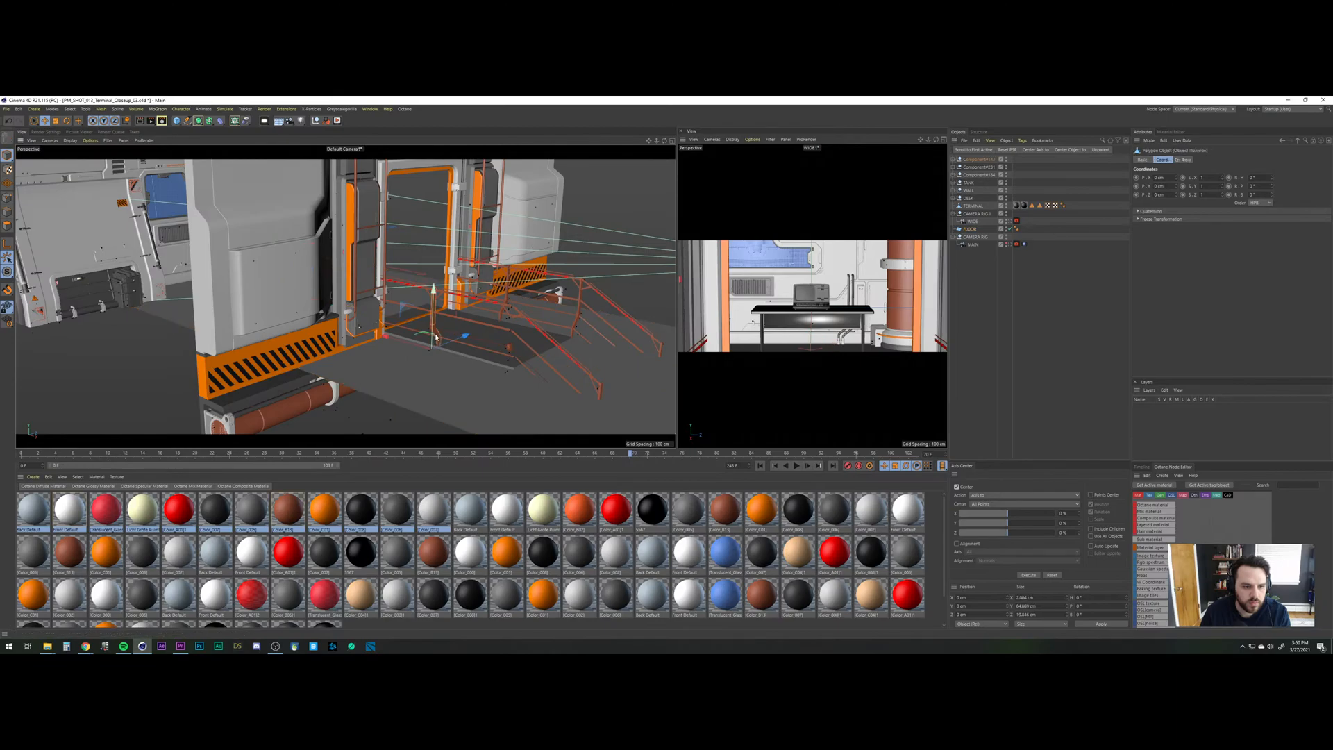
{"action": "left_click", "coordinate": [975, 150]}
{"action": "left_click", "coordinate": [975, 300]}
{"action": "key", "text": "Delete"}
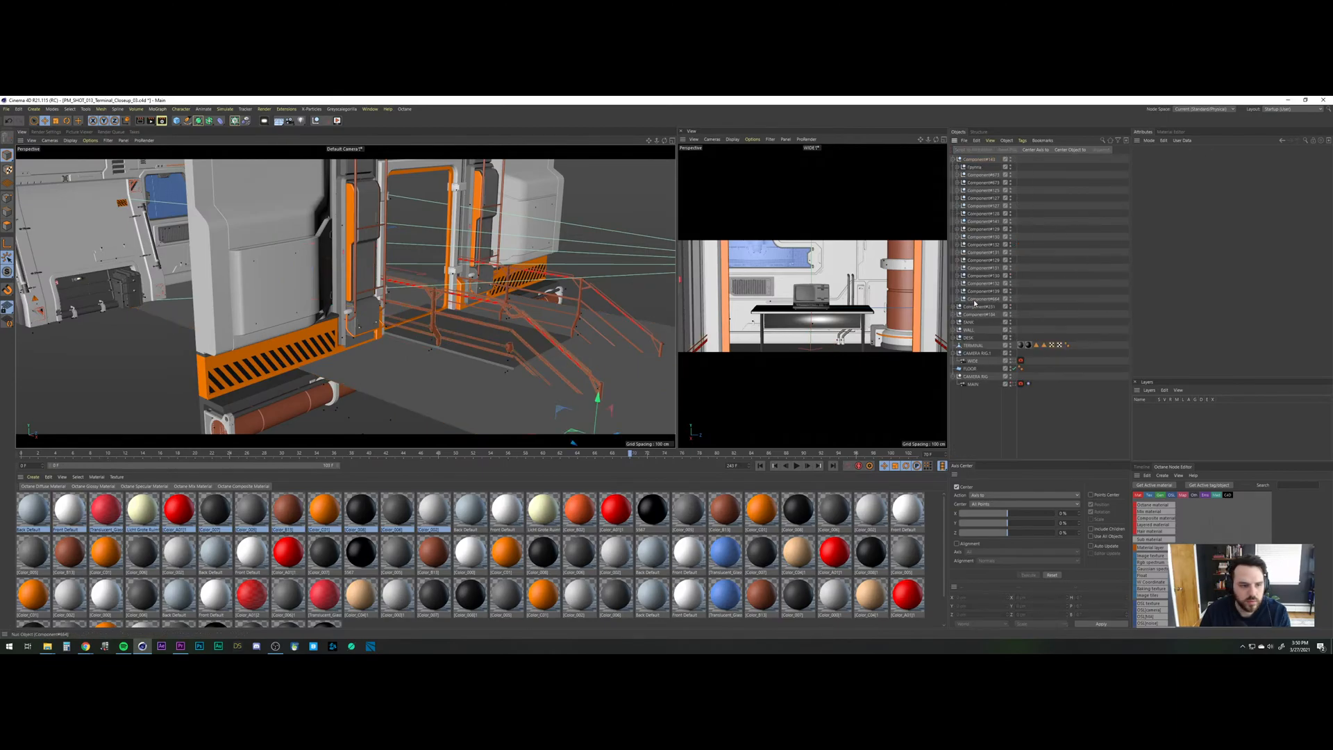
Delete the remaining far-side railing and the flat platform in front of the doorway.
{"action": "left_click", "coordinate": [582, 294]}
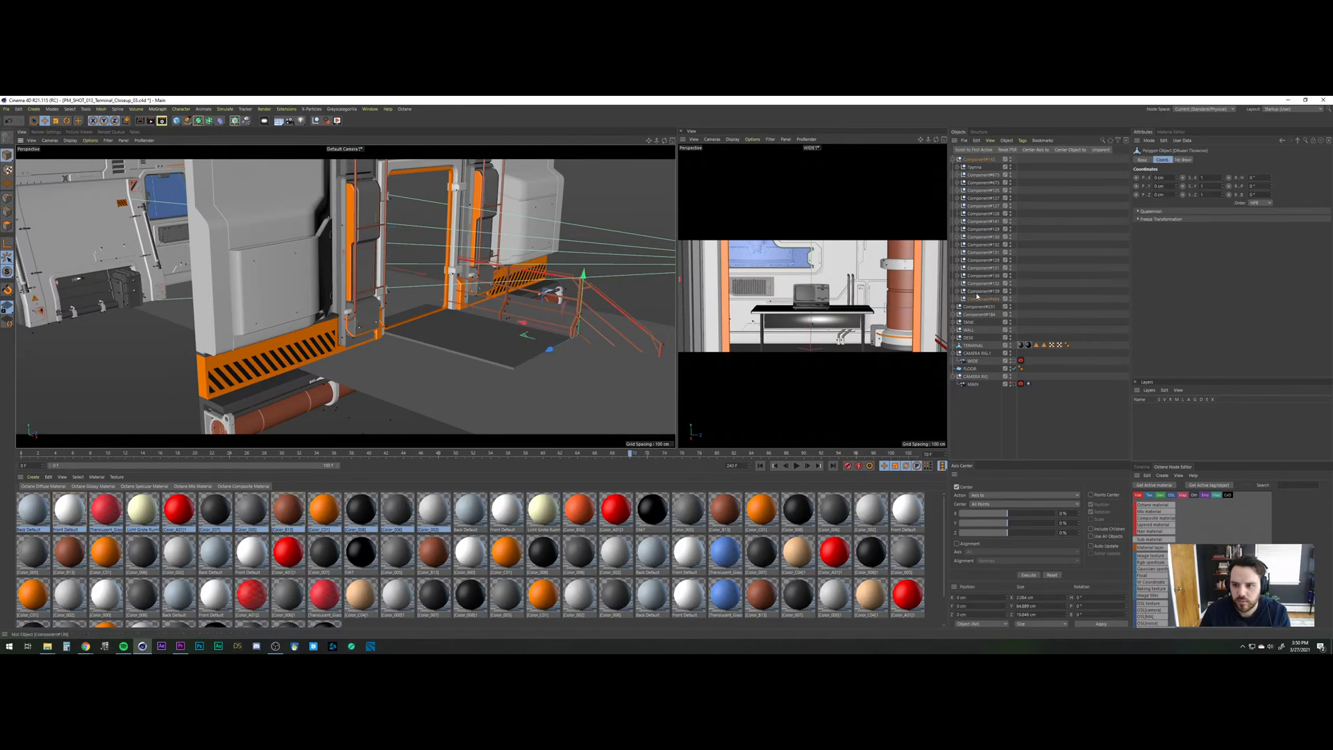
{"action": "key", "text": "Delete"}
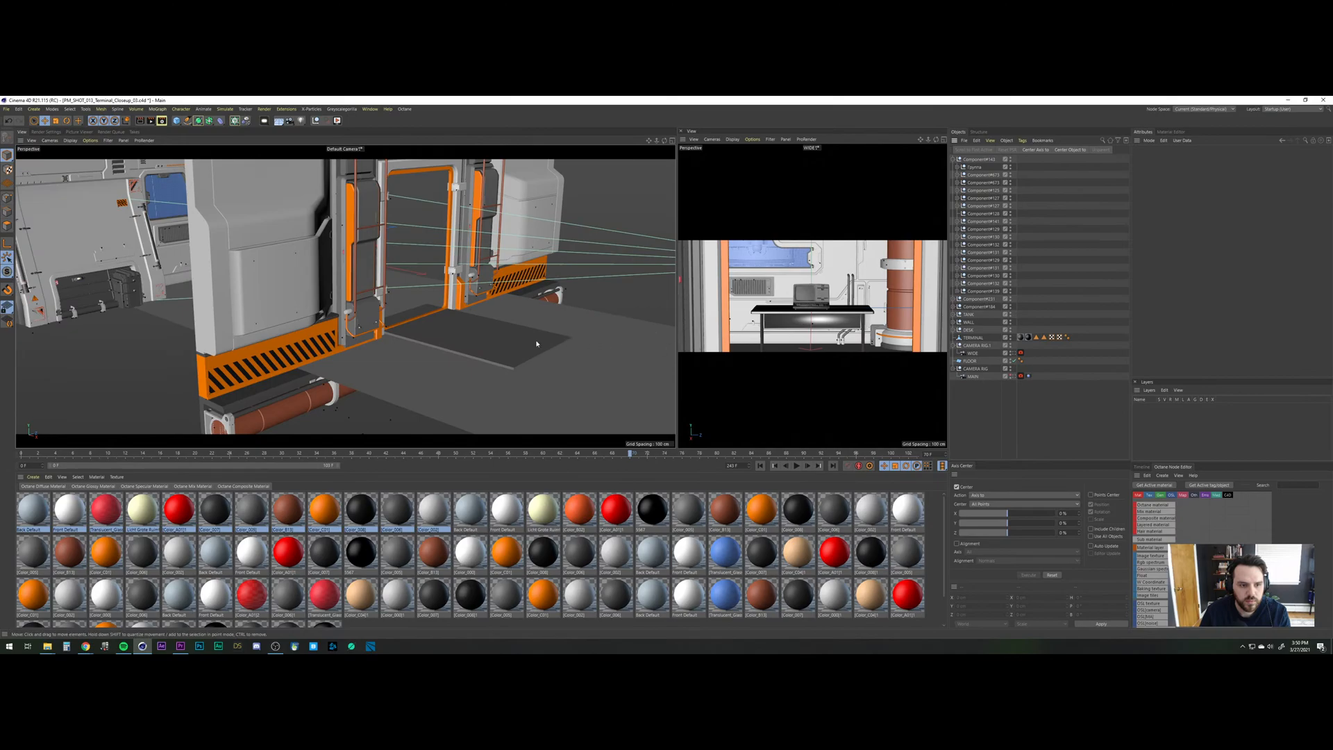
{"action": "left_click", "coordinate": [505, 346]}
{"action": "key", "text": "Delete"}
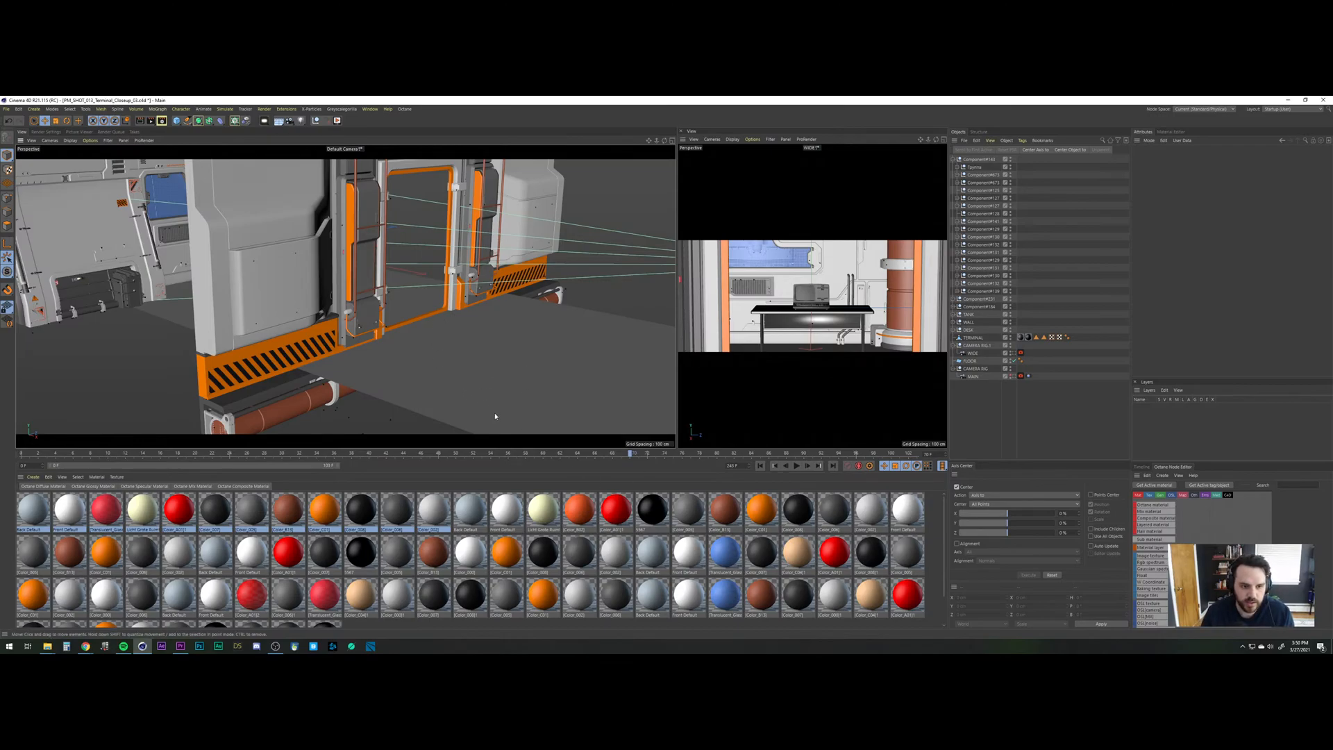
Rename the doorway wall's group as DOOR and the hazard-marked panel's group as POWER.
{"action": "double_click", "coordinate": [980, 160]}
{"action": "type", "text": "DOOR"}
{"action": "key", "text": "Return"}
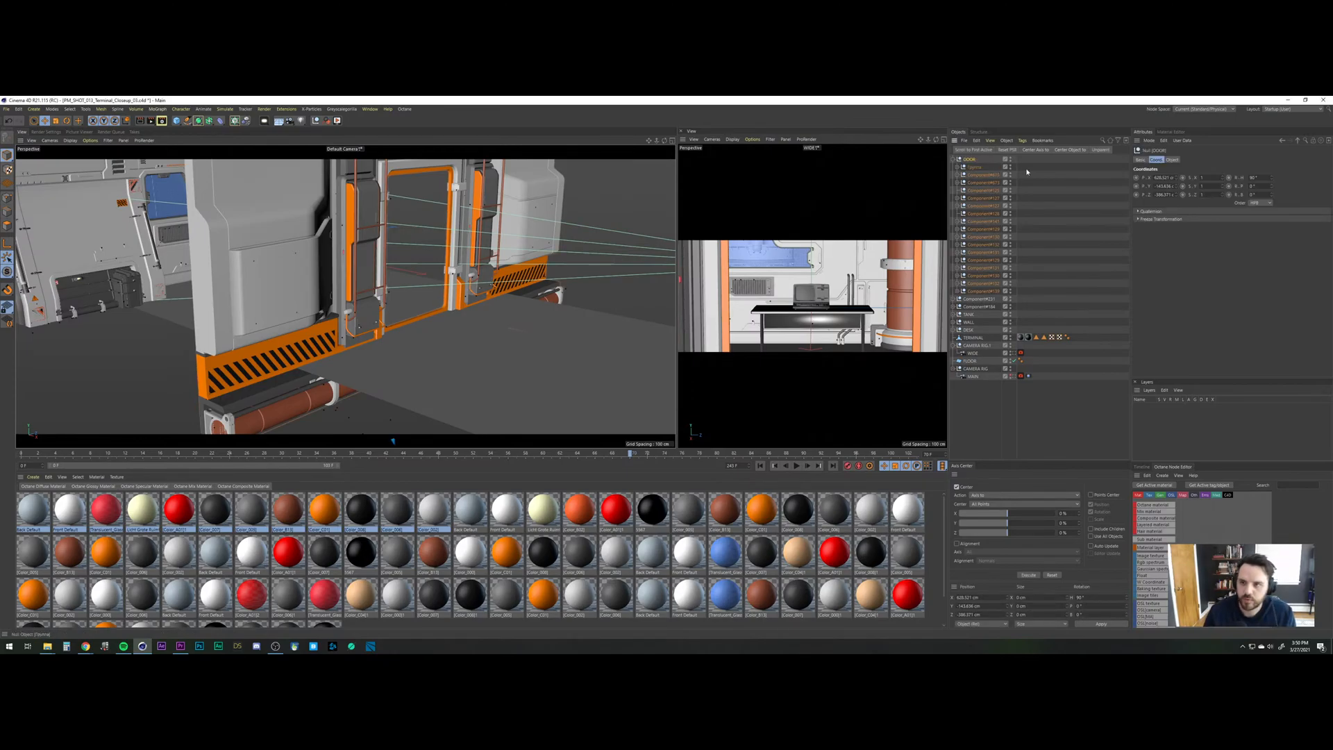
{"action": "left_click", "coordinate": [954, 160]}
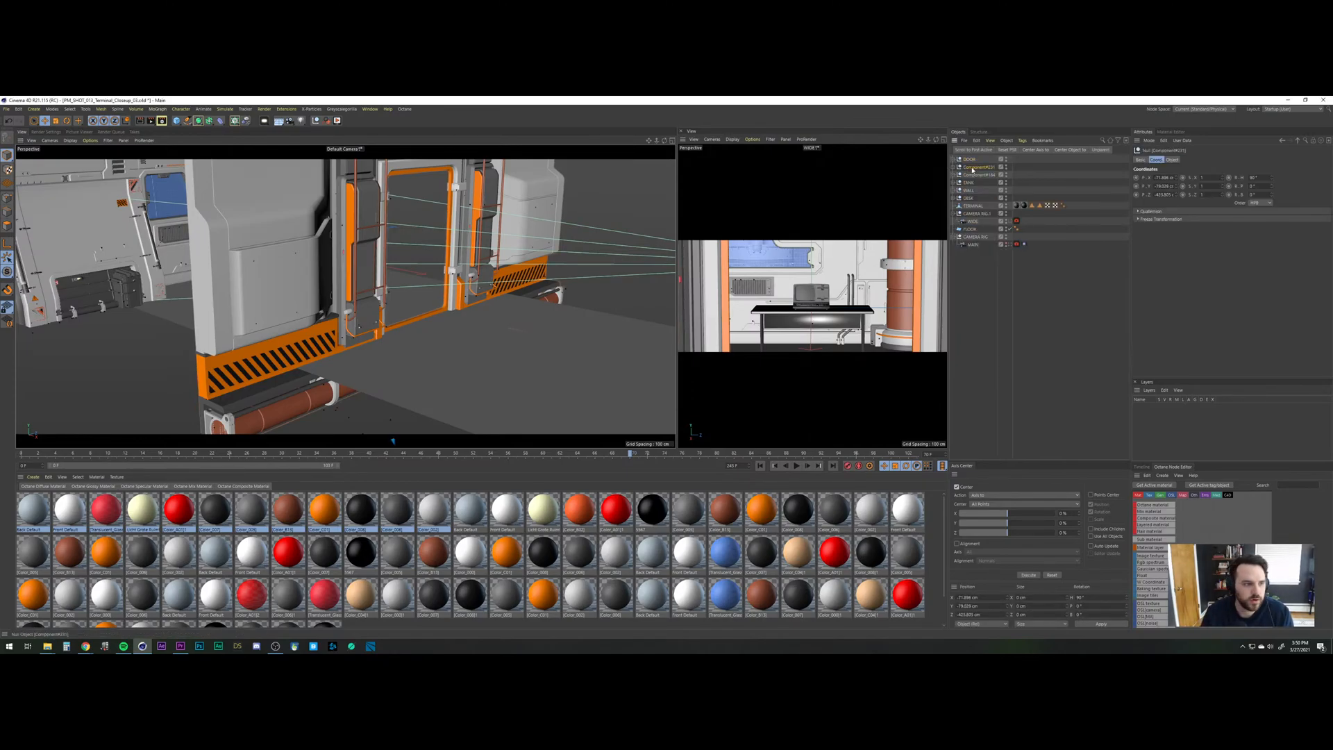
{"action": "double_click", "coordinate": [976, 167]}
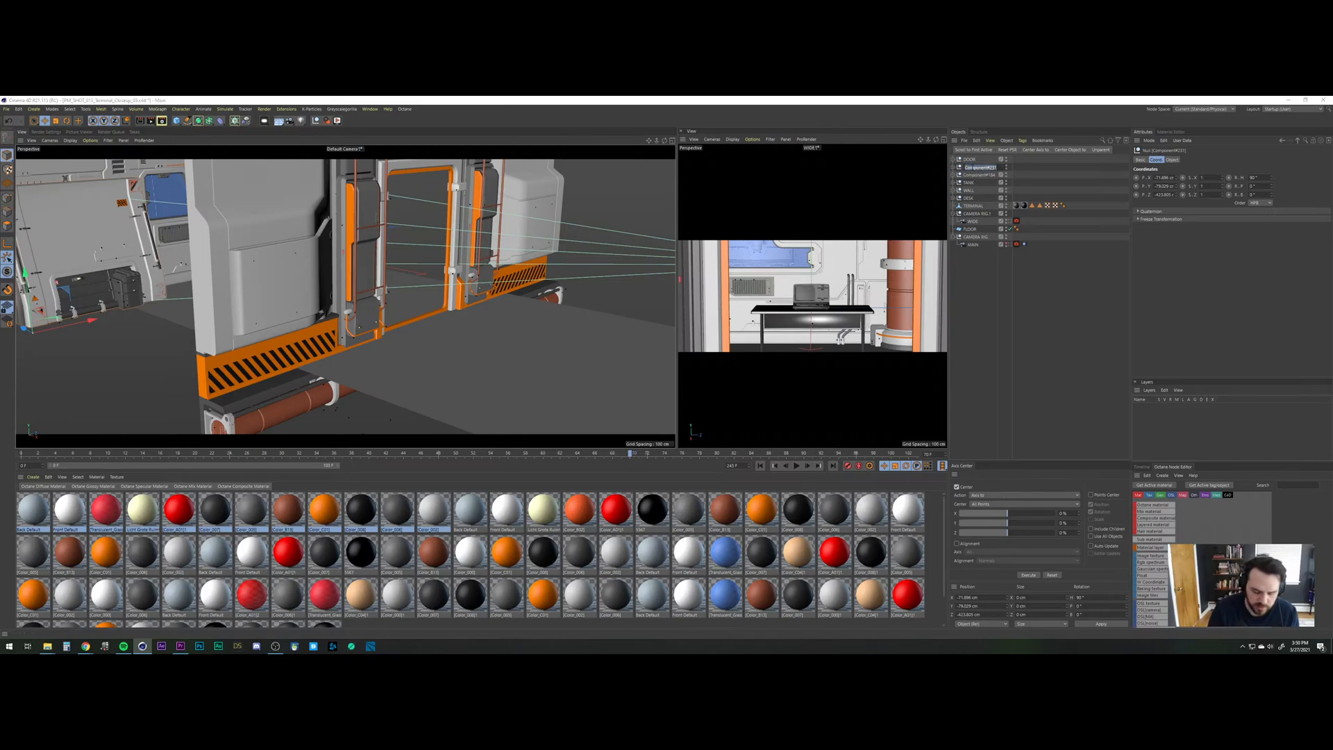
{"action": "type", "text": "POWER"}
{"action": "key", "text": "Return"}
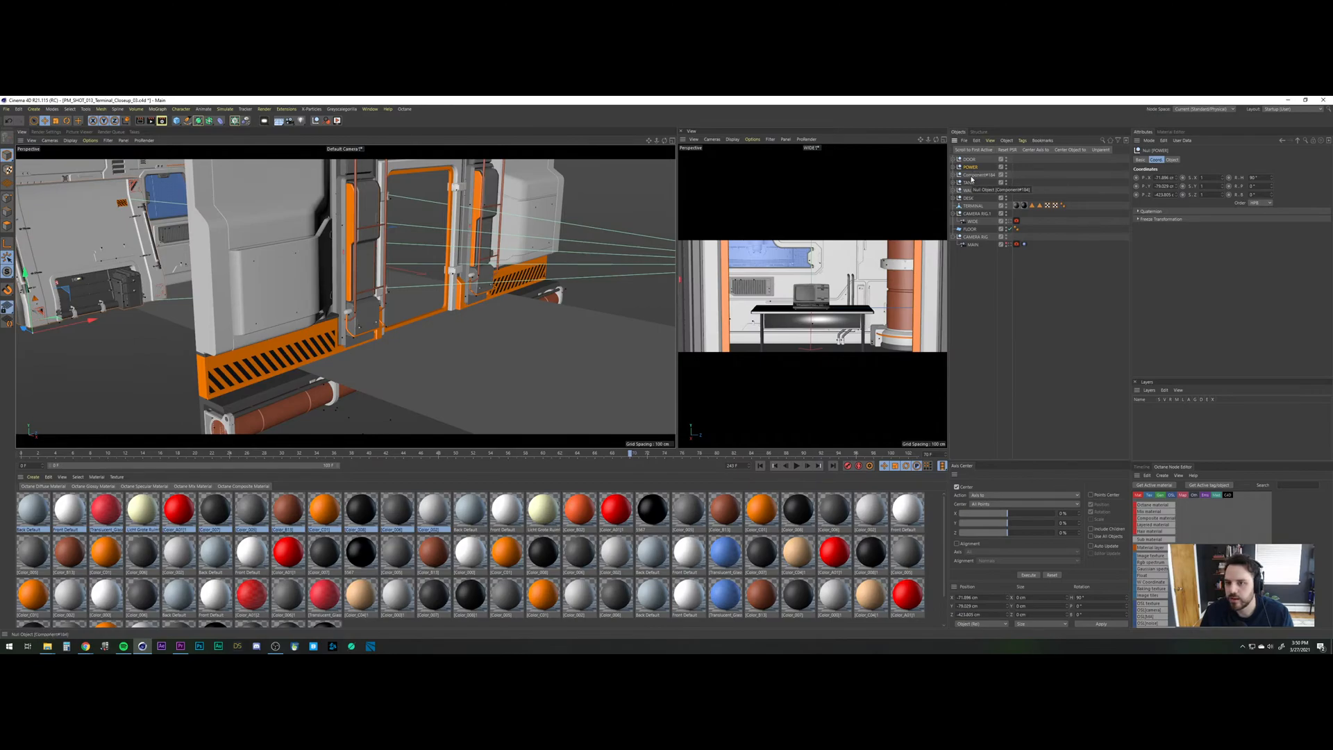
Rename the pipe column's component group as PIPE and clear the selection.
{"action": "left_click", "coordinate": [971, 177]}
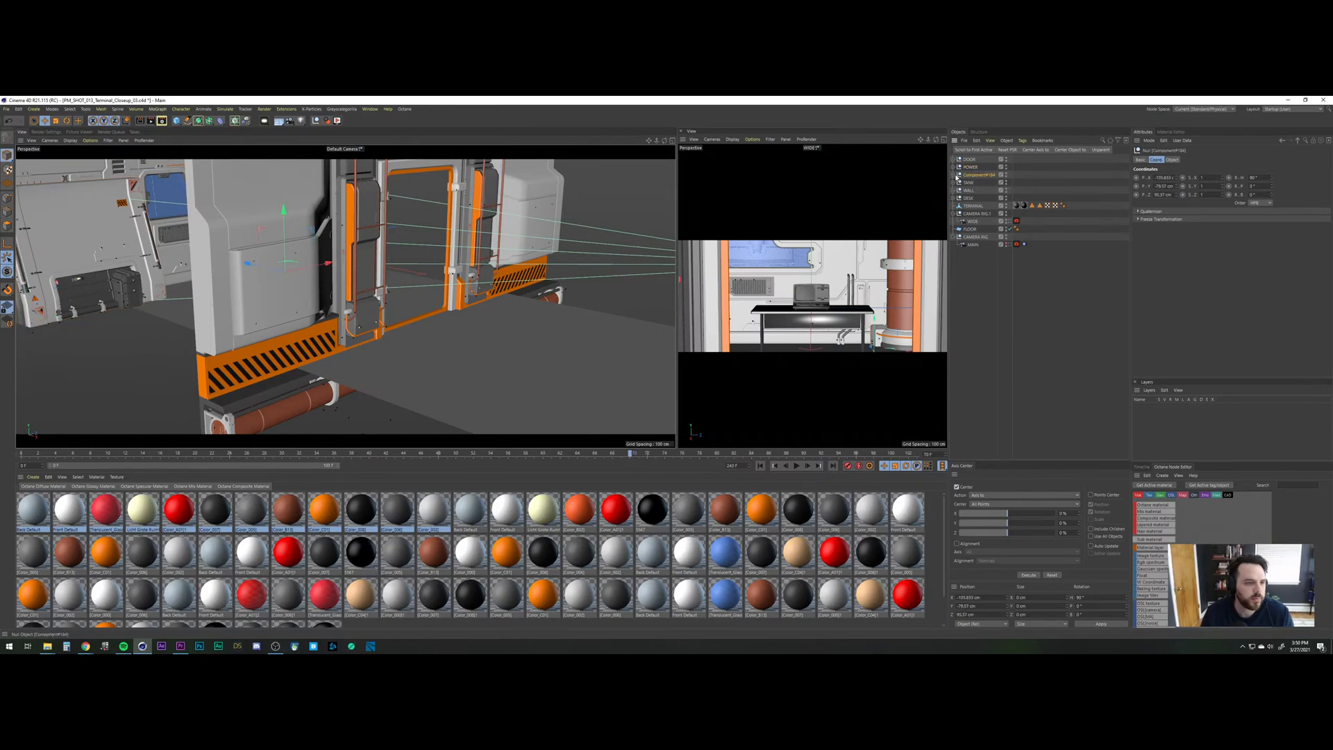
{"action": "double_click", "coordinate": [971, 175]}
{"action": "type", "text": "P"}
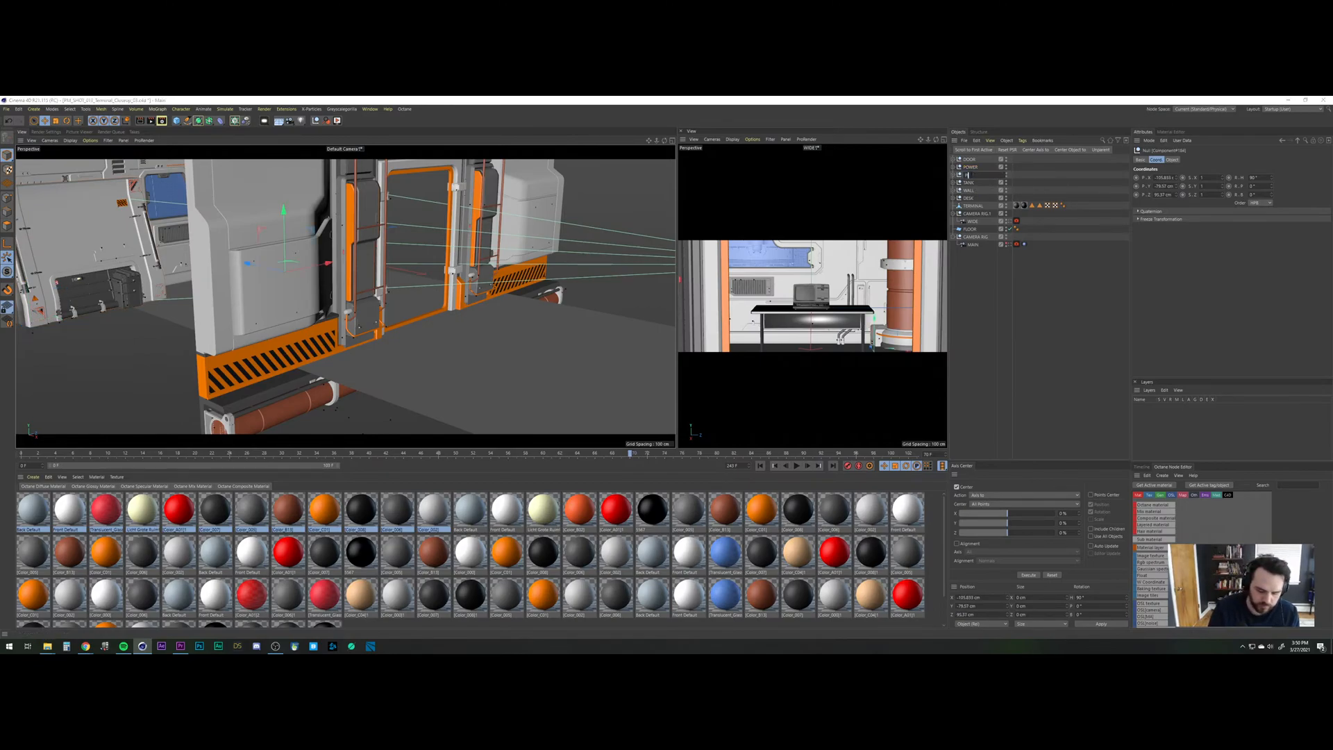
{"action": "type", "text": "IPE"}
{"action": "key", "text": "Return"}
{"action": "left_click", "coordinate": [1009, 309]}
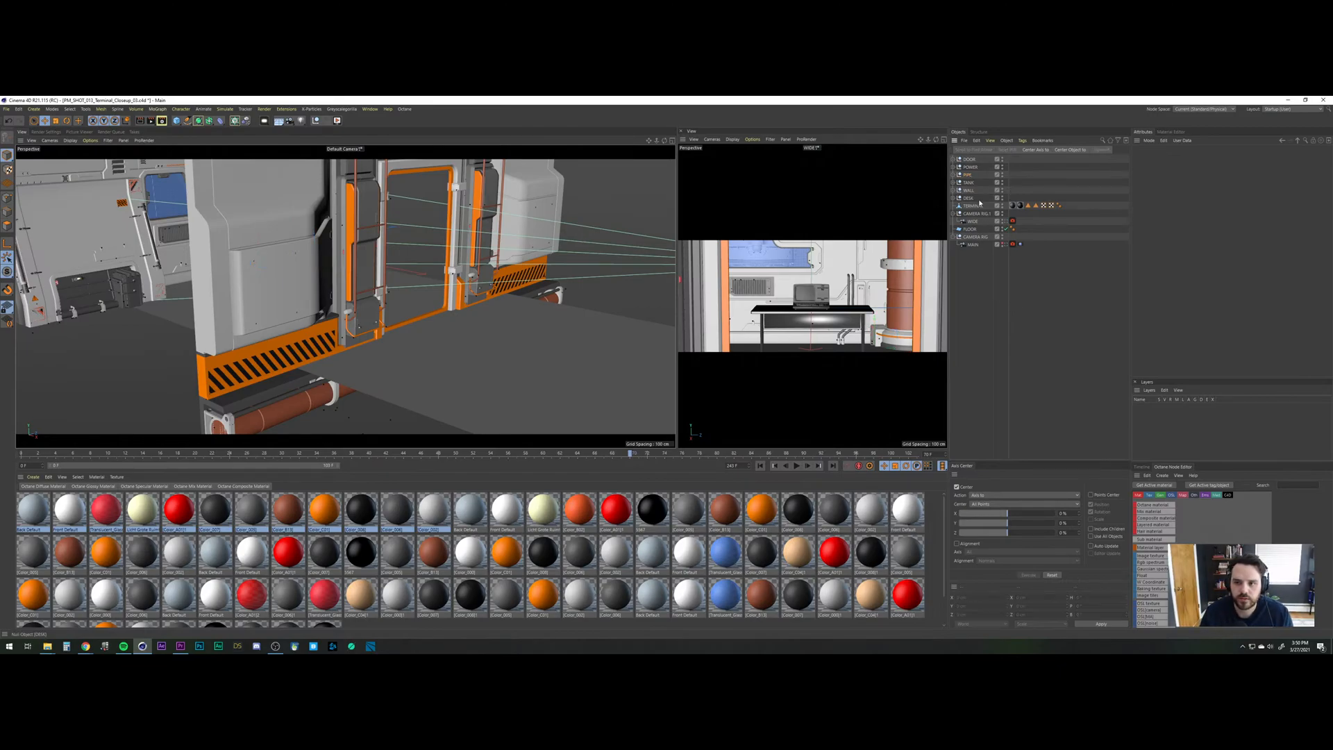
Slide the DOOR group sideways to adjust its opening around the desk, and check the wide framing along the timeline.
{"action": "left_click_drag", "start_coordinate": [285, 299], "coordinate": [451, 290], "text": "alt"}
{"action": "left_click_drag", "start_coordinate": [490, 275], "coordinate": [316, 308], "text": "alt"}
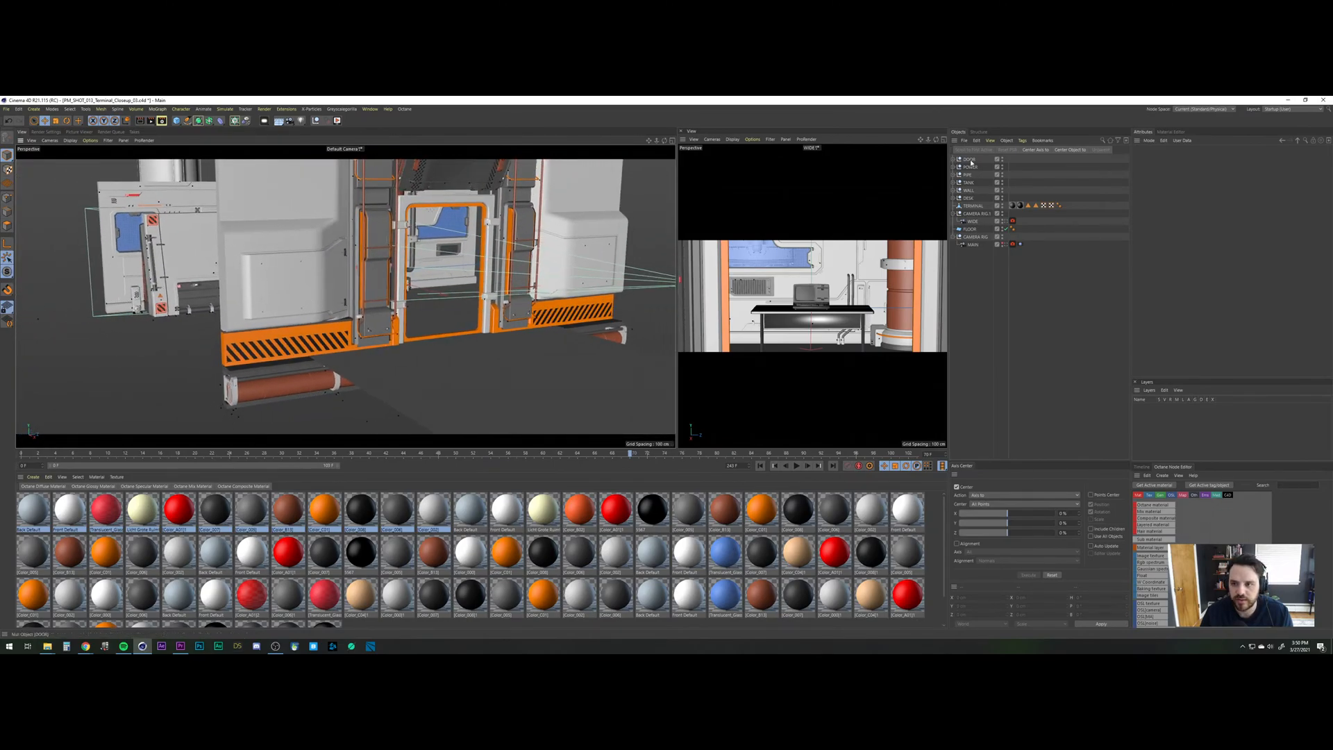
{"action": "left_click", "coordinate": [478, 271]}
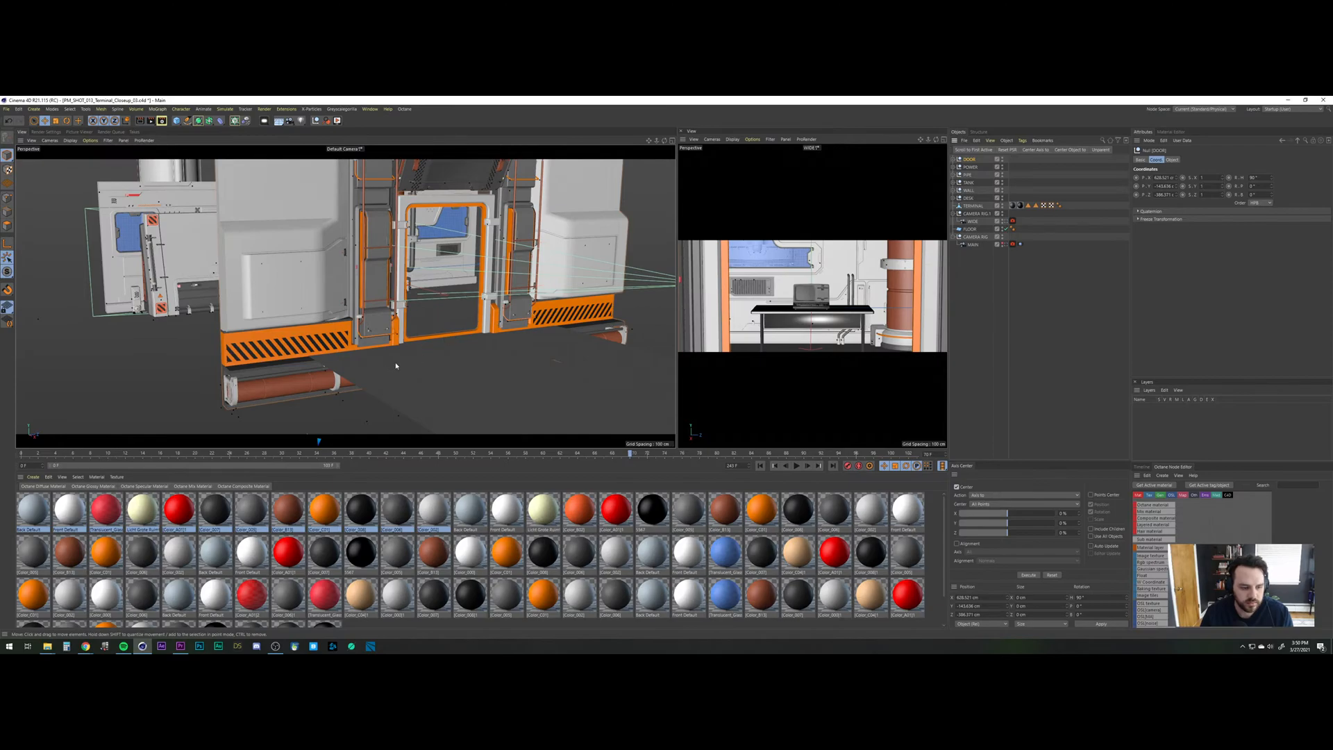
{"action": "scroll", "coordinate": [397, 366], "scroll_direction": "down", "scroll_amount": 5}
{"action": "mouse_move", "coordinate": [335, 366]}
{"action": "left_mouse_down"}
{"action": "mouse_move", "coordinate": [334, 401]}
{"action": "mouse_move", "coordinate": [334, 364]}
{"action": "left_mouse_up"}
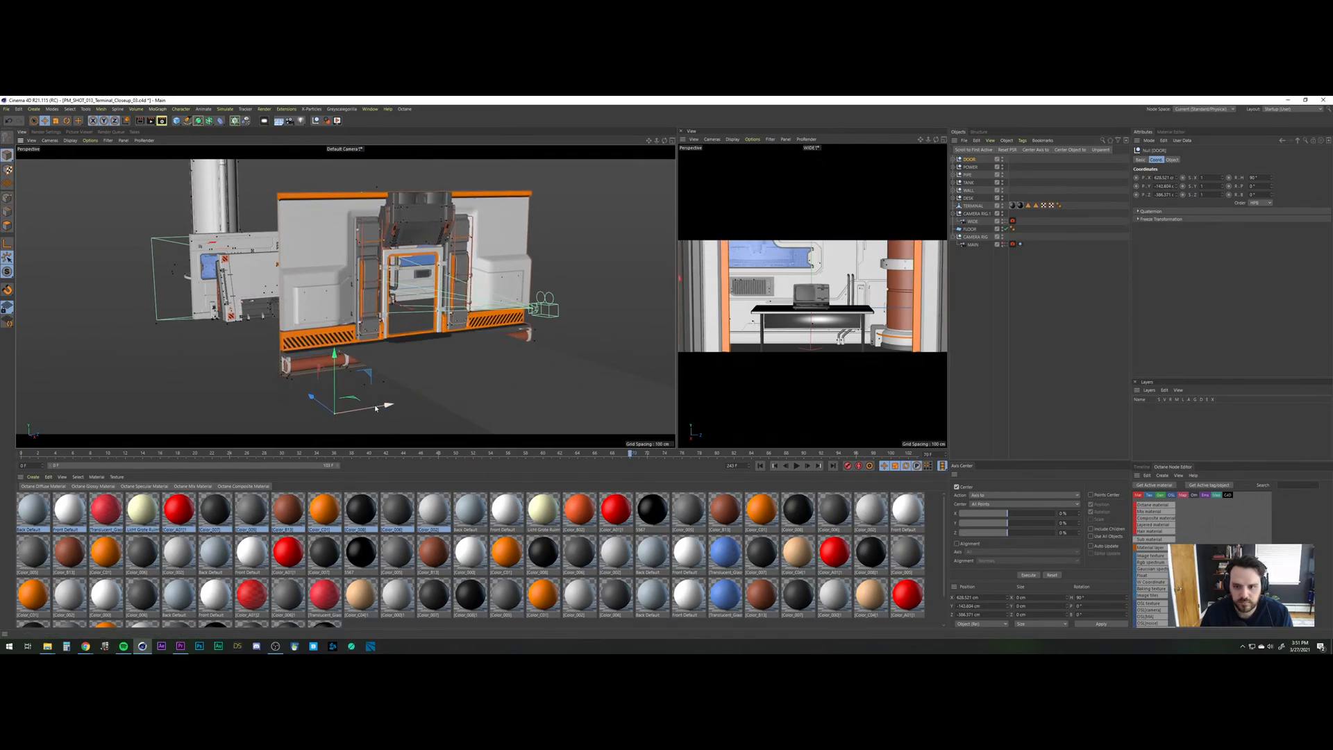
{"action": "left_click_drag", "start_coordinate": [375, 408], "coordinate": [374, 409]}
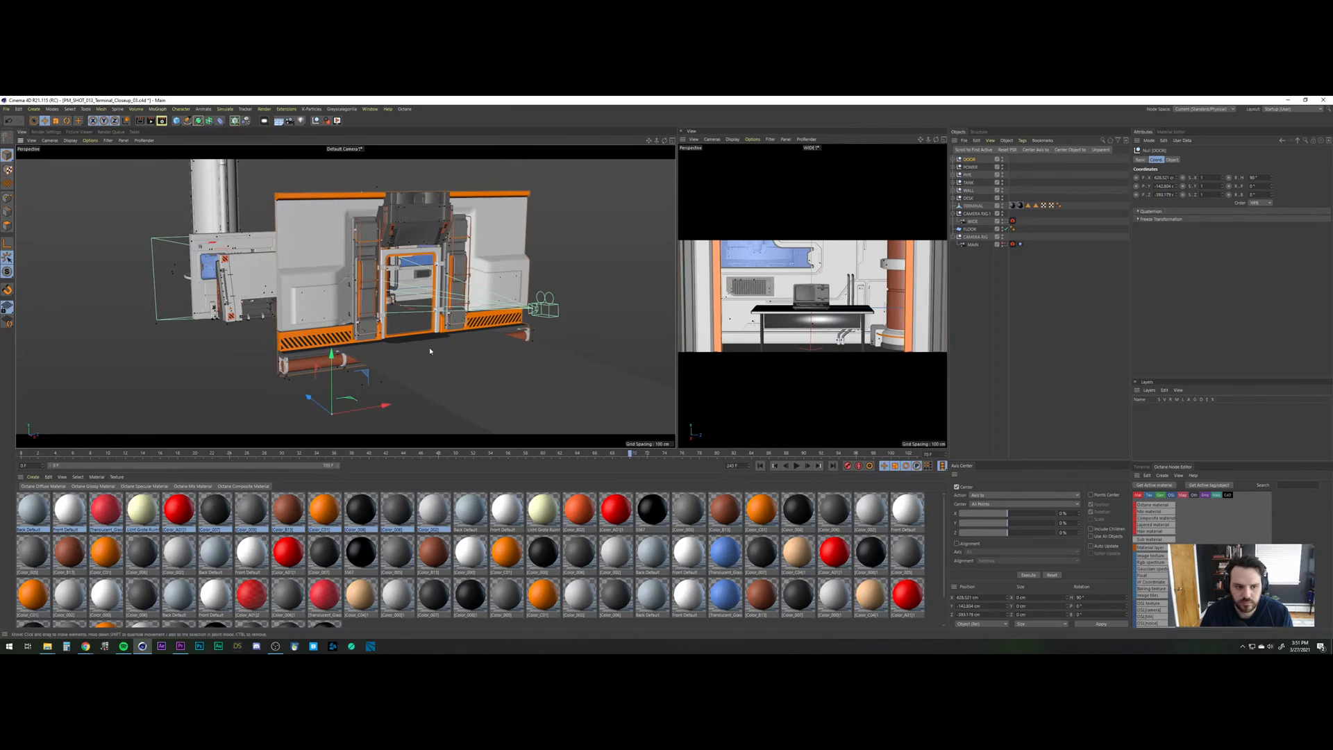
{"action": "left_click_drag", "start_coordinate": [56, 455], "coordinate": [304, 449]}
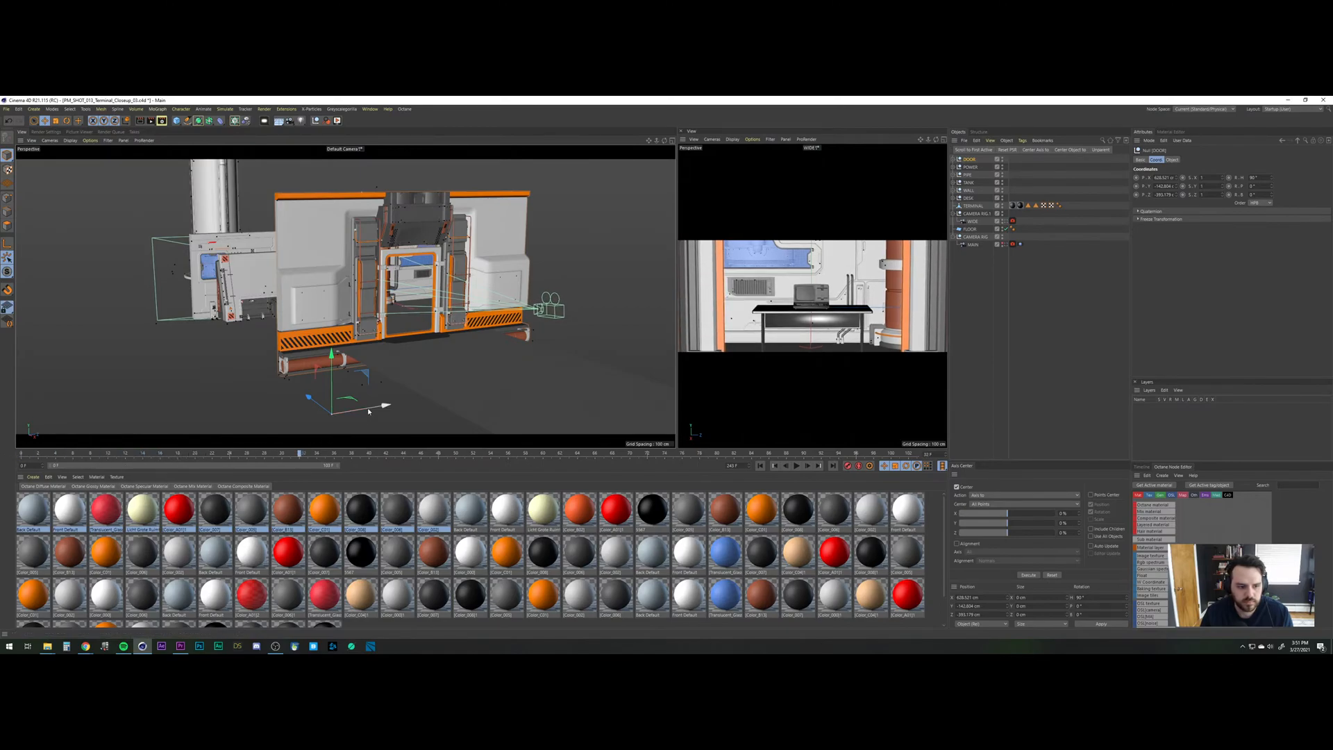
{"action": "left_click_drag", "start_coordinate": [373, 409], "coordinate": [373, 411]}
Scale up the DOOR group, adjust its height and shift it sideways to centre the opening on the desk again.
{"action": "key", "text": "t"}
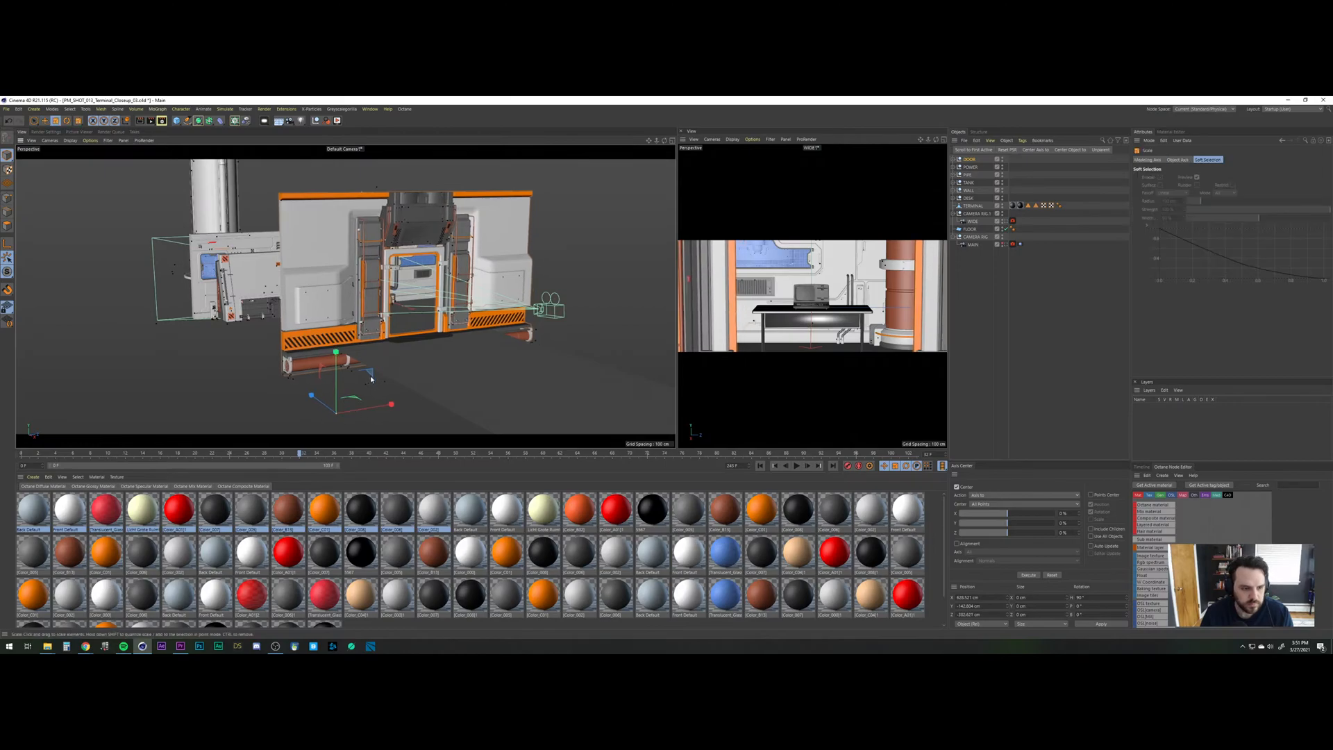
{"action": "mouse_move", "coordinate": [403, 360]}
{"action": "left_mouse_down"}
{"action": "mouse_move", "coordinate": [425, 350]}
{"action": "mouse_move", "coordinate": [409, 350]}
{"action": "left_mouse_up"}
{"action": "key", "text": "e"}
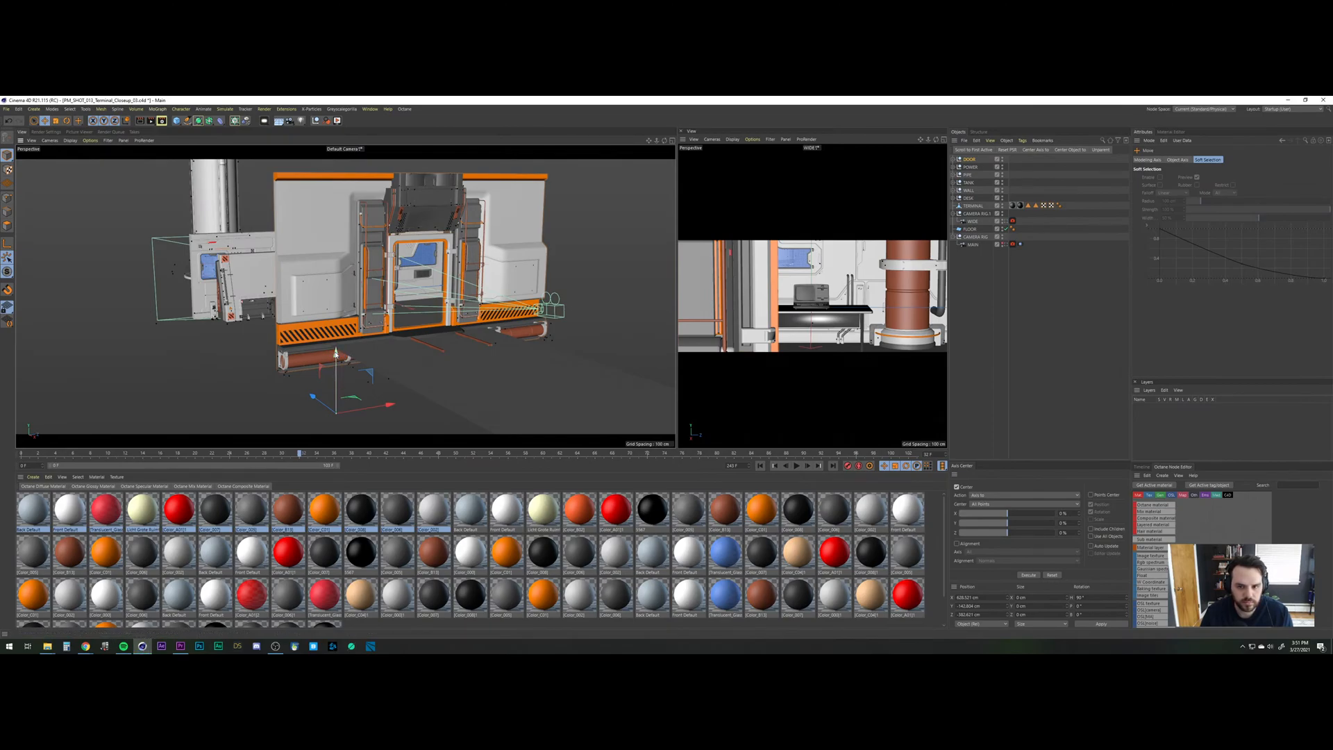
{"action": "left_click_drag", "start_coordinate": [335, 354], "coordinate": [336, 355]}
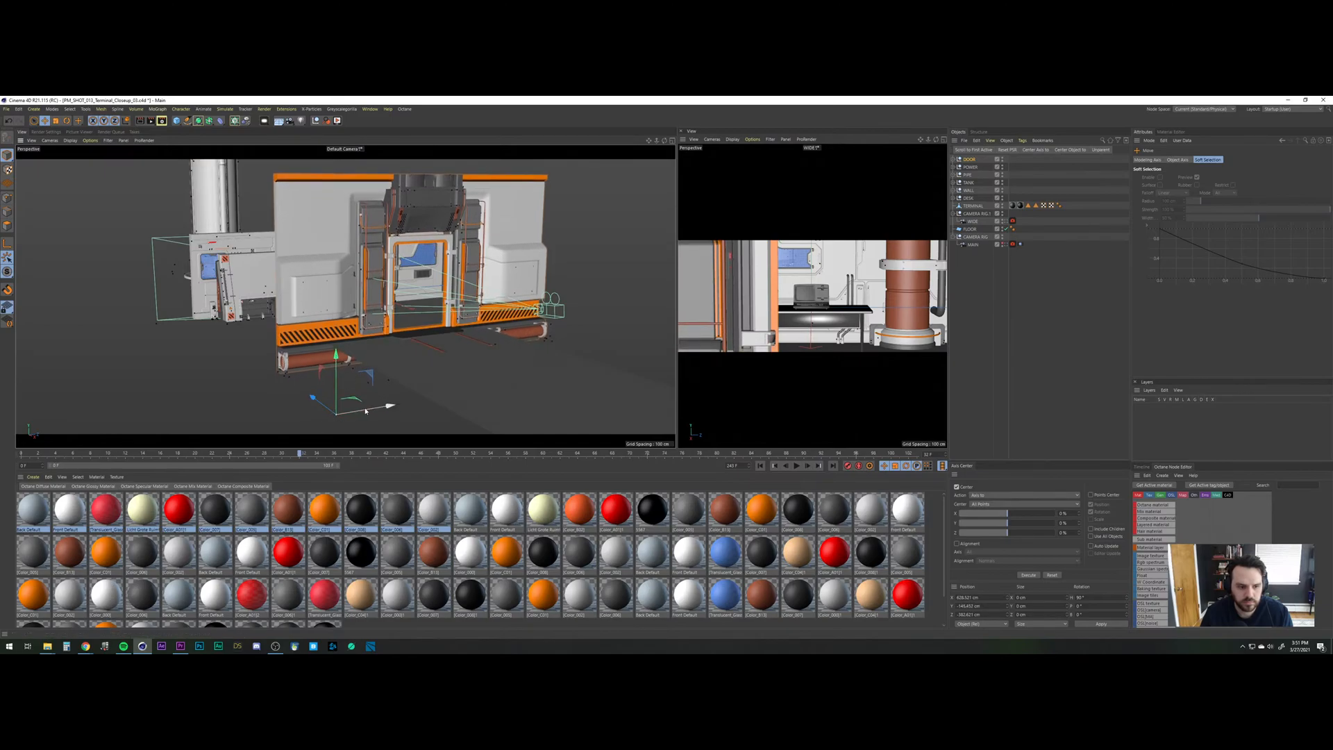
{"action": "left_click_drag", "start_coordinate": [366, 409], "coordinate": [348, 416]}
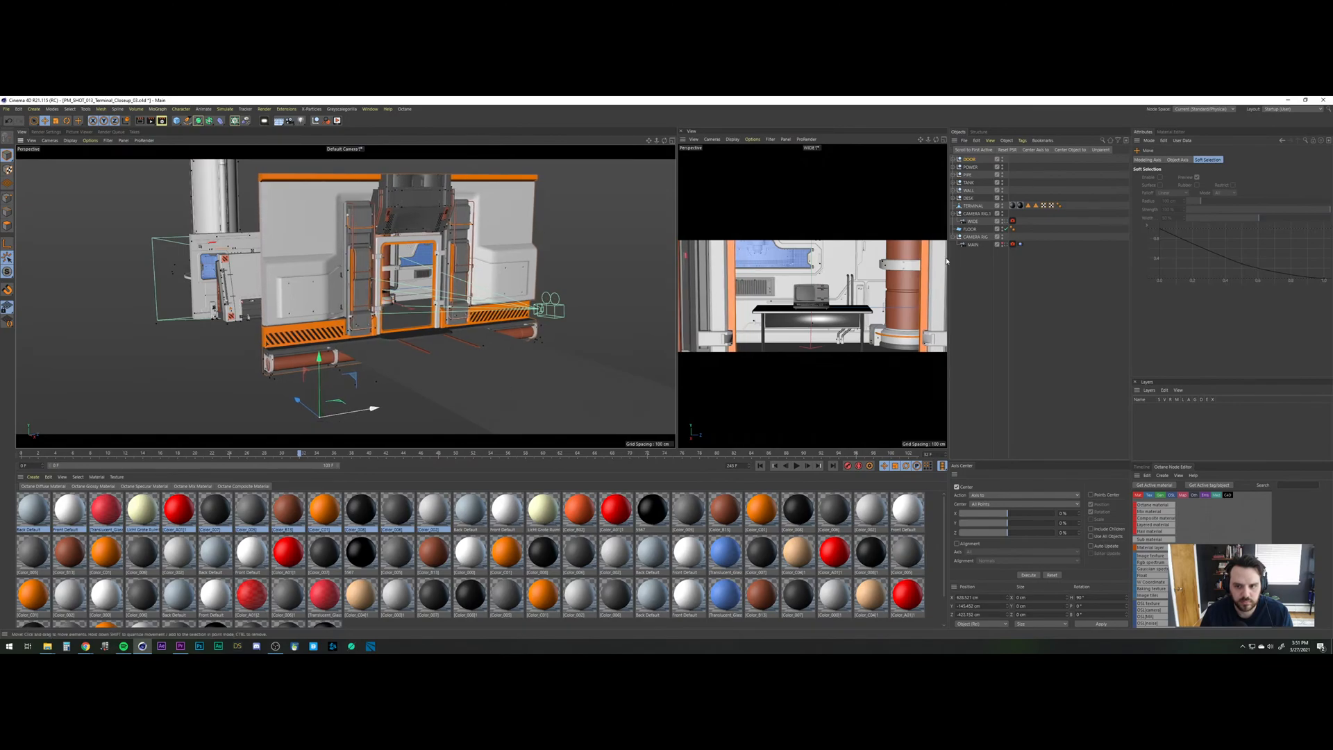
Enable the composition helpers on the WIDE camera.
{"action": "left_click", "coordinate": [973, 221]}
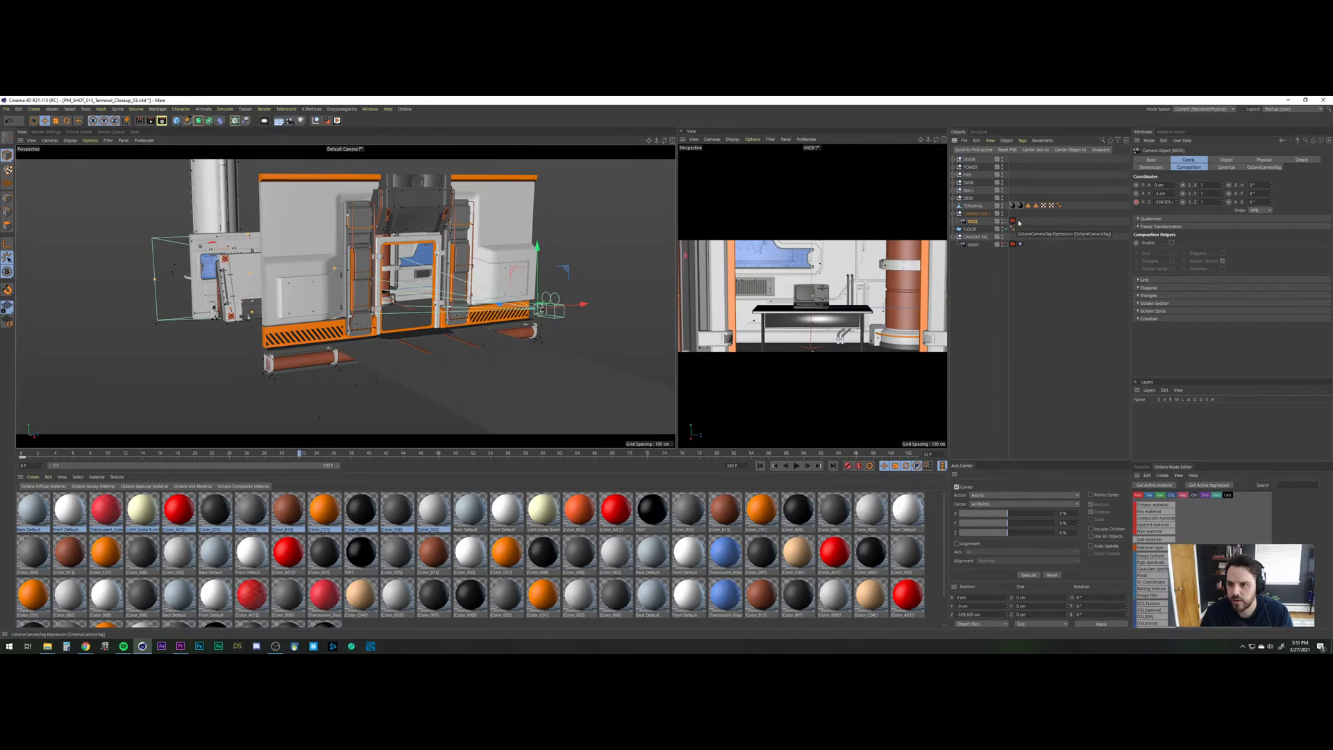
{"action": "left_click", "coordinate": [1204, 169]}
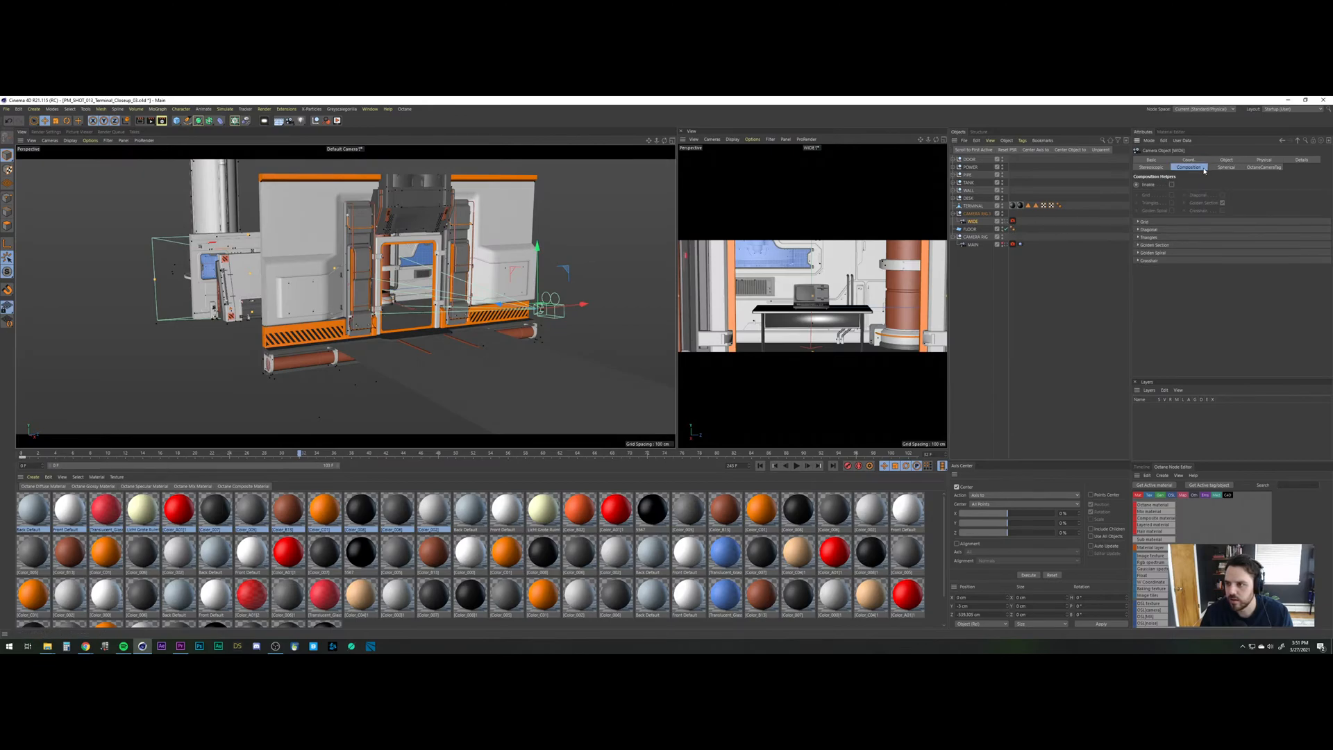
{"action": "left_click", "coordinate": [1172, 185]}
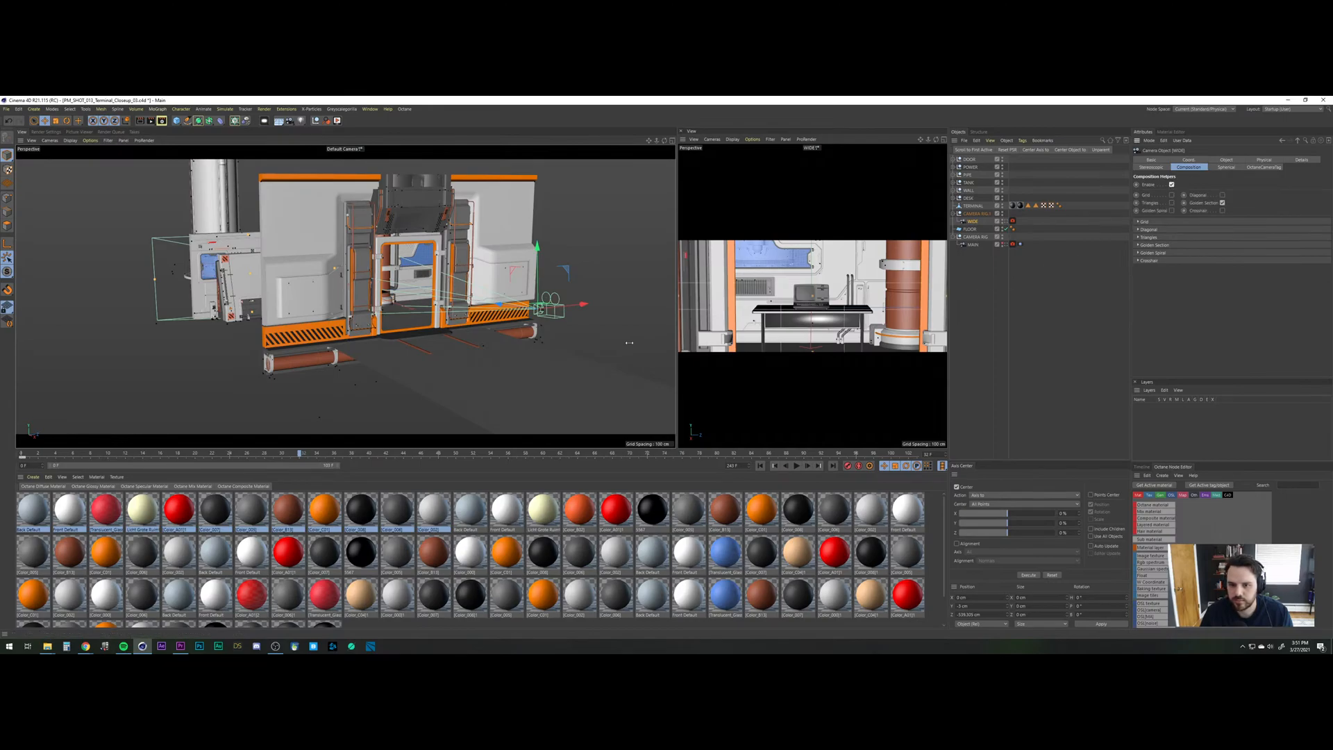
Slide the DOOR group sideways so its far jamb stands in front of the desk's pipe-column side in the wide shot.
{"action": "left_click", "coordinate": [970, 160]}
{"action": "left_click_drag", "start_coordinate": [352, 412], "coordinate": [357, 412]}
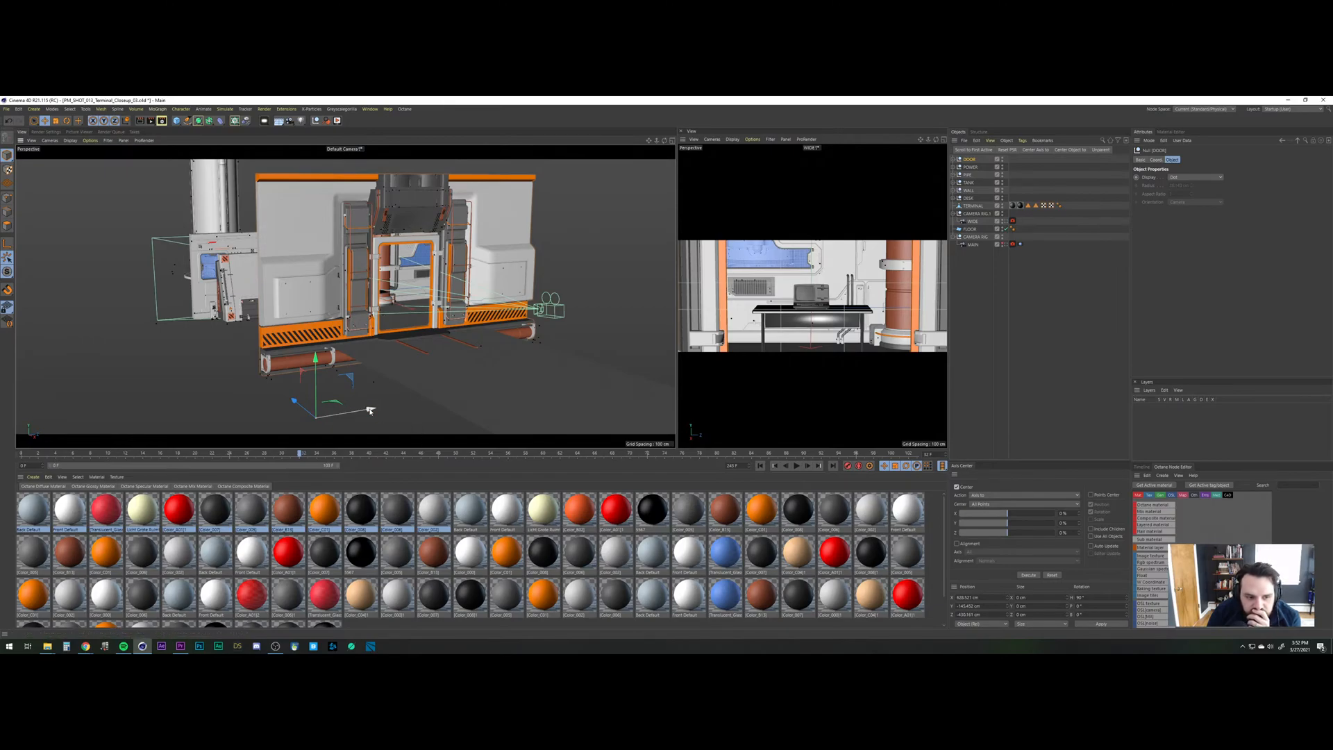
{"action": "left_click_drag", "start_coordinate": [370, 411], "coordinate": [343, 419]}
Move the POWER panel group along the back wall into the wide shot beside the desk and adjust its height.
{"action": "left_click", "coordinate": [940, 190]}
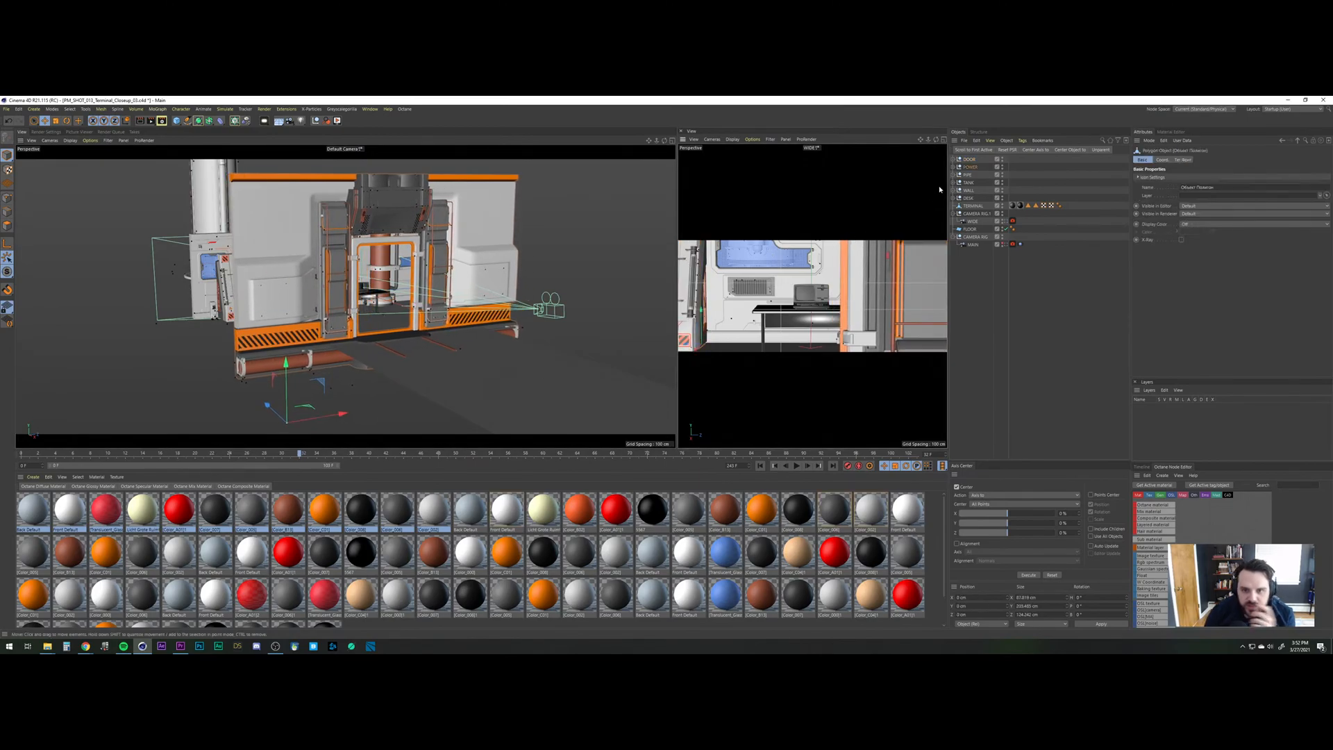
{"action": "left_click", "coordinate": [969, 167]}
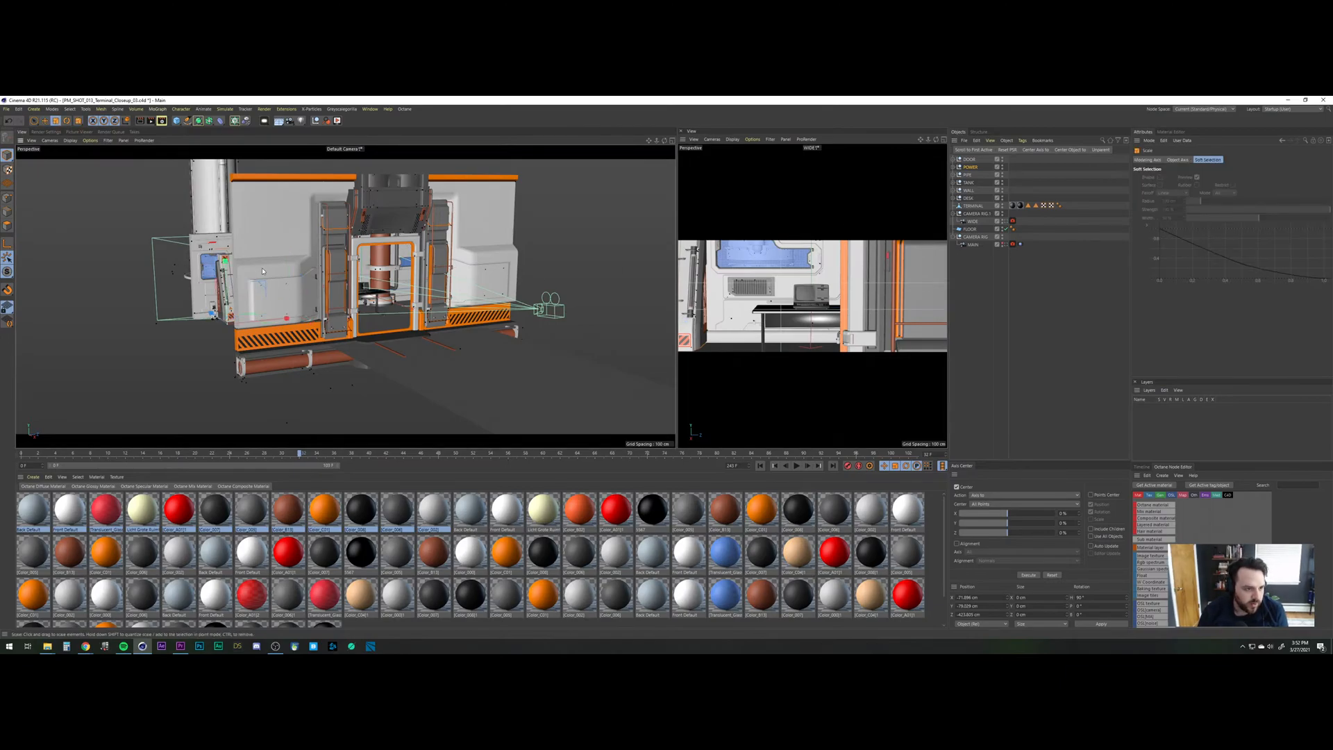
{"action": "key", "text": "t"}
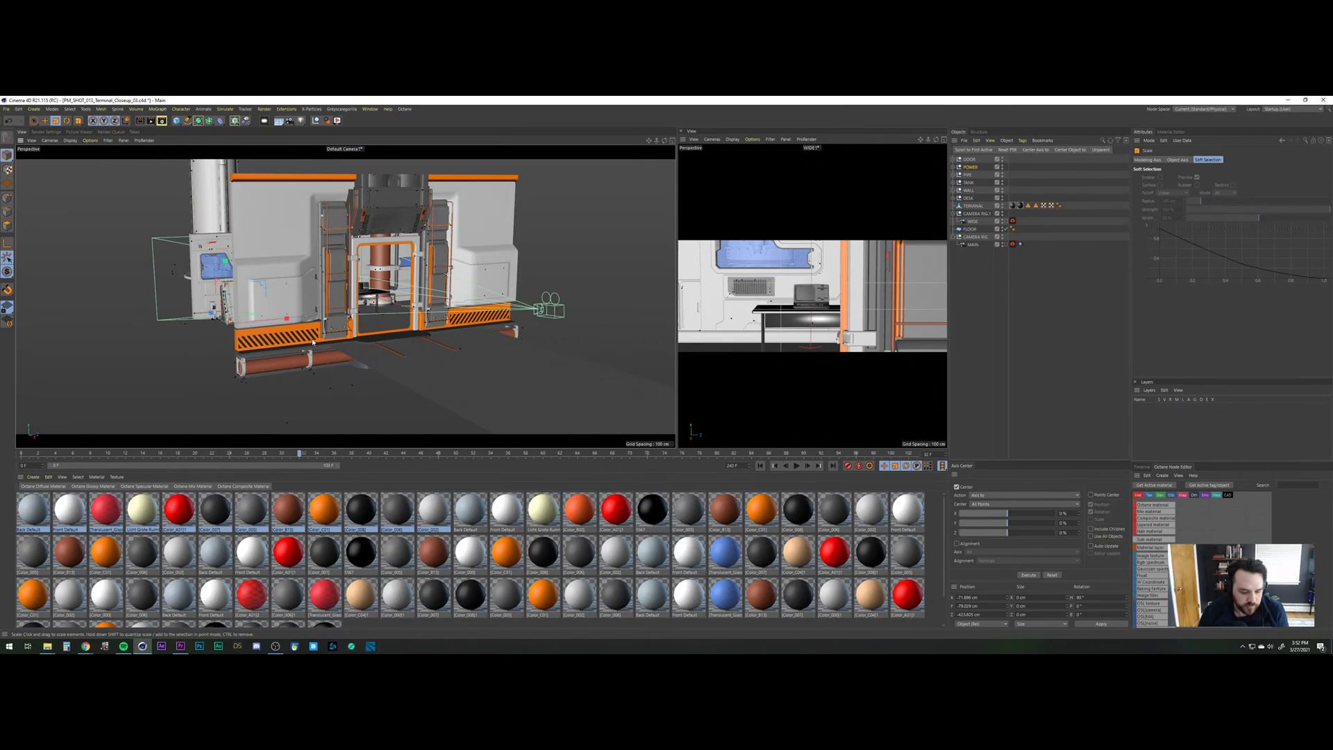
{"action": "left_click_drag", "start_coordinate": [313, 342], "coordinate": [175, 283], "text": "alt"}
{"action": "key", "text": "e"}
{"action": "key", "text": "t"}
{"action": "right_click_drag", "start_coordinate": [153, 276], "coordinate": [169, 238], "text": "alt"}
{"action": "left_click_drag", "start_coordinate": [169, 238], "coordinate": [94, 310], "text": "alt"}
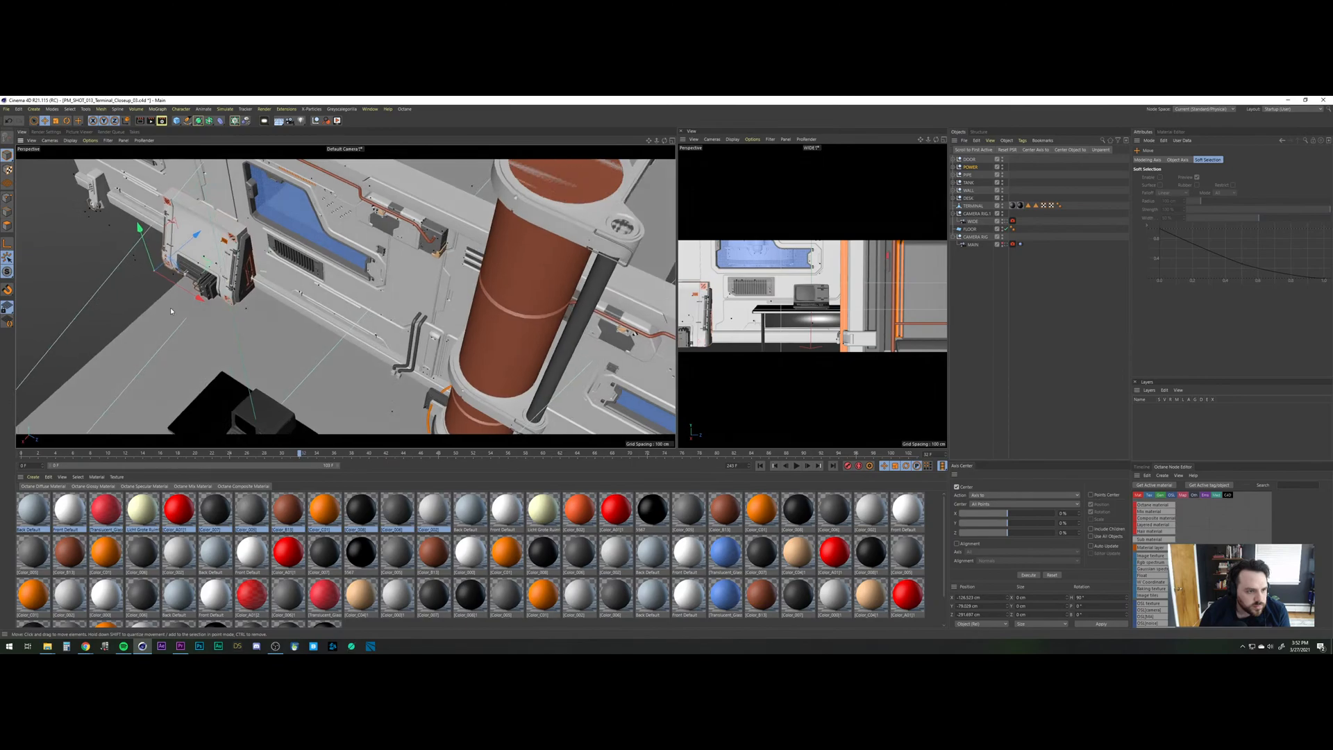
{"action": "left_click_drag", "start_coordinate": [190, 297], "coordinate": [197, 302]}
{"action": "left_click_drag", "start_coordinate": [151, 253], "coordinate": [147, 234]}
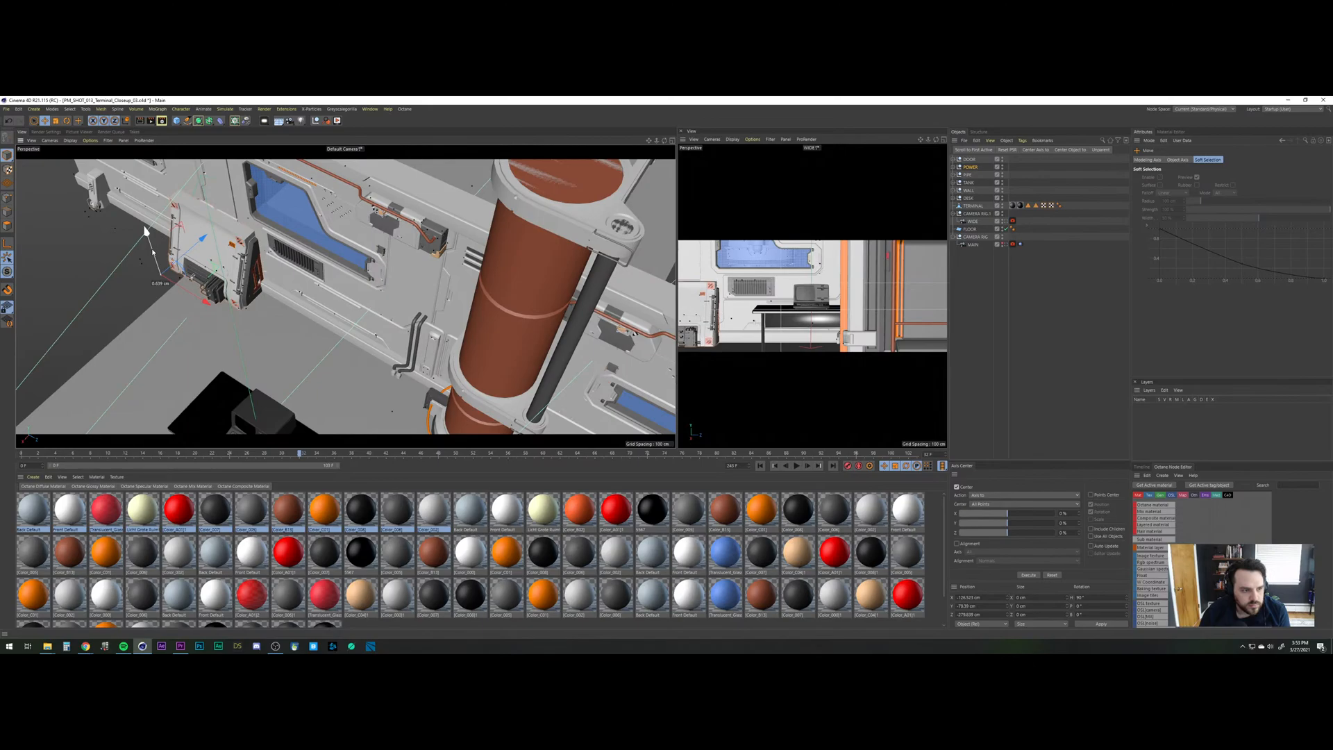
Scale up the POWER group and nudge it closer to the desk in the wide shot.
{"action": "key", "text": "t"}
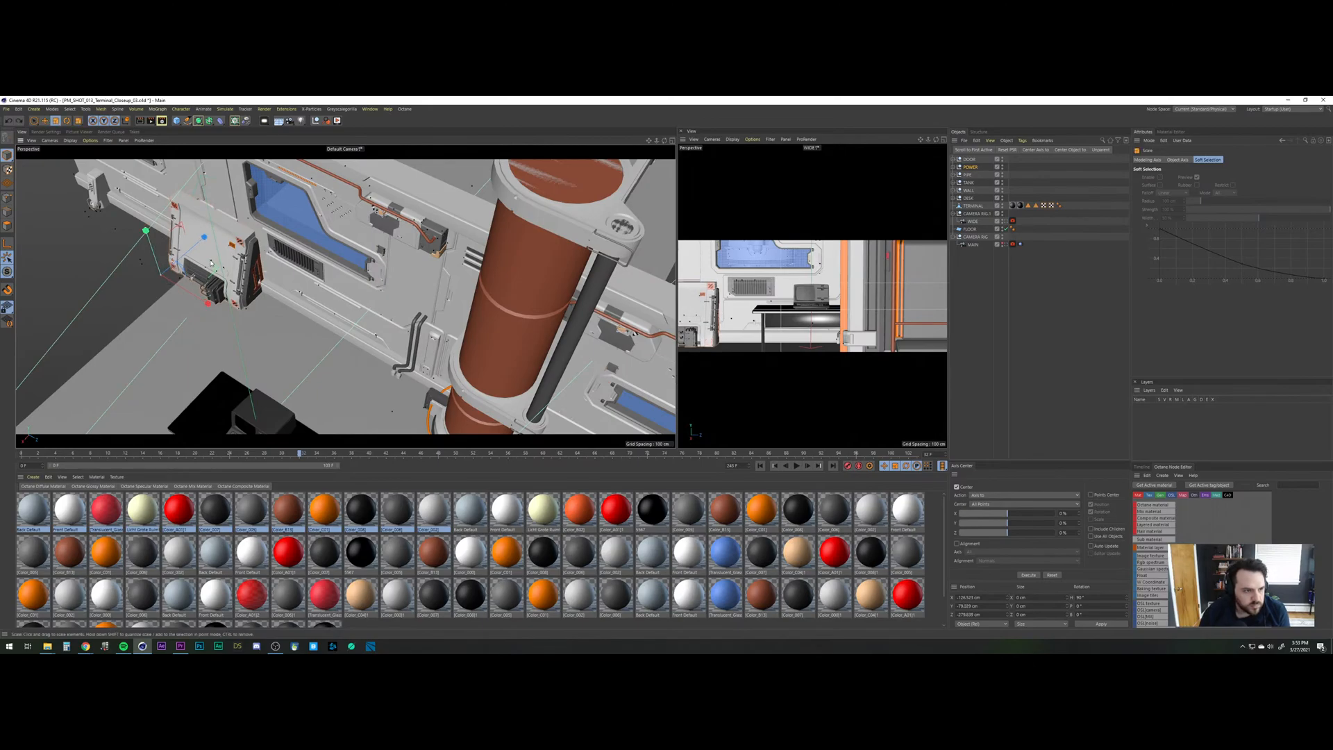
{"action": "left_click_drag", "start_coordinate": [211, 262], "coordinate": [244, 257]}
{"action": "key", "text": "e"}
{"action": "scroll", "coordinate": [214, 291], "scroll_direction": "up", "scroll_amount": 5}
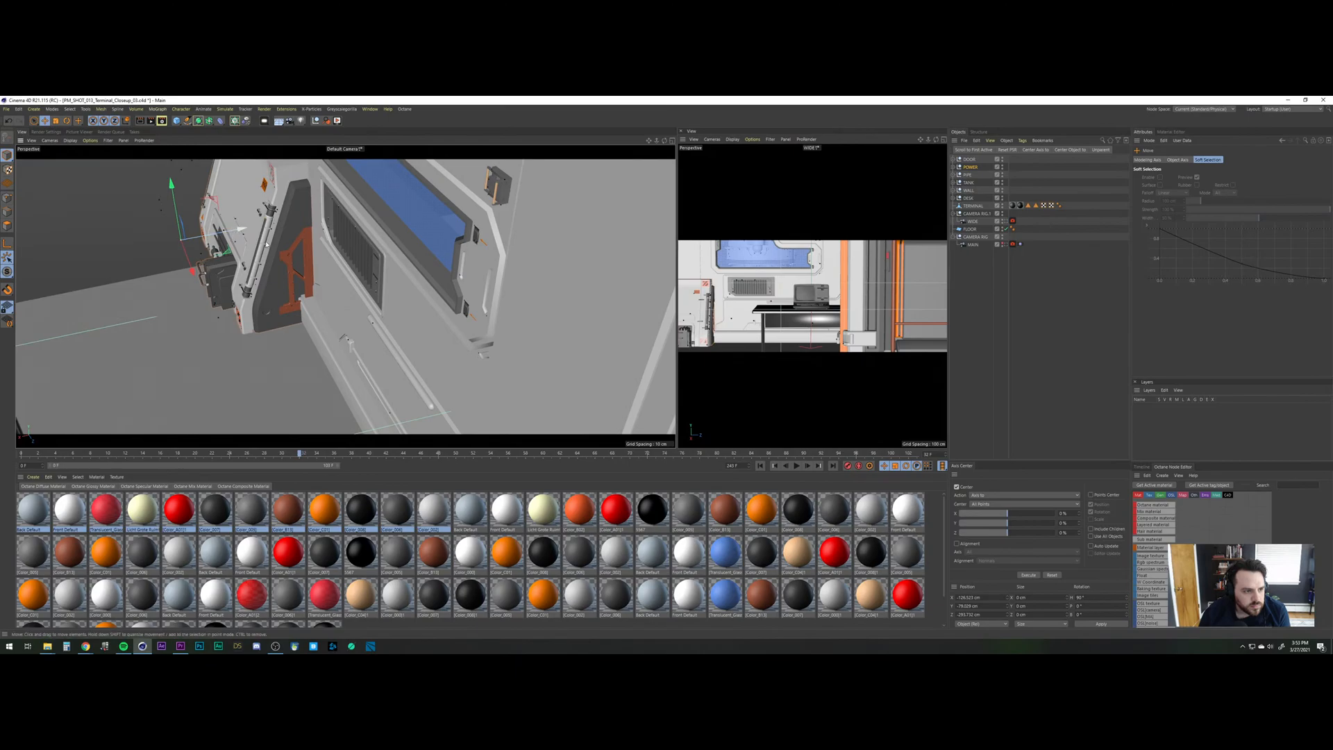
{"action": "left_click", "coordinate": [308, 236]}
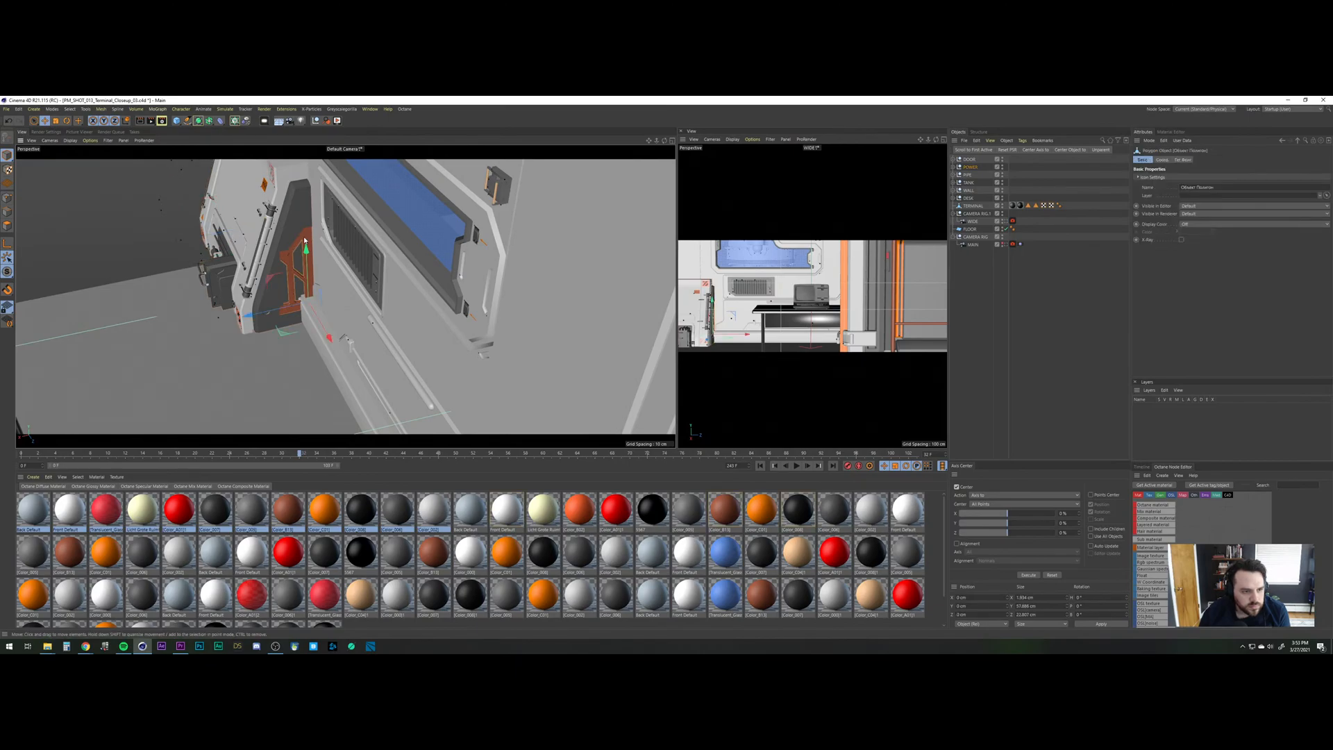
{"action": "key", "text": "Delete"}
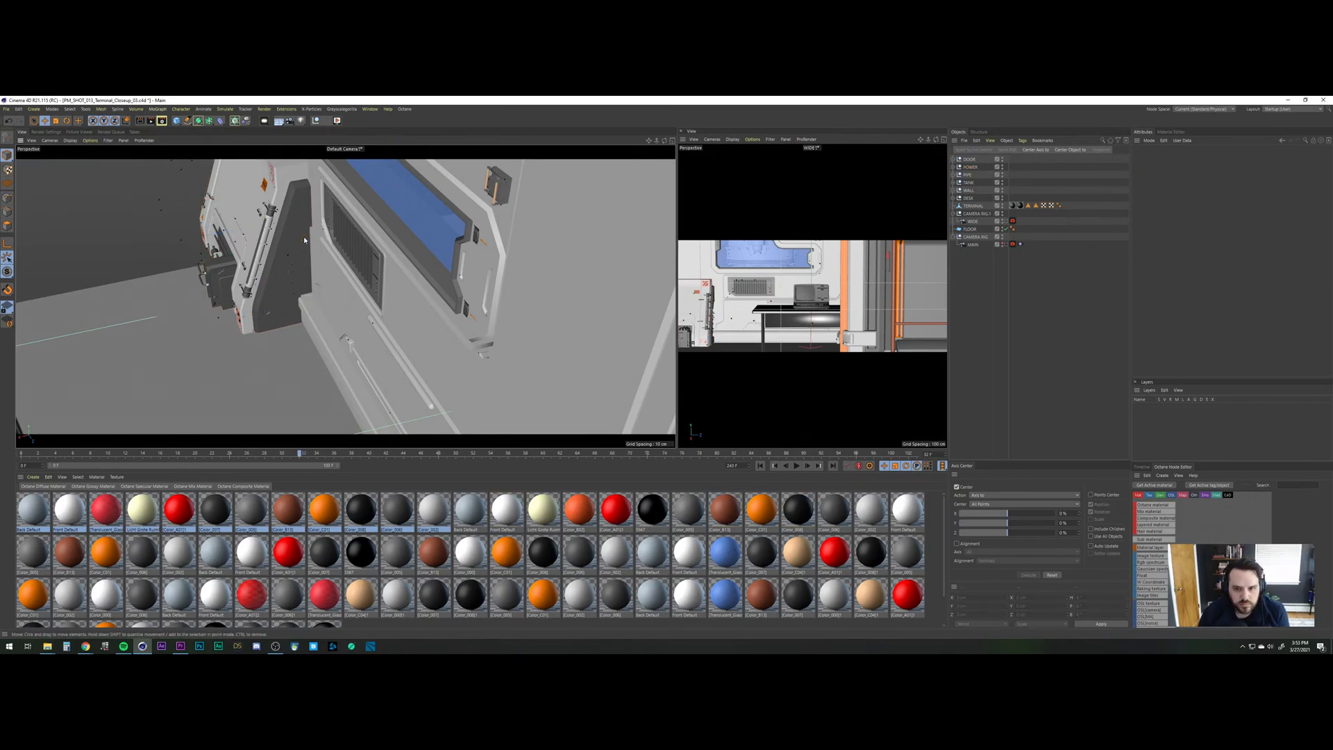
{"action": "key", "text": "ctrl+z"}
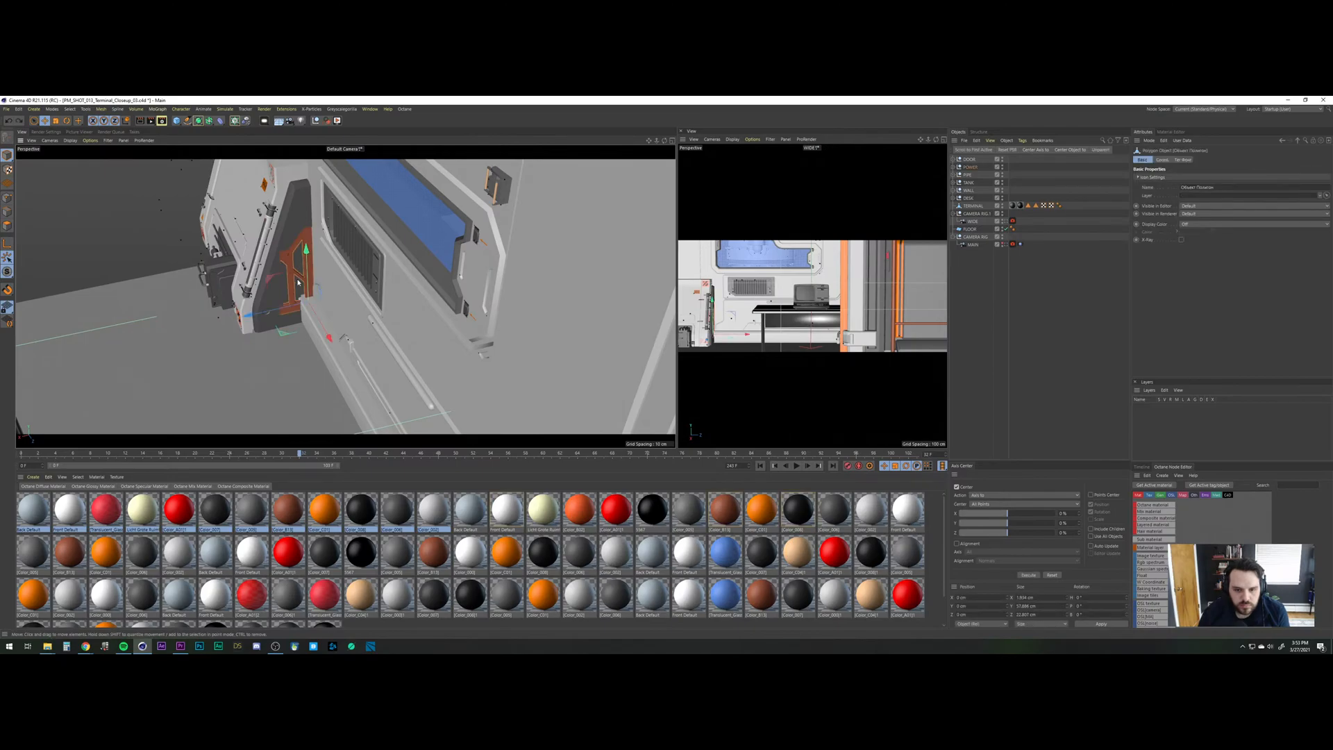
Examine how the POWER panel's orange side bracket meets the back wall and its lower ledge.
{"action": "scroll", "coordinate": [300, 264], "scroll_direction": "up", "scroll_amount": 10}
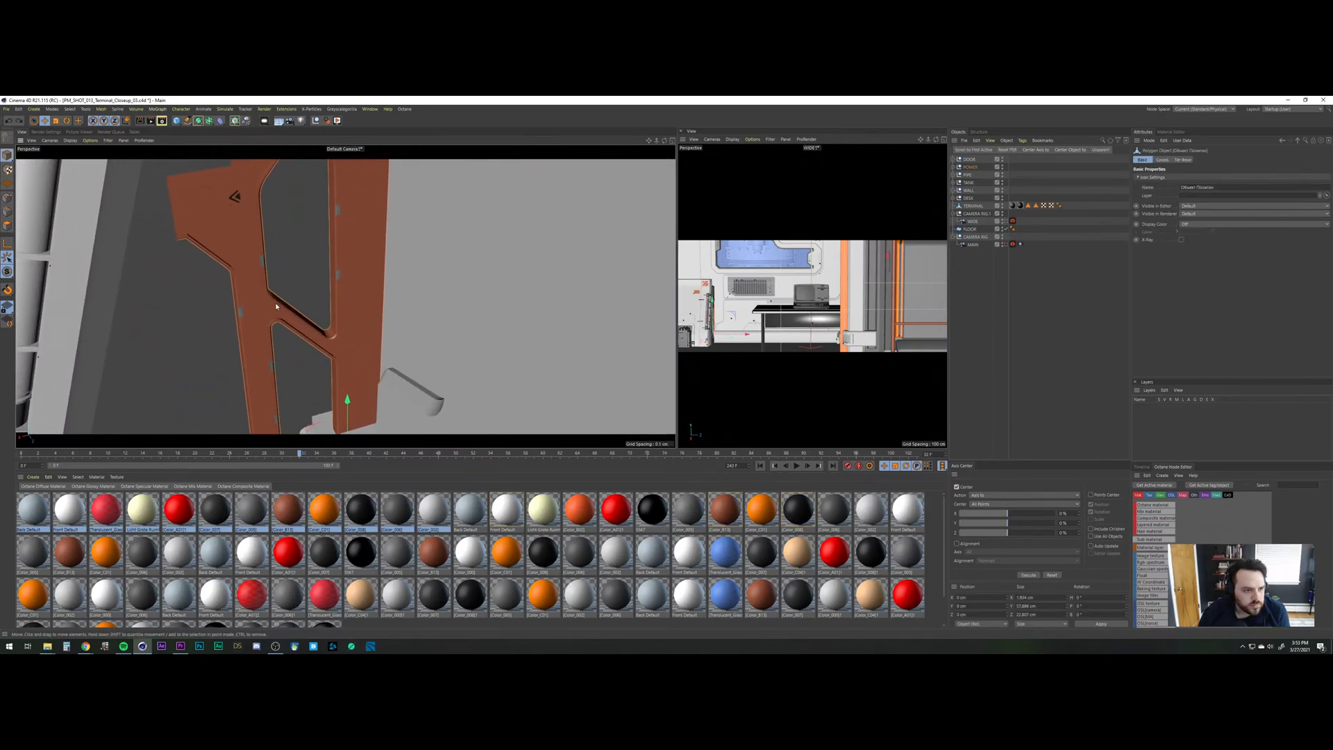
{"action": "left_click_drag", "start_coordinate": [276, 306], "coordinate": [336, 286], "text": "alt"}
{"action": "left_click_drag", "start_coordinate": [331, 381], "coordinate": [338, 380], "text": "alt"}
{"action": "scroll", "coordinate": [332, 292], "scroll_direction": "down", "scroll_amount": 3}
{"action": "middle_click_drag", "start_coordinate": [338, 380], "coordinate": [331, 233], "text": "alt"}
{"action": "scroll", "coordinate": [346, 327], "scroll_direction": "down", "scroll_amount": 4}
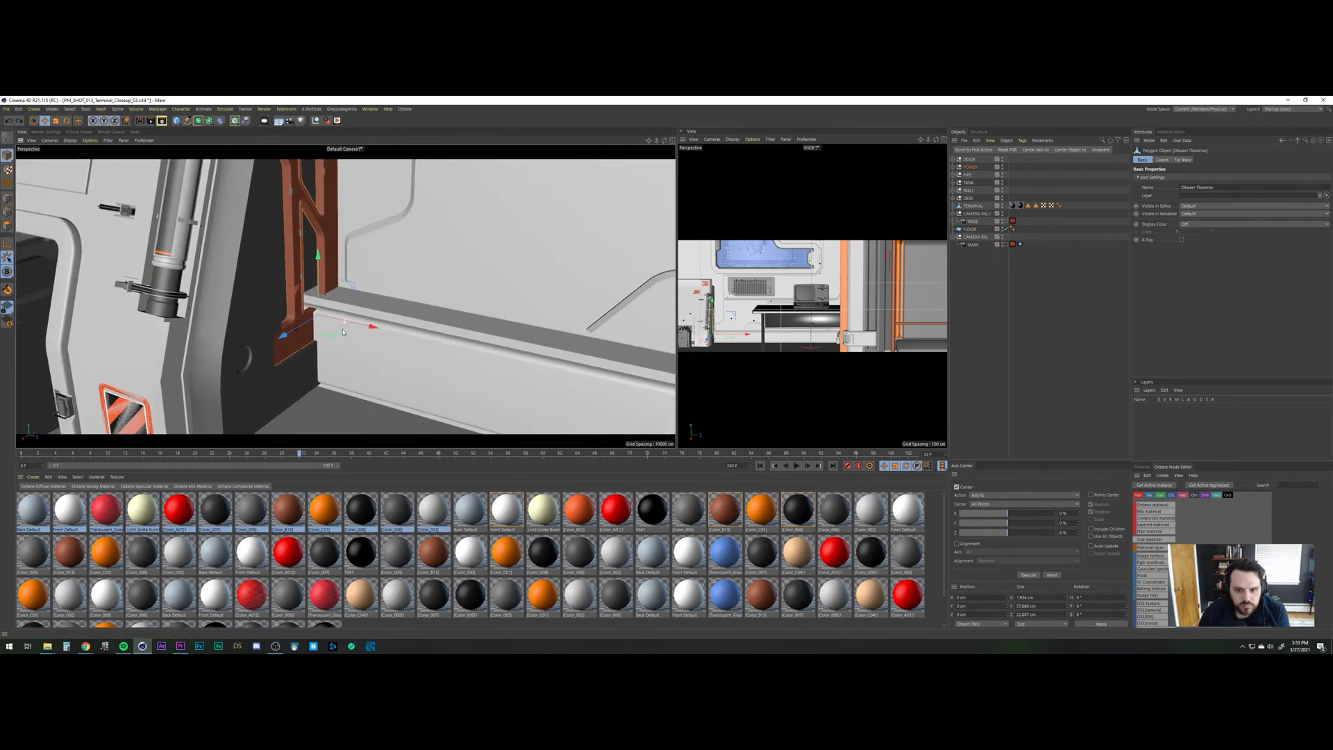
{"action": "left_click", "coordinate": [399, 345]}
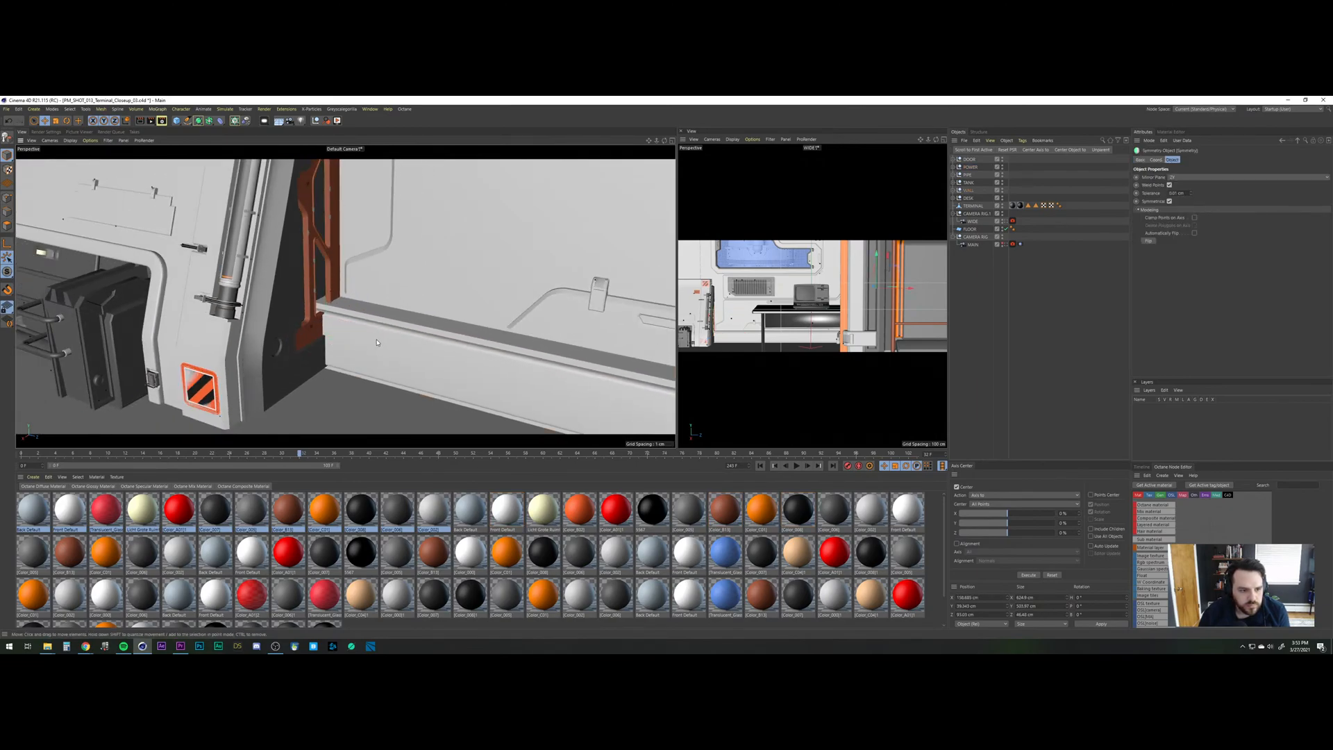
{"action": "scroll", "coordinate": [377, 341], "scroll_direction": "down", "scroll_amount": 6}
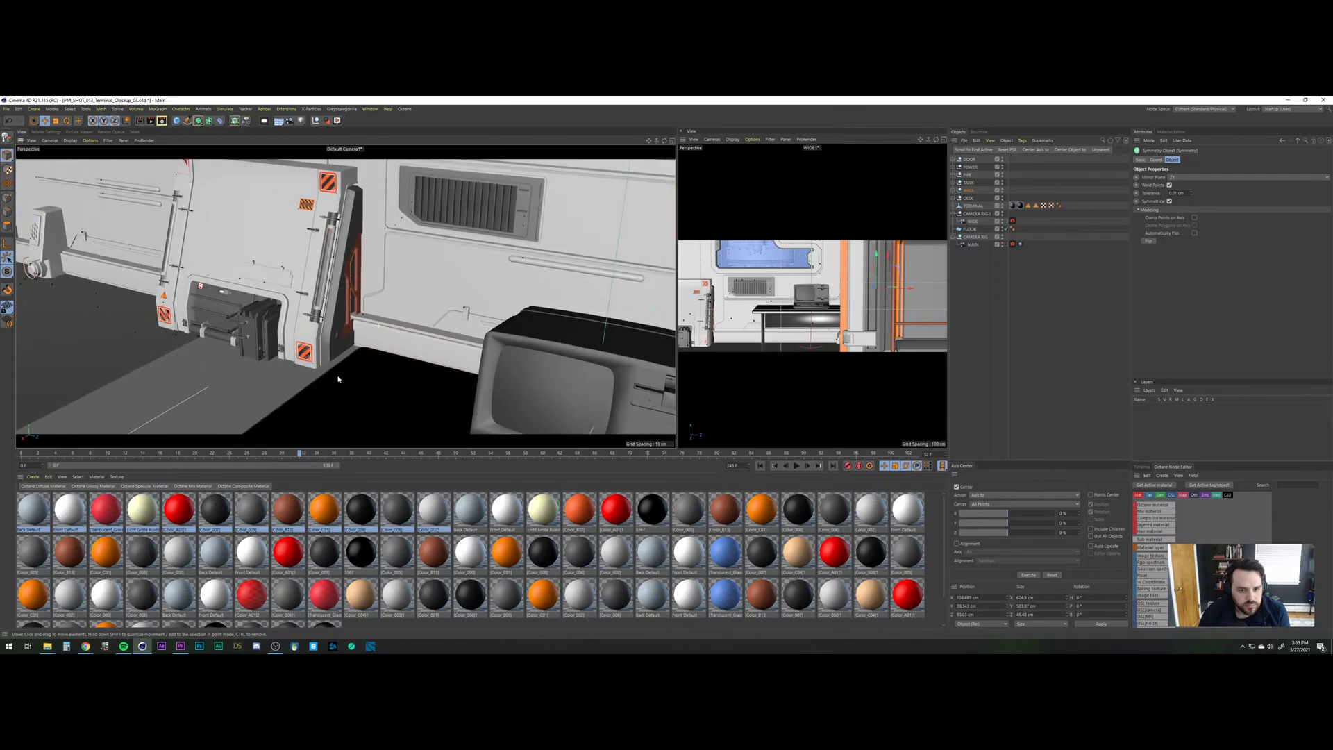
{"action": "mouse_move", "coordinate": [338, 378]}
{"action": "right_mouse_down", "text": "alt"}
{"action": "mouse_move", "coordinate": [318, 396]}
{"action": "mouse_move", "coordinate": [332, 370]}
{"action": "right_mouse_up", "text": "alt"}
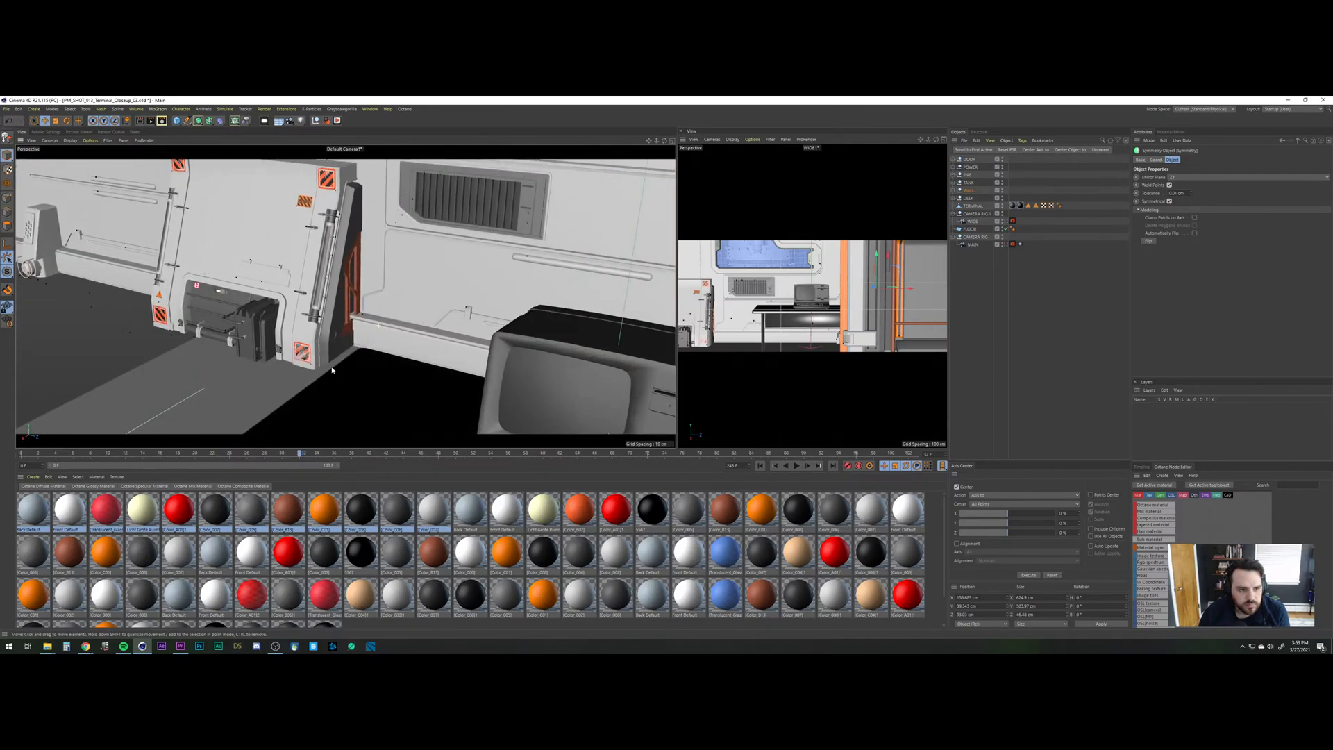
Pull the POWER group out from the back wall to clear its side bracket, and check the framing toward the timeline's start.
{"action": "left_click", "coordinate": [329, 328]}
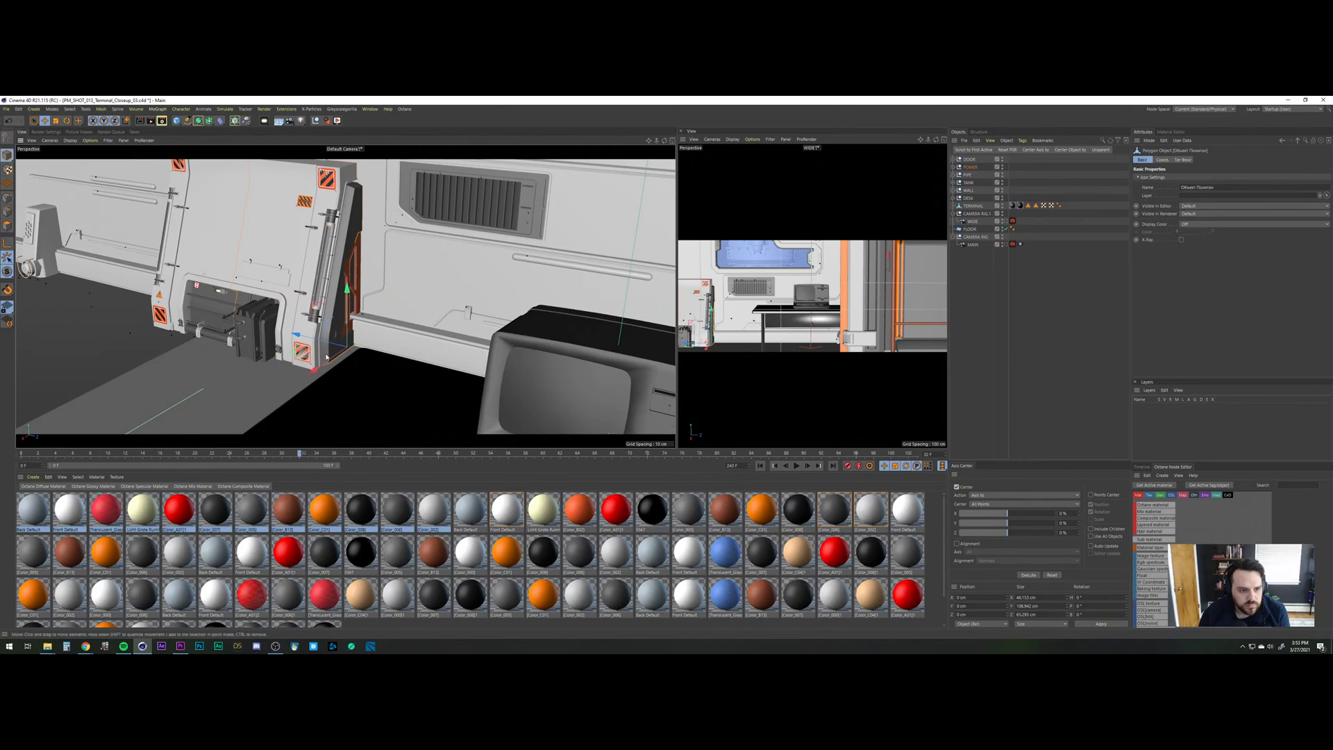
{"action": "left_click", "coordinate": [976, 167]}
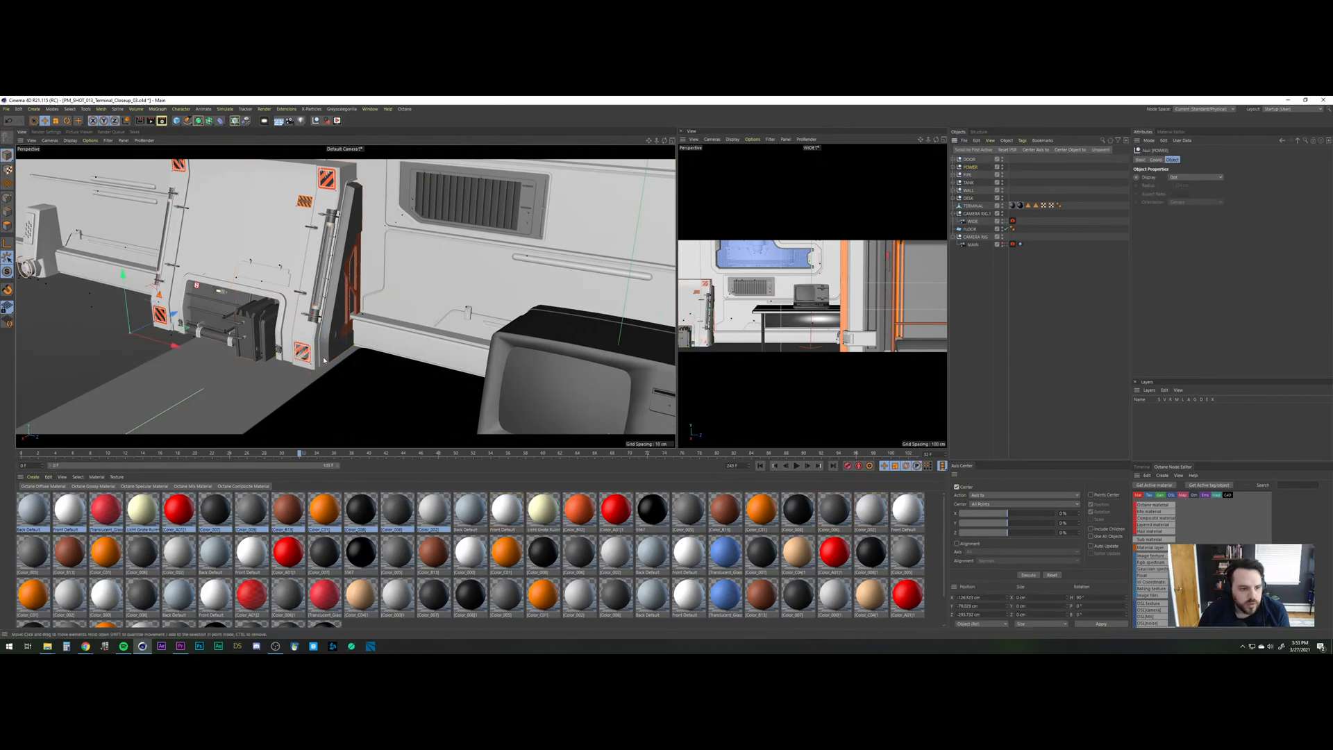
{"action": "left_click_drag", "start_coordinate": [151, 324], "coordinate": [141, 333]}
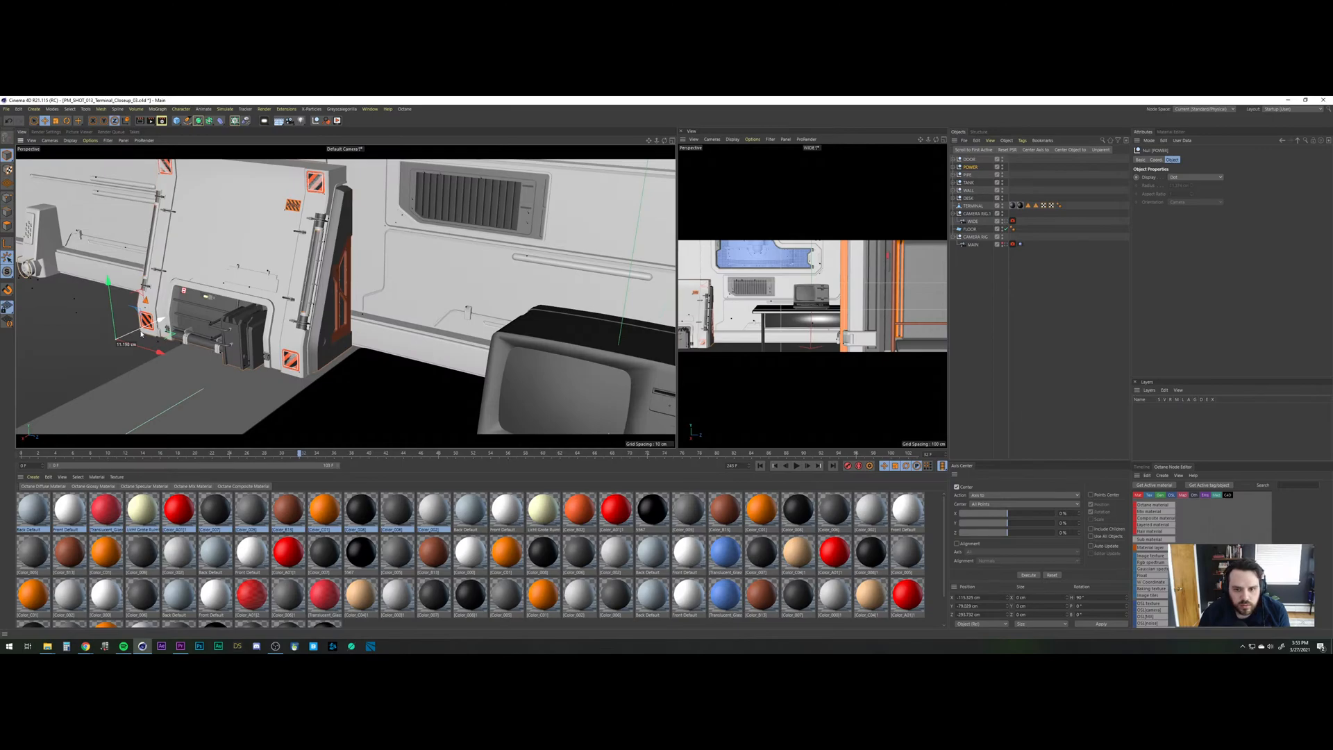
{"action": "left_click_drag", "start_coordinate": [141, 334], "coordinate": [145, 335]}
{"action": "left_click_drag", "start_coordinate": [285, 288], "coordinate": [296, 399], "text": "alt"}
{"action": "left_click_drag", "start_coordinate": [299, 453], "coordinate": [29, 453]}
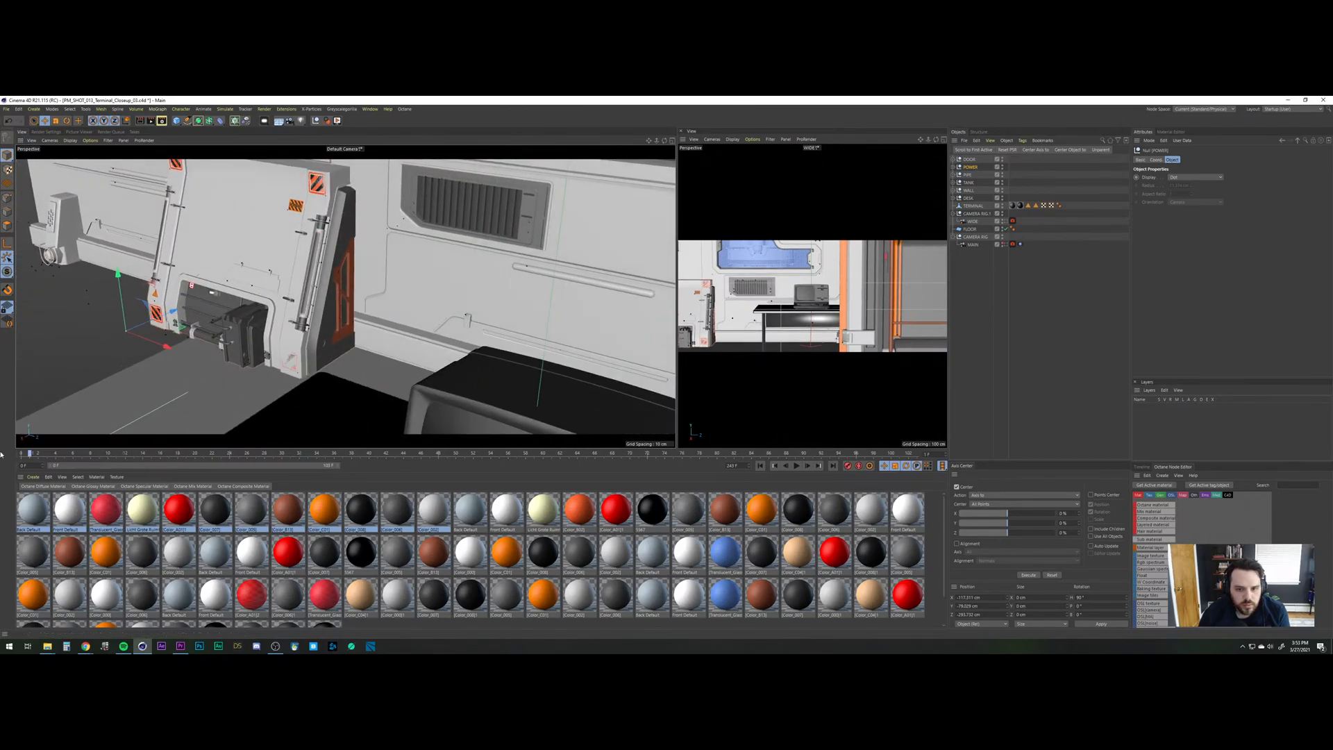
Scrub through the camera move to check the wide shot's framing, and look over the set around the terminal and doorway.
{"action": "left_click_drag", "start_coordinate": [120, 449], "coordinate": [490, 466]}
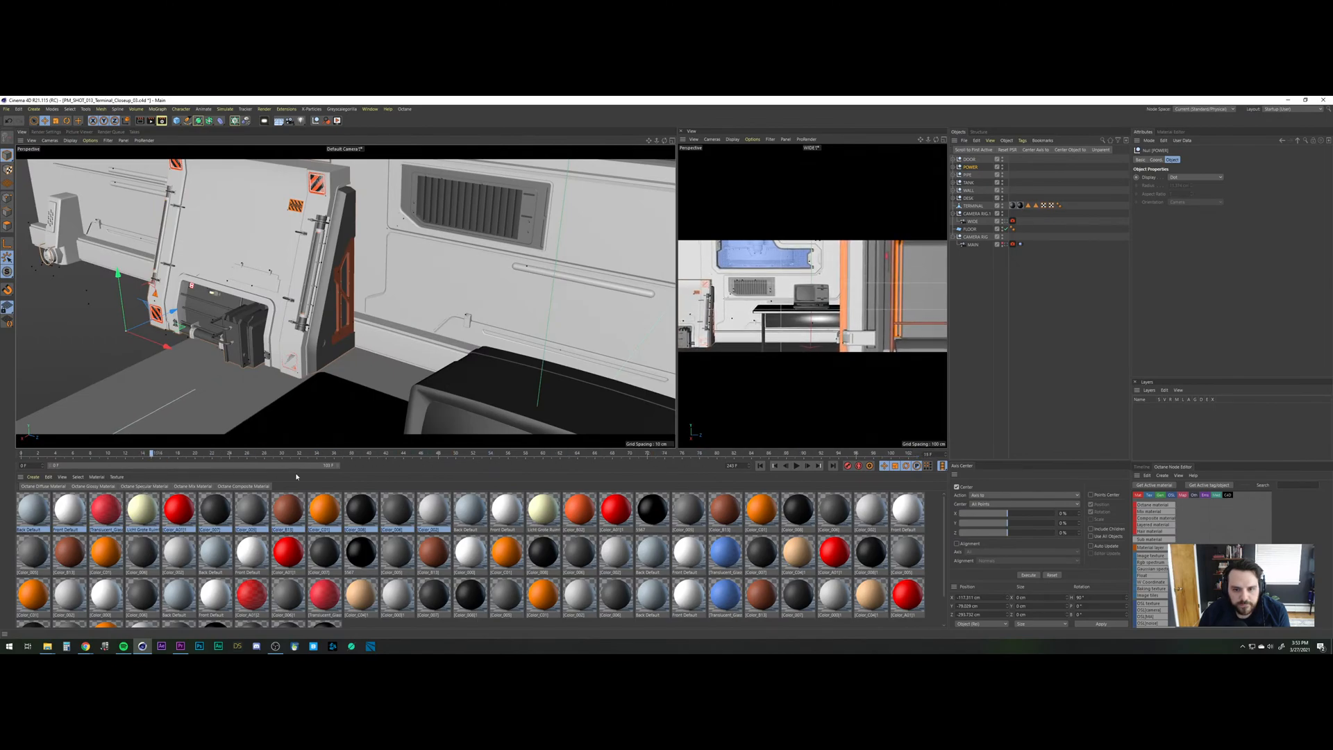
{"action": "left_click_drag", "start_coordinate": [735, 451], "coordinate": [38, 452]}
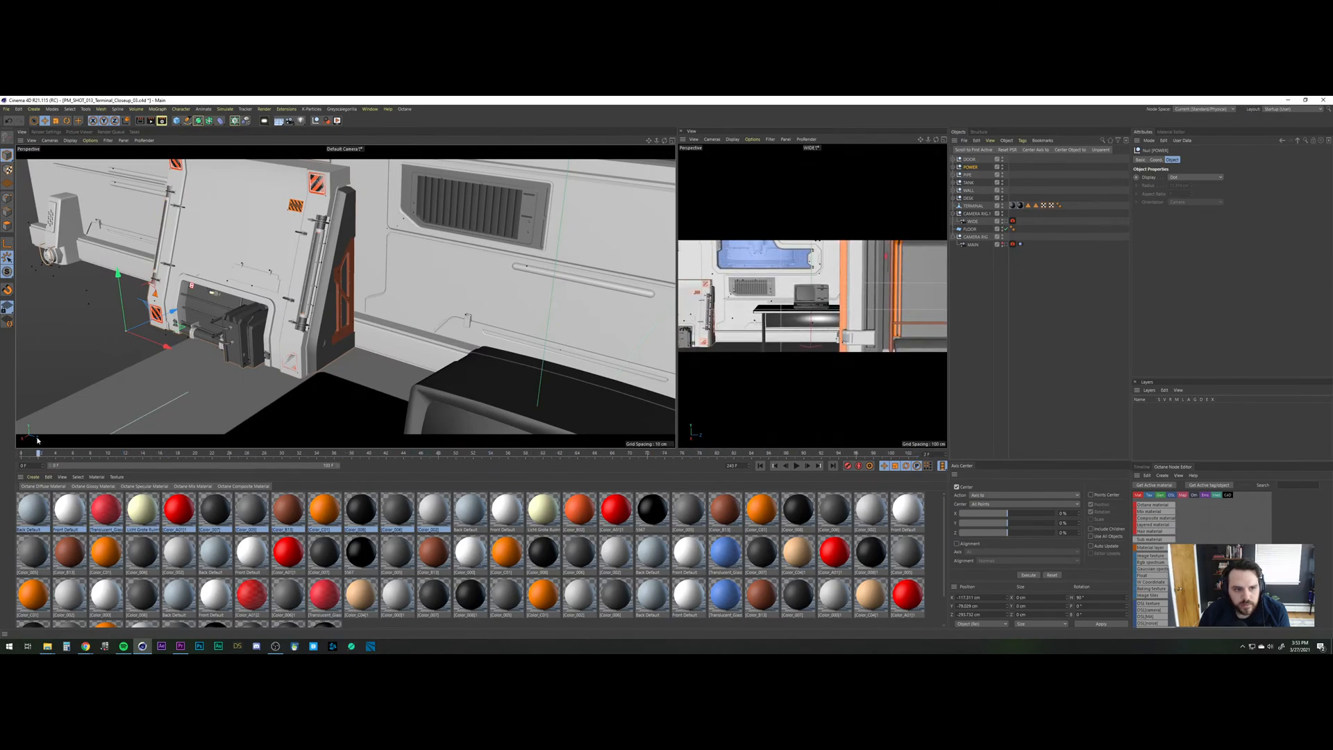
{"action": "mouse_move", "coordinate": [319, 305]}
{"action": "left_mouse_down", "text": "alt"}
{"action": "mouse_move", "coordinate": [231, 292]}
{"action": "mouse_move", "coordinate": [311, 286]}
{"action": "left_mouse_up", "text": "alt"}
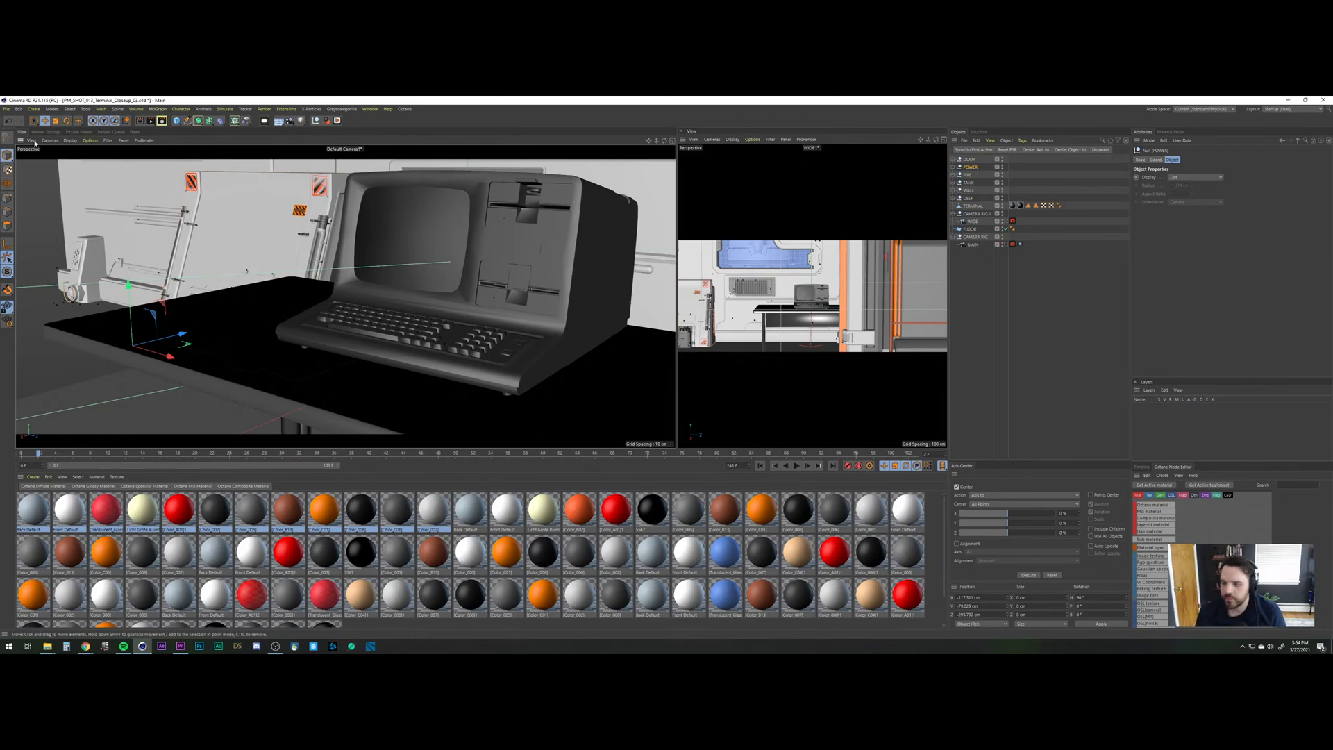
{"action": "right_click_drag", "start_coordinate": [468, 277], "coordinate": [179, 305], "text": "alt"}
{"action": "left_click_drag", "start_coordinate": [179, 305], "coordinate": [528, 253], "text": "alt"}
{"action": "left_click", "coordinate": [1009, 297]}
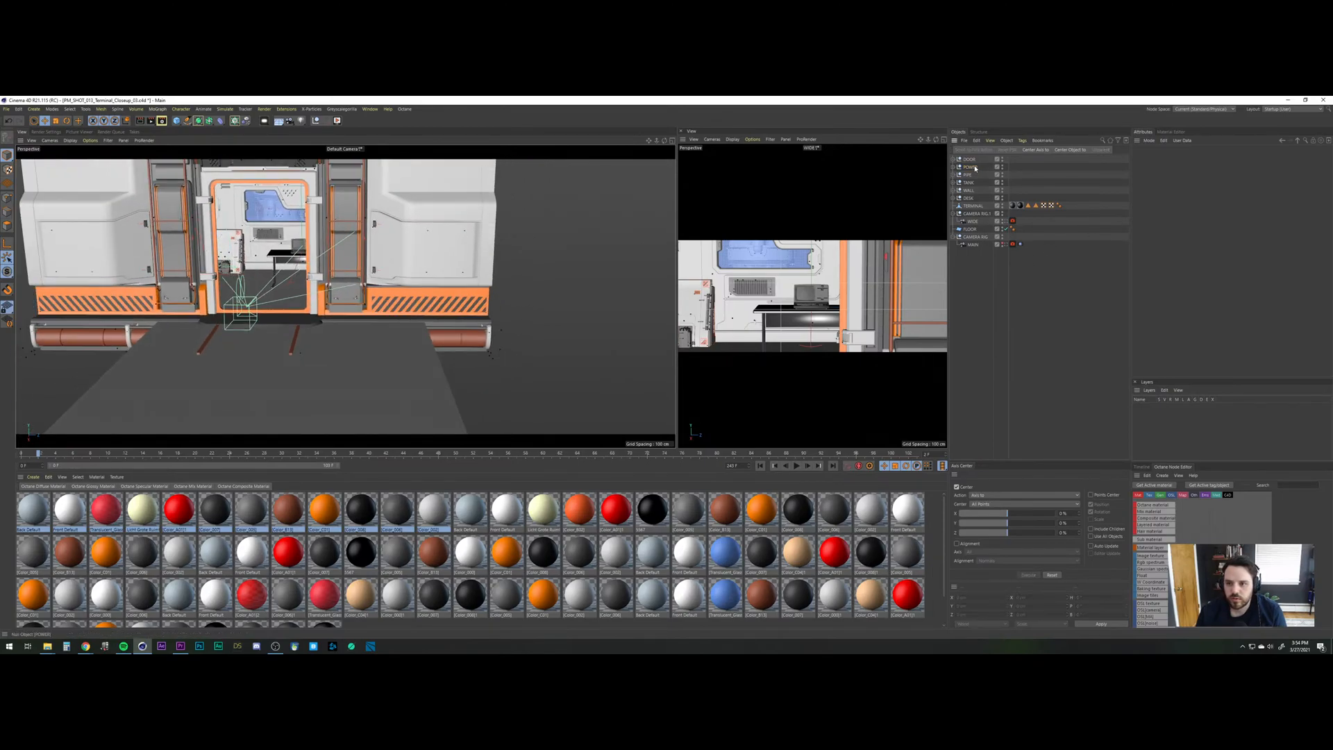
Shift the DOOR group sideways until its opening frames the desk centrally in the wide shot.
{"action": "left_click", "coordinate": [970, 159]}
{"action": "middle_click_drag", "start_coordinate": [155, 285], "coordinate": [335, 314], "text": "alt"}
{"action": "right_click_drag", "start_coordinate": [335, 314], "coordinate": [287, 366], "text": "alt"}
{"action": "middle_click_drag", "start_coordinate": [287, 366], "coordinate": [277, 311], "text": "alt"}
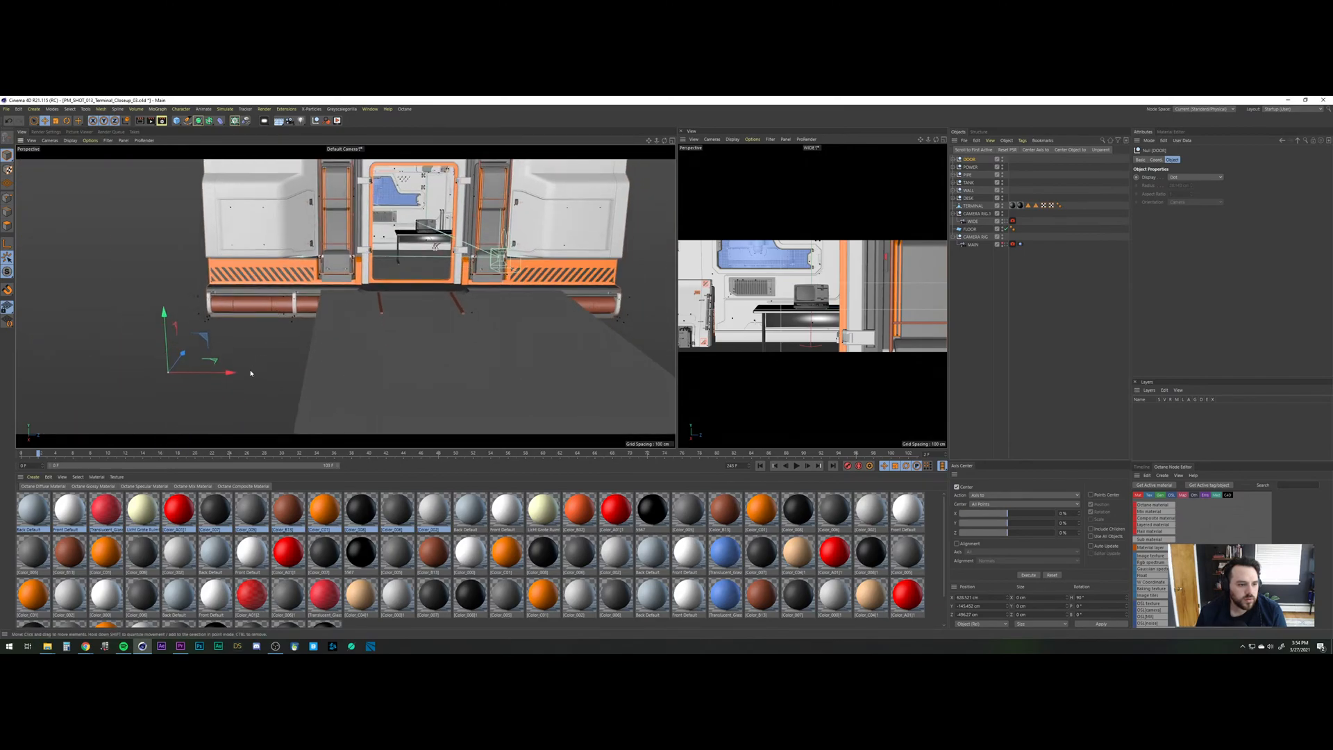
{"action": "left_click_drag", "start_coordinate": [231, 374], "coordinate": [295, 378]}
{"action": "key", "text": "t"}
{"action": "key", "text": "e"}
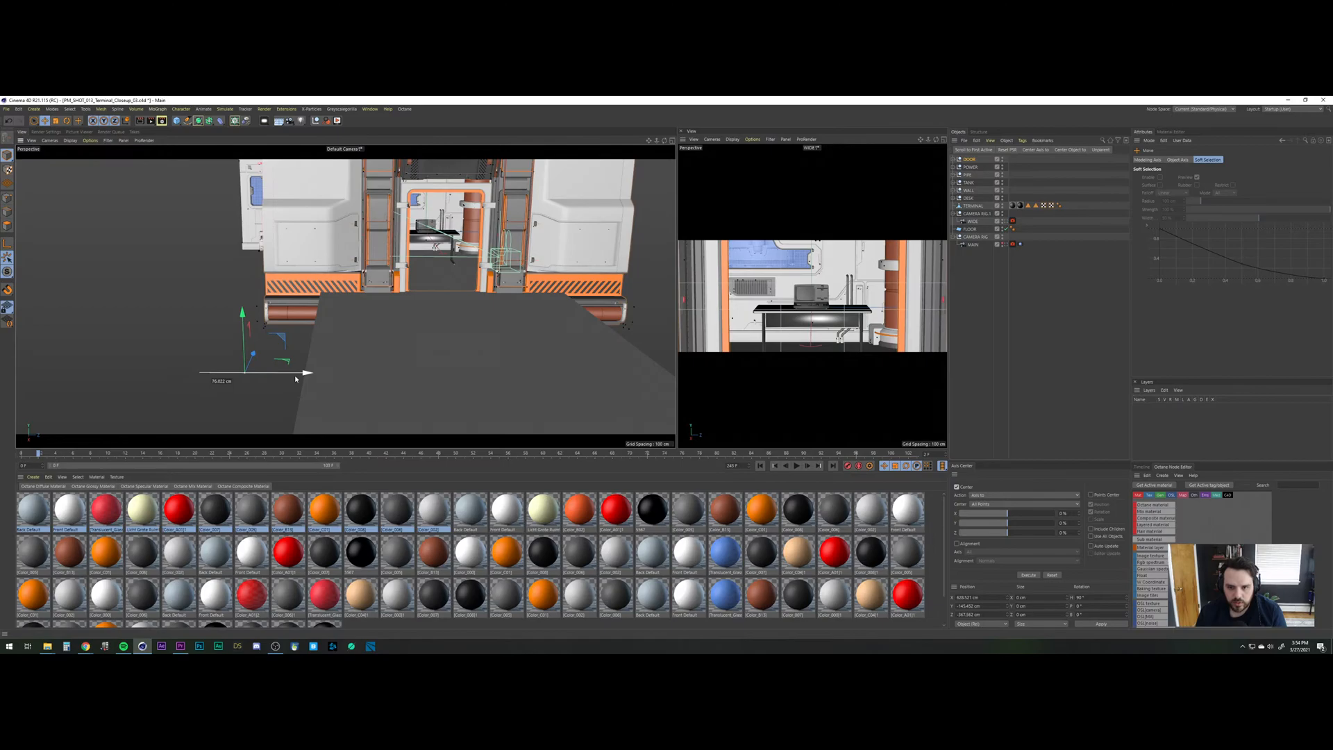
Scale and shift the PIPE group so the column sits fully inside the doorway beside the desk.
{"action": "left_click", "coordinate": [970, 176]}
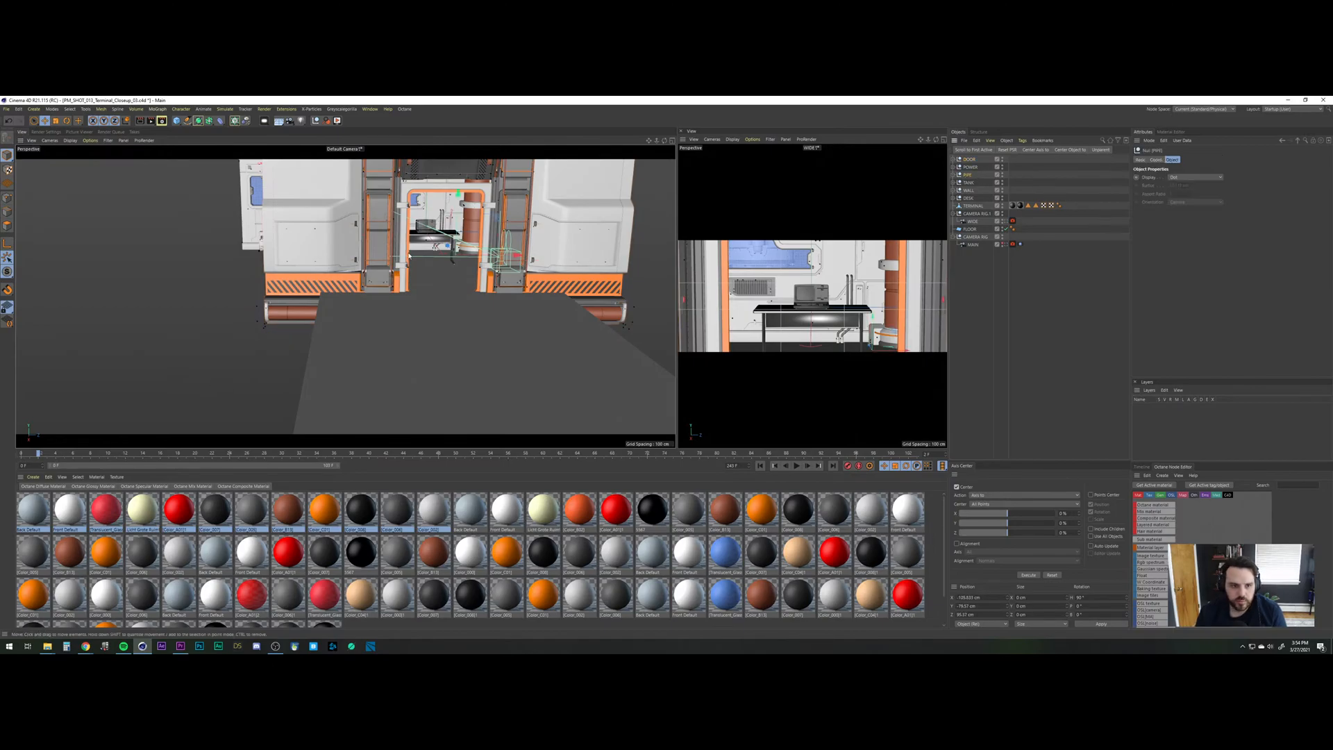
{"action": "key", "text": "t"}
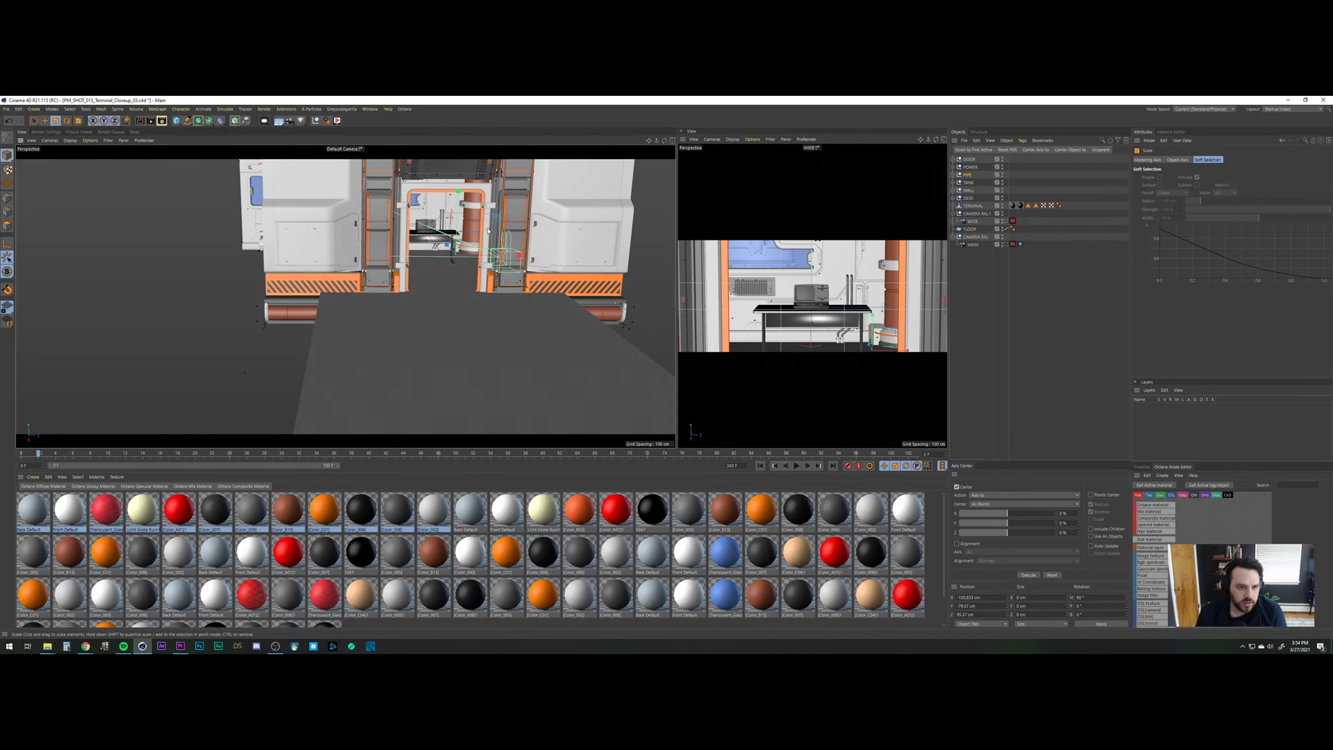
{"action": "left_click_drag", "start_coordinate": [488, 230], "coordinate": [359, 248]}
{"action": "scroll", "coordinate": [427, 218], "scroll_direction": "up", "scroll_amount": 5}
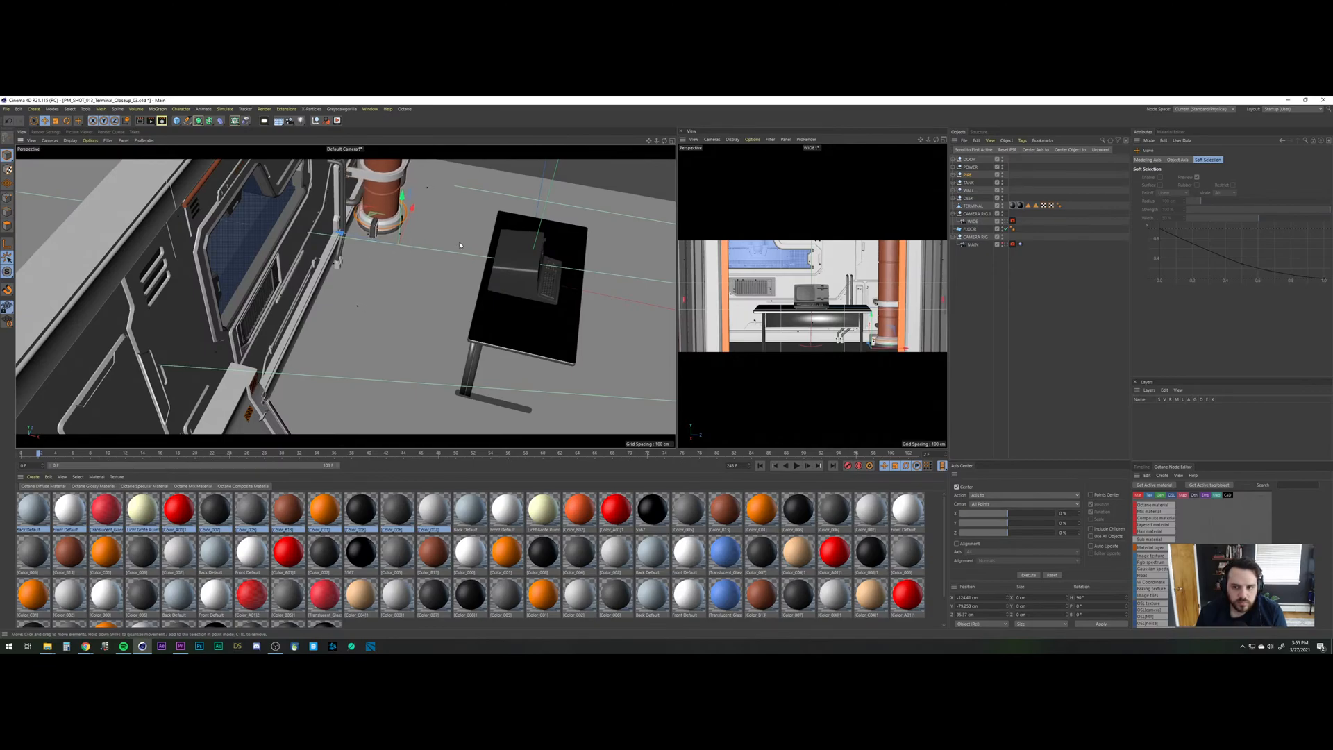
Try to move the DESK and TERMINAL together toward the back wall, comparing the wide and close-up camera views.
{"action": "left_click_drag", "start_coordinate": [469, 269], "coordinate": [473, 312], "text": "alt"}
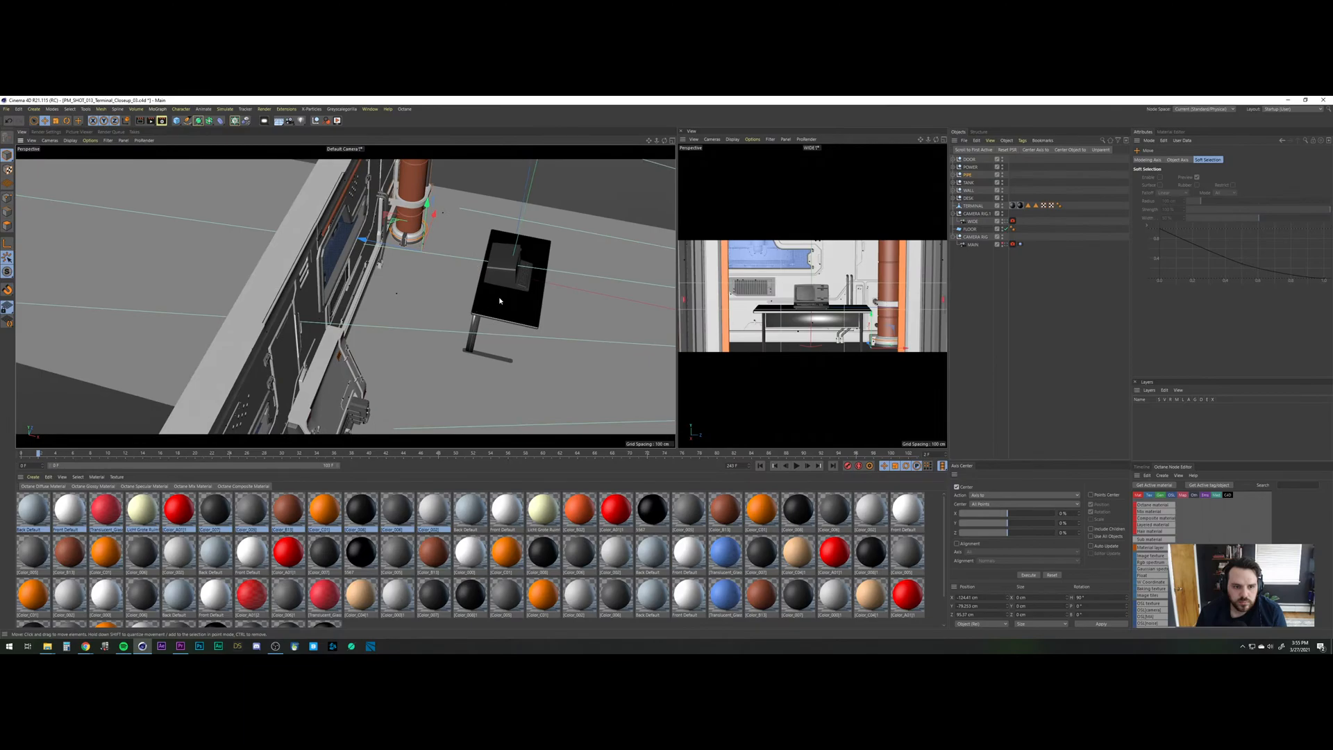
{"action": "left_click", "coordinate": [969, 199], "text": "shift"}
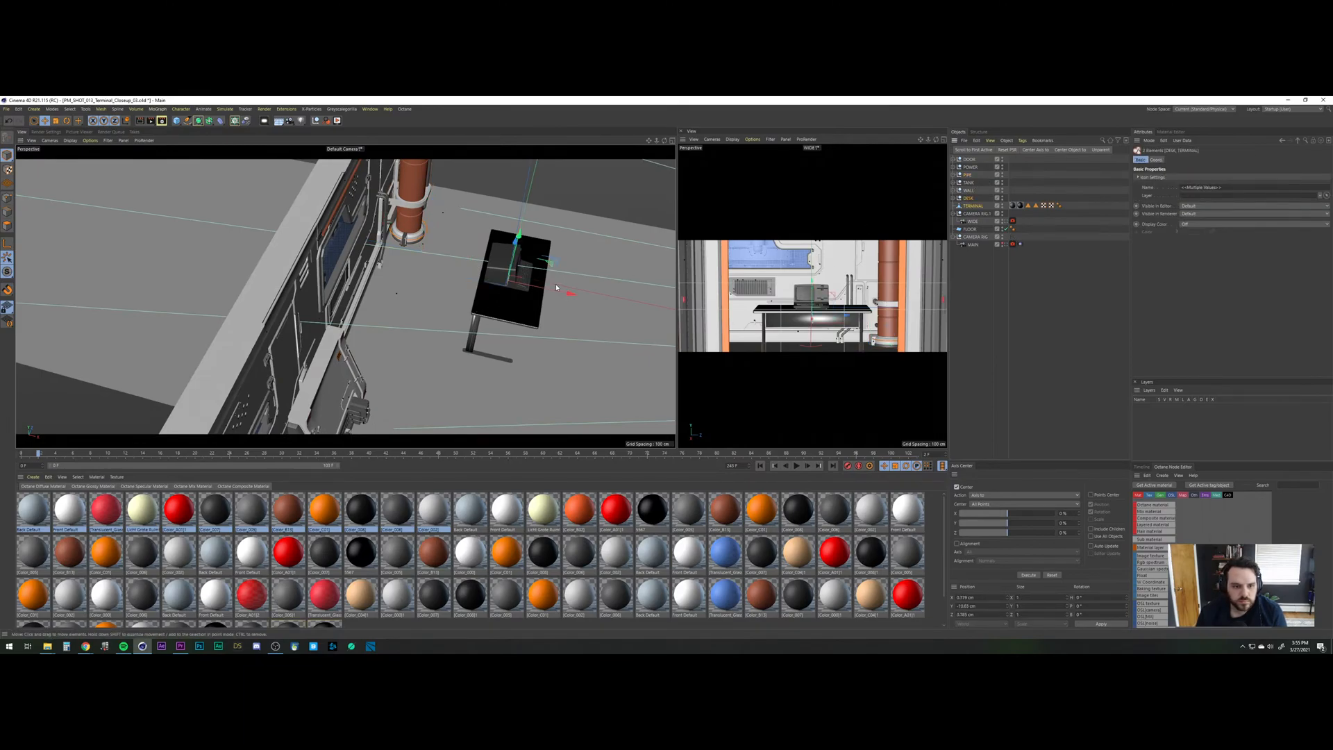
{"action": "mouse_move", "coordinate": [556, 287]}
{"action": "left_mouse_down"}
{"action": "mouse_move", "coordinate": [518, 299]}
{"action": "mouse_move", "coordinate": [555, 280]}
{"action": "left_mouse_up"}
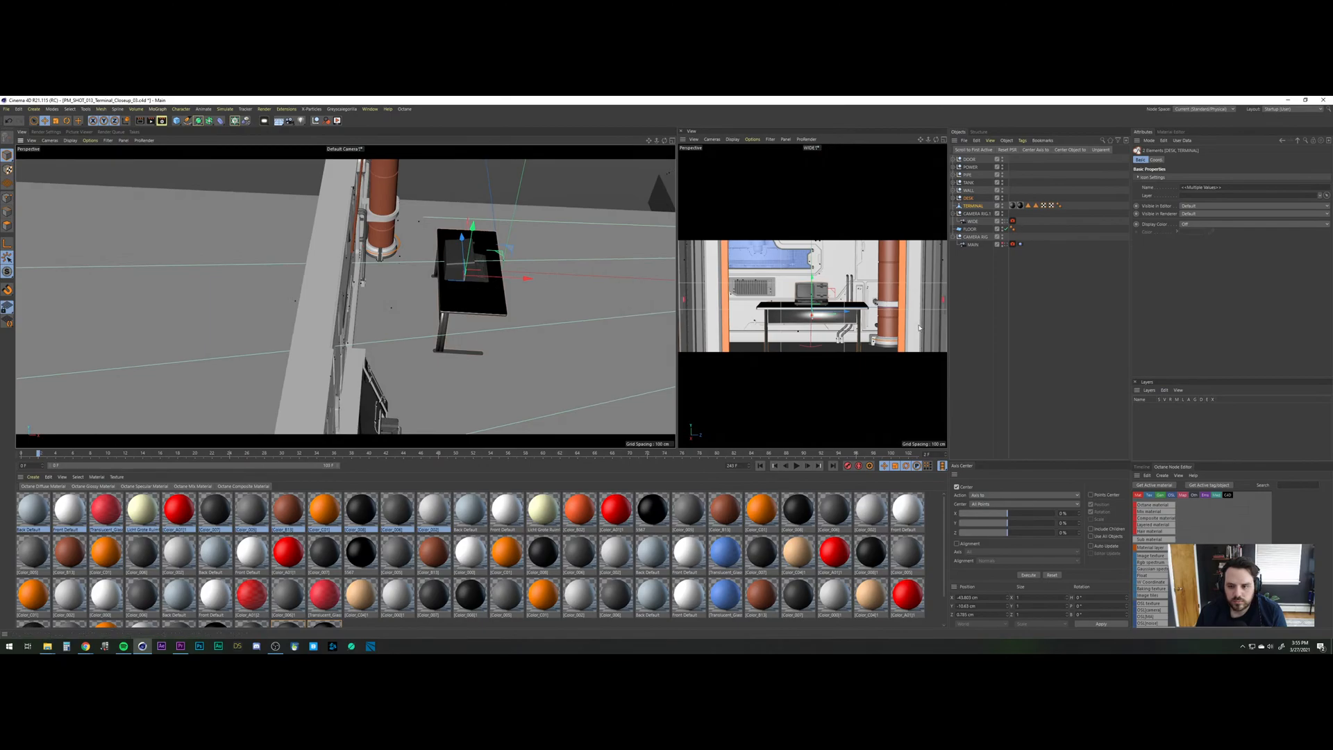
{"action": "left_click", "coordinate": [491, 306]}
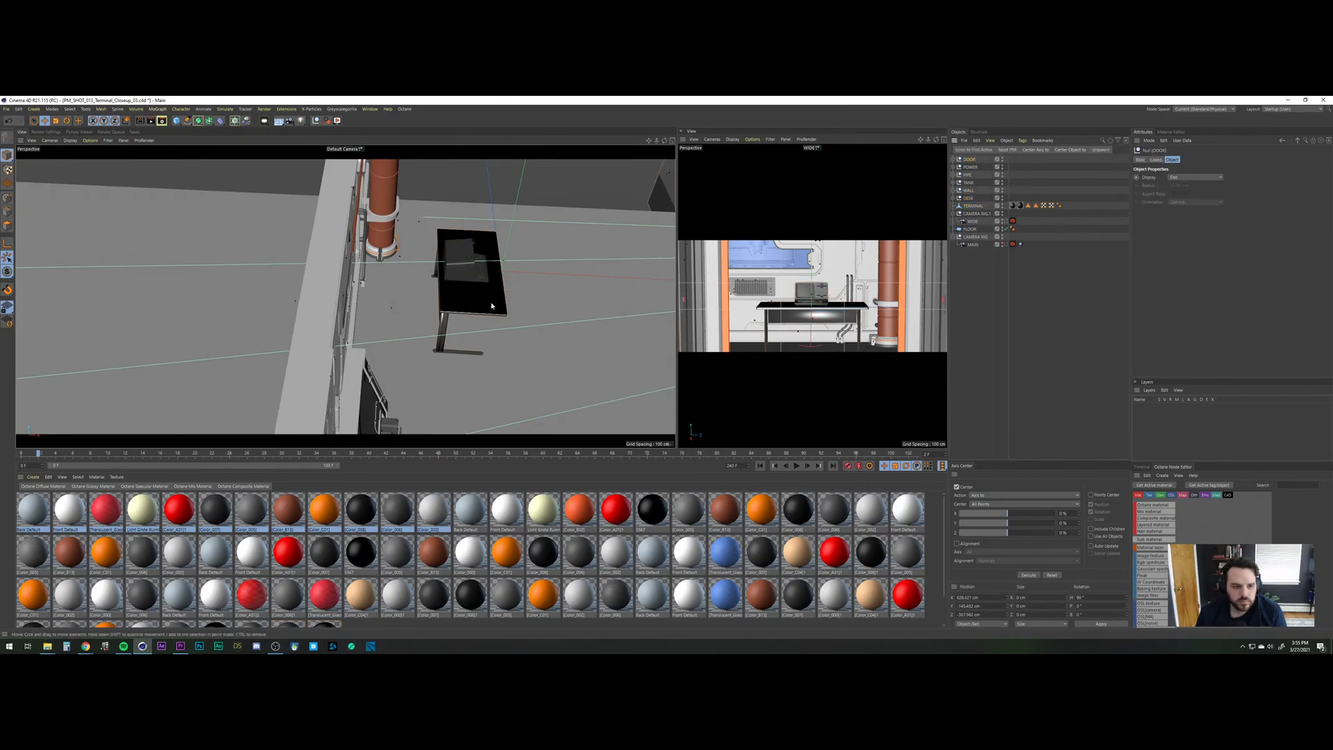
{"action": "left_click", "coordinate": [1006, 221]}
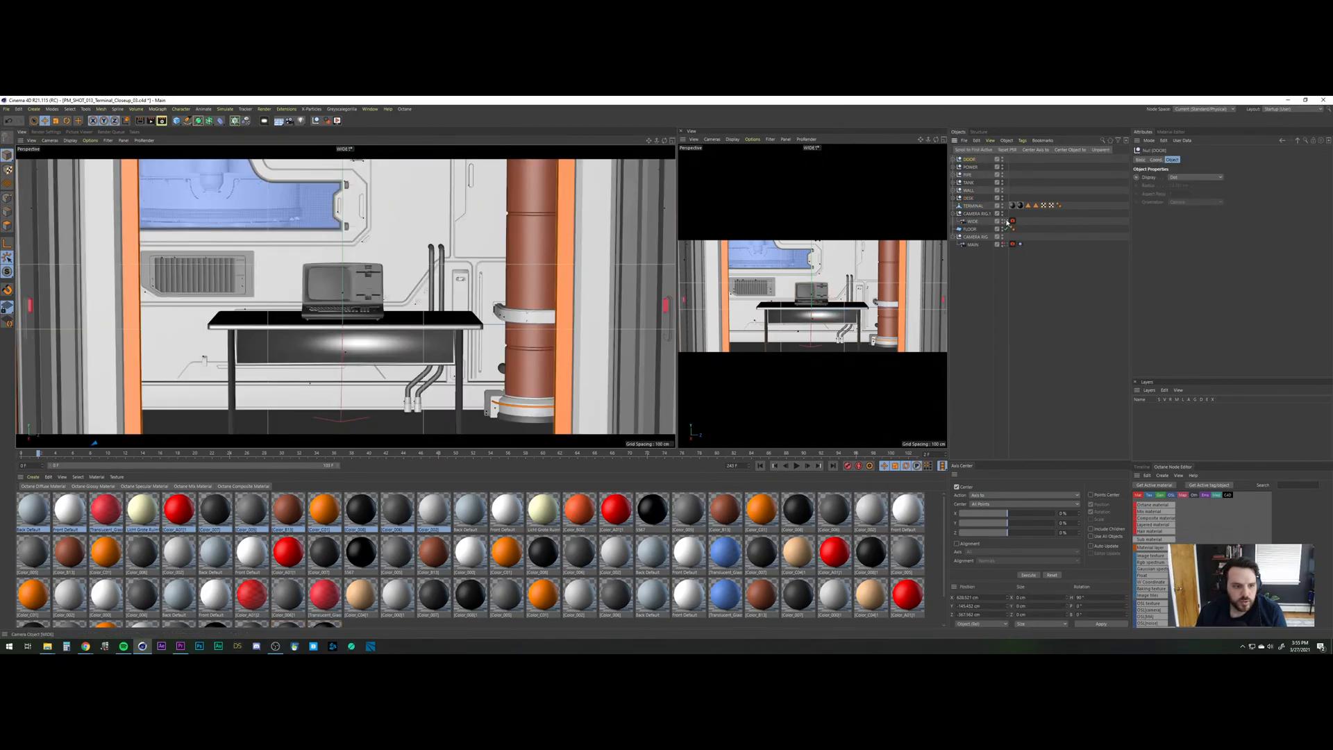
{"action": "left_click", "coordinate": [1004, 245]}
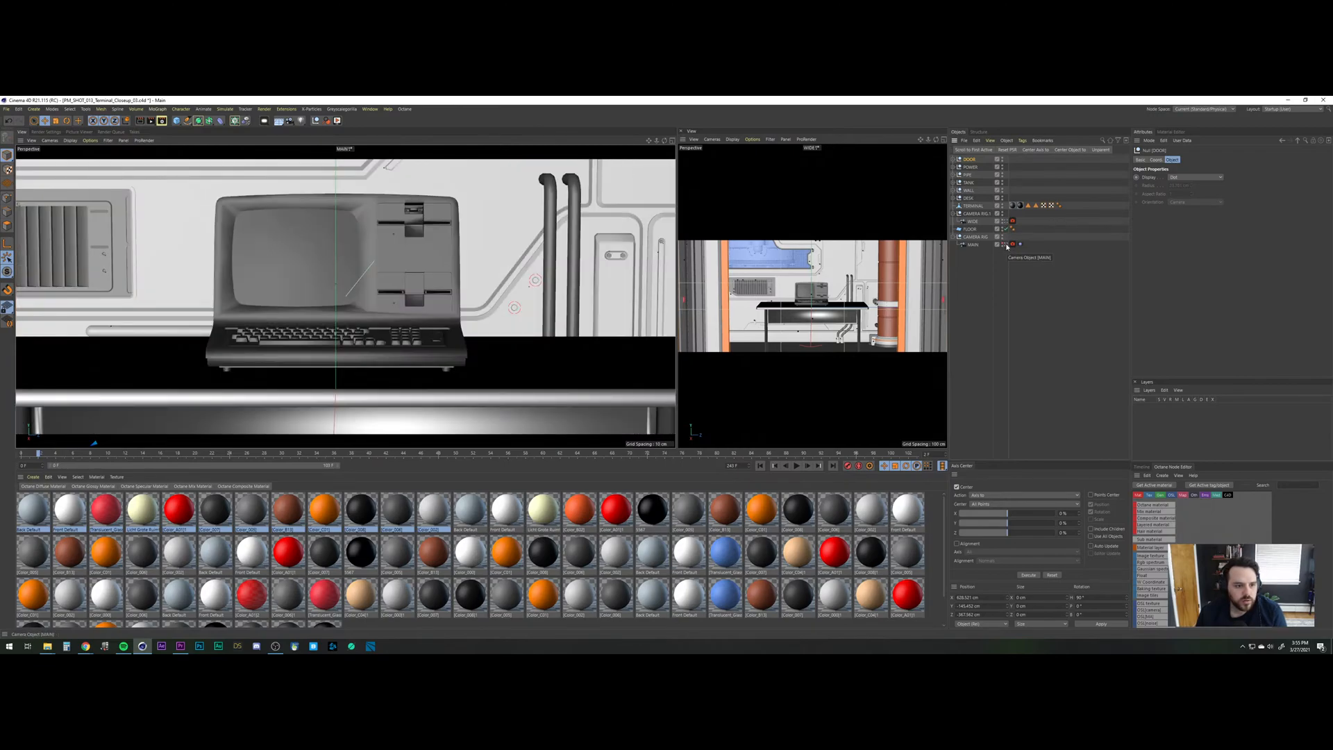
Undo the DESK and TERMINAL move and recheck the composition through the WIDE camera.
{"action": "key", "text": "ctrl+z"}
{"action": "key", "text": "ctrl+z"}
{"action": "key", "text": "ctrl+z"}
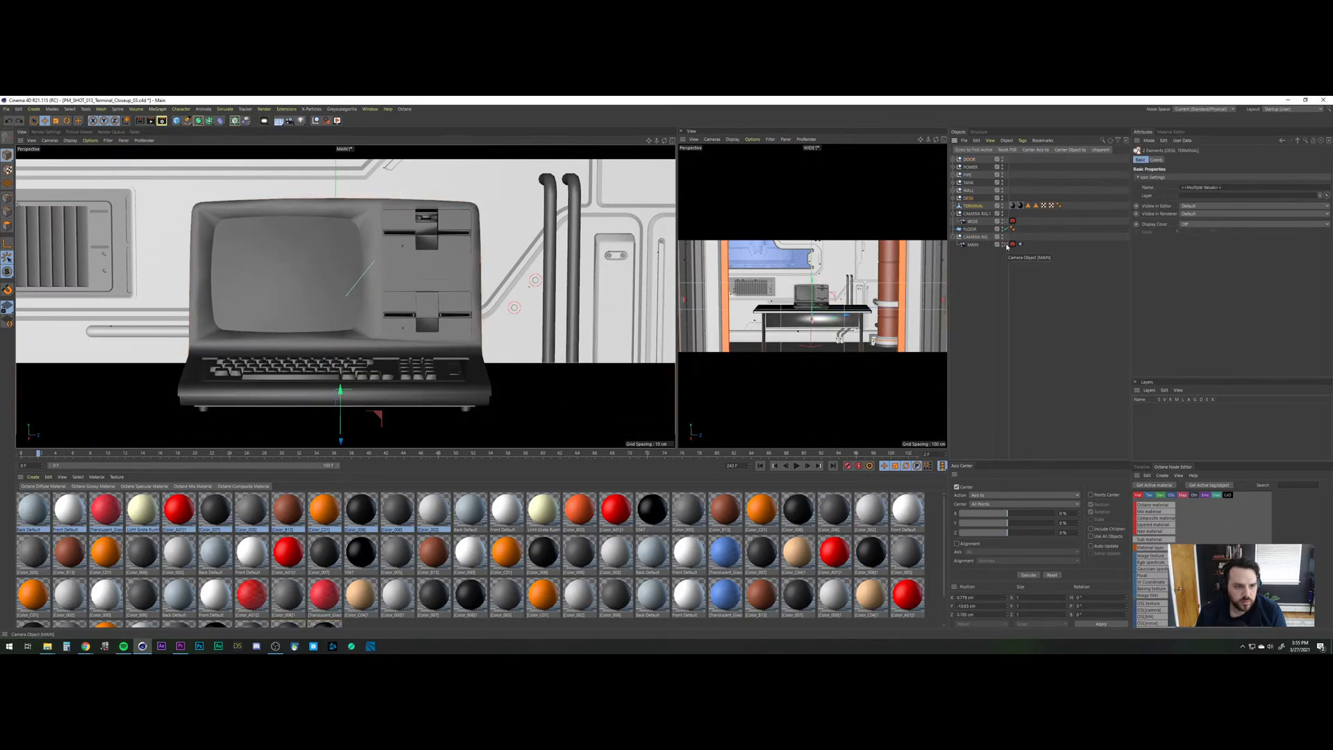
{"action": "left_click", "coordinate": [1006, 223]}
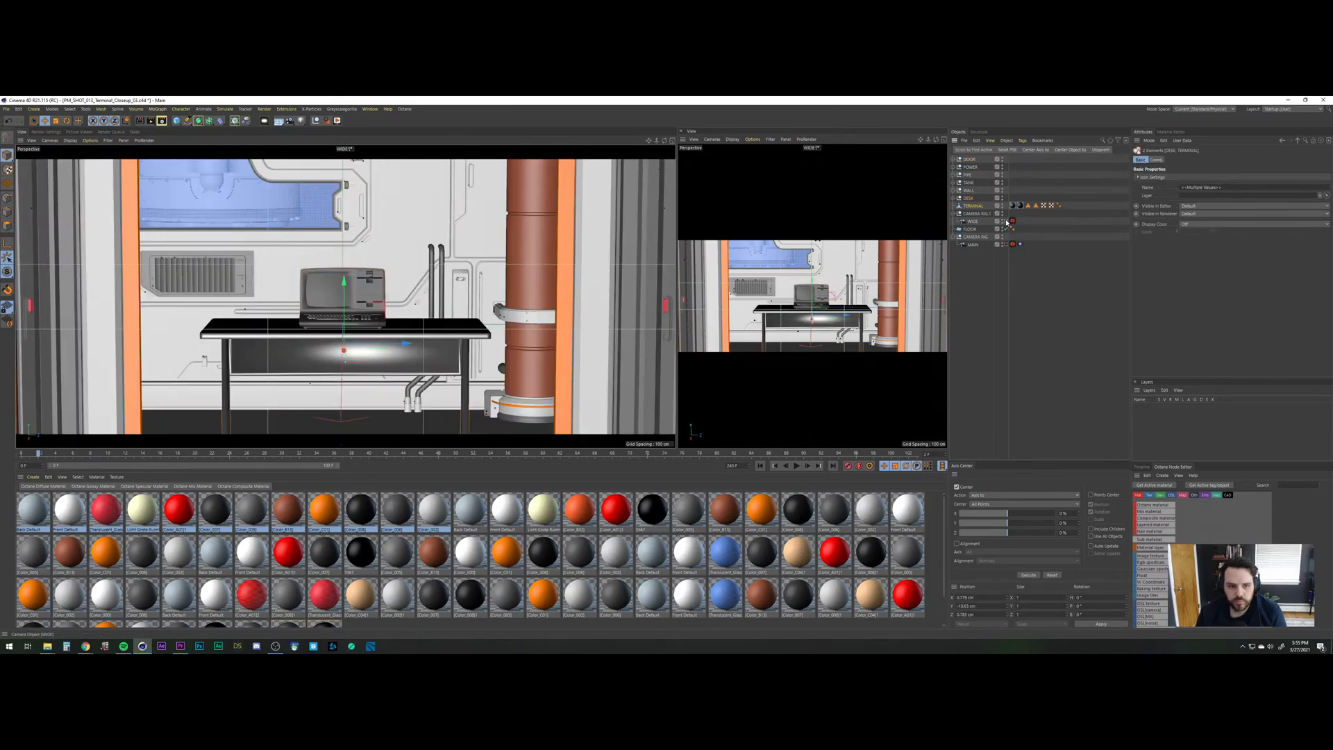
{"action": "left_click", "coordinate": [1011, 343]}
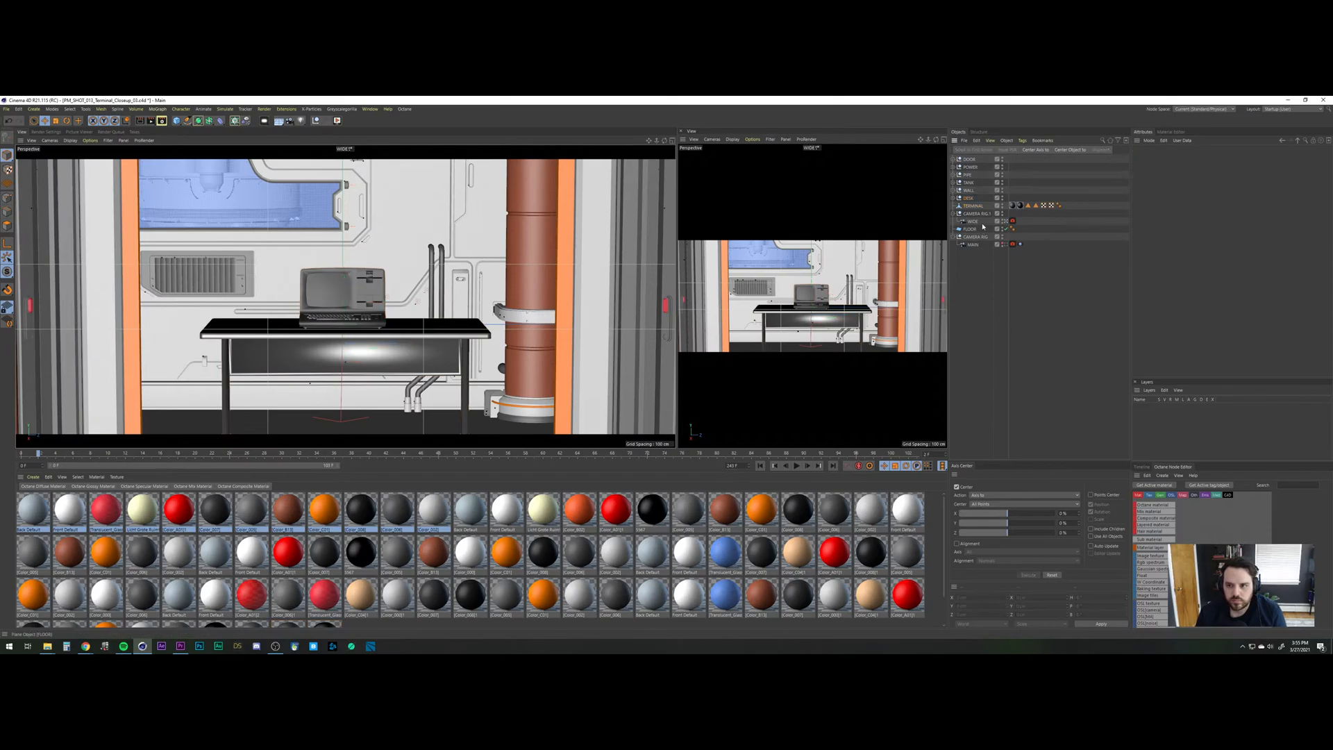
Move the DOOR group toward the wide camera to open up the framing, checking it at both ends of the timeline.
{"action": "left_click", "coordinate": [970, 160]}
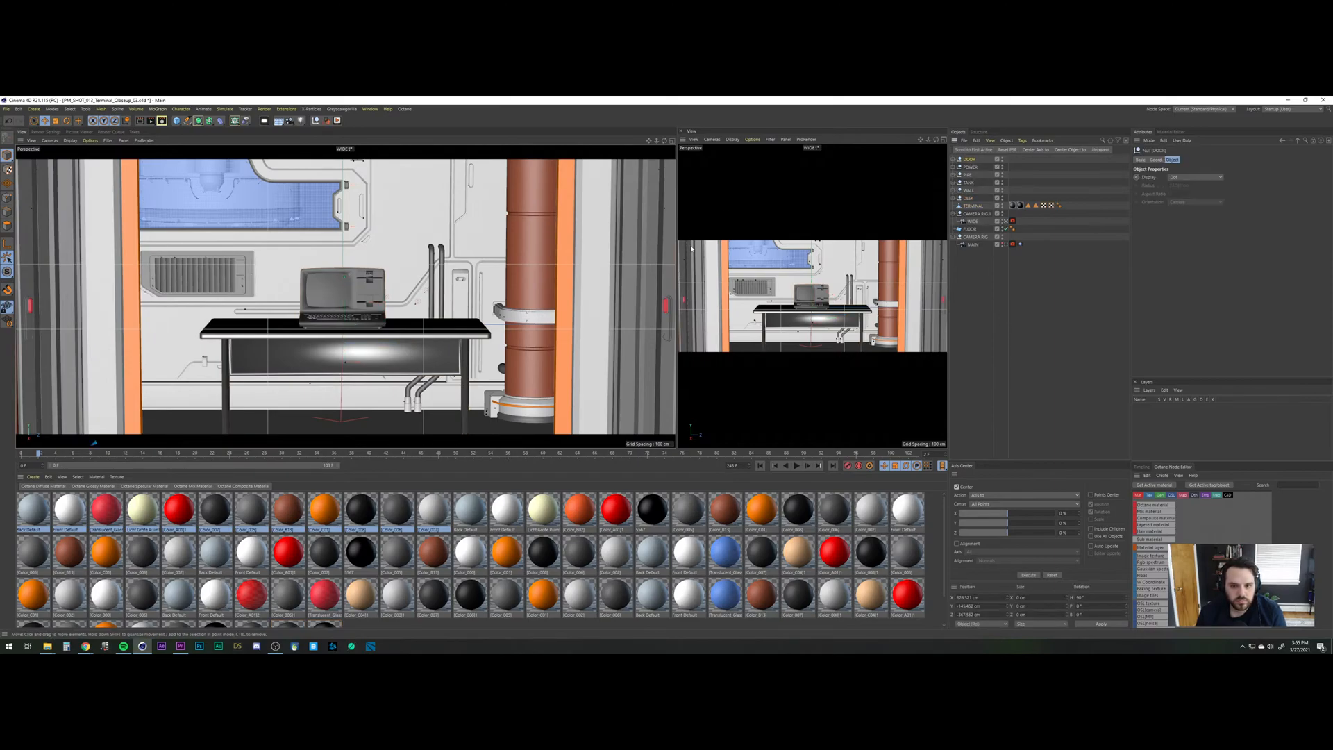
{"action": "left_click", "coordinate": [1003, 221]}
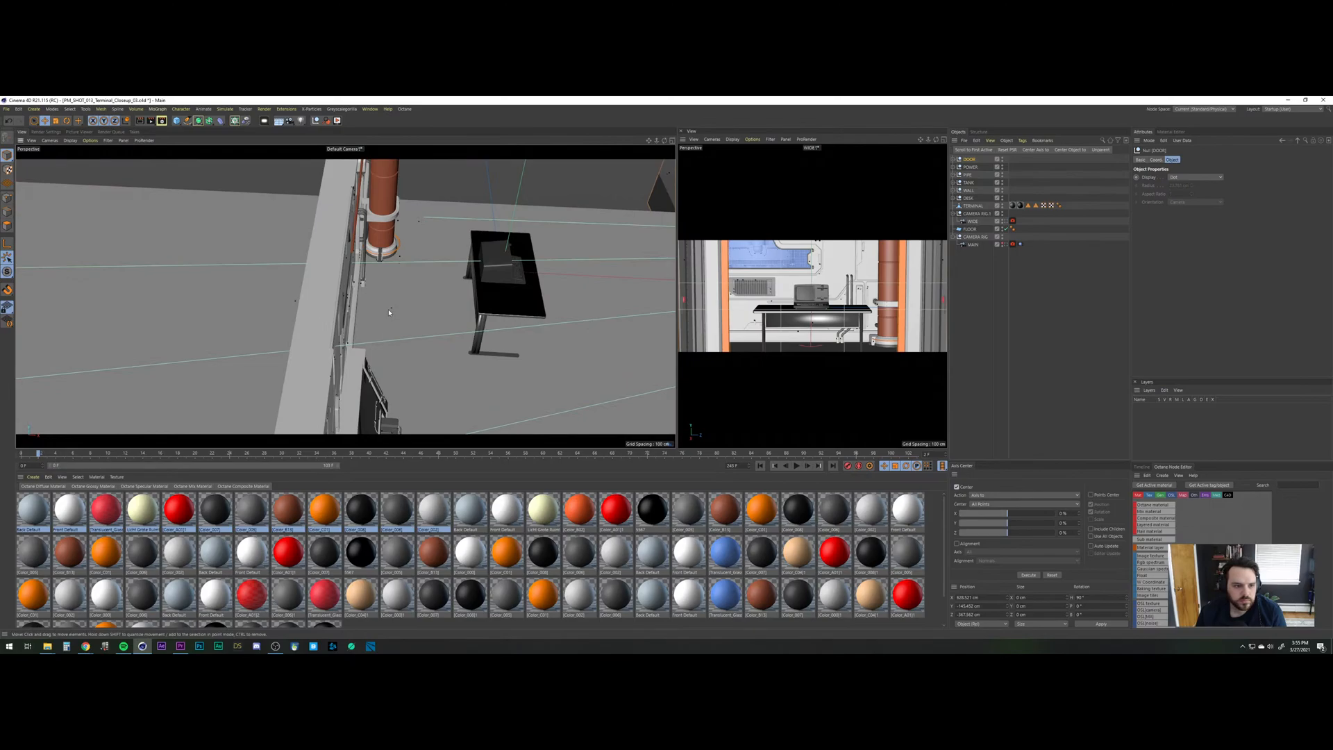
{"action": "left_click_drag", "start_coordinate": [389, 313], "coordinate": [575, 360], "text": "alt"}
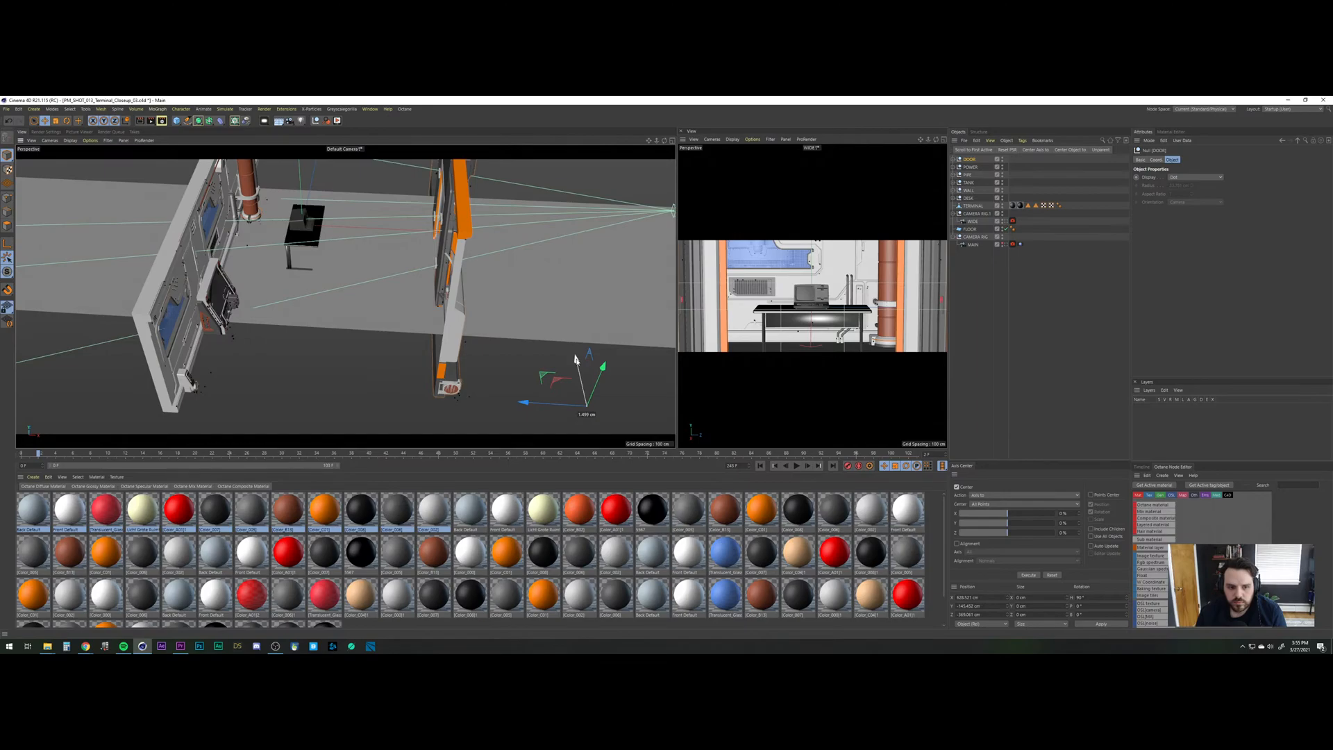
{"action": "left_click_drag", "start_coordinate": [63, 454], "coordinate": [804, 465]}
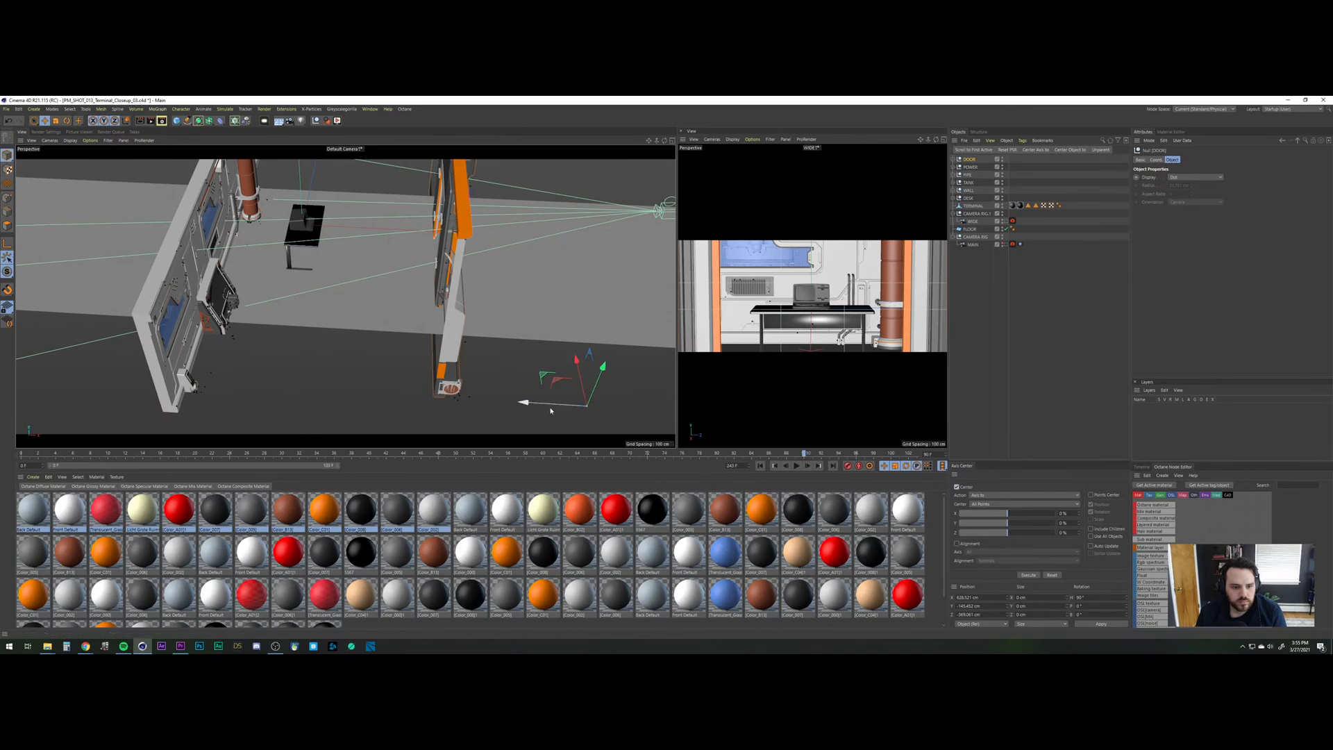
{"action": "left_click_drag", "start_coordinate": [548, 409], "coordinate": [627, 415]}
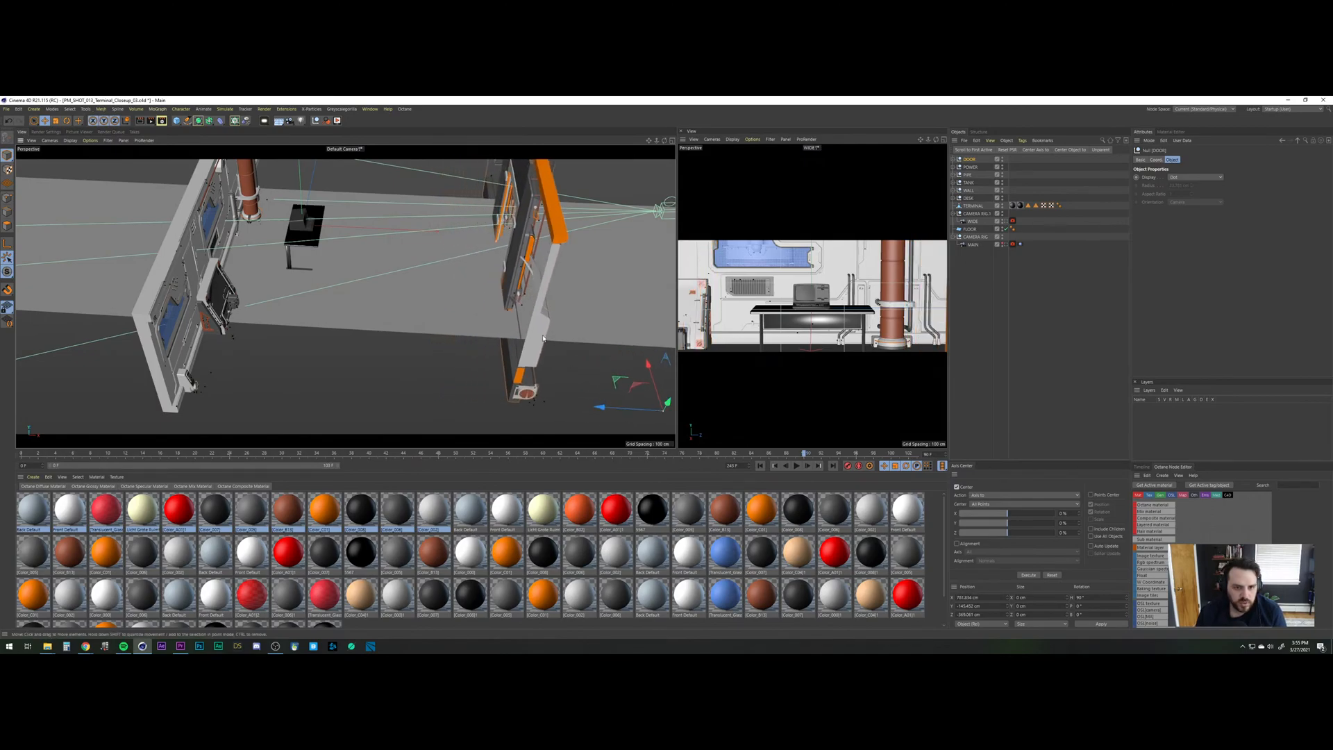
{"action": "left_click_drag", "start_coordinate": [534, 316], "coordinate": [518, 357], "text": "alt"}
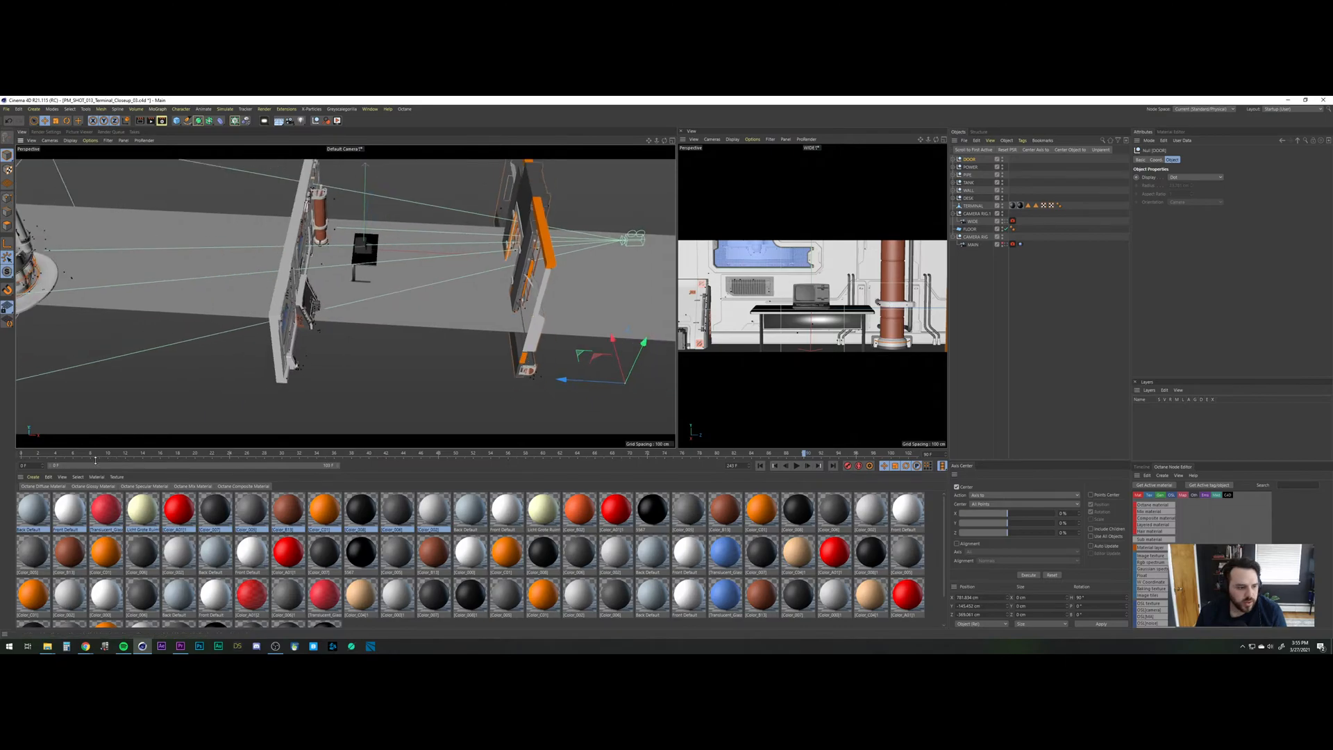
{"action": "left_click_drag", "start_coordinate": [68, 455], "coordinate": [2, 439]}
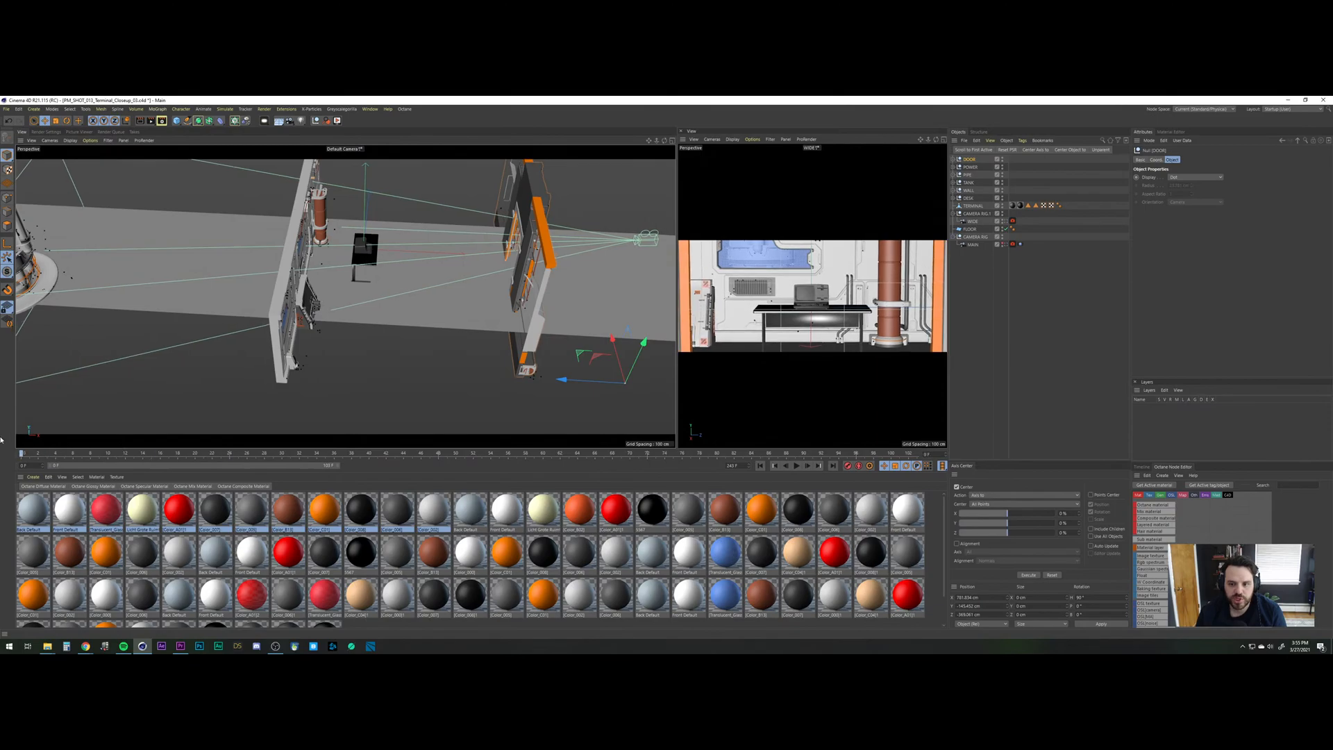
Try to scale down and reposition the DOOR group in the wide shot, and undo these changes.
{"action": "key", "text": "t"}
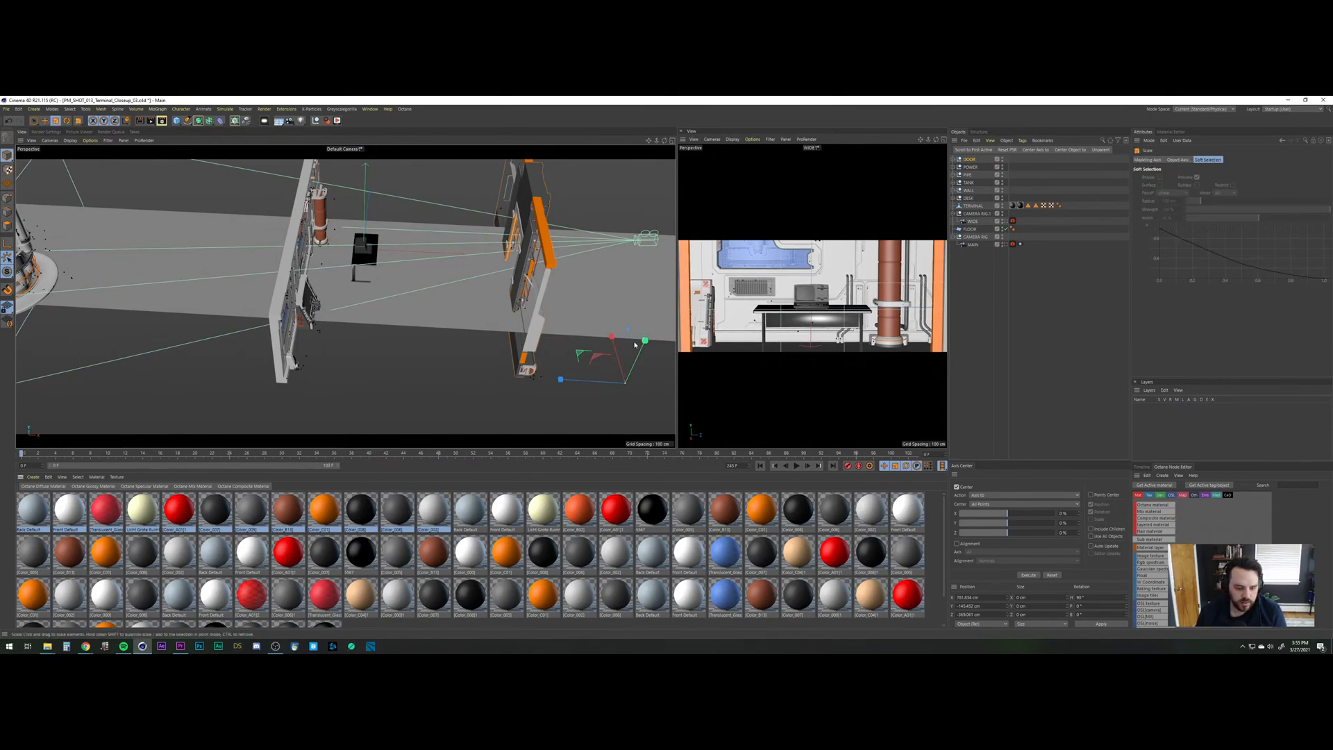
{"action": "left_click_drag", "start_coordinate": [634, 344], "coordinate": [485, 354], "text": "alt"}
{"action": "key", "text": "e"}
{"action": "left_click_drag", "start_coordinate": [458, 306], "coordinate": [491, 284]}
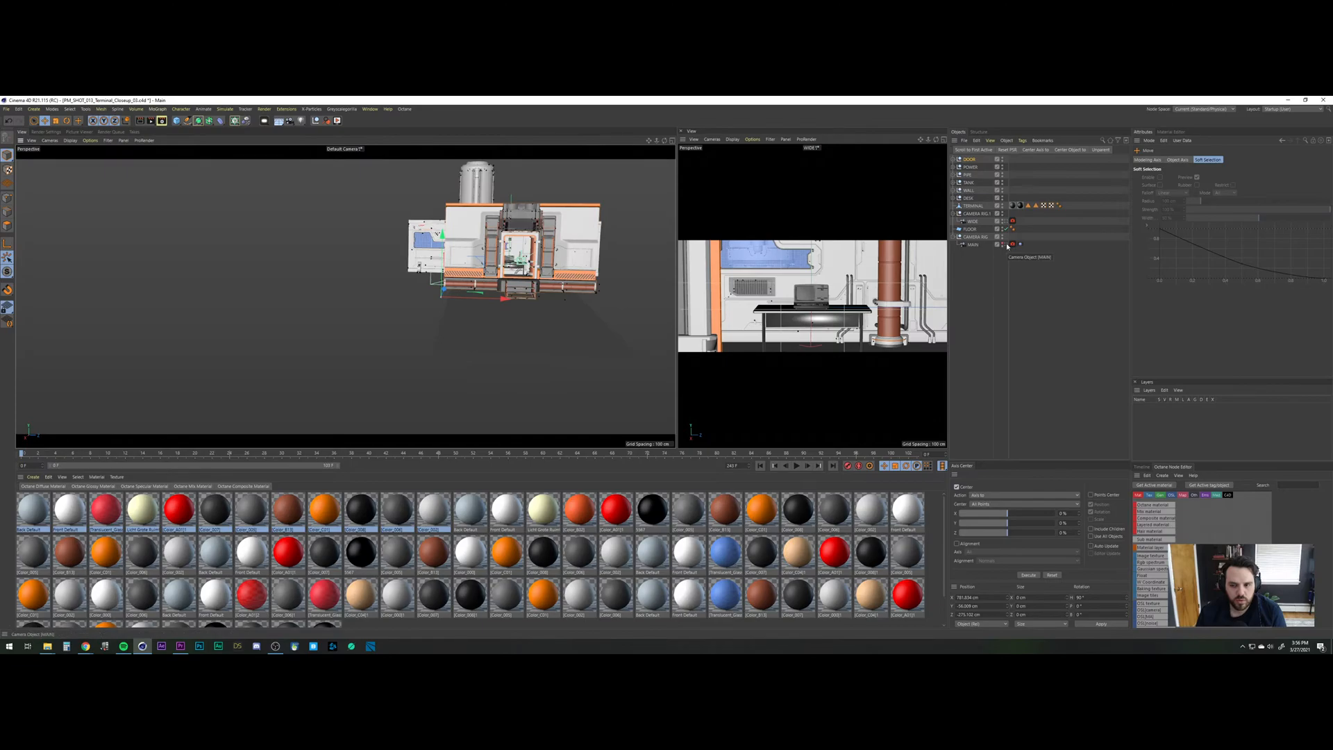
{"action": "key", "text": "ctrl+z"}
{"action": "key", "text": "ctrl+z"}
{"action": "key", "text": "ctrl+z"}
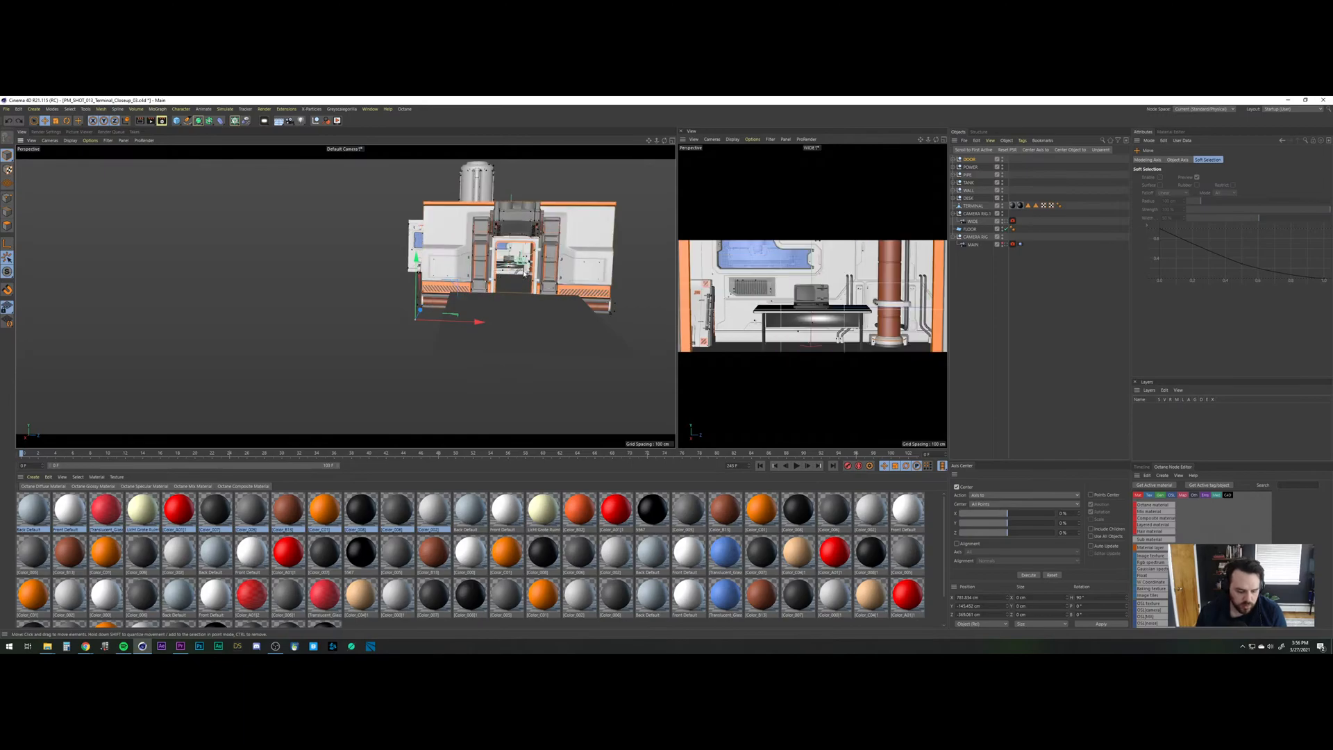
Scale down the DOOR group and reposition it, raised and centred around the desk in the wide shot.
{"action": "left_click_drag", "start_coordinate": [570, 276], "coordinate": [534, 293]}
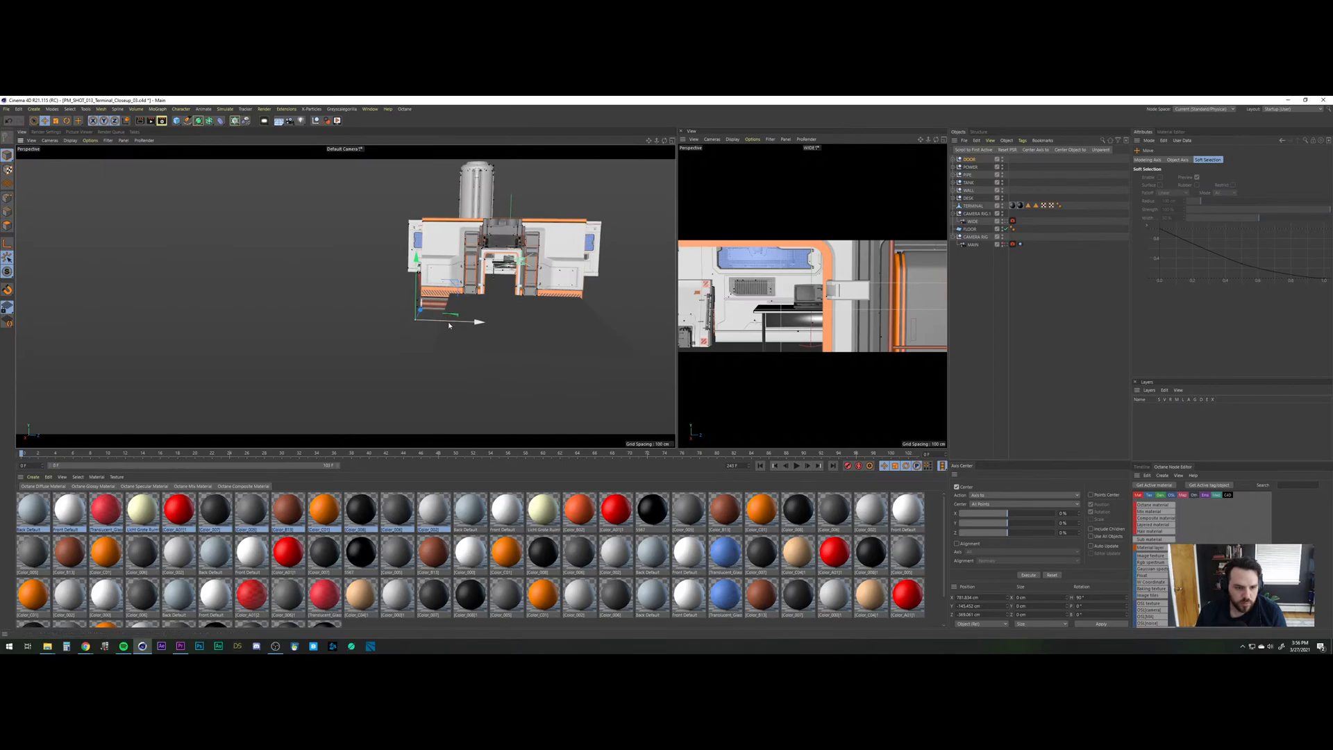
{"action": "left_click_drag", "start_coordinate": [448, 322], "coordinate": [466, 325]}
{"action": "left_click_drag", "start_coordinate": [435, 275], "coordinate": [435, 251]}
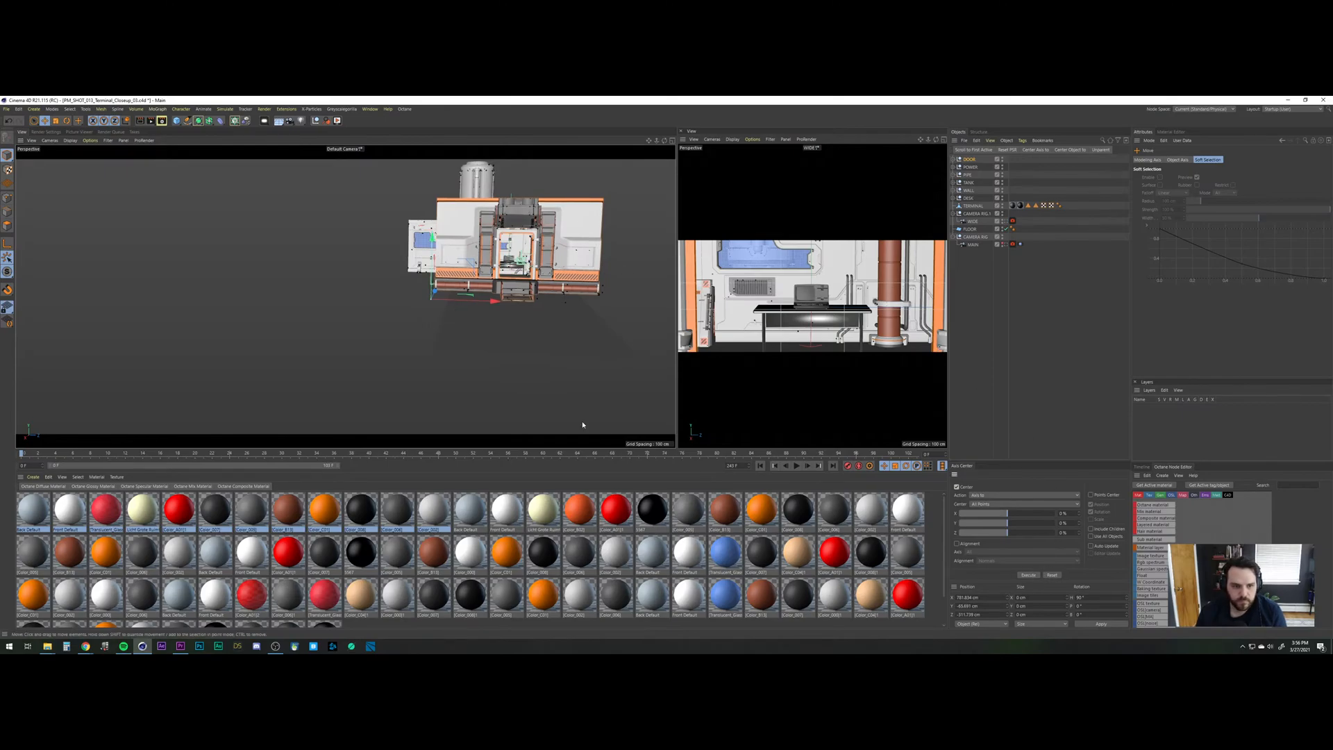
{"action": "left_click_drag", "start_coordinate": [568, 256], "coordinate": [542, 271]}
{"action": "key", "text": "e"}
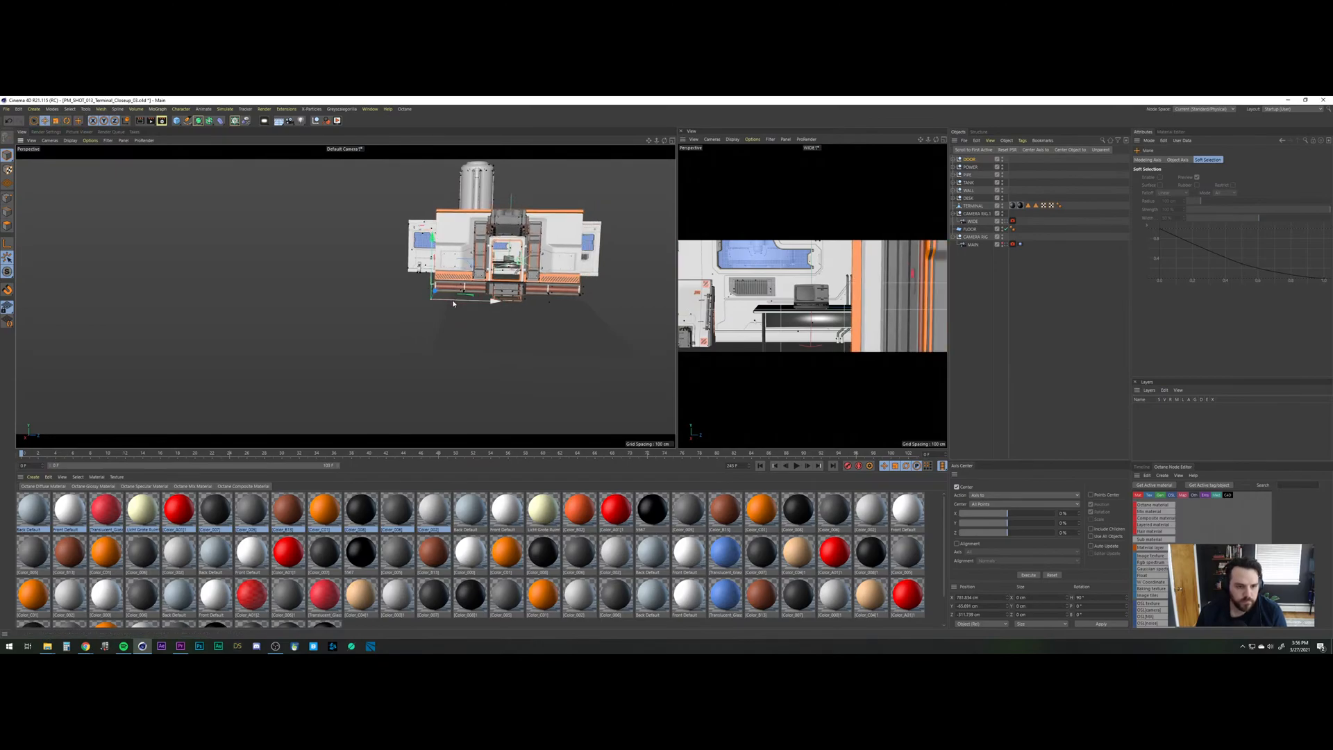
{"action": "mouse_move", "coordinate": [452, 302]}
{"action": "left_mouse_down"}
{"action": "mouse_move", "coordinate": [477, 305]}
{"action": "mouse_move", "coordinate": [466, 305]}
{"action": "left_mouse_up"}
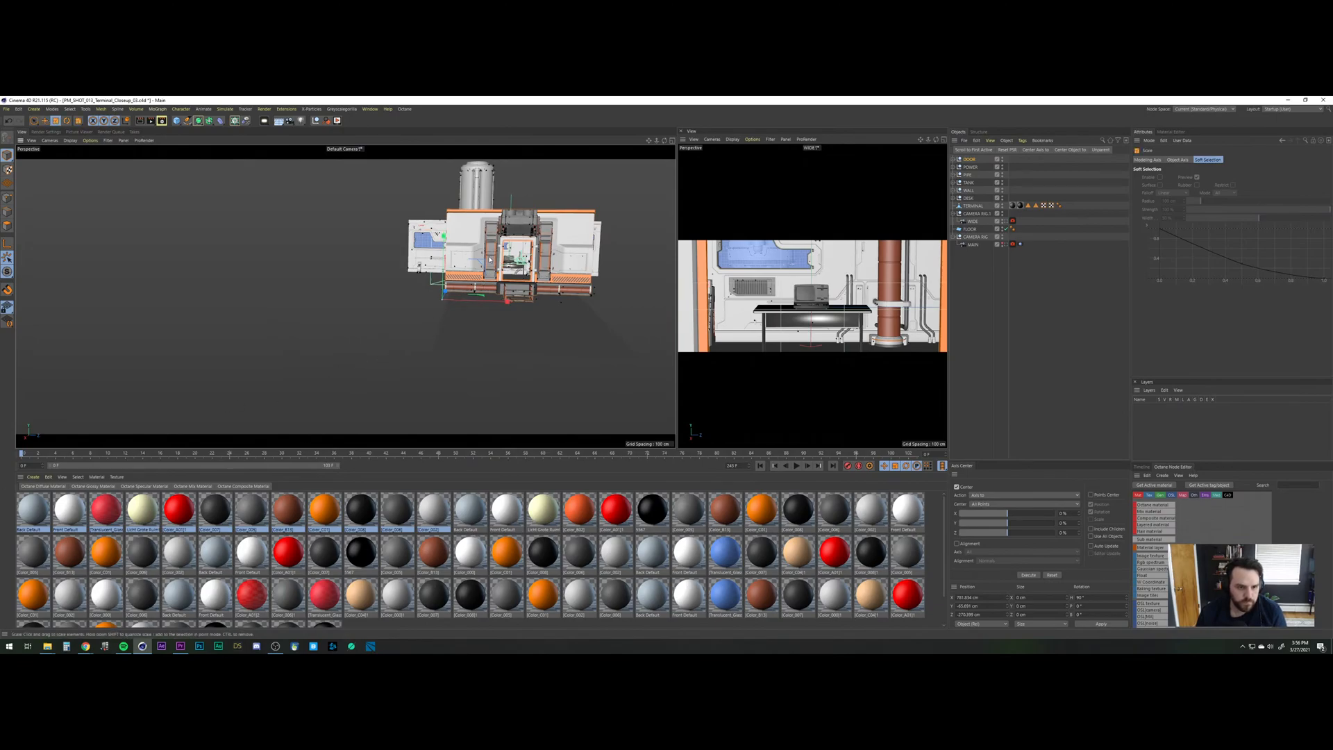
Scale the DOOR group down further and reposition it around the desk, farther from the wide camera.
{"action": "left_click_drag", "start_coordinate": [468, 251], "coordinate": [492, 304]}
{"action": "key", "text": "e"}
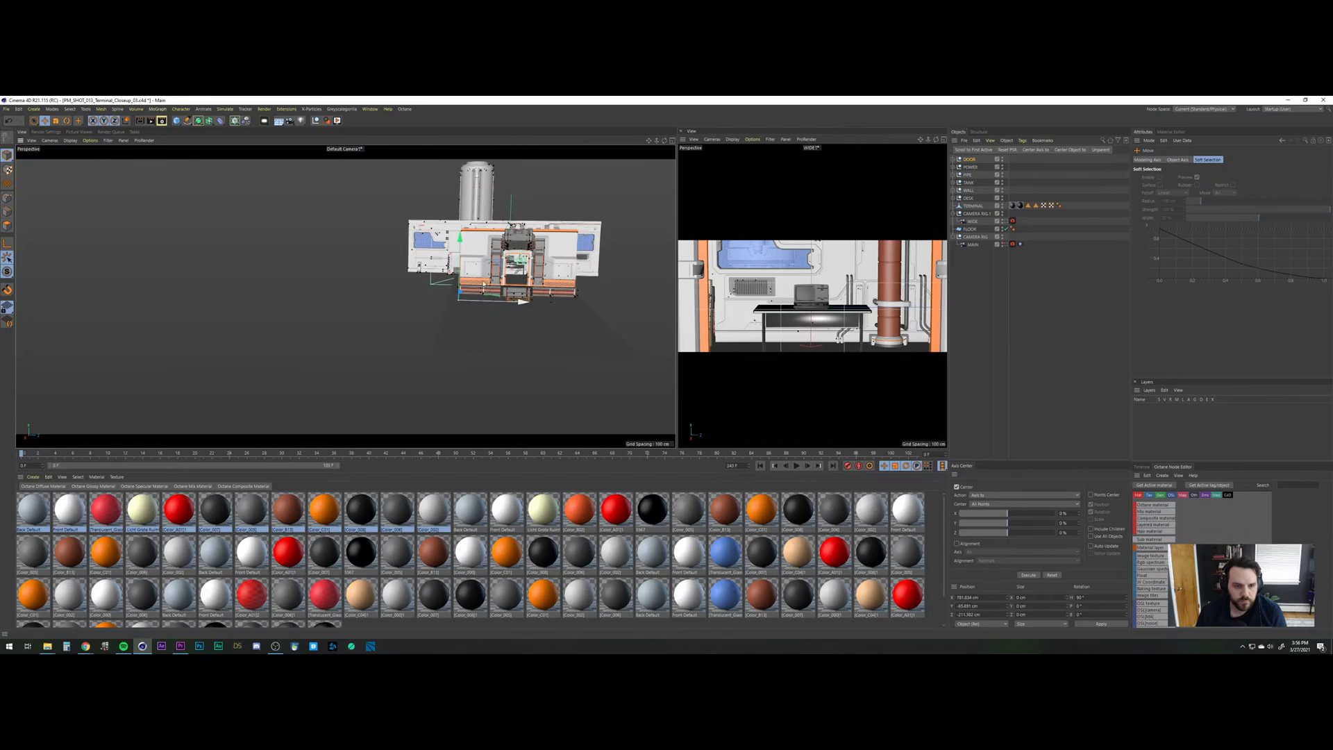
{"action": "left_click_drag", "start_coordinate": [461, 258], "coordinate": [562, 260]}
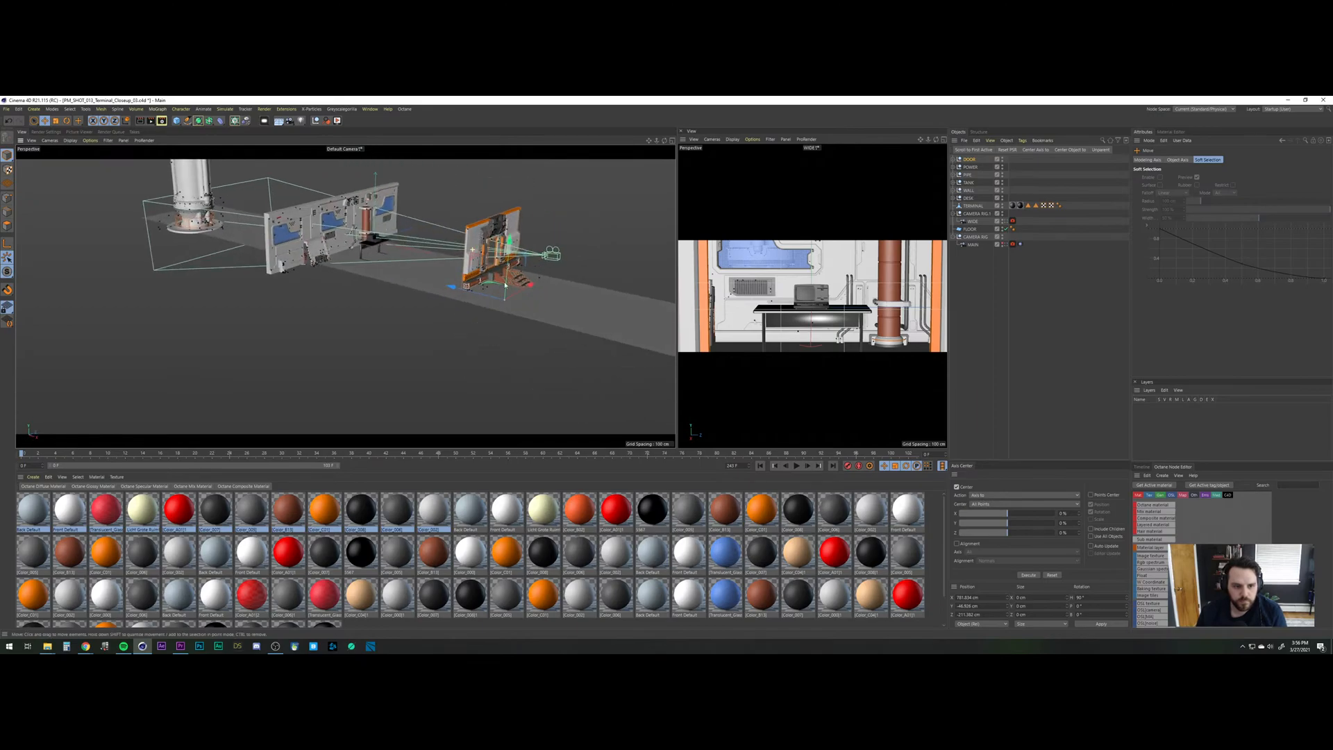
{"action": "left_click_drag", "start_coordinate": [482, 293], "coordinate": [461, 296]}
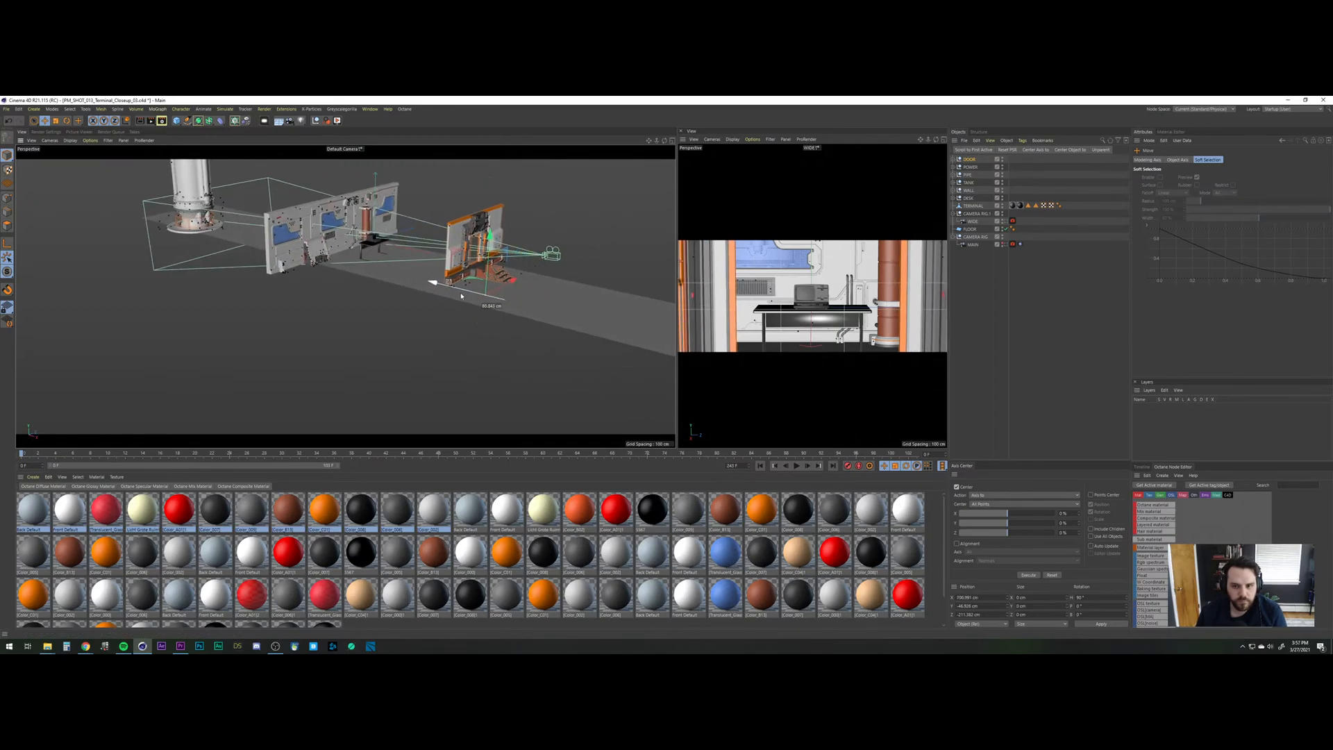
Shift the DOOR group slightly sideways and raise it in the wide shot, checking the framing at both ends of the timeline.
{"action": "left_click_drag", "start_coordinate": [58, 456], "coordinate": [996, 469]}
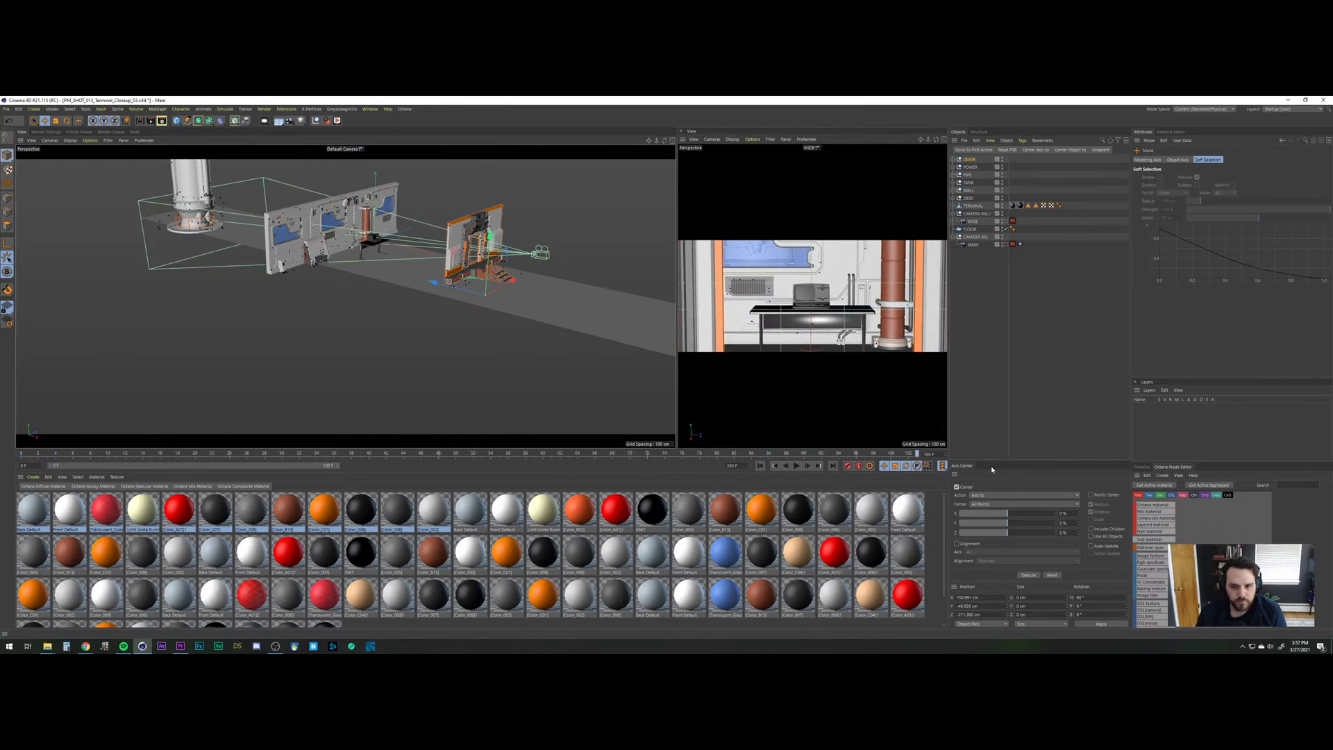
{"action": "left_click_drag", "start_coordinate": [461, 285], "coordinate": [462, 291]}
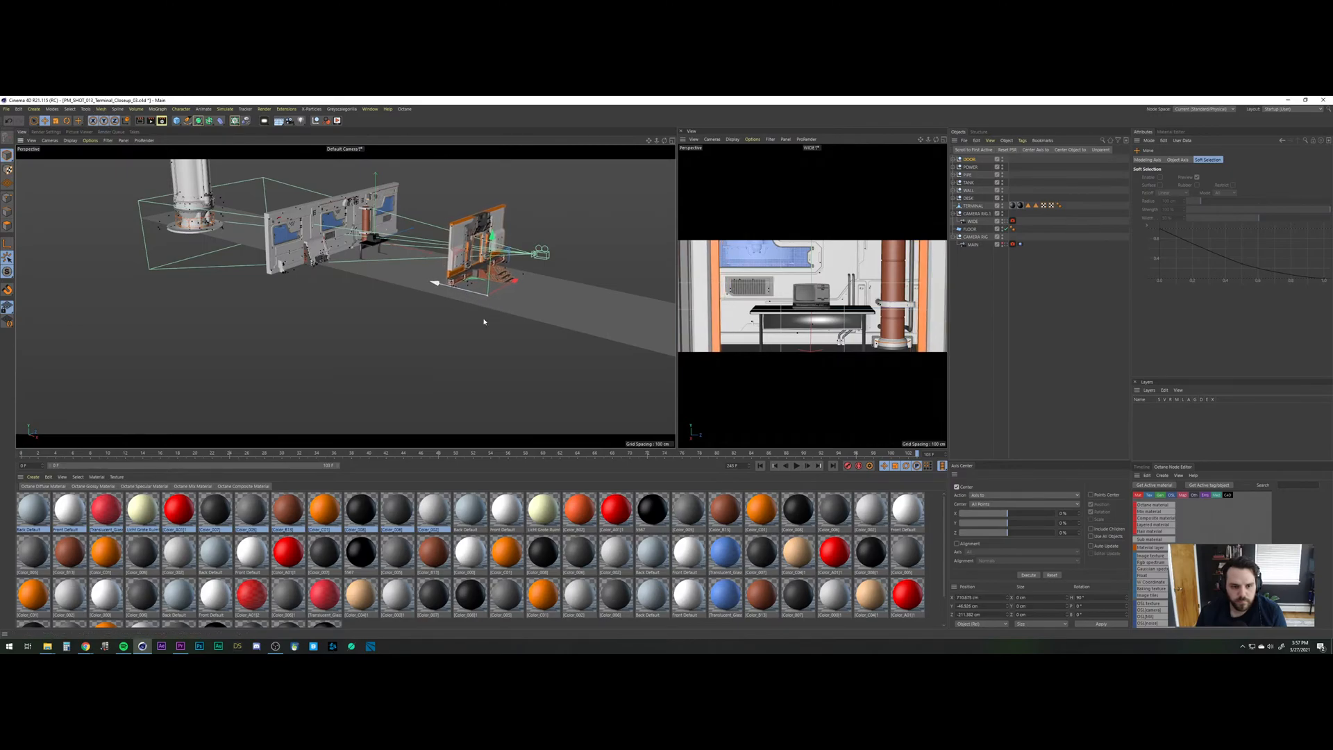
{"action": "left_click_drag", "start_coordinate": [89, 454], "coordinate": [0, 386]}
{"action": "left_click_drag", "start_coordinate": [486, 257], "coordinate": [496, 255]}
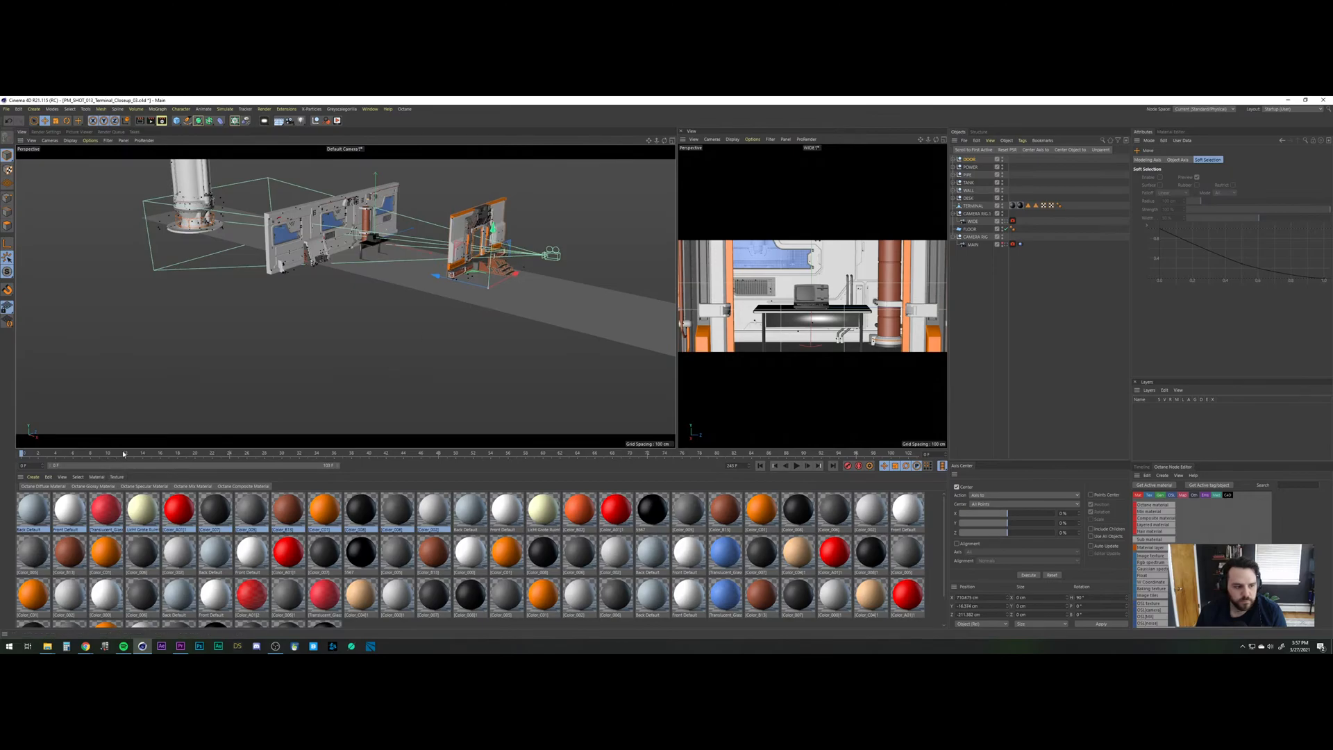
Fine-tune the DOOR group's sideways position so it frames the desk at the first and last frames, and save the scene.
{"action": "left_click_drag", "start_coordinate": [124, 454], "coordinate": [0, 451]}
{"action": "left_click_drag", "start_coordinate": [471, 285], "coordinate": [469, 286]}
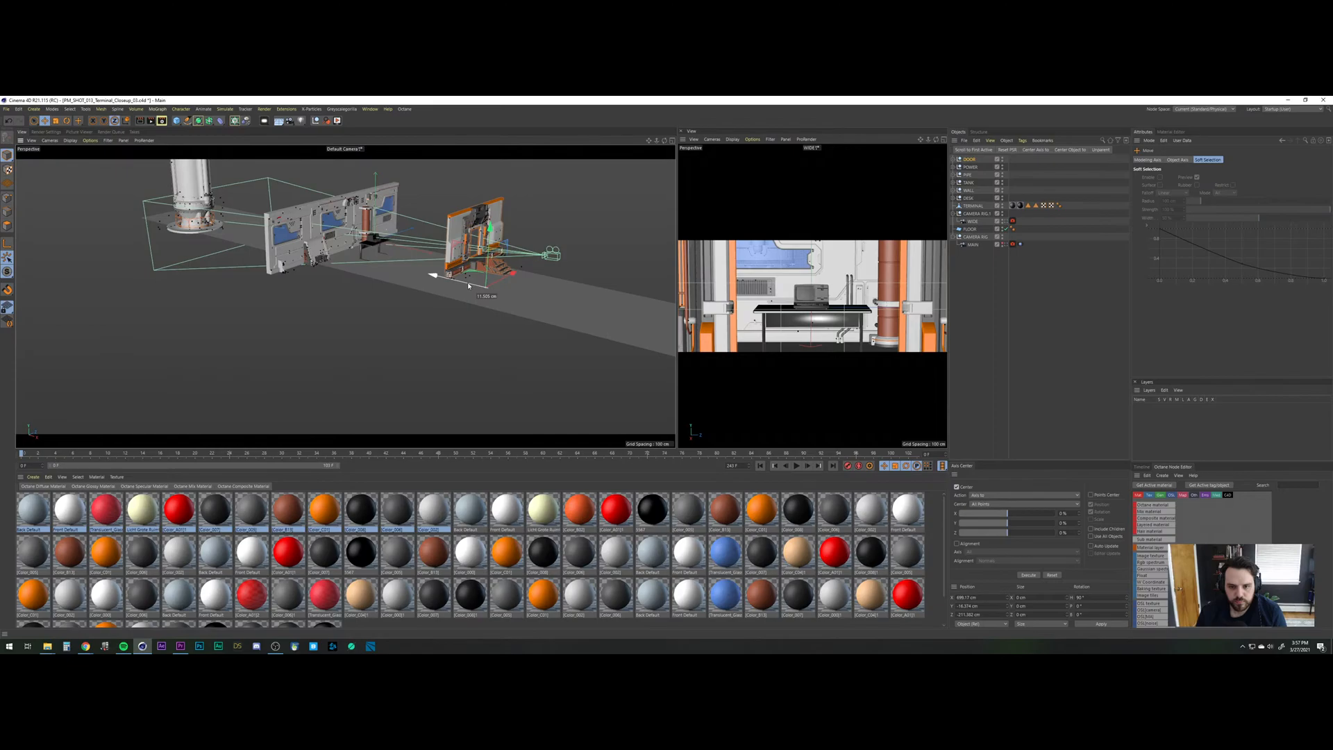
{"action": "left_click_drag", "start_coordinate": [469, 286], "coordinate": [469, 285]}
{"action": "left_click_drag", "start_coordinate": [27, 454], "coordinate": [1090, 468]}
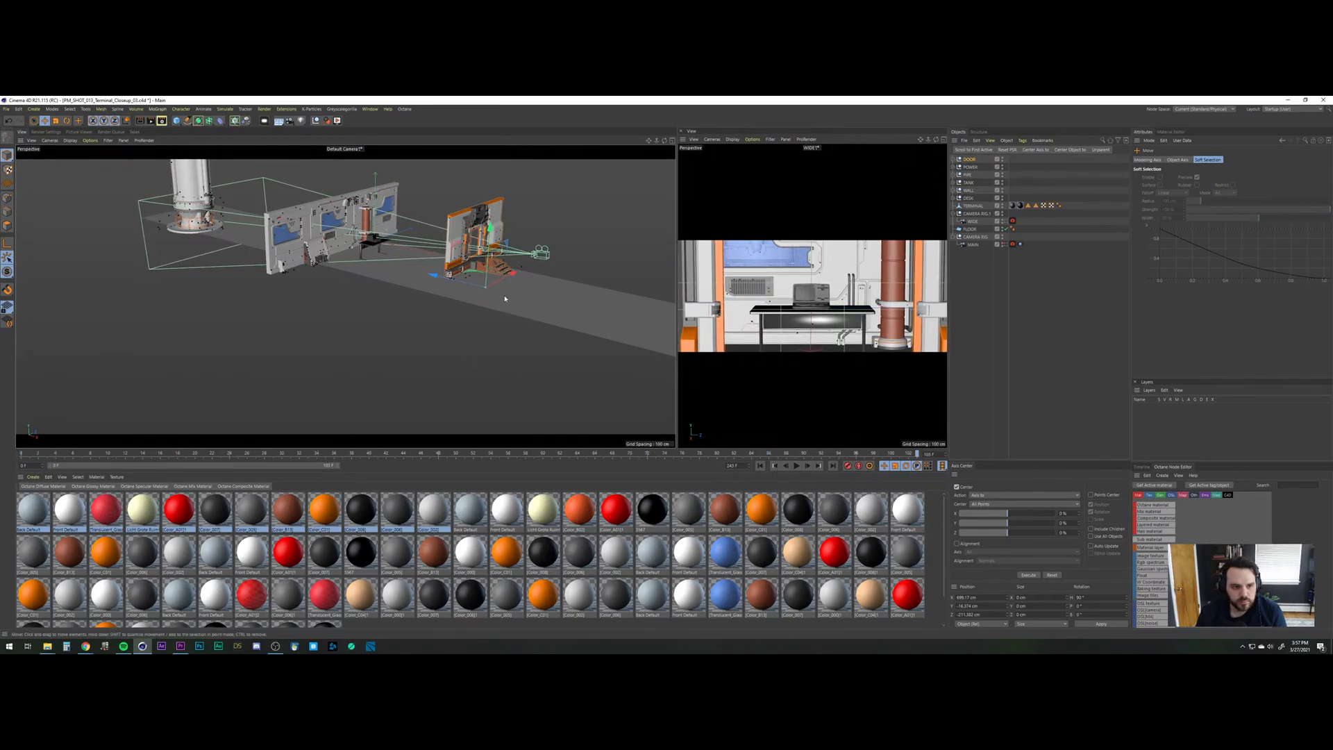
{"action": "left_click_drag", "start_coordinate": [433, 276], "coordinate": [437, 279]}
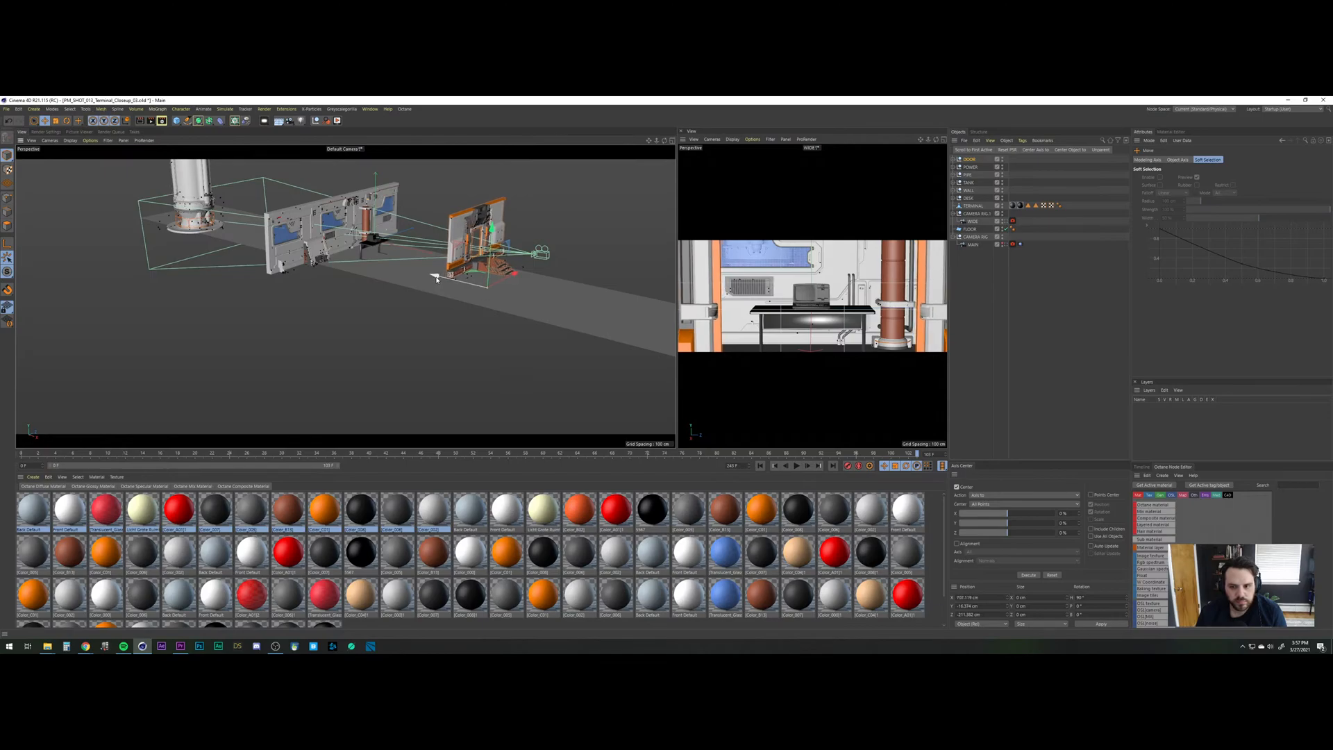
{"action": "key", "text": "ctrl+s"}
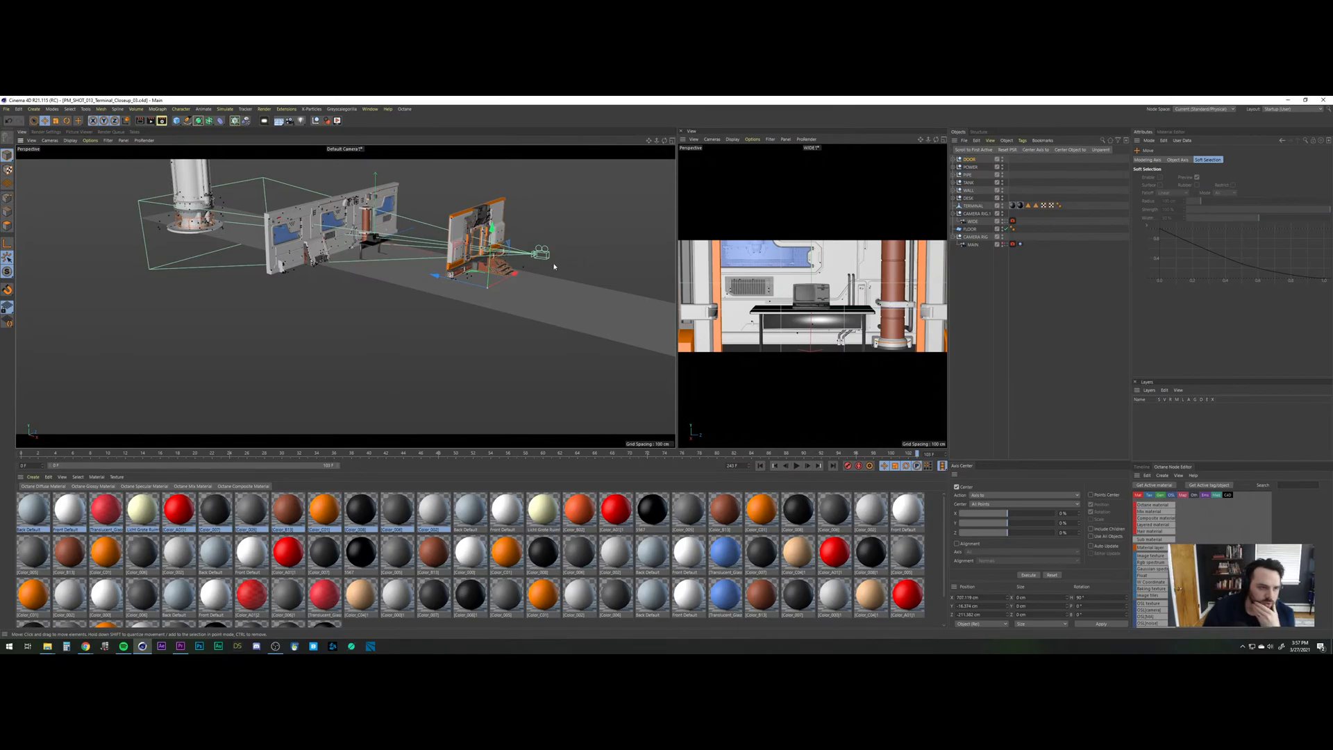
Delete the POWER group from the scene.
{"action": "left_click_drag", "start_coordinate": [428, 264], "coordinate": [344, 241], "text": "alt"}
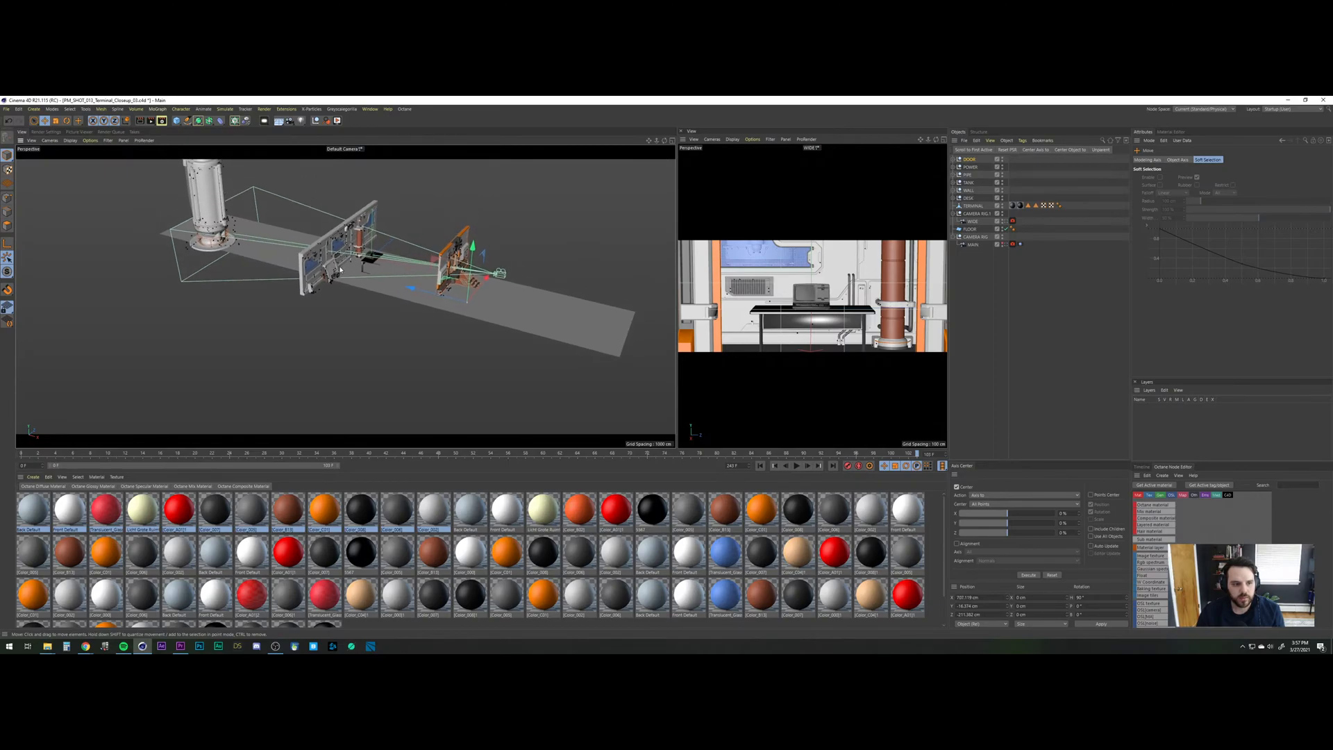
{"action": "left_click", "coordinate": [340, 269]}
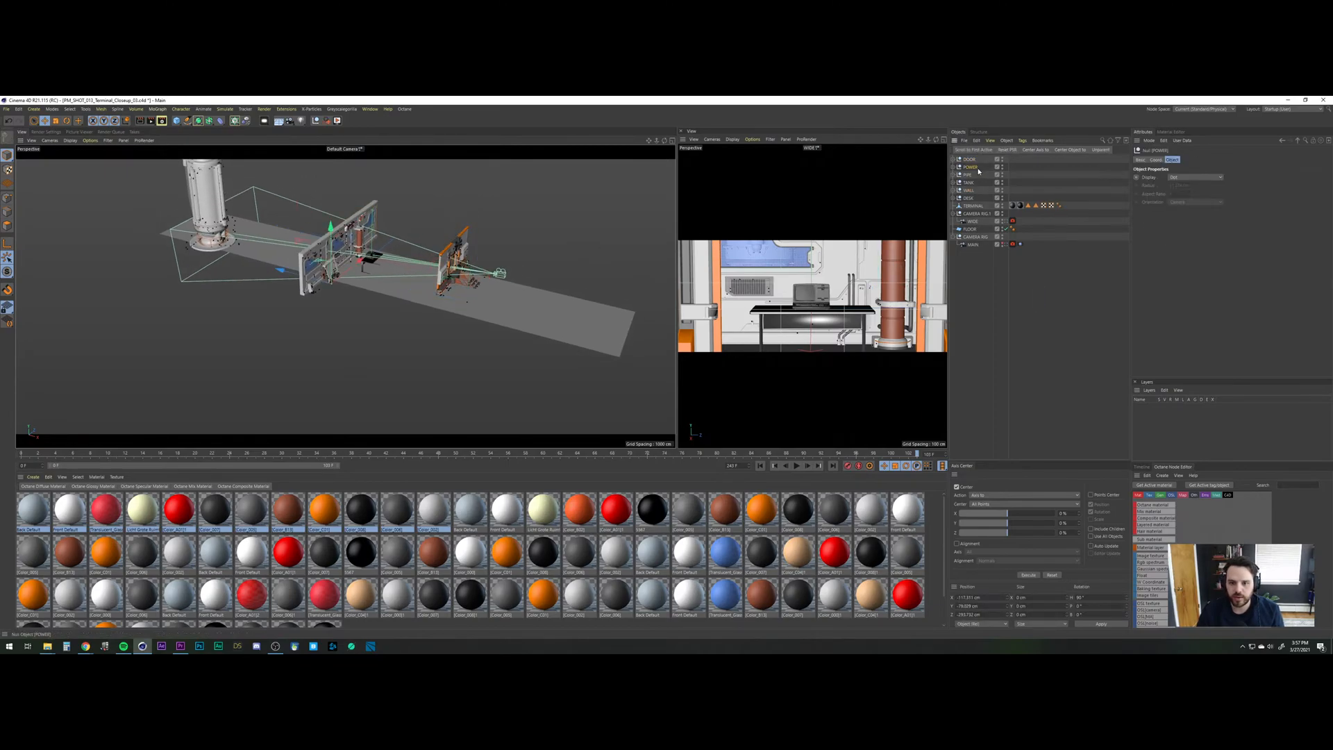
{"action": "key", "text": "Delete"}
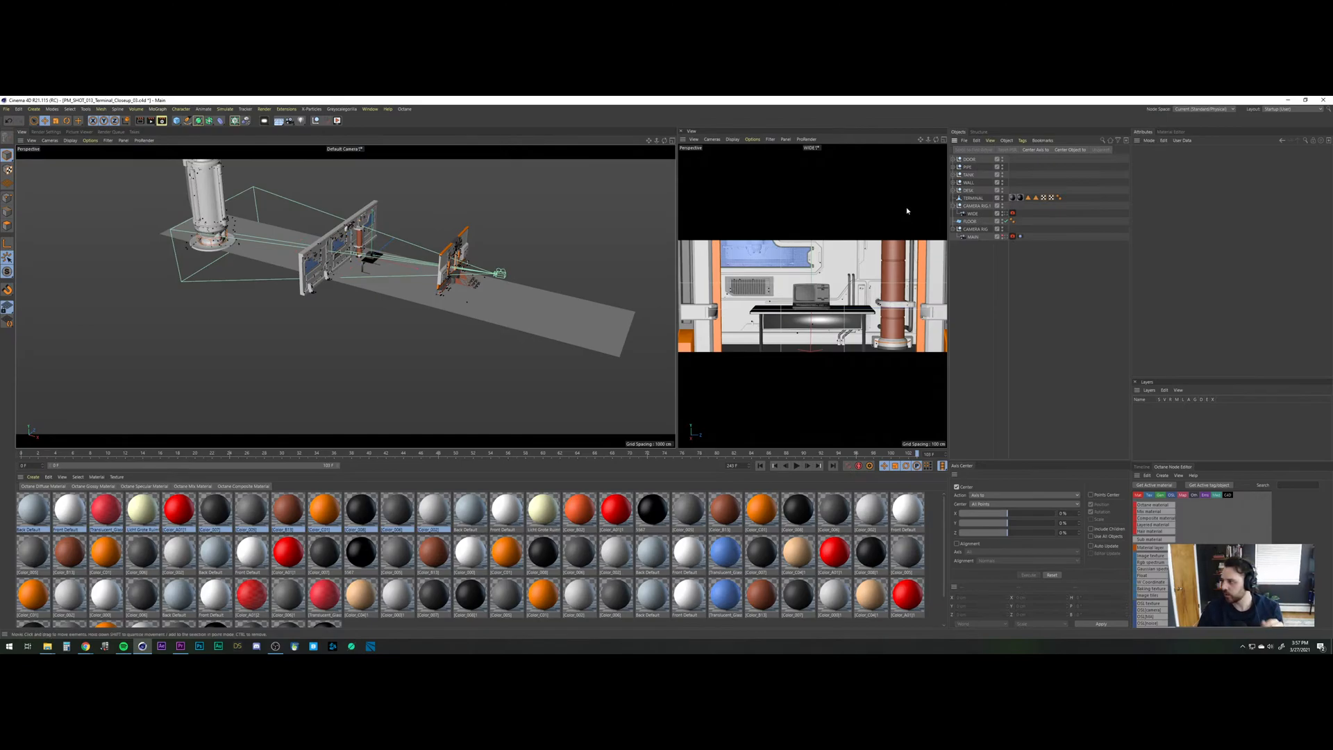
Inspect the set layout up close and play back the wide camera move along the timeline.
{"action": "left_click_drag", "start_coordinate": [393, 311], "coordinate": [385, 242], "text": "alt"}
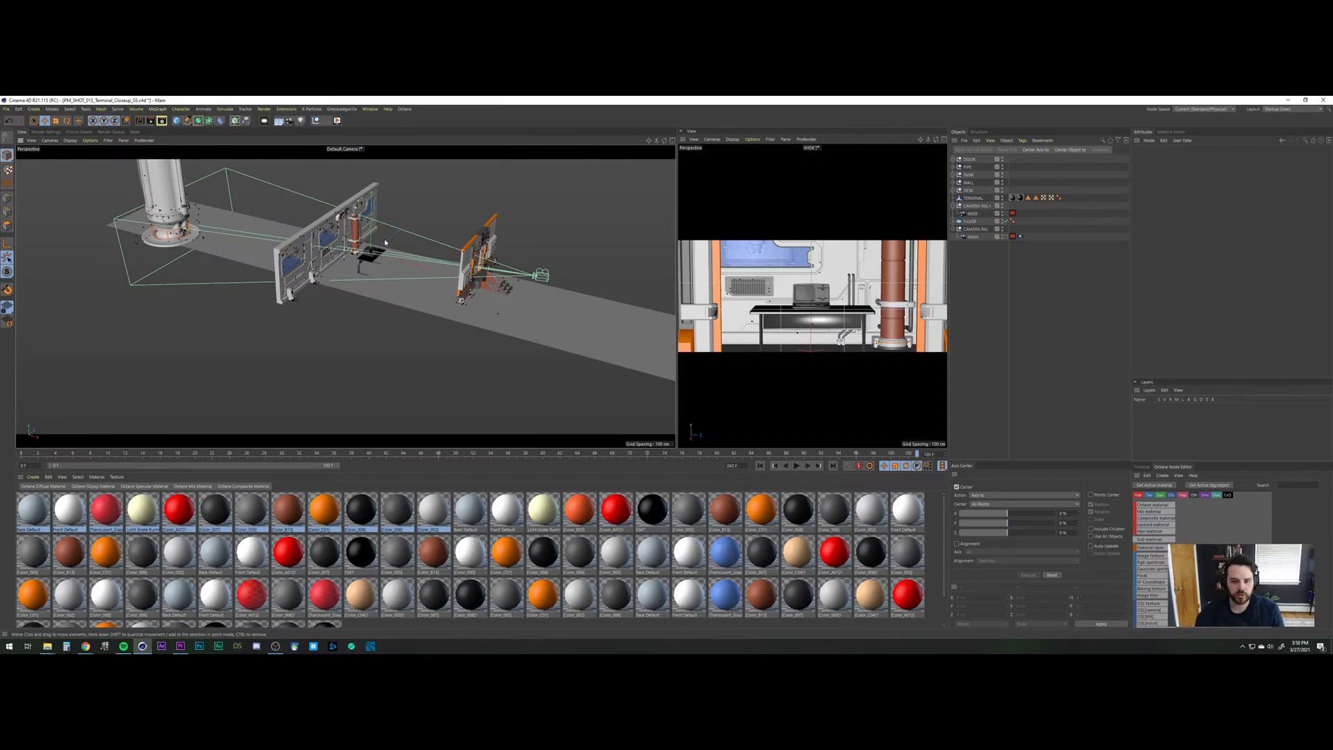
{"action": "right_click_drag", "start_coordinate": [345, 254], "coordinate": [392, 153], "text": "alt"}
{"action": "left_click_drag", "start_coordinate": [371, 206], "coordinate": [358, 285], "text": "alt"}
{"action": "left_click", "coordinate": [26, 454]}
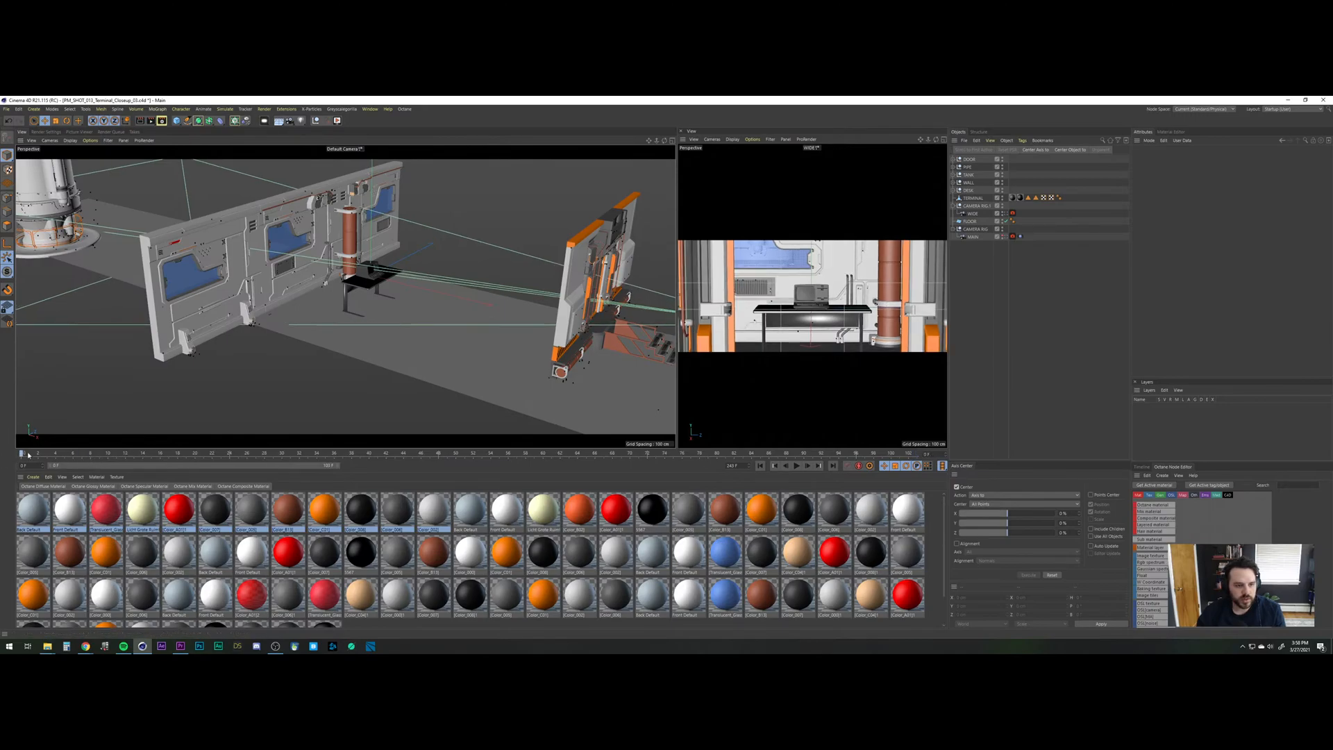
{"action": "left_click_drag", "start_coordinate": [28, 454], "coordinate": [893, 466]}
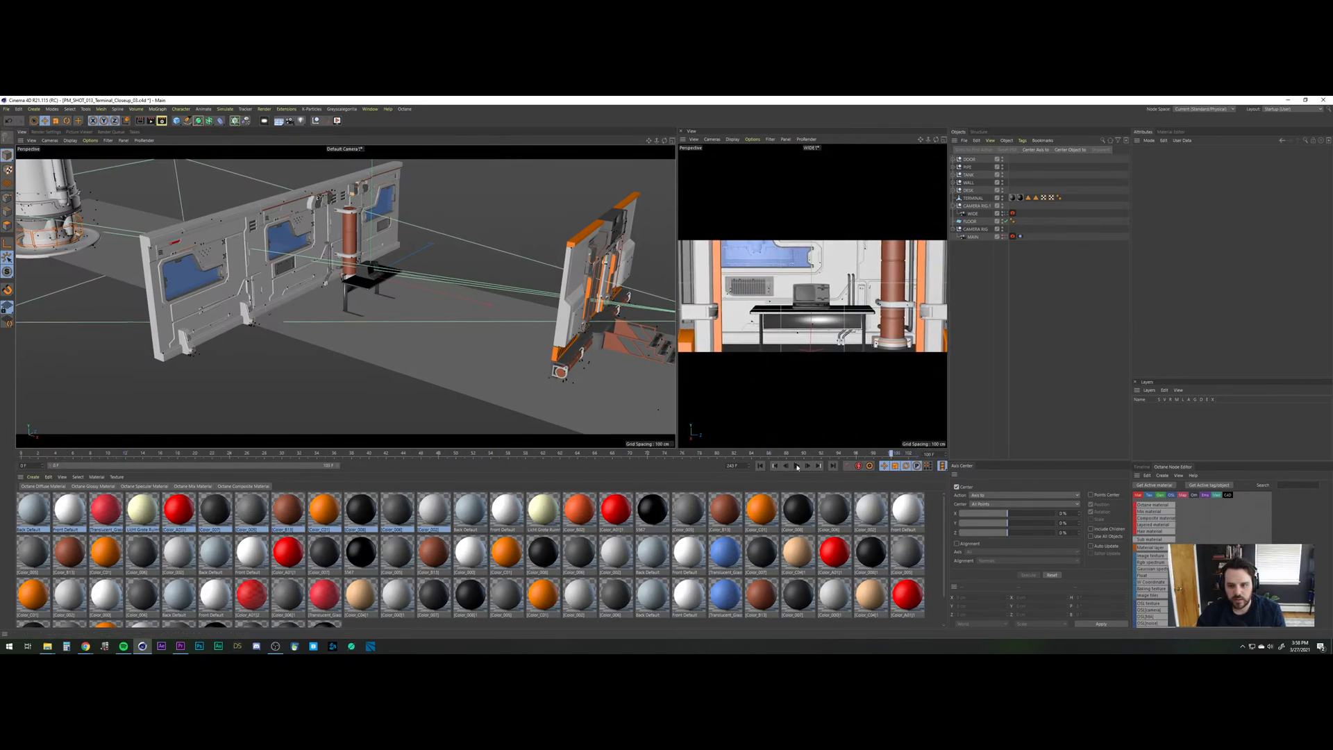
{"action": "left_click", "coordinate": [797, 467]}
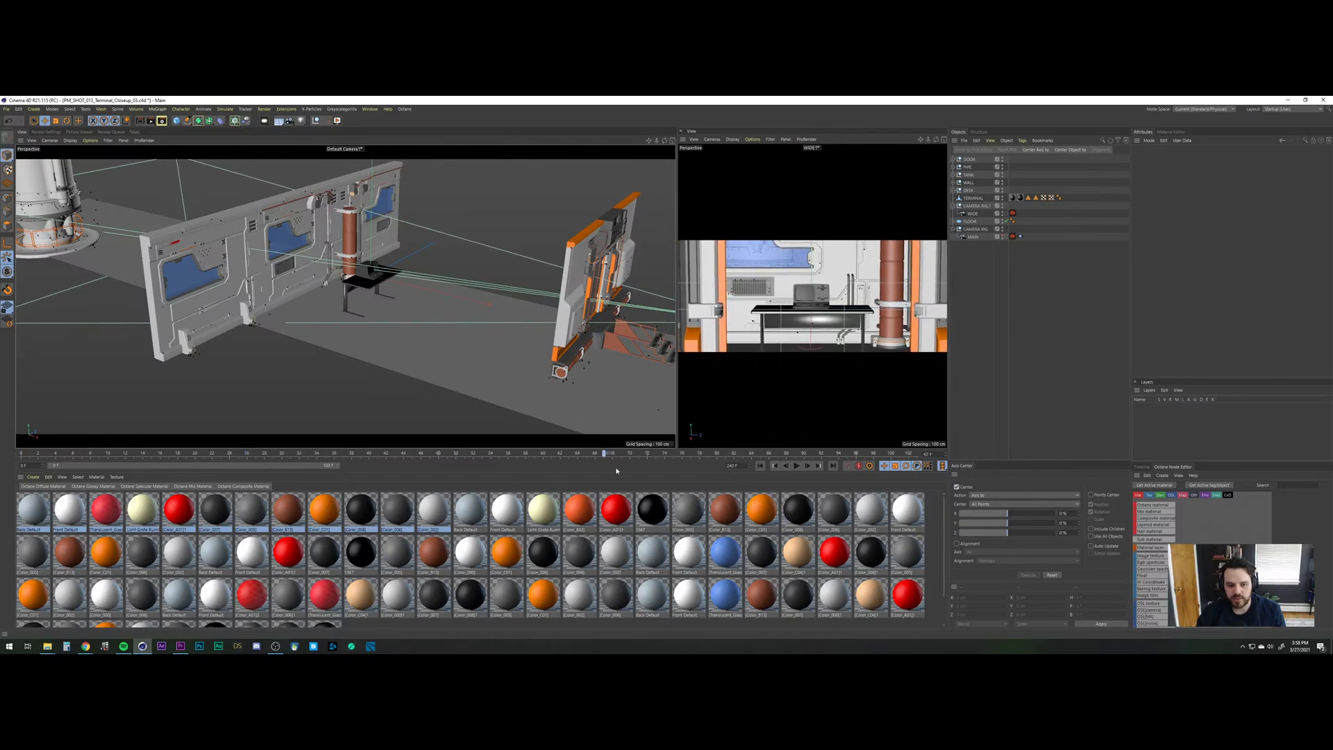
Compare the WIDE camera view with the terminal close-up camera view, scrubbing the opening frames of each.
{"action": "left_click", "coordinate": [1005, 213]}
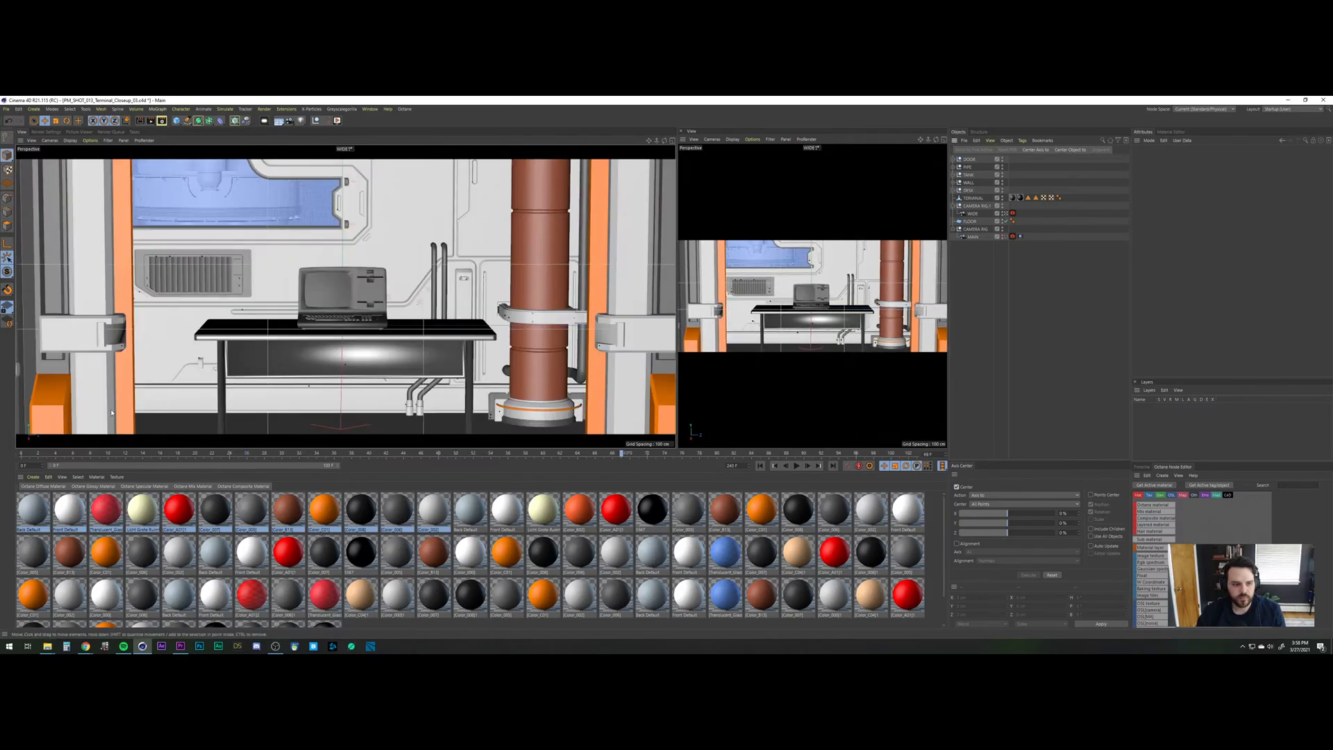
{"action": "left_click", "coordinate": [44, 455]}
{"action": "left_click", "coordinate": [1007, 237]}
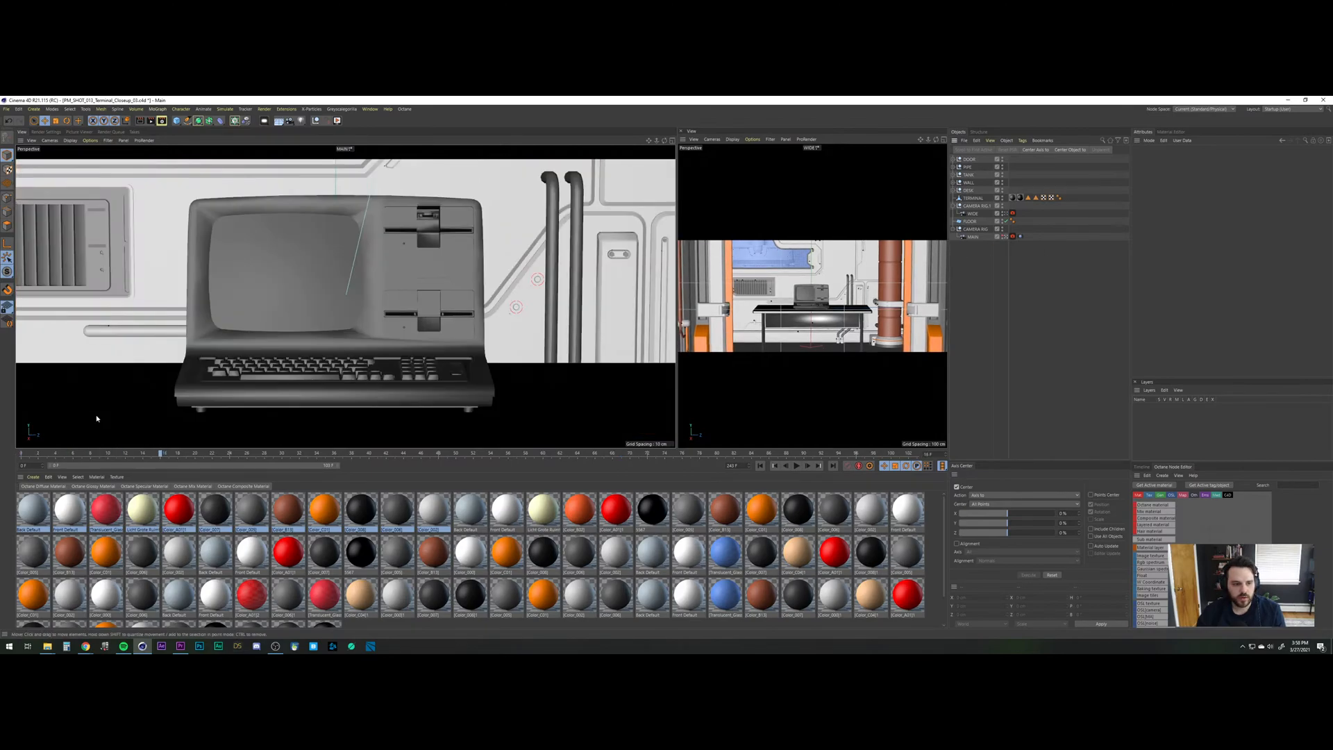
{"action": "left_click_drag", "start_coordinate": [32, 452], "coordinate": [63, 439]}
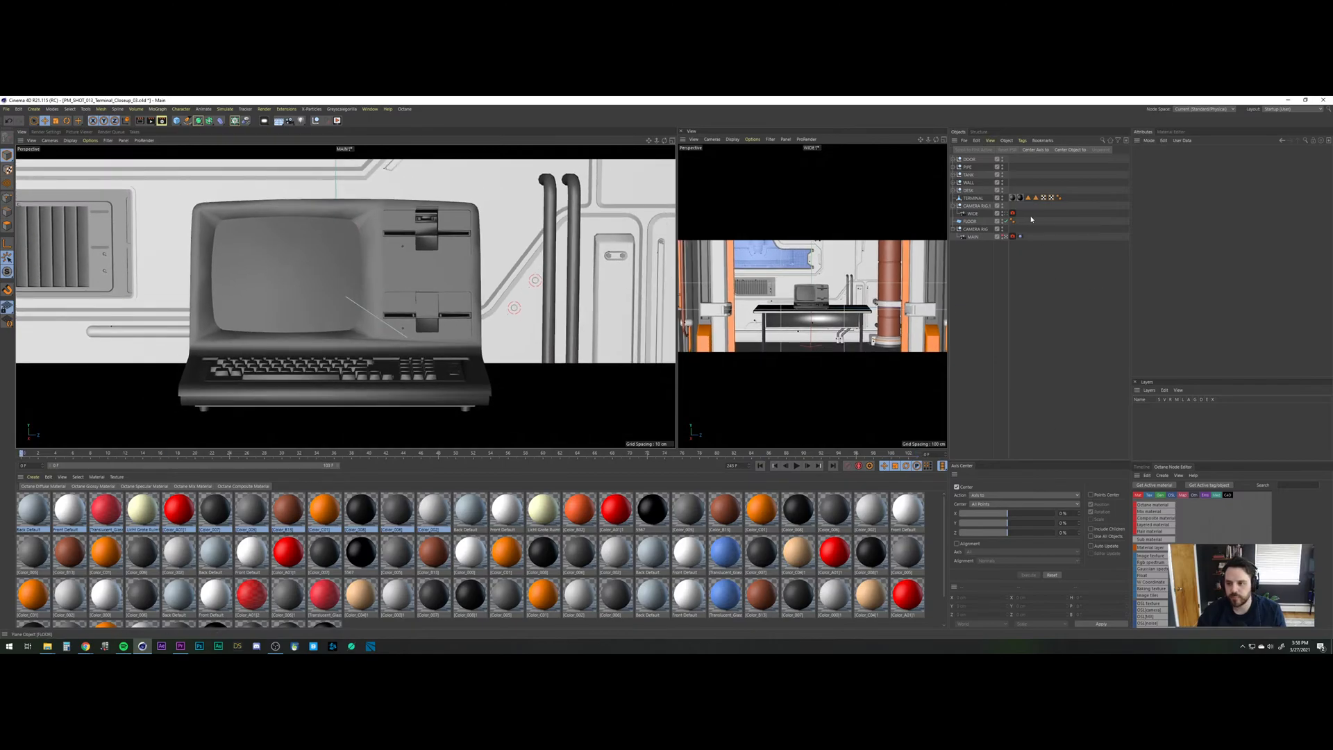
{"action": "left_click", "coordinate": [1007, 213]}
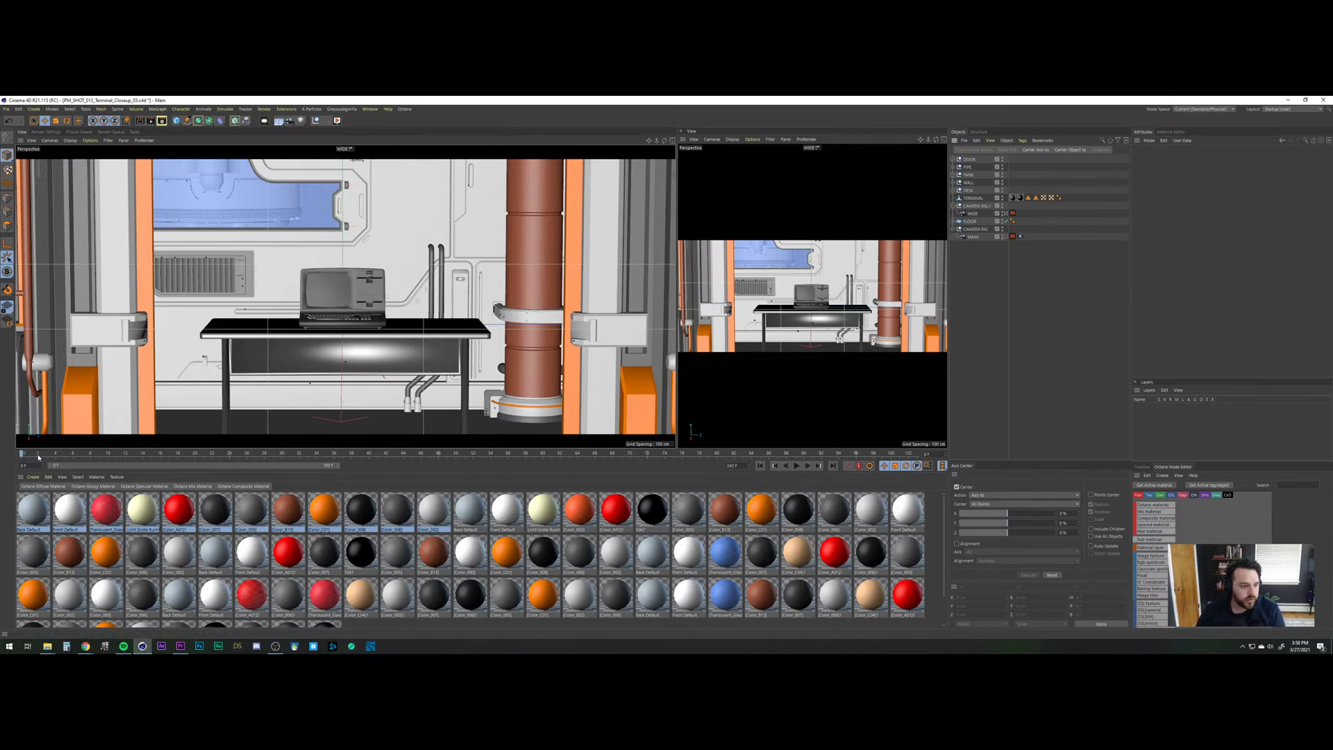
{"action": "key", "text": "F8"}
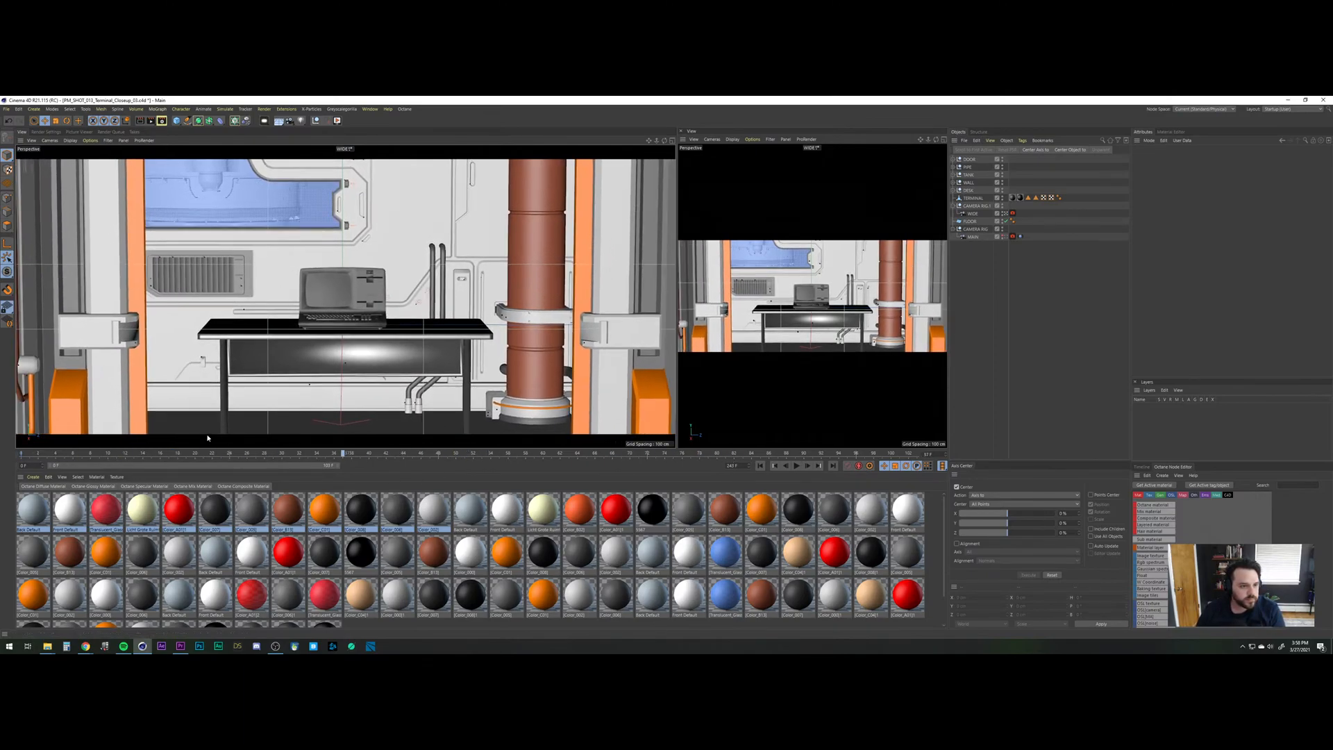
{"action": "left_click_drag", "start_coordinate": [207, 438], "coordinate": [6, 423]}
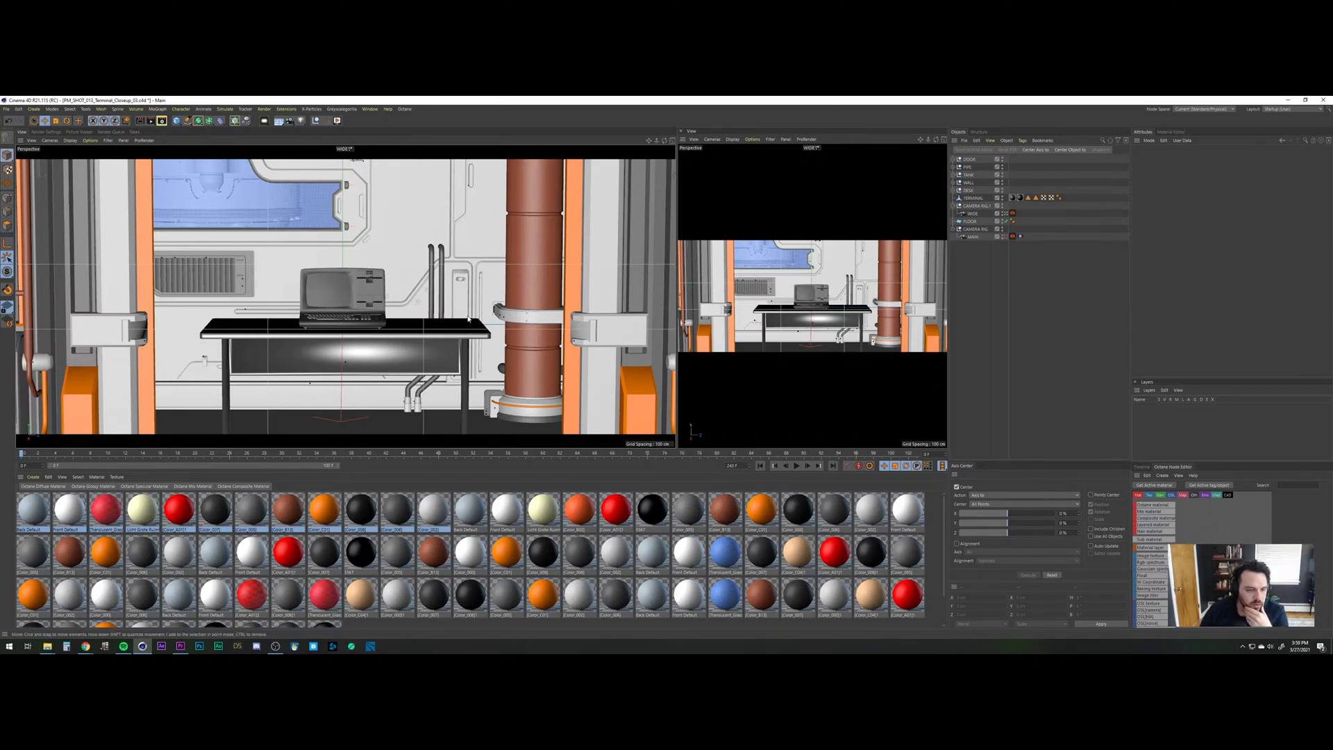
Delete the duplicate materials and collapse the camera rig group containing the WIDE camera.
{"action": "right_click", "coordinate": [384, 511]}
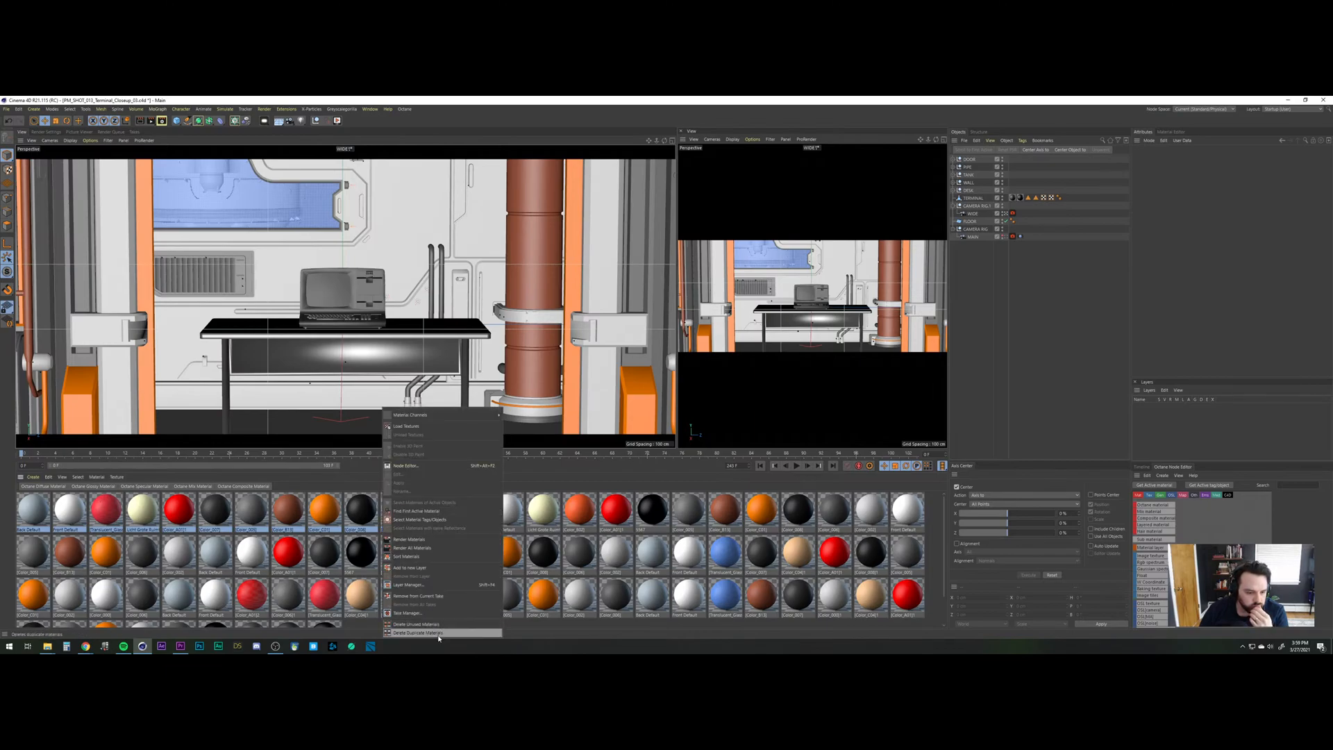
{"action": "left_click", "coordinate": [438, 633]}
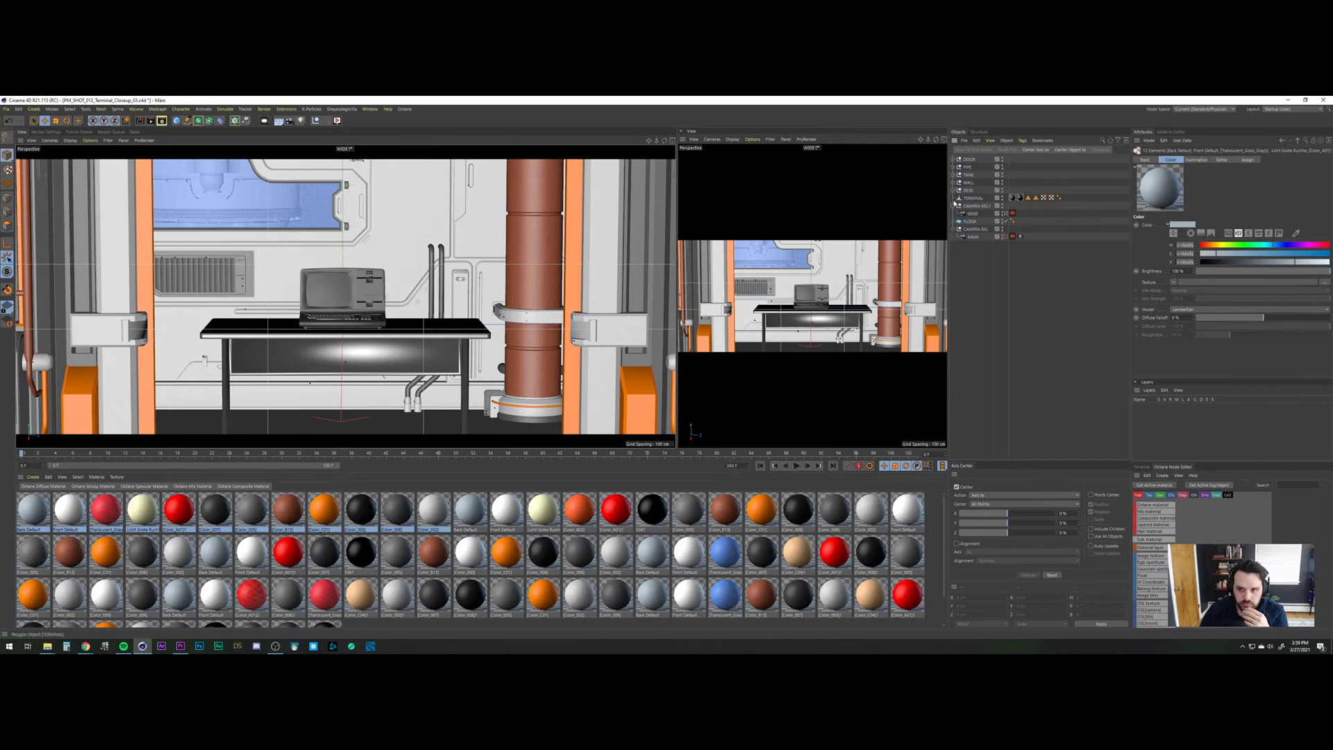
{"action": "left_click", "coordinate": [954, 206]}
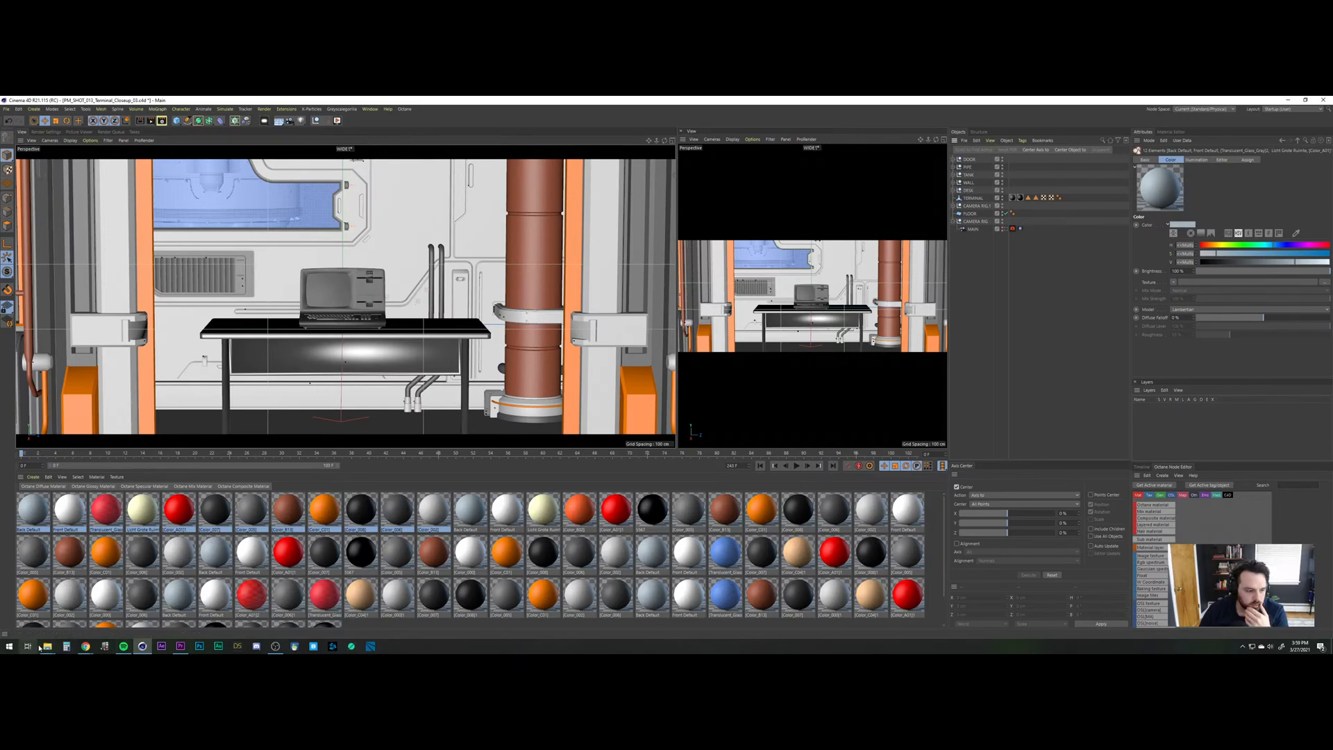
Import the alien OBJ file from the Models folder into the scene with the default import settings.
{"action": "mouse_move", "coordinate": [47, 647]}
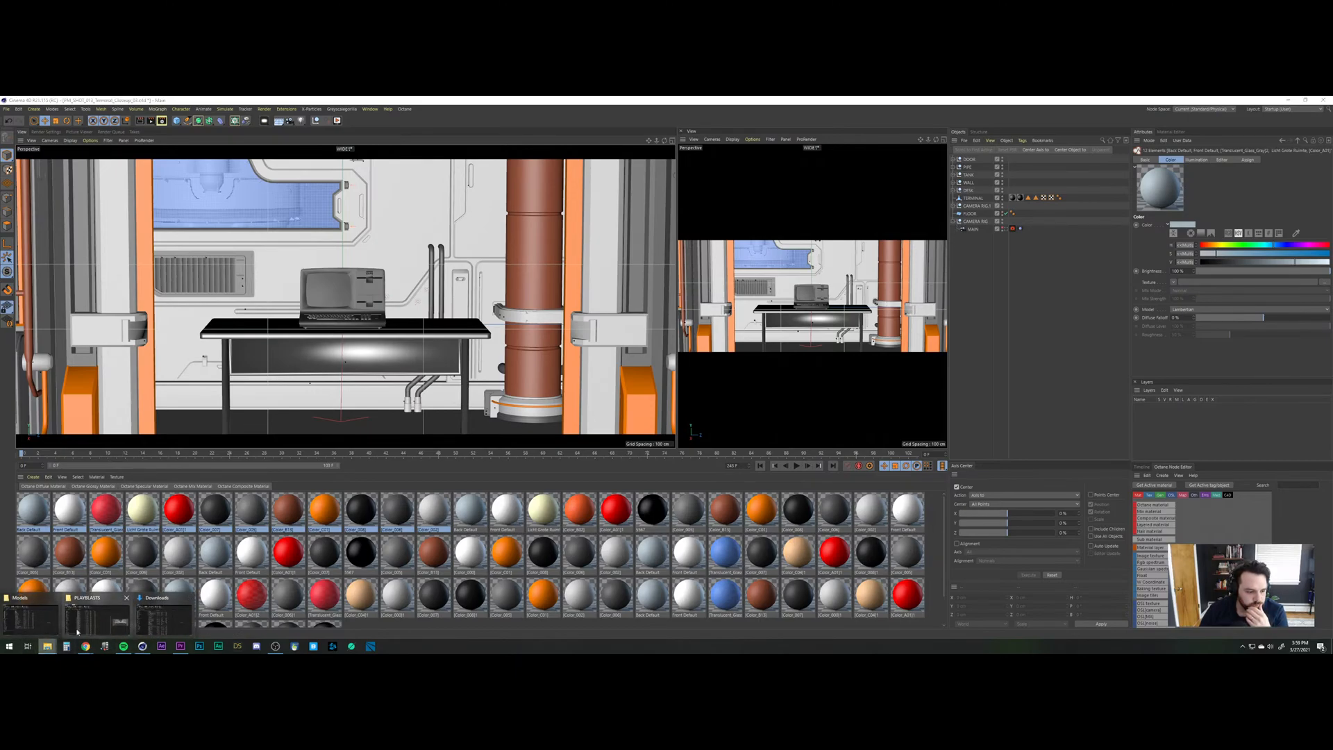
{"action": "left_click", "coordinate": [31, 617]}
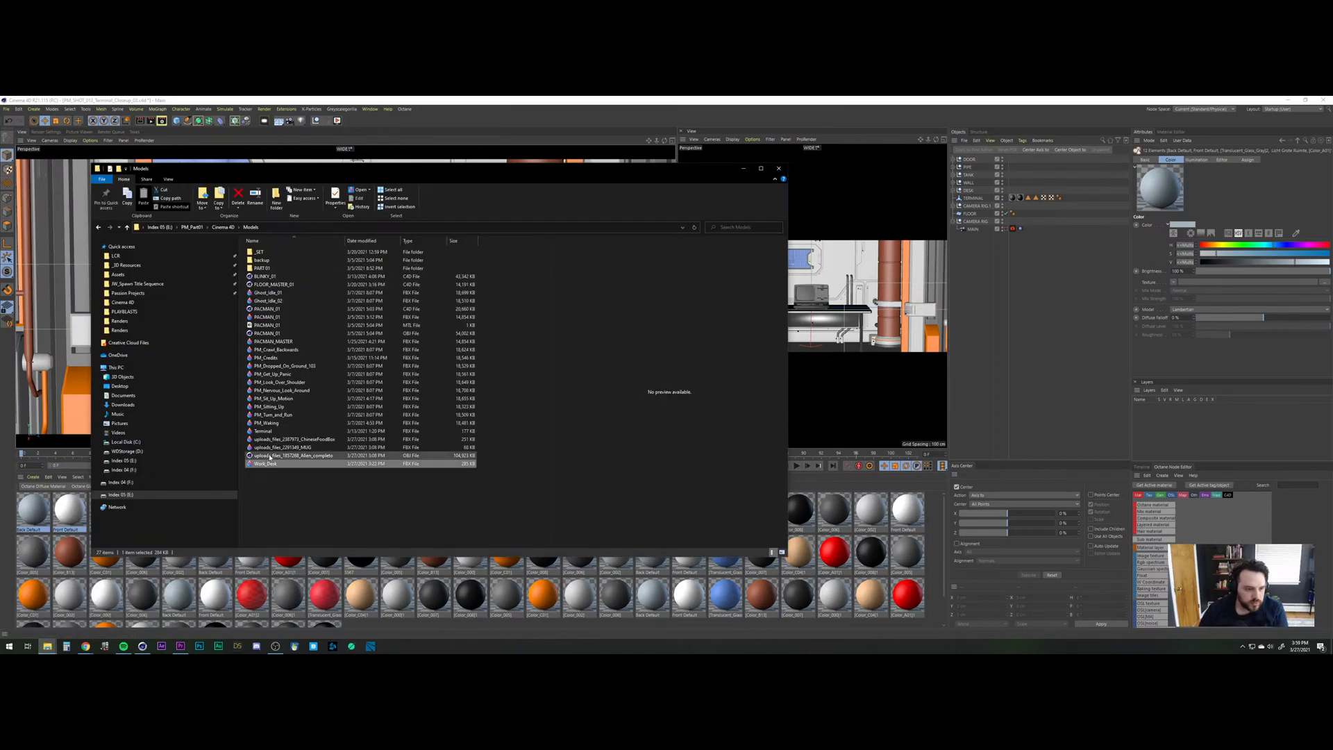
{"action": "left_click_drag", "start_coordinate": [274, 455], "coordinate": [1012, 355]}
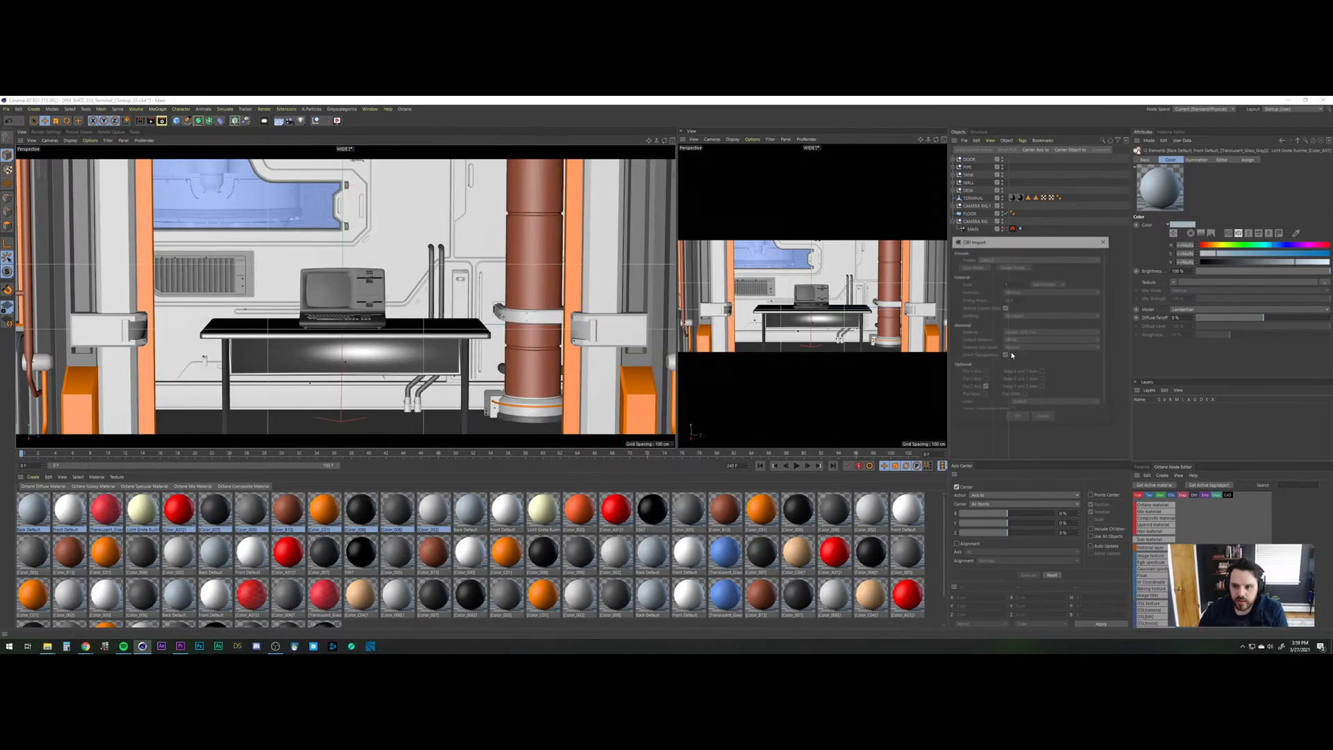
{"action": "left_click", "coordinate": [1018, 416]}
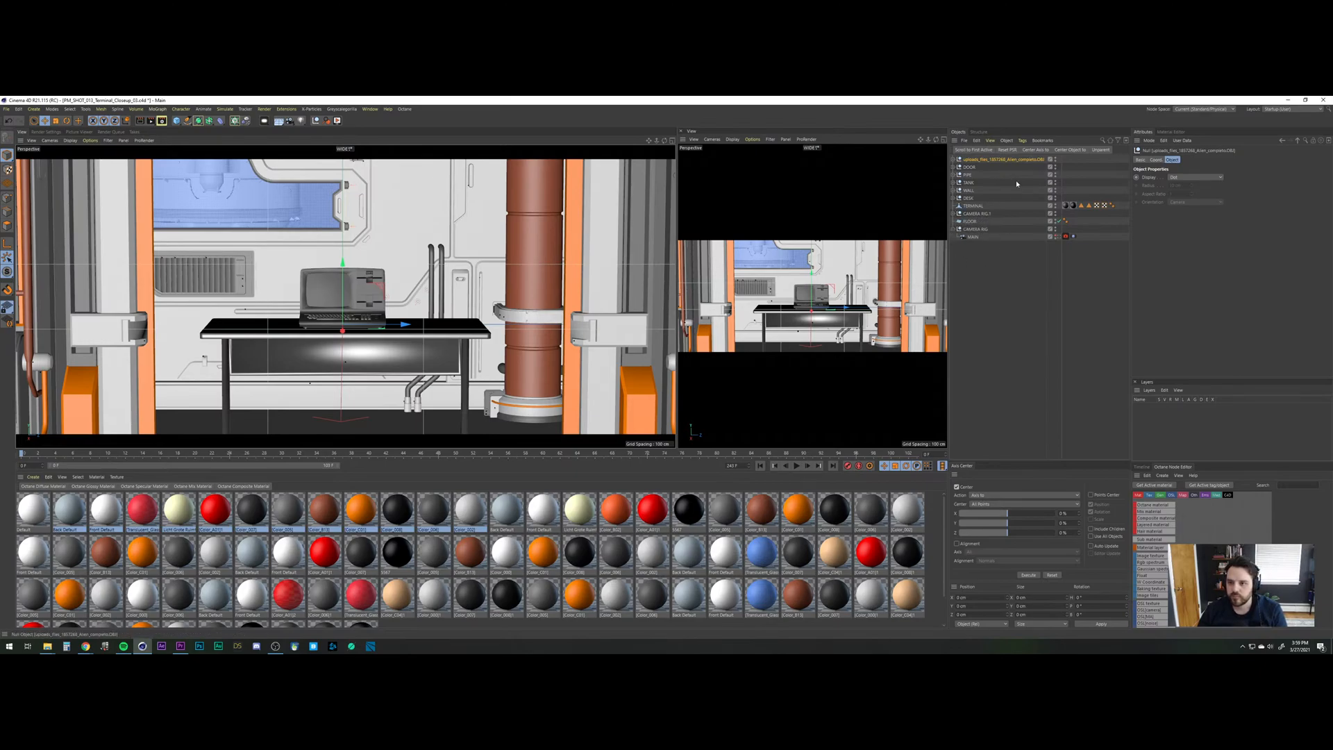
Switch the main viewport from the WIDE camera to the default camera and frame the whole set.
{"action": "left_click", "coordinate": [953, 214]}
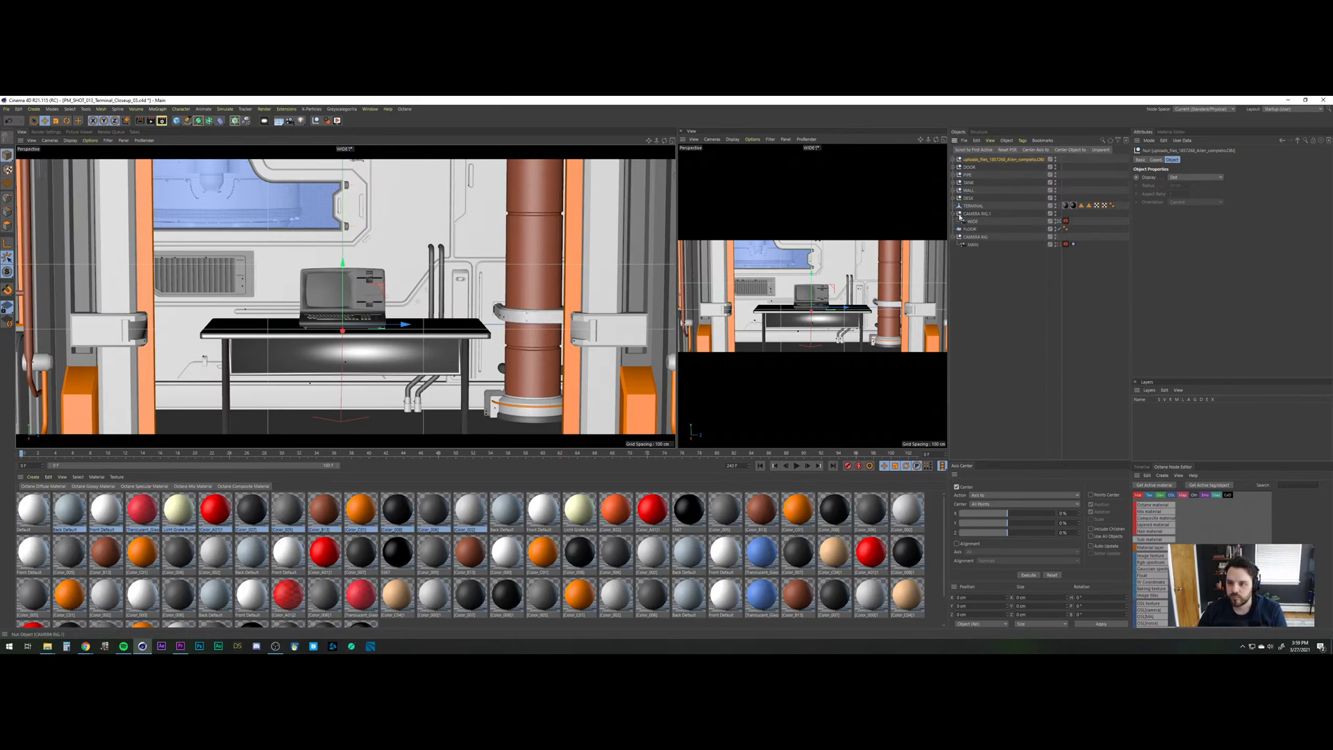
{"action": "left_click", "coordinate": [1060, 221]}
{"action": "scroll", "coordinate": [389, 269], "scroll_direction": "down", "scroll_amount": 10}
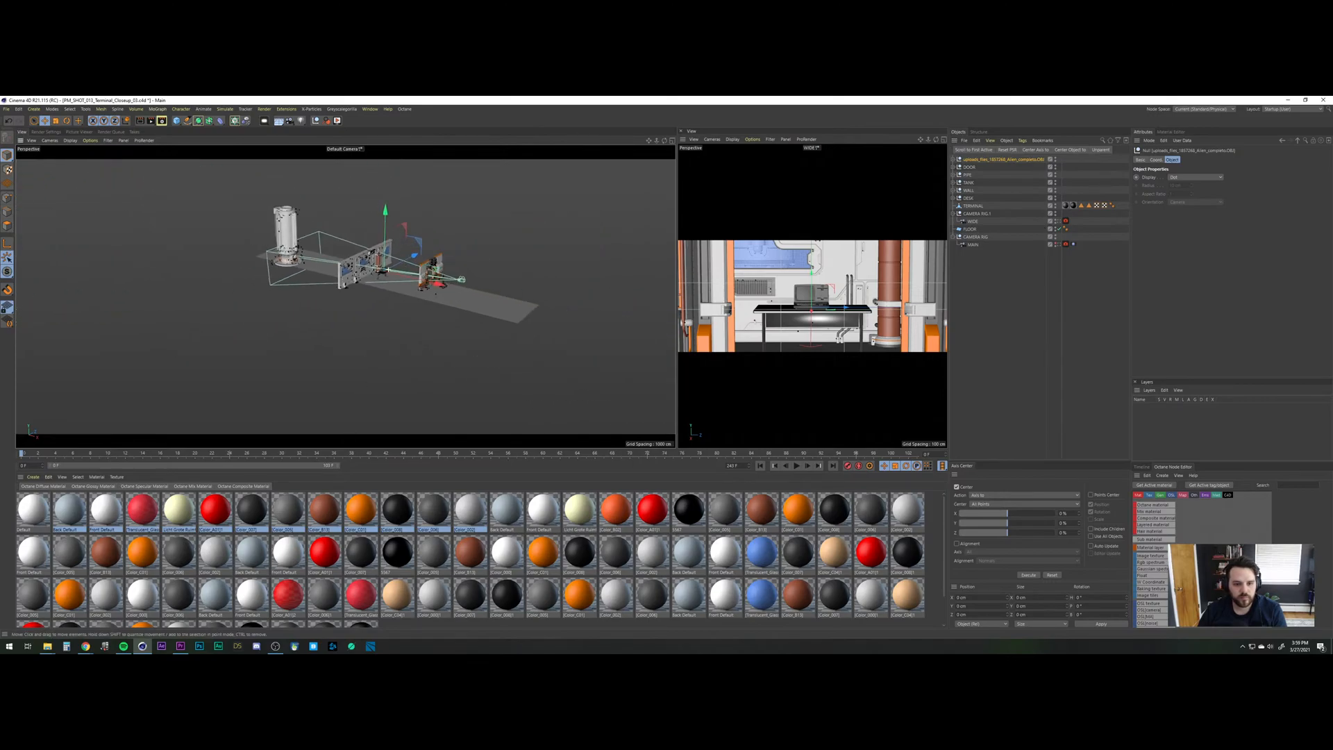
{"action": "scroll", "coordinate": [384, 267], "scroll_direction": "up", "scroll_amount": 2}
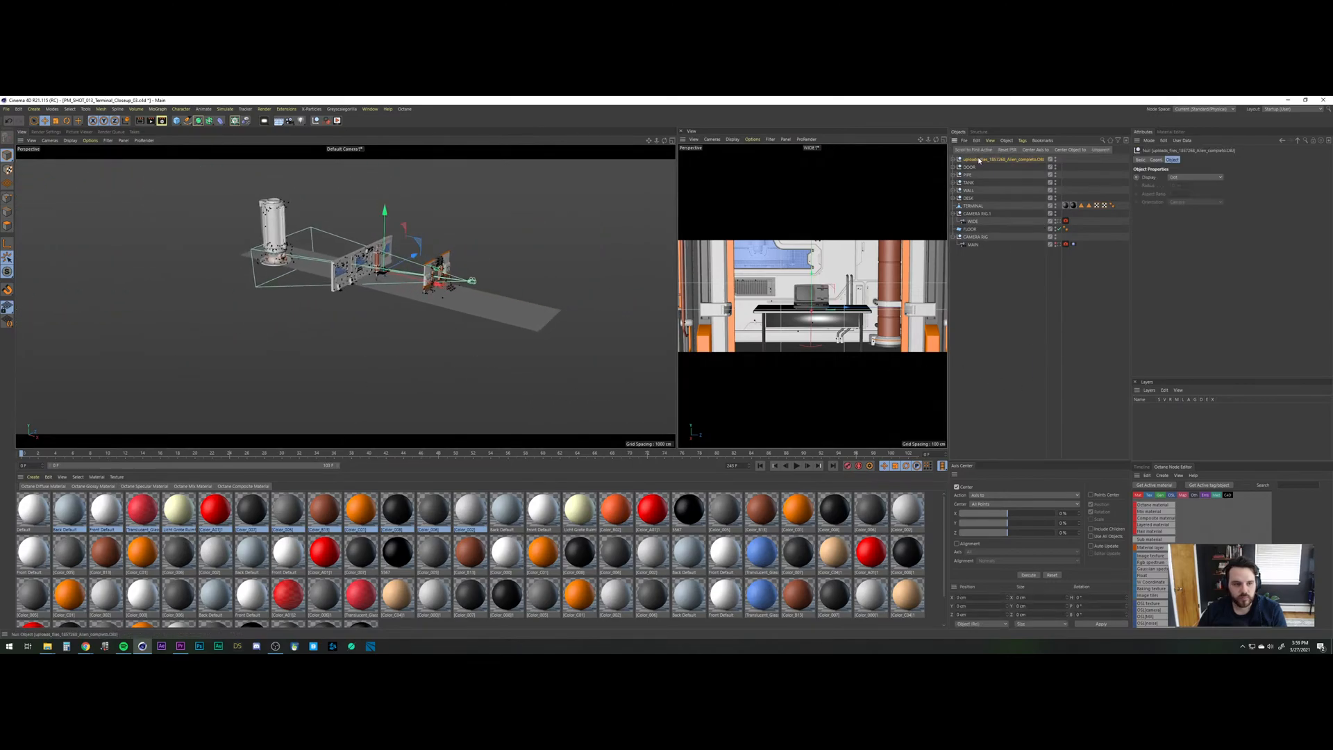
Try to scale the imported alien model freehand in the viewport.
{"action": "key", "text": "t"}
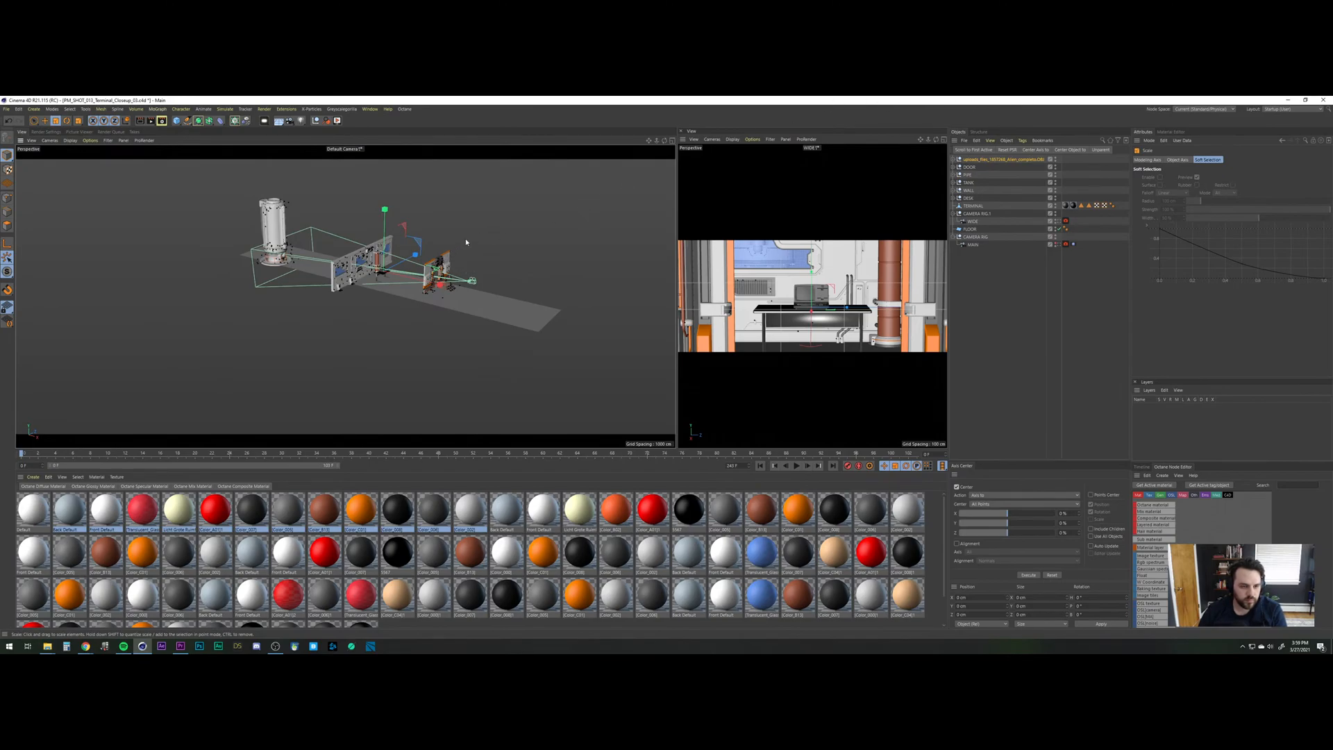
{"action": "left_click_drag", "start_coordinate": [465, 241], "coordinate": [458, 229]}
{"action": "left_click_drag", "start_coordinate": [875, 99], "coordinate": [874, 100]}
{"action": "left_click", "coordinate": [1012, 308]}
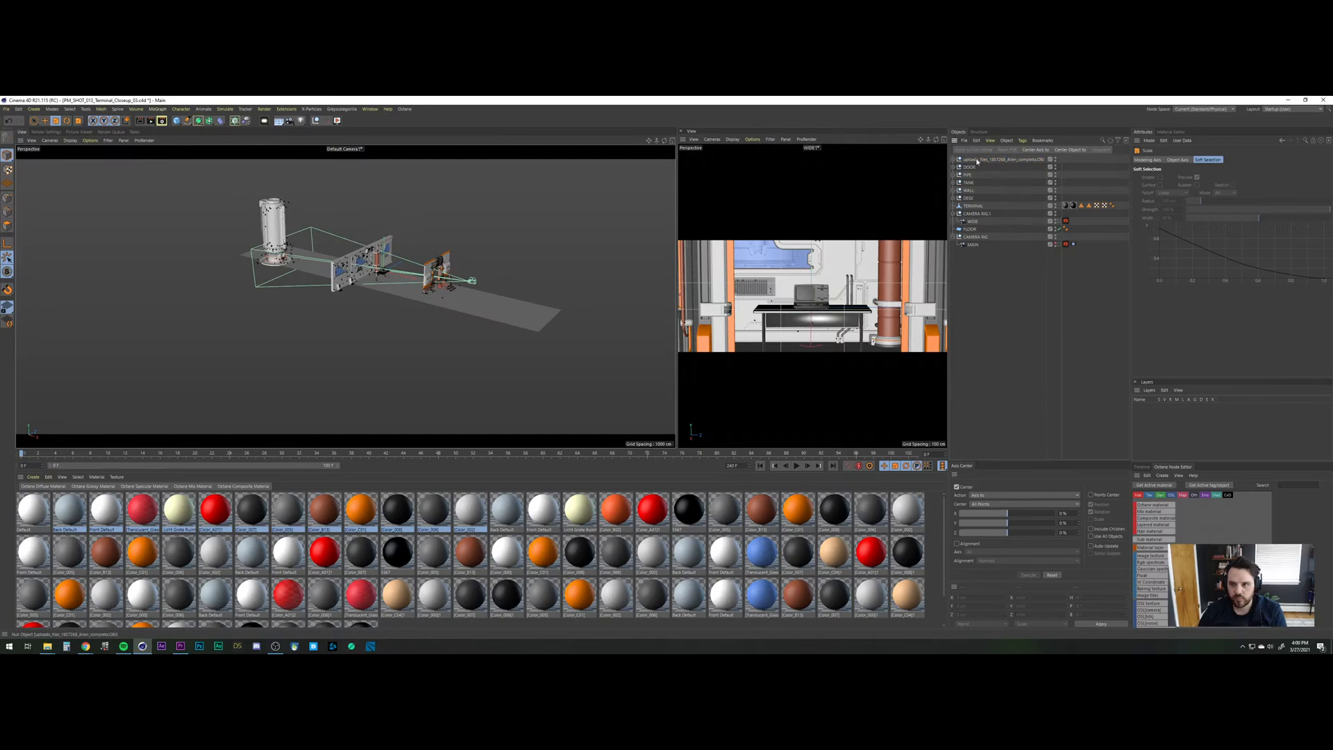
Set the imported alien model's scale to 100 on the X, Y and Z axes.
{"action": "left_click", "coordinate": [977, 160]}
{"action": "left_click", "coordinate": [1157, 161]}
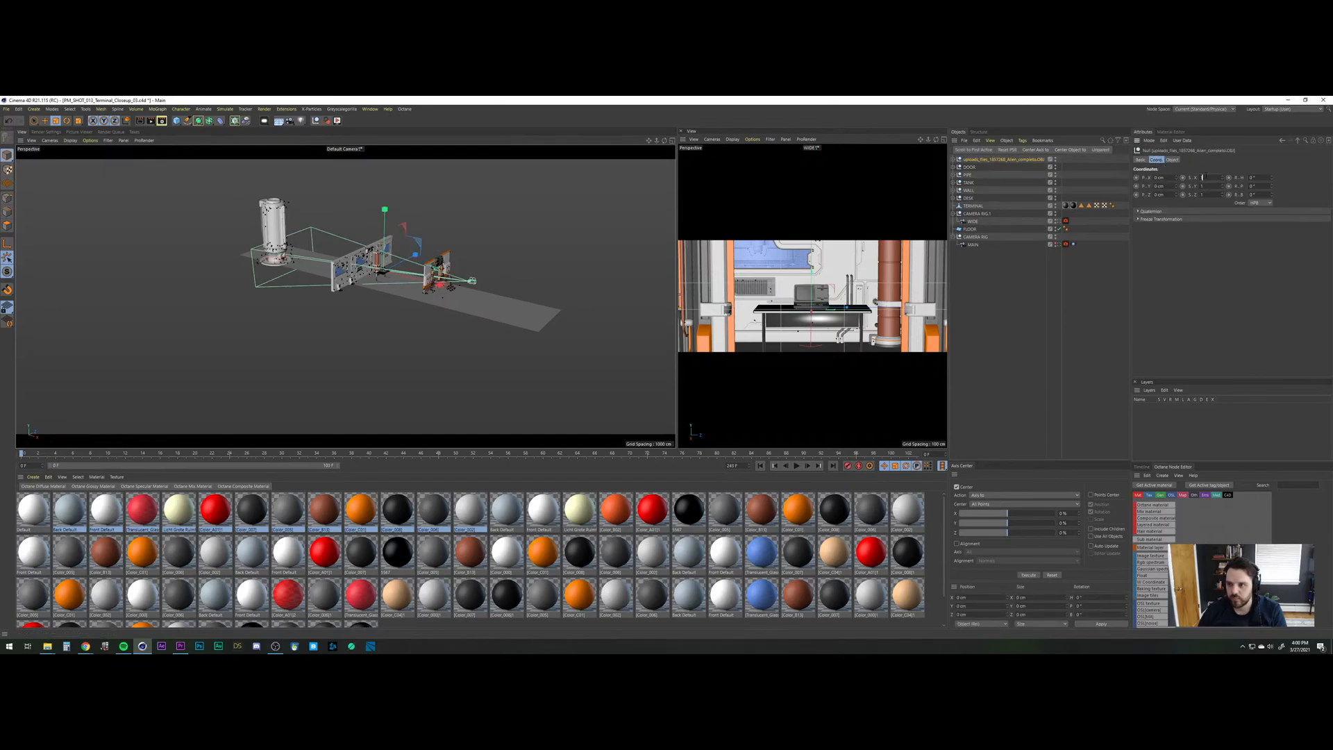
{"action": "type", "text": "100"}
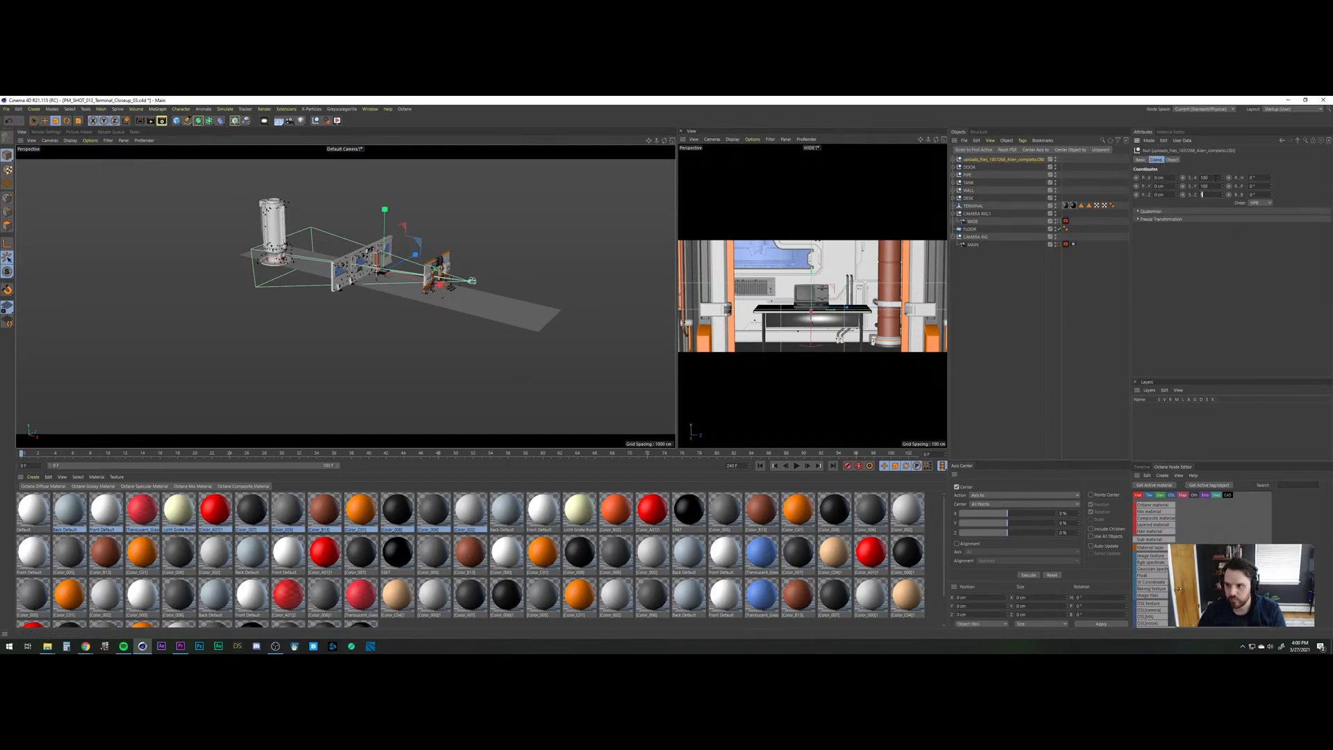
{"action": "key", "text": "Tab"}
{"action": "type", "text": "100"}
{"action": "key", "text": "Return"}
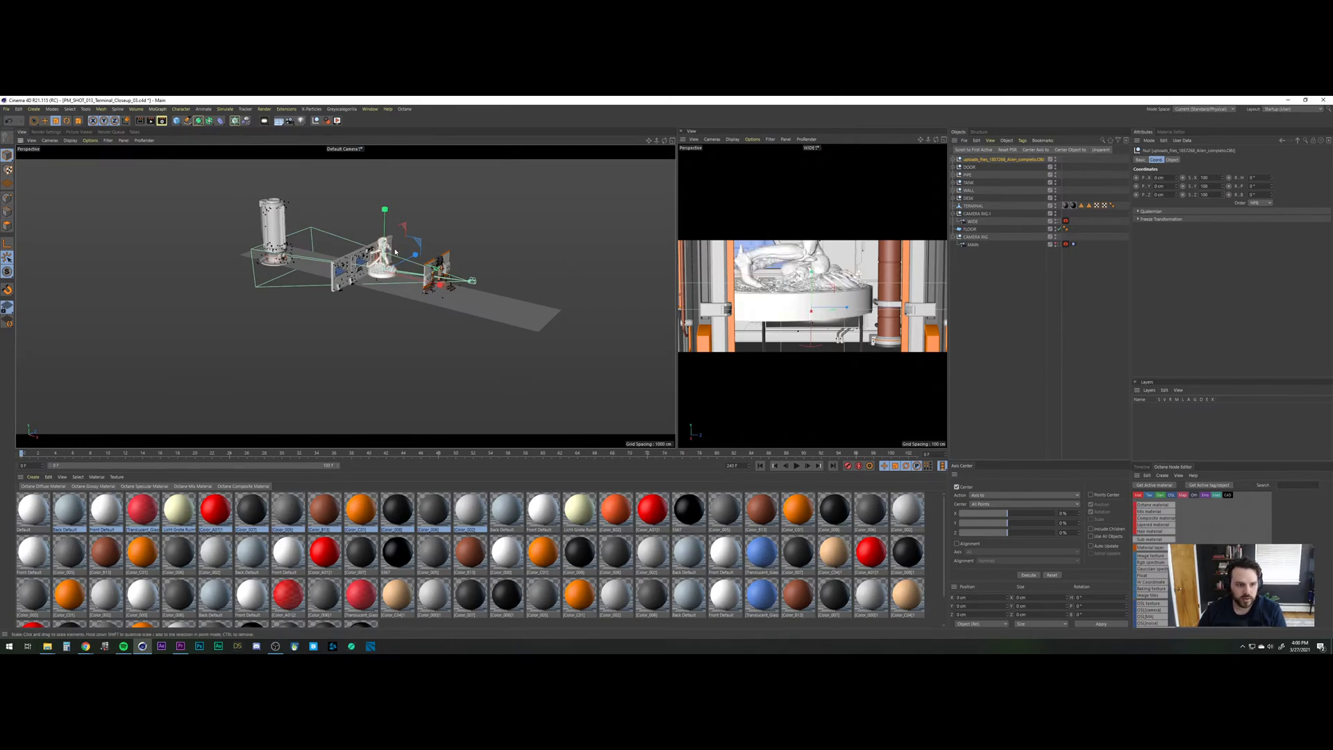
Set the imported alien model's scale to 5 on all axes so it becomes a small desk figurine.
{"action": "scroll", "coordinate": [421, 185], "scroll_direction": "up", "scroll_amount": 10}
{"action": "middle_click_drag", "start_coordinate": [399, 252], "coordinate": [438, 218], "text": "alt"}
{"action": "right_click_drag", "start_coordinate": [343, 271], "coordinate": [356, 248], "text": "alt"}
{"action": "left_click_drag", "start_coordinate": [359, 248], "coordinate": [178, 239], "text": "alt"}
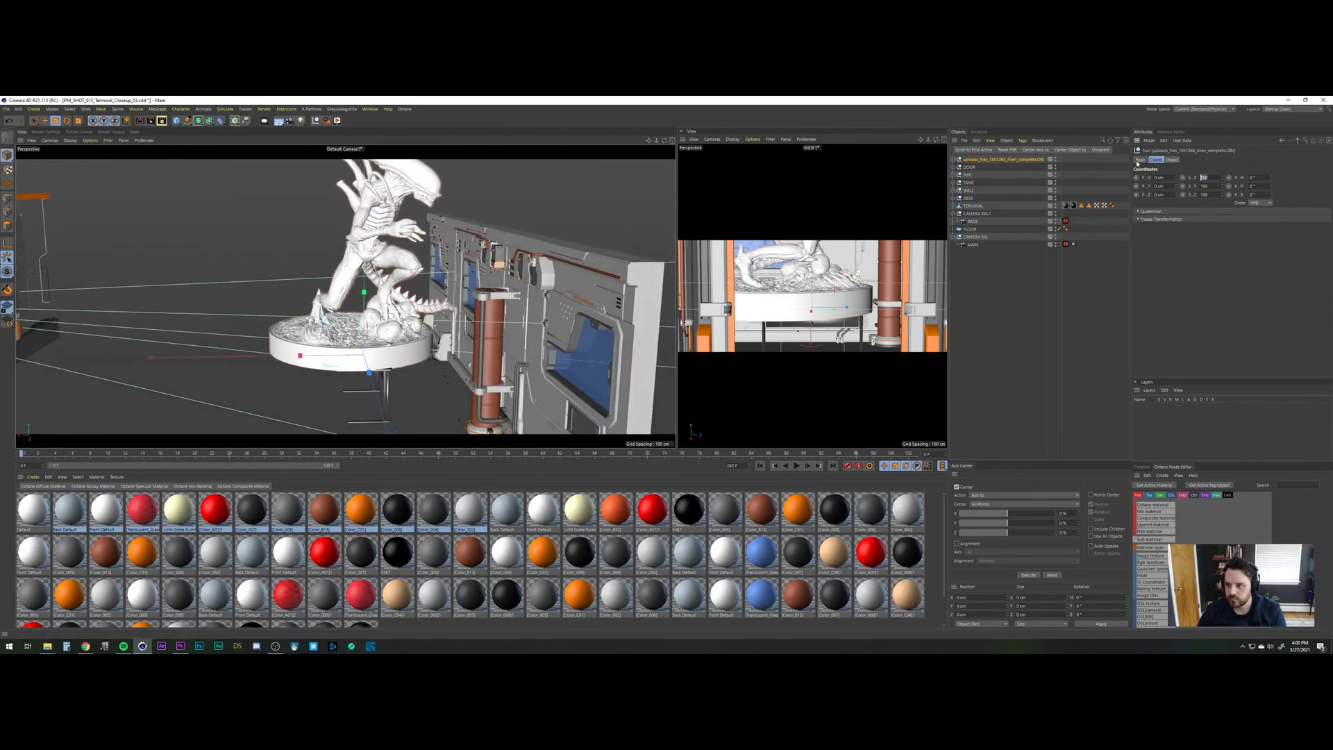
{"action": "type", "text": "5"}
{"action": "key", "text": "Return"}
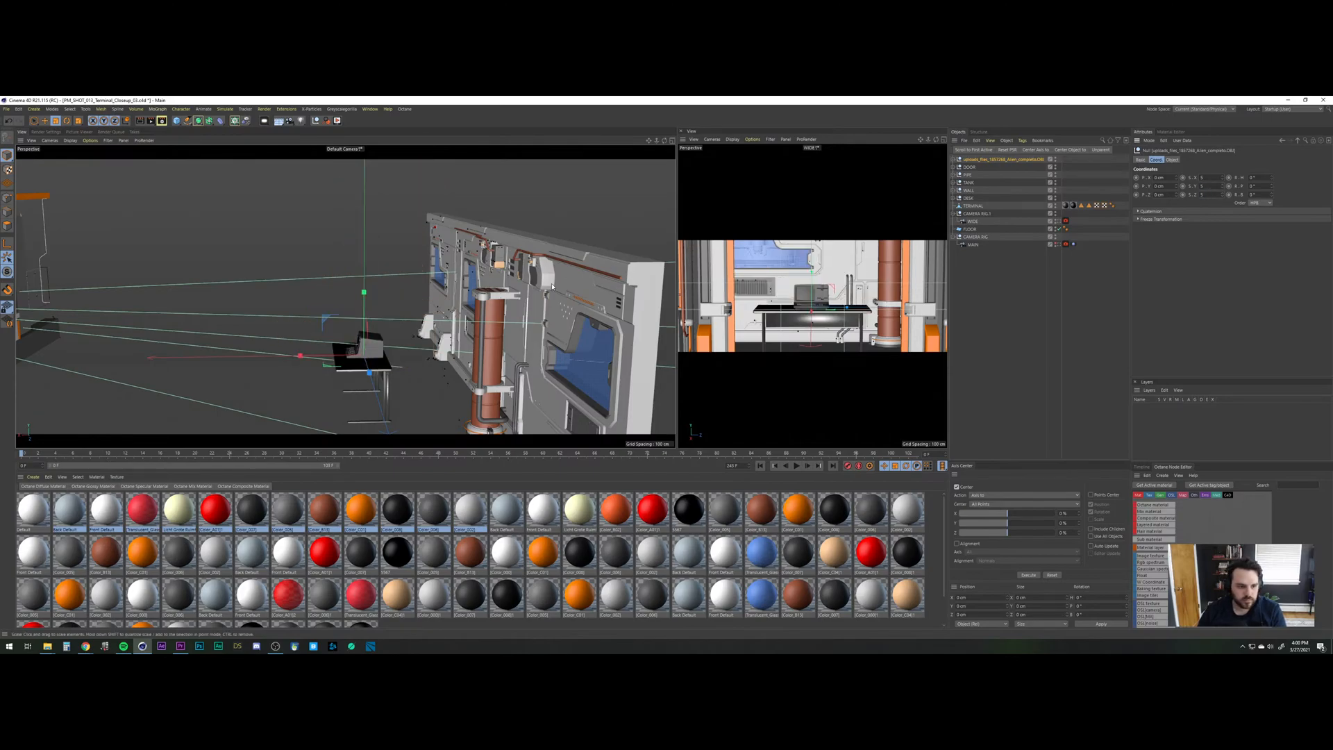
Move the scaled alien figurine out from the terminal onto the desktop beside the keyboard.
{"action": "key", "text": "e"}
{"action": "left_click_drag", "start_coordinate": [366, 312], "coordinate": [496, 319]}
{"action": "scroll", "coordinate": [352, 363], "scroll_direction": "up", "scroll_amount": 10}
{"action": "left_click_drag", "start_coordinate": [405, 286], "coordinate": [333, 282]}
{"action": "left_click_drag", "start_coordinate": [293, 224], "coordinate": [296, 271]}
{"action": "scroll", "coordinate": [295, 282], "scroll_direction": "up", "scroll_amount": 6}
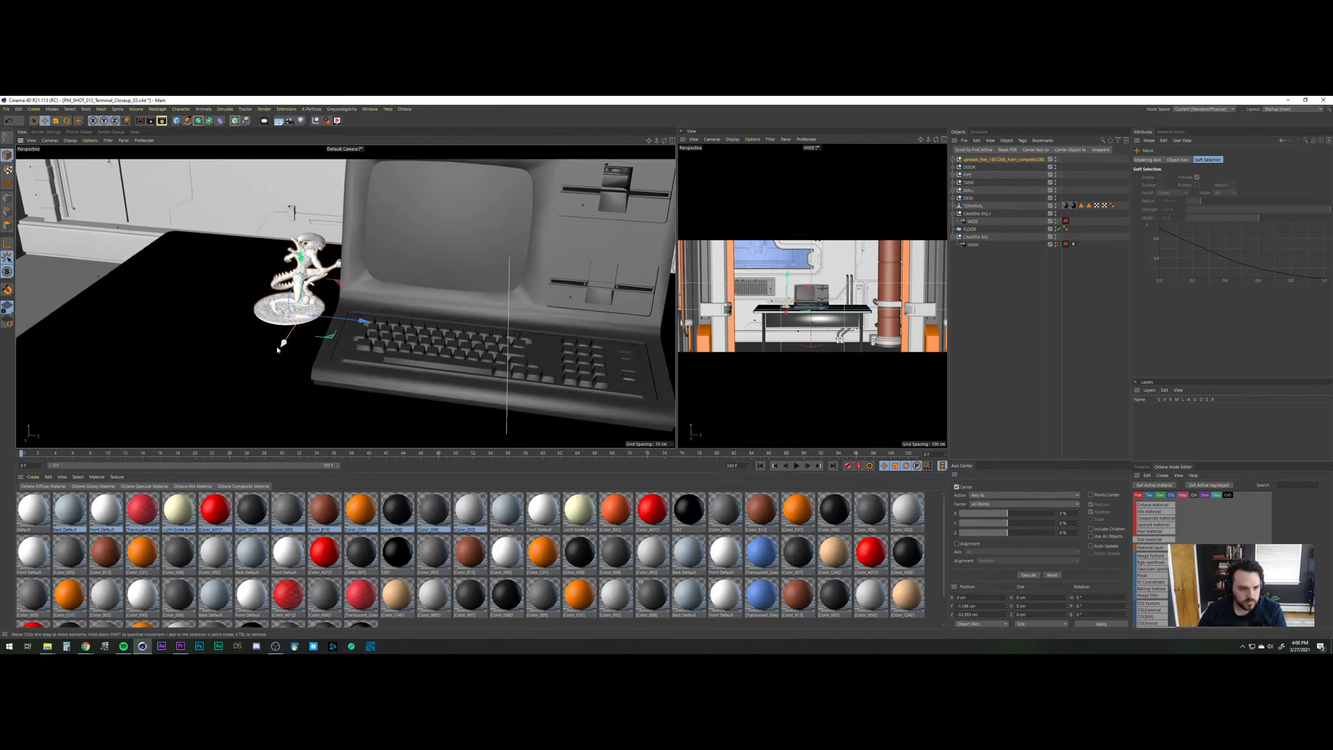
{"action": "left_click_drag", "start_coordinate": [276, 346], "coordinate": [283, 310], "text": "alt"}
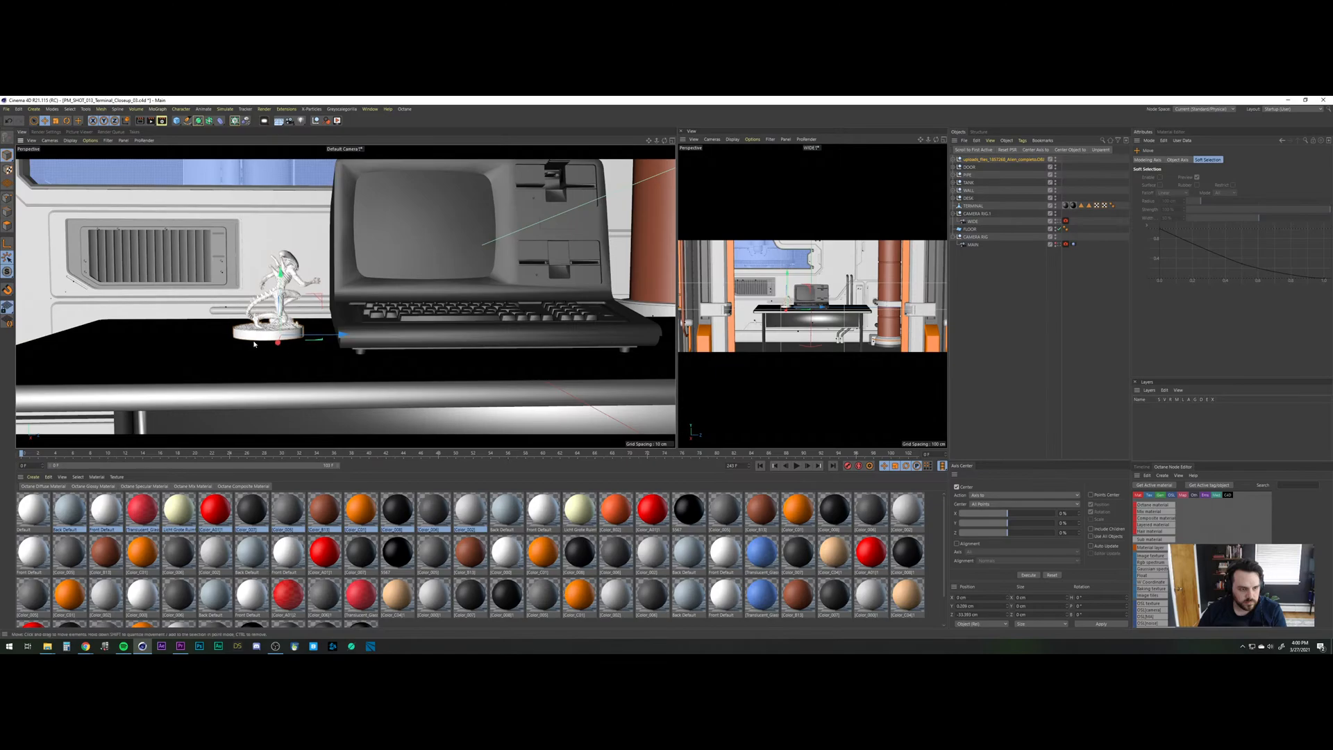
Turn off the display of materials in the main viewport so the desk objects show in plain grey.
{"action": "left_click", "coordinate": [89, 141]}
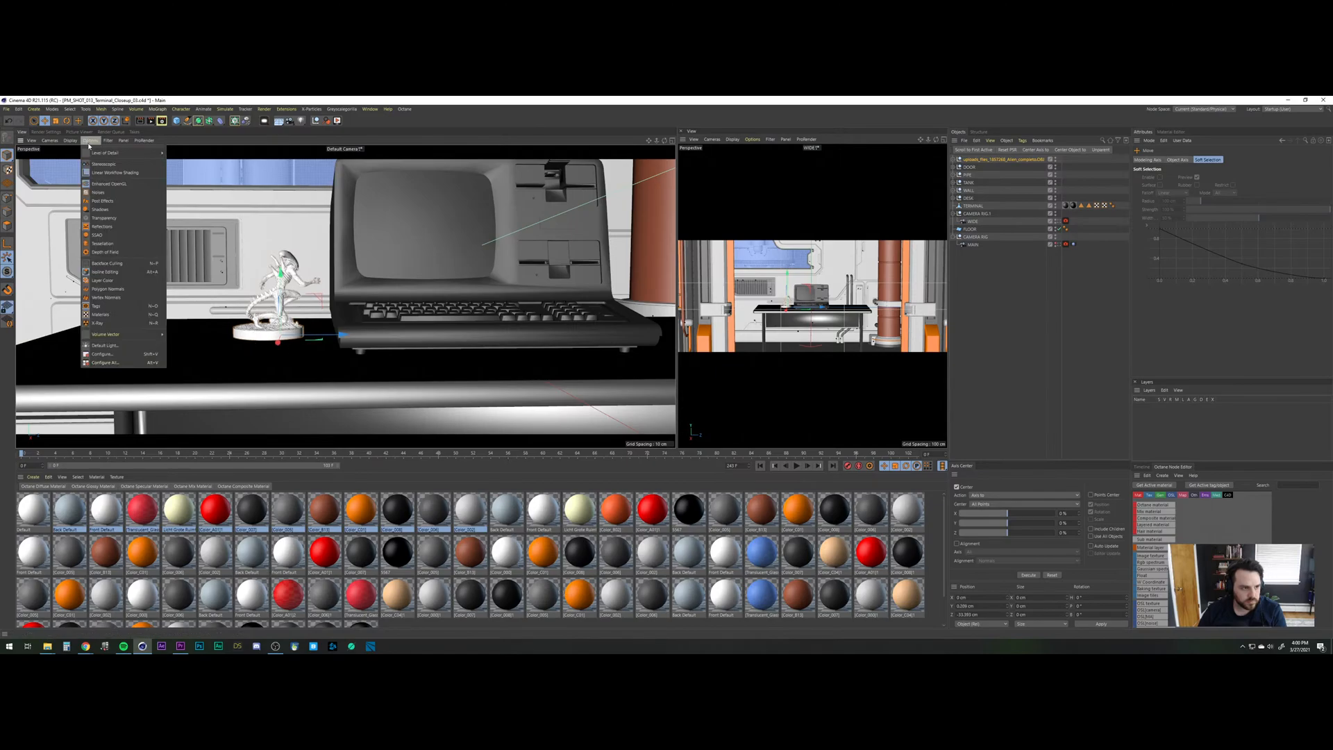
{"action": "left_click", "coordinate": [111, 310]}
{"action": "scroll", "coordinate": [270, 354], "scroll_direction": "up", "scroll_amount": 3}
{"action": "left_click_drag", "start_coordinate": [280, 335], "coordinate": [335, 358], "text": "alt"}
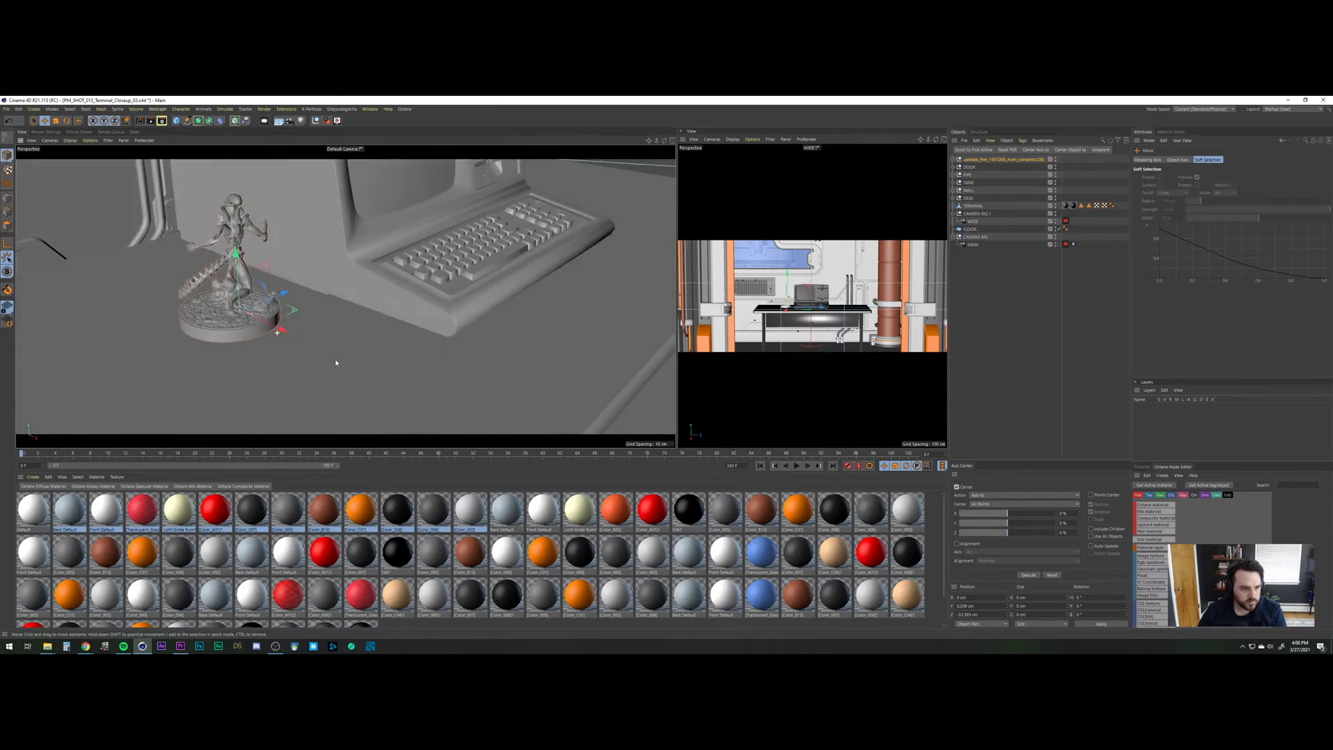
Fine-tune the alien figurine's height on the desk and rotate it about its vertical axis to face outward.
{"action": "left_click_drag", "start_coordinate": [238, 267], "coordinate": [240, 270]}
{"action": "key", "text": "r"}
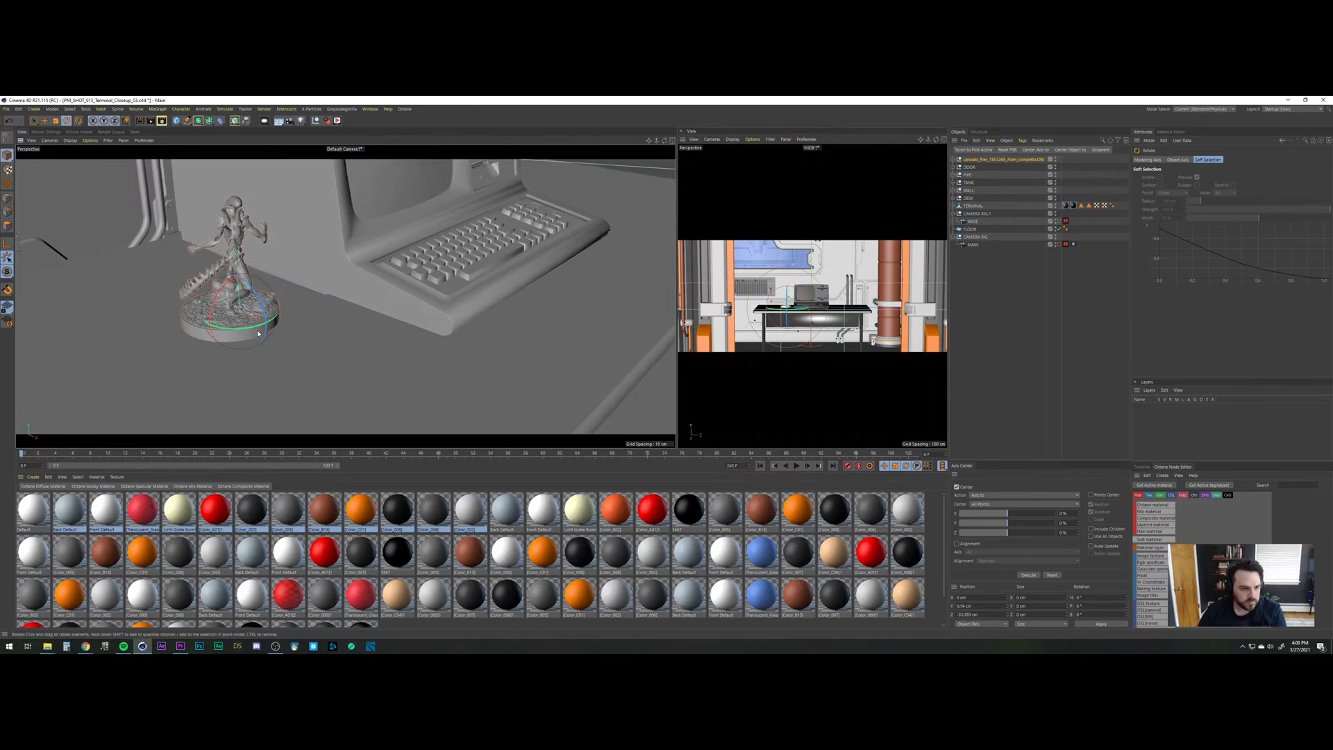
{"action": "left_click_drag", "start_coordinate": [257, 333], "coordinate": [170, 336]}
{"action": "left_click_drag", "start_coordinate": [109, 327], "coordinate": [106, 327]}
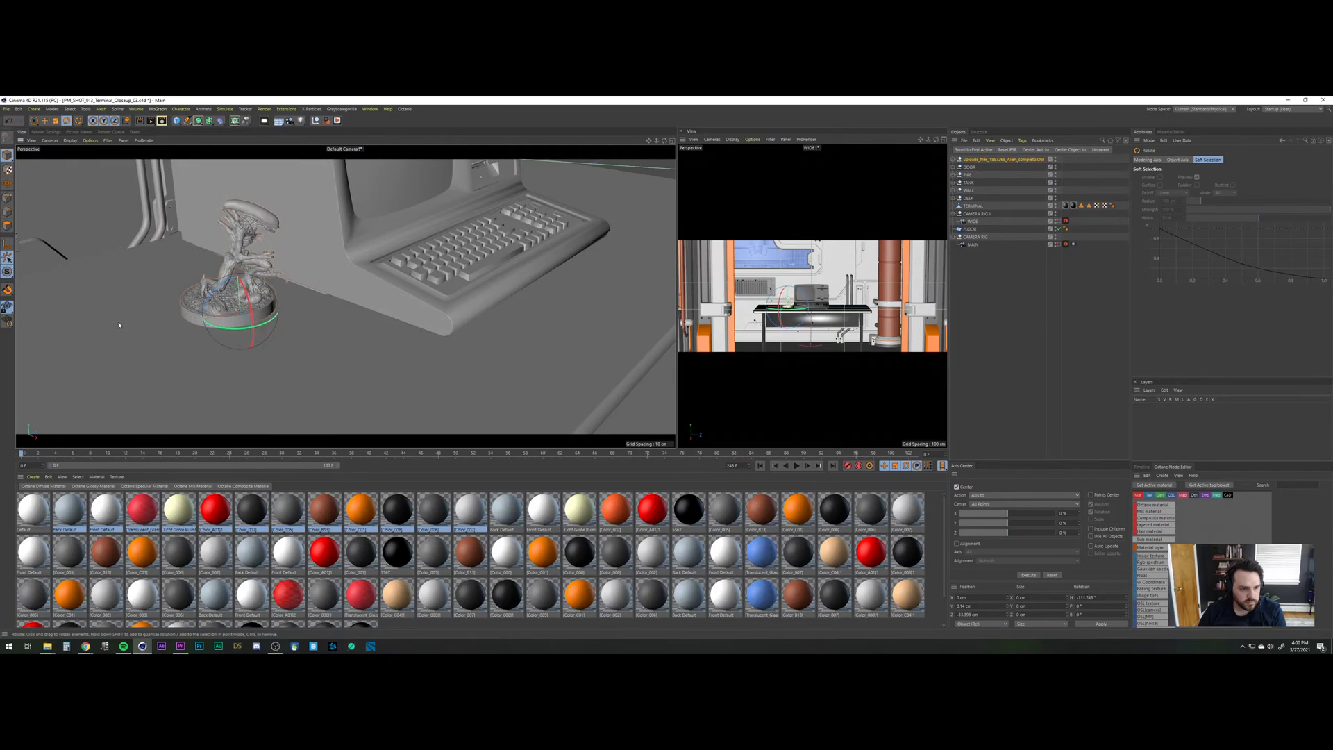
{"action": "middle_click_drag", "start_coordinate": [278, 325], "coordinate": [208, 325], "text": "alt"}
{"action": "left_click_drag", "start_coordinate": [217, 317], "coordinate": [306, 316], "text": "alt"}
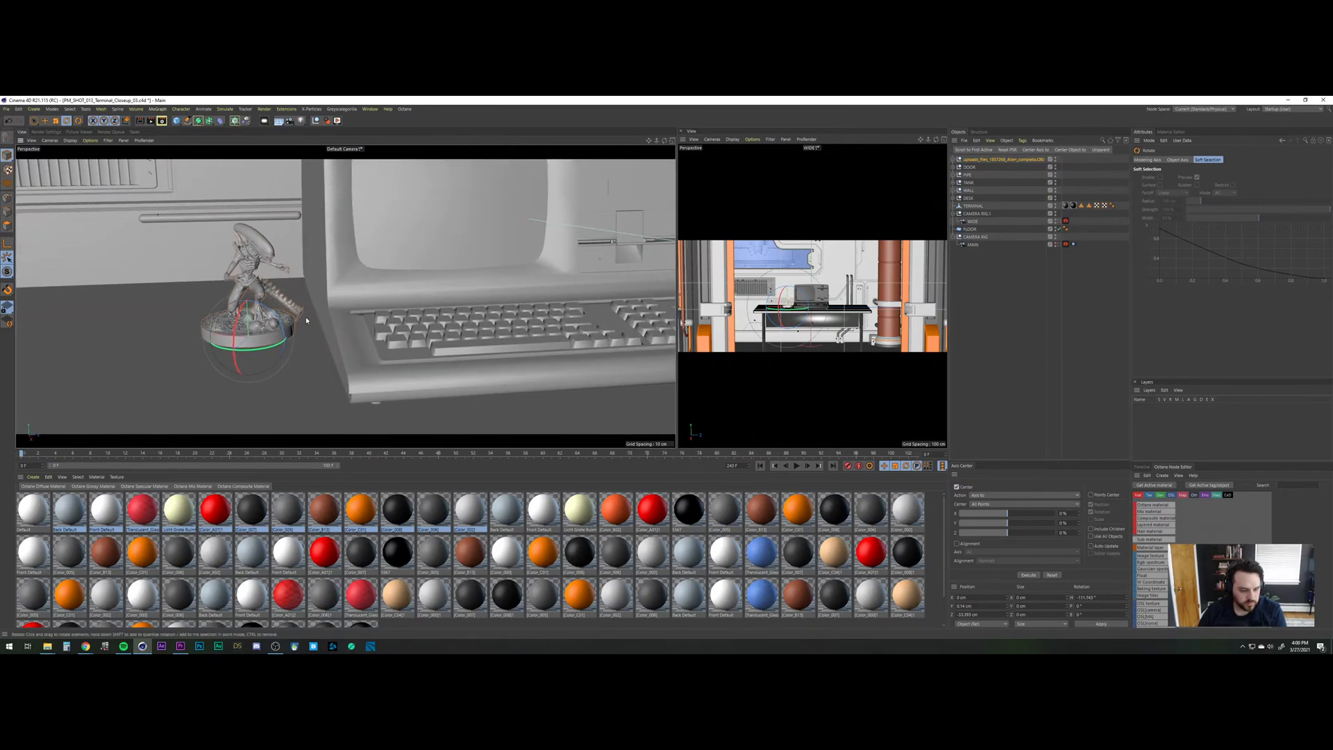
Move the alien figurine farther away from the terminal on the desktop and deselect it.
{"action": "key", "text": "e"}
{"action": "left_click_drag", "start_coordinate": [212, 332], "coordinate": [170, 337]}
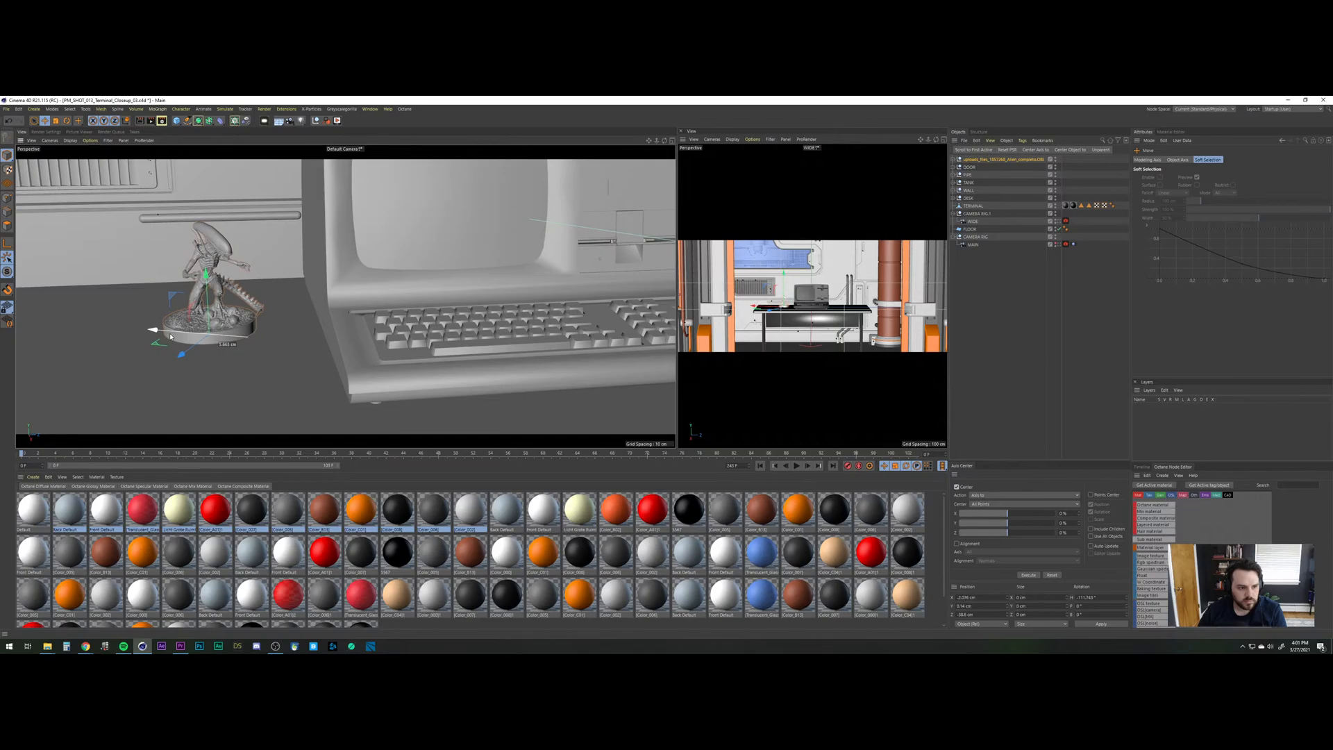
{"action": "right_click_drag", "start_coordinate": [336, 335], "coordinate": [397, 345], "text": "alt"}
{"action": "left_click_drag", "start_coordinate": [396, 345], "coordinate": [400, 318], "text": "alt"}
{"action": "left_click", "coordinate": [1068, 350]}
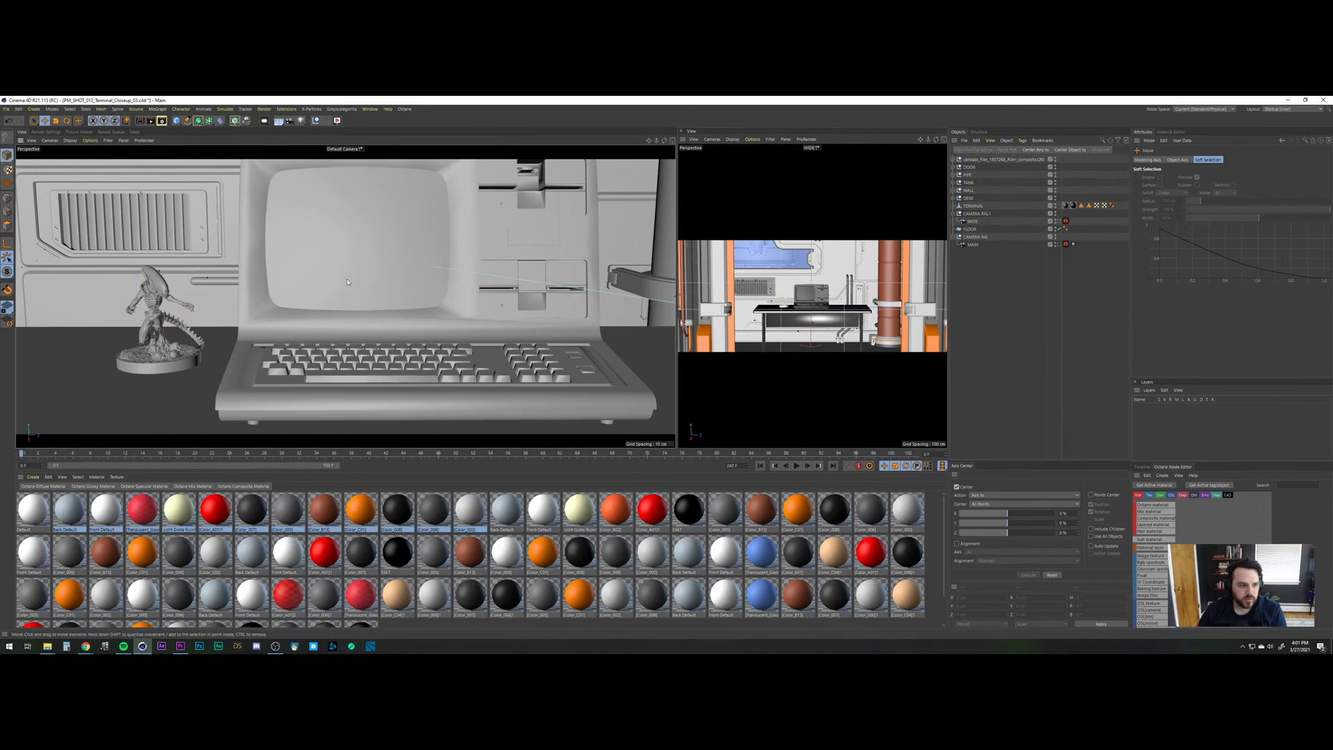
Import the mug FBX file from the Models folder into the scene with the default import settings.
{"action": "right_click_drag", "start_coordinate": [346, 279], "coordinate": [345, 321], "text": "alt"}
{"action": "middle_click_drag", "start_coordinate": [413, 332], "coordinate": [367, 337], "text": "alt"}
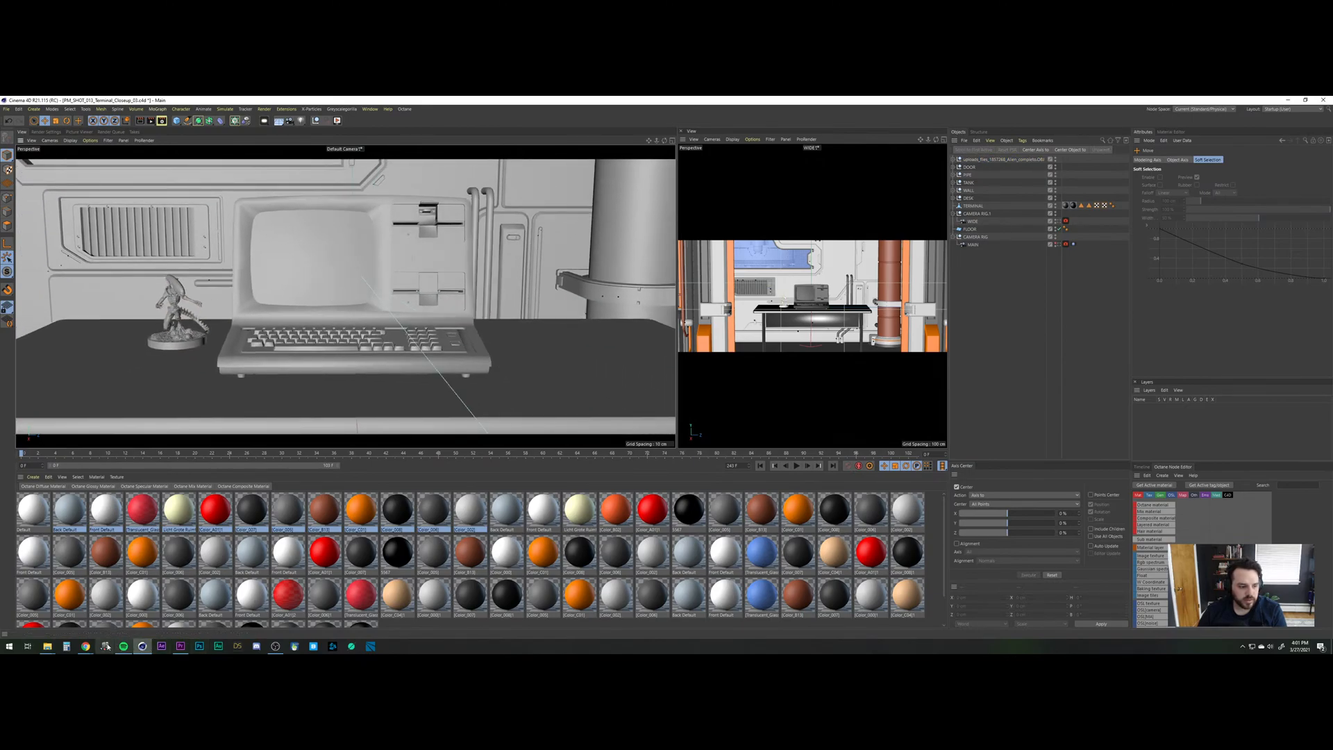
{"action": "left_click", "coordinate": [50, 648]}
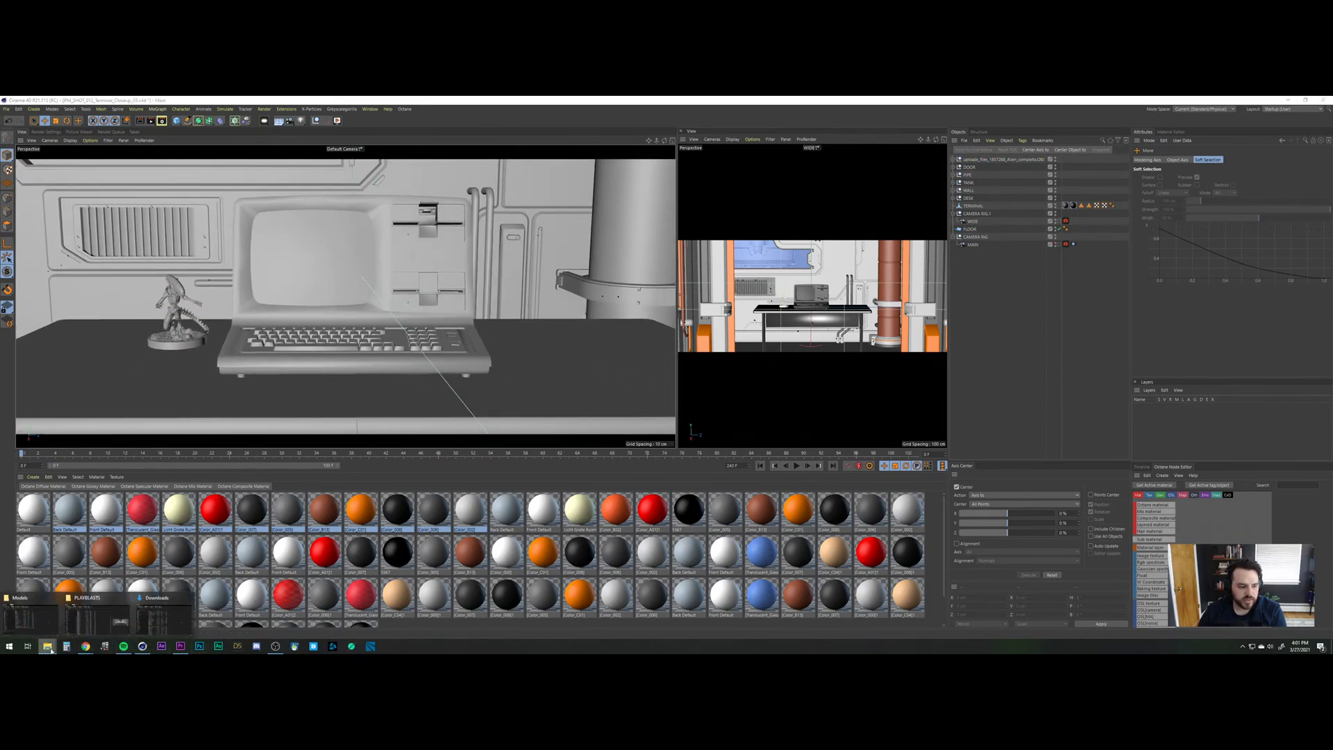
{"action": "left_click", "coordinate": [29, 616]}
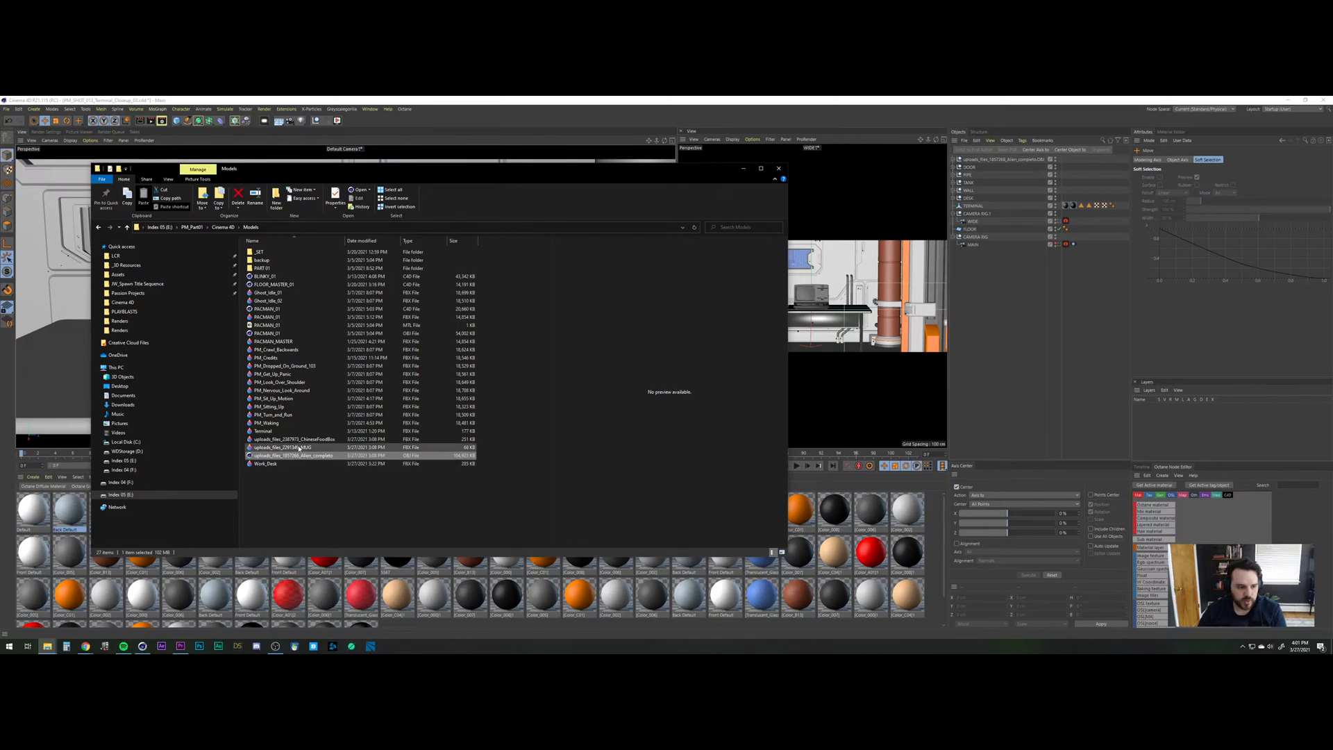
{"action": "left_click_drag", "start_coordinate": [298, 448], "coordinate": [1027, 333]}
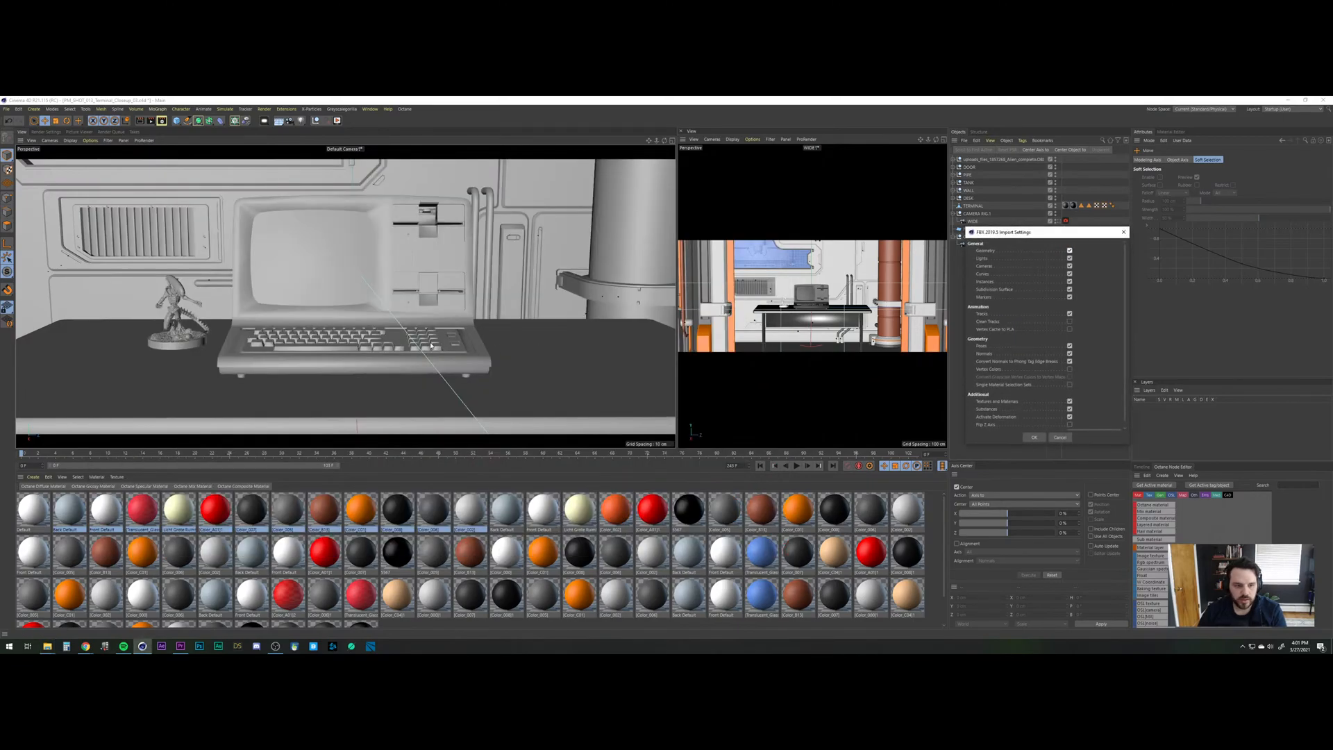
{"action": "left_click", "coordinate": [1034, 437]}
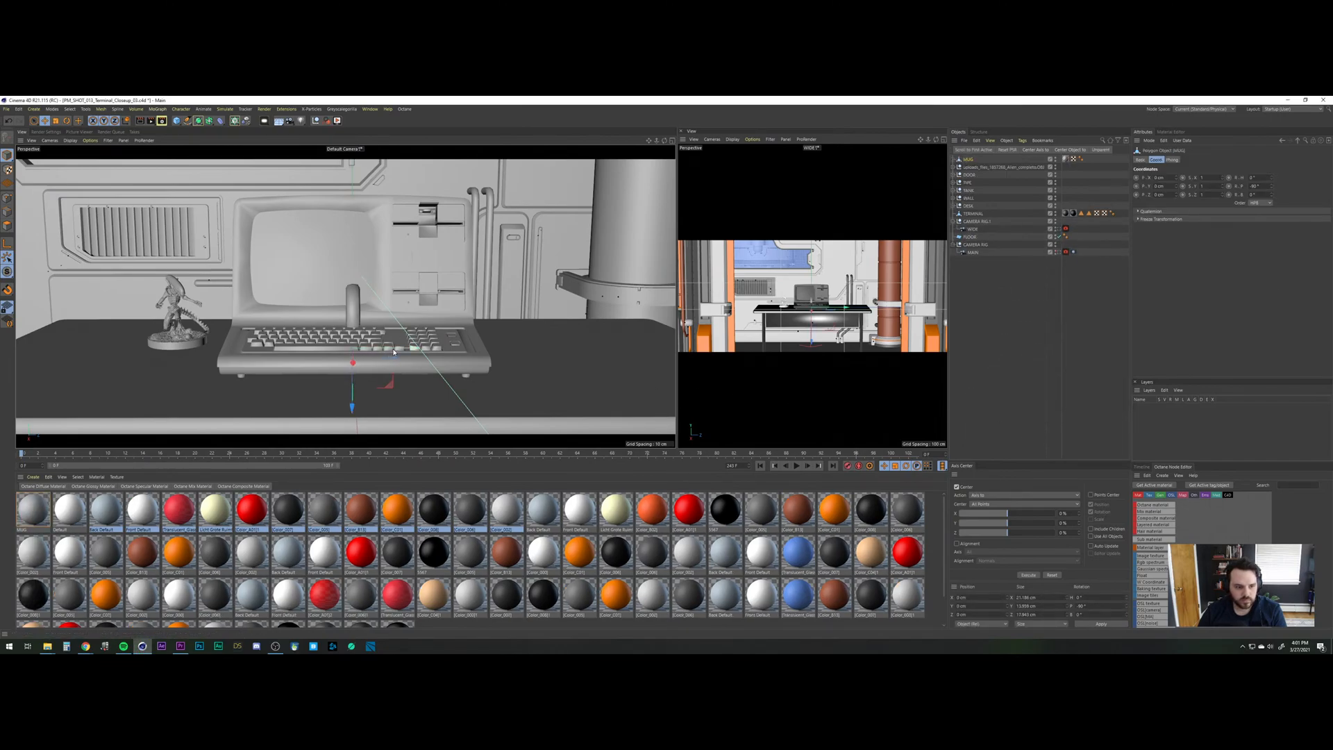
Move the mug to the terminal's disk-drive side and scale it uniformly to suit the terminal.
{"action": "left_click_drag", "start_coordinate": [393, 351], "coordinate": [507, 334]}
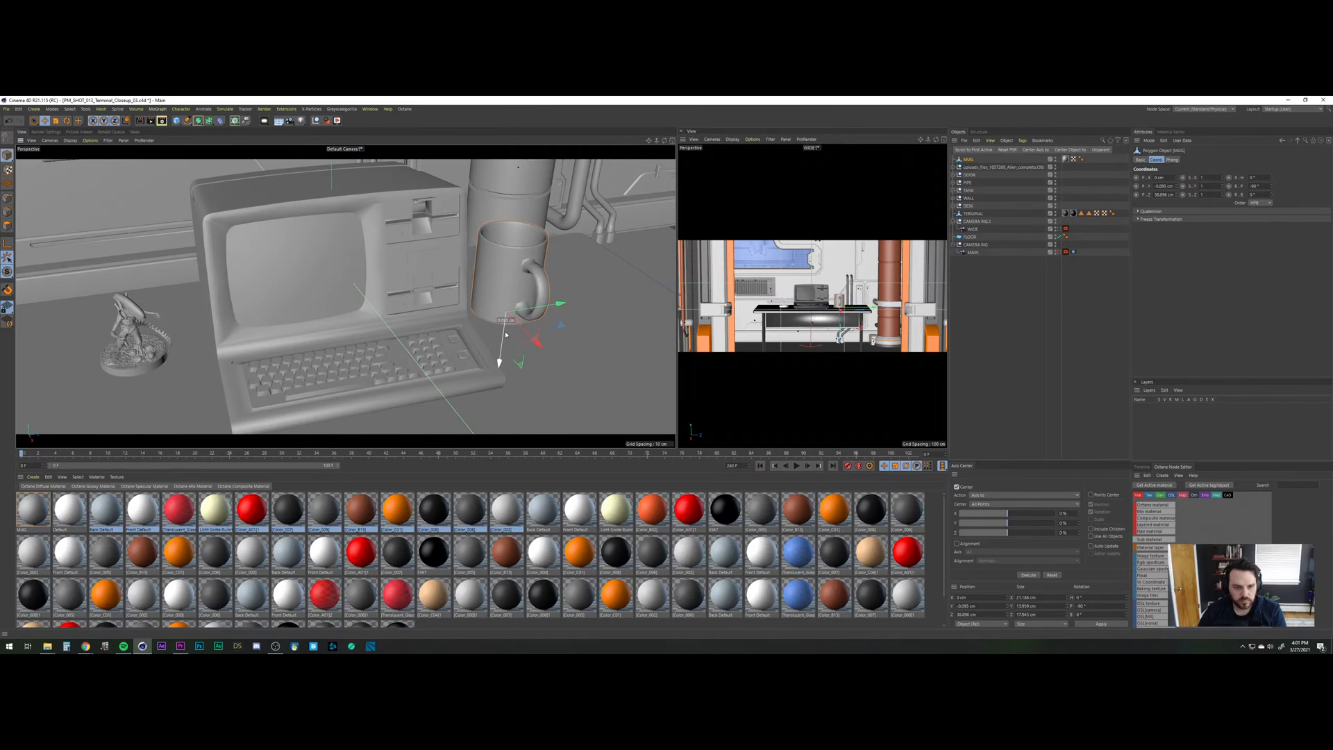
{"action": "key", "text": "t"}
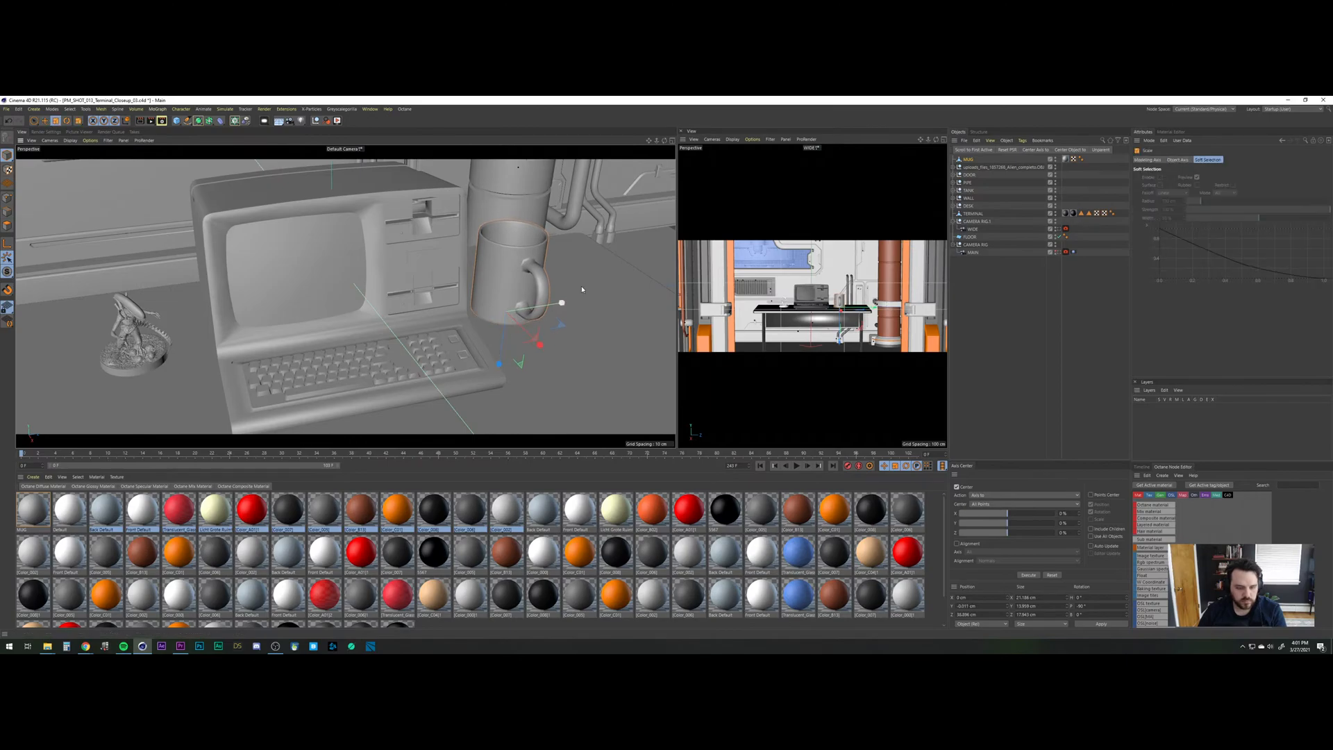
{"action": "left_click_drag", "start_coordinate": [507, 332], "coordinate": [430, 294]}
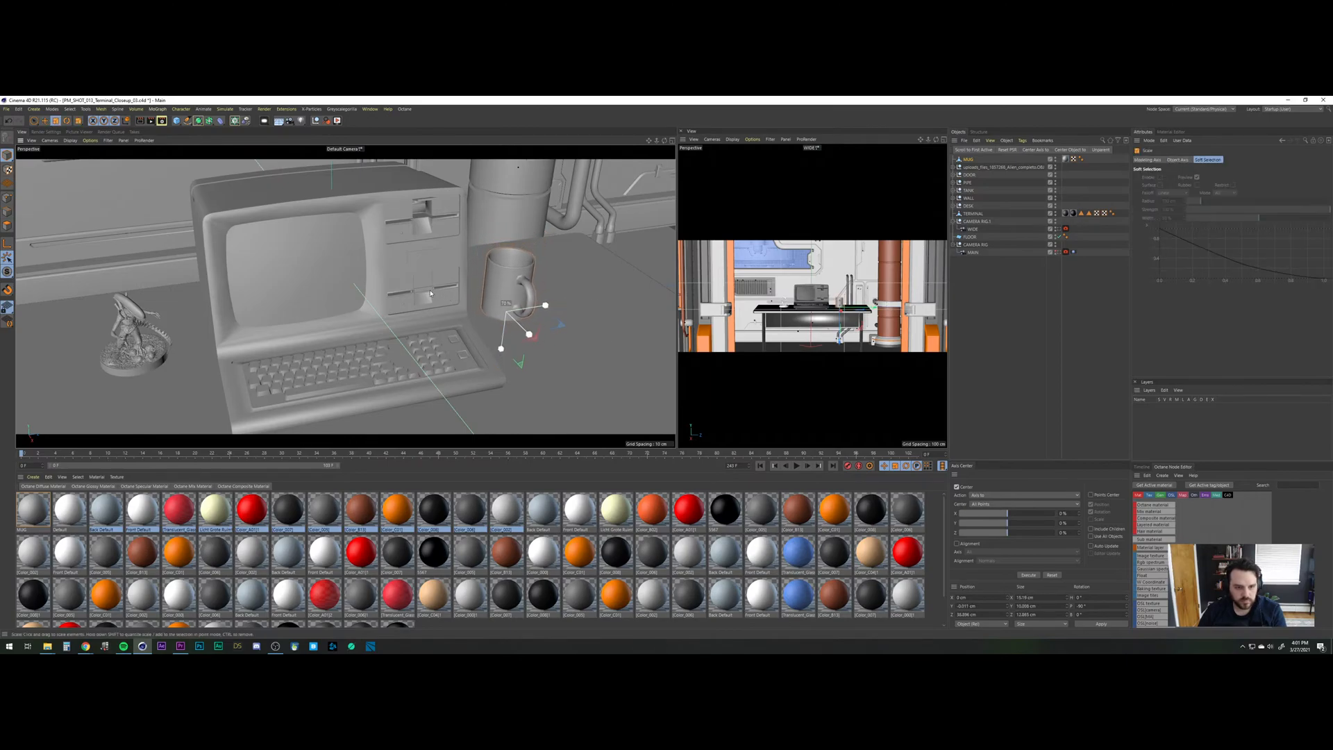
{"action": "left_click_drag", "start_coordinate": [487, 327], "coordinate": [312, 270], "text": "alt"}
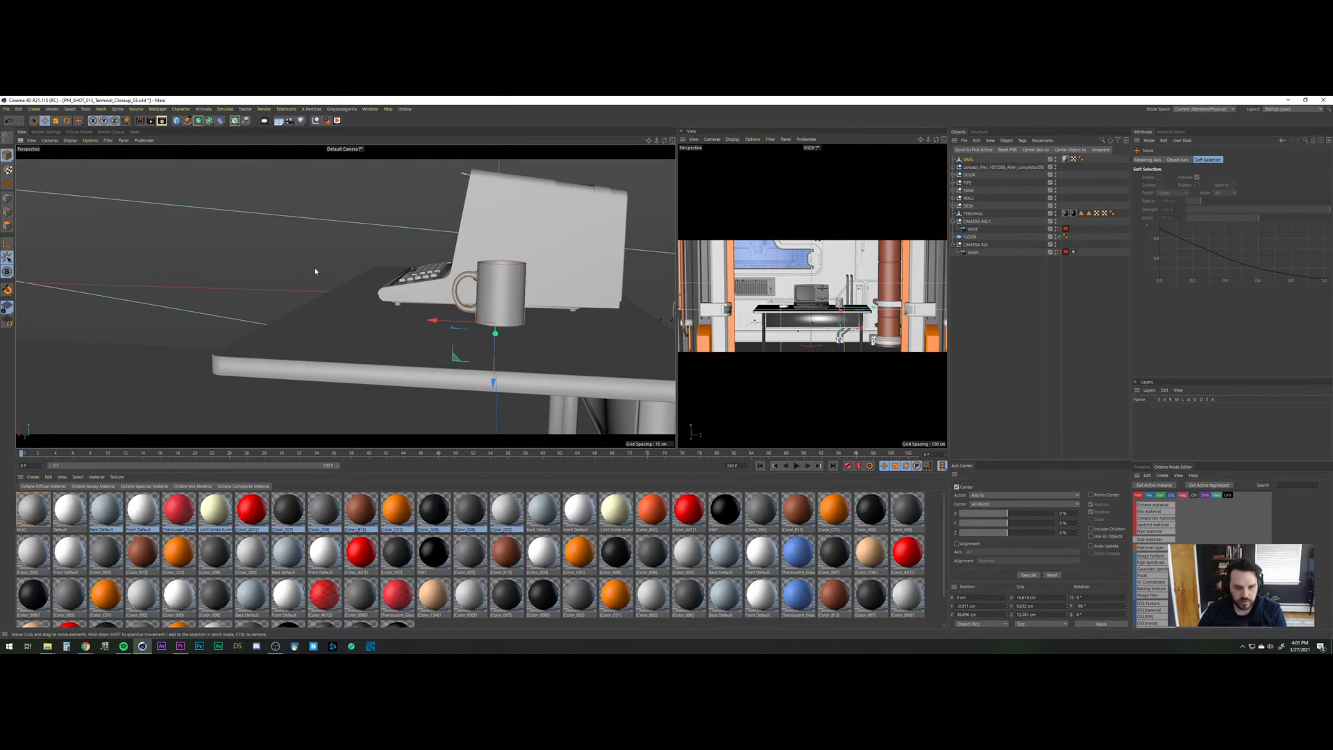
{"action": "key", "text": "t"}
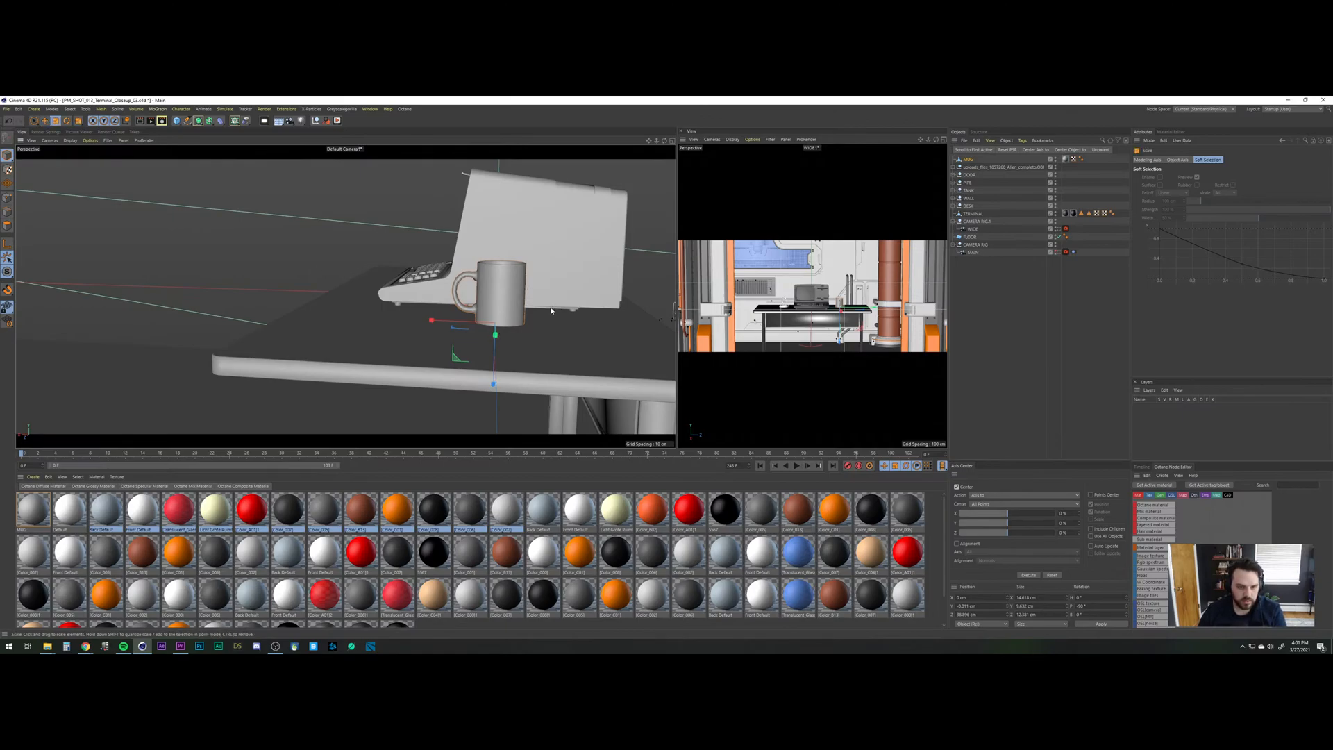
{"action": "left_click_drag", "start_coordinate": [551, 310], "coordinate": [596, 296]}
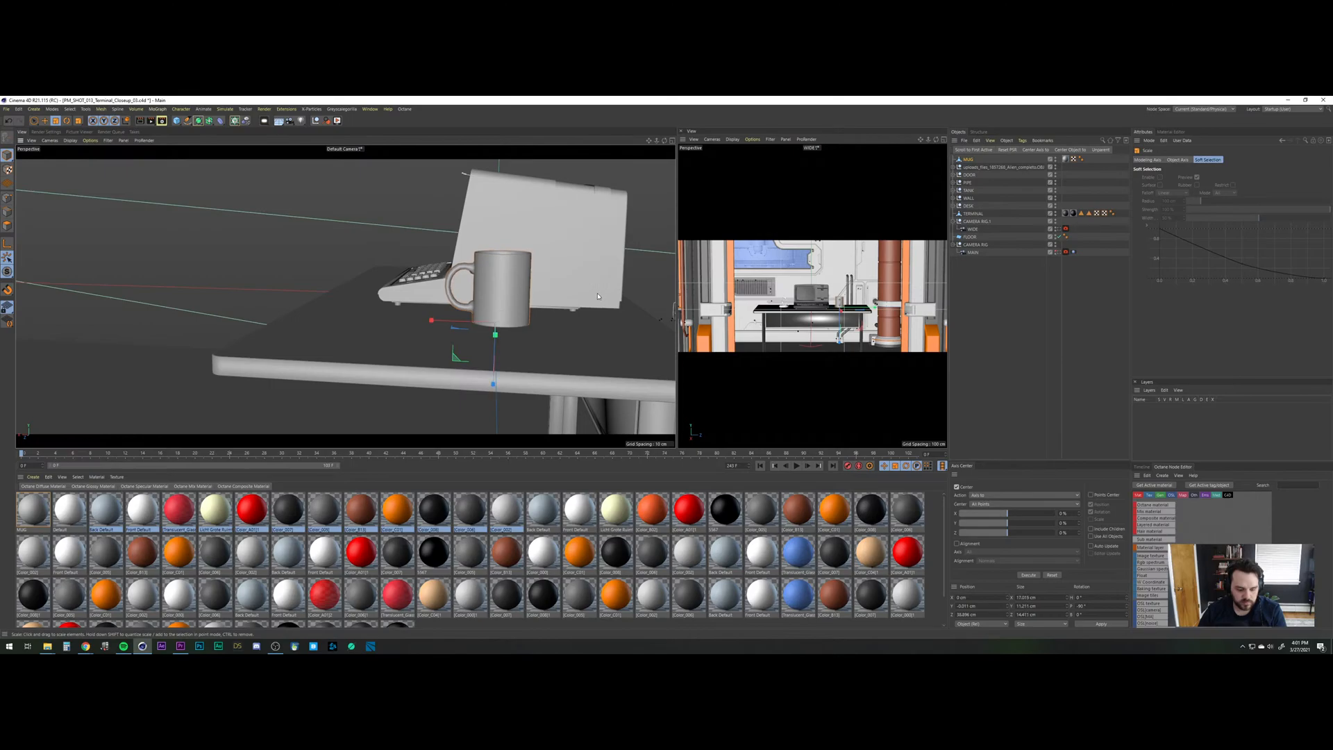
Place the mug near the desk's front edge beside the keyboard and rotate it so its handle points away from the terminal.
{"action": "mouse_move", "coordinate": [419, 299]}
{"action": "left_mouse_down", "text": "alt"}
{"action": "mouse_move", "coordinate": [518, 315]}
{"action": "mouse_move", "coordinate": [442, 369]}
{"action": "mouse_move", "coordinate": [512, 365]}
{"action": "left_mouse_up", "text": "alt"}
{"action": "key", "text": "r"}
{"action": "right_click_drag", "start_coordinate": [479, 350], "coordinate": [488, 341], "text": "alt"}
{"action": "middle_click_drag", "start_coordinate": [243, 300], "coordinate": [301, 324], "text": "alt"}
{"action": "left_click_drag", "start_coordinate": [301, 325], "coordinate": [302, 334], "text": "alt"}
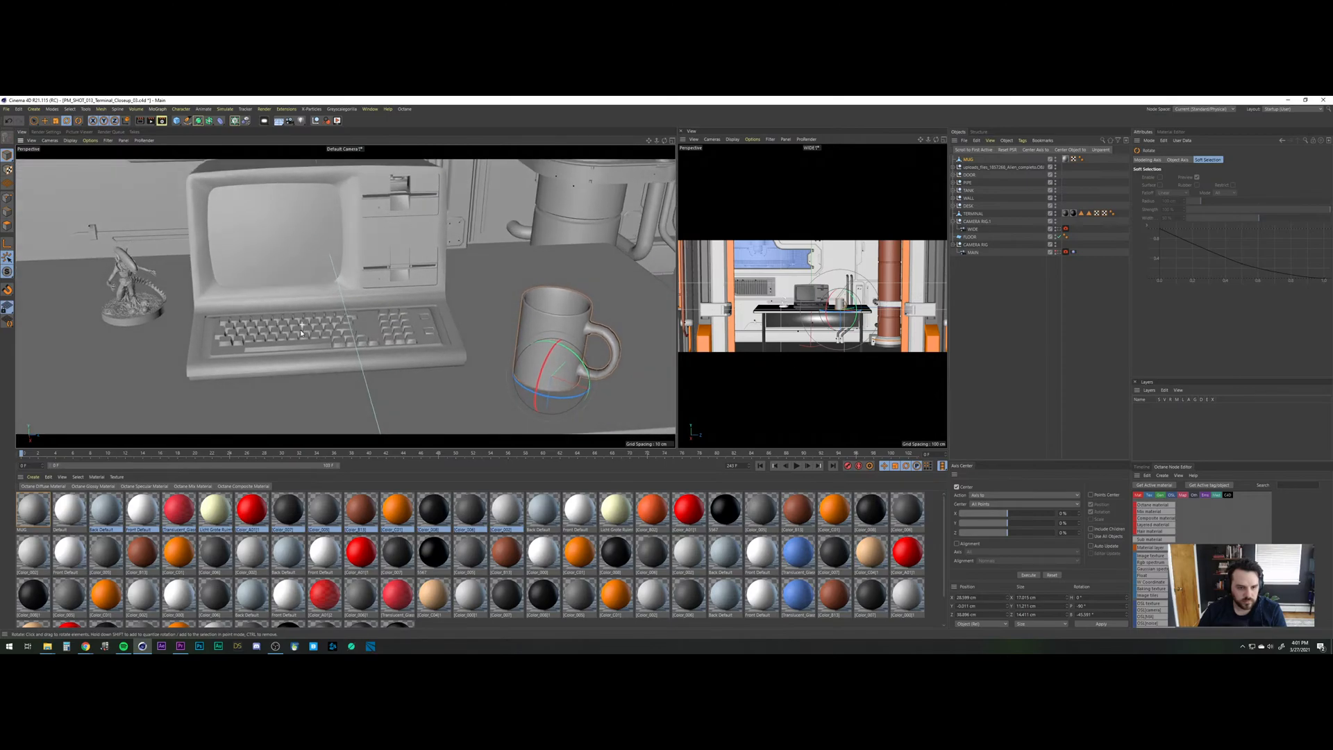
{"action": "mouse_move", "coordinate": [280, 341]}
{"action": "right_mouse_down", "text": "alt"}
{"action": "mouse_move", "coordinate": [410, 347]}
{"action": "mouse_move", "coordinate": [307, 358]}
{"action": "right_mouse_up", "text": "alt"}
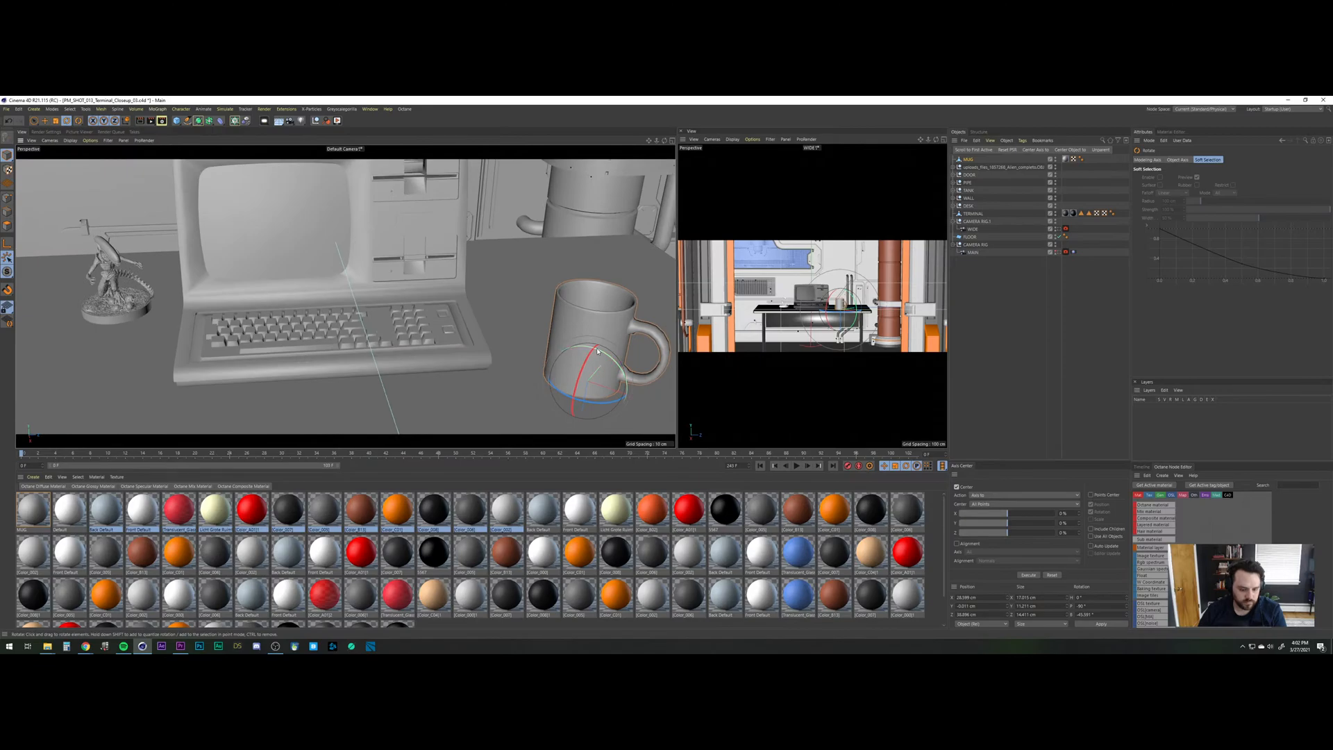
Scale the mug down slightly and shift its position on the desktop.
{"action": "key", "text": "t"}
{"action": "left_click_drag", "start_coordinate": [653, 370], "coordinate": [633, 379]}
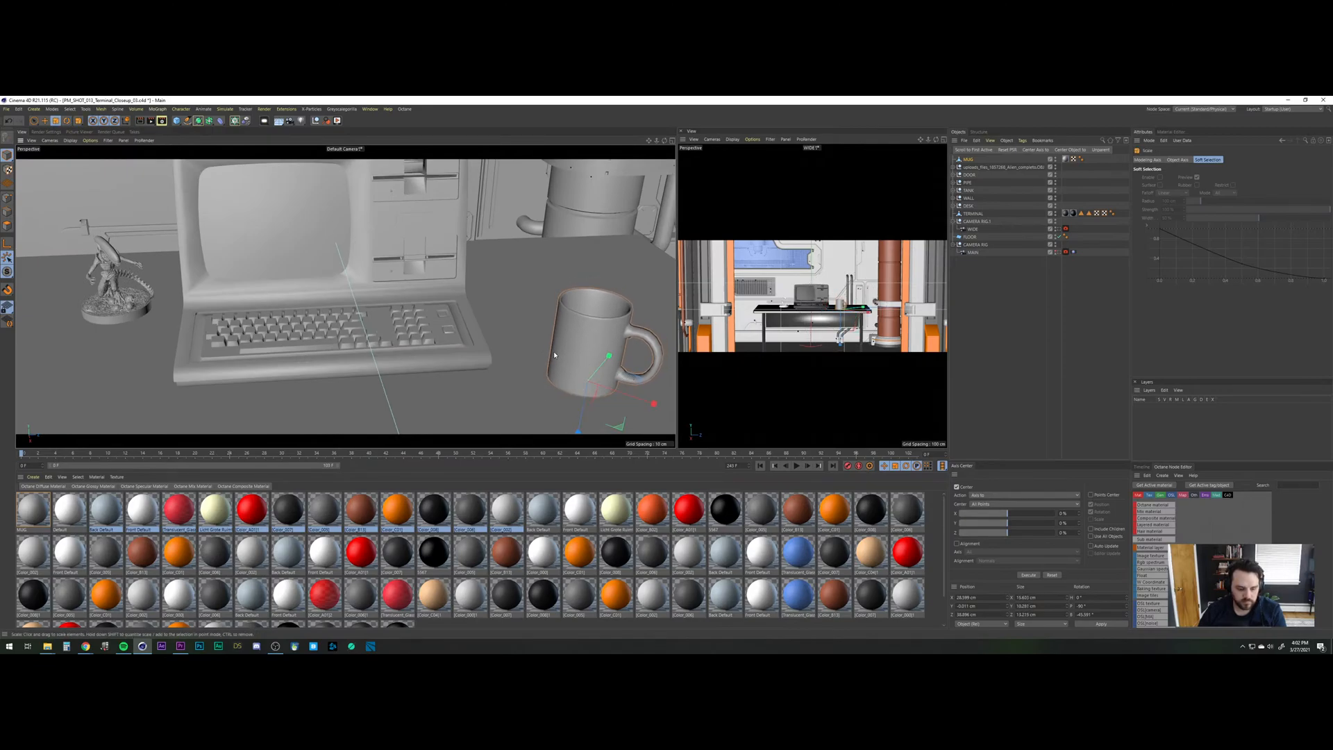
{"action": "left_click_drag", "start_coordinate": [599, 374], "coordinate": [603, 370]}
{"action": "left_click_drag", "start_coordinate": [491, 376], "coordinate": [483, 376], "text": "alt"}
{"action": "right_click_drag", "start_coordinate": [483, 377], "coordinate": [473, 393], "text": "alt"}
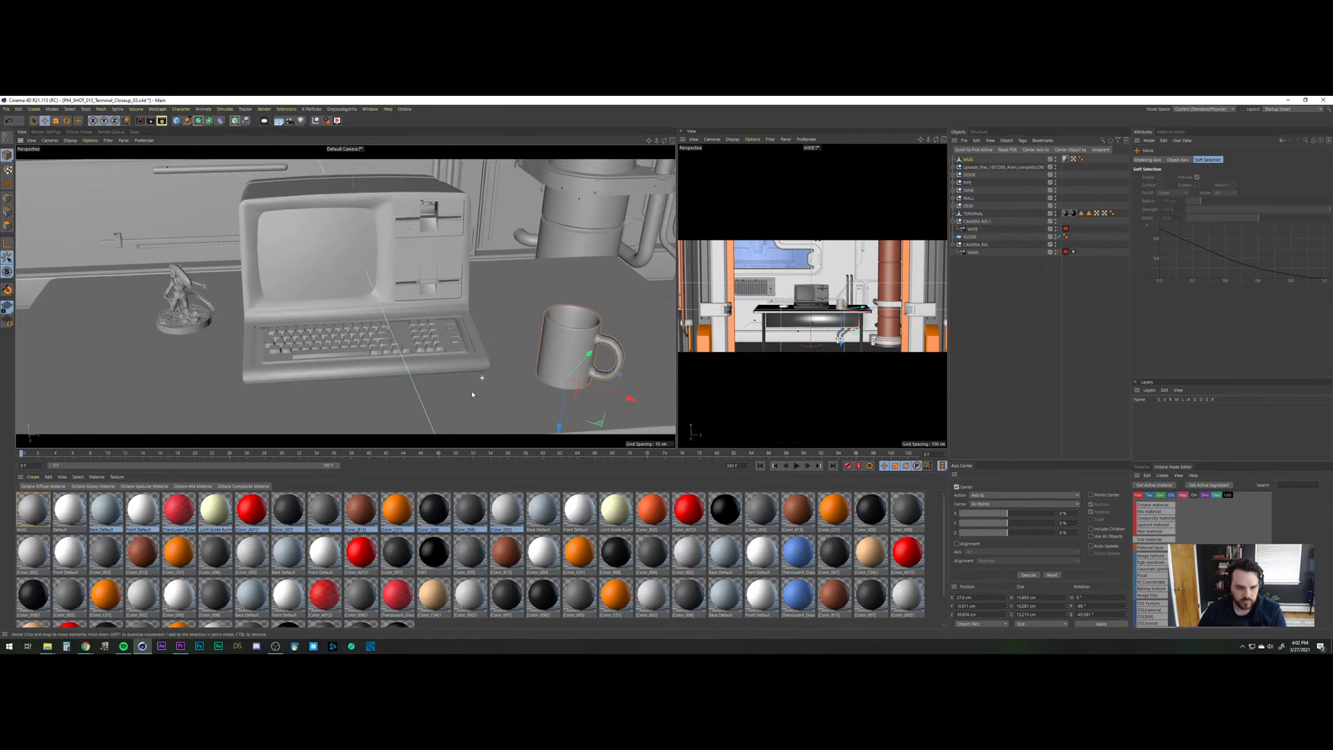
{"action": "middle_click_drag", "start_coordinate": [472, 393], "coordinate": [466, 349], "text": "alt"}
{"action": "left_click_drag", "start_coordinate": [451, 313], "coordinate": [438, 288], "text": "alt"}
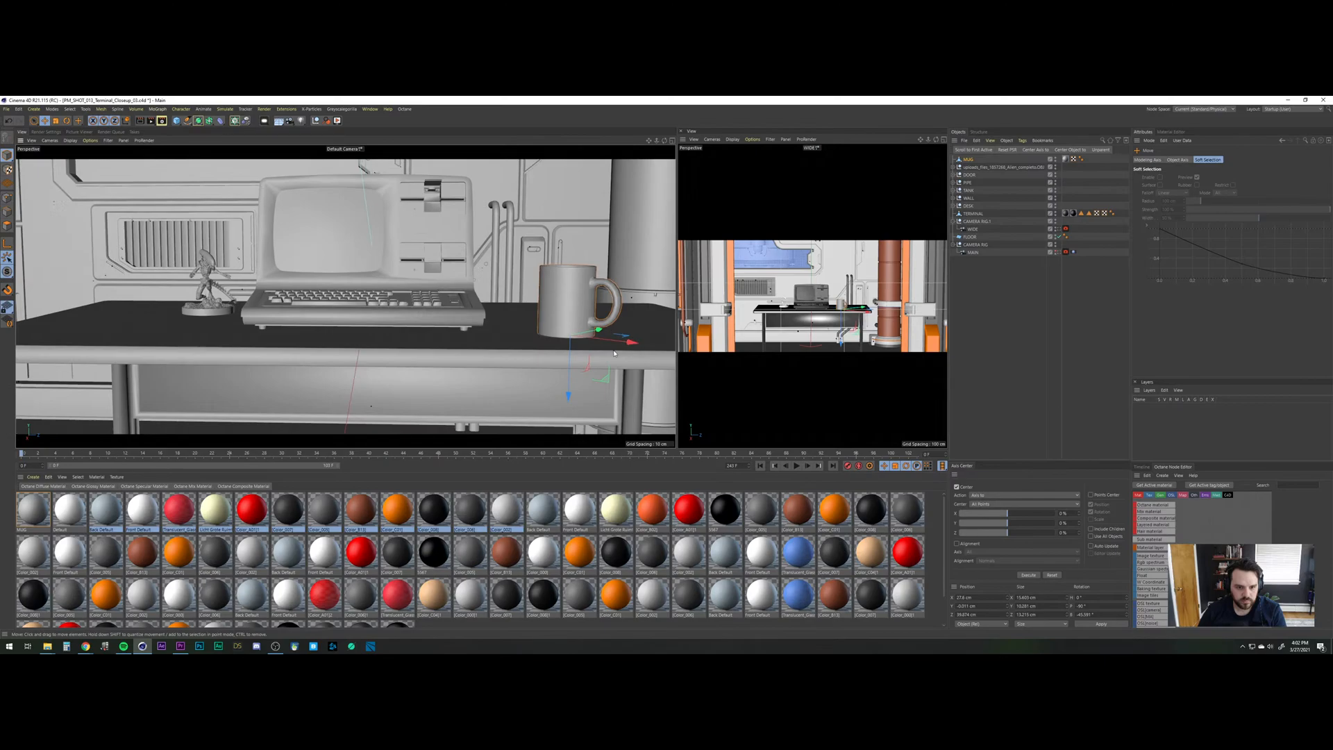
Adjust the mug's height so that its base rests on the desk surface.
{"action": "left_click_drag", "start_coordinate": [570, 383], "coordinate": [569, 382]}
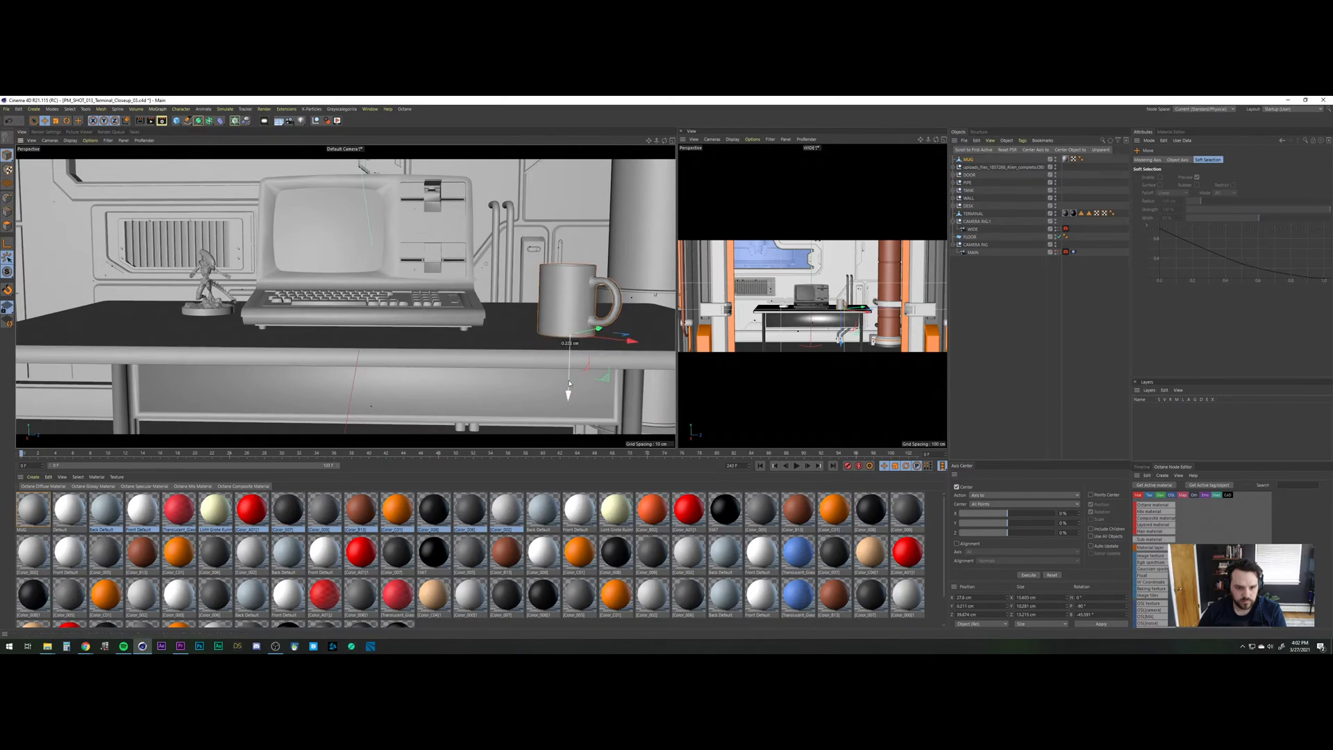
{"action": "scroll", "coordinate": [569, 383], "scroll_direction": "up", "scroll_amount": 6}
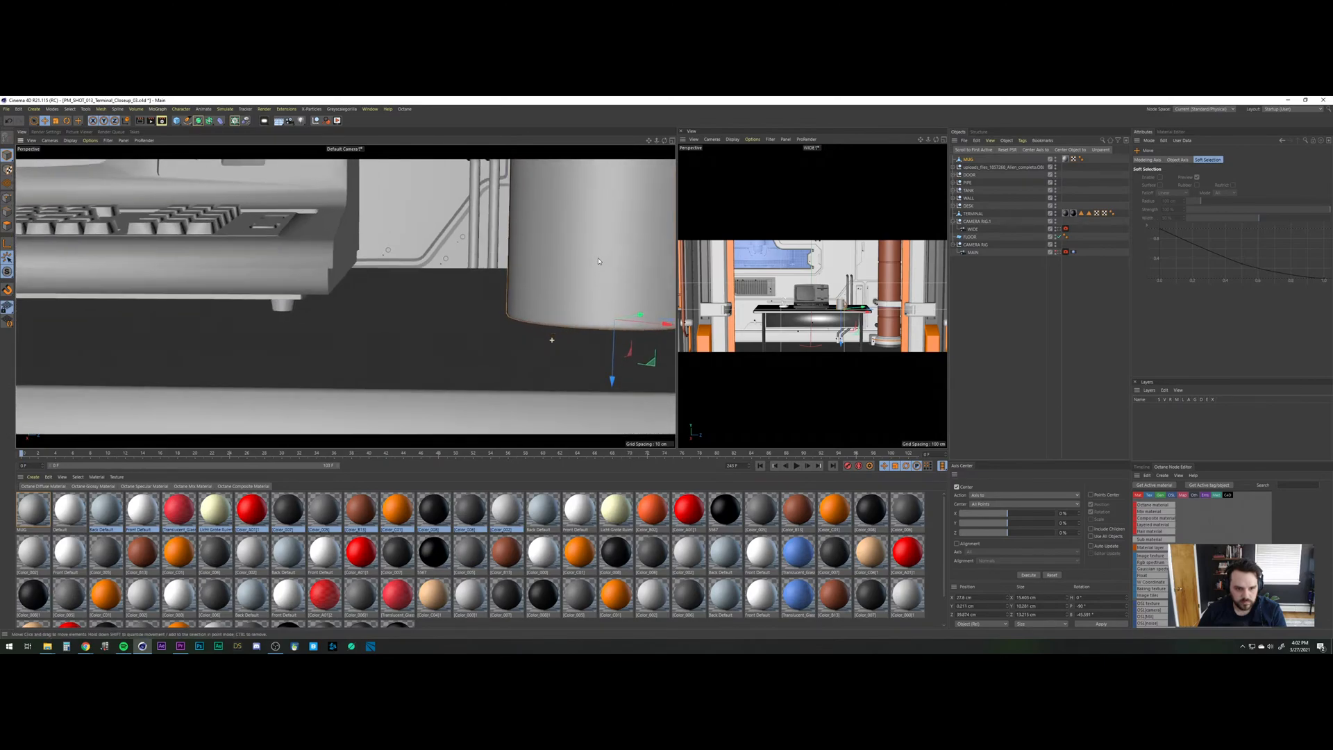
{"action": "left_click_drag", "start_coordinate": [595, 334], "coordinate": [640, 341], "text": "alt"}
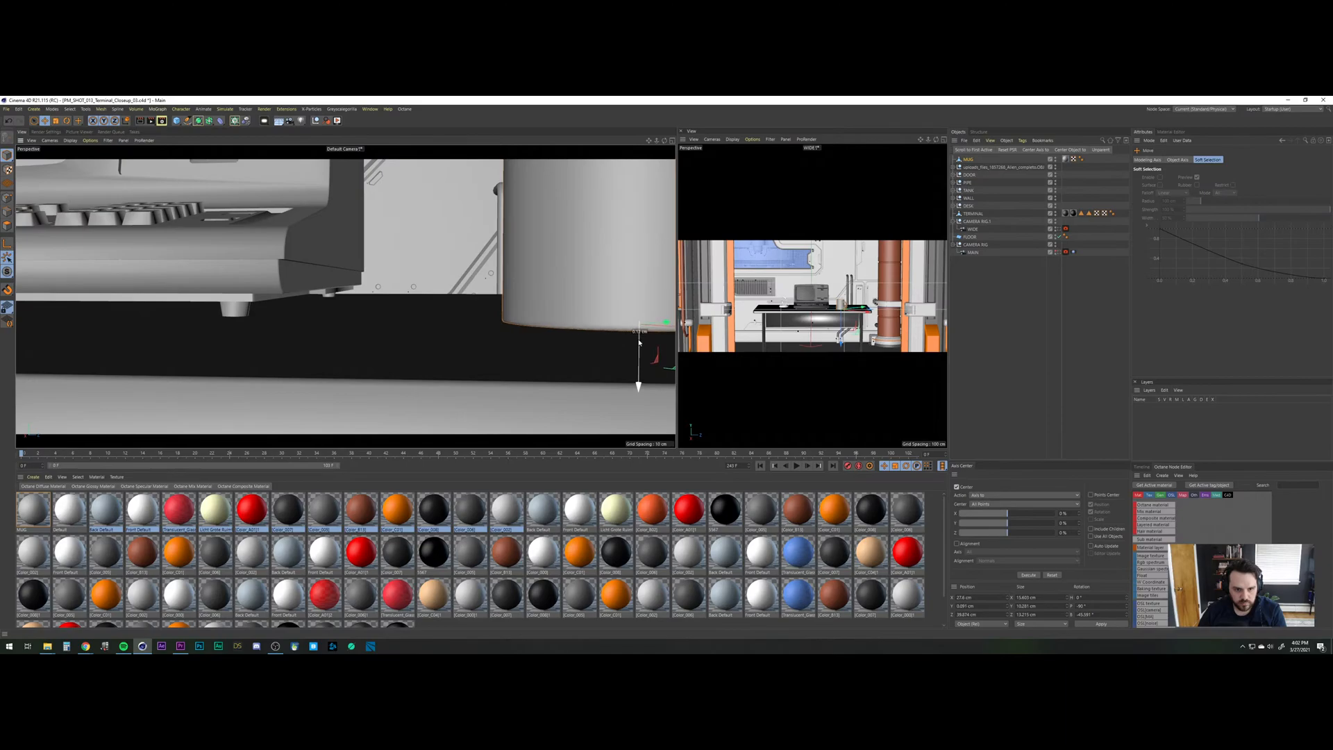
{"action": "scroll", "coordinate": [586, 333], "scroll_direction": "down", "scroll_amount": 6}
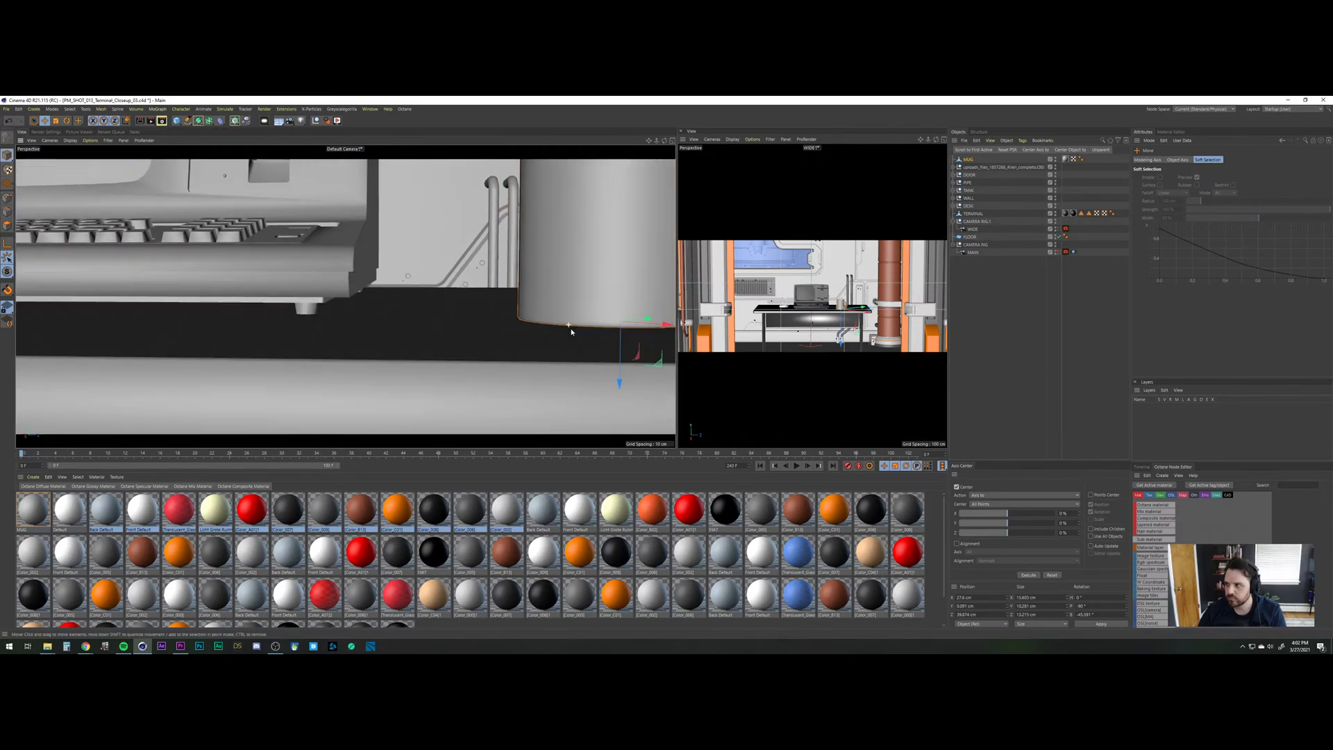
{"action": "middle_click_drag", "start_coordinate": [534, 384], "coordinate": [532, 402], "text": "alt"}
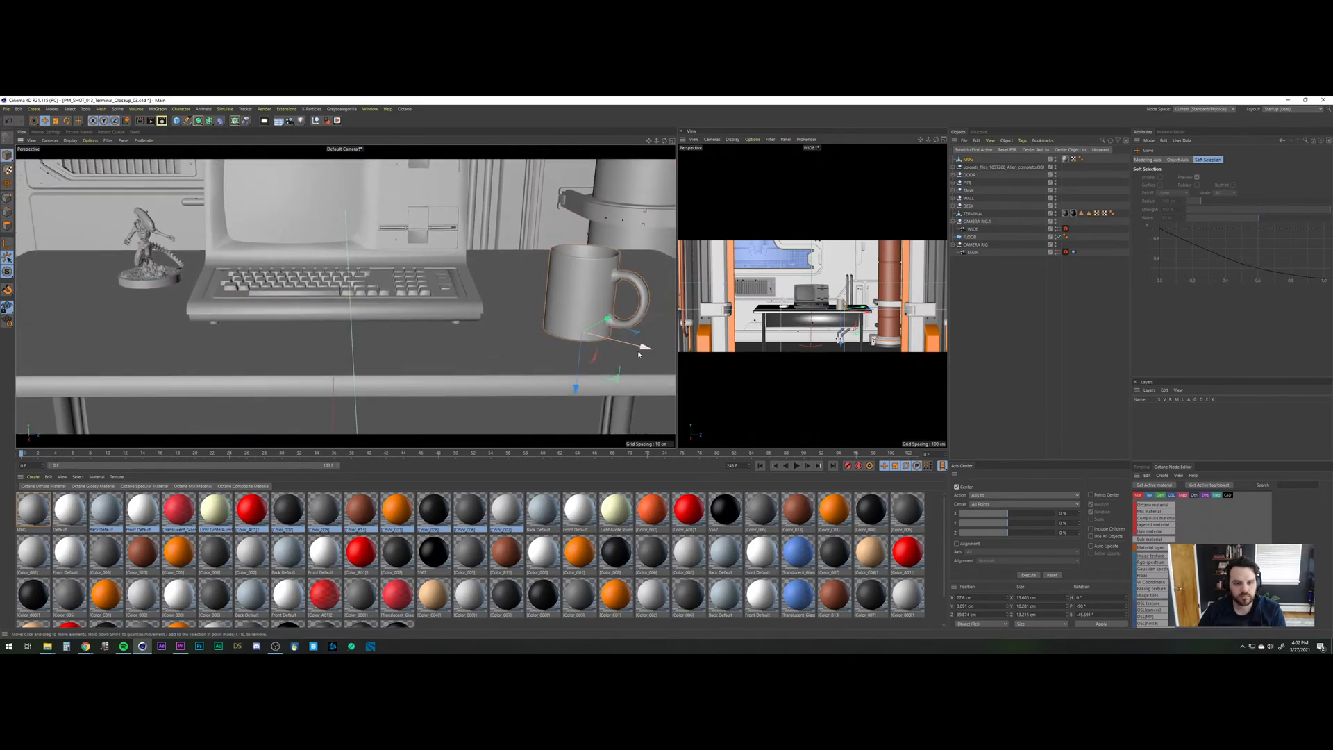
Move the mug back from the desk's front edge and save the project.
{"action": "left_click_drag", "start_coordinate": [633, 349], "coordinate": [603, 304]}
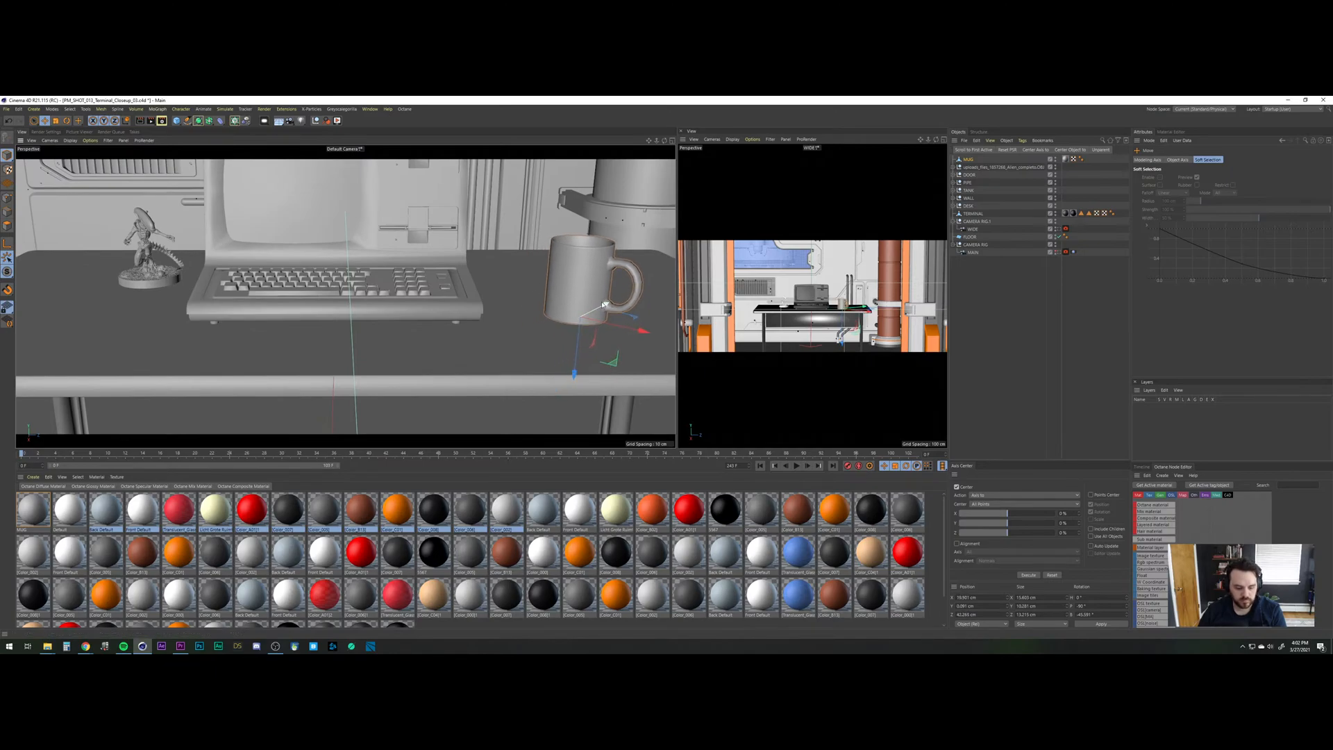
{"action": "key", "text": "ctrl+s"}
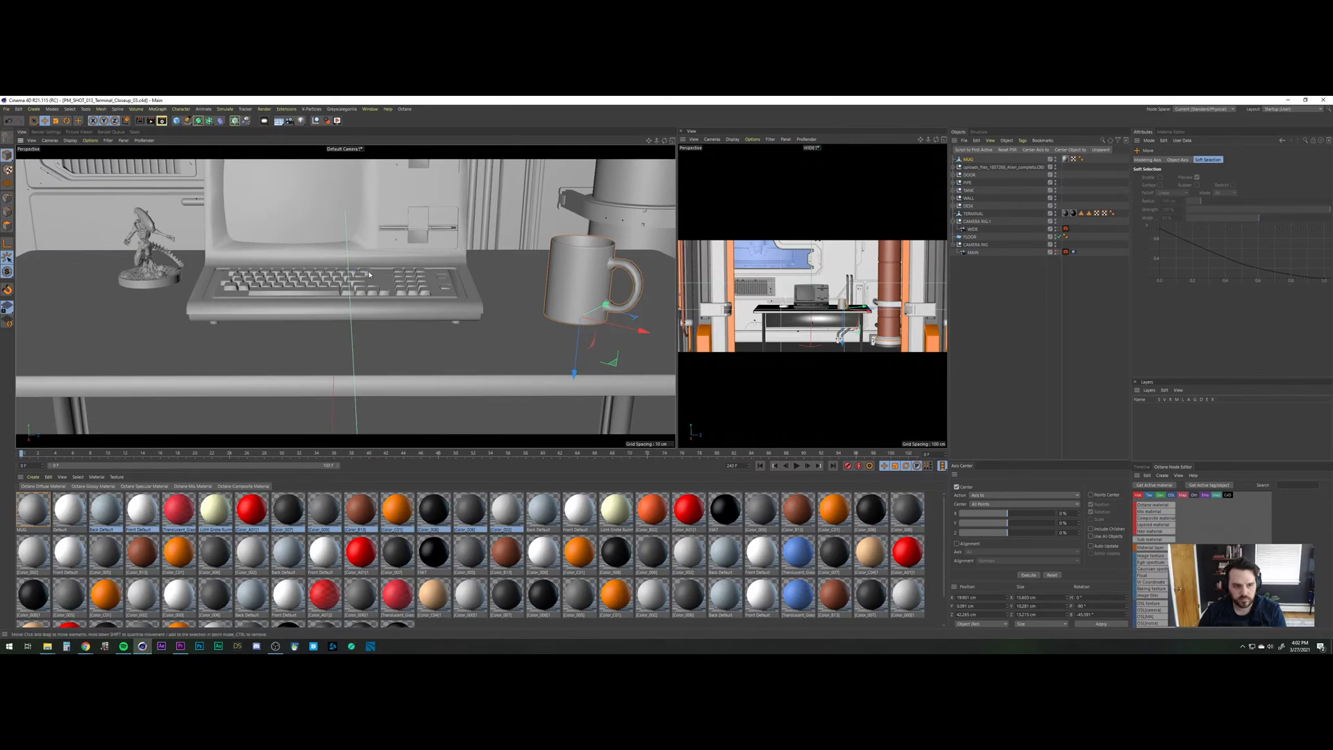
{"action": "scroll", "coordinate": [369, 275], "scroll_direction": "down", "scroll_amount": 2}
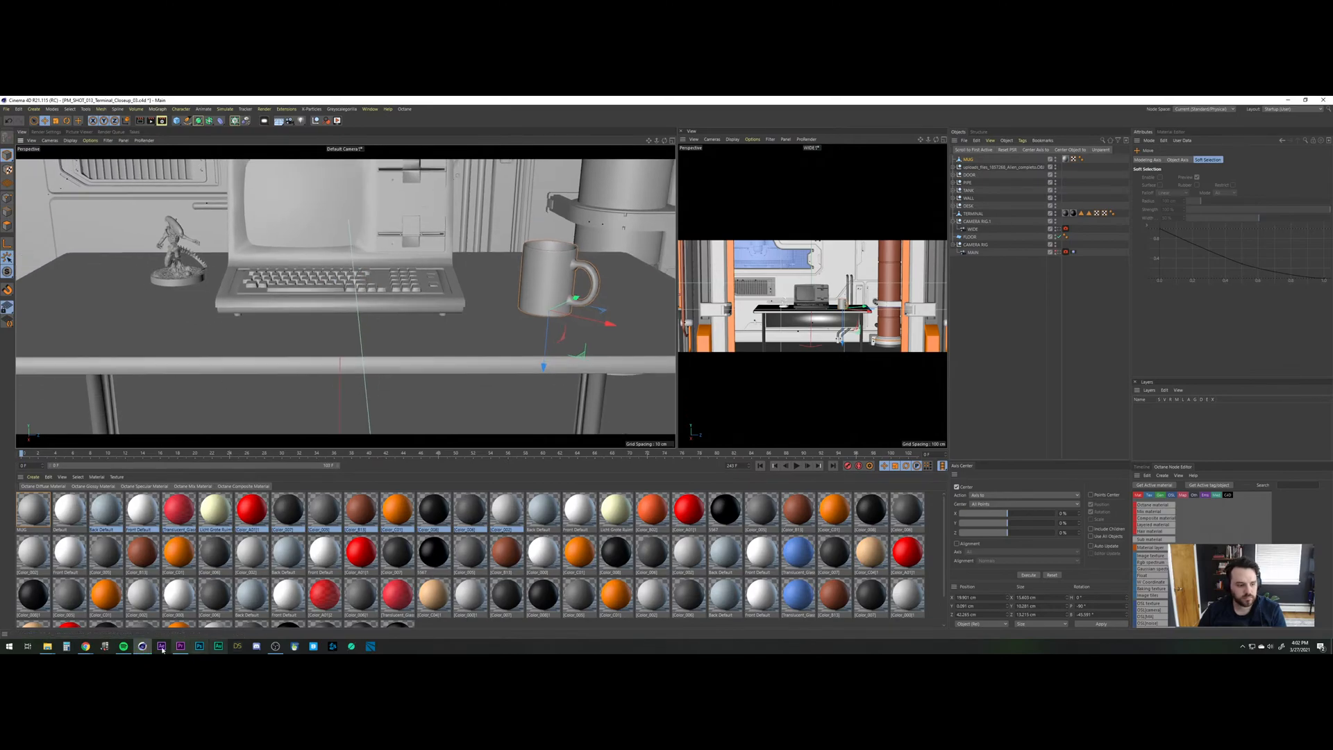
Import the Chinese food box FBX from the Models folder into the scene with the default import settings.
{"action": "mouse_move", "coordinate": [47, 647]}
{"action": "left_click", "coordinate": [11, 623]}
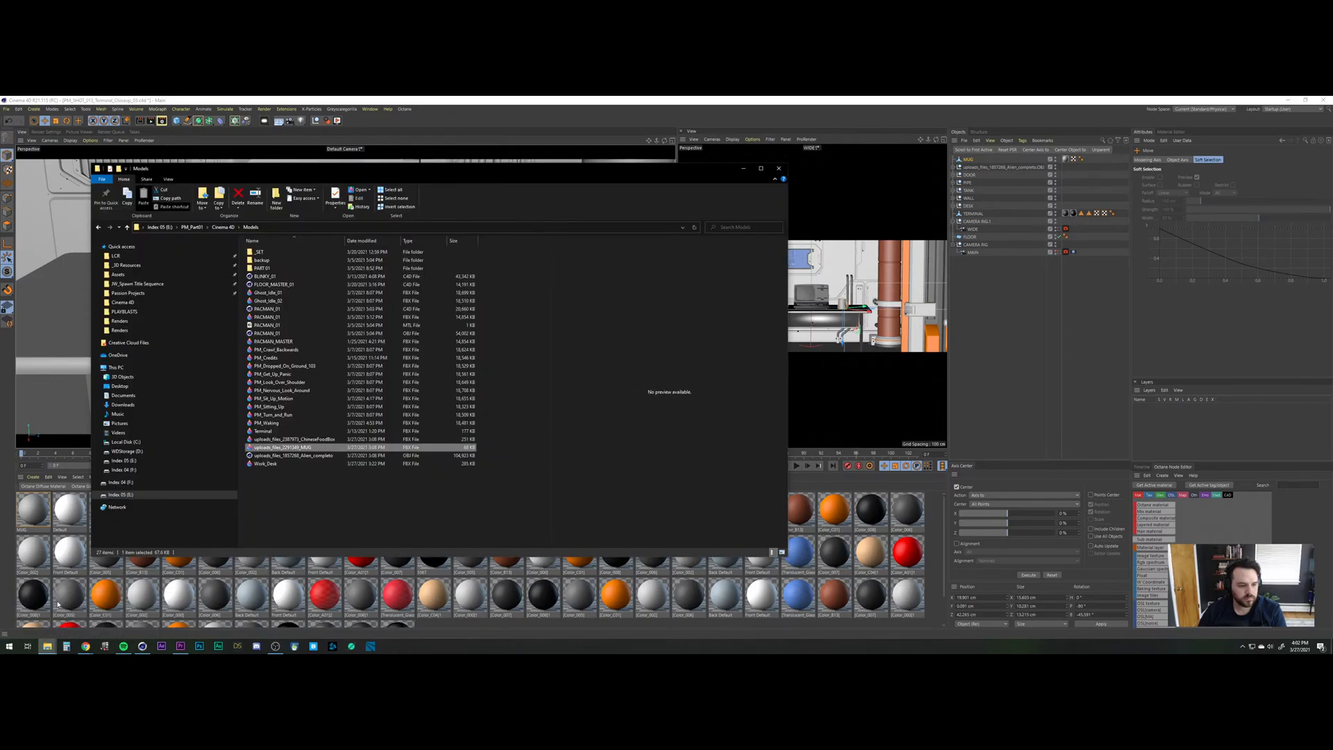
{"action": "left_click_drag", "start_coordinate": [285, 444], "coordinate": [1018, 328]}
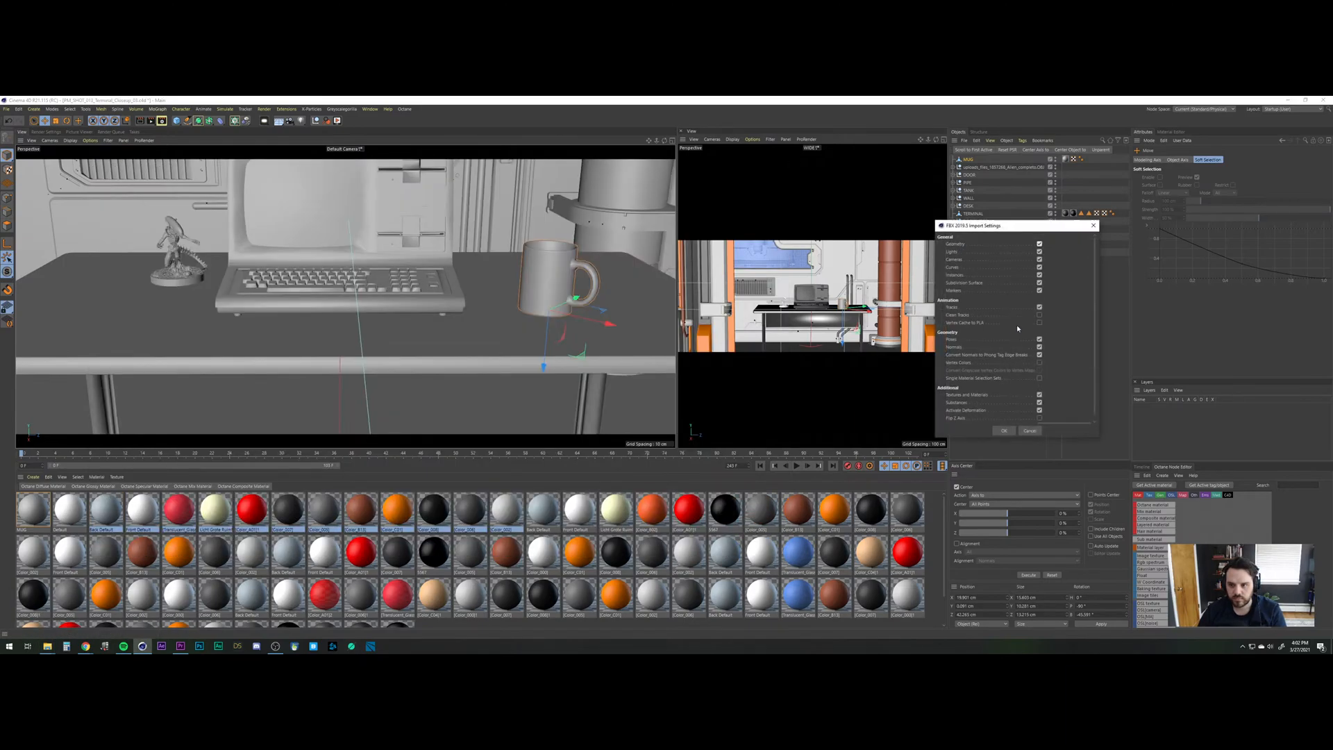
{"action": "left_click", "coordinate": [1006, 430]}
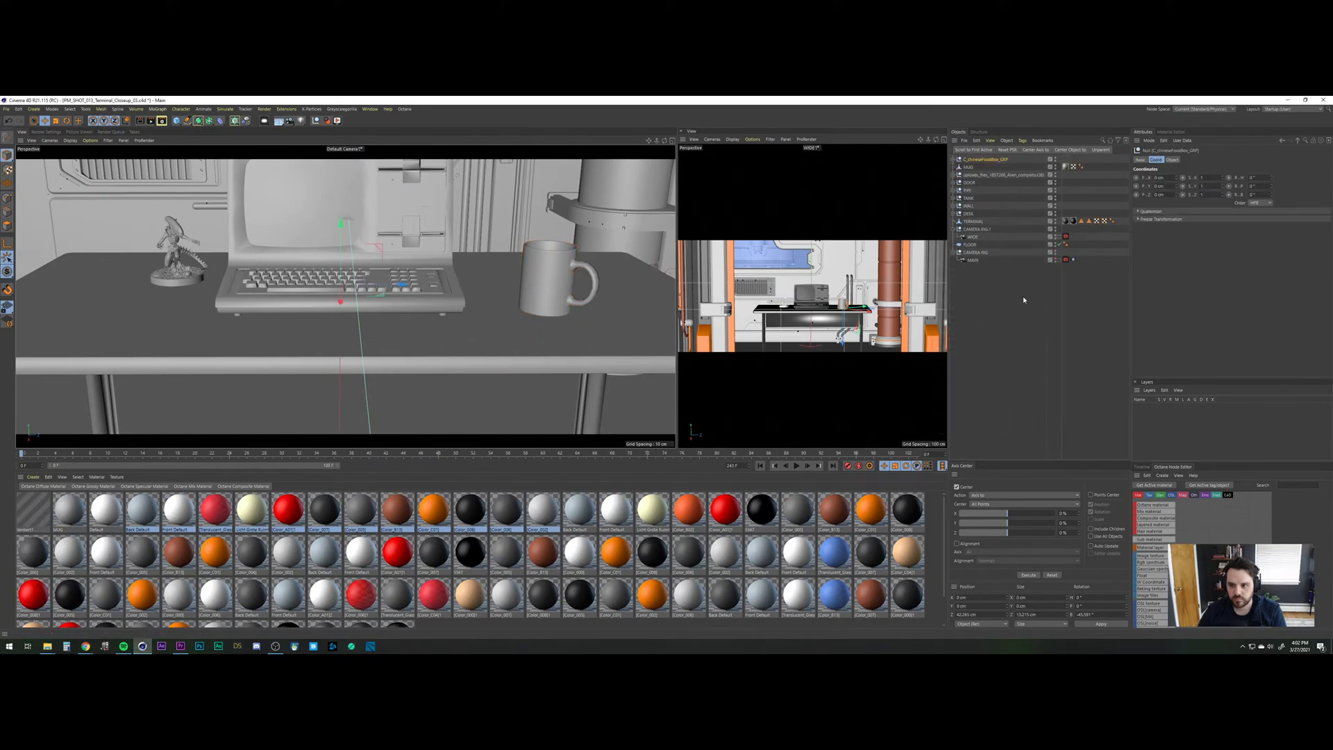
Rename the alien figurine's null object to ALIEN.
{"action": "double_click", "coordinate": [991, 175]}
{"action": "type", "text": "AL"}
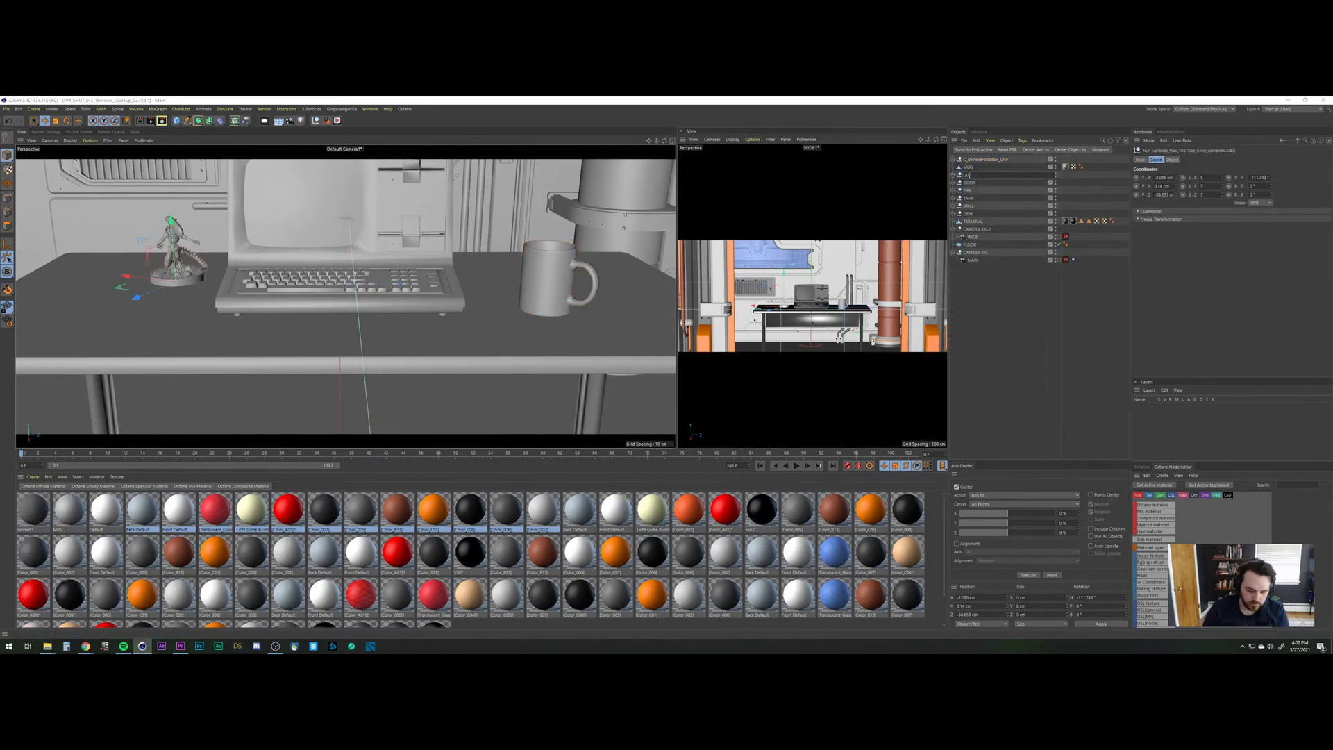
{"action": "type", "text": "IEN"}
{"action": "key", "text": "Return"}
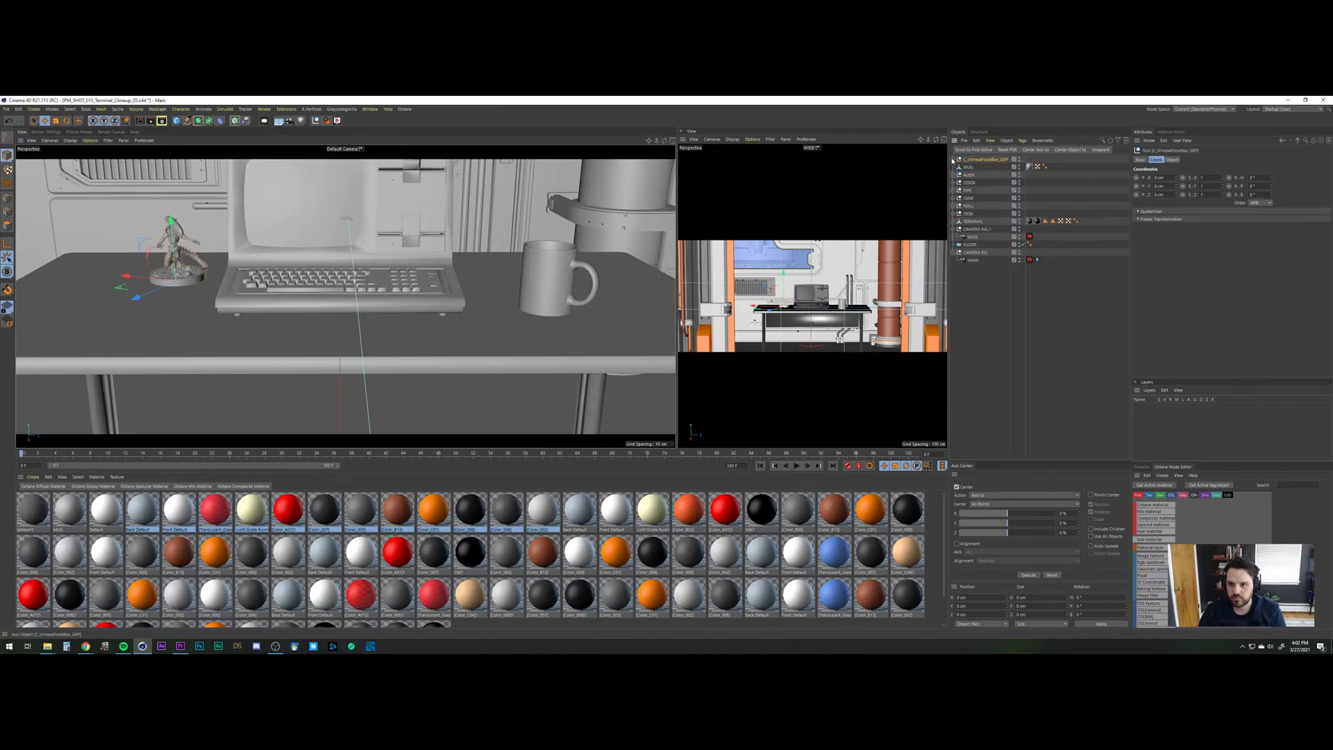
Lift the imported Chinese food box to desktop height and move it toward the desk's front beside the mug.
{"action": "left_click", "coordinate": [954, 160]}
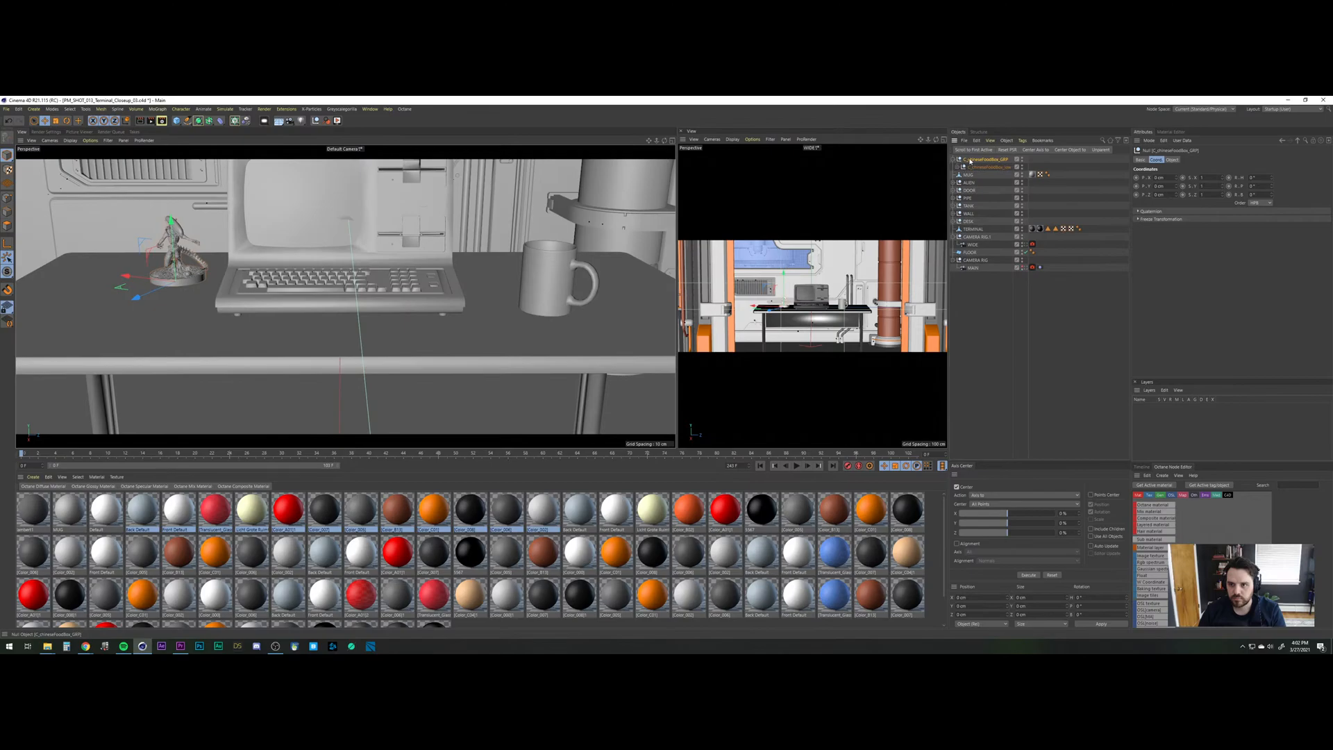
{"action": "left_click", "coordinate": [1031, 219]}
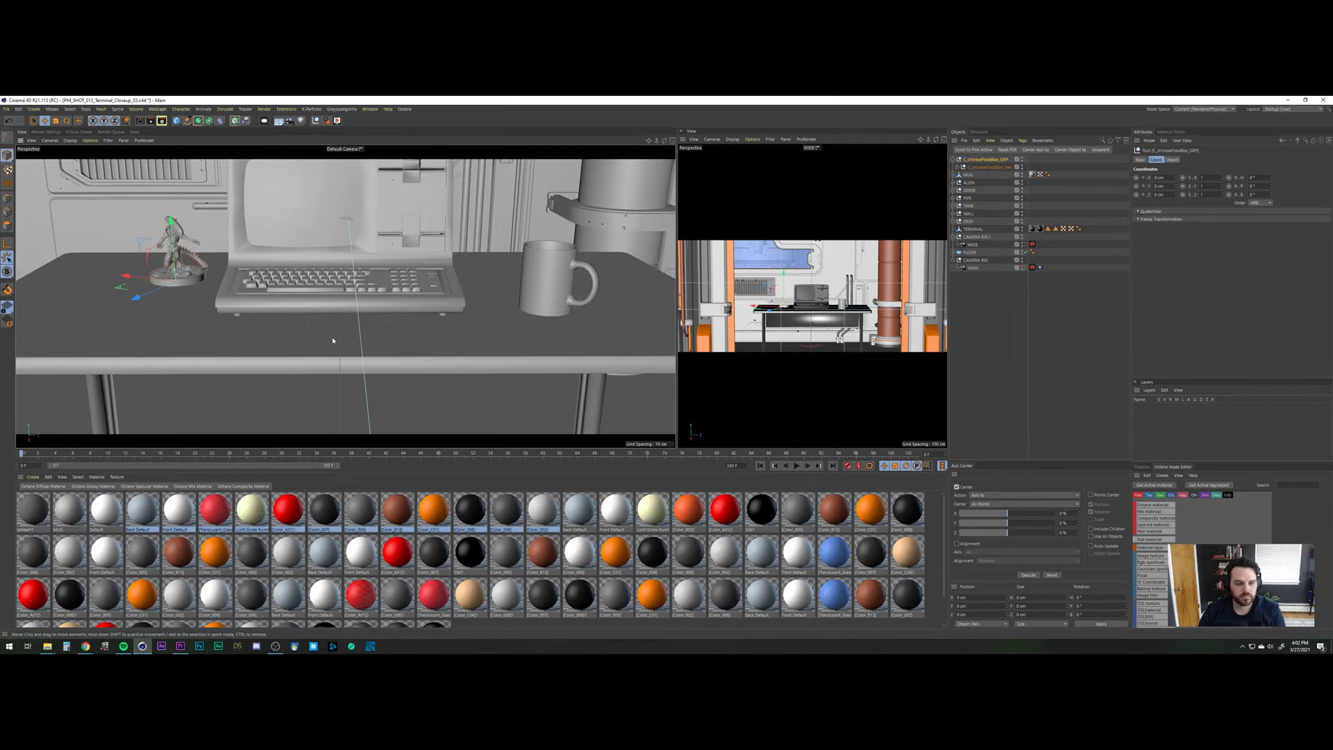
{"action": "scroll", "coordinate": [332, 338], "scroll_direction": "down", "scroll_amount": 10}
{"action": "scroll", "coordinate": [332, 355], "scroll_direction": "up", "scroll_amount": 6}
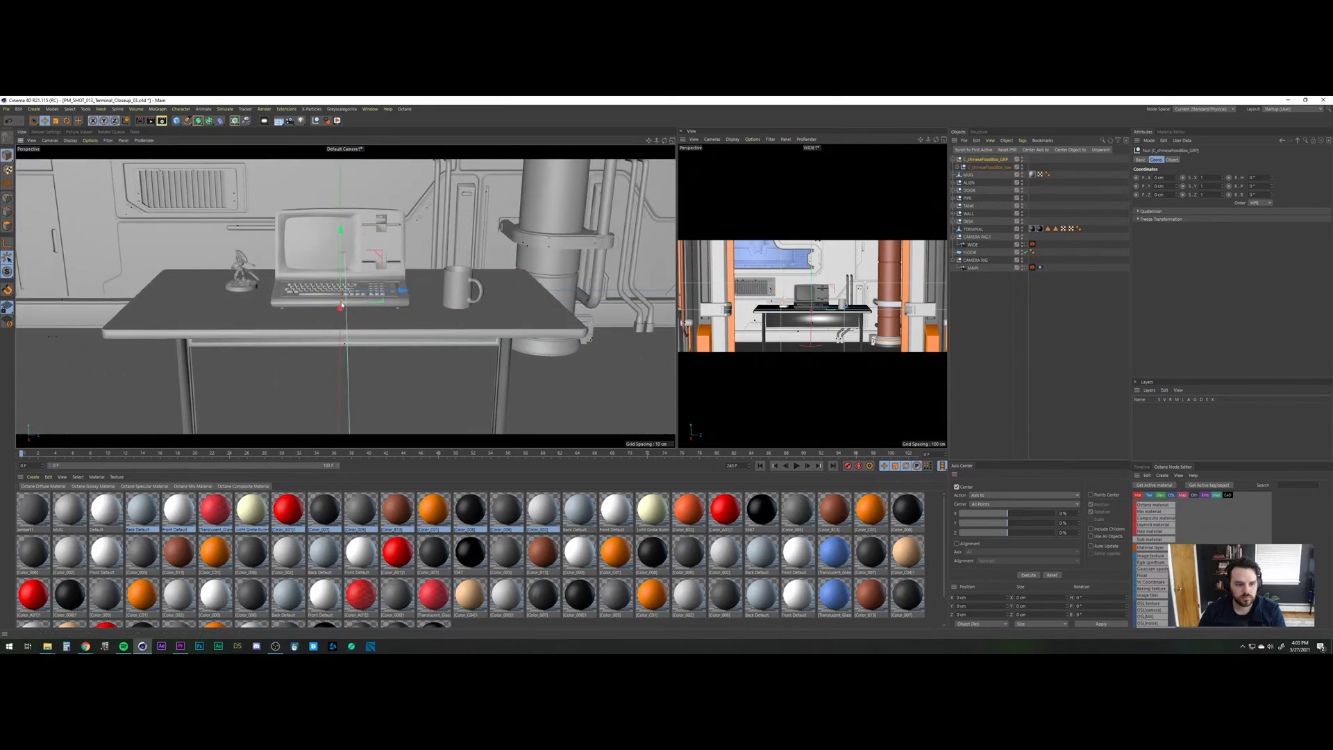
{"action": "mouse_move", "coordinate": [343, 258]}
{"action": "left_mouse_down"}
{"action": "mouse_move", "coordinate": [343, 188]}
{"action": "mouse_move", "coordinate": [341, 250]}
{"action": "left_mouse_up"}
{"action": "left_click_drag", "start_coordinate": [340, 300], "coordinate": [475, 274]}
{"action": "scroll", "coordinate": [347, 299], "scroll_direction": "up", "scroll_amount": 3}
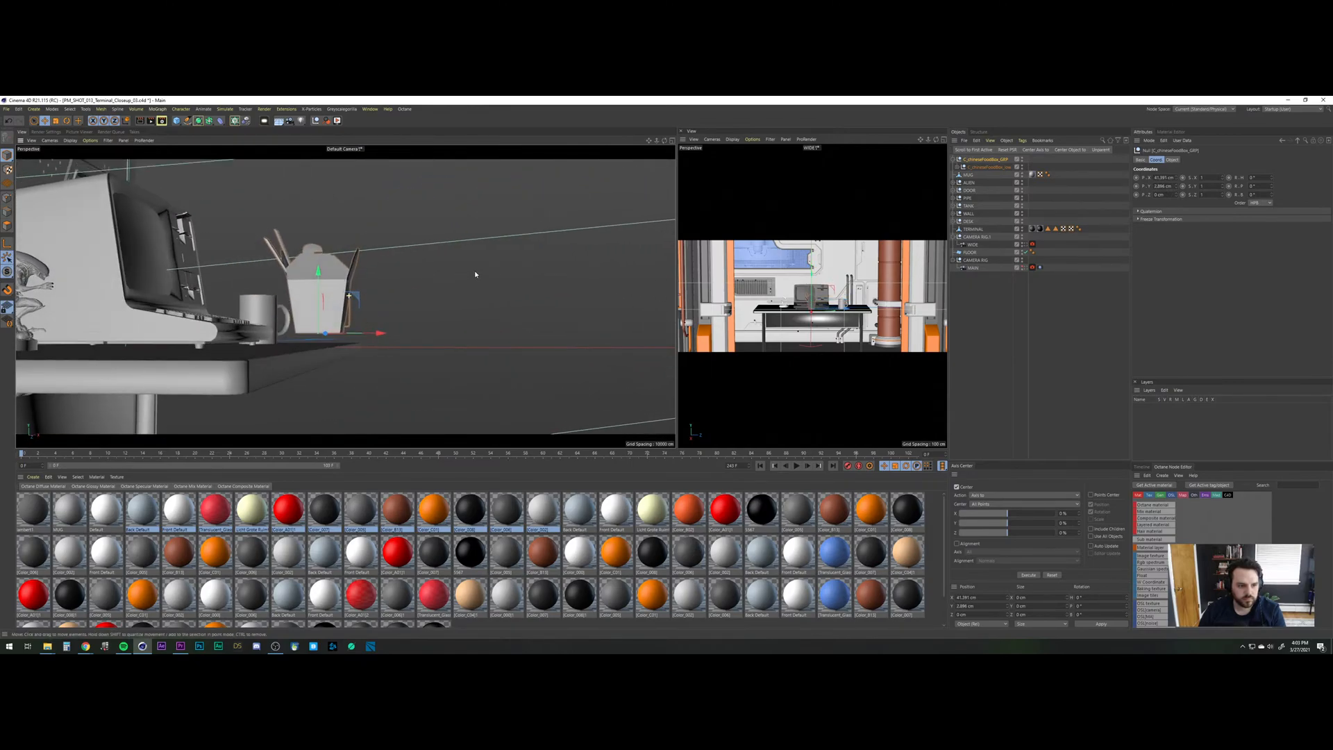
{"action": "left_click_drag", "start_coordinate": [320, 286], "coordinate": [664, 293]}
Adjust the food box's scale to suit the mug and move it back from the desk's edge, between keyboard and mug.
{"action": "scroll", "coordinate": [333, 309], "scroll_direction": "up", "scroll_amount": 5}
{"action": "scroll", "coordinate": [342, 295], "scroll_direction": "down", "scroll_amount": 2}
{"action": "key", "text": "t"}
{"action": "key", "text": "e"}
{"action": "middle_click_drag", "start_coordinate": [645, 297], "coordinate": [518, 331], "text": "alt"}
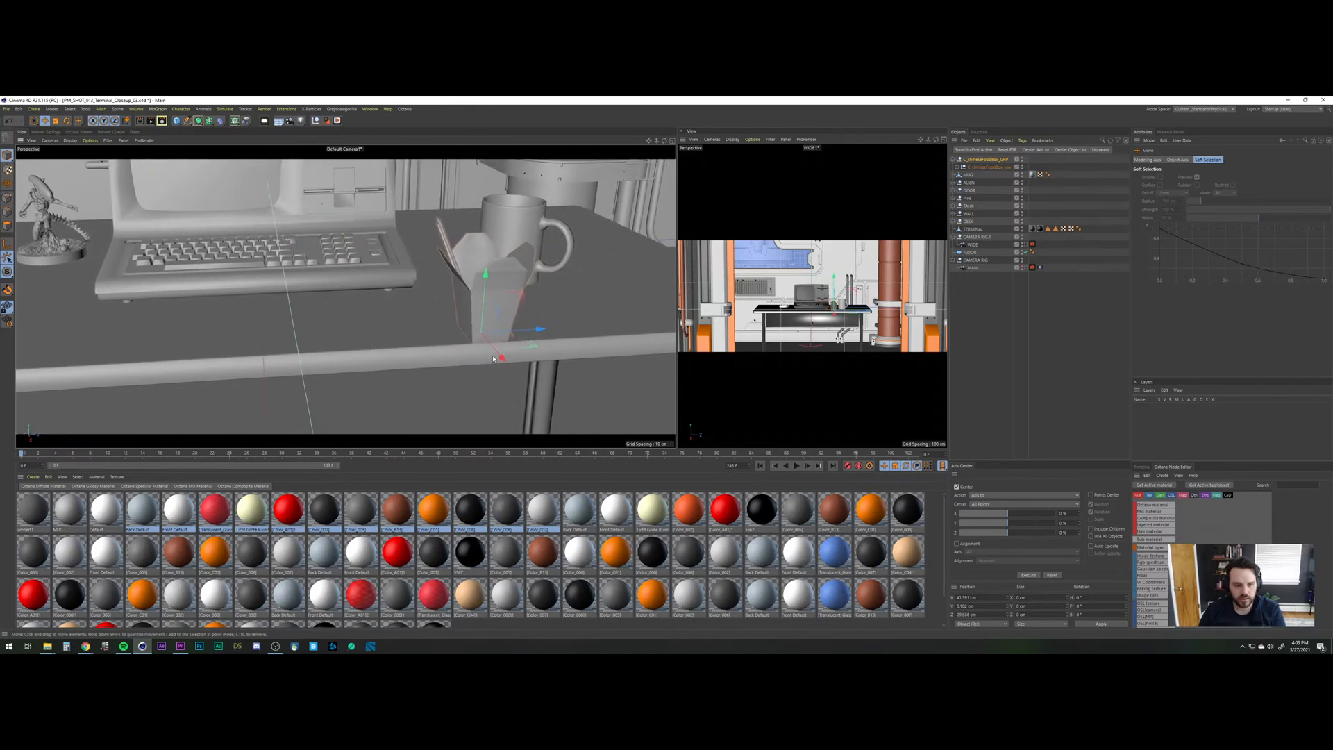
{"action": "left_click_drag", "start_coordinate": [498, 354], "coordinate": [452, 251]}
{"action": "scroll", "coordinate": [447, 283], "scroll_direction": "up", "scroll_amount": 3}
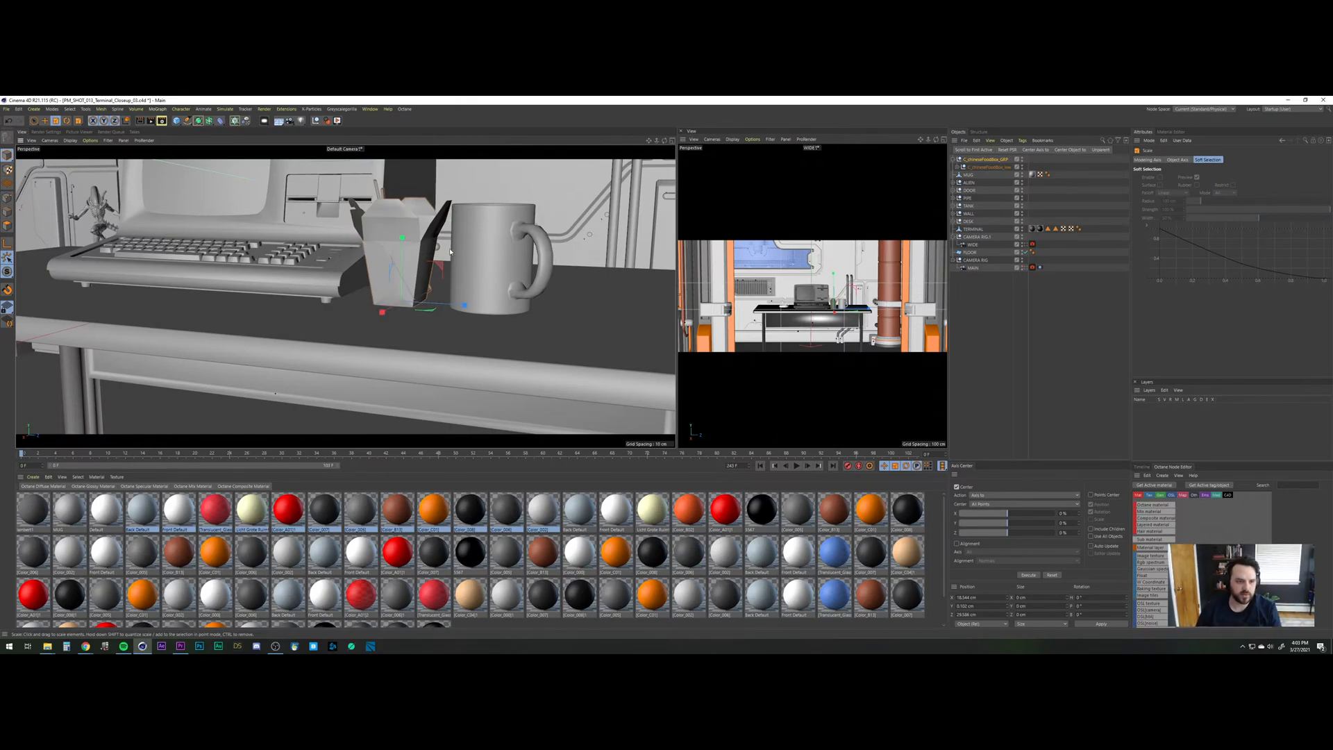
{"action": "left_click_drag", "start_coordinate": [461, 245], "coordinate": [464, 246]}
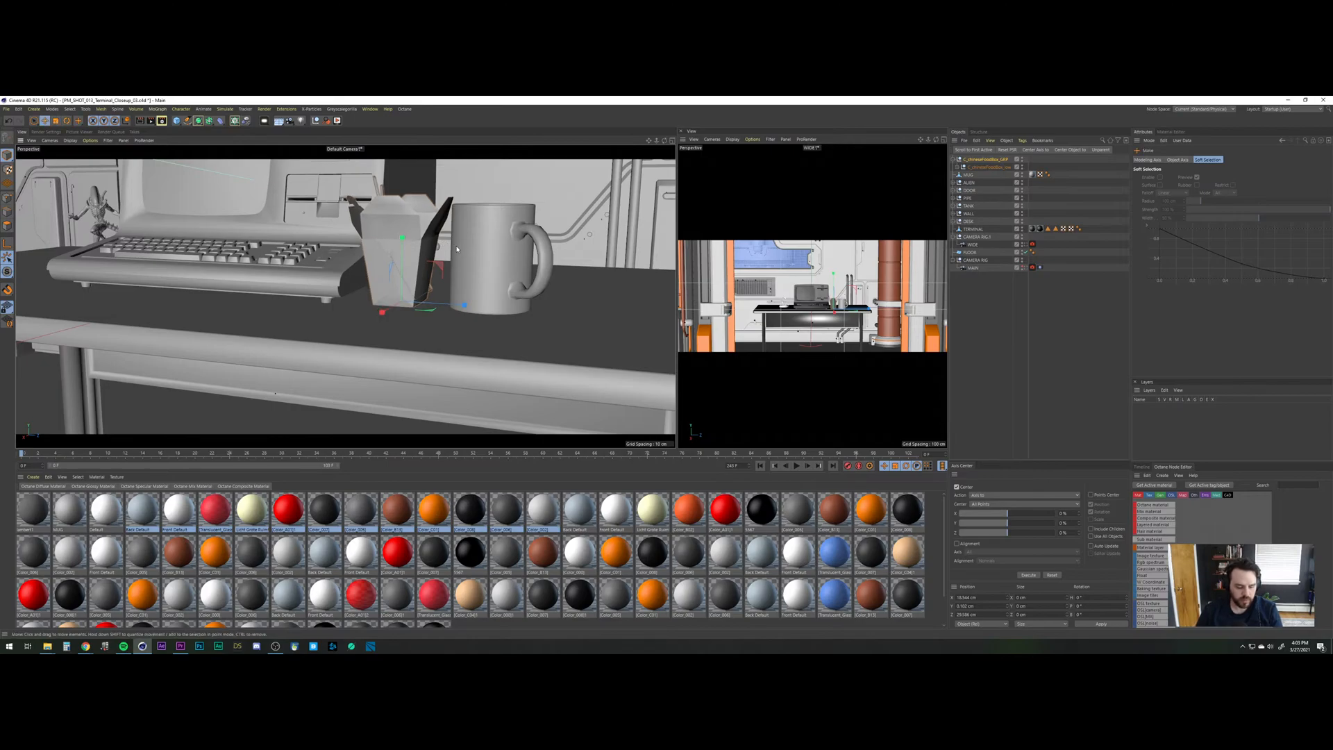
{"action": "left_click_drag", "start_coordinate": [418, 311], "coordinate": [422, 336]}
{"action": "key", "text": "ctrl+z"}
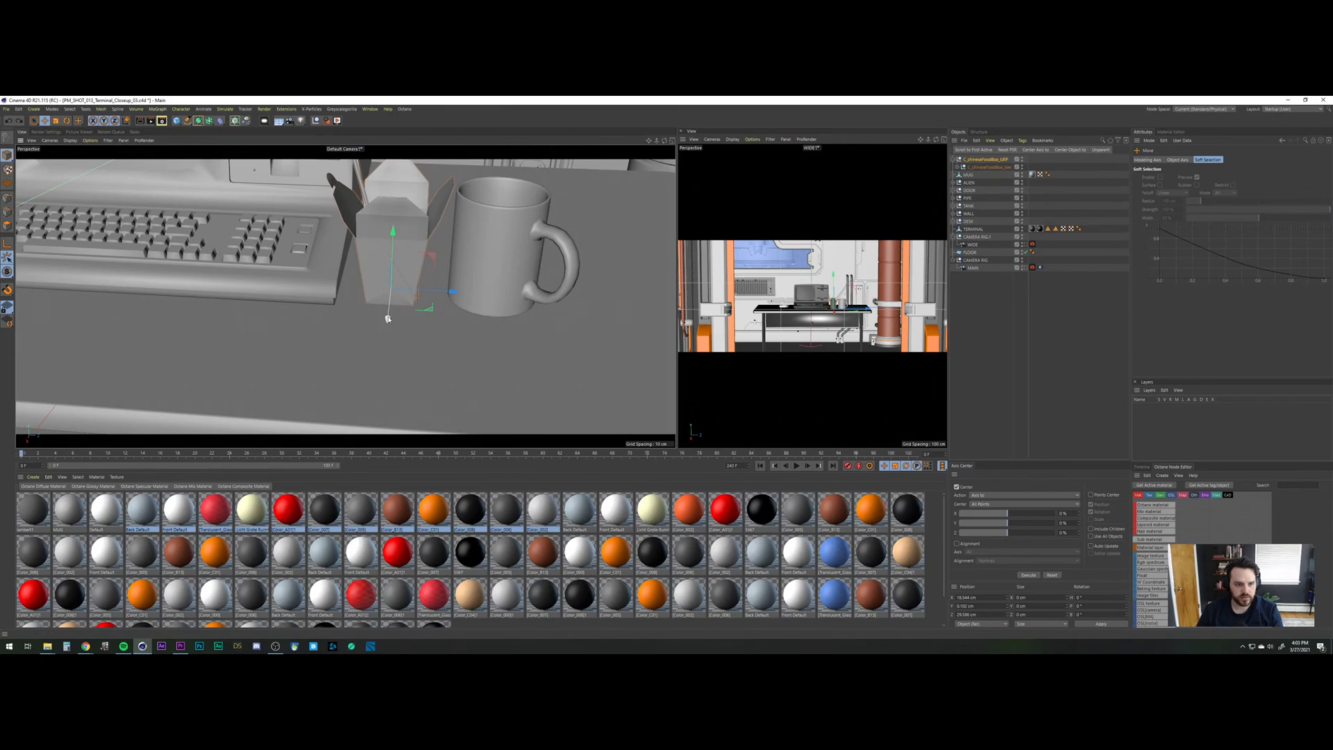
Move the food box across to the other side of the keyboard near the alien figurine and rotate it at an angle.
{"action": "left_click_drag", "start_coordinate": [390, 251], "coordinate": [320, 316], "text": "alt"}
{"action": "middle_click_drag", "start_coordinate": [320, 316], "coordinate": [484, 316], "text": "alt"}
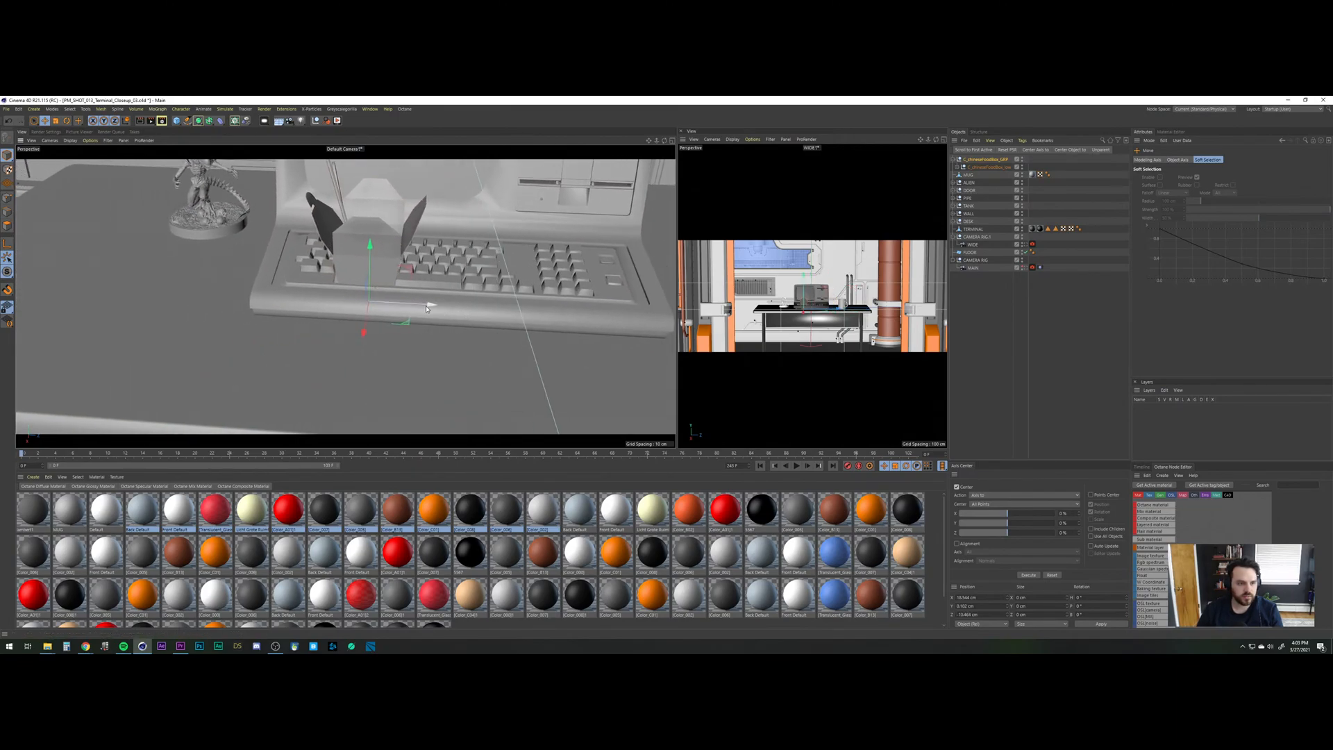
{"action": "left_click_drag", "start_coordinate": [425, 306], "coordinate": [159, 318]}
{"action": "key", "text": "r"}
{"action": "middle_click_drag", "start_coordinate": [165, 310], "coordinate": [147, 295], "text": "alt"}
{"action": "mouse_move", "coordinate": [177, 278]}
{"action": "left_mouse_down", "text": "alt"}
{"action": "mouse_move", "coordinate": [193, 241]}
{"action": "mouse_move", "coordinate": [192, 284]}
{"action": "mouse_move", "coordinate": [118, 310]}
{"action": "mouse_move", "coordinate": [162, 296]}
{"action": "mouse_move", "coordinate": [139, 348]}
{"action": "mouse_move", "coordinate": [173, 263]}
{"action": "mouse_move", "coordinate": [174, 274]}
{"action": "left_mouse_up", "text": "alt"}
{"action": "key", "text": "e"}
{"action": "key", "text": "ctrl+z"}
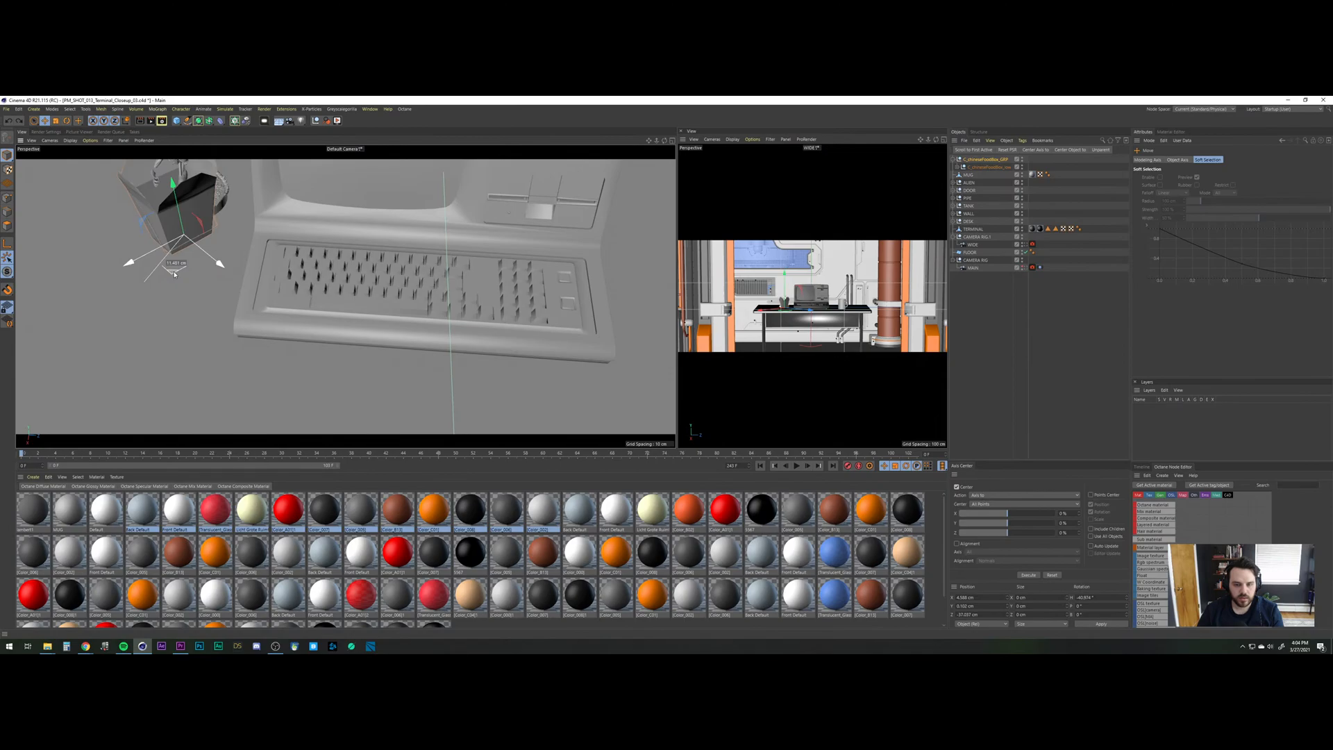
Duplicate the food box, place the copy beside the original away from the terminal, and rotate it to a different angle.
{"action": "left_click_drag", "start_coordinate": [132, 262], "coordinate": [117, 326], "text": "ctrl"}
{"action": "key", "text": "r"}
{"action": "key", "text": "e"}
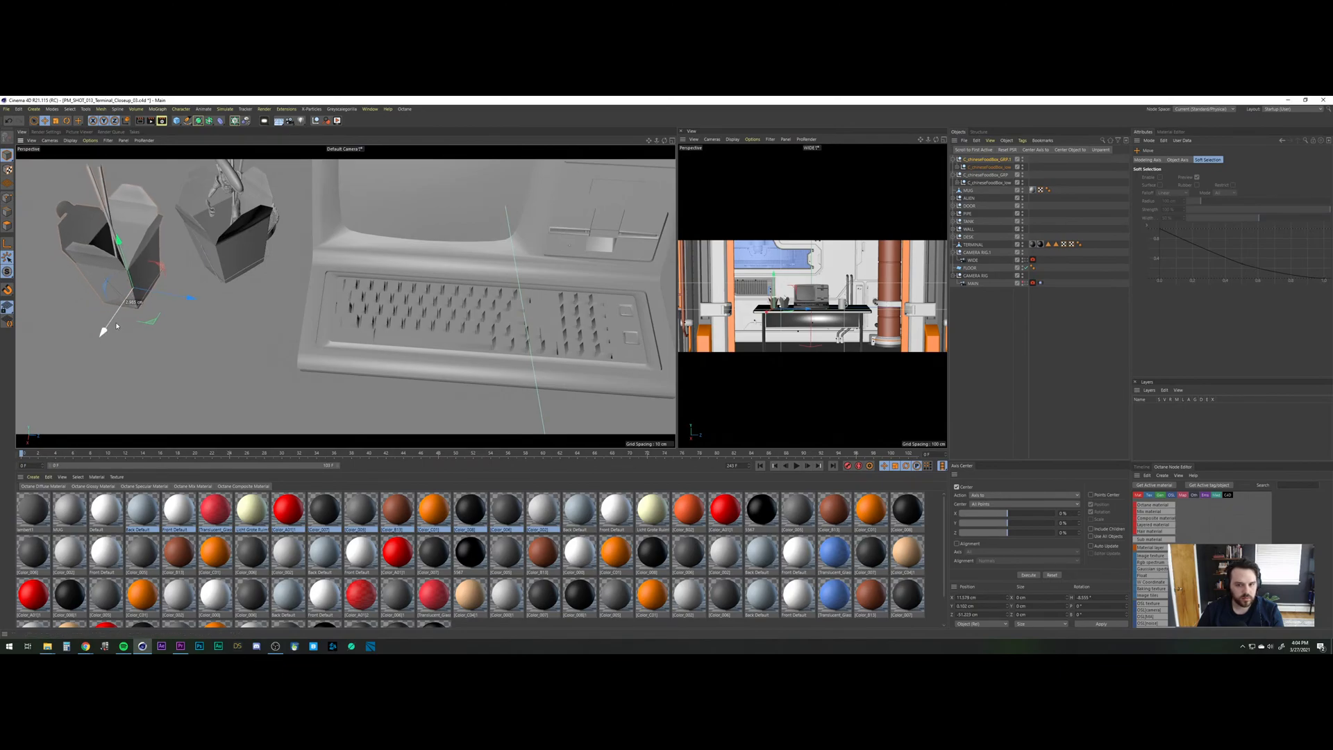
{"action": "left_click_drag", "start_coordinate": [117, 326], "coordinate": [115, 318]}
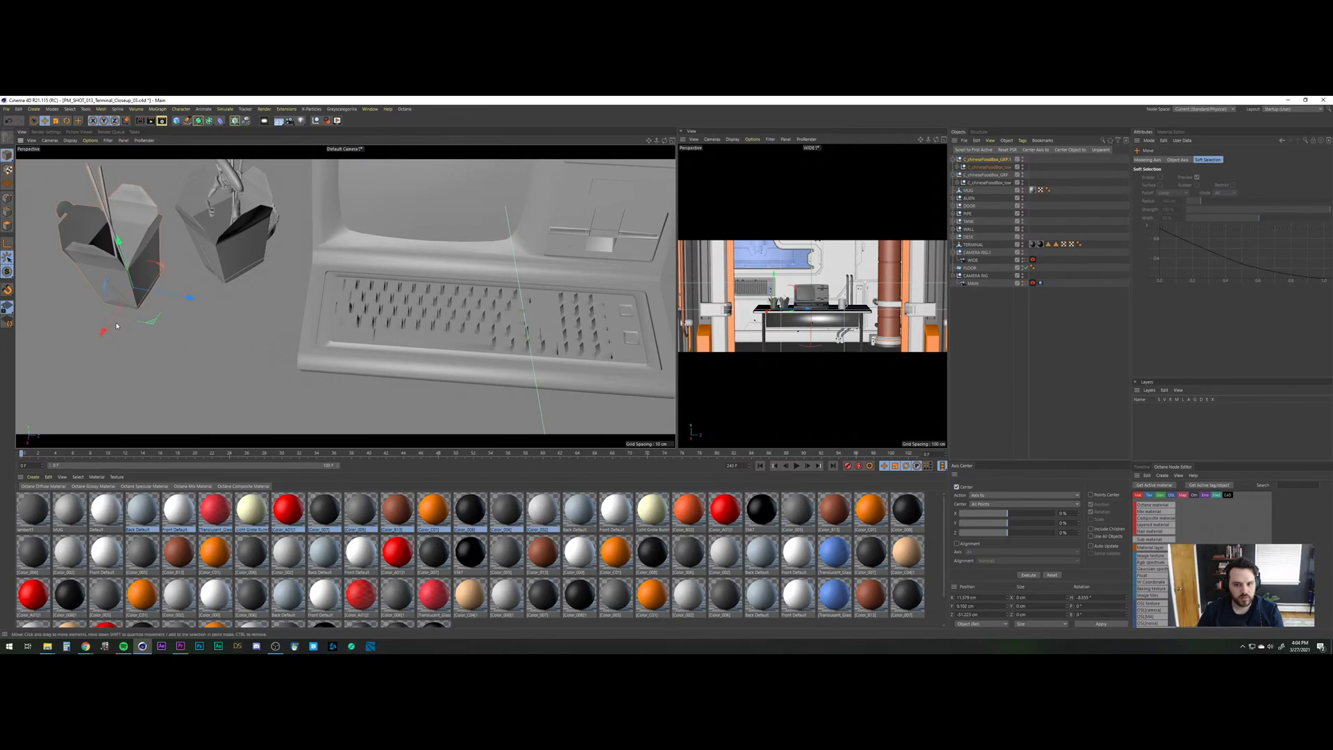
Delete the chopsticks from the duplicated food box.
{"action": "left_click", "coordinate": [102, 178]}
{"action": "left_click", "coordinate": [972, 170]}
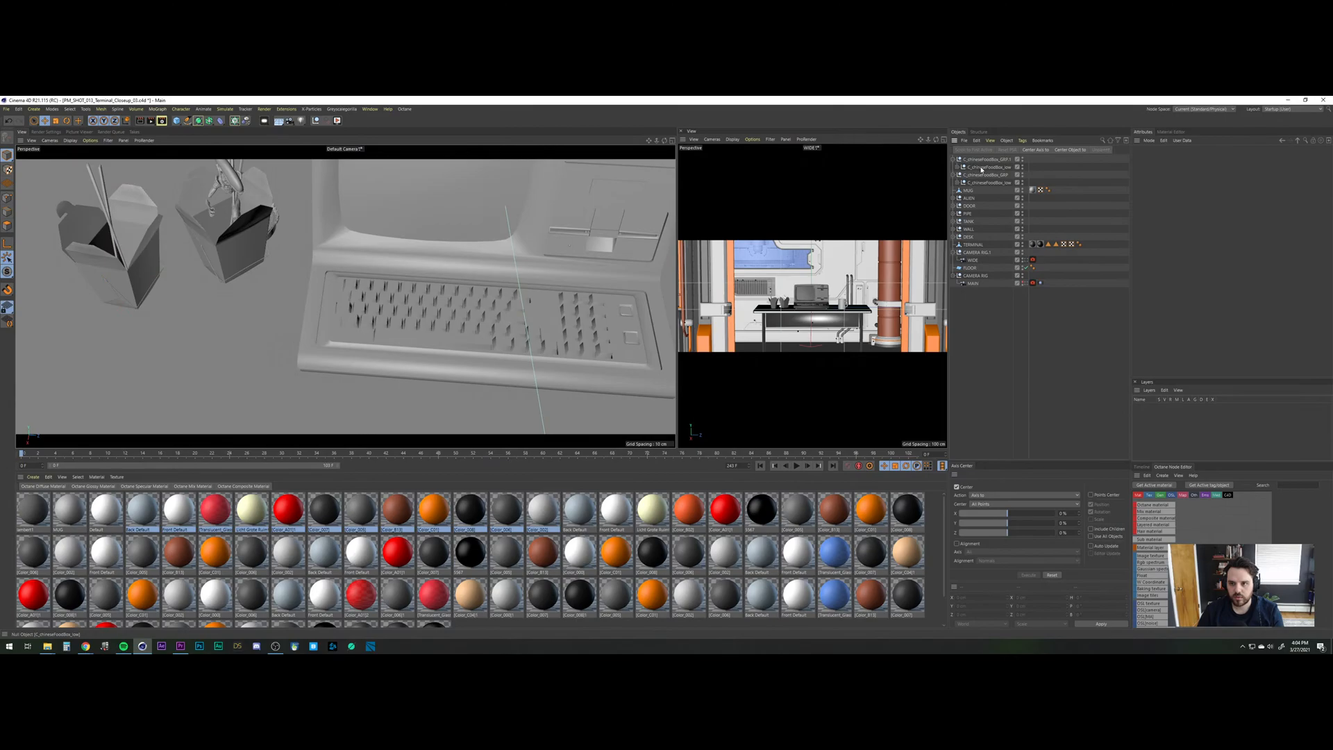
{"action": "left_click", "coordinate": [981, 169]}
{"action": "left_click", "coordinate": [956, 168]}
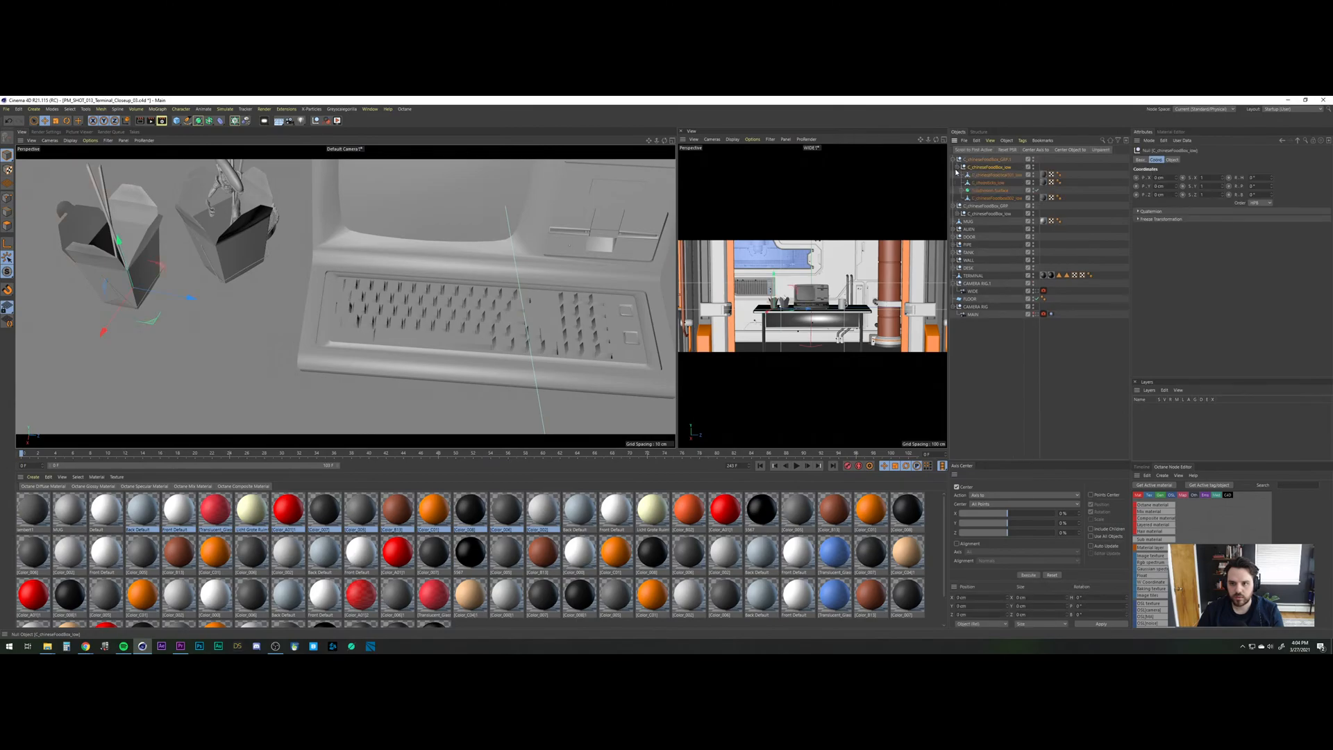
{"action": "left_click", "coordinate": [994, 183]}
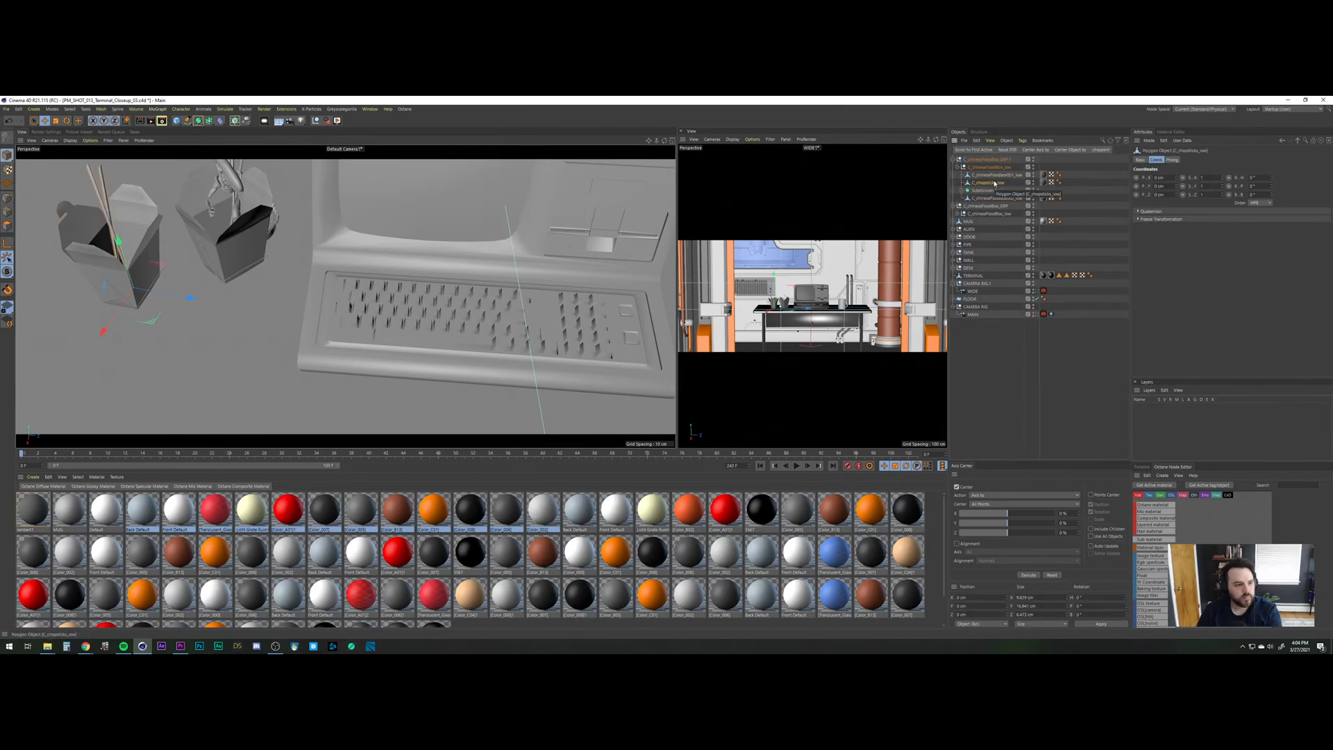
{"action": "key", "text": "Delete"}
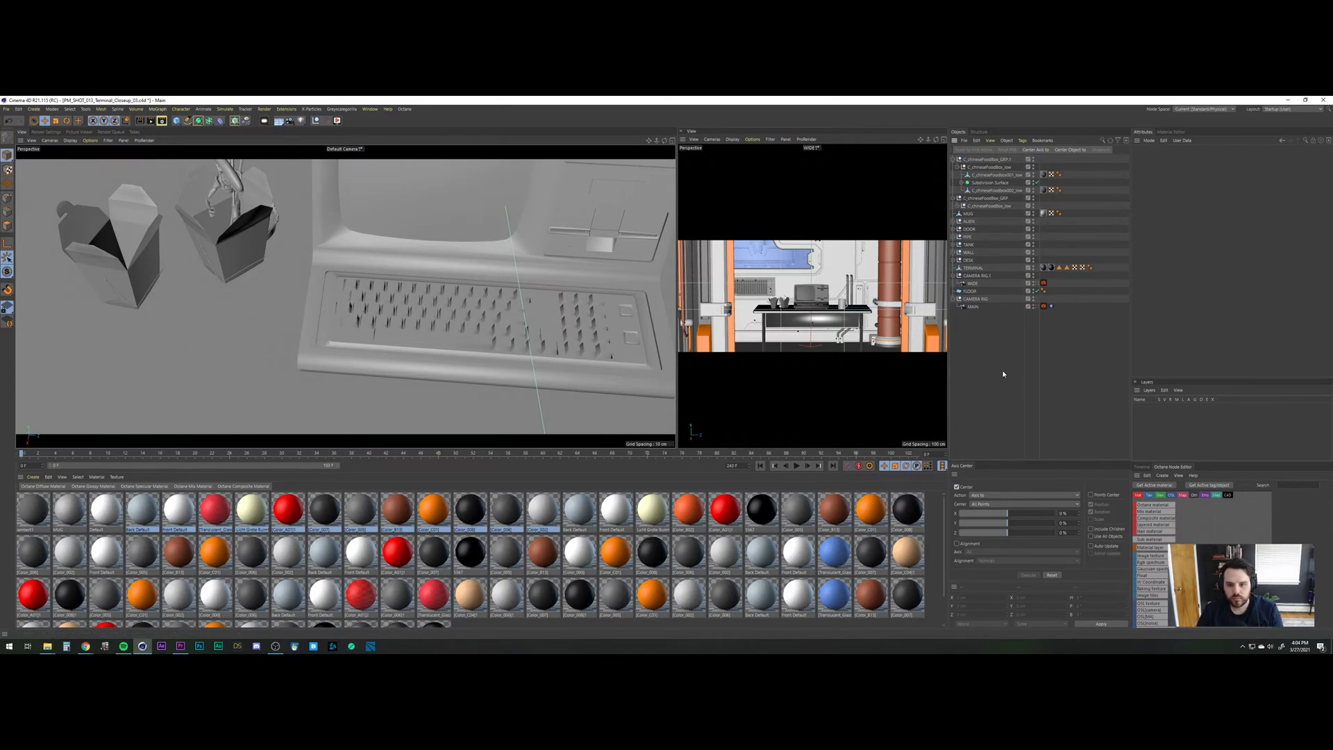
Try placing the alien figurine on top of the terminal.
{"action": "left_click", "coordinate": [968, 221]}
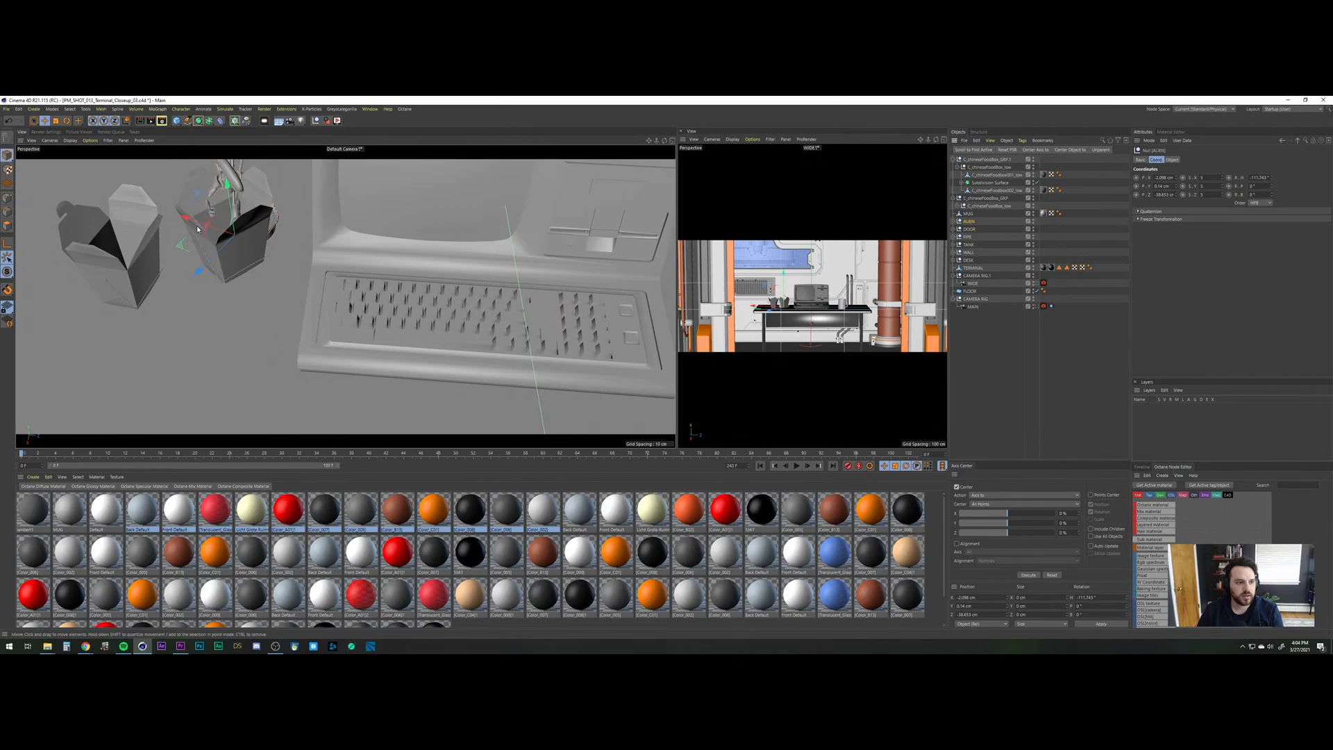
{"action": "left_click_drag", "start_coordinate": [196, 223], "coordinate": [439, 257]}
{"action": "left_click_drag", "start_coordinate": [421, 197], "coordinate": [424, 143]}
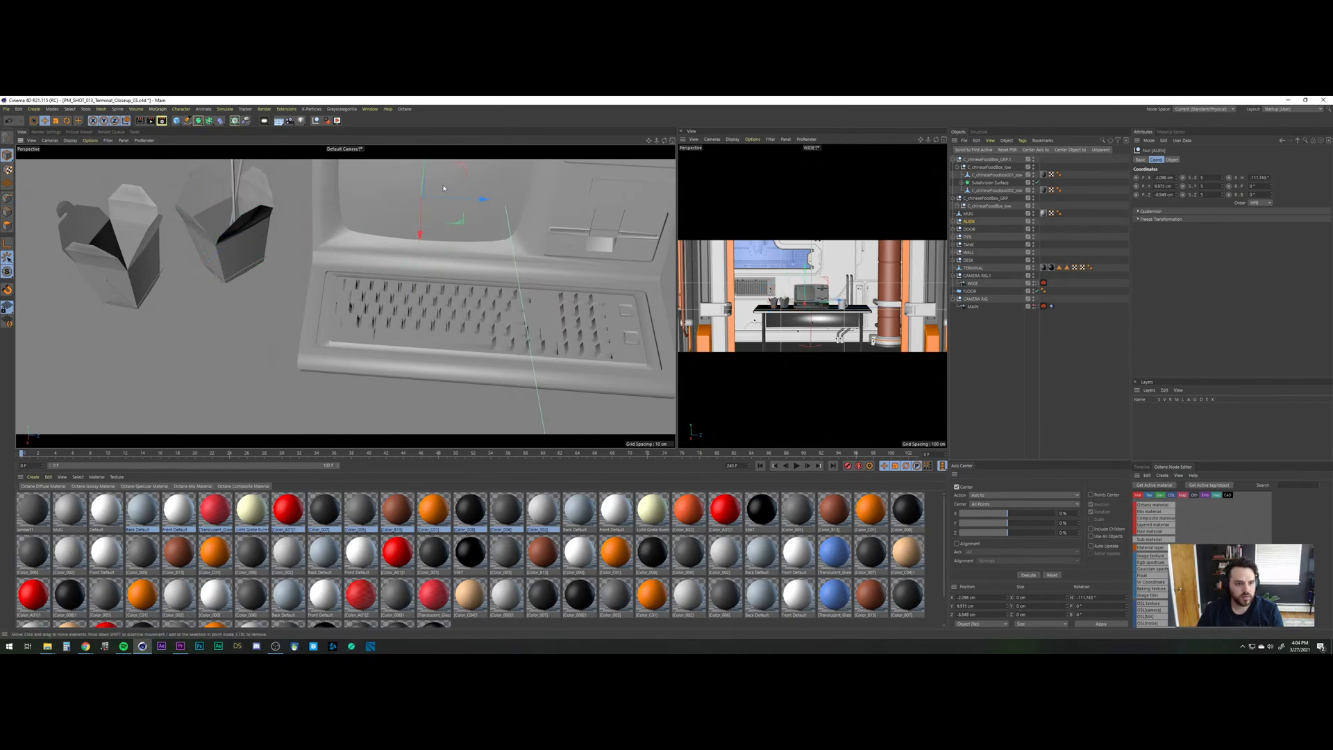
{"action": "middle_click_drag", "start_coordinate": [447, 188], "coordinate": [418, 300], "text": "alt"}
{"action": "left_click_drag", "start_coordinate": [393, 255], "coordinate": [396, 228]}
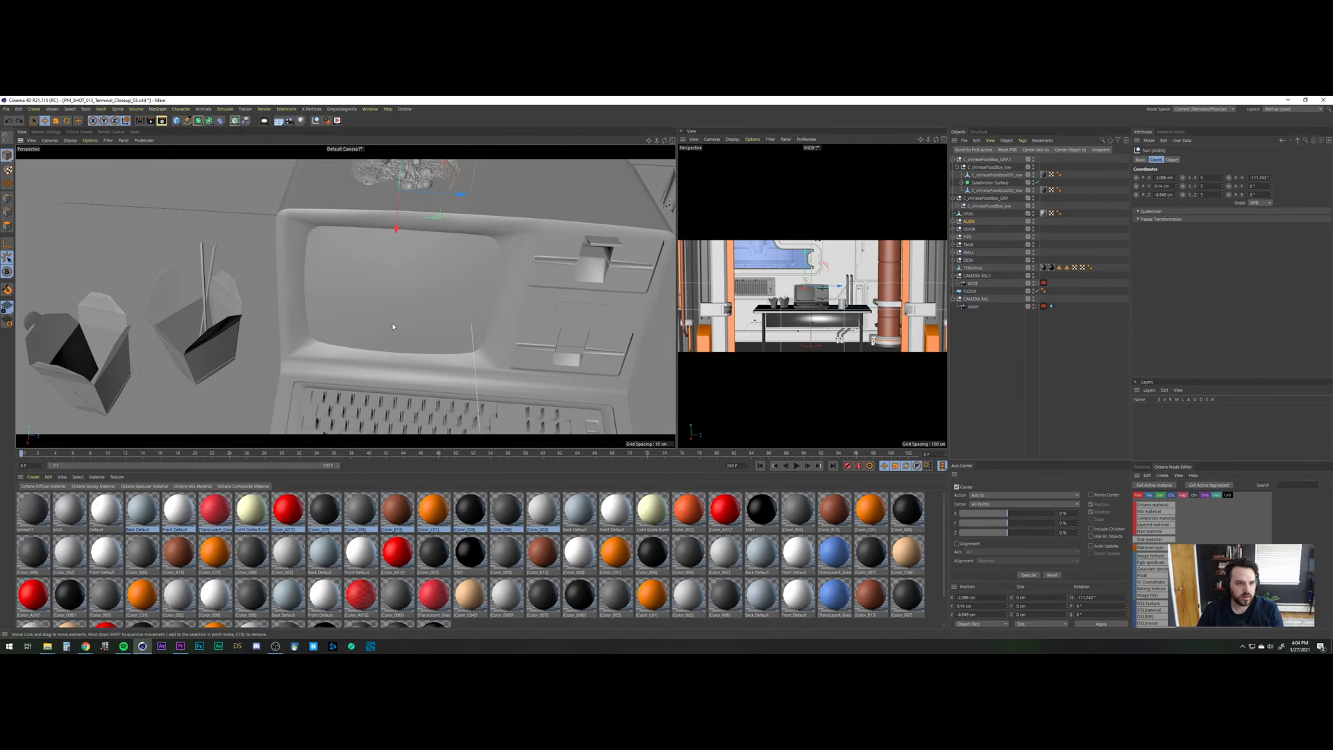
Undo the alien figurine's moves and the deletion of the duplicate box's chopsticks.
{"action": "left_click", "coordinate": [9, 123]}
{"action": "left_click", "coordinate": [10, 122]}
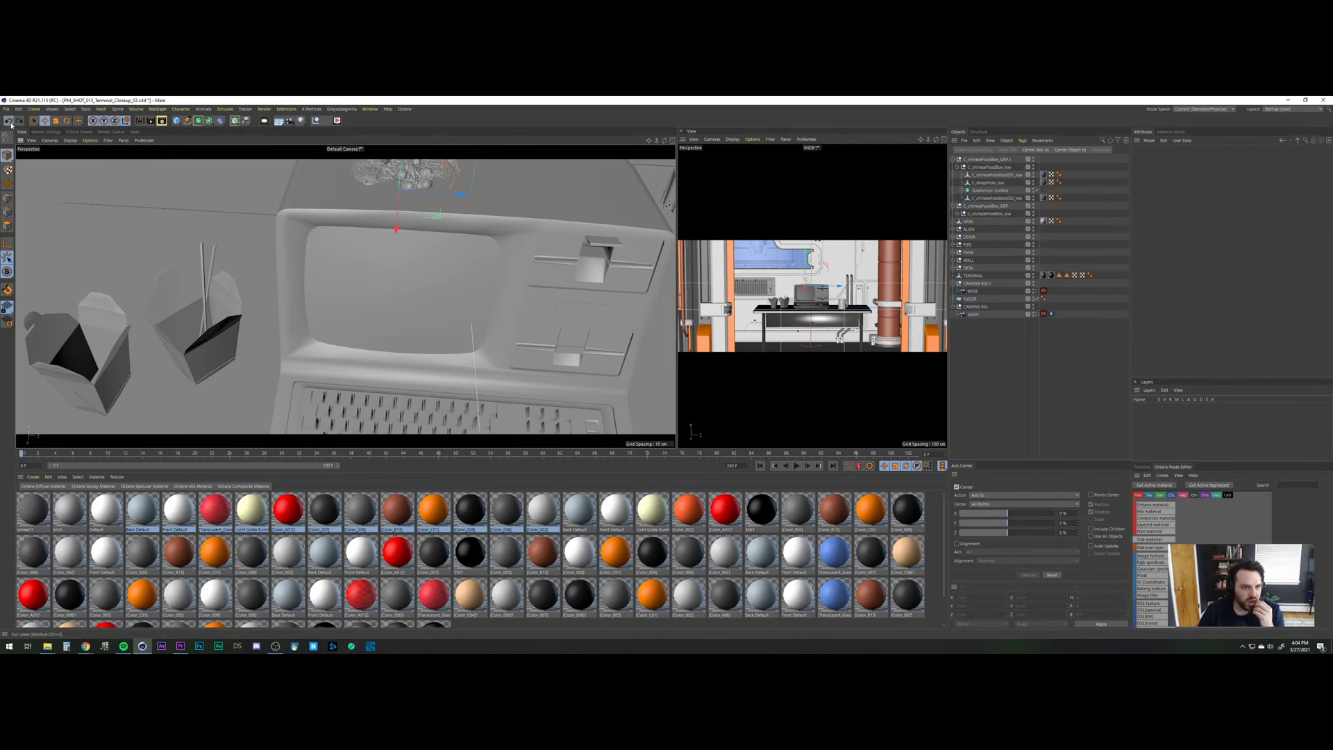
{"action": "left_click", "coordinate": [10, 122]}
{"action": "left_click", "coordinate": [10, 122]}
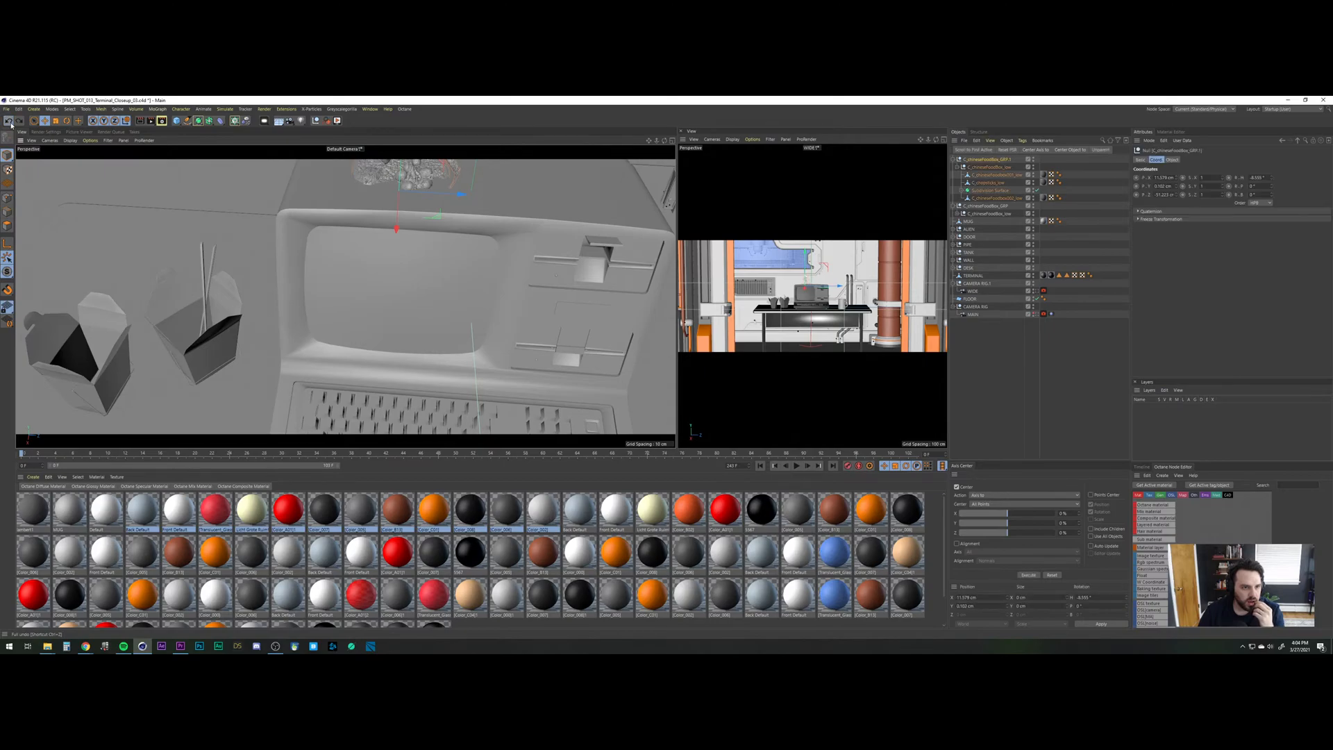
{"action": "left_click", "coordinate": [10, 122]}
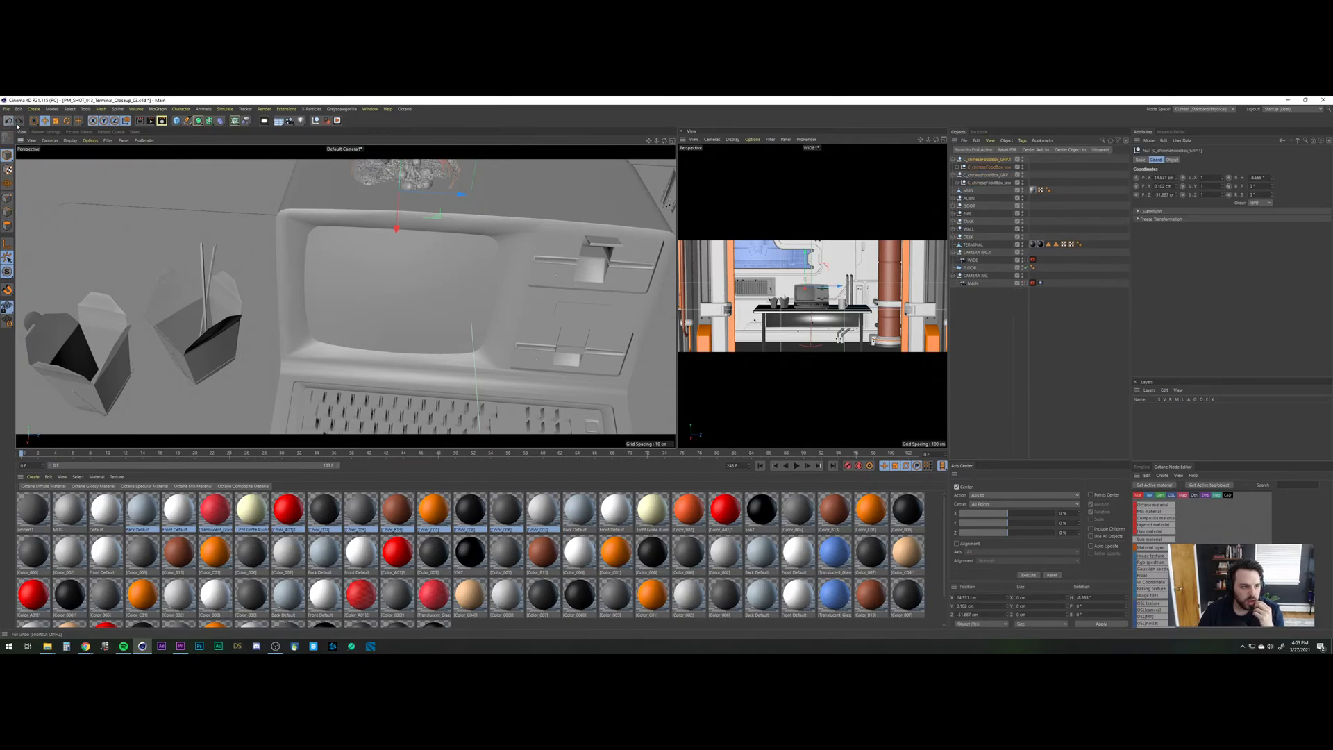
{"action": "key", "text": "ctrl+z"}
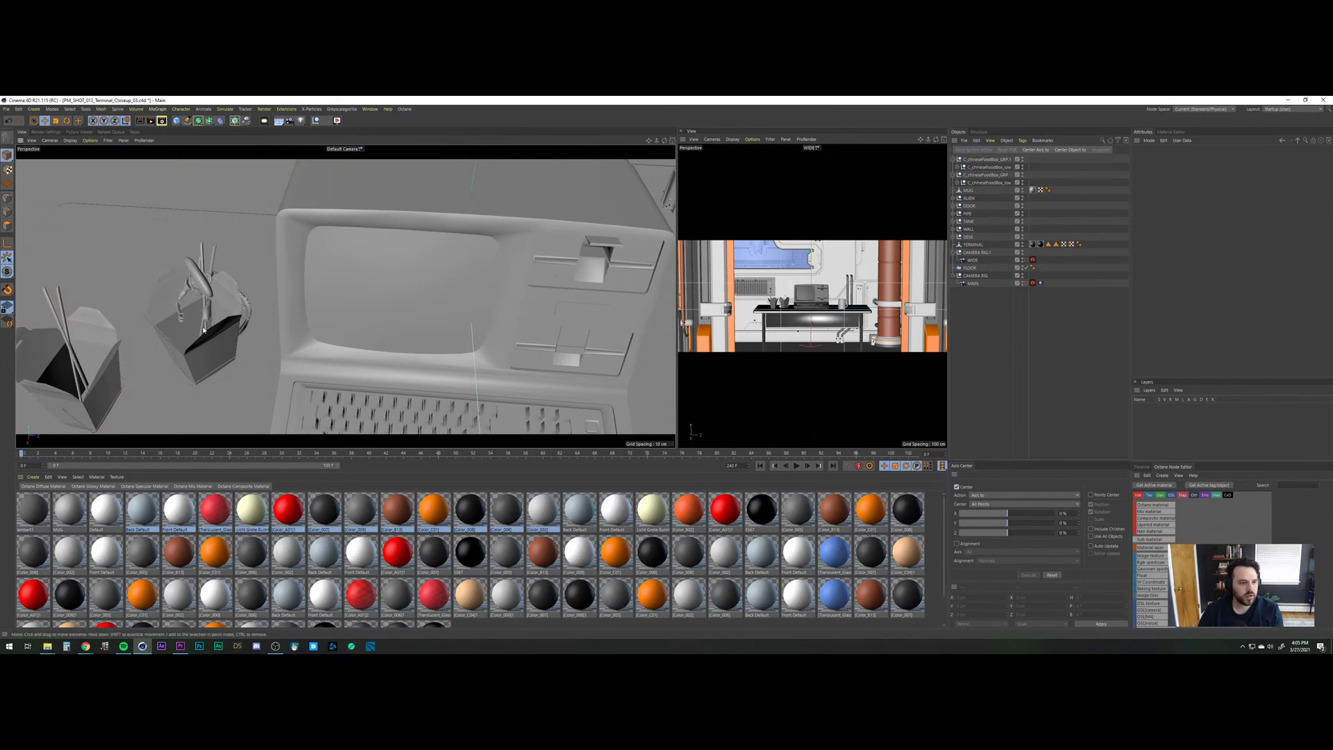
Move the alien figurine farther back on the desk behind the food box and look through the terminal close-up camera.
{"action": "left_click", "coordinate": [968, 198]}
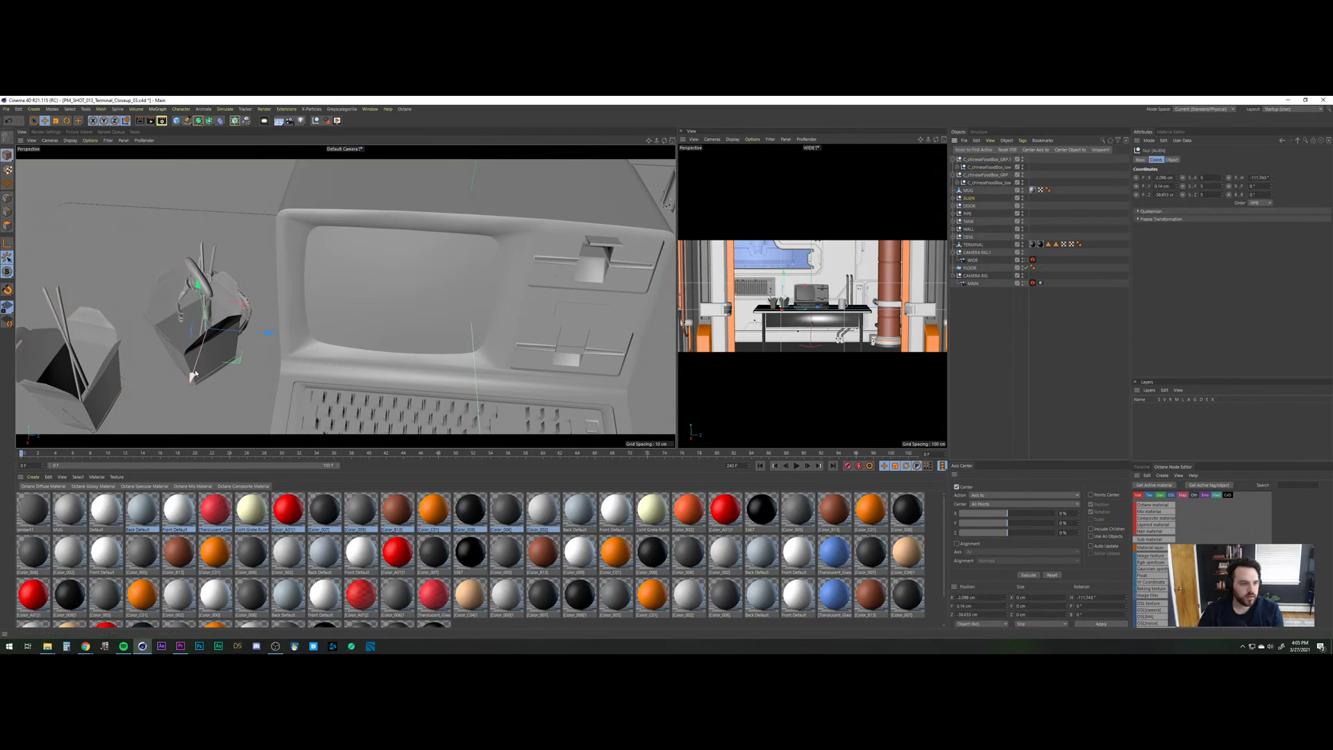
{"action": "left_click_drag", "start_coordinate": [198, 363], "coordinate": [269, 247]}
{"action": "right_click_drag", "start_coordinate": [274, 246], "coordinate": [330, 282], "text": "alt"}
{"action": "left_click_drag", "start_coordinate": [331, 282], "coordinate": [254, 251], "text": "alt"}
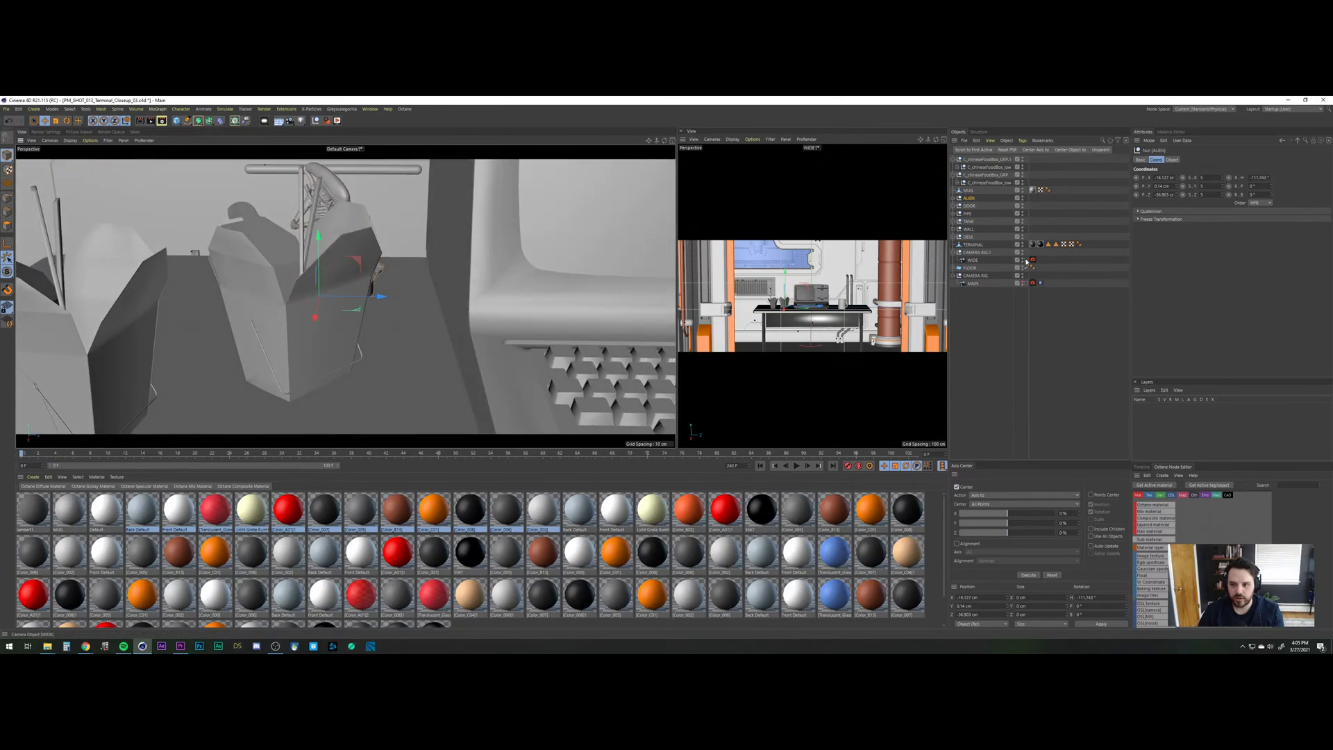
{"action": "left_click", "coordinate": [1026, 282]}
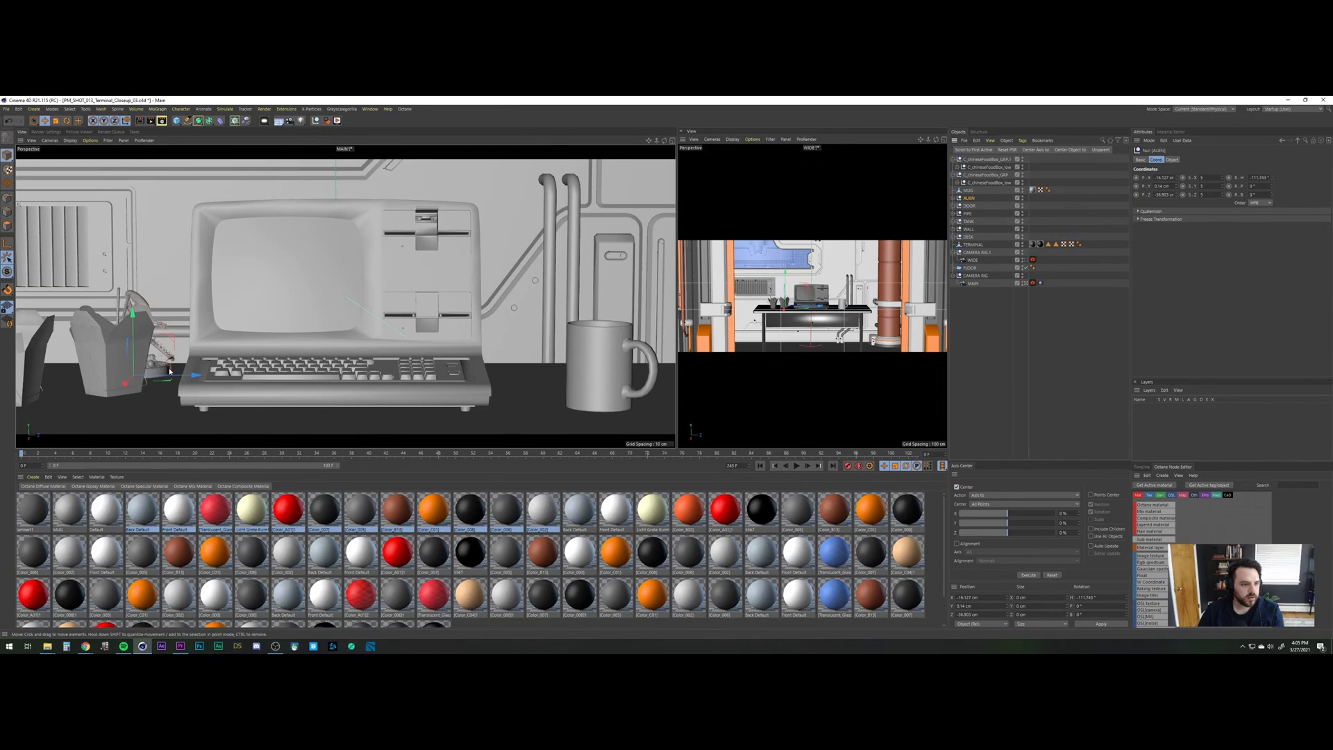
Move the alien figurine to the other side of the terminal, behind the mug, and rotate it to suit the camera view.
{"action": "left_click_drag", "start_coordinate": [170, 372], "coordinate": [498, 384]}
{"action": "key", "text": "r"}
{"action": "key", "text": "e"}
{"action": "mouse_move", "coordinate": [601, 380]}
{"action": "left_mouse_down"}
{"action": "mouse_move", "coordinate": [632, 382]}
{"action": "mouse_move", "coordinate": [598, 387]}
{"action": "left_mouse_up"}
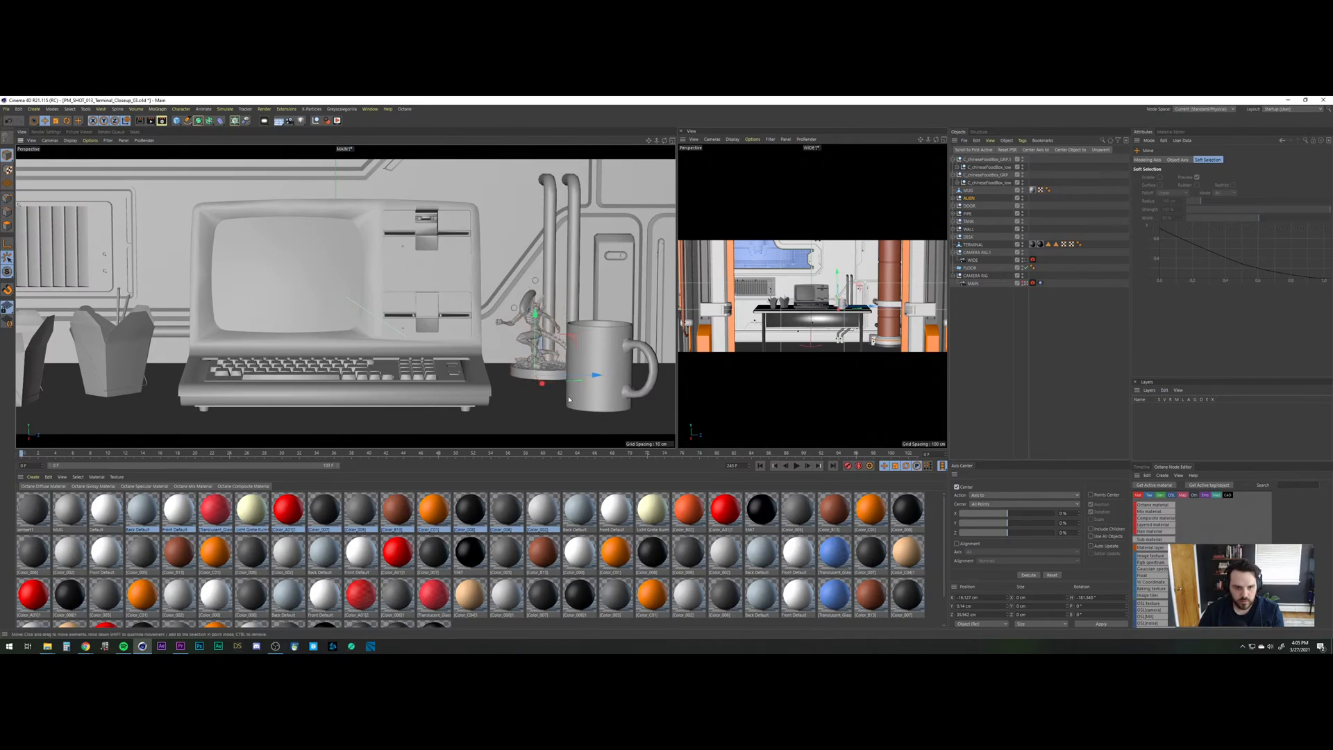
{"action": "key", "text": "r"}
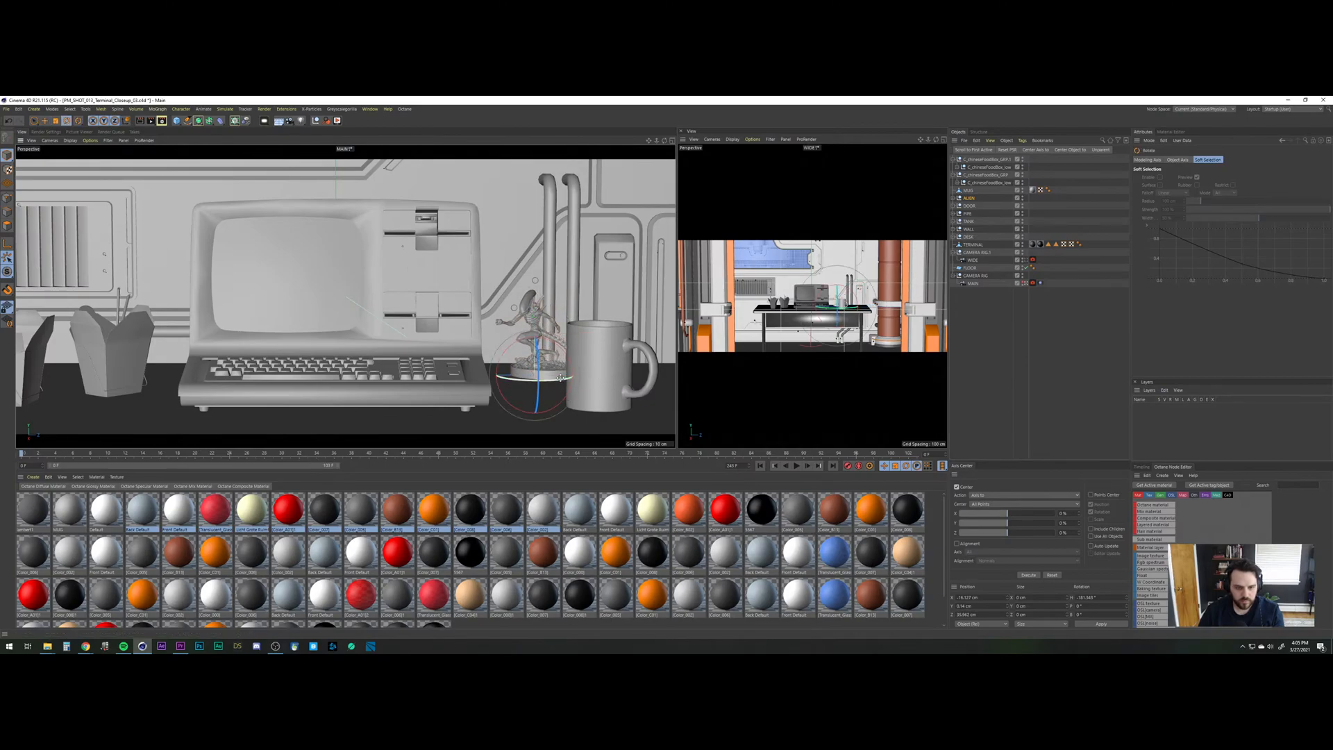
{"action": "left_click", "coordinate": [1000, 336]}
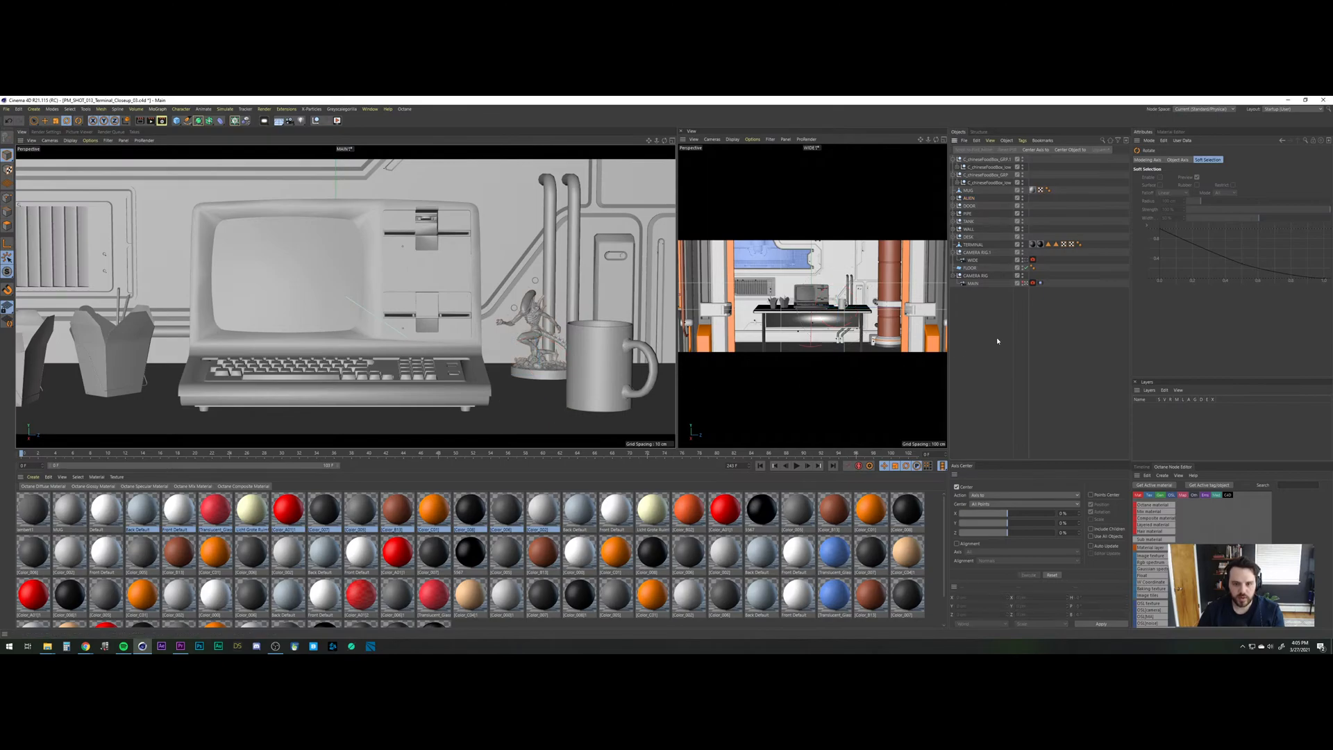
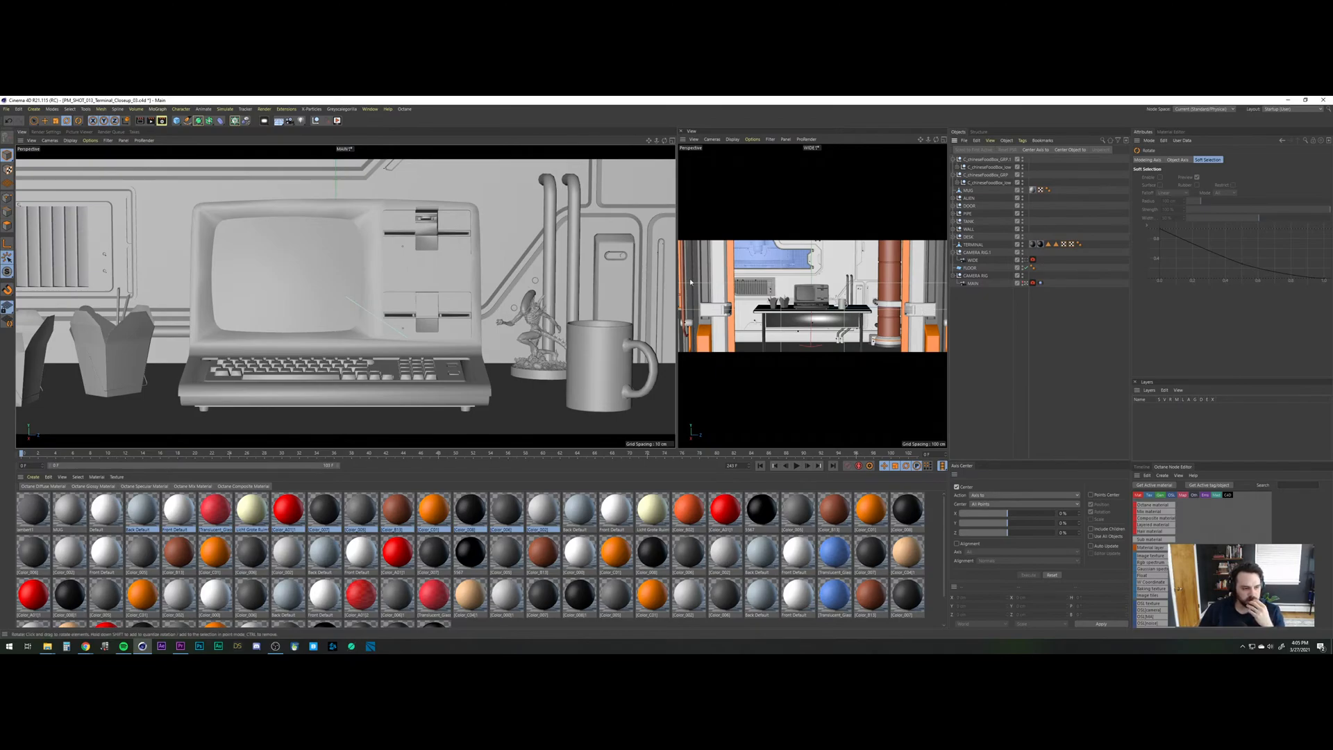
Leave the close-up camera view and duplicate the front Chinese food box, placing the copy beside it toward the terminal.
{"action": "left_click", "coordinate": [987, 160]}
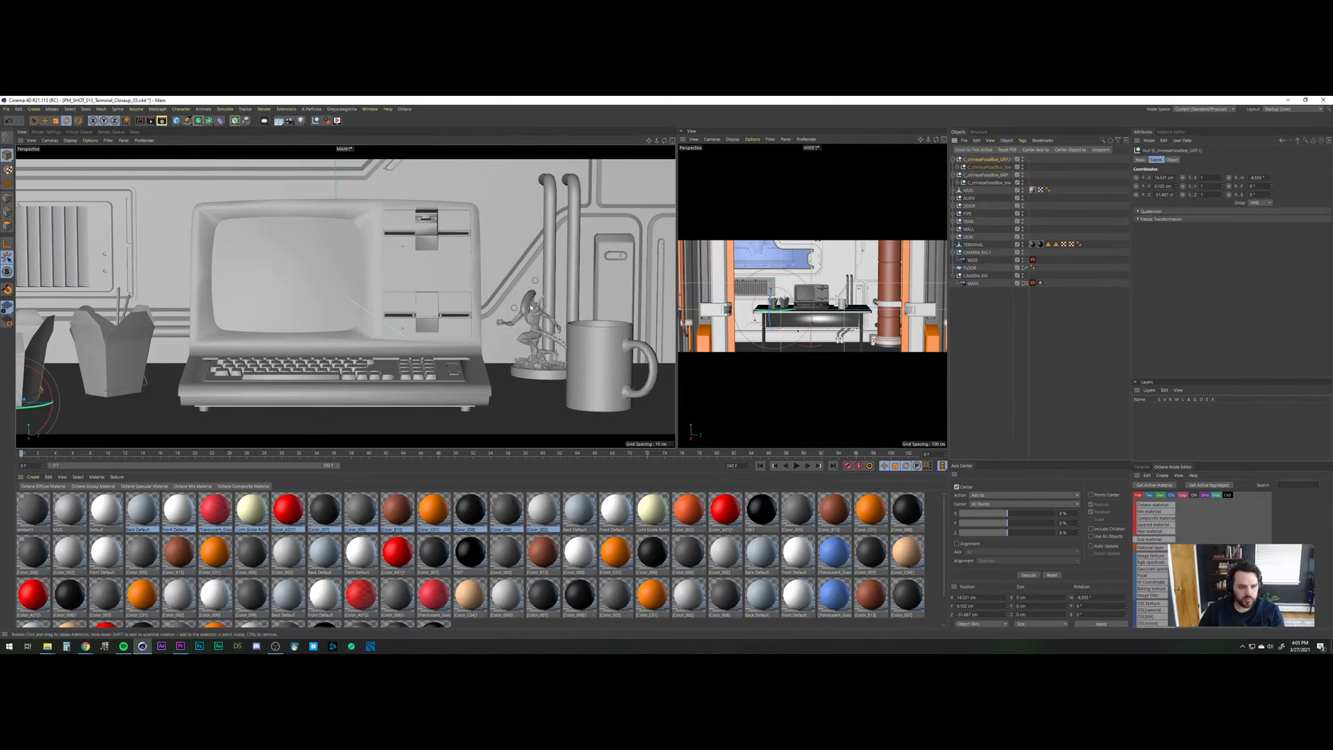
{"action": "left_click", "coordinate": [1027, 284]}
{"action": "left_click_drag", "start_coordinate": [279, 349], "coordinate": [248, 384], "text": "alt"}
{"action": "key", "text": "e"}
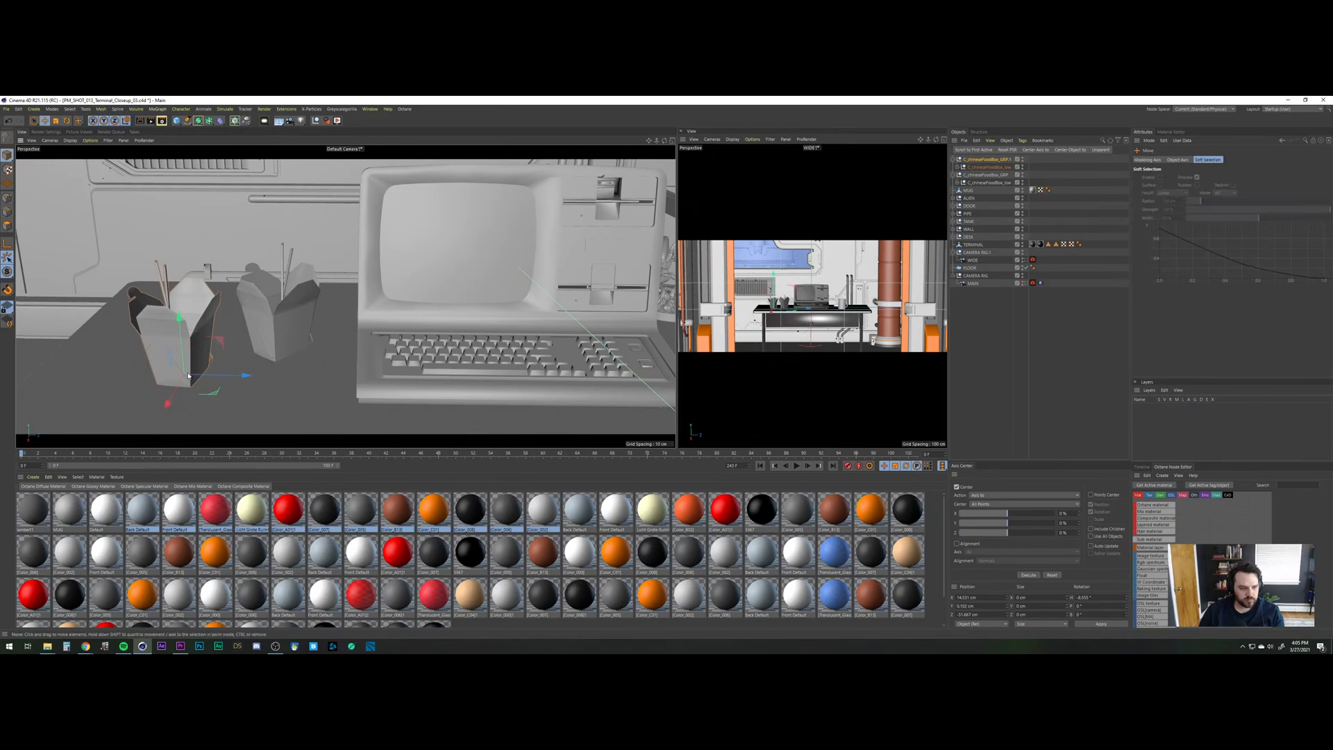
{"action": "left_click_drag", "start_coordinate": [224, 381], "coordinate": [302, 380], "text": "ctrl"}
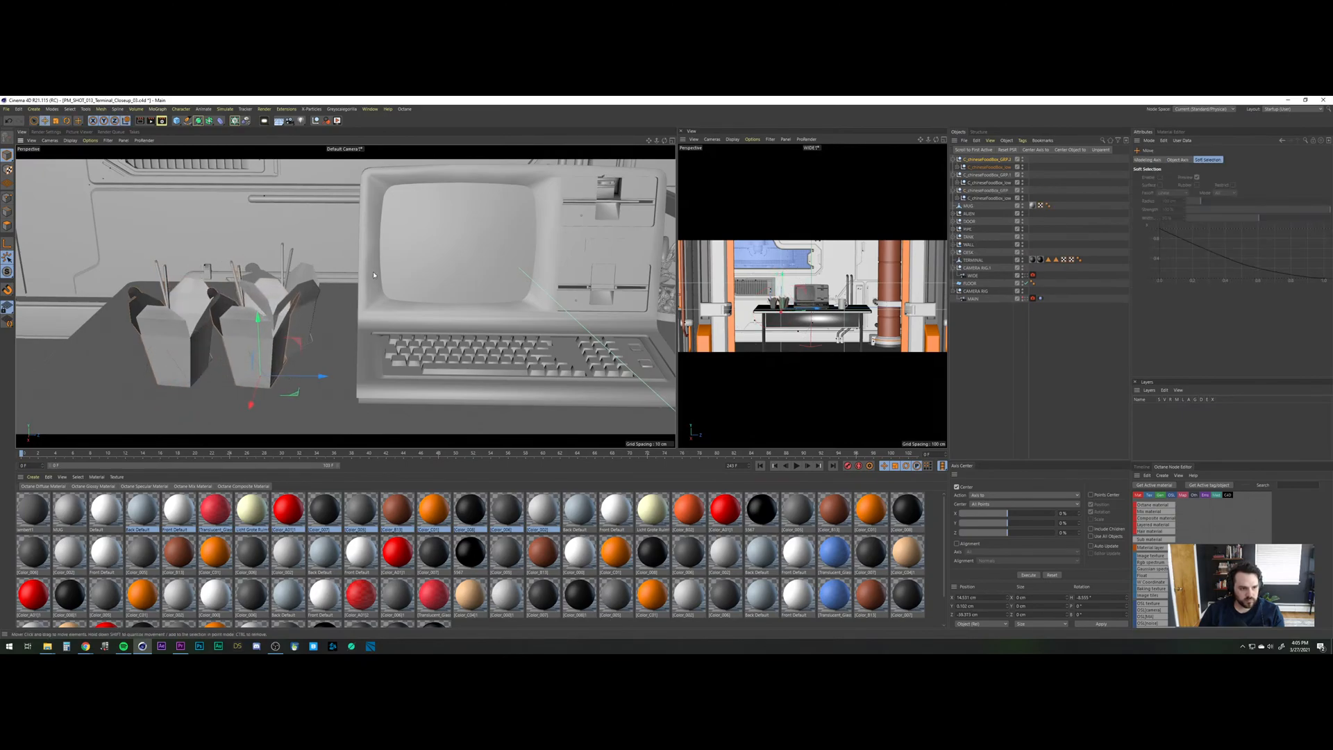
Delete the chopsticks from the front food box and its new copy.
{"action": "left_click", "coordinate": [165, 272]}
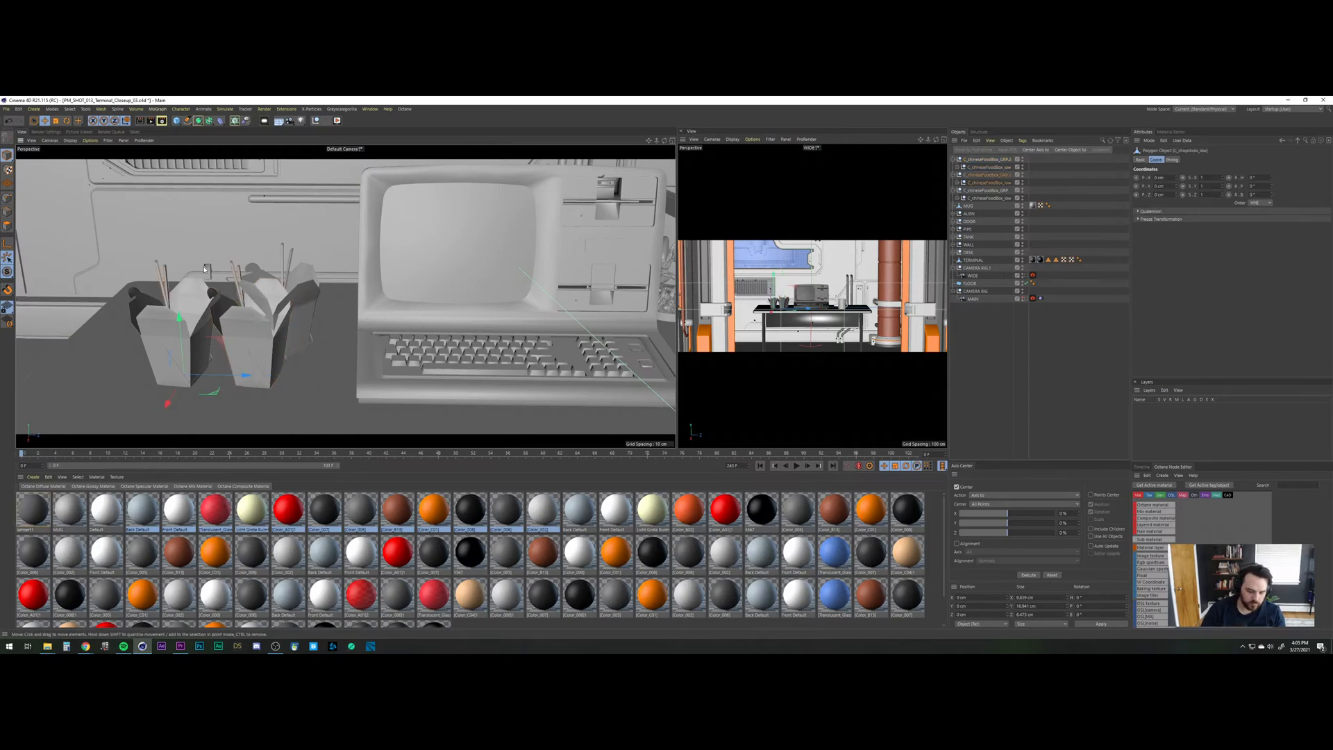
{"action": "key", "text": "ctrl+shift+a"}
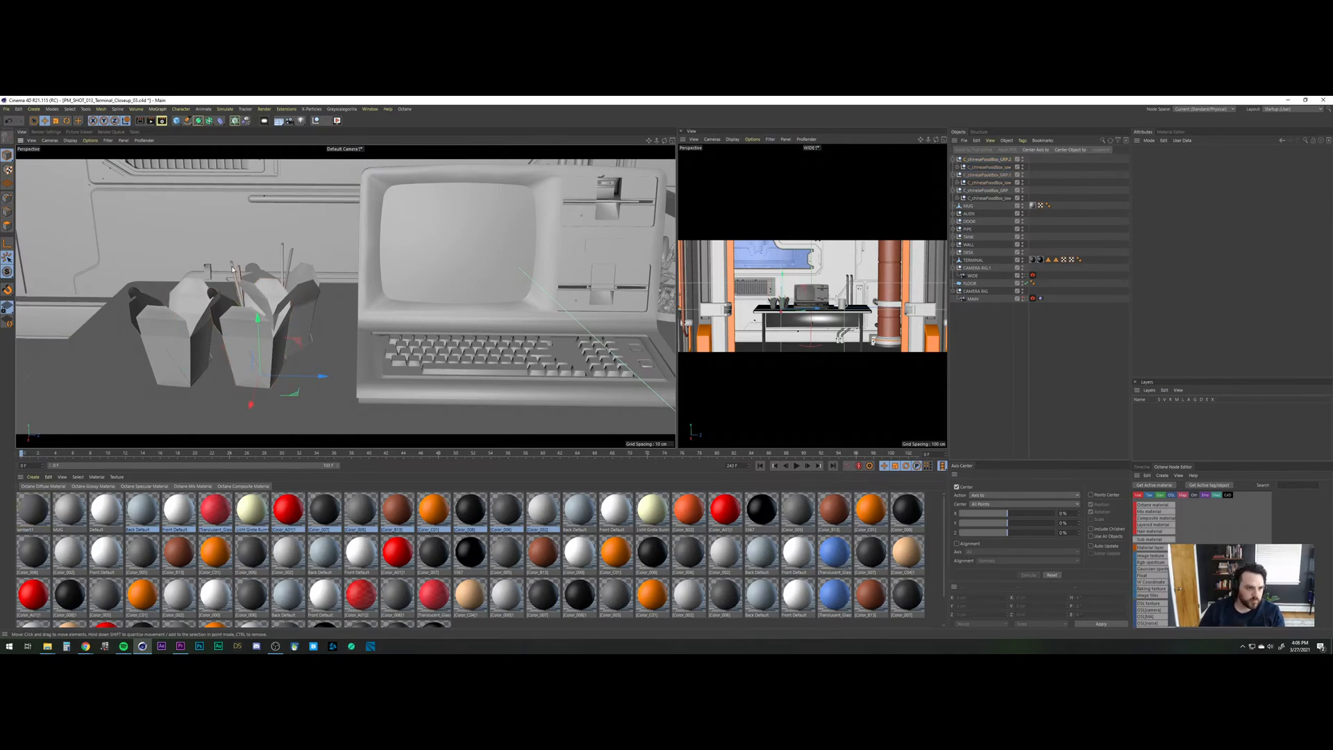
{"action": "key", "text": "Delete"}
Tip the new food box copy onto its side and move it back on the desk between the two upright boxes.
{"action": "left_click", "coordinate": [261, 345]}
{"action": "key", "text": "r"}
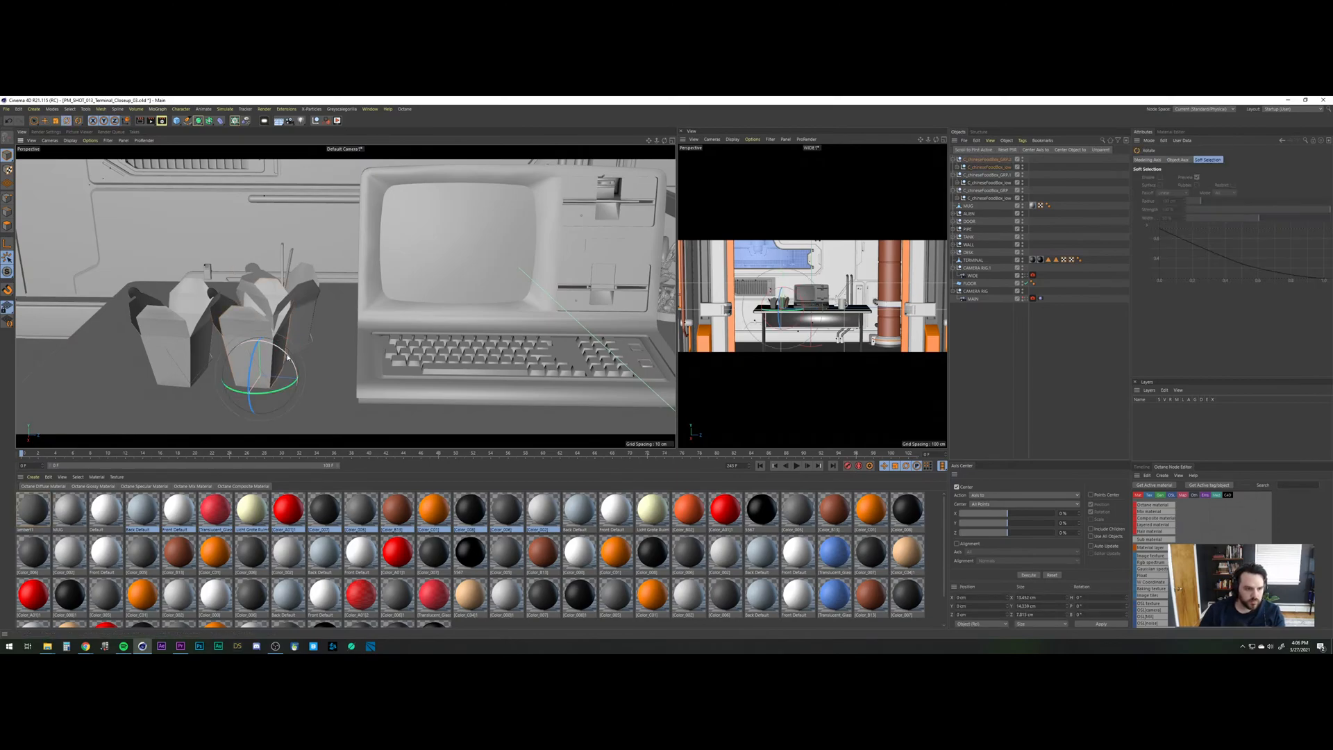
{"action": "left_click", "coordinate": [986, 160]}
{"action": "left_click_drag", "start_coordinate": [284, 355], "coordinate": [326, 347]}
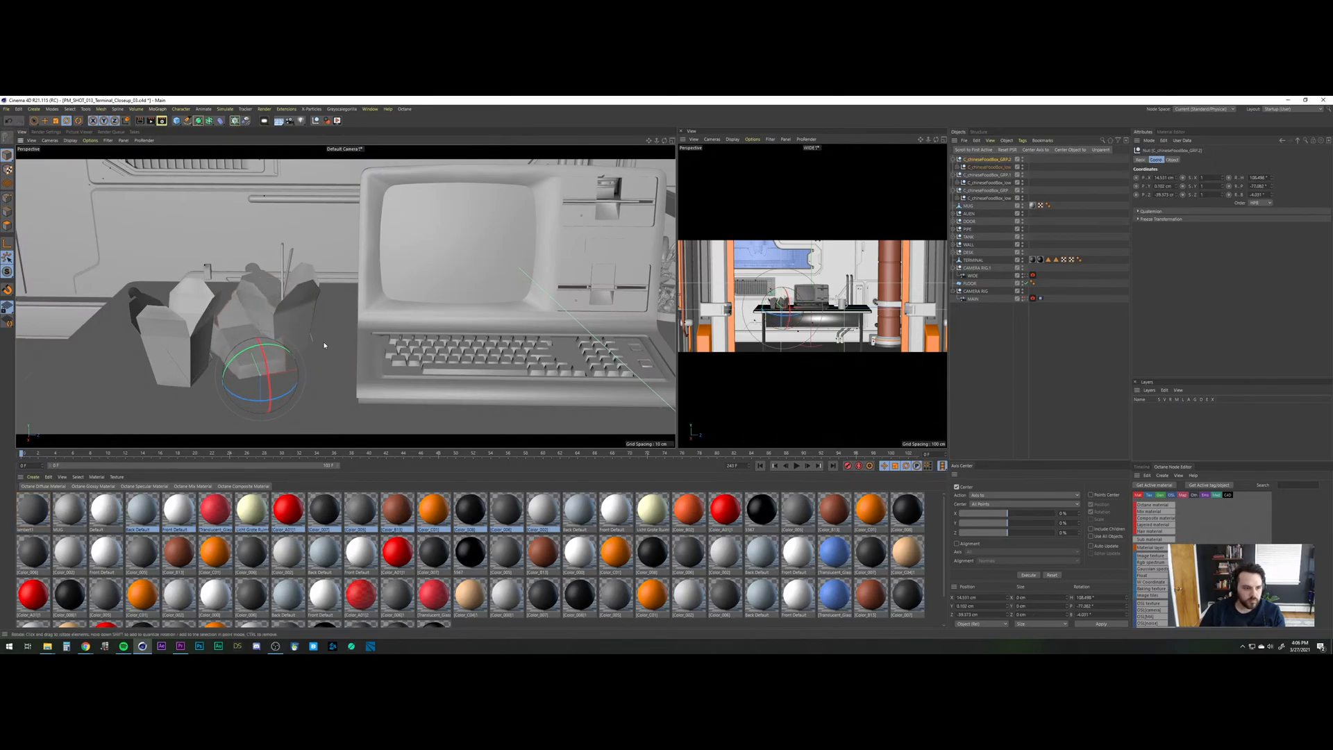
{"action": "key", "text": "e"}
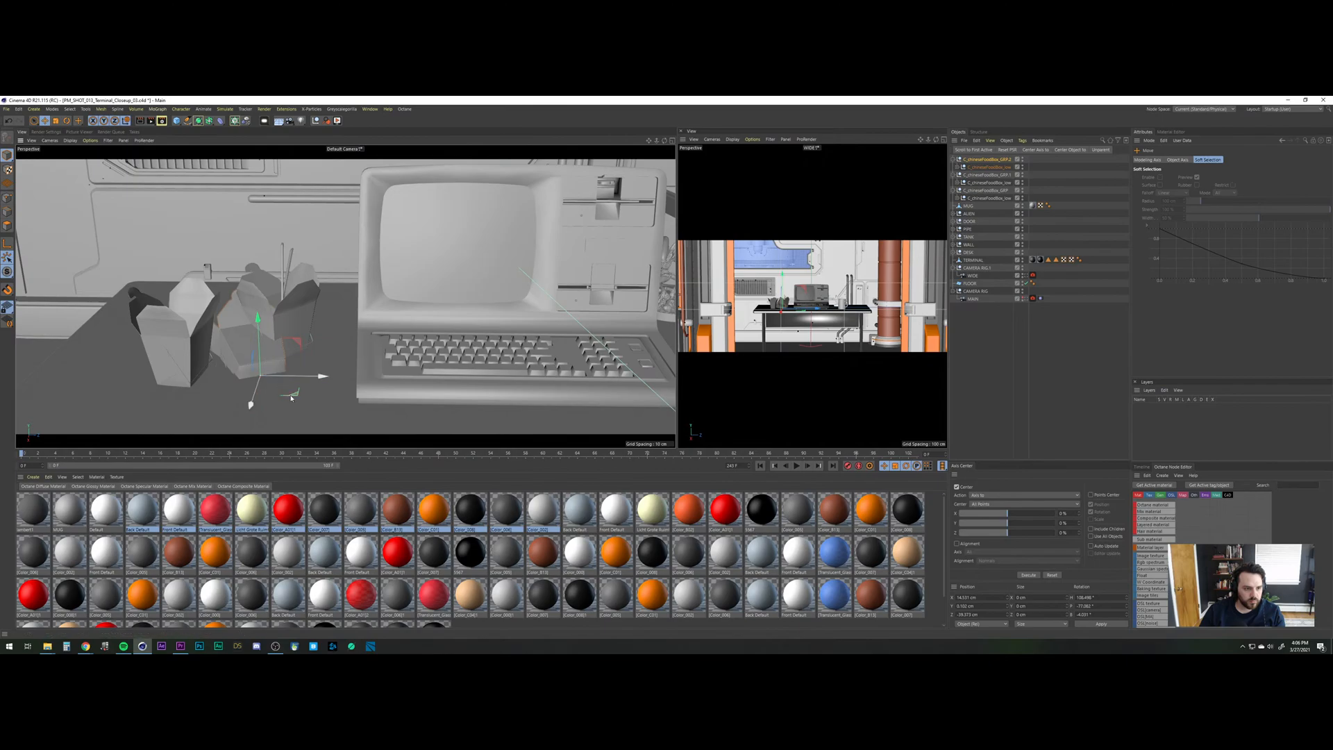
{"action": "left_click_drag", "start_coordinate": [291, 398], "coordinate": [225, 313]}
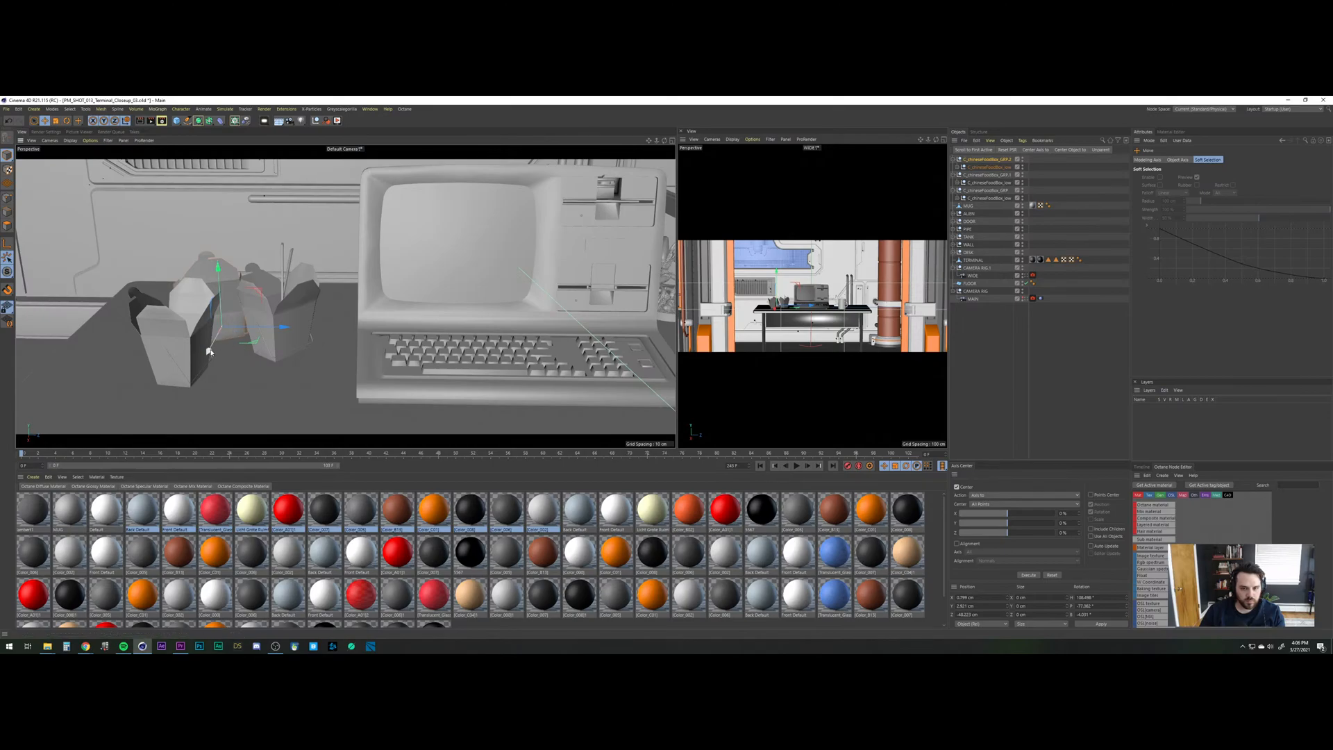
Roll the tipped food box slightly to adjust how it lies on the desk, and save the scene.
{"action": "key", "text": "r"}
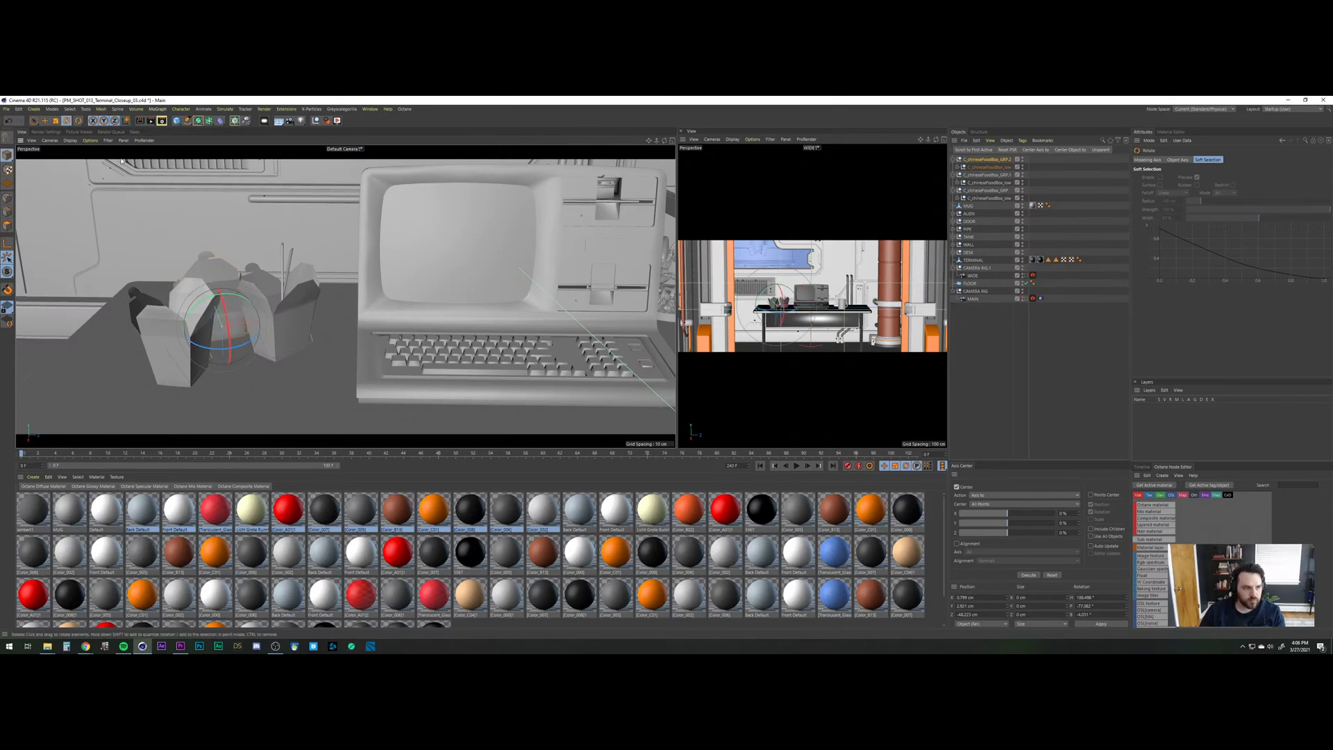
{"action": "key", "text": "e"}
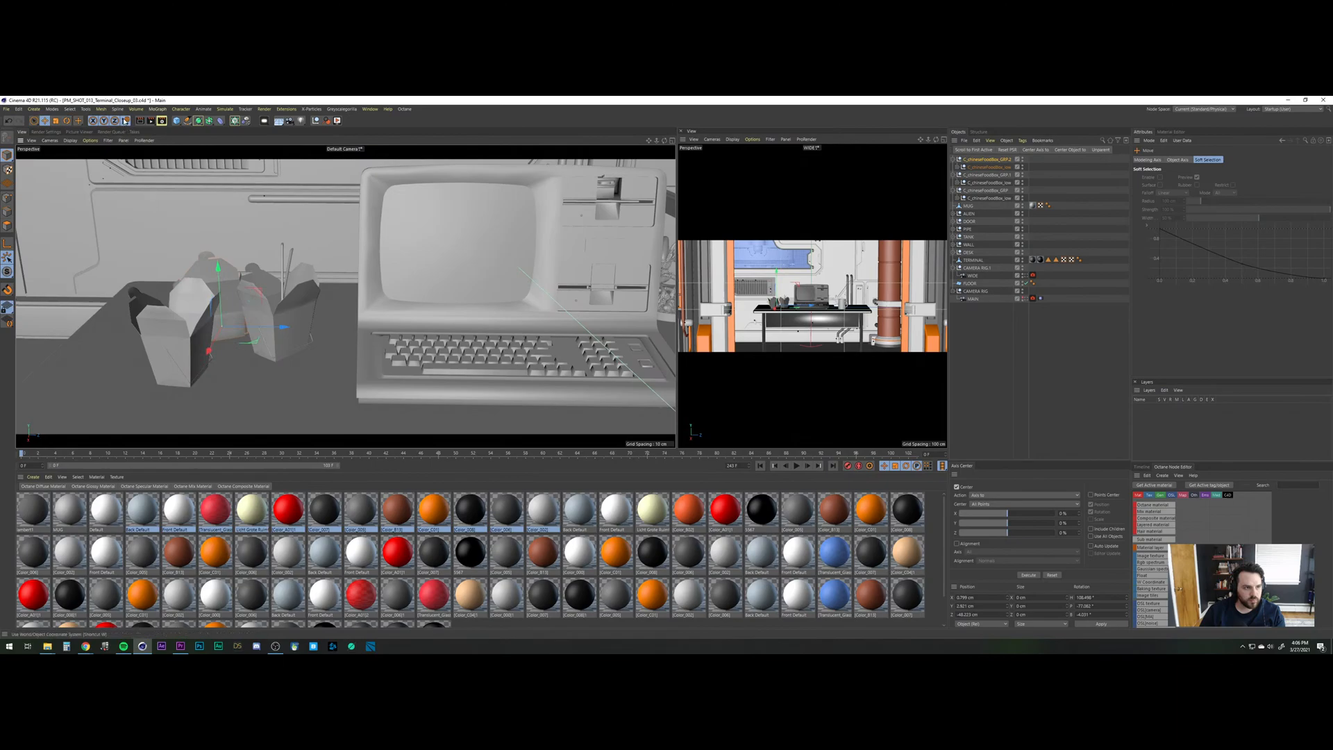
{"action": "key", "text": "r"}
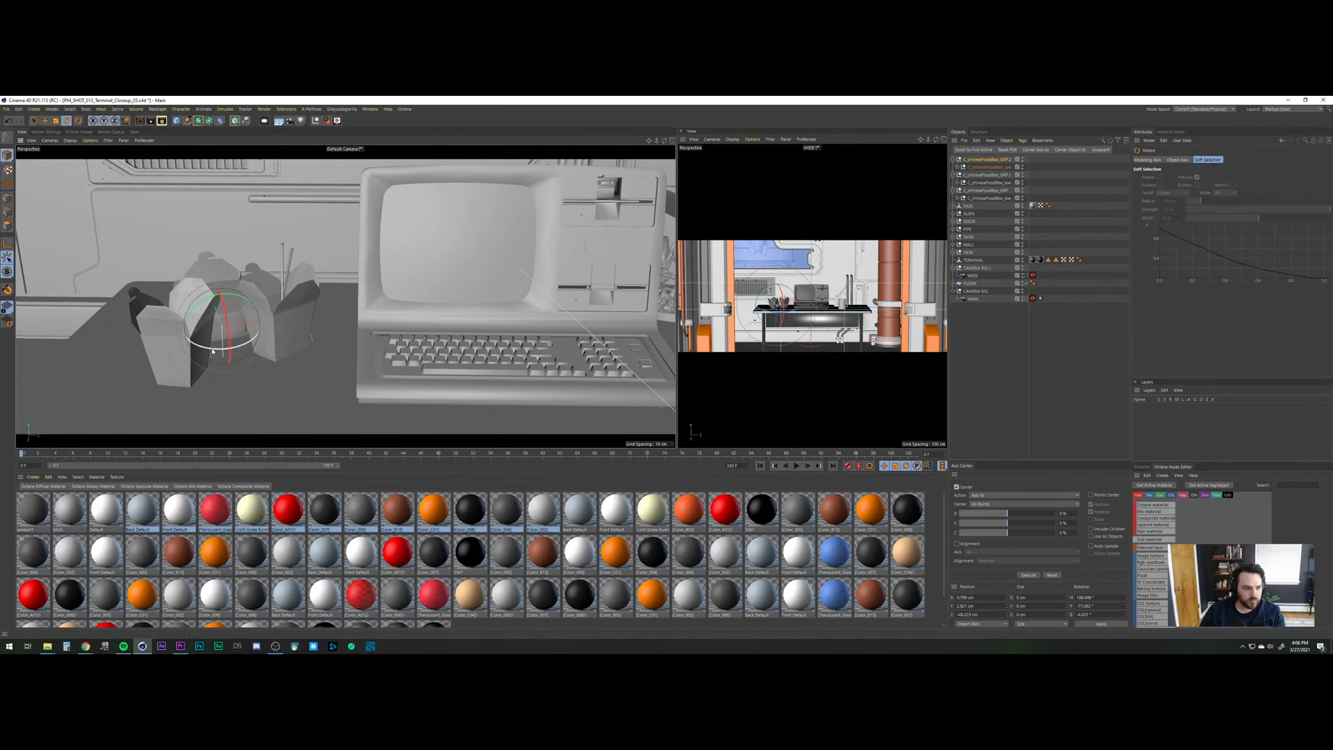
{"action": "left_click_drag", "start_coordinate": [220, 345], "coordinate": [239, 348]}
{"action": "key", "text": "ctrl+s"}
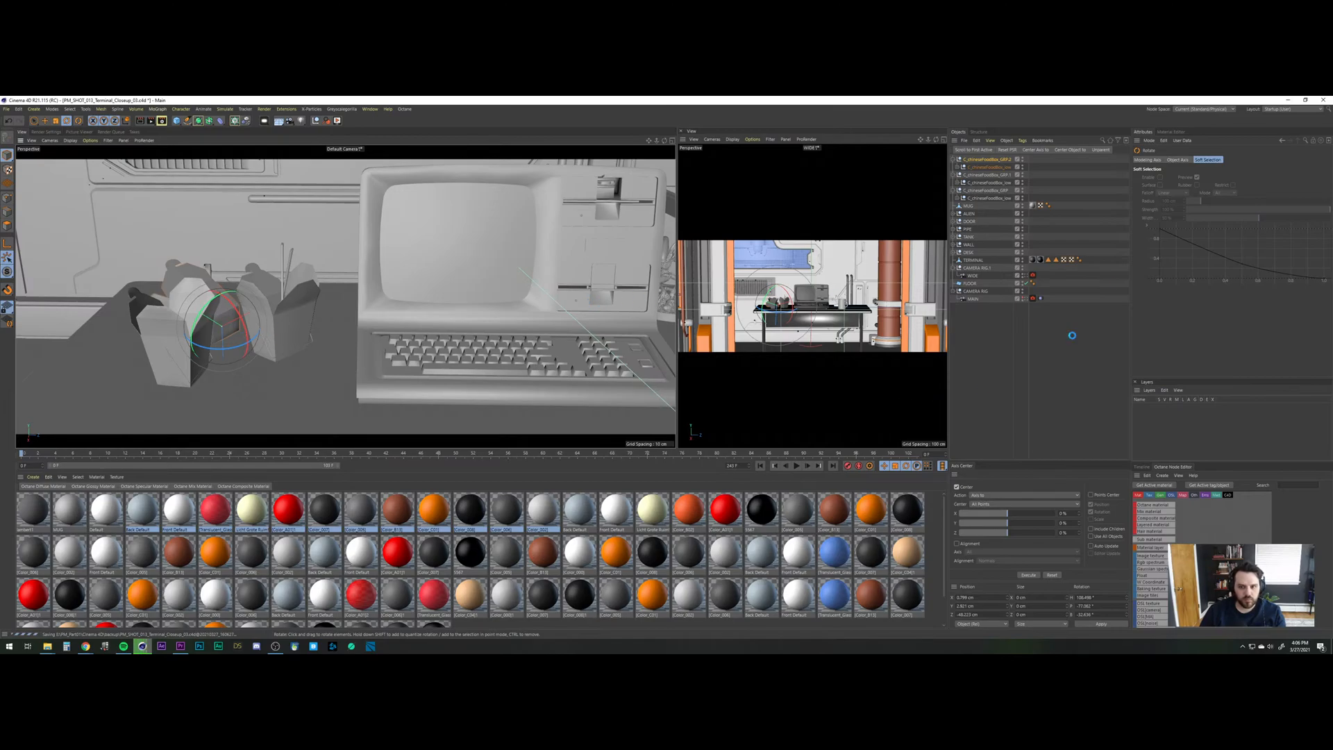
Look through the WIDE camera, clear the selection, and scrub the timeline to check the desk shot, going back to the first frame.
{"action": "left_click", "coordinate": [1025, 275]}
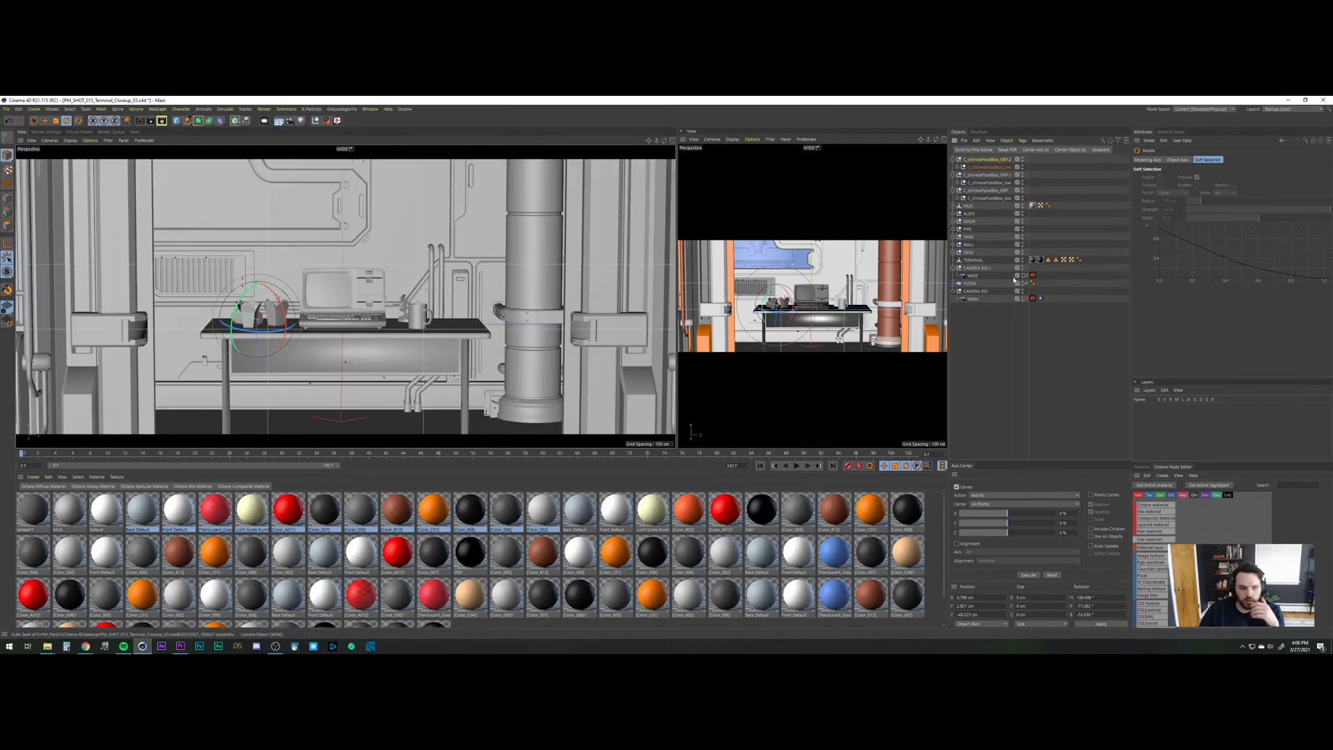
{"action": "left_click", "coordinate": [1014, 390]}
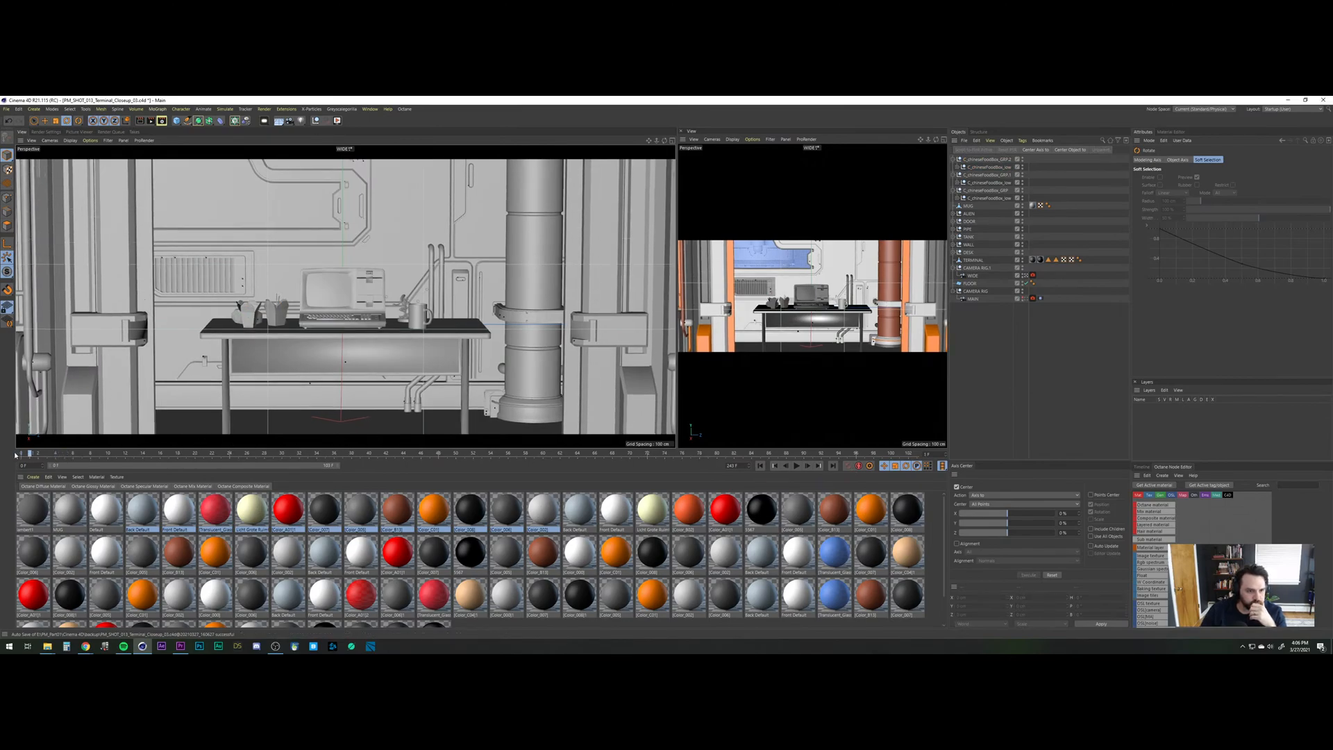
{"action": "left_click_drag", "start_coordinate": [15, 456], "coordinate": [239, 421]}
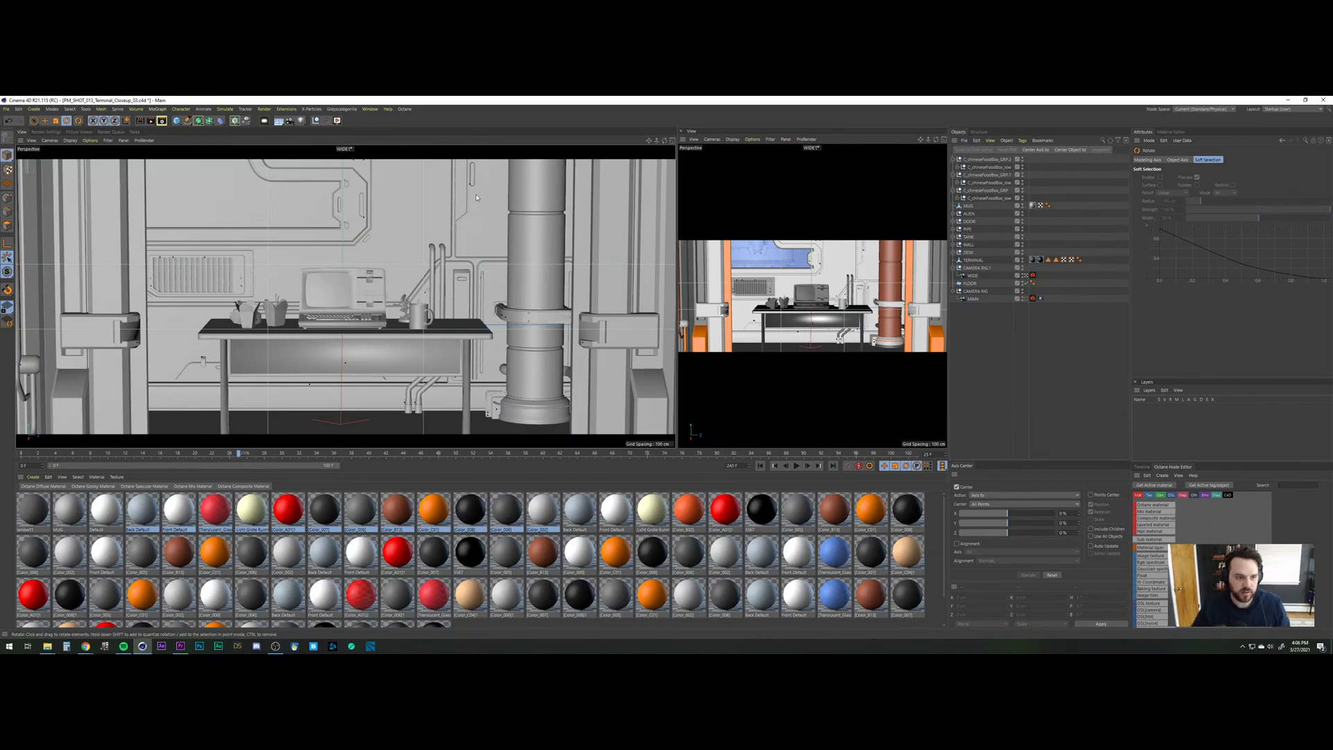
{"action": "left_click_drag", "start_coordinate": [53, 455], "coordinate": [20, 457]}
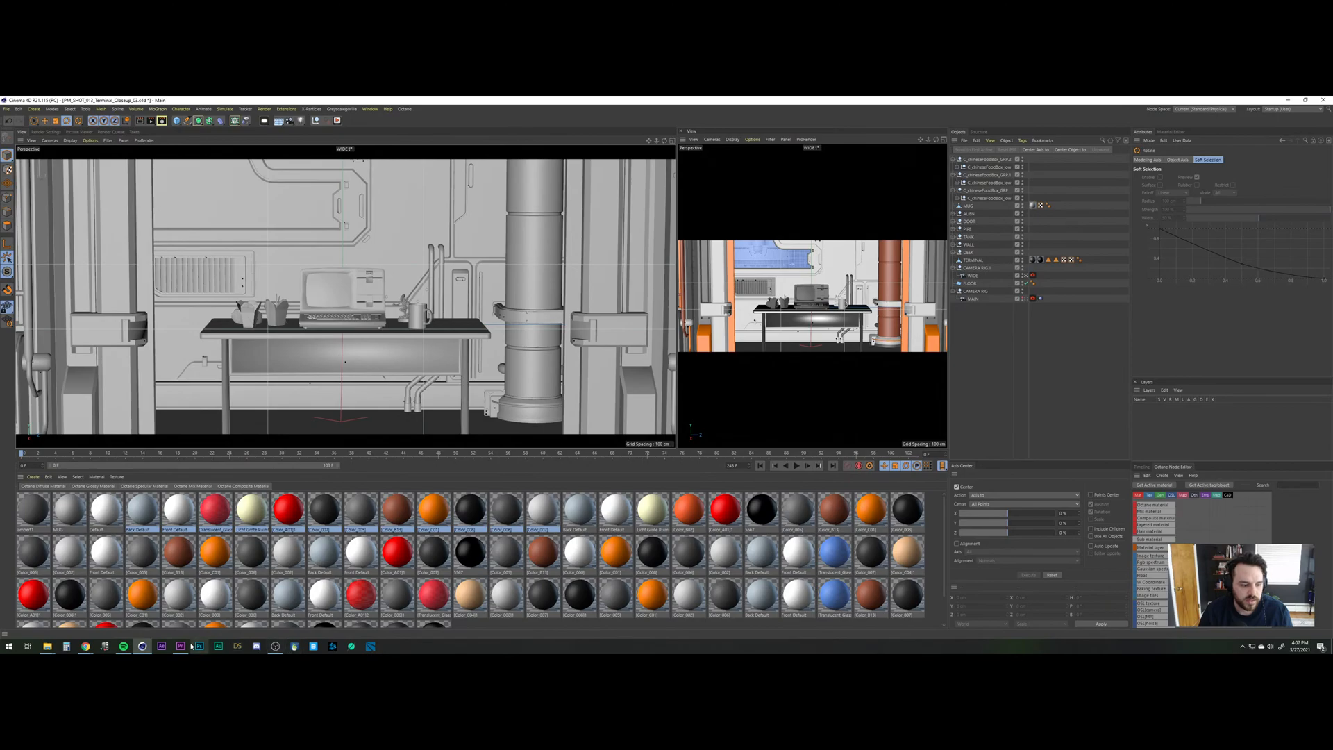
Switch to YouTube Studio in the browser to check the live stream's analytics and chat, and minimise that window.
{"action": "mouse_move", "coordinate": [87, 648]}
{"action": "left_click", "coordinate": [81, 617]}
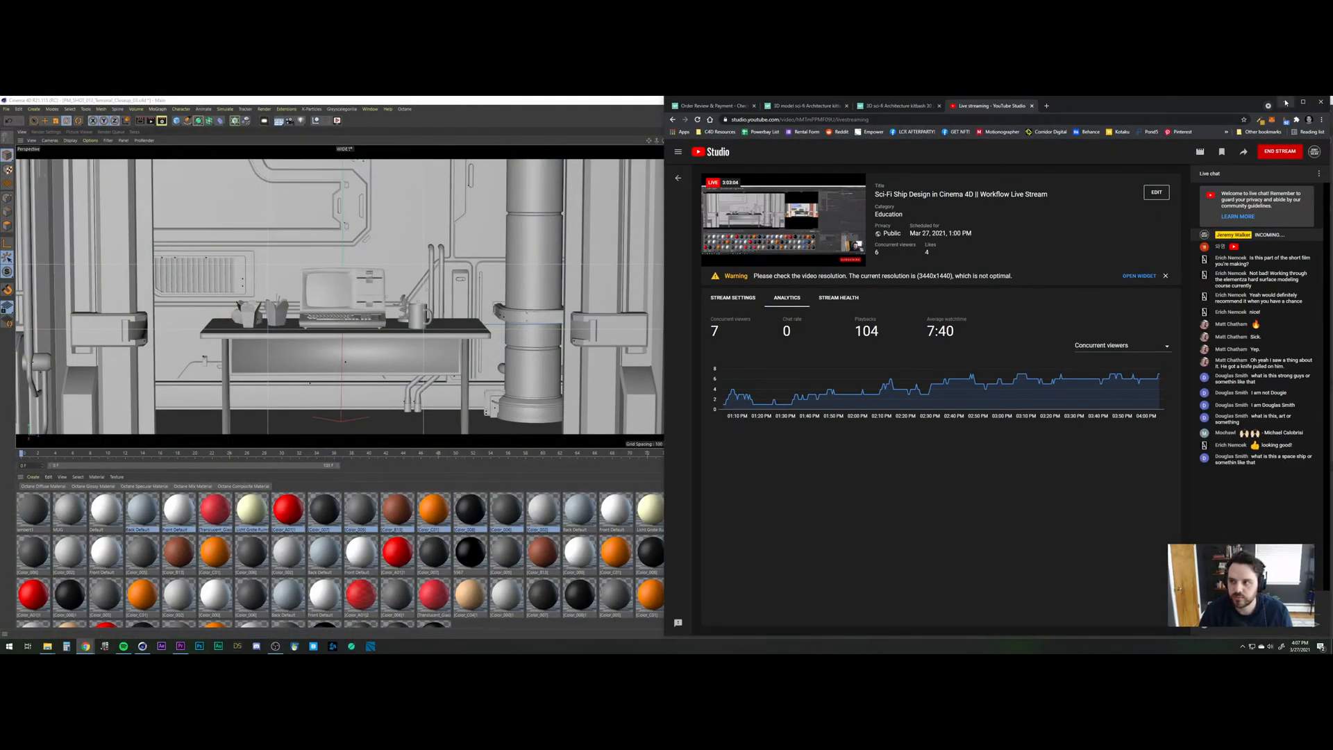
{"action": "left_click", "coordinate": [1285, 102]}
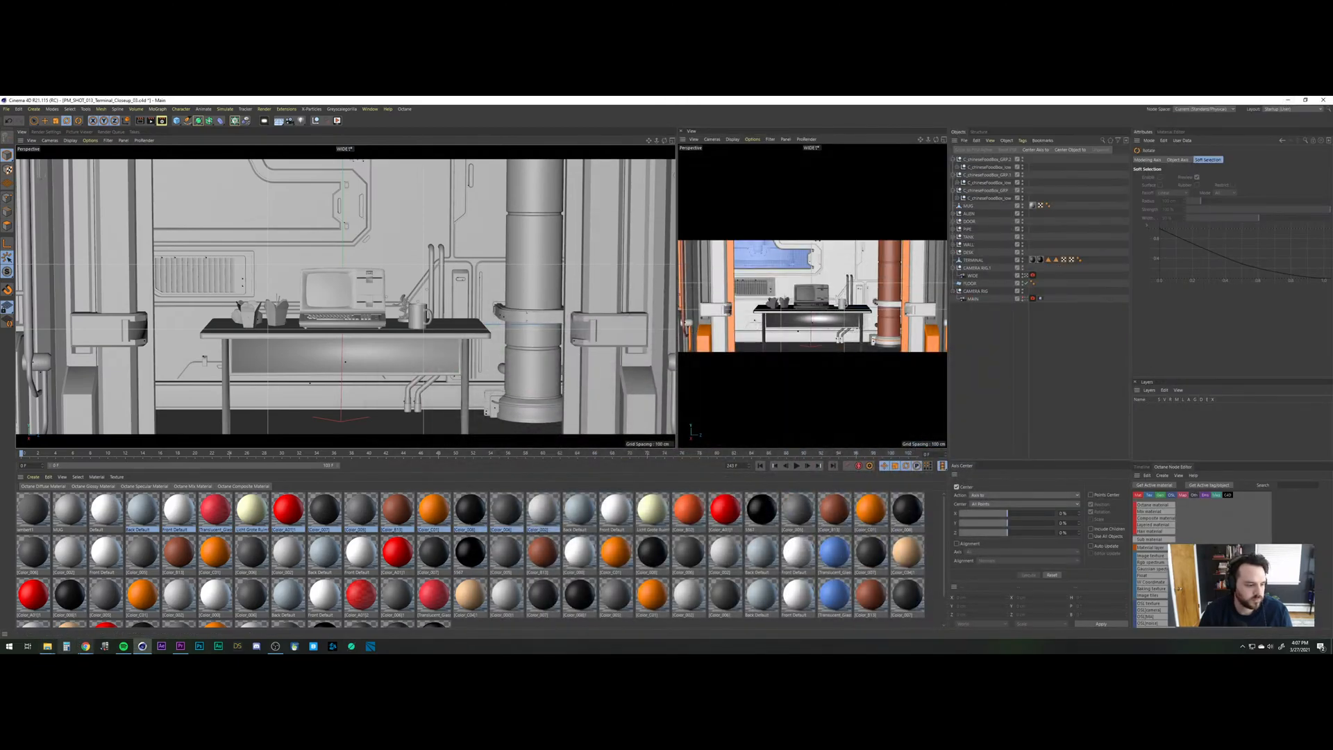
Switch to the Chrome window with the 3D model stores and close the TurboSquid desk asset page.
{"action": "mouse_move", "coordinate": [85, 647]}
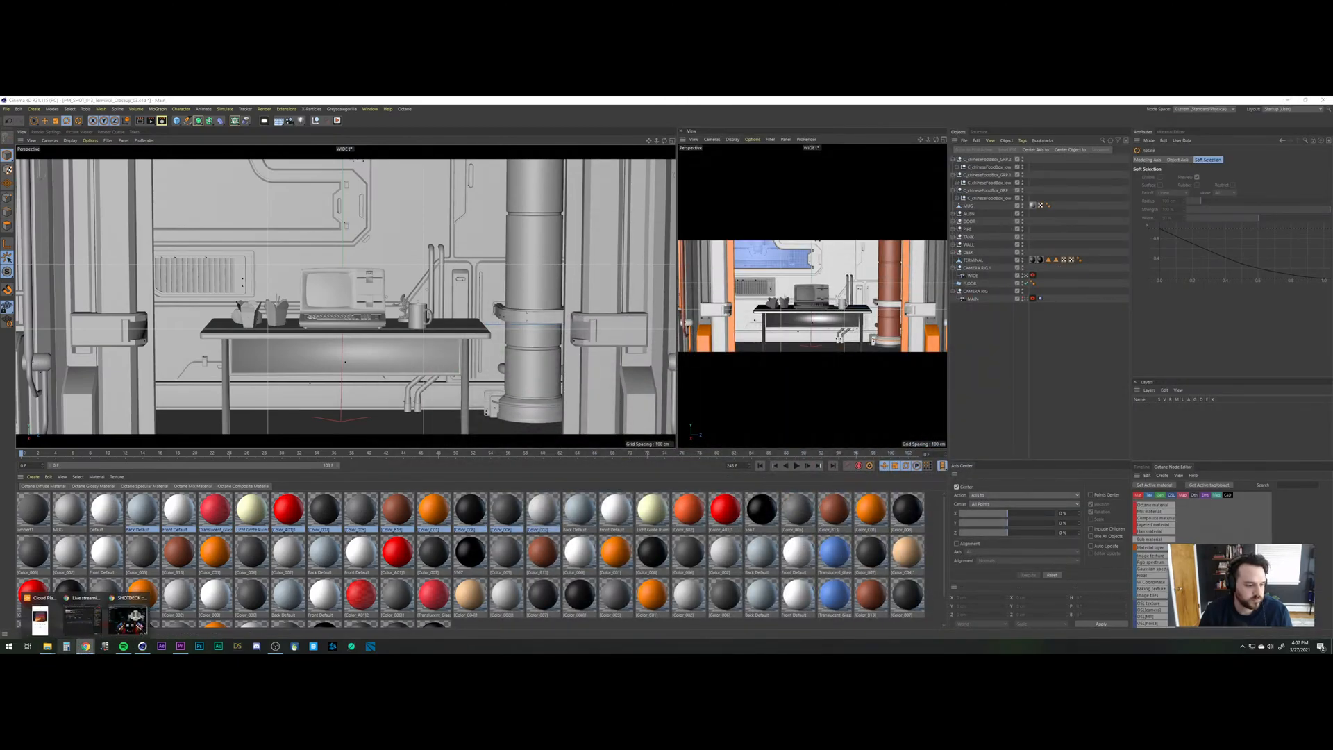
{"action": "left_click", "coordinate": [128, 620]}
{"action": "left_click", "coordinate": [629, 121]}
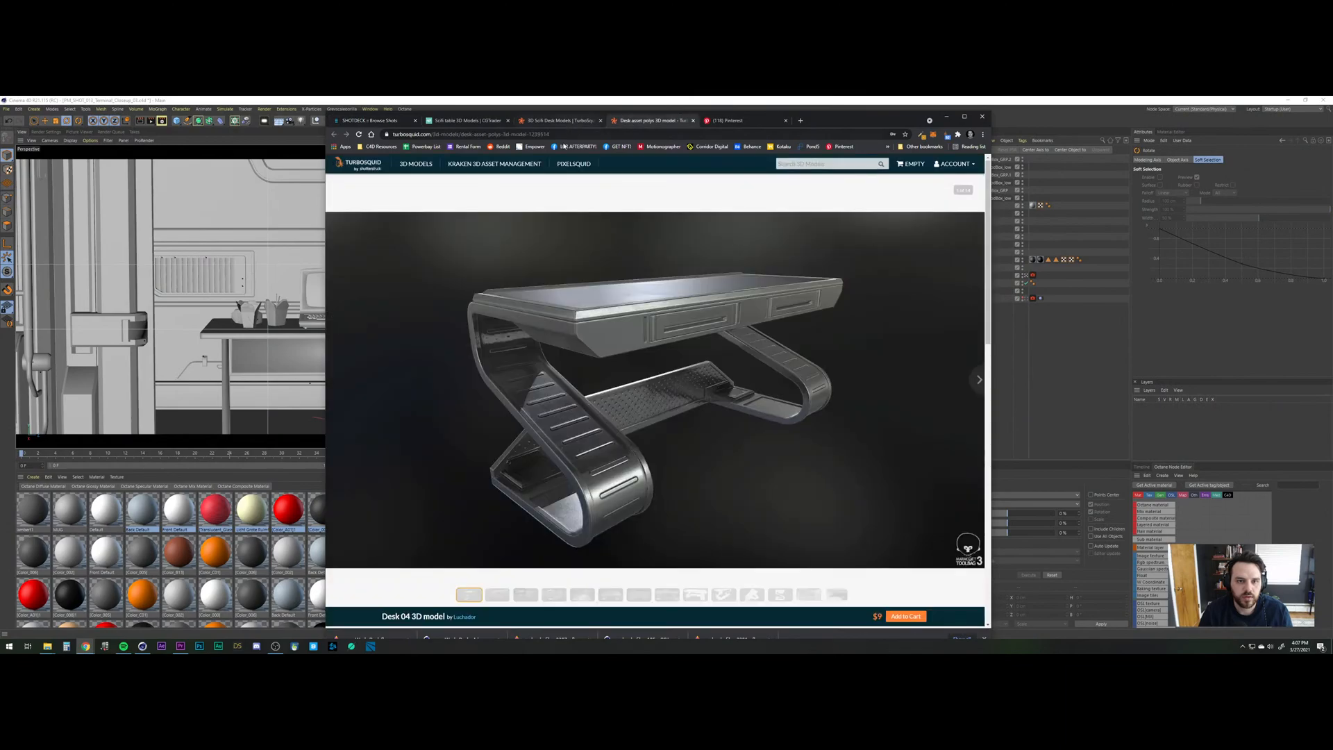
{"action": "left_click", "coordinate": [559, 121]}
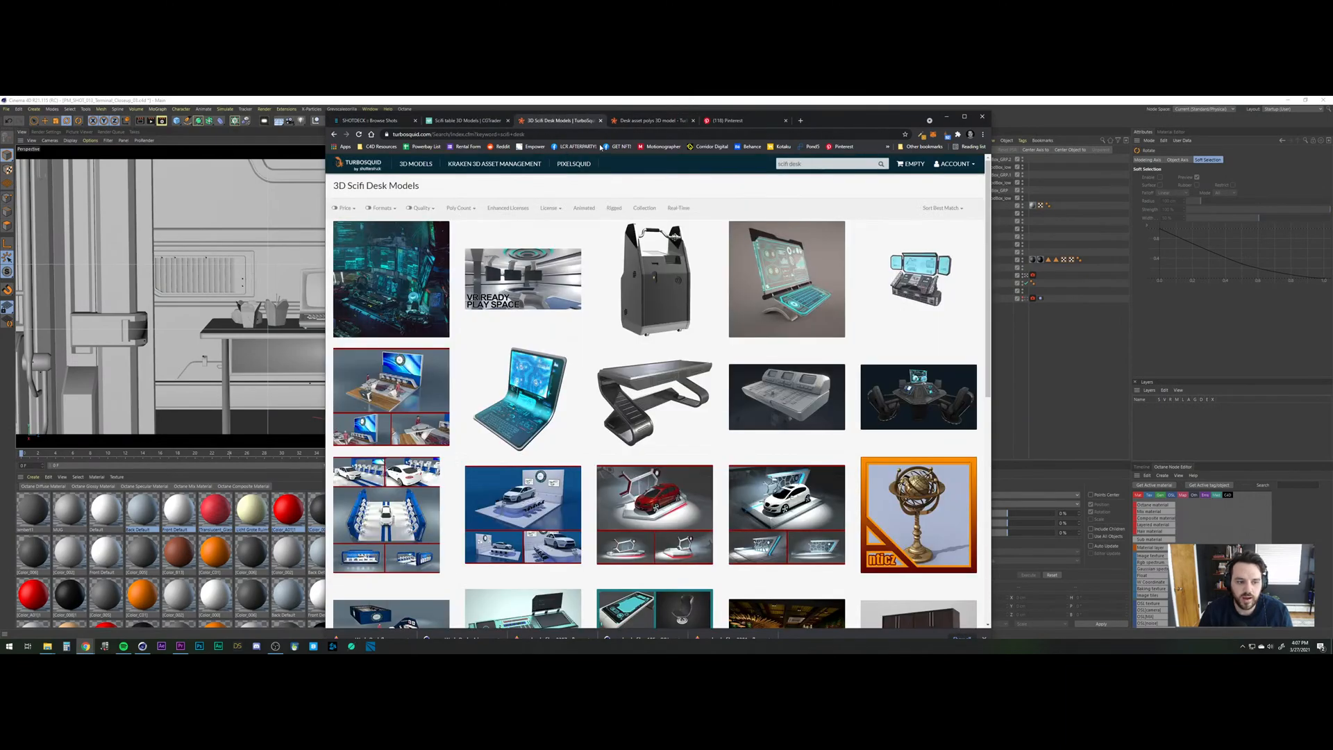
{"action": "left_click", "coordinate": [693, 121]}
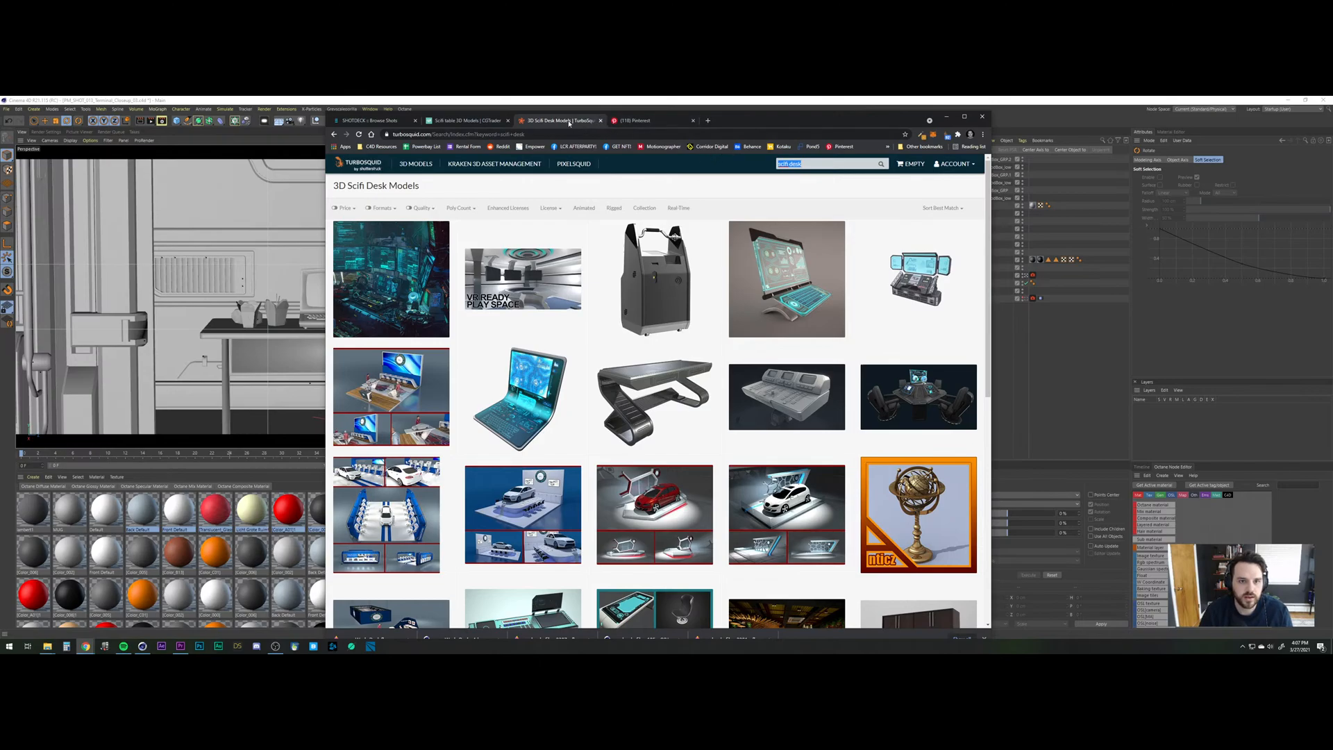
Search CGTrader for "stool" and look through the results for a seat that suits the sci-fi desk scene.
{"action": "left_click", "coordinate": [466, 121]}
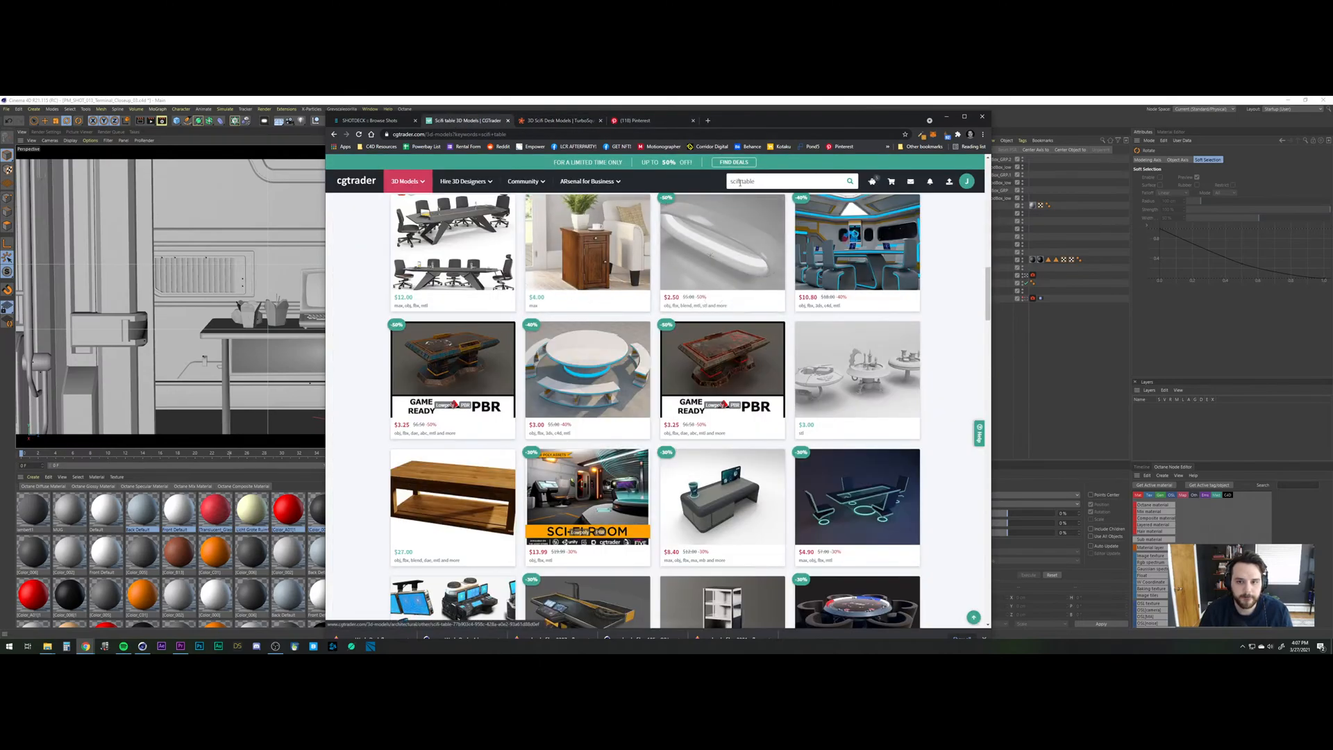
{"action": "triple_click", "coordinate": [740, 182]}
{"action": "type", "text": "stool"}
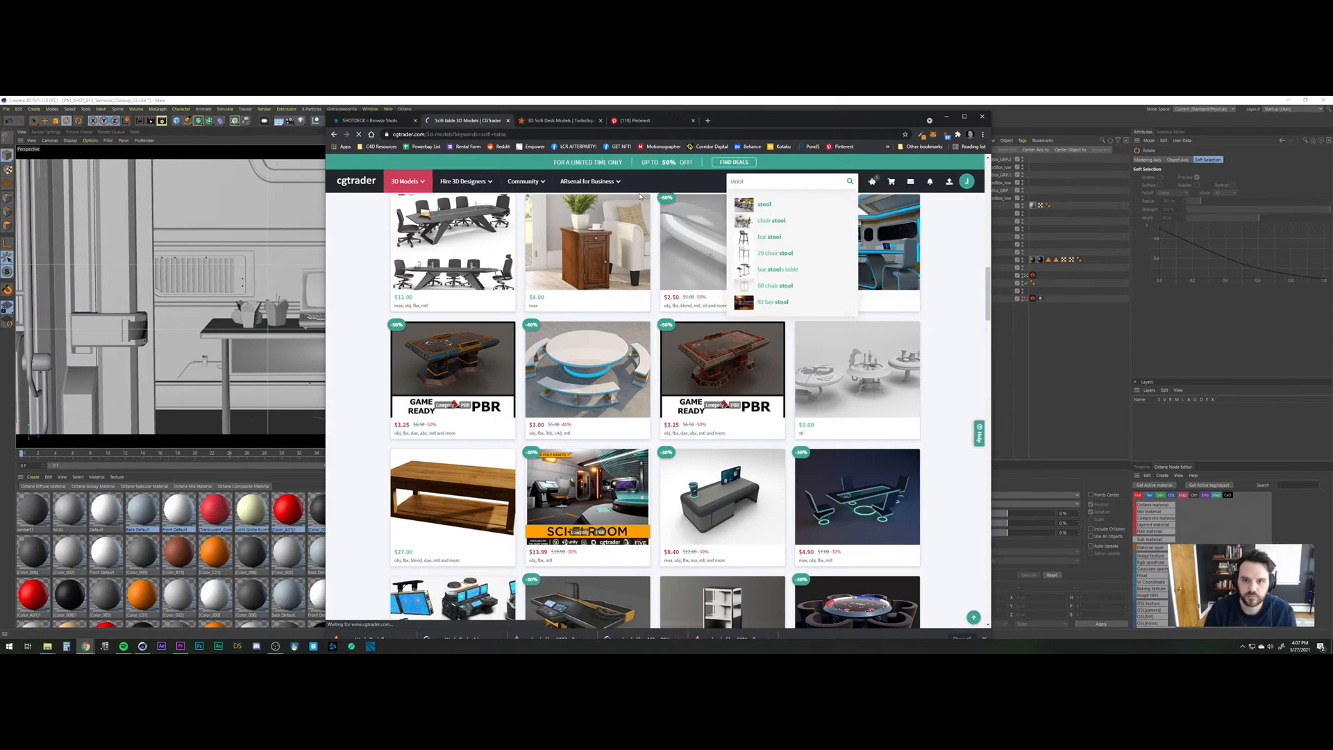
{"action": "key", "text": "Return"}
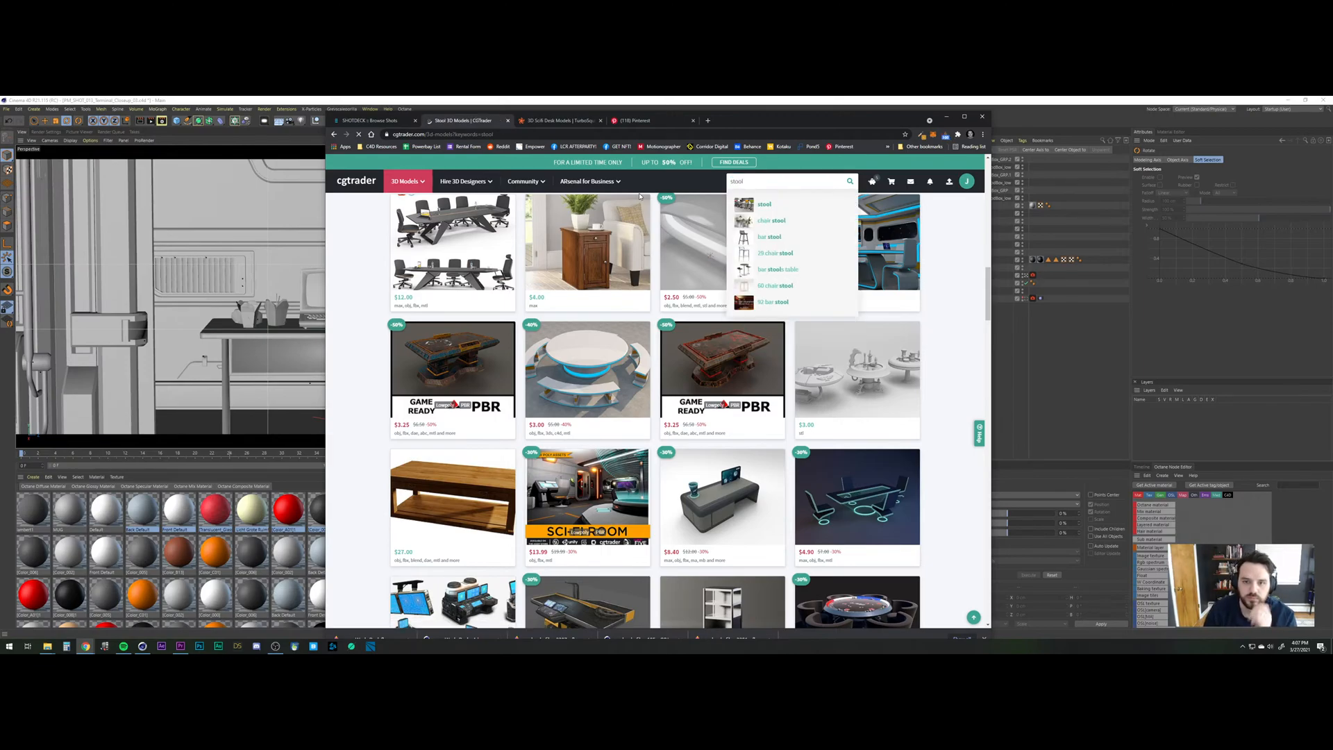
{"action": "mouse_move", "coordinate": [422, 300]}
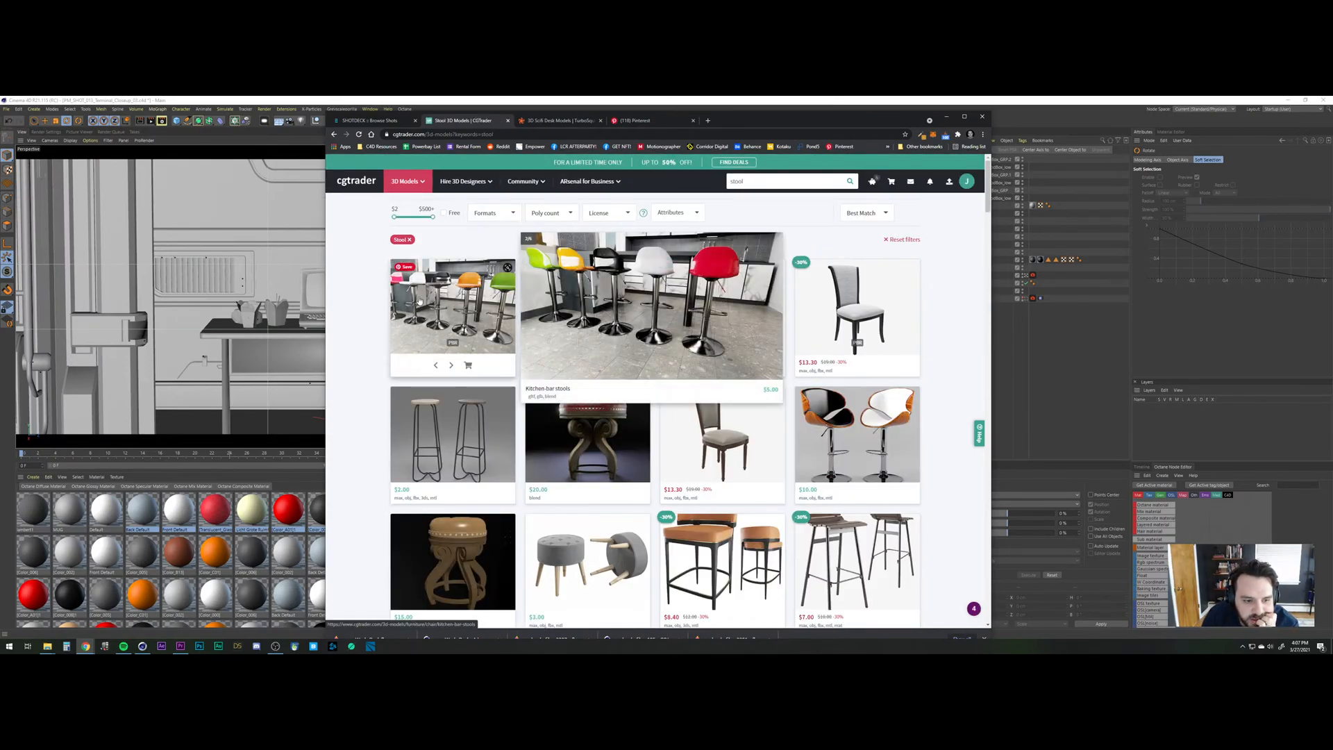
{"action": "scroll", "coordinate": [419, 301], "scroll_direction": "down", "scroll_amount": 5}
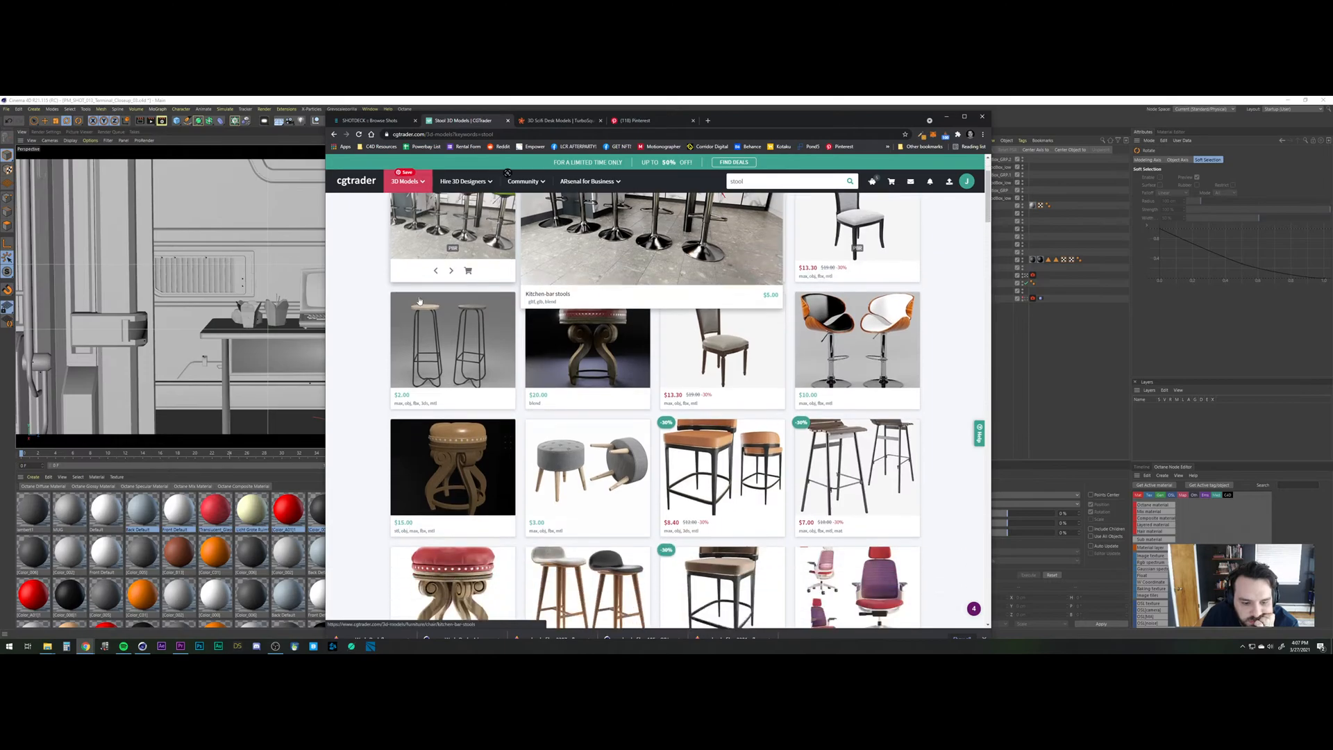
{"action": "scroll", "coordinate": [419, 302], "scroll_direction": "down", "scroll_amount": 3}
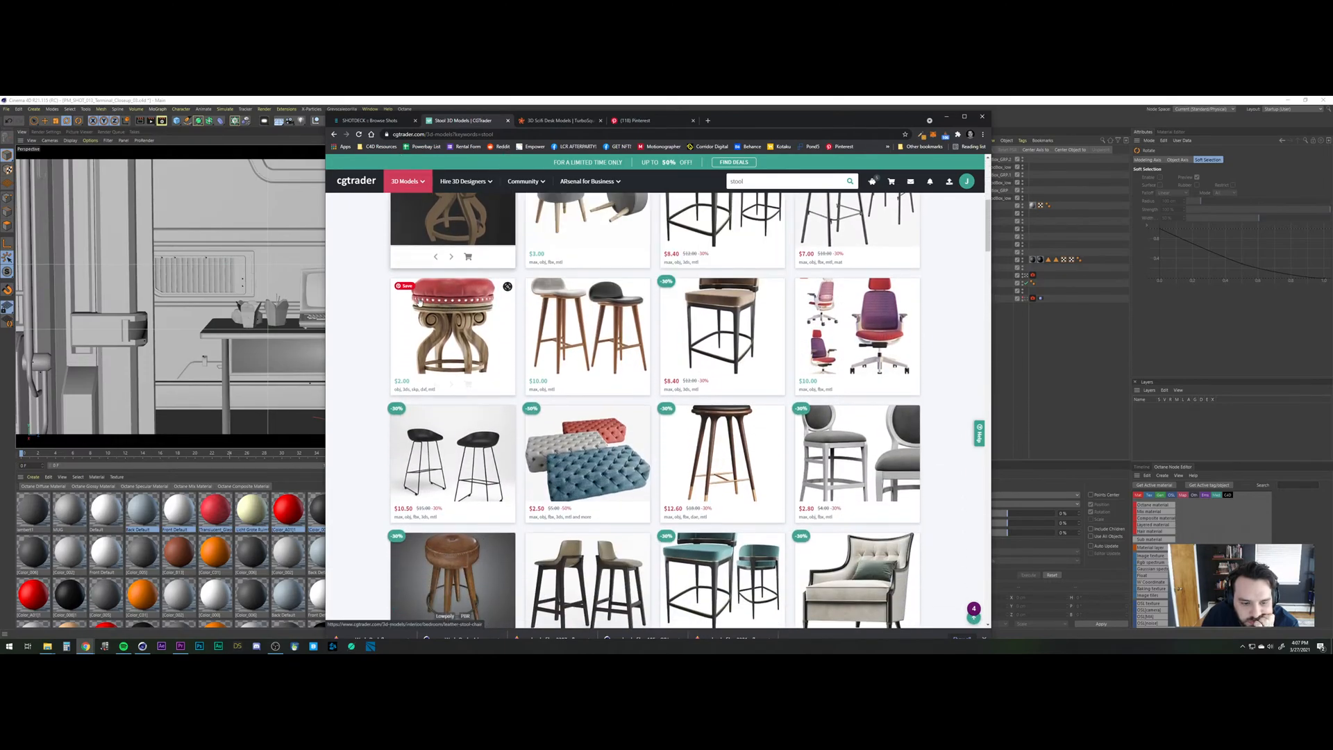
{"action": "scroll", "coordinate": [409, 306], "scroll_direction": "down", "scroll_amount": 2}
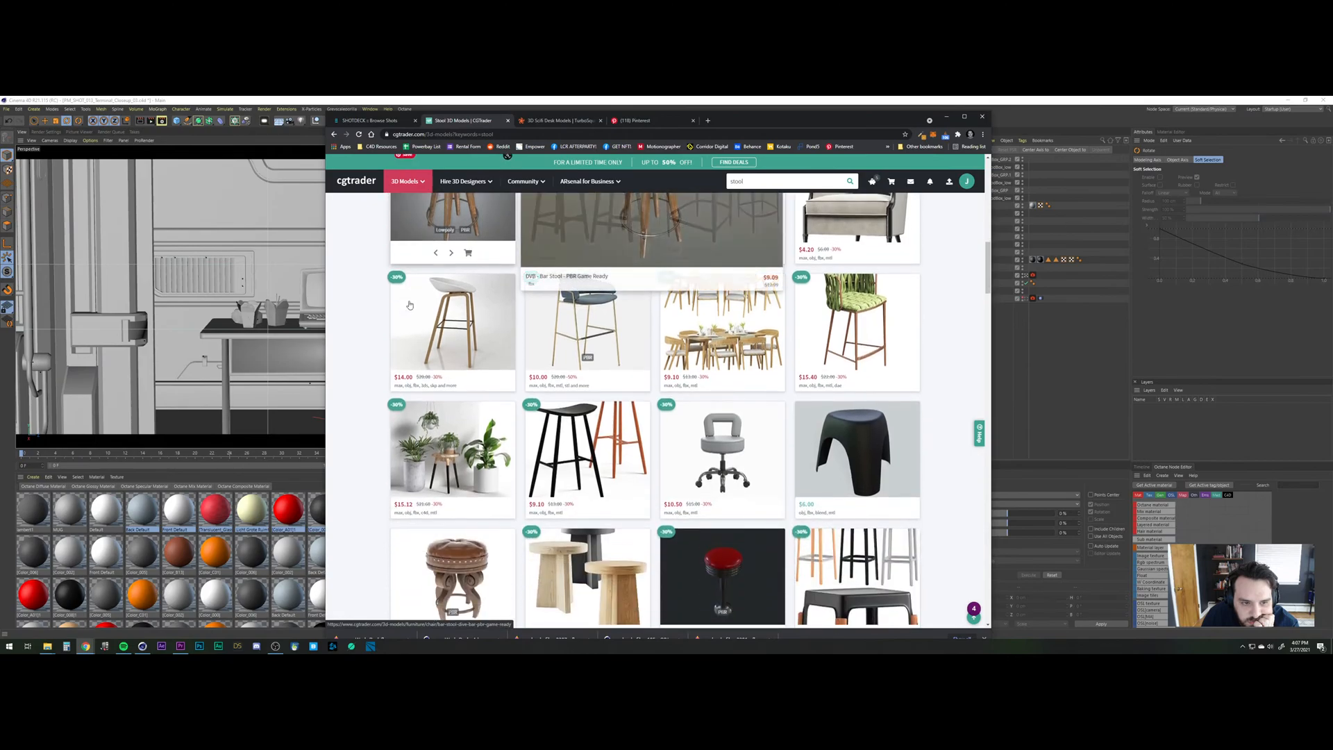
{"action": "scroll", "coordinate": [409, 305], "scroll_direction": "down", "scroll_amount": 1}
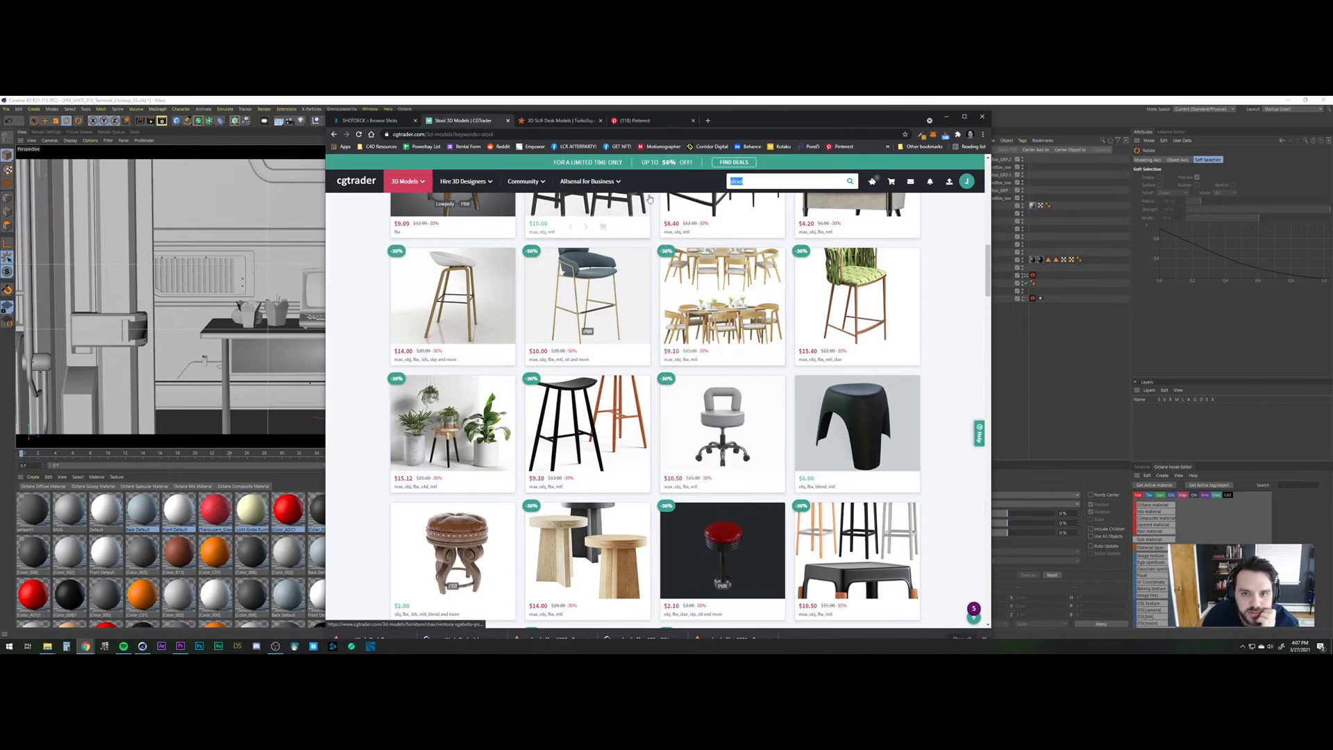
Search CGTrader for "lab chair" and look through the results for a suitable seat.
{"action": "type", "text": "lab chair"}
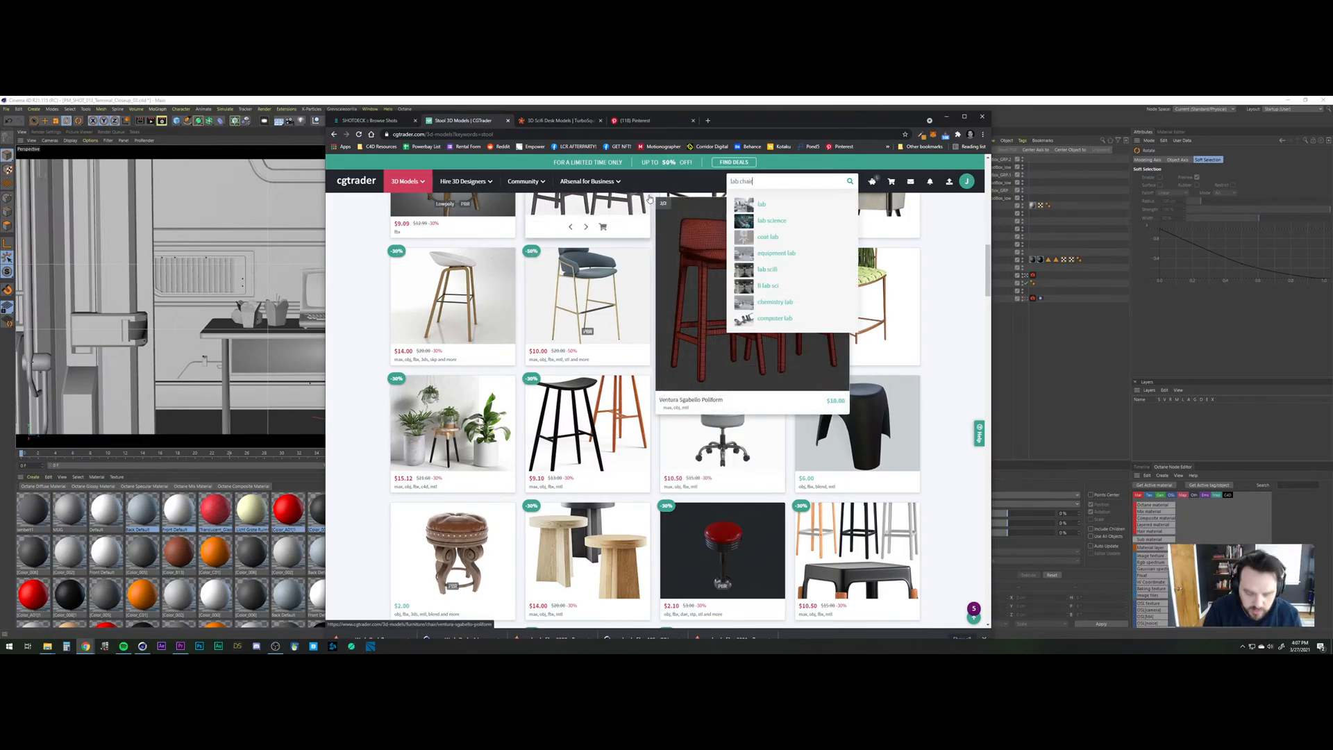
{"action": "key", "text": "Return"}
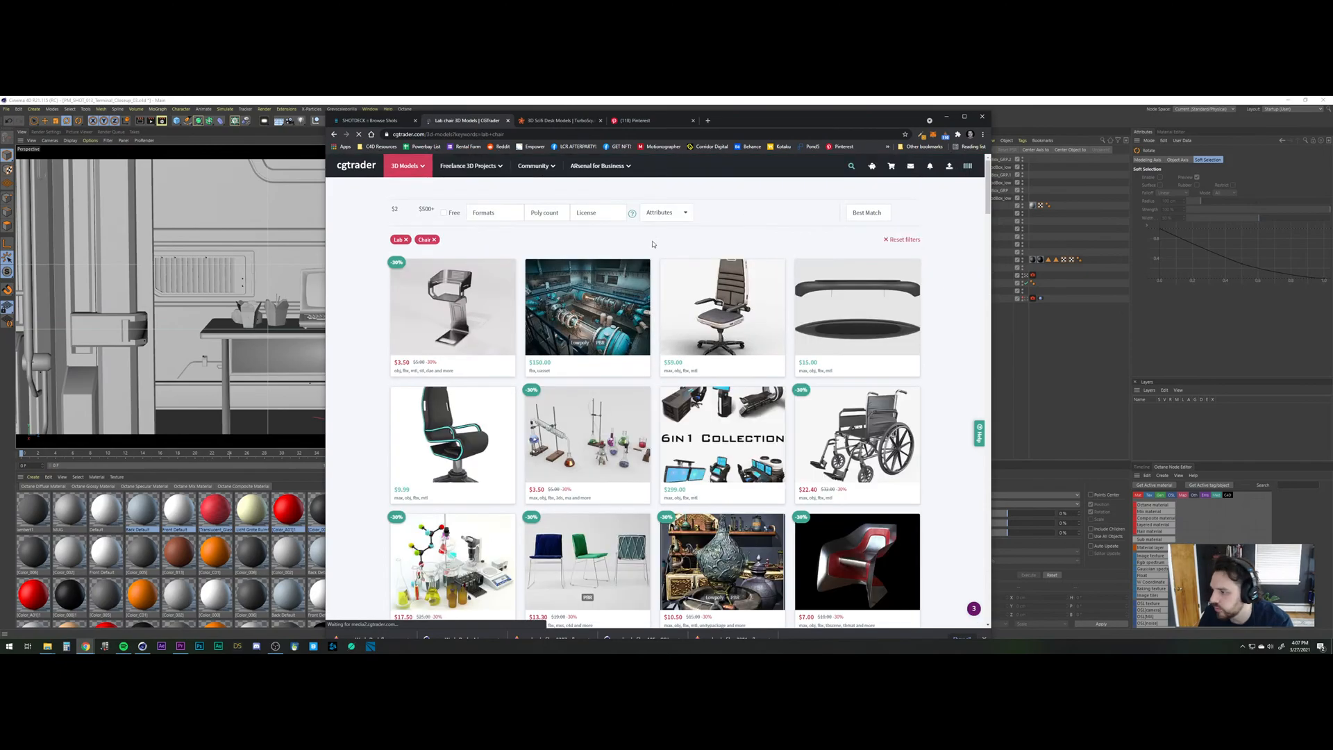
{"action": "scroll", "coordinate": [588, 312], "scroll_direction": "down", "scroll_amount": 2}
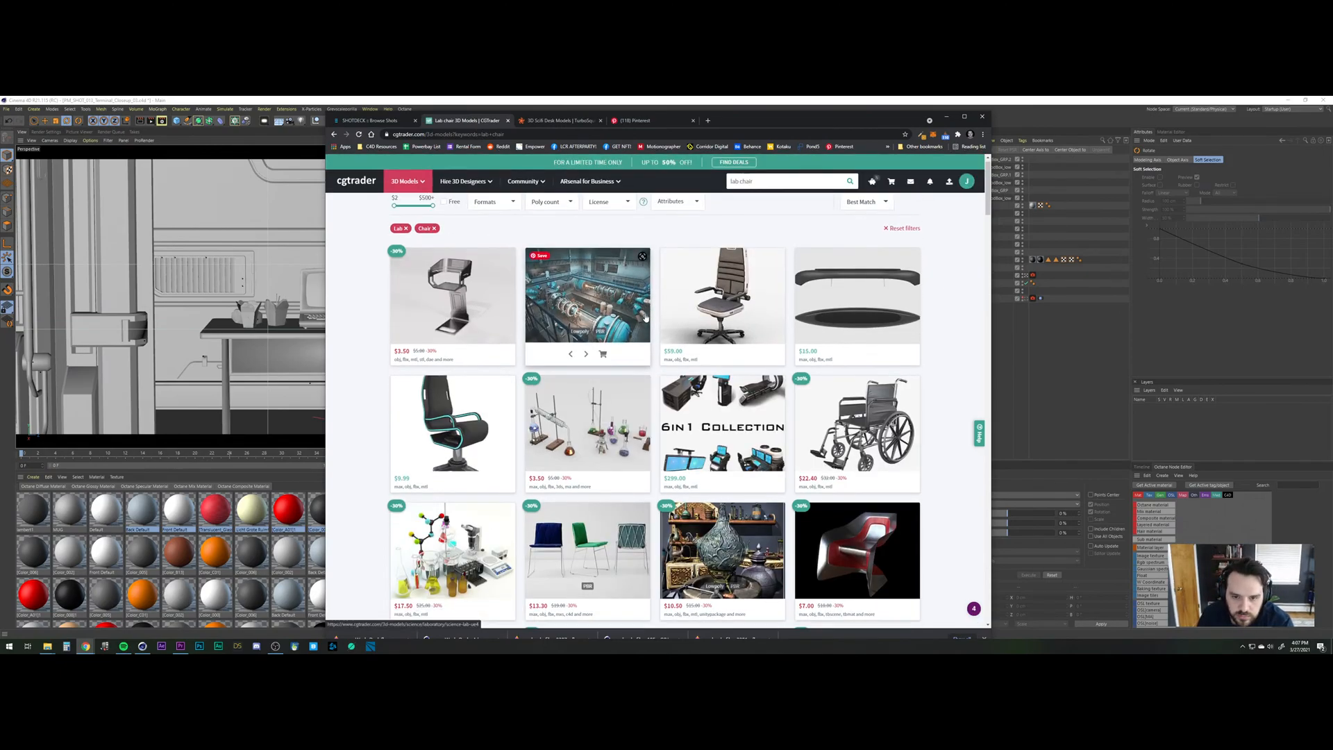
{"action": "mouse_move", "coordinate": [645, 317]}
{"action": "scroll", "coordinate": [645, 316], "scroll_direction": "down", "scroll_amount": 4}
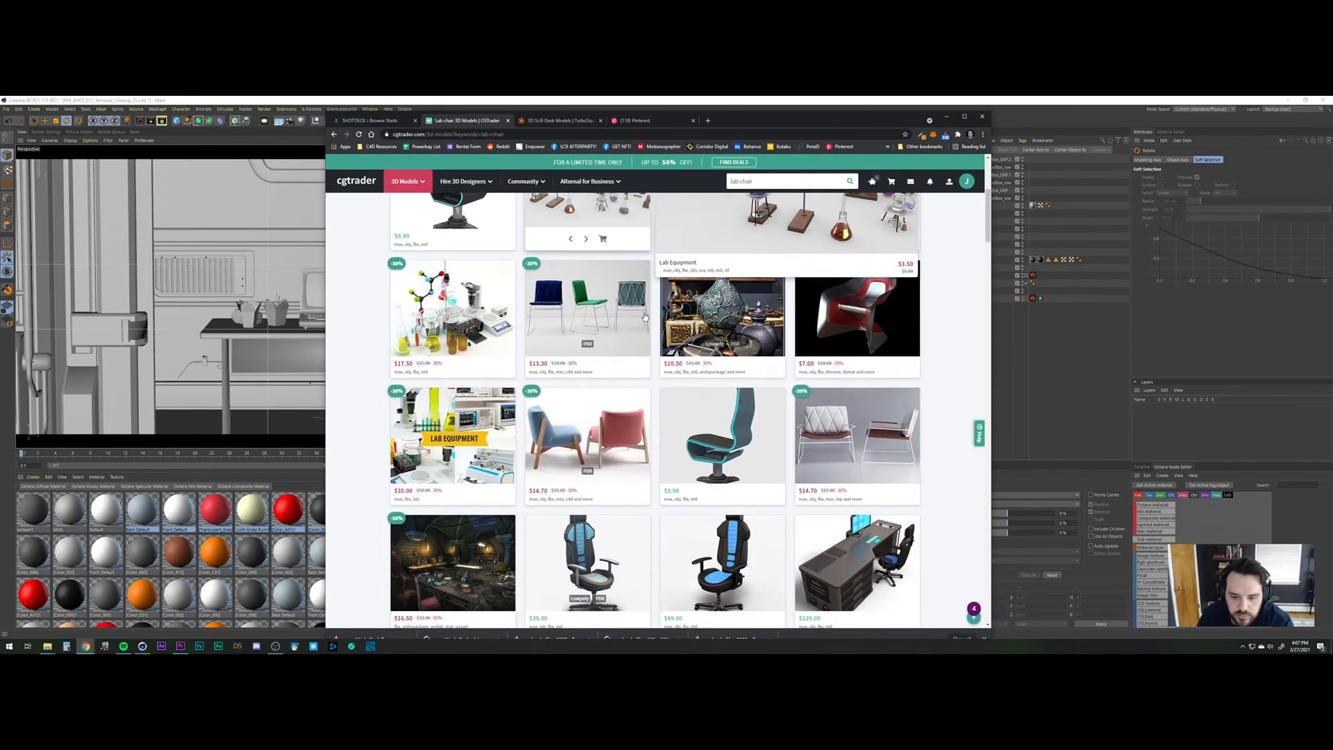
{"action": "scroll", "coordinate": [644, 316], "scroll_direction": "down", "scroll_amount": 5}
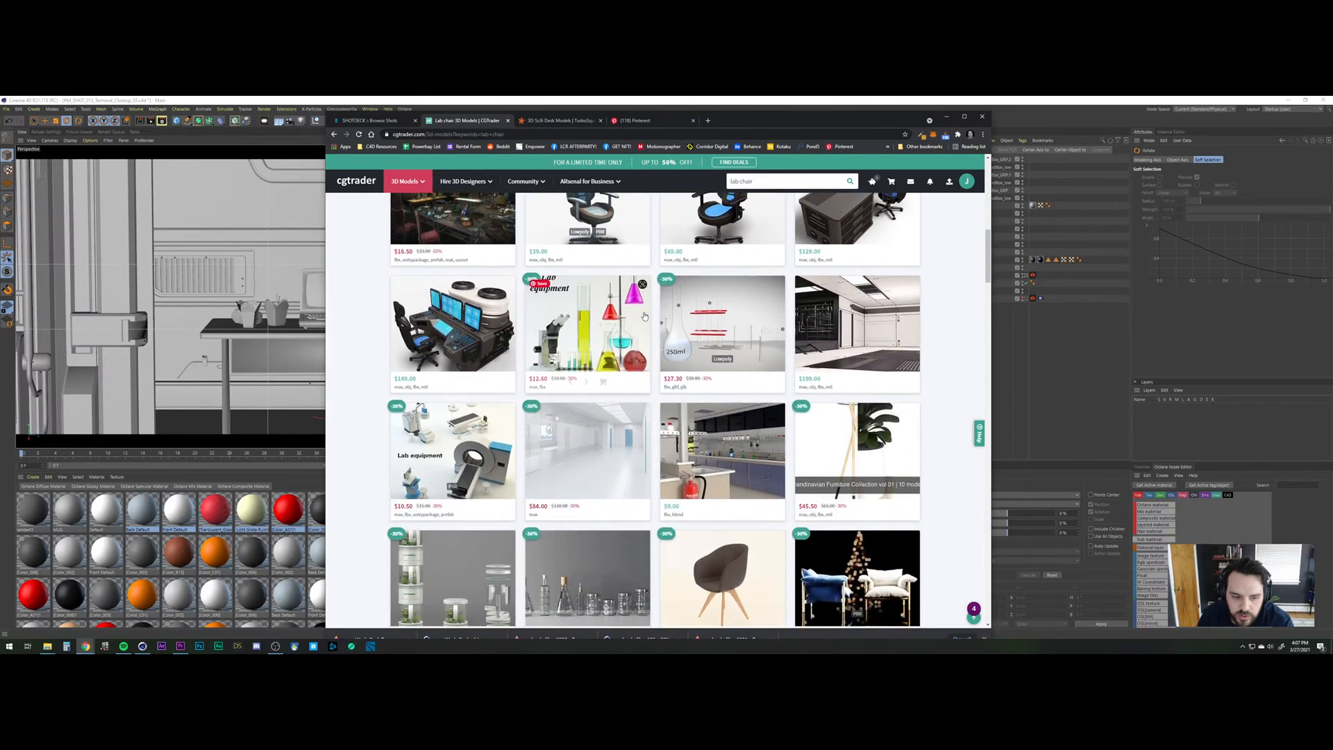
{"action": "scroll", "coordinate": [644, 316], "scroll_direction": "down", "scroll_amount": 1}
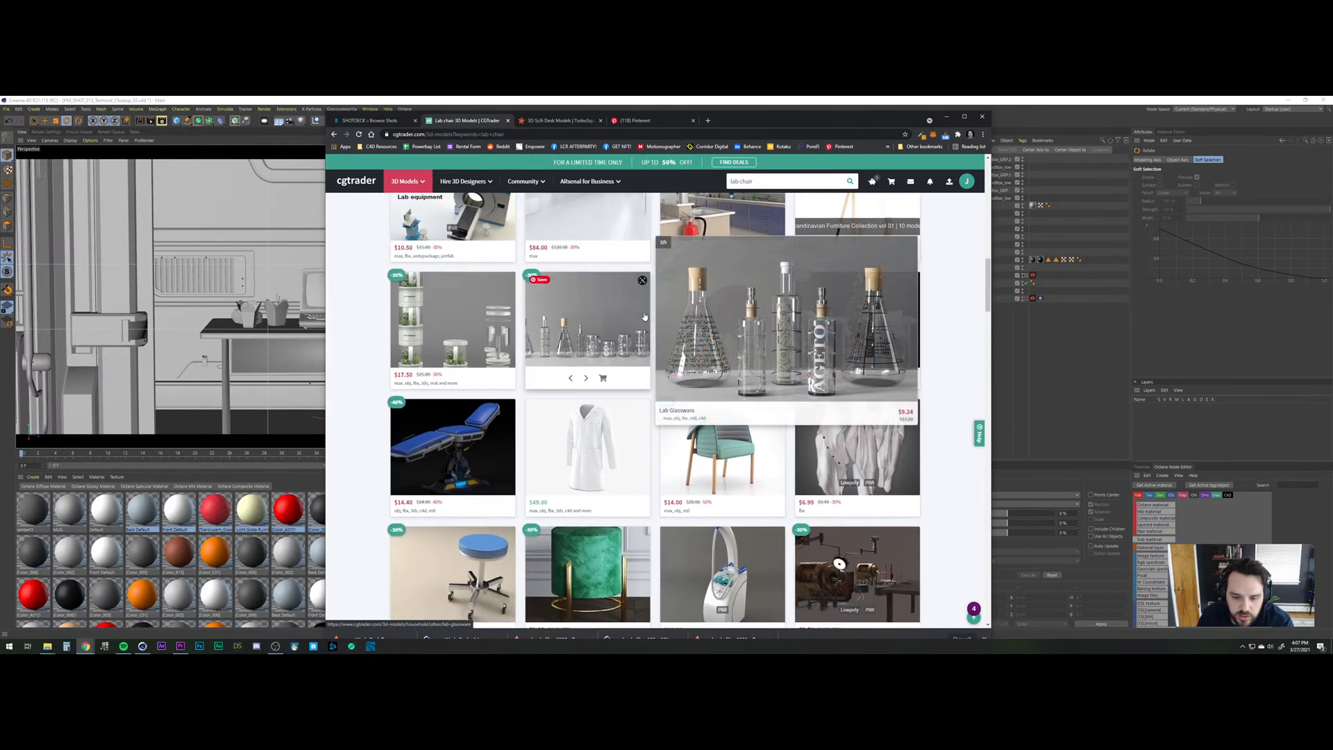
{"action": "scroll", "coordinate": [532, 493], "scroll_direction": "down", "scroll_amount": 1}
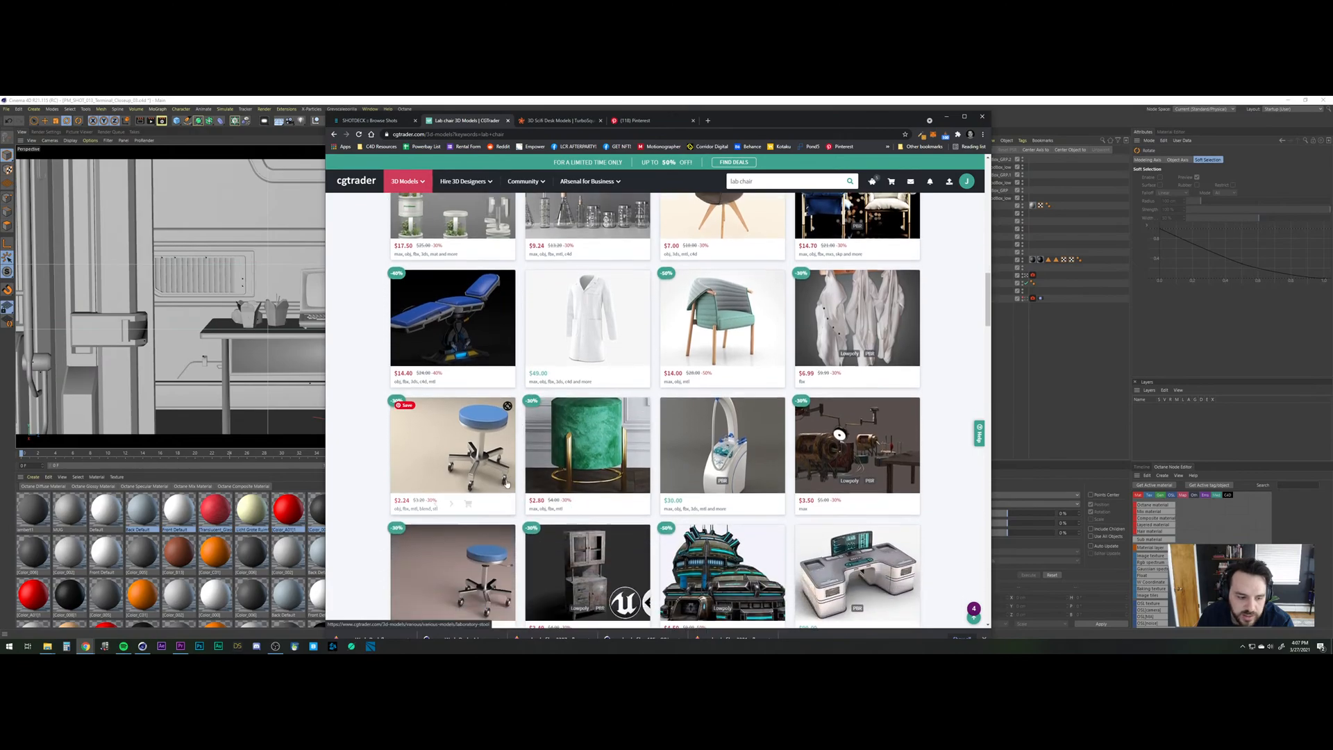
Preview the images of the blue-seated Laboratory stool, compare it with nearby results, and open its product page in a new tab.
{"action": "left_click", "coordinate": [451, 505]}
{"action": "left_click", "coordinate": [451, 506]}
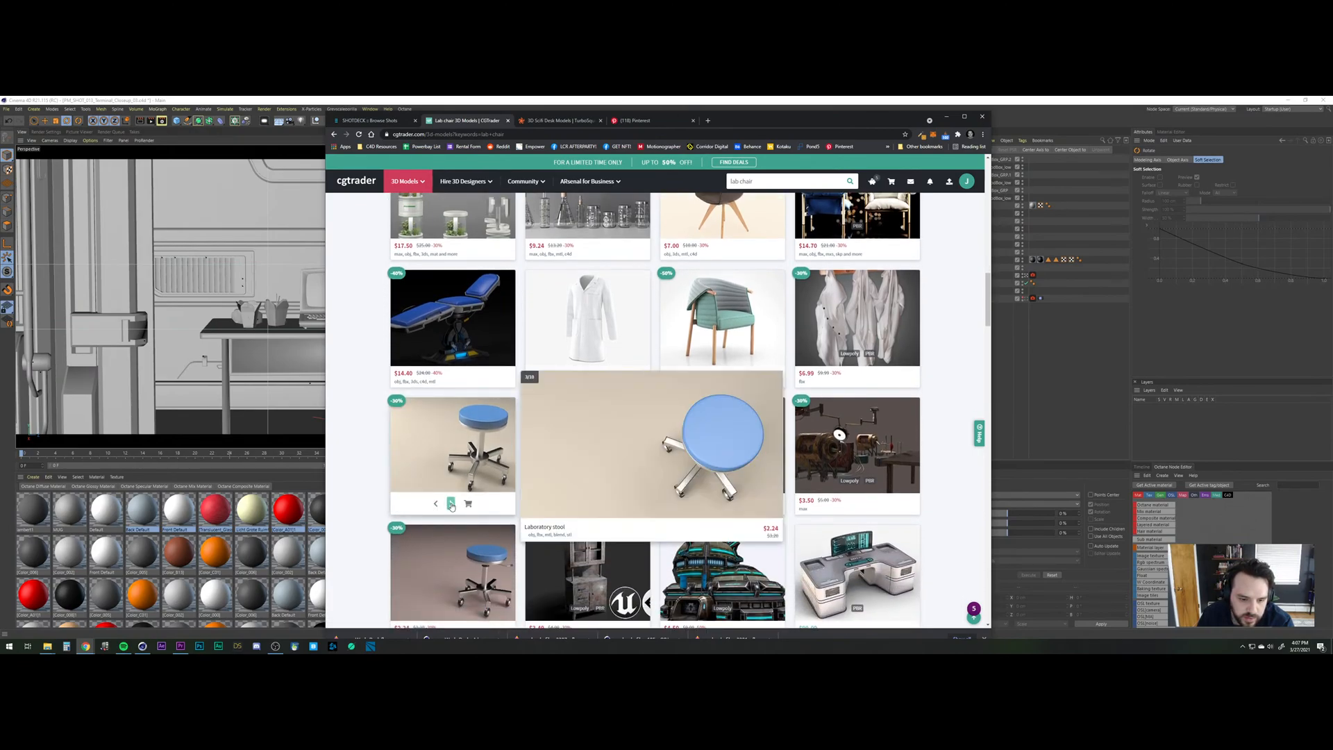
{"action": "scroll", "coordinate": [375, 439], "scroll_direction": "down", "scroll_amount": 1}
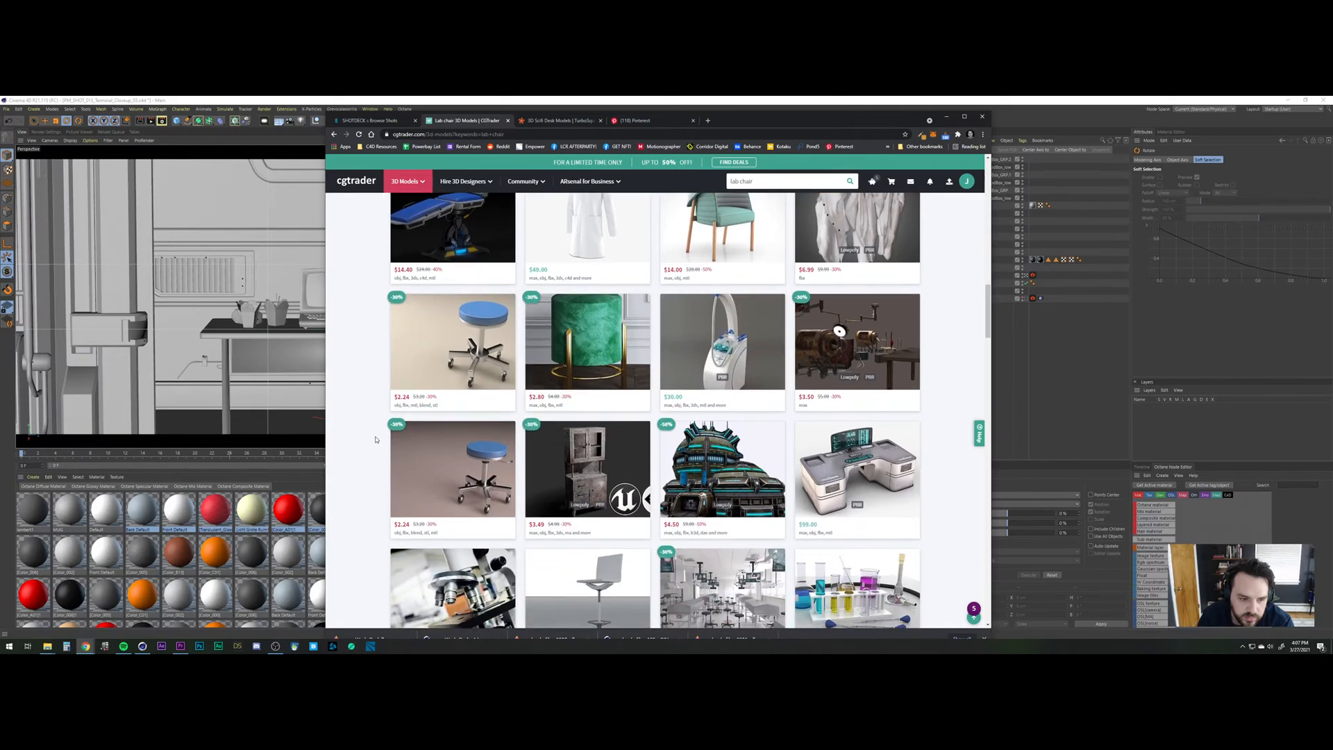
{"action": "scroll", "coordinate": [373, 426], "scroll_direction": "down", "scroll_amount": 2}
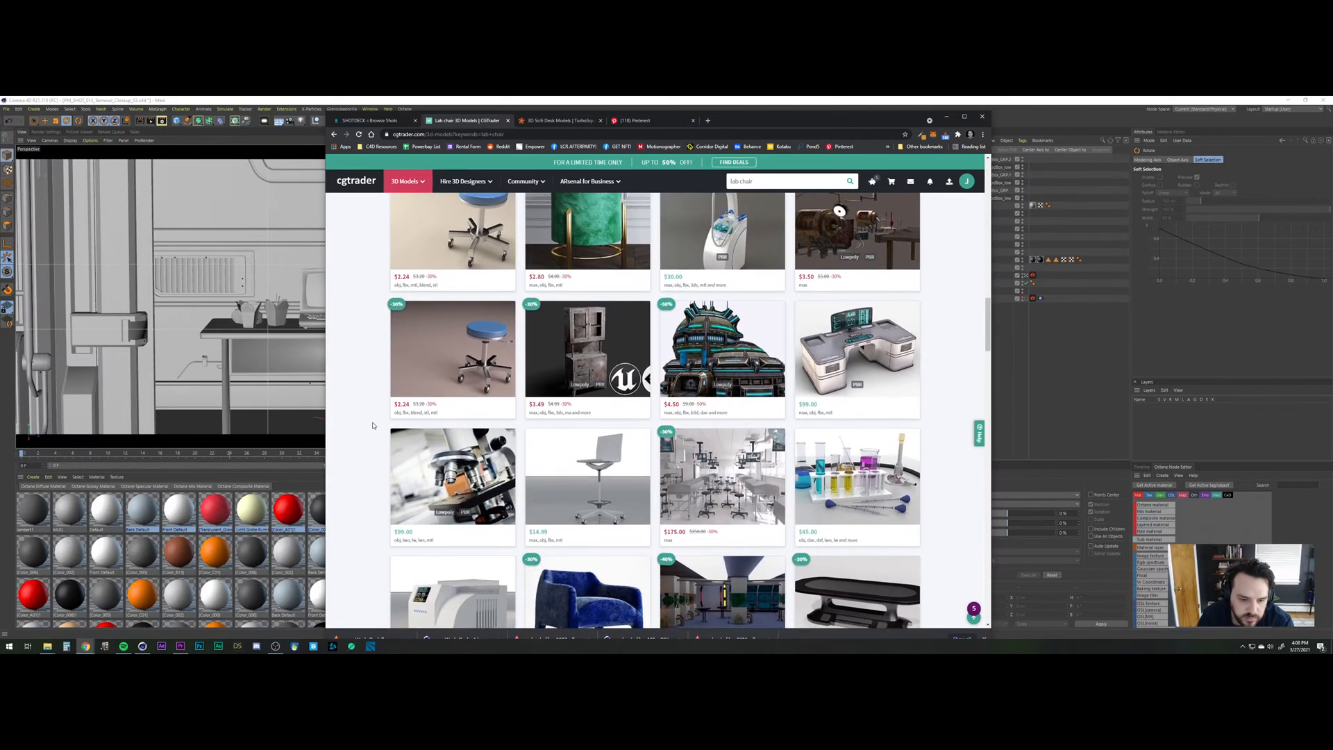
{"action": "scroll", "coordinate": [372, 426], "scroll_direction": "down", "scroll_amount": 1}
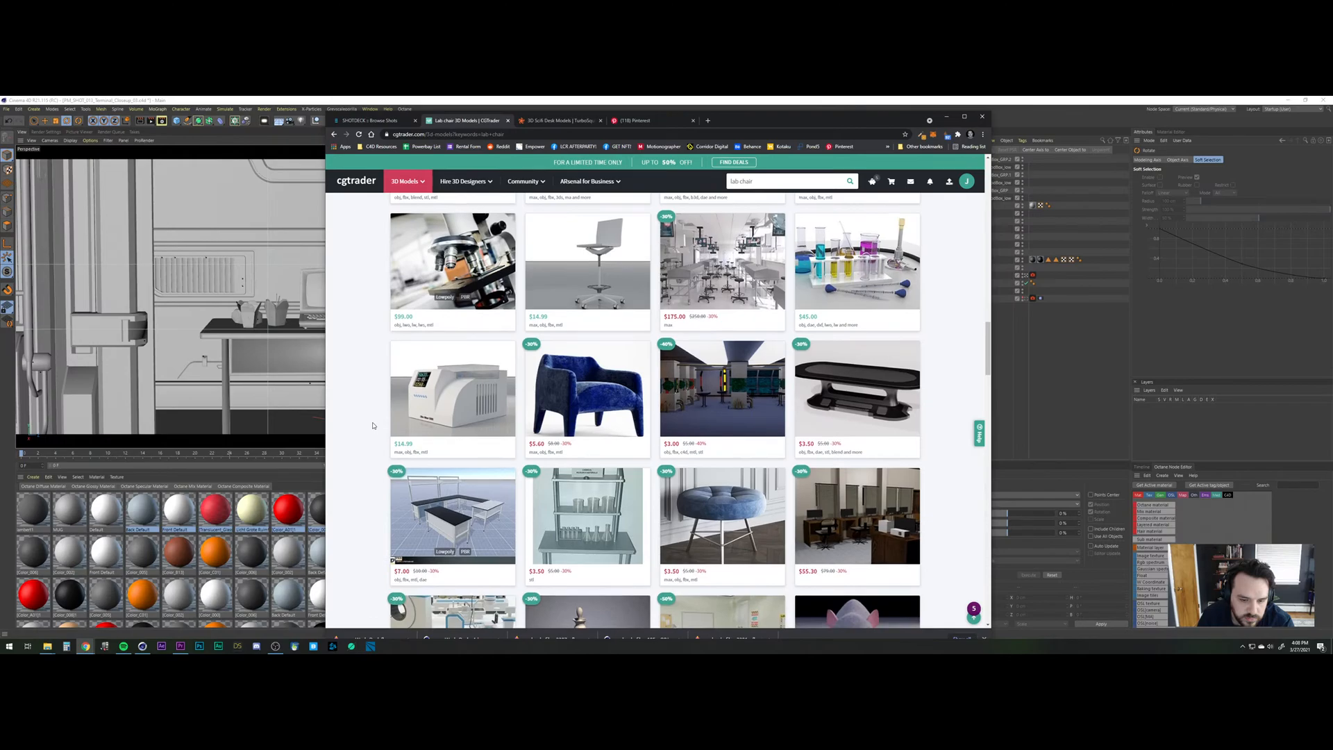
{"action": "scroll", "coordinate": [375, 402], "scroll_direction": "up", "scroll_amount": 2}
{"action": "scroll", "coordinate": [375, 397], "scroll_direction": "up", "scroll_amount": 2}
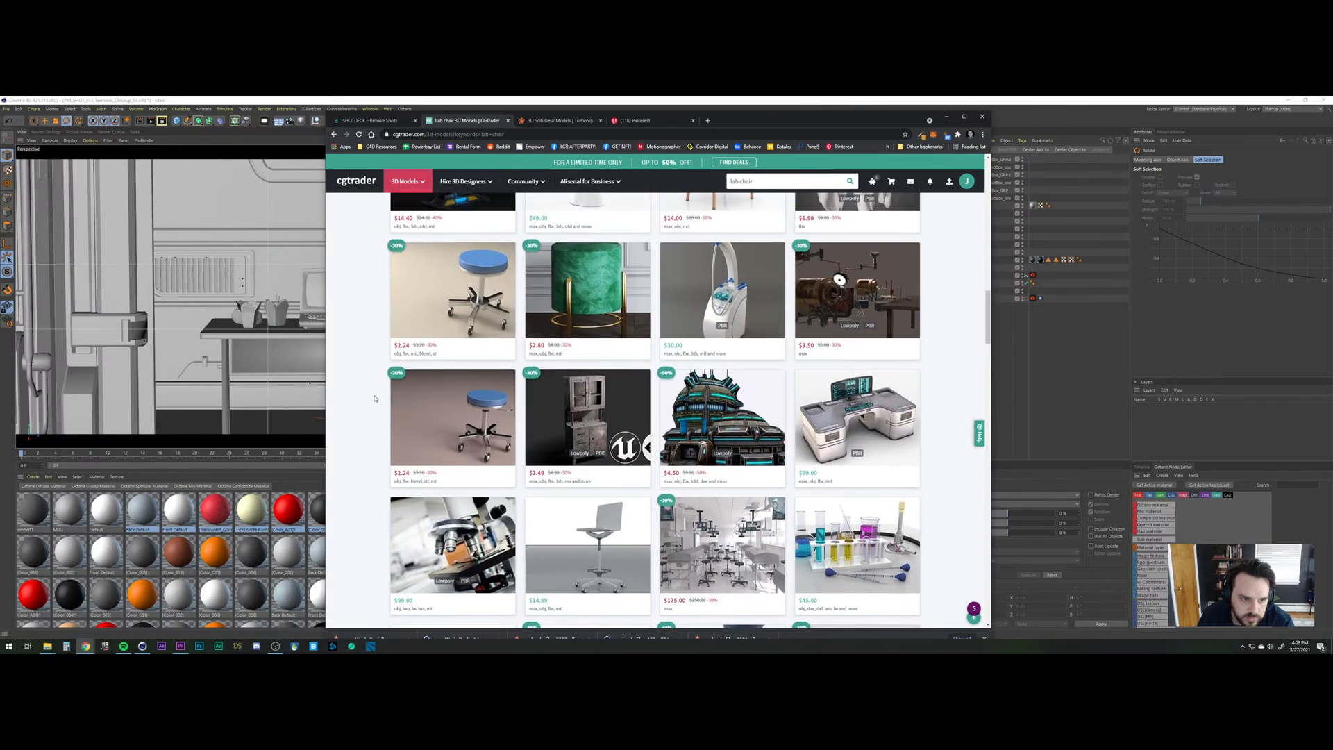
{"action": "right_click", "coordinate": [443, 313]}
{"action": "left_click", "coordinate": [454, 323]}
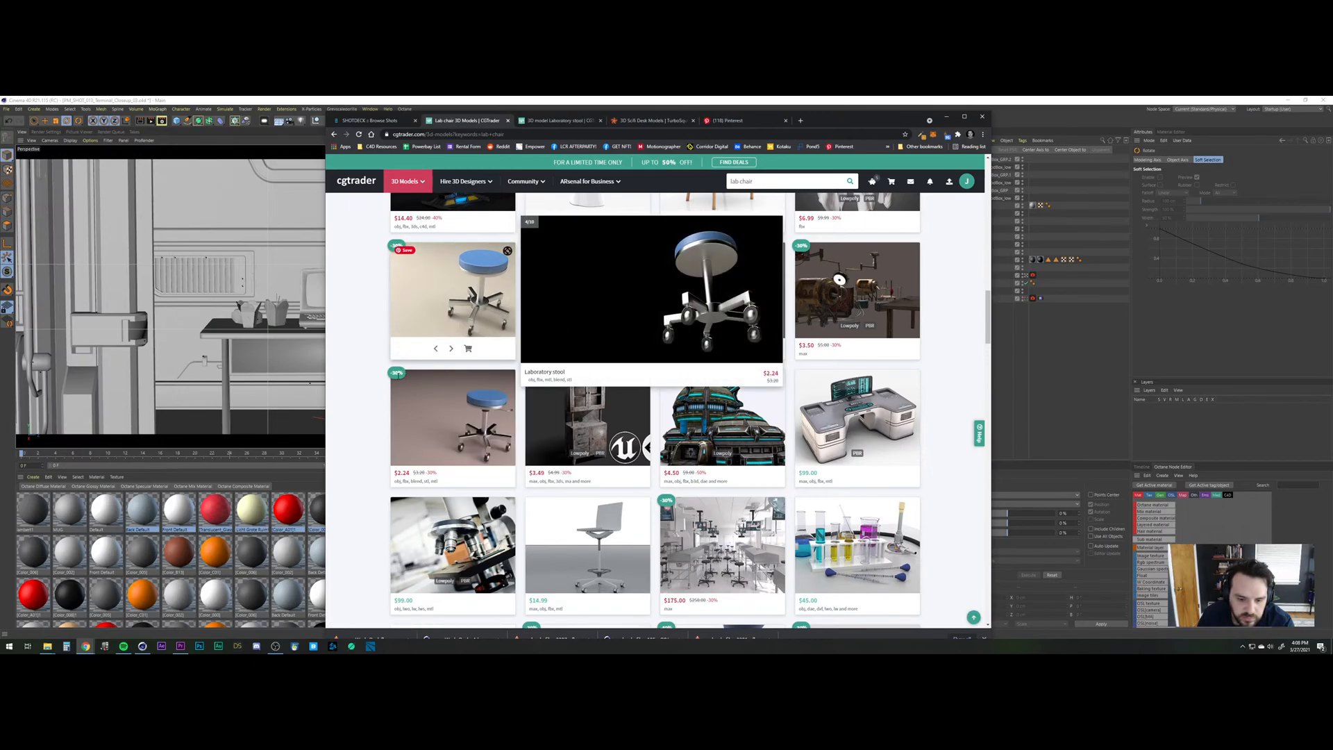
Look through the remaining "lab chair" results for a suitable seat.
{"action": "scroll", "coordinate": [846, 452], "scroll_direction": "down", "scroll_amount": 2}
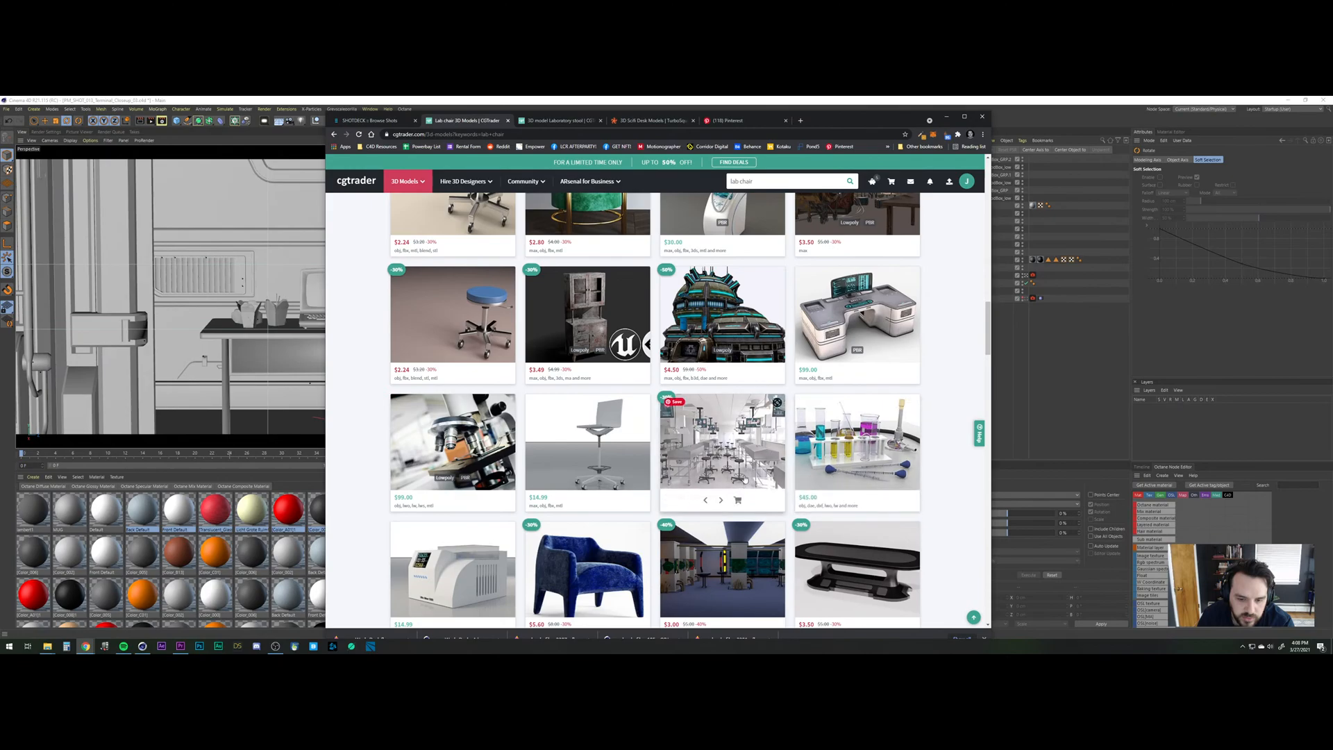
{"action": "scroll", "coordinate": [472, 333], "scroll_direction": "down", "scroll_amount": 5}
{"action": "scroll", "coordinate": [488, 349], "scroll_direction": "down", "scroll_amount": 7}
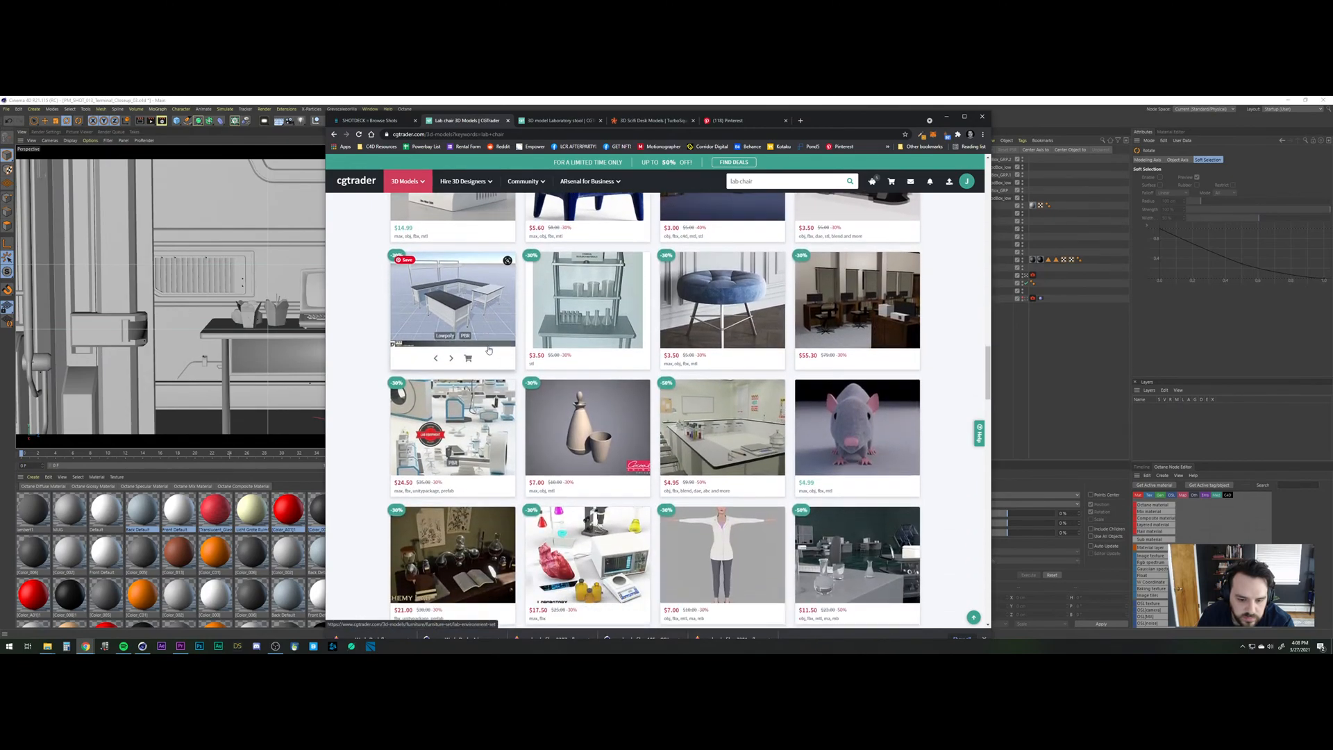
{"action": "scroll", "coordinate": [488, 349], "scroll_direction": "down", "scroll_amount": 2}
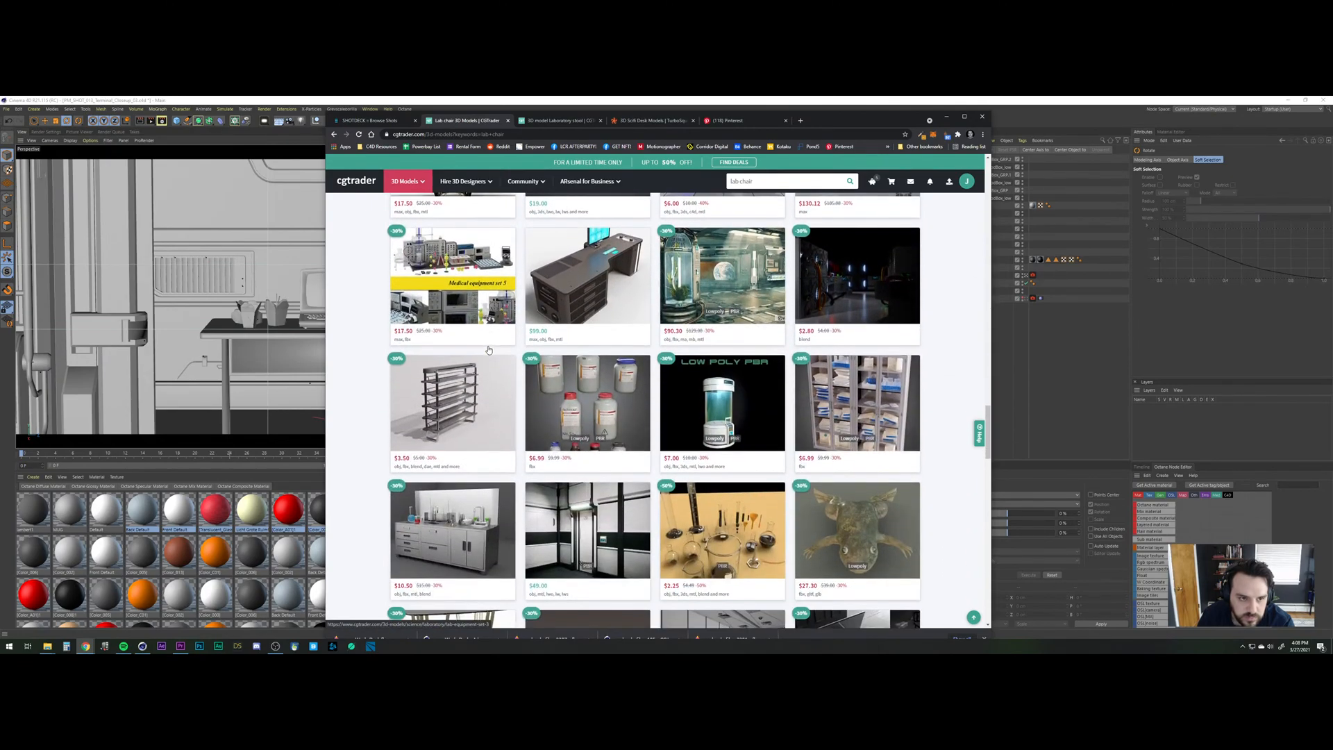
Search CGTrader for "lab stool", look through the results, and open the CLA - Lab Chemical Containers product page in a new tab.
{"action": "double_click", "coordinate": [747, 181]}
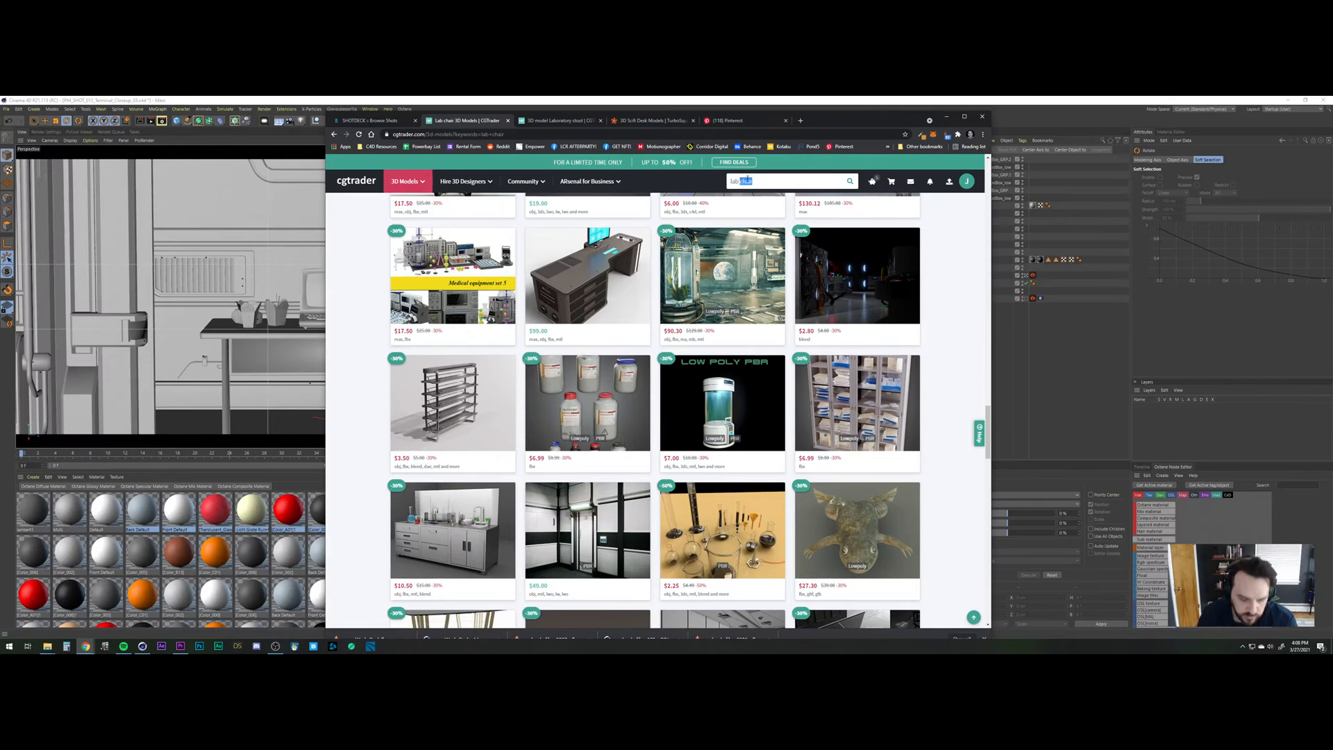
{"action": "type", "text": "stool"}
{"action": "key", "text": "Return"}
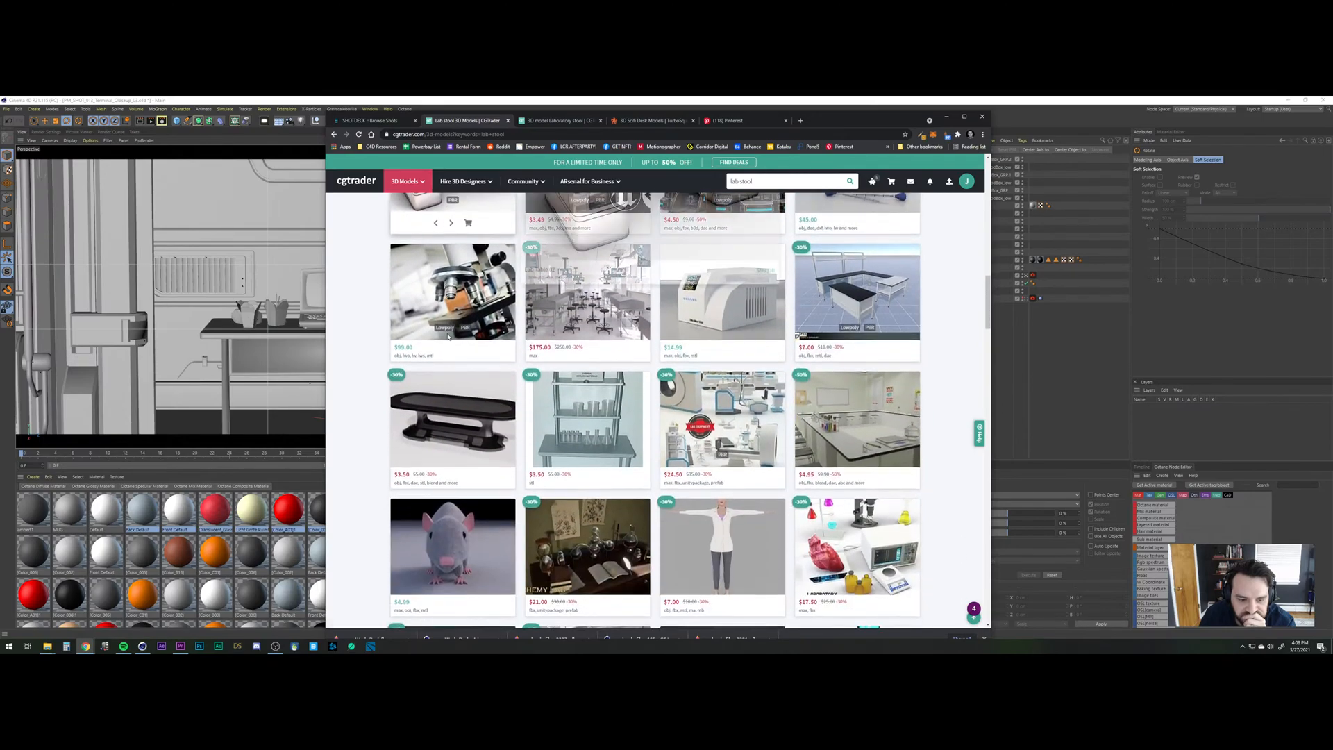
{"action": "scroll", "coordinate": [448, 336], "scroll_direction": "down", "scroll_amount": 10}
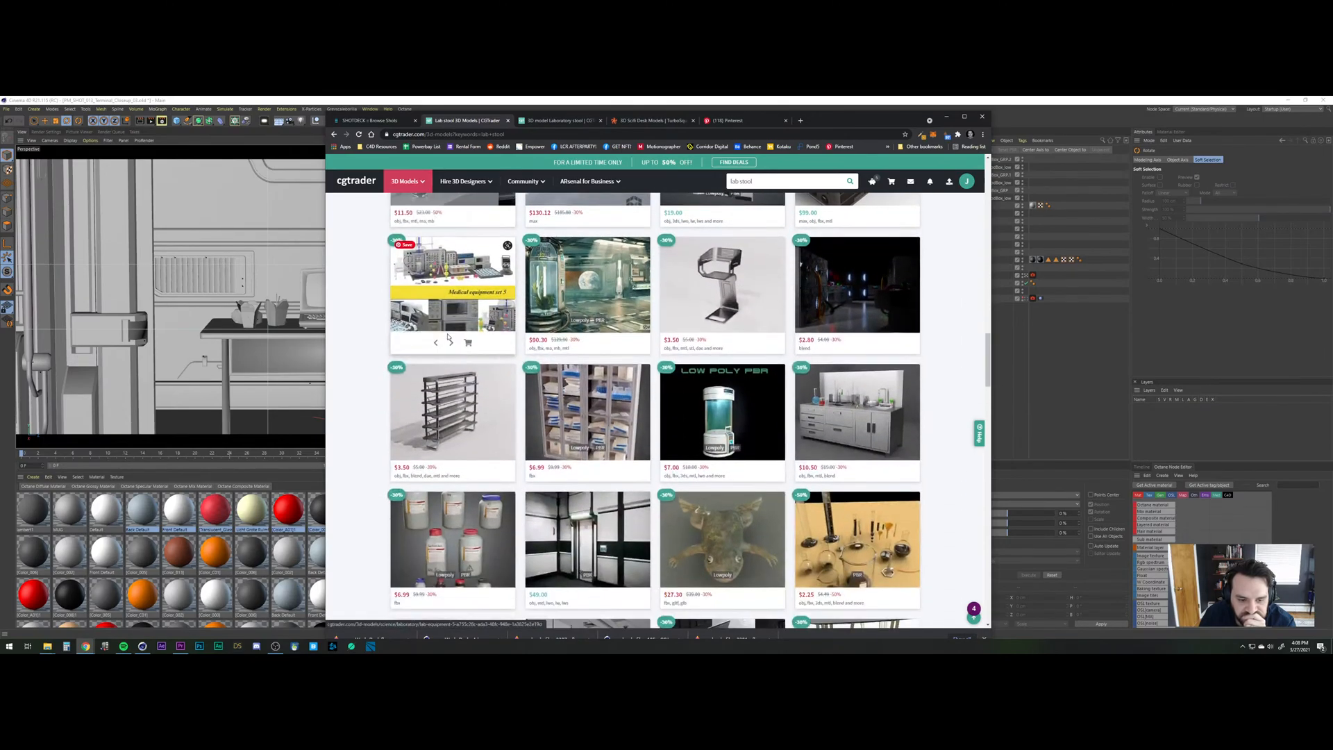
{"action": "scroll", "coordinate": [448, 336], "scroll_direction": "down", "scroll_amount": 2}
{"action": "scroll", "coordinate": [448, 336], "scroll_direction": "down", "scroll_amount": 7}
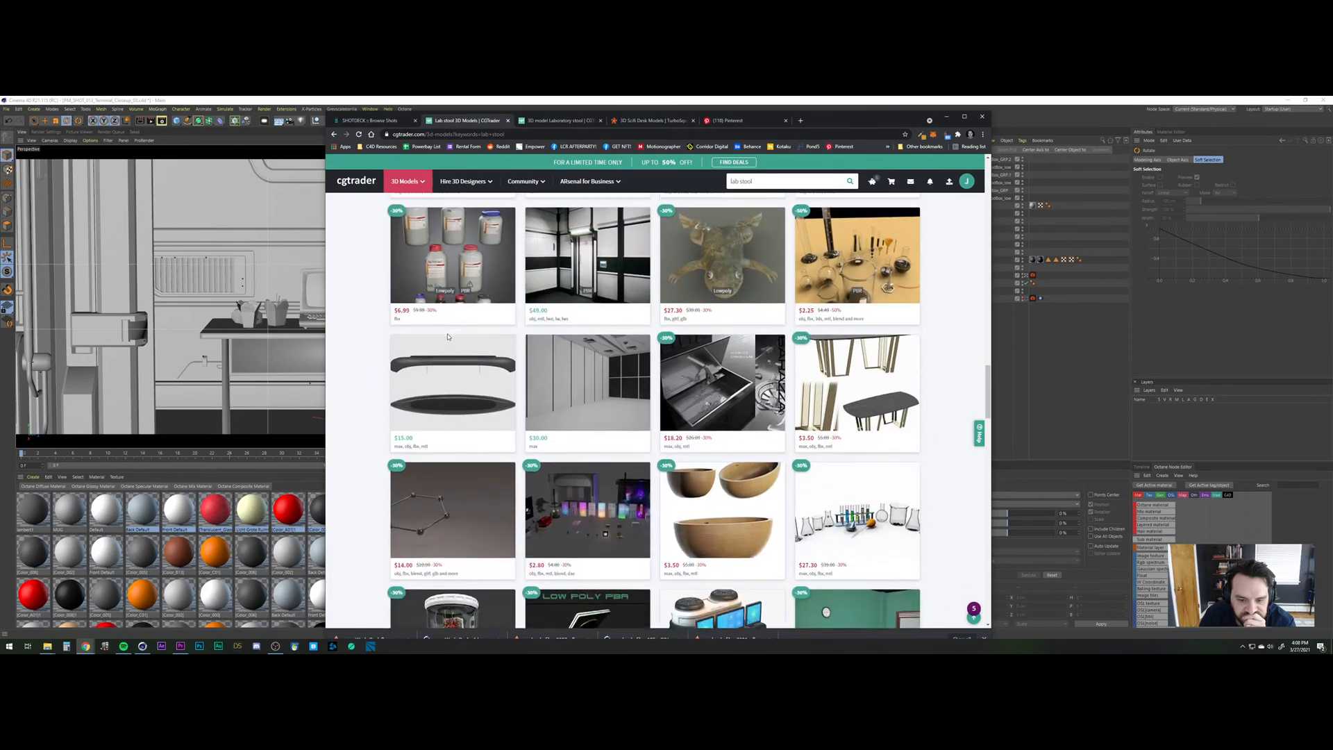
{"action": "mouse_move", "coordinate": [448, 336]}
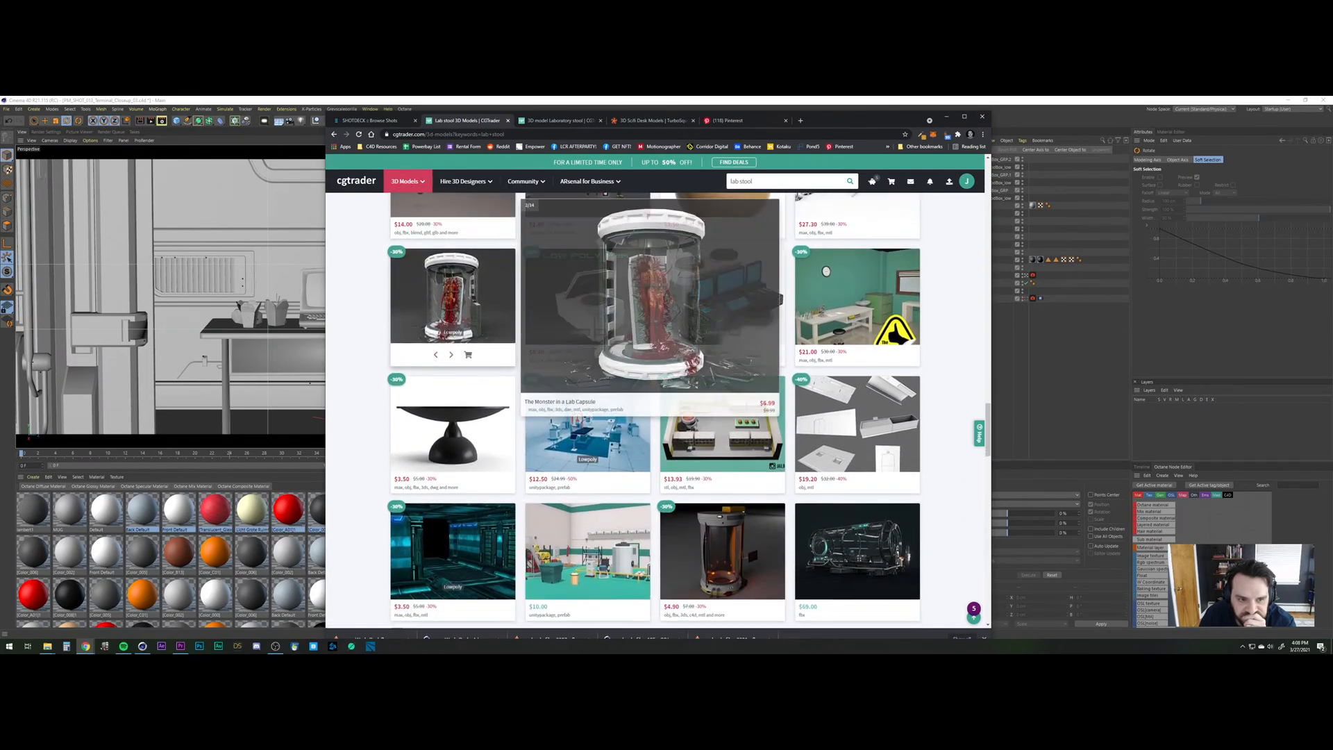
{"action": "scroll", "coordinate": [447, 336], "scroll_direction": "down", "scroll_amount": 2}
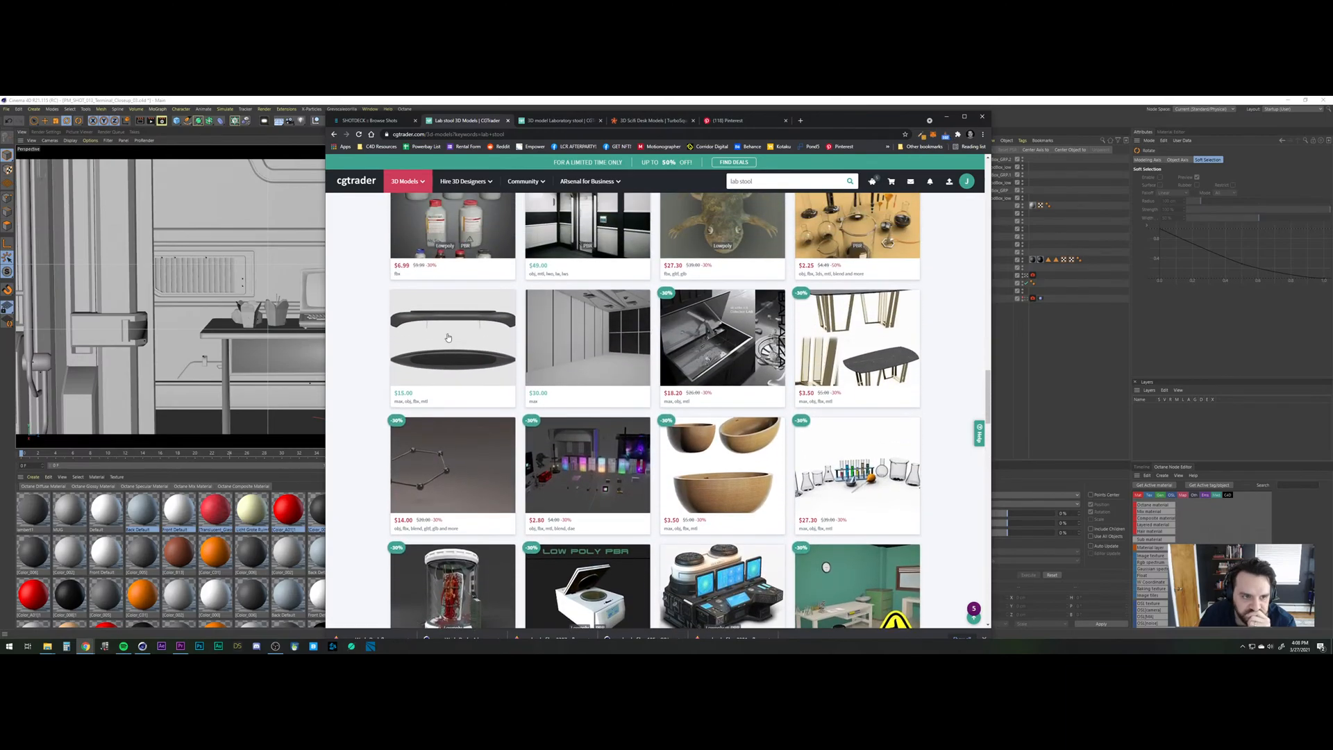
{"action": "scroll", "coordinate": [448, 338], "scroll_direction": "up", "scroll_amount": 2}
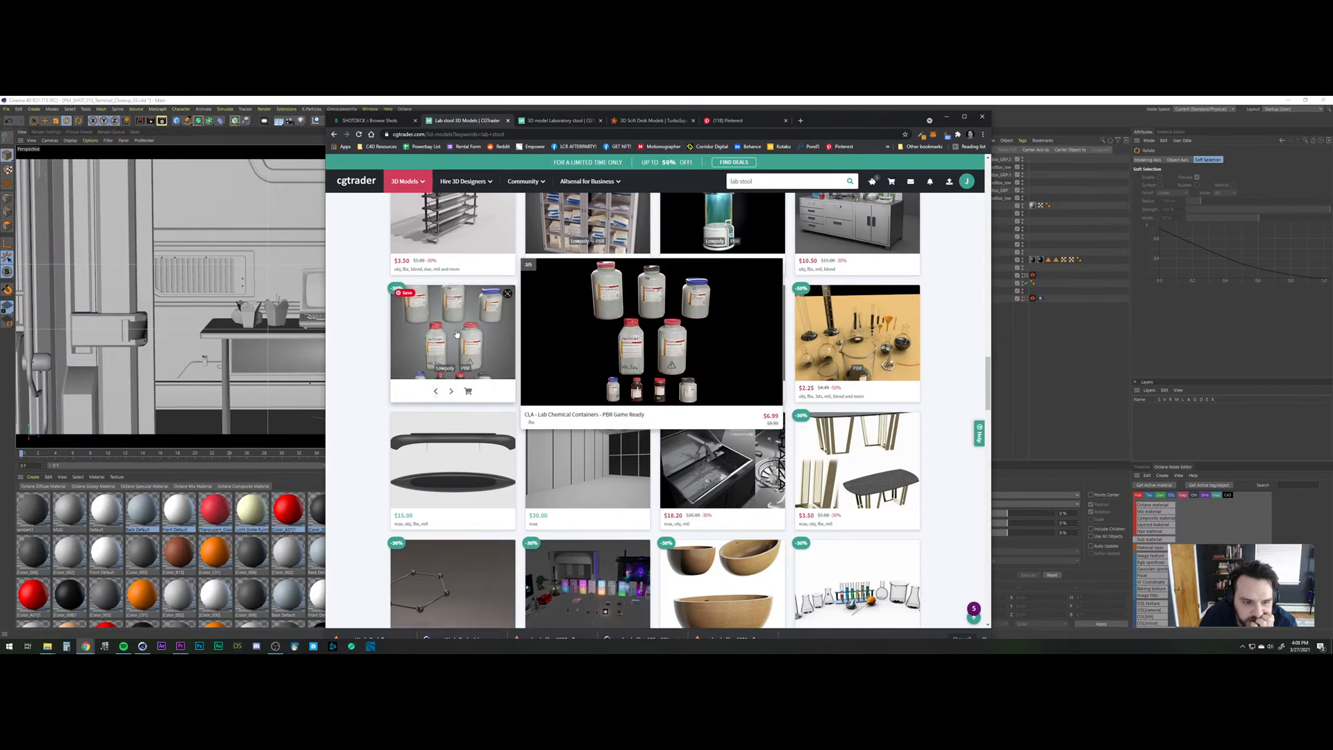
Look through the rest of the first page of "lab stool" results for a suitable seat.
{"action": "scroll", "coordinate": [441, 379], "scroll_direction": "down", "scroll_amount": 10}
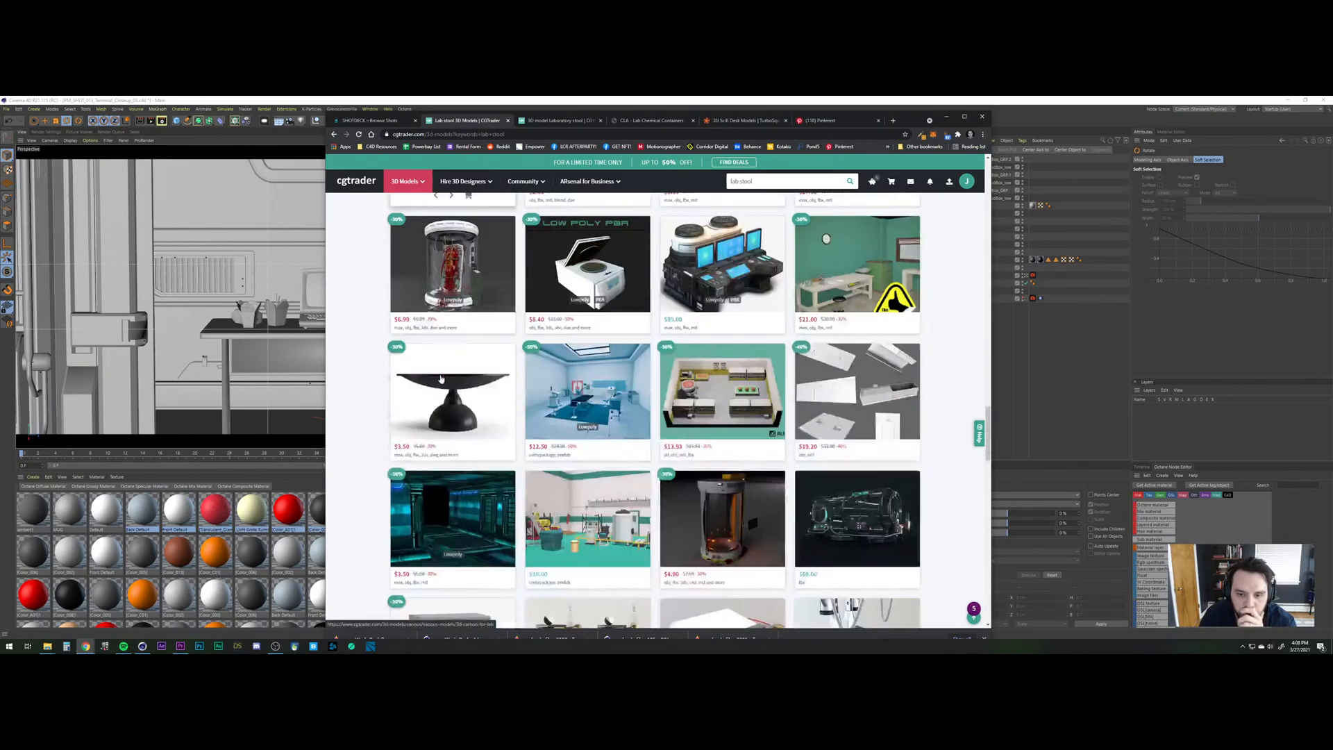
{"action": "scroll", "coordinate": [440, 380], "scroll_direction": "down", "scroll_amount": 2}
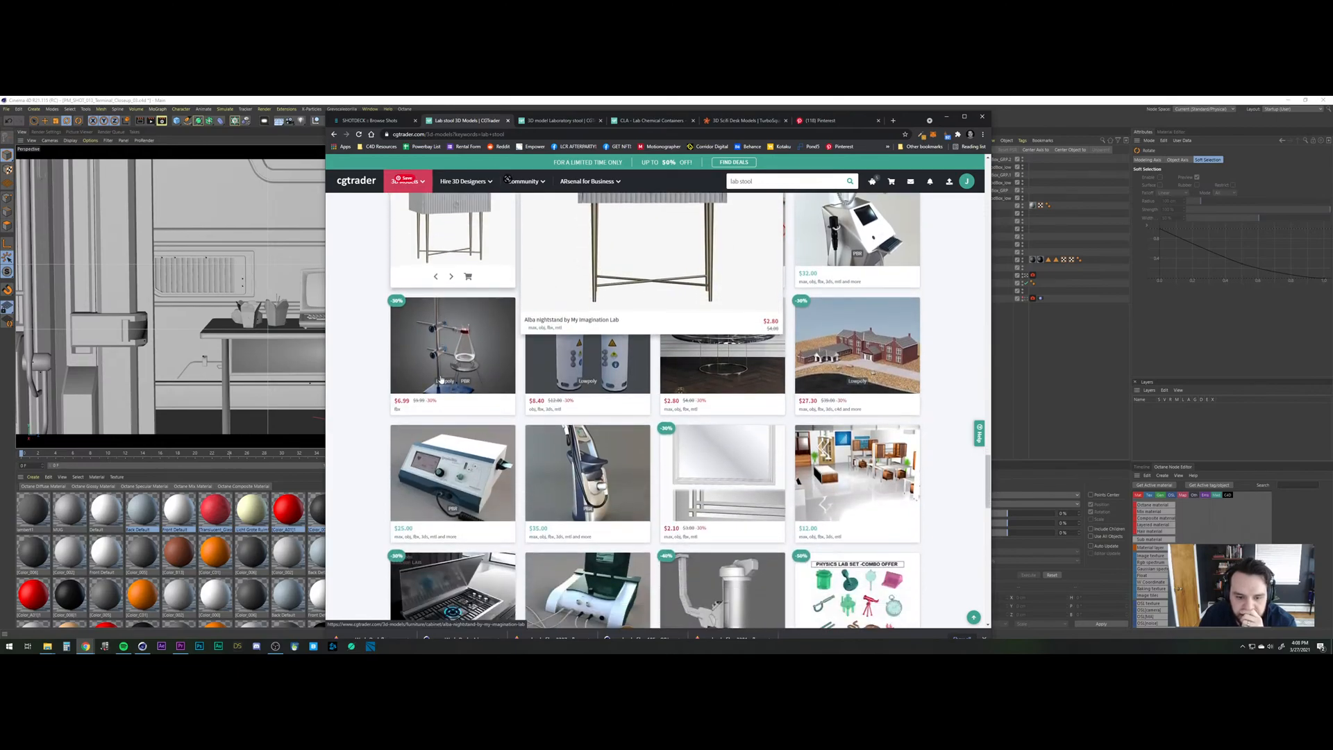
{"action": "scroll", "coordinate": [363, 341], "scroll_direction": "down", "scroll_amount": 2}
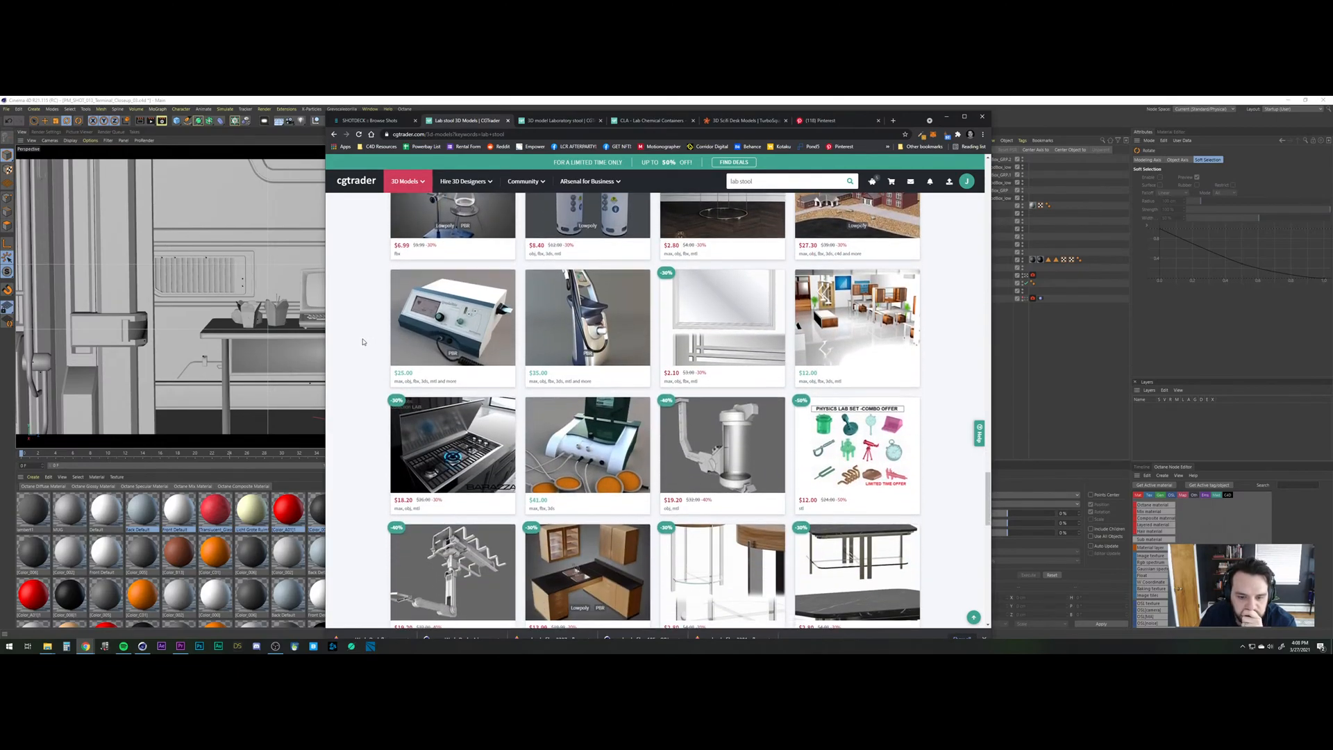
{"action": "scroll", "coordinate": [363, 341], "scroll_direction": "down", "scroll_amount": 2}
{"action": "scroll", "coordinate": [362, 341], "scroll_direction": "down", "scroll_amount": 5}
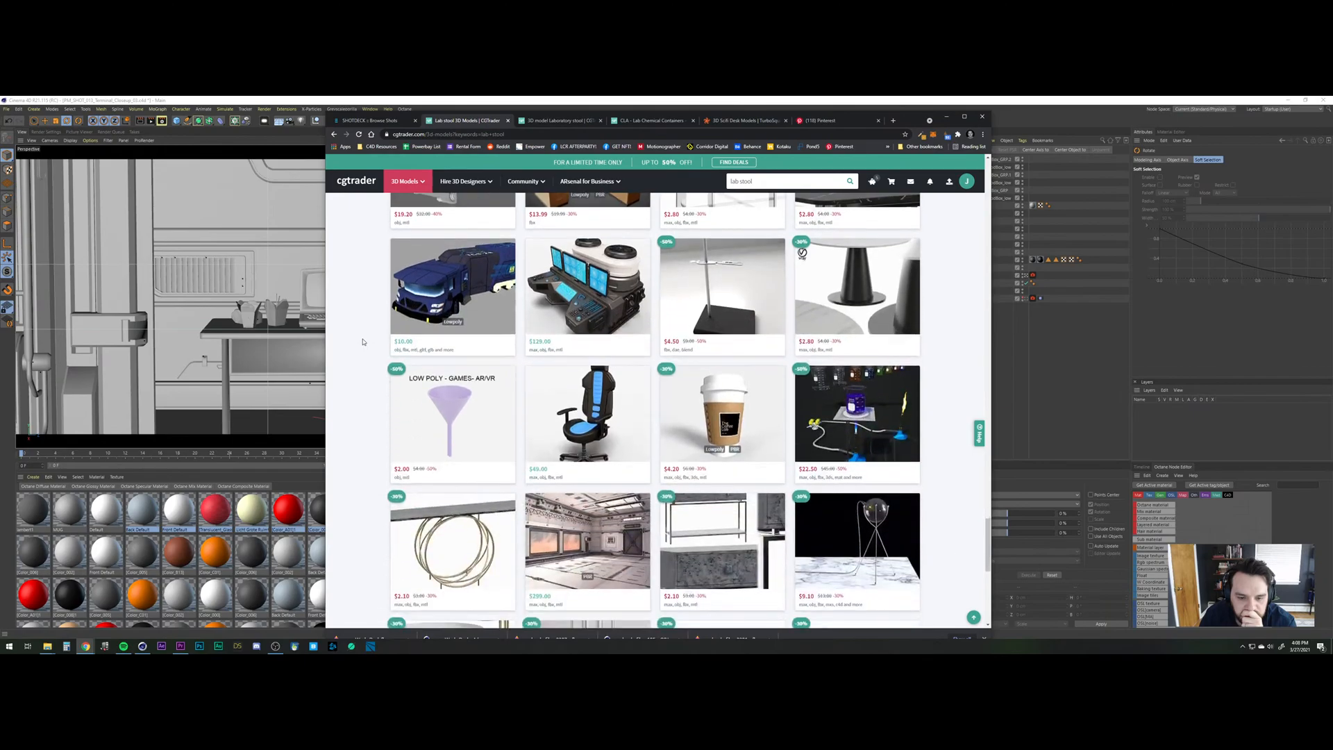
{"action": "scroll", "coordinate": [362, 341], "scroll_direction": "down", "scroll_amount": 3}
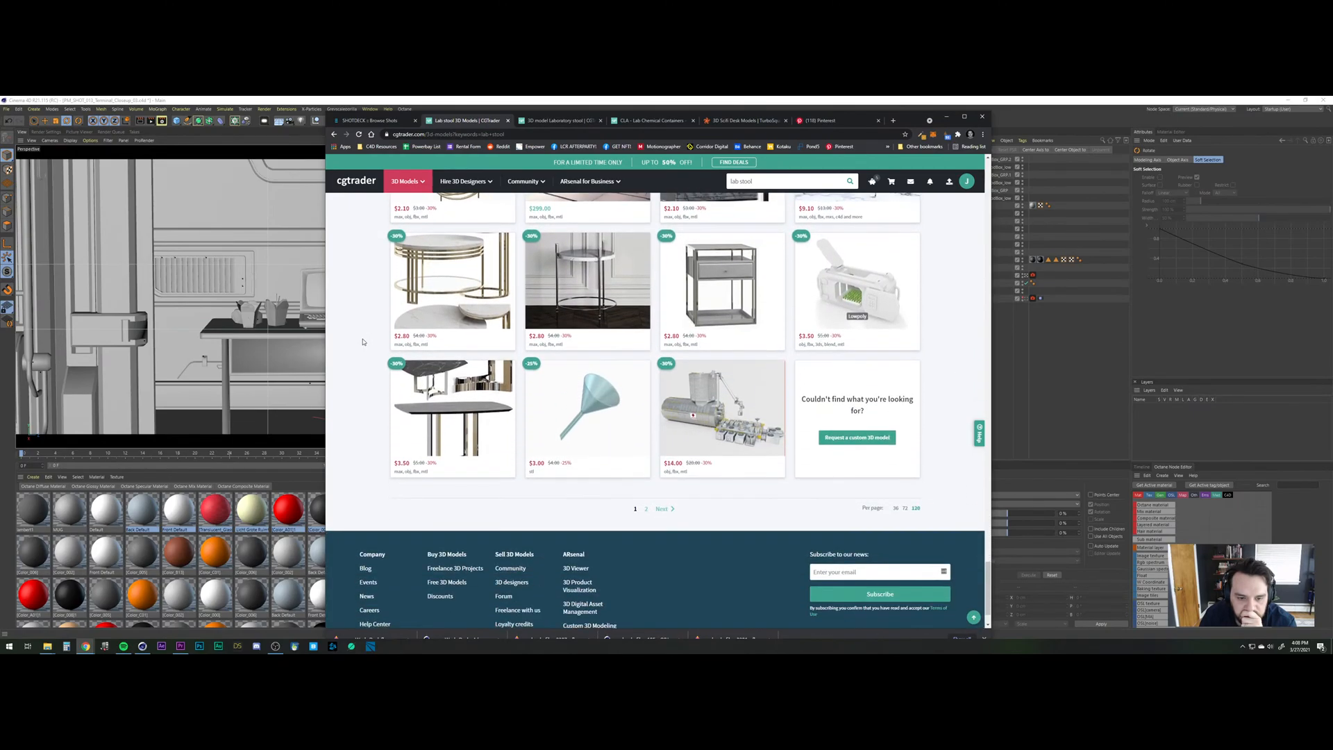
Go to the second page of "lab stool" results and look through the models there.
{"action": "left_click", "coordinate": [663, 509]}
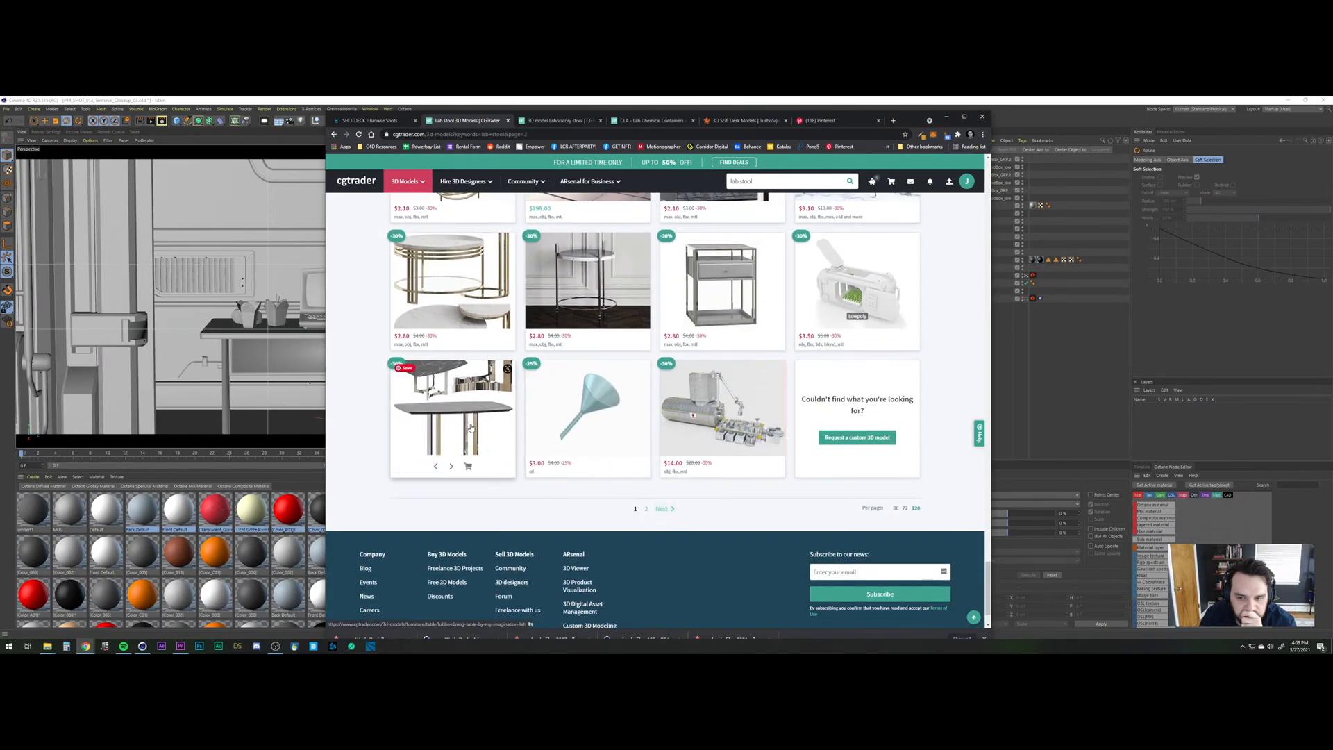
{"action": "mouse_move", "coordinate": [472, 425]}
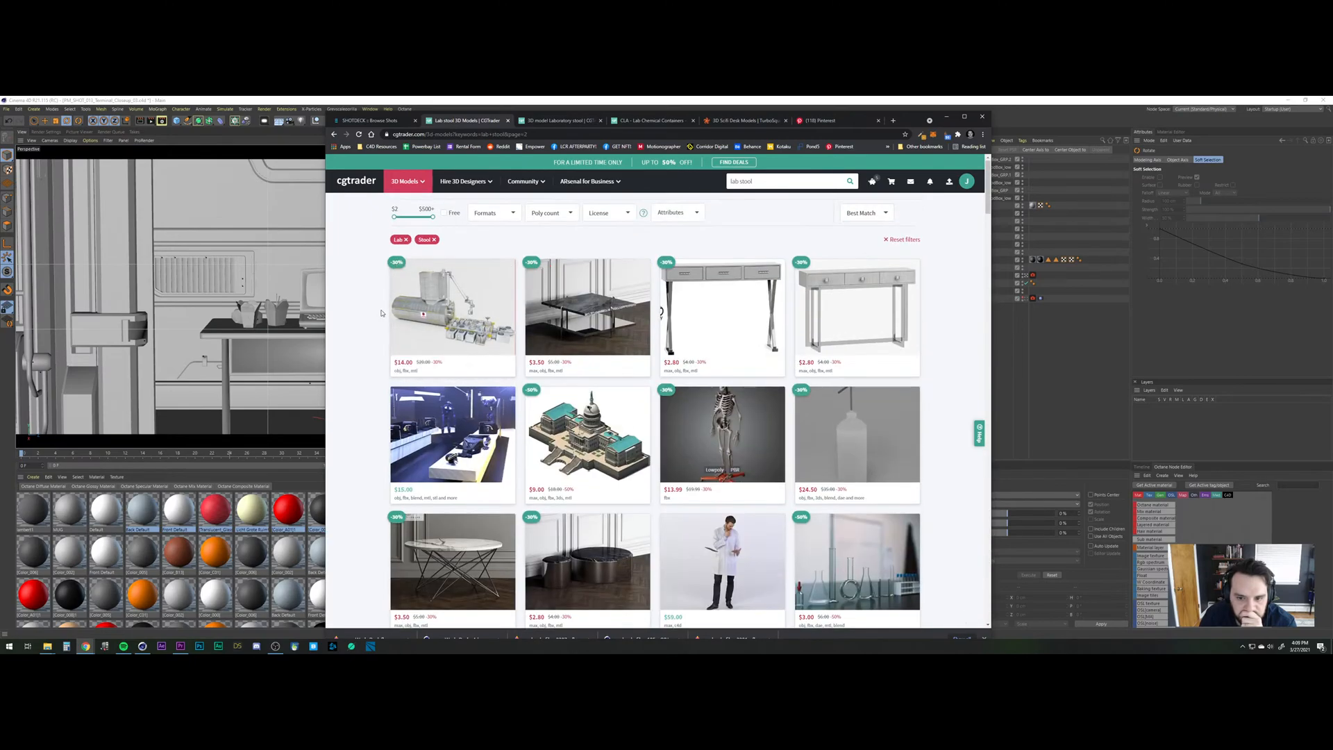
{"action": "scroll", "coordinate": [383, 308], "scroll_direction": "down", "scroll_amount": 8}
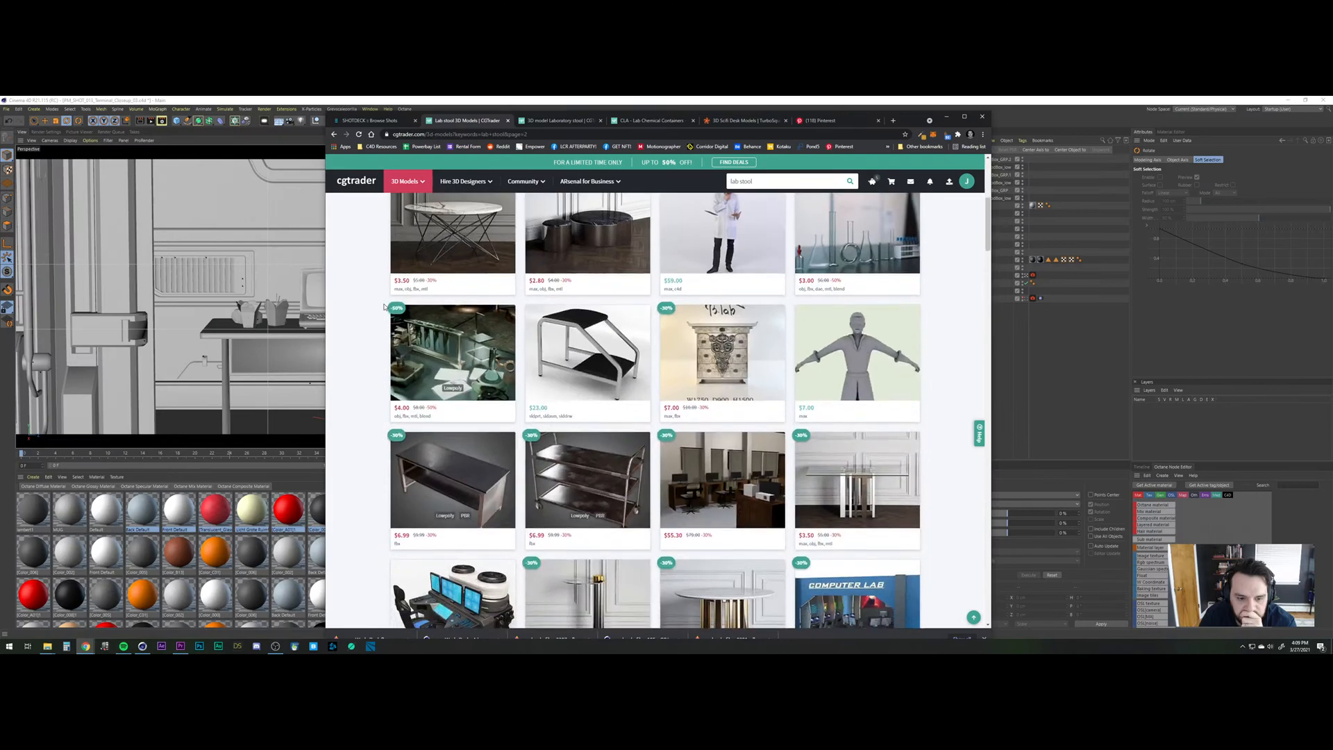
{"action": "scroll", "coordinate": [383, 308], "scroll_direction": "down", "scroll_amount": 5}
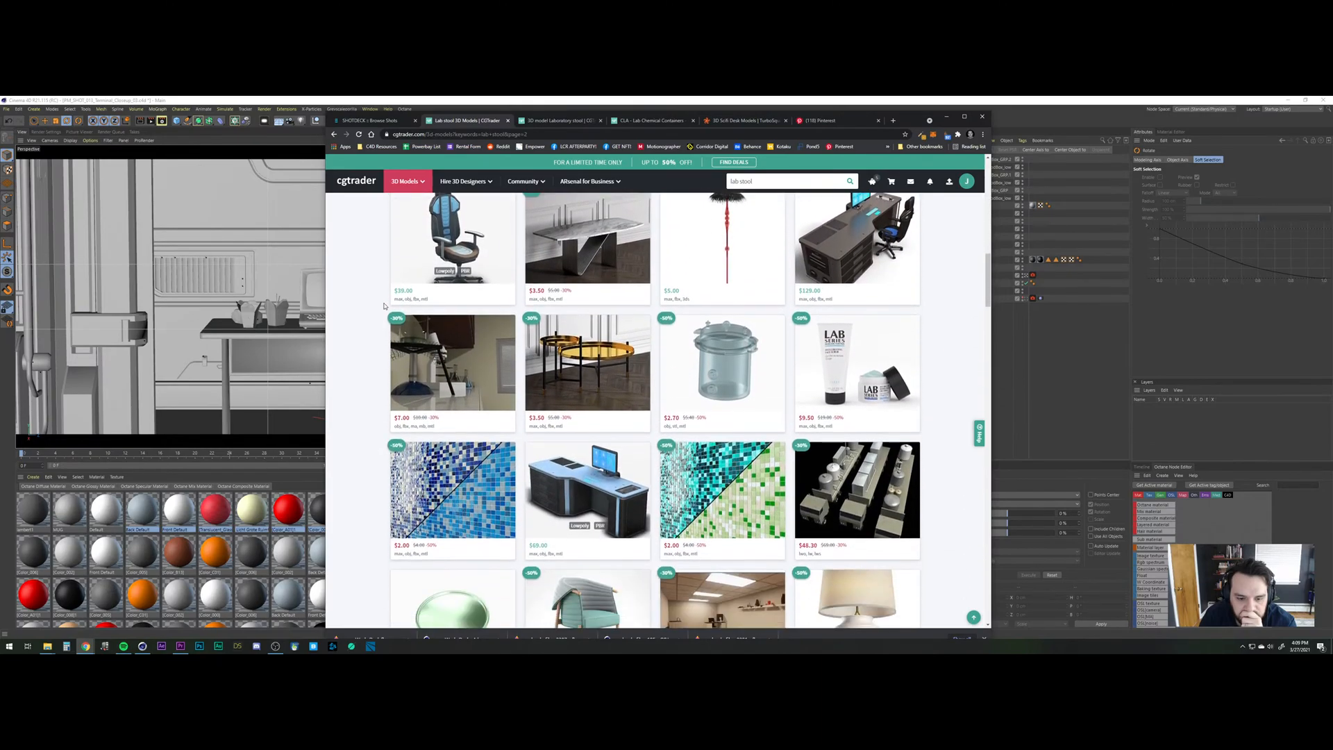
{"action": "scroll", "coordinate": [384, 305], "scroll_direction": "down", "scroll_amount": 3}
Search CGTrader for "metal stool" and look through the first page of results.
{"action": "triple_click", "coordinate": [772, 181]}
{"action": "mouse_move", "coordinate": [623, 182]}
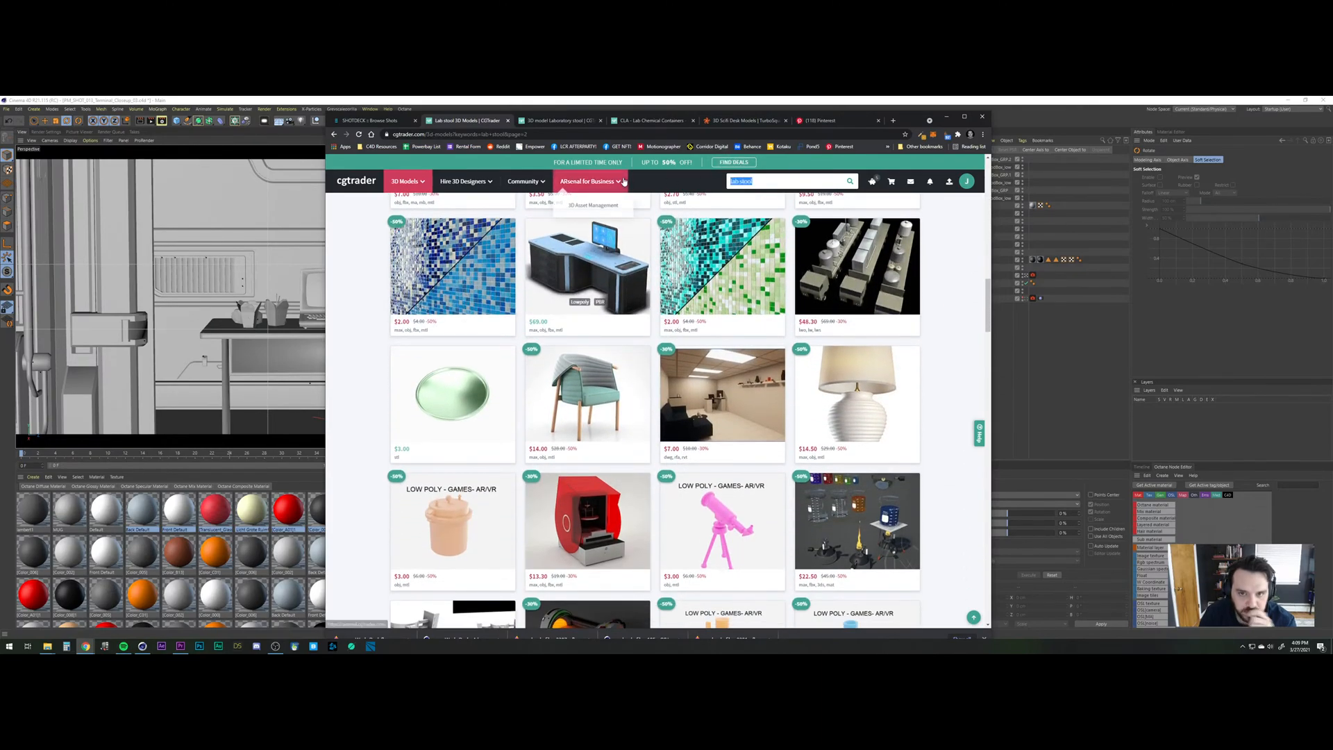
{"action": "type", "text": "metal s"}
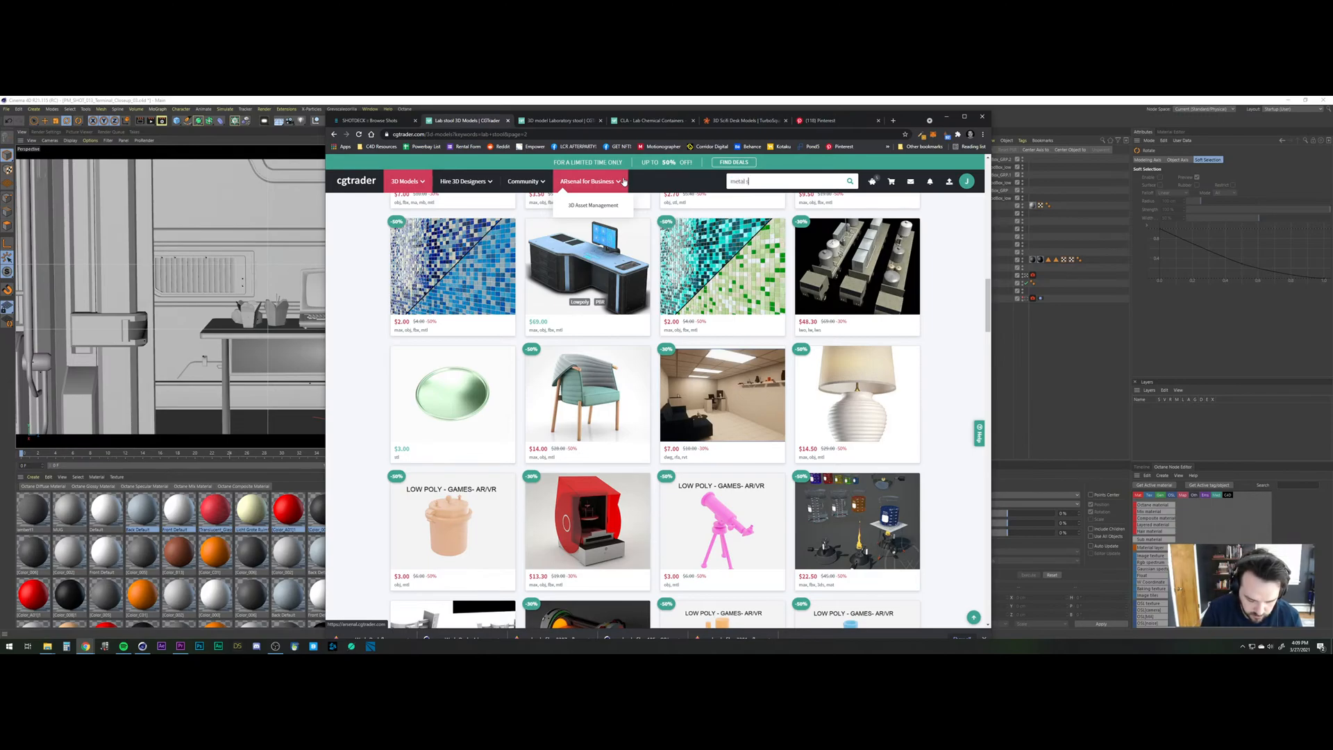
{"action": "type", "text": "tool"}
{"action": "key", "text": "Return"}
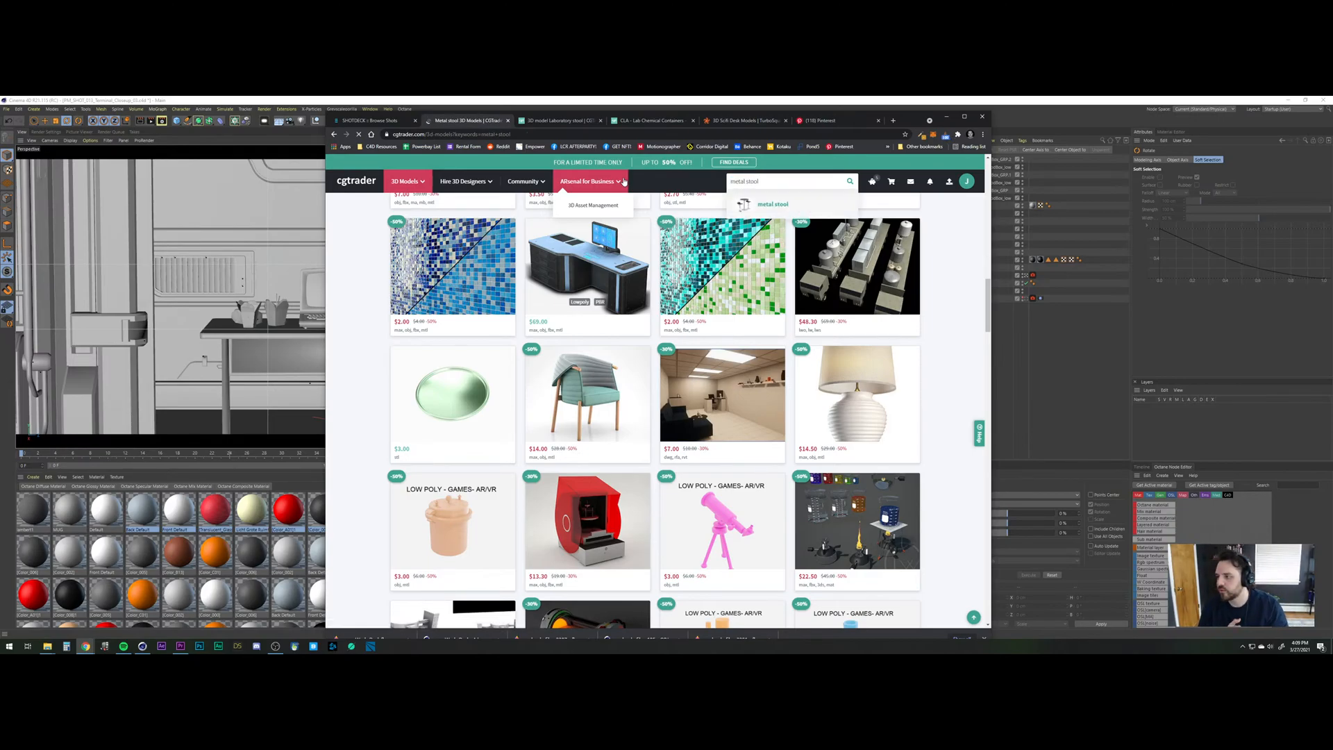
{"action": "scroll", "coordinate": [566, 279], "scroll_direction": "down", "scroll_amount": 8}
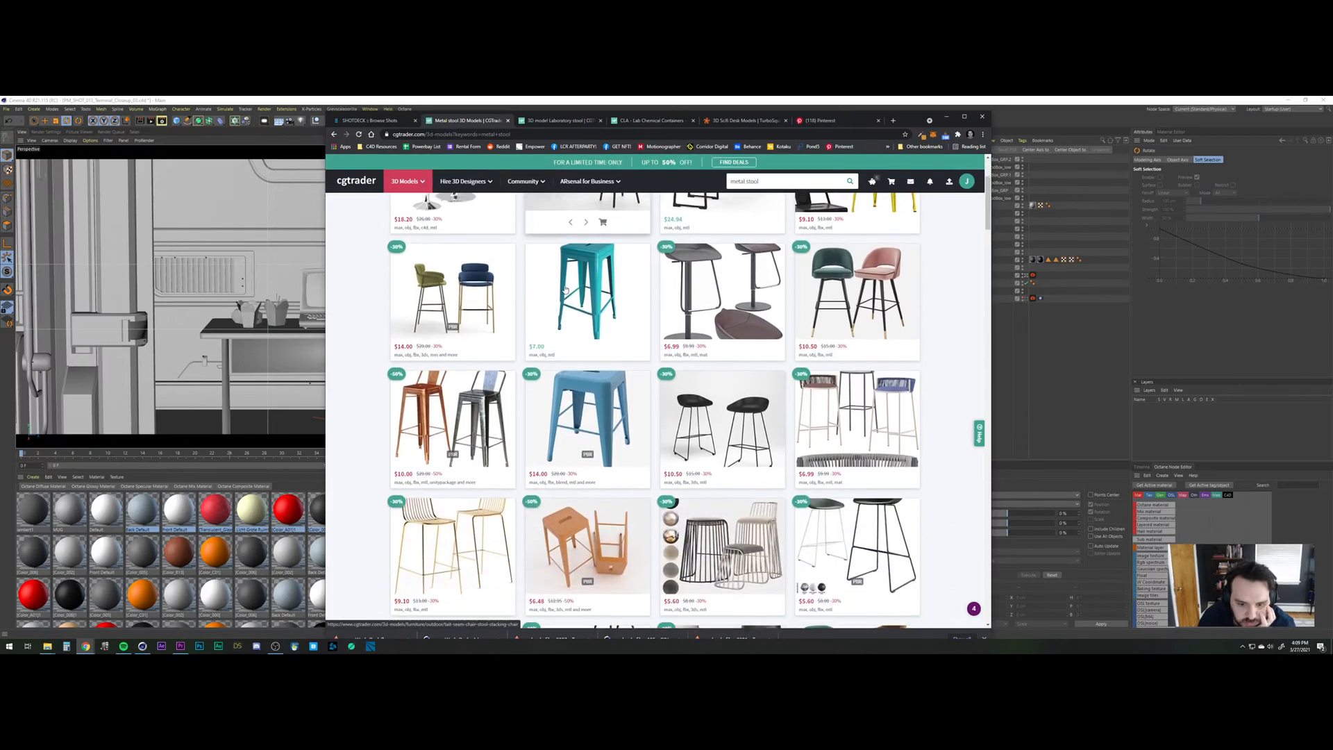
{"action": "scroll", "coordinate": [559, 278], "scroll_direction": "down", "scroll_amount": 6}
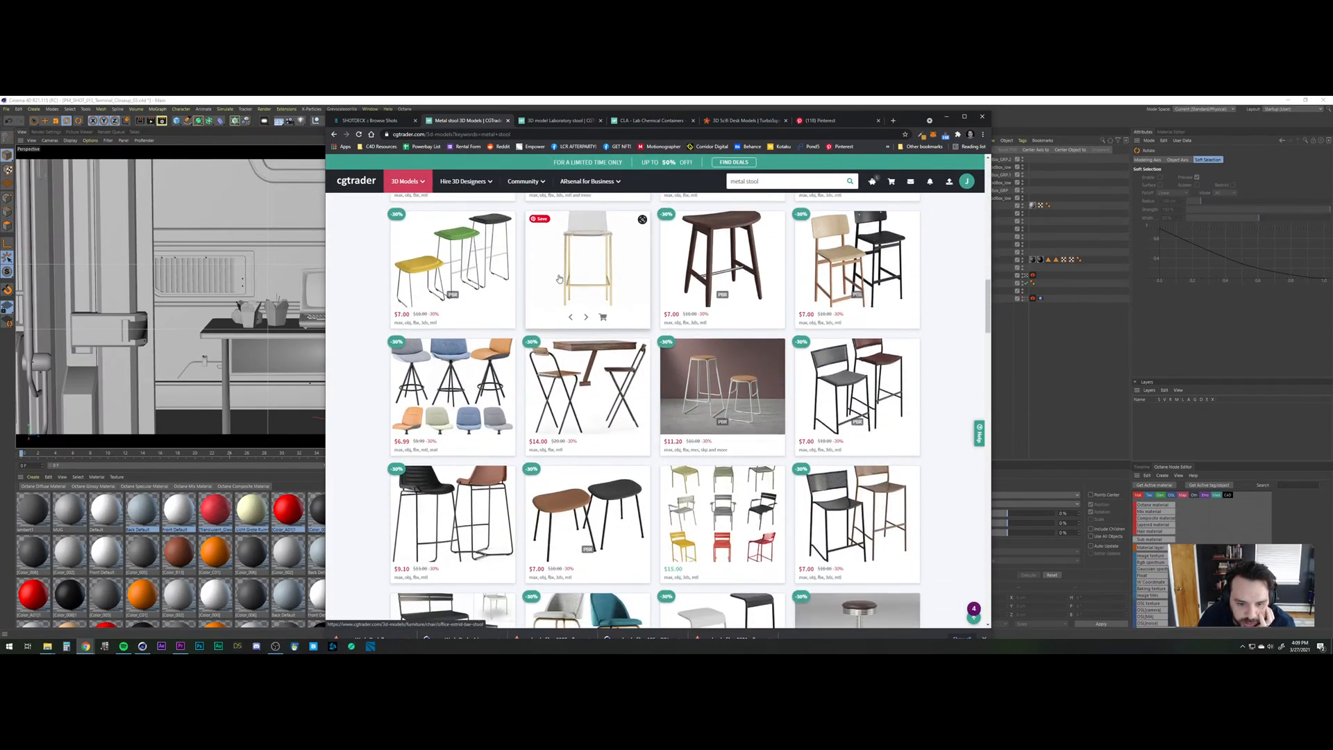
{"action": "scroll", "coordinate": [559, 278], "scroll_direction": "down", "scroll_amount": 5}
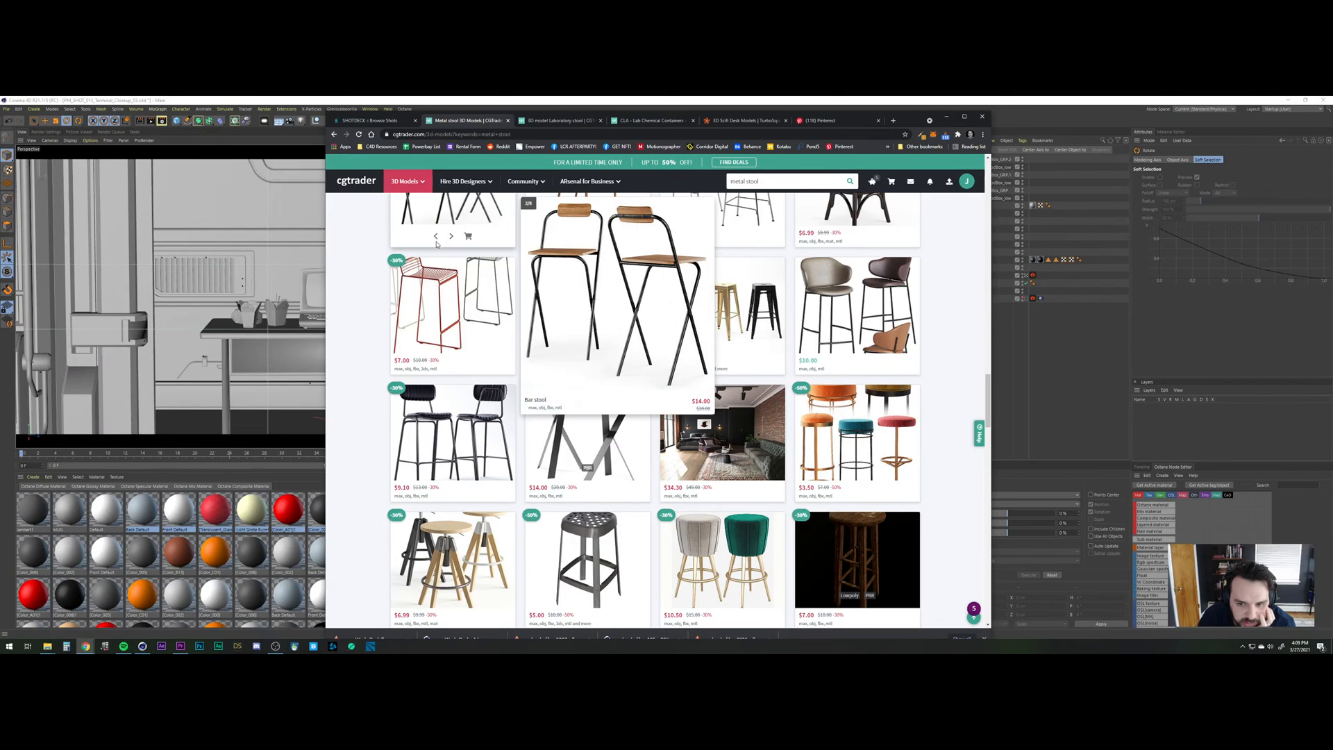
{"action": "scroll", "coordinate": [436, 243], "scroll_direction": "down", "scroll_amount": 8}
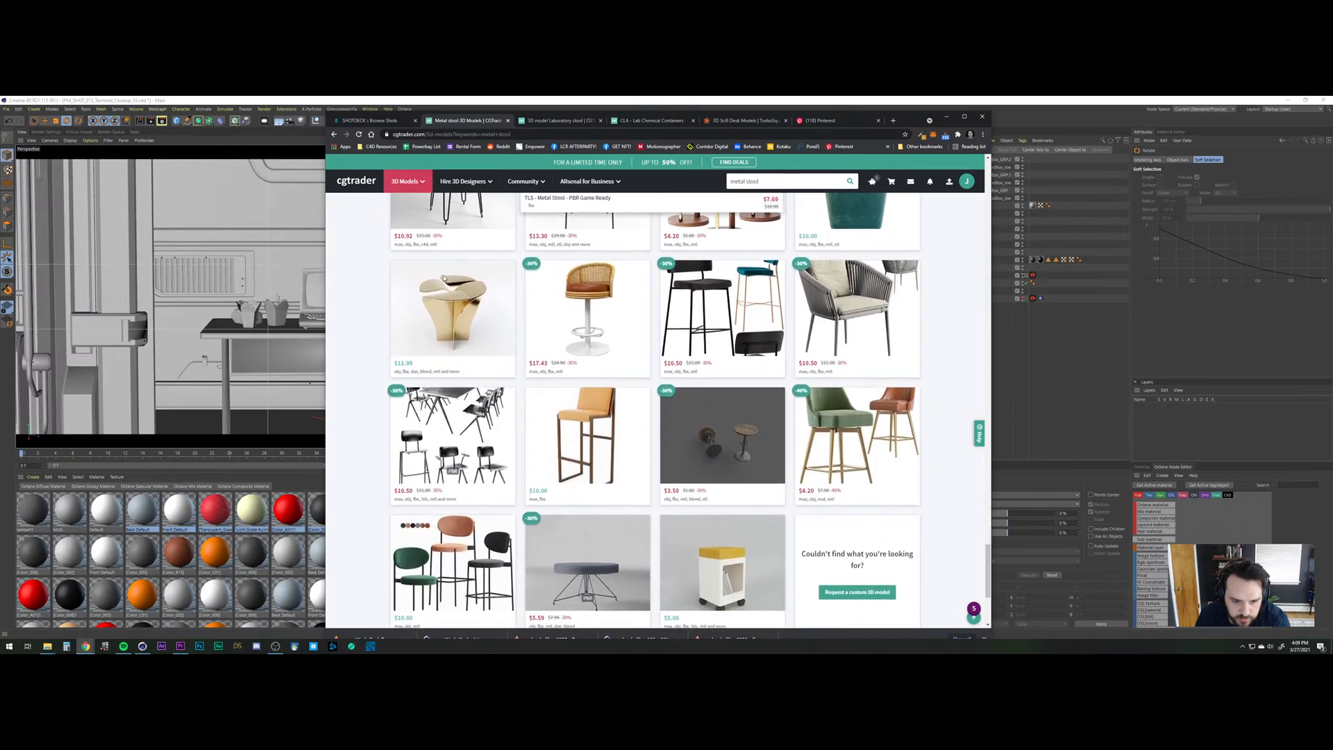
Go to the second page of "metal stool" results and look for a seat that suits the sci-fi desk scene.
{"action": "scroll", "coordinate": [443, 278], "scroll_direction": "down", "scroll_amount": 3}
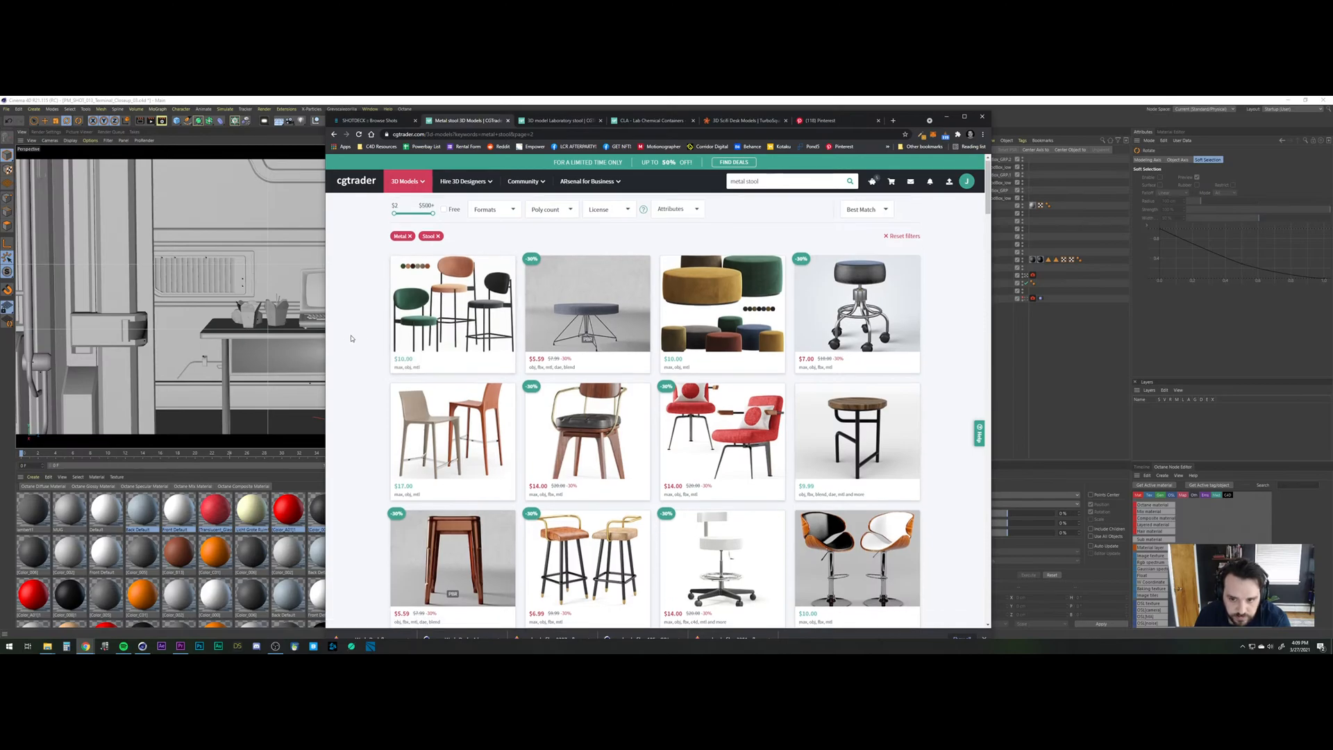
{"action": "scroll", "coordinate": [350, 338], "scroll_direction": "down", "scroll_amount": 10}
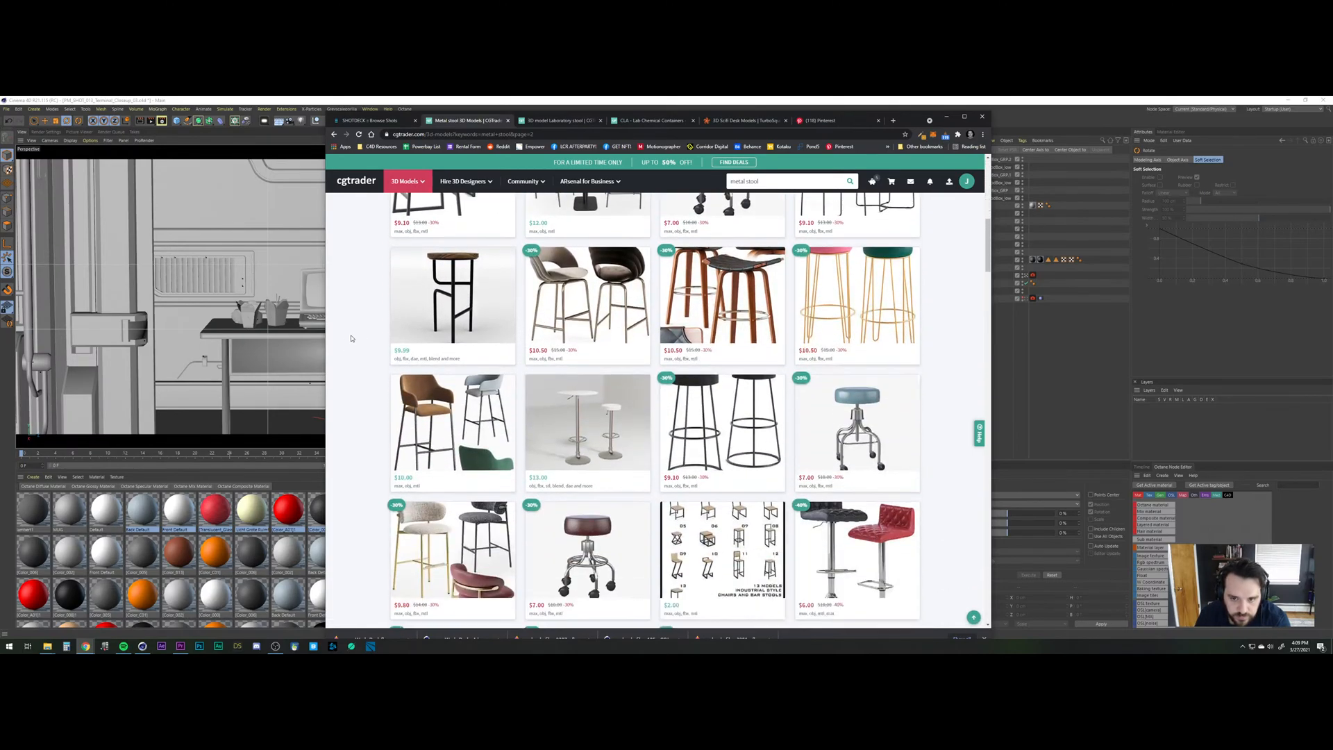
{"action": "scroll", "coordinate": [351, 338], "scroll_direction": "down", "scroll_amount": 5}
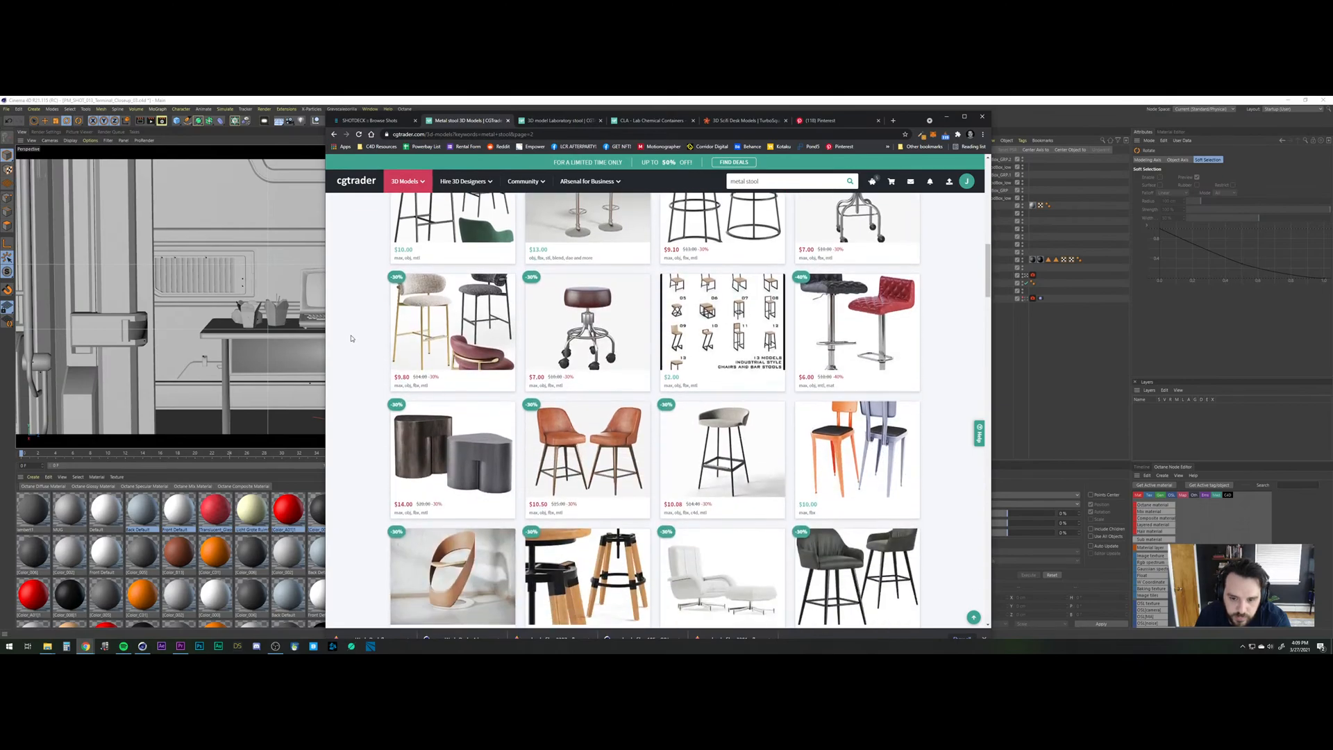
{"action": "scroll", "coordinate": [350, 338], "scroll_direction": "down", "scroll_amount": 5}
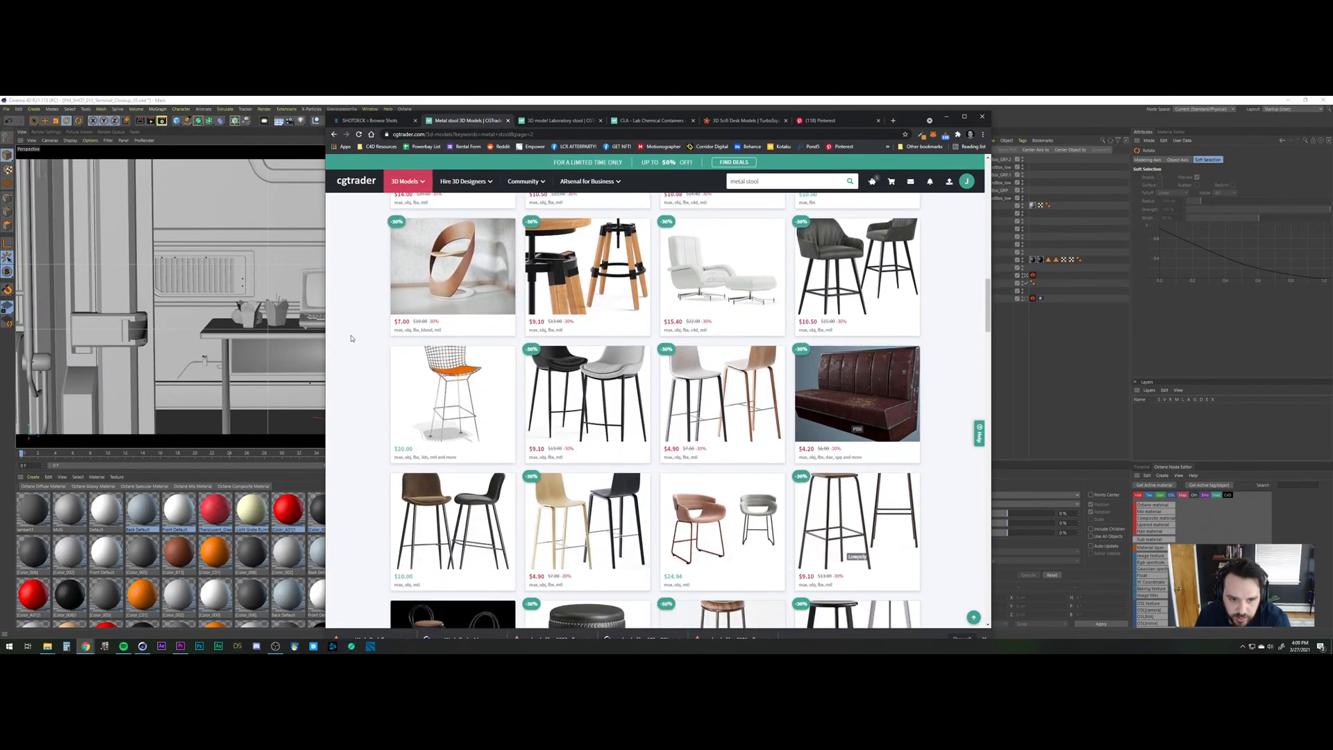
{"action": "scroll", "coordinate": [350, 338], "scroll_direction": "down", "scroll_amount": 4}
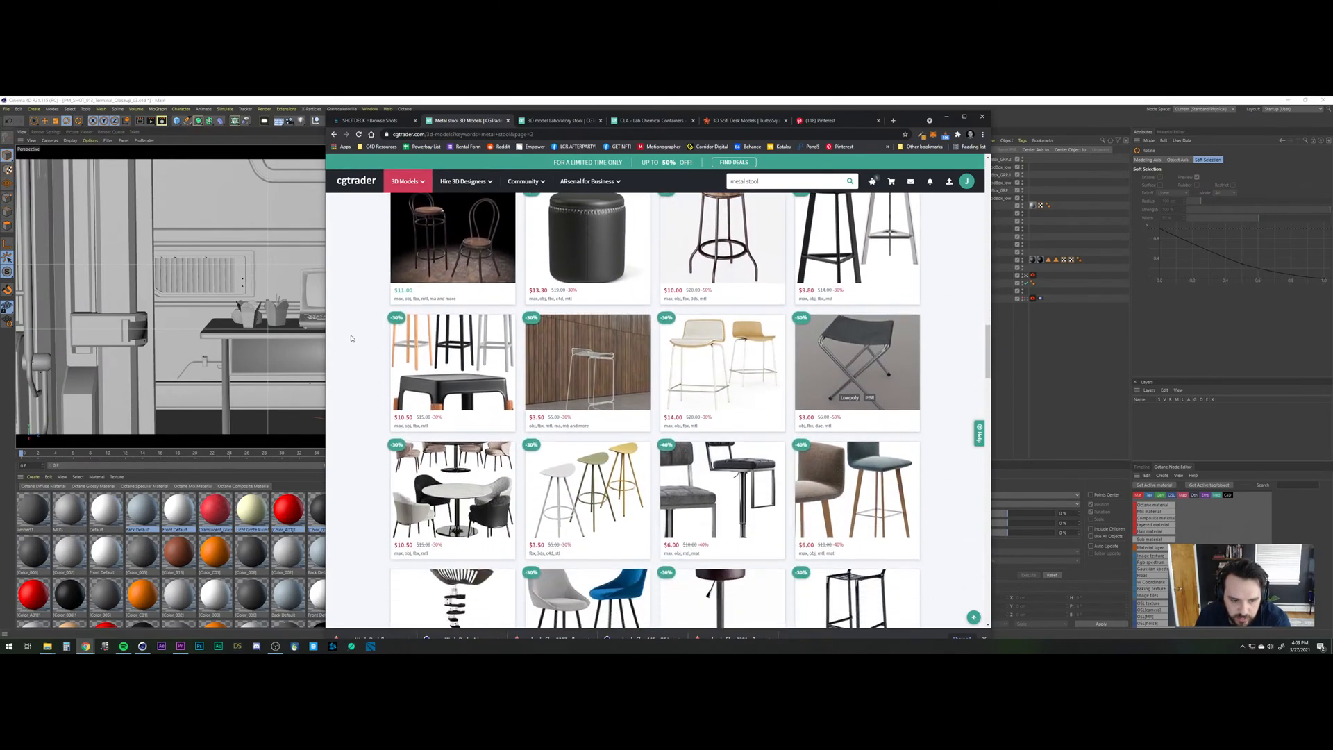
{"action": "scroll", "coordinate": [351, 338], "scroll_direction": "down", "scroll_amount": 2}
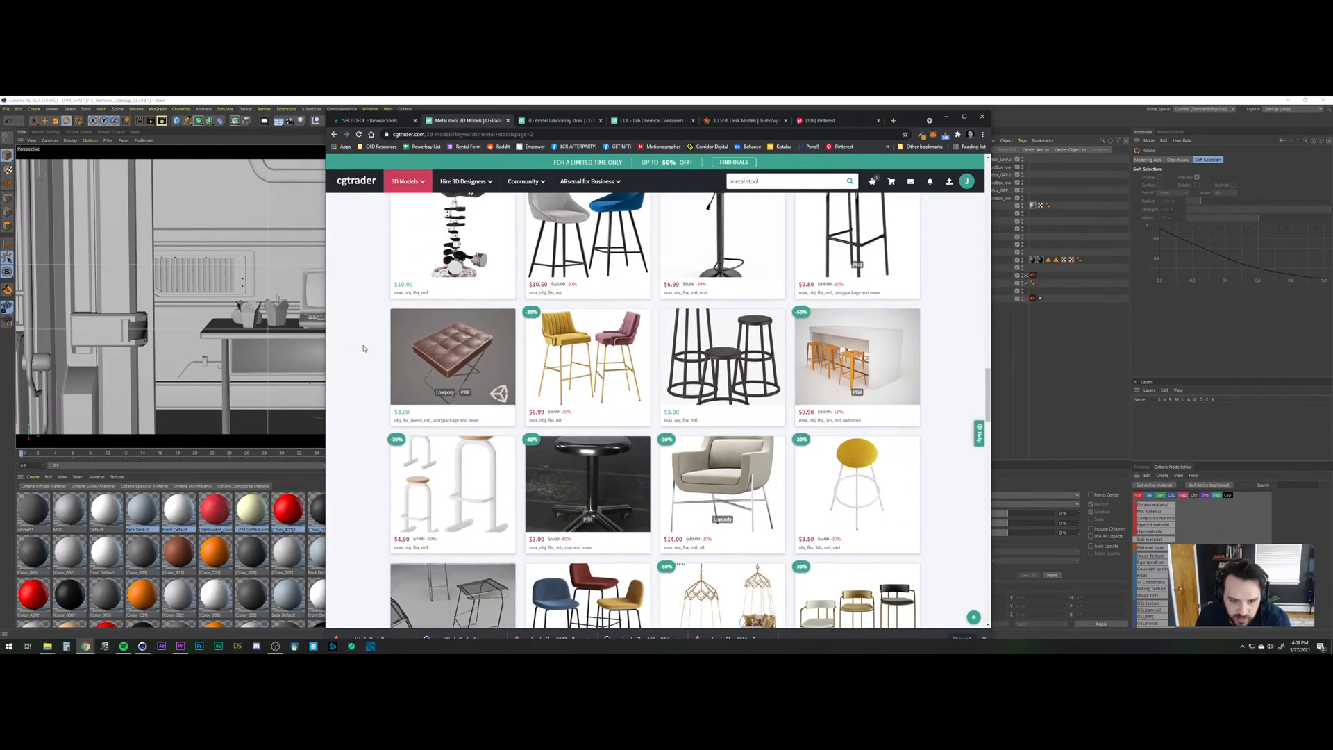
Preview the images of the glossy black metal stool on wheels, including its base and casters.
{"action": "mouse_move", "coordinate": [595, 535]}
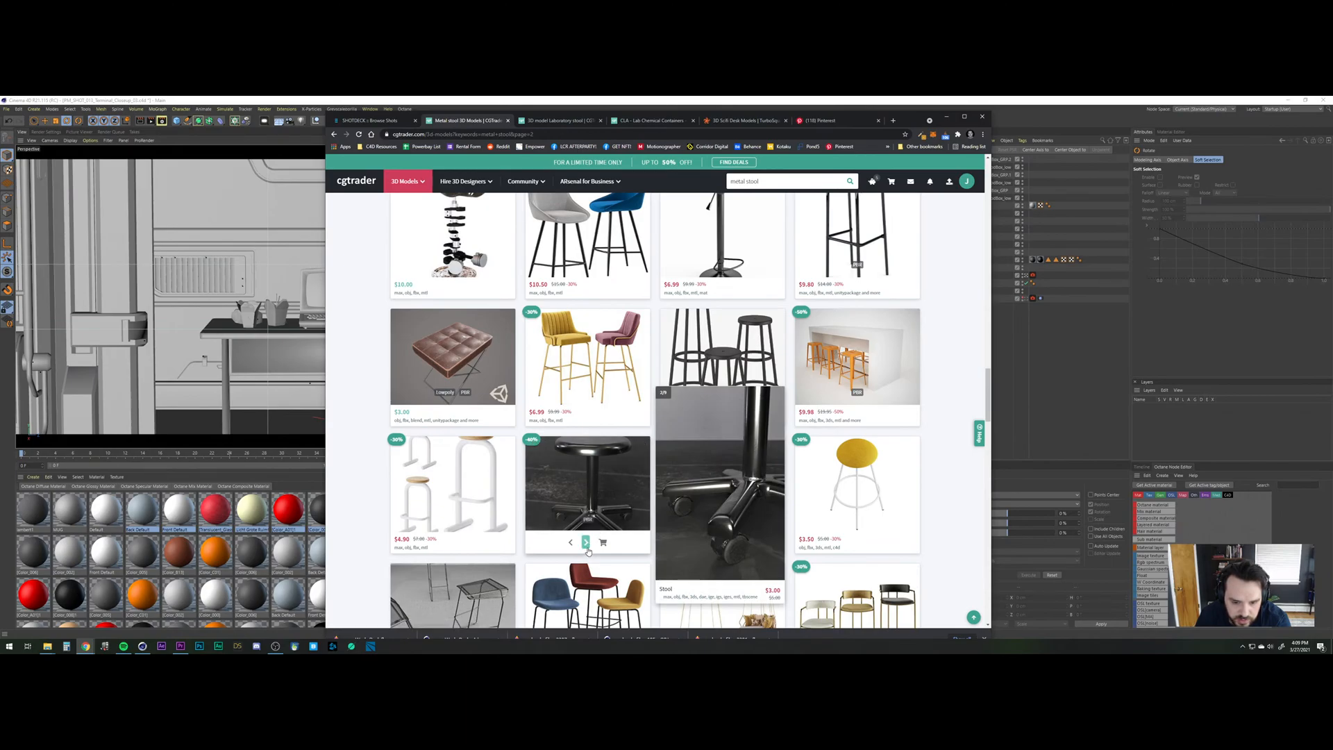
{"action": "left_click", "coordinate": [586, 545]}
{"action": "left_click", "coordinate": [587, 544]}
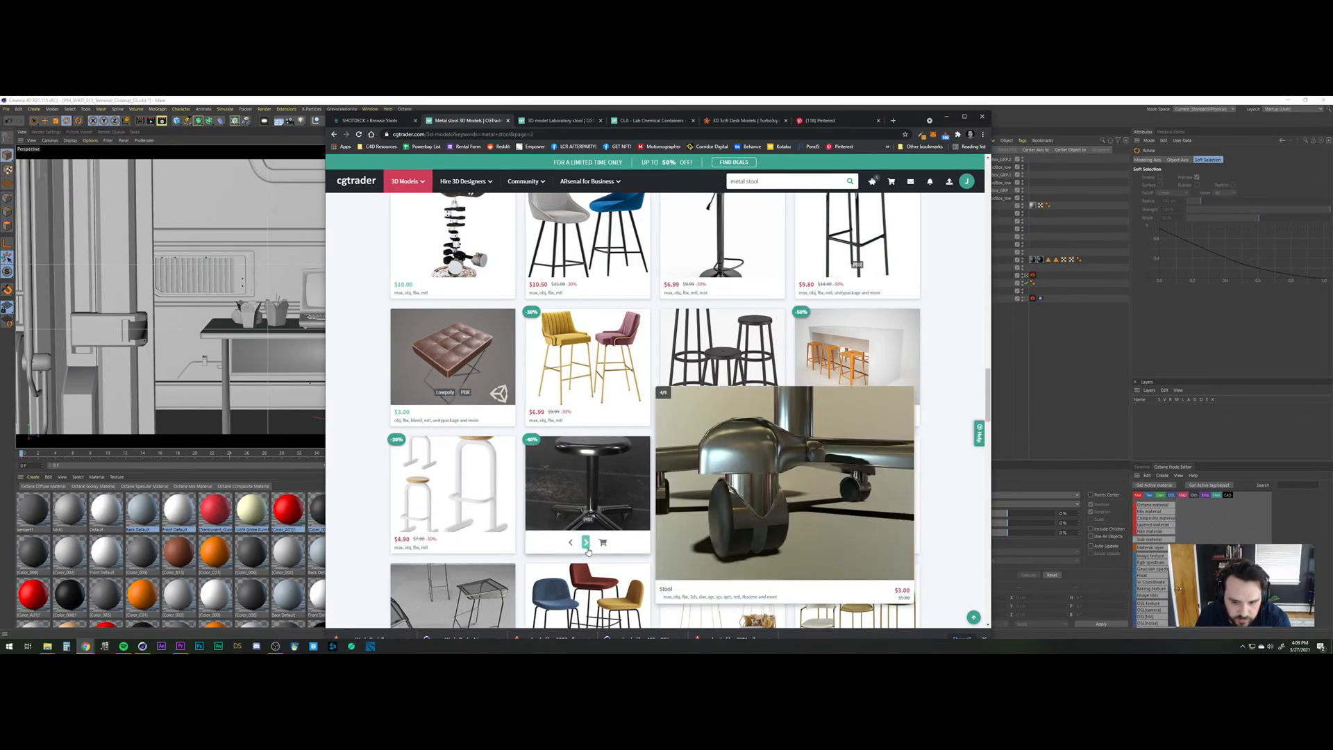
{"action": "left_click", "coordinate": [587, 544]}
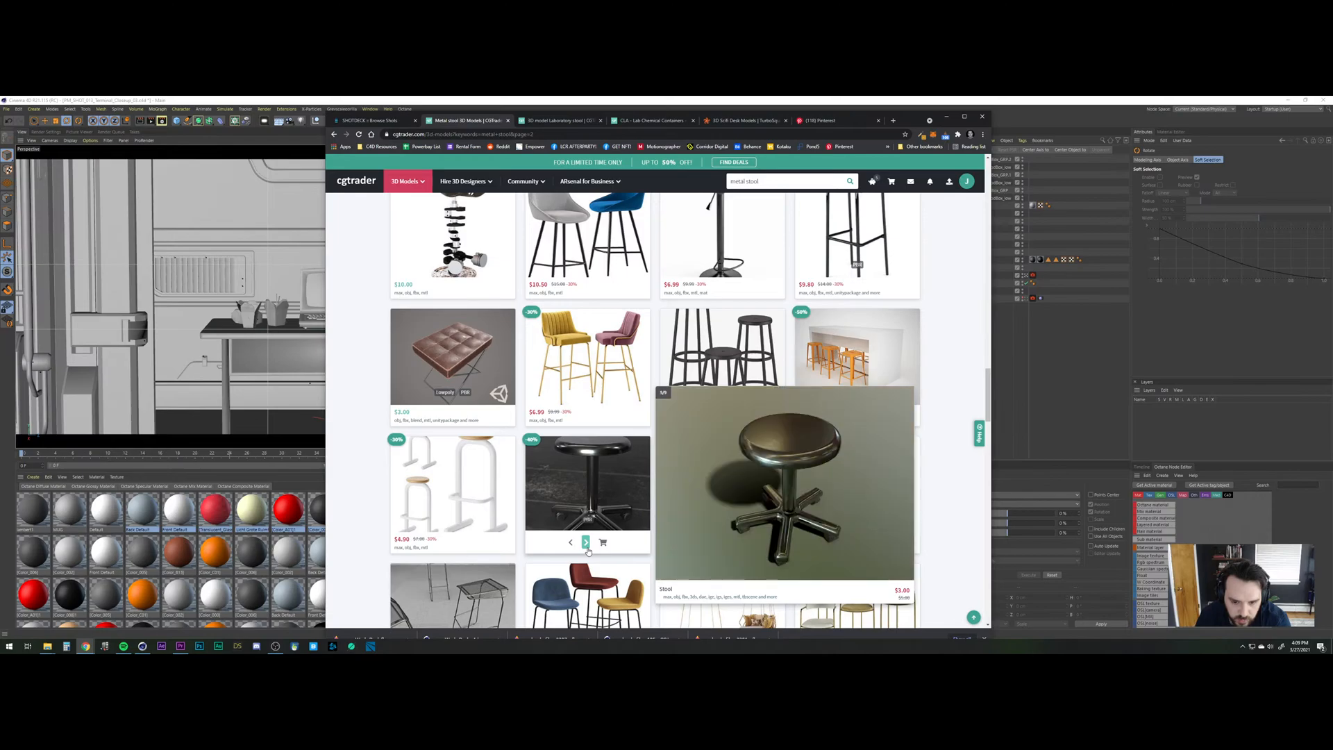
Open the glossy black Stool and the round-seat metal medical stool from the second page of "metal stool" results in new tabs.
{"action": "right_click", "coordinate": [594, 511]}
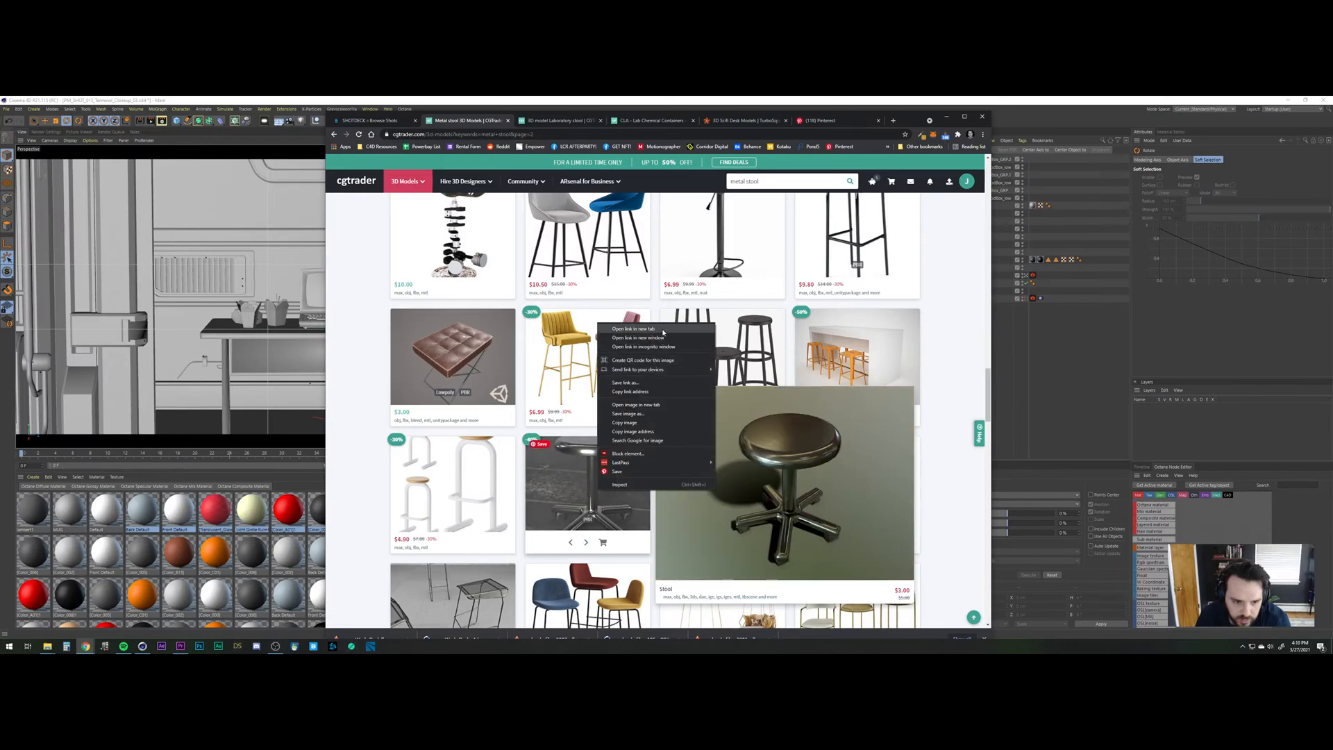
{"action": "left_click", "coordinate": [625, 332]}
{"action": "scroll", "coordinate": [625, 349], "scroll_direction": "down", "scroll_amount": 10}
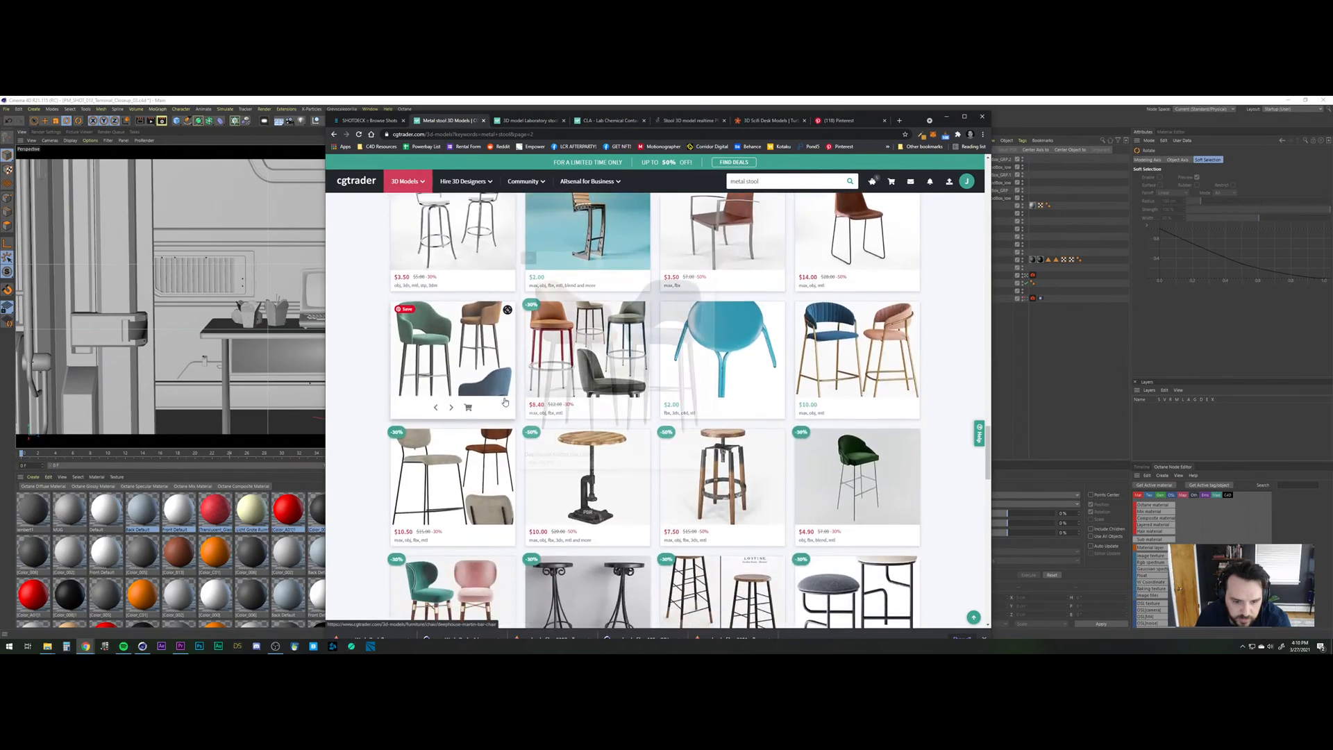
{"action": "scroll", "coordinate": [501, 402], "scroll_direction": "down", "scroll_amount": 2}
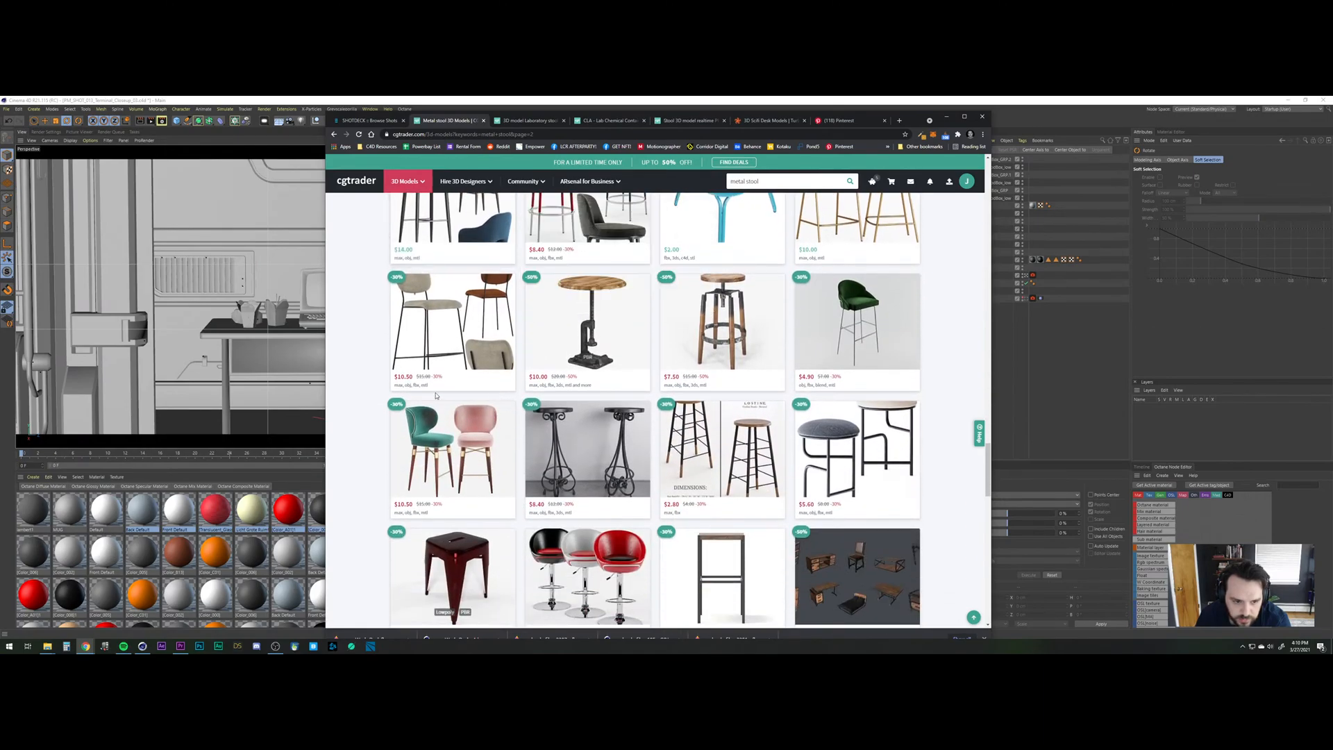
{"action": "scroll", "coordinate": [436, 395], "scroll_direction": "down", "scroll_amount": 5}
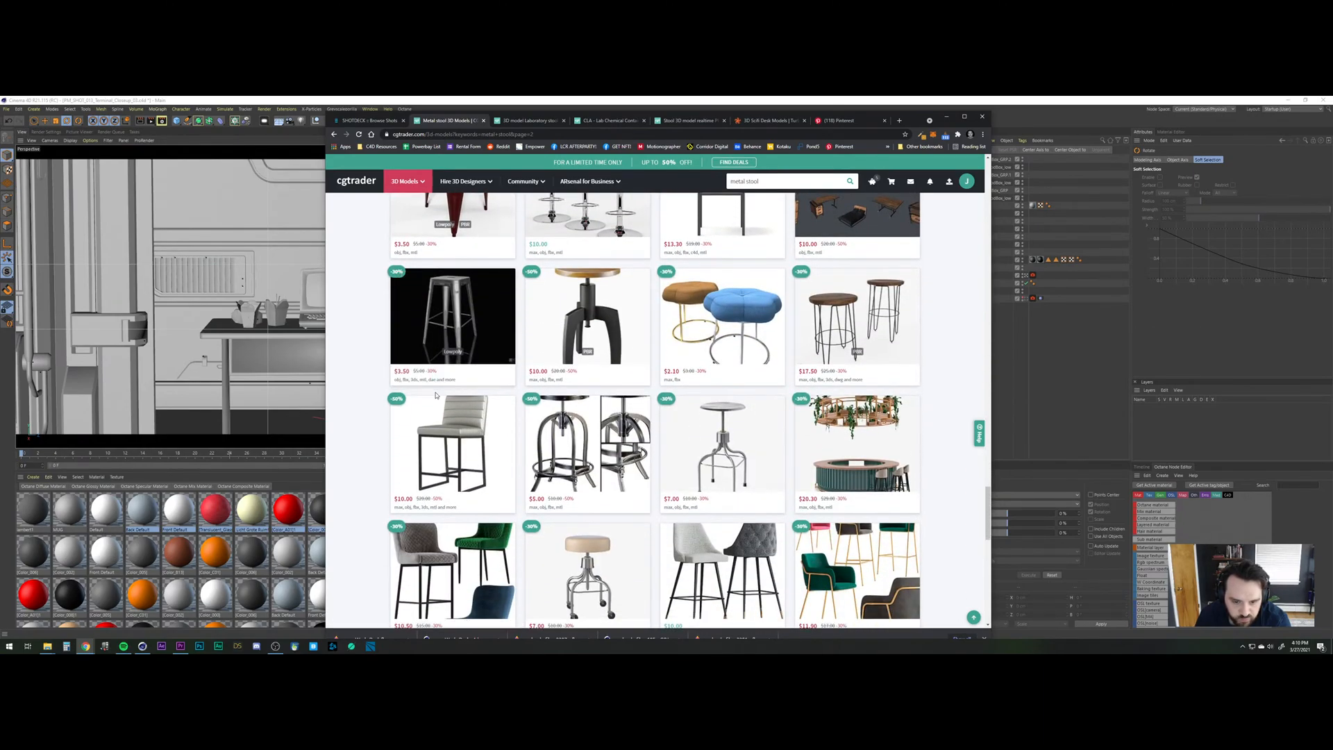
{"action": "mouse_move", "coordinate": [686, 436]}
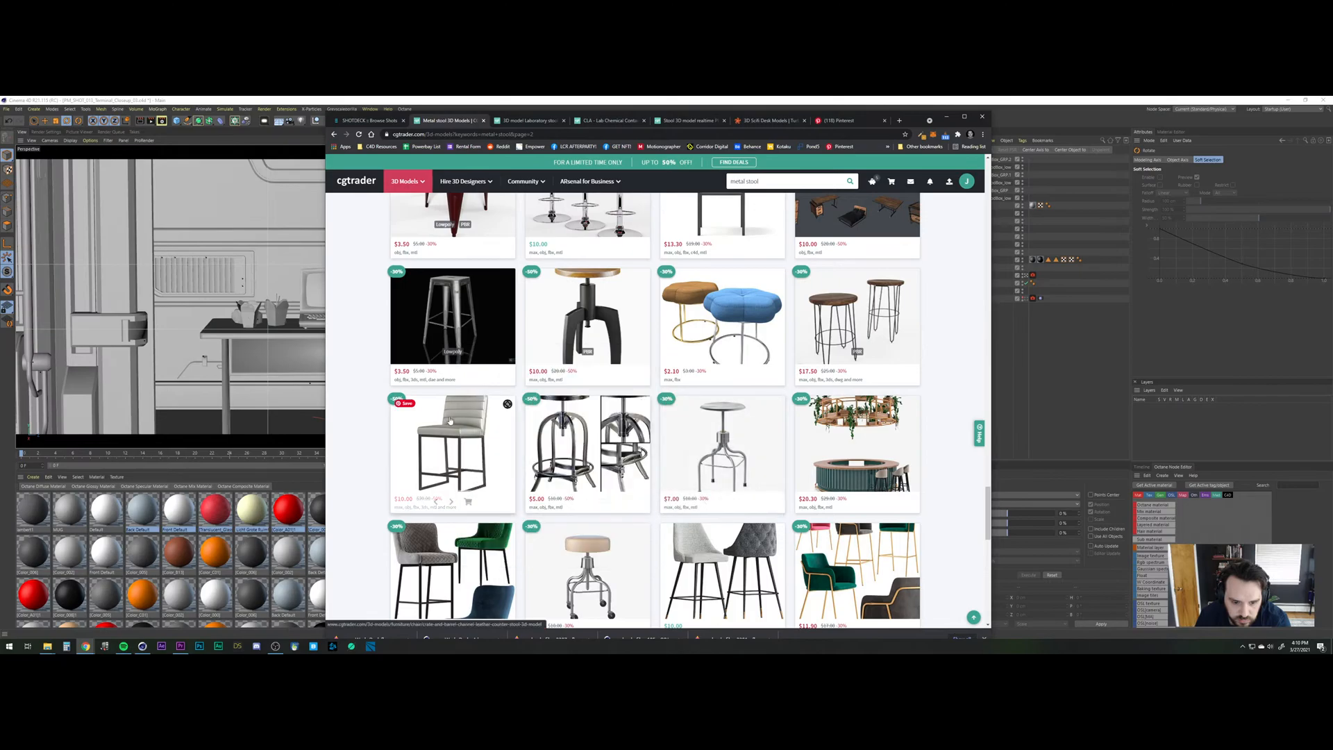
{"action": "scroll", "coordinate": [687, 431], "scroll_direction": "down", "scroll_amount": 2}
{"action": "right_click", "coordinate": [736, 324]}
{"action": "left_click", "coordinate": [741, 323]}
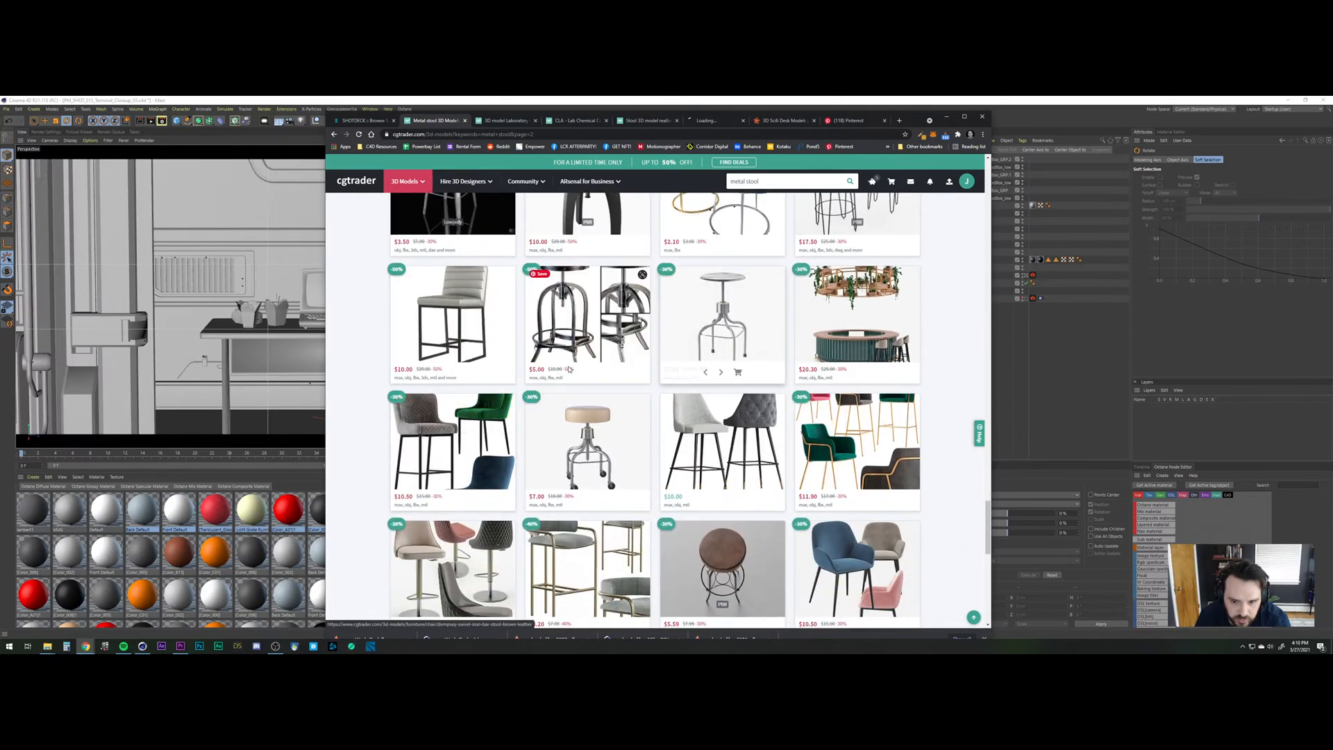
Go to the third page of "metal stool" results and preview the Metal Rolling Stool with the blue seat.
{"action": "scroll", "coordinate": [377, 347], "scroll_direction": "down", "scroll_amount": 4}
{"action": "scroll", "coordinate": [377, 348], "scroll_direction": "down", "scroll_amount": 5}
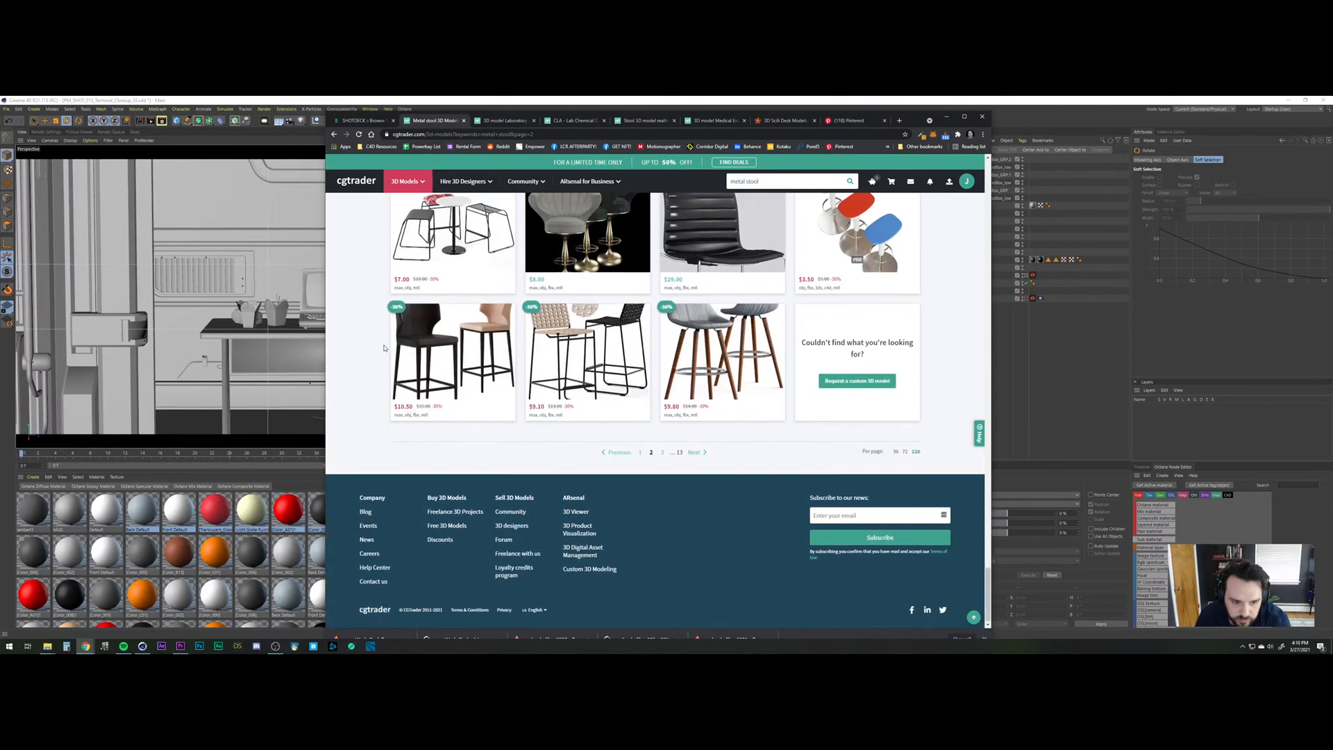
{"action": "left_click", "coordinate": [661, 451]}
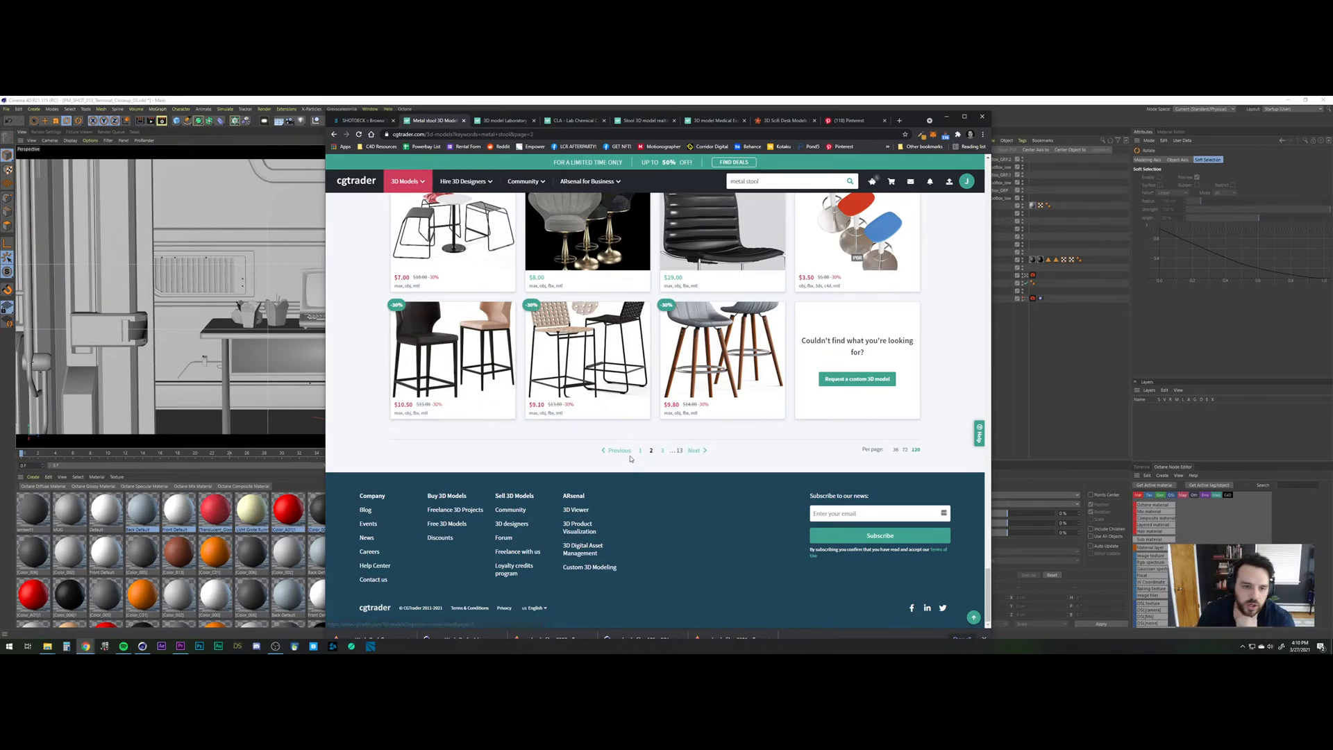
{"action": "scroll", "coordinate": [568, 319], "scroll_direction": "down", "scroll_amount": 5}
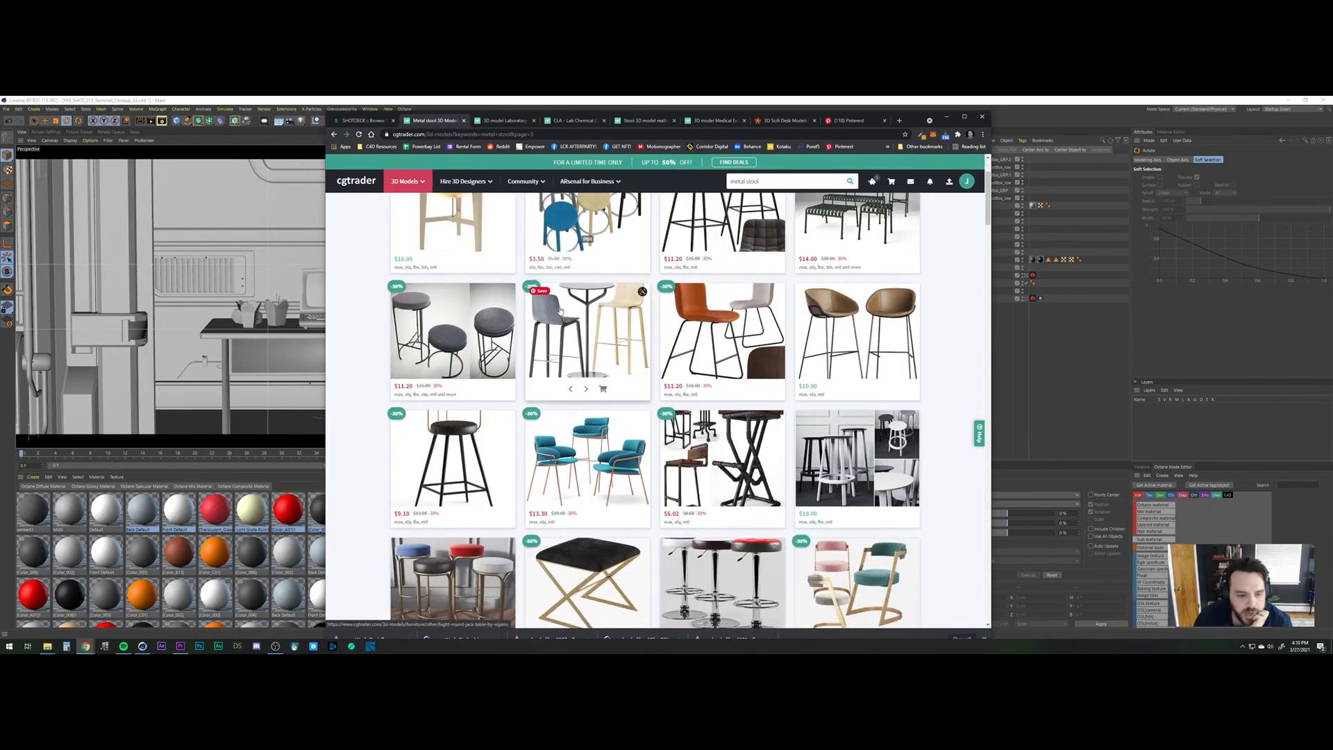
{"action": "scroll", "coordinate": [495, 315], "scroll_direction": "down", "scroll_amount": 5}
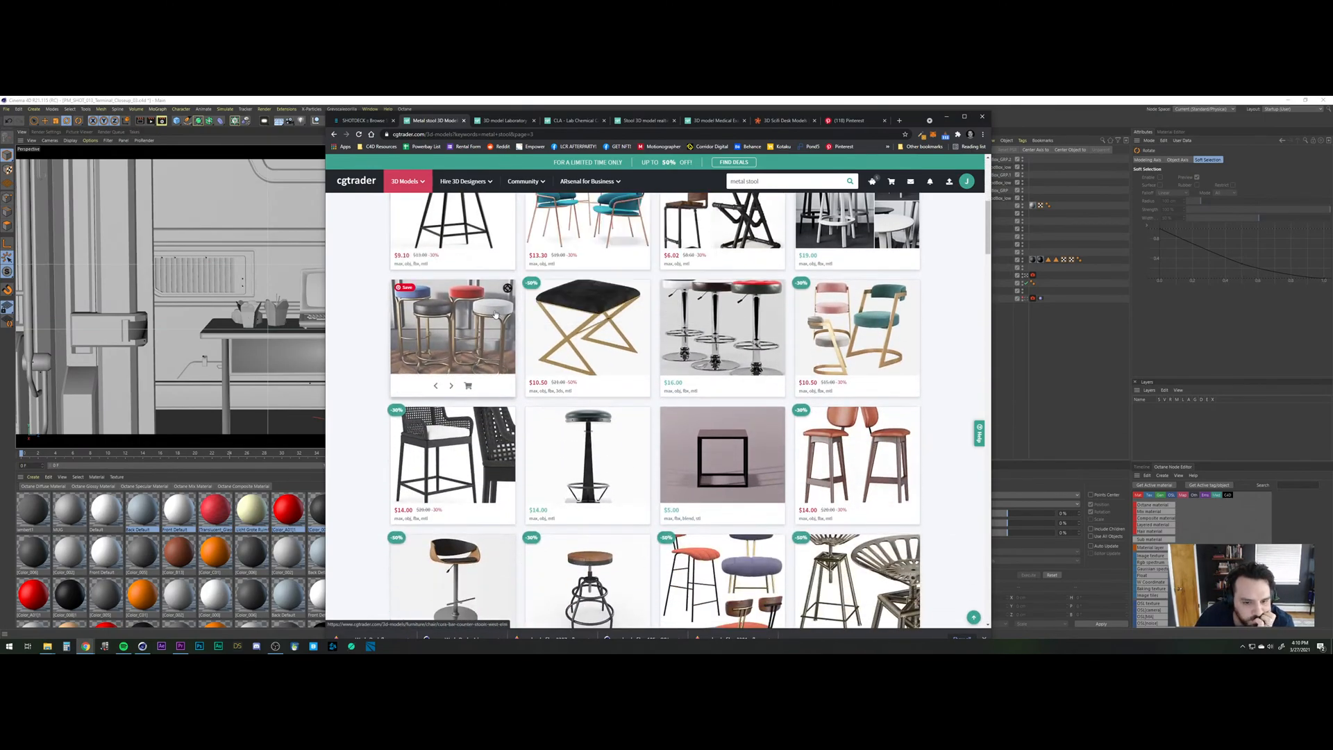
{"action": "scroll", "coordinate": [495, 314], "scroll_direction": "down", "scroll_amount": 3}
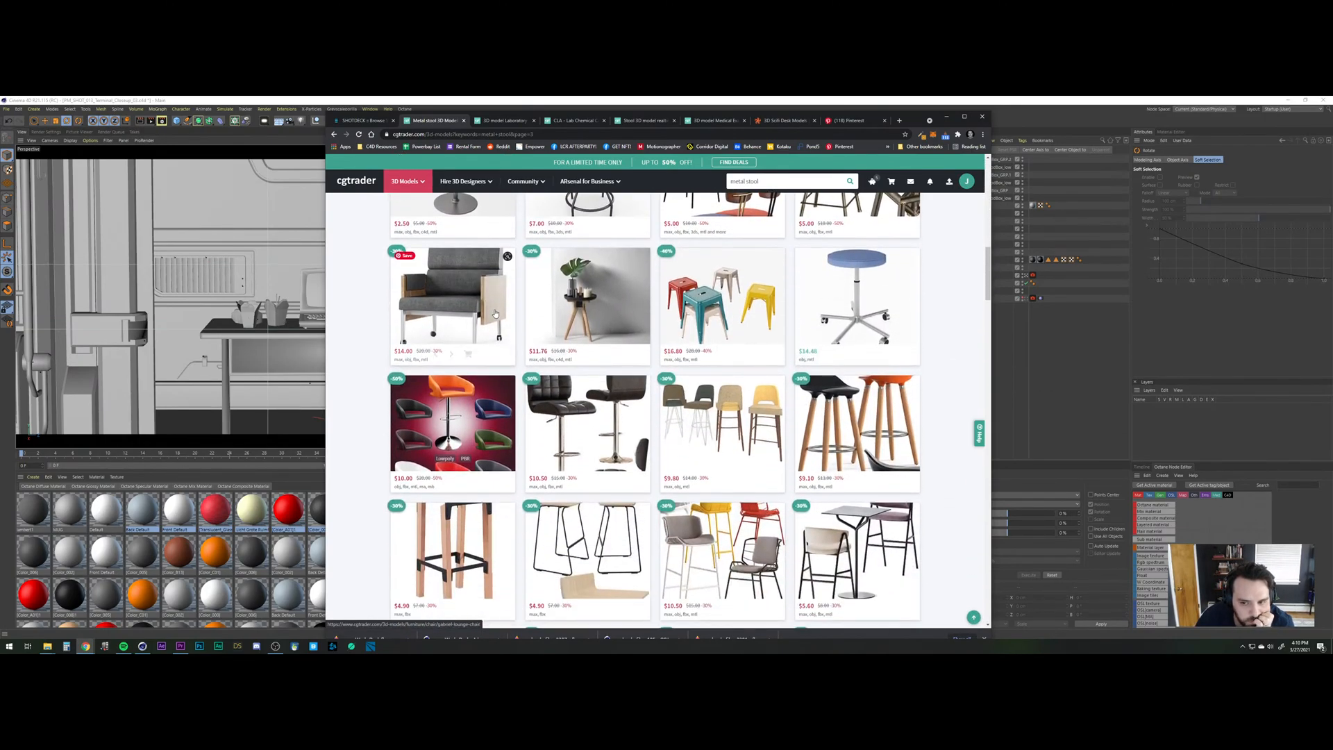
{"action": "scroll", "coordinate": [528, 347], "scroll_direction": "up", "scroll_amount": 3}
{"action": "scroll", "coordinate": [875, 369], "scroll_direction": "down", "scroll_amount": 1}
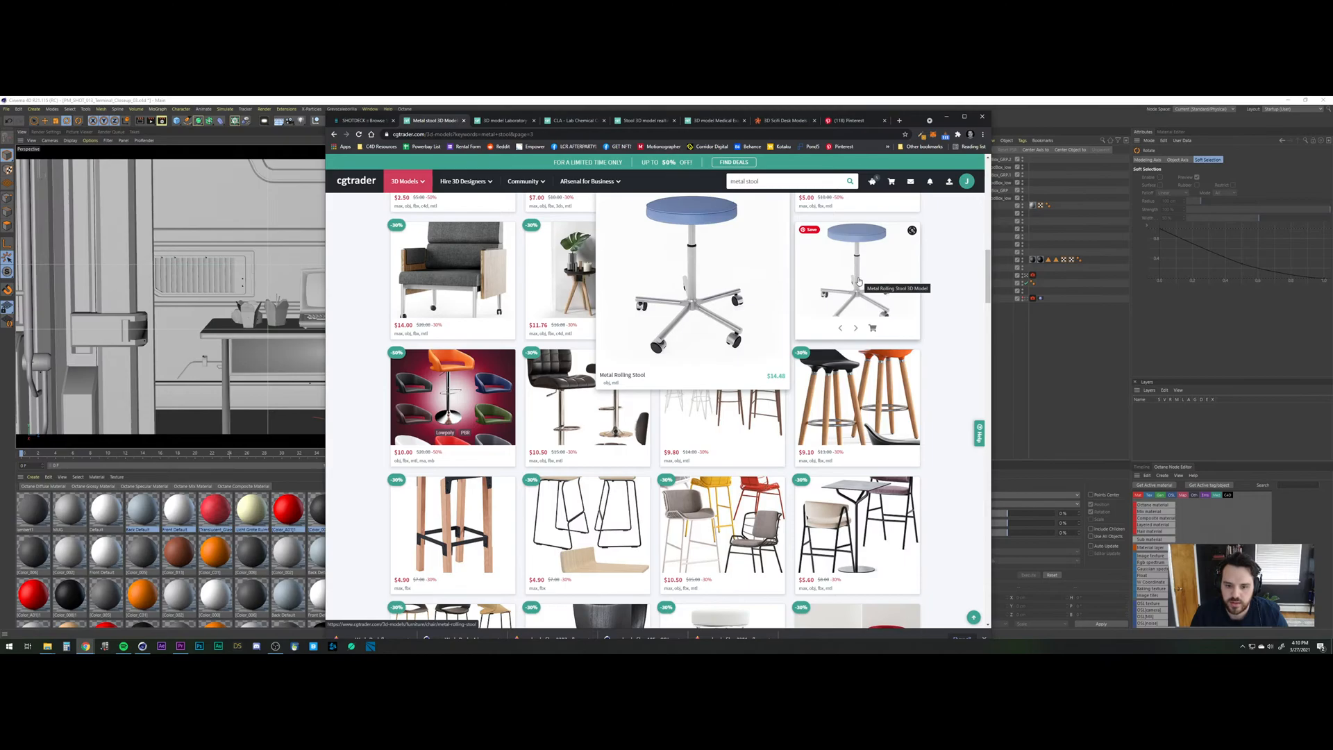
Look through the rest of the third page of "metal stool" results for a seat that suits the sci-fi desk scene.
{"action": "scroll", "coordinate": [449, 334], "scroll_direction": "down", "scroll_amount": 4}
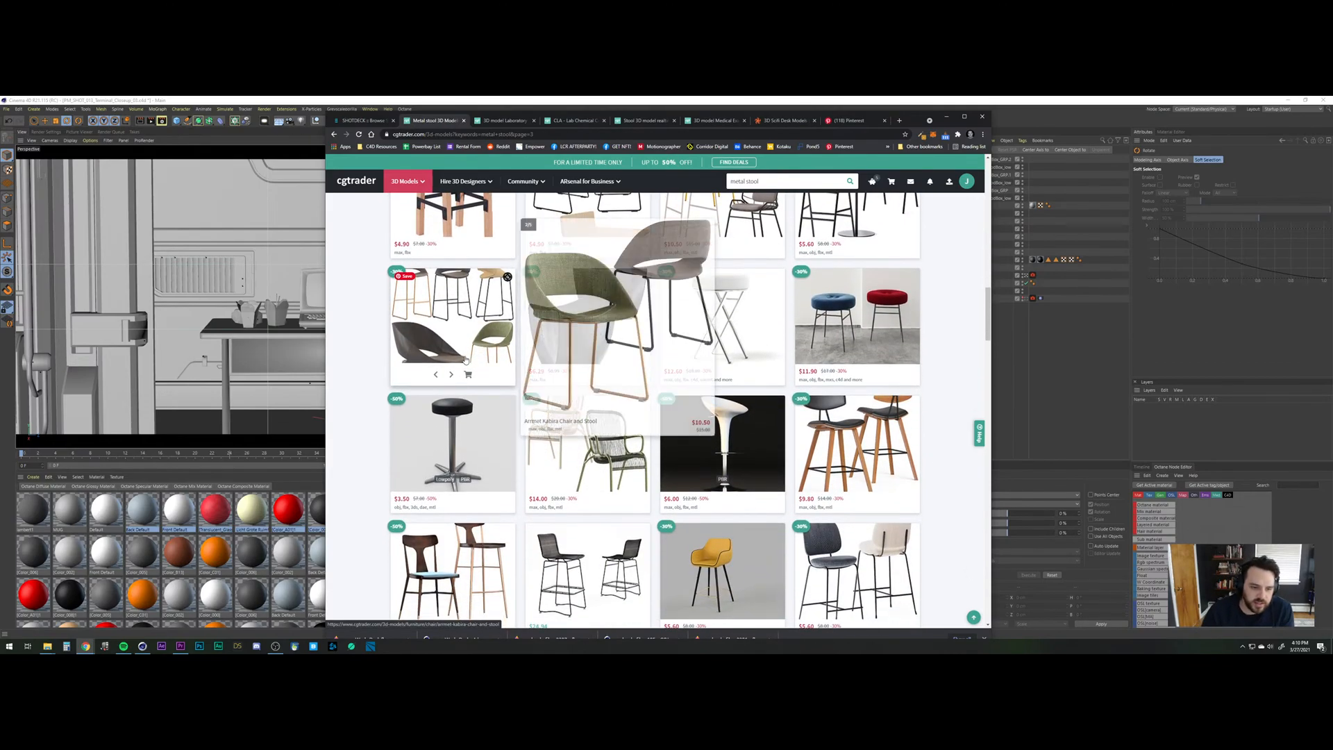
{"action": "scroll", "coordinate": [412, 352], "scroll_direction": "down", "scroll_amount": 5}
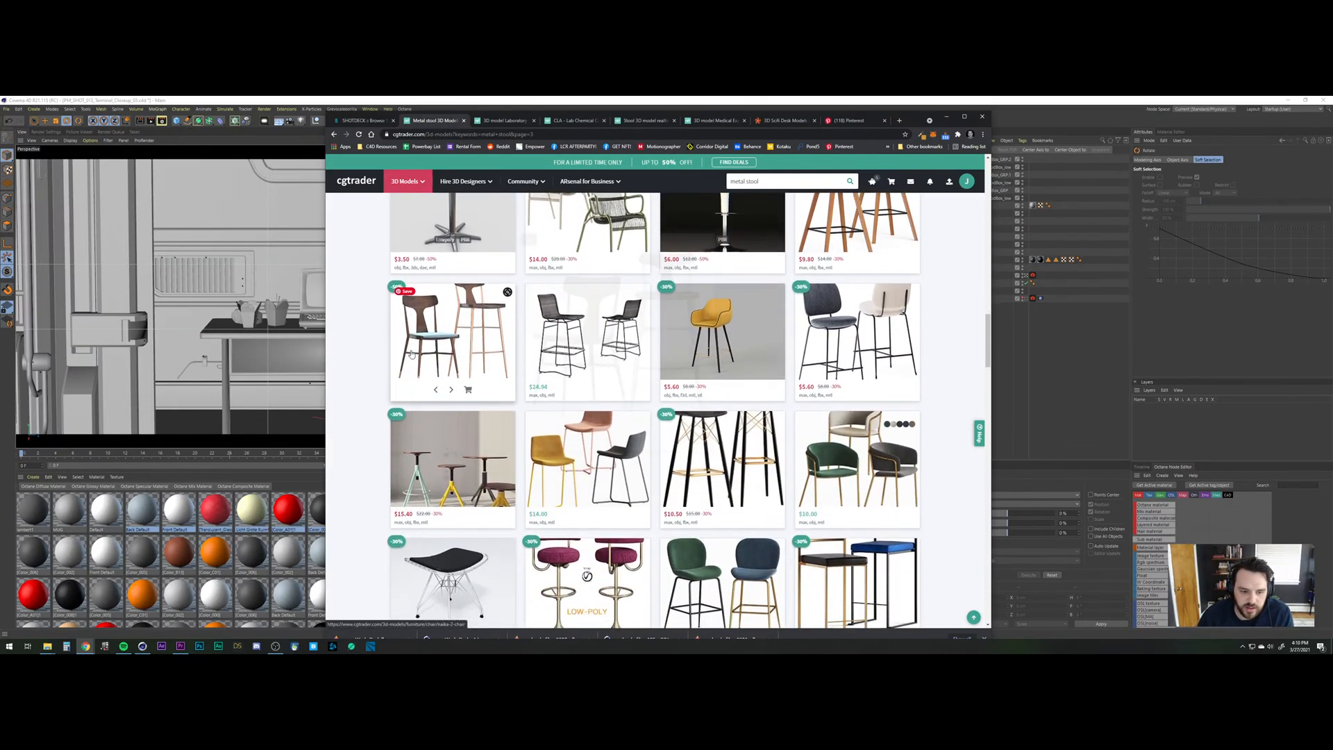
{"action": "scroll", "coordinate": [413, 350], "scroll_direction": "down", "scroll_amount": 9}
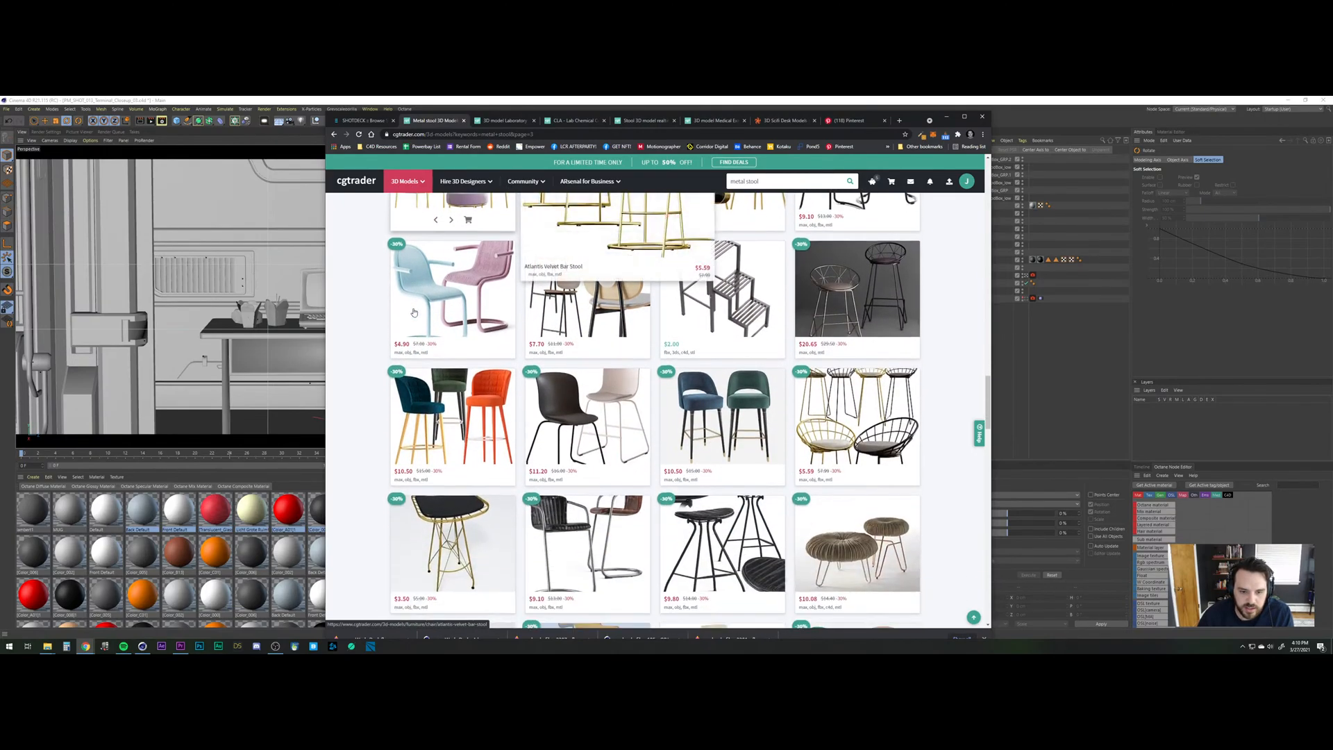
{"action": "scroll", "coordinate": [413, 311], "scroll_direction": "down", "scroll_amount": 3}
{"action": "scroll", "coordinate": [414, 309], "scroll_direction": "down", "scroll_amount": 7}
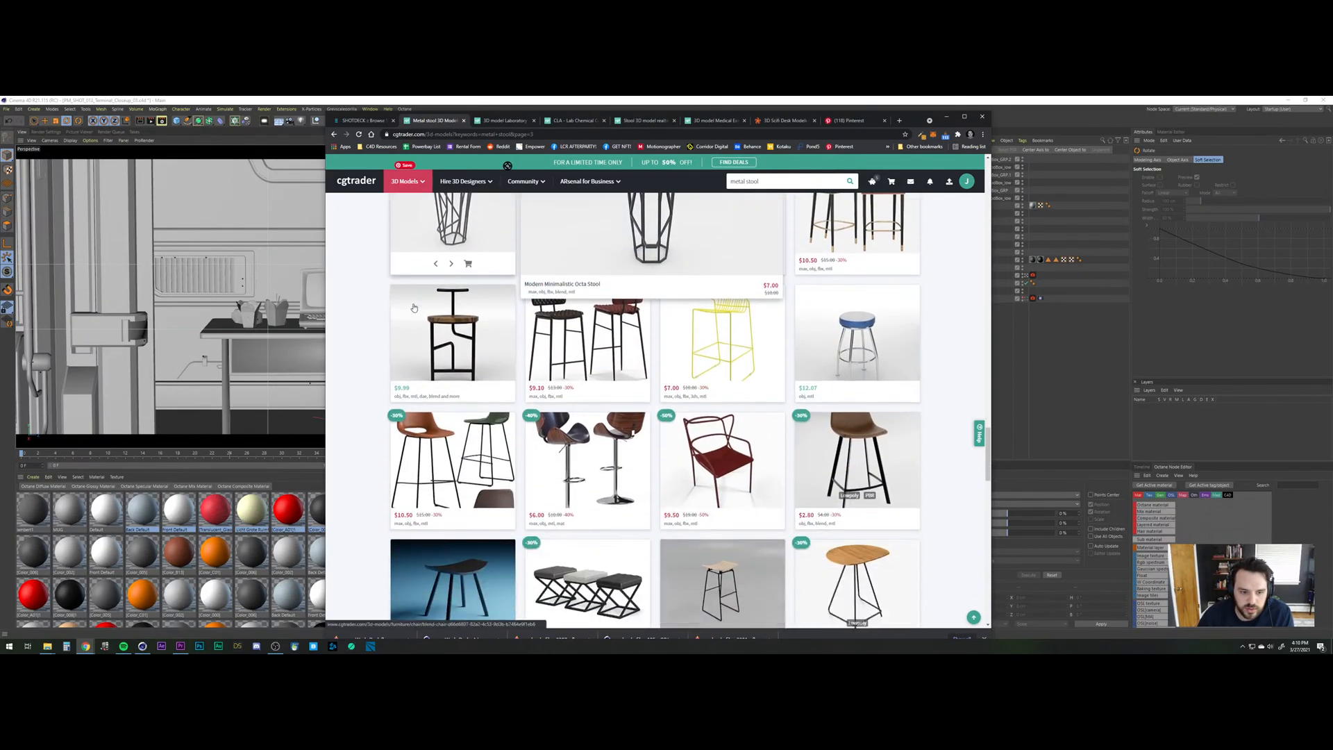
{"action": "scroll", "coordinate": [413, 306], "scroll_direction": "down", "scroll_amount": 4}
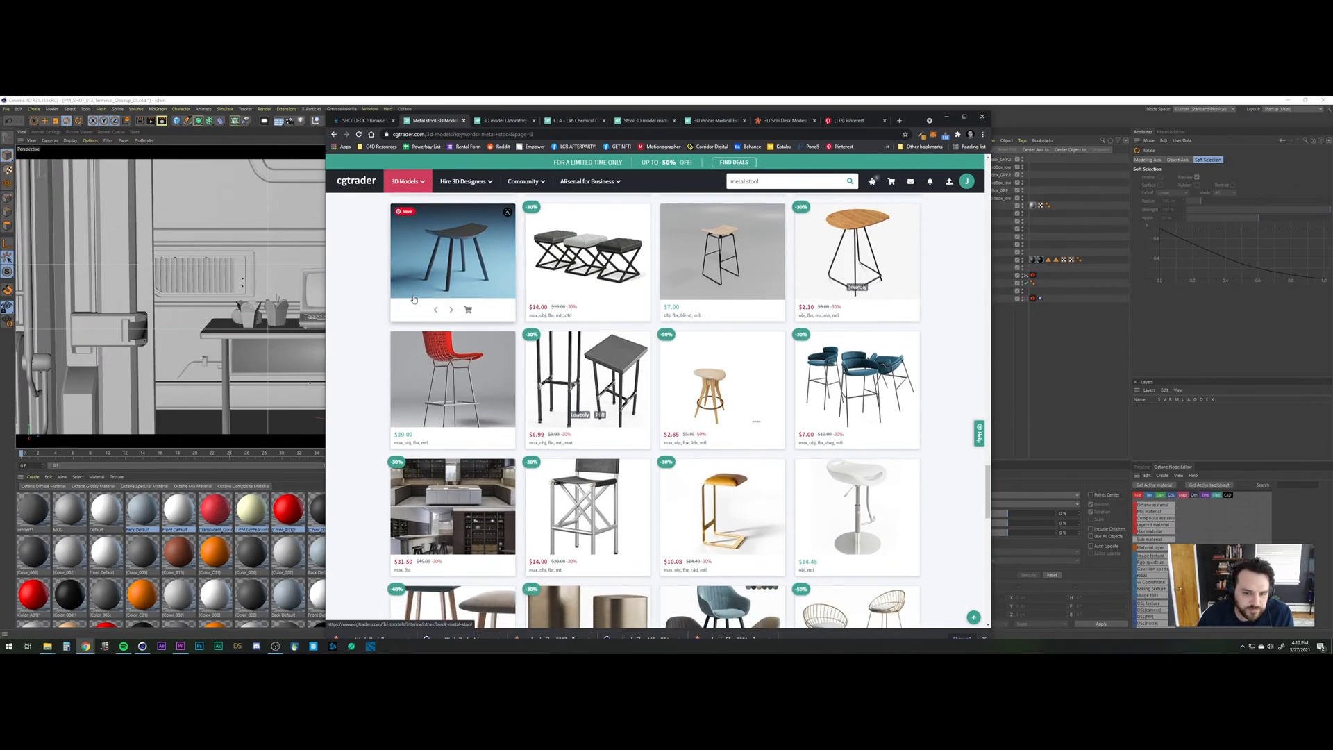
{"action": "scroll", "coordinate": [414, 295], "scroll_direction": "down", "scroll_amount": 4}
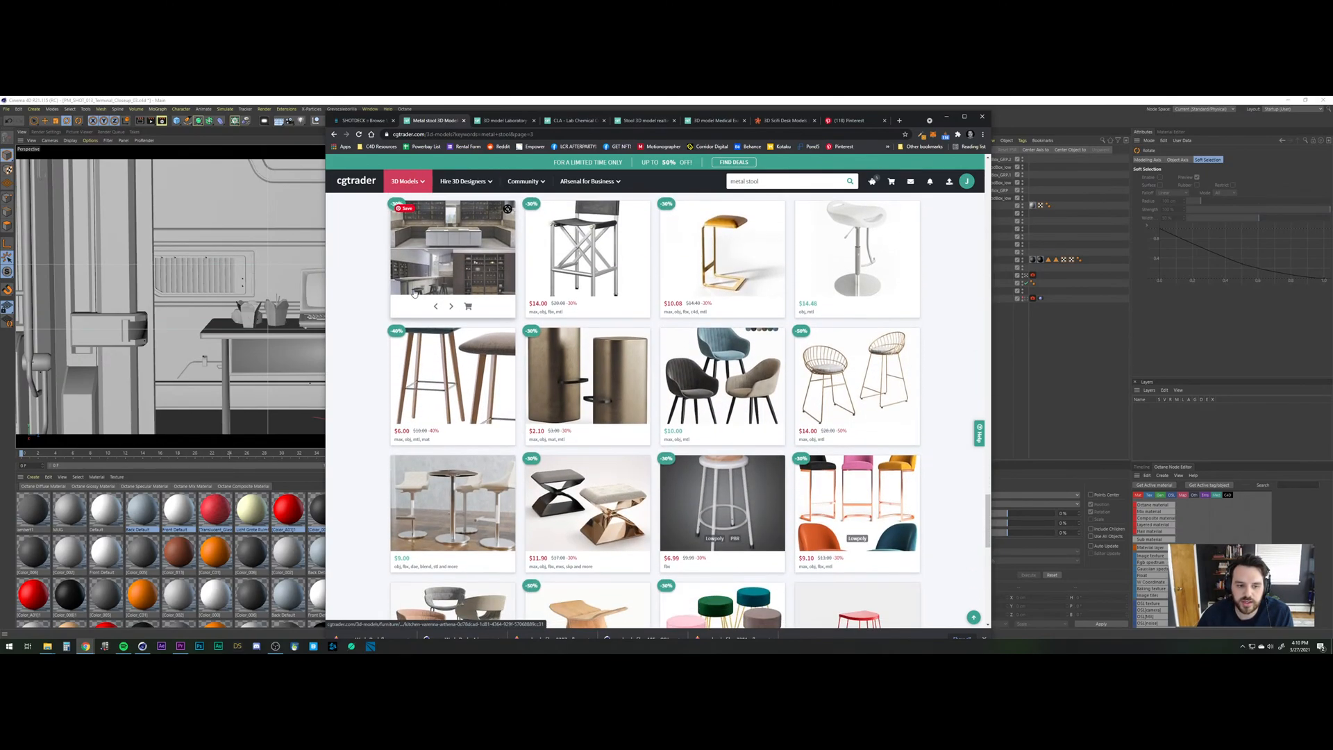
{"action": "scroll", "coordinate": [414, 294], "scroll_direction": "down", "scroll_amount": 7}
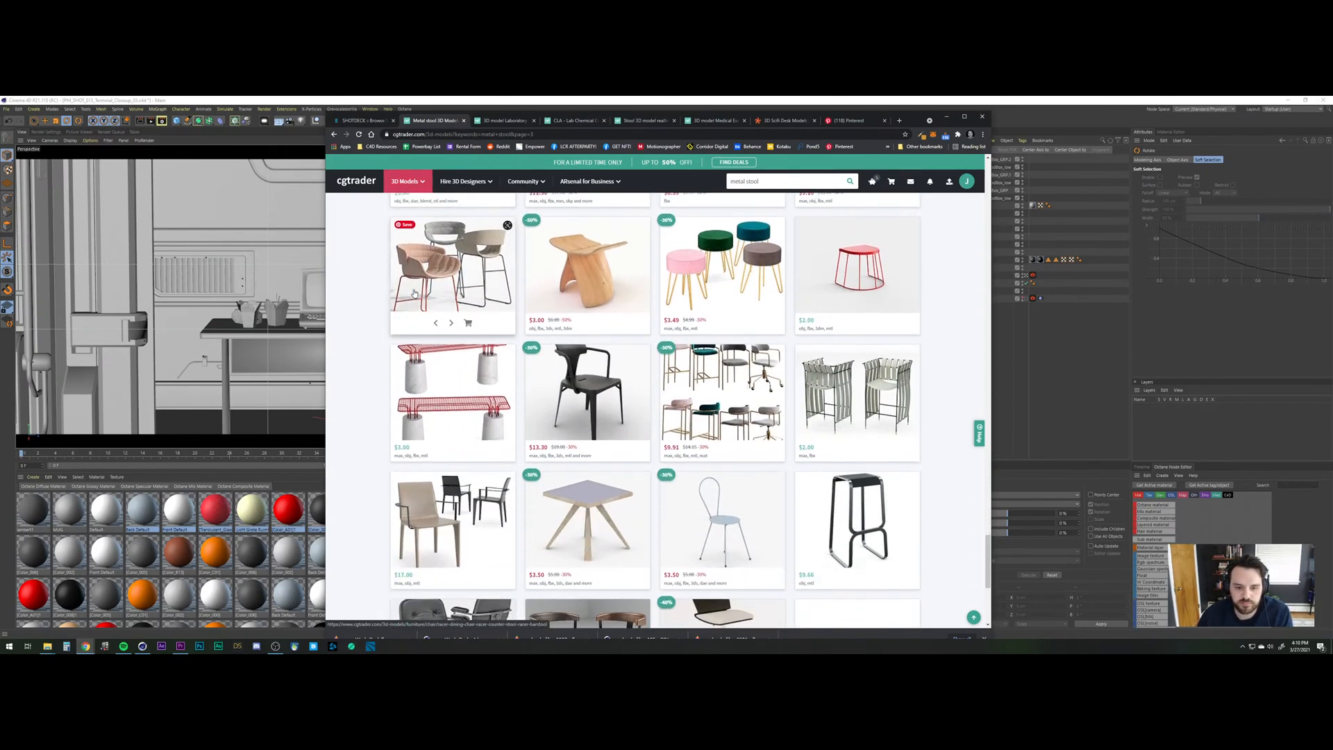
Go to the fourth page of "metal stool" results and look through the first rows of models.
{"action": "scroll", "coordinate": [686, 512], "scroll_direction": "up", "scroll_amount": 3}
{"action": "scroll", "coordinate": [686, 511], "scroll_direction": "down", "scroll_amount": 3}
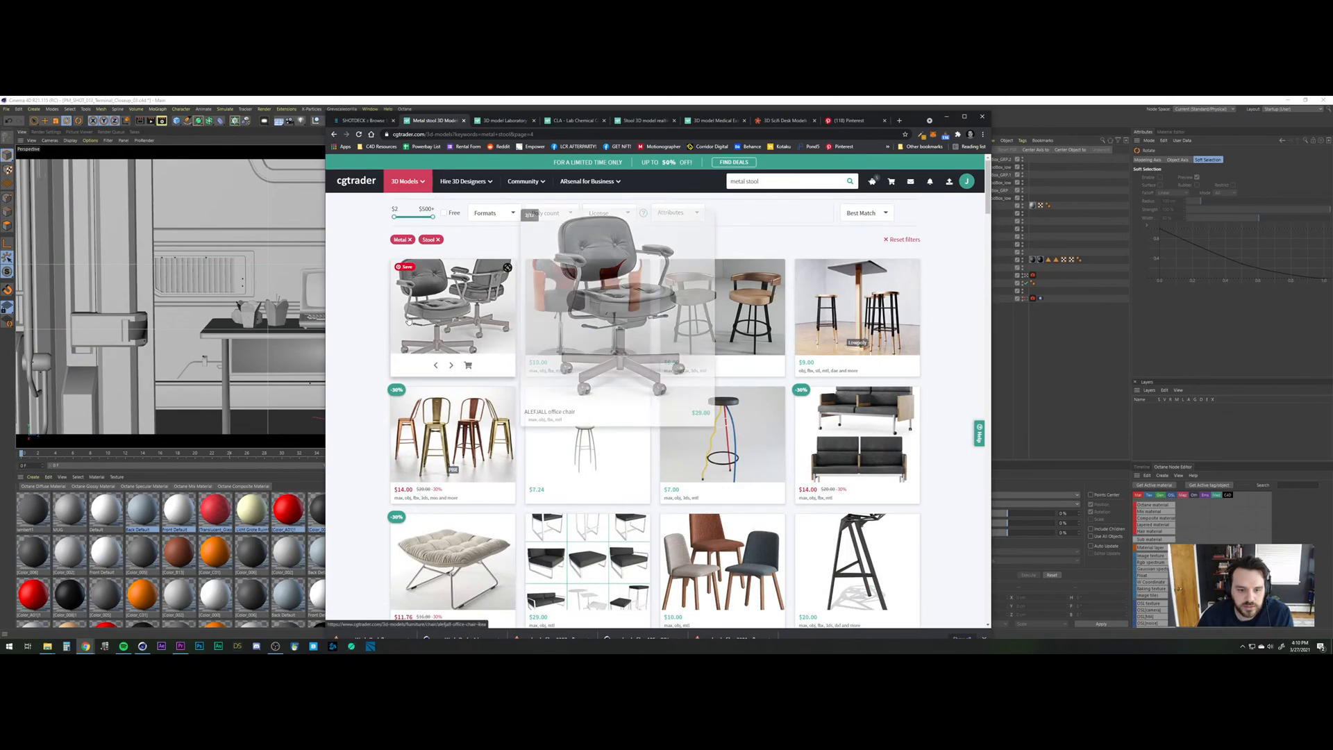
{"action": "scroll", "coordinate": [375, 309], "scroll_direction": "down", "scroll_amount": 2}
{"action": "scroll", "coordinate": [375, 309], "scroll_direction": "down", "scroll_amount": 5}
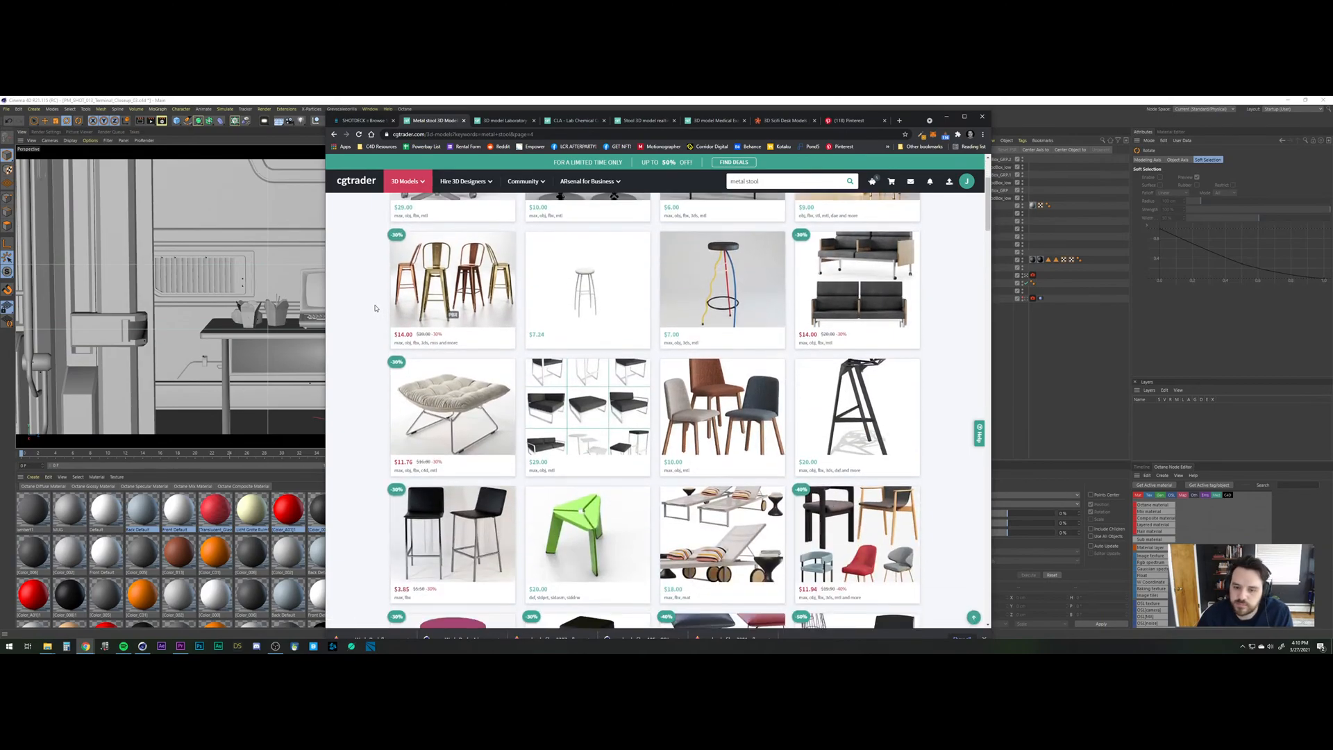
{"action": "scroll", "coordinate": [376, 306], "scroll_direction": "down", "scroll_amount": 1}
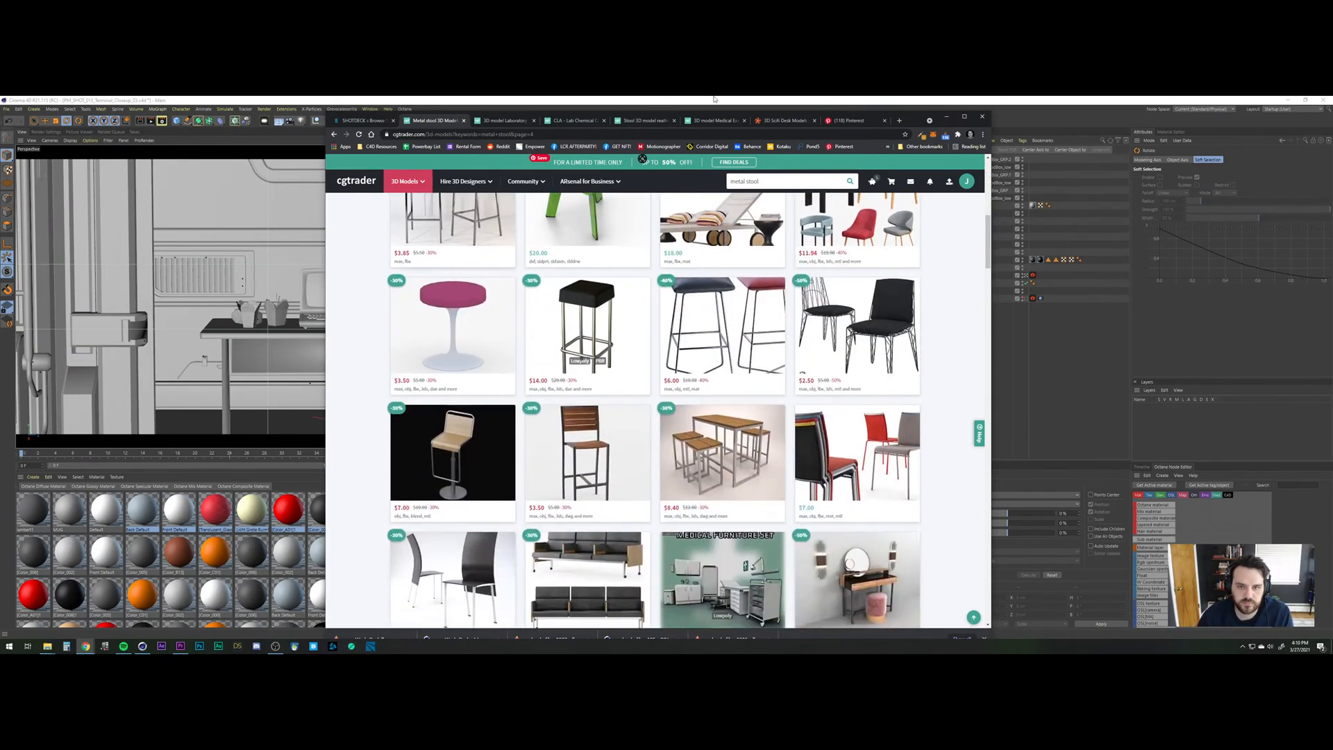
Switch to the Laboratory stool model page and examine its gallery images, including the underside, untextured and wireframe views.
{"action": "left_click", "coordinate": [502, 121]}
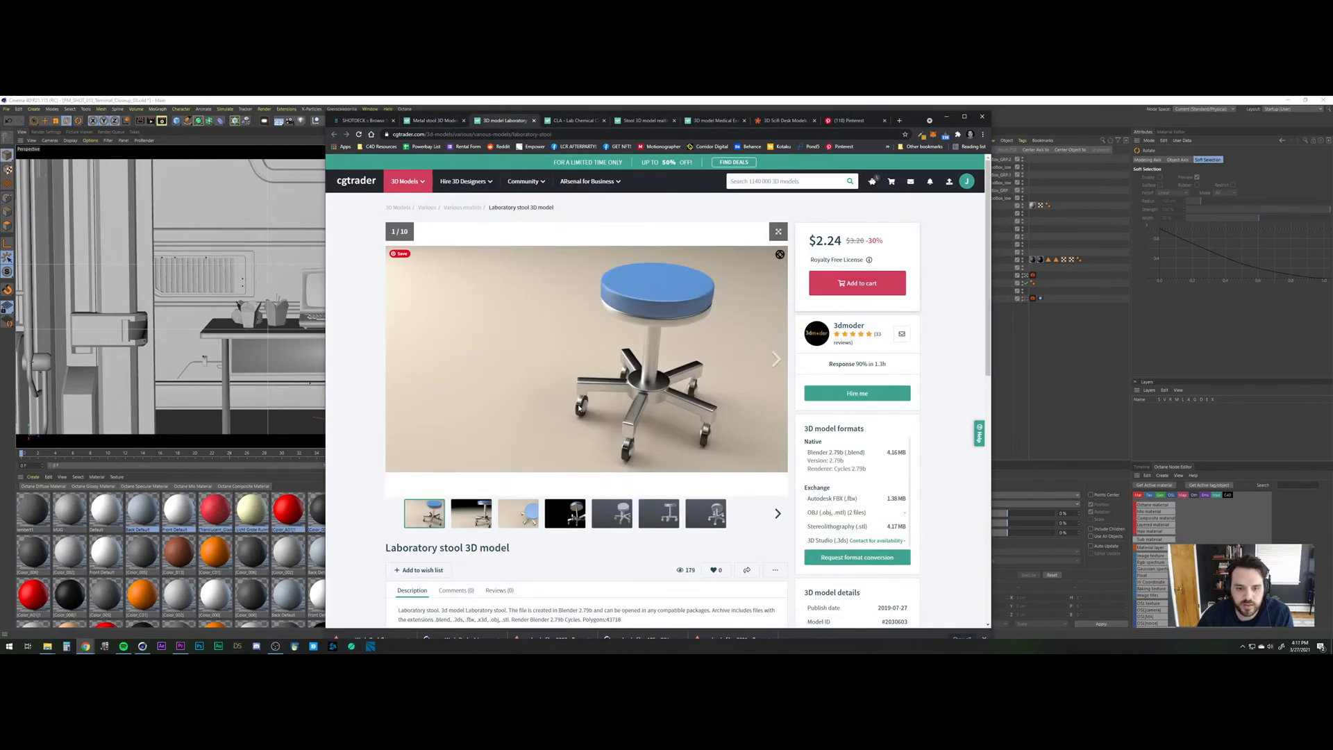
{"action": "left_click", "coordinate": [622, 514]}
{"action": "left_click", "coordinate": [664, 519]}
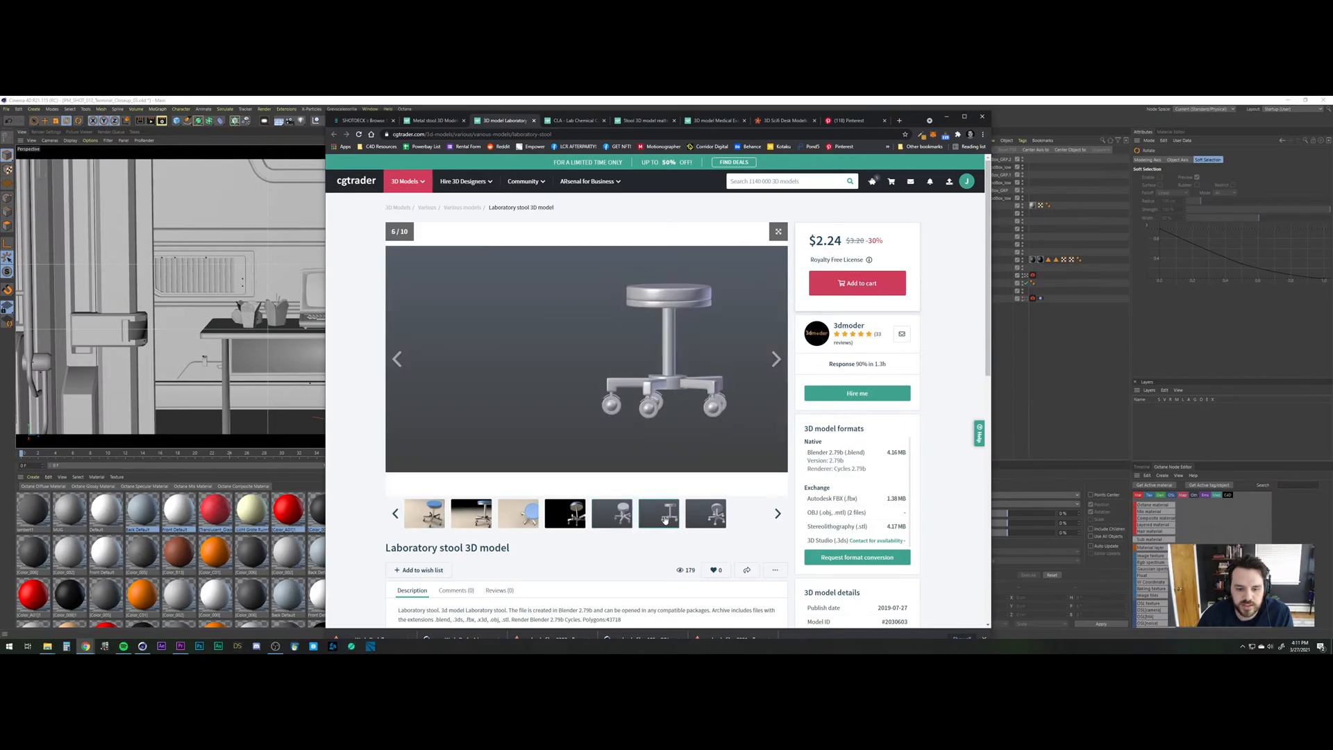
{"action": "left_click", "coordinate": [702, 519]}
{"action": "left_click", "coordinate": [574, 519]}
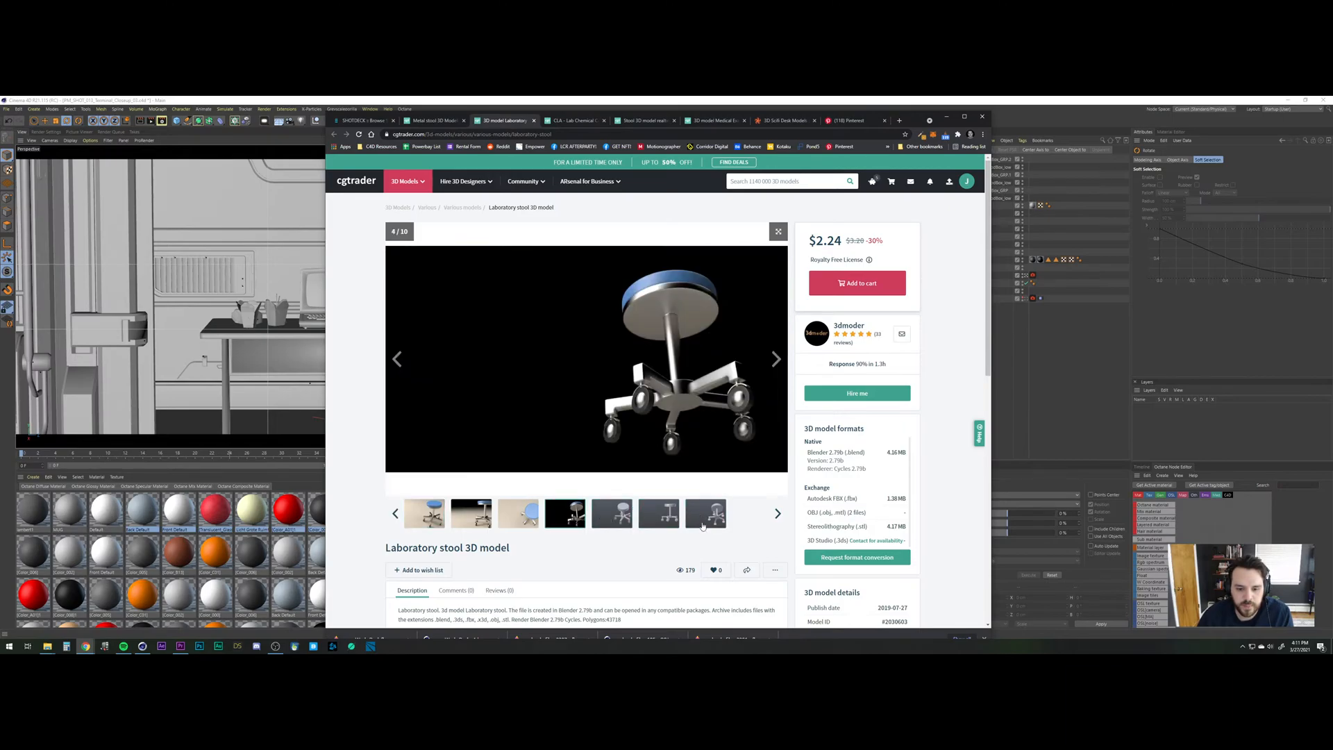
{"action": "left_click", "coordinate": [777, 517]}
{"action": "left_click", "coordinate": [779, 516]}
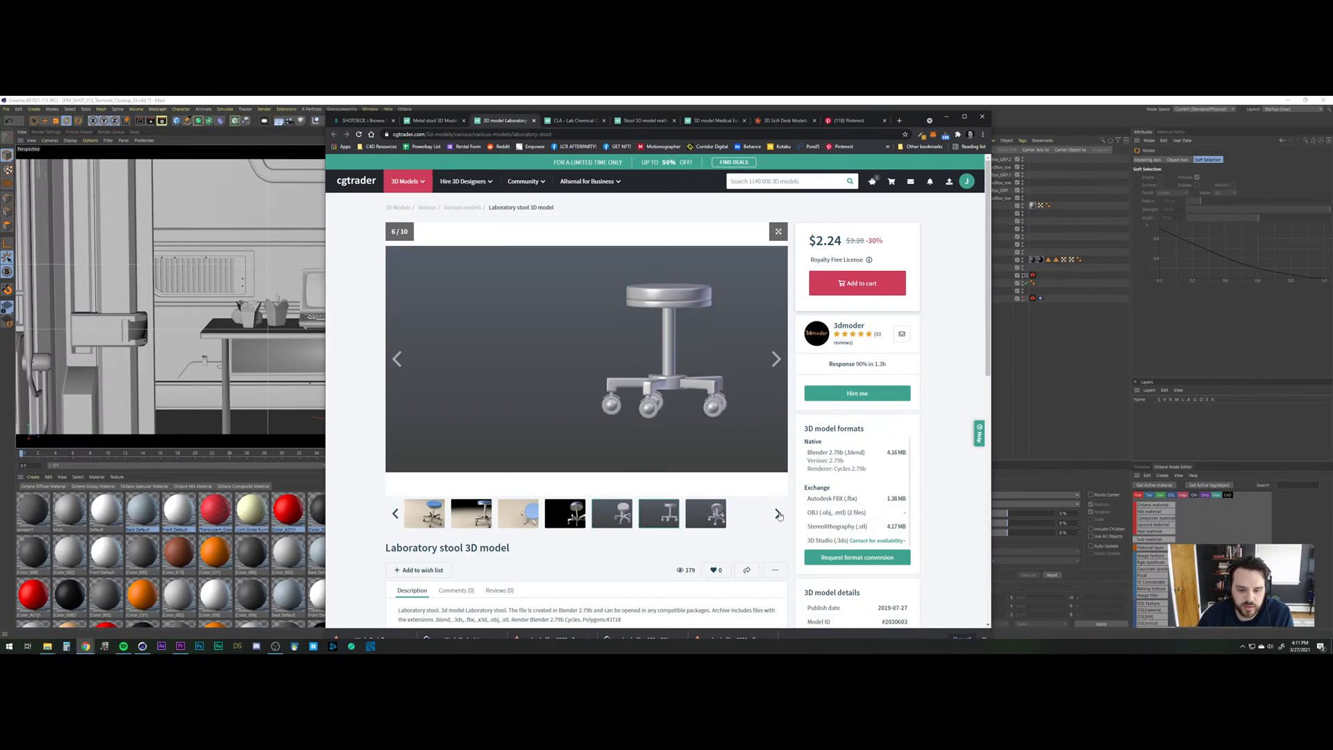
{"action": "left_click", "coordinate": [779, 516]}
{"action": "left_click", "coordinate": [779, 515]}
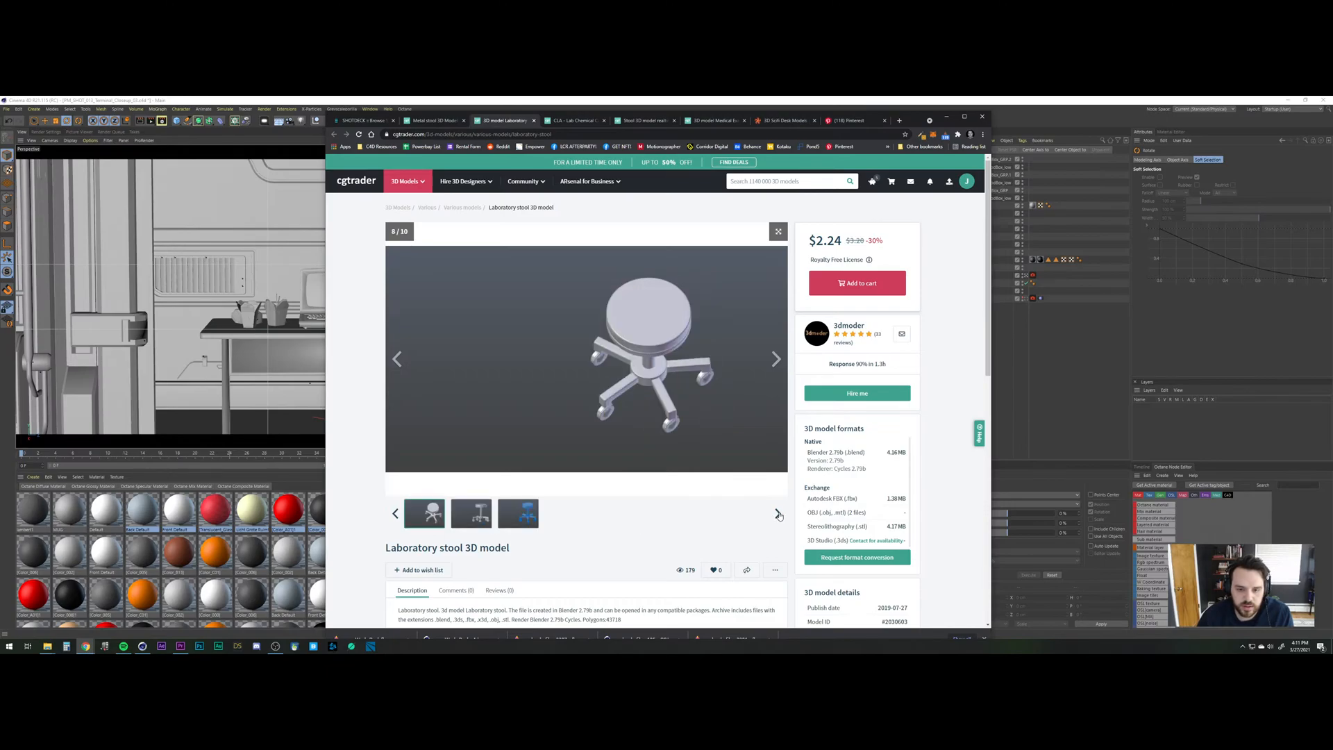
{"action": "left_click", "coordinate": [535, 517]}
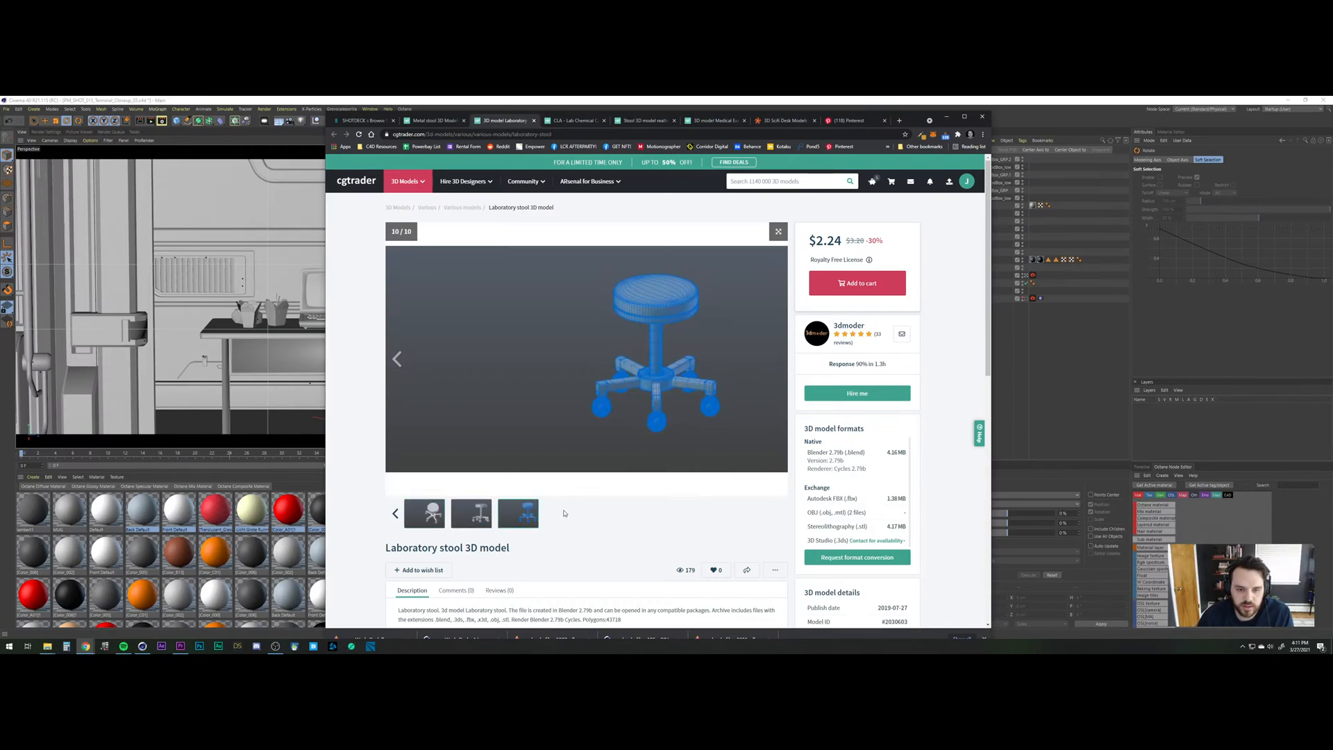
{"action": "left_click", "coordinate": [465, 515]}
{"action": "left_click", "coordinate": [506, 518]}
Check the lab chemical containers page, then search CGTrader for "pill bottle" in the metal stool results tab and look through the first results.
{"action": "left_click", "coordinate": [588, 123]}
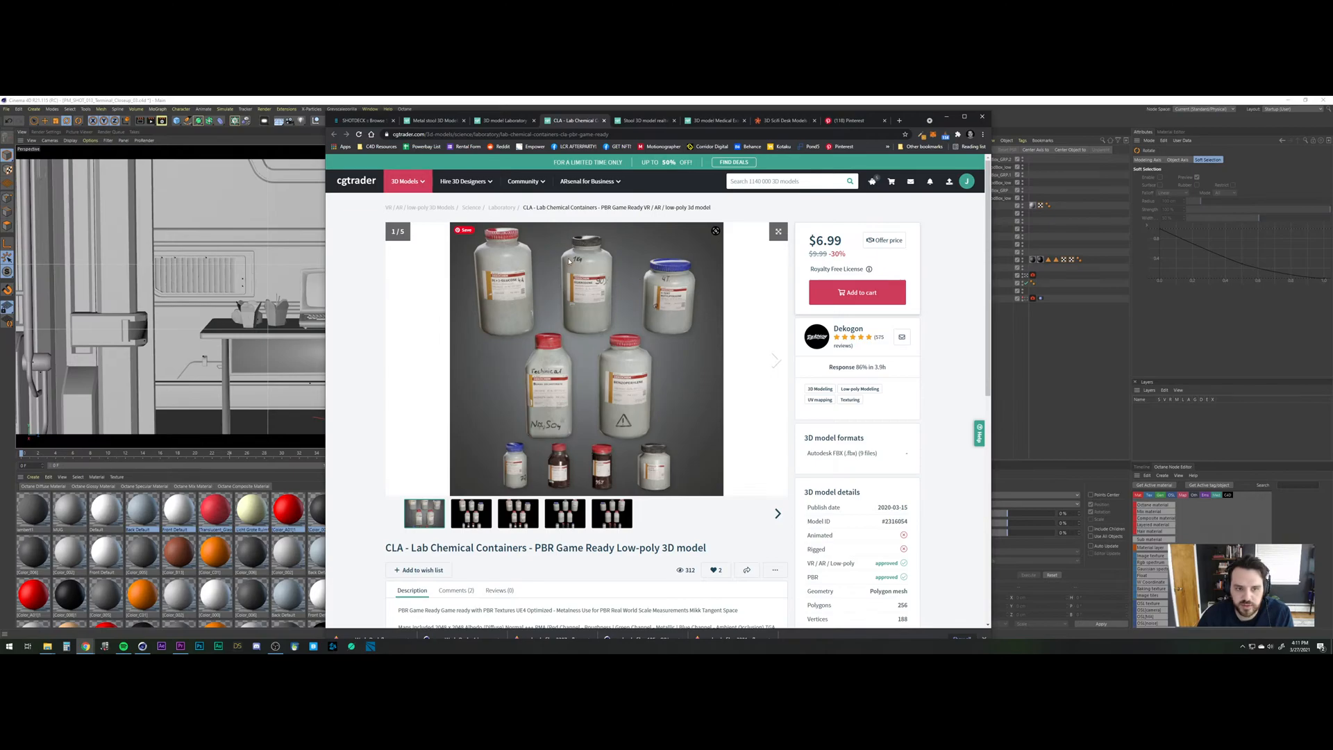
{"action": "left_click", "coordinate": [764, 182]}
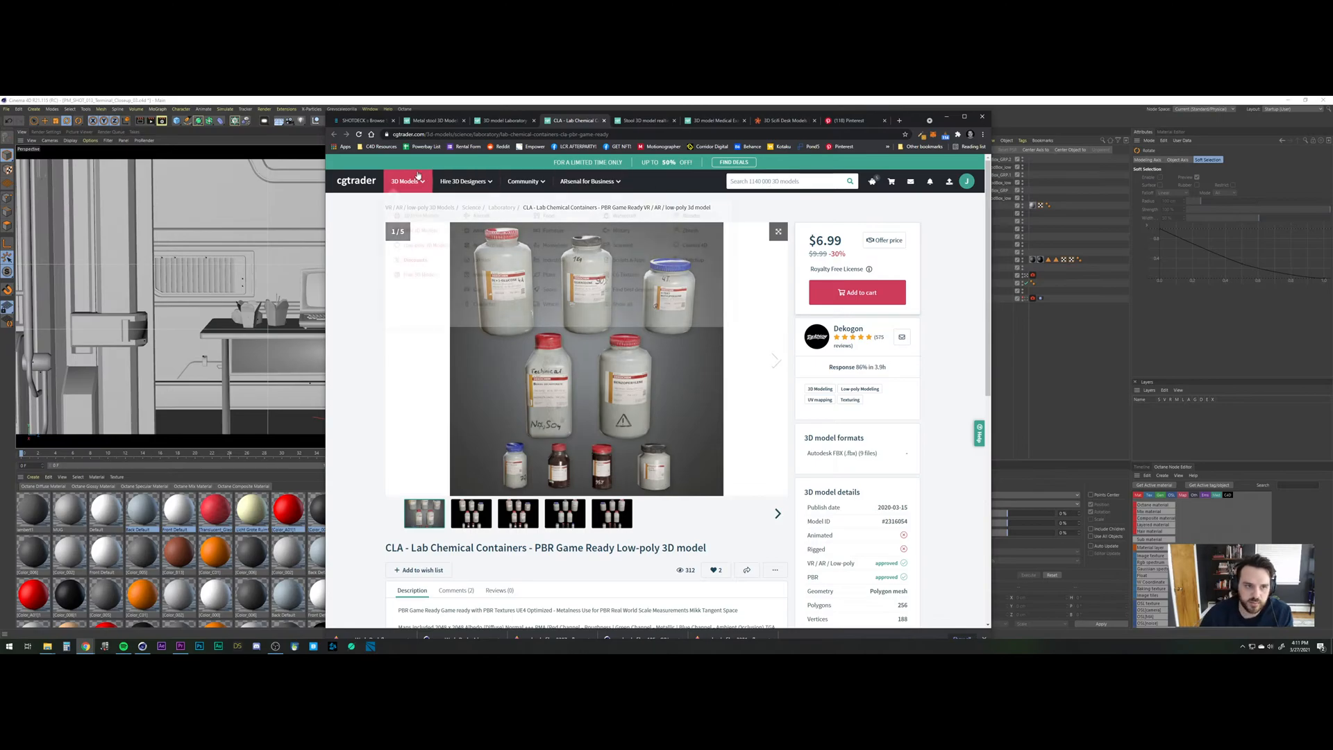
{"action": "key", "text": "ctrl+2"}
{"action": "triple_click", "coordinate": [769, 184]}
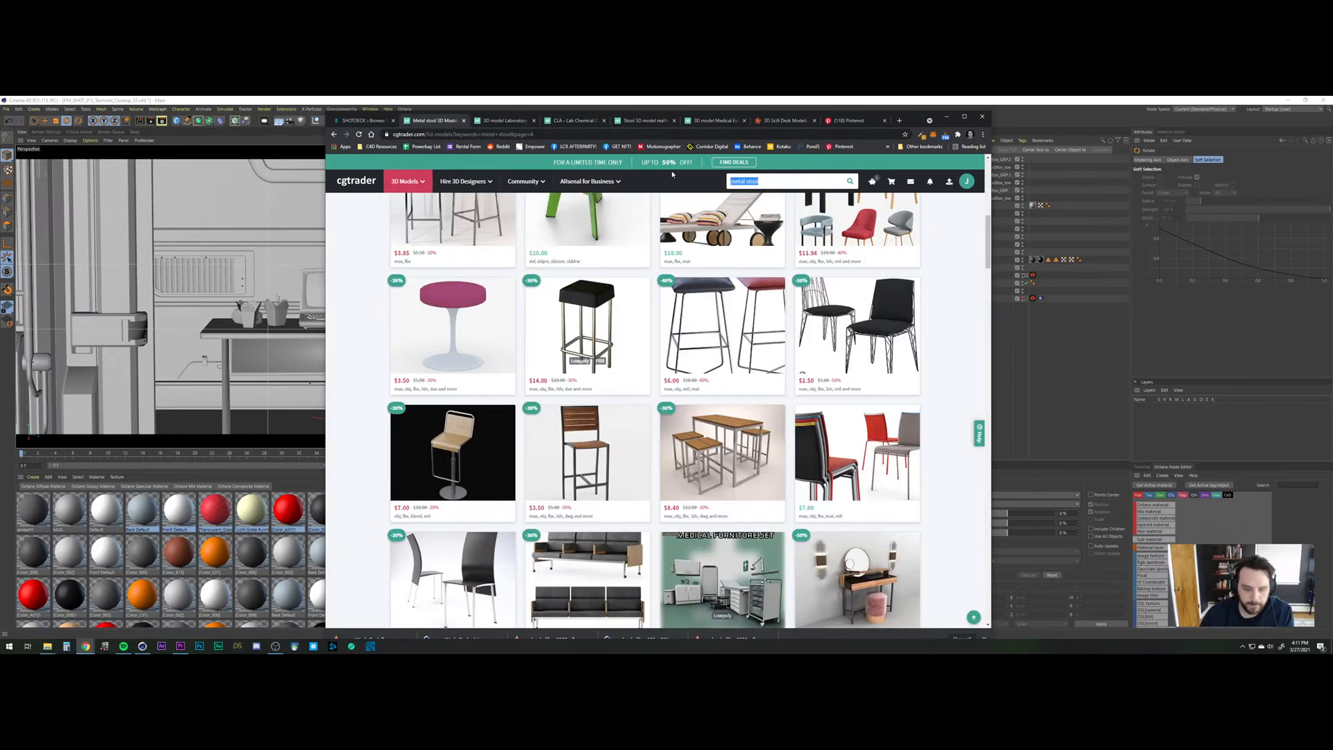
{"action": "type", "text": "pill bottle"}
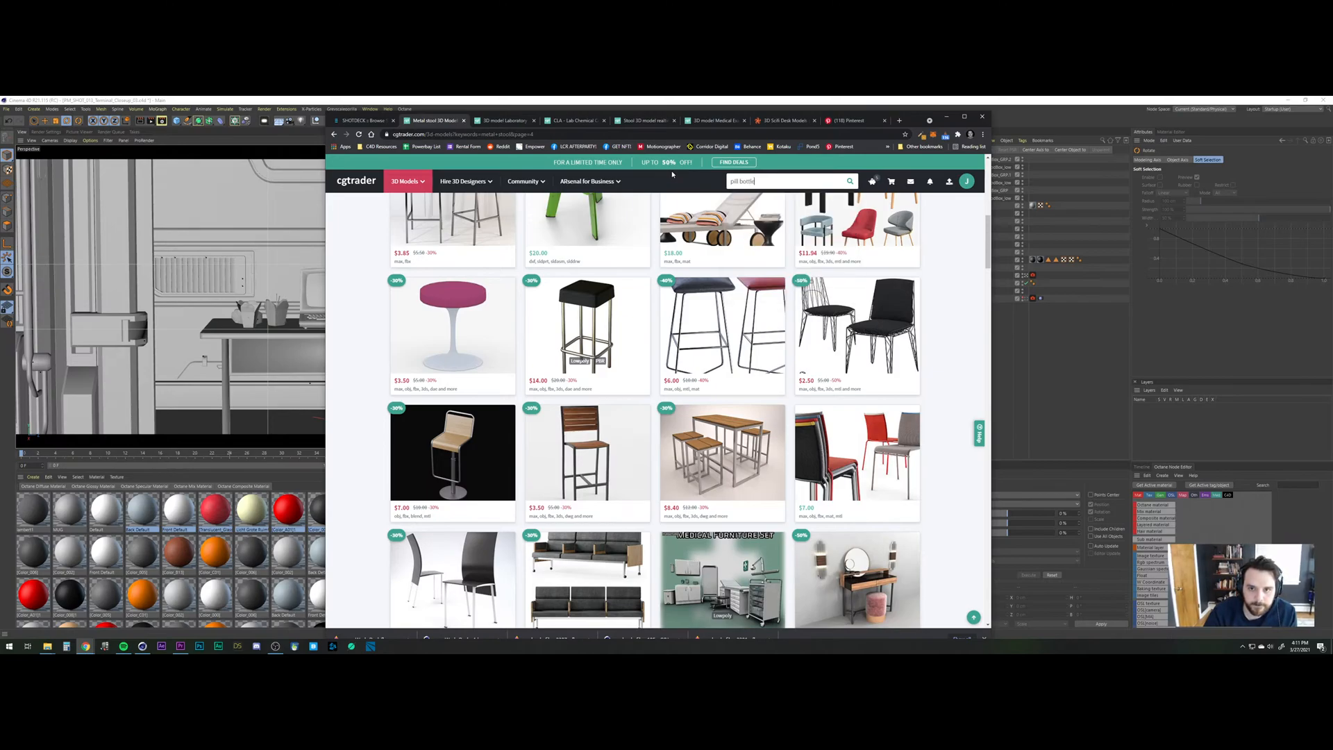
{"action": "key", "text": "Return"}
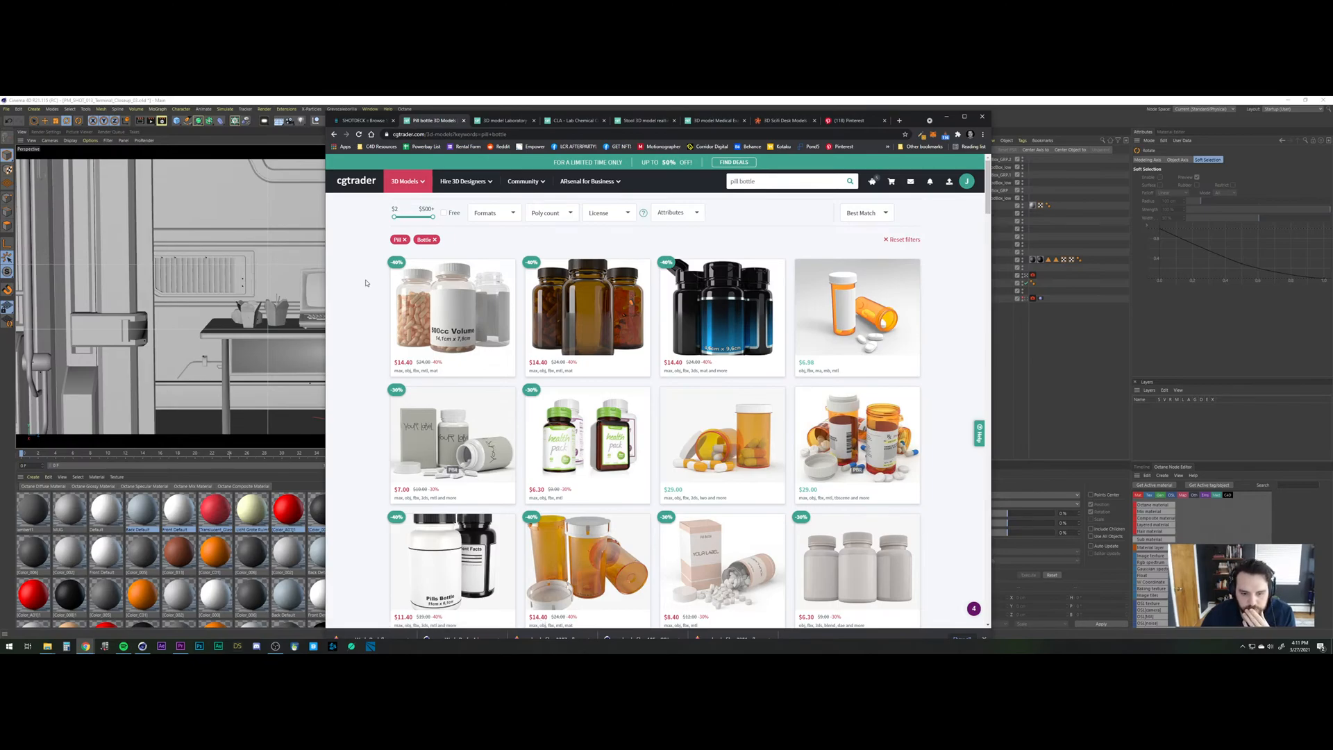
{"action": "scroll", "coordinate": [366, 283], "scroll_direction": "down", "scroll_amount": 2}
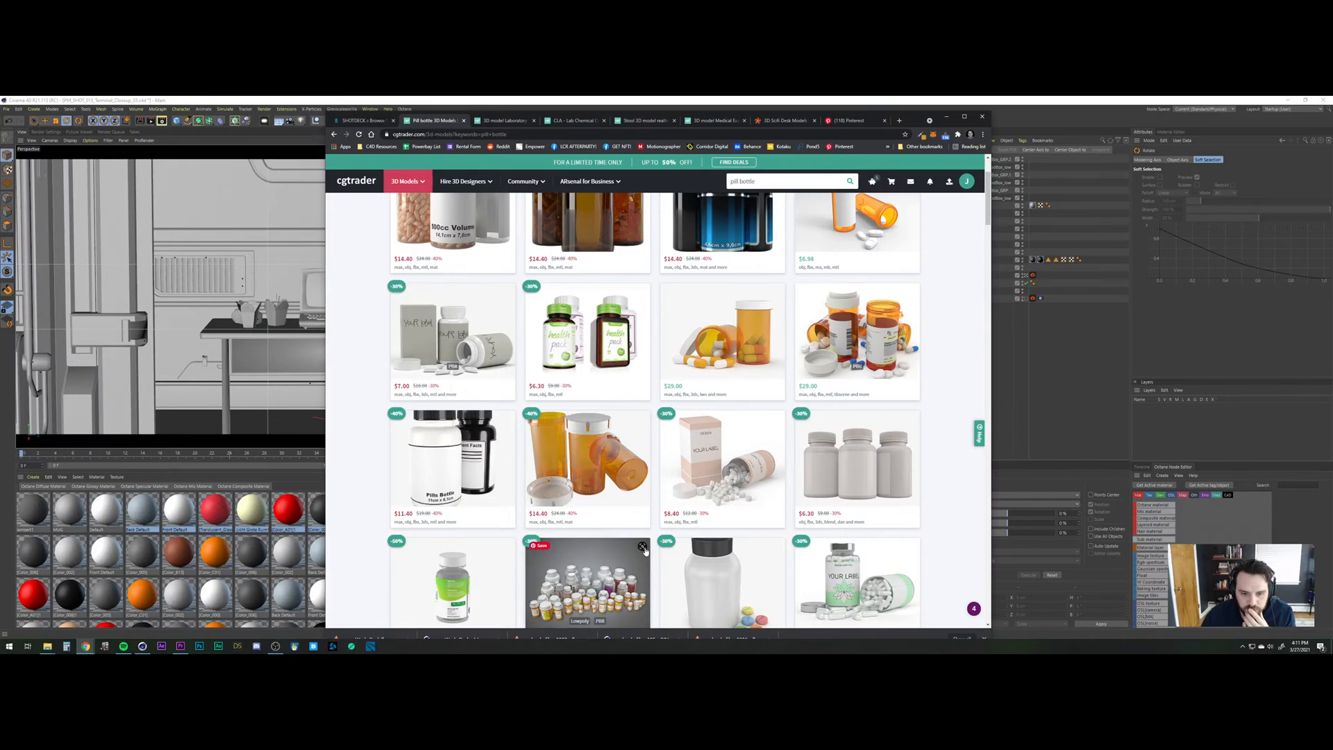
{"action": "mouse_move", "coordinate": [583, 466]}
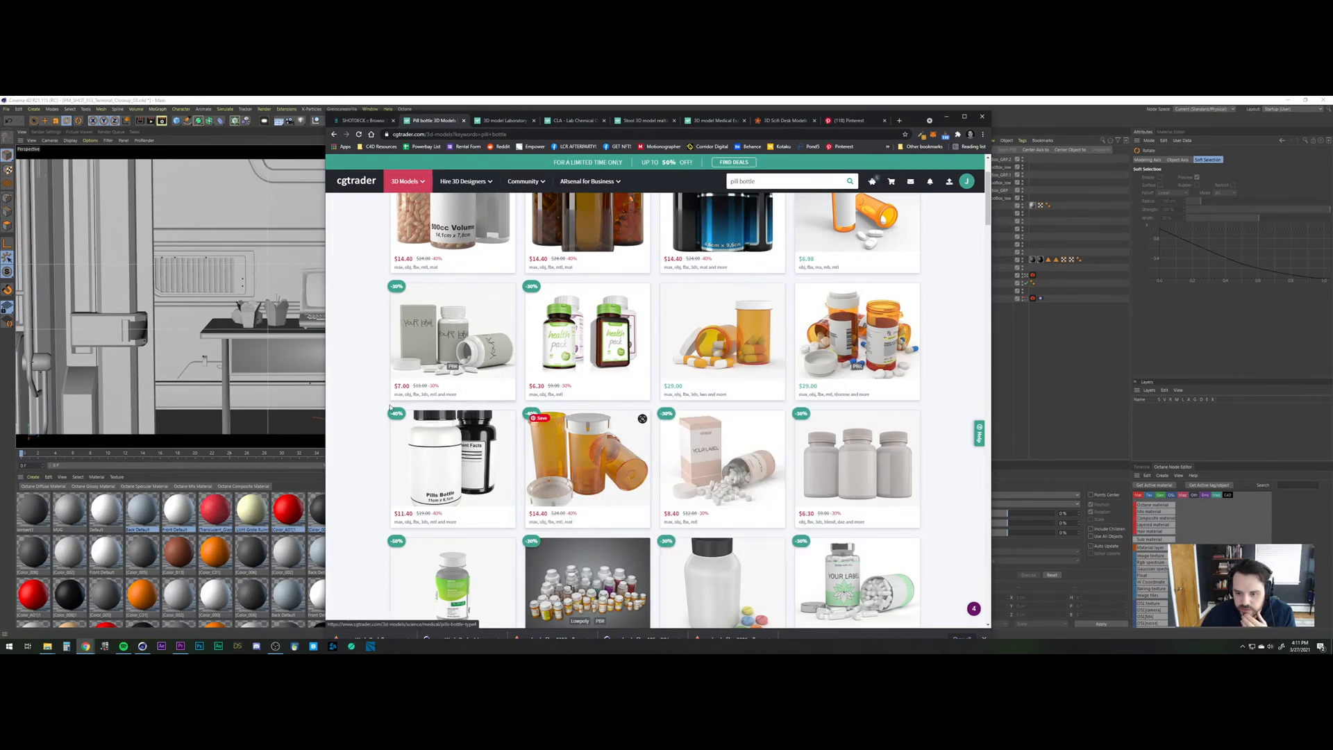
Look through more "pill bottle" results and open the Prescription Pill Bottle with Editable Text 03 model in a new tab.
{"action": "scroll", "coordinate": [396, 389], "scroll_direction": "down", "scroll_amount": 3}
{"action": "mouse_move", "coordinate": [396, 384]}
{"action": "scroll", "coordinate": [392, 389], "scroll_direction": "down", "scroll_amount": 1}
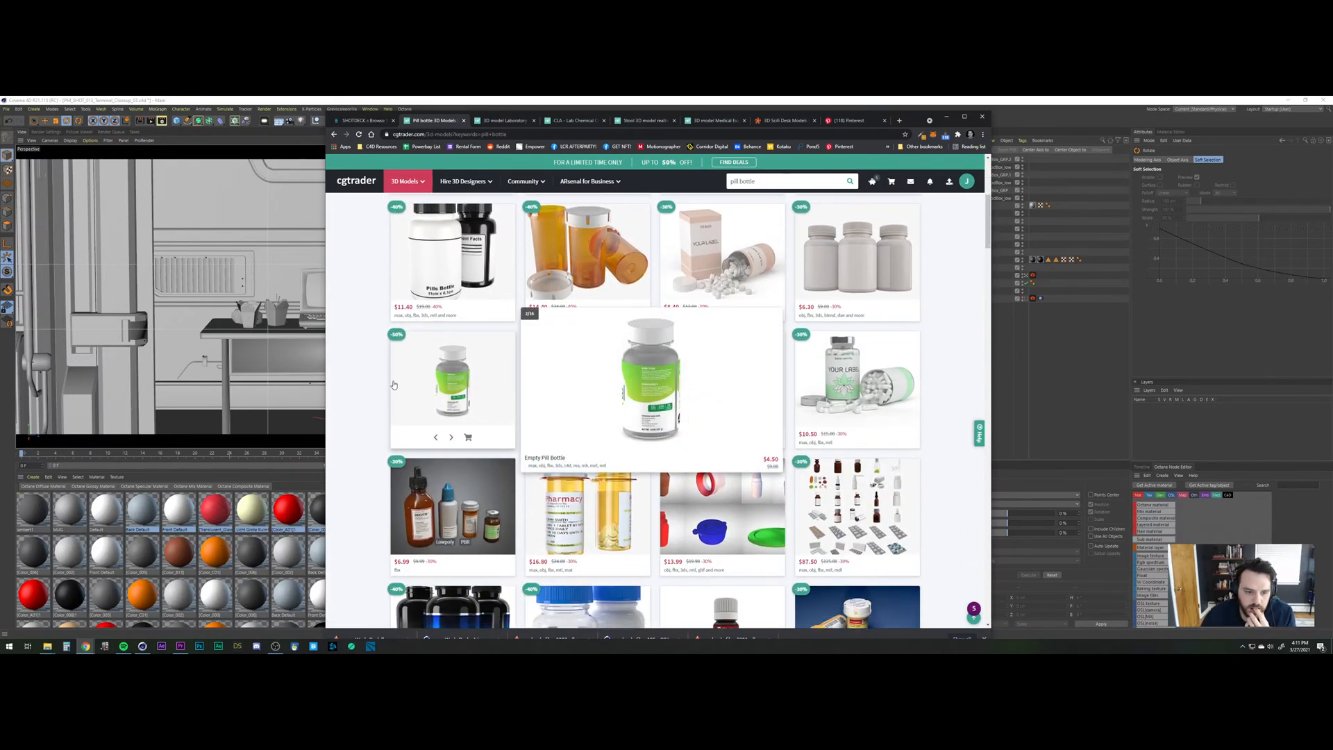
{"action": "scroll", "coordinate": [373, 402], "scroll_direction": "down", "scroll_amount": 3}
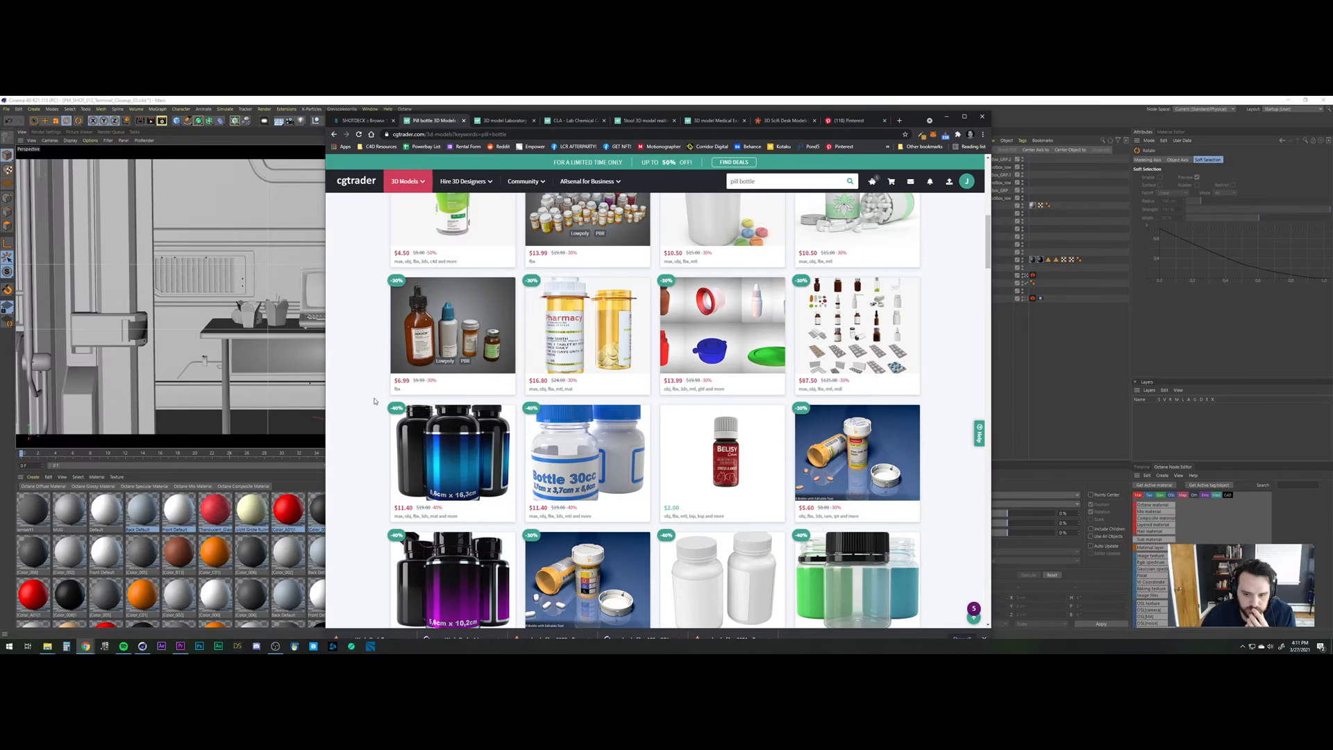
{"action": "scroll", "coordinate": [373, 401], "scroll_direction": "down", "scroll_amount": 2}
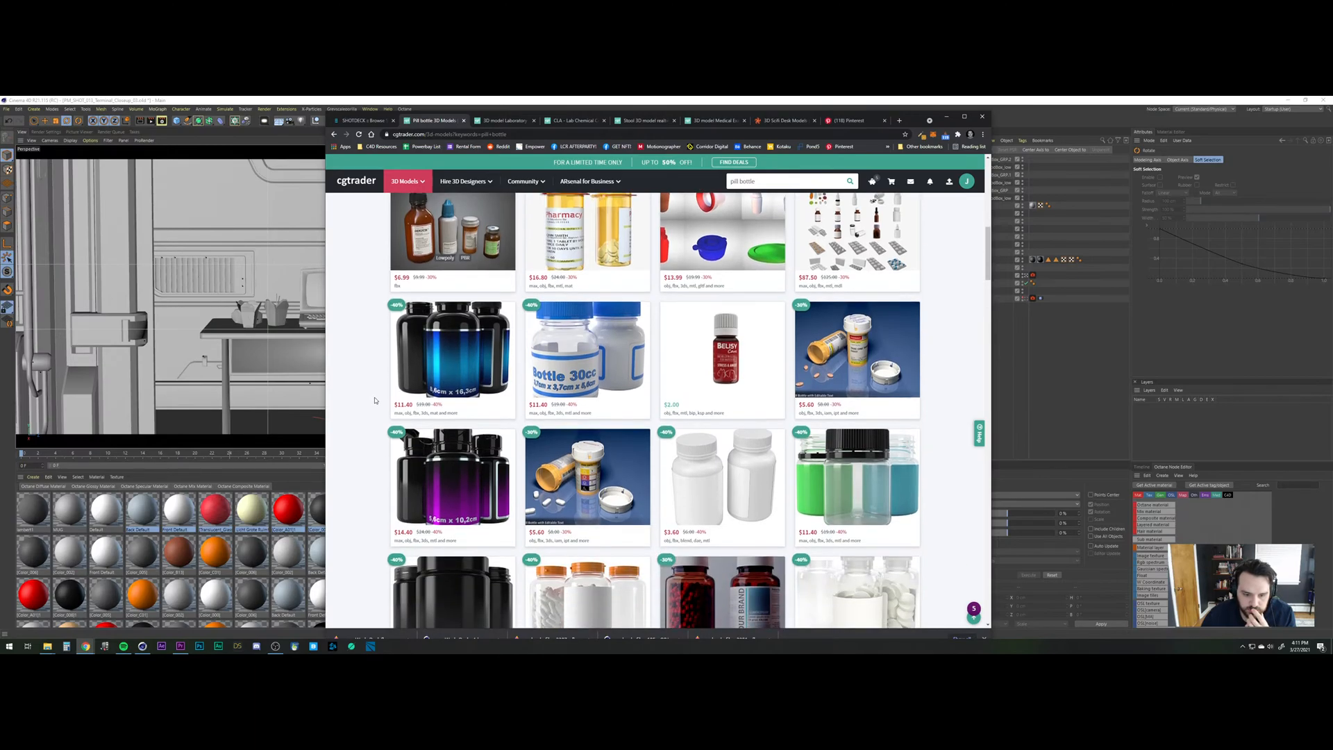
{"action": "scroll", "coordinate": [374, 401], "scroll_direction": "down", "scroll_amount": 1}
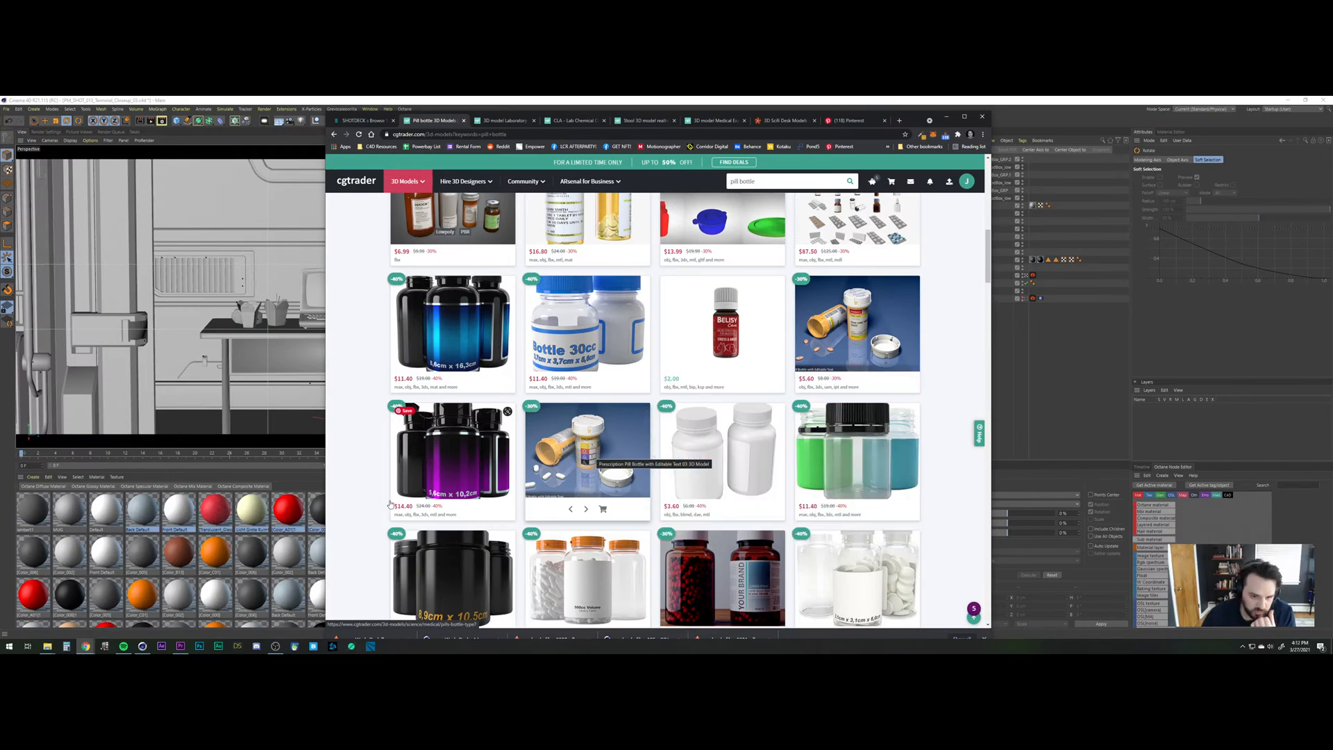
{"action": "scroll", "coordinate": [393, 456], "scroll_direction": "down", "scroll_amount": 1}
{"action": "right_click", "coordinate": [576, 356]}
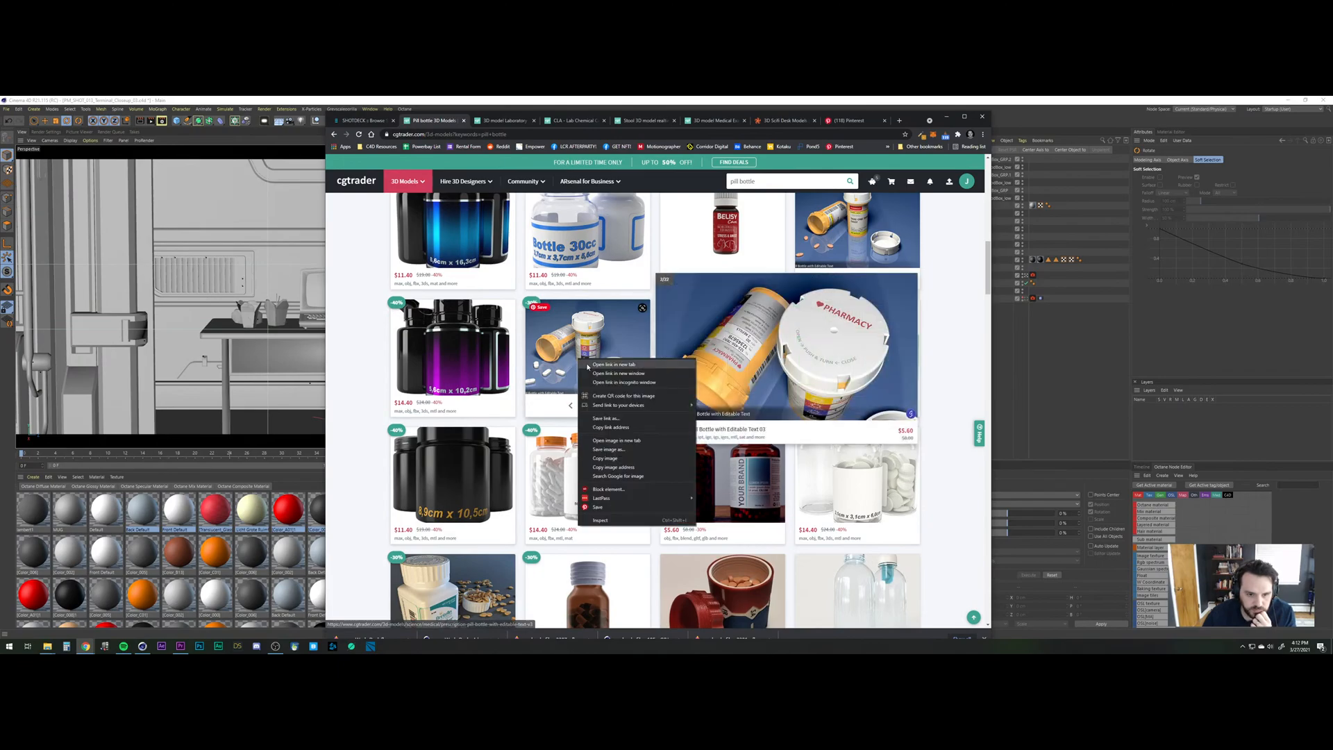
{"action": "left_click", "coordinate": [614, 368]}
Close the CLA Lab Chemical Containers page so that the Stool Low-poly model page comes up.
{"action": "left_click", "coordinate": [607, 120]}
{"action": "left_click", "coordinate": [547, 120]}
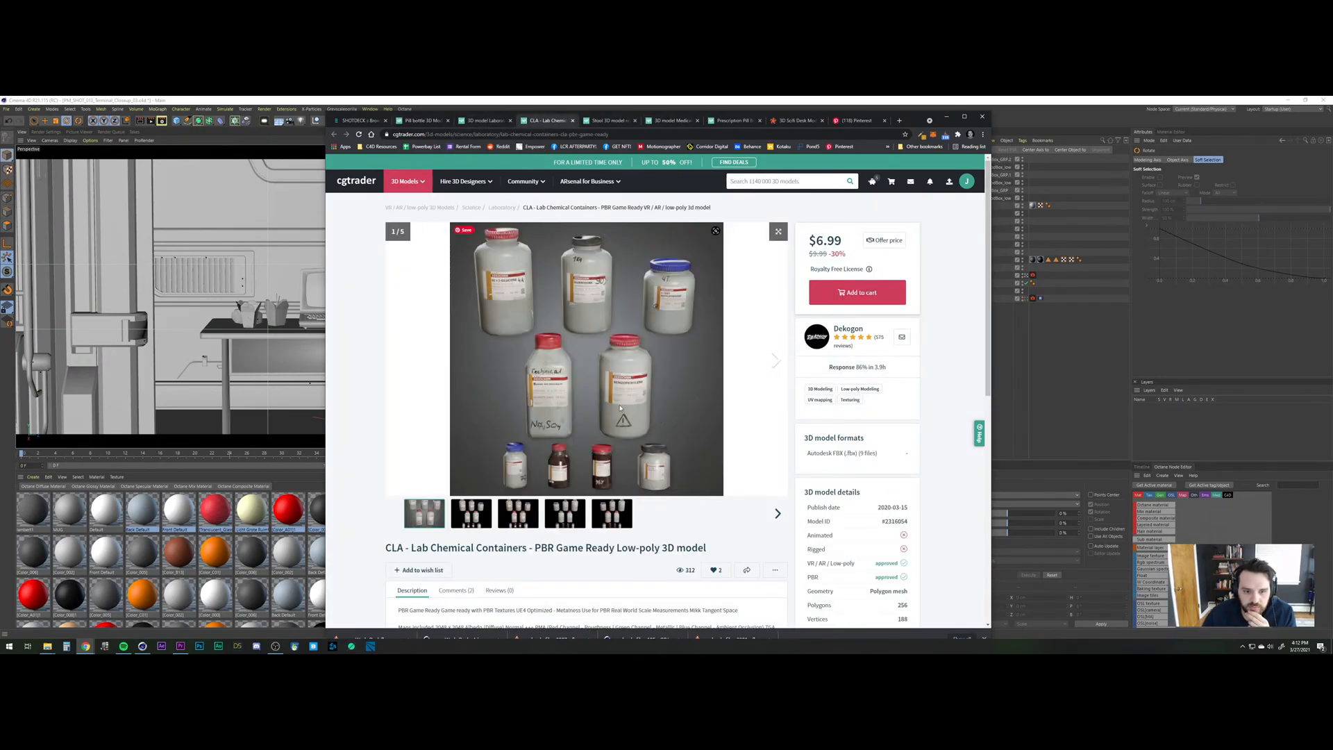
{"action": "left_click", "coordinate": [572, 120]}
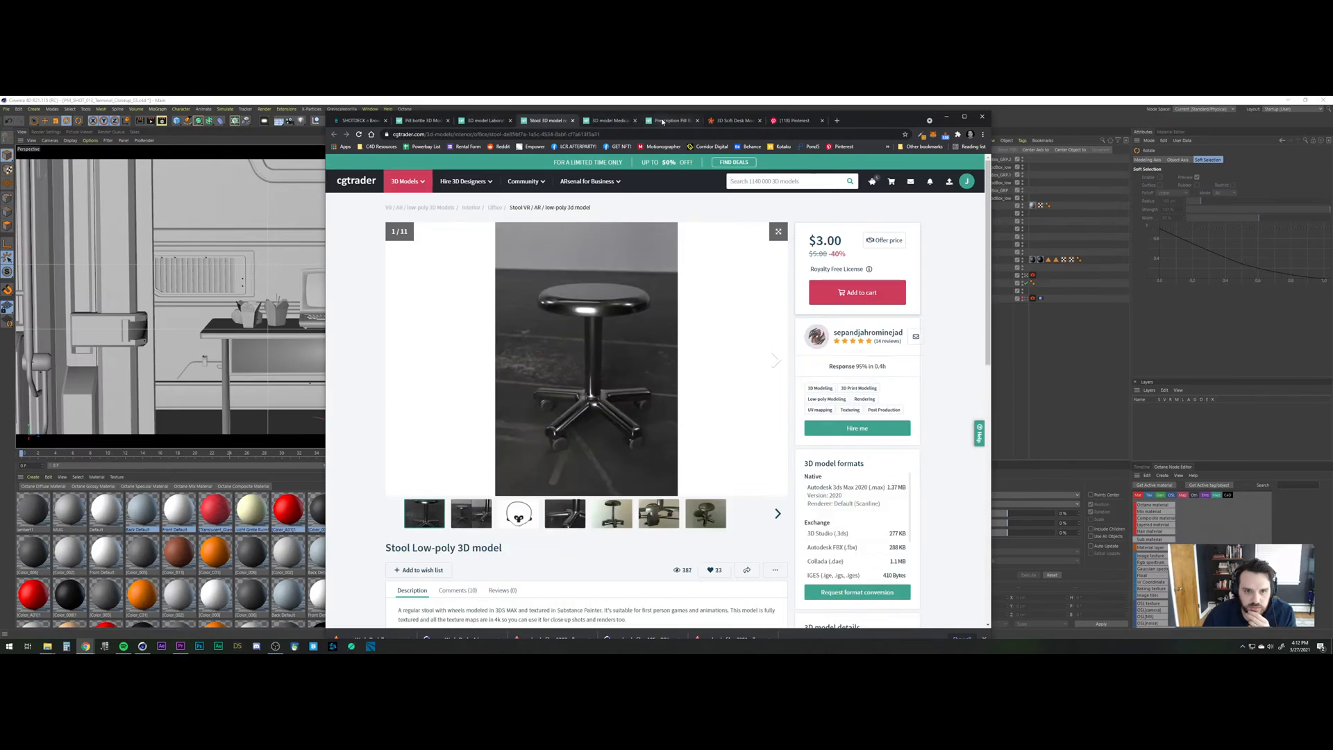
Examine the Stool Low-poly model's gallery up to the tenth image, including the caster and leg-joint close-ups.
{"action": "left_click", "coordinate": [778, 362]}
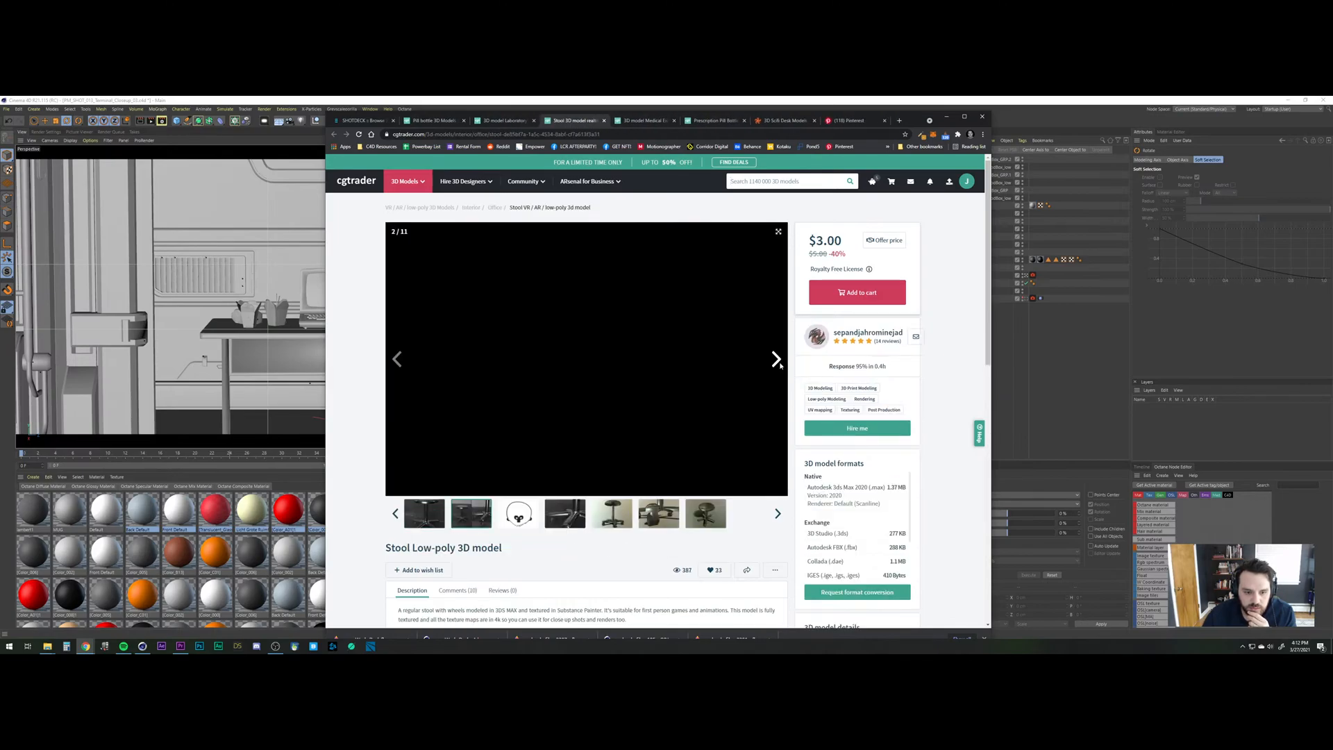
{"action": "left_click", "coordinate": [779, 362]}
{"action": "left_click", "coordinate": [778, 363]}
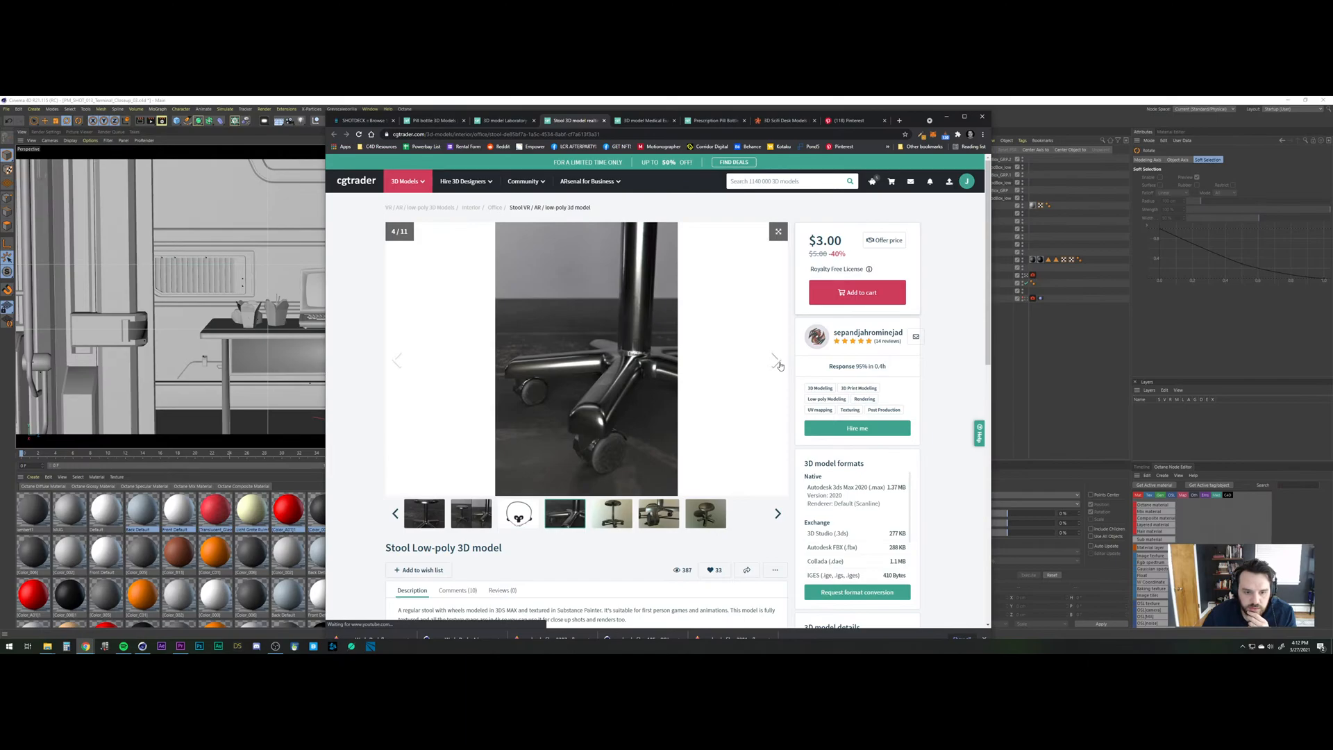
{"action": "left_click", "coordinate": [778, 362]}
{"action": "left_click", "coordinate": [778, 363]}
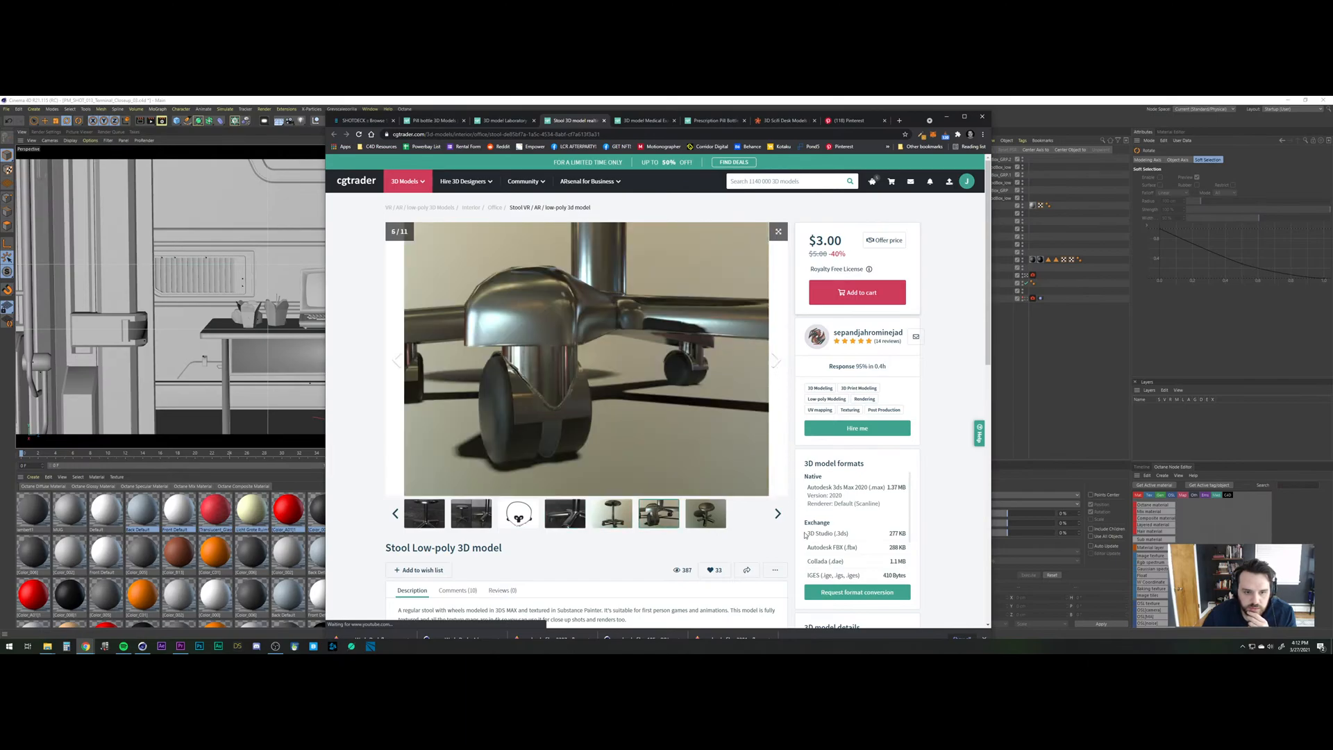
{"action": "left_click", "coordinate": [779, 516]}
{"action": "left_click", "coordinate": [778, 515]}
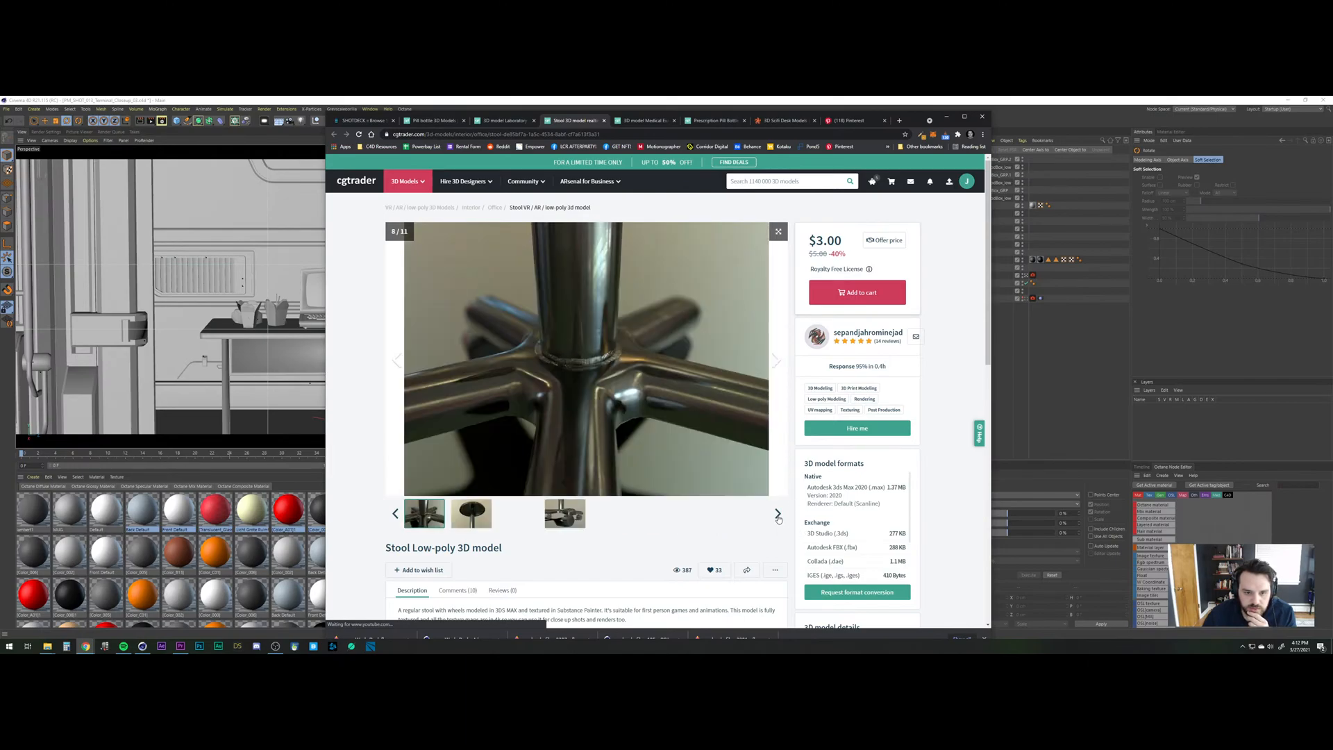
{"action": "left_click", "coordinate": [779, 515]}
{"action": "left_click", "coordinate": [778, 515]}
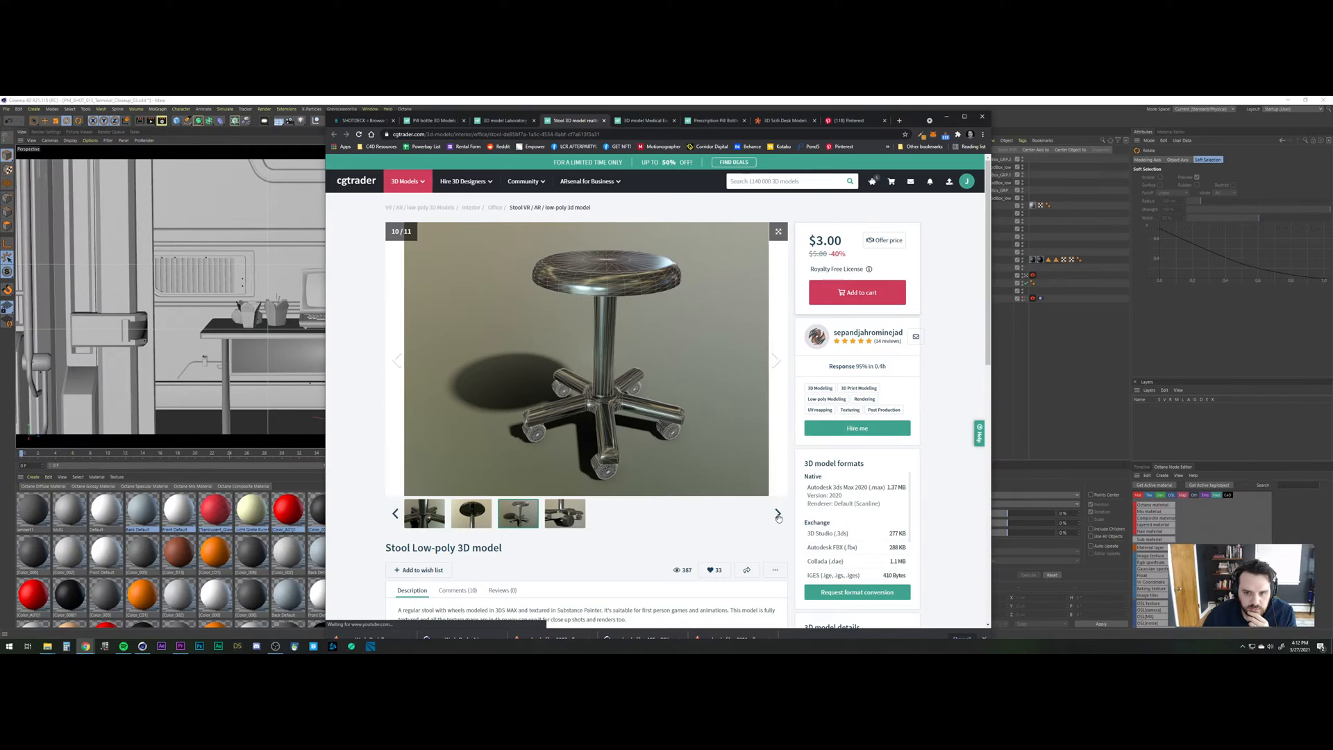
Switch to the Laboratory stool page and view its first two gallery images for comparison.
{"action": "left_click", "coordinate": [522, 123]}
{"action": "left_click", "coordinate": [394, 514]}
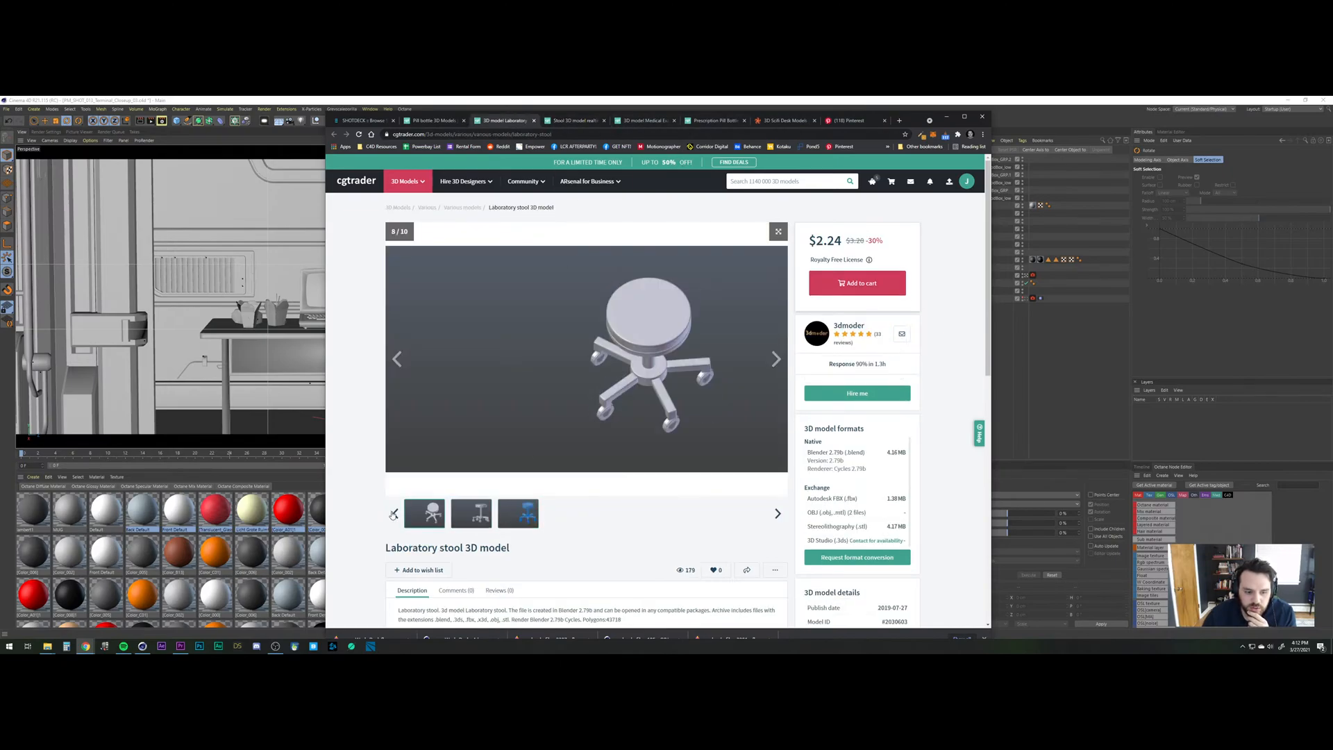
{"action": "left_click", "coordinate": [393, 514]}
{"action": "left_click", "coordinate": [393, 514]}
{"action": "left_click", "coordinate": [419, 519]}
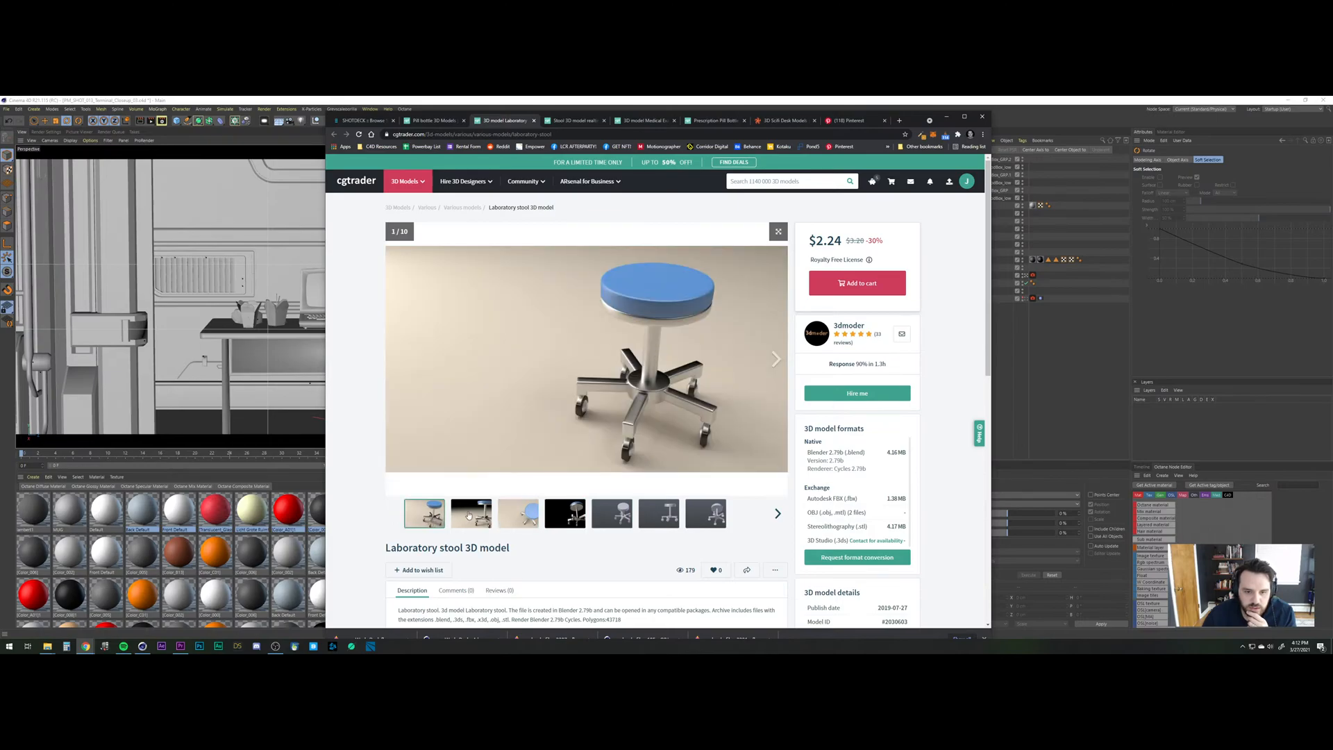
{"action": "left_click", "coordinate": [473, 511]}
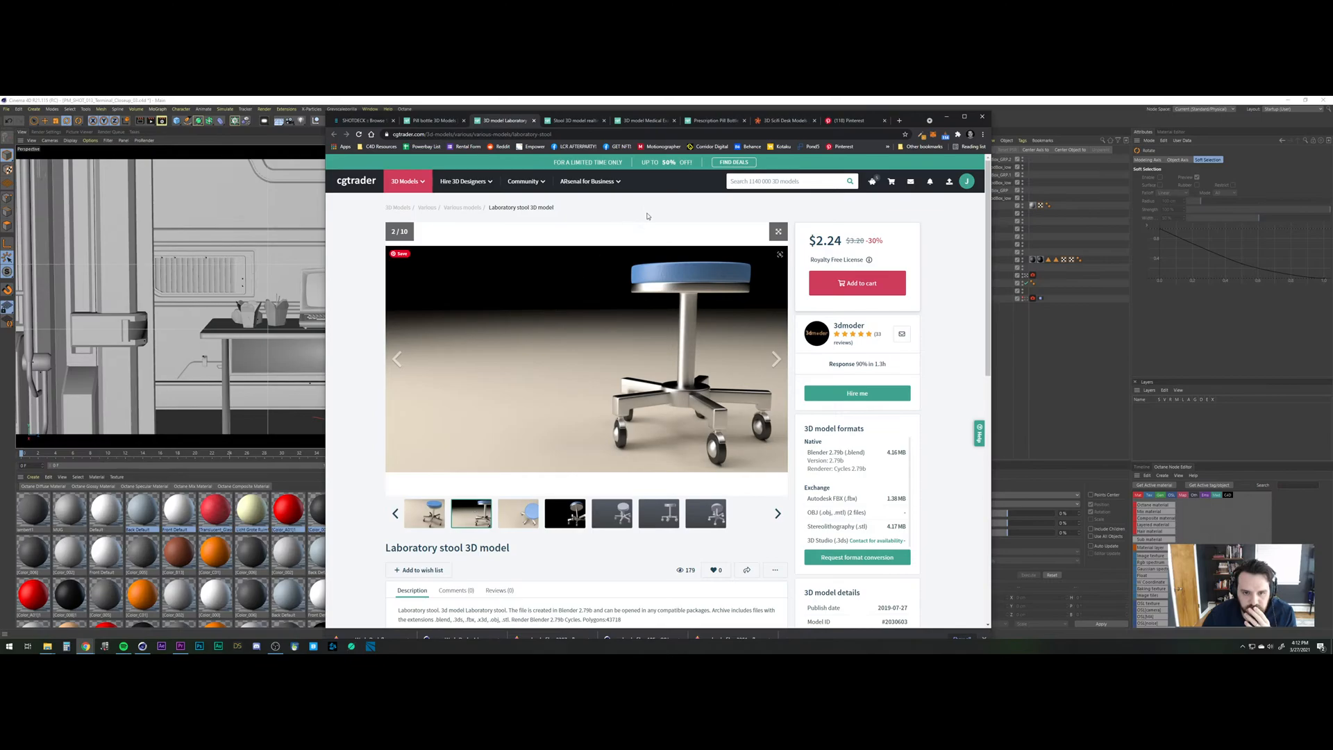
Return to the Stool Low-poly page, go back through its gallery to the first image, and add the model to the cart.
{"action": "left_click", "coordinate": [575, 120]}
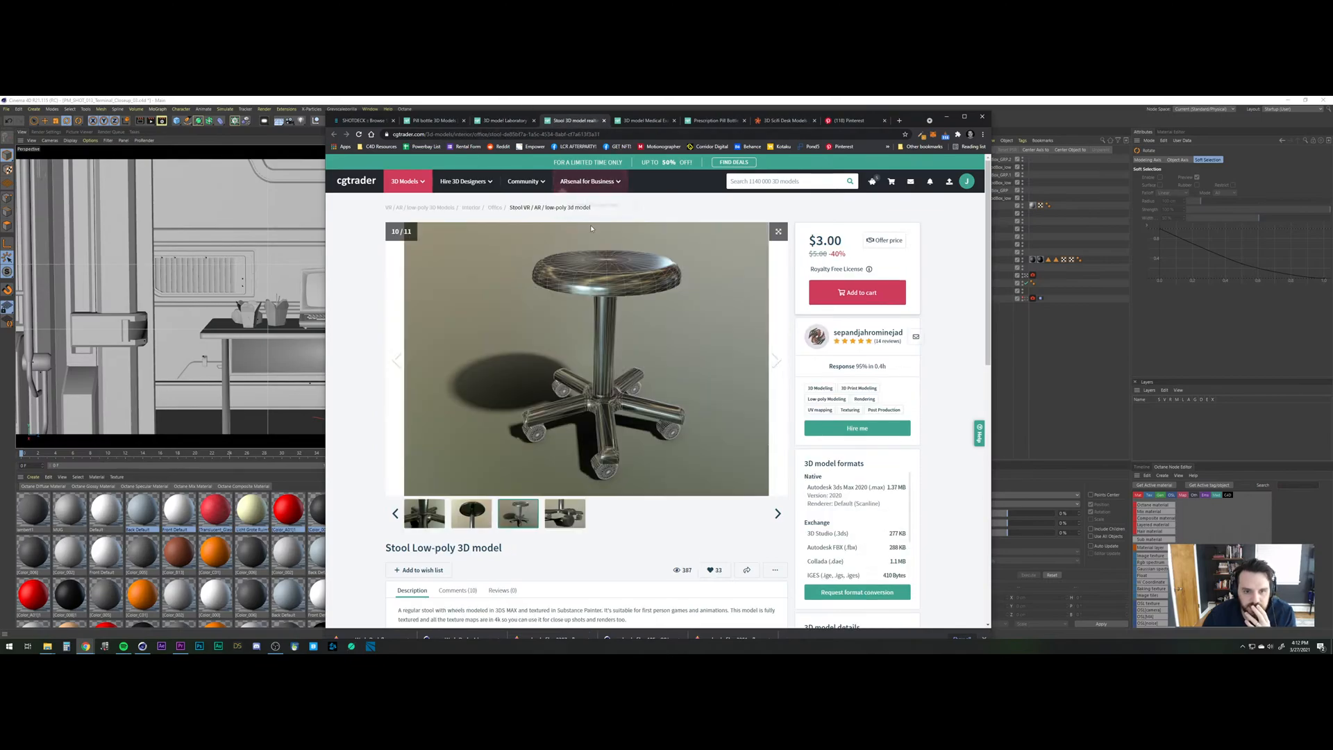
{"action": "left_click", "coordinate": [399, 520]}
{"action": "left_click", "coordinate": [399, 520]}
{"action": "left_click", "coordinate": [399, 519]}
{"action": "left_click", "coordinate": [400, 520]}
{"action": "left_click", "coordinate": [399, 520]}
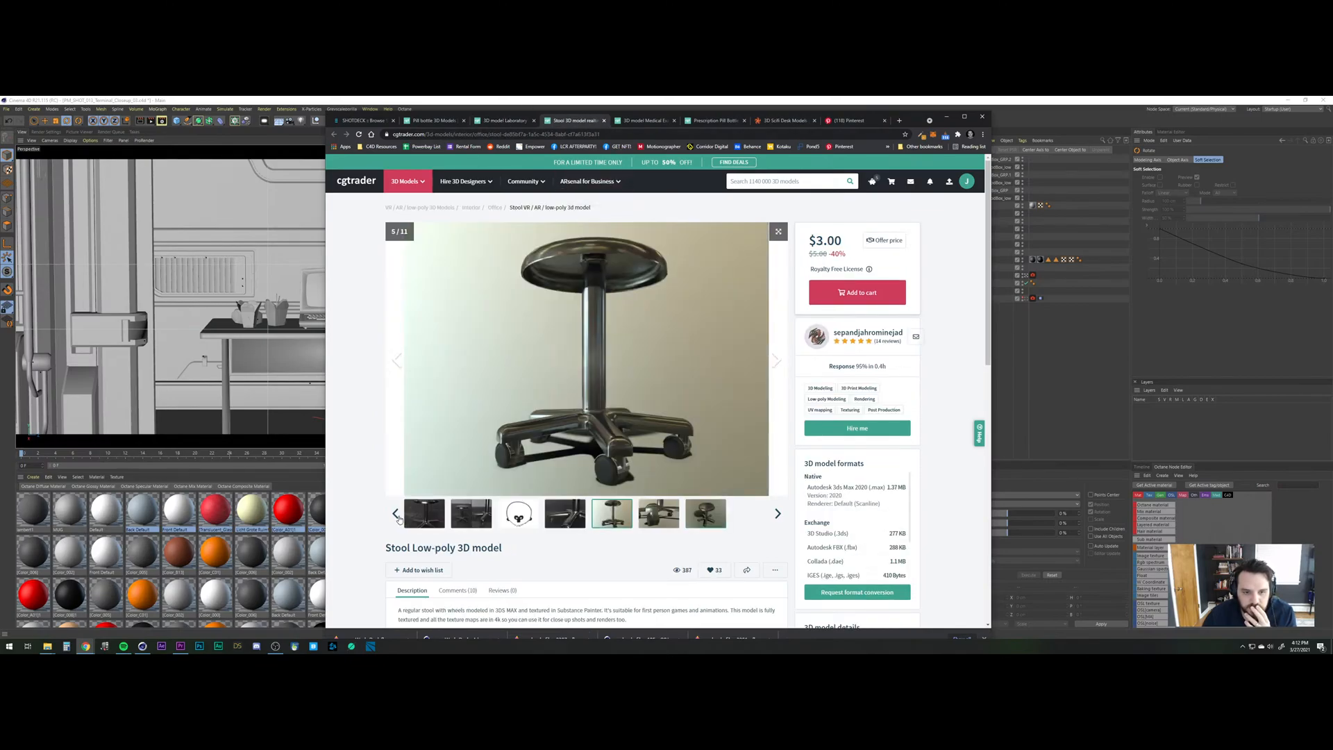
{"action": "left_click", "coordinate": [399, 520]}
{"action": "left_click", "coordinate": [395, 514]}
{"action": "left_click", "coordinate": [395, 514]}
{"action": "left_click", "coordinate": [396, 514]}
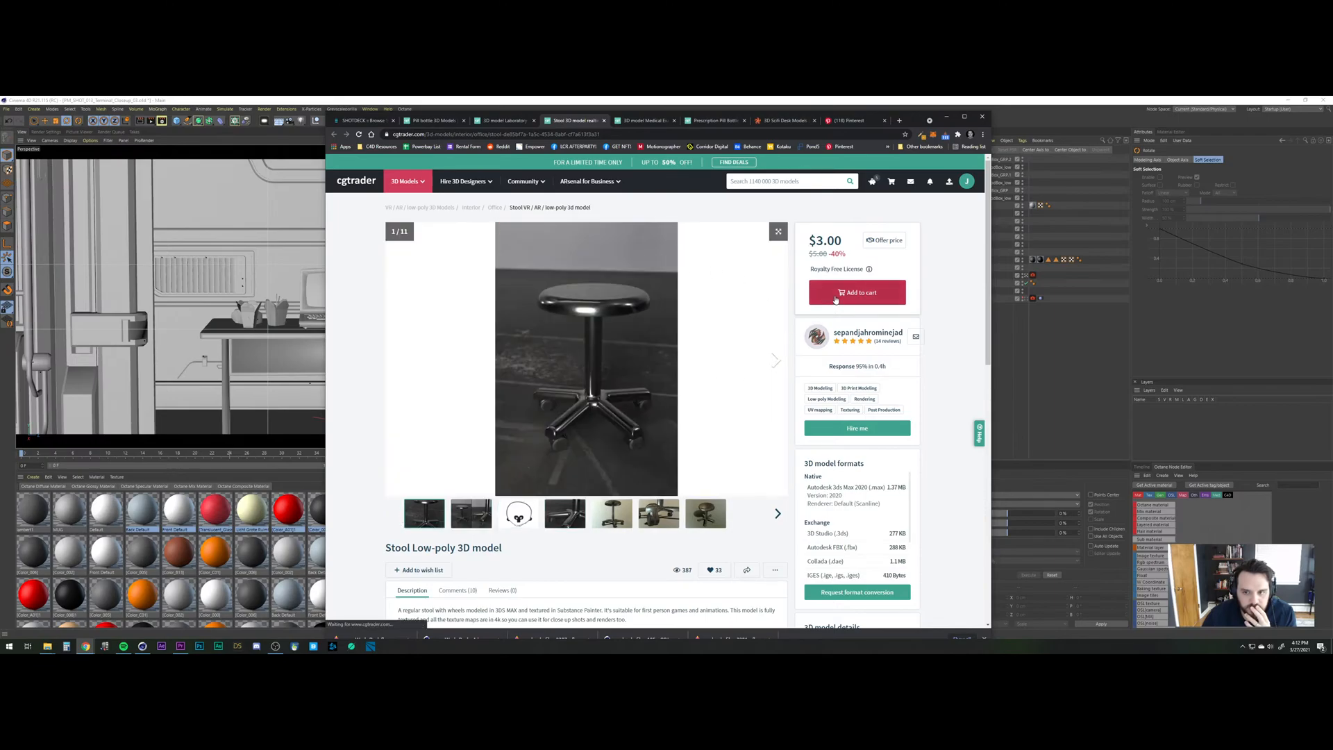
{"action": "left_click", "coordinate": [857, 291]}
Close the Laboratory stool page and the Stool Low-poly page.
{"action": "left_click", "coordinate": [504, 120]}
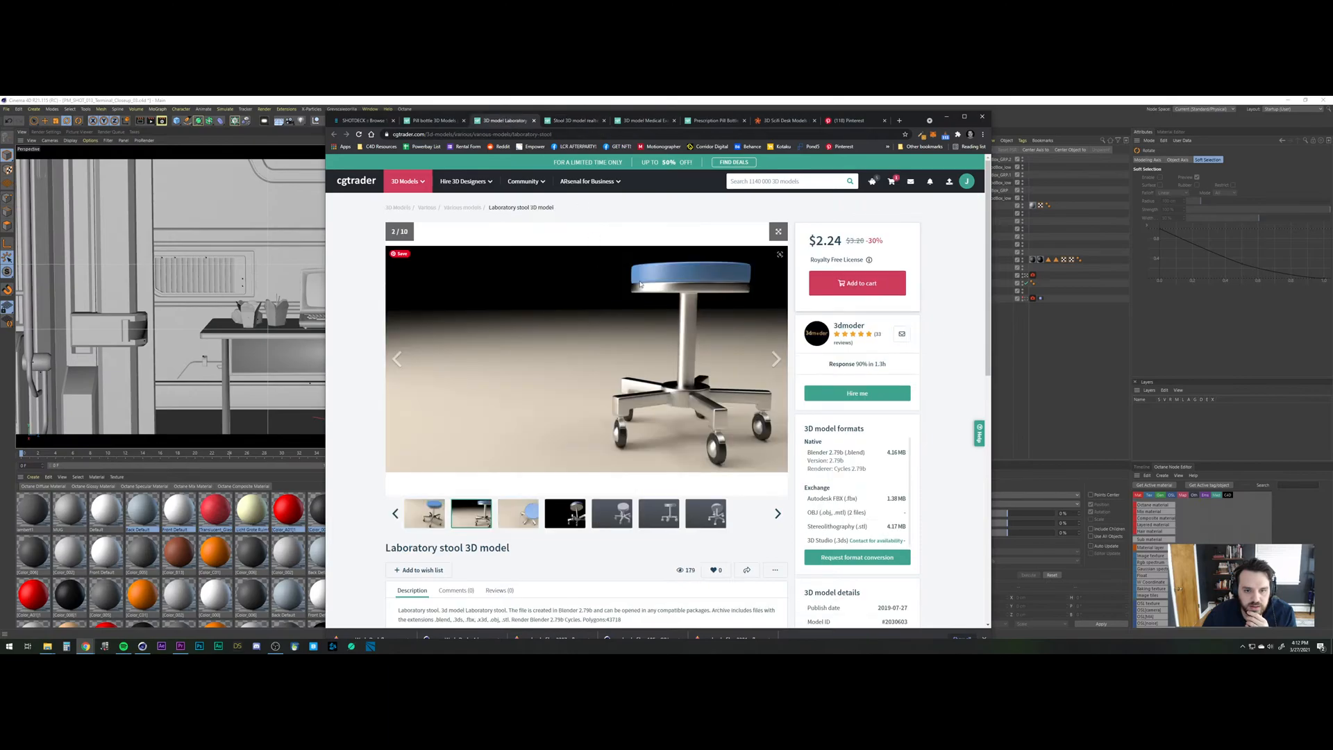
{"action": "left_click", "coordinate": [533, 121]}
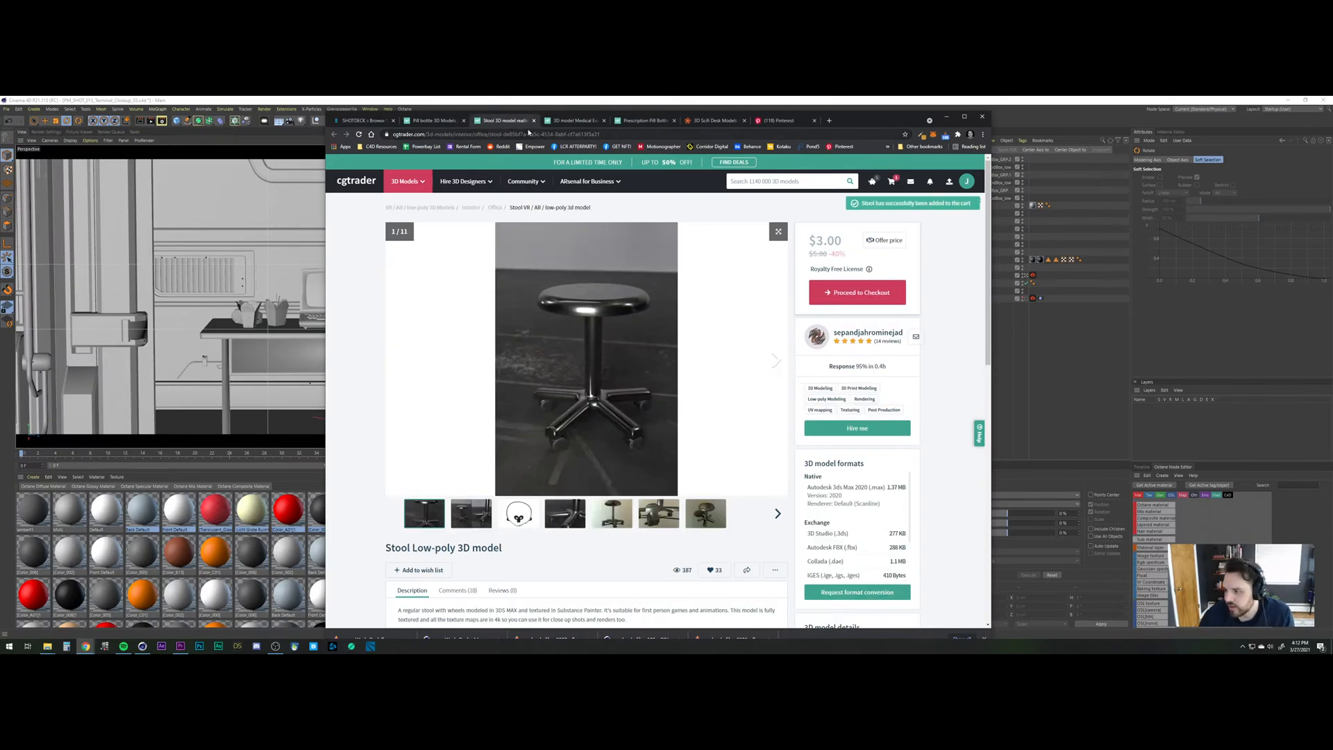
{"action": "mouse_move", "coordinate": [525, 182]}
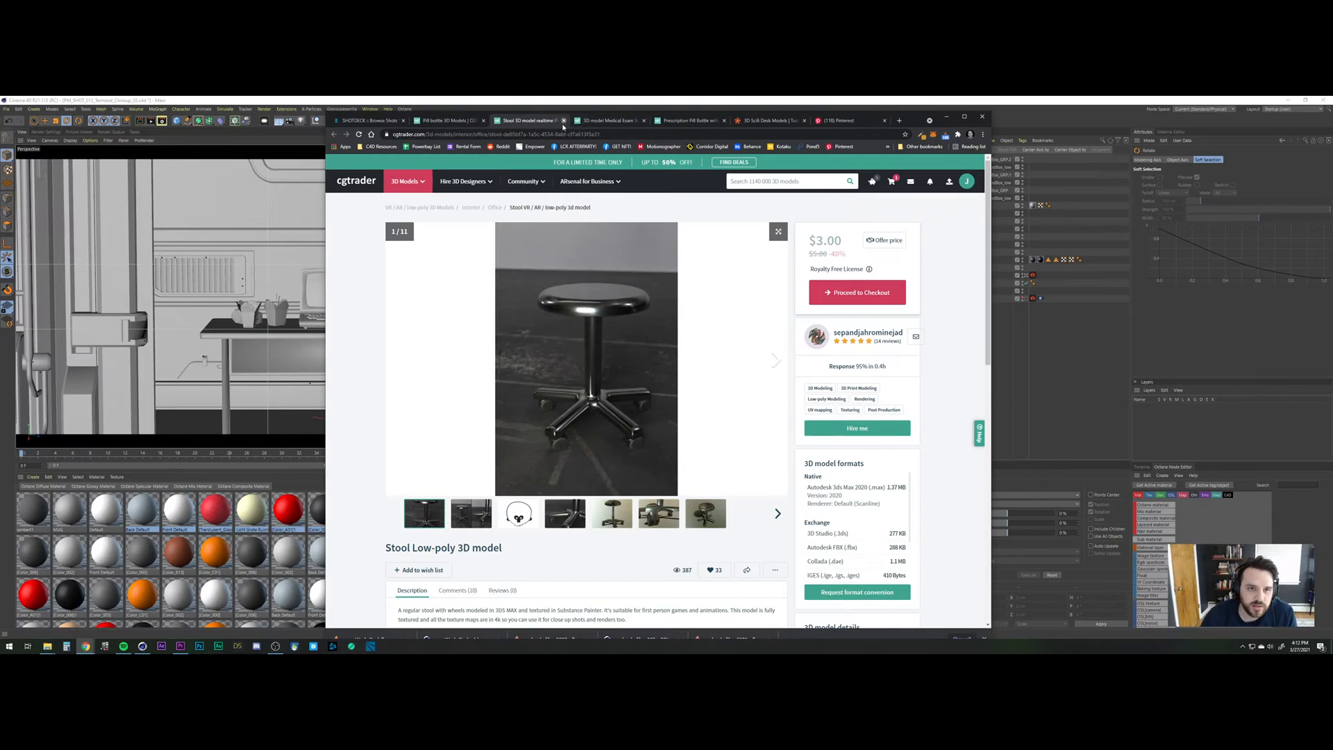
{"action": "left_click", "coordinate": [533, 121]}
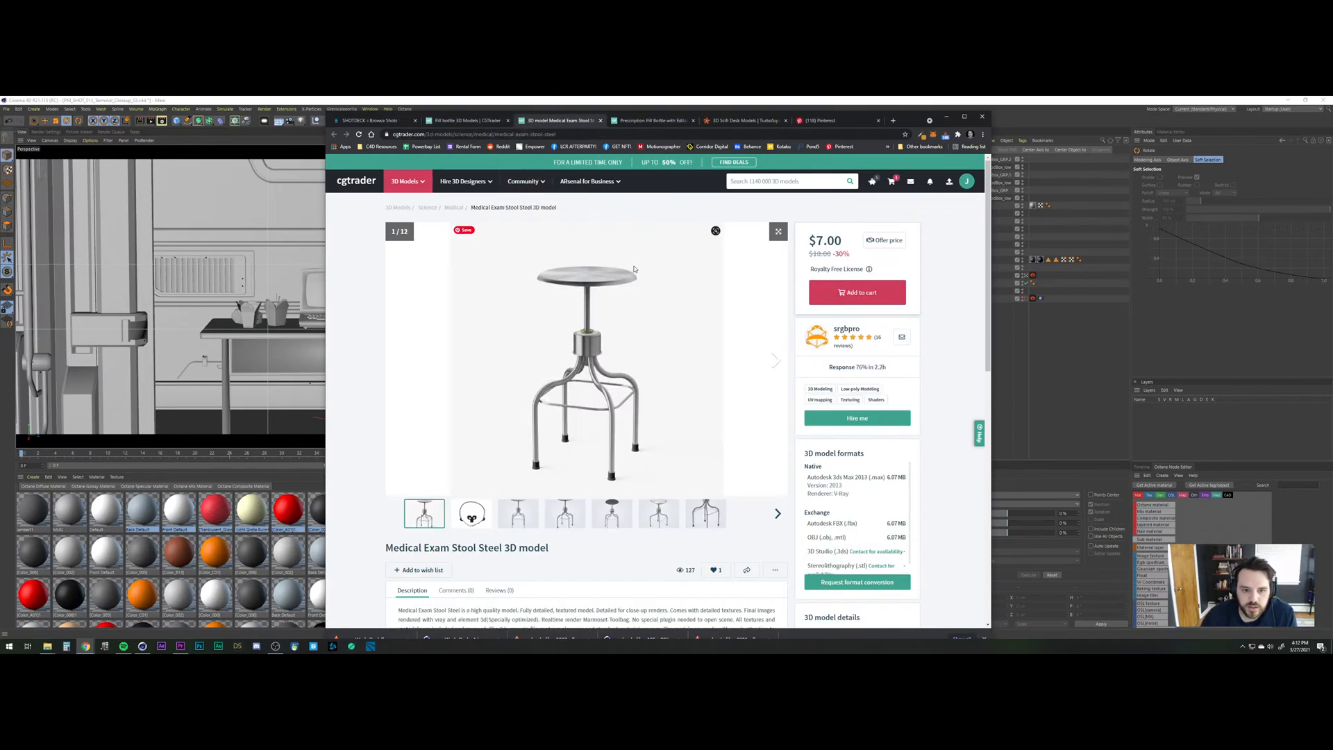
View the third to fifth gallery images of the Medical Exam Stool Steel model and close its page.
{"action": "left_click", "coordinate": [514, 513]}
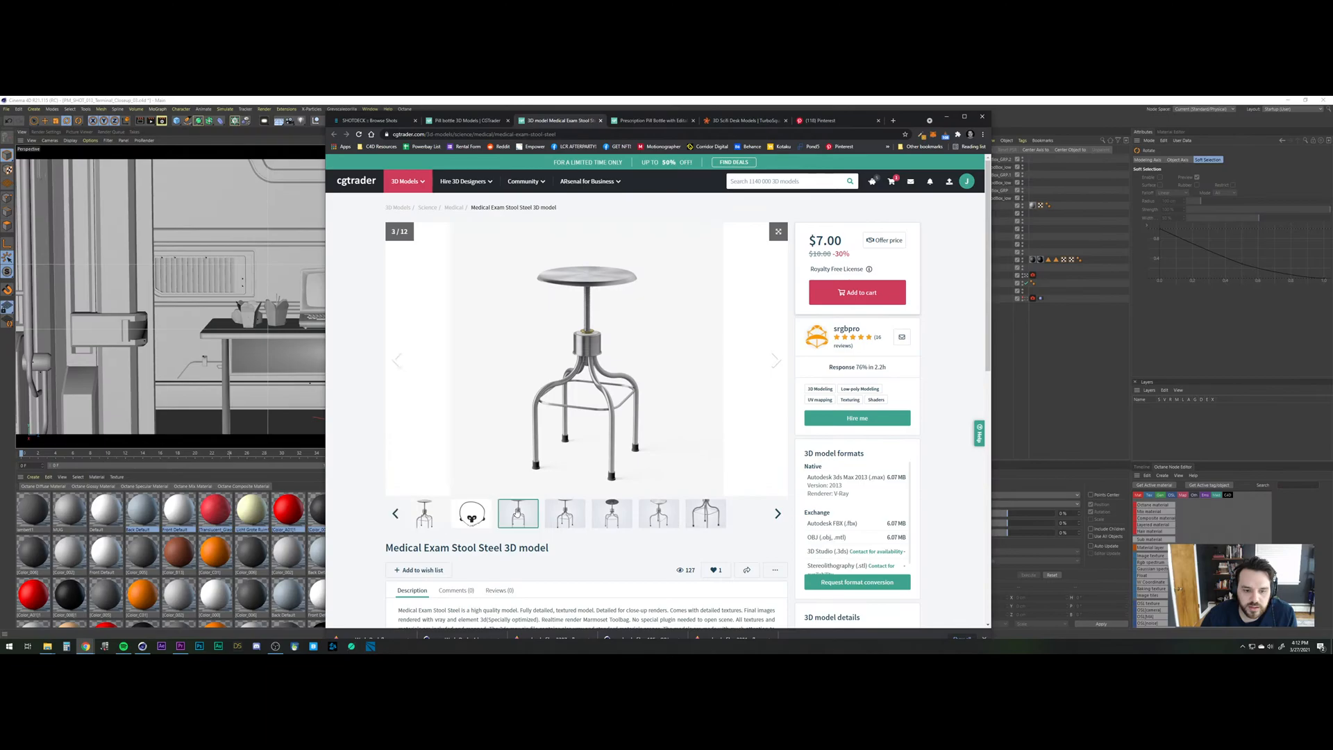
{"action": "left_click", "coordinate": [567, 515]}
{"action": "left_click", "coordinate": [604, 522]}
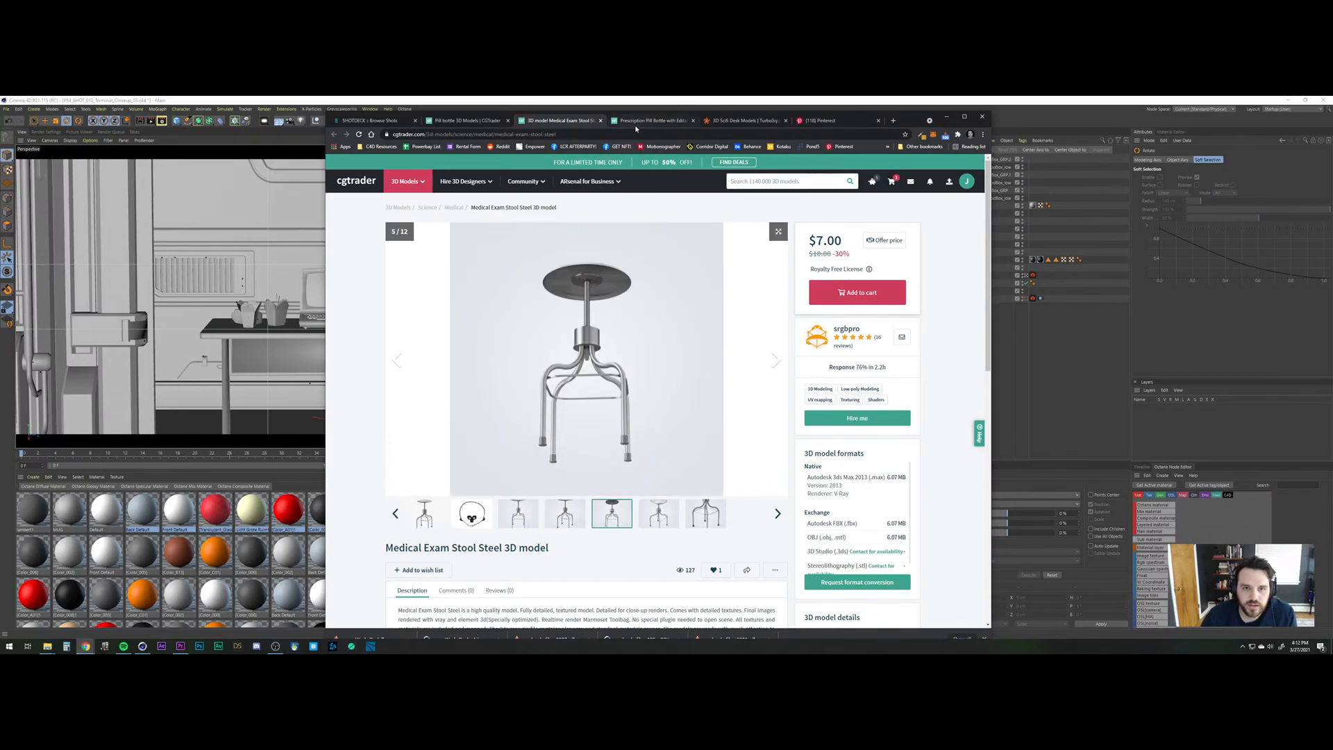
{"action": "left_click", "coordinate": [601, 120]}
Switch to the Prescription Pill Bottle with Editable Text 03 page and examine its gallery through the wireframes to the label texture map.
{"action": "left_click", "coordinate": [472, 120]}
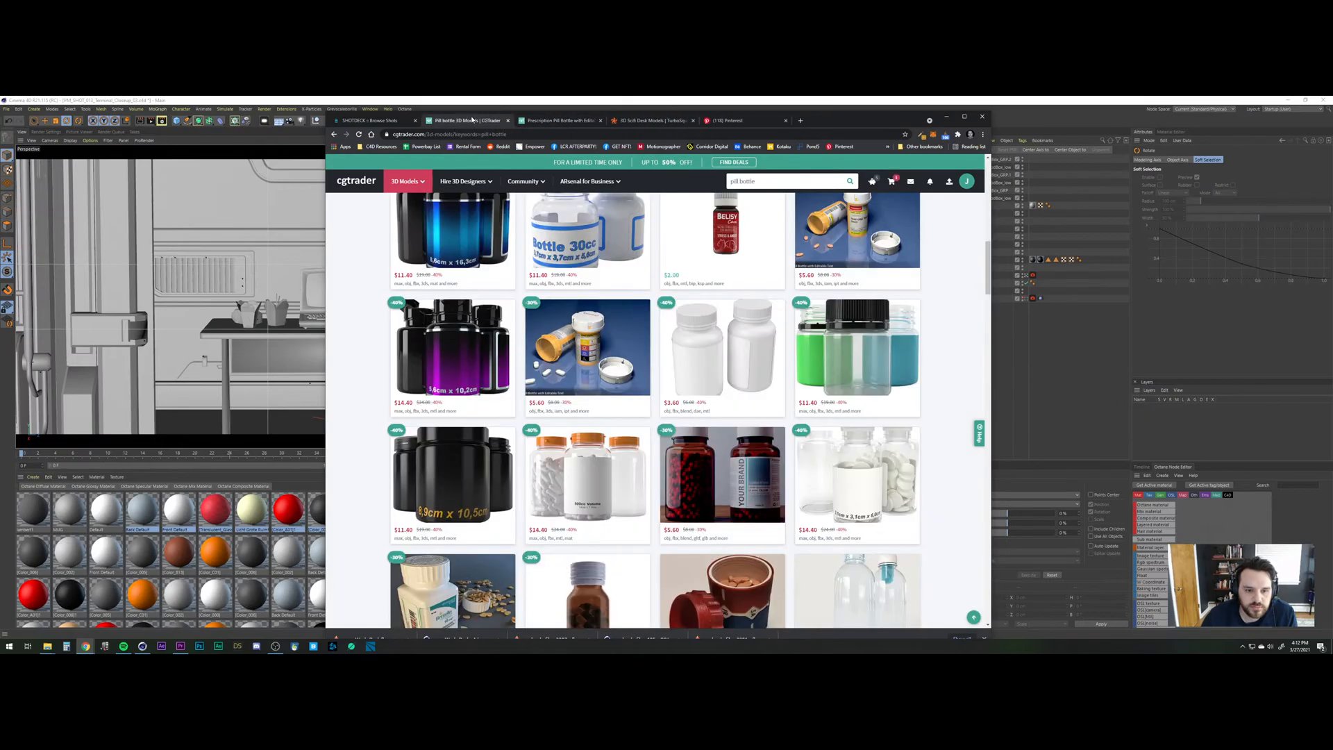
{"action": "left_click", "coordinate": [556, 120]}
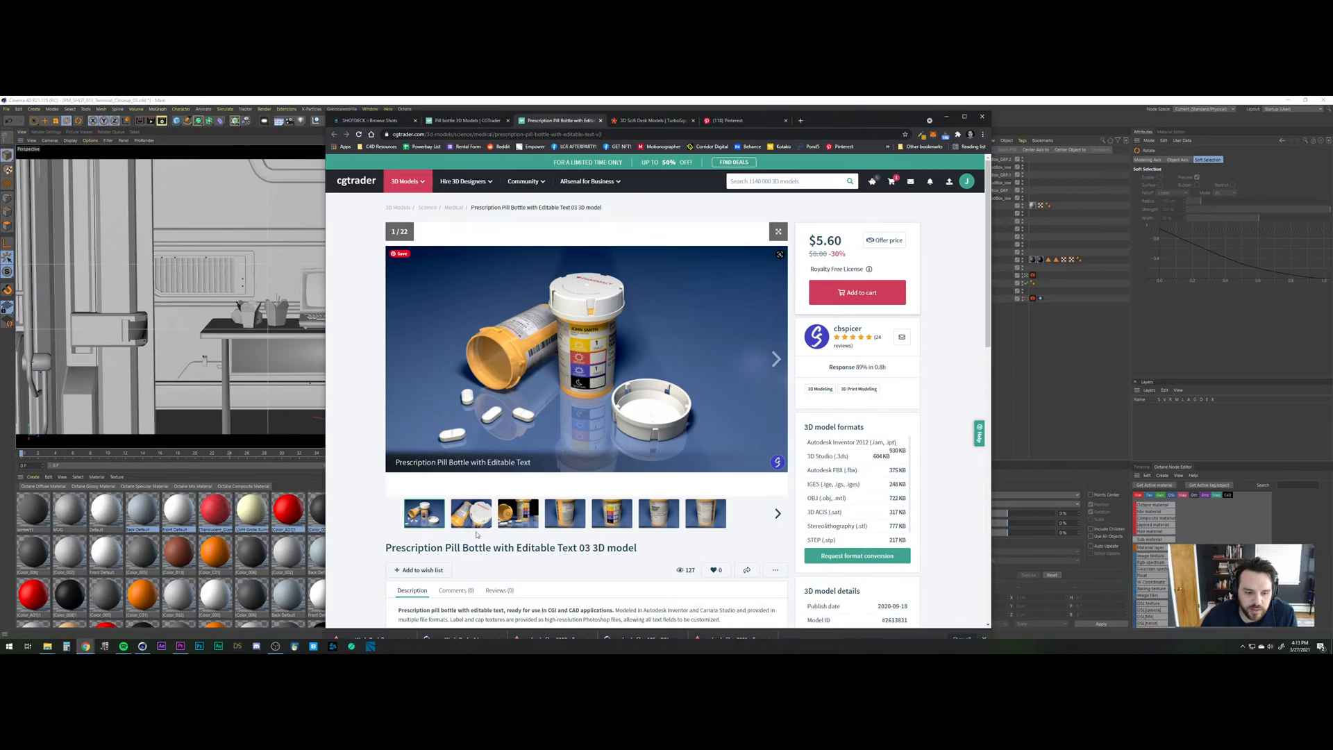
{"action": "left_click", "coordinate": [778, 514]}
{"action": "left_click", "coordinate": [780, 518]}
{"action": "left_click", "coordinate": [780, 518]}
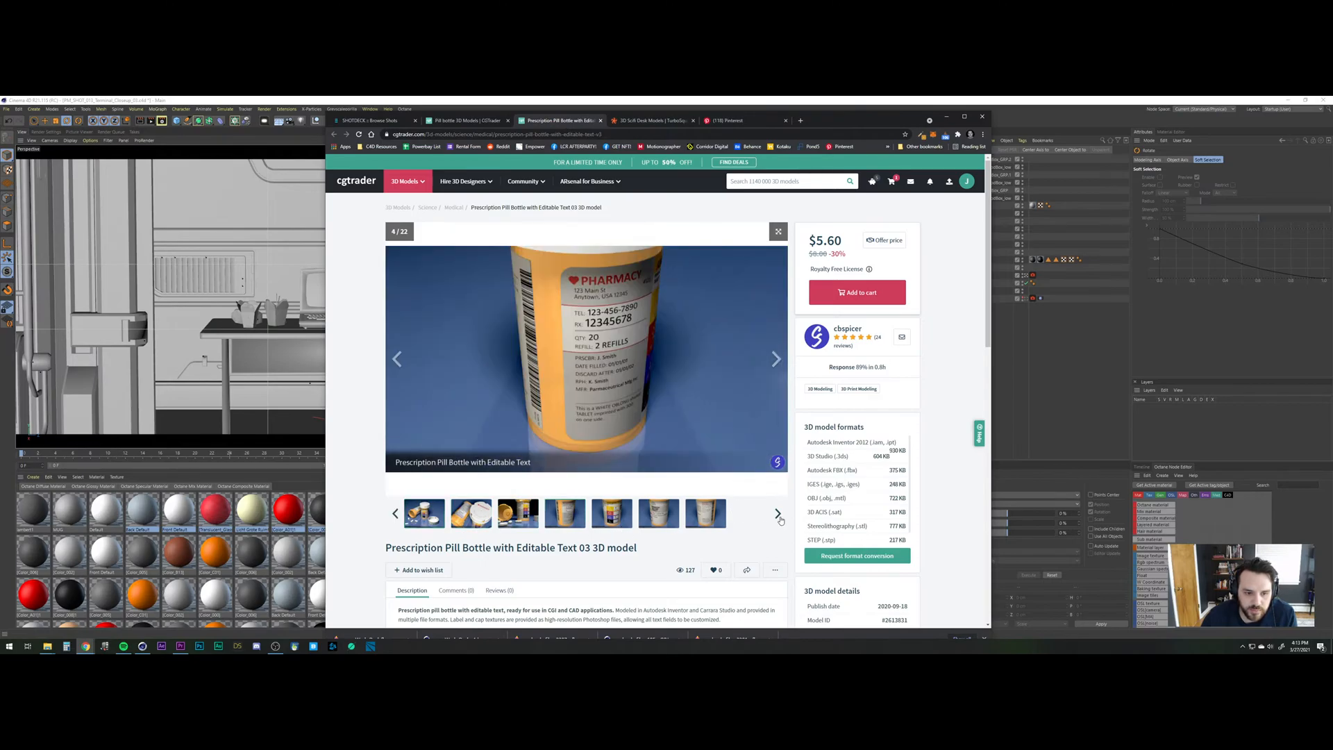
{"action": "left_click", "coordinate": [779, 518]}
{"action": "left_click", "coordinate": [780, 518]}
{"action": "left_click", "coordinate": [780, 518]}
{"action": "left_click", "coordinate": [780, 518]}
{"action": "left_click", "coordinate": [779, 515]}
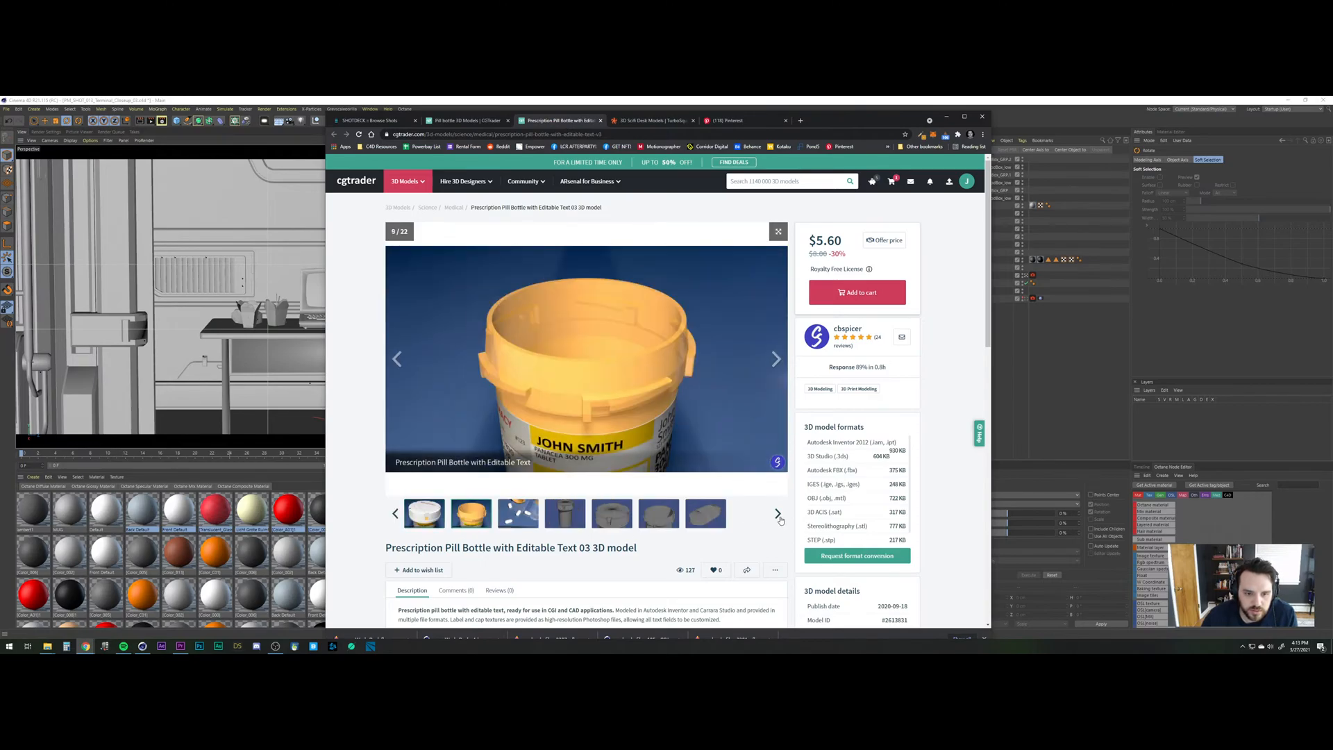
{"action": "left_click", "coordinate": [778, 515]}
{"action": "left_click", "coordinate": [778, 515]}
{"action": "left_click", "coordinate": [778, 515]}
{"action": "left_click", "coordinate": [779, 515]}
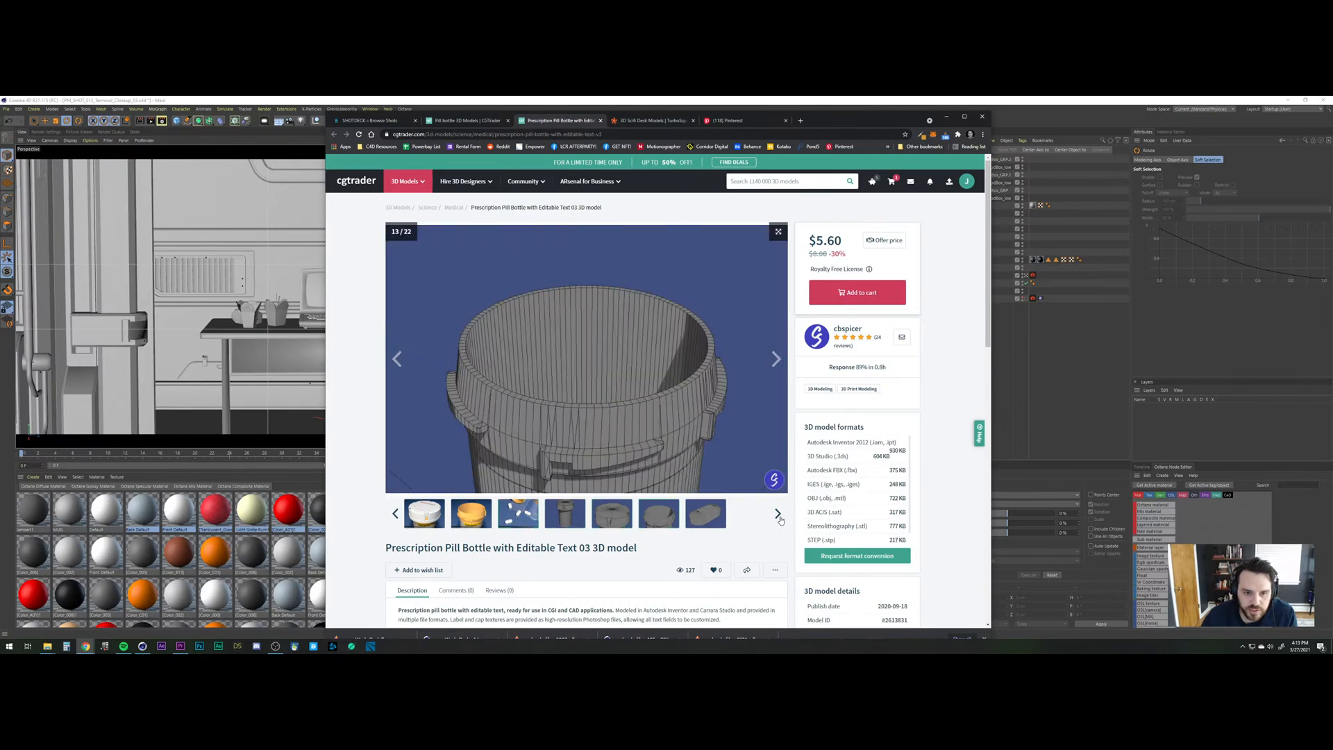
{"action": "left_click", "coordinate": [778, 515]}
{"action": "left_click", "coordinate": [779, 515]}
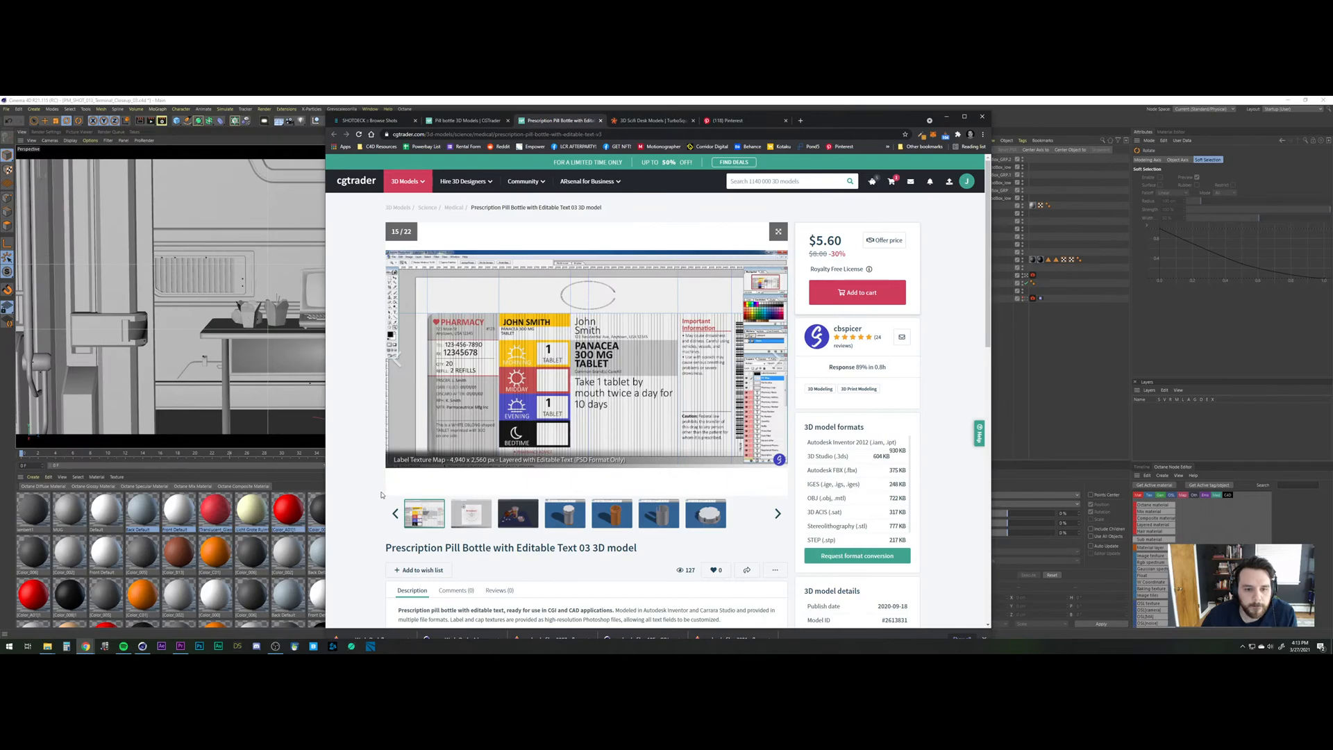
Read the pill bottle's description for its texture formats and included files, and add the model to the cart.
{"action": "scroll", "coordinate": [485, 286], "scroll_direction": "down", "scroll_amount": 2}
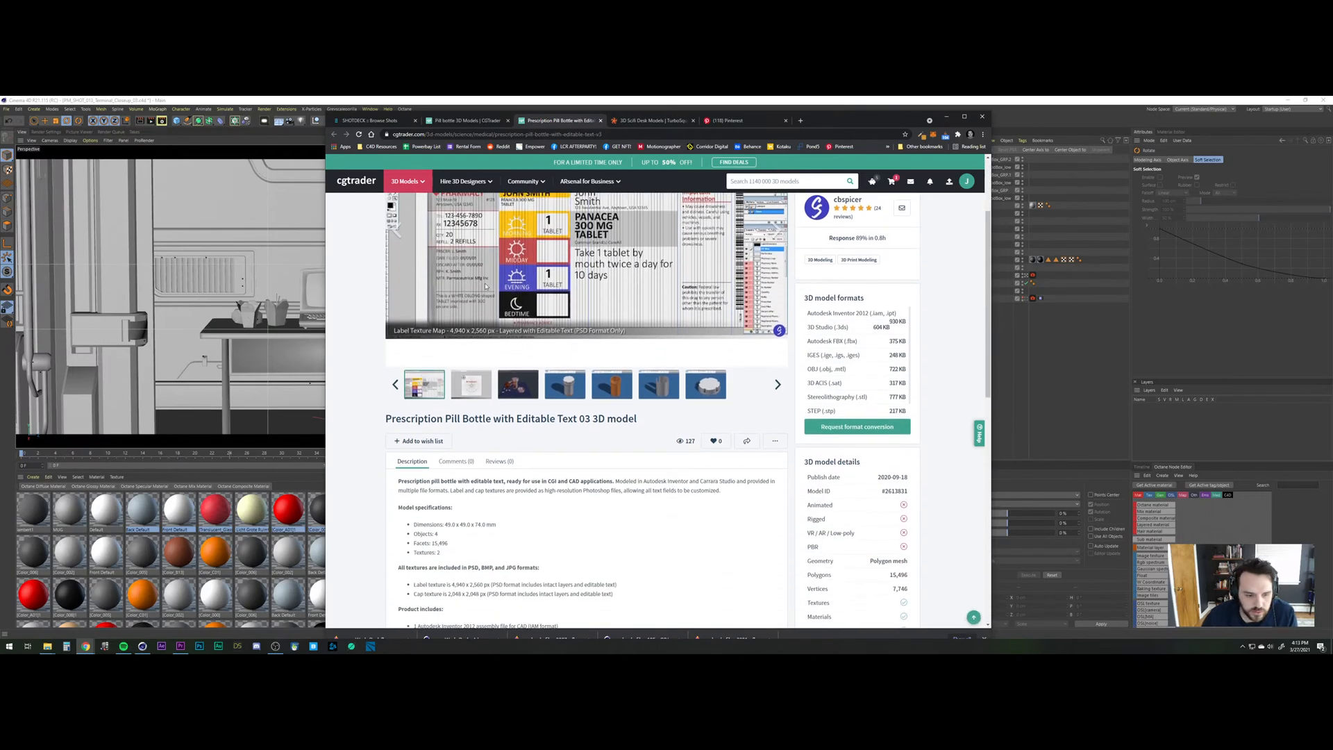
{"action": "scroll", "coordinate": [485, 286], "scroll_direction": "down", "scroll_amount": 4}
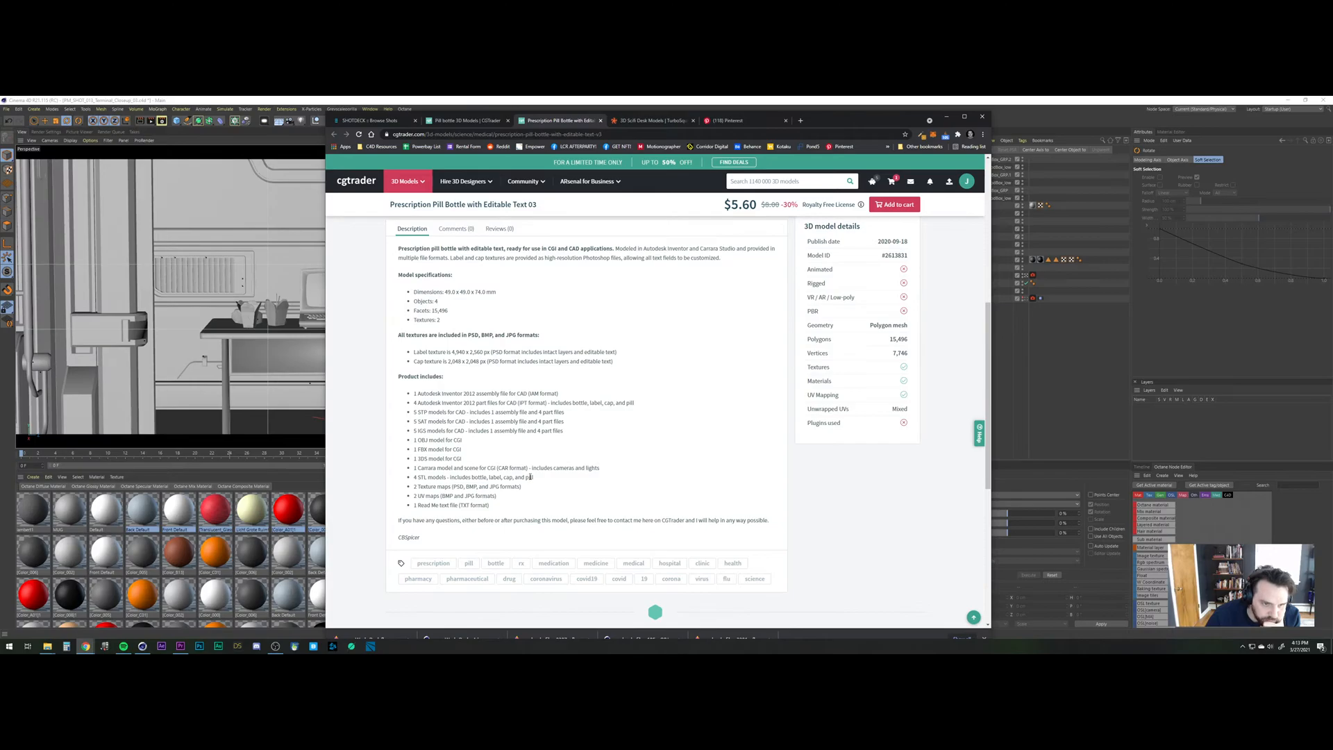
{"action": "left_click_drag", "start_coordinate": [423, 352], "coordinate": [460, 353]}
{"action": "left_click", "coordinate": [512, 364]}
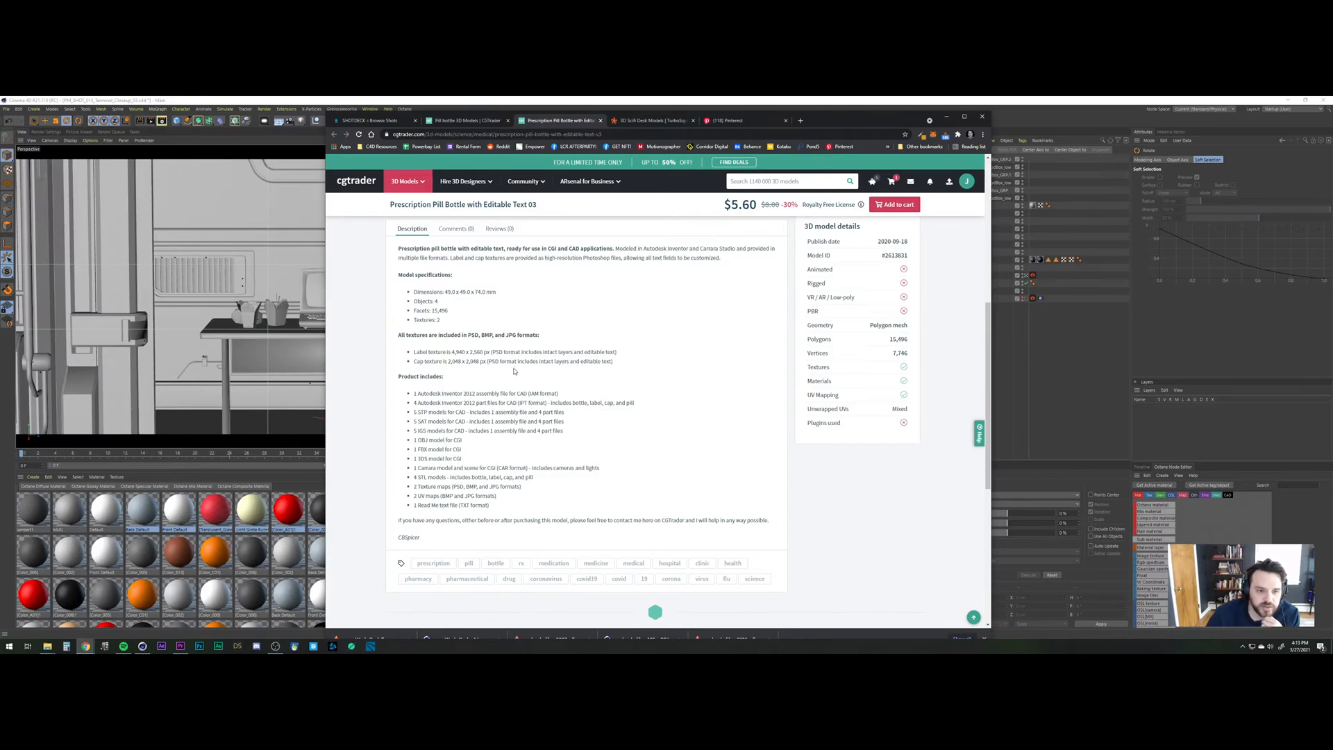
{"action": "scroll", "coordinate": [514, 372], "scroll_direction": "up", "scroll_amount": 5}
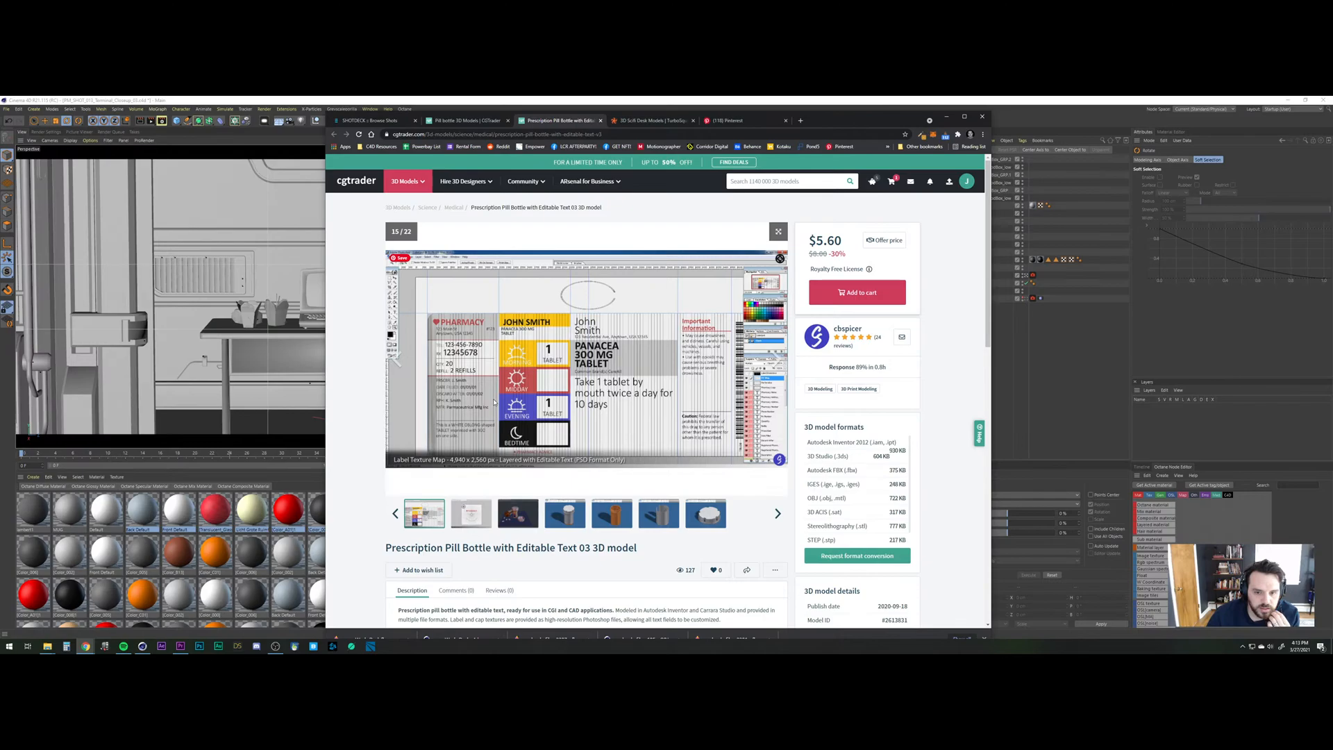
{"action": "left_click", "coordinate": [830, 299]}
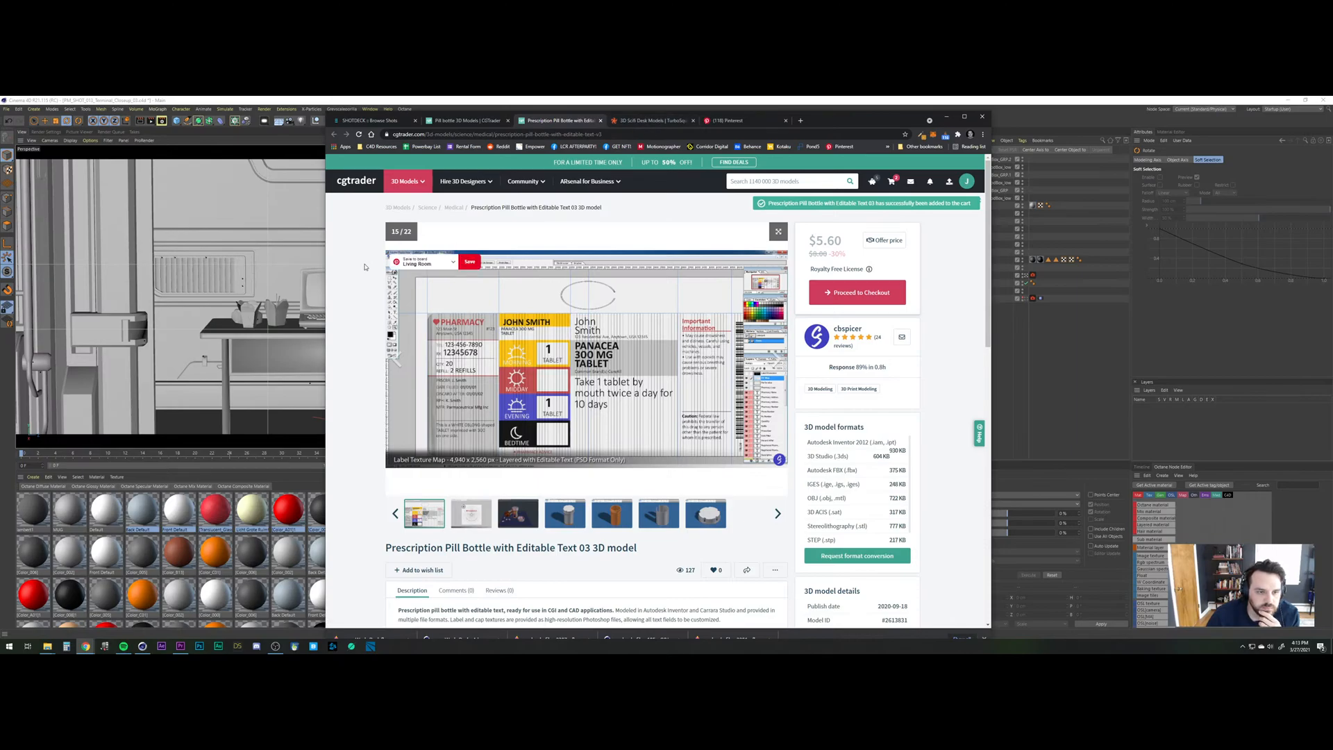
View the pill bottle's 3D-software gallery image and proceed to checkout with the cart.
{"action": "left_click", "coordinate": [518, 521]}
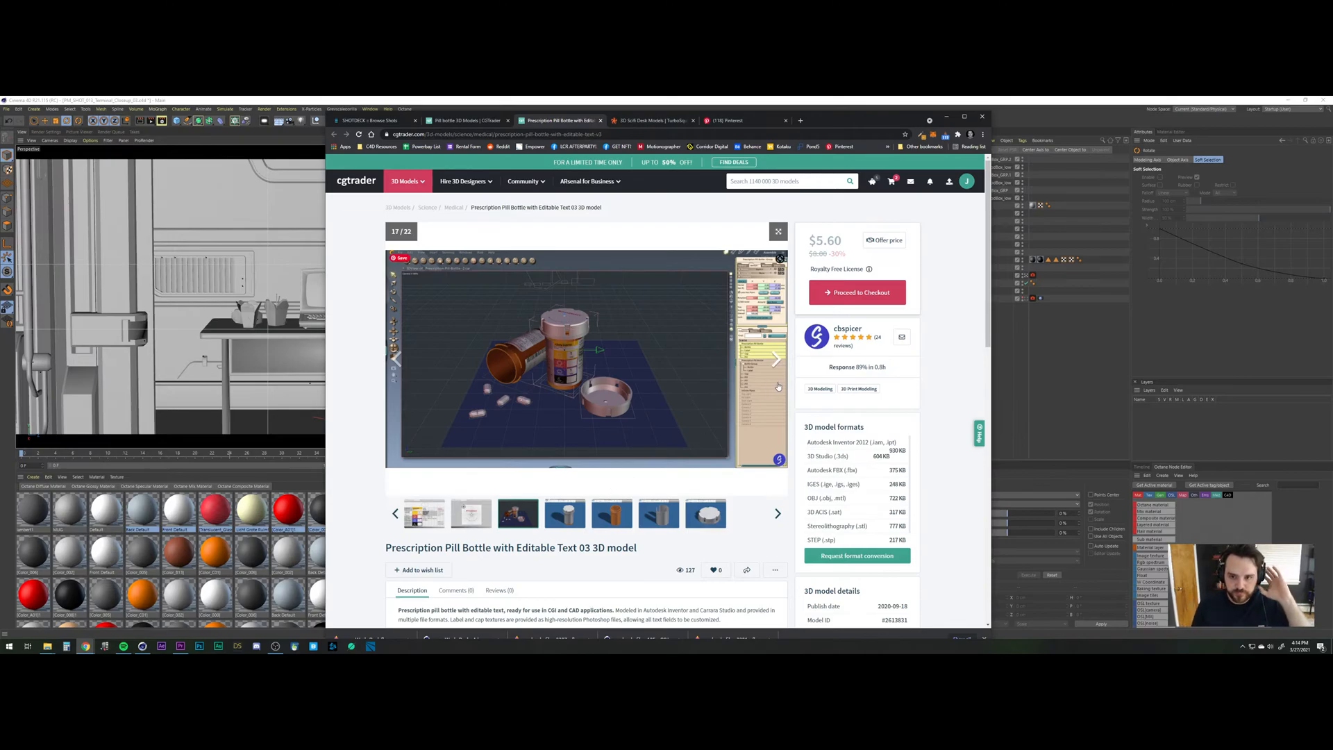
{"action": "left_click", "coordinate": [867, 294]}
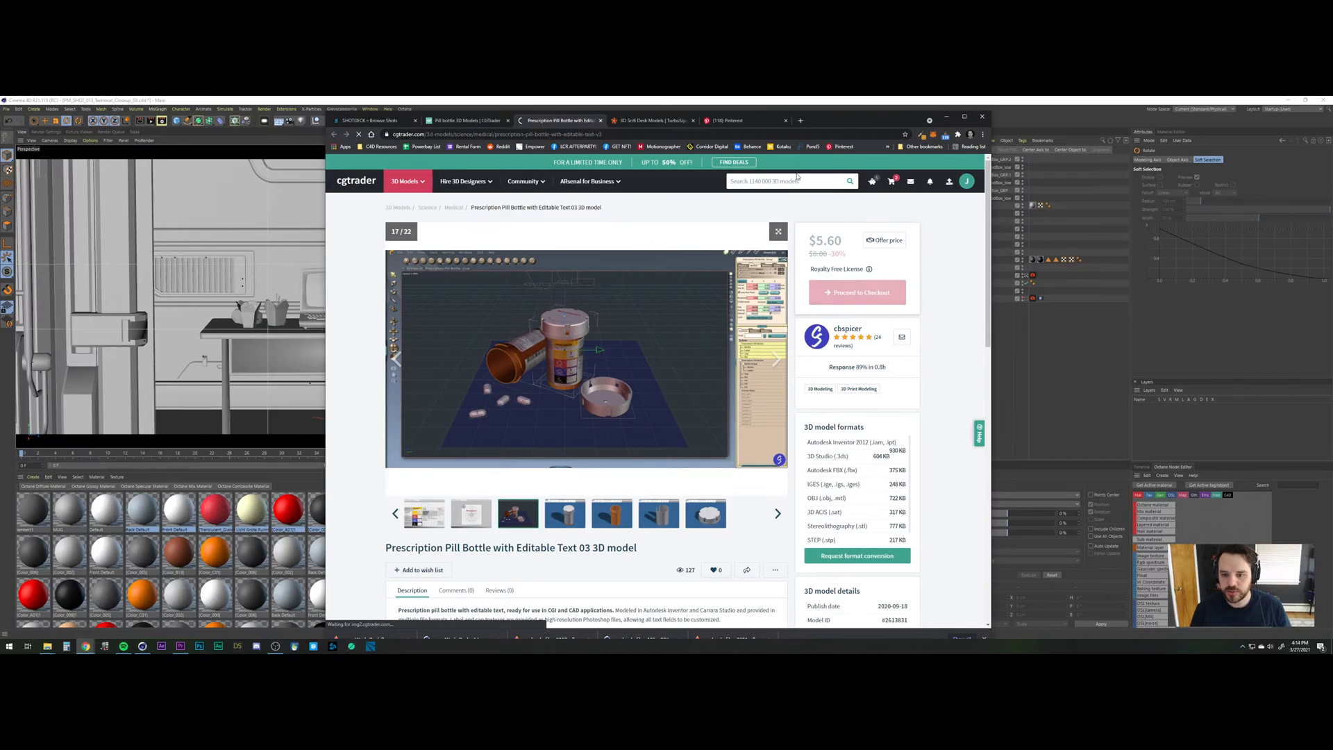
Minimize the browser, switch to OBS and hide the Display Capture source.
{"action": "left_click", "coordinate": [946, 117]}
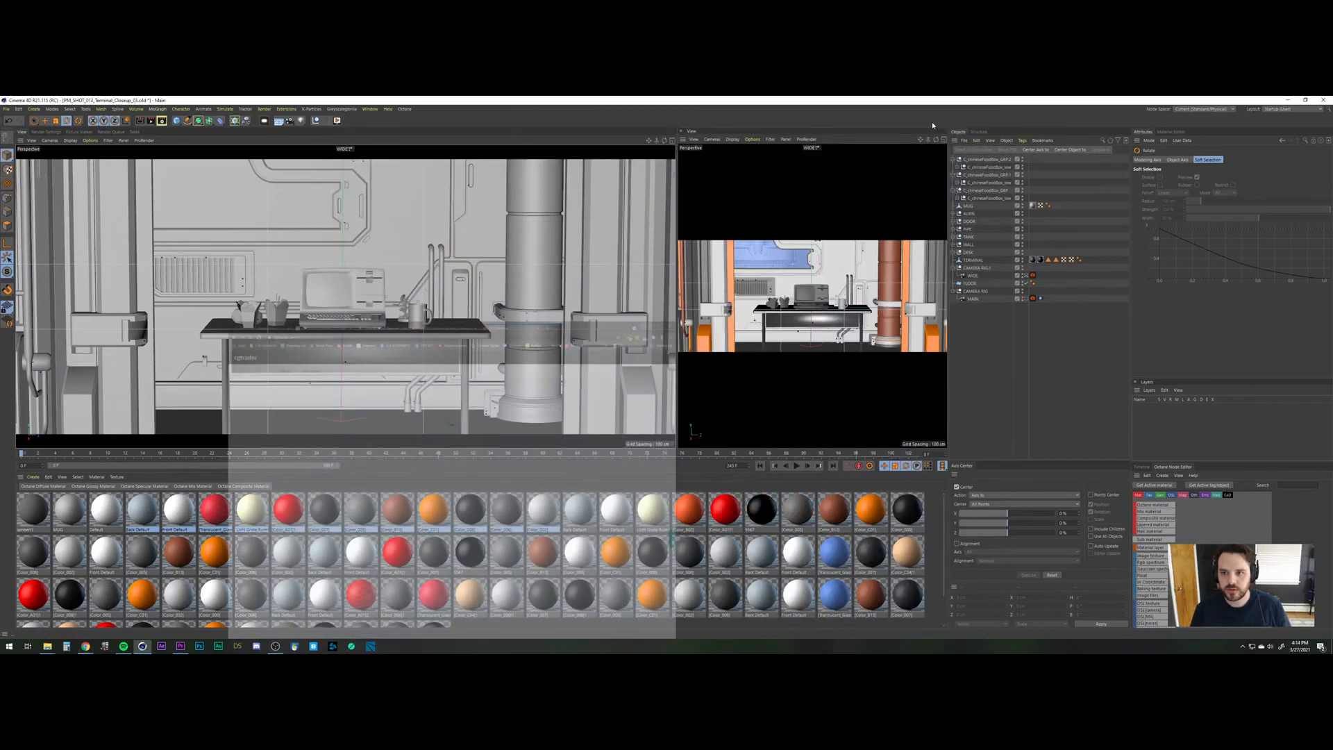
{"action": "left_click", "coordinate": [276, 647]}
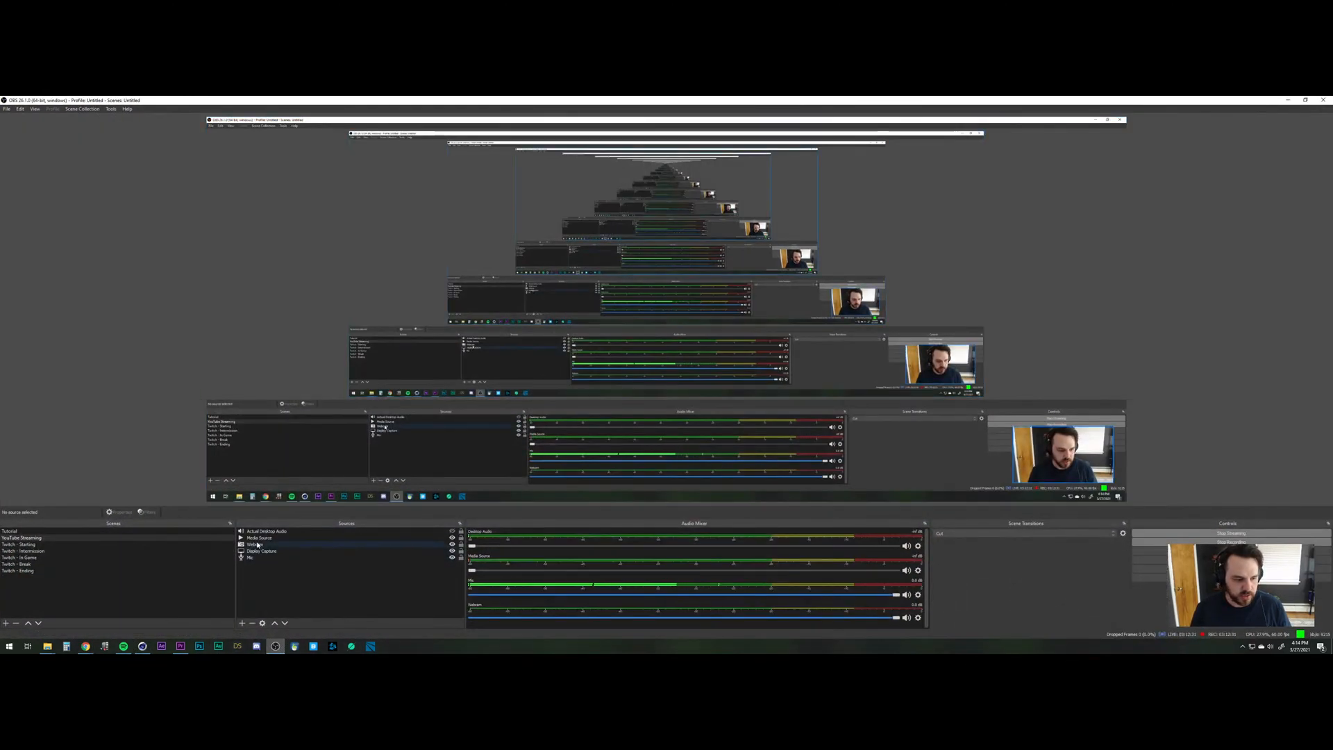
{"action": "left_click", "coordinate": [452, 551]}
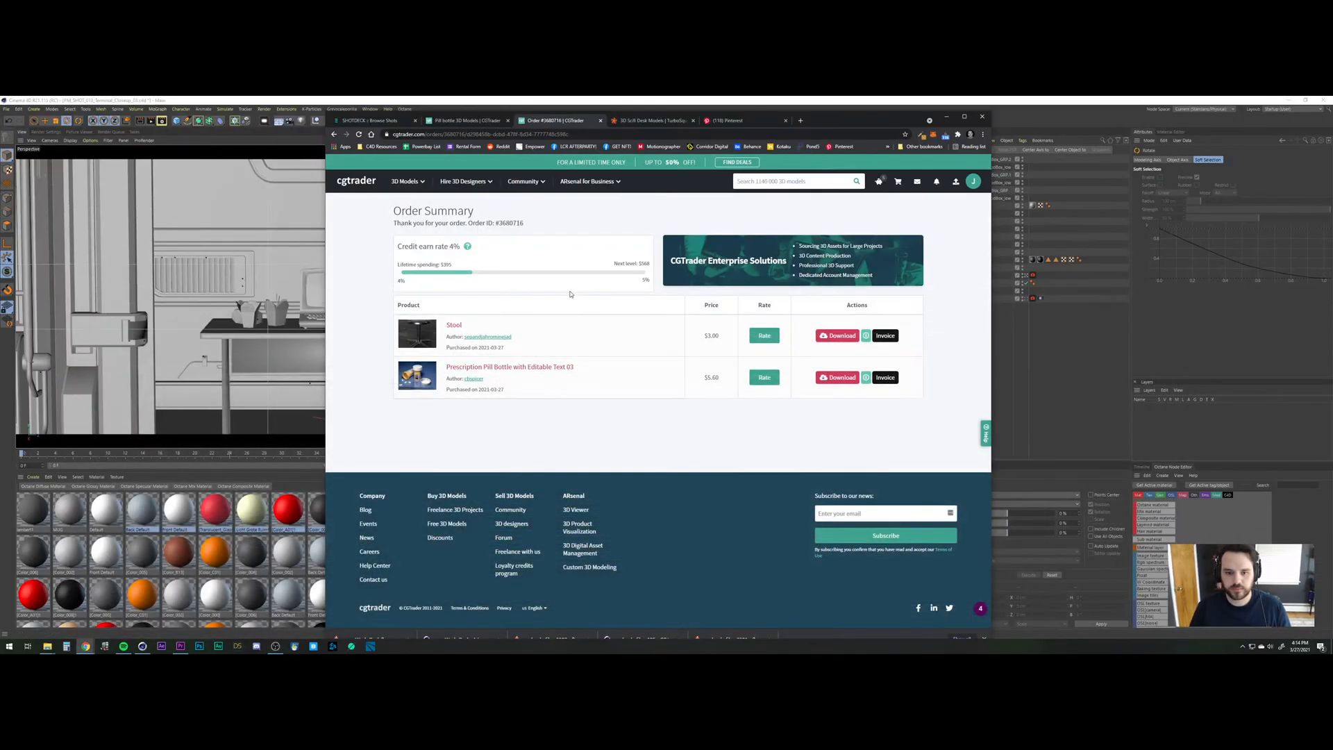
Download the Stool.fbx file from the order summary and close its file list.
{"action": "left_click", "coordinate": [838, 336]}
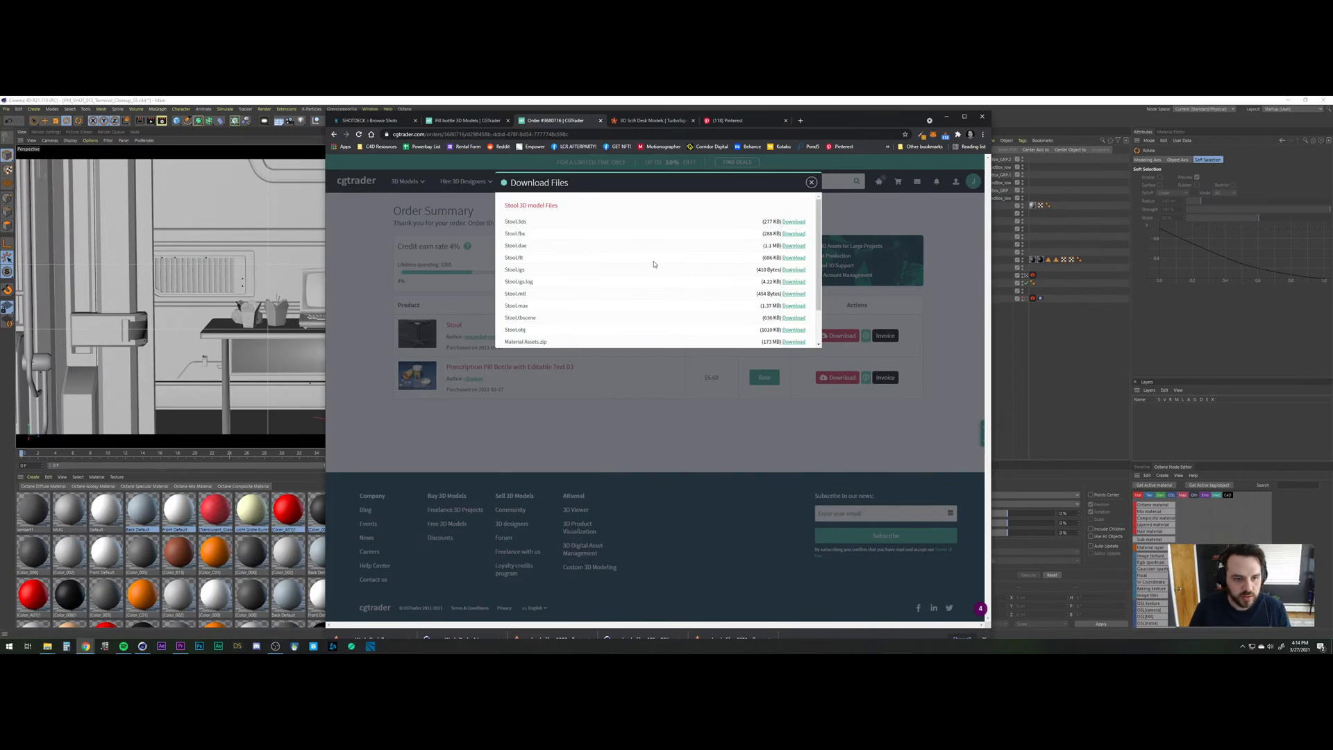
{"action": "left_click", "coordinate": [794, 233]}
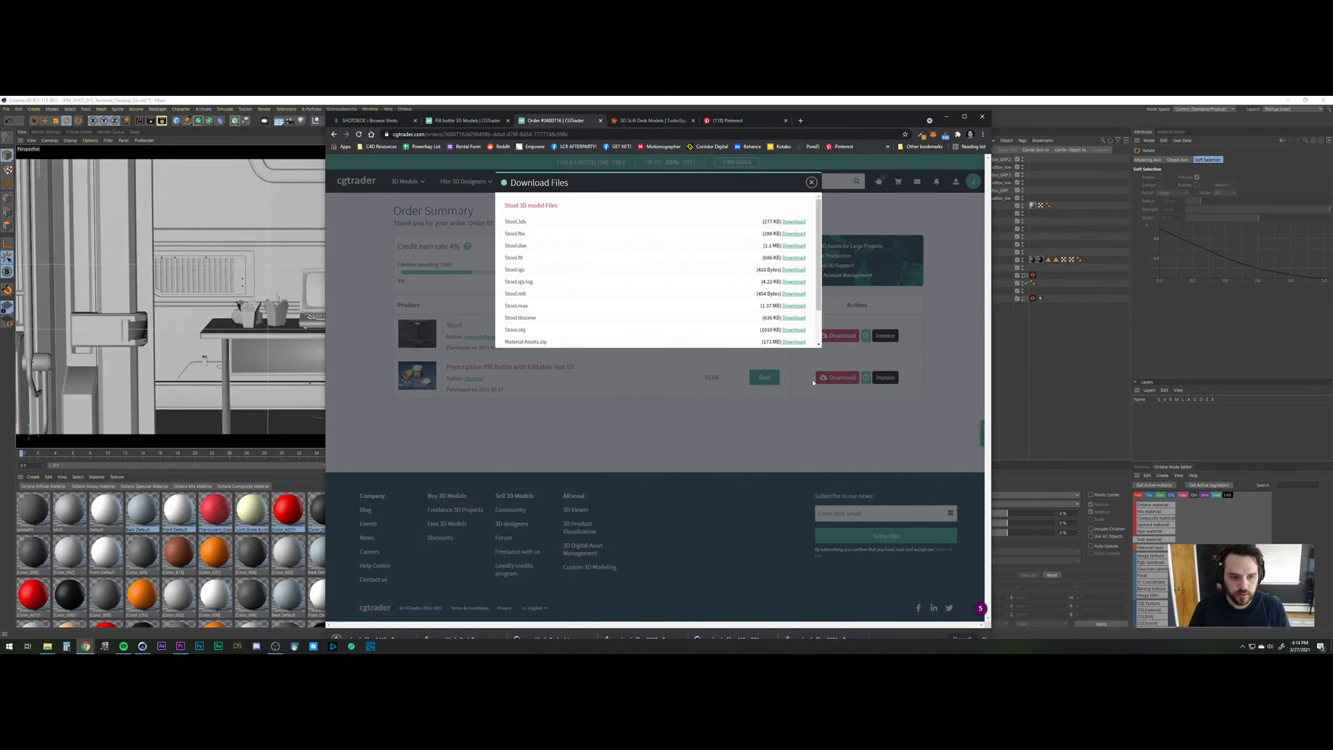
{"action": "left_click", "coordinate": [812, 183]}
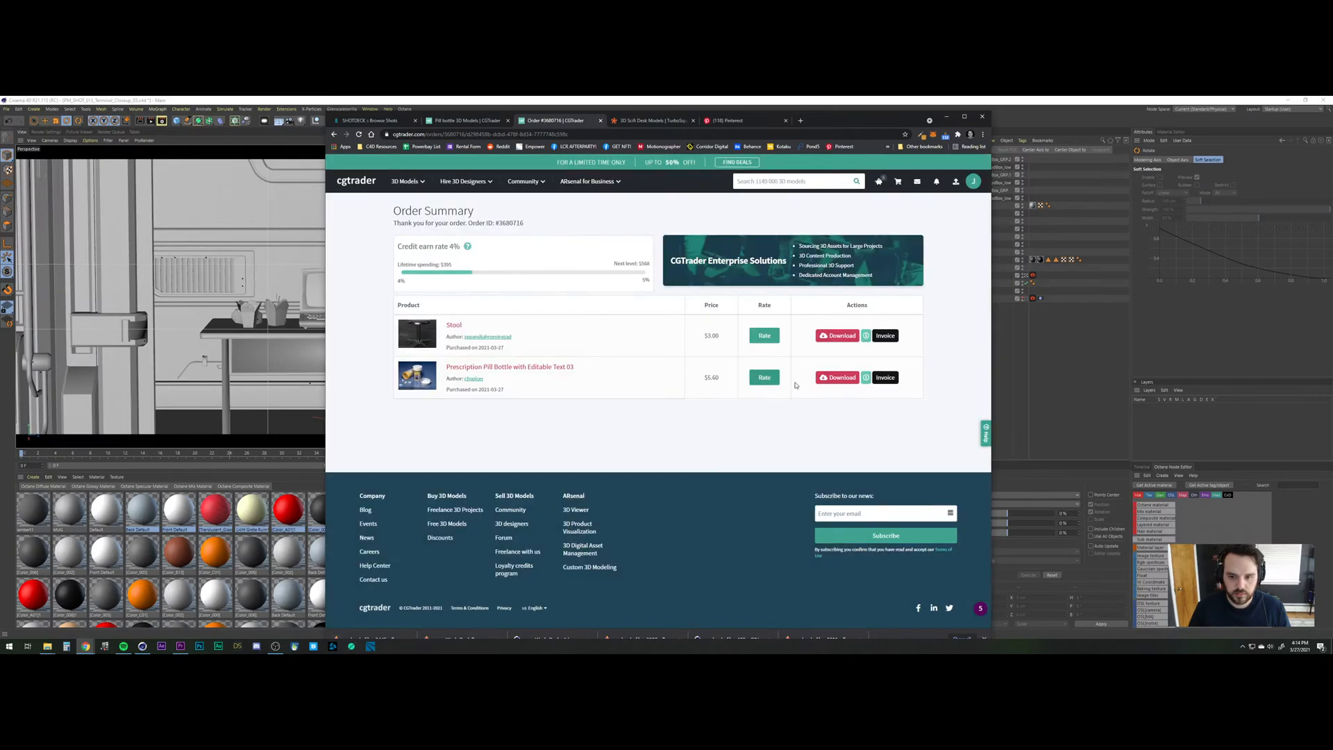
Download the FBX zip of the Prescription Pill Bottle from its list of purchased files.
{"action": "left_click", "coordinate": [837, 377]}
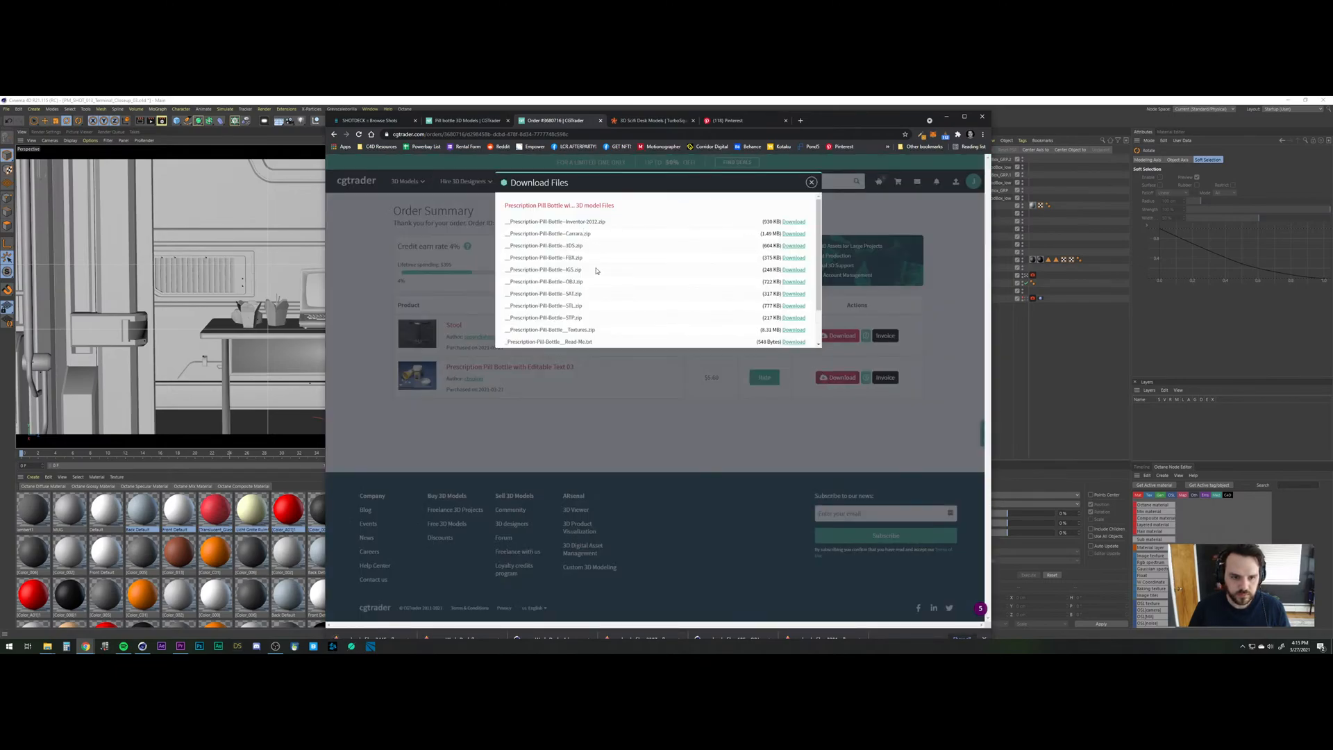
{"action": "scroll", "coordinate": [590, 288], "scroll_direction": "down", "scroll_amount": 2}
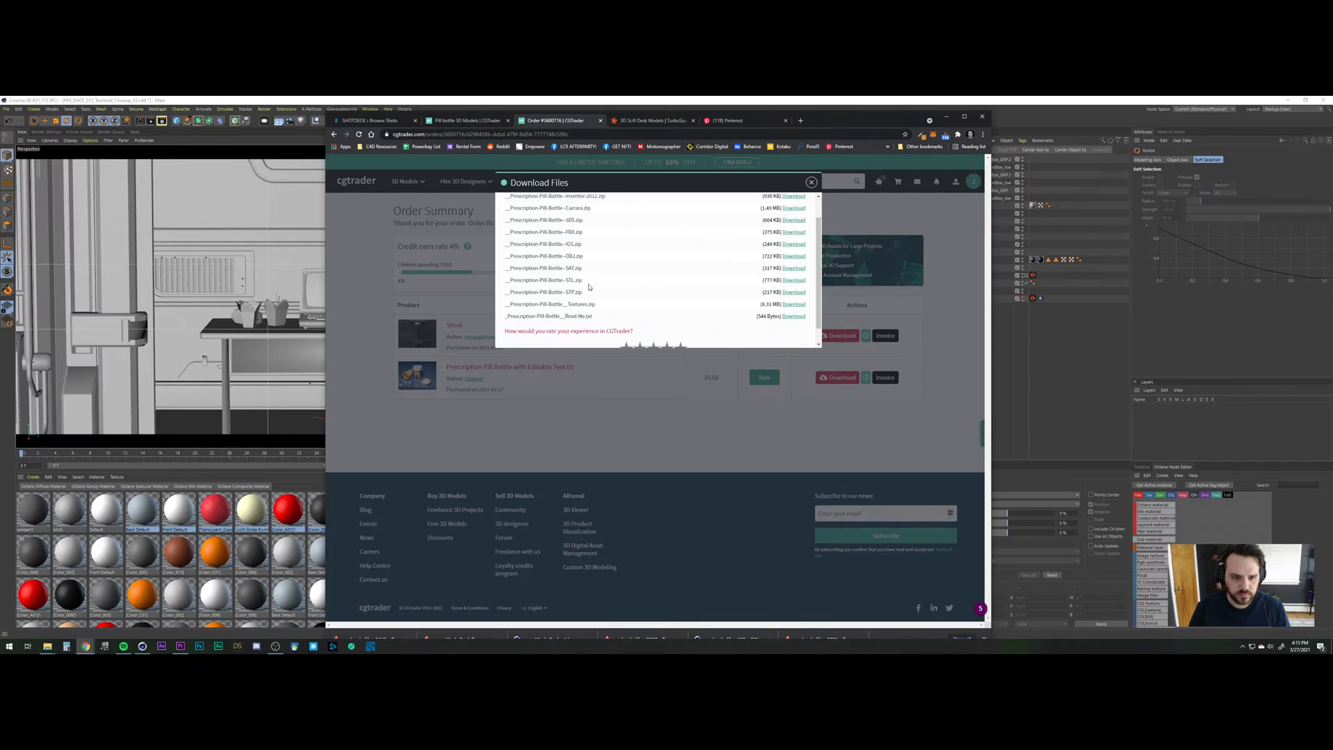
{"action": "scroll", "coordinate": [666, 308], "scroll_direction": "up", "scroll_amount": 1}
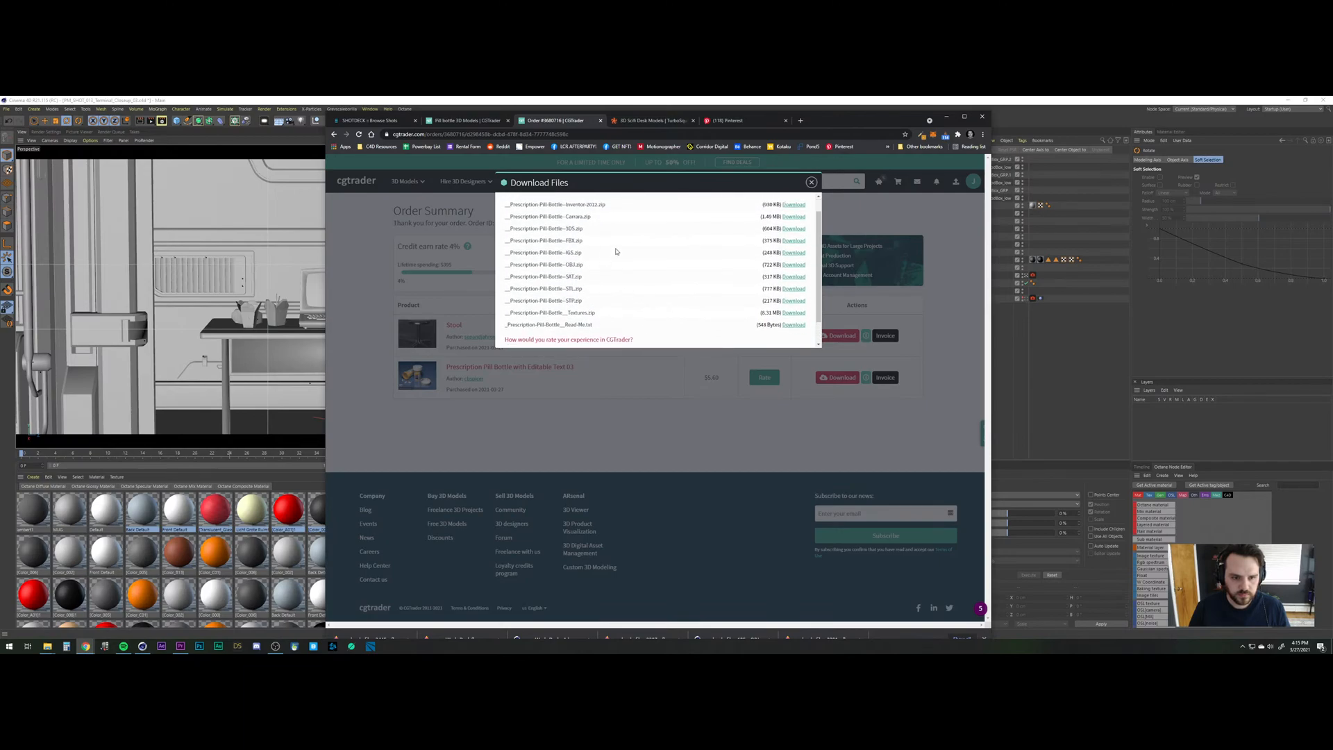
{"action": "left_click", "coordinate": [794, 241]}
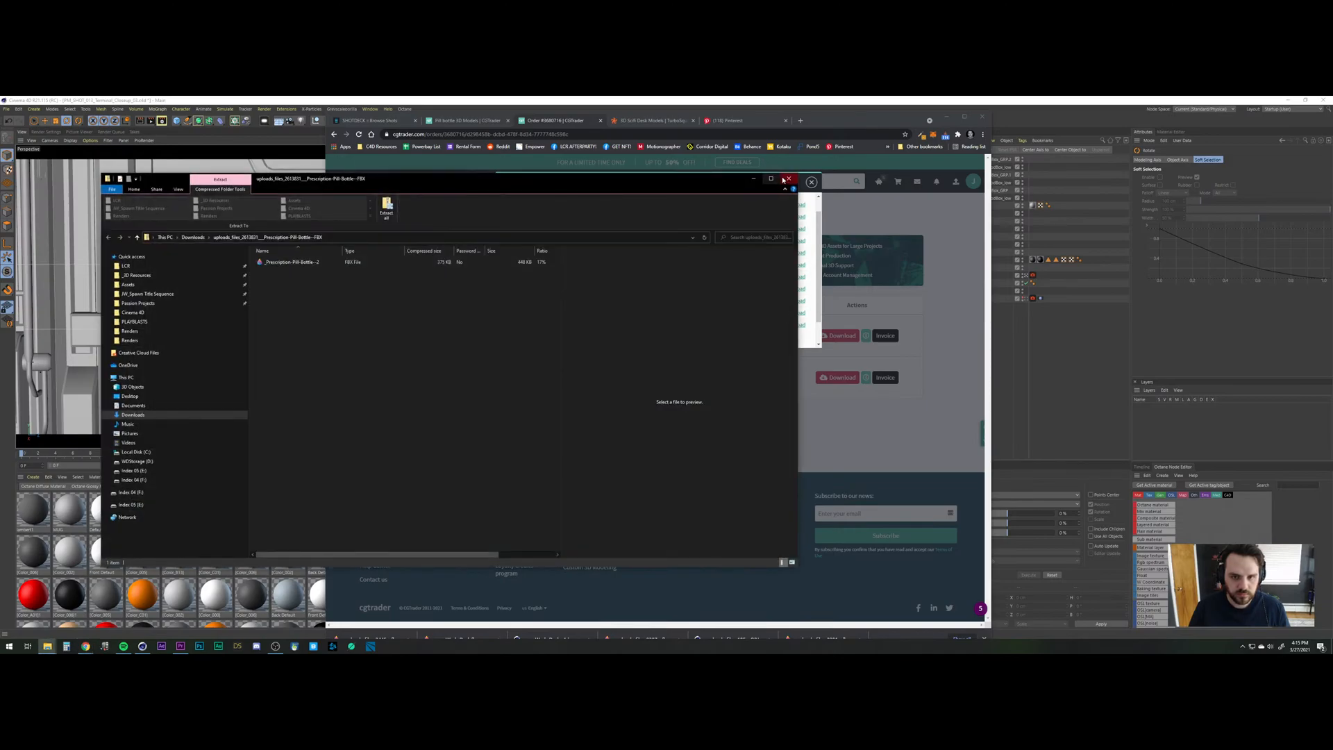
Copy the pill bottle FBX out of the downloaded archive into the project's Cinema 4D Models folder.
{"action": "right_click", "coordinate": [286, 264]}
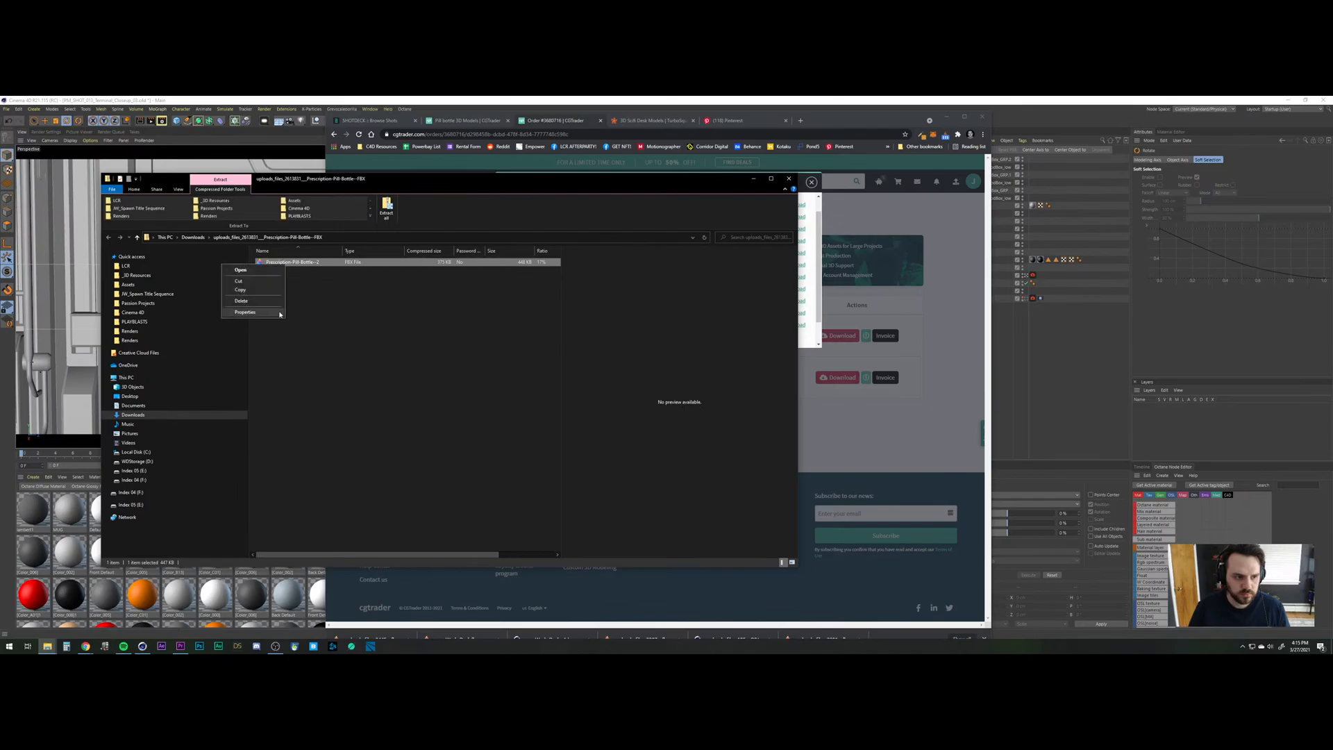
{"action": "left_click", "coordinate": [251, 291]}
{"action": "mouse_move", "coordinate": [104, 647]}
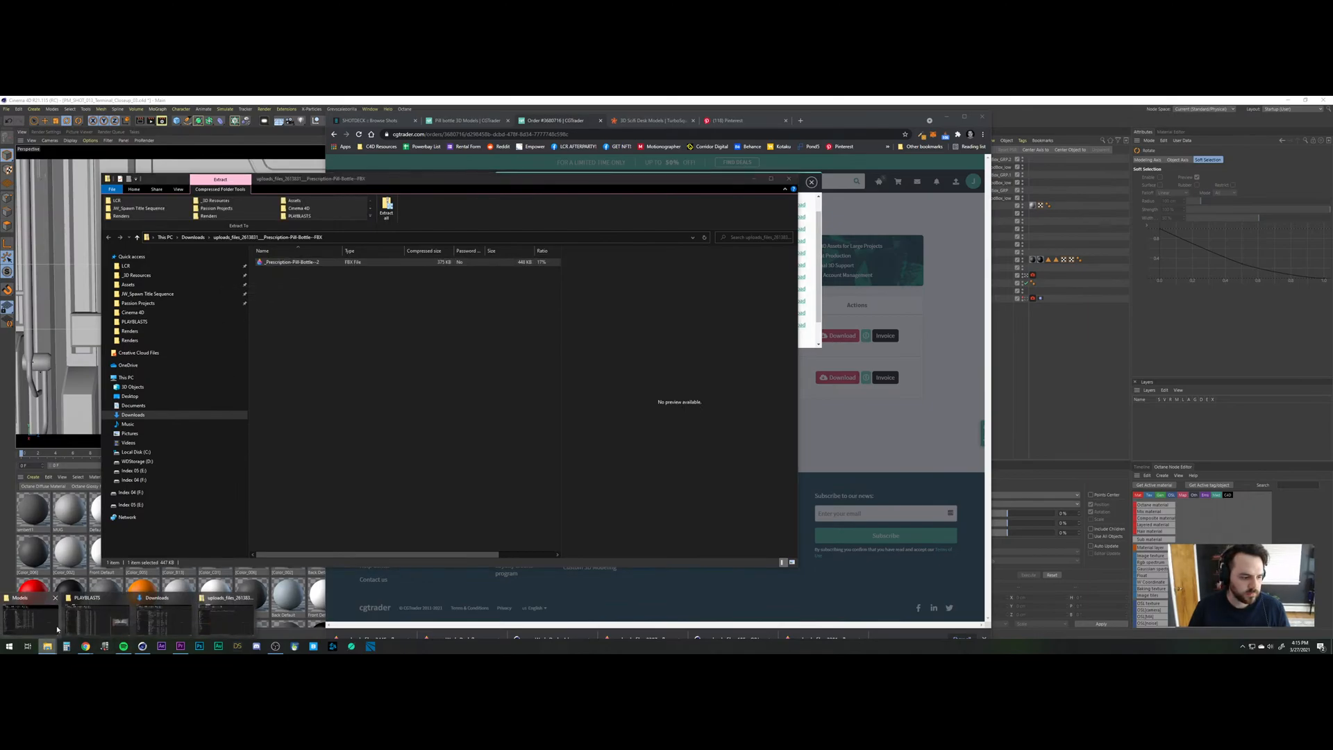
{"action": "left_click", "coordinate": [174, 594]}
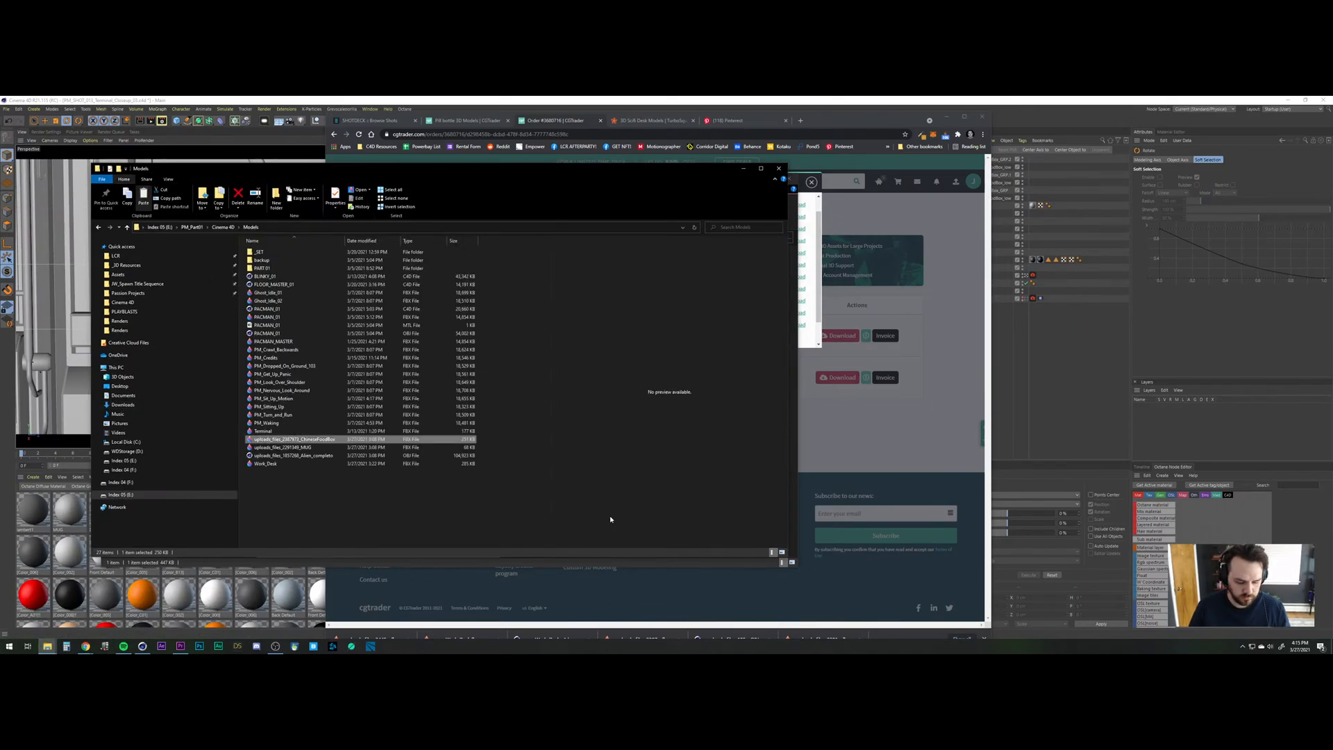
{"action": "key", "text": "ctrl+v"}
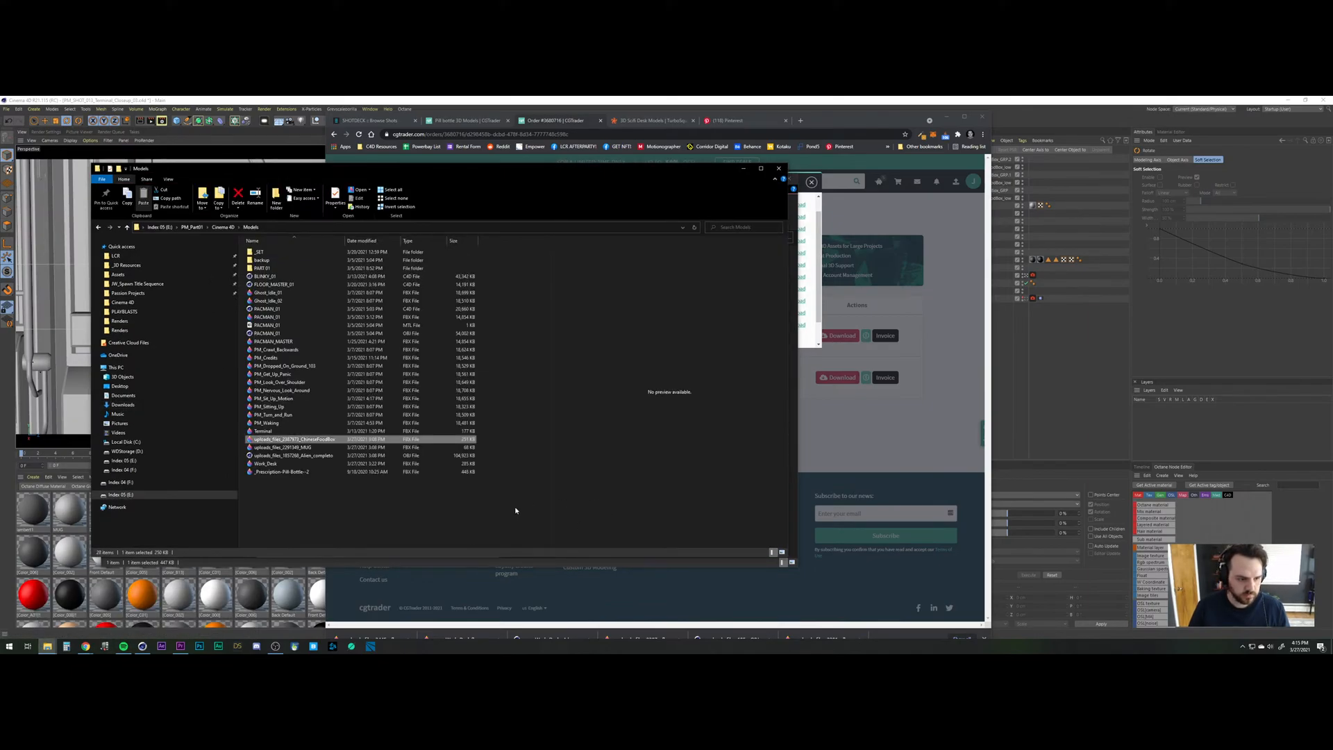
Get the Prescription Pill Bottle textures zip from CGTrader and copy it from Downloads into the Models folder.
{"action": "left_click", "coordinate": [806, 346]}
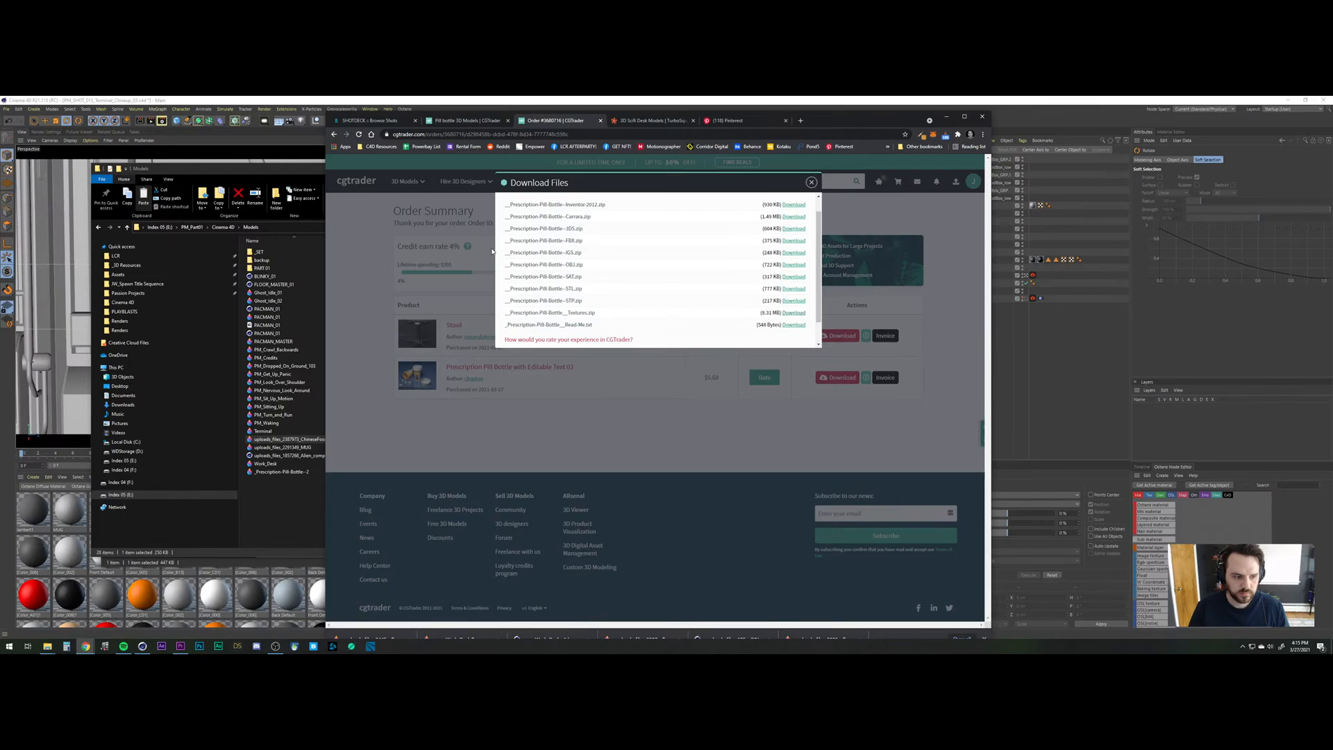
{"action": "left_click", "coordinate": [354, 637]}
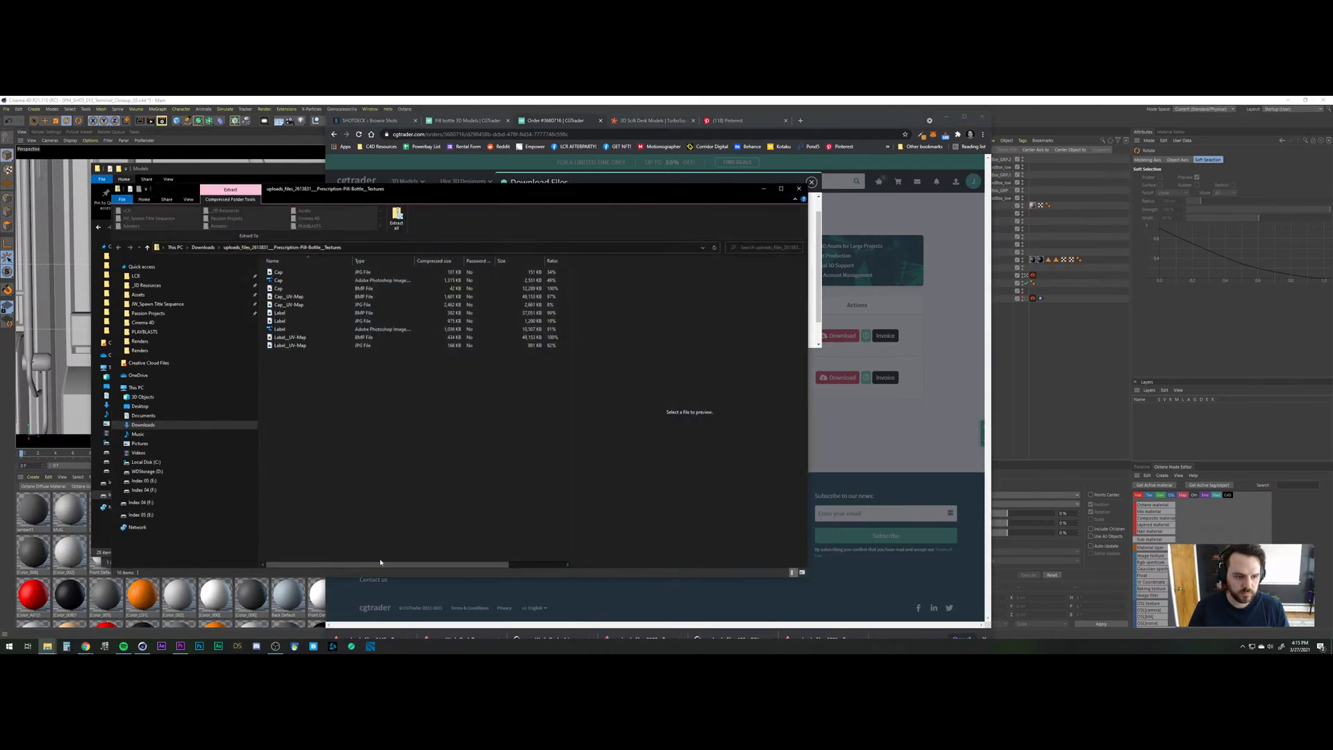
{"action": "left_click_drag", "start_coordinate": [395, 192], "coordinate": [701, 212]}
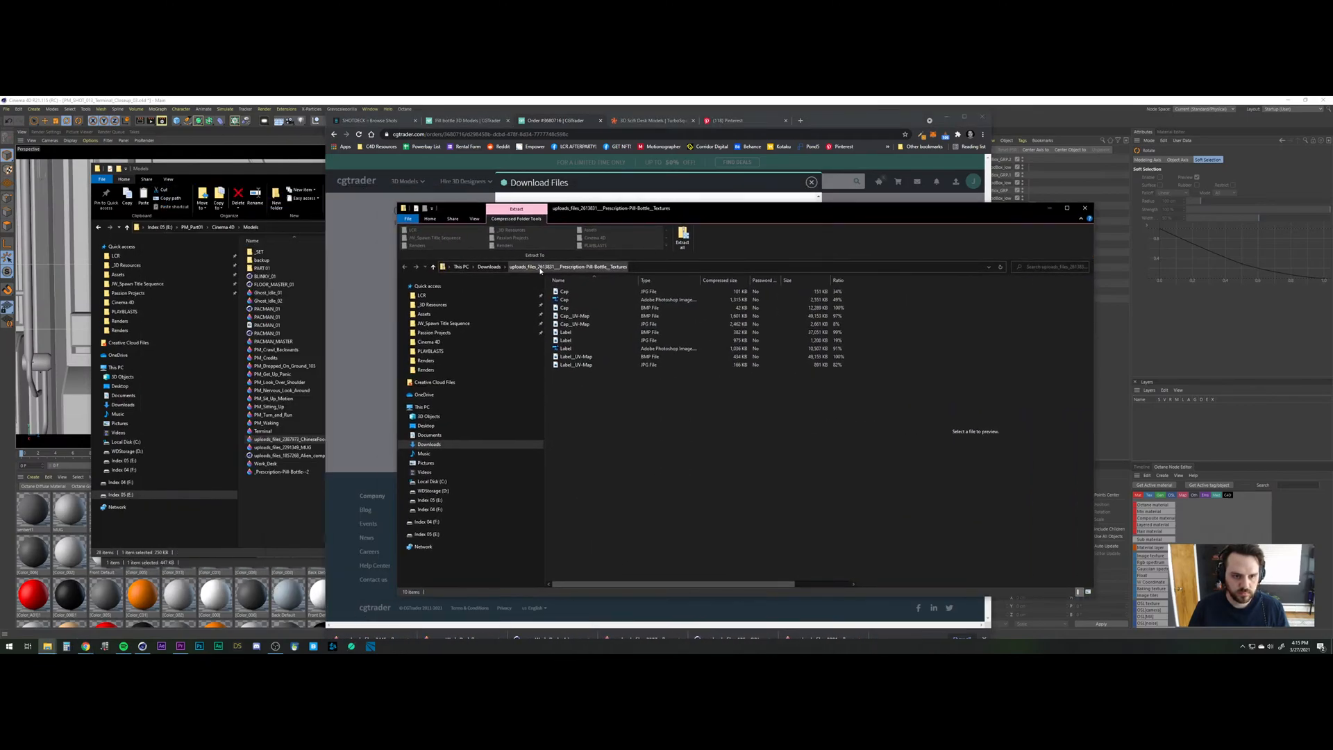
{"action": "left_click", "coordinate": [490, 267]}
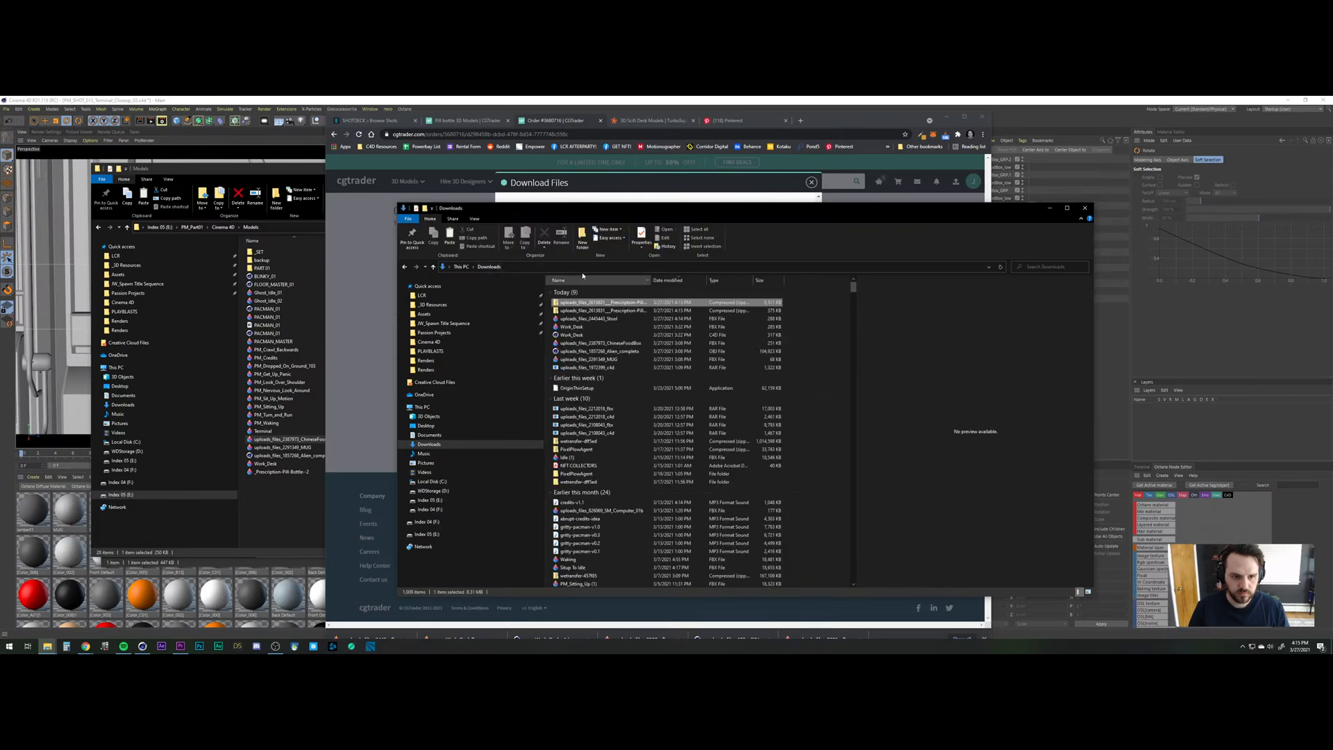
{"action": "left_click_drag", "start_coordinate": [590, 307], "coordinate": [292, 519]}
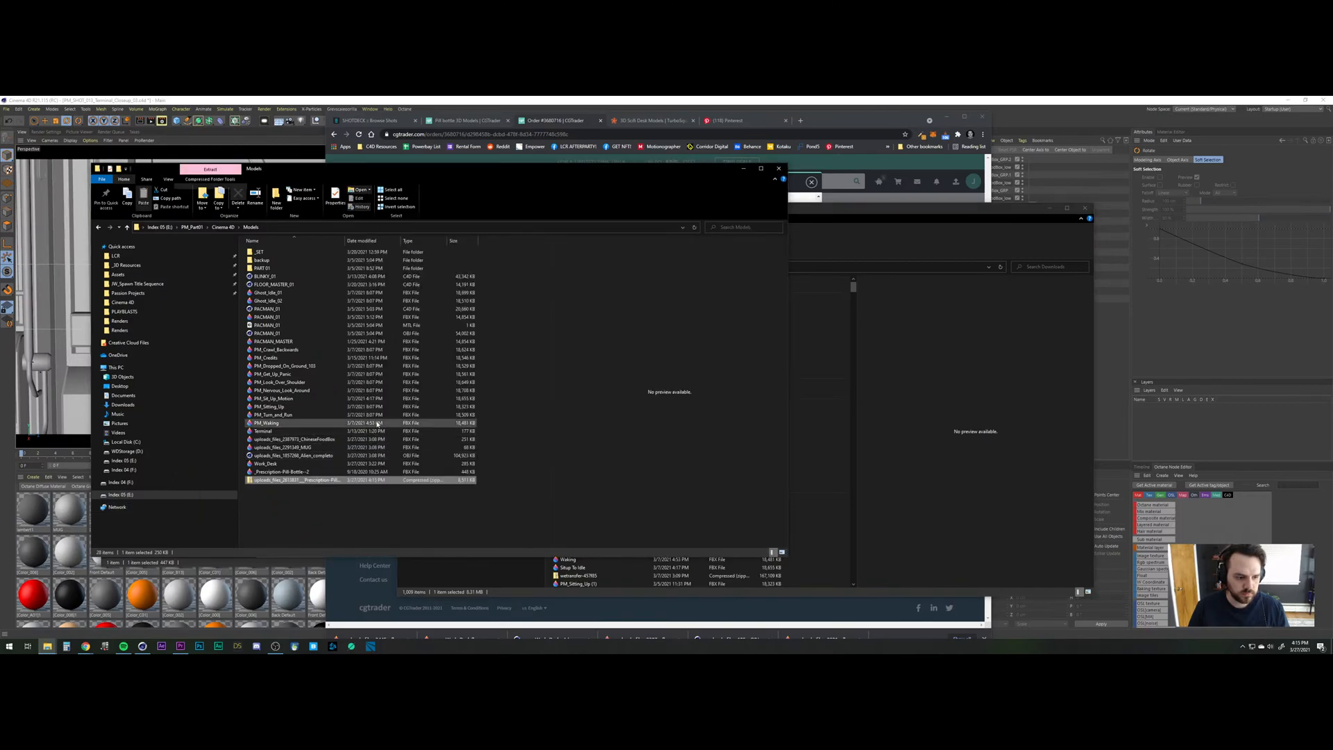
Widen the Name column in the Models folder, extract the pill bottle textures zip there and close the extracted folder window.
{"action": "double_click", "coordinate": [347, 241]}
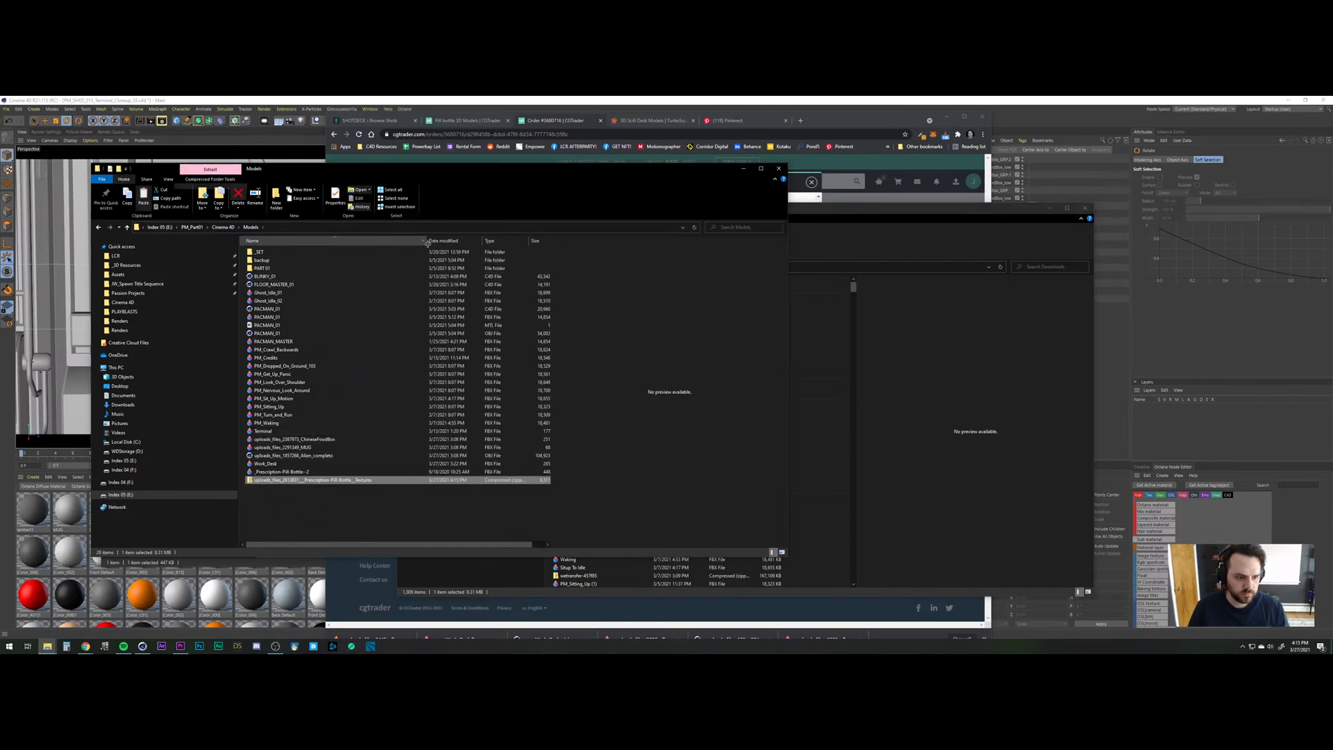
{"action": "left_click", "coordinate": [299, 502]}
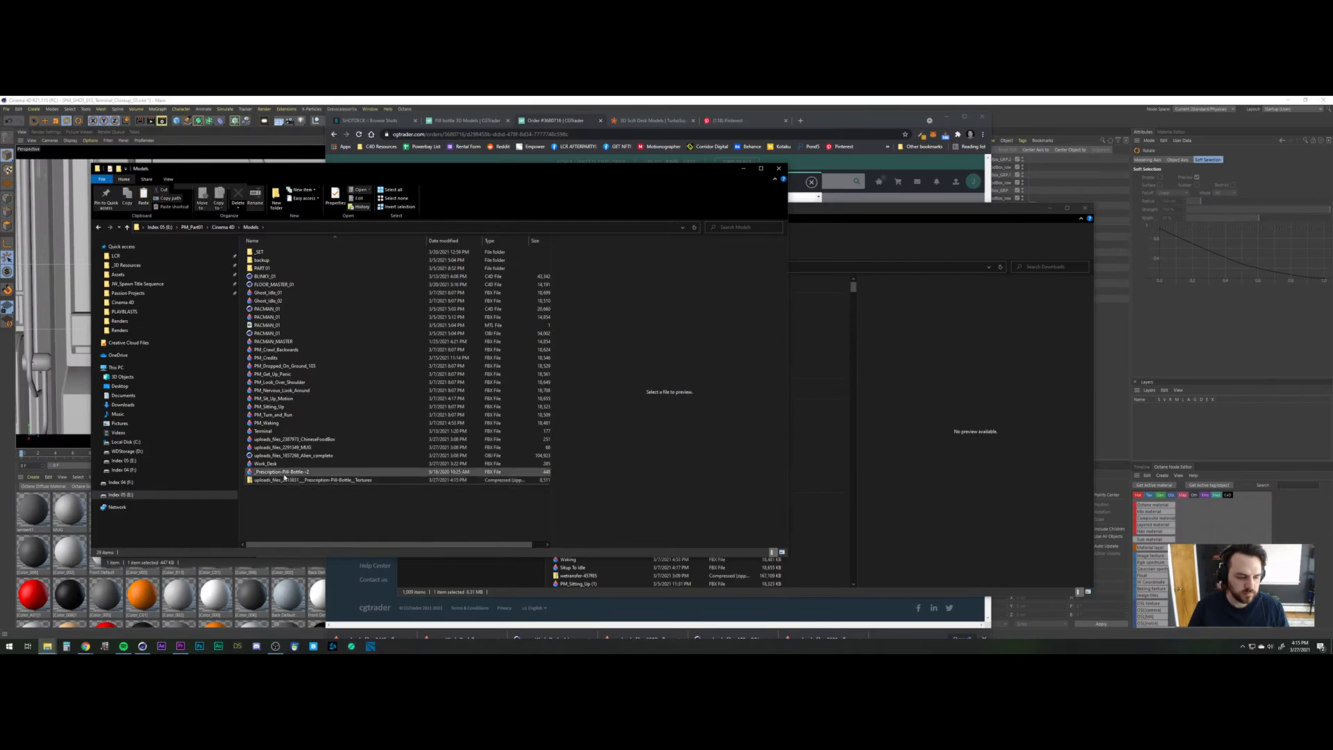
{"action": "left_click", "coordinate": [284, 474]}
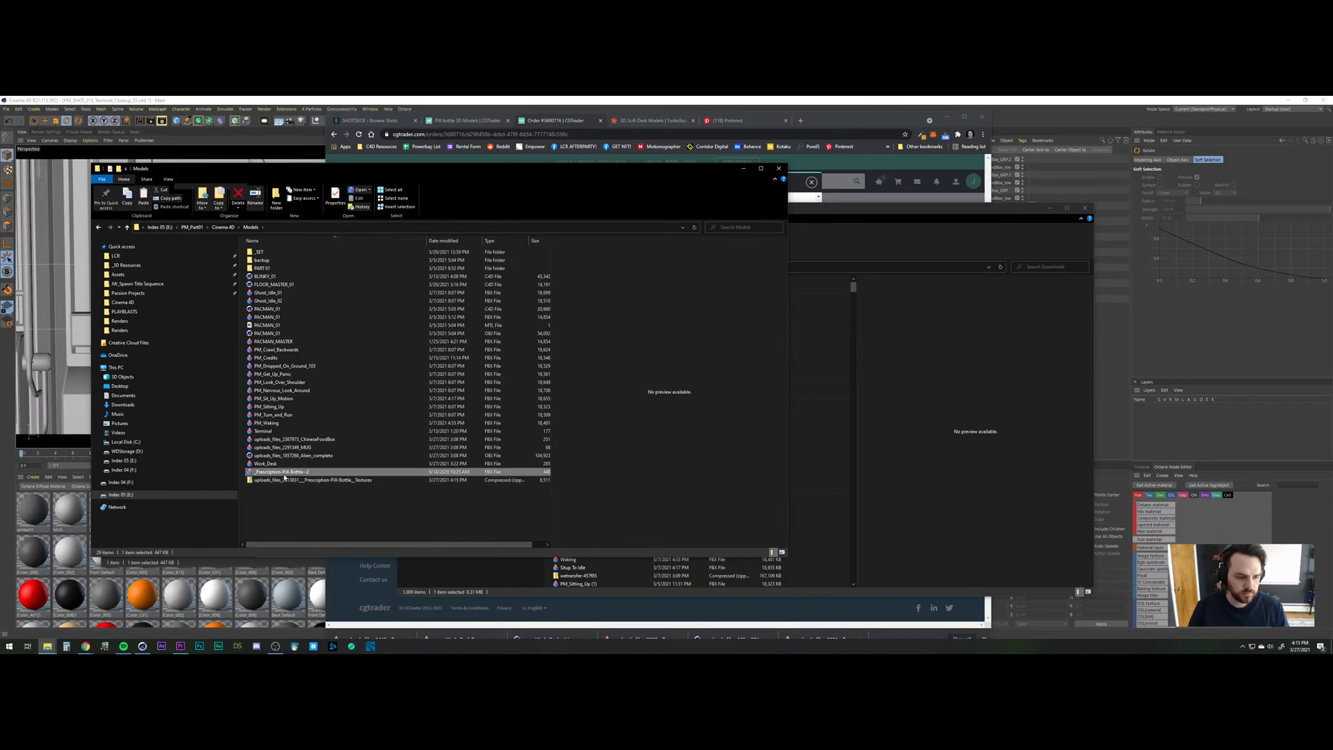
{"action": "right_click", "coordinate": [281, 480]}
{"action": "left_click", "coordinate": [219, 517]}
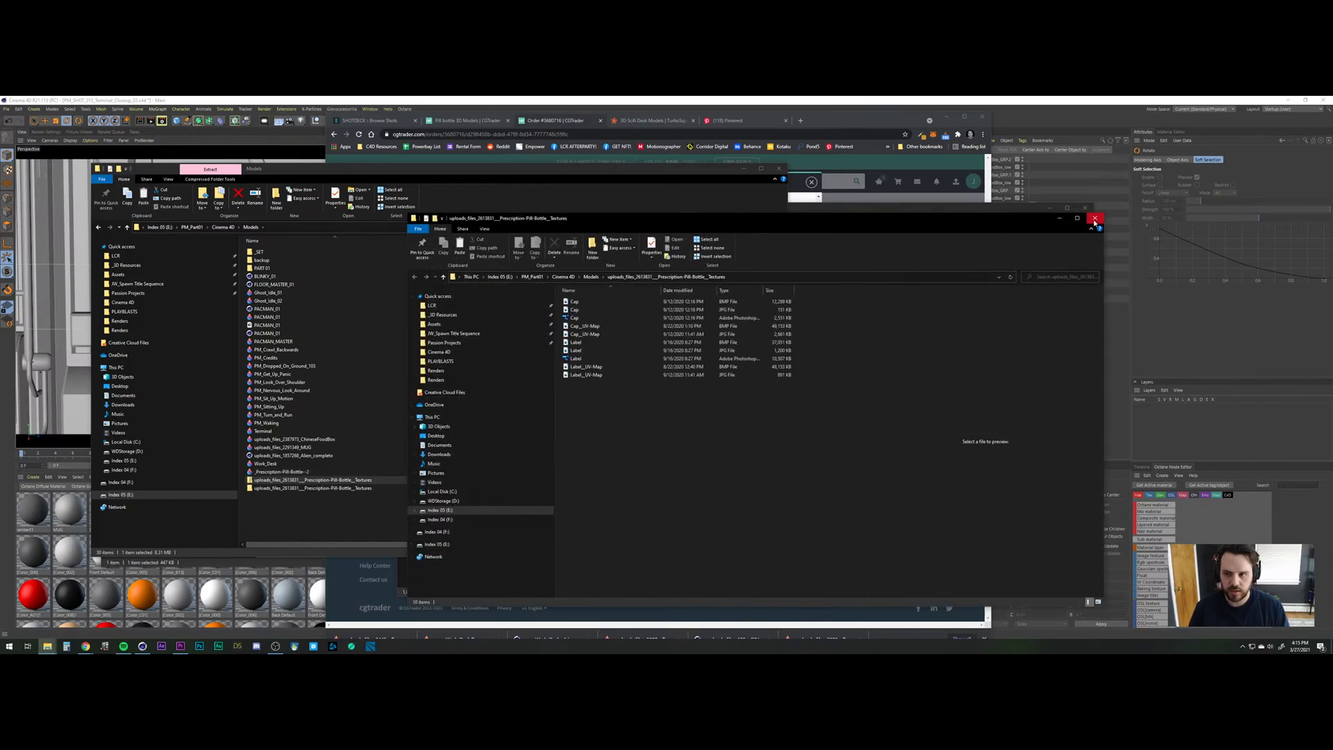
{"action": "left_click", "coordinate": [1095, 221]}
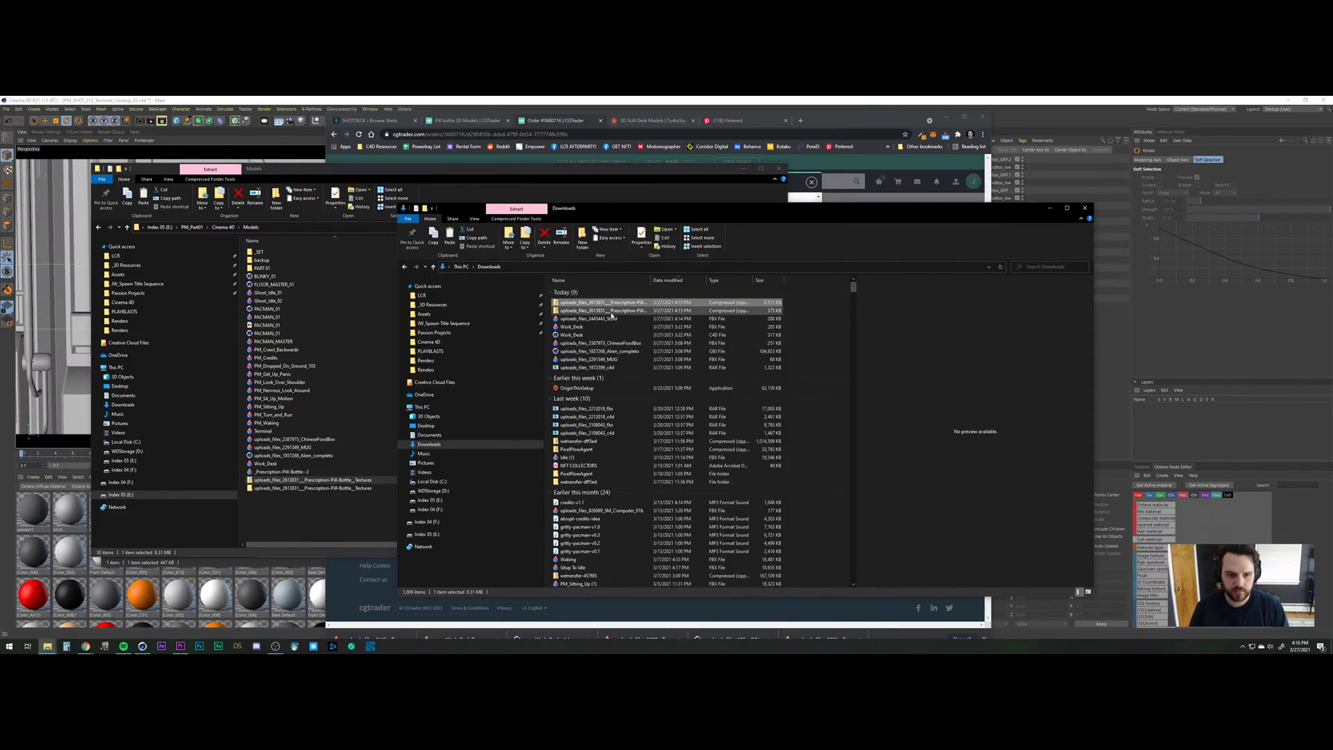
Copy the stool FBX from Downloads into the Models folder, then close Downloads and minimize the browser.
{"action": "left_click_drag", "start_coordinate": [590, 318], "coordinate": [309, 531]}
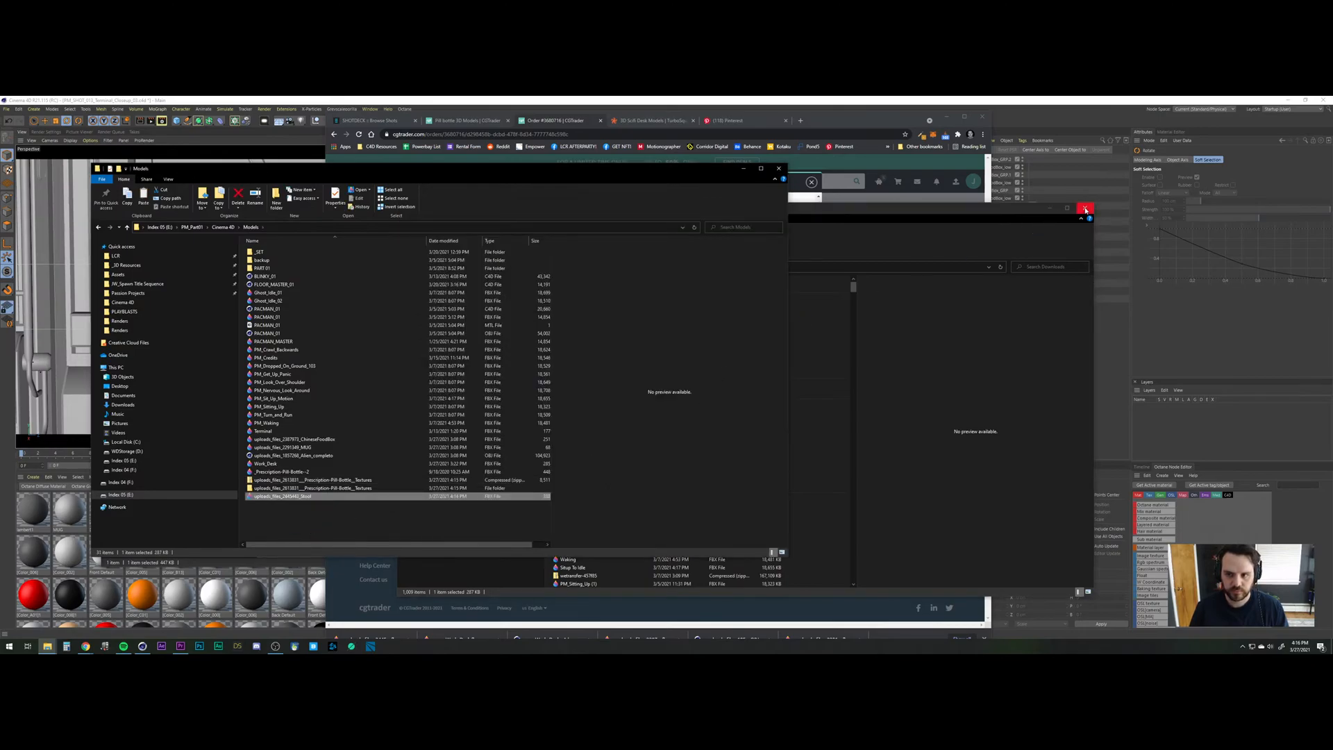
{"action": "left_click", "coordinate": [1086, 210]}
{"action": "left_click", "coordinate": [947, 117]}
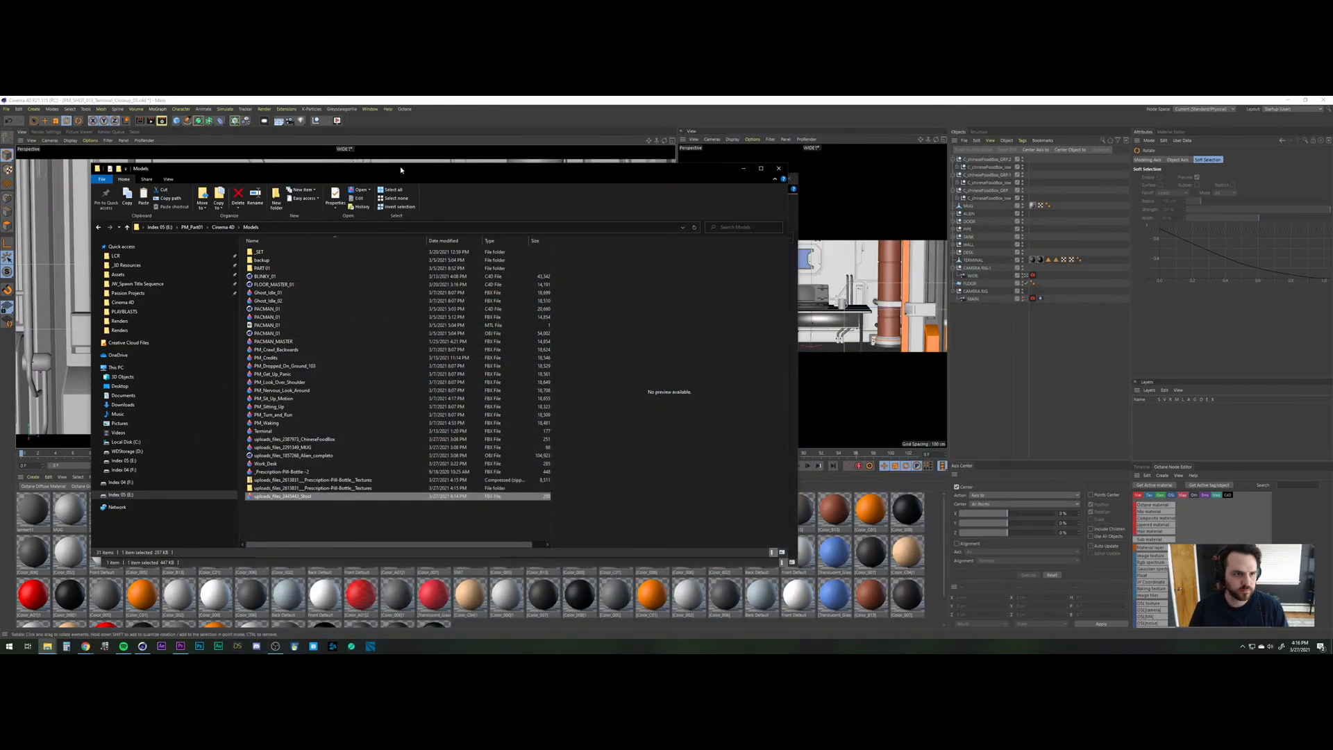
Import the stool FBX from the Models folder into the Cinema 4D scene, accepting the FBX import settings.
{"action": "mouse_move", "coordinate": [400, 169]}
{"action": "left_mouse_down"}
{"action": "mouse_move", "coordinate": [839, 169]}
{"action": "mouse_move", "coordinate": [858, 217]}
{"action": "mouse_move", "coordinate": [421, 183]}
{"action": "left_mouse_up"}
{"action": "left_click", "coordinate": [788, 179]}
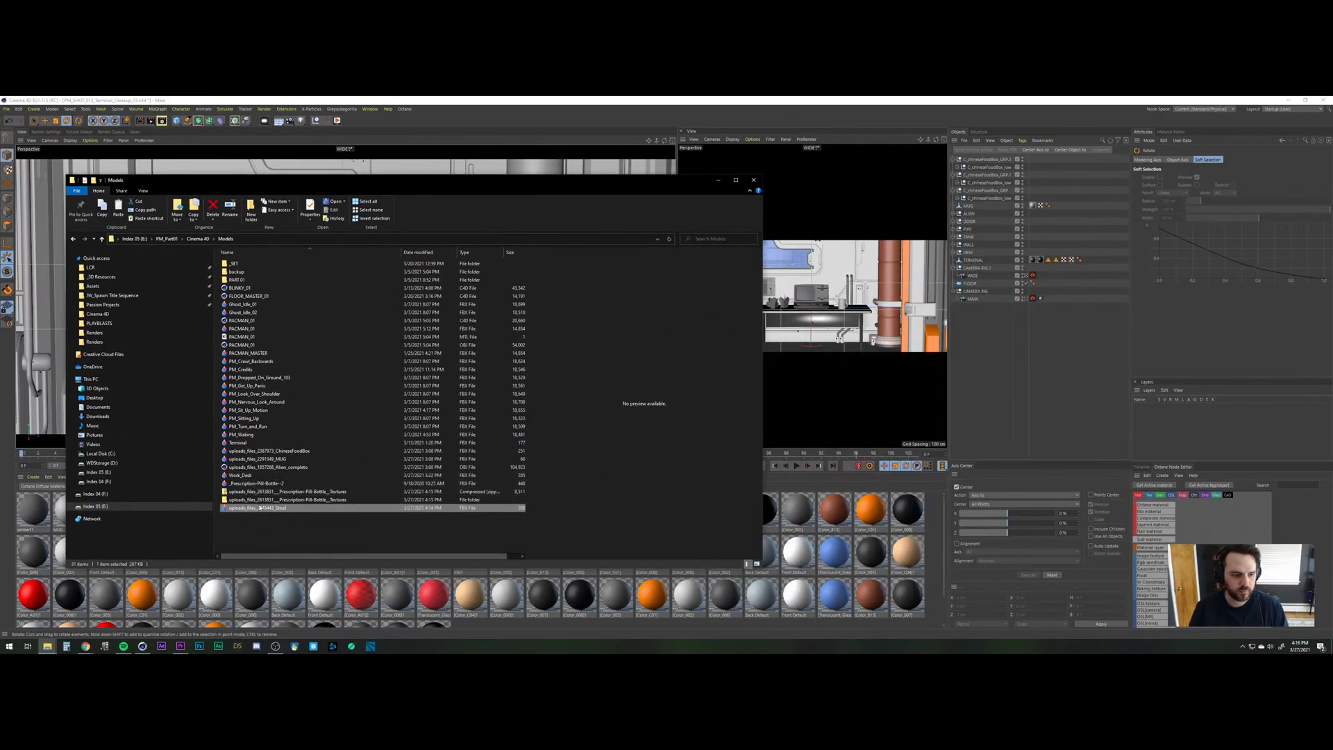
{"action": "left_click_drag", "start_coordinate": [259, 508], "coordinate": [993, 322]}
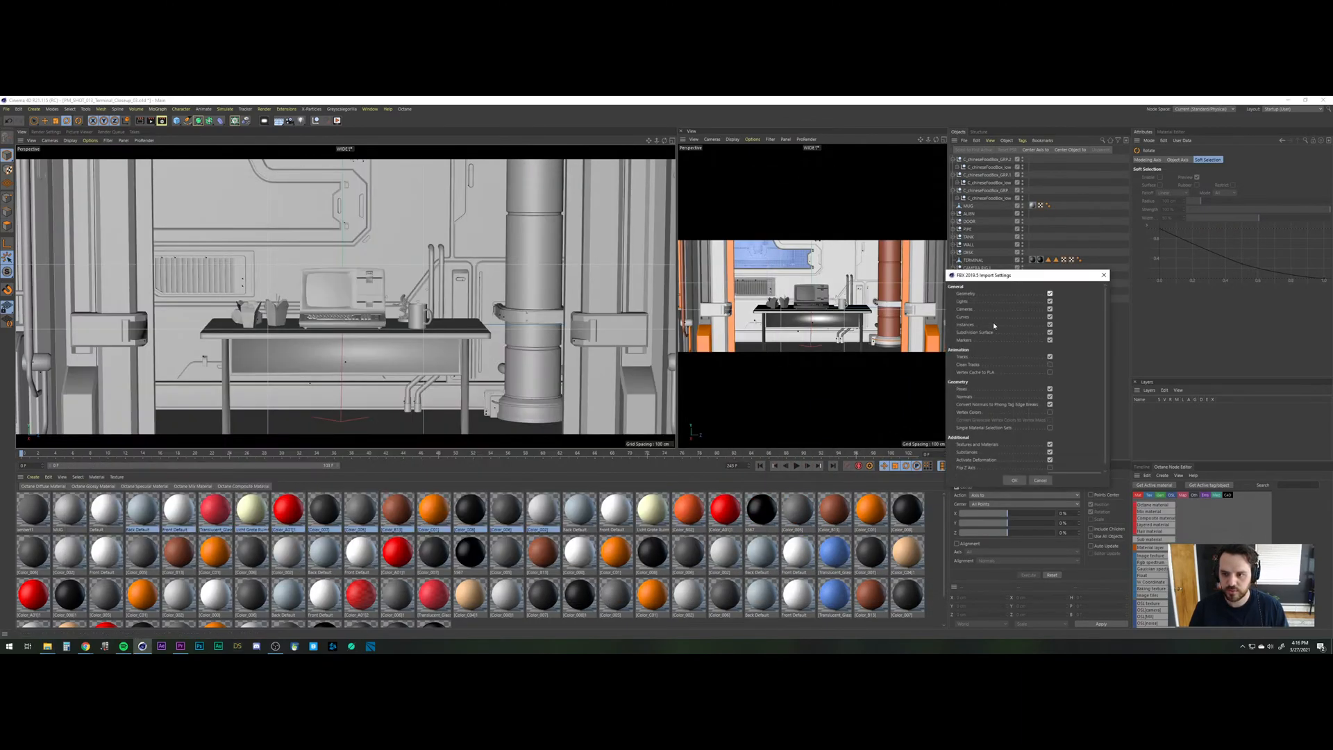
{"action": "left_click", "coordinate": [1018, 481]}
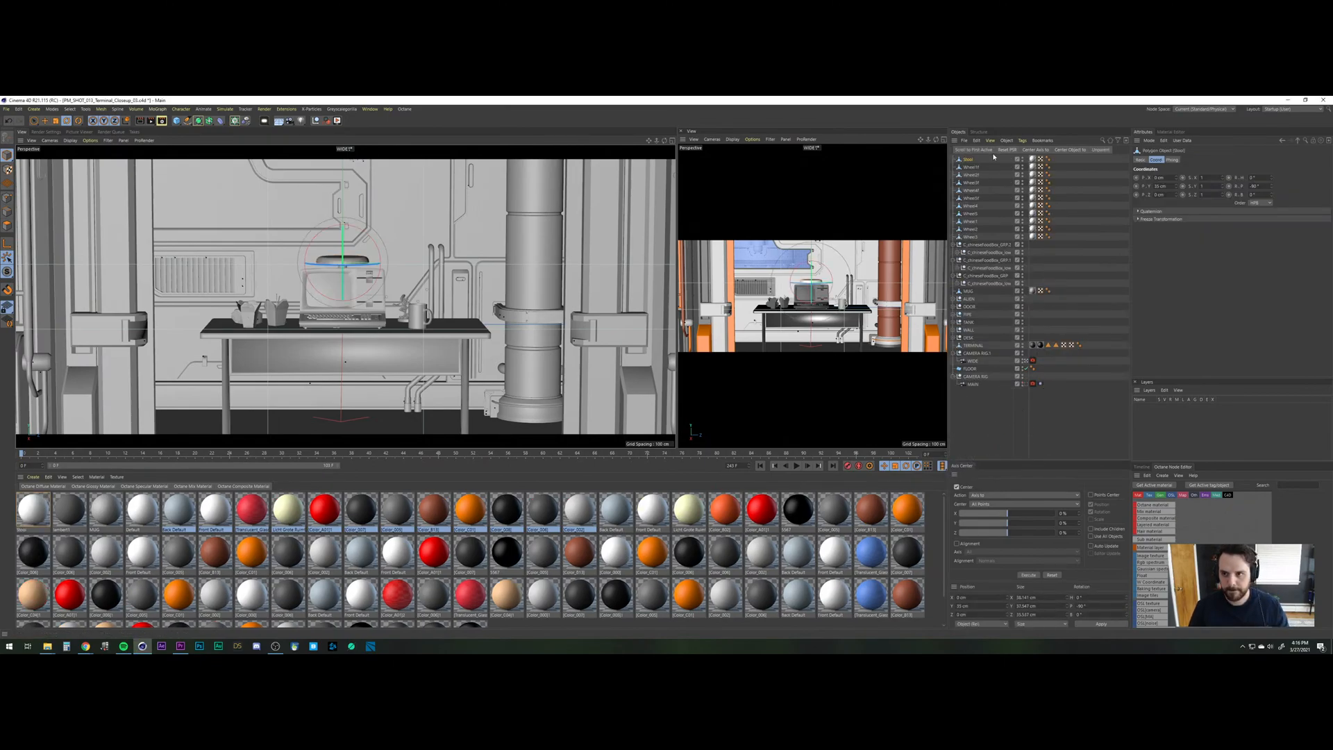
Rename the imported seat object at the head of the object hierarchy to STOOL.
{"action": "double_click", "coordinate": [968, 159]}
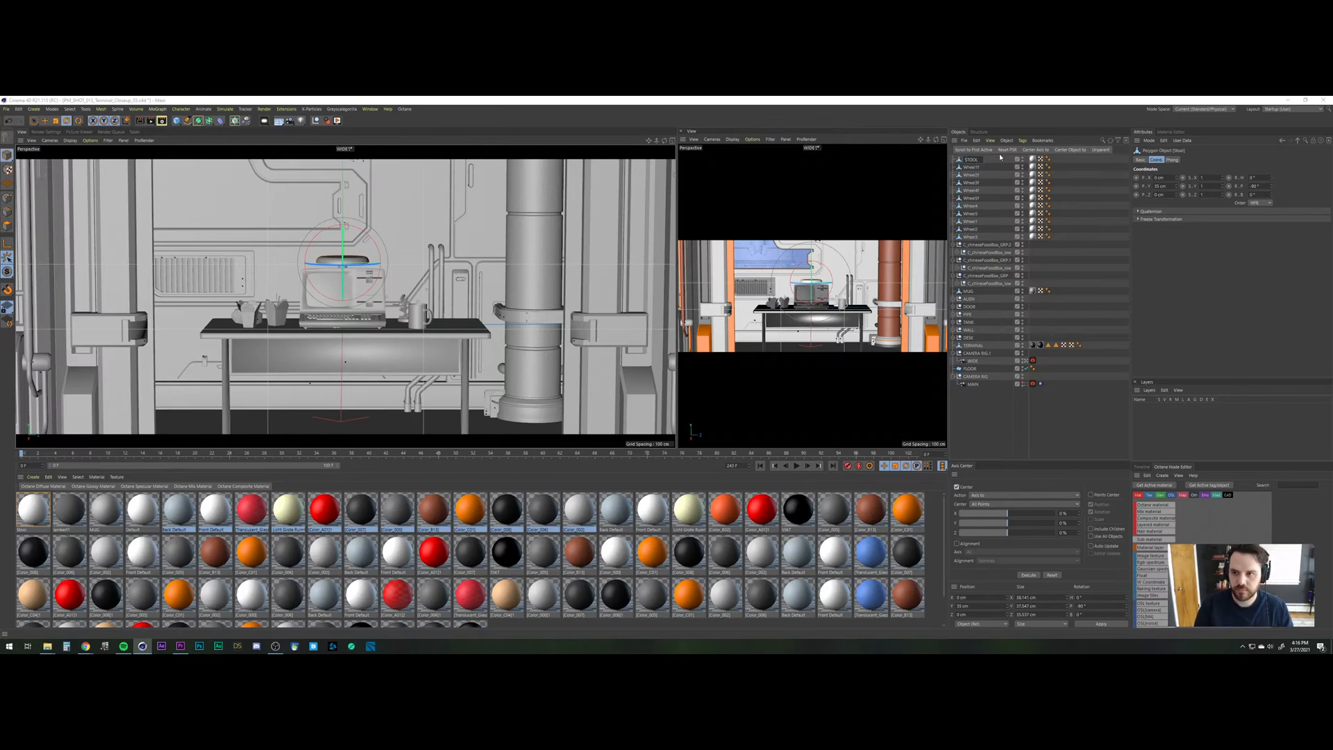
{"action": "type", "text": "STOOL"}
{"action": "key", "text": "Return"}
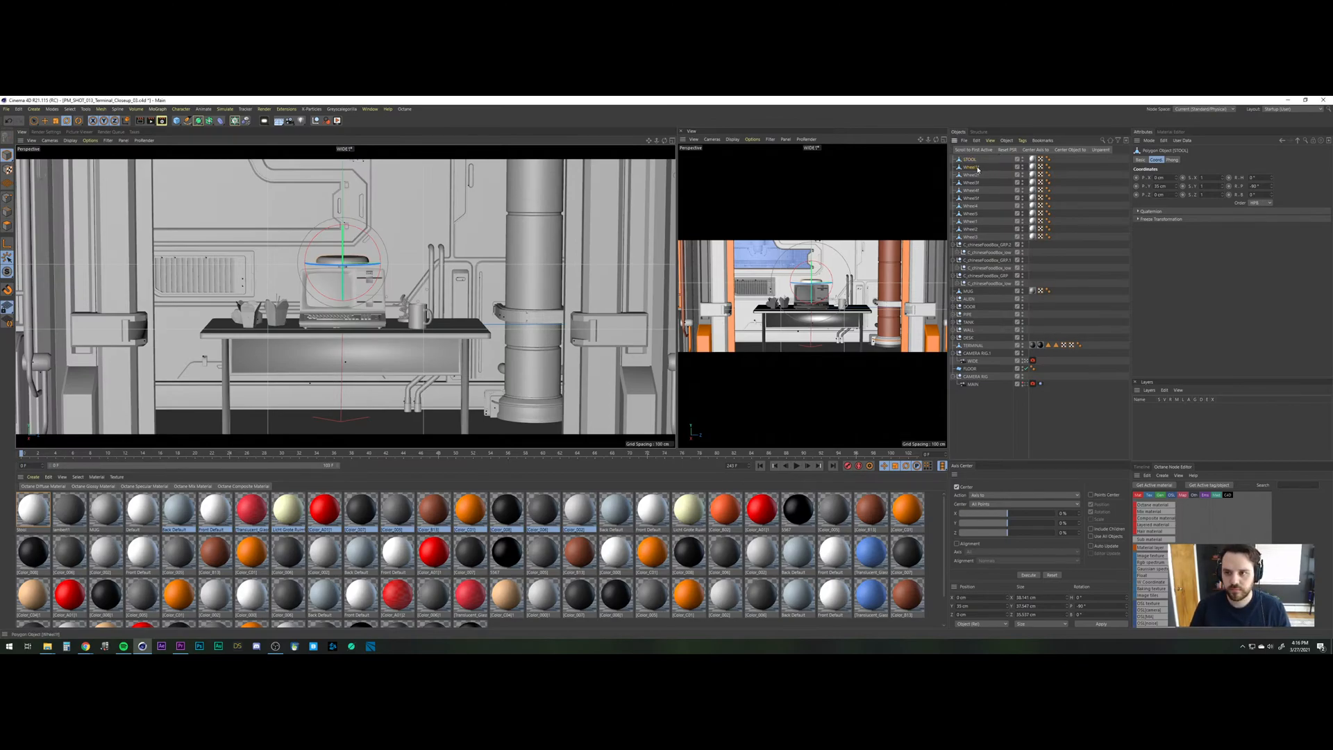
Parent all the imported wheel objects under STOOL and select the STOOL object.
{"action": "left_click", "coordinate": [978, 168]}
{"action": "left_click", "coordinate": [970, 237], "text": "shift"}
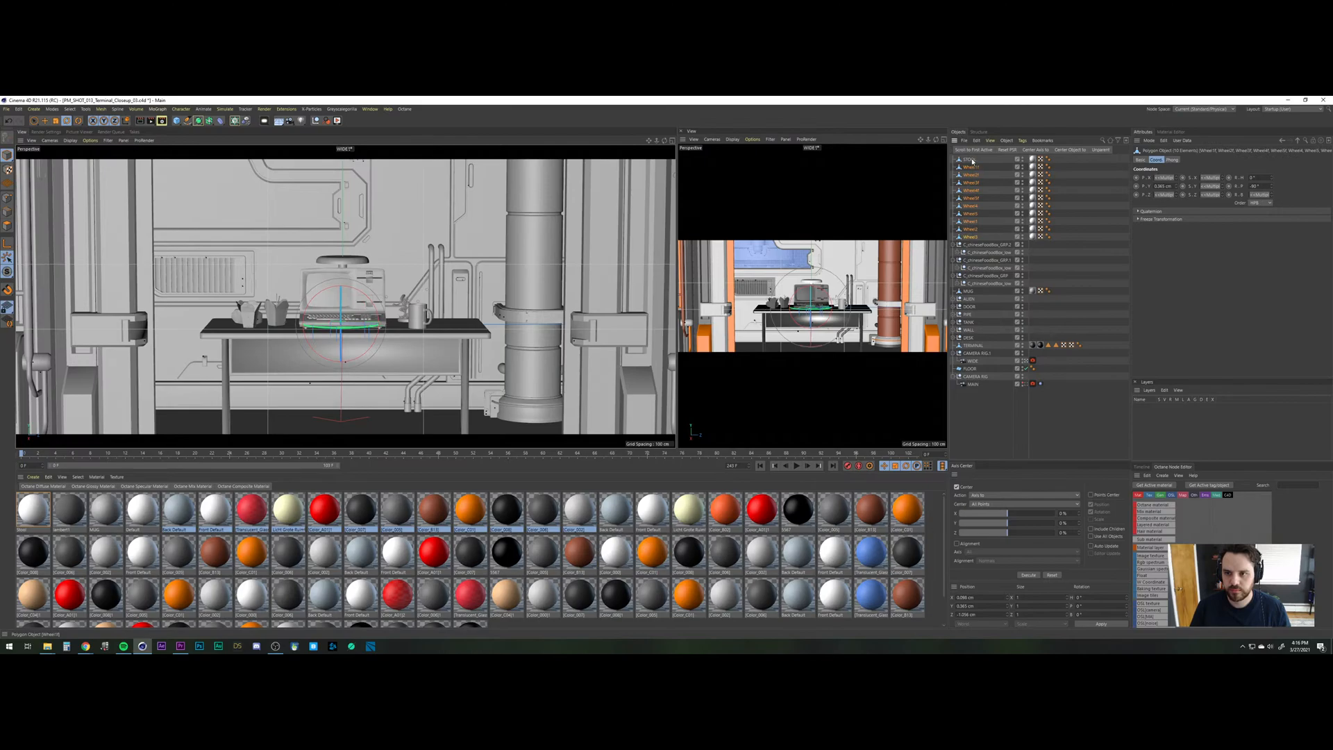
{"action": "left_click_drag", "start_coordinate": [973, 161], "coordinate": [971, 159]}
{"action": "left_click", "coordinate": [971, 160]}
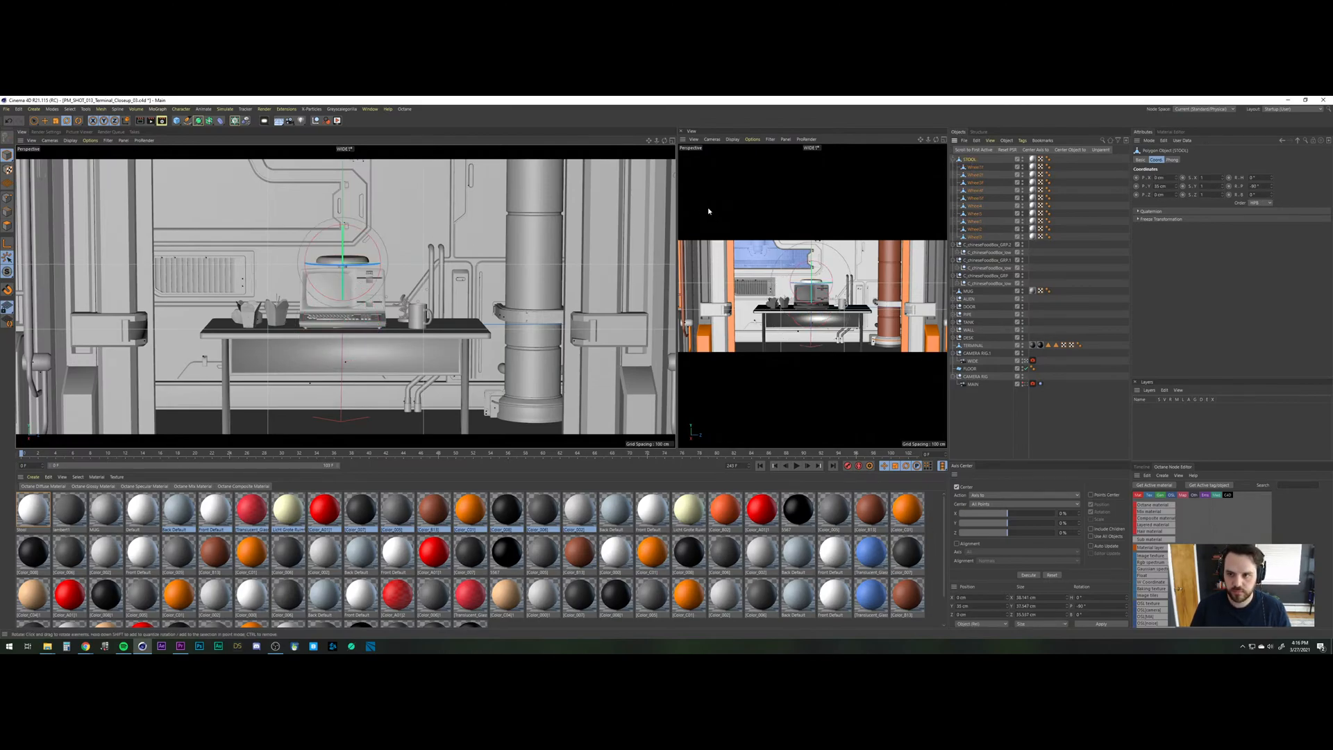
Move the stool off the terminal and down to the floor in front of the desk.
{"action": "key", "text": "e"}
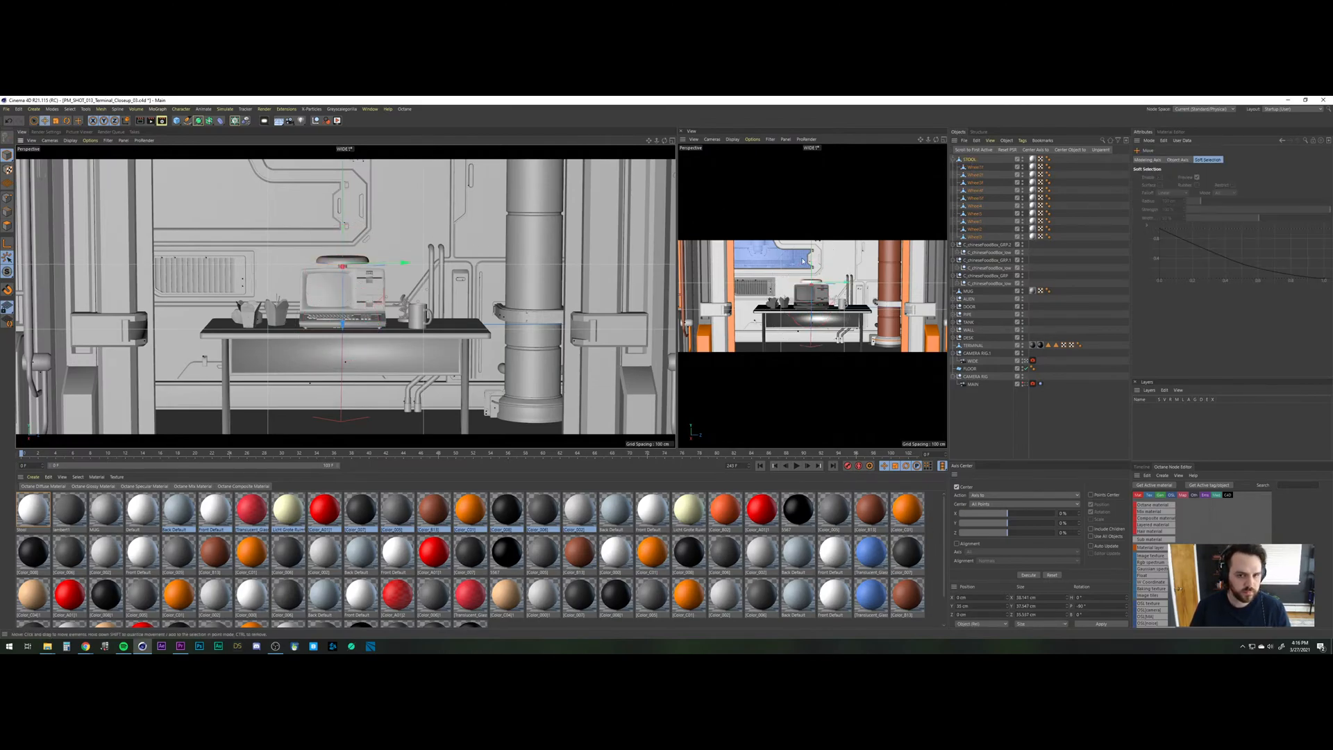
{"action": "left_click", "coordinate": [1026, 361]}
{"action": "scroll", "coordinate": [444, 314], "scroll_direction": "down", "scroll_amount": 8}
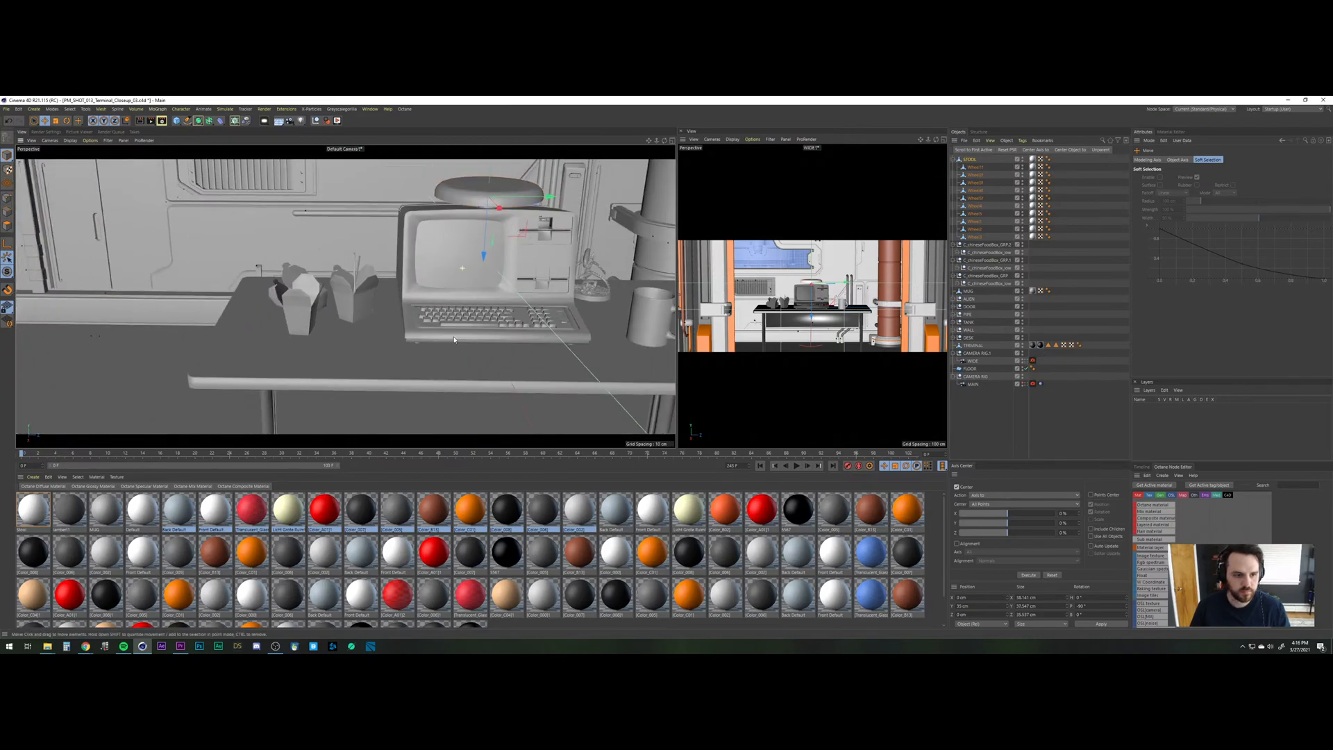
{"action": "left_click_drag", "start_coordinate": [443, 315], "coordinate": [524, 321], "text": "alt"}
{"action": "left_click_drag", "start_coordinate": [455, 229], "coordinate": [539, 389]}
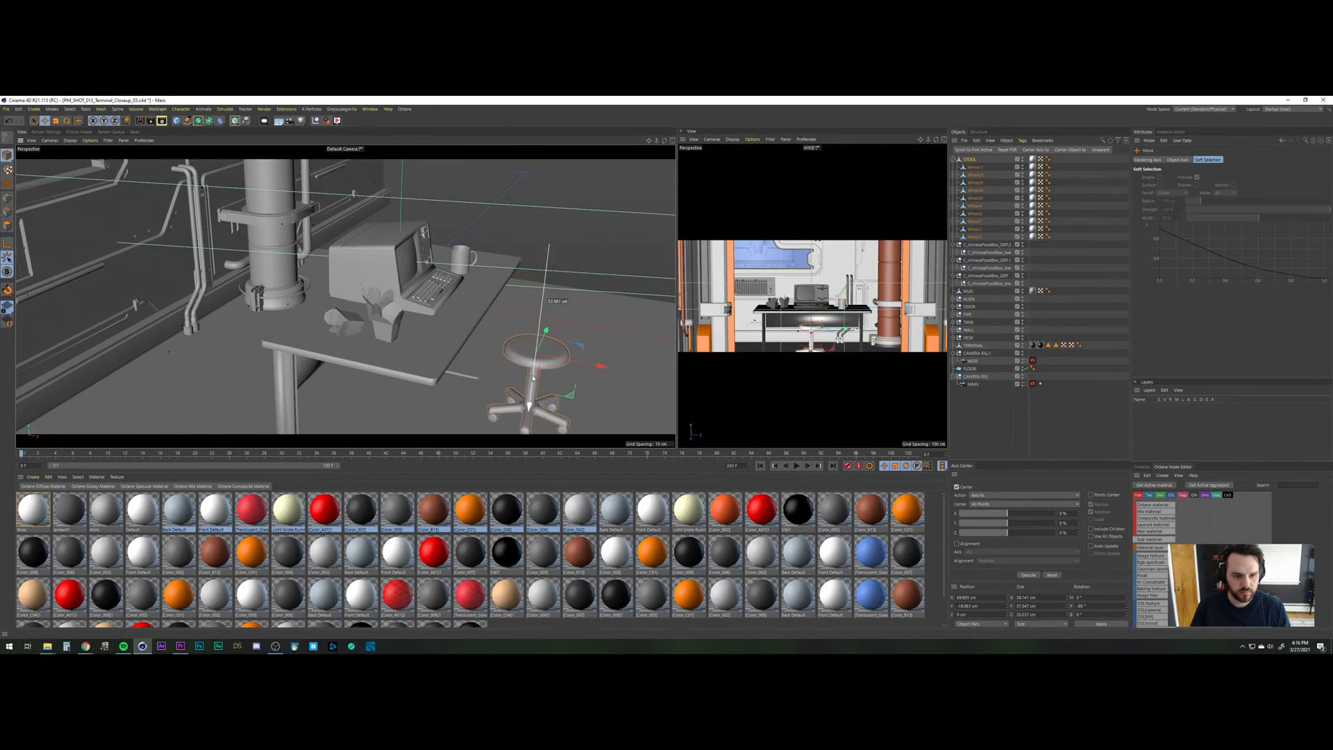
{"action": "middle_click_drag", "start_coordinate": [535, 411], "coordinate": [541, 252], "text": "alt"}
{"action": "left_click_drag", "start_coordinate": [543, 240], "coordinate": [542, 284]}
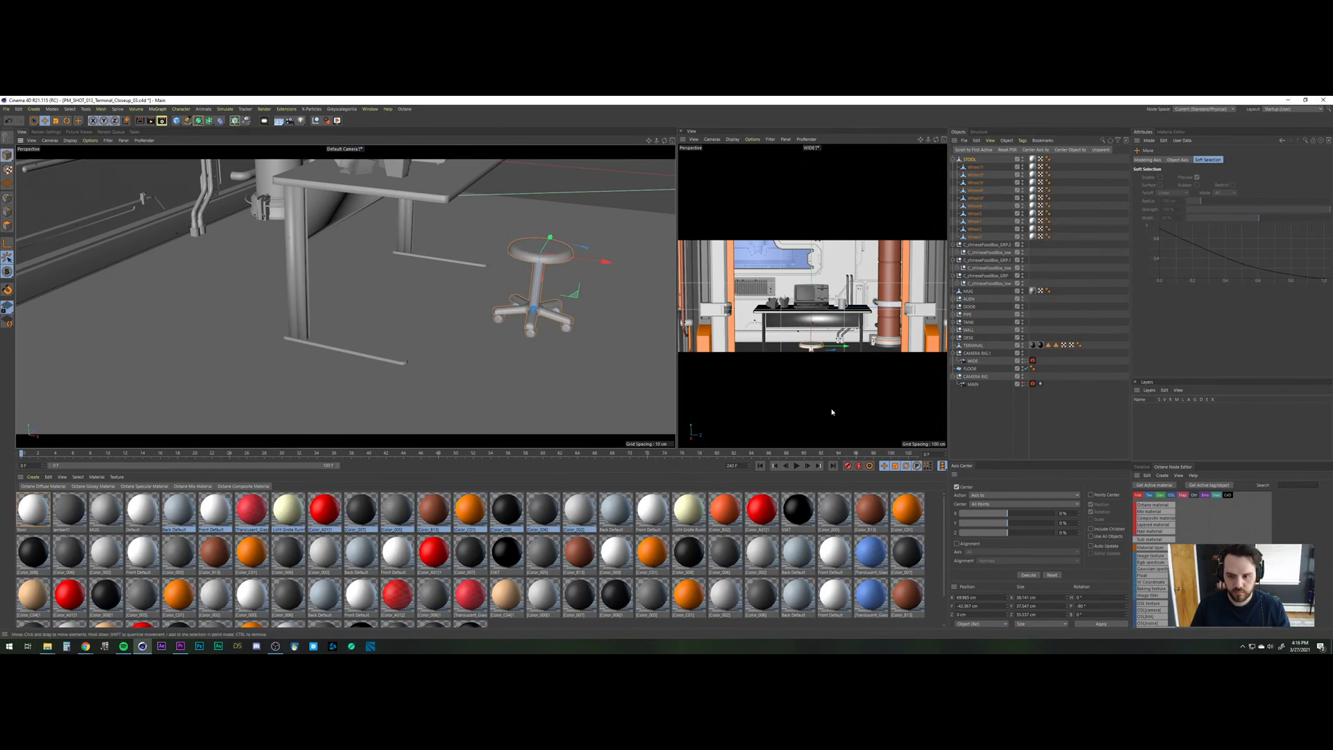
Scale the stool up uniformly and raise it so its wheels rest on the floor.
{"action": "key", "text": "t"}
{"action": "left_click_drag", "start_coordinate": [572, 241], "coordinate": [627, 264]}
{"action": "key", "text": "e"}
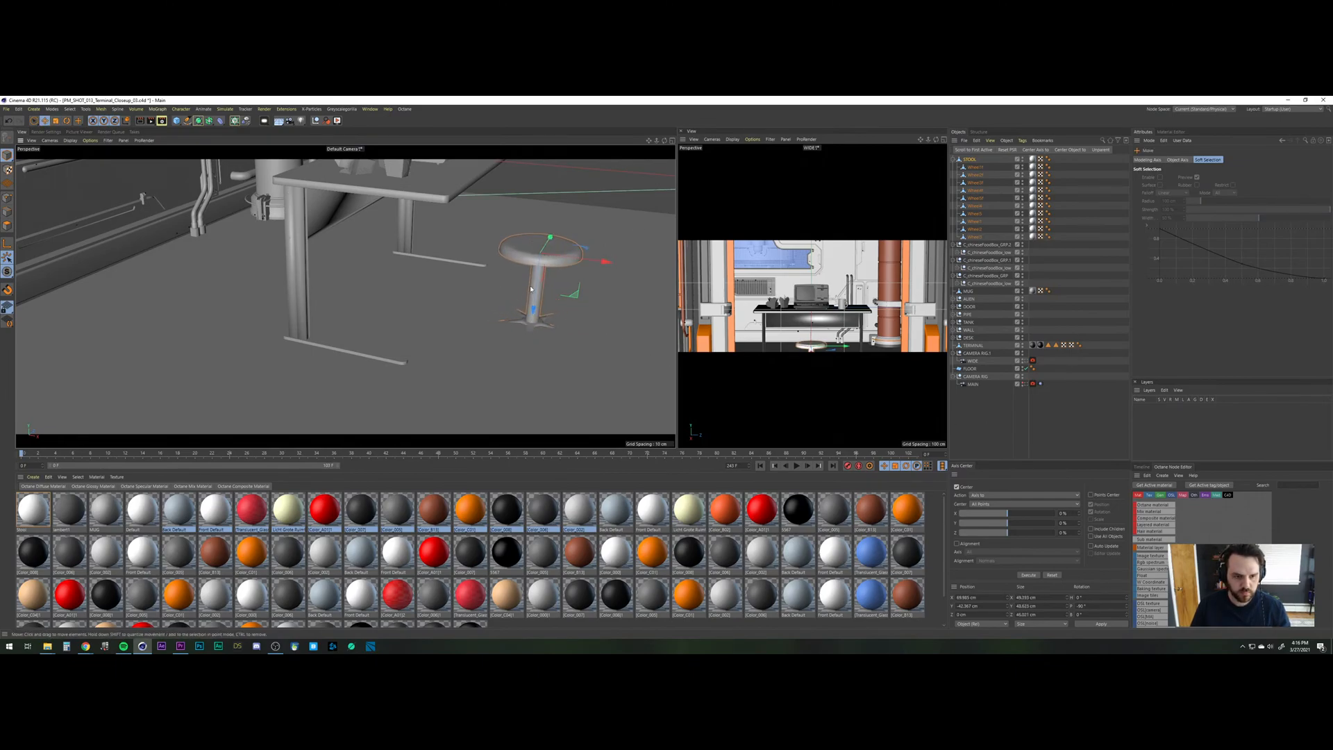
{"action": "left_click_drag", "start_coordinate": [537, 295], "coordinate": [619, 221]}
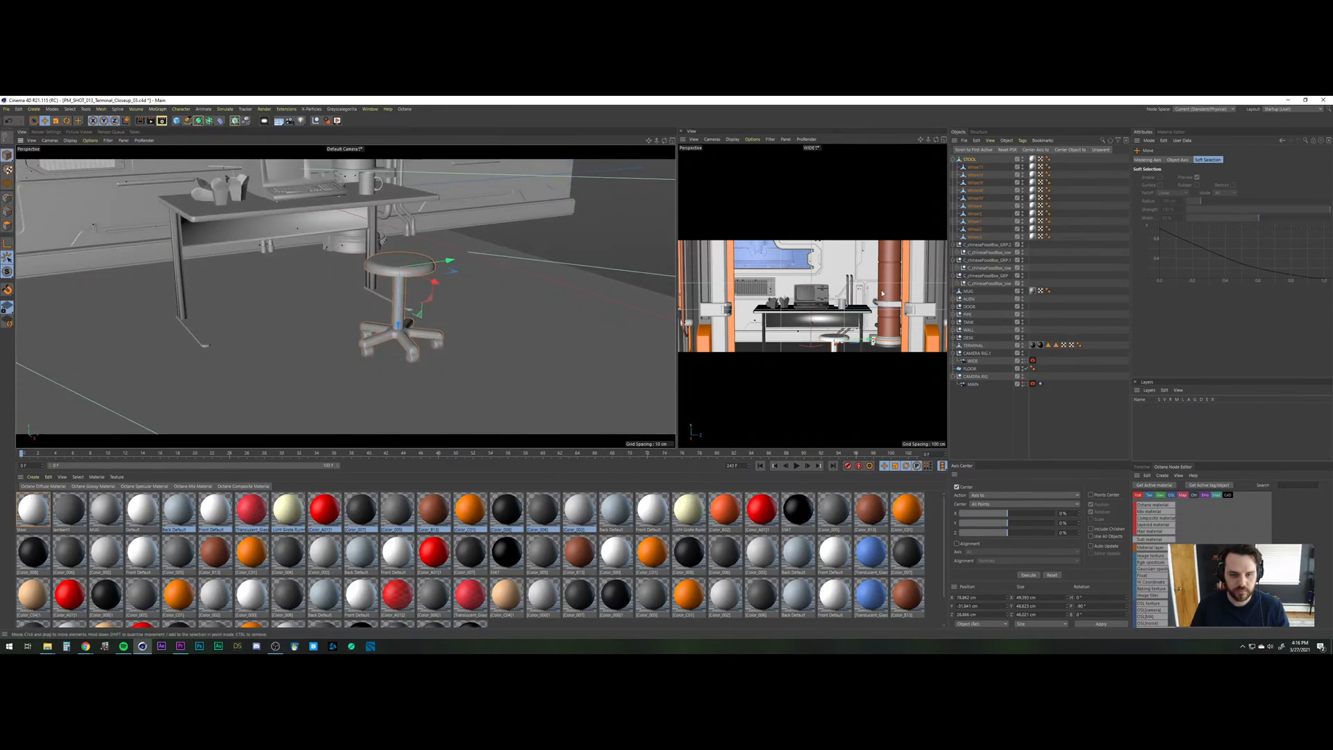
Advance the animation and refine the stool's placement on the floor in front of the desk.
{"action": "left_click_drag", "start_coordinate": [24, 454], "coordinate": [613, 455]}
{"action": "left_click_drag", "start_coordinate": [306, 223], "coordinate": [403, 297], "text": "alt"}
{"action": "left_click_drag", "start_coordinate": [496, 315], "coordinate": [481, 276]}
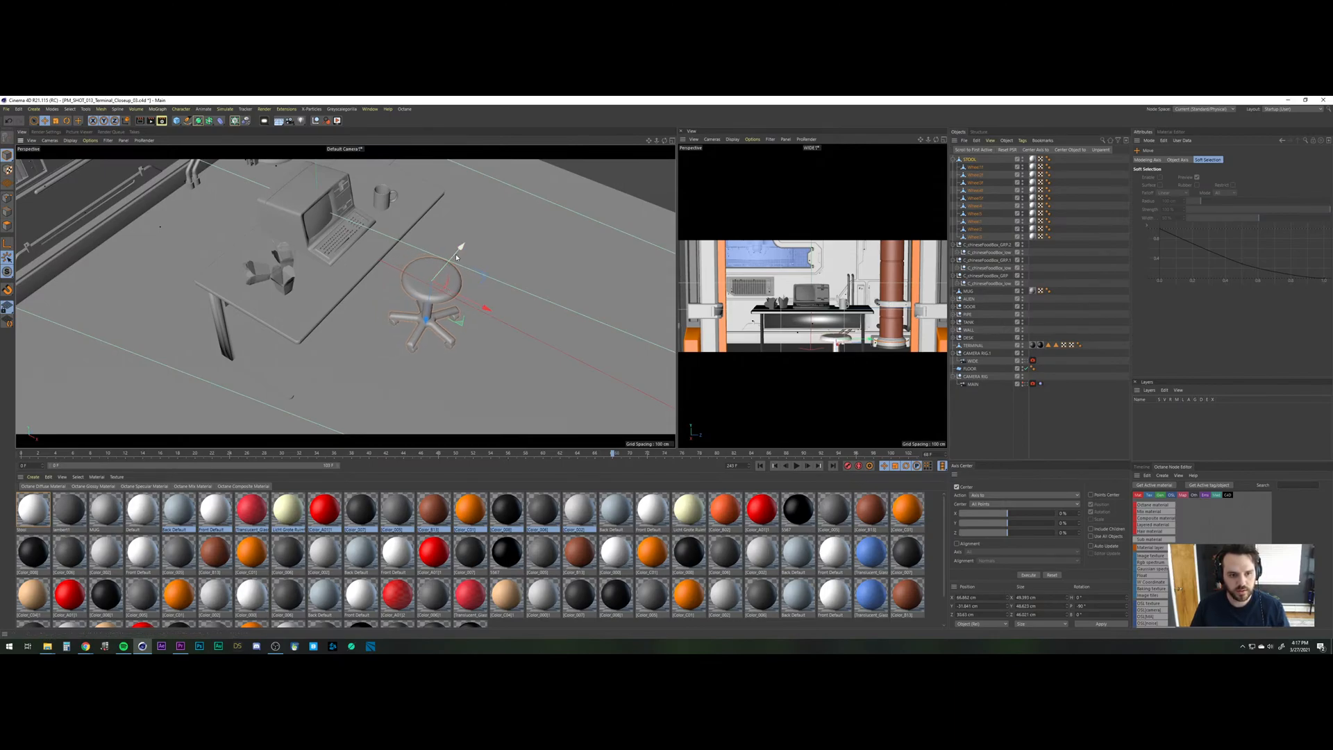
{"action": "left_click_drag", "start_coordinate": [479, 277], "coordinate": [465, 354]}
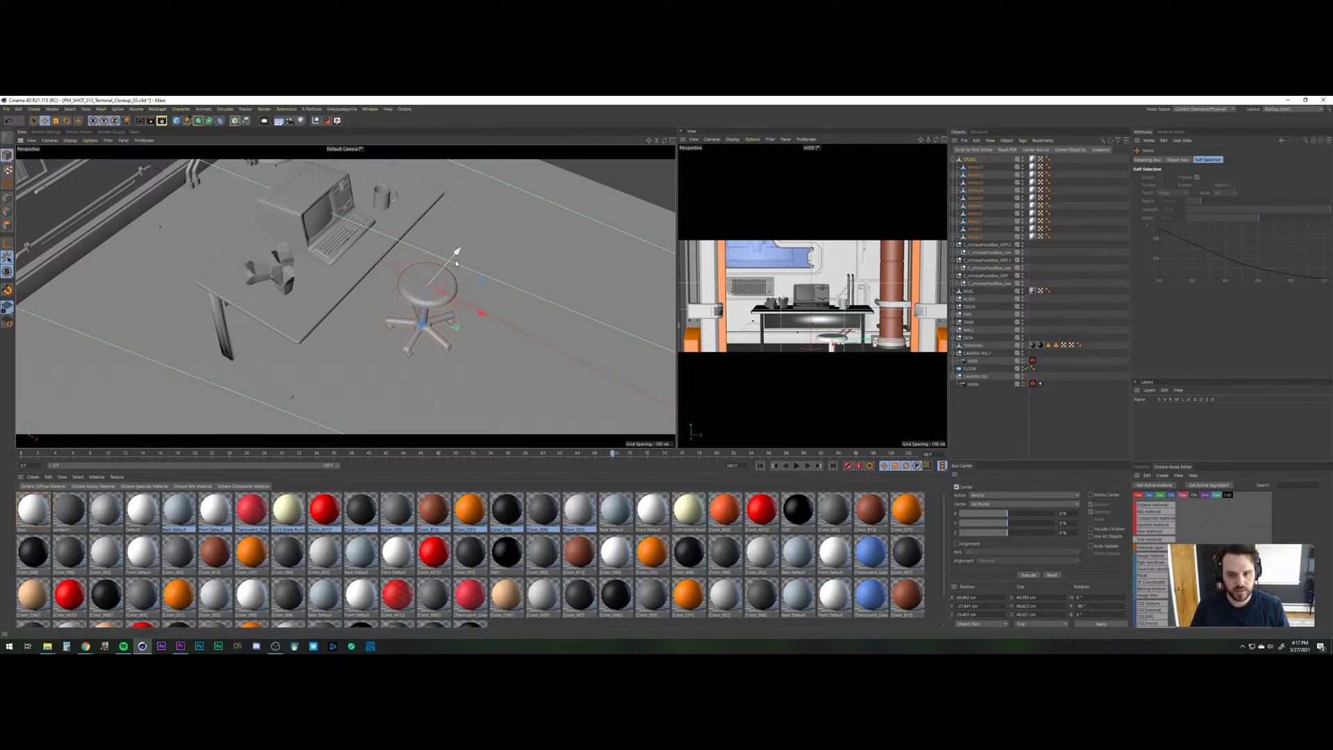
Deselect the stool and collapse the STOOL and Chinese food box hierarchies in the object list.
{"action": "left_click", "coordinate": [961, 398]}
{"action": "left_click", "coordinate": [954, 160]}
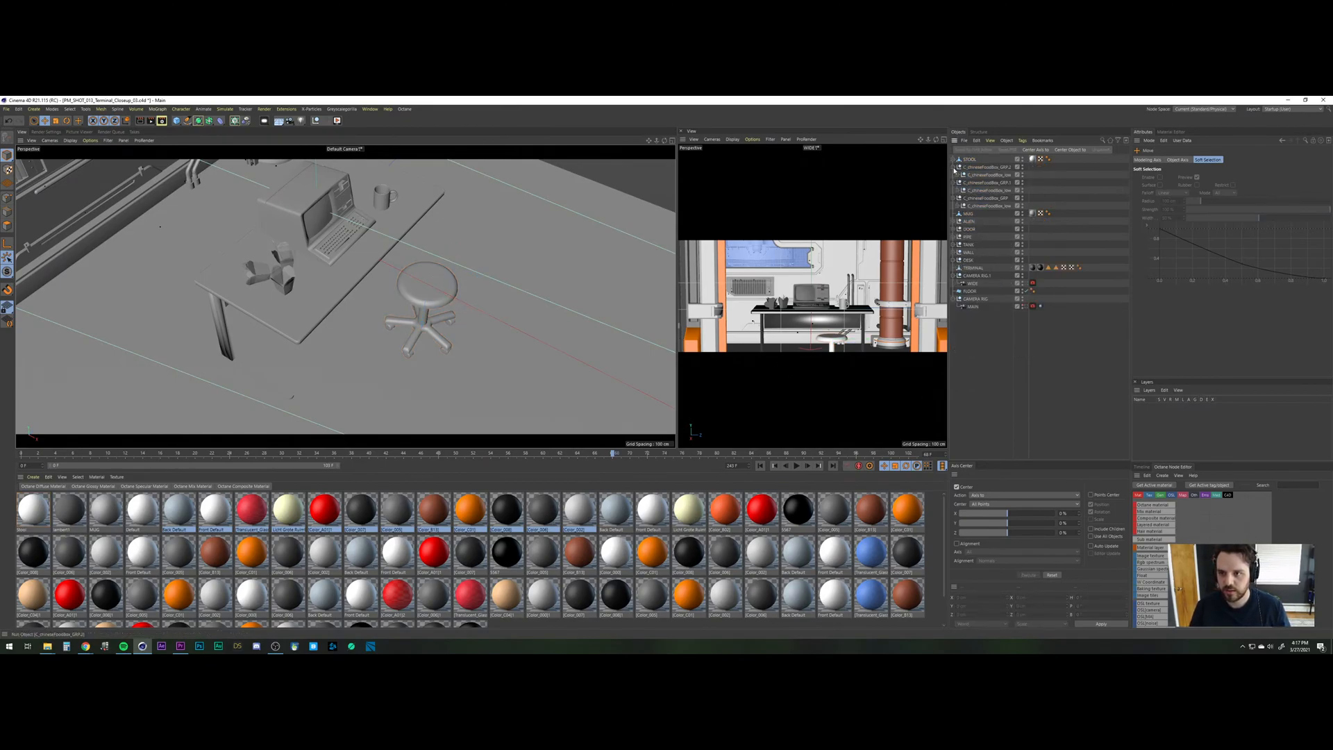
{"action": "left_click", "coordinate": [954, 167]}
{"action": "left_click", "coordinate": [953, 175]}
{"action": "left_click", "coordinate": [953, 182]}
Group the three Chinese food box objects into one null and name it FOOD.
{"action": "left_click", "coordinate": [976, 167]}
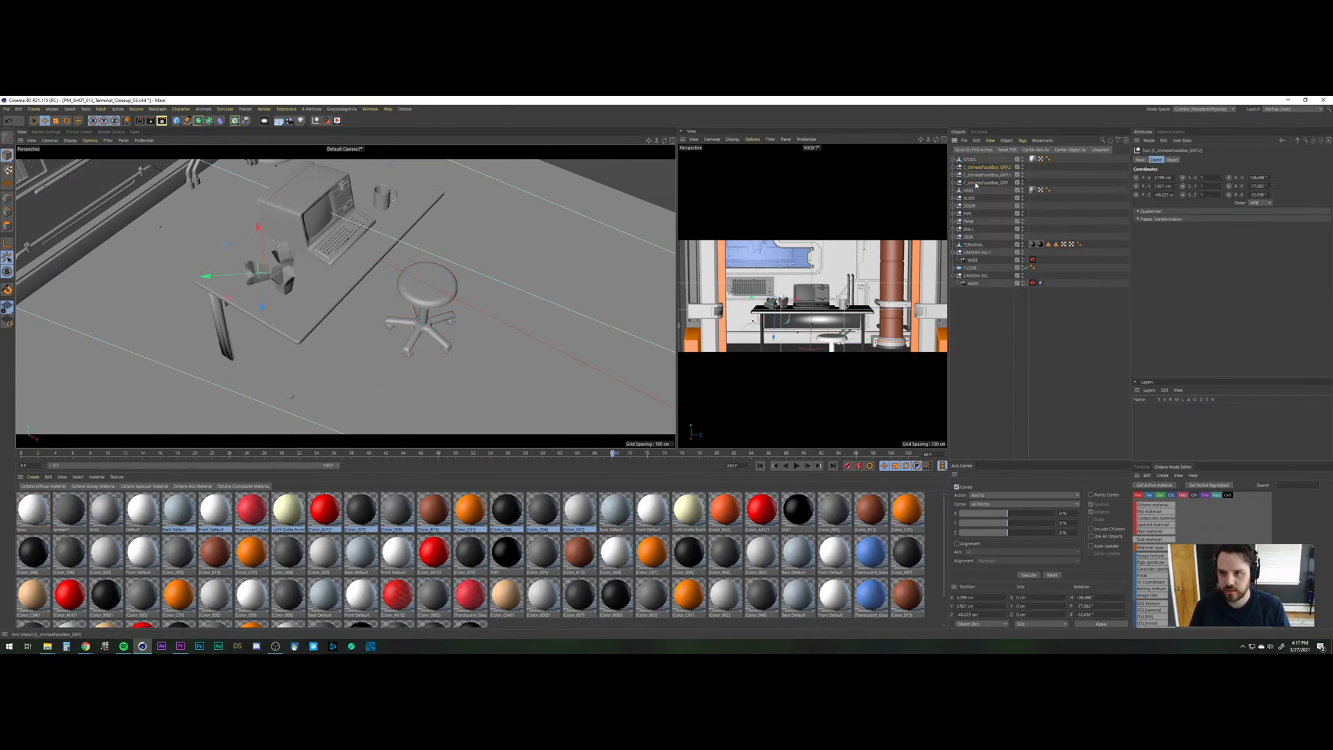
{"action": "left_click", "coordinate": [976, 183], "text": "shift"}
{"action": "key", "text": "alt+g"}
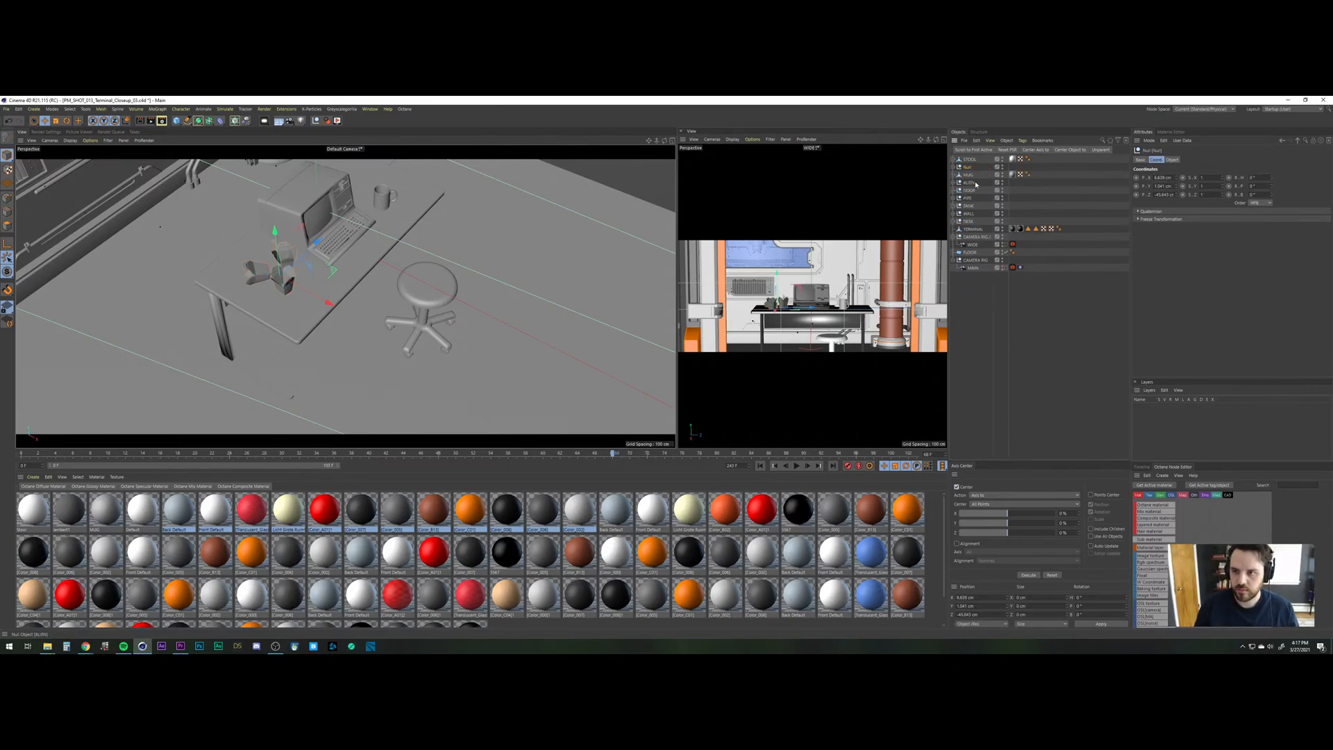
{"action": "double_click", "coordinate": [967, 167]}
{"action": "type", "text": "F"}
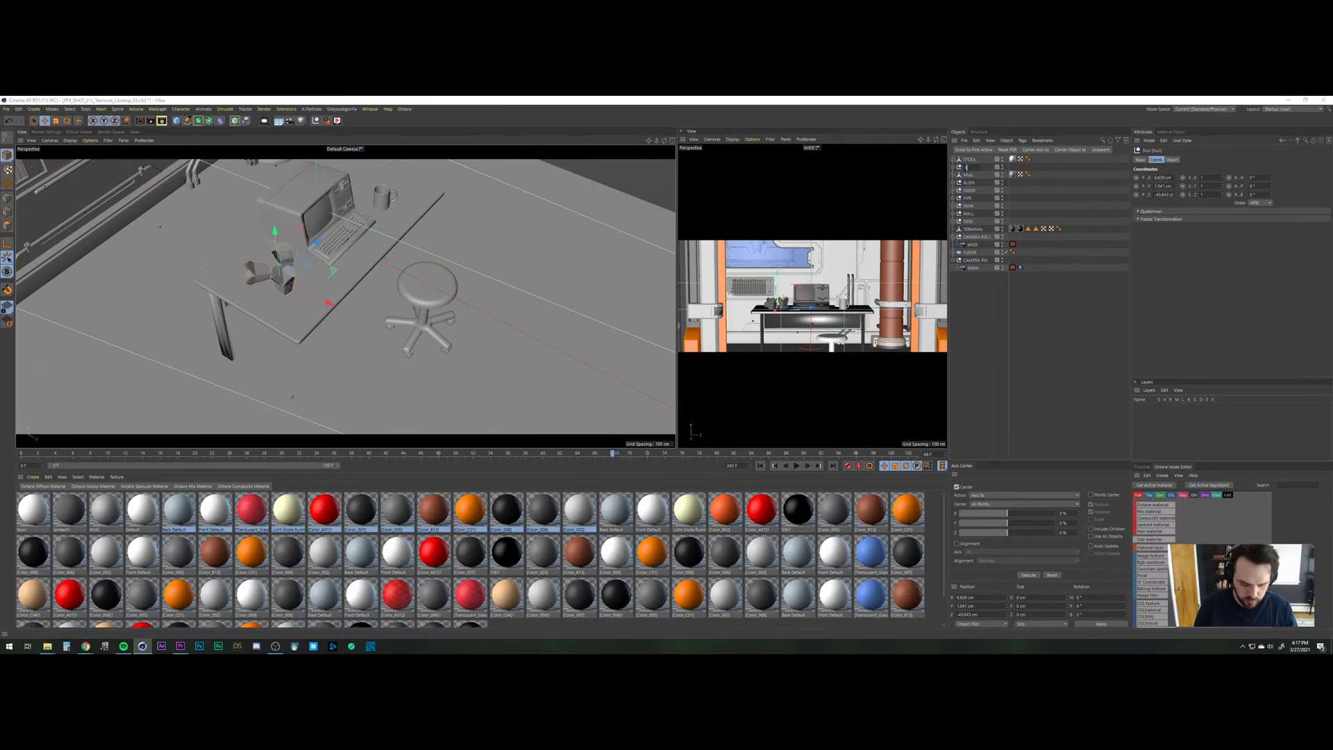
{"action": "type", "text": "OOD"}
{"action": "key", "text": "Return"}
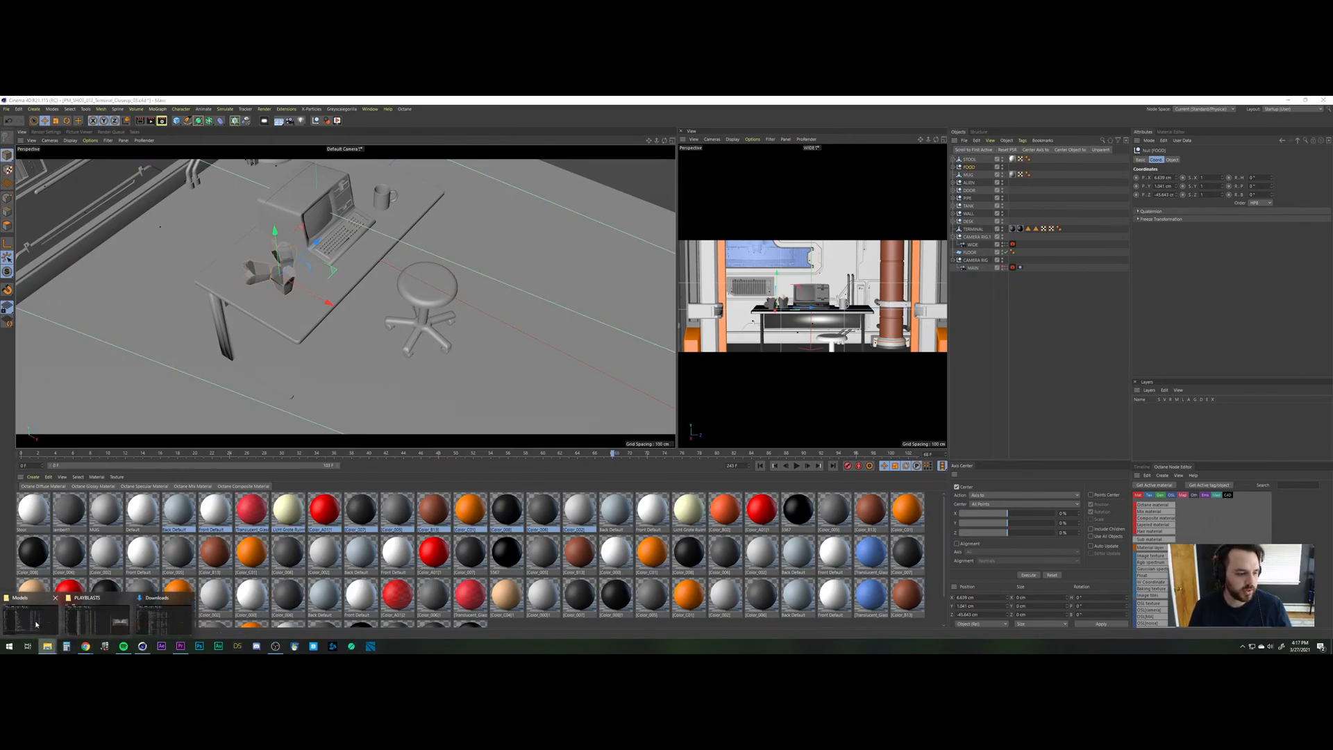
Import the Prescription-Pill-Bottle-2 FBX from the Models folder into the scene, accepting the FBX import settings.
{"action": "left_click", "coordinate": [97, 618]}
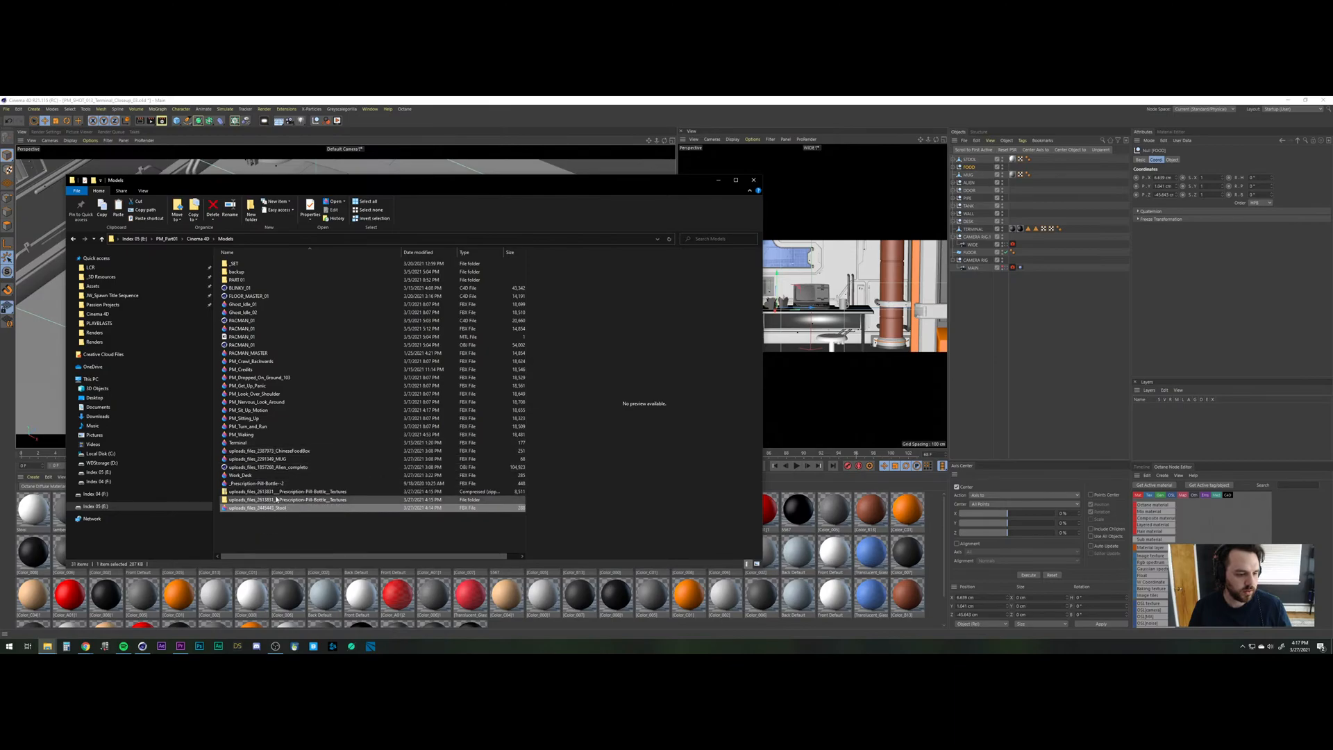
{"action": "left_click_drag", "start_coordinate": [258, 484], "coordinate": [1045, 369]}
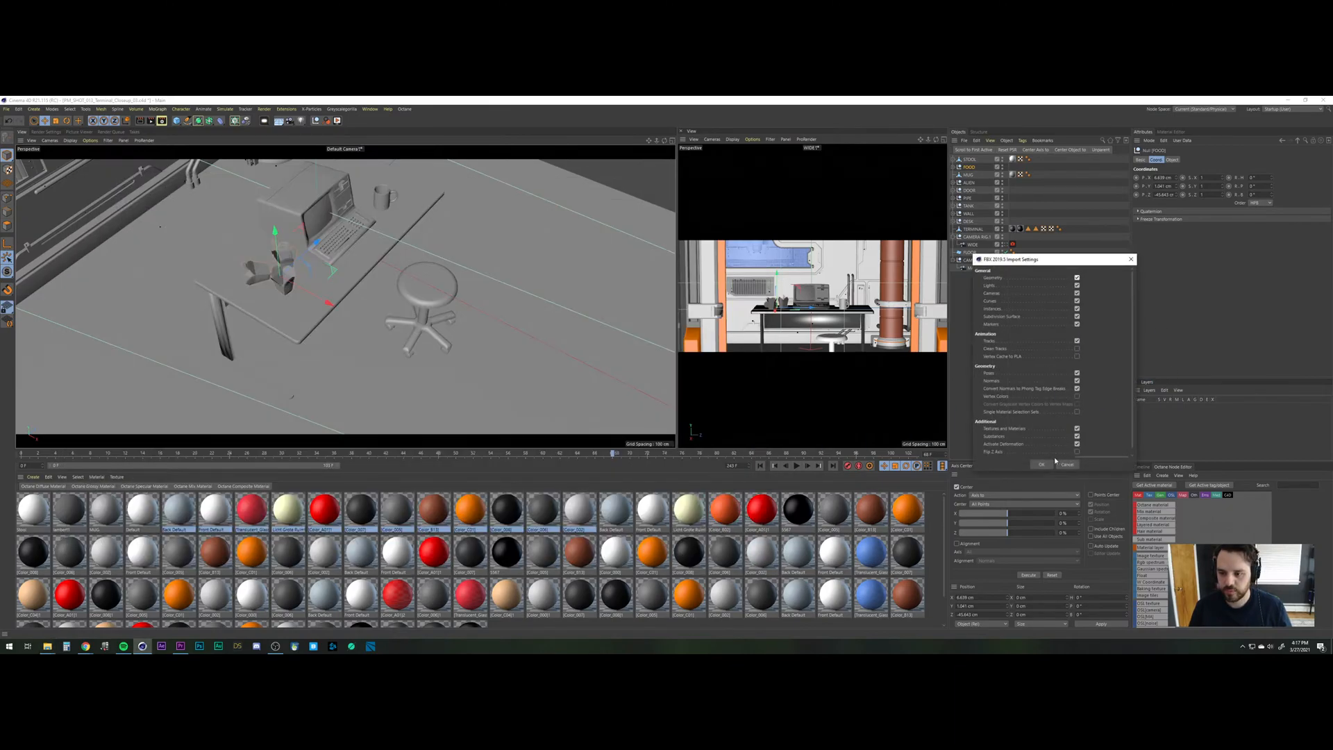
{"action": "left_click", "coordinate": [1040, 463]}
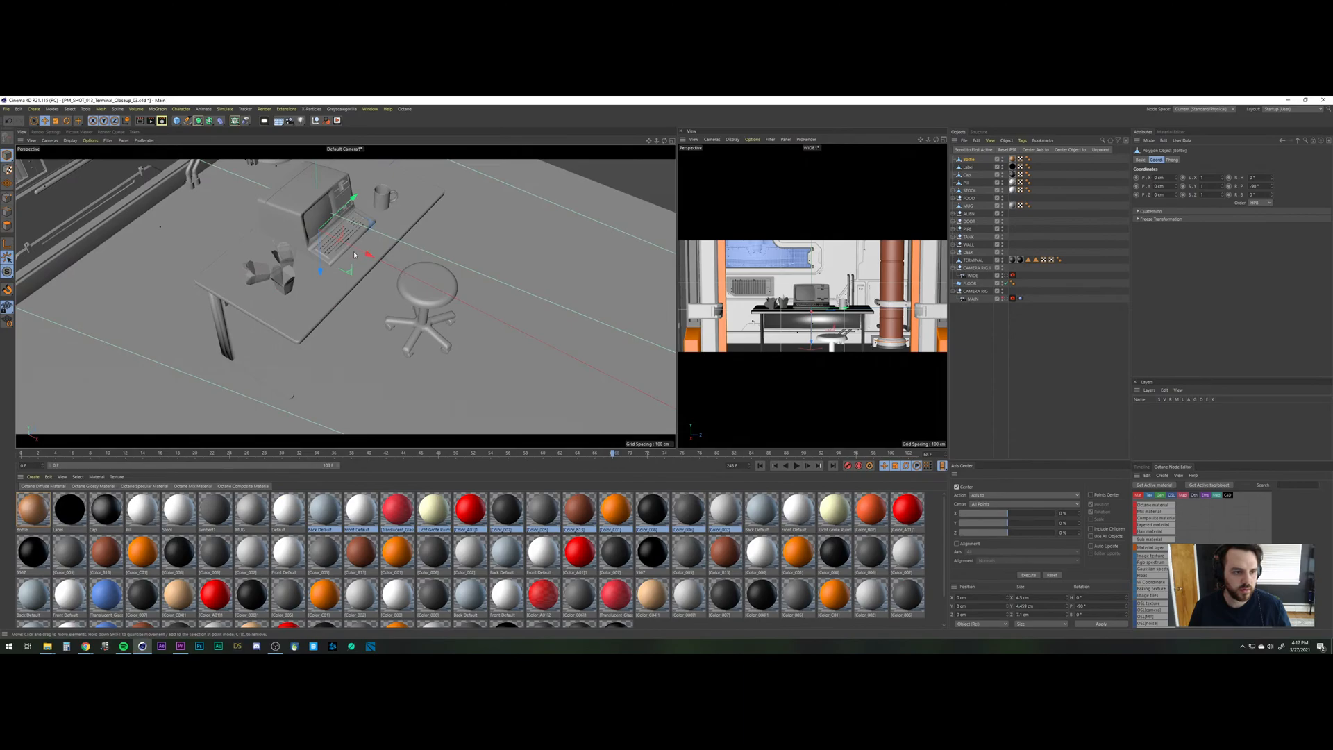
Move the pill bottle onto the desktop between the terminal keyboard and the mug, adjusting its height to the desk surface.
{"action": "left_click_drag", "start_coordinate": [366, 253], "coordinate": [409, 274]}
{"action": "right_click_drag", "start_coordinate": [373, 265], "coordinate": [397, 191], "text": "alt"}
{"action": "left_click_drag", "start_coordinate": [397, 190], "coordinate": [332, 210], "text": "alt"}
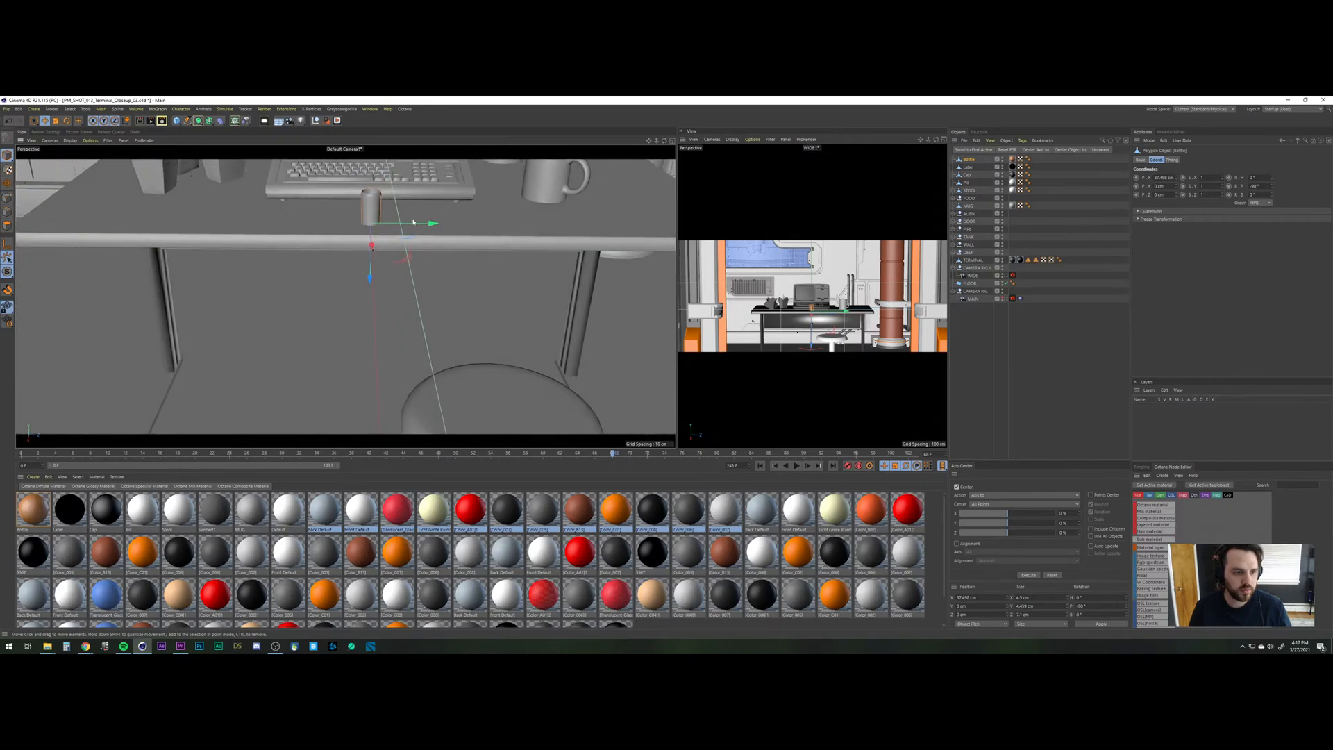
{"action": "left_click_drag", "start_coordinate": [417, 224], "coordinate": [498, 215]}
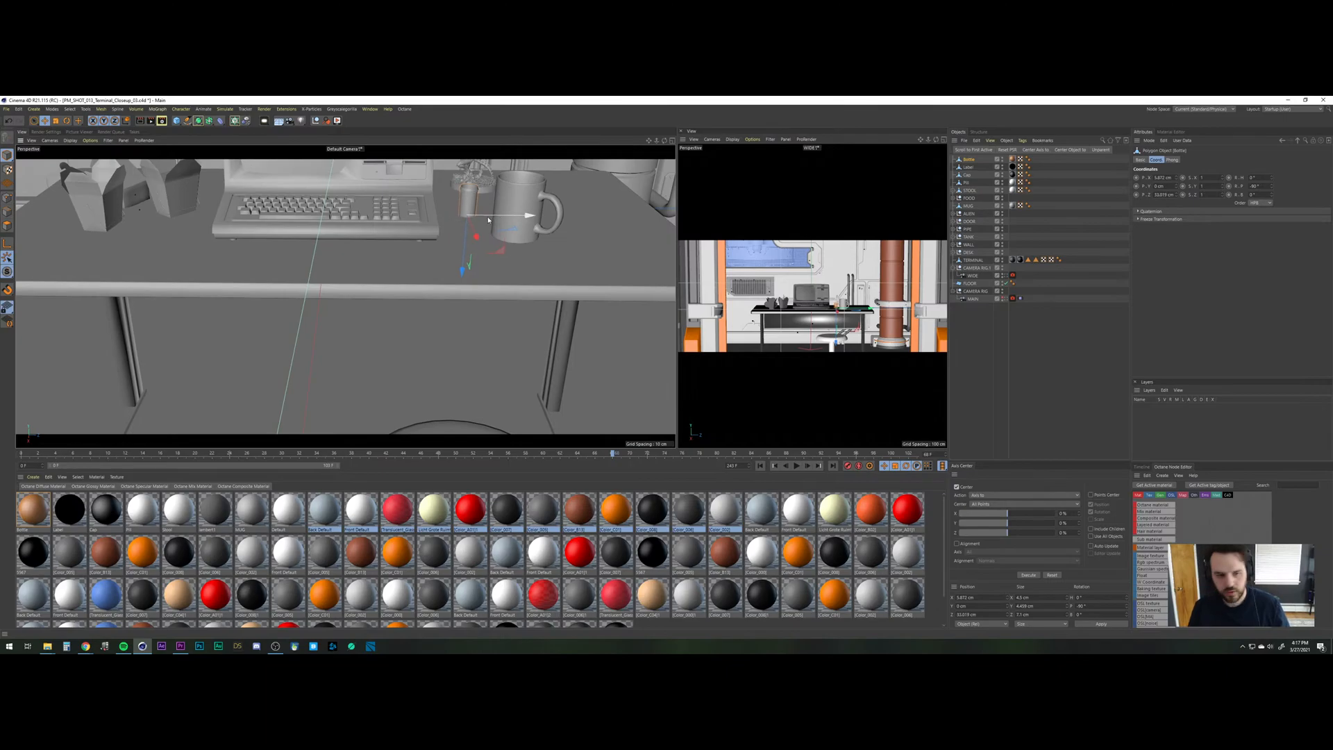
{"action": "scroll", "coordinate": [485, 202], "scroll_direction": "up", "scroll_amount": 8}
{"action": "scroll", "coordinate": [462, 263], "scroll_direction": "down", "scroll_amount": 3}
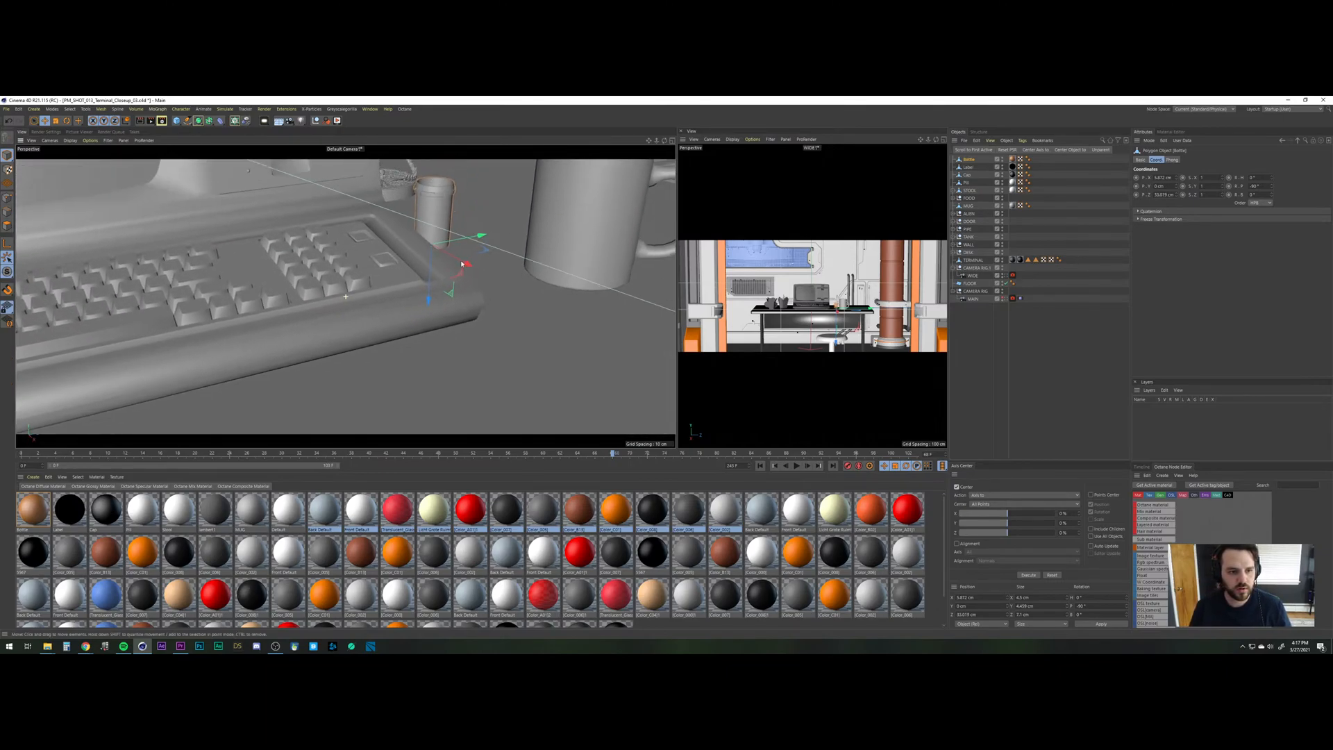
{"action": "left_click_drag", "start_coordinate": [434, 274], "coordinate": [438, 264]}
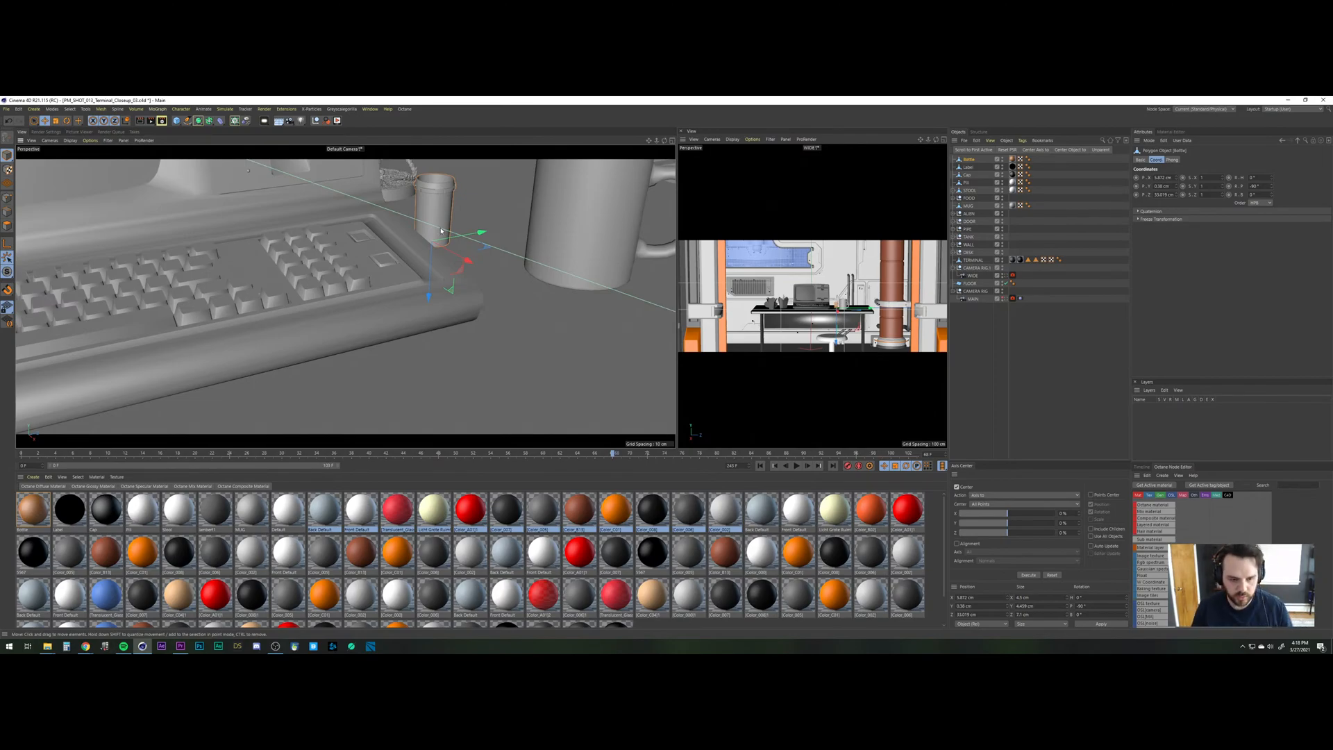
{"action": "left_click_drag", "start_coordinate": [473, 236], "coordinate": [477, 264]}
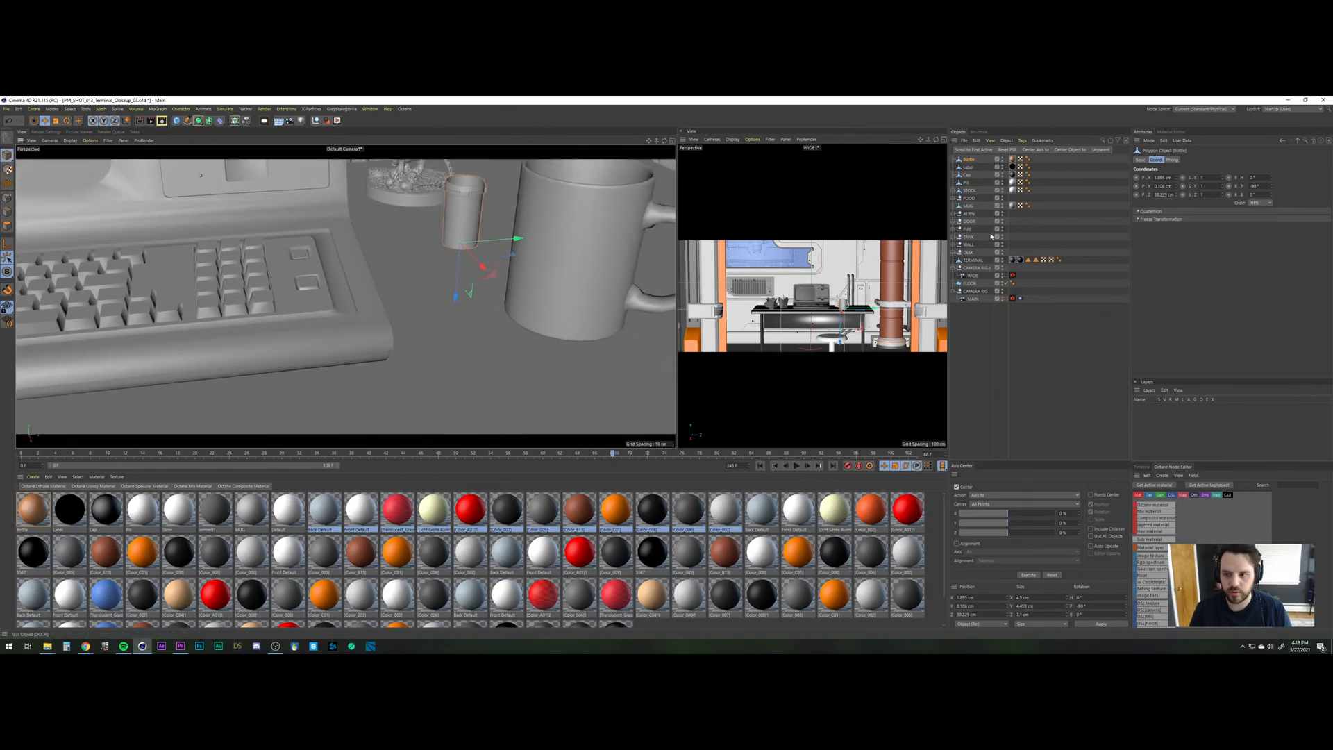
Check both camera views and shift the pill bottle sideways out from behind the mug in the close-up.
{"action": "left_click", "coordinate": [1005, 277]}
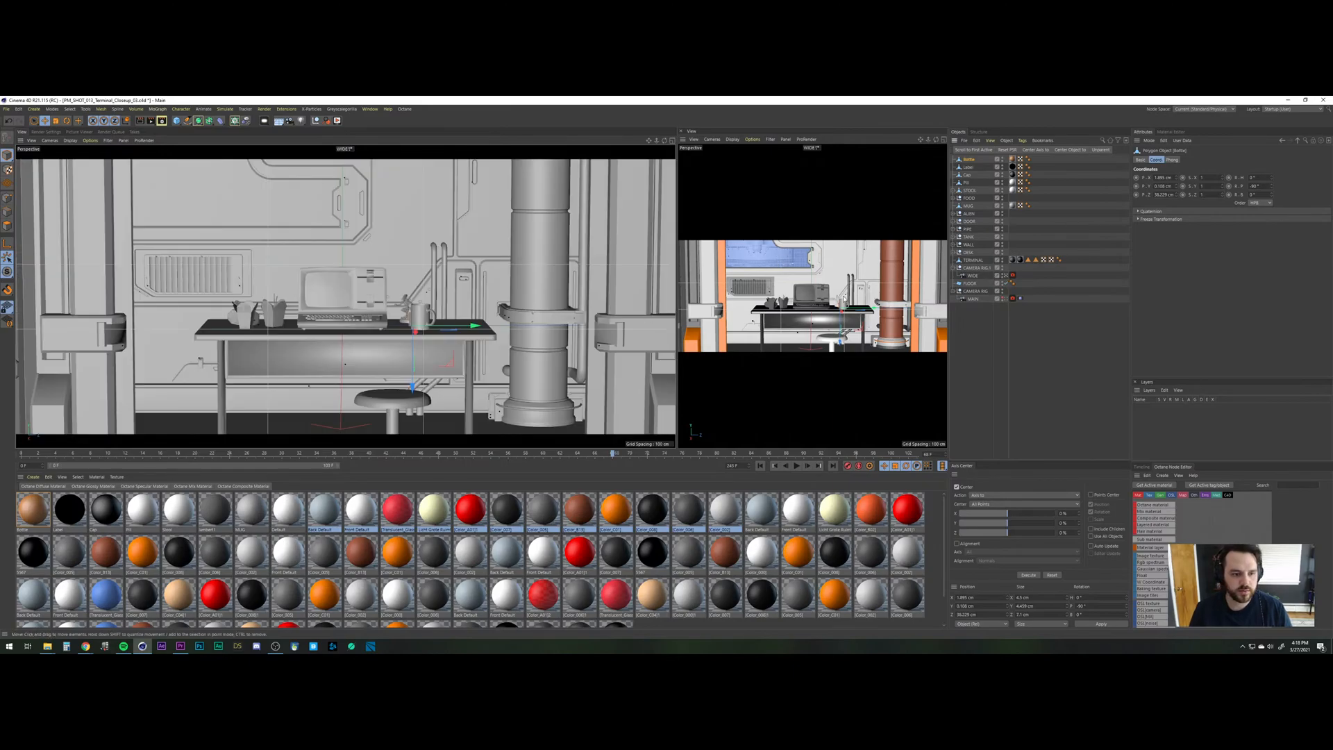
{"action": "left_click", "coordinate": [1005, 300]}
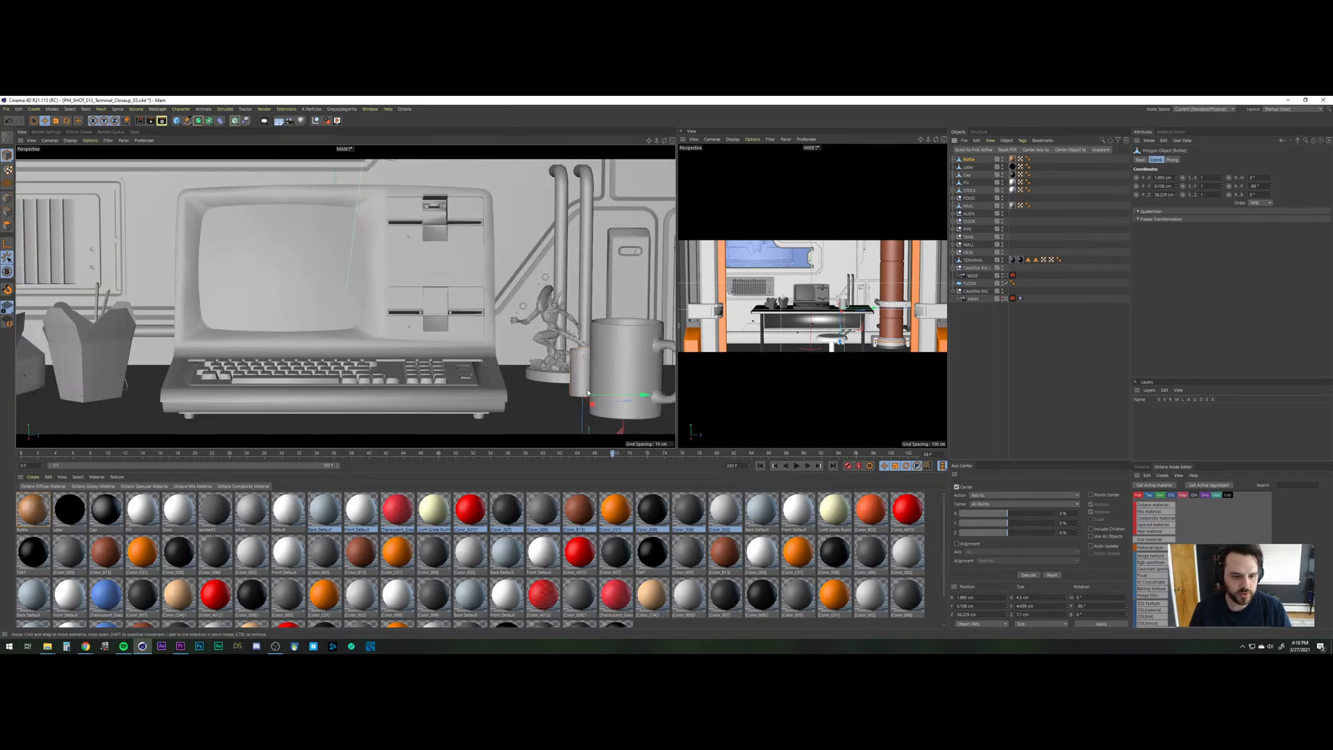
{"action": "left_click_drag", "start_coordinate": [587, 393], "coordinate": [586, 398]}
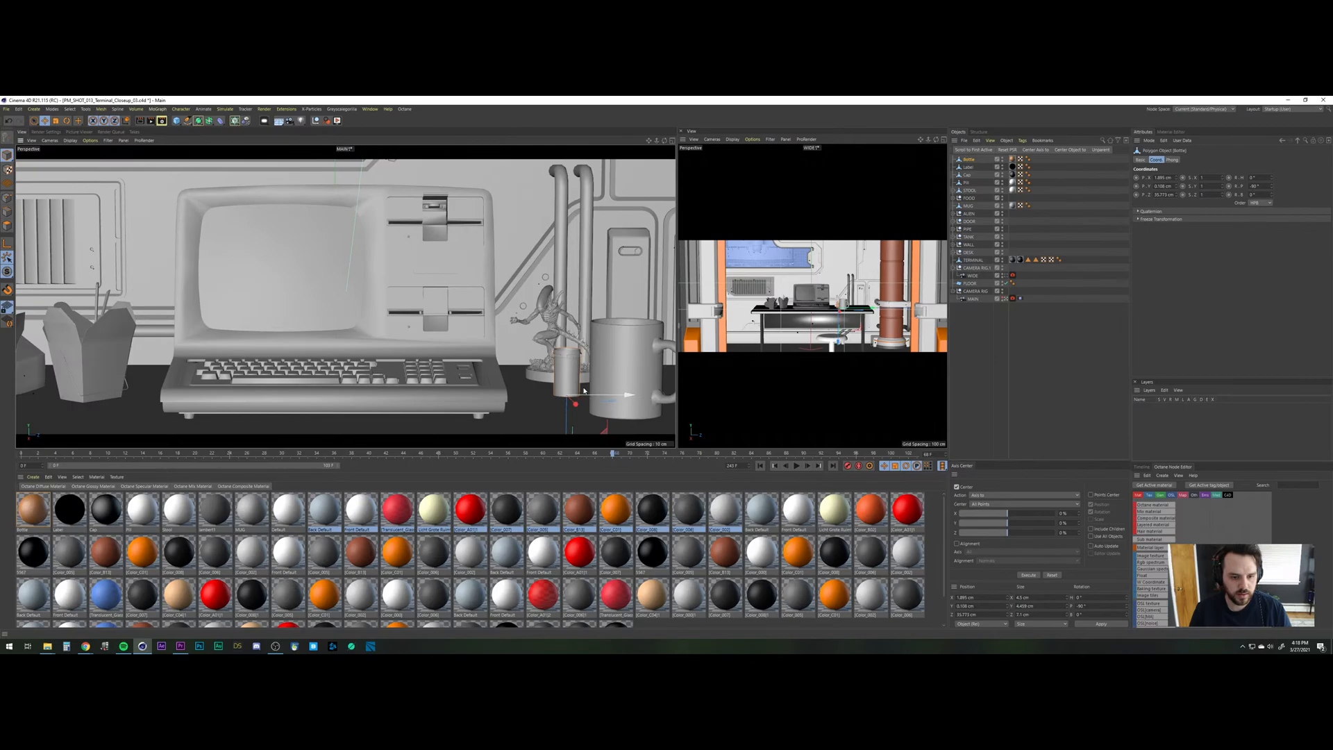
{"action": "left_click", "coordinate": [992, 344]}
{"action": "double_click", "coordinate": [969, 160]}
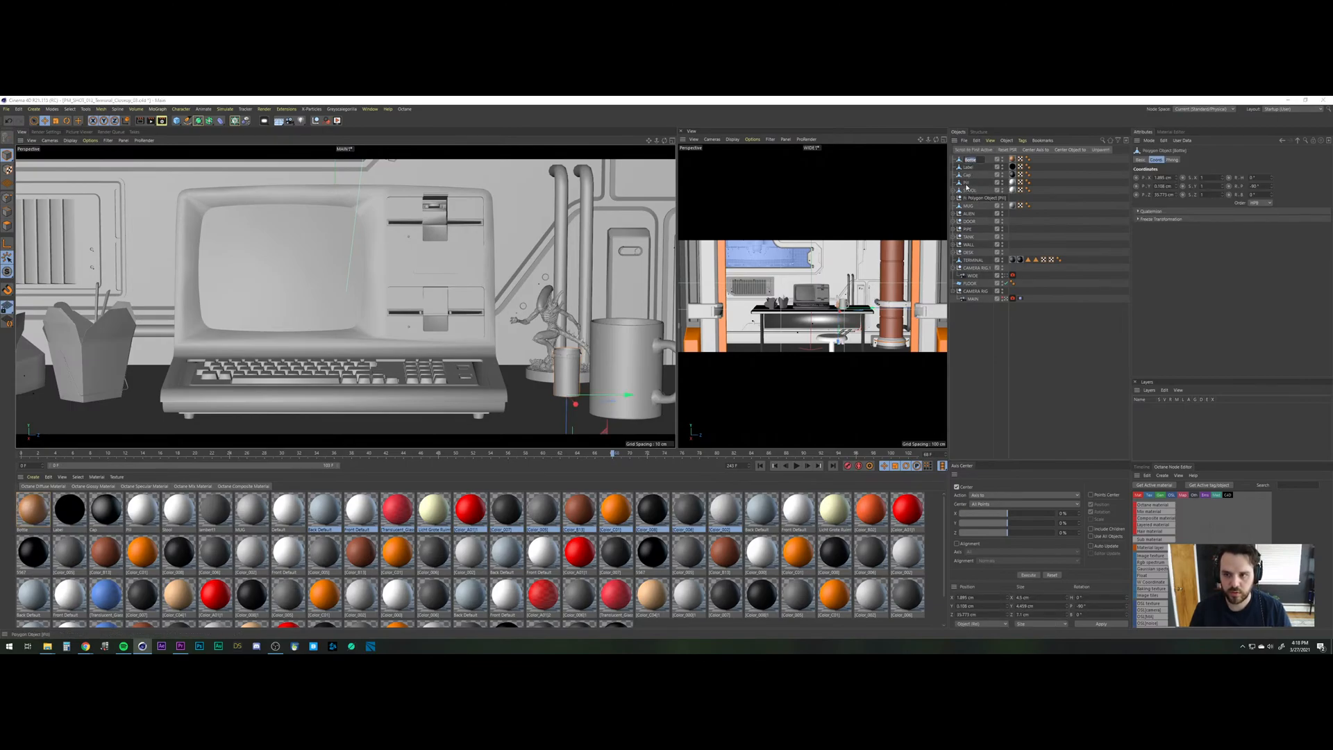
{"action": "key", "text": "Escape"}
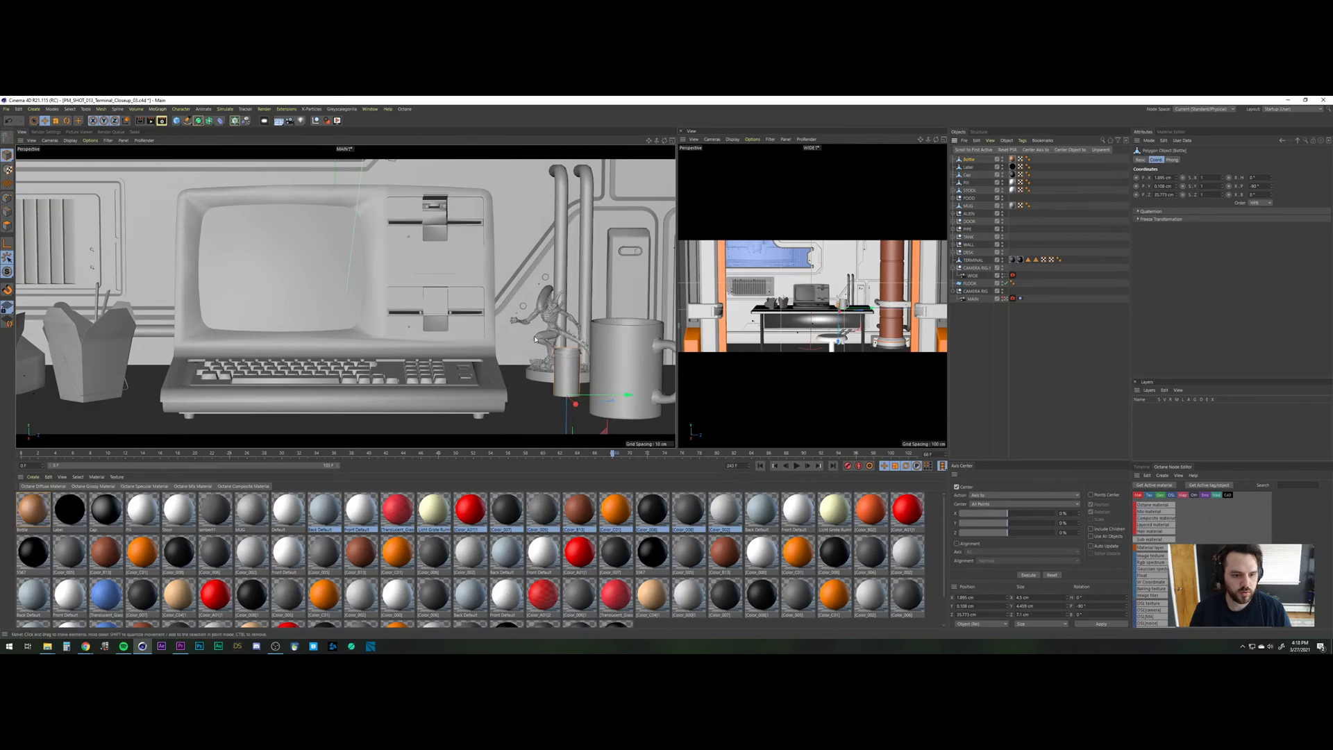
Move the loose pill object from under the keyboard to the desk area in front of the pill bottle.
{"action": "left_click", "coordinate": [978, 181]}
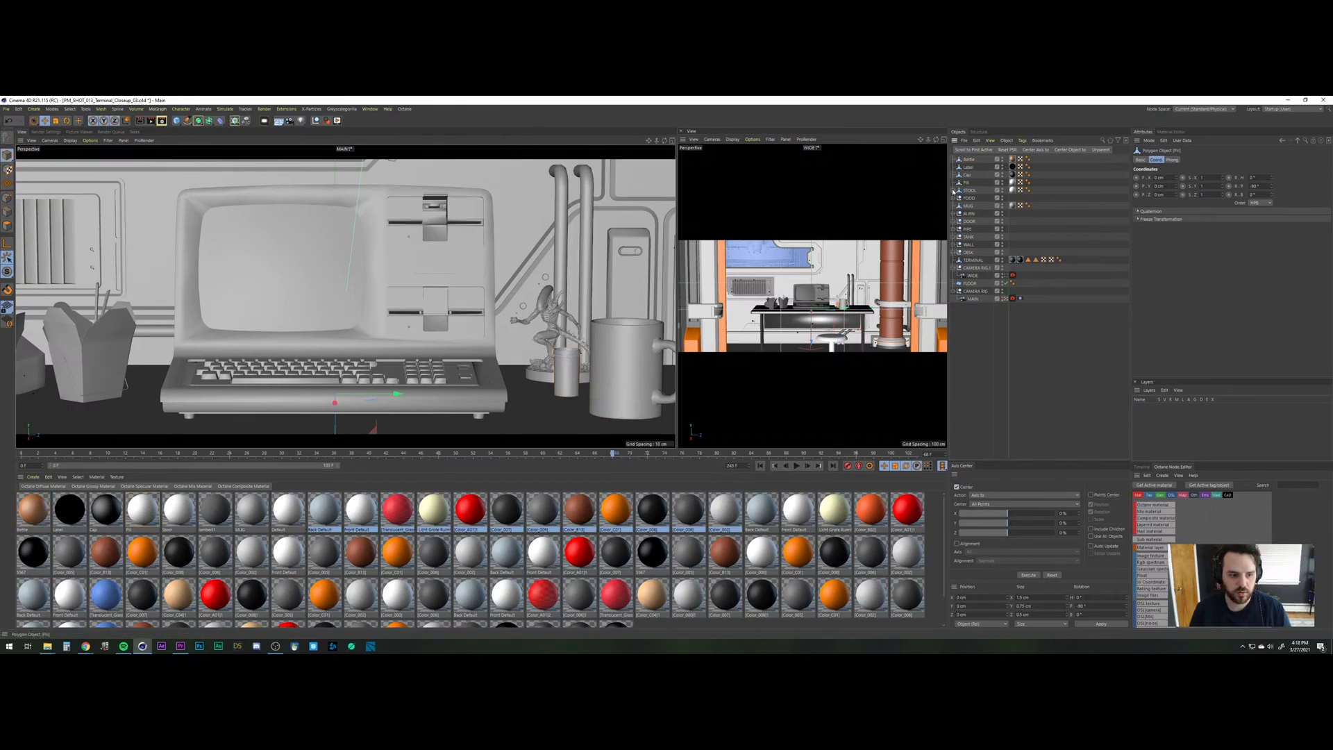
{"action": "left_click_drag", "start_coordinate": [387, 399], "coordinate": [559, 421]}
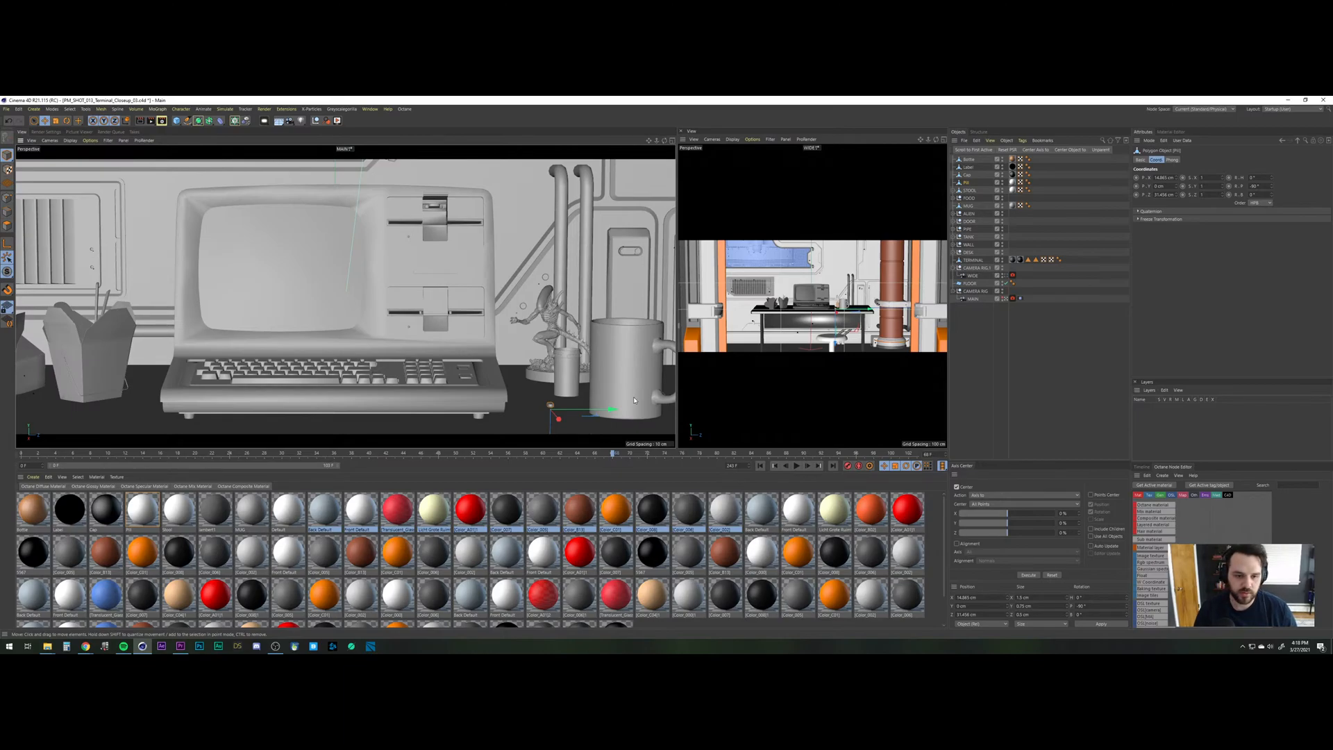
{"action": "left_click", "coordinate": [276, 646]}
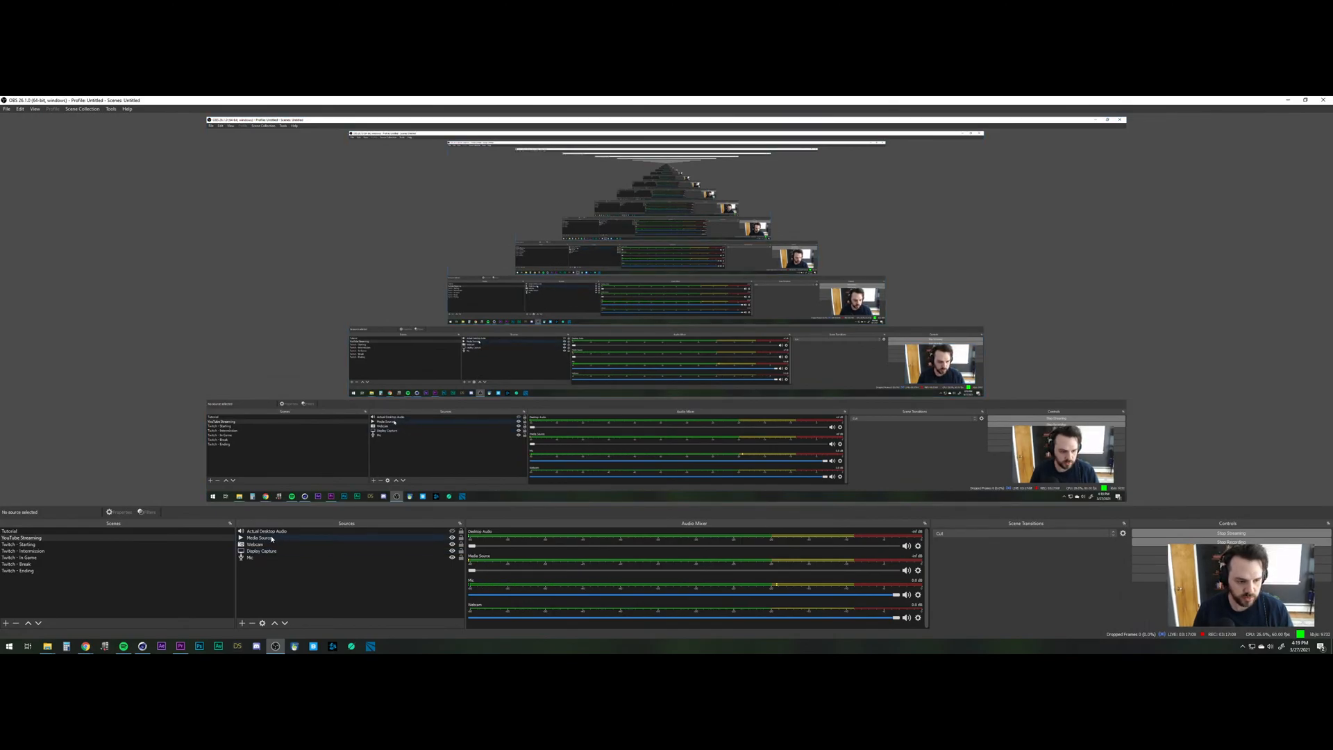
{"action": "left_click", "coordinate": [1287, 100]}
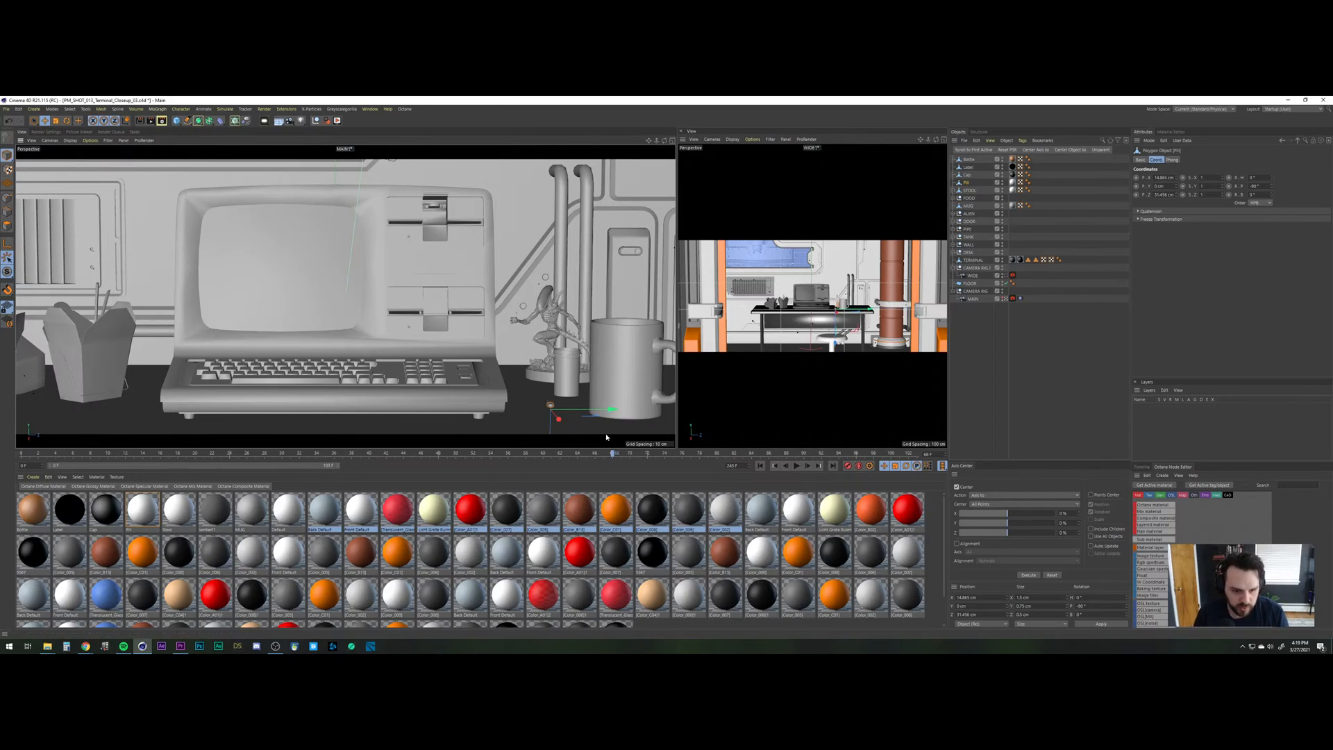
Adjust the pill's height so it rests on the desk surface beside the bottle, then select the Cap object.
{"action": "scroll", "coordinate": [562, 420], "scroll_direction": "up", "scroll_amount": 5}
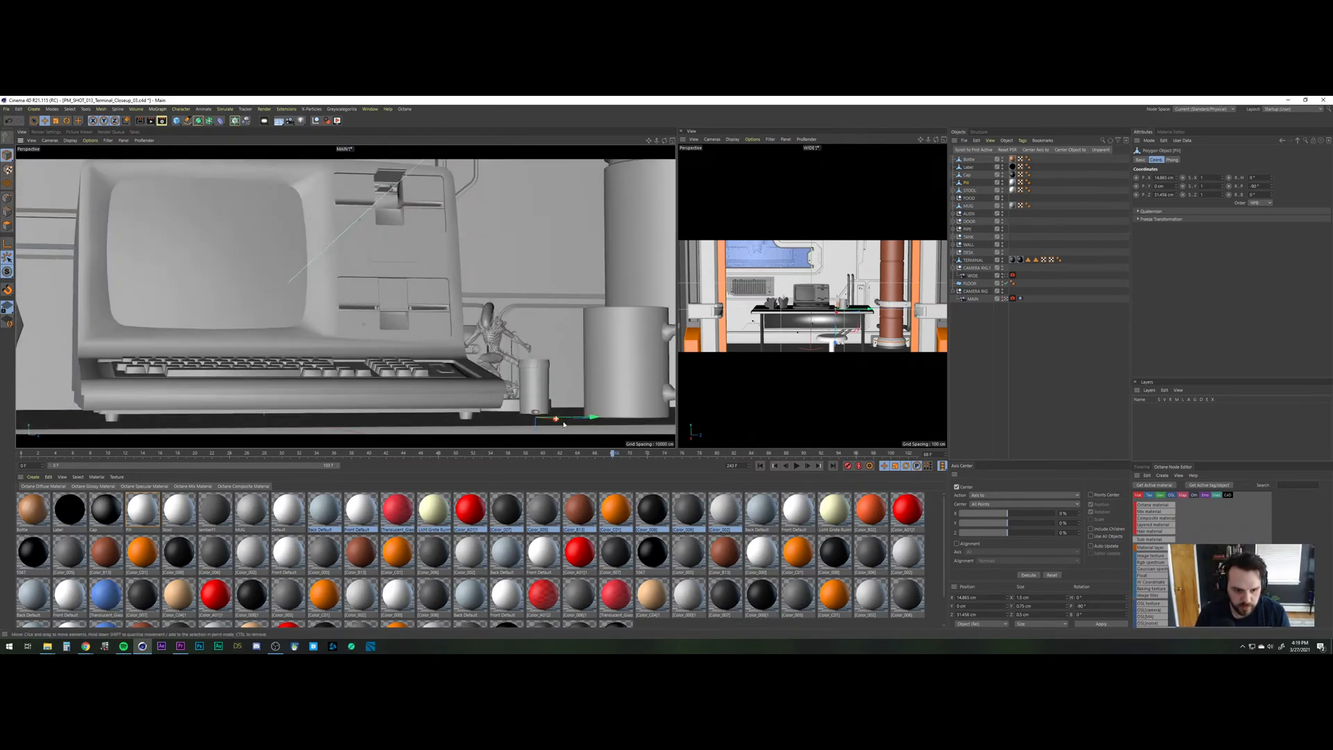
{"action": "mouse_move", "coordinate": [564, 424]}
{"action": "left_mouse_down", "text": "alt"}
{"action": "mouse_move", "coordinate": [560, 439]}
{"action": "mouse_move", "coordinate": [540, 423]}
{"action": "left_mouse_up", "text": "alt"}
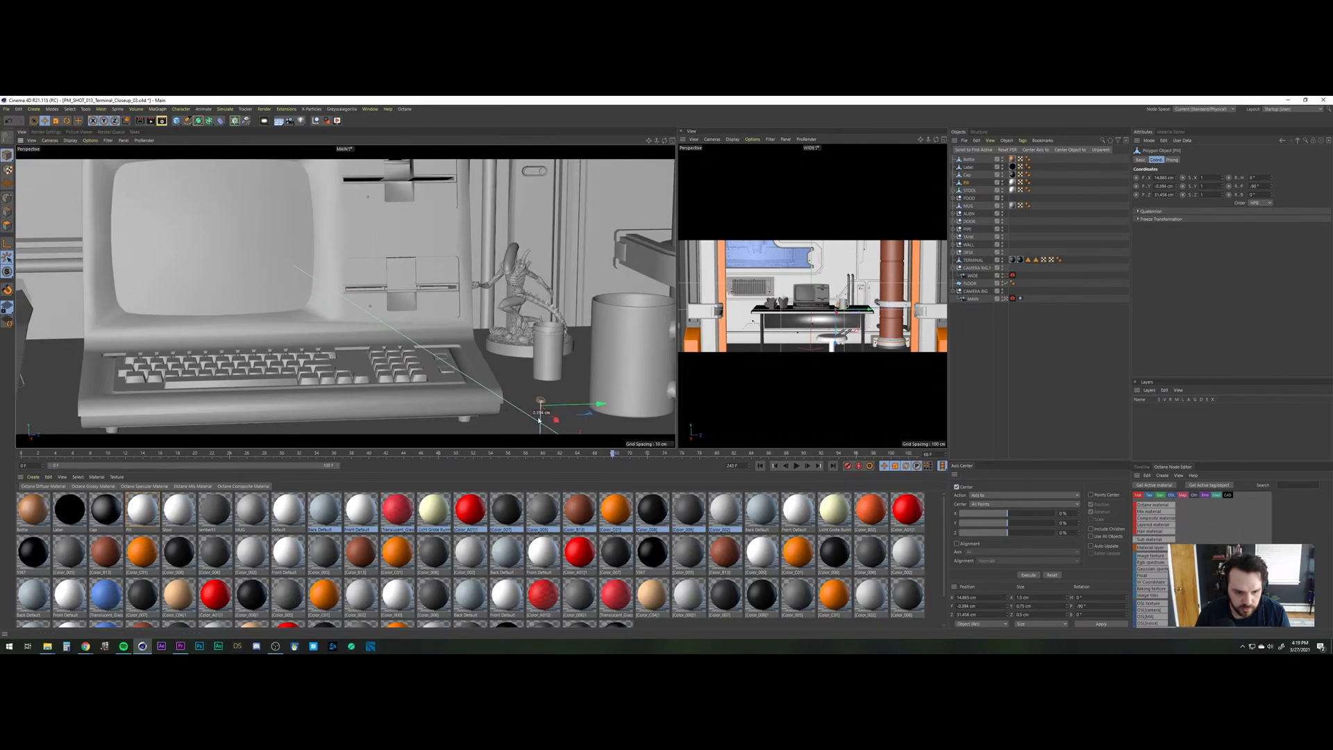
{"action": "scroll", "coordinate": [540, 419], "scroll_direction": "up", "scroll_amount": 6}
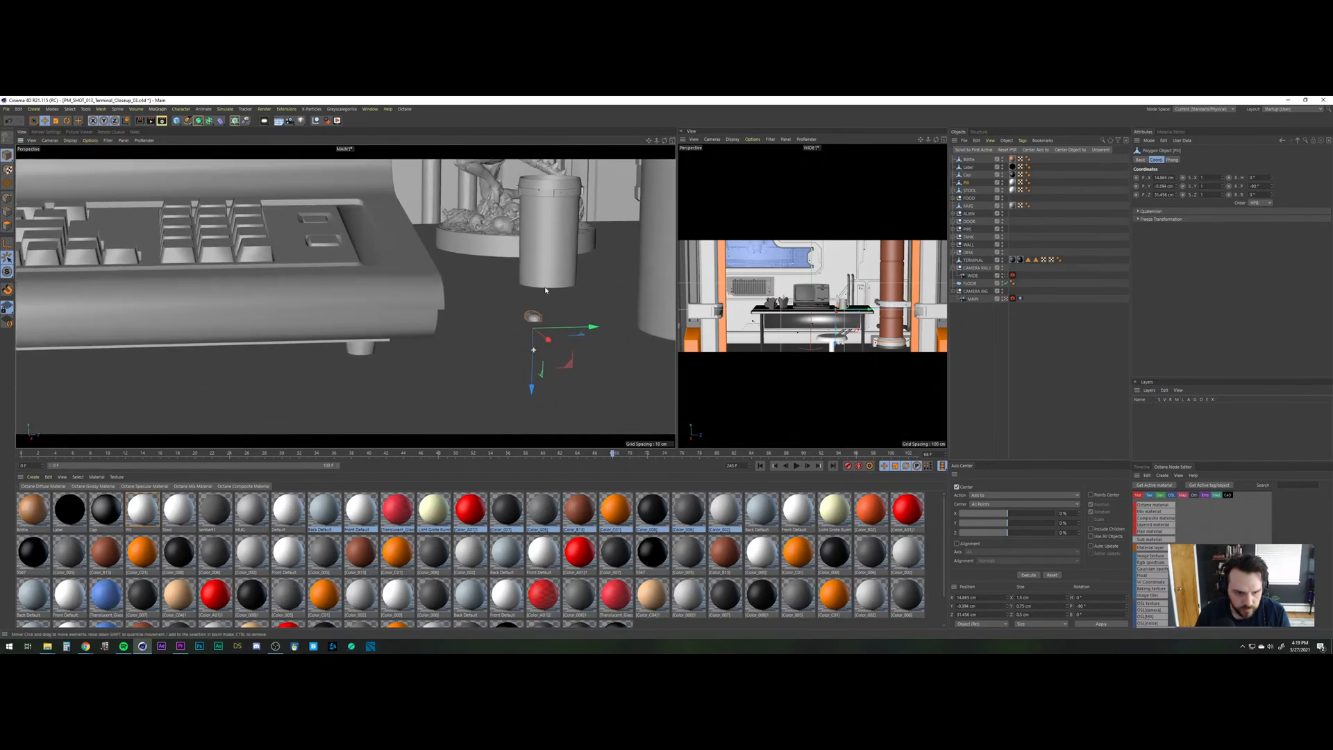
{"action": "scroll", "coordinate": [546, 290], "scroll_direction": "up", "scroll_amount": 2}
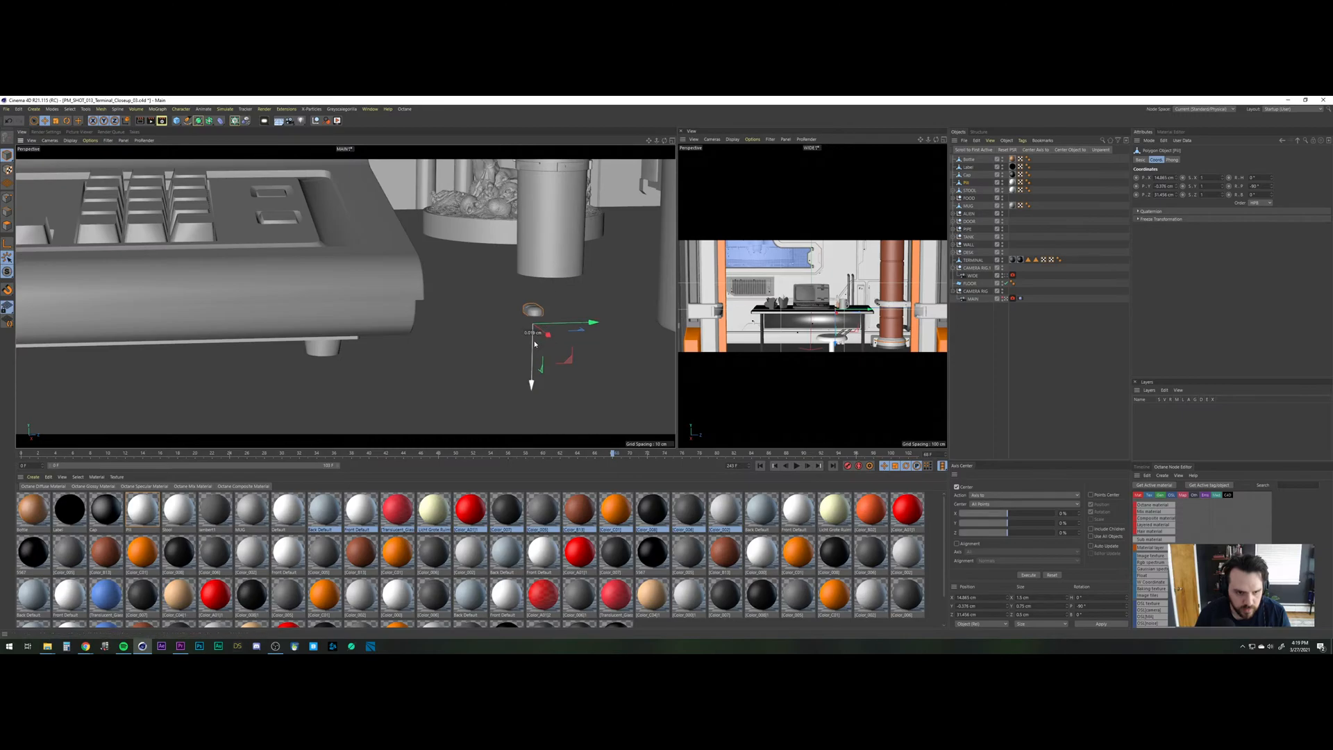
{"action": "left_click_drag", "start_coordinate": [535, 343], "coordinate": [546, 327]}
{"action": "scroll", "coordinate": [533, 338], "scroll_direction": "down", "scroll_amount": 2}
{"action": "left_click", "coordinate": [967, 175]}
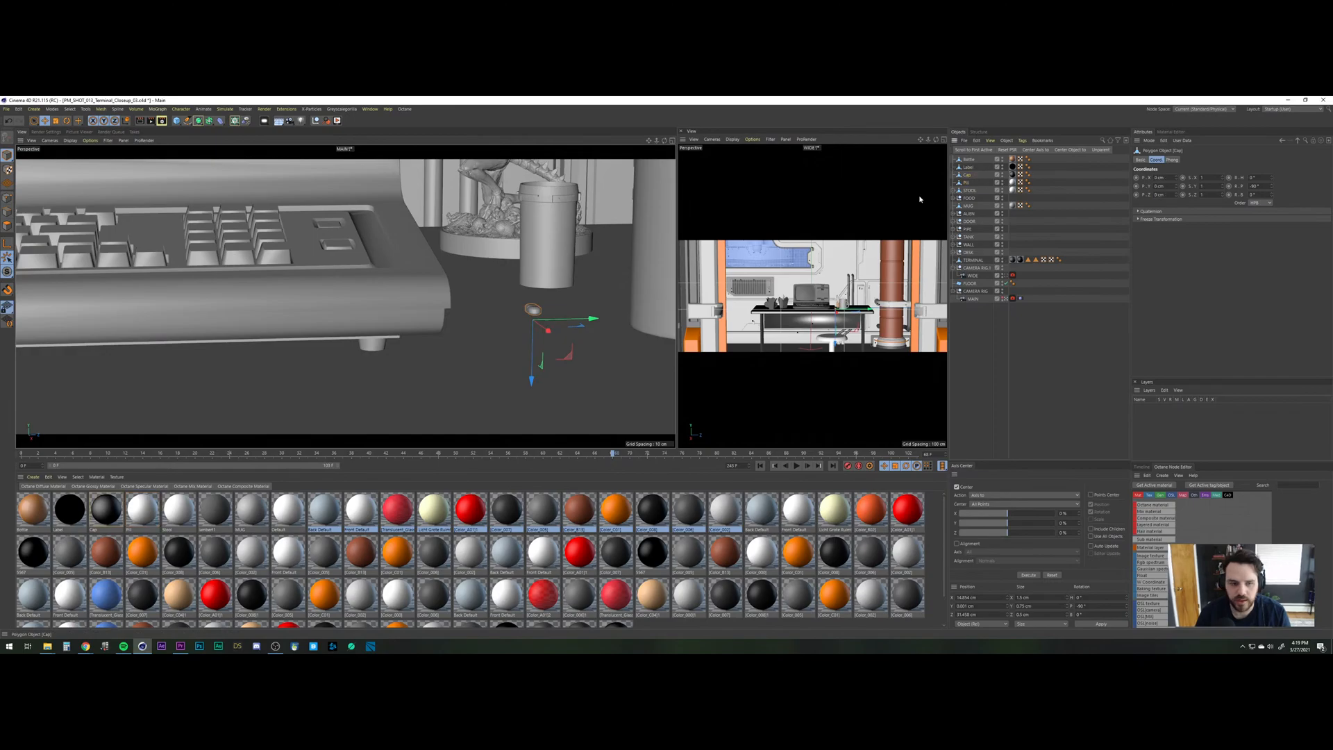
Center the Cap object's axis on its geometry and rotate the cap 180° so it sits upside down.
{"action": "left_click_drag", "start_coordinate": [82, 293], "coordinate": [590, 285]}
{"action": "left_click", "coordinate": [1030, 576]}
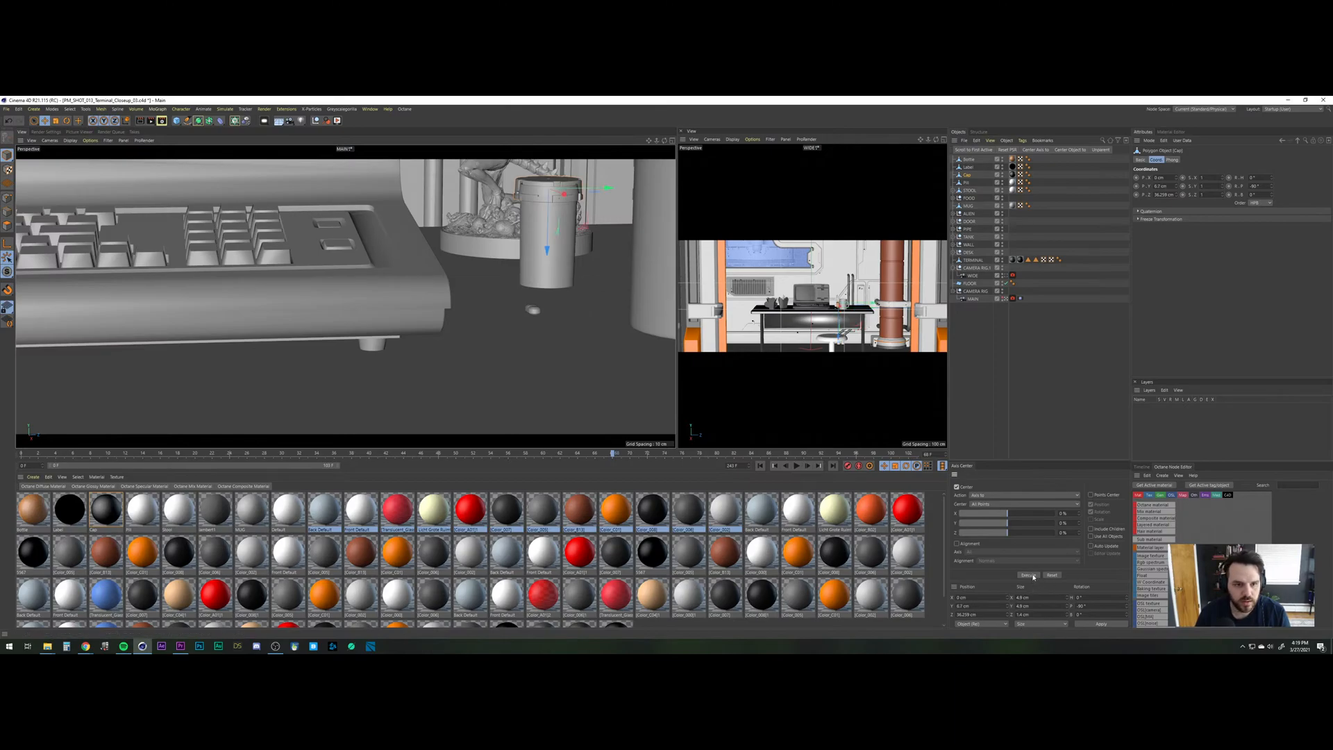
{"action": "key", "text": "r"}
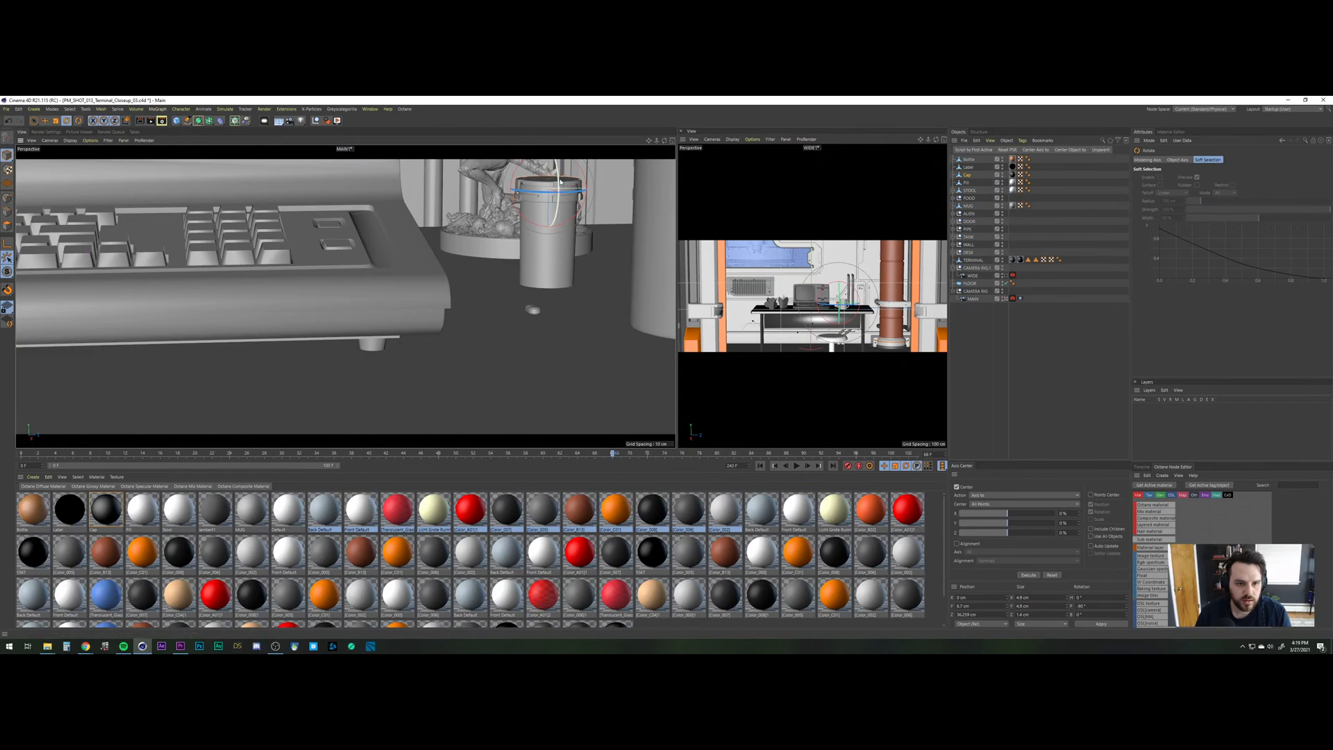
{"action": "left_click_drag", "start_coordinate": [558, 202], "coordinate": [440, 316], "text": "shift"}
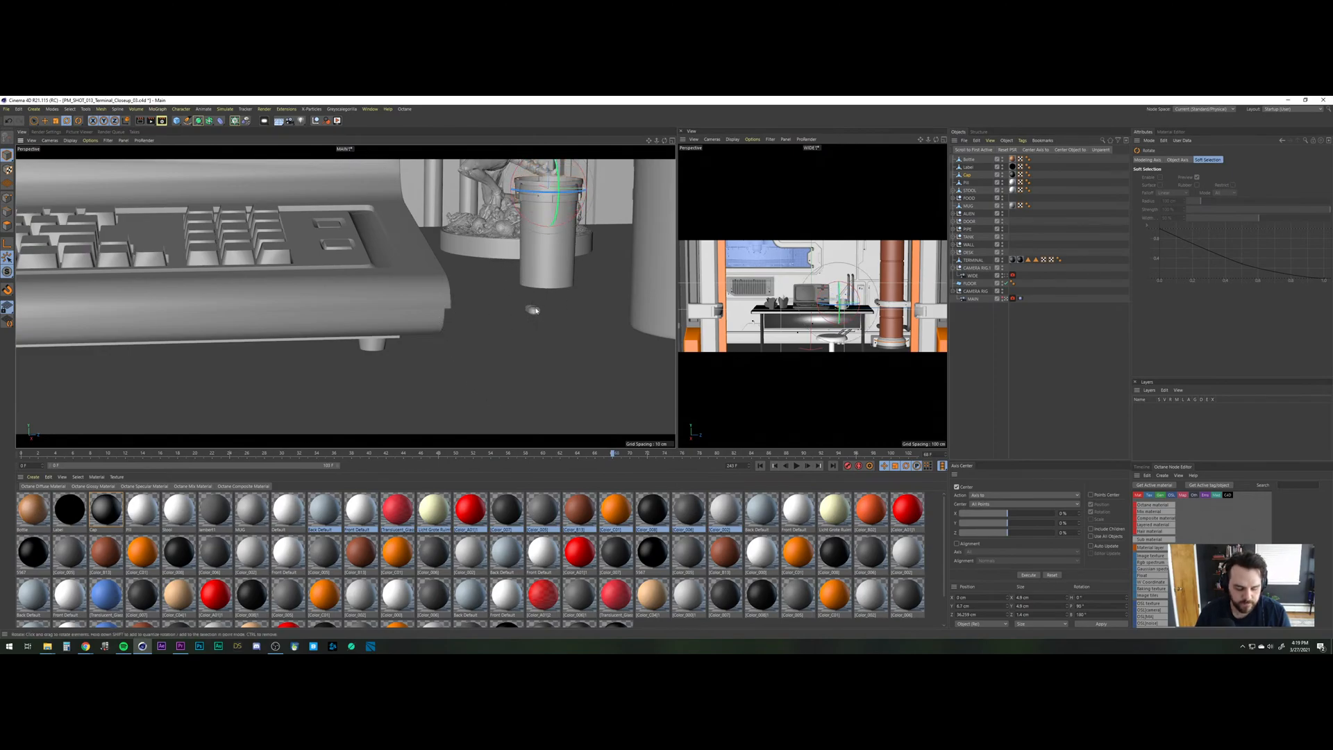
{"action": "key", "text": "e"}
{"action": "right_click_drag", "start_coordinate": [536, 265], "coordinate": [546, 255], "text": "alt"}
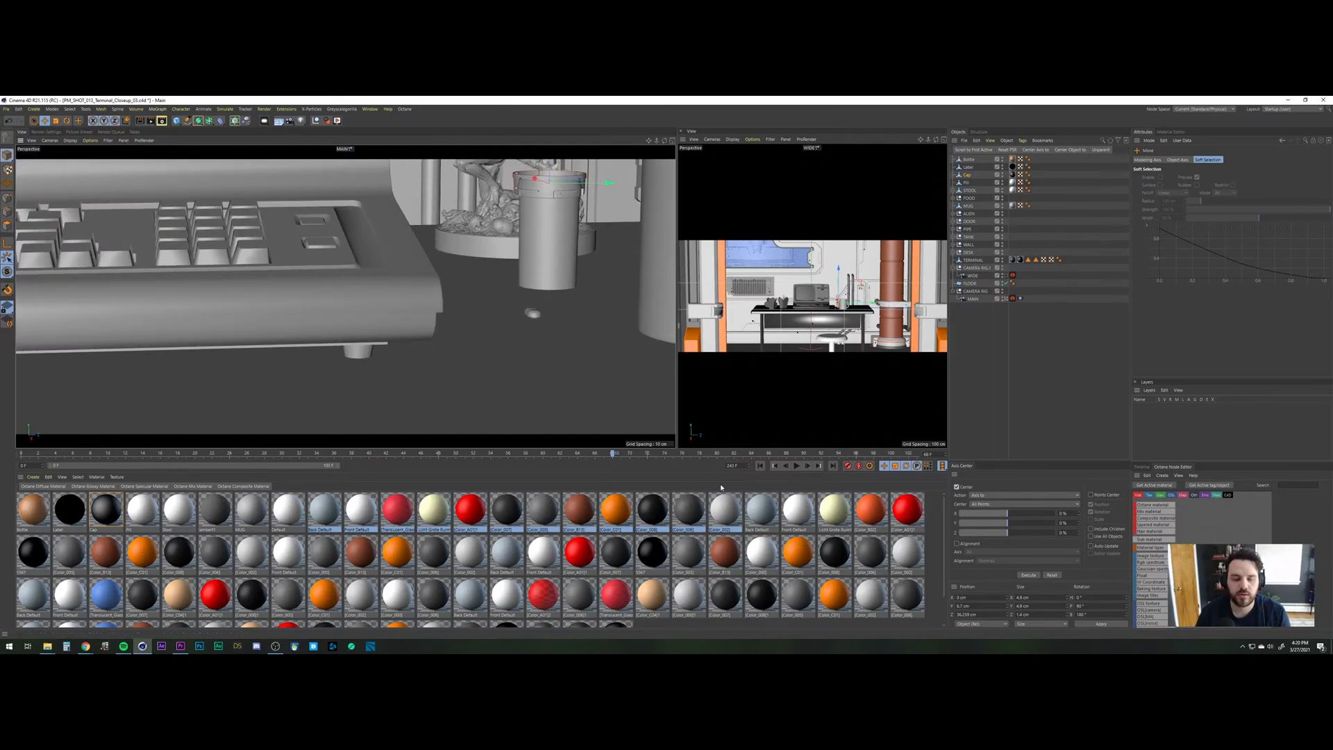
Play the close-up camera move from the first frame to check the bottle and pill, and return to the start.
{"action": "left_click", "coordinate": [758, 467]}
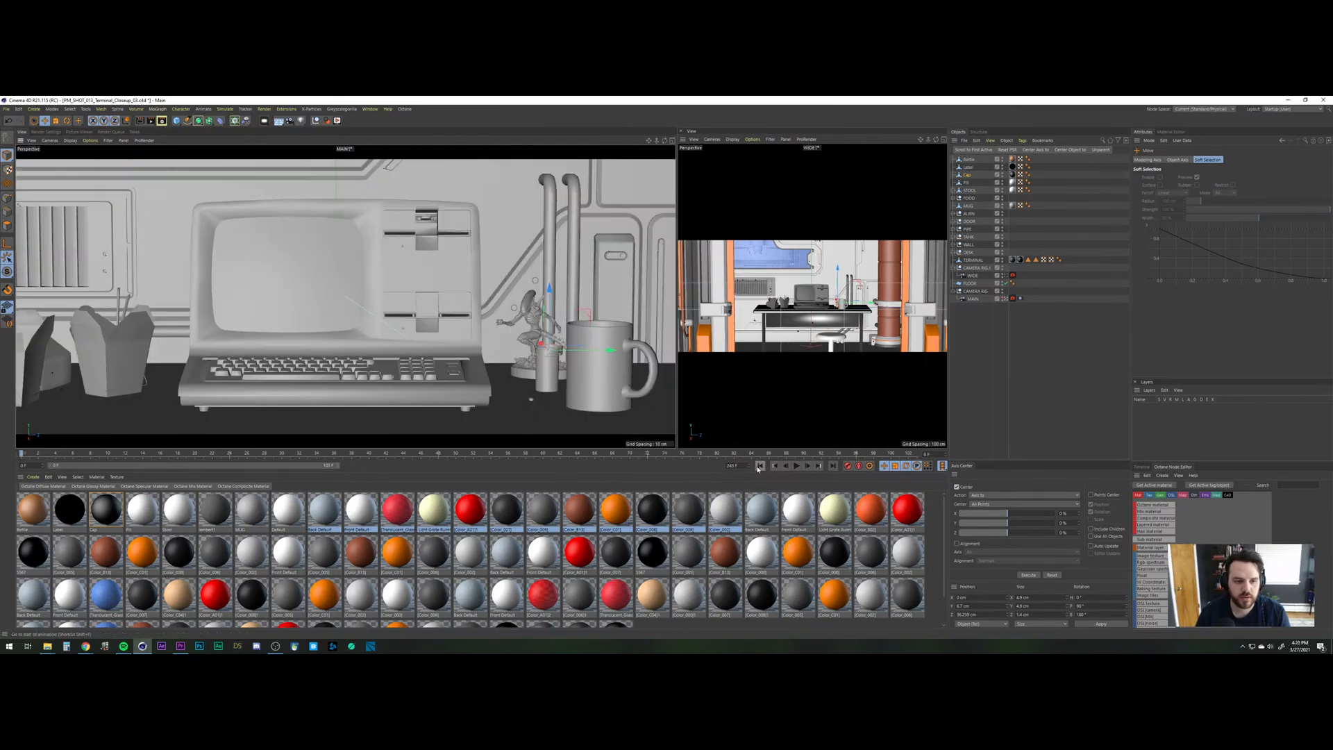
{"action": "left_click", "coordinate": [797, 465]}
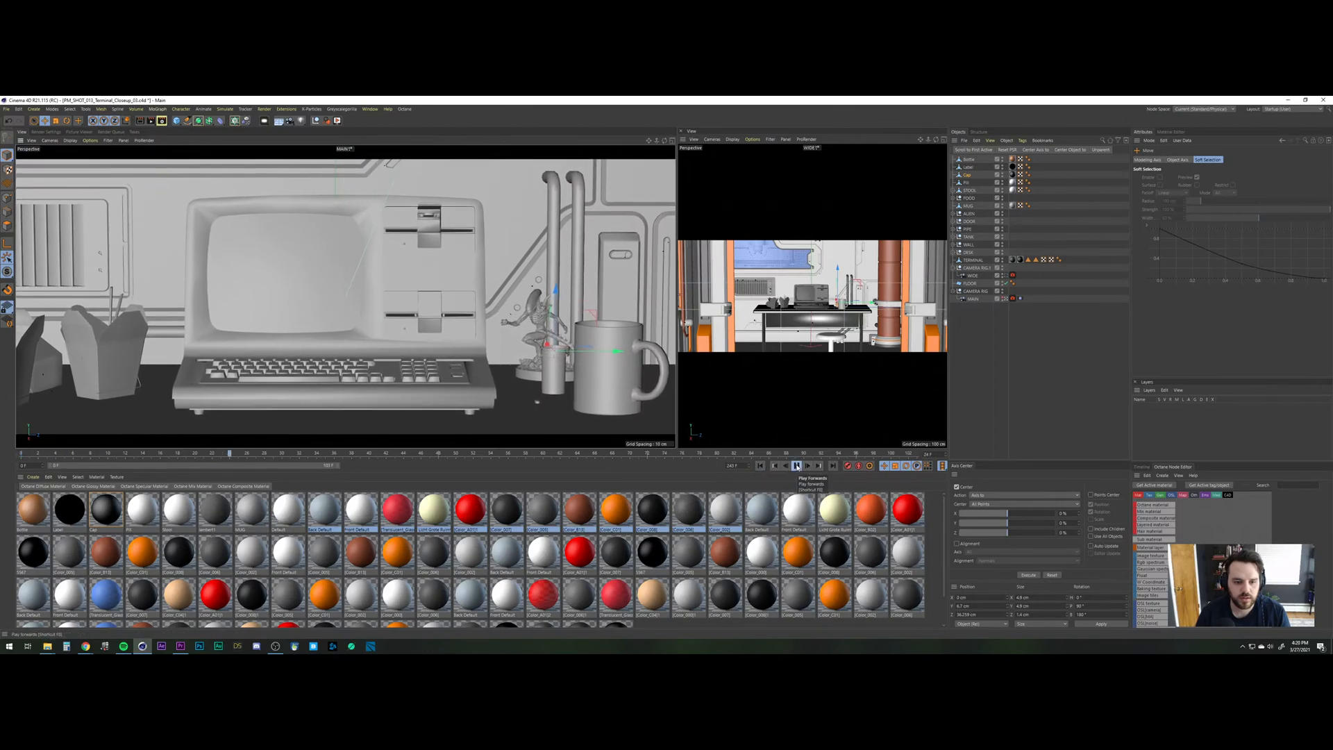
{"action": "left_click", "coordinate": [797, 467]}
{"action": "left_click", "coordinate": [761, 467]}
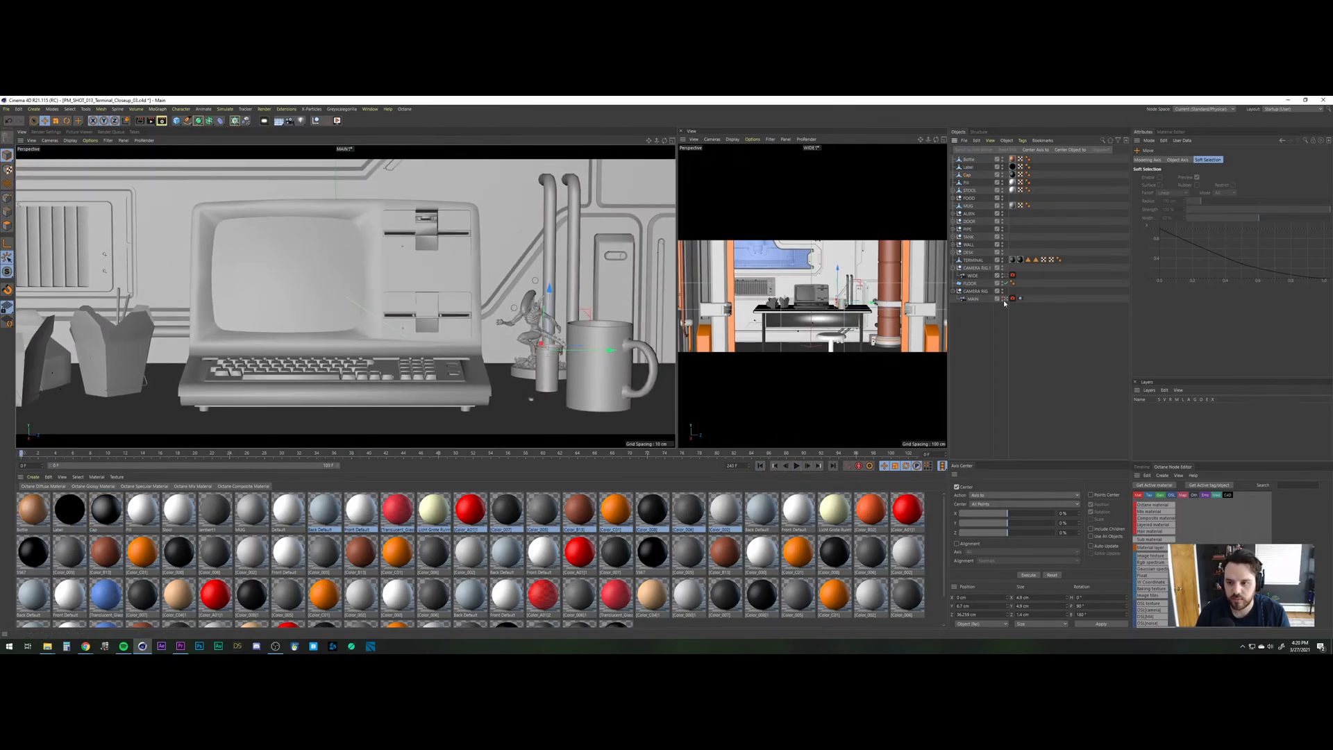
Leave the close-up camera for a free view and move the cap off the bottle down to the desk in front of it.
{"action": "left_click", "coordinate": [1004, 303]}
{"action": "left_click", "coordinate": [1005, 299]}
{"action": "scroll", "coordinate": [486, 297], "scroll_direction": "down", "scroll_amount": 3}
{"action": "left_click_drag", "start_coordinate": [494, 298], "coordinate": [469, 295], "text": "alt"}
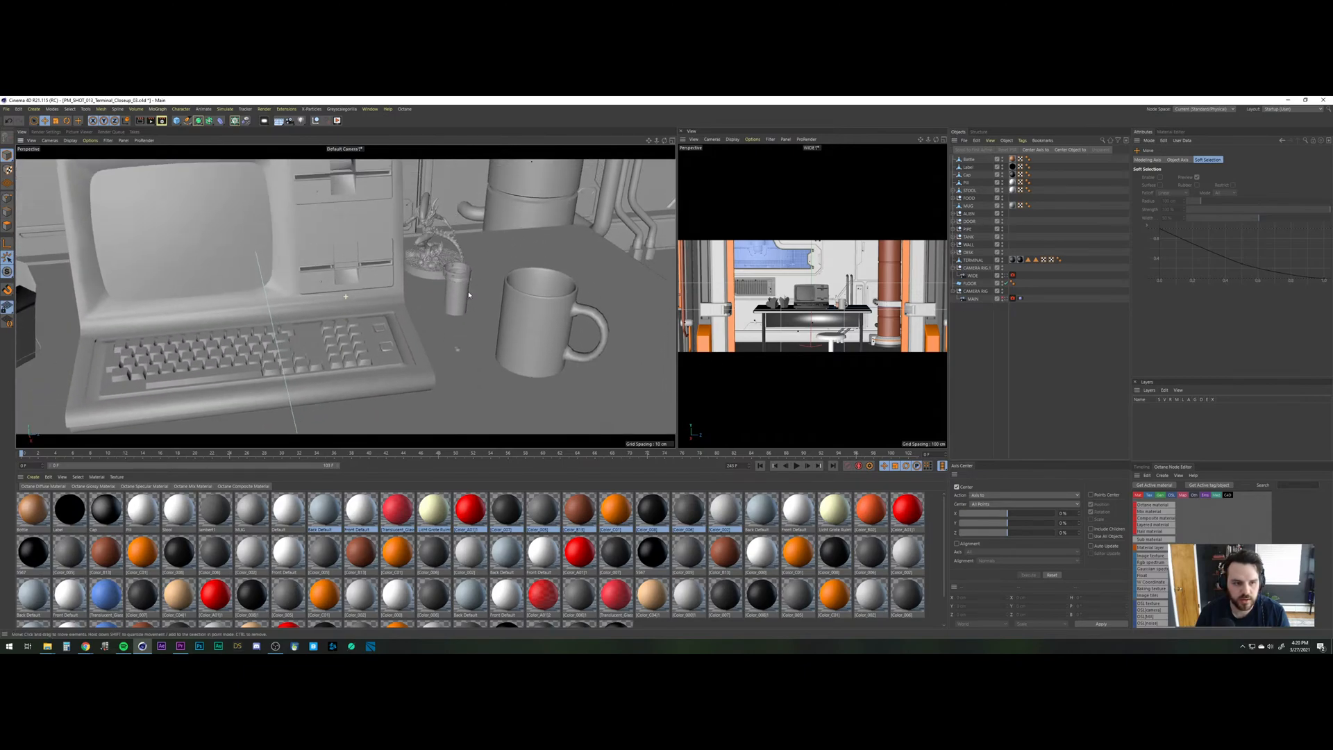
{"action": "scroll", "coordinate": [469, 295], "scroll_direction": "up", "scroll_amount": 4}
{"action": "left_click", "coordinate": [454, 291]}
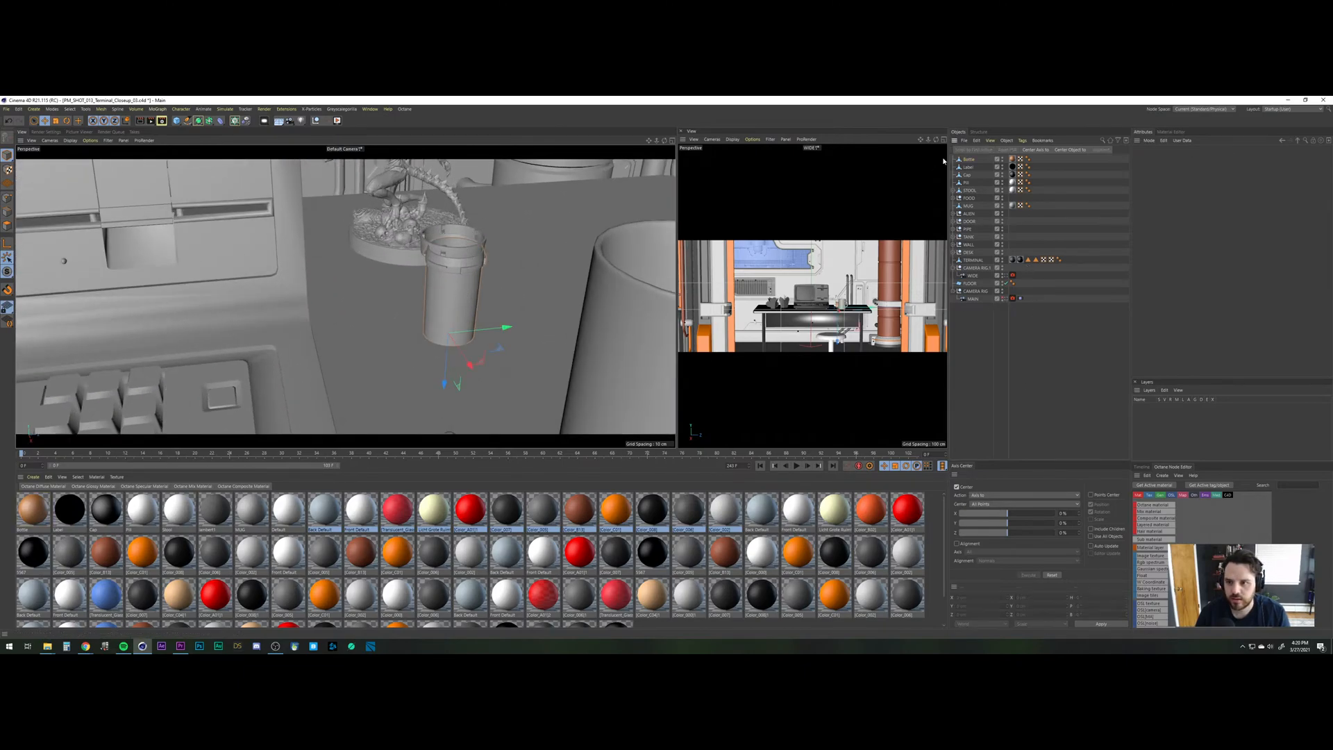
{"action": "left_click", "coordinate": [455, 240]}
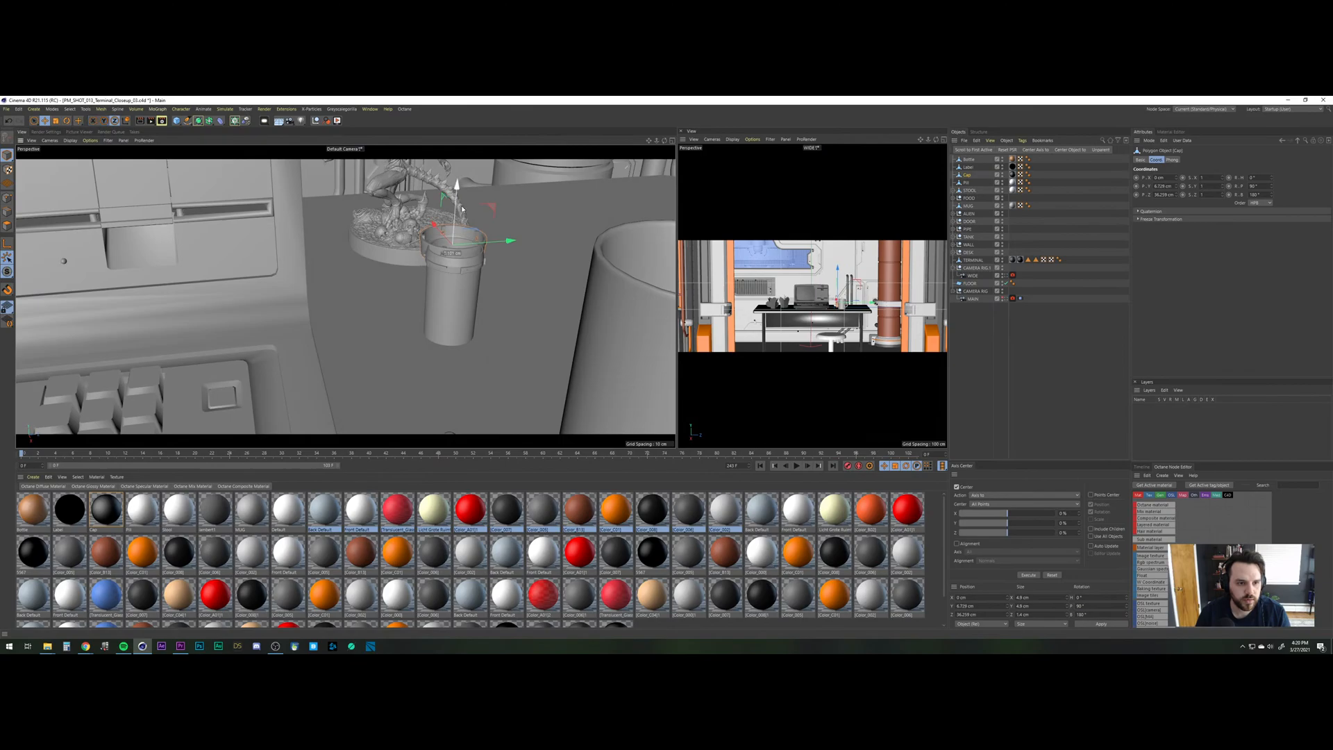
{"action": "left_click_drag", "start_coordinate": [461, 208], "coordinate": [467, 383]}
Show the close-up camera in the second viewport and shift the cap sideways toward the terminal keyboard.
{"action": "left_click", "coordinate": [715, 140]}
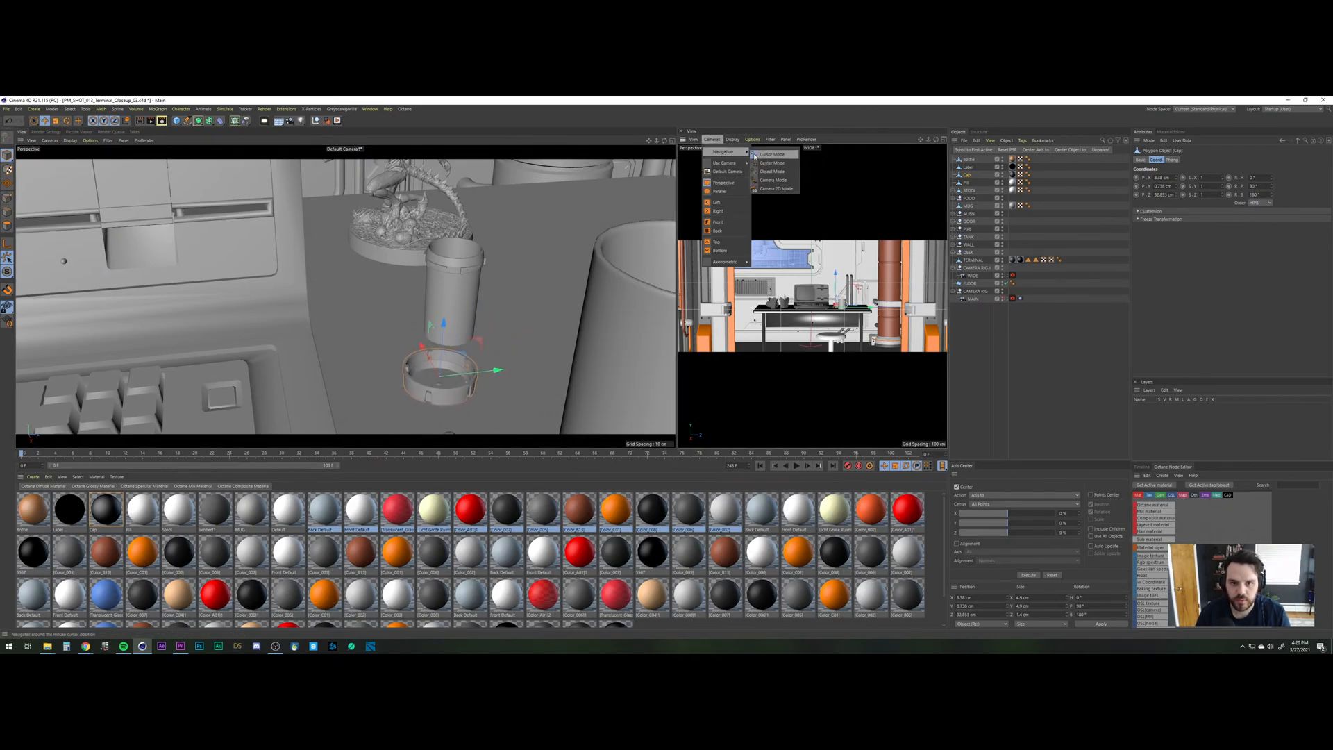
{"action": "mouse_move", "coordinate": [724, 162]}
{"action": "left_click", "coordinate": [775, 177]}
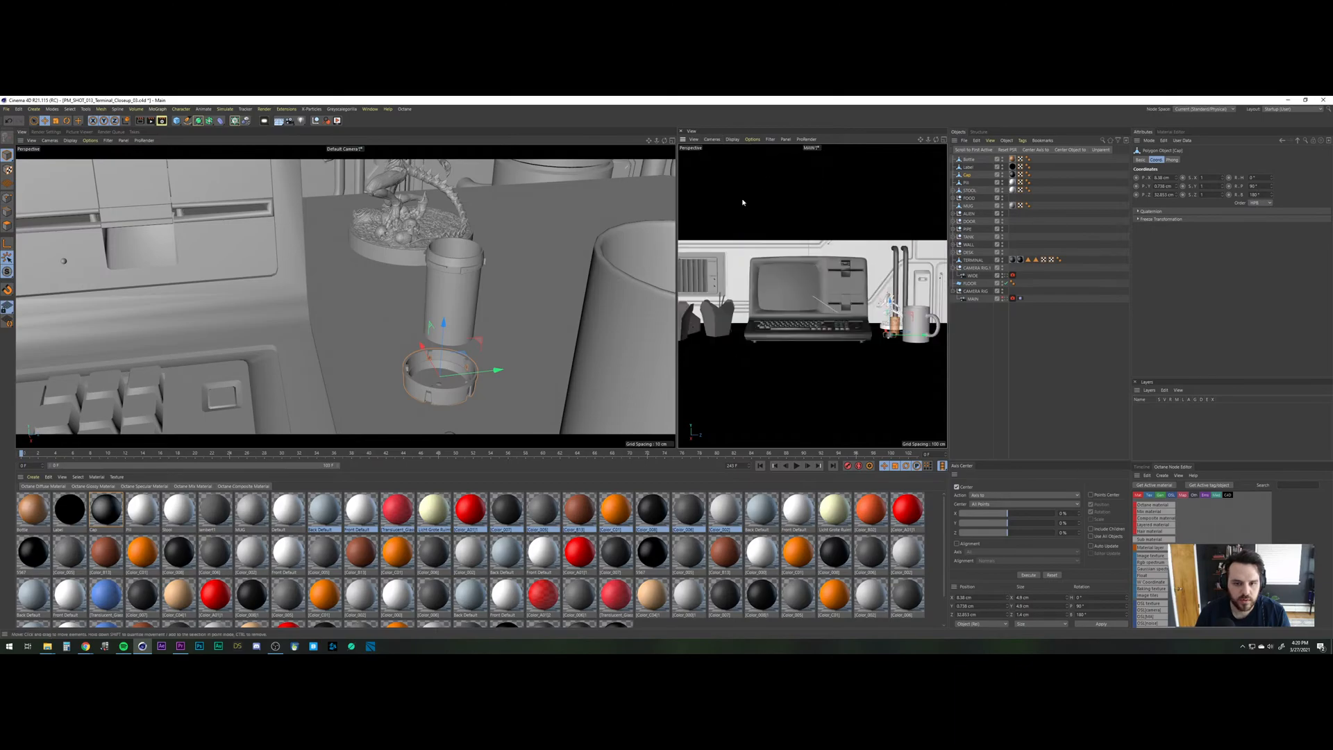
{"action": "left_click_drag", "start_coordinate": [498, 369], "coordinate": [409, 408]}
Duplicate the pill bottle, lay the copy on its side and move it beside the mug.
{"action": "scroll", "coordinate": [481, 378], "scroll_direction": "up", "scroll_amount": 2}
{"action": "middle_click_drag", "start_coordinate": [408, 408], "coordinate": [401, 361], "text": "alt"}
{"action": "left_click_drag", "start_coordinate": [401, 359], "coordinate": [398, 326], "text": "alt"}
{"action": "left_click", "coordinate": [442, 269]}
{"action": "left_click", "coordinate": [996, 336]}
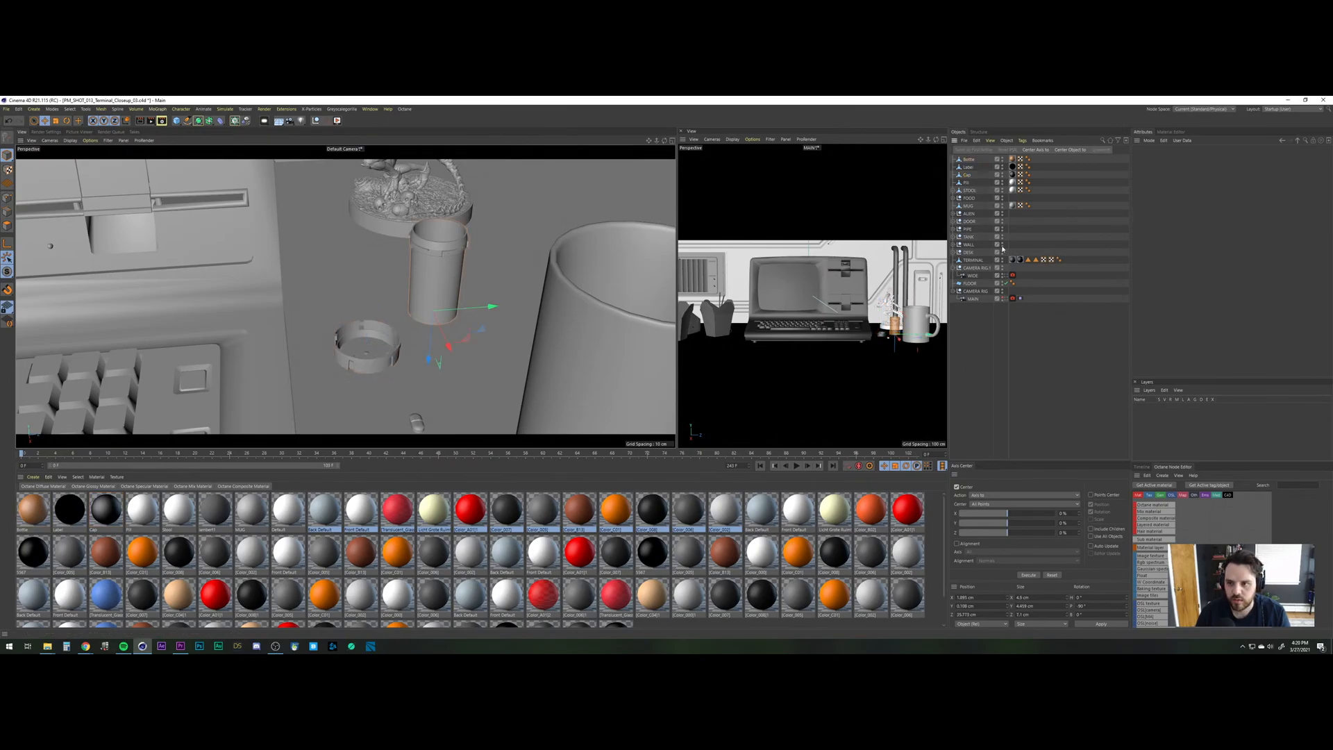
{"action": "left_click", "coordinate": [969, 161]}
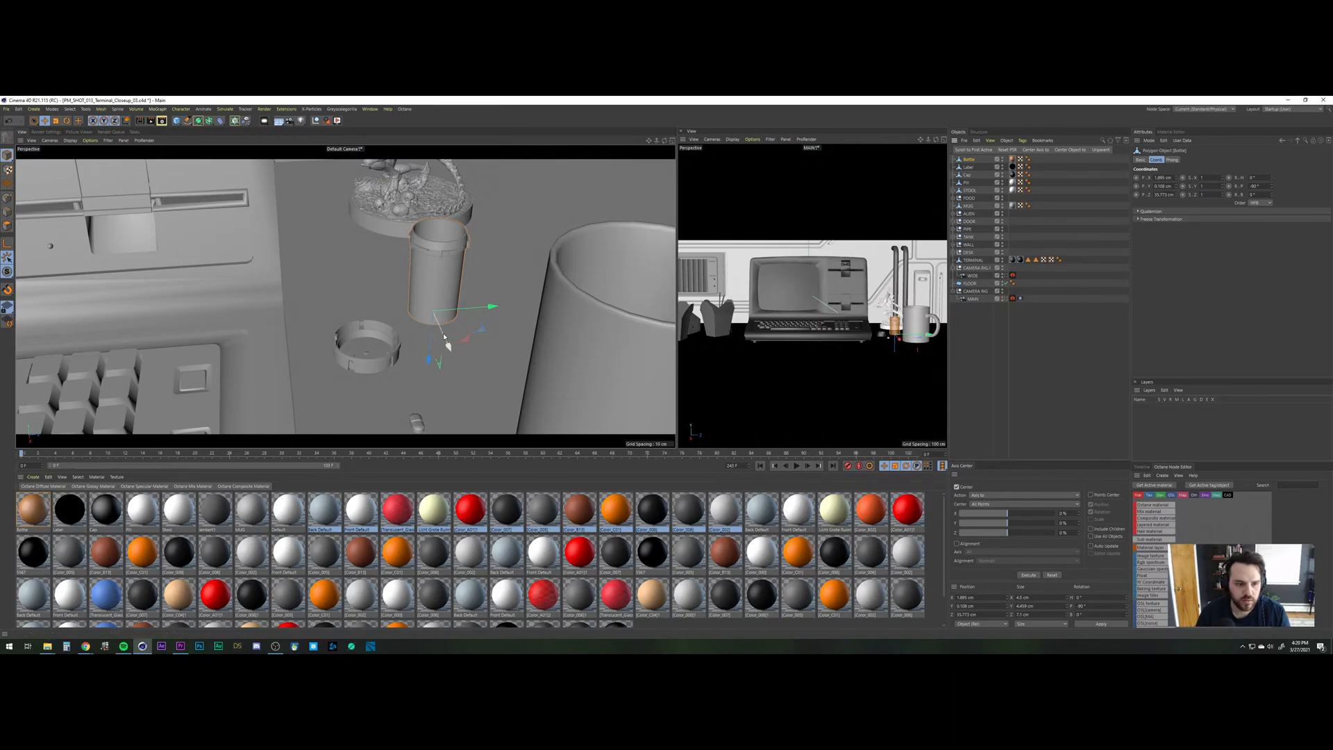
{"action": "left_click_drag", "start_coordinate": [446, 347], "coordinate": [357, 368], "text": "ctrl"}
{"action": "key", "text": "r"}
{"action": "left_click_drag", "start_coordinate": [309, 411], "coordinate": [354, 425]}
{"action": "key", "text": "e"}
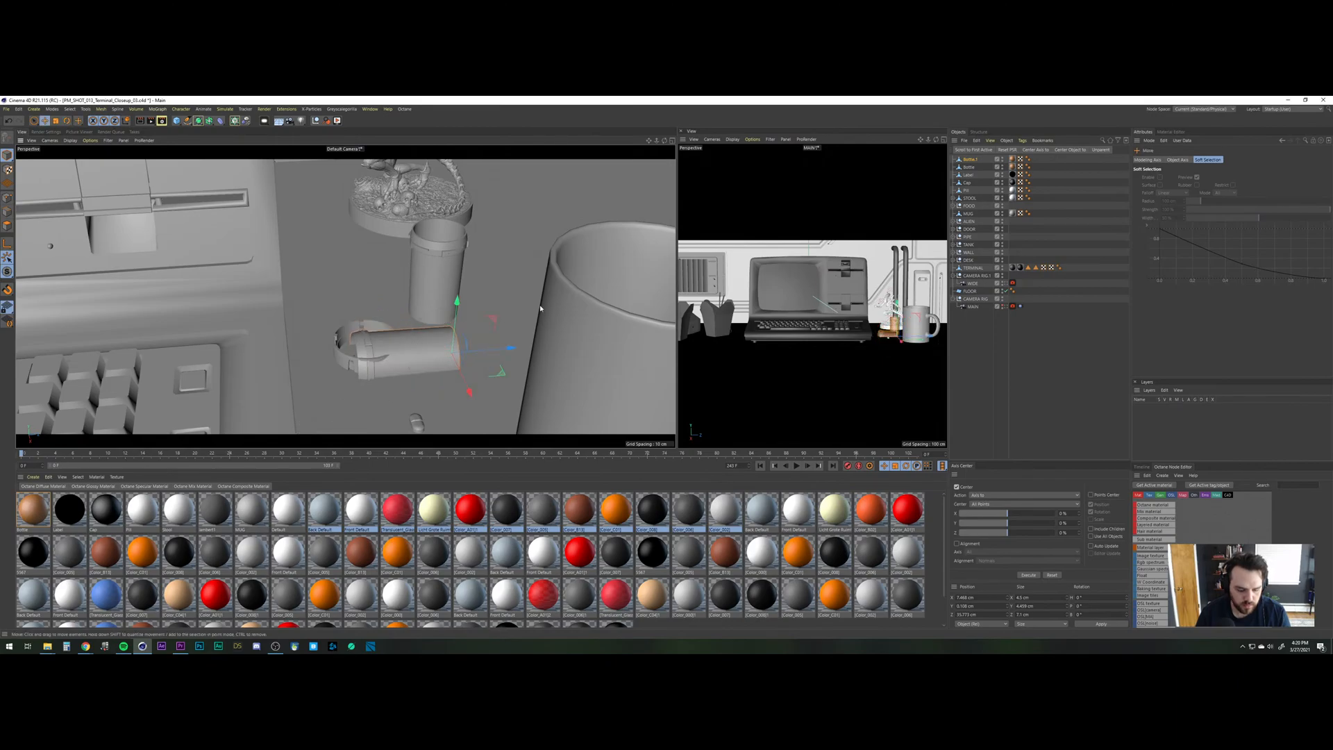
{"action": "left_click_drag", "start_coordinate": [455, 324], "coordinate": [529, 323]}
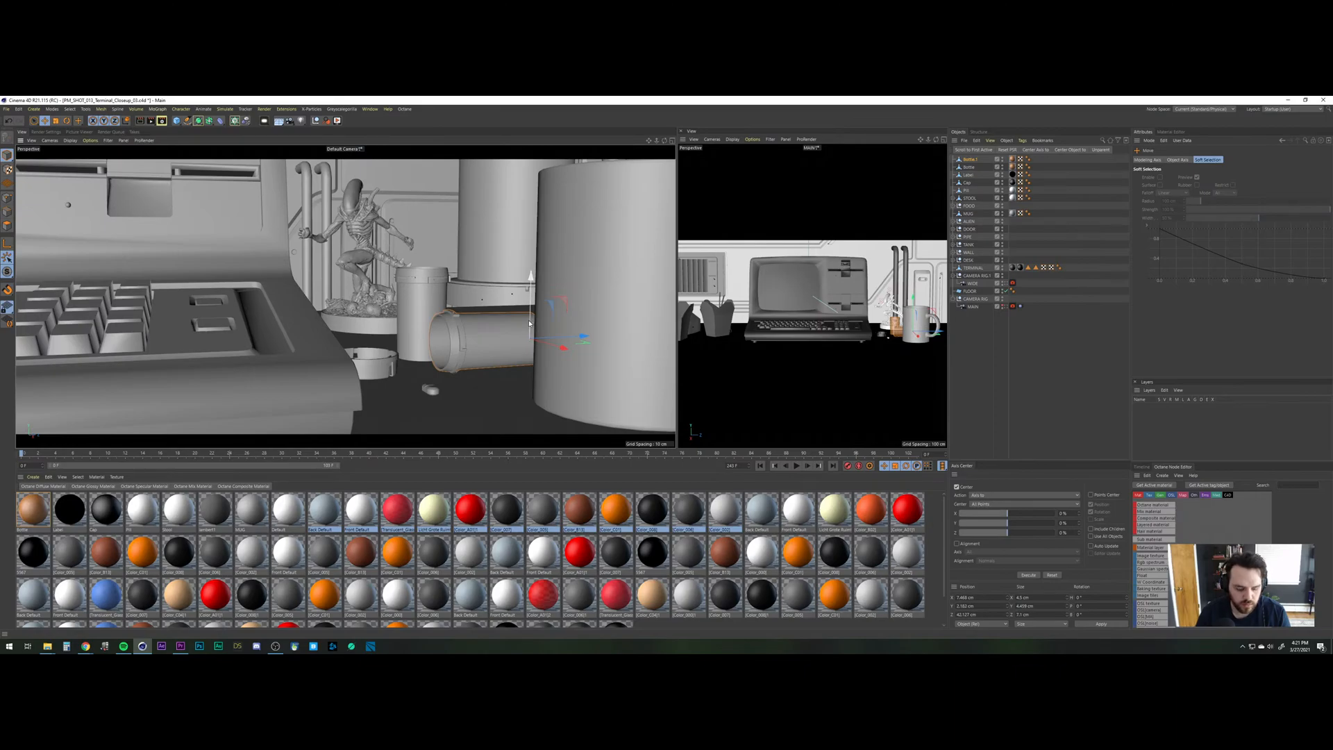
Tilt the lying bottle copy slightly, lower it to the desk surface and turn it at an angle toward the mug.
{"action": "key", "text": "r"}
{"action": "left_click_drag", "start_coordinate": [508, 314], "coordinate": [509, 310]}
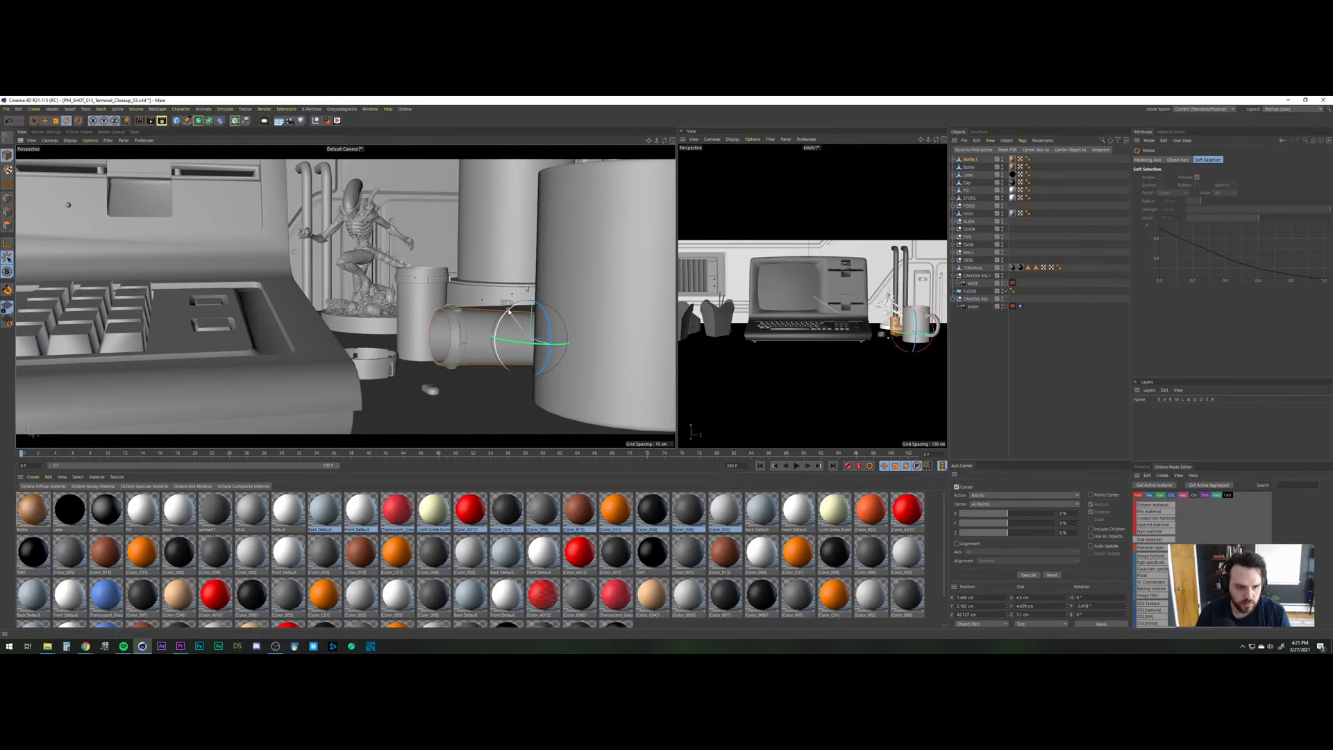
{"action": "key", "text": "e"}
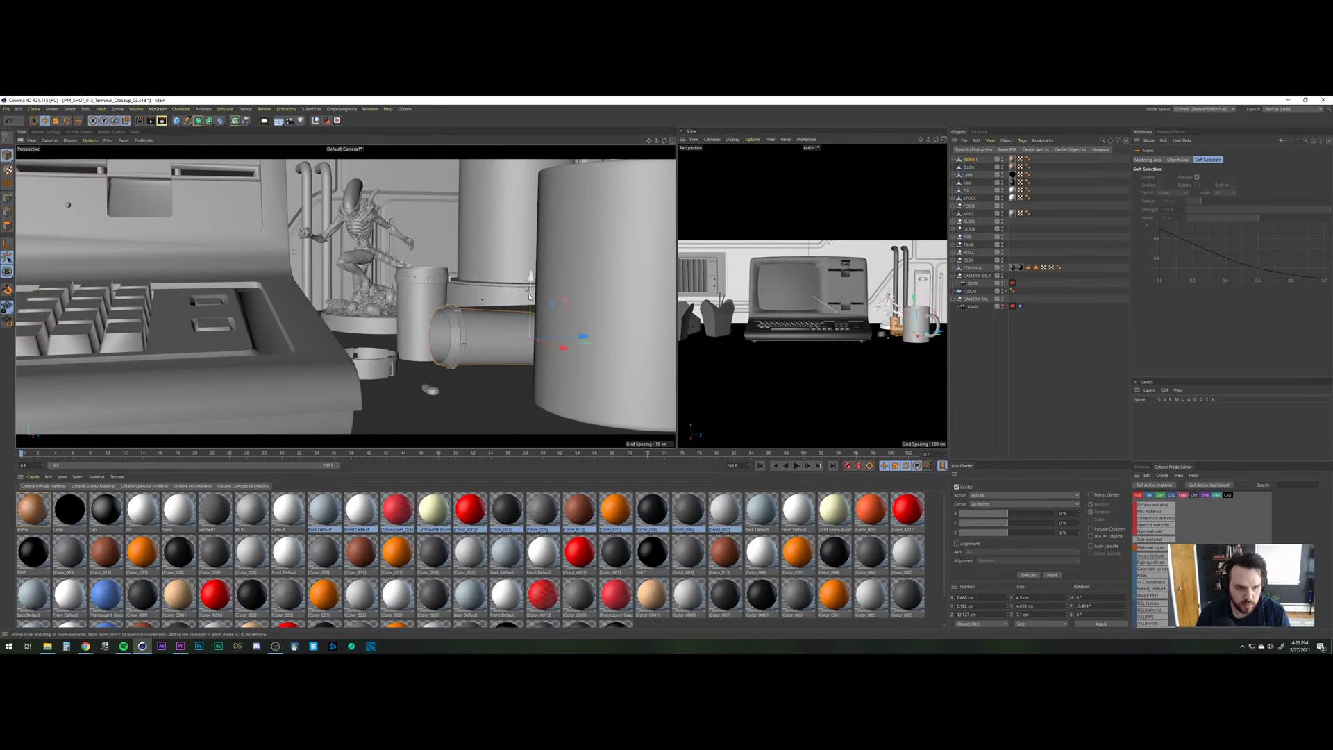
{"action": "left_click_drag", "start_coordinate": [531, 277], "coordinate": [532, 300]}
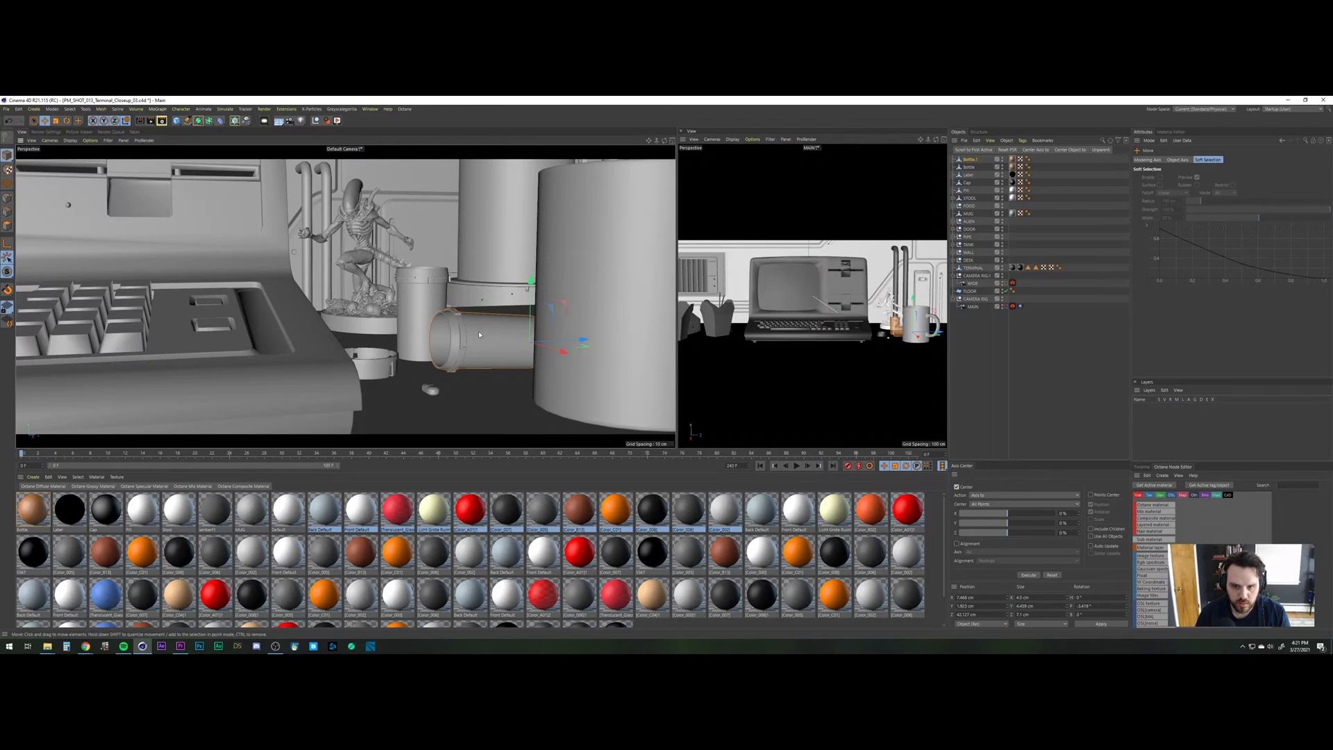
{"action": "key", "text": "r"}
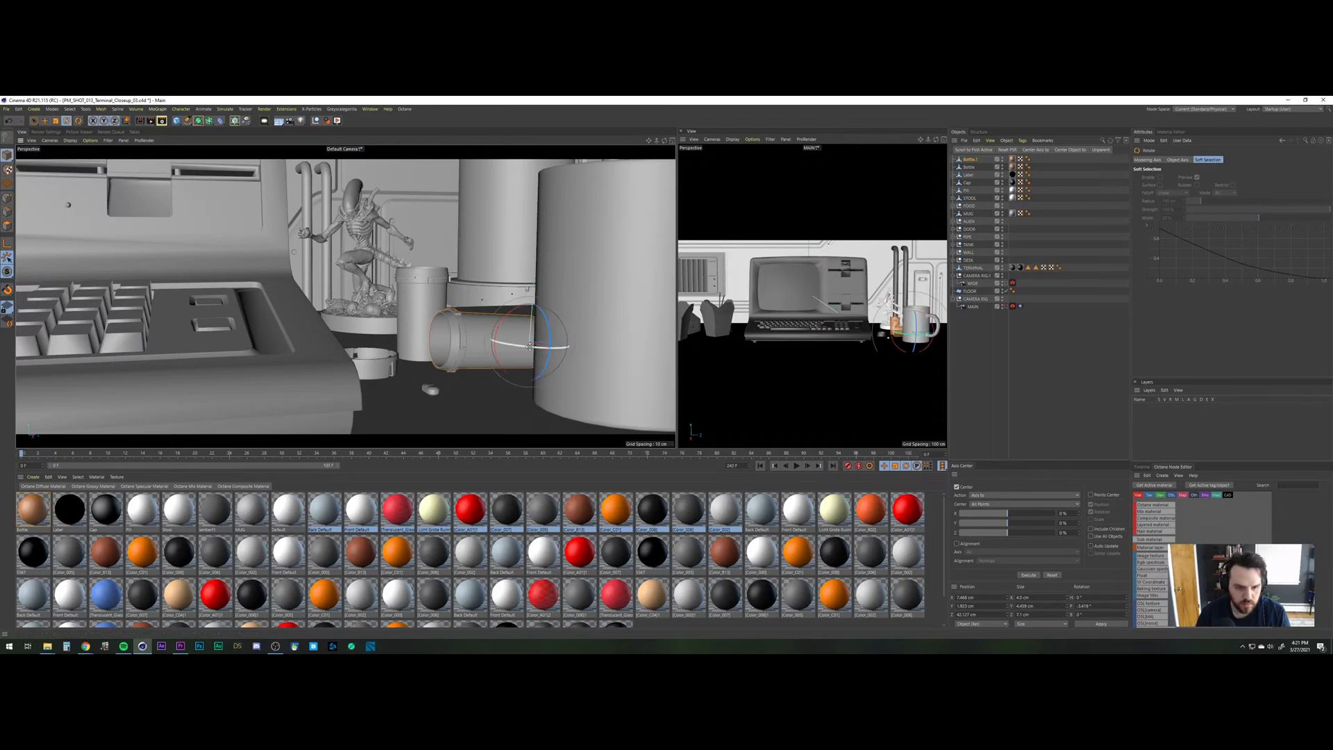
{"action": "left_click_drag", "start_coordinate": [530, 346], "coordinate": [576, 354]}
{"action": "key", "text": "e"}
Move the Label object from the terminal over to the upright pill bottle.
{"action": "left_click", "coordinate": [968, 175]}
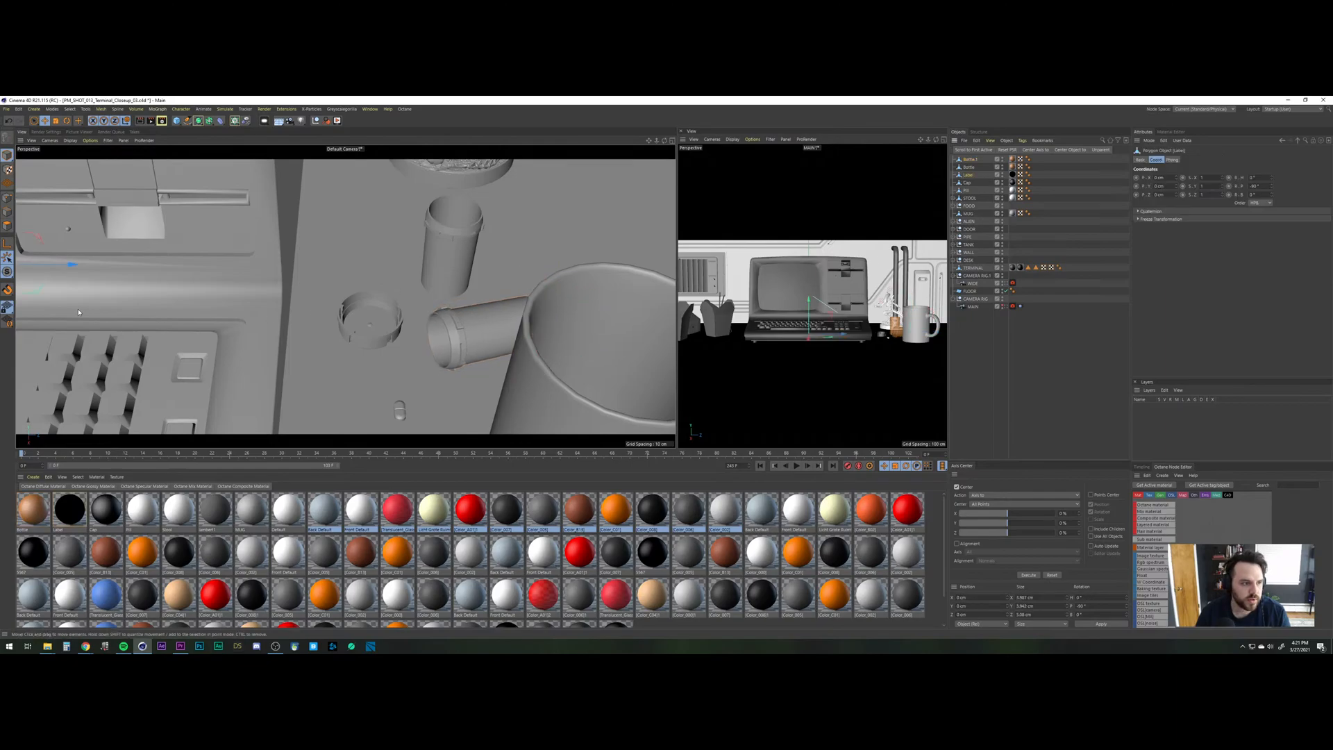
{"action": "scroll", "coordinate": [75, 271], "scroll_direction": "down", "scroll_amount": 2}
{"action": "left_click_drag", "start_coordinate": [75, 269], "coordinate": [413, 298]}
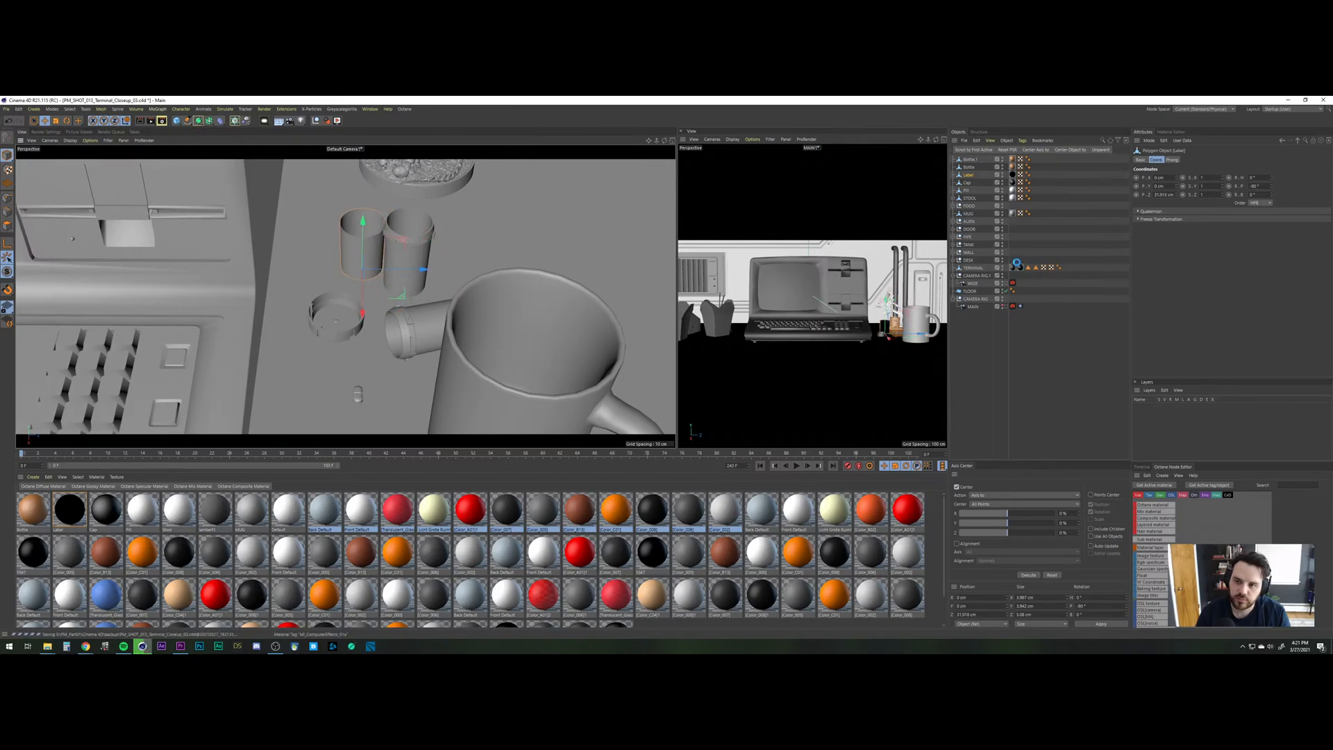
Match the Label's X, Y and Z position to the upright Bottle's coordinates, setting Z to 35.773 cm.
{"action": "left_click", "coordinate": [970, 168]}
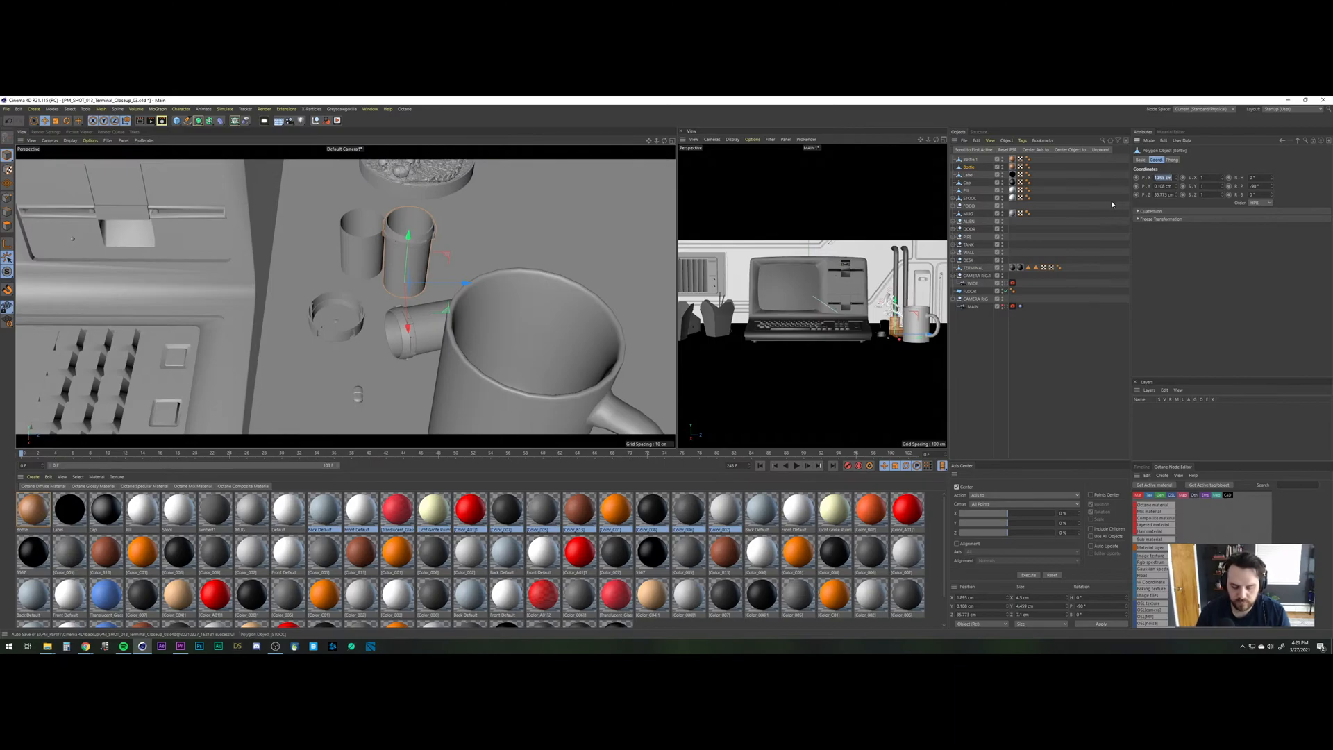
{"action": "left_click", "coordinate": [969, 175]}
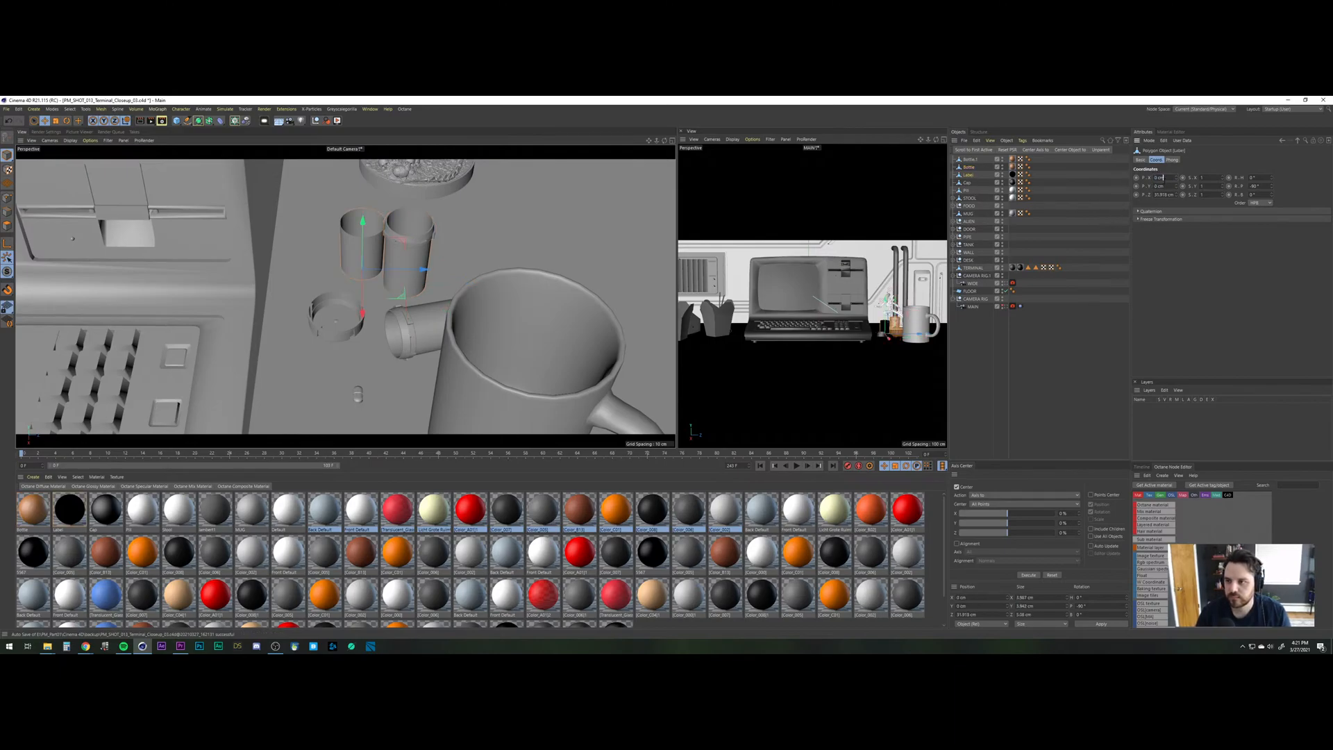
{"action": "key", "text": "Return"}
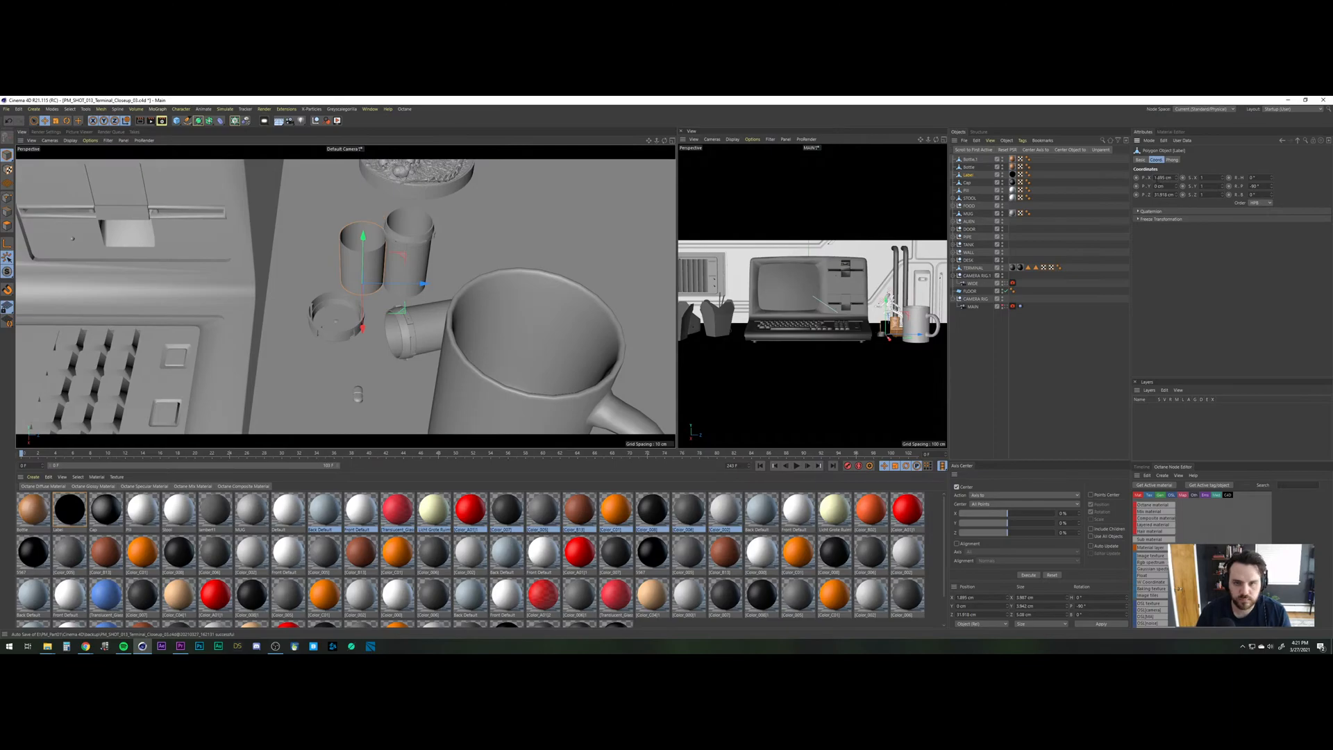
{"action": "left_click", "coordinate": [970, 167]}
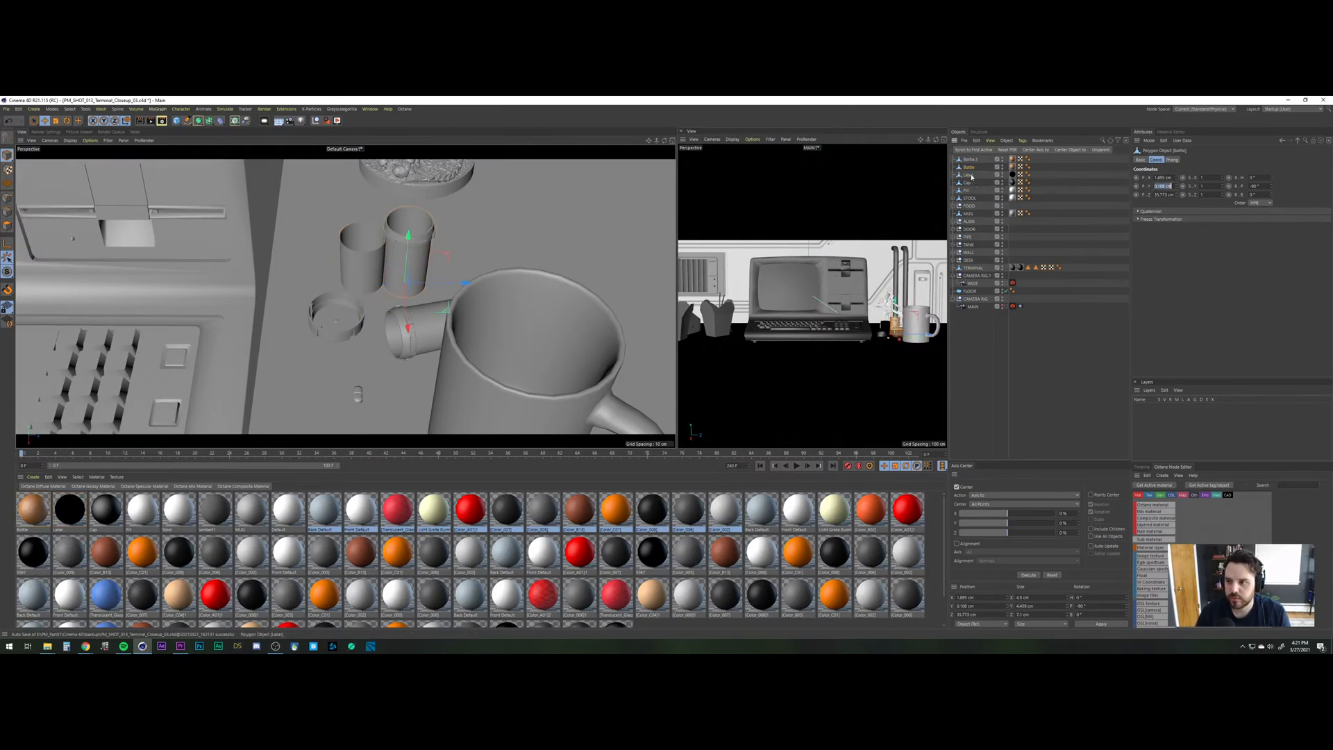
{"action": "left_click", "coordinate": [969, 175]}
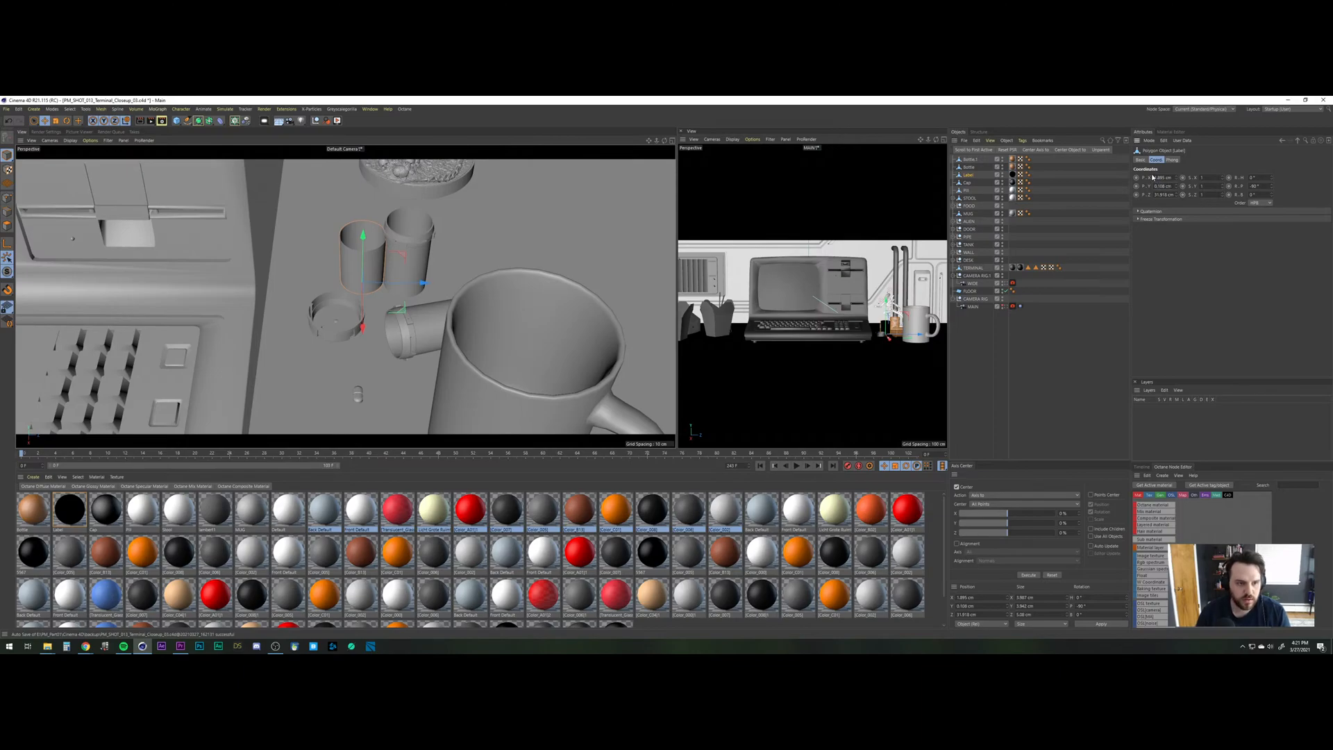
{"action": "left_click", "coordinate": [970, 168]}
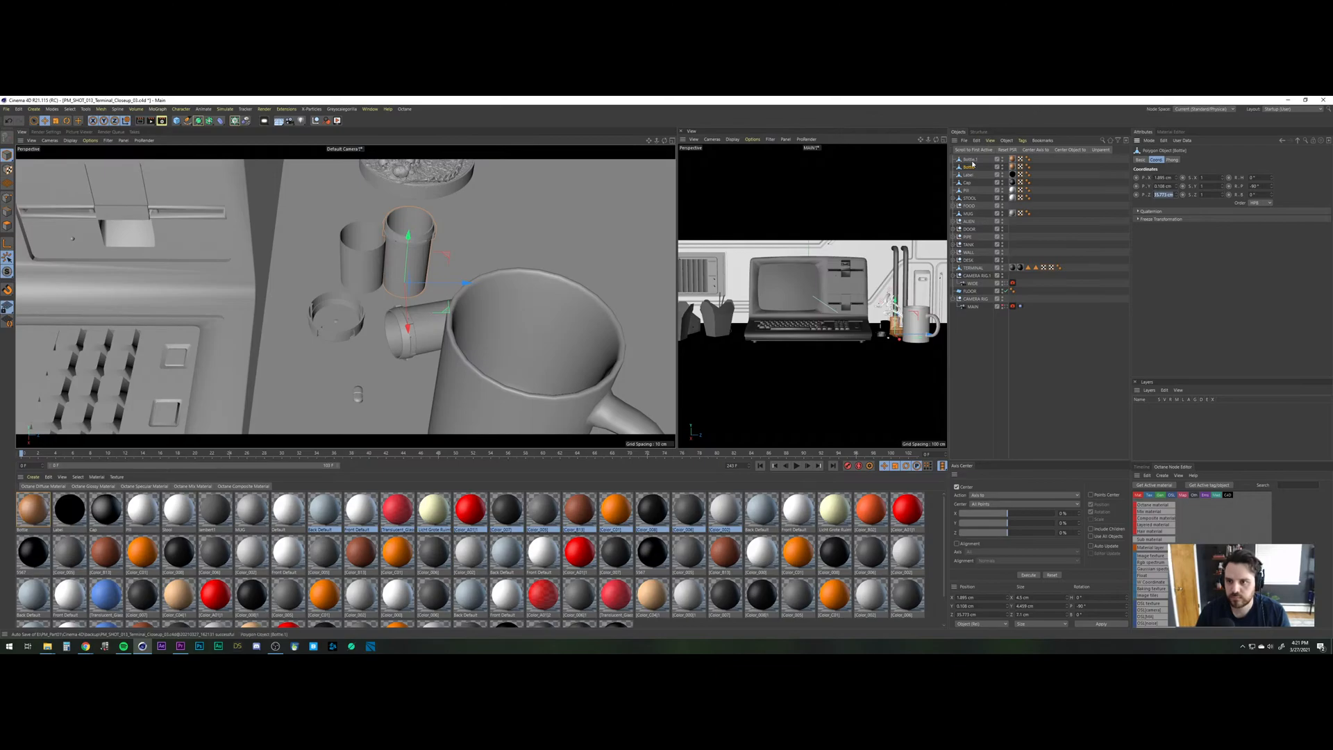
{"action": "double_click", "coordinate": [1162, 194]}
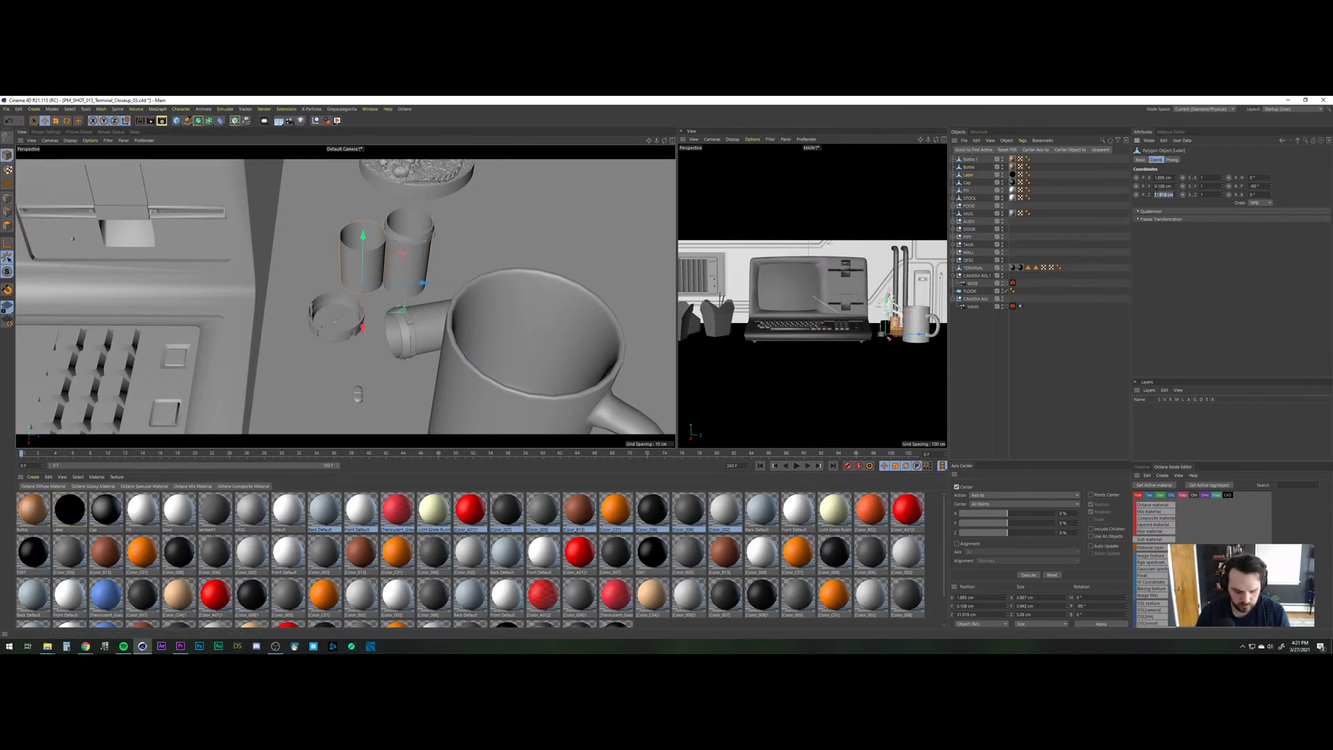
{"action": "type", "text": "35.773 cm"}
{"action": "key", "text": "Return"}
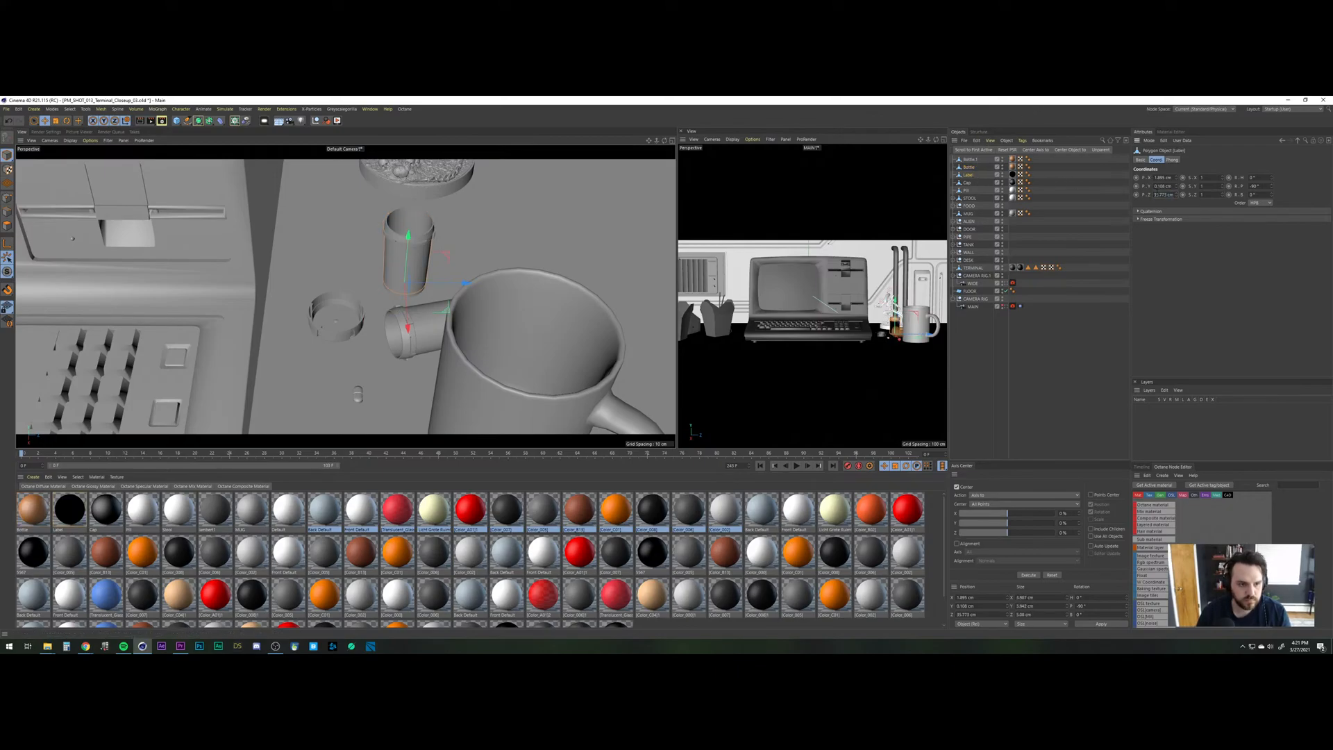
Parent the Label under the upright Bottle and delete the unlabelled bottle copy lying beside the mug.
{"action": "left_click_drag", "start_coordinate": [974, 176], "coordinate": [969, 167]}
{"action": "left_click", "coordinate": [971, 159]}
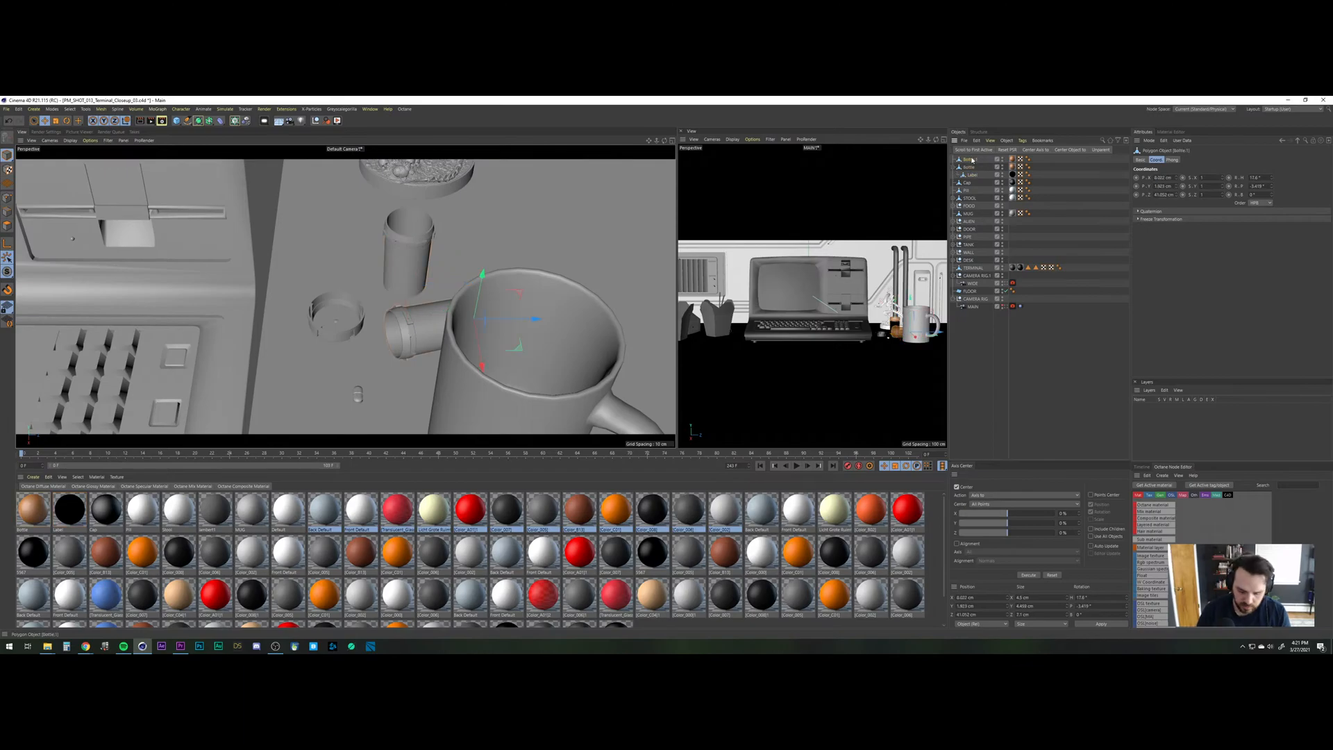
{"action": "key", "text": "Delete"}
Duplicate the labelled upright pill bottle forward along the desk and rotate the copy to lie on its side.
{"action": "left_click", "coordinate": [971, 159]}
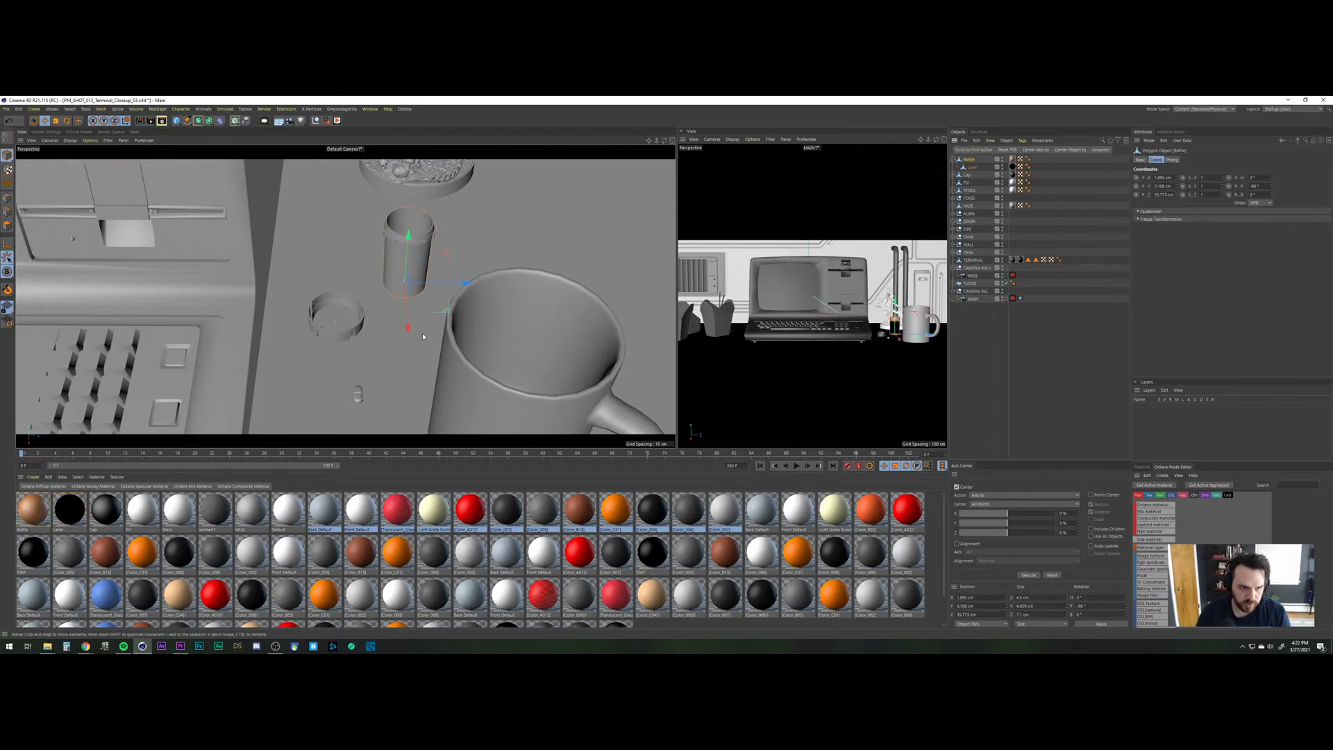
{"action": "left_click_drag", "start_coordinate": [410, 331], "coordinate": [411, 375], "text": "ctrl"}
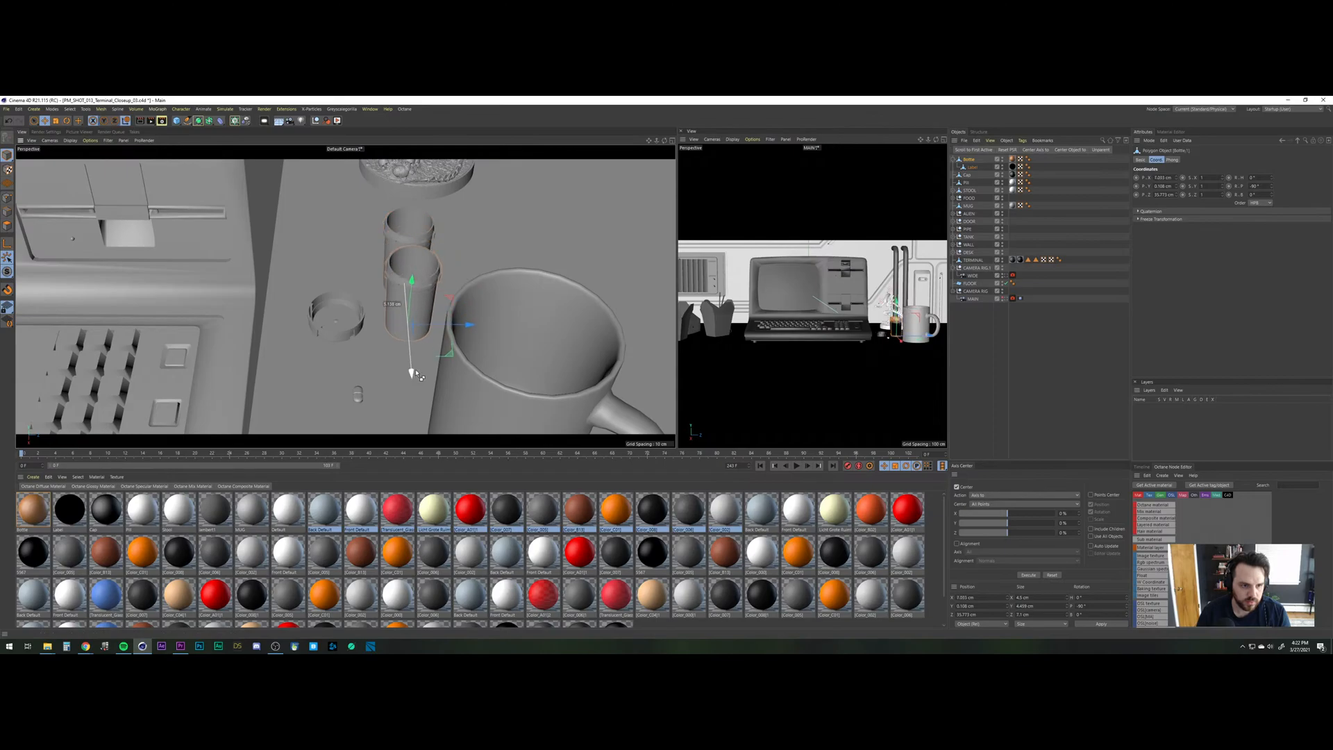
{"action": "key", "text": "r"}
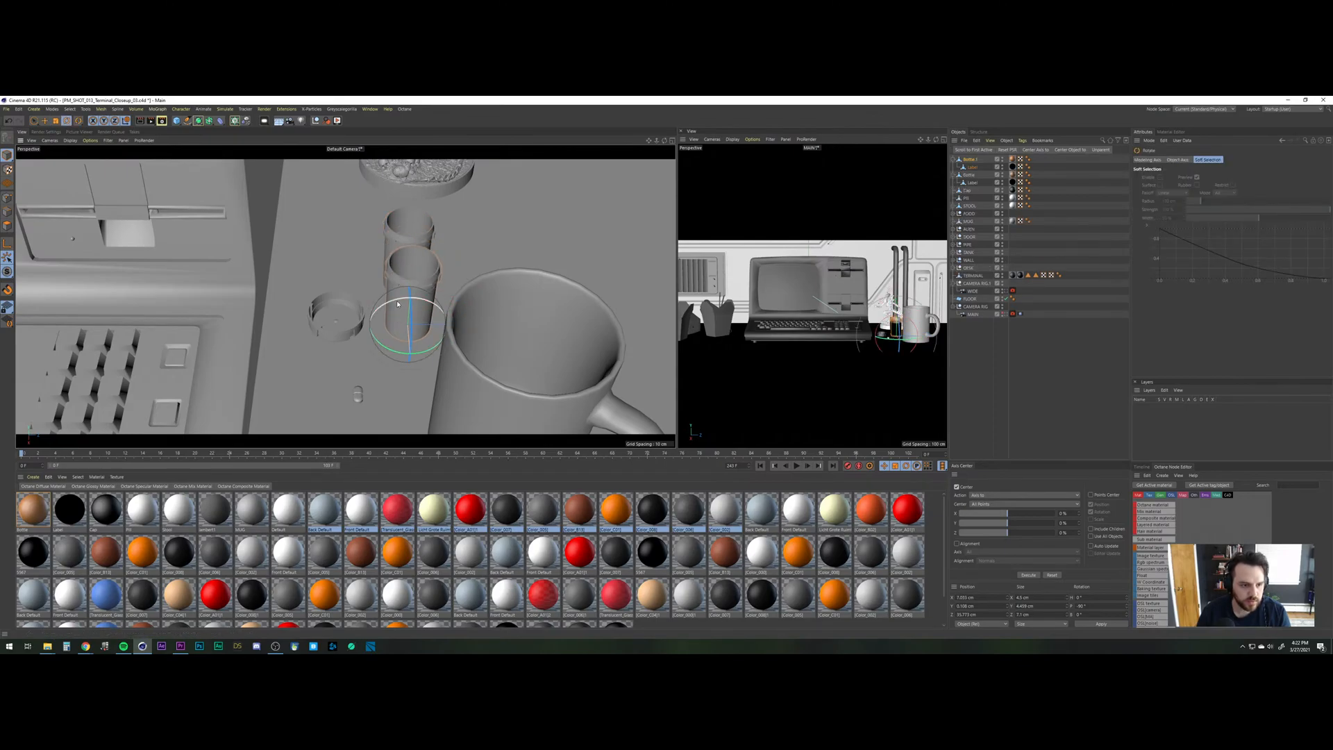
{"action": "left_click_drag", "start_coordinate": [397, 300], "coordinate": [313, 357]}
{"action": "key", "text": "e"}
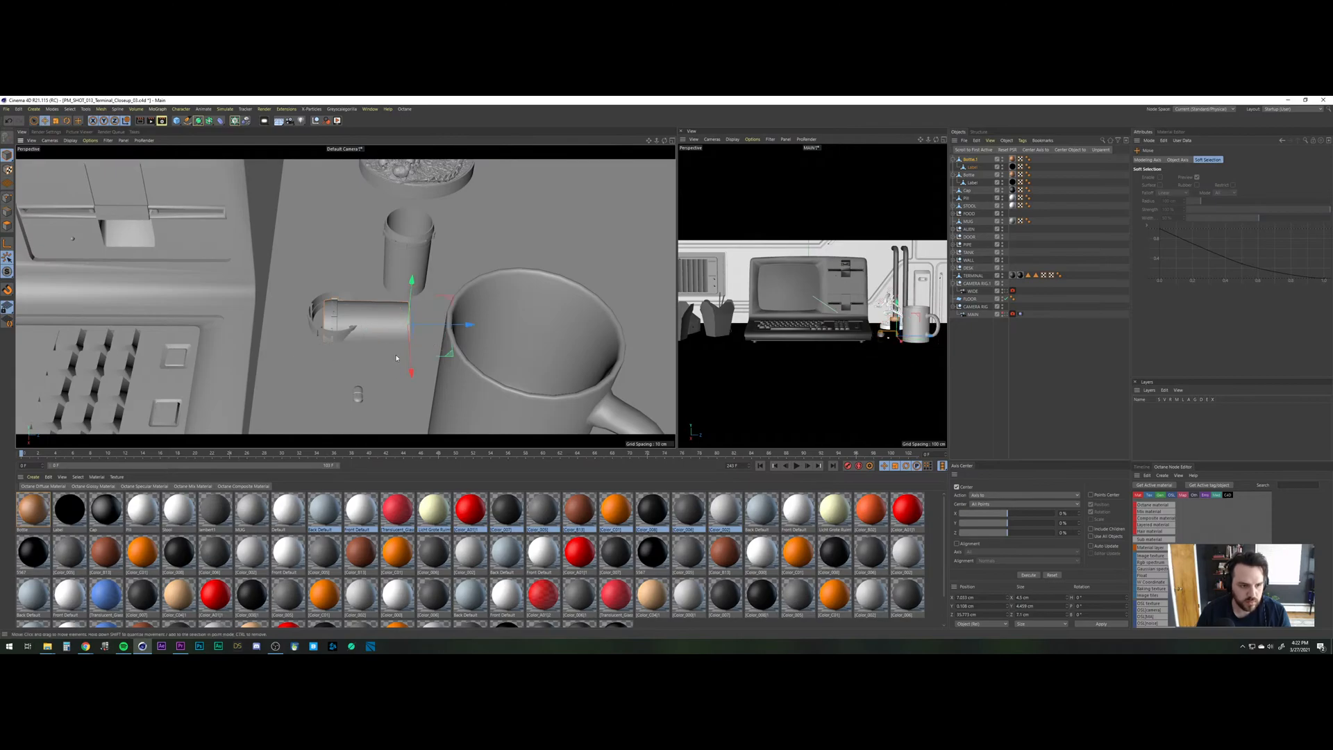
Position the lying bottle copy beside the mug, tilt it slightly and rest it on the desk surface.
{"action": "scroll", "coordinate": [394, 361], "scroll_direction": "up", "scroll_amount": 3}
{"action": "left_click_drag", "start_coordinate": [415, 294], "coordinate": [416, 278]}
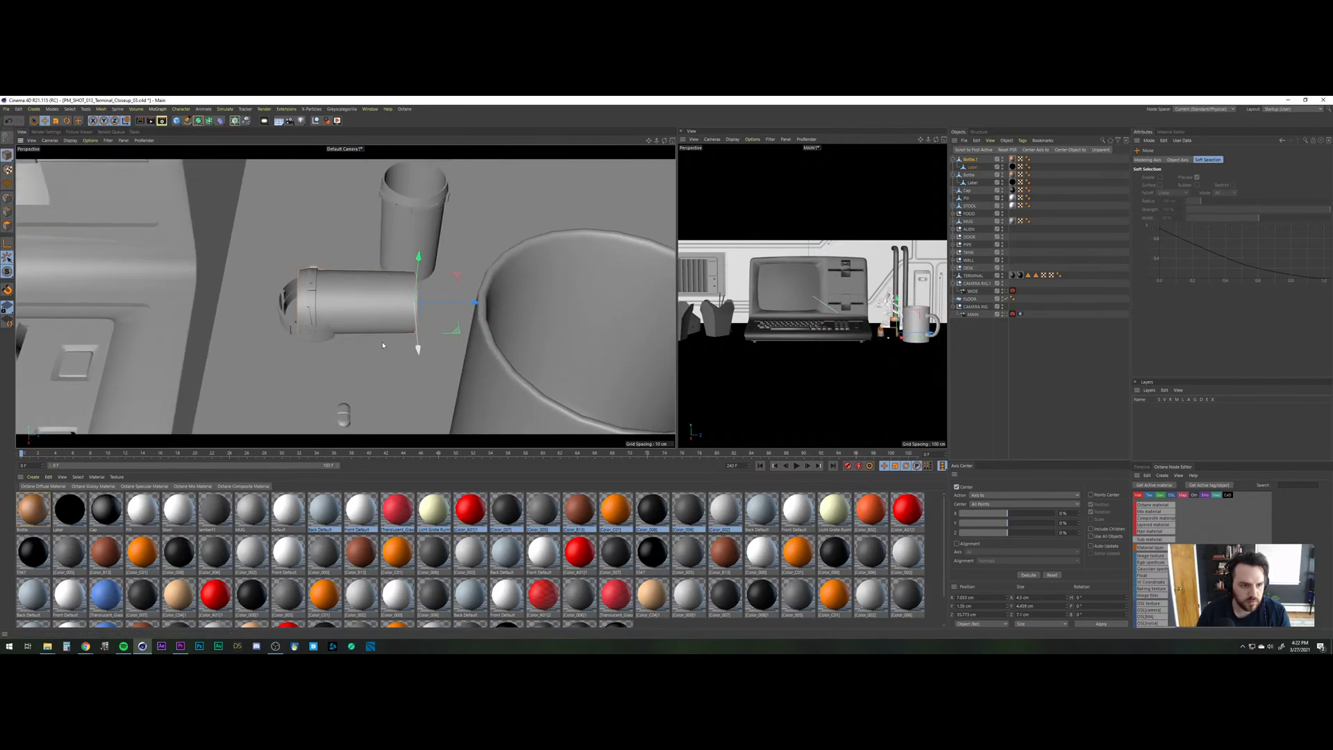
{"action": "left_click_drag", "start_coordinate": [374, 343], "coordinate": [513, 294], "text": "alt"}
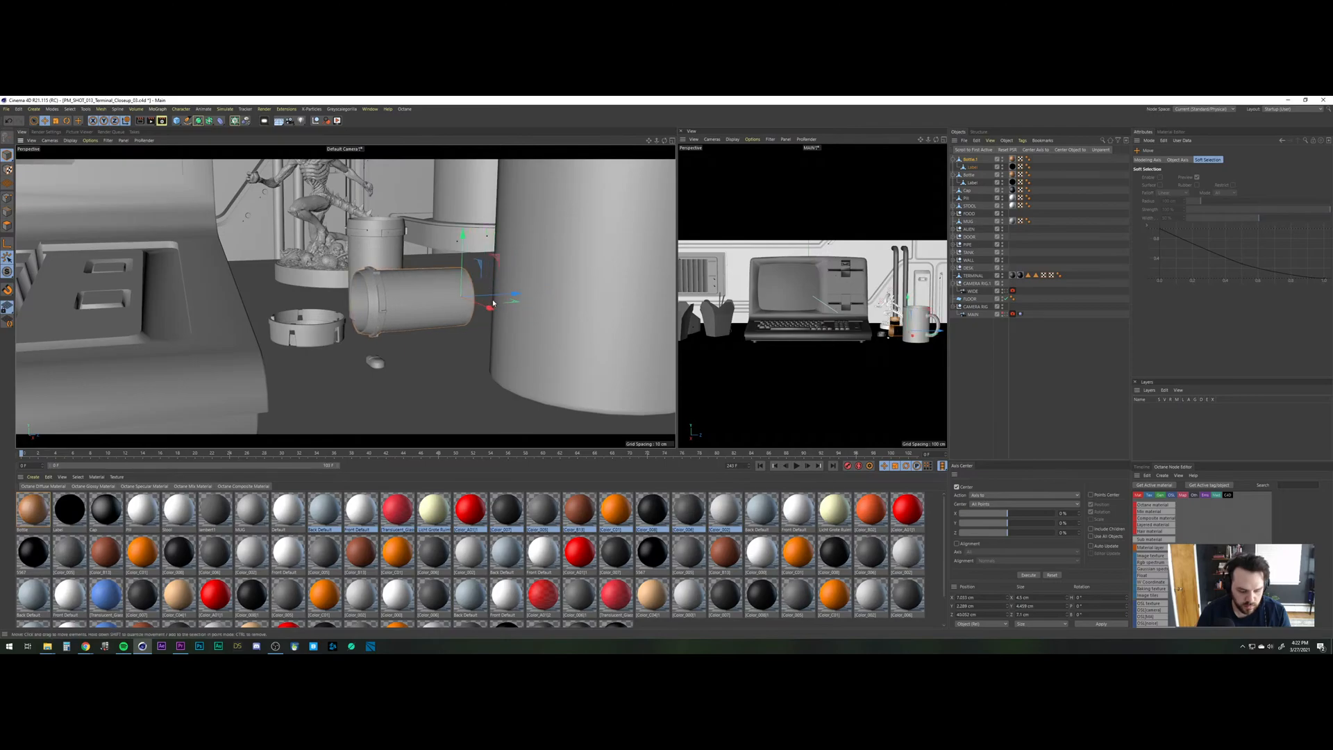
{"action": "key", "text": "r"}
{"action": "left_click_drag", "start_coordinate": [435, 277], "coordinate": [445, 280]}
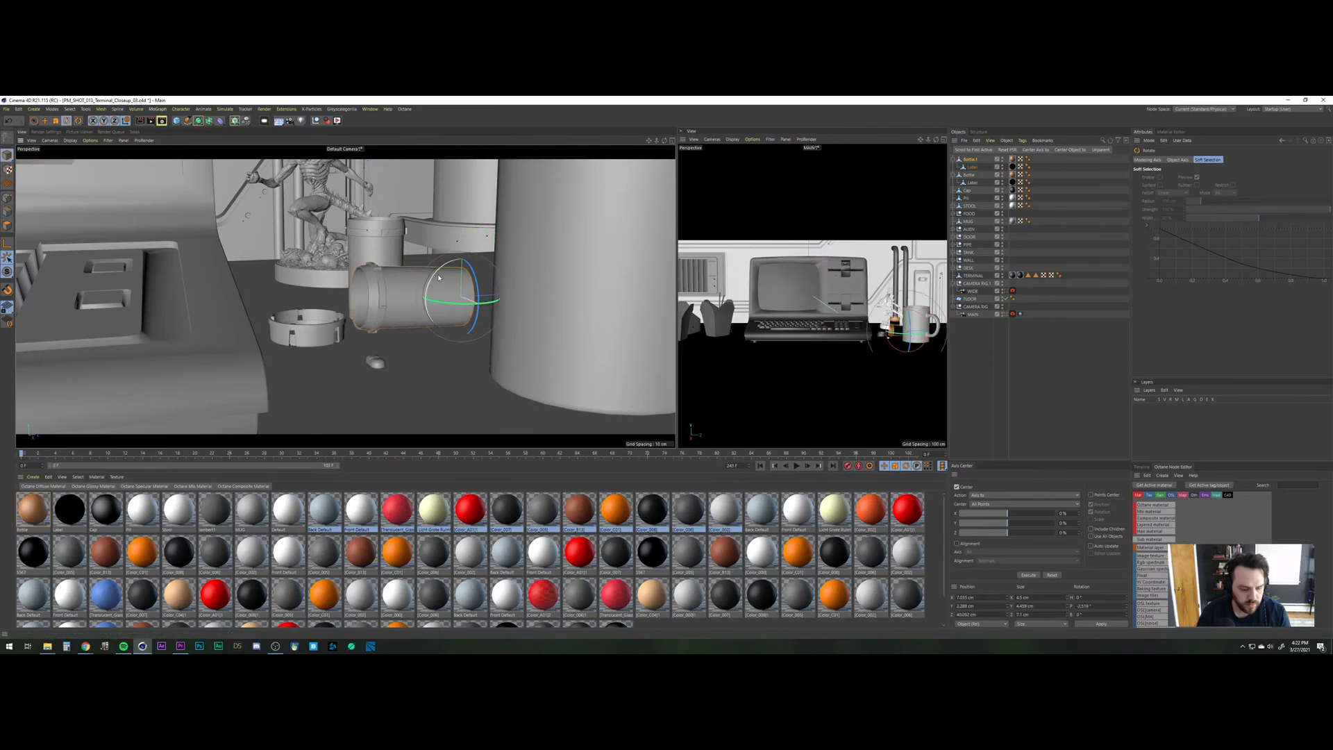
{"action": "key", "text": "e"}
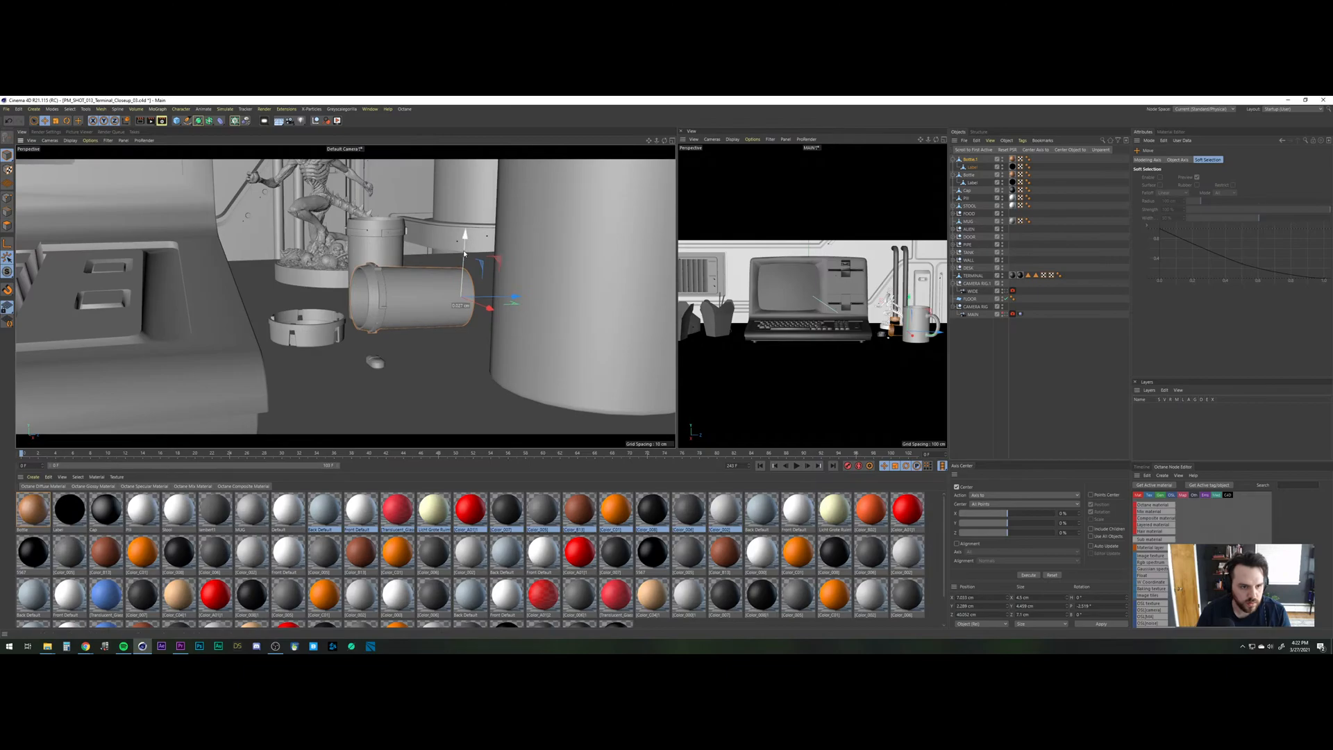
{"action": "left_click_drag", "start_coordinate": [464, 254], "coordinate": [464, 256]}
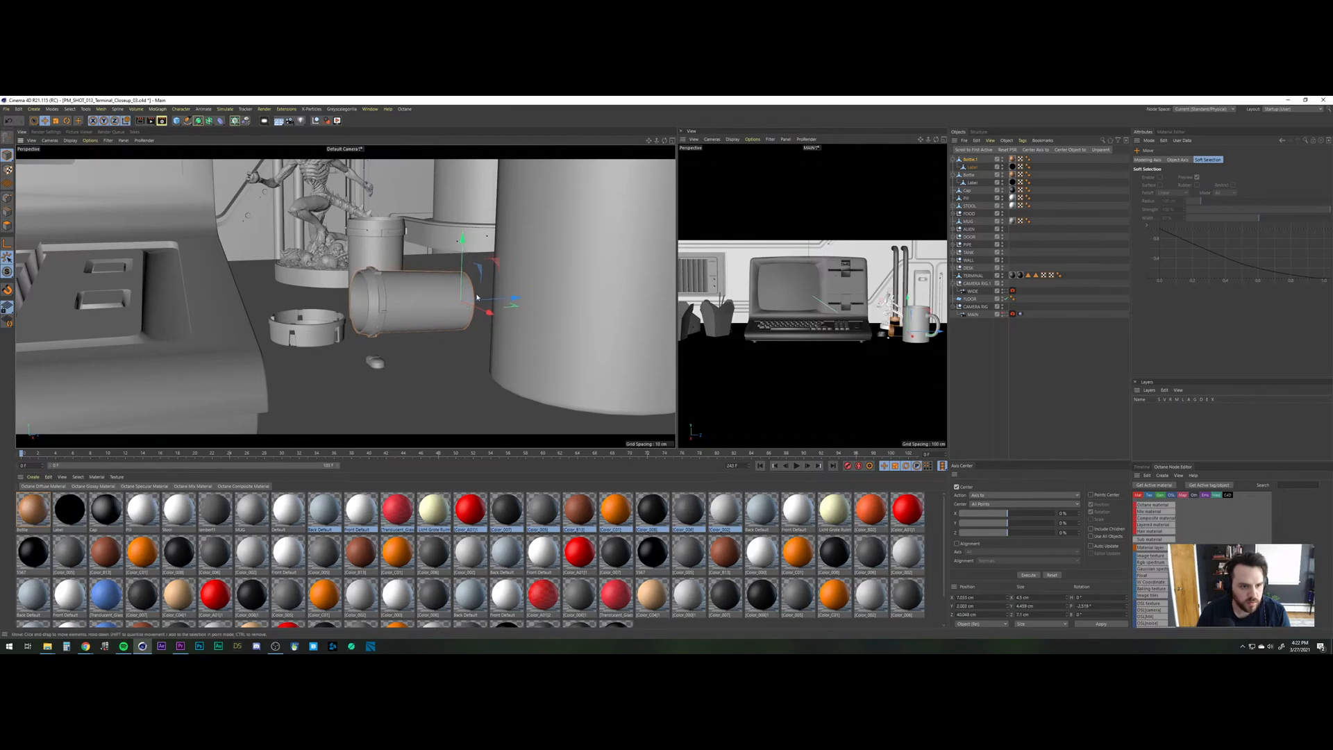
Roll the lying bottle and turn its open end slightly toward the viewer.
{"action": "key", "text": "r"}
{"action": "mouse_move", "coordinate": [476, 299]}
{"action": "left_mouse_down"}
{"action": "mouse_move", "coordinate": [478, 328]}
{"action": "mouse_move", "coordinate": [477, 311]}
{"action": "left_mouse_up"}
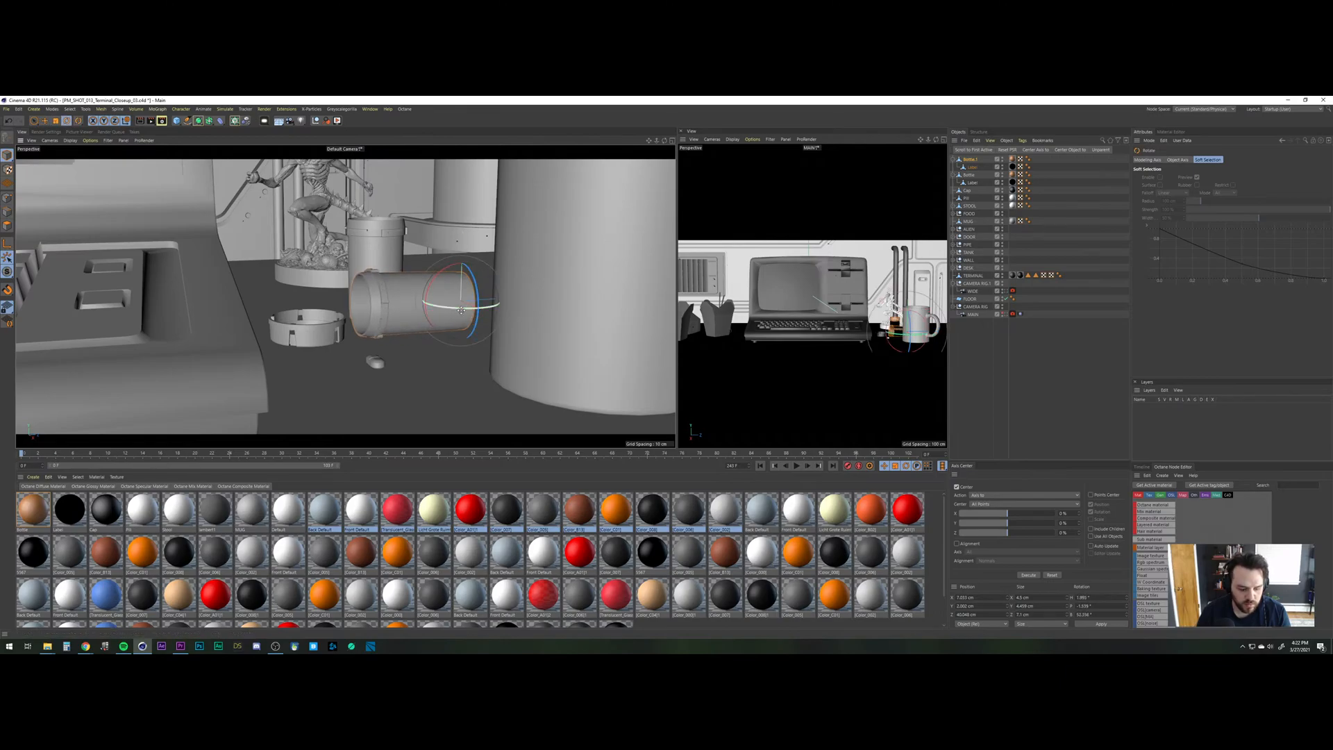
{"action": "key", "text": "e"}
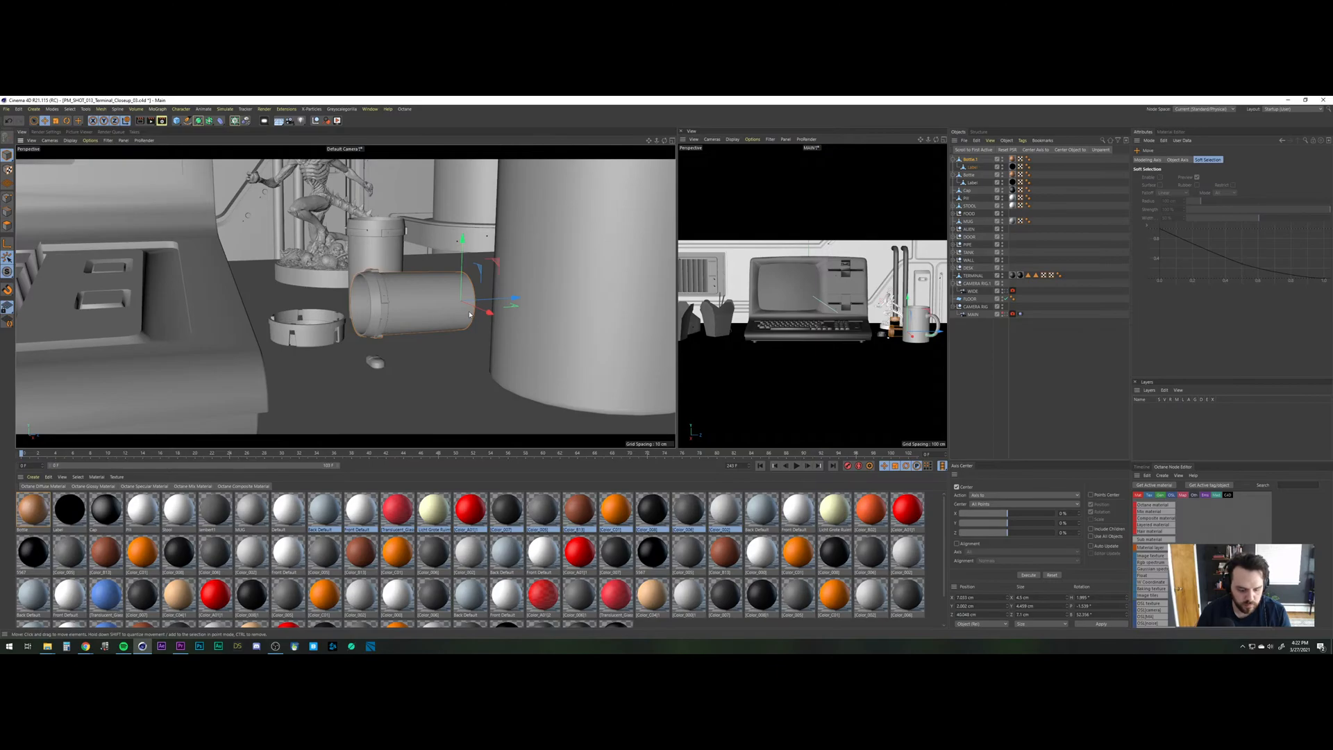
{"action": "key", "text": "r"}
{"action": "left_click_drag", "start_coordinate": [472, 306], "coordinate": [475, 310]}
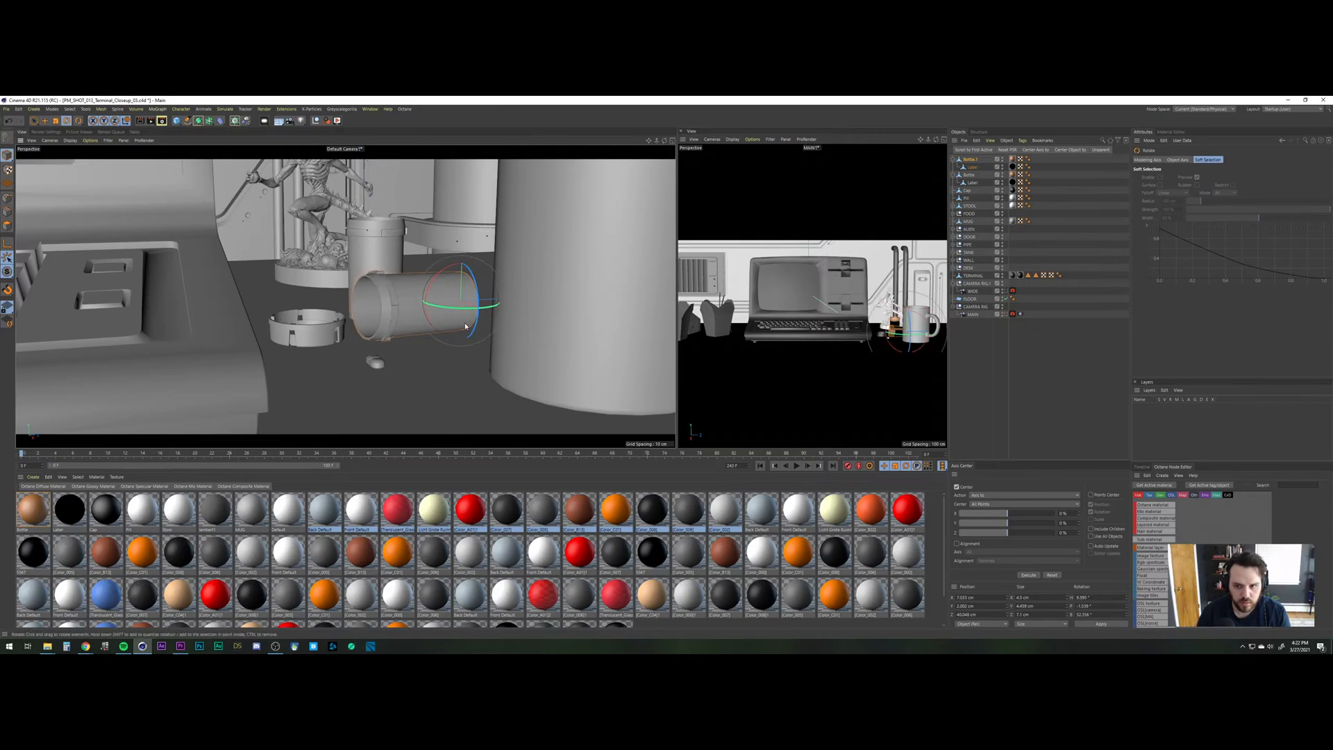
{"action": "left_click", "coordinate": [995, 380]}
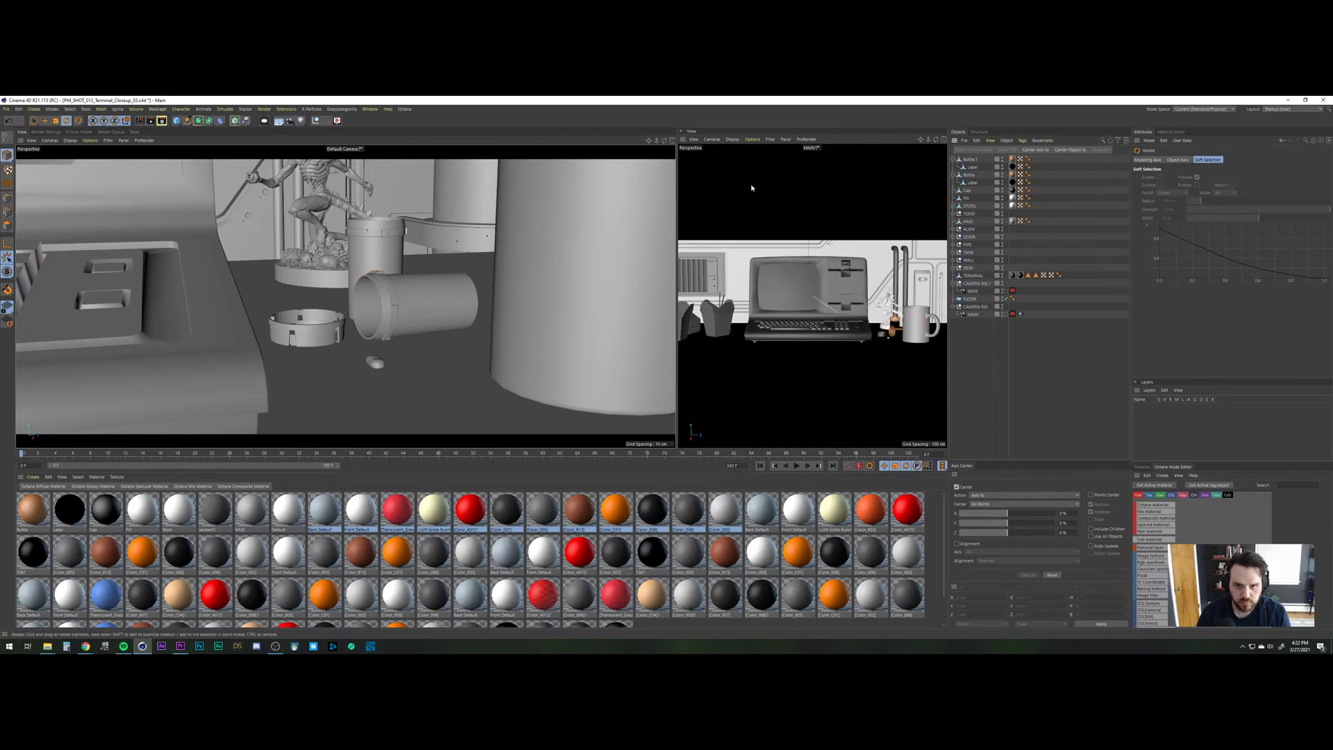
Turn off the material display in the MAIN camera viewport.
{"action": "left_click", "coordinate": [732, 140]}
{"action": "mouse_move", "coordinate": [716, 143]}
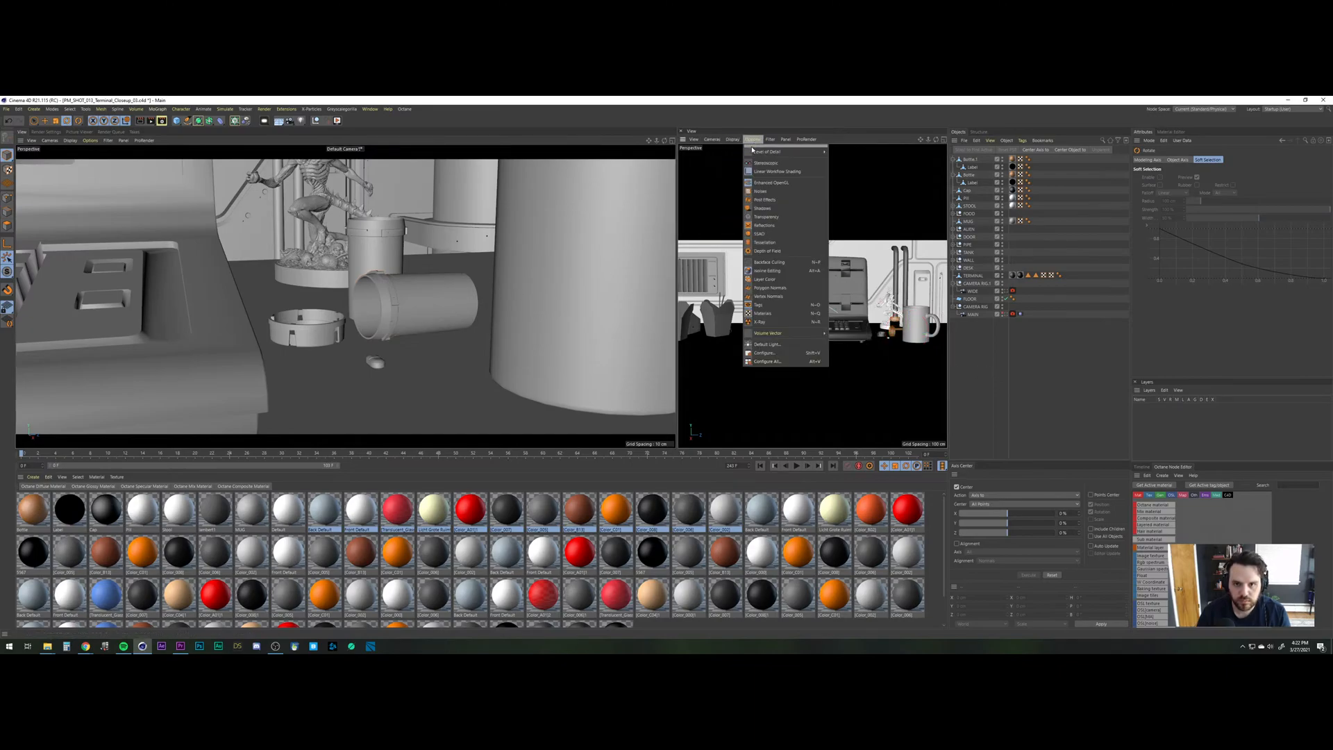
{"action": "left_click", "coordinate": [769, 313]}
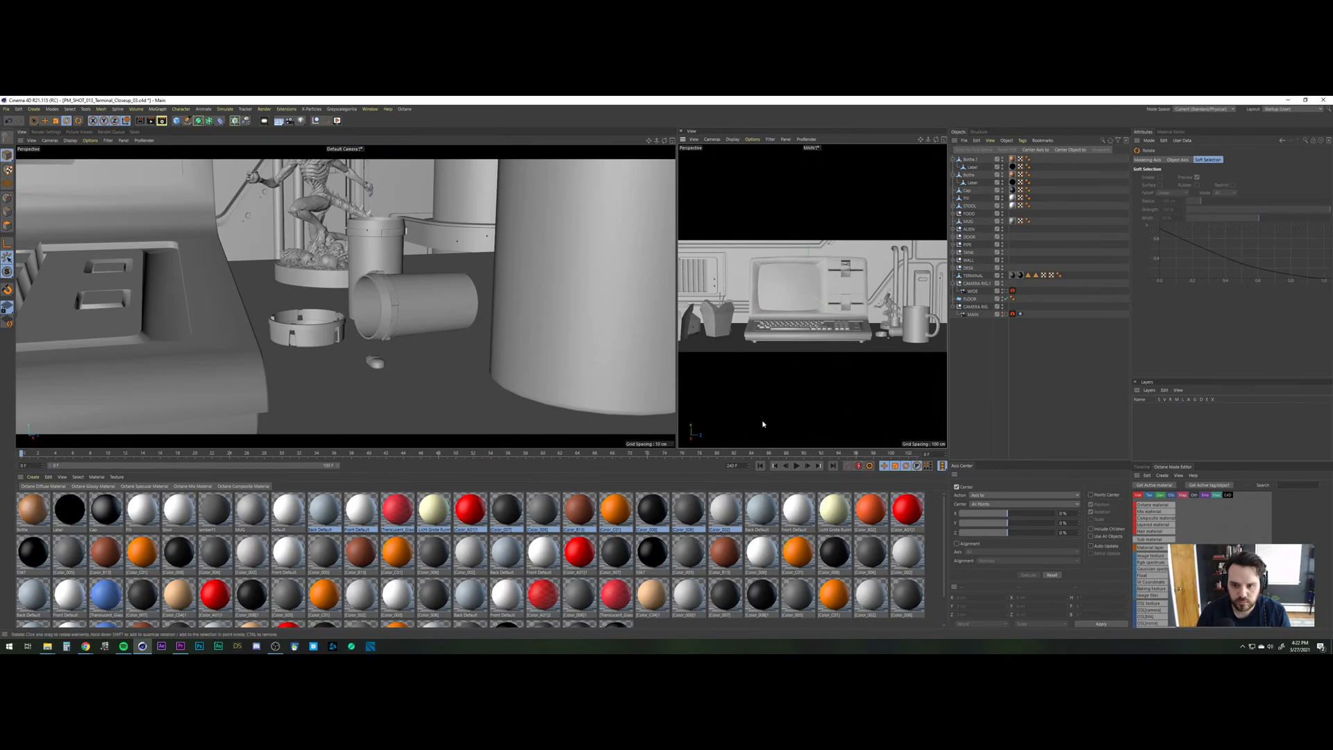
Move the bottle cap back across the desk, away from the pill and the lying bottle's opening.
{"action": "left_click", "coordinate": [969, 189]}
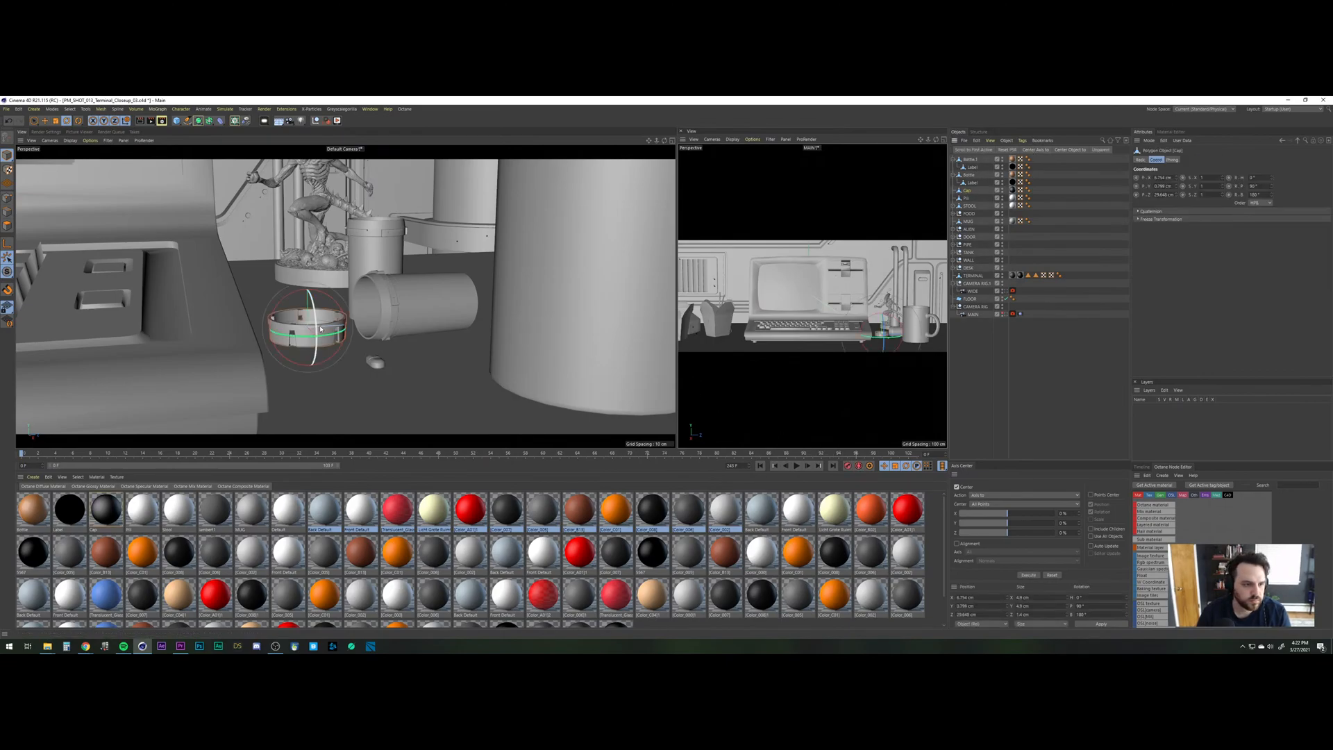
{"action": "key", "text": "e"}
{"action": "left_click_drag", "start_coordinate": [326, 340], "coordinate": [305, 331]}
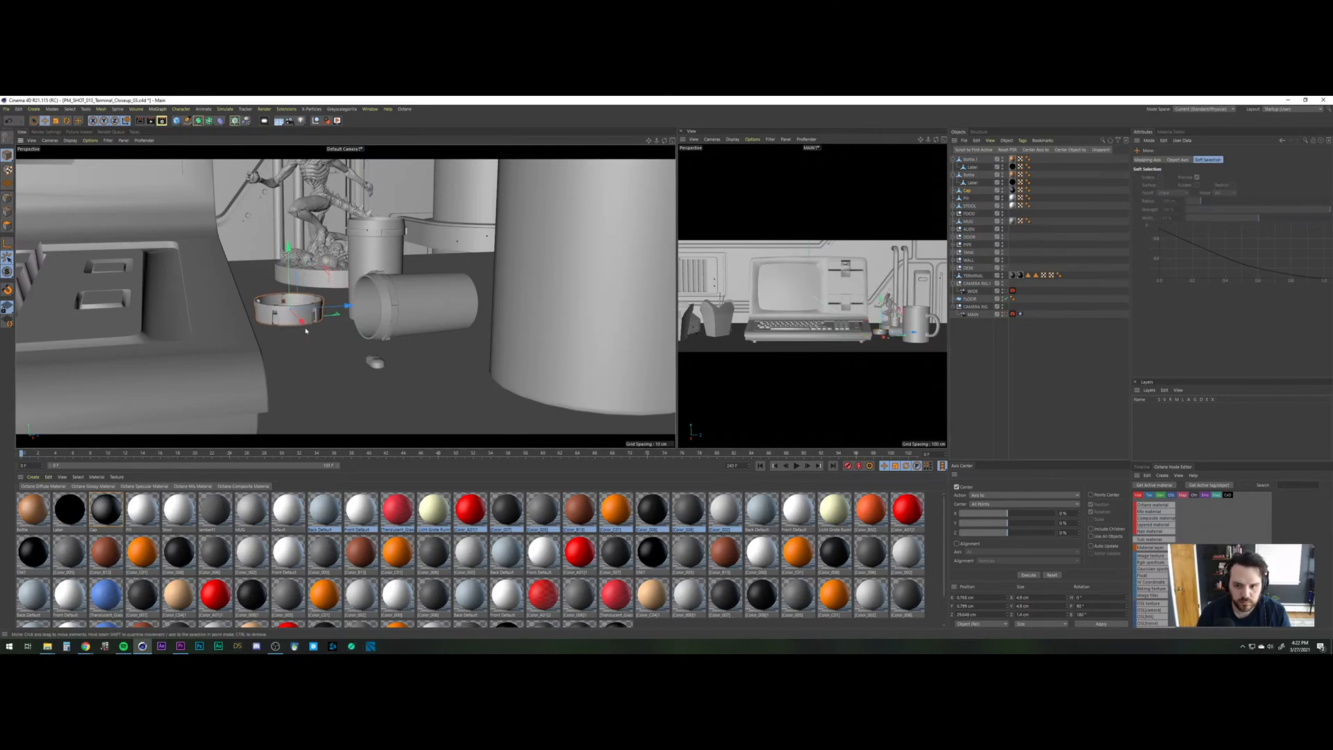
{"action": "left_click", "coordinate": [374, 364]}
{"action": "left_click", "coordinate": [1032, 326]}
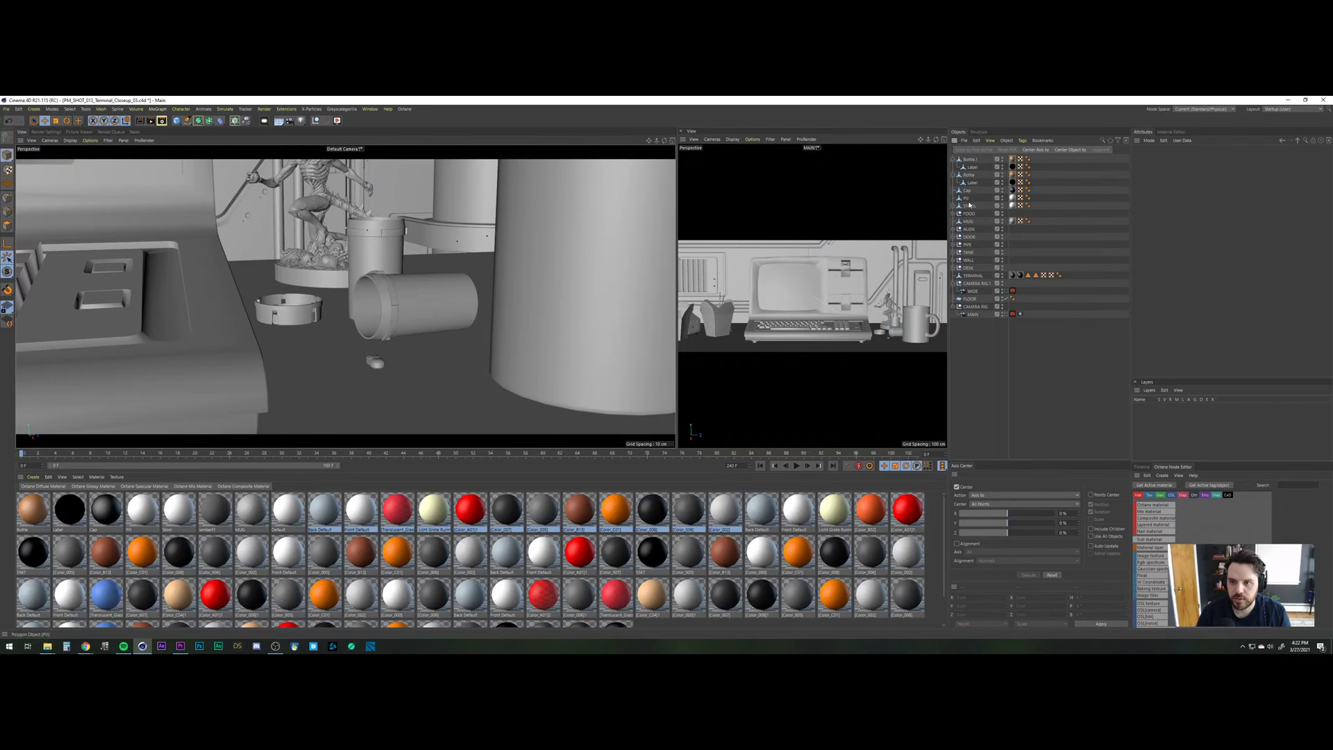
Rename the lying bottle copy as Bottle 2.
{"action": "left_click", "coordinate": [974, 160]}
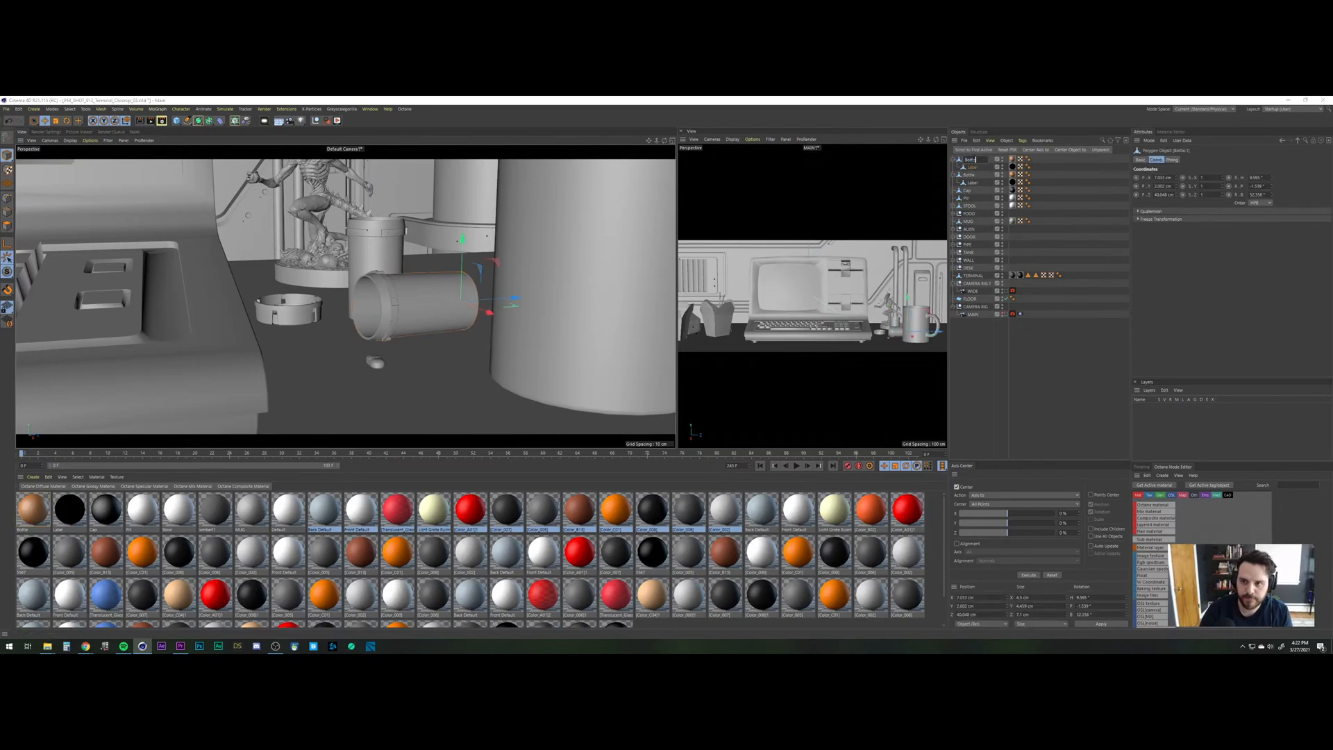
{"action": "type", "text": "2"}
{"action": "key", "text": "Return"}
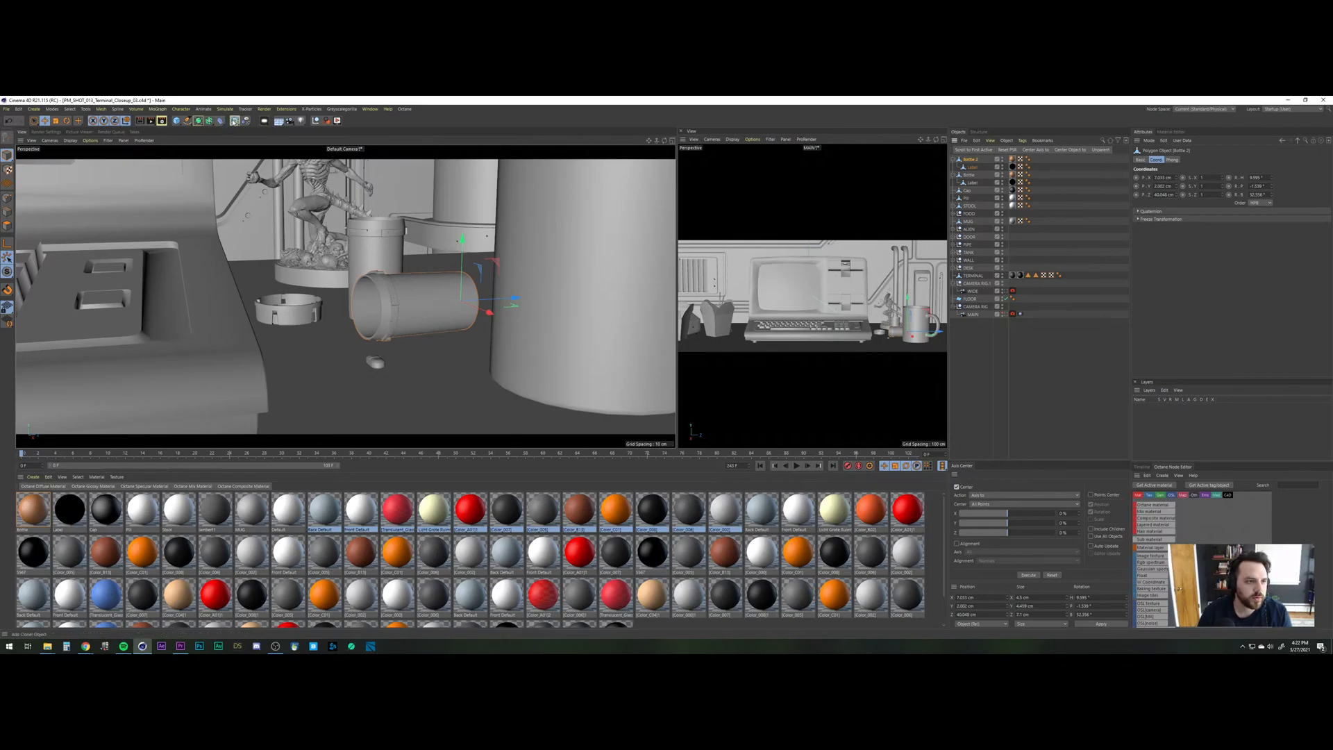
Add a Cloner named Cloner Pills and parent the pill under it.
{"action": "left_click", "coordinate": [220, 121], "text": "alt"}
{"action": "double_click", "coordinate": [969, 160]}
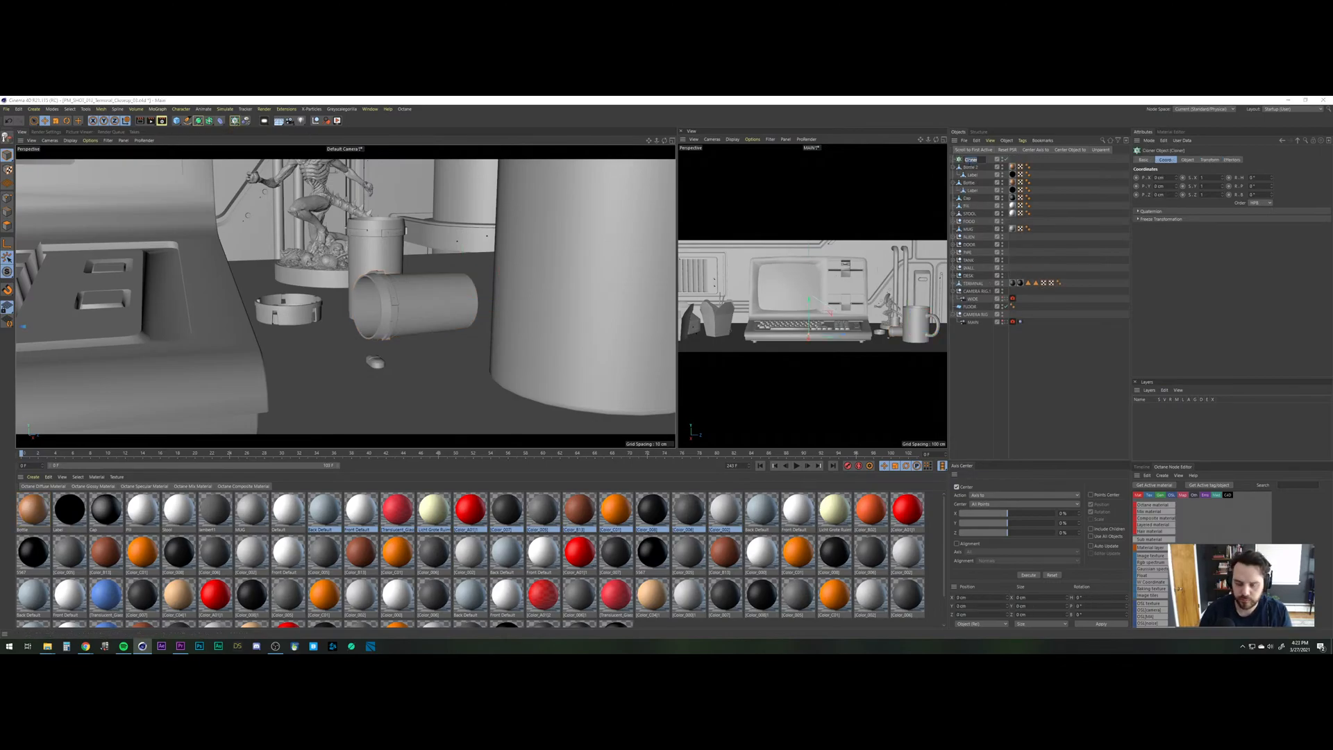
{"action": "type", "text": "Cloner Pills"}
{"action": "key", "text": "Return"}
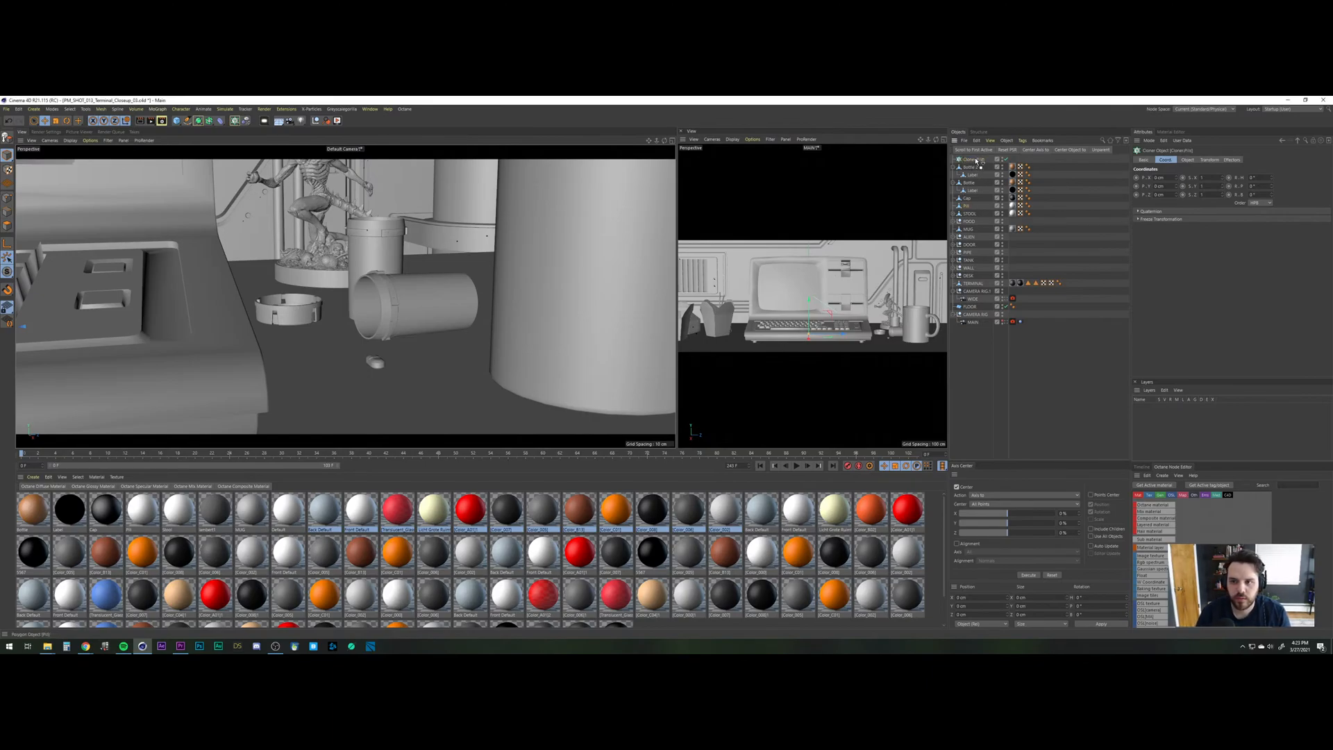
{"action": "left_click_drag", "start_coordinate": [977, 161], "coordinate": [974, 161]}
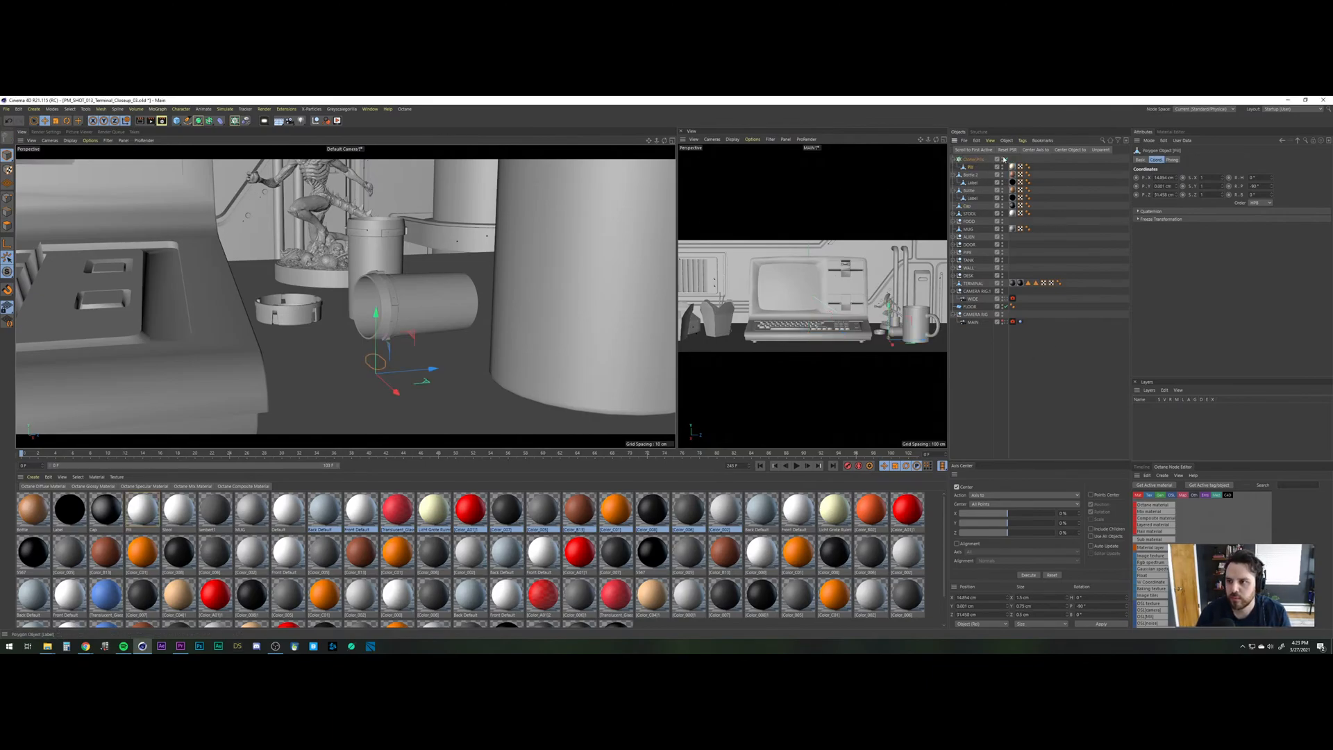
Set the pill cloner's mode to Grid Array.
{"action": "left_click", "coordinate": [972, 159]}
{"action": "left_click", "coordinate": [1188, 159]}
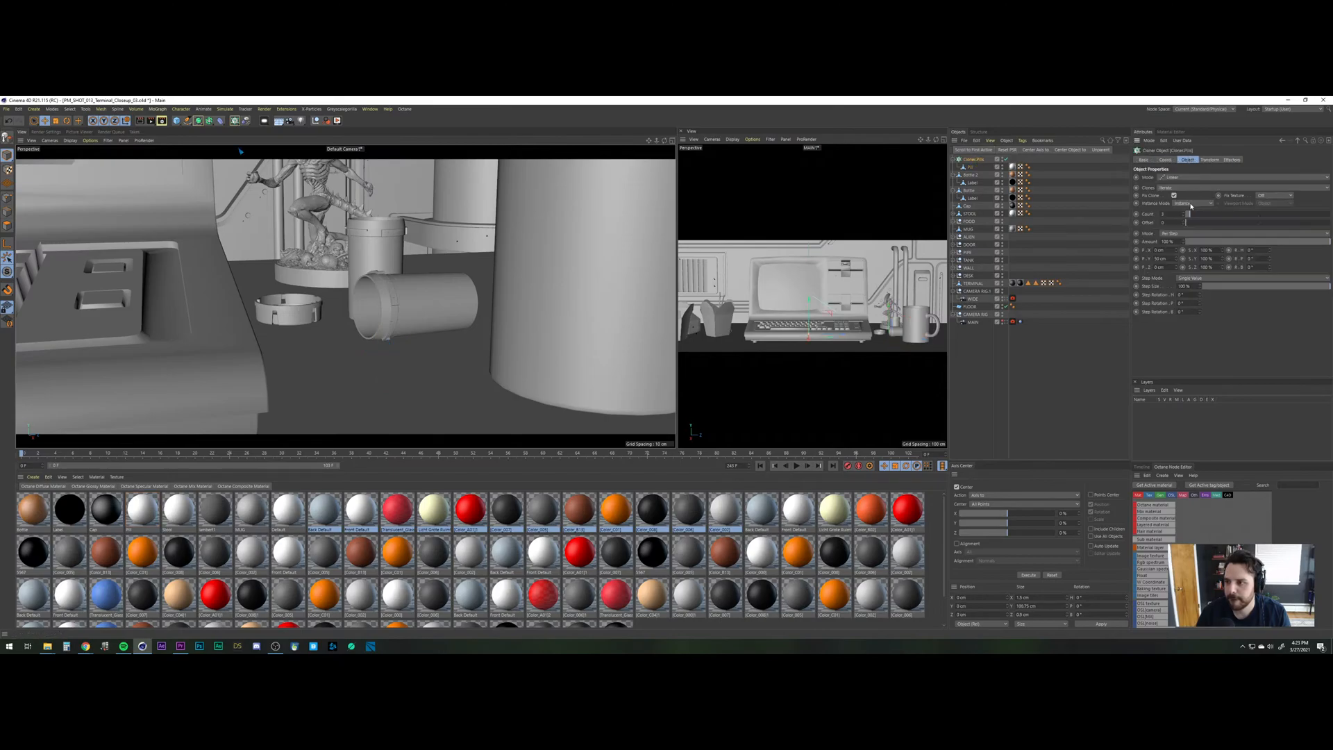
{"action": "left_click", "coordinate": [1182, 234]}
{"action": "left_click", "coordinate": [1188, 180]}
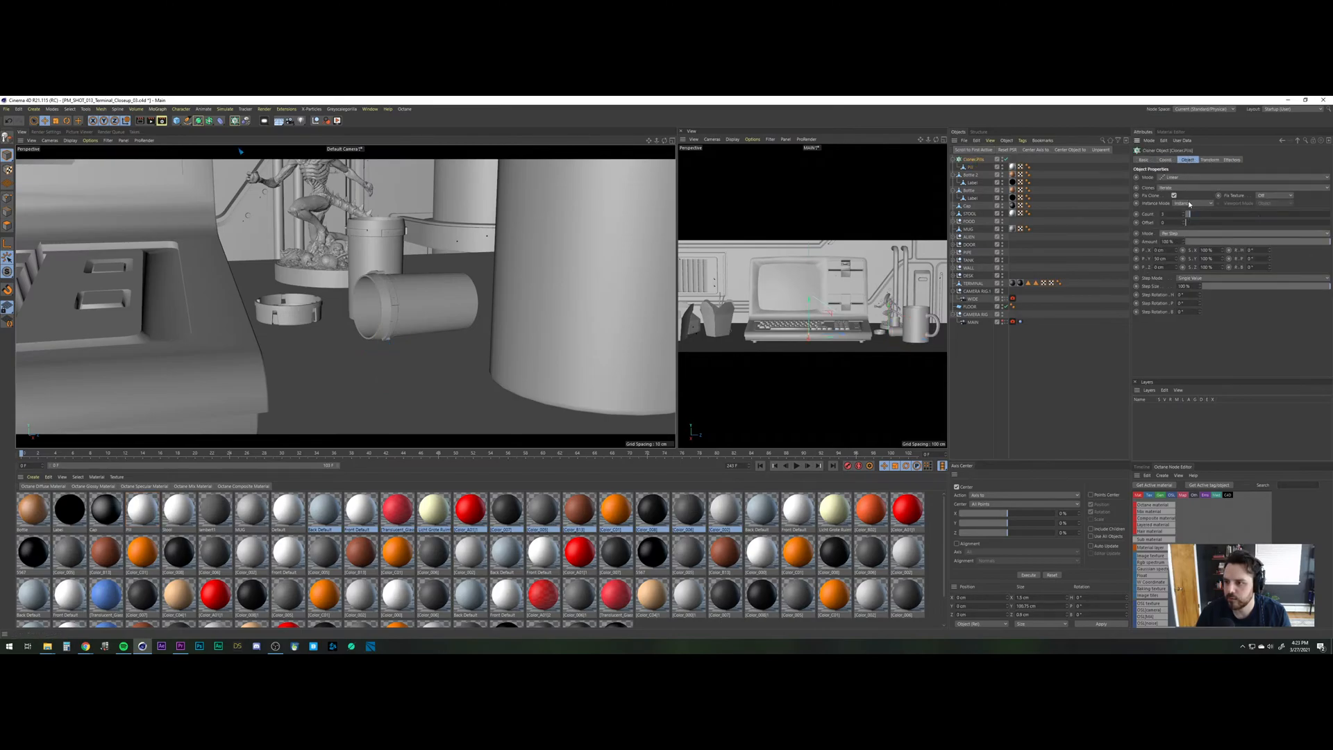
{"action": "left_click", "coordinate": [1192, 177]}
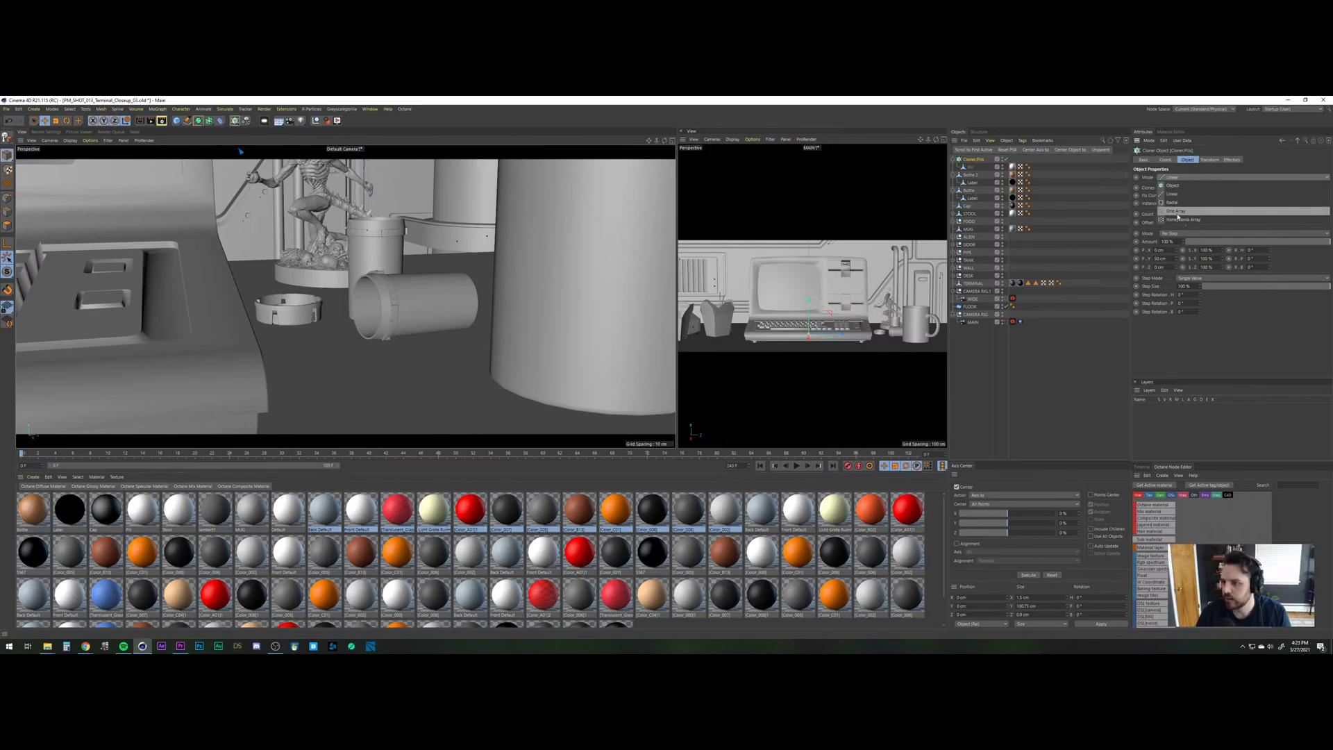
{"action": "left_click", "coordinate": [1178, 212]}
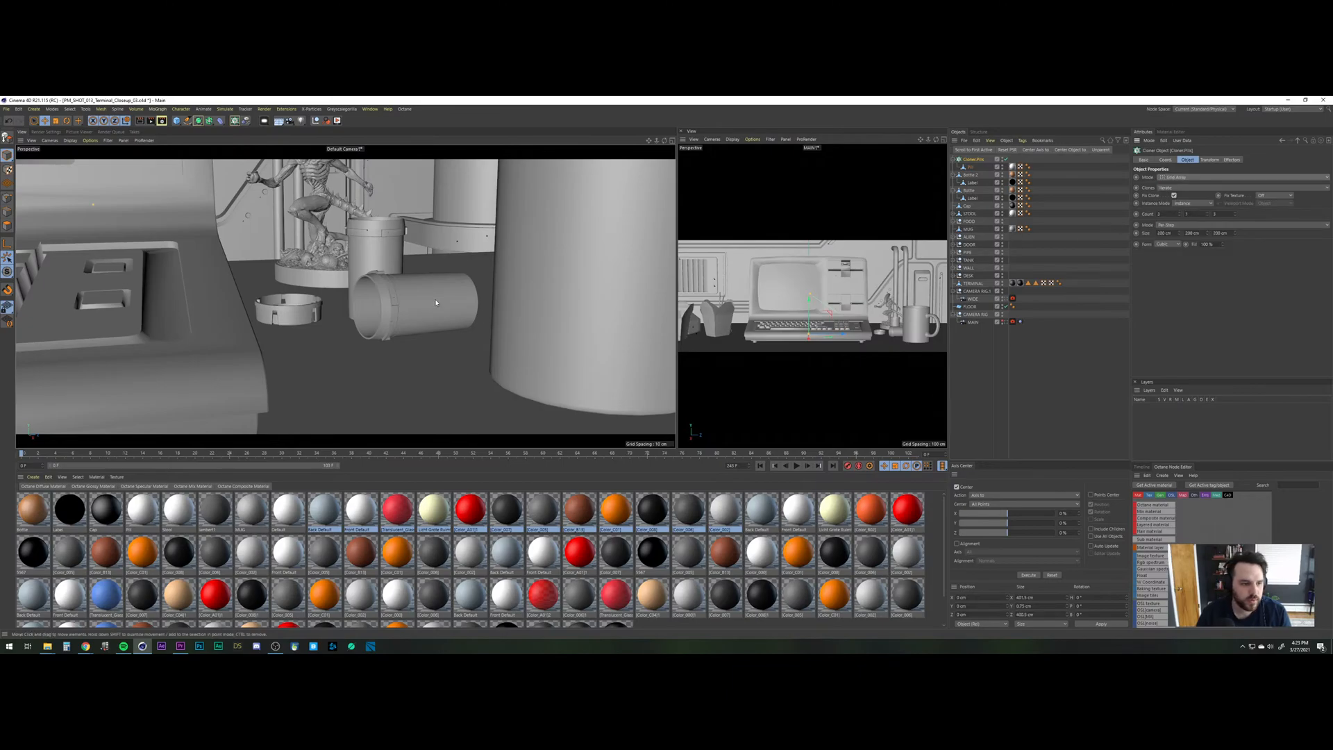
Move the pill cloner across the desk to the area around the mug.
{"action": "scroll", "coordinate": [132, 312], "scroll_direction": "down", "scroll_amount": 2}
{"action": "scroll", "coordinate": [132, 312], "scroll_direction": "down", "scroll_amount": 5}
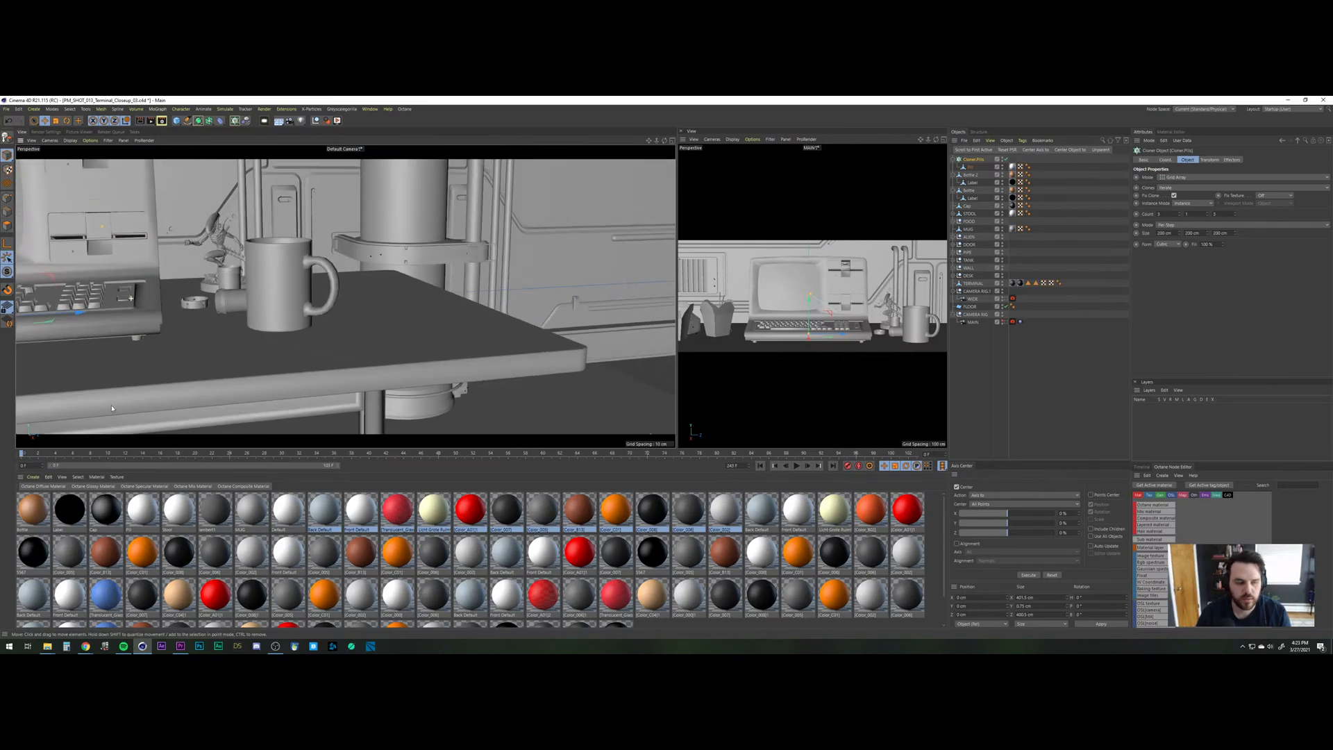
{"action": "left_click_drag", "start_coordinate": [132, 311], "coordinate": [89, 348], "text": "alt"}
{"action": "middle_click_drag", "start_coordinate": [89, 348], "coordinate": [300, 255], "text": "alt"}
{"action": "scroll", "coordinate": [300, 256], "scroll_direction": "down", "scroll_amount": 3}
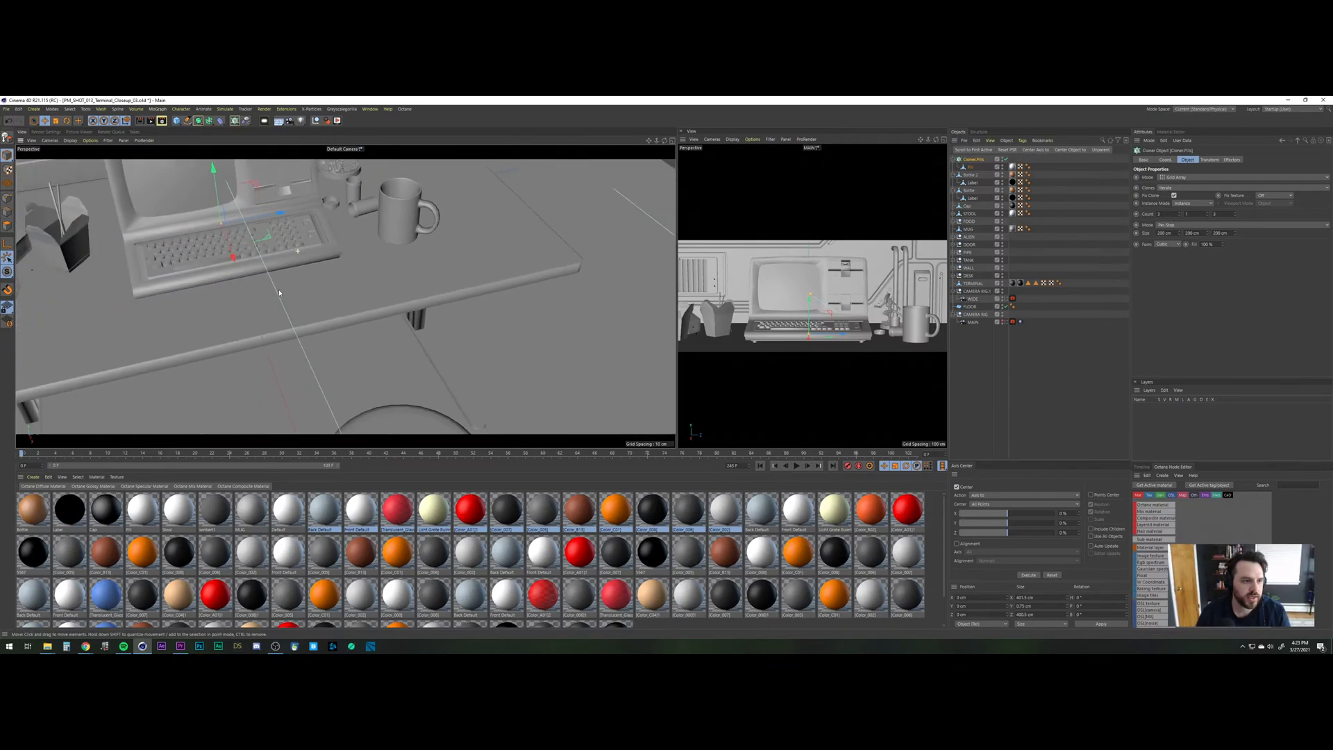
{"action": "left_click_drag", "start_coordinate": [273, 215], "coordinate": [402, 194]}
{"action": "left_click_drag", "start_coordinate": [370, 240], "coordinate": [393, 290]}
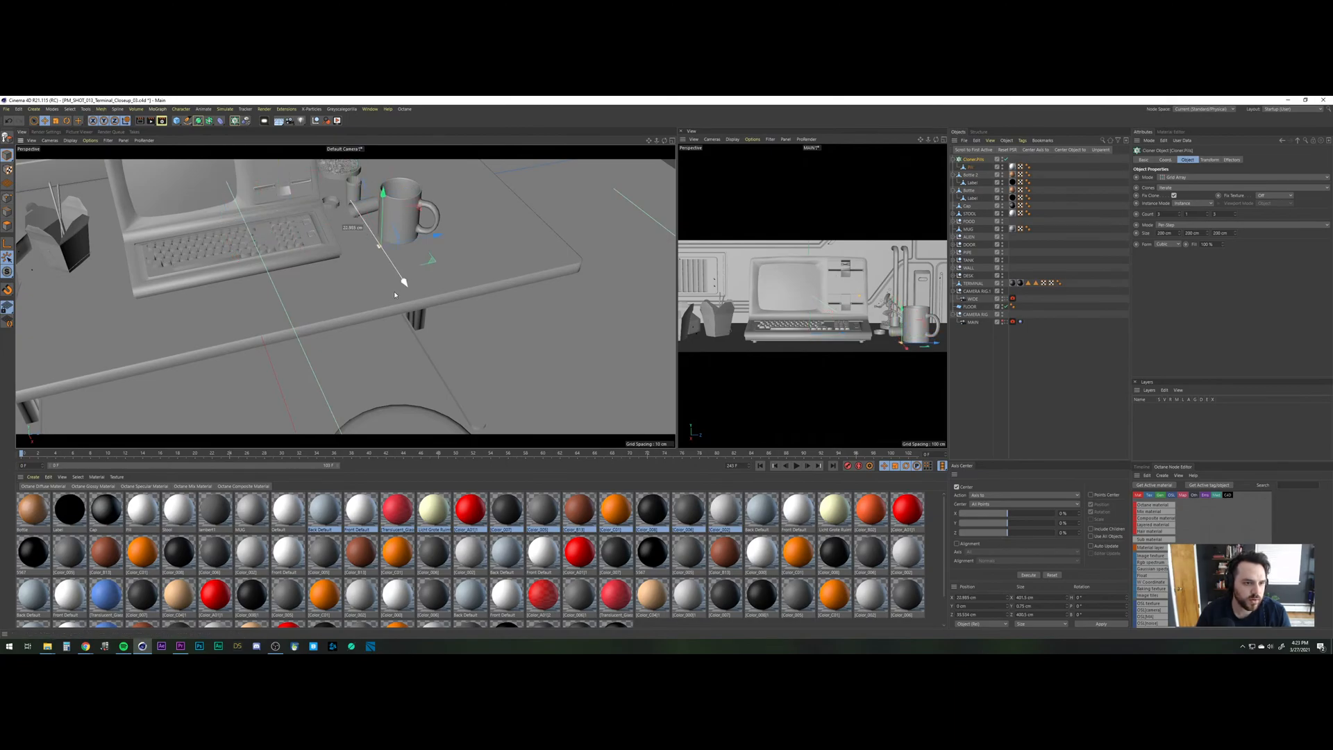
Raise the pill cloner above the desk surface and set its grid size to 0 cm on all three axes.
{"action": "scroll", "coordinate": [371, 210], "scroll_direction": "up", "scroll_amount": 5}
{"action": "left_click_drag", "start_coordinate": [371, 210], "coordinate": [416, 256], "text": "alt"}
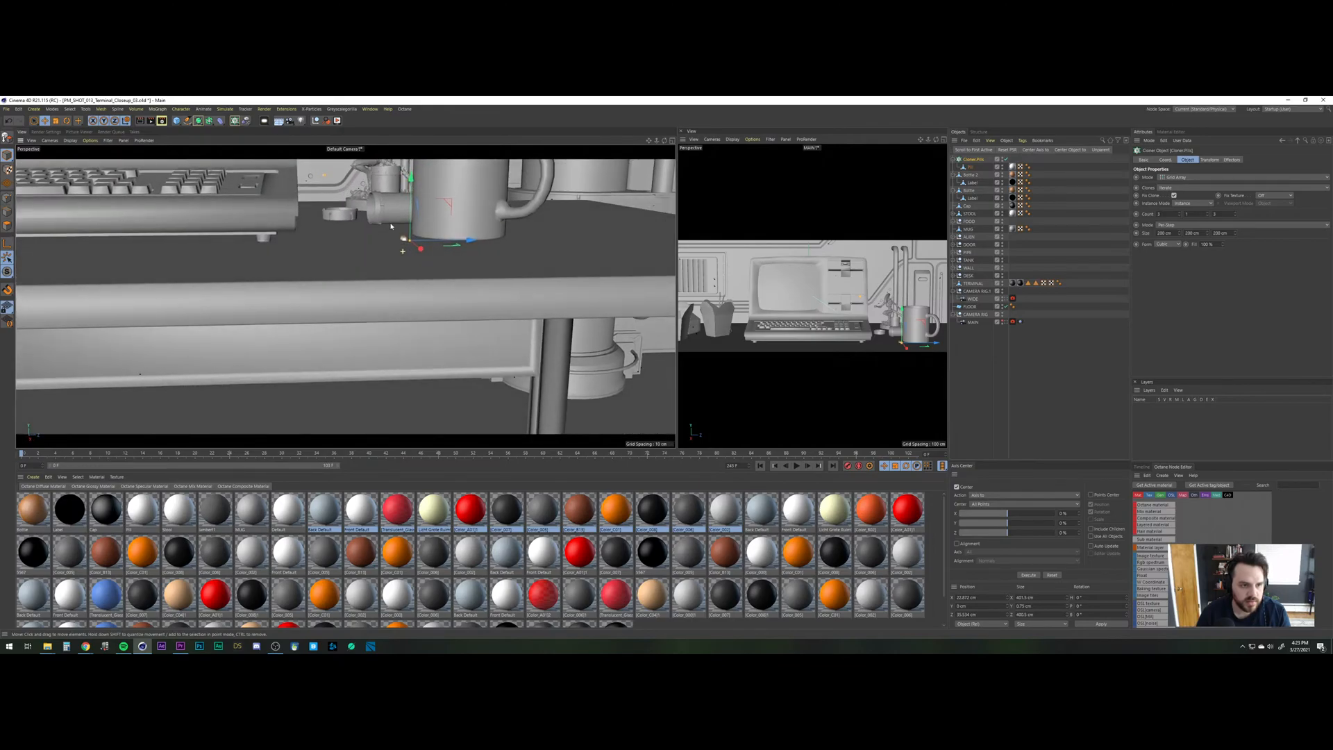
{"action": "scroll", "coordinate": [416, 256], "scroll_direction": "down", "scroll_amount": 8}
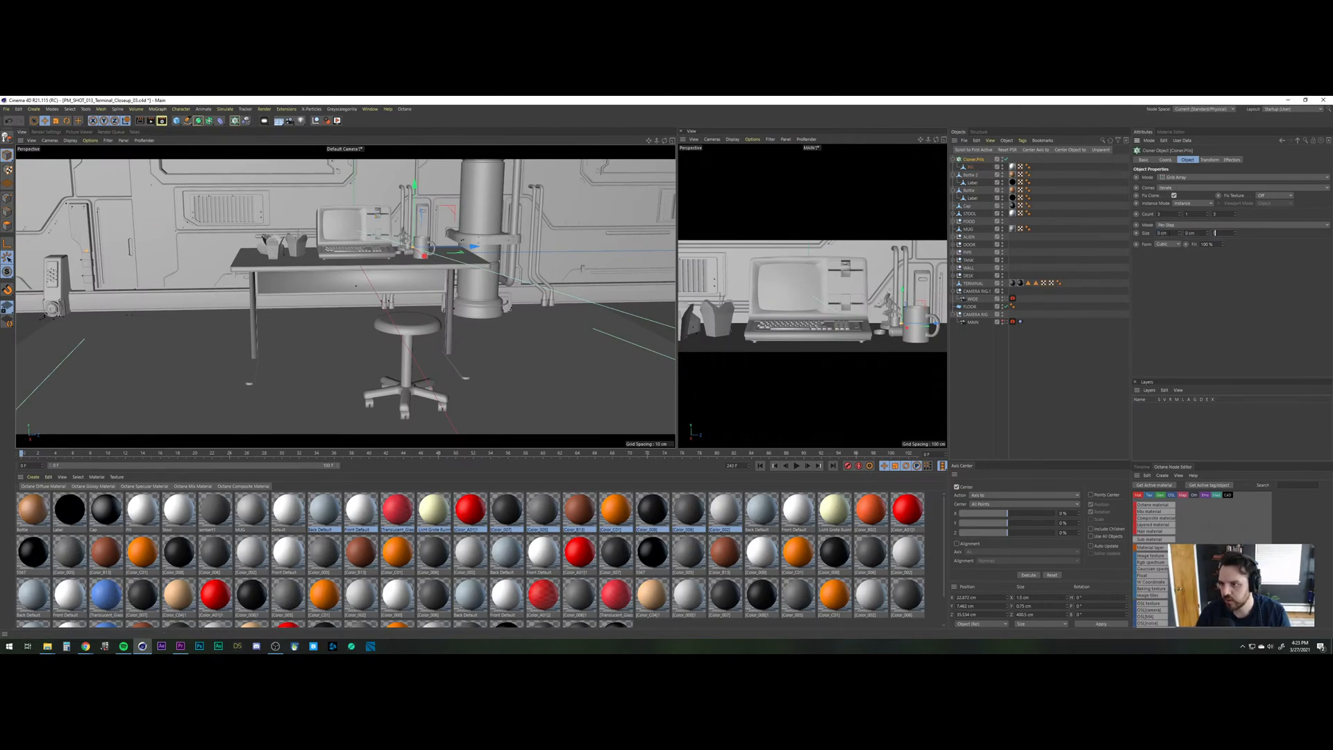
{"action": "scroll", "coordinate": [411, 255], "scroll_direction": "up", "scroll_amount": 8}
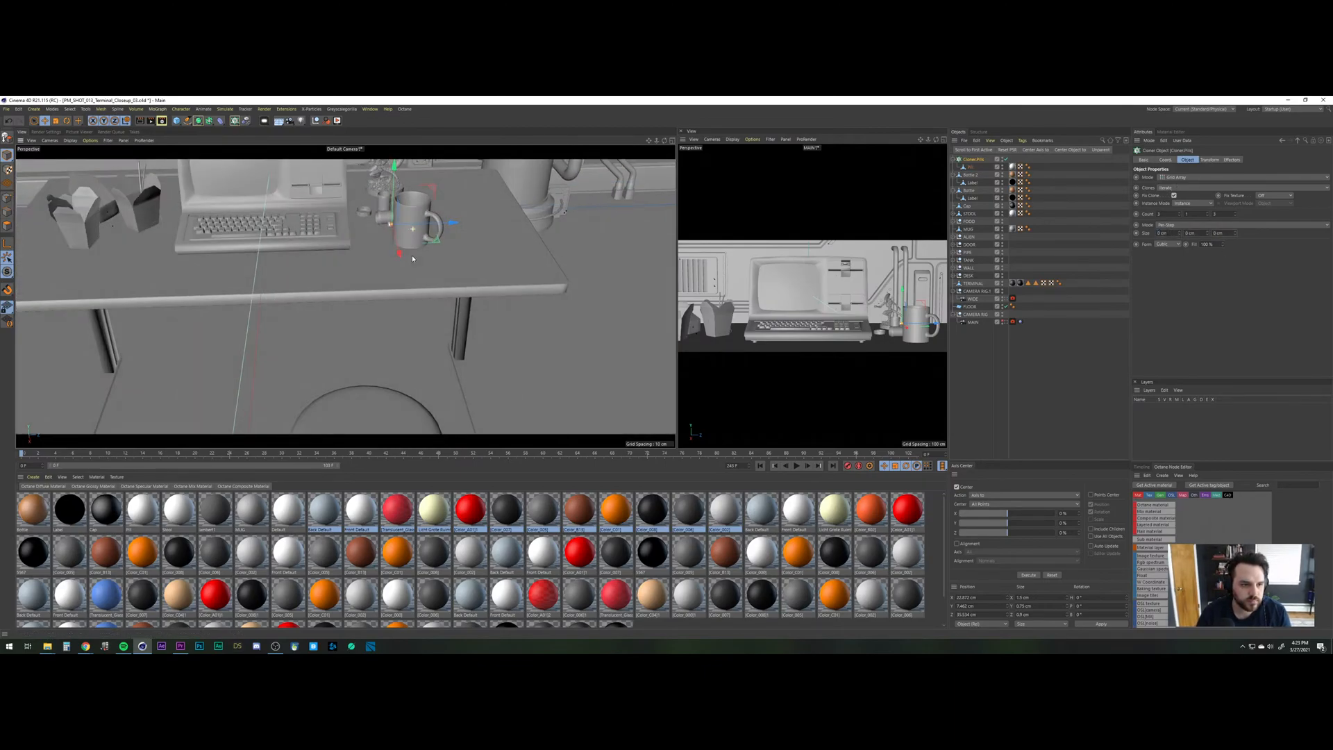
{"action": "scroll", "coordinate": [400, 228], "scroll_direction": "up", "scroll_amount": 4}
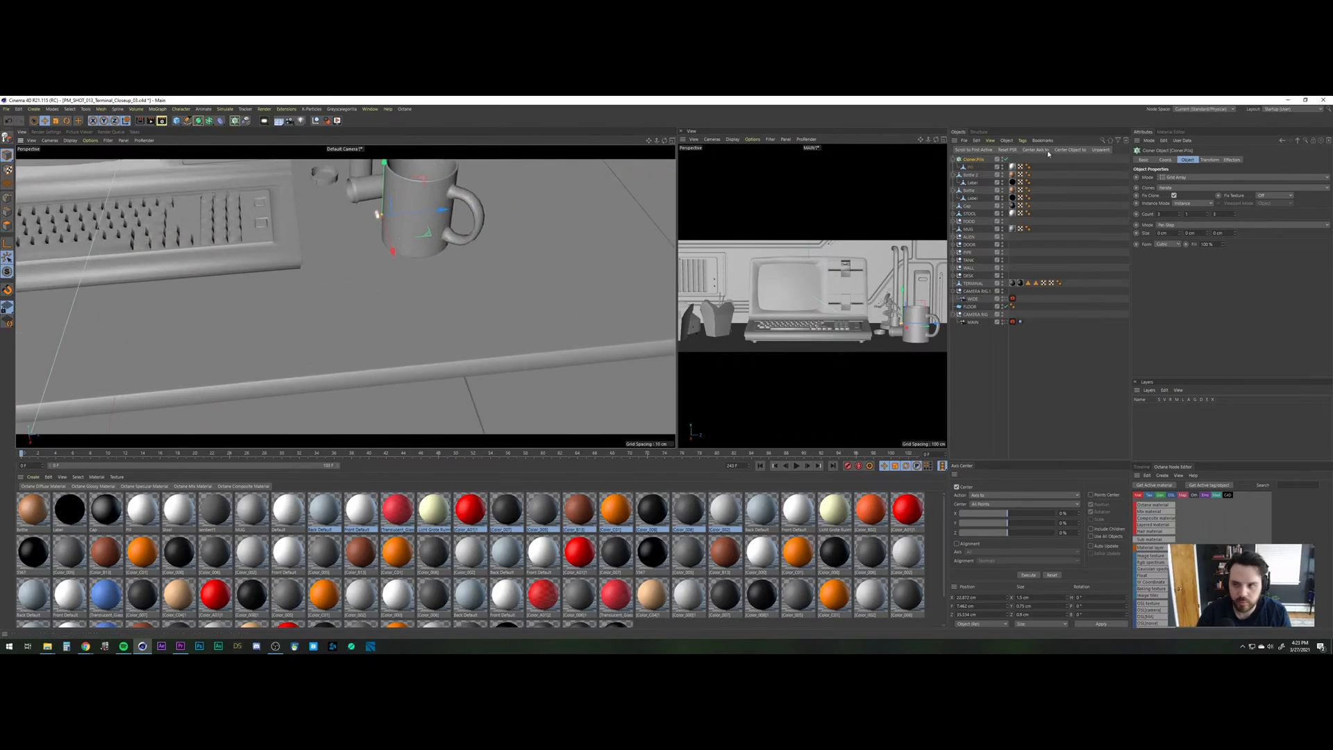
Pitch the pill clones by 90° so they lie flat and widen the pill cloner's horizontal grid spacing.
{"action": "left_click", "coordinate": [1209, 160]}
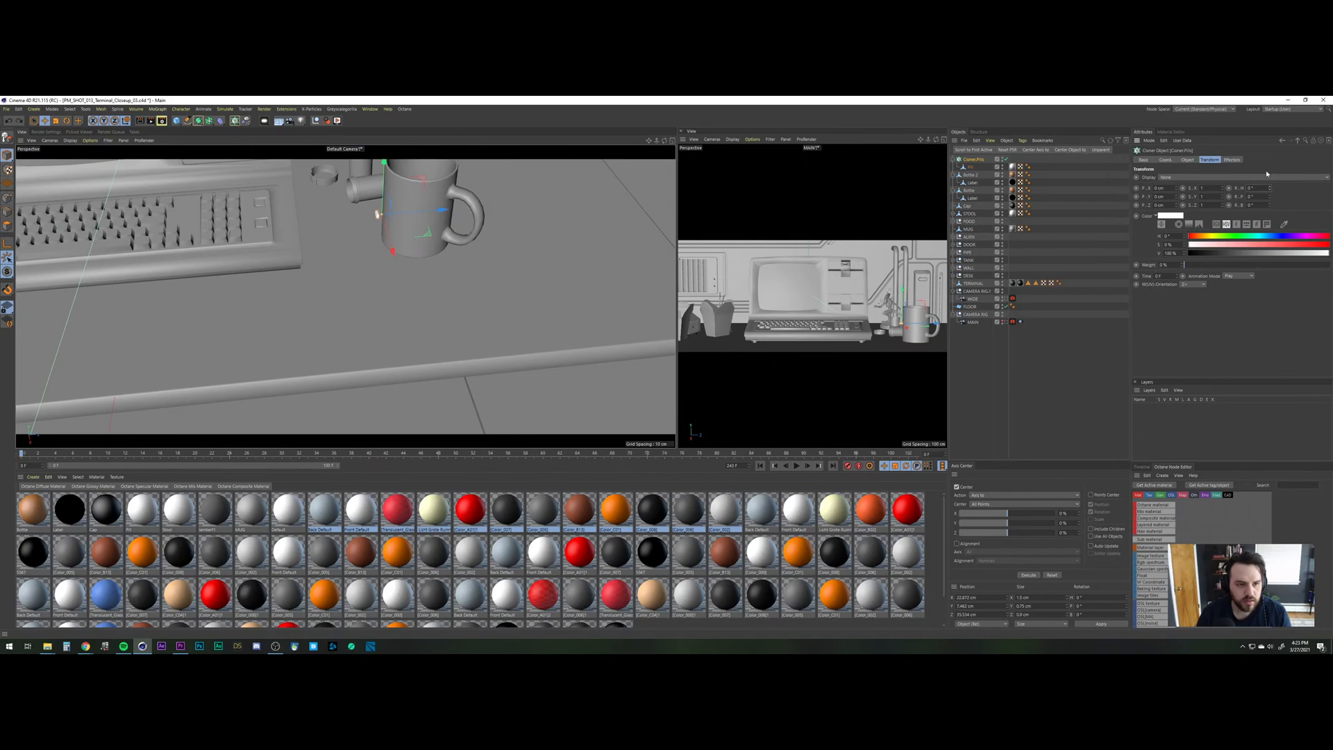
{"action": "left_click_drag", "start_coordinate": [1270, 197], "coordinate": [1142, 177]}
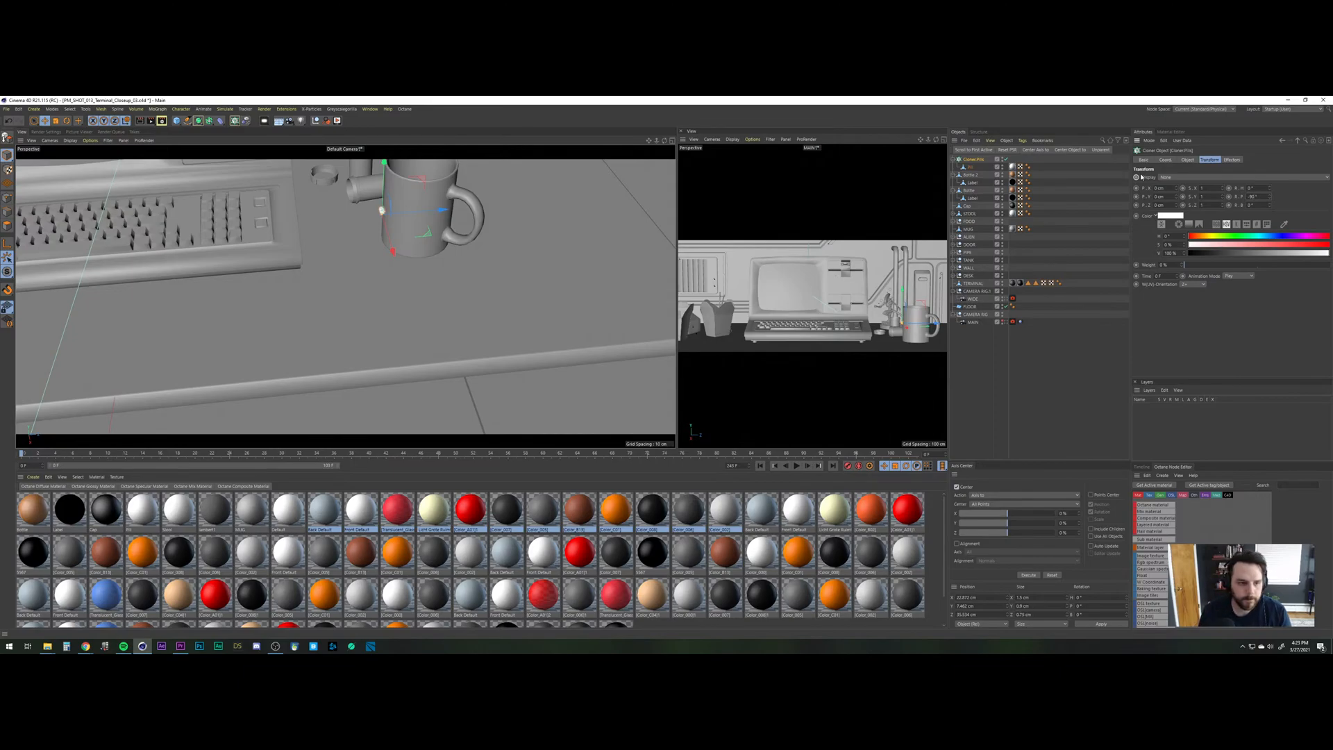
{"action": "left_click", "coordinate": [1188, 160]}
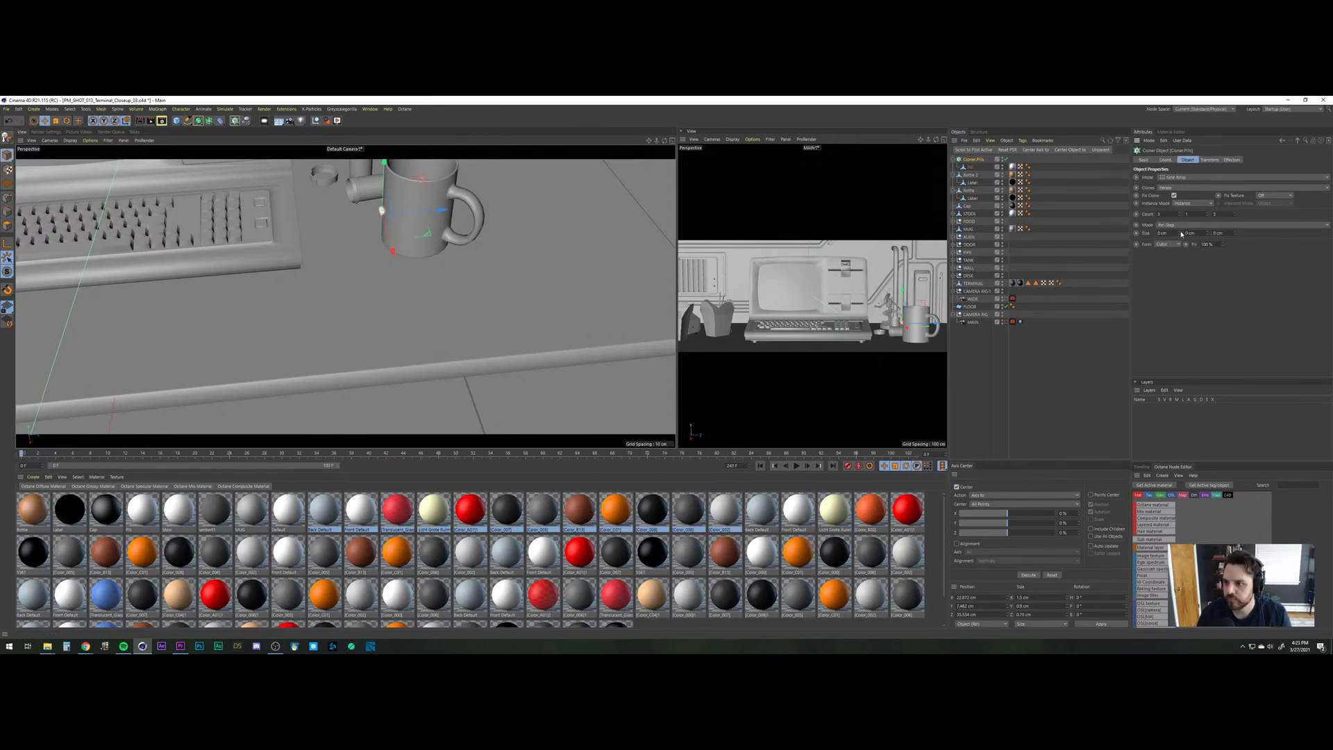
{"action": "left_click_drag", "start_coordinate": [1179, 233], "coordinate": [1235, 228]}
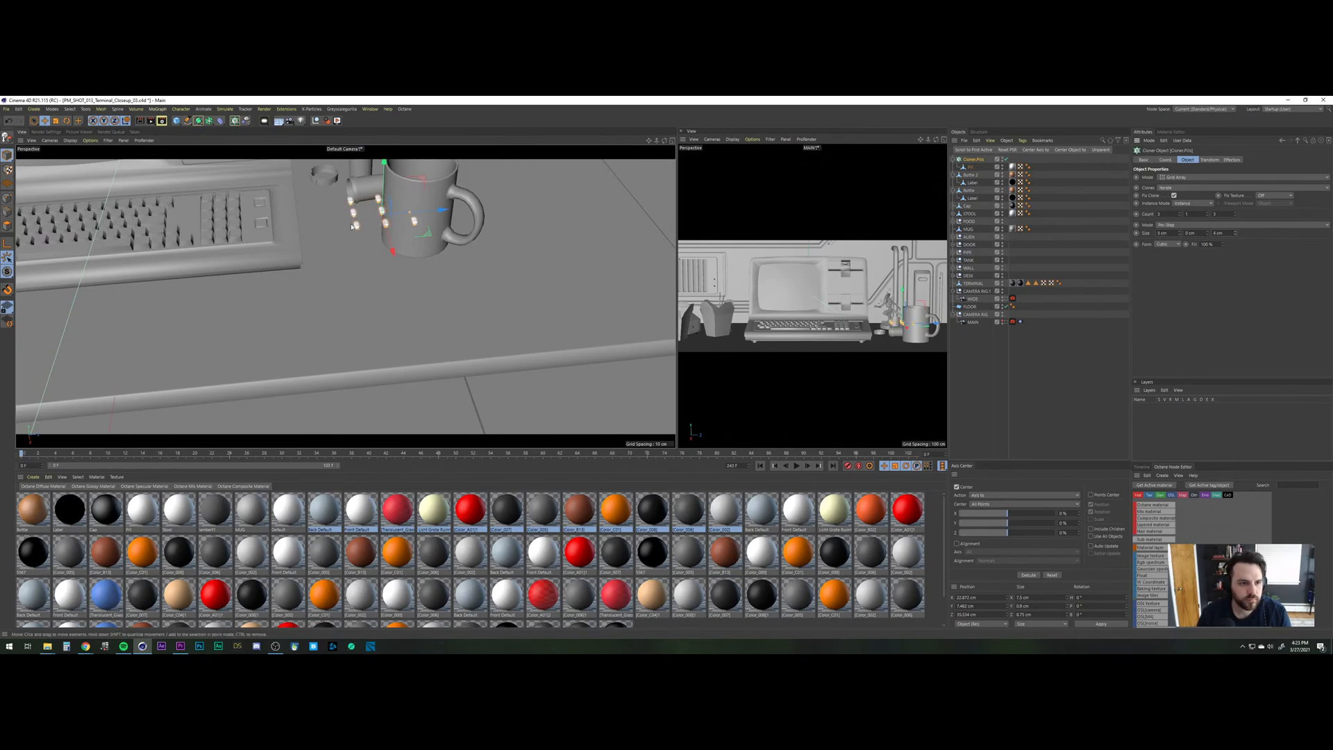
Lower the pill cloner until the grid of pills rests at desk surface level beside the mug.
{"action": "left_click_drag", "start_coordinate": [384, 182], "coordinate": [415, 212]}
{"action": "scroll", "coordinate": [382, 219], "scroll_direction": "up", "scroll_amount": 5}
{"action": "scroll", "coordinate": [382, 248], "scroll_direction": "up", "scroll_amount": 8}
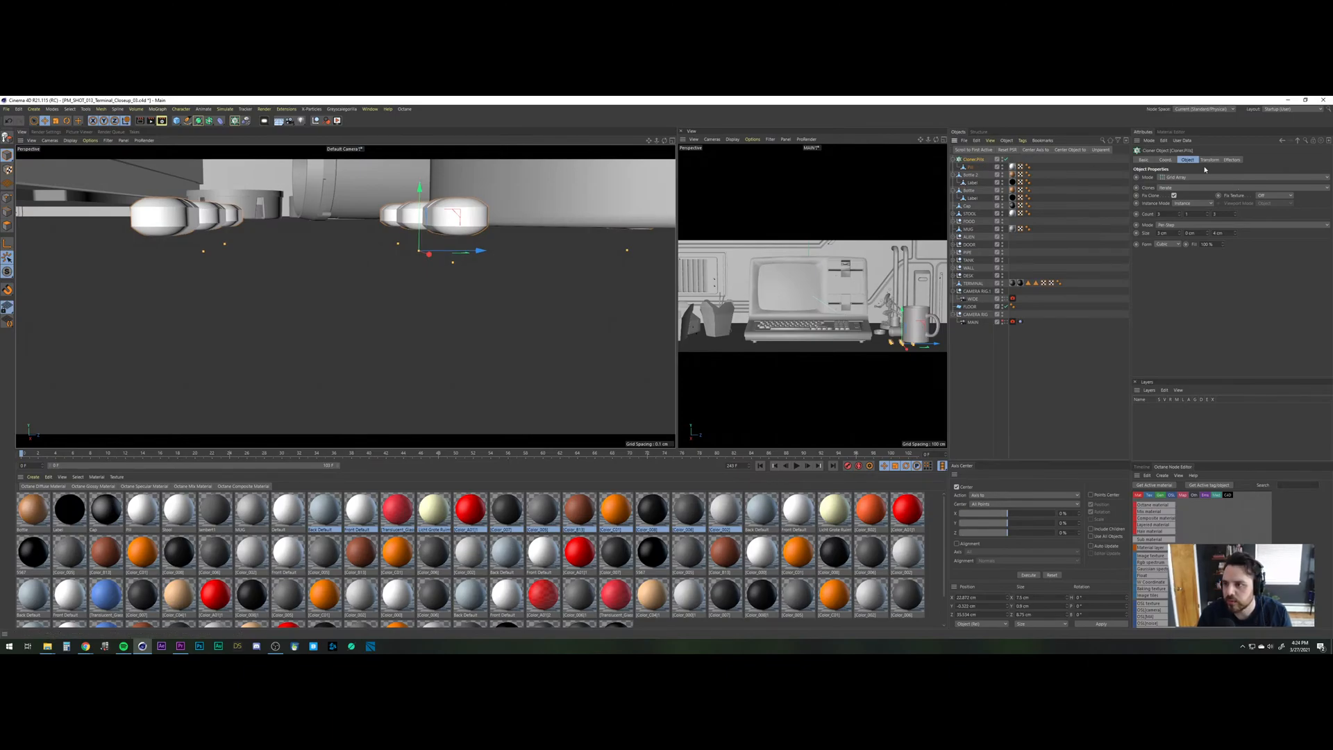
Add a Random effector to the pill cloner, append Pills to its name, and save the project.
{"action": "left_click", "coordinate": [246, 121]}
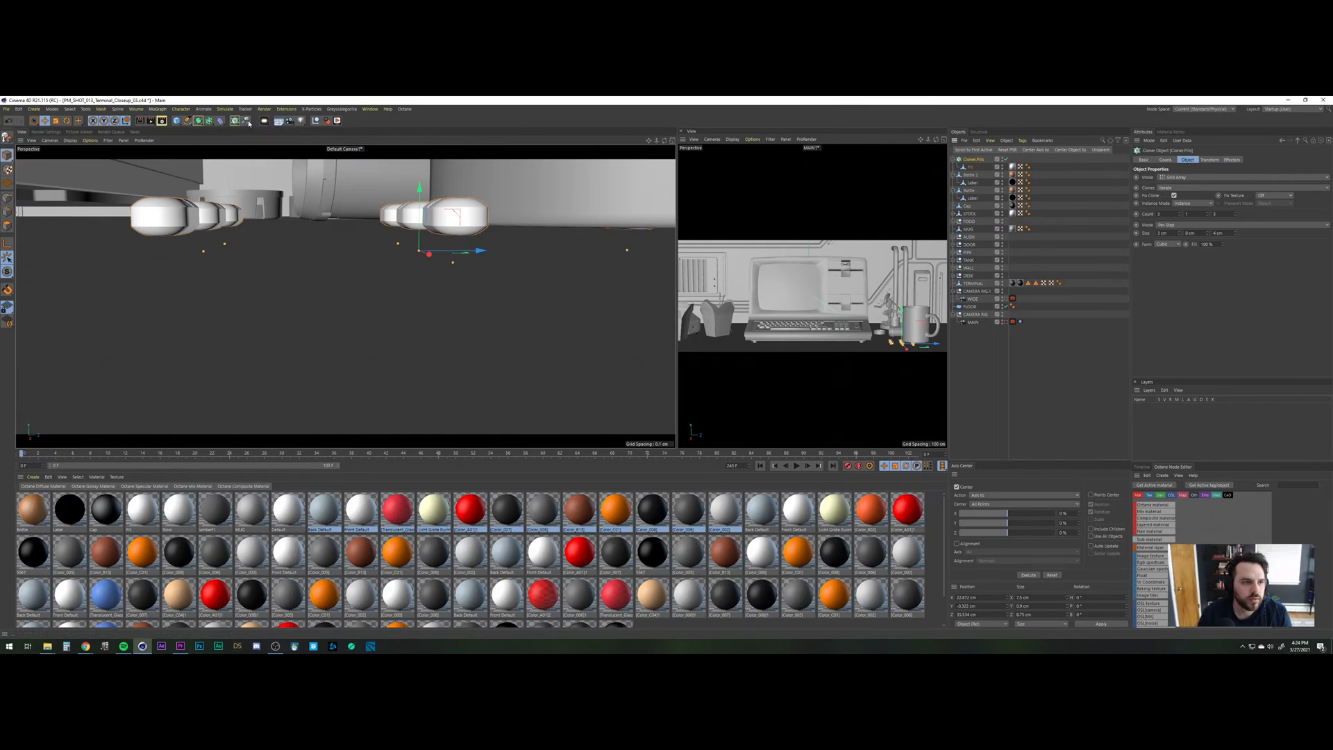
{"action": "left_click", "coordinate": [246, 122]}
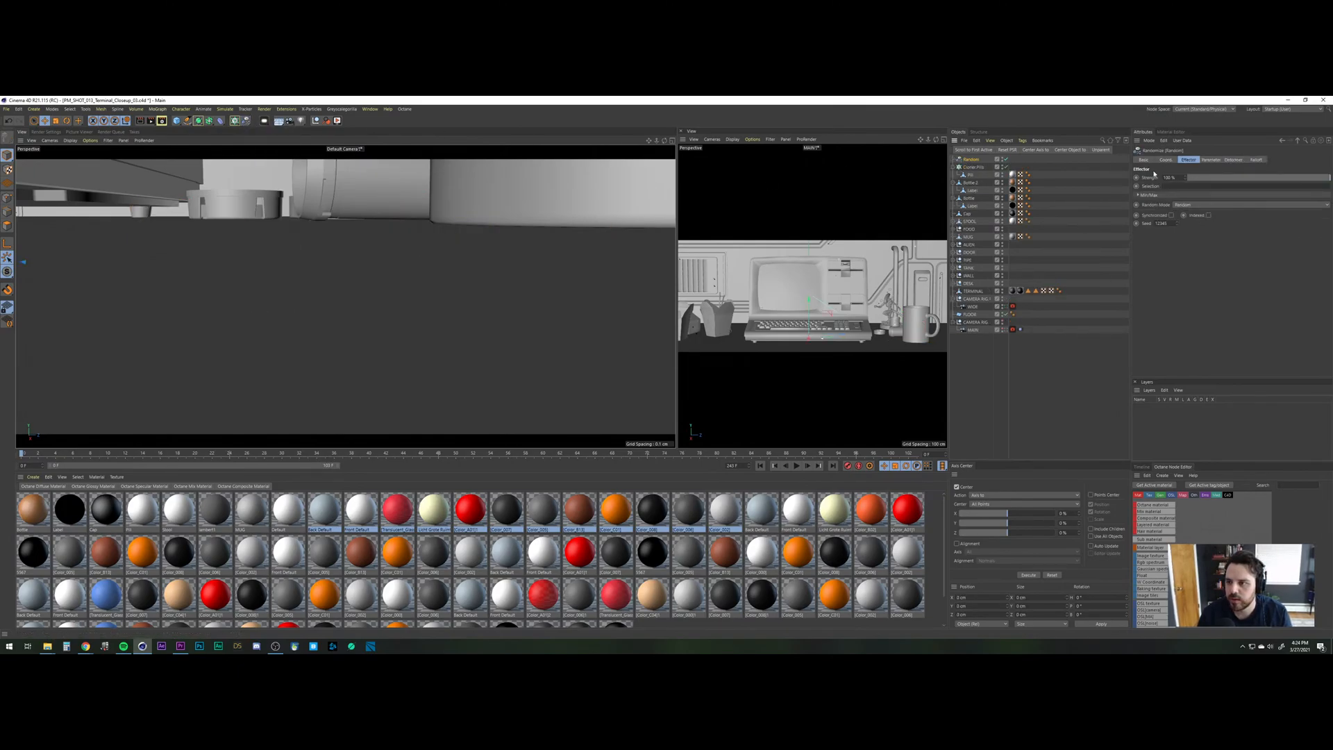
{"action": "double_click", "coordinate": [971, 160]}
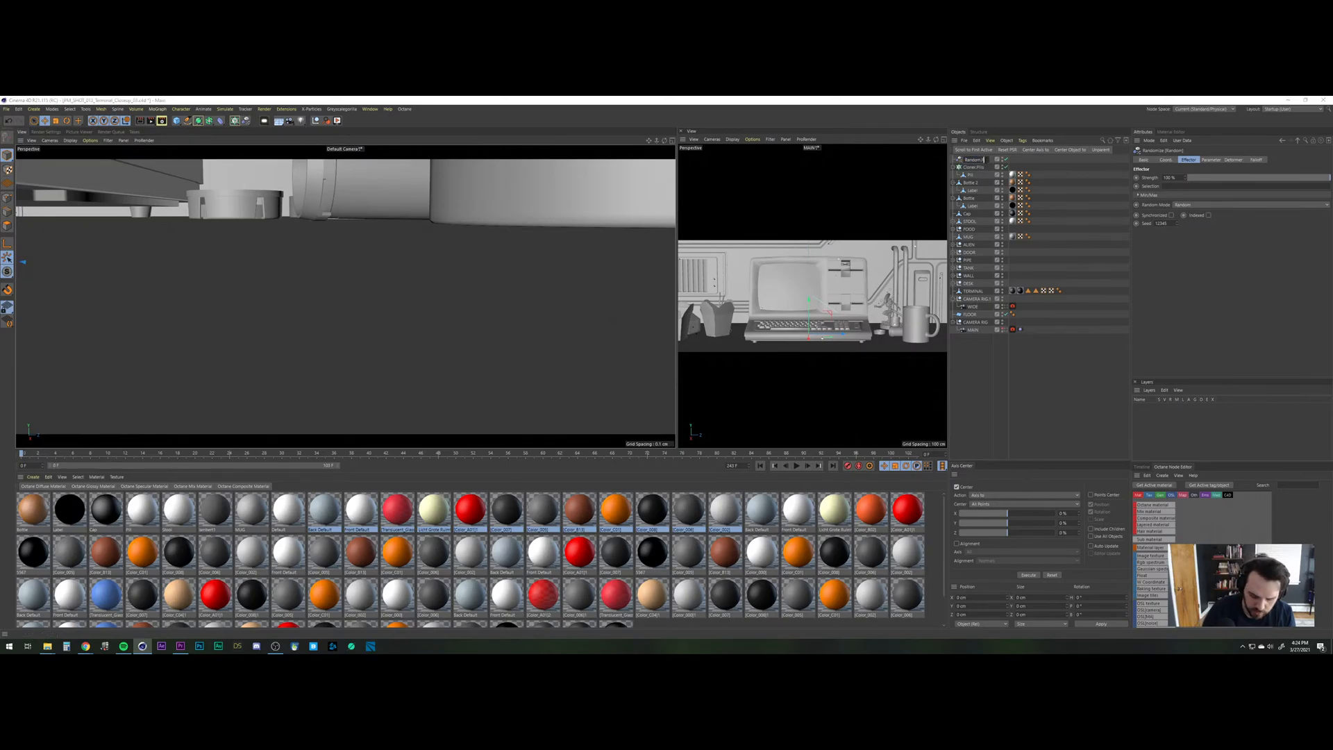
{"action": "type", "text": ".Pills"}
{"action": "key", "text": "Return"}
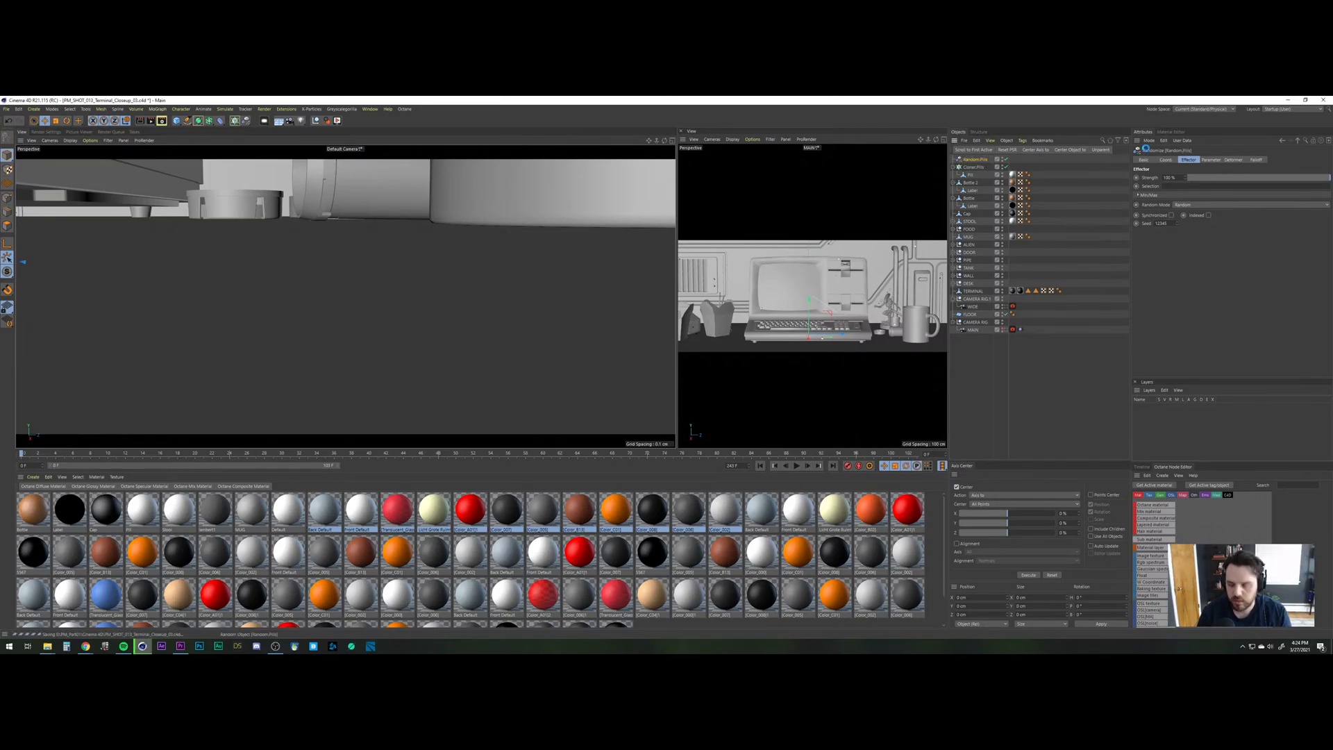
{"action": "key", "text": "ctrl+s"}
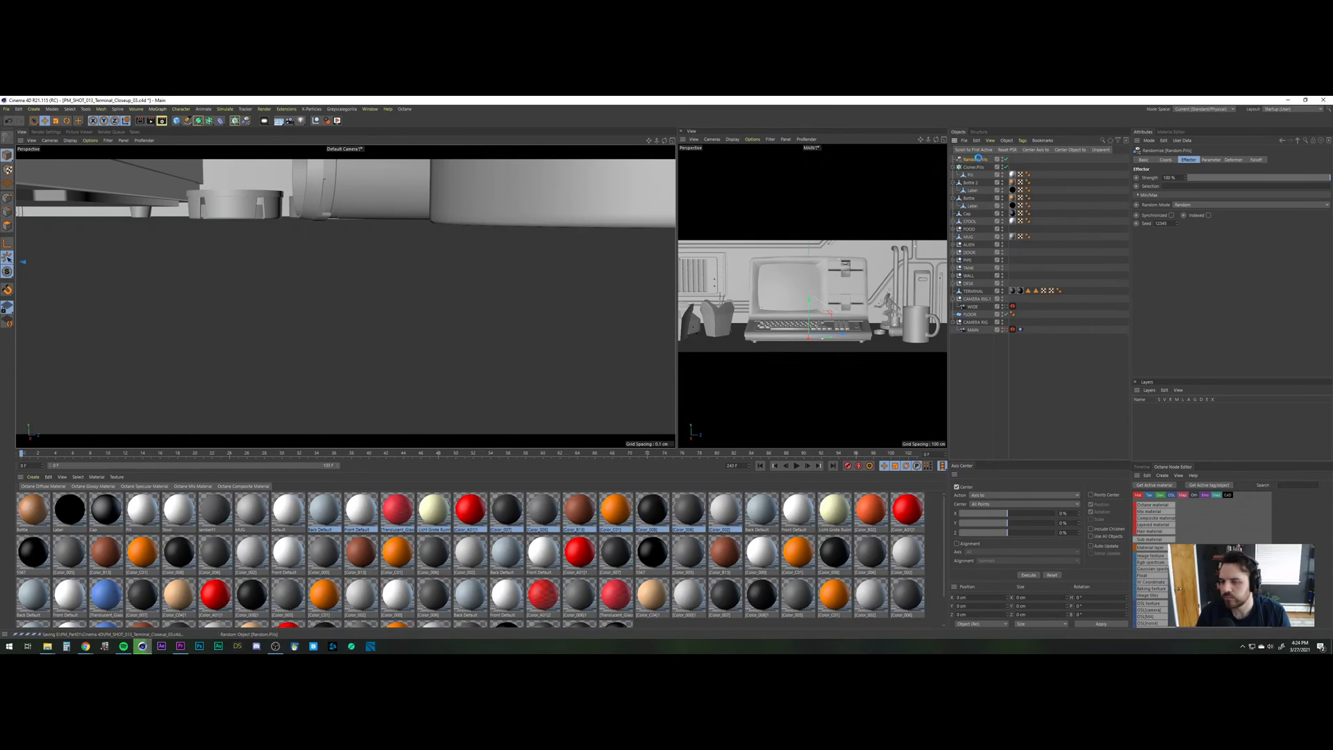
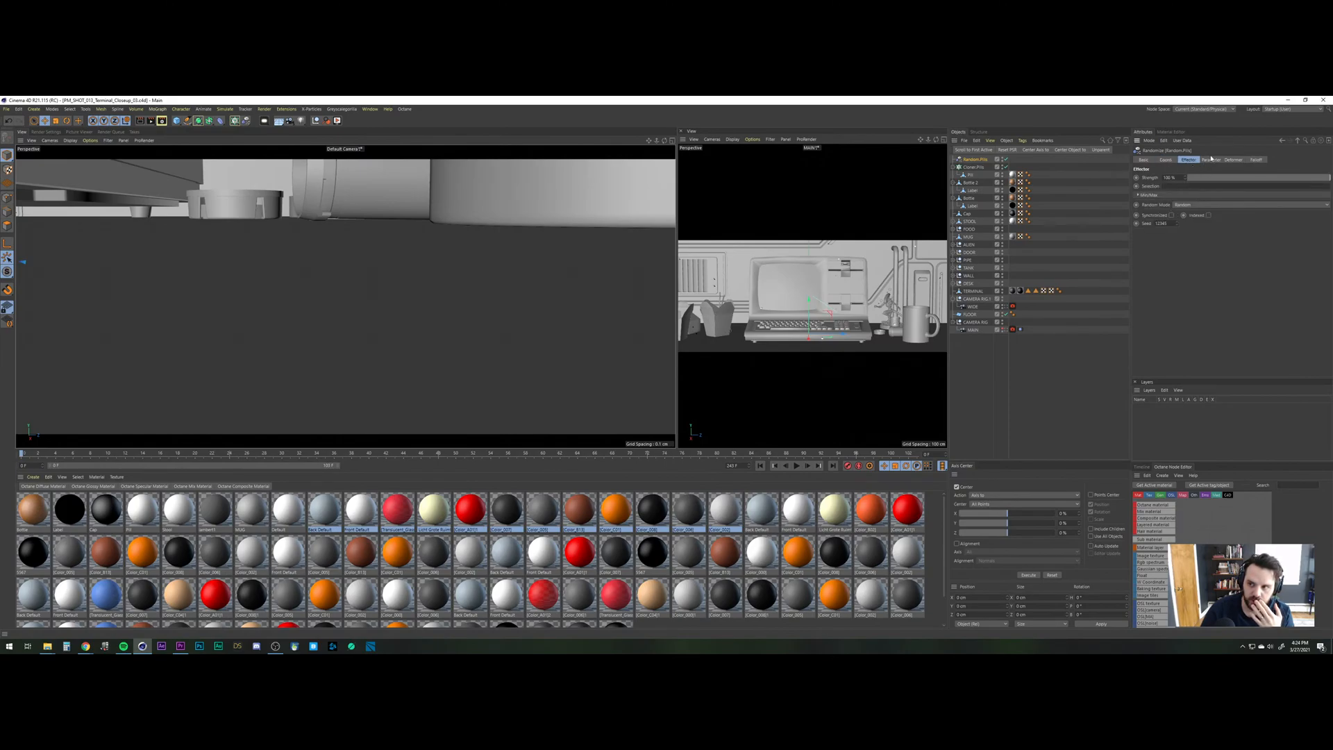
Set the Random effector's position offsets to 0 cm on all three axes and enable its rotation randomization.
{"action": "left_click", "coordinate": [1211, 159]}
{"action": "left_click", "coordinate": [1165, 193]}
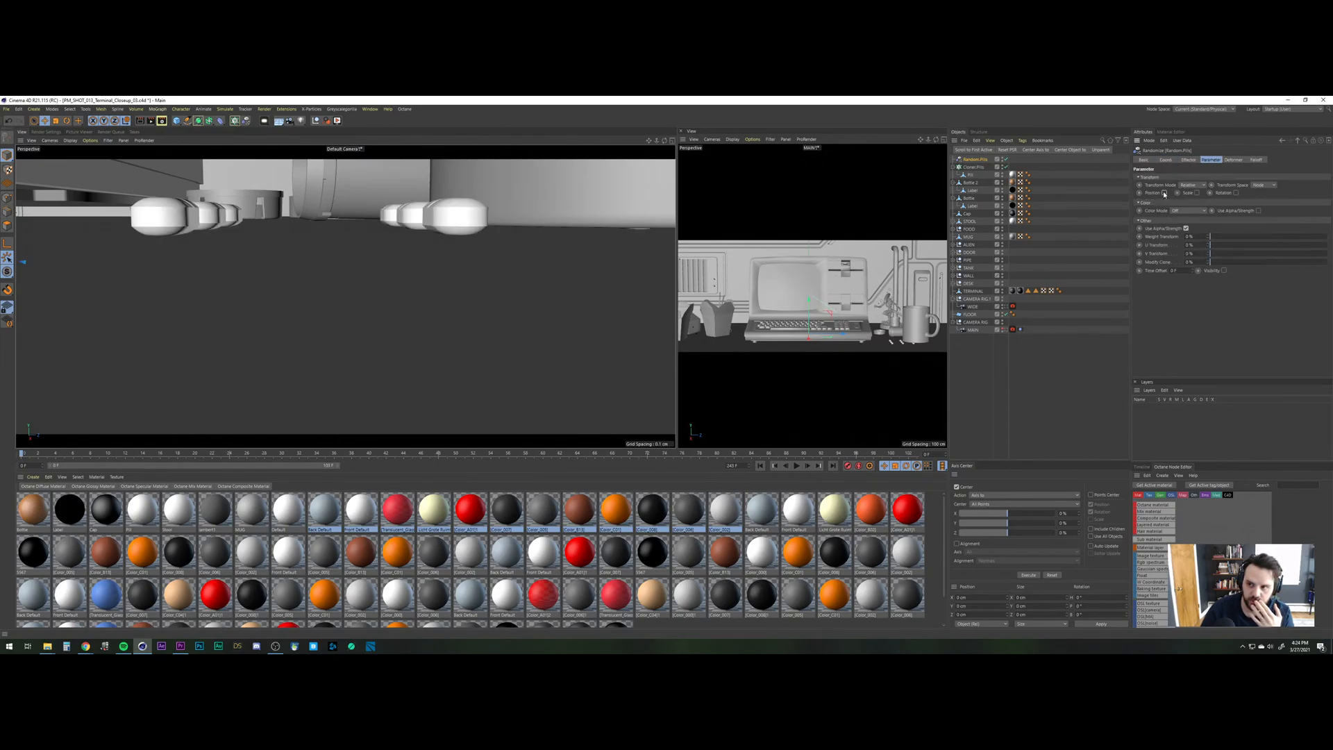
{"action": "left_click", "coordinate": [1165, 193]}
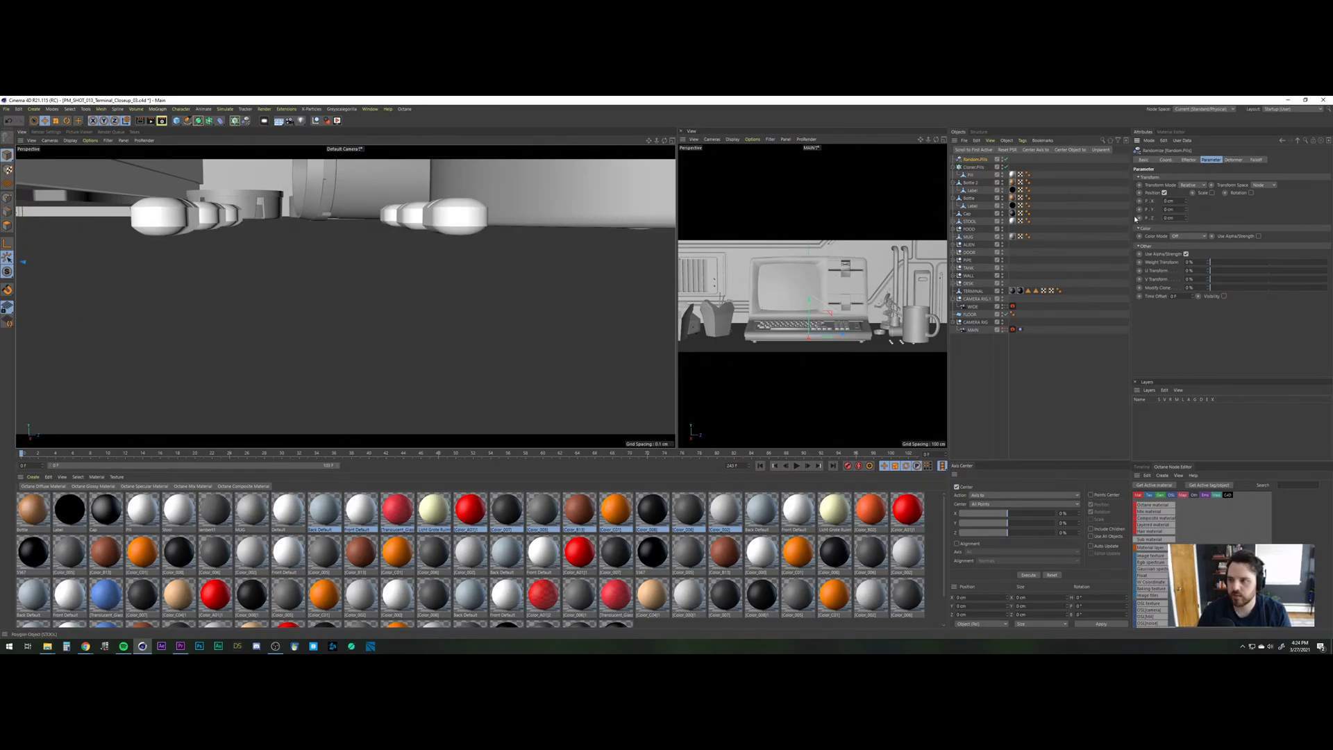
{"action": "left_click", "coordinate": [1251, 192]}
{"action": "left_click_drag", "start_coordinate": [1272, 201], "coordinate": [1274, 231]}
{"action": "key", "text": "ctrl+z"}
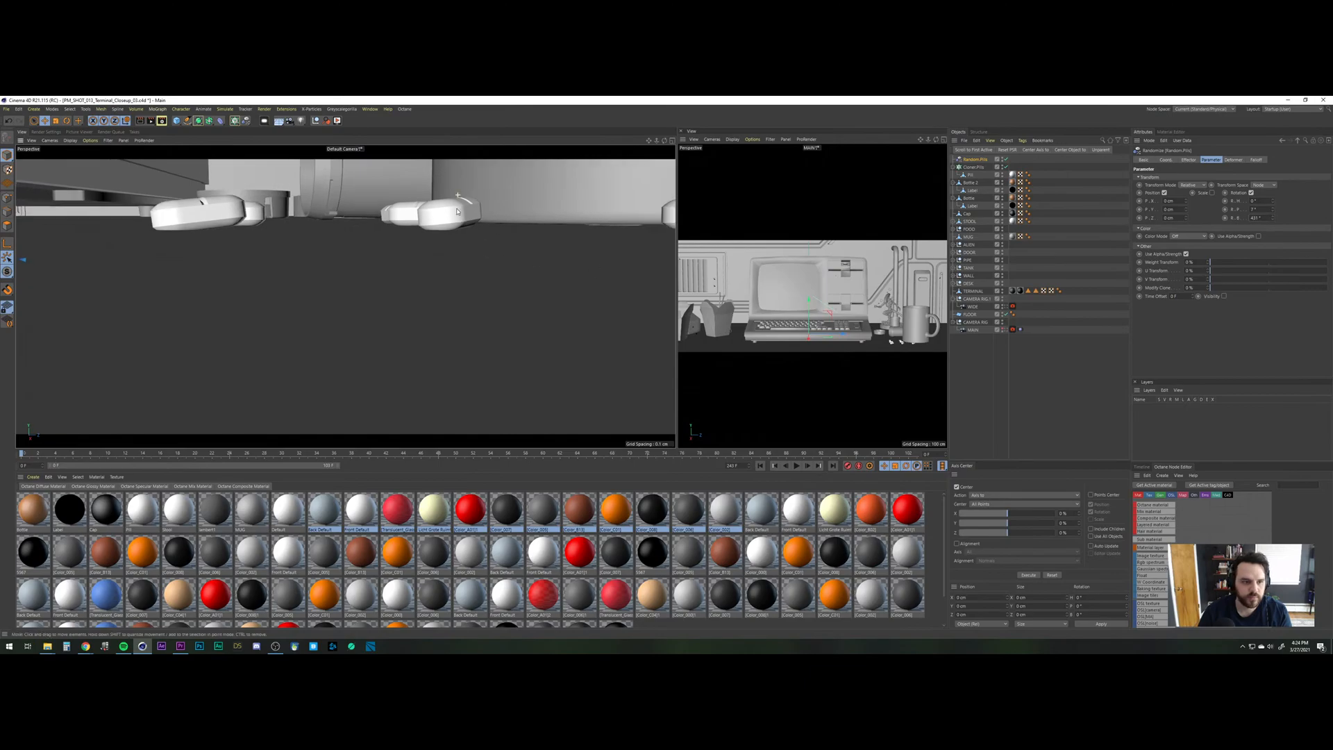
Set the Random effector's bank rotation to a value in the thousands of degrees so each pill points differently.
{"action": "left_click_drag", "start_coordinate": [457, 212], "coordinate": [444, 251], "text": "alt"}
{"action": "right_click_drag", "start_coordinate": [444, 243], "coordinate": [390, 226], "text": "alt"}
{"action": "middle_click_drag", "start_coordinate": [389, 226], "coordinate": [397, 311], "text": "alt"}
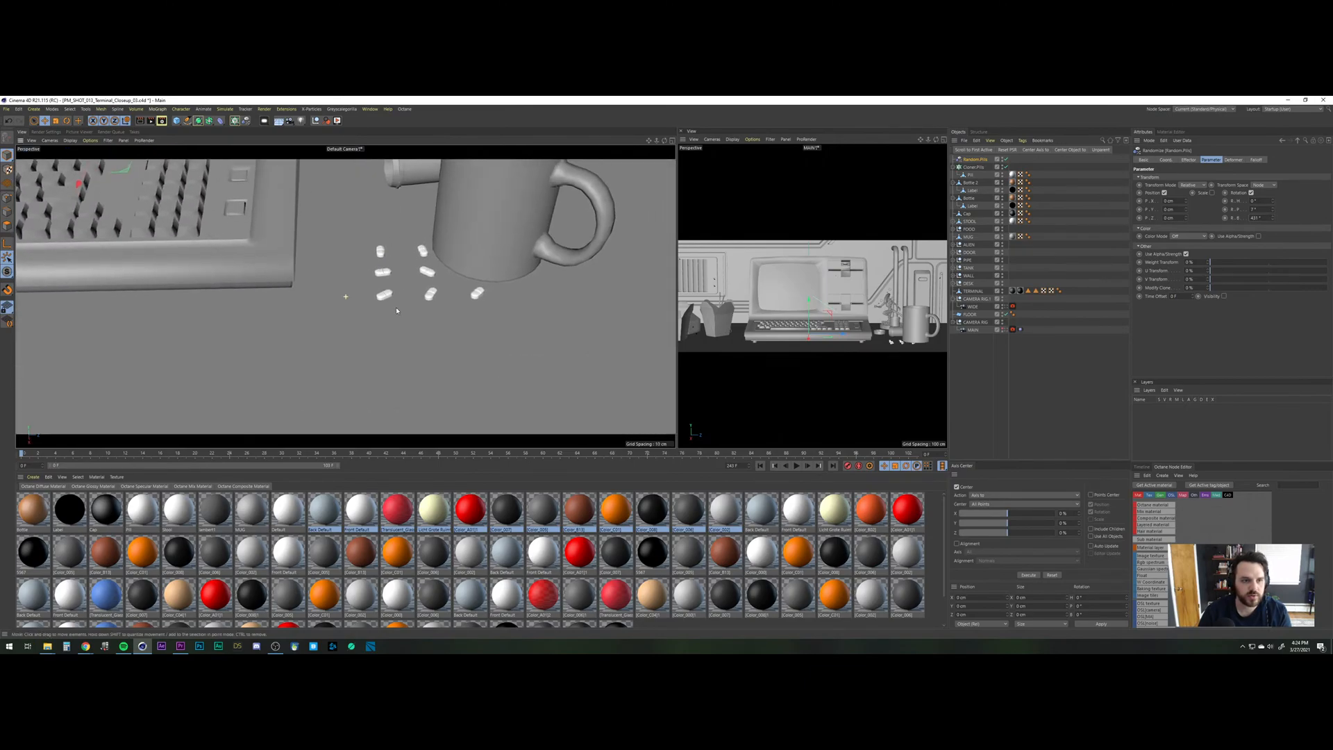
{"action": "left_click_drag", "start_coordinate": [1262, 218], "coordinate": [1154, 203]}
{"action": "type", "text": "3"}
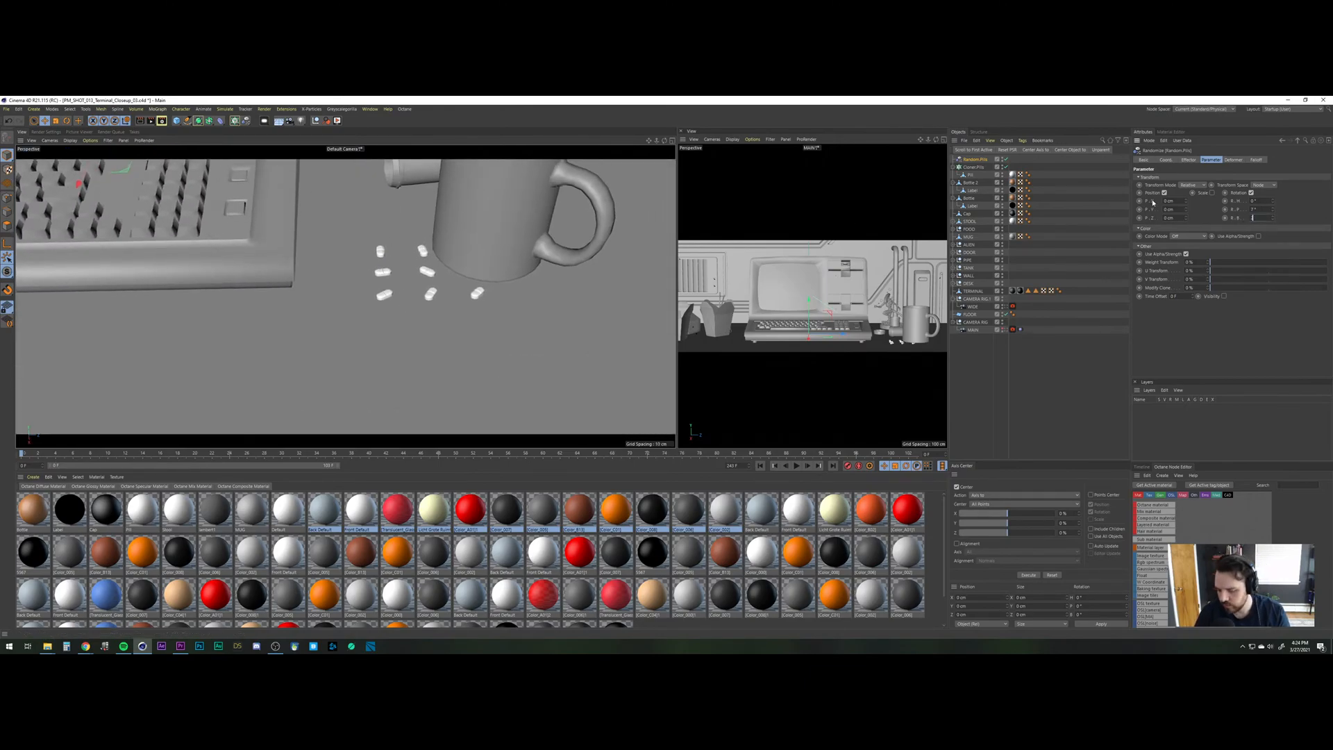
{"action": "type", "text": "2000"}
{"action": "key", "text": "Return"}
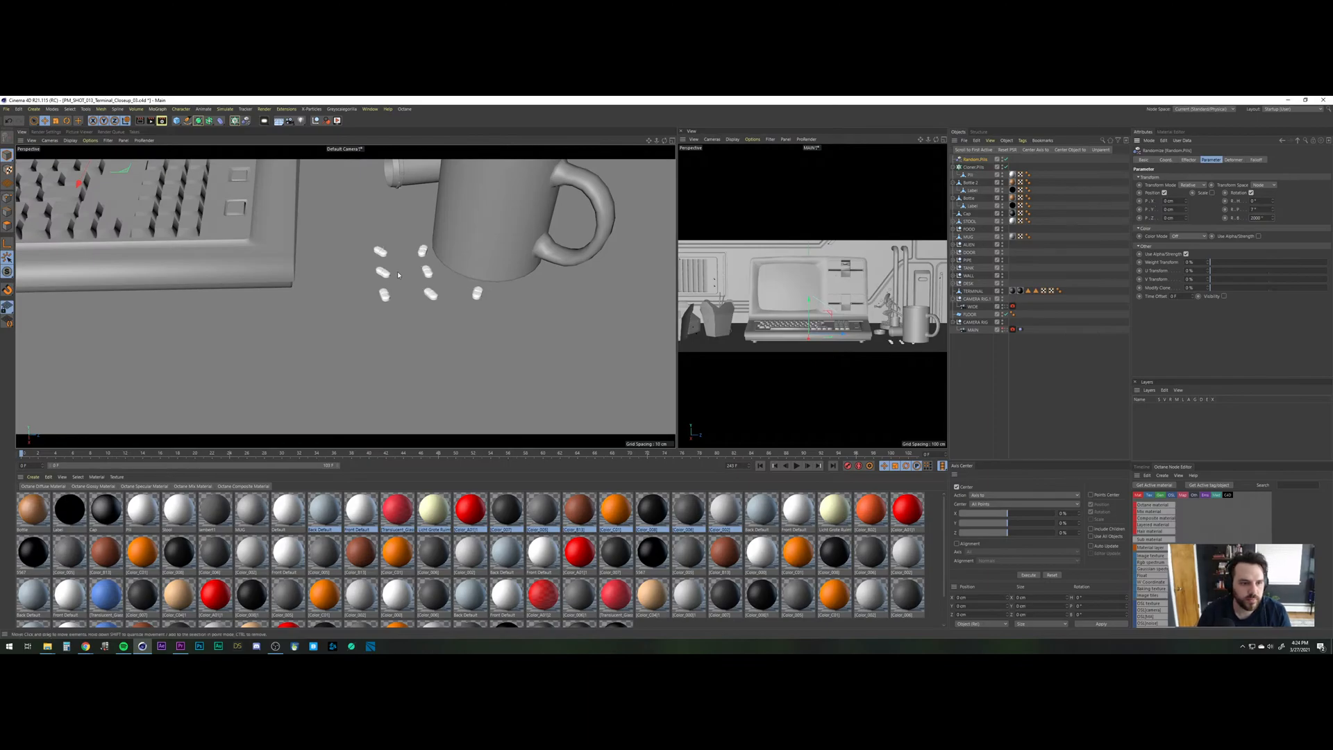
Scatter the pills off their grid with X and Y position offsets in the Random effector.
{"action": "right_click_drag", "start_coordinate": [398, 275], "coordinate": [410, 258], "text": "alt"}
{"action": "middle_click_drag", "start_coordinate": [409, 258], "coordinate": [364, 286], "text": "alt"}
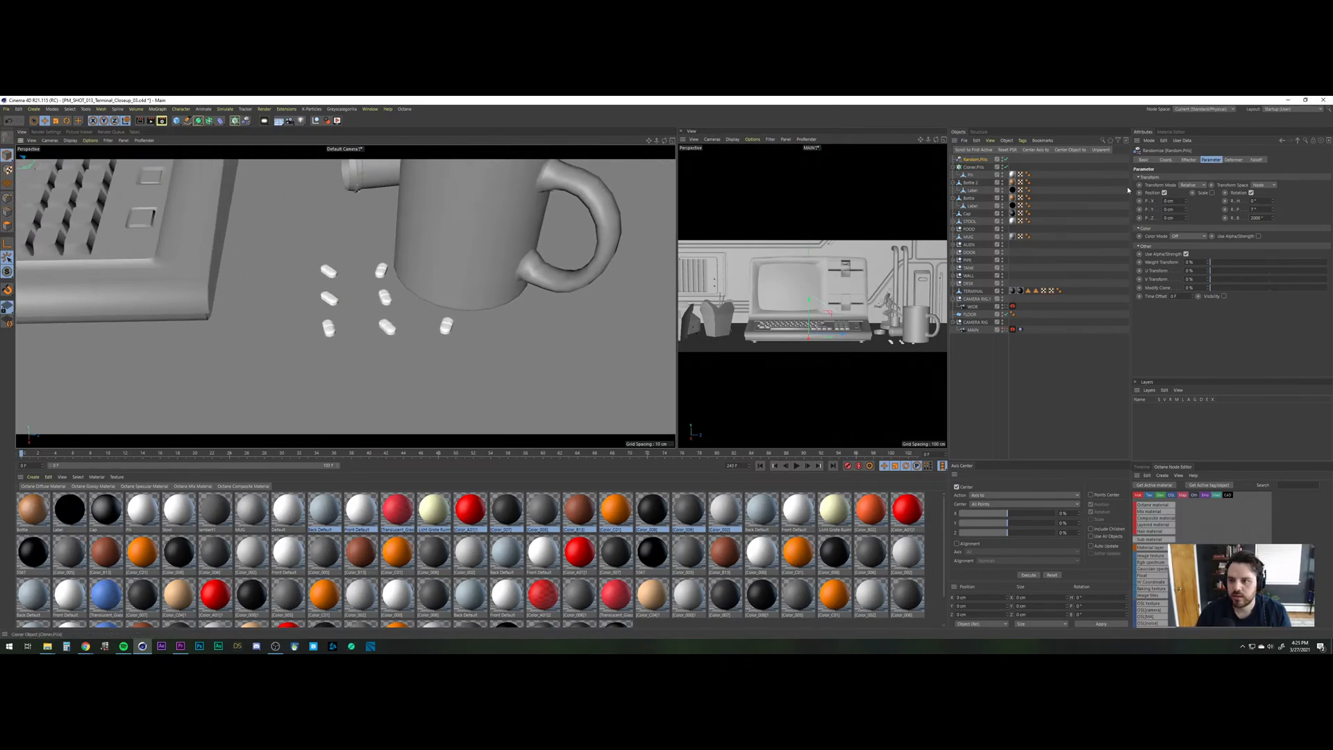
{"action": "left_click_drag", "start_coordinate": [1186, 201], "coordinate": [1186, 210]}
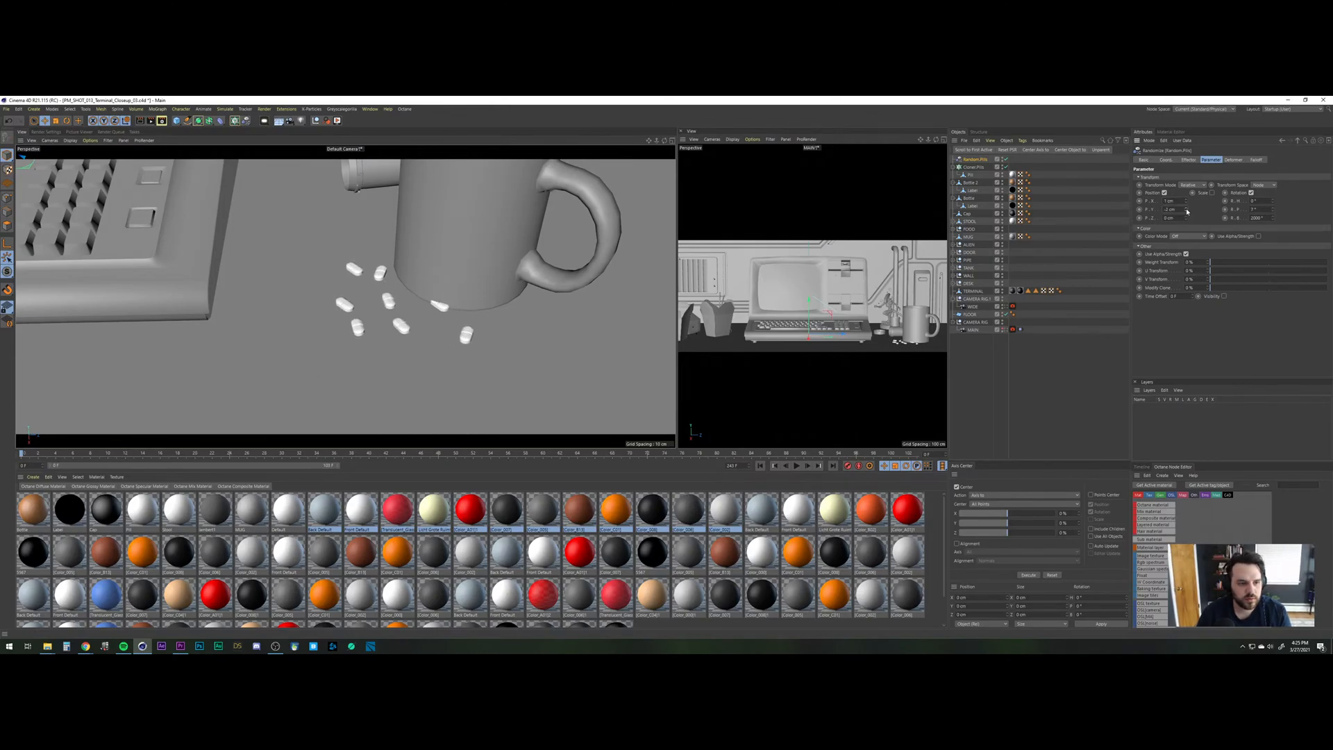
{"action": "middle_click_drag", "start_coordinate": [382, 275], "coordinate": [448, 272], "text": "alt"}
{"action": "scroll", "coordinate": [445, 271], "scroll_direction": "down", "scroll_amount": 2}
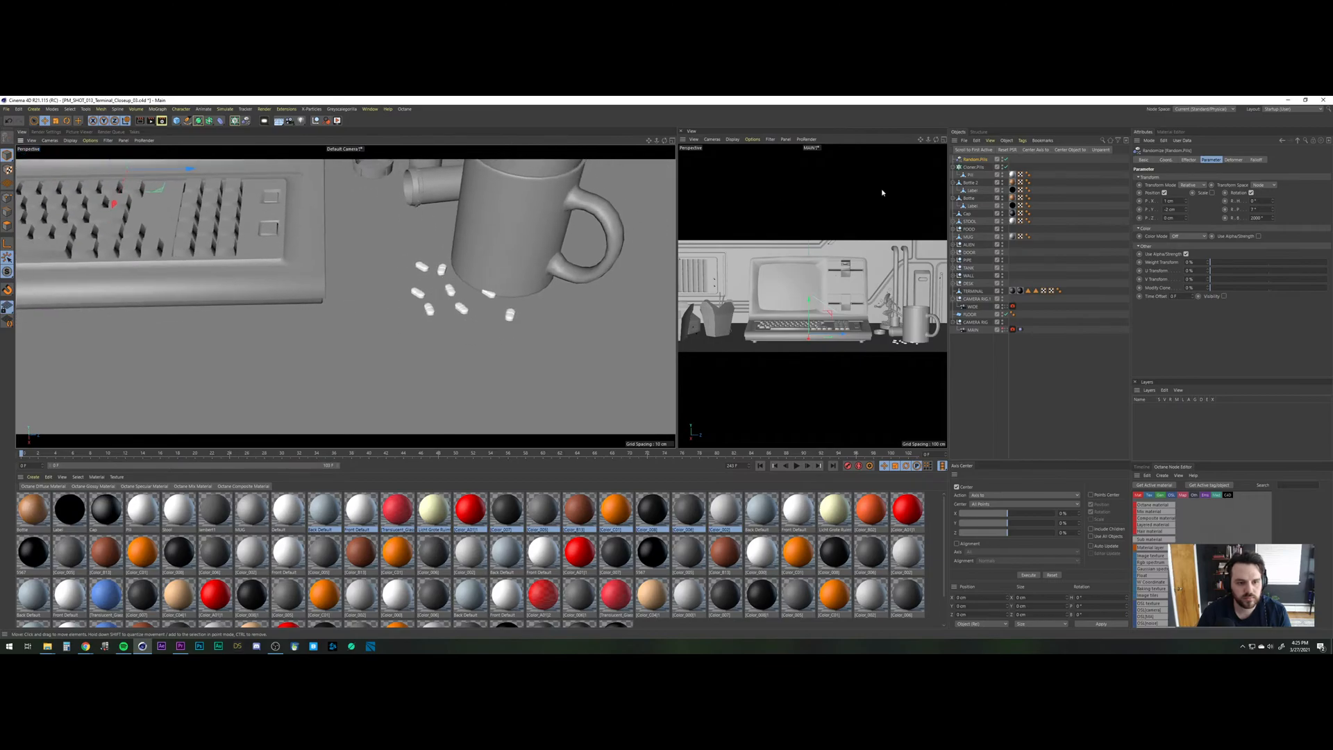
Move the pill cloner away from the mug toward the keyboard and readjust the Random effector's X and Y position offsets.
{"action": "left_click", "coordinate": [972, 168]}
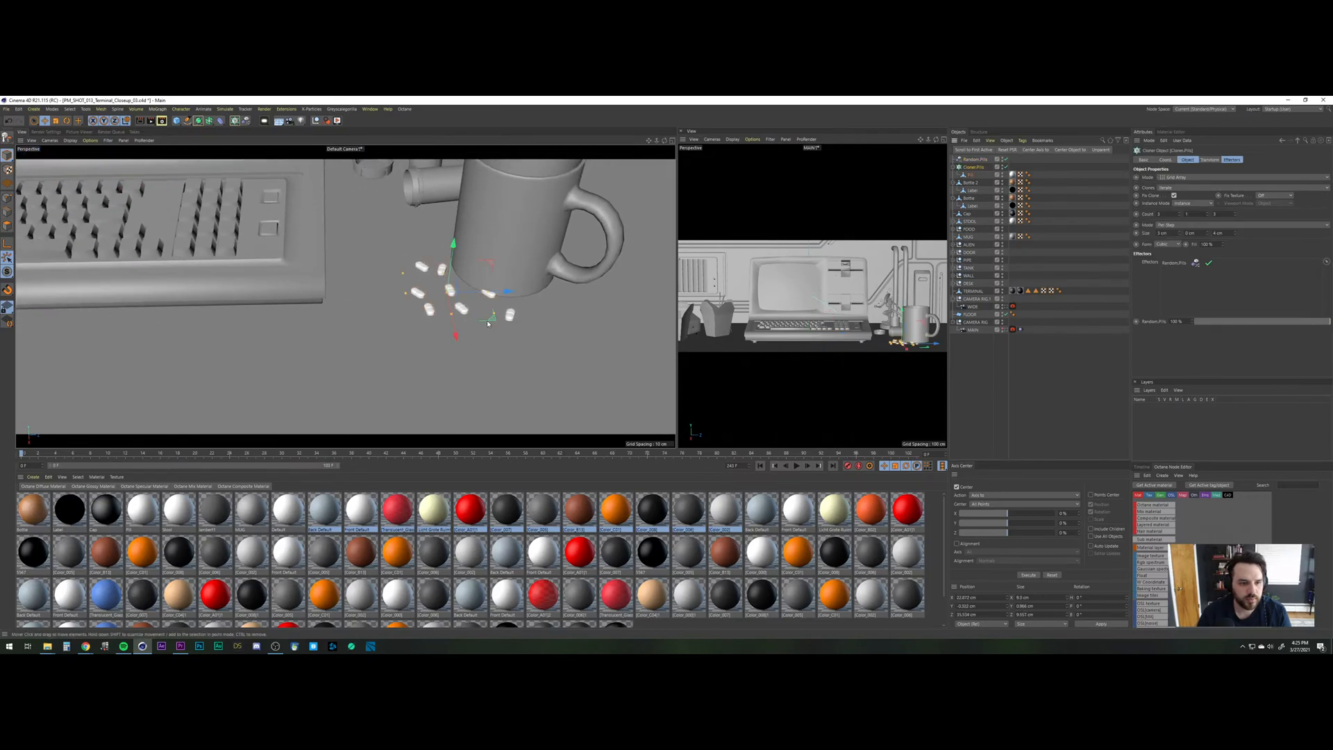
{"action": "left_click_drag", "start_coordinate": [488, 323], "coordinate": [427, 275]}
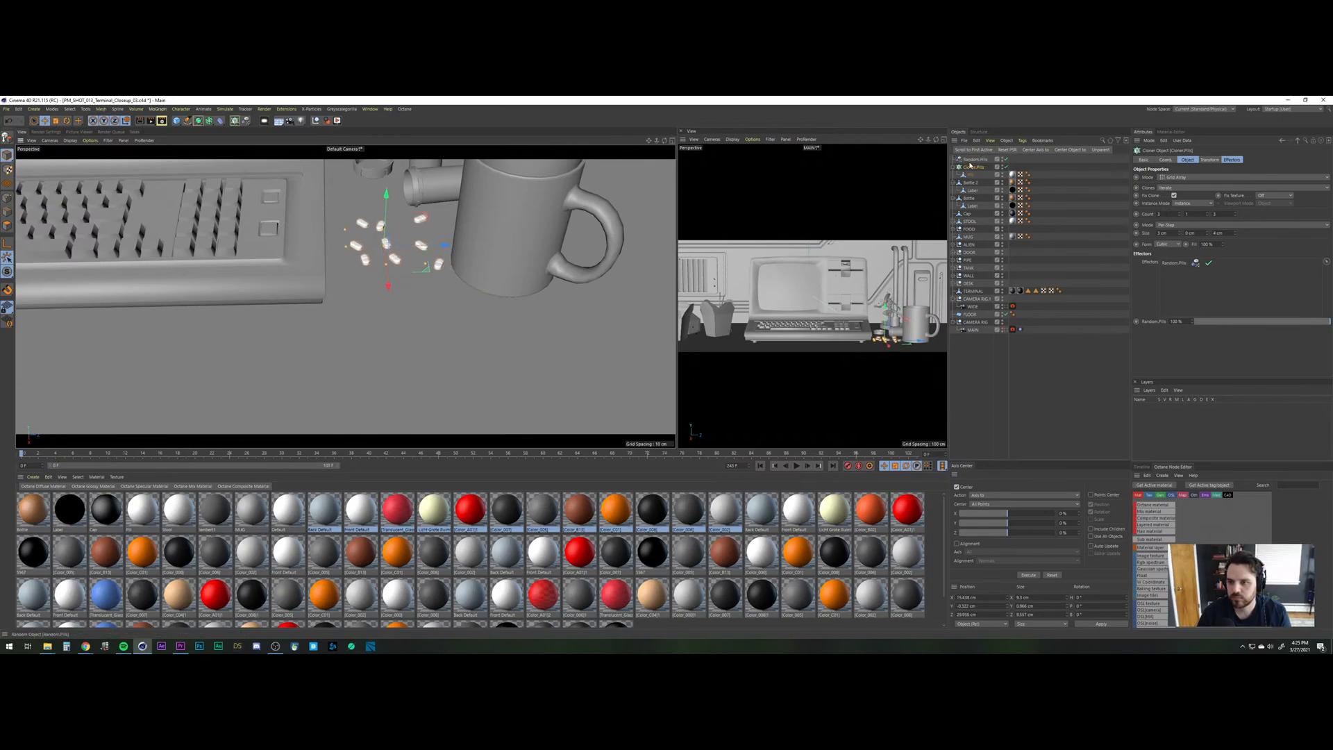
{"action": "double_click", "coordinate": [1192, 263]}
{"action": "left_click_drag", "start_coordinate": [1186, 211], "coordinate": [1174, 214]}
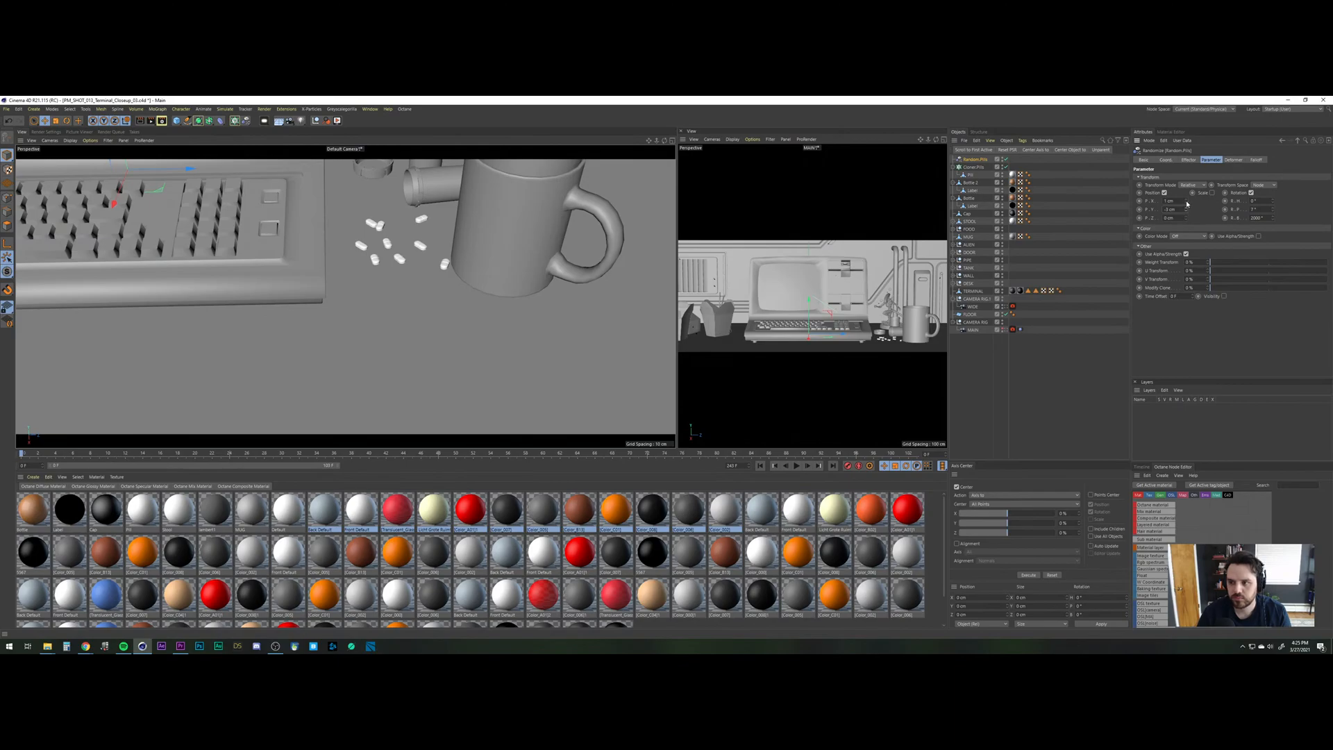
{"action": "left_click_drag", "start_coordinate": [1186, 201], "coordinate": [1186, 202]}
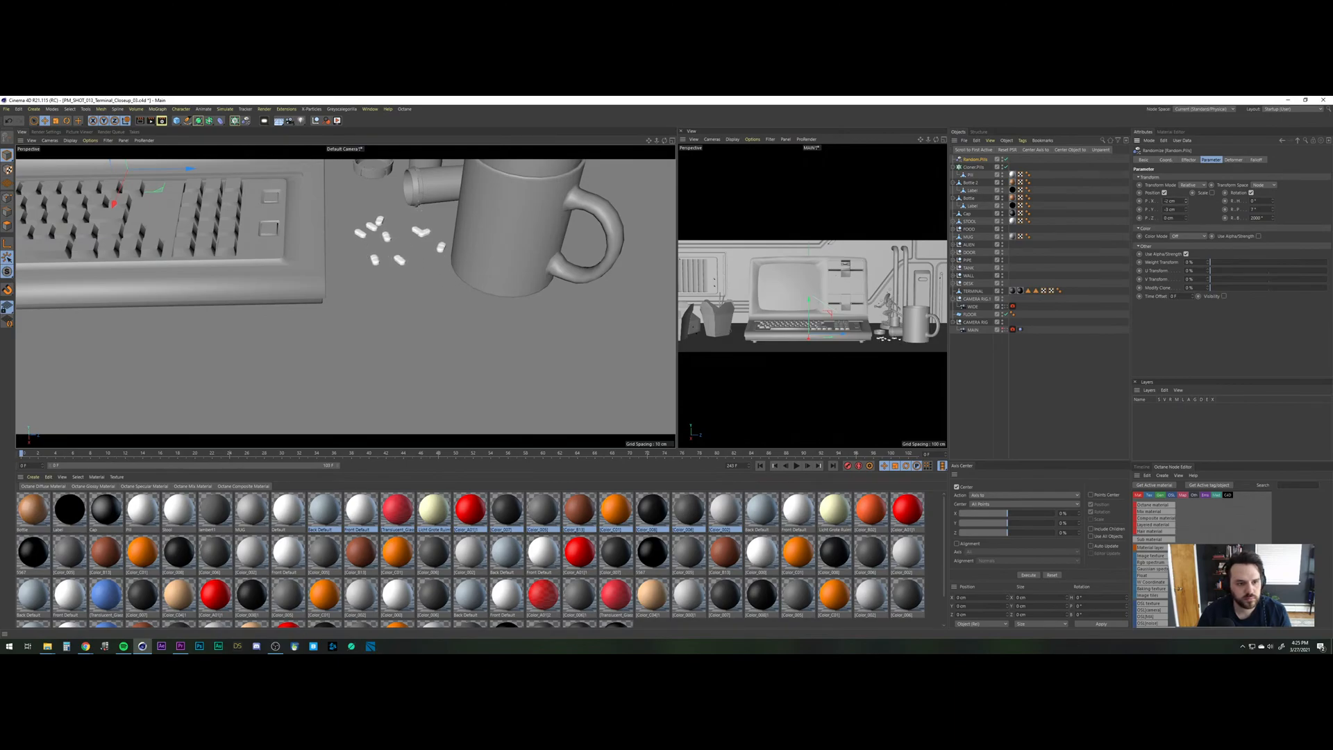
Add a Push Apart effector to the pill cloner.
{"action": "left_click", "coordinate": [973, 166]}
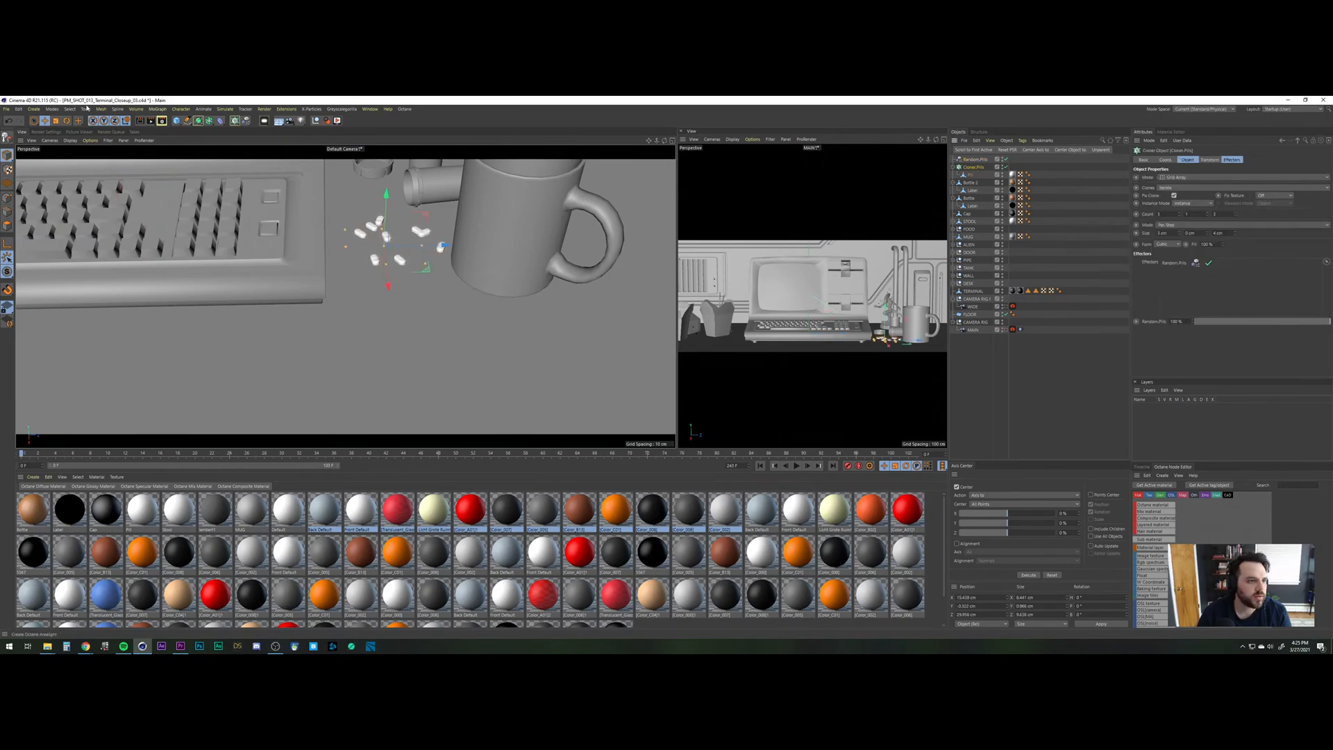
{"action": "left_click", "coordinate": [245, 120]}
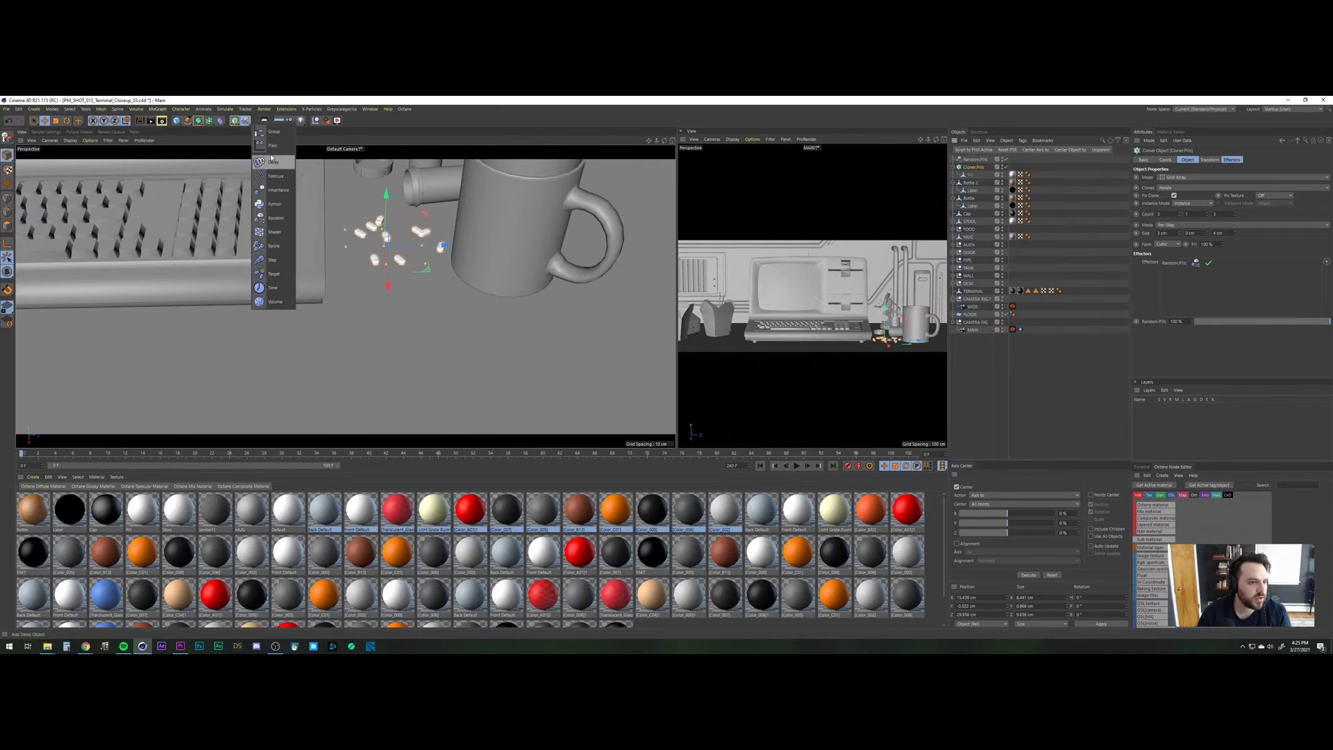
{"action": "left_click", "coordinate": [157, 109]}
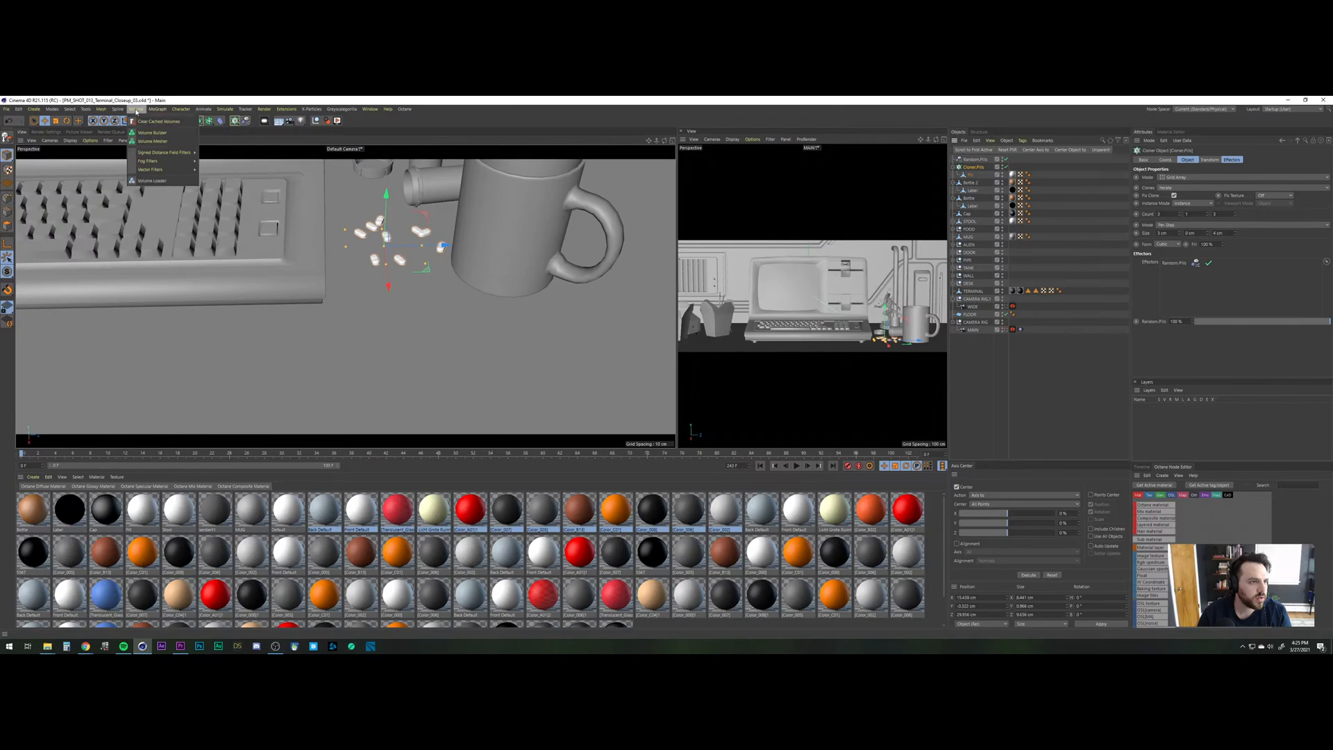
{"action": "mouse_move", "coordinate": [187, 122]}
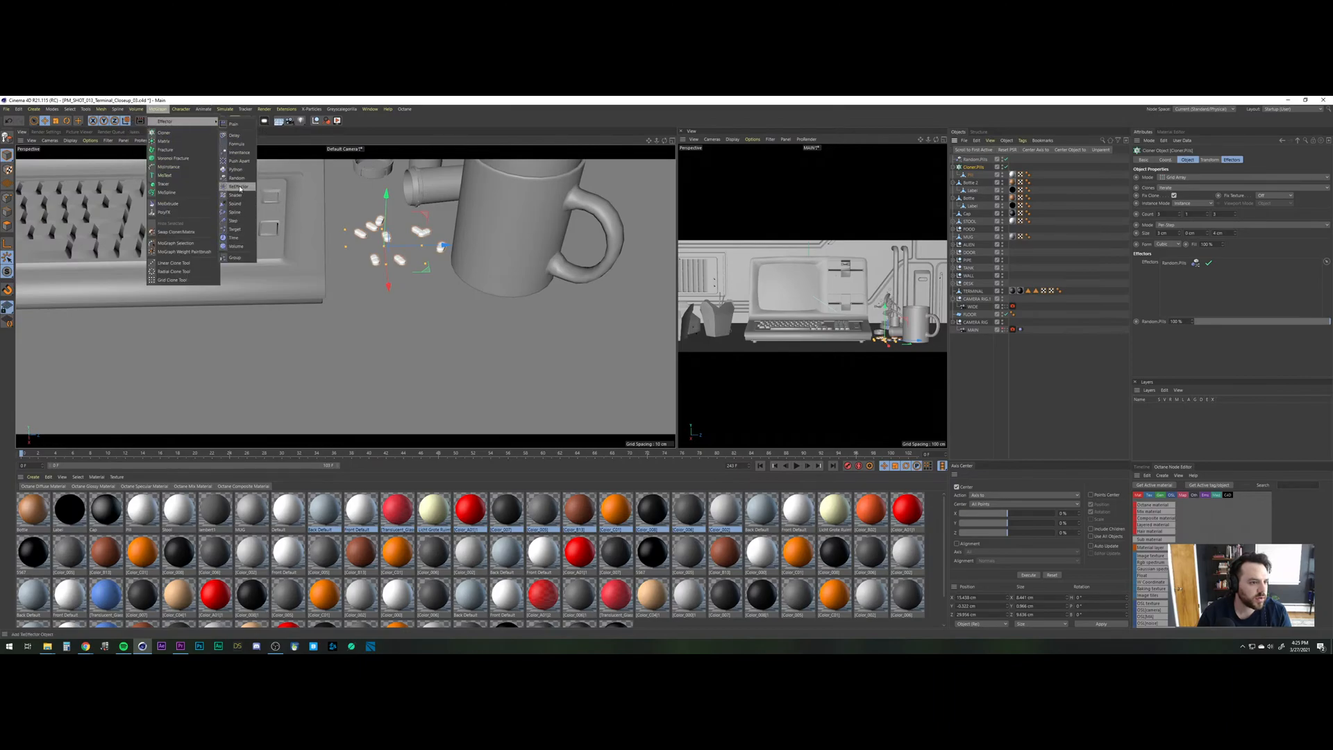
{"action": "left_click", "coordinate": [241, 161]}
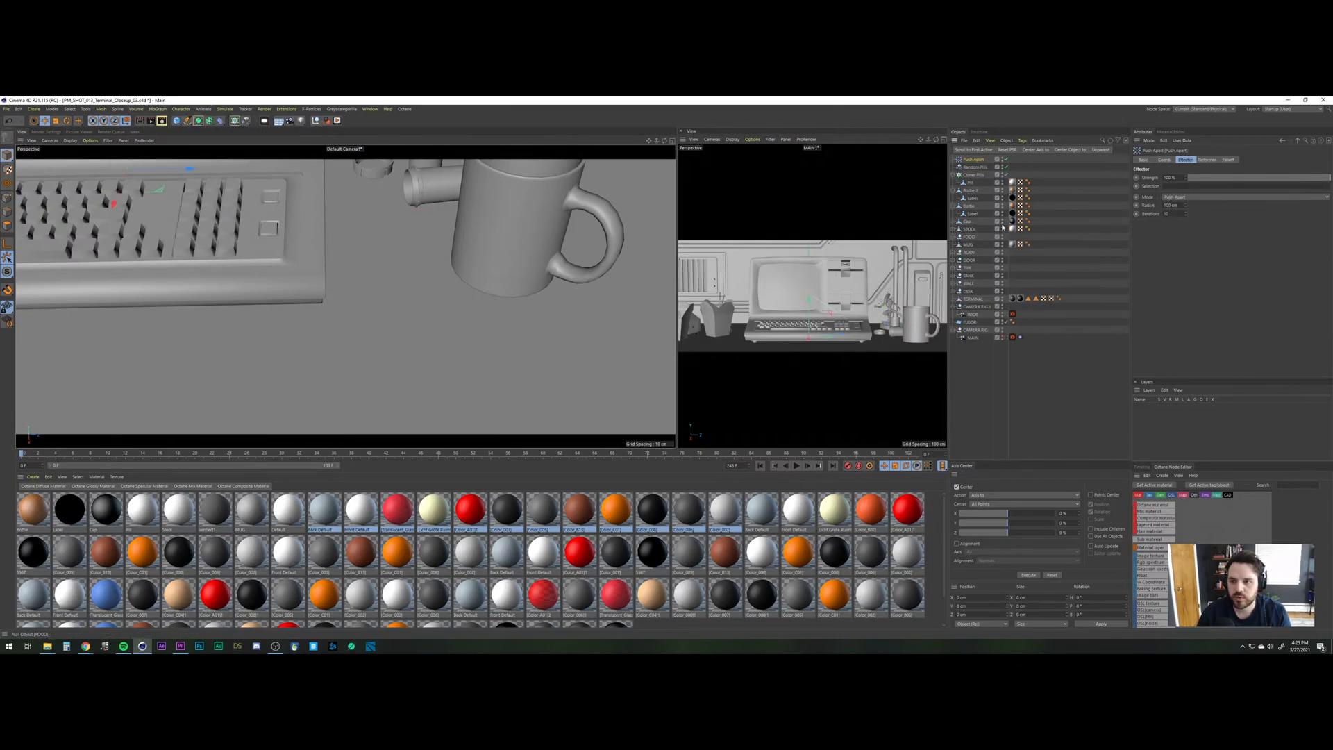
Set the Push Apart effector's radius to 1 cm so the pills stay close without overlapping.
{"action": "left_click_drag", "start_coordinate": [1182, 206], "coordinate": [1054, 197]}
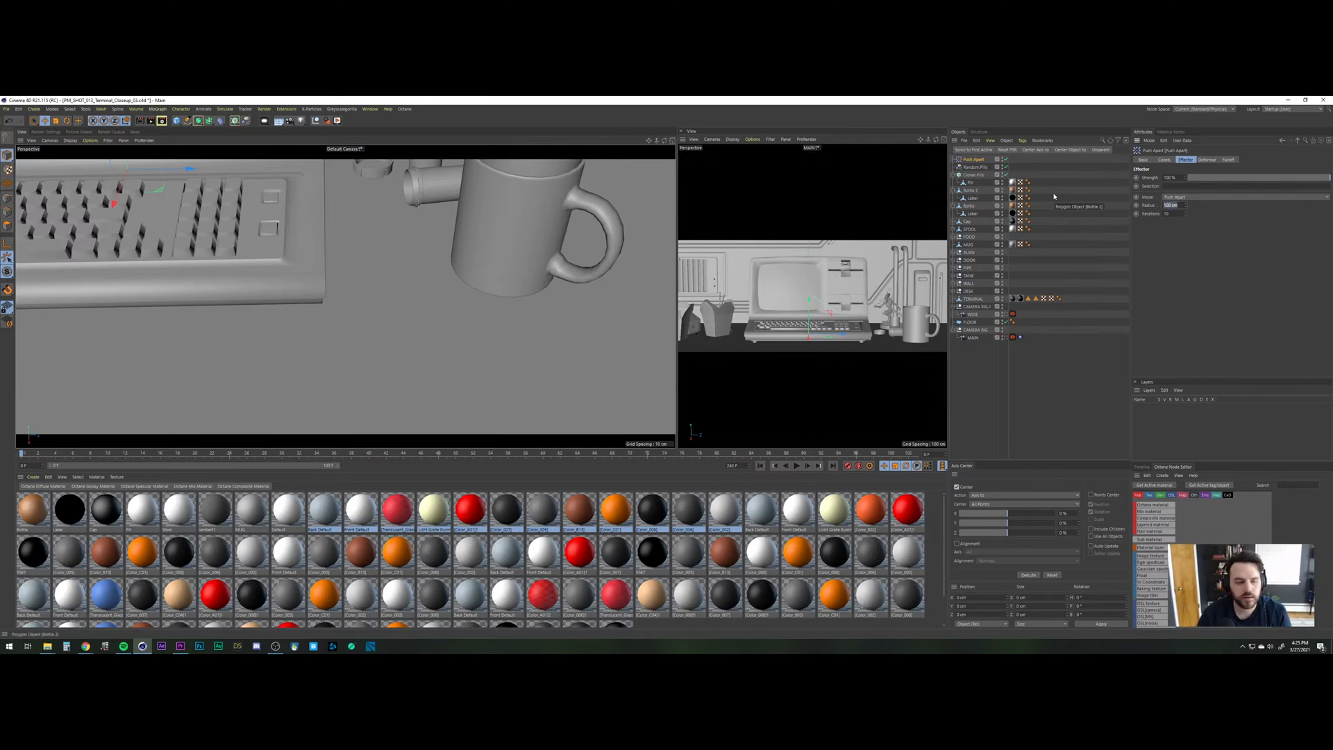
{"action": "type", "text": "0"}
{"action": "key", "text": "Return"}
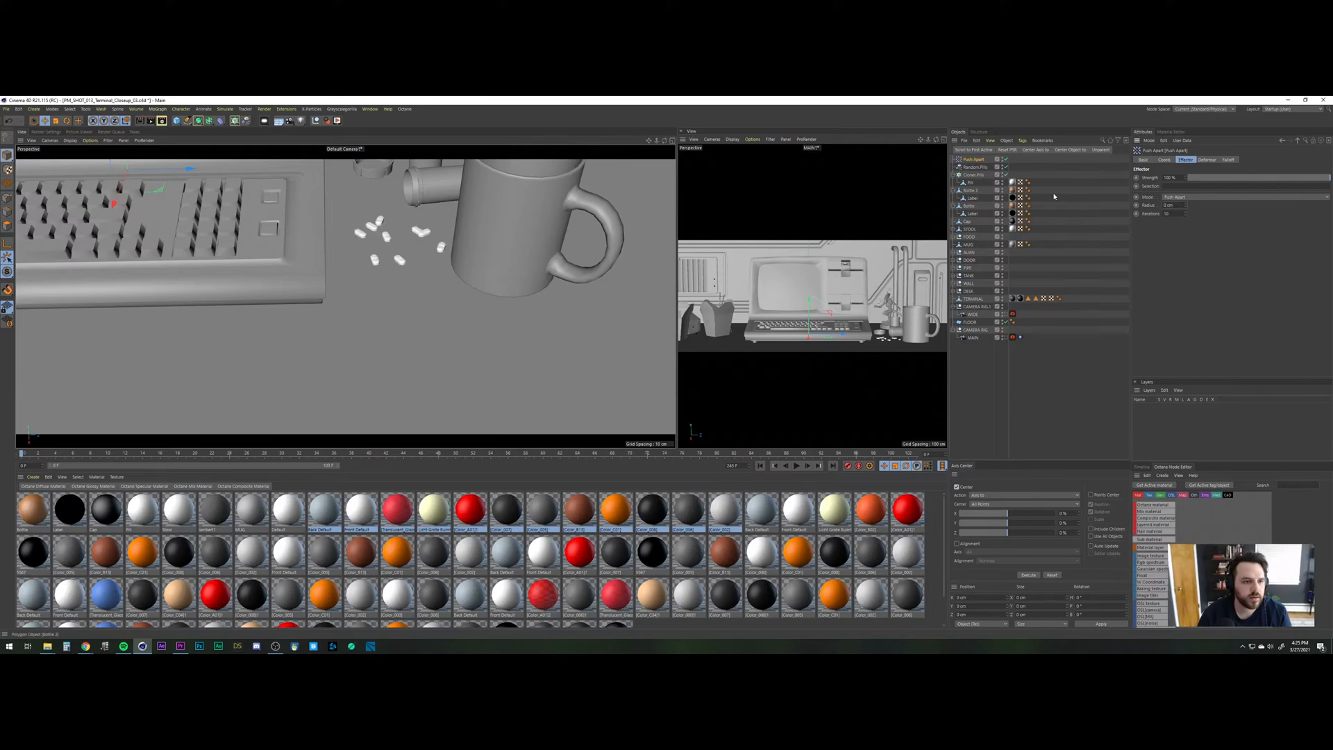
{"action": "left_click", "coordinate": [1187, 203]}
{"action": "left_click", "coordinate": [1186, 204]}
{"action": "left_click", "coordinate": [1187, 203]}
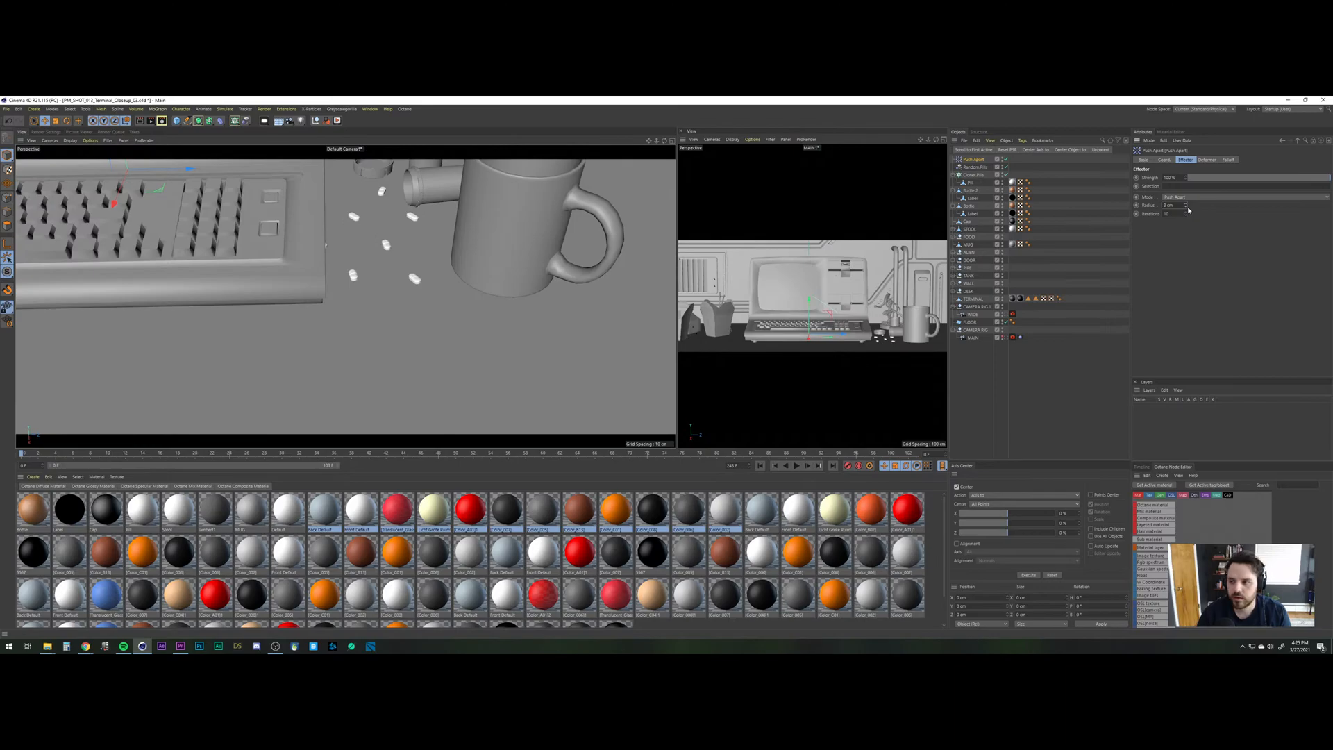
{"action": "left_click", "coordinate": [1187, 207]}
{"action": "left_click", "coordinate": [1187, 208]}
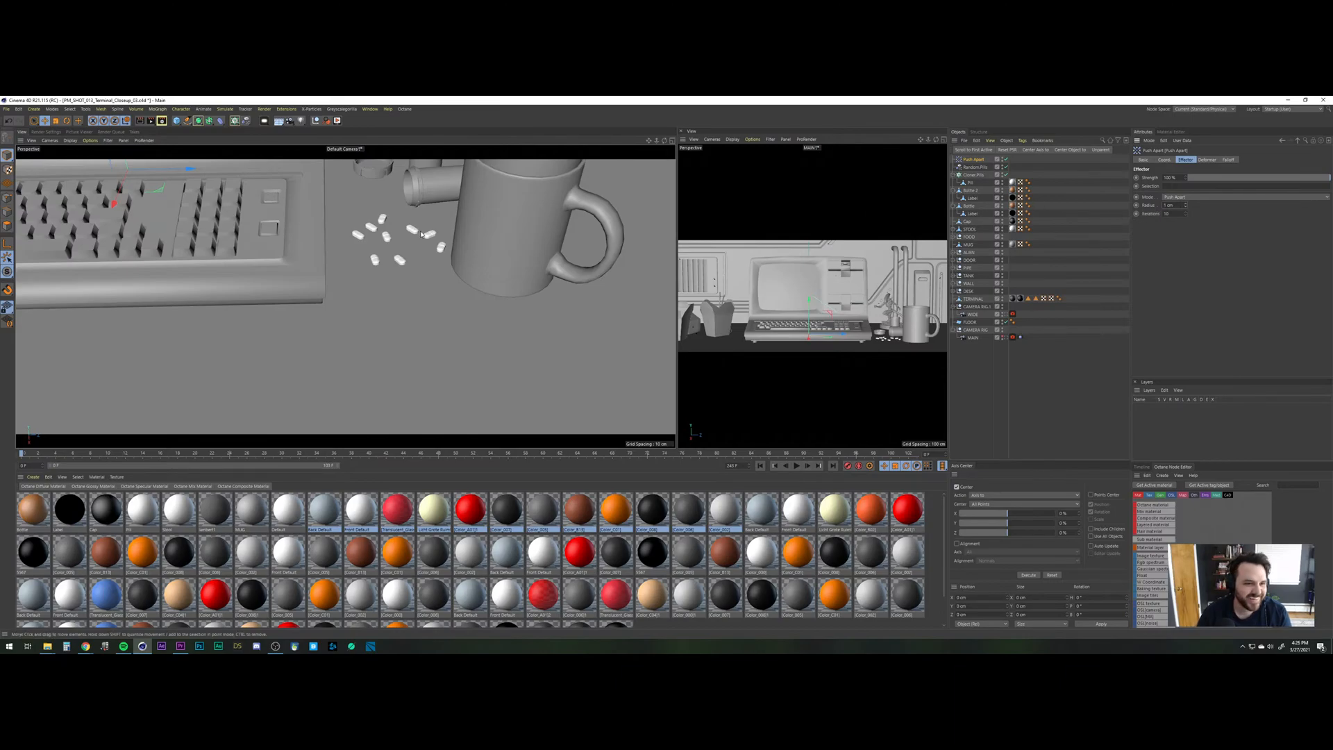
Increase the pill cloner's first grid count to 4 to add more pills.
{"action": "scroll", "coordinate": [388, 238], "scroll_direction": "up", "scroll_amount": 3}
{"action": "left_click_drag", "start_coordinate": [387, 238], "coordinate": [340, 254], "text": "alt"}
{"action": "left_click", "coordinate": [973, 174]}
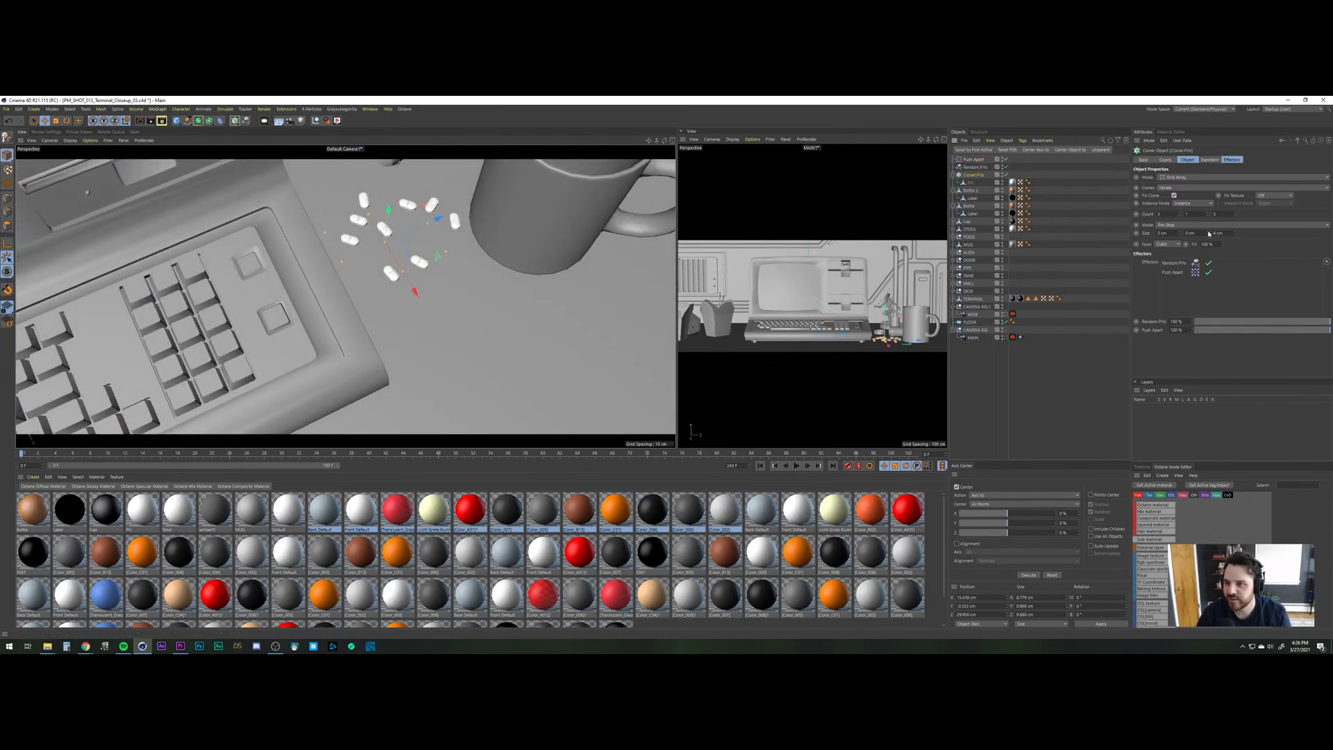
{"action": "left_click", "coordinate": [1182, 214]}
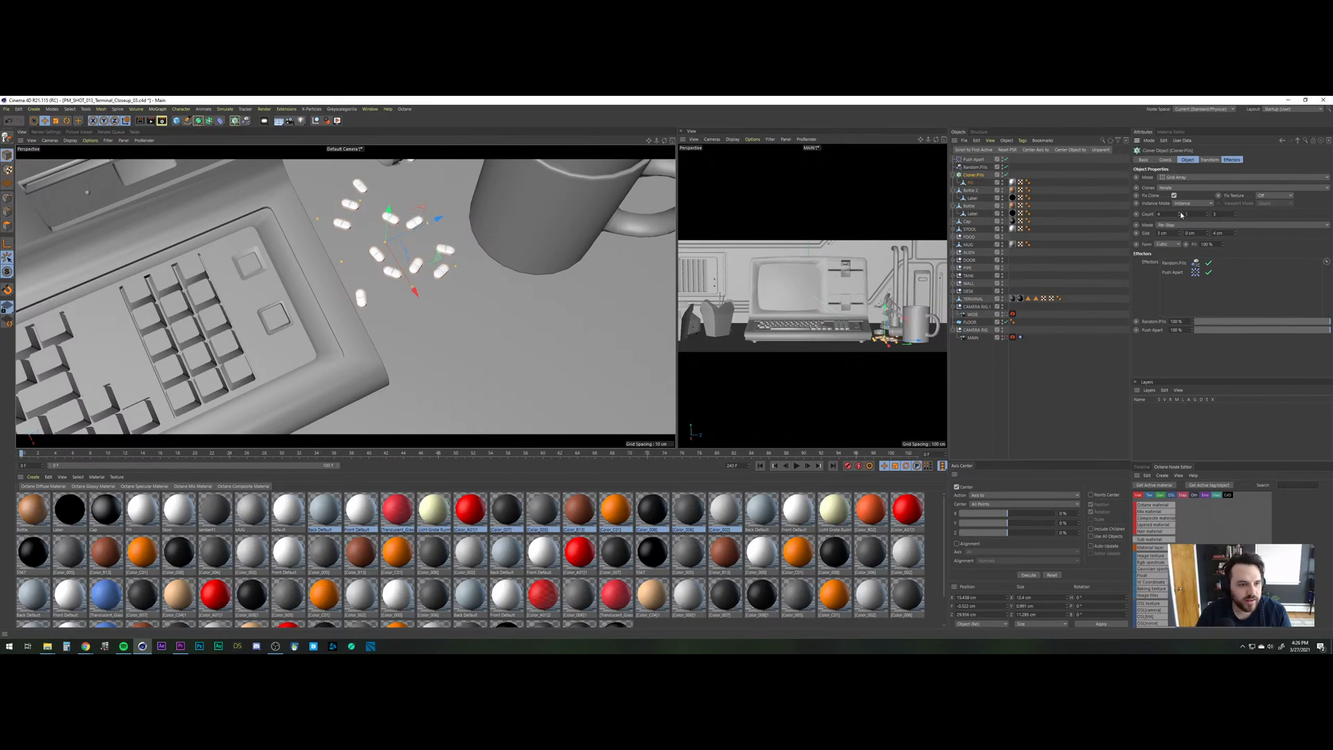
Reduce the Push Apart effector's radius, trying 0.5 cm and settling on 0.8 cm.
{"action": "mouse_move", "coordinate": [382, 244]}
{"action": "left_mouse_down", "text": "alt"}
{"action": "mouse_move", "coordinate": [364, 232]}
{"action": "mouse_move", "coordinate": [358, 243]}
{"action": "left_mouse_up", "text": "alt"}
{"action": "left_click", "coordinate": [973, 159]}
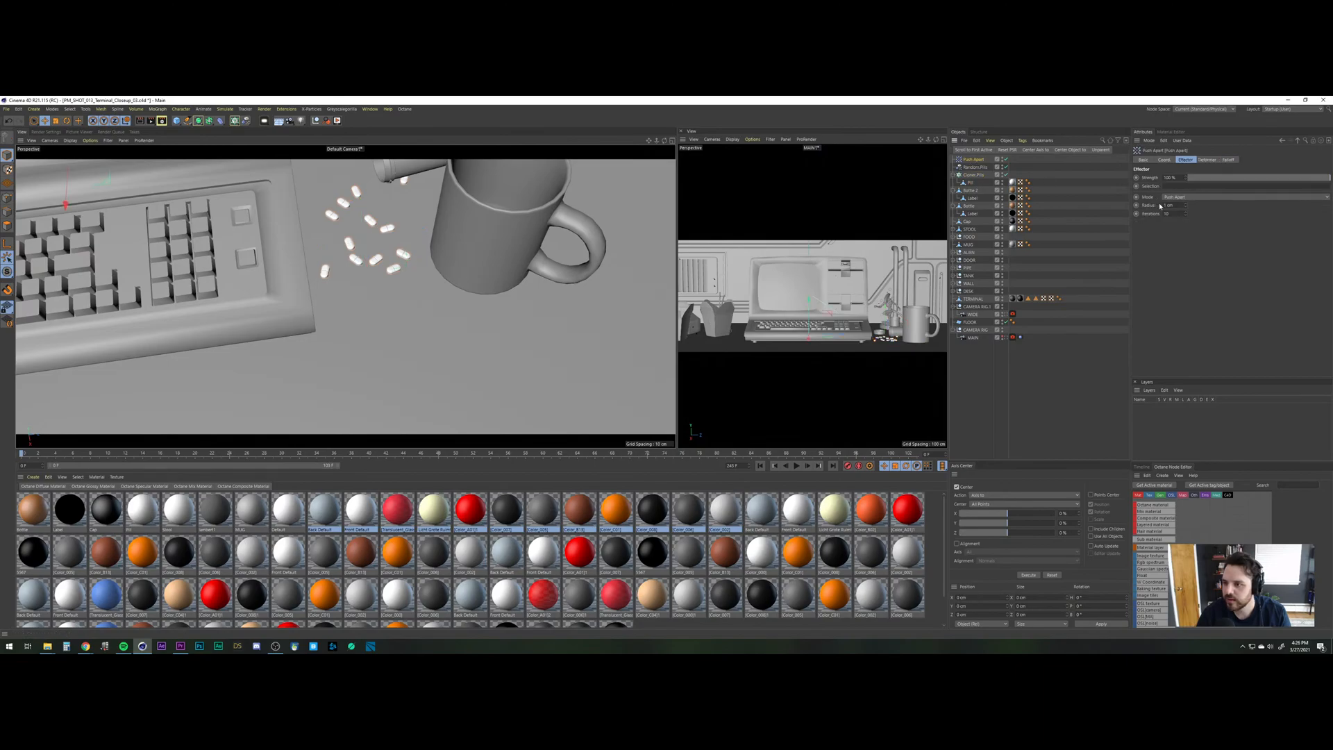
{"action": "left_click_drag", "start_coordinate": [1182, 206], "coordinate": [1099, 202]}
{"action": "type", "text": ".5"}
{"action": "key", "text": "Return"}
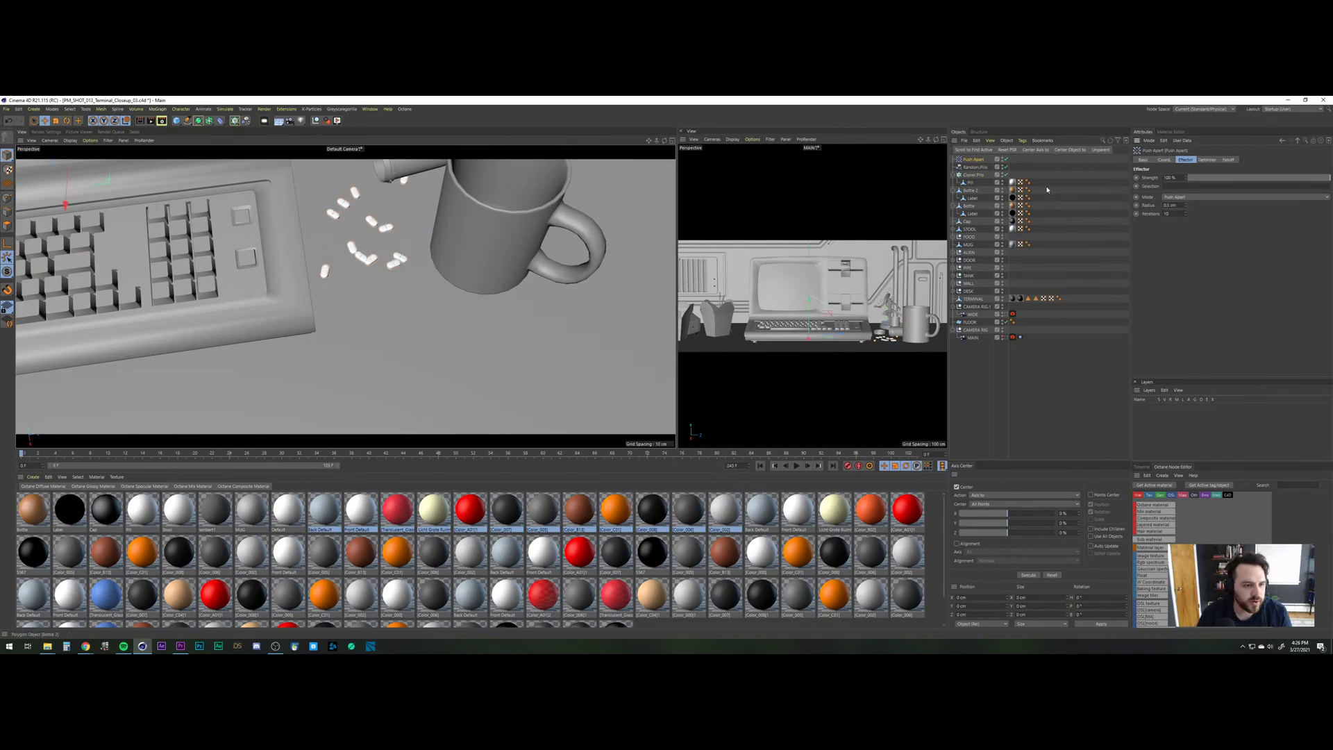
{"action": "left_click_drag", "start_coordinate": [1176, 205], "coordinate": [1052, 190]}
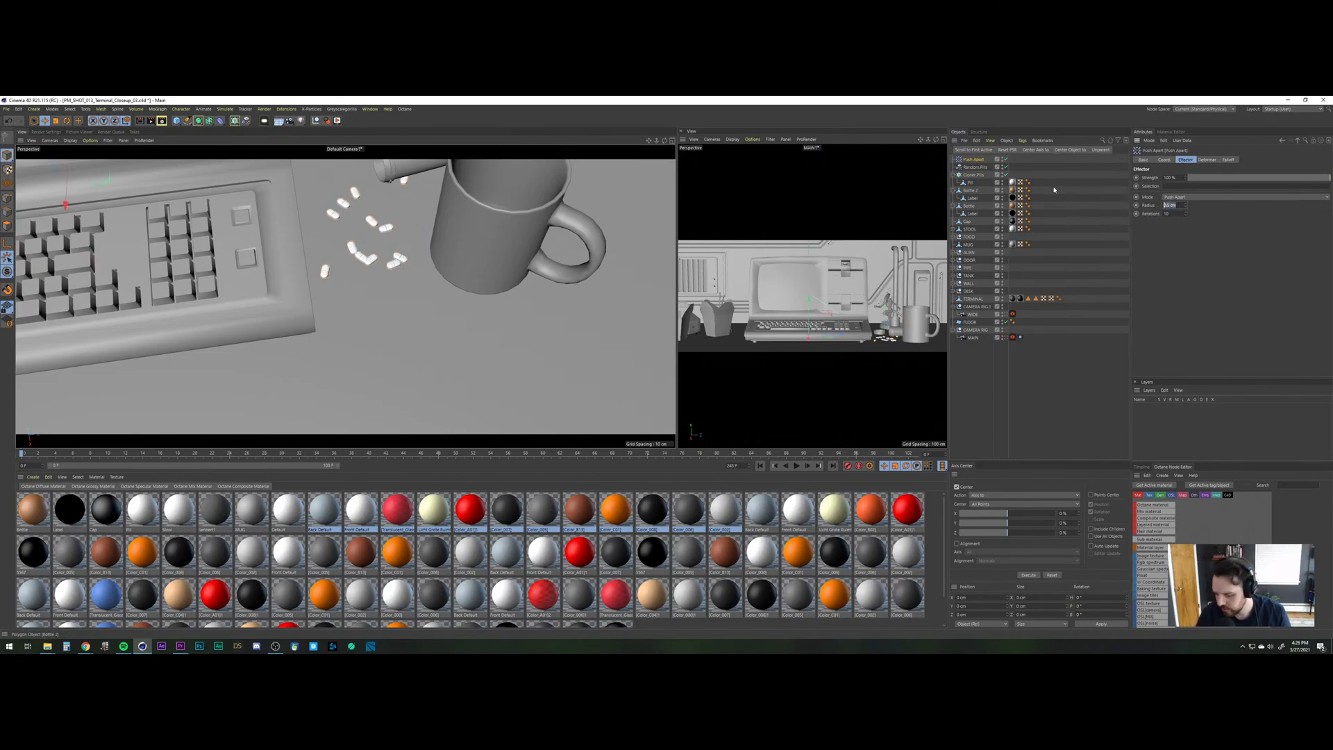
{"action": "type", "text": ".8"}
{"action": "key", "text": "Return"}
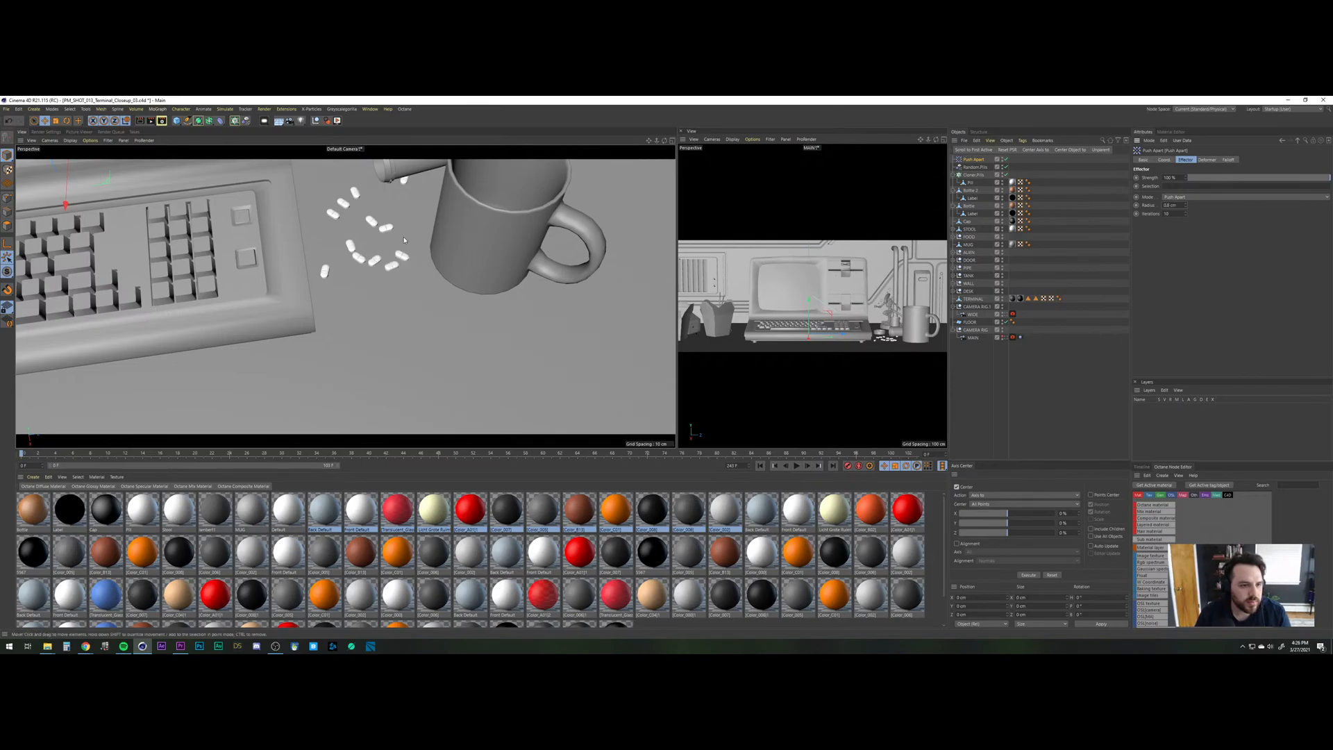
Set the Random effector's X and Y position offsets to 0 and tighten the pill cloner's X and Z grid size to 1 cm.
{"action": "left_click", "coordinate": [975, 167]}
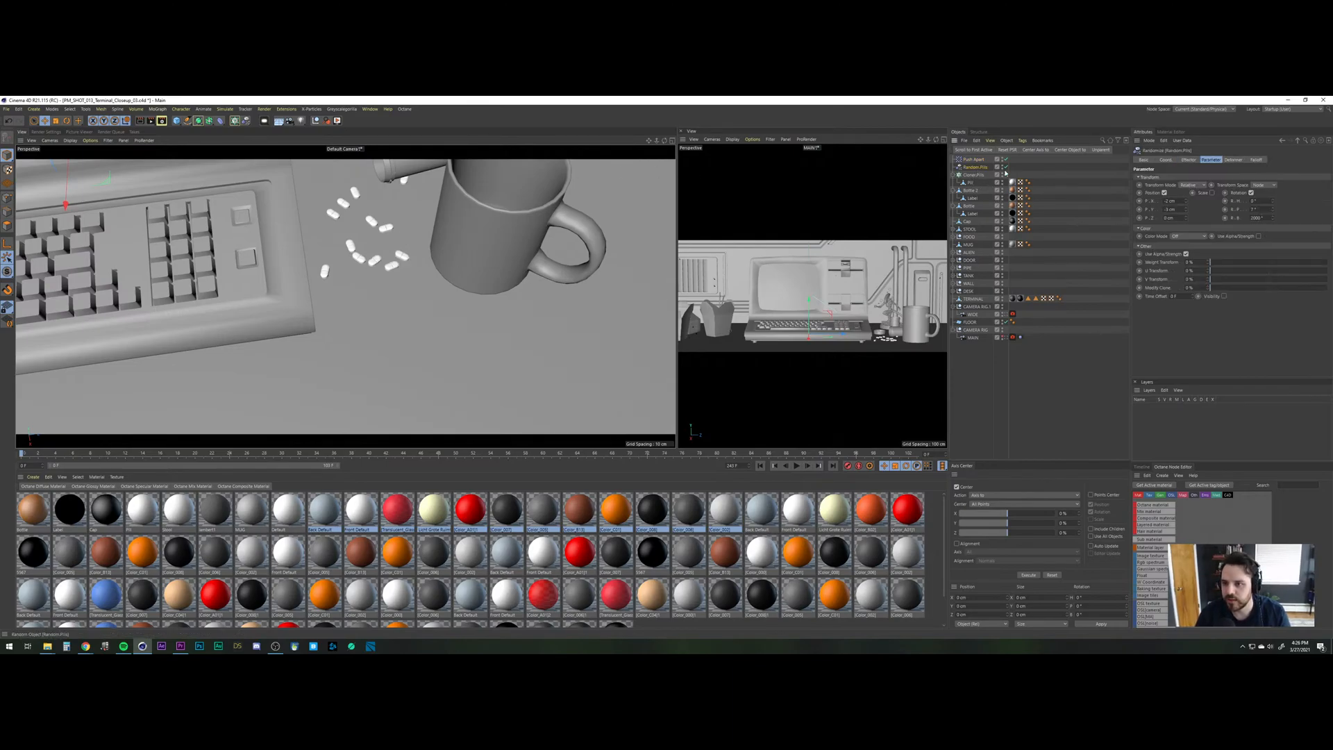
{"action": "left_click_drag", "start_coordinate": [1176, 201], "coordinate": [1044, 200]}
{"action": "type", "text": "0"}
{"action": "key", "text": "Tab"}
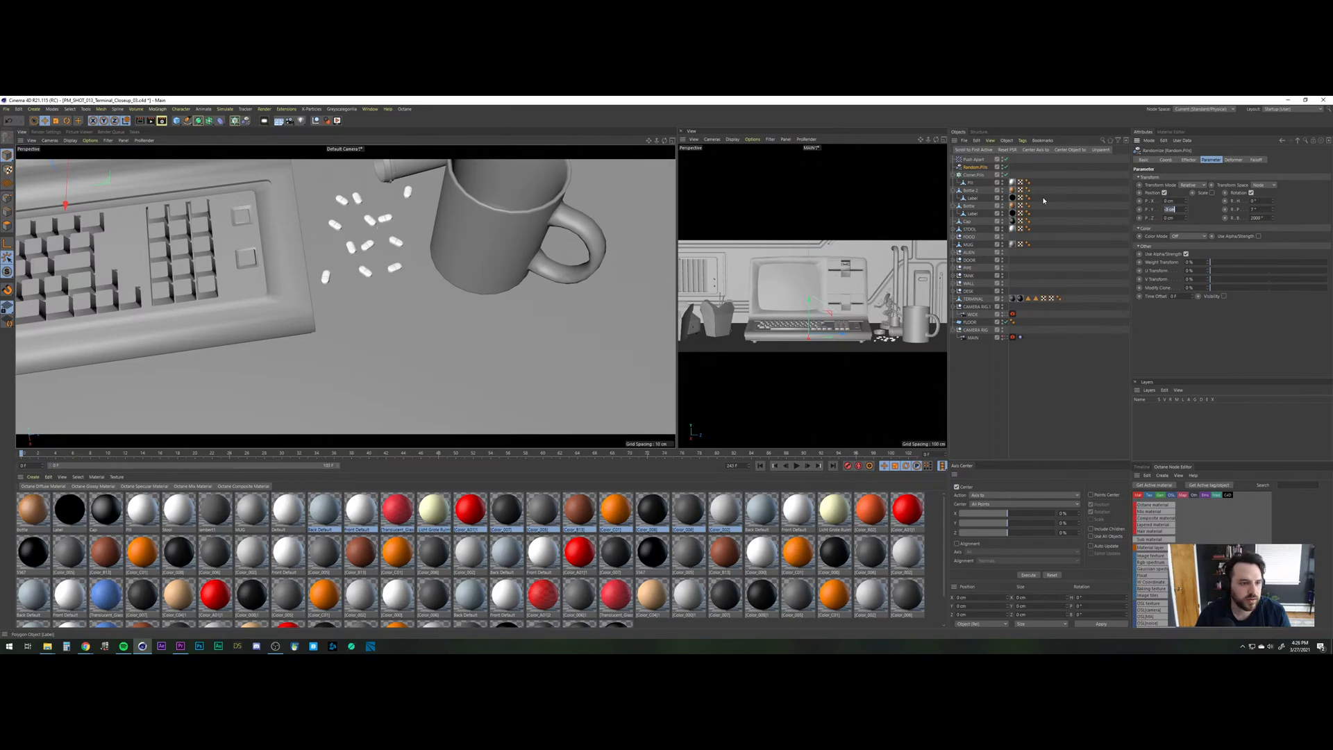
{"action": "type", "text": "0"}
{"action": "key", "text": "Return"}
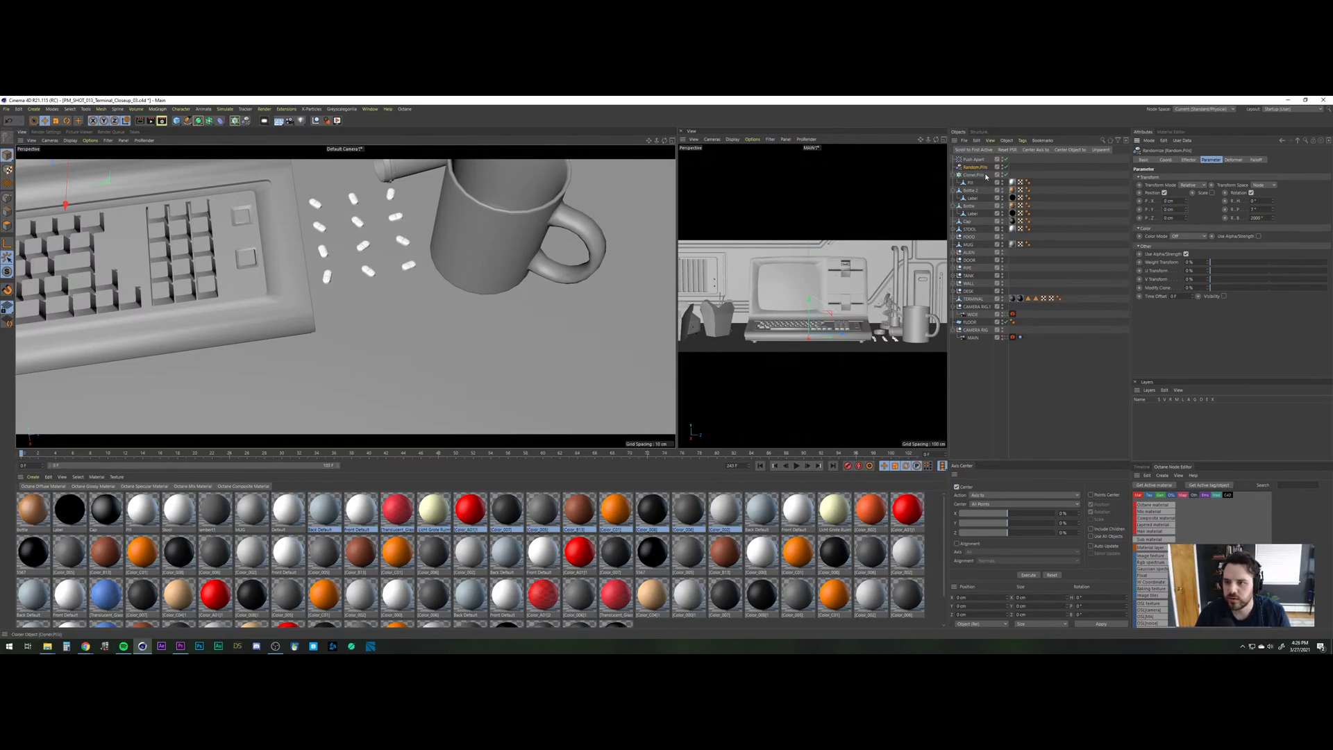
{"action": "left_click", "coordinate": [986, 175]}
{"action": "left_click_drag", "start_coordinate": [1179, 234], "coordinate": [1234, 243]}
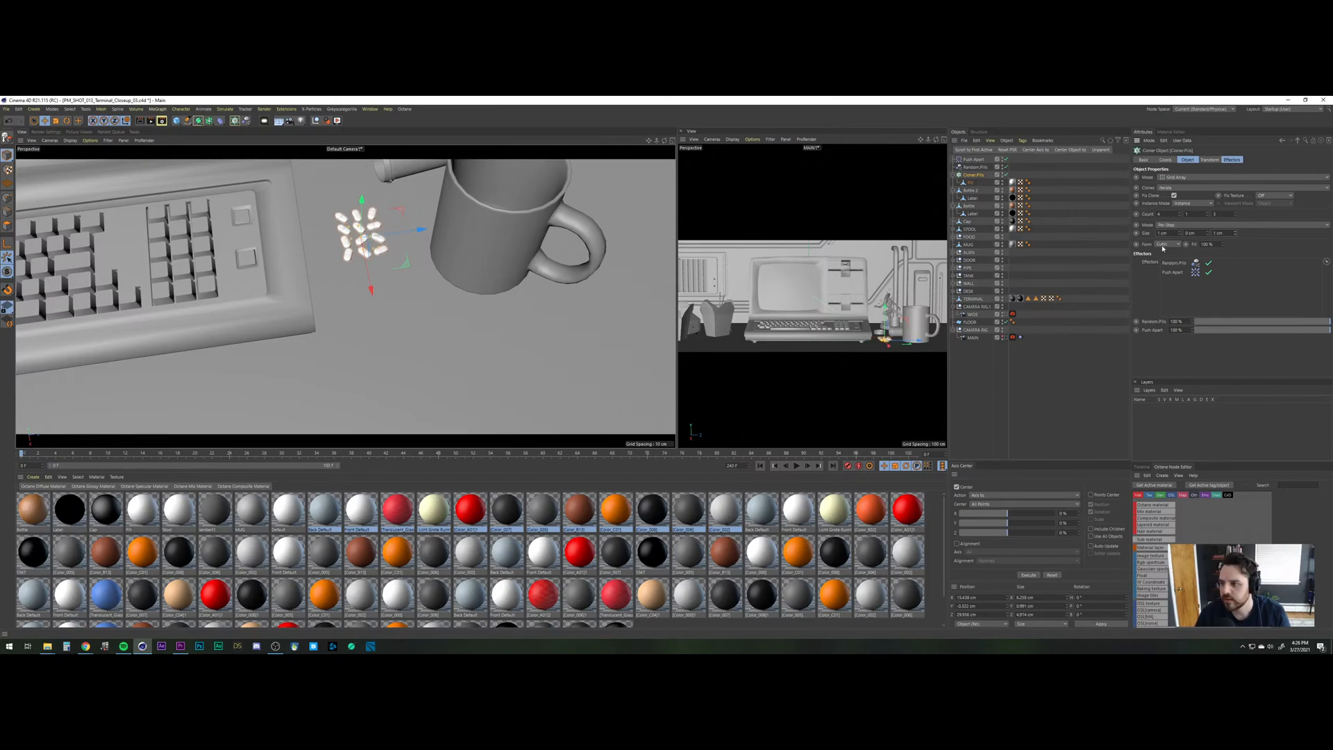
Raise the Random effector's X and Y position offsets to 3 cm each, keeping the Z offset at 0 cm.
{"action": "left_click", "coordinate": [975, 167]}
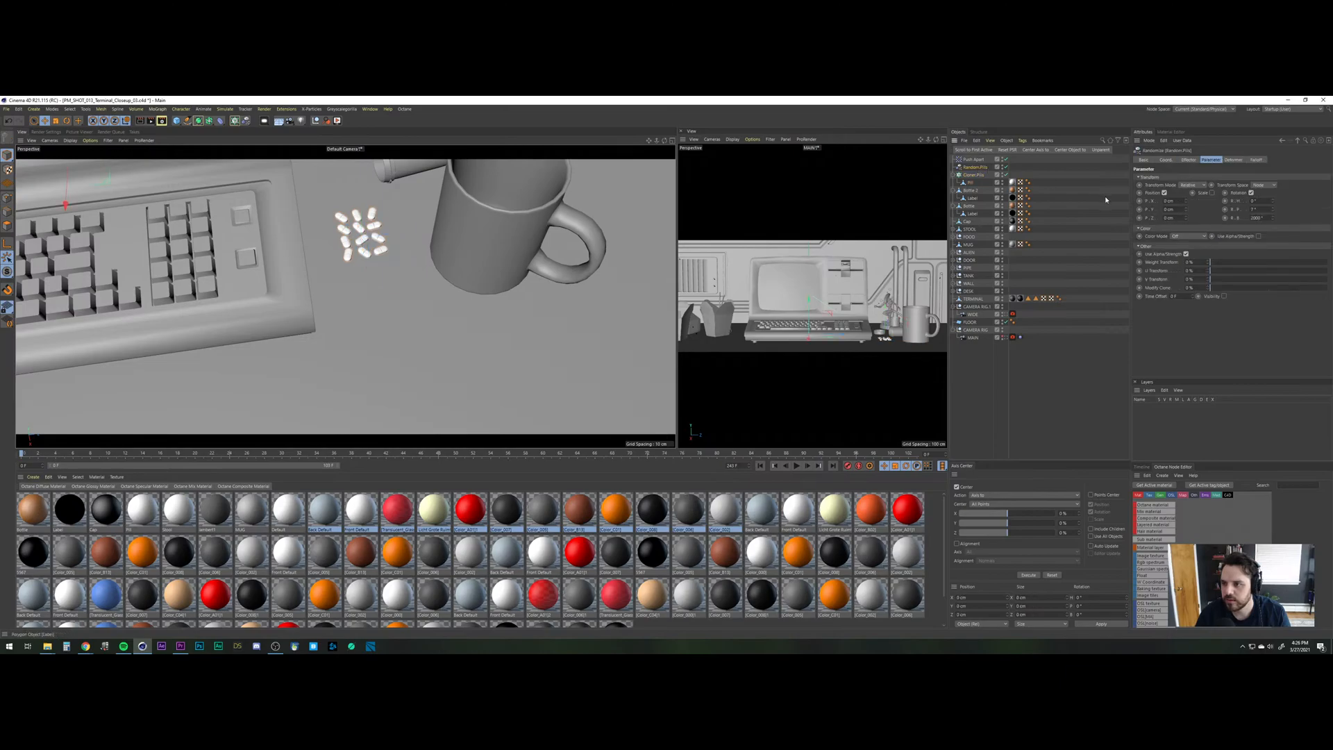
{"action": "left_click", "coordinate": [1187, 200]}
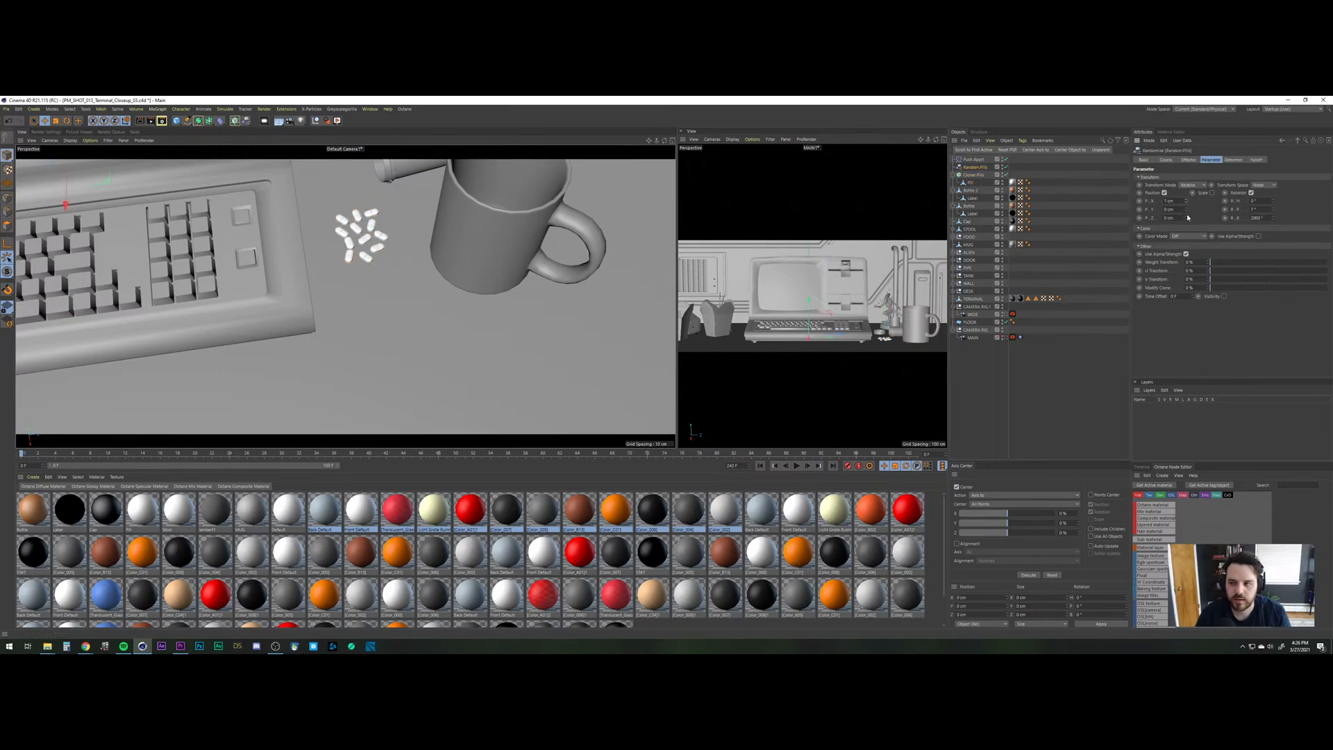
{"action": "left_click", "coordinate": [1186, 217]}
{"action": "left_click", "coordinate": [1187, 216]}
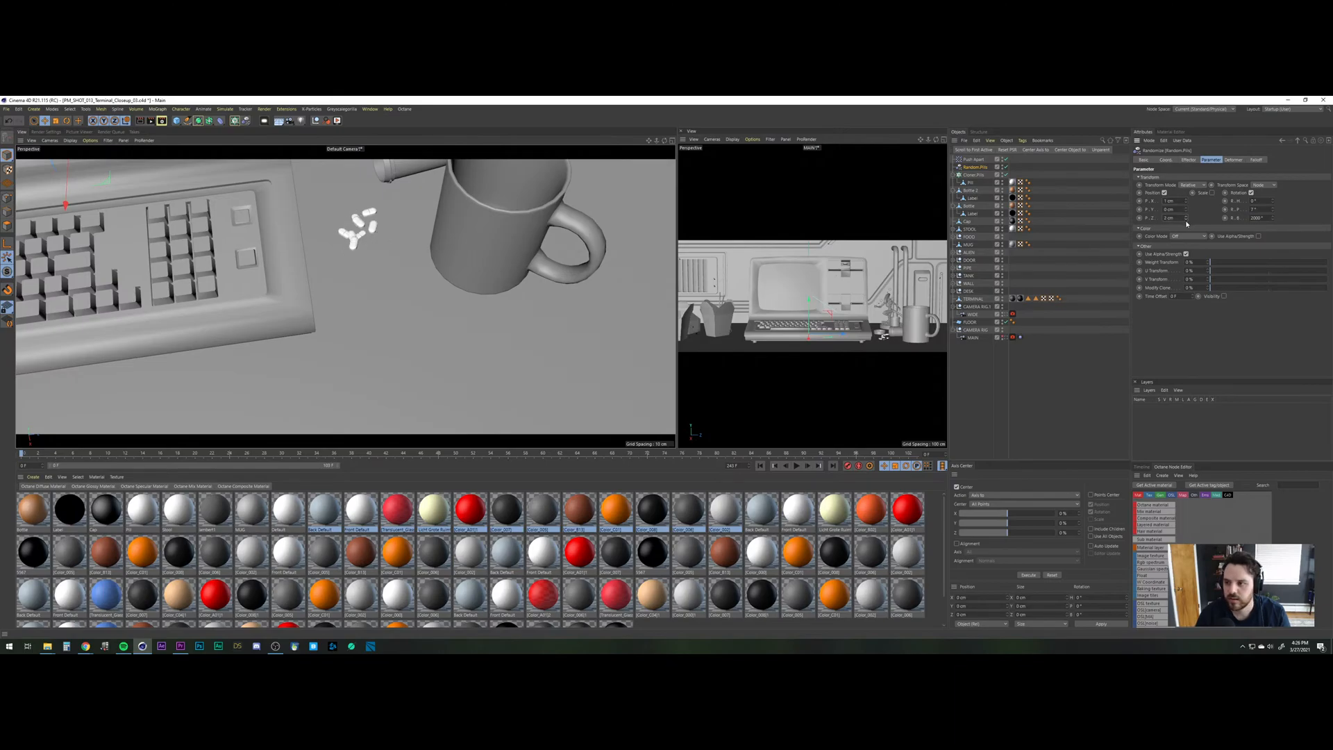
{"action": "left_click", "coordinate": [1187, 219]}
{"action": "left_click", "coordinate": [1187, 208]}
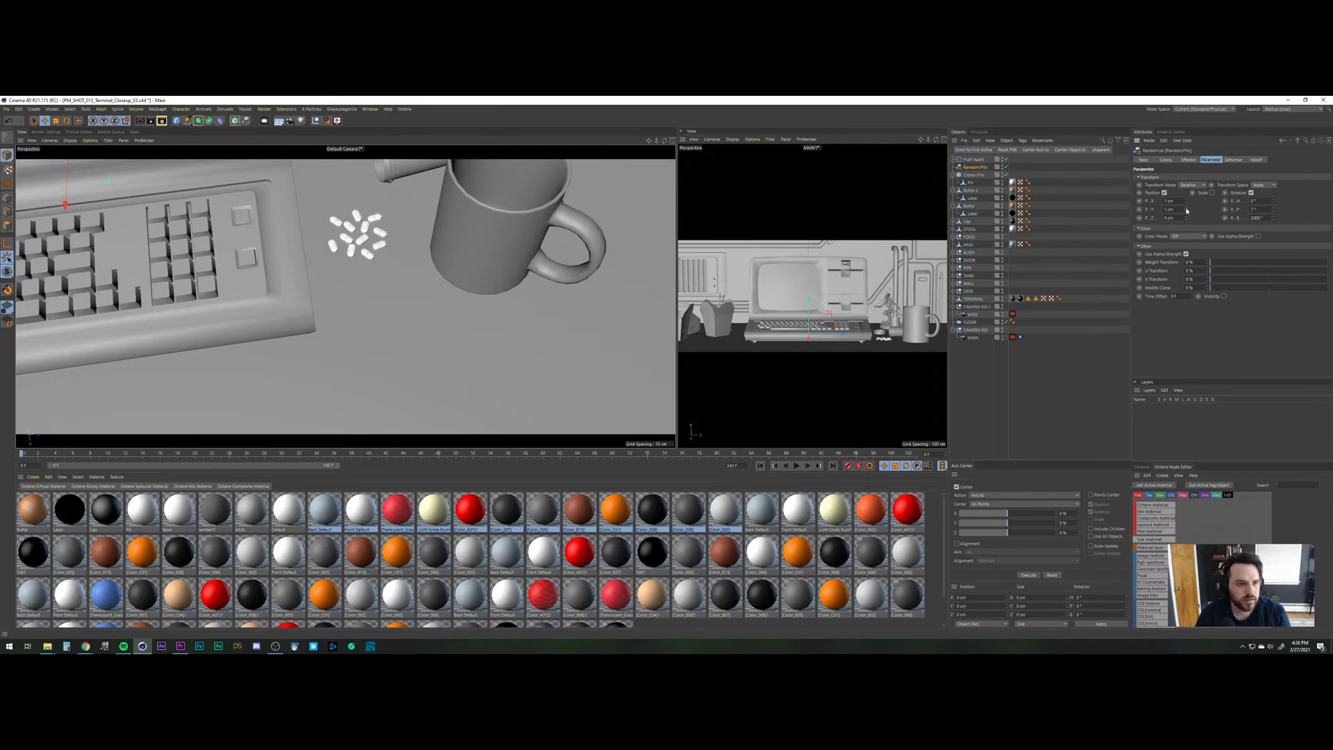
{"action": "left_click", "coordinate": [1187, 209]}
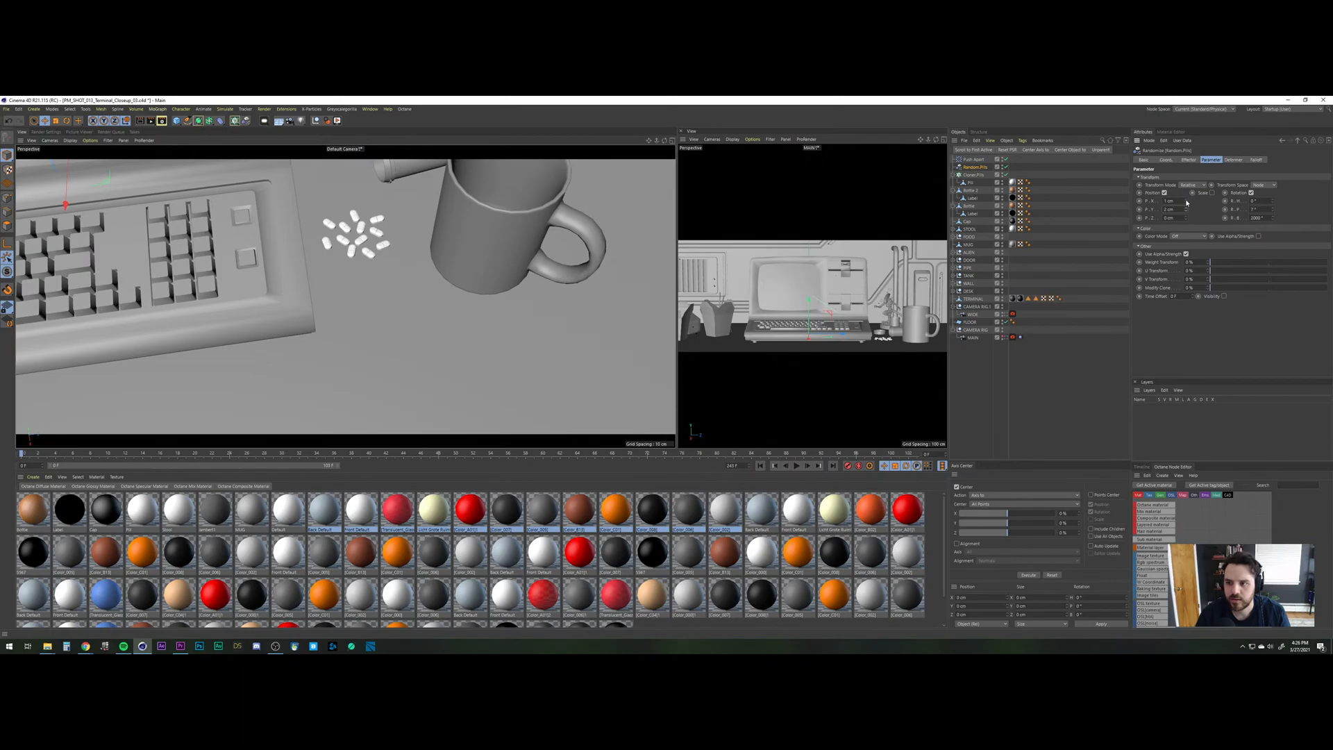
{"action": "left_click", "coordinate": [1187, 200]}
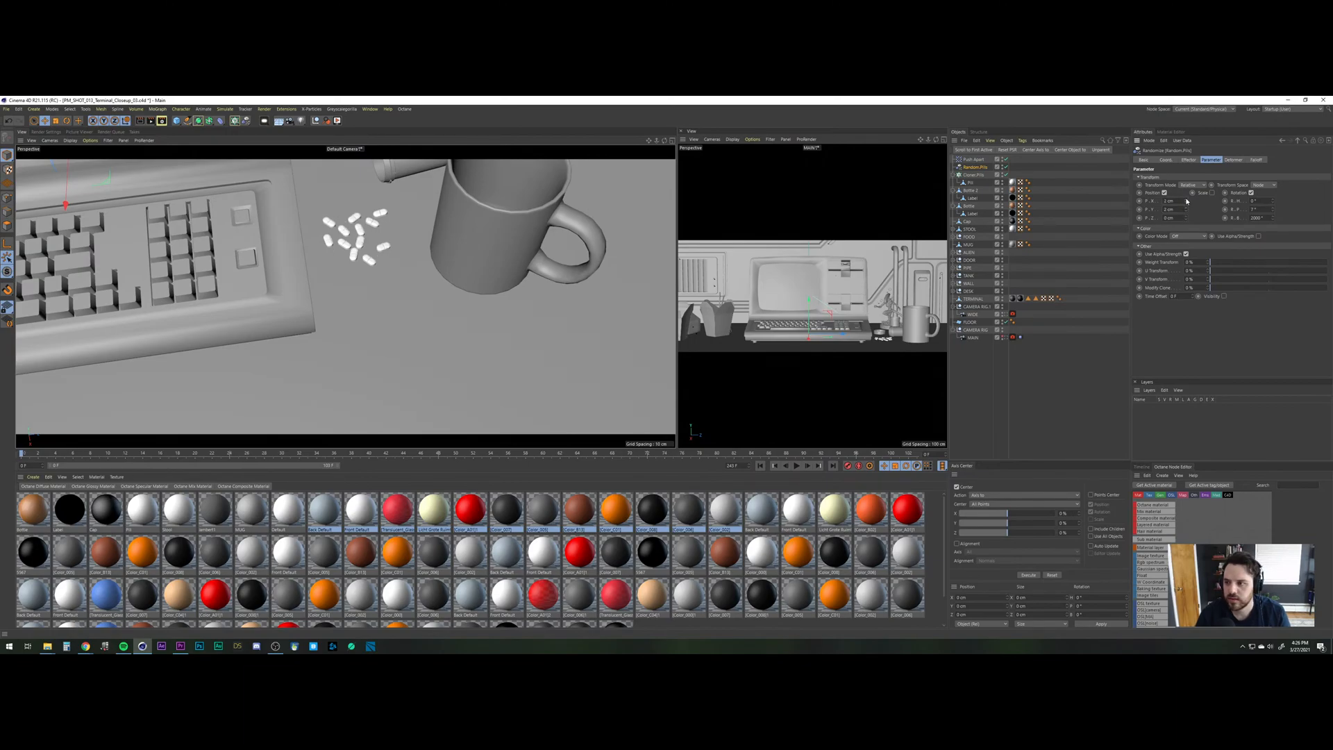
{"action": "left_click", "coordinate": [1186, 200]}
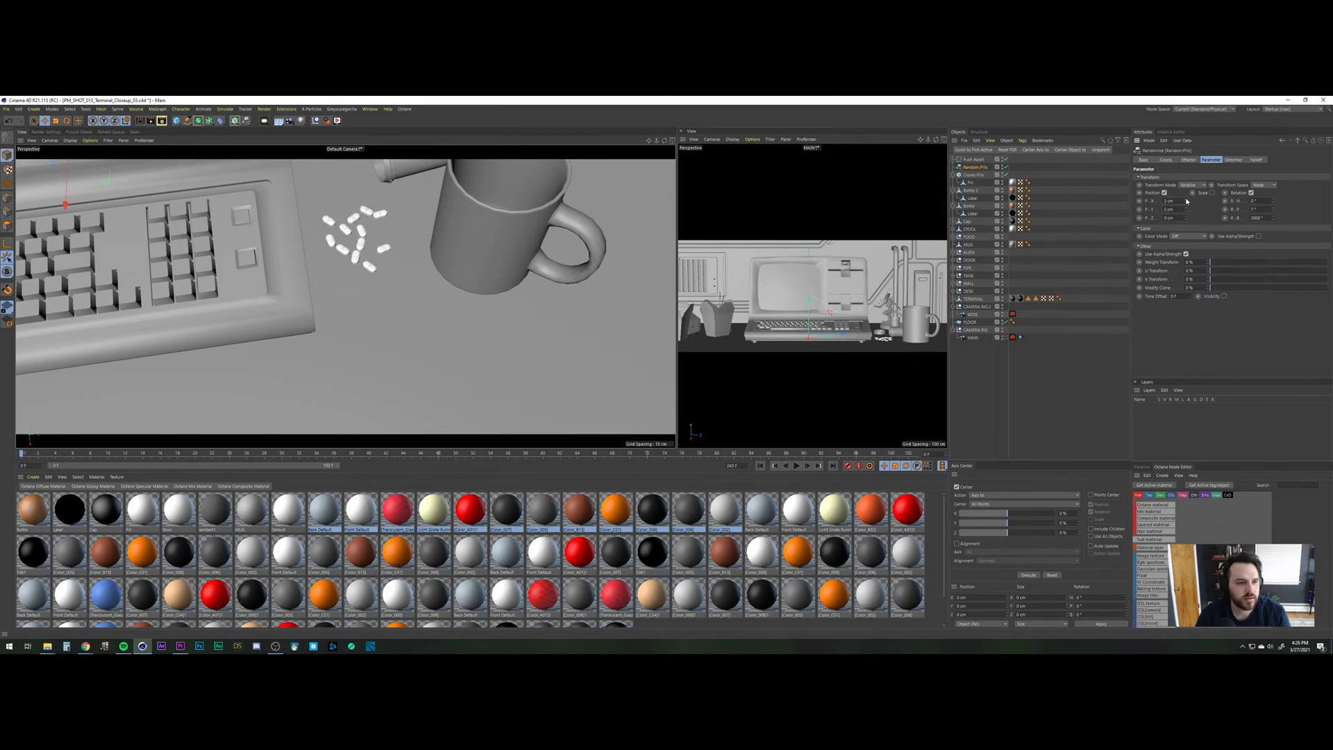
{"action": "left_click", "coordinate": [1186, 209]}
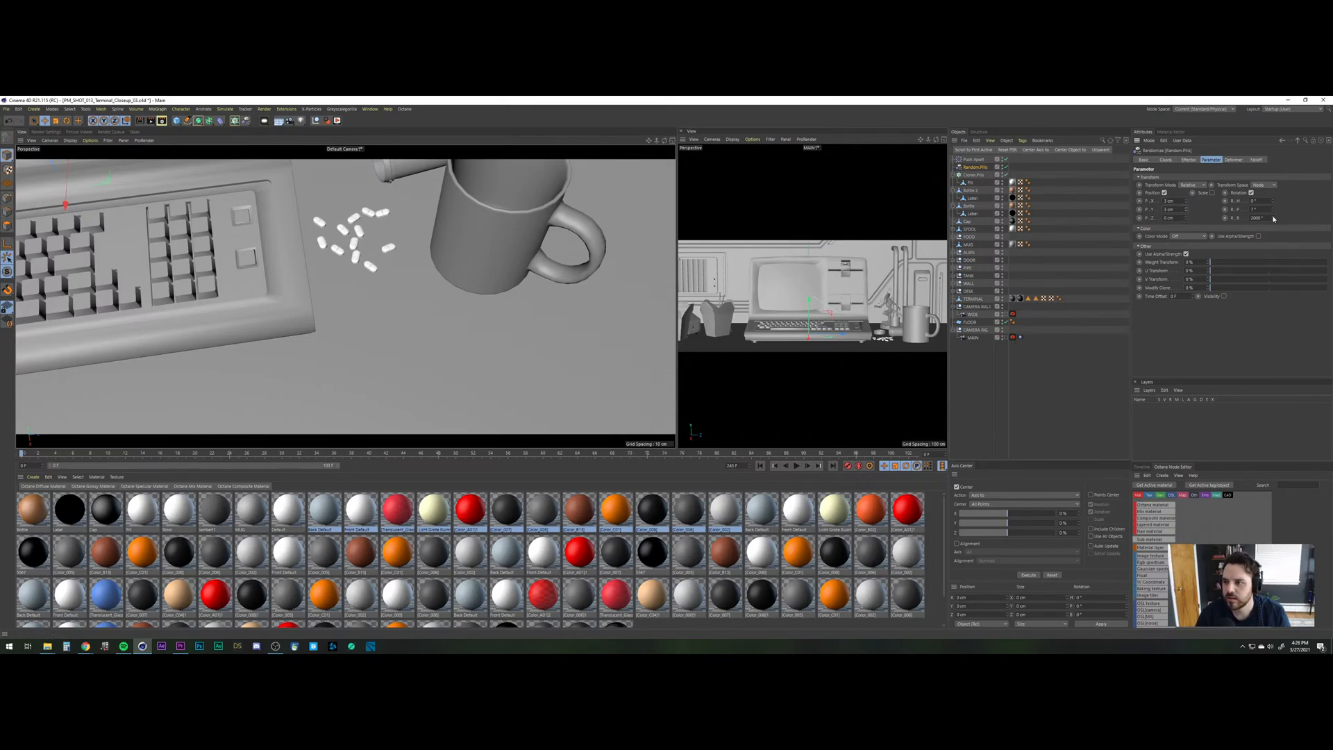
Increase the Random effector's bank rotation to vary the orientation of the scattered pills.
{"action": "left_click_drag", "start_coordinate": [1273, 218], "coordinate": [1272, 180]}
{"action": "scroll", "coordinate": [377, 192], "scroll_direction": "up", "scroll_amount": 10}
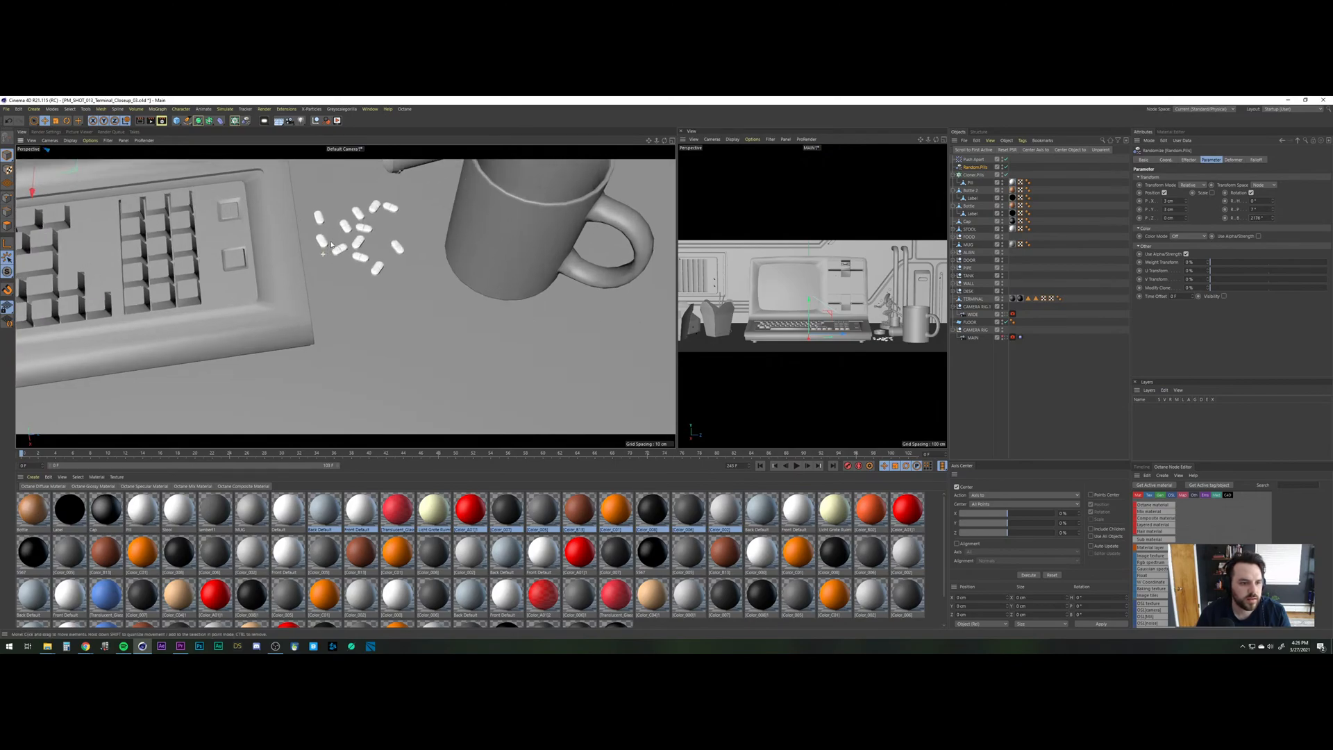
{"action": "left_click_drag", "start_coordinate": [377, 193], "coordinate": [412, 223], "text": "alt"}
{"action": "scroll", "coordinate": [413, 222], "scroll_direction": "down", "scroll_amount": 4}
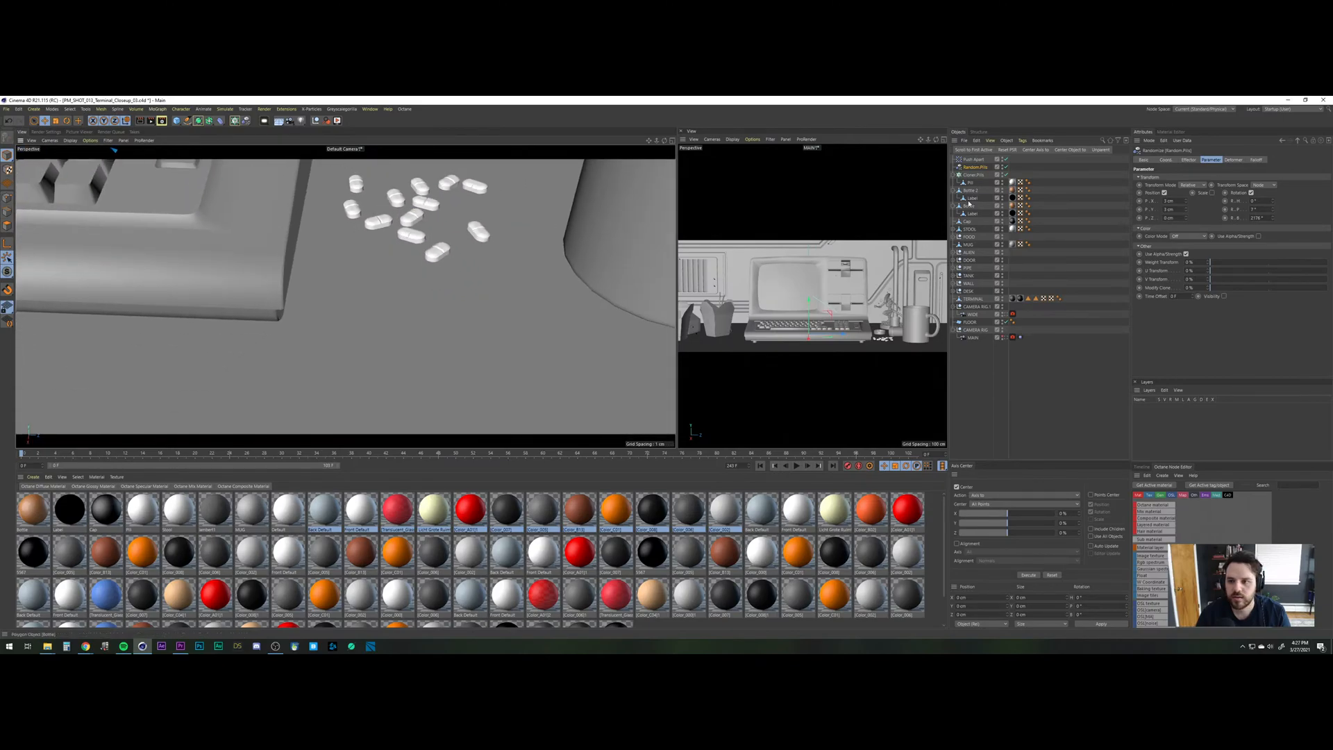
Try a 1.8 cm radius on the Push Apart effector and restore 0.8 cm.
{"action": "left_click", "coordinate": [974, 160]}
{"action": "left_click", "coordinate": [1186, 206]}
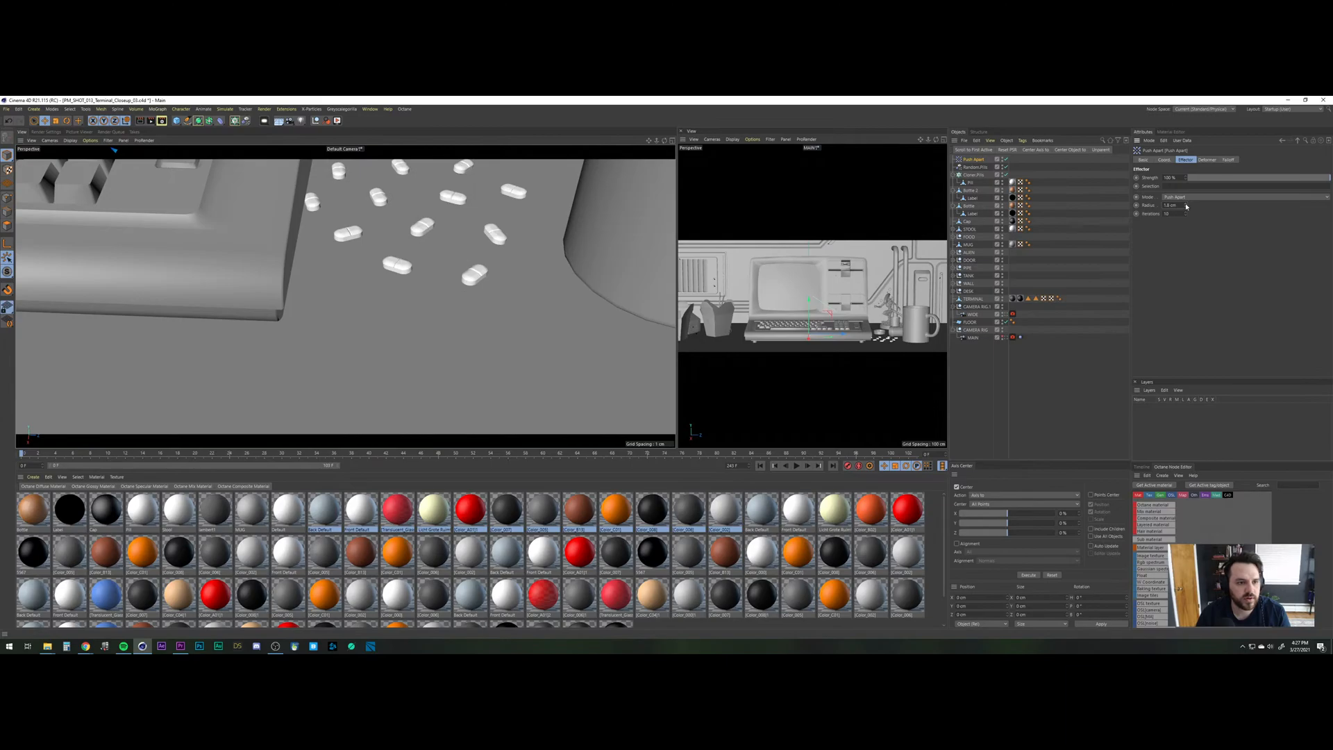
{"action": "left_click", "coordinate": [1187, 209]}
Increase the Random effector's X and Y position offsets to spread the pills wider between the keyboard and mug.
{"action": "scroll", "coordinate": [419, 233], "scroll_direction": "down", "scroll_amount": 8}
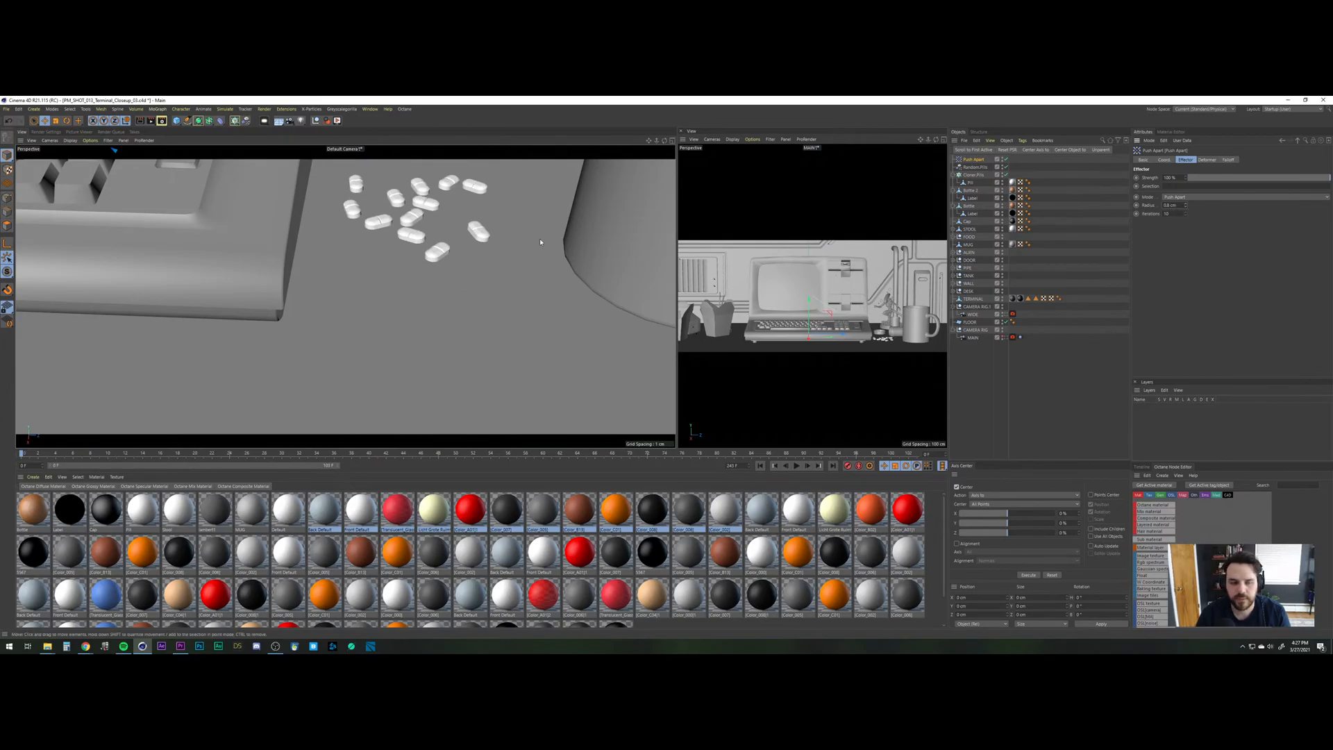
{"action": "scroll", "coordinate": [419, 233], "scroll_direction": "down", "scroll_amount": 3}
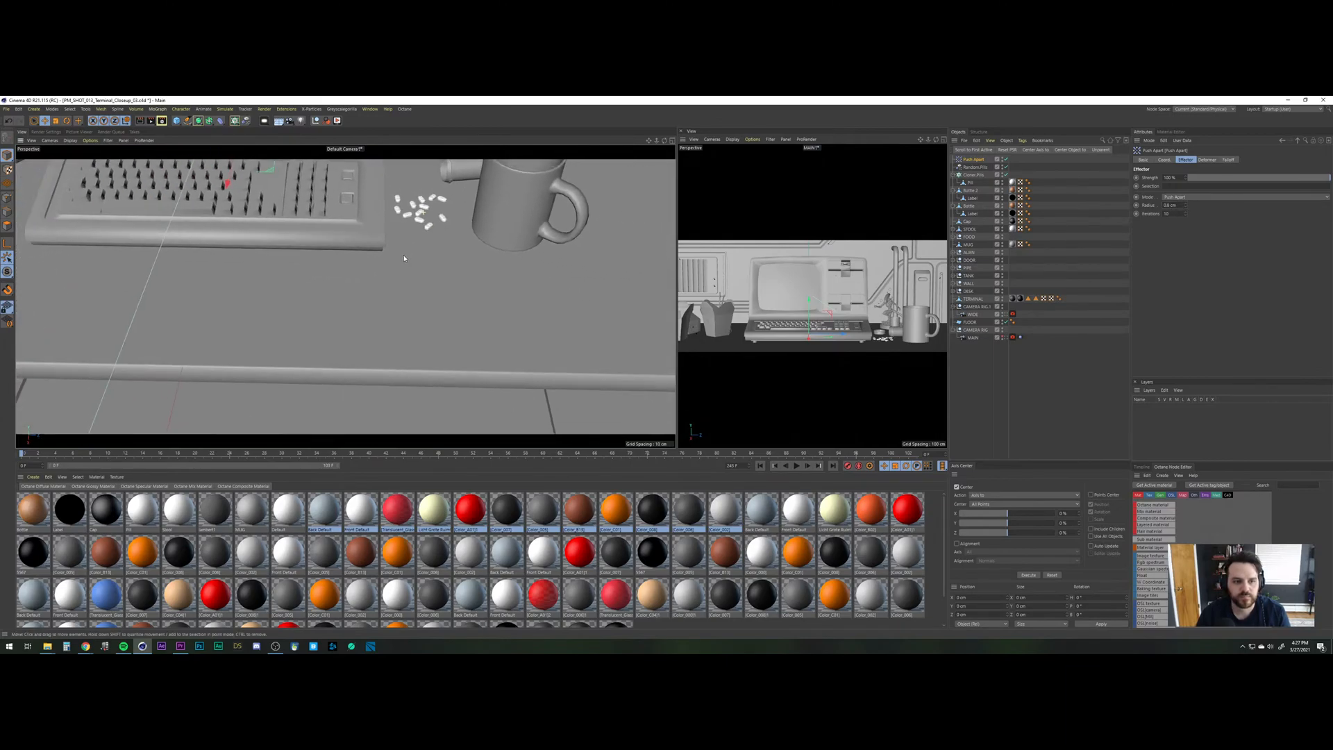
{"action": "left_click_drag", "start_coordinate": [422, 220], "coordinate": [426, 276], "text": "alt"}
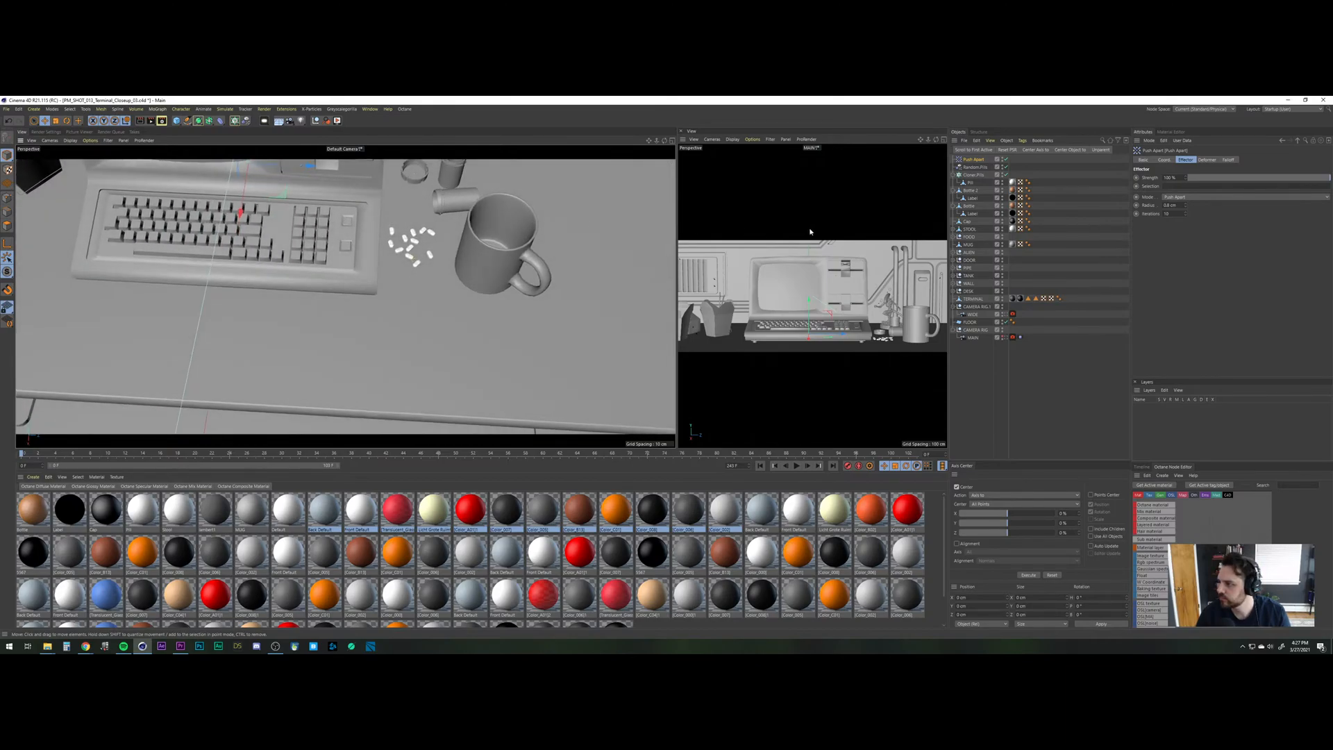
{"action": "left_click", "coordinate": [975, 168]}
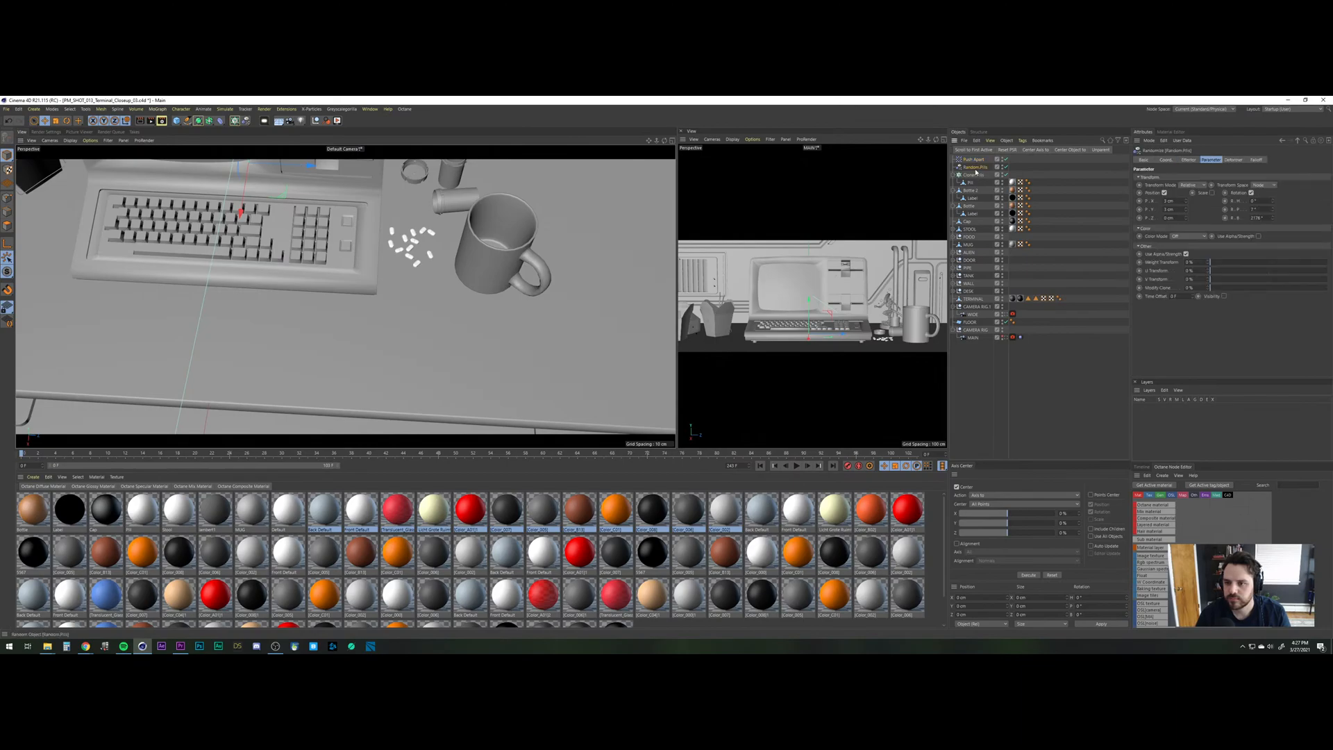
{"action": "left_click_drag", "start_coordinate": [1187, 203], "coordinate": [1186, 211]}
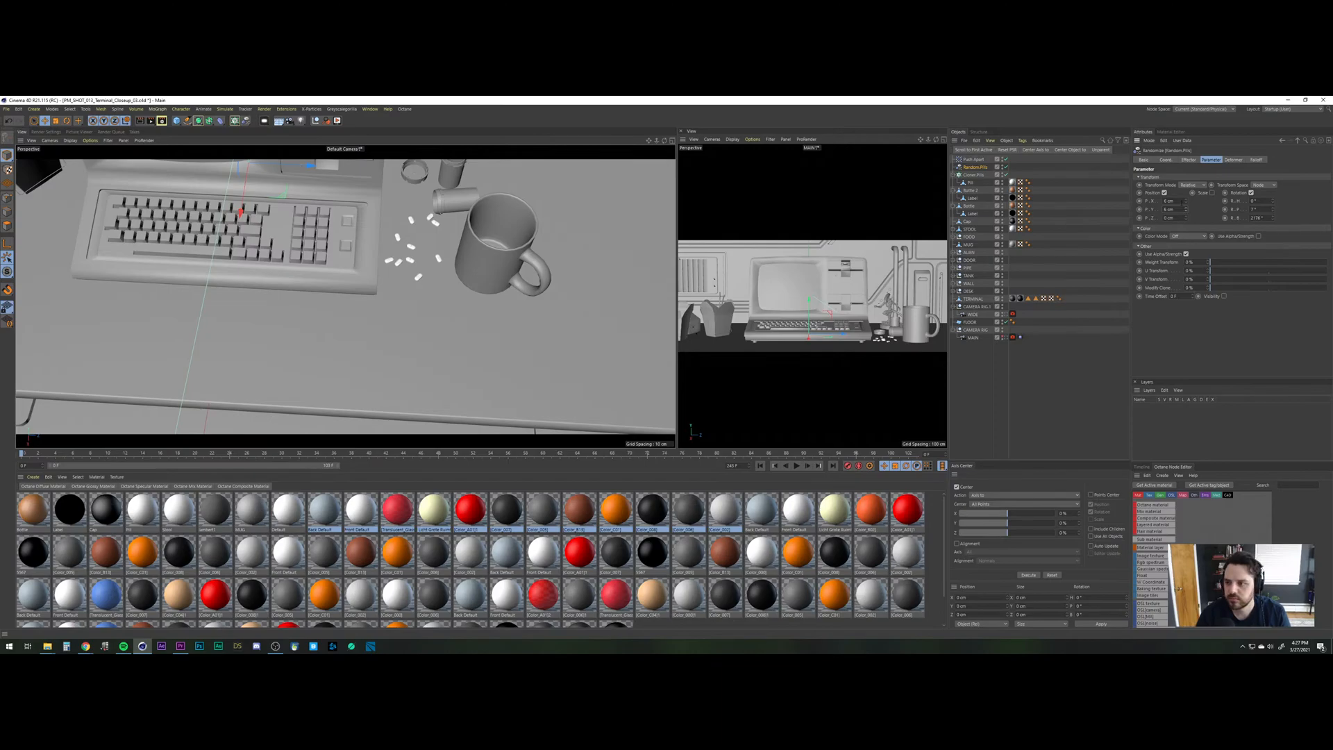
Lower the pill cloner's first grid count to 3 and raise its third count to 4.
{"action": "left_click", "coordinate": [973, 174]}
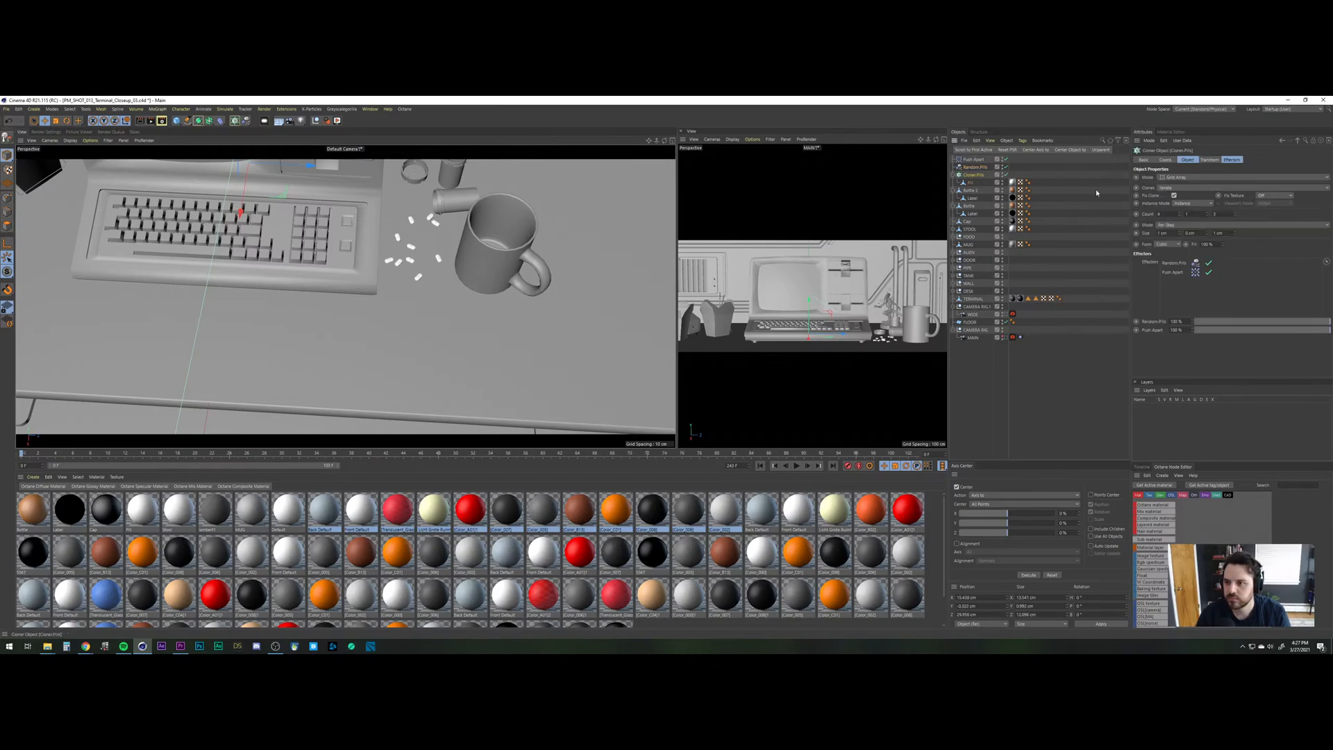
{"action": "left_click", "coordinate": [1179, 216]}
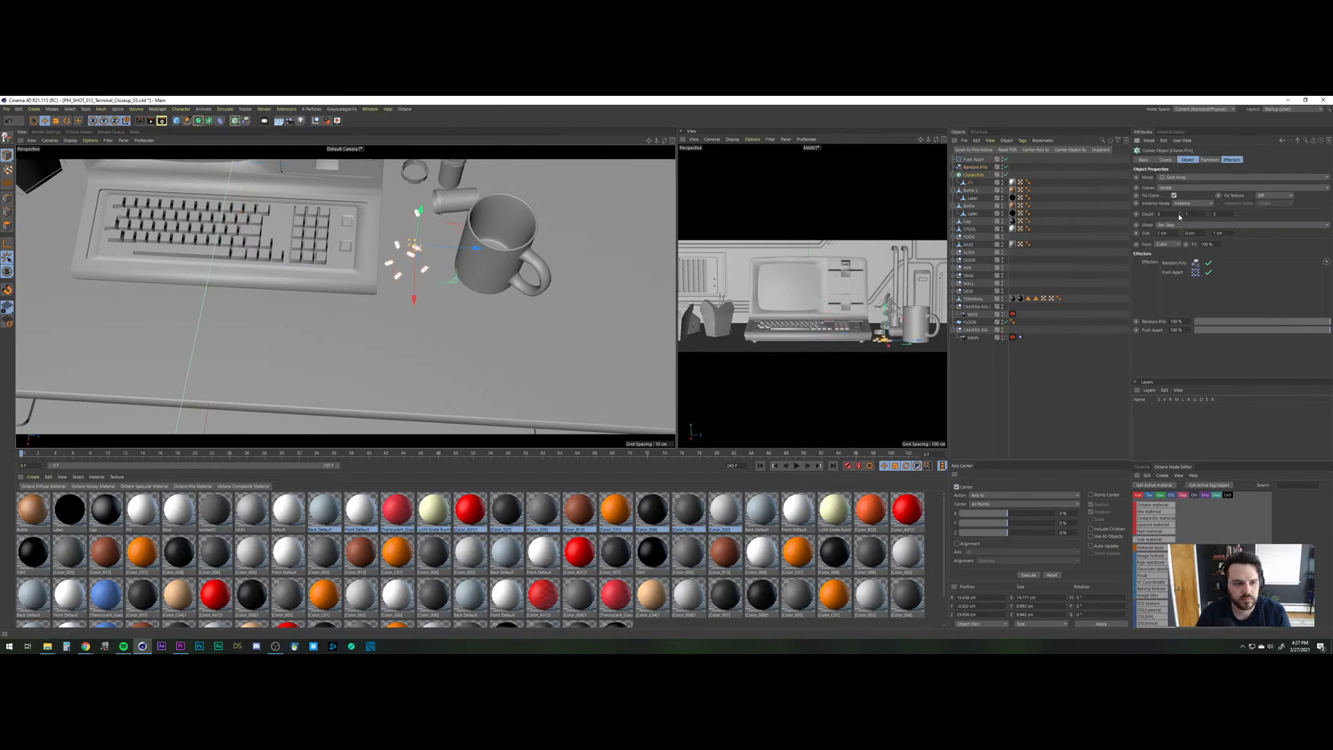
{"action": "left_click", "coordinate": [1235, 213]}
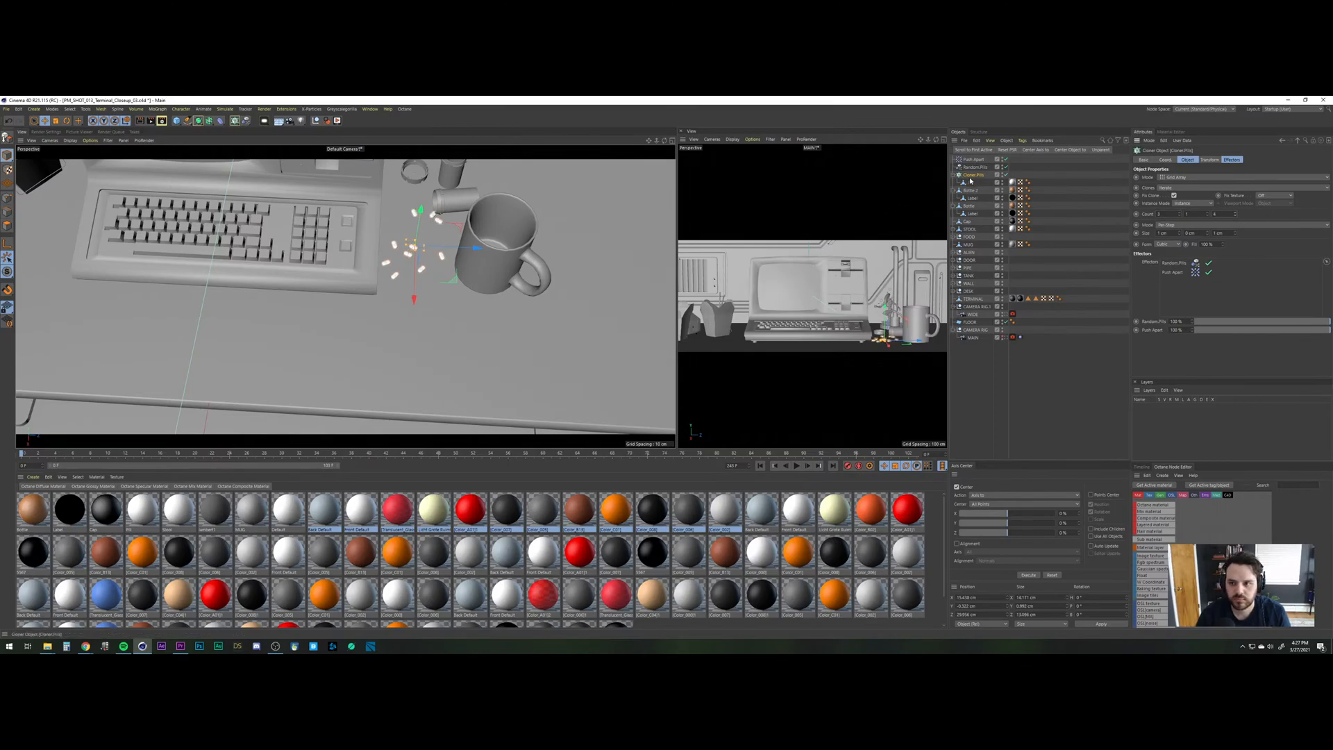
Nudge the pill cloner slightly toward the desk's front edge and rotate it flat on the desk to rearrange the pills.
{"action": "left_click_drag", "start_coordinate": [414, 299], "coordinate": [413, 306]}
{"action": "left_click", "coordinate": [408, 286]}
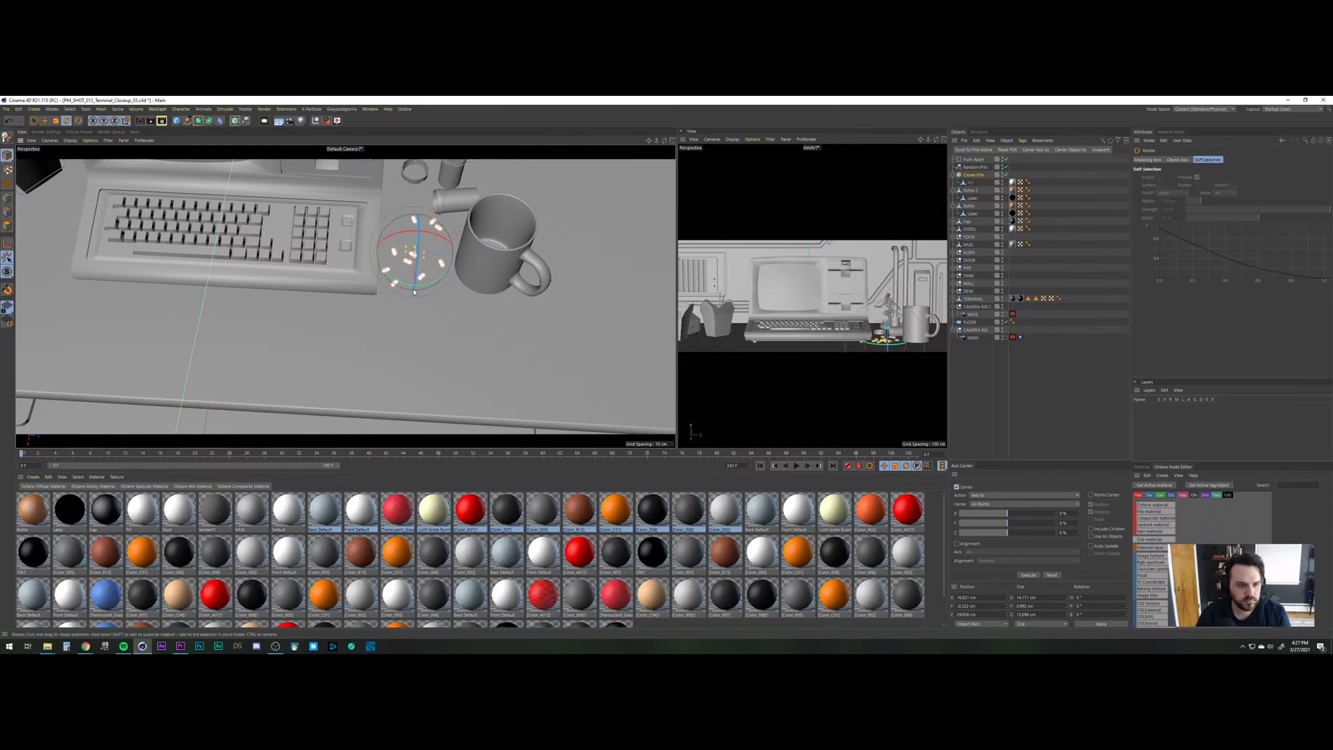
{"action": "key", "text": "r"}
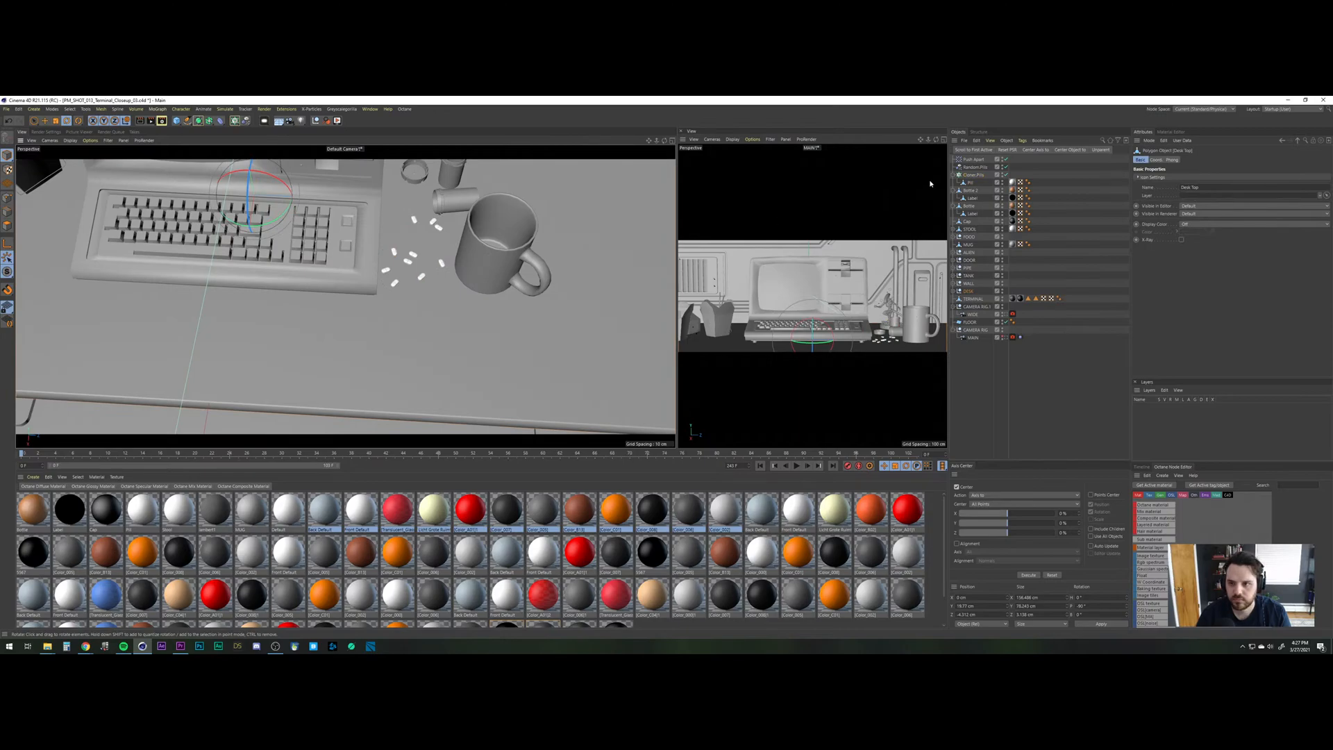
{"action": "left_click", "coordinate": [421, 277]}
{"action": "left_click_drag", "start_coordinate": [412, 288], "coordinate": [368, 175]}
{"action": "left_click", "coordinate": [1003, 408]}
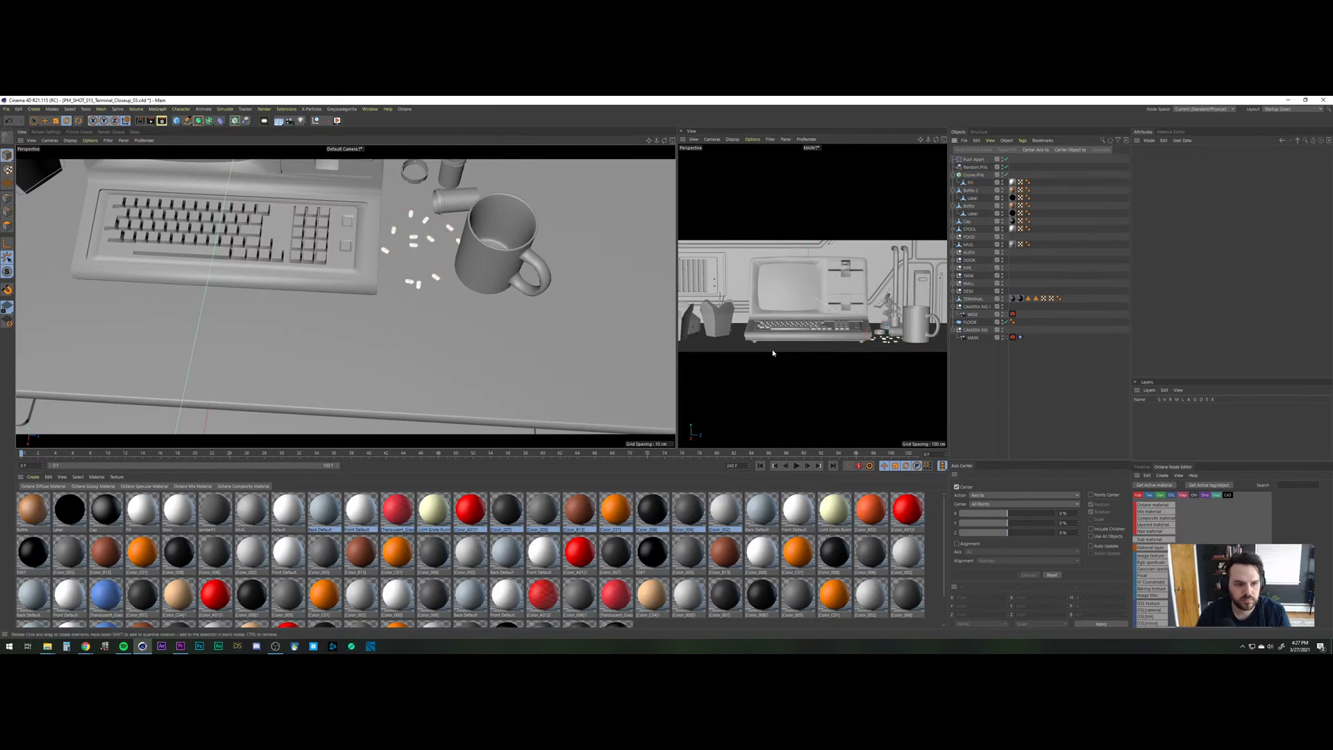
Reduce the Random effector's X and Y position offsets to gather the pills, and reselect the pill cloner.
{"action": "left_click", "coordinate": [974, 174]}
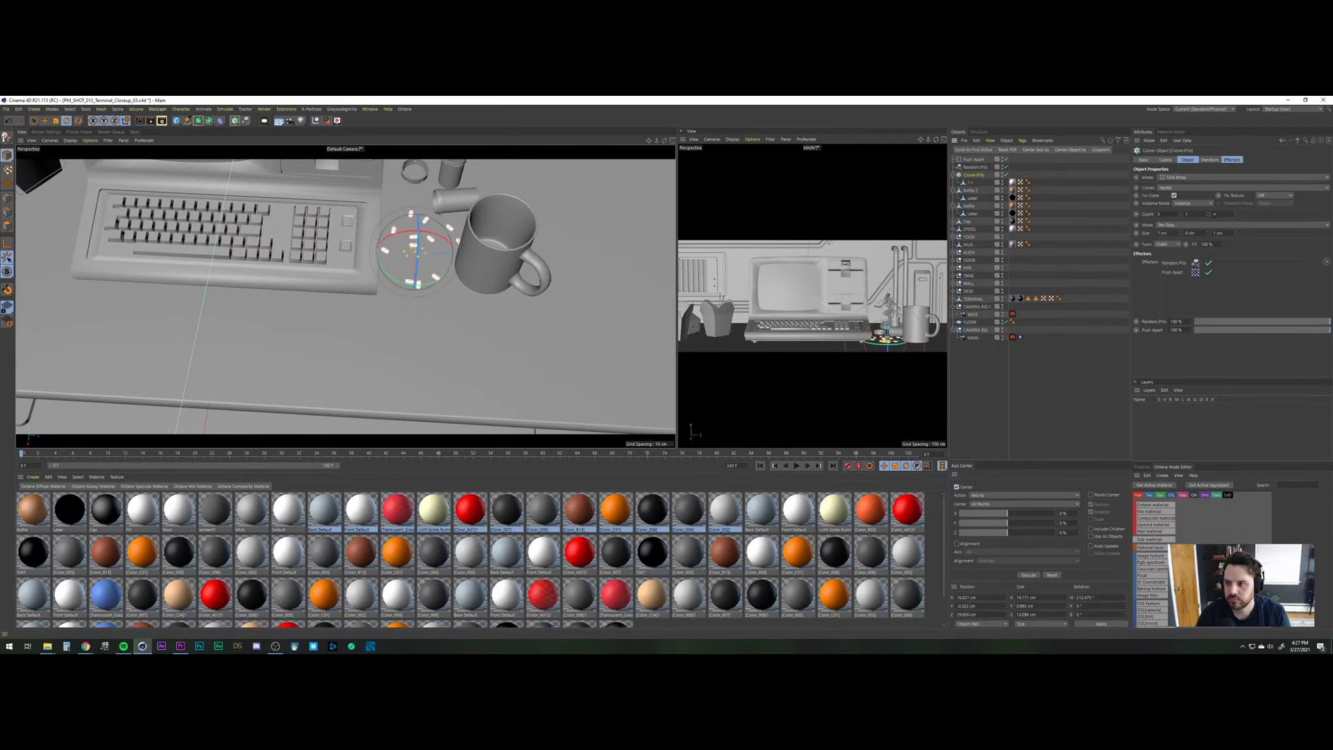
{"action": "left_click", "coordinate": [974, 166]}
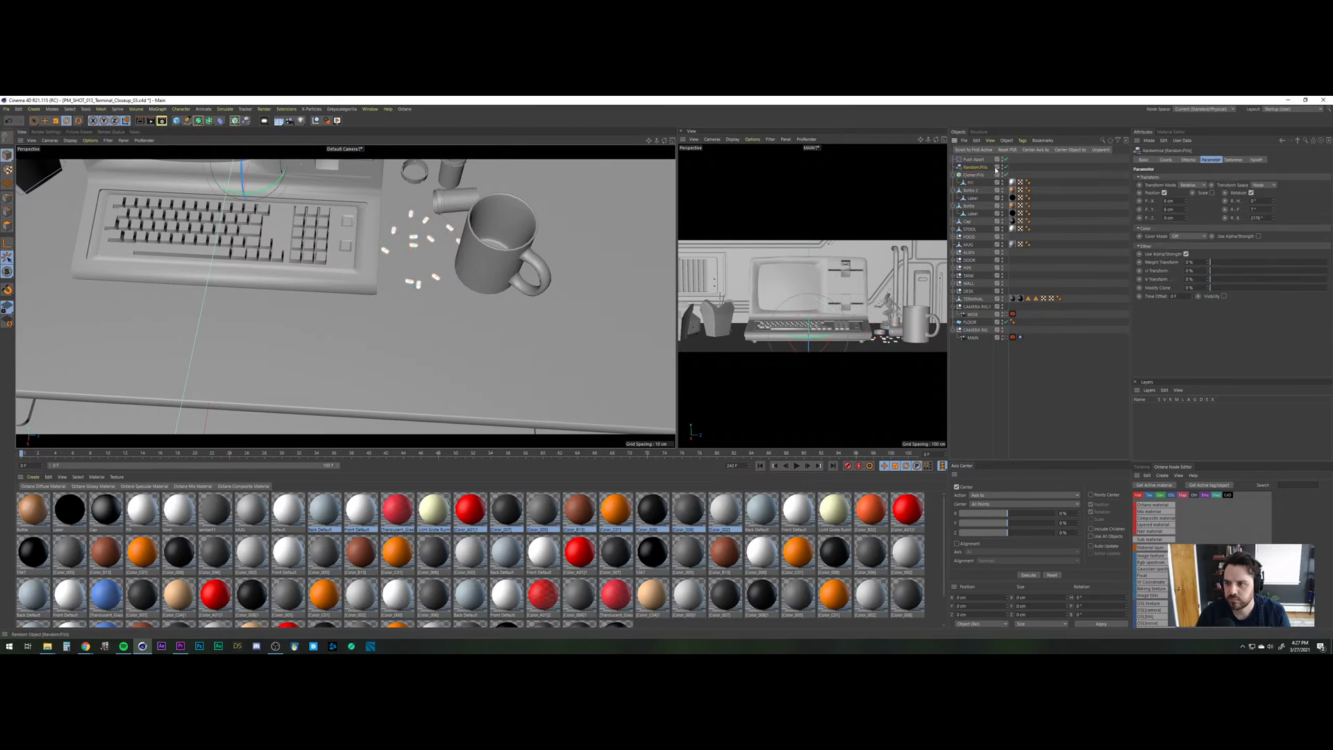
{"action": "left_click", "coordinate": [1187, 213]}
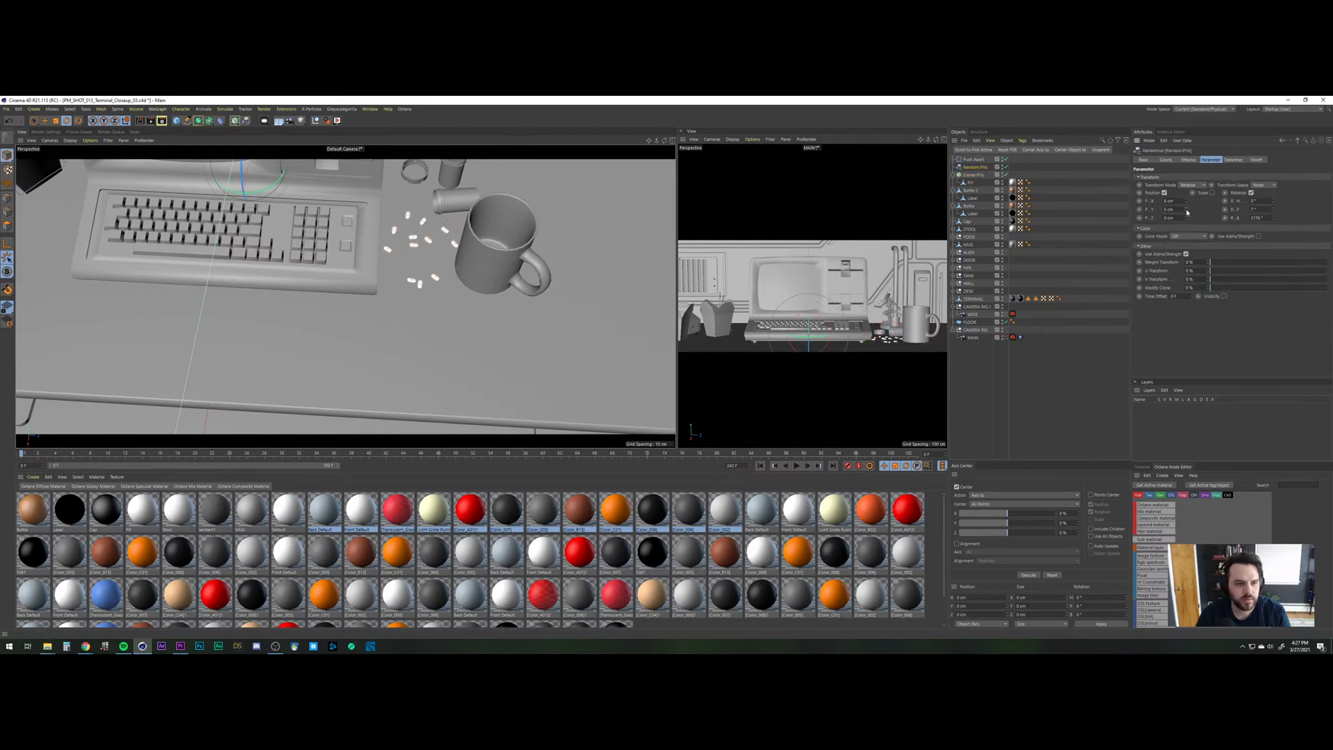
{"action": "left_click", "coordinate": [1187, 203]}
{"action": "left_click", "coordinate": [1187, 203]}
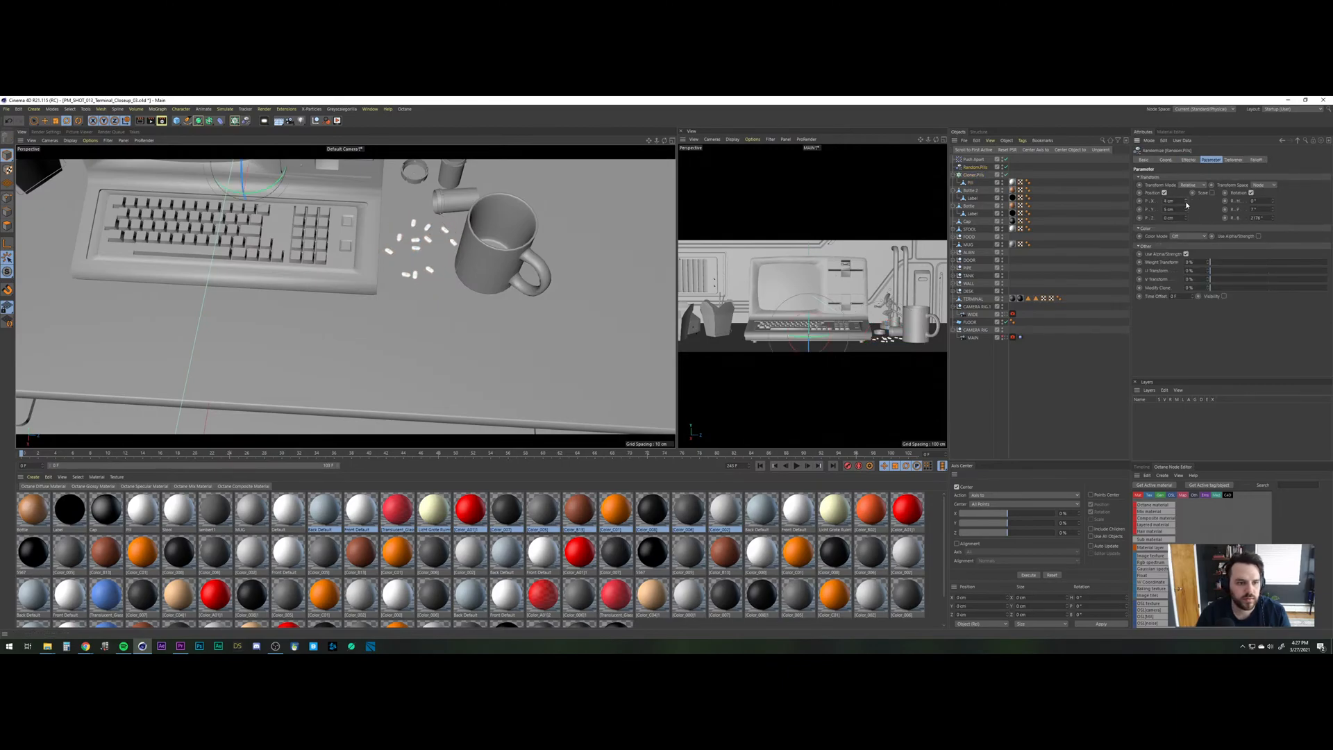
{"action": "left_click", "coordinate": [419, 270]}
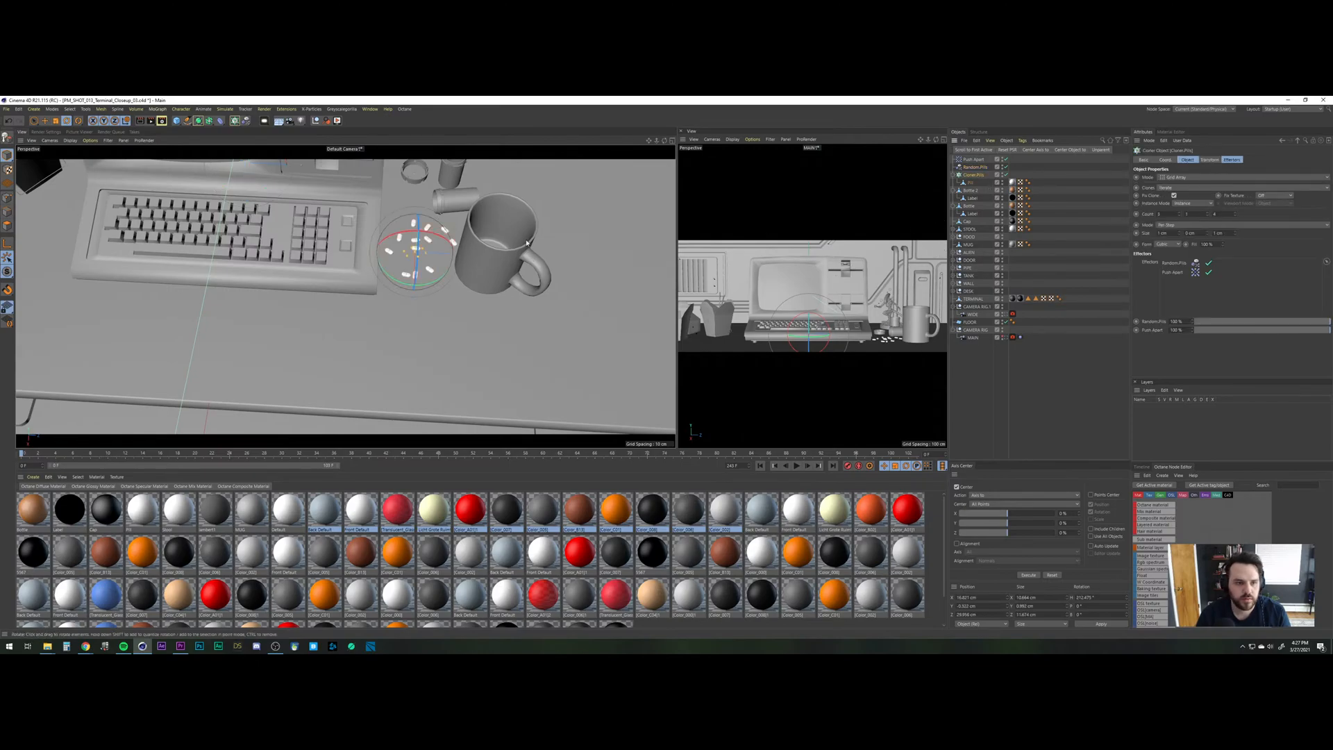
Rotate the pill cloner flat on the desk beside the mug and deselect it.
{"action": "left_click_drag", "start_coordinate": [423, 290], "coordinate": [457, 272]}
{"action": "left_click", "coordinate": [1042, 375]}
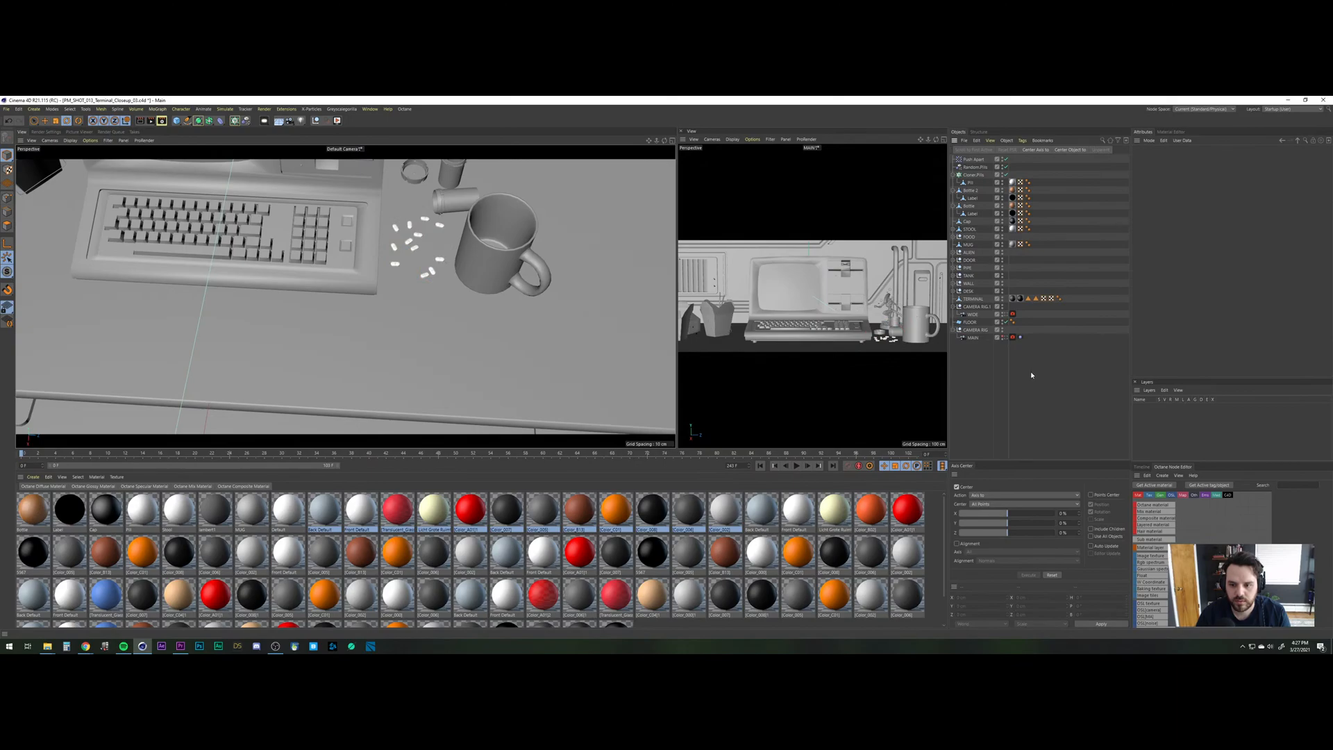
Duplicate the pill cloner to the other side of the keyboard, in front of the food cartons, and number the copy's name 2.
{"action": "left_click", "coordinate": [971, 175]}
{"action": "right_click_drag", "start_coordinate": [420, 262], "coordinate": [305, 281], "text": "alt"}
{"action": "middle_click_drag", "start_coordinate": [306, 280], "coordinate": [399, 255], "text": "alt"}
{"action": "key", "text": "e"}
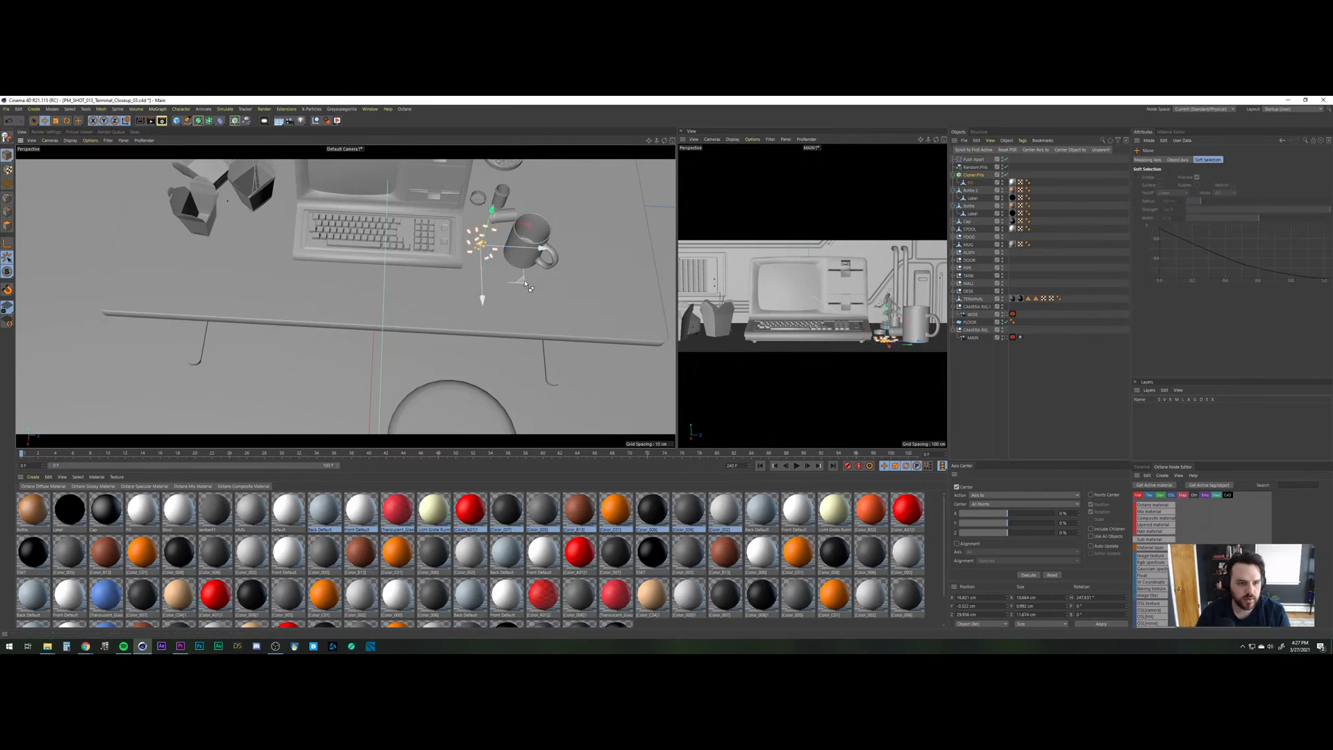
{"action": "left_click_drag", "start_coordinate": [490, 297], "coordinate": [276, 311]}
{"action": "key", "text": "ctrl+c"}
{"action": "key", "text": "ctrl+v"}
{"action": "left_click", "coordinate": [988, 159]}
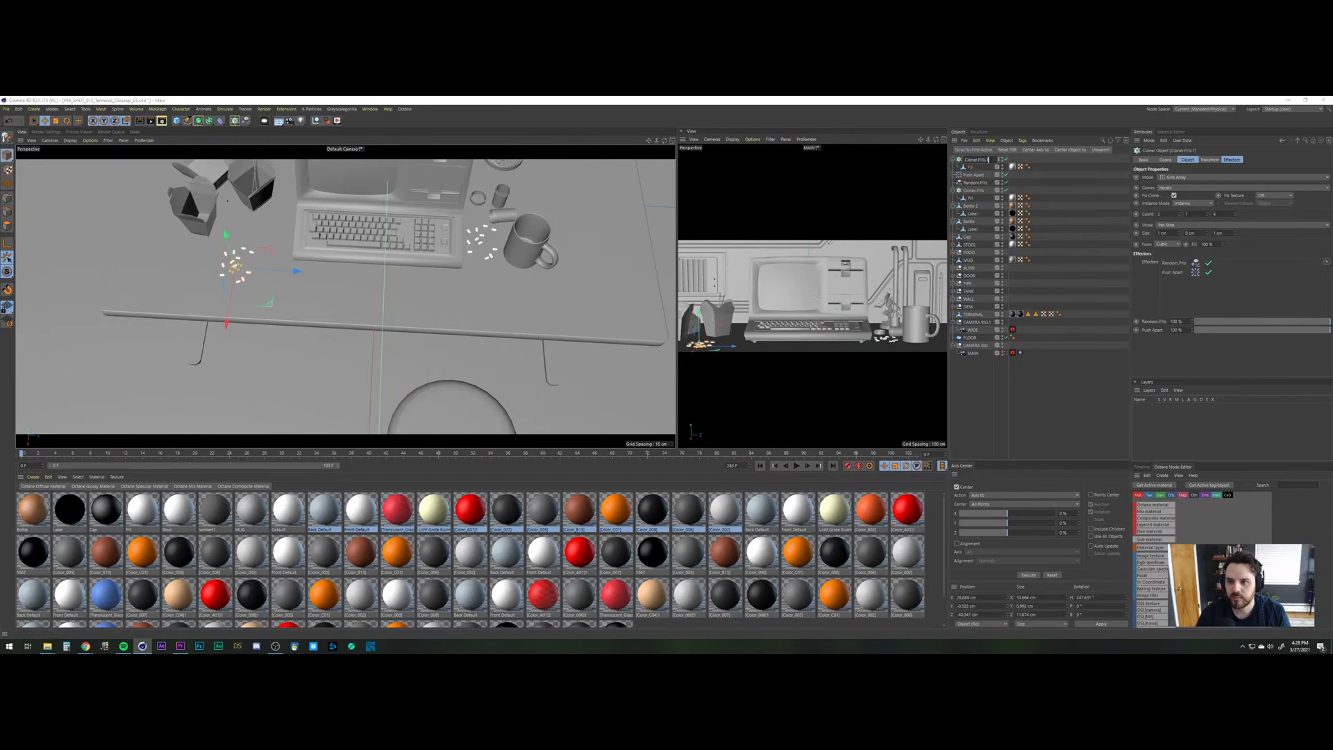
{"action": "key", "text": "BackSpace"}
{"action": "type", "text": "2"}
{"action": "key", "text": "Return"}
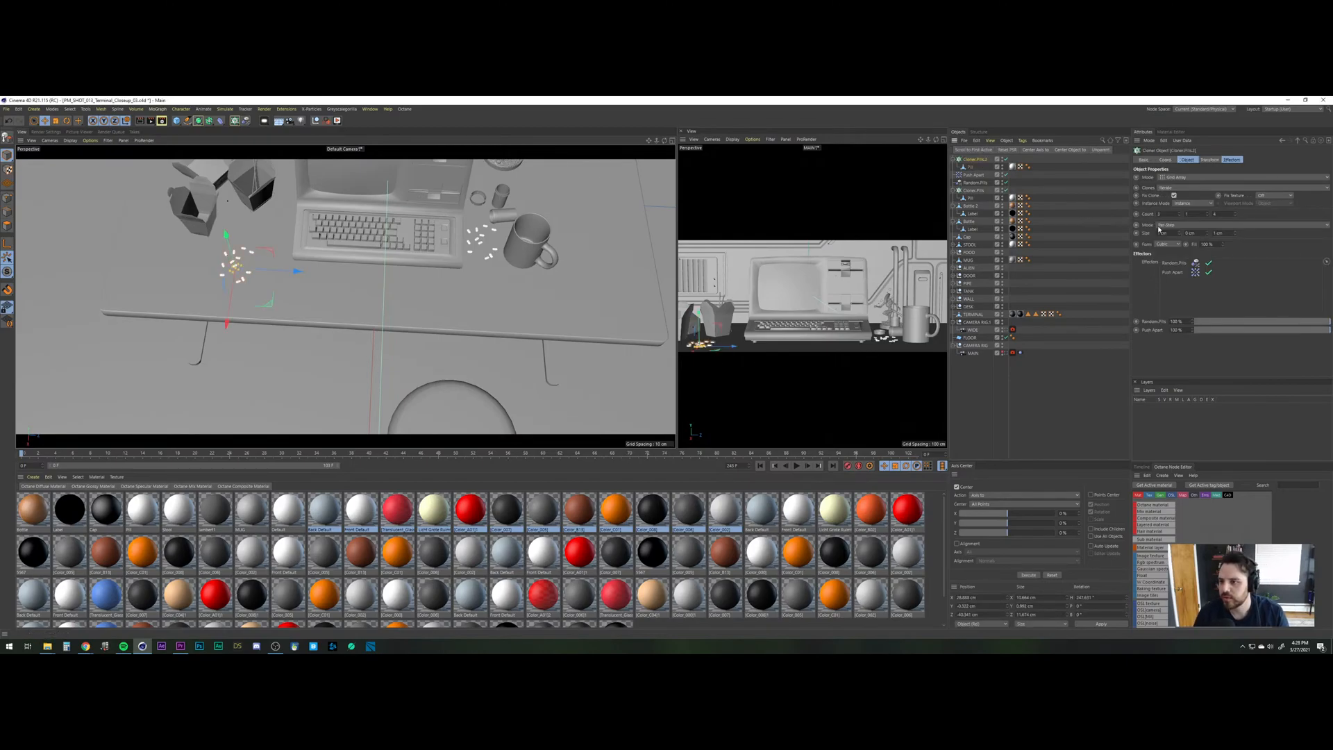
Raise the copied pill cloner's first grid count and lower its third count to 2.
{"action": "left_click", "coordinate": [1180, 212]}
{"action": "left_click", "coordinate": [1179, 213]}
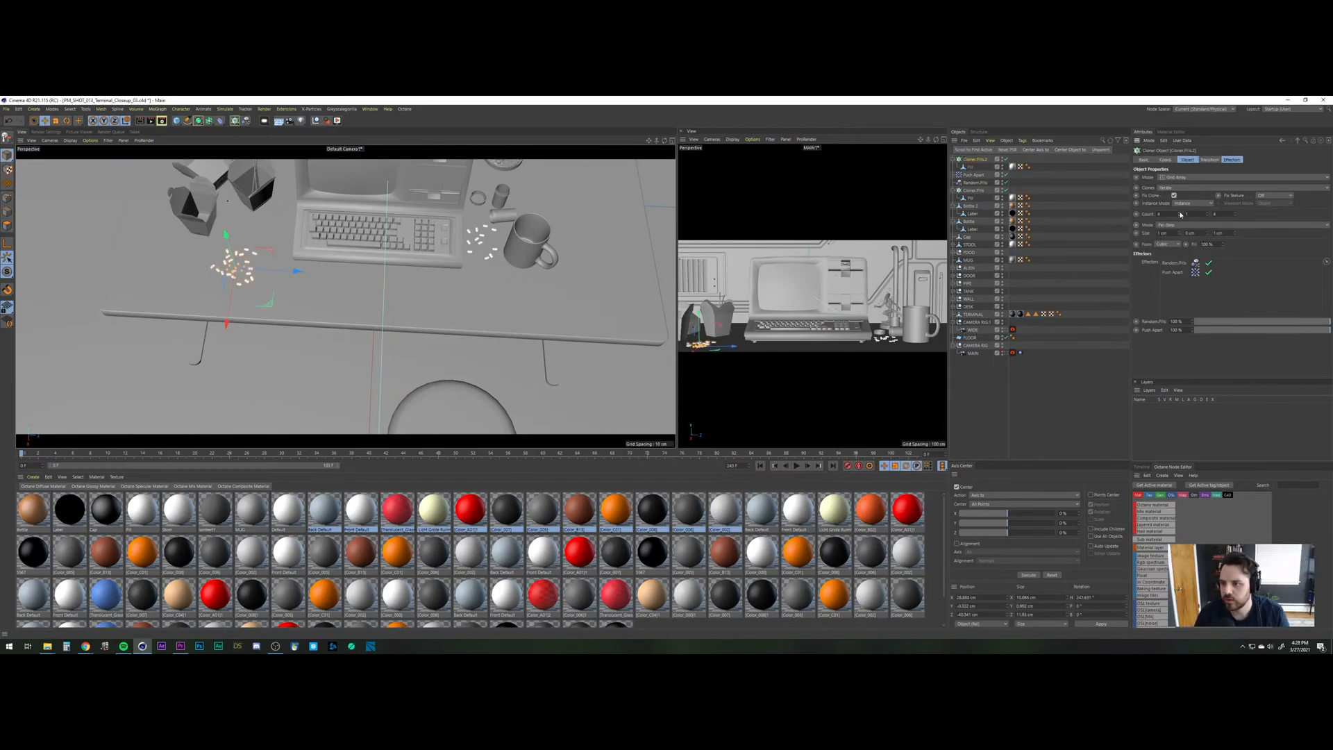
{"action": "left_click", "coordinate": [1235, 216]}
{"action": "left_click", "coordinate": [1235, 216]}
{"action": "left_click", "coordinate": [1236, 216]}
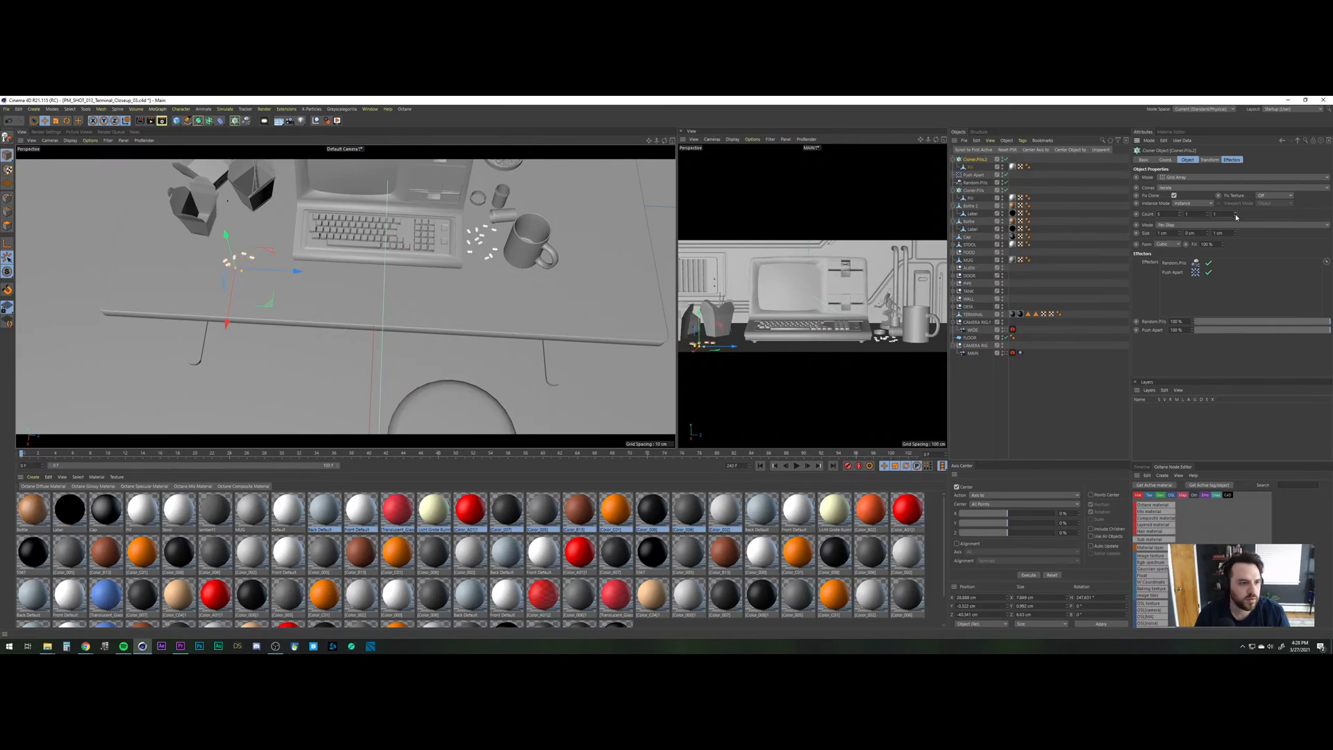
{"action": "left_click", "coordinate": [1235, 214]}
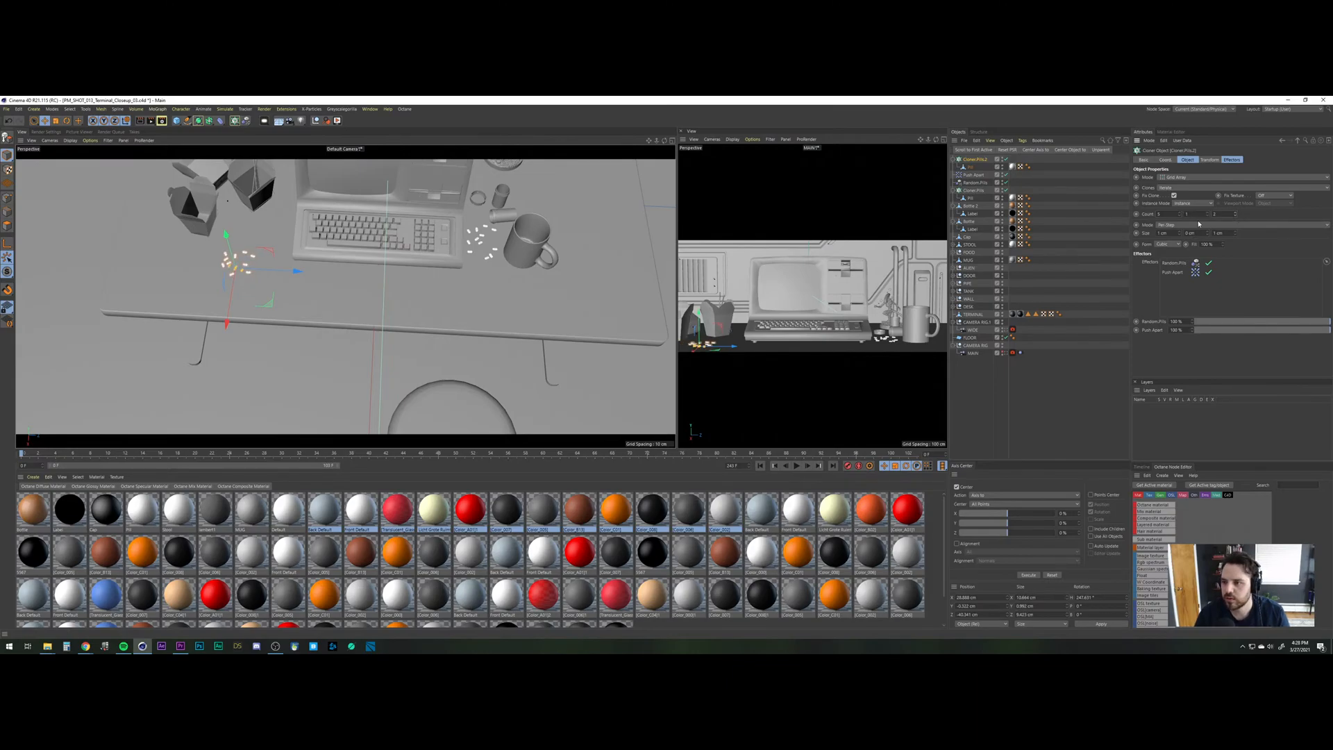
Set the instance mode of both pill cloners to Render Instance.
{"action": "left_click", "coordinate": [1210, 161]}
{"action": "left_click", "coordinate": [1165, 161]}
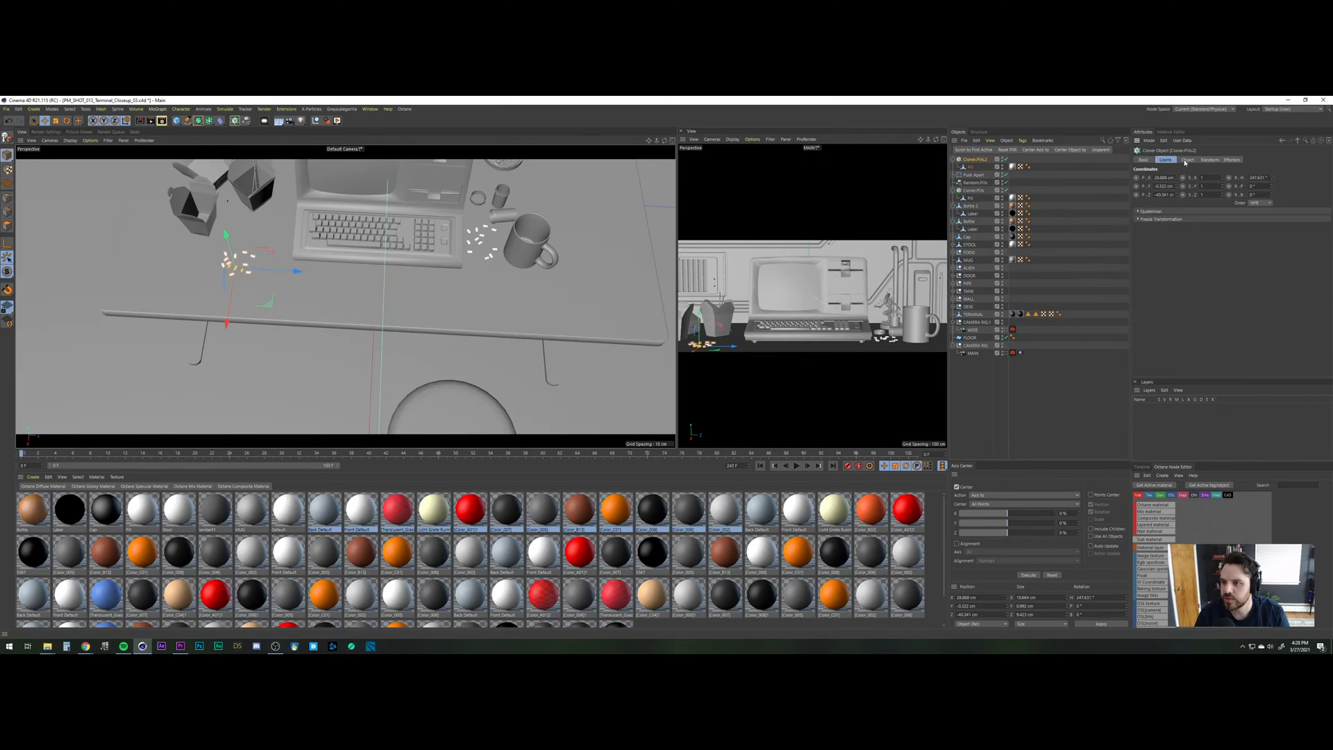
{"action": "left_click", "coordinate": [1187, 161]}
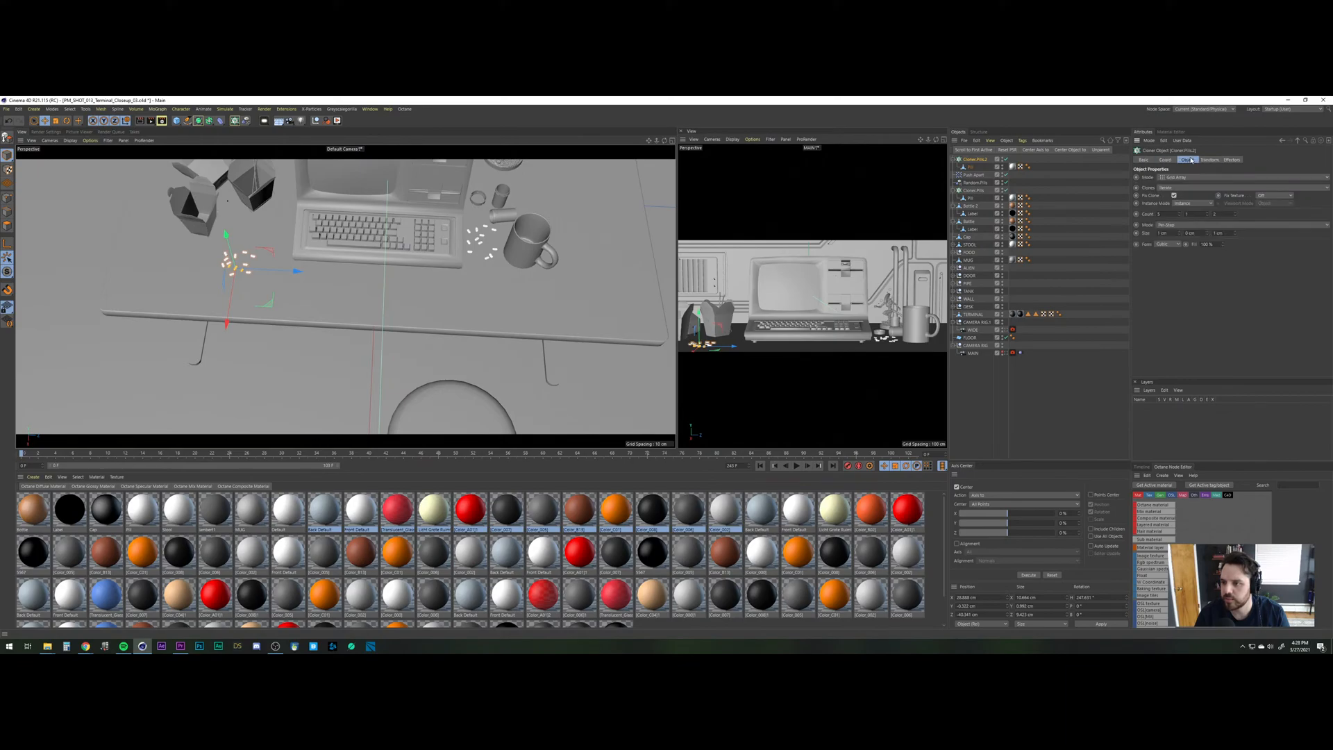
{"action": "left_click", "coordinate": [1188, 204]}
{"action": "left_click", "coordinate": [1190, 216]}
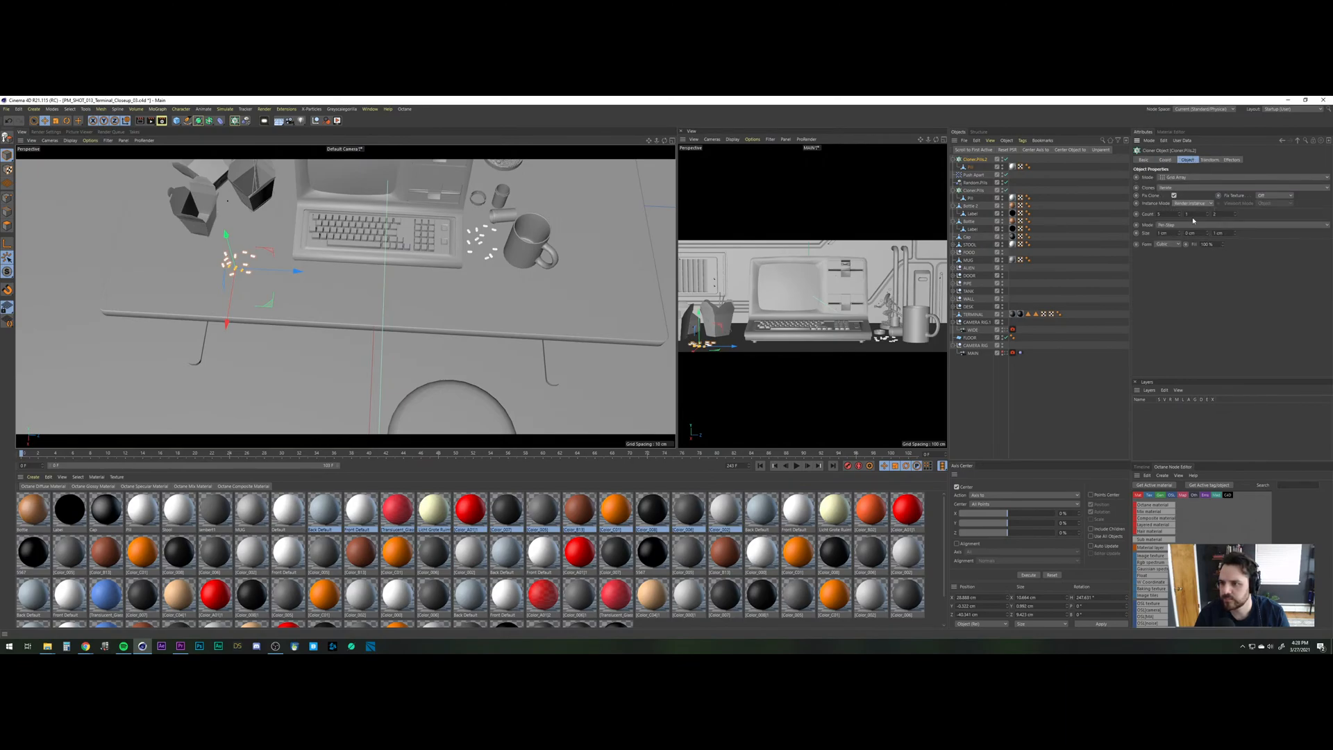
{"action": "left_click", "coordinate": [973, 191]}
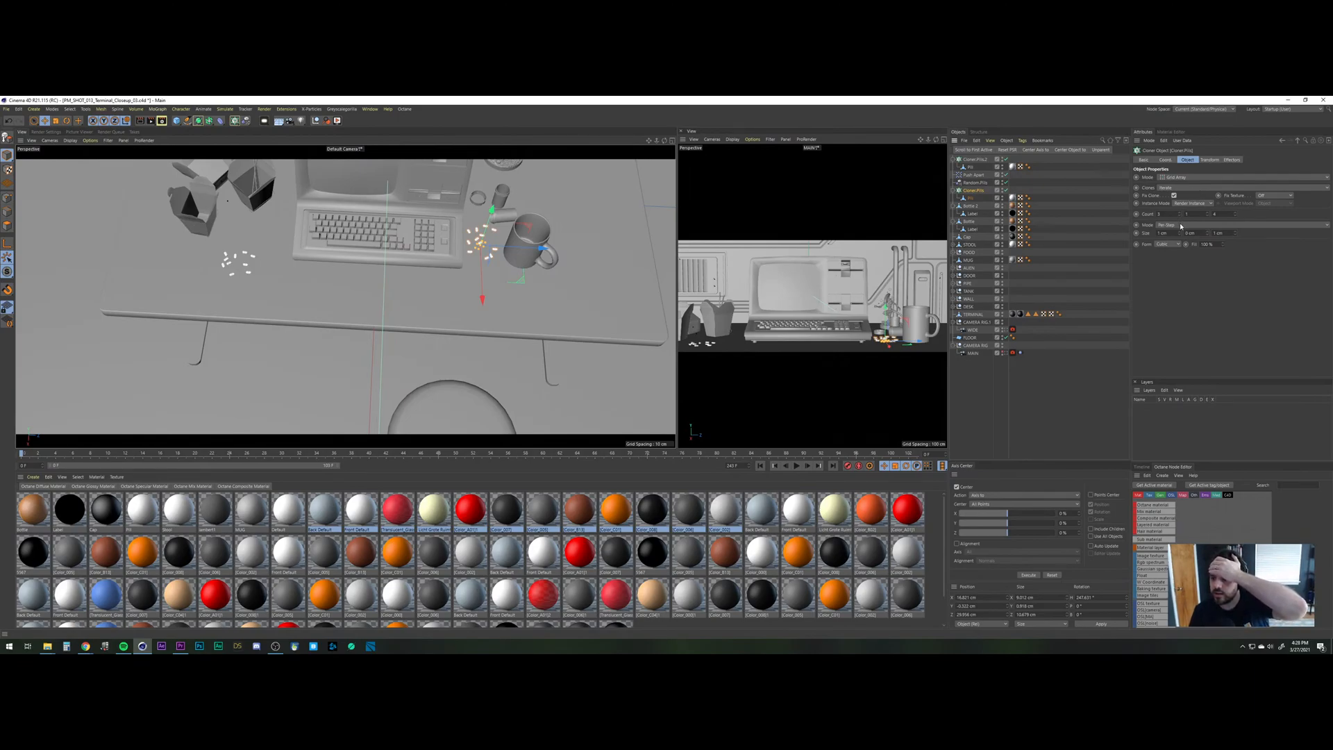
{"action": "left_click", "coordinate": [1213, 161]}
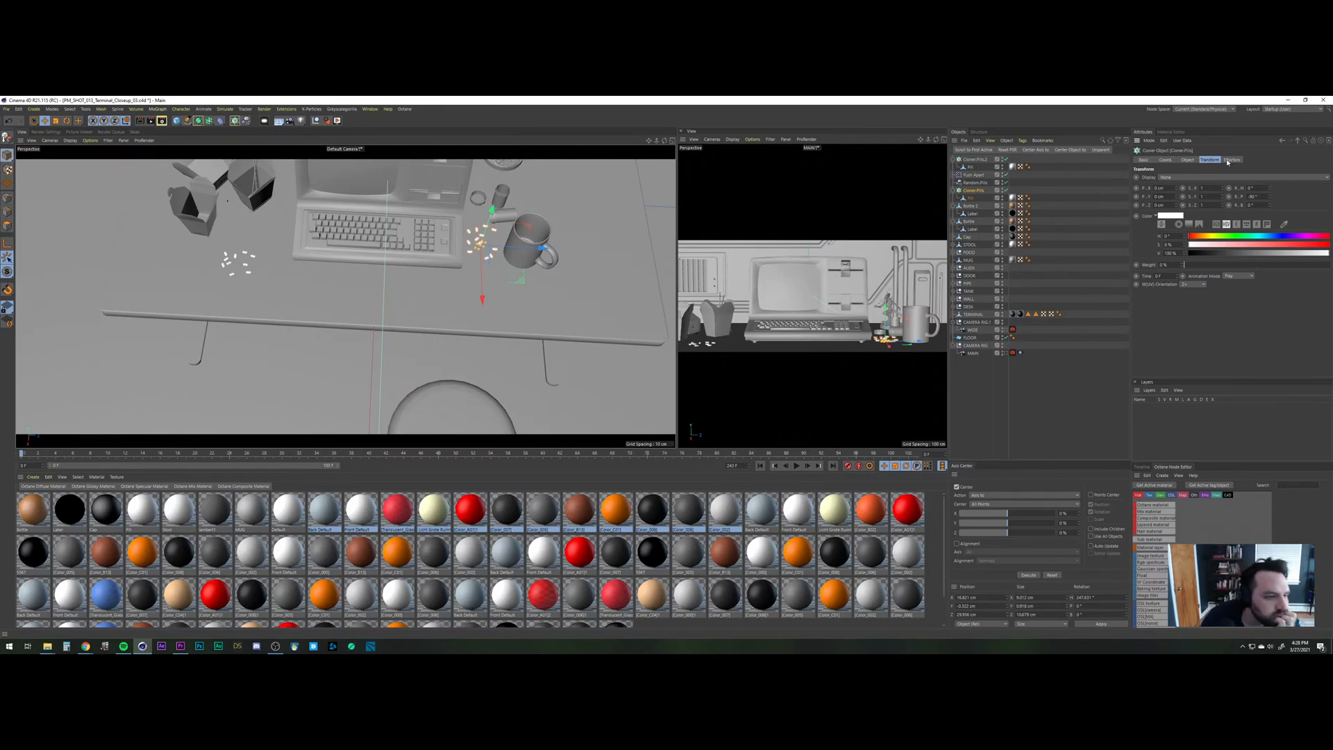
{"action": "left_click", "coordinate": [1187, 159]}
Duplicate the pills' Random effector and number the copy's name 2.
{"action": "left_click", "coordinate": [978, 183]}
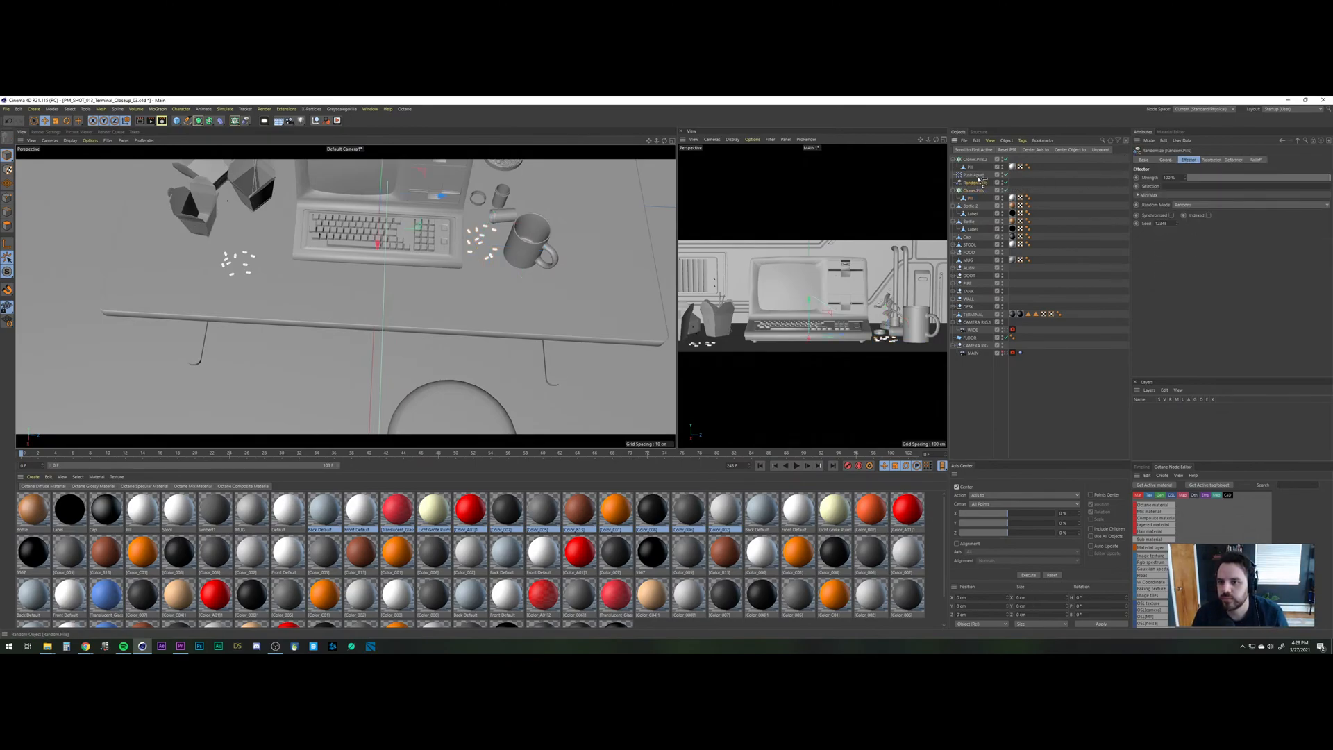
{"action": "key", "text": "ctrl+v"}
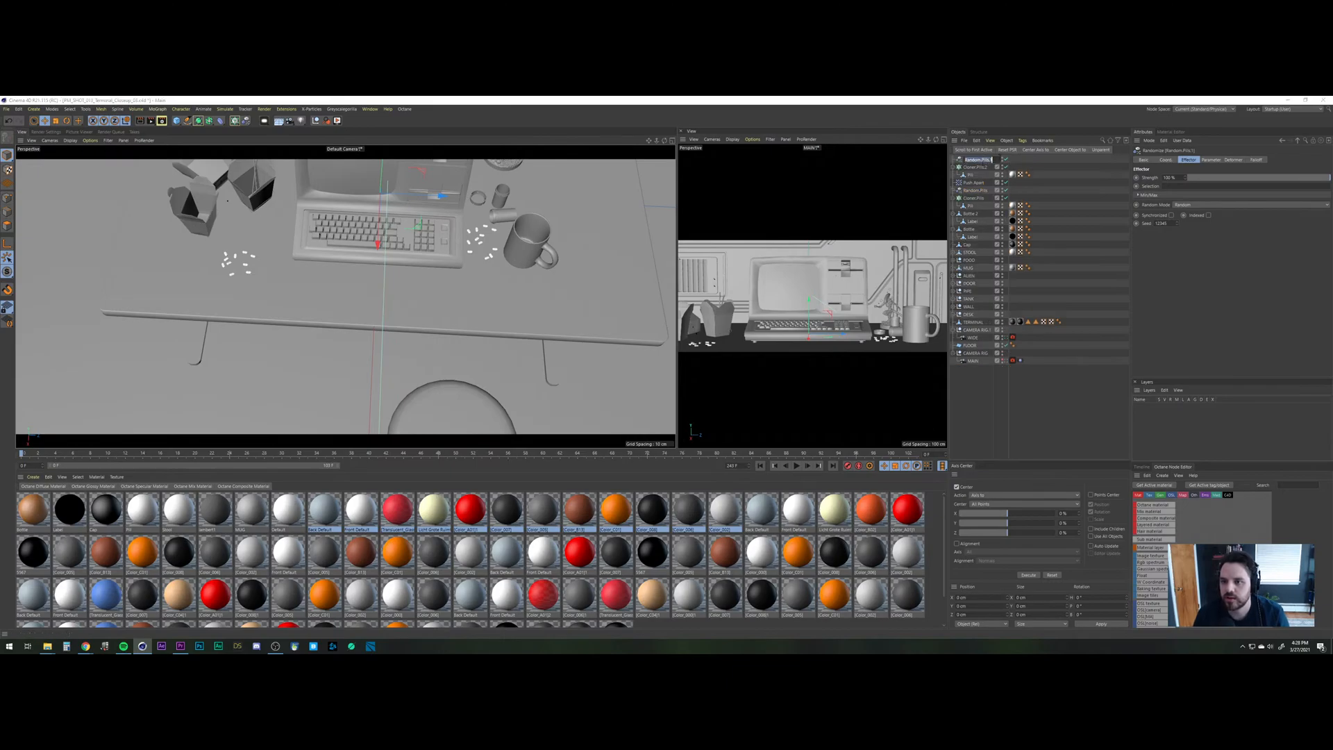
{"action": "key", "text": "Return"}
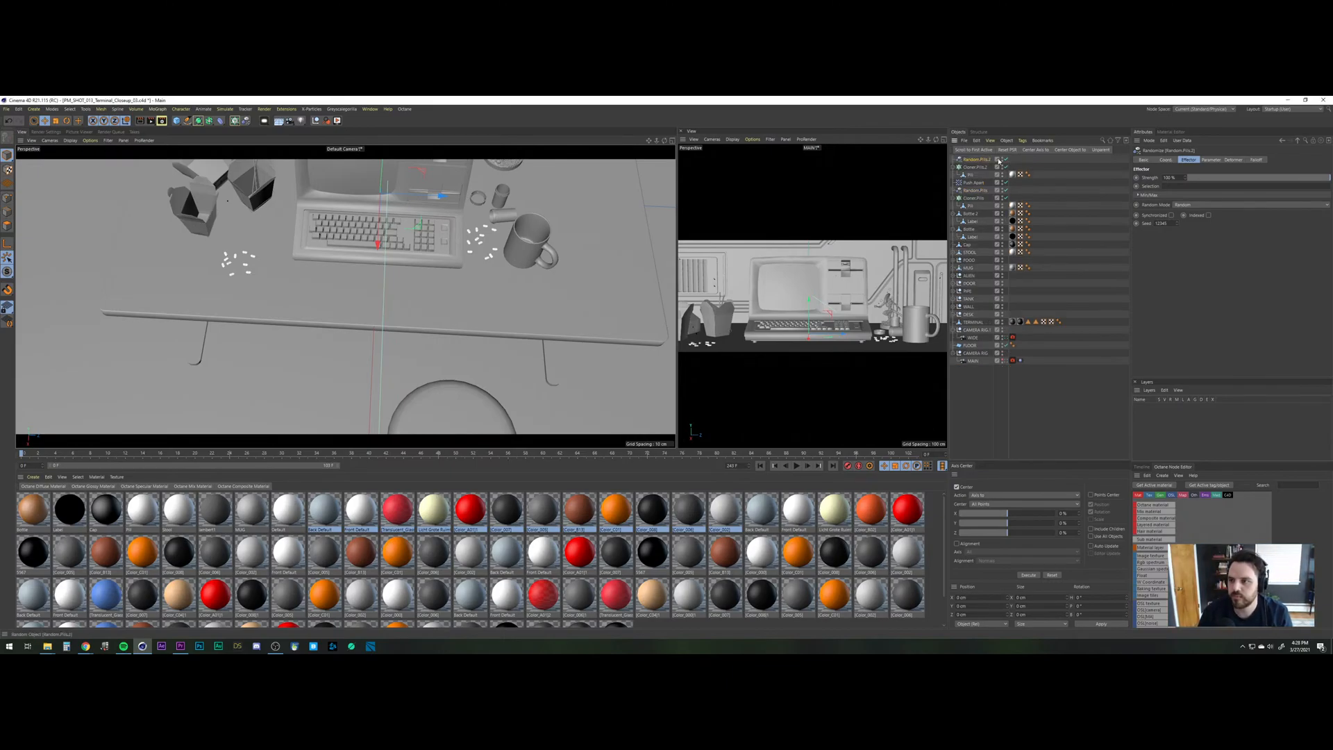
Replace the original Random effector with its copy in the second pill cloner's effector list.
{"action": "left_click", "coordinate": [976, 168]}
{"action": "left_click", "coordinate": [1232, 160]}
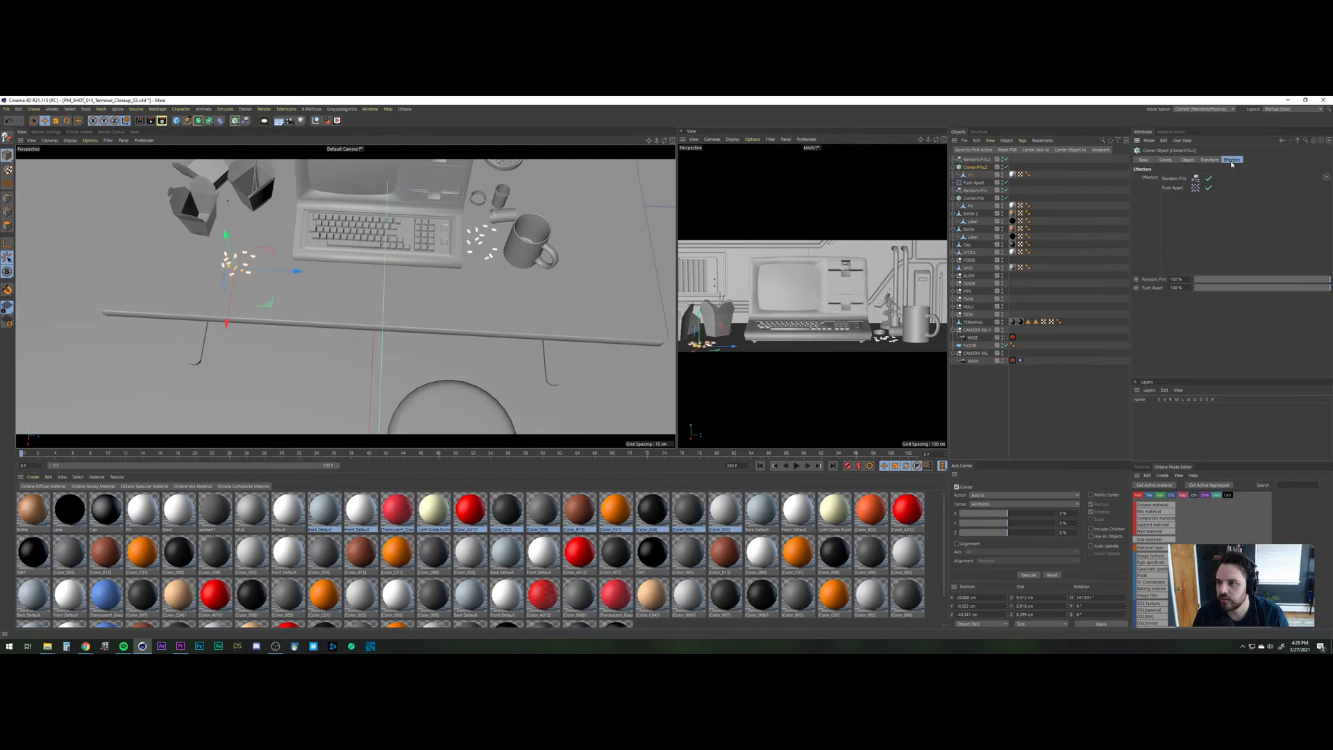
{"action": "key", "text": "Delete"}
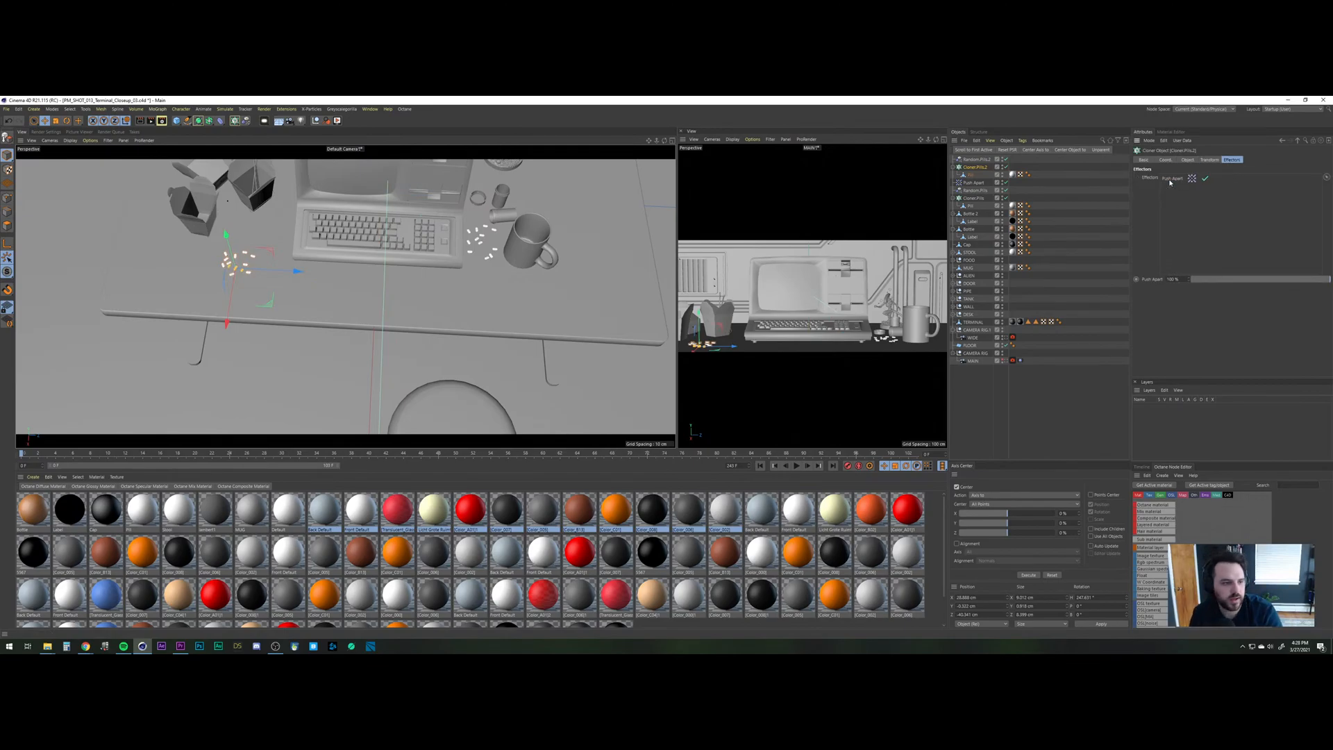
{"action": "left_click_drag", "start_coordinate": [1189, 191], "coordinate": [1199, 196]}
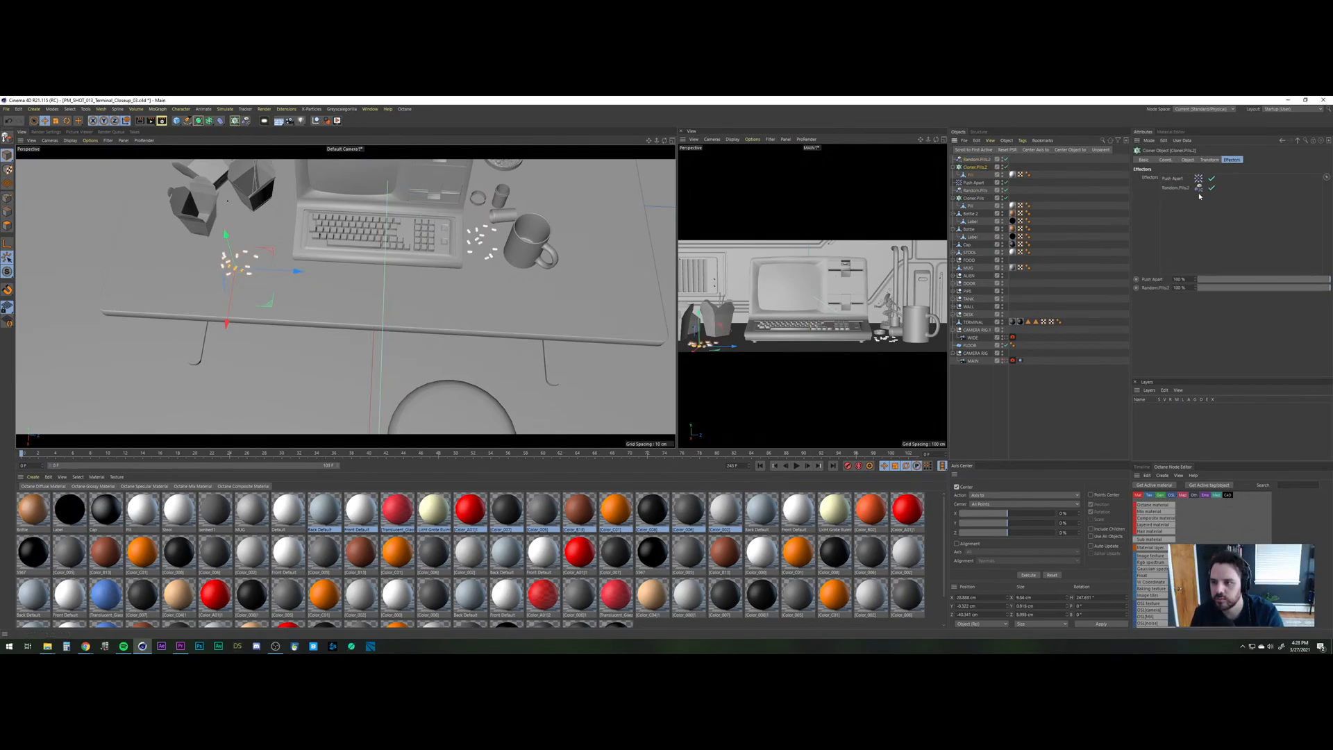
{"action": "double_click", "coordinate": [1160, 191]}
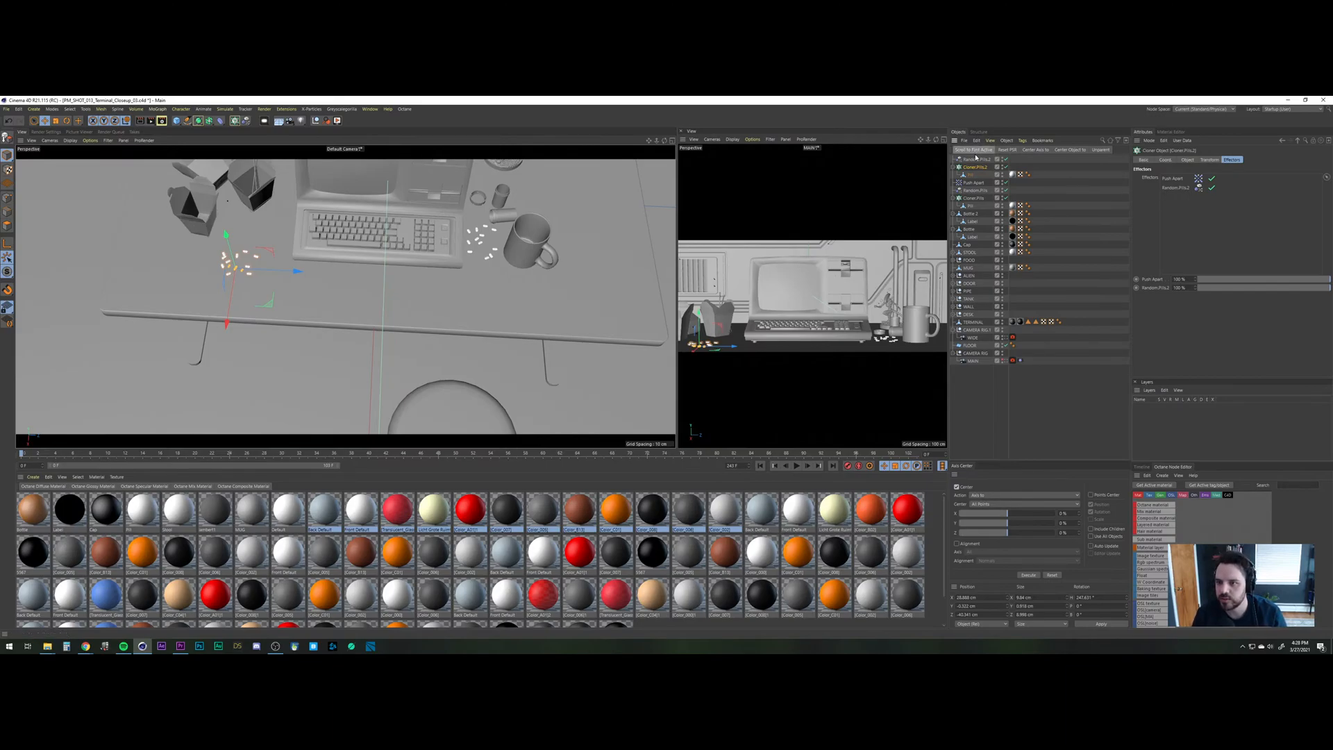
Change the copied Random effector's seed to vary the arrangement of the second group of pills.
{"action": "left_click", "coordinate": [1189, 160]}
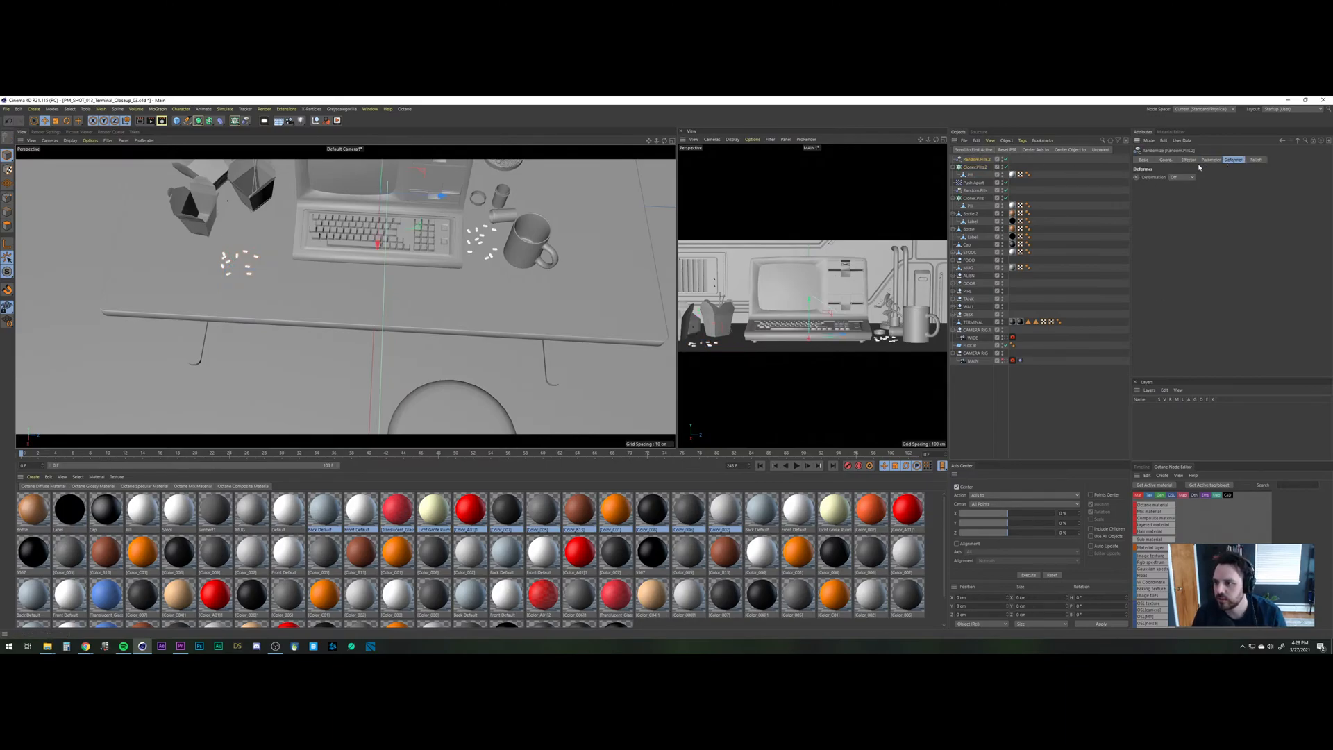
{"action": "left_click", "coordinate": [1179, 222]}
{"action": "left_click", "coordinate": [1178, 222]}
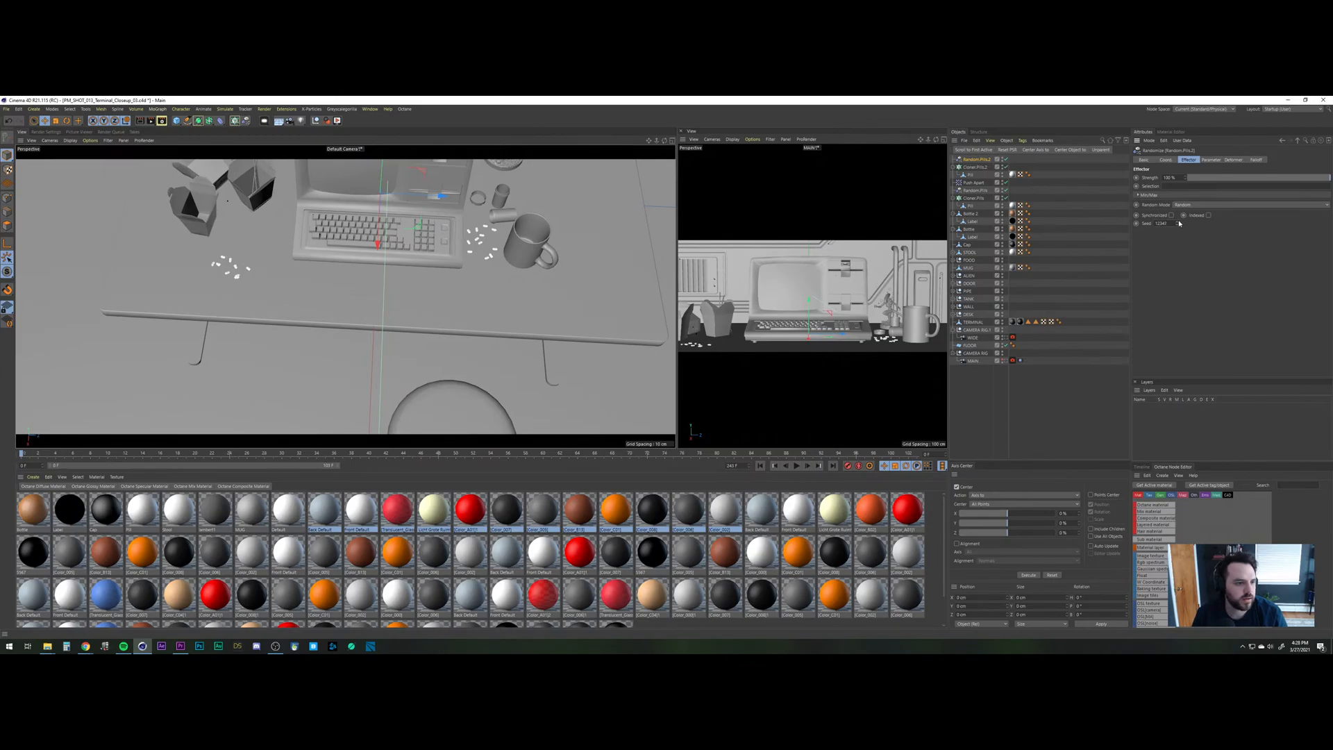
{"action": "left_click", "coordinate": [1178, 222]}
{"action": "left_click", "coordinate": [1178, 223]}
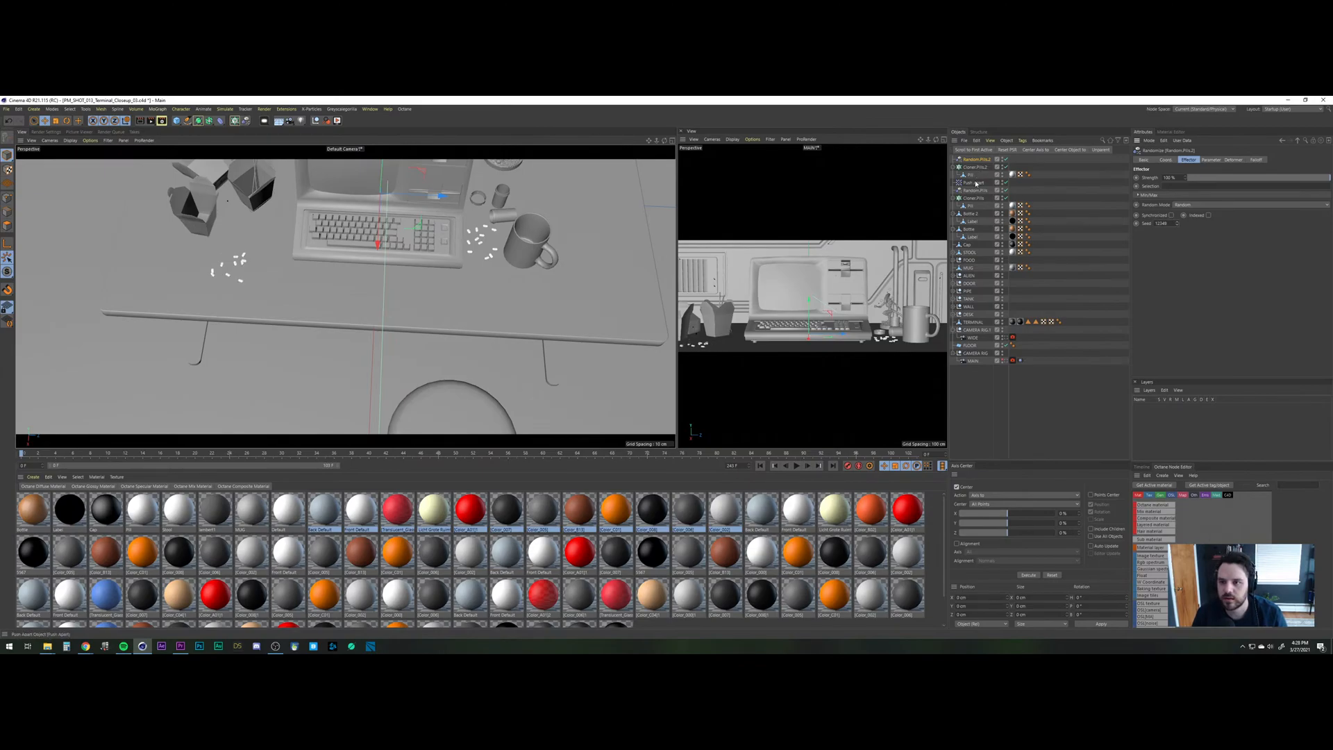
{"action": "left_click_drag", "start_coordinate": [976, 159], "coordinate": [978, 157], "text": "ctrl"}
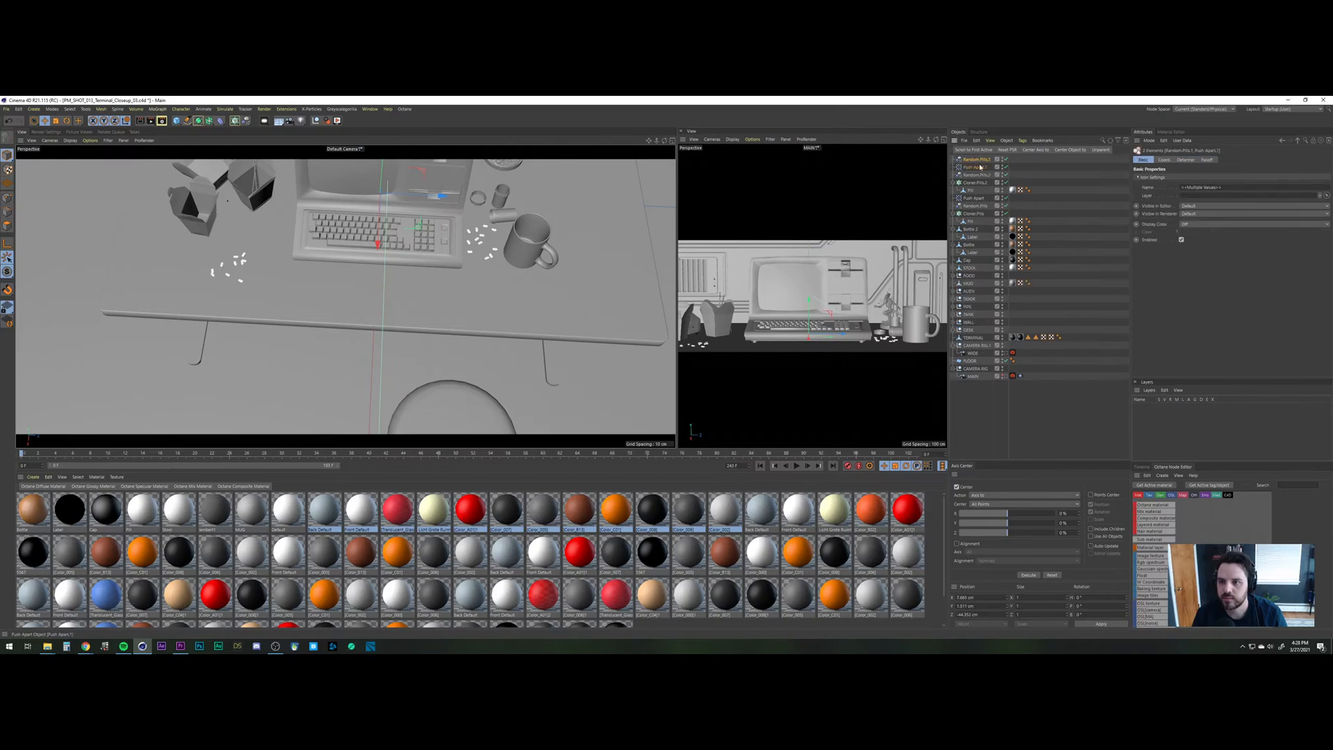
{"action": "left_click", "coordinate": [982, 161]}
{"action": "key", "text": "ctrl+z"}
{"action": "key", "text": "ctrl+z"}
{"action": "key", "text": "ctrl+z"}
{"action": "key", "text": "ctrl+z"}
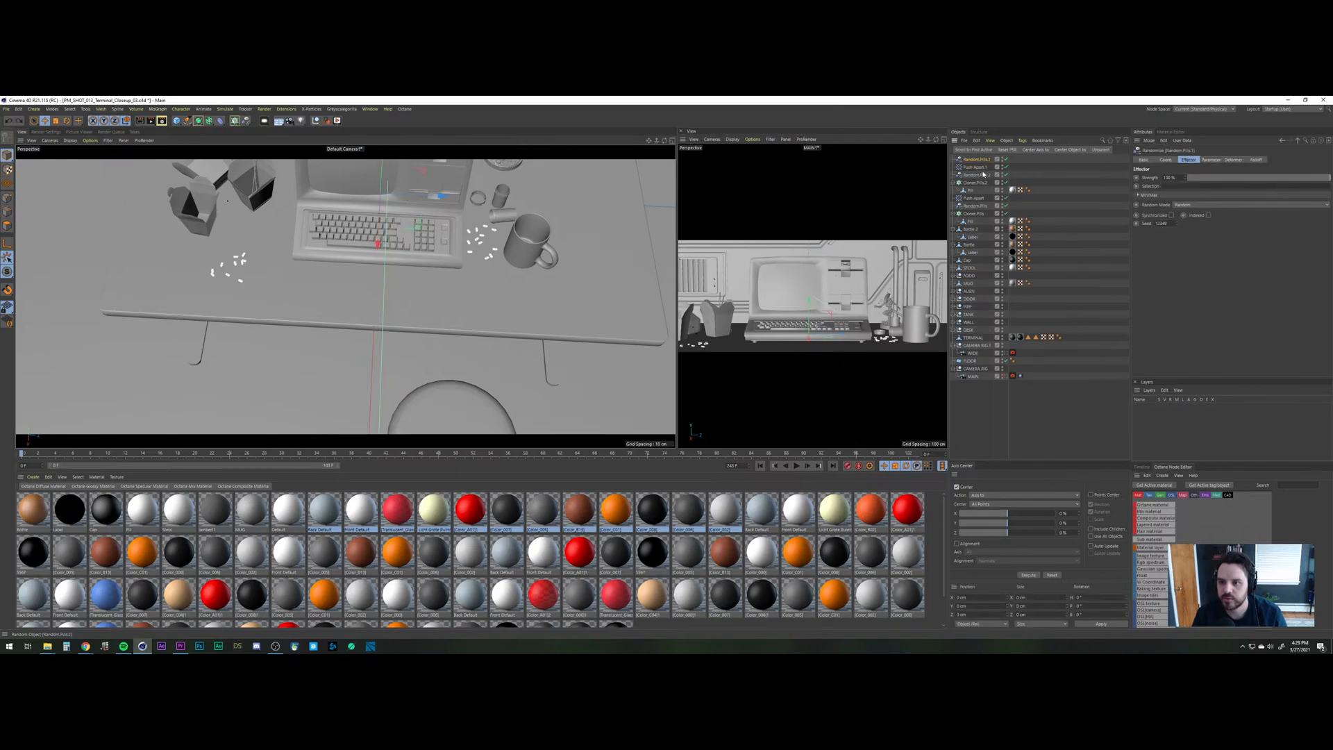
Duplicate the Push Apart effector and use the copy in place of the original on the second pill cloner.
{"action": "left_click", "coordinate": [976, 183]}
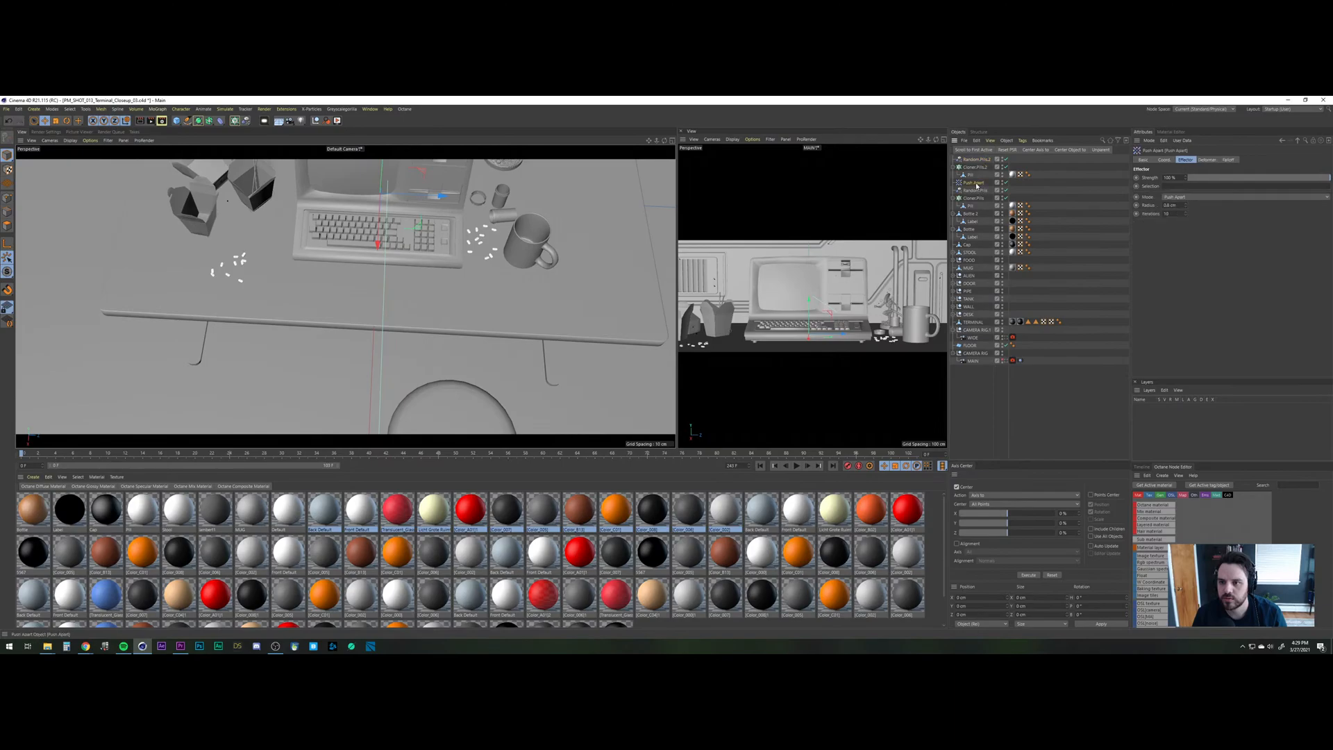
{"action": "left_click_drag", "start_coordinate": [978, 159], "coordinate": [979, 157], "text": "ctrl"}
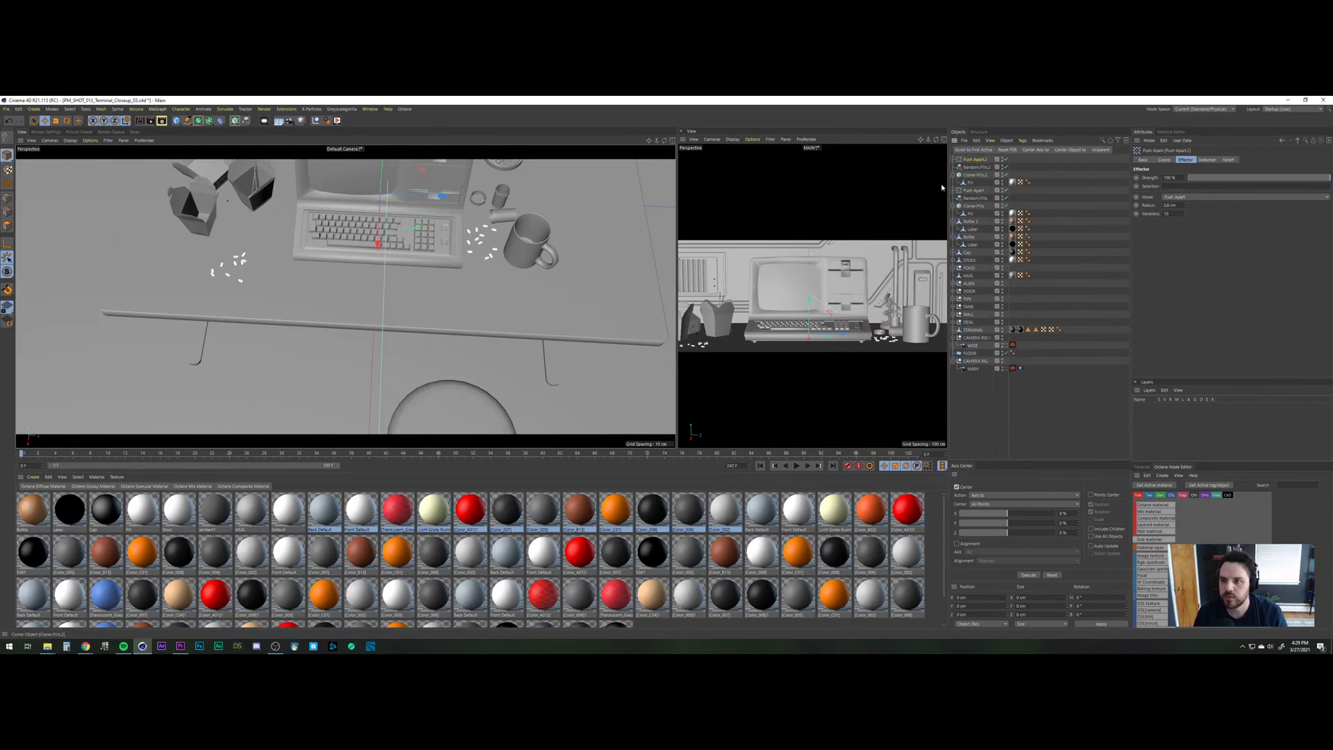
{"action": "left_click", "coordinate": [974, 174]}
{"action": "left_click", "coordinate": [1231, 160]}
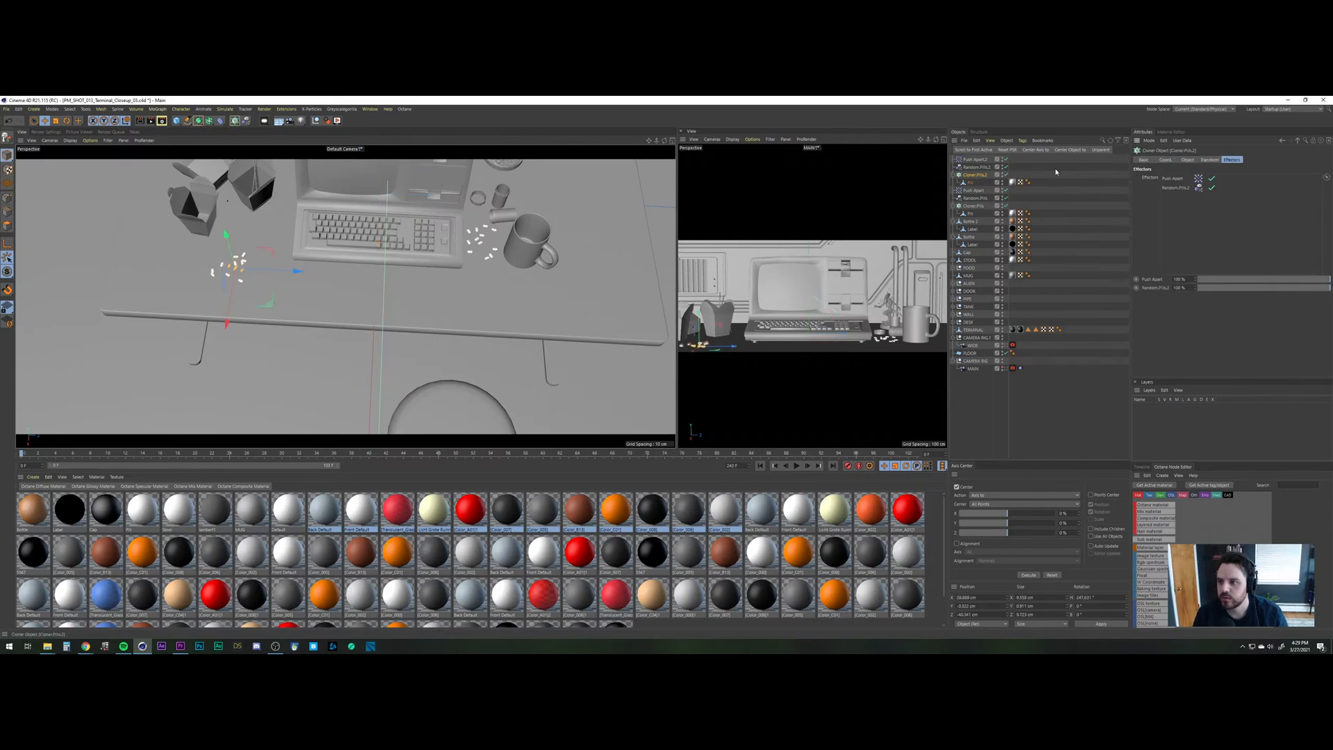
{"action": "left_click_drag", "start_coordinate": [977, 162], "coordinate": [1179, 176]}
{"action": "left_click", "coordinate": [1185, 180]}
{"action": "key", "text": "Delete"}
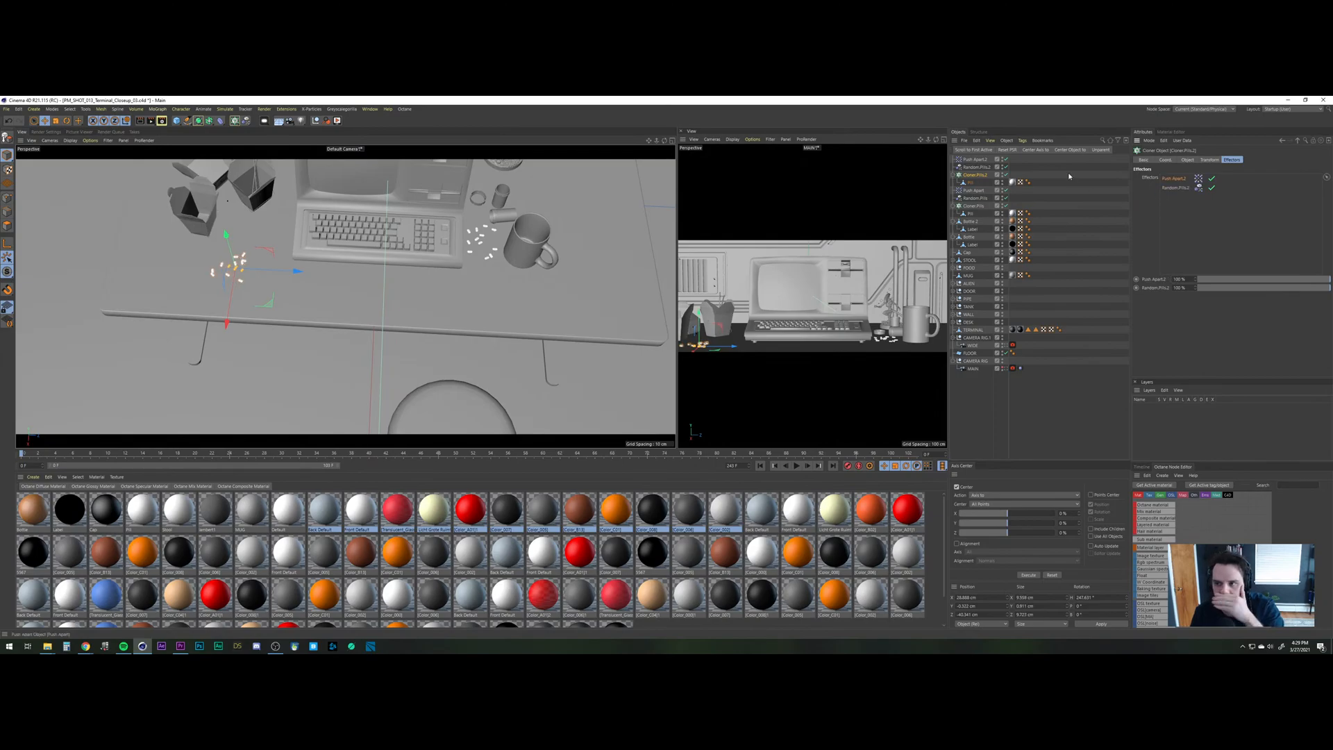
Increase the copied Push Apart effector's radius to spread the second group of pills wider.
{"action": "left_click", "coordinate": [975, 160]}
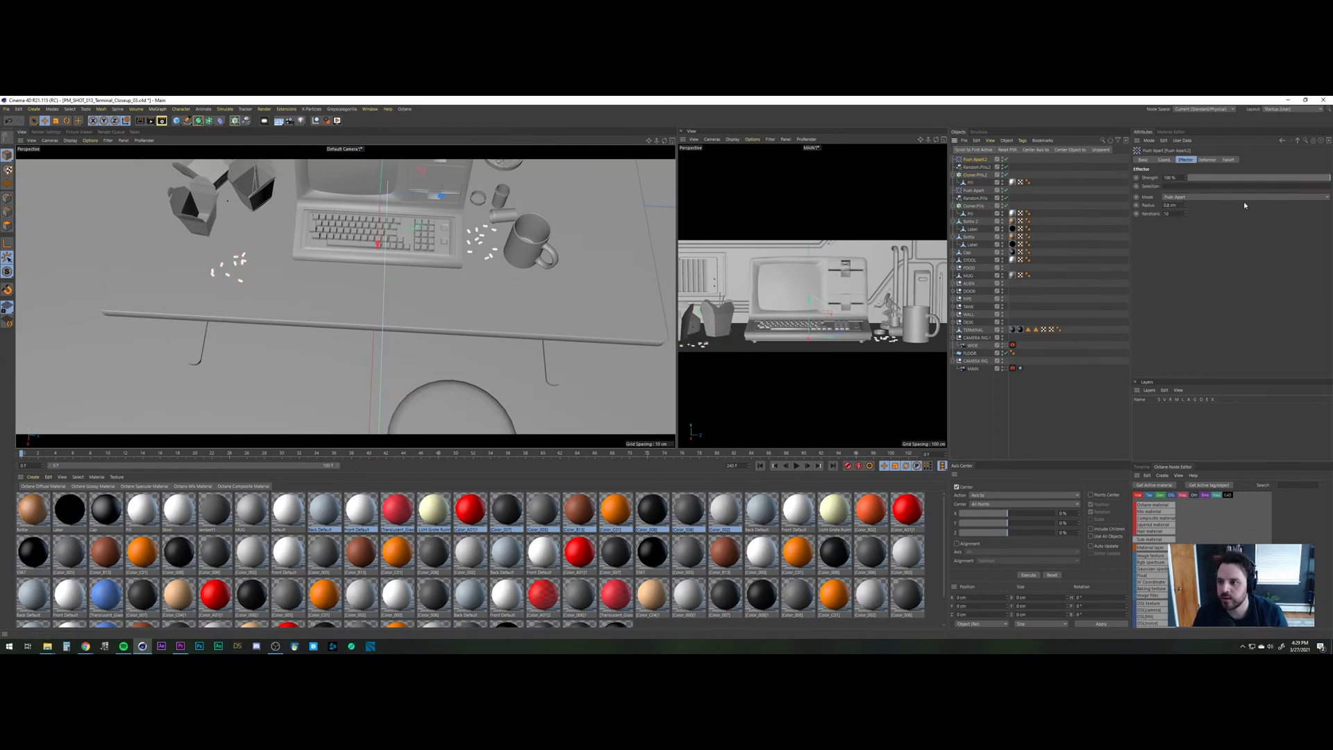
{"action": "left_click", "coordinate": [1187, 205]}
{"action": "left_click", "coordinate": [1187, 205]}
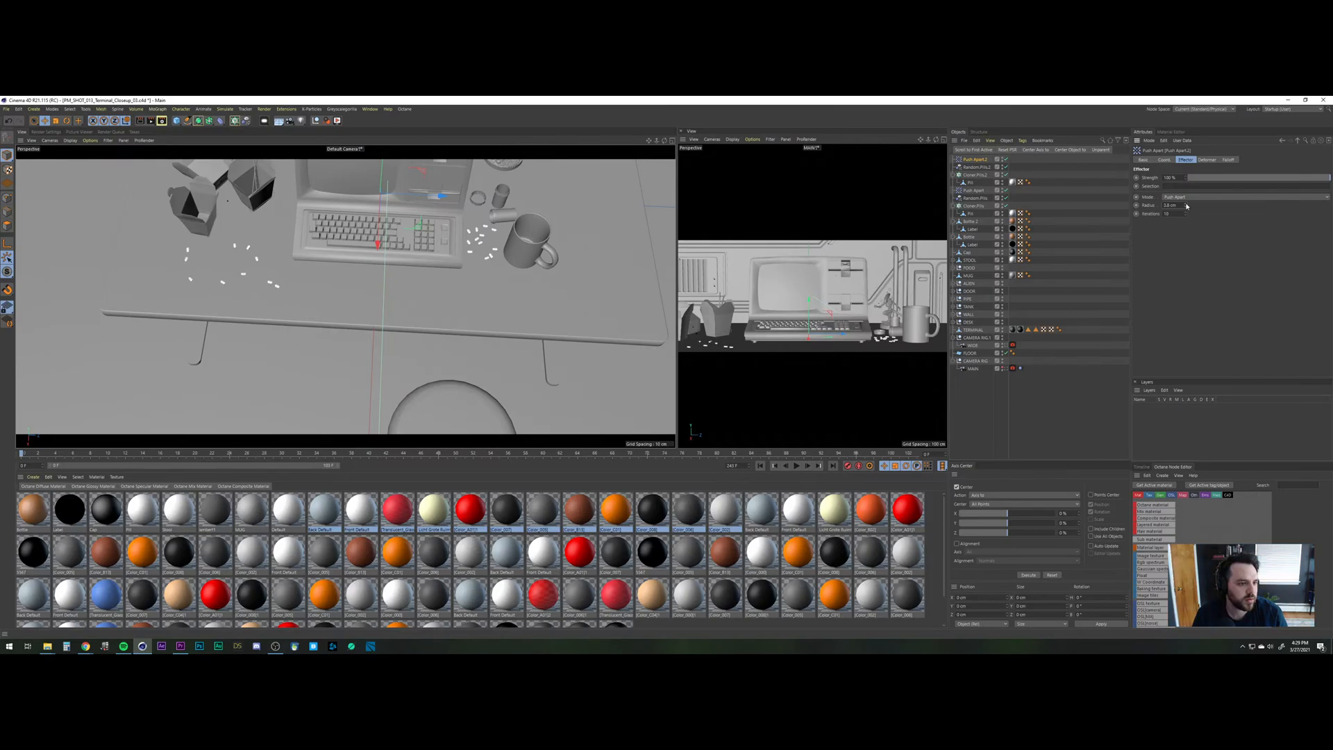
Lower the second pill cloner's first grid count to 4 and reselect the original pill cloner beside the mug.
{"action": "left_click", "coordinate": [975, 175]}
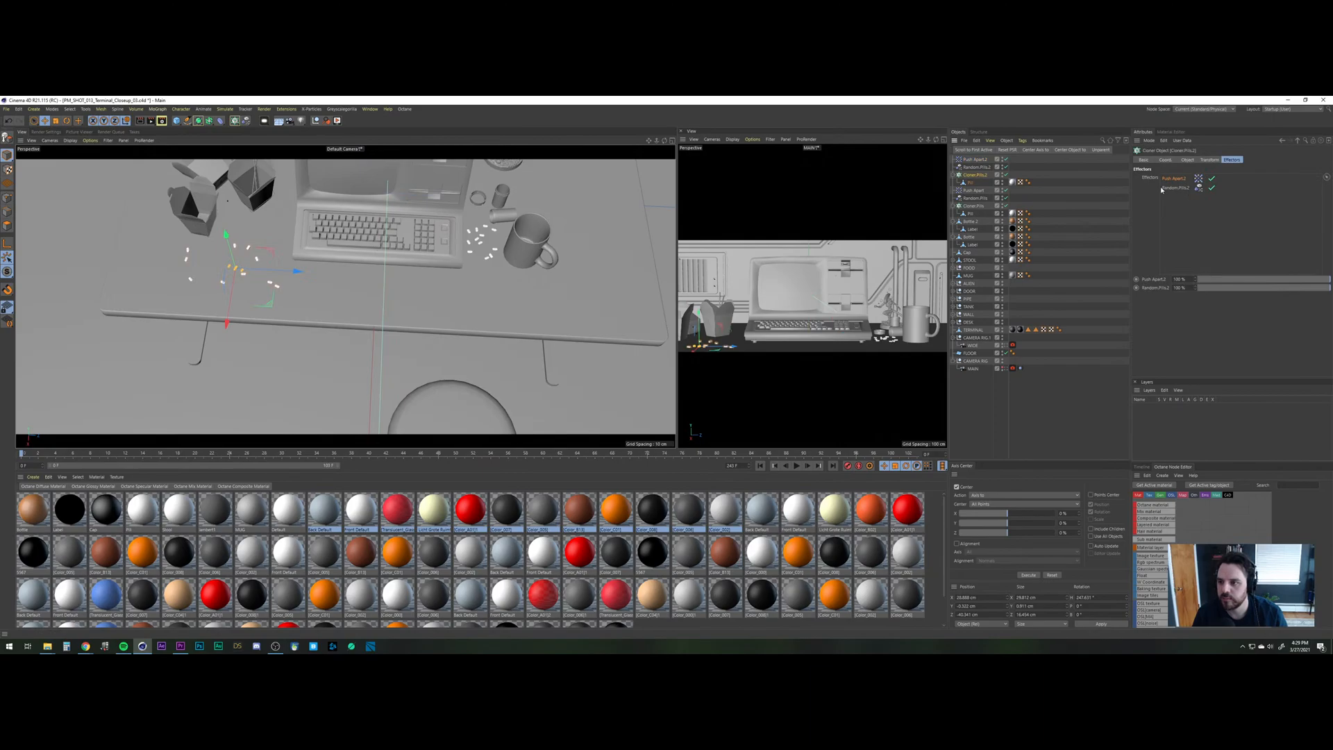
{"action": "left_click", "coordinate": [1166, 160]}
{"action": "left_click", "coordinate": [1187, 159]}
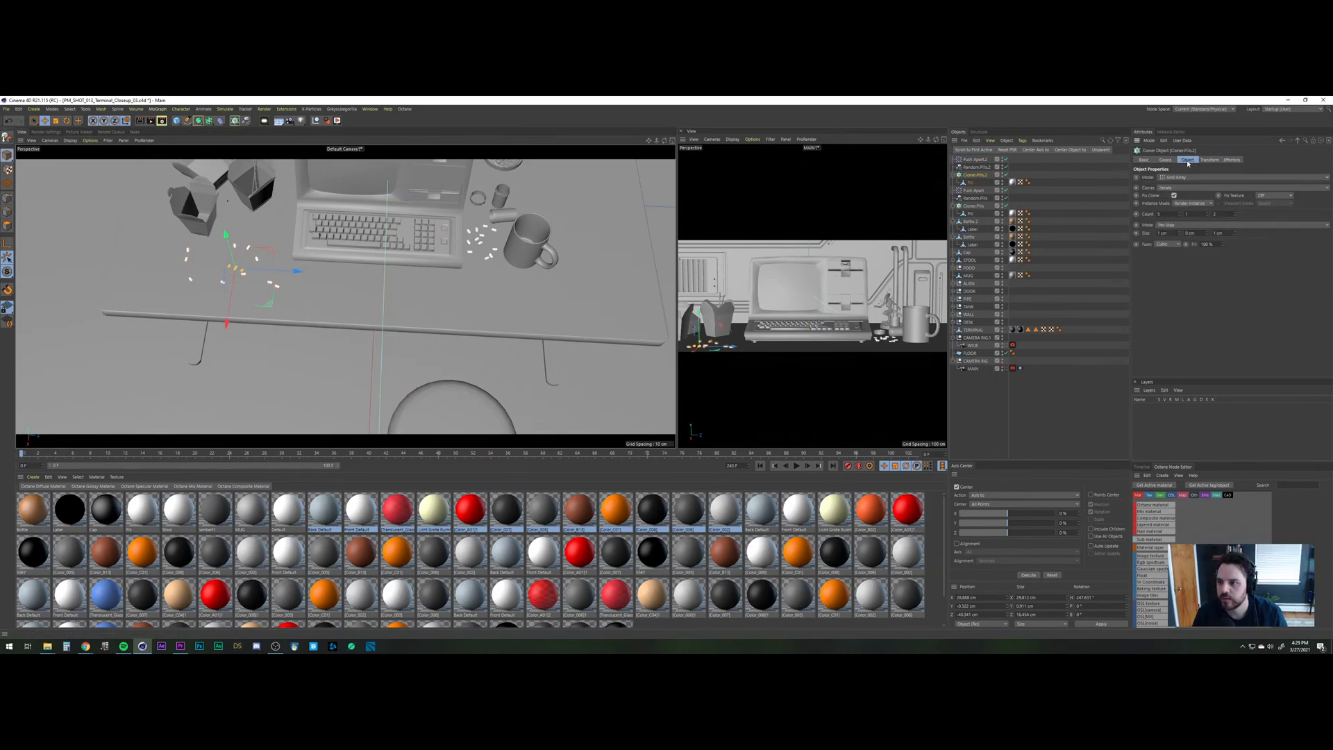
{"action": "left_click", "coordinate": [1180, 219]}
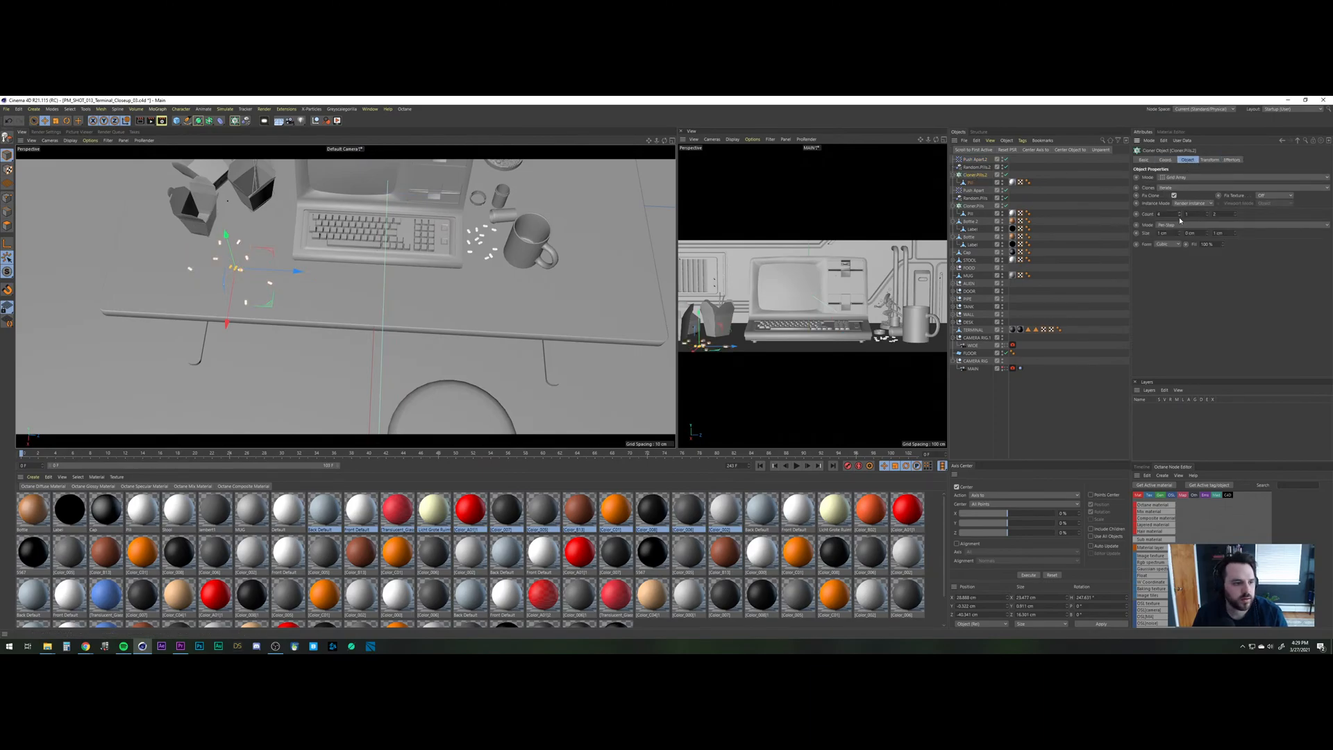
{"action": "left_click", "coordinate": [1039, 419]}
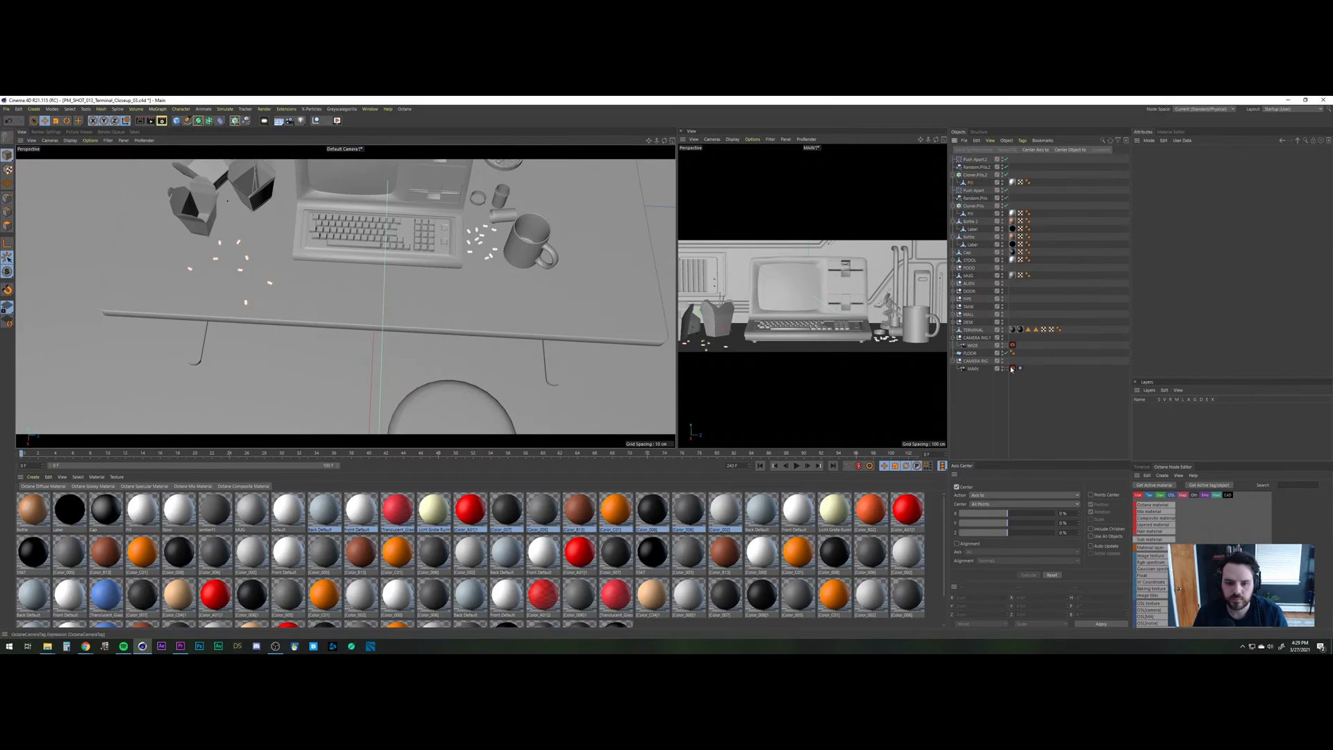
{"action": "left_click", "coordinate": [973, 206]}
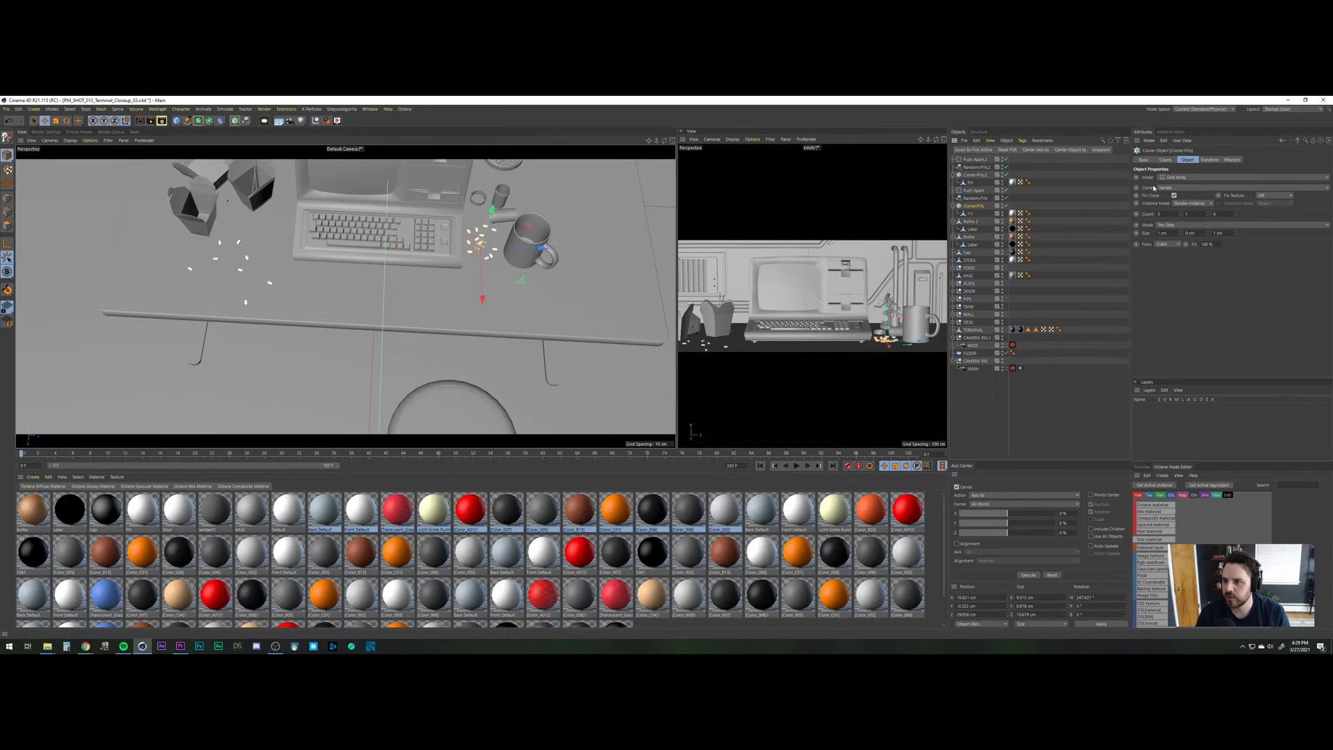
Adjust the first grid count of the pill cloner beside the mug and increase its Push Apart effector's radius.
{"action": "left_click", "coordinate": [1181, 213]}
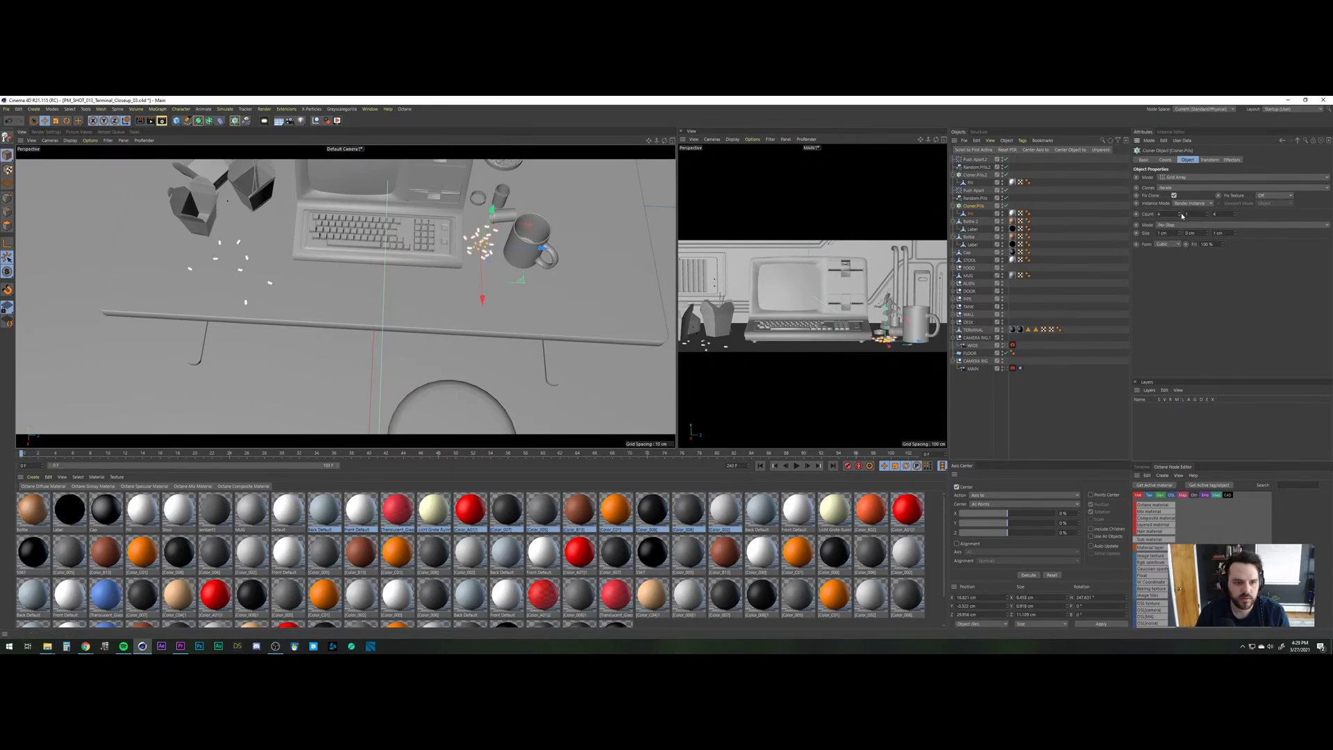
{"action": "left_click", "coordinate": [1181, 213]}
{"action": "left_click", "coordinate": [975, 191]}
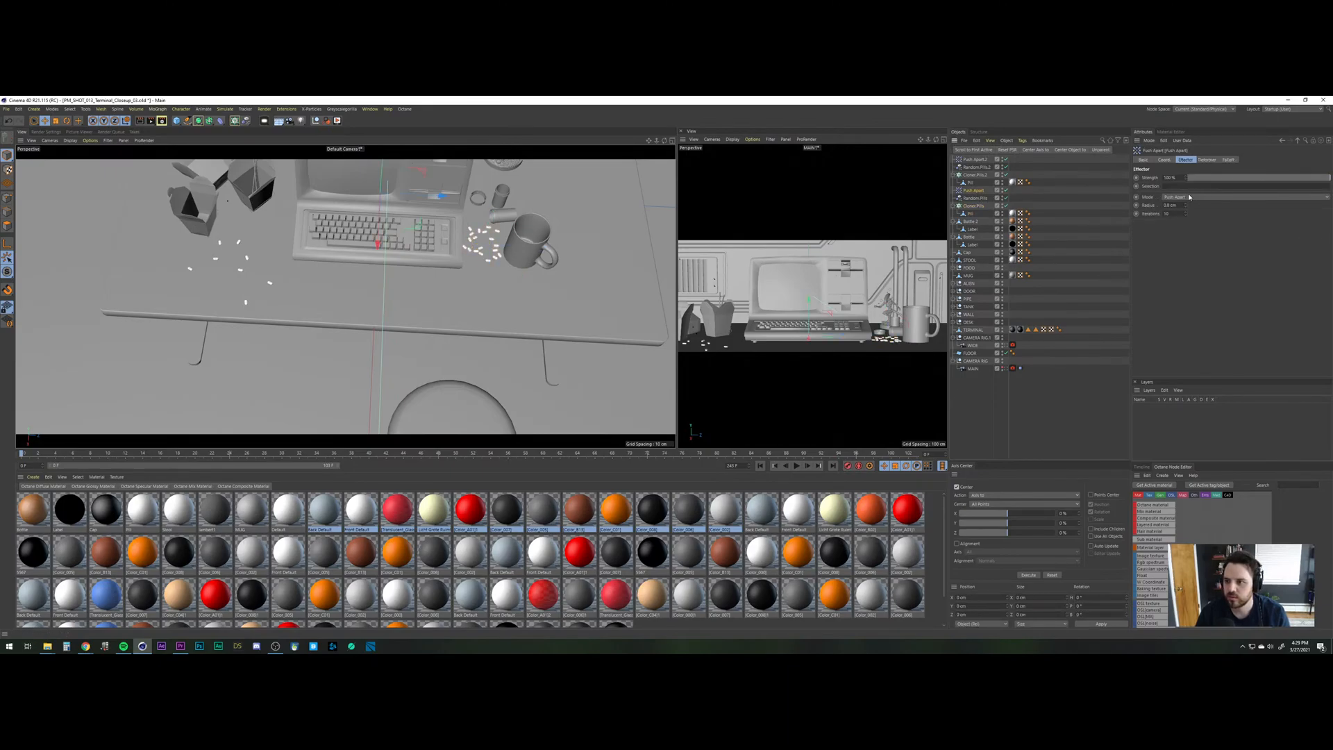
{"action": "left_click", "coordinate": [1187, 204]}
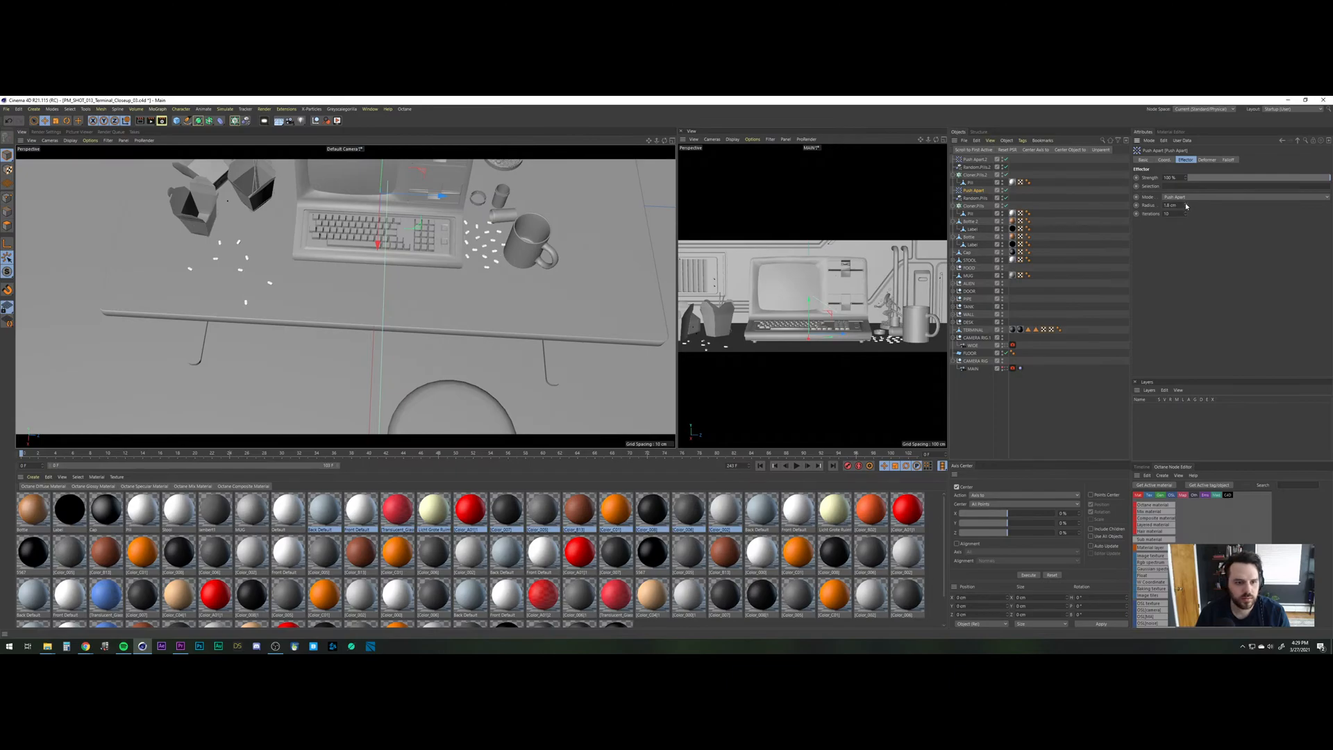
{"action": "left_click", "coordinate": [1186, 204]}
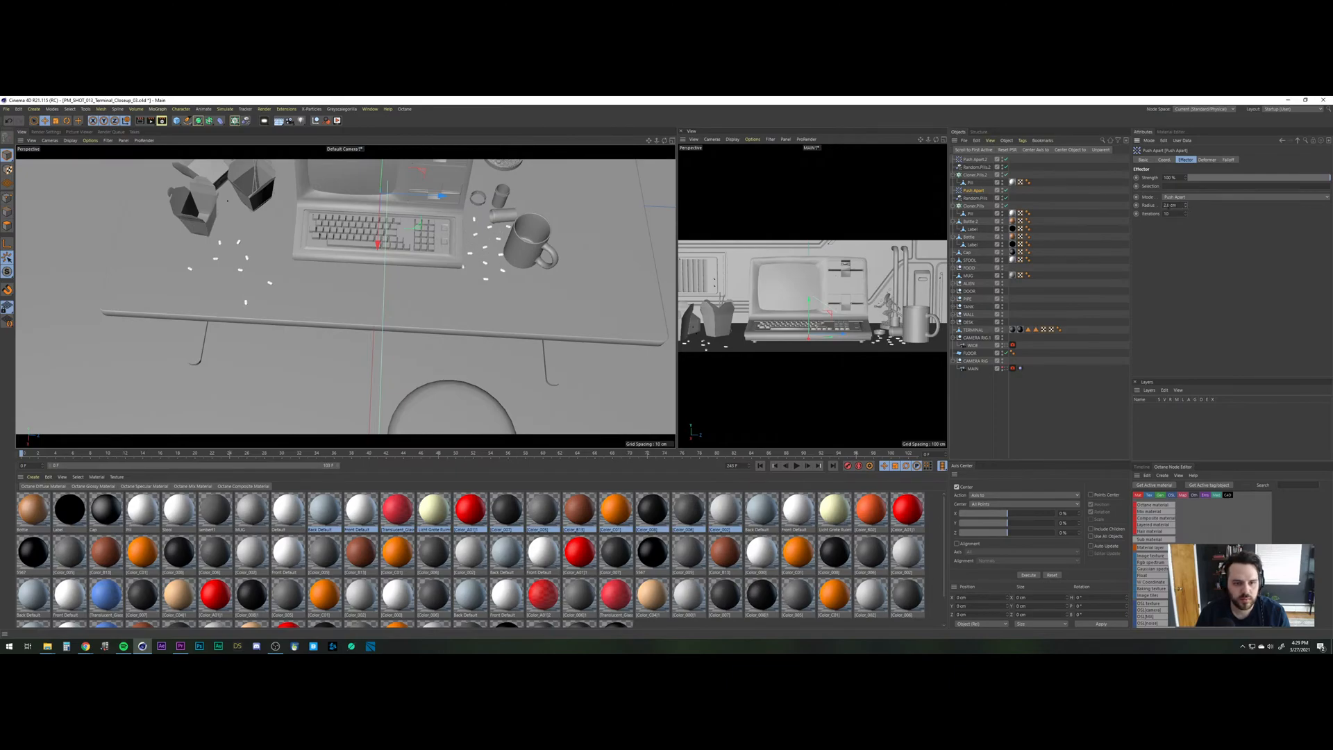
Lower the first grid count of the pill cloner beside the mug to thin out the scattered pills.
{"action": "left_click", "coordinate": [975, 206]}
{"action": "left_click", "coordinate": [1179, 217]}
{"action": "left_click", "coordinate": [1181, 217]}
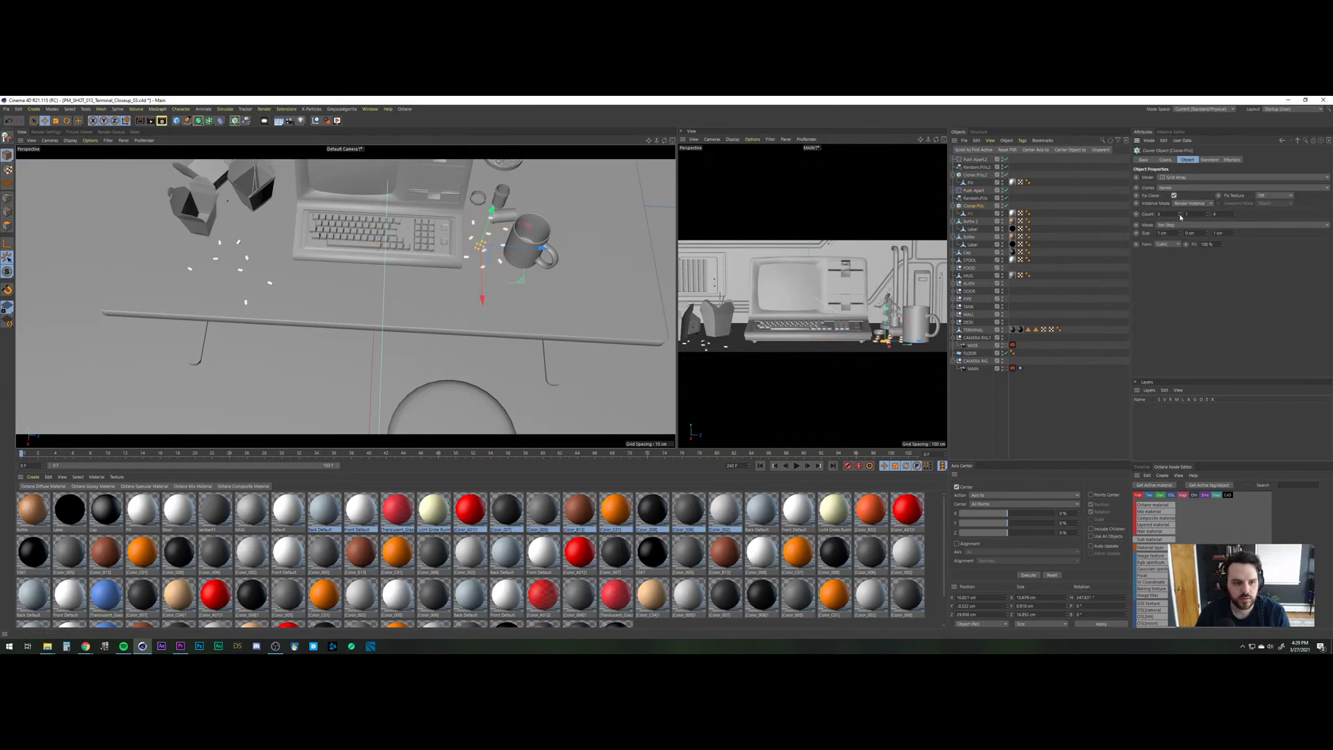
{"action": "left_click", "coordinate": [1180, 218]}
{"action": "left_click", "coordinate": [1180, 217]}
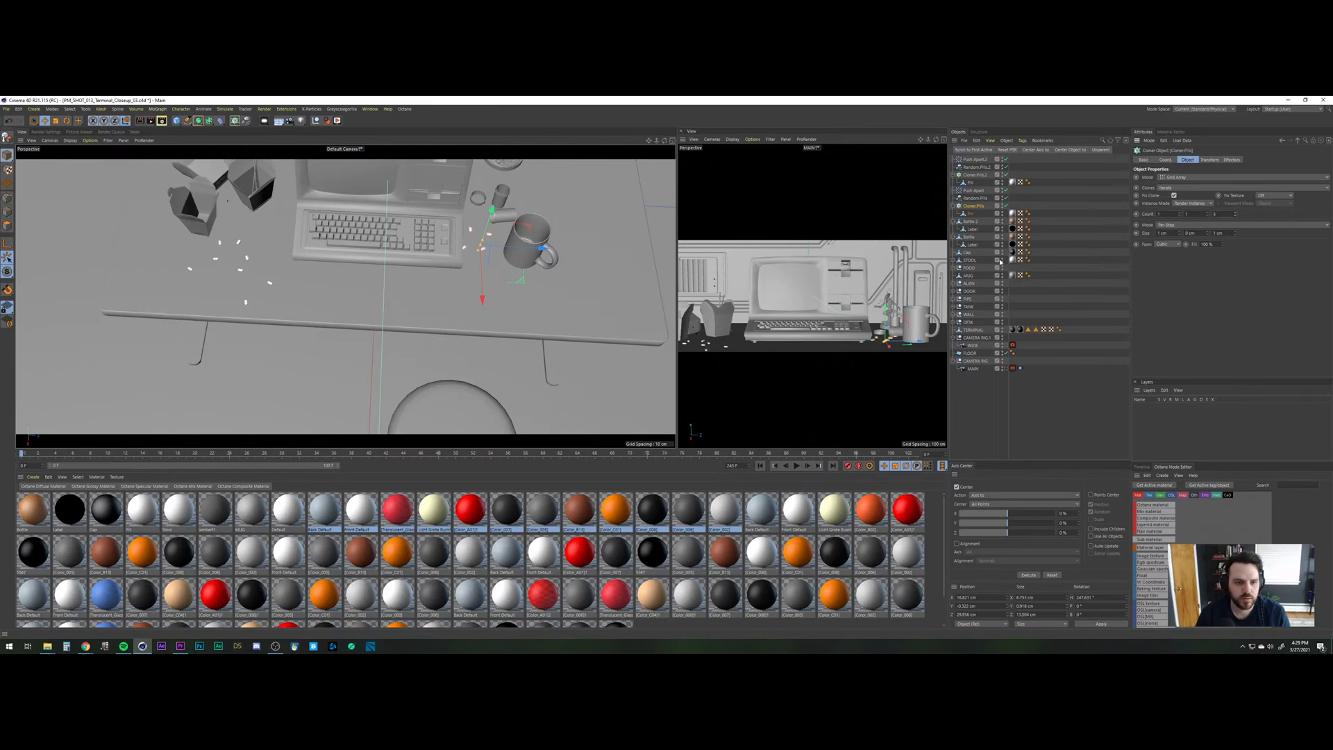
Reposition and rotate the thinned-out pill cloner on the desk beside the mug.
{"action": "left_click_drag", "start_coordinate": [482, 300], "coordinate": [541, 272]}
{"action": "key", "text": "r"}
{"action": "key", "text": "e"}
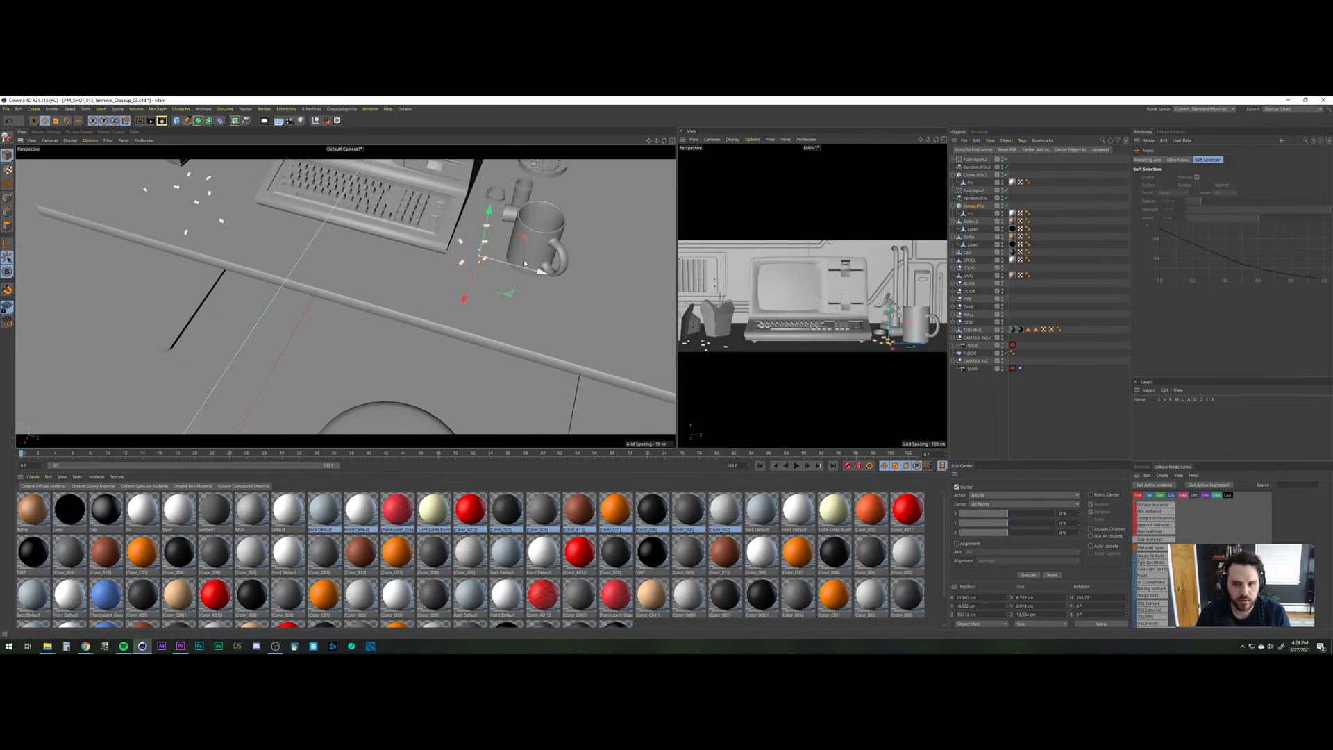
Deselect the pill cloner and save the project as a new incremental version.
{"action": "left_click", "coordinate": [1012, 386]}
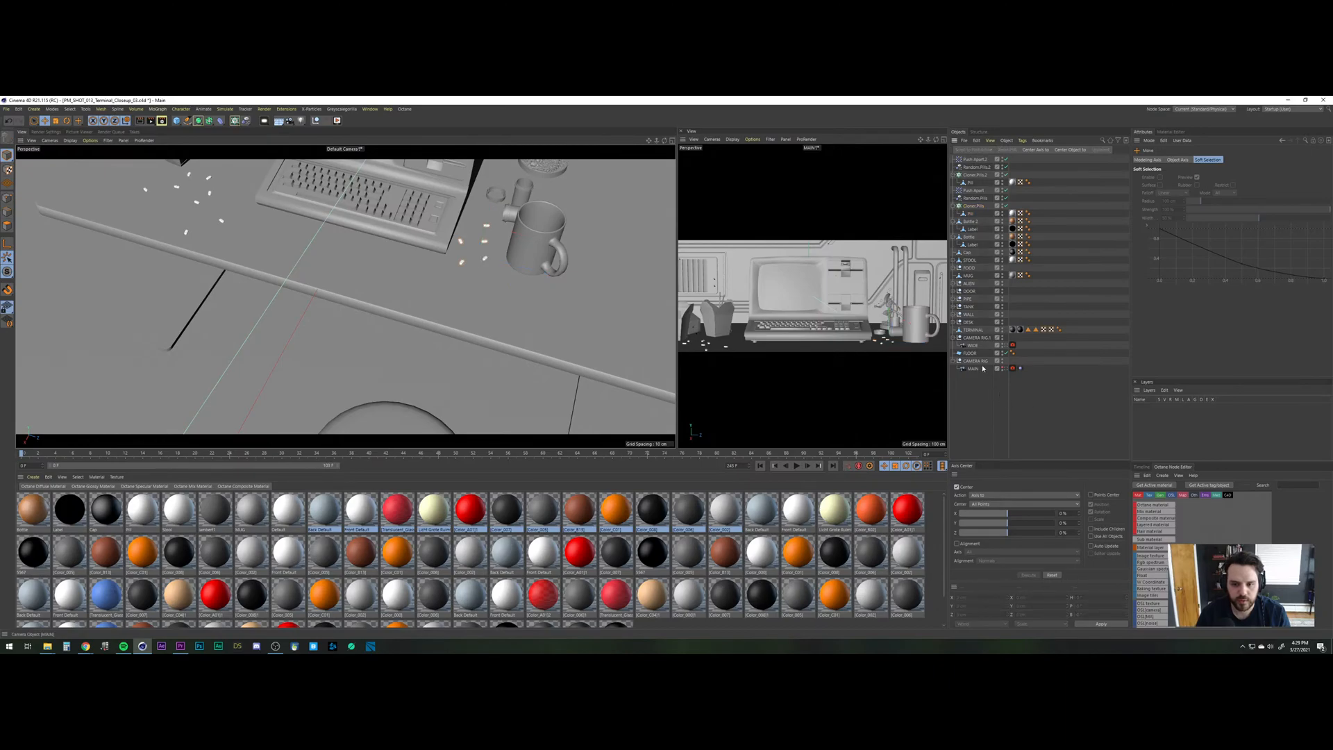
{"action": "left_click", "coordinate": [6, 109]}
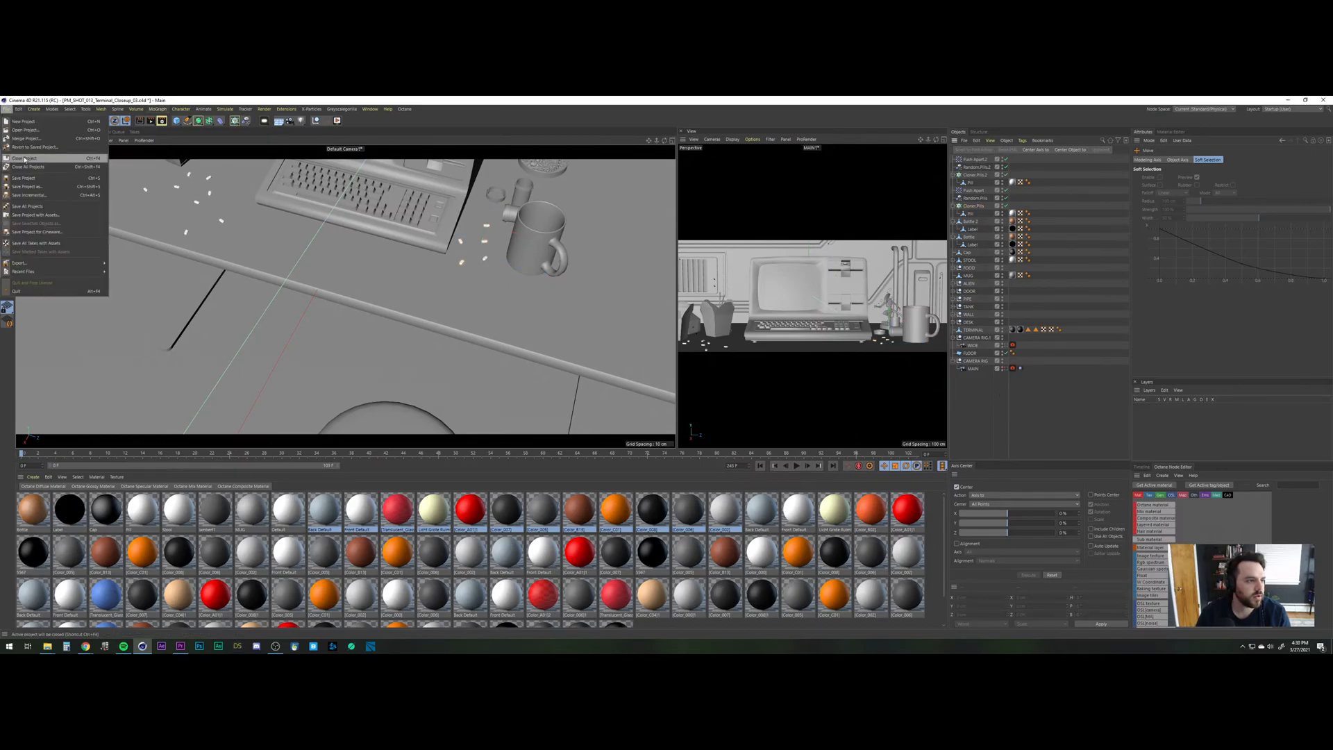
{"action": "left_click", "coordinate": [26, 196]}
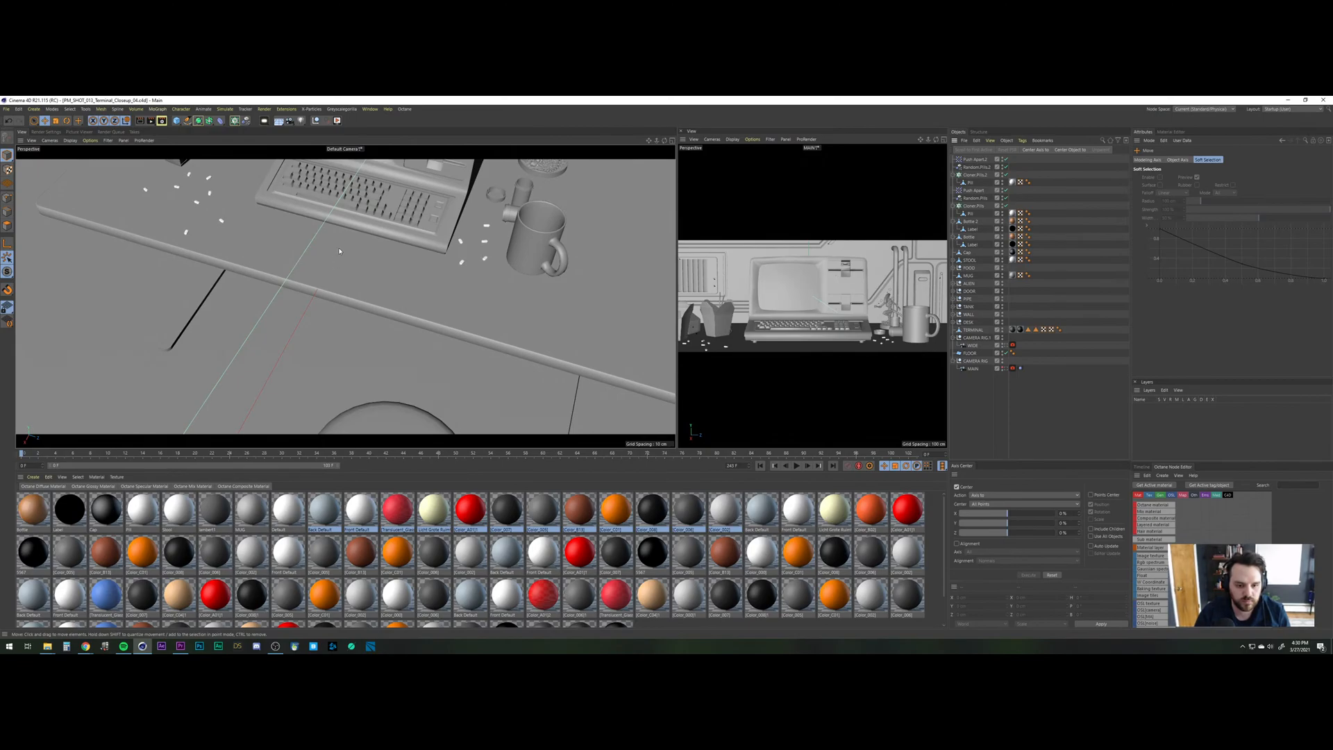
Look through the WIDE camera, play back its animation of the desk and return to the first frame.
{"action": "left_click_drag", "start_coordinate": [348, 239], "coordinate": [384, 317], "text": "alt"}
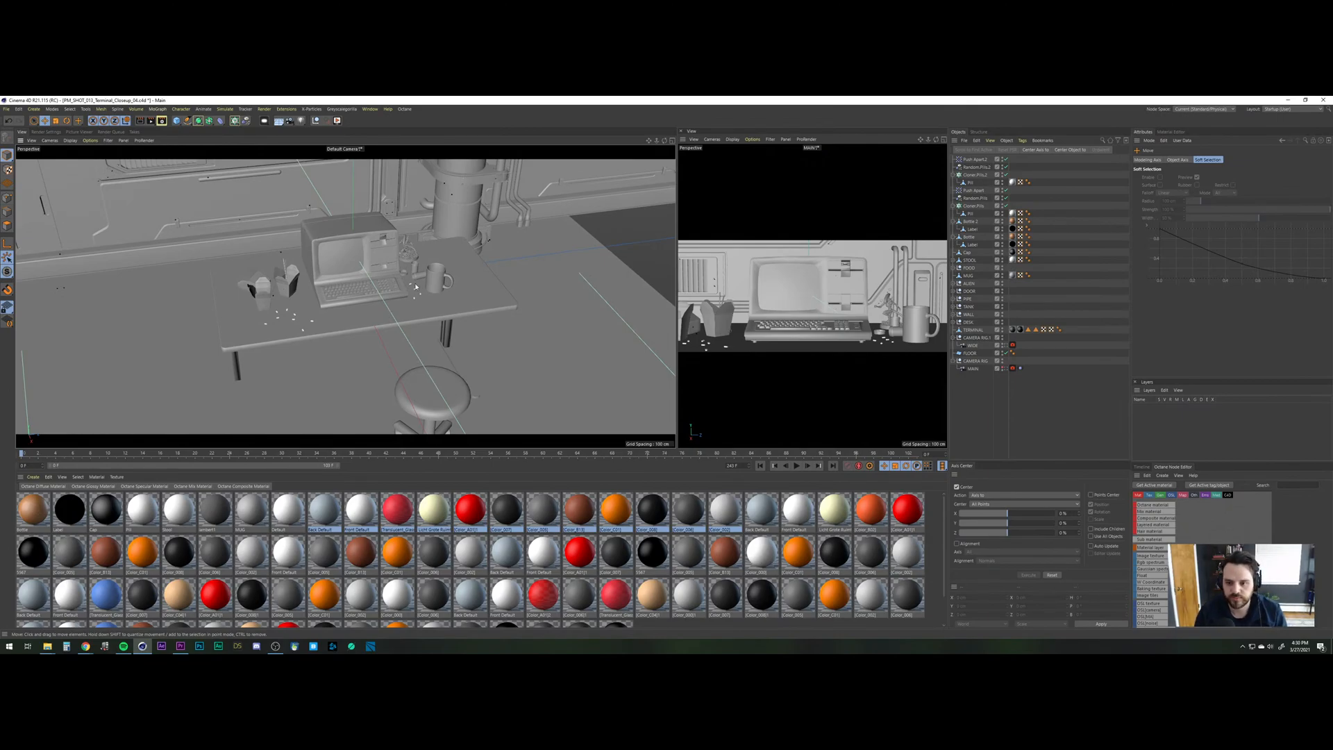
{"action": "left_click", "coordinate": [1003, 346]}
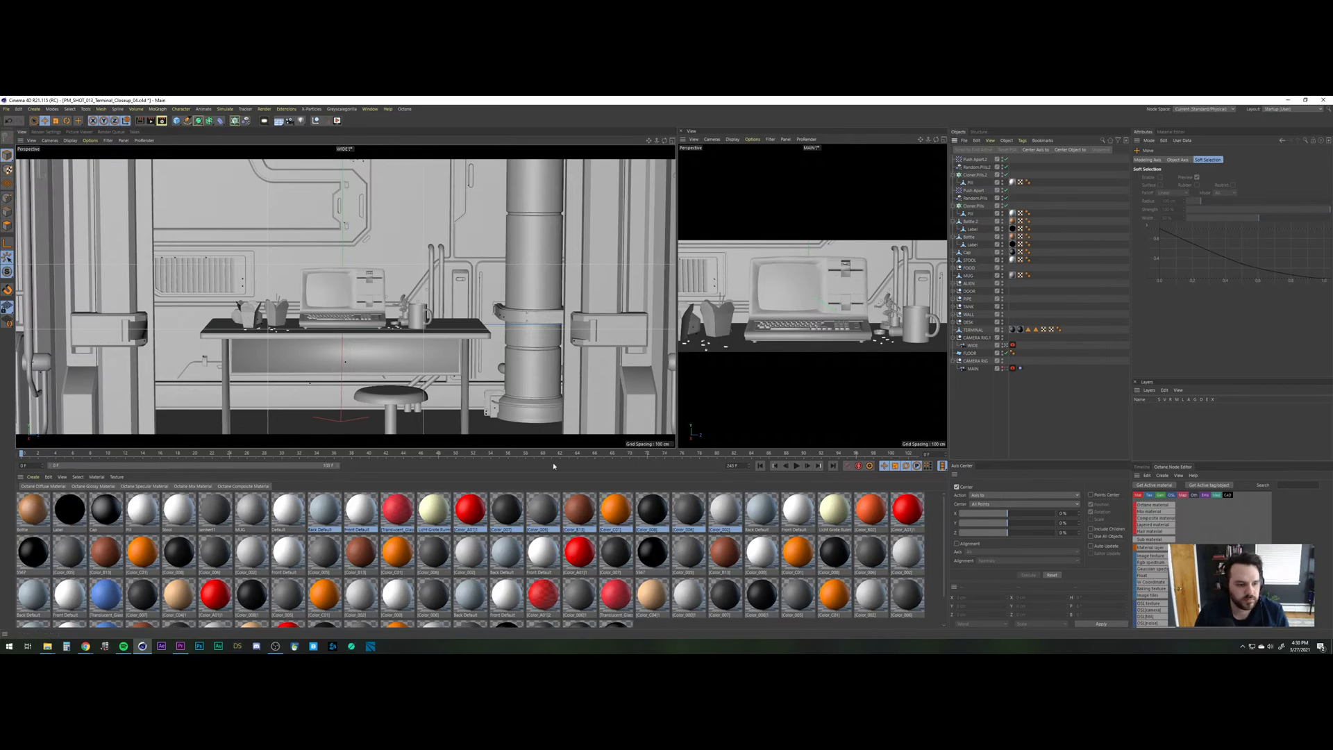
{"action": "left_click", "coordinate": [797, 465]}
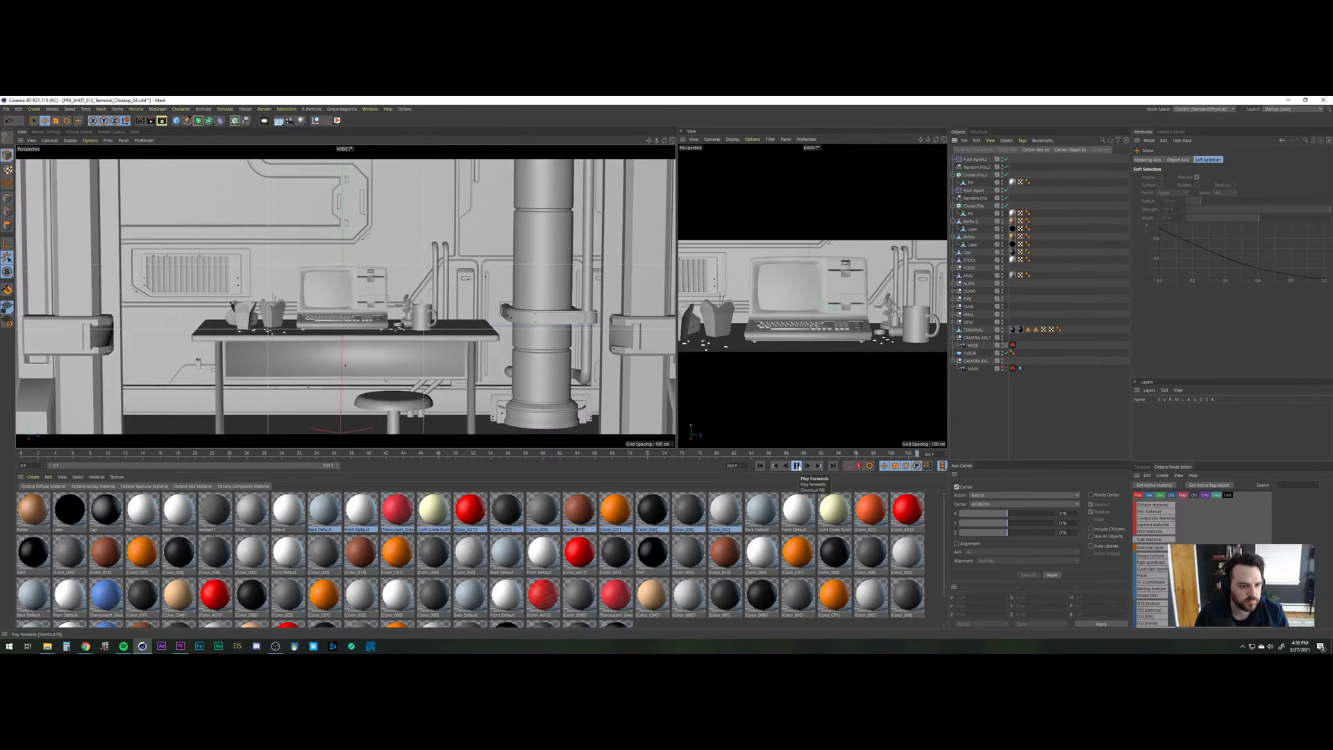
{"action": "left_click", "coordinate": [798, 466]}
{"action": "key", "text": "shift+f"}
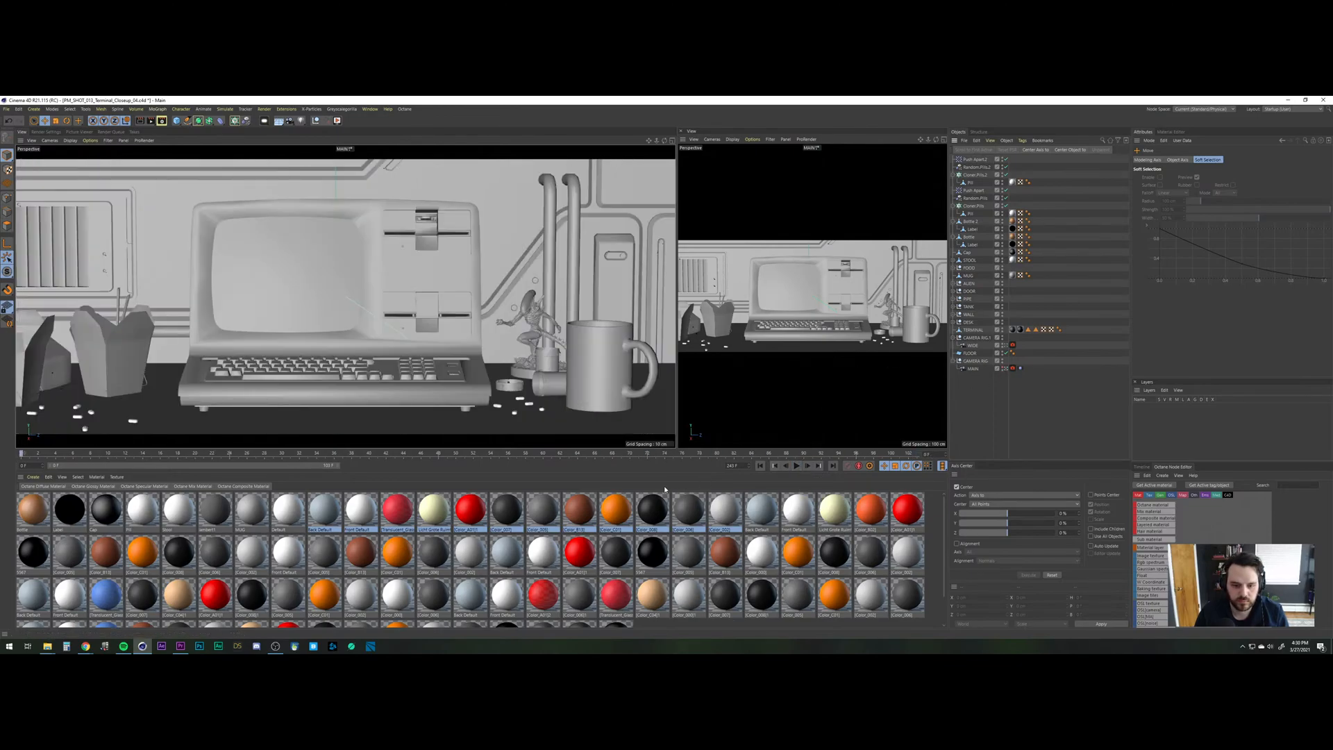
Play back the close-up animation through the MAIN camera and return to the first frame.
{"action": "left_click", "coordinate": [797, 466]}
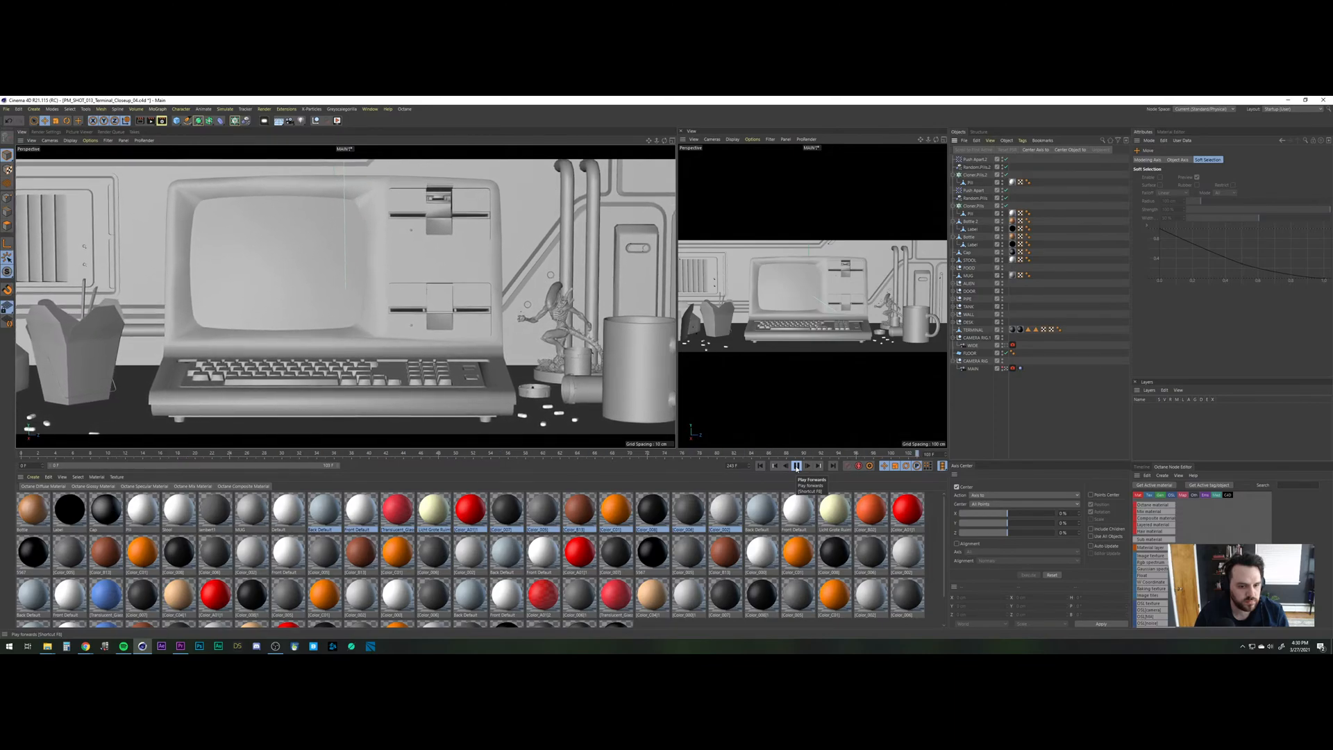
{"action": "left_click", "coordinate": [797, 466]}
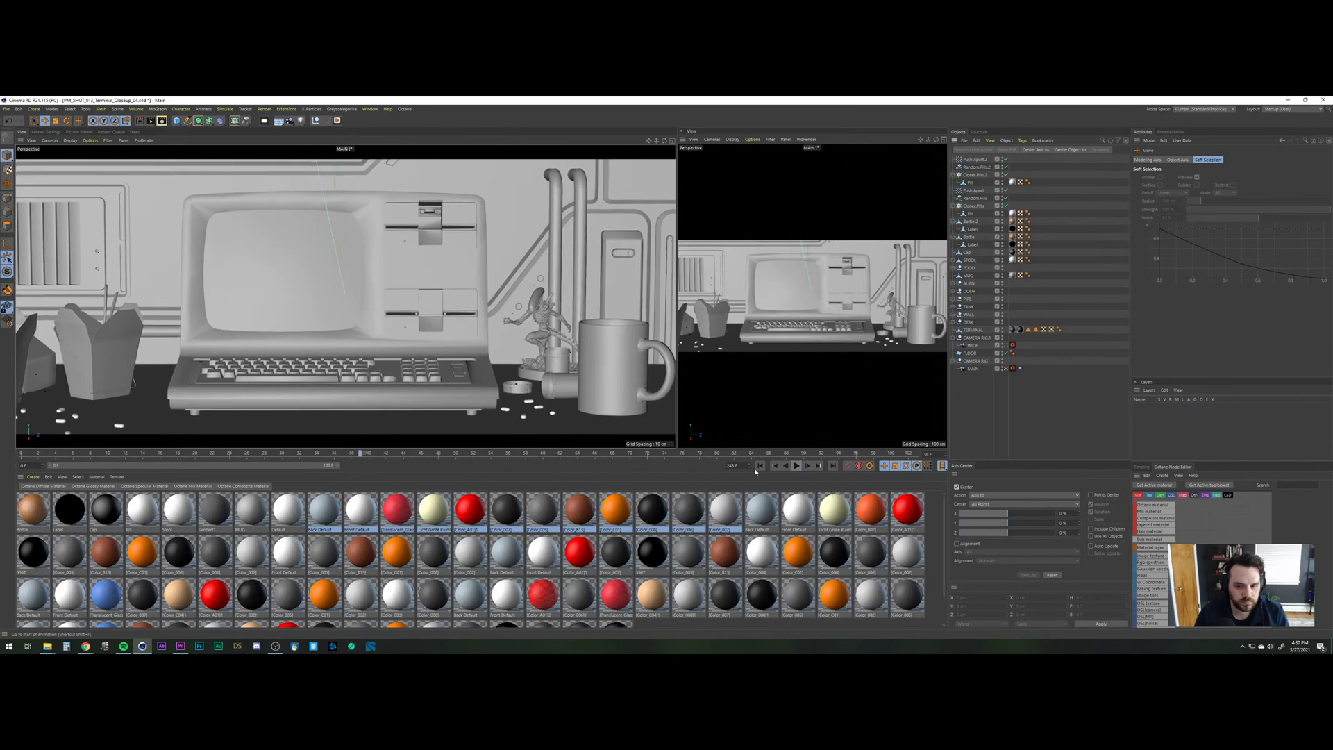
{"action": "left_click", "coordinate": [761, 466]}
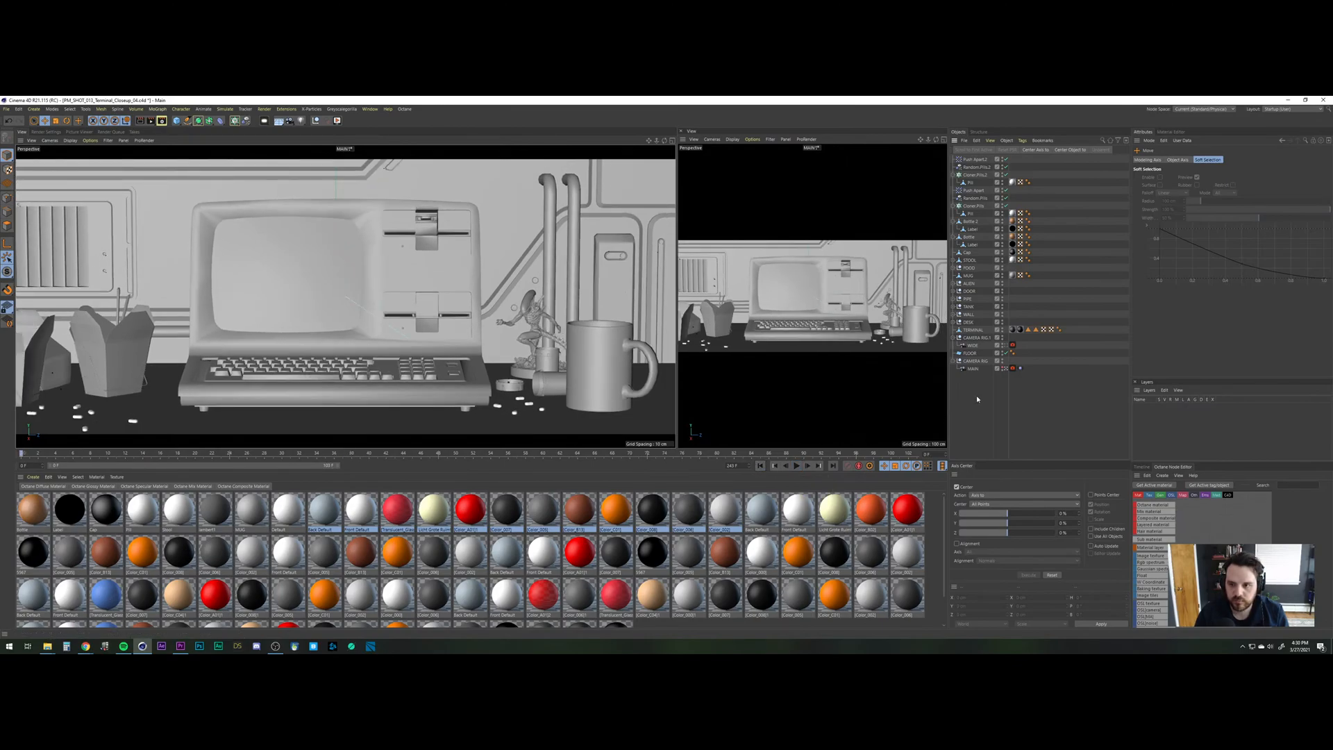
Collapse the hierarchies of both pill cloners in the object list.
{"action": "left_click", "coordinate": [953, 206]}
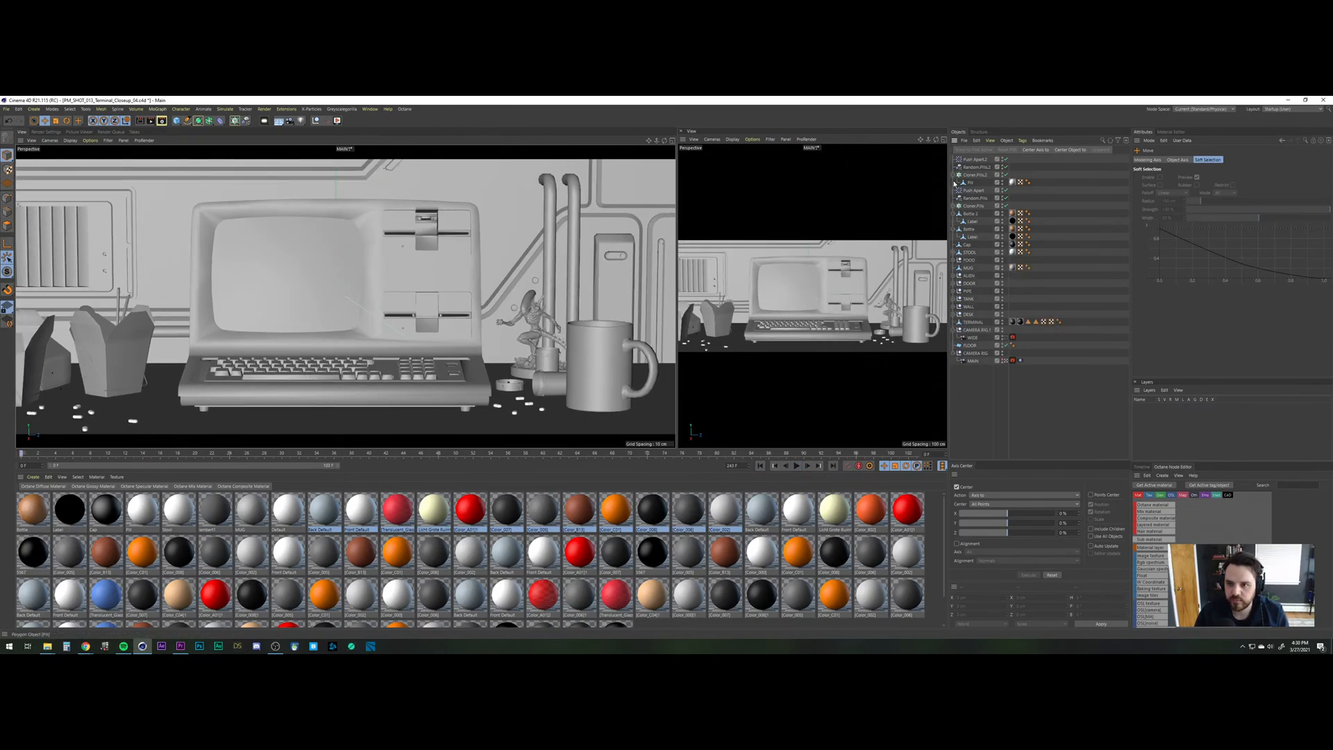
{"action": "left_click", "coordinate": [953, 175]}
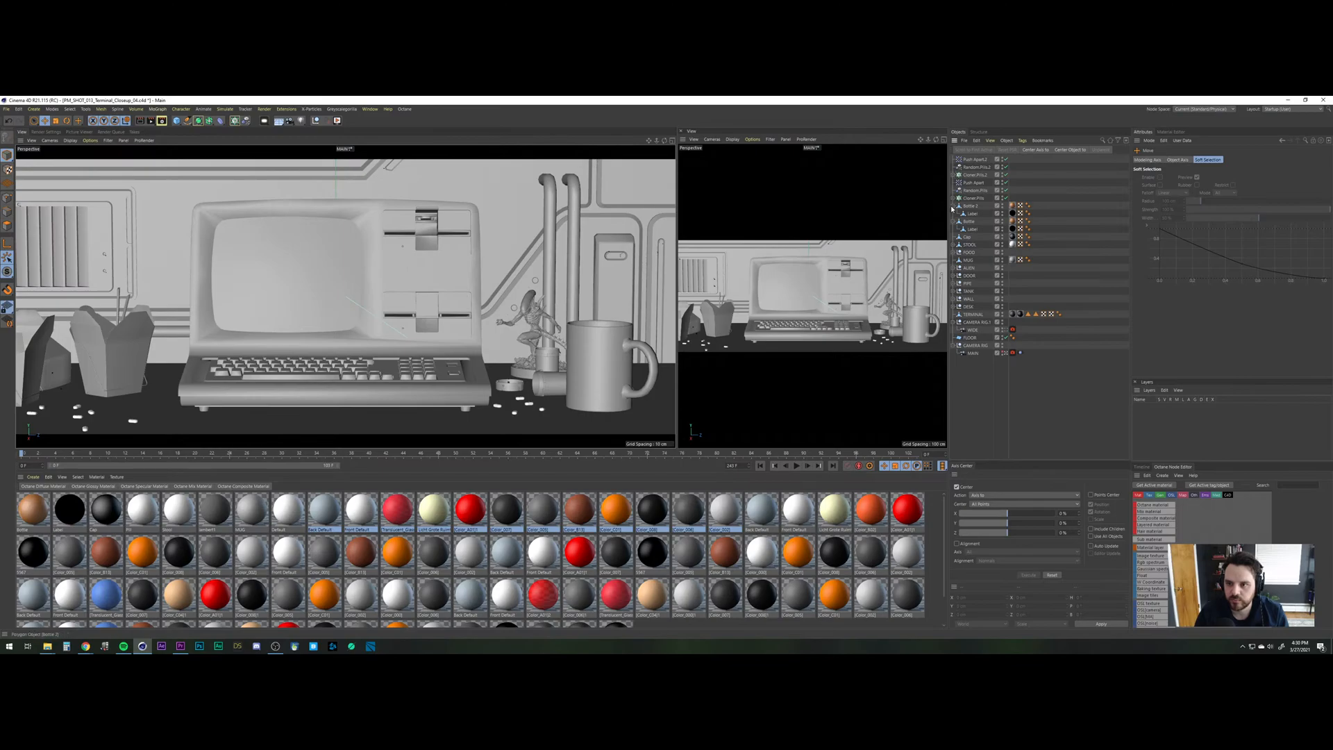
Collapse the bottle hierarchies and group the pill cloners and effectors into a null named PILLS.
{"action": "left_click", "coordinate": [955, 207]}
{"action": "left_click", "coordinate": [955, 214]}
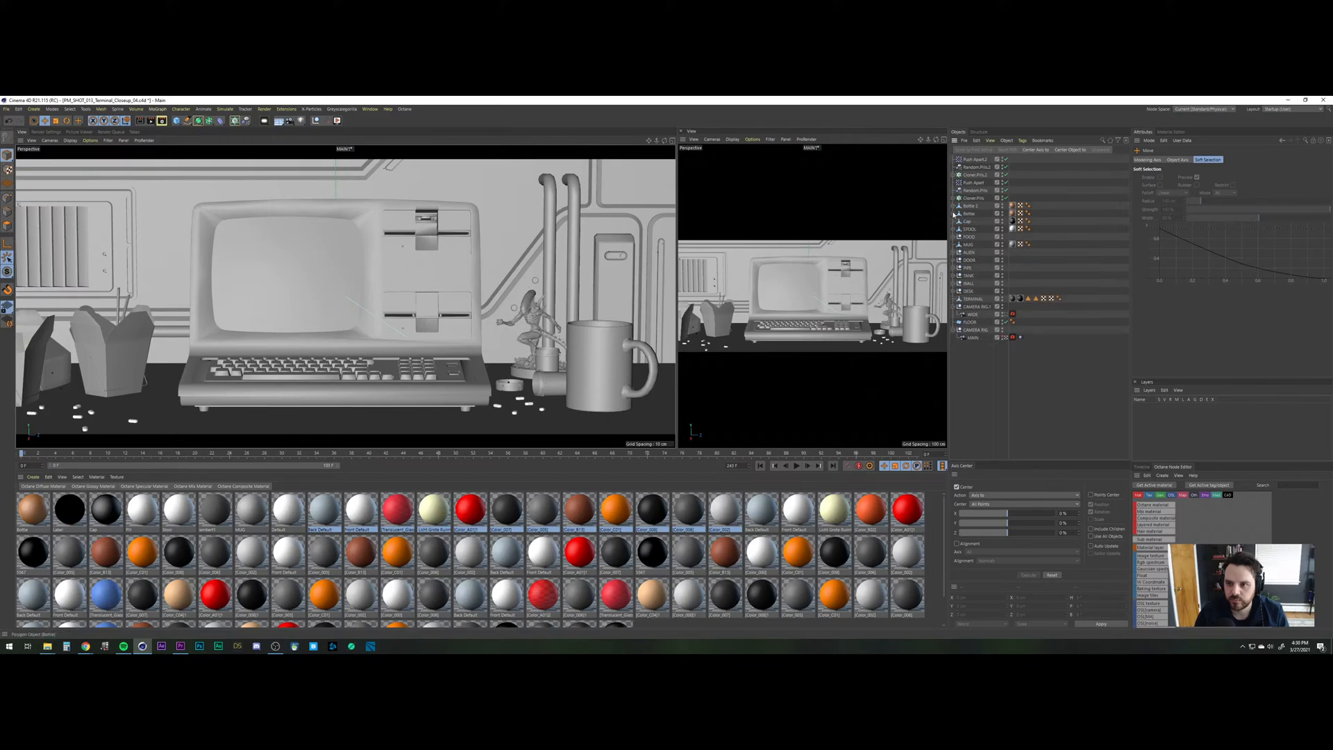
{"action": "key", "text": "alt+g"}
{"action": "double_click", "coordinate": [968, 160]}
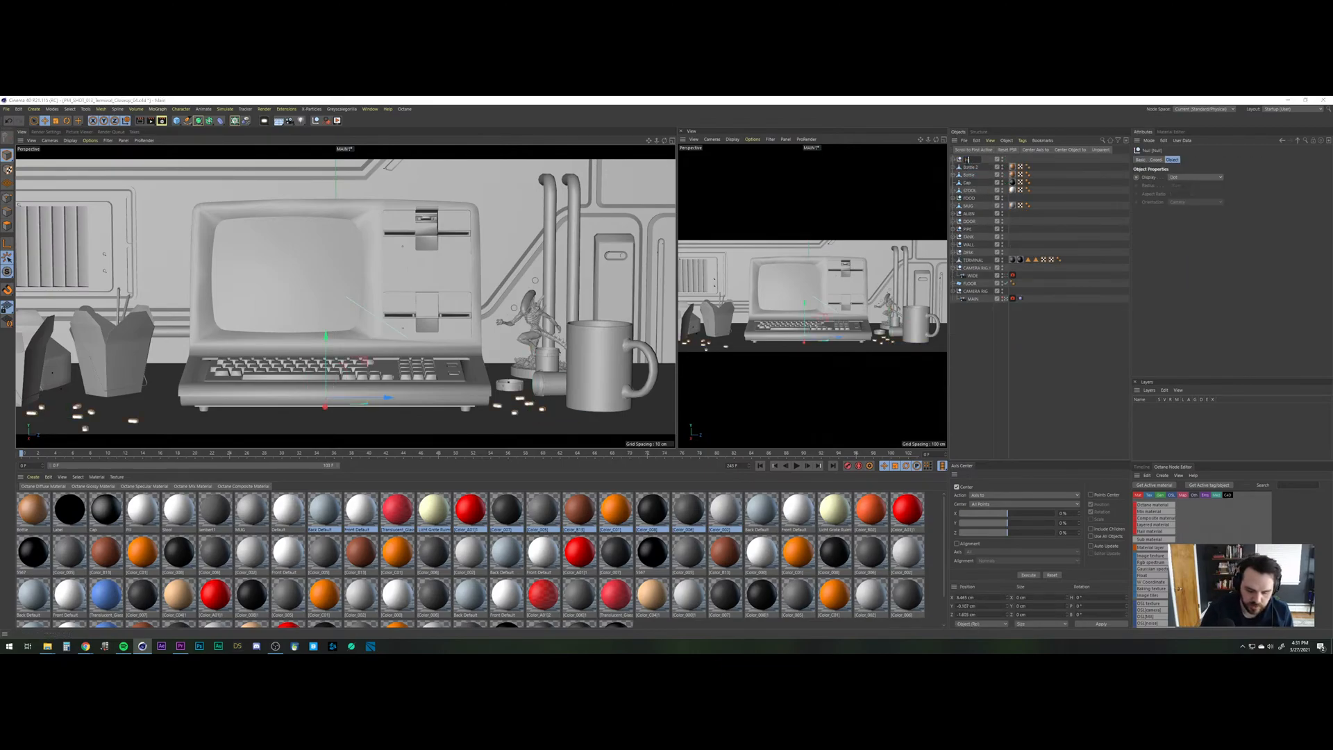
{"action": "key", "text": "Return"}
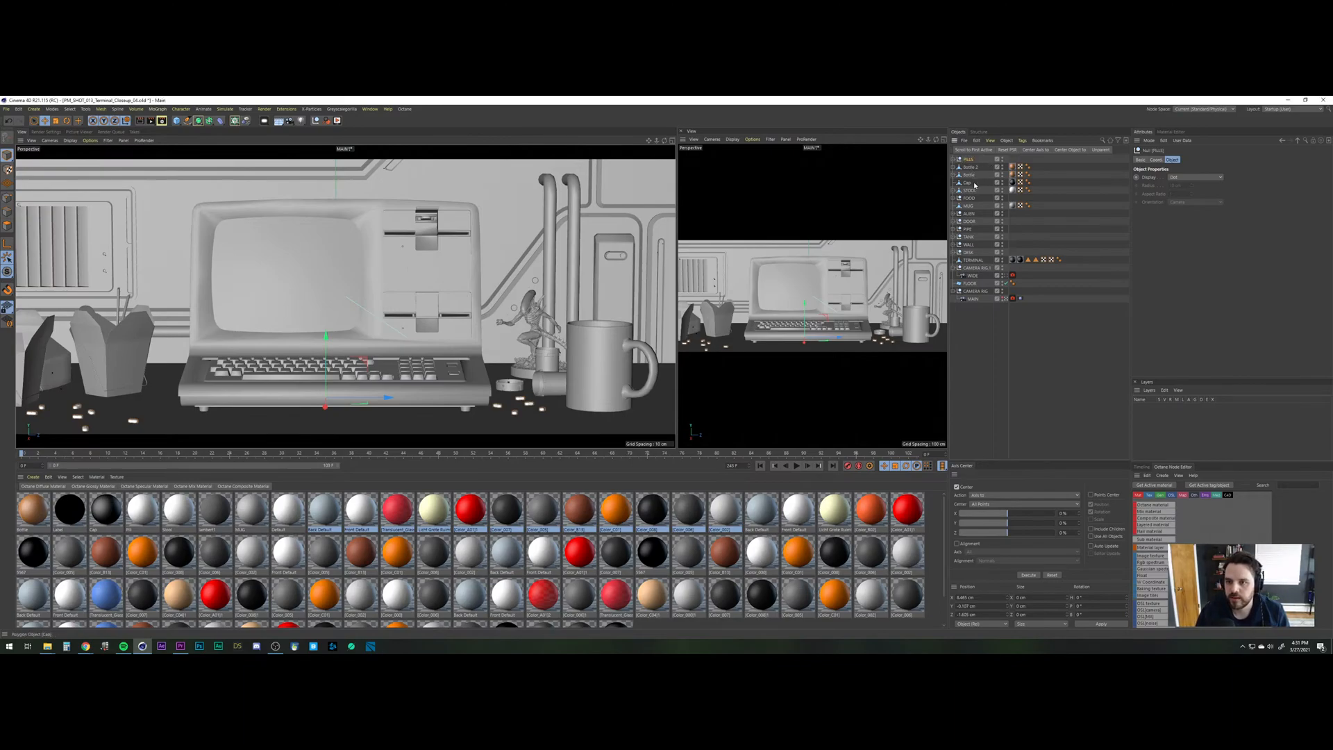
Rename the standing bottle object as BOTTLE 1 and the cap object as CAP.
{"action": "double_click", "coordinate": [970, 175]}
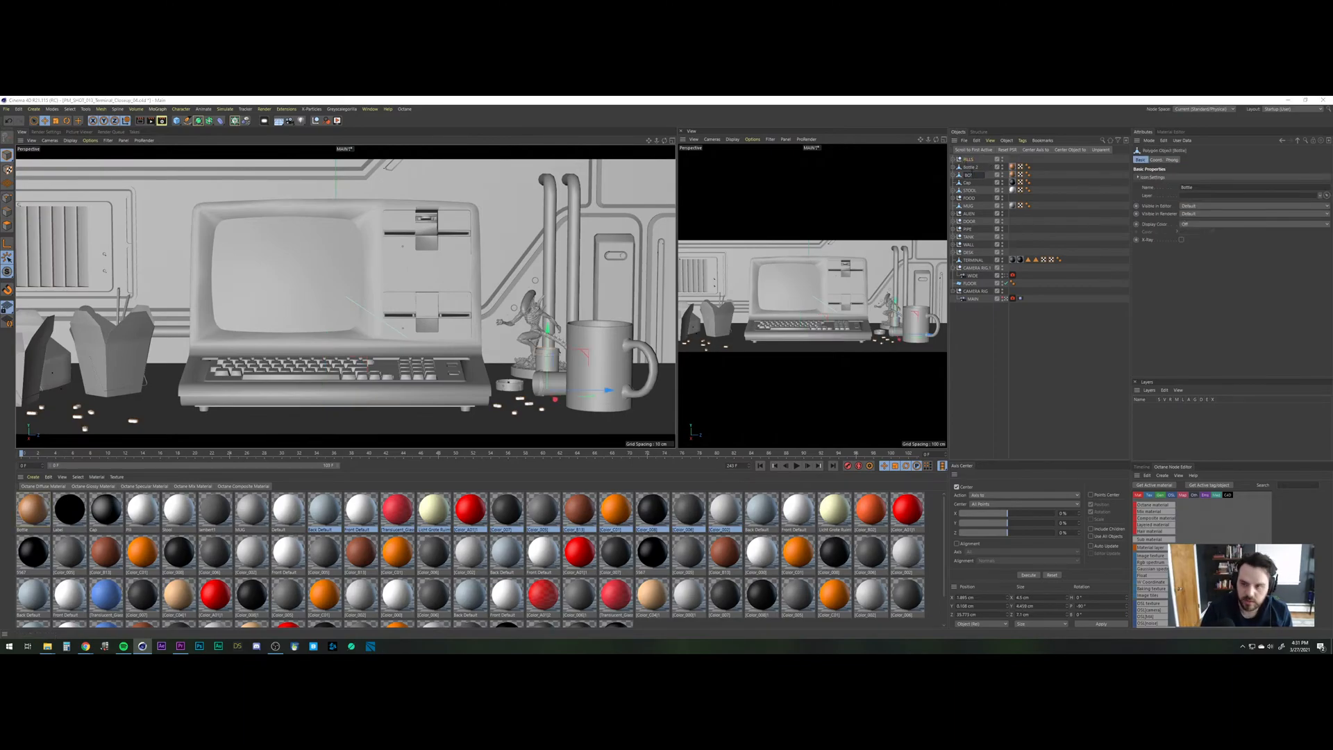
{"action": "type", "text": "BOTTLE 1"}
{"action": "key", "text": "Return"}
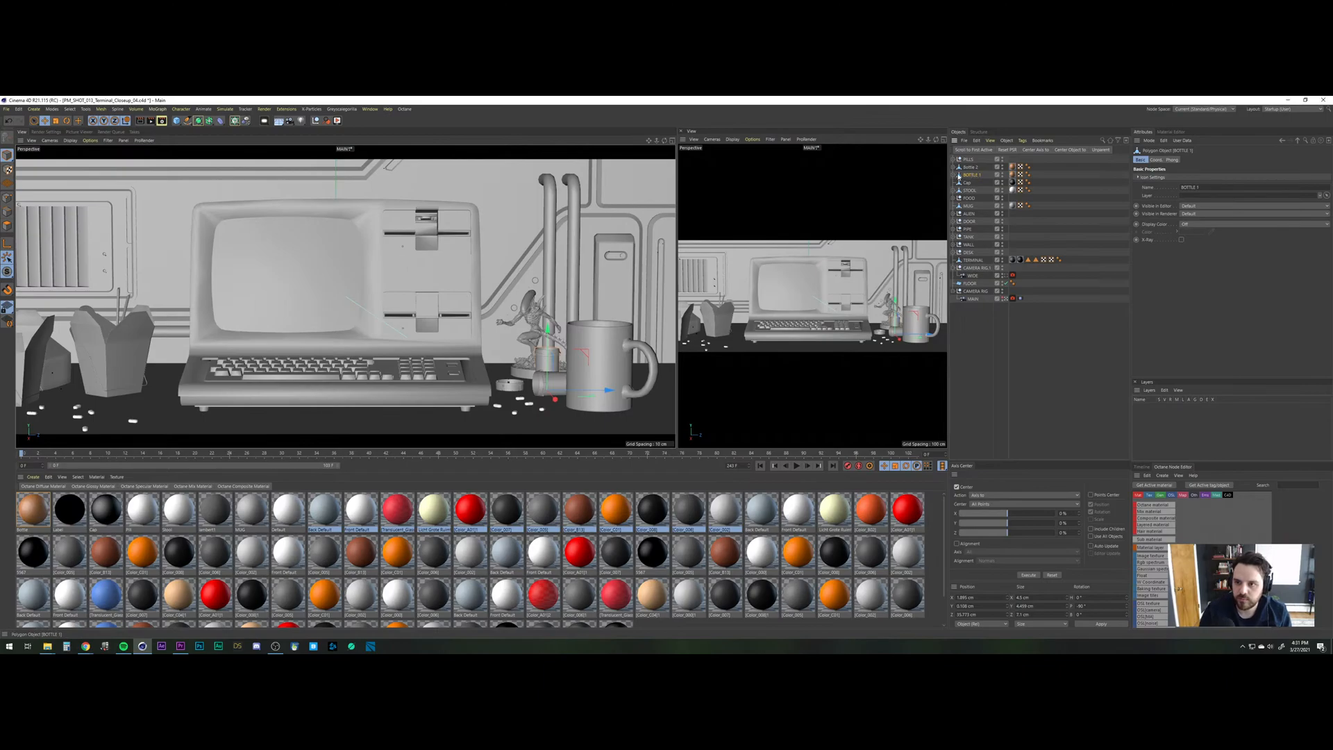
{"action": "double_click", "coordinate": [967, 183]}
{"action": "type", "text": "CAP"}
{"action": "key", "text": "Return"}
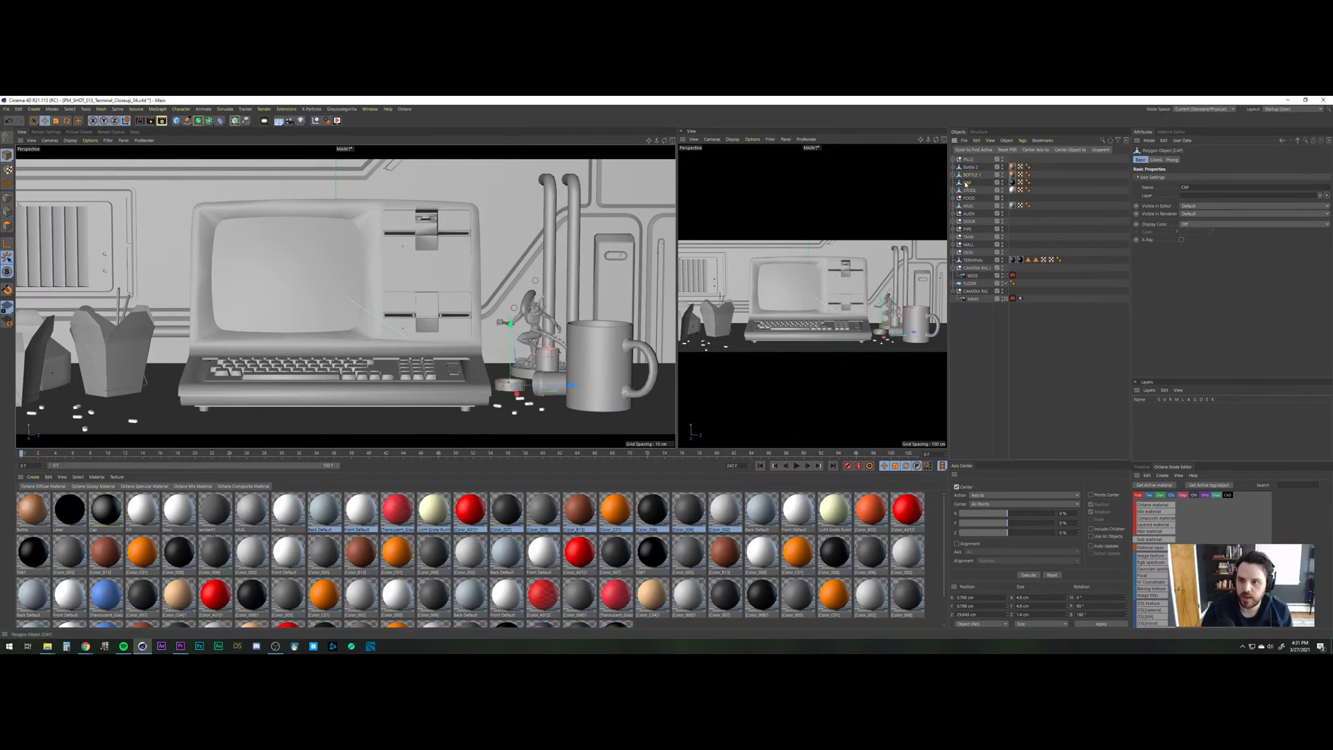
Rename the lying bottle object as BOTTLE 2.
{"action": "double_click", "coordinate": [970, 167]}
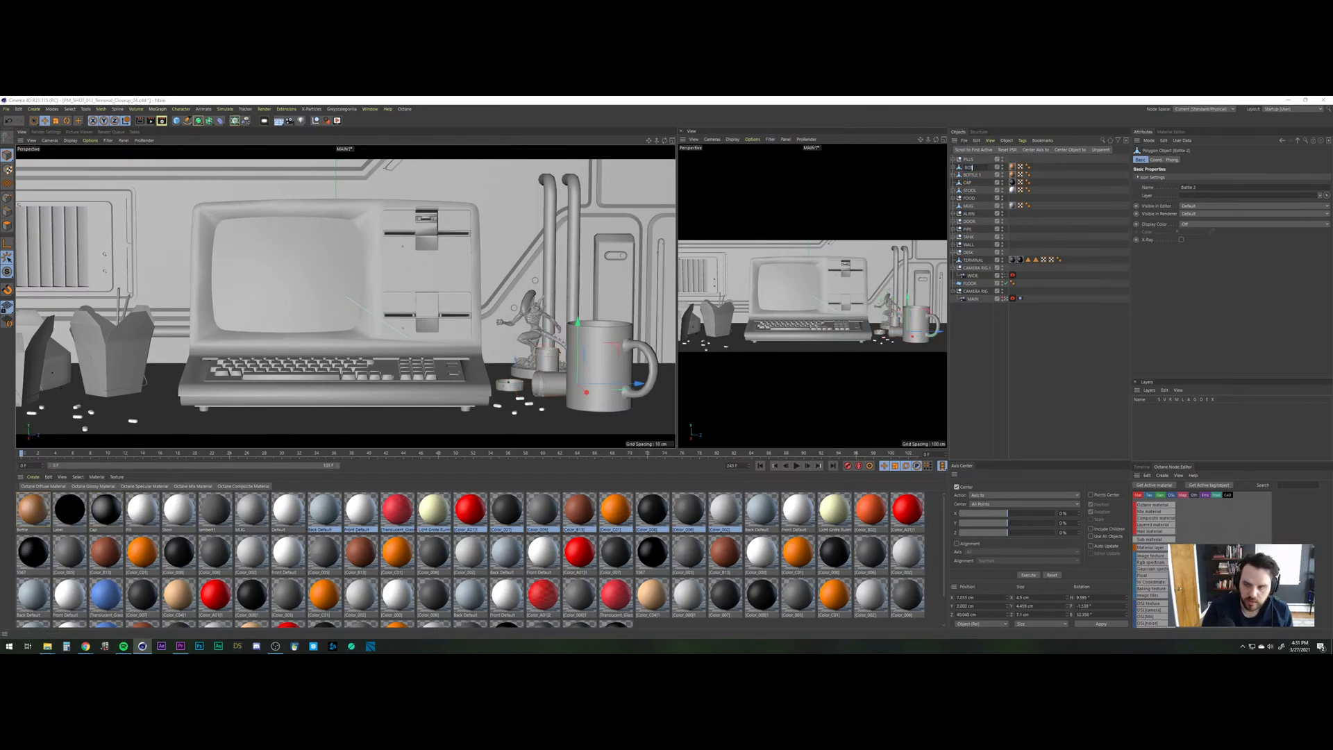
{"action": "type", "text": "BOTTLE 3"}
{"action": "key", "text": "Return"}
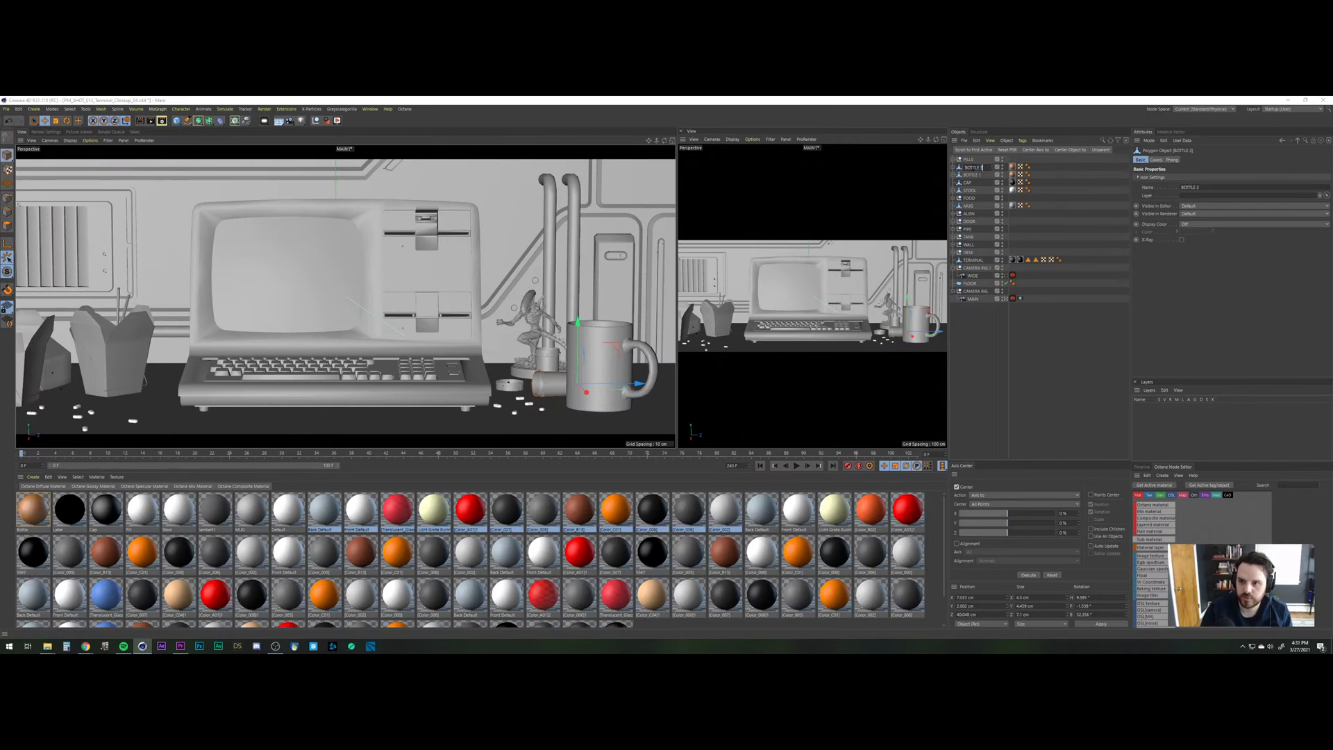
{"action": "key", "text": "Return"}
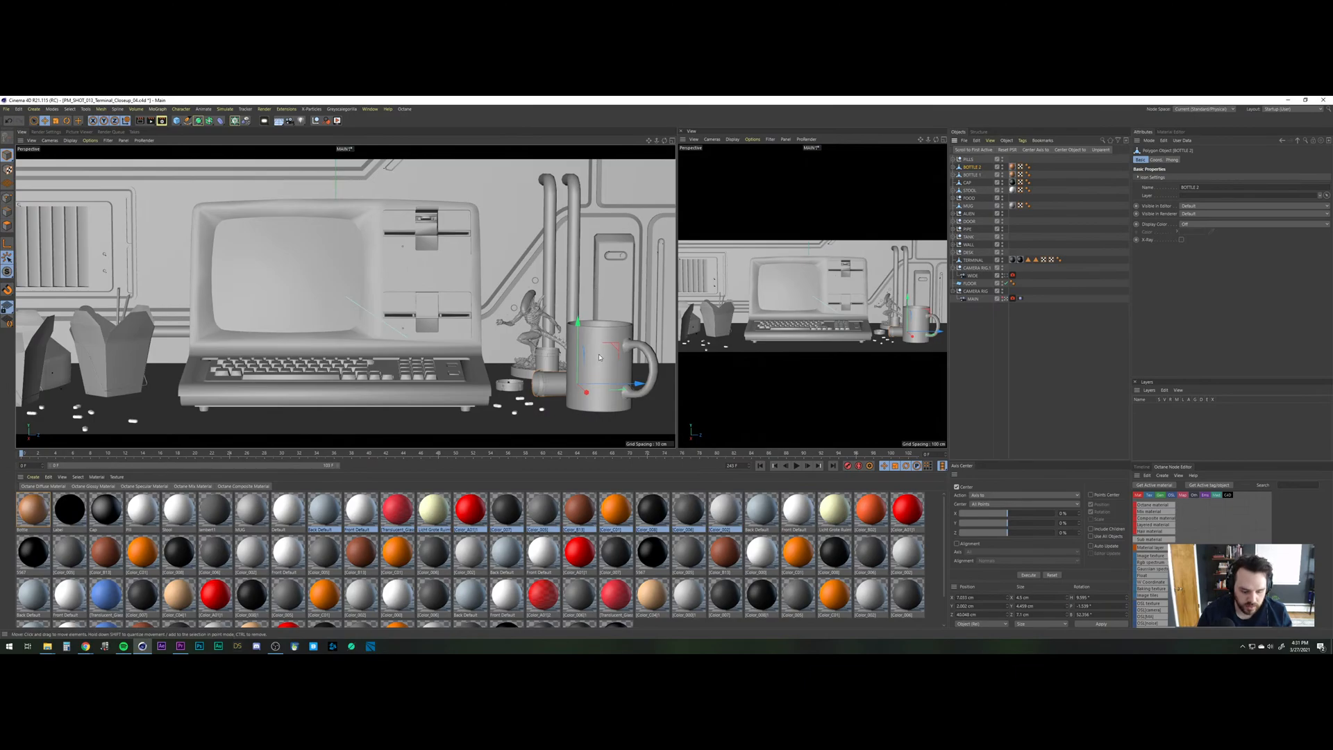
Try to rotate BOTTLE 2 around its own axis with the Rotate tool.
{"action": "key", "text": "r"}
{"action": "key", "text": "w"}
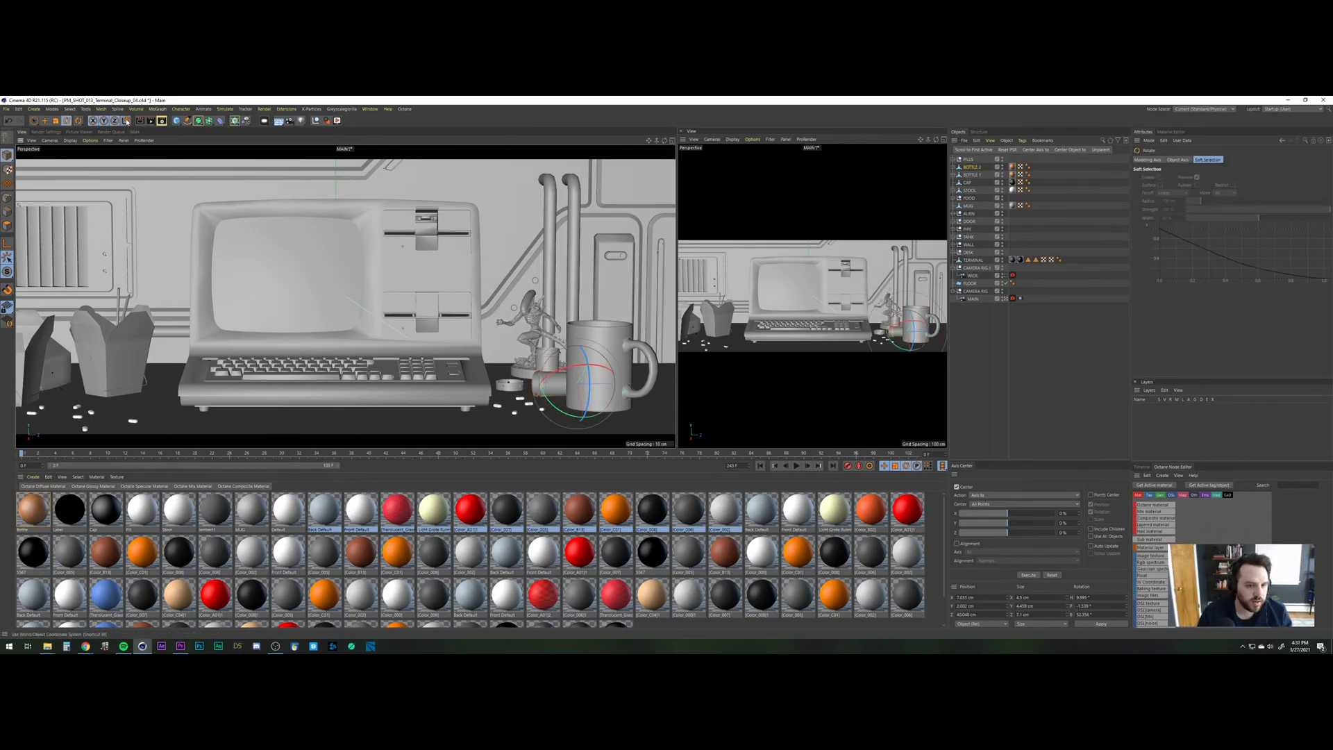
{"action": "left_click_drag", "start_coordinate": [587, 364], "coordinate": [589, 368]}
{"action": "key", "text": "ctrl+z"}
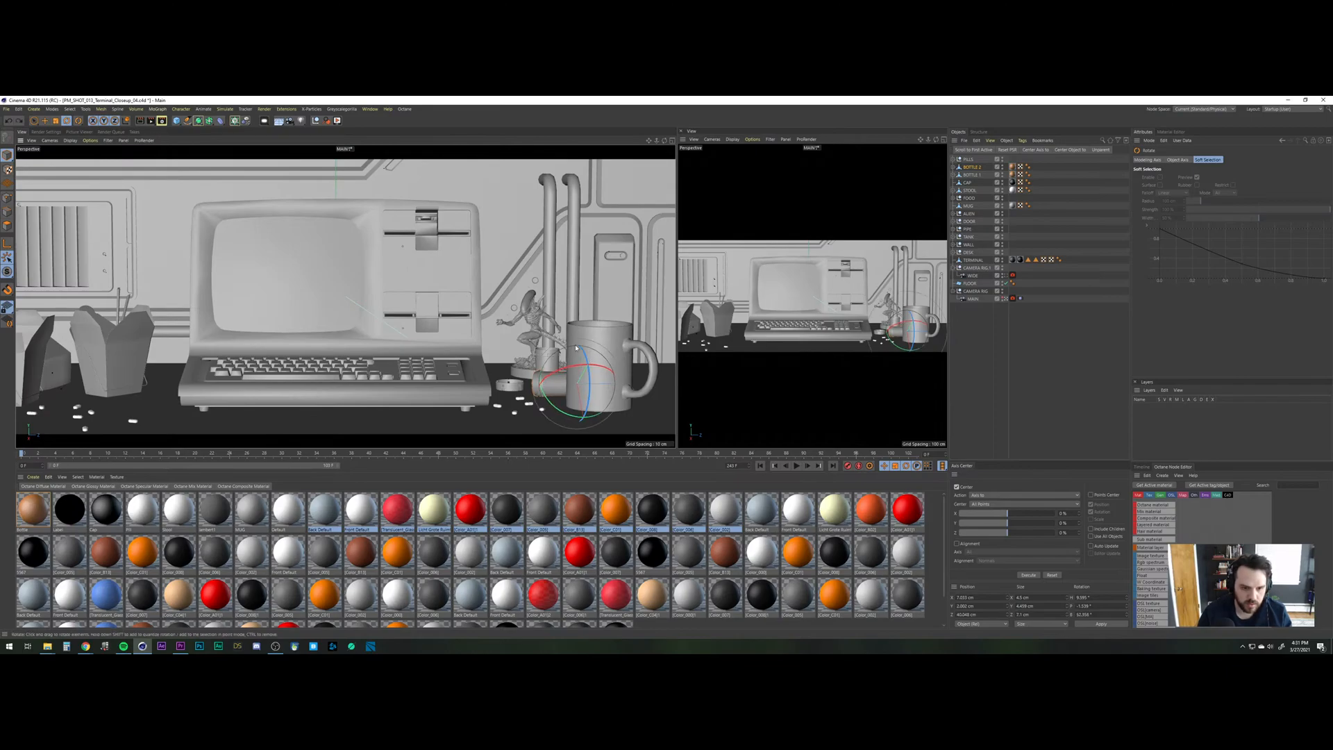
Switch the main view from the MAIN camera to the default camera and save the project.
{"action": "left_click", "coordinate": [1005, 299]}
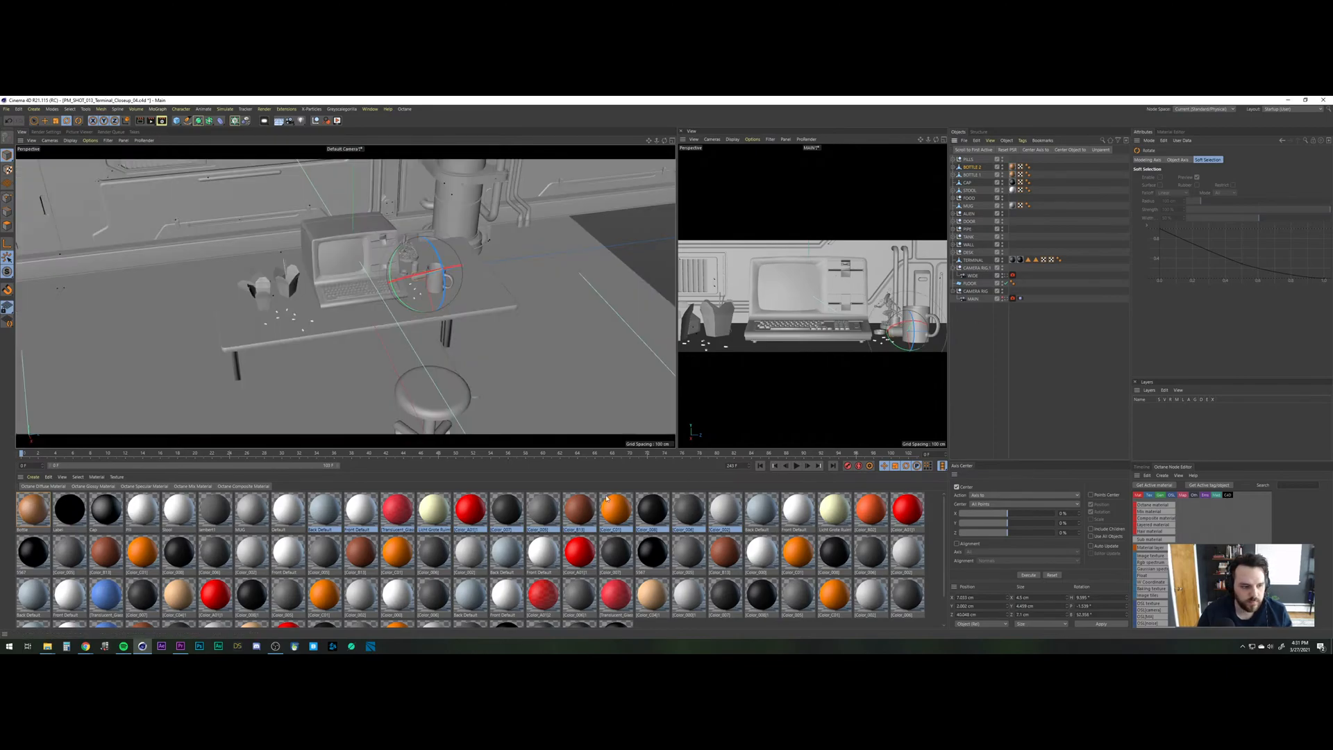
{"action": "left_click", "coordinate": [6, 109]}
{"action": "left_click", "coordinate": [27, 174]}
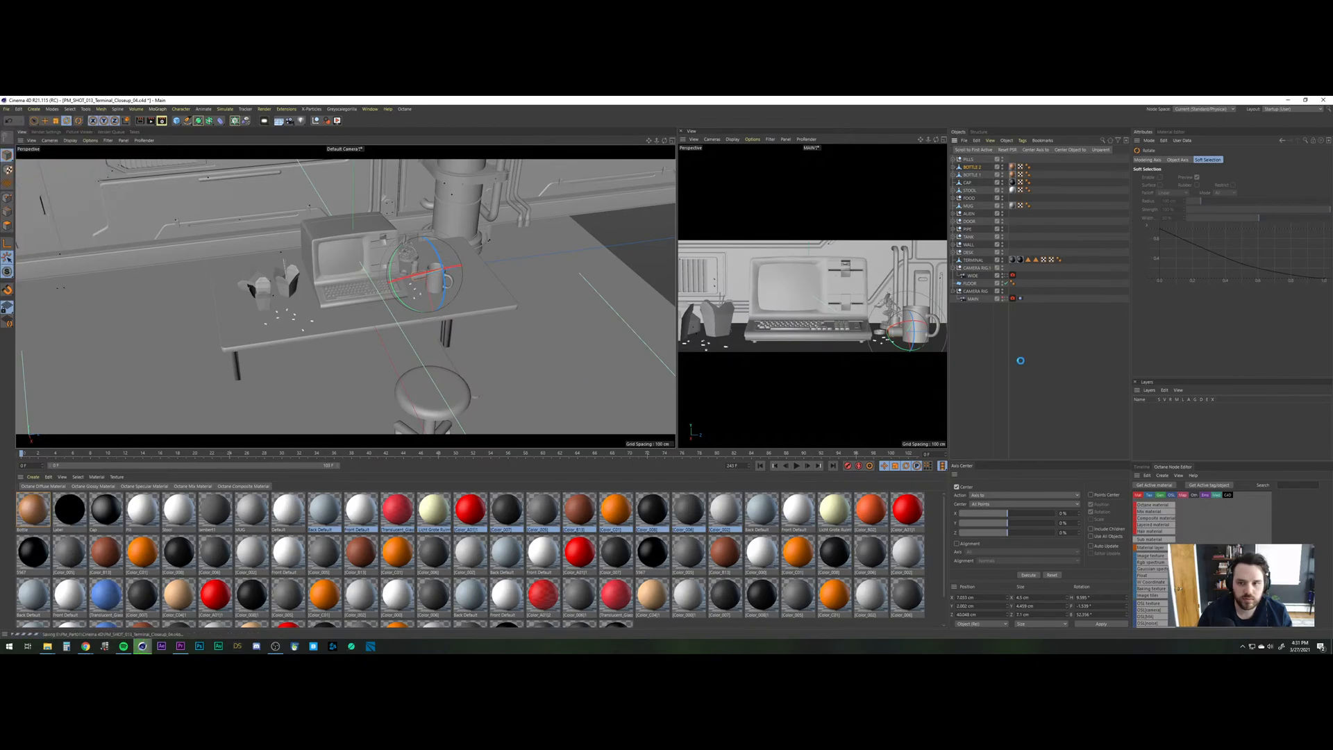
Set keyframes for the position and bank rotation of BOTTLE 2 at frame 0.
{"action": "left_click", "coordinate": [961, 326]}
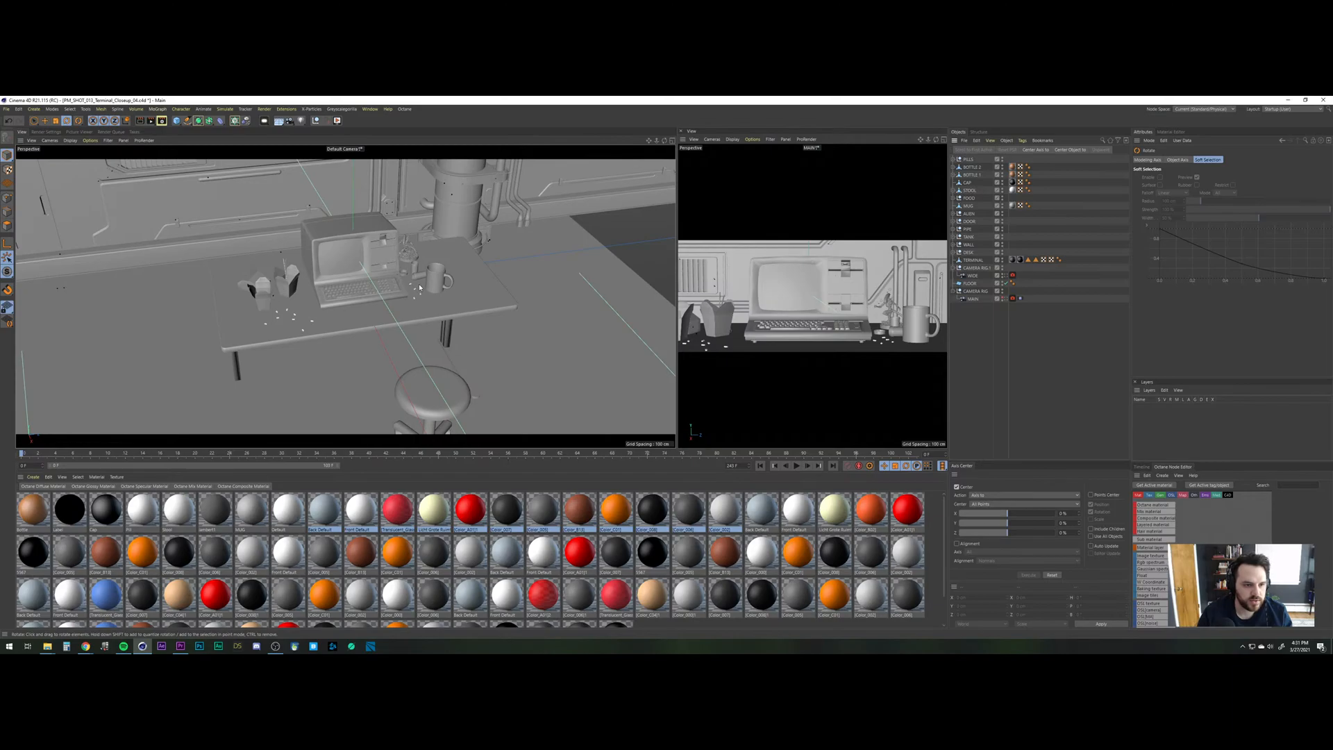
{"action": "right_click_drag", "start_coordinate": [417, 278], "coordinate": [443, 193], "text": "alt"}
{"action": "left_click_drag", "start_coordinate": [443, 191], "coordinate": [435, 242], "text": "alt"}
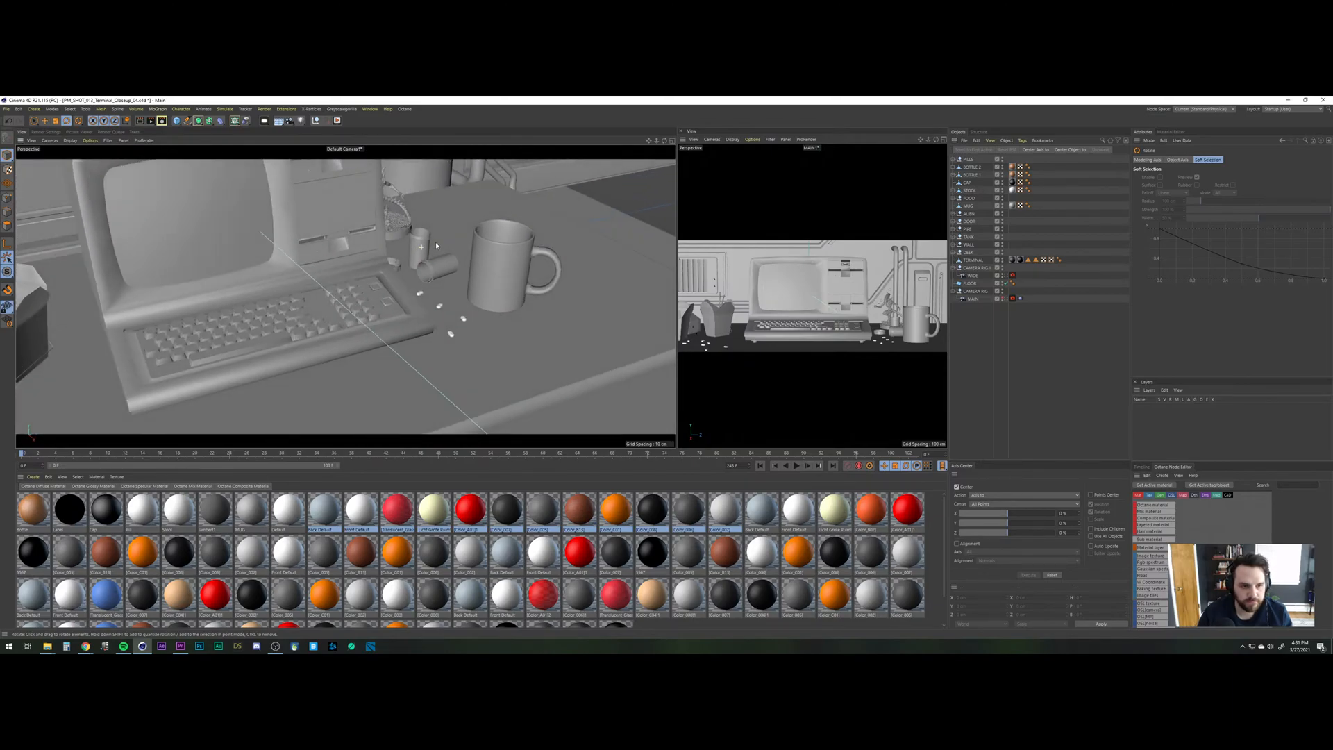
{"action": "left_click", "coordinate": [973, 167]}
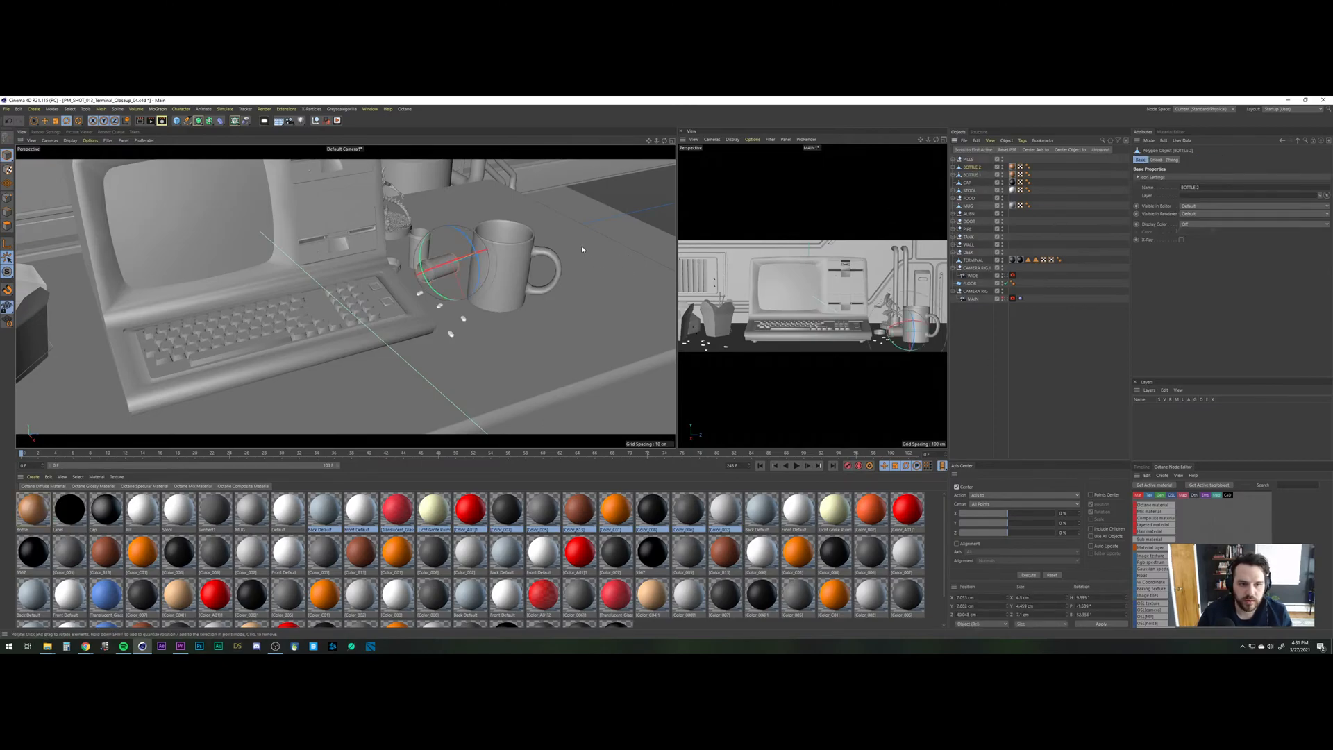
{"action": "left_click", "coordinate": [1156, 159]}
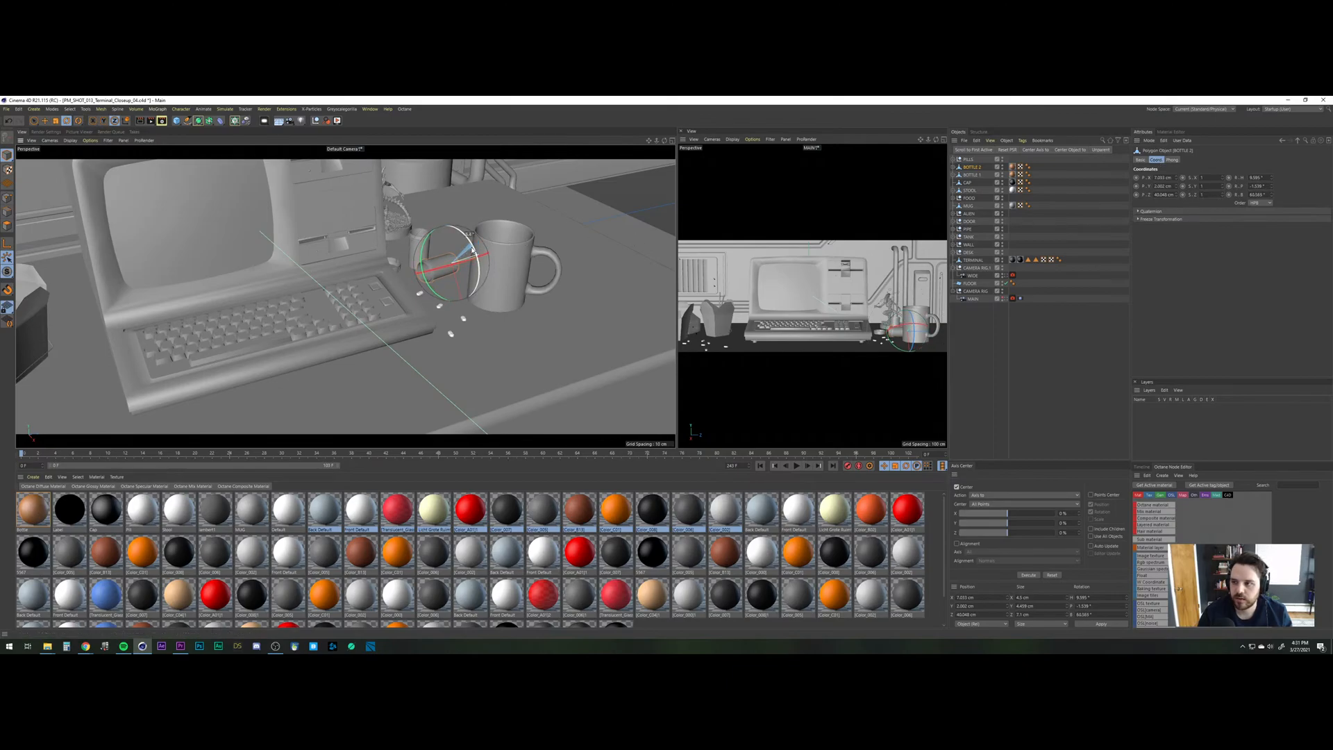
{"action": "left_click", "coordinate": [1229, 196]}
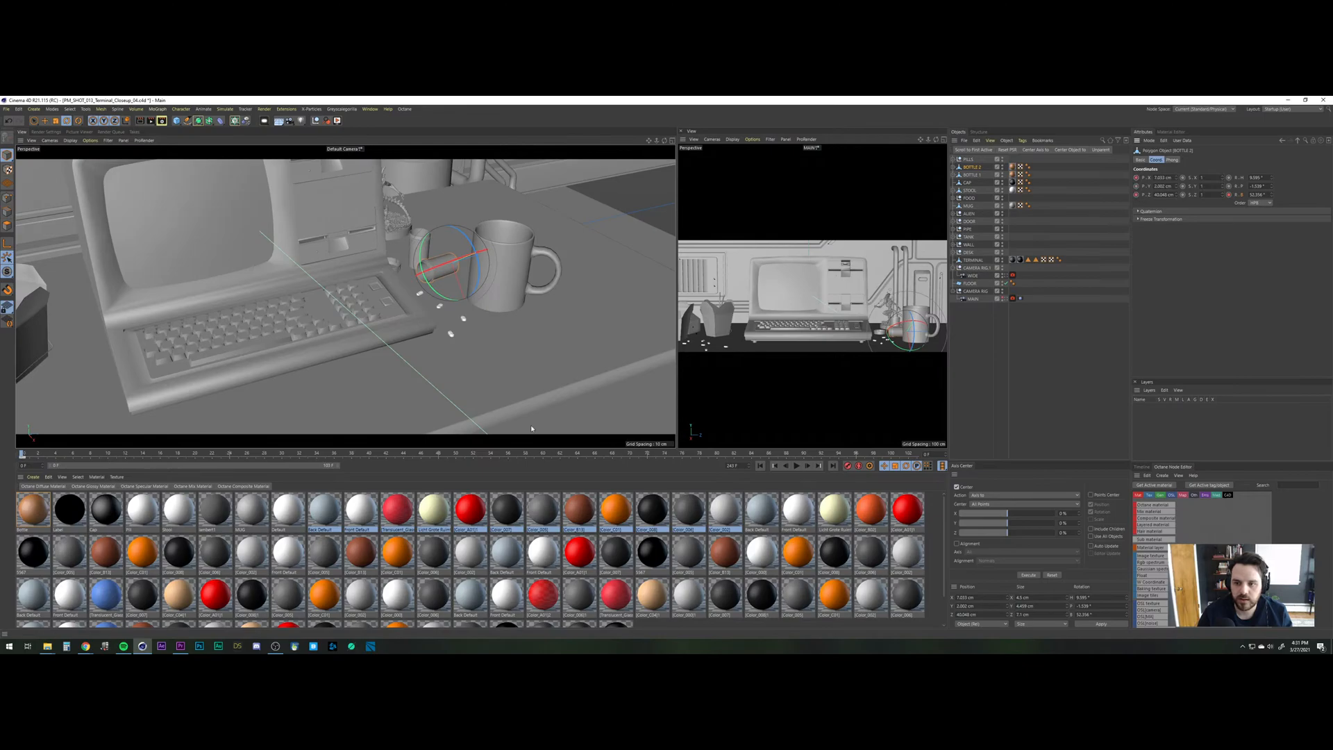
At the last frame, move BOTTLE 2 along X to about 9 cm and set its bank rotation to about 117°.
{"action": "left_click", "coordinate": [834, 466]}
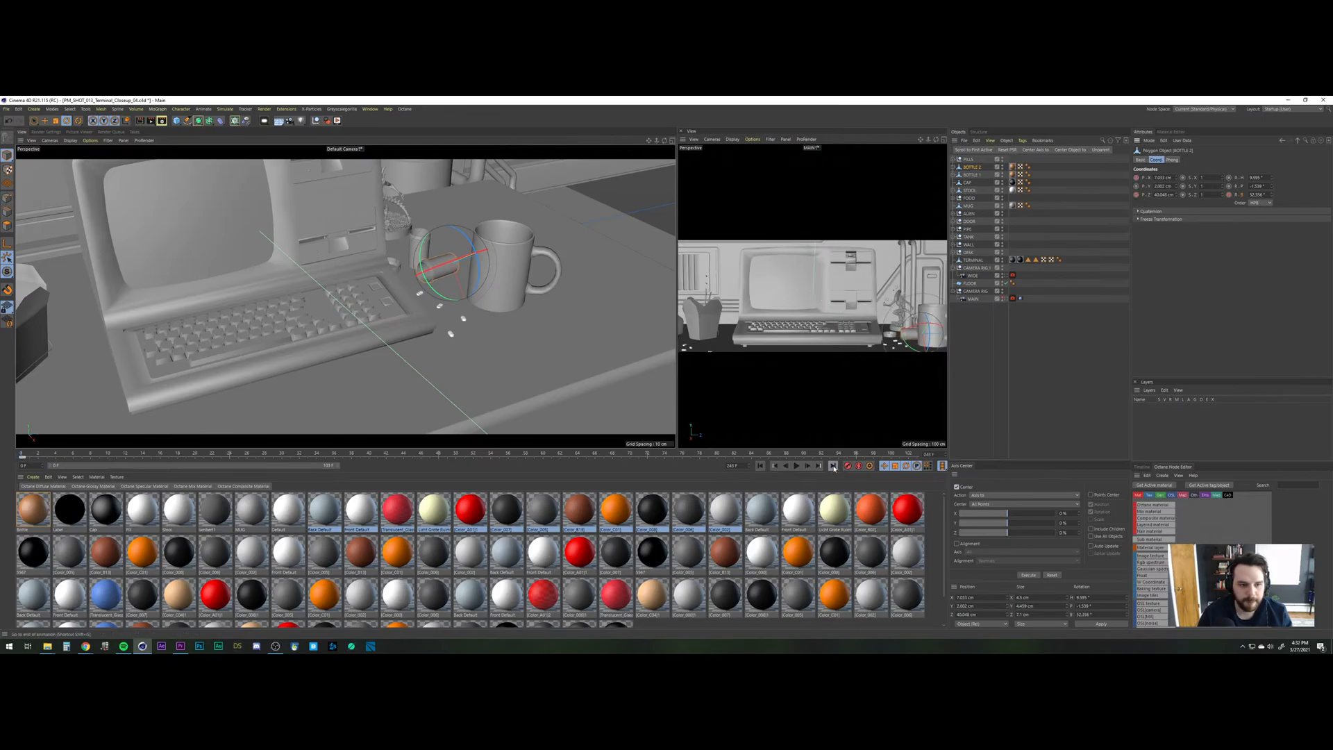
{"action": "key", "text": "e"}
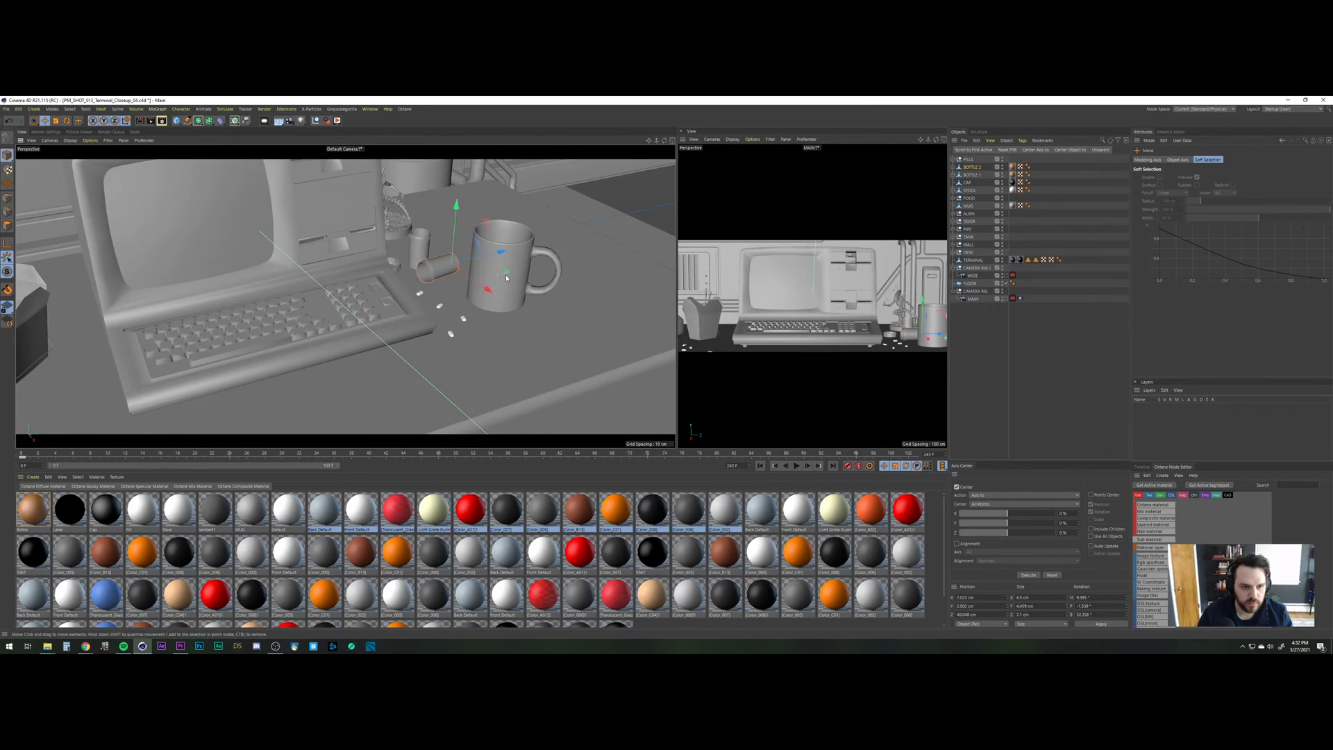
{"action": "left_click_drag", "start_coordinate": [491, 291], "coordinate": [494, 294]}
{"action": "left_click", "coordinate": [973, 167]}
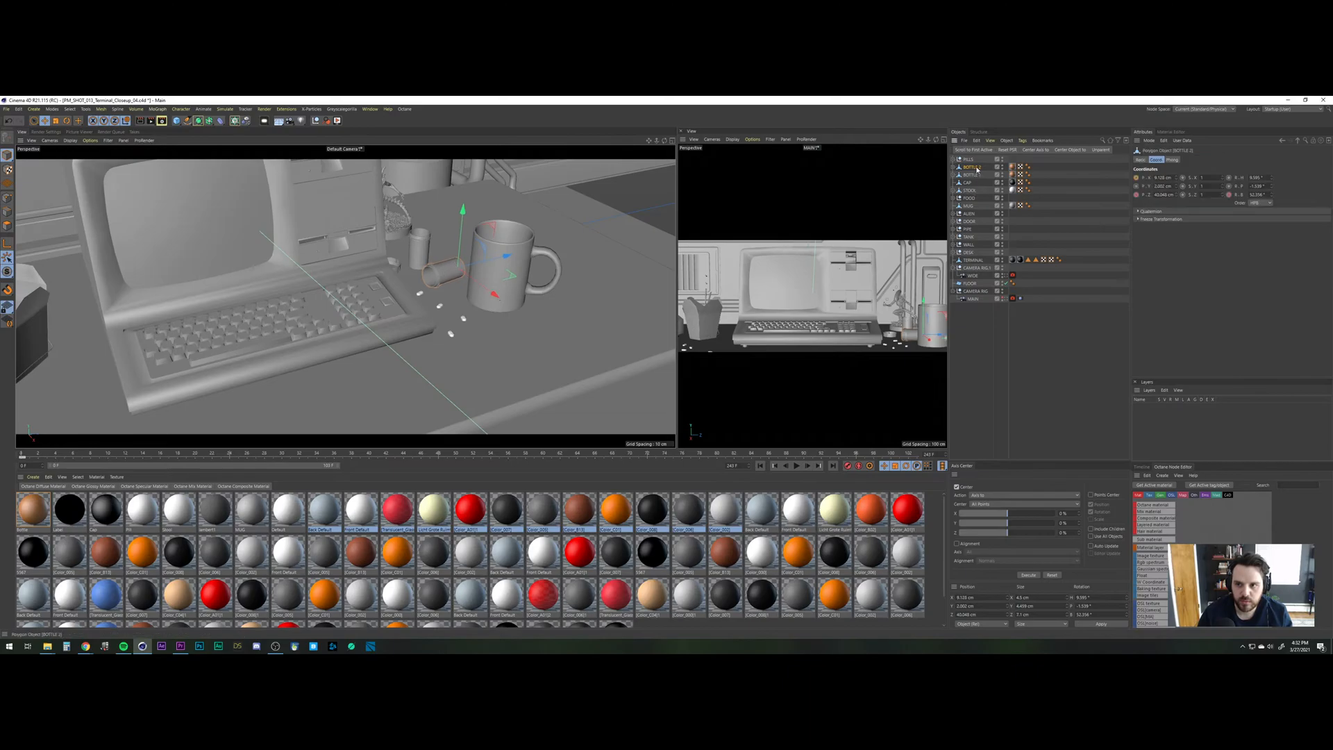
{"action": "left_click_drag", "start_coordinate": [499, 299], "coordinate": [503, 300]}
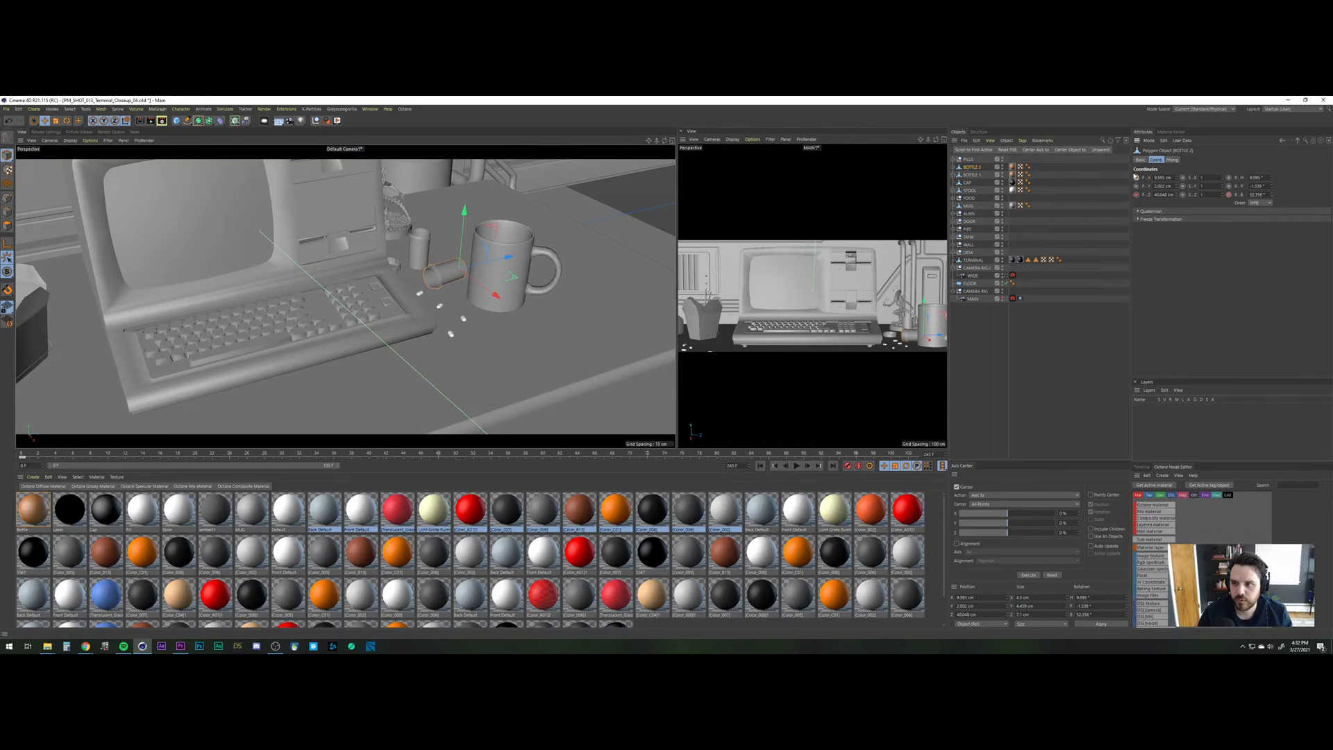
{"action": "left_click_drag", "start_coordinate": [1274, 196], "coordinate": [1274, 193]}
Show the animation timeline, enlarge it, and set the BOTTLE 2 animation tracks to linear interpolation.
{"action": "left_click", "coordinate": [1135, 383]}
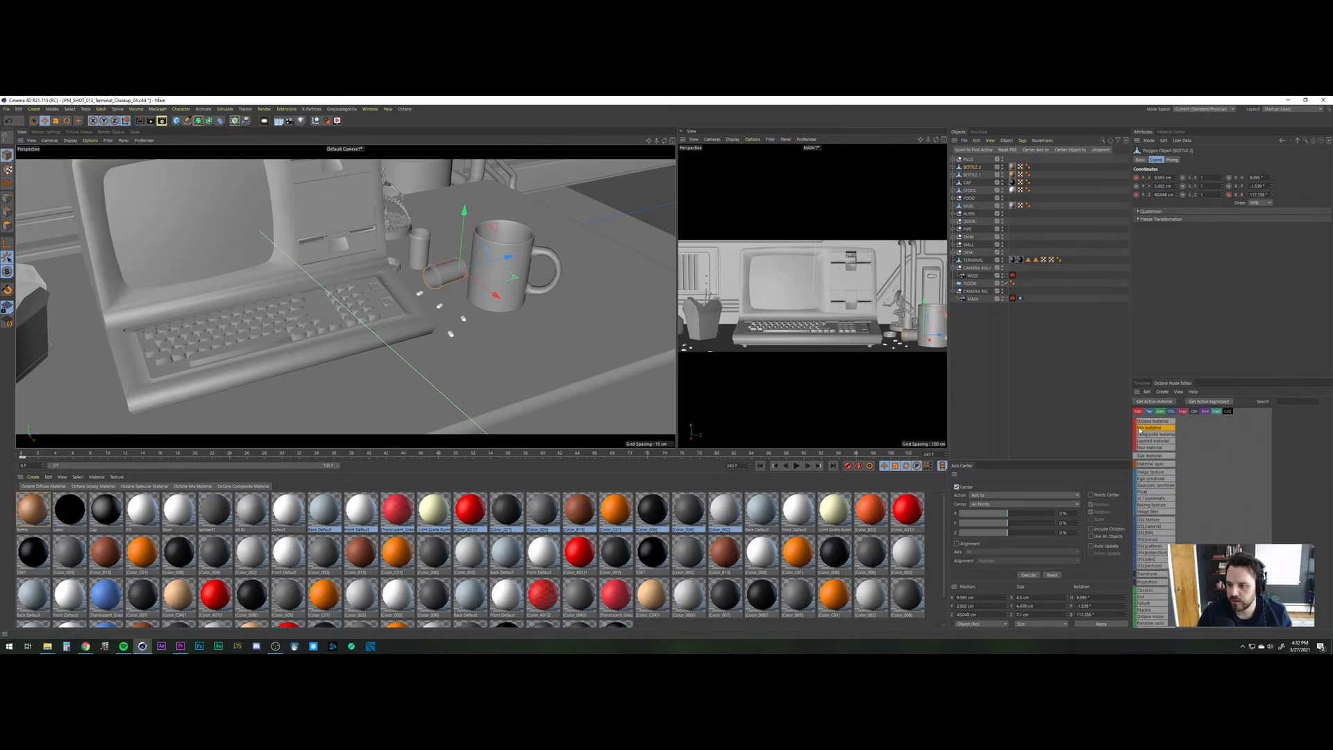
{"action": "left_click", "coordinate": [1142, 382]}
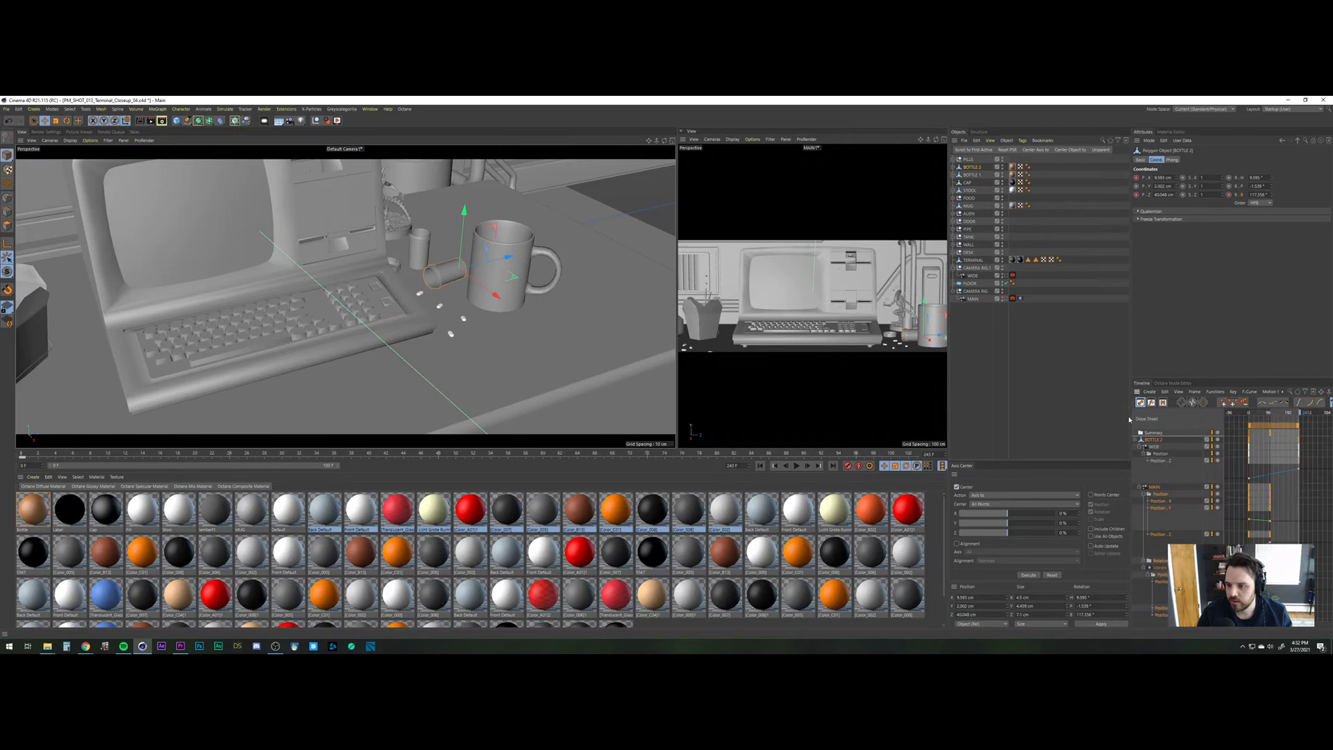
{"action": "left_click_drag", "start_coordinate": [1130, 430], "coordinate": [1003, 454]}
{"action": "left_click", "coordinate": [1022, 459]}
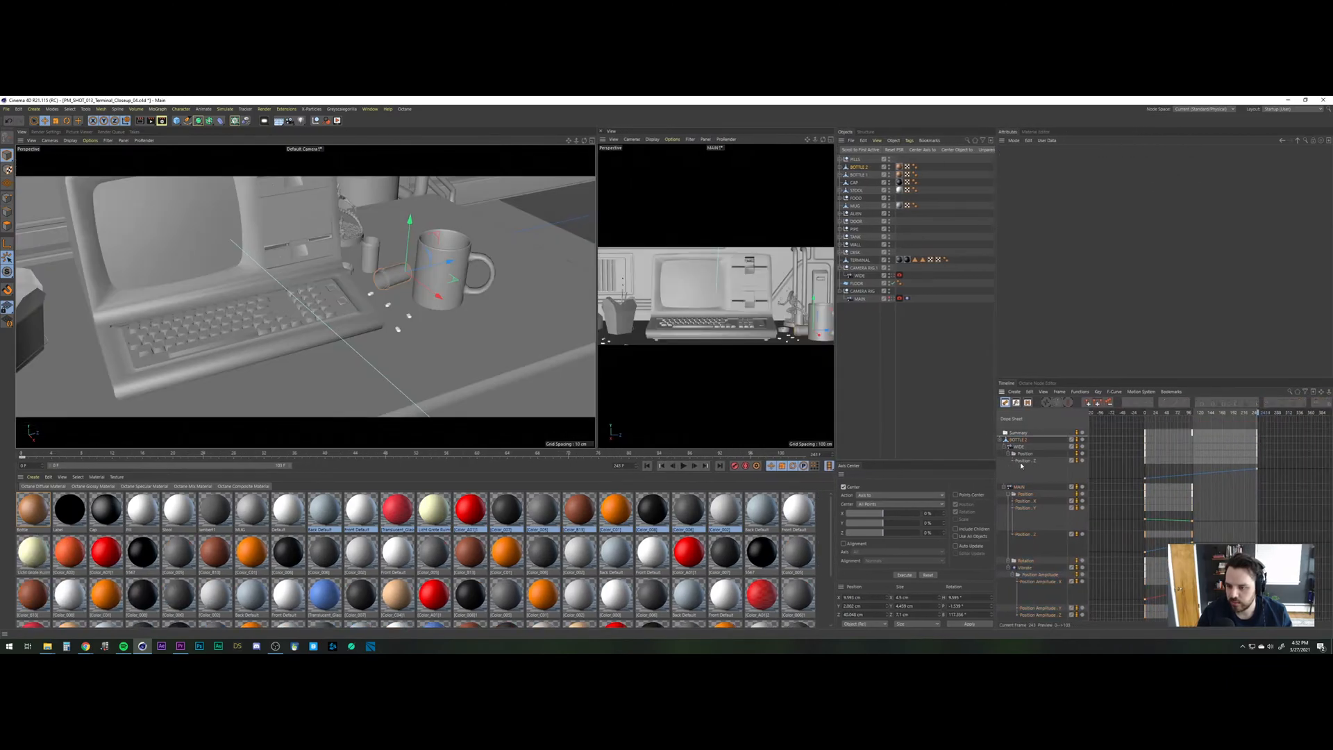
{"action": "left_click", "coordinate": [1016, 440]}
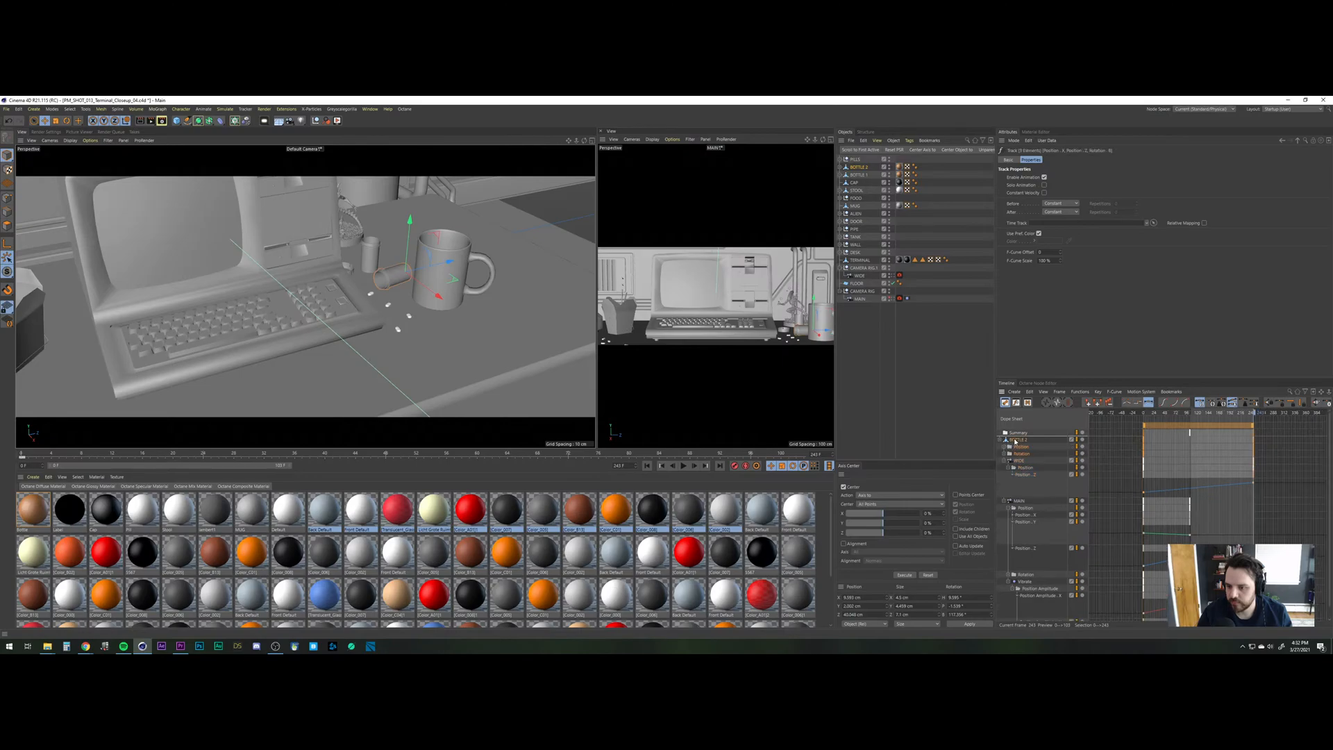
{"action": "left_click", "coordinate": [1127, 403]}
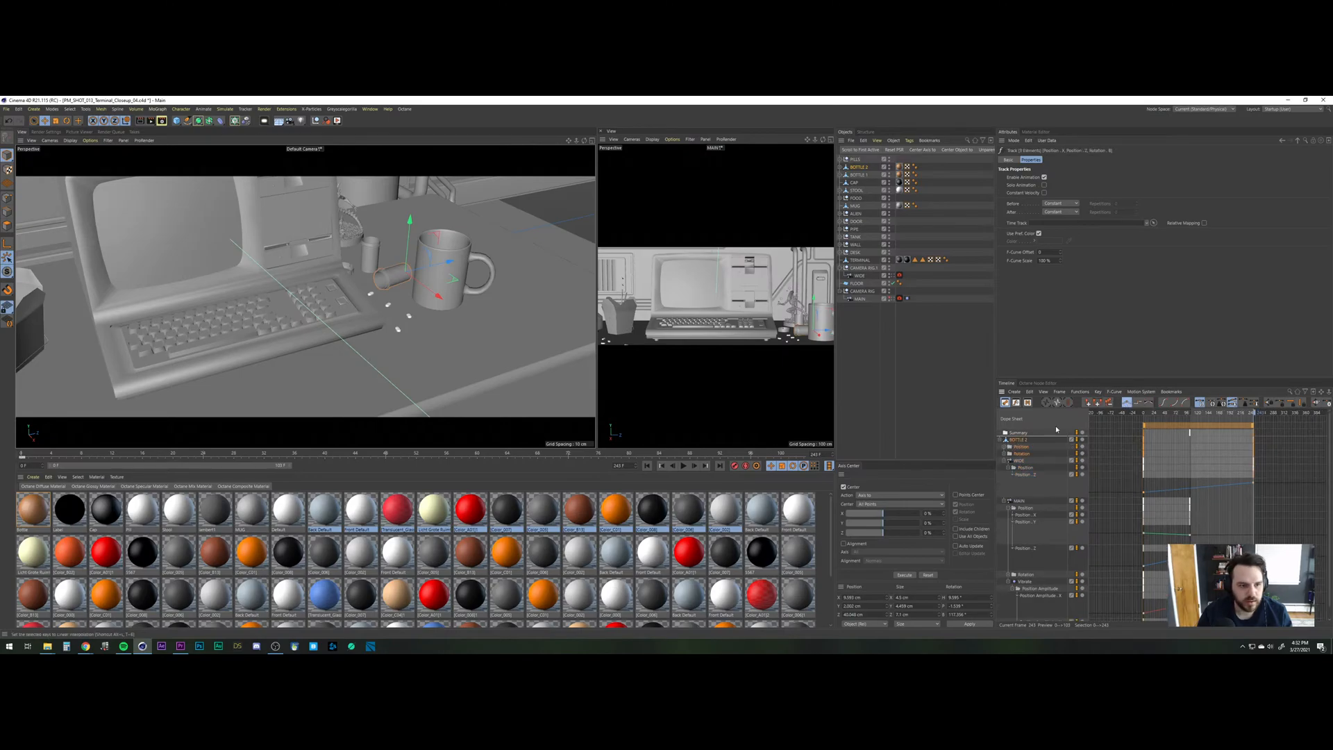
Play the animation from the start and examine the rolling motion of BOTTLE 2 up close beside the mug.
{"action": "left_click", "coordinate": [648, 466]}
{"action": "left_click", "coordinate": [684, 466]}
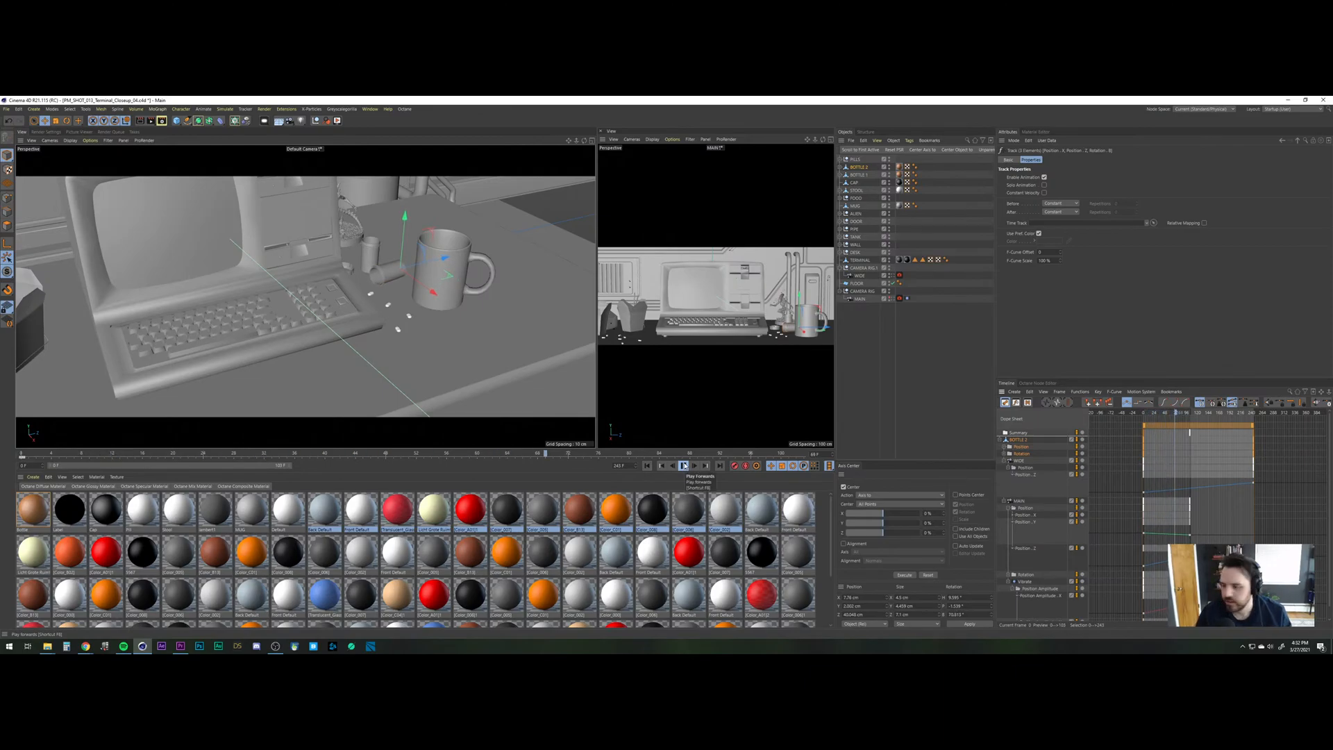
{"action": "left_click", "coordinate": [685, 466]}
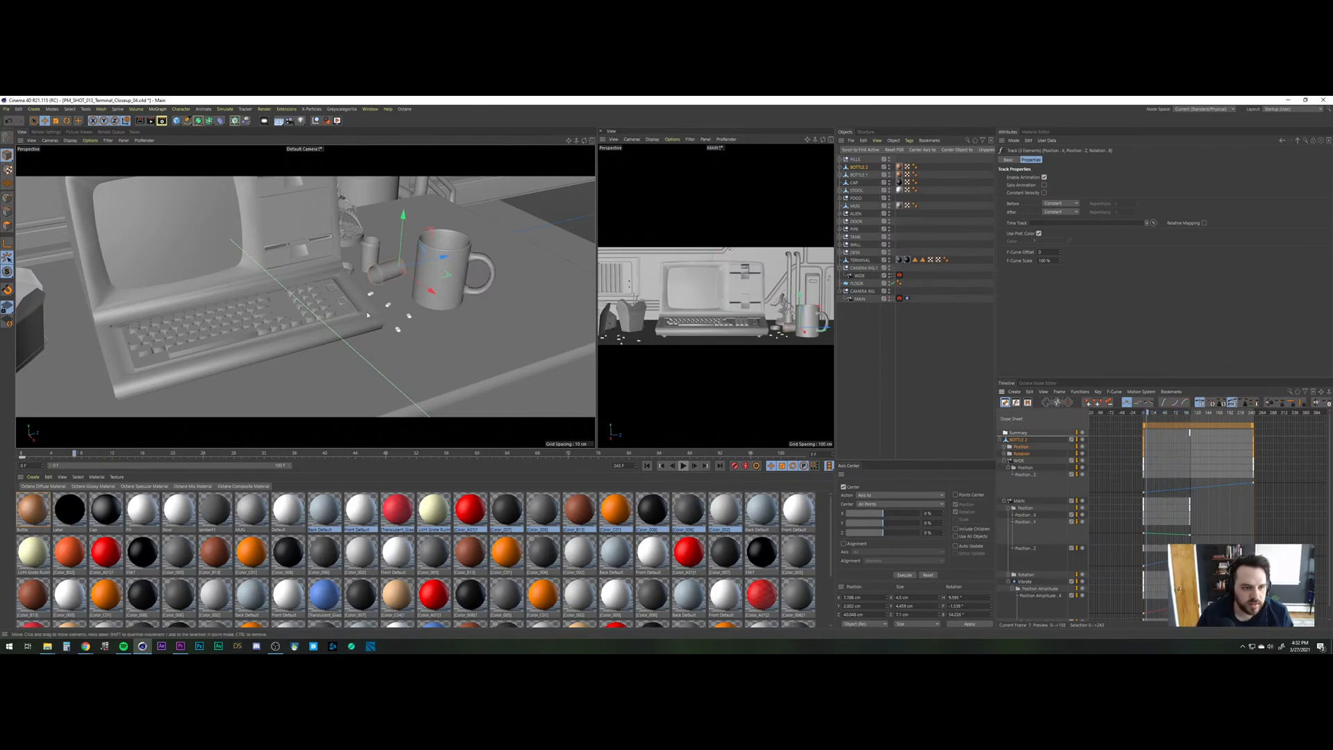
{"action": "right_click_drag", "start_coordinate": [398, 263], "coordinate": [411, 170], "text": "alt"}
{"action": "left_click_drag", "start_coordinate": [374, 299], "coordinate": [347, 215], "text": "alt"}
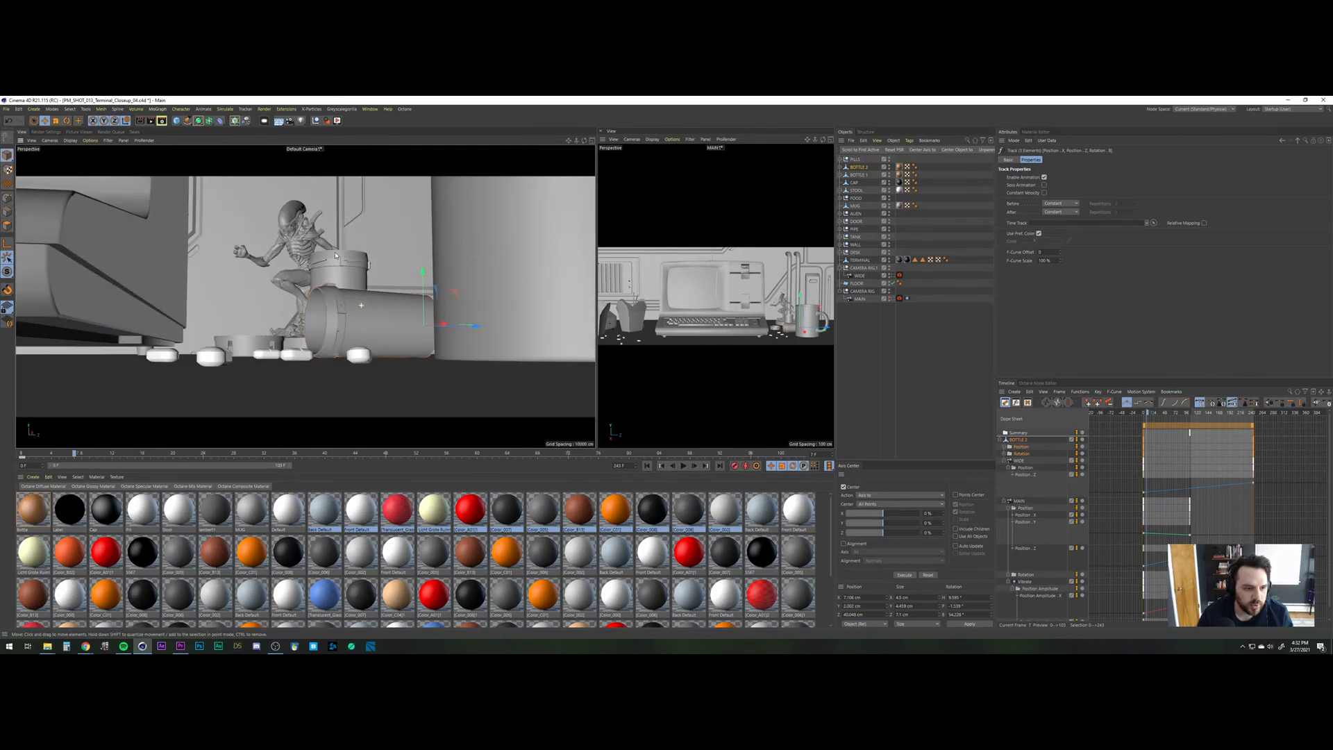
{"action": "left_click", "coordinate": [684, 466]}
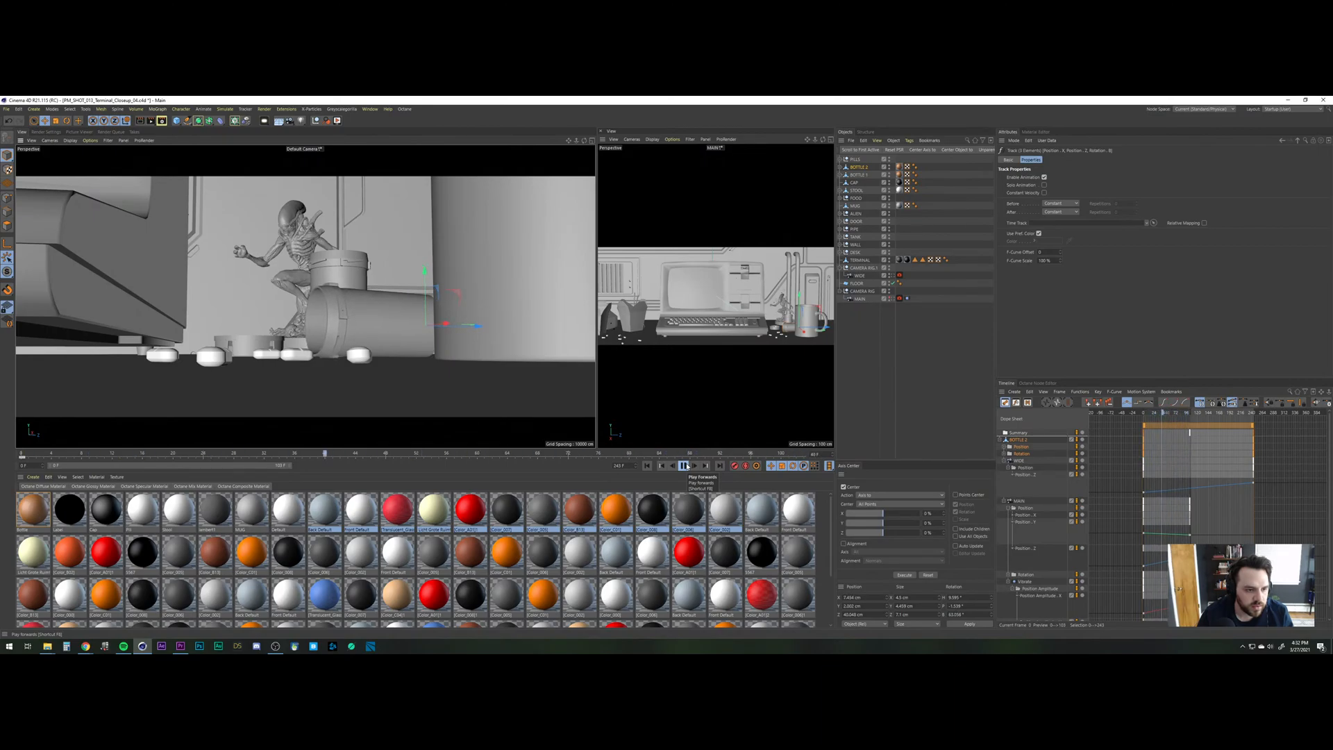
{"action": "left_click", "coordinate": [684, 466]}
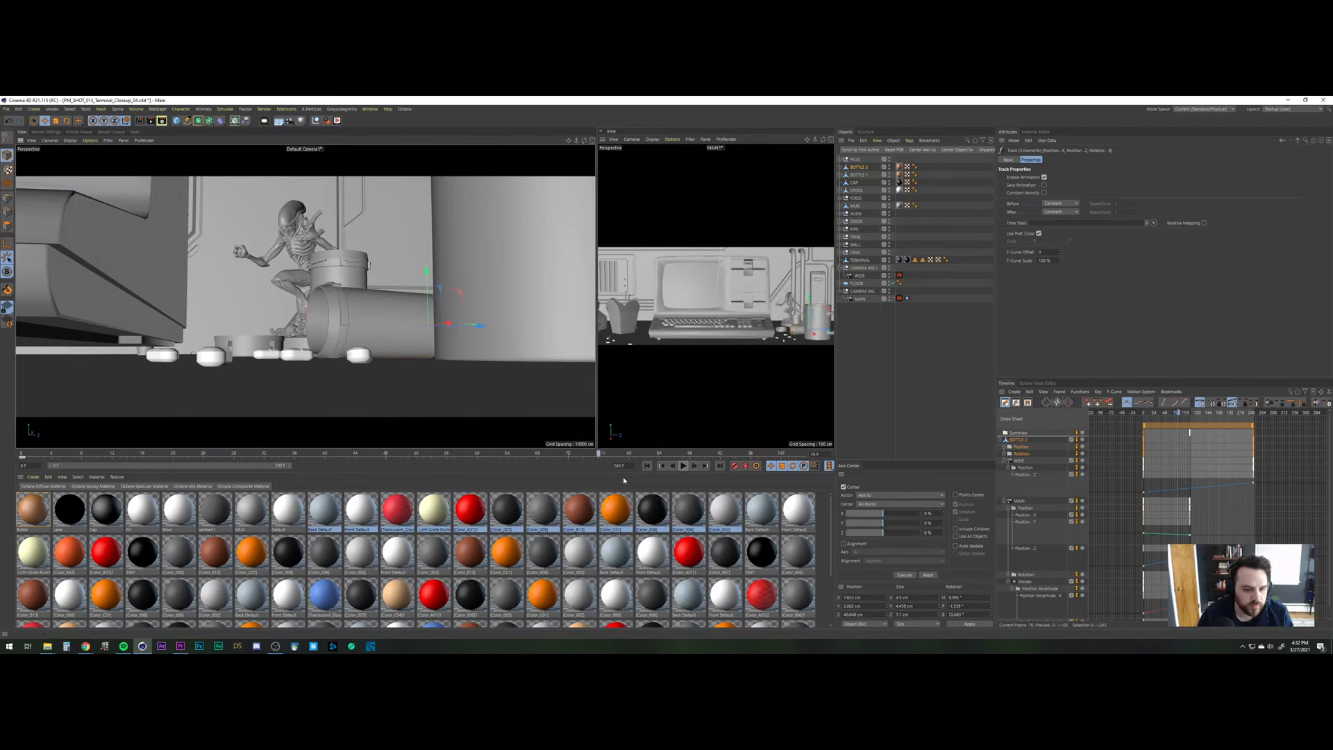
Return to the first frame, view through the MAIN camera, and play the animation to check the shot.
{"action": "left_click", "coordinate": [646, 466]}
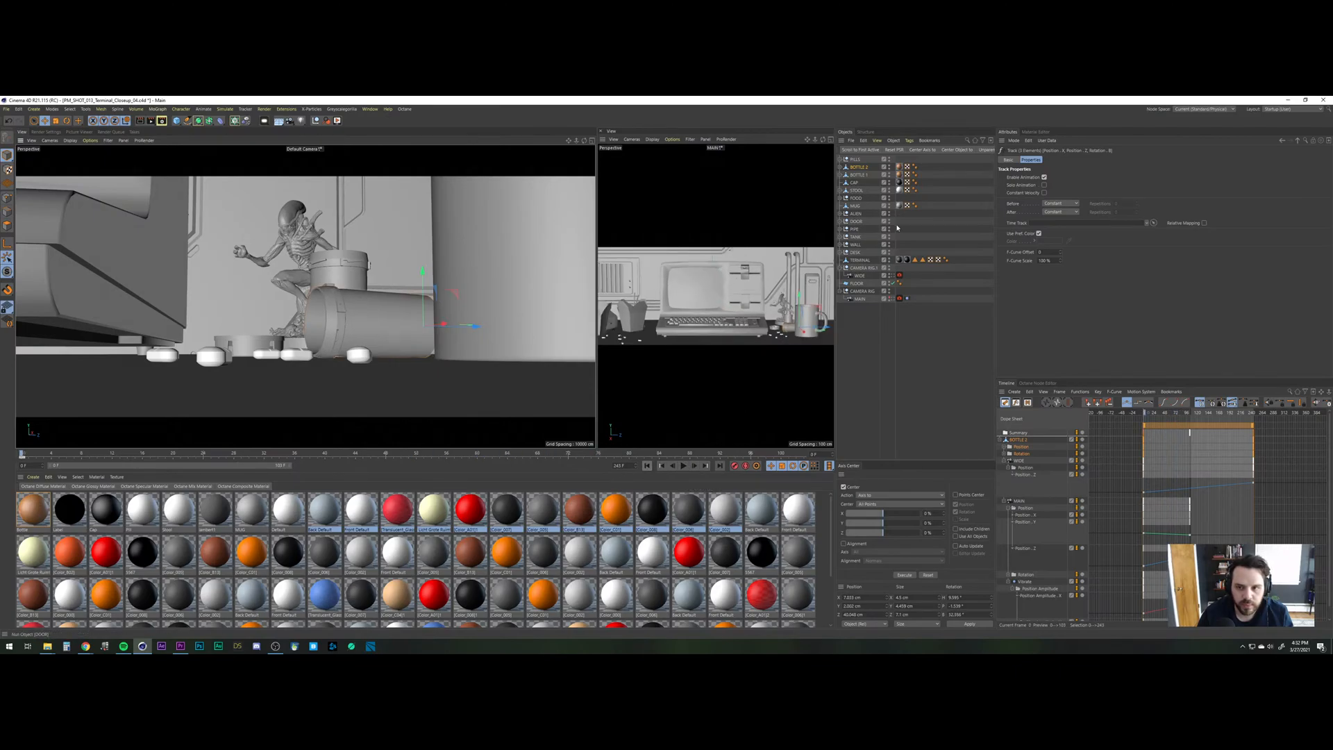
{"action": "left_click", "coordinate": [893, 300]}
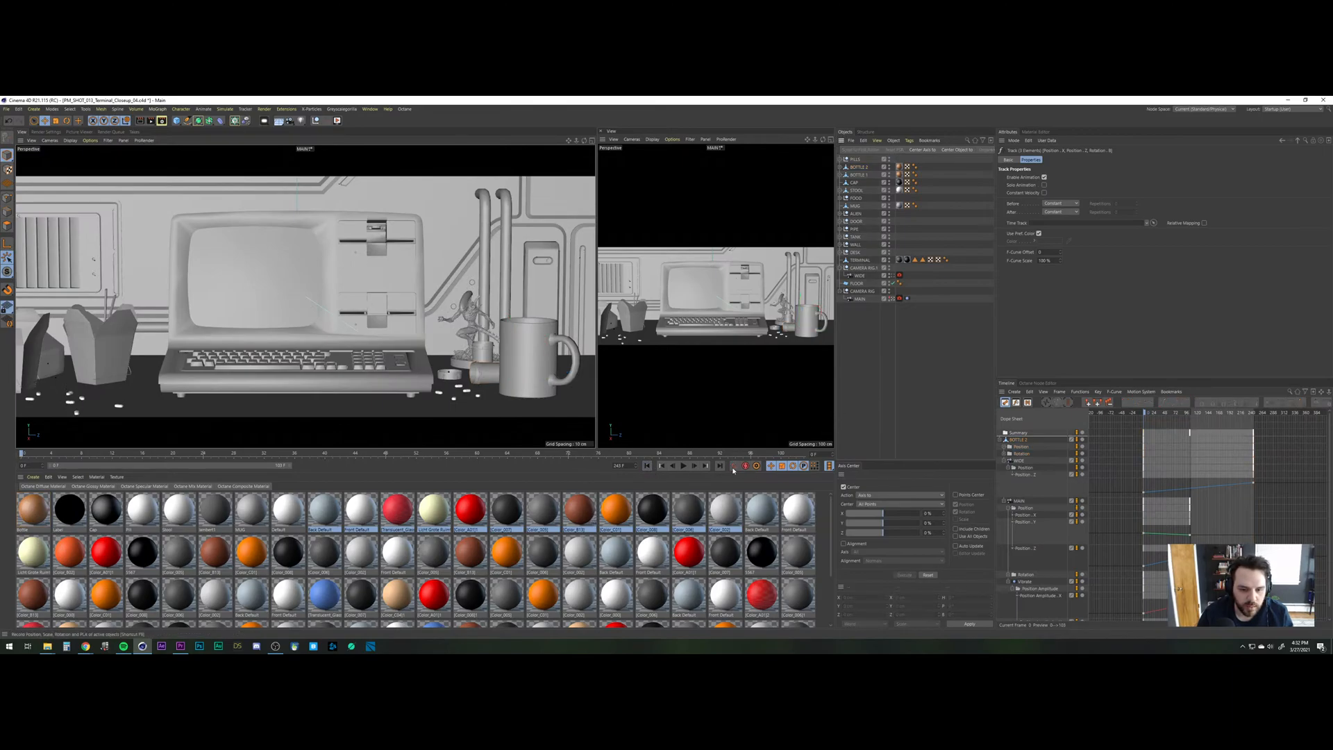
{"action": "left_click", "coordinate": [684, 466]}
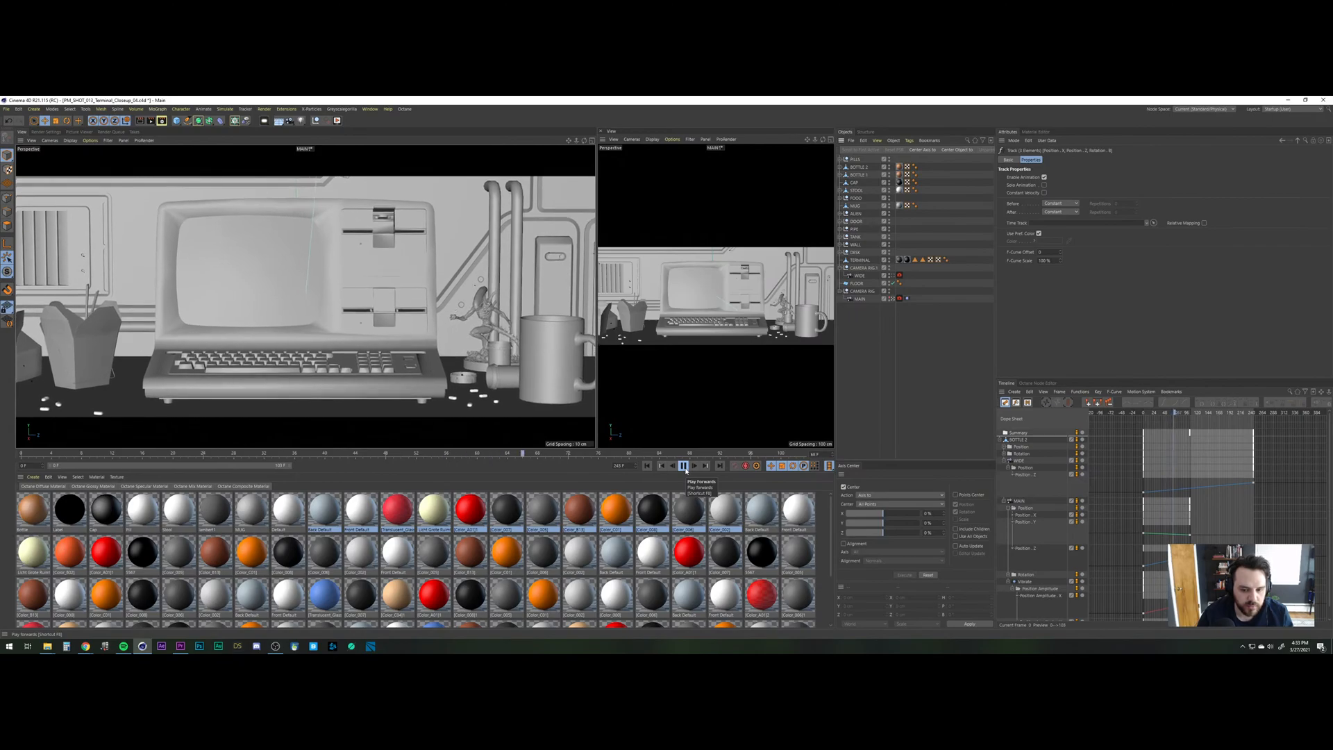
Stop the animation playback and save the project.
{"action": "left_click", "coordinate": [683, 465]}
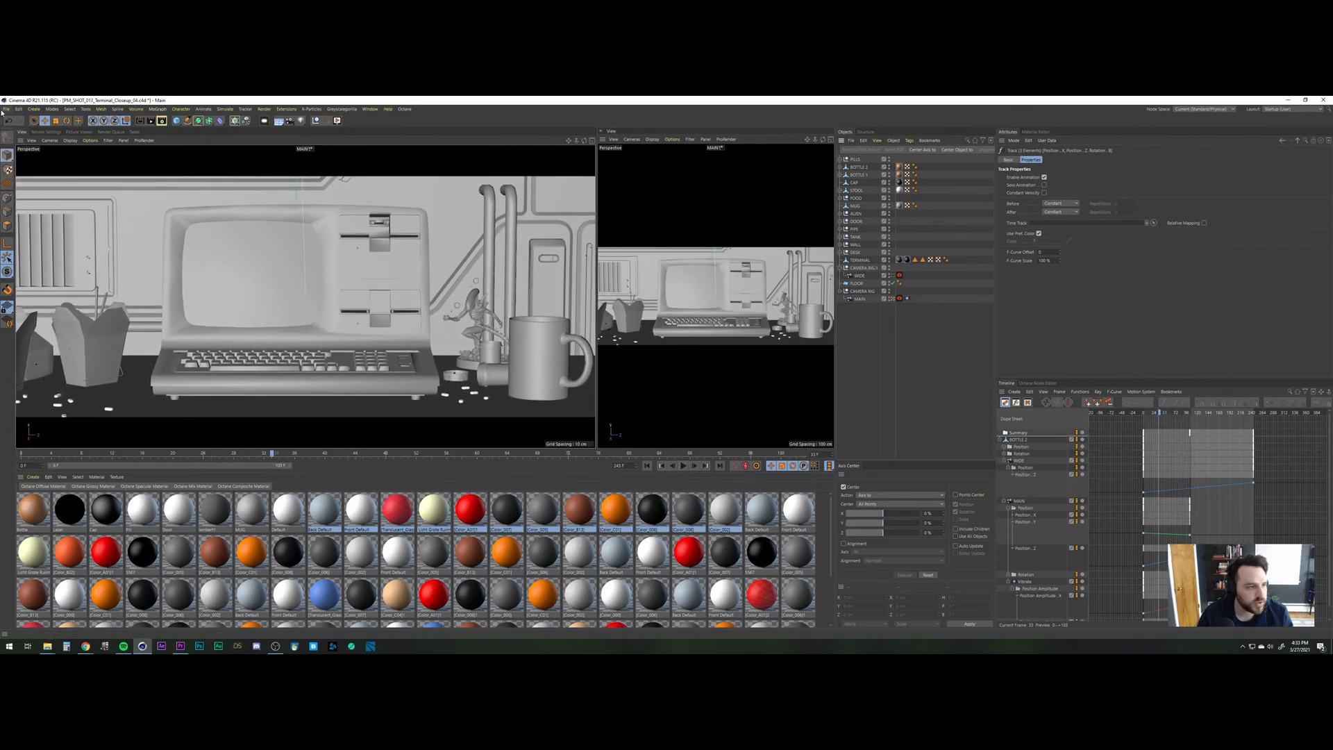
{"action": "left_click", "coordinate": [7, 109]}
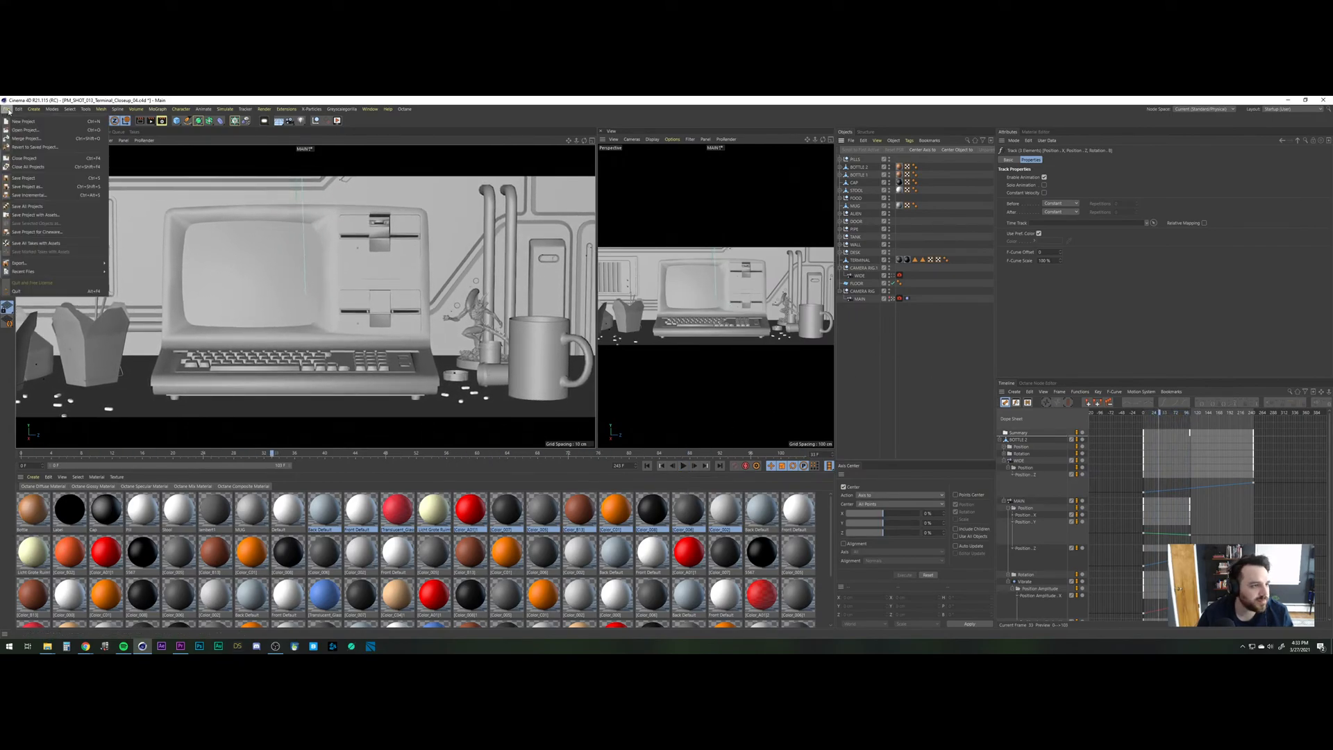
{"action": "left_click", "coordinate": [26, 182]}
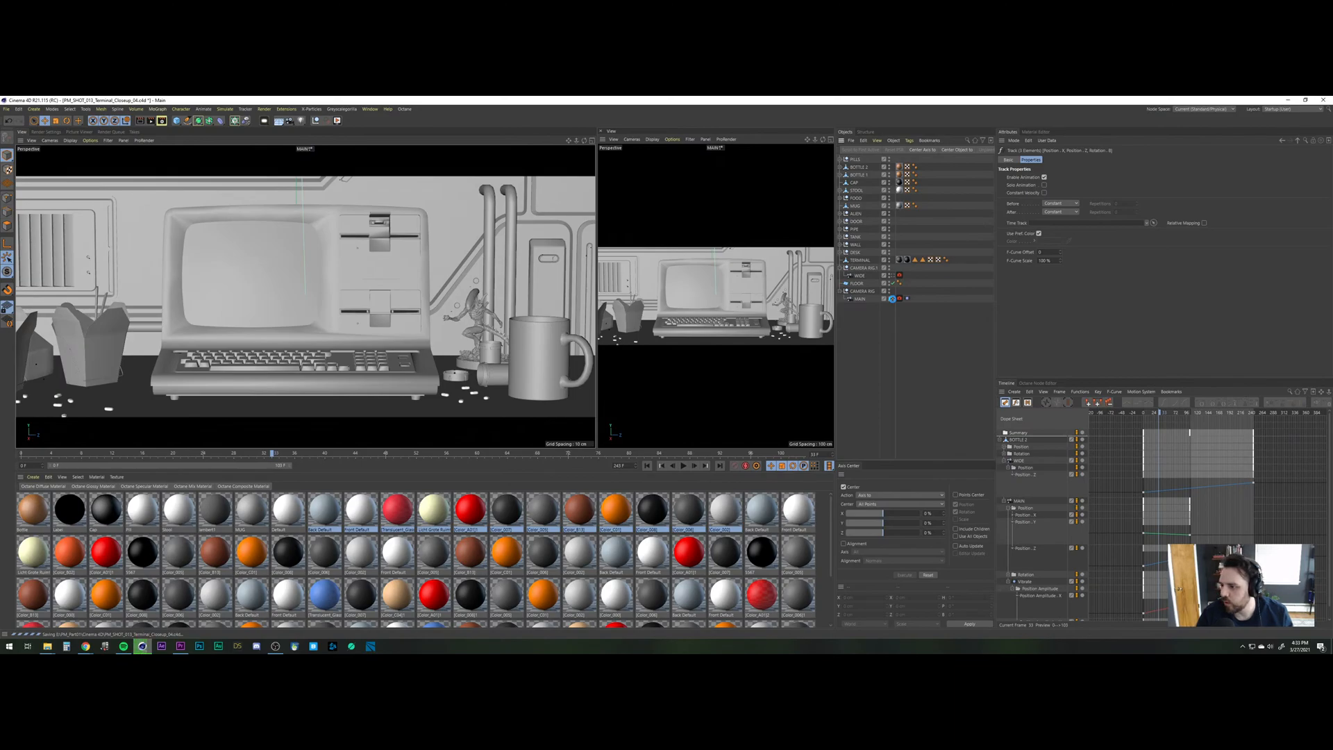
Leave the MAIN camera view and examine the desk and the back of the terminal from the default camera.
{"action": "left_click", "coordinate": [893, 298]}
{"action": "scroll", "coordinate": [342, 375], "scroll_direction": "down", "scroll_amount": 5}
{"action": "left_click_drag", "start_coordinate": [277, 306], "coordinate": [281, 344], "text": "alt"}
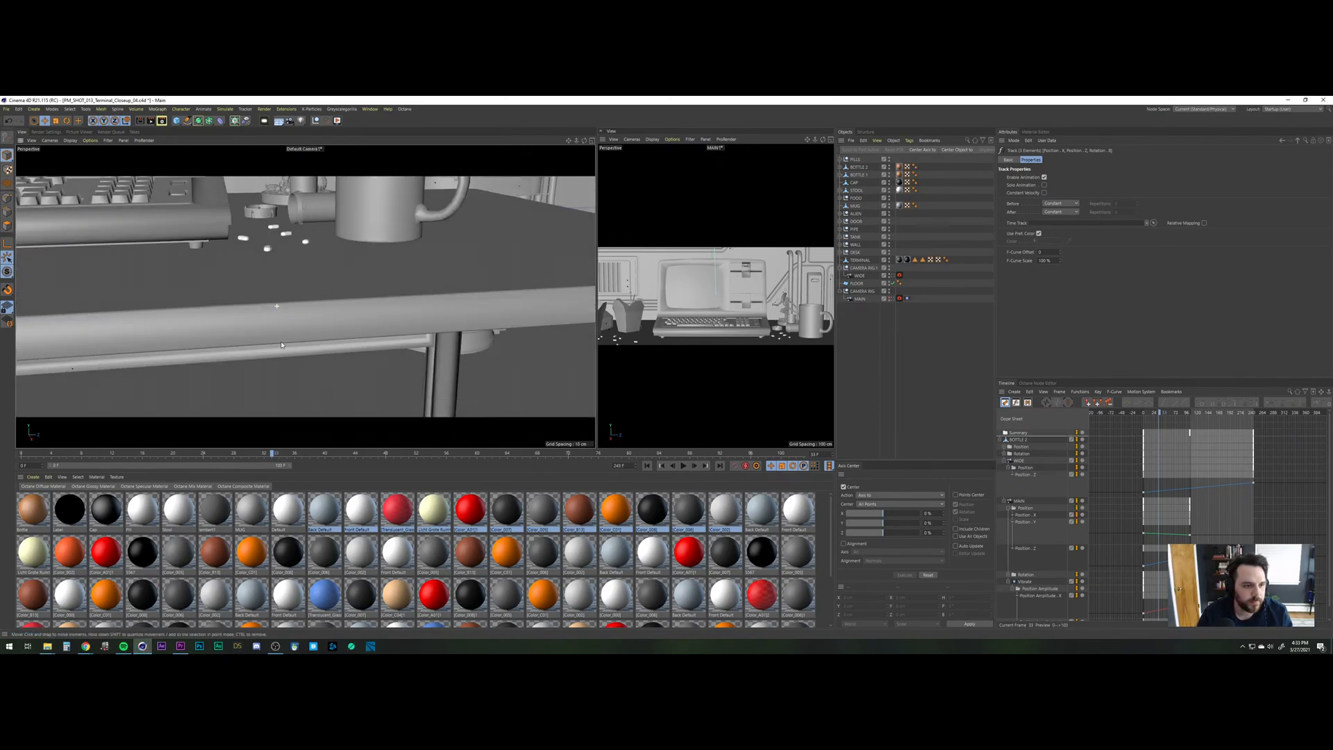
{"action": "scroll", "coordinate": [214, 315], "scroll_direction": "down", "scroll_amount": 8}
{"action": "mouse_move", "coordinate": [224, 281]}
{"action": "left_mouse_down", "text": "alt"}
{"action": "mouse_move", "coordinate": [204, 298]}
{"action": "mouse_move", "coordinate": [237, 276]}
{"action": "mouse_move", "coordinate": [223, 289]}
{"action": "mouse_move", "coordinate": [416, 277]}
{"action": "mouse_move", "coordinate": [378, 307]}
{"action": "mouse_move", "coordinate": [216, 283]}
{"action": "left_mouse_up", "text": "alt"}
{"action": "scroll", "coordinate": [380, 306], "scroll_direction": "down", "scroll_amount": 5}
{"action": "scroll", "coordinate": [217, 283], "scroll_direction": "down", "scroll_amount": 2}
{"action": "middle_click_drag", "start_coordinate": [217, 284], "coordinate": [224, 303], "text": "alt"}
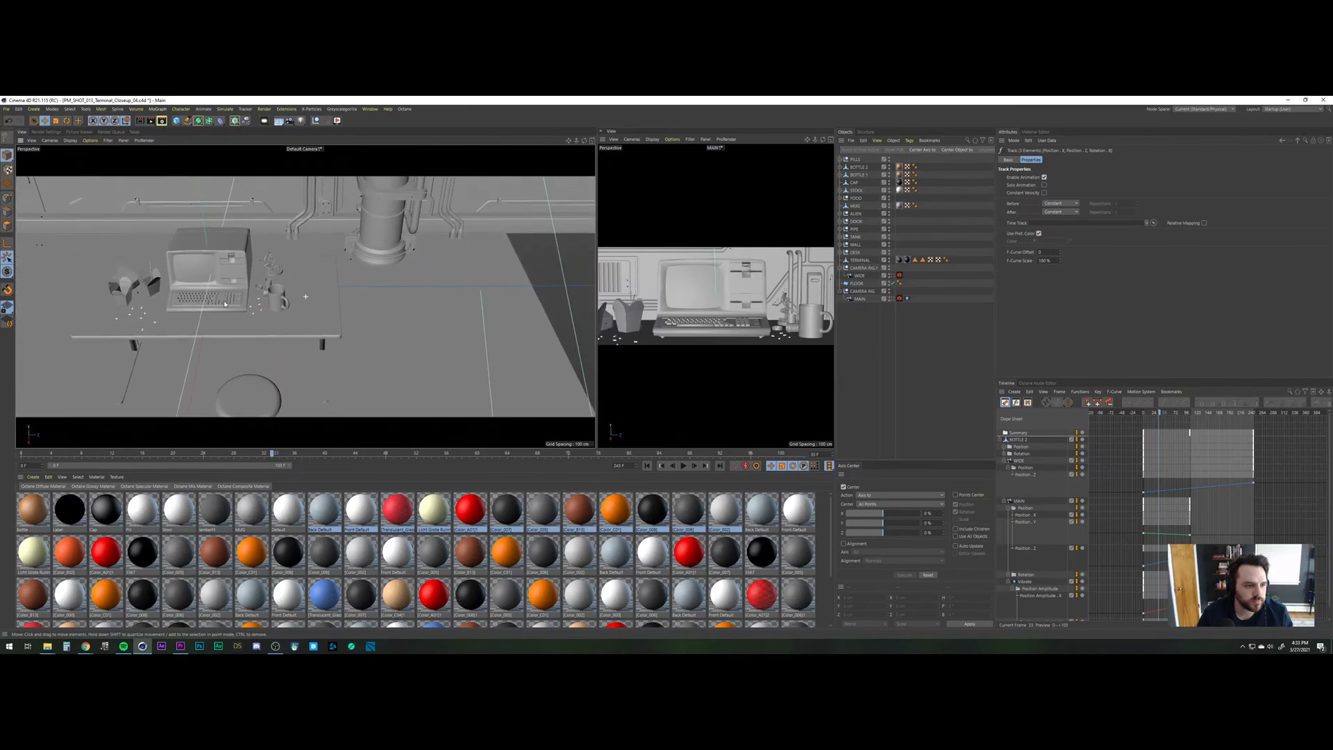
{"action": "left_click_drag", "start_coordinate": [225, 304], "coordinate": [73, 262], "text": "alt"}
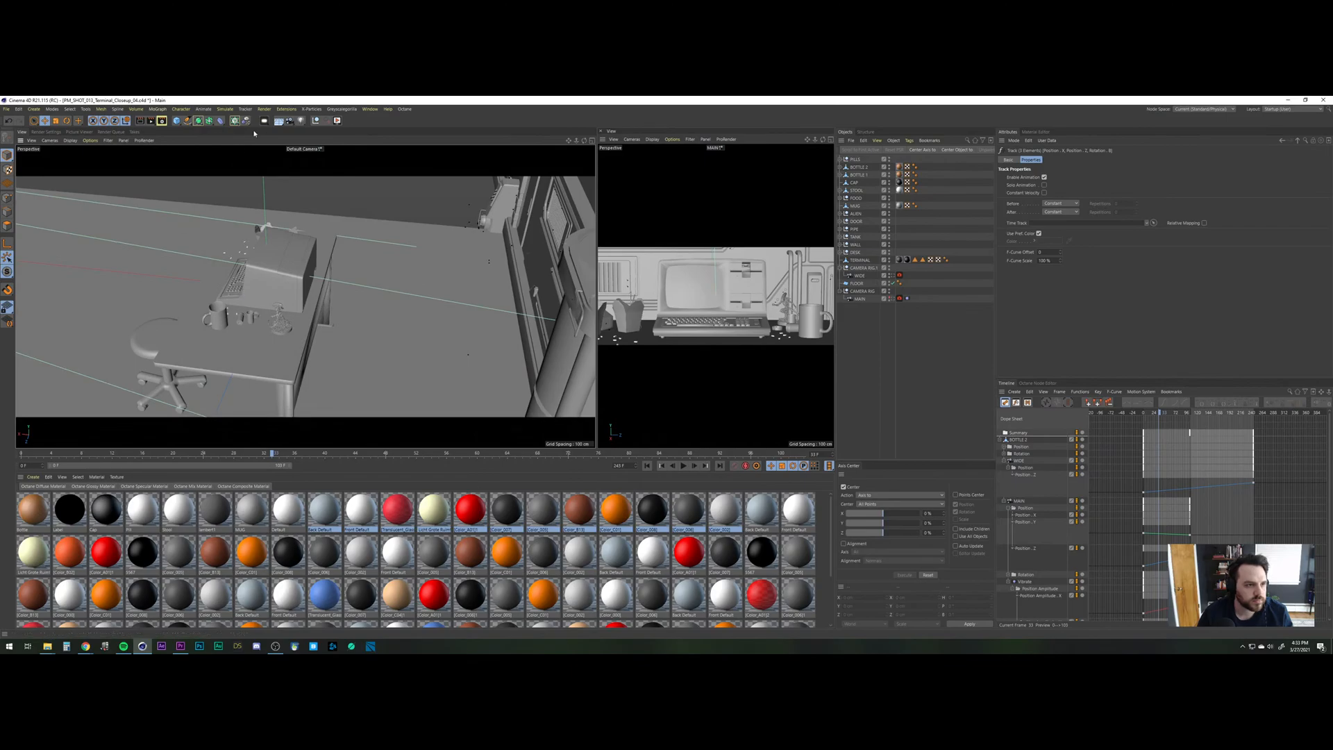
In the top view, start a spline behind the terminal with the Spline Pen and curve it near the desk's back corner.
{"action": "left_click", "coordinate": [187, 120]}
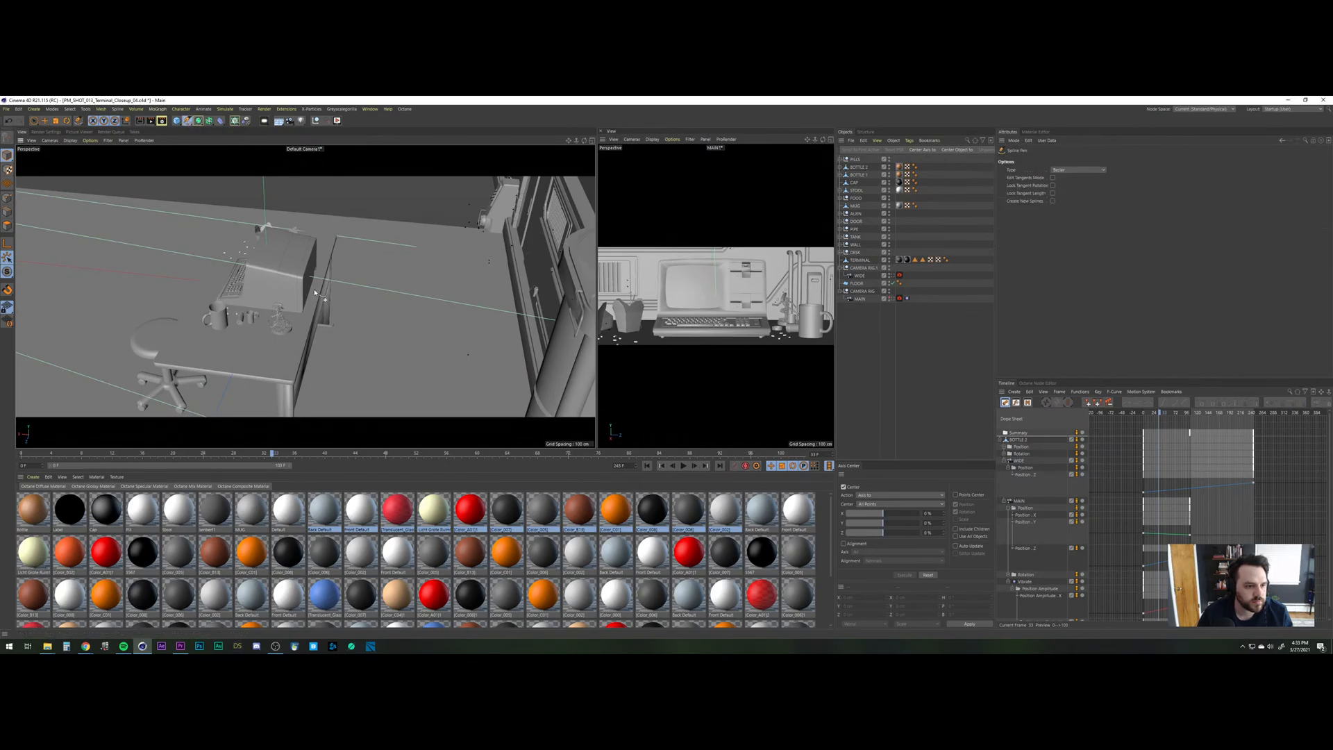
{"action": "middle_click", "coordinate": [359, 229]}
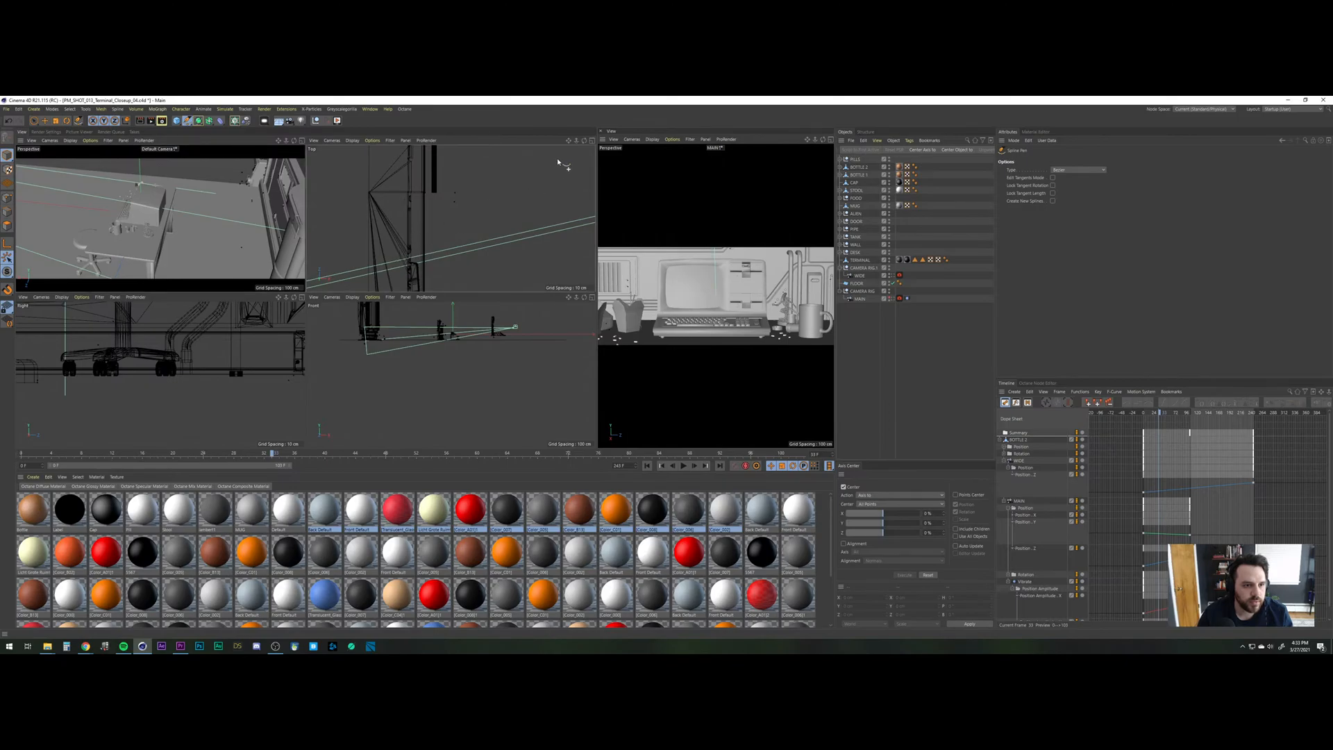
{"action": "left_click", "coordinate": [590, 142]}
{"action": "scroll", "coordinate": [282, 358], "scroll_direction": "down", "scroll_amount": 4}
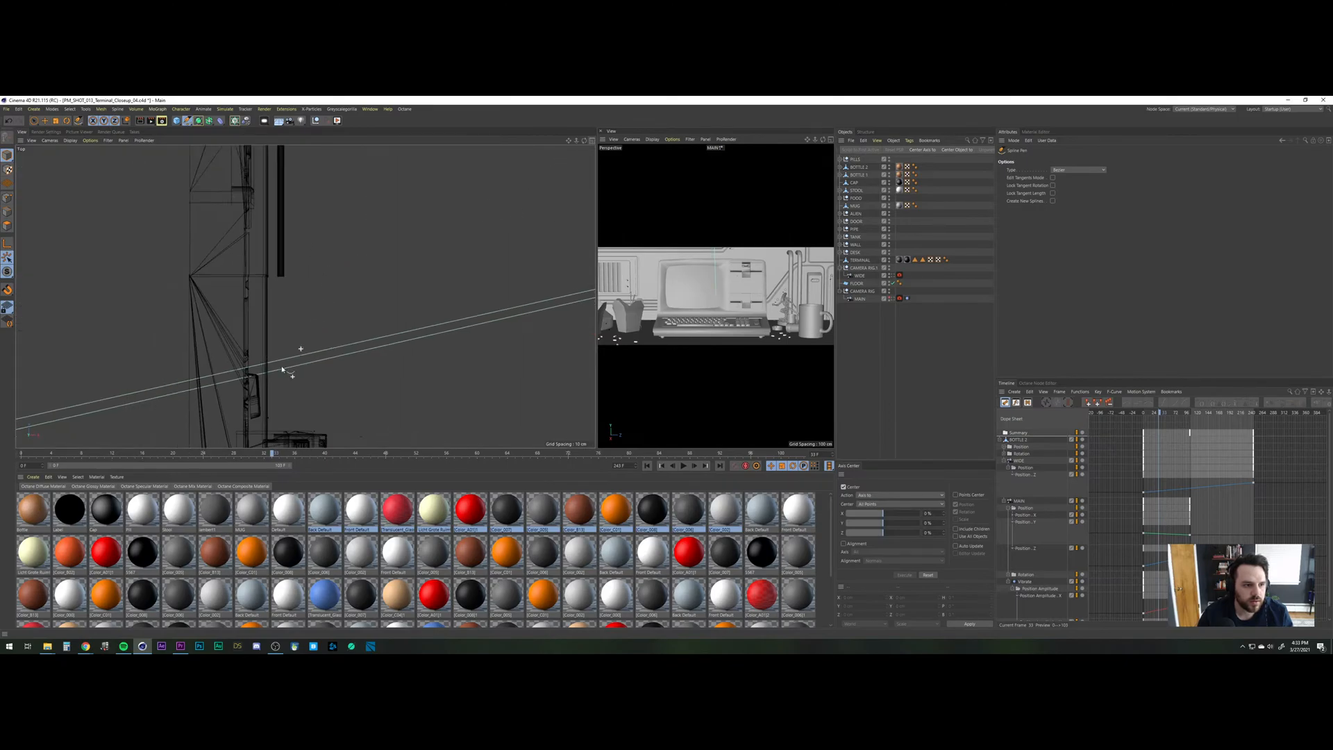
{"action": "scroll", "coordinate": [279, 445], "scroll_direction": "down", "scroll_amount": 6}
{"action": "scroll", "coordinate": [277, 446], "scroll_direction": "down", "scroll_amount": 6}
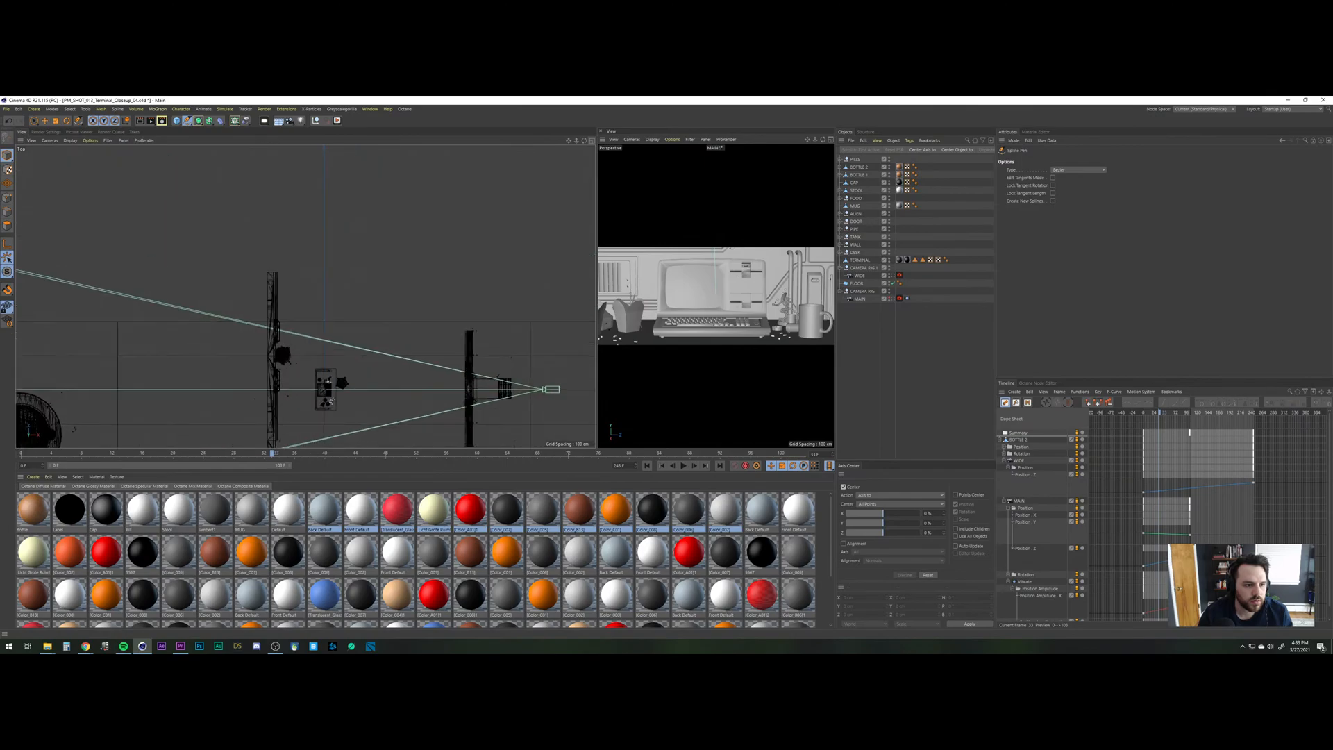
{"action": "scroll", "coordinate": [276, 446], "scroll_direction": "up", "scroll_amount": 4}
{"action": "middle_click_drag", "start_coordinate": [359, 324], "coordinate": [355, 296], "text": "alt"}
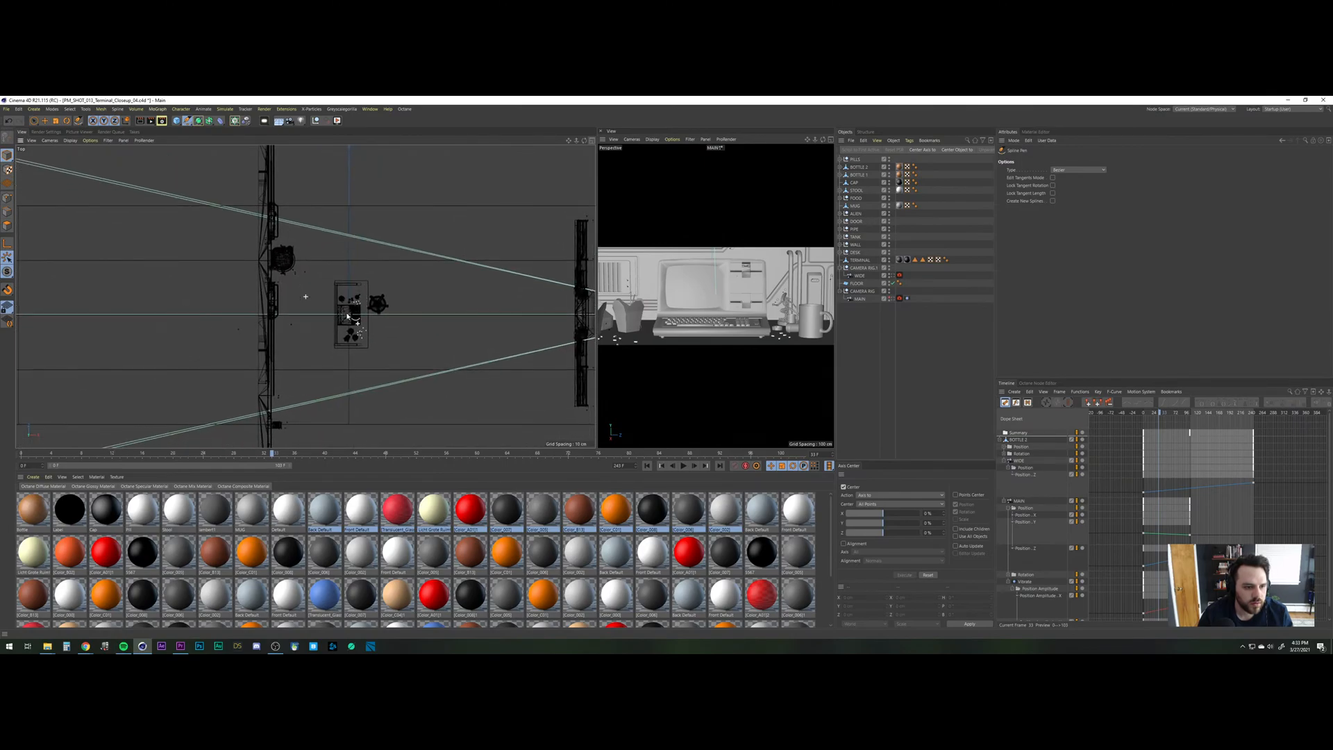
{"action": "scroll", "coordinate": [358, 225], "scroll_direction": "up", "scroll_amount": 4}
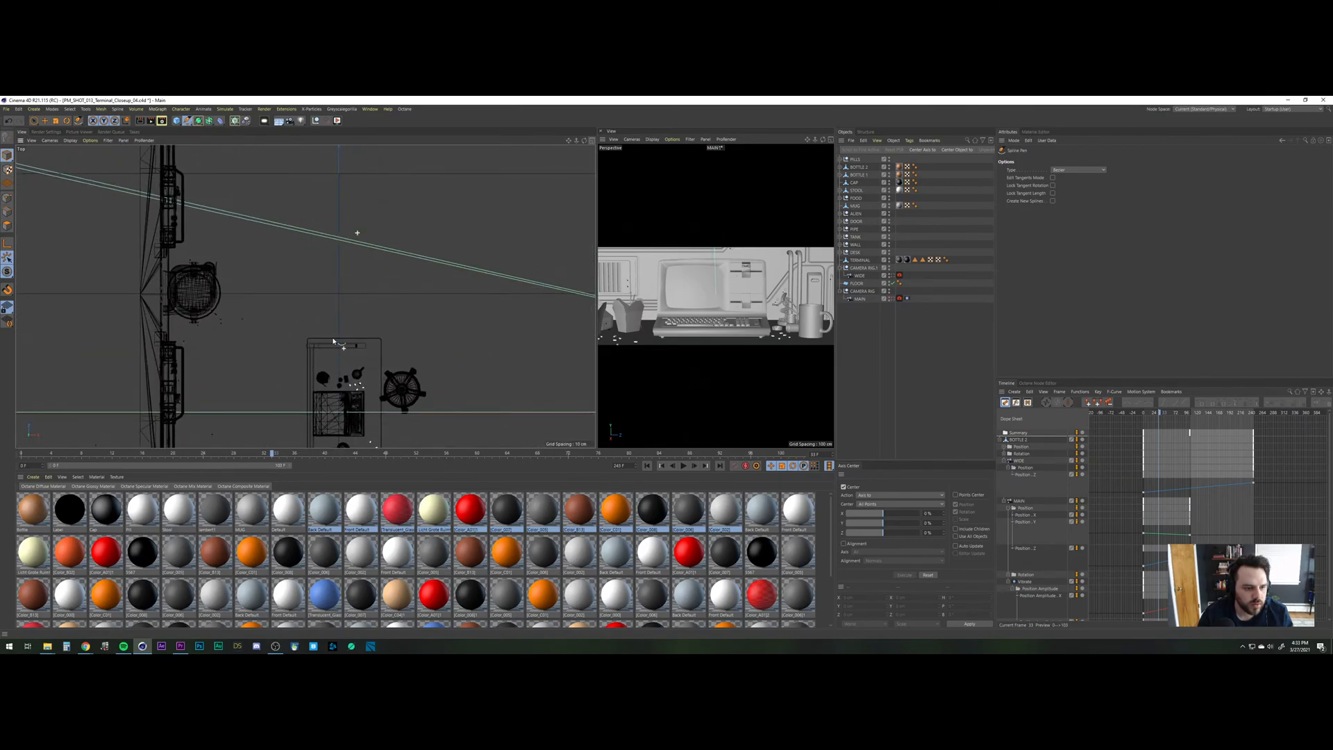
{"action": "middle_click_drag", "start_coordinate": [334, 340], "coordinate": [354, 297], "text": "alt"}
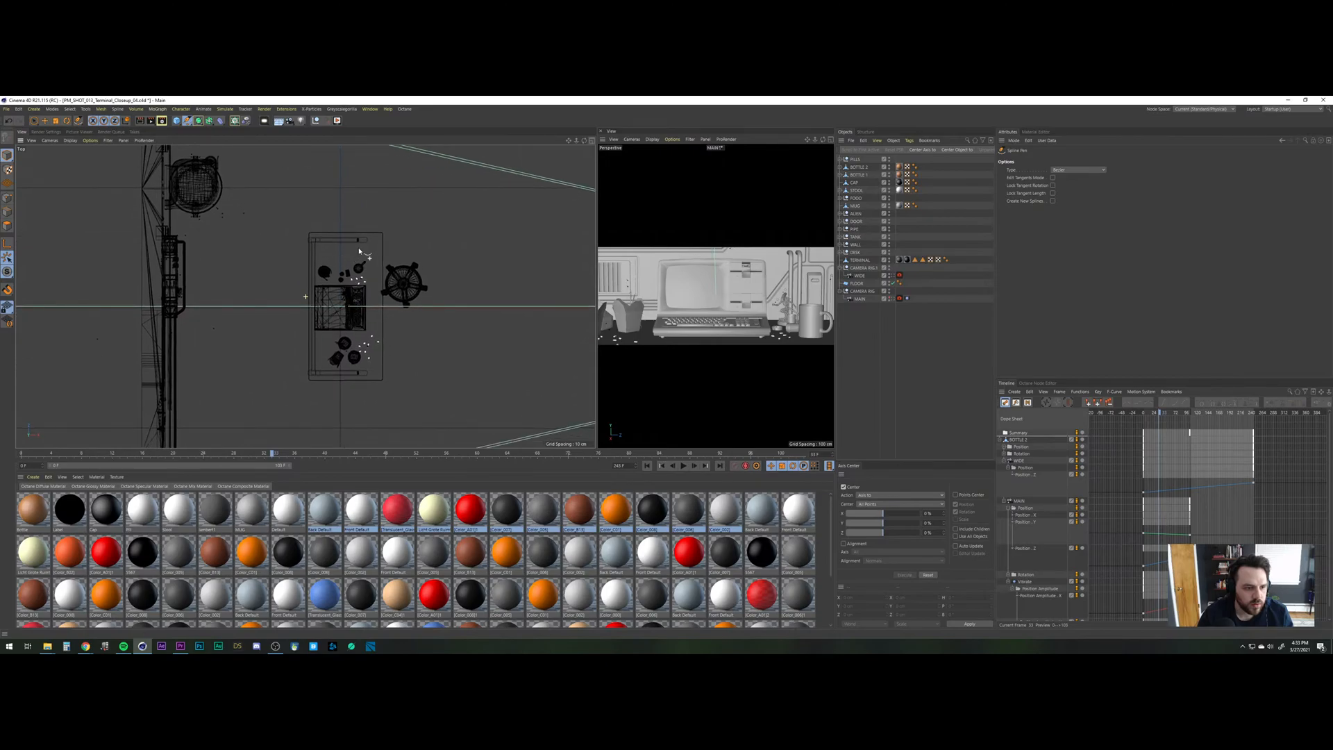
{"action": "scroll", "coordinate": [354, 260], "scroll_direction": "up", "scroll_amount": 8}
{"action": "middle_click_drag", "start_coordinate": [356, 243], "coordinate": [396, 152], "text": "alt"}
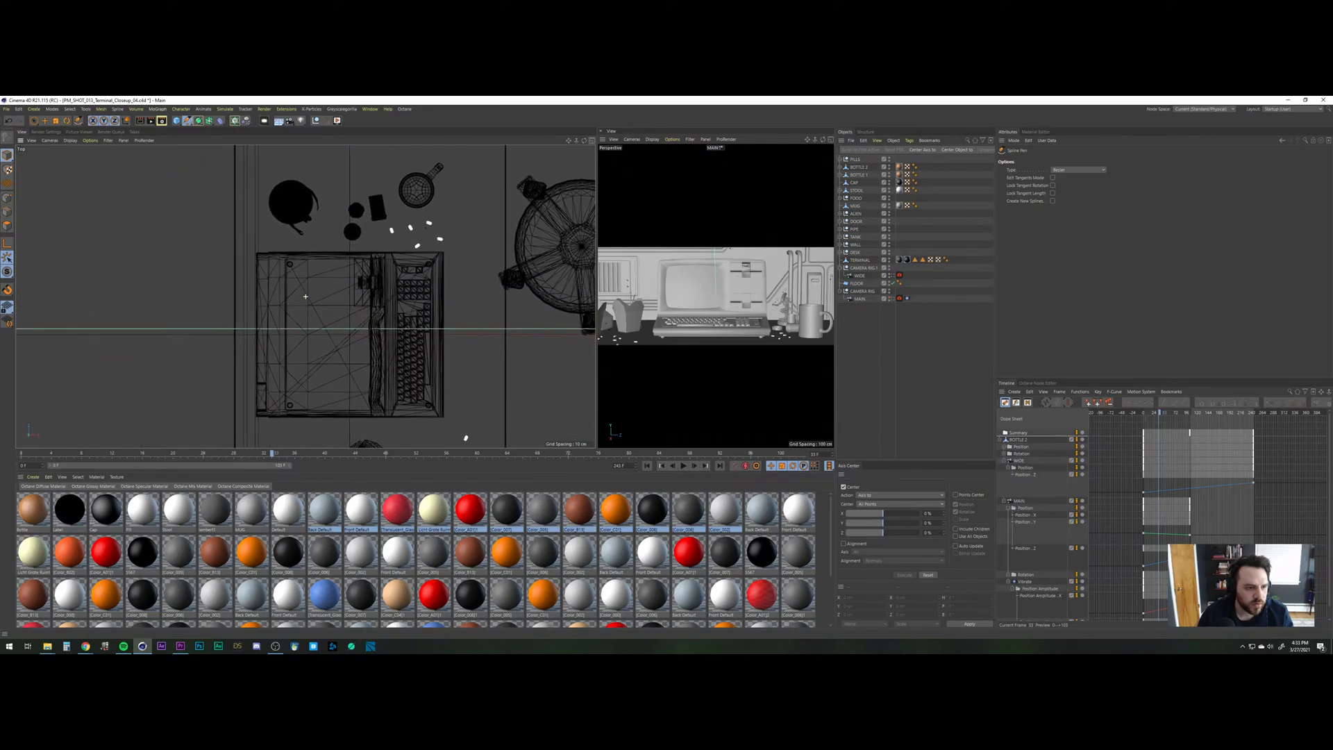
{"action": "left_click", "coordinate": [249, 349]}
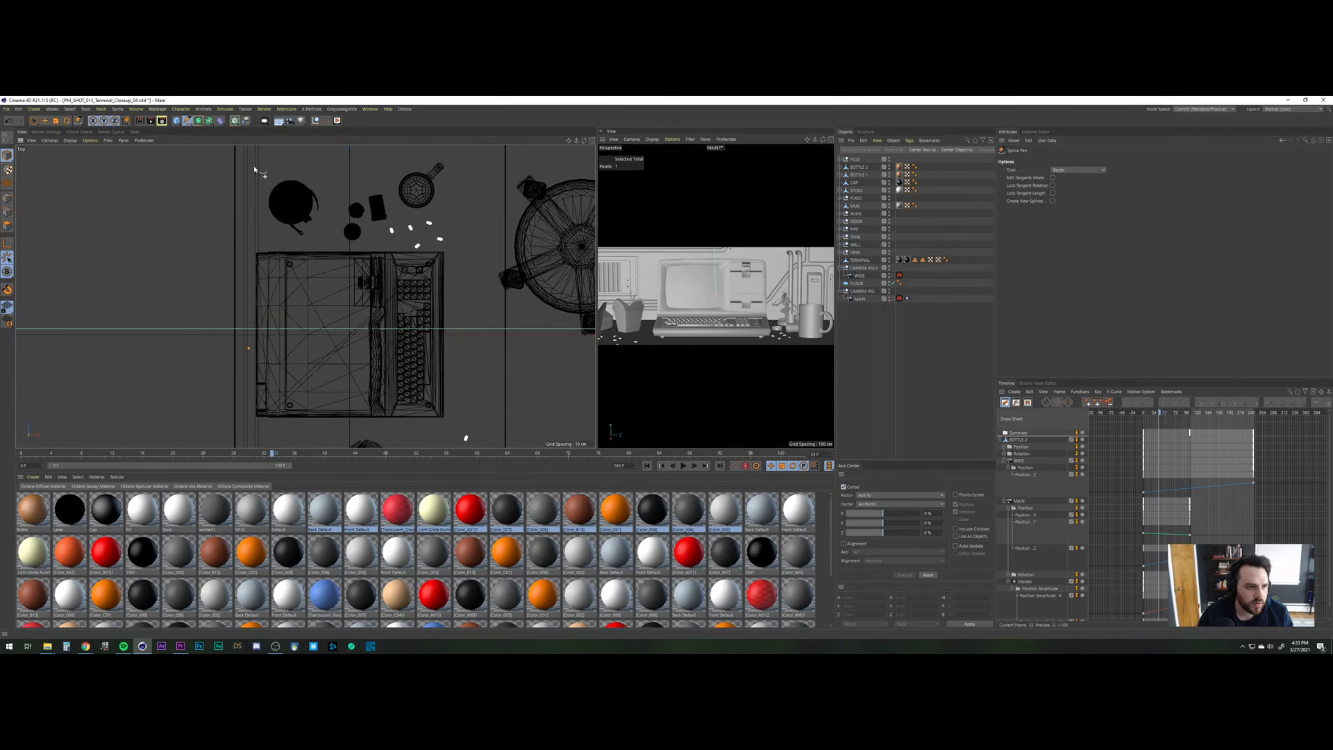
{"action": "left_click_drag", "start_coordinate": [254, 164], "coordinate": [270, 144]}
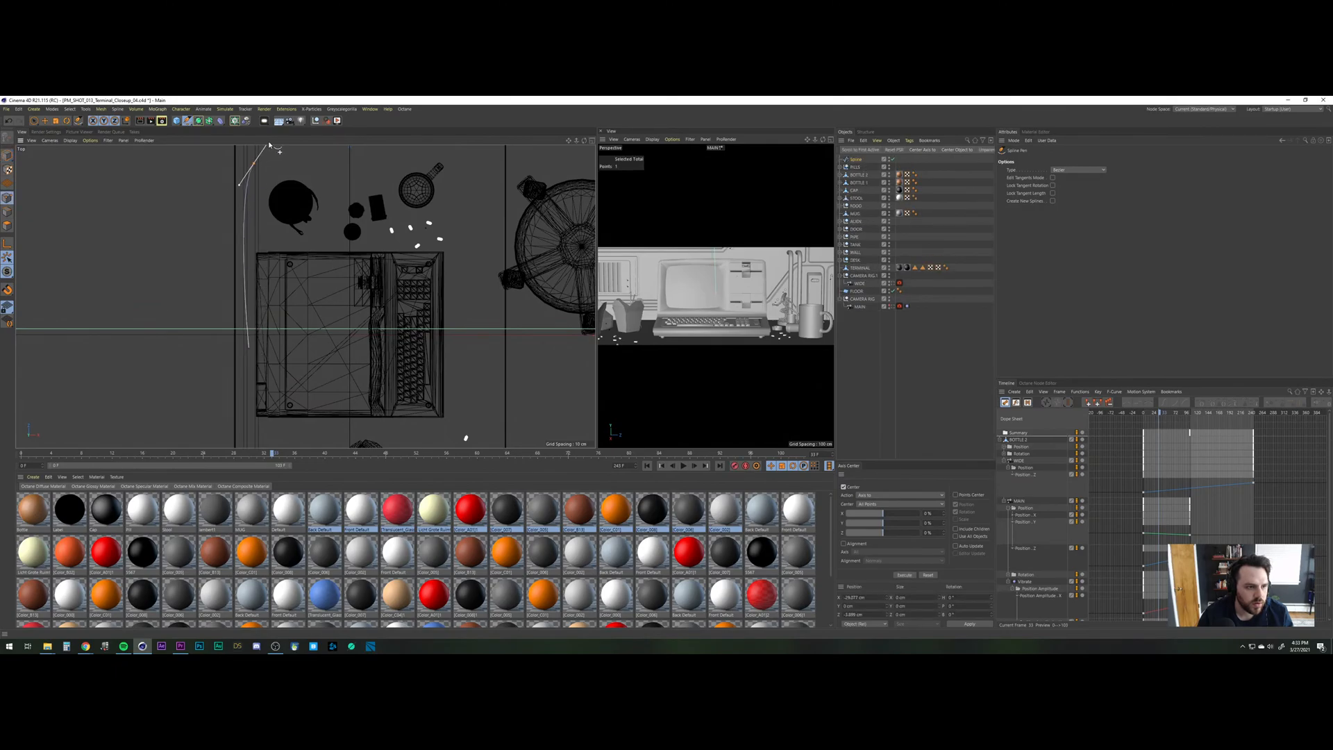
Extend the spline past the mug along the desk's side, ending with two points just beyond the front edge.
{"action": "middle_click_drag", "start_coordinate": [273, 195], "coordinate": [211, 296], "text": "alt"}
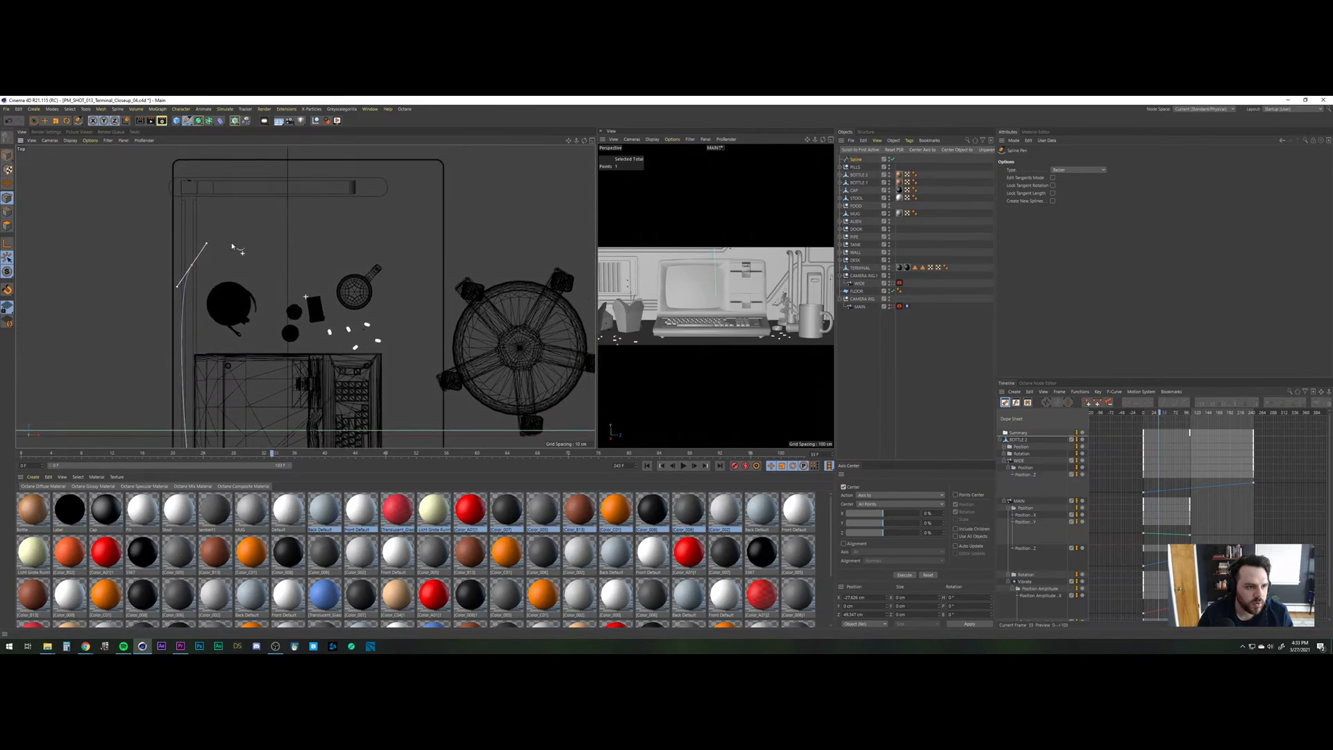
{"action": "left_click_drag", "start_coordinate": [388, 209], "coordinate": [454, 211]}
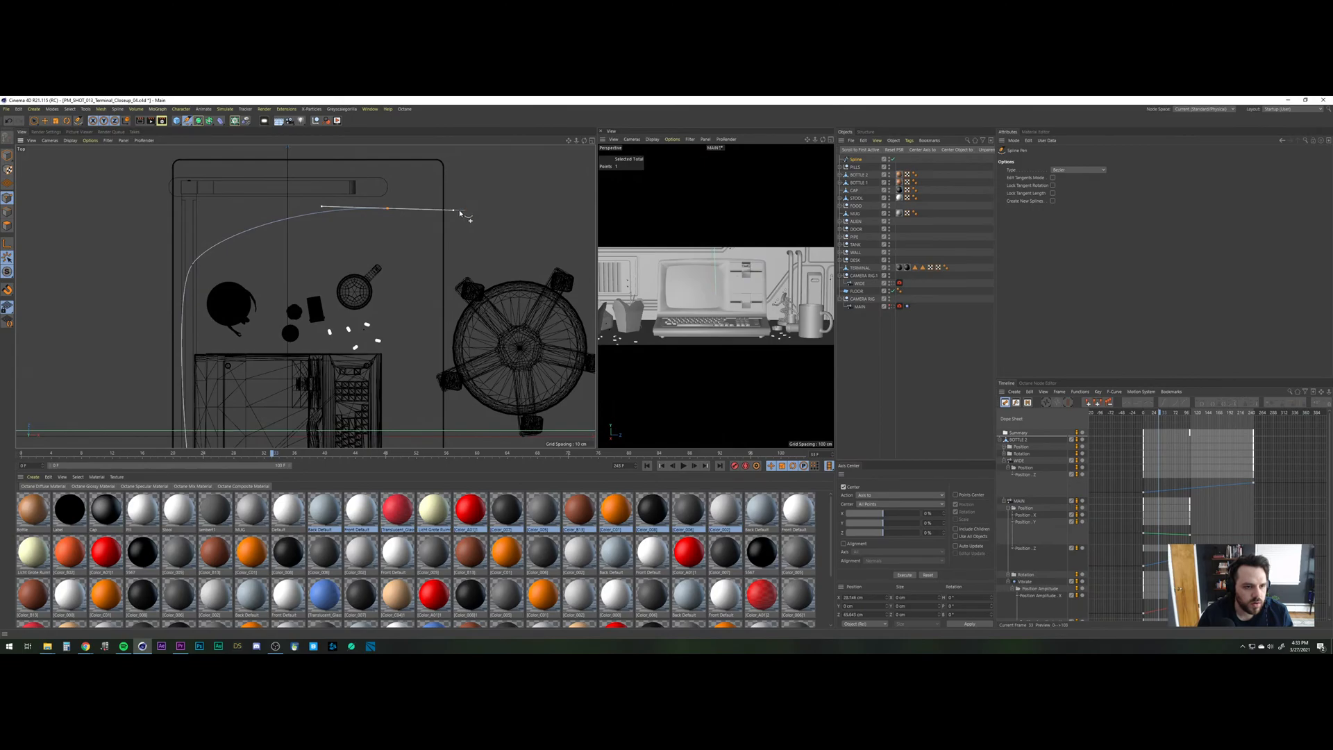
{"action": "middle_click_drag", "start_coordinate": [435, 220], "coordinate": [405, 230], "text": "alt"}
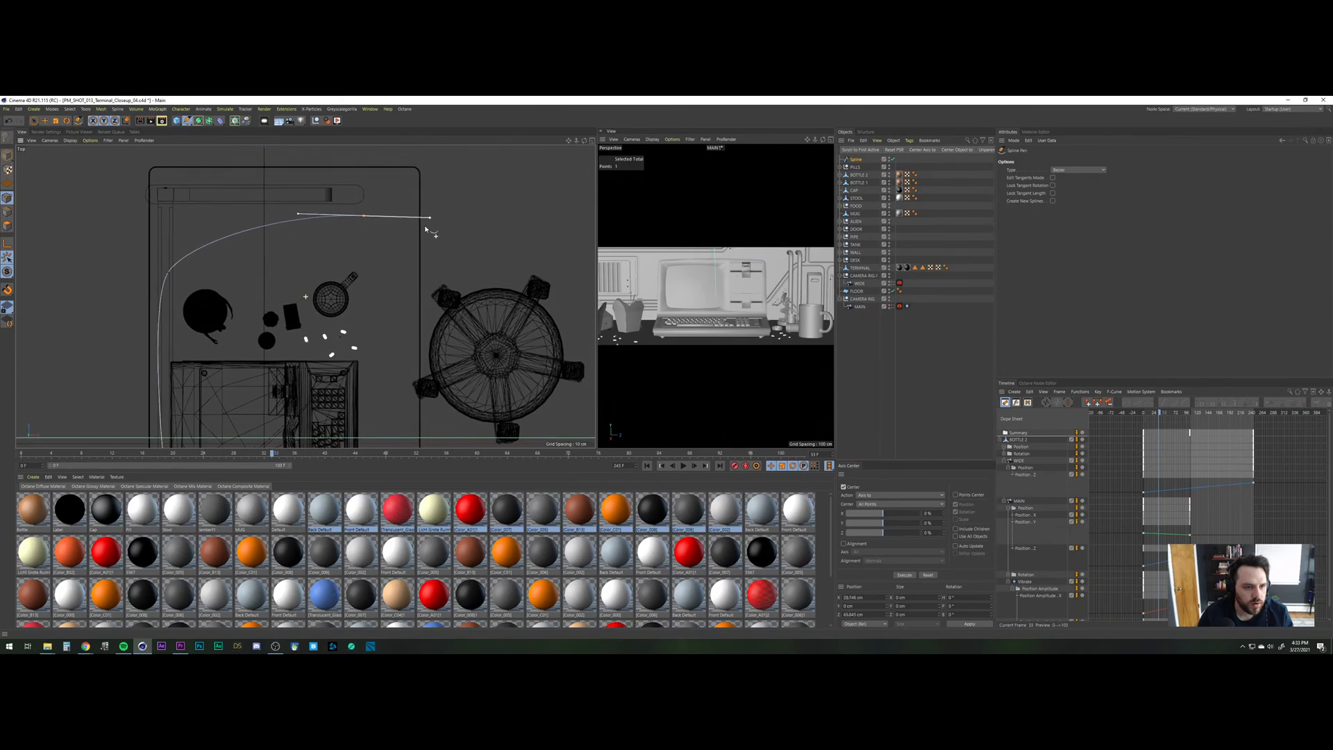
{"action": "left_click", "coordinate": [427, 227]}
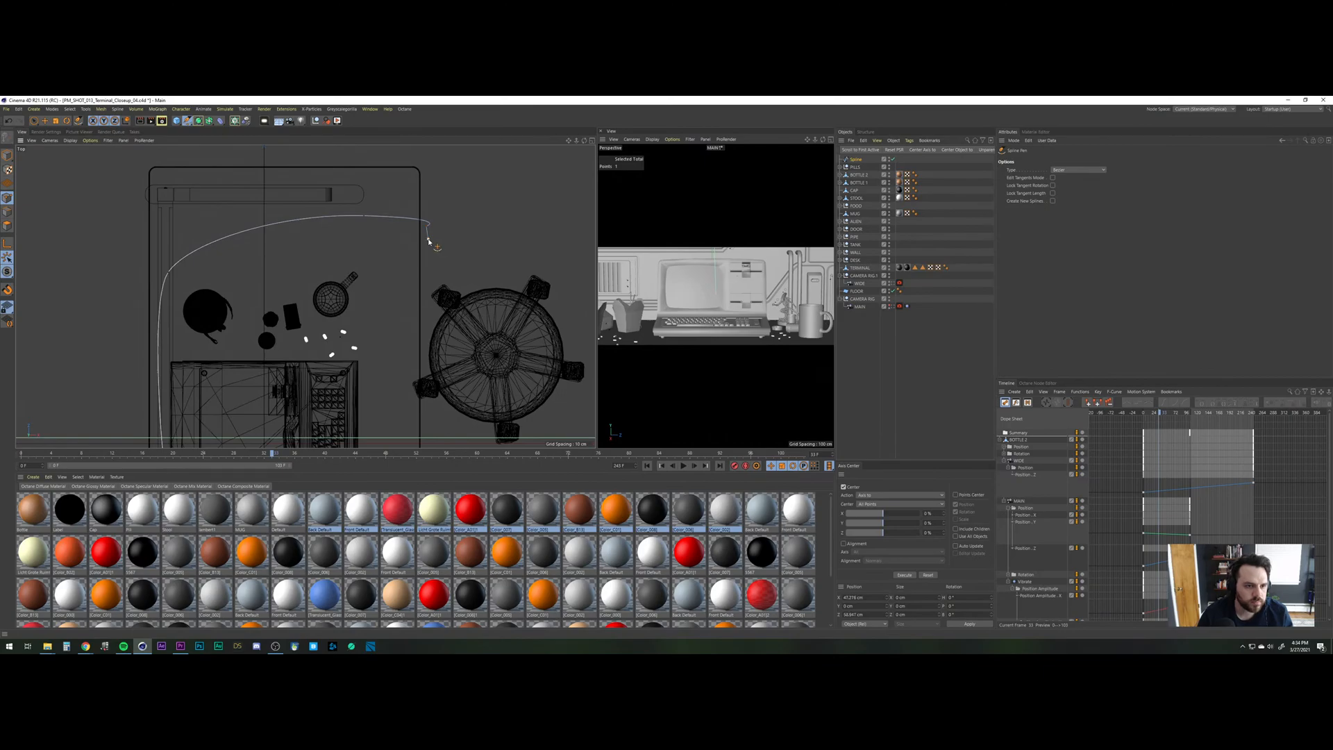
{"action": "left_click", "coordinate": [428, 239]}
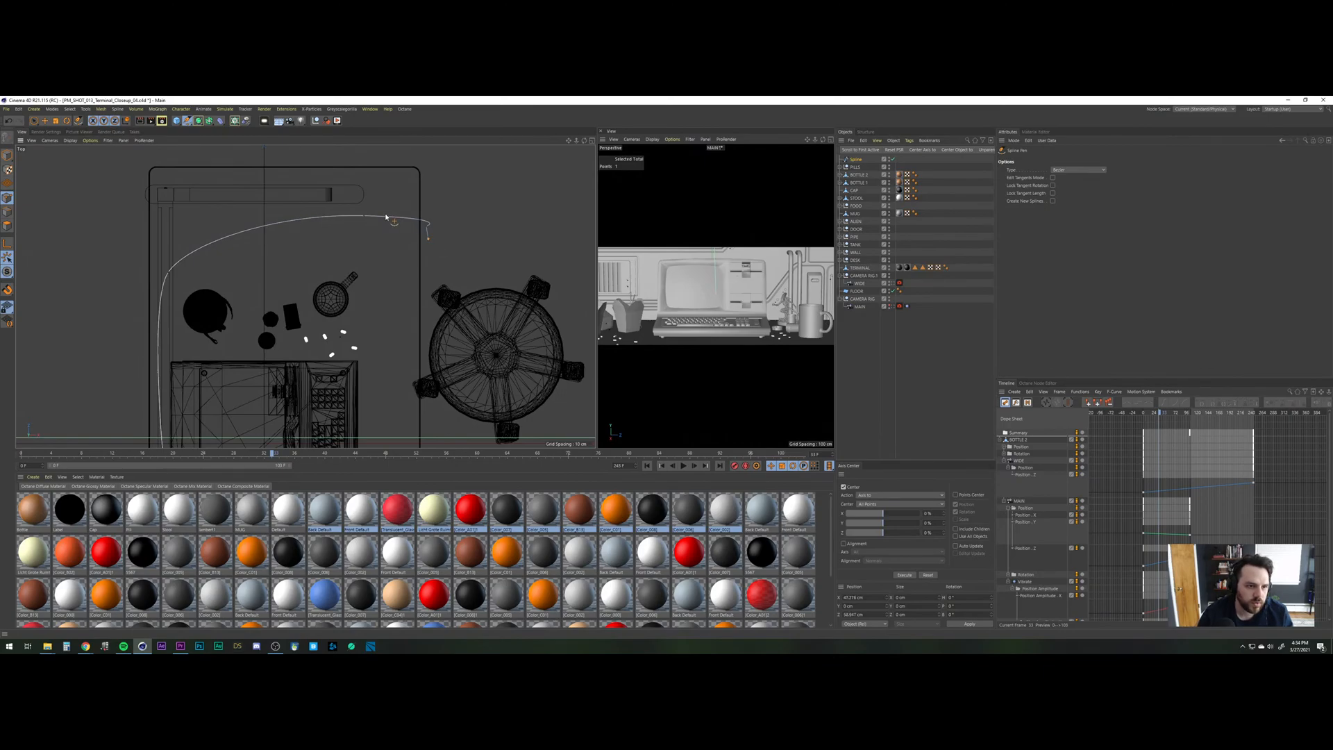
Adjust the tangents of the spline points near the mug and the desk's back corner, and return to the four-view layout.
{"action": "left_click", "coordinate": [364, 218]}
{"action": "left_click_drag", "start_coordinate": [430, 220], "coordinate": [407, 214]}
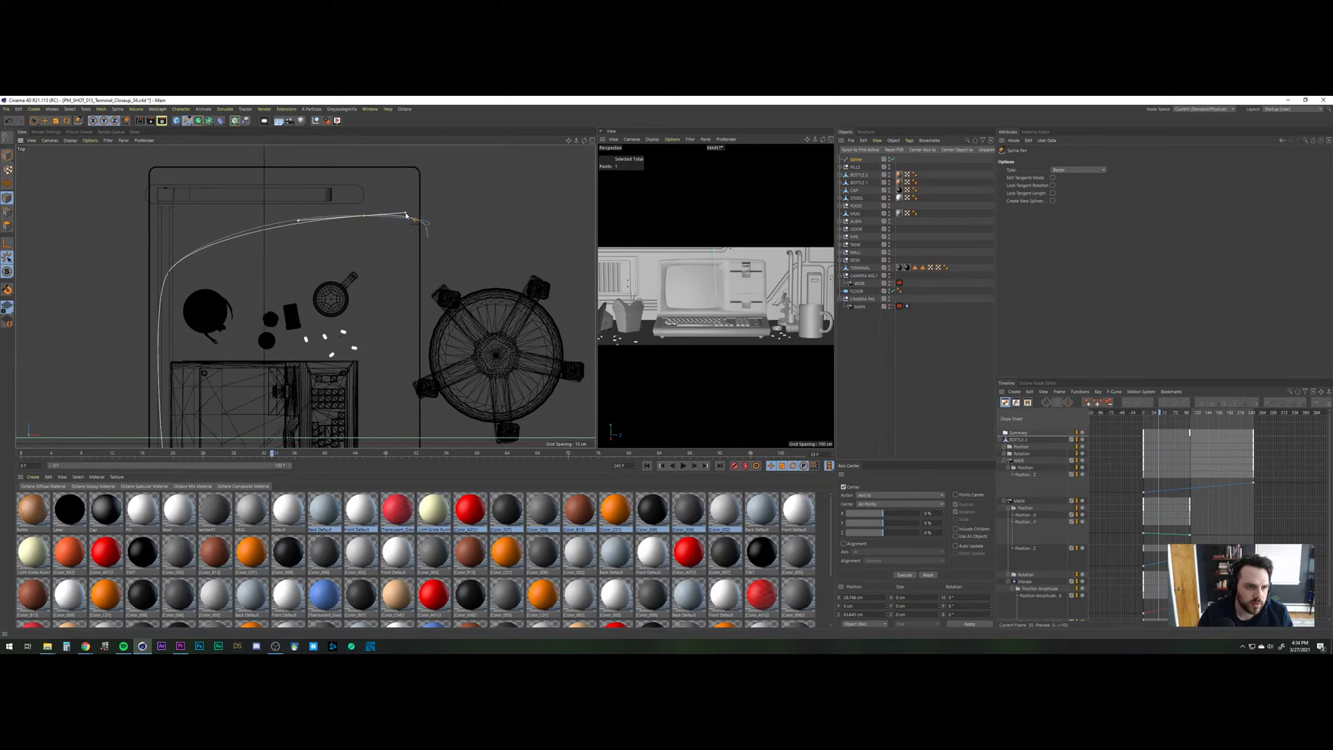
{"action": "left_click", "coordinate": [168, 273]}
{"action": "left_click_drag", "start_coordinate": [186, 241], "coordinate": [188, 232]}
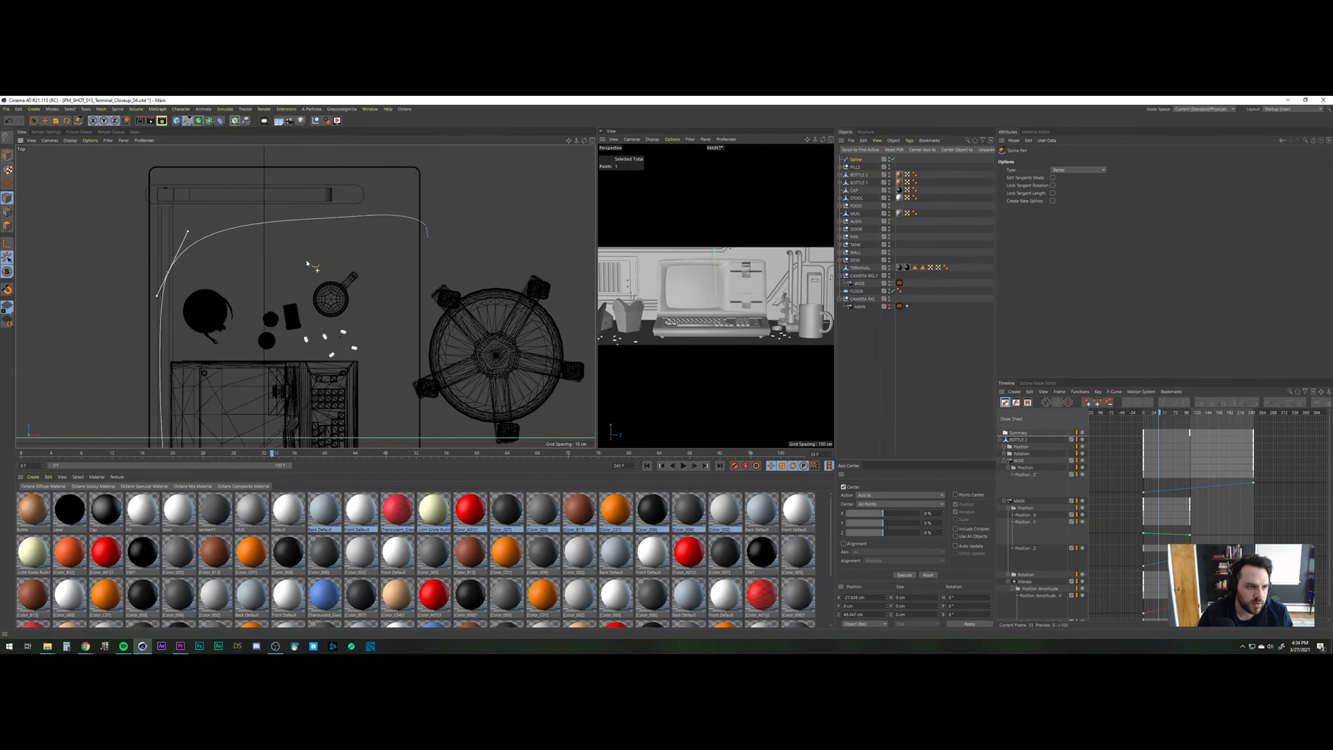
{"action": "left_click", "coordinate": [591, 142]}
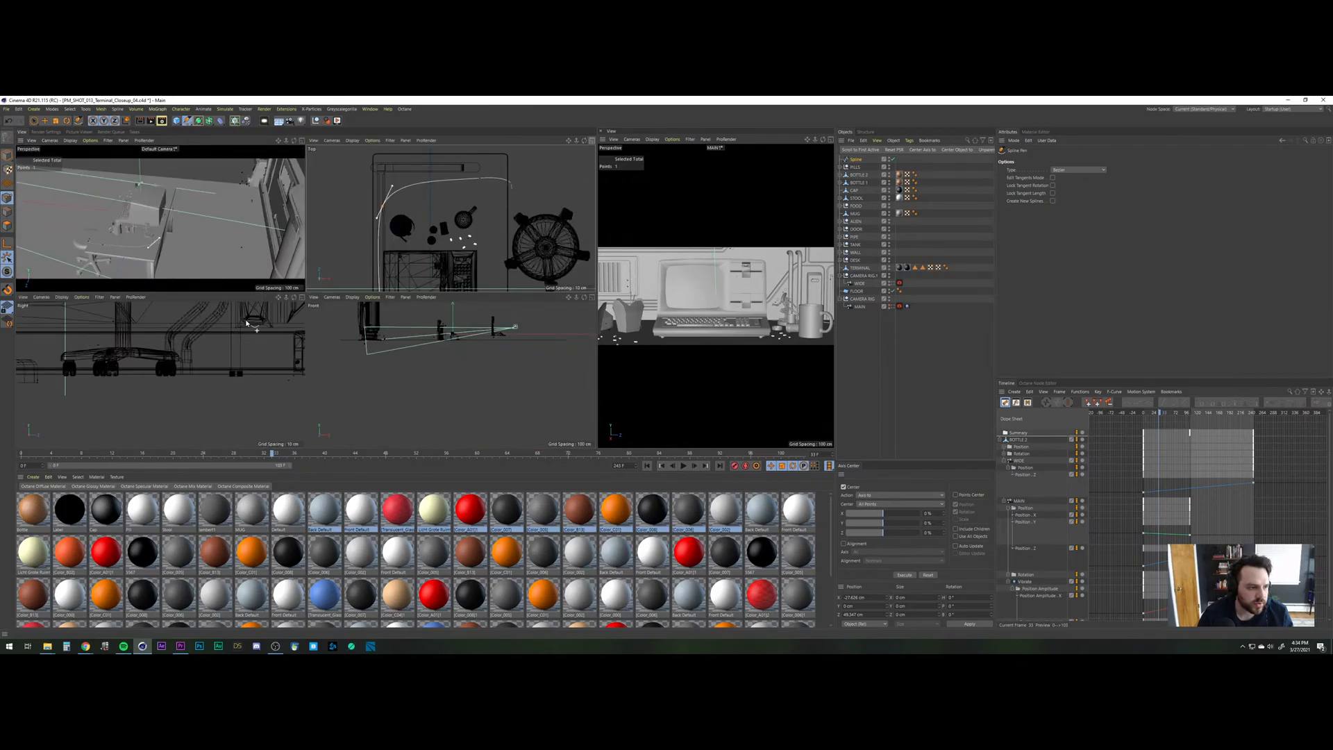
{"action": "middle_click", "coordinate": [268, 363]}
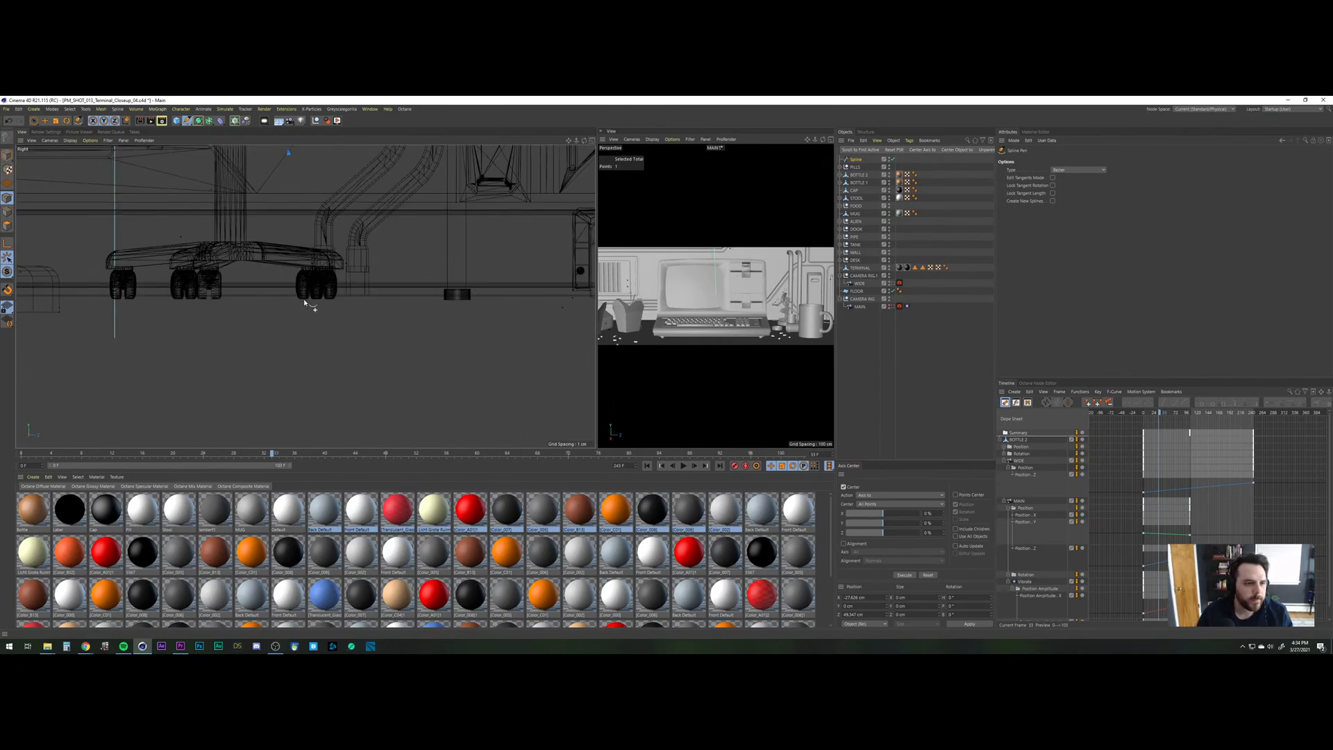
{"action": "scroll", "coordinate": [288, 333], "scroll_direction": "down", "scroll_amount": 6}
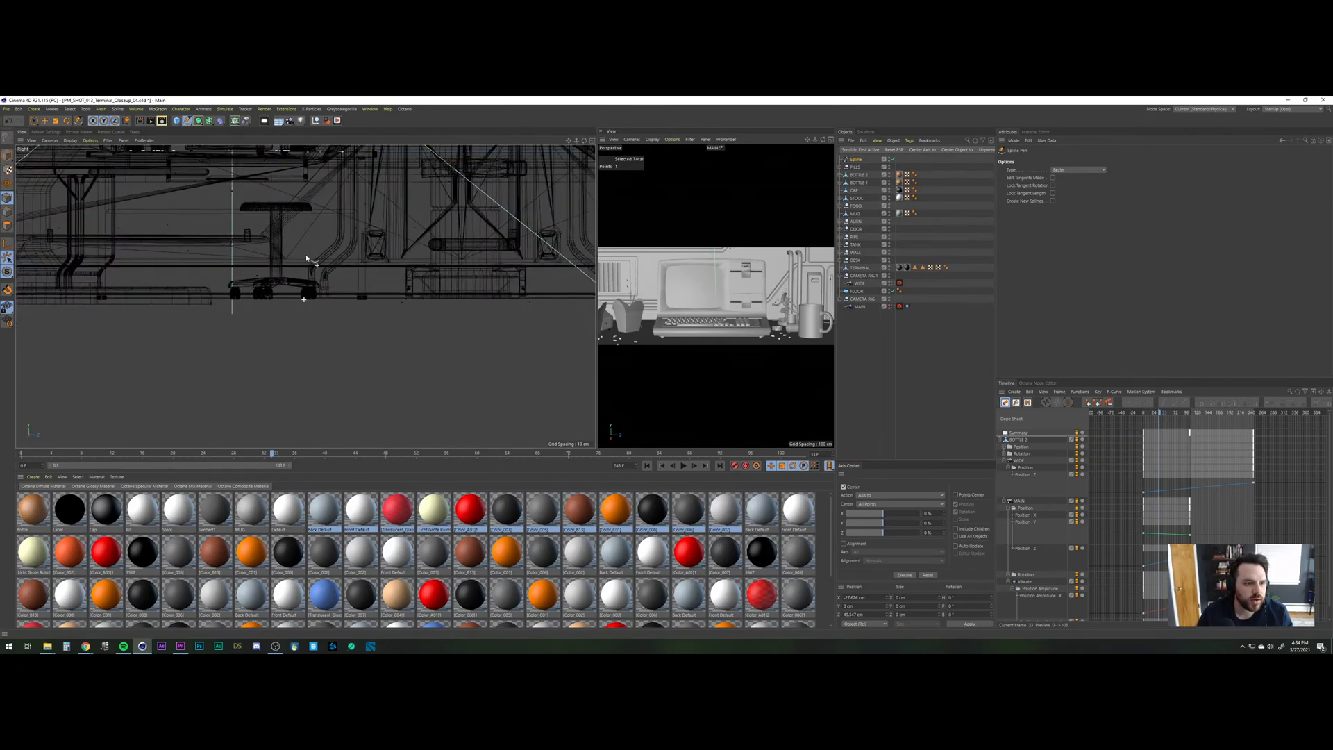
{"action": "mouse_move", "coordinate": [292, 339]}
{"action": "middle_mouse_down", "text": "alt"}
{"action": "mouse_move", "coordinate": [279, 395]}
{"action": "mouse_move", "coordinate": [284, 356]}
{"action": "middle_mouse_up", "text": "alt"}
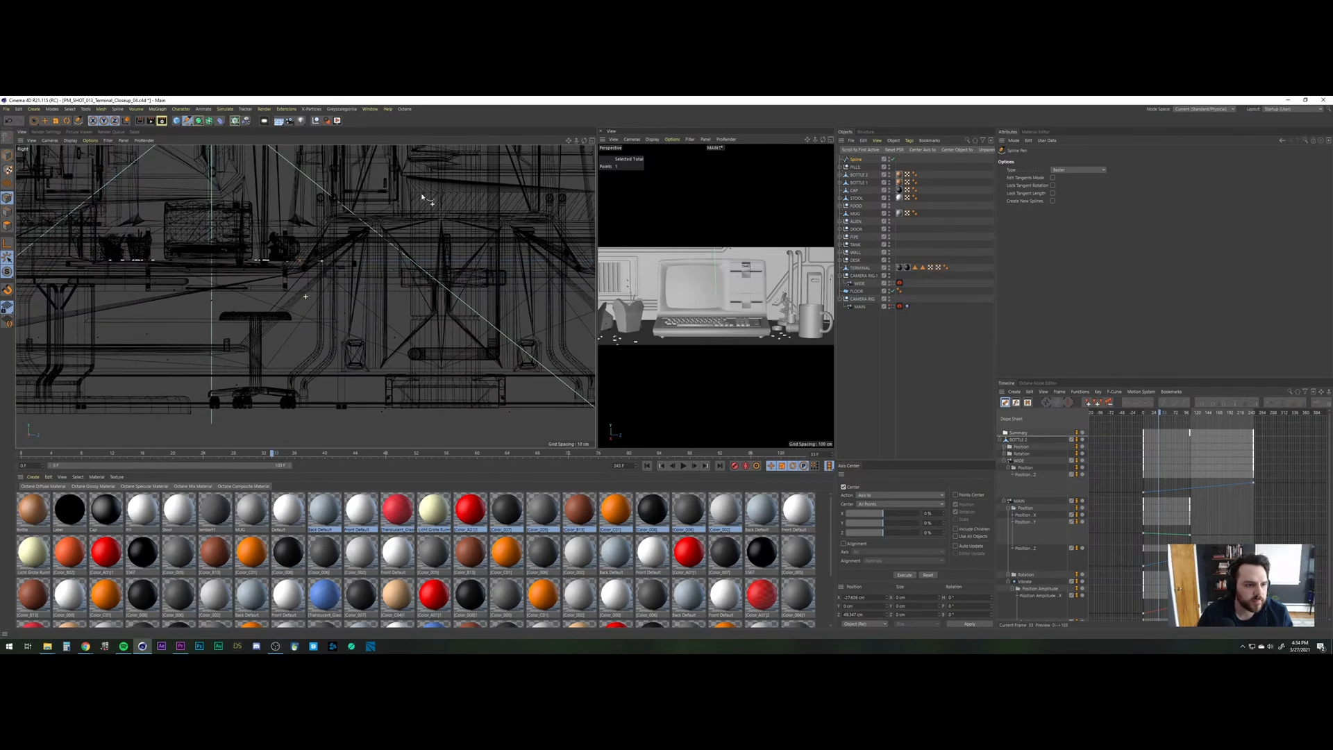
{"action": "left_click", "coordinate": [592, 141]}
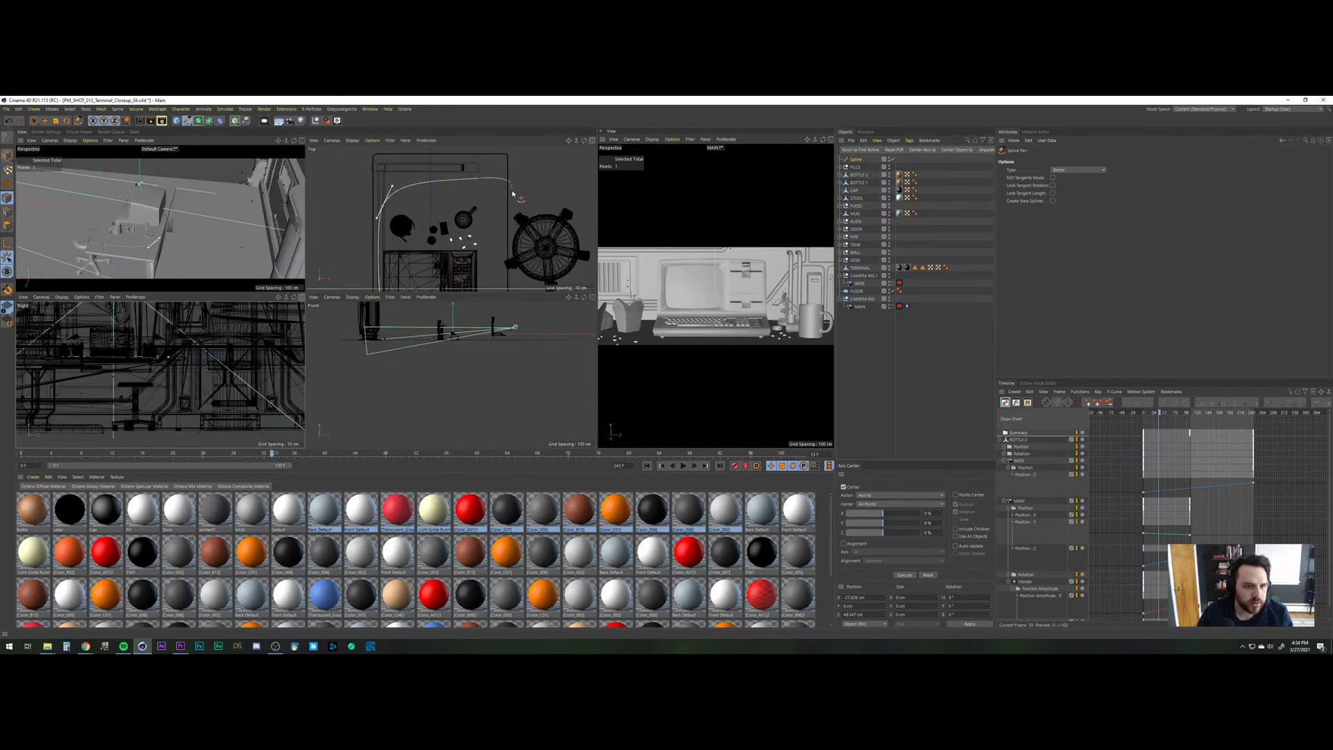
Select the spline's end point beyond the desk's front edge and lower it vertically towards the floor beside the stool.
{"action": "key", "text": "space"}
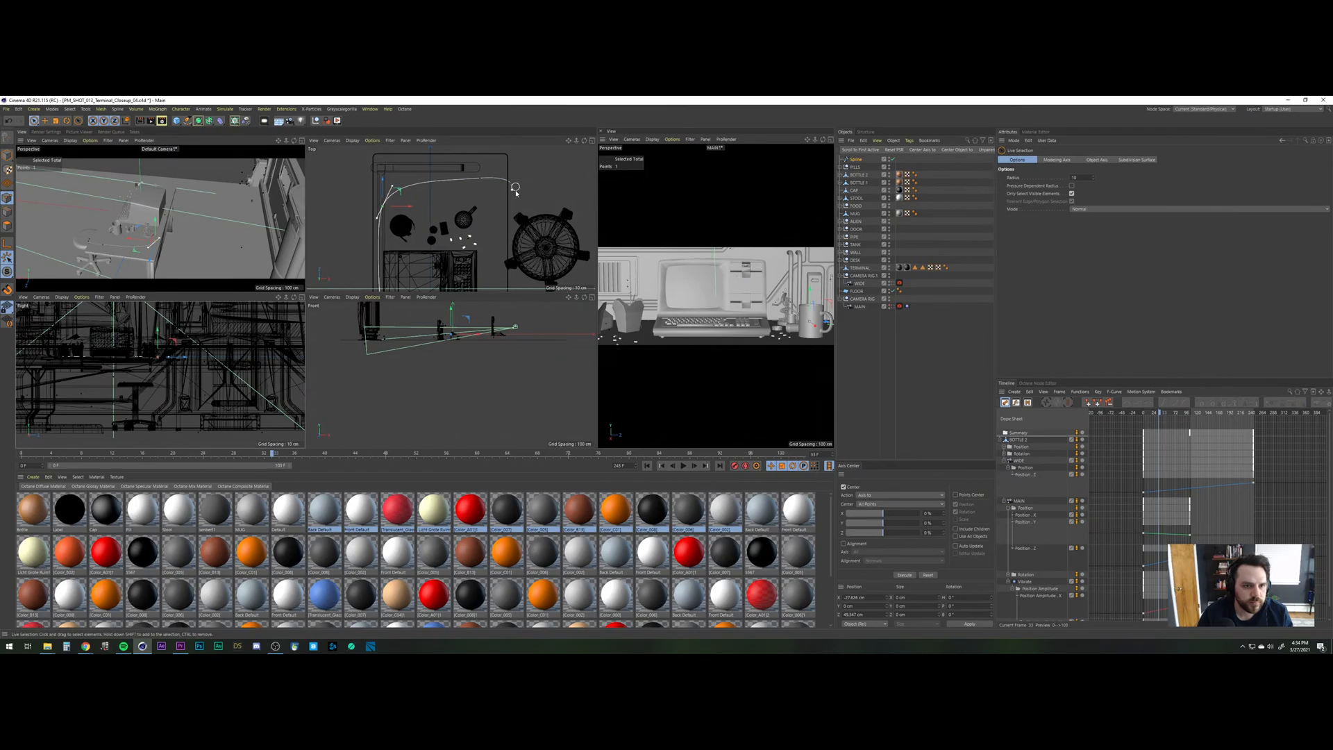
{"action": "left_click", "coordinate": [514, 188]}
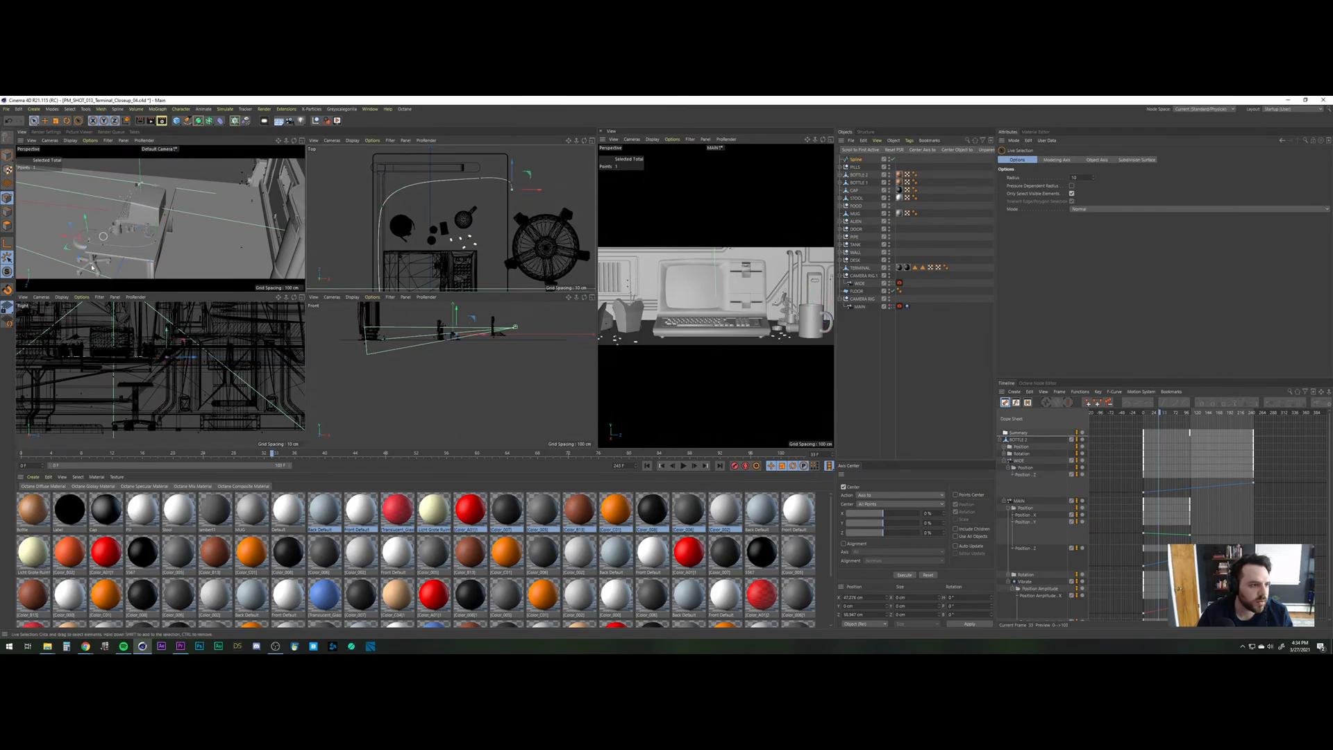
{"action": "left_click_drag", "start_coordinate": [85, 220], "coordinate": [87, 237]}
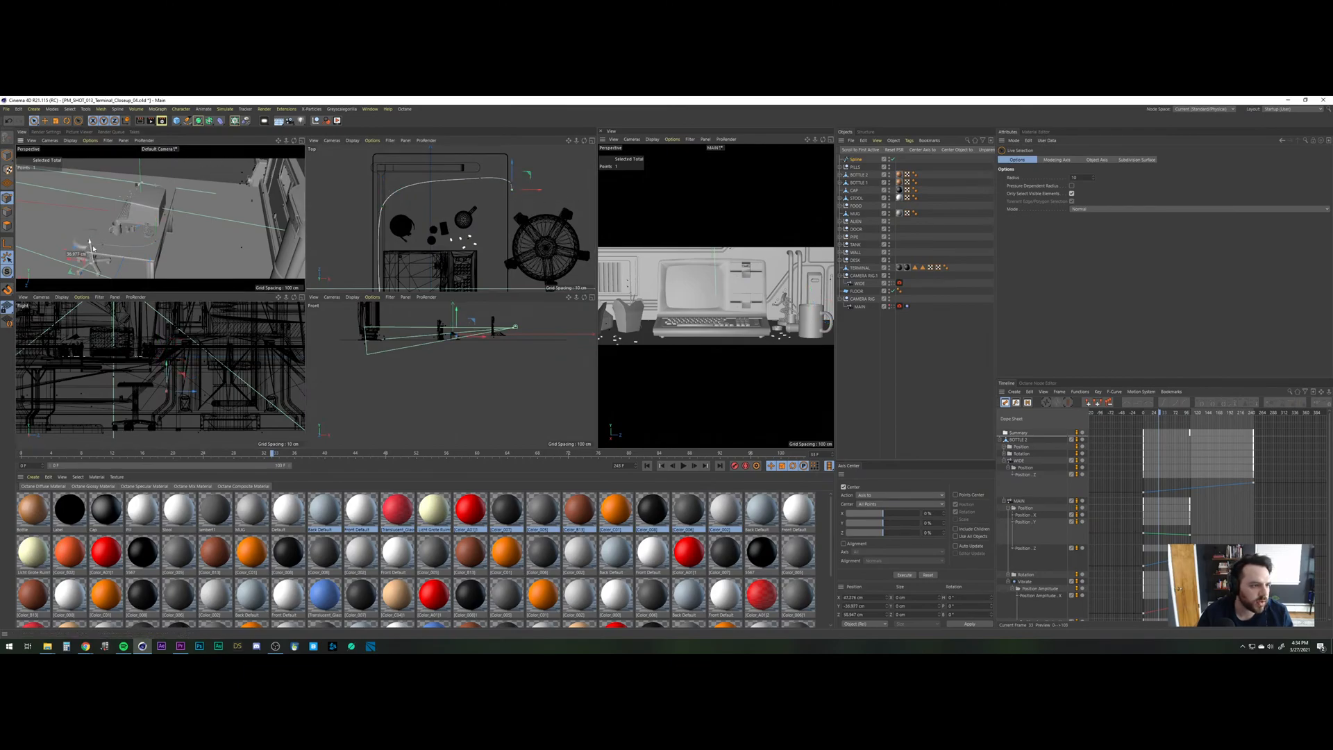
{"action": "middle_click_drag", "start_coordinate": [120, 246], "coordinate": [154, 214], "text": "alt"}
{"action": "right_click_drag", "start_coordinate": [154, 214], "coordinate": [201, 210], "text": "alt"}
{"action": "left_click_drag", "start_coordinate": [166, 211], "coordinate": [127, 264], "text": "alt"}
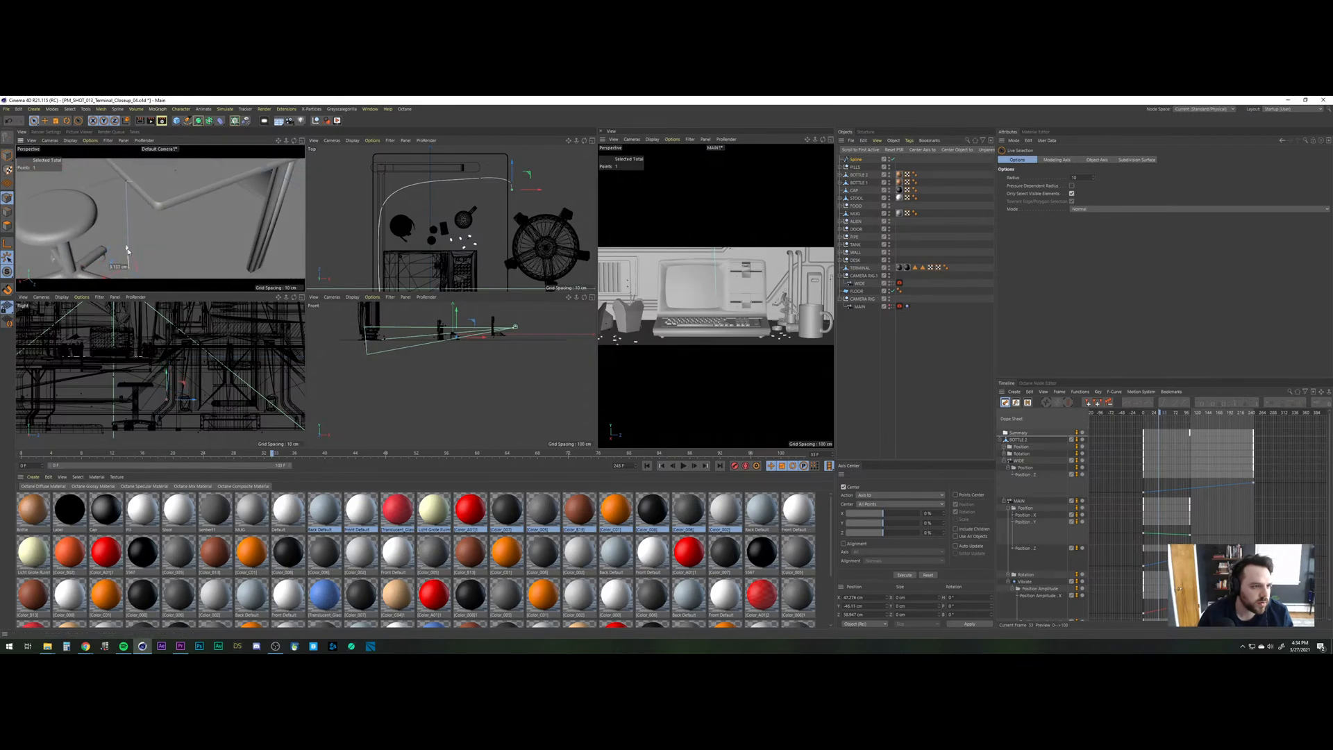
{"action": "middle_click_drag", "start_coordinate": [127, 259], "coordinate": [155, 194], "text": "alt"}
{"action": "mouse_move", "coordinate": [154, 194]}
{"action": "right_mouse_down", "text": "alt"}
{"action": "mouse_move", "coordinate": [146, 217]}
{"action": "mouse_move", "coordinate": [147, 186]}
{"action": "right_mouse_up", "text": "alt"}
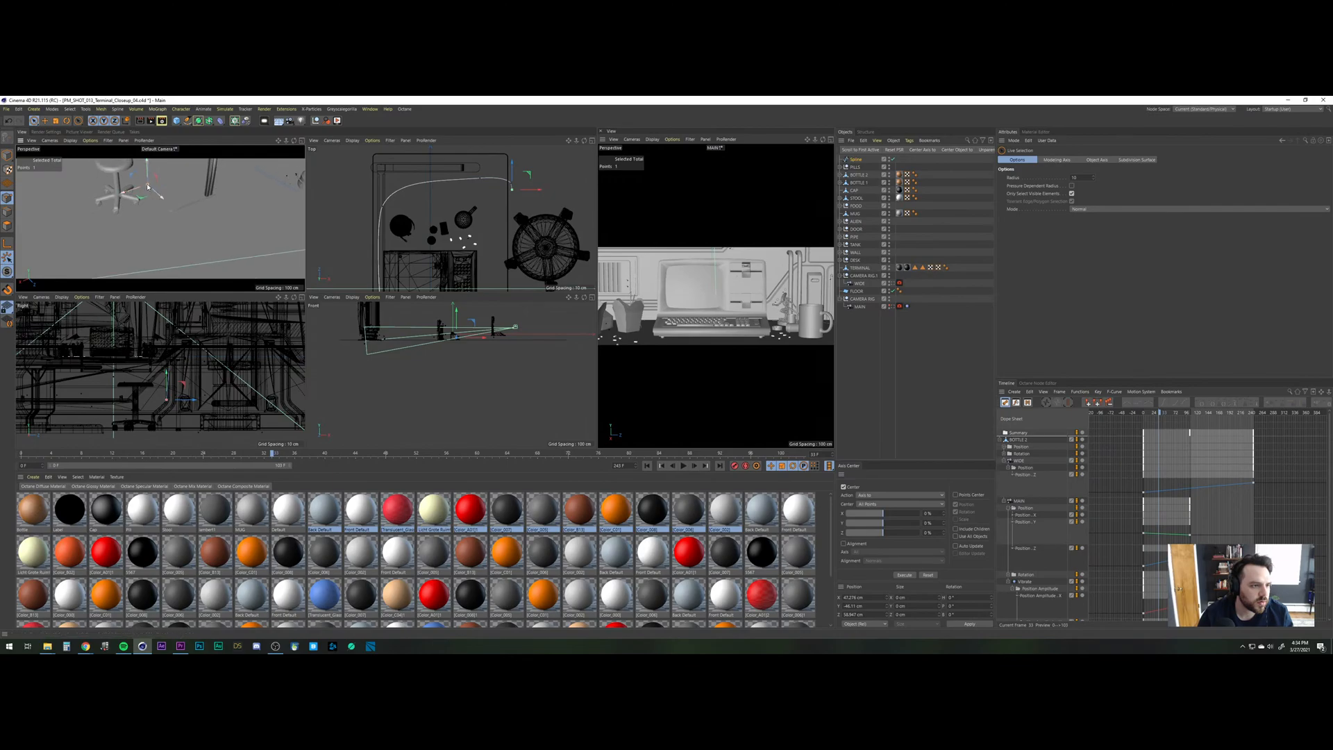
{"action": "left_click_drag", "start_coordinate": [148, 190], "coordinate": [149, 202]}
{"action": "scroll", "coordinate": [151, 201], "scroll_direction": "up", "scroll_amount": 8}
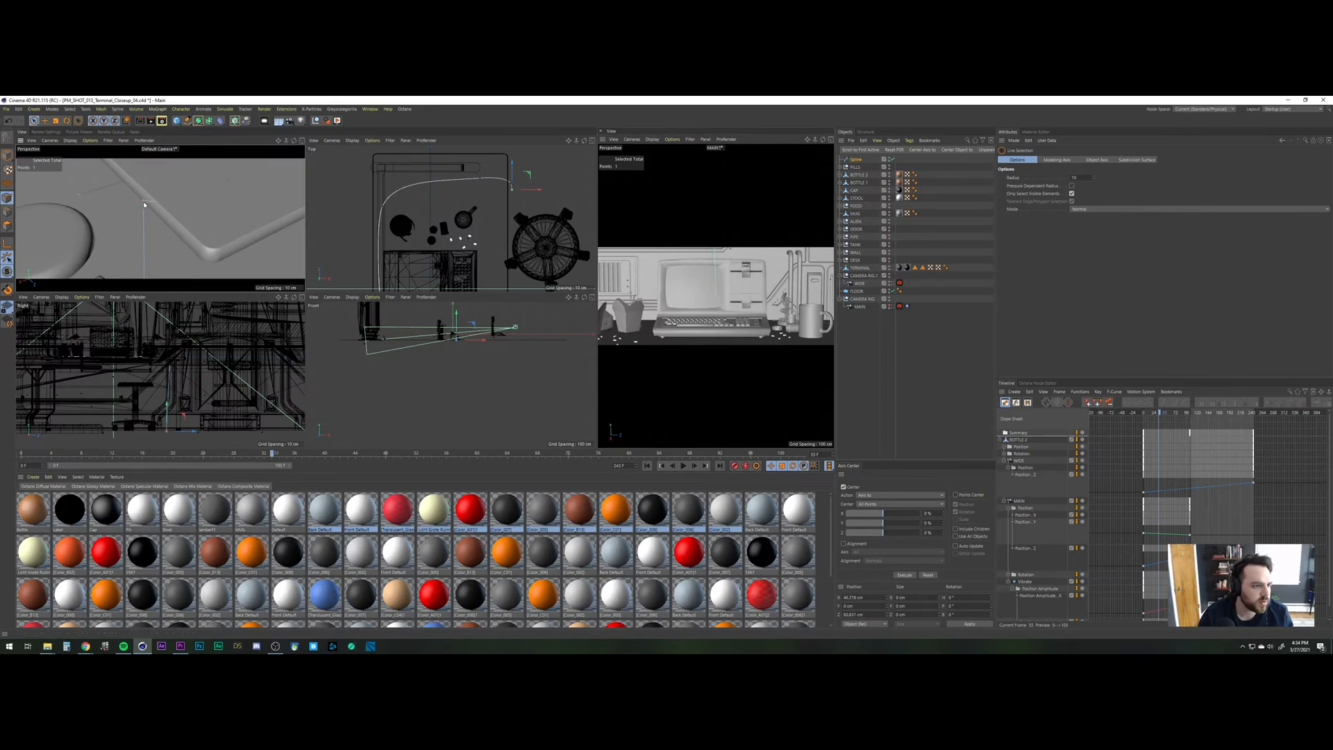
{"action": "left_click_drag", "start_coordinate": [144, 203], "coordinate": [143, 210]}
{"action": "left_click", "coordinate": [187, 120]}
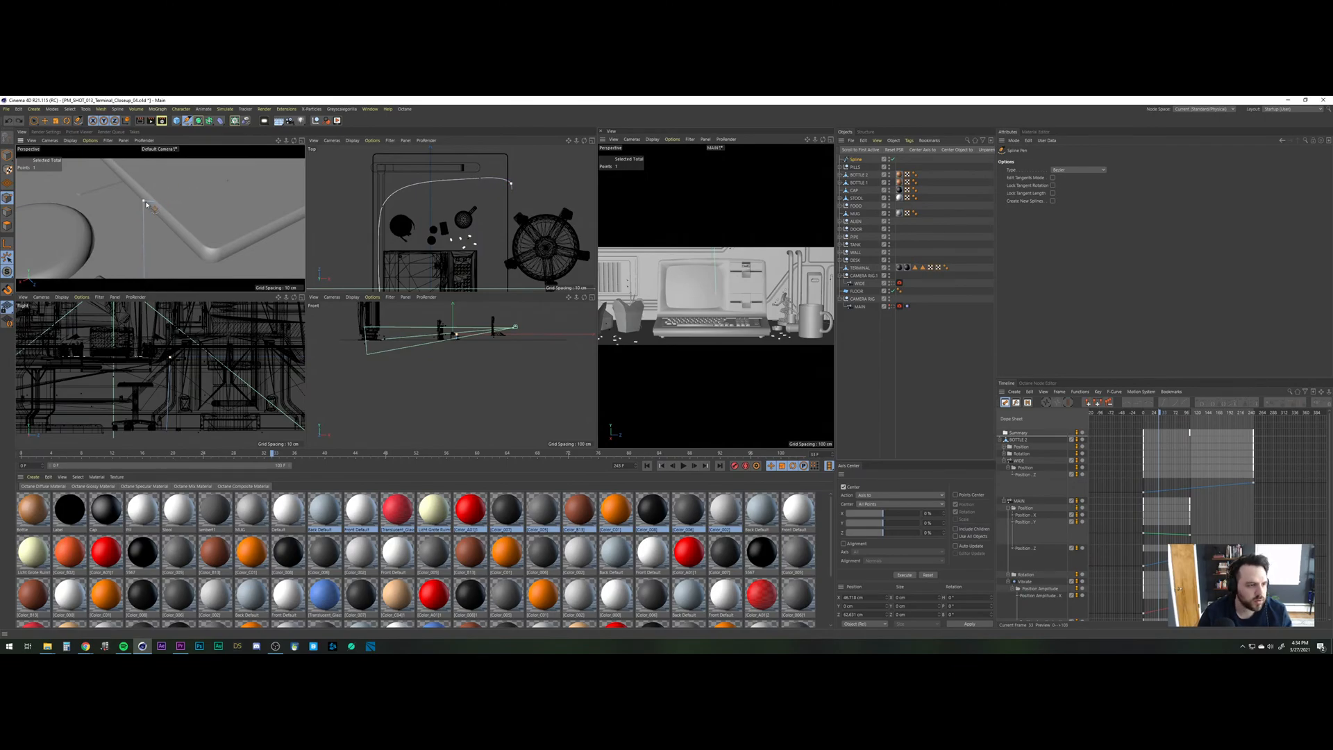
{"action": "key", "text": "ctrl+z"}
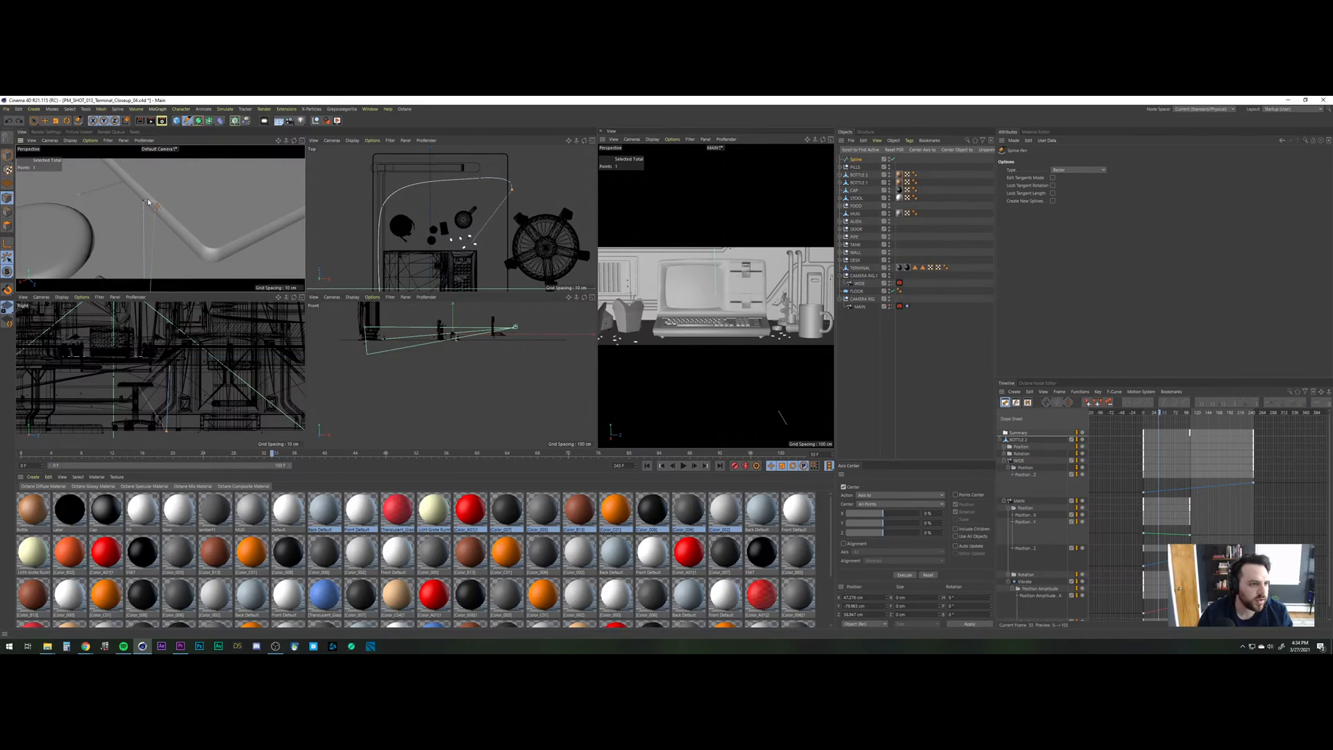
{"action": "key", "text": "ctrl+z"}
{"action": "left_click", "coordinate": [8, 121]}
{"action": "left_click", "coordinate": [20, 120]}
{"action": "scroll", "coordinate": [162, 241], "scroll_direction": "down", "scroll_amount": 4}
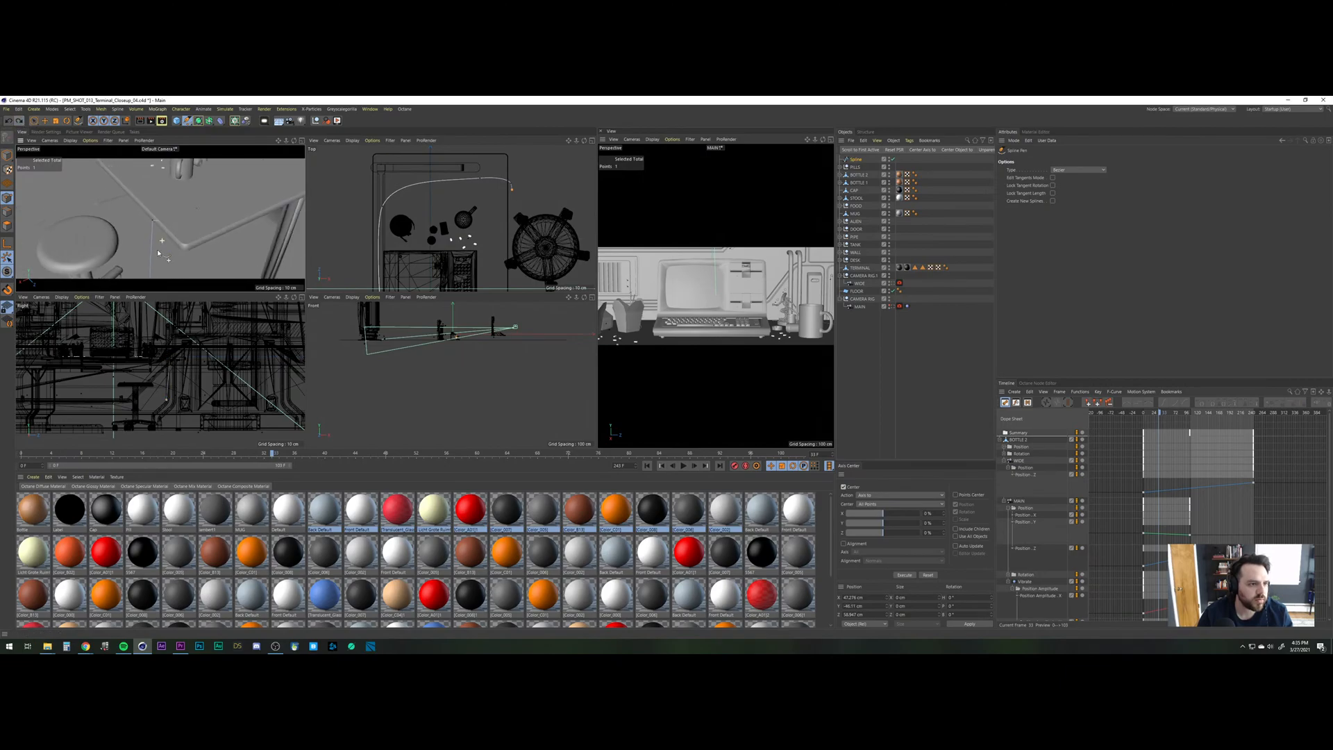
{"action": "scroll", "coordinate": [158, 254], "scroll_direction": "down", "scroll_amount": 4}
Give the spline point at the desk's front edge soft tangents so the spline curves smoothly over the edge.
{"action": "left_click", "coordinate": [881, 339]}
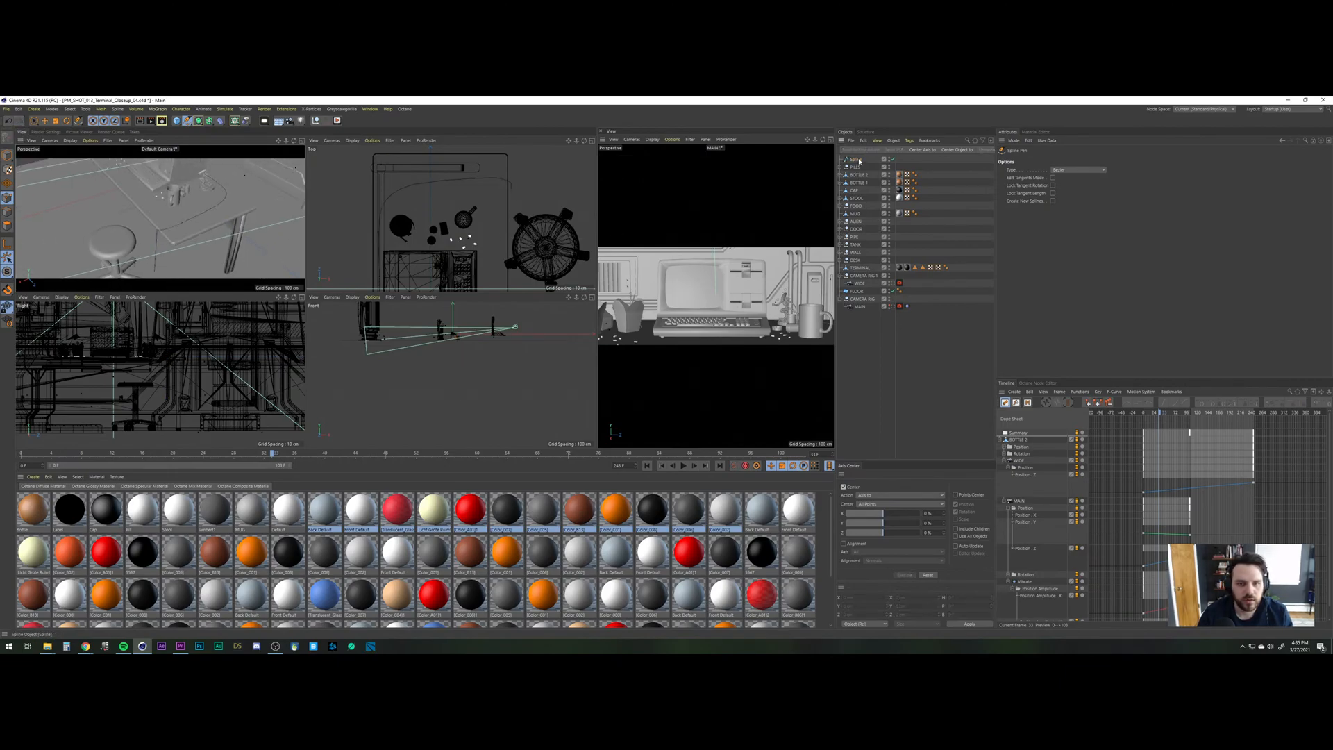
{"action": "left_click", "coordinate": [857, 160]}
{"action": "scroll", "coordinate": [177, 235], "scroll_direction": "up", "scroll_amount": 4}
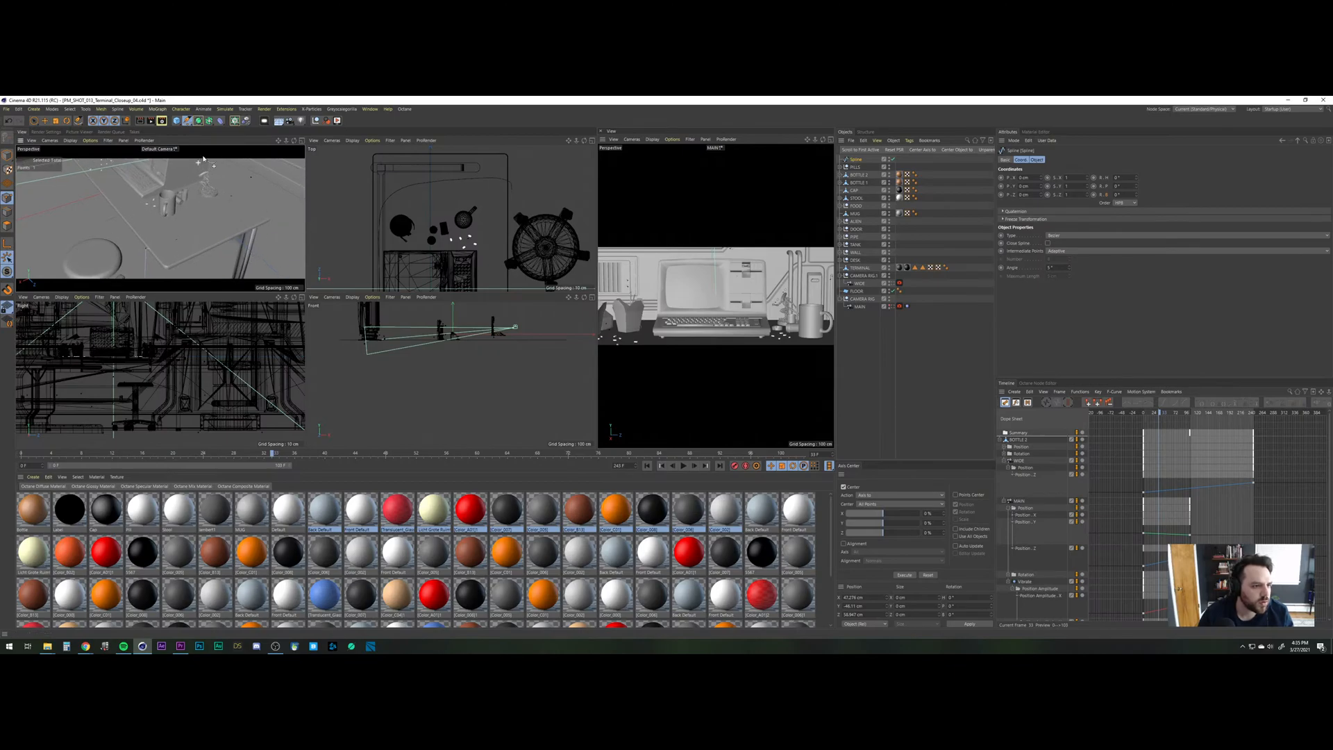
{"action": "scroll", "coordinate": [176, 224], "scroll_direction": "down", "scroll_amount": 5}
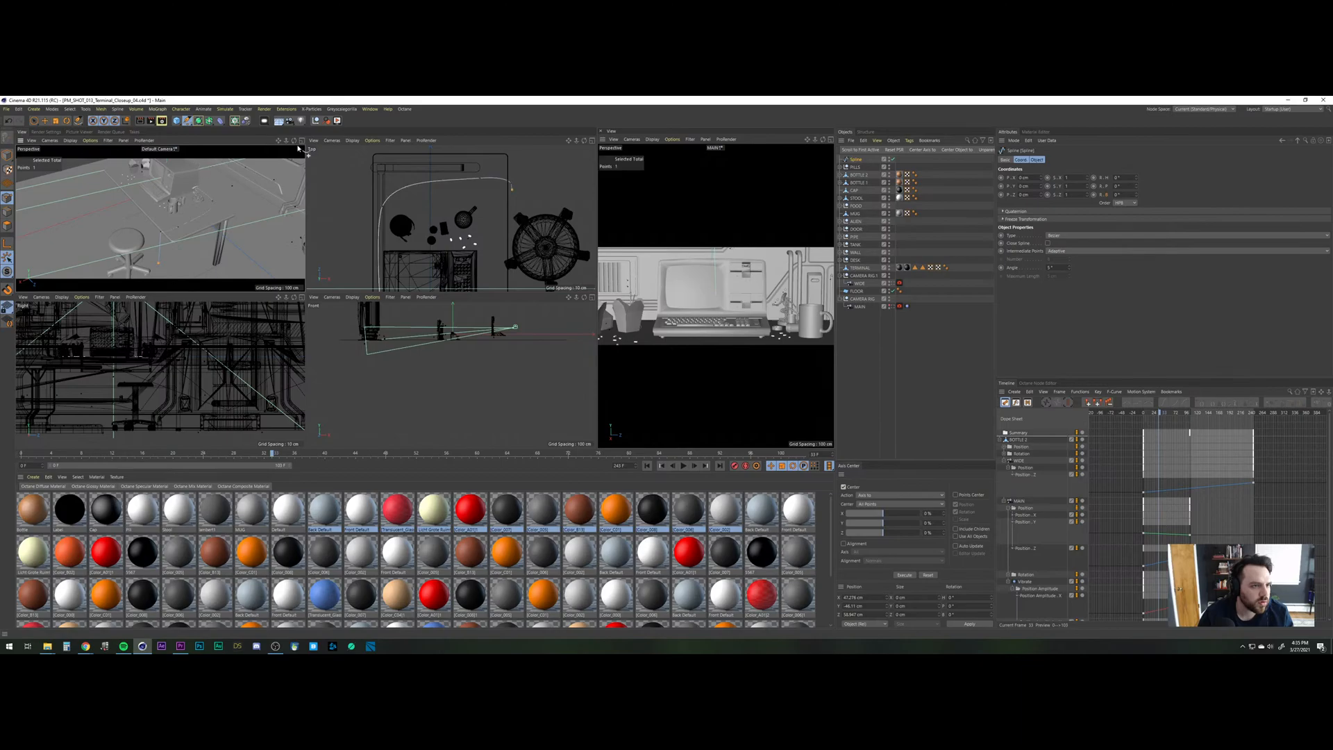
{"action": "middle_click", "coordinate": [173, 222]}
{"action": "scroll", "coordinate": [319, 336], "scroll_direction": "up", "scroll_amount": 3}
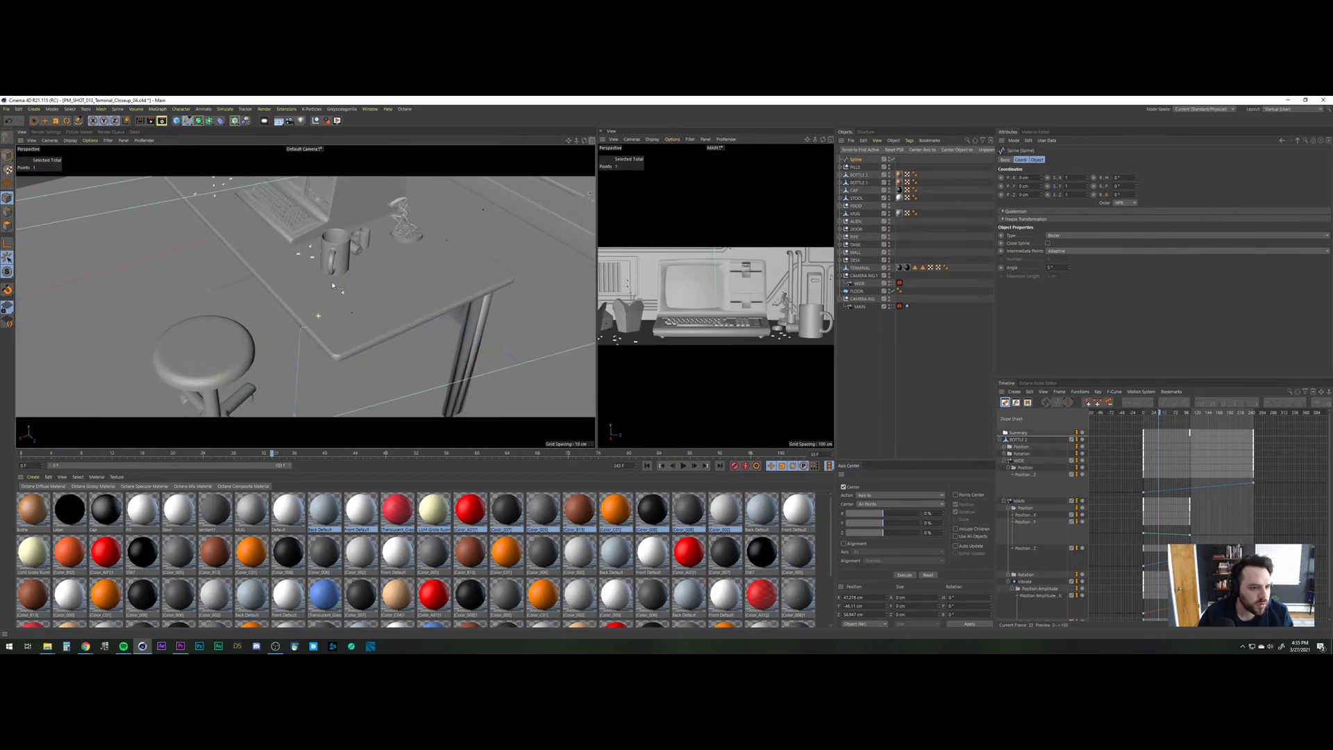
{"action": "middle_click_drag", "start_coordinate": [334, 291], "coordinate": [340, 257], "text": "alt"}
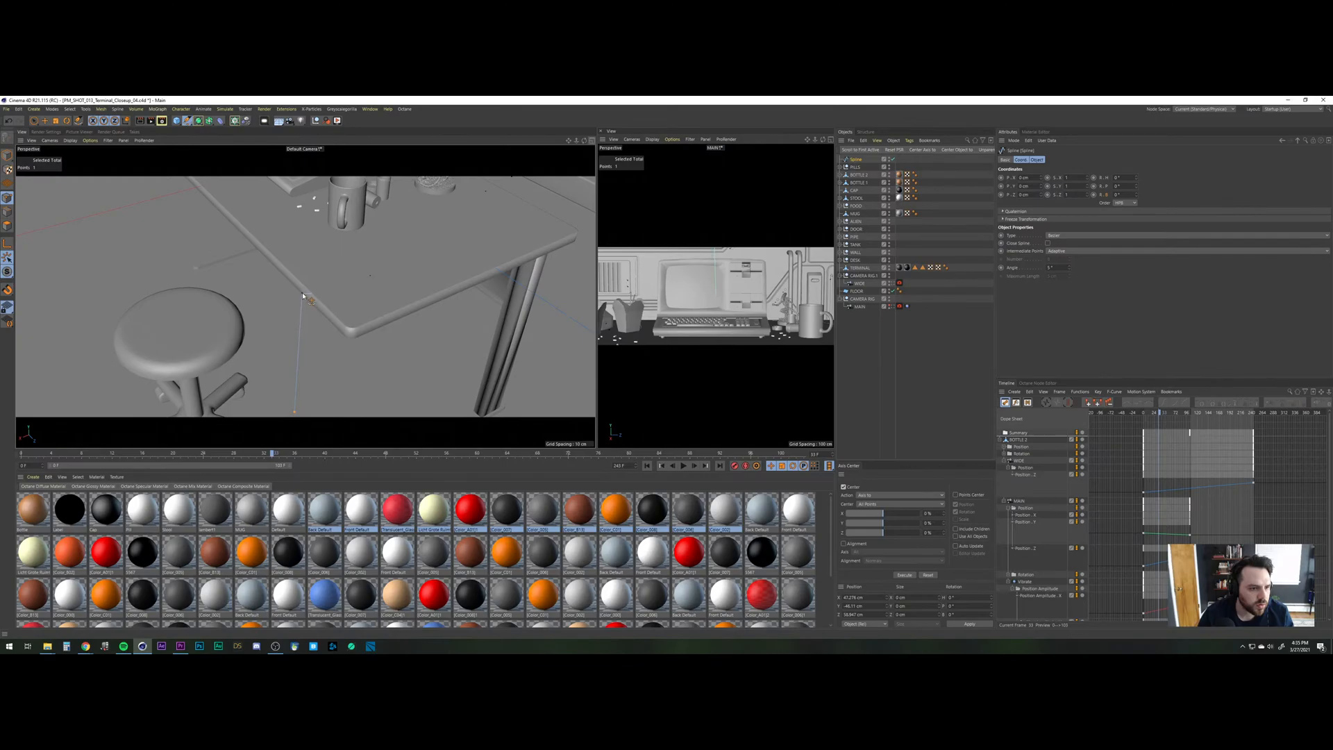
{"action": "left_click", "coordinate": [302, 294]}
{"action": "key", "text": "space"}
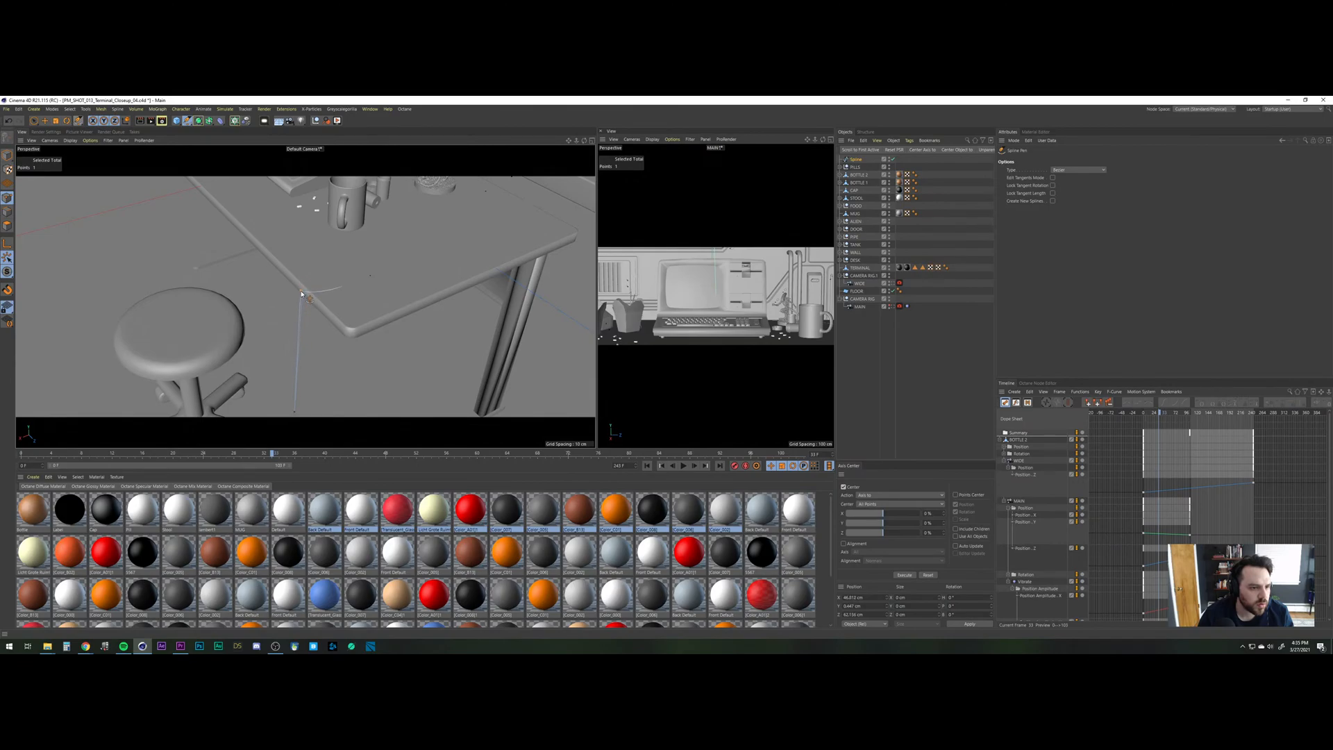
{"action": "right_click", "coordinate": [302, 294]}
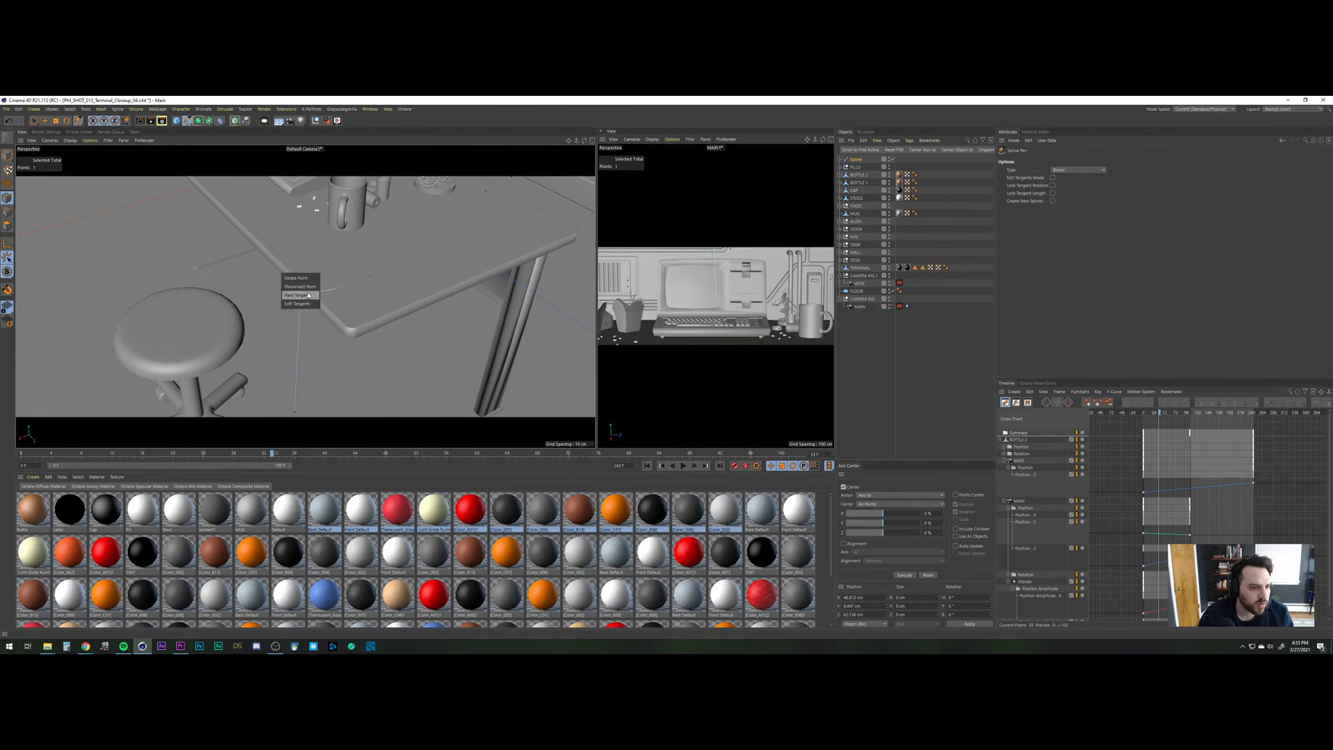
{"action": "left_click", "coordinate": [303, 303]}
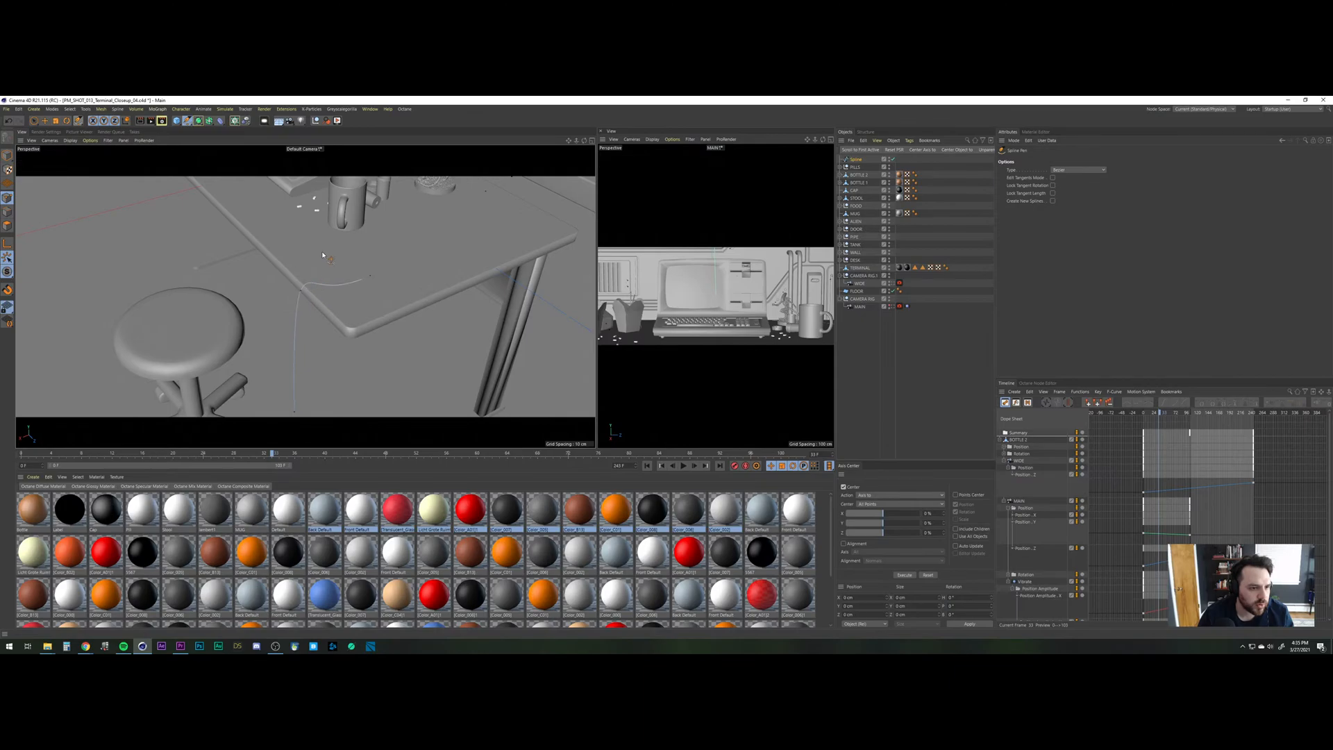
Raise the spline points at the desk's front edge and beside the figurine slightly, and lower the hanging end point to the floor.
{"action": "scroll", "coordinate": [322, 254], "scroll_direction": "up", "scroll_amount": 3}
{"action": "scroll", "coordinate": [348, 297], "scroll_direction": "down", "scroll_amount": 10}
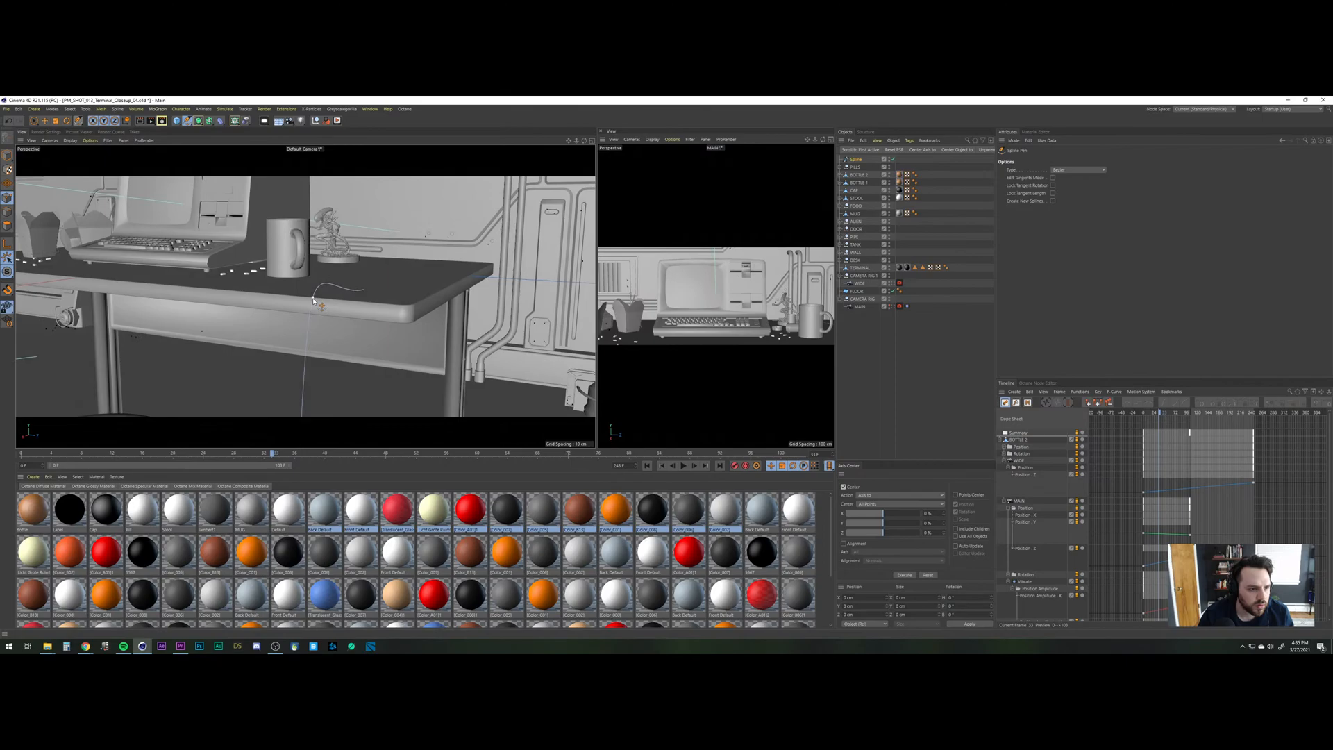
{"action": "left_click", "coordinate": [314, 300]}
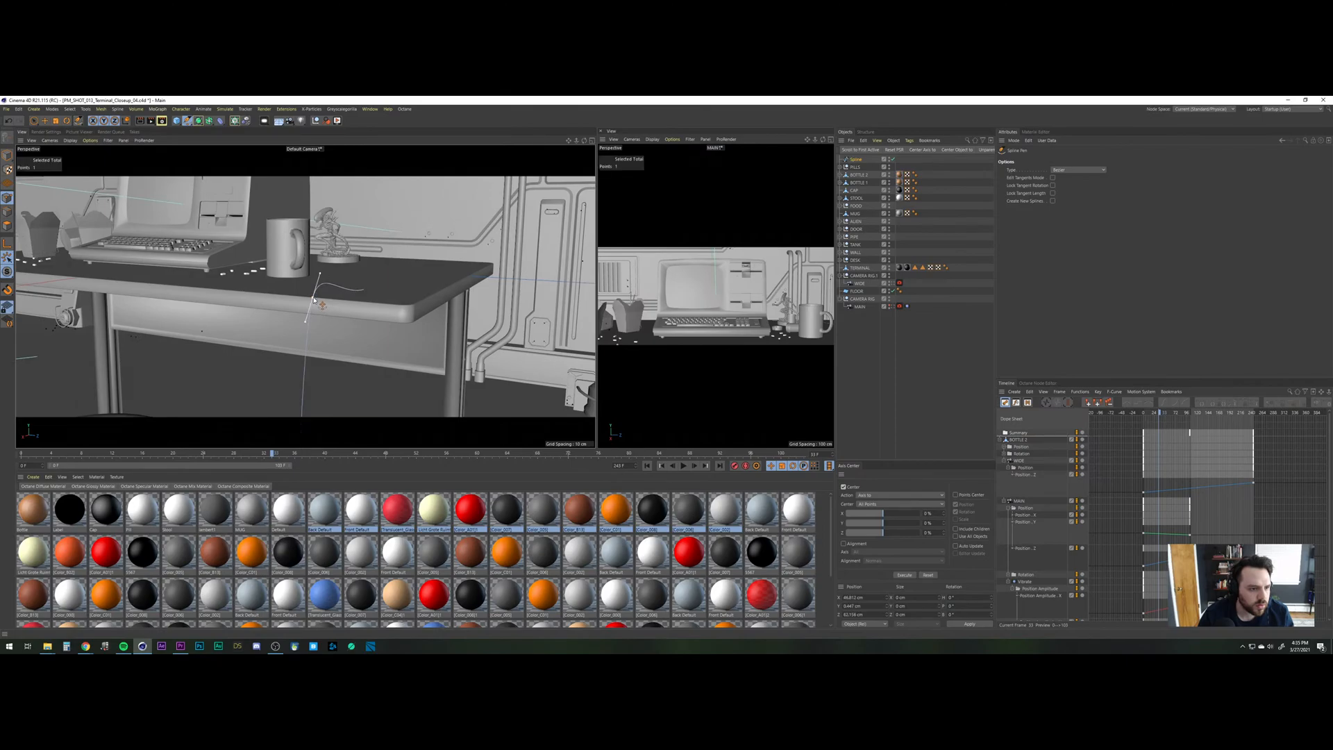
{"action": "key", "text": "e"}
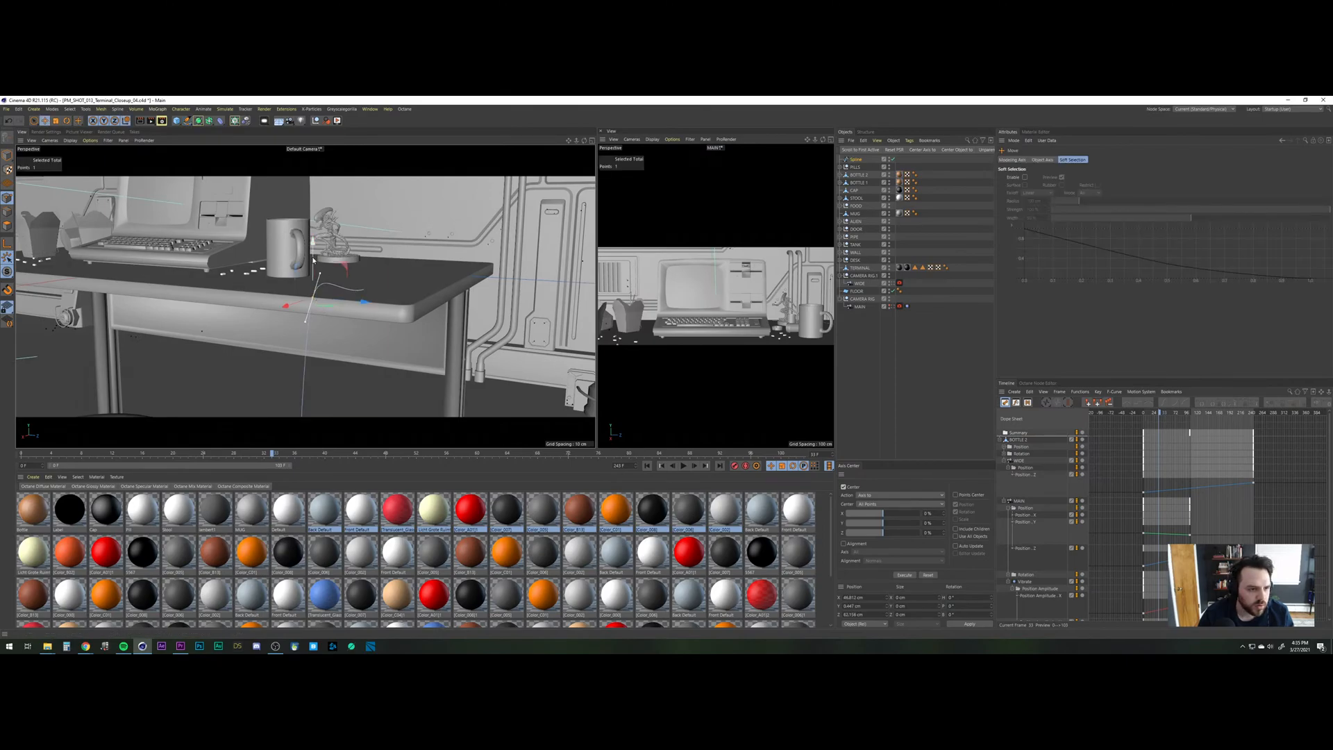
{"action": "left_click_drag", "start_coordinate": [313, 261], "coordinate": [419, 234]}
{"action": "left_click", "coordinate": [433, 286]}
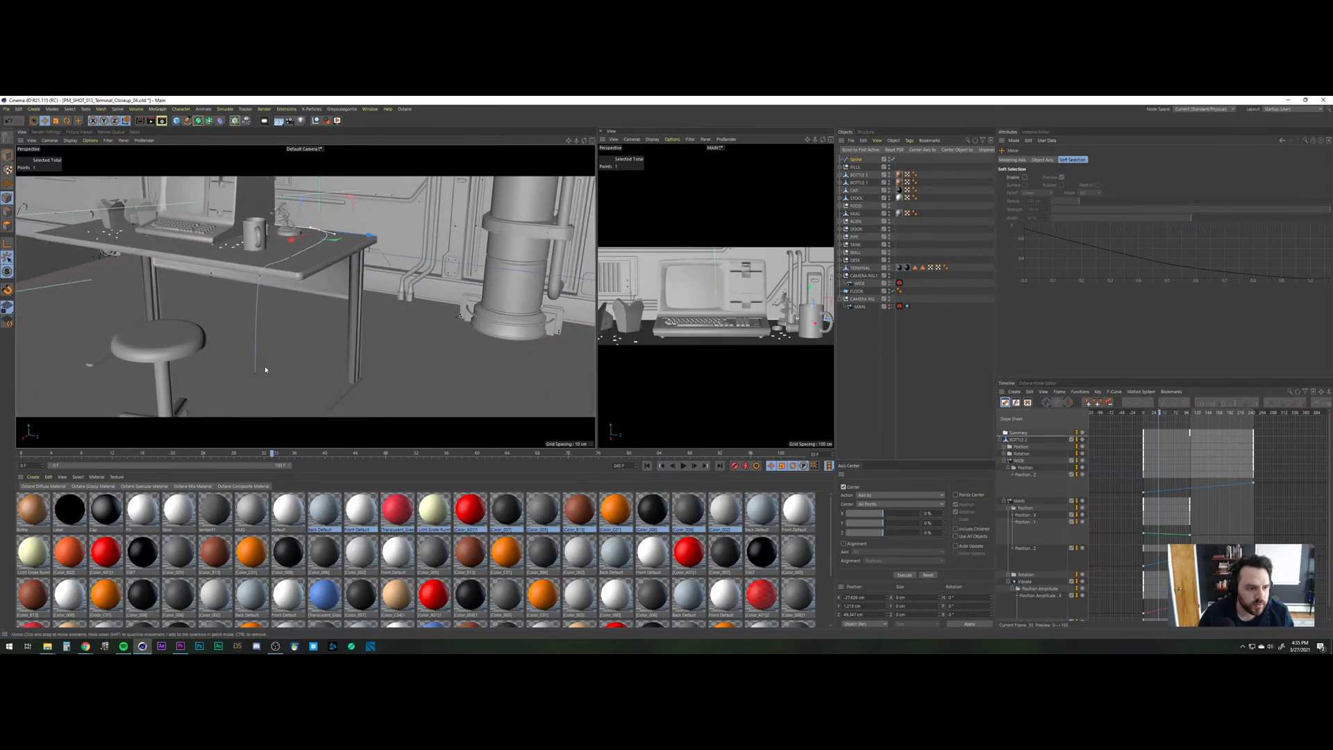
{"action": "left_click_drag", "start_coordinate": [254, 323], "coordinate": [255, 356]}
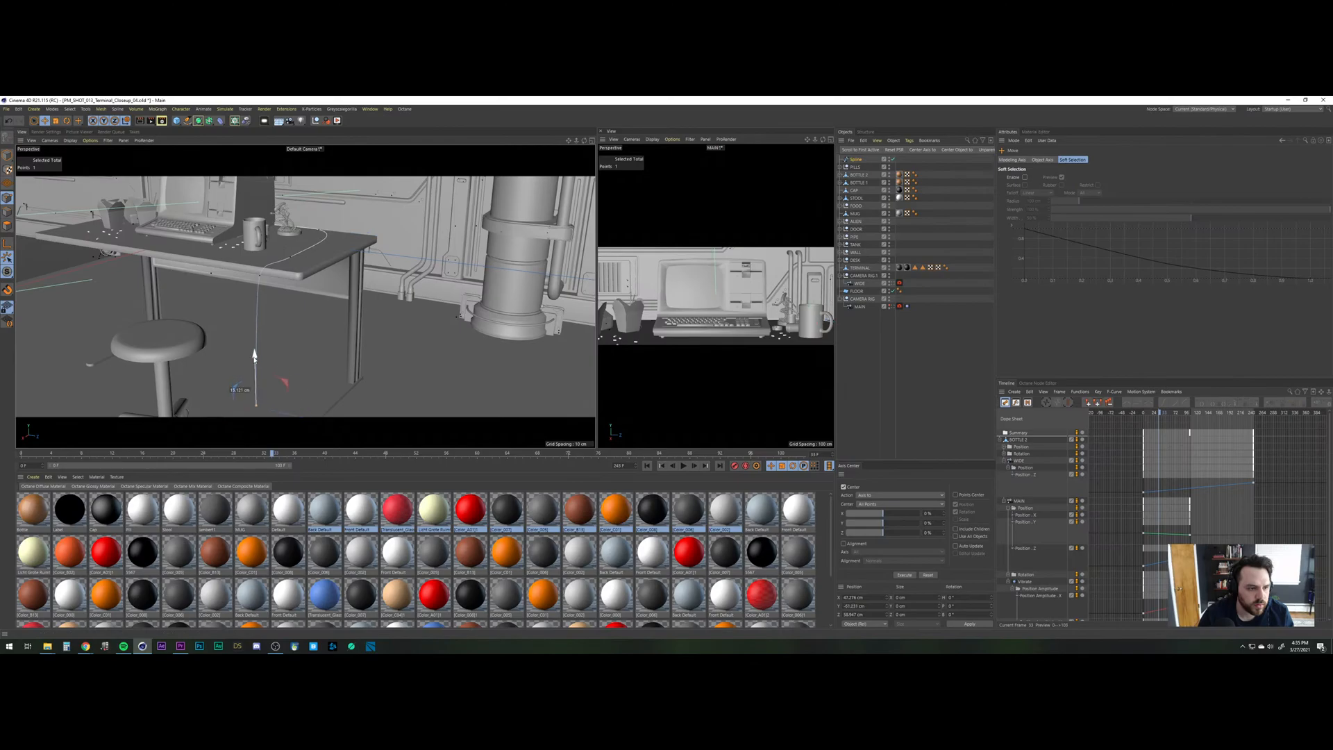
{"action": "left_click", "coordinate": [872, 336]}
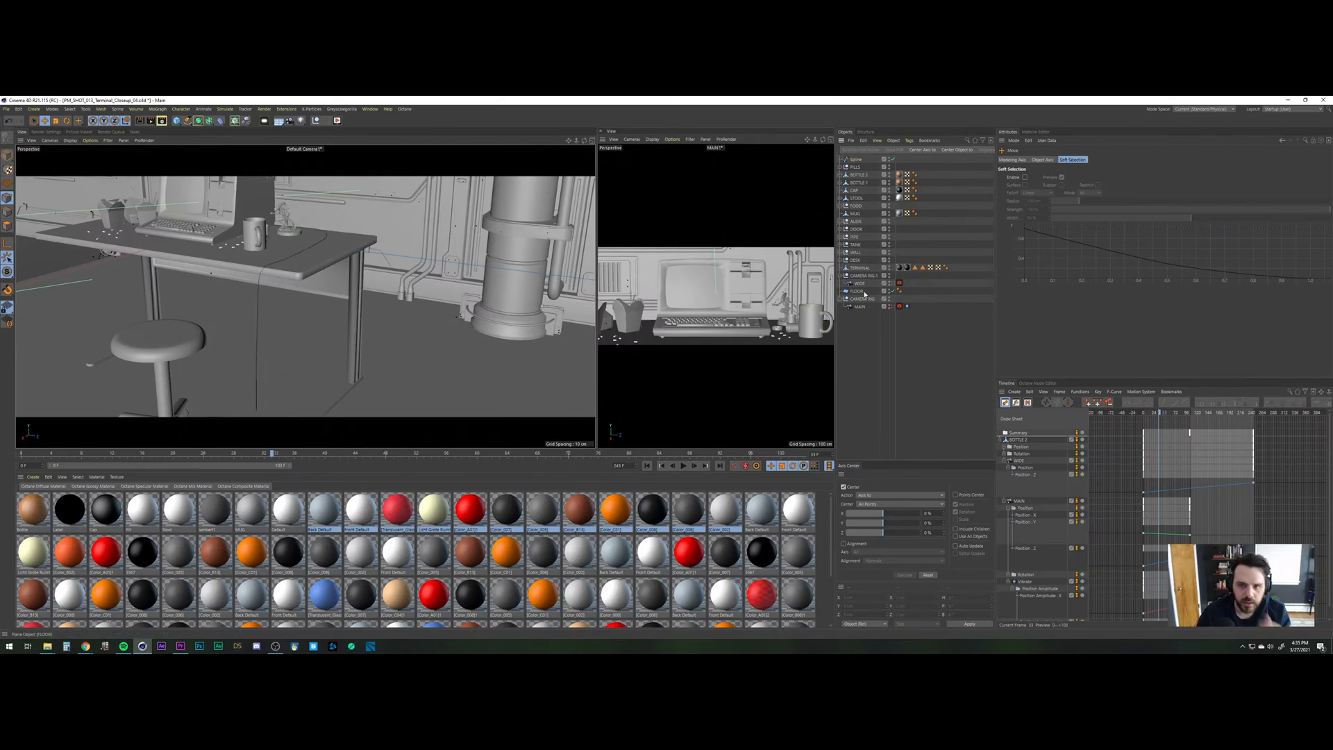
Rename the spline WIRE 1 and save the project.
{"action": "left_click", "coordinate": [857, 159]}
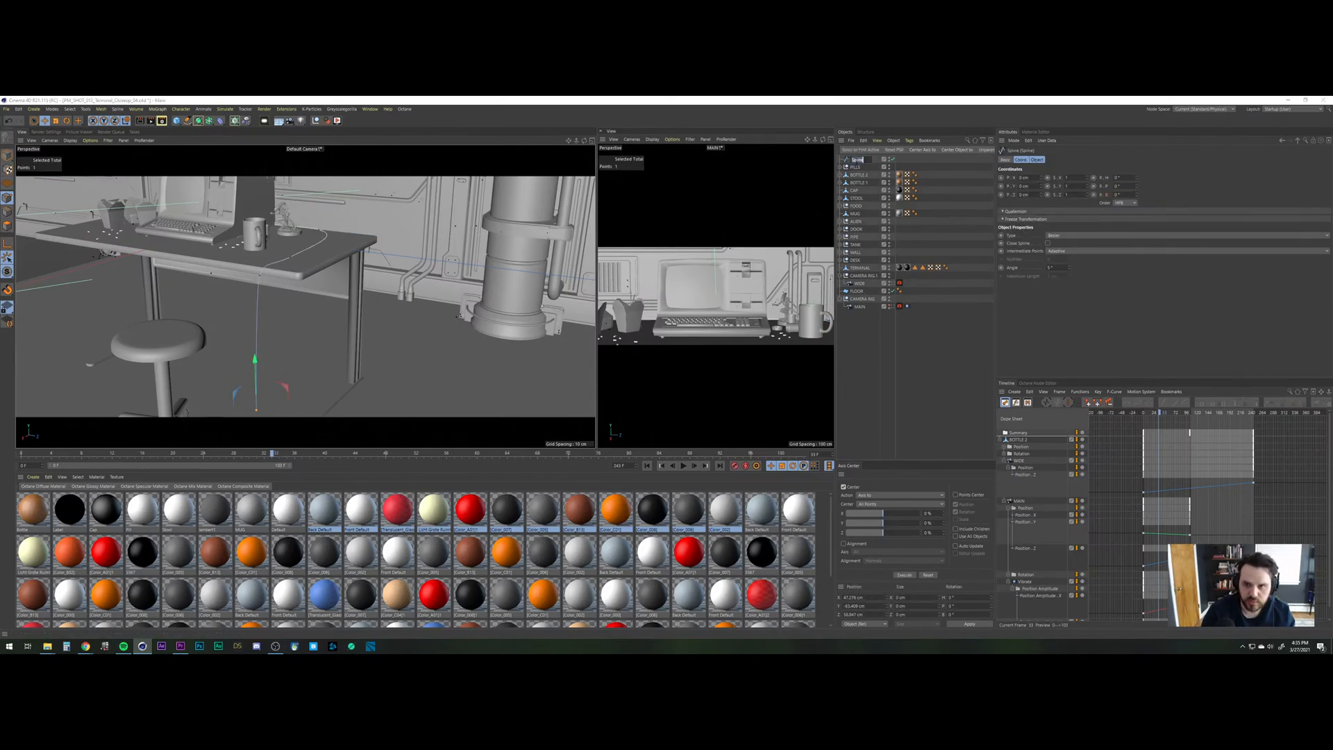
{"action": "type", "text": "WIRE 1"}
{"action": "key", "text": "Return"}
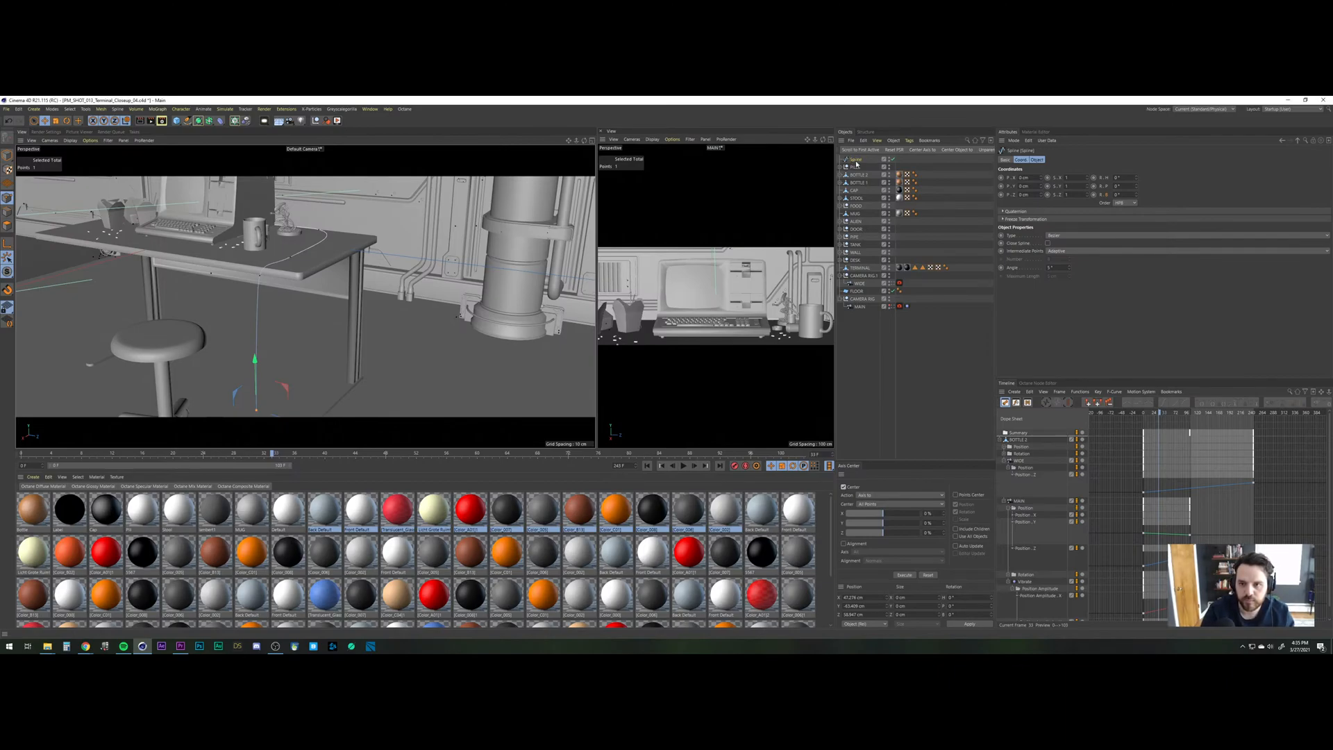
{"action": "key", "text": "ctrl+s"}
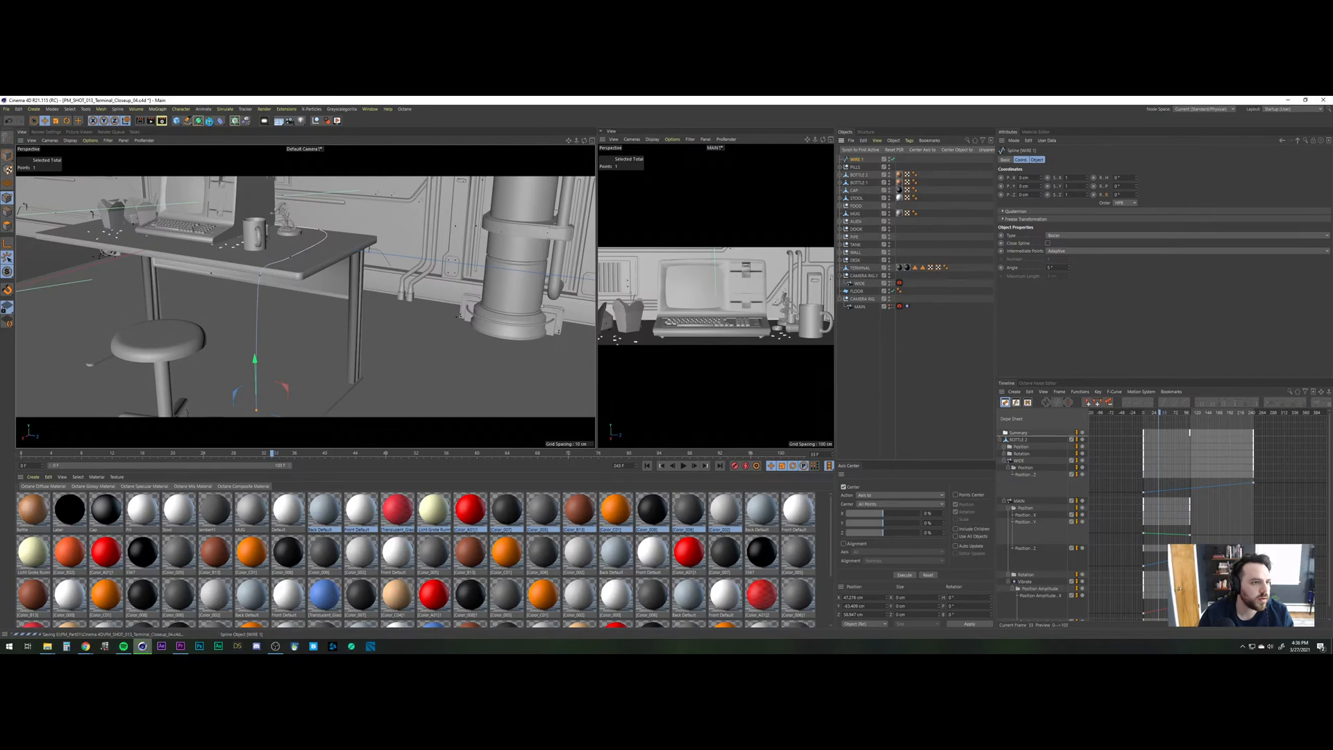
Add a Sweep generator and a Circle spline to serve as the wire's profile.
{"action": "left_click", "coordinate": [209, 120]}
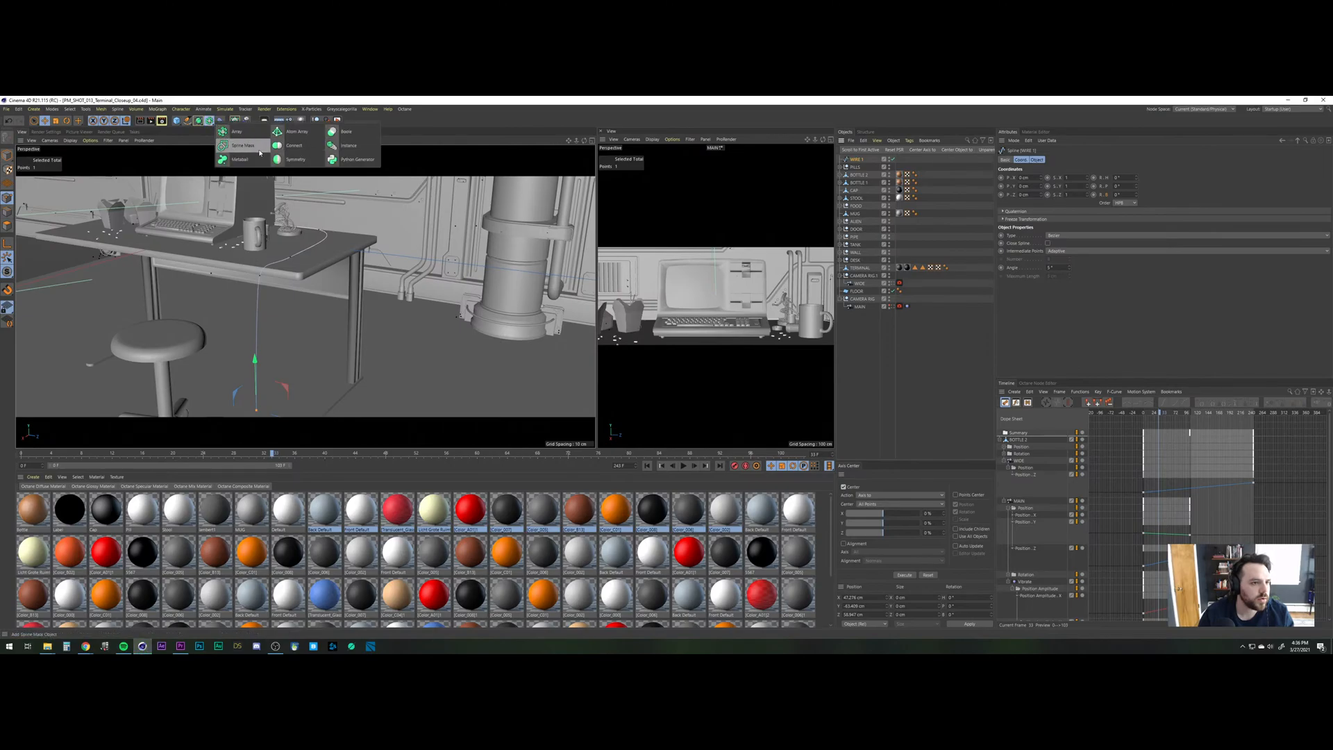
{"action": "left_click", "coordinate": [198, 123]}
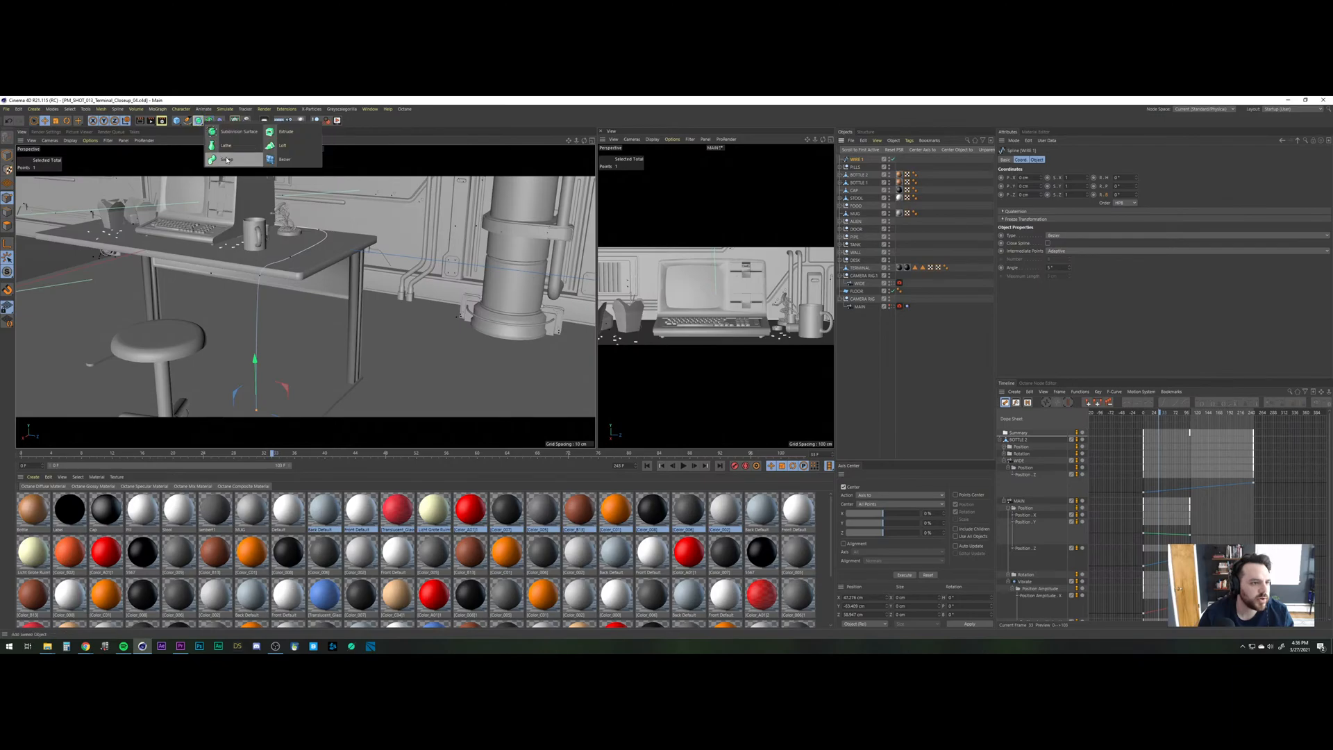
{"action": "left_click", "coordinate": [226, 158]}
{"action": "left_click", "coordinate": [177, 121]}
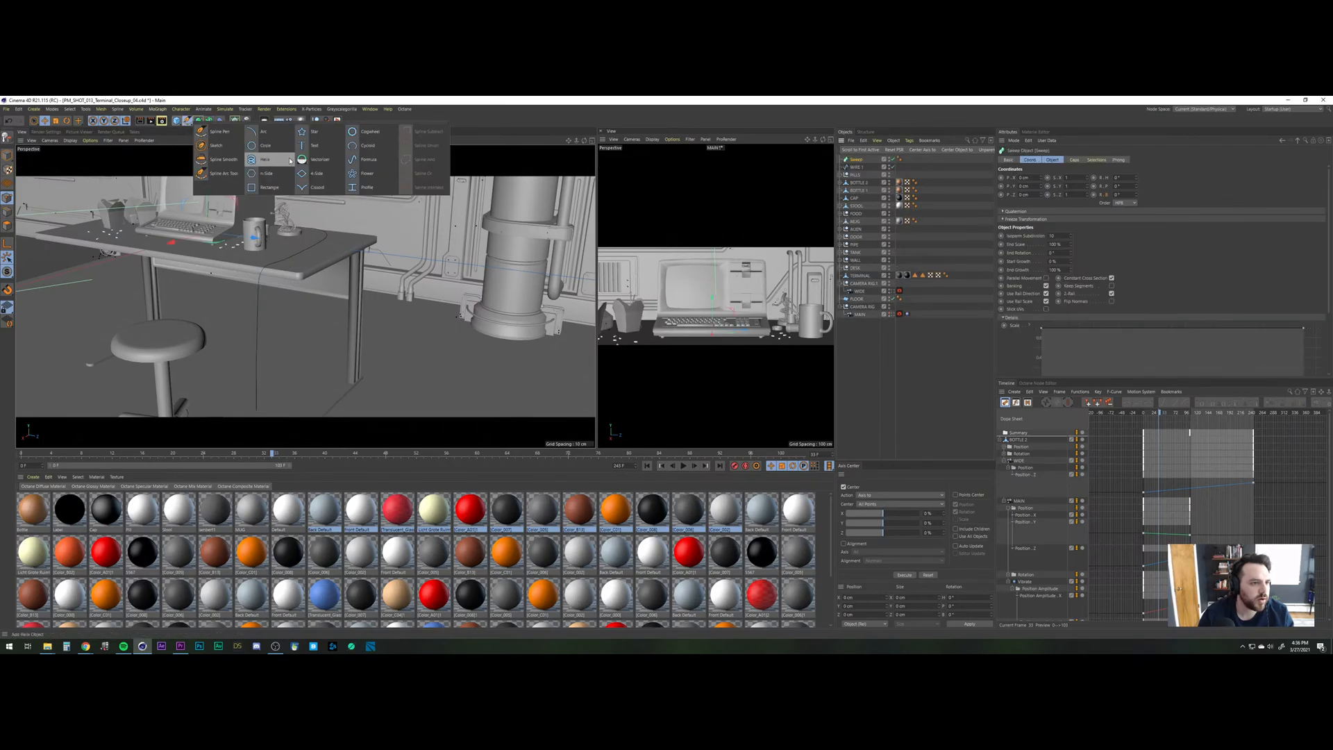
{"action": "left_click", "coordinate": [270, 154]}
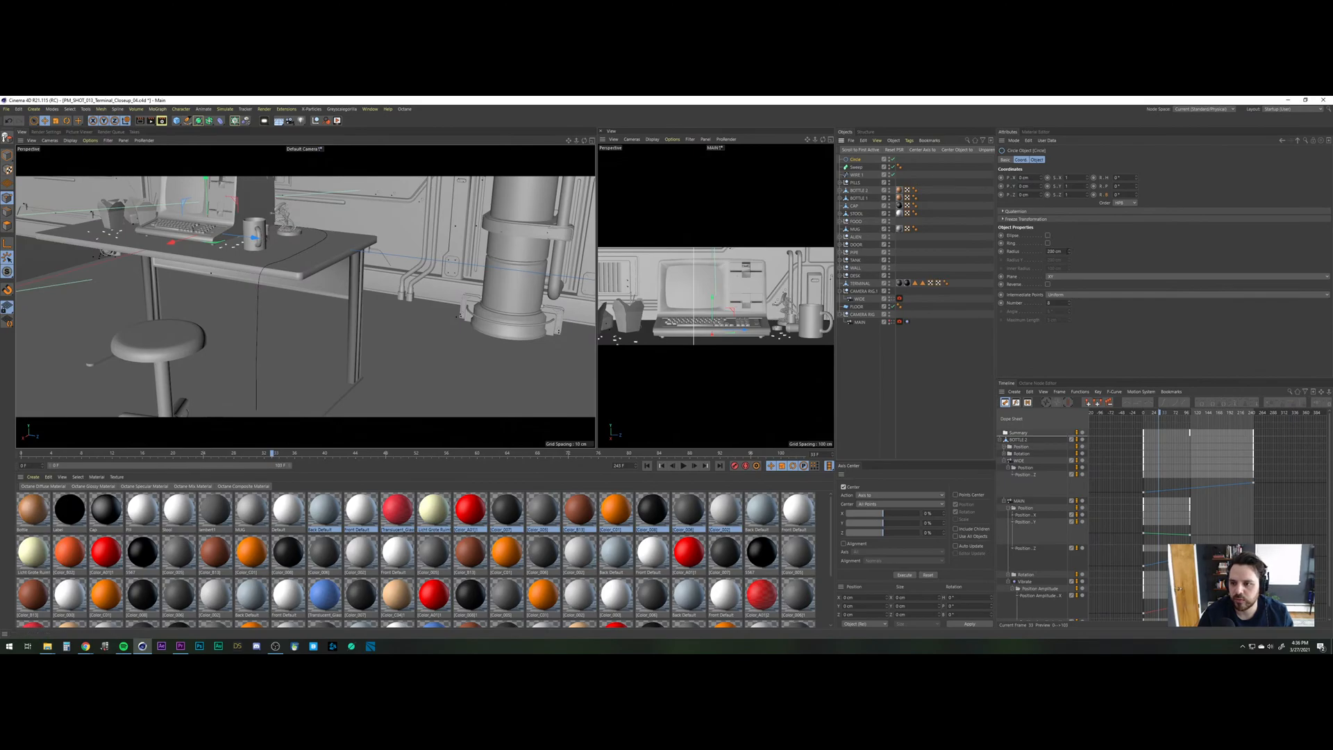
Set the circle's radius to 2 cm and nest the circle and WIRE 1 under the Sweep, with the circle first.
{"action": "left_click_drag", "start_coordinate": [1062, 251], "coordinate": [966, 252]}
{"action": "type", "text": "2"}
{"action": "key", "text": "Return"}
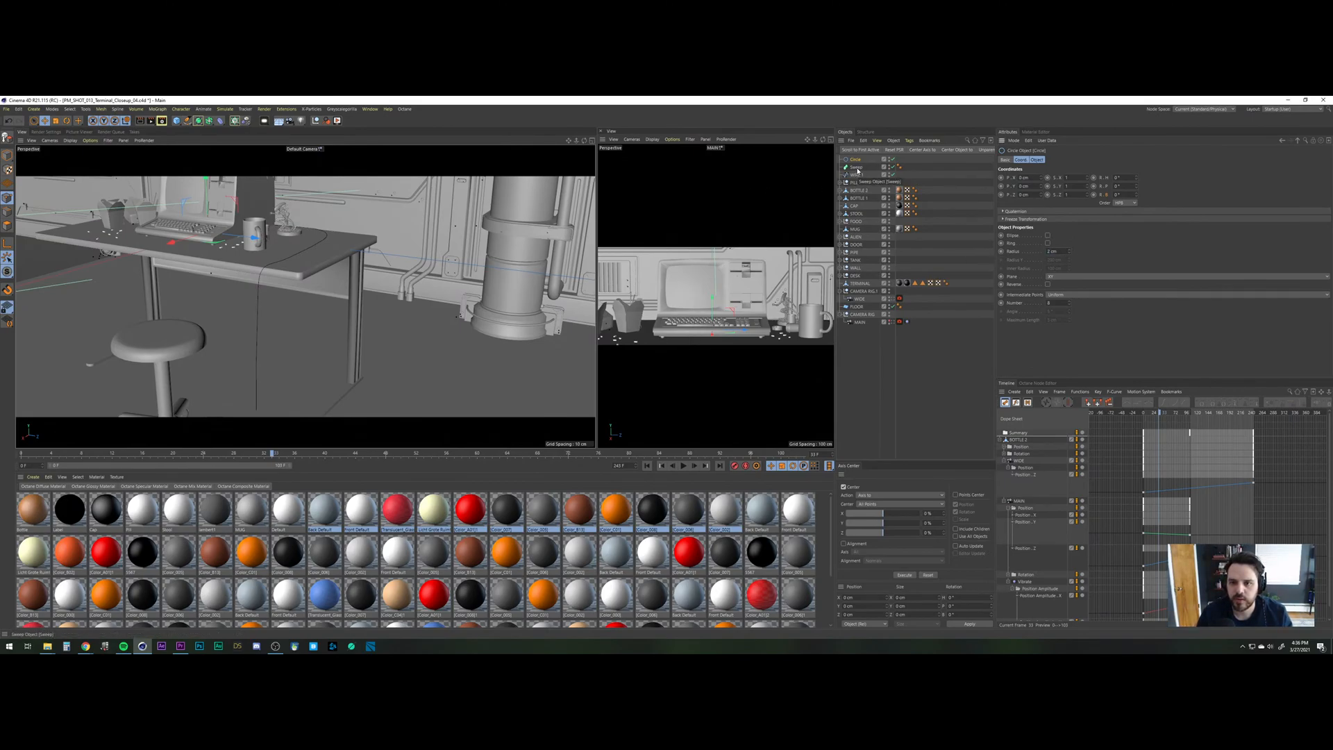
{"action": "left_click_drag", "start_coordinate": [858, 175], "coordinate": [857, 168]}
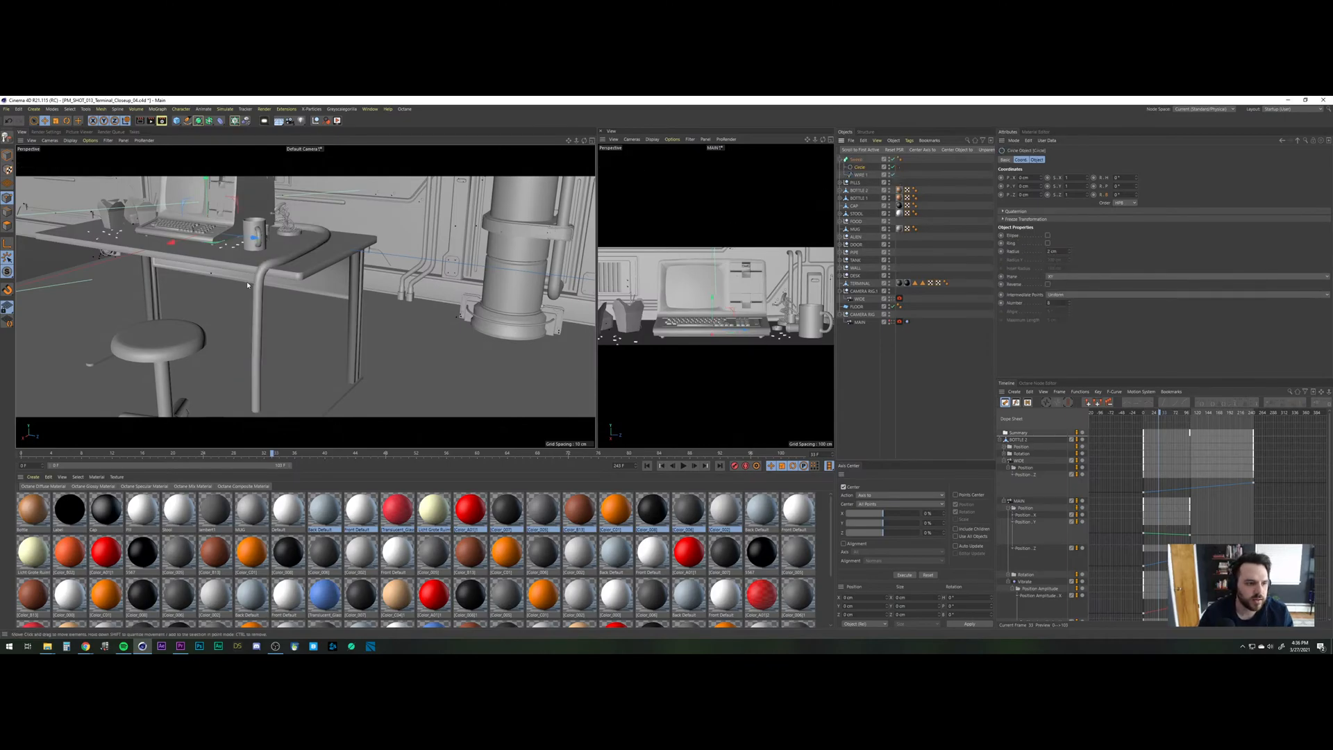
Try a radius of 1 cm for the wire's circle profile, reduce it to 0.5 cm, and save the project.
{"action": "left_click_drag", "start_coordinate": [1060, 252], "coordinate": [935, 238]}
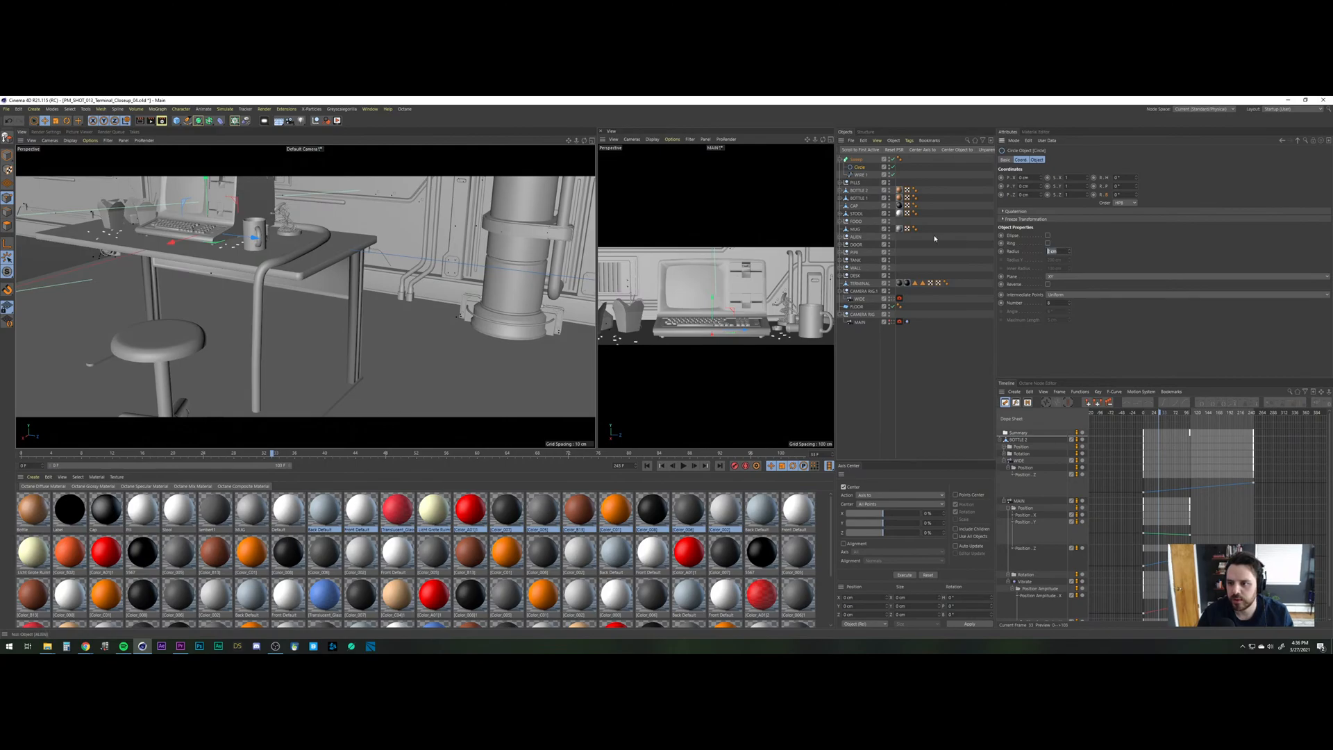
{"action": "type", "text": "1"}
{"action": "key", "text": "Return"}
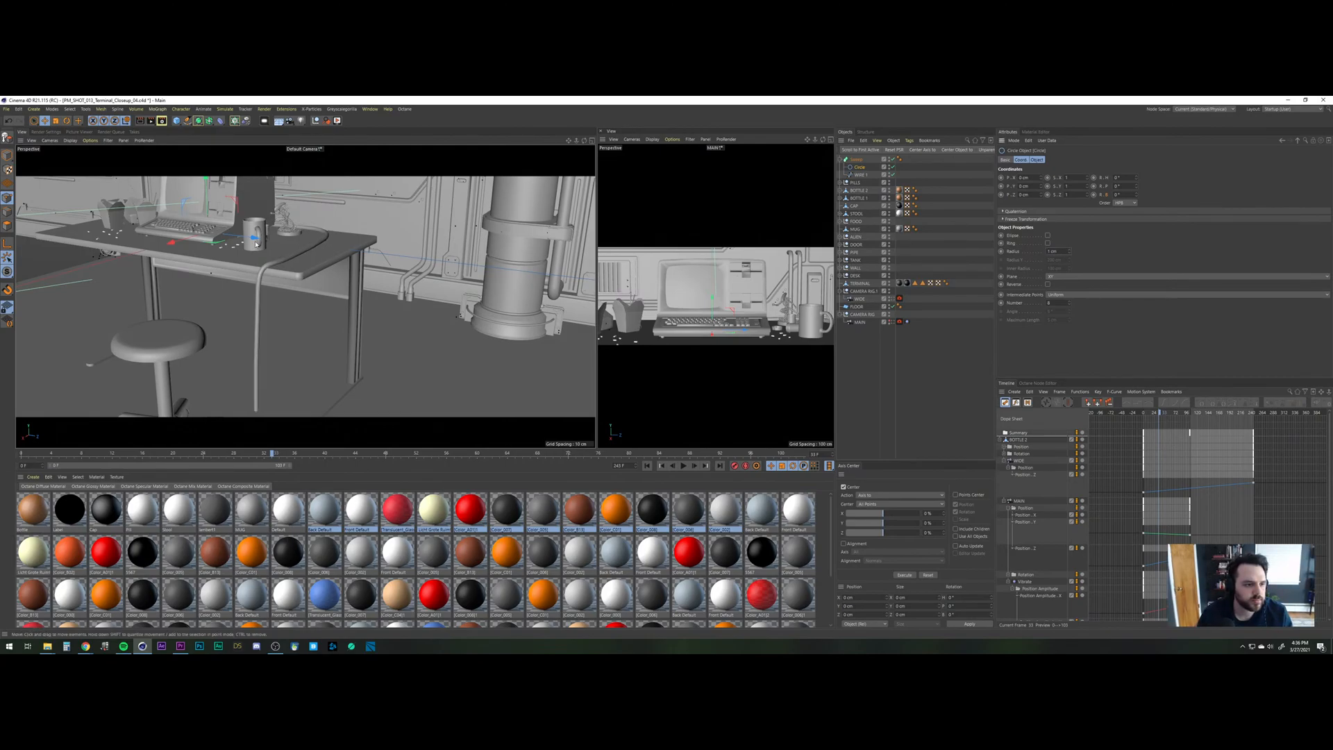
{"action": "right_click_drag", "start_coordinate": [258, 257], "coordinate": [371, 256], "text": "alt"}
{"action": "left_click_drag", "start_coordinate": [373, 257], "coordinate": [334, 235], "text": "alt"}
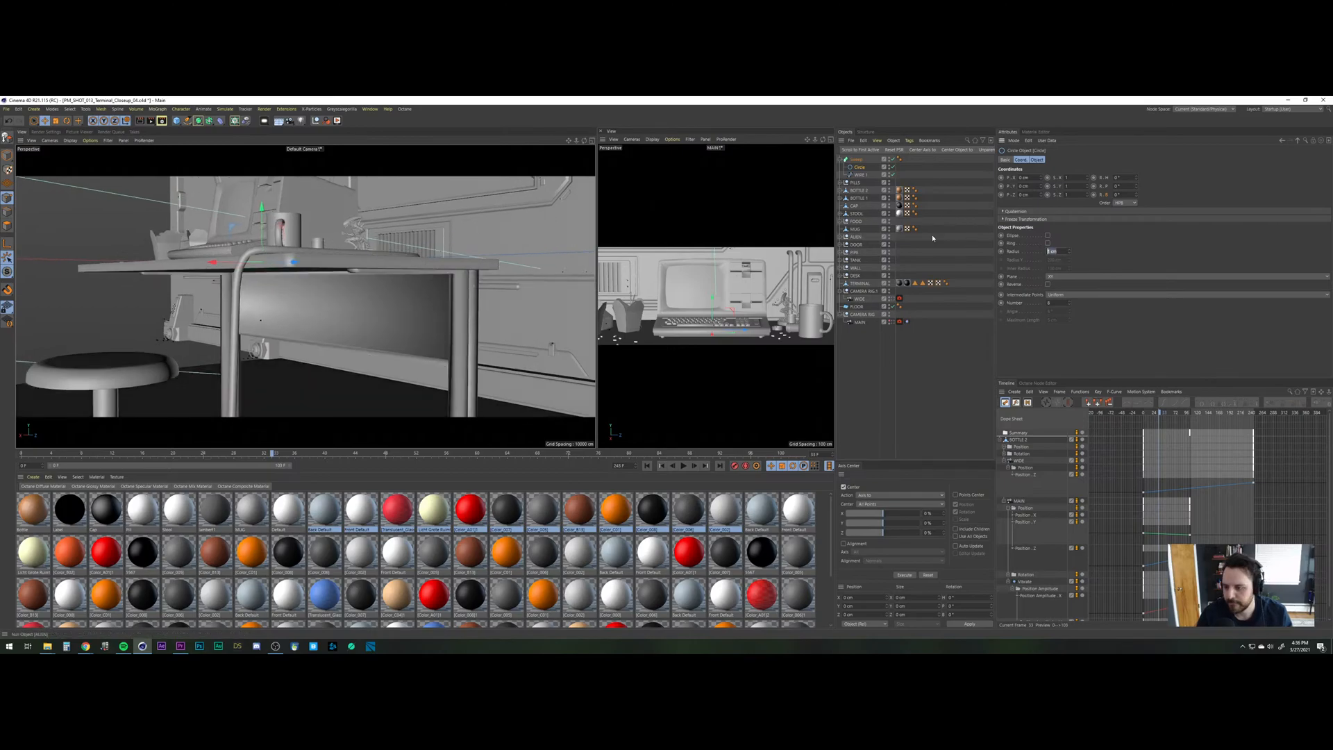
{"action": "type", "text": "0.5"}
{"action": "key", "text": "Return"}
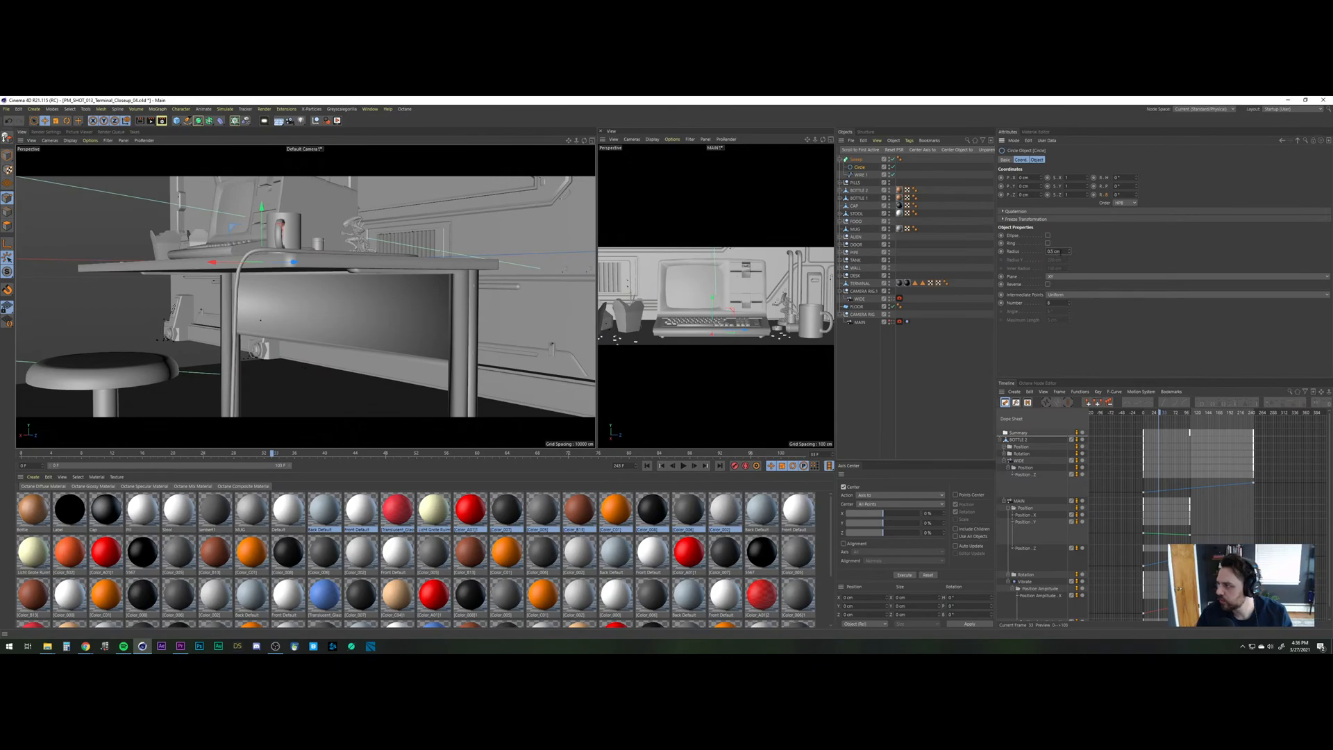
{"action": "key", "text": "ctrl+s"}
Select WIRE 1's point on the desktop behind the mug and lower it so the swept wire rests on the desk surface.
{"action": "scroll", "coordinate": [266, 281], "scroll_direction": "up", "scroll_amount": 2}
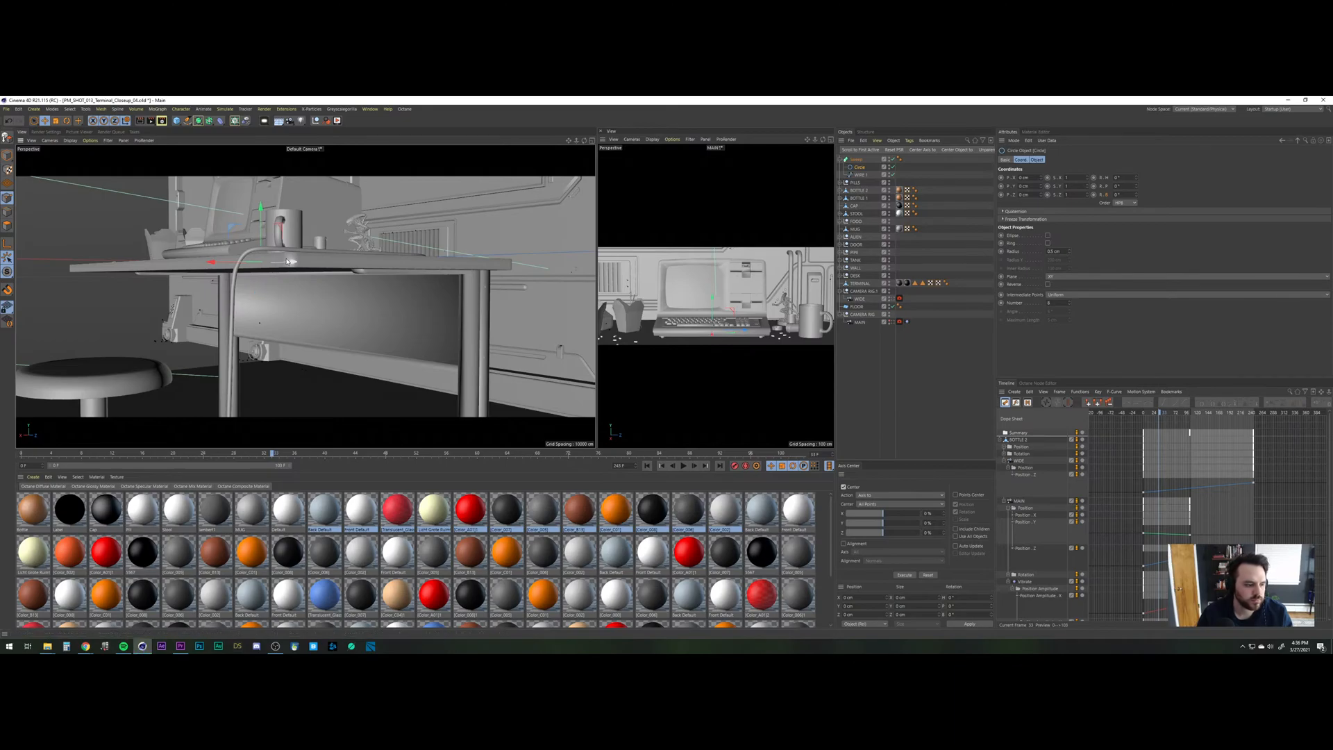
{"action": "left_click_drag", "start_coordinate": [278, 278], "coordinate": [288, 343], "text": "alt"}
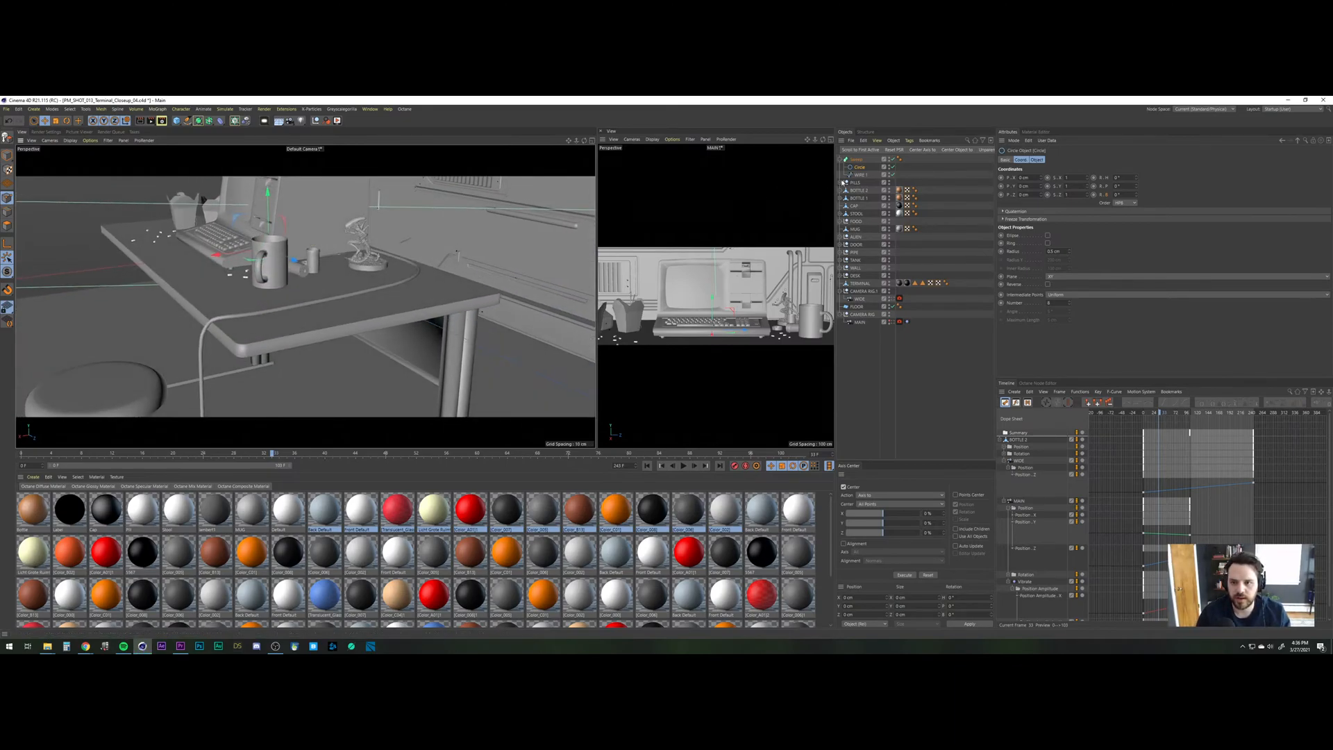
{"action": "left_click", "coordinate": [860, 175]}
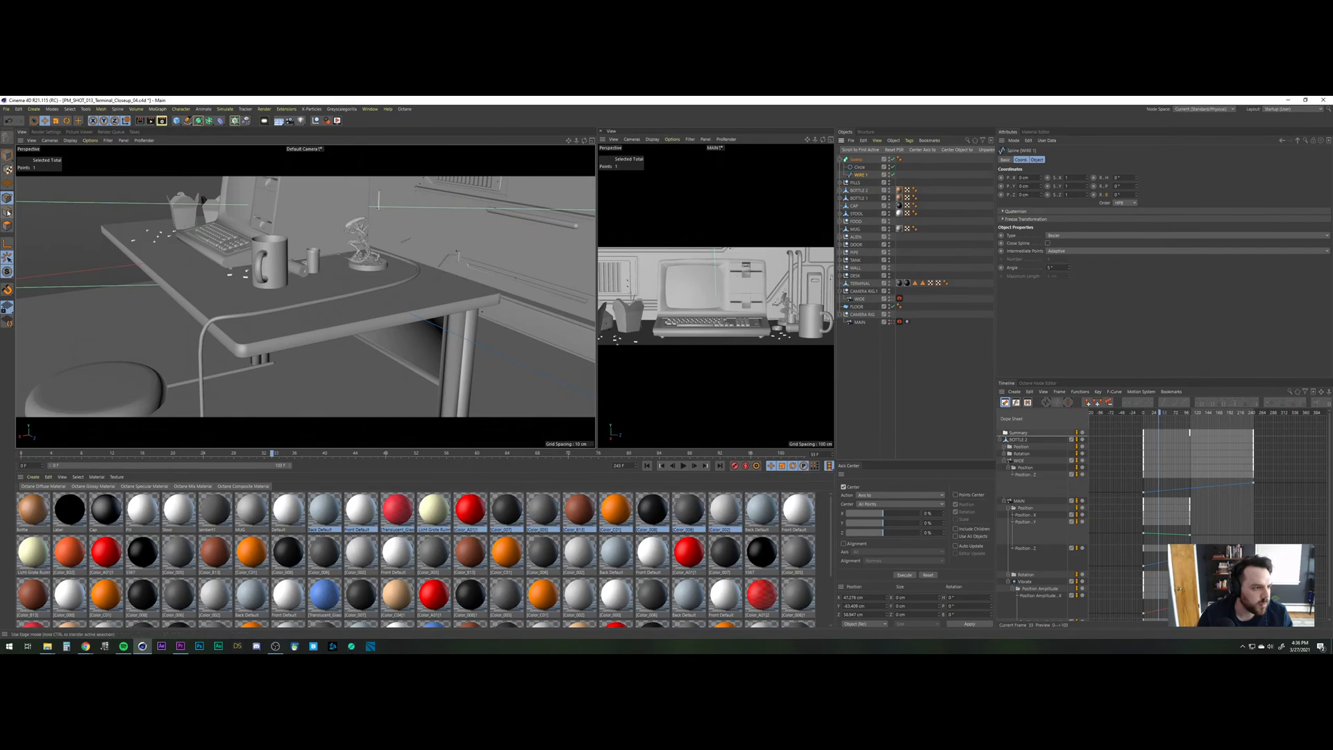
{"action": "left_click", "coordinate": [893, 160]}
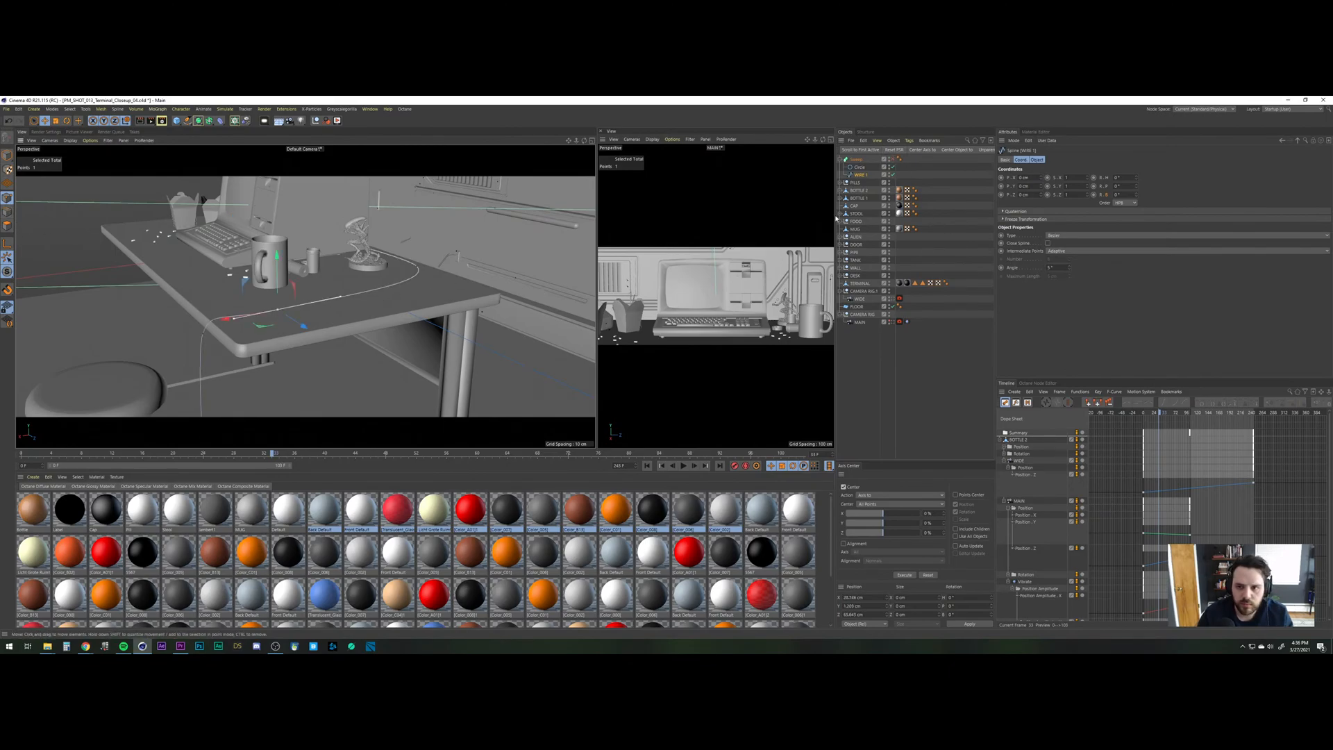
{"action": "left_click", "coordinate": [894, 159]}
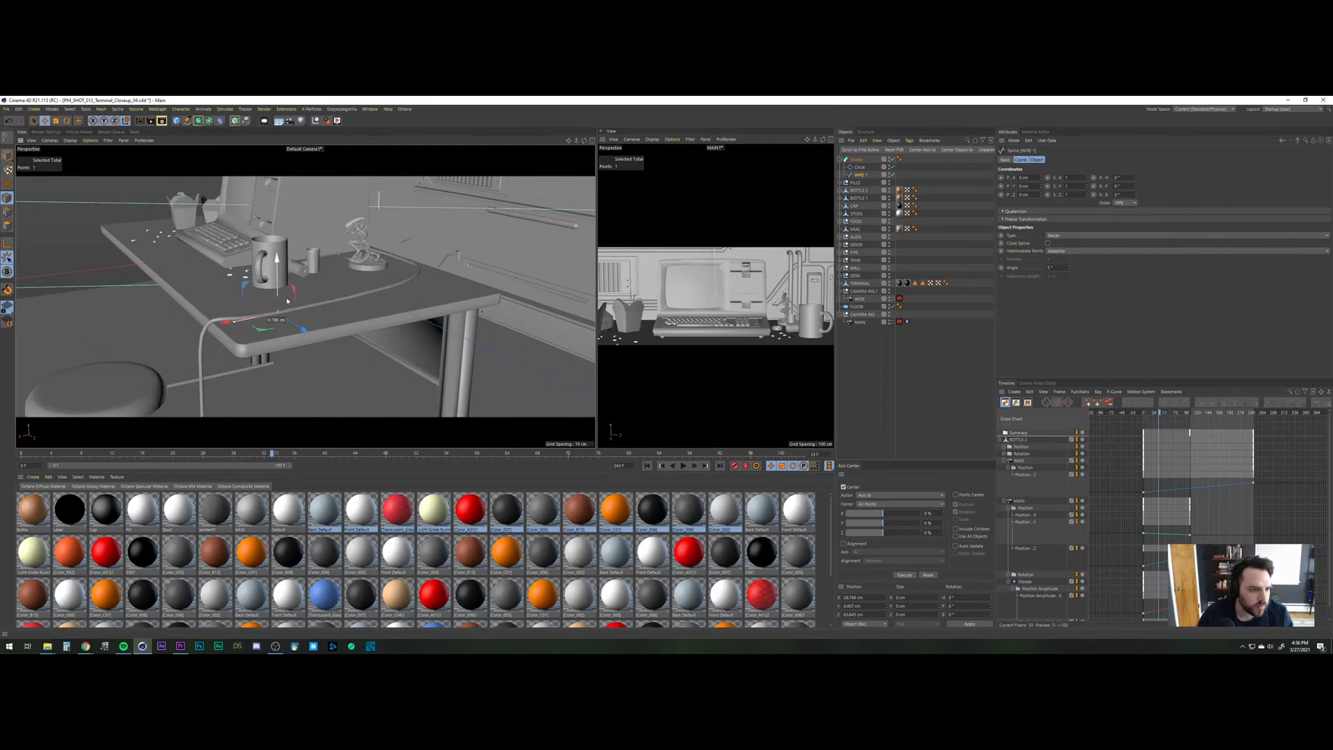
{"action": "scroll", "coordinate": [301, 256], "scroll_direction": "up", "scroll_amount": 3}
{"action": "left_click_drag", "start_coordinate": [301, 256], "coordinate": [297, 212], "text": "alt"}
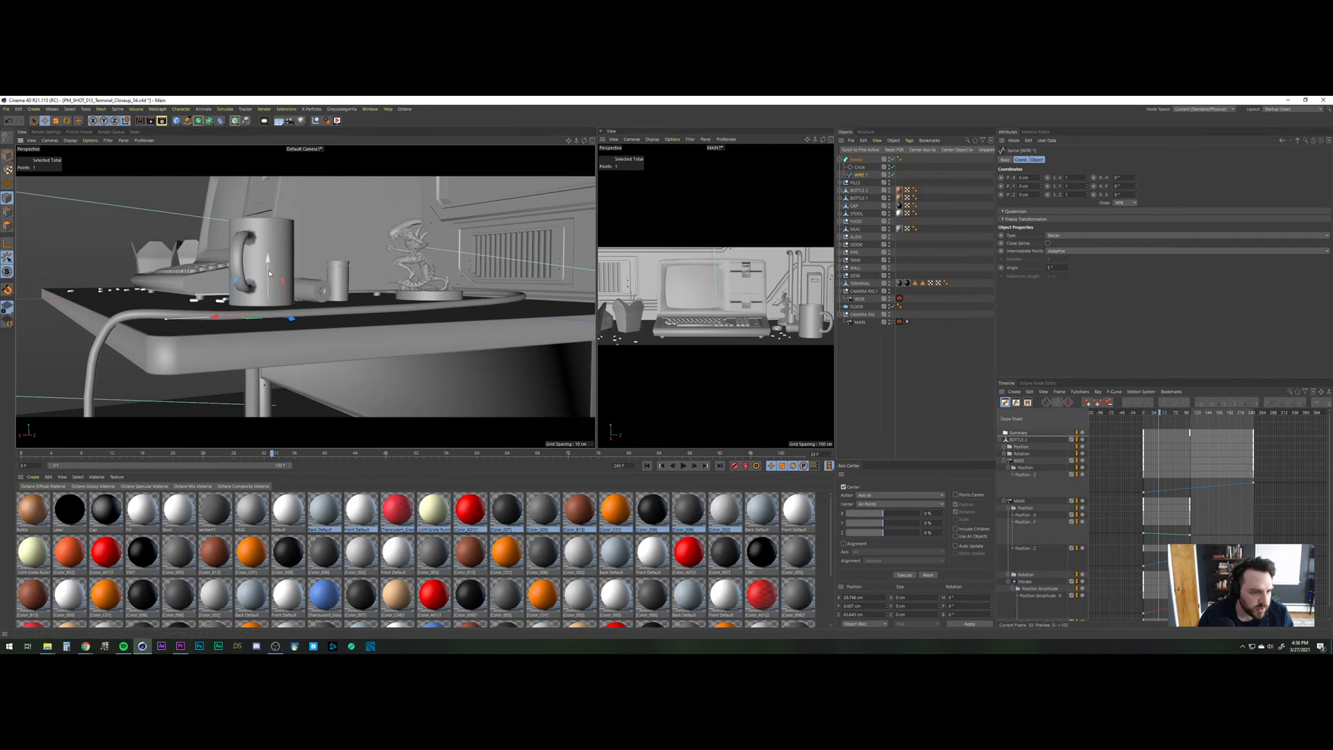
{"action": "left_click_drag", "start_coordinate": [270, 279], "coordinate": [265, 279]}
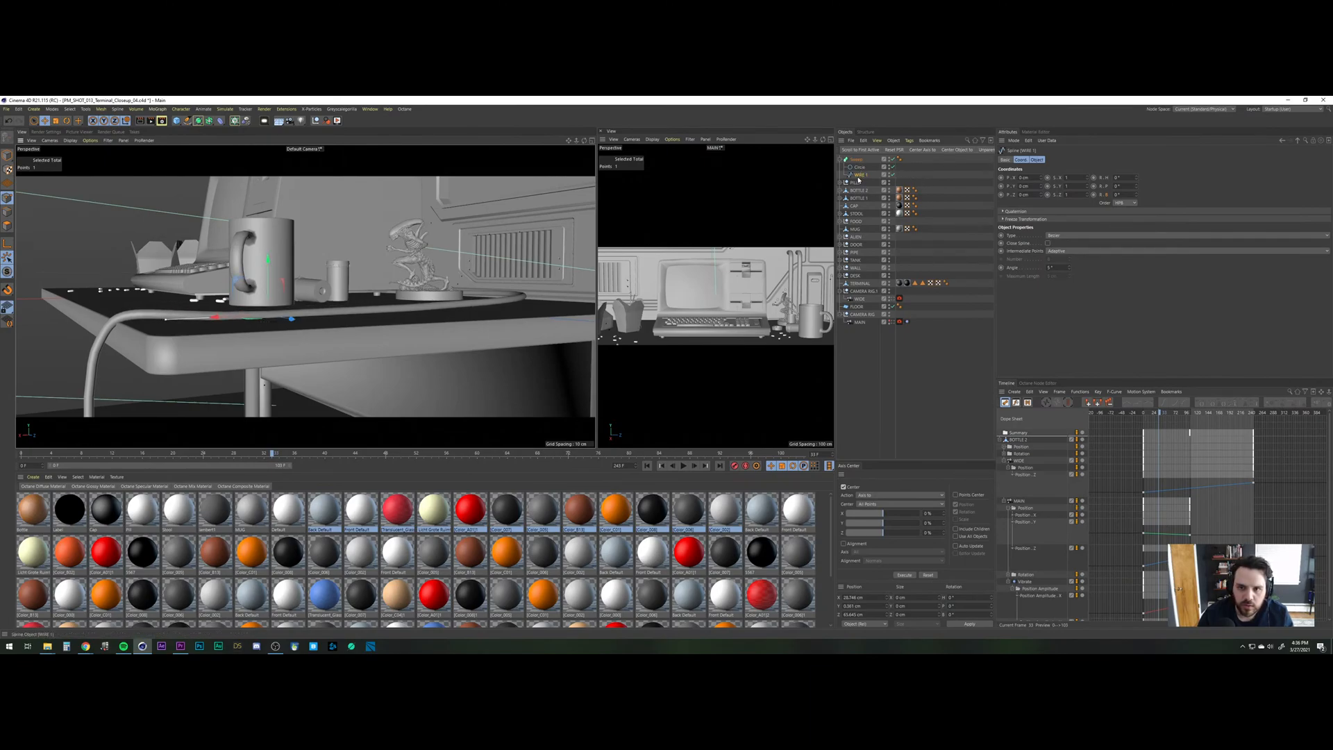
Select WIRE 1's point at the desk edge with the Sweep disabled, re-enable the Sweep, and adjust the point's tangent handle.
{"action": "left_click", "coordinate": [892, 160]}
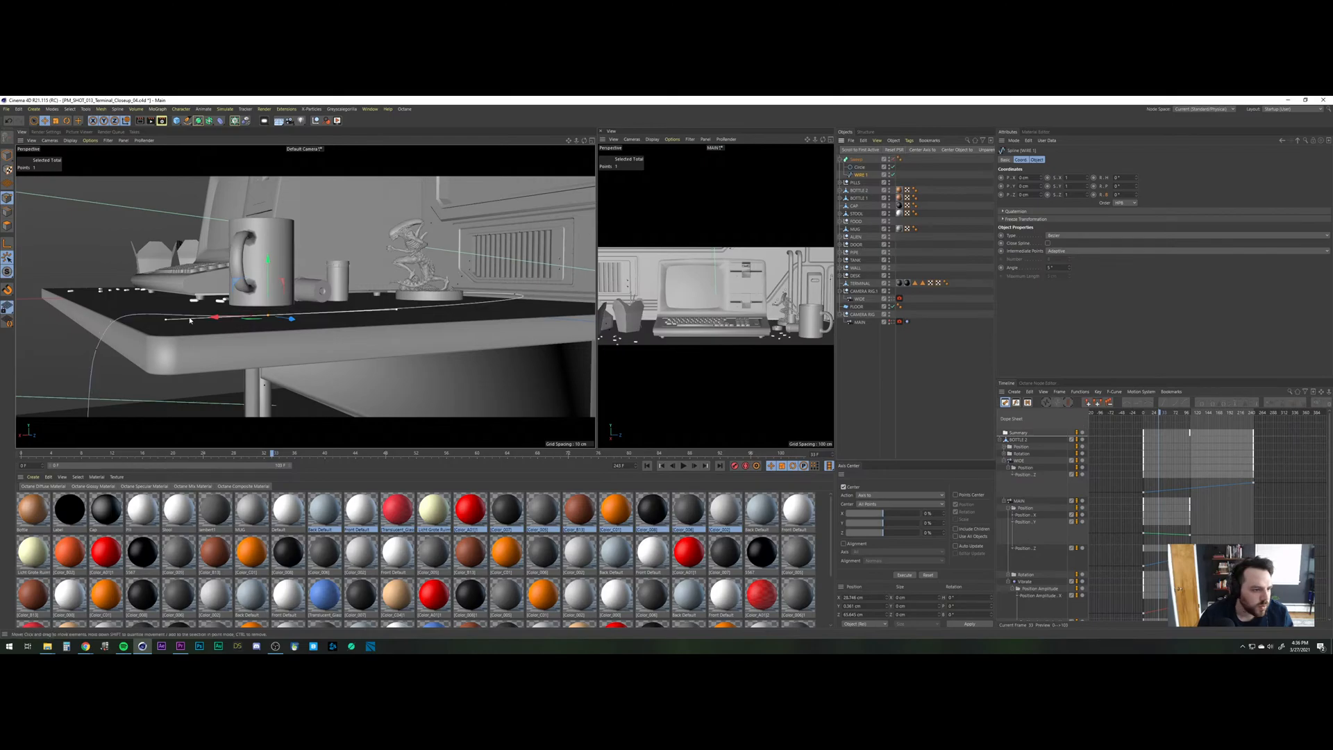
{"action": "left_click", "coordinate": [97, 350]}
{"action": "left_click", "coordinate": [893, 159]}
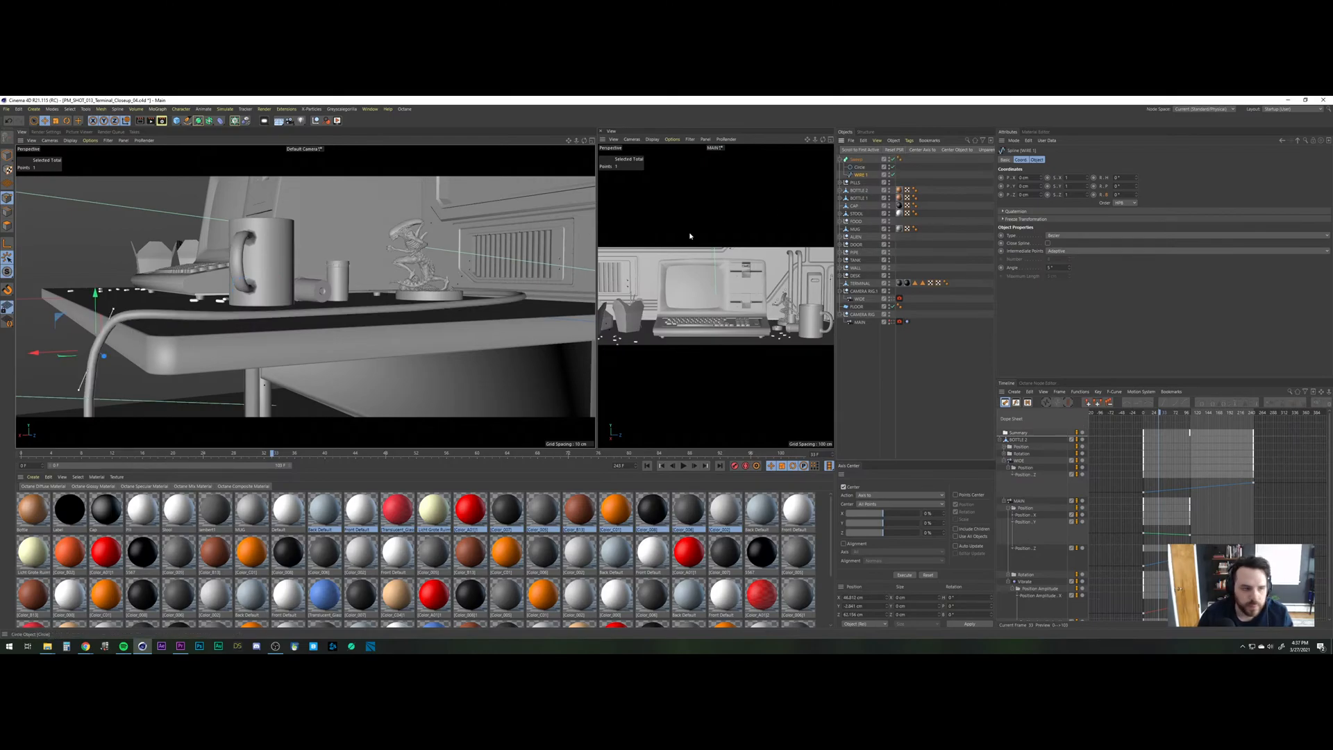
{"action": "left_click_drag", "start_coordinate": [113, 312], "coordinate": [153, 325]}
{"action": "right_click_drag", "start_coordinate": [153, 324], "coordinate": [201, 327], "text": "alt"}
{"action": "left_click_drag", "start_coordinate": [202, 327], "coordinate": [109, 332], "text": "alt"}
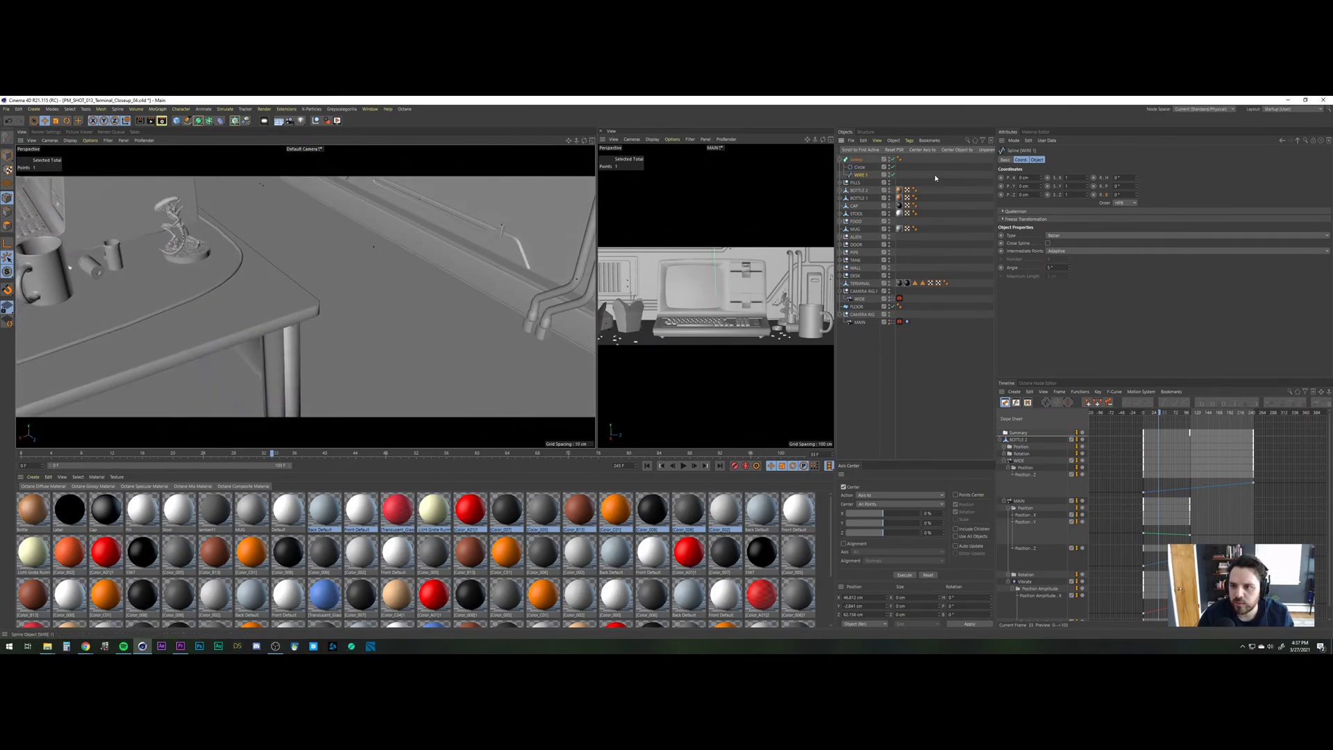
Set WIRE 1's intermediate points to Subdivided.
{"action": "left_click", "coordinate": [1080, 255]}
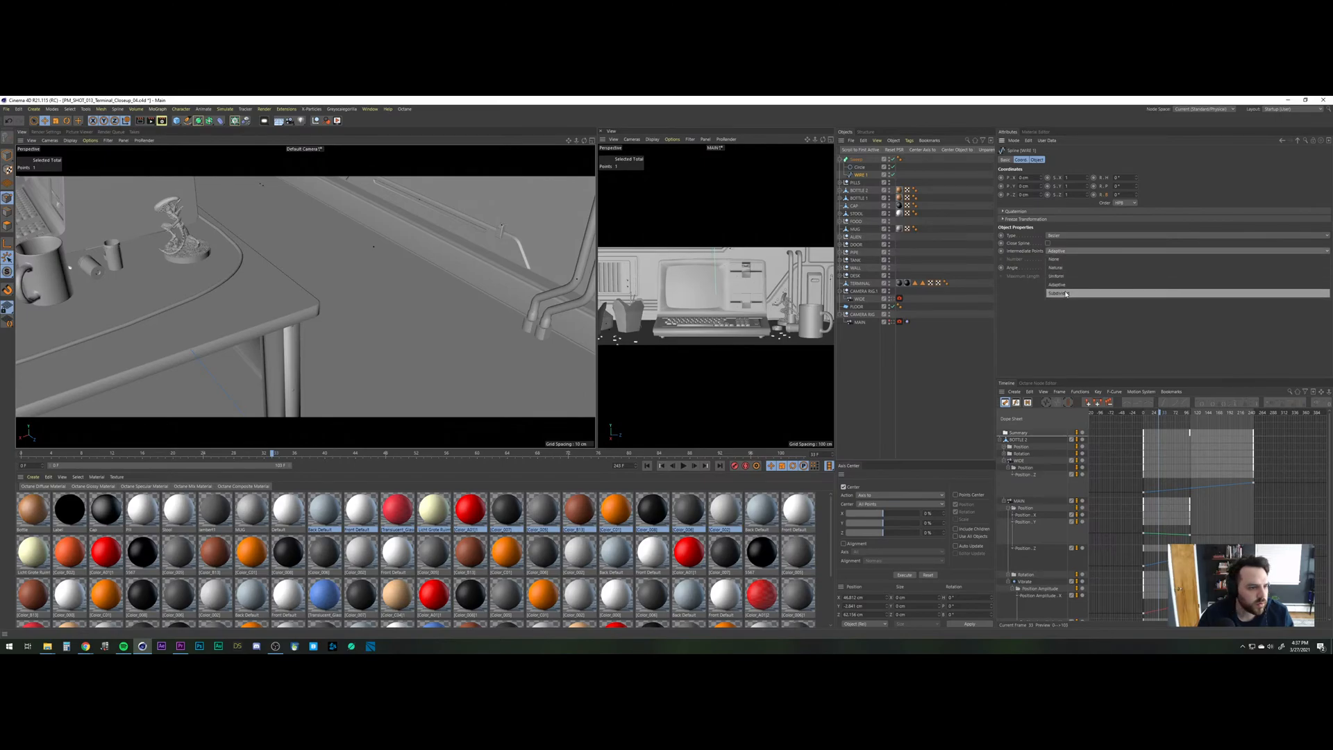
{"action": "left_click", "coordinate": [1066, 293]}
{"action": "left_click_drag", "start_coordinate": [205, 293], "coordinate": [274, 302], "text": "alt"}
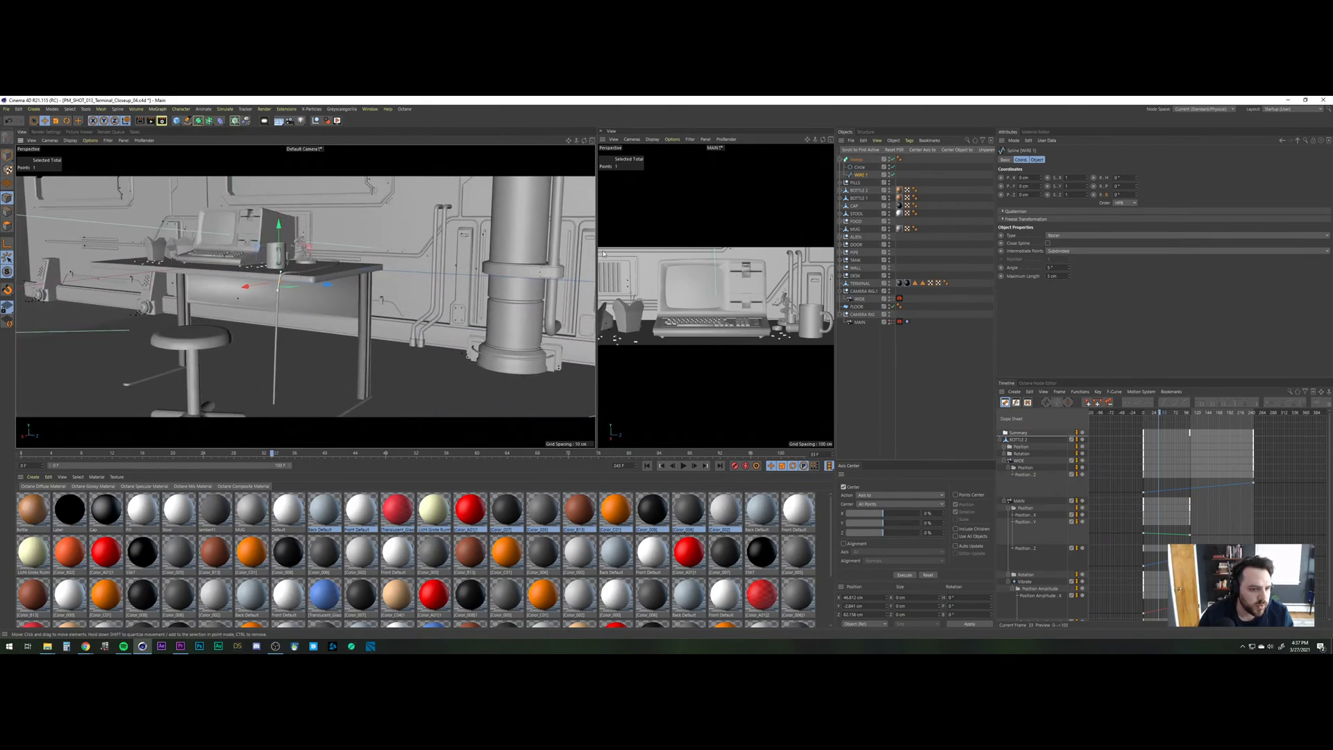
Nudge the lower end point of WIRE 1 in the top view, check the hanging wire through the WIDE camera, and deselect everything.
{"action": "left_click", "coordinate": [892, 299]}
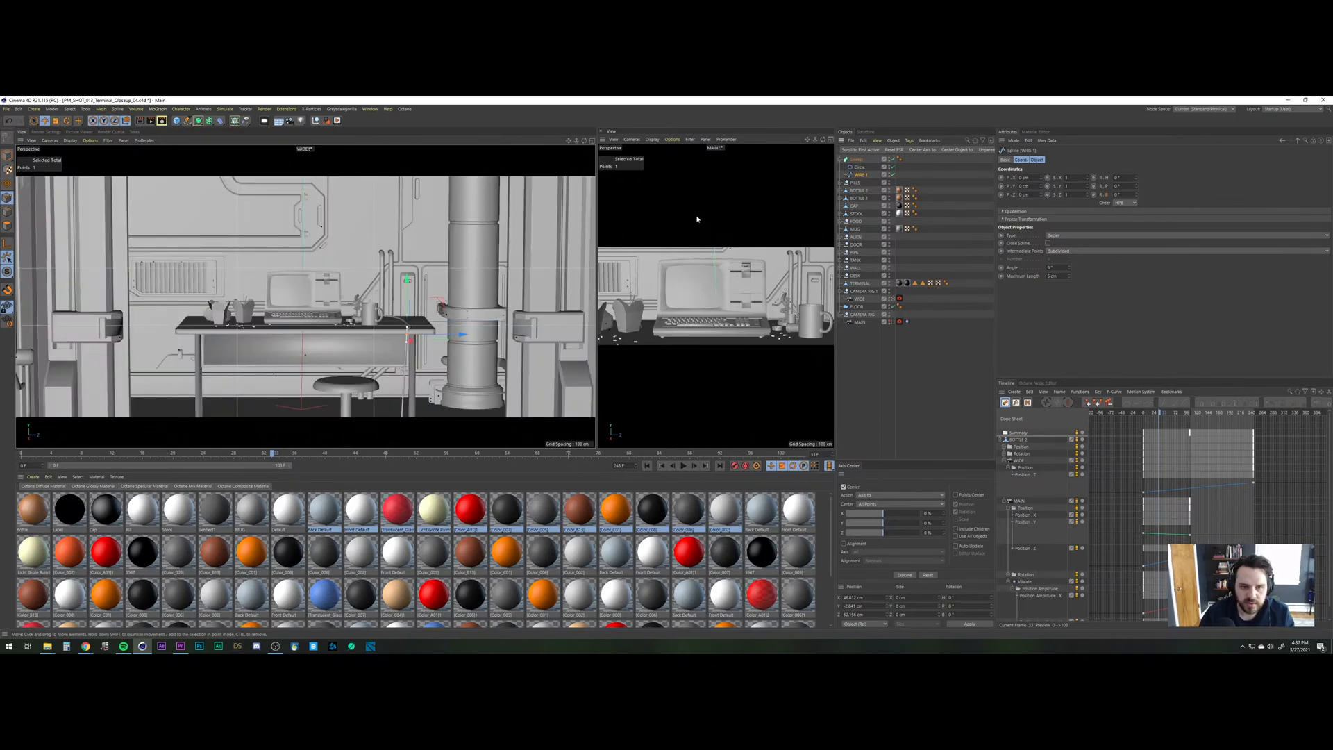
{"action": "left_click", "coordinate": [591, 140]}
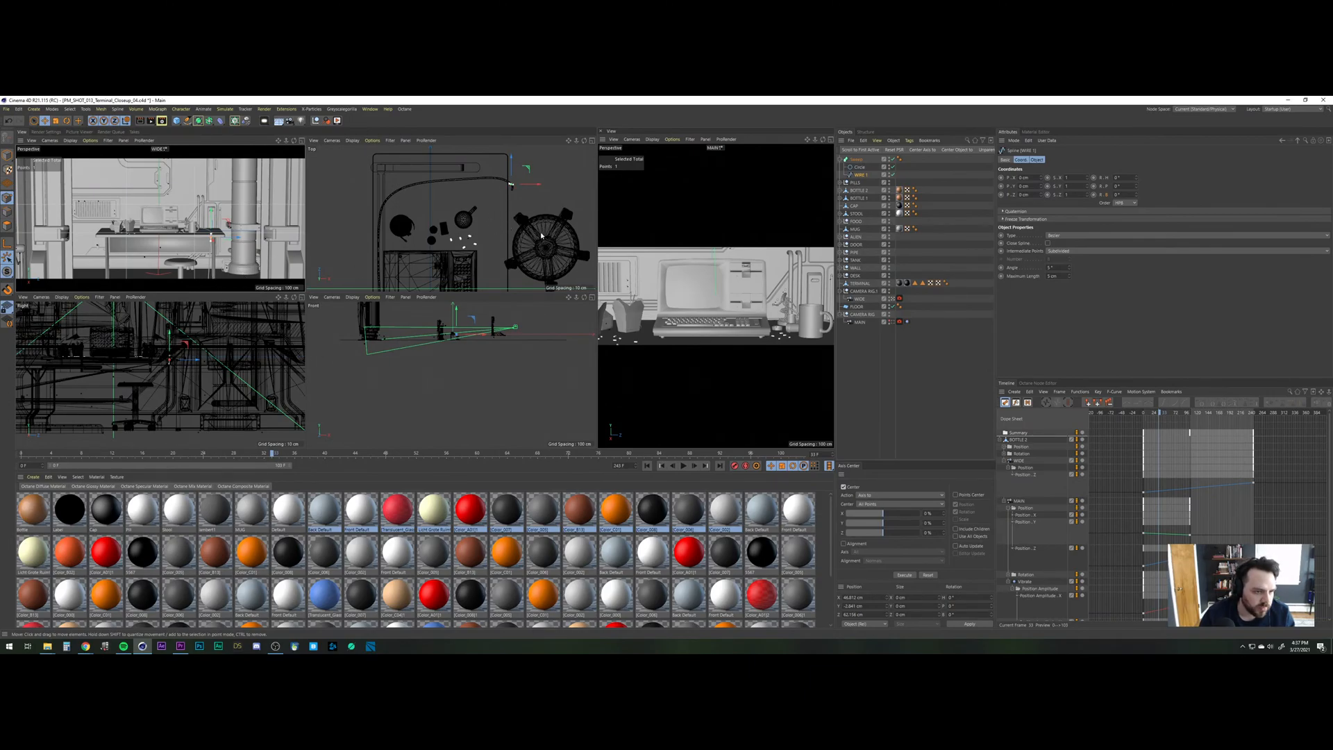
{"action": "left_click_drag", "start_coordinate": [512, 194], "coordinate": [513, 199]}
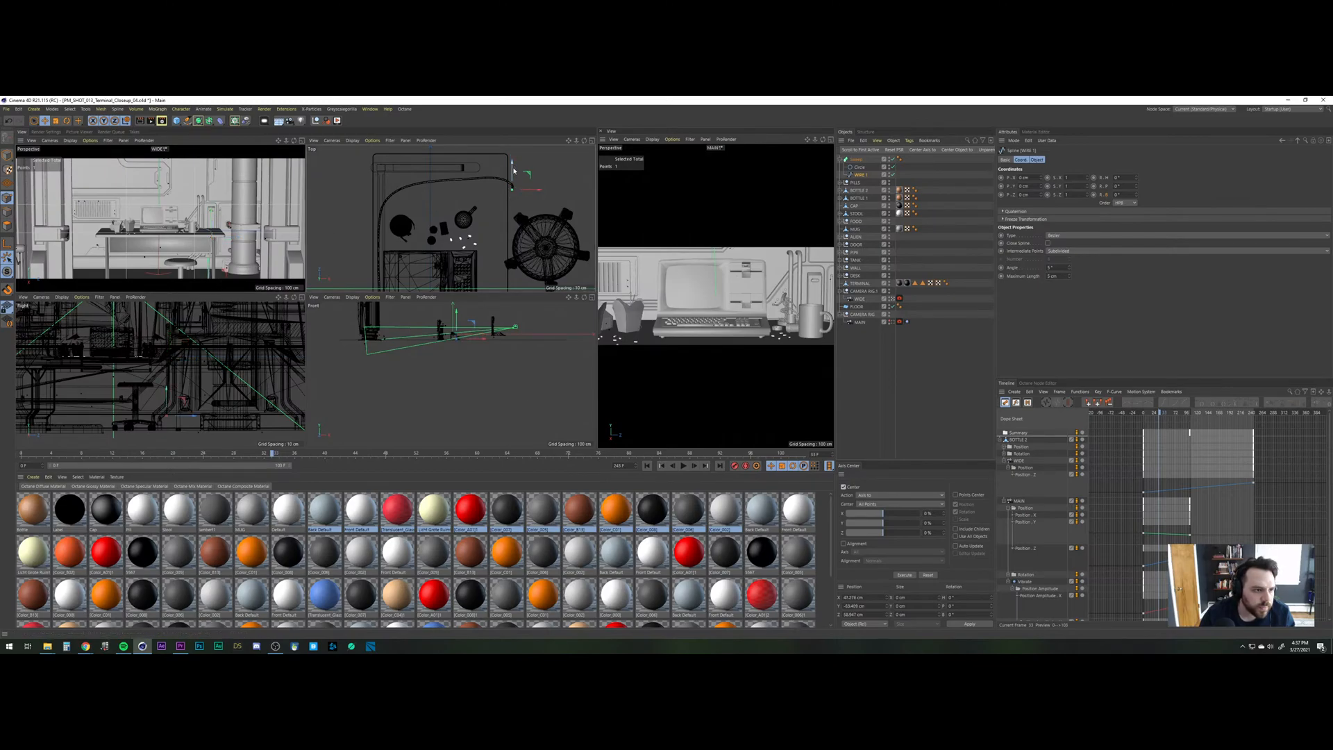
{"action": "left_click_drag", "start_coordinate": [514, 170], "coordinate": [514, 169]}
{"action": "middle_click", "coordinate": [300, 276]}
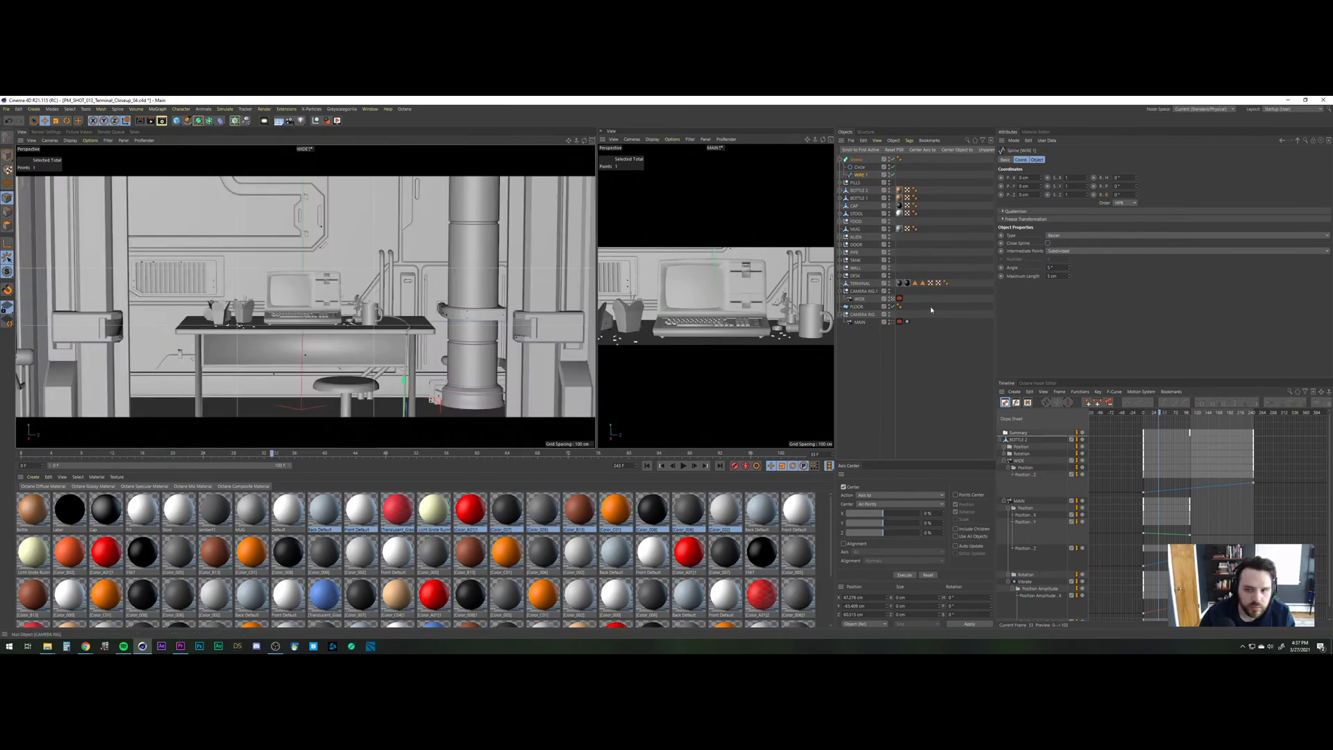
{"action": "left_click", "coordinate": [915, 347]}
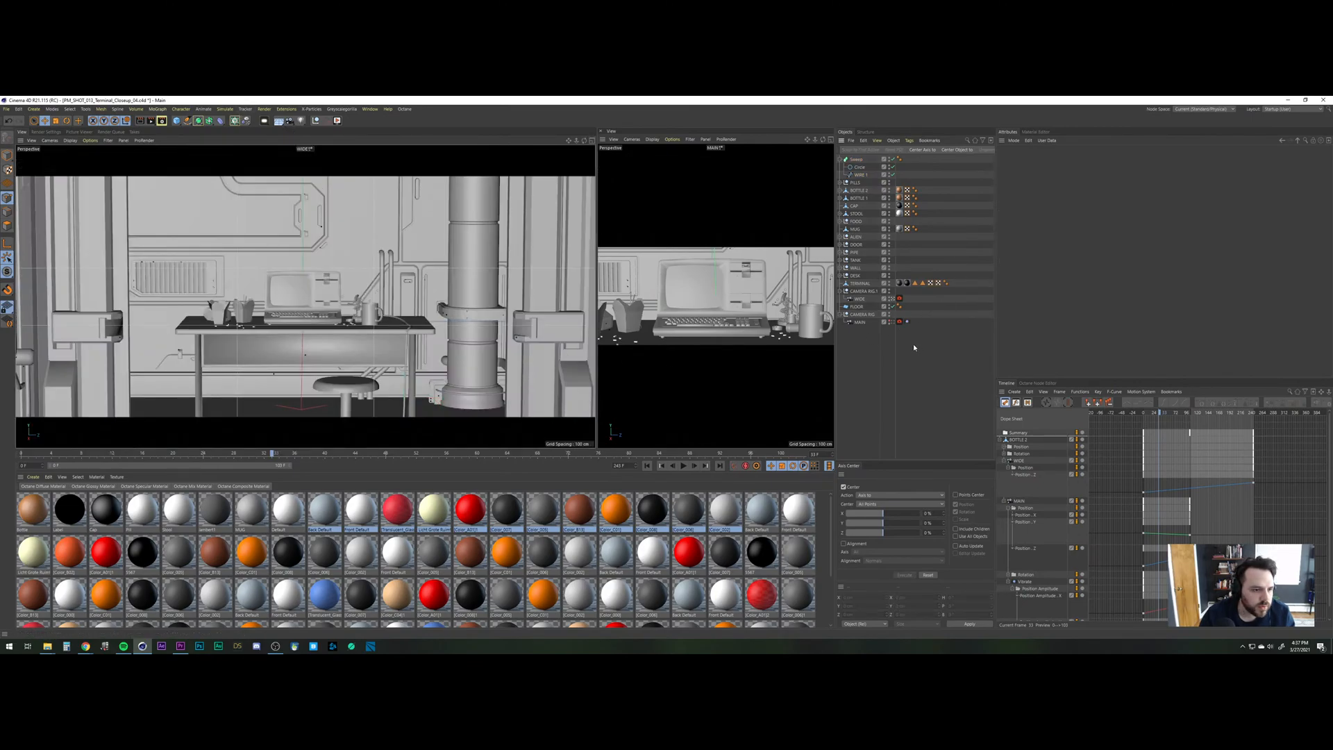
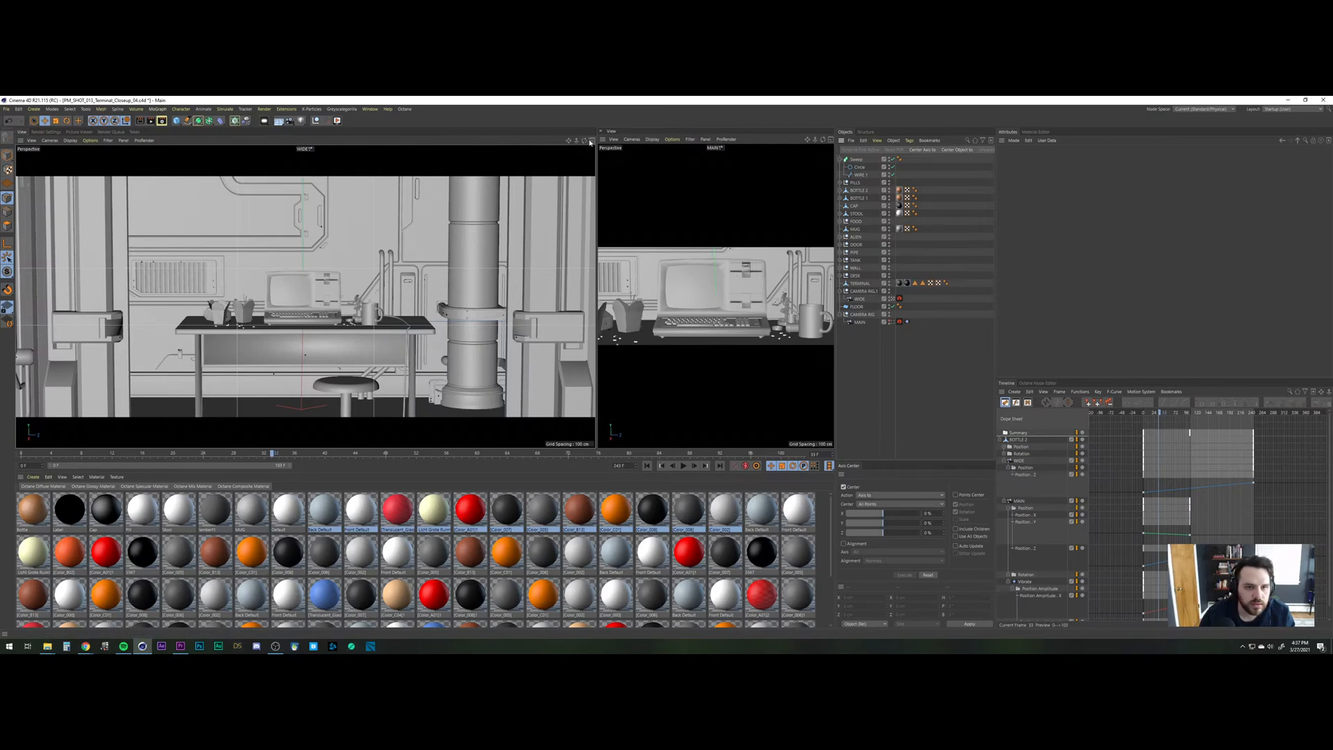
Leave the WIDE camera for the default camera and duplicate the wire's Sweep together with its circle and spline.
{"action": "middle_click", "coordinate": [294, 245]}
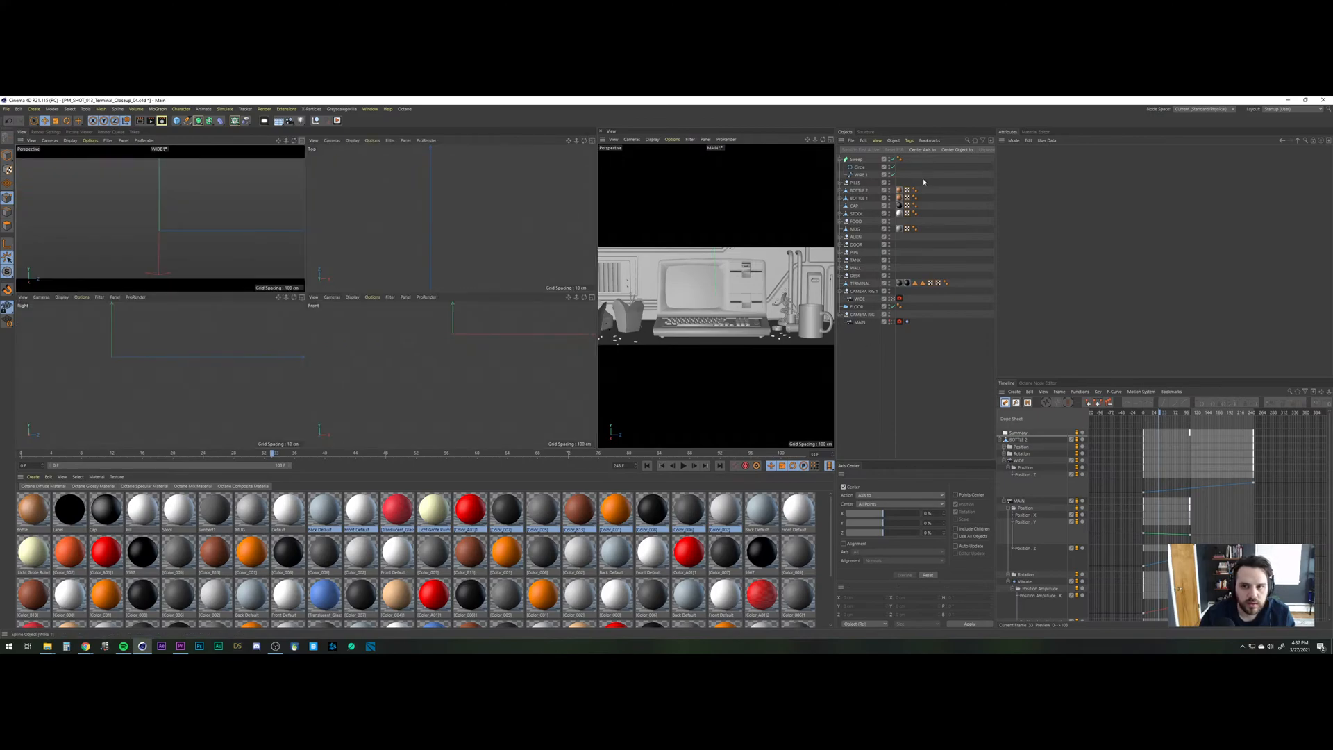
{"action": "left_click", "coordinate": [301, 140]}
{"action": "left_click", "coordinate": [893, 299]}
{"action": "left_click_drag", "start_coordinate": [368, 285], "coordinate": [278, 291], "text": "alt"}
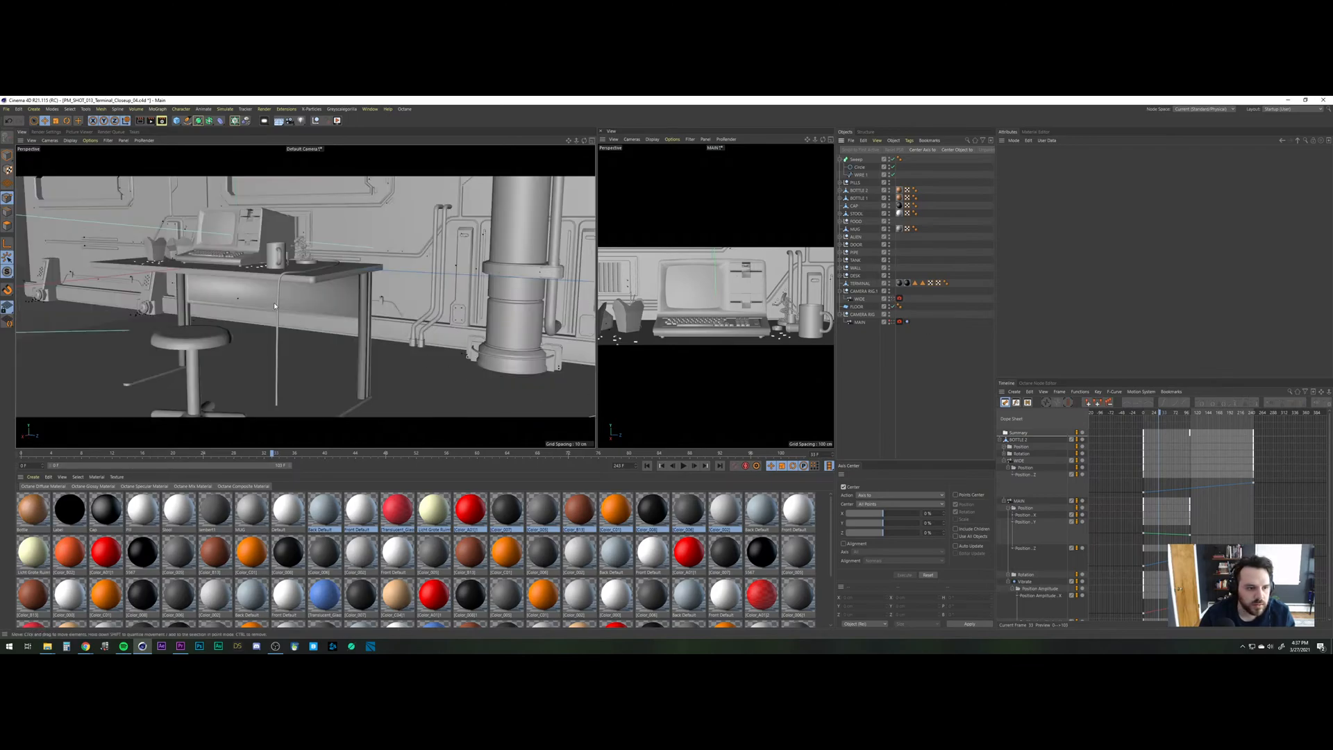
{"action": "right_click_drag", "start_coordinate": [277, 284], "coordinate": [319, 274], "text": "alt"}
{"action": "left_click_drag", "start_coordinate": [313, 271], "coordinate": [243, 340], "text": "alt"}
{"action": "right_click_drag", "start_coordinate": [333, 276], "coordinate": [311, 299], "text": "alt"}
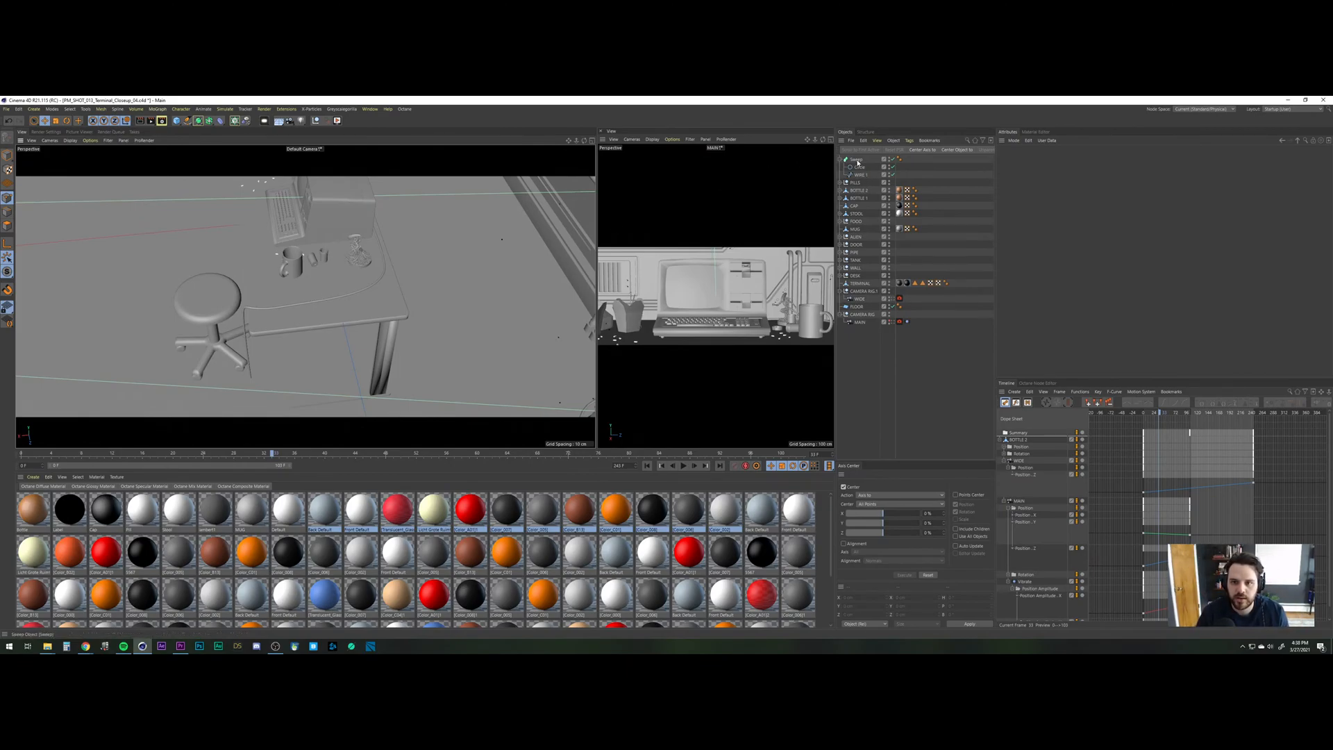
{"action": "left_click_drag", "start_coordinate": [858, 160], "coordinate": [859, 156], "text": "ctrl"}
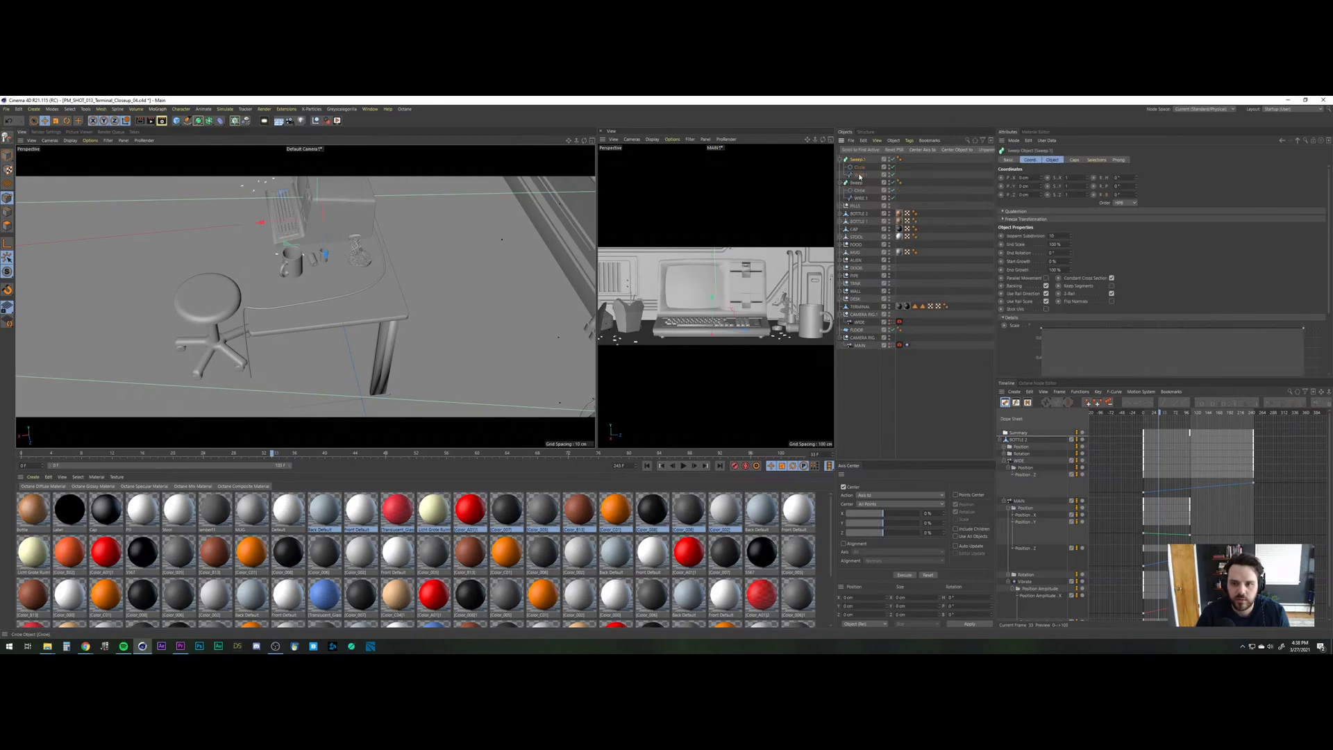
Rename the original Sweep WIRE 1 and name both the duplicate Sweep and its path spline WIRE 2.
{"action": "double_click", "coordinate": [858, 184]}
{"action": "type", "text": "WIRE"}
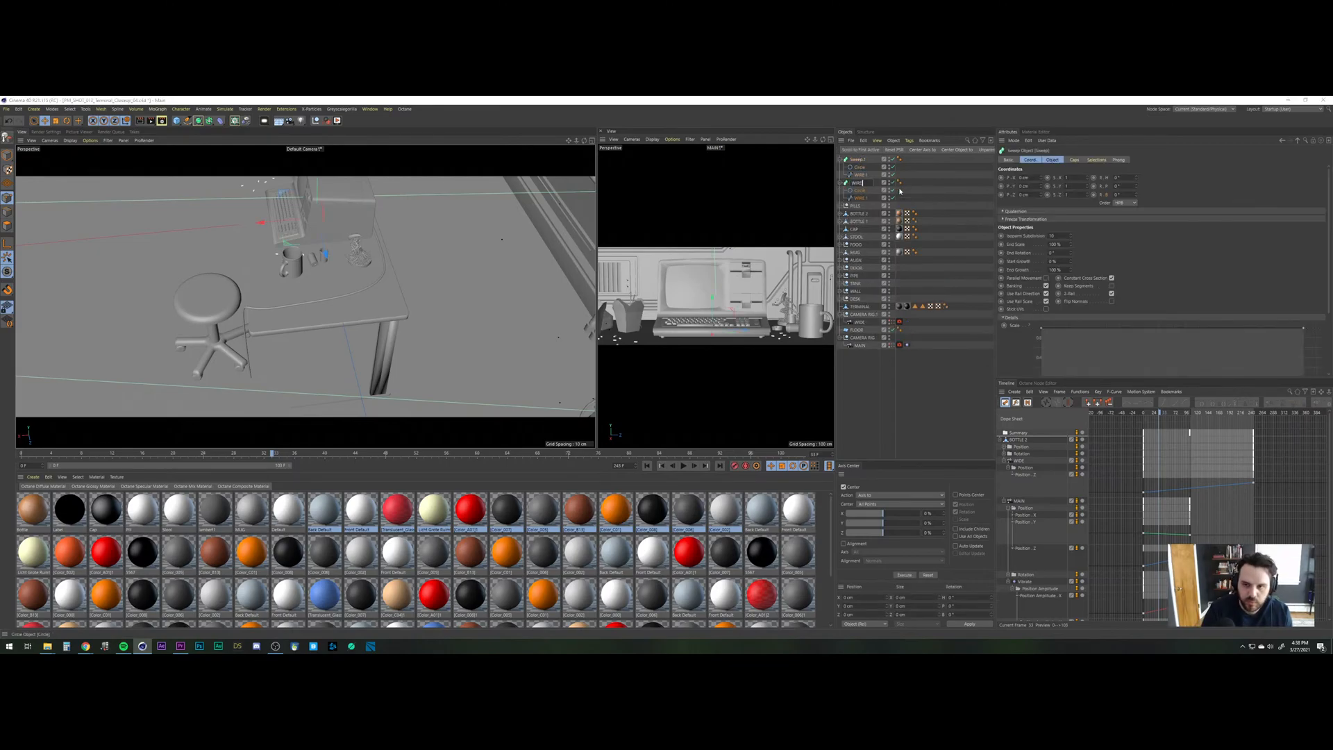
{"action": "type", "text": " 1"}
{"action": "double_click", "coordinate": [859, 159]}
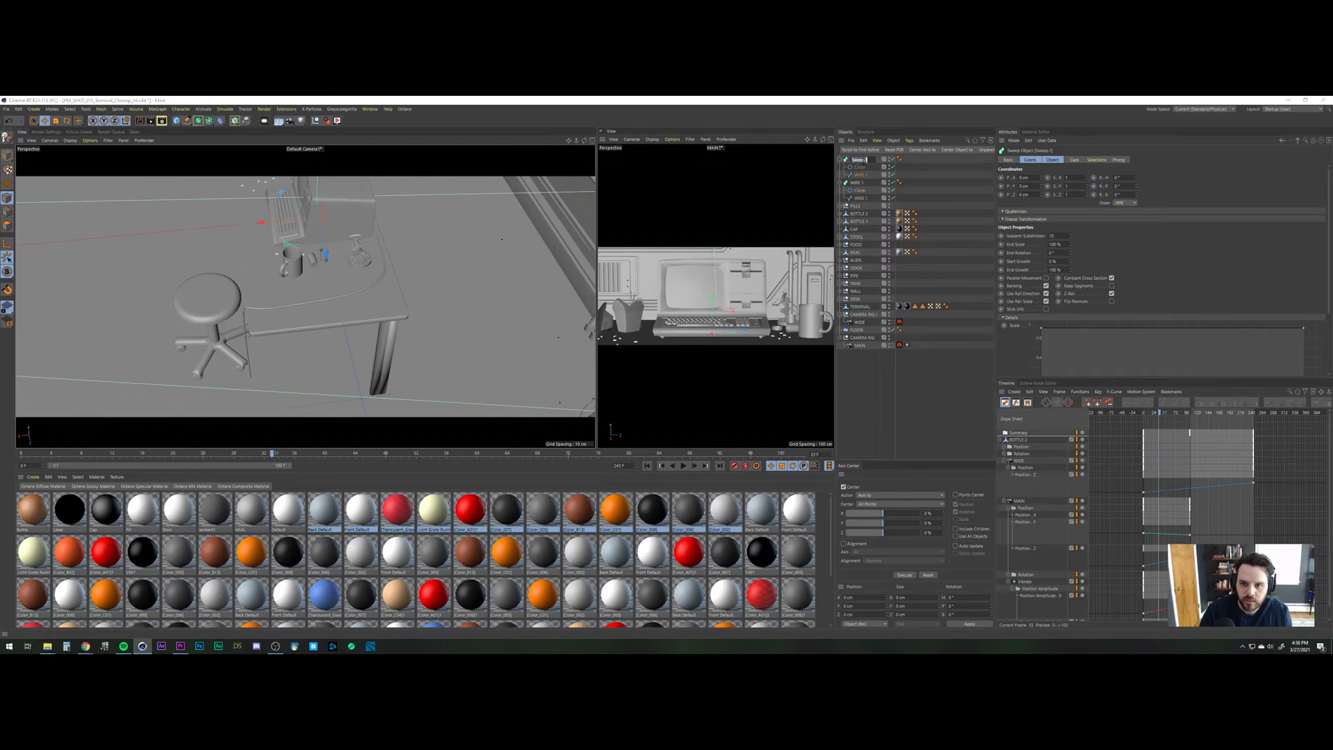
{"action": "type", "text": "WIRE 2"}
{"action": "key", "text": "Return"}
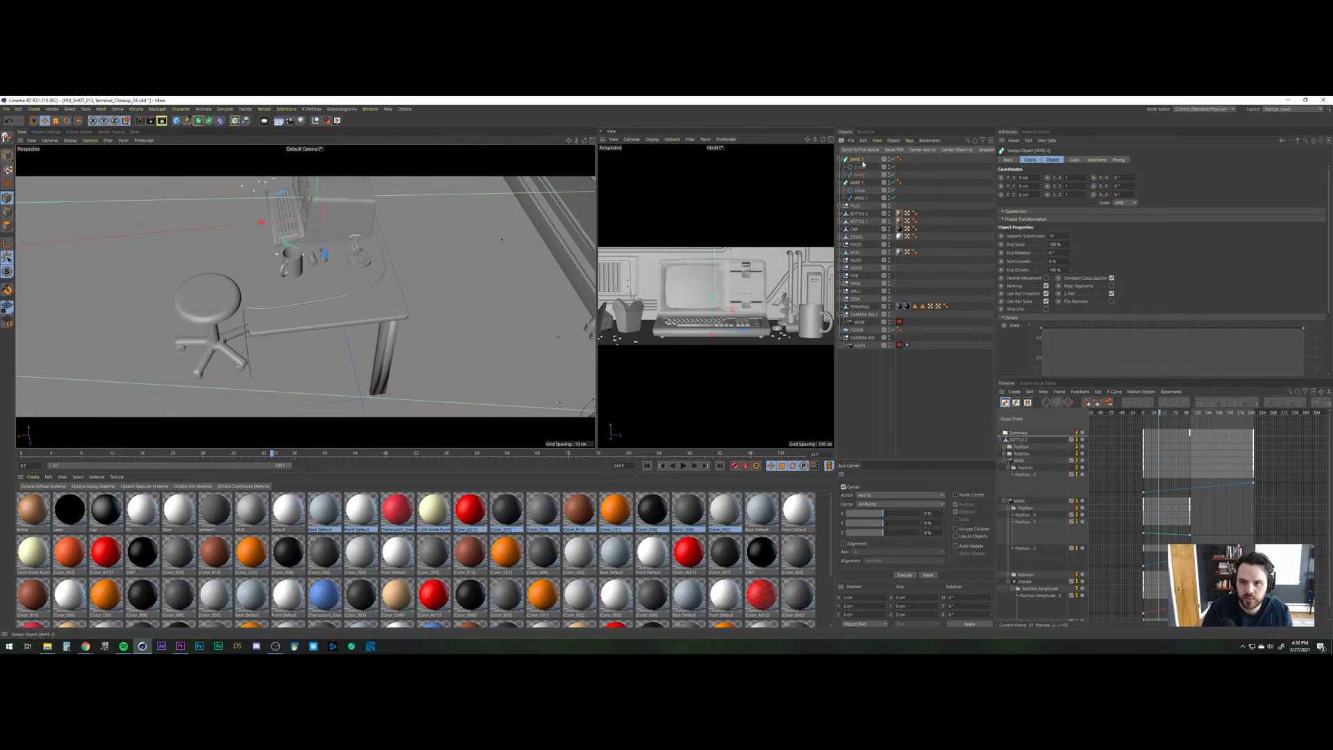
{"action": "left_click", "coordinate": [866, 175]}
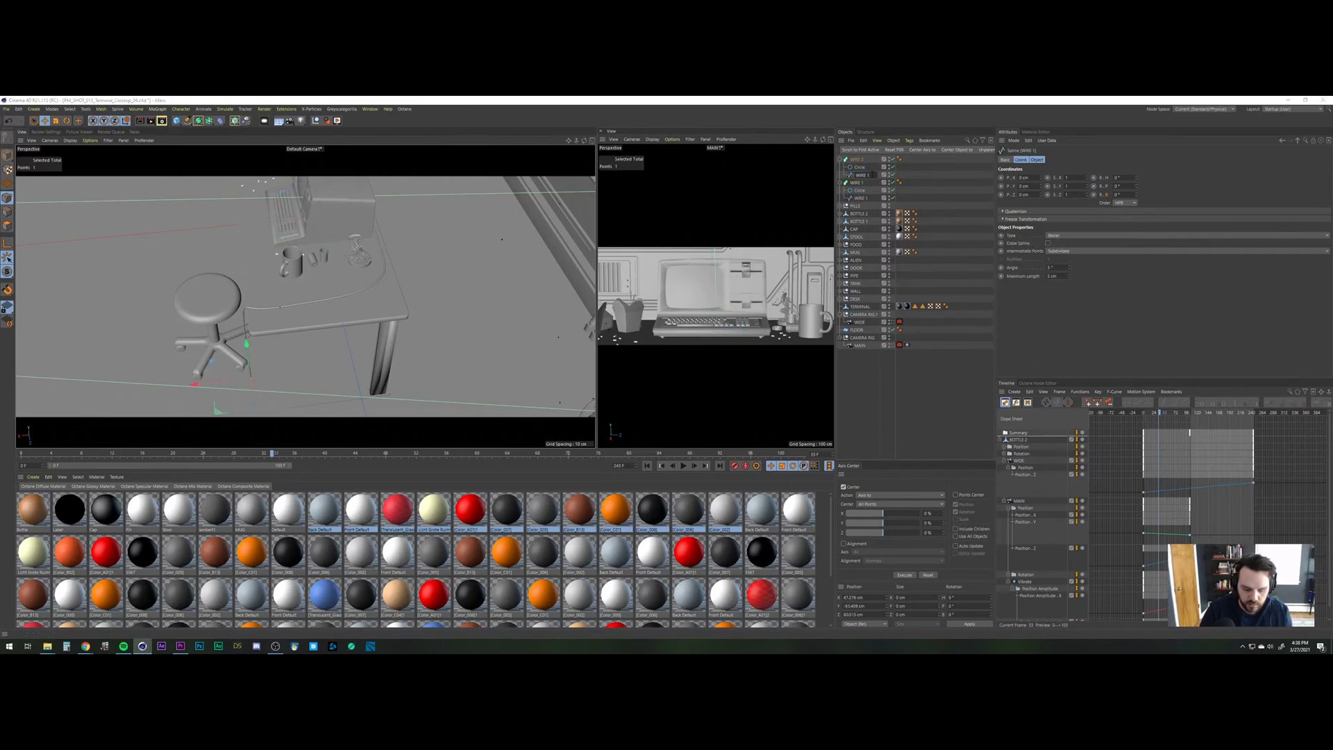
{"action": "type", "text": "WIRE 2"}
{"action": "key", "text": "Return"}
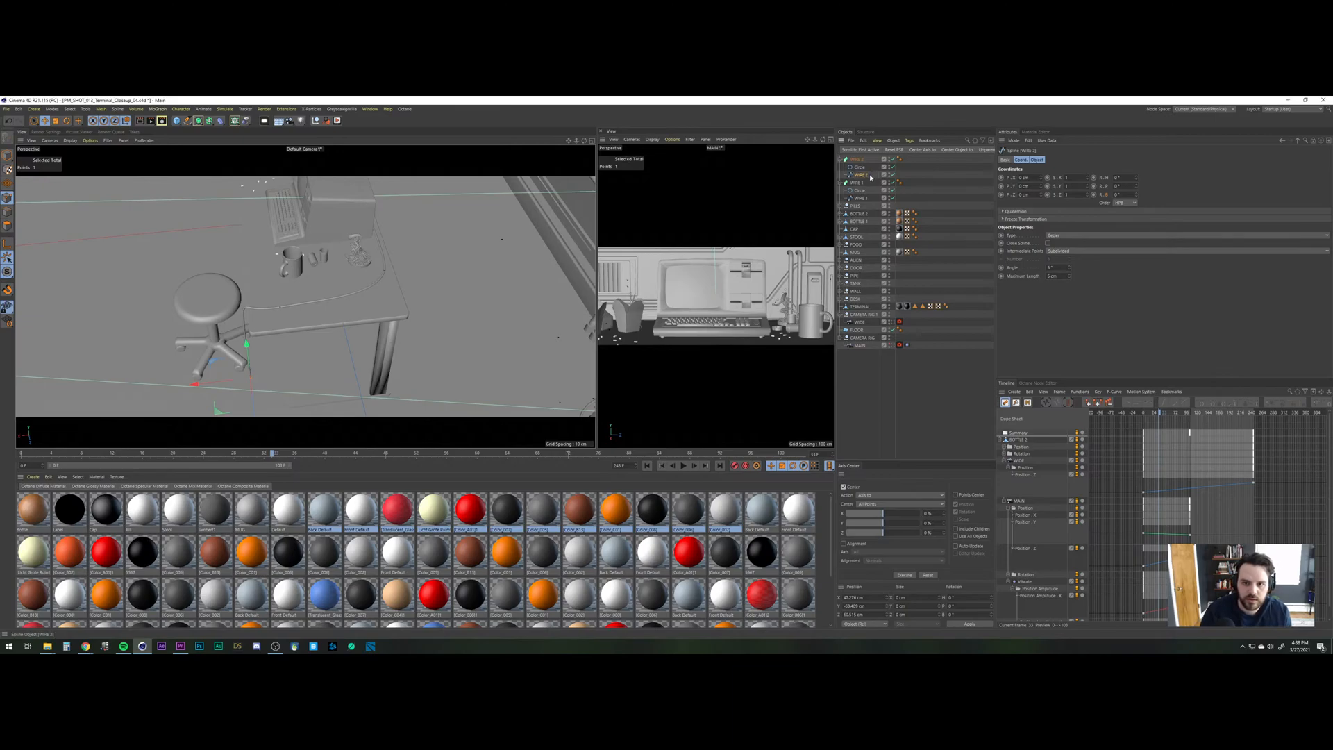
Offset WIRE 2's desktop point and its starting point behind the terminal so that its path separates from the first wire.
{"action": "left_click", "coordinate": [280, 309]}
{"action": "left_click_drag", "start_coordinate": [286, 349], "coordinate": [288, 360]}
{"action": "left_click_drag", "start_coordinate": [234, 323], "coordinate": [459, 215]}
{"action": "left_click", "coordinate": [382, 285]}
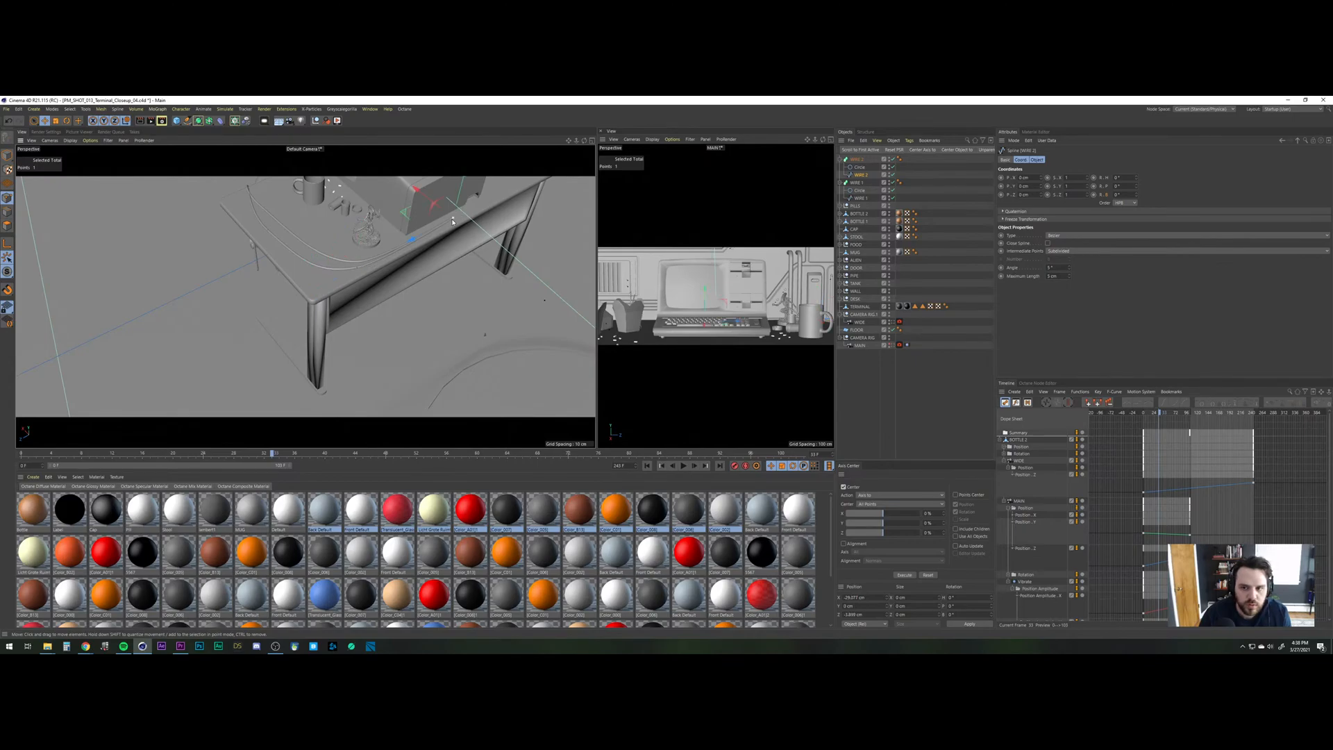
{"action": "left_click", "coordinate": [431, 202]}
{"action": "left_click_drag", "start_coordinate": [431, 203], "coordinate": [432, 208]}
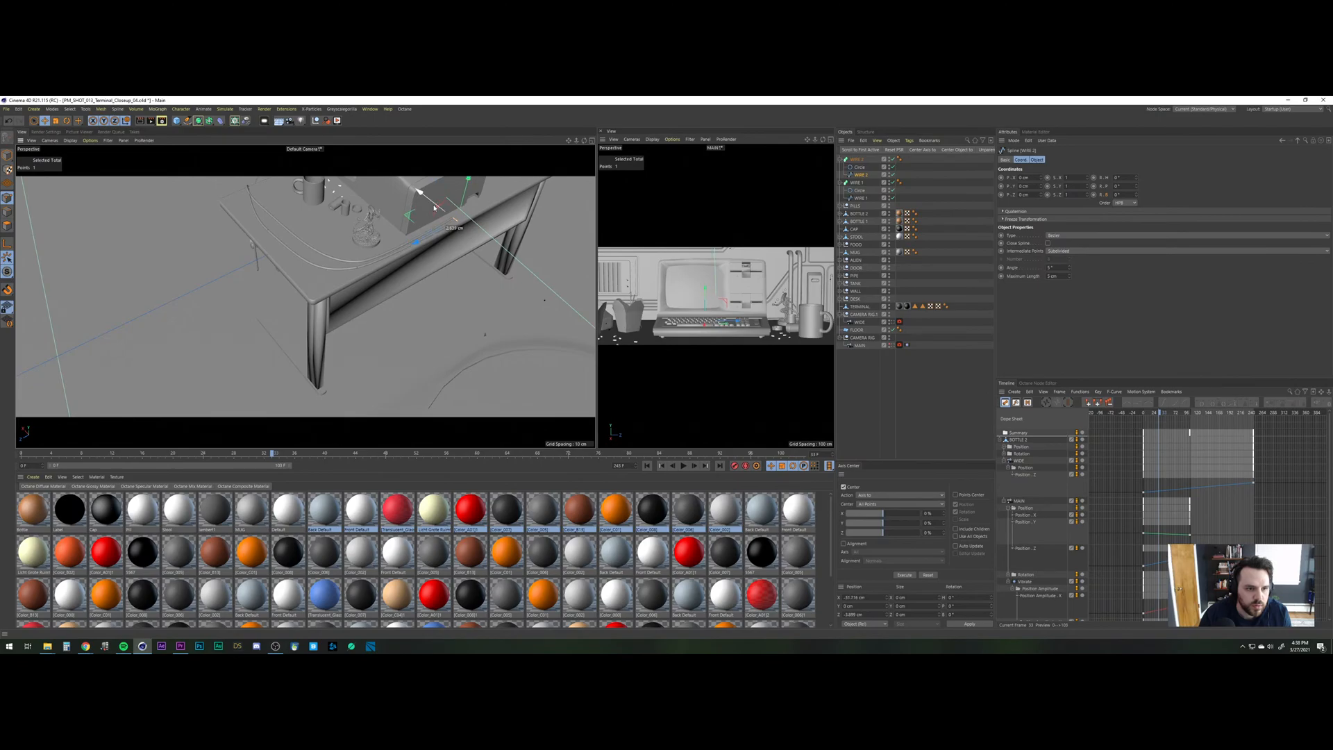
Select WIRE 2's bend point near the back desk corner and rotate its tangent to reshape the curve.
{"action": "left_click_drag", "start_coordinate": [416, 243], "coordinate": [314, 265]}
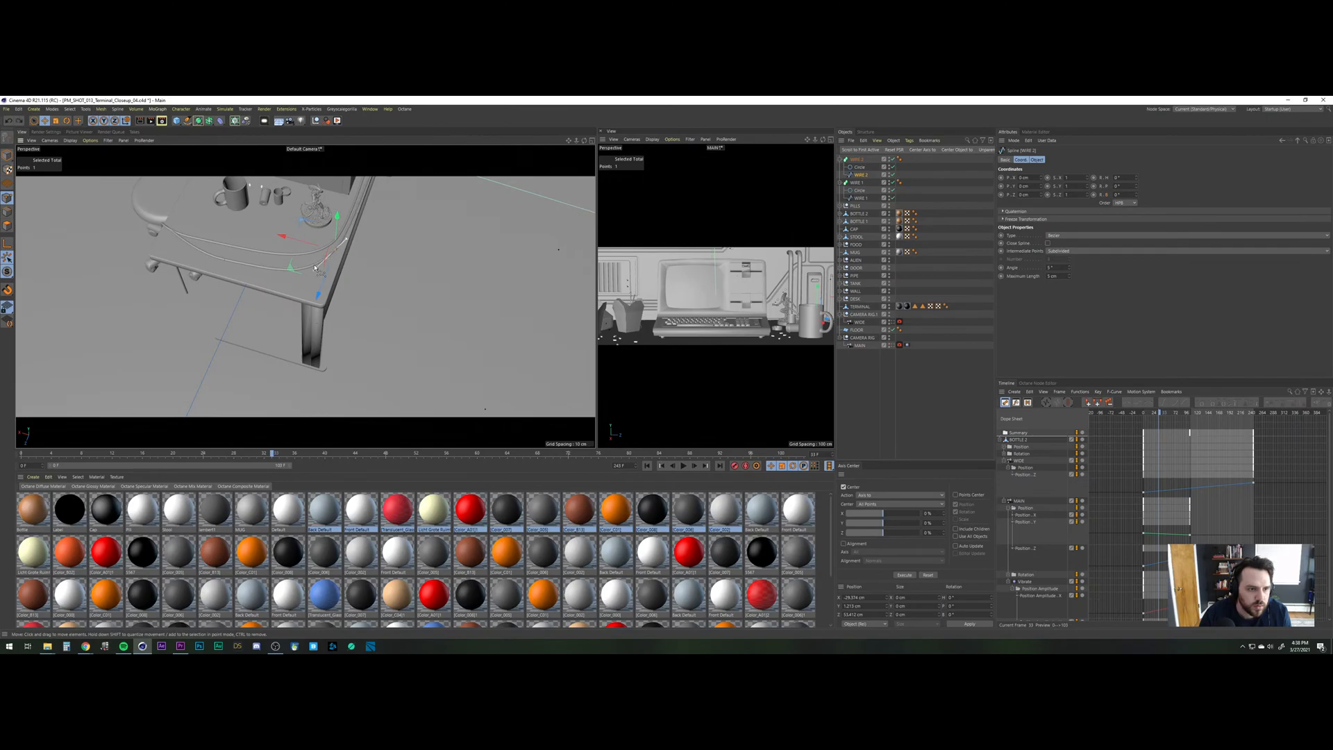
{"action": "scroll", "coordinate": [312, 269], "scroll_direction": "up", "scroll_amount": 5}
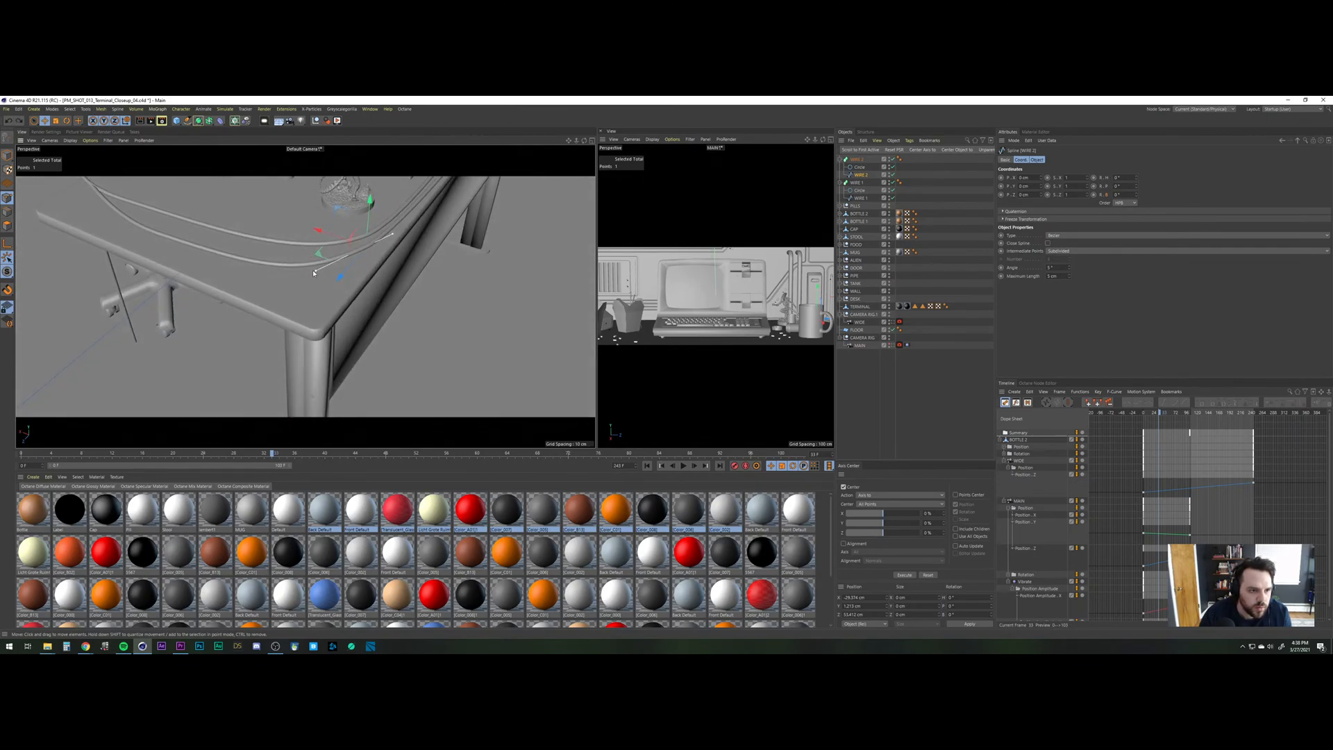
{"action": "key", "text": "r"}
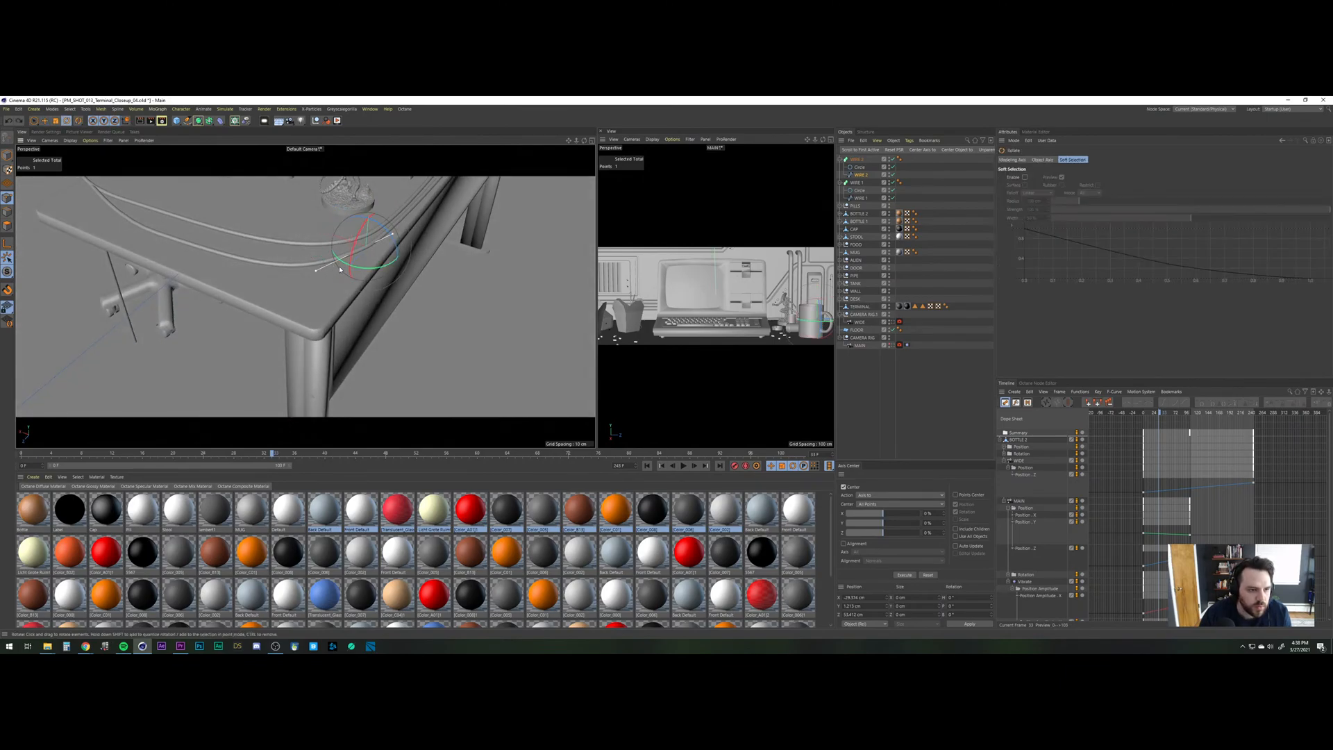
{"action": "mouse_move", "coordinate": [344, 267]}
{"action": "left_mouse_down"}
{"action": "mouse_move", "coordinate": [207, 238]}
{"action": "mouse_move", "coordinate": [243, 236]}
{"action": "mouse_move", "coordinate": [366, 288]}
{"action": "mouse_move", "coordinate": [447, 268]}
{"action": "mouse_move", "coordinate": [330, 282]}
{"action": "left_mouse_up"}
Move WIRE 2's point at the desk edge so the second wire drapes over the edge beside the first.
{"action": "left_click", "coordinate": [323, 276]}
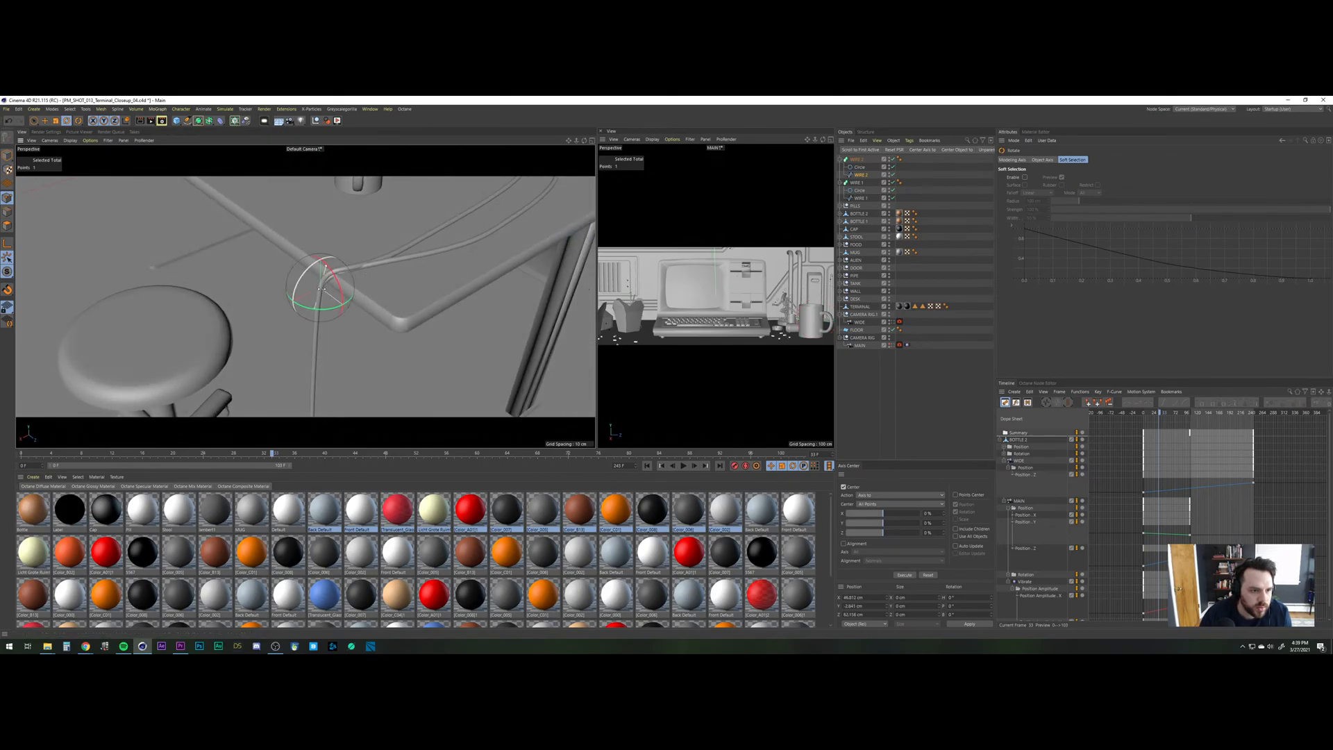
{"action": "key", "text": "e"}
{"action": "left_click_drag", "start_coordinate": [310, 290], "coordinate": [354, 314]}
{"action": "left_click_drag", "start_coordinate": [333, 268], "coordinate": [299, 293]}
{"action": "left_click_drag", "start_coordinate": [328, 258], "coordinate": [328, 255]}
{"action": "left_click_drag", "start_coordinate": [392, 292], "coordinate": [452, 306], "text": "alt"}
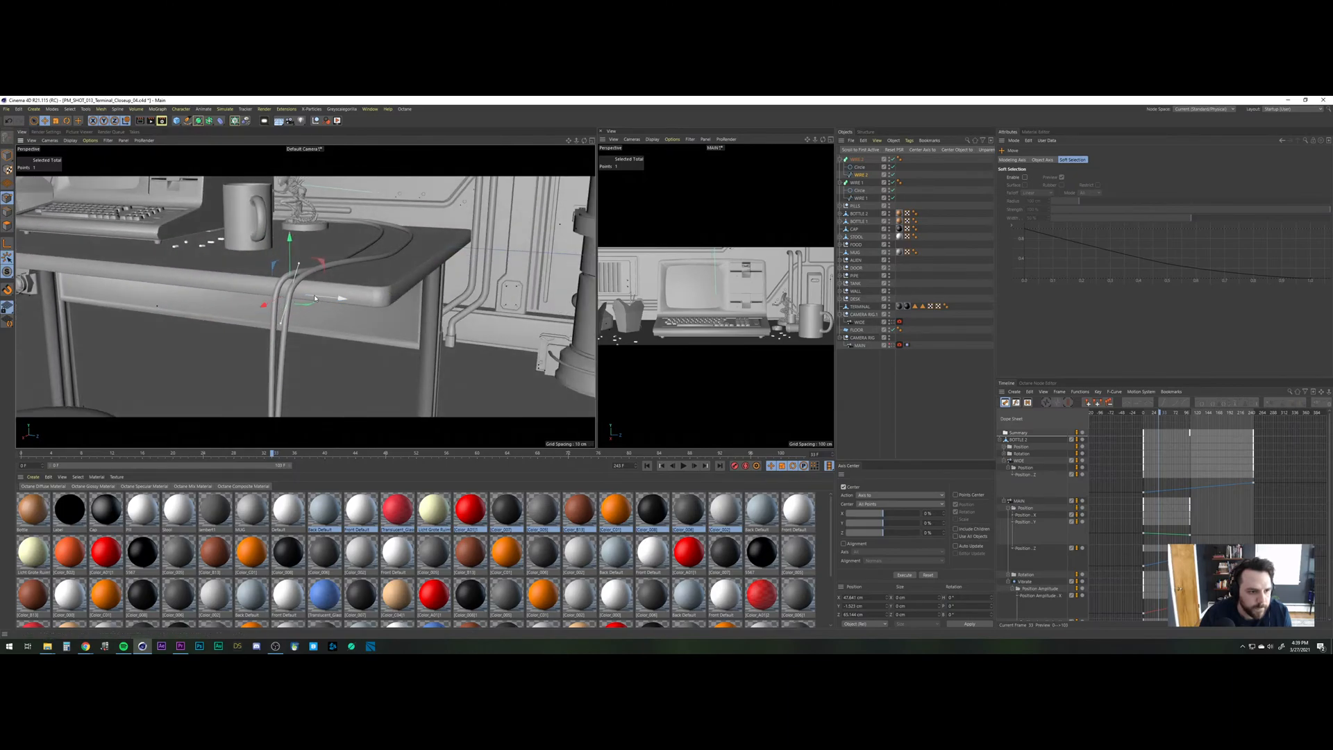
{"action": "mouse_move", "coordinate": [322, 298]}
{"action": "left_mouse_down"}
{"action": "mouse_move", "coordinate": [294, 297]}
{"action": "mouse_move", "coordinate": [324, 285]}
{"action": "mouse_move", "coordinate": [170, 267]}
{"action": "mouse_move", "coordinate": [240, 302]}
{"action": "mouse_move", "coordinate": [333, 283]}
{"action": "left_mouse_up"}
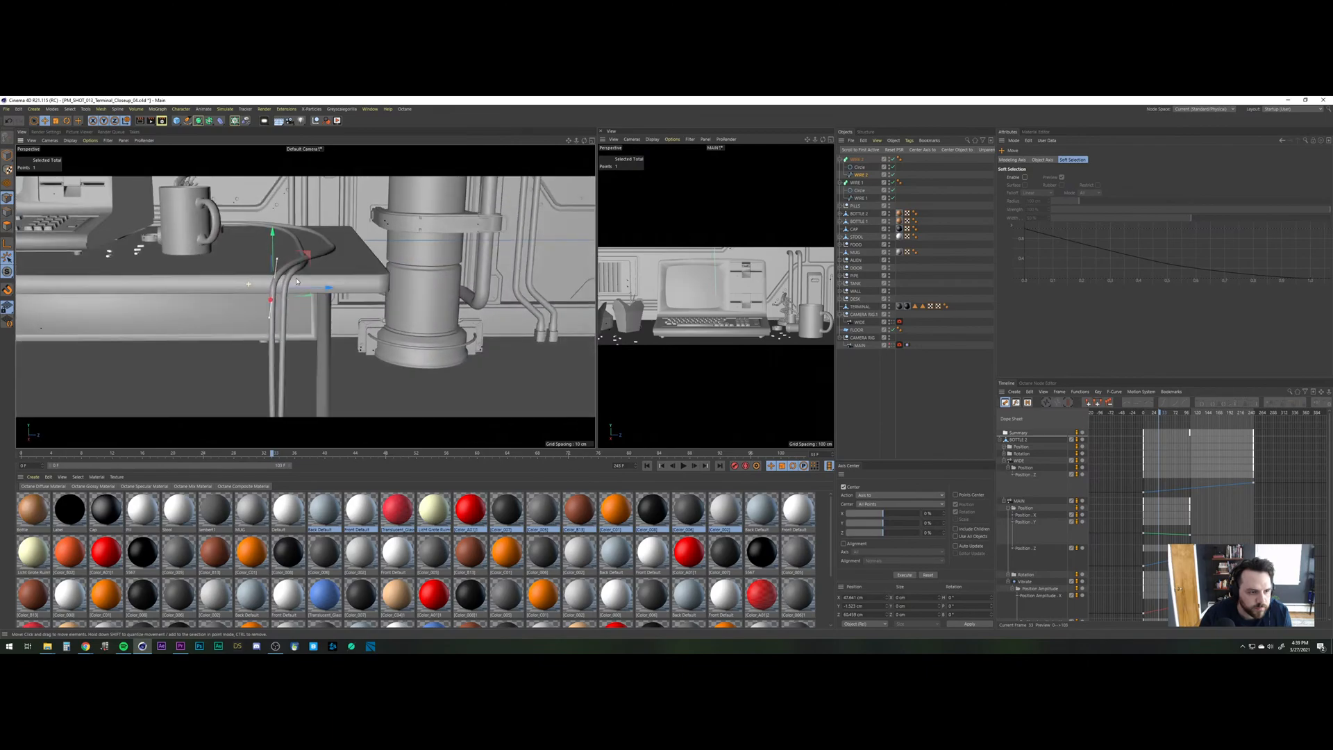
Set the radius of WIRE 2's circle profile to 0.25 cm.
{"action": "left_click", "coordinate": [859, 168]}
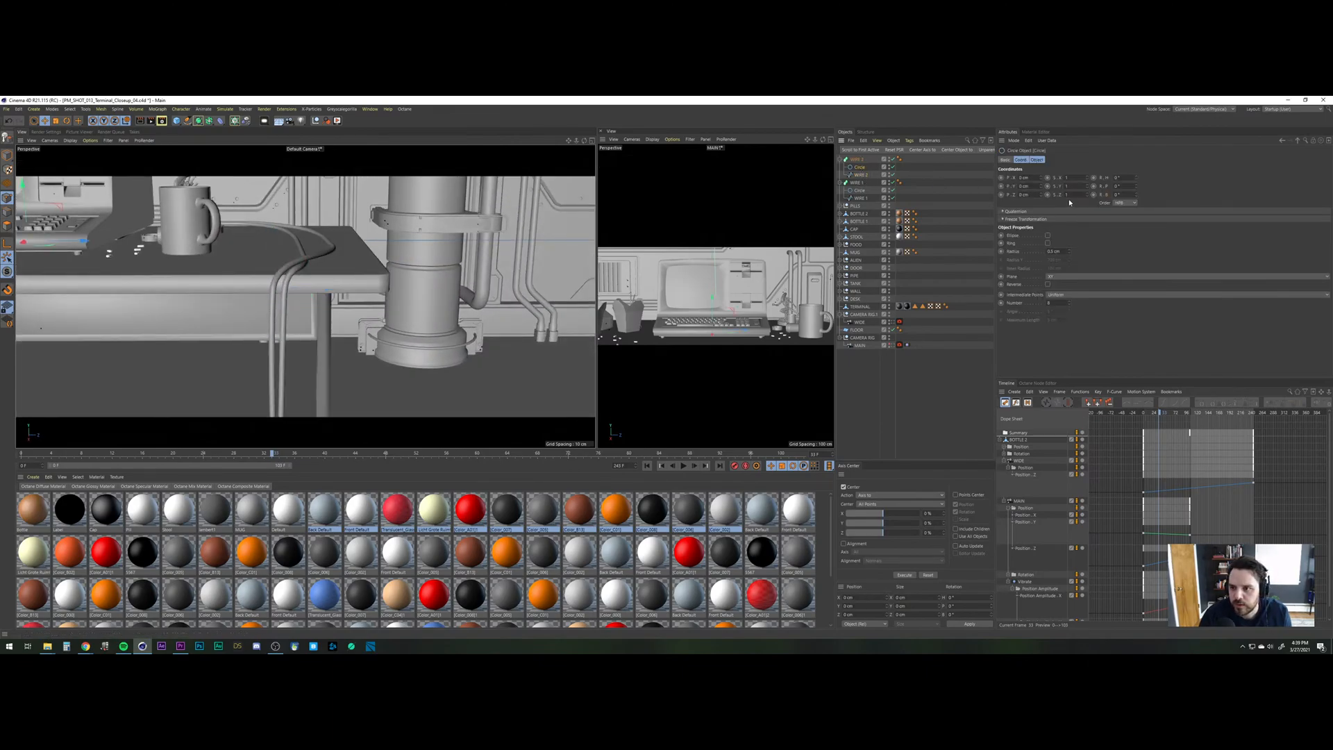
{"action": "left_click_drag", "start_coordinate": [1061, 251], "coordinate": [945, 240]}
{"action": "type", "text": ".25"}
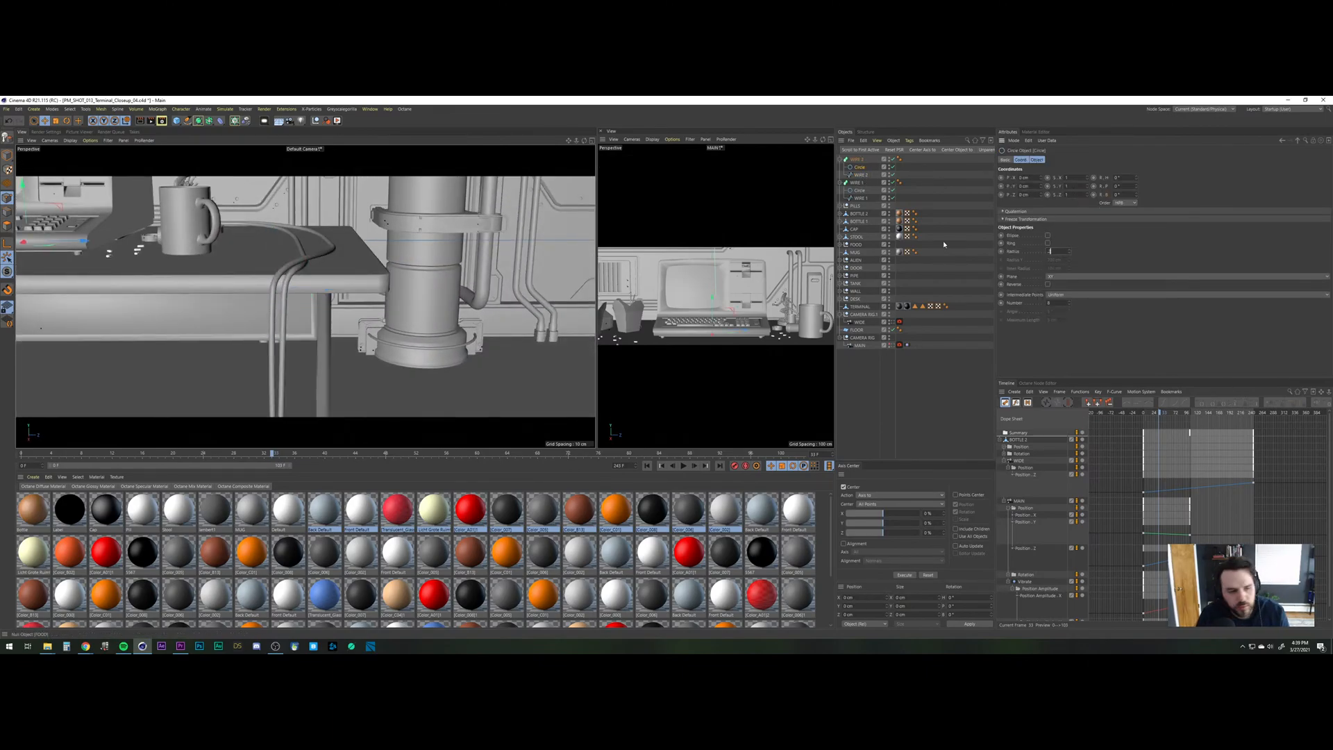
{"action": "key", "text": "Return"}
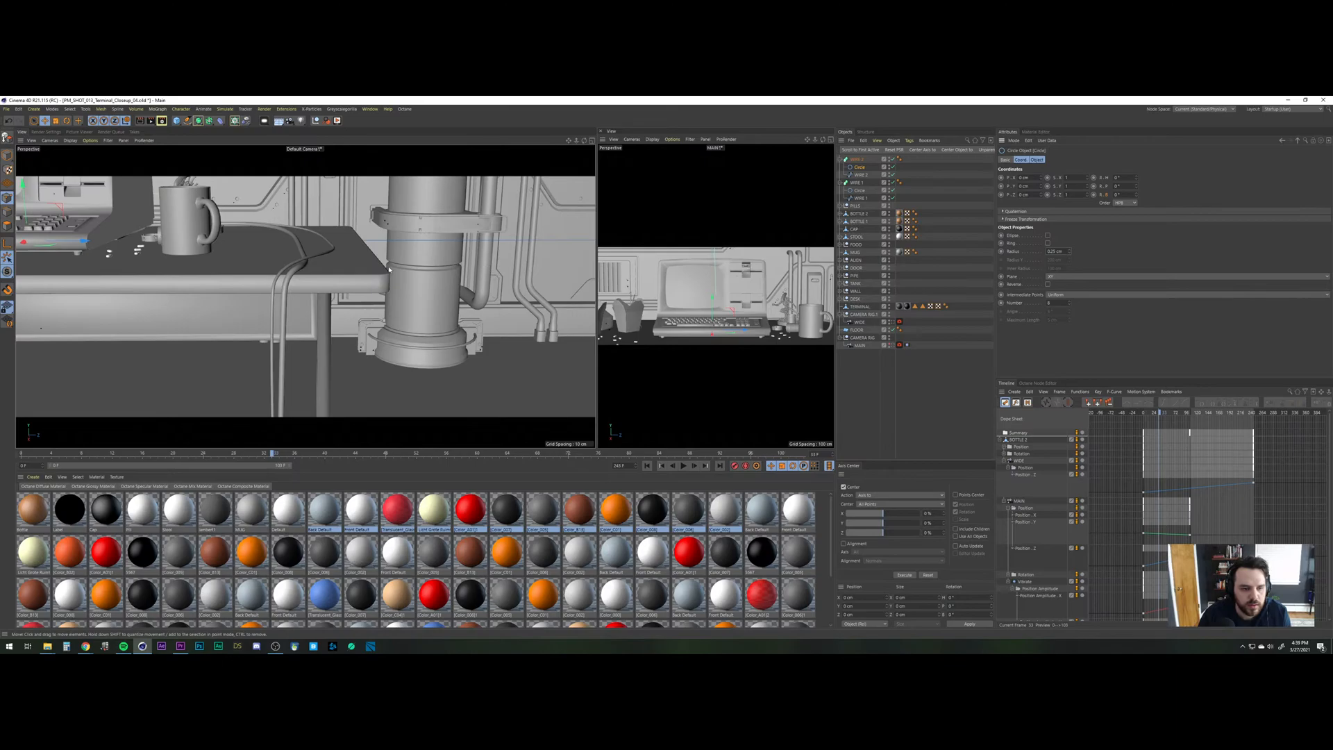
{"action": "scroll", "coordinate": [286, 292], "scroll_direction": "down", "scroll_amount": 3}
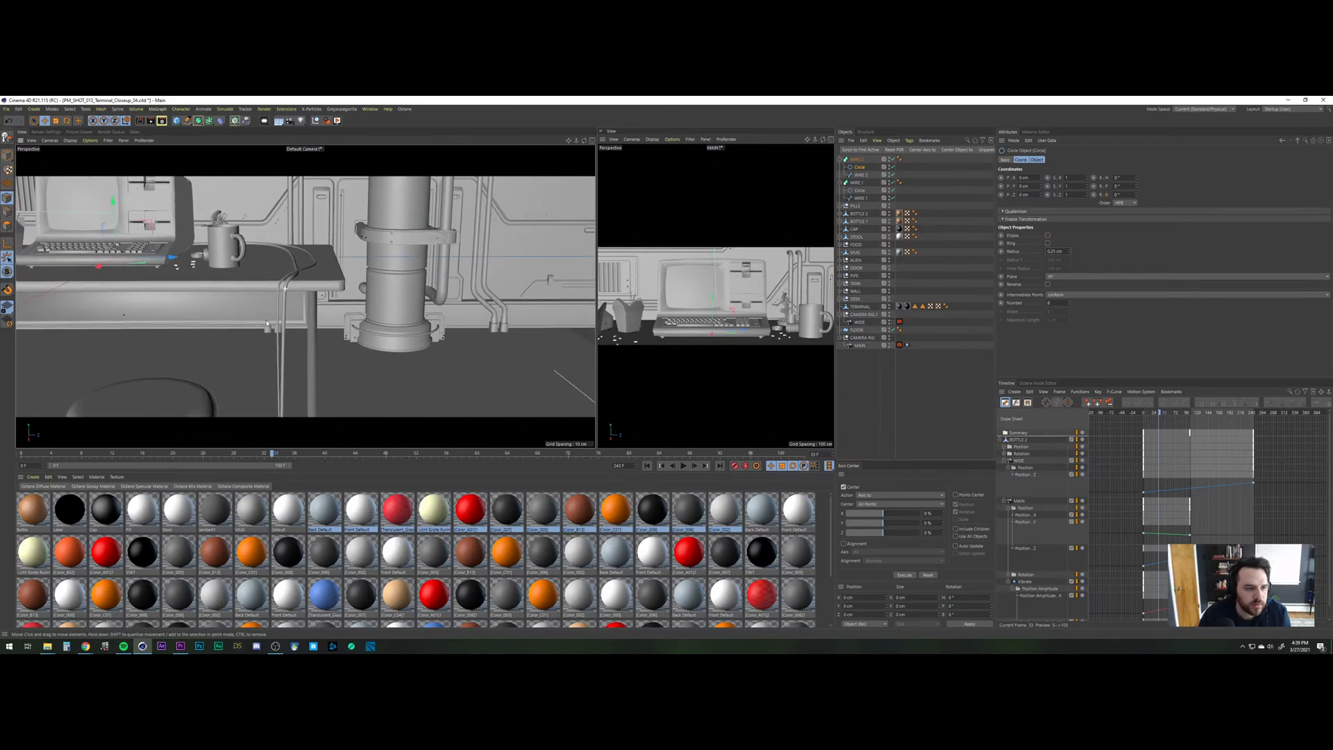
Move WIRE 2's lower end point slightly sideways below the desk, after checking the wires through the WIDE camera.
{"action": "left_click", "coordinate": [891, 322]}
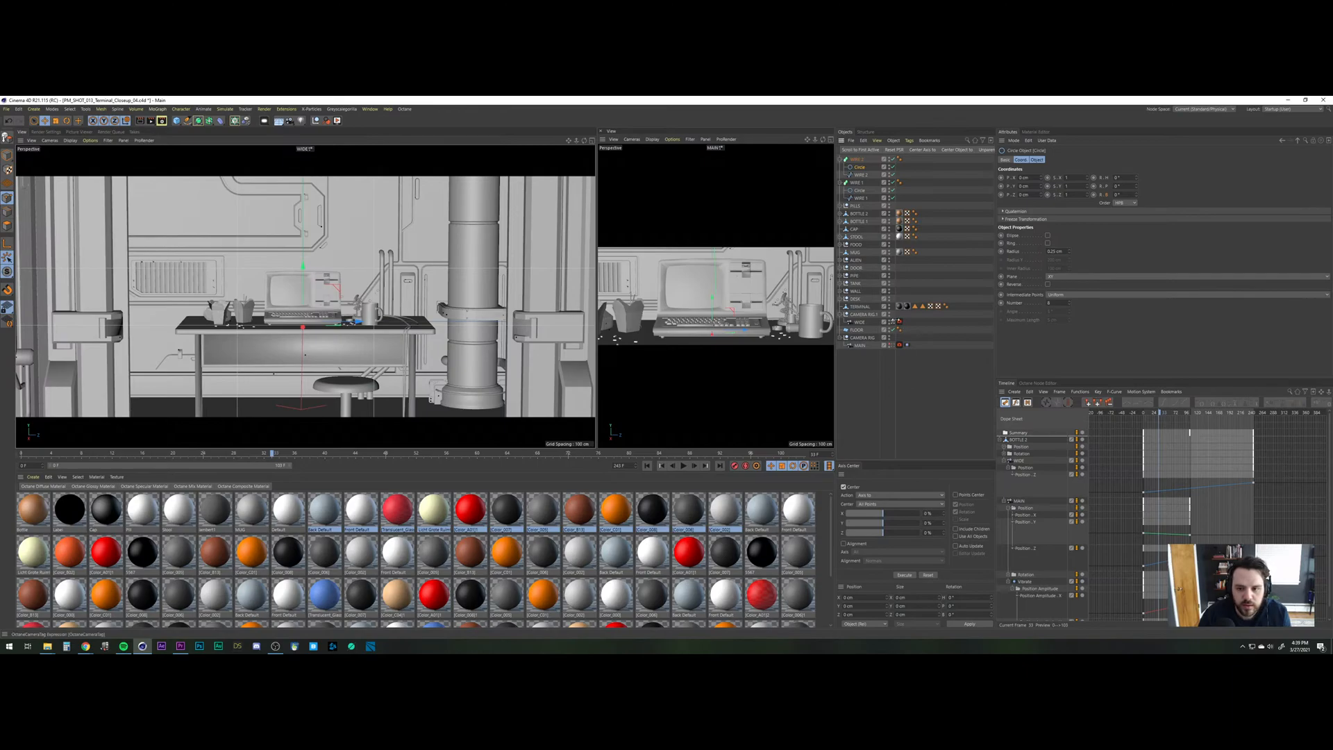
{"action": "left_click", "coordinate": [893, 322]}
{"action": "scroll", "coordinate": [288, 338], "scroll_direction": "down", "scroll_amount": 3}
{"action": "scroll", "coordinate": [299, 306], "scroll_direction": "up", "scroll_amount": 5}
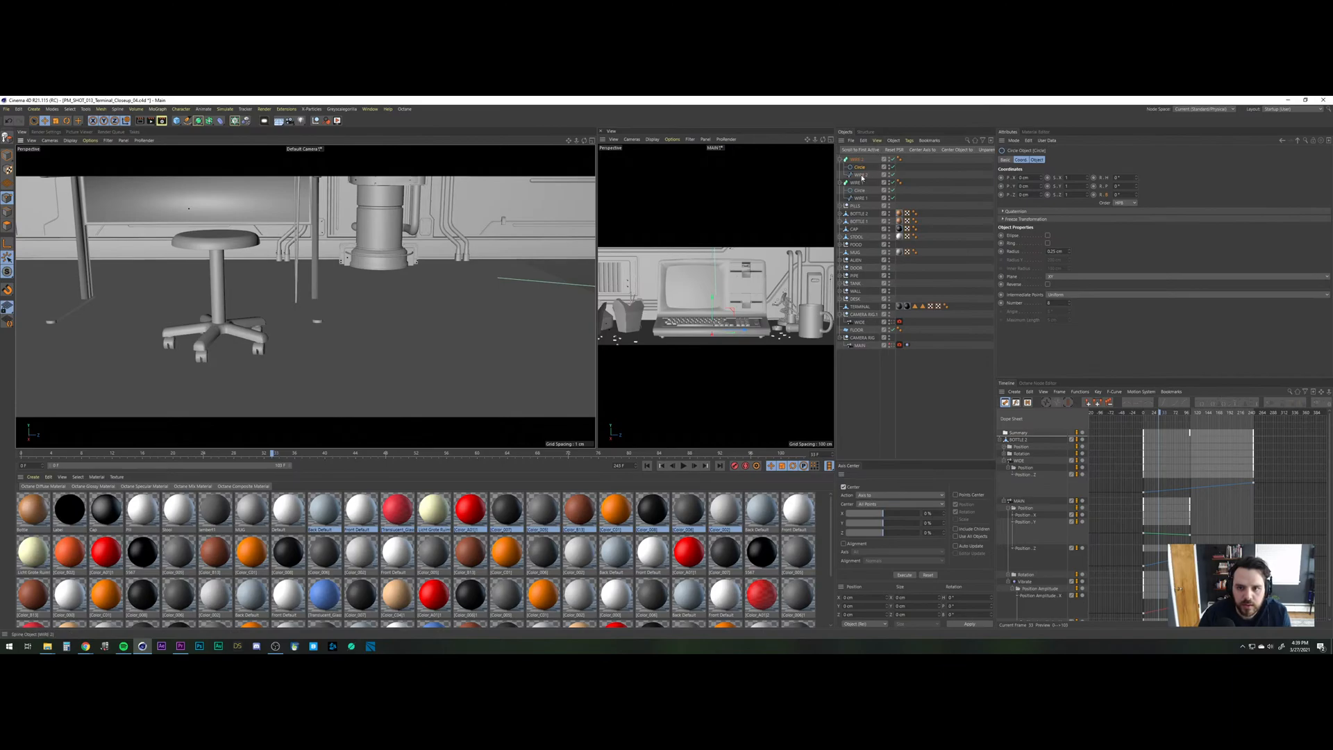
{"action": "left_click", "coordinate": [297, 303]}
{"action": "left_click", "coordinate": [297, 304]}
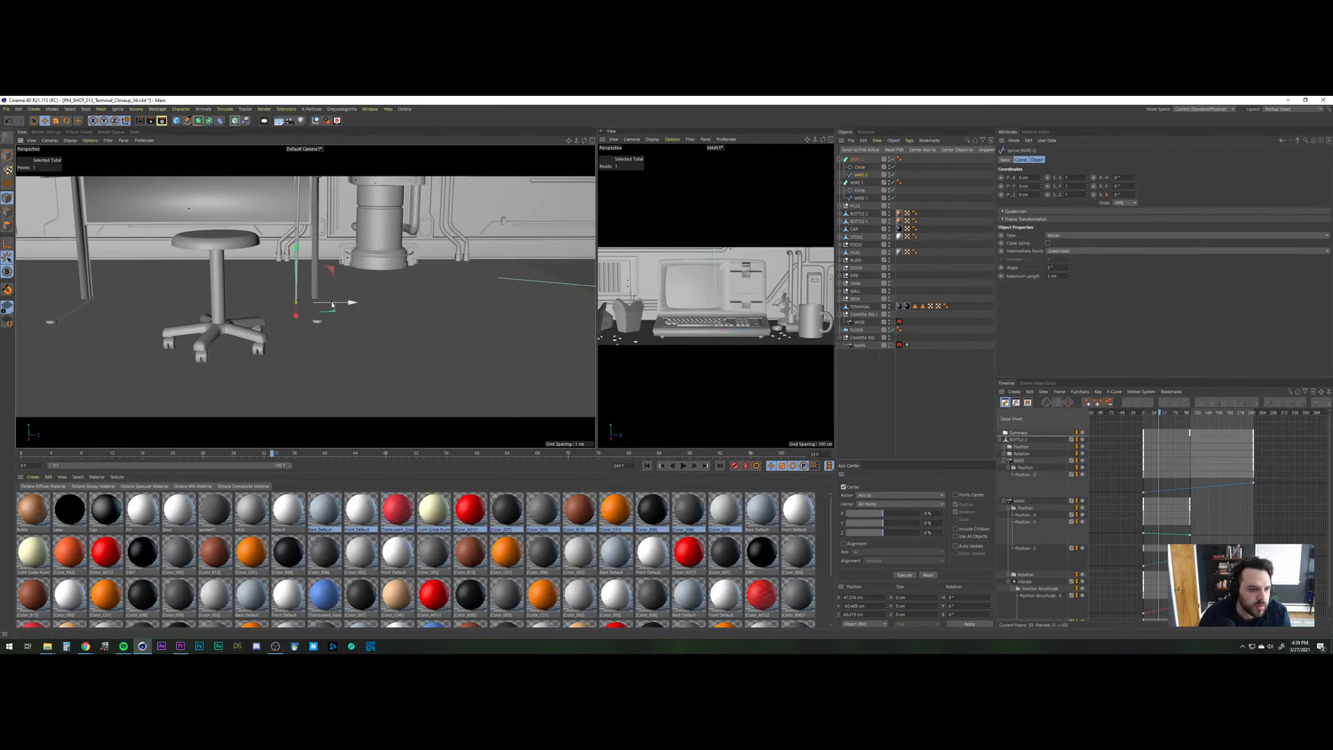
{"action": "left_click_drag", "start_coordinate": [332, 305], "coordinate": [329, 307]}
{"action": "left_click", "coordinate": [895, 378]}
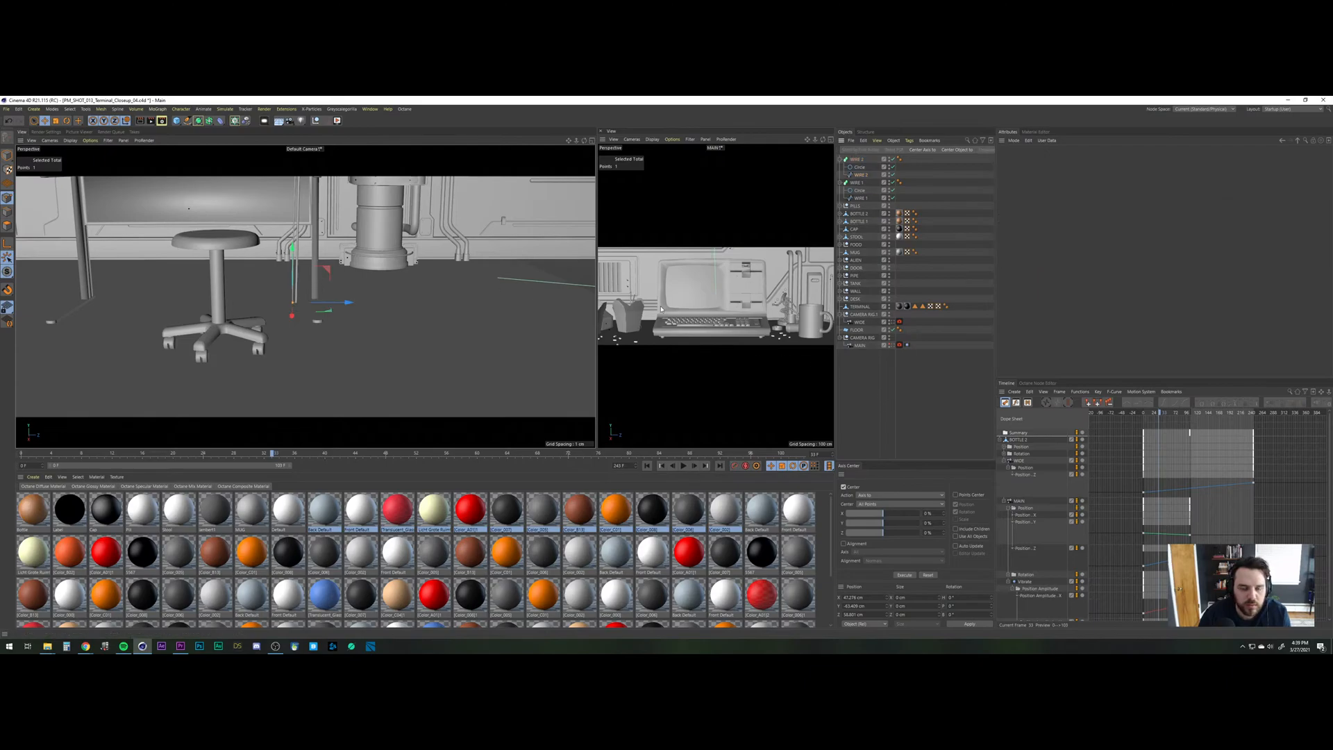
Return to frame 0 and hide the doors, wall and surrounding set pieces to isolate the desk area in a full-size Right view.
{"action": "left_click", "coordinate": [894, 322]}
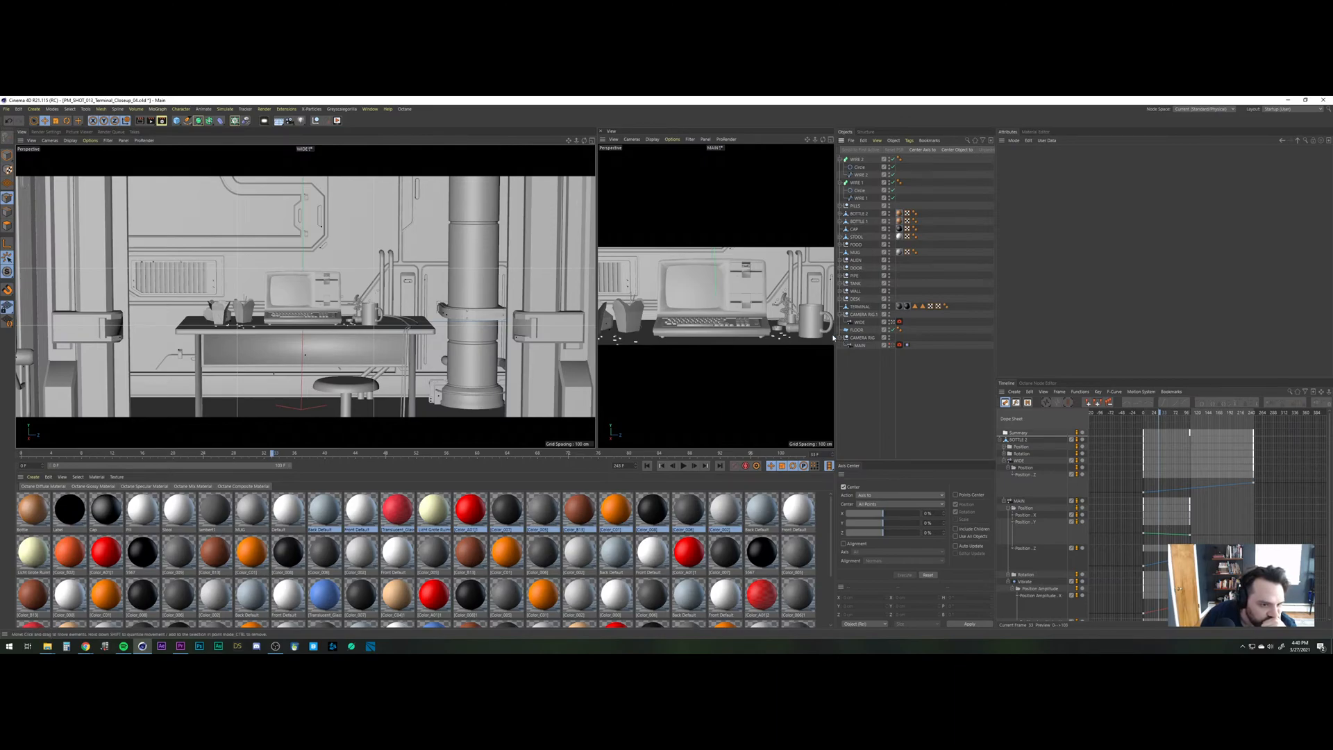
{"action": "left_click_drag", "start_coordinate": [237, 454], "coordinate": [18, 456]}
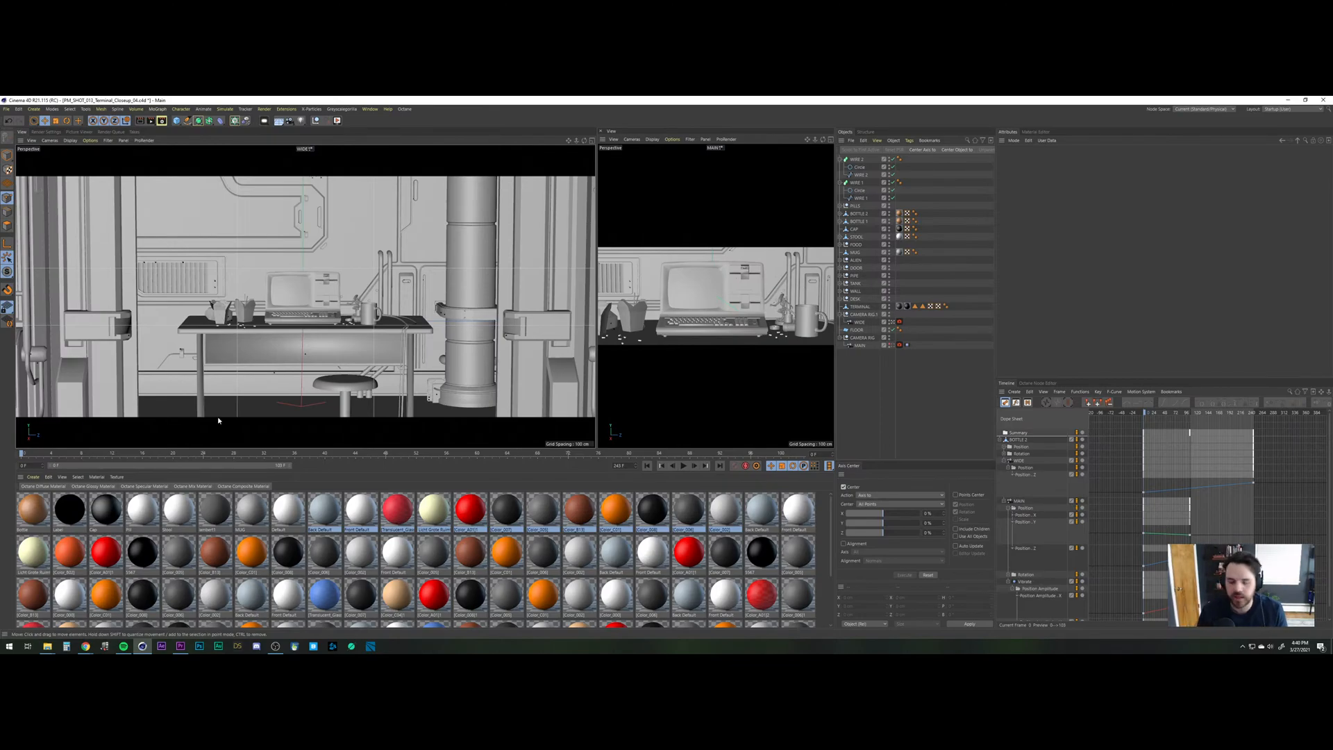
{"action": "left_click", "coordinate": [592, 140]}
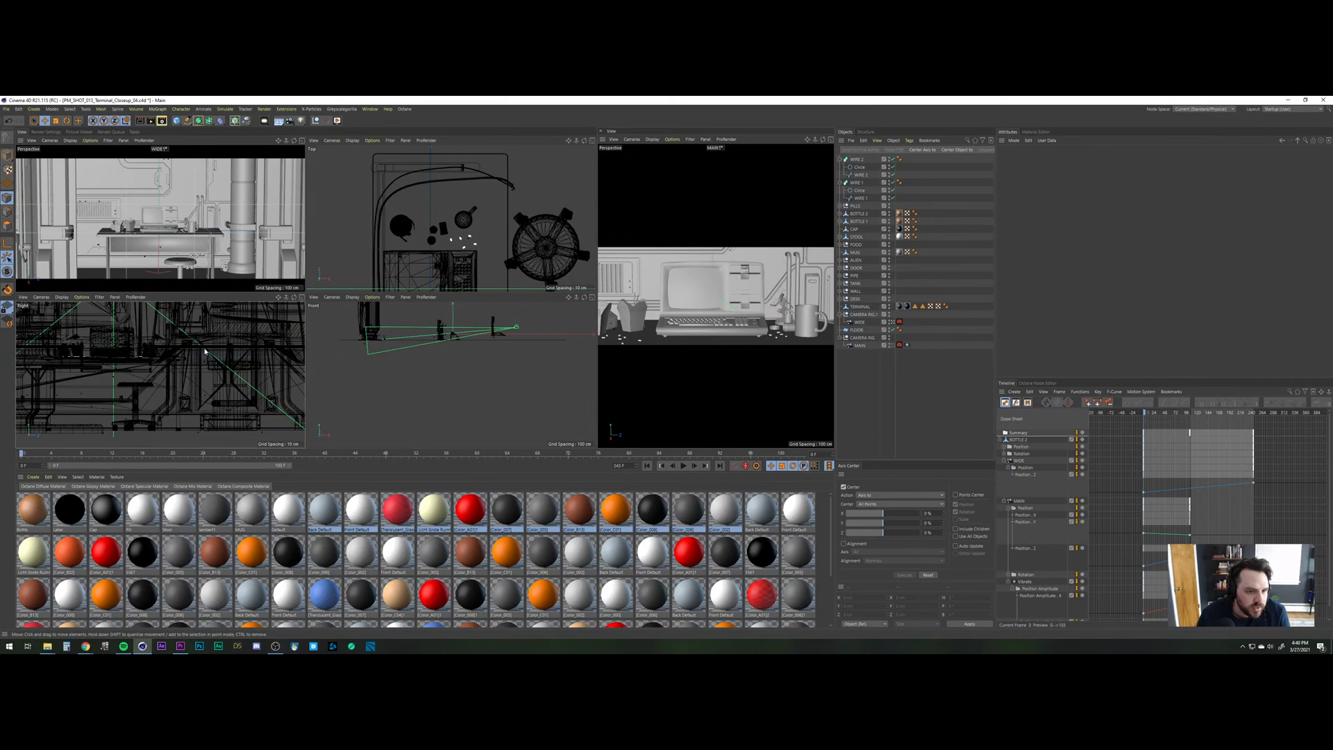
{"action": "scroll", "coordinate": [205, 352], "scroll_direction": "down", "scroll_amount": 6}
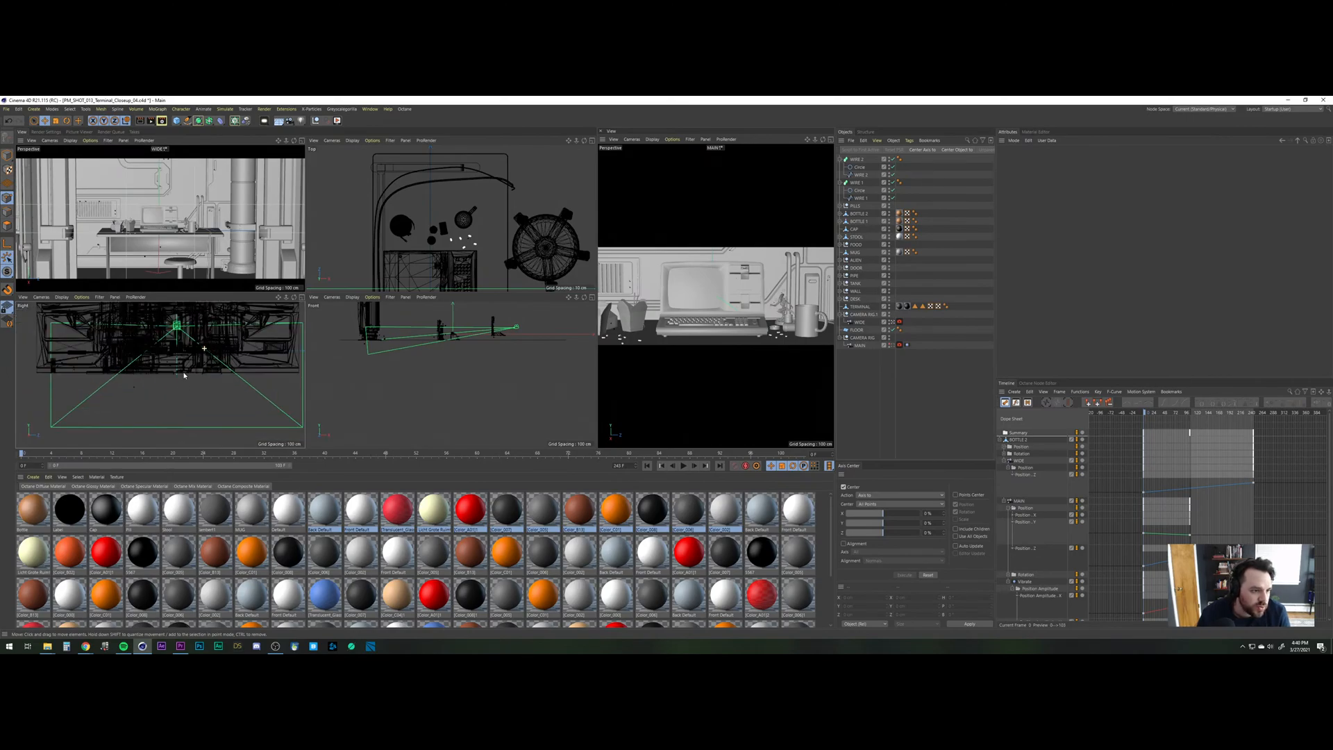
{"action": "scroll", "coordinate": [186, 368], "scroll_direction": "up", "scroll_amount": 3}
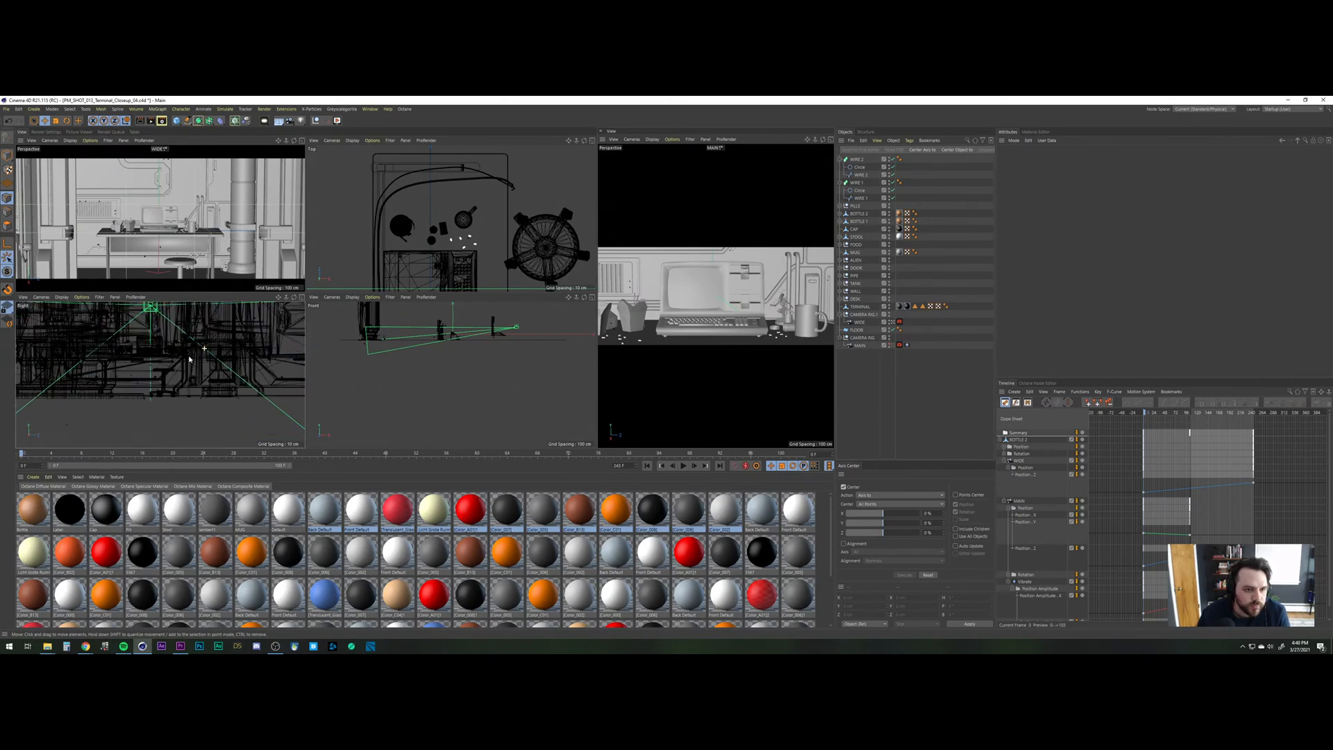
{"action": "scroll", "coordinate": [181, 359], "scroll_direction": "down", "scroll_amount": 3}
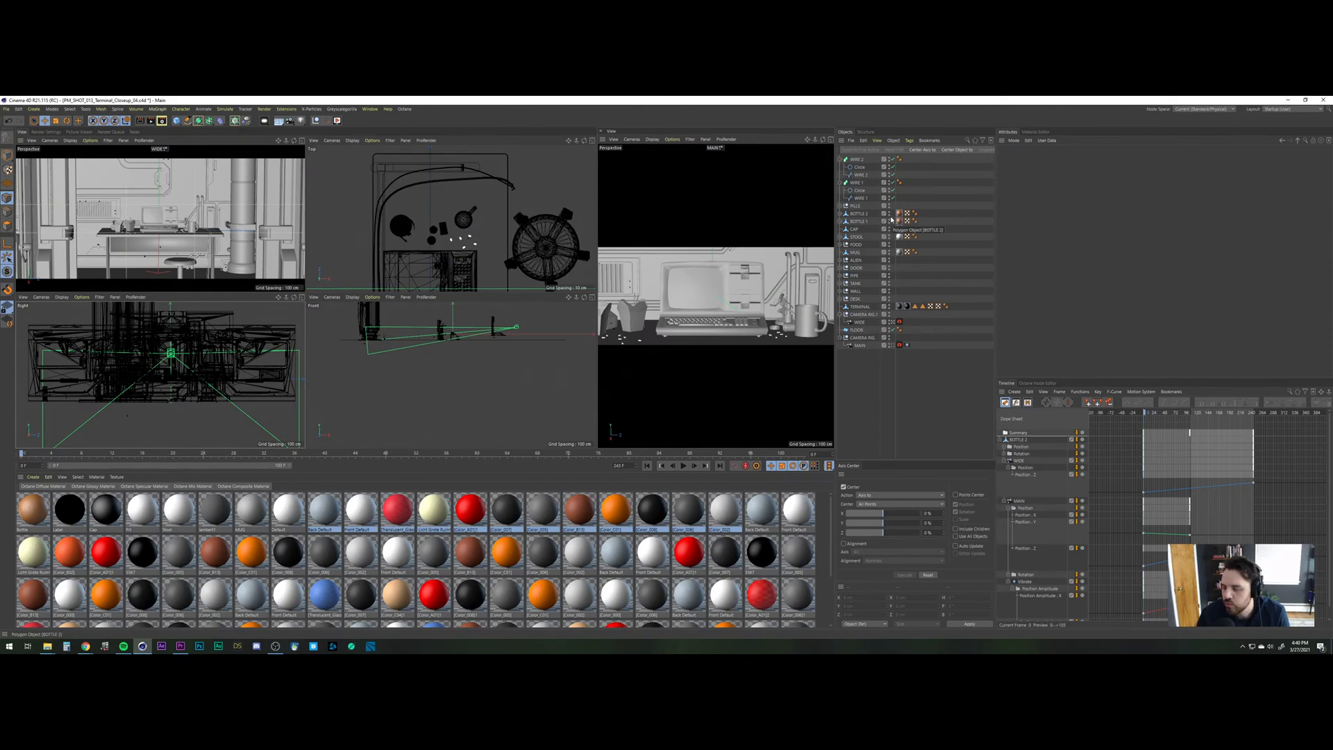
{"action": "left_click", "coordinate": [889, 267]}
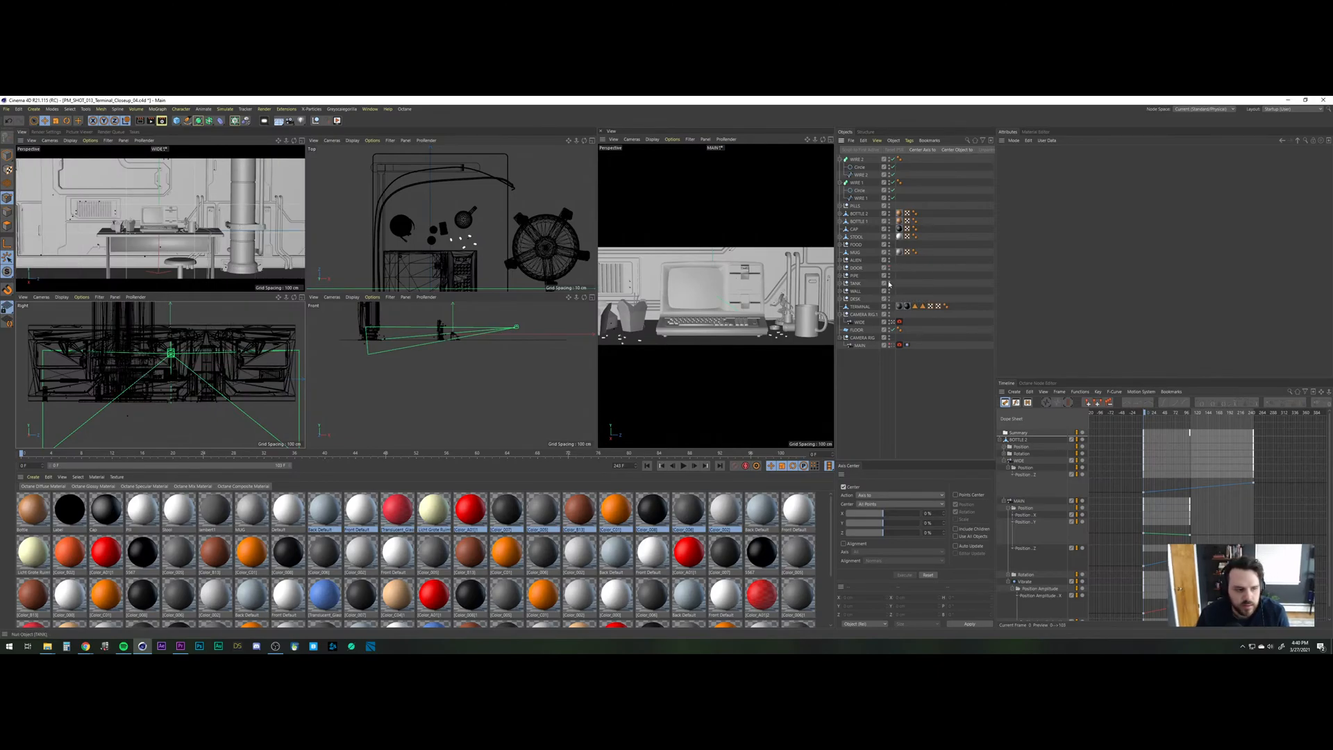
{"action": "left_click", "coordinate": [889, 283]}
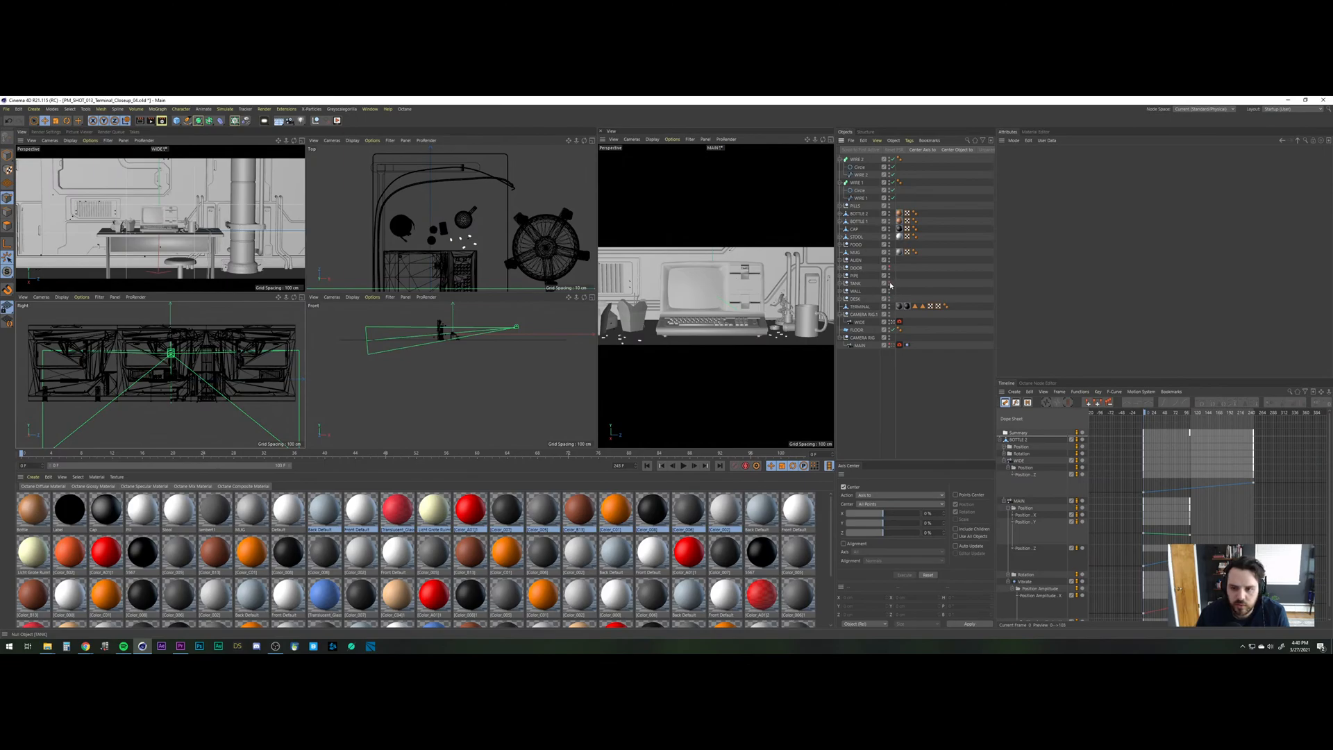
{"action": "left_click", "coordinate": [890, 291]}
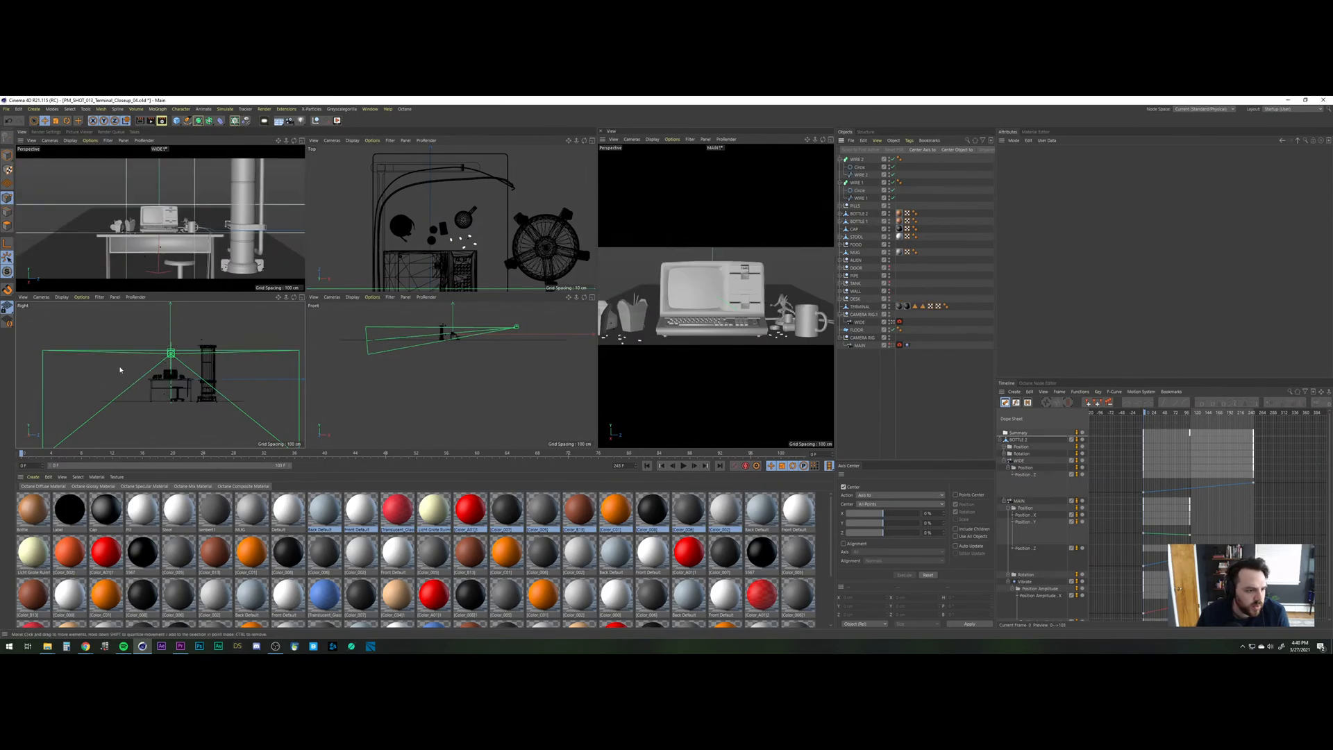
{"action": "left_click", "coordinate": [301, 297]}
{"action": "scroll", "coordinate": [302, 298], "scroll_direction": "up", "scroll_amount": 5}
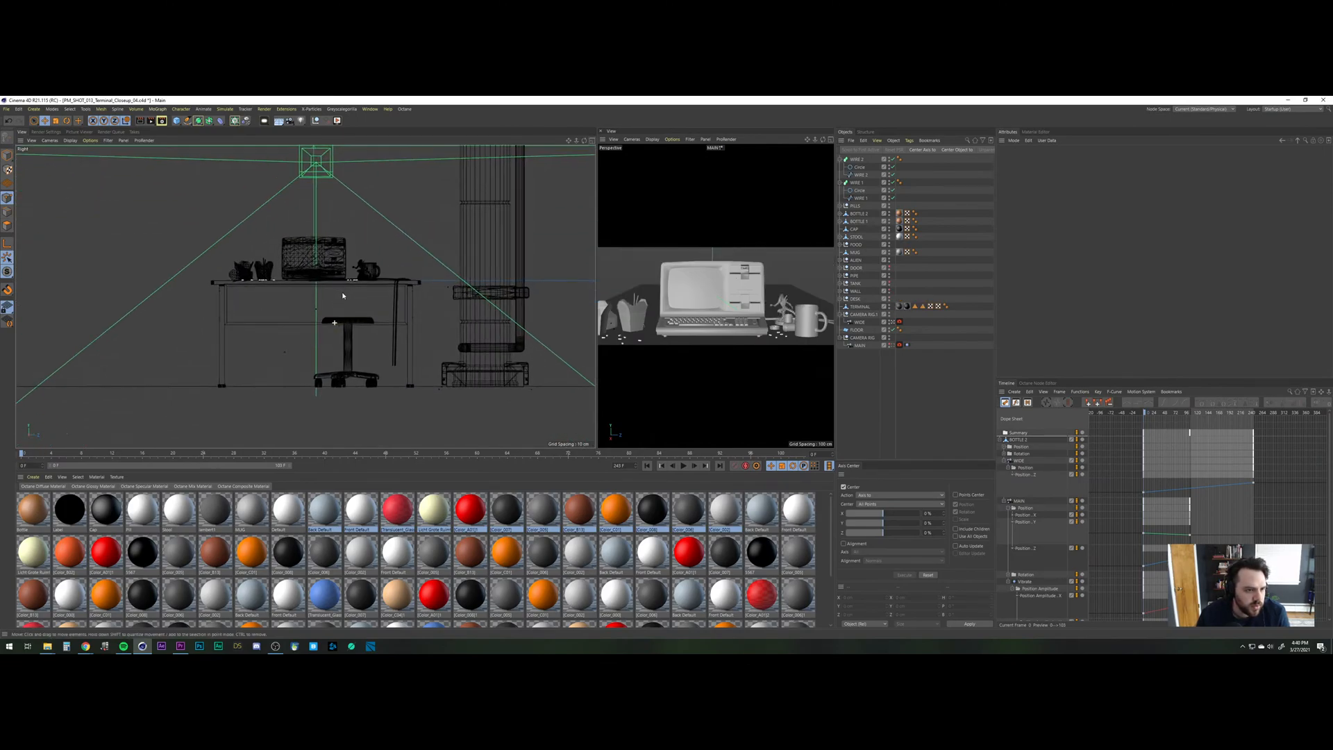
Draw a Bezier spline with the Spline Pen from beneath the terminal down to the floor and out past the desk.
{"action": "left_click", "coordinate": [187, 121]}
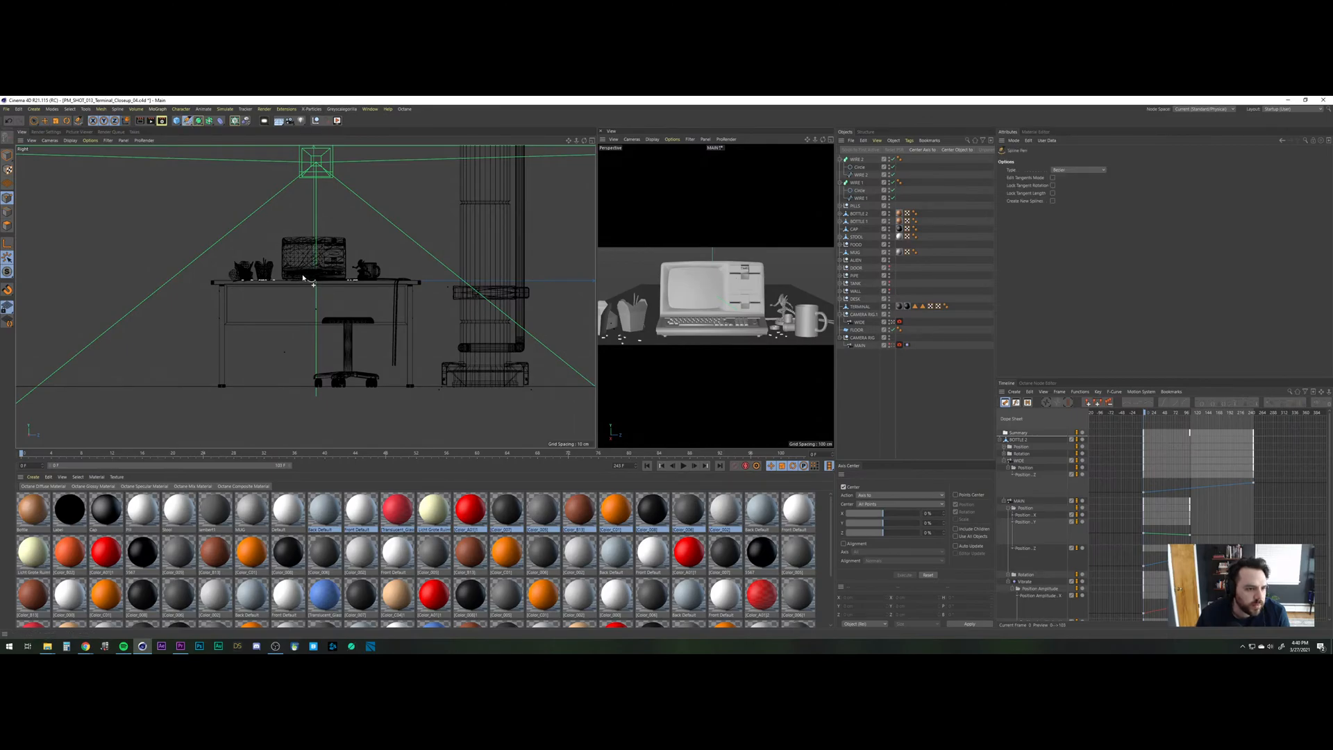
{"action": "left_click", "coordinate": [303, 305]}
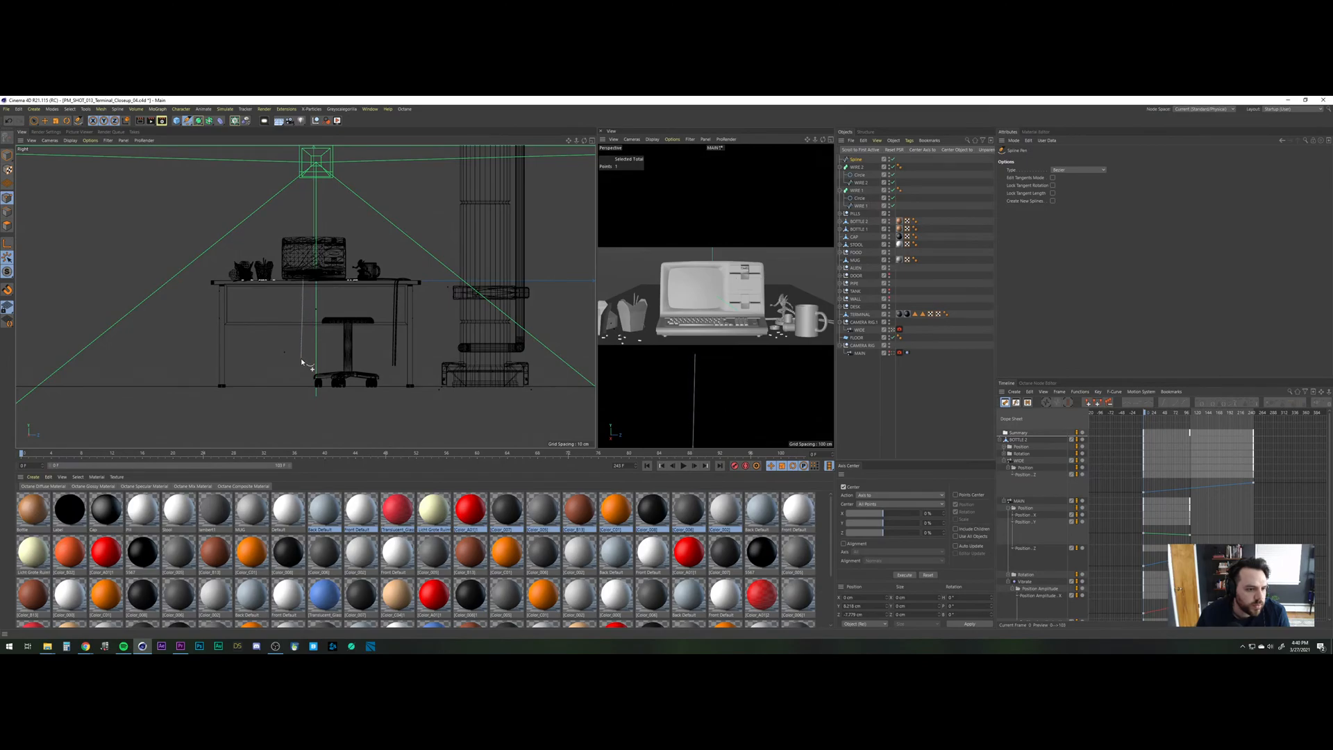
{"action": "left_click_drag", "start_coordinate": [300, 364], "coordinate": [282, 374]}
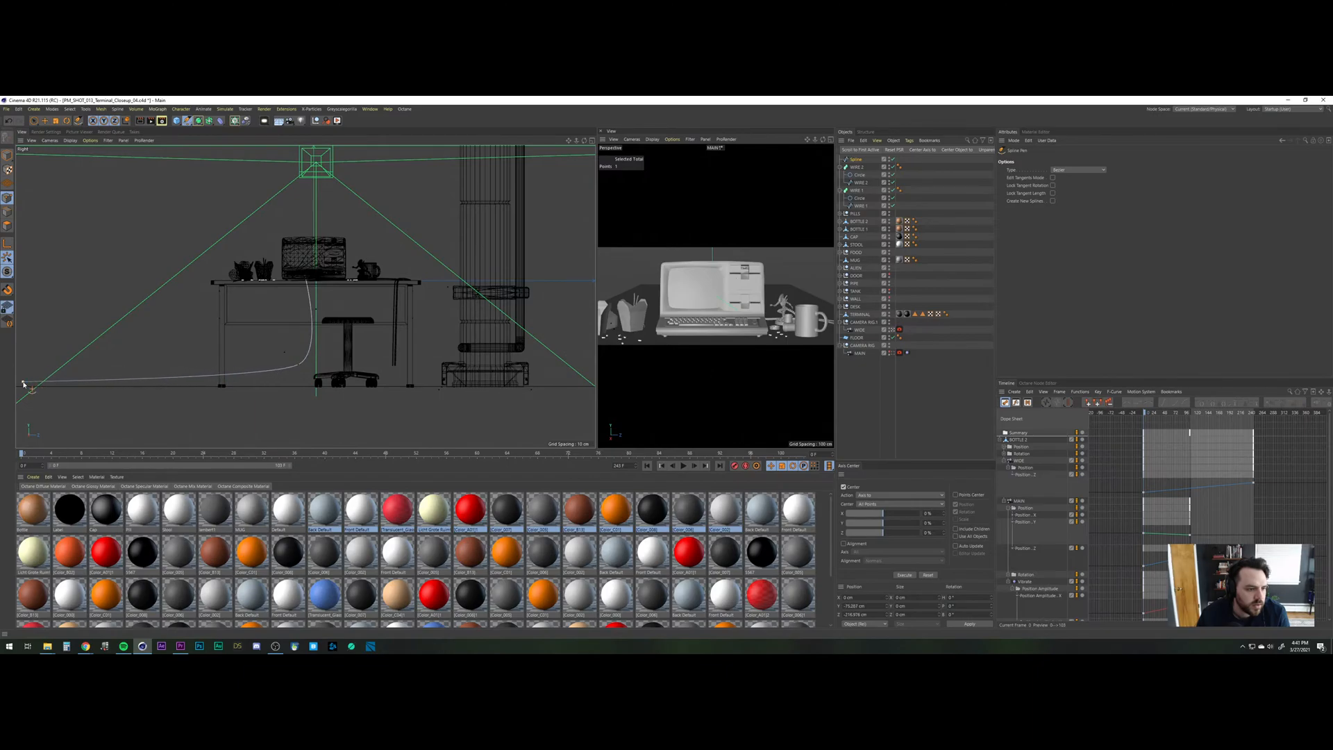
{"action": "left_click", "coordinate": [23, 382]}
Reshape the new spline's floor bend by shifting its middle point and adjusting its tangent towards the floor.
{"action": "left_click_drag", "start_coordinate": [299, 366], "coordinate": [236, 387]}
{"action": "key", "text": "e"}
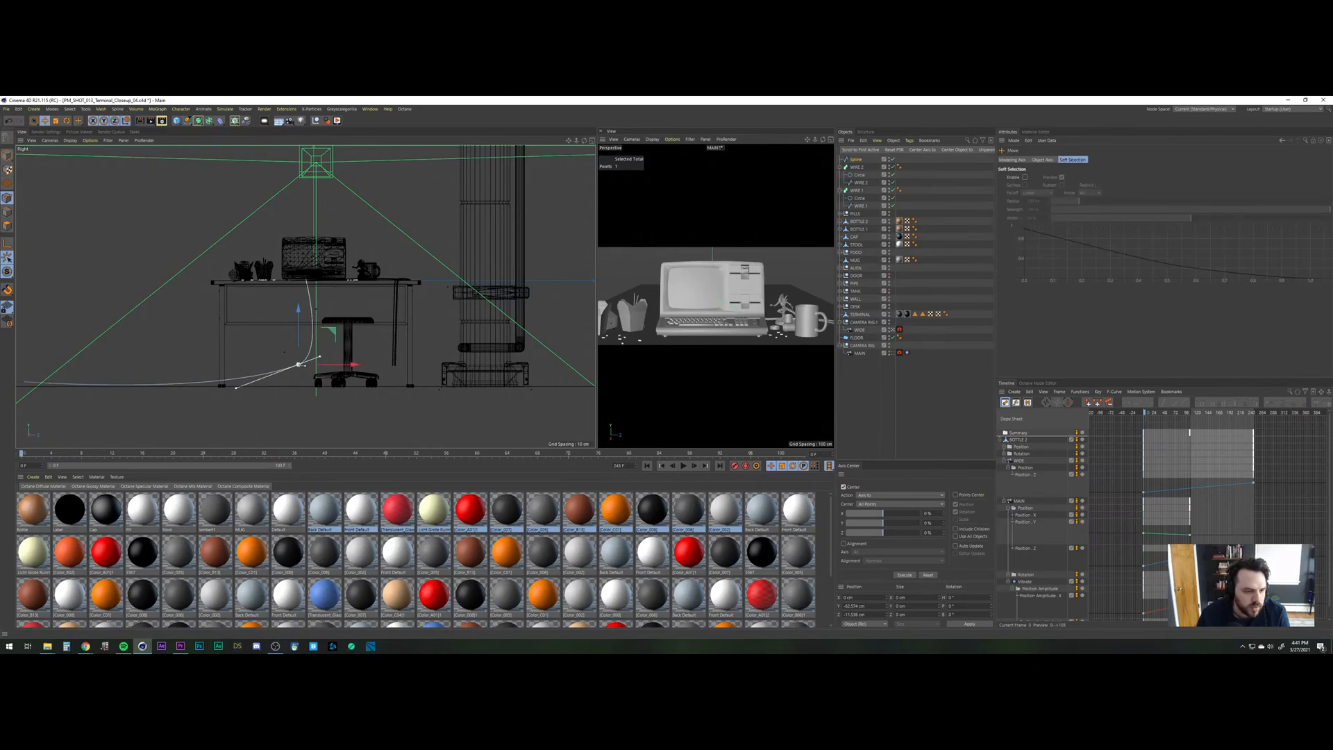
{"action": "mouse_move", "coordinate": [352, 366]}
{"action": "left_mouse_down"}
{"action": "mouse_move", "coordinate": [322, 370]}
{"action": "mouse_move", "coordinate": [337, 375]}
{"action": "left_mouse_up"}
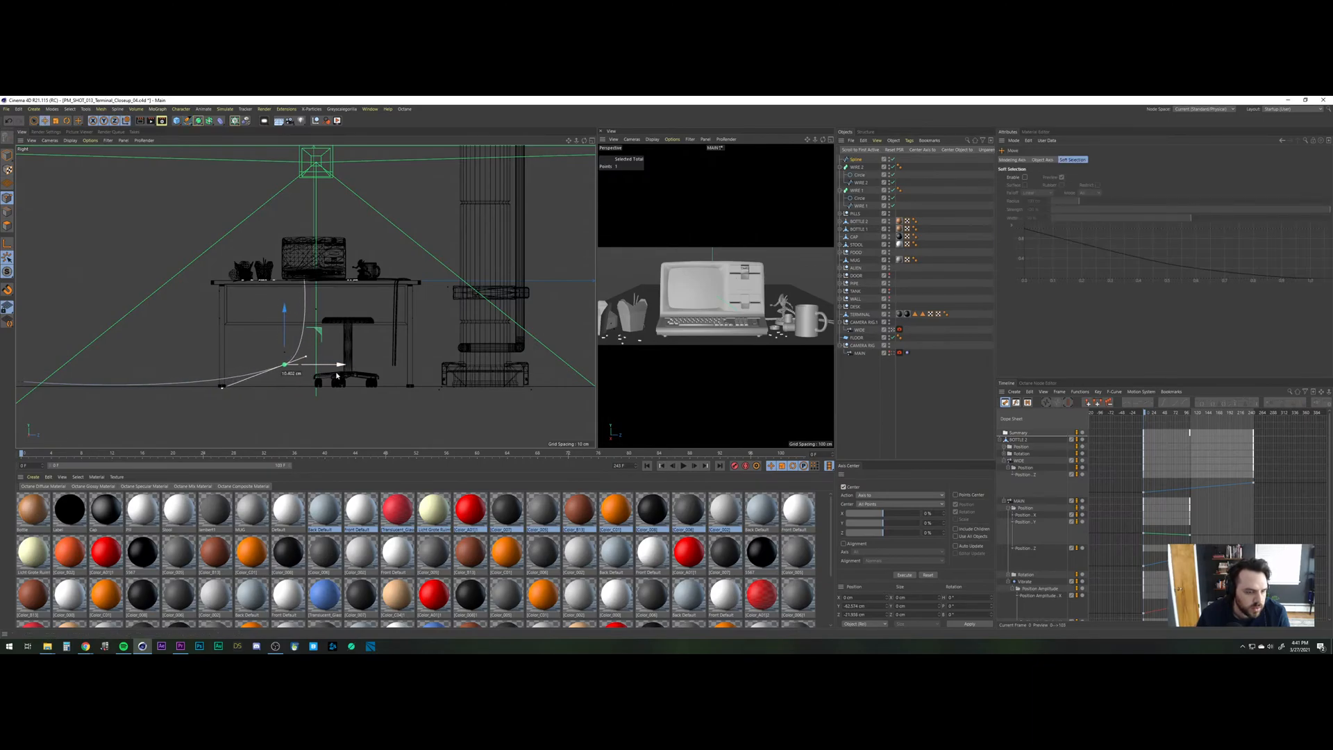
{"action": "left_click_drag", "start_coordinate": [287, 312], "coordinate": [288, 316]}
{"action": "left_click_drag", "start_coordinate": [223, 389], "coordinate": [220, 385]}
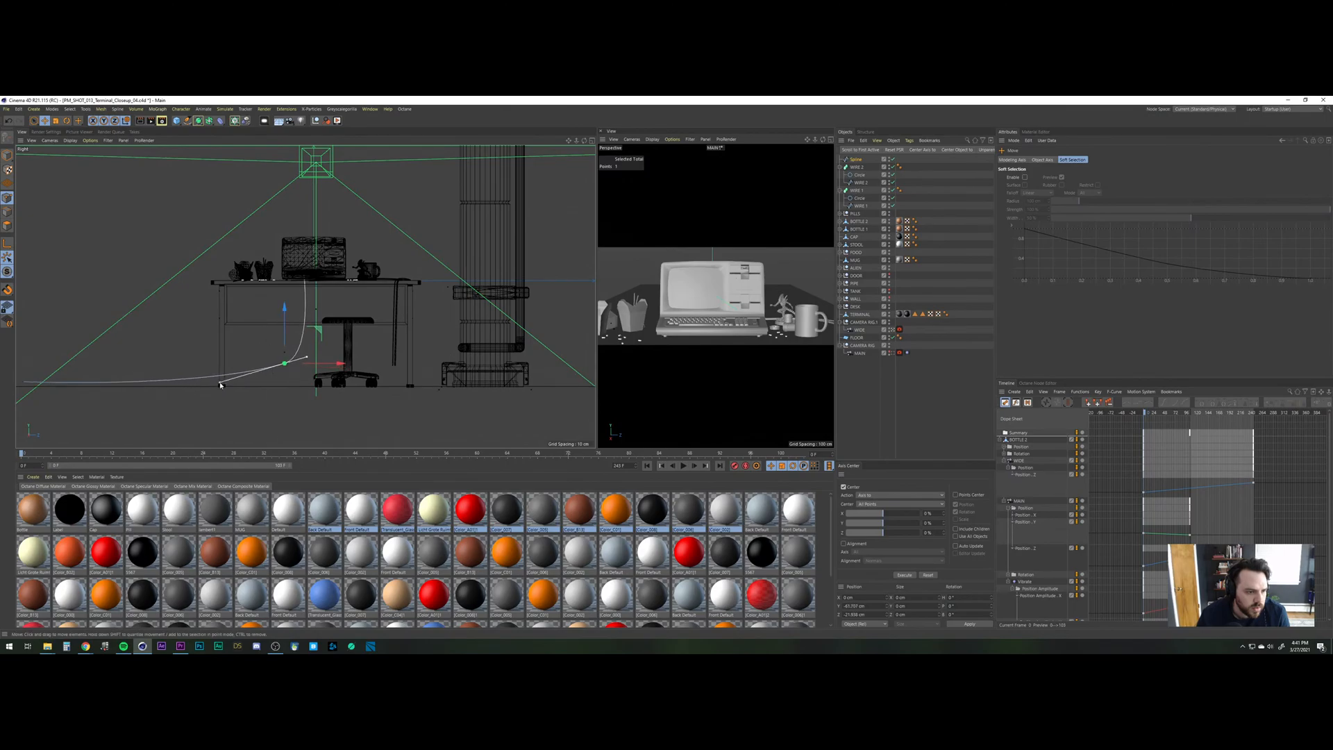
{"action": "left_click", "coordinate": [909, 383]}
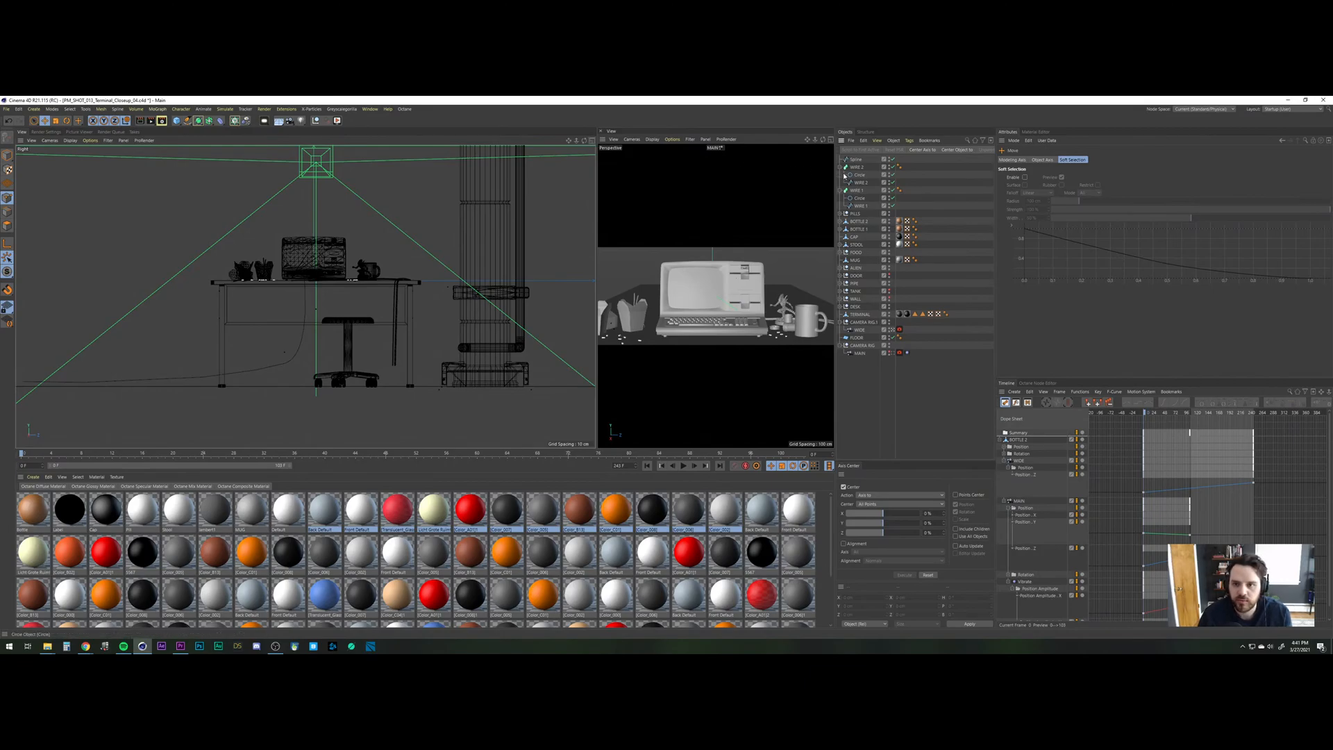
Rename the new spline WIRE 3 and set its intermediate points to Subdivided.
{"action": "left_click", "coordinate": [856, 160]}
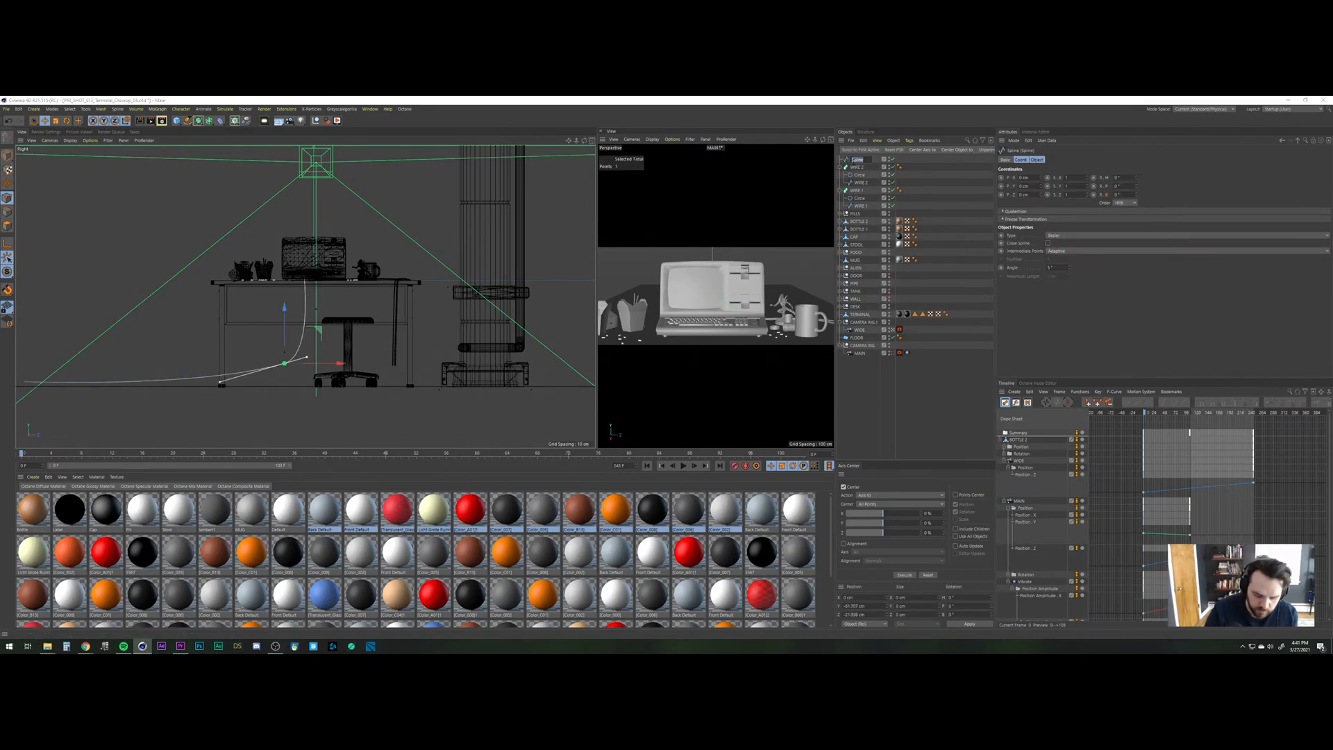
{"action": "type", "text": "WIRE"}
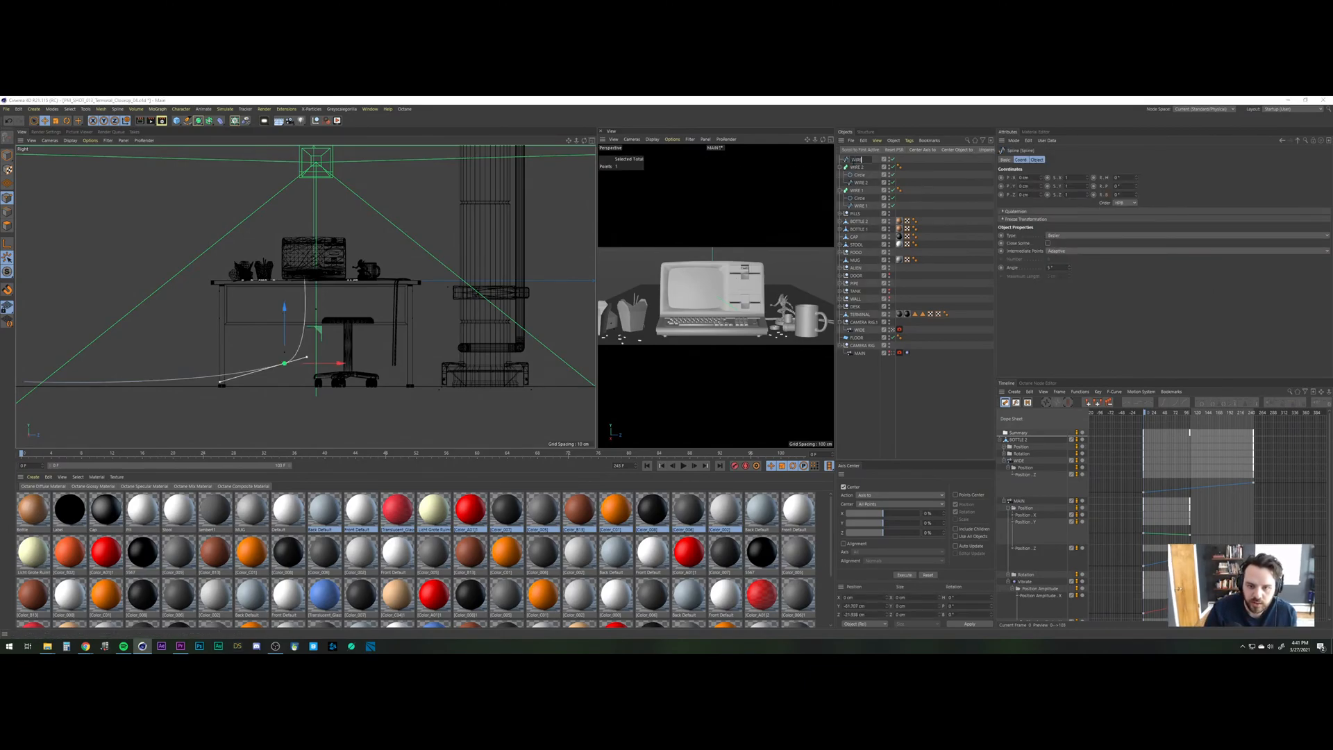
{"action": "type", "text": " 3"}
{"action": "key", "text": "Return"}
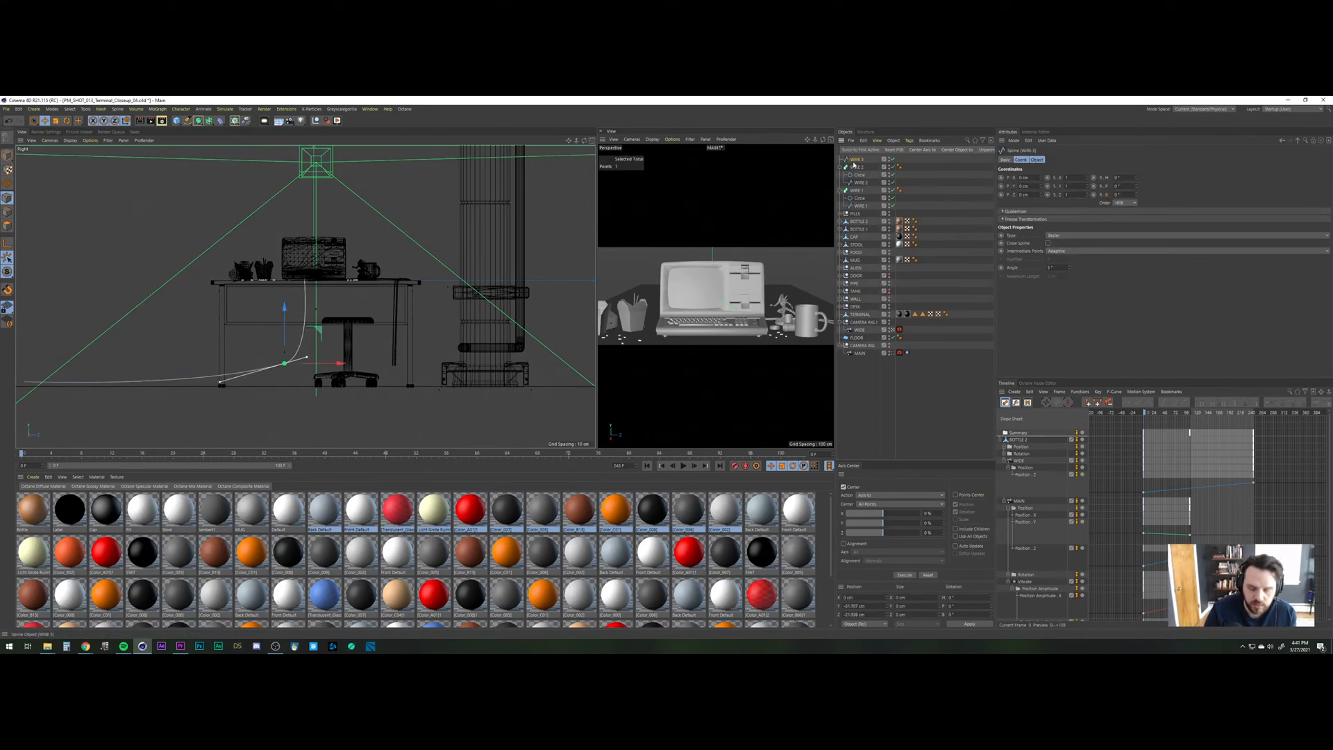
{"action": "left_click", "coordinate": [1108, 251]}
{"action": "left_click", "coordinate": [1096, 294]}
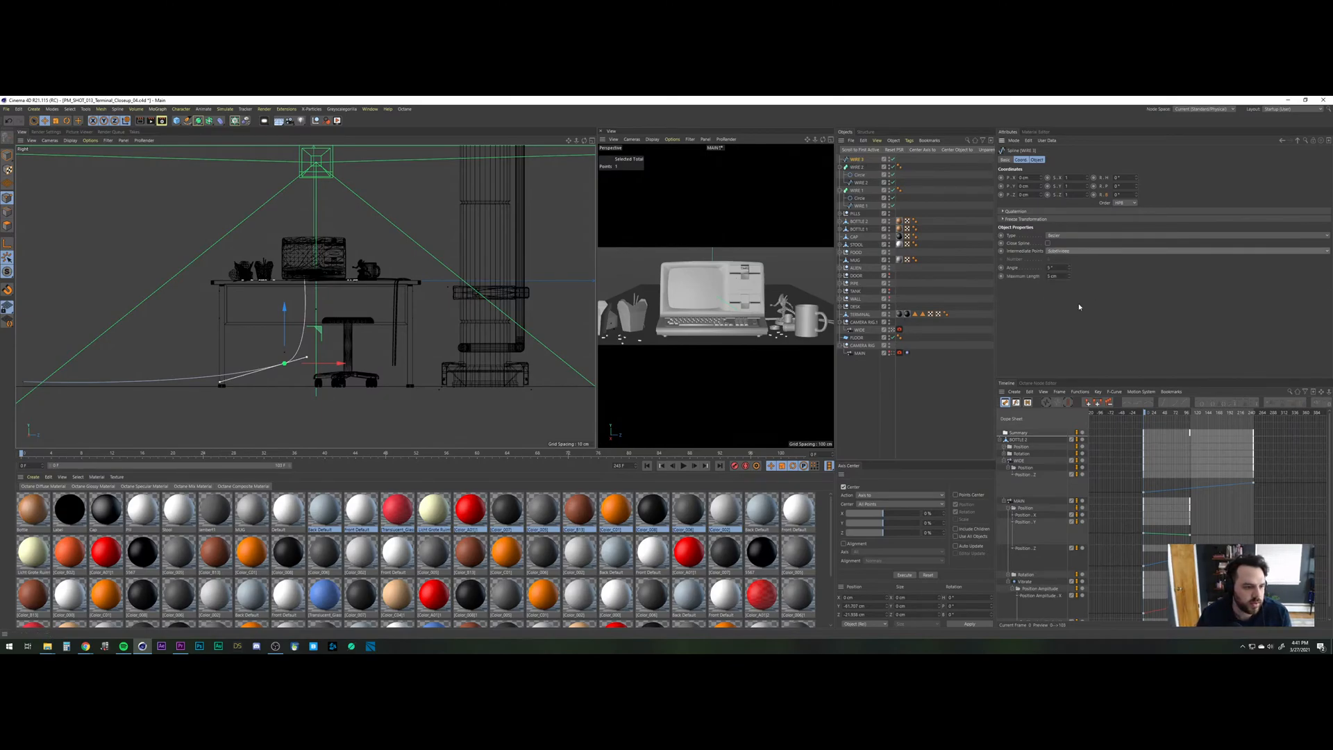
{"action": "left_click", "coordinate": [838, 413]}
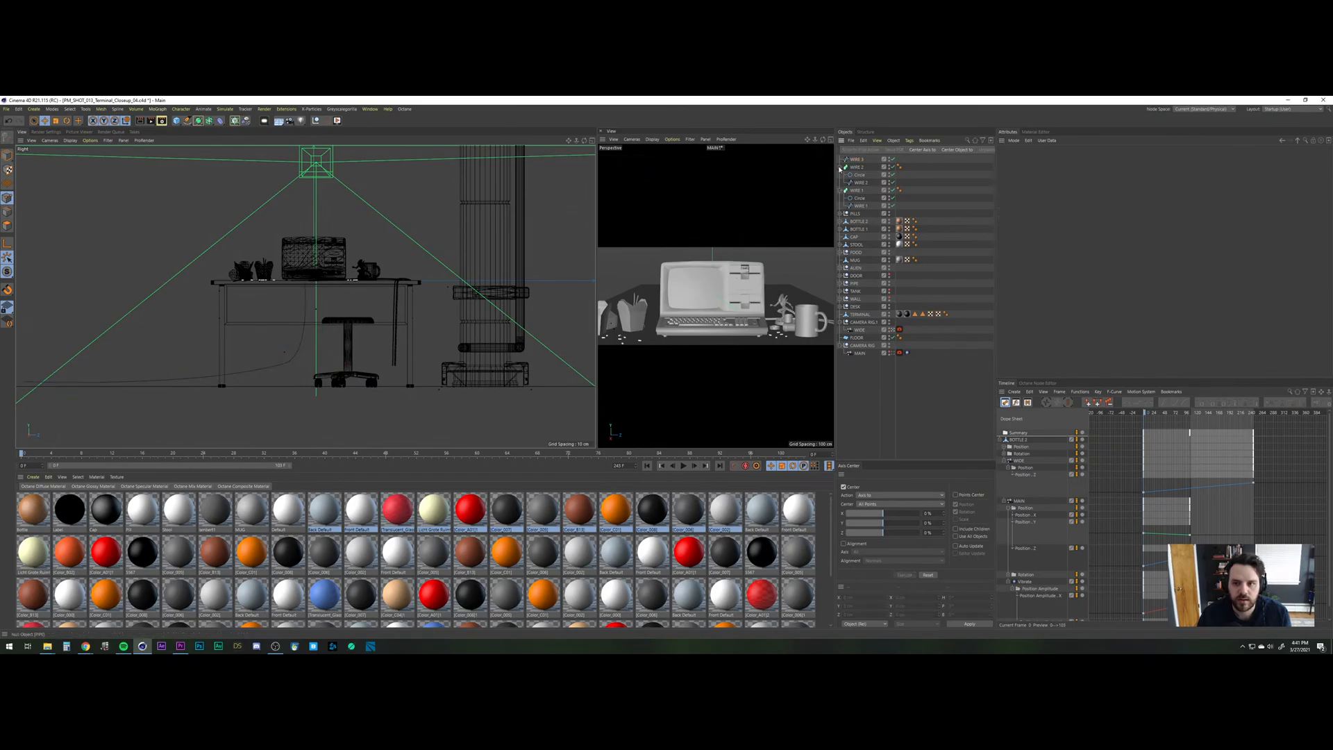
Create a Circle spline with a 3 cm radius and move it into the empty space beside the desk.
{"action": "left_click", "coordinate": [188, 122]}
{"action": "left_click", "coordinate": [266, 144]}
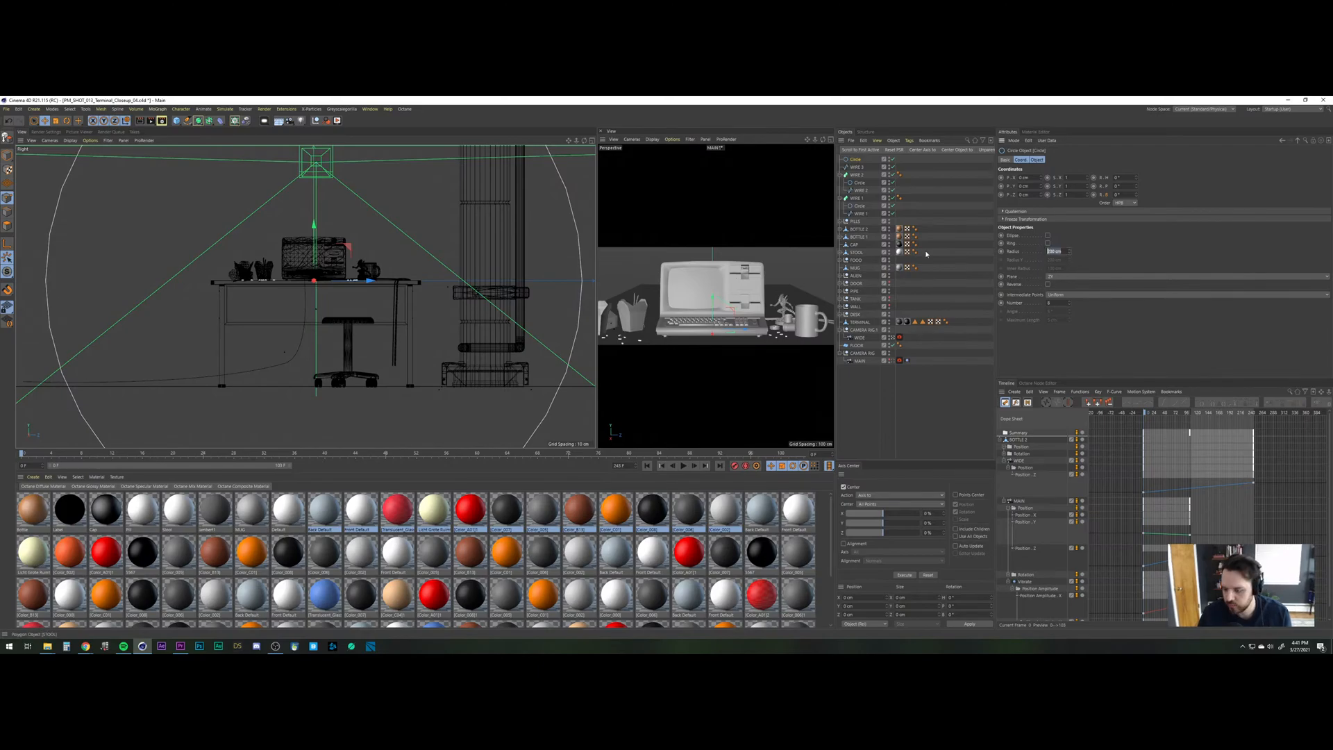
{"action": "type", "text": "3"}
{"action": "key", "text": "Return"}
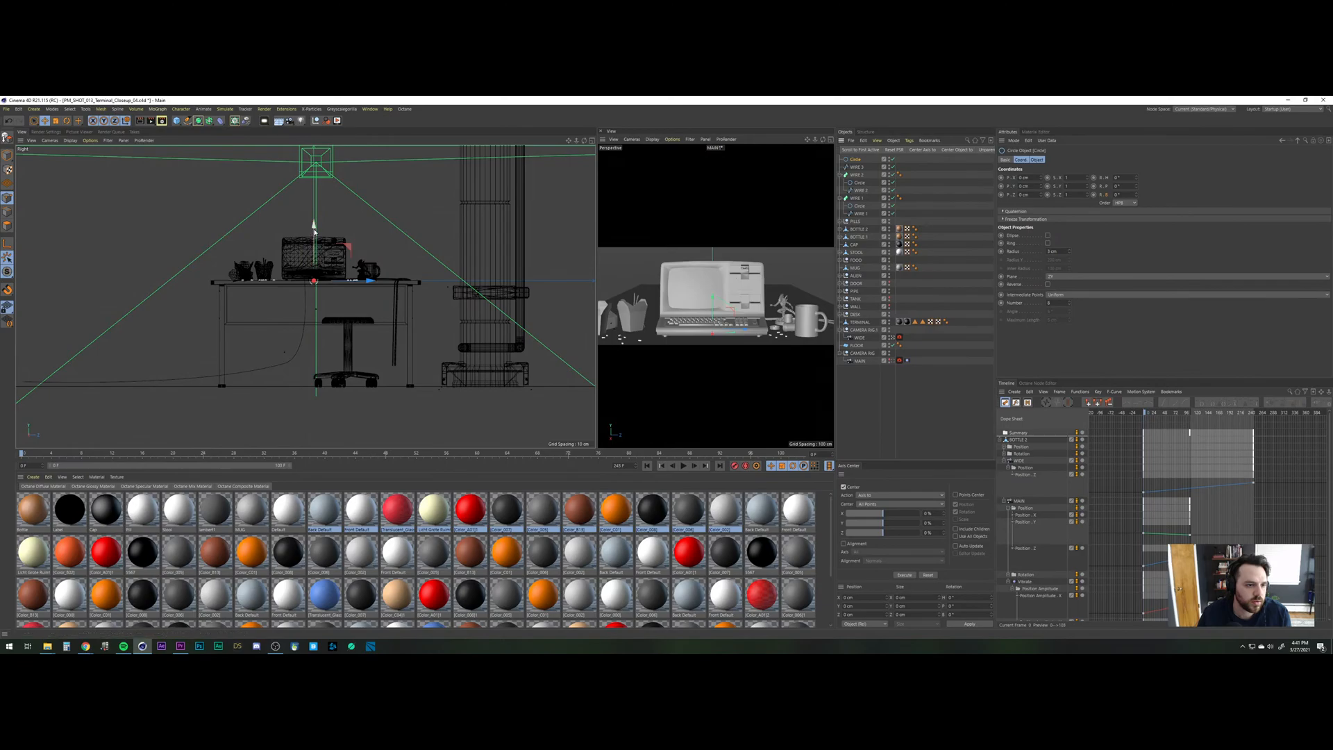
{"action": "left_click_drag", "start_coordinate": [359, 278], "coordinate": [177, 210]}
Copy and scale the circle into a tight cluster of five circles of differing sizes in the empty space beside the desk.
{"action": "key", "text": "t"}
{"action": "left_click", "coordinate": [857, 167]}
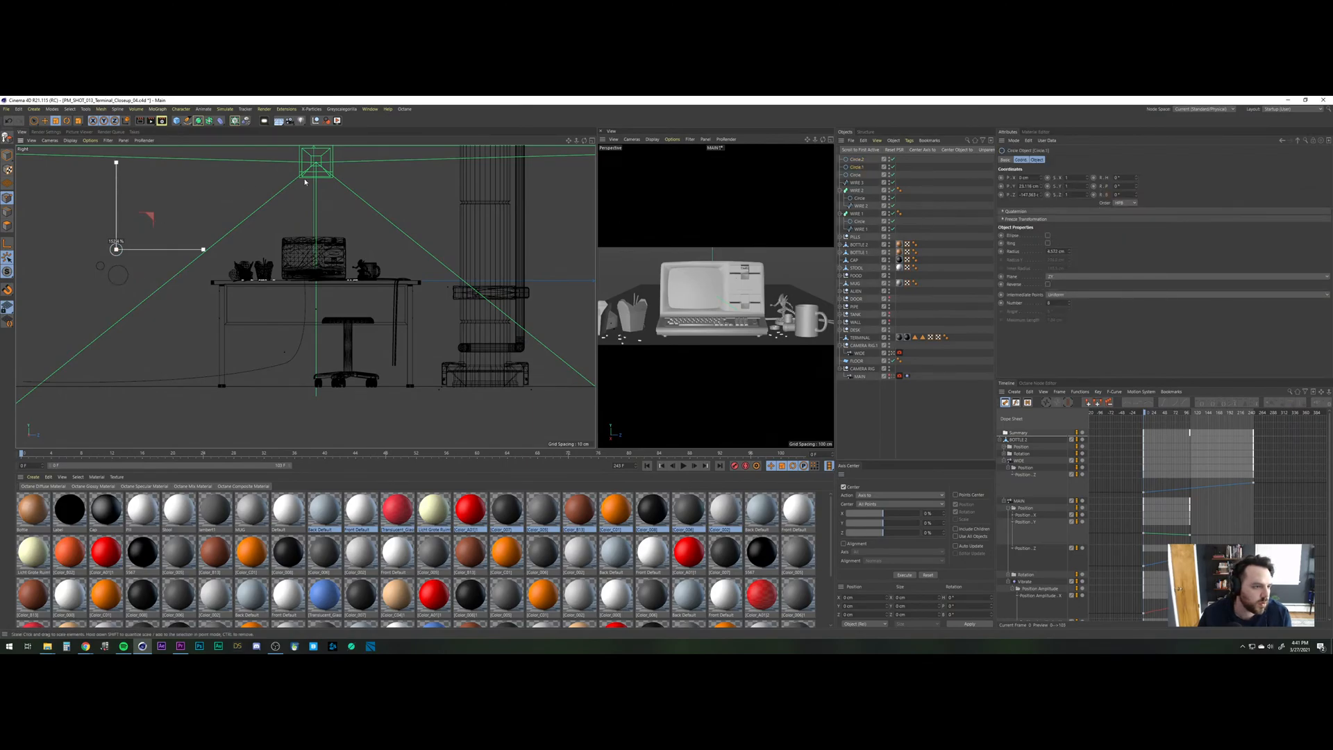
{"action": "left_click_drag", "start_coordinate": [304, 182], "coordinate": [305, 182]}
{"action": "key", "text": "e"}
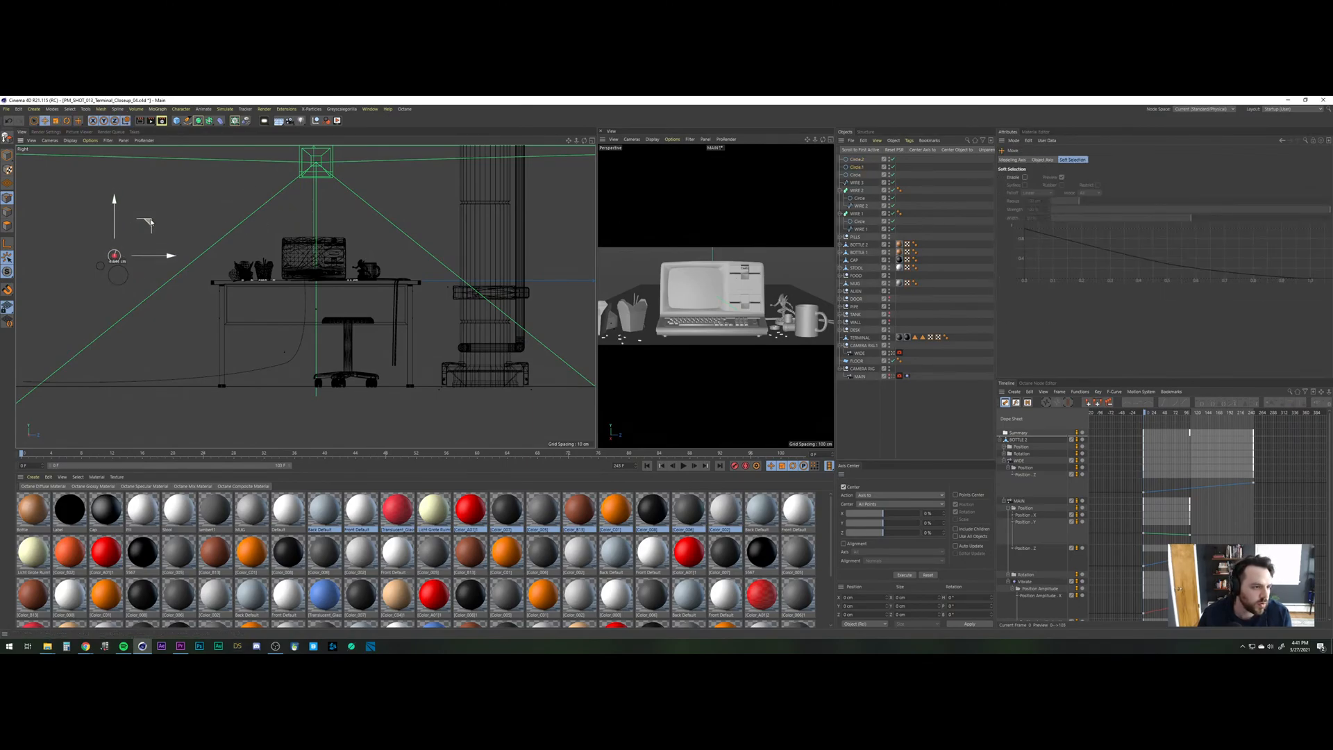
{"action": "left_click", "coordinate": [128, 270]}
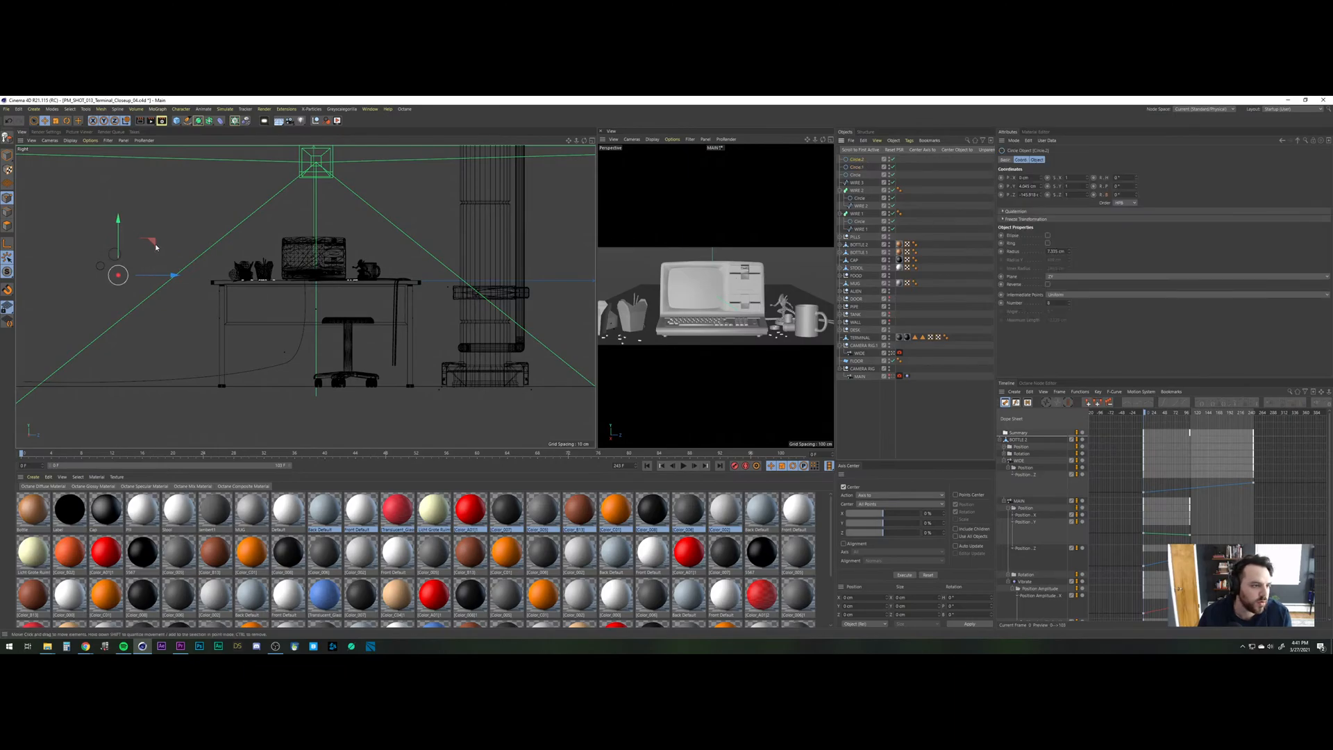
{"action": "left_click_drag", "start_coordinate": [155, 246], "coordinate": [132, 221], "text": "ctrl"}
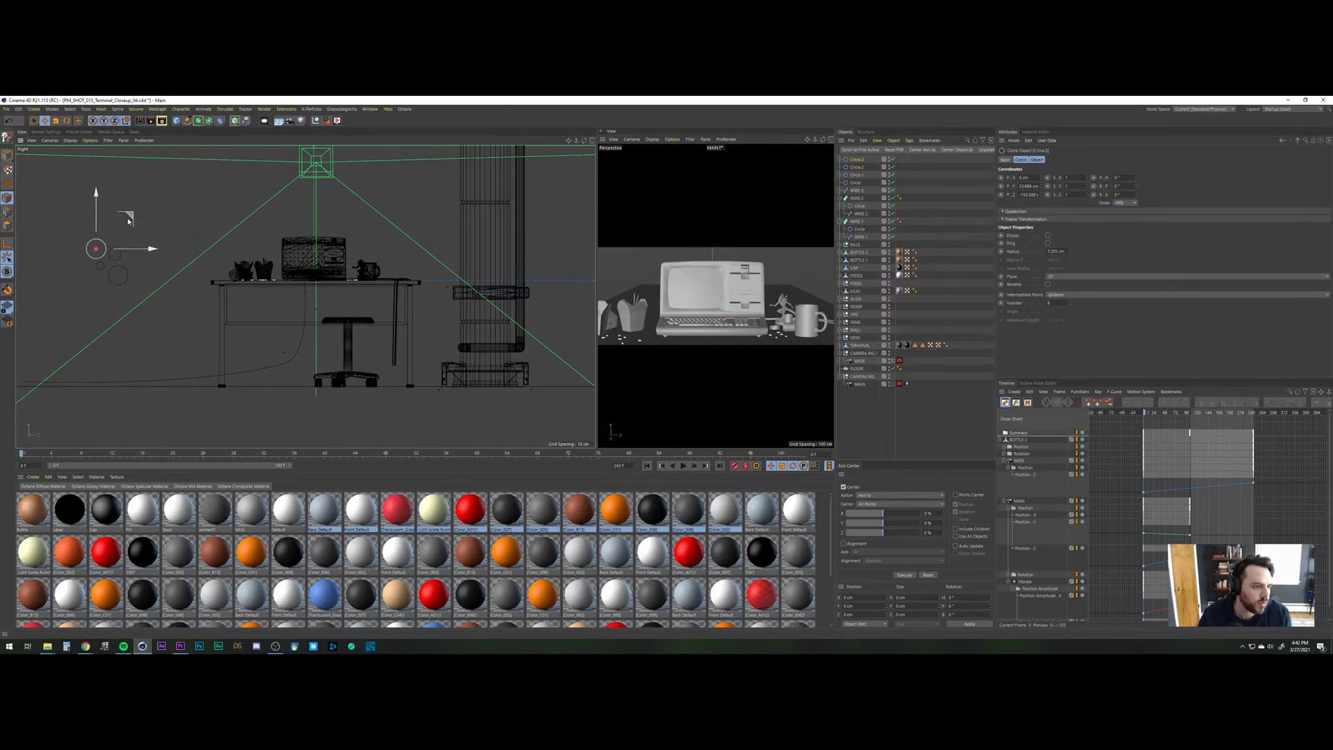
{"action": "key", "text": "t"}
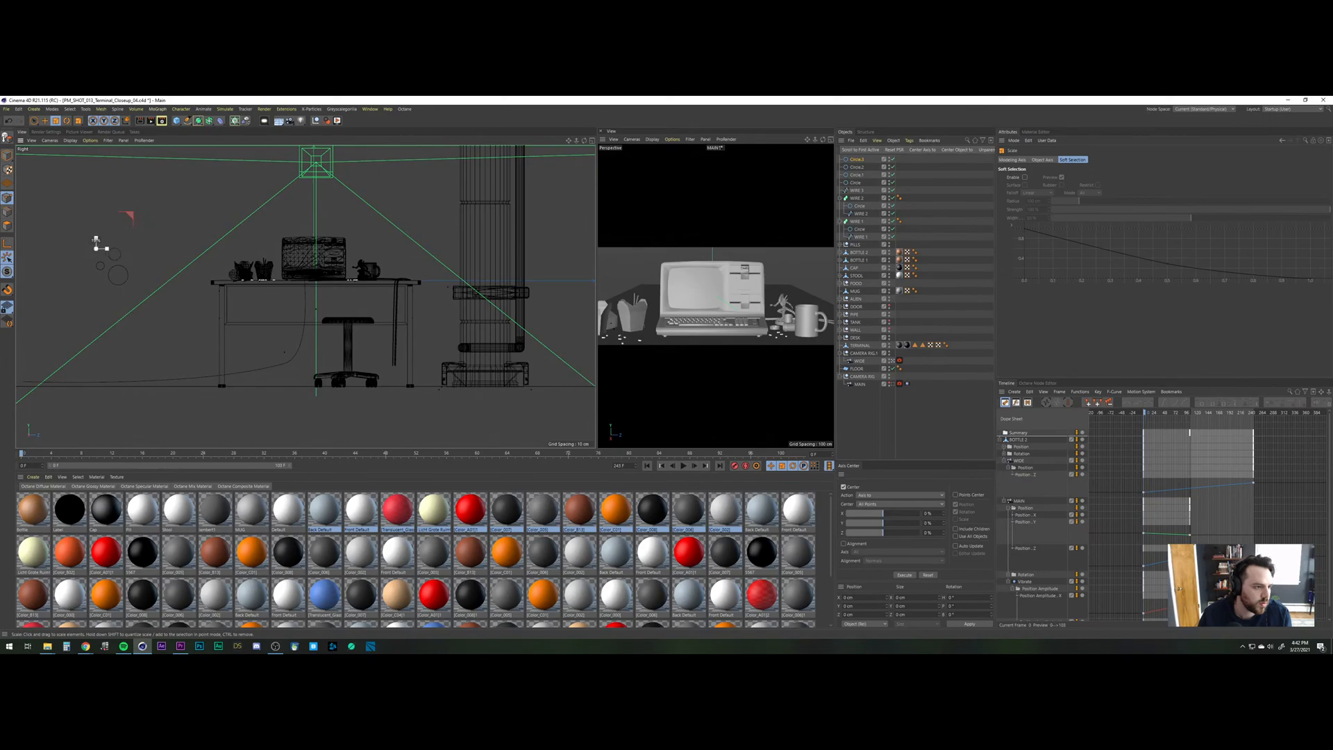
{"action": "key", "text": "e"}
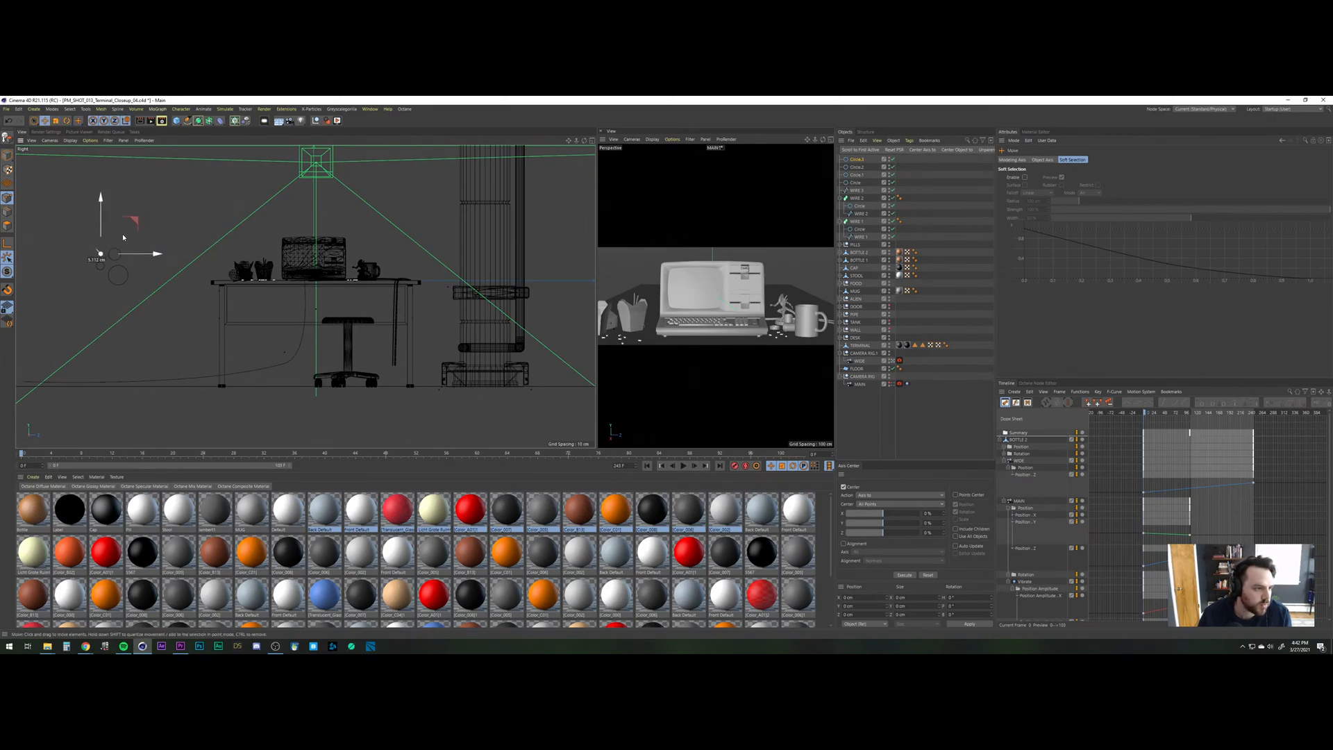
{"action": "left_click_drag", "start_coordinate": [126, 238], "coordinate": [128, 259]}
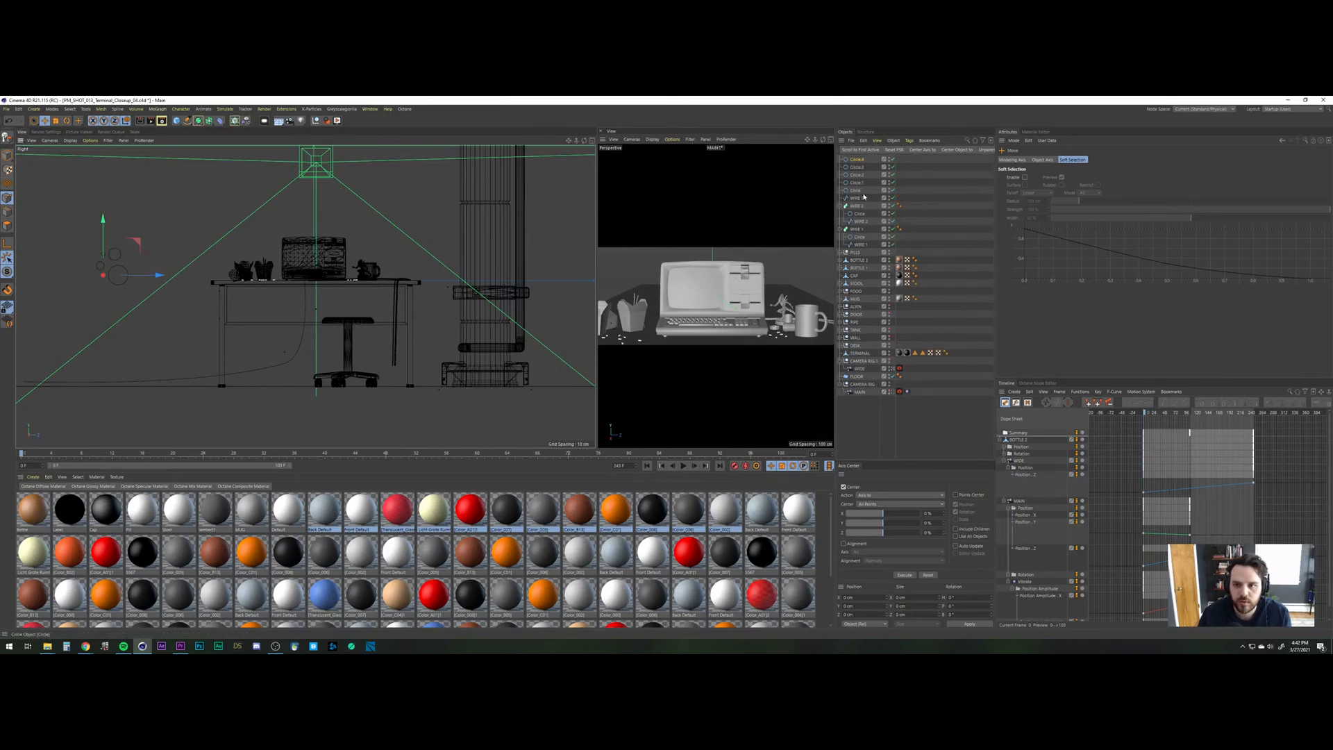
Connect the five circles into one combined spline, keeping the originals, and hide the original circles.
{"action": "left_click", "coordinate": [856, 191]}
{"action": "left_click", "coordinate": [857, 159], "text": "shift"}
{"action": "right_click", "coordinate": [860, 160]}
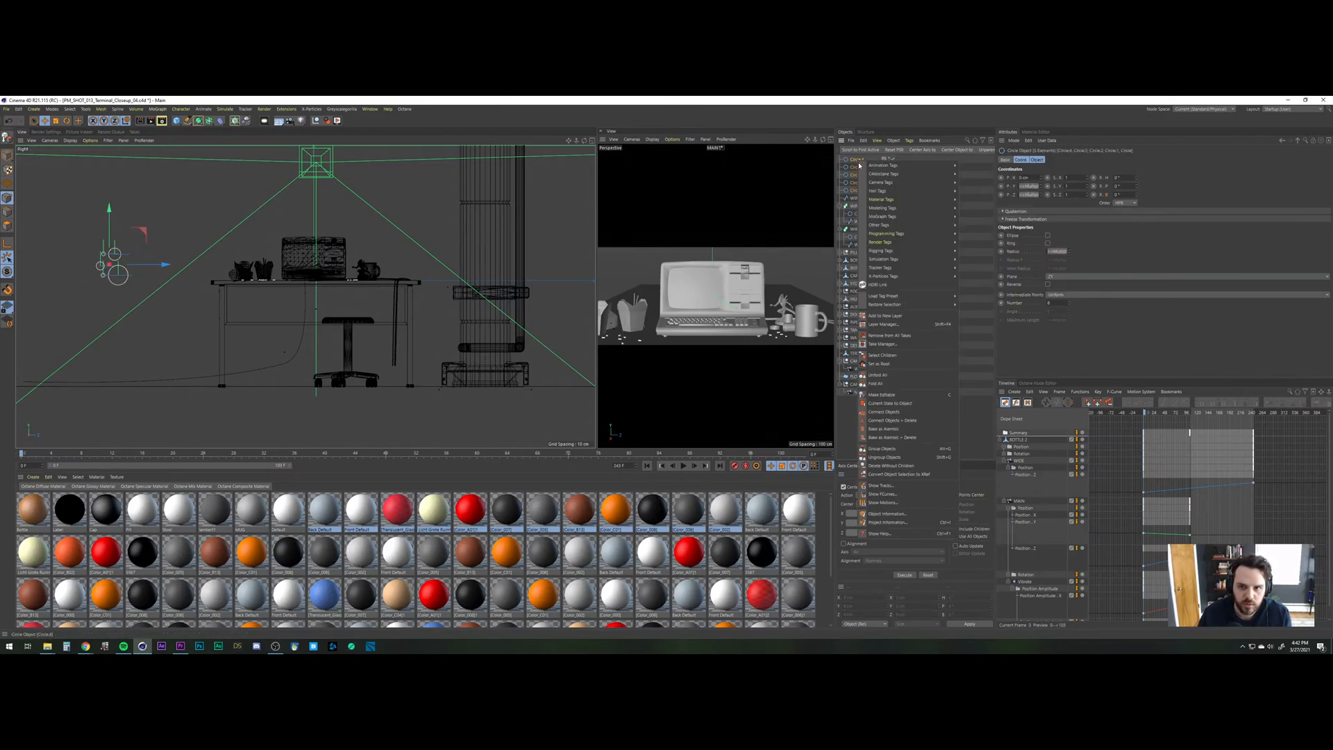
{"action": "left_click", "coordinate": [899, 413]}
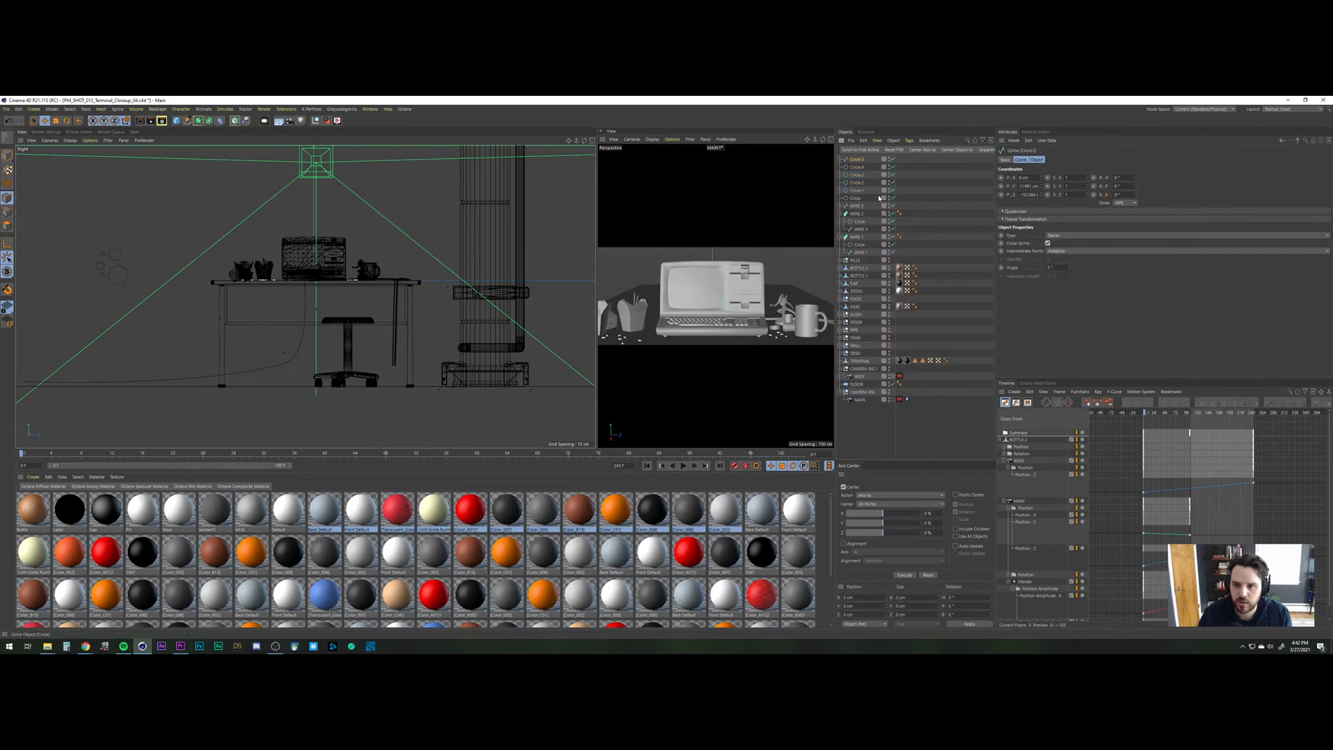
{"action": "left_click", "coordinate": [859, 168]}
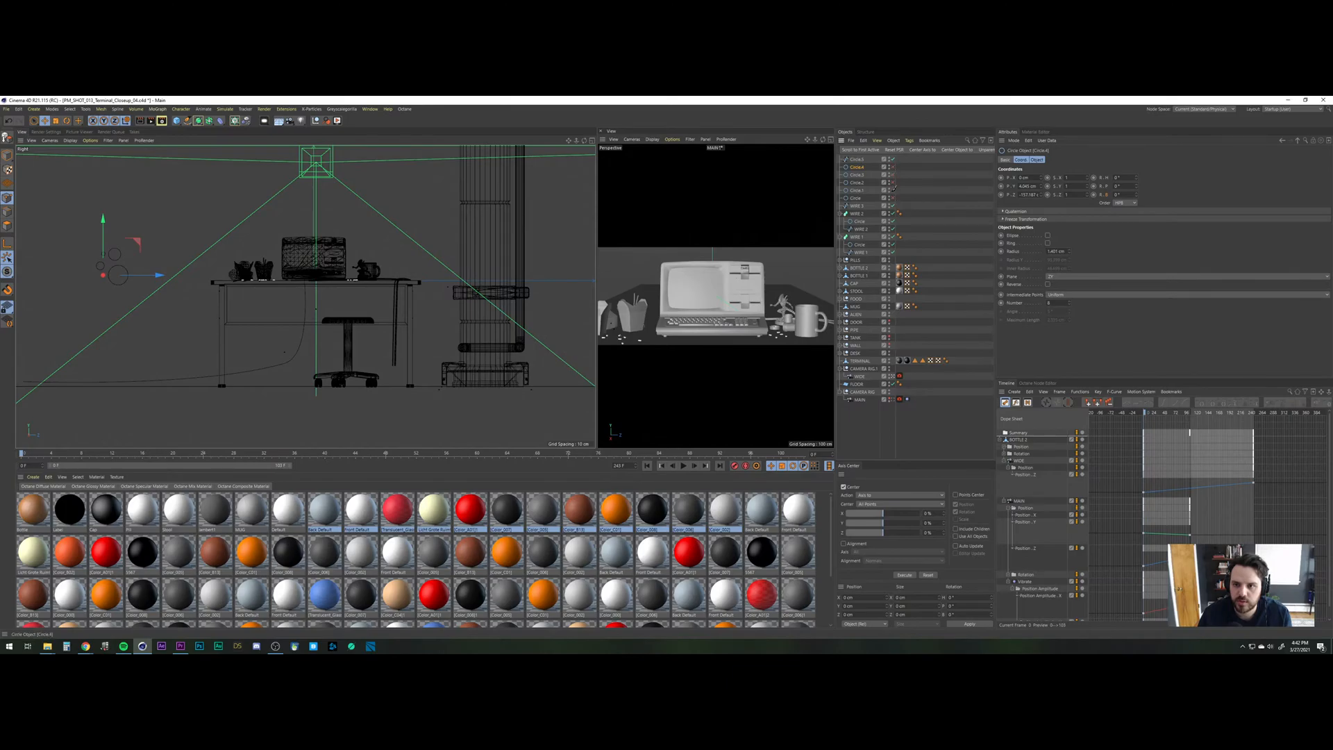
Create a Sweep named WIRE 3 and nest the combined circle spline and the WIRE 3 path spline inside it.
{"action": "left_click", "coordinate": [855, 206]}
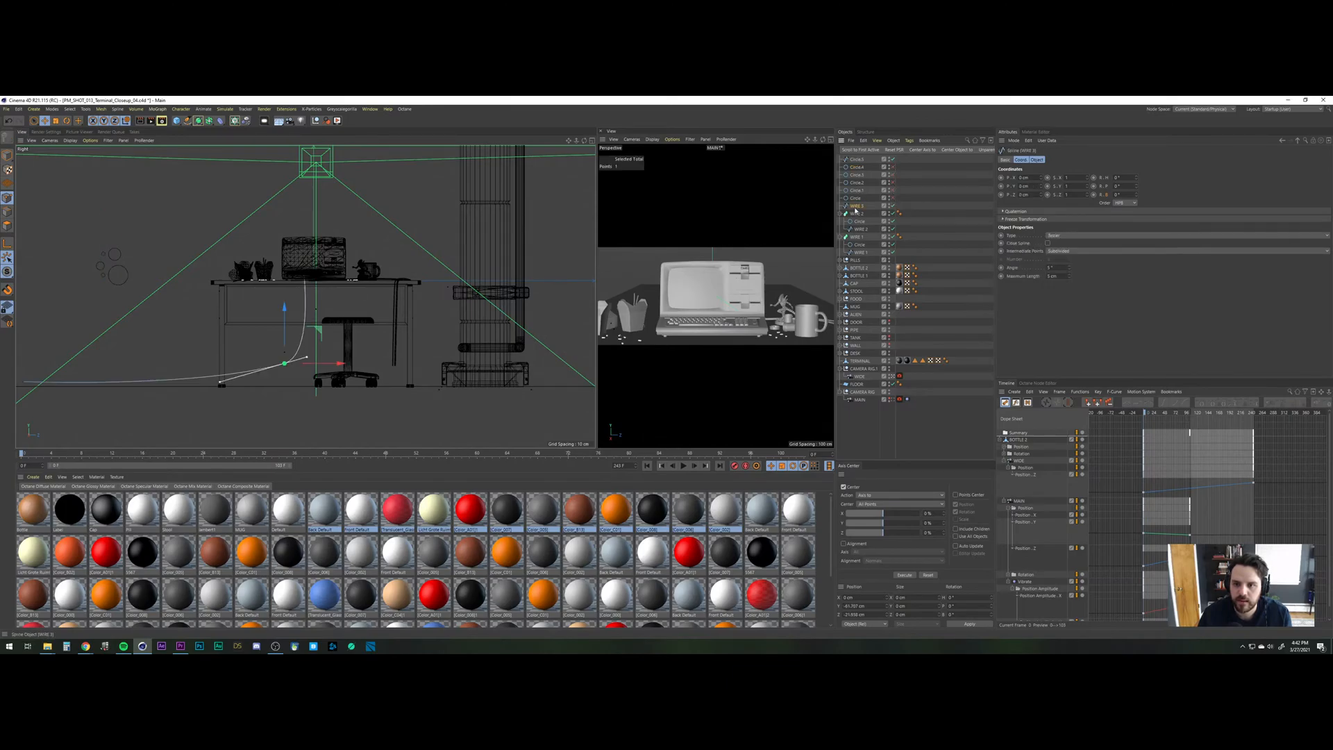
{"action": "left_click", "coordinate": [199, 120]}
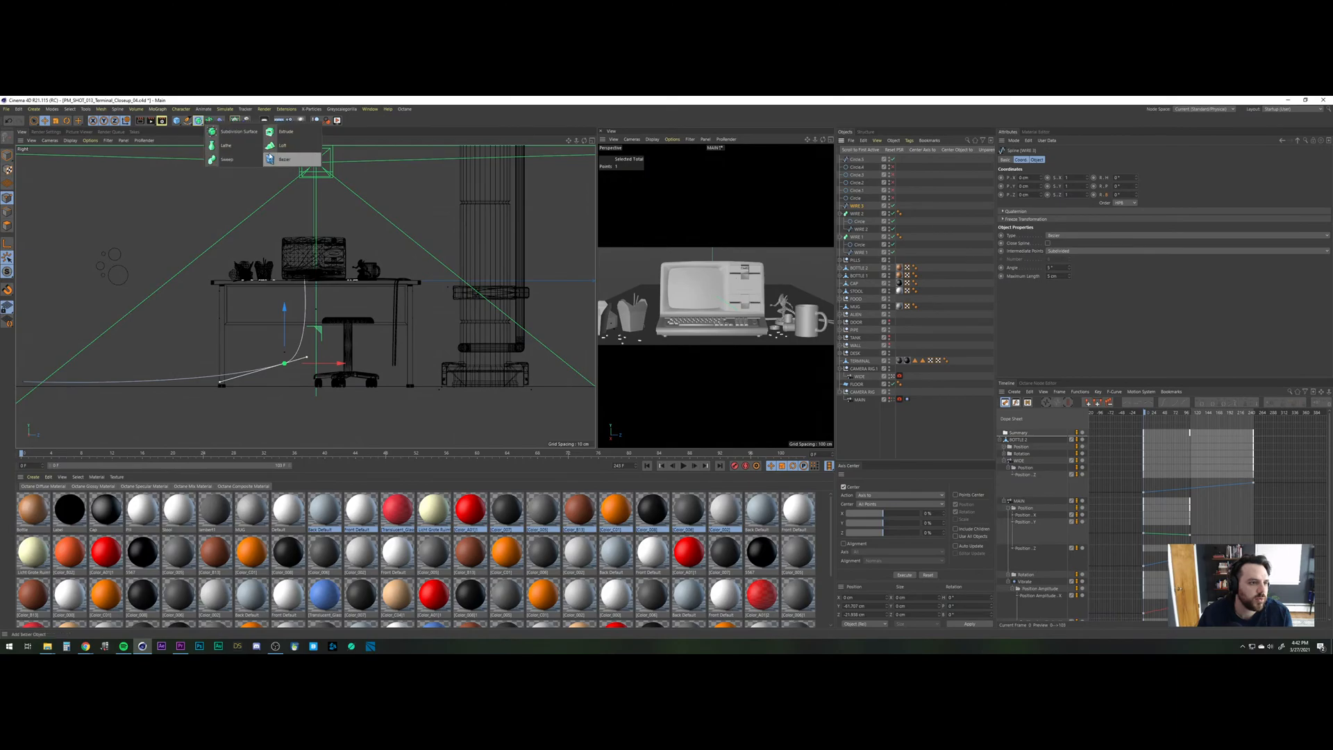
{"action": "left_click", "coordinate": [221, 159]}
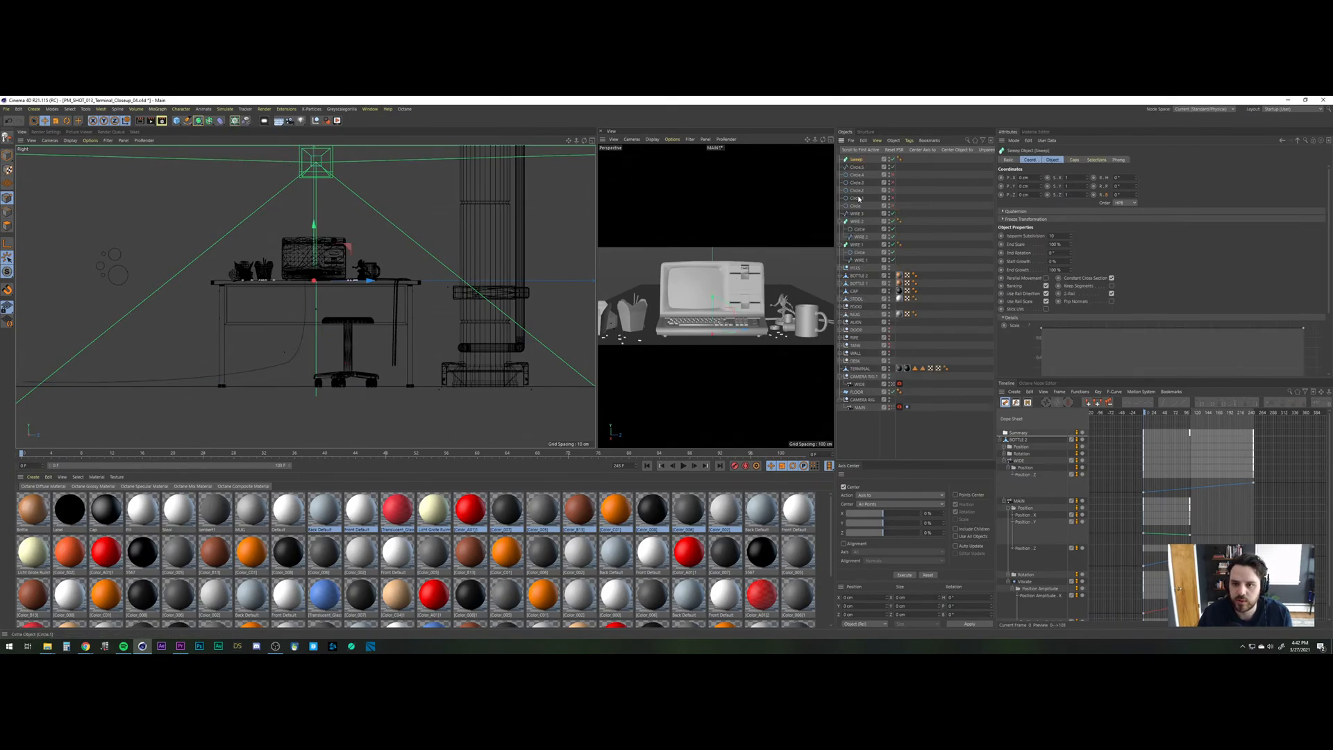
{"action": "double_click", "coordinate": [857, 159]}
{"action": "type", "text": "WIRE"}
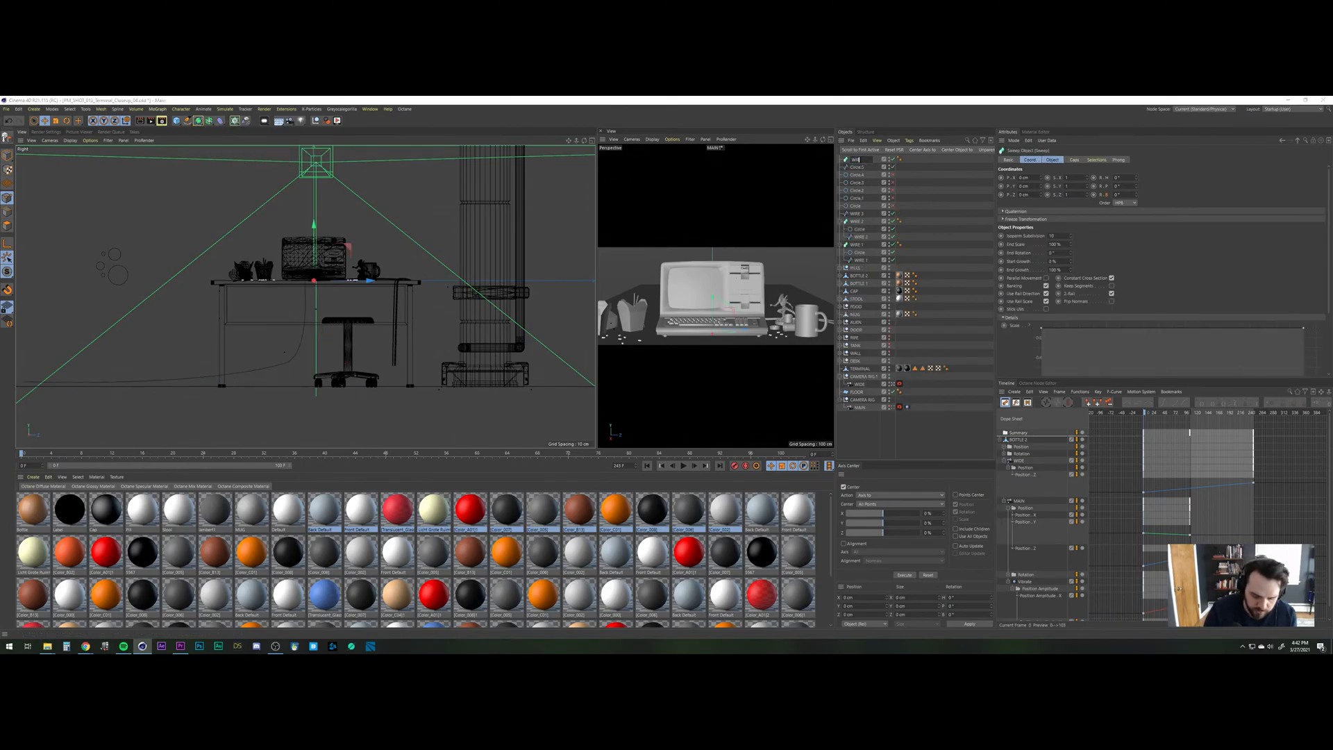
{"action": "type", "text": " 3"}
{"action": "left_click", "coordinate": [861, 167]}
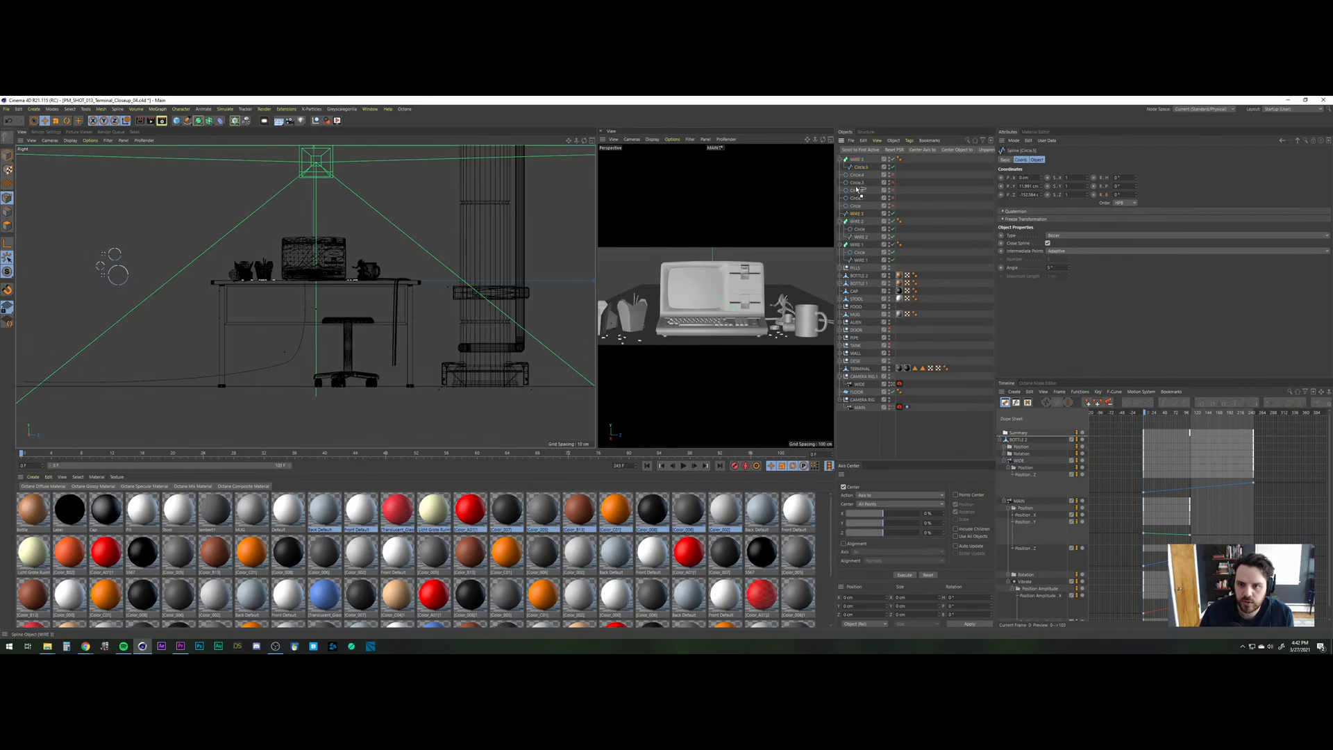
{"action": "left_click_drag", "start_coordinate": [860, 171], "coordinate": [861, 172]}
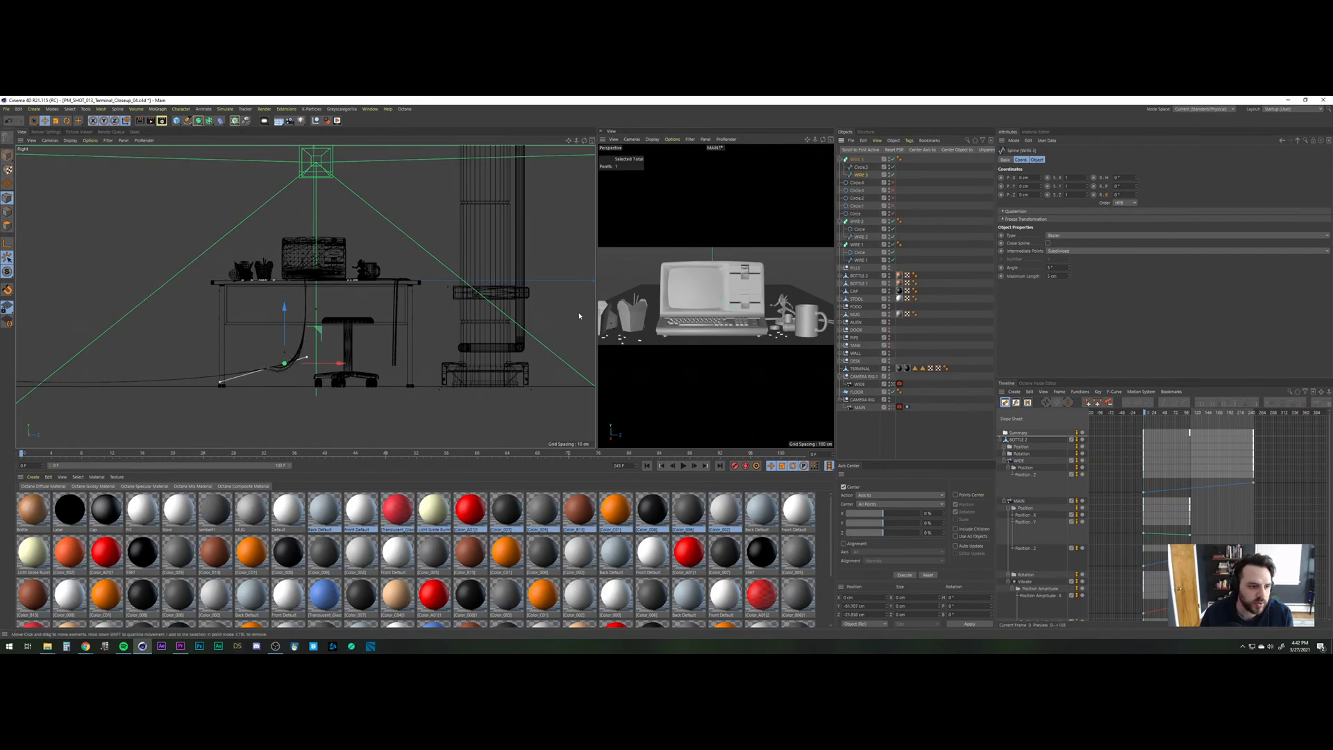
Check the swept cable under the desk in the perspective view and delete the combined circle spline from the sweep.
{"action": "middle_click", "coordinate": [235, 277]}
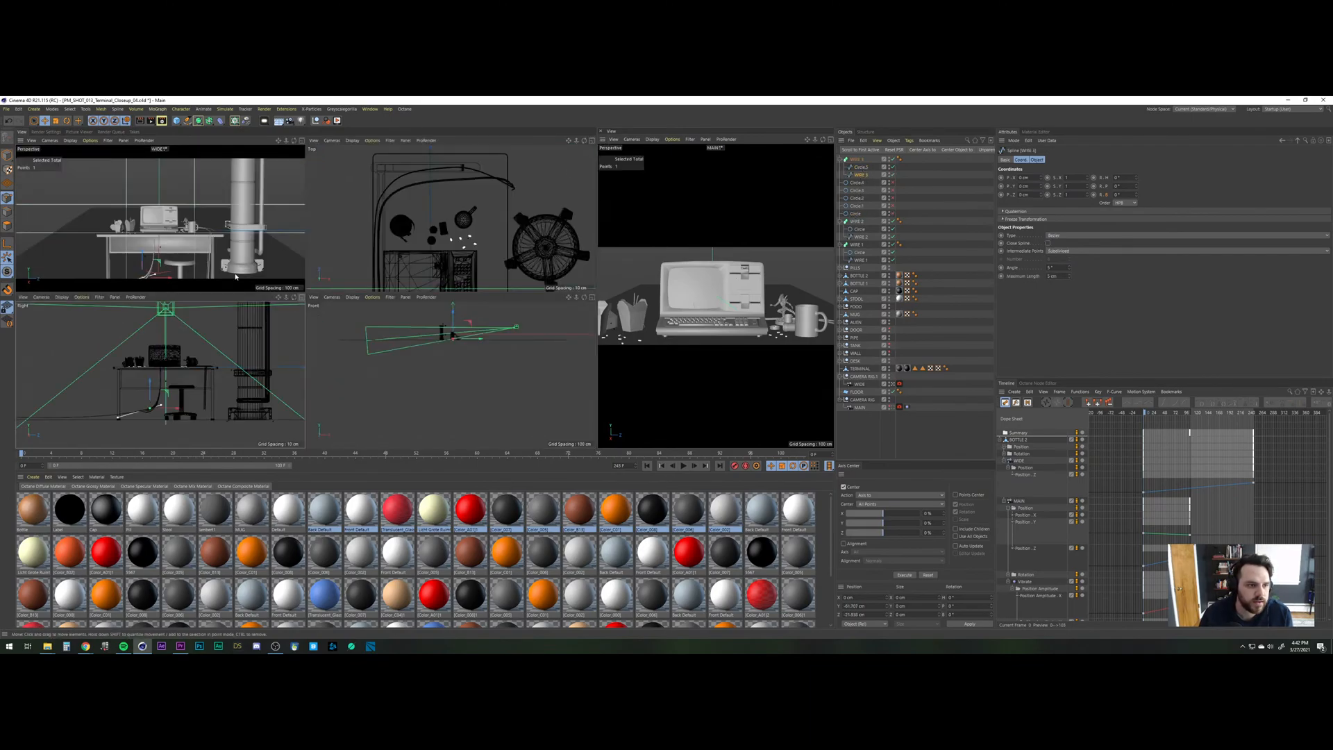
{"action": "middle_click", "coordinate": [273, 210]}
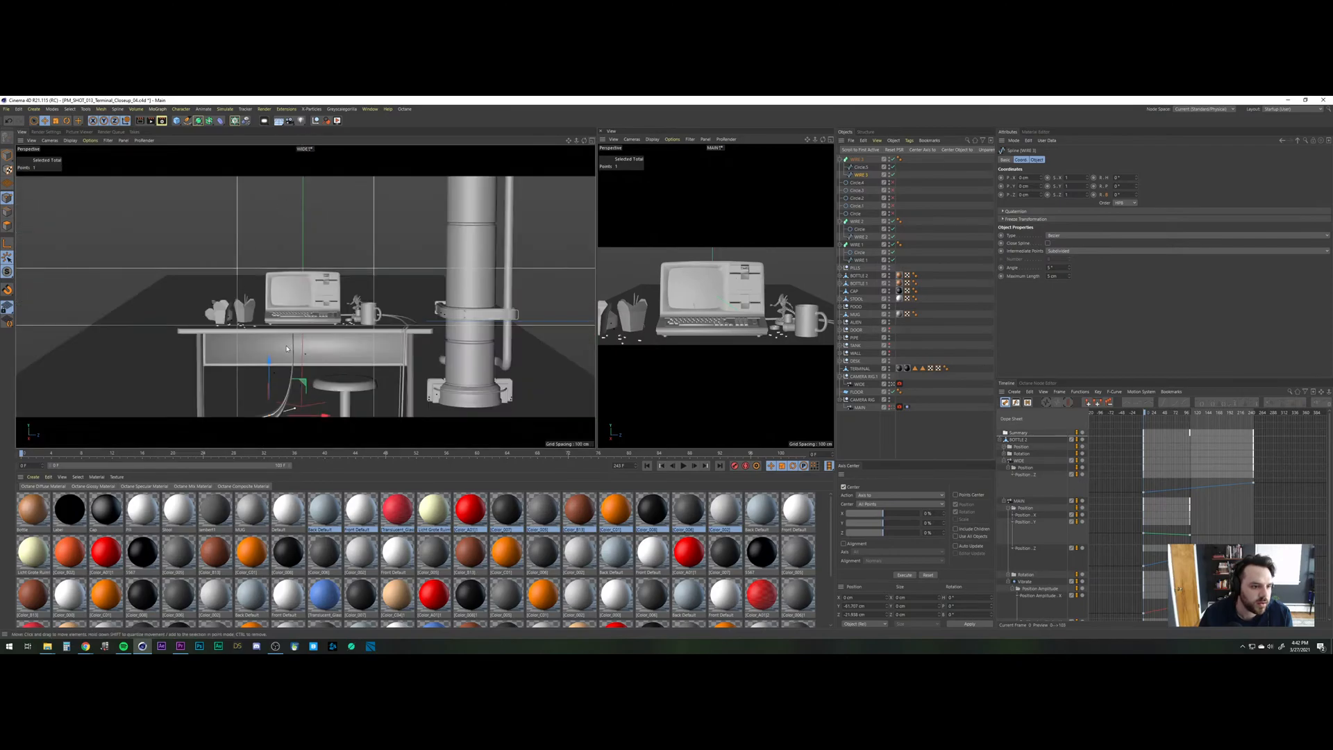
{"action": "left_click_drag", "start_coordinate": [287, 348], "coordinate": [274, 394], "text": "alt"}
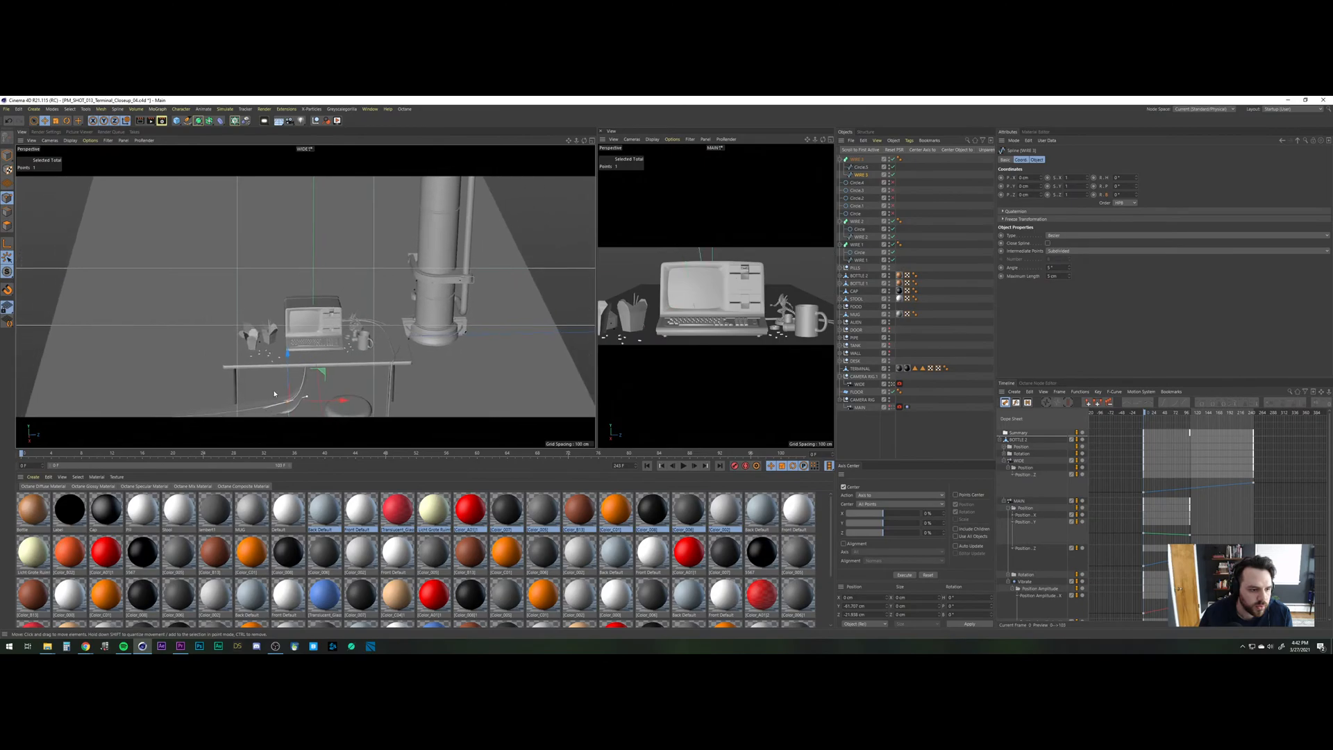
{"action": "middle_click_drag", "start_coordinate": [274, 394], "coordinate": [300, 277], "text": "alt"}
{"action": "left_click_drag", "start_coordinate": [301, 278], "coordinate": [332, 258], "text": "alt"}
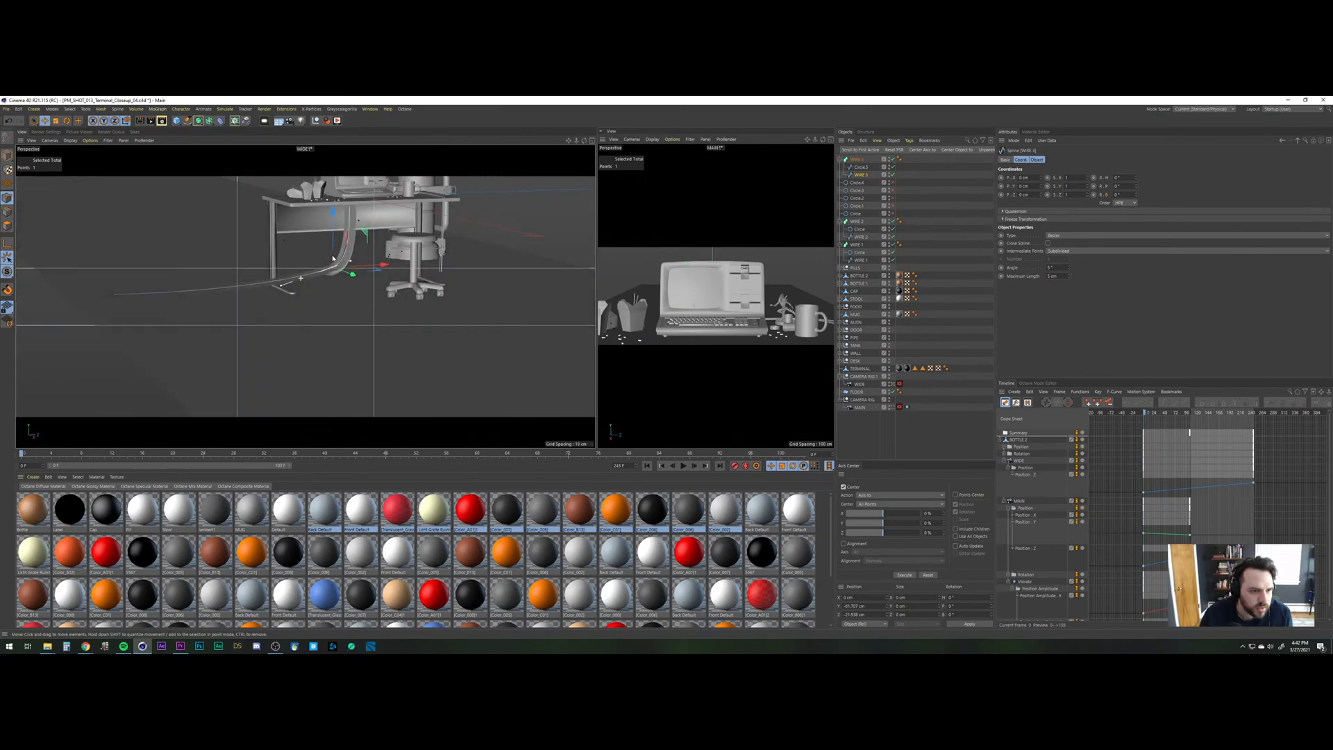
{"action": "left_click", "coordinate": [861, 160]}
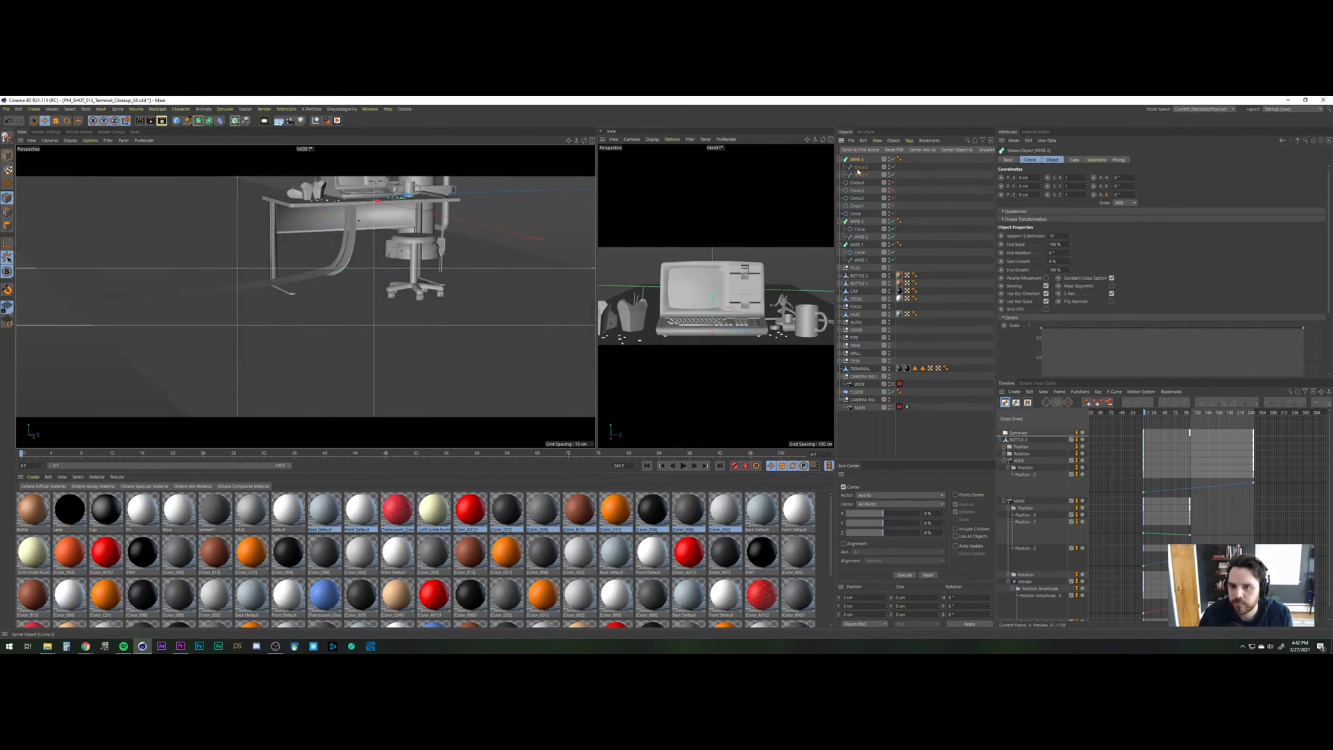
{"action": "left_click", "coordinate": [859, 169]}
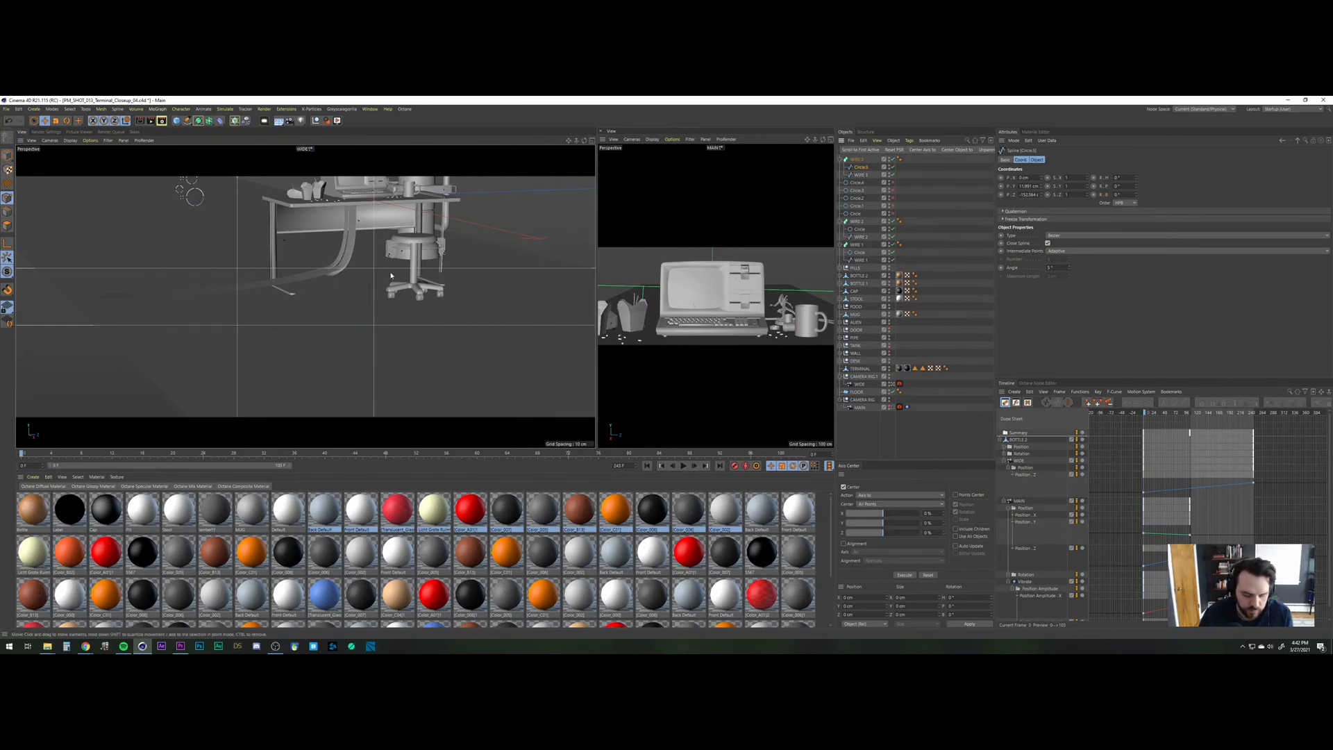
{"action": "key", "text": "r"}
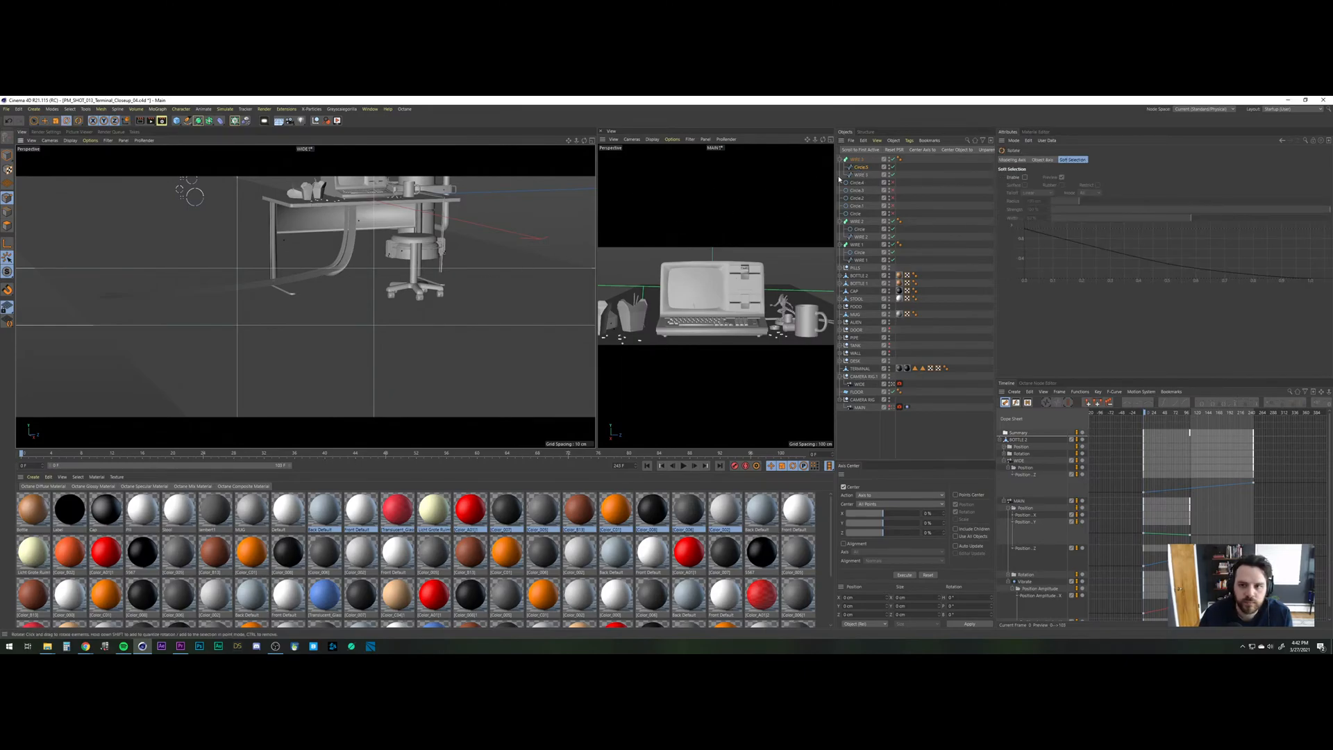
{"action": "left_click", "coordinate": [858, 160]}
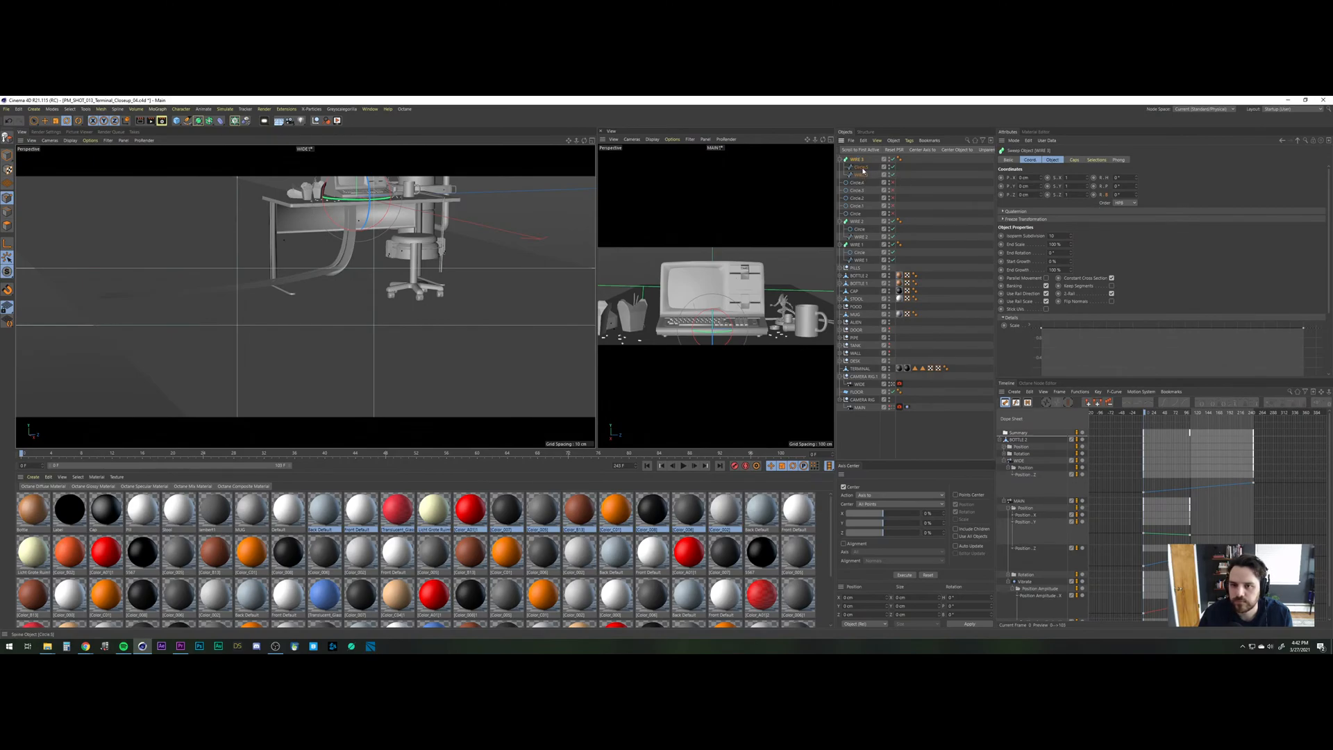
{"action": "left_click", "coordinate": [864, 170]}
{"action": "key", "text": "Delete"}
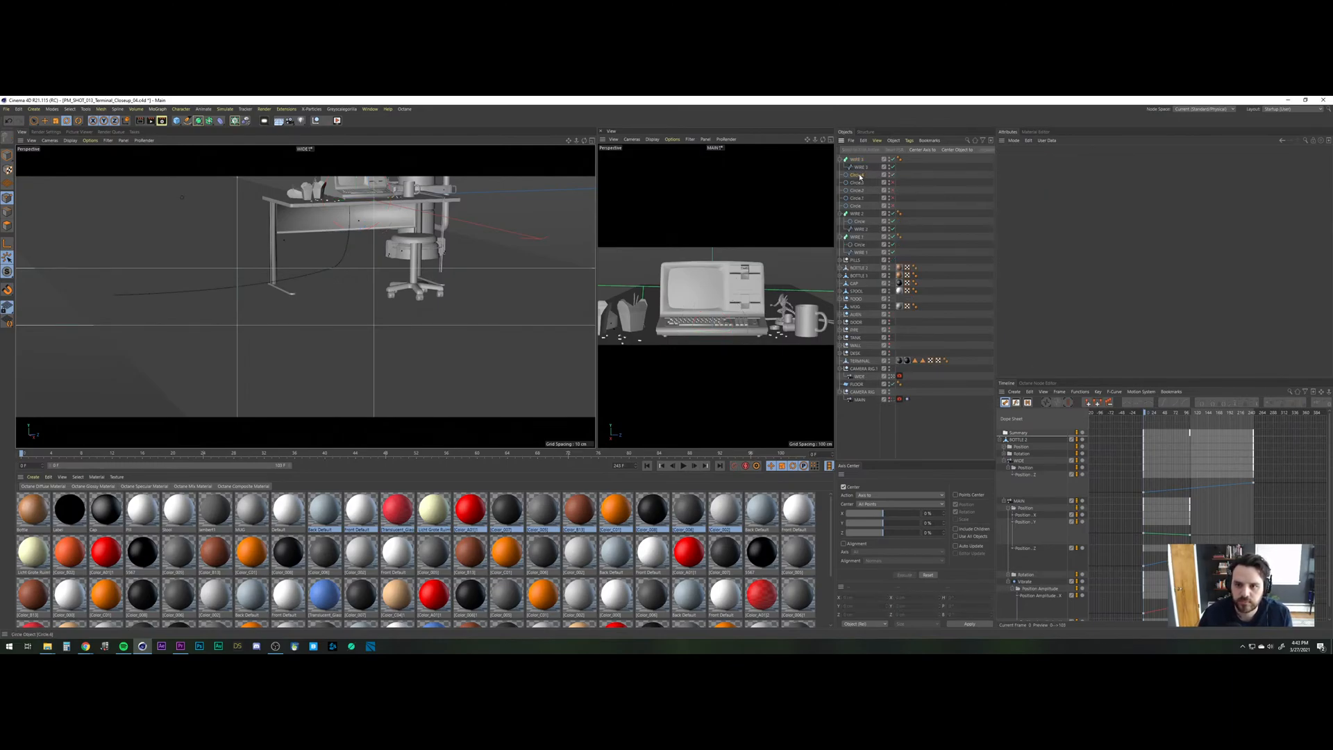
Use one small circle as the WIRE 3 sweep's profile and set the plane of all five circles to XY.
{"action": "left_click", "coordinate": [862, 166]}
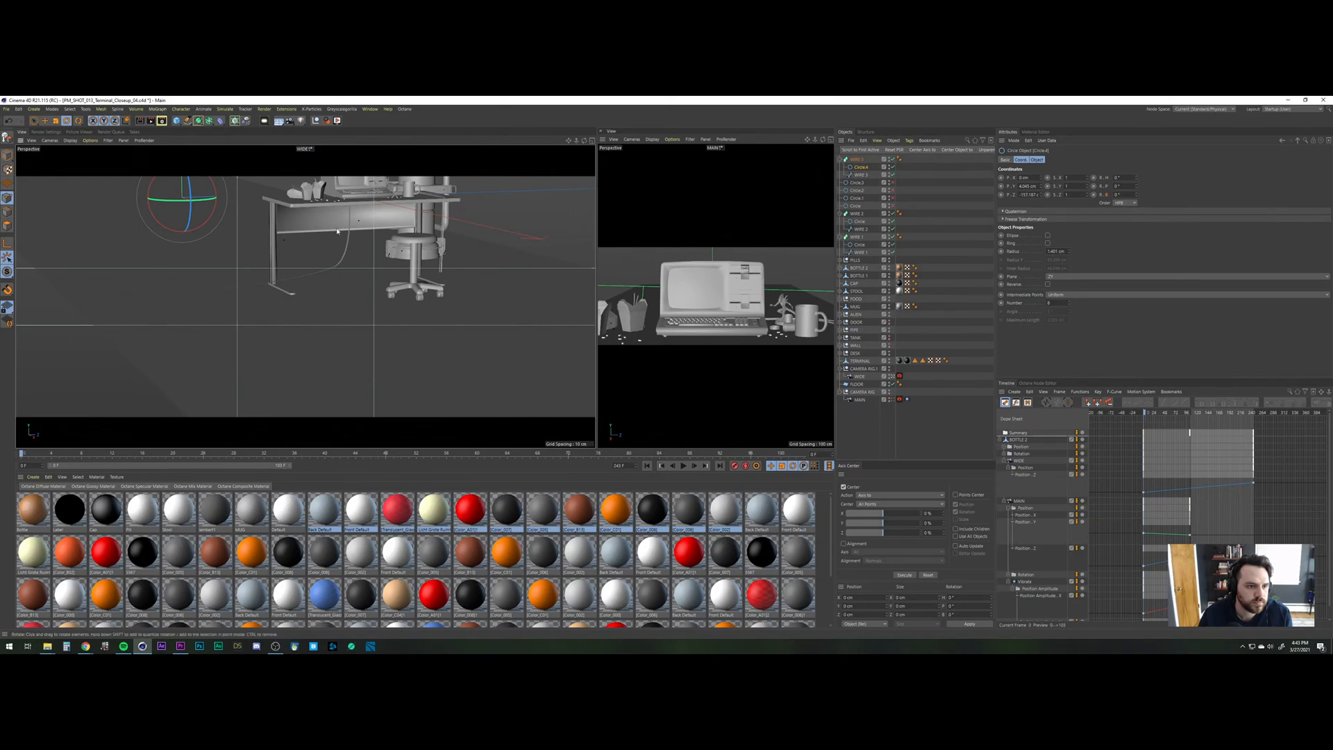
{"action": "scroll", "coordinate": [329, 236], "scroll_direction": "up", "scroll_amount": 5}
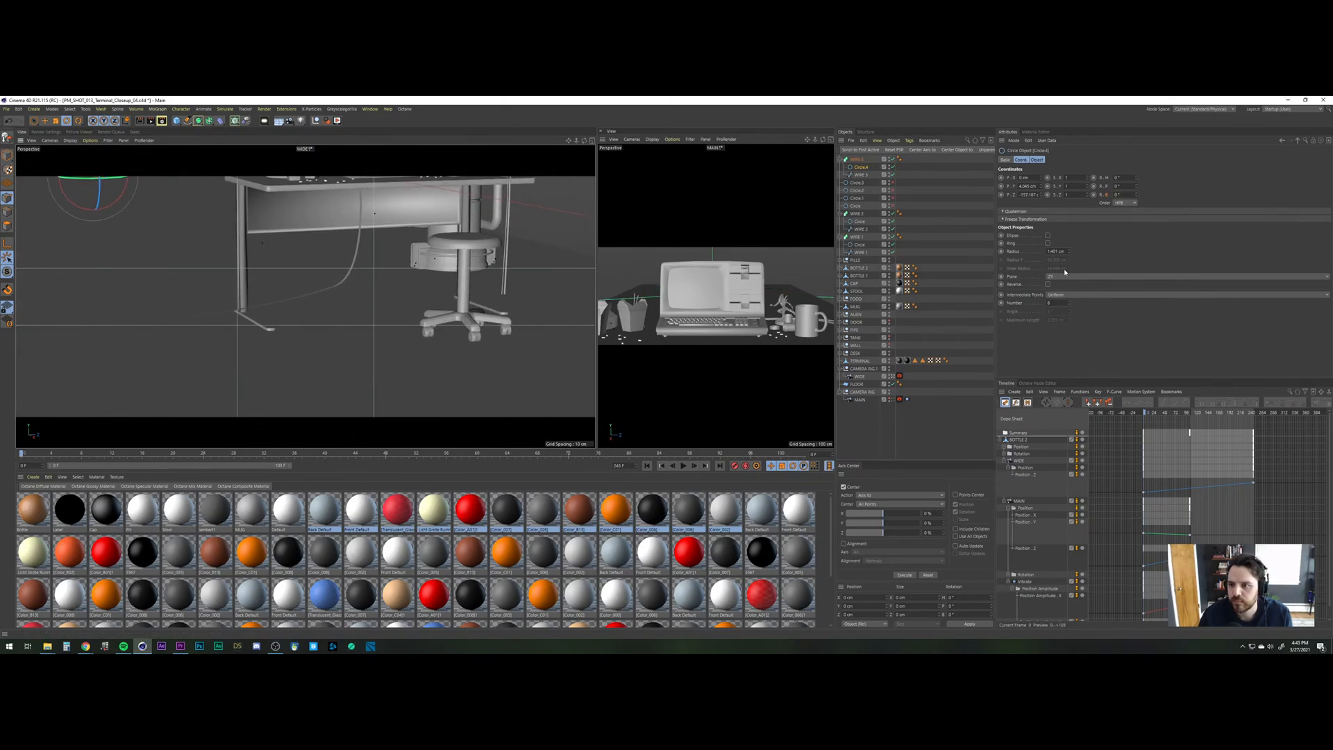
{"action": "left_click", "coordinate": [1064, 276]}
{"action": "left_click", "coordinate": [1061, 286]}
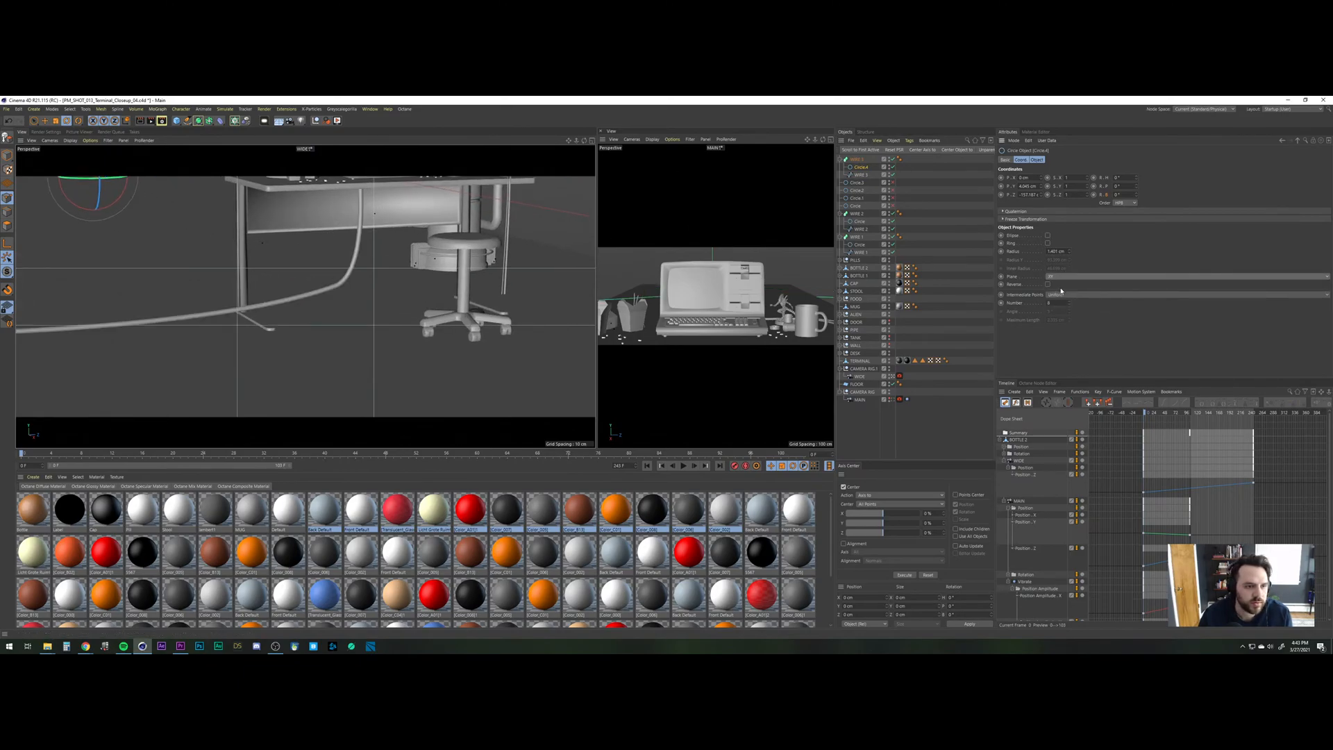
{"action": "left_click", "coordinate": [859, 190]}
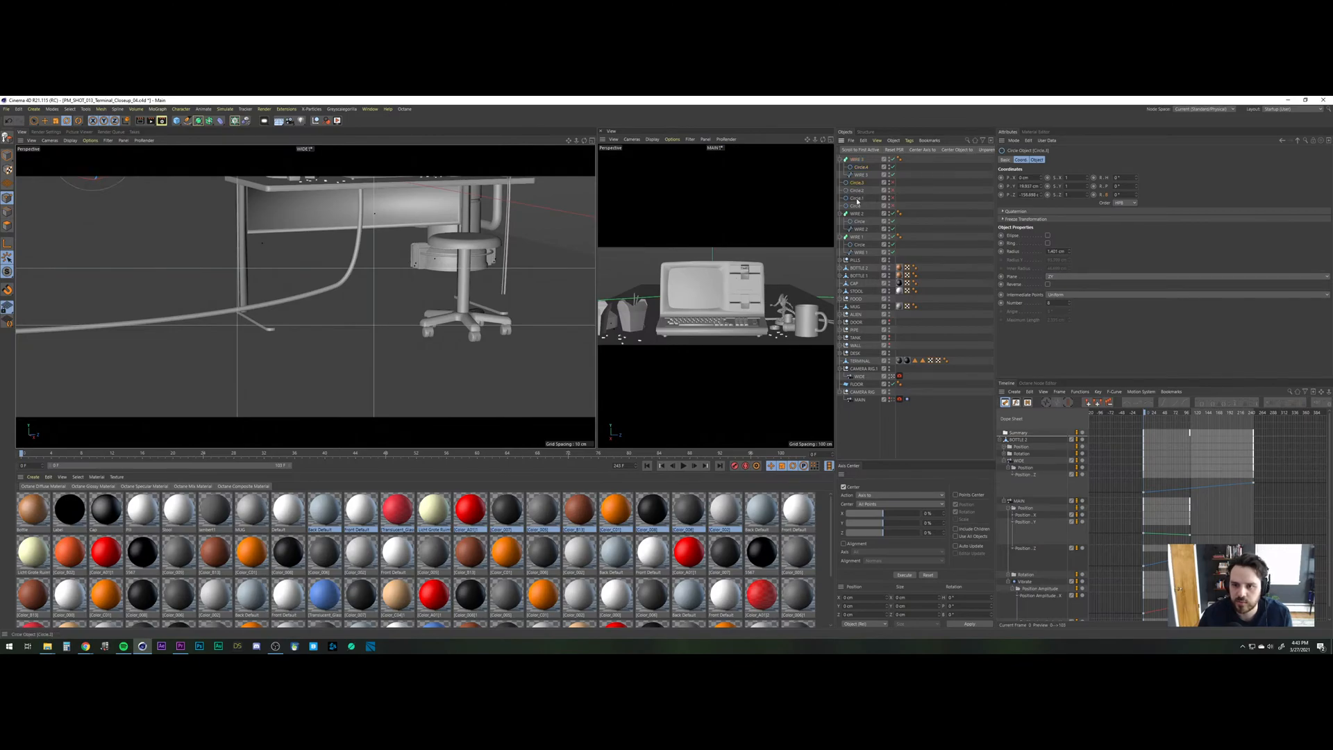
{"action": "left_click", "coordinate": [876, 206], "text": "shift"}
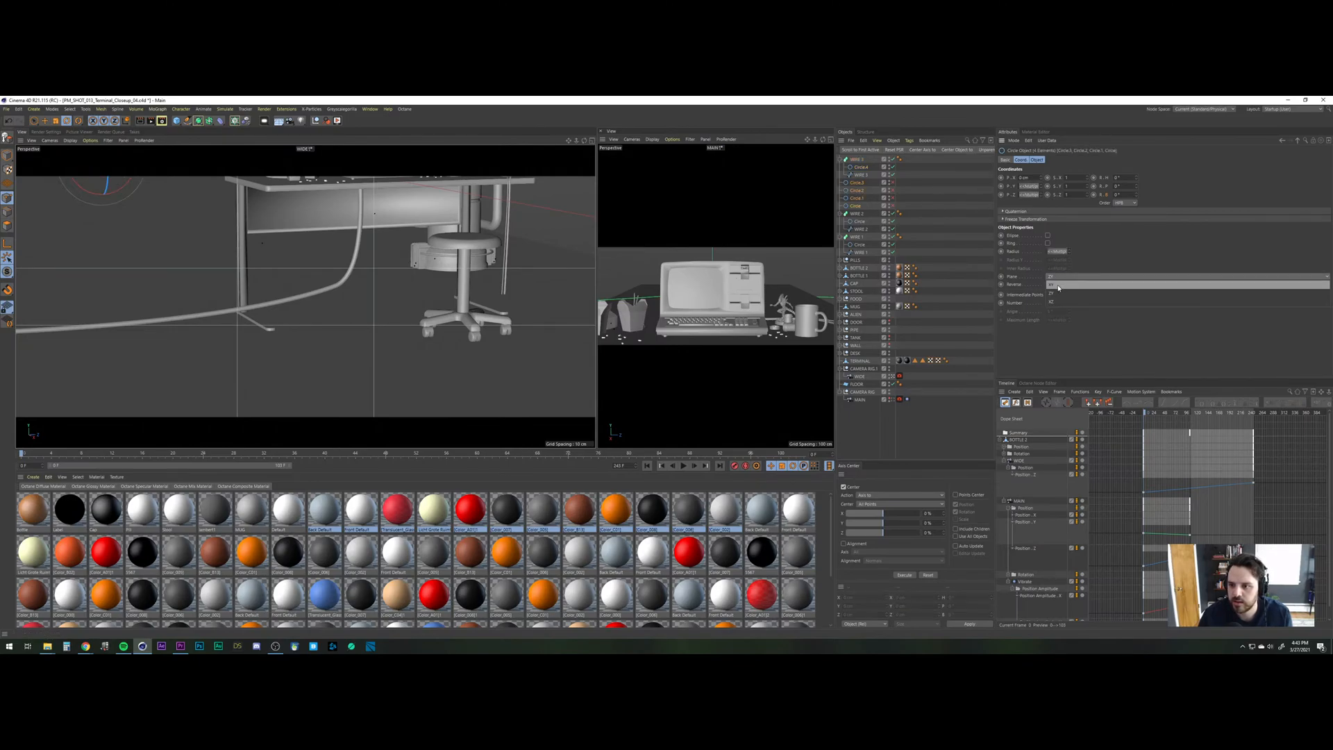
Take the small circle back out of the sweep and connect all five circles into a new combined spline, keeping the originals.
{"action": "left_click_drag", "start_coordinate": [862, 168], "coordinate": [862, 179]}
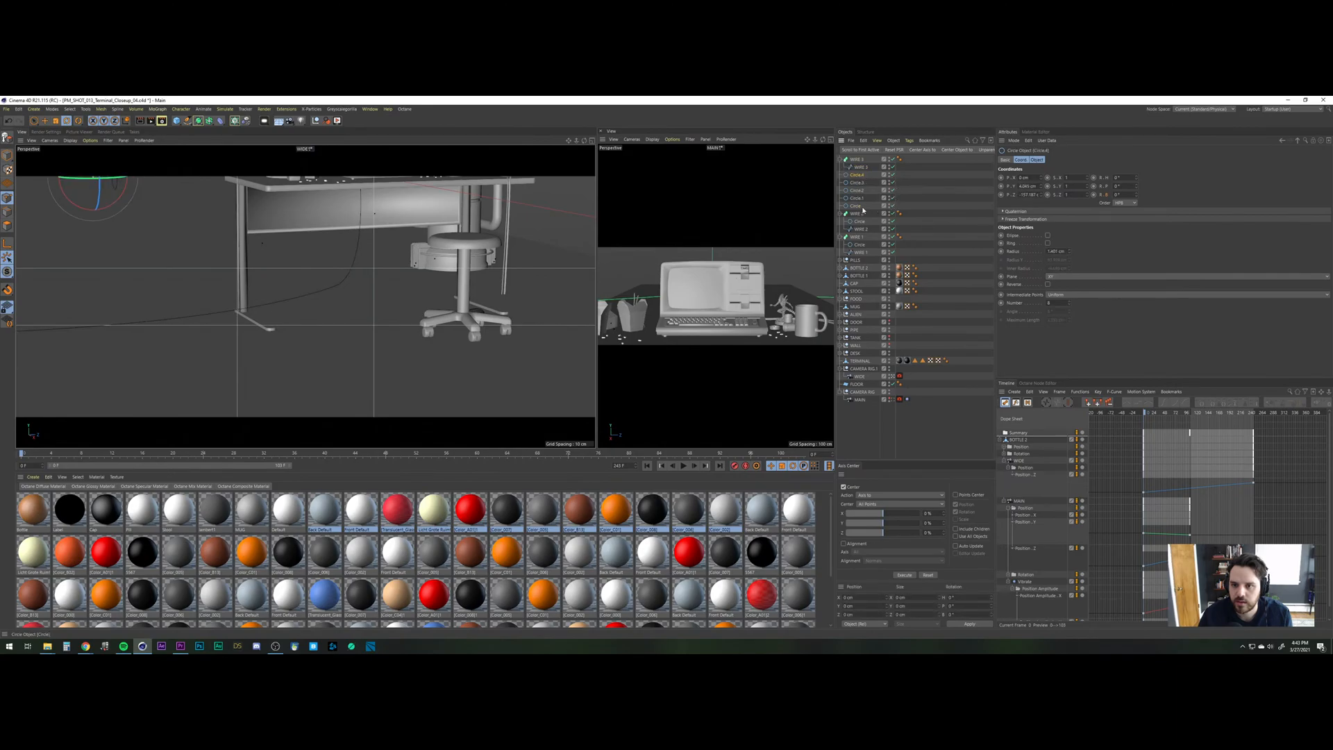
{"action": "left_click", "coordinate": [856, 206], "text": "shift"}
{"action": "right_click", "coordinate": [861, 176]}
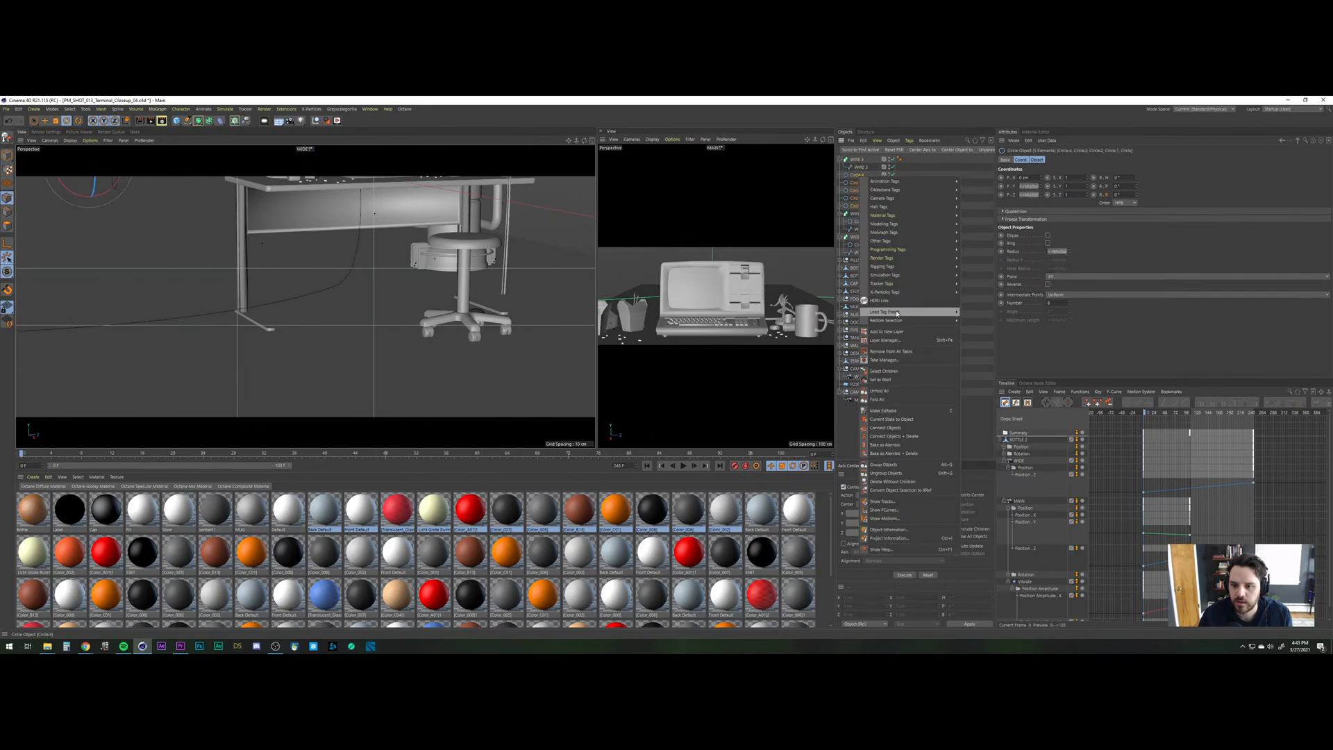
{"action": "left_click", "coordinate": [896, 428]}
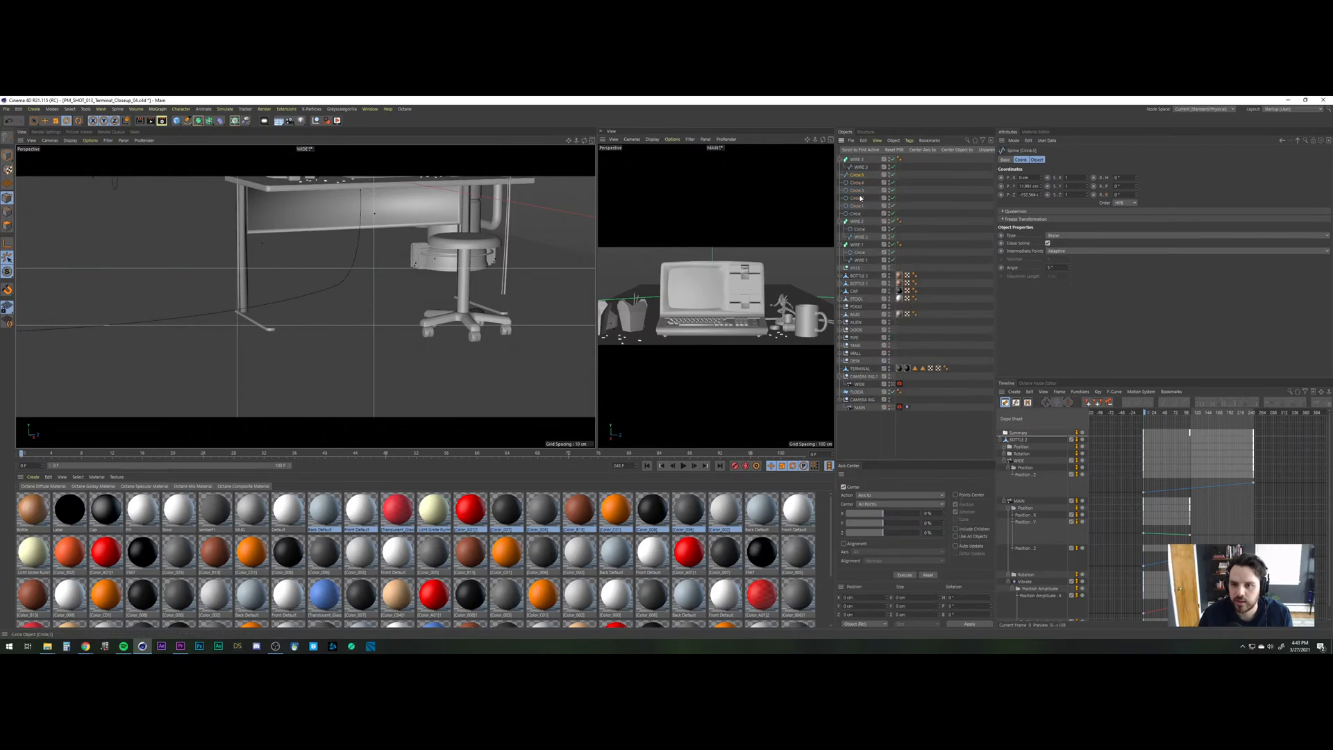
Hide the five original circles and nest the new combined spline in the WIRE 3 sweep as its profile.
{"action": "left_click", "coordinate": [858, 182]}
{"action": "left_click", "coordinate": [856, 213], "text": "shift"}
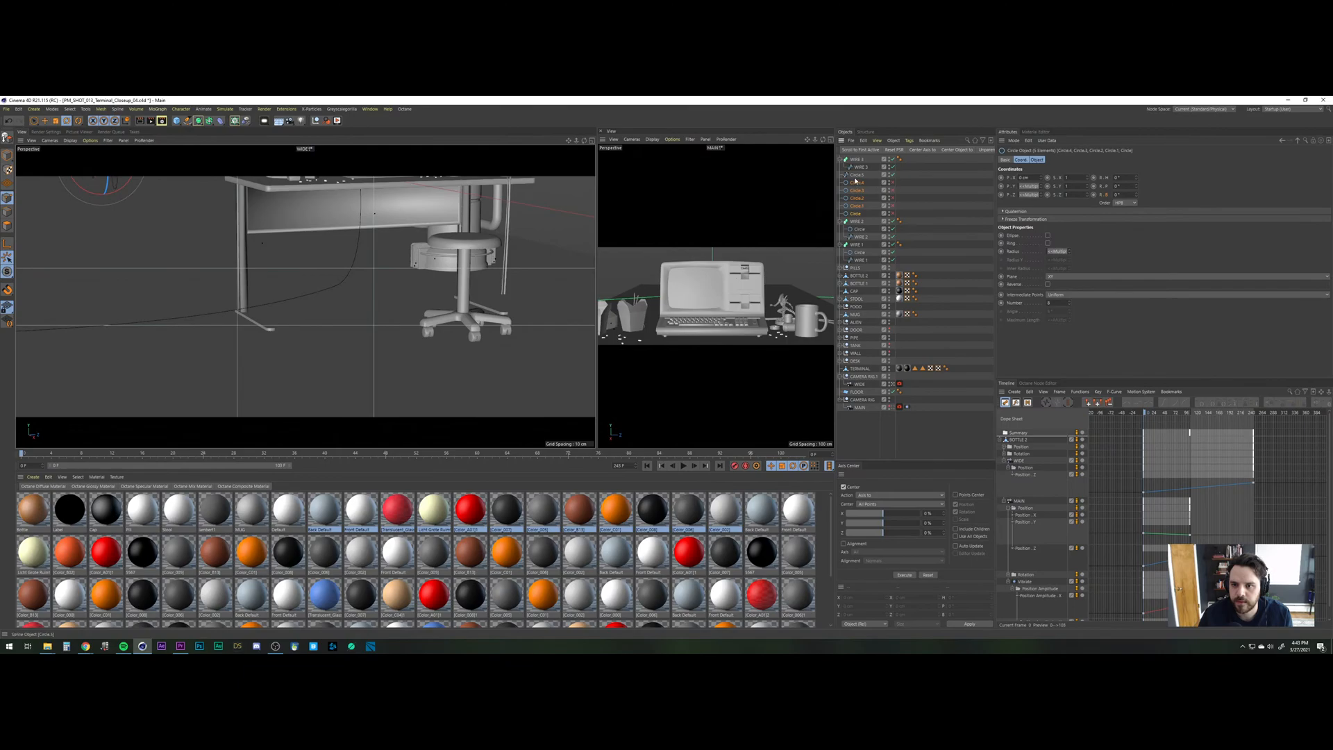
{"action": "left_click", "coordinate": [857, 175]}
{"action": "left_click_drag", "start_coordinate": [861, 167], "coordinate": [859, 160]}
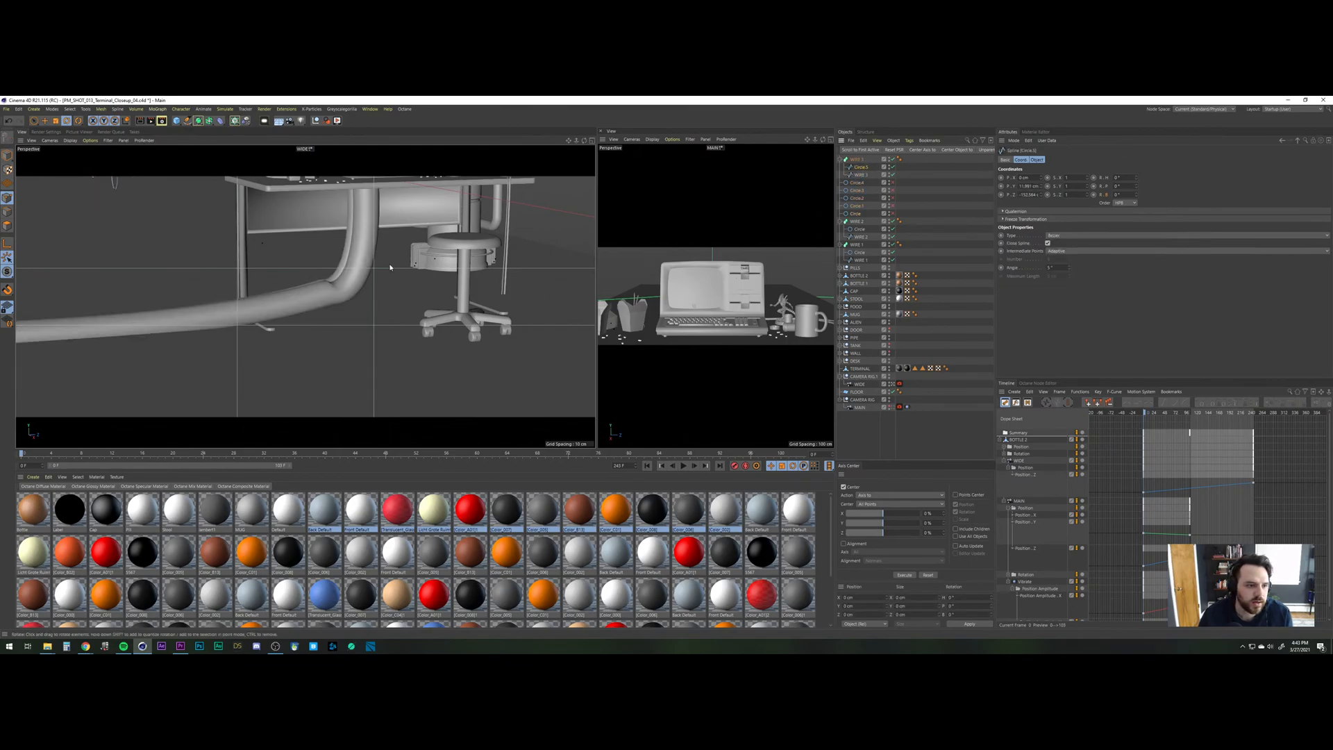
Scale the combined circle profile down in object mode to make the WIRE 3 cable bundle much thinner.
{"action": "left_click_drag", "start_coordinate": [360, 252], "coordinate": [326, 255], "text": "alt"}
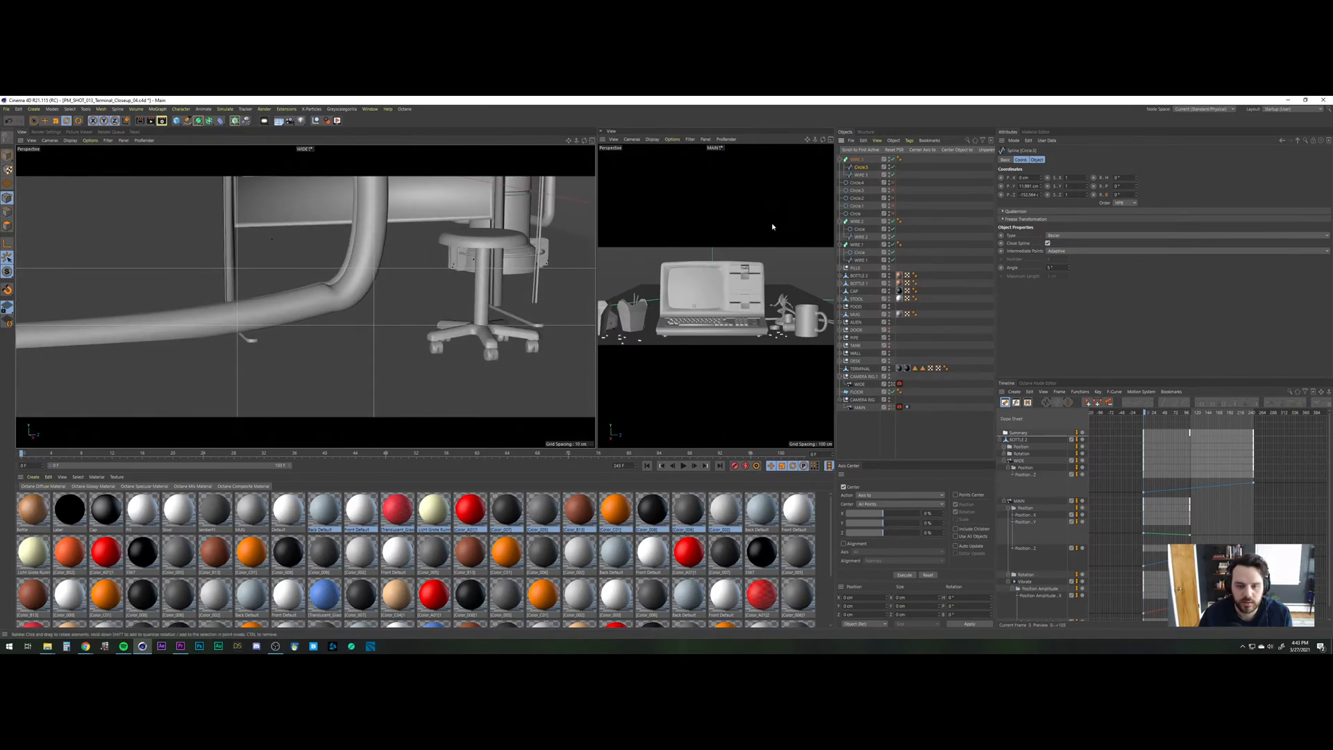
{"action": "key", "text": "t"}
{"action": "right_click_drag", "start_coordinate": [254, 272], "coordinate": [194, 232], "text": "alt"}
{"action": "middle_click_drag", "start_coordinate": [194, 232], "coordinate": [303, 295], "text": "alt"}
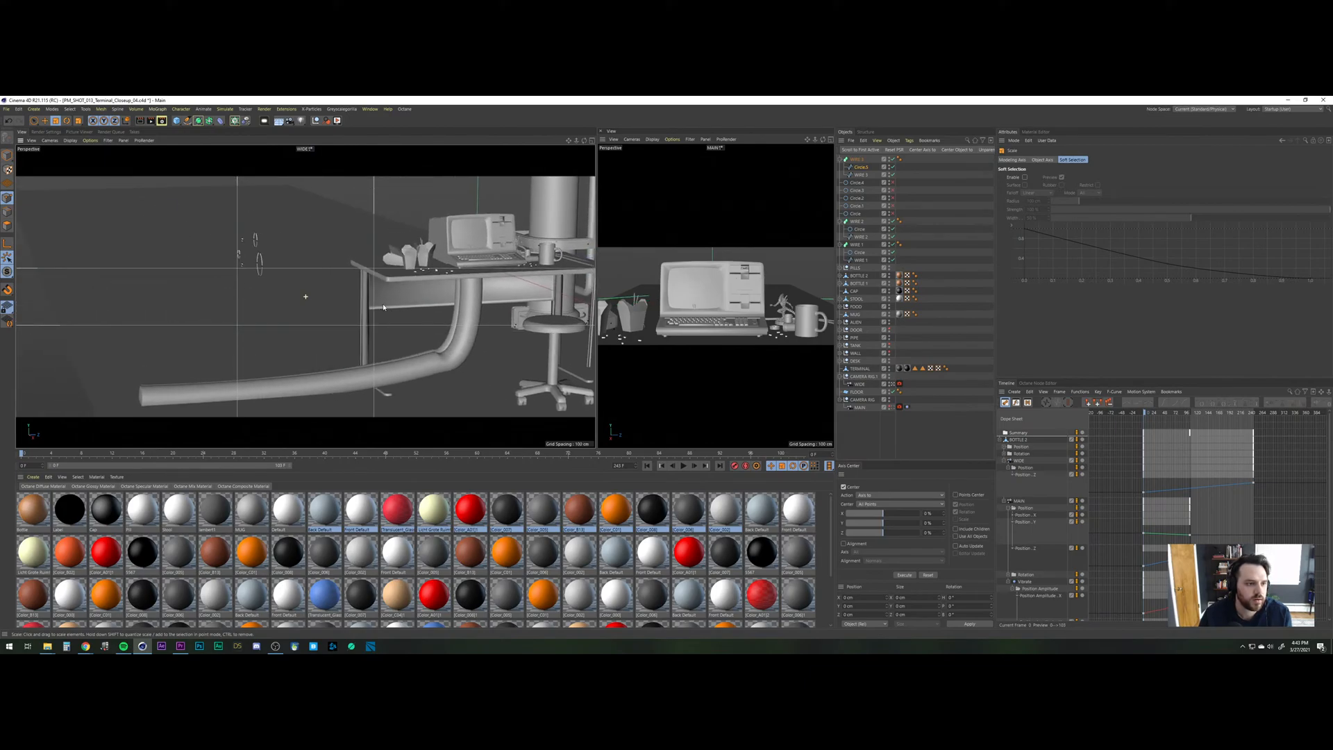
{"action": "left_click", "coordinate": [8, 157]}
{"action": "left_click_drag", "start_coordinate": [340, 238], "coordinate": [185, 281]}
{"action": "left_click_drag", "start_coordinate": [353, 308], "coordinate": [406, 312], "text": "alt"}
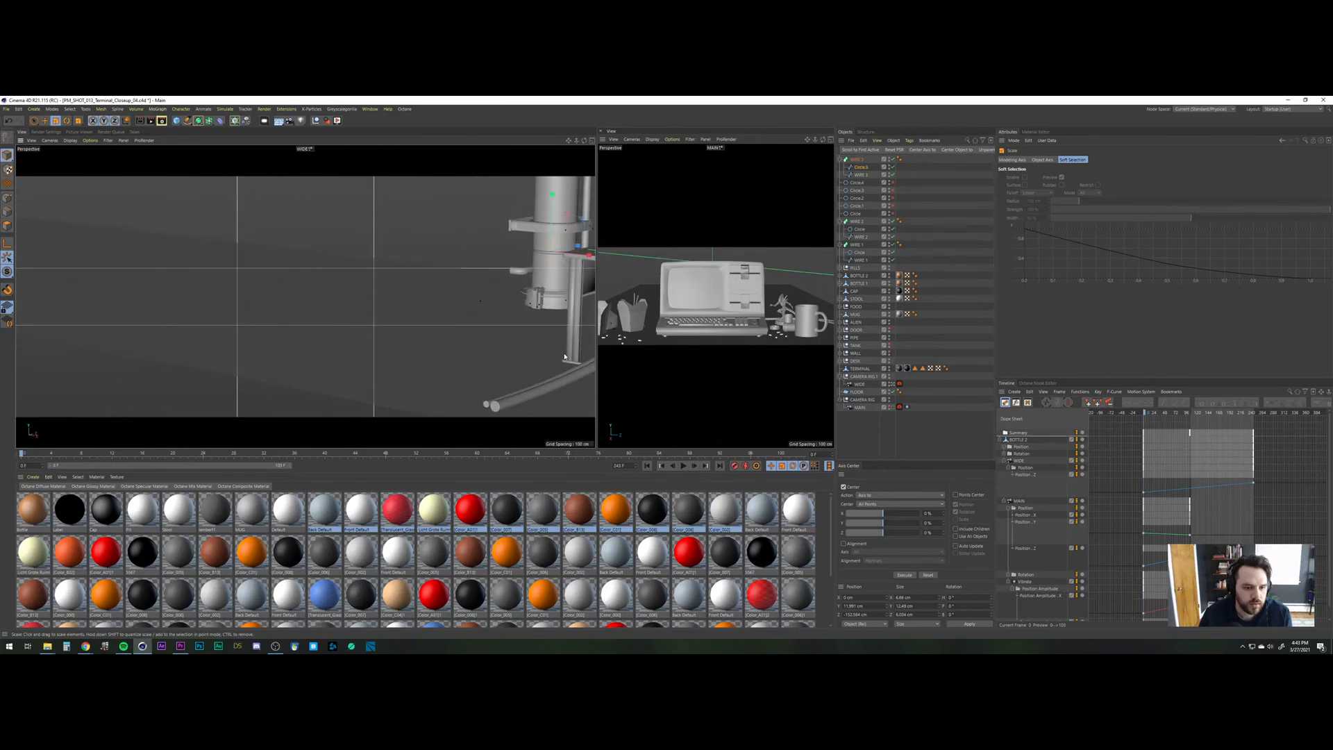
{"action": "middle_click_drag", "start_coordinate": [559, 389], "coordinate": [487, 370], "text": "alt"}
{"action": "left_click_drag", "start_coordinate": [492, 359], "coordinate": [532, 339], "text": "alt"}
{"action": "left_click_drag", "start_coordinate": [541, 212], "coordinate": [469, 264]}
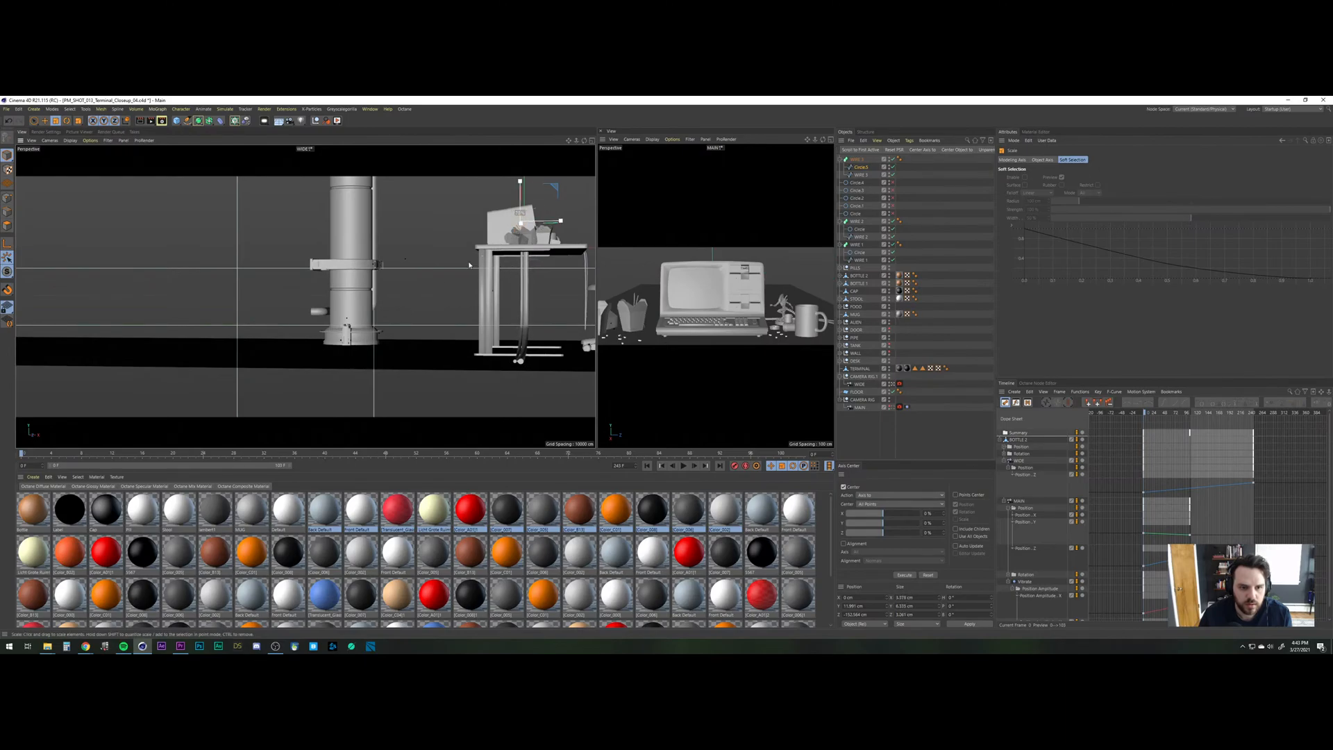
{"action": "scroll", "coordinate": [532, 253], "scroll_direction": "up", "scroll_amount": 2}
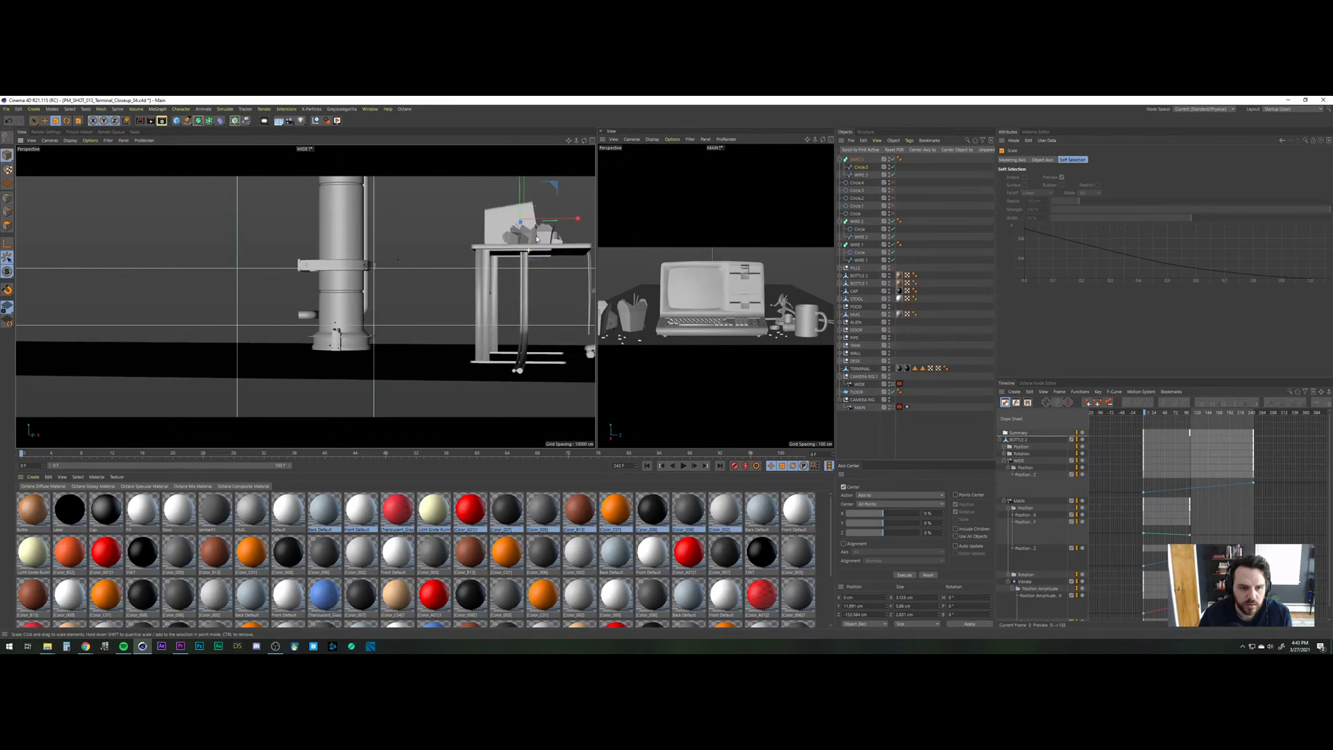
Move the WIRE 3 path spline along the X axis at the terminal and check the cable's run under the desk.
{"action": "left_click", "coordinate": [861, 176]}
{"action": "key", "text": "e"}
{"action": "left_click_drag", "start_coordinate": [582, 248], "coordinate": [485, 280]}
{"action": "scroll", "coordinate": [455, 216], "scroll_direction": "up", "scroll_amount": 5}
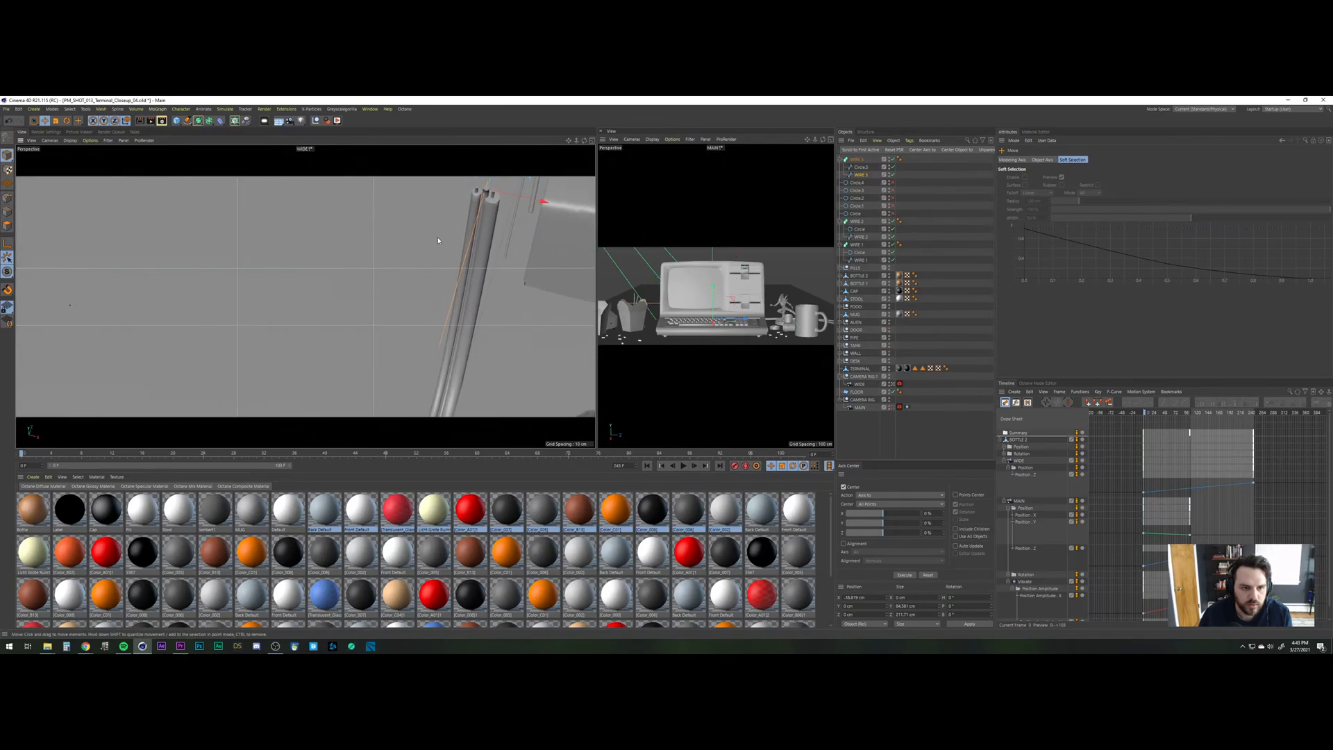
{"action": "middle_click_drag", "start_coordinate": [484, 215], "coordinate": [478, 270], "text": "alt"}
{"action": "scroll", "coordinate": [484, 264], "scroll_direction": "up", "scroll_amount": 4}
{"action": "left_click_drag", "start_coordinate": [491, 256], "coordinate": [371, 239], "text": "alt"}
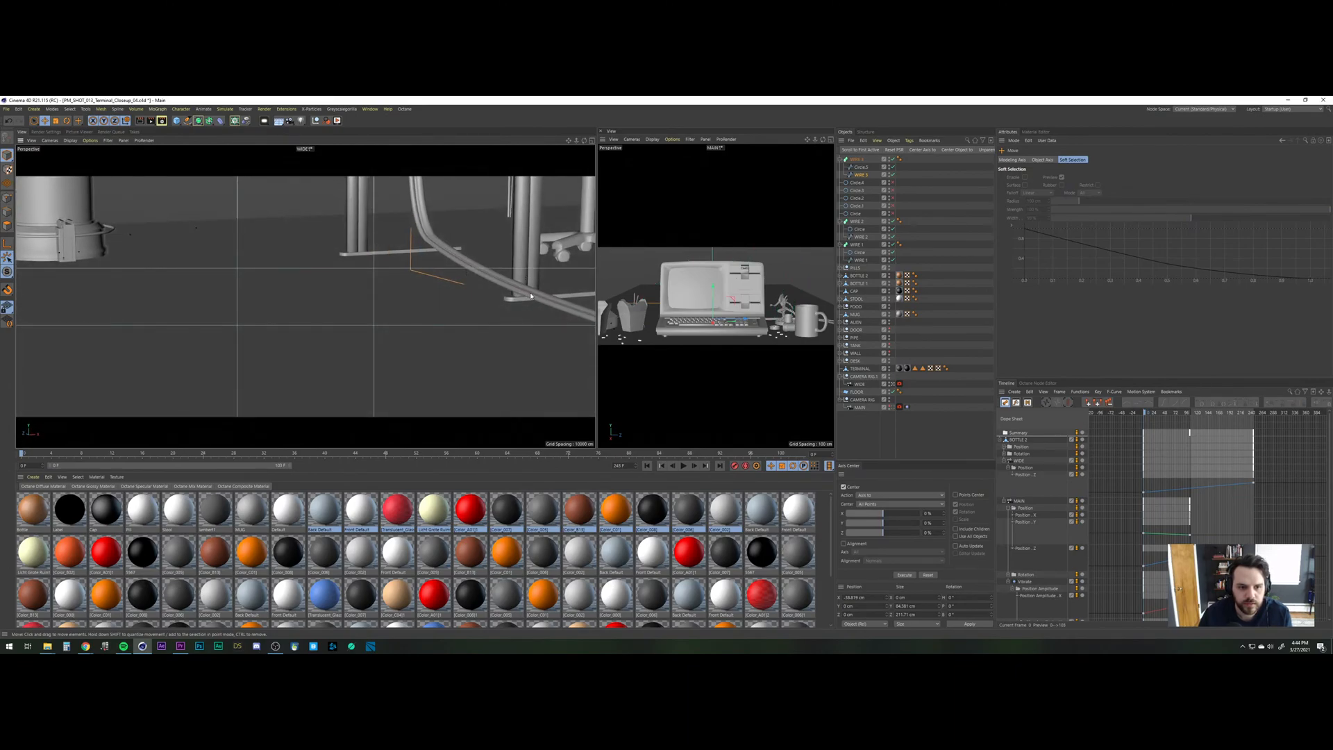
{"action": "left_click_drag", "start_coordinate": [531, 295], "coordinate": [232, 327], "text": "alt"}
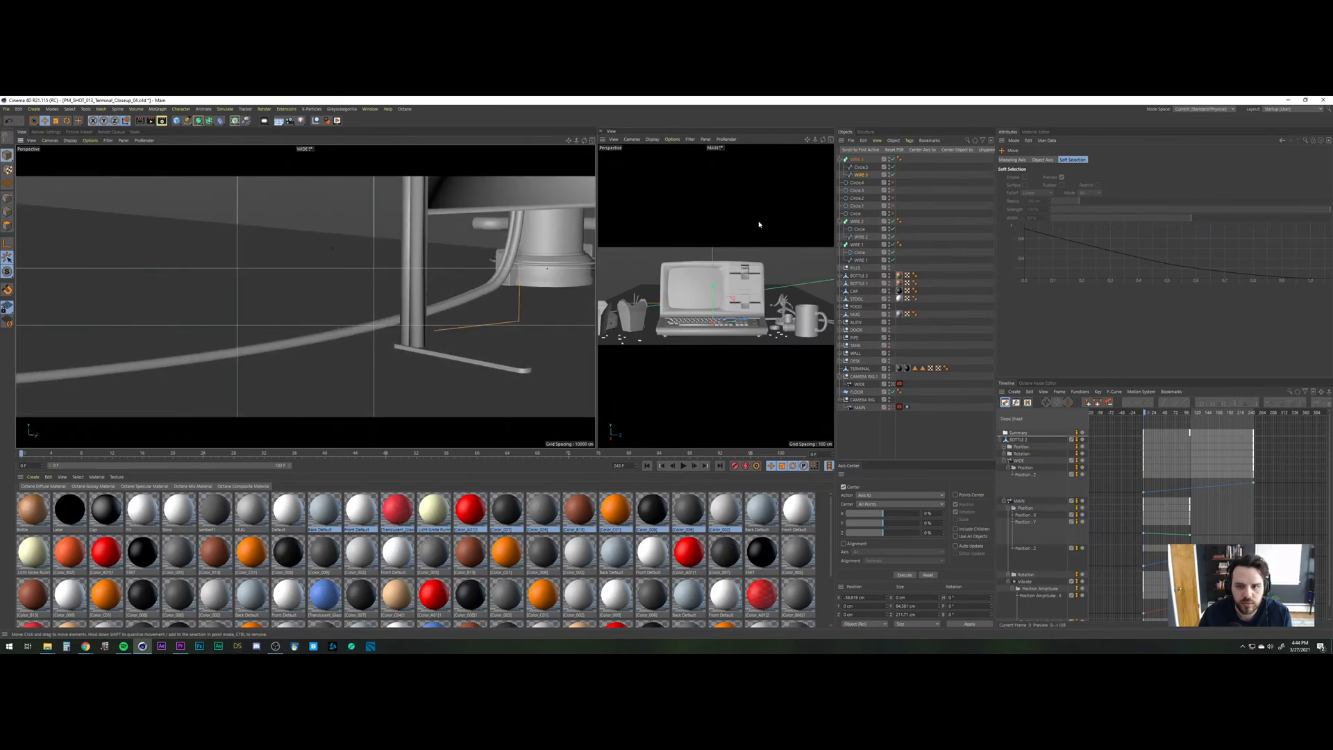
Disable the WIRE 3 sweep and lengthen the tangent at the path's lower bend with the Spline Pen.
{"action": "left_click", "coordinate": [860, 174]}
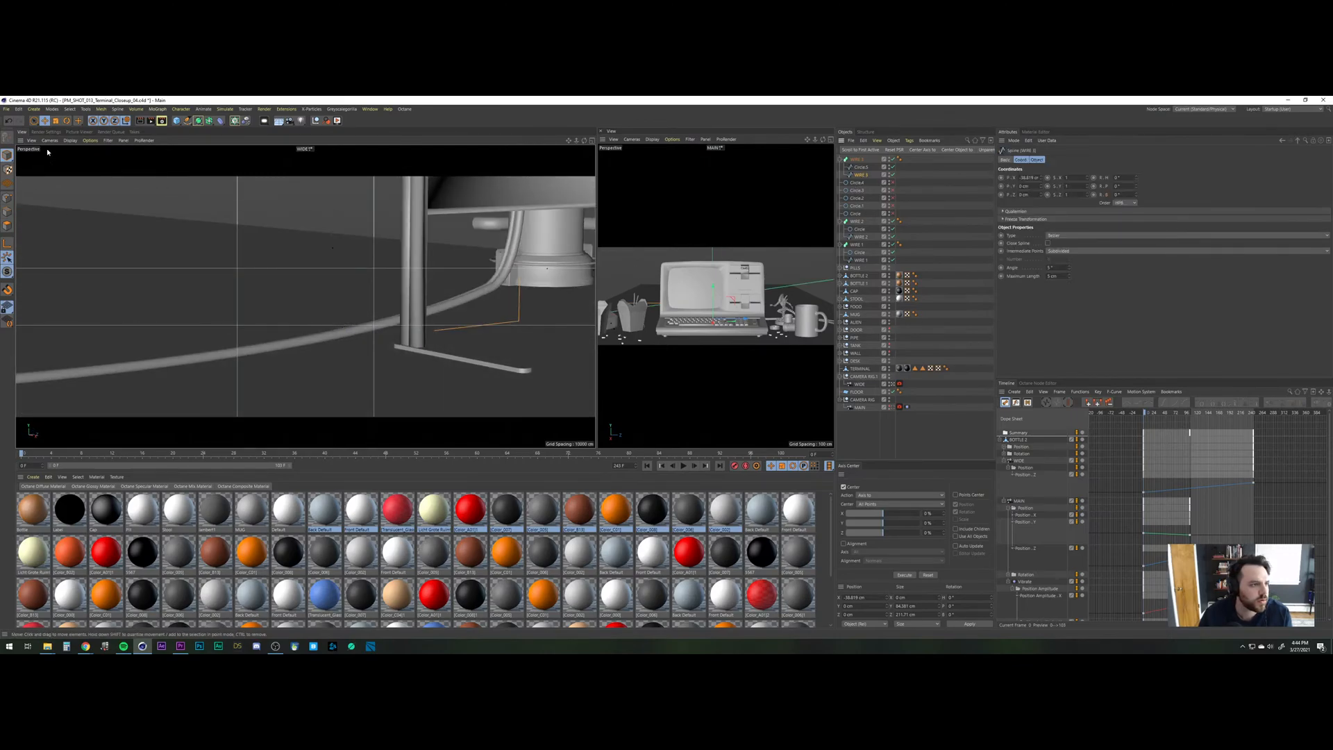
{"action": "left_click", "coordinate": [893, 160]}
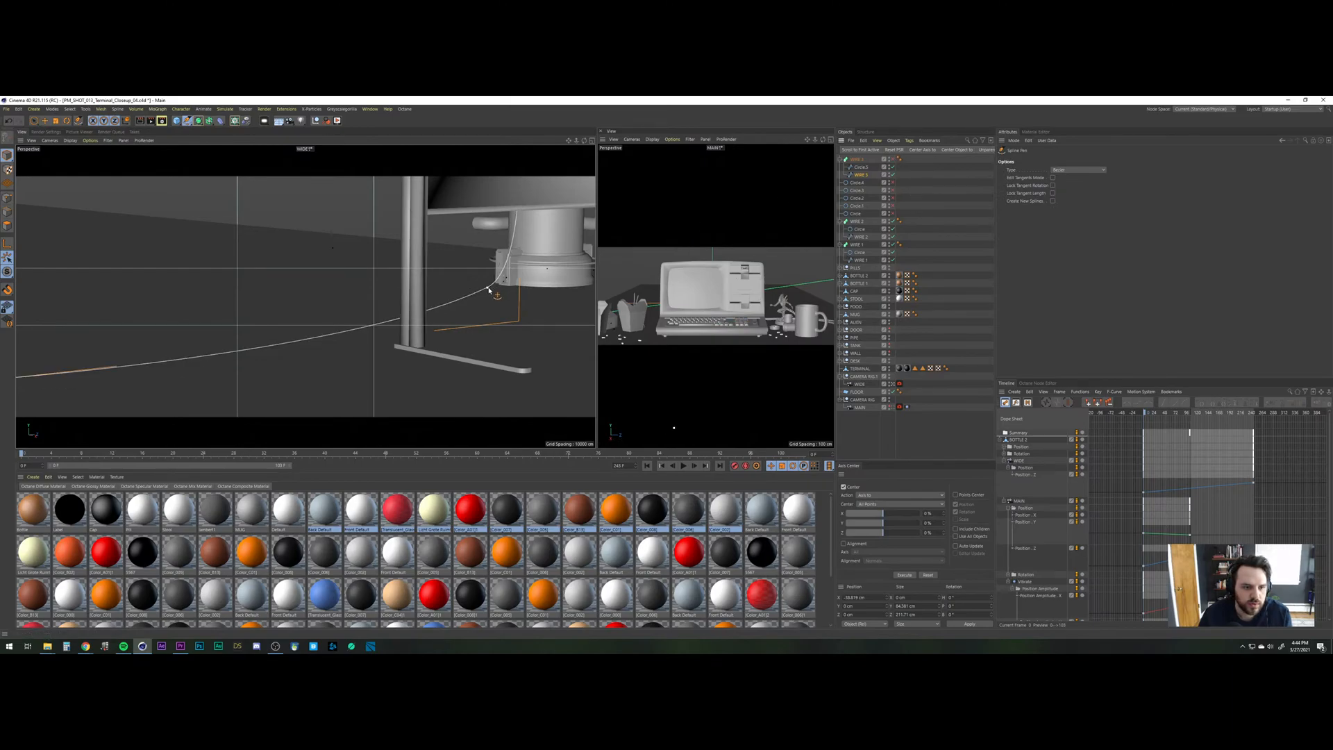
{"action": "left_click", "coordinate": [490, 289]}
{"action": "left_click_drag", "start_coordinate": [168, 257], "coordinate": [119, 284], "text": "alt"}
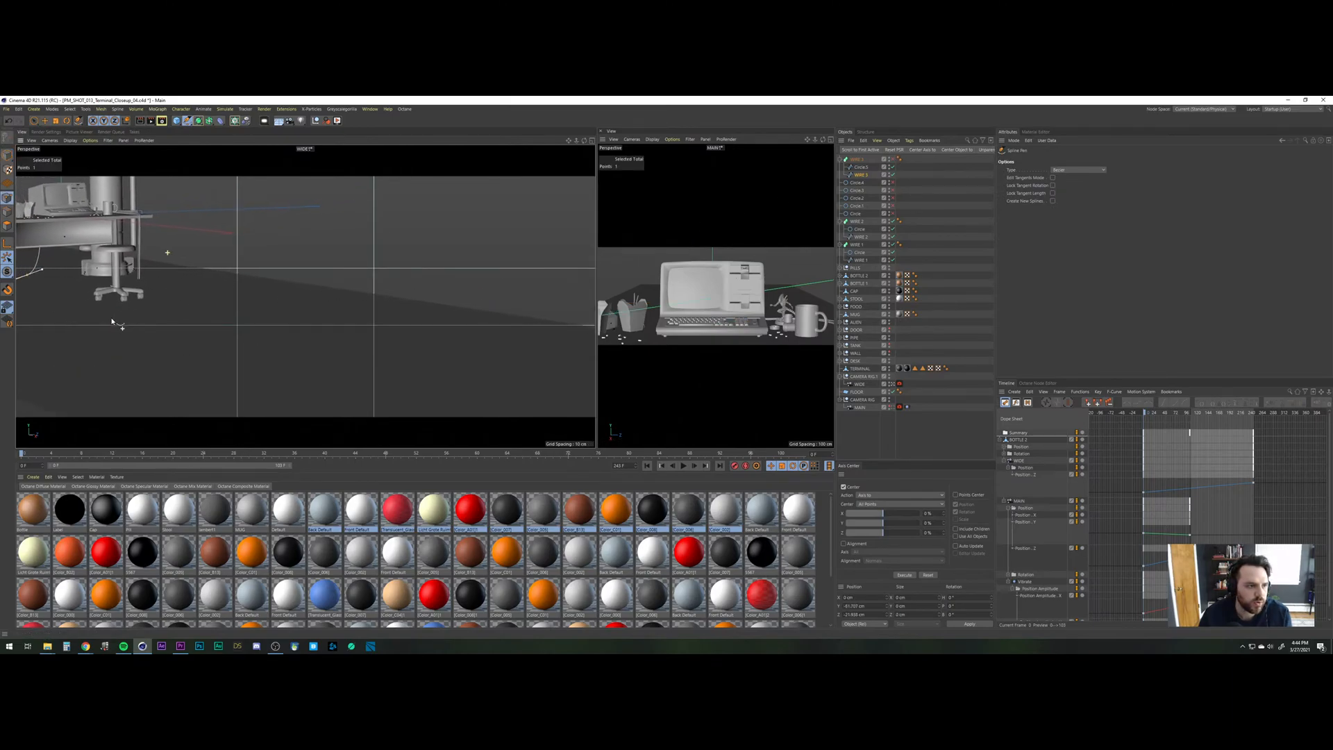
{"action": "middle_click_drag", "start_coordinate": [120, 284], "coordinate": [344, 302], "text": "alt"}
{"action": "left_click", "coordinate": [270, 316]}
{"action": "mouse_move", "coordinate": [283, 307]}
{"action": "right_mouse_down", "text": "alt"}
{"action": "mouse_move", "coordinate": [361, 307]}
{"action": "mouse_move", "coordinate": [287, 307]}
{"action": "right_mouse_up", "text": "alt"}
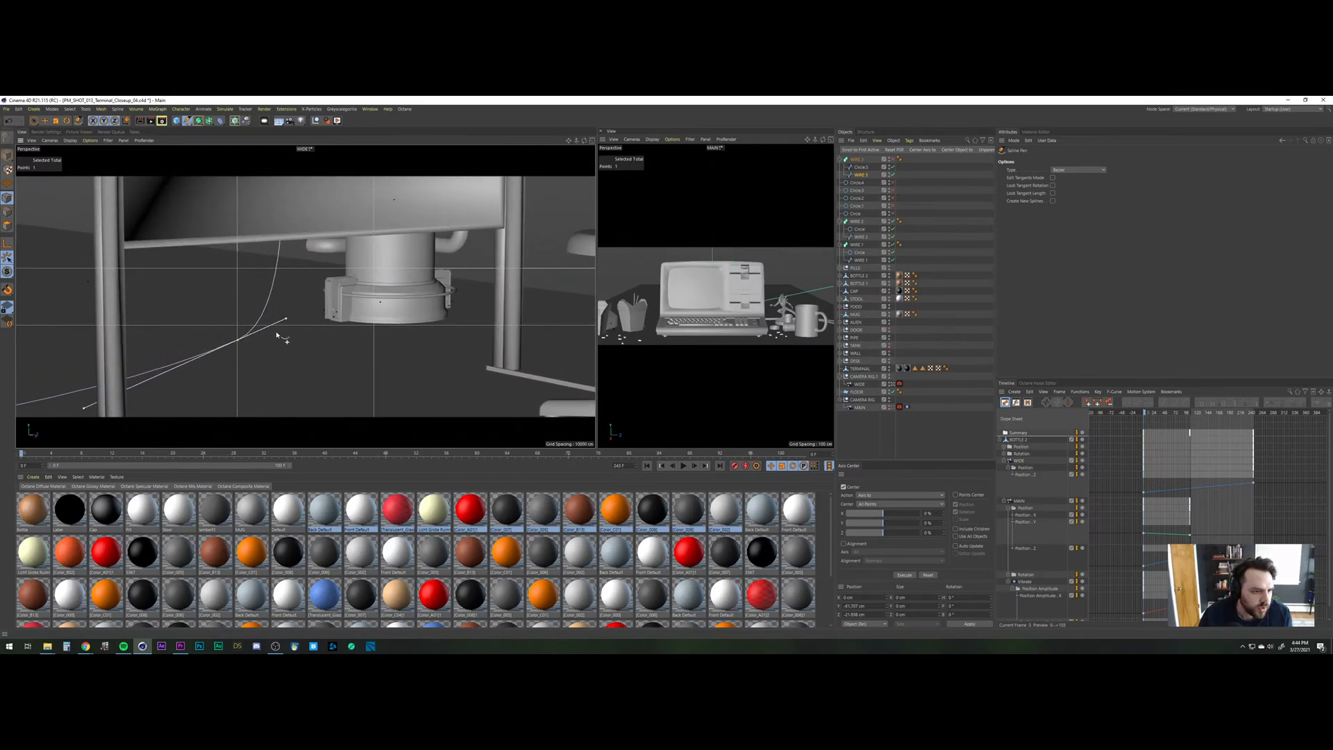
{"action": "left_click_drag", "start_coordinate": [288, 320], "coordinate": [349, 300]}
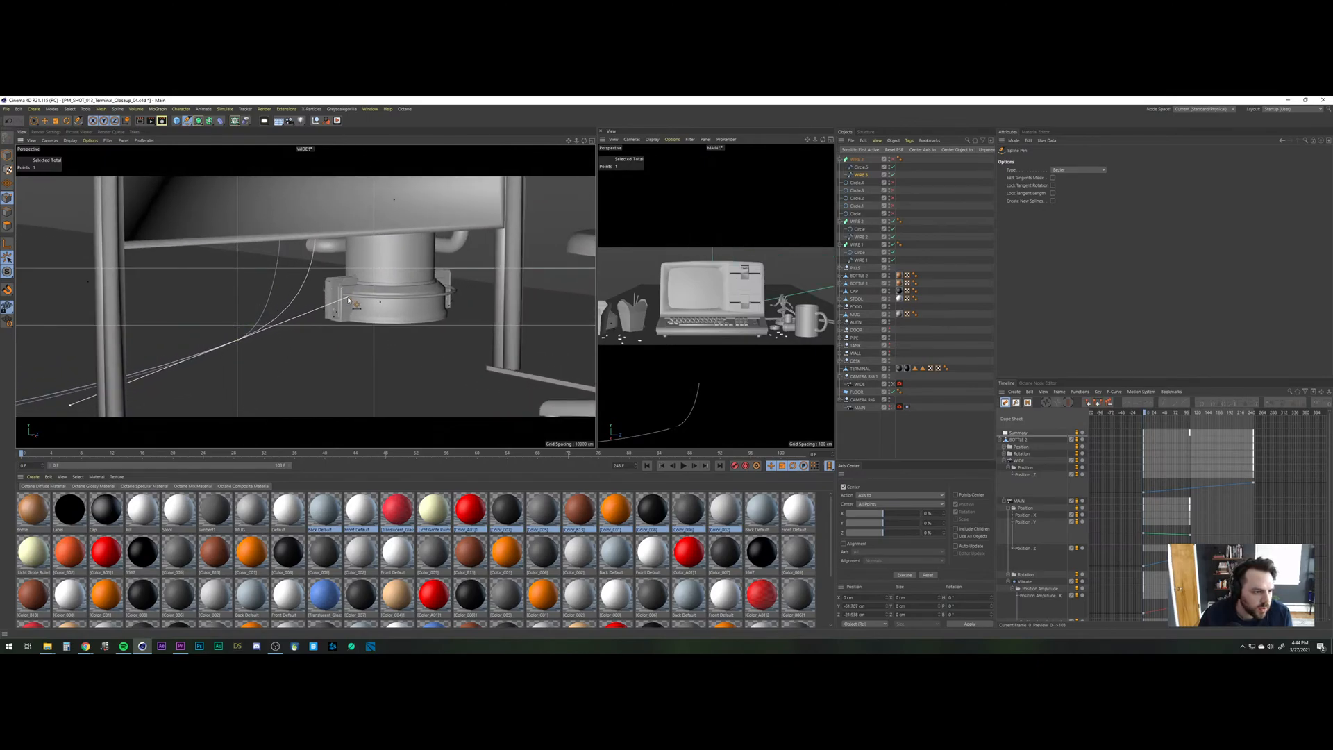
{"action": "right_click_drag", "start_coordinate": [312, 305], "coordinate": [314, 321], "text": "alt"}
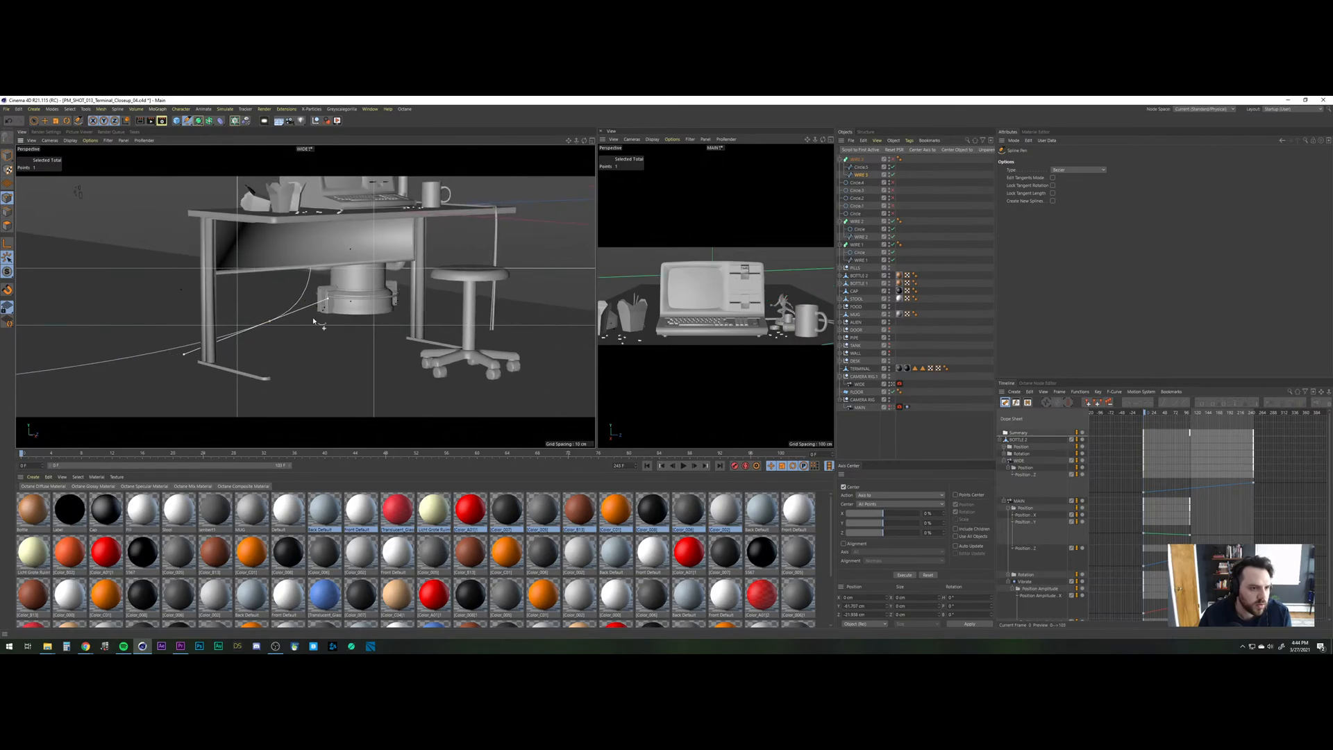
Re-enable the WIRE 3 sweep and move its path spline along Z to about -4.9 cm, judging it through the wide camera.
{"action": "left_click", "coordinate": [860, 174]}
{"action": "left_click", "coordinate": [8, 156]}
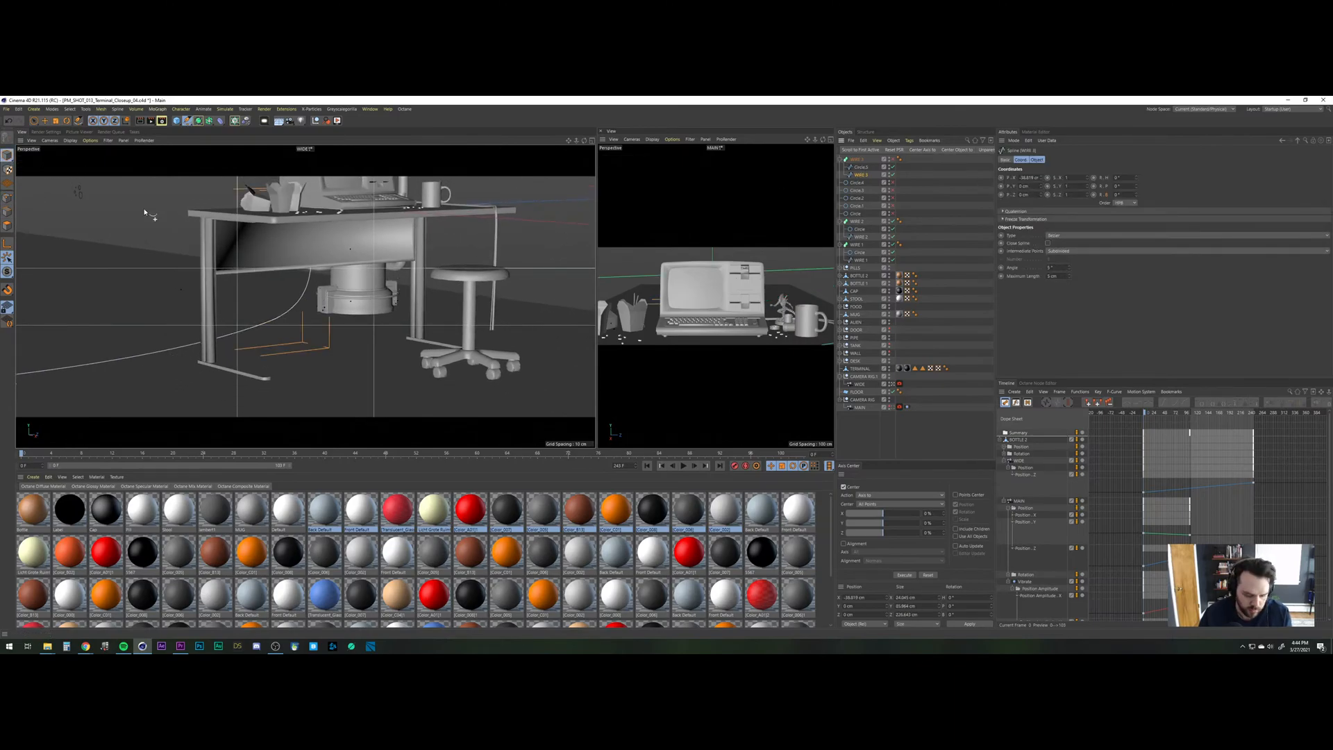
{"action": "key", "text": "e"}
{"action": "left_click_drag", "start_coordinate": [330, 214], "coordinate": [287, 220]}
{"action": "left_click", "coordinate": [895, 159]}
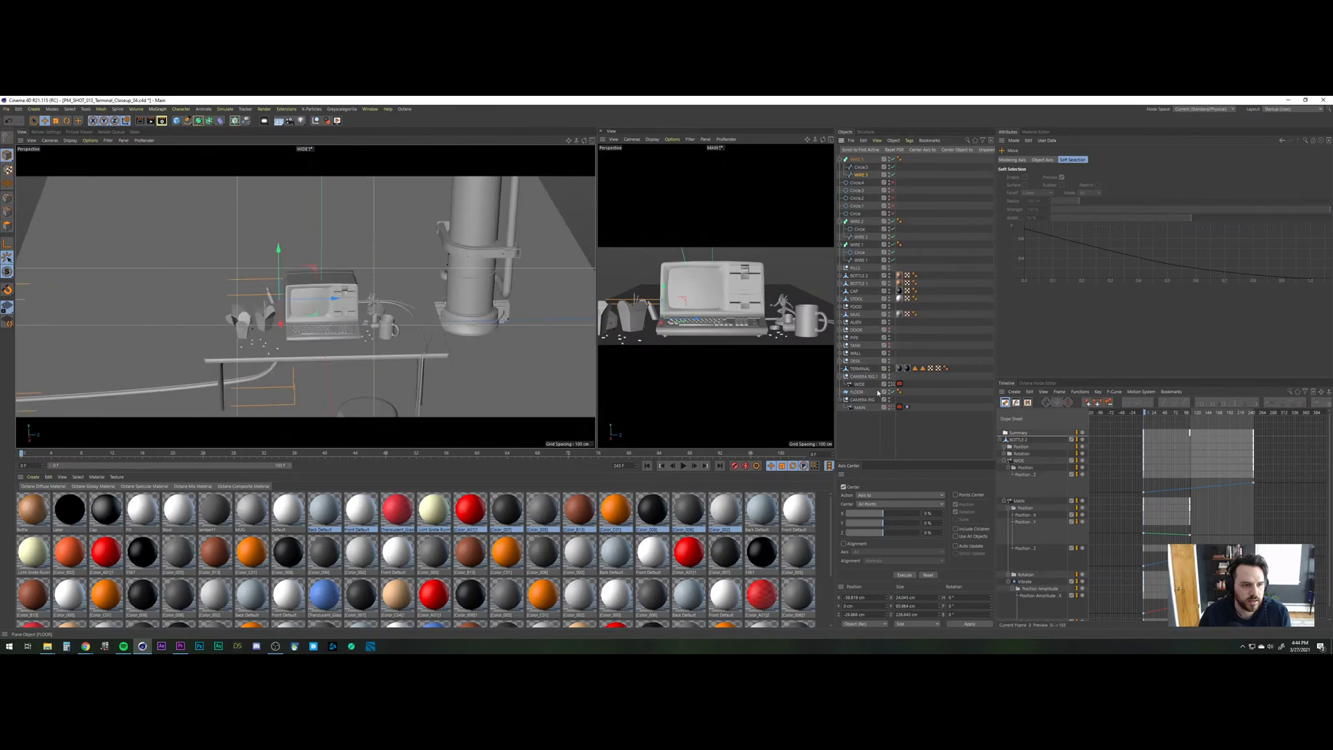
{"action": "key", "text": "ctrl+shift+z"}
{"action": "key", "text": "ctrl+shift+z"}
{"action": "key", "text": "ctrl+shift+z"}
{"action": "key", "text": "ctrl+shift+z"}
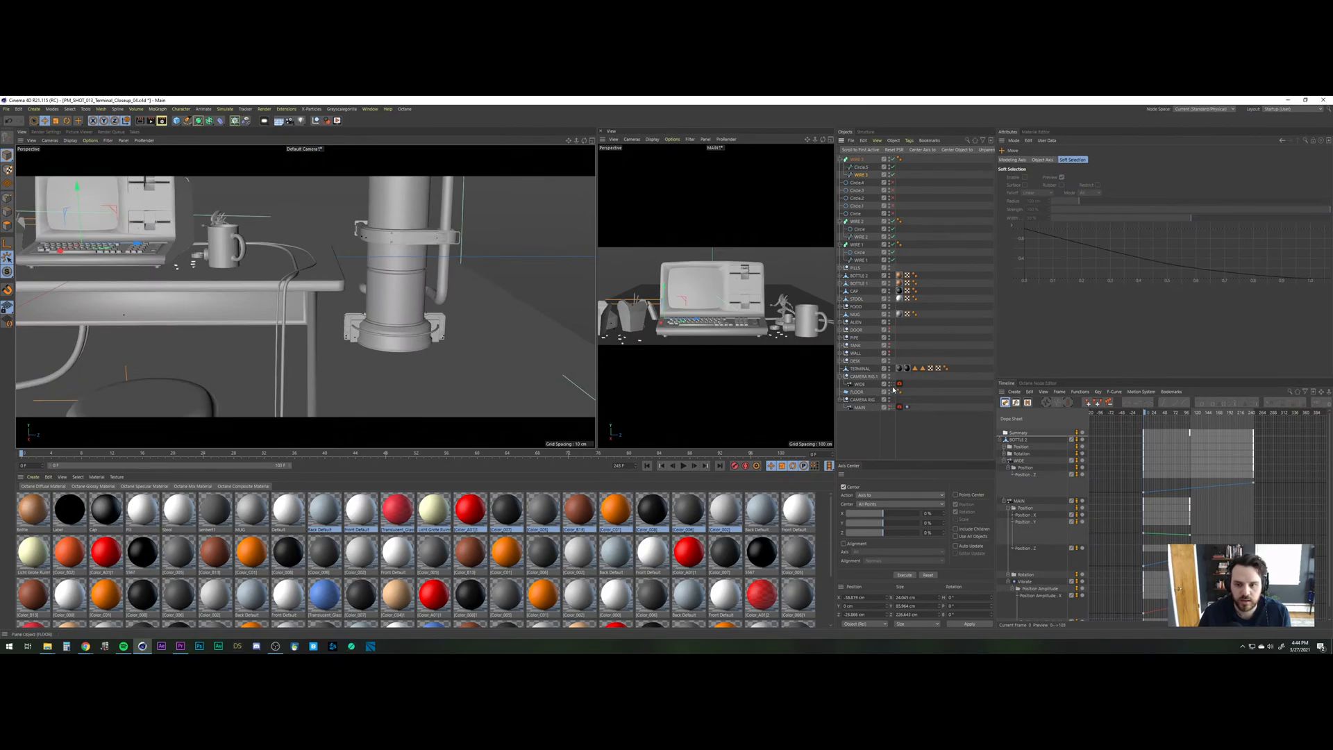
{"action": "left_click", "coordinate": [892, 385]}
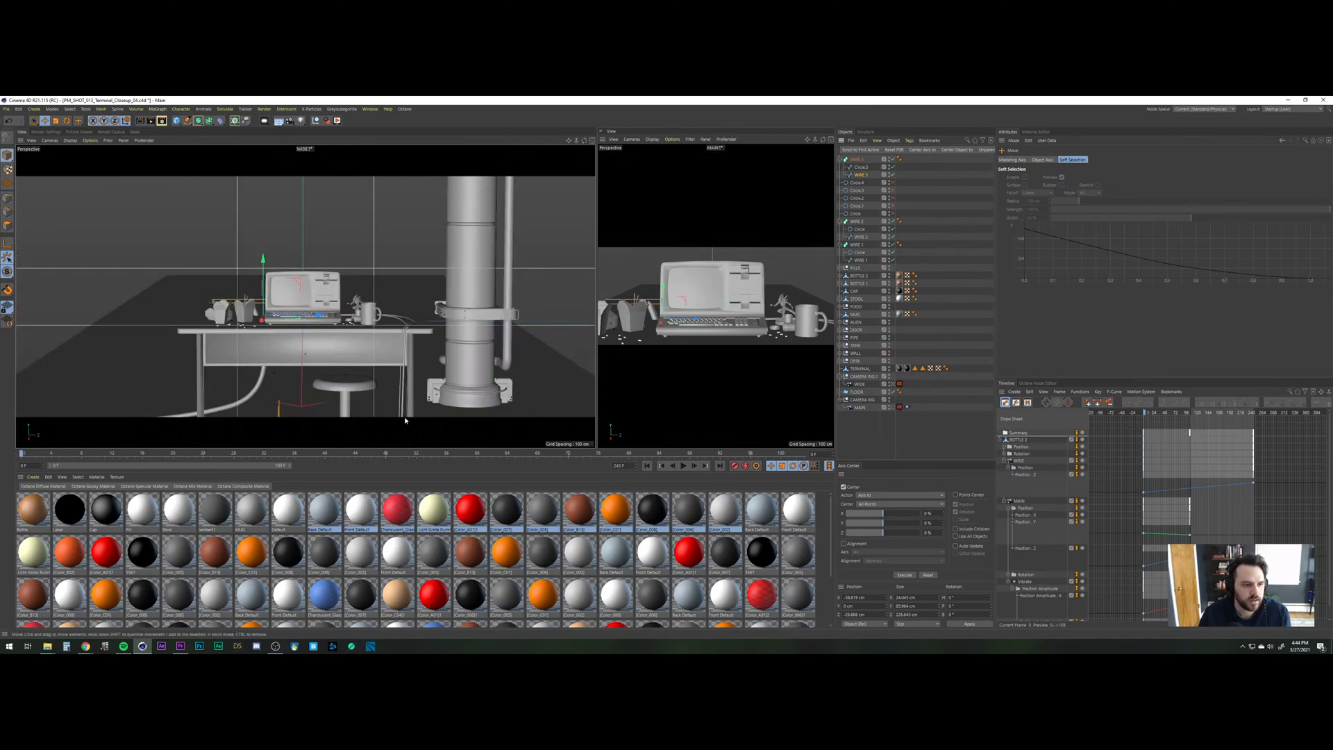
{"action": "left_click_drag", "start_coordinate": [300, 319], "coordinate": [332, 327]}
Disable the WIRE 3 sweep and adjust the height of the path's far end point to floor level in the right view.
{"action": "middle_click", "coordinate": [491, 241]}
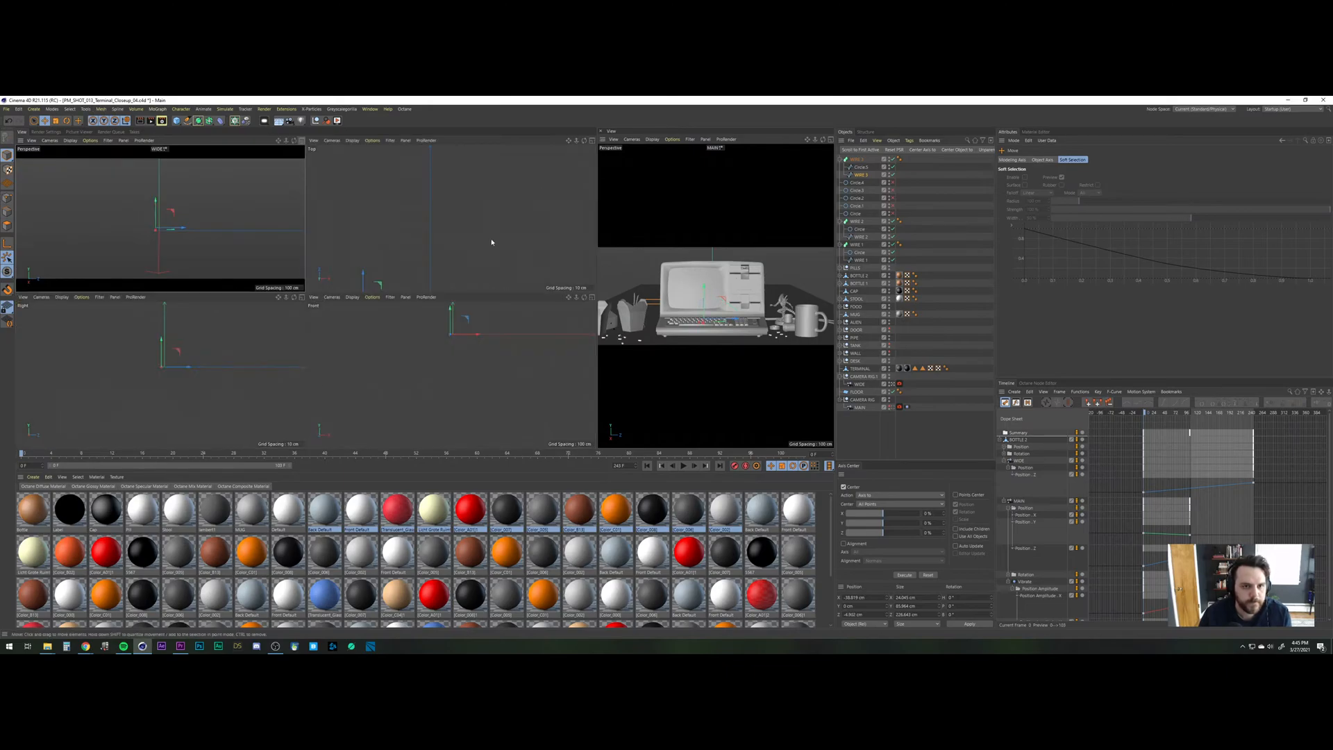
{"action": "scroll", "coordinate": [103, 386], "scroll_direction": "down", "scroll_amount": 5}
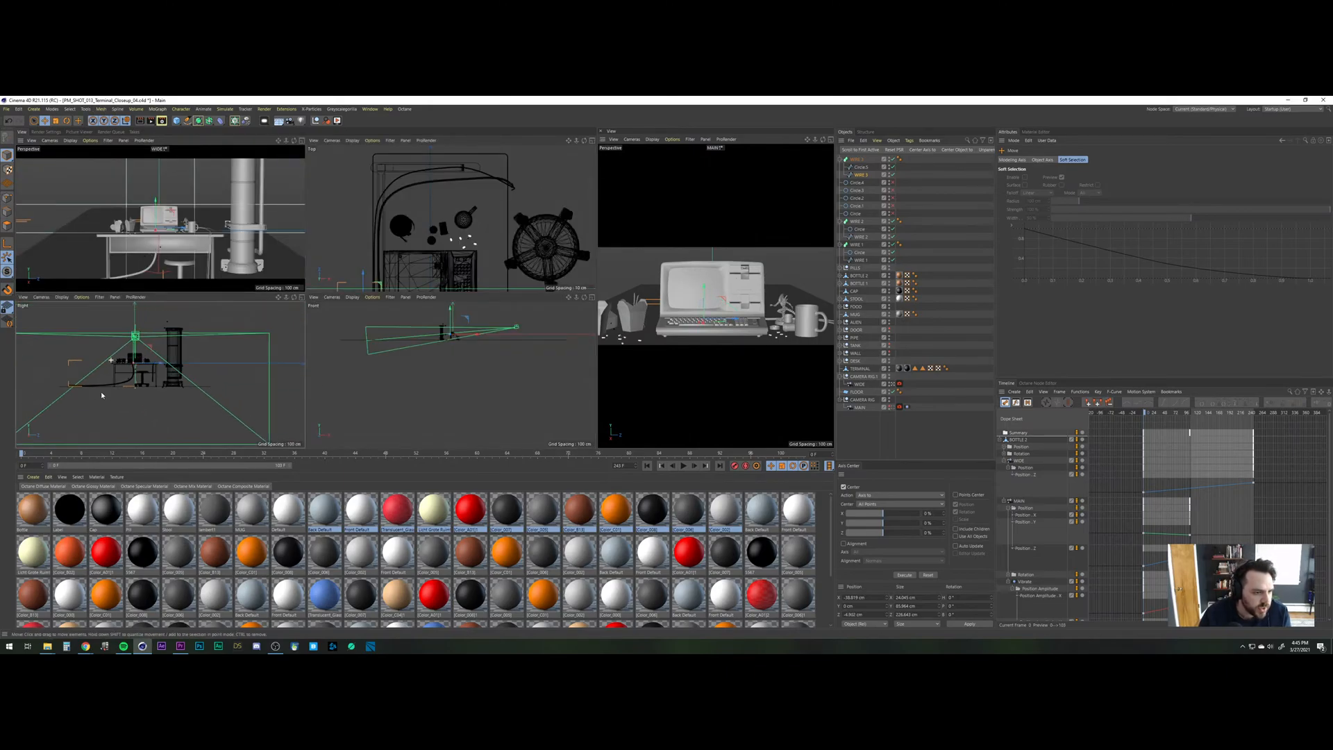
{"action": "left_click", "coordinate": [901, 160]}
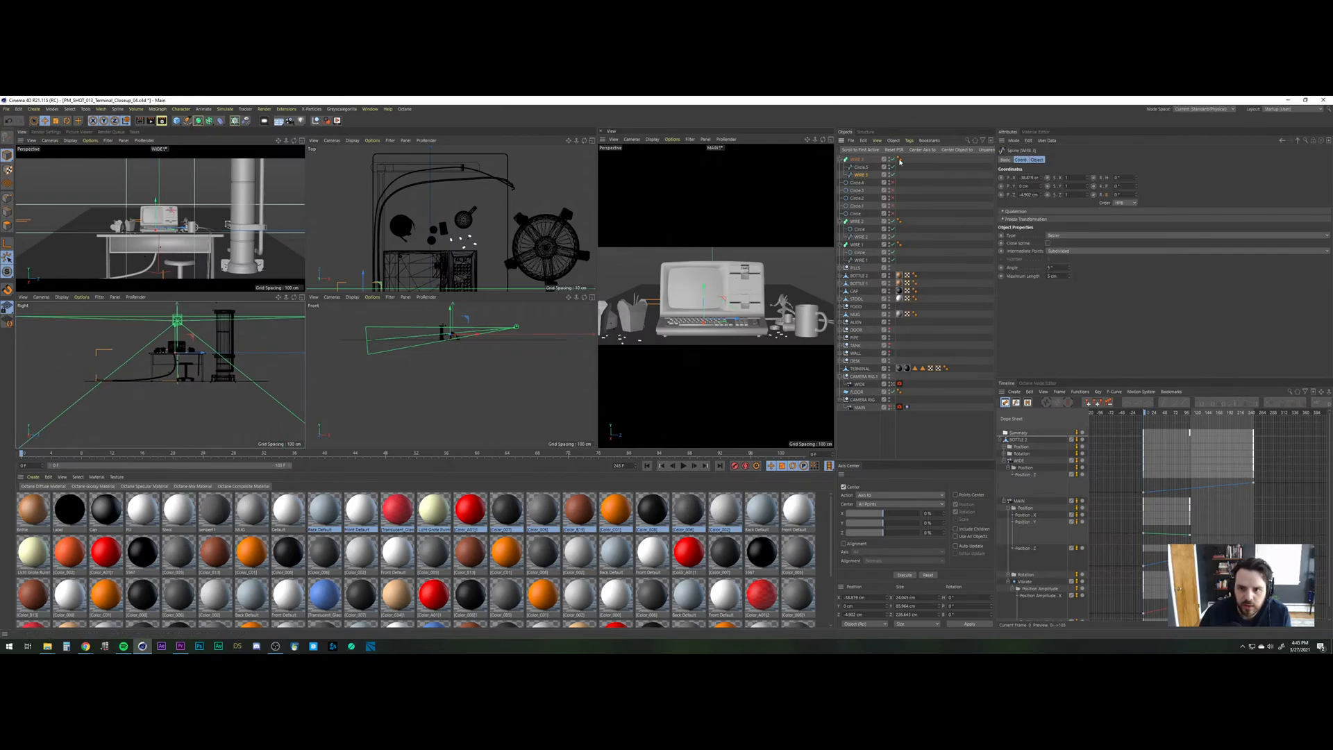
{"action": "left_click", "coordinate": [97, 382]}
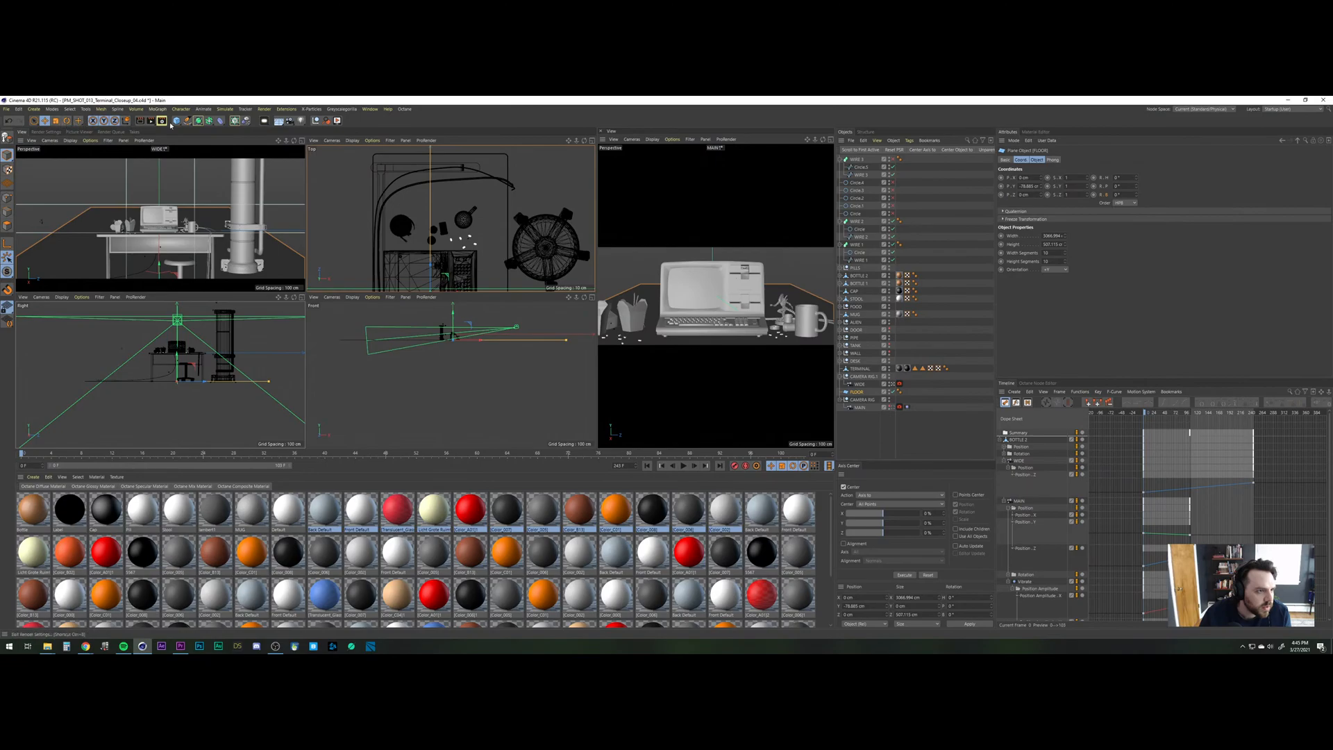
{"action": "left_click", "coordinate": [187, 121]}
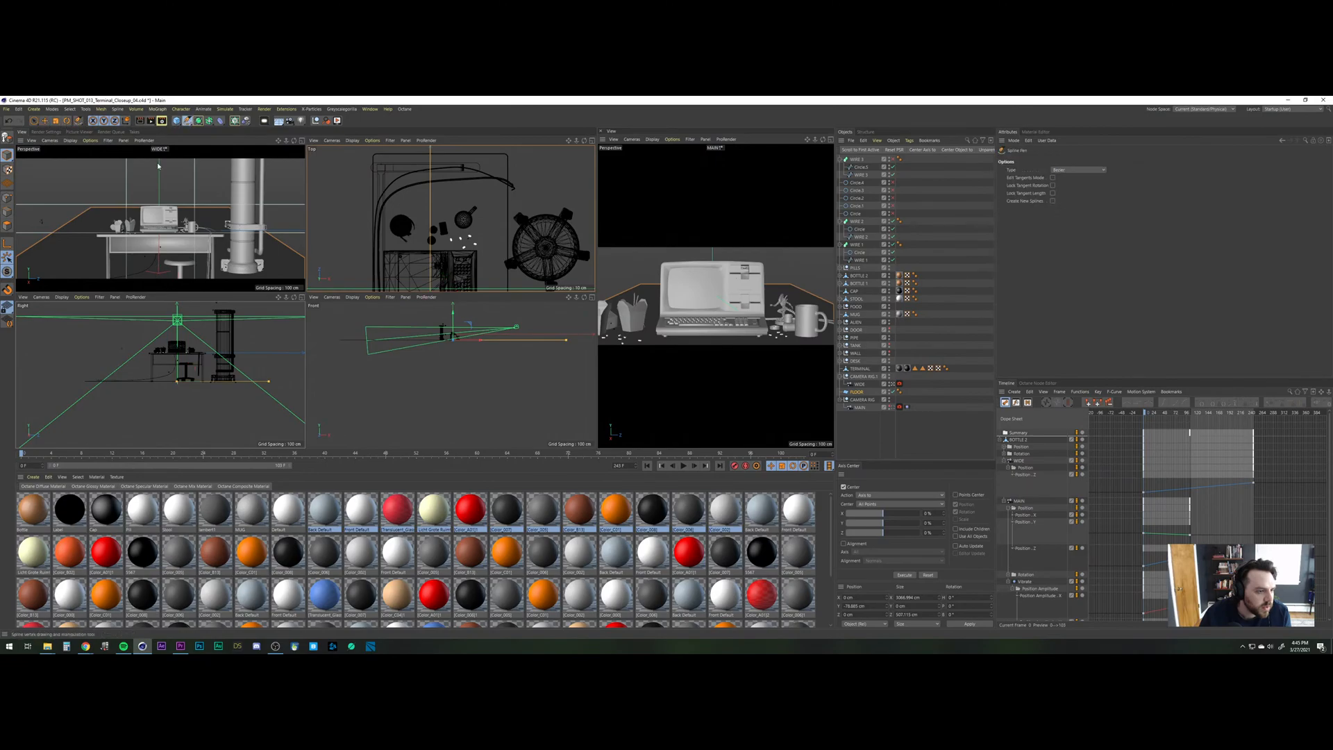
{"action": "left_click", "coordinate": [98, 381]}
{"action": "key", "text": "e"}
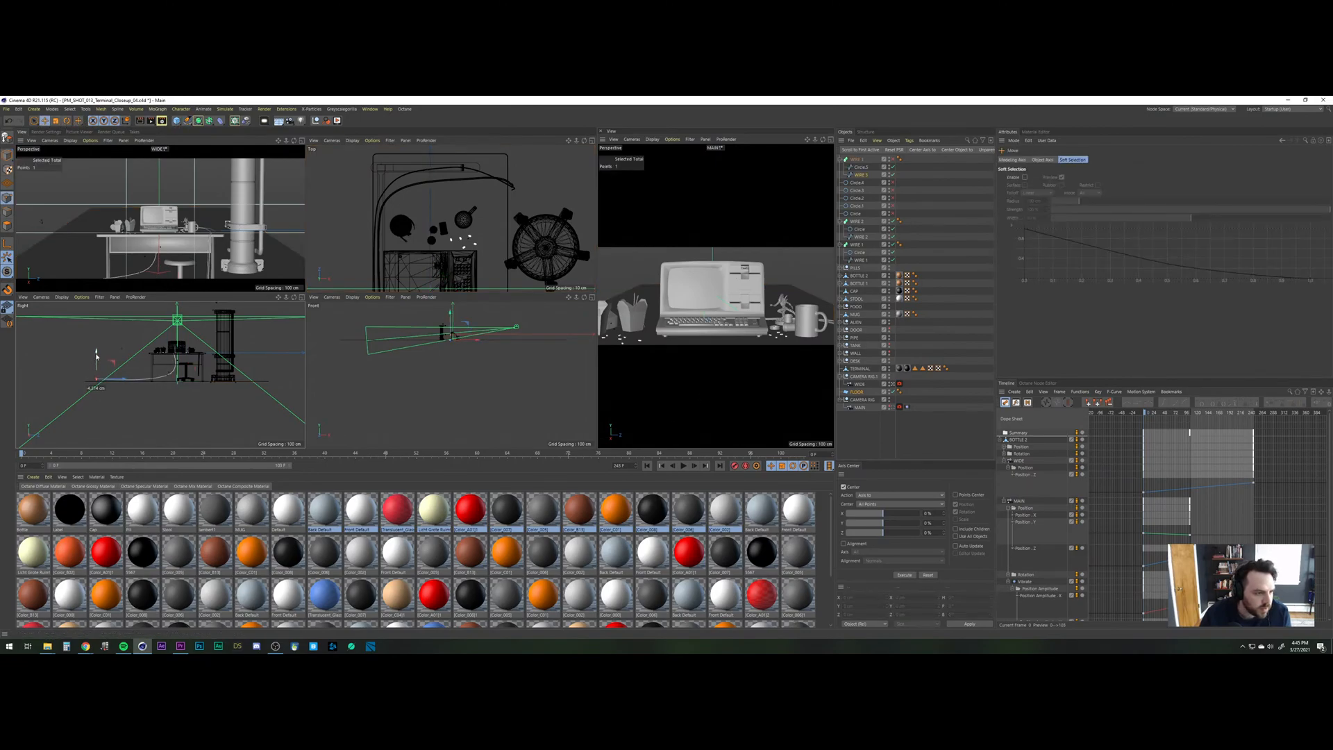
{"action": "left_click_drag", "start_coordinate": [96, 357], "coordinate": [96, 357]}
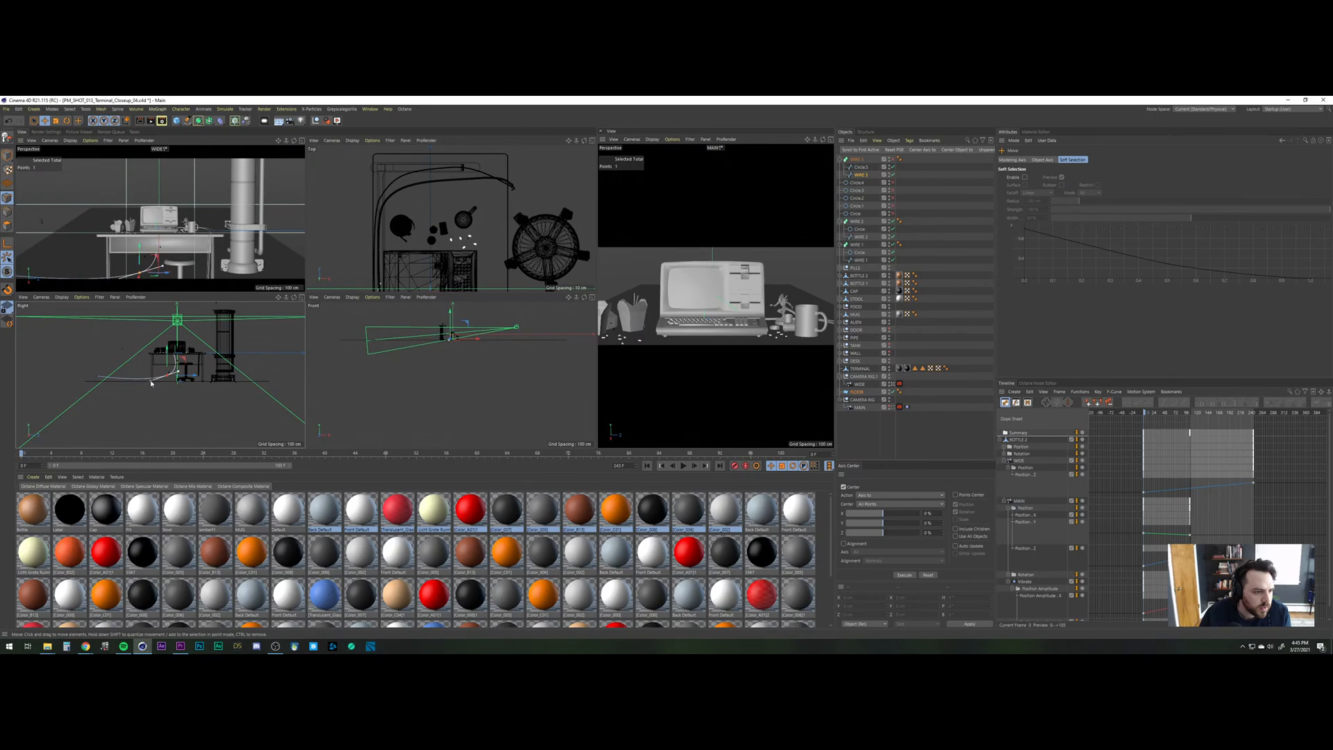
Refine the heights of the WIRE 3 path's bend and end points along the floor, and turn the sweep back on.
{"action": "left_click_drag", "start_coordinate": [151, 383], "coordinate": [150, 382]}
{"action": "left_click", "coordinate": [186, 122]}
{"action": "left_click_drag", "start_coordinate": [150, 380], "coordinate": [99, 376]}
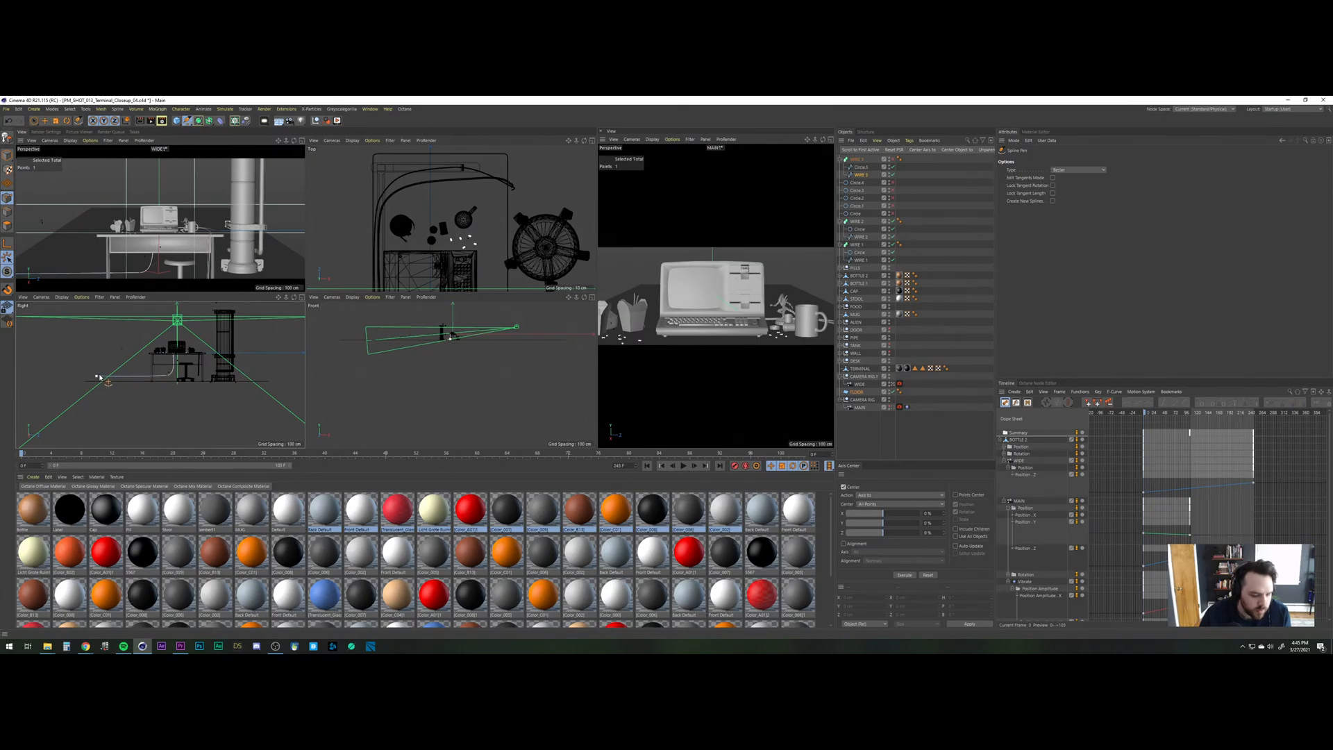
{"action": "key", "text": "e"}
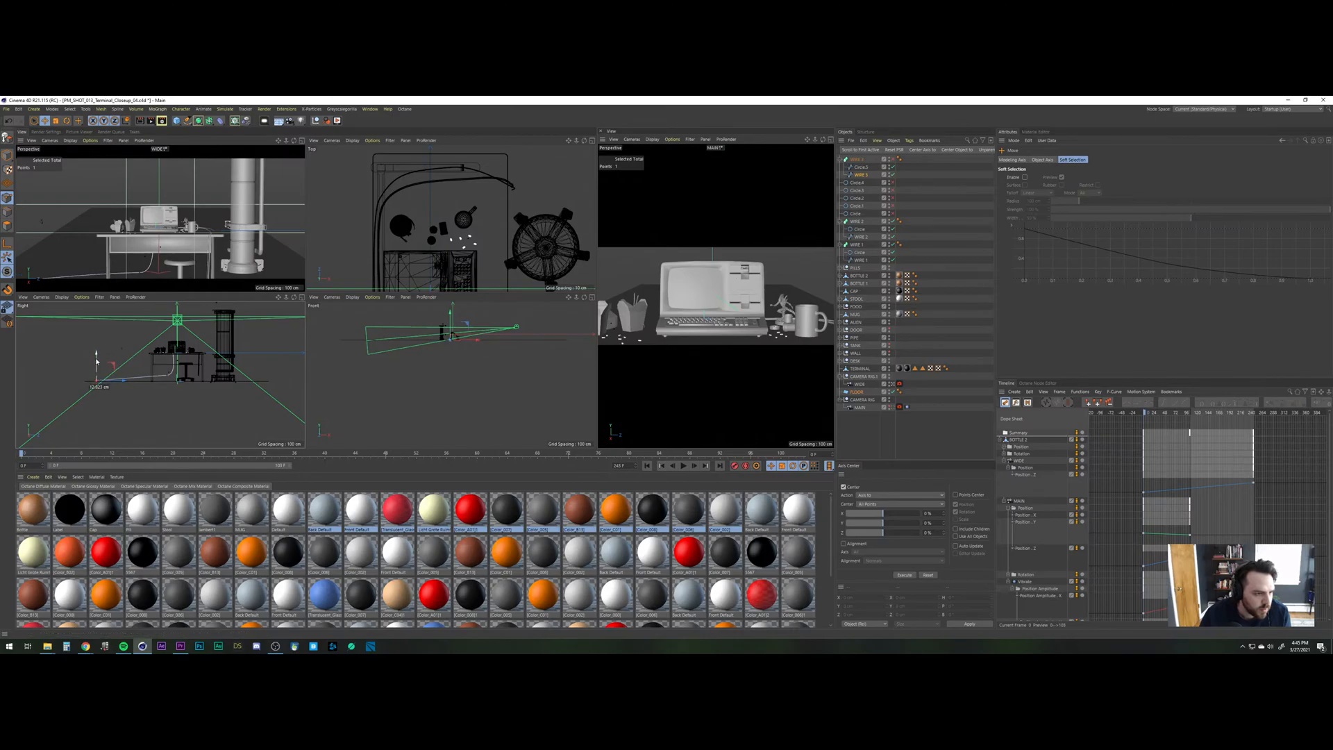
{"action": "left_click_drag", "start_coordinate": [100, 360], "coordinate": [147, 380]}
{"action": "left_click", "coordinate": [168, 375]}
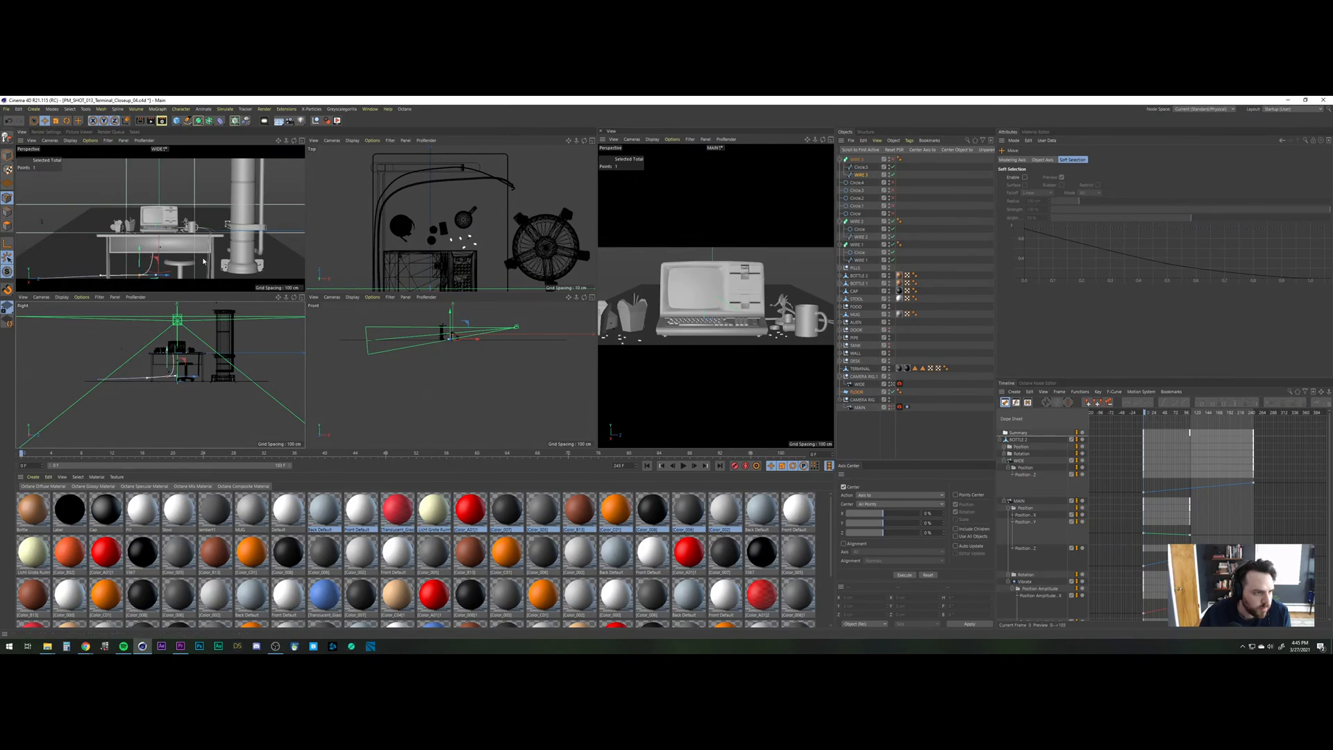
{"action": "left_click", "coordinate": [303, 143]}
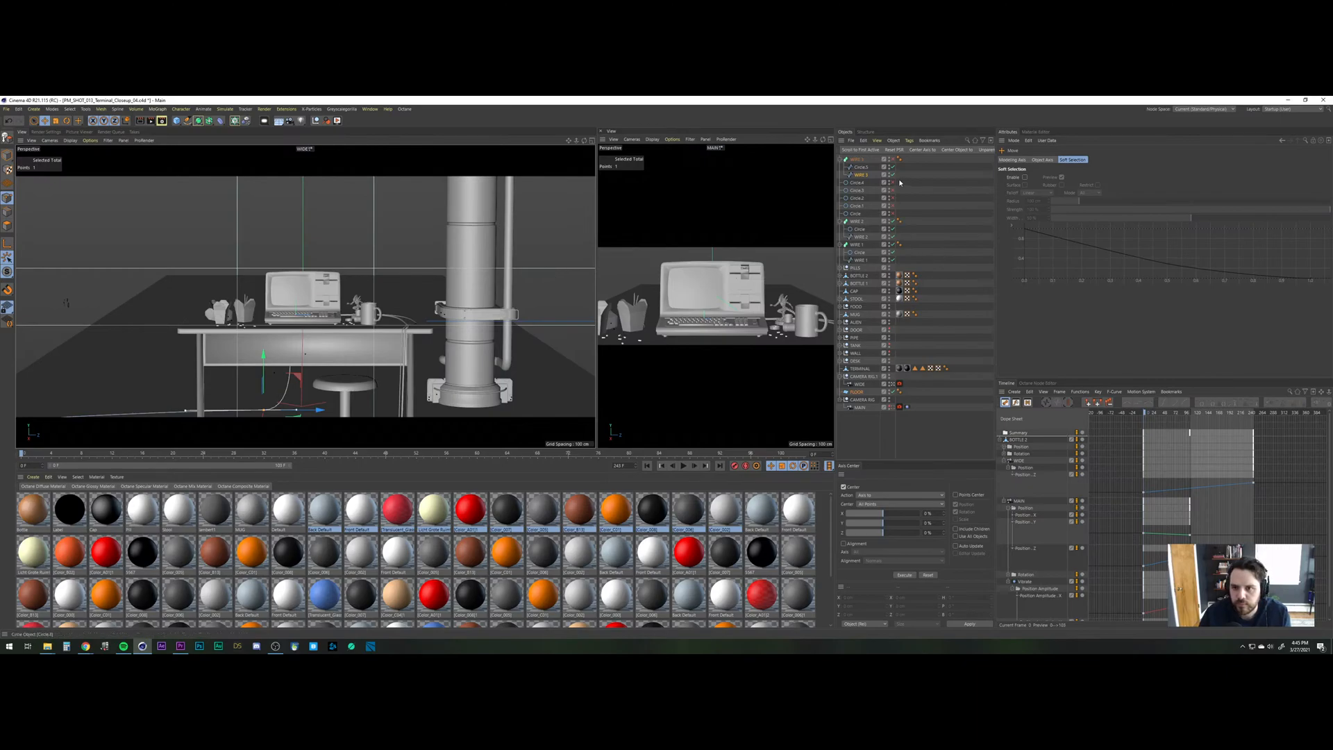
{"action": "left_click", "coordinate": [892, 160]}
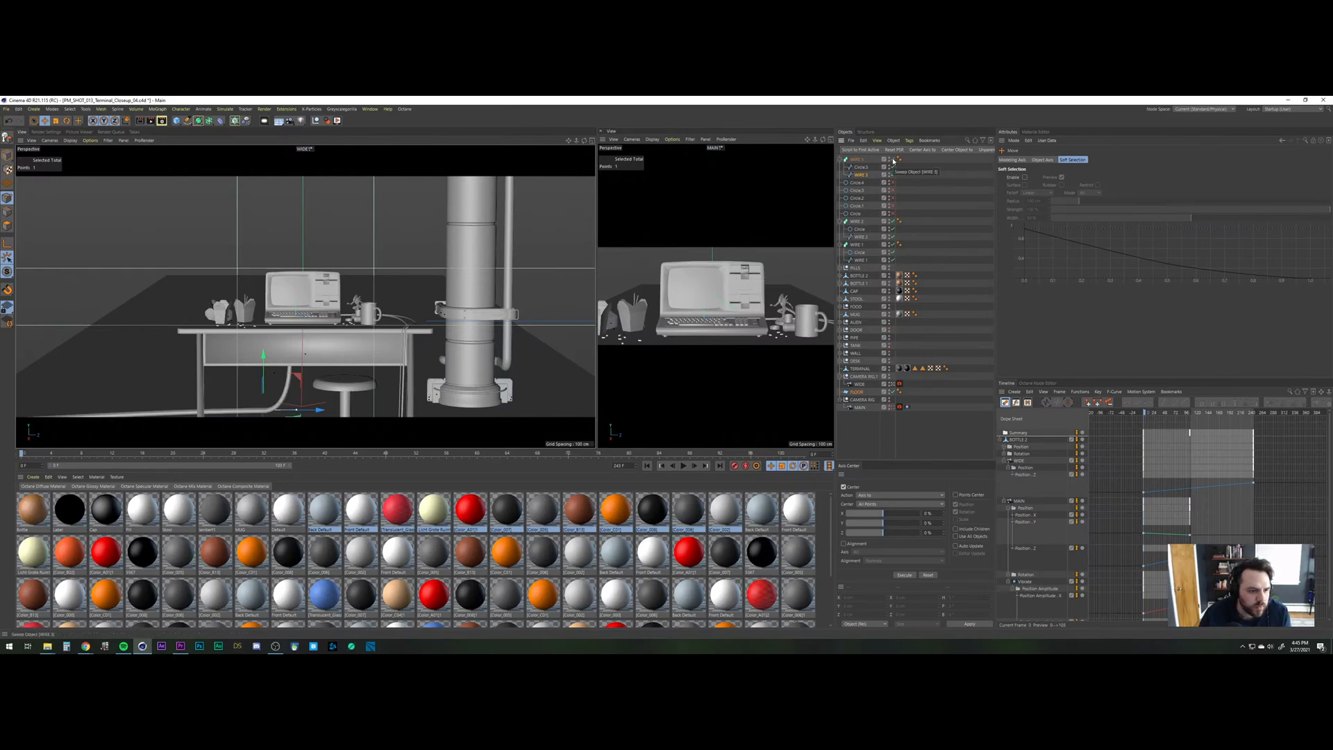
Scale the combined circle profile down once more in object mode for thinner strands in the wide view.
{"action": "left_click", "coordinate": [861, 167]}
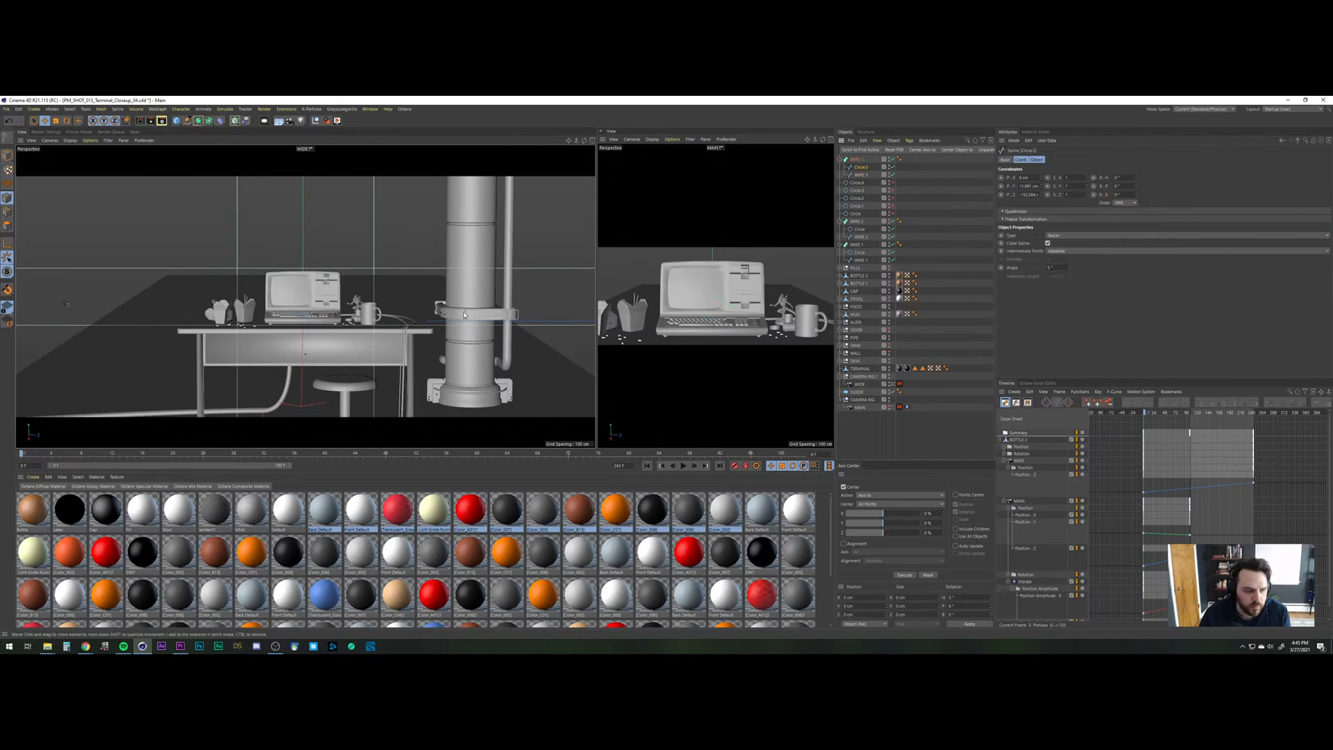
{"action": "key", "text": "t"}
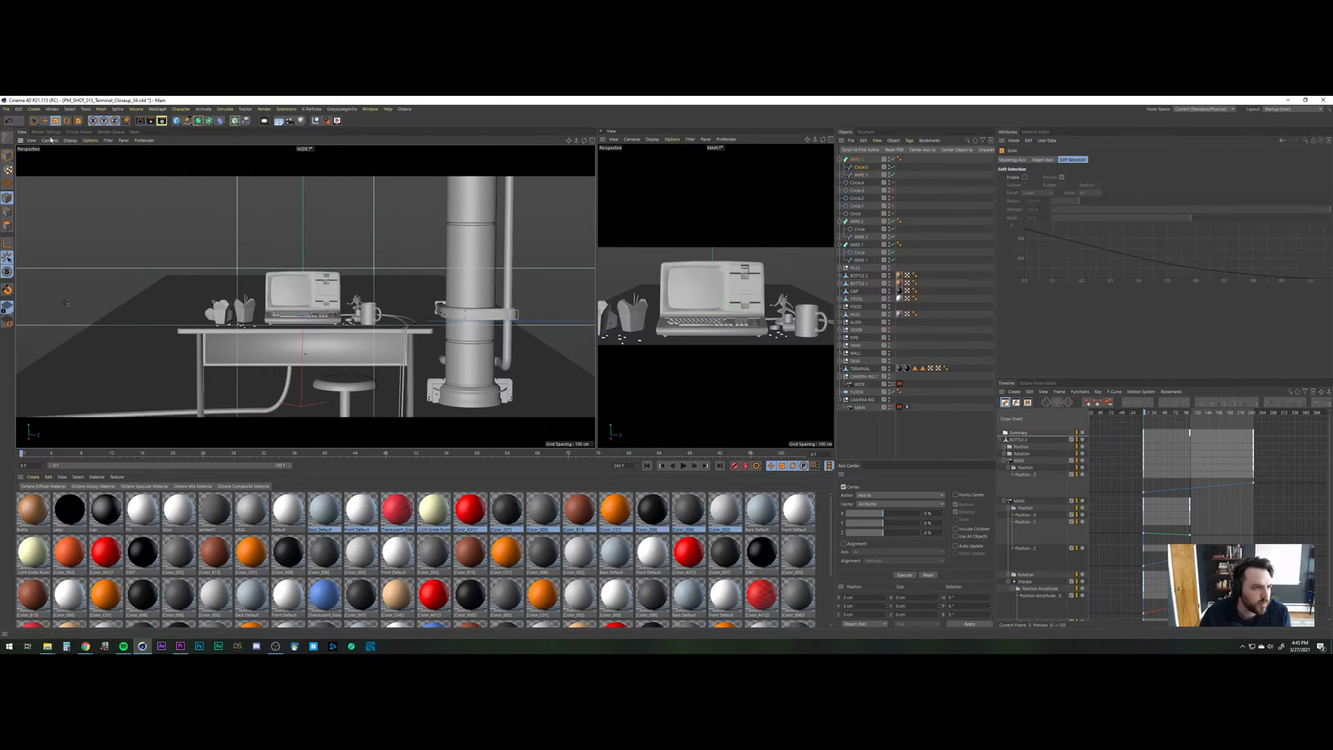
{"action": "left_click", "coordinate": [6, 156]}
{"action": "left_click_drag", "start_coordinate": [160, 277], "coordinate": [80, 324]}
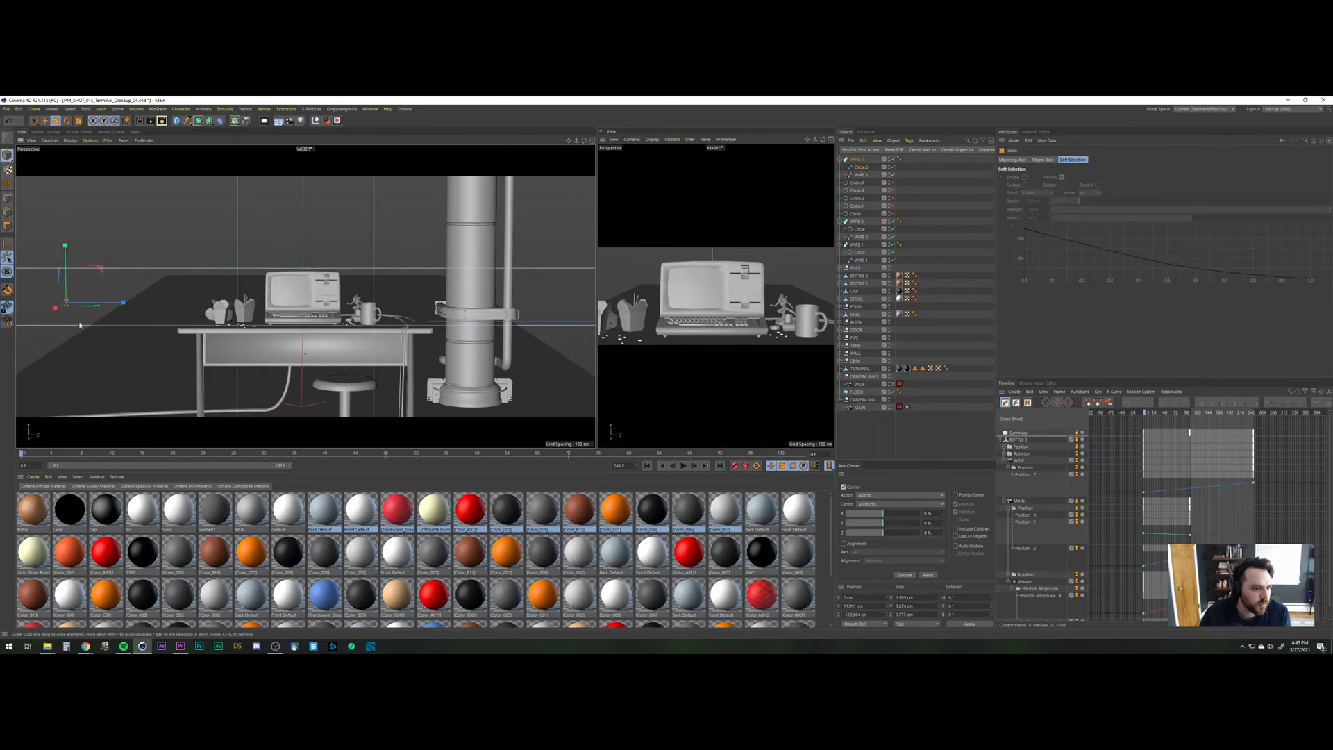
Twist the WIRE 3 cable strands around each other with a sweep End Rotation of 1000°.
{"action": "left_click", "coordinate": [857, 159]}
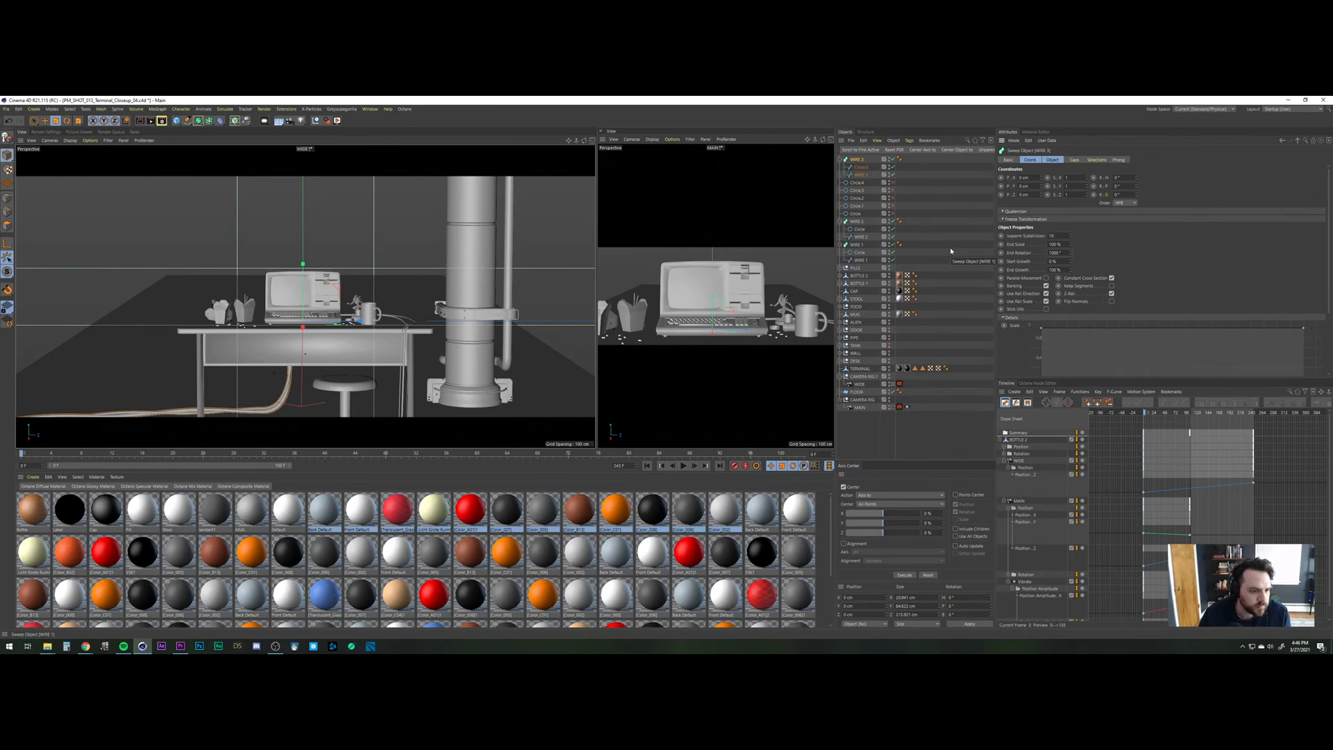
{"action": "left_click", "coordinate": [861, 174]}
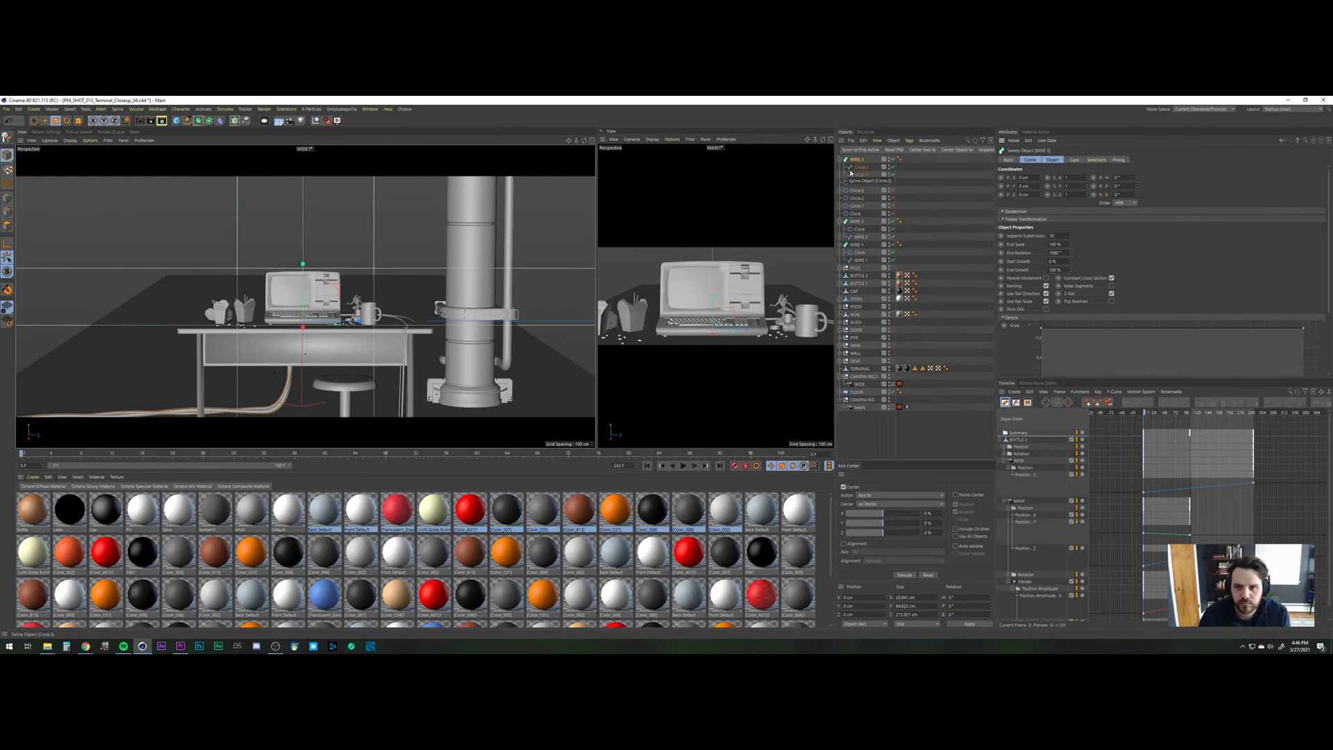
Shift the WIRE 3 path sideways under the desk, toward the desk's far left leg.
{"action": "key", "text": "e"}
{"action": "left_click_drag", "start_coordinate": [350, 316], "coordinate": [329, 321]}
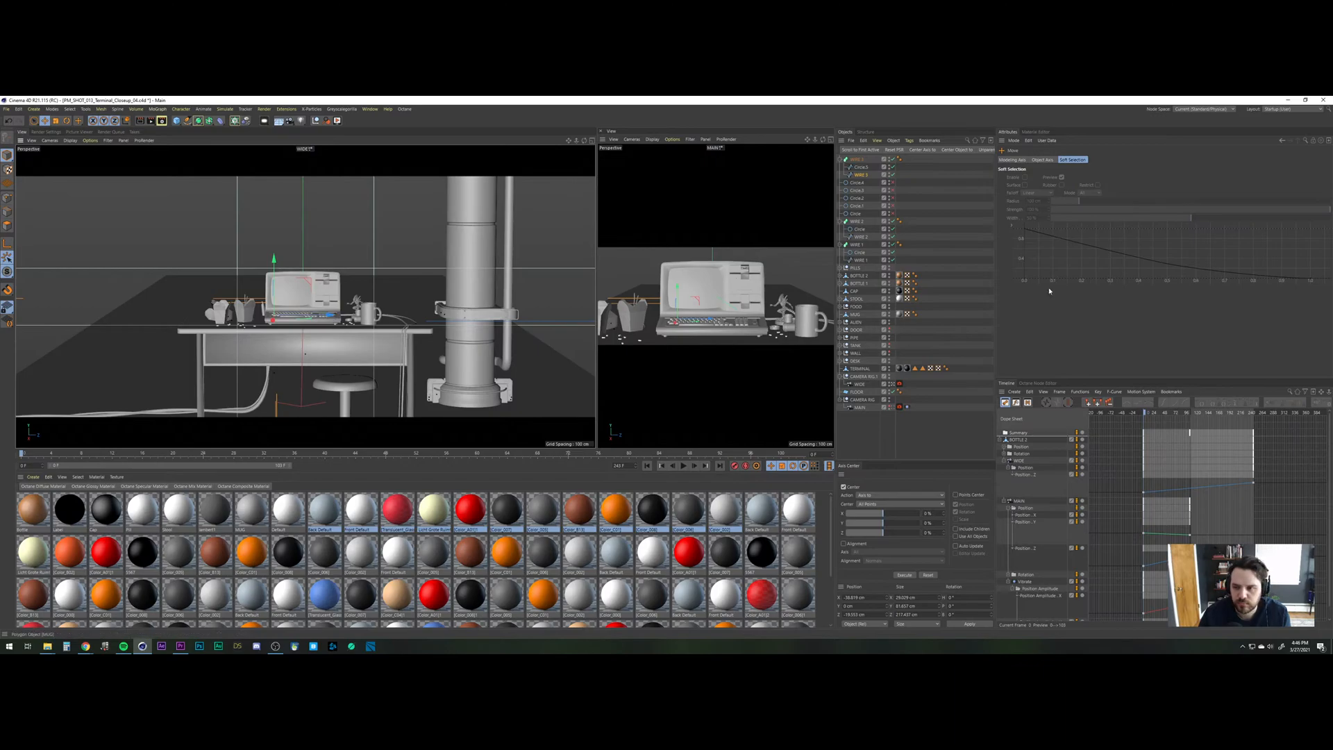
Make the hidden set groups visible again so the doors, pipes and back wall surround the desk.
{"action": "left_click", "coordinate": [890, 329]}
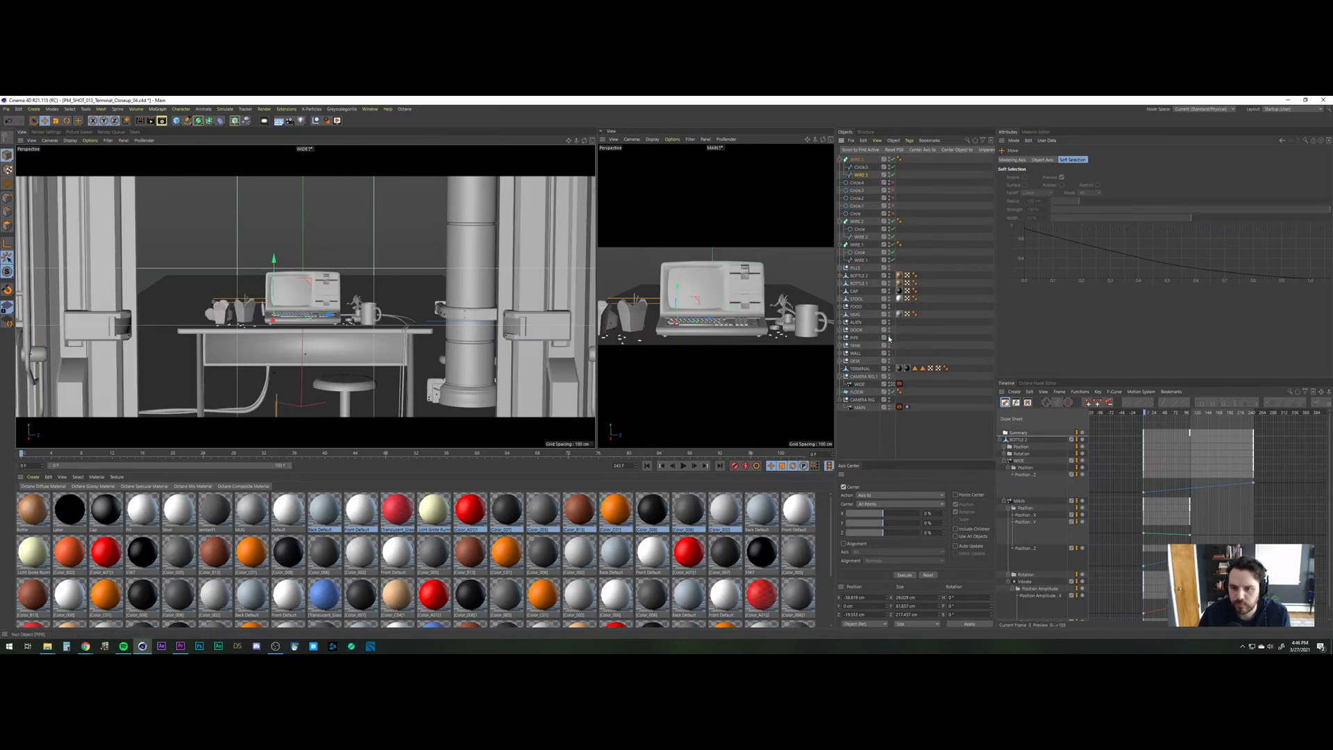
{"action": "left_click", "coordinate": [889, 345]}
{"action": "left_click", "coordinate": [890, 352]}
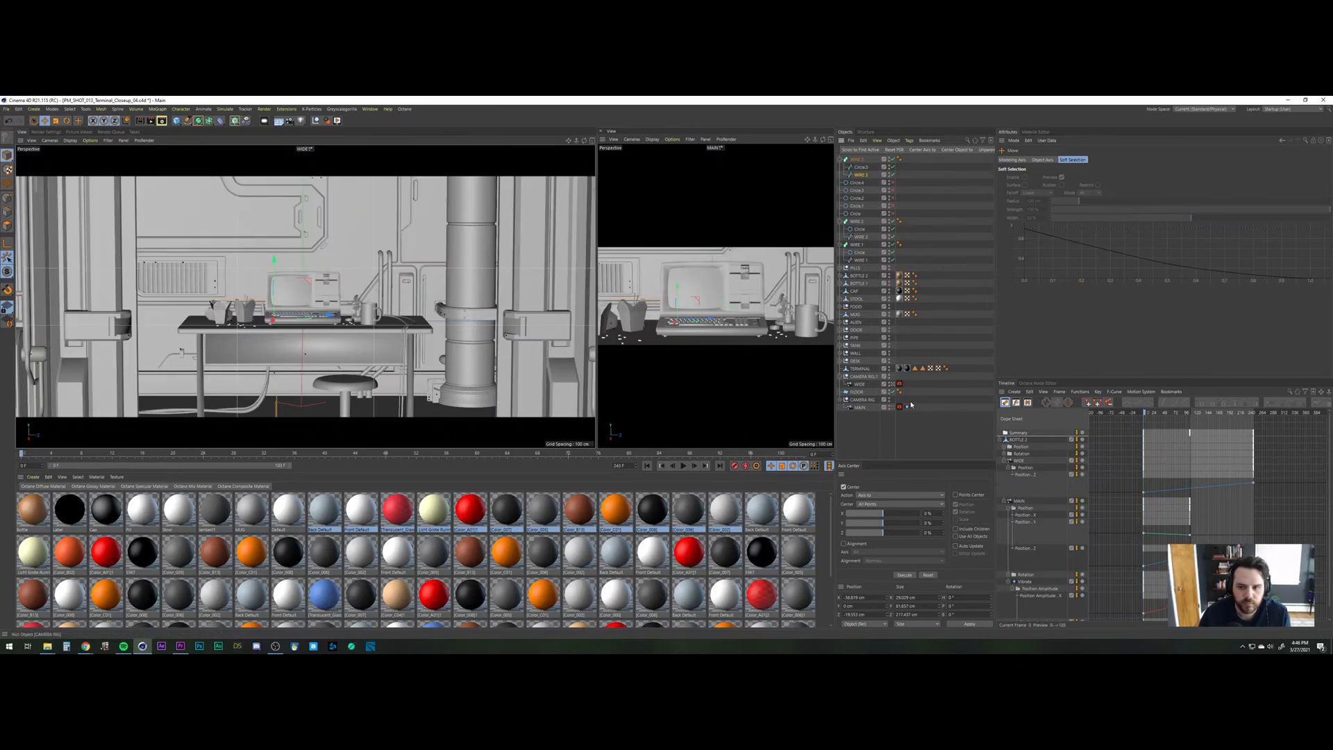
Disable the composition helpers on the WIDE camera and save the project.
{"action": "left_click", "coordinate": [899, 384]}
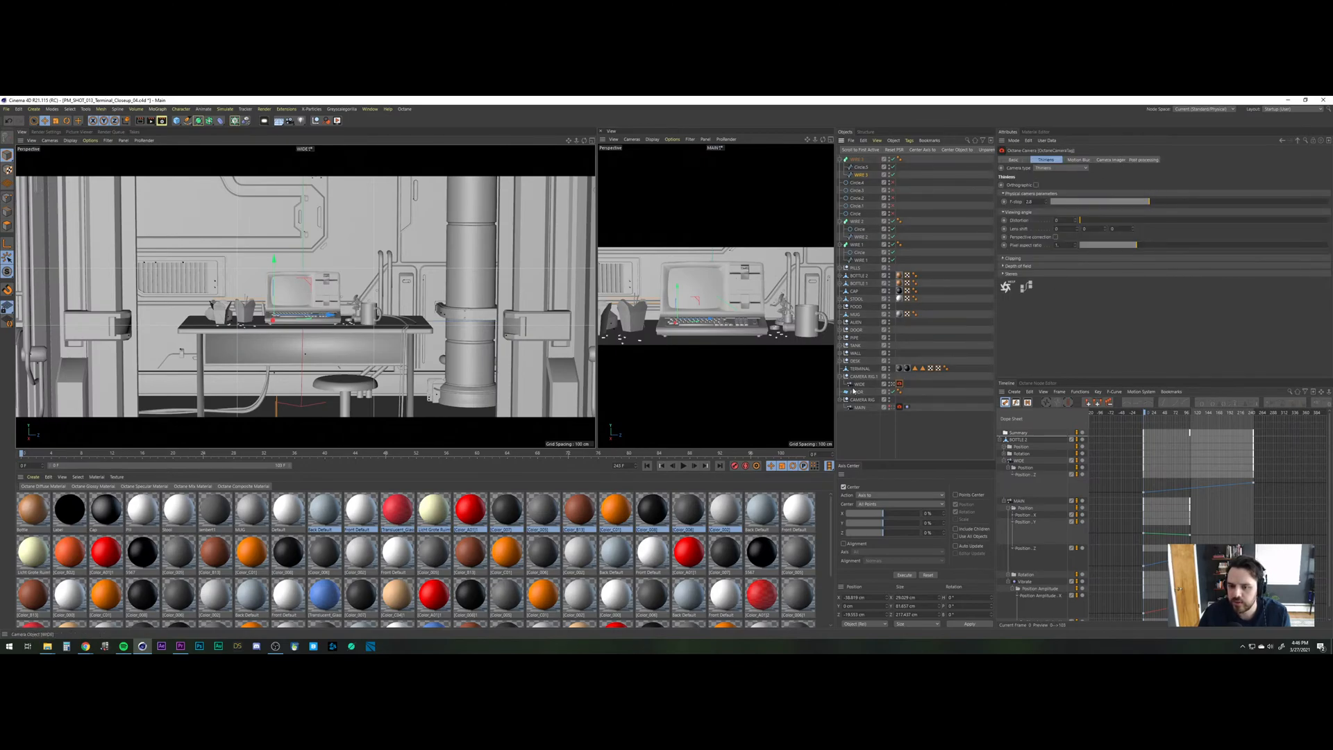
{"action": "left_click", "coordinate": [860, 384]}
{"action": "left_click", "coordinate": [1224, 159]}
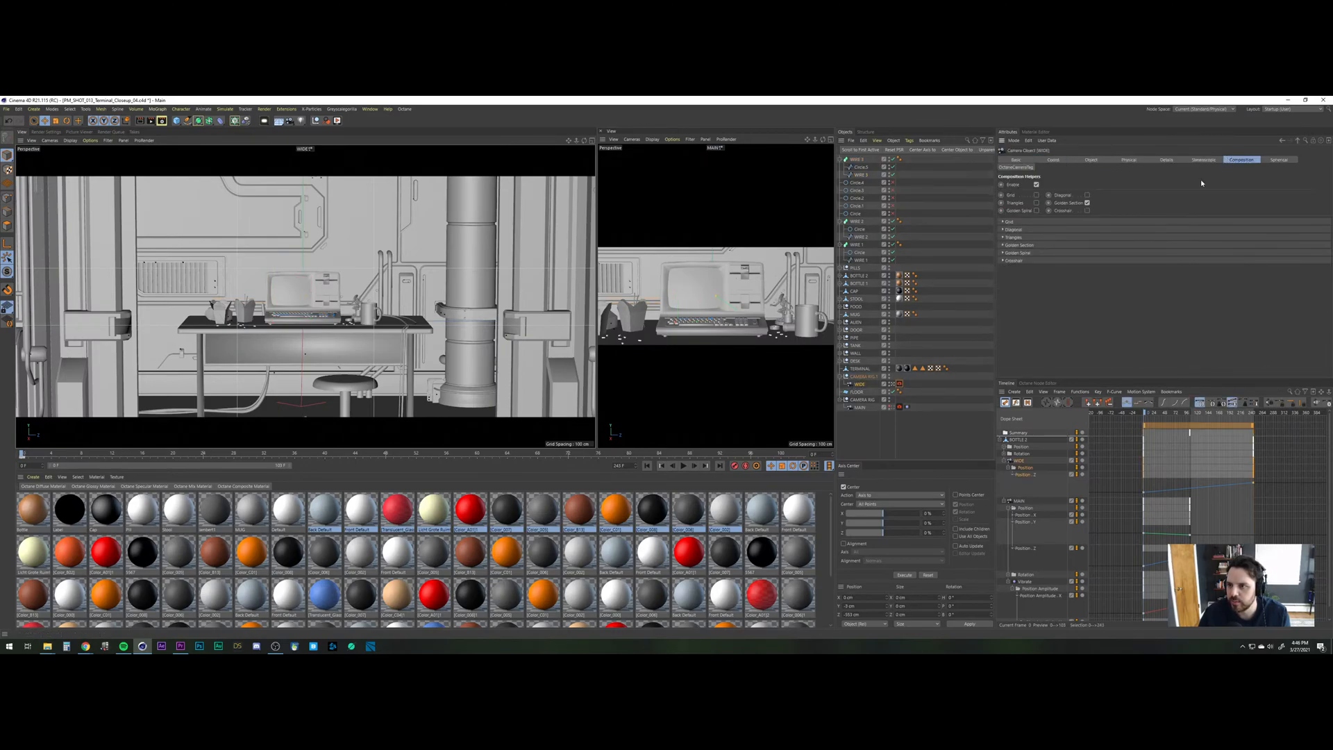
{"action": "left_click", "coordinate": [1035, 185]}
{"action": "key", "text": "ctrl+s"}
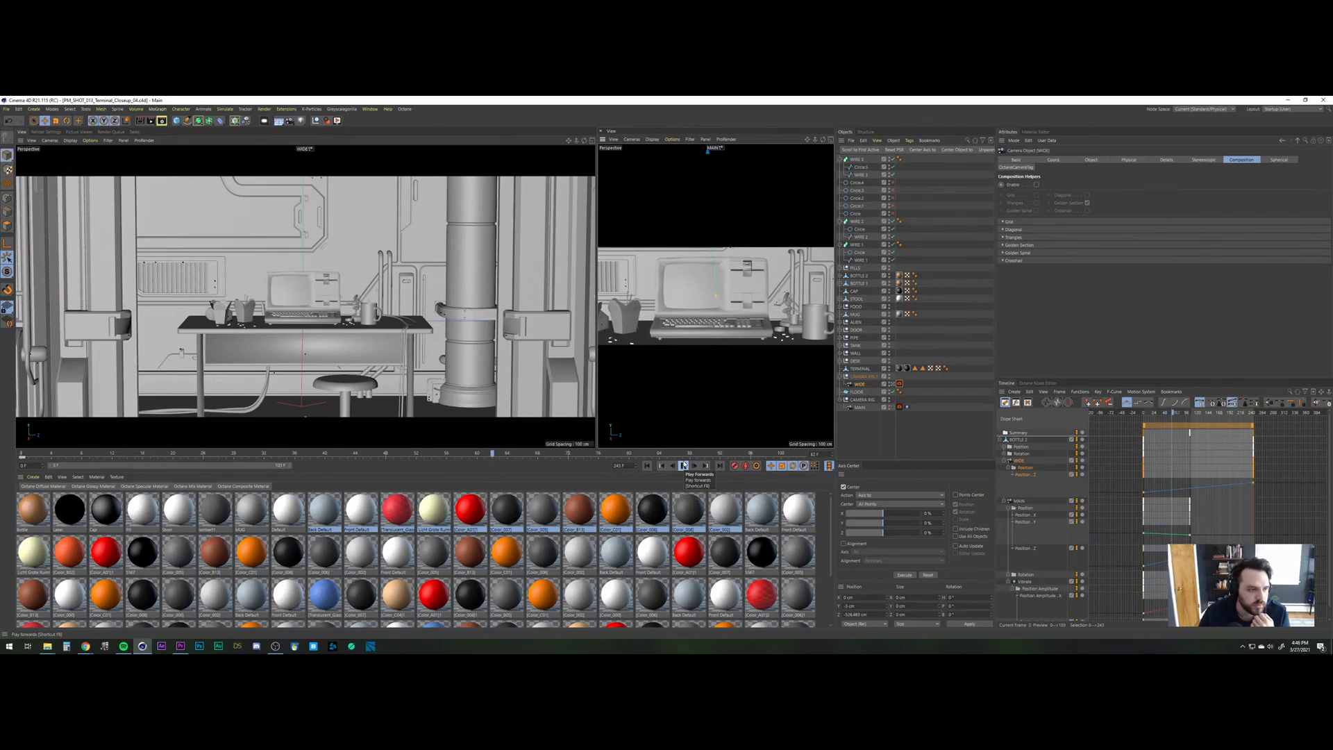
Review the wide camera move in playback, clear the selection and save the project.
{"action": "left_click", "coordinate": [683, 466]}
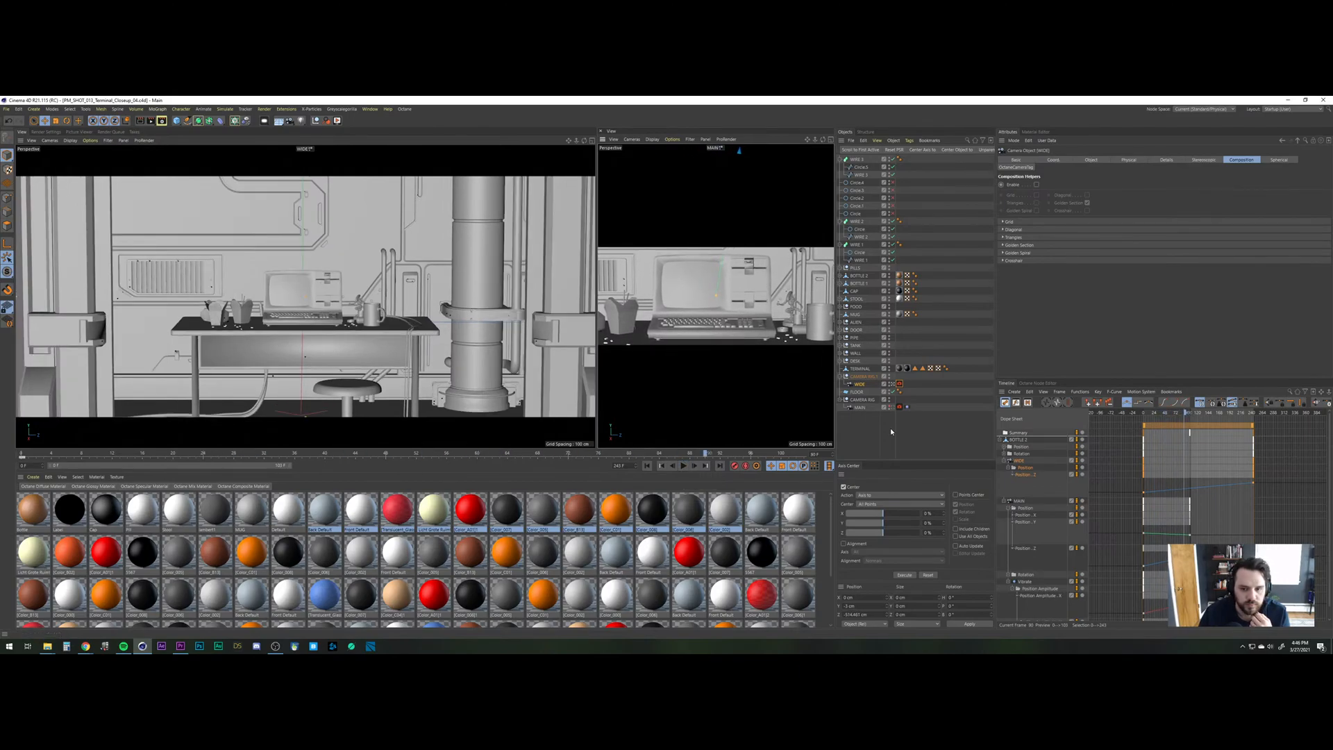
{"action": "left_click", "coordinate": [891, 431]}
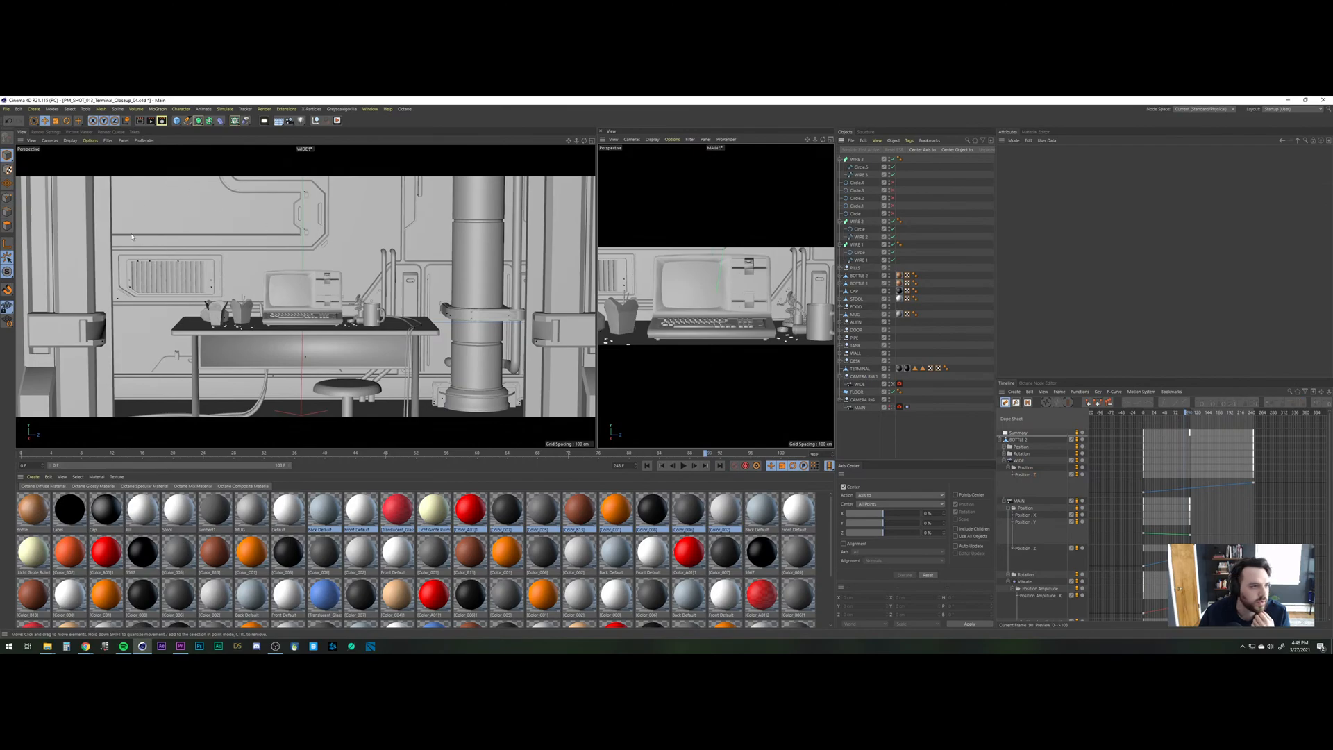
{"action": "left_click", "coordinate": [6, 109]}
{"action": "left_click", "coordinate": [50, 182]}
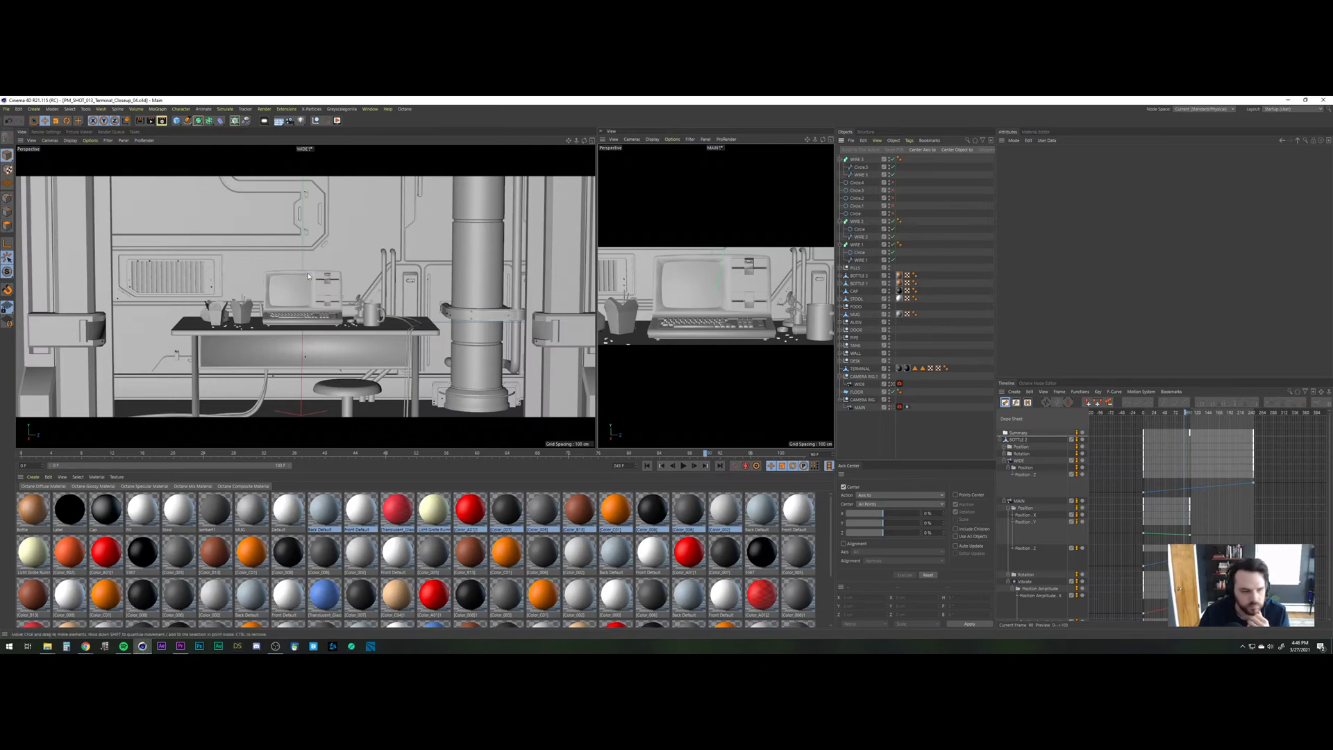
Copy the camera rig from the PM_SHOT_012_Terminal_01 project and return to the terminal close-up project.
{"action": "key", "text": "v"}
{"action": "left_click", "coordinate": [305, 305]}
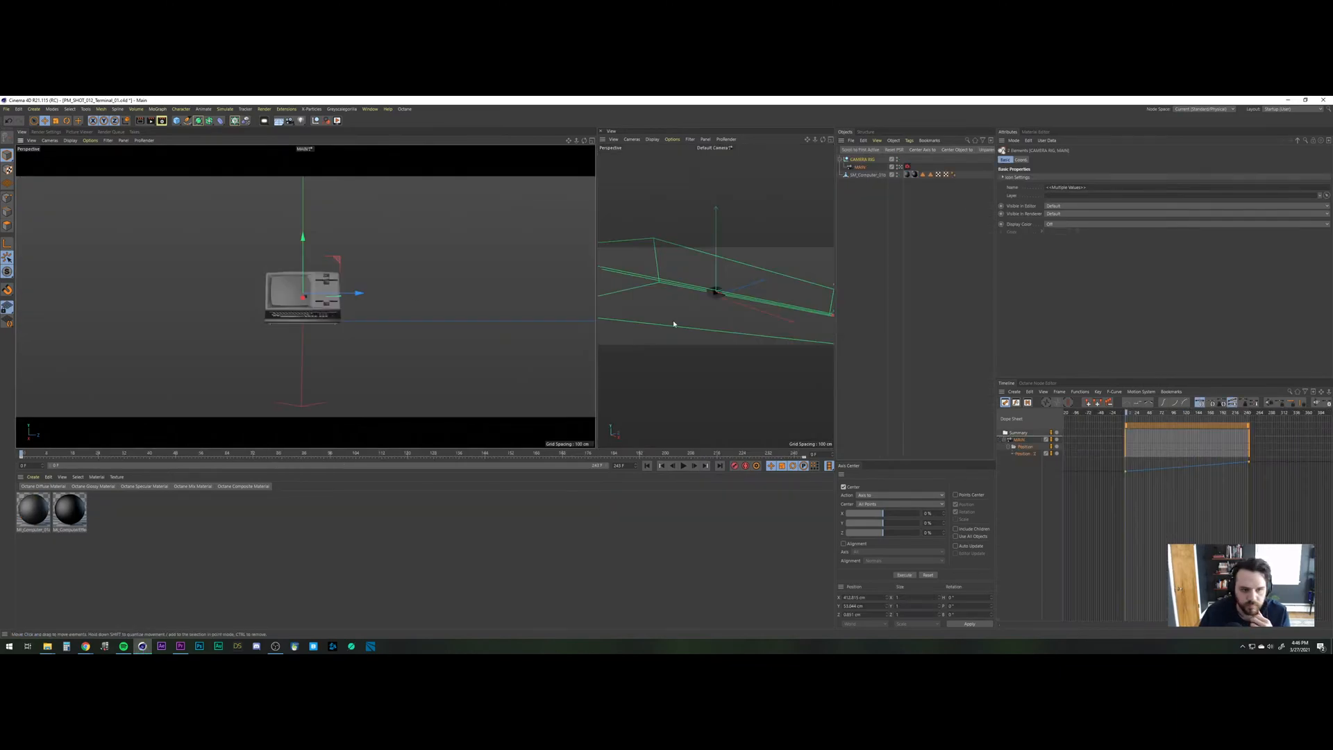
{"action": "left_click", "coordinate": [863, 159]}
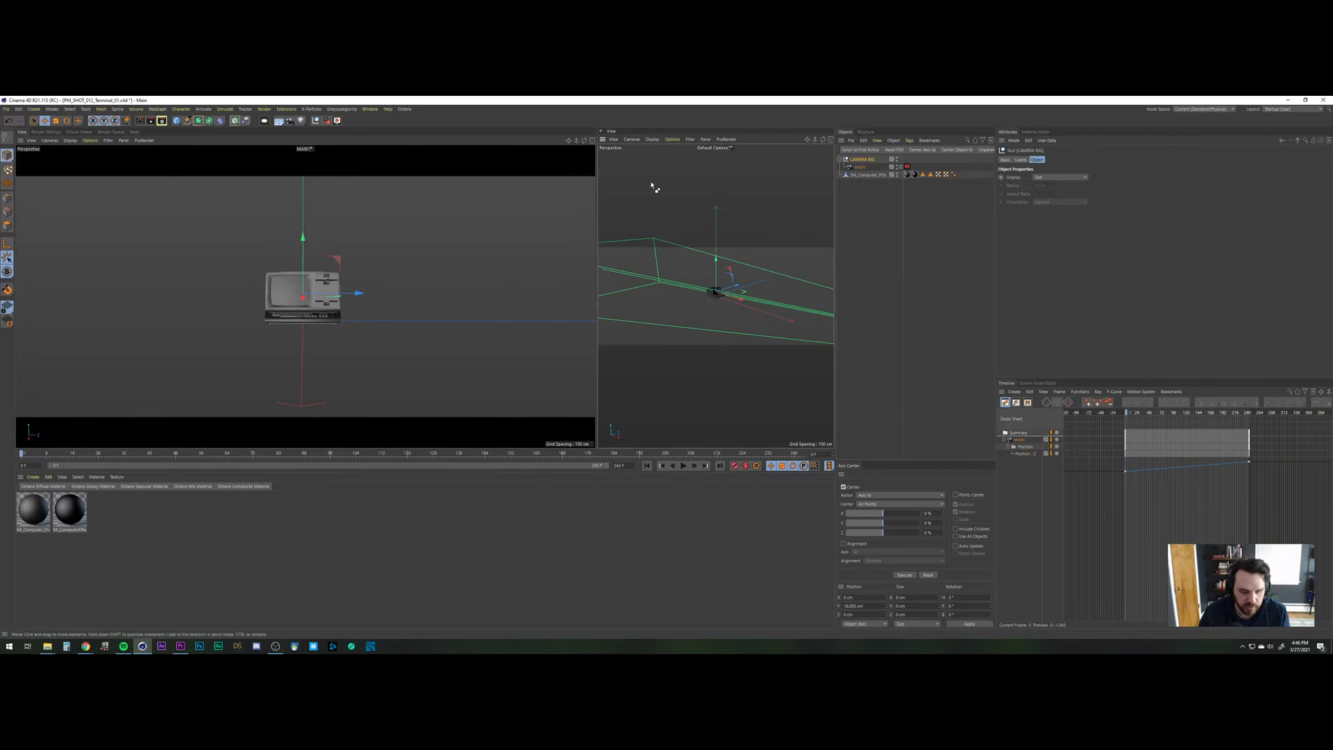
{"action": "key", "text": "v"}
{"action": "mouse_move", "coordinate": [304, 250]}
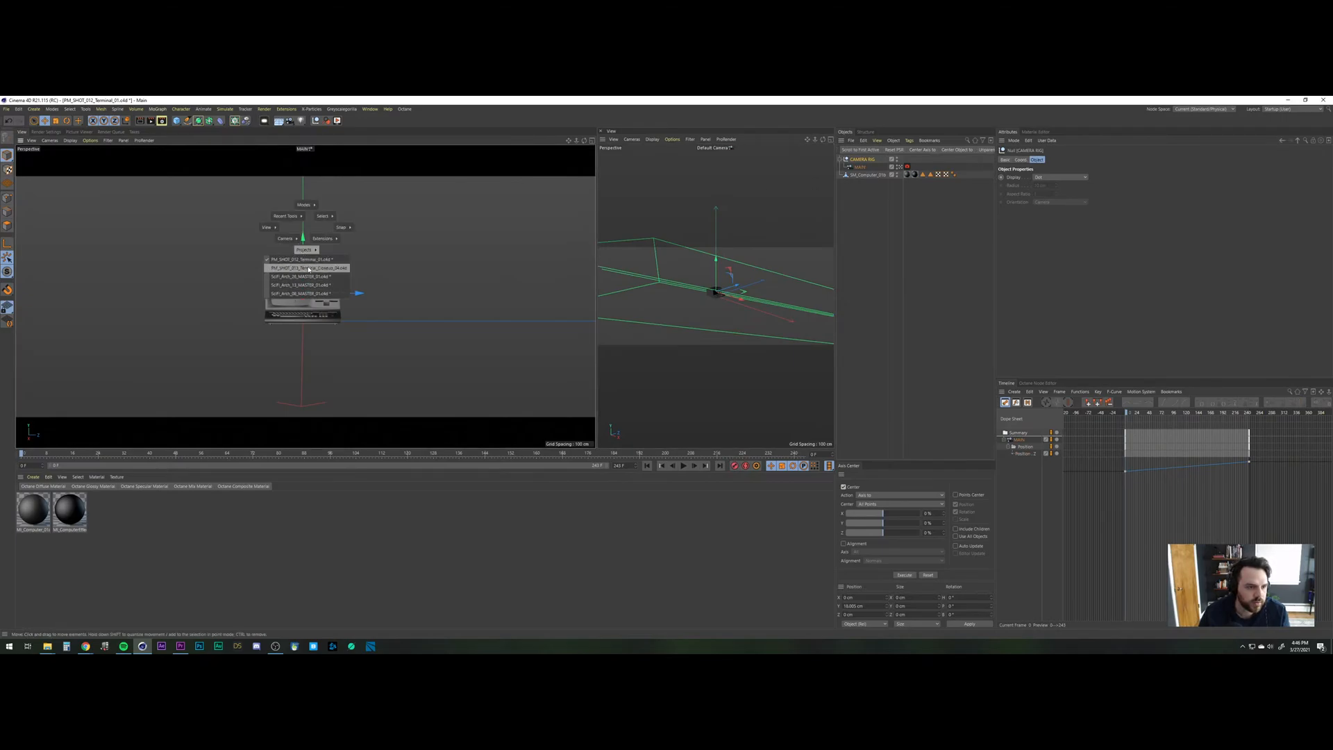
{"action": "left_click", "coordinate": [309, 268]}
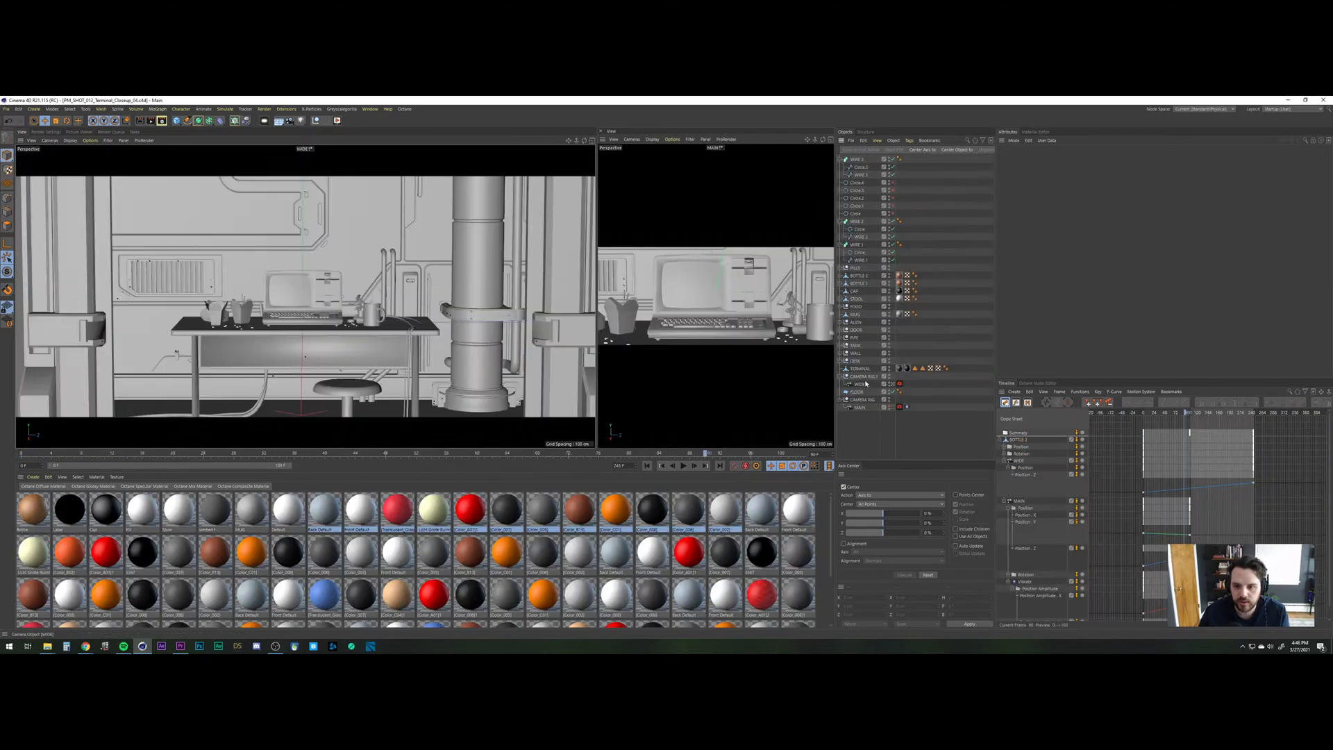
Replace the WIDE camera's rig with the copied camera rig and look through its camera.
{"action": "left_click", "coordinate": [869, 378]}
{"action": "key", "text": "Delete"}
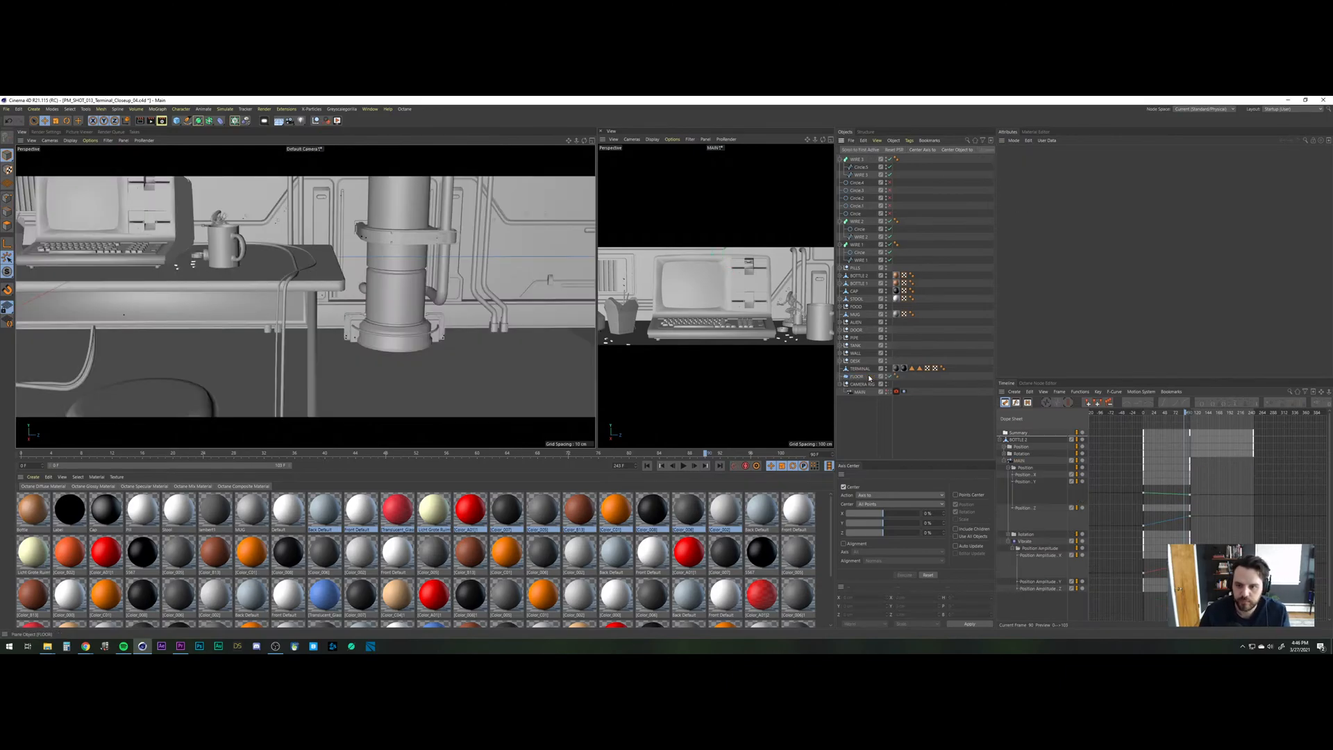
{"action": "key", "text": "ctrl+v"}
{"action": "left_click_drag", "start_coordinate": [872, 434], "coordinate": [867, 415]}
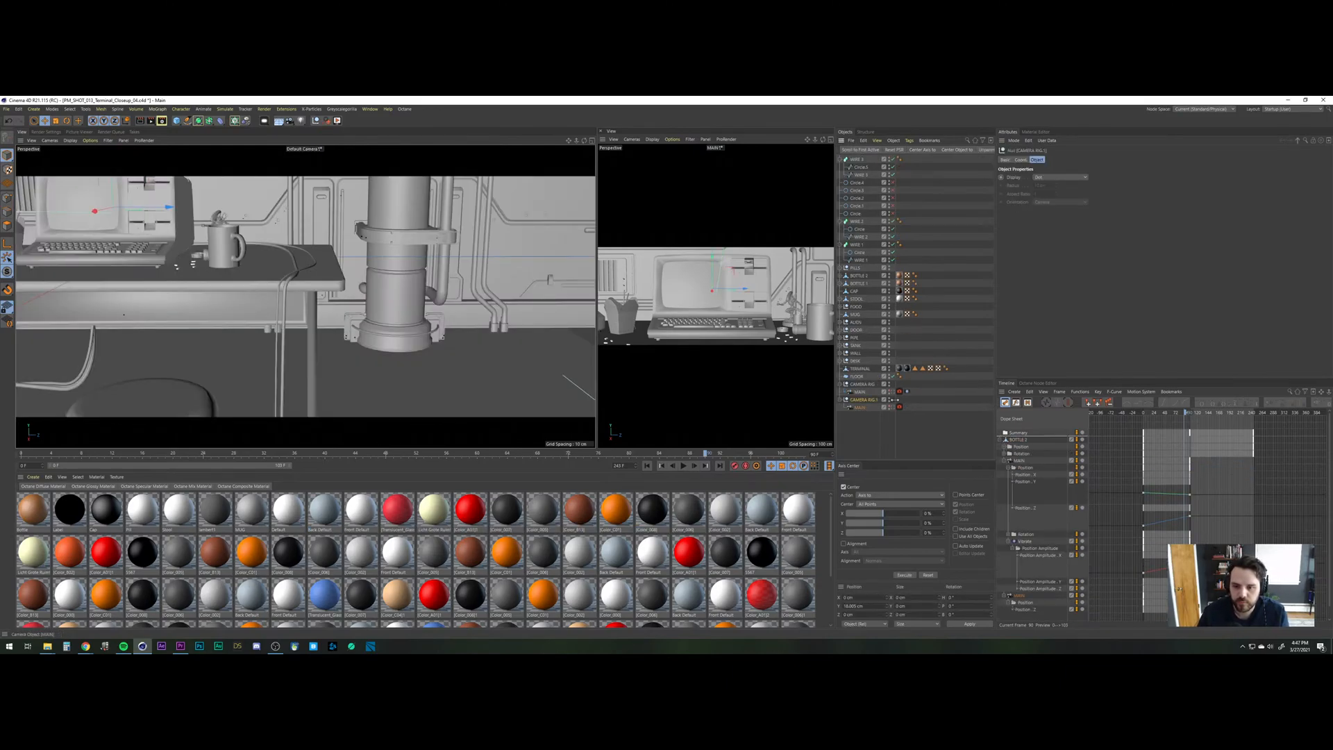
{"action": "left_click", "coordinate": [899, 407]}
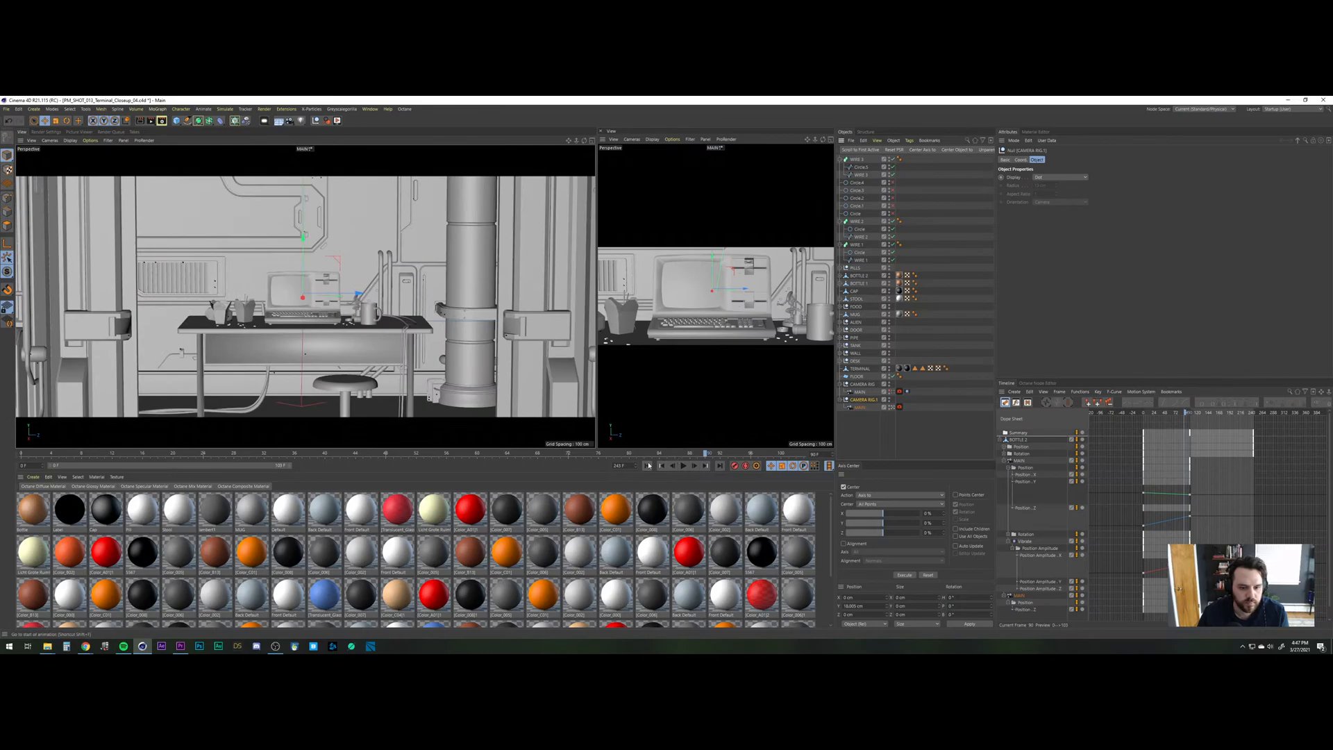
Play the animation from the first frame to review the pasted camera's move.
{"action": "left_click", "coordinate": [647, 465]}
{"action": "left_click", "coordinate": [683, 466]}
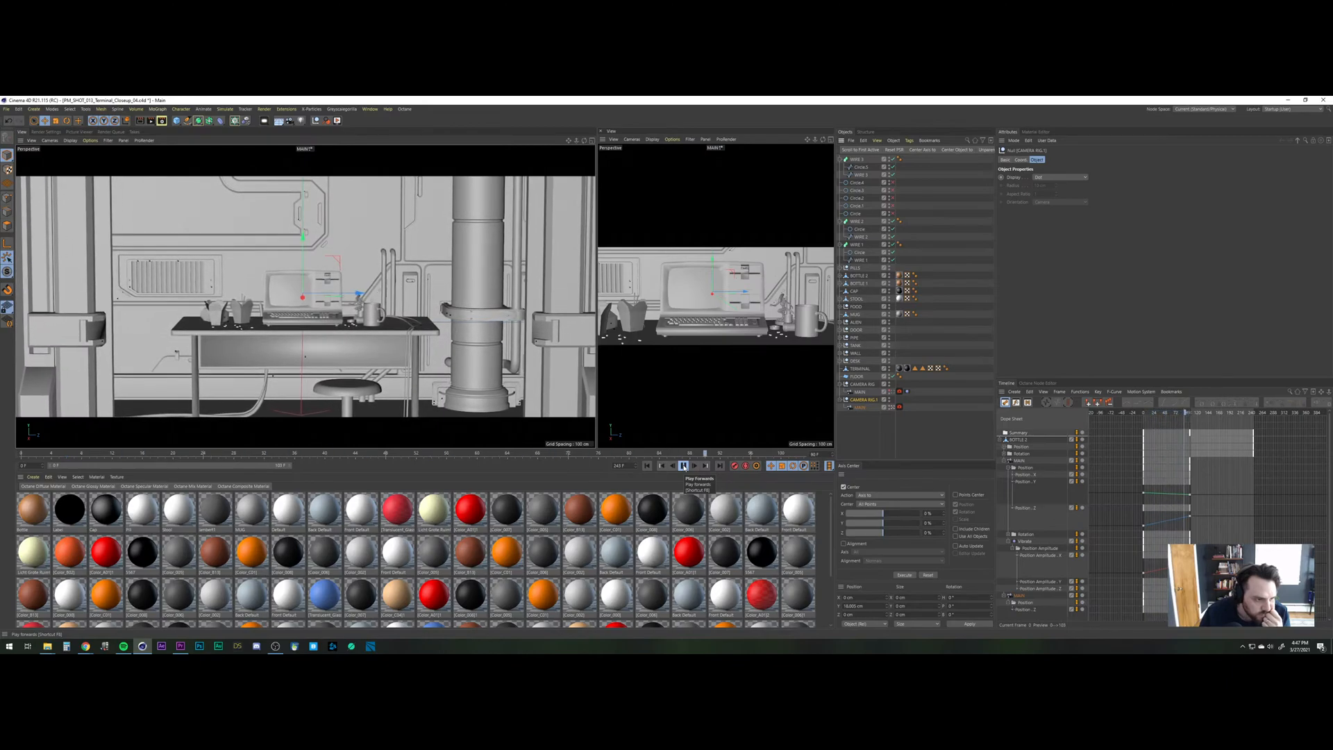
{"action": "left_click", "coordinate": [683, 466]}
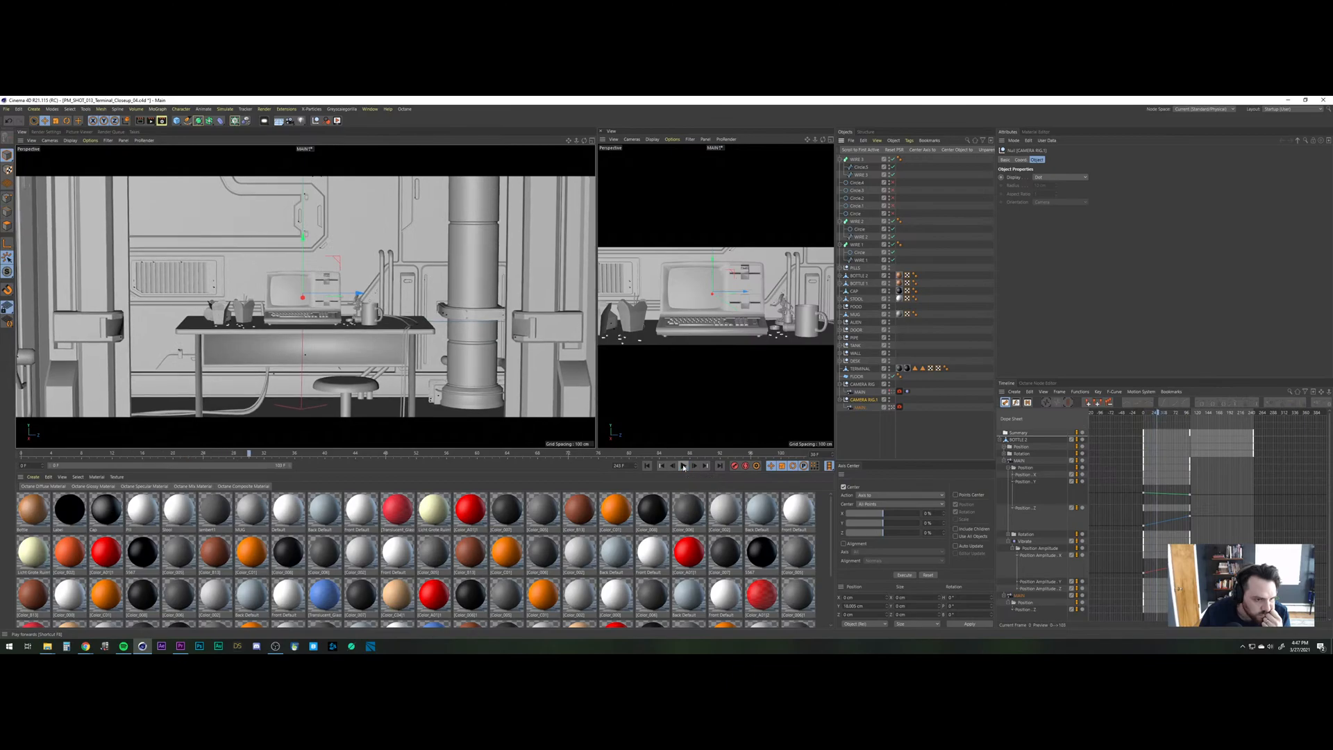
Delete the leftover, switched-off circle splines beneath the WIRE 3 sweep.
{"action": "left_click", "coordinate": [841, 160]}
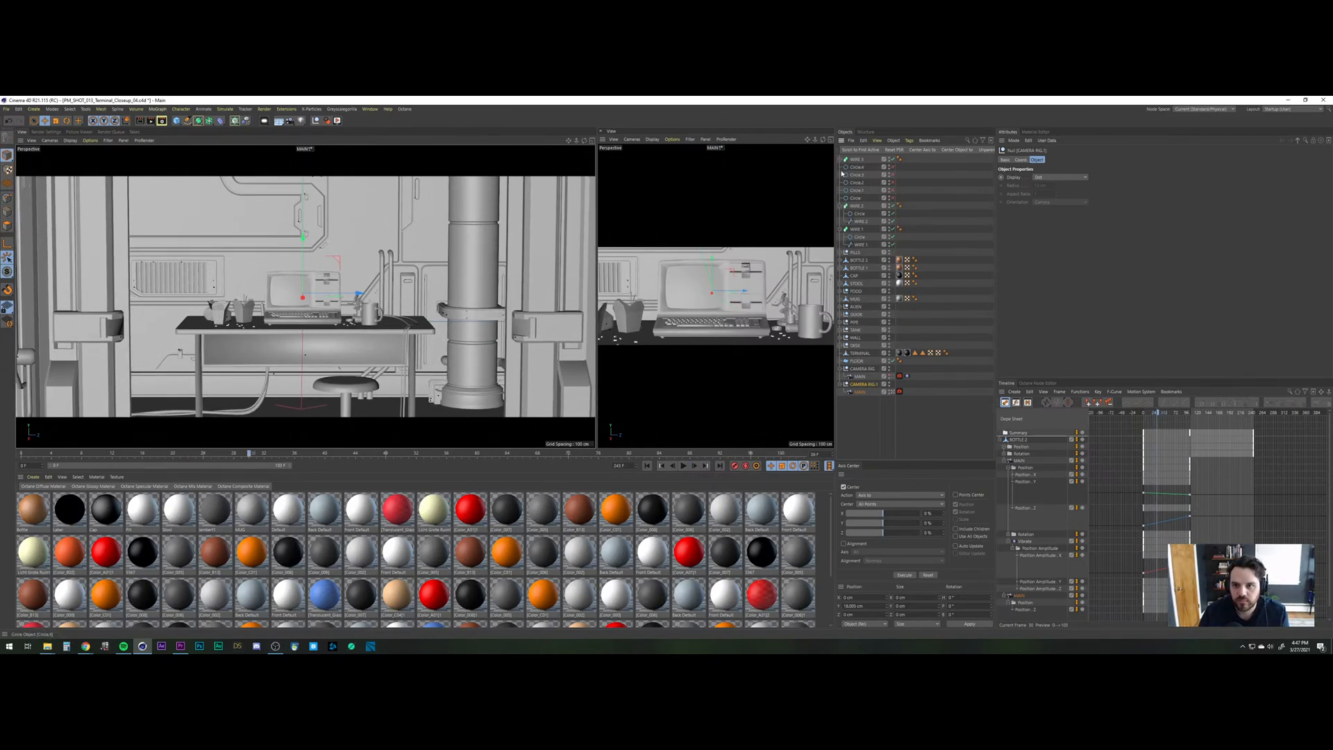
{"action": "left_click", "coordinate": [862, 169]}
{"action": "left_click", "coordinate": [857, 198], "text": "shift"}
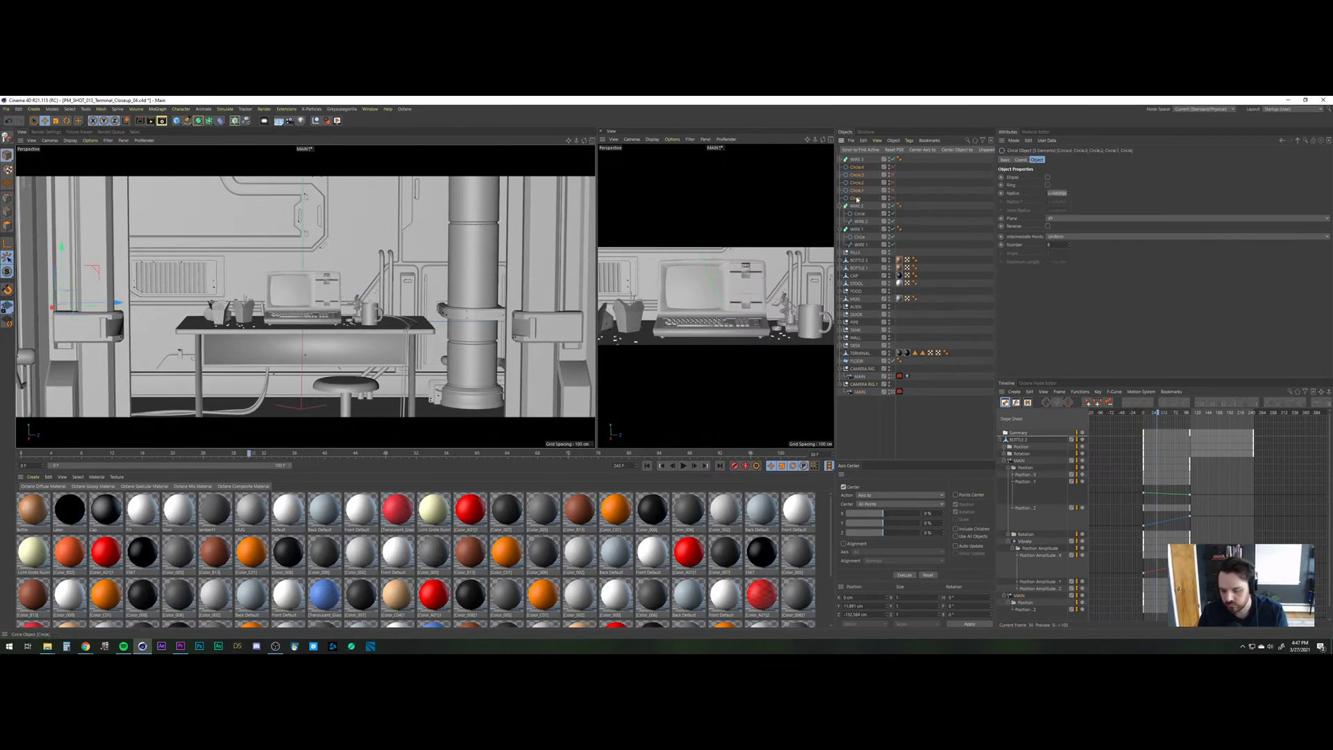
{"action": "key", "text": "Delete"}
Scale down the combined circle profile of the WIRE 3 sweep to make the cable bundle thinner.
{"action": "left_click", "coordinate": [840, 159]}
{"action": "left_click", "coordinate": [860, 167]}
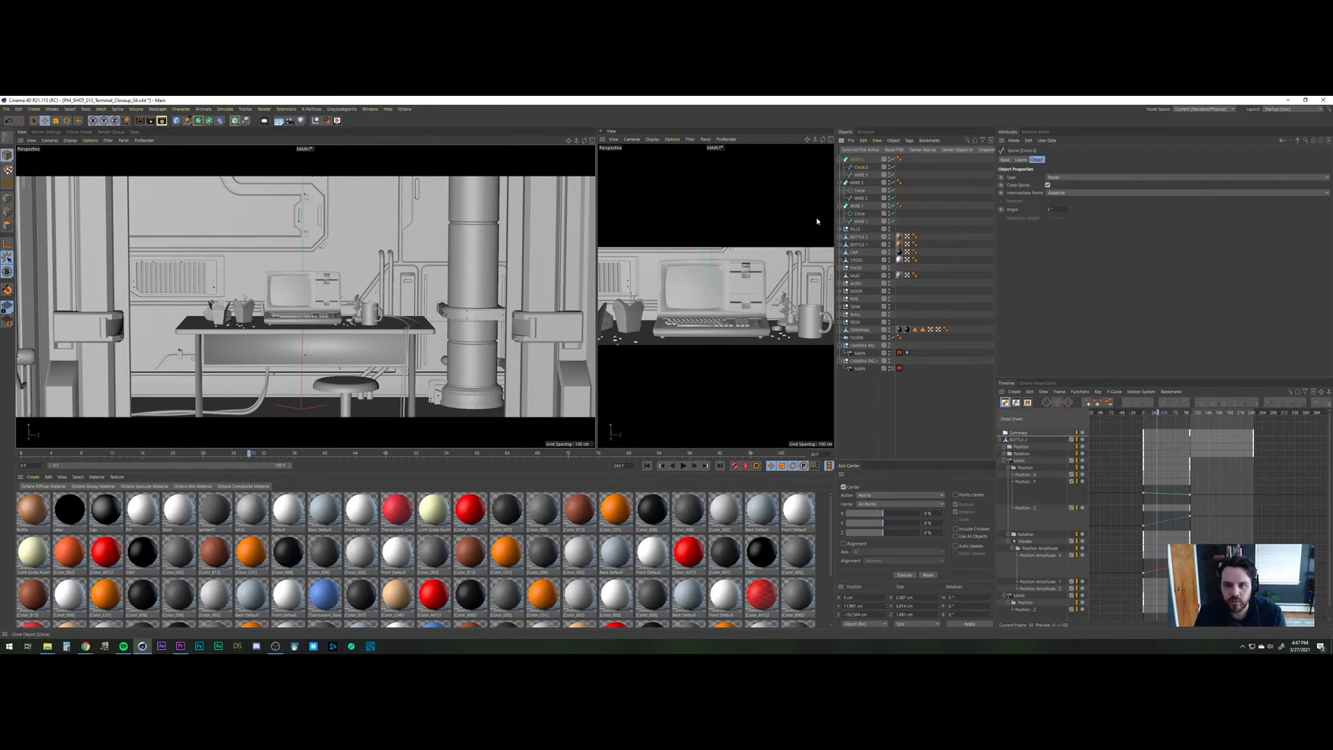
{"action": "key", "text": "t"}
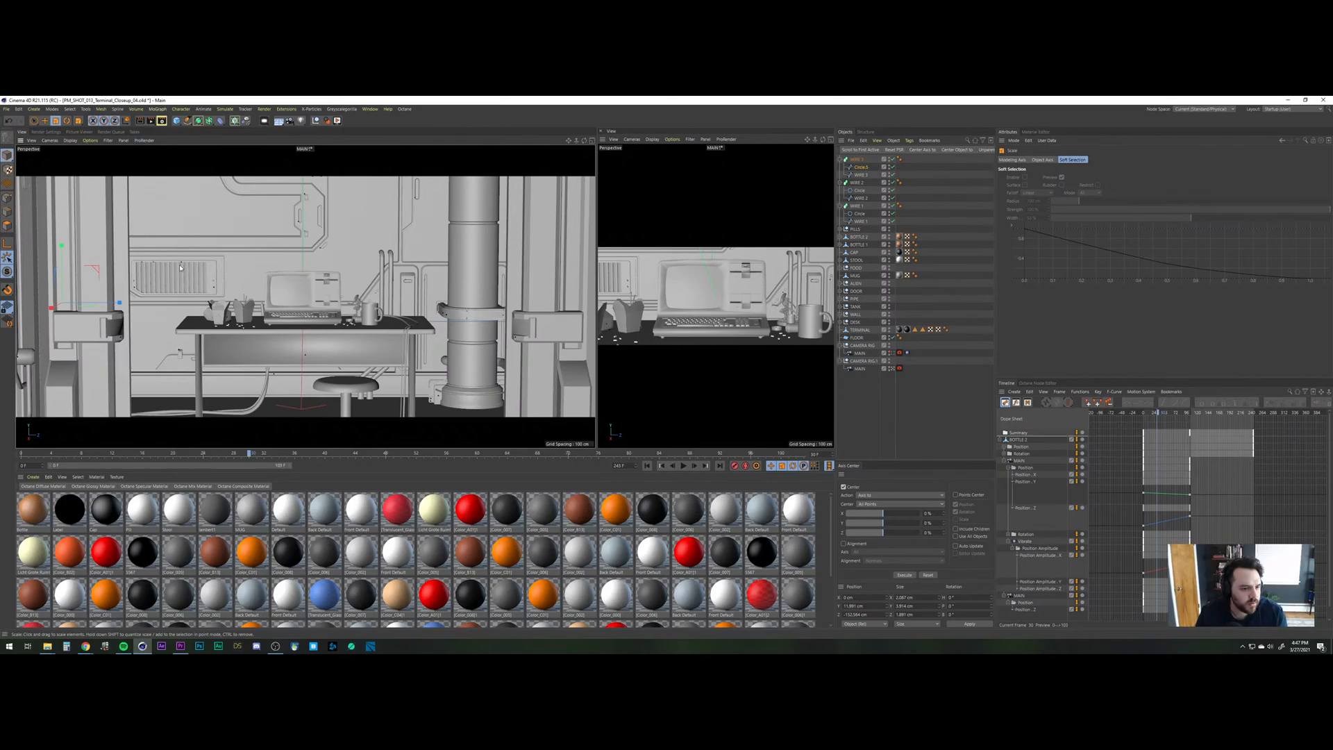
{"action": "left_click_drag", "start_coordinate": [180, 267], "coordinate": [128, 304]}
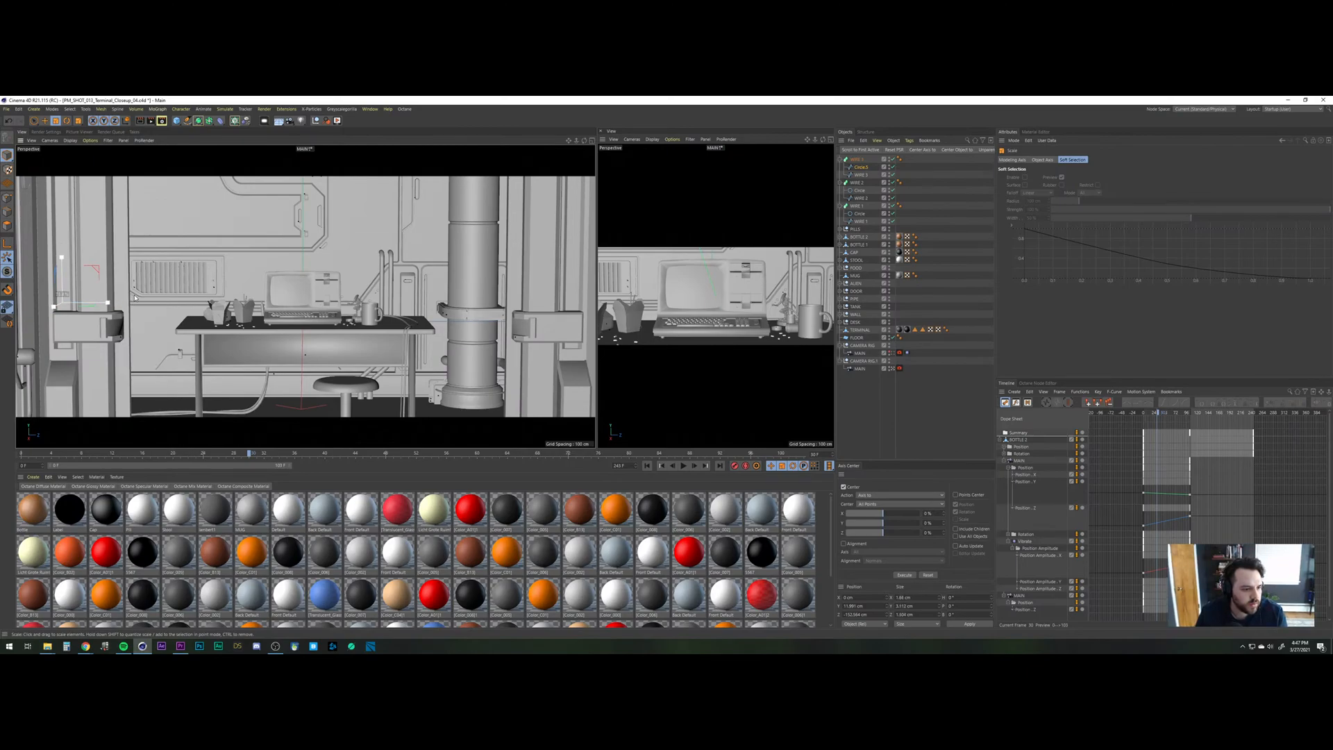
{"action": "left_click_drag", "start_coordinate": [149, 287], "coordinate": [167, 303]}
{"action": "left_click_drag", "start_coordinate": [381, 151], "coordinate": [297, 204]}
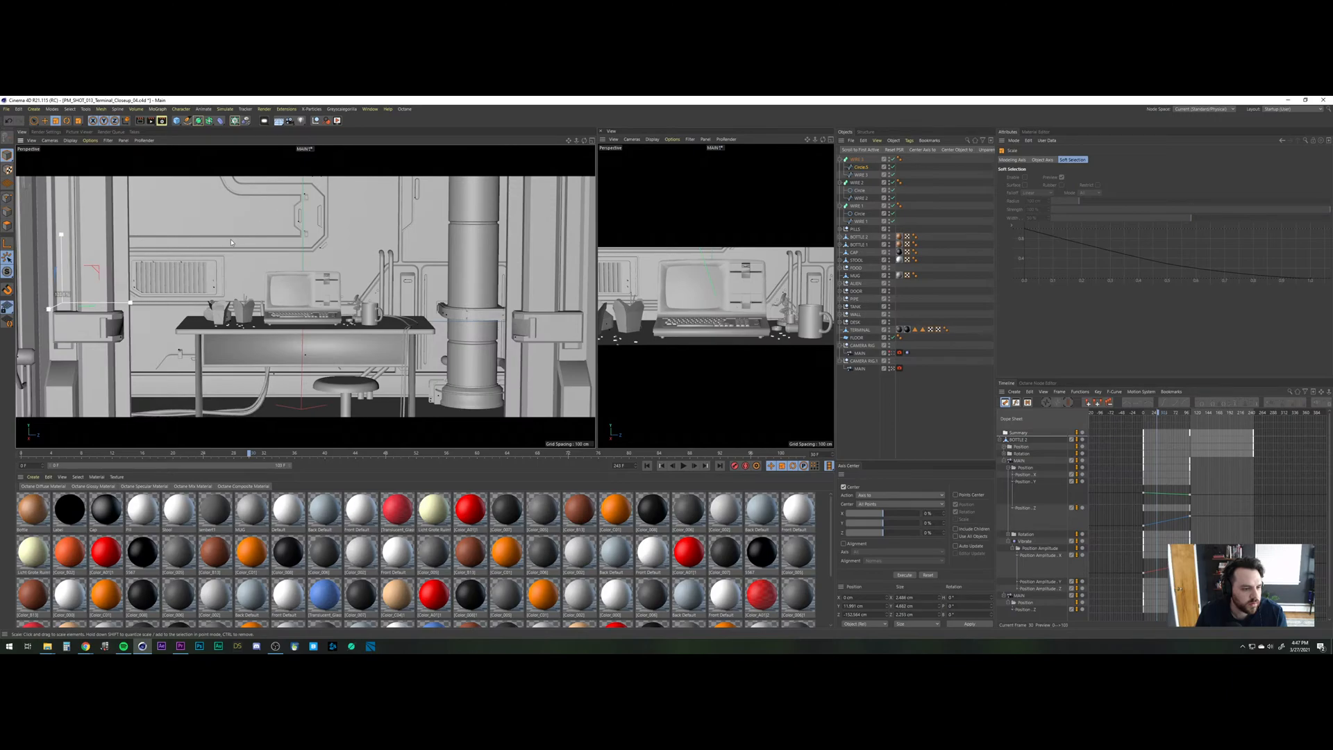
{"action": "left_click_drag", "start_coordinate": [212, 258], "coordinate": [164, 282]}
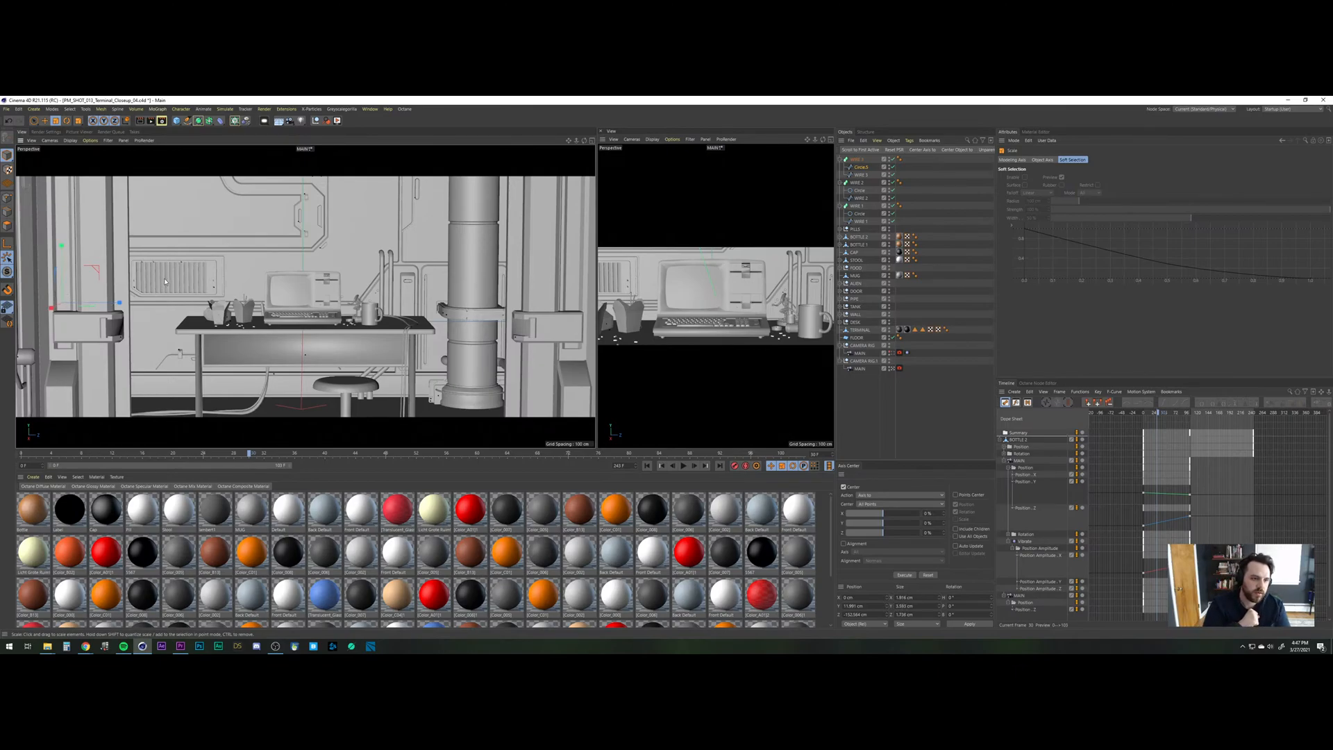
Clear the selection, turn on material display in the main viewport and save the project.
{"action": "left_click", "coordinate": [918, 416]}
{"action": "left_click", "coordinate": [90, 141]}
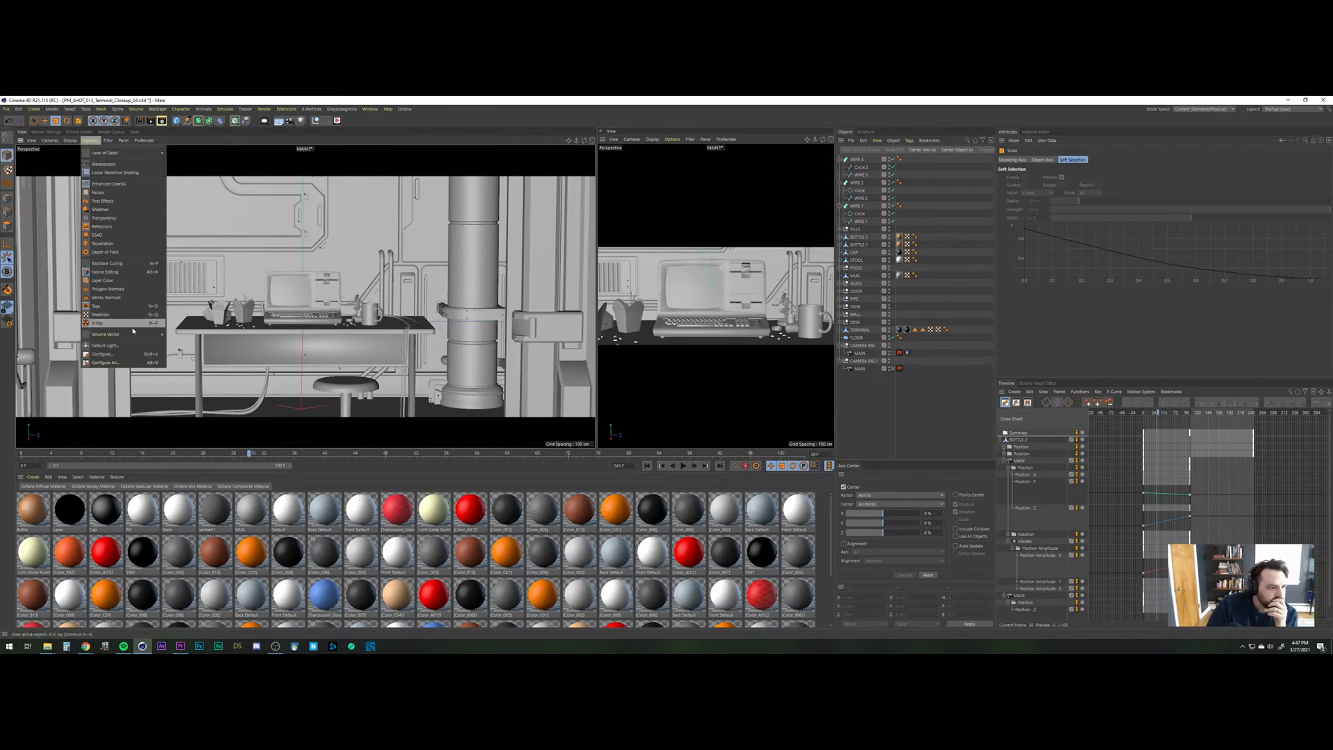
{"action": "left_click", "coordinate": [108, 314]}
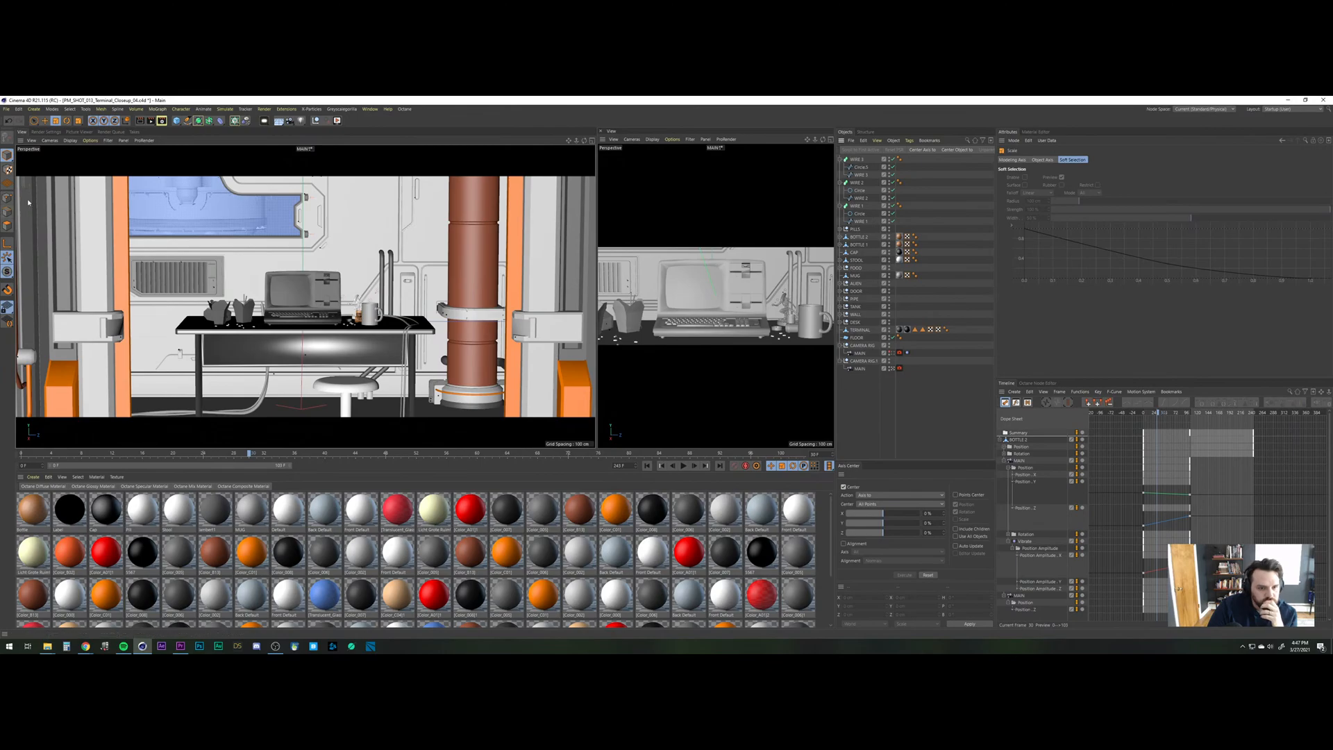
{"action": "left_click", "coordinate": [6, 109]}
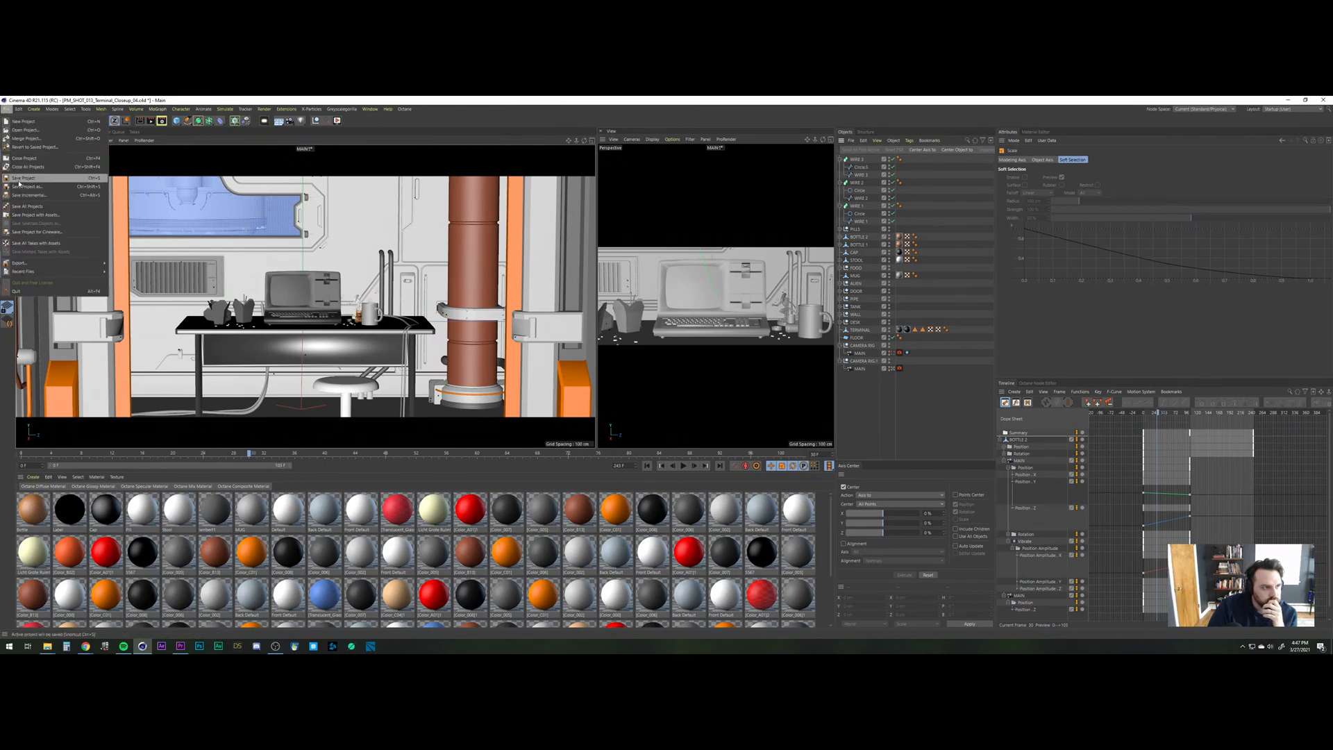
{"action": "left_click", "coordinate": [65, 175]}
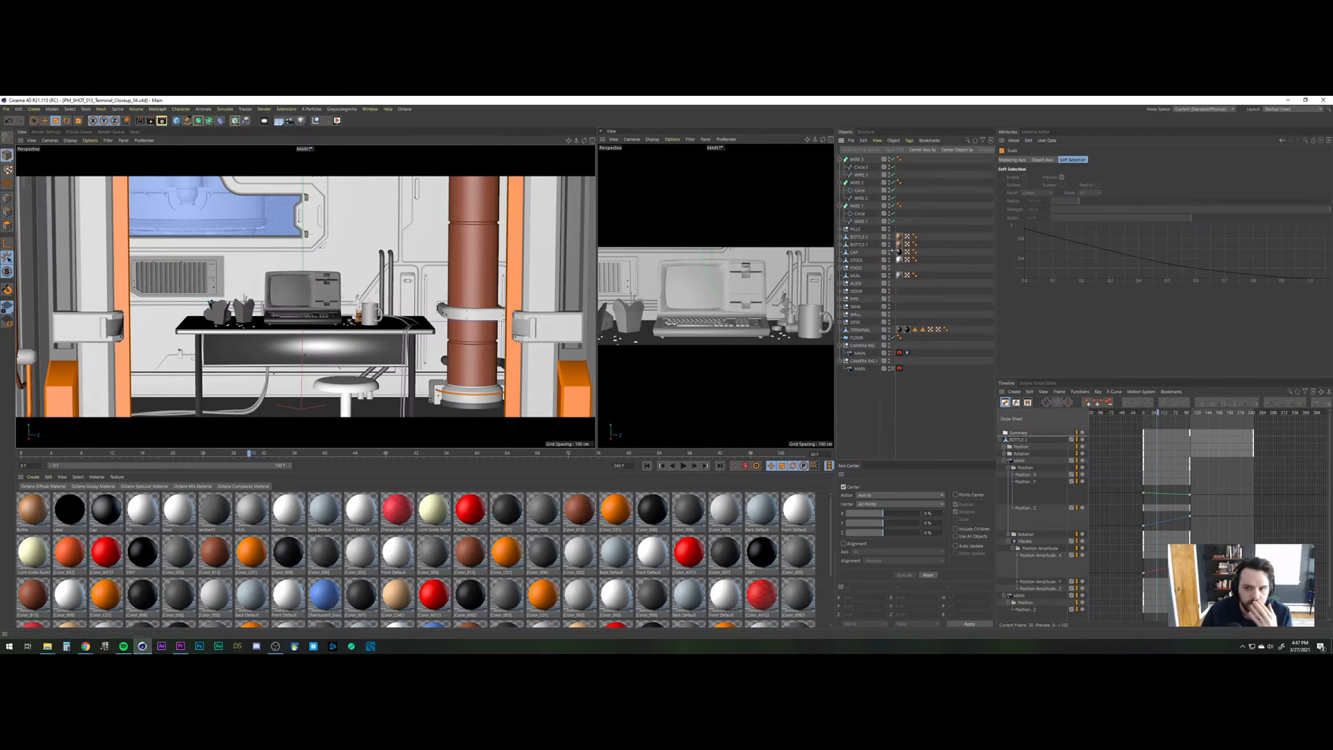
Leave the wide camera for a free overview of the whole set and open the FloorDetails_01 project.
{"action": "left_click", "coordinate": [893, 370]}
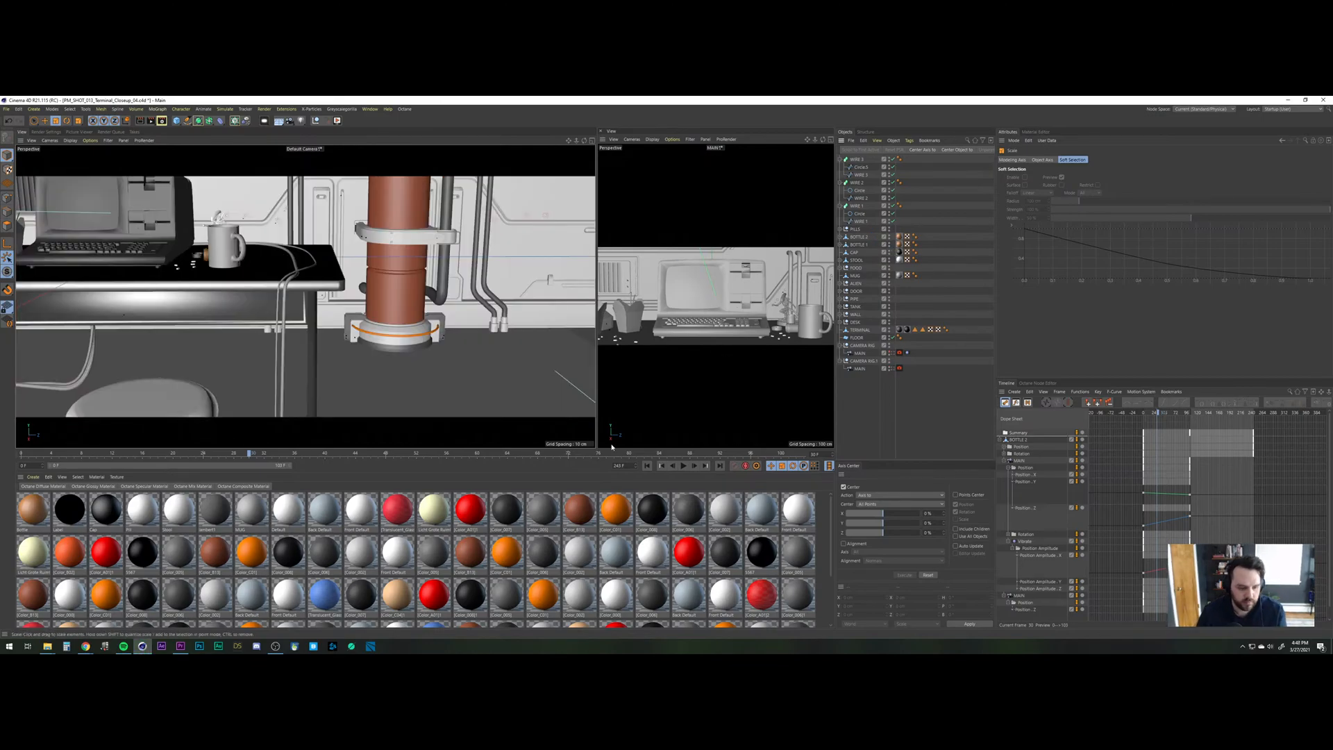
{"action": "right_click_drag", "start_coordinate": [385, 322], "coordinate": [355, 402], "text": "alt"}
{"action": "left_click_drag", "start_coordinate": [355, 402], "coordinate": [332, 304], "text": "alt"}
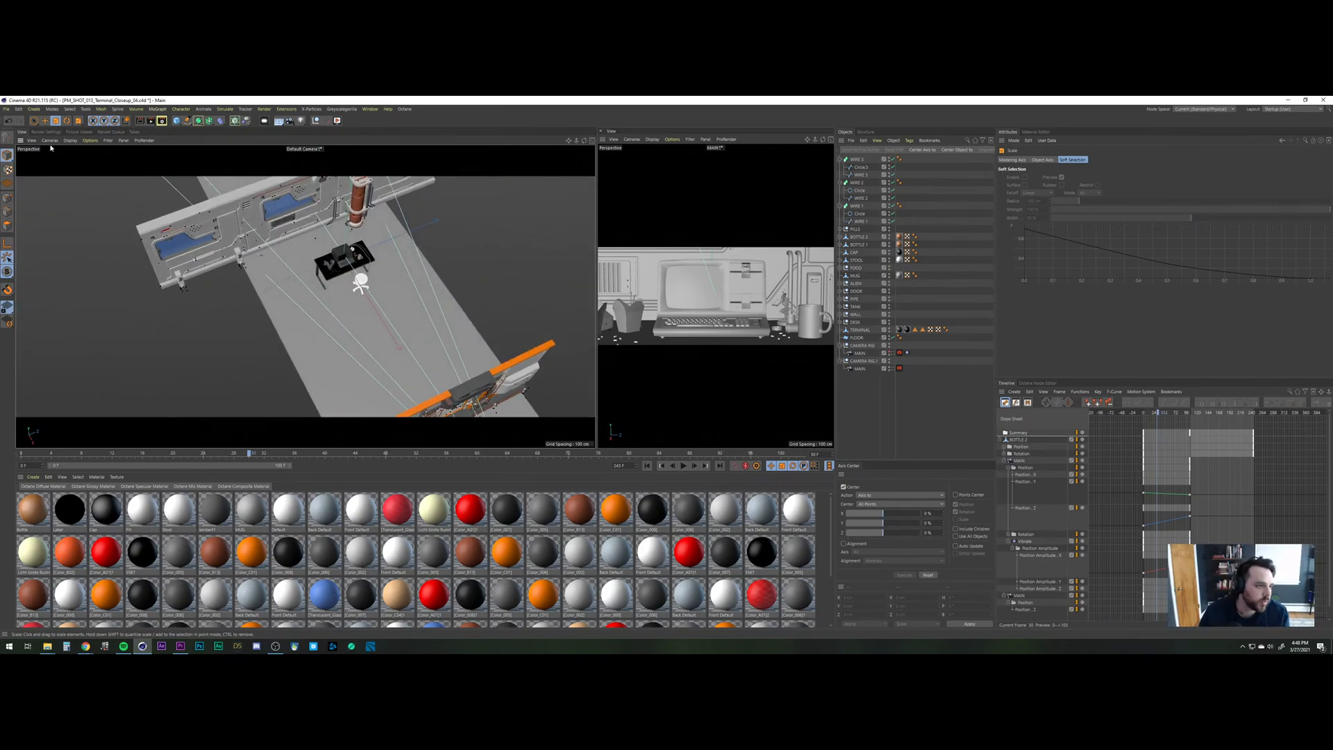
{"action": "left_click", "coordinate": [6, 109]}
{"action": "left_click", "coordinate": [31, 130]}
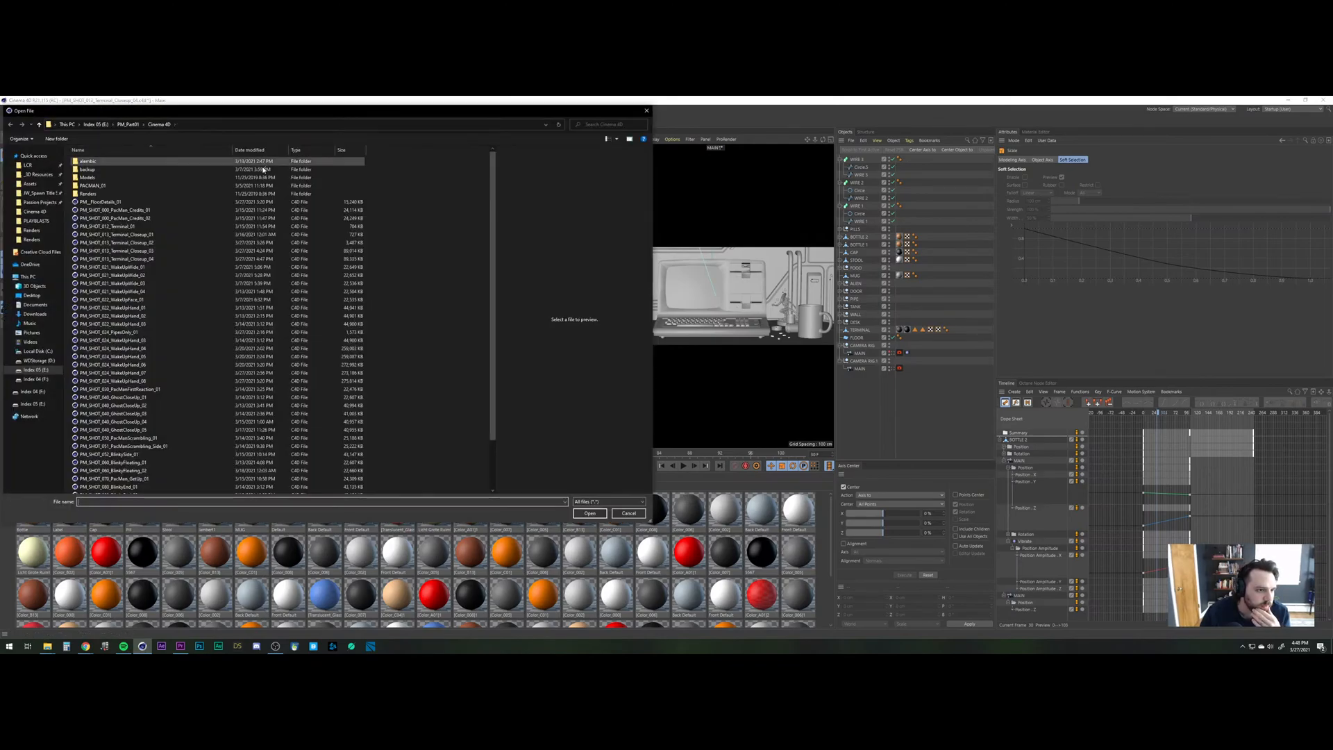
{"action": "left_click", "coordinate": [109, 202]}
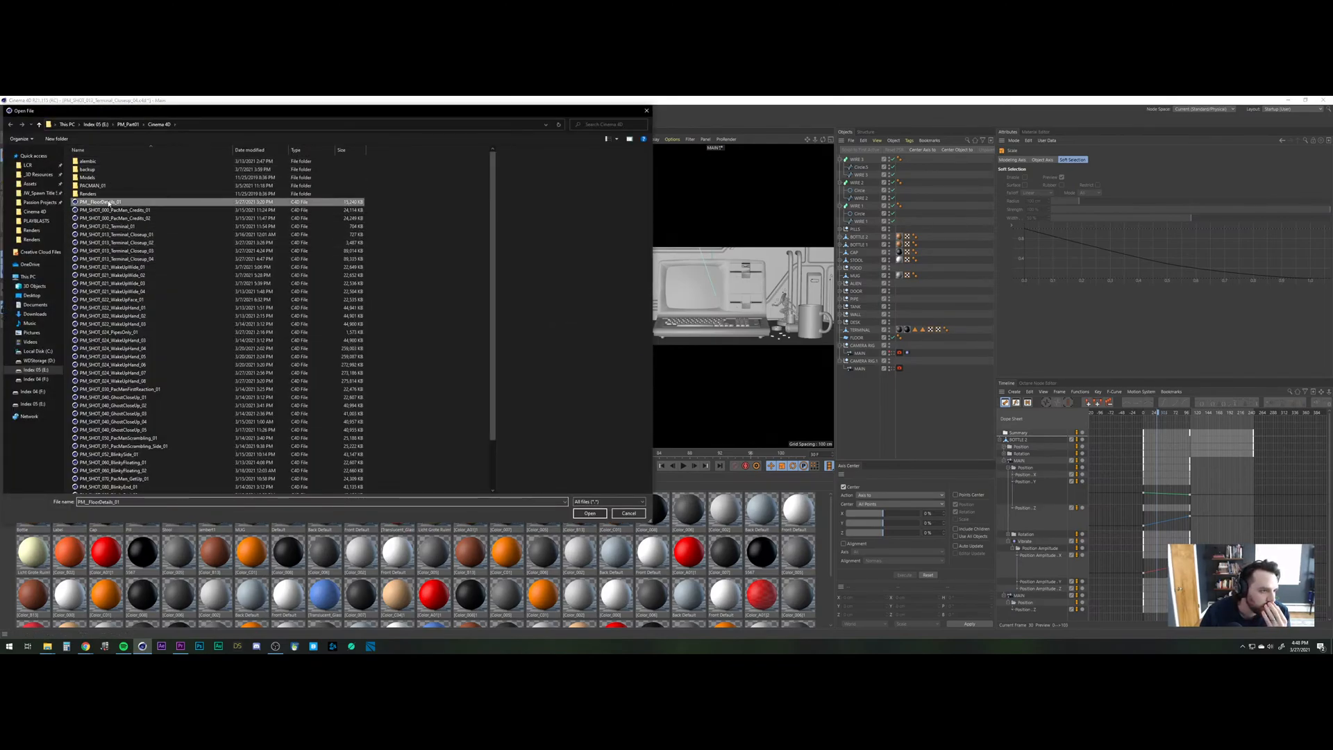
{"action": "double_click", "coordinate": [109, 202]}
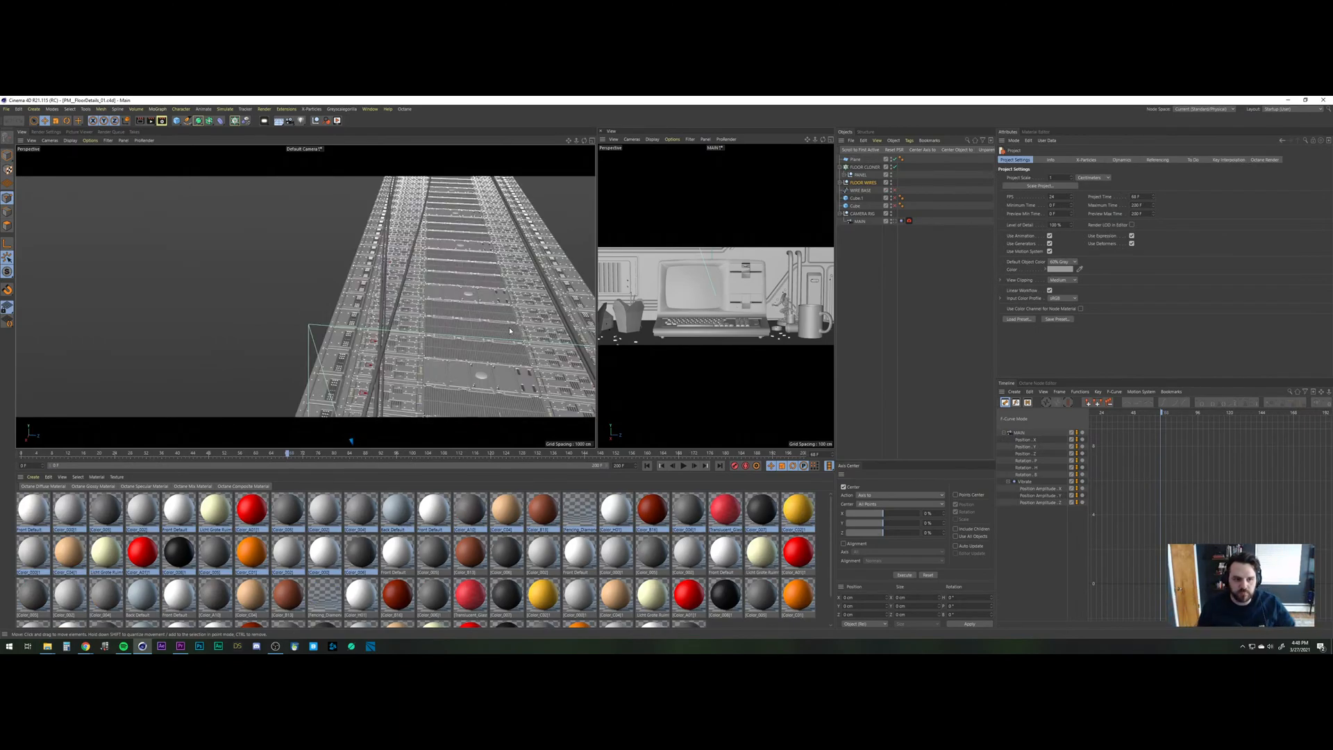
Copy the FLOOR CLONER object from the floor details project and paste it into the terminal close-up project.
{"action": "left_click", "coordinate": [865, 168]}
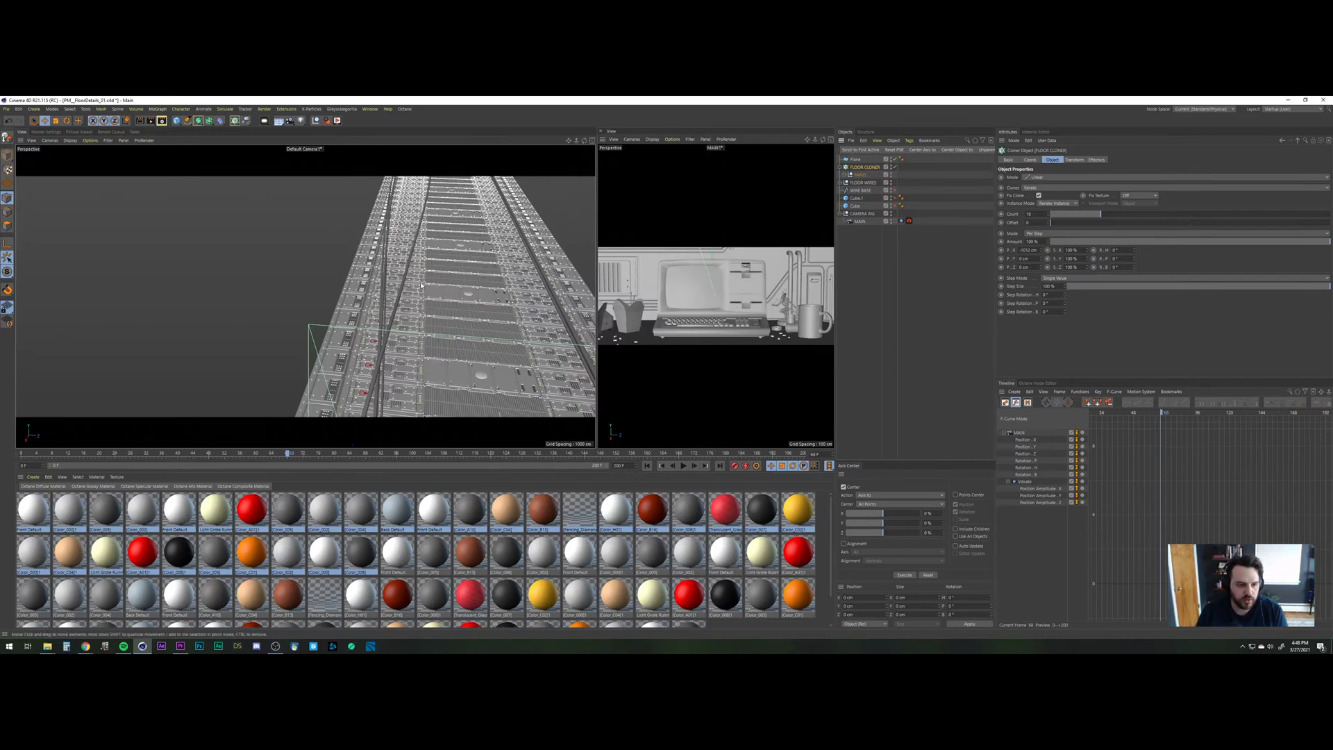
{"action": "key", "text": "v"}
{"action": "mouse_move", "coordinate": [428, 310]}
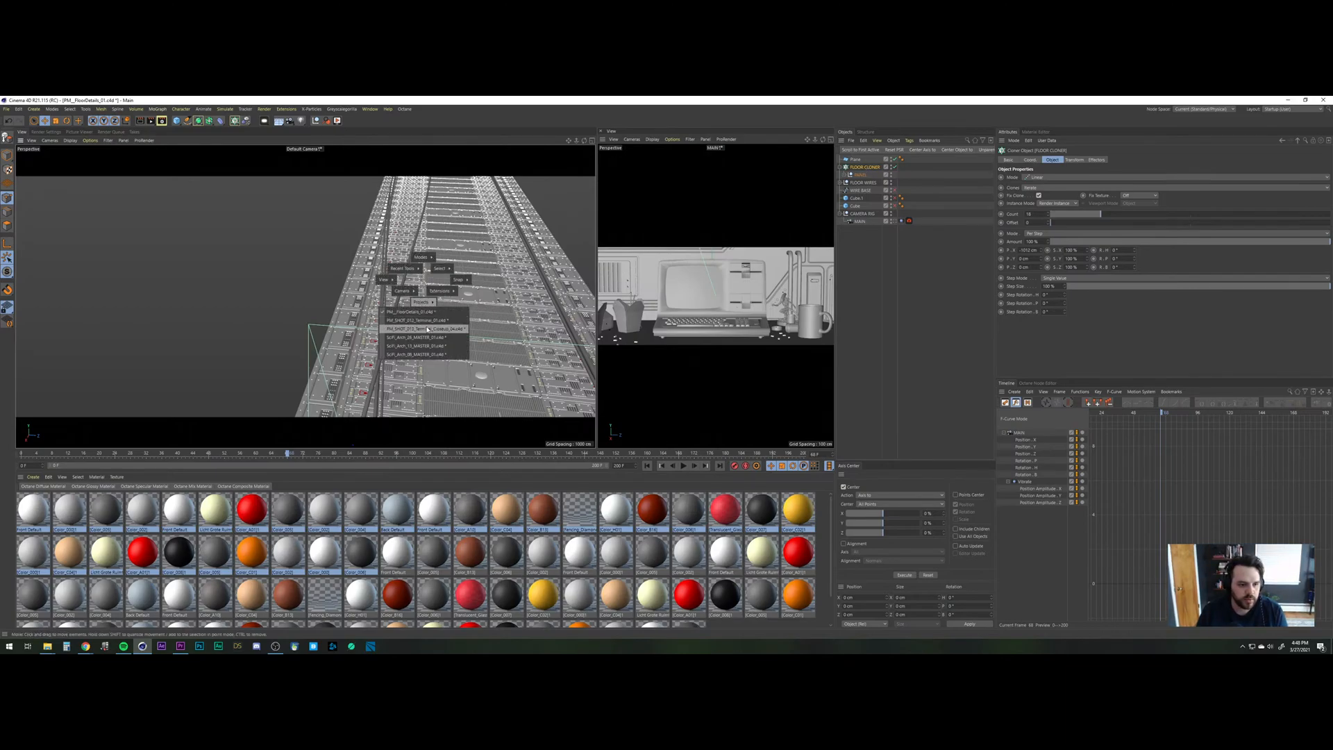
{"action": "left_click", "coordinate": [427, 329]}
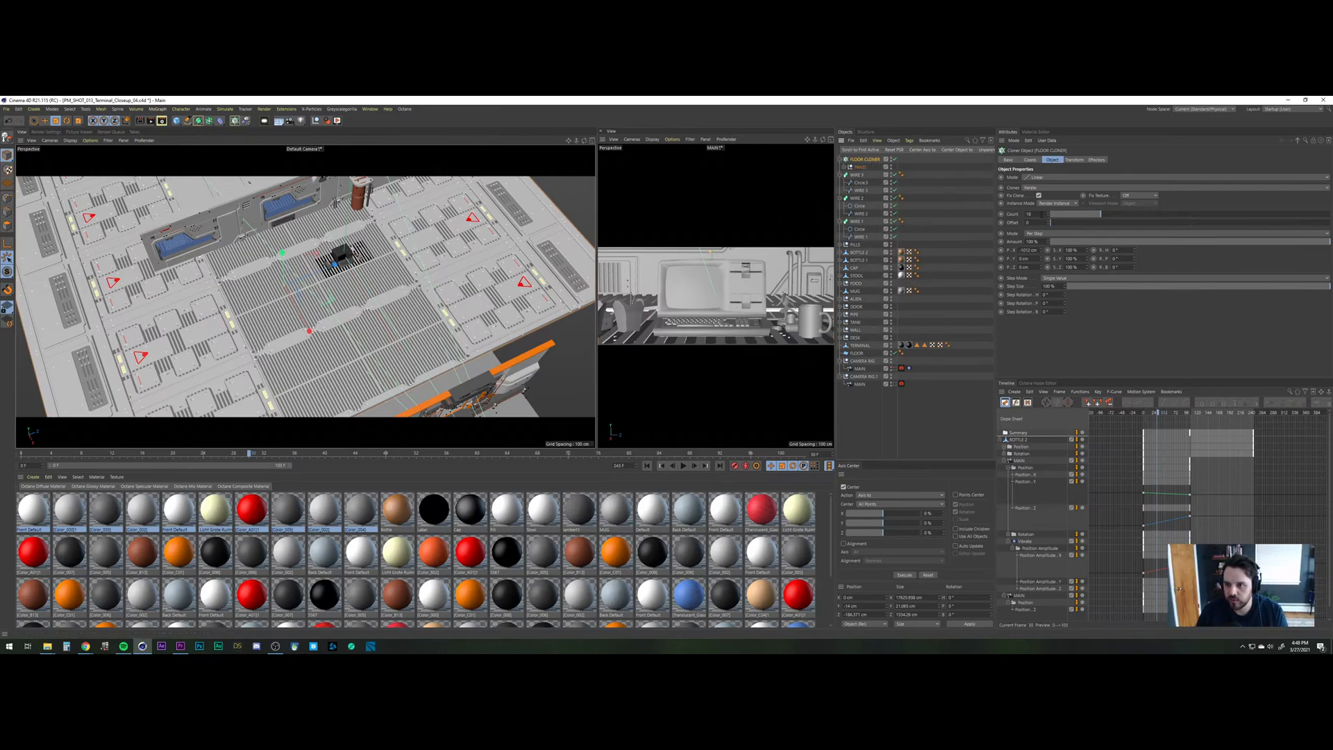
Set the pasted floor cloner's count to 1.
{"action": "type", "text": "1"}
{"action": "key", "text": "Return"}
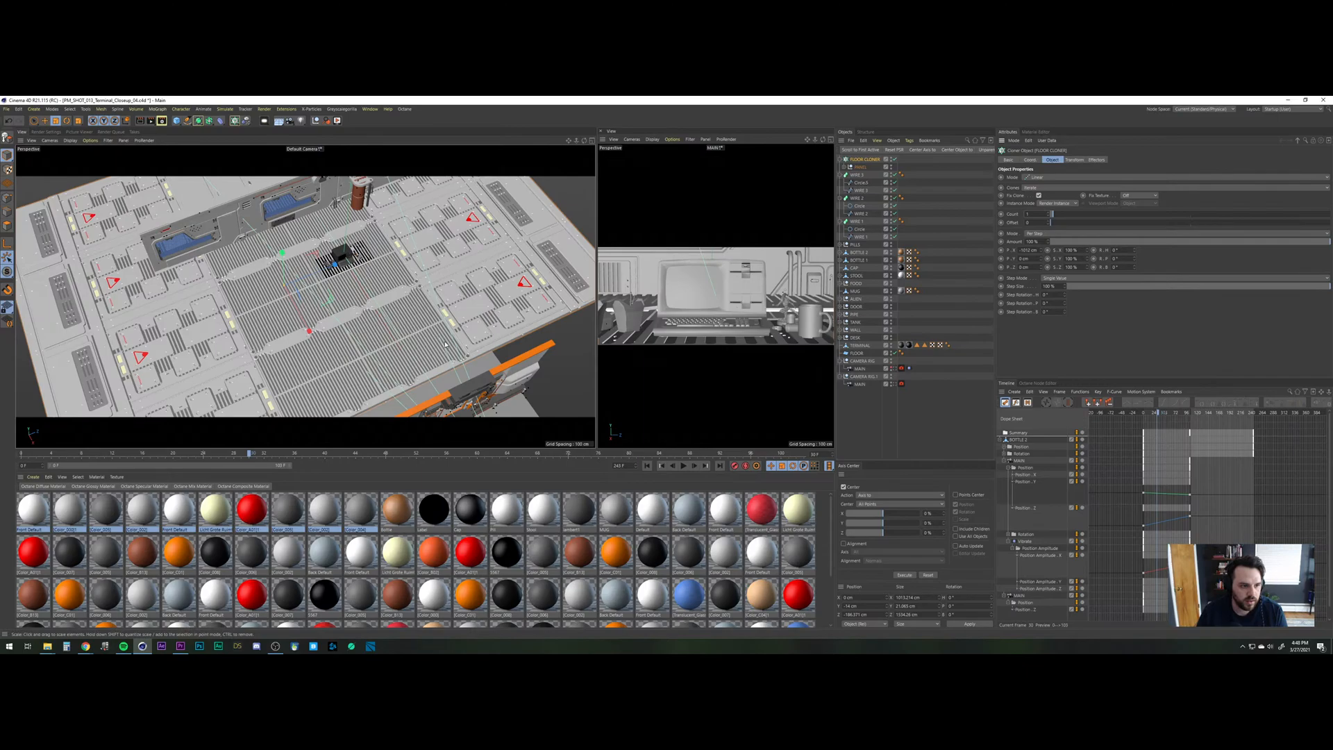
{"action": "key", "text": "e"}
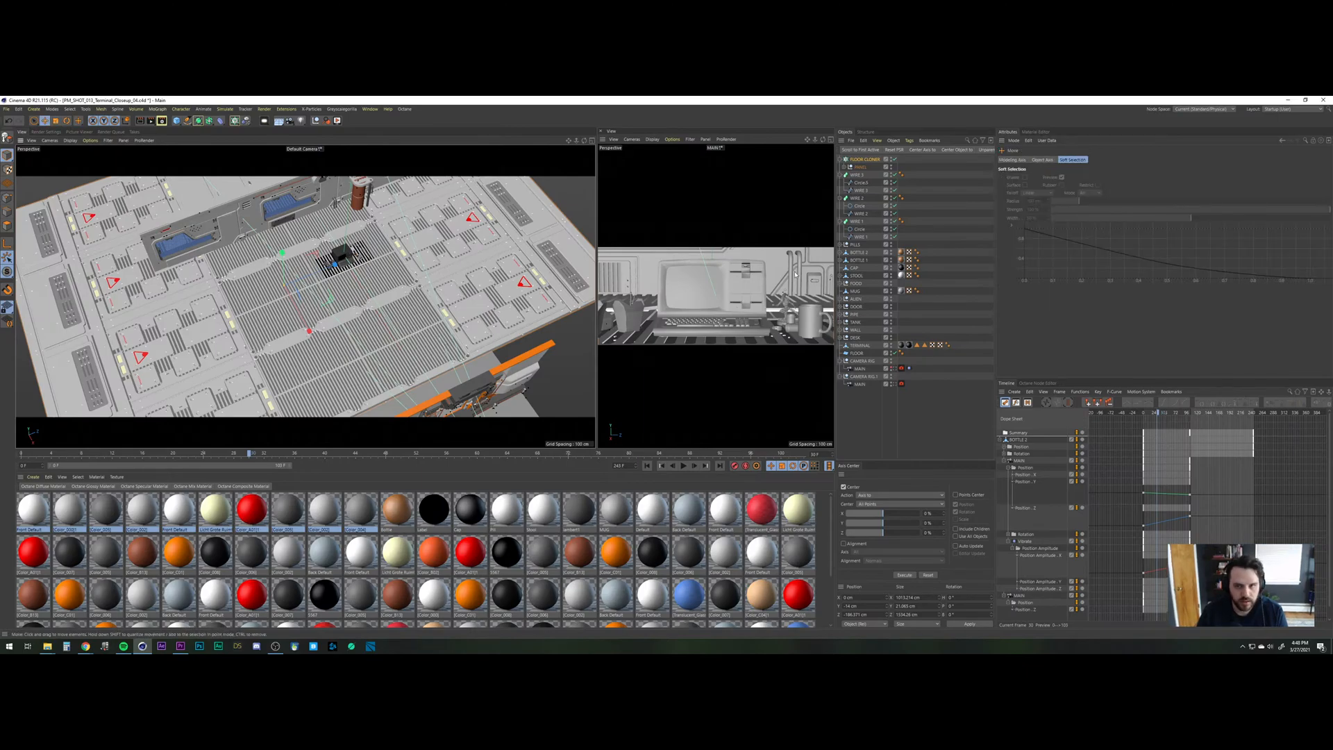
Take the panel group out of the floor cloner and delete the emptied cloner.
{"action": "left_click_drag", "start_coordinate": [860, 159], "coordinate": [863, 161]}
{"action": "left_click", "coordinate": [861, 167]}
{"action": "key", "text": "Delete"}
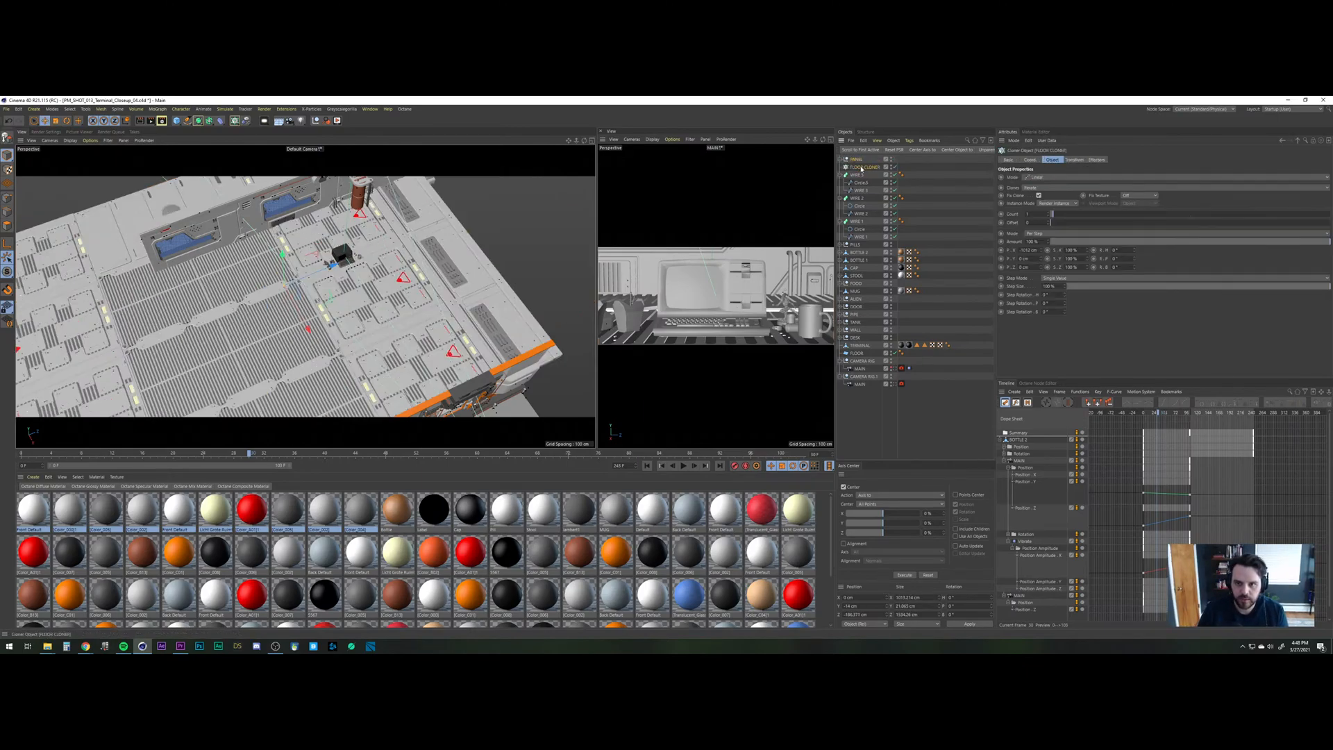
Rename the extracted panel group FLOOR PANEL and reposition it beneath the walls, desk and stool.
{"action": "left_click", "coordinate": [859, 160]}
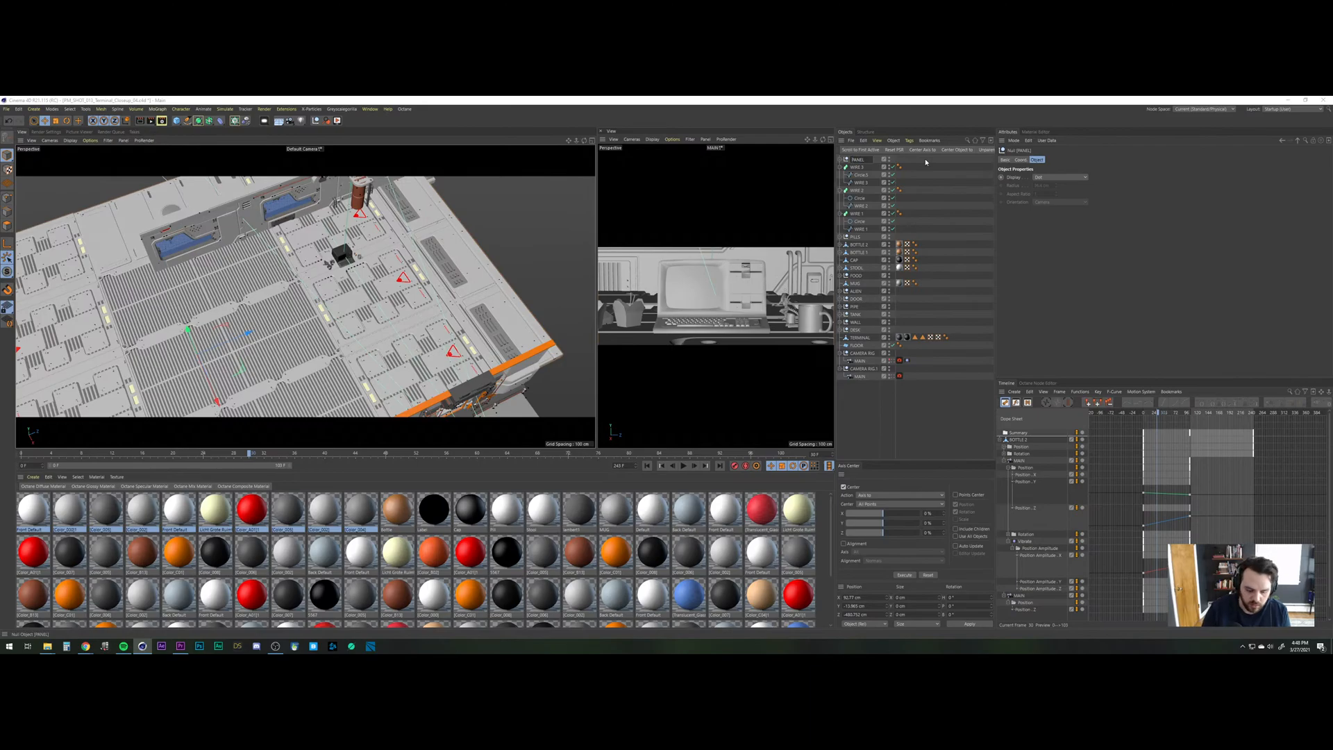
{"action": "key", "text": "Return"}
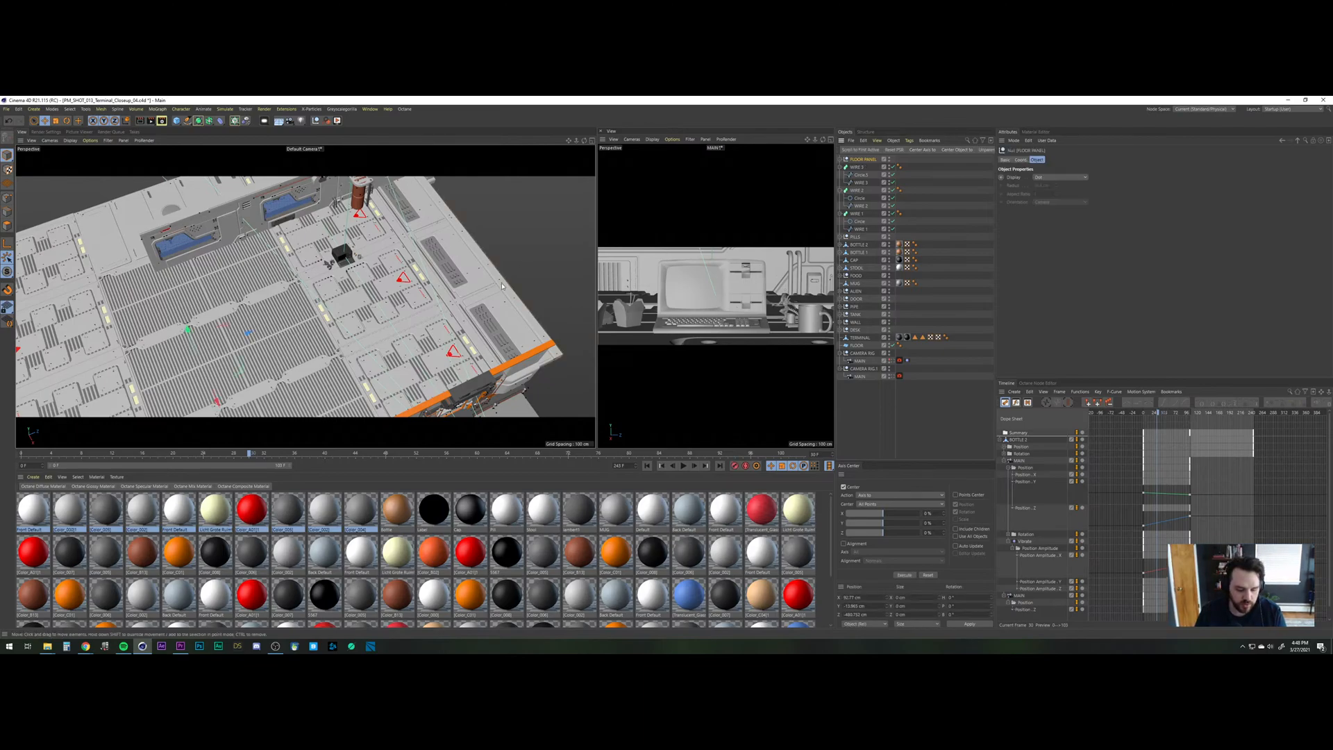
{"action": "key", "text": "e"}
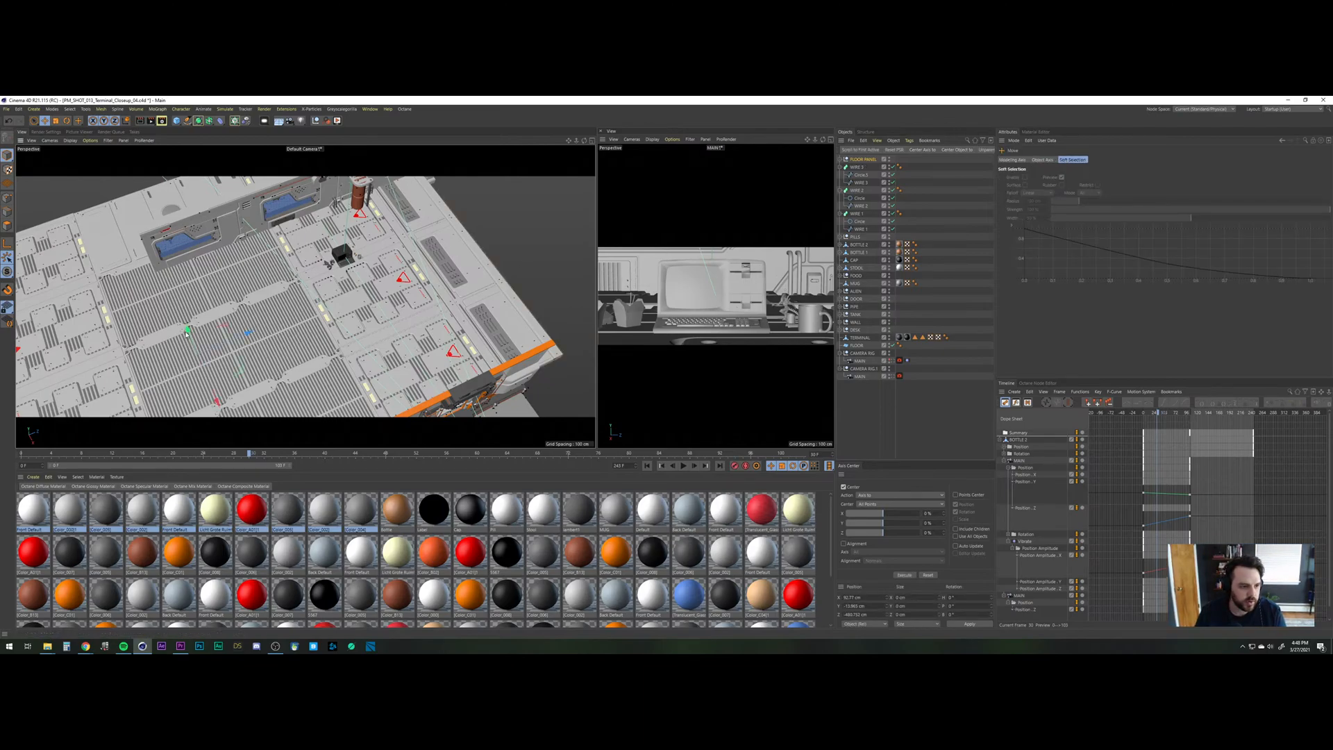
{"action": "left_click_drag", "start_coordinate": [186, 331], "coordinate": [193, 342]}
{"action": "left_click_drag", "start_coordinate": [296, 336], "coordinate": [366, 273]}
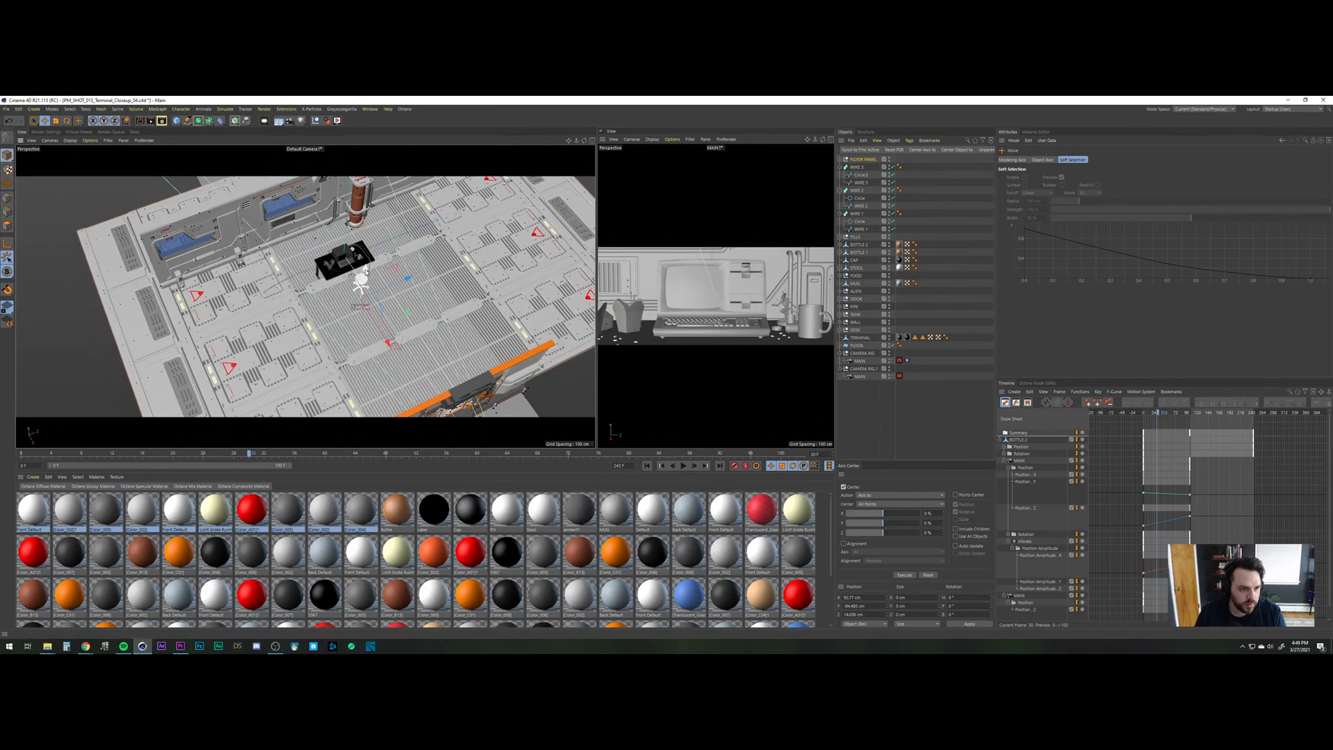
Shift the FLOOR PANEL sideways beneath the desk and stool, checking its height at the stool's base.
{"action": "scroll", "coordinate": [366, 274], "scroll_direction": "up", "scroll_amount": 8}
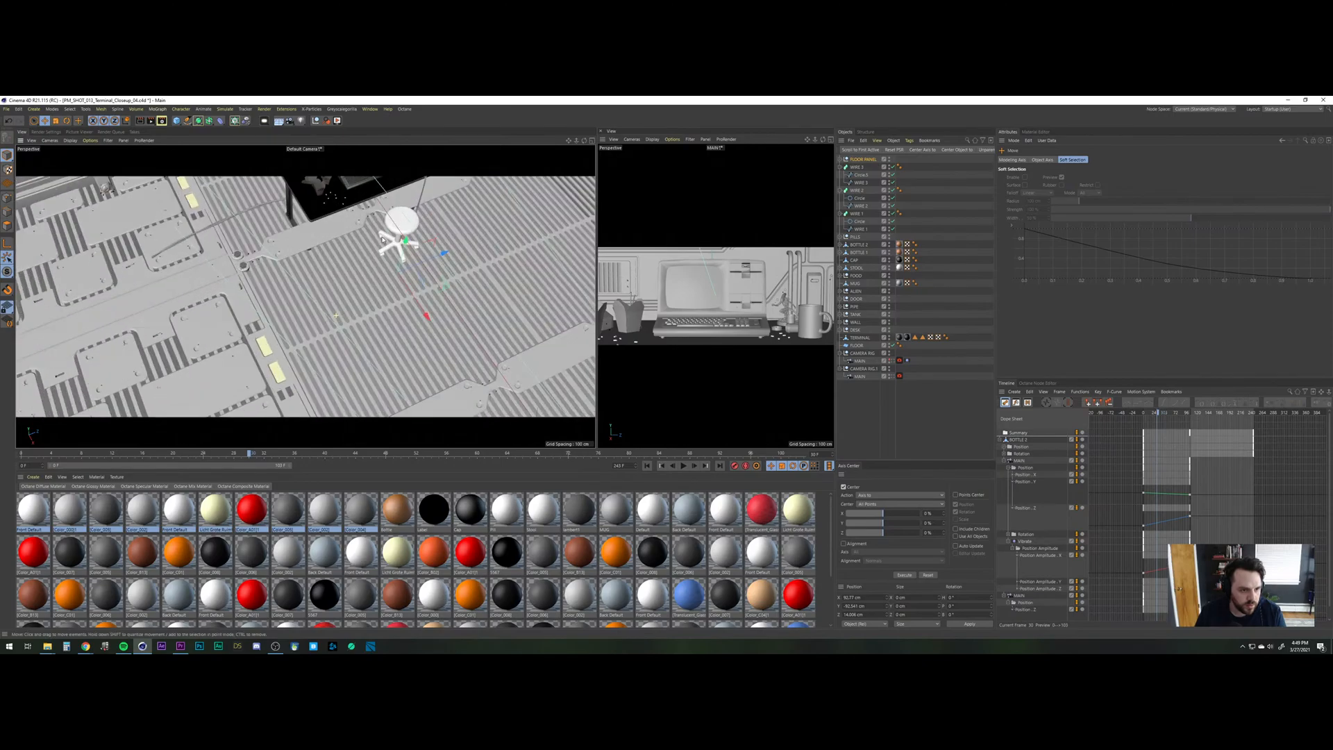
{"action": "middle_click_drag", "start_coordinate": [384, 279], "coordinate": [347, 316], "text": "alt"}
{"action": "scroll", "coordinate": [353, 300], "scroll_direction": "up", "scroll_amount": 3}
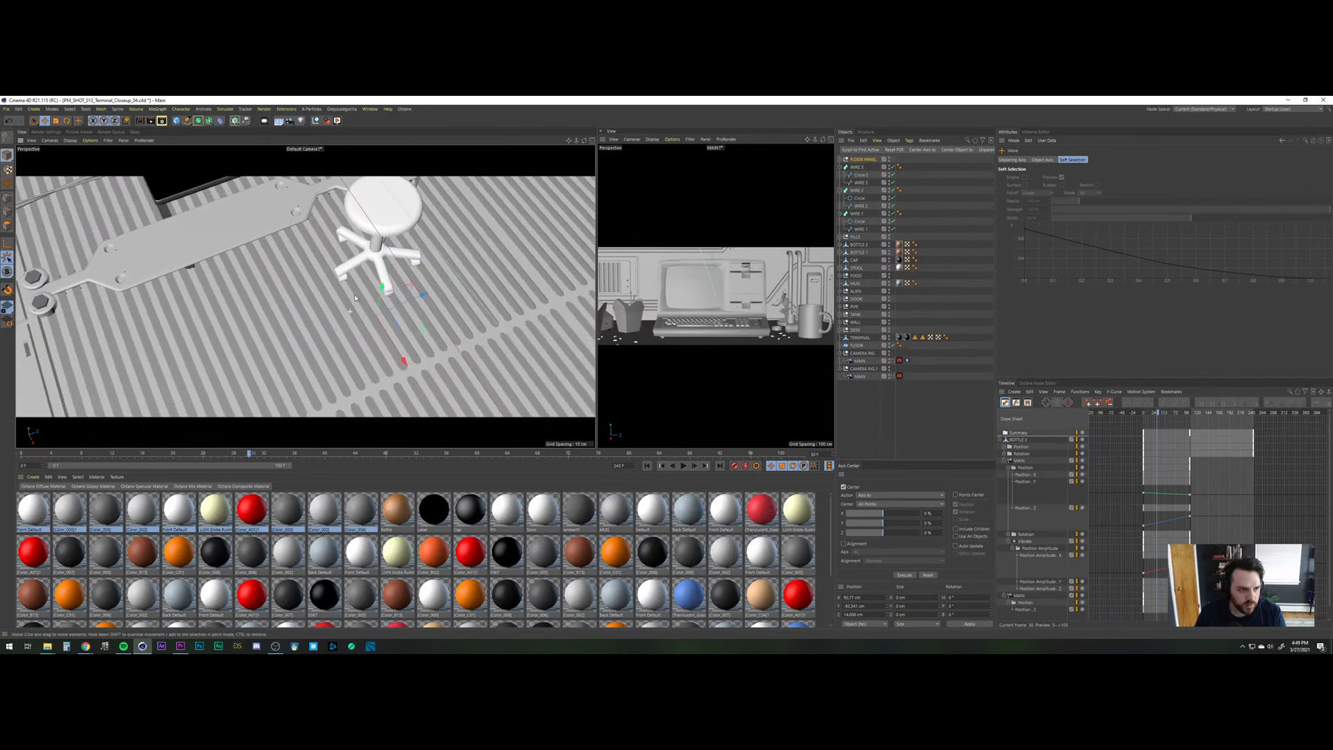
{"action": "left_click_drag", "start_coordinate": [353, 299], "coordinate": [375, 283], "text": "alt"}
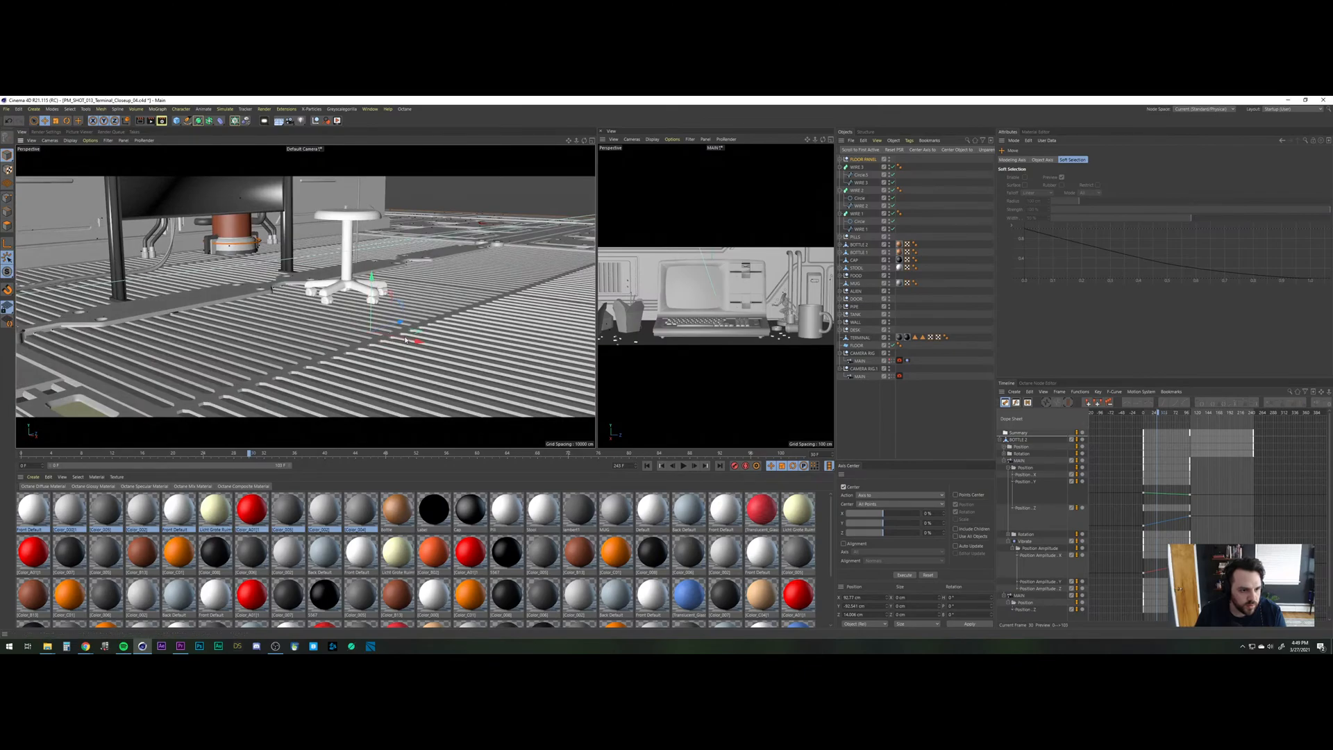
{"action": "left_click_drag", "start_coordinate": [407, 341], "coordinate": [310, 327], "text": "alt"}
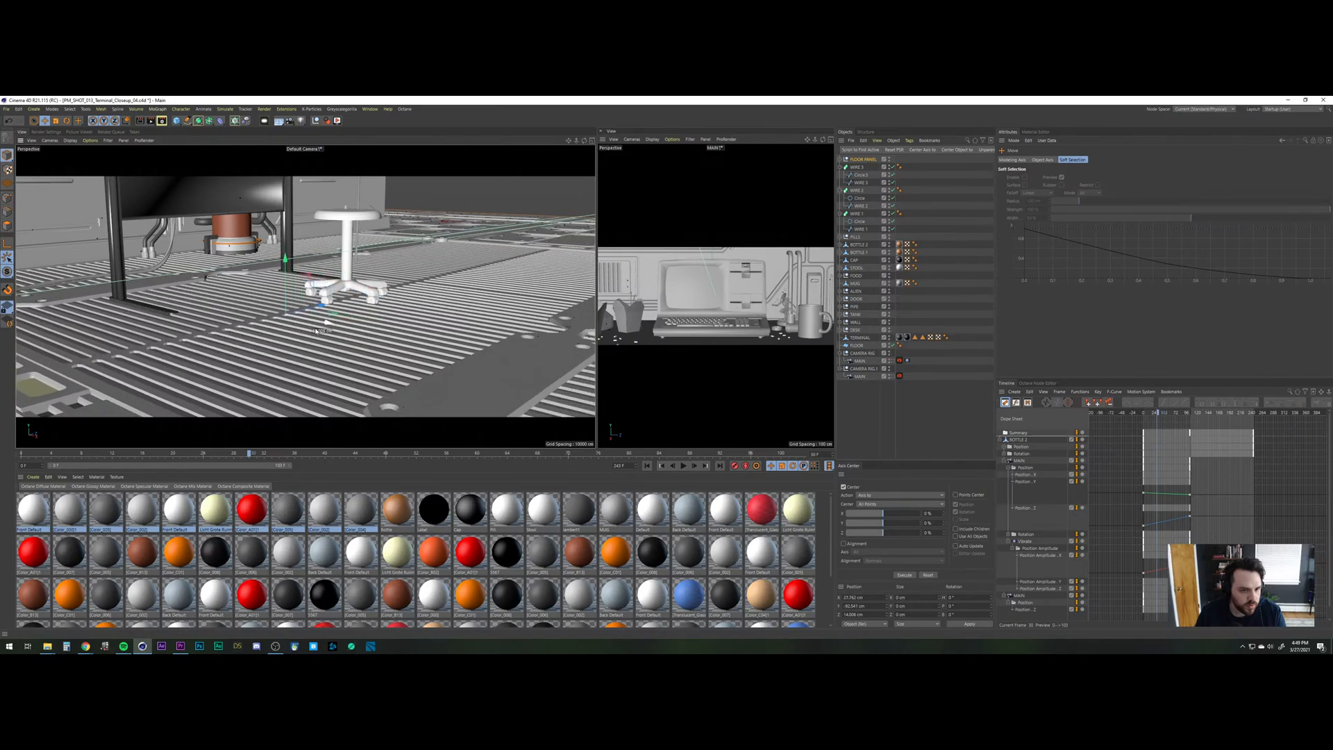
Collapse the three WIRE hierarchies and delete the old FLOOR plane.
{"action": "left_click", "coordinate": [841, 167]}
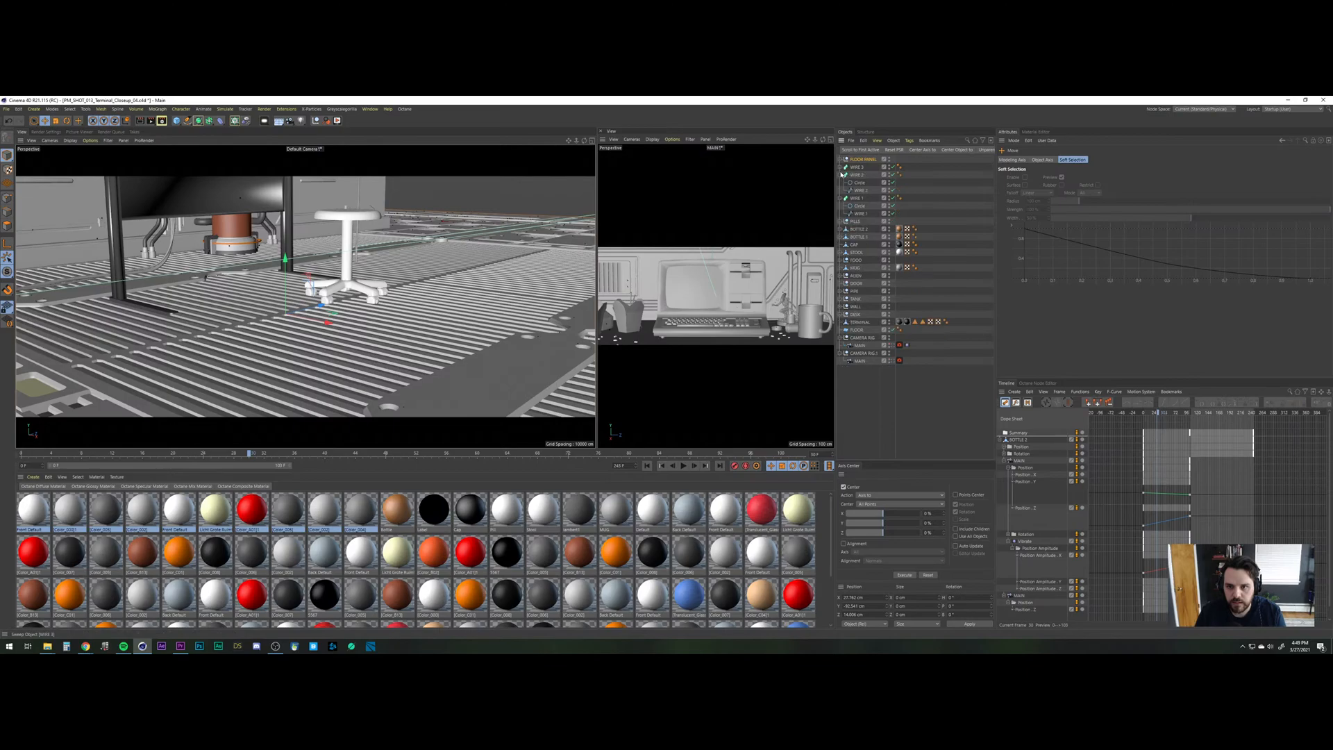
{"action": "left_click", "coordinate": [841, 175]}
{"action": "left_click", "coordinate": [841, 182]}
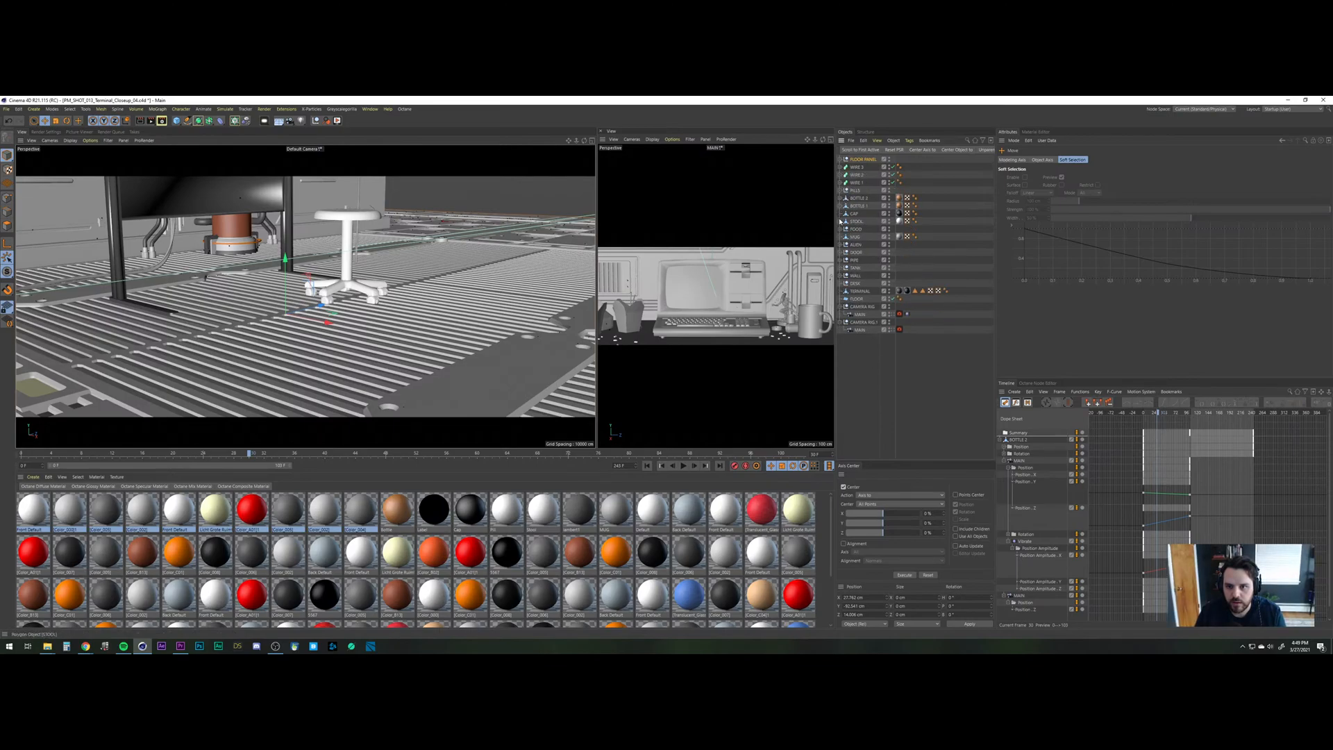
{"action": "left_click", "coordinate": [869, 353]}
{"action": "left_click", "coordinate": [857, 299]}
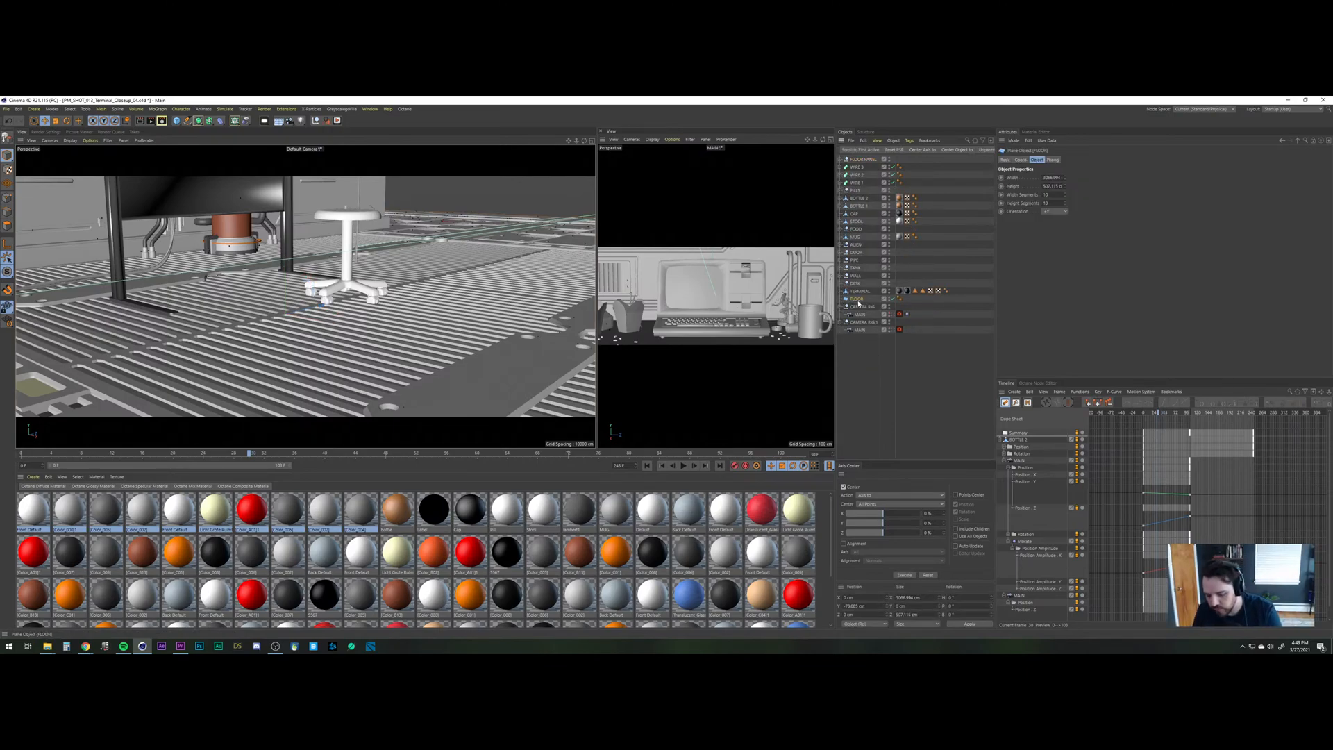
{"action": "key", "text": "Delete"}
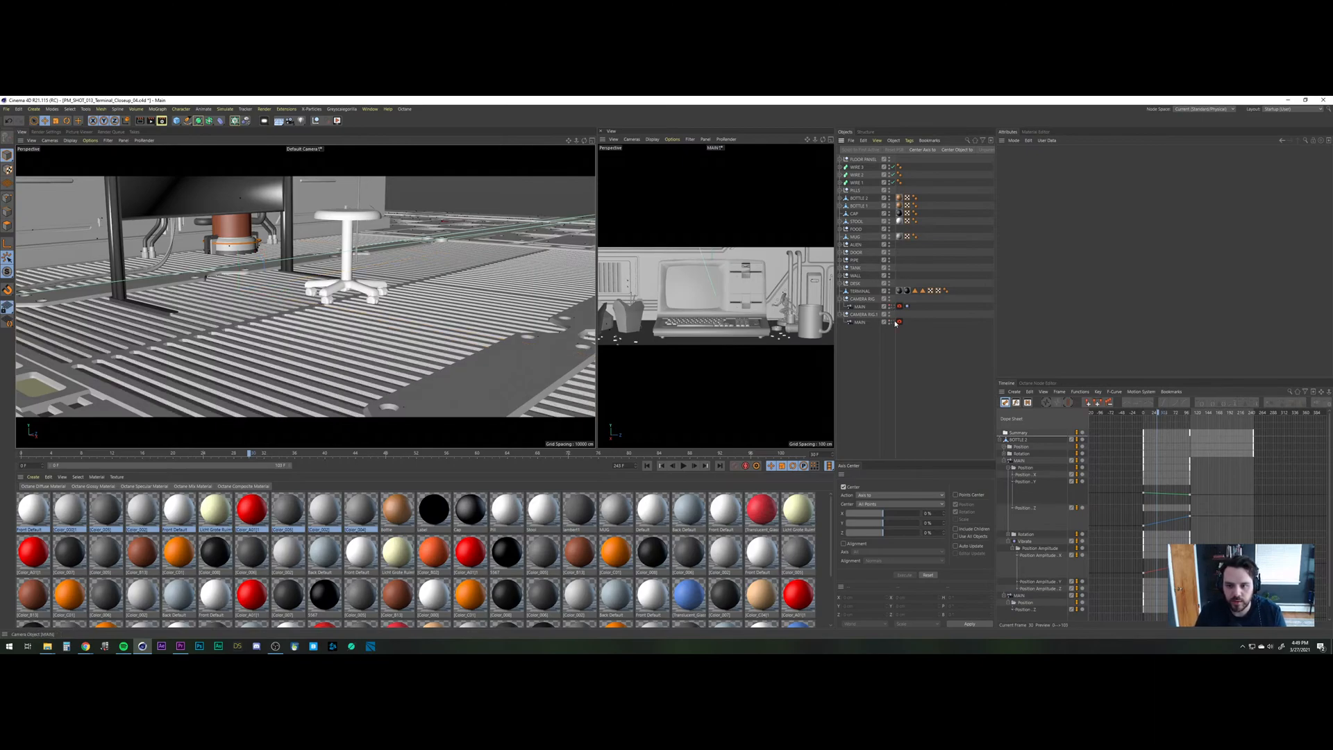
Look through the wide camera and shift the FLOOR PANEL sideways in the top view to place its seams.
{"action": "left_click", "coordinate": [891, 323]}
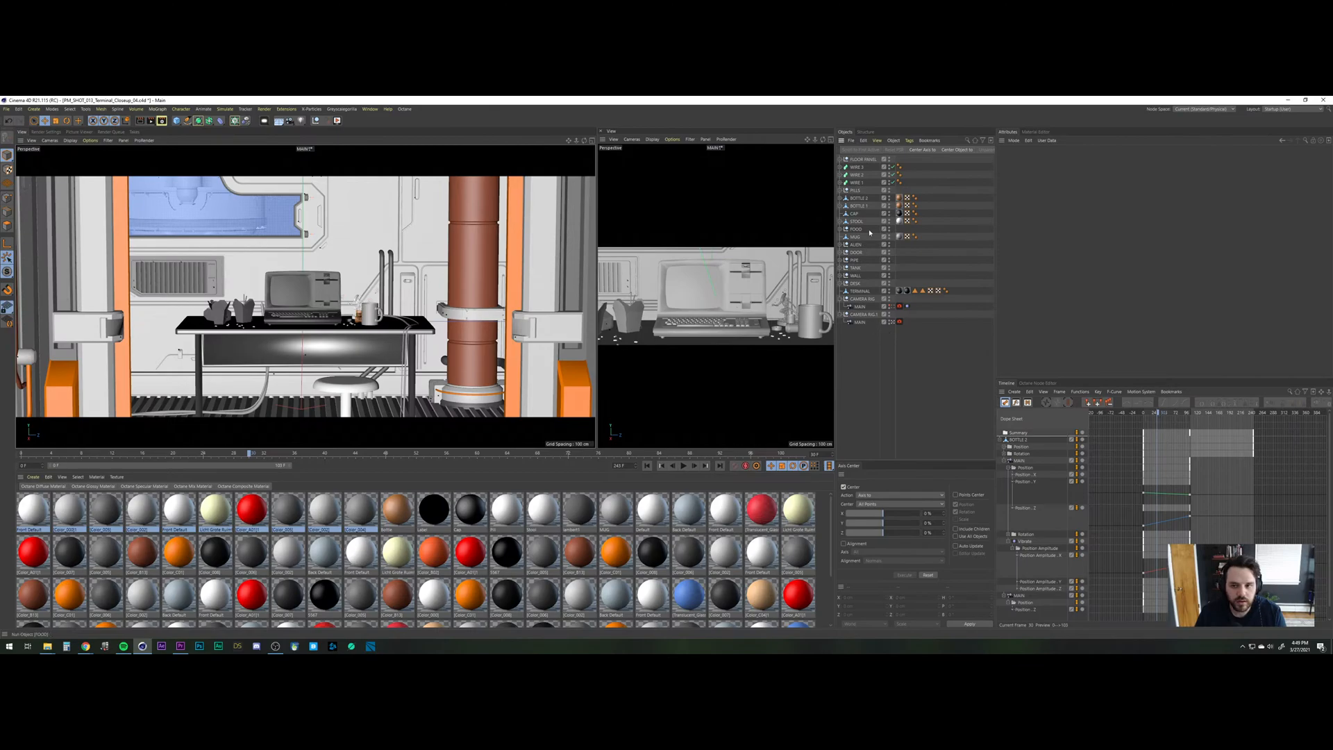
{"action": "left_click", "coordinate": [211, 377]}
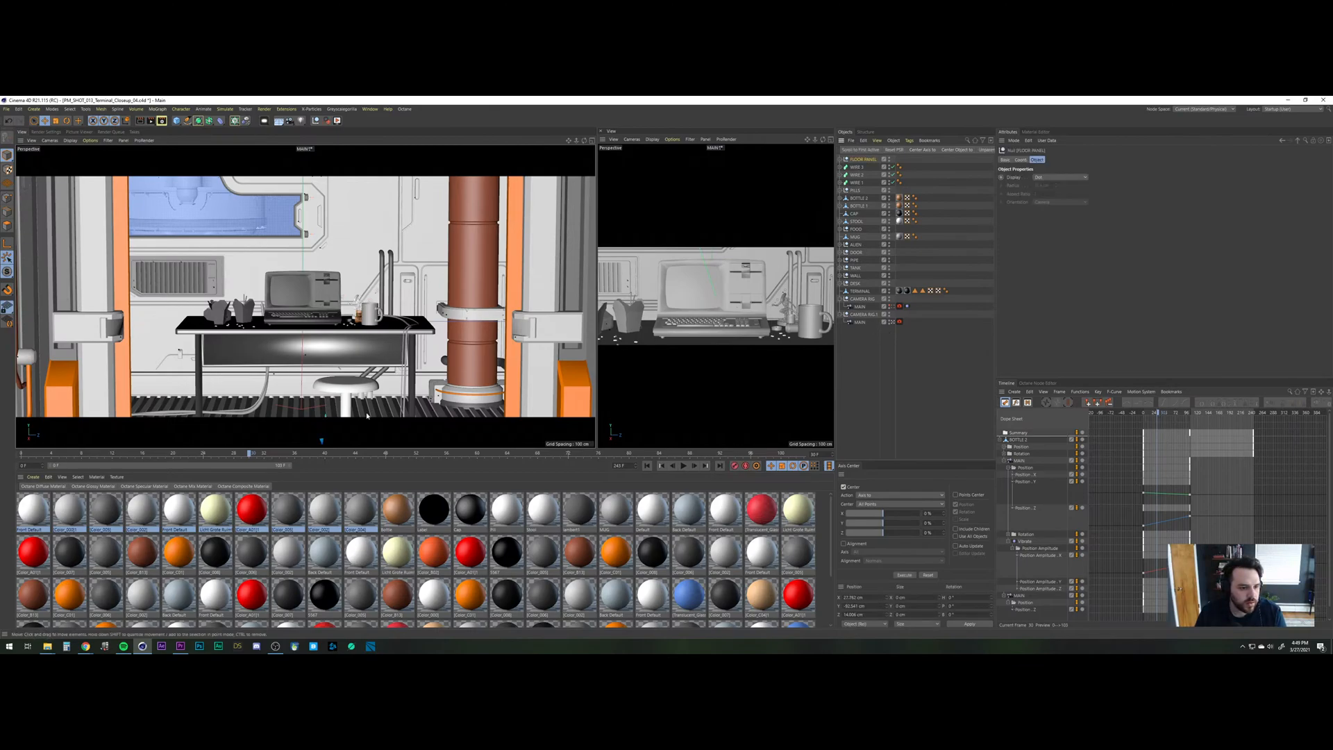
{"action": "middle_click", "coordinate": [548, 268]}
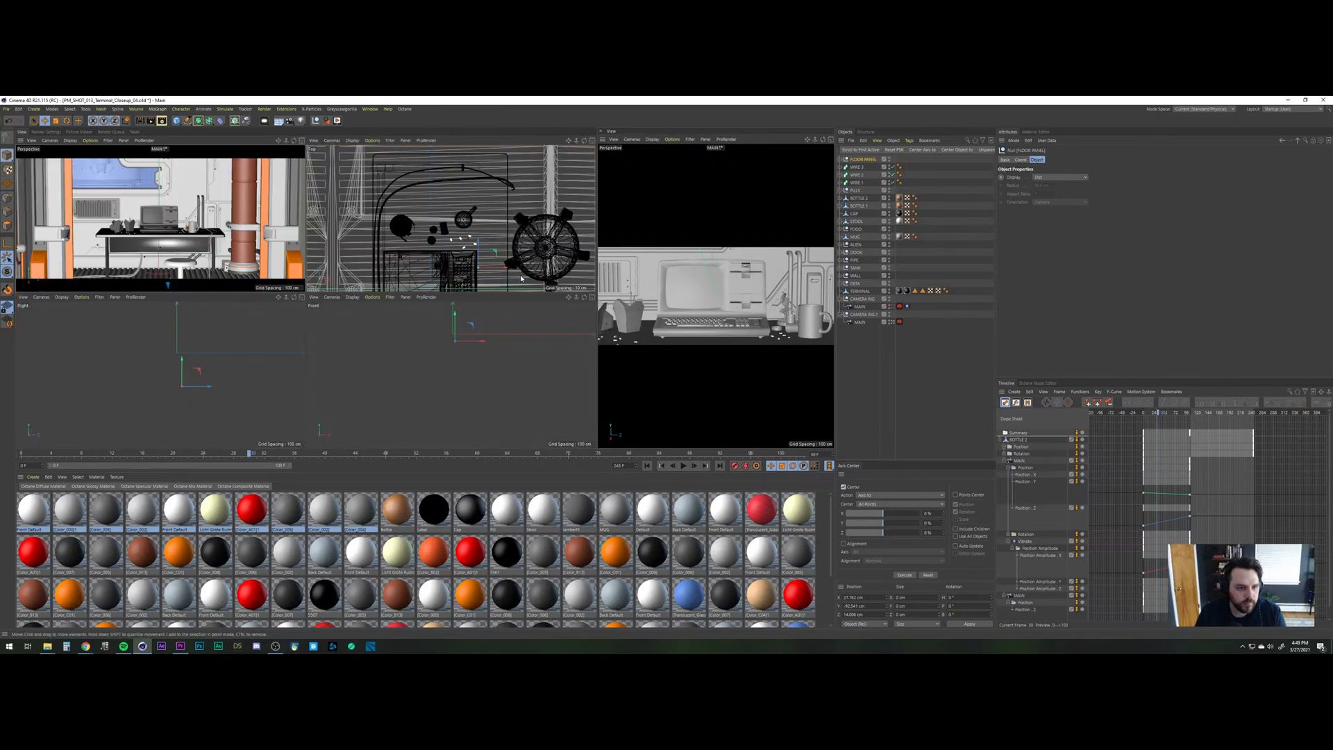
{"action": "left_click_drag", "start_coordinate": [494, 272], "coordinate": [734, 260]}
{"action": "key", "text": "ctrl+z"}
{"action": "left_click_drag", "start_coordinate": [556, 262], "coordinate": [552, 263]}
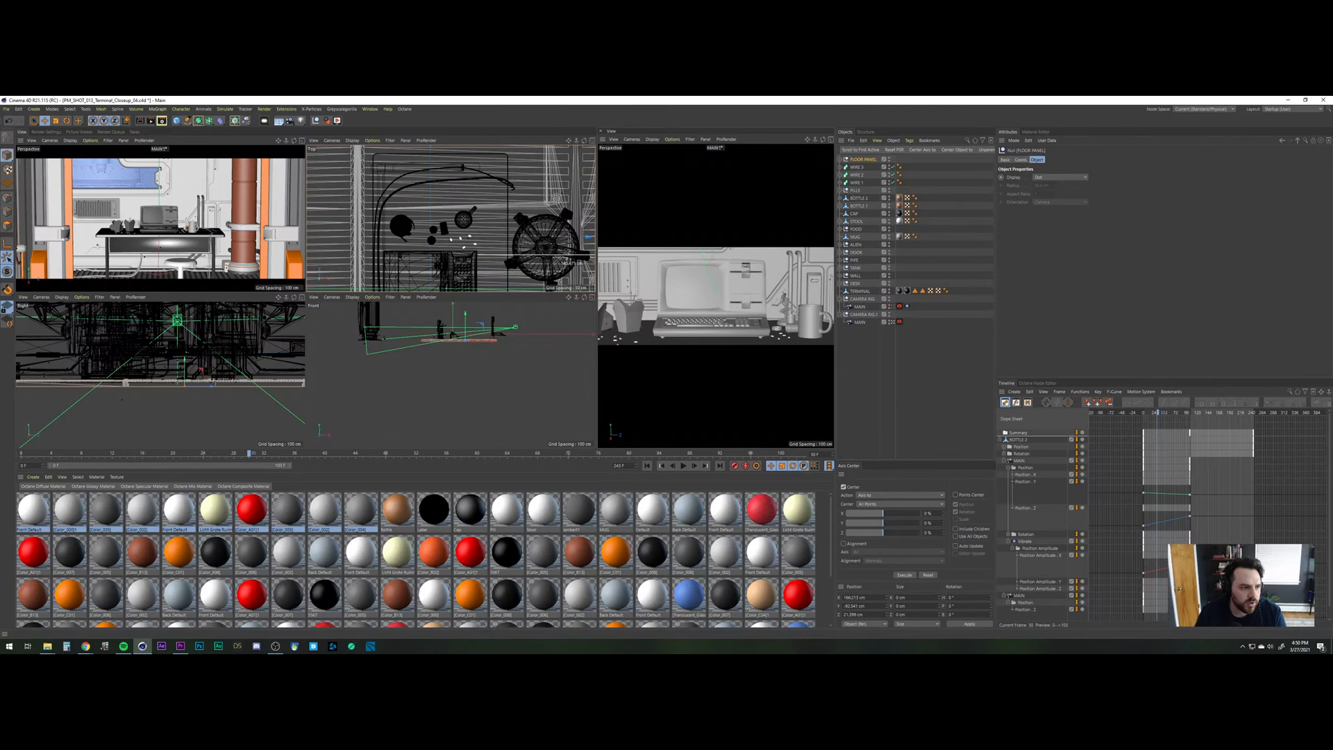
{"action": "left_click_drag", "start_coordinate": [319, 220], "coordinate": [321, 220]}
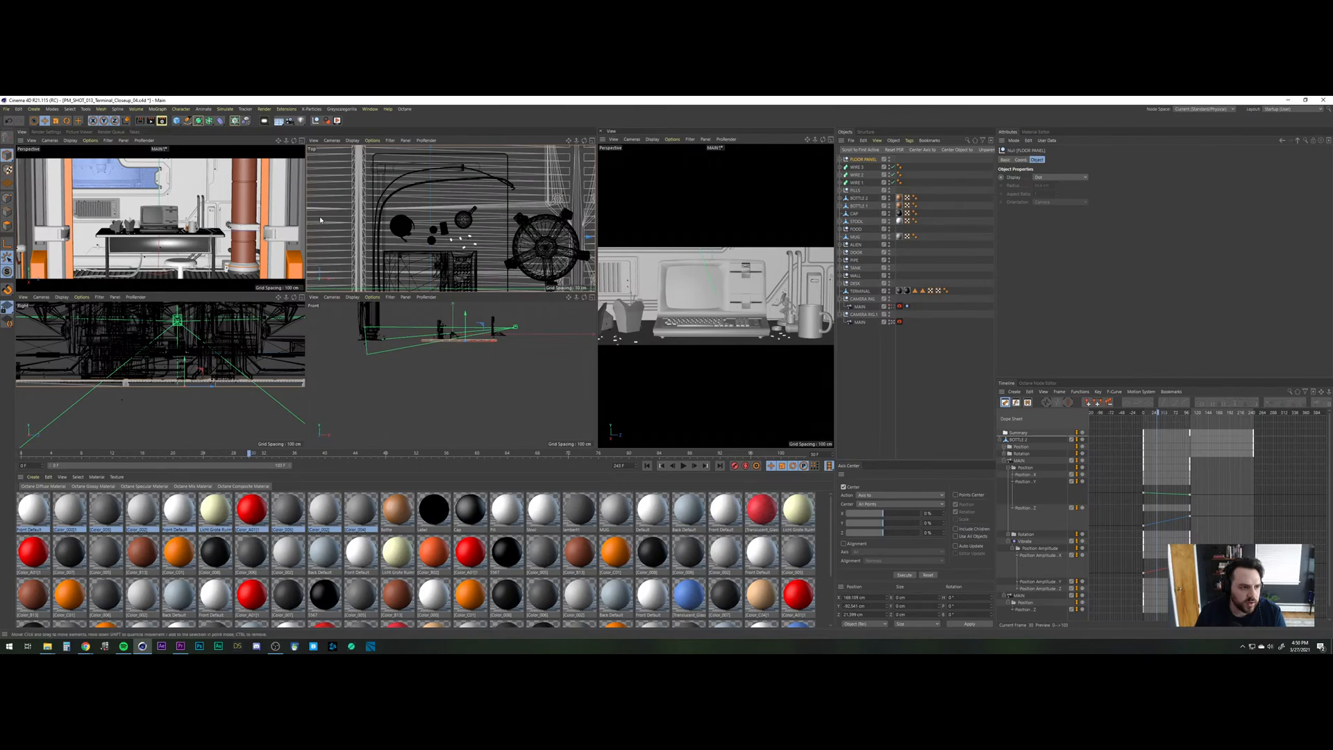
Inspect where the floor meets the back wall and slide the FLOOR PANEL forward, away from the wall.
{"action": "left_click", "coordinate": [302, 140]}
{"action": "left_click", "coordinate": [893, 322]}
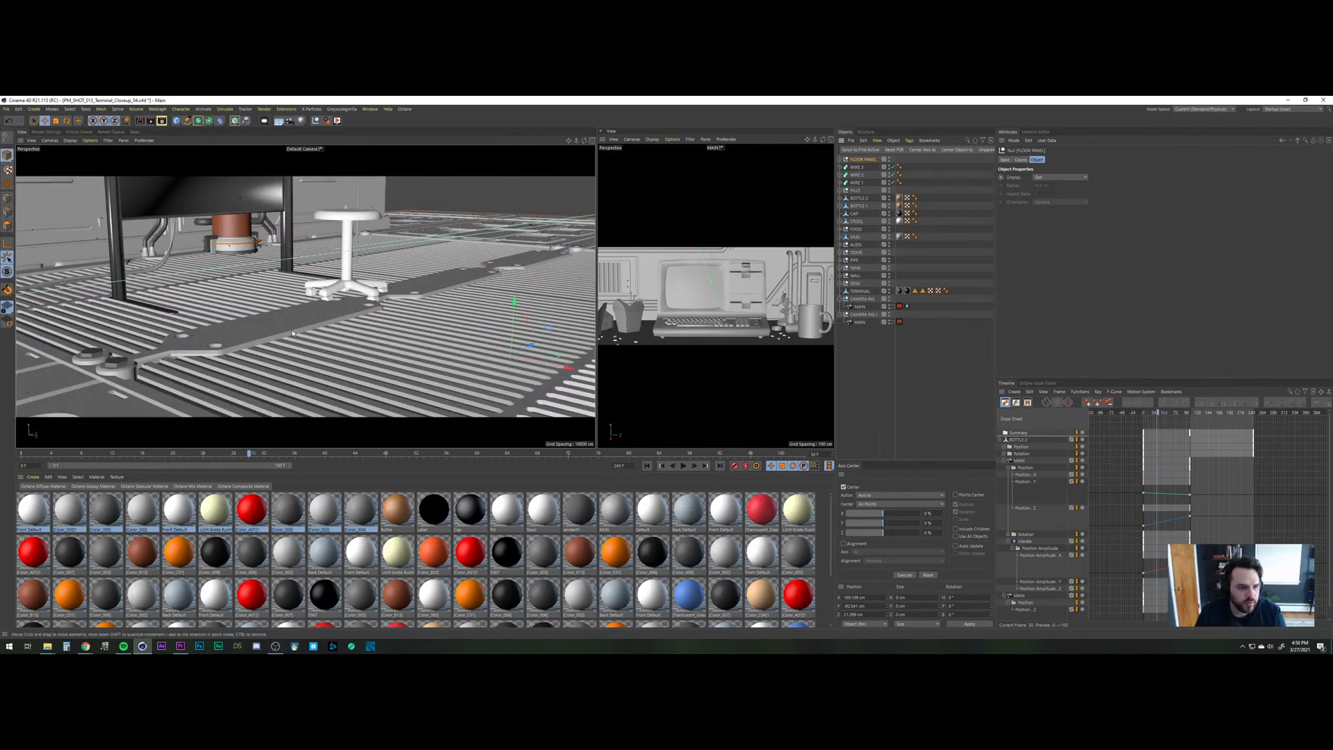
{"action": "middle_click_drag", "start_coordinate": [150, 260], "coordinate": [372, 300], "text": "alt"}
{"action": "scroll", "coordinate": [373, 300], "scroll_direction": "up", "scroll_amount": 5}
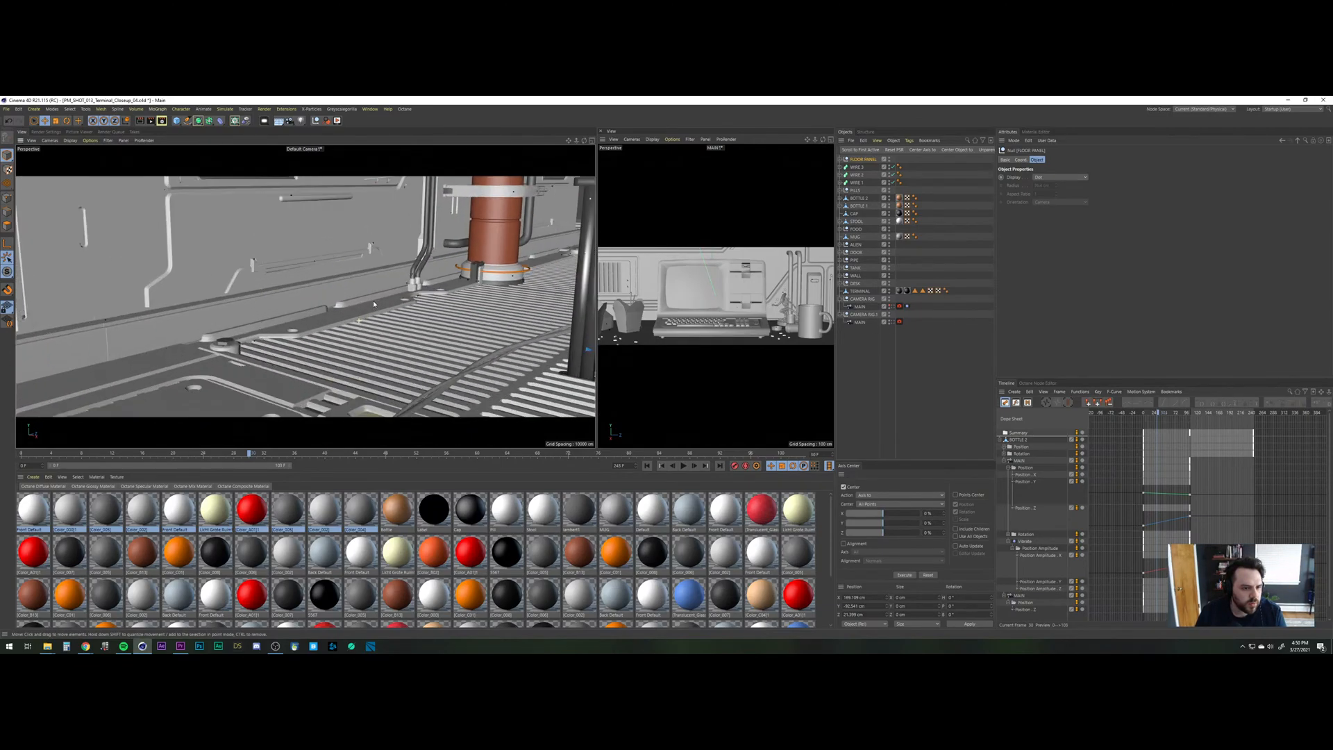
{"action": "left_click_drag", "start_coordinate": [374, 303], "coordinate": [379, 321], "text": "alt"}
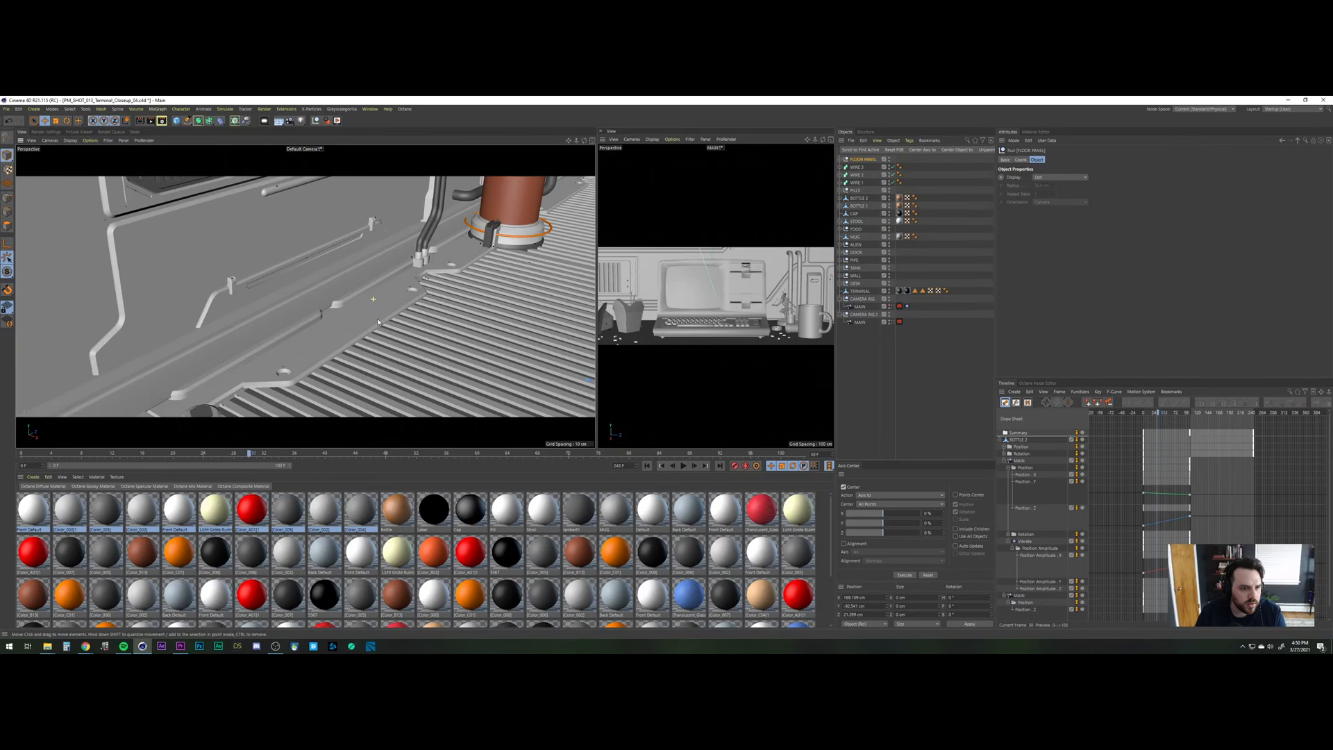
{"action": "right_click_drag", "start_coordinate": [379, 322], "coordinate": [313, 426], "text": "alt"}
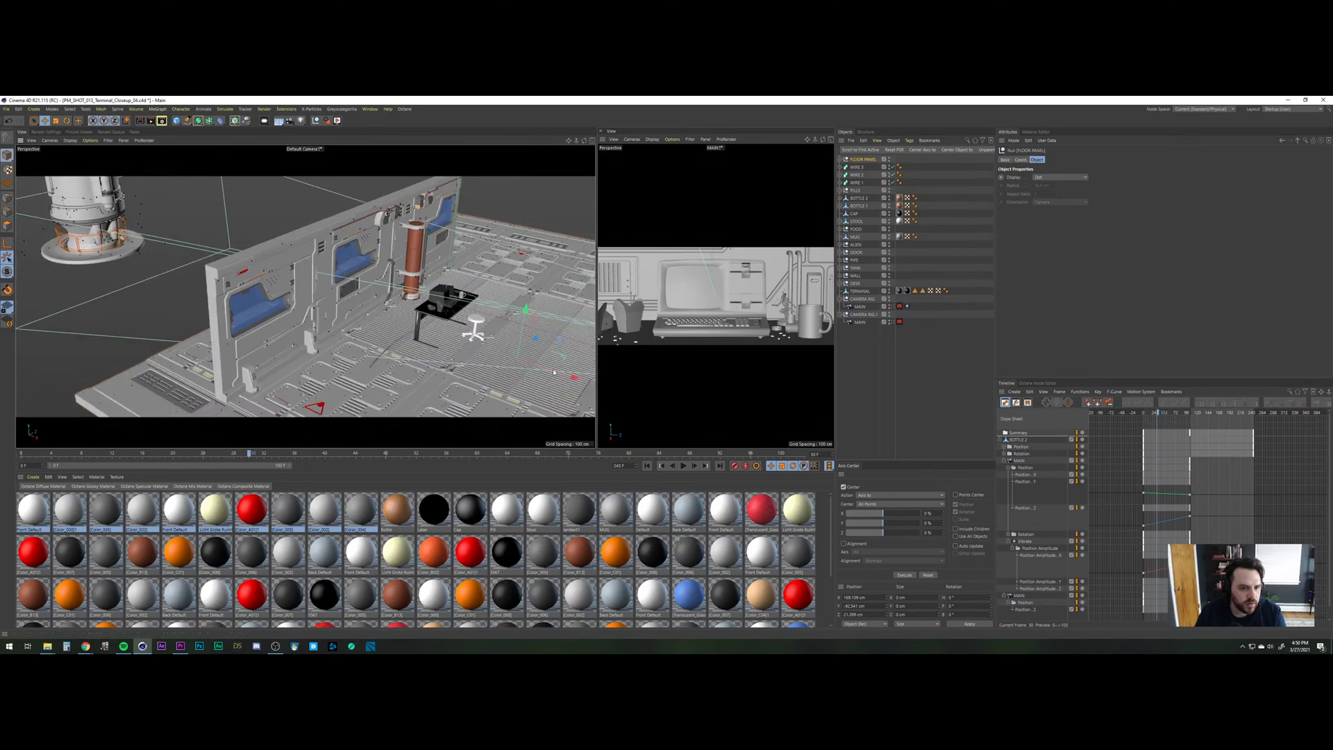
{"action": "left_click_drag", "start_coordinate": [537, 339], "coordinate": [526, 350]}
Compare the floor through the close-up and wide cameras, ending on the wide view with nothing selected.
{"action": "left_click", "coordinate": [893, 307]}
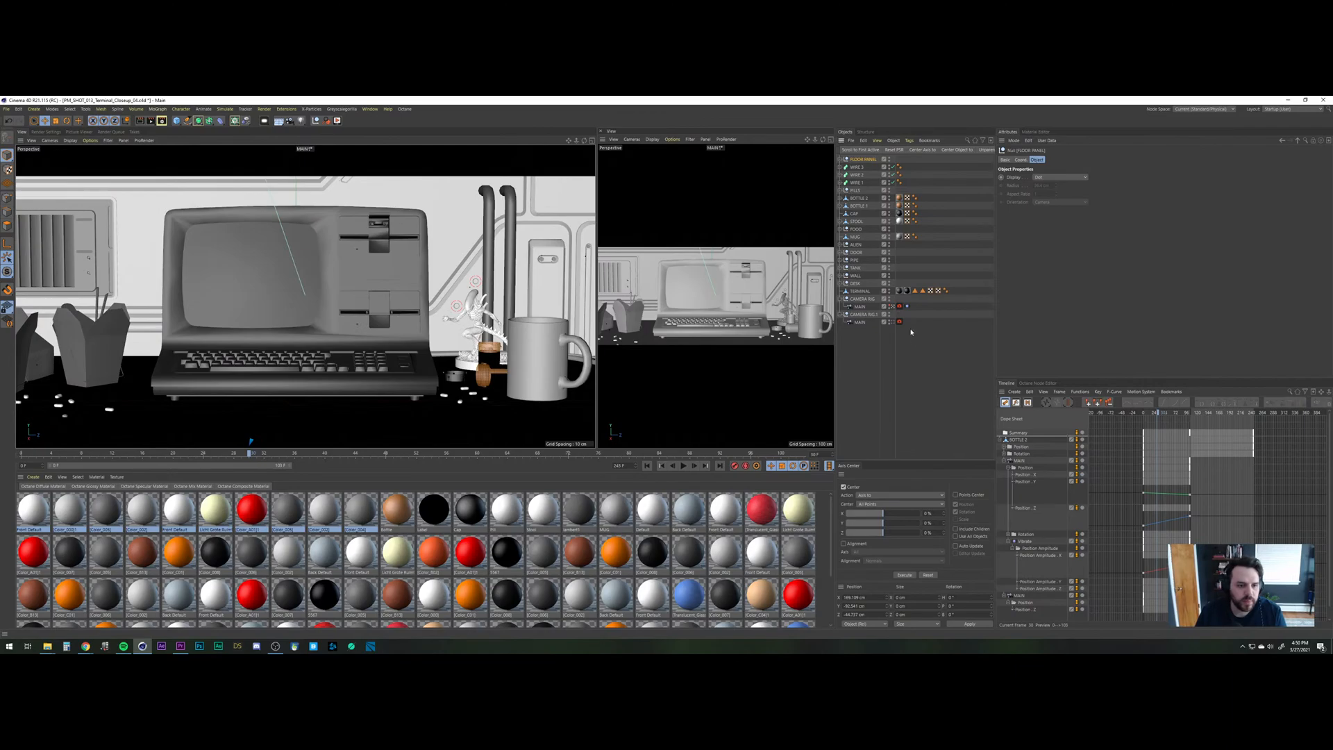
{"action": "left_click", "coordinate": [893, 322]}
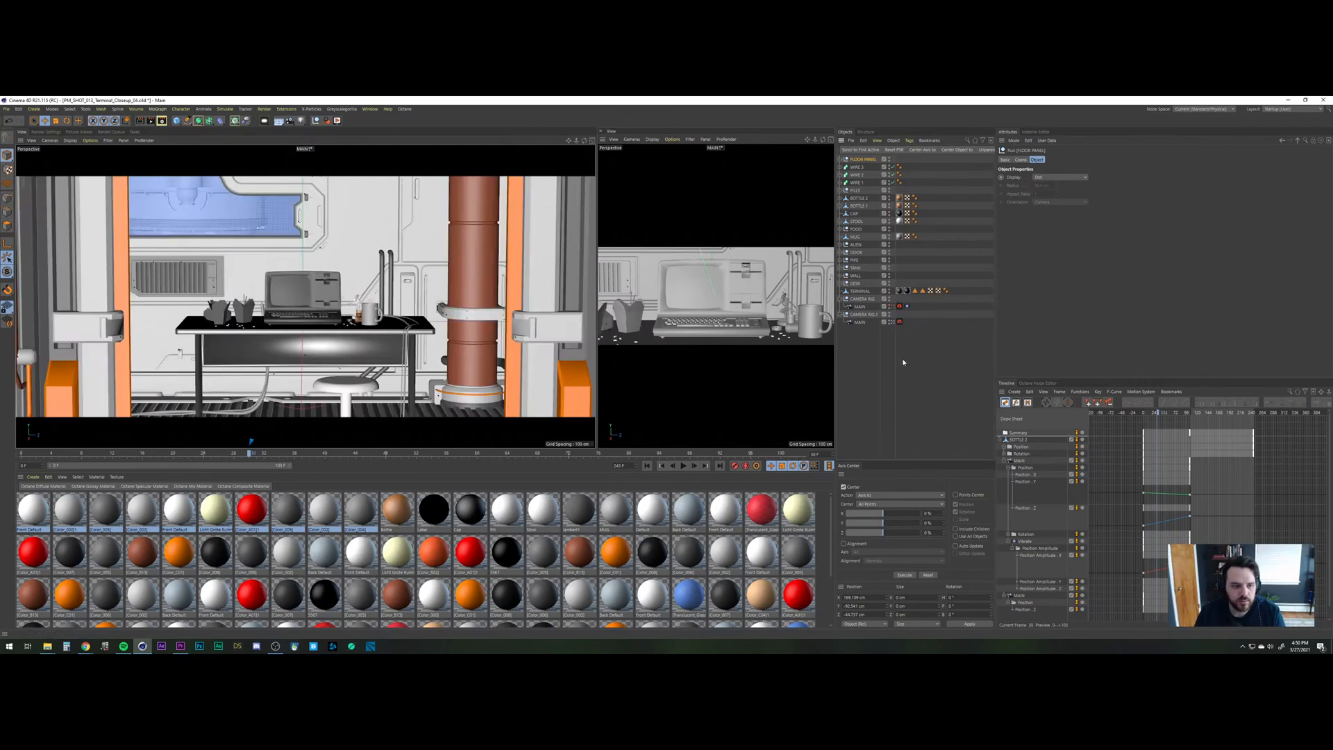
{"action": "left_click", "coordinate": [903, 362]}
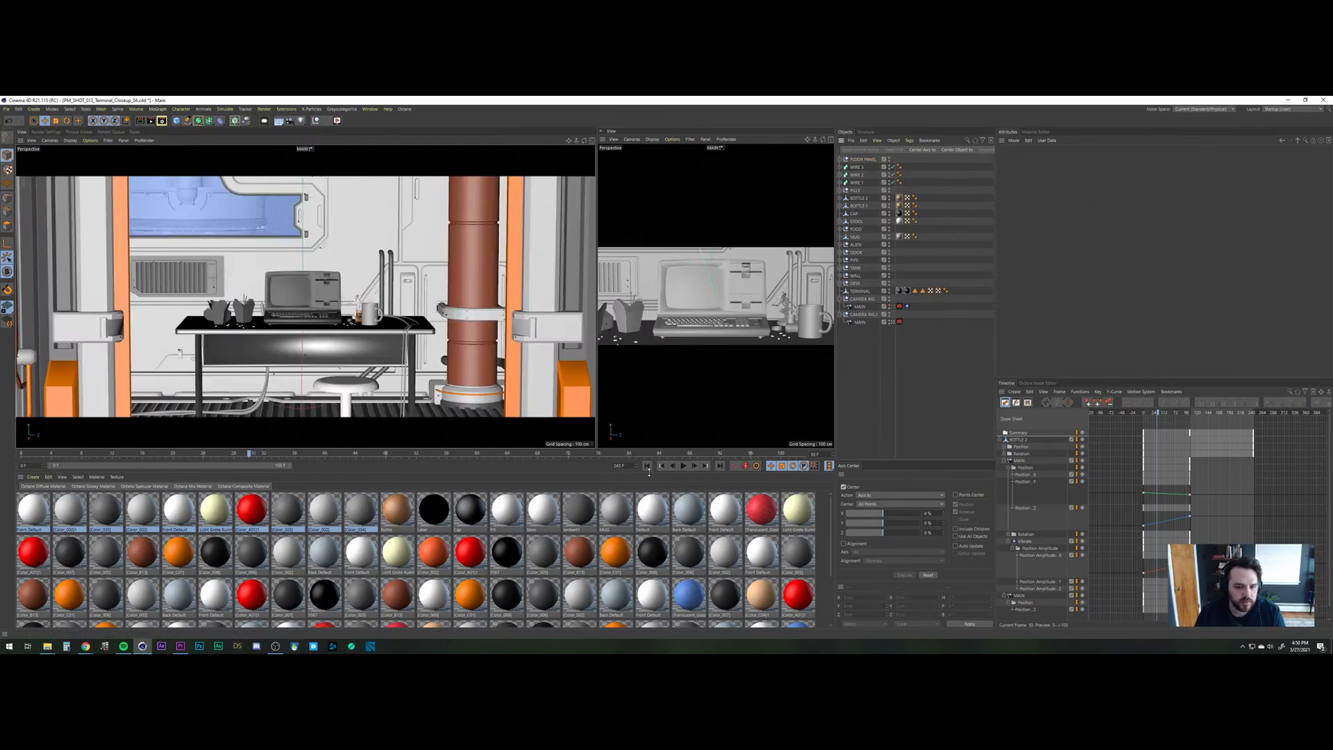
Play back the shot from its first frame in the wide and close-up camera views.
{"action": "left_click", "coordinate": [646, 466]}
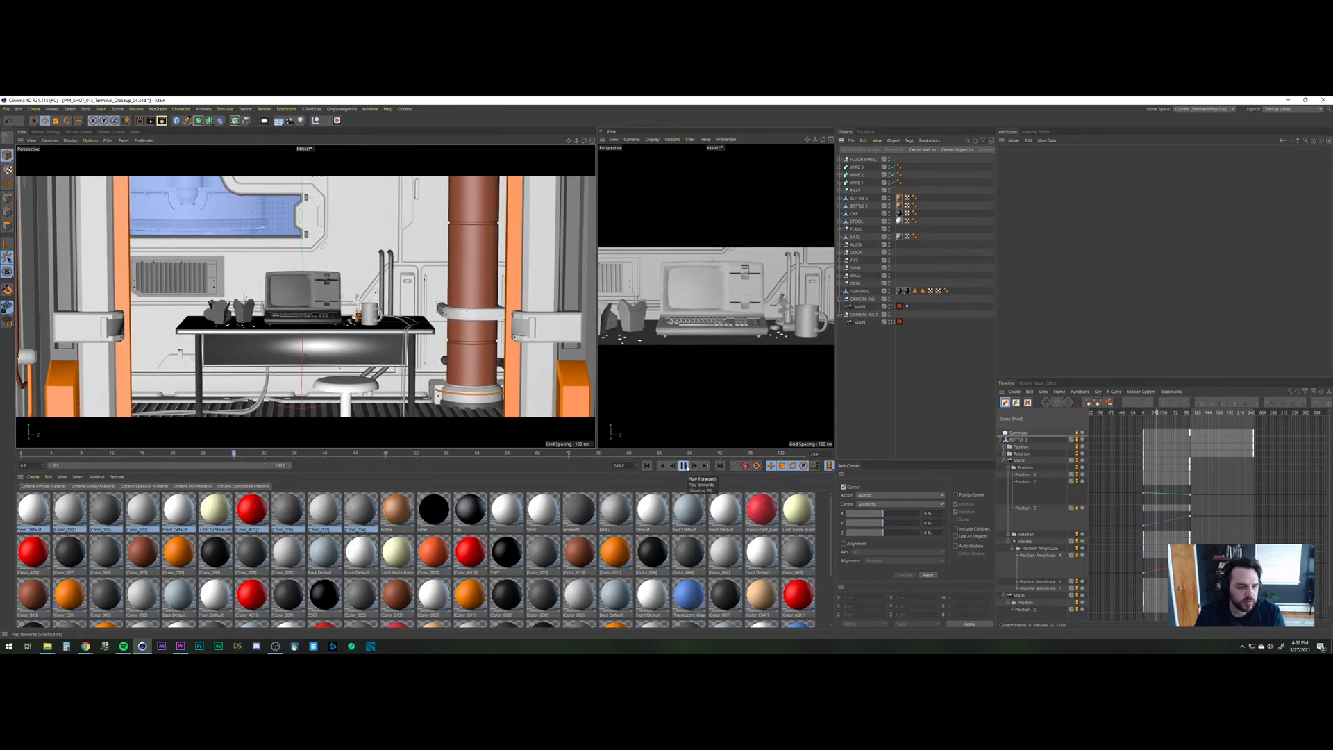
{"action": "left_click", "coordinate": [684, 466]}
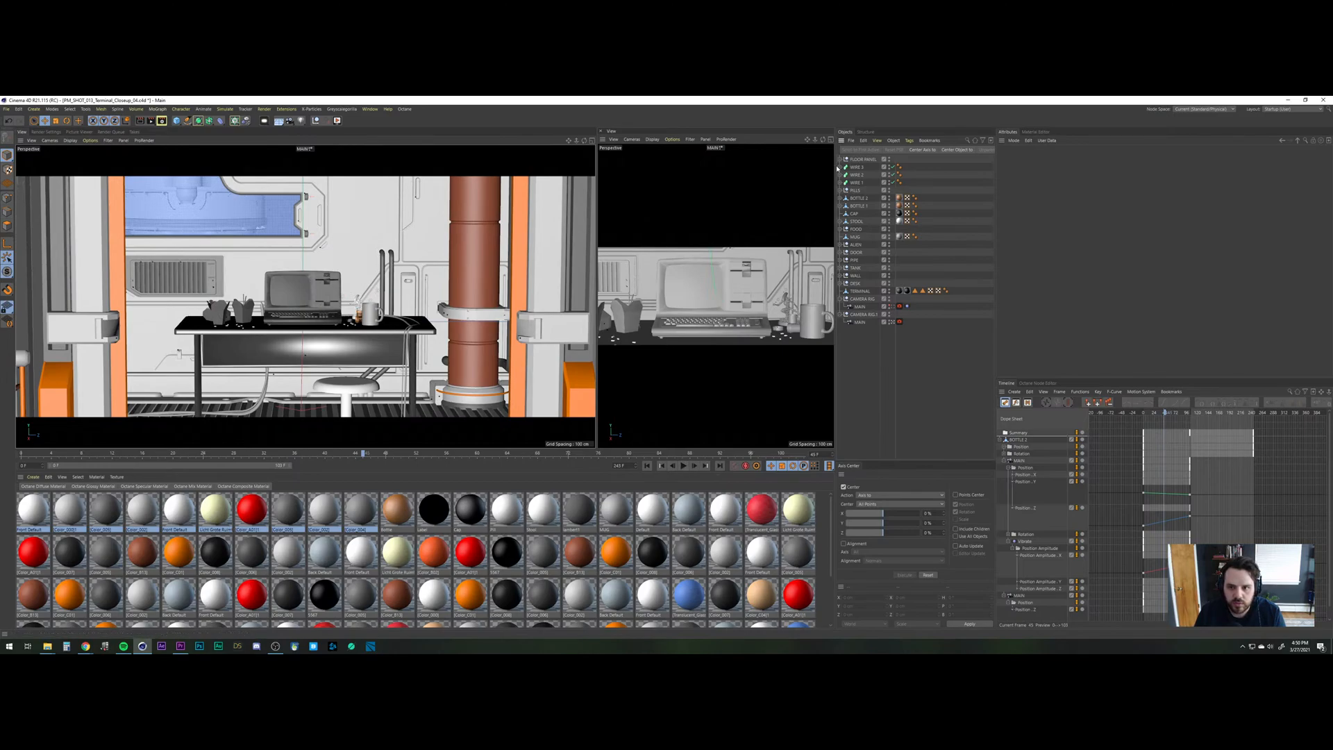
Lower the FLOOR PANEL slightly in the side-on view so it sits beneath the desk and stool, and save the scene.
{"action": "left_click", "coordinate": [862, 160]}
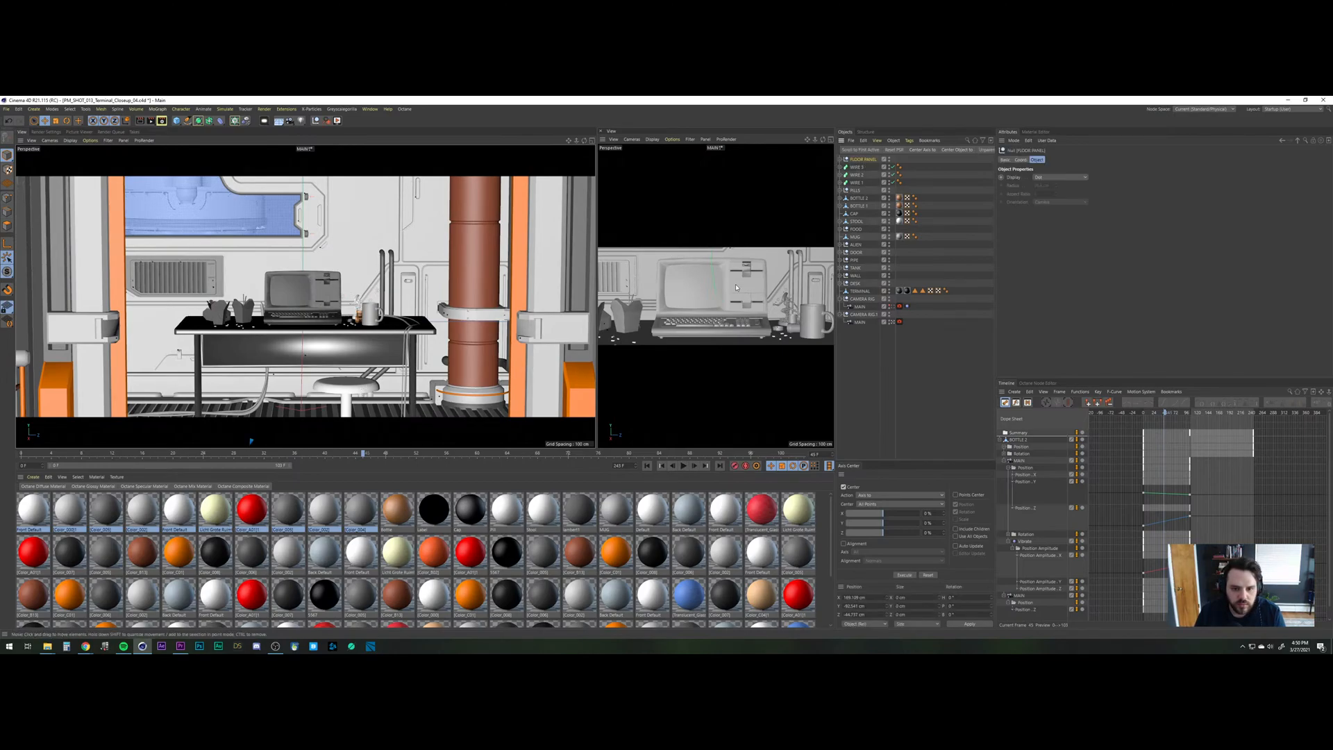
{"action": "left_click", "coordinate": [592, 141]}
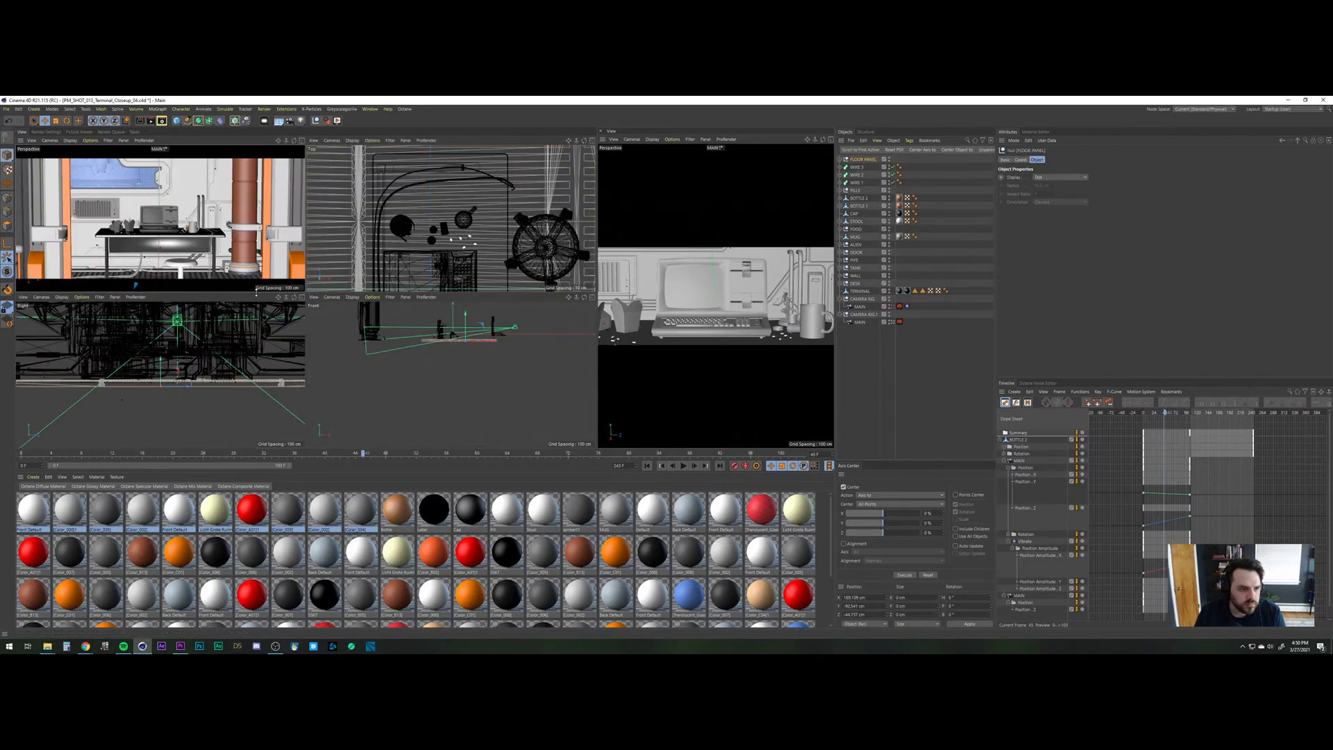
{"action": "scroll", "coordinate": [446, 331], "scroll_direction": "up", "scroll_amount": 8}
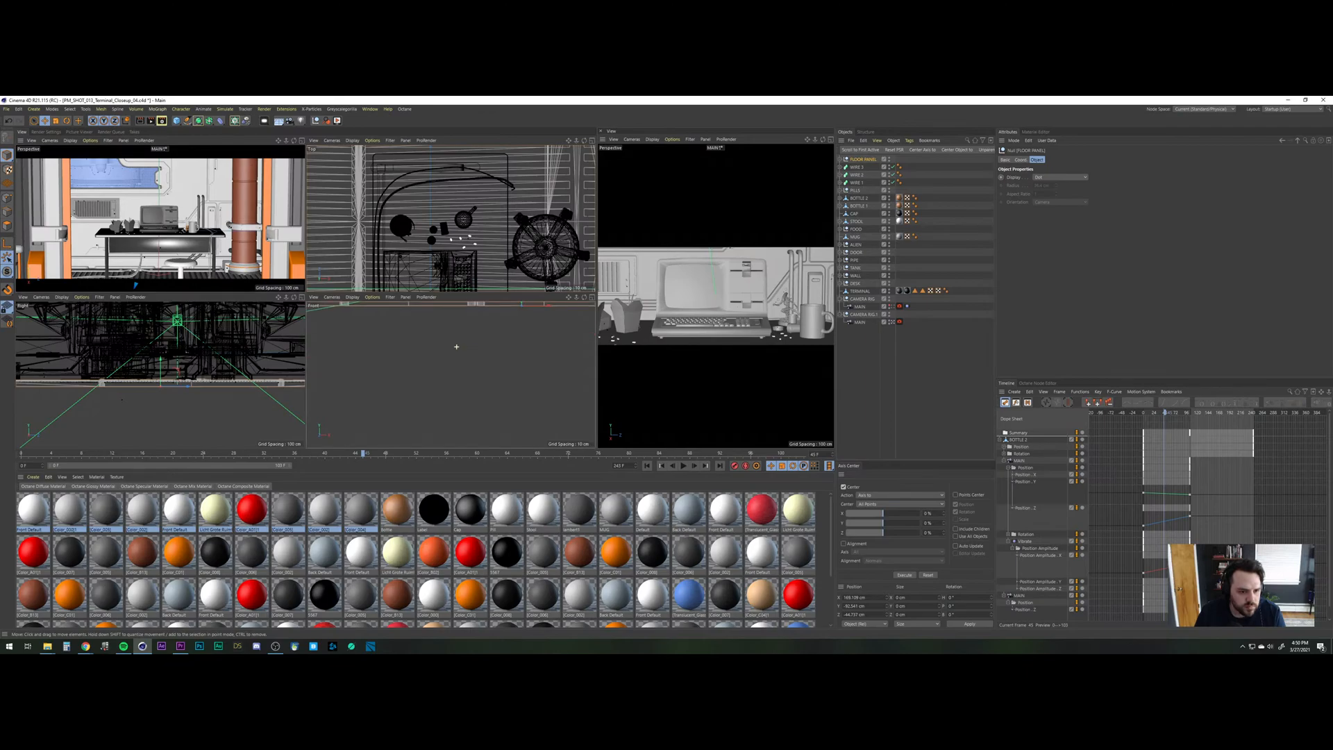
{"action": "scroll", "coordinate": [451, 424], "scroll_direction": "down", "scroll_amount": 3}
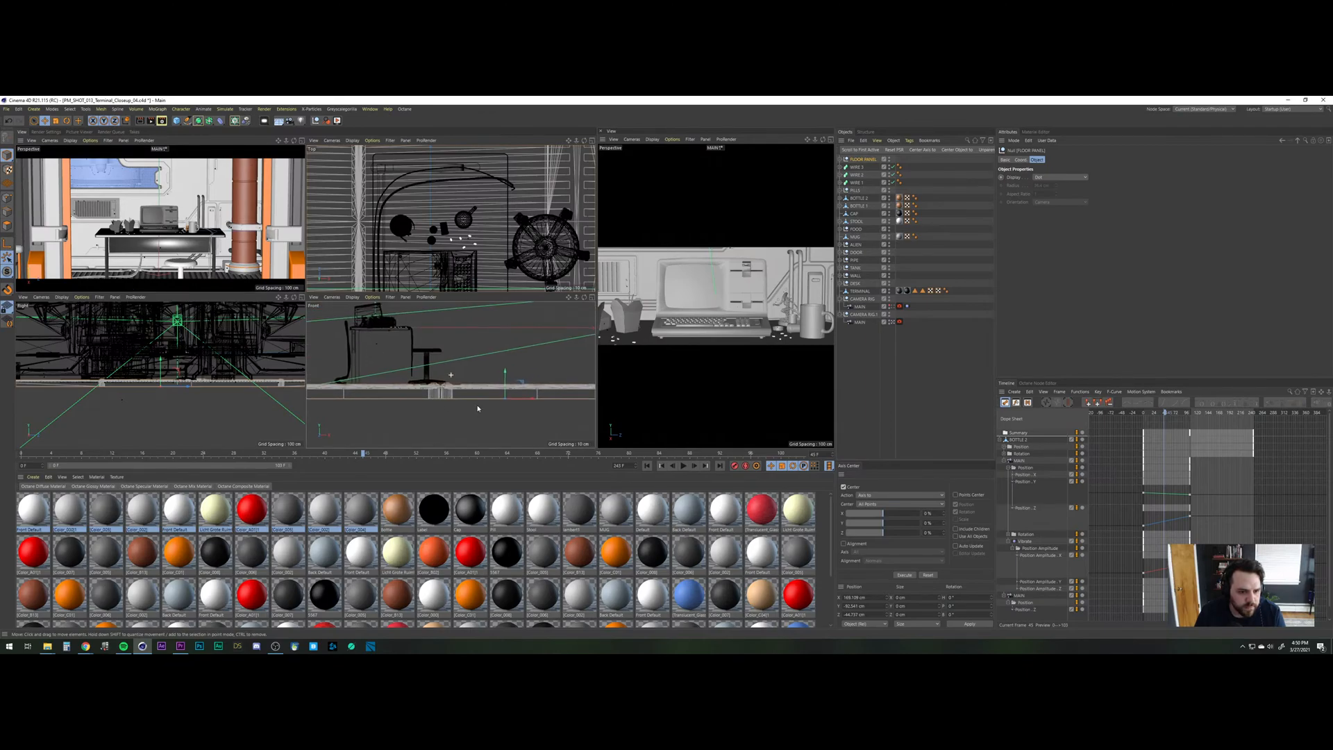
{"action": "left_click_drag", "start_coordinate": [502, 376], "coordinate": [502, 379]}
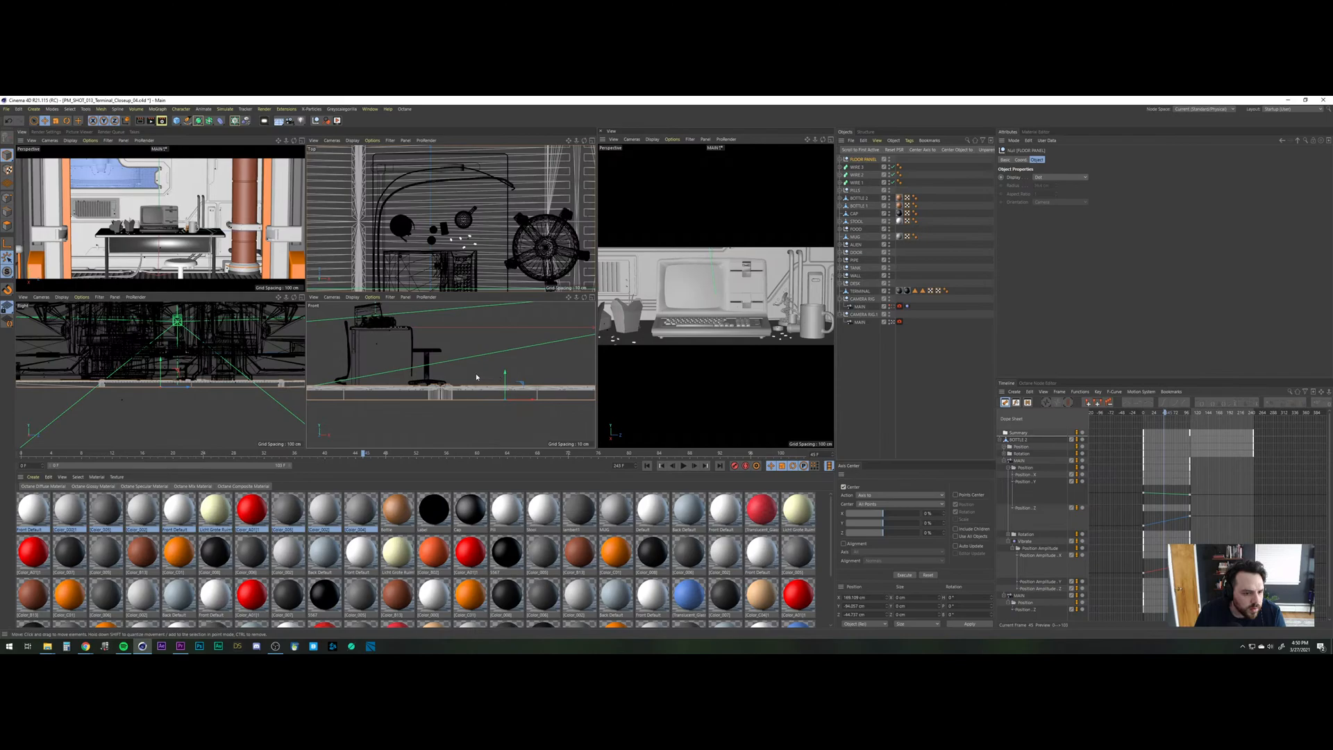
{"action": "scroll", "coordinate": [381, 387], "scroll_direction": "up", "scroll_amount": 5}
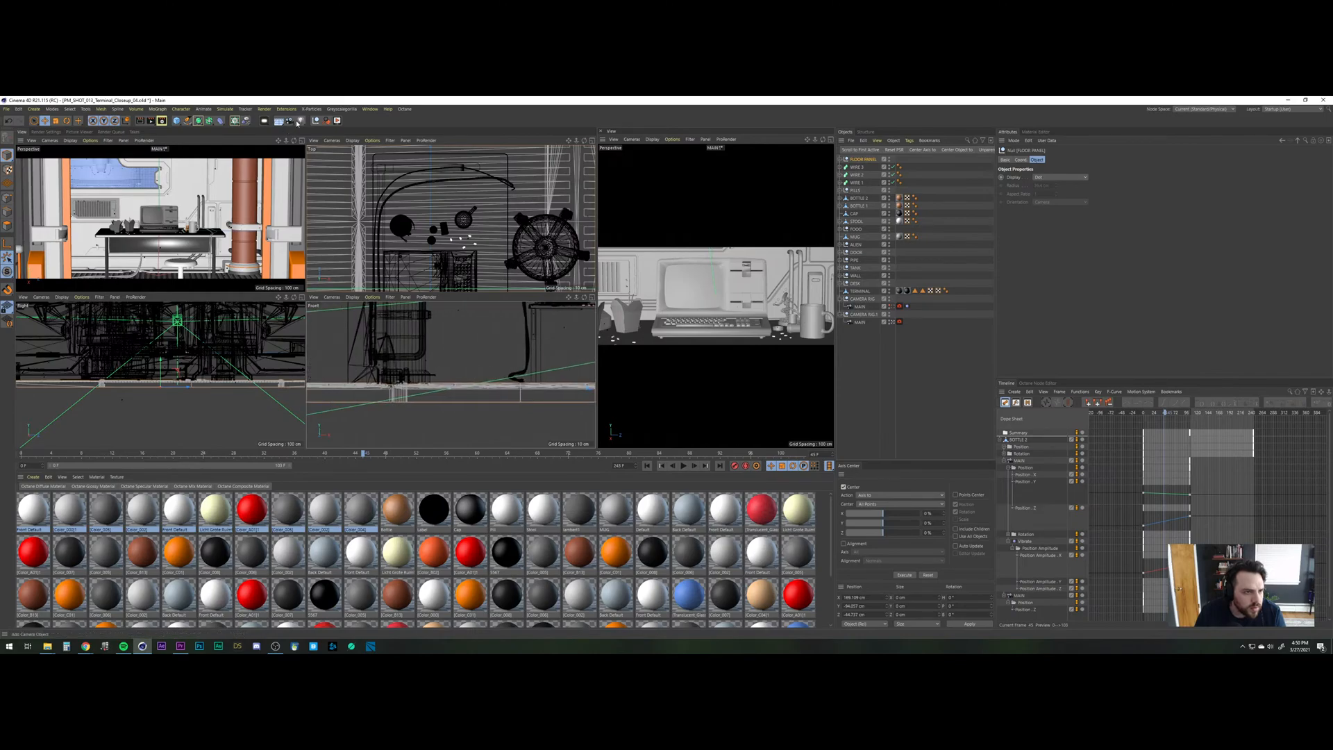
{"action": "key", "text": "F1"}
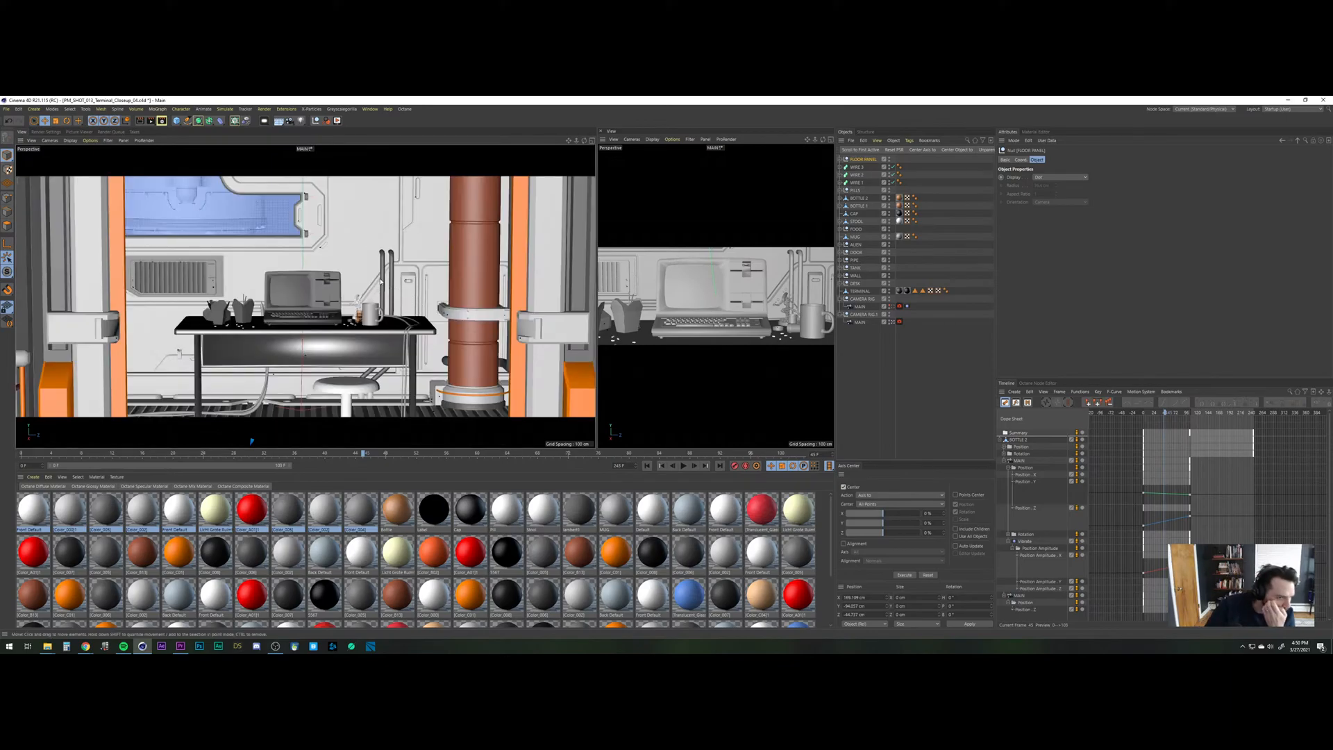
{"action": "left_click", "coordinate": [7, 109]}
{"action": "left_click", "coordinate": [24, 177]}
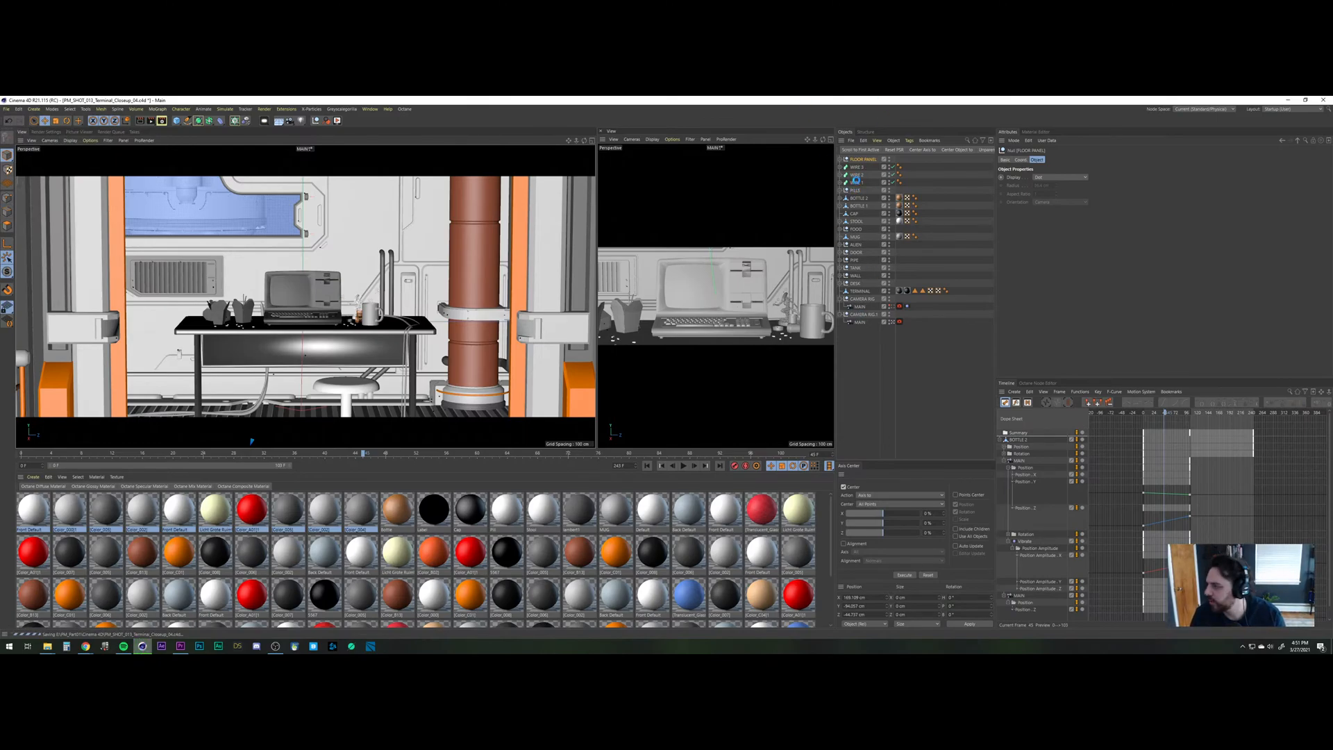
Group the three WIRE objects under a null named WIRES.
{"action": "left_click", "coordinate": [856, 182]}
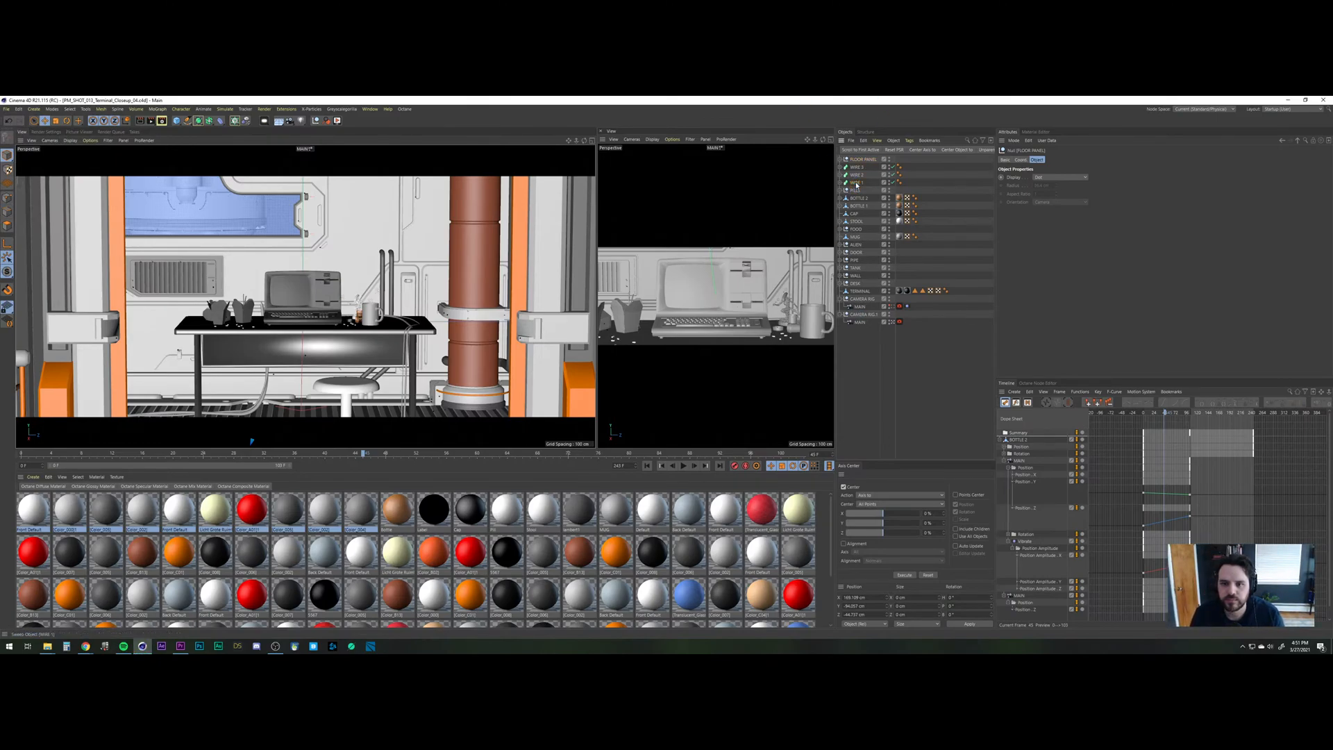
{"action": "key", "text": "alt+g"}
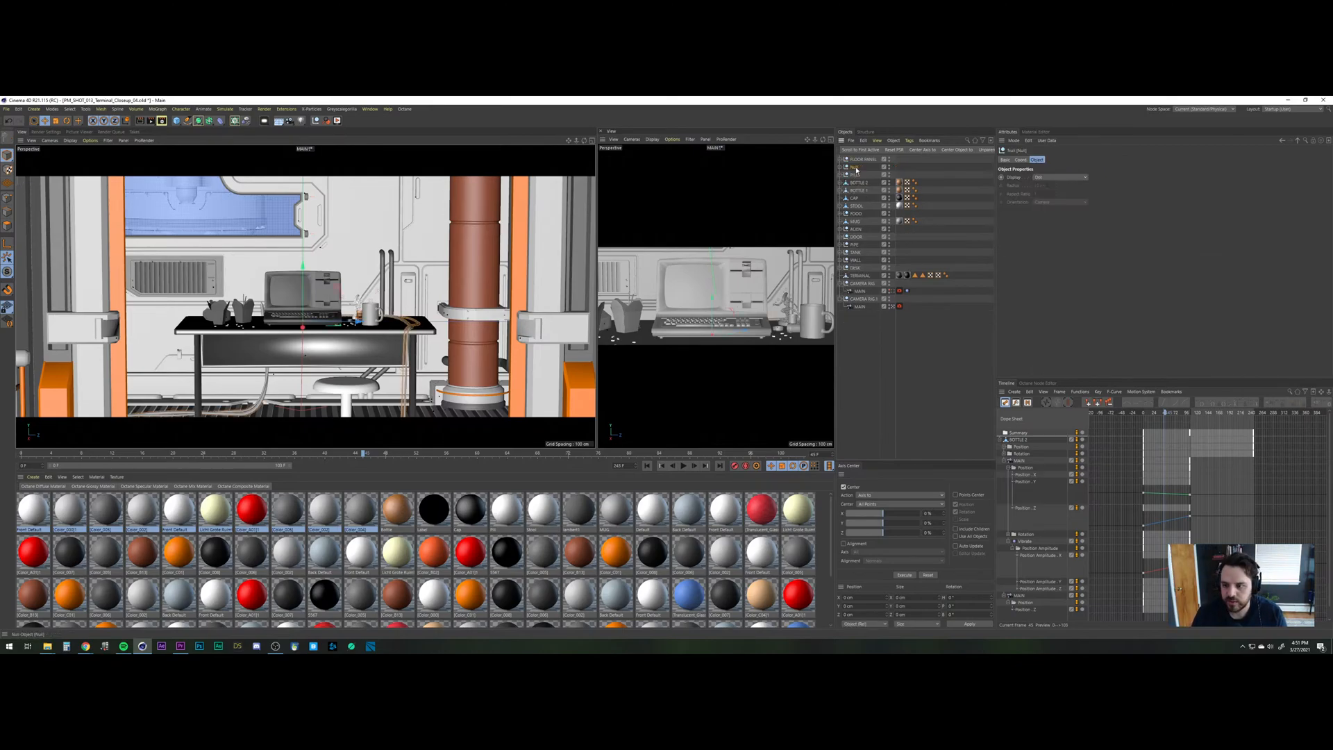
{"action": "type", "text": "WIRES"}
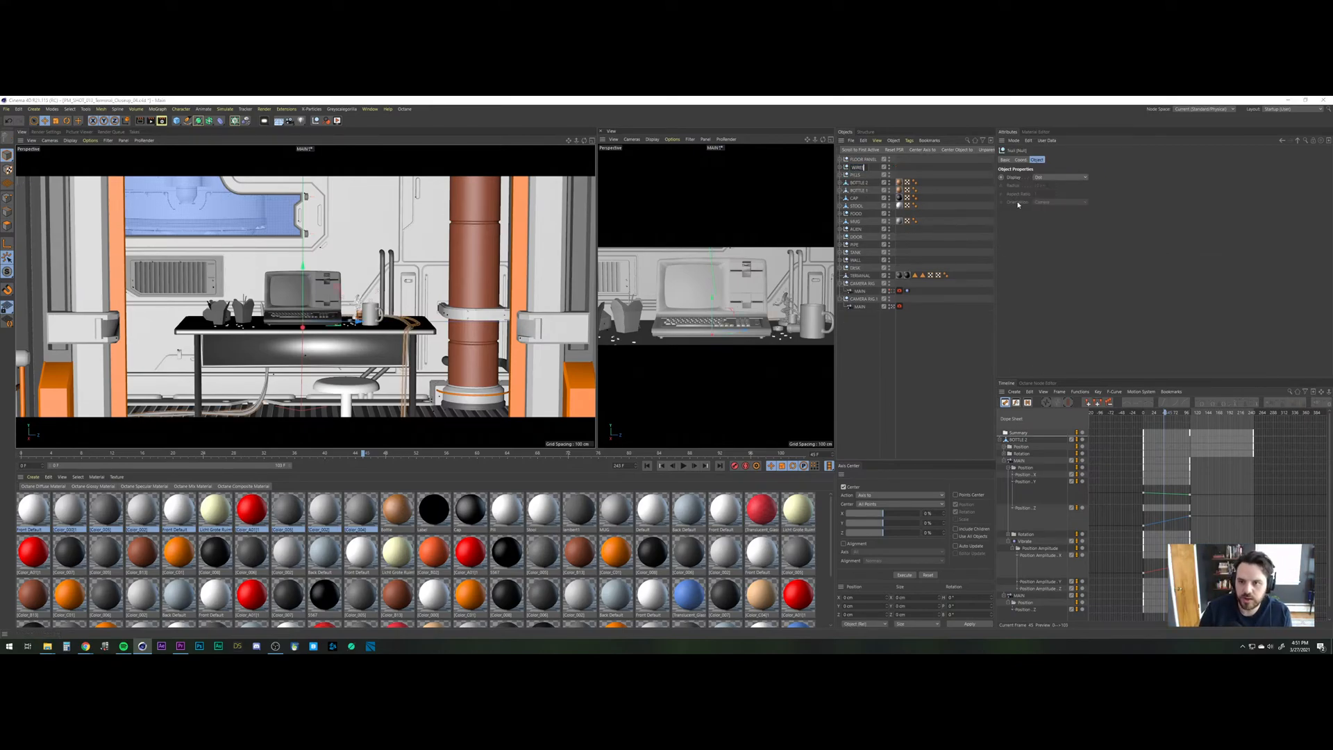
{"action": "key", "text": "Return"}
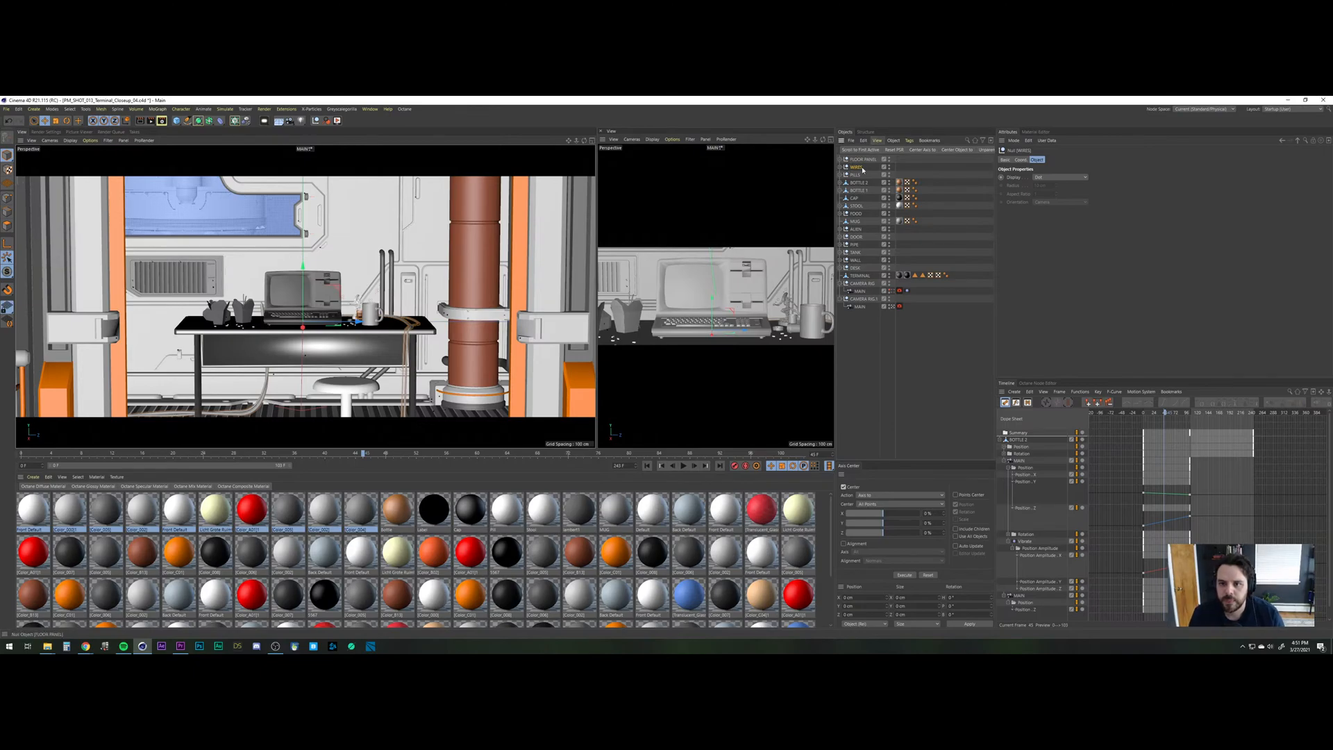
Move DESK directly below WIRES in the object hierarchy and collapse both camera rigs.
{"action": "left_click", "coordinate": [857, 175]}
{"action": "left_click", "coordinate": [860, 189], "text": "shift"}
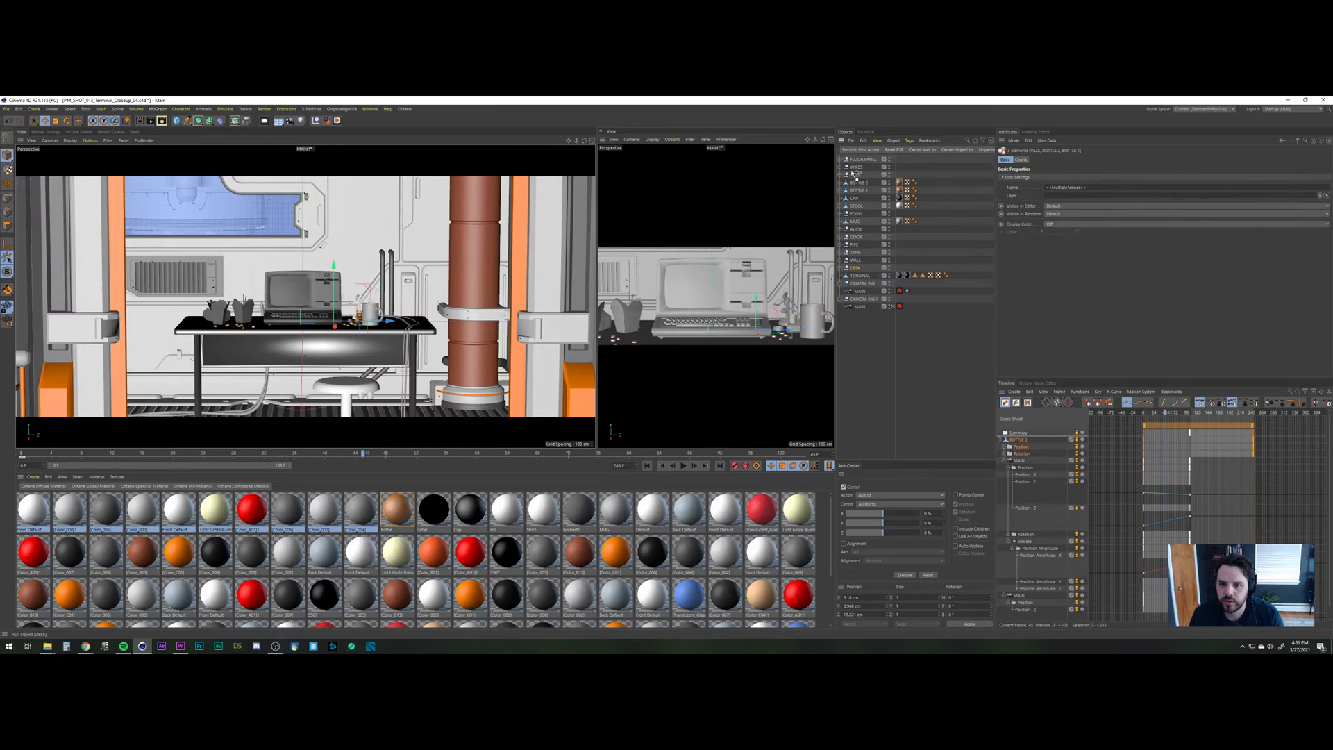
{"action": "left_click_drag", "start_coordinate": [853, 172], "coordinate": [855, 176]}
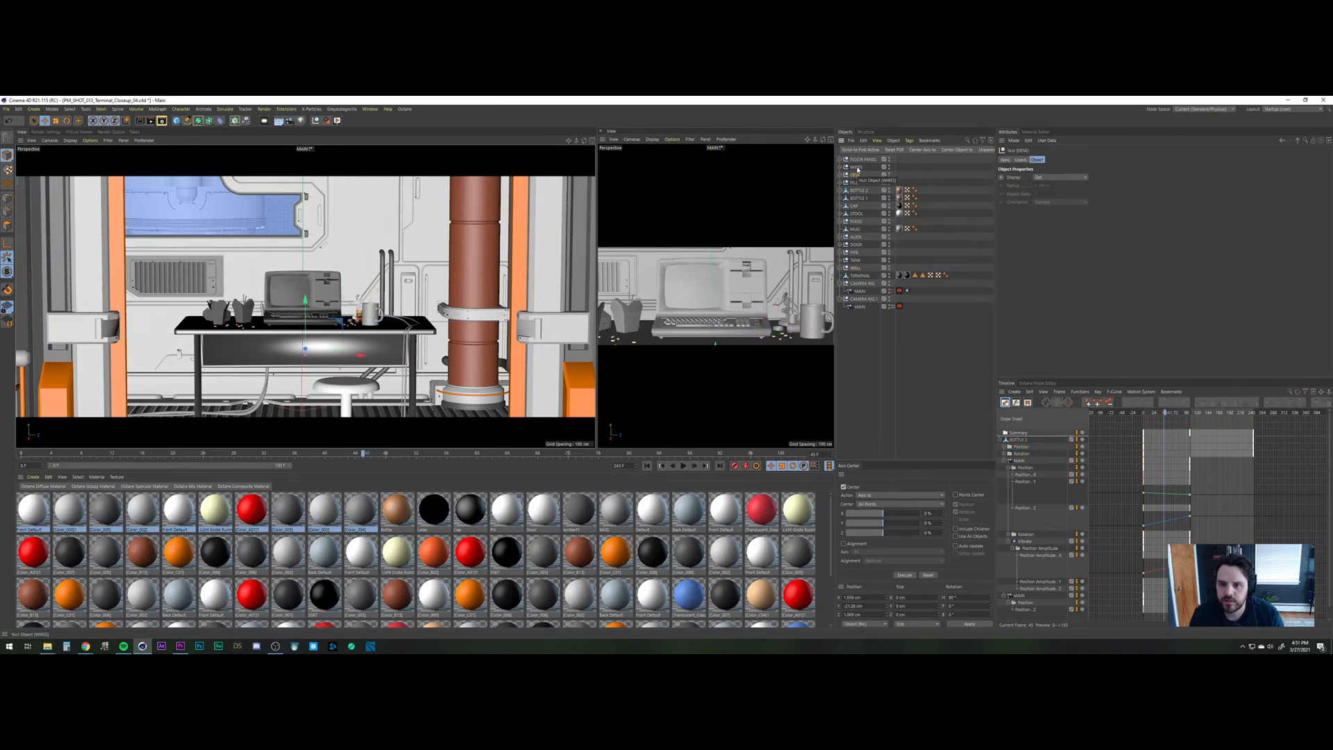
{"action": "left_click", "coordinate": [862, 159]}
{"action": "left_click", "coordinate": [841, 284]}
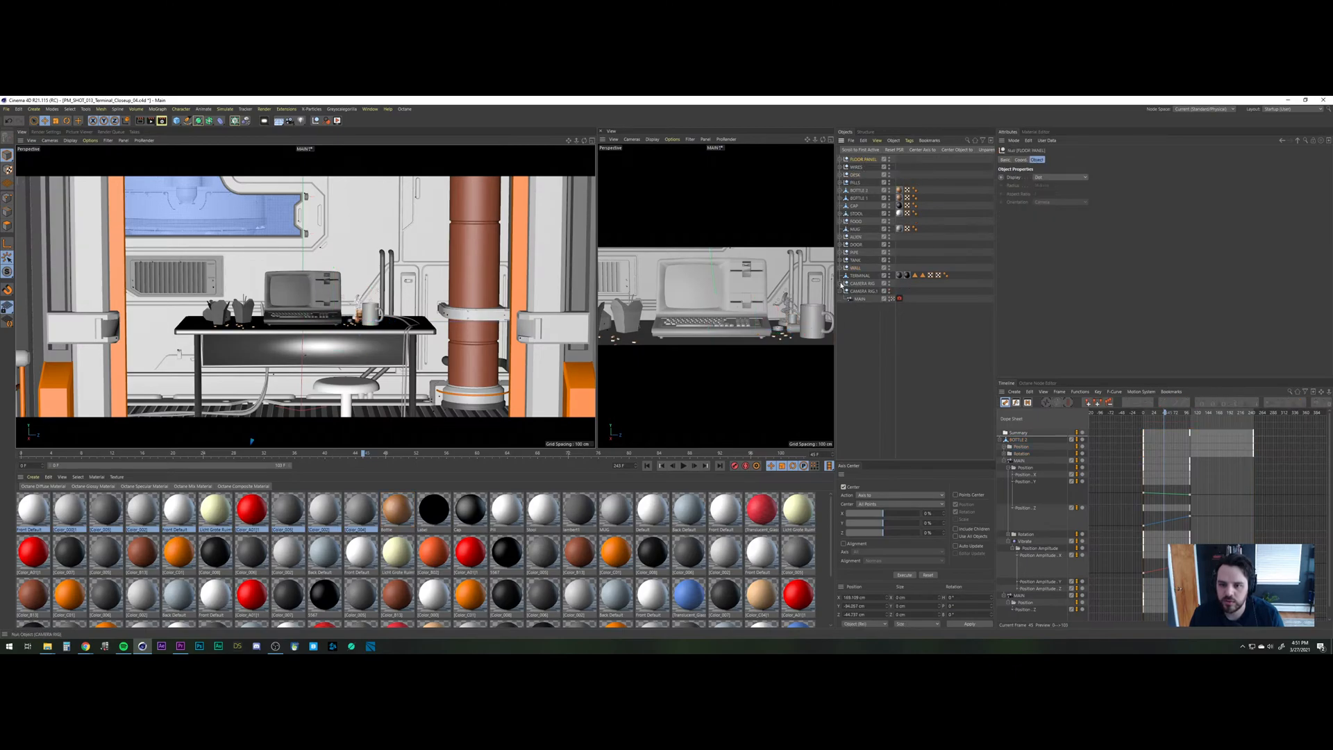
{"action": "left_click", "coordinate": [840, 291]}
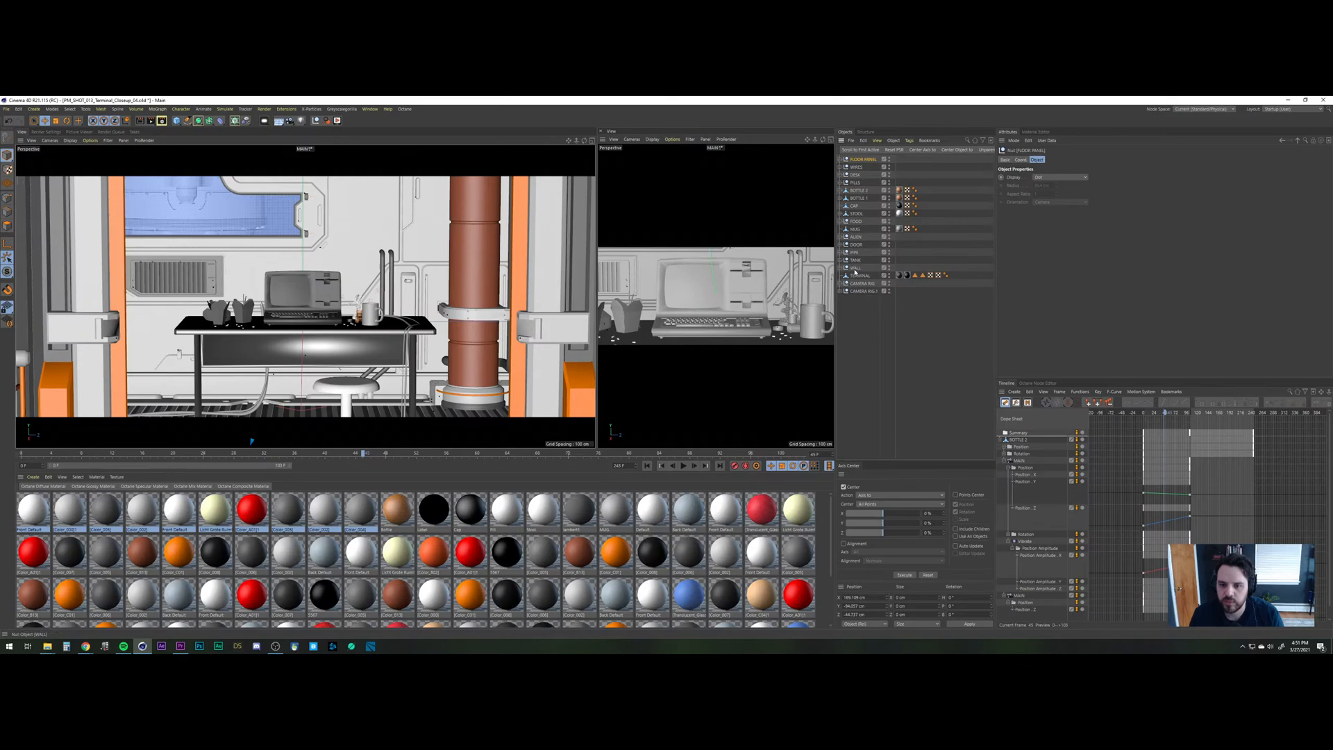
Gather DOOR, PIPE and WALL next to FLOOR PANEL and group the four under a null named SET.
{"action": "left_click_drag", "start_coordinate": [862, 160], "coordinate": [861, 158]}
{"action": "left_click_drag", "start_coordinate": [854, 261], "coordinate": [856, 161]}
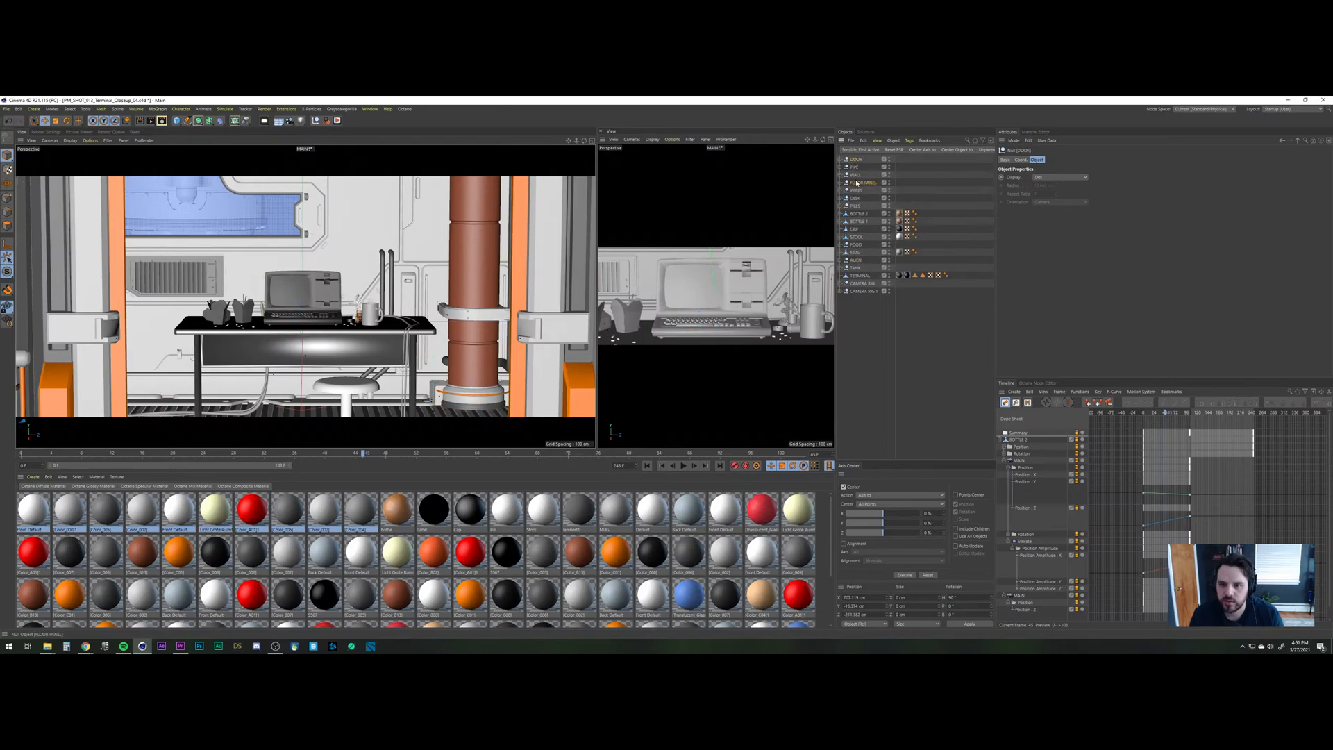
{"action": "left_click", "coordinate": [858, 183], "text": "shift"}
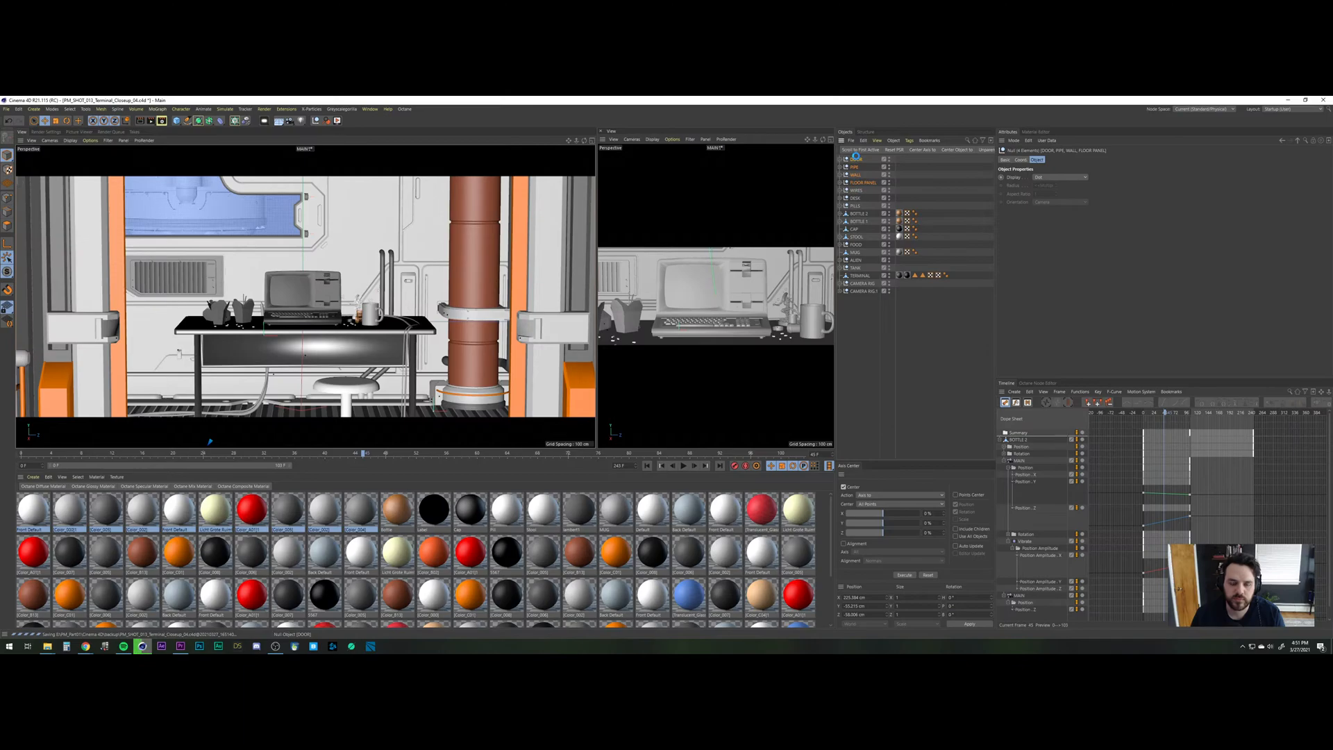
{"action": "key", "text": "alt+g"}
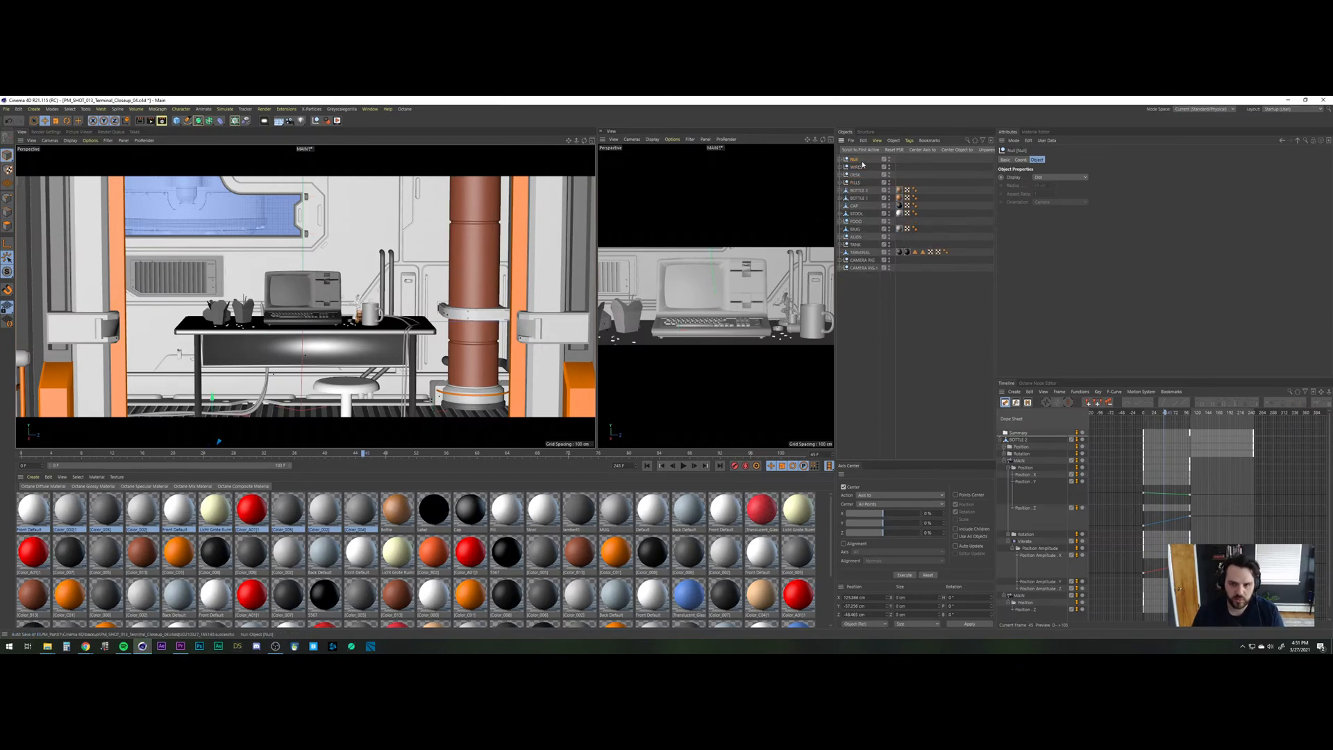
{"action": "double_click", "coordinate": [863, 161]}
{"action": "type", "text": "SE"}
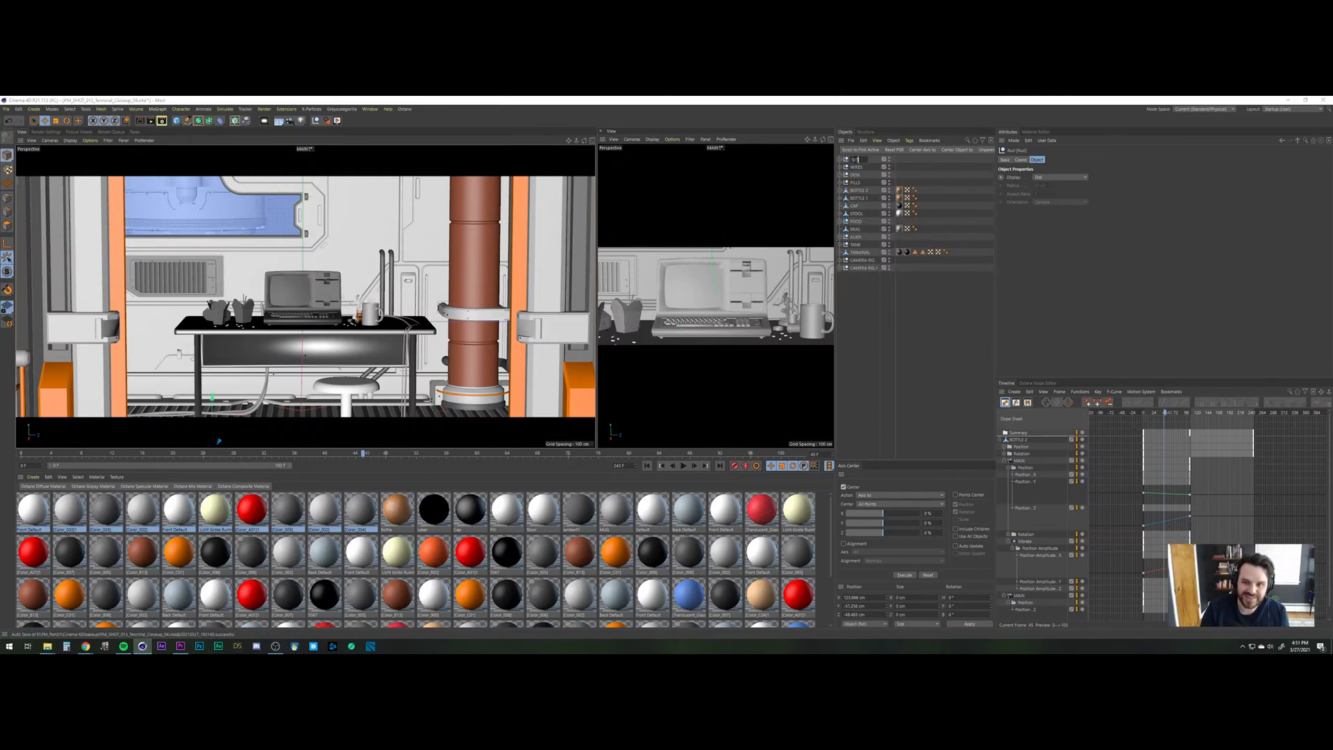
{"action": "type", "text": "T"}
{"action": "key", "text": "Return"}
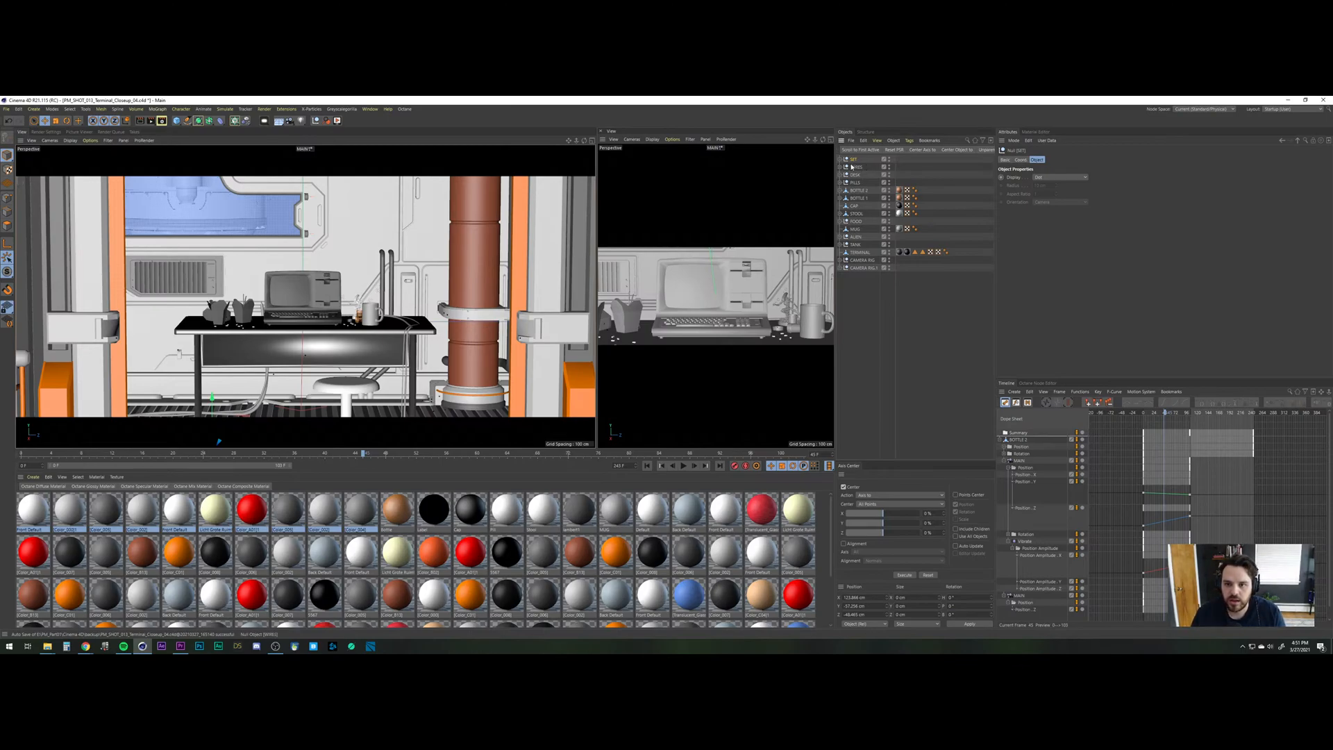
Place the WIRES group inside the SET null and collapse SET.
{"action": "left_click", "coordinate": [840, 160]}
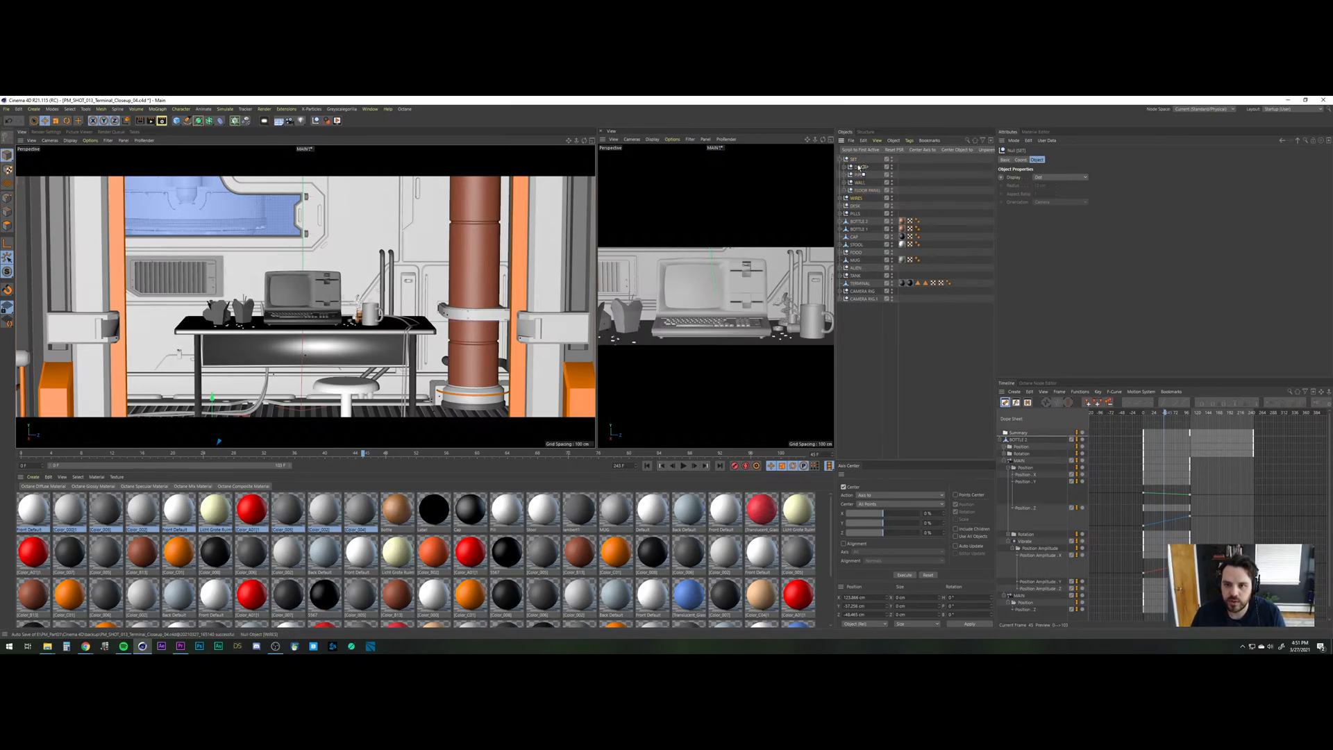
{"action": "left_click_drag", "start_coordinate": [856, 167], "coordinate": [854, 160]}
{"action": "left_click", "coordinate": [840, 159]}
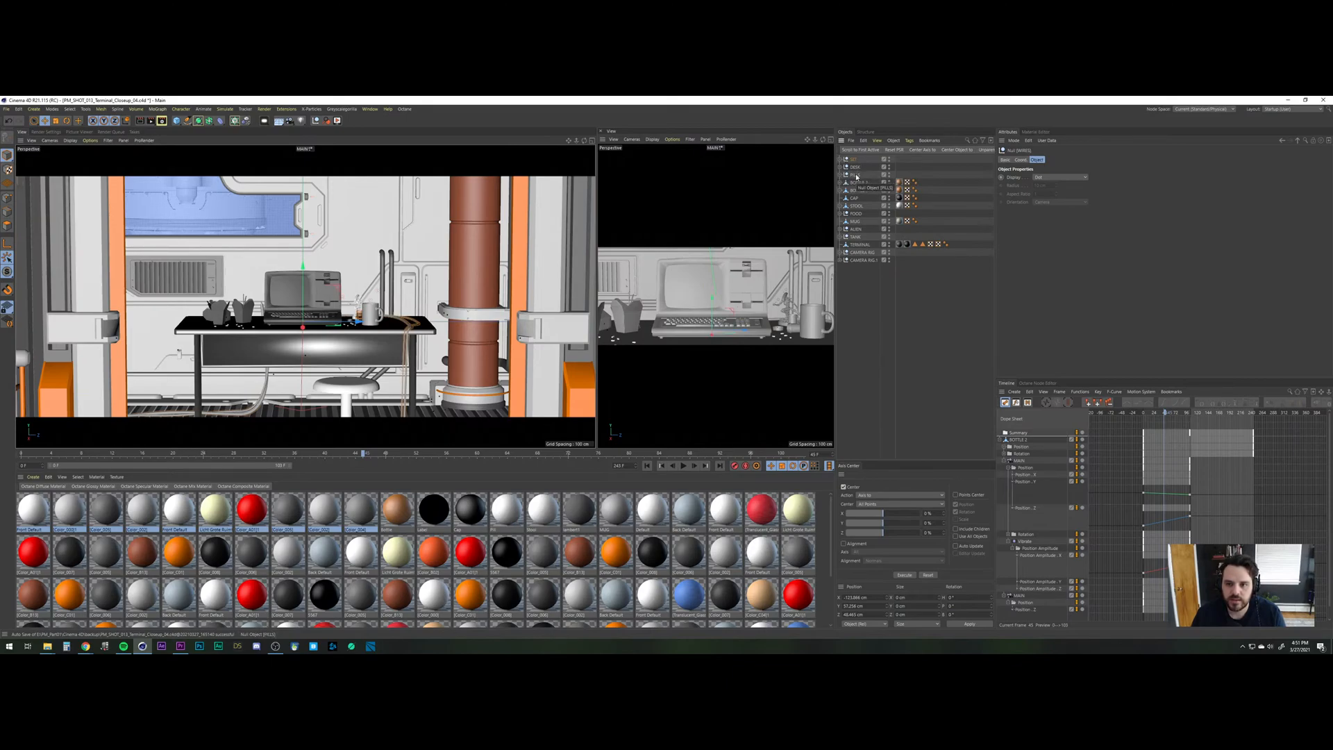
Order the remaining props with the bottles and CAP first and DESK below TERMINAL, and move TANK into SET.
{"action": "left_click_drag", "start_coordinate": [856, 176], "coordinate": [857, 169]}
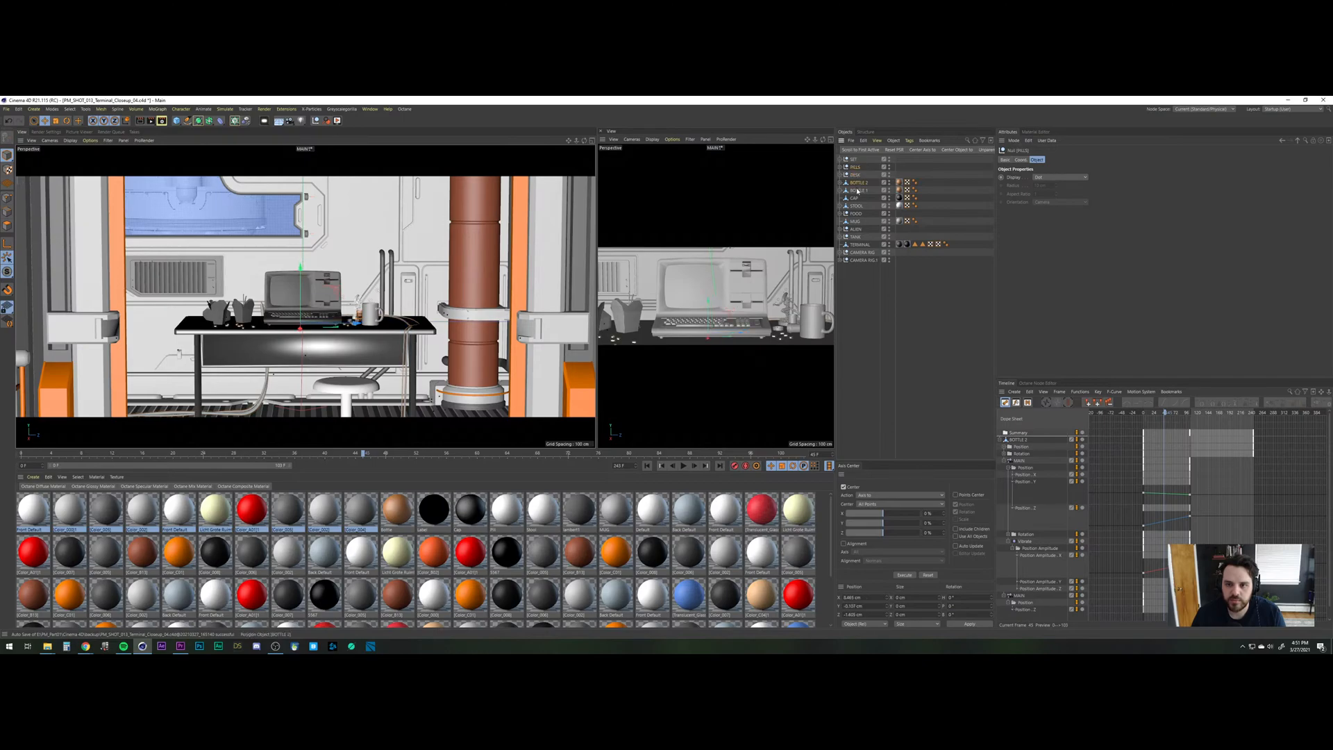
{"action": "left_click", "coordinate": [855, 200], "text": "shift"}
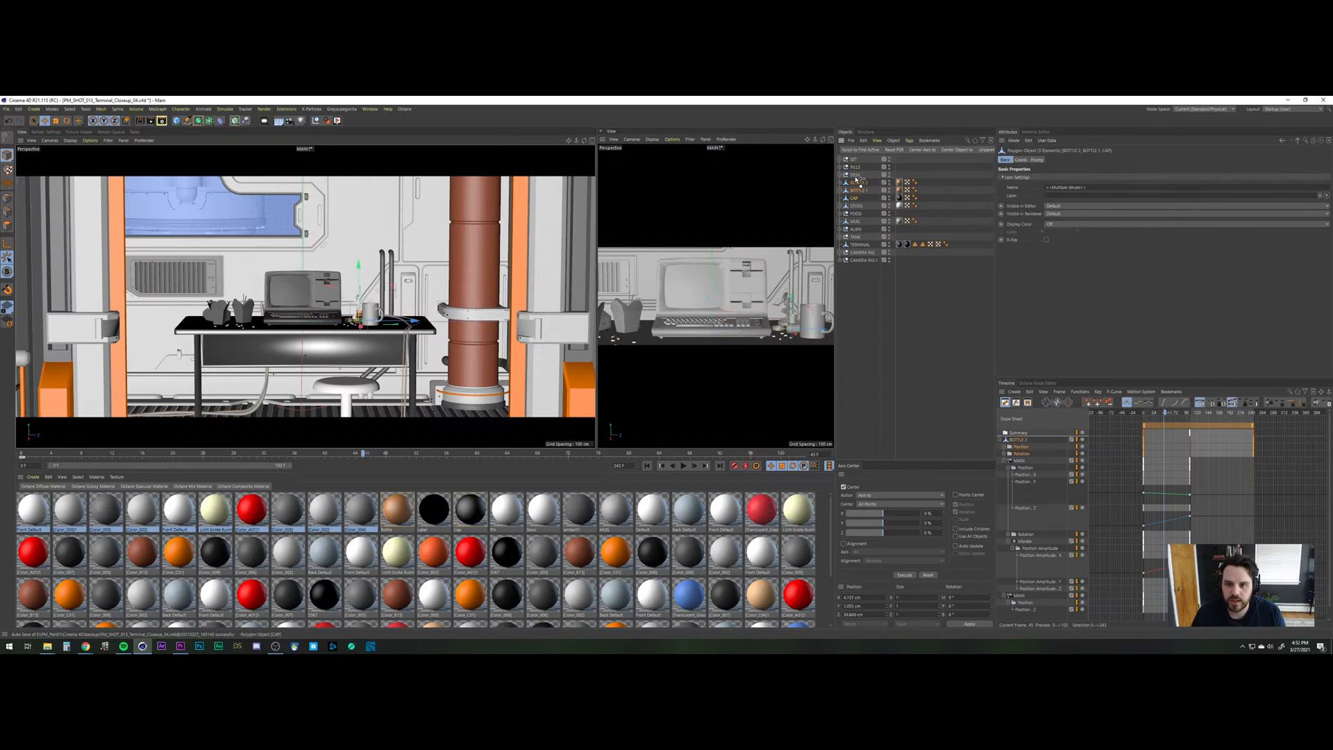
{"action": "left_click_drag", "start_coordinate": [857, 180], "coordinate": [858, 220]}
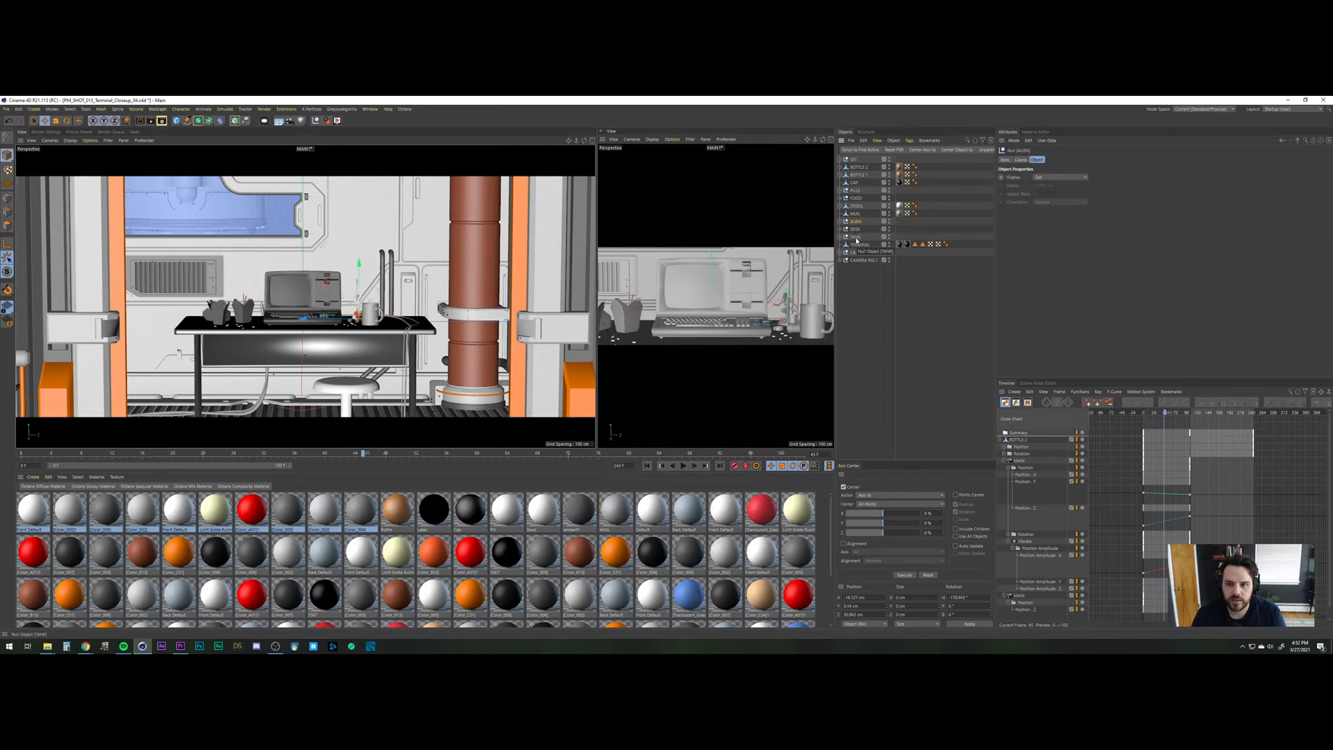
{"action": "left_click_drag", "start_coordinate": [854, 162], "coordinate": [854, 161]}
{"action": "left_click", "coordinate": [856, 170]}
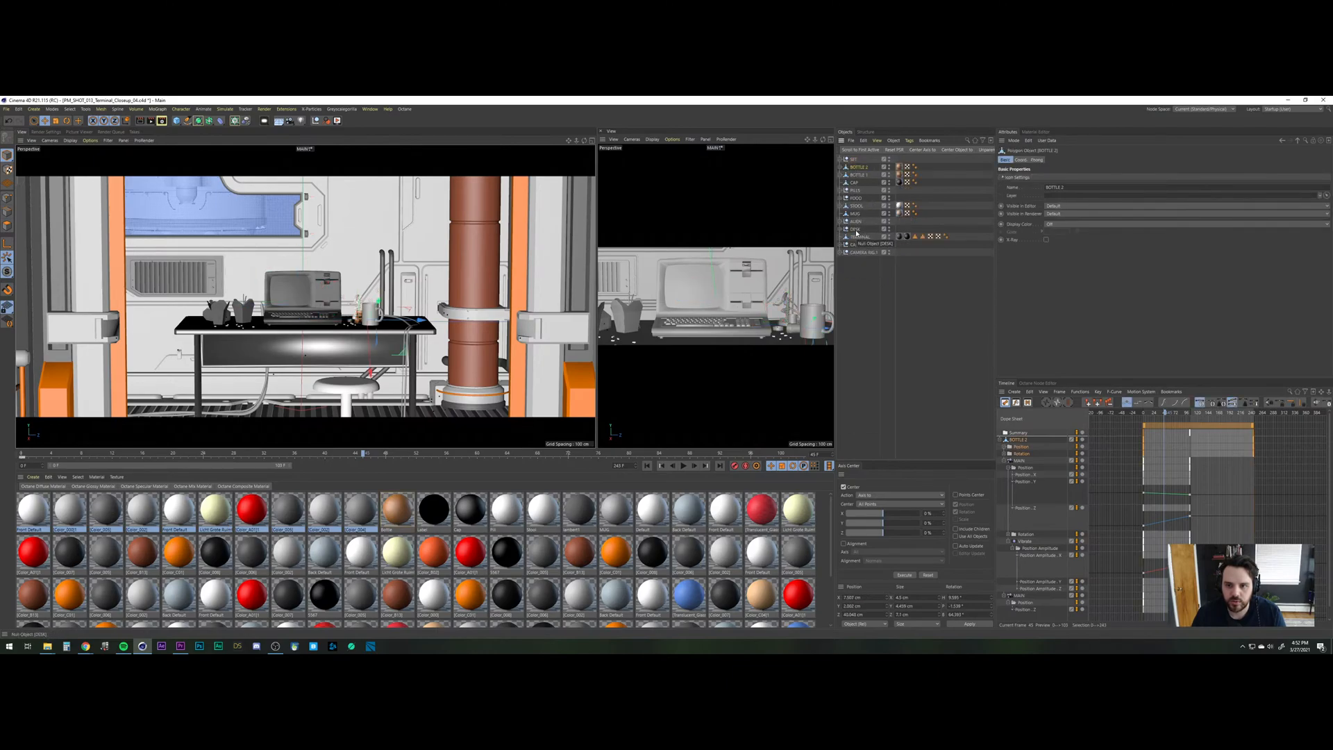
{"action": "left_click_drag", "start_coordinate": [858, 229], "coordinate": [860, 240]}
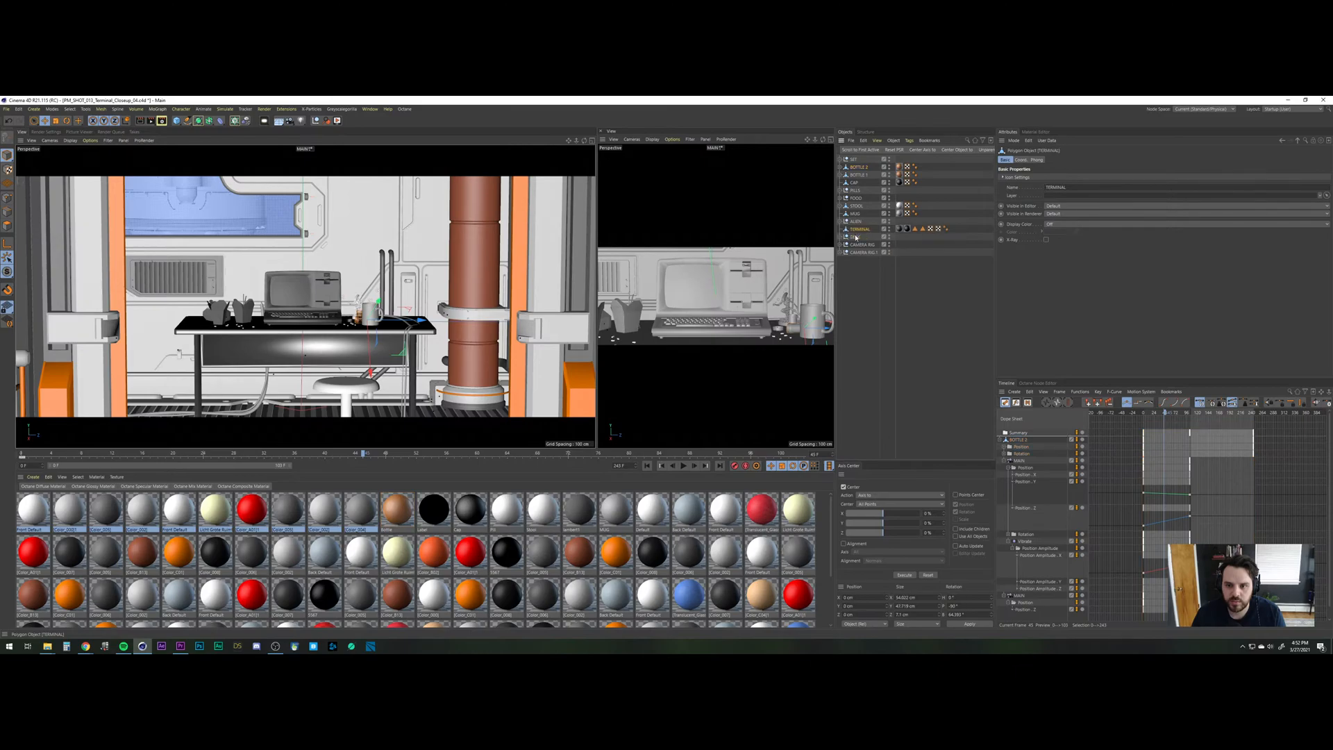
Group all objects from BOTTLE 2 through DESK under a null named PROPS and save the scene.
{"action": "left_click", "coordinate": [859, 168], "text": "shift"}
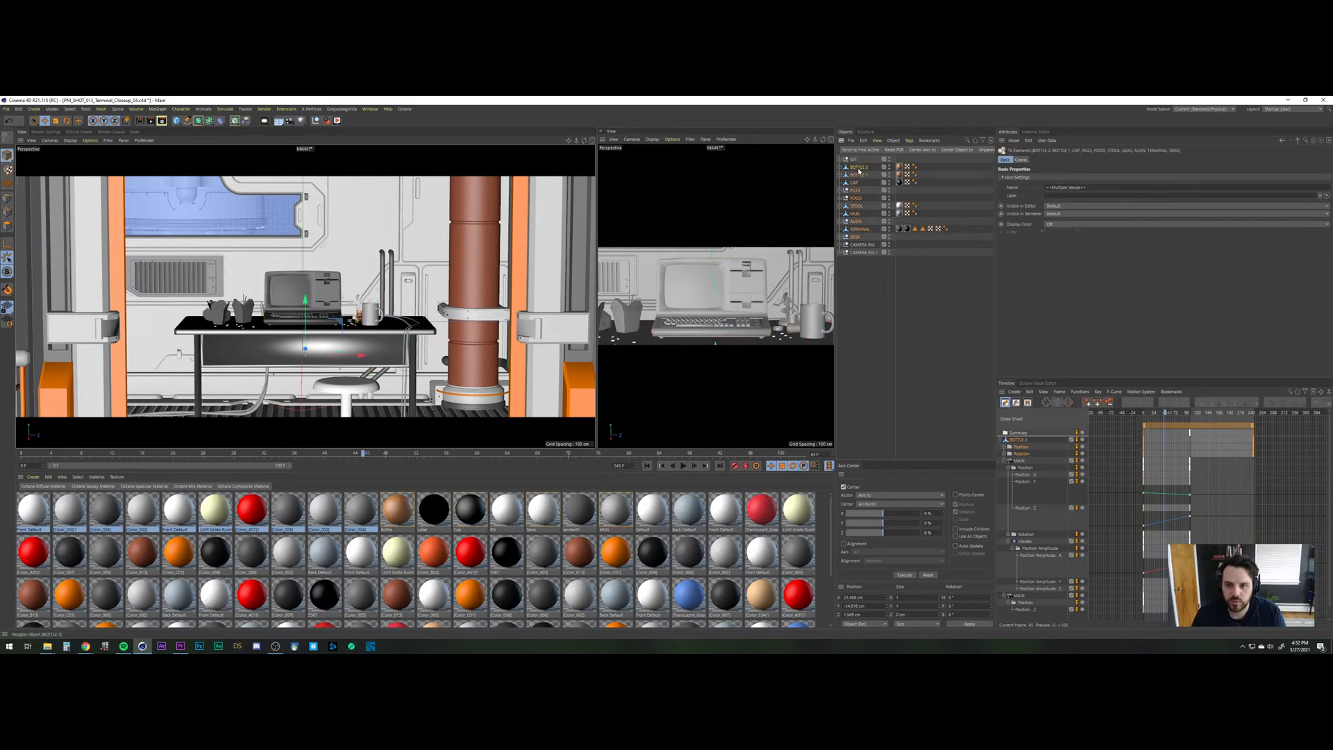
{"action": "key", "text": "alt+g"}
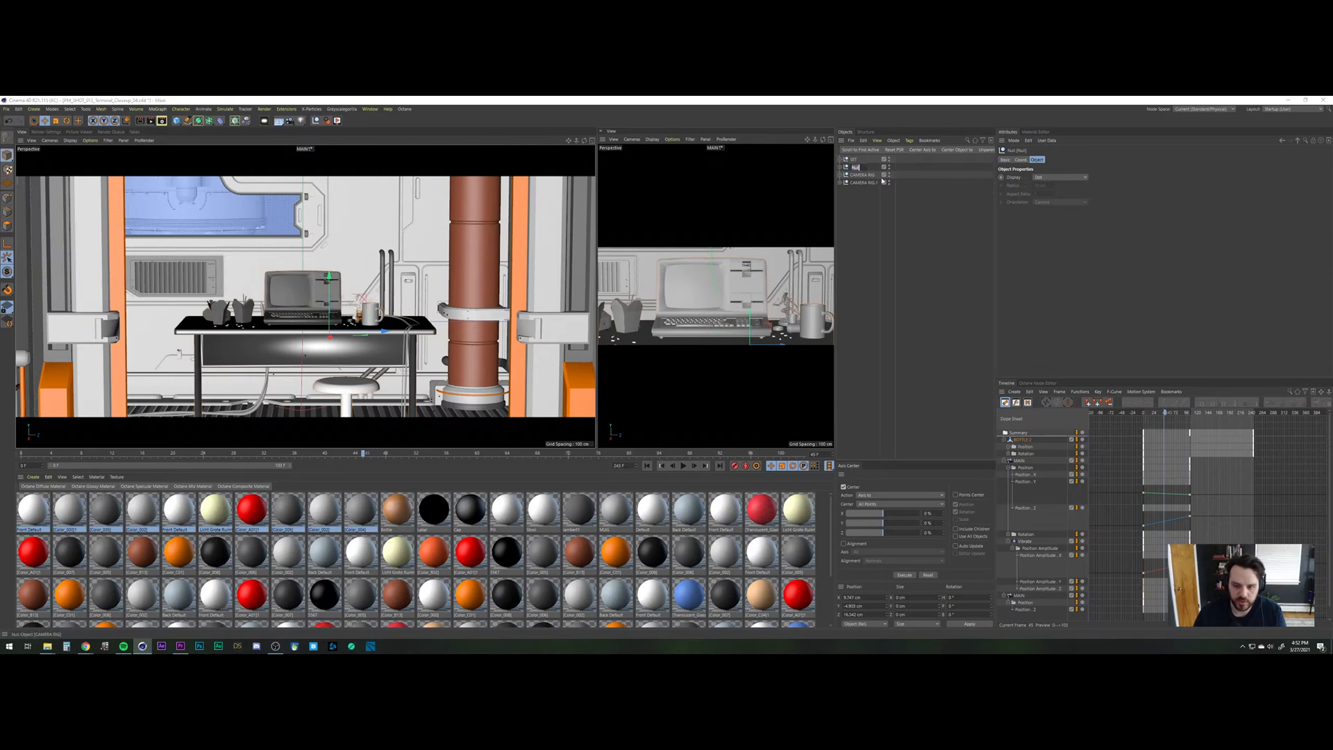
{"action": "double_click", "coordinate": [853, 167]}
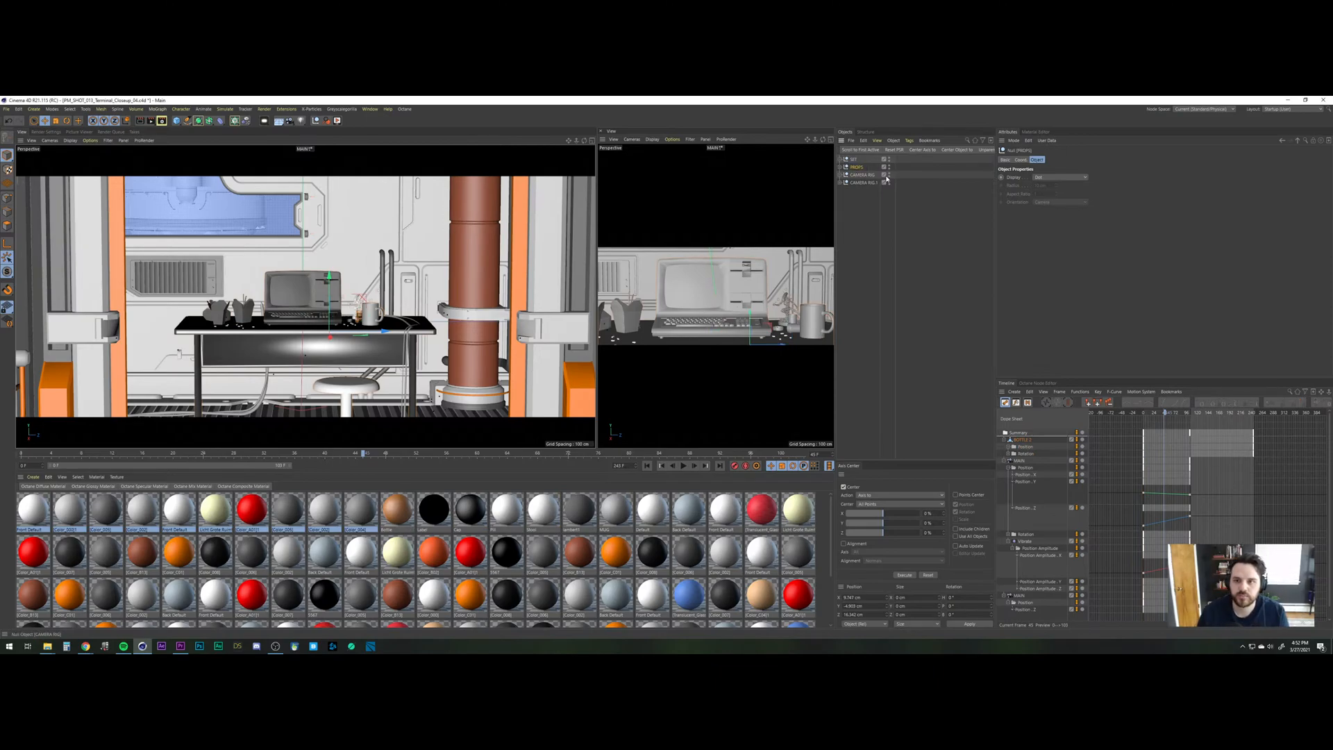
{"action": "type", "text": "PROPS"}
{"action": "key", "text": "Return"}
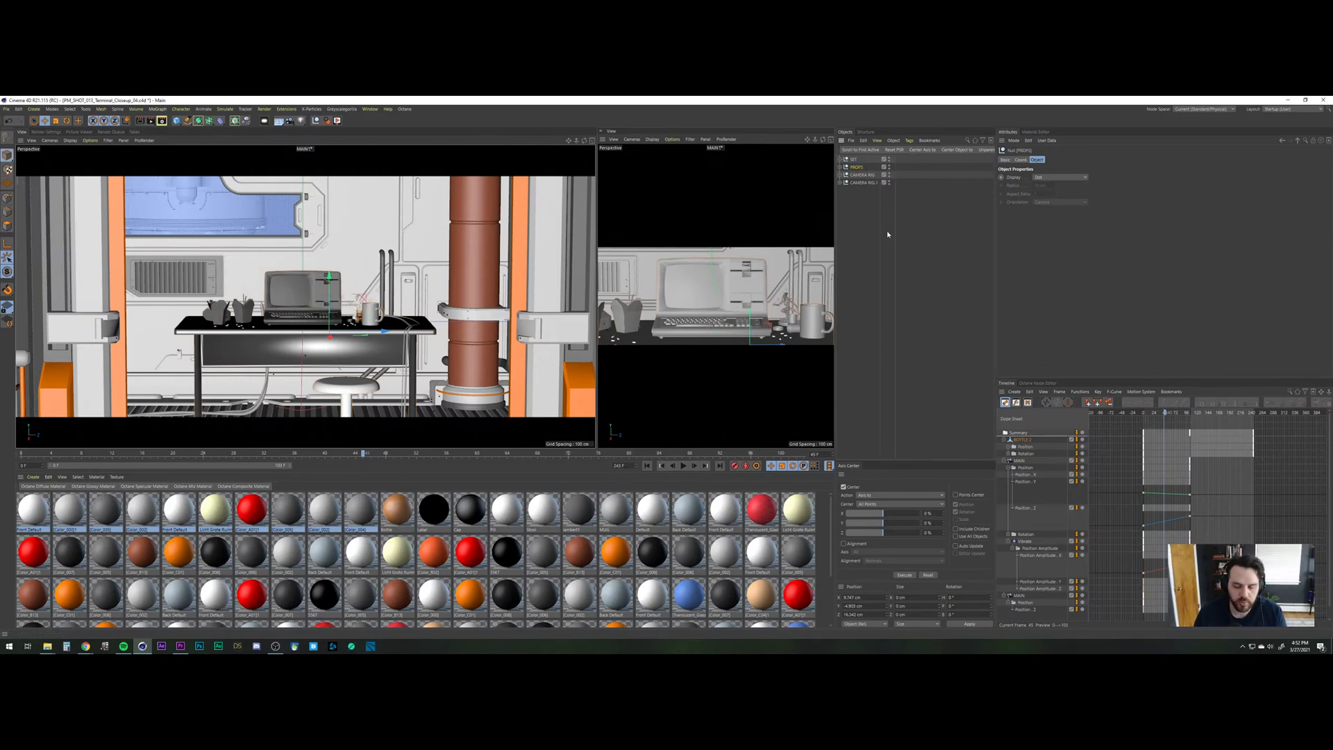
{"action": "key", "text": "ctrl+s"}
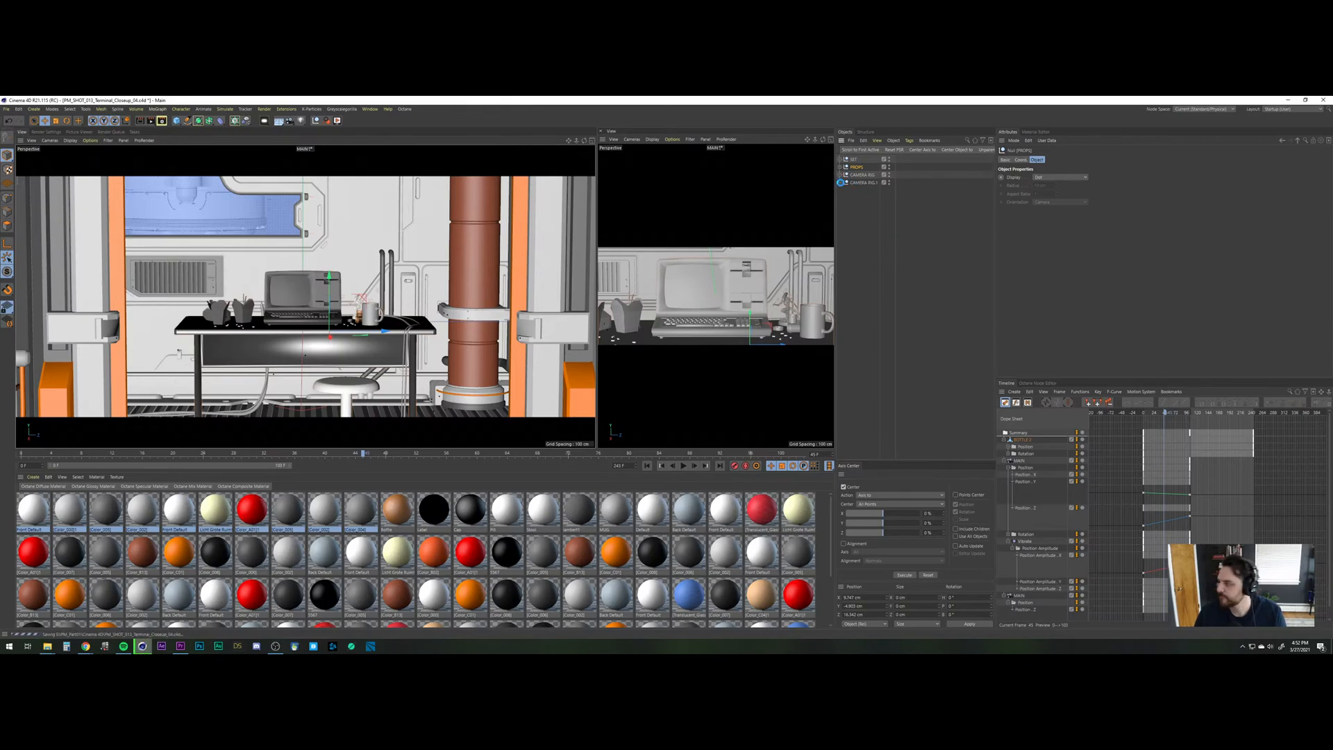
Expand both camera rigs in the object hierarchy and look through the terminal close-up camera under CAMERA RIG.
{"action": "left_click", "coordinate": [841, 183]}
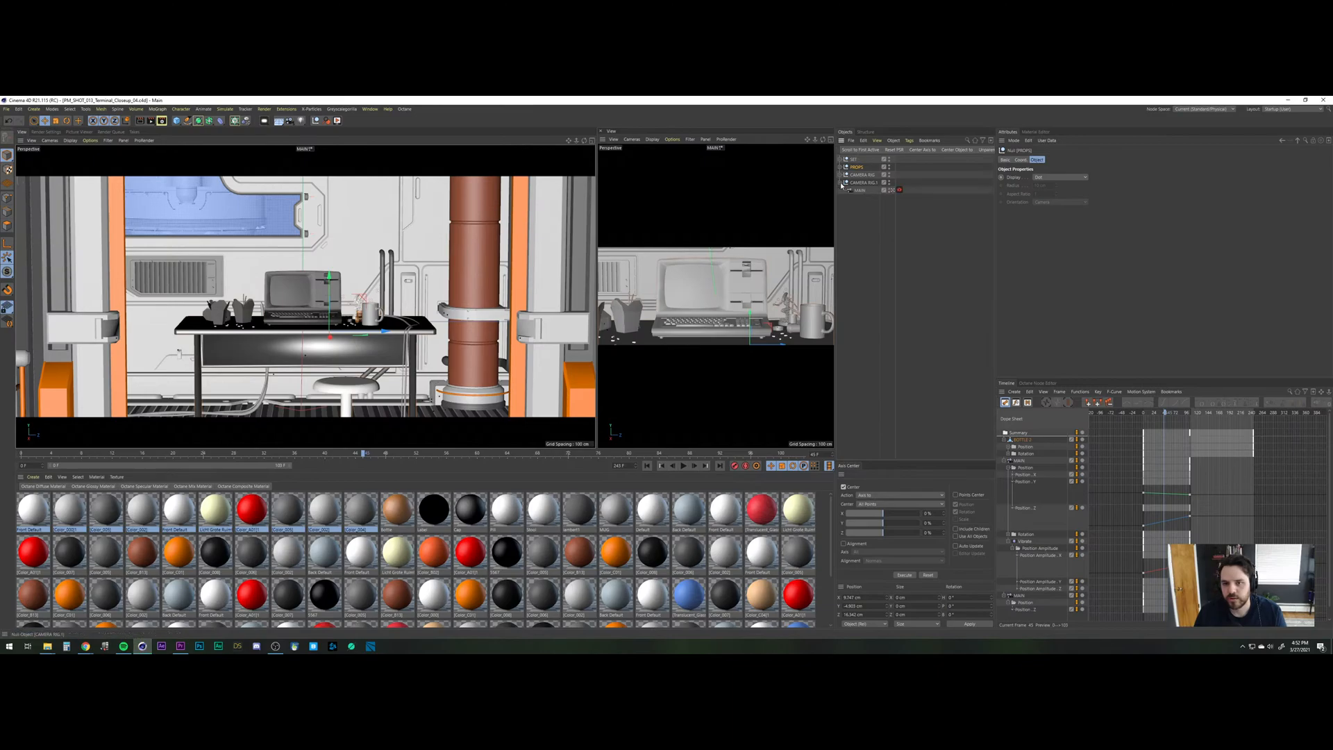
{"action": "left_click", "coordinate": [842, 175]}
{"action": "left_click", "coordinate": [892, 182]}
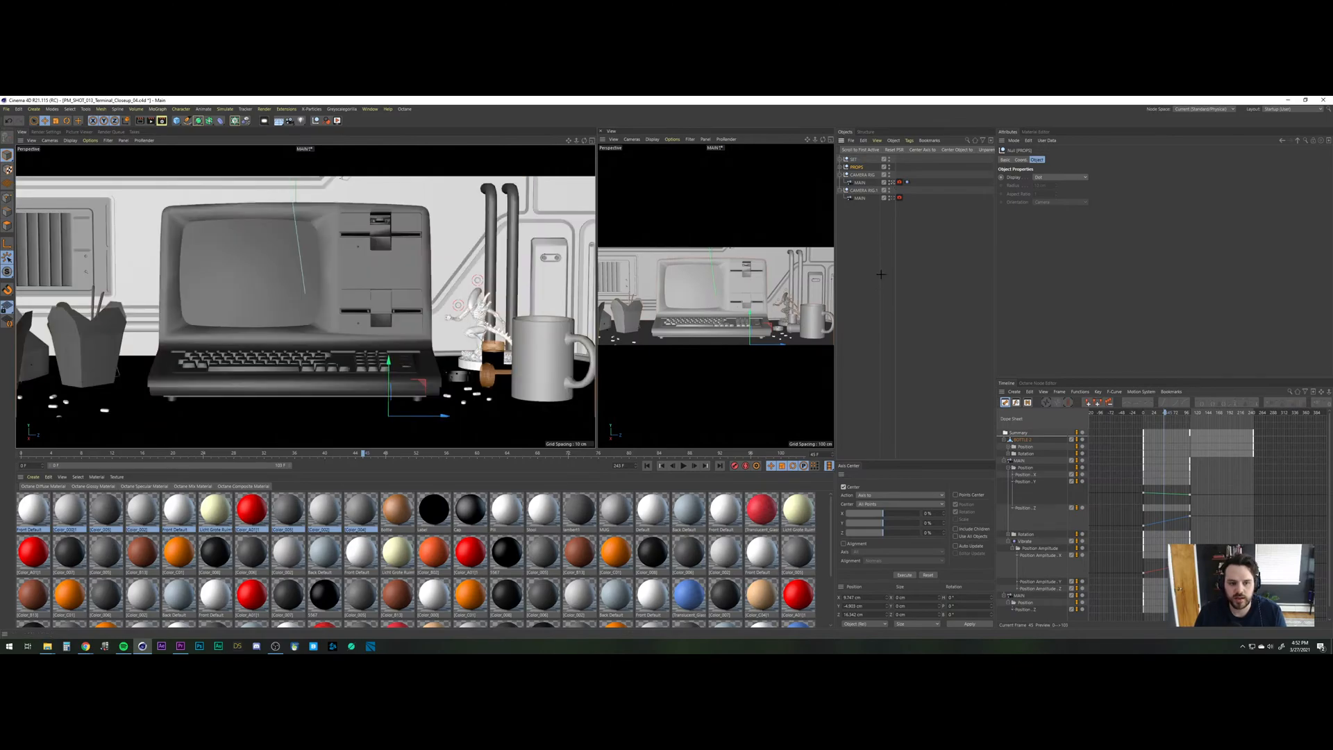
{"action": "left_click", "coordinate": [882, 243]}
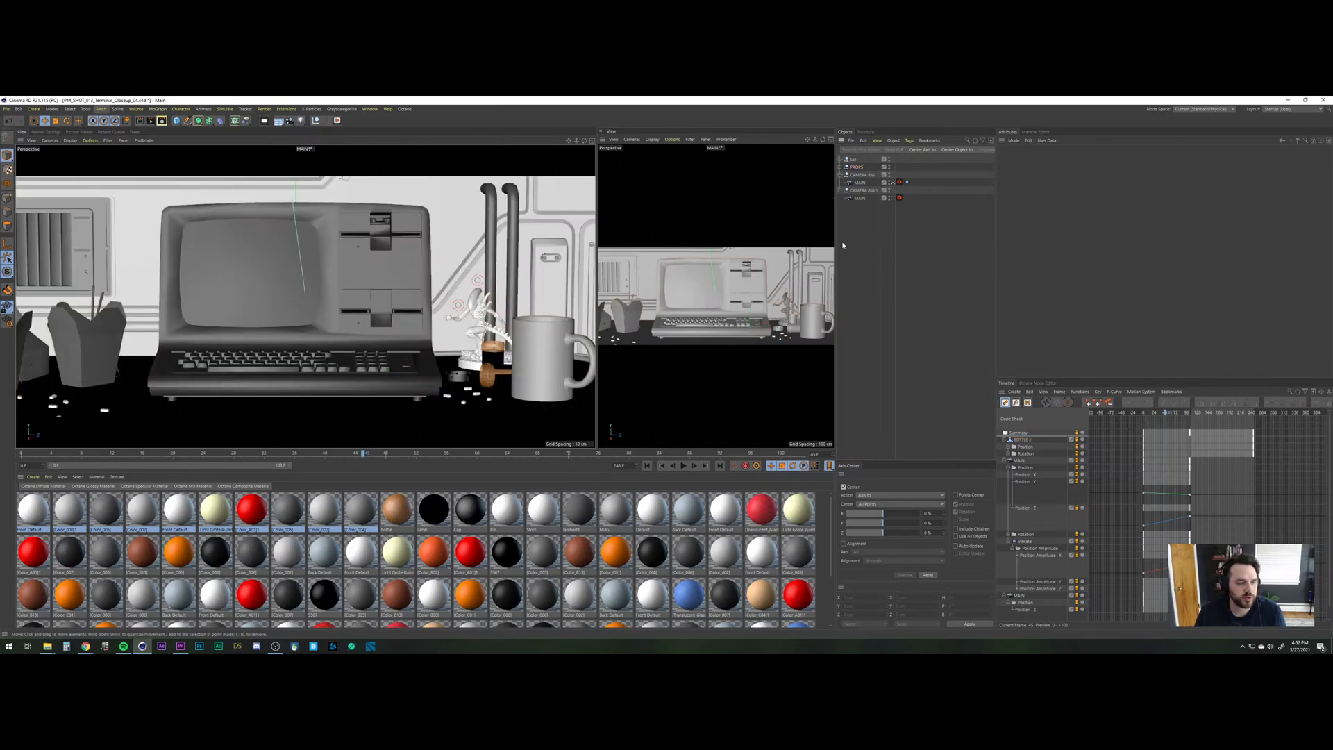
Delete the extra CAMERA RIG.1 with its camera and save the close-up scene as a new incremental version.
{"action": "left_click", "coordinate": [863, 191]}
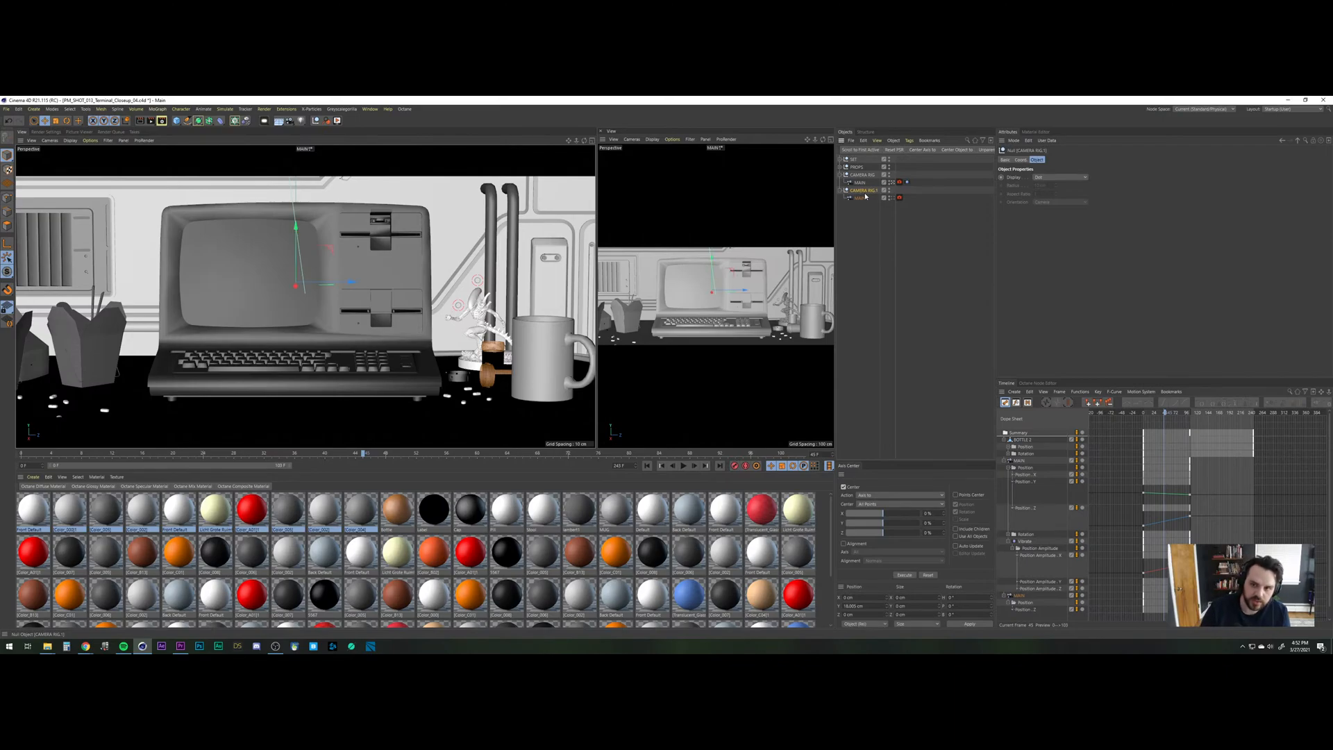
{"action": "key", "text": "Delete"}
{"action": "left_click", "coordinate": [7, 109]}
{"action": "left_click", "coordinate": [19, 196]}
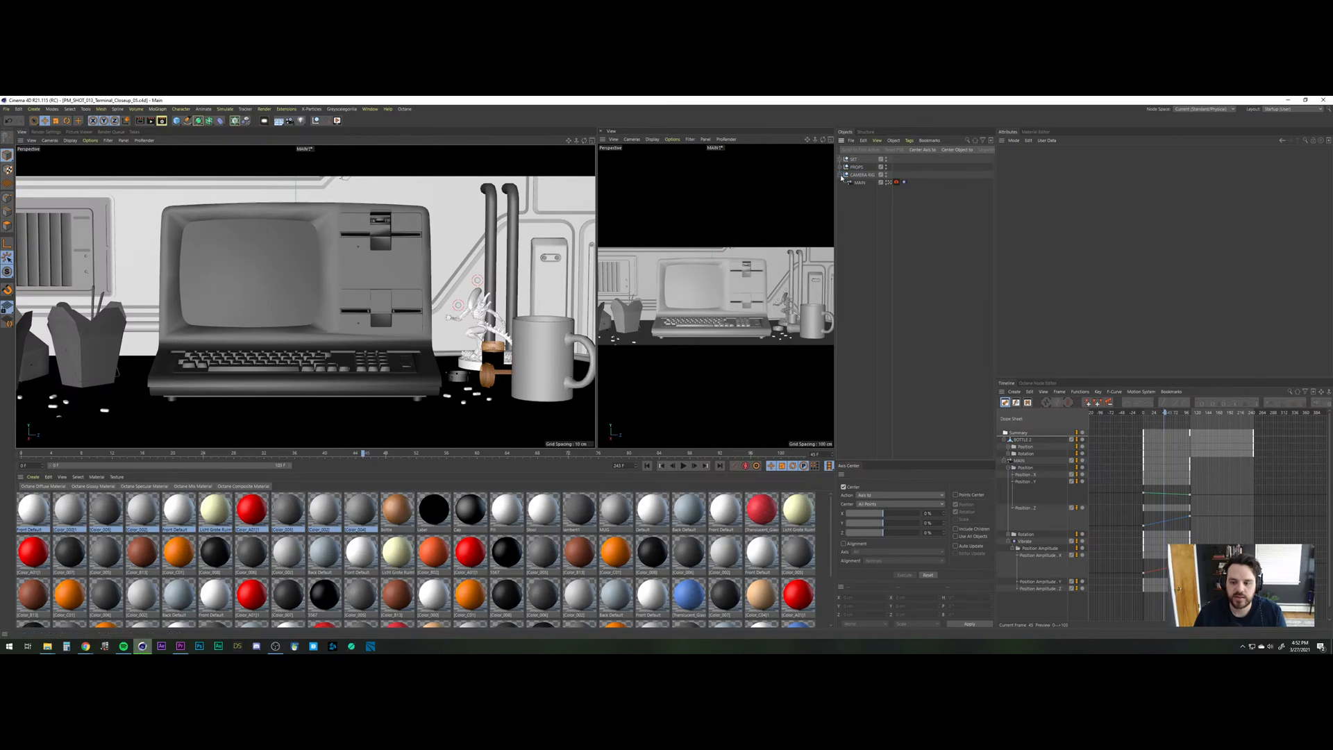
Collapse CAMERA RIG and select the SET and PROPS groups together for copying.
{"action": "left_click", "coordinate": [841, 175]}
{"action": "left_click", "coordinate": [855, 168]}
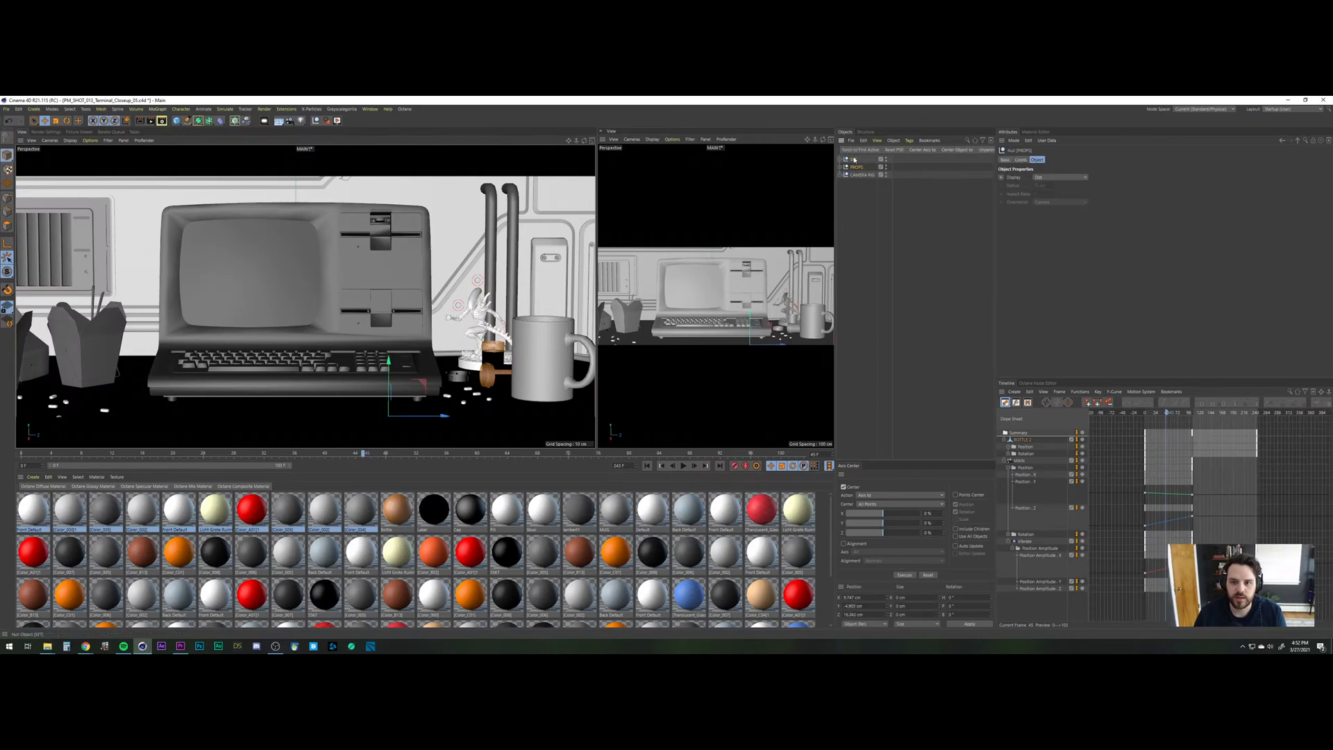
{"action": "left_click", "coordinate": [854, 160], "text": "shift"}
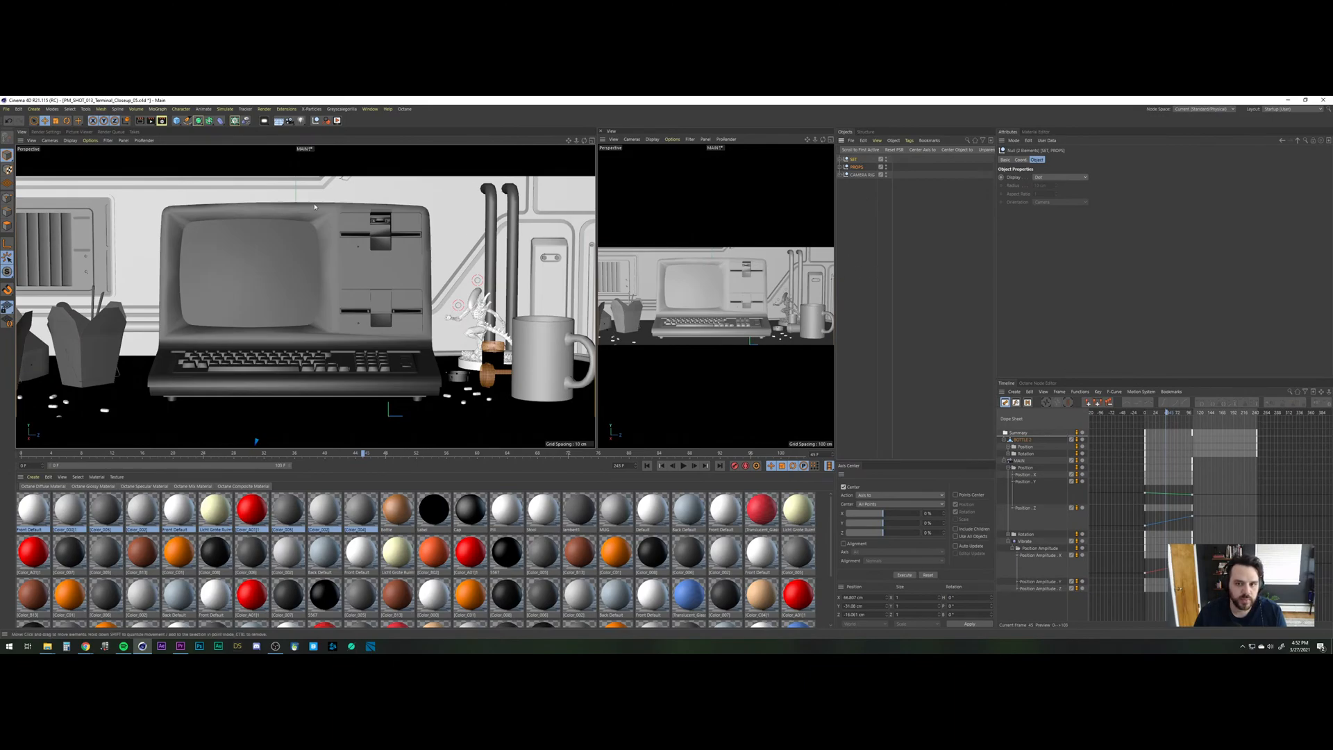
{"action": "left_click", "coordinate": [89, 141]}
{"action": "mouse_move", "coordinate": [68, 143]}
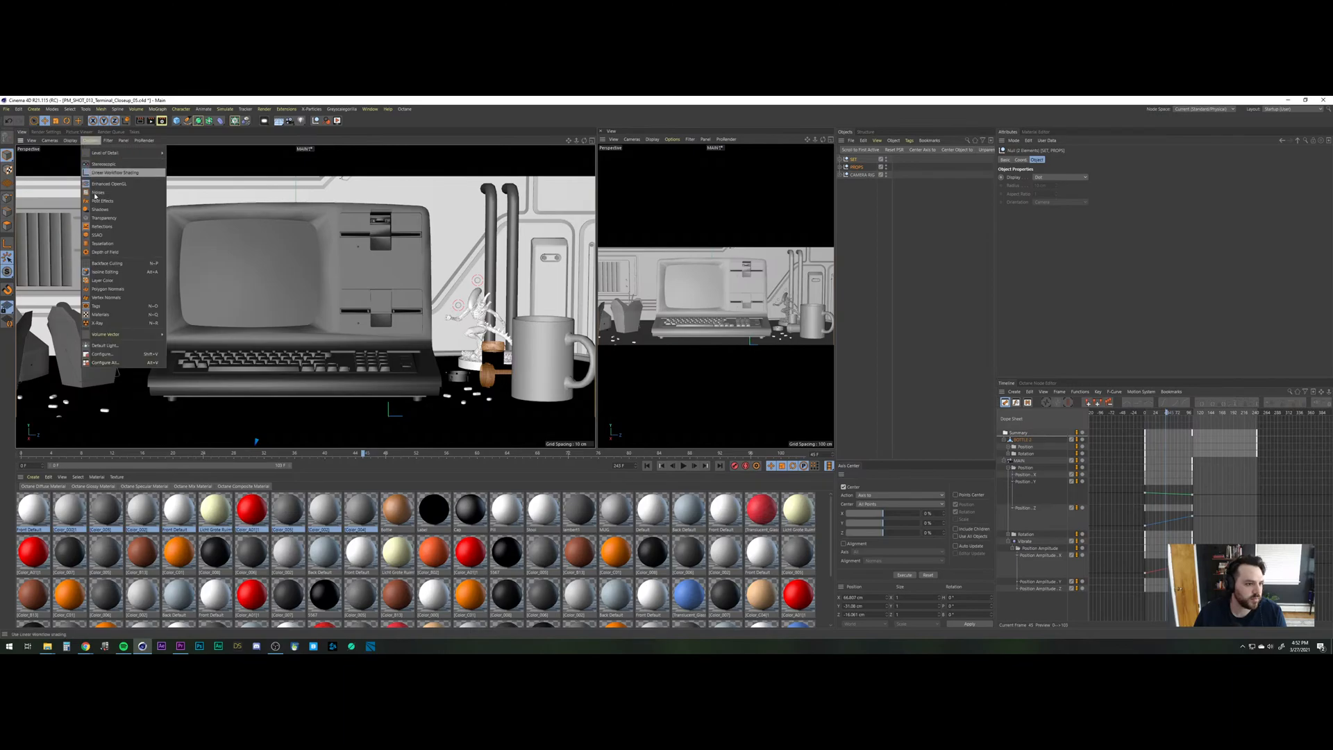
{"action": "left_click", "coordinate": [307, 142]}
{"action": "left_click", "coordinate": [337, 121]}
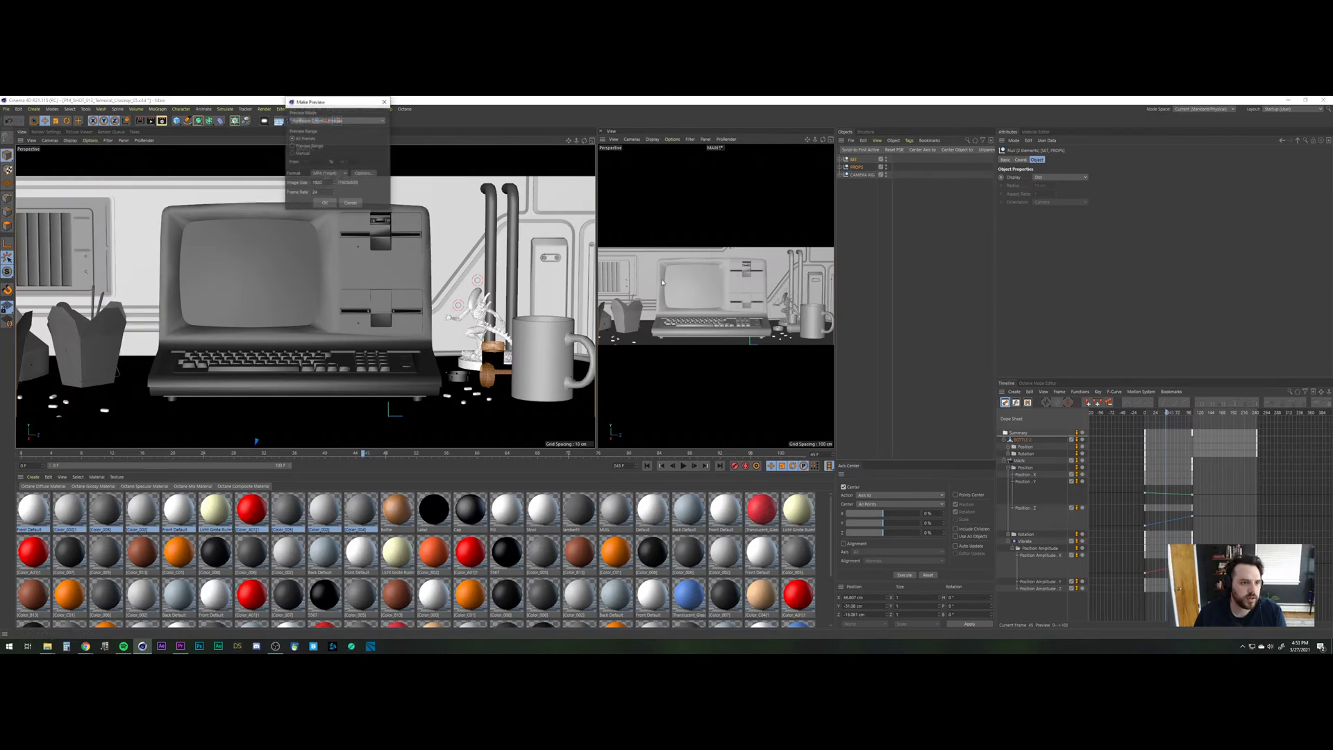
{"action": "left_click", "coordinate": [349, 203]}
Check the output settings and the terminal shots in the Premiere Pro edit, and set the close-up scene's end frame to 103 in Cinema 4D.
{"action": "left_click", "coordinate": [45, 132]}
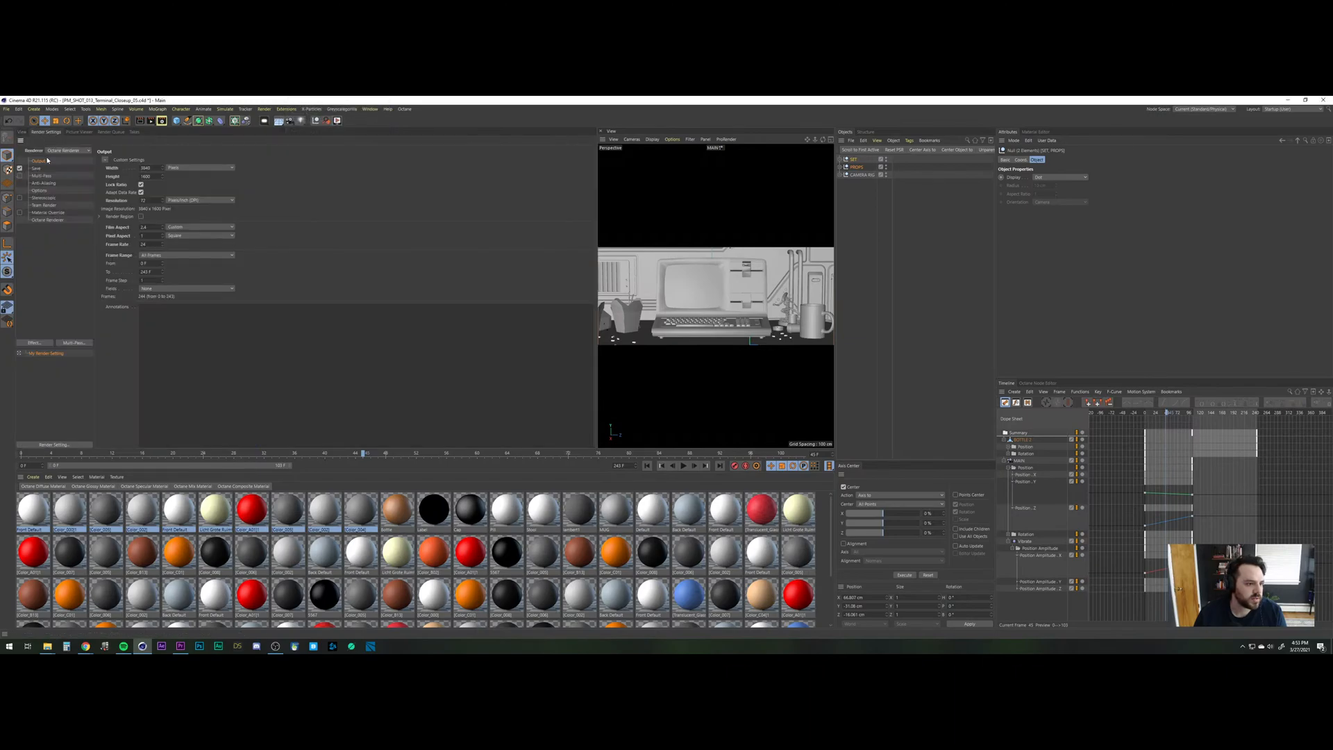
{"action": "left_click", "coordinate": [180, 646]}
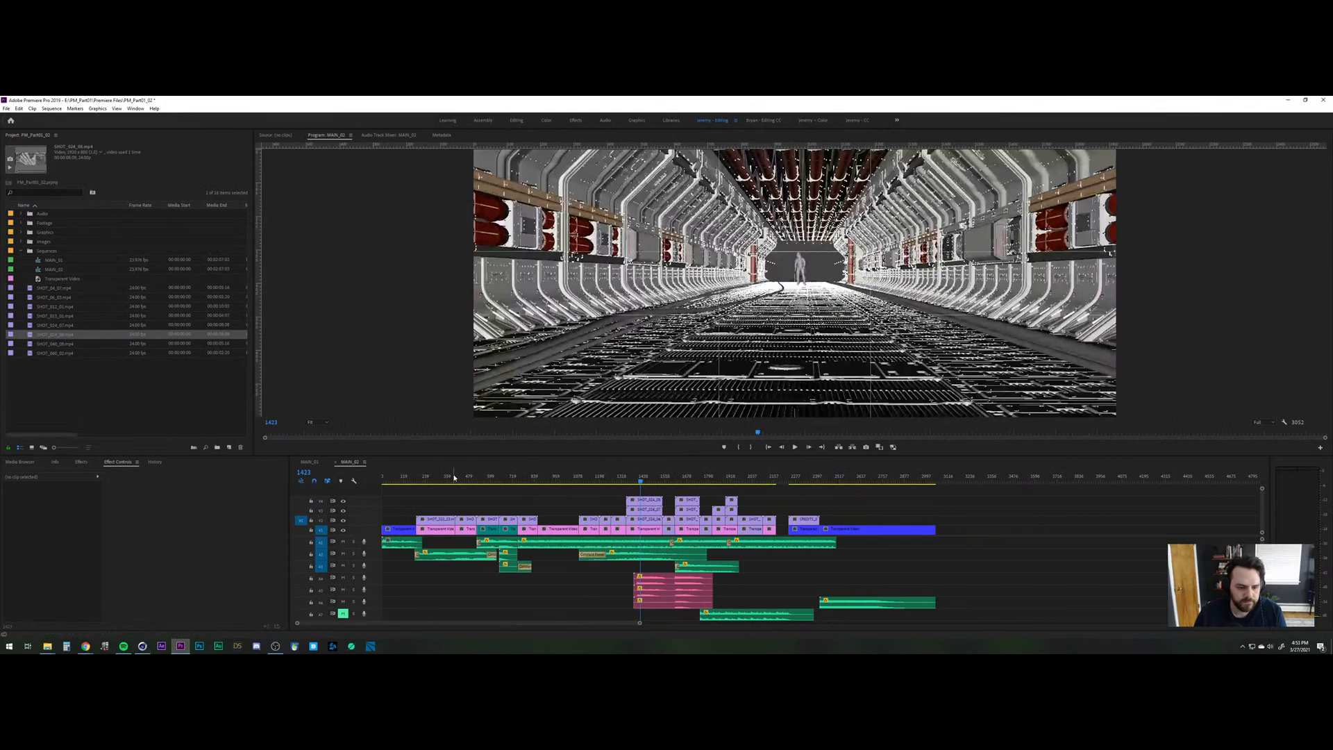
{"action": "left_click_drag", "start_coordinate": [454, 477], "coordinate": [490, 480]}
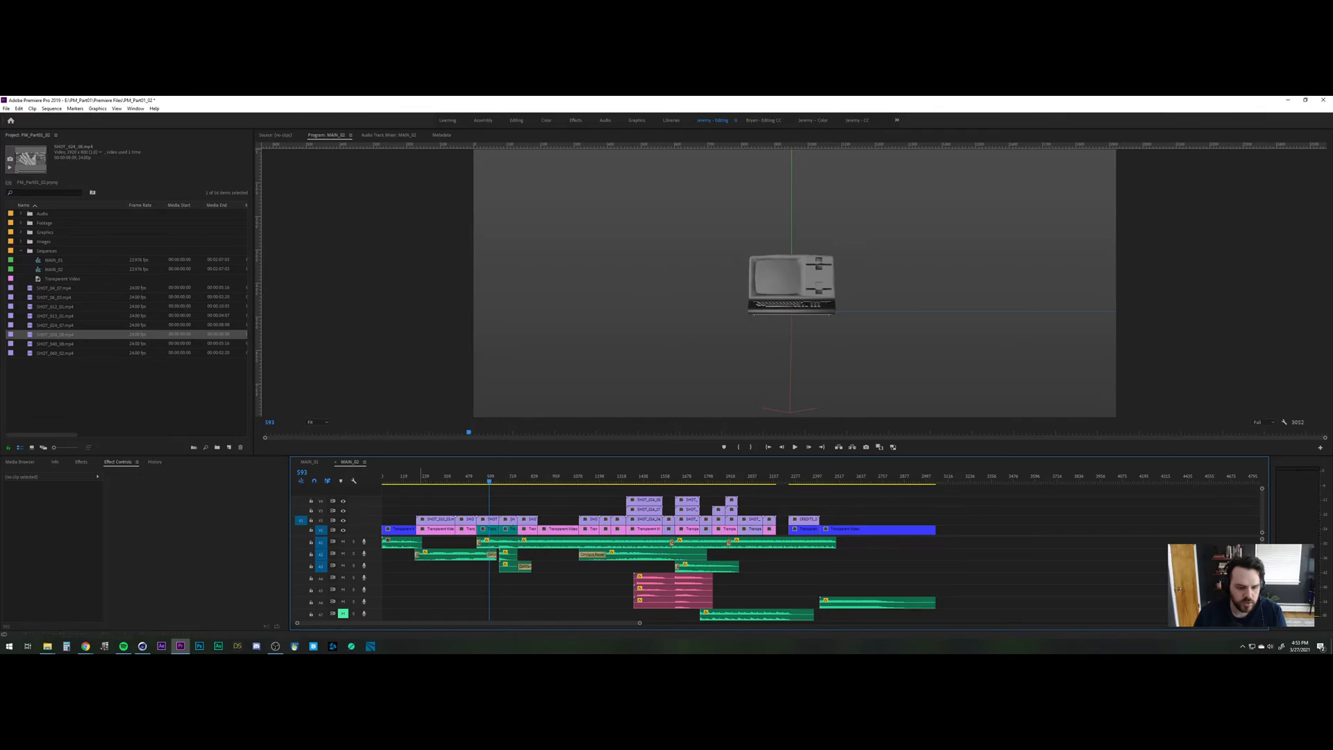
{"action": "left_click", "coordinate": [142, 646]}
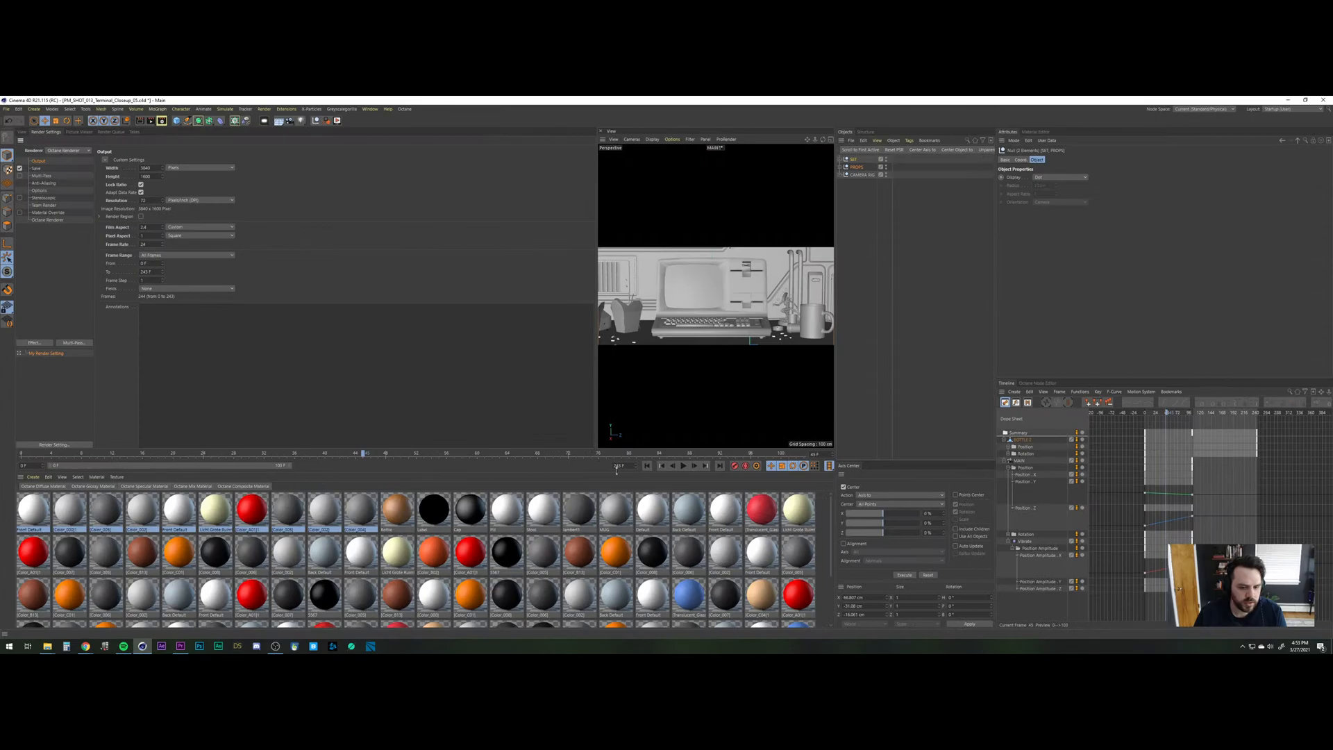
{"action": "left_click_drag", "start_coordinate": [625, 466], "coordinate": [534, 472]}
{"action": "type", "text": "103"}
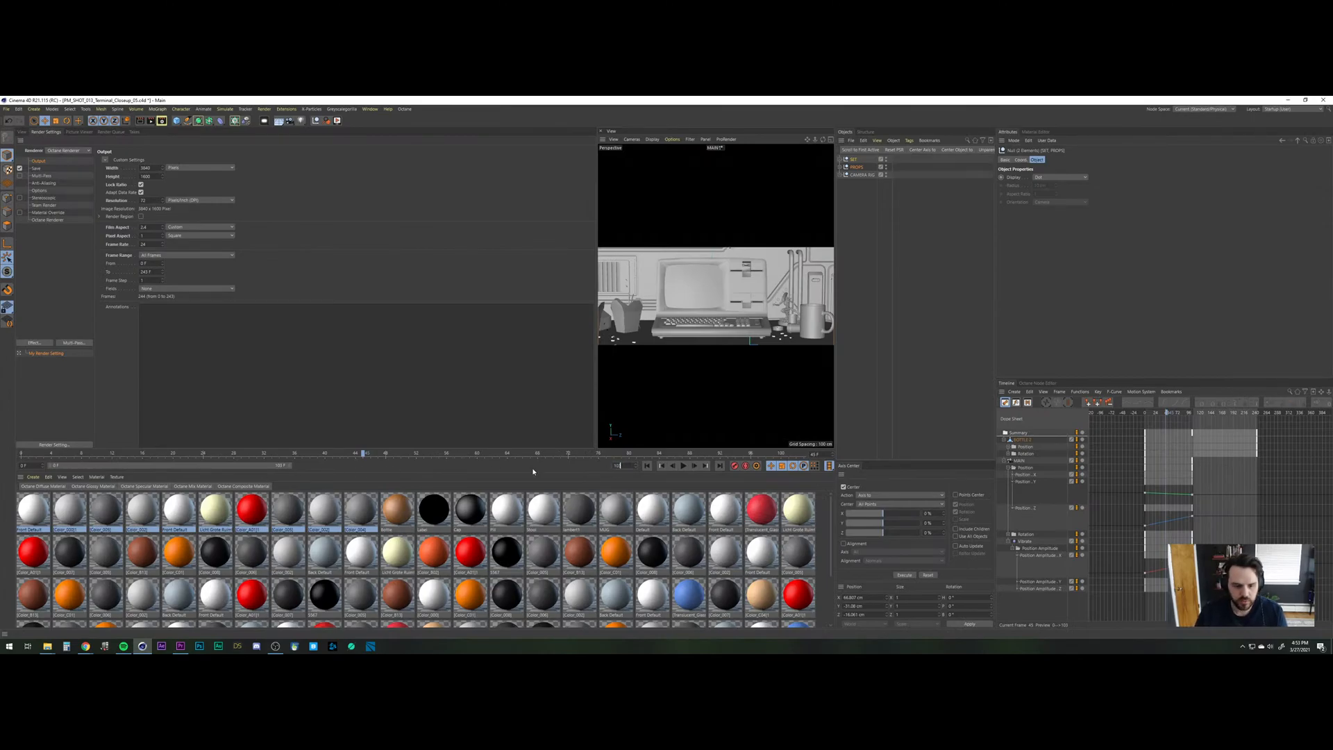
{"action": "key", "text": "Return"}
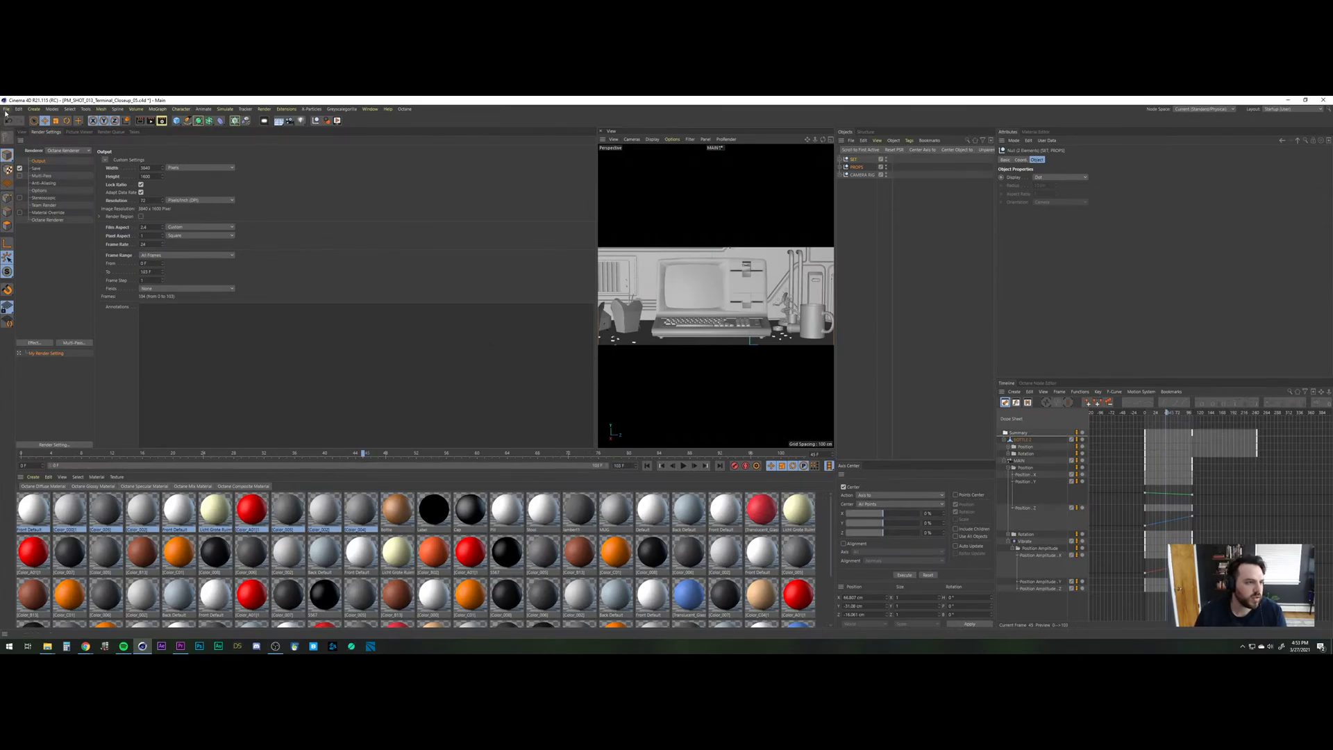
Save the close-up scene and make a preview of all frames.
{"action": "left_click", "coordinate": [6, 109]}
{"action": "left_click", "coordinate": [31, 168]}
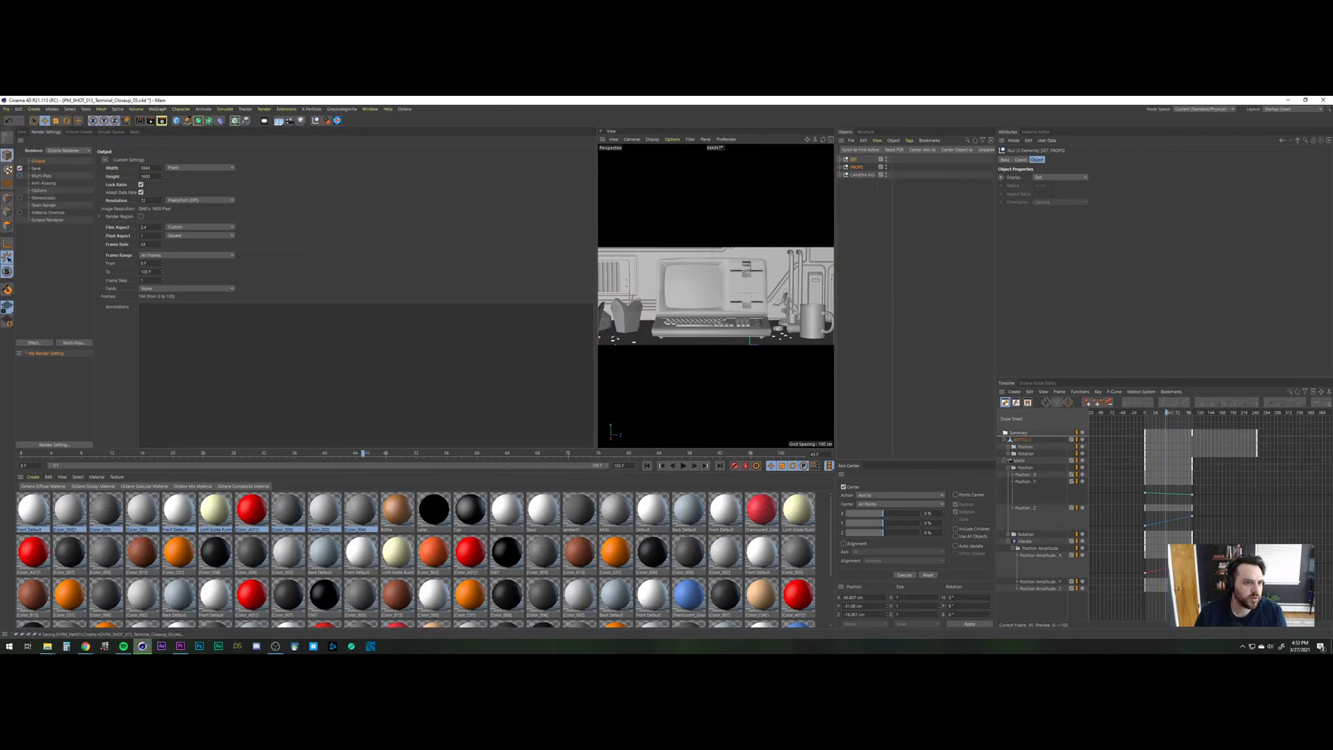
{"action": "key", "text": "alt+b"}
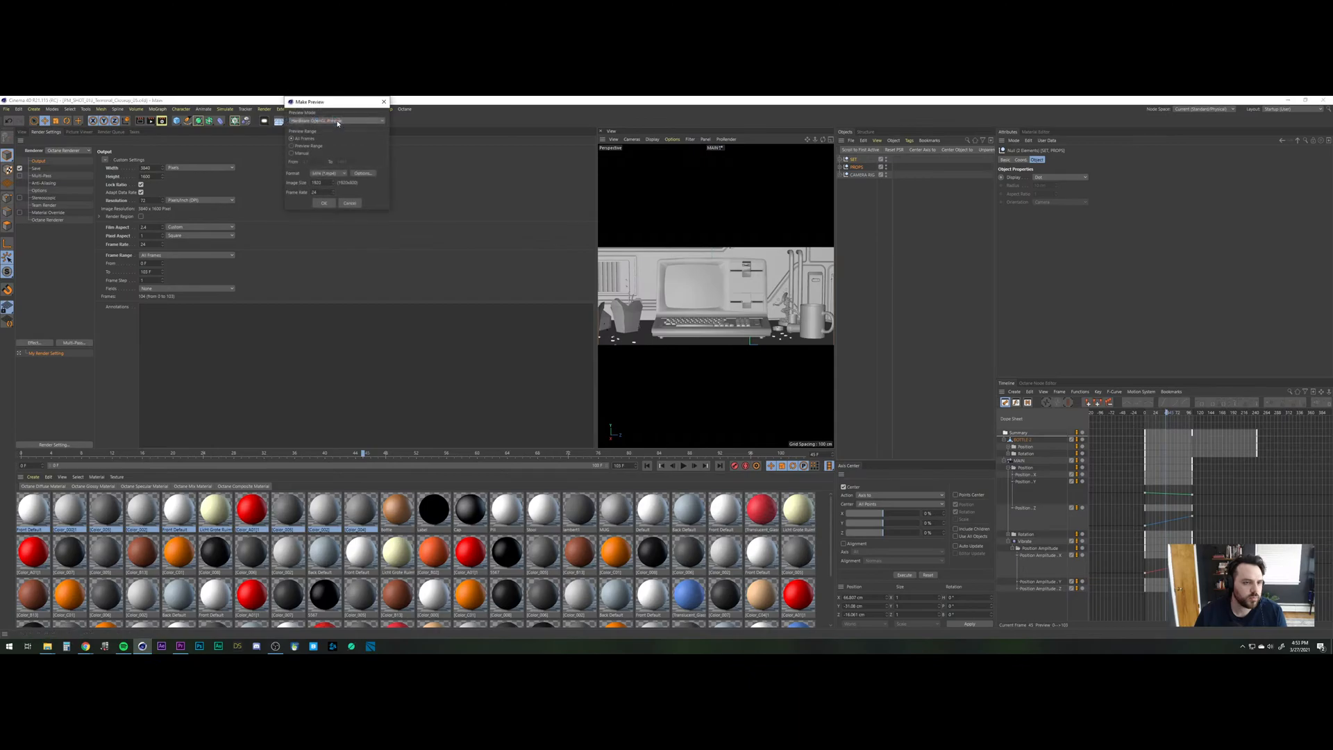
{"action": "left_click", "coordinate": [321, 203]}
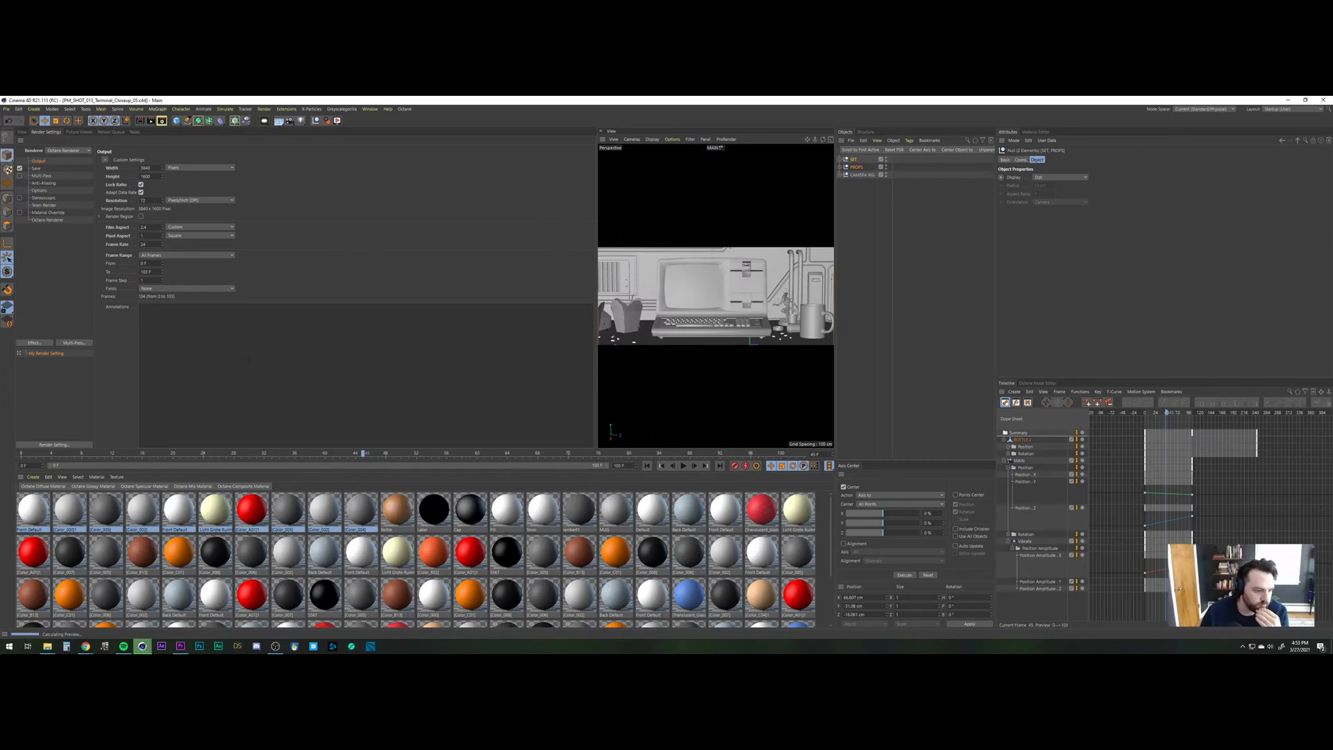
{"action": "left_click", "coordinate": [180, 645]}
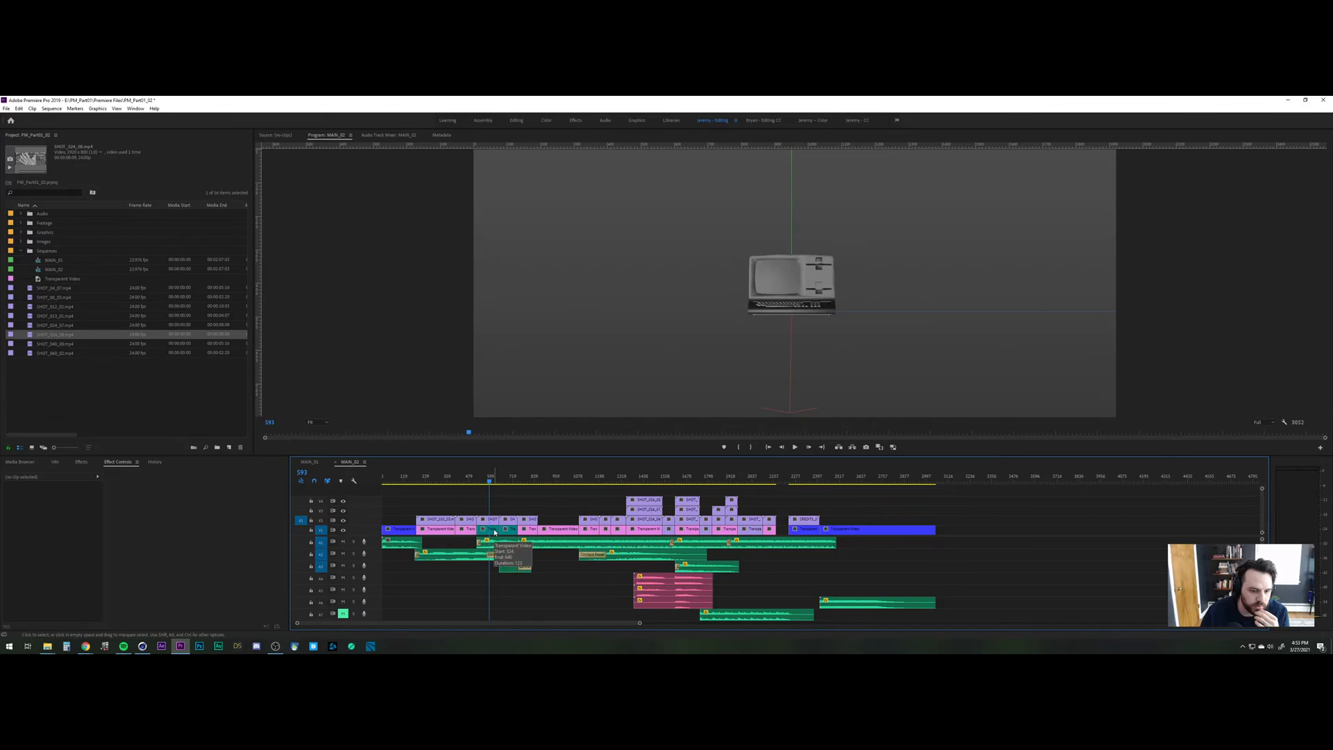
{"action": "left_click", "coordinate": [143, 646]}
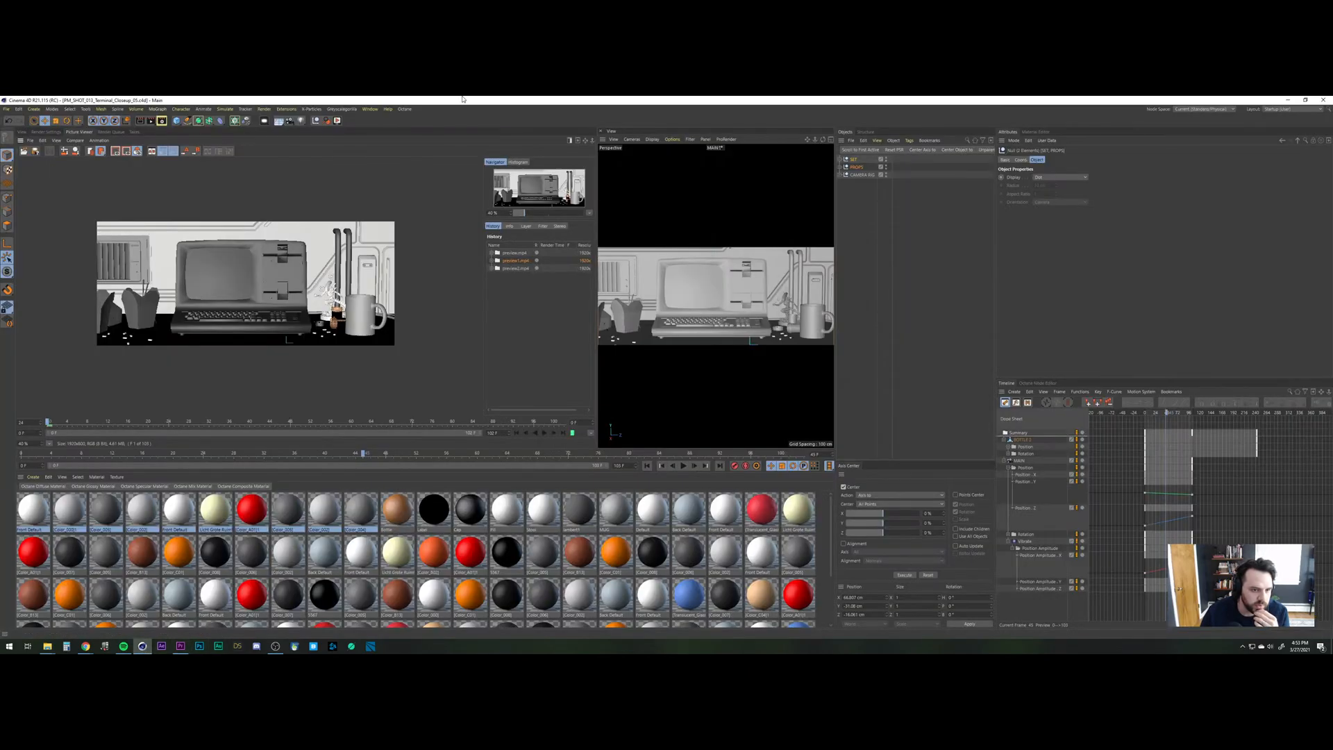
Return to the camera view and switch to the open PM_SHOT_012_Terminal_01 project.
{"action": "left_click", "coordinate": [22, 132]}
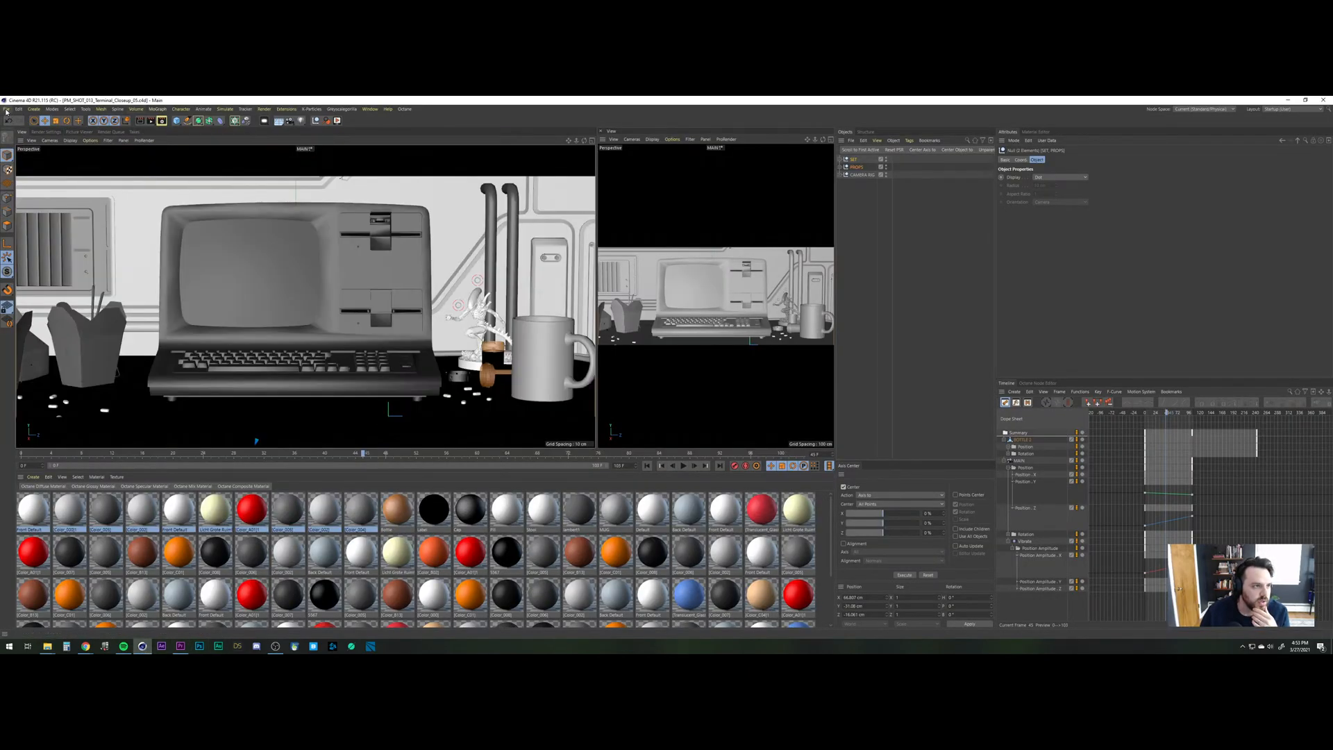
{"action": "left_click", "coordinate": [6, 109]}
{"action": "left_click", "coordinate": [318, 265]}
{"action": "key", "text": "v"}
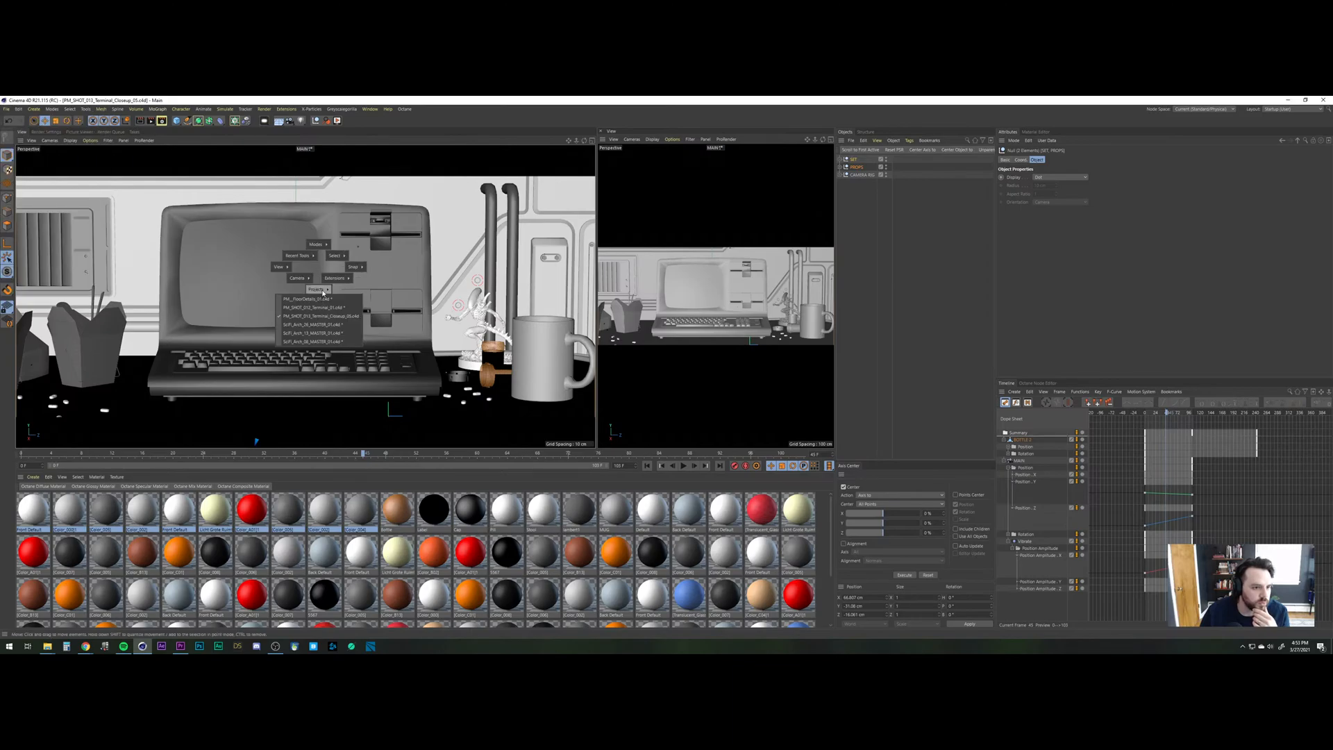
{"action": "left_click", "coordinate": [319, 306]}
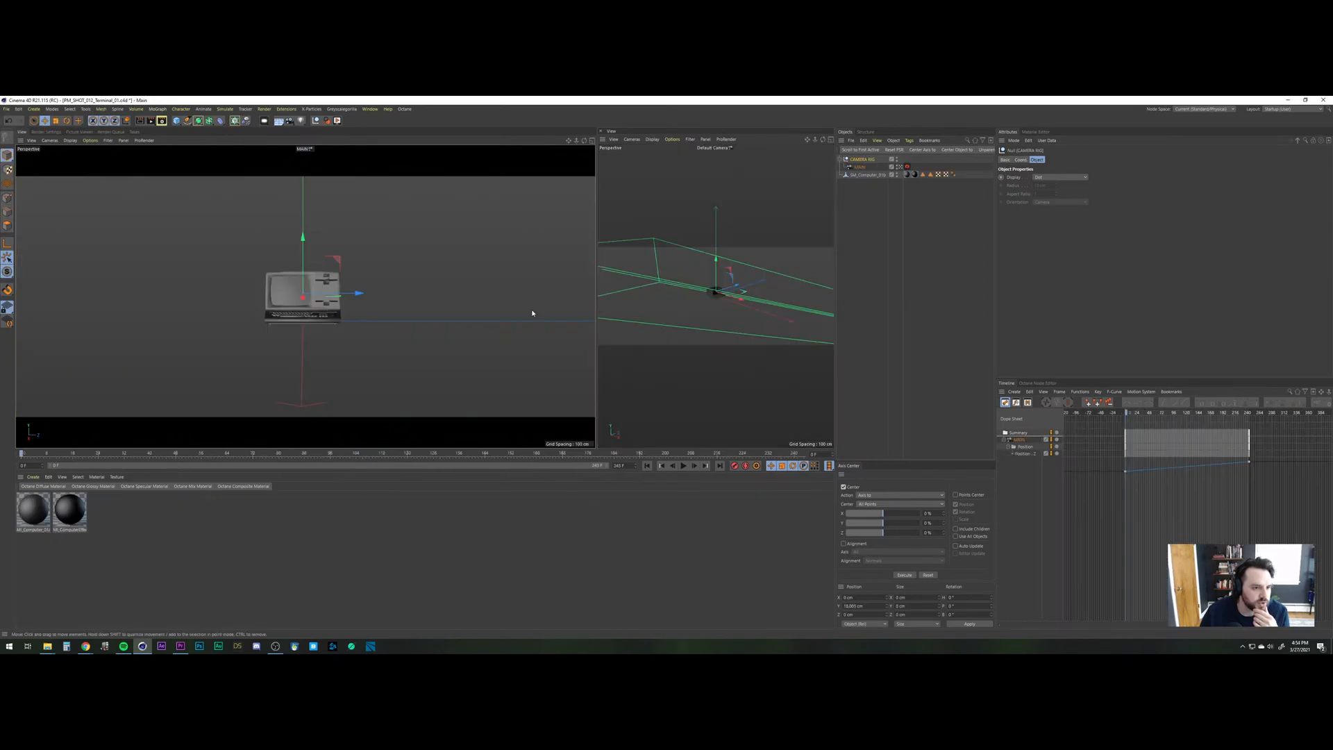
Save the wide terminal shot as a new incremental version and delete its standalone computer model.
{"action": "left_click", "coordinate": [6, 109]}
{"action": "left_click", "coordinate": [31, 196]}
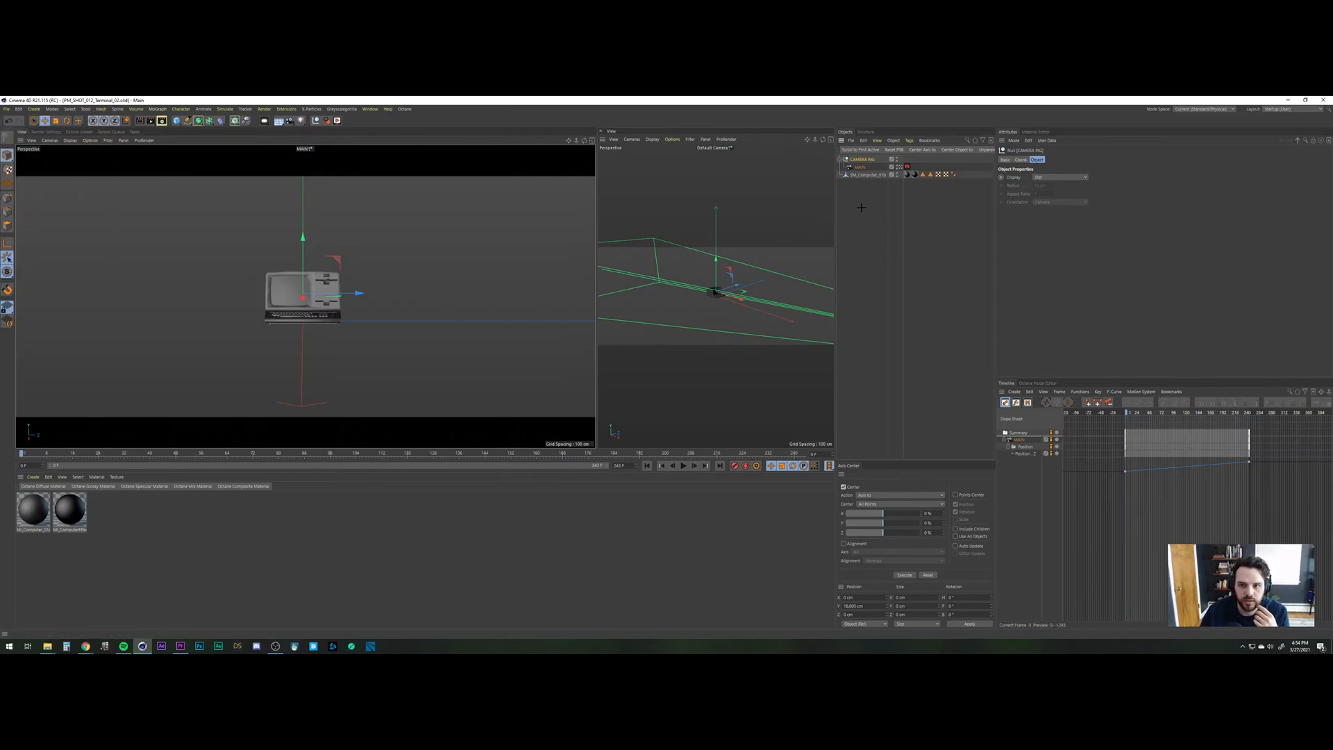
{"action": "left_click", "coordinate": [855, 177]}
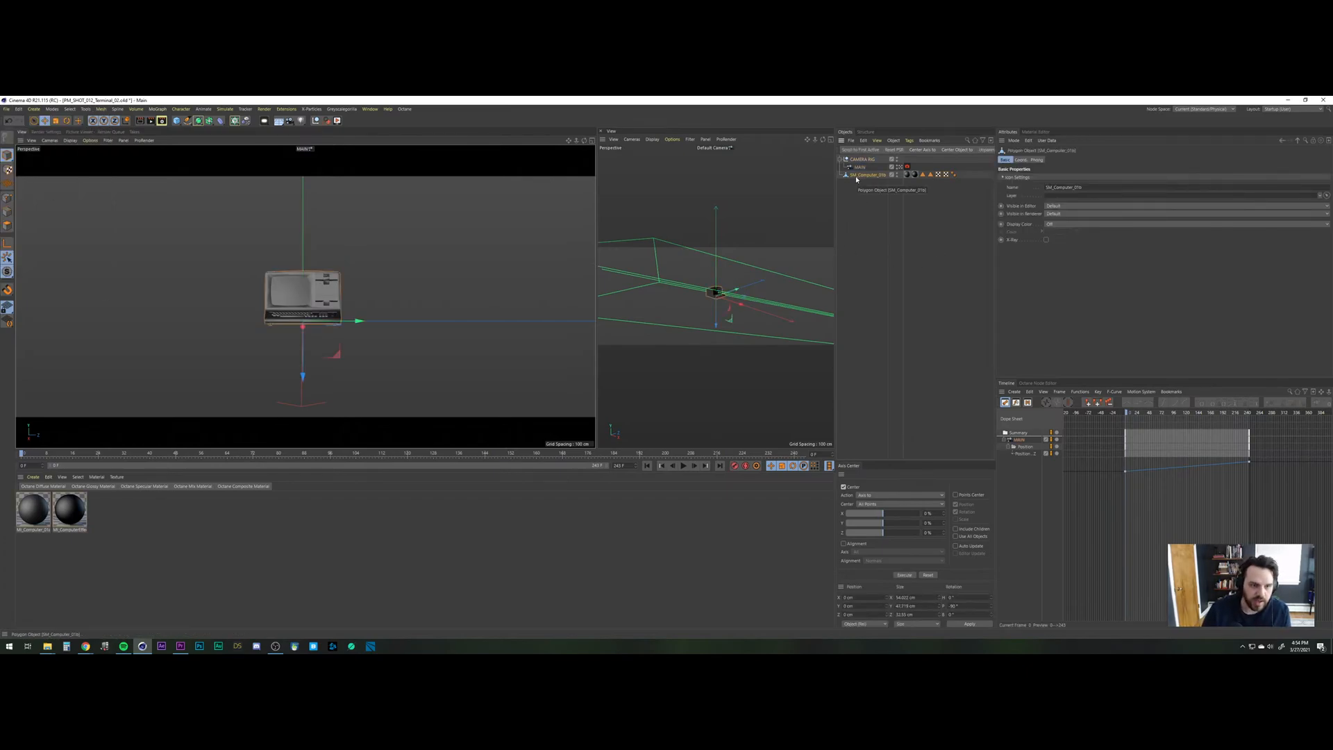
{"action": "key", "text": "Delete"}
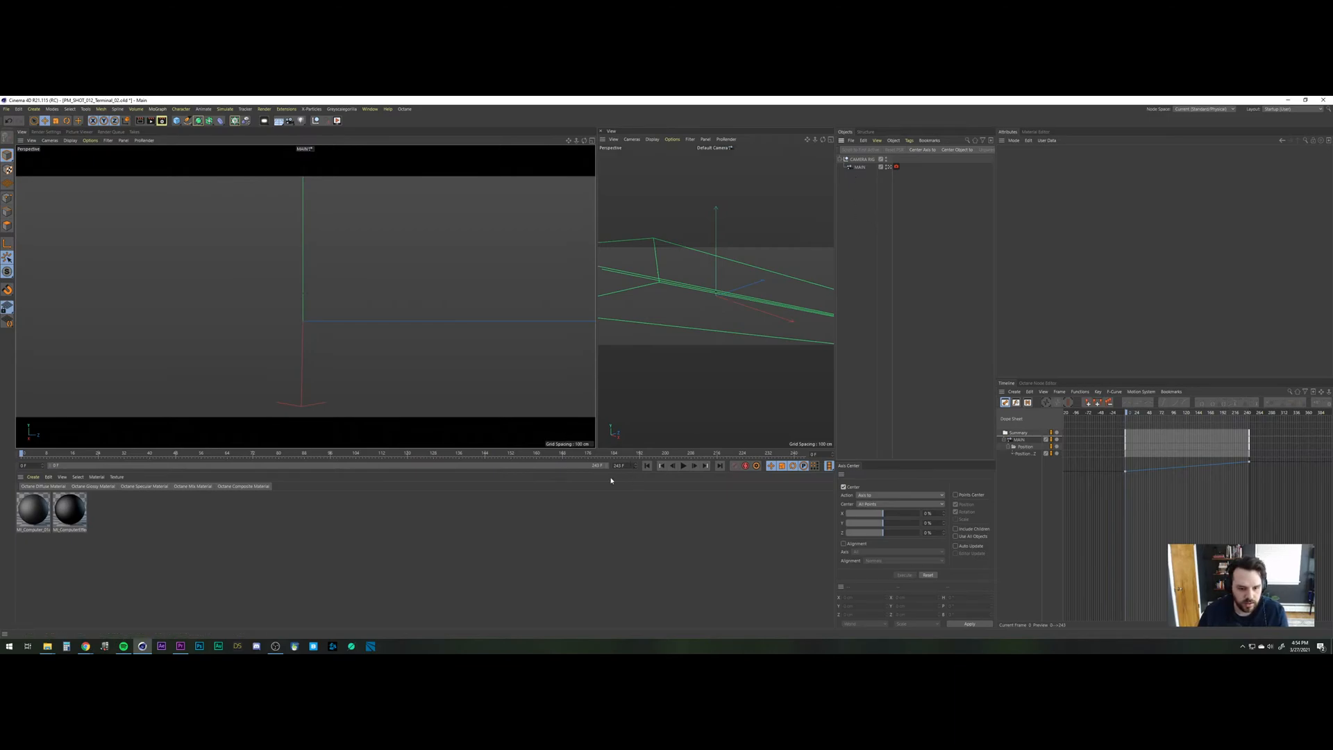
Check the wide terminal shot in the Premiere Pro edit and set the Cinema 4D scene's end frame to 123.
{"action": "left_click", "coordinate": [181, 646]}
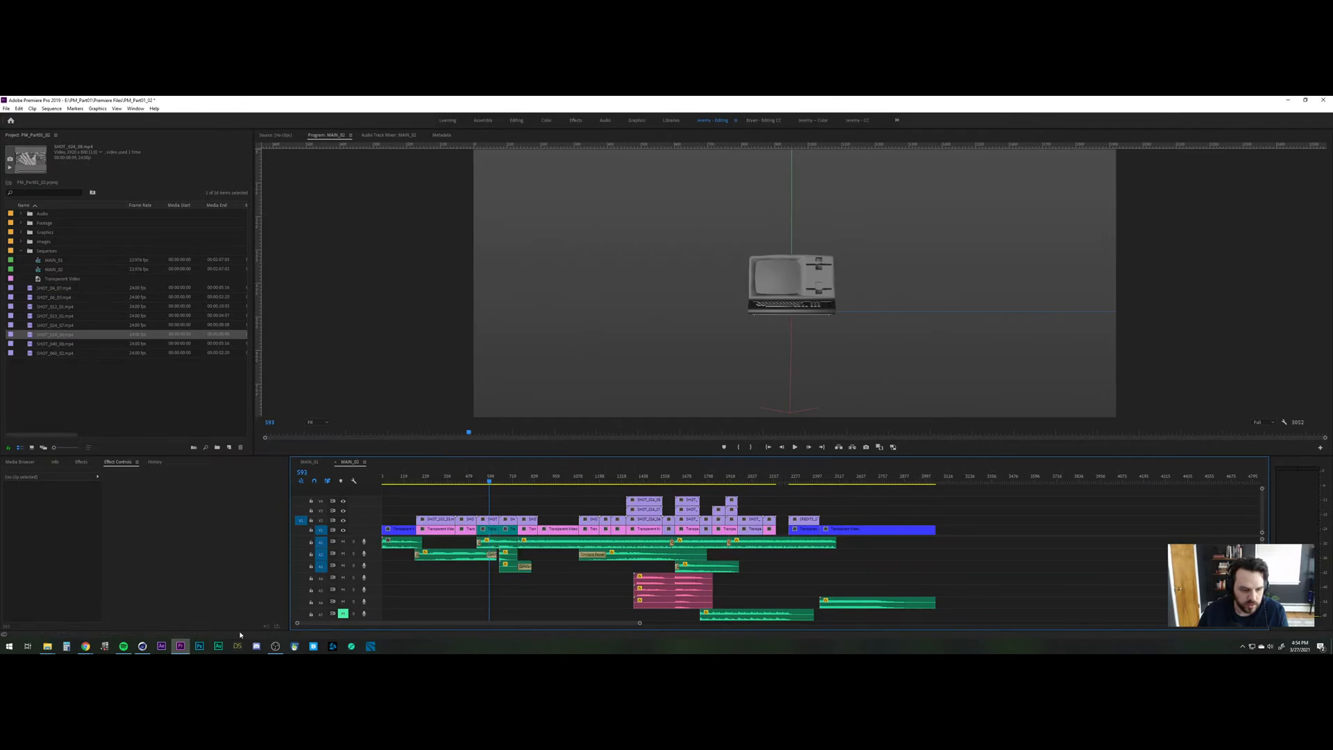
{"action": "key", "text": "alt+Tab"}
{"action": "double_click", "coordinate": [617, 465]}
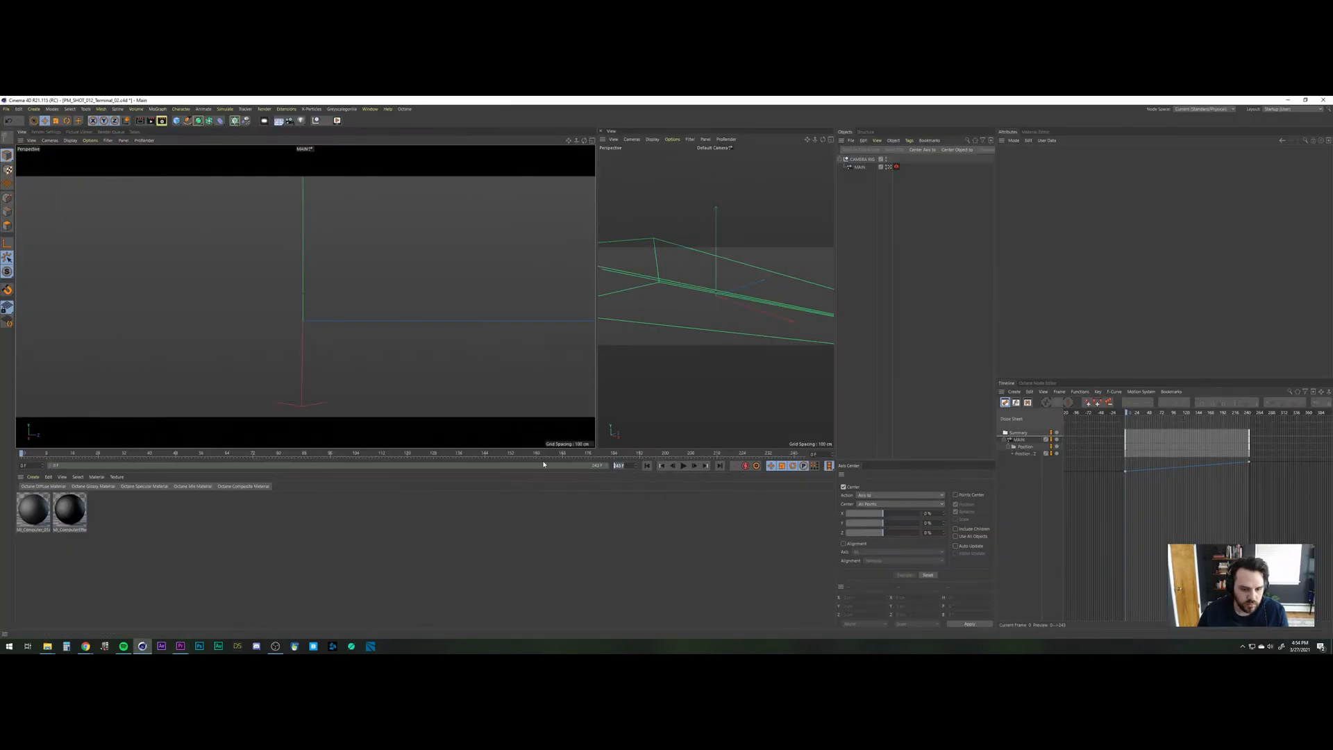
{"action": "type", "text": "123"}
{"action": "key", "text": "Return"}
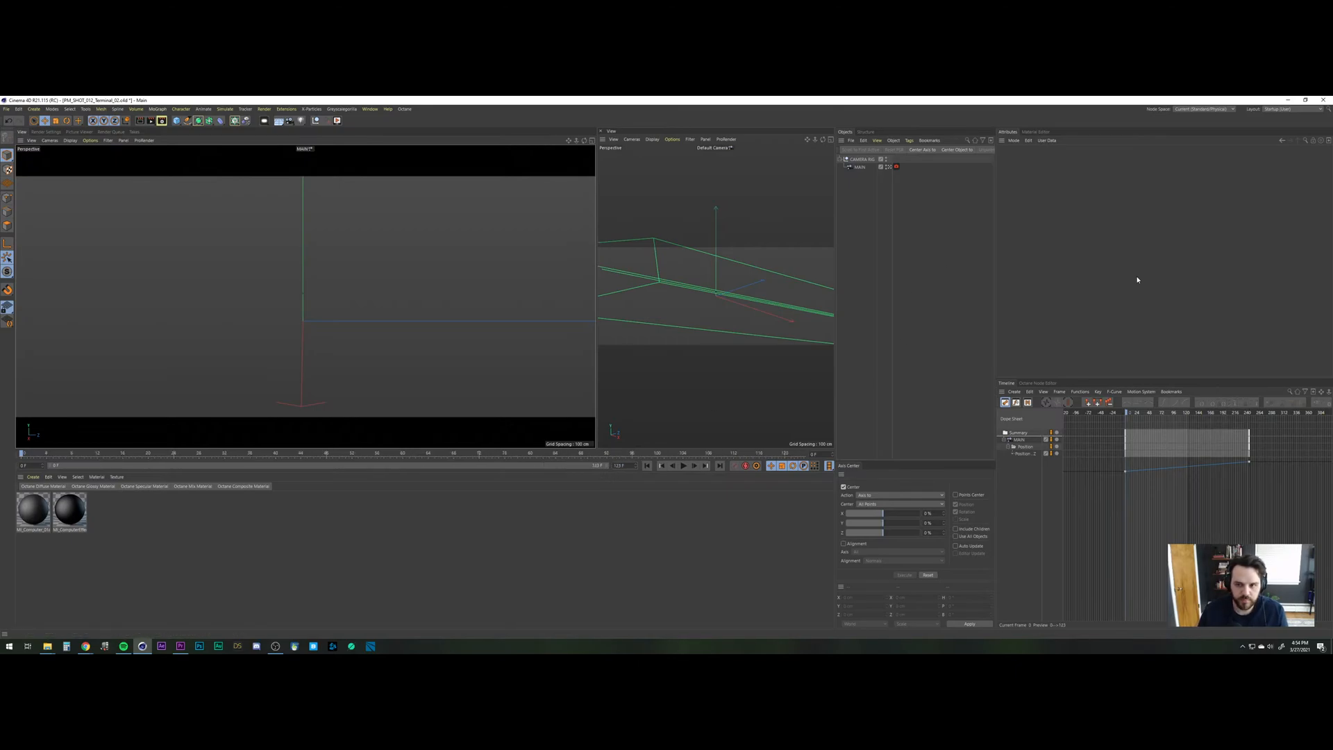
Paste the SET and PROPS groups into the wide shot scene, accepting absolute texture paths, and deselect everything.
{"action": "key", "text": "ctrl+s"}
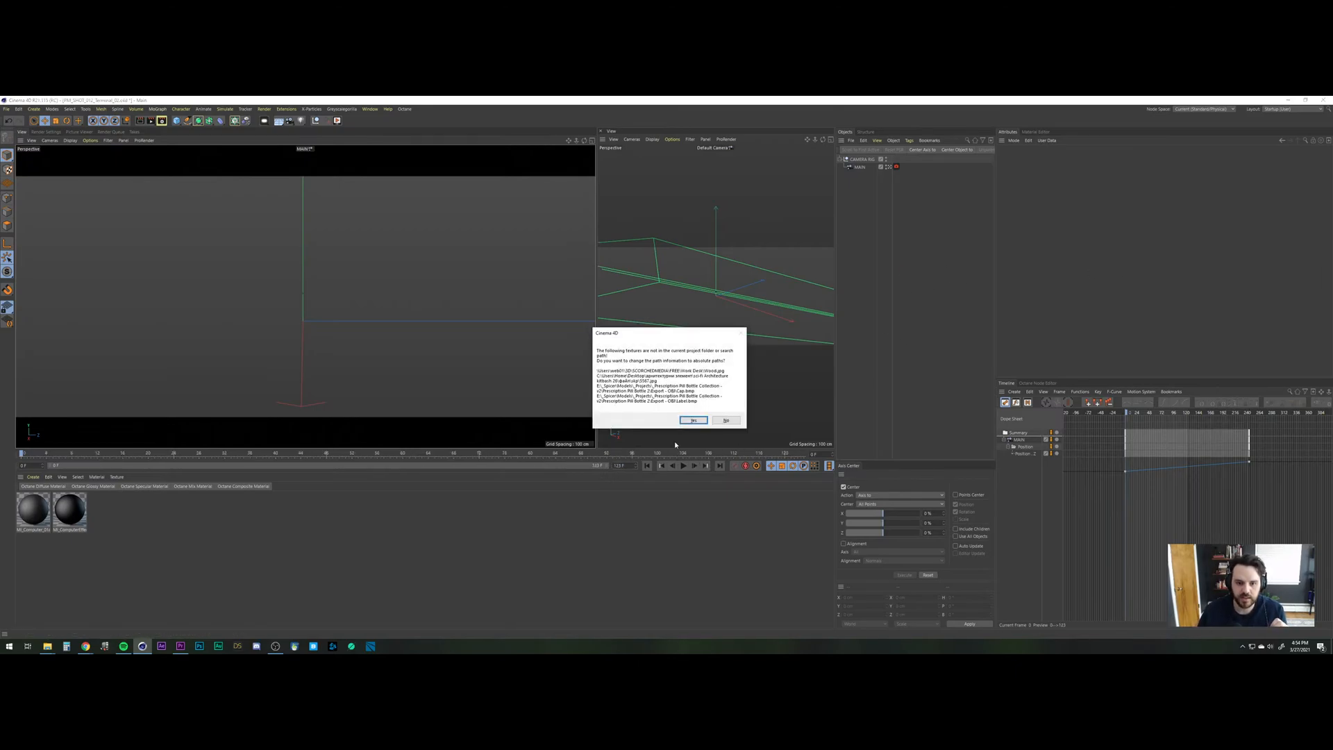
{"action": "left_click", "coordinate": [693, 420]}
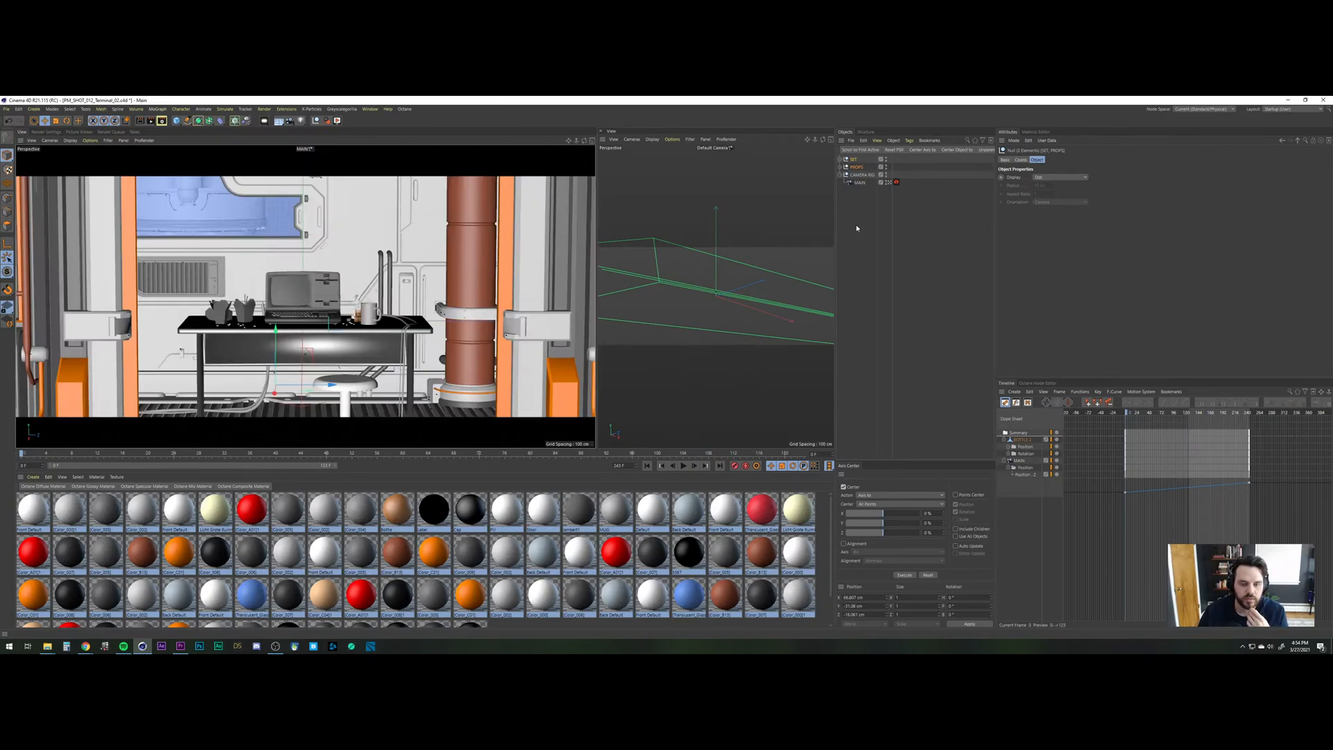
{"action": "key", "text": "ctrl+shift+a"}
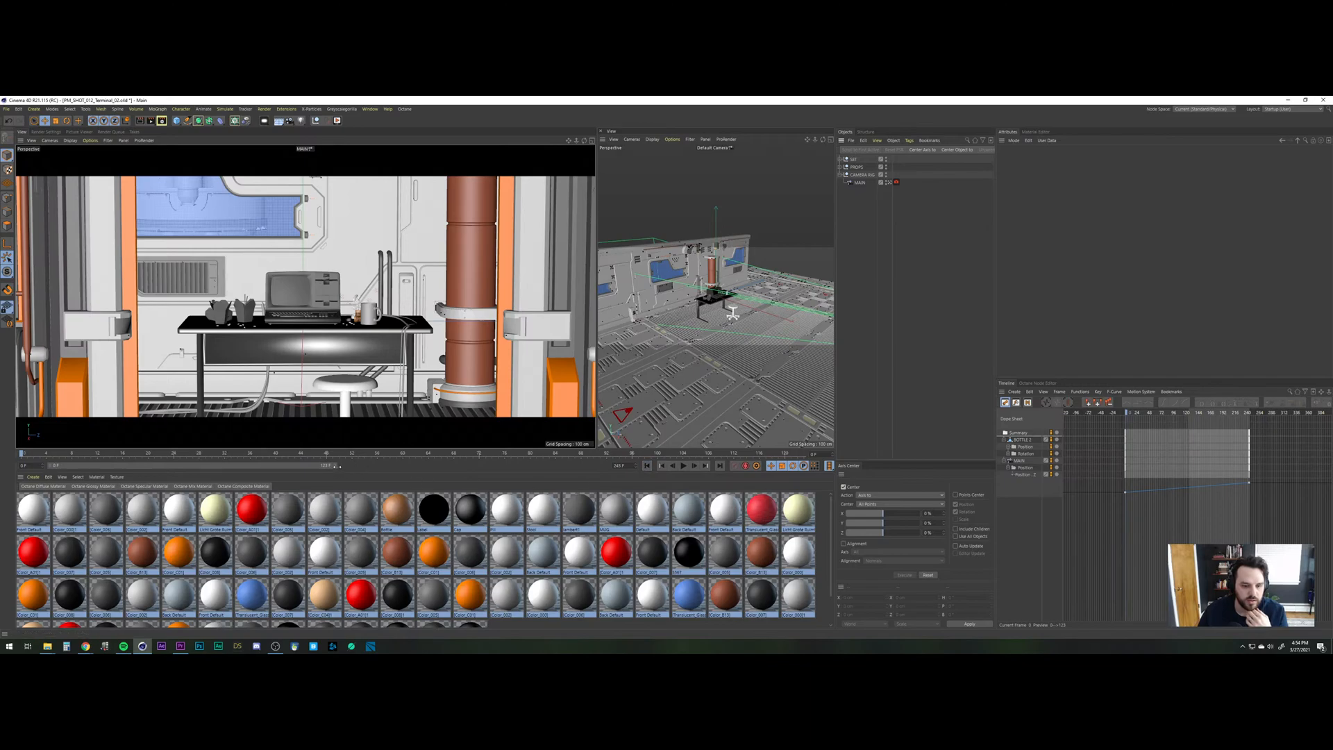
Set the scene's end frame to 123 again and play the camera animation with the pasted set.
{"action": "left_click_drag", "start_coordinate": [631, 467], "coordinate": [577, 461]}
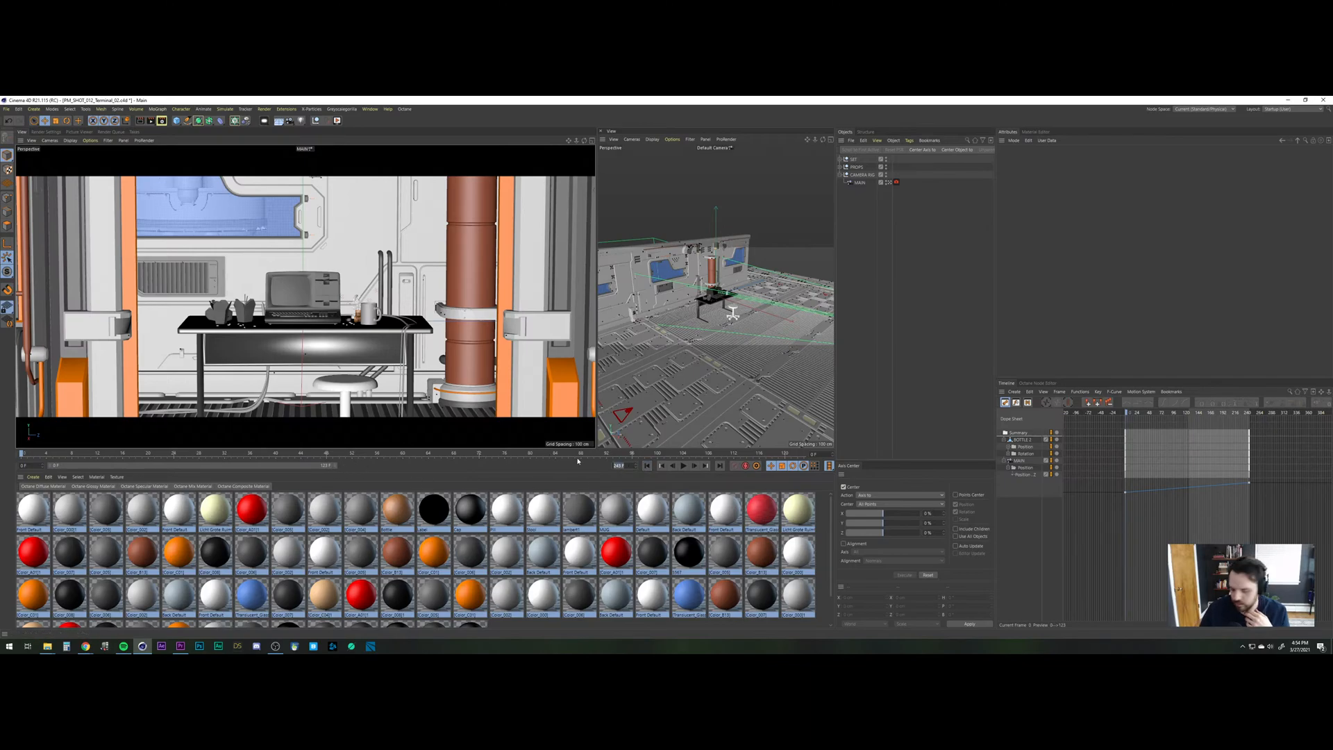
{"action": "type", "text": "123"}
{"action": "key", "text": "Return"}
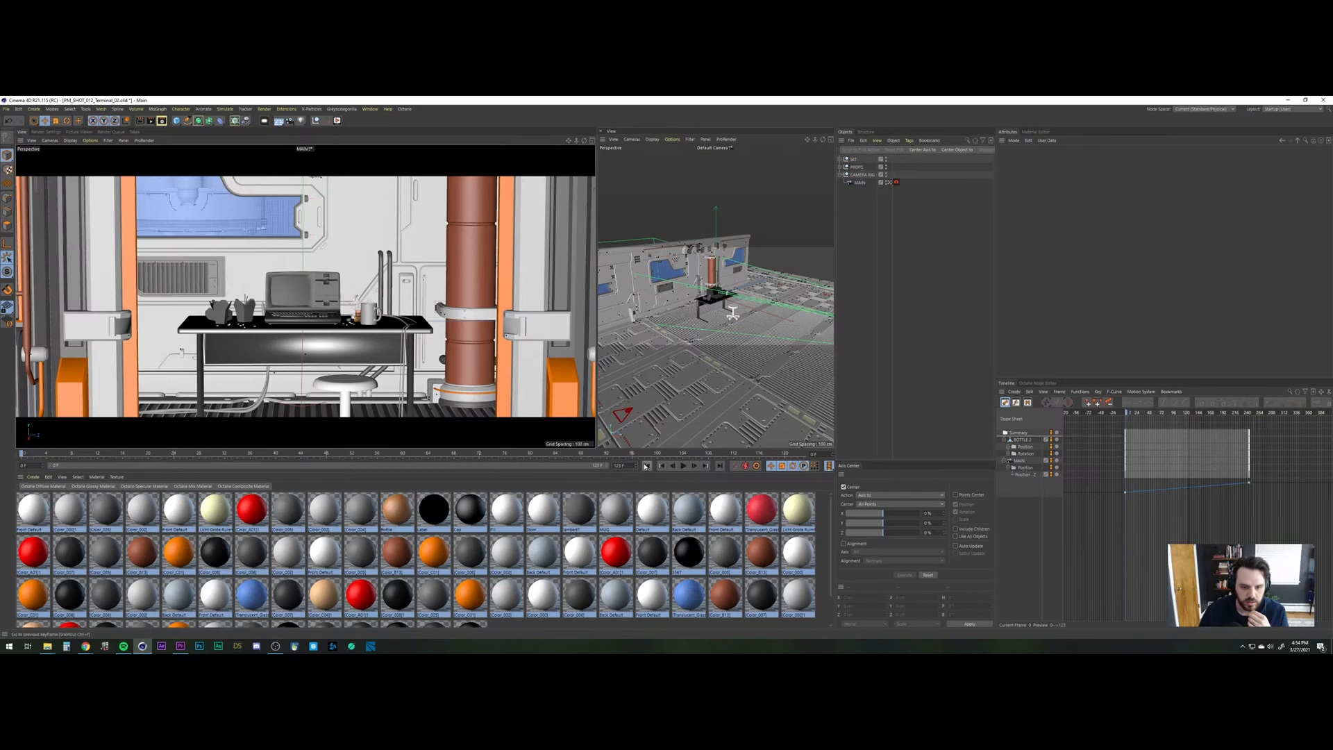
{"action": "left_click", "coordinate": [684, 466]}
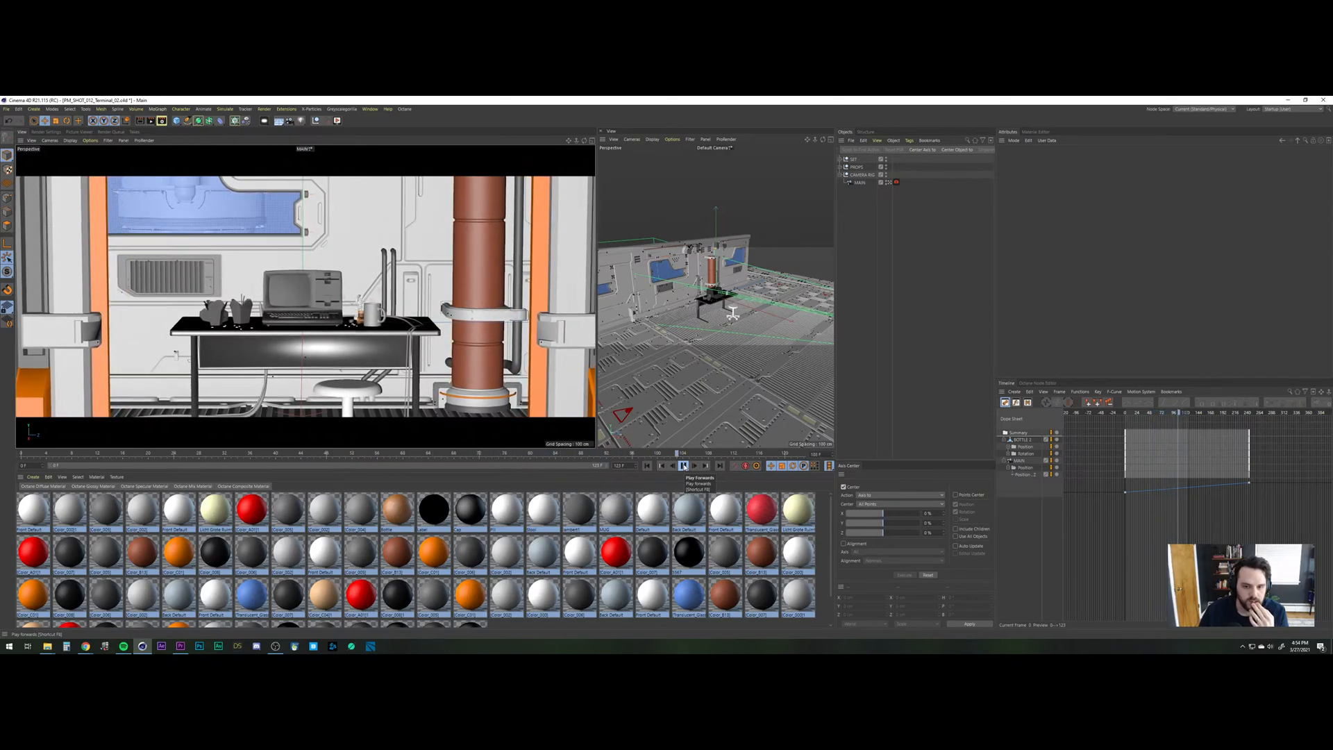
Save the wide terminal shot scene and make a preview of its camera animation.
{"action": "left_click", "coordinate": [7, 109]}
{"action": "left_click", "coordinate": [20, 177]}
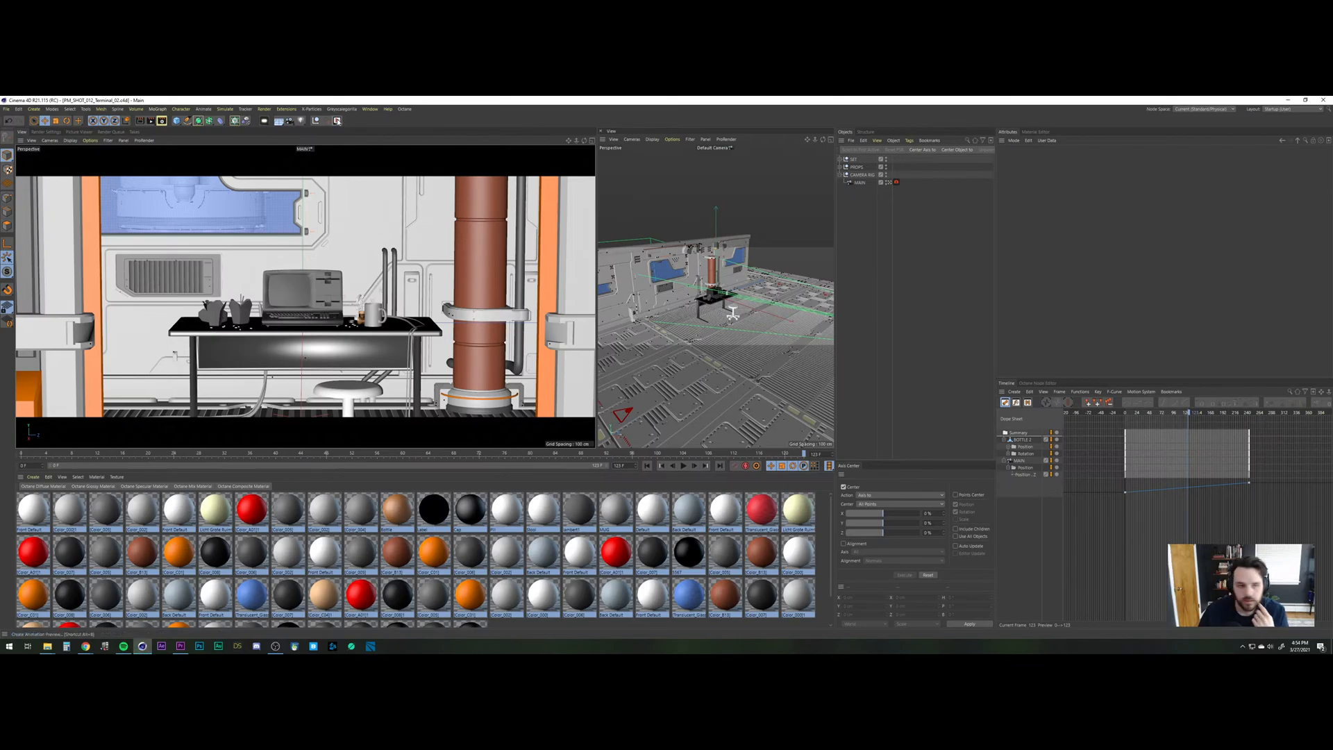
{"action": "key", "text": "alt+b"}
{"action": "left_click", "coordinate": [330, 206]}
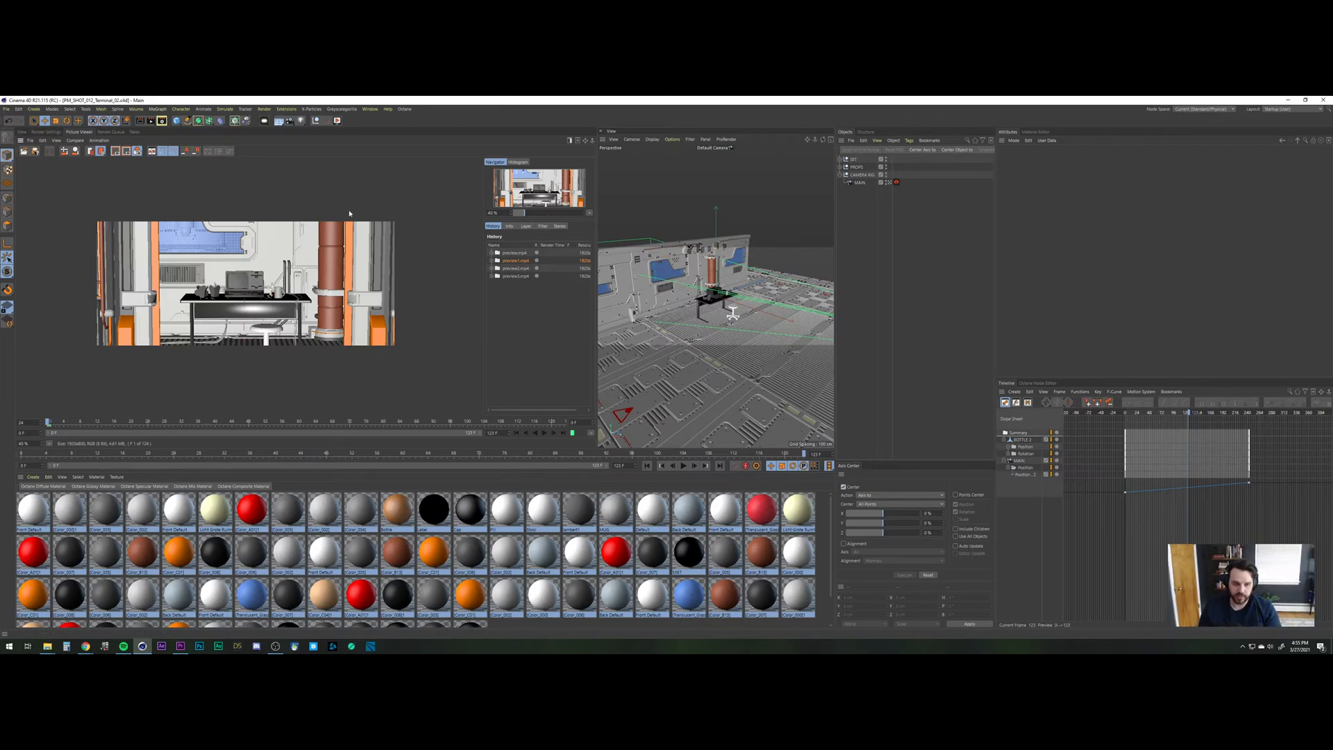
Review the terminal previews in the Picture Viewer history and show the close-up preview's file in Explorer.
{"action": "left_click", "coordinate": [519, 268]}
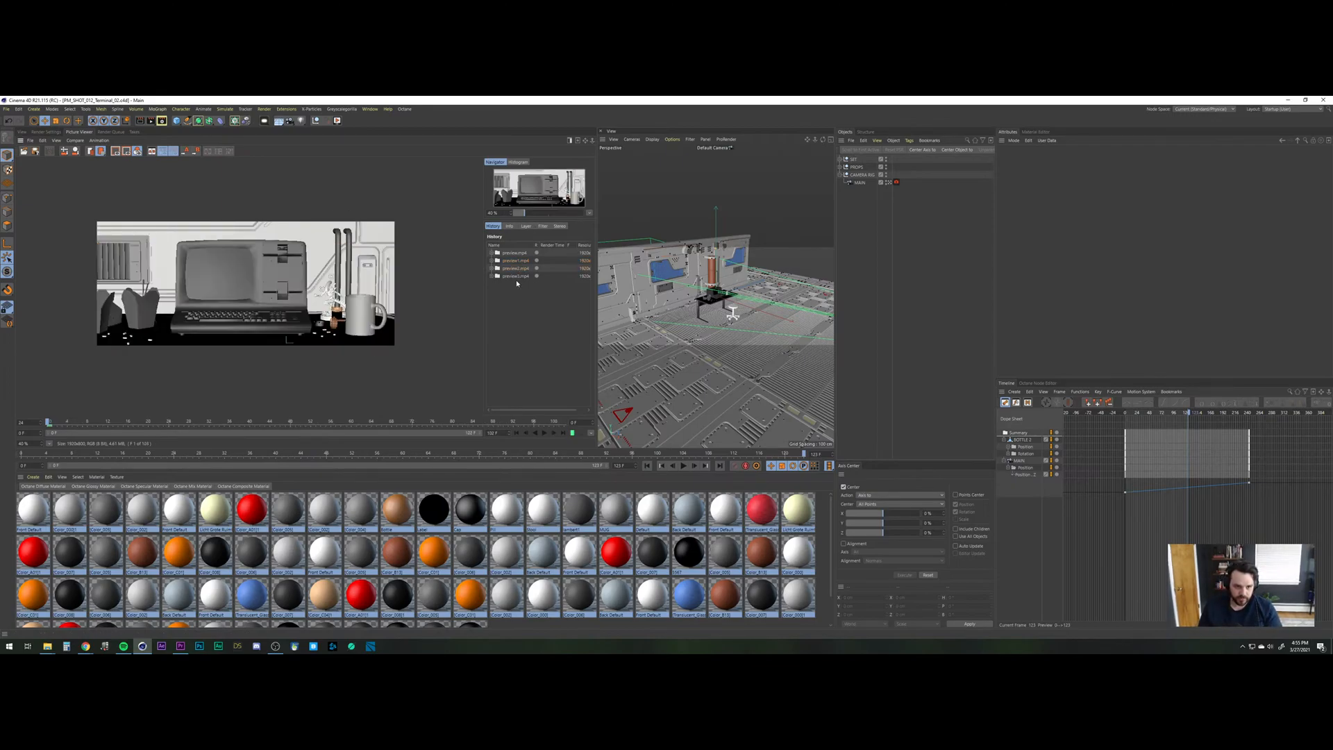
{"action": "left_click", "coordinate": [518, 276]}
{"action": "left_click", "coordinate": [519, 268]}
{"action": "right_click", "coordinate": [518, 268]}
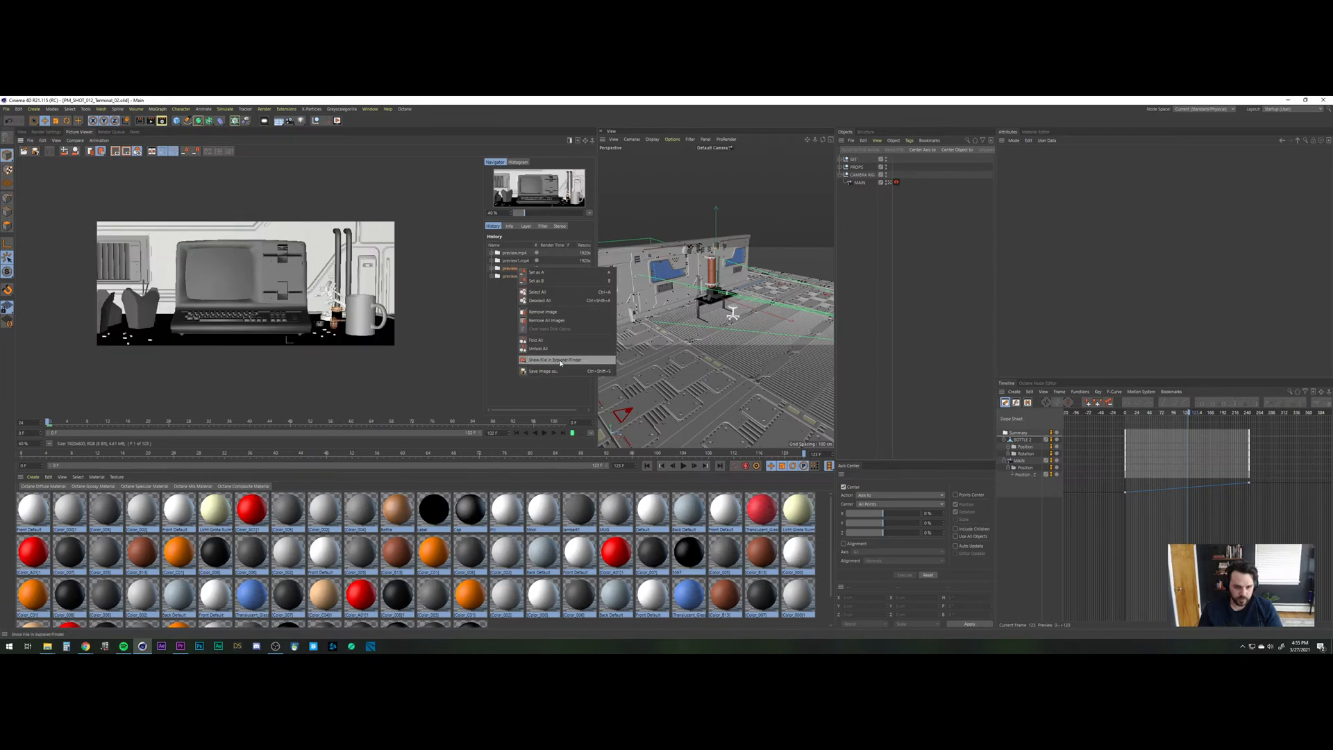
{"action": "left_click", "coordinate": [535, 360]}
Copy the preview2 and preview3 video files into the project's Footage PLAYBLASTS folder.
{"action": "left_click_drag", "start_coordinate": [327, 335], "coordinate": [372, 292]}
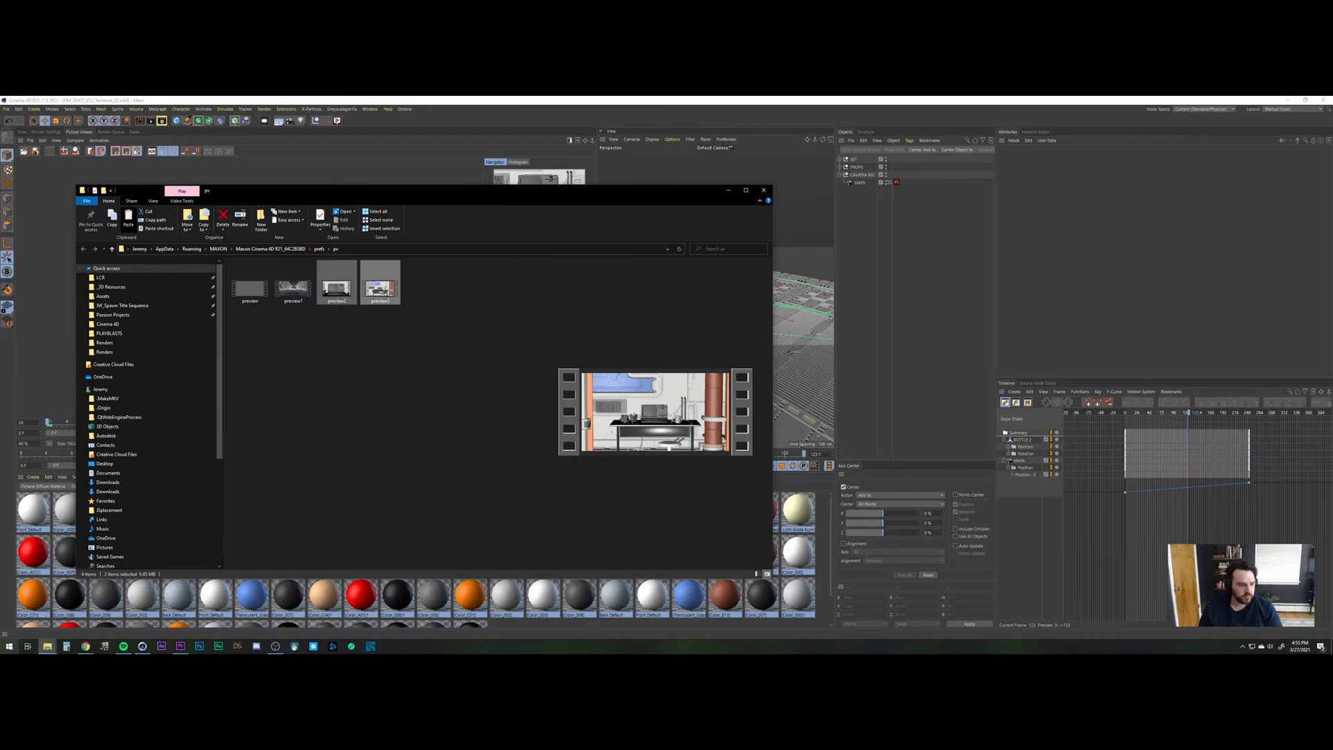
{"action": "left_click", "coordinate": [47, 646]}
{"action": "left_click", "coordinate": [77, 620]}
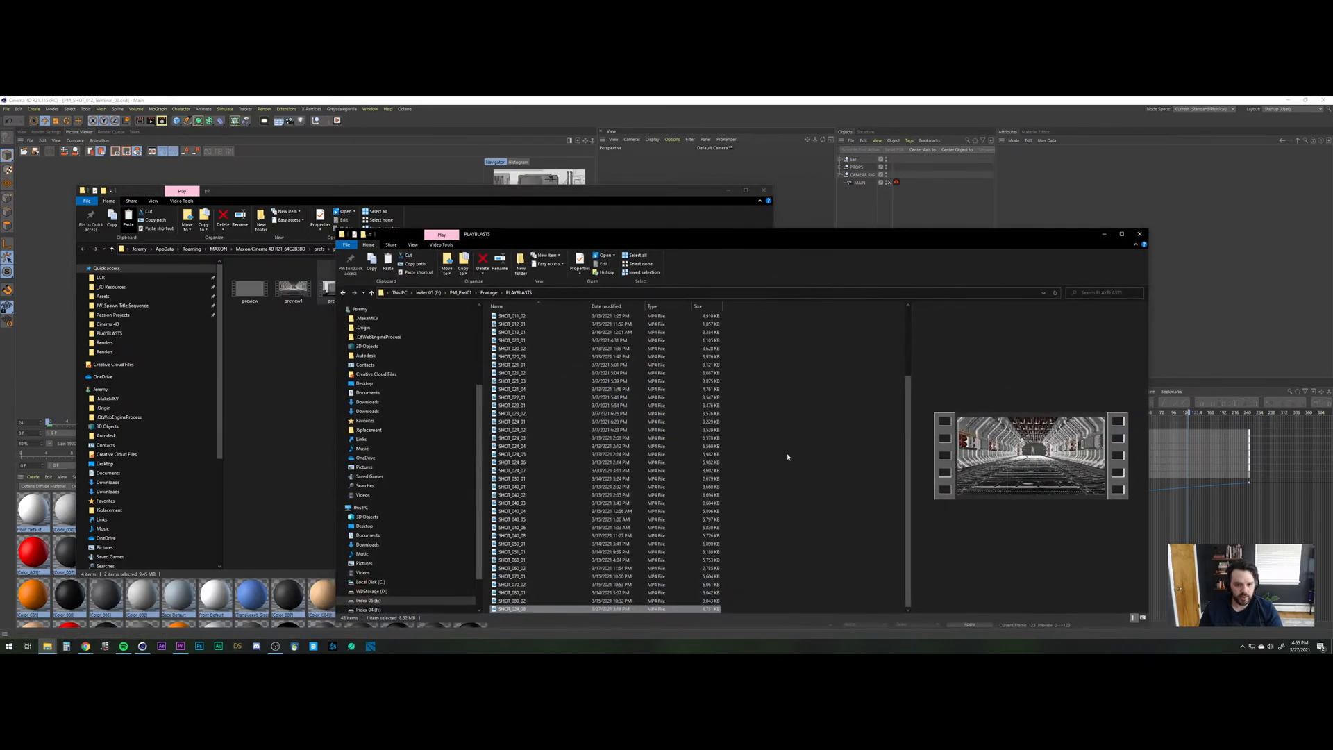
{"action": "key", "text": "ctrl+v"}
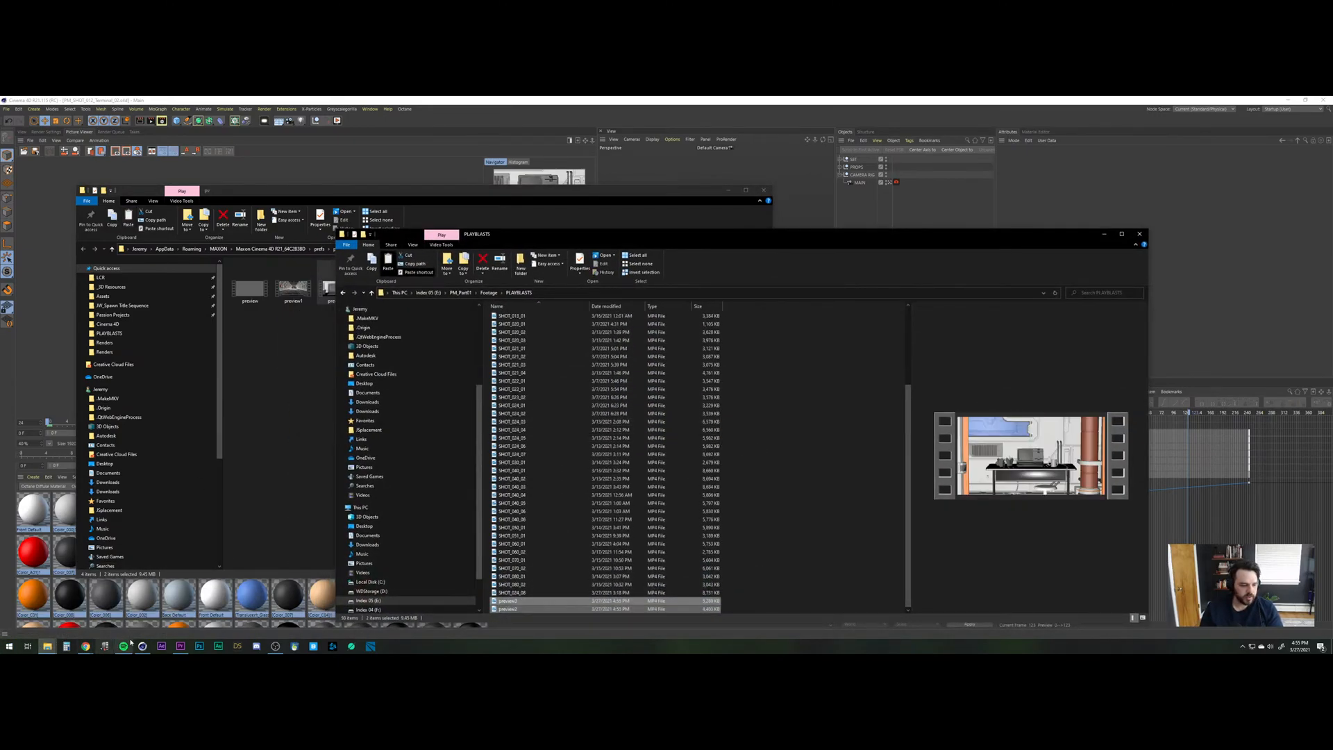
Switch to Premiere Pro and examine the terminal shots' clip names in the MAIN_02 timeline.
{"action": "left_click", "coordinate": [180, 646]}
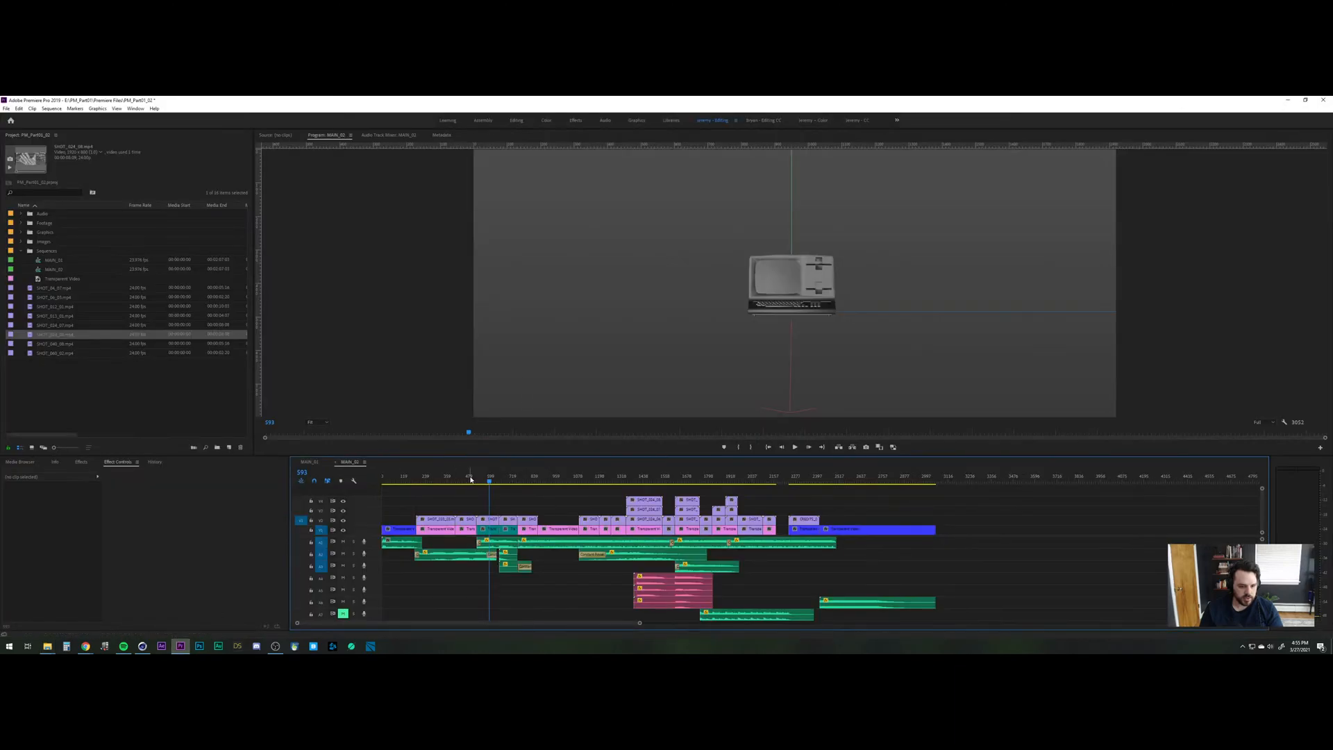
{"action": "key", "text": "equal"}
{"action": "key", "text": "equal"}
{"action": "key", "text": "equal"}
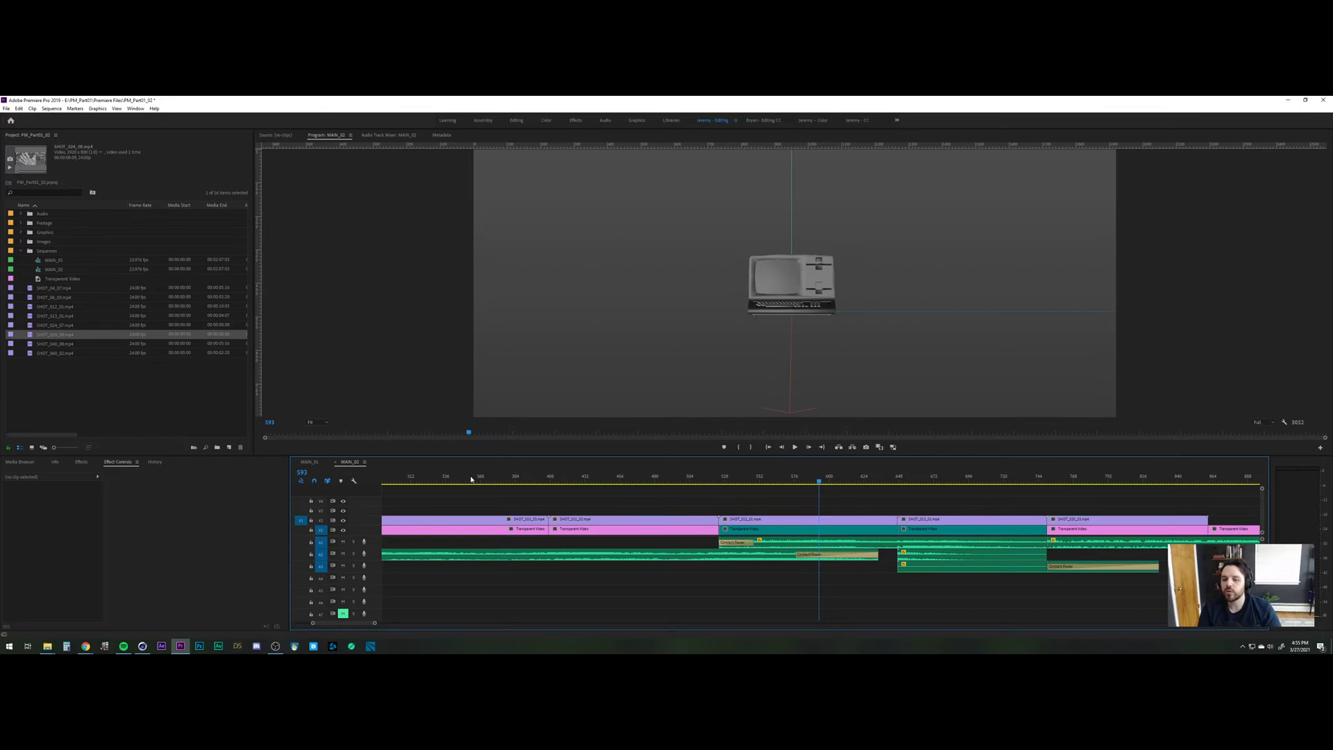
{"action": "key", "text": "minus"}
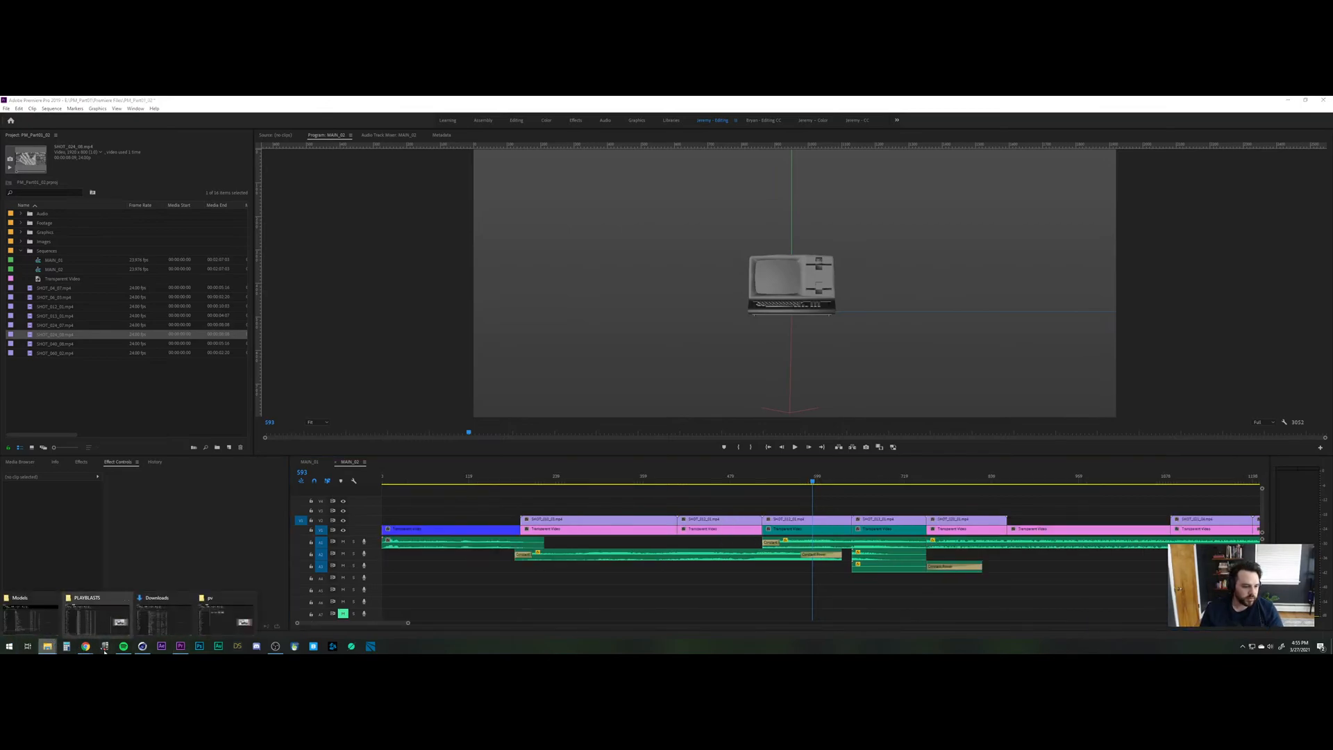
Rename the wide terminal preview video in the PLAYBLASTS folder as SHOT_012_02.
{"action": "left_click", "coordinate": [103, 610]}
{"action": "left_click", "coordinate": [547, 602]}
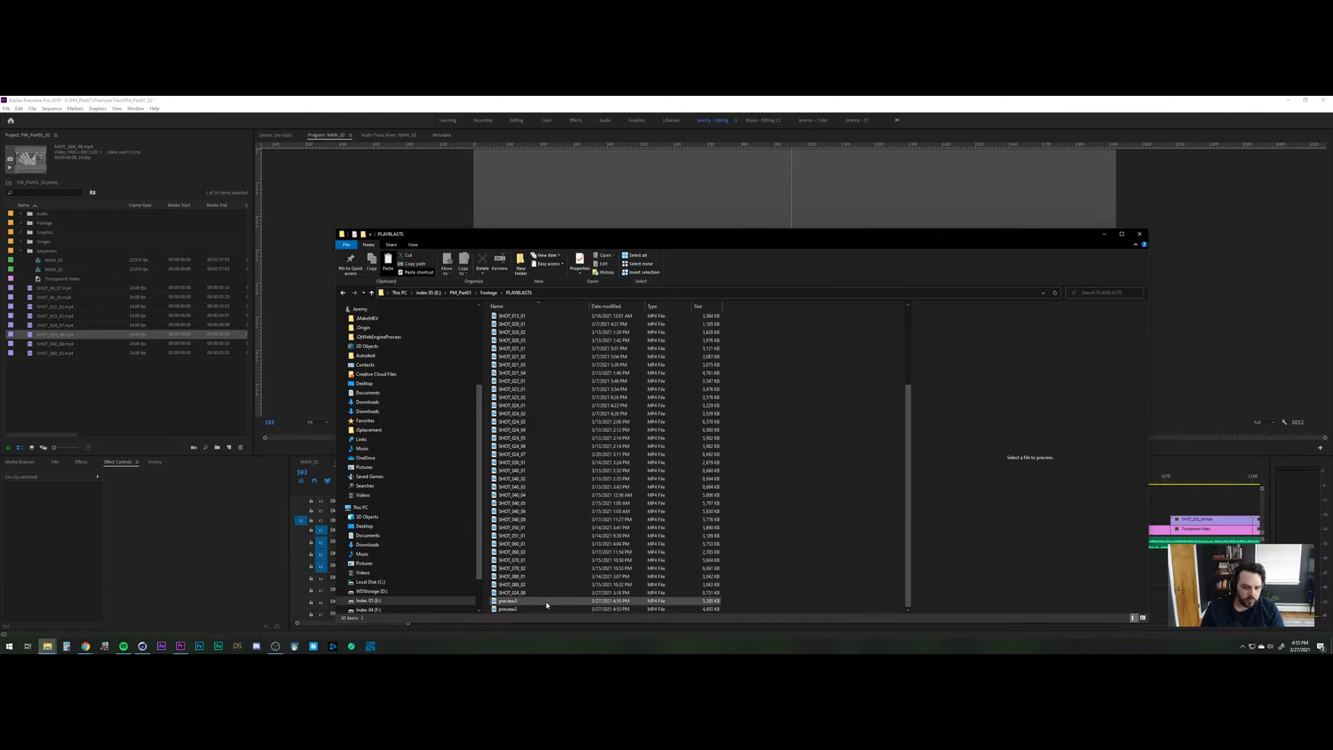
{"action": "key", "text": "F2"}
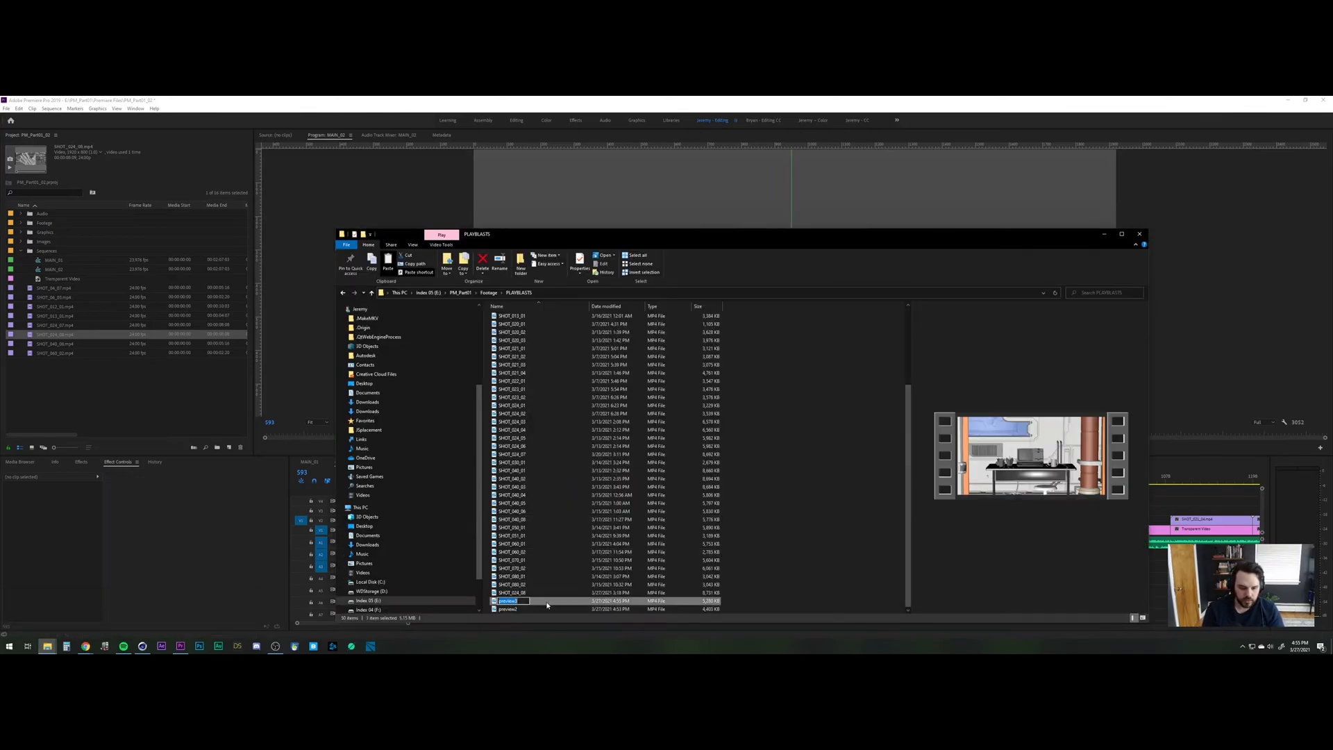
{"action": "type", "text": "SHOT_0"}
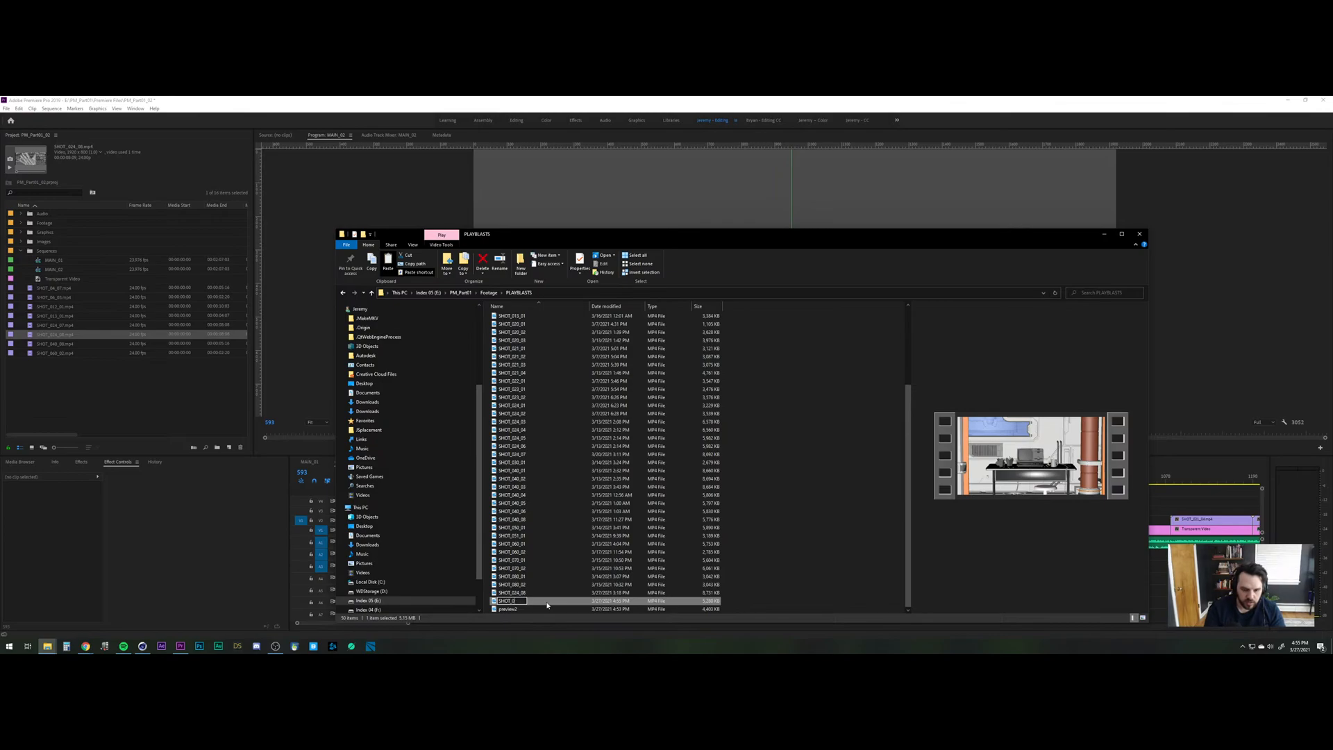
{"action": "type", "text": "12_02"}
{"action": "key", "text": "Return"}
Rename the close-up preview2 video as SHOT_013_02.
{"action": "left_click", "coordinate": [514, 610]}
{"action": "key", "text": "F2"}
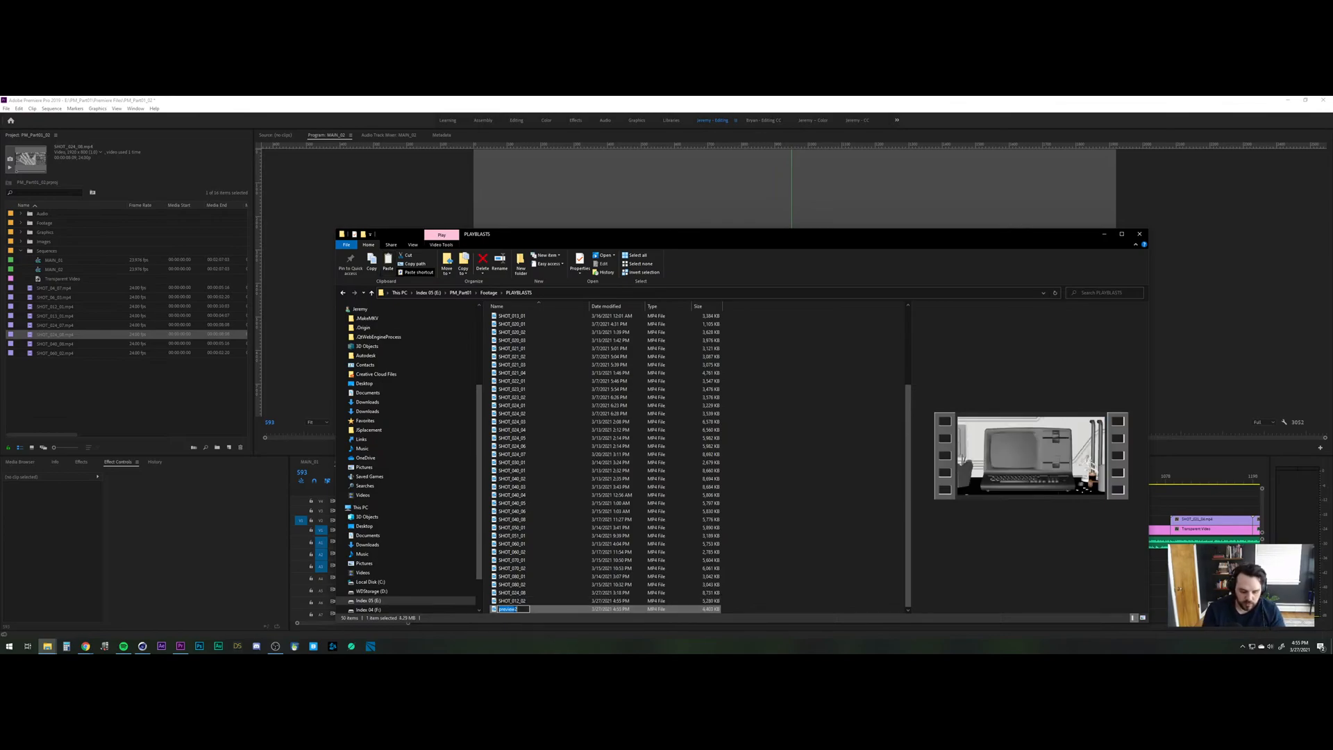
{"action": "type", "text": "SHOT"}
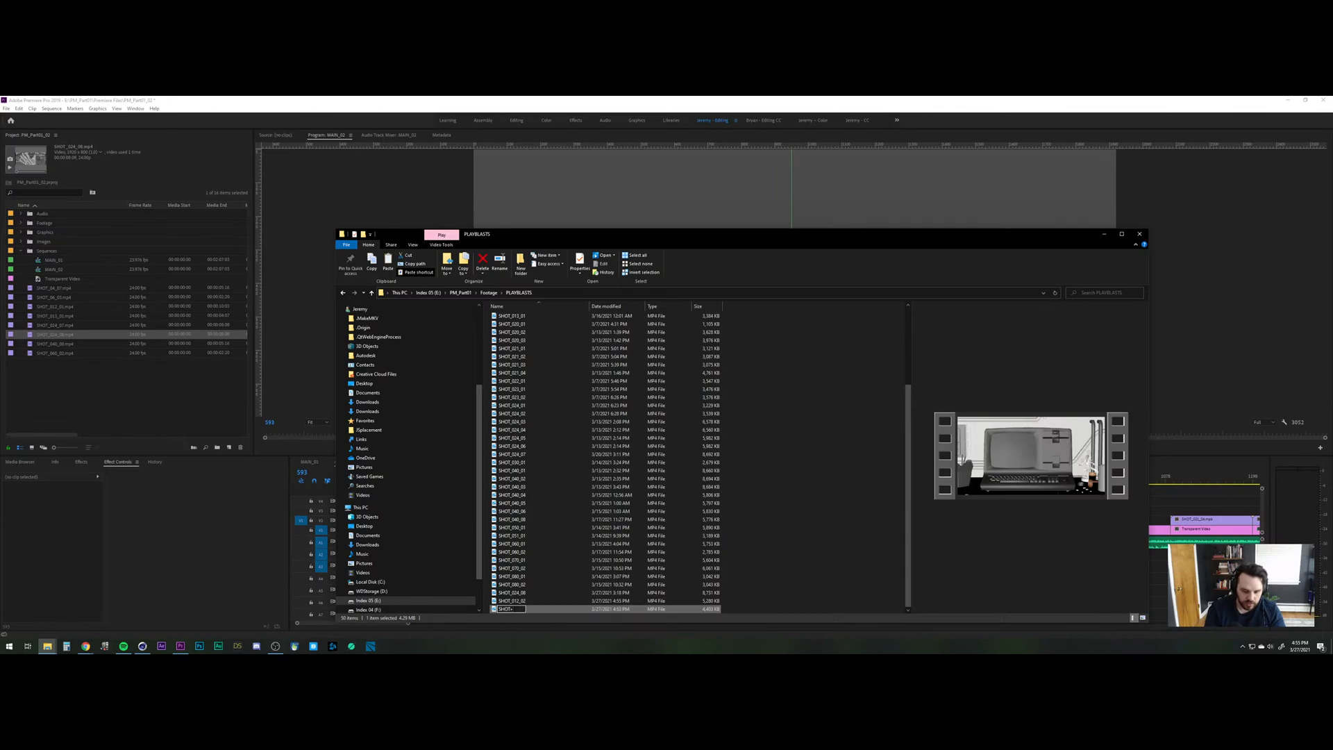
{"action": "type", "text": "_013_02"}
{"action": "key", "text": "Return"}
Import SHOT_012_02 and SHOT_013_02 from the PLAYBLASTS folder into the Premiere Pro project.
{"action": "key", "text": "shift+Up"}
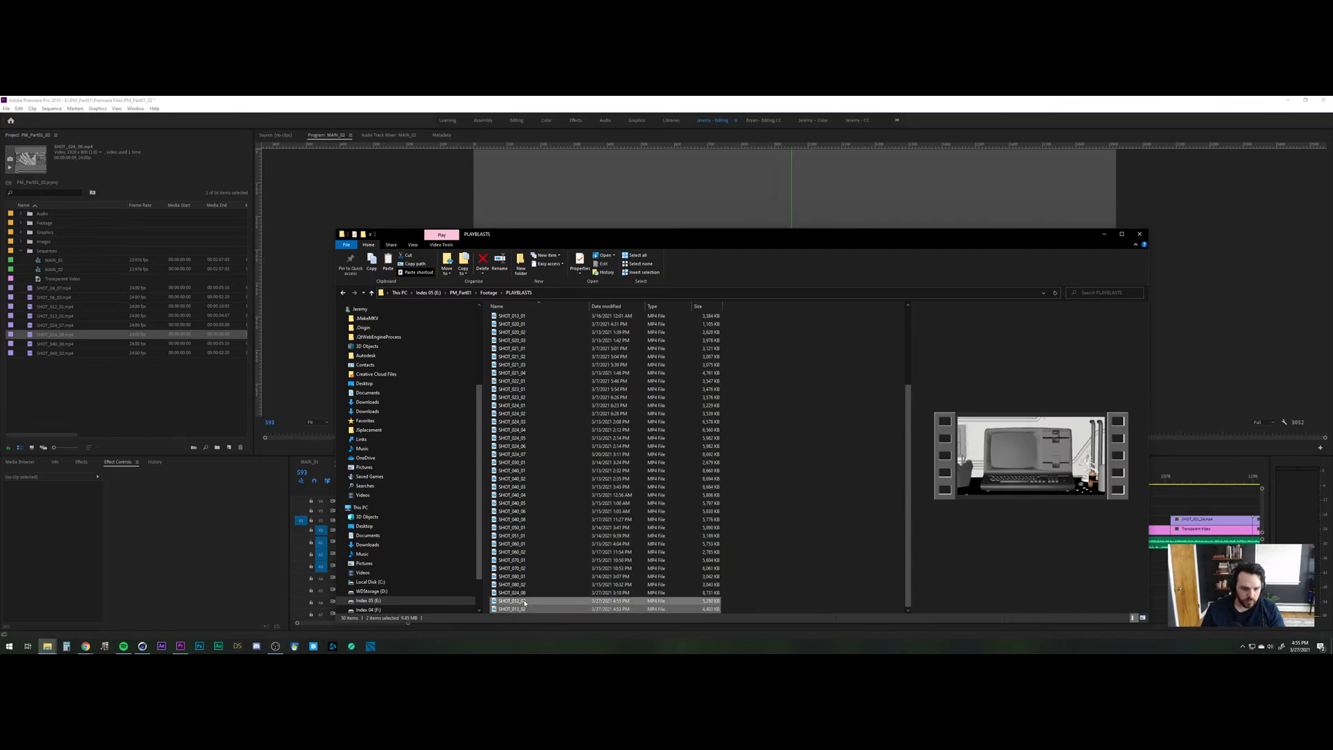
{"action": "left_click_drag", "start_coordinate": [524, 607], "coordinate": [133, 452]}
{"action": "left_click_drag", "start_coordinate": [88, 396], "coordinate": [97, 397]}
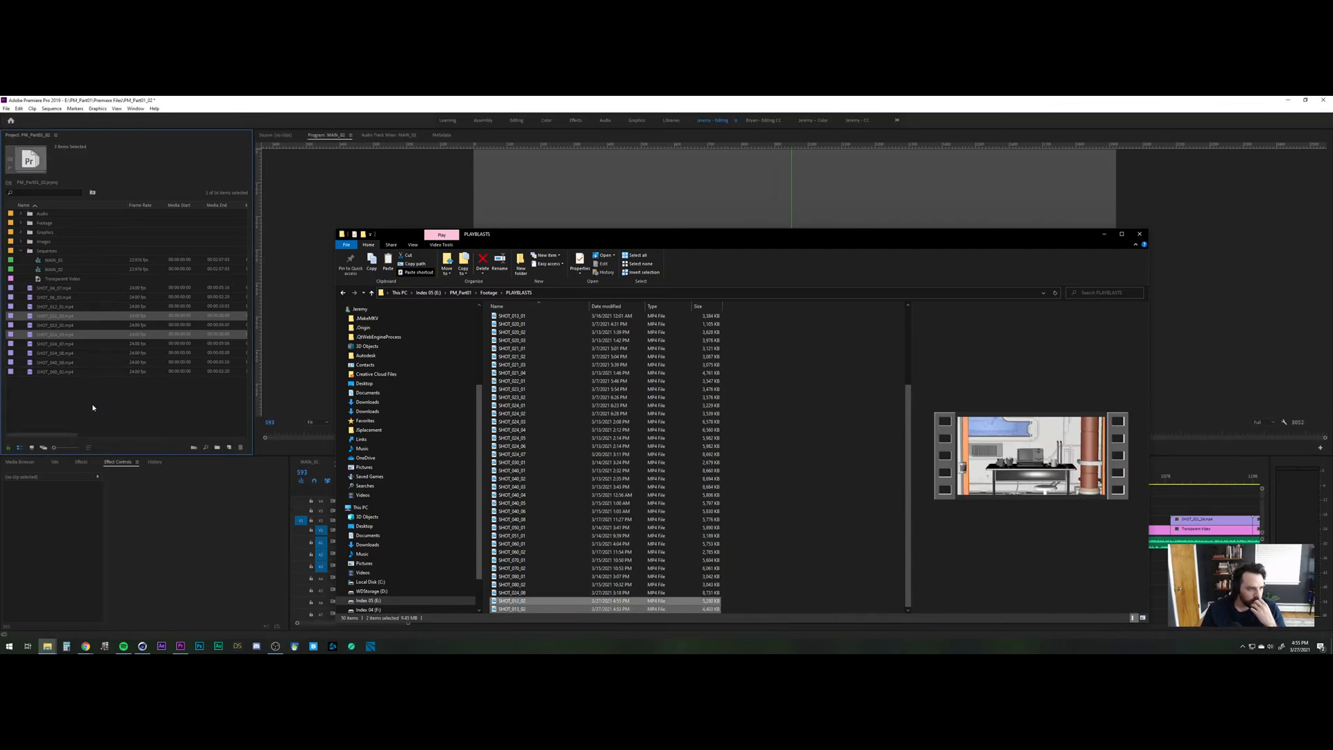
{"action": "left_click", "coordinate": [92, 403]}
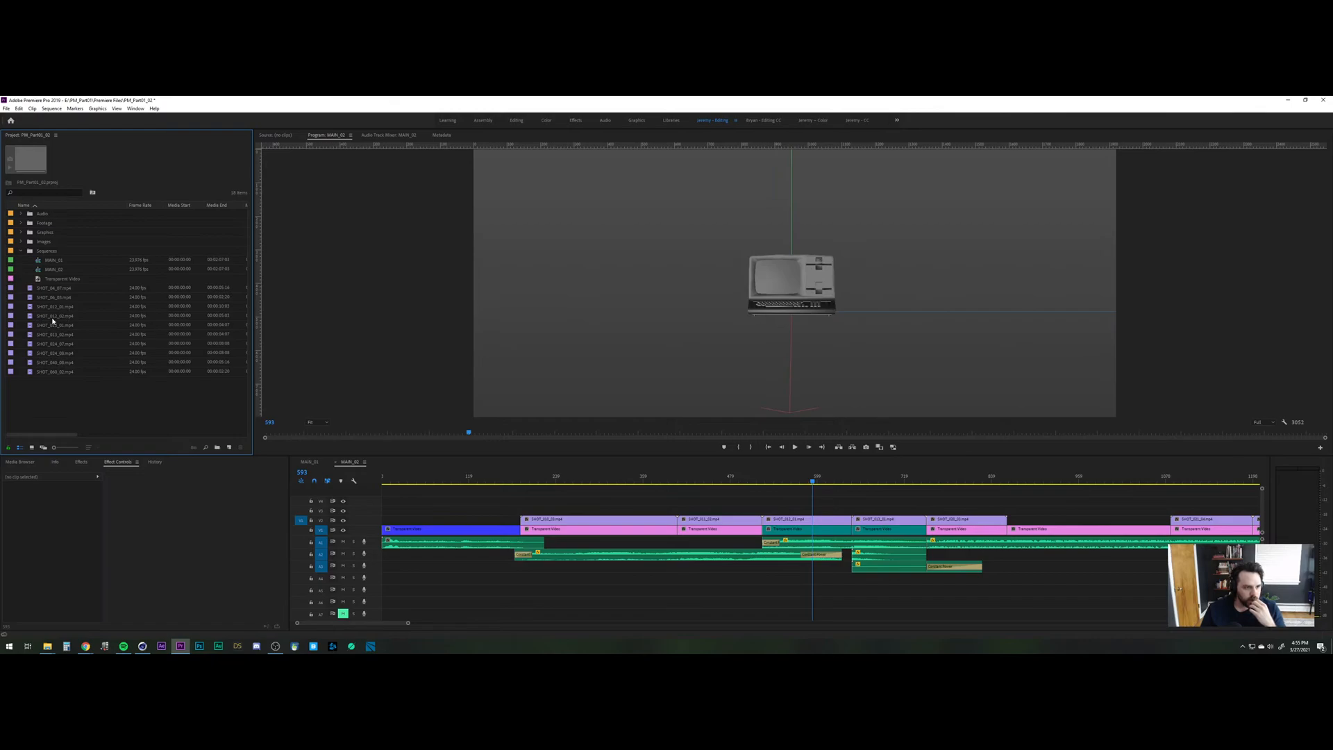
Place SHOT_012_02 and SHOT_013_02 on the track above the existing terminal clips, aligned with their start points.
{"action": "left_click_drag", "start_coordinate": [53, 317], "coordinate": [766, 511]}
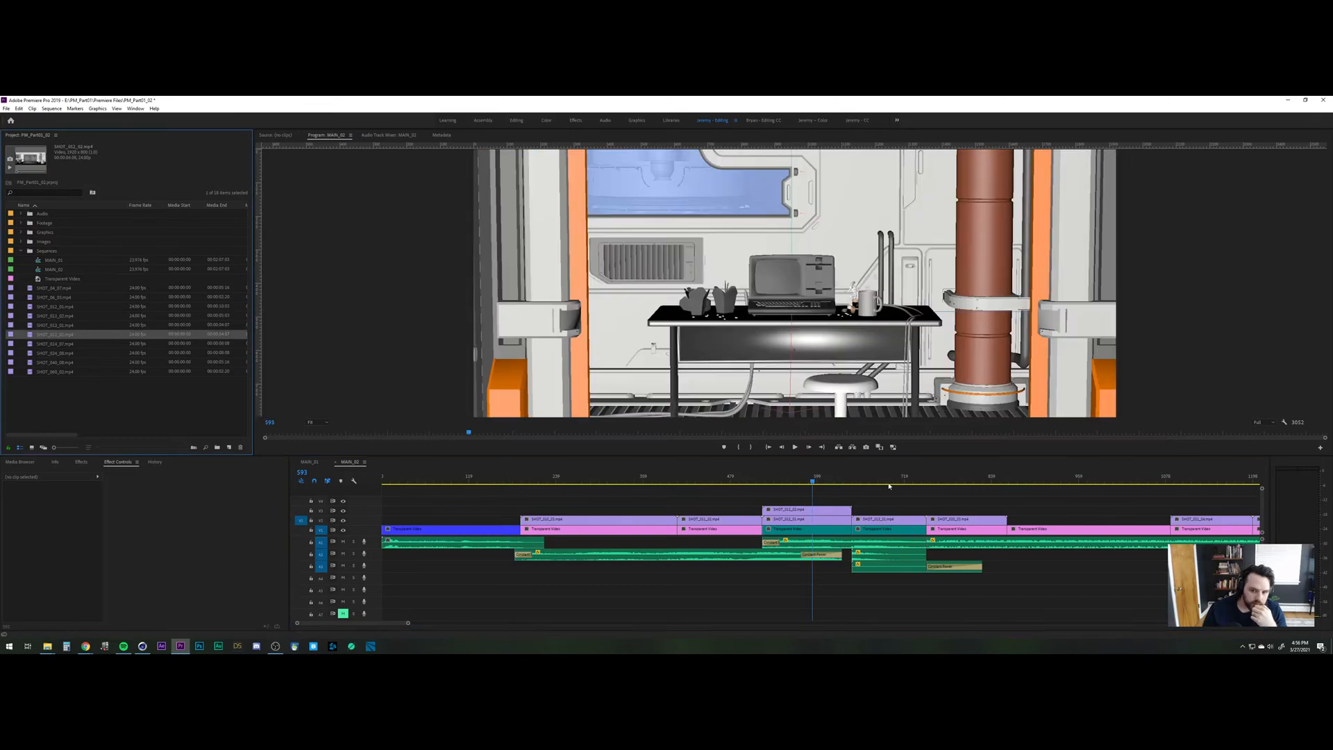
{"action": "left_click_drag", "start_coordinate": [889, 486], "coordinate": [855, 508]}
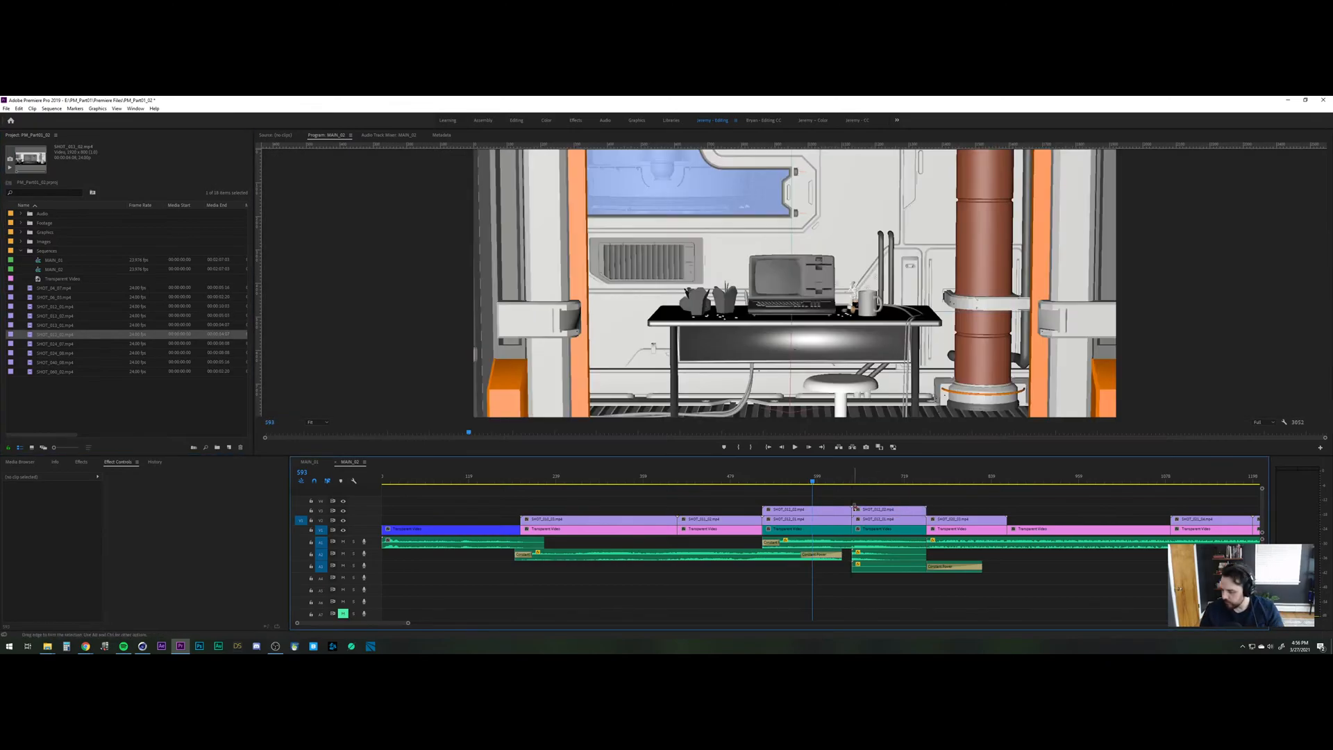
Play the edit from before the wide terminal shot through the close-up, and return the playhead to the wide shot.
{"action": "left_click_drag", "start_coordinate": [758, 479], "coordinate": [736, 479]}
{"action": "key", "text": "space"}
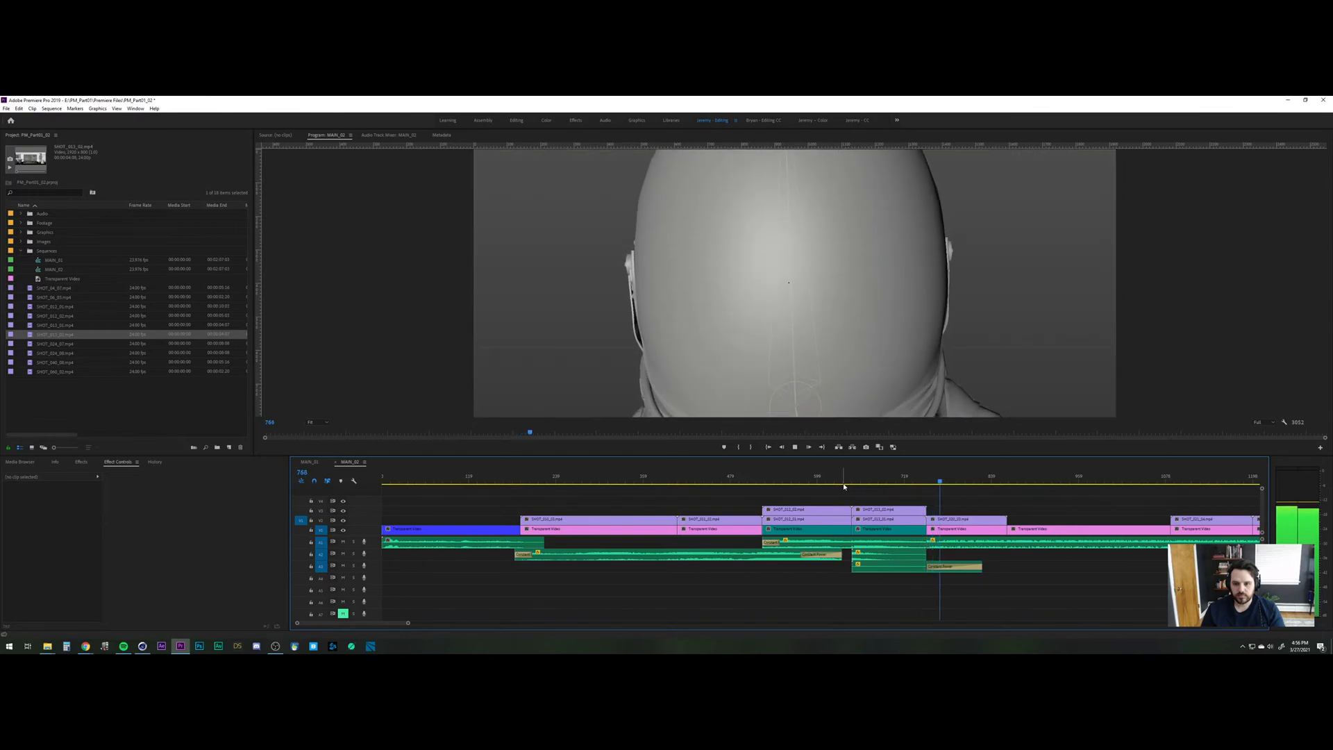
{"action": "key", "text": "space"}
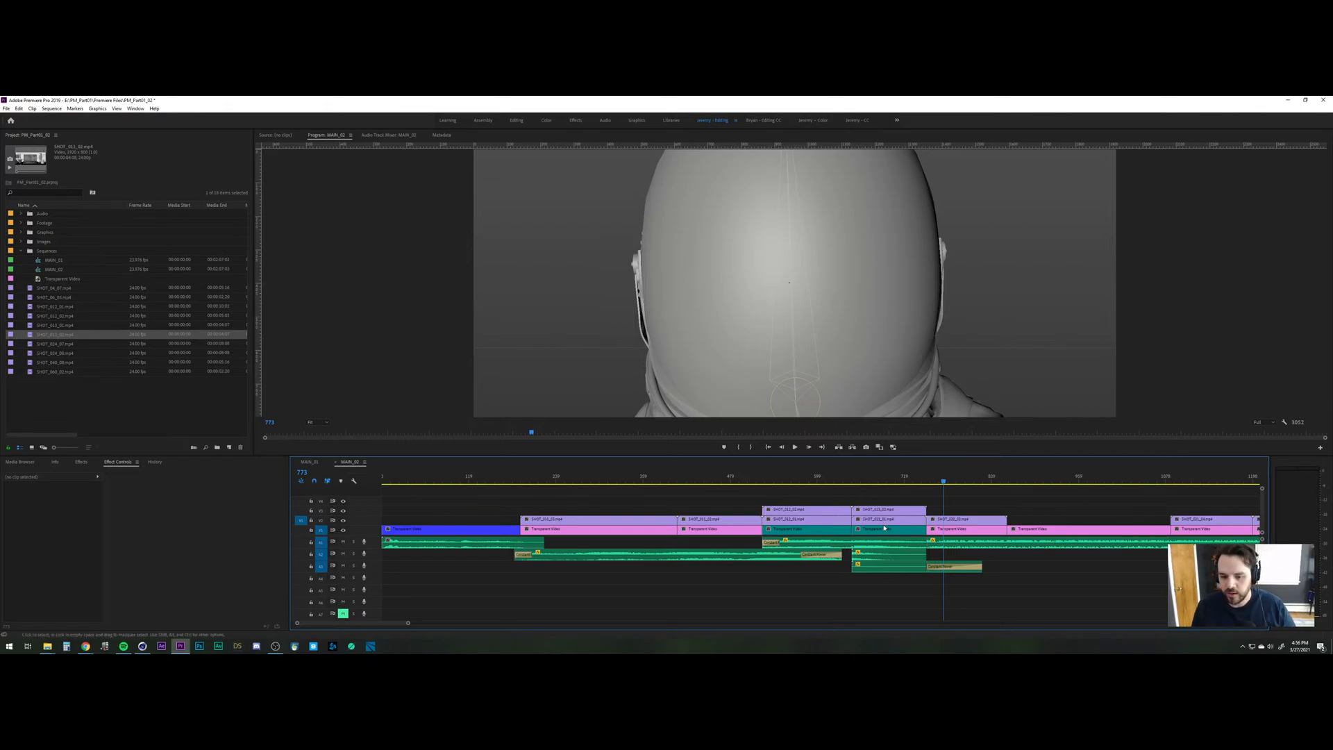
{"action": "left_click", "coordinate": [811, 480]}
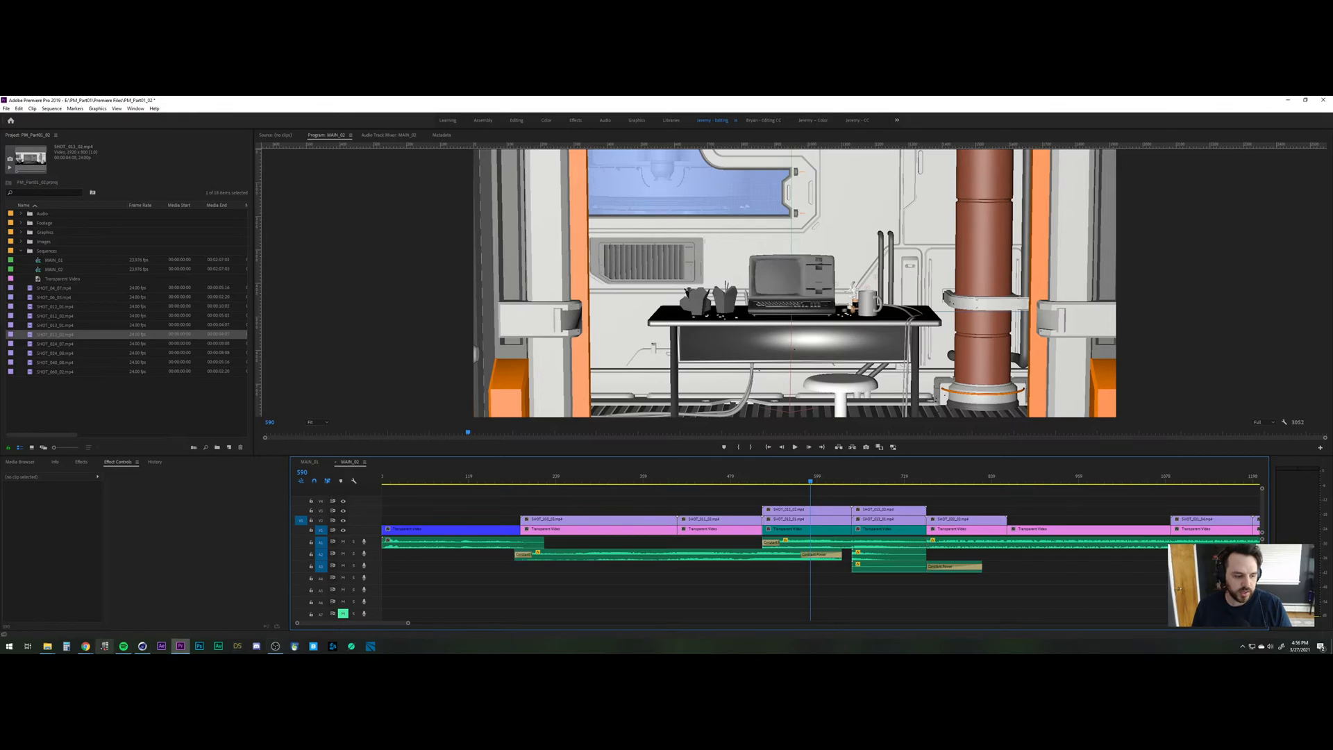
Switch to Chrome and check the YouTube Studio live stream dashboard and chat.
{"action": "left_click", "coordinate": [85, 645]}
{"action": "left_click", "coordinate": [82, 617]}
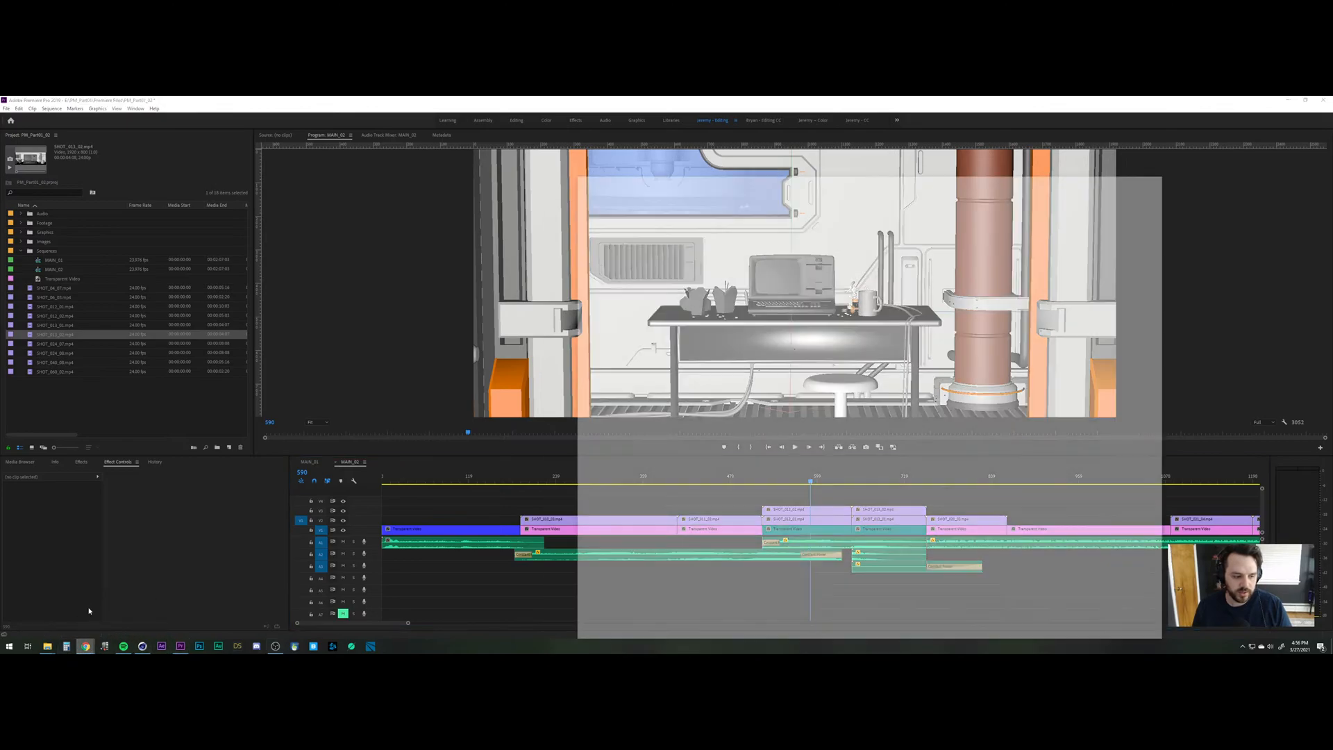
{"action": "left_click", "coordinate": [1273, 152]}
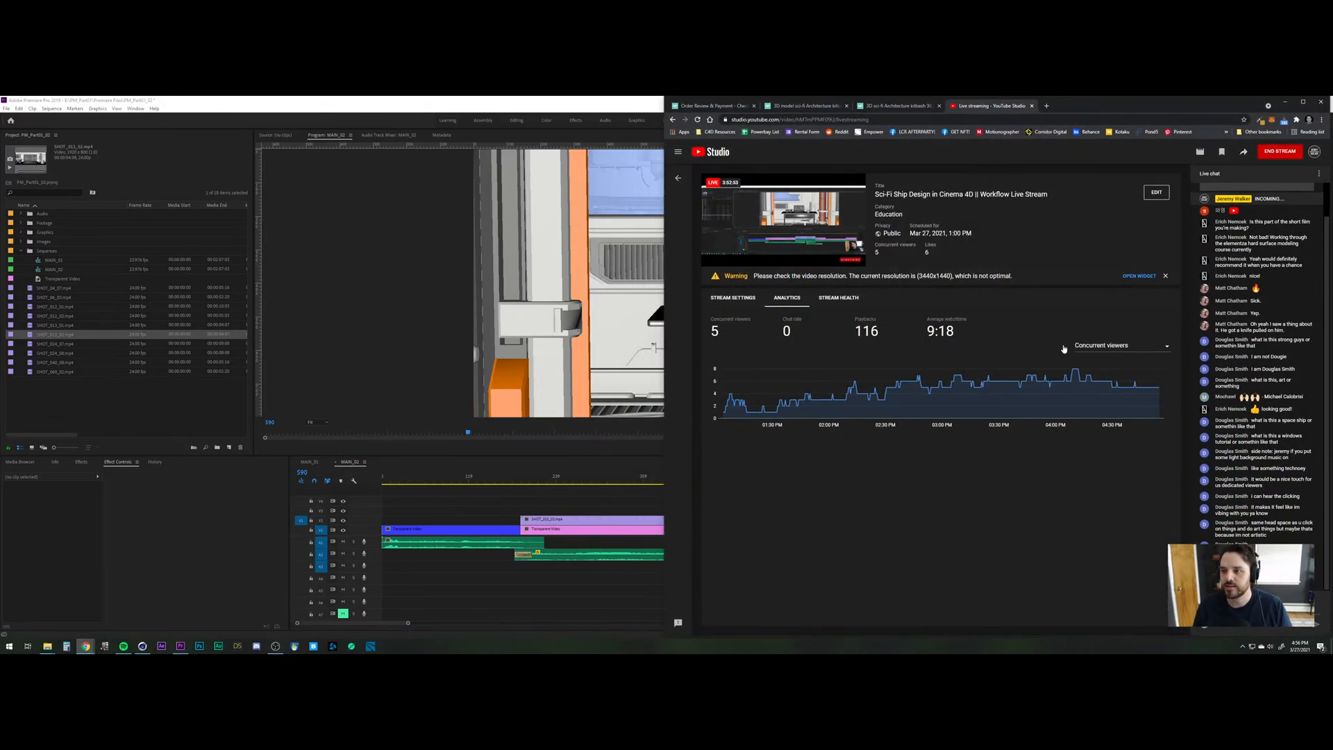